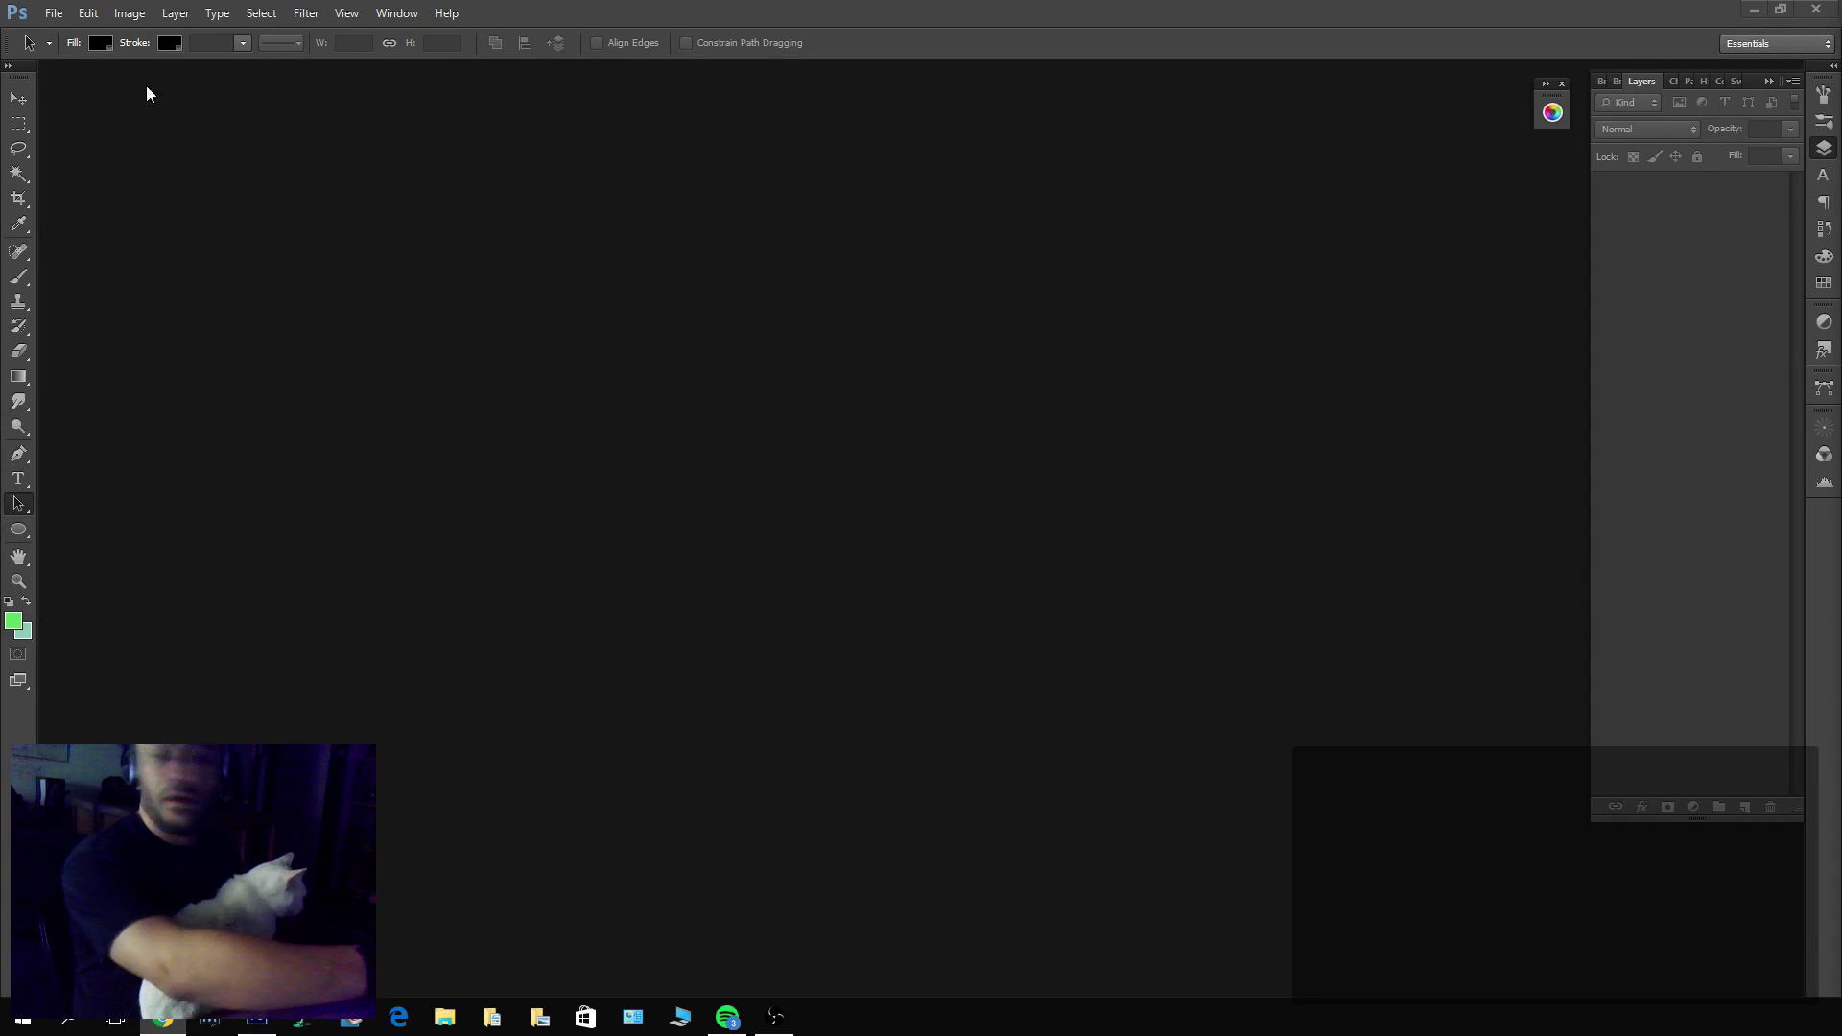
Open the 2015-11-06.psd comic strip from the Strip PSDs Storage folder inside COMMISSIONED Storage on the K: drive.
left_click(52, 13)
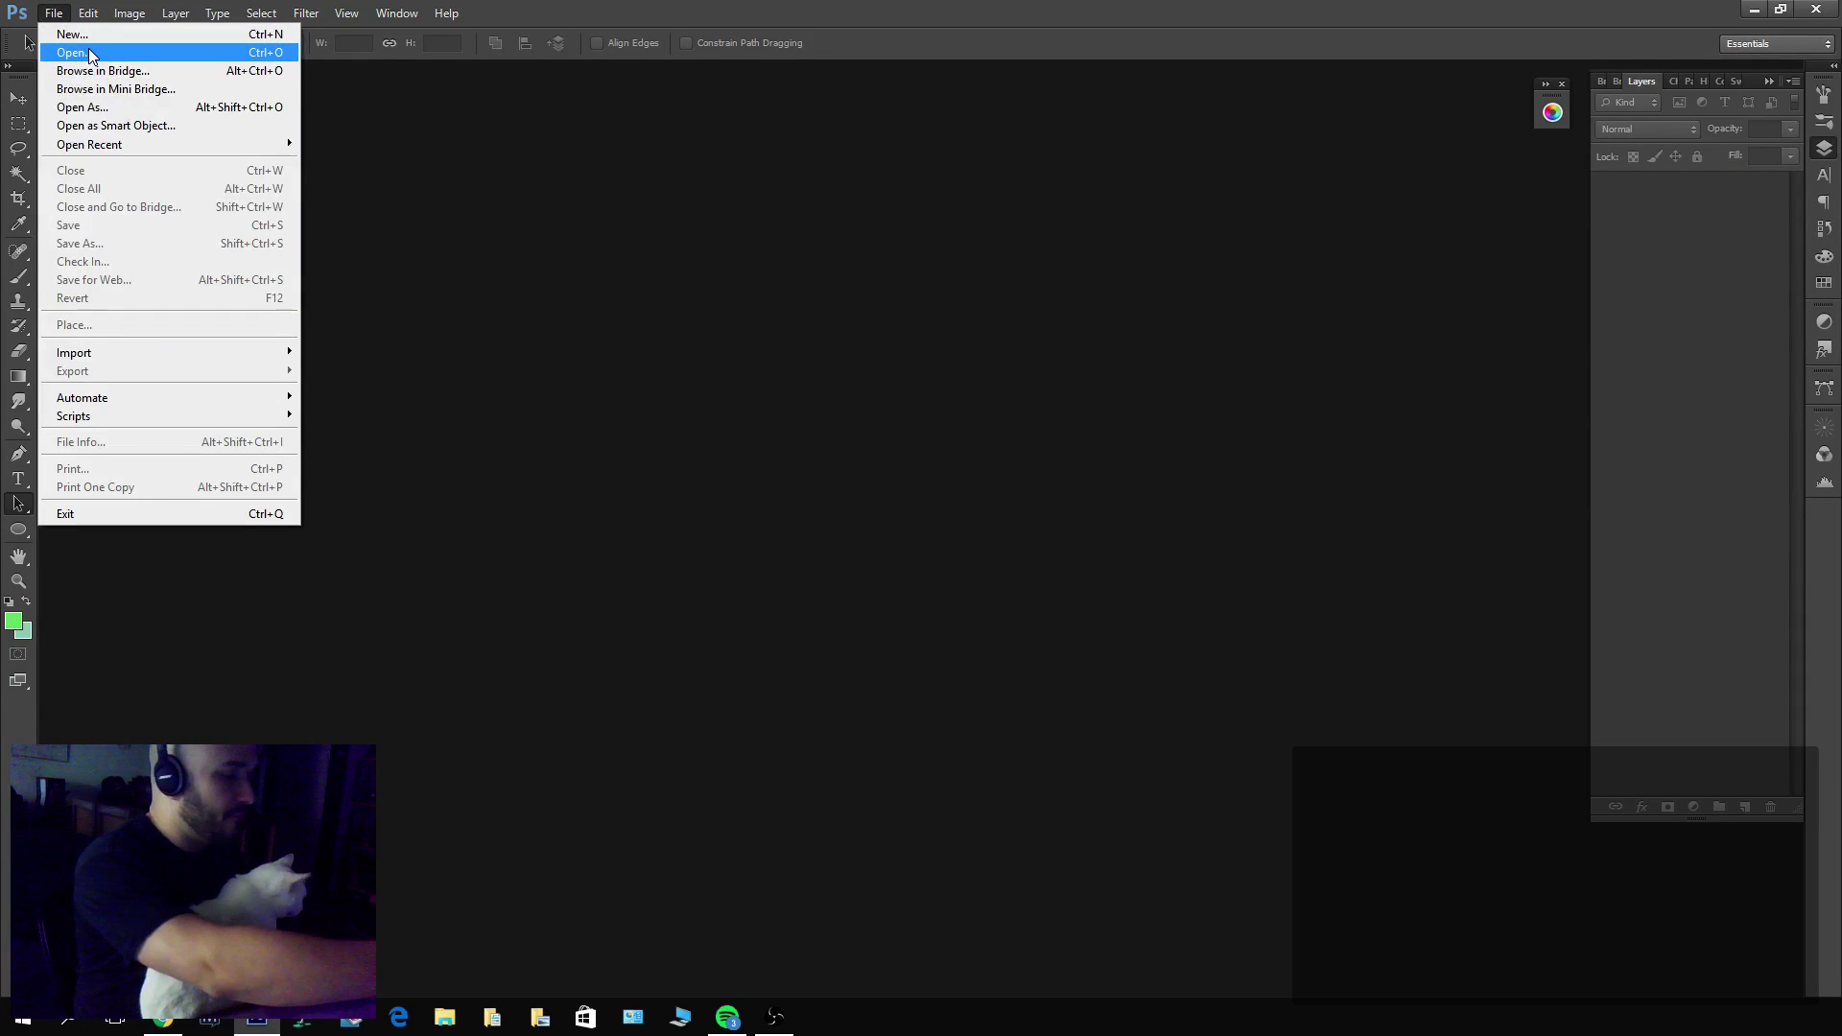
left_click(92, 52)
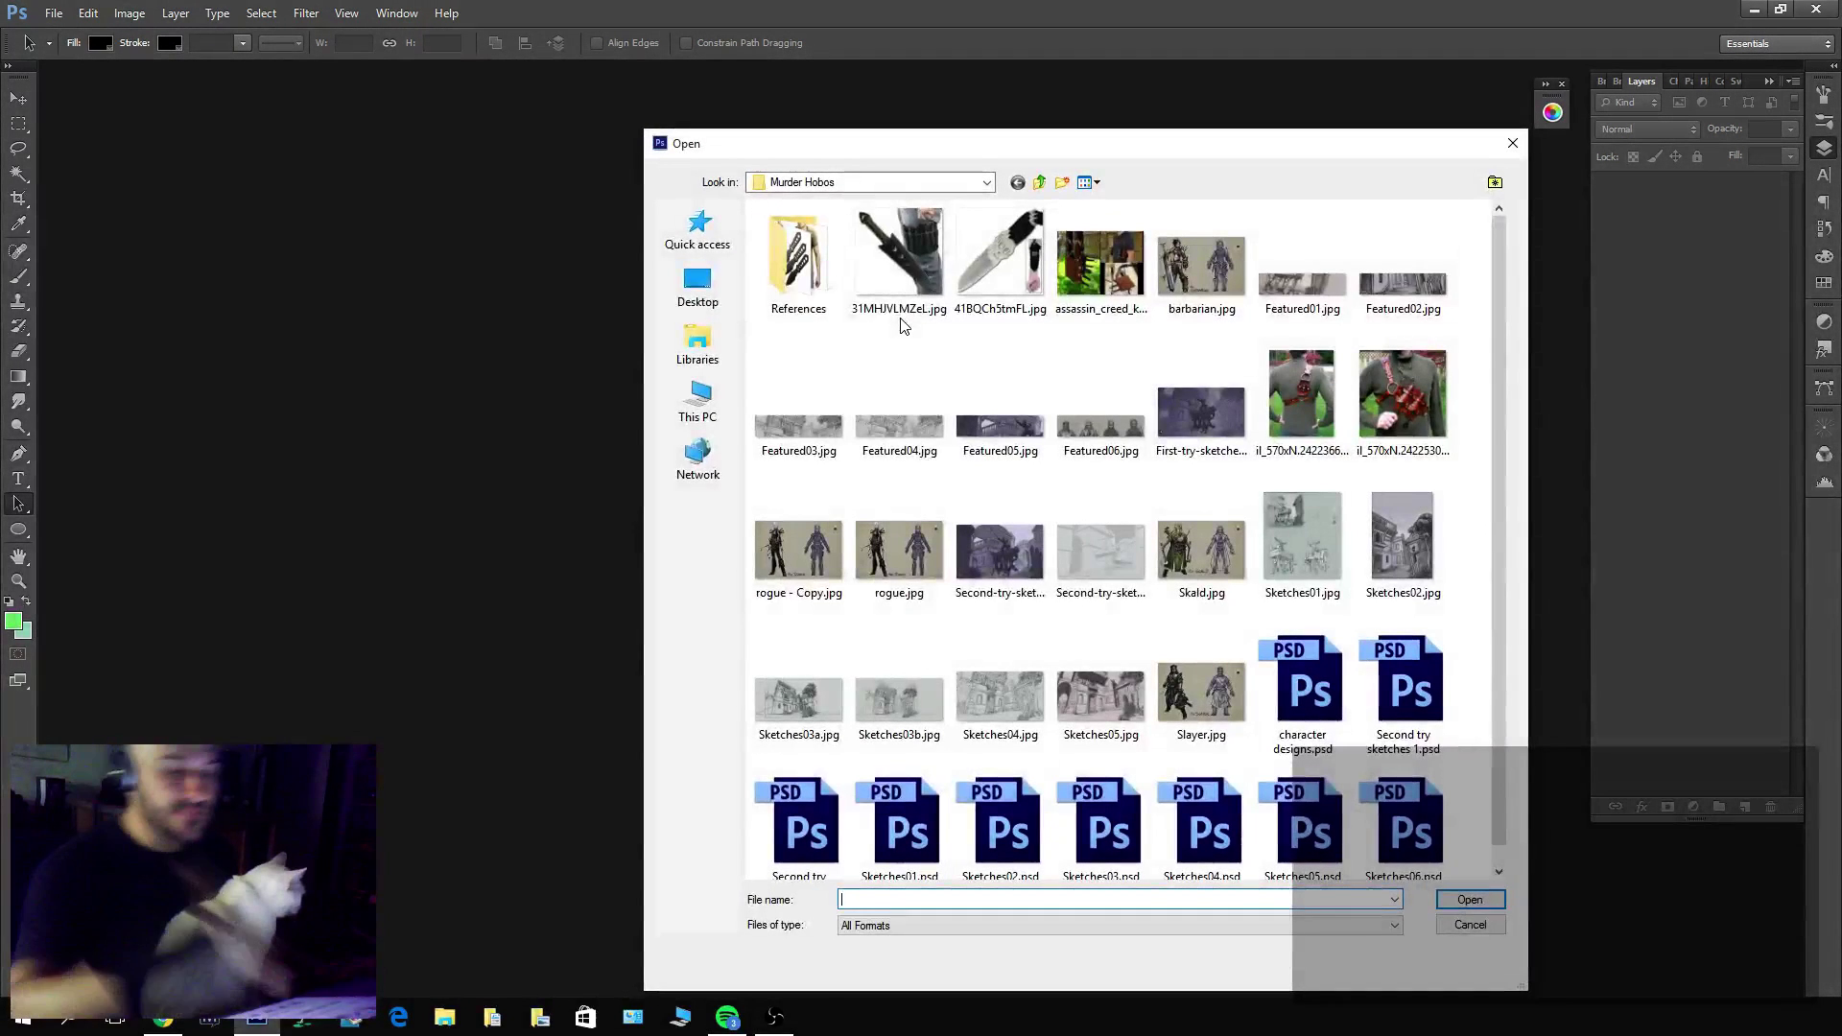
left_click(1041, 182)
left_click(1041, 182)
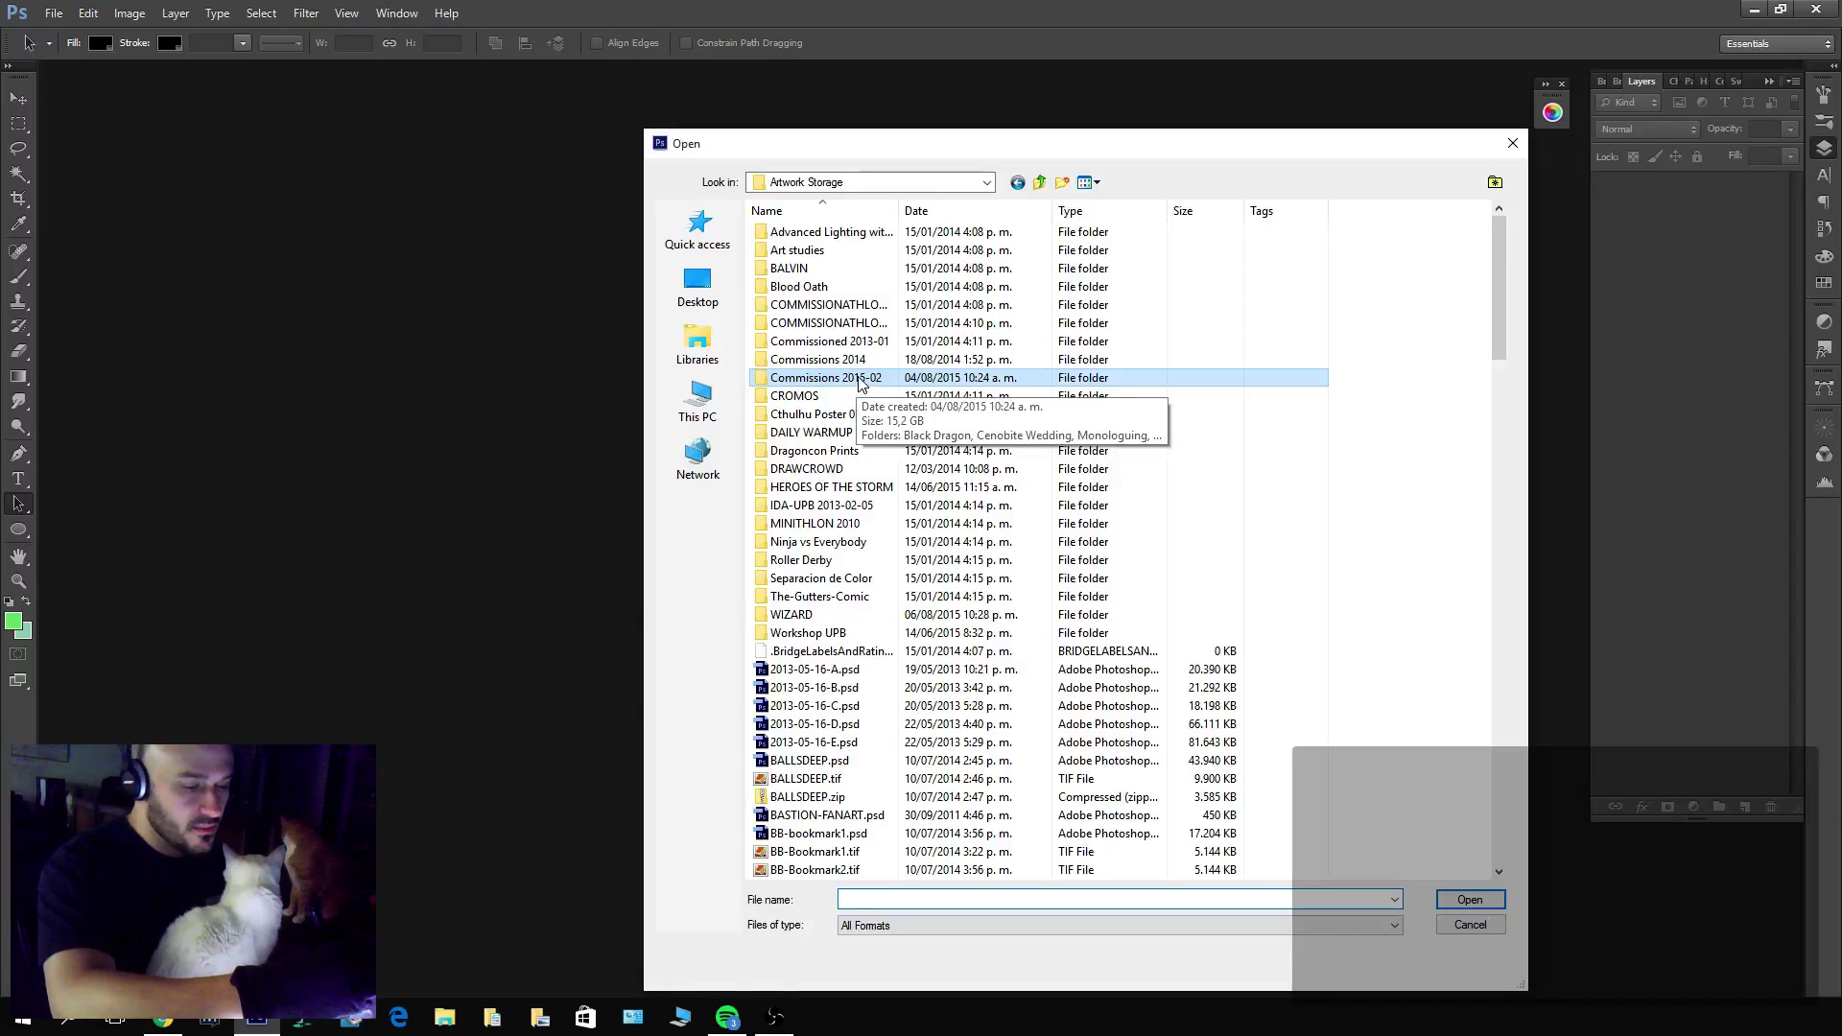
left_click(1040, 182)
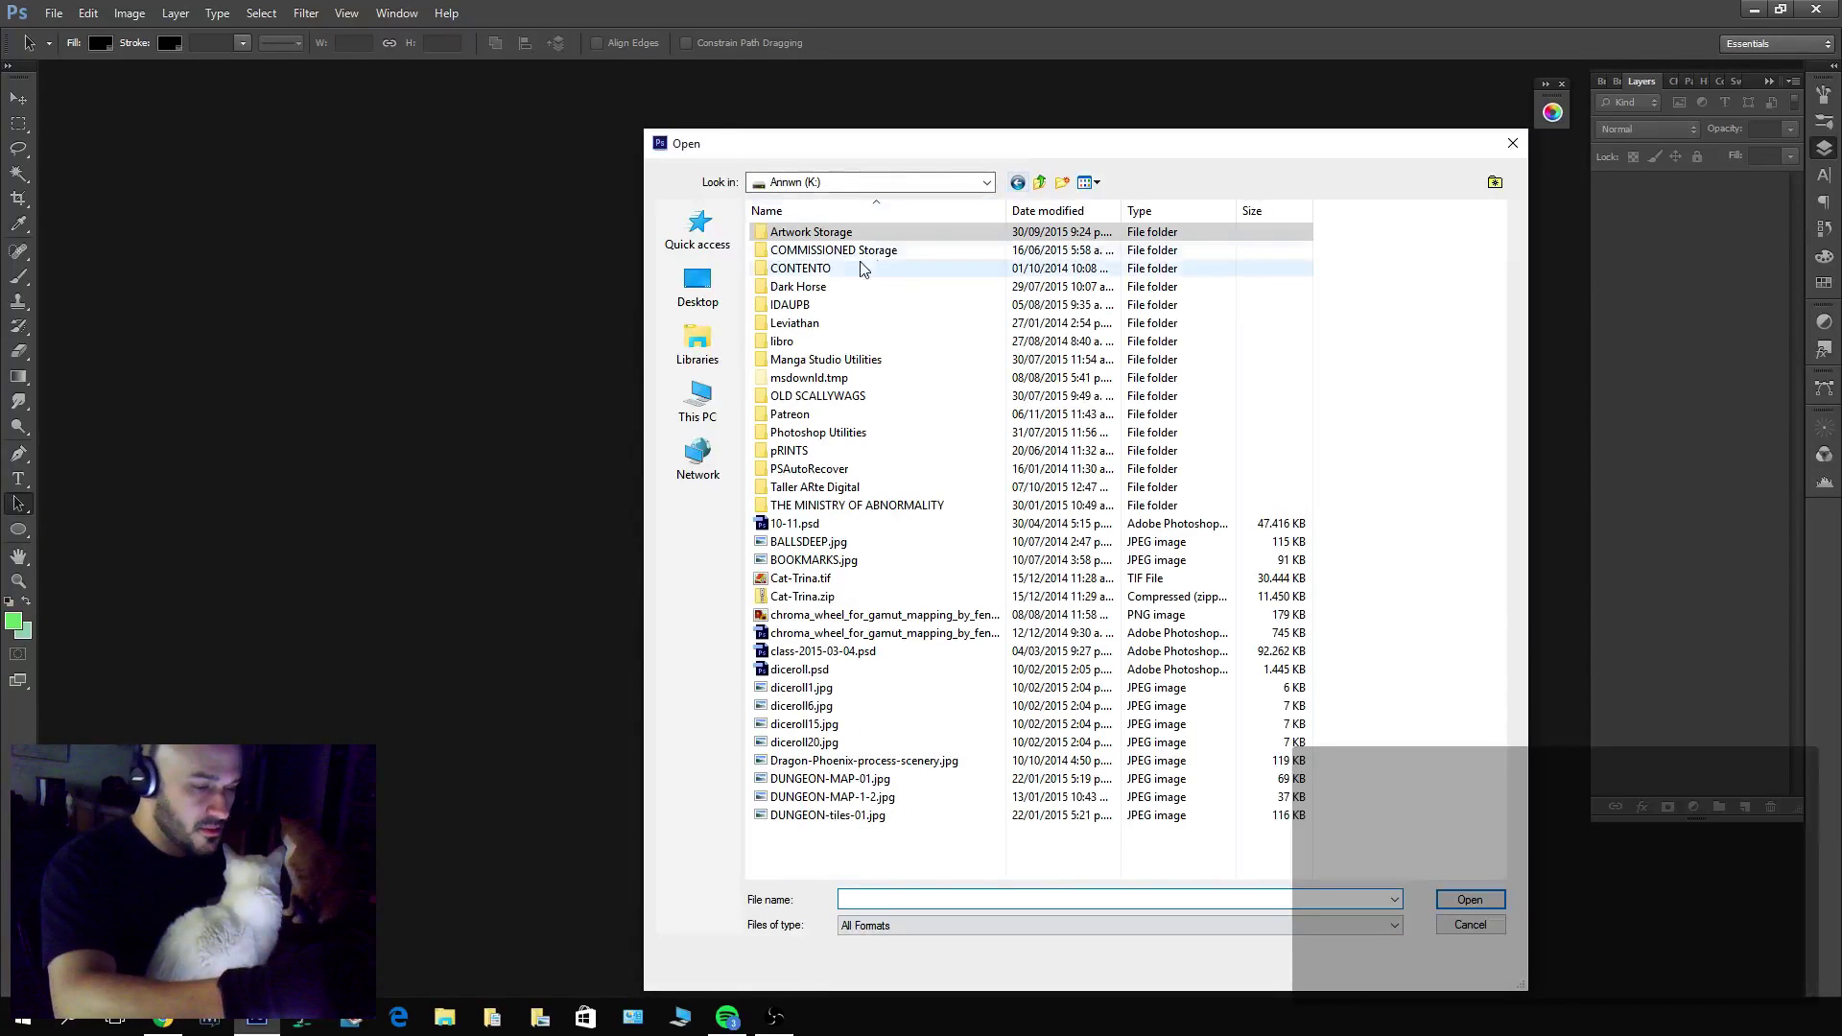
double_click(837, 249)
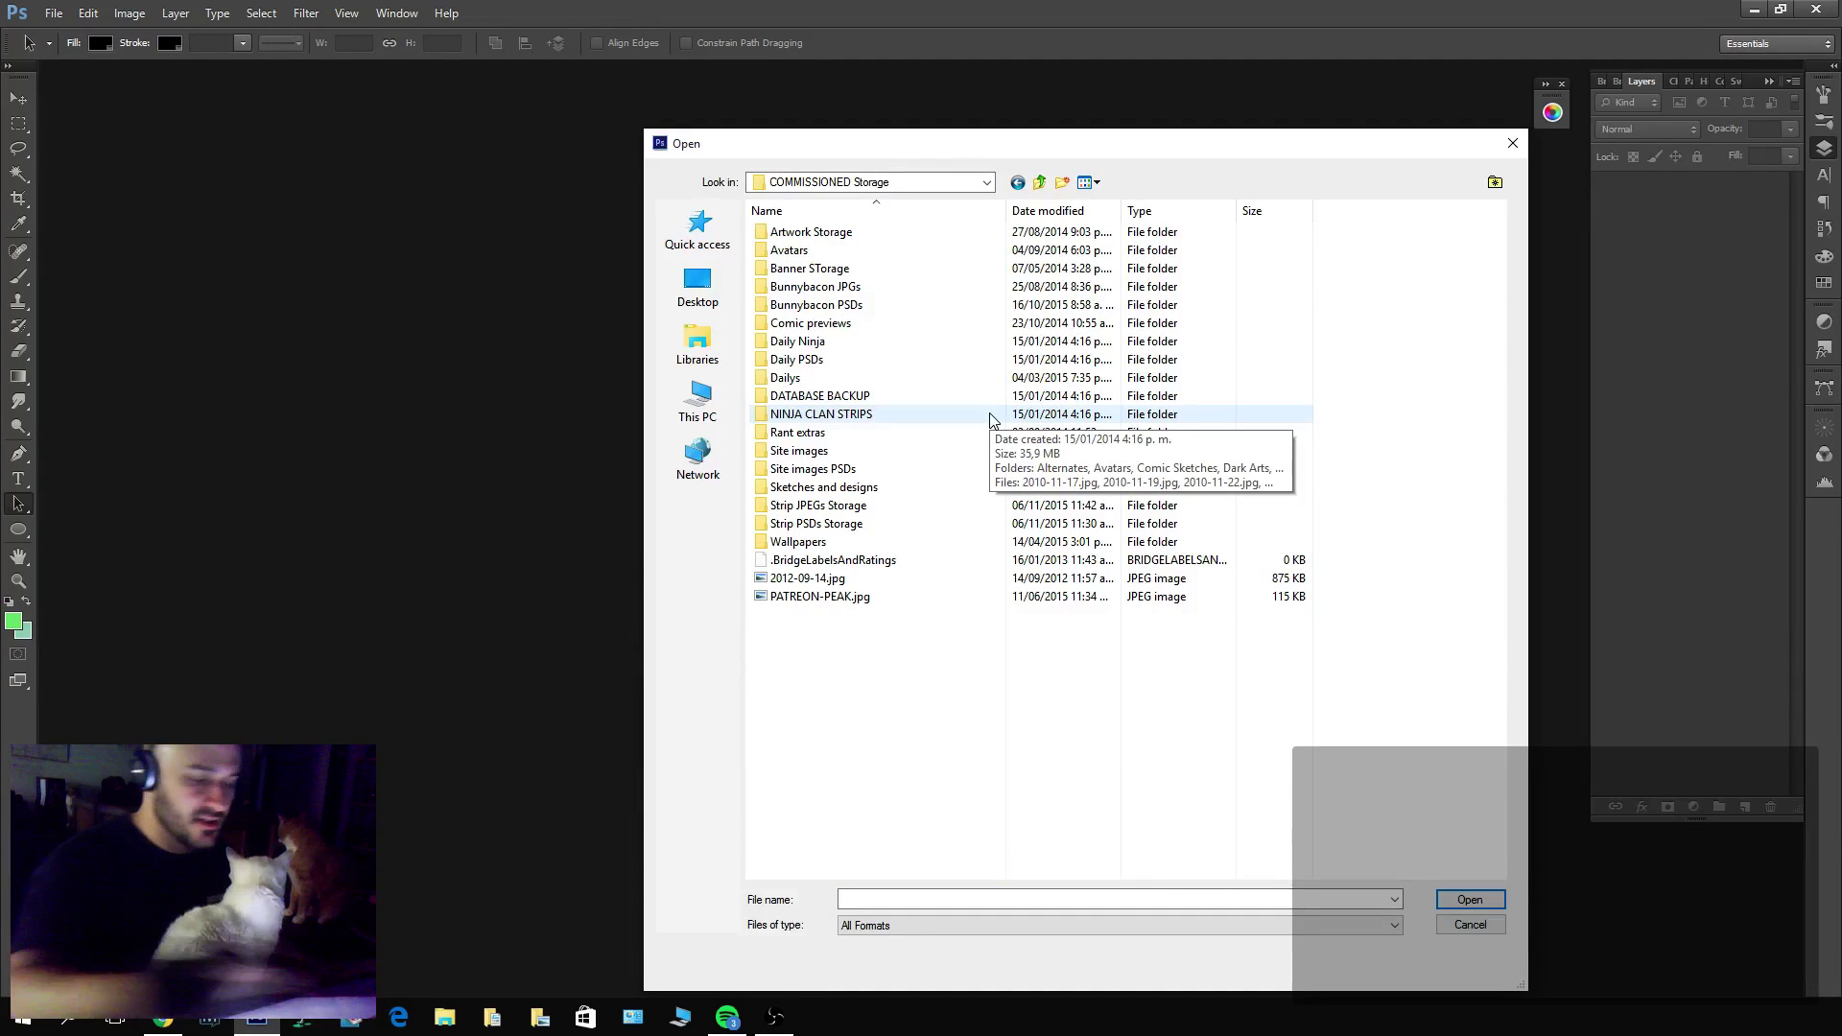
double_click(858, 527)
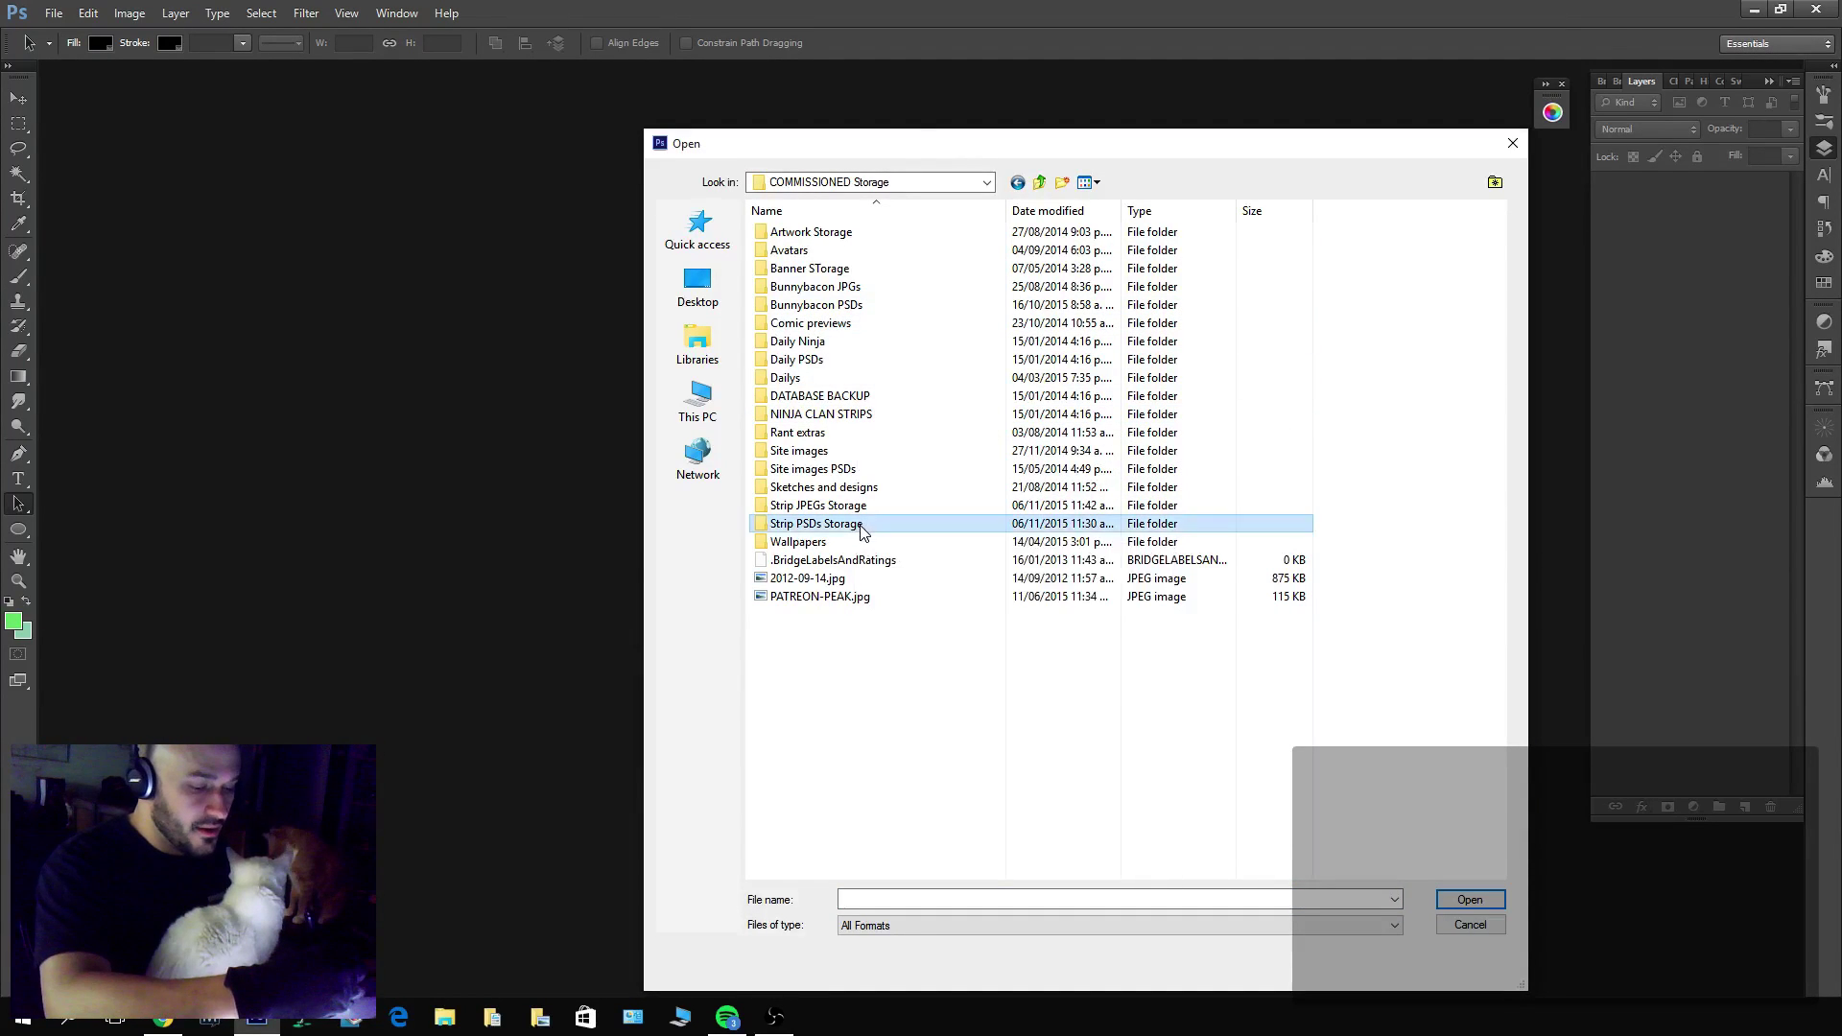
double_click(851, 418)
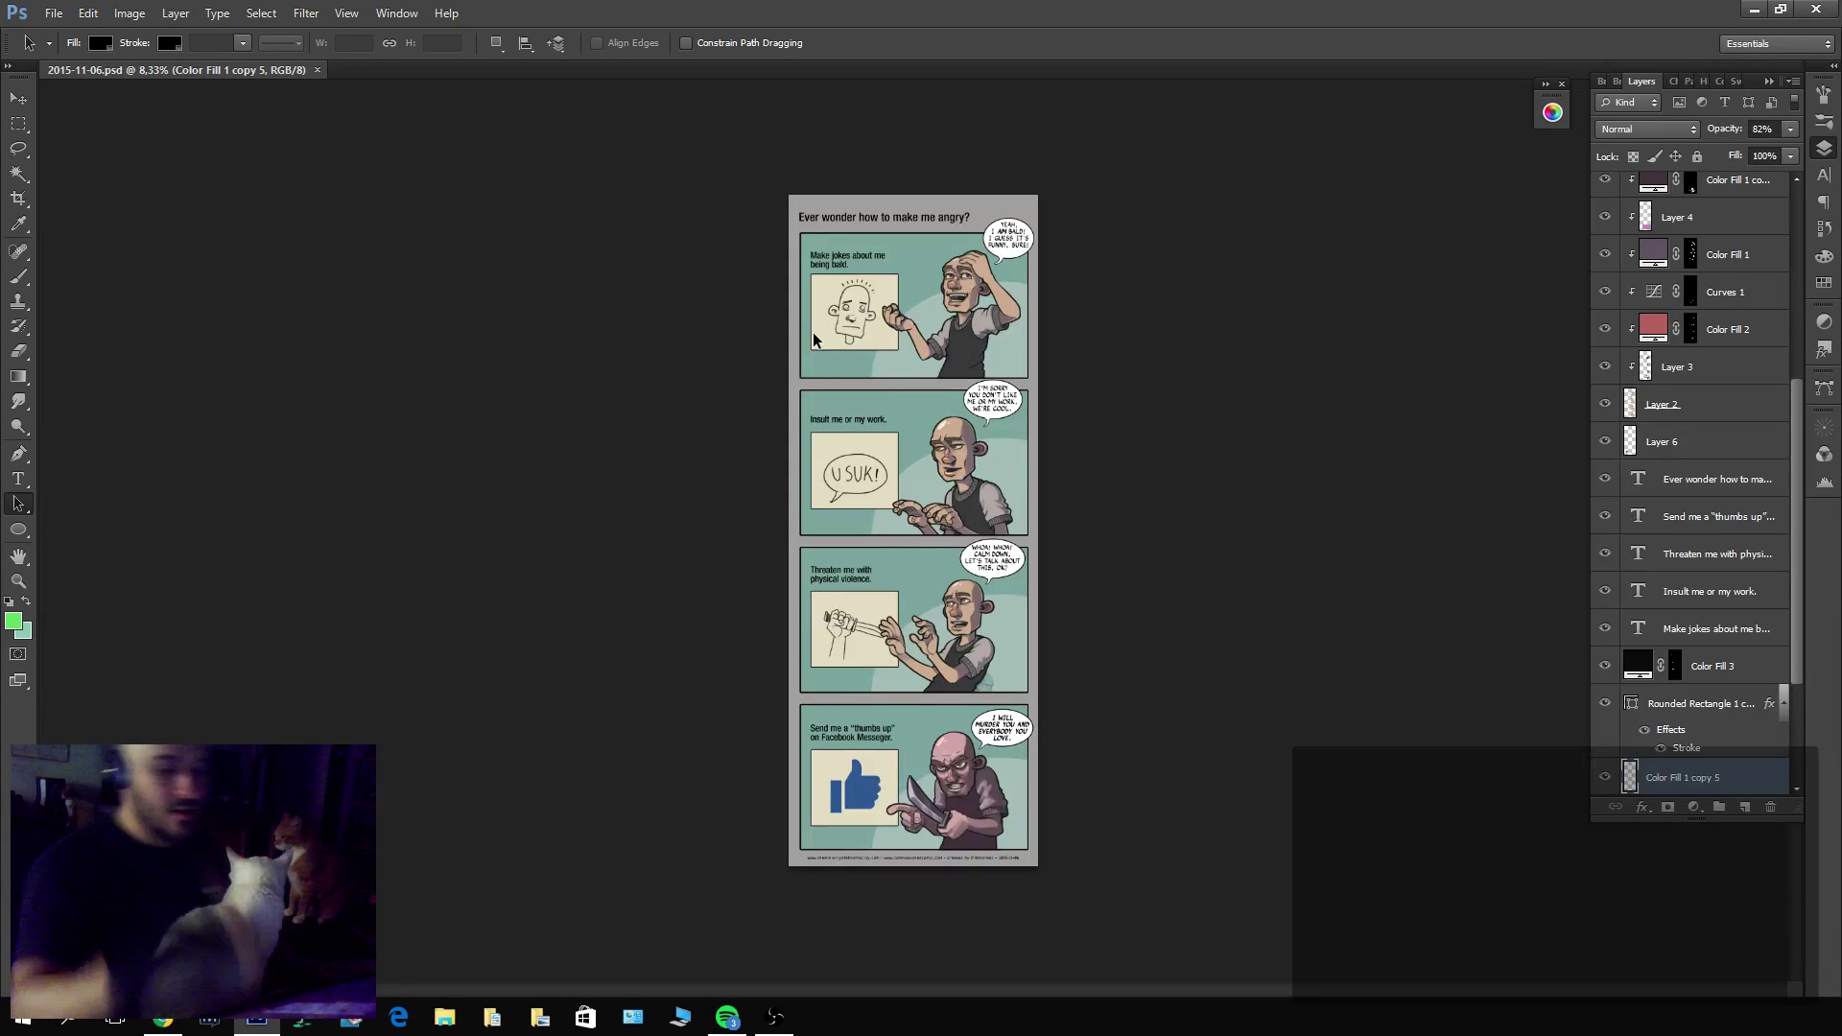
Save the strip under the new name 2015-11-12.psd in the same folder.
key("ctrl+shift+s")
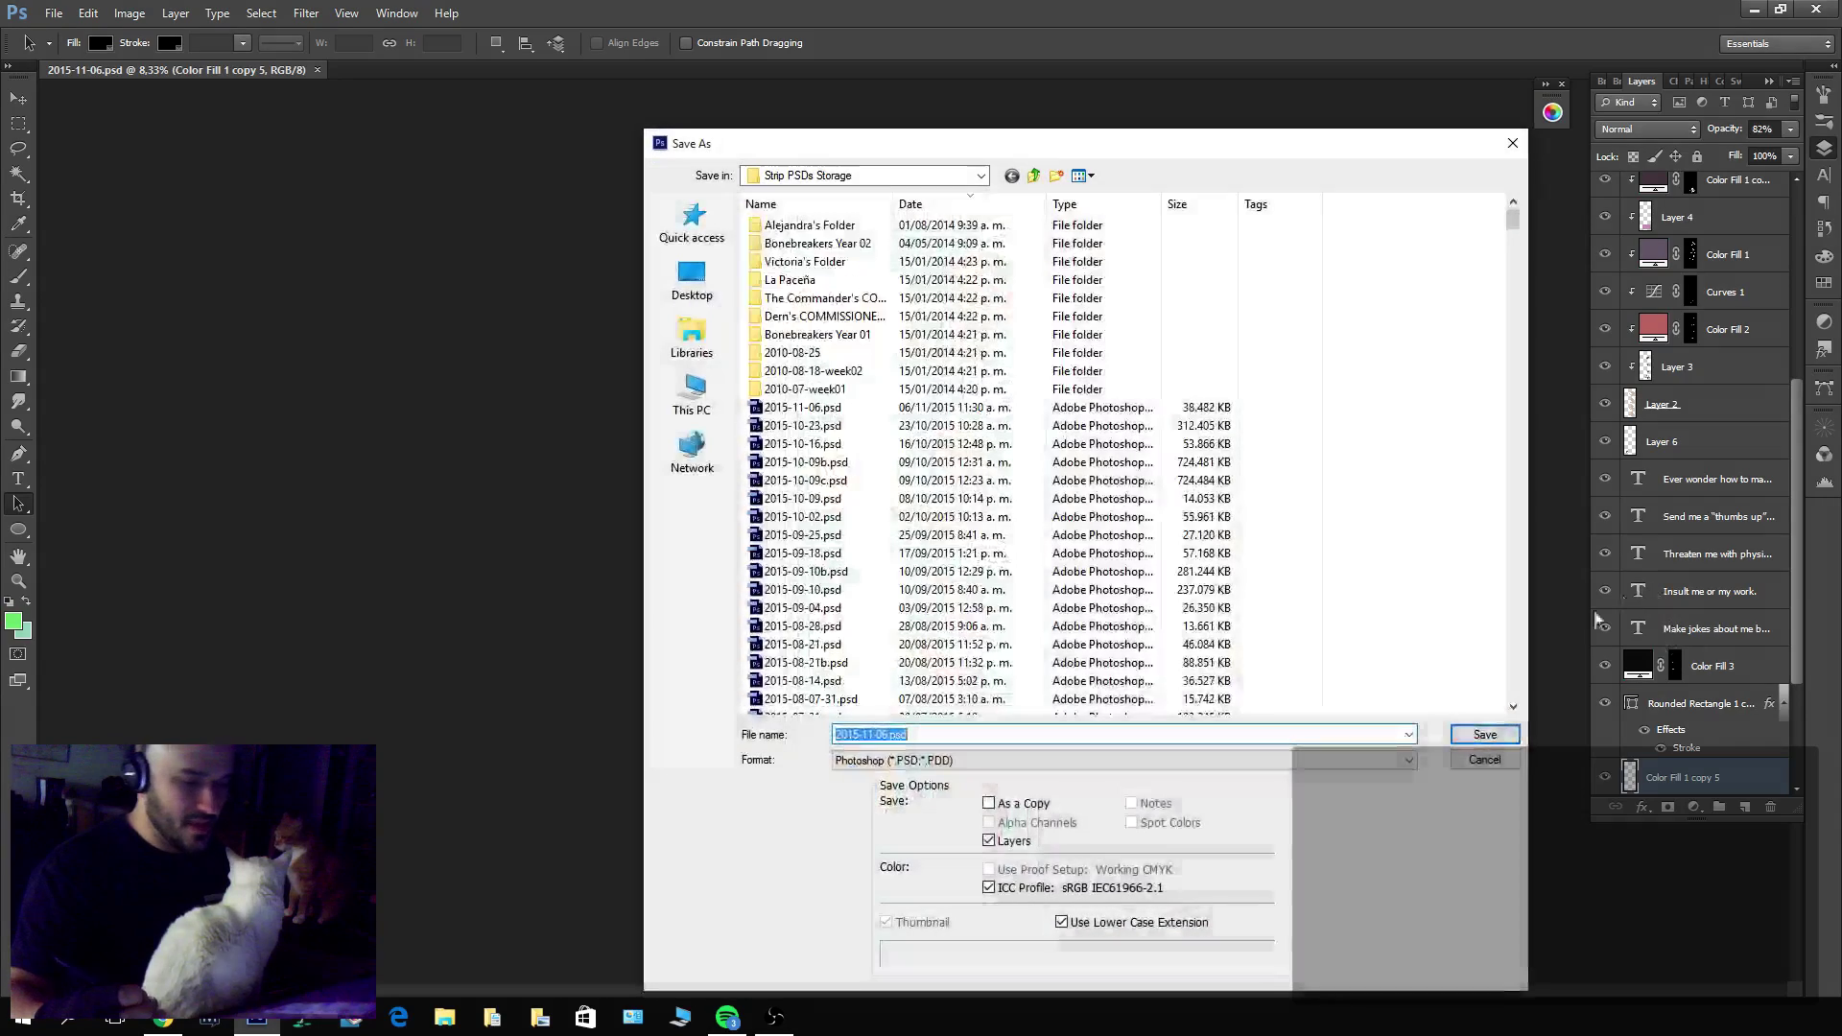
left_click(886, 736)
key("BackSpace")
key("BackSpace")
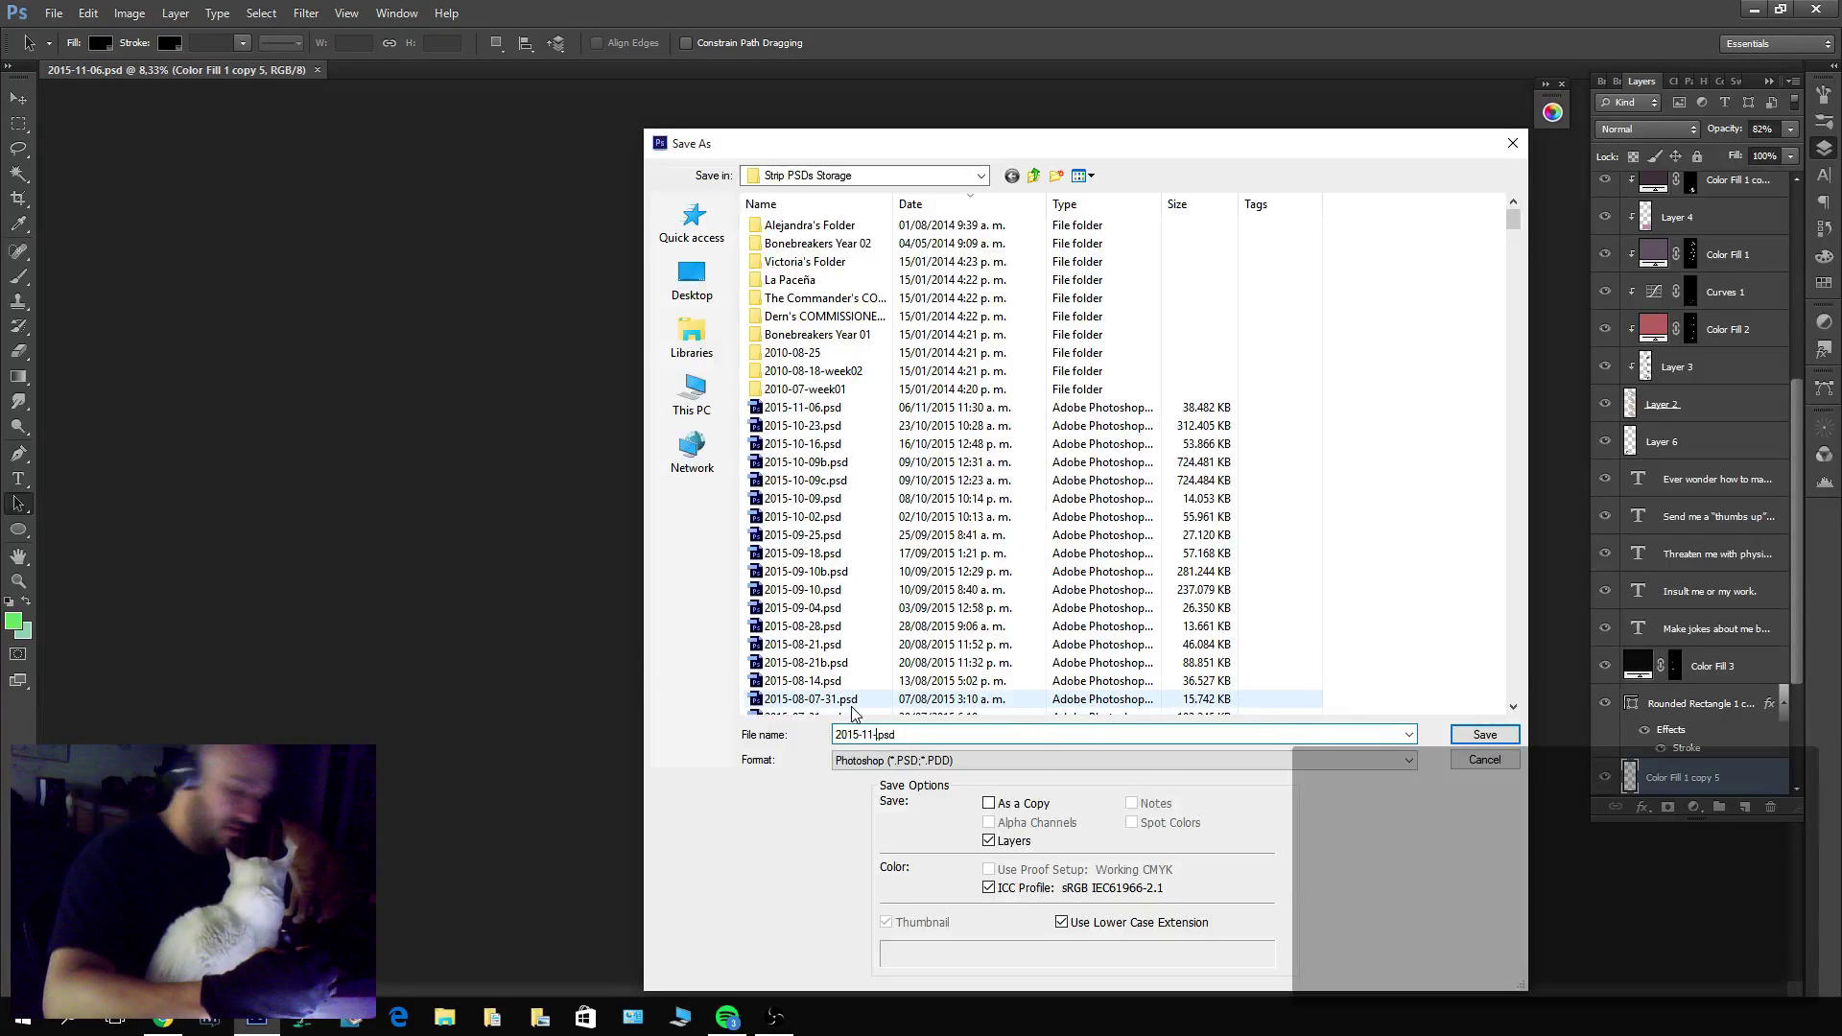
type("12")
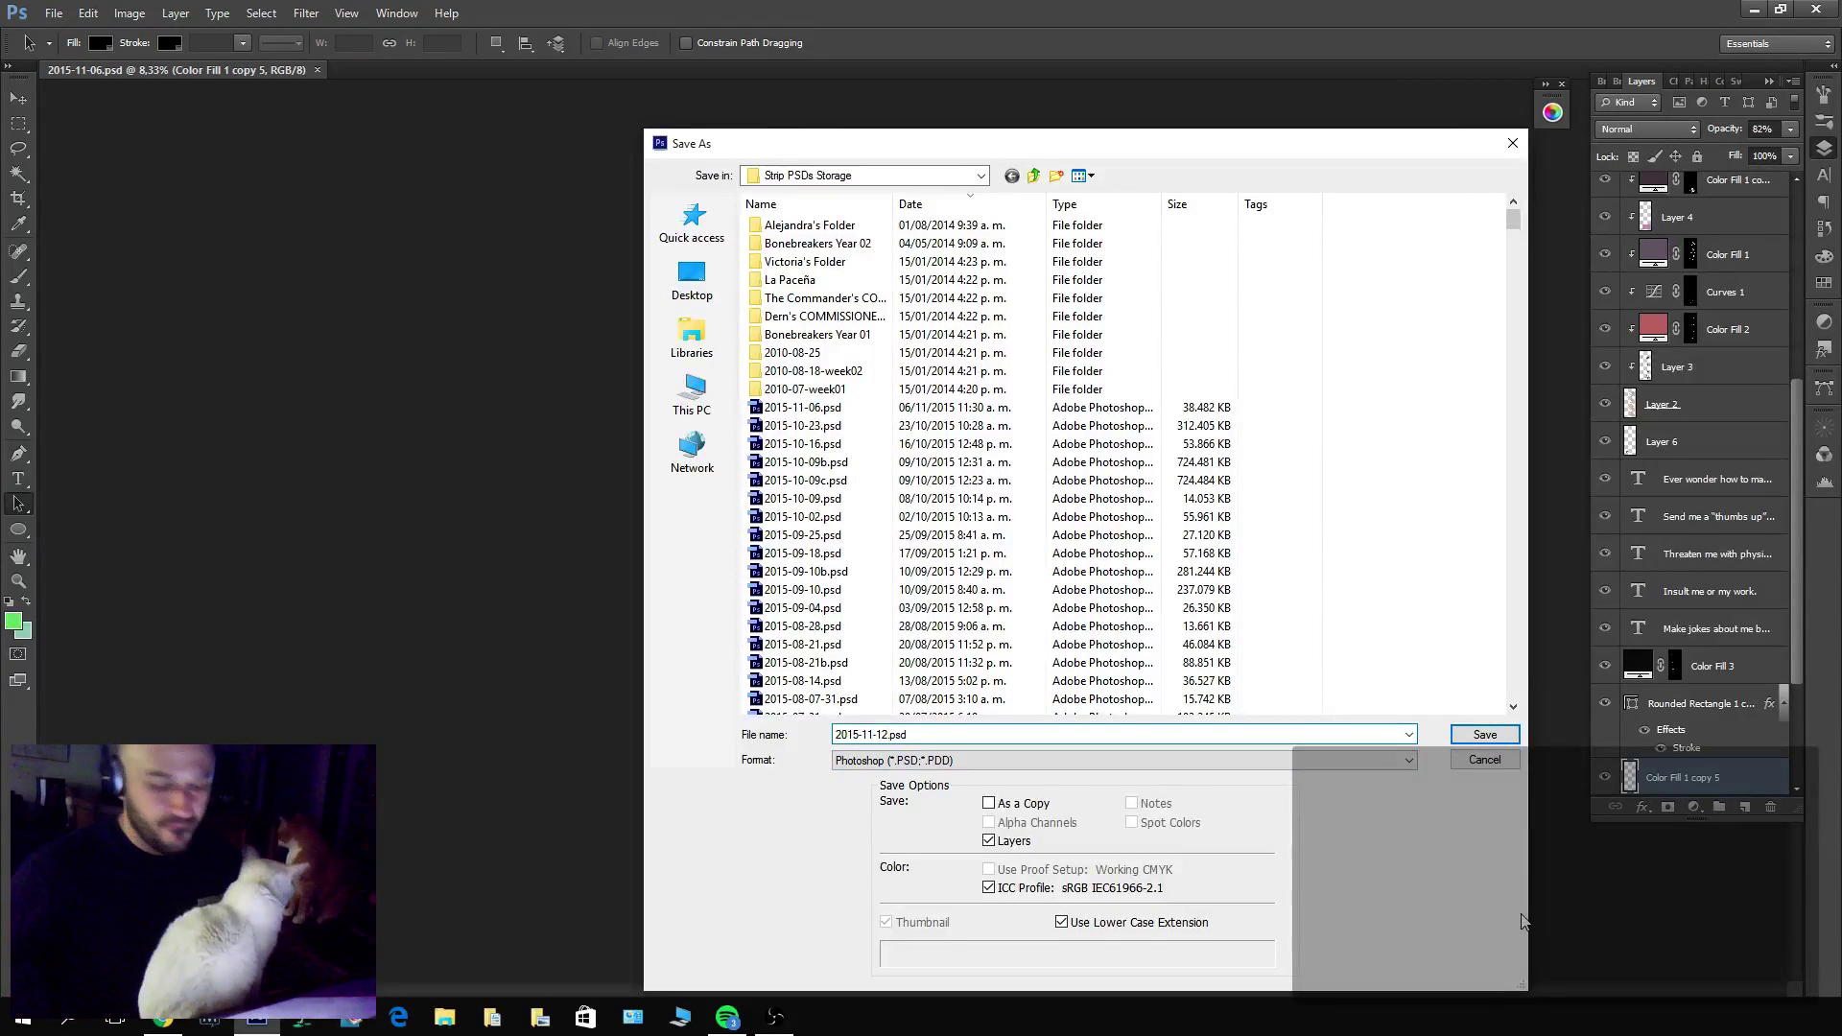
key("Return")
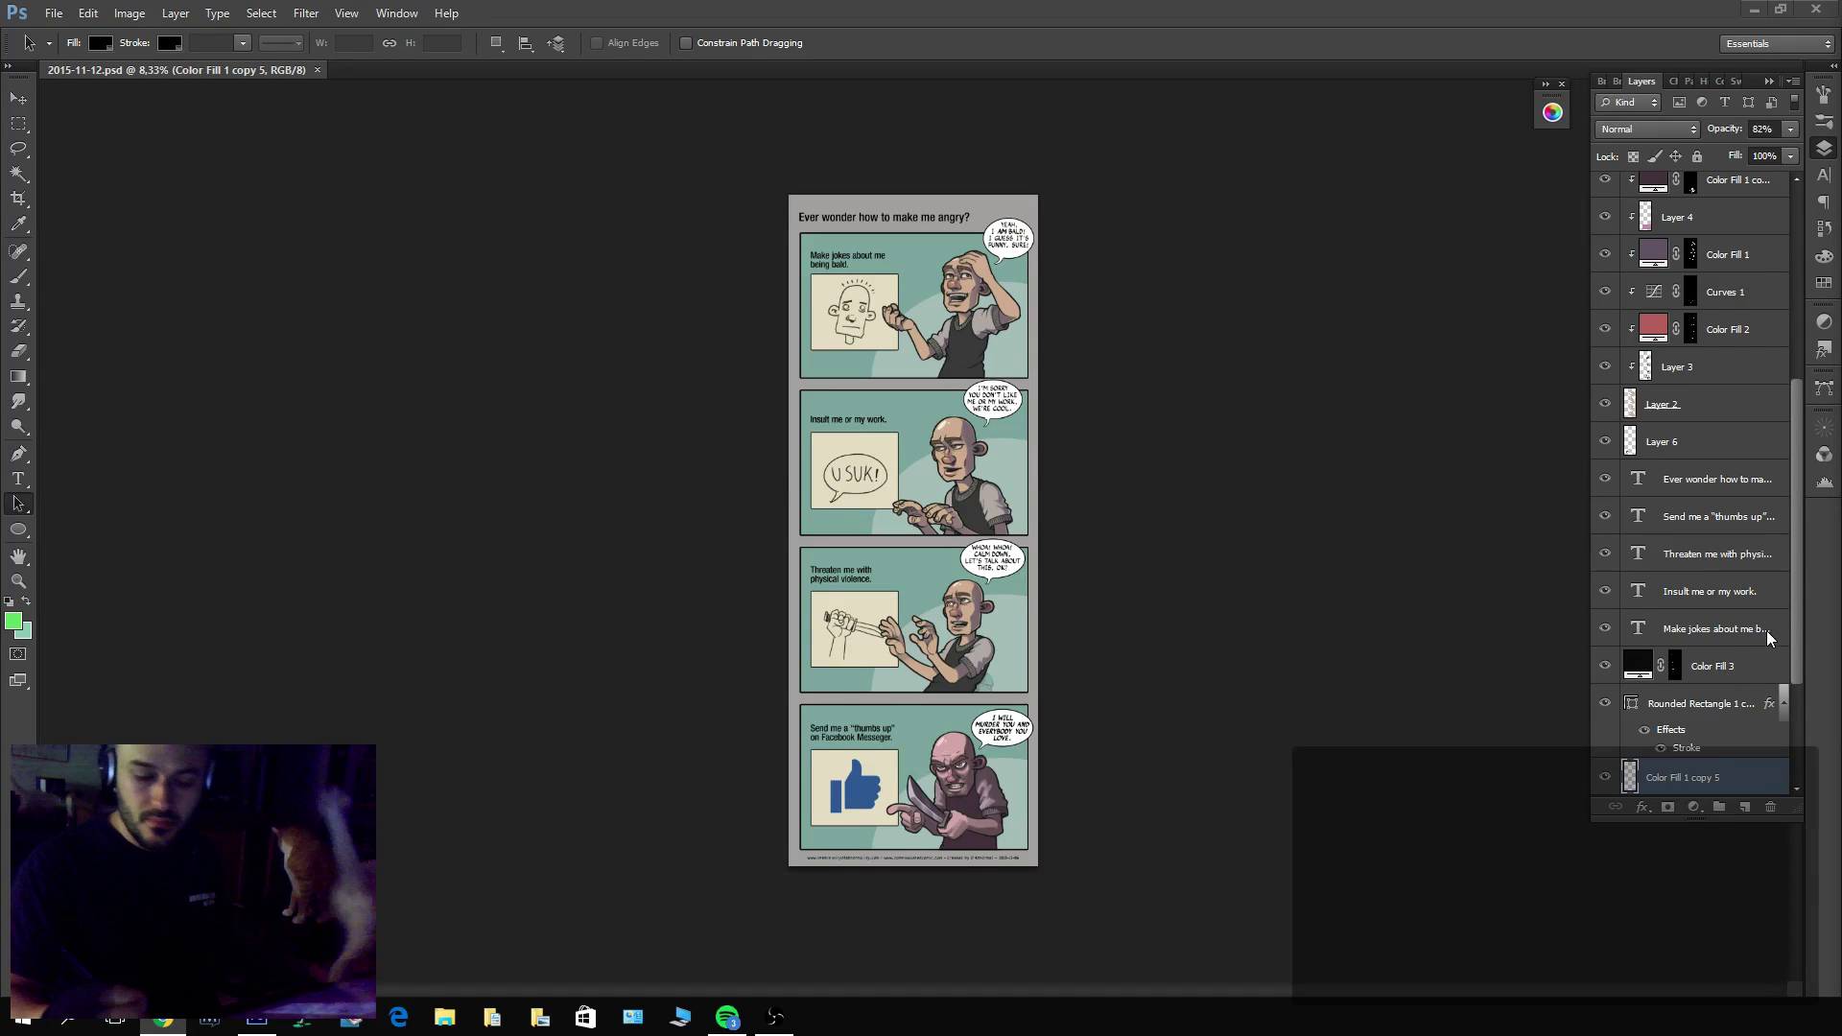
Delete all the old strip's layers, keeping only the footer credit text and the Background.
scroll(1727, 258, "up", 5)
left_click_drag(1797, 236, 1796, 208)
left_click(1717, 194)
scroll(1783, 271, "down", 10)
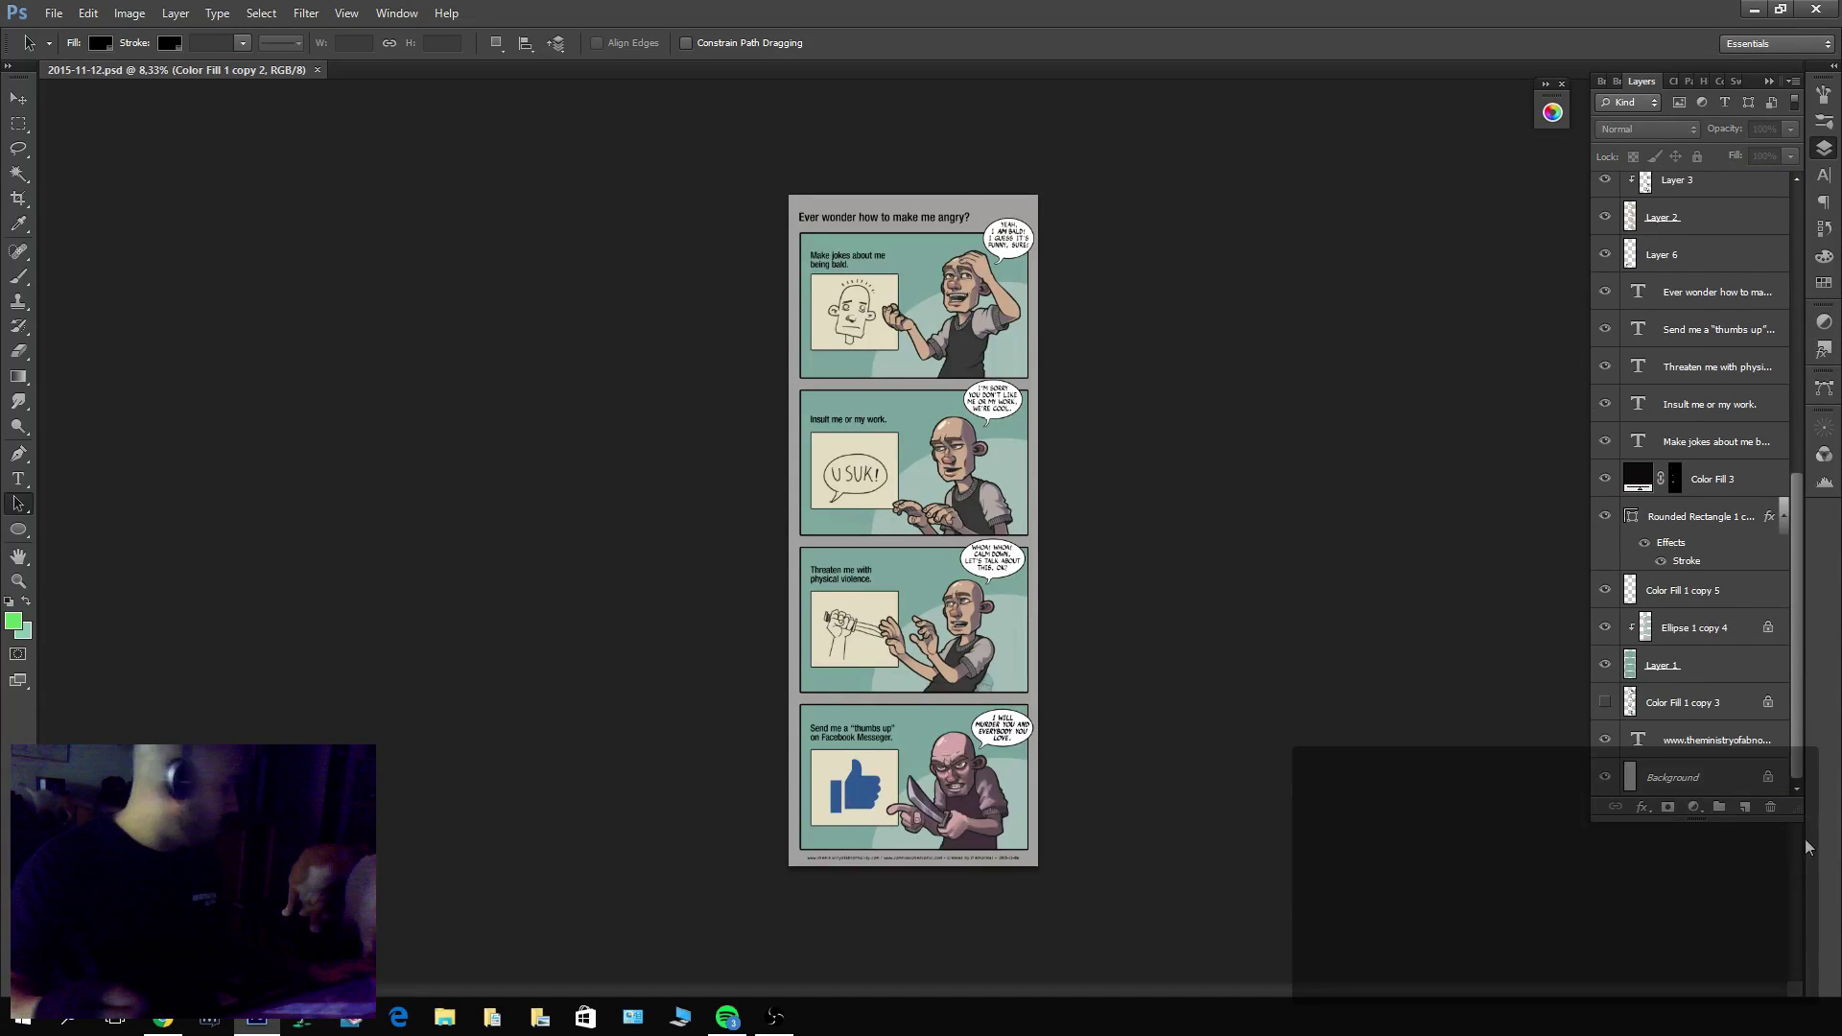
left_click(1704, 710, "shift")
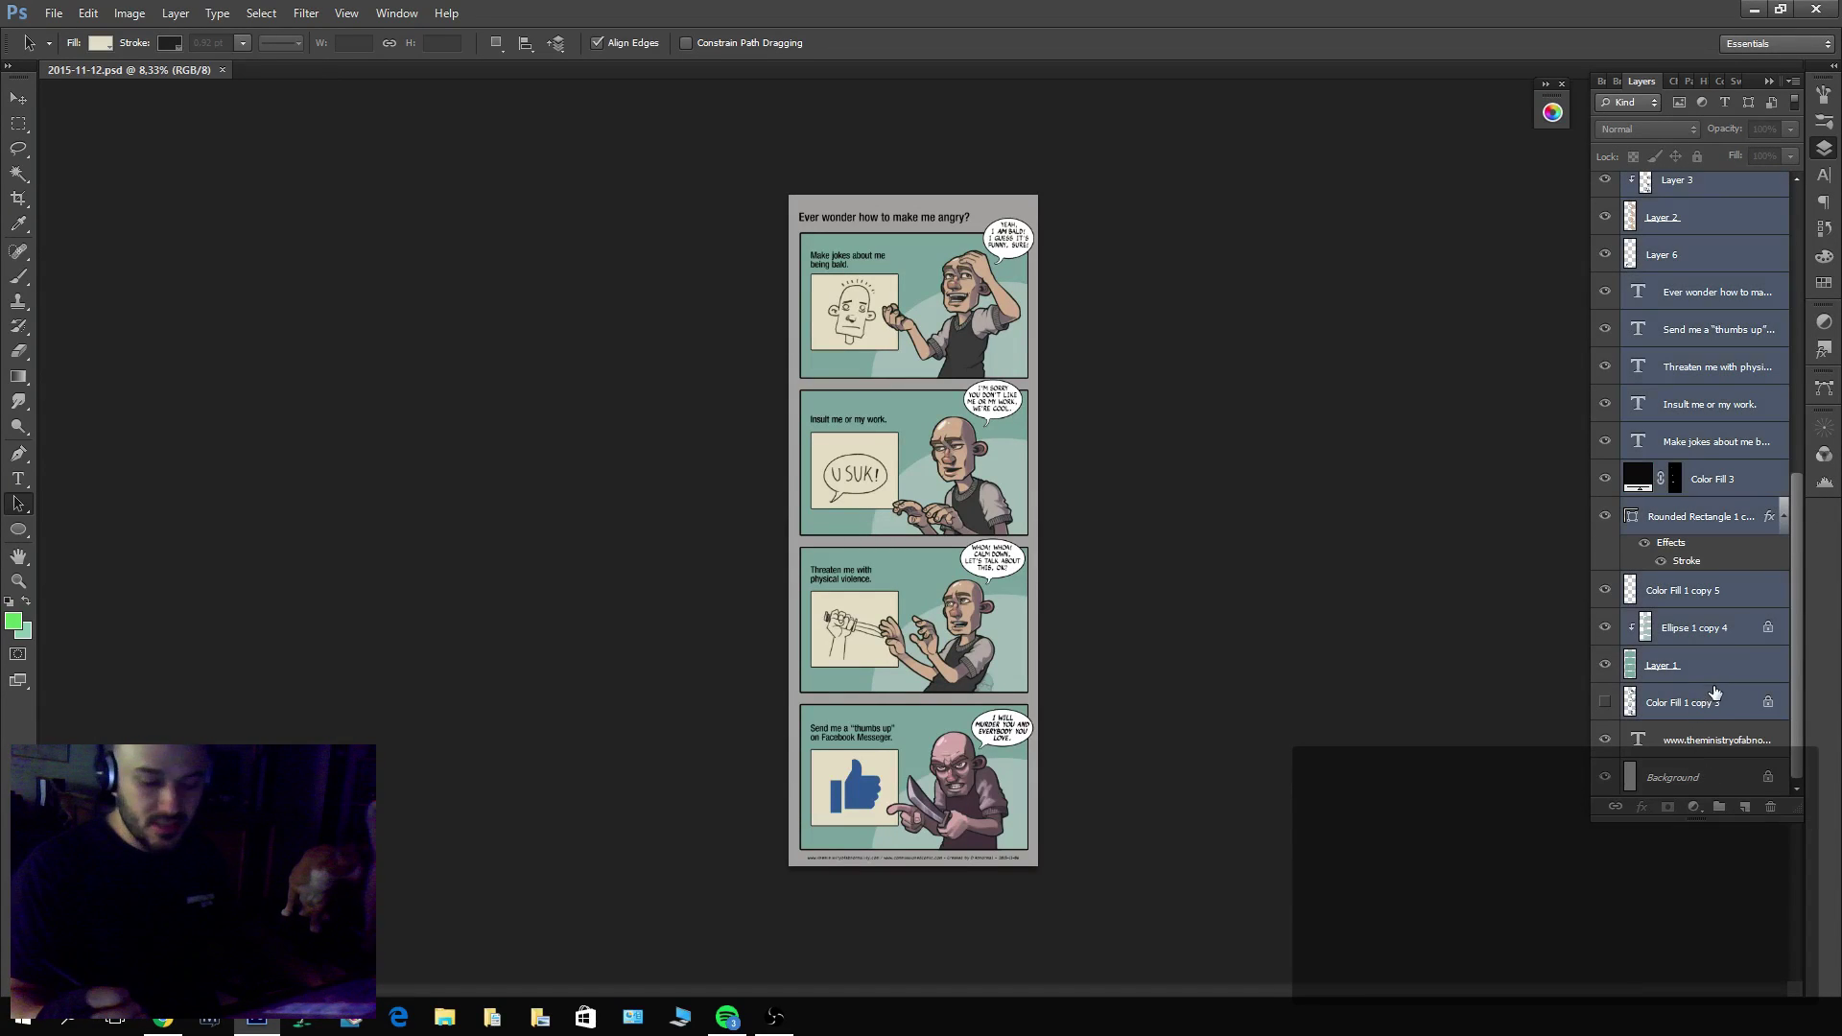
key("Delete")
Change the date in the footer credit line to 2015-11-12.
key("z")
mouse_move(1020, 860)
left_mouse_down()
mouse_move(1143, 797)
mouse_move(1163, 813)
left_mouse_up()
key("y")
key("t")
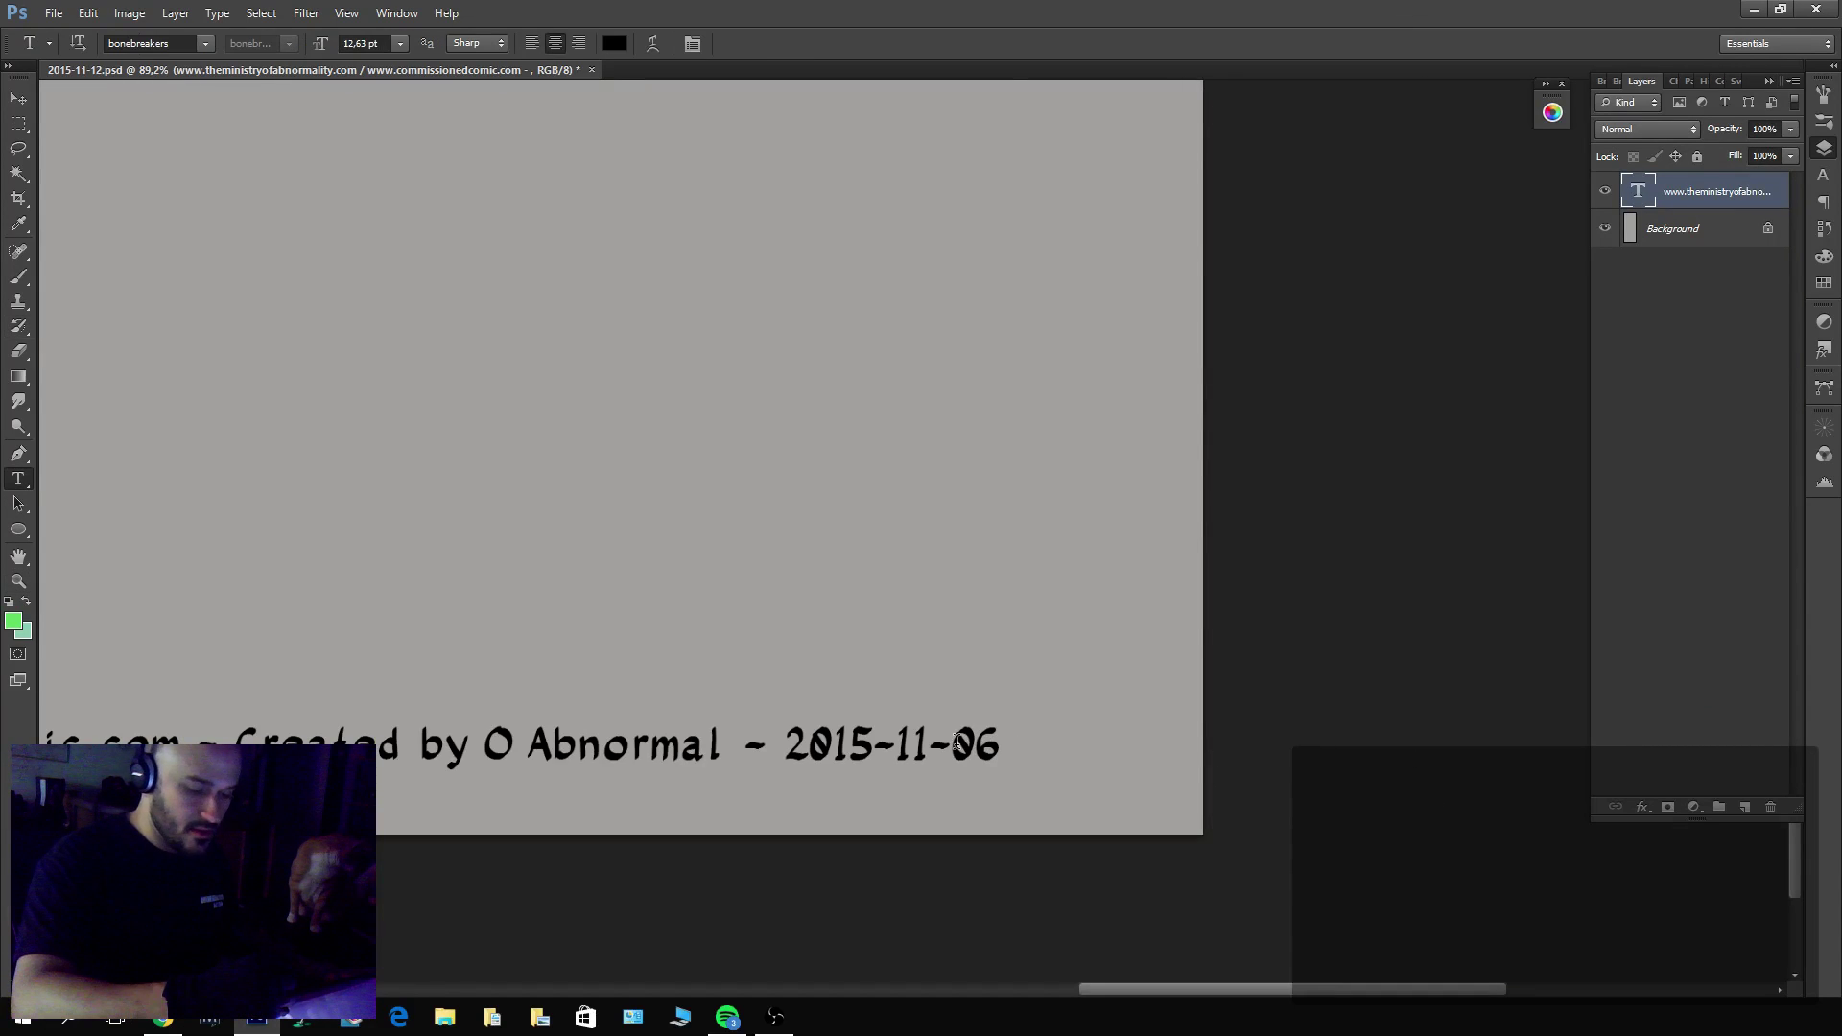
left_click_drag(967, 745, 1030, 737)
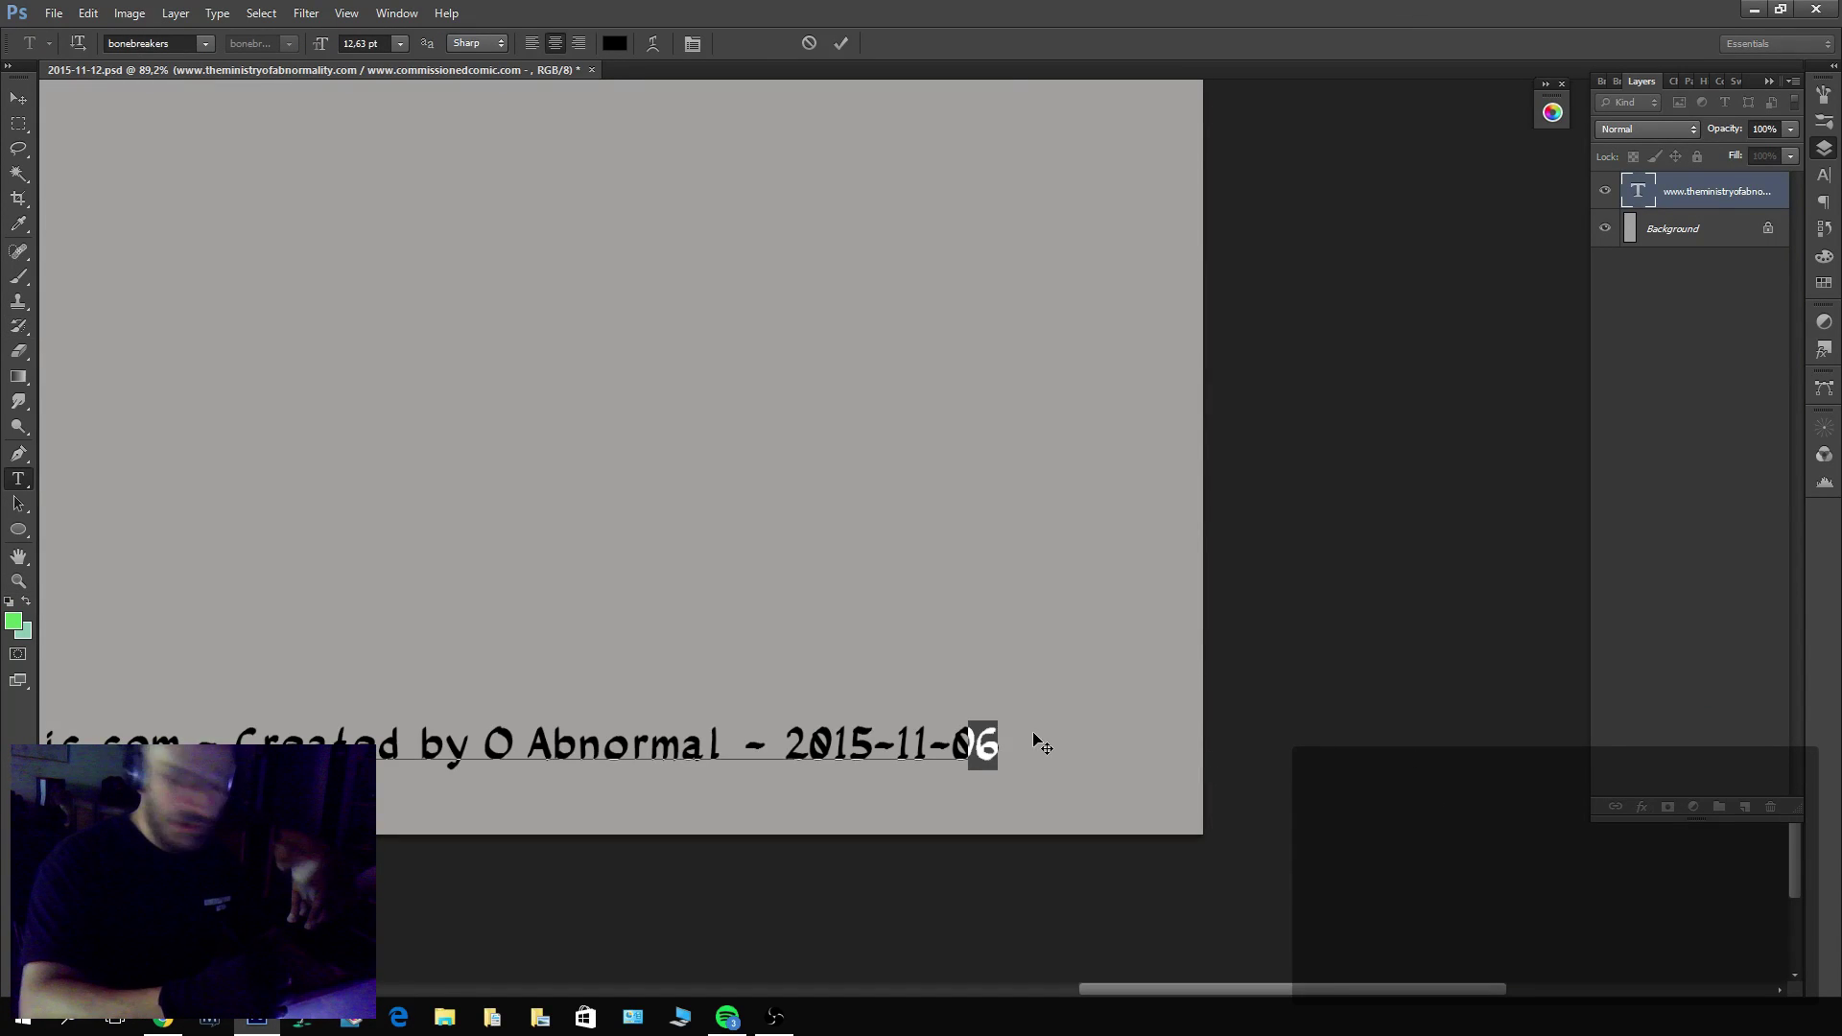
key("BackSpace")
key("BackSpace")
type("12")
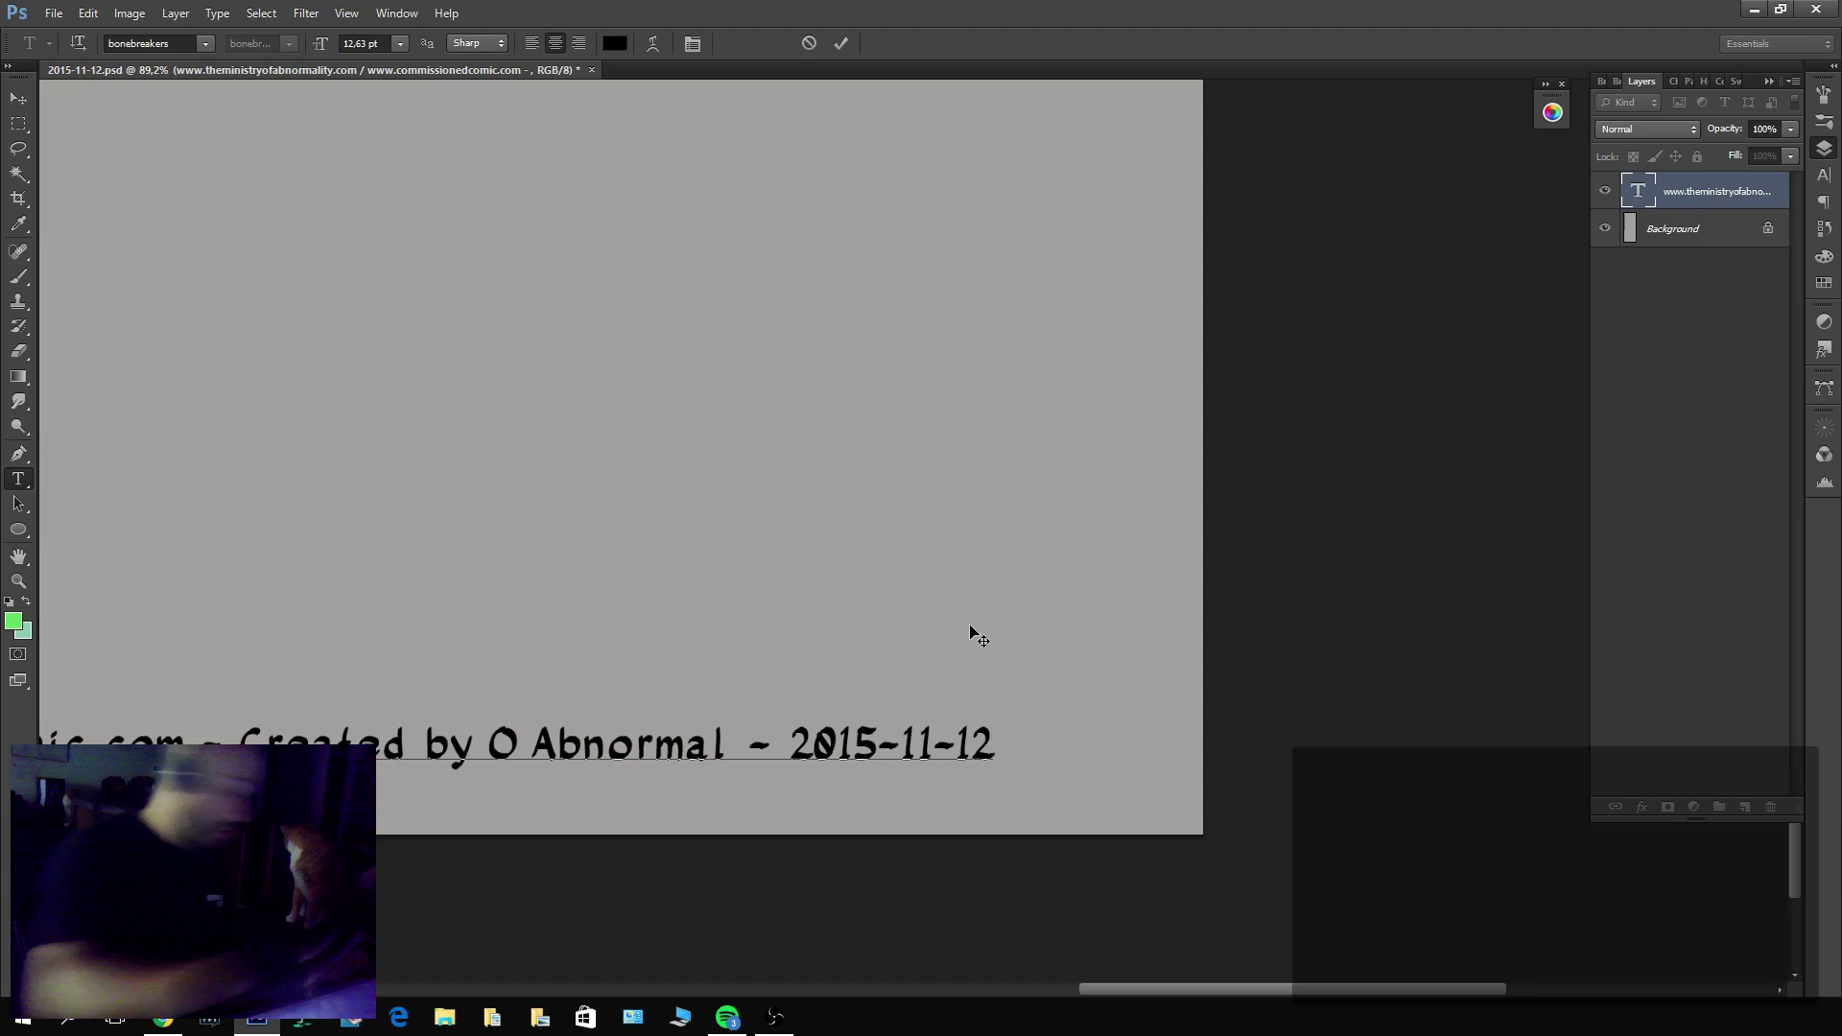
key("ctrl+Return")
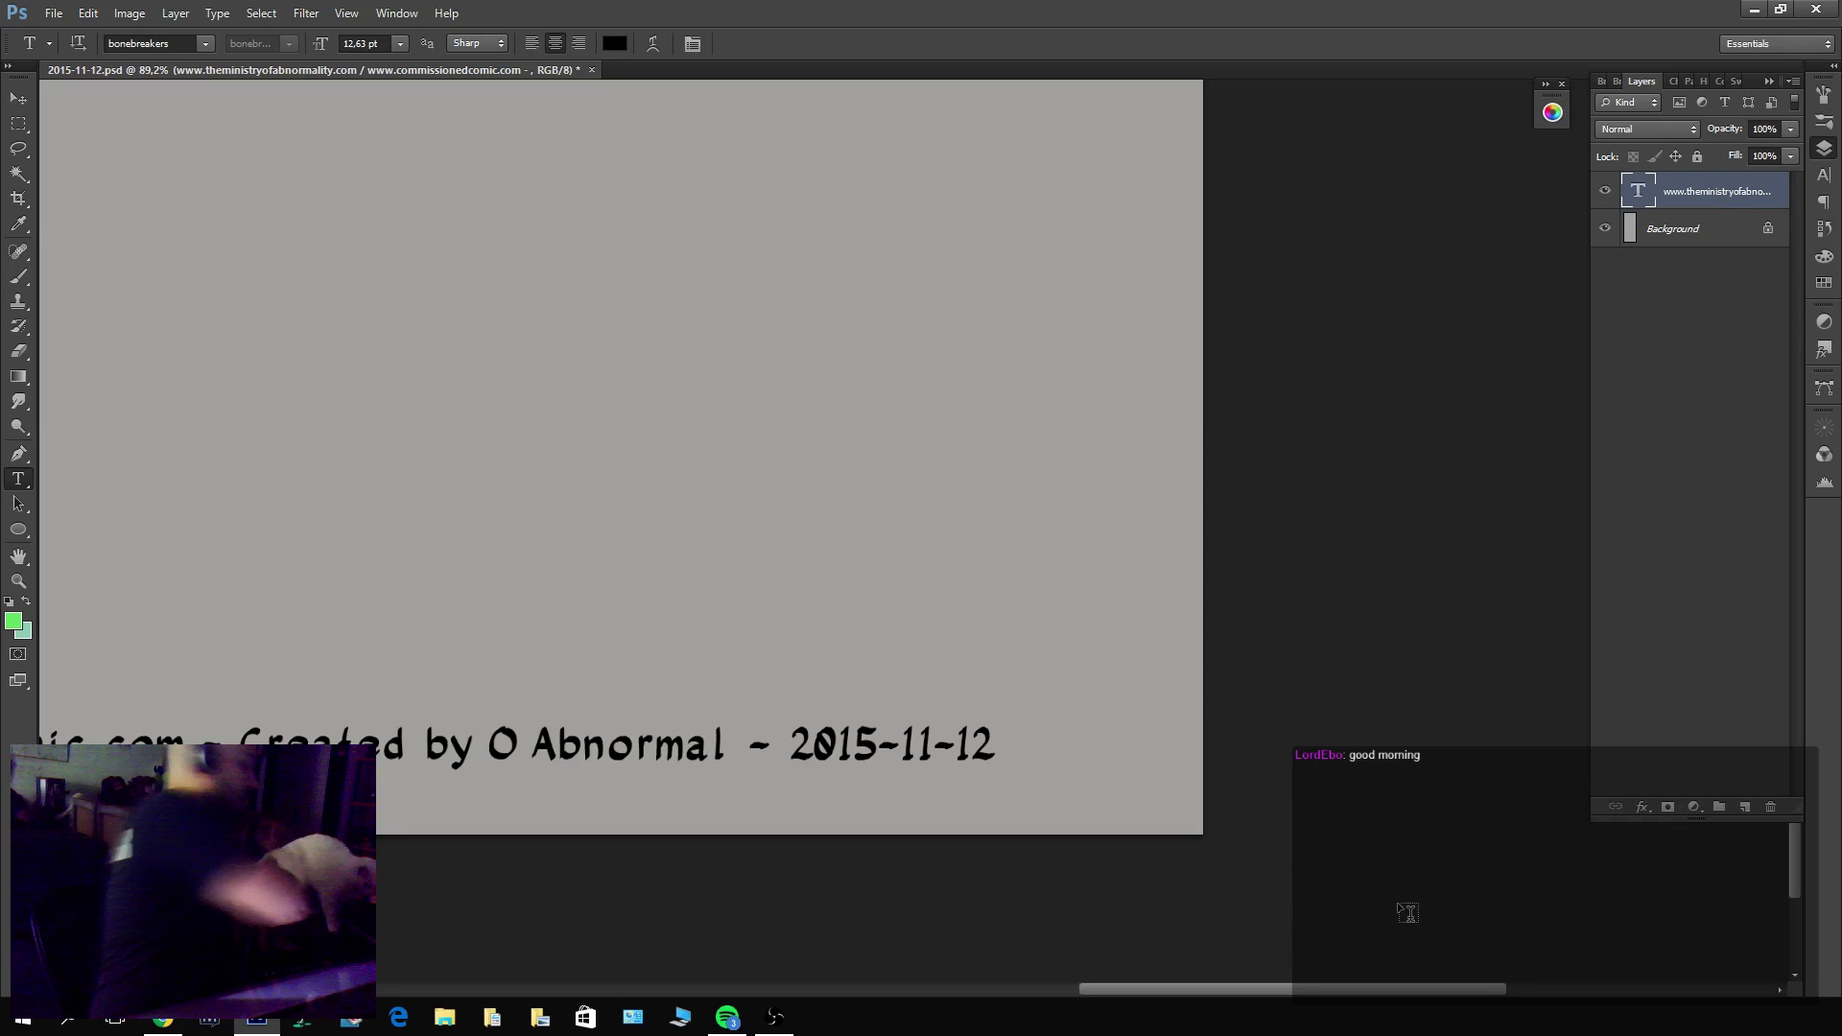
left_click(1292, 265)
key("Escape")
key("z")
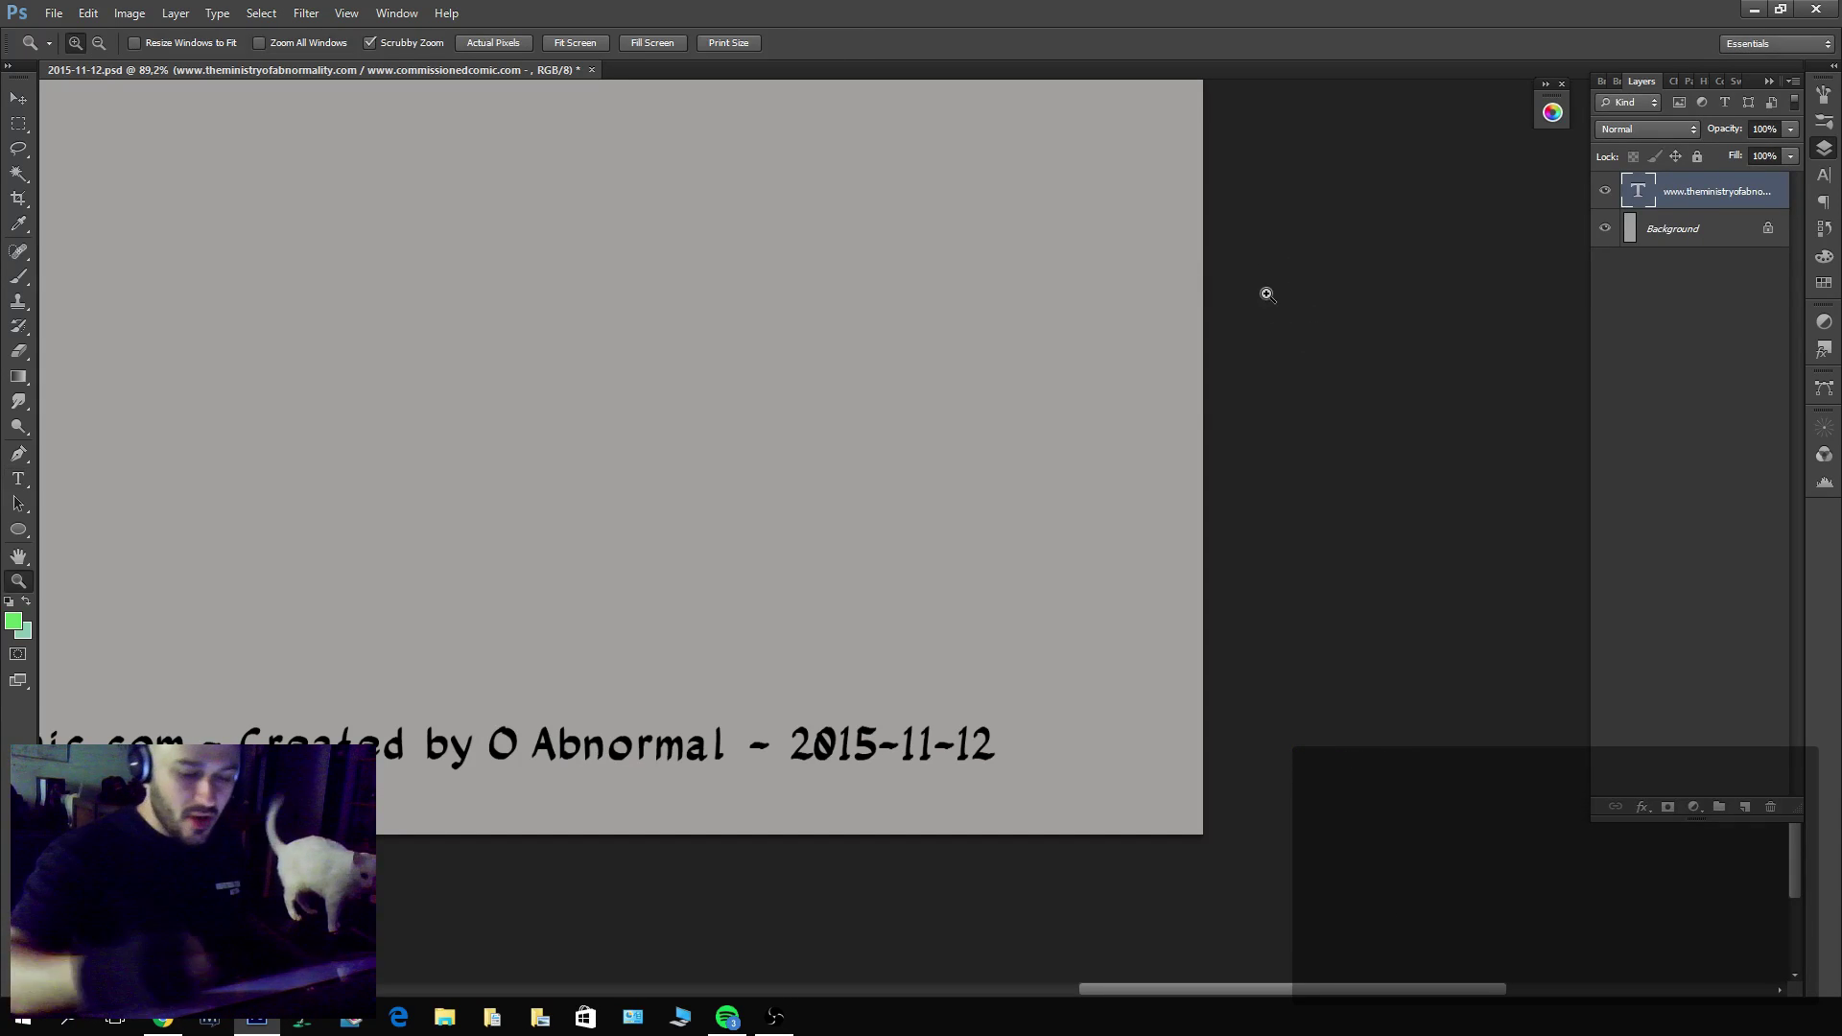
left_click_drag(1263, 291, 1127, 596)
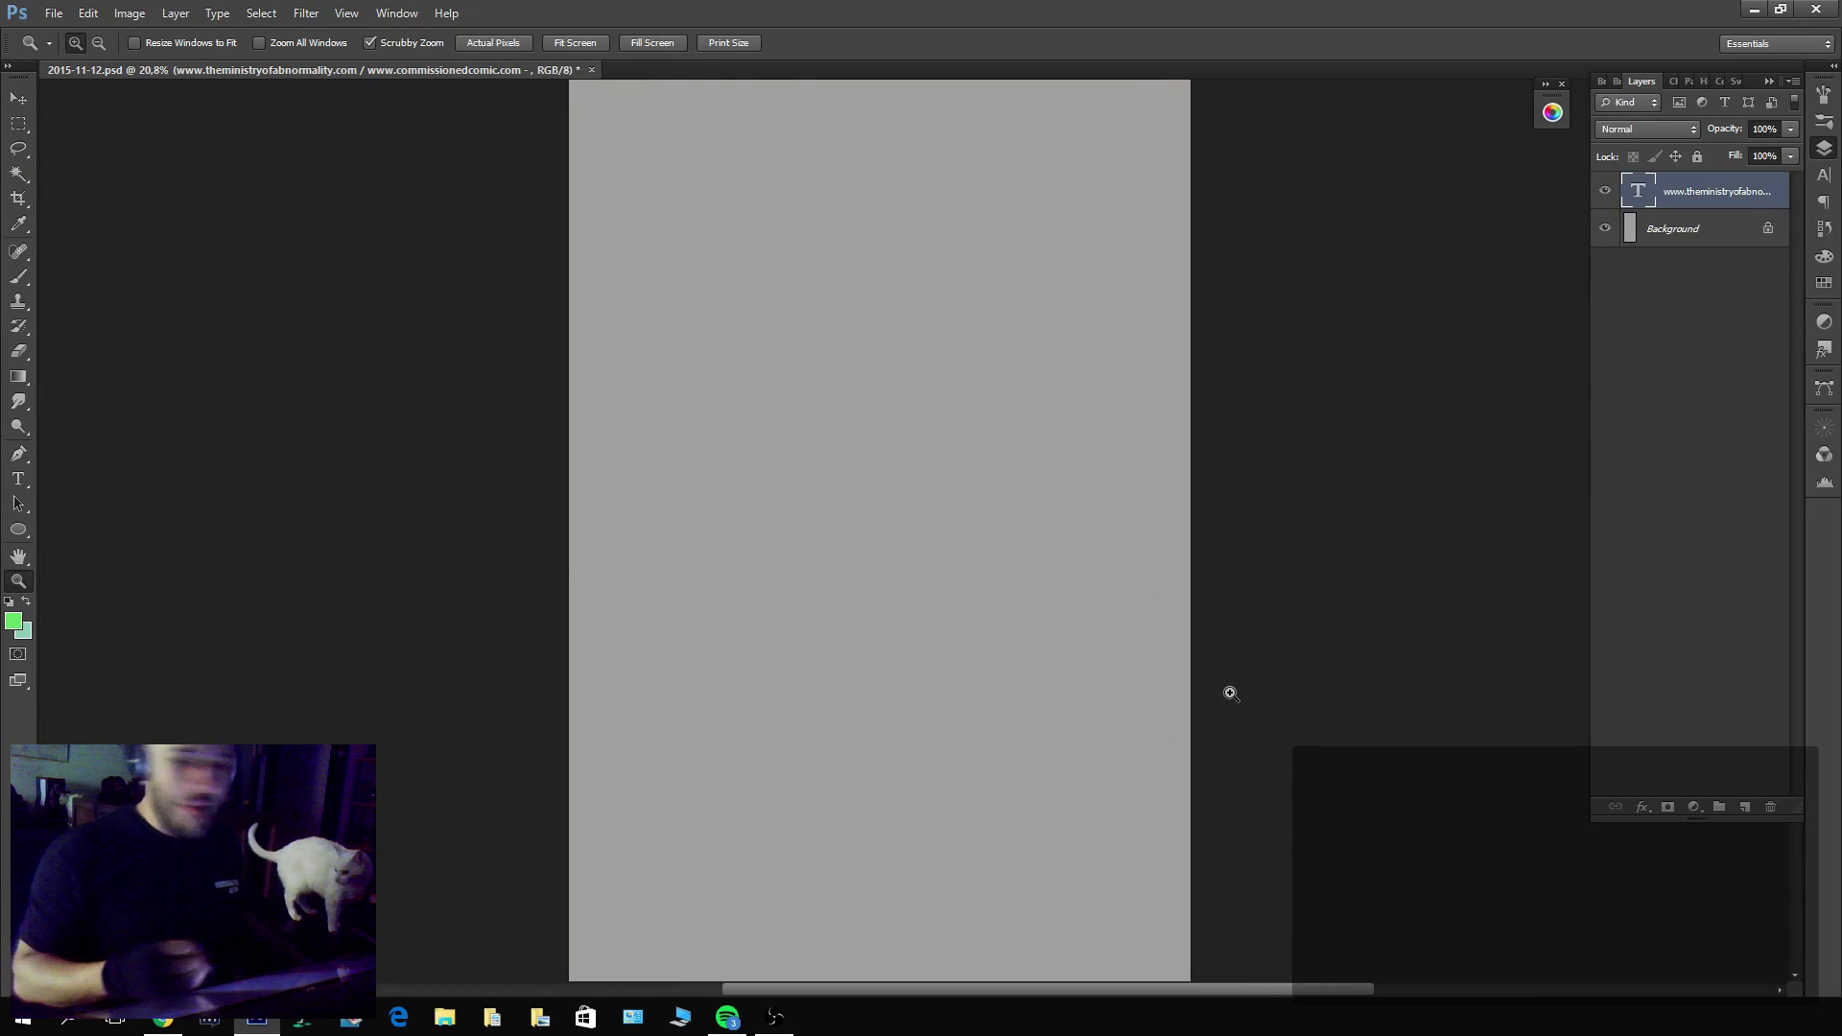
left_click_drag(1242, 692, 1210, 674)
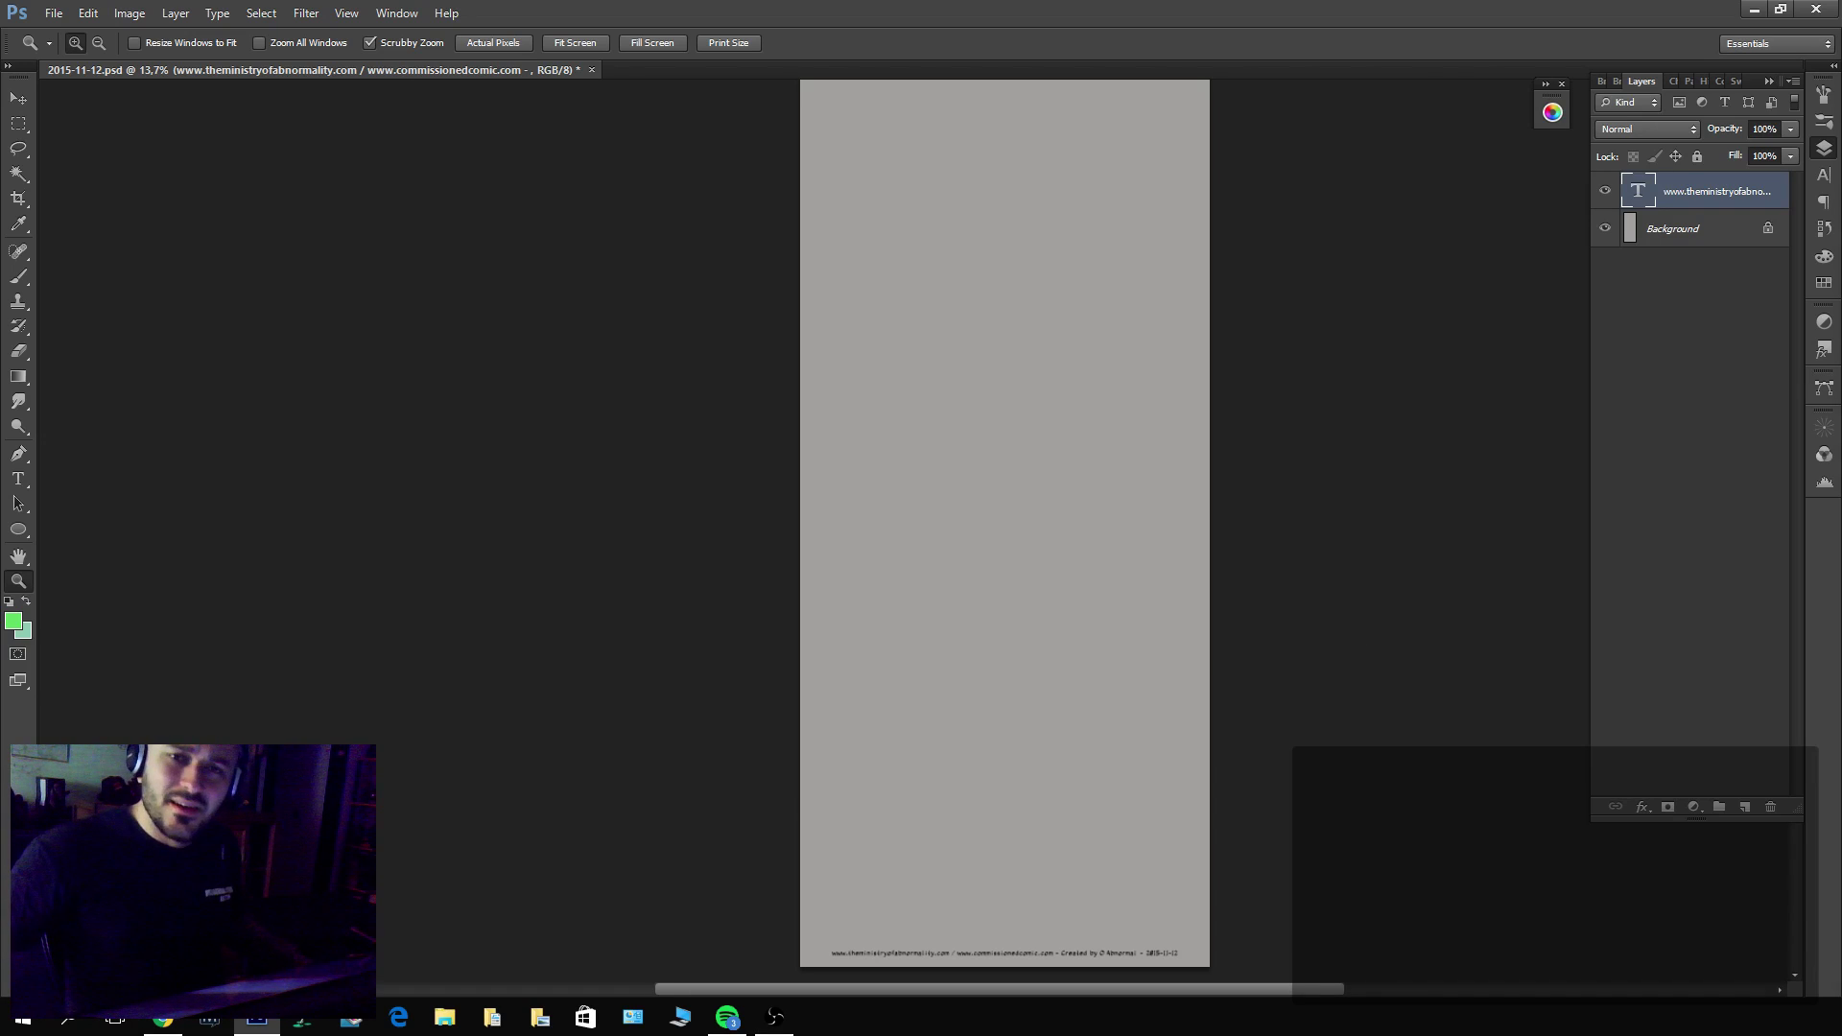
key("alt+Tab")
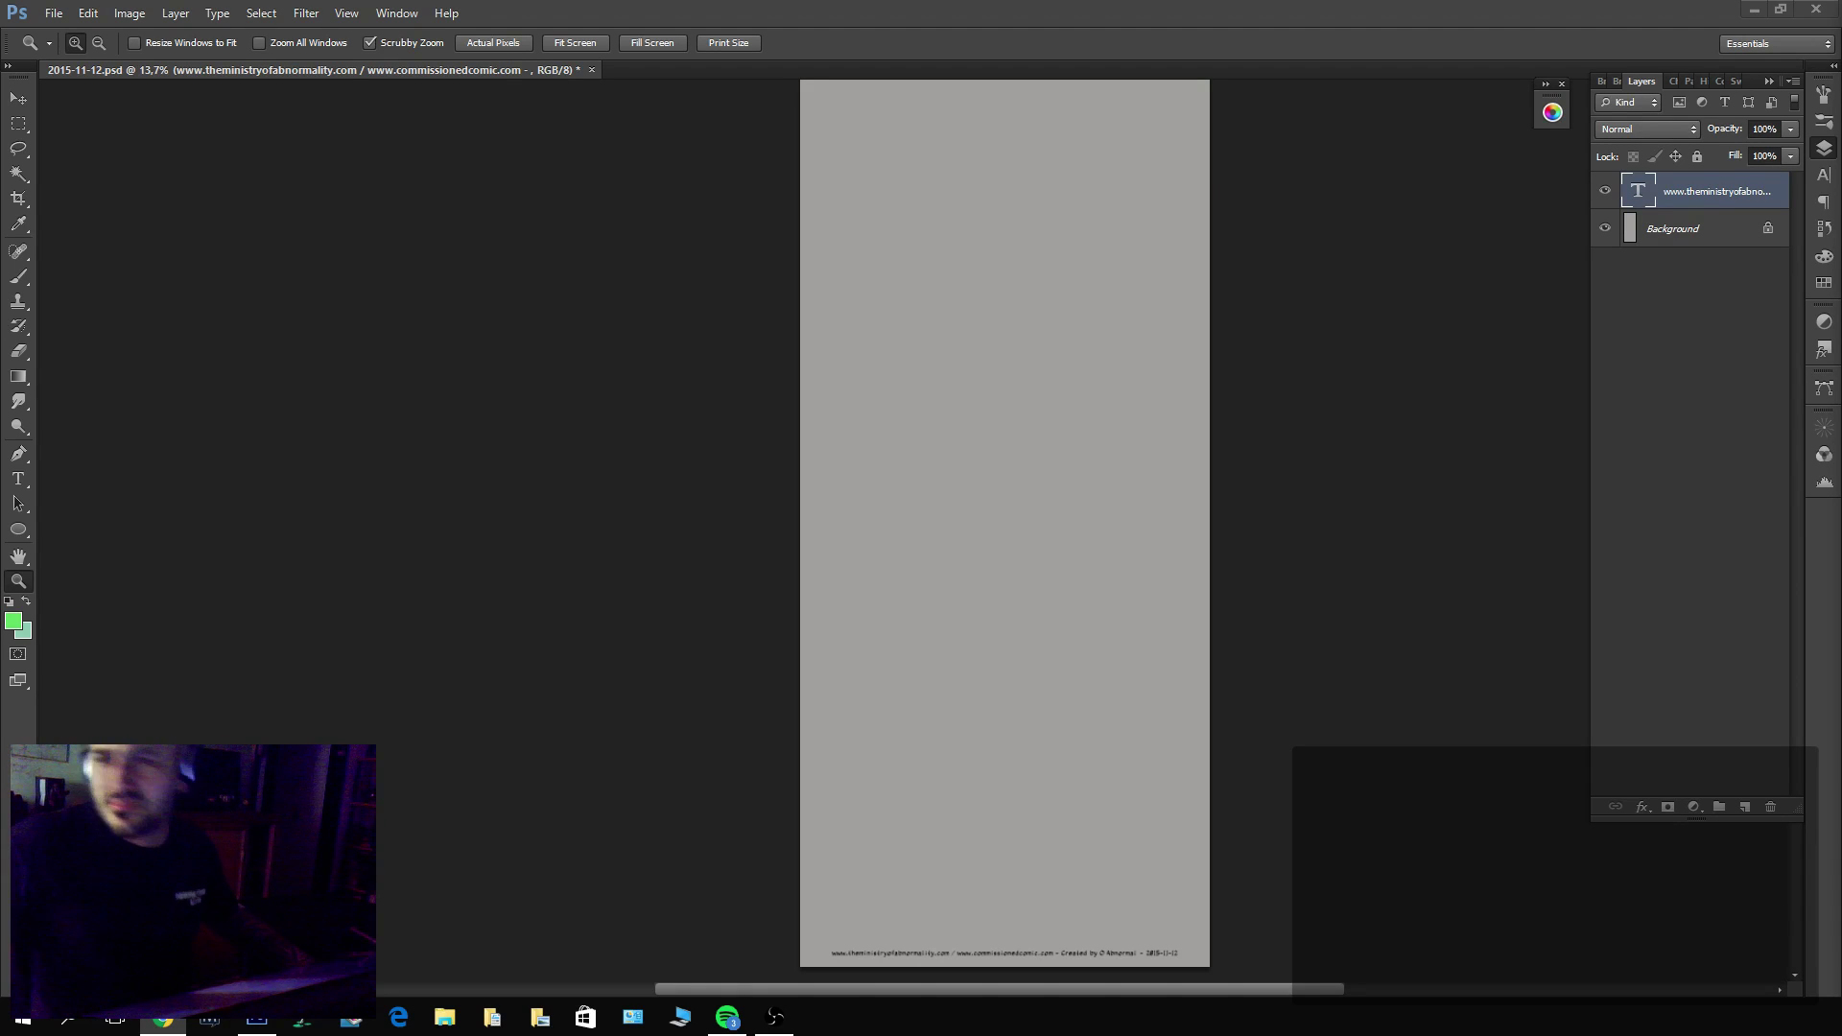
key("alt+Tab")
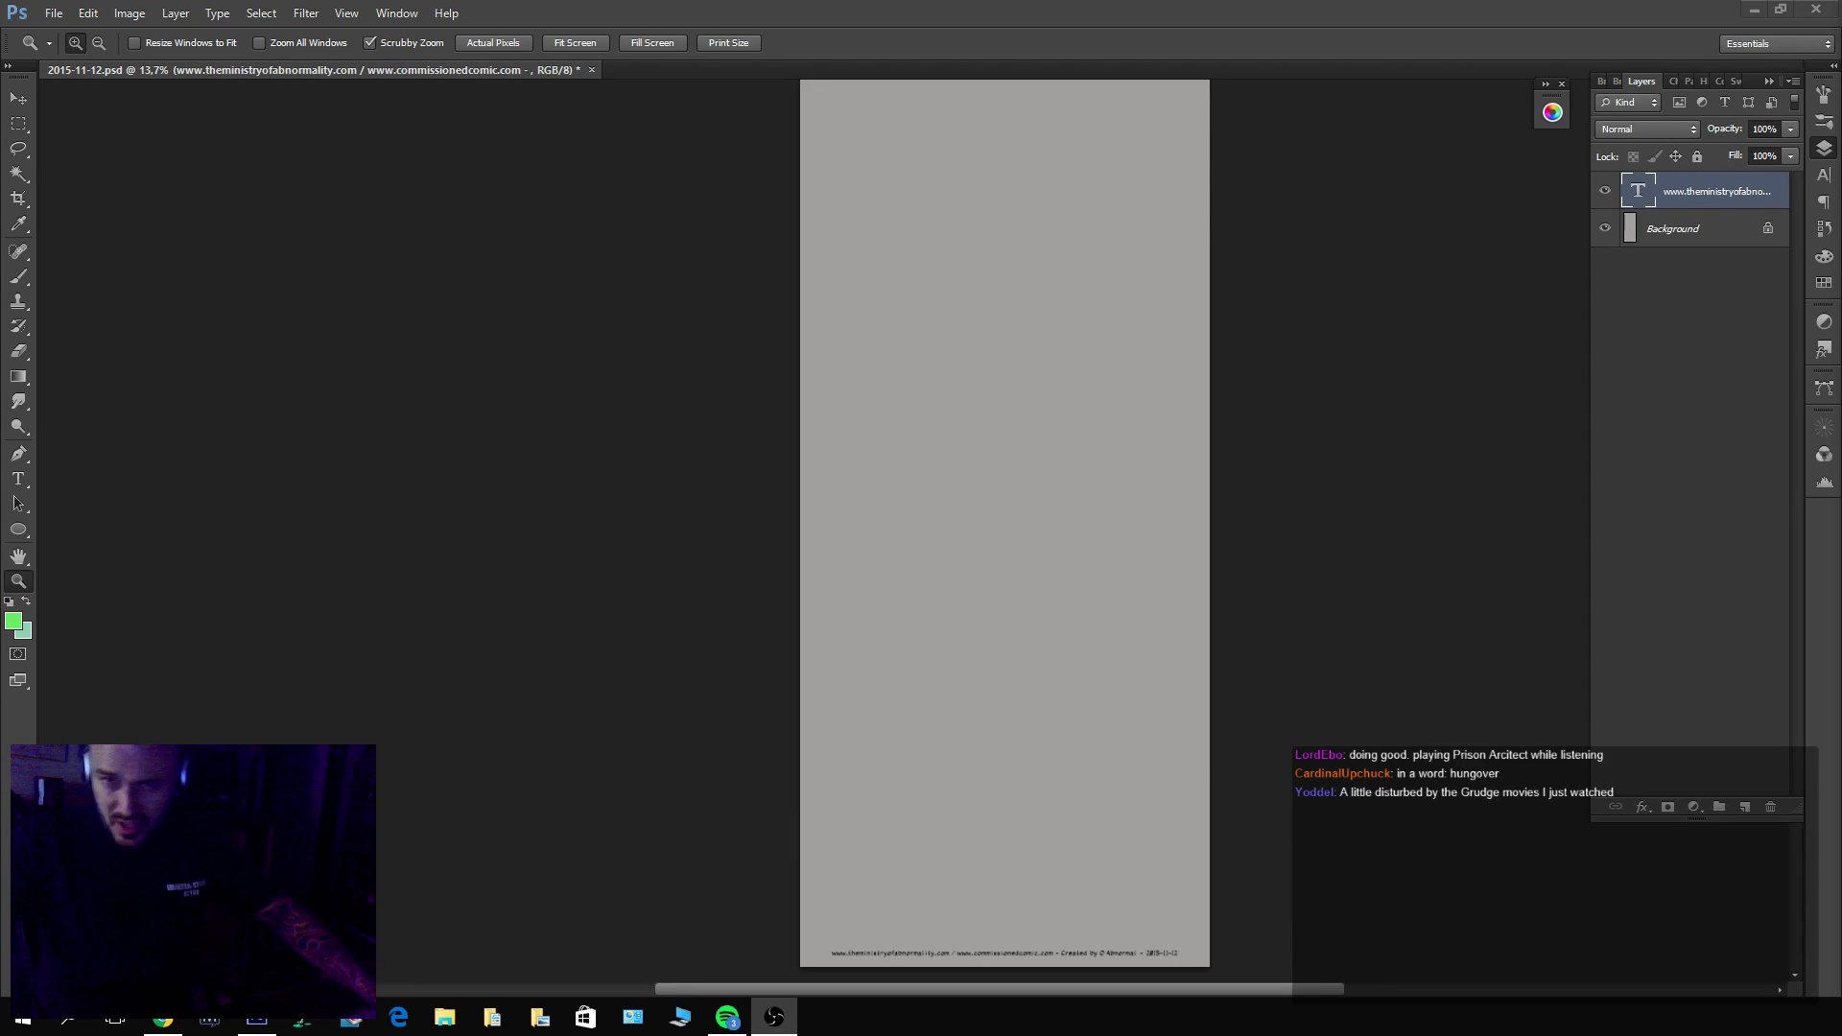
key("alt+Tab")
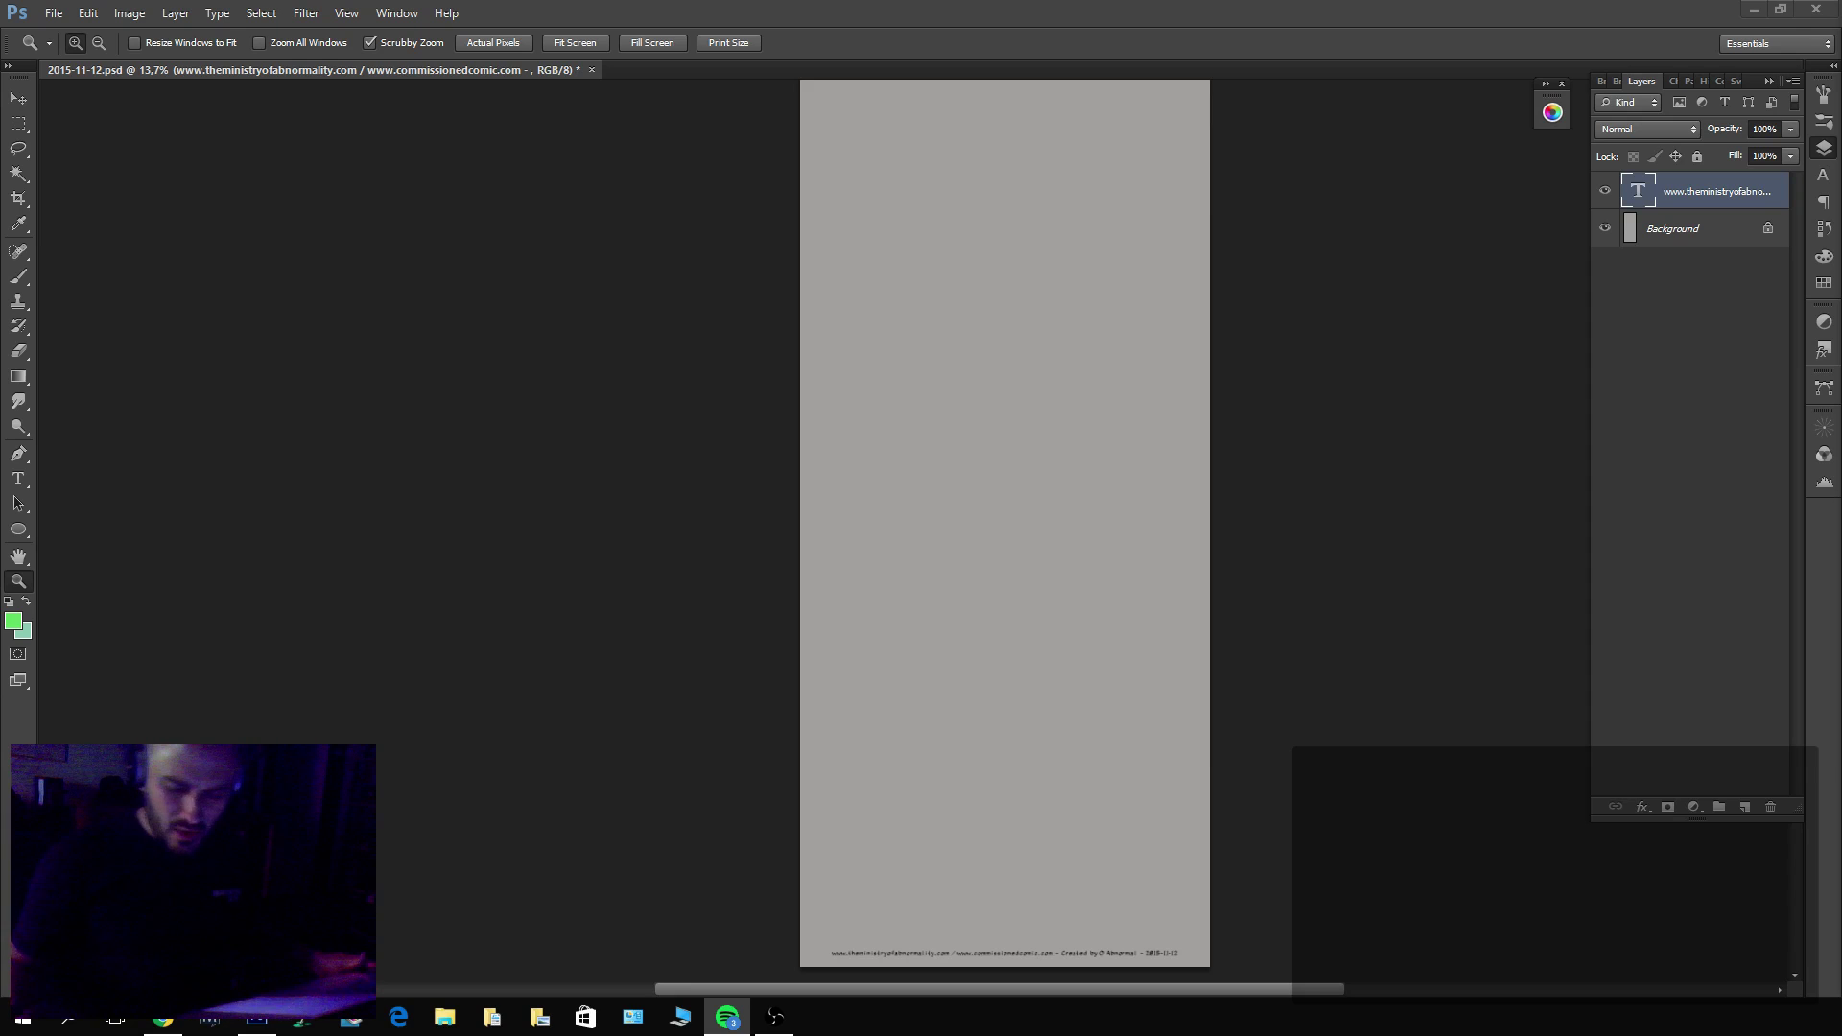
Add a dark navy Solid Color fill layer above the footer text and invert its mask to hide the fill.
left_click(1694, 807)
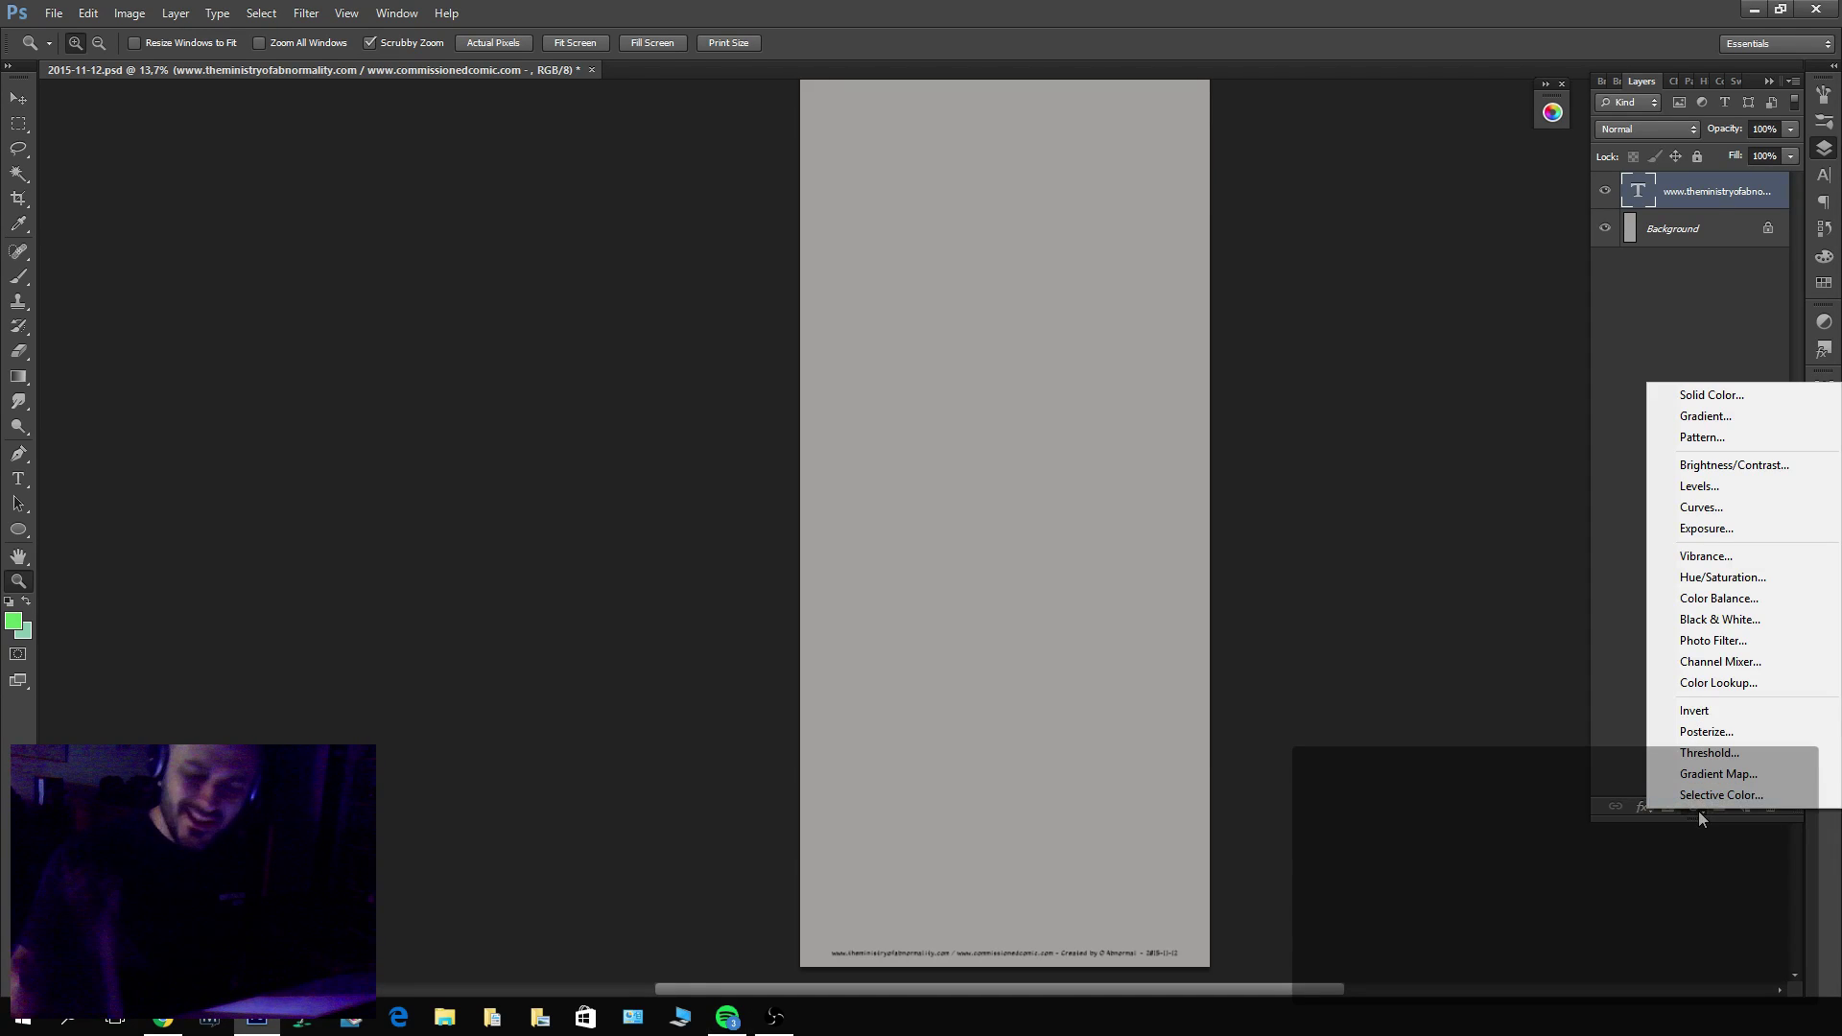
left_click(1727, 394)
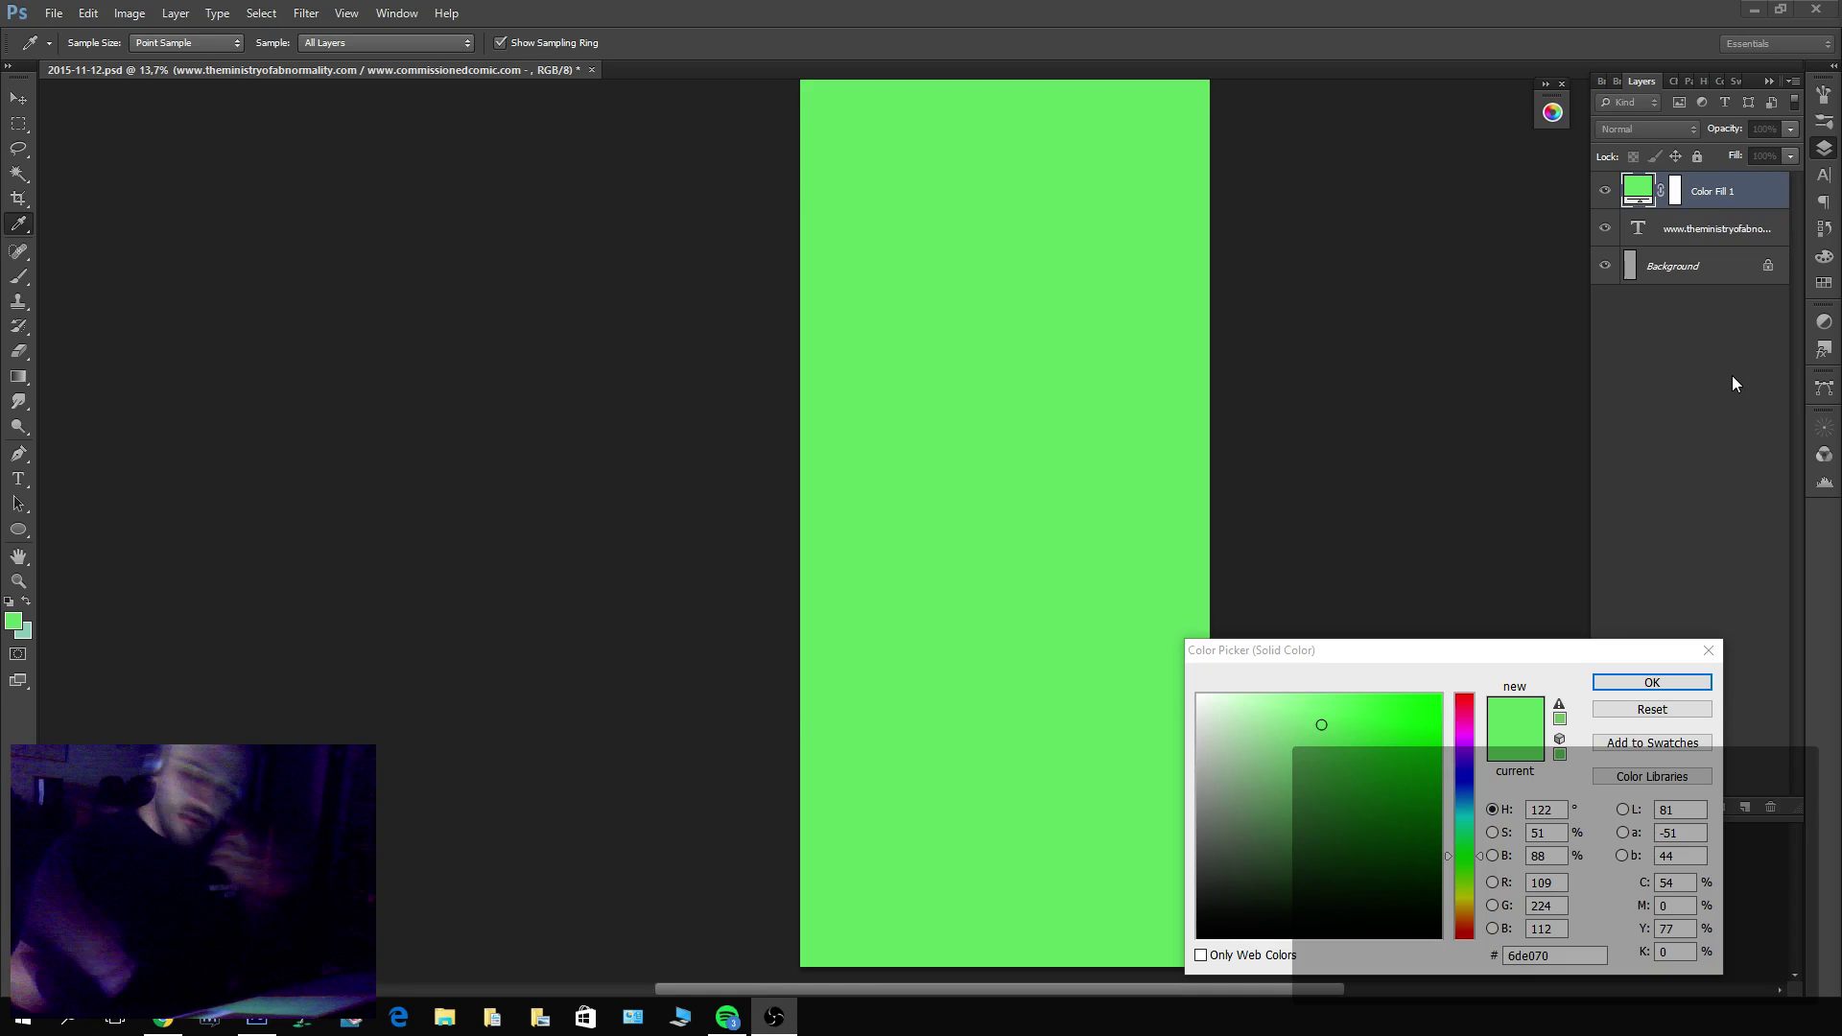
left_click(1241, 889)
left_click(1466, 779)
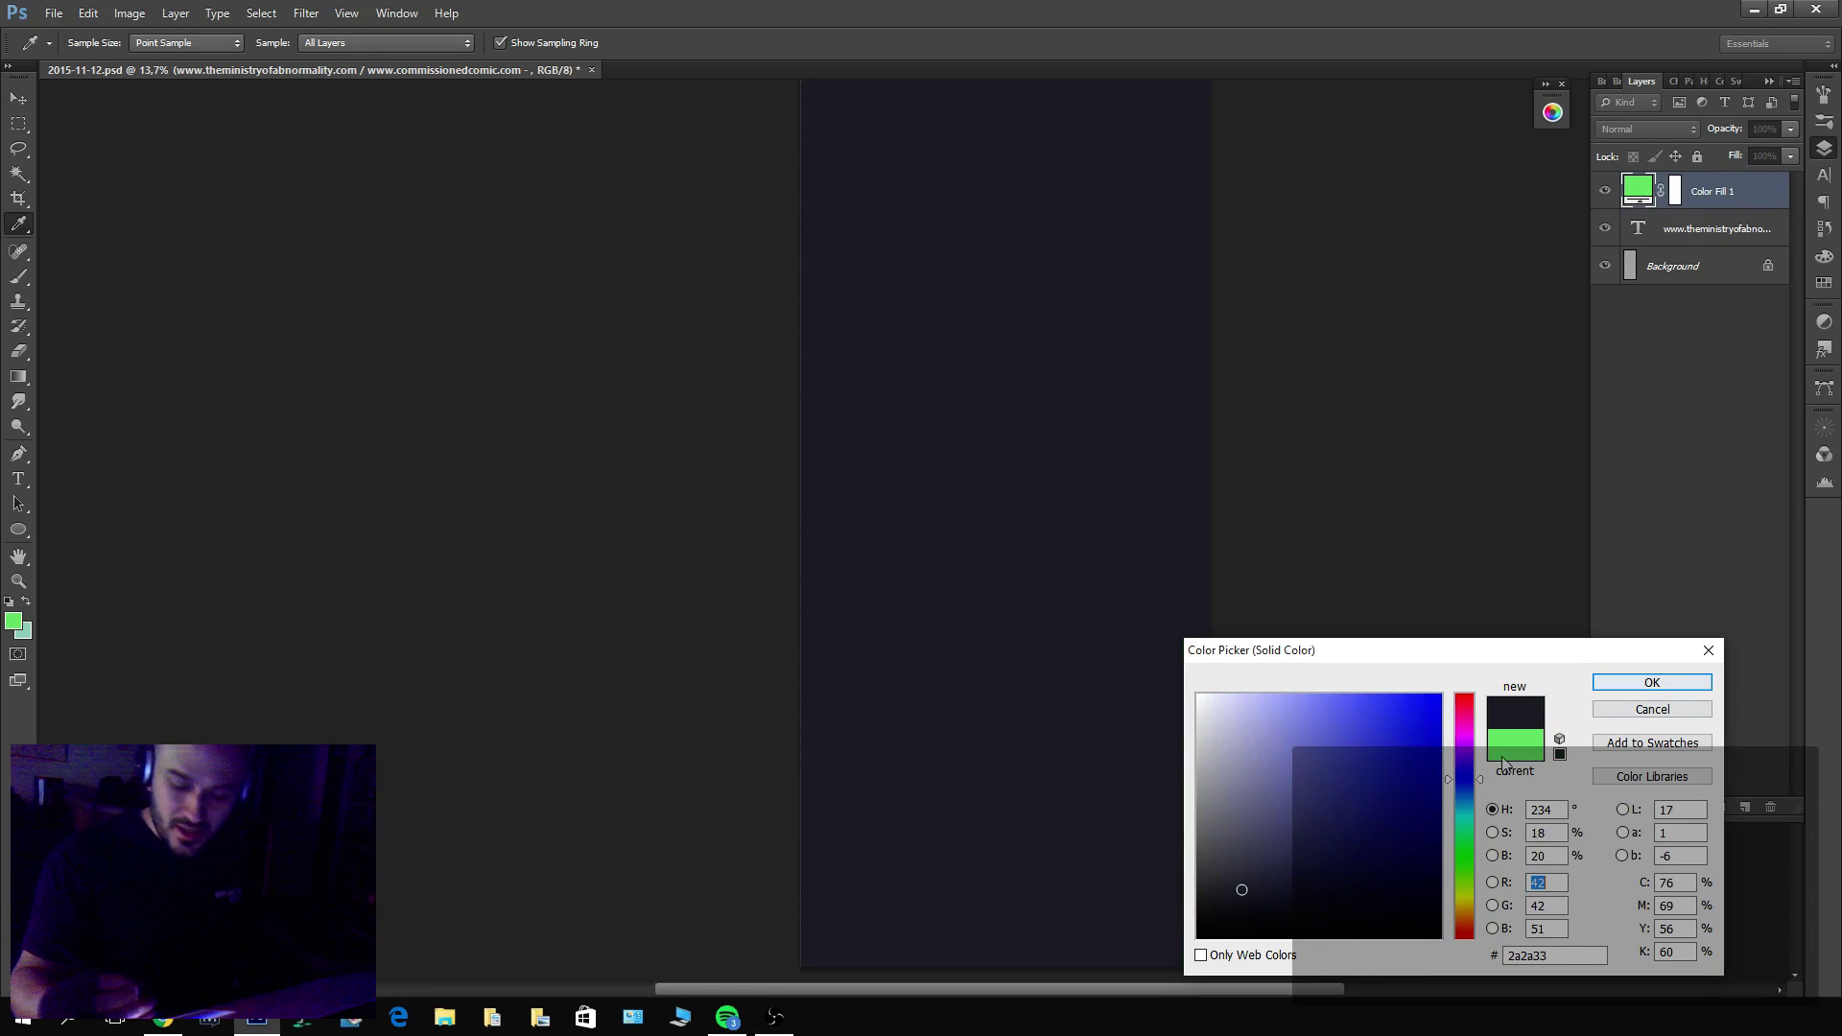
left_click(1257, 867)
left_click(1652, 683)
key("z")
left_click(1675, 191)
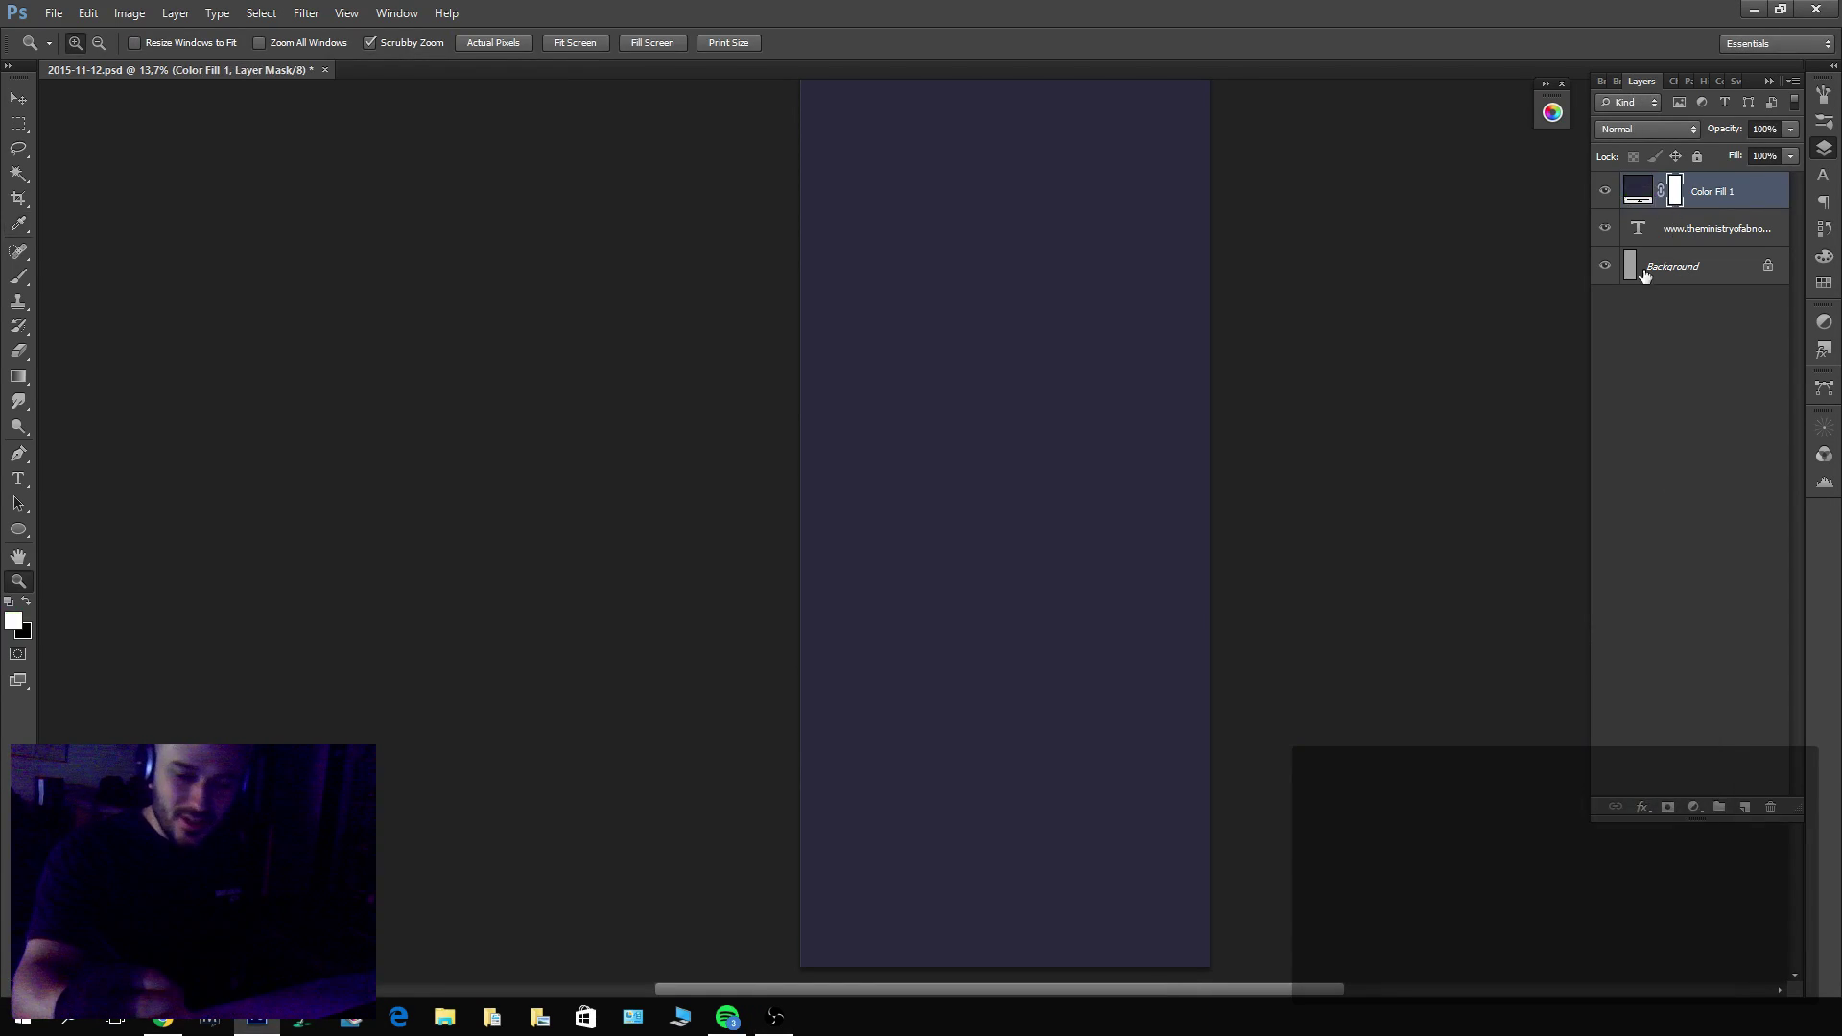
key("ctrl+i")
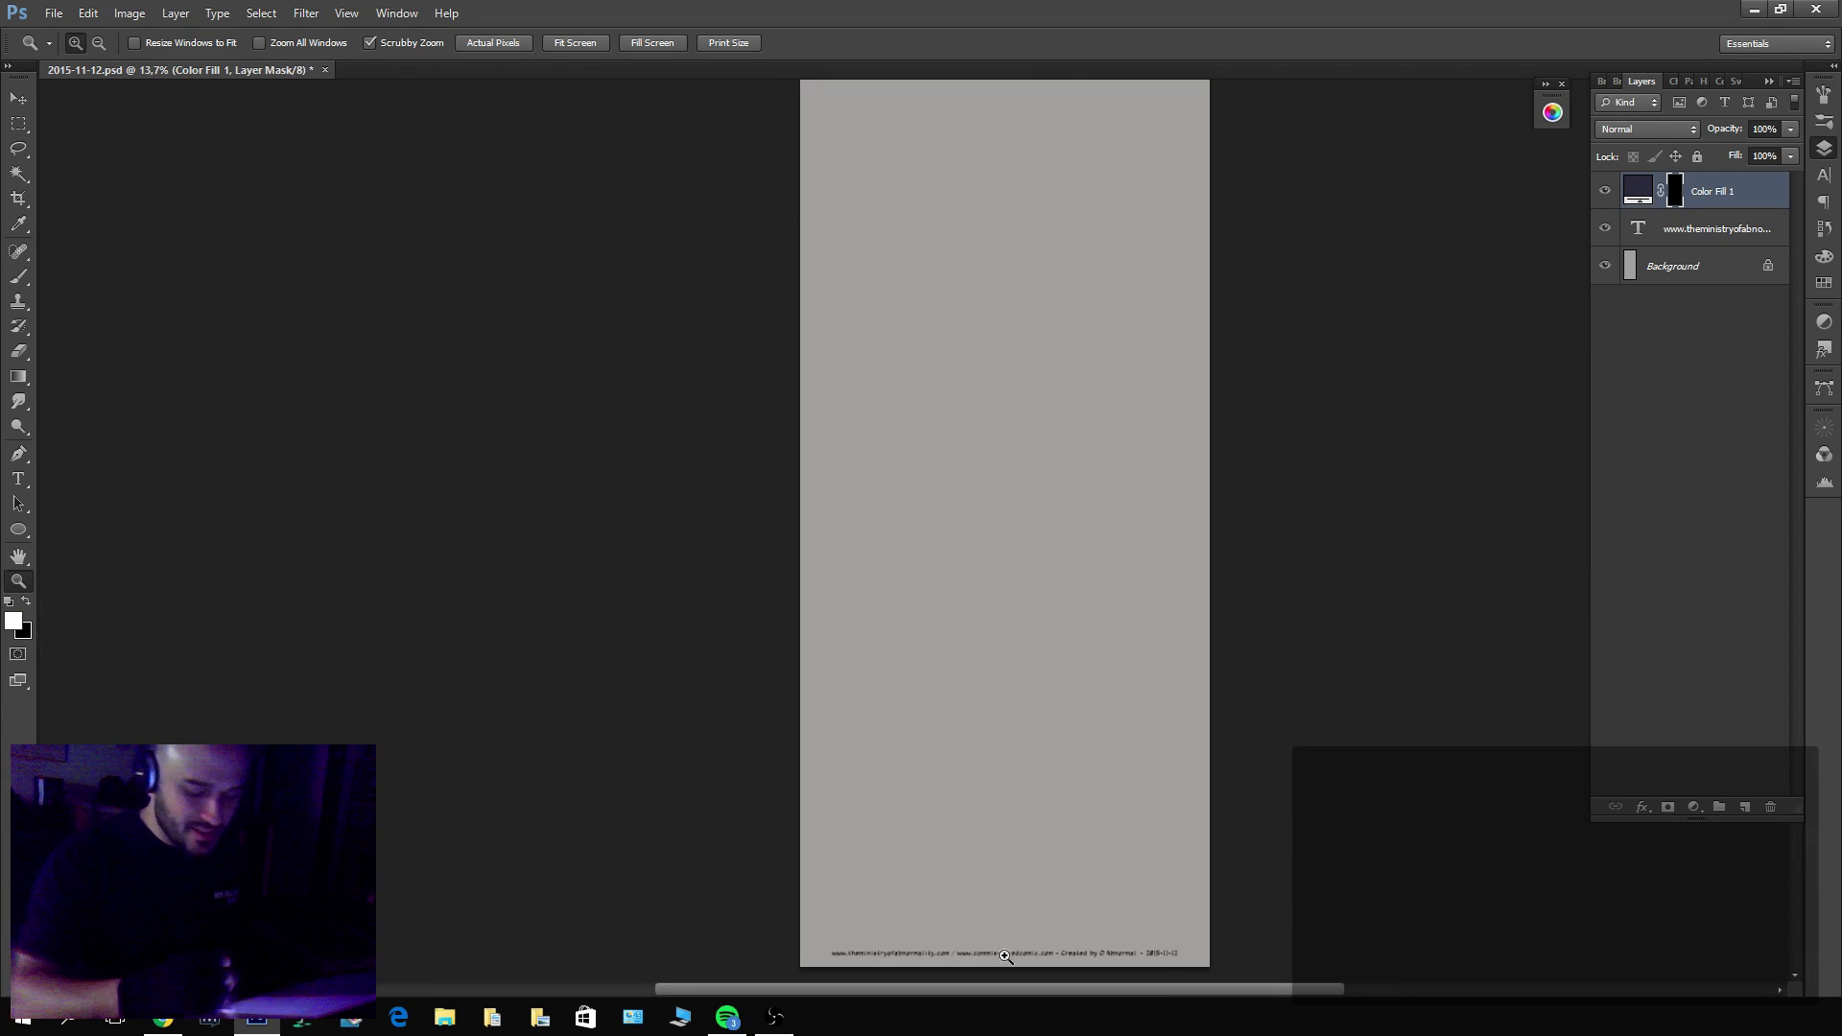
Choose the 0001 WEBCOMIC PENCIL brush preset, try a test squiggle, undo it and enlarge the brush to 35.
left_click_drag(1080, 956, 1073, 765)
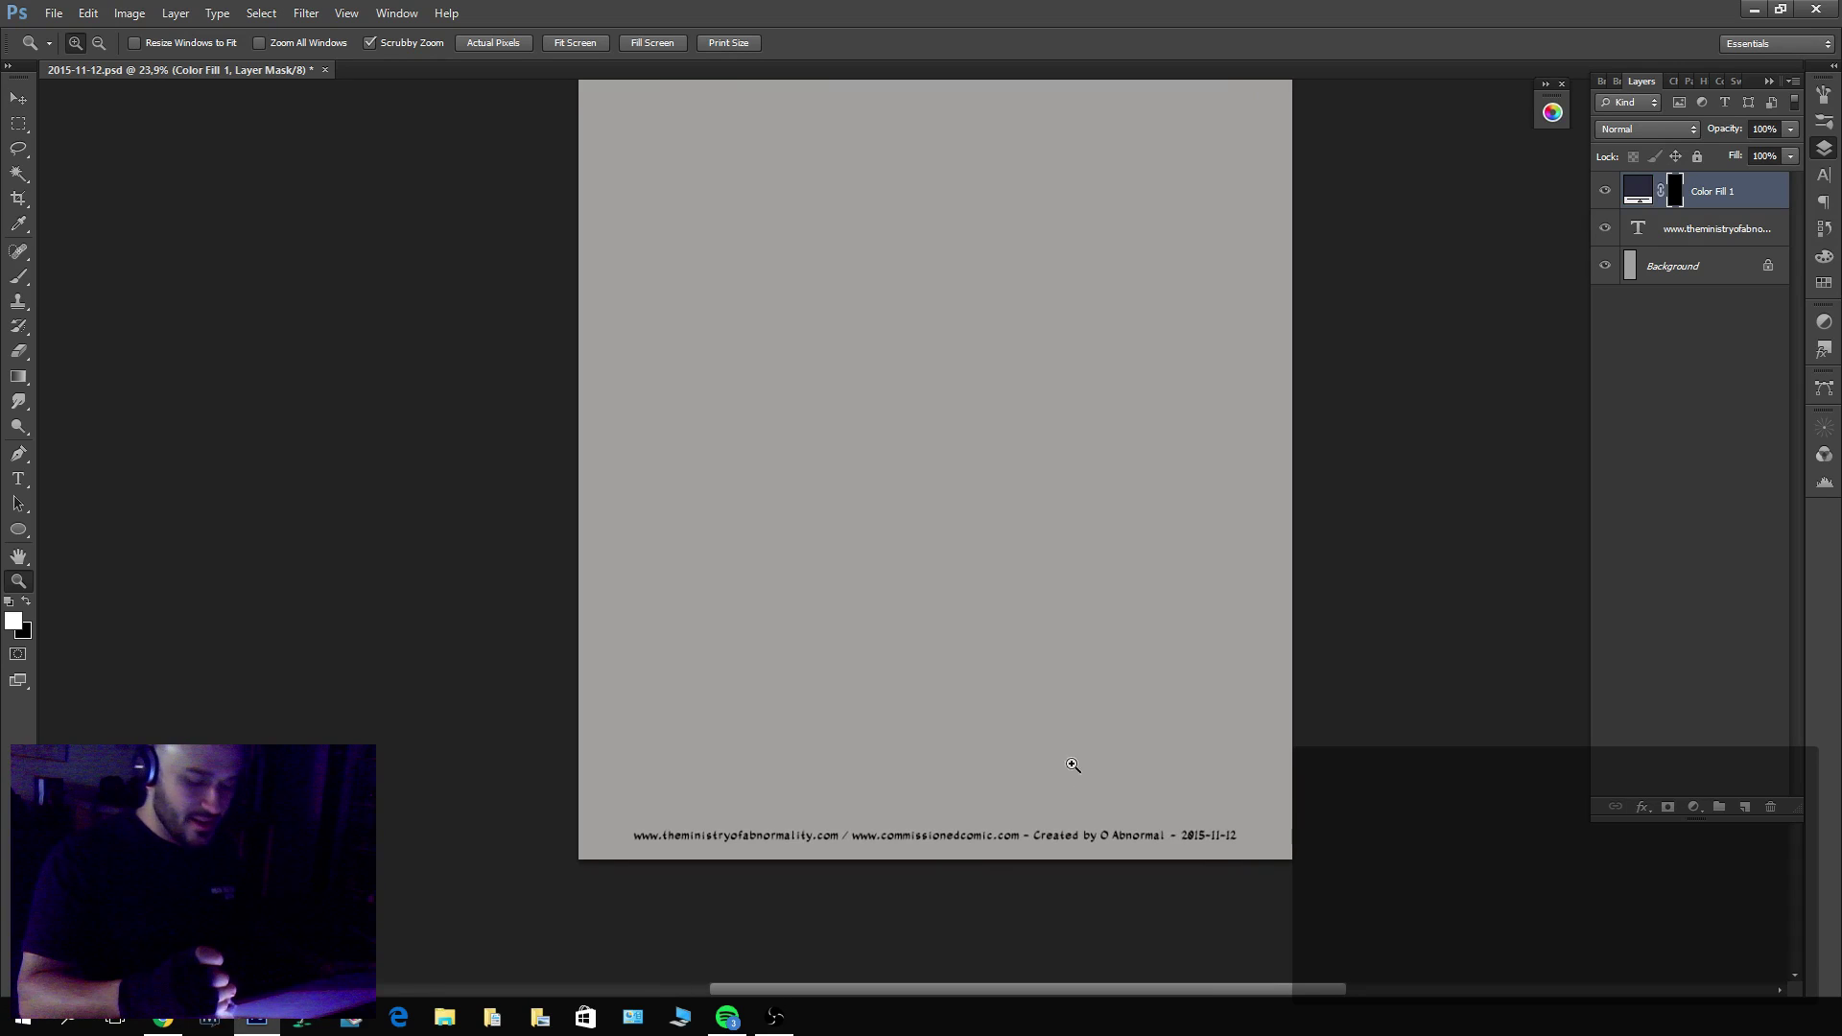
key("b")
left_click(43, 44)
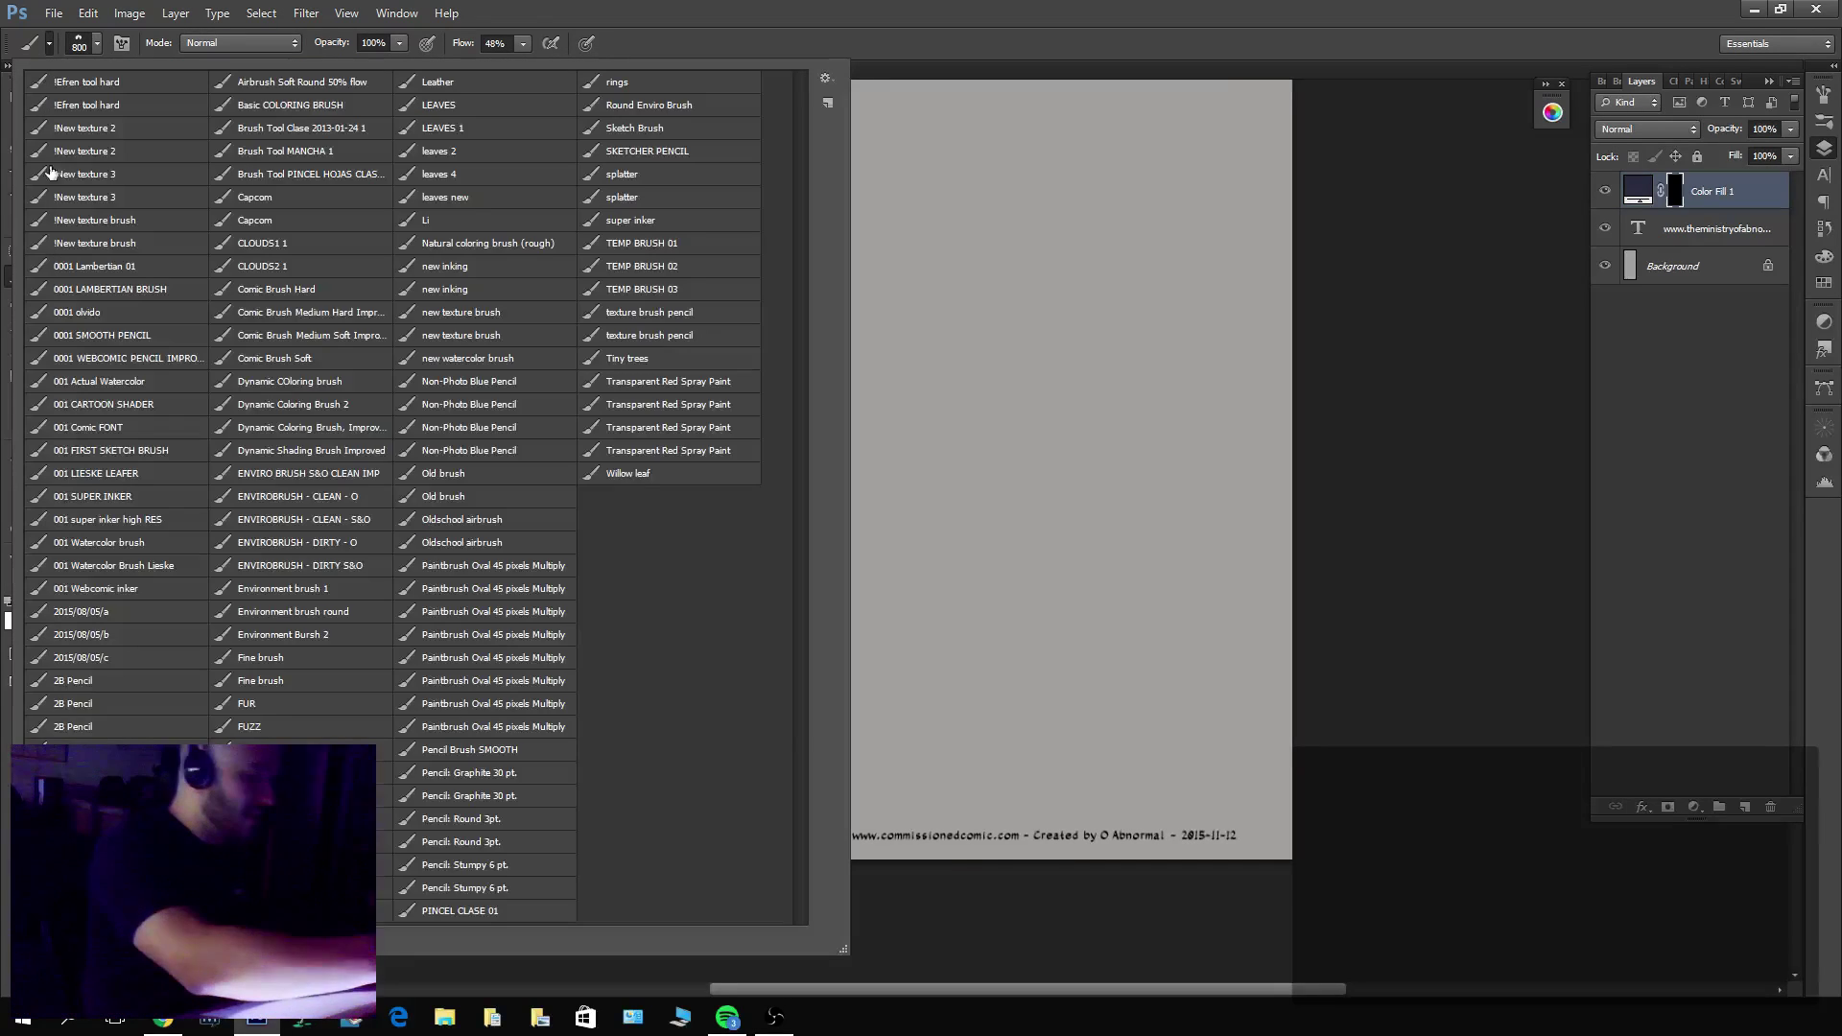
double_click(126, 367)
mouse_move(837, 623)
left_mouse_down()
mouse_move(905, 741)
mouse_move(1004, 637)
left_mouse_up()
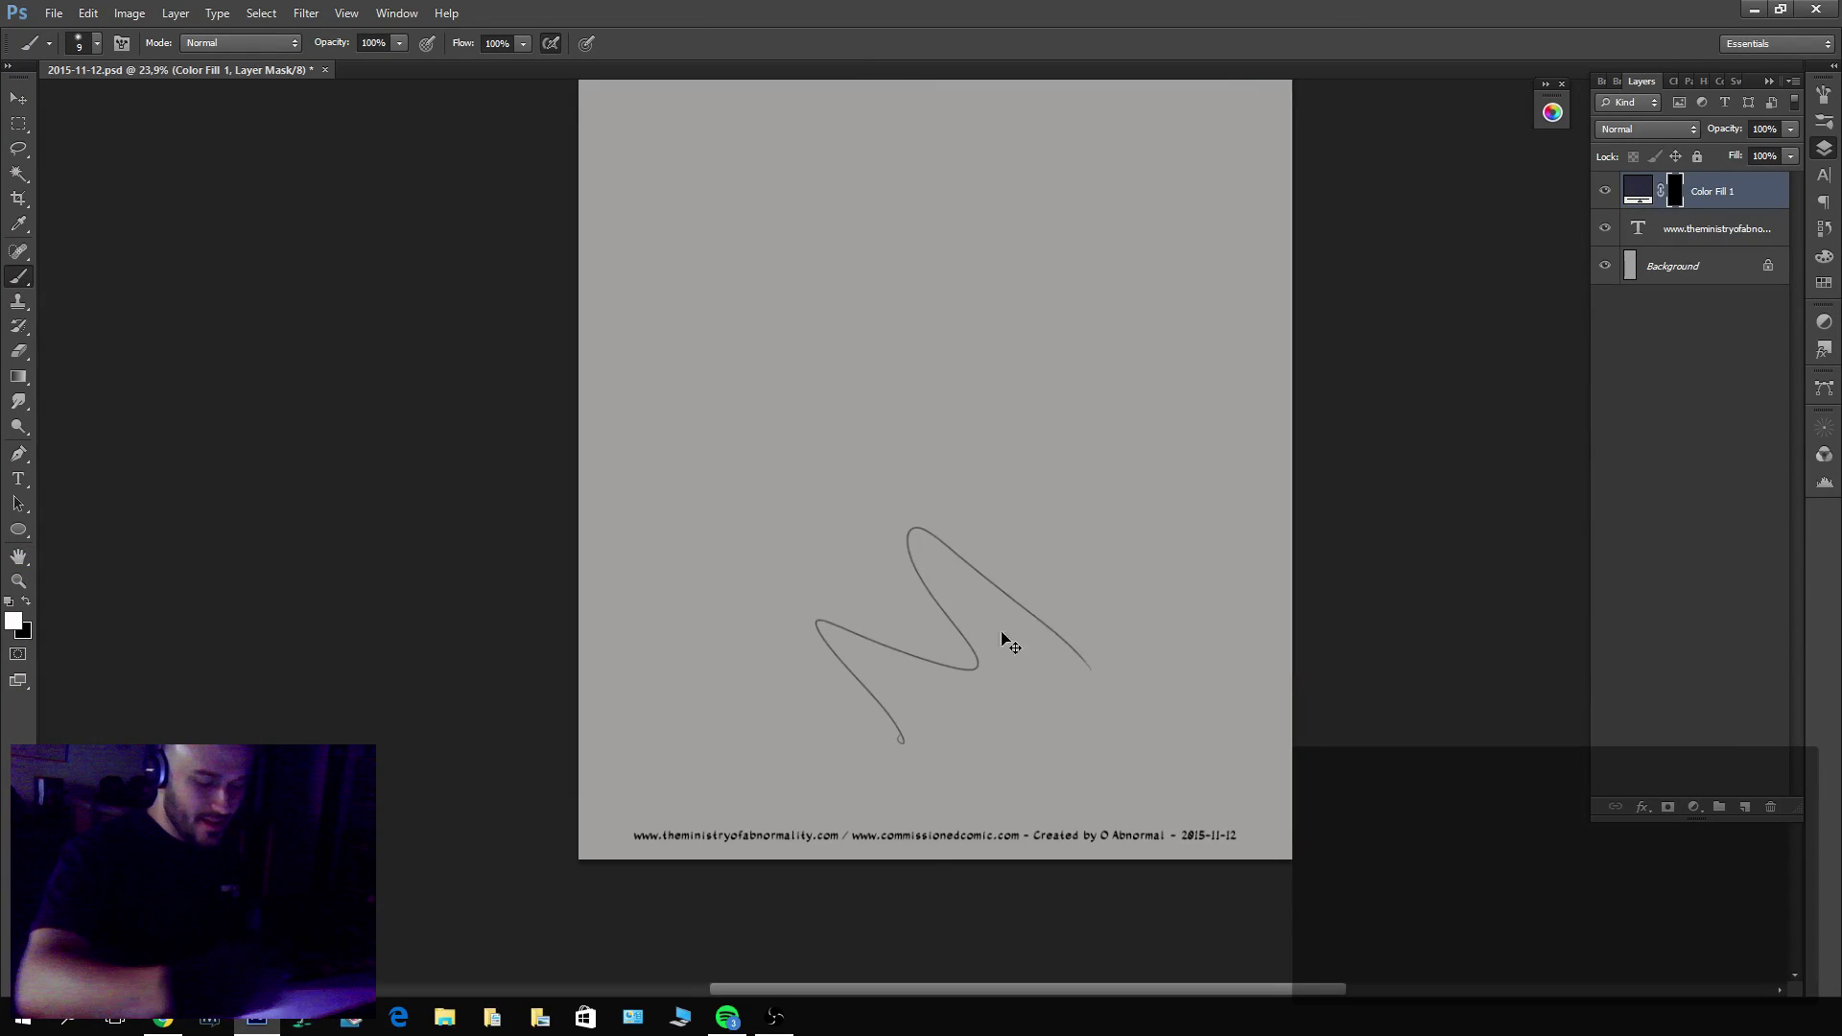
key("ctrl+z")
key("bracketright")
key("bracketright")
key("bracketright")
key("bracketright")
key("bracketright")
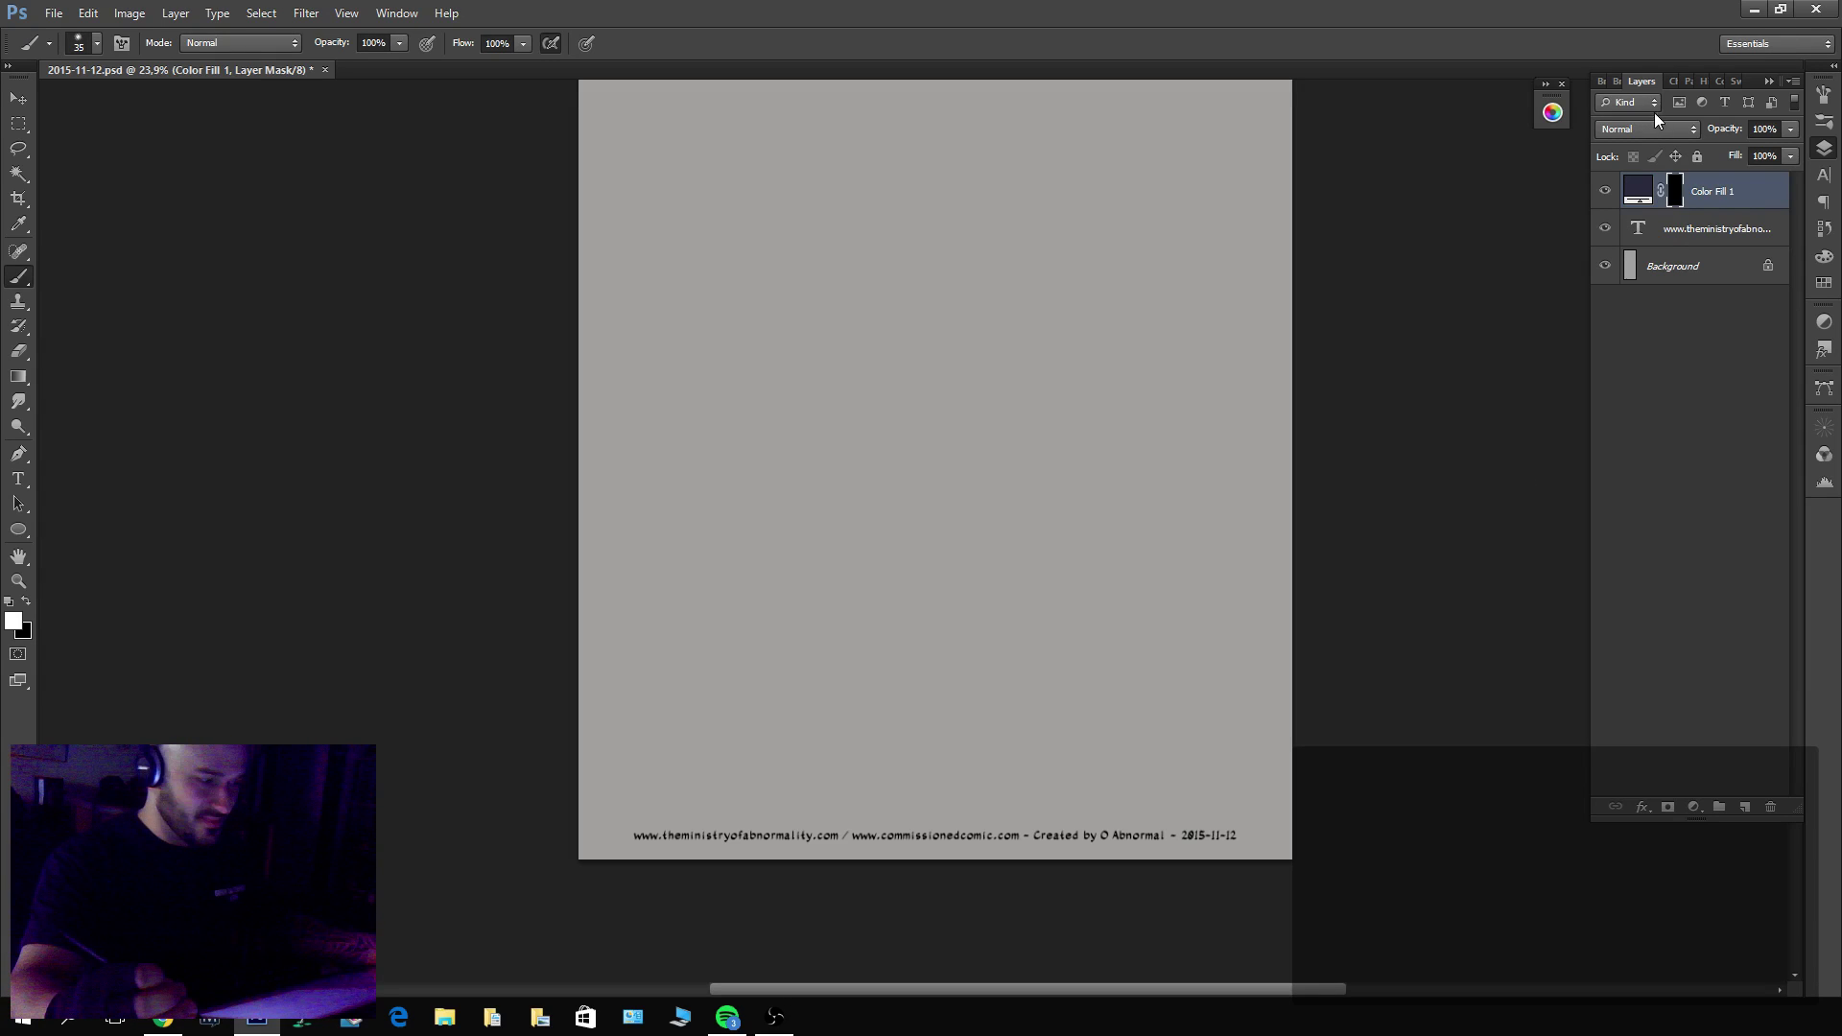
Set the fill layer's colour to #3f4260 and paint a straight horizontal line on its mask just above the footer text.
double_click(1638, 190)
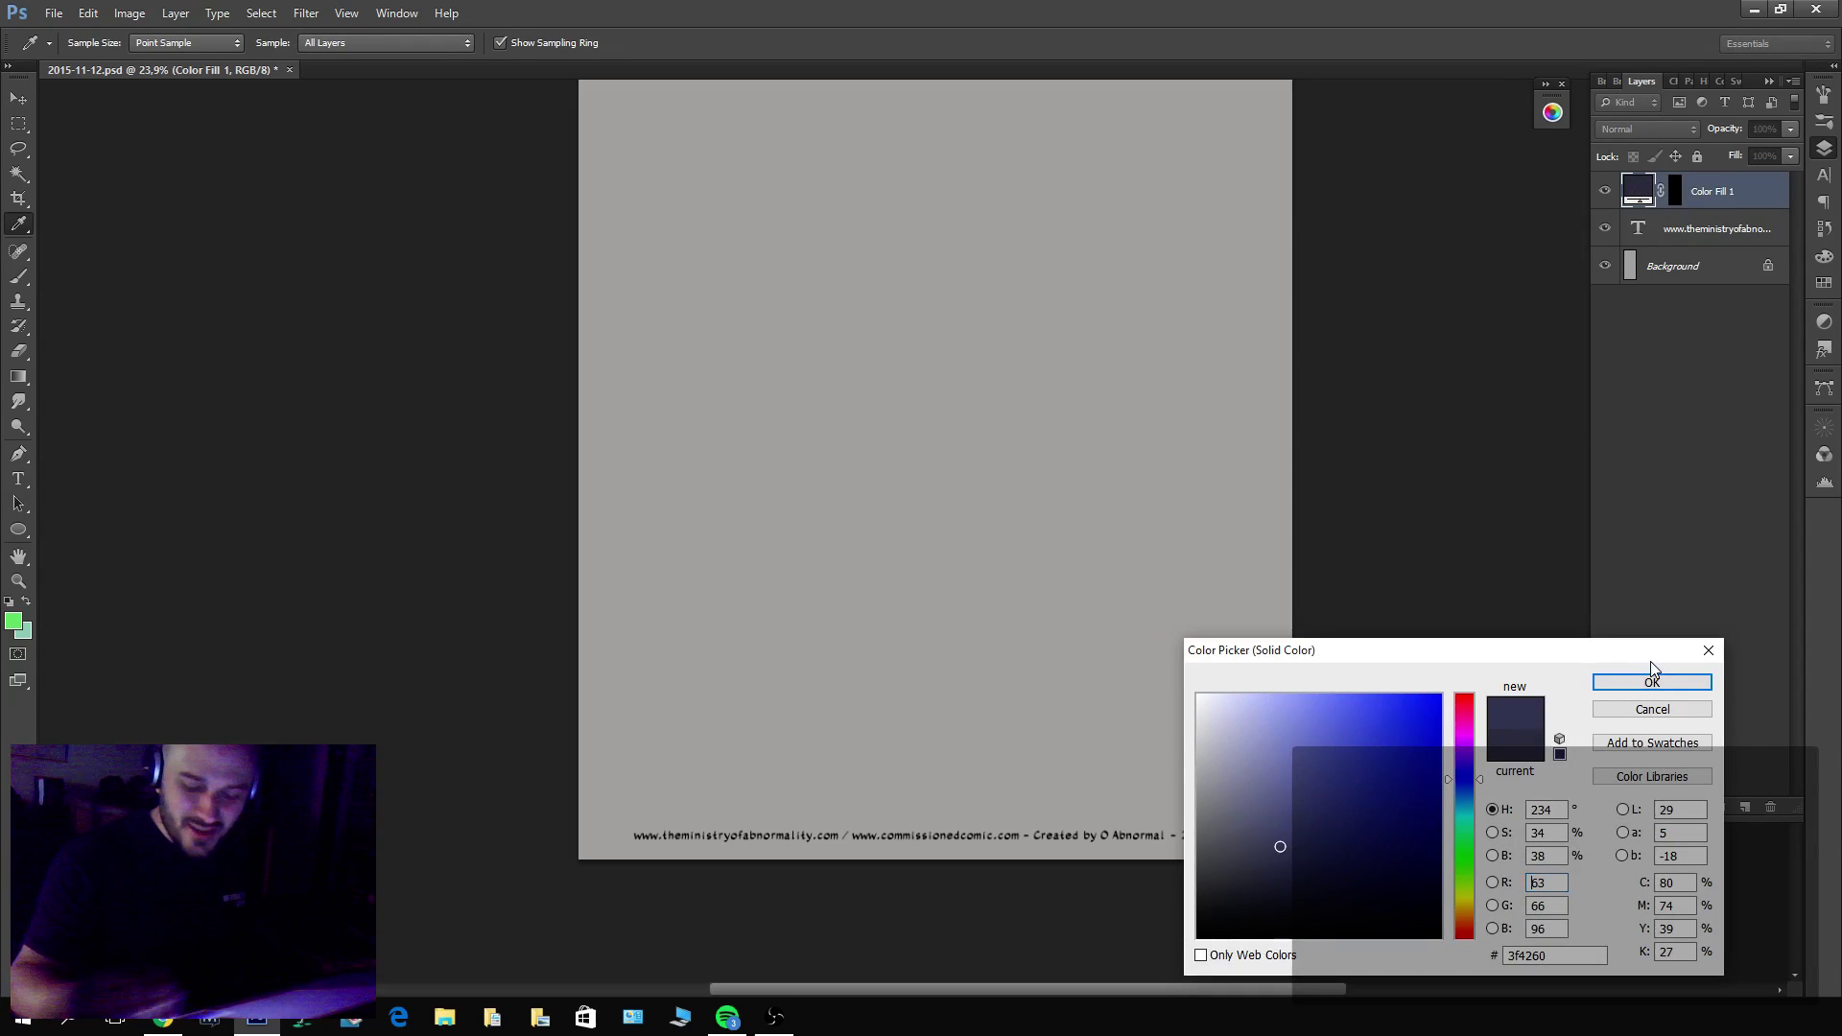
left_click(1651, 683)
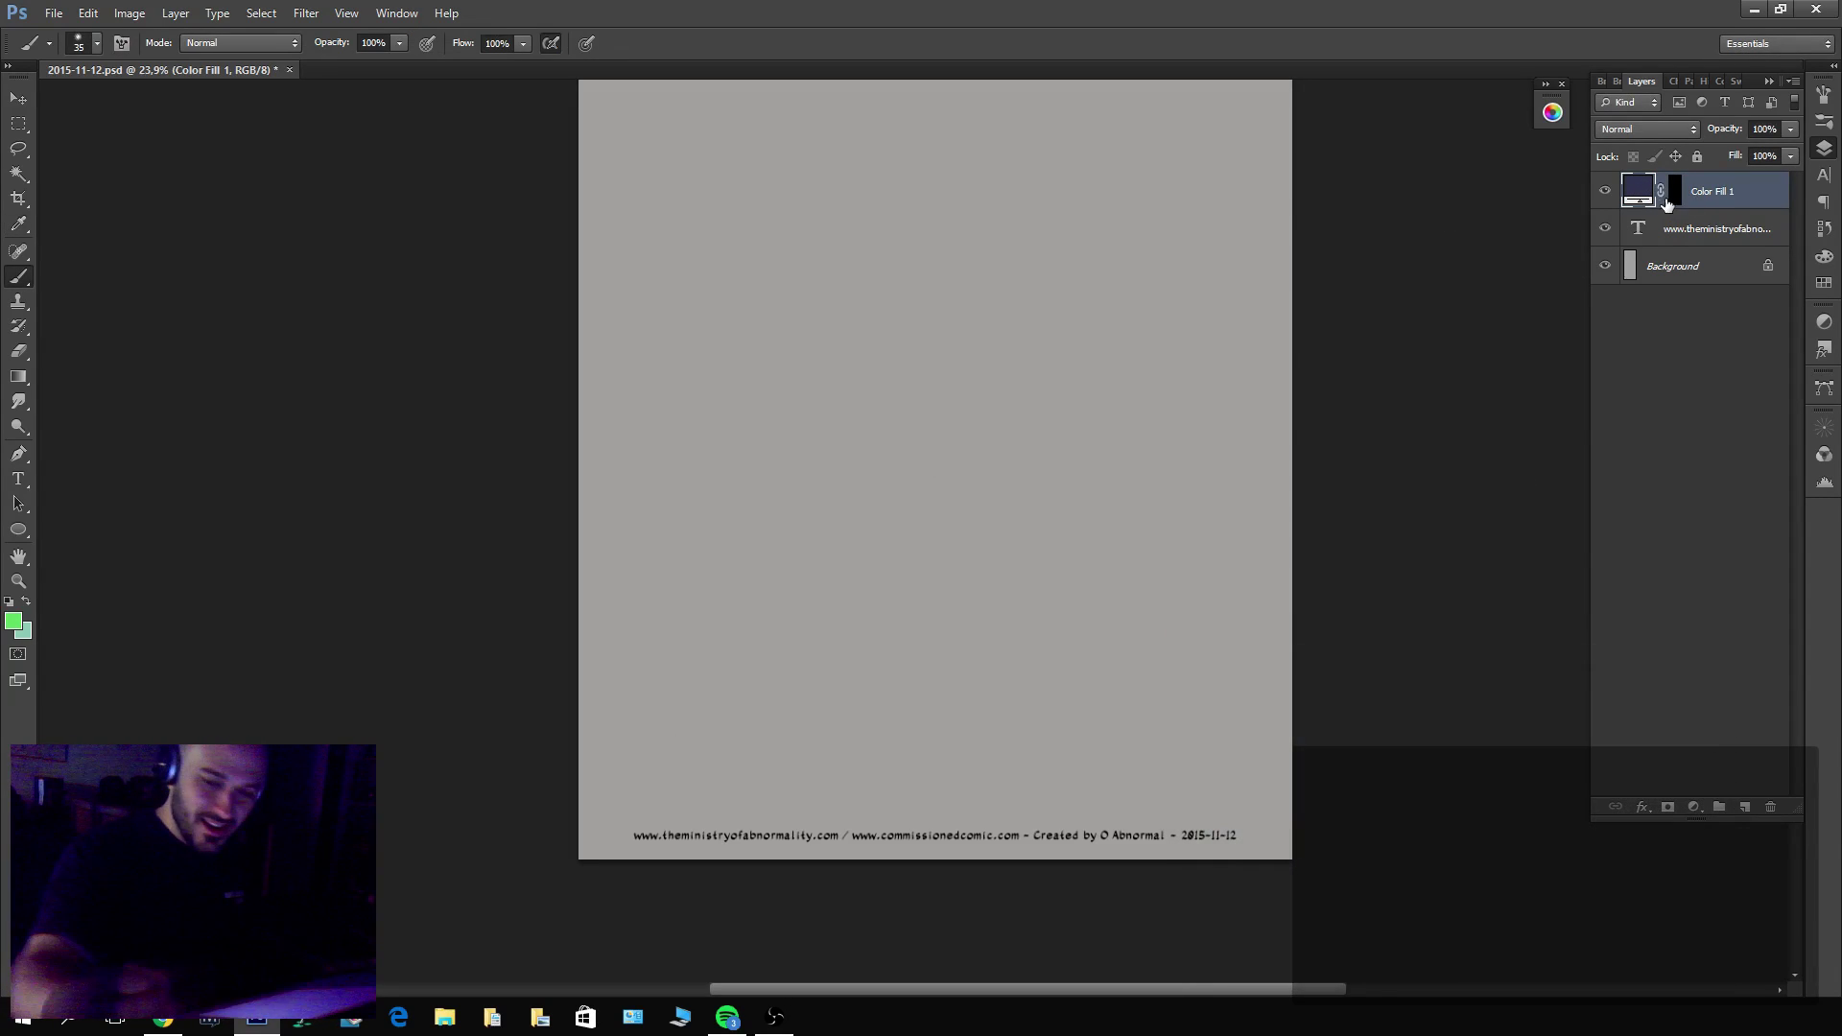
left_click(1674, 192)
key("d")
mouse_move(636, 802)
left_mouse_down()
mouse_move(943, 764)
mouse_move(1218, 801)
left_mouse_up()
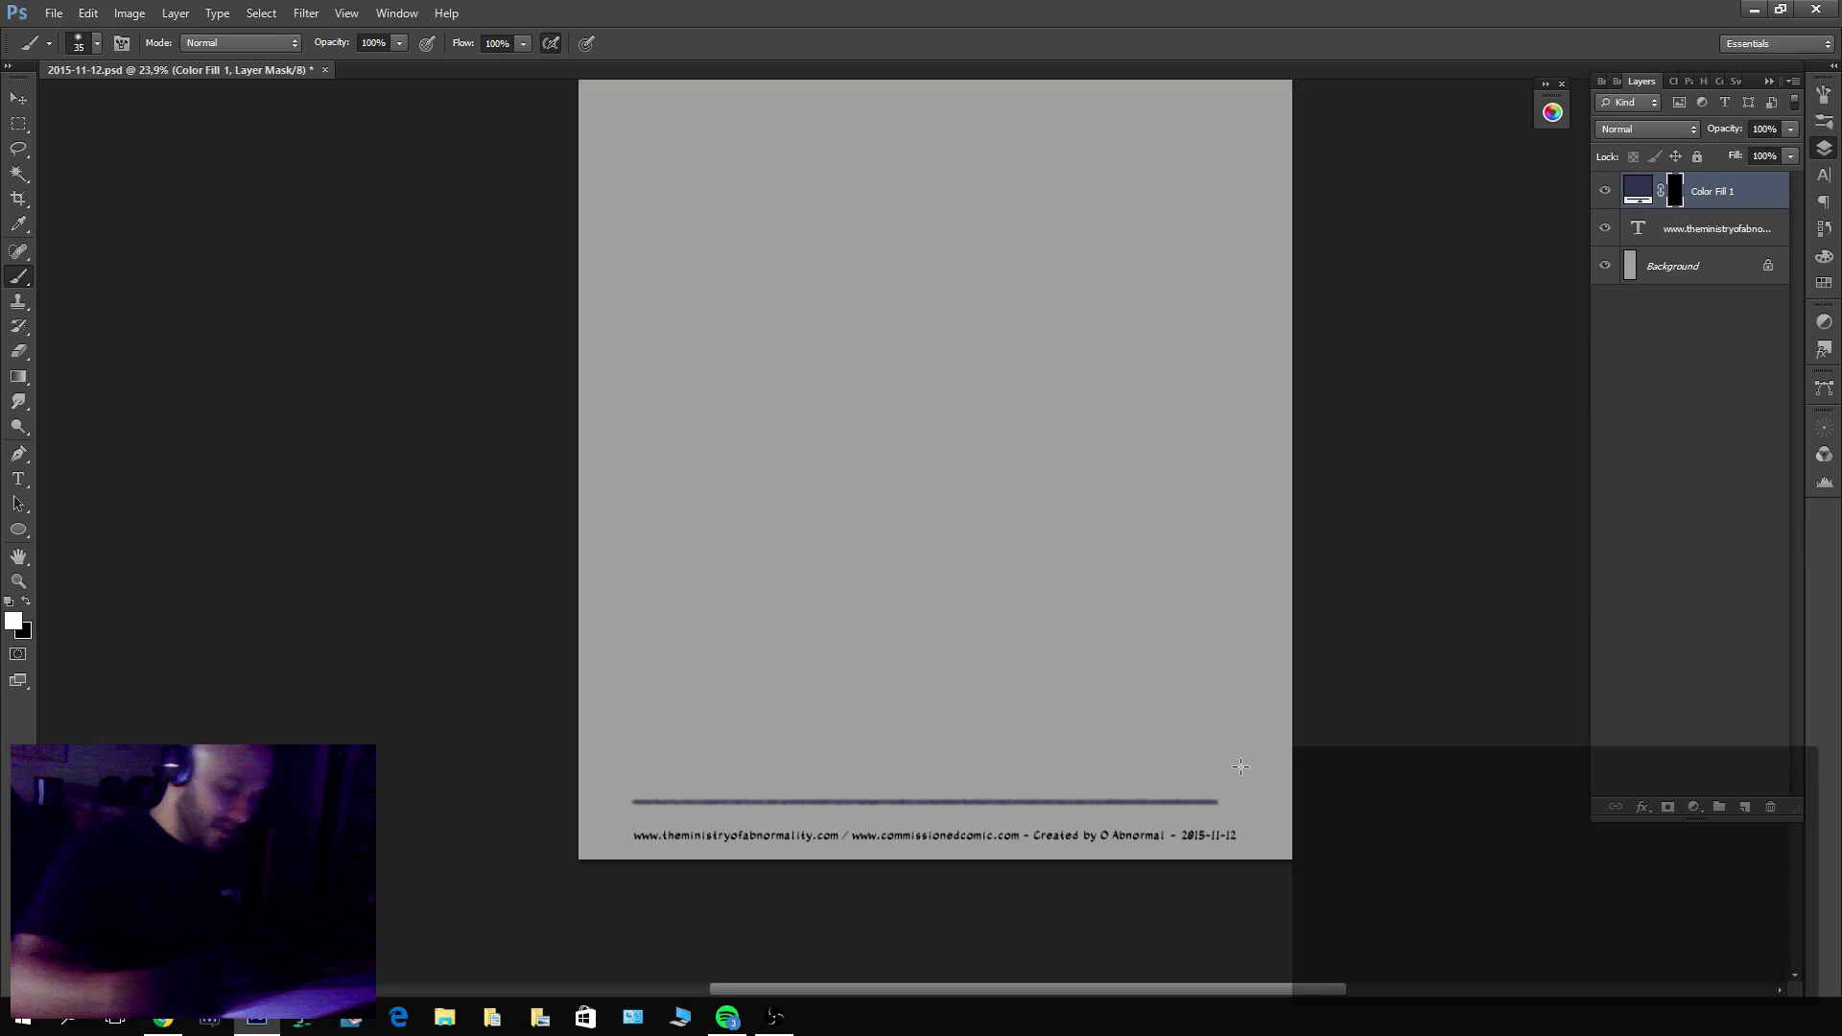
Paint straight vertical guide lines along both page margins from the footer line upward, and a horizontal line across them to outline a bottom panel.
left_click_drag(626, 801, 628, 83)
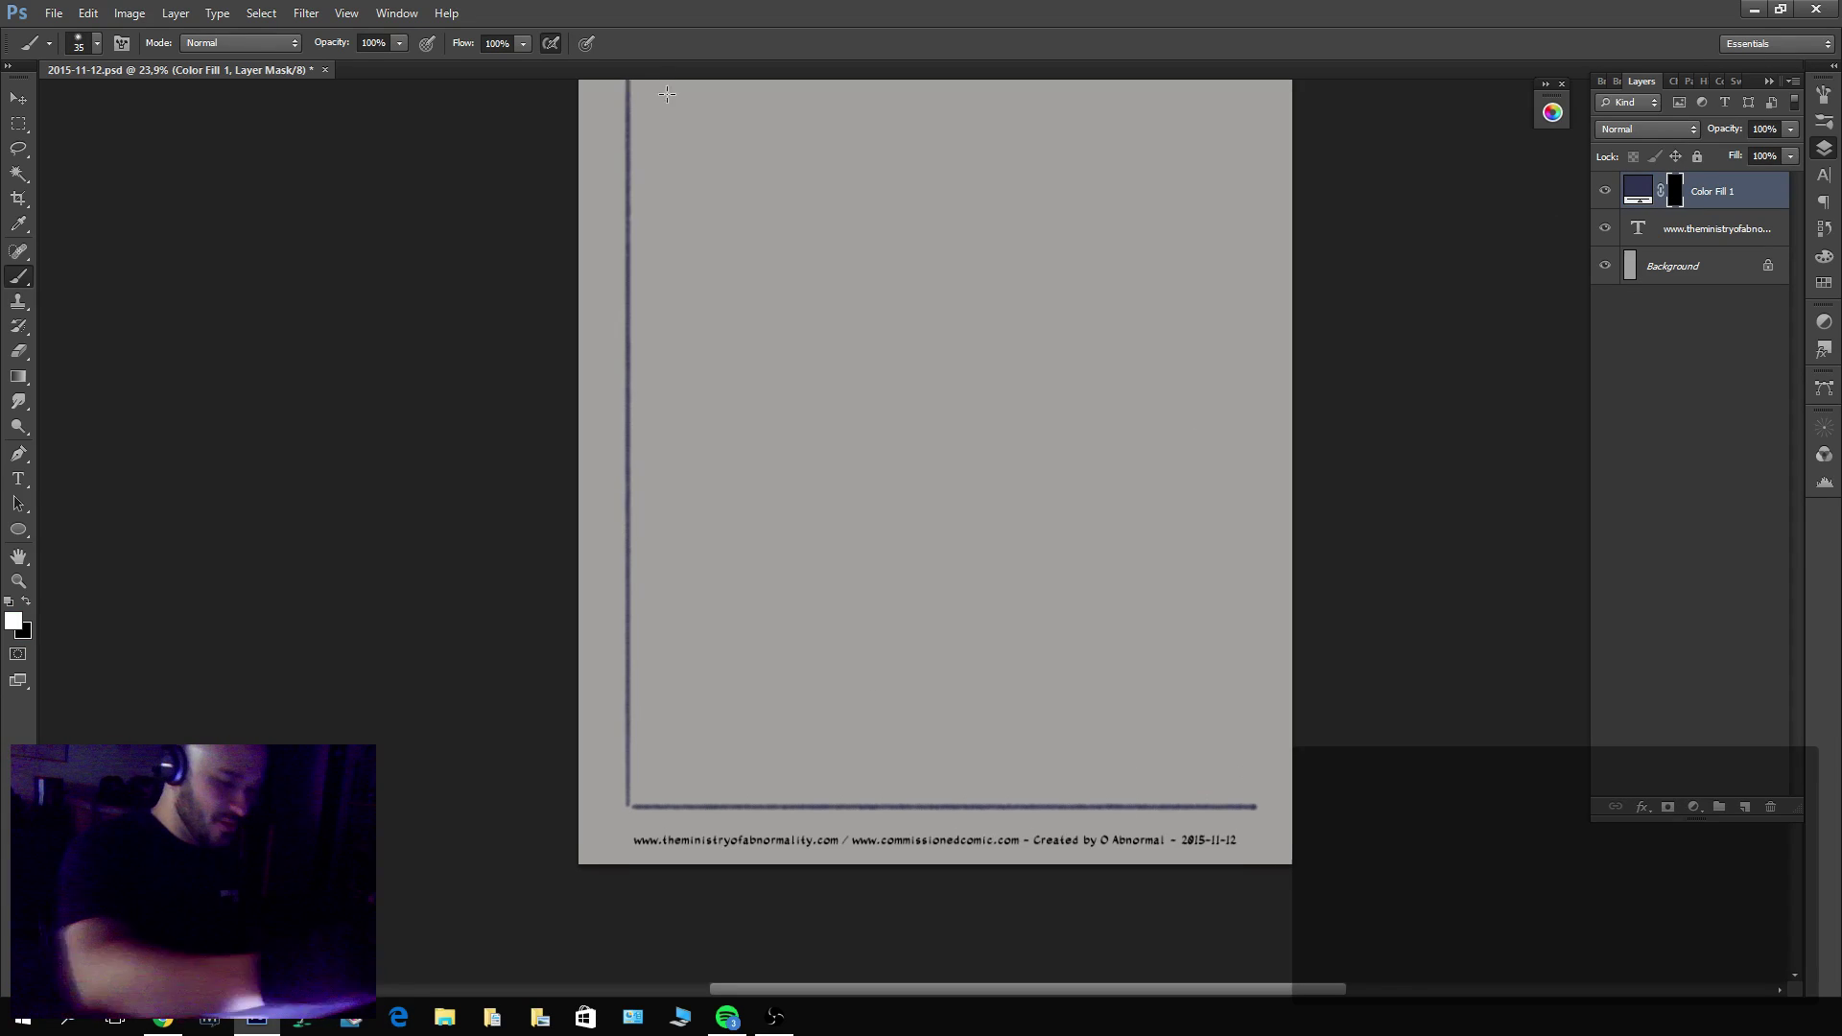
left_click_drag(1257, 802, 1261, 132)
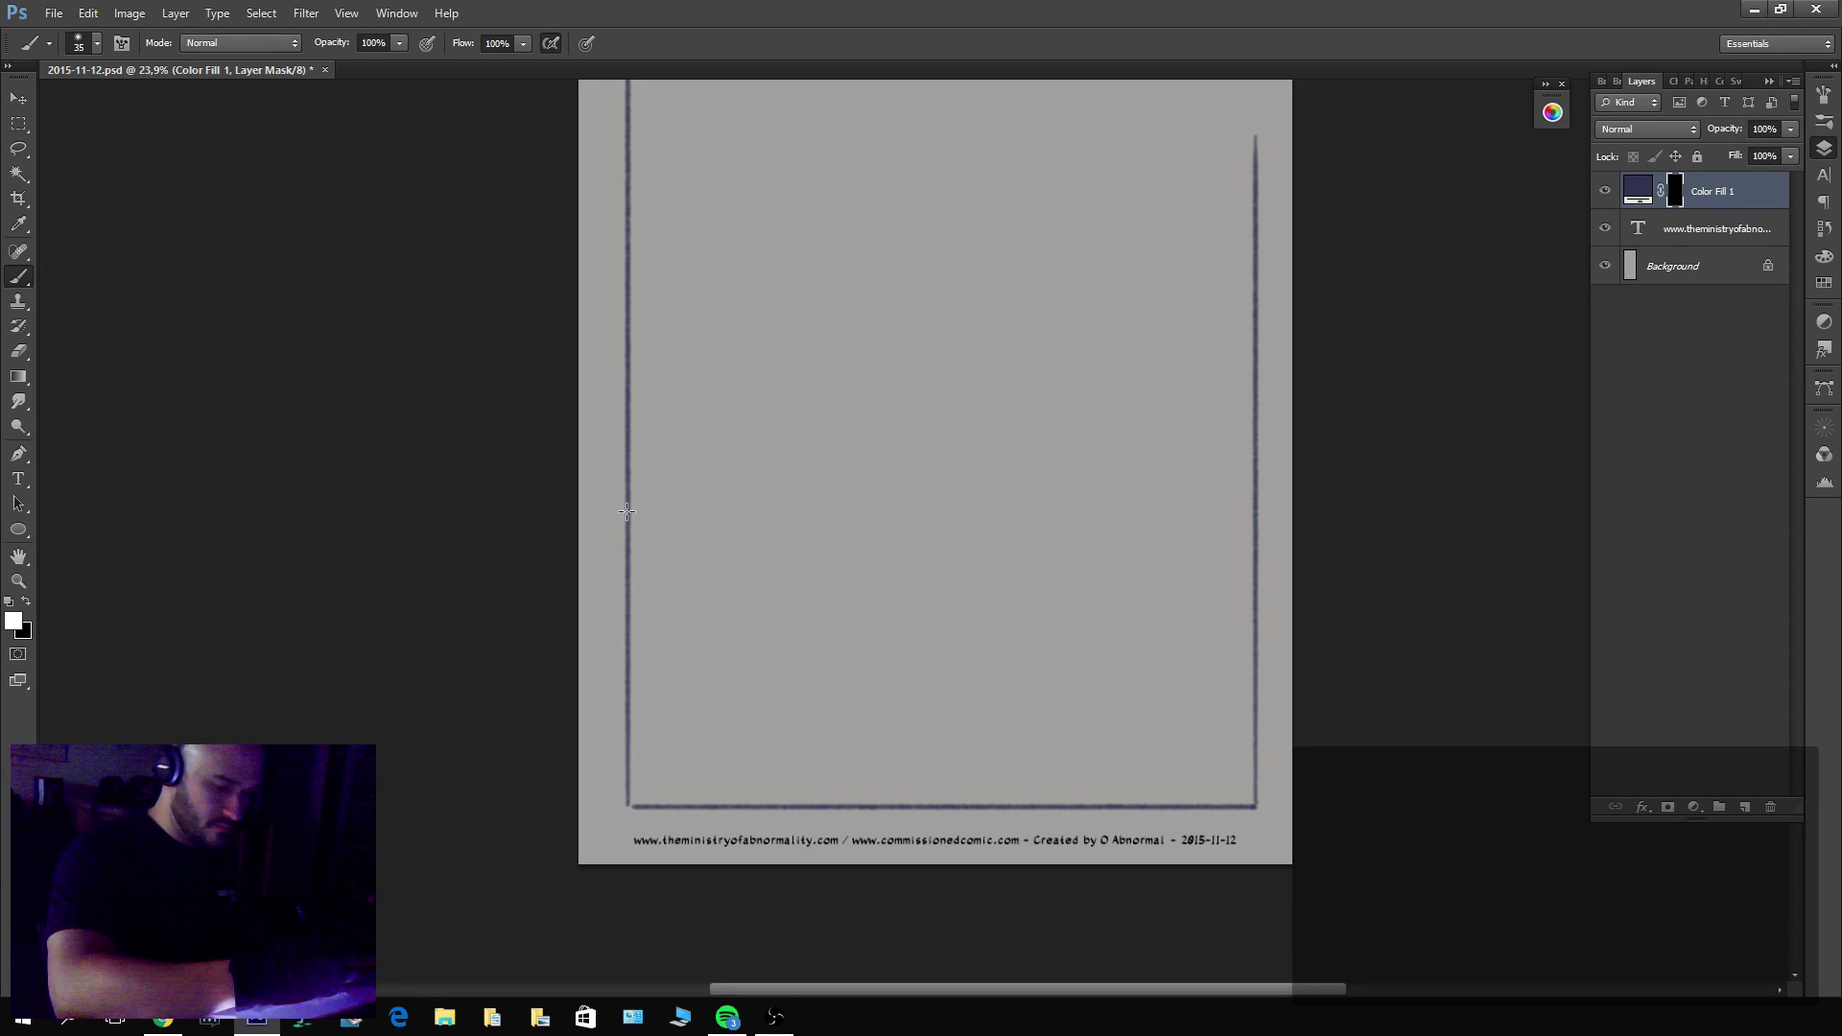
left_click_drag(627, 511, 1286, 511)
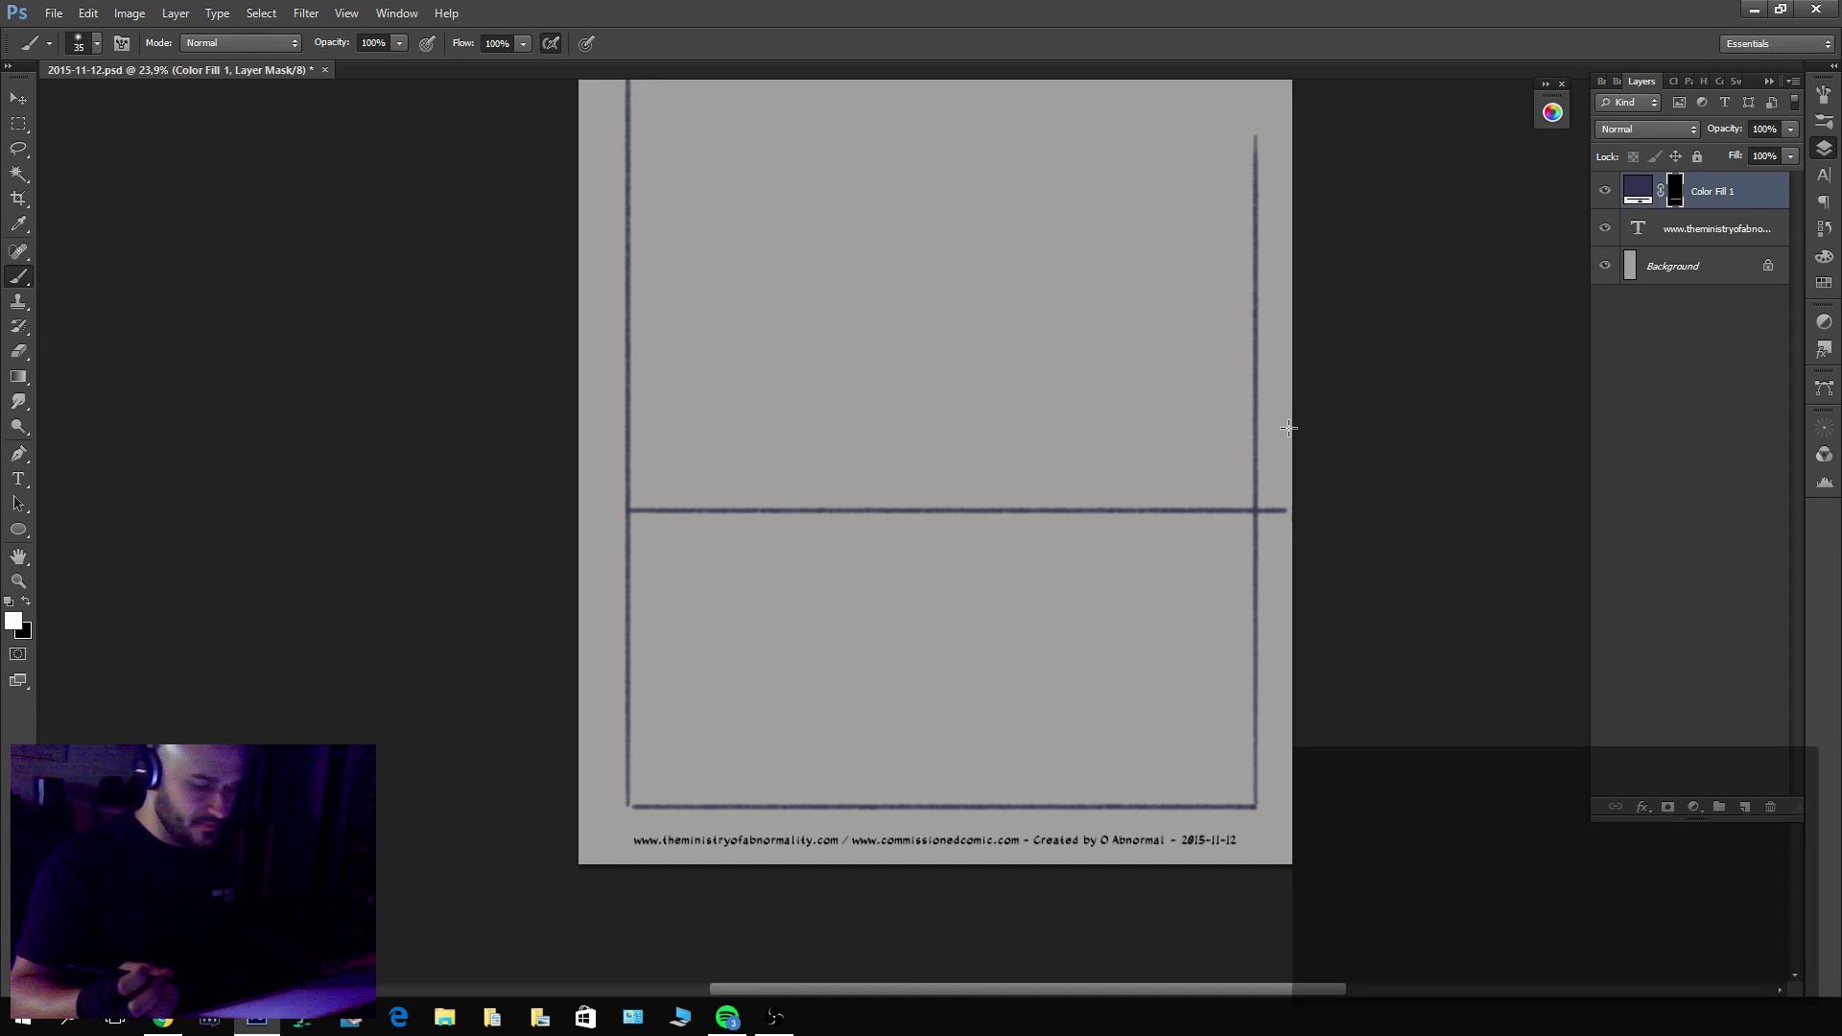
Draw a white-filled rectangle shape over the sketched bottom panel outline, matching its four sides.
scroll(1295, 723, "up", 3)
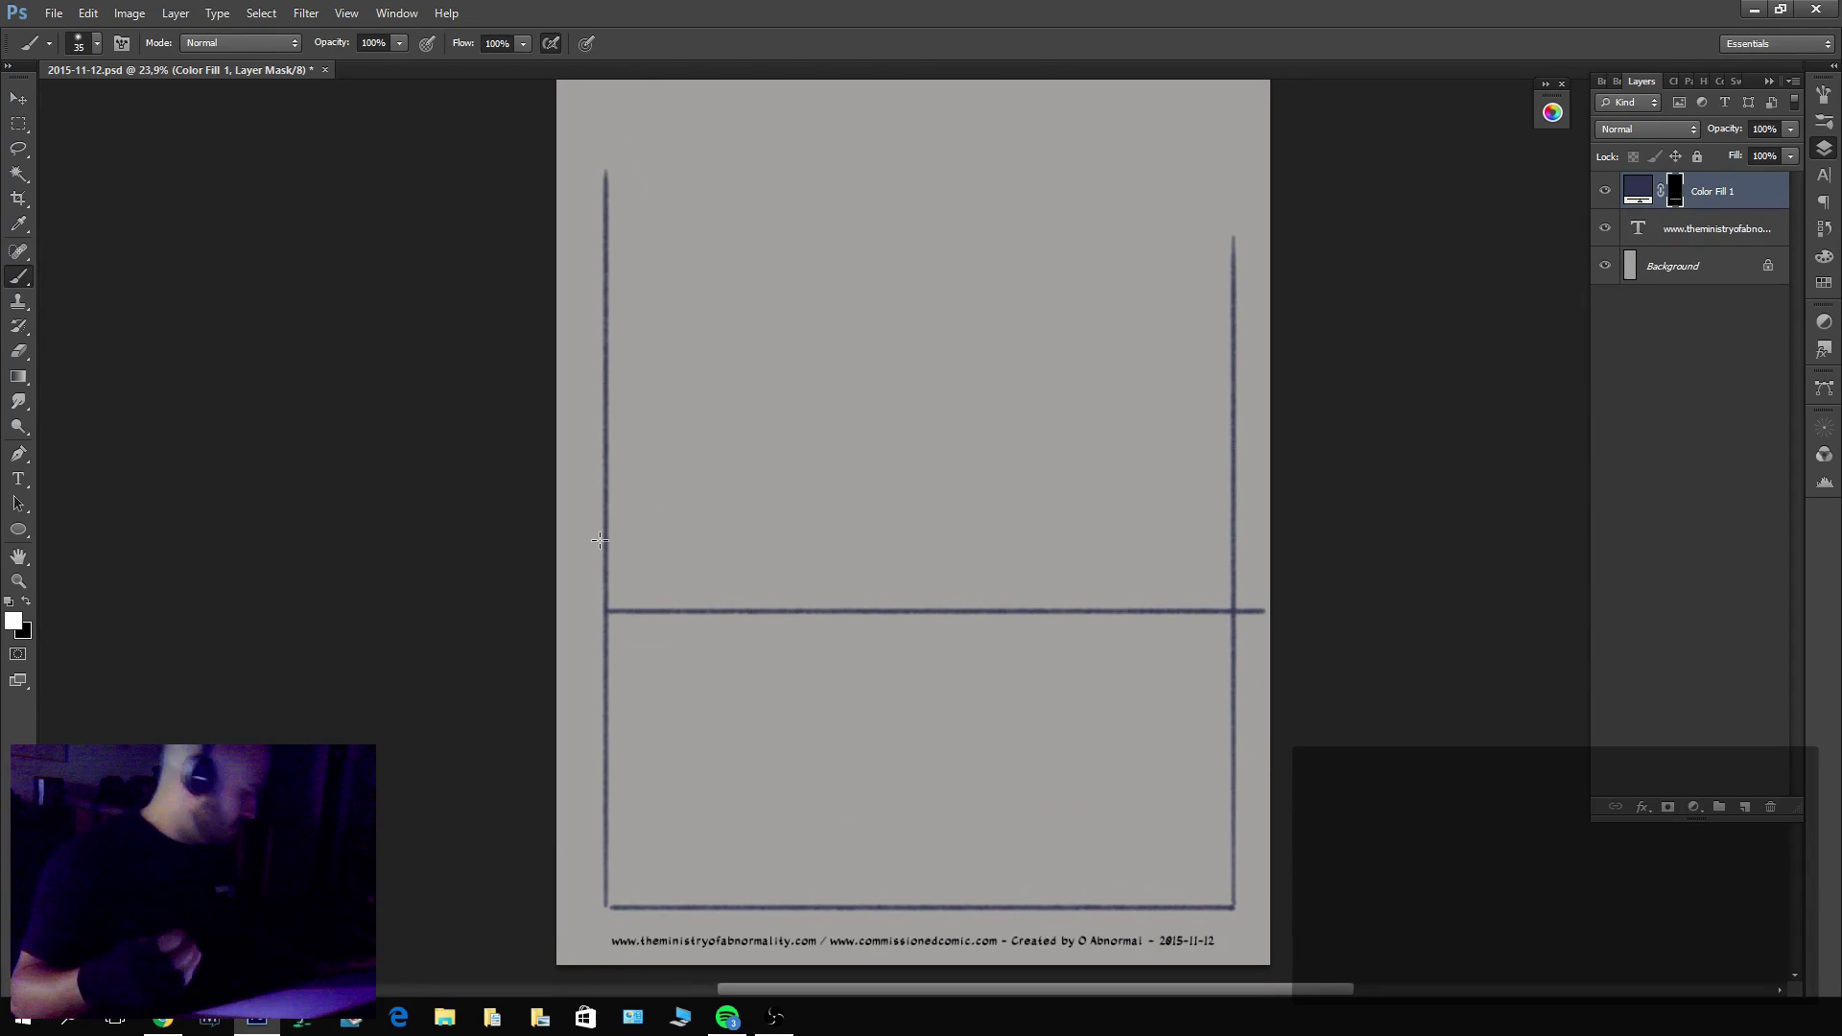
key("u")
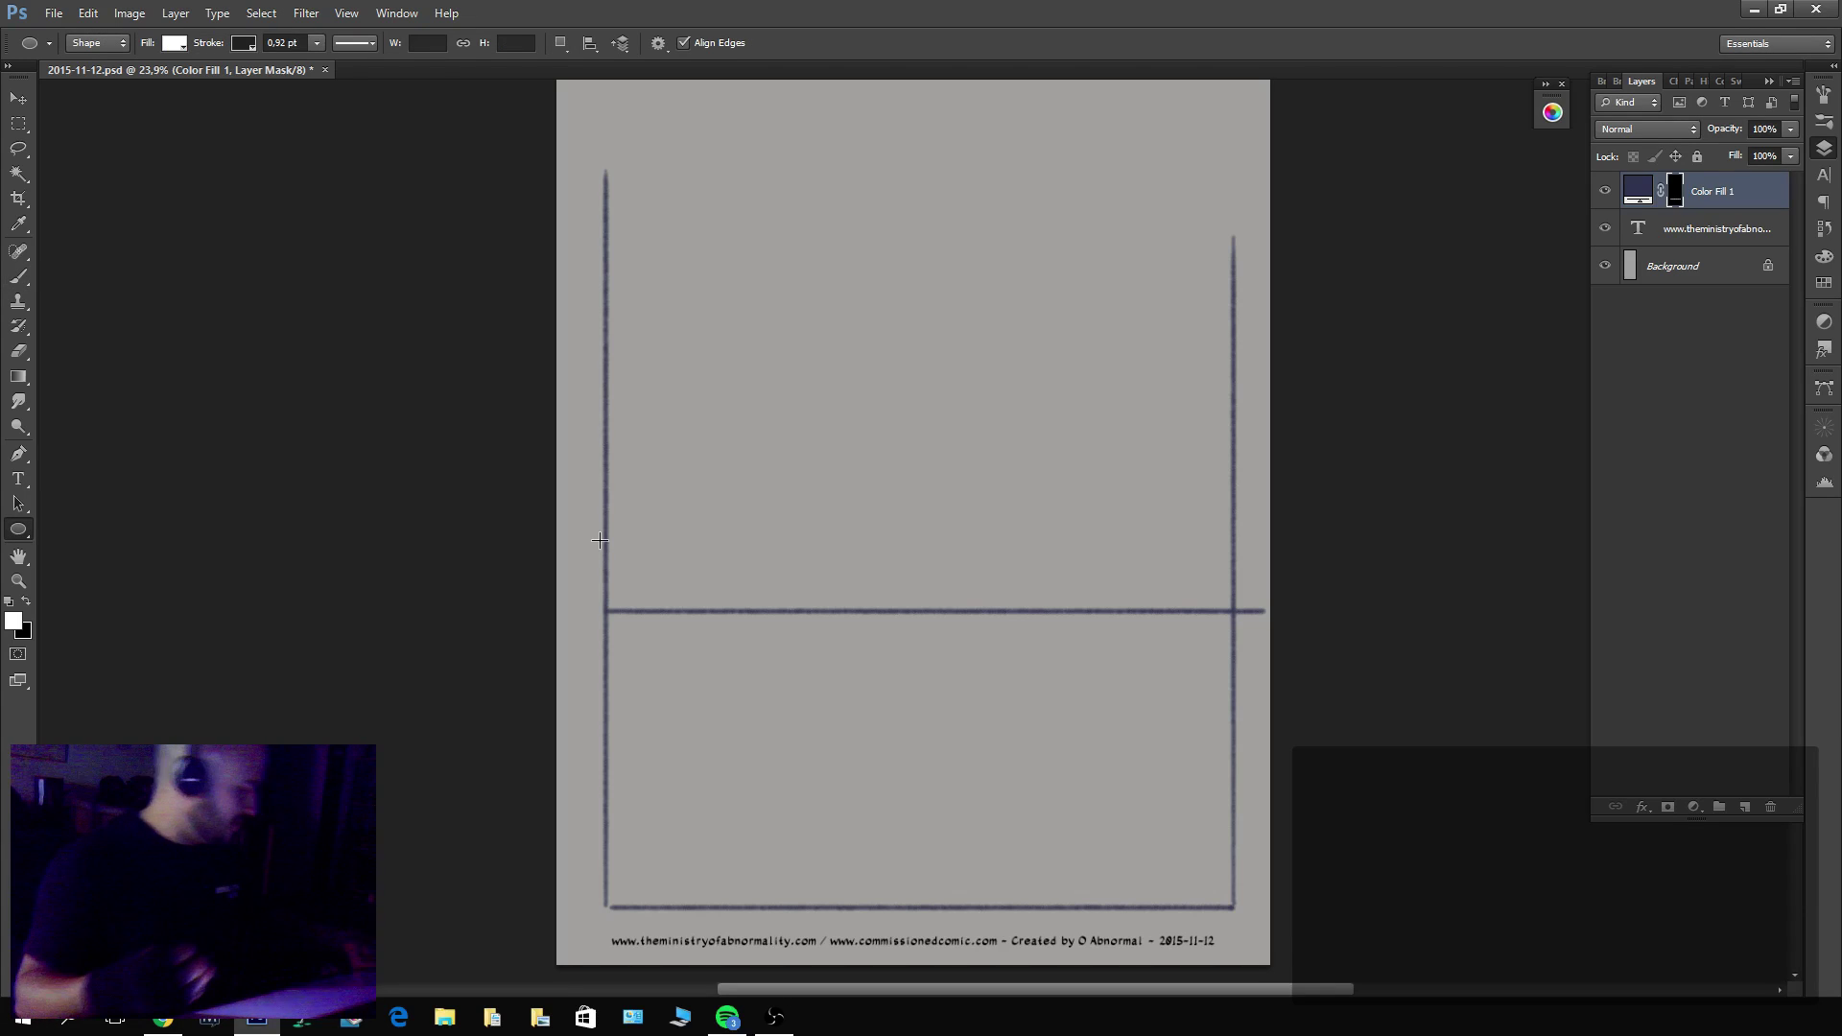
key("shift+u")
key("shift+u")
key("shift+u")
key("shift+u")
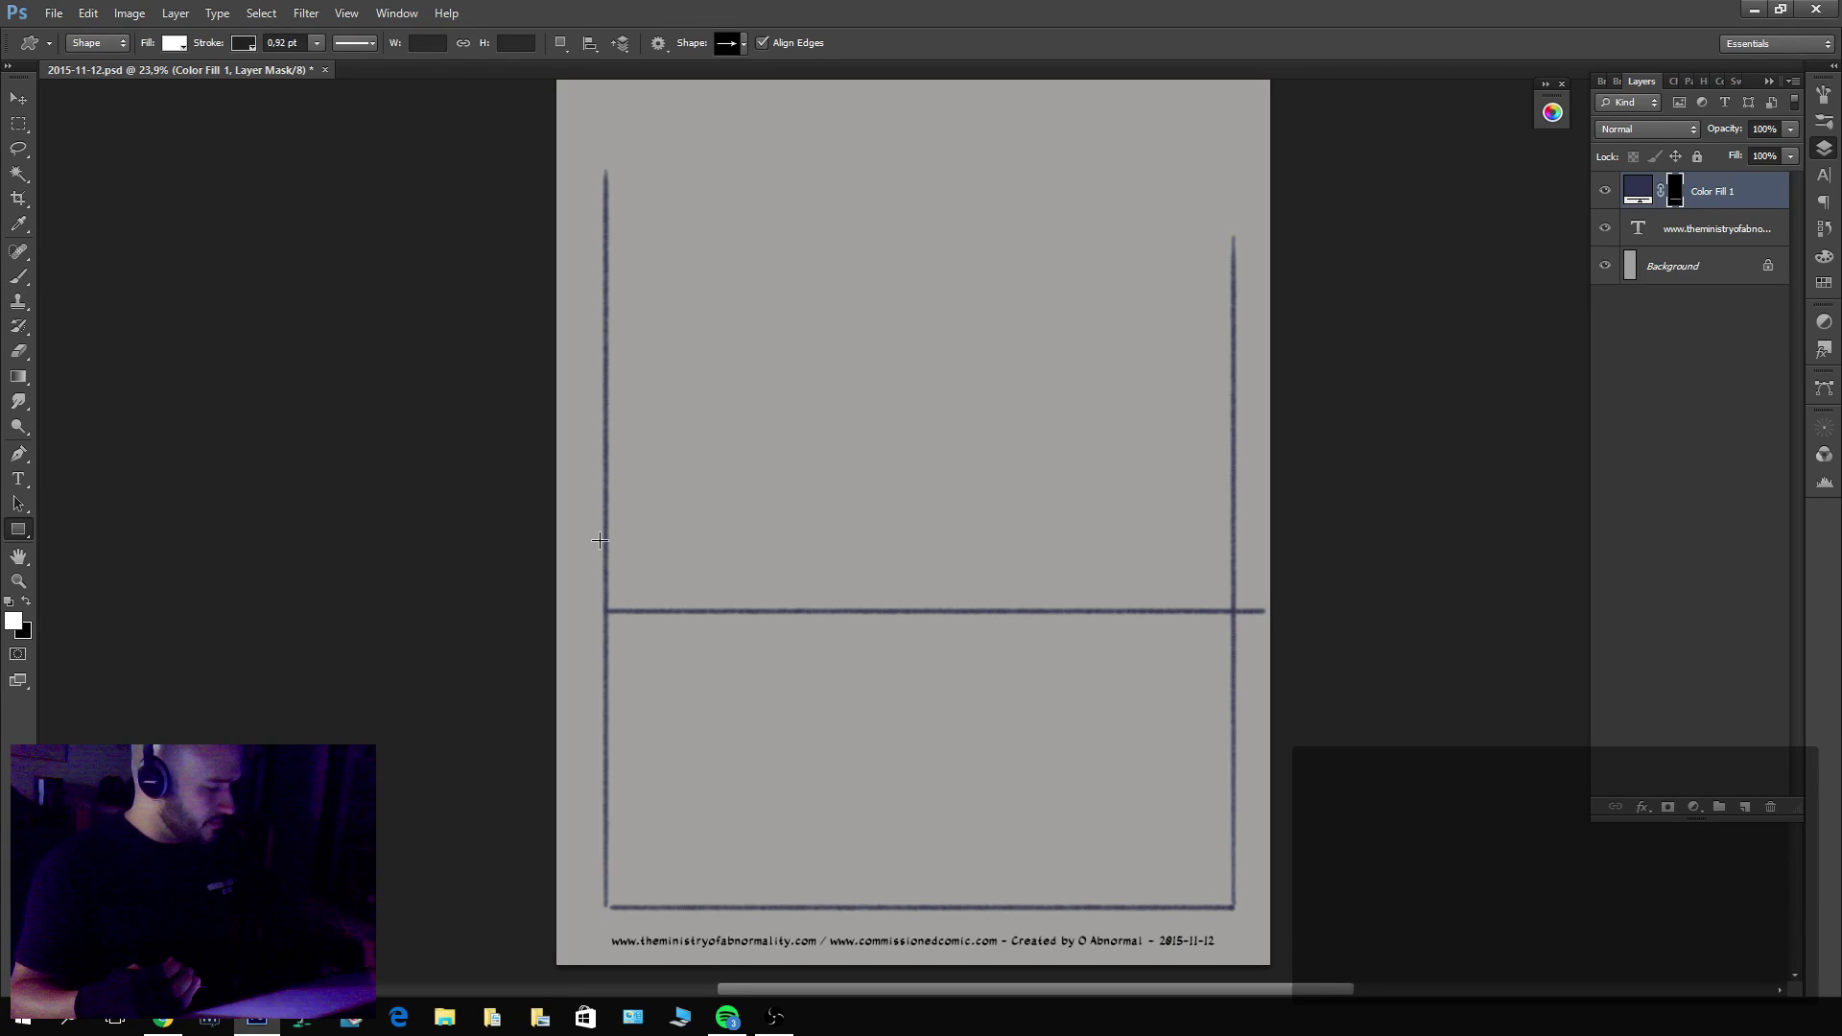
left_click_drag(605, 611, 1234, 906)
key("v")
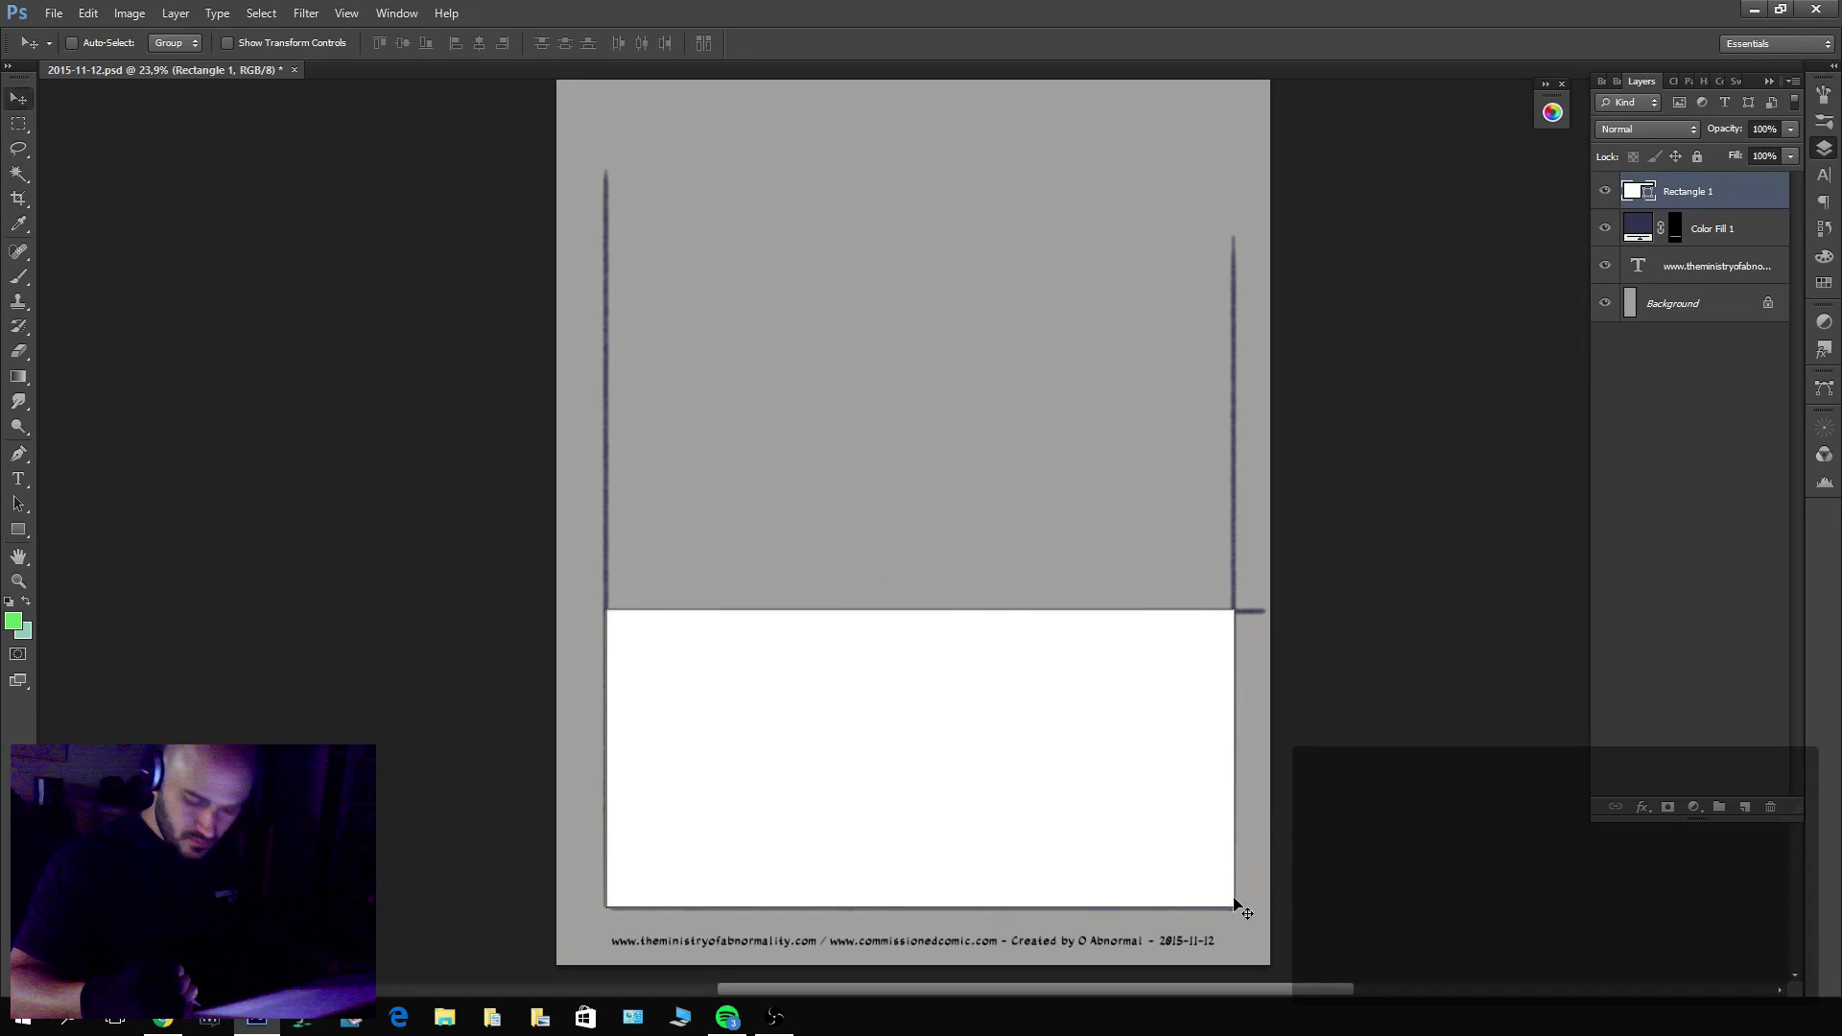
Duplicate the white rectangle twice straight up the page, leaving an even narrow gap between the three stacked panels.
left_click_drag(1173, 831, 1114, 477)
key("ctrl+z")
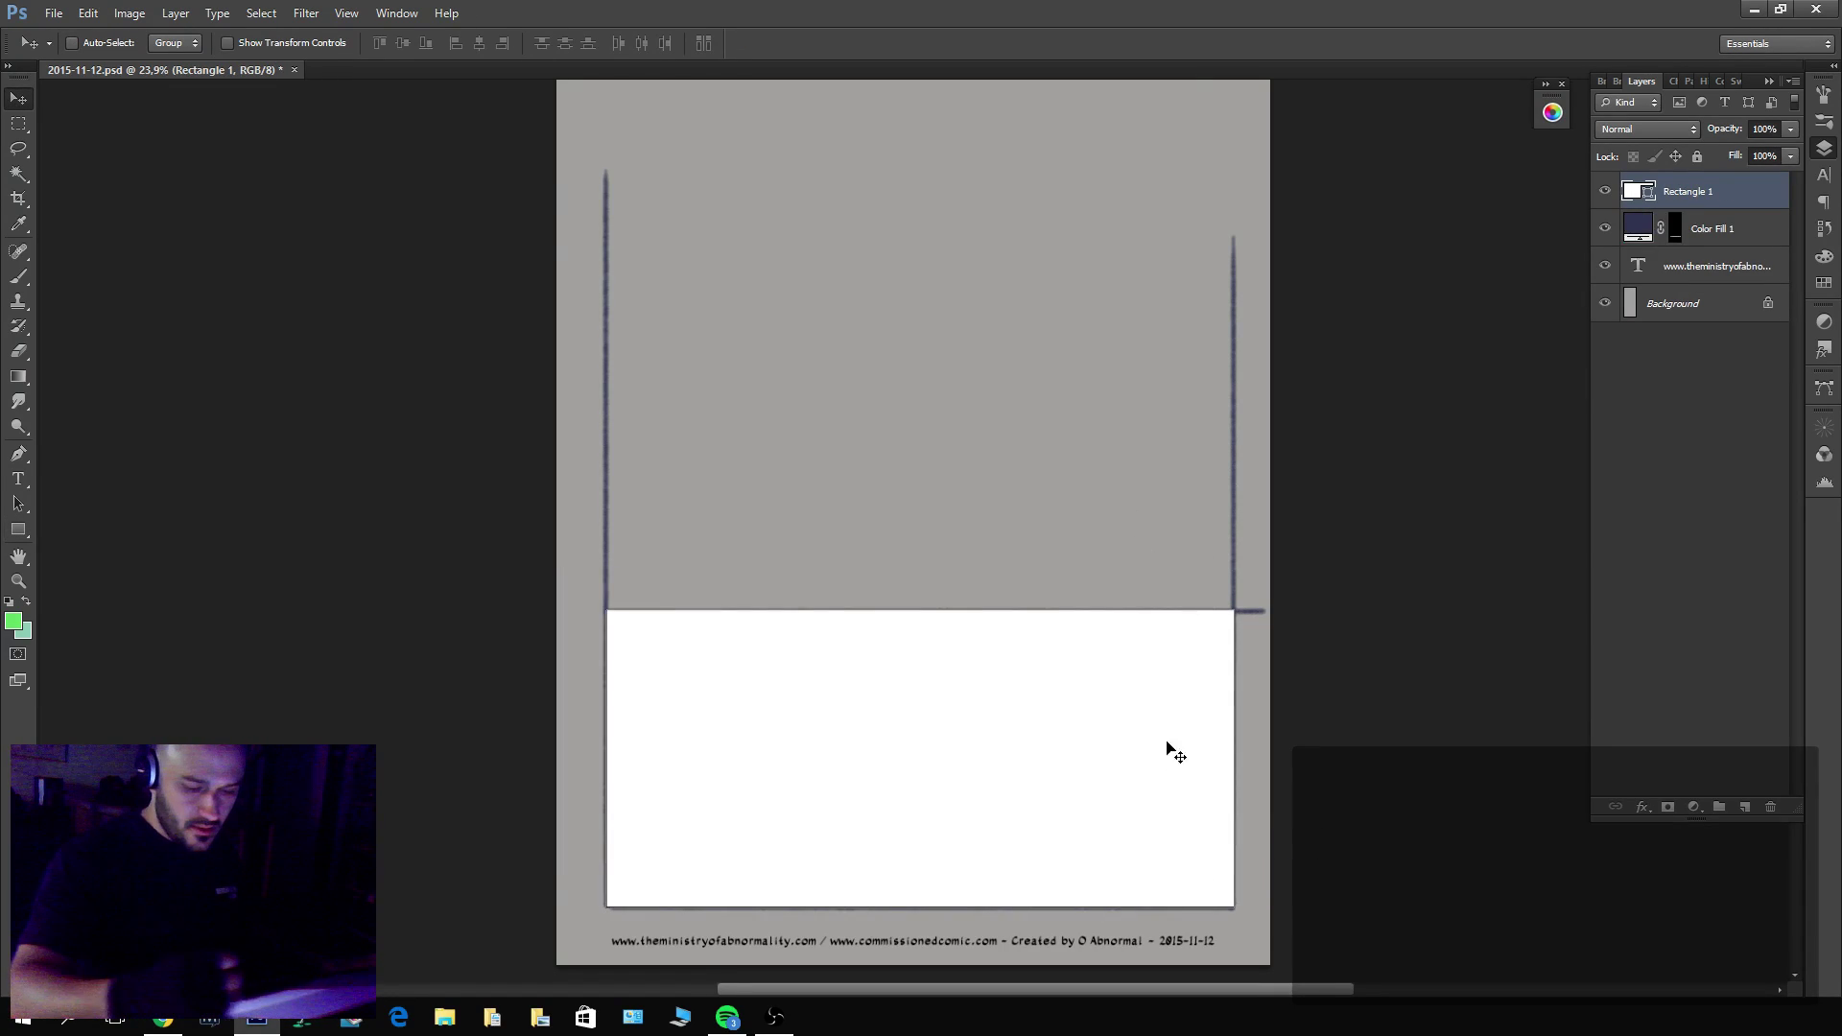
left_click_drag(1161, 781, 1157, 439)
left_click_drag(1157, 440, 1081, 461)
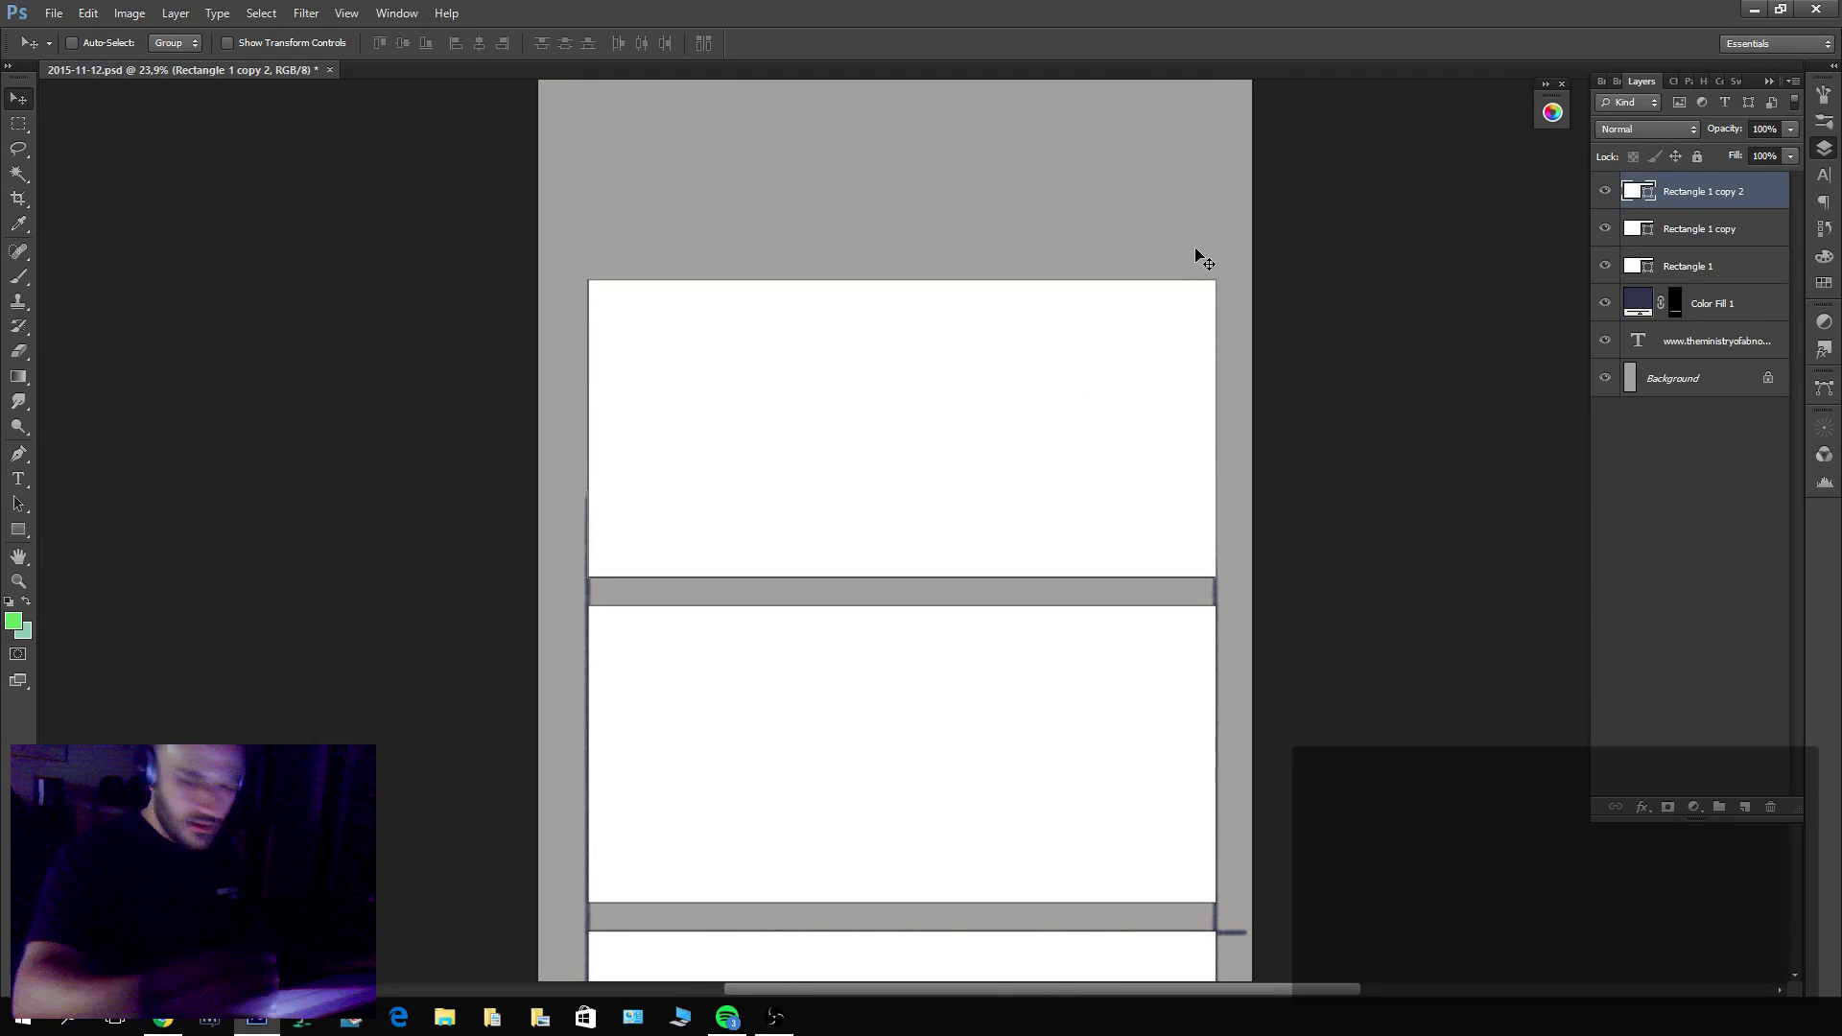
Merge the three rectangle layers into one and place the Color Fill 1 layer above it.
left_click(1694, 275, "shift")
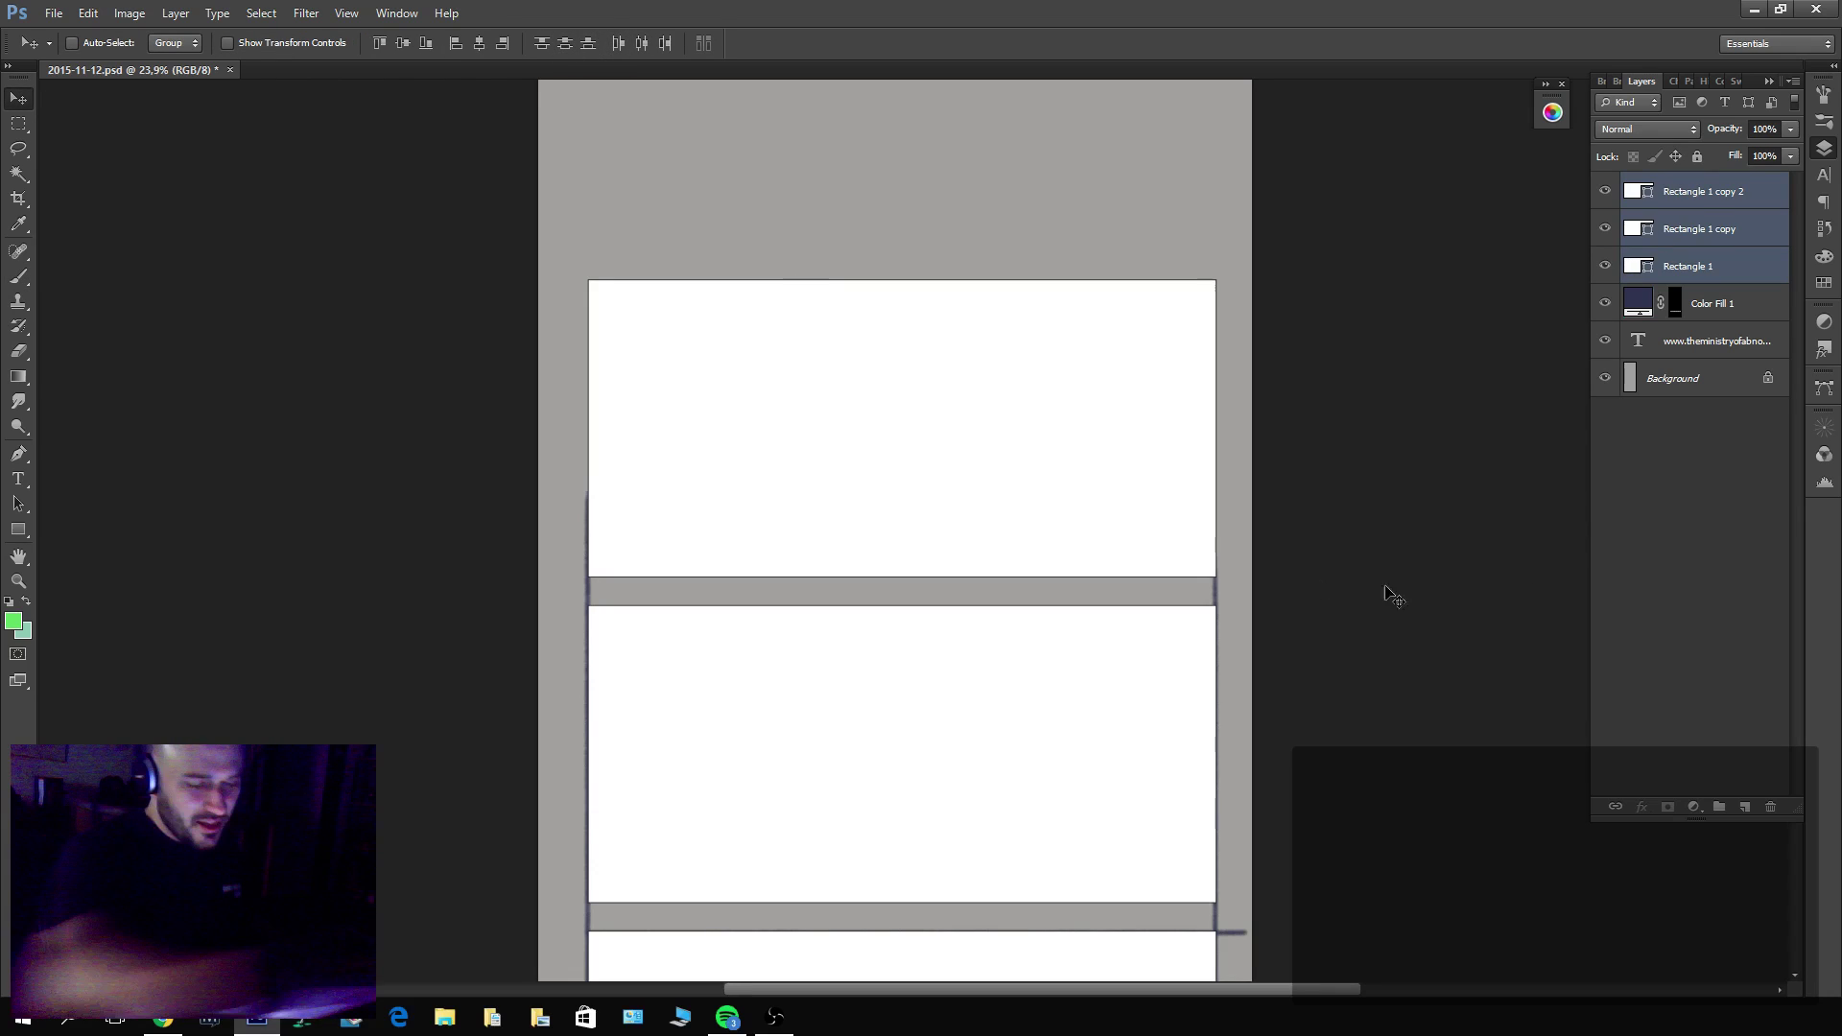
key("ctrl+e")
left_click(1708, 225)
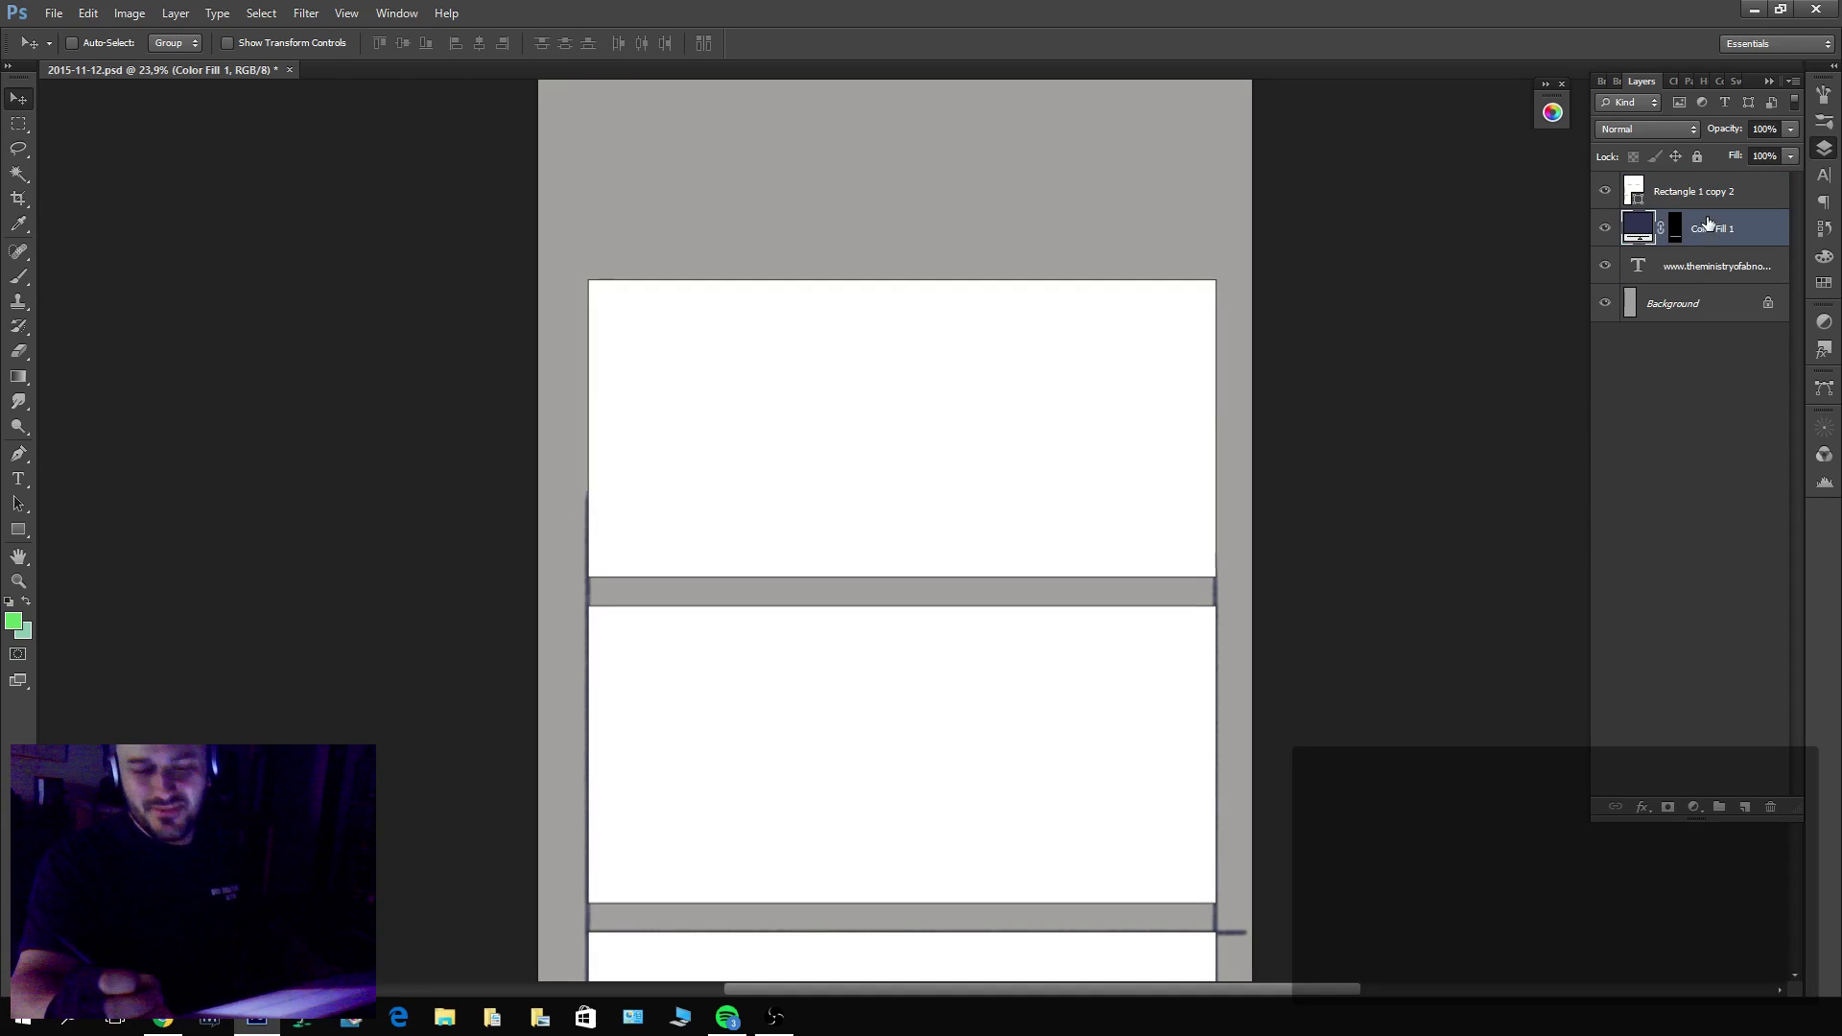
left_click_drag(1706, 238, 1697, 197)
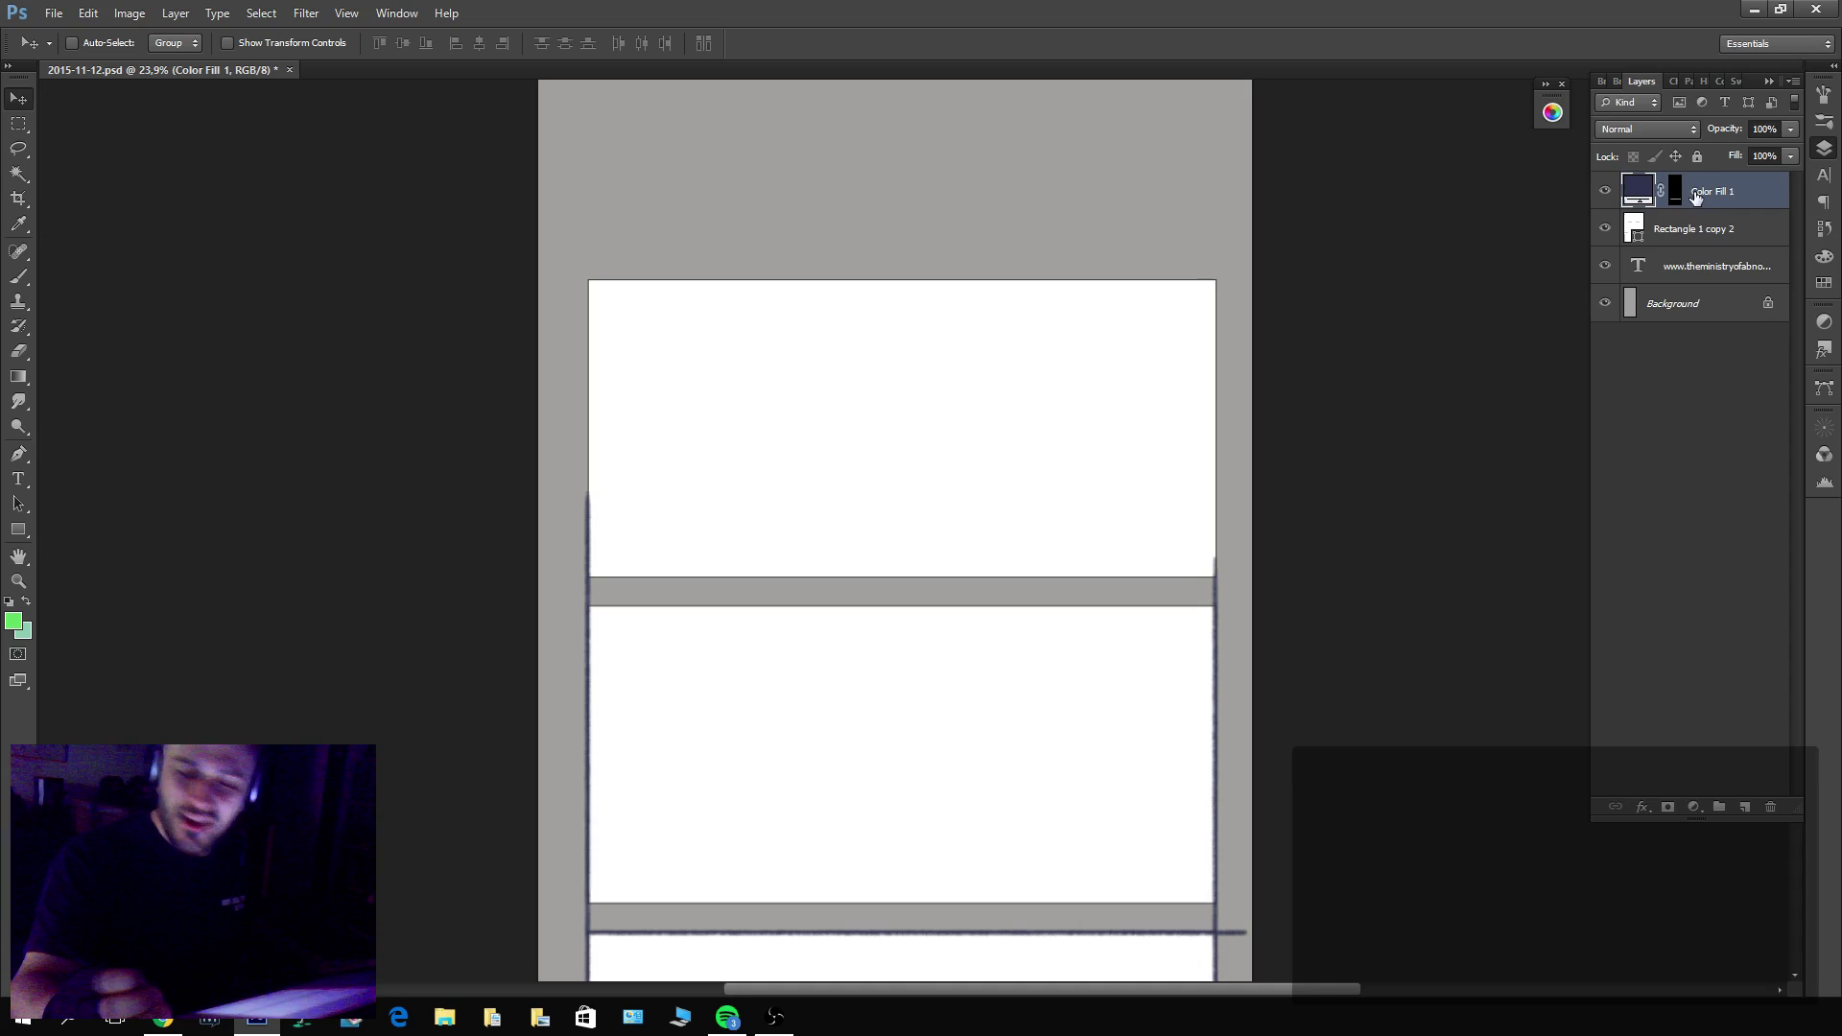
Add a 12 px black outside stroke to the merged panels and change their blend mode so the white fill drops out against the grey.
left_click(1684, 230)
double_click(1750, 220)
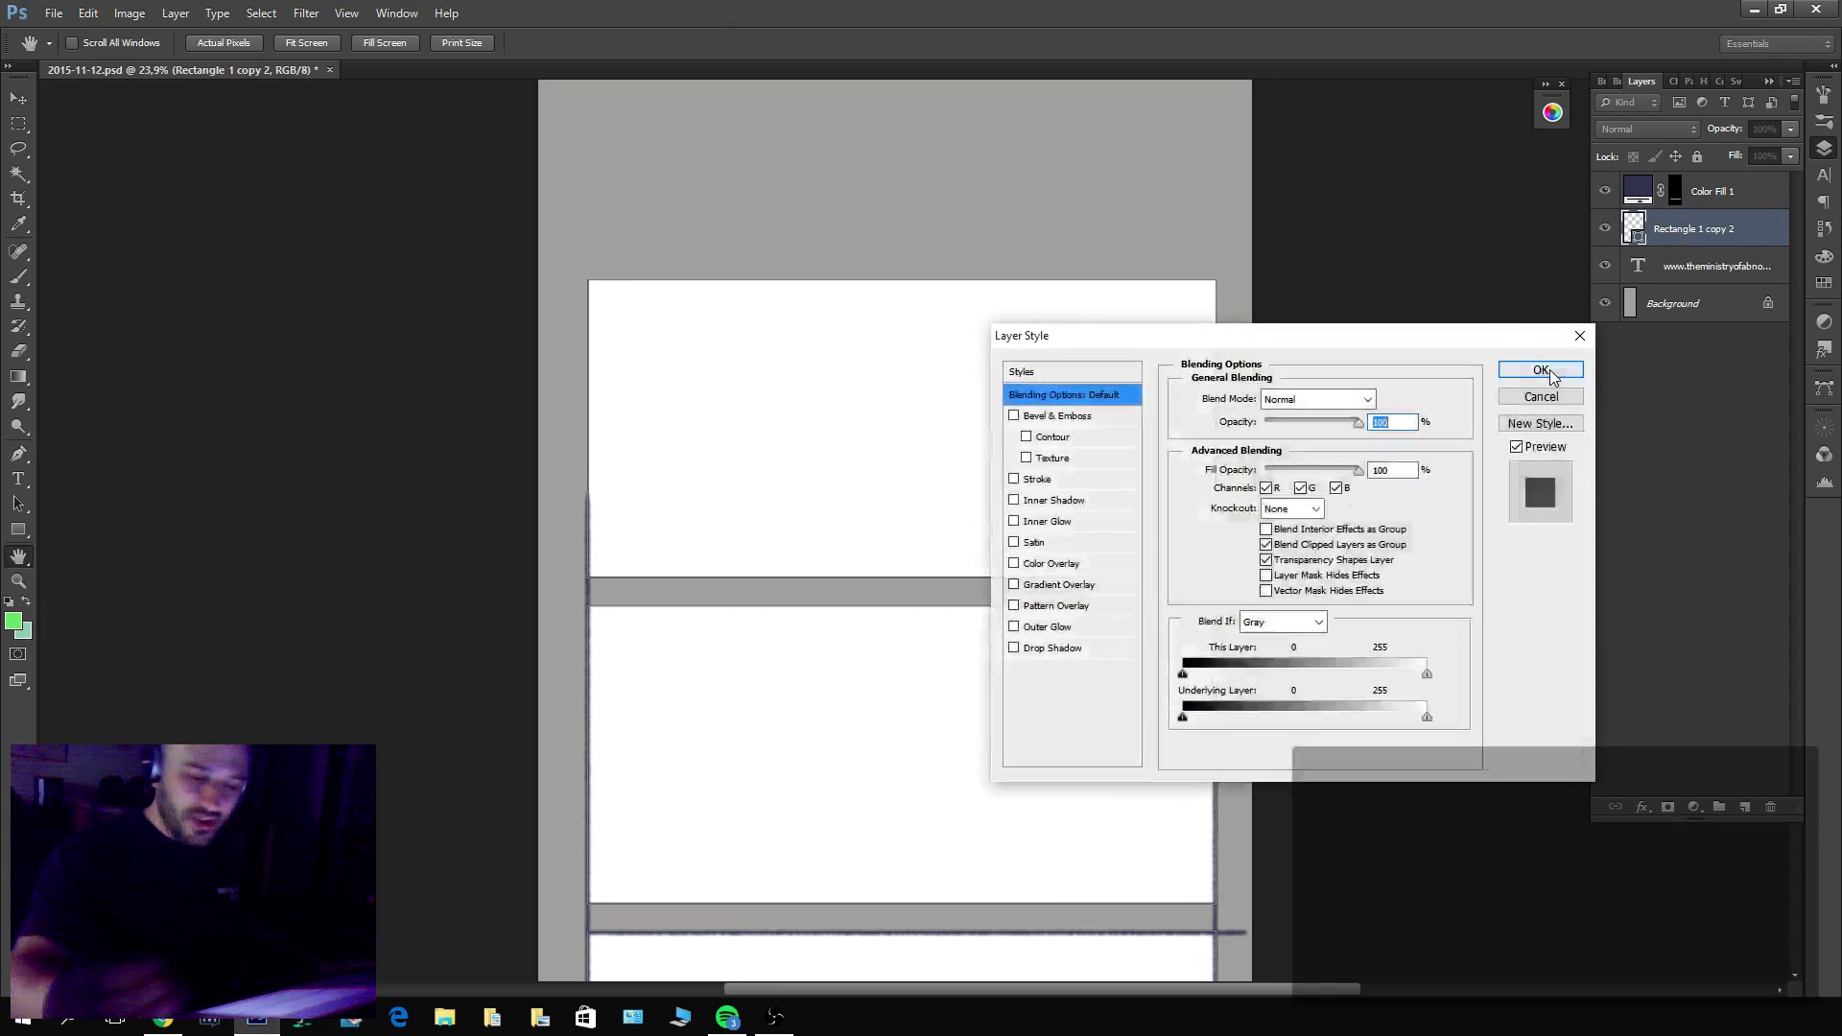
left_click(1036, 479)
type("12")
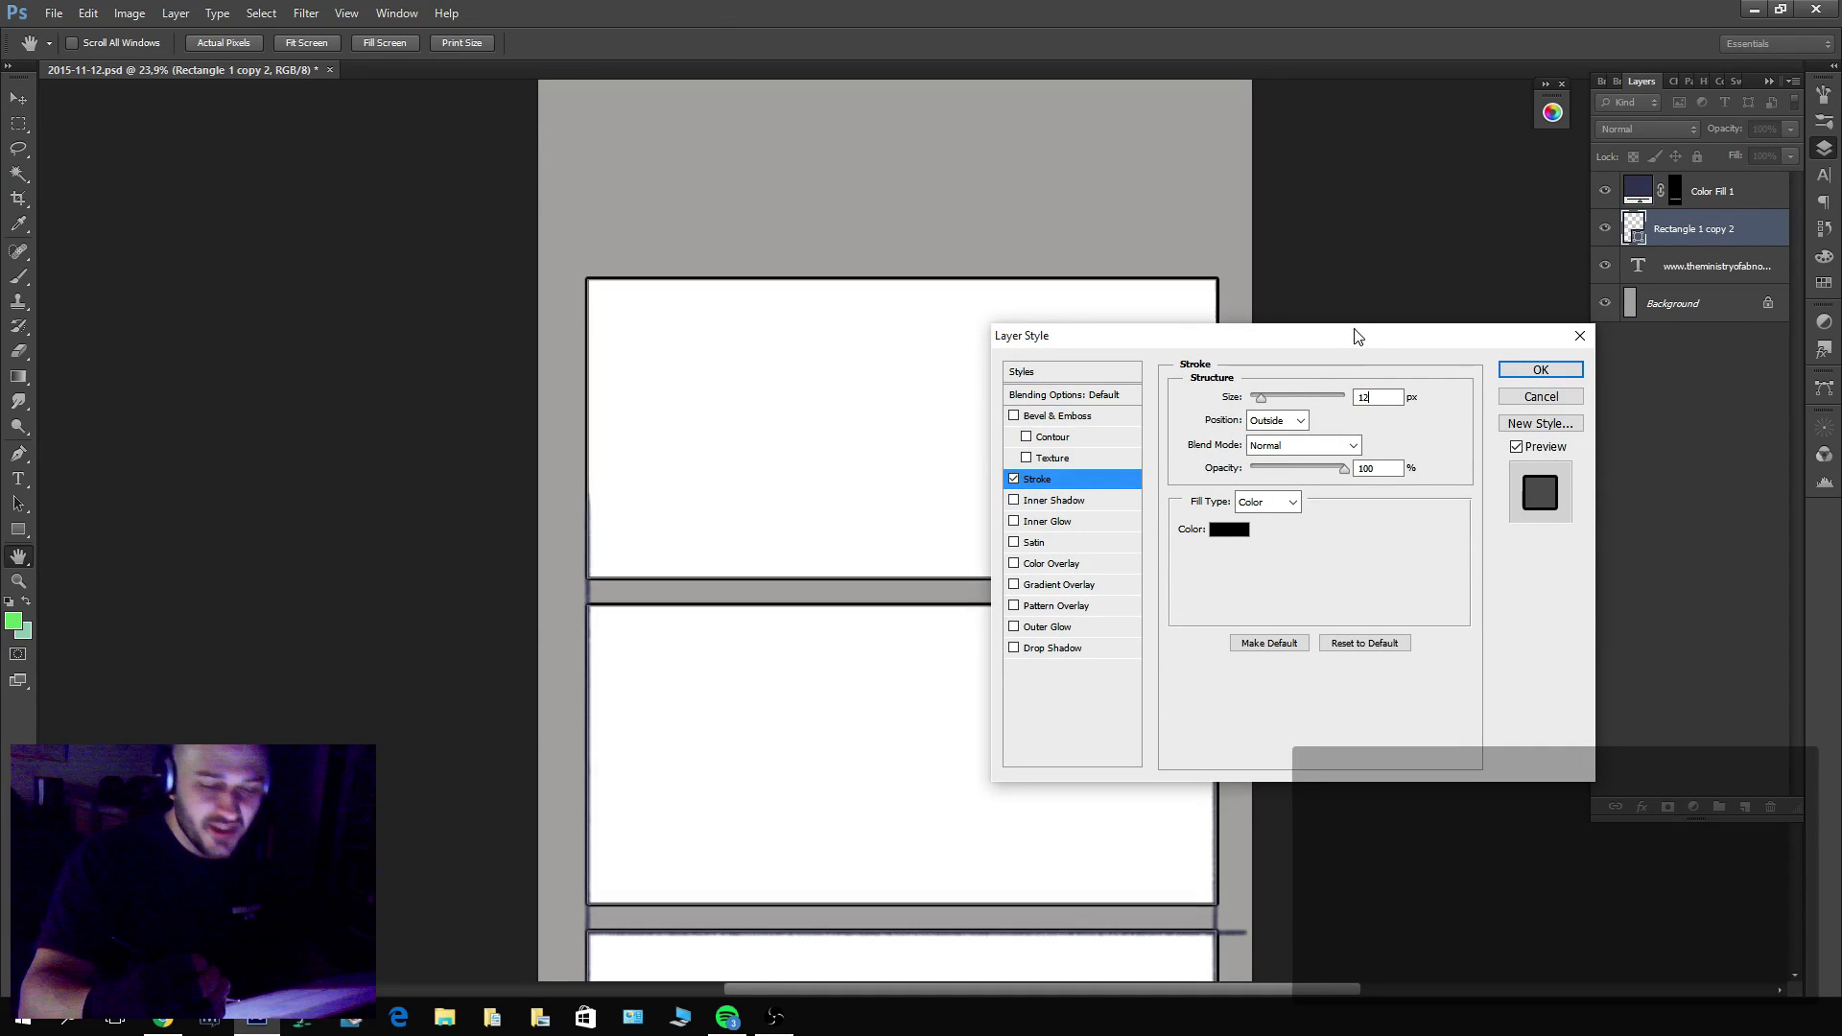
key("Return")
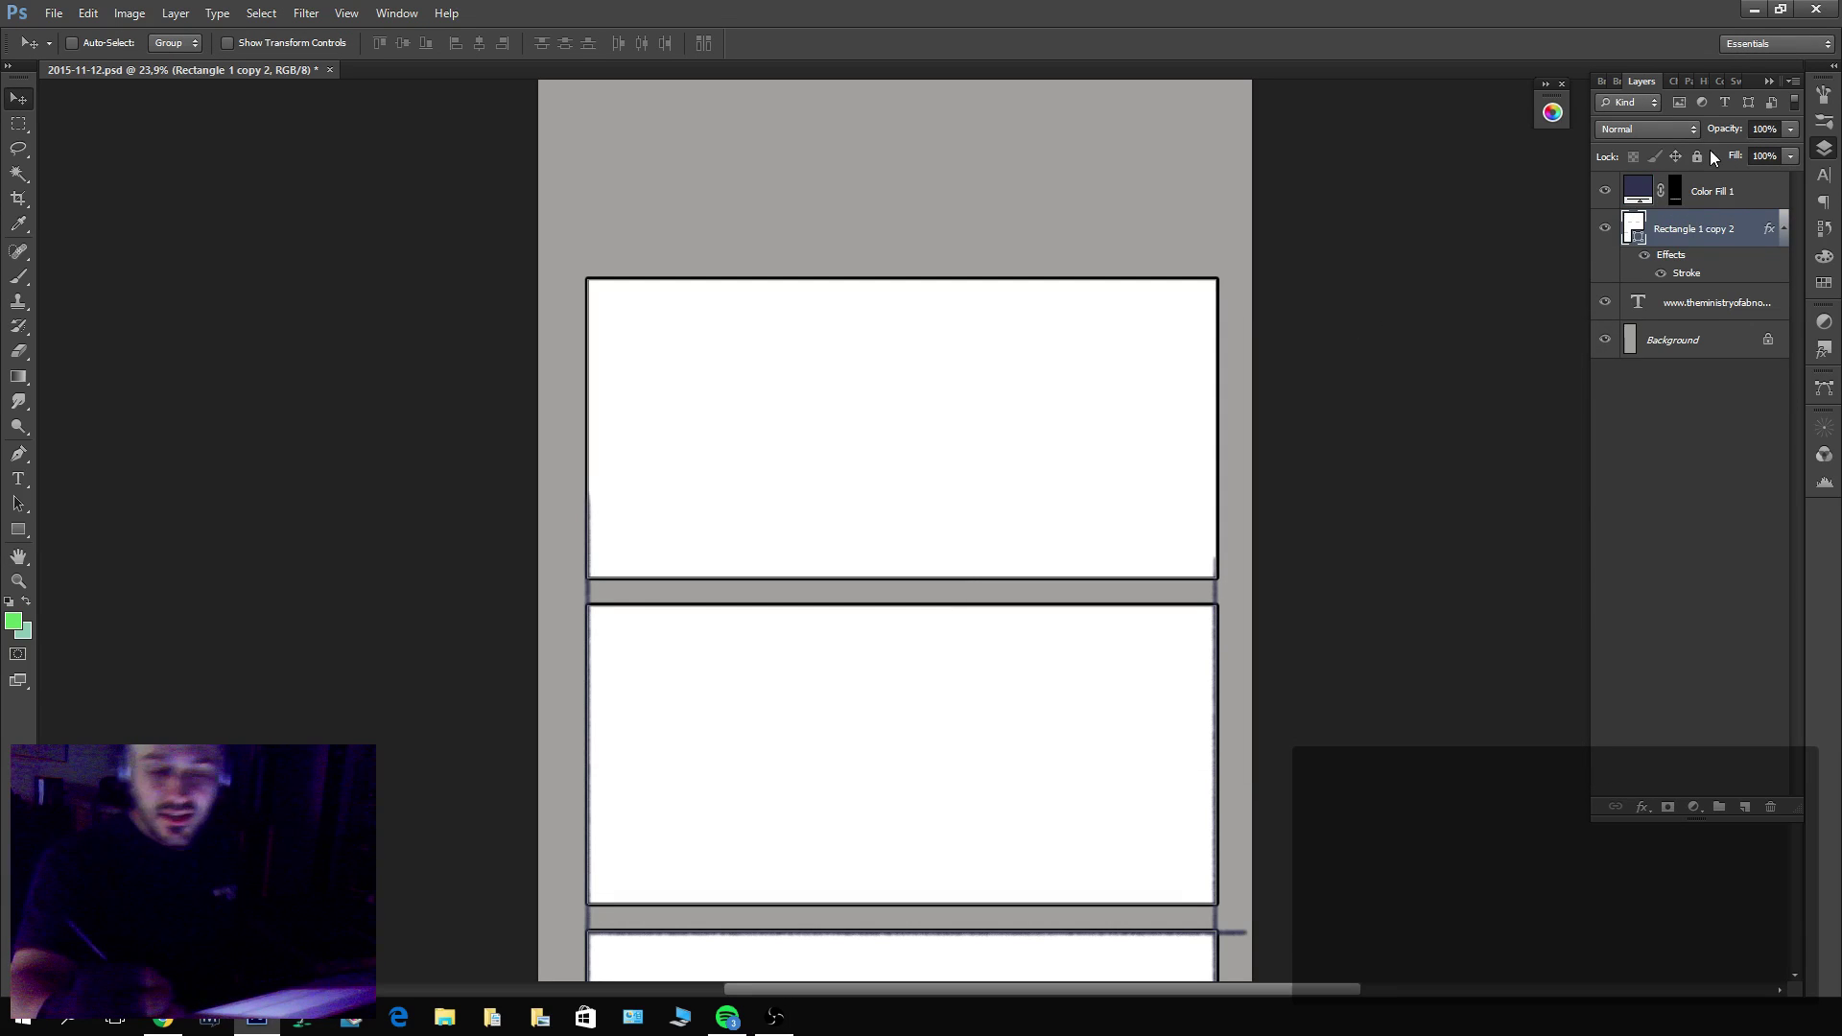
left_click(1645, 128)
left_click(1631, 197)
Clear all the pencilled guide lines from the Color Fill 1 mask, leaving only the black panel frames.
left_click(1713, 191)
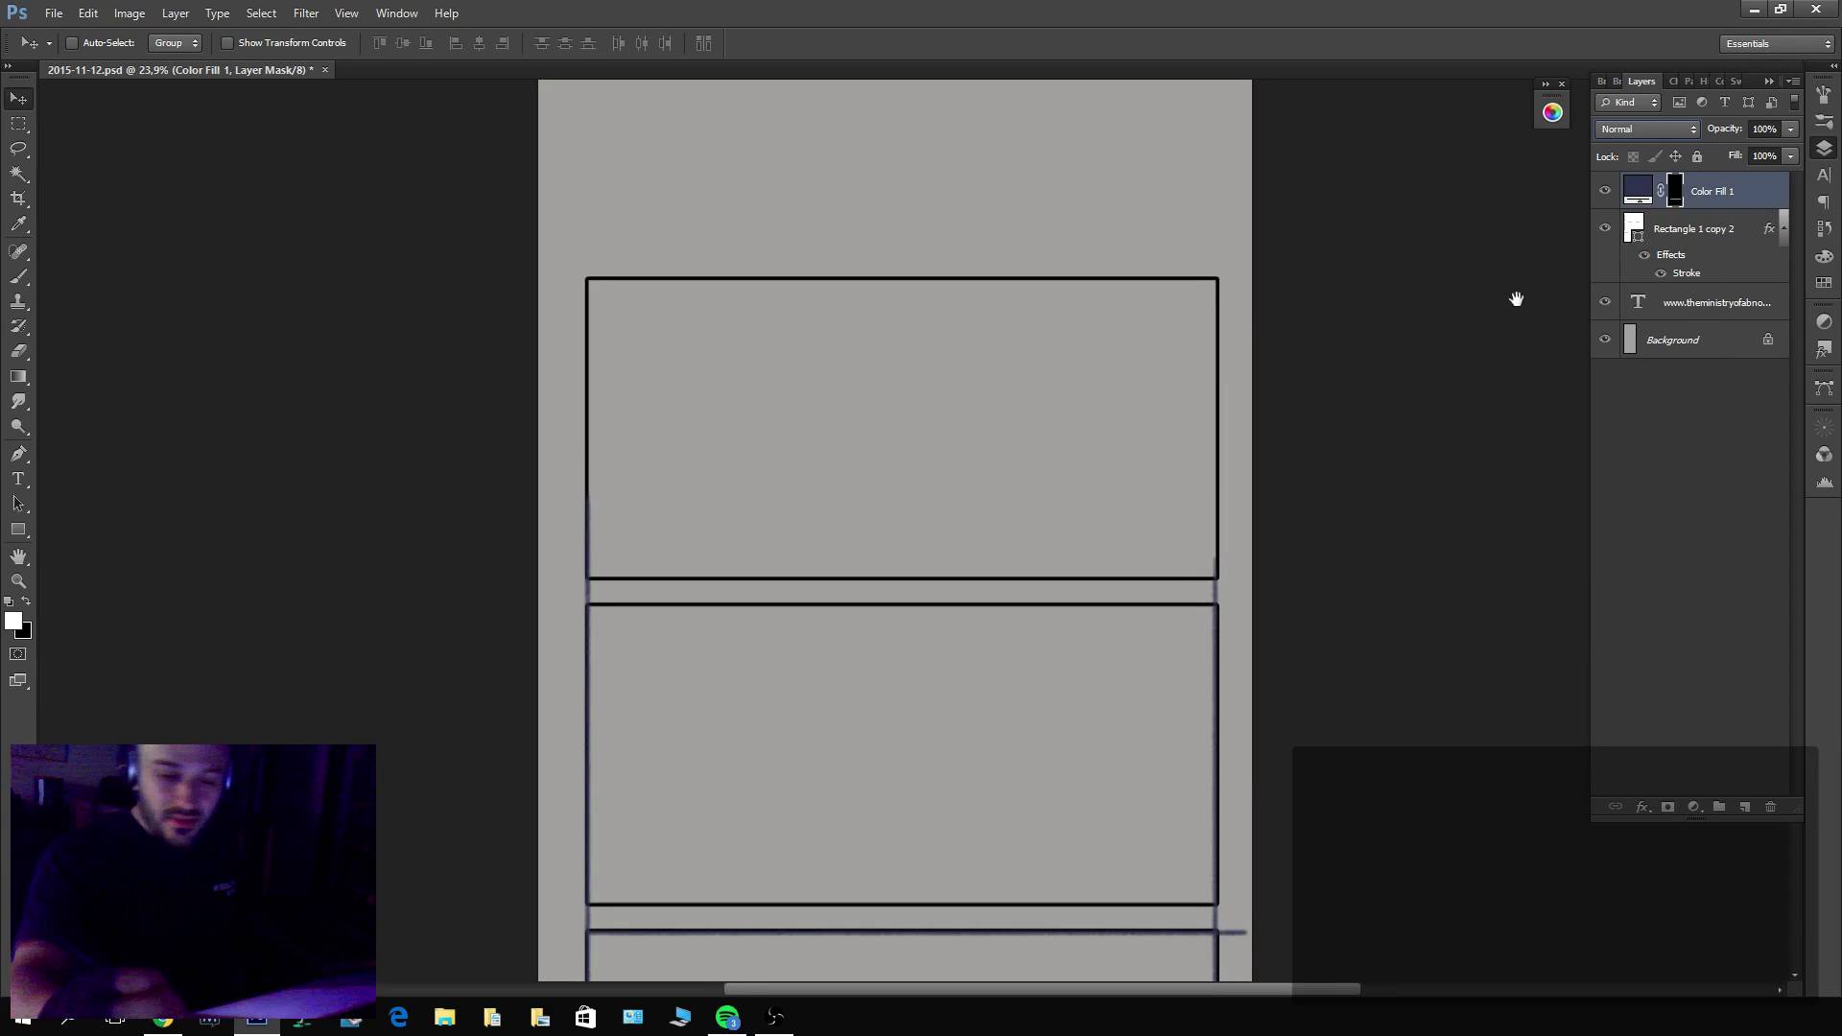
scroll(1516, 299, "down", 5)
key("ctrl+a")
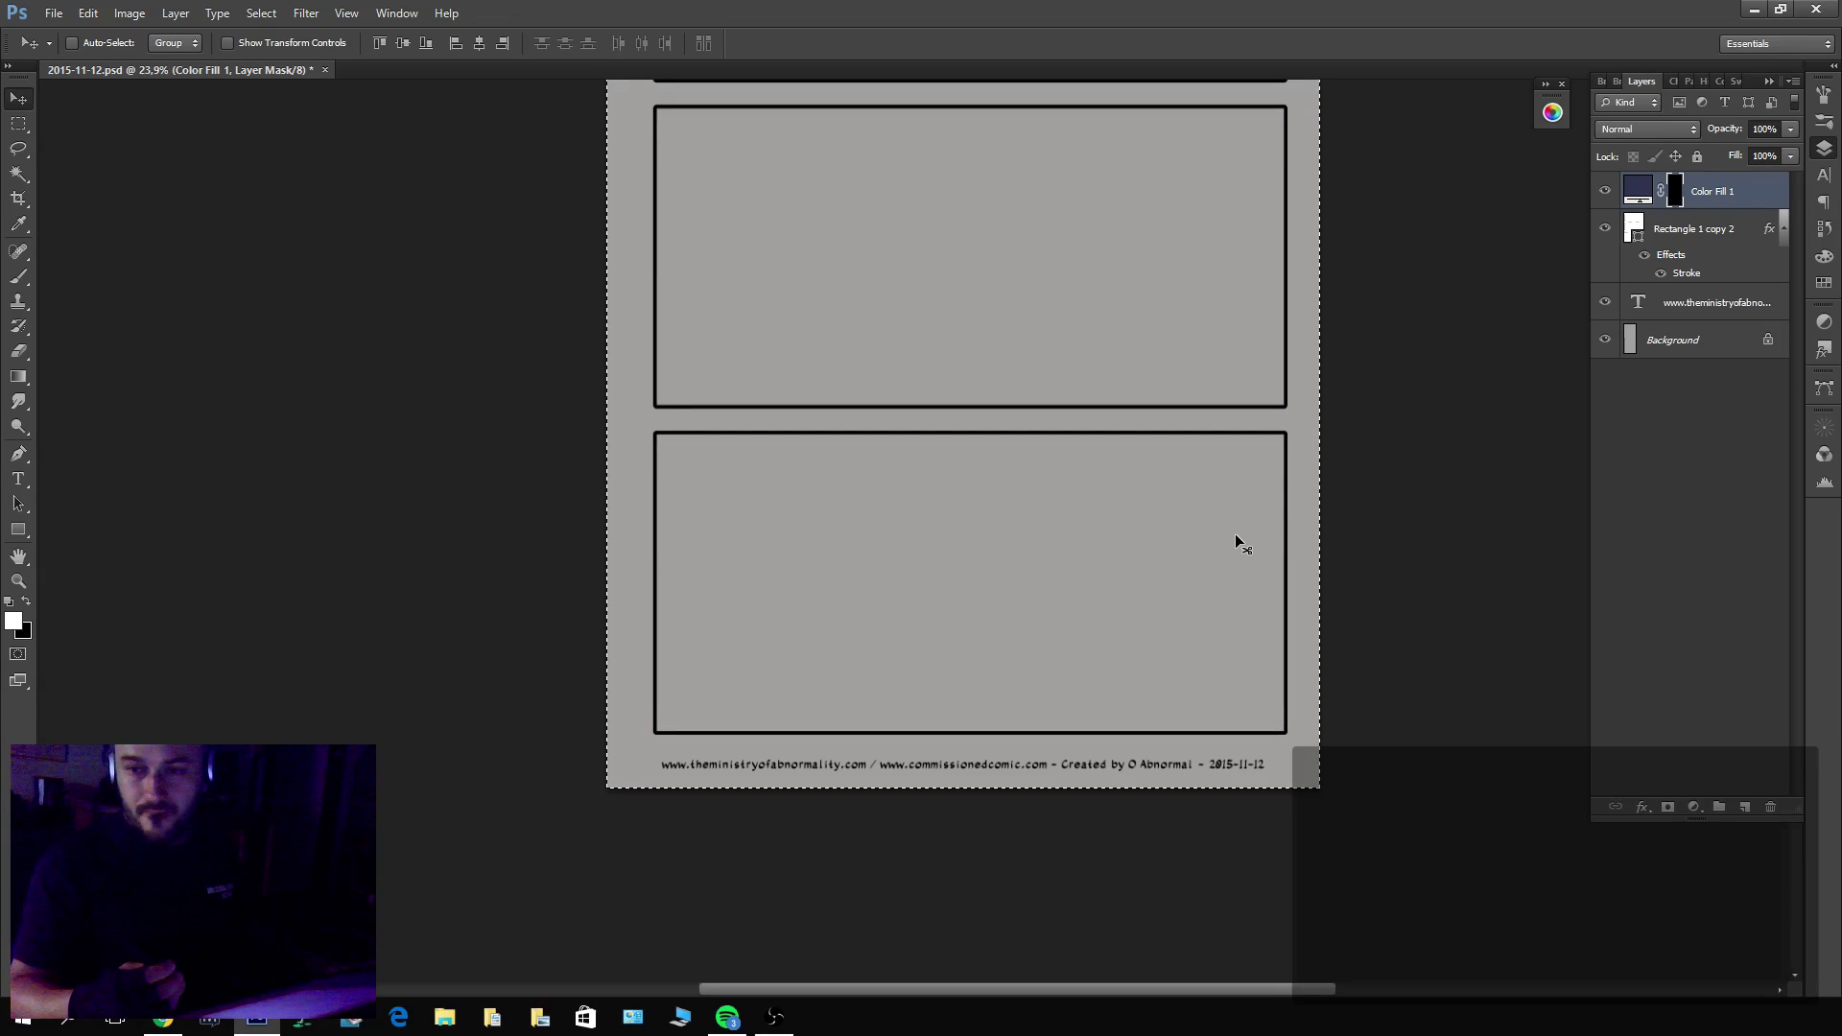
key("ctrl+d")
Paint a box over the left third of the top panel on the Color Fill 1 mask and erase the overshooting line ends.
scroll(1236, 535, "up", 5)
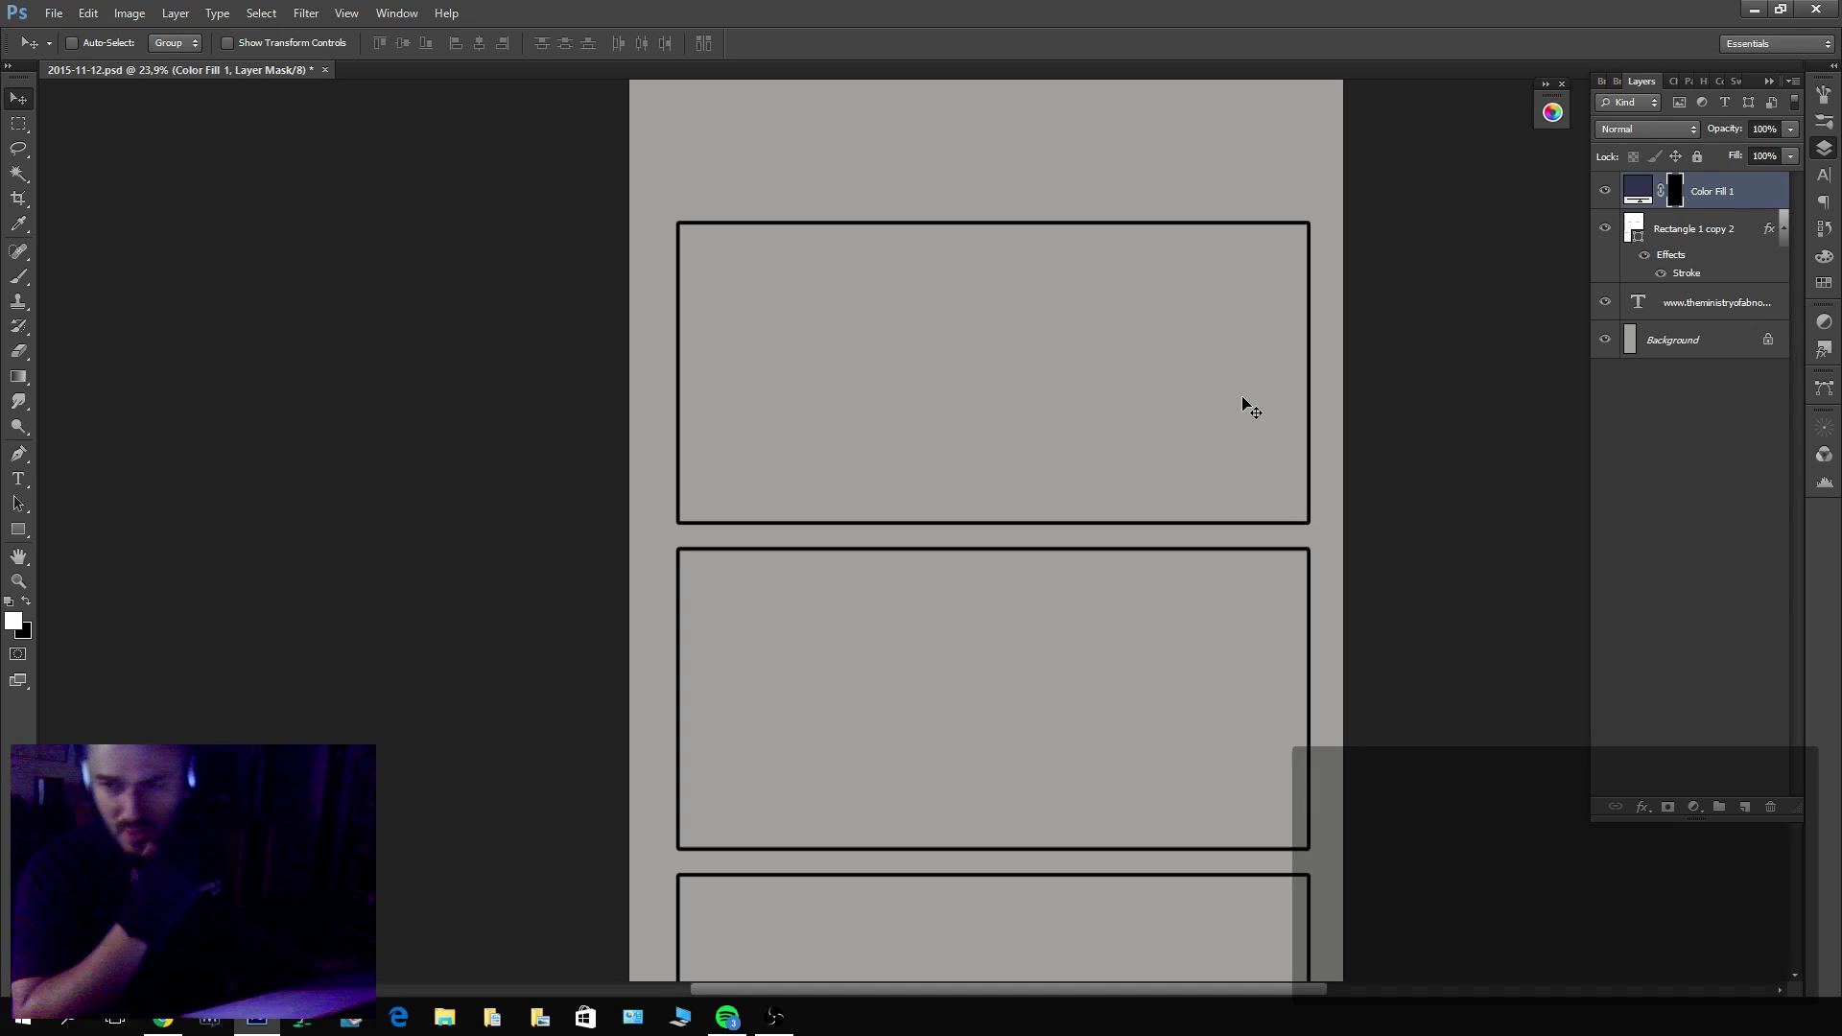
key("b")
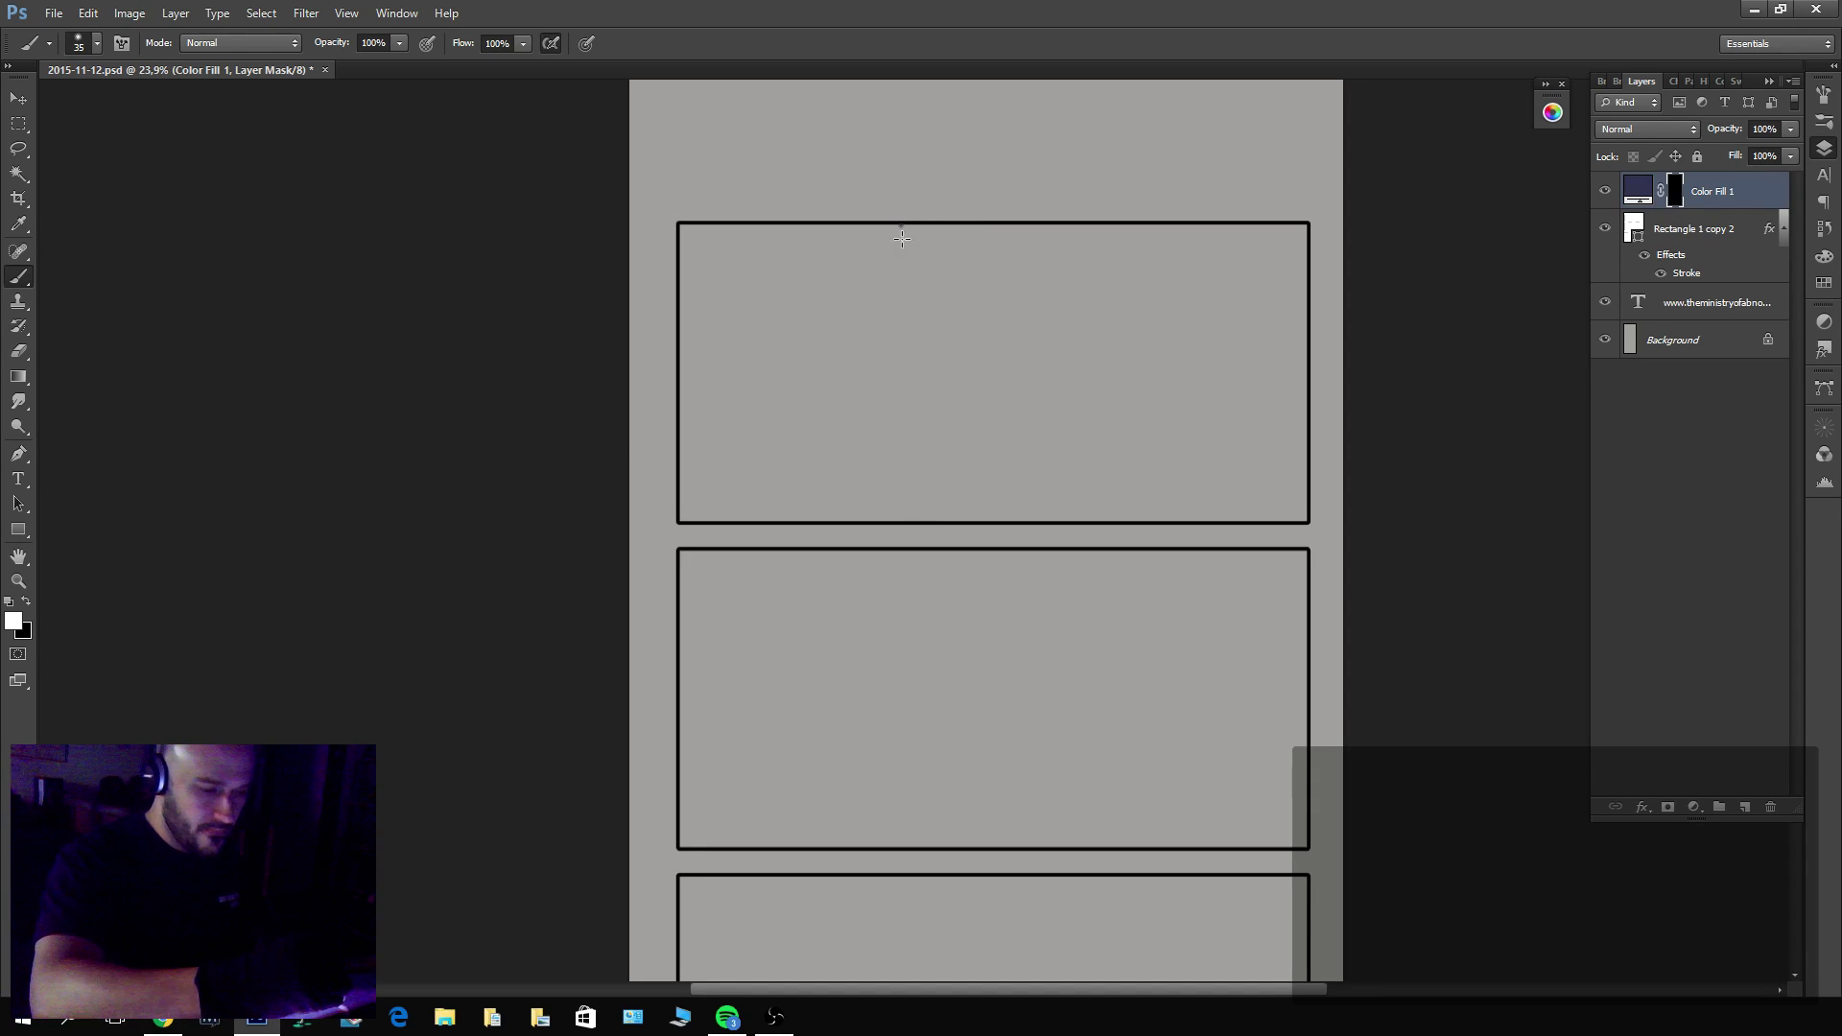
mouse_move(902, 238)
left_mouse_down()
mouse_move(906, 519)
mouse_move(678, 522)
mouse_move(692, 199)
mouse_move(681, 228)
mouse_move(929, 225)
left_mouse_up()
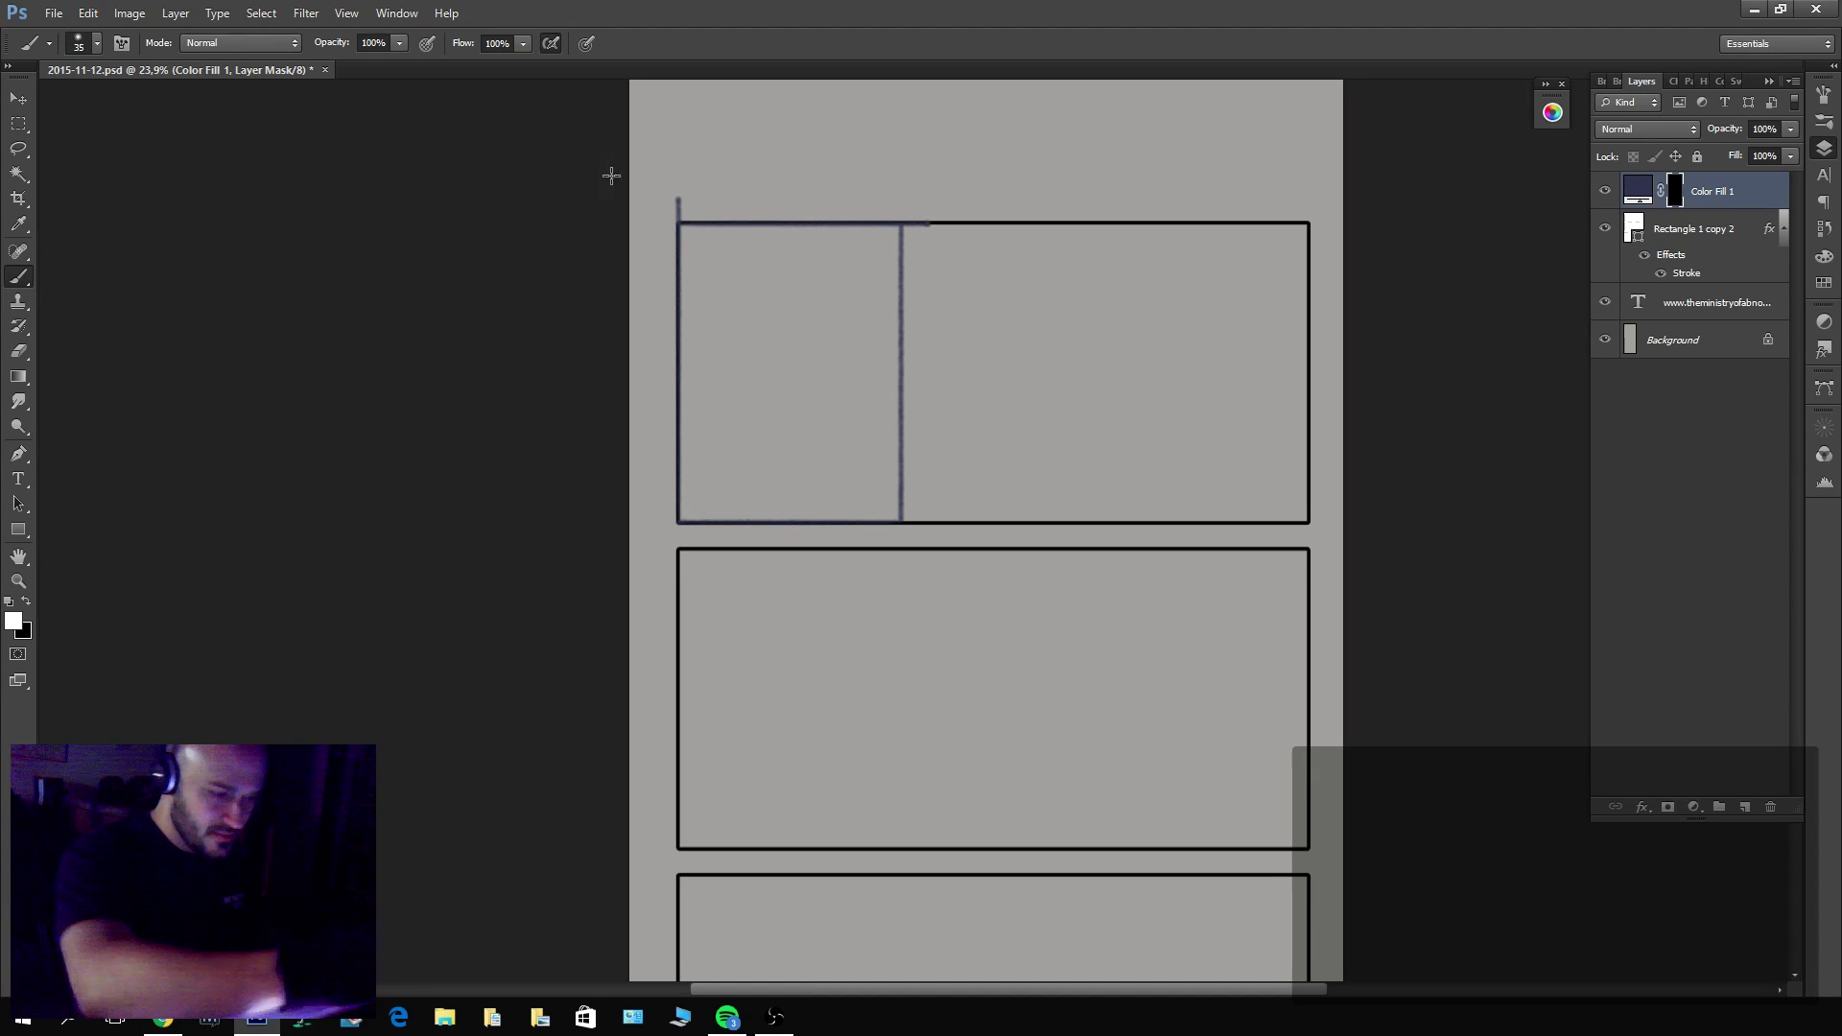
key("e")
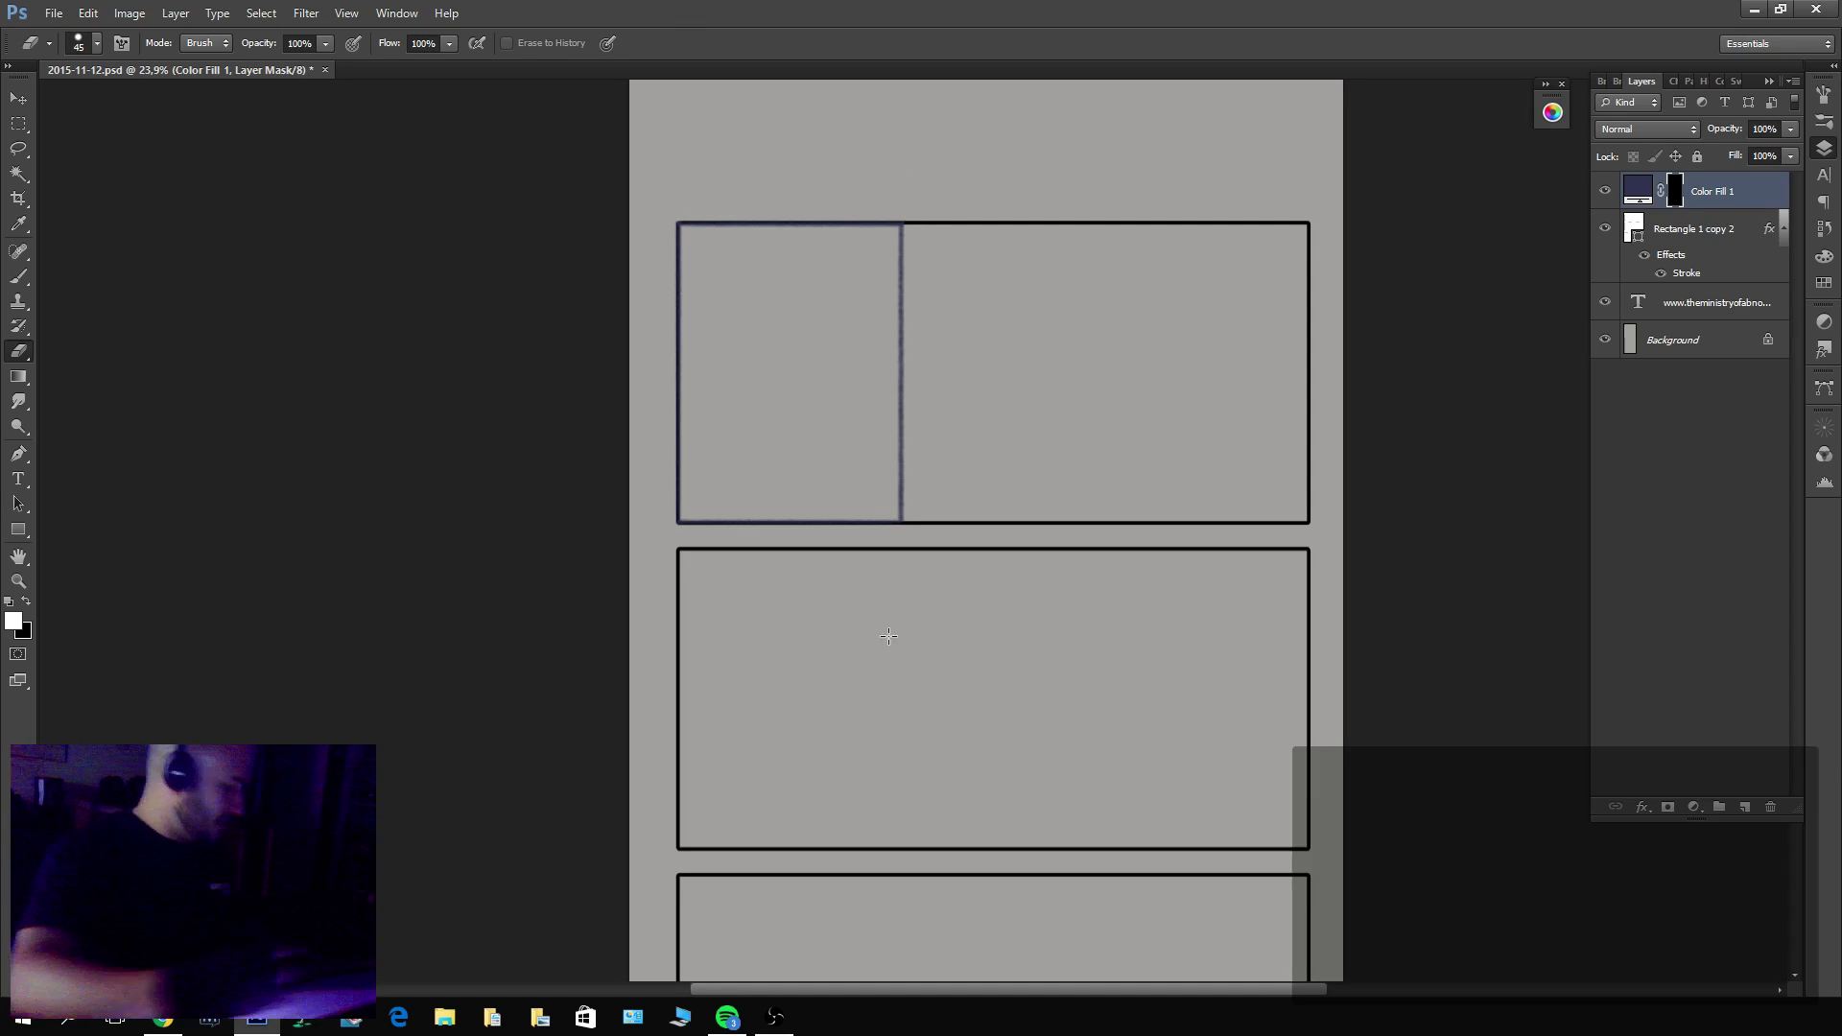
key("v")
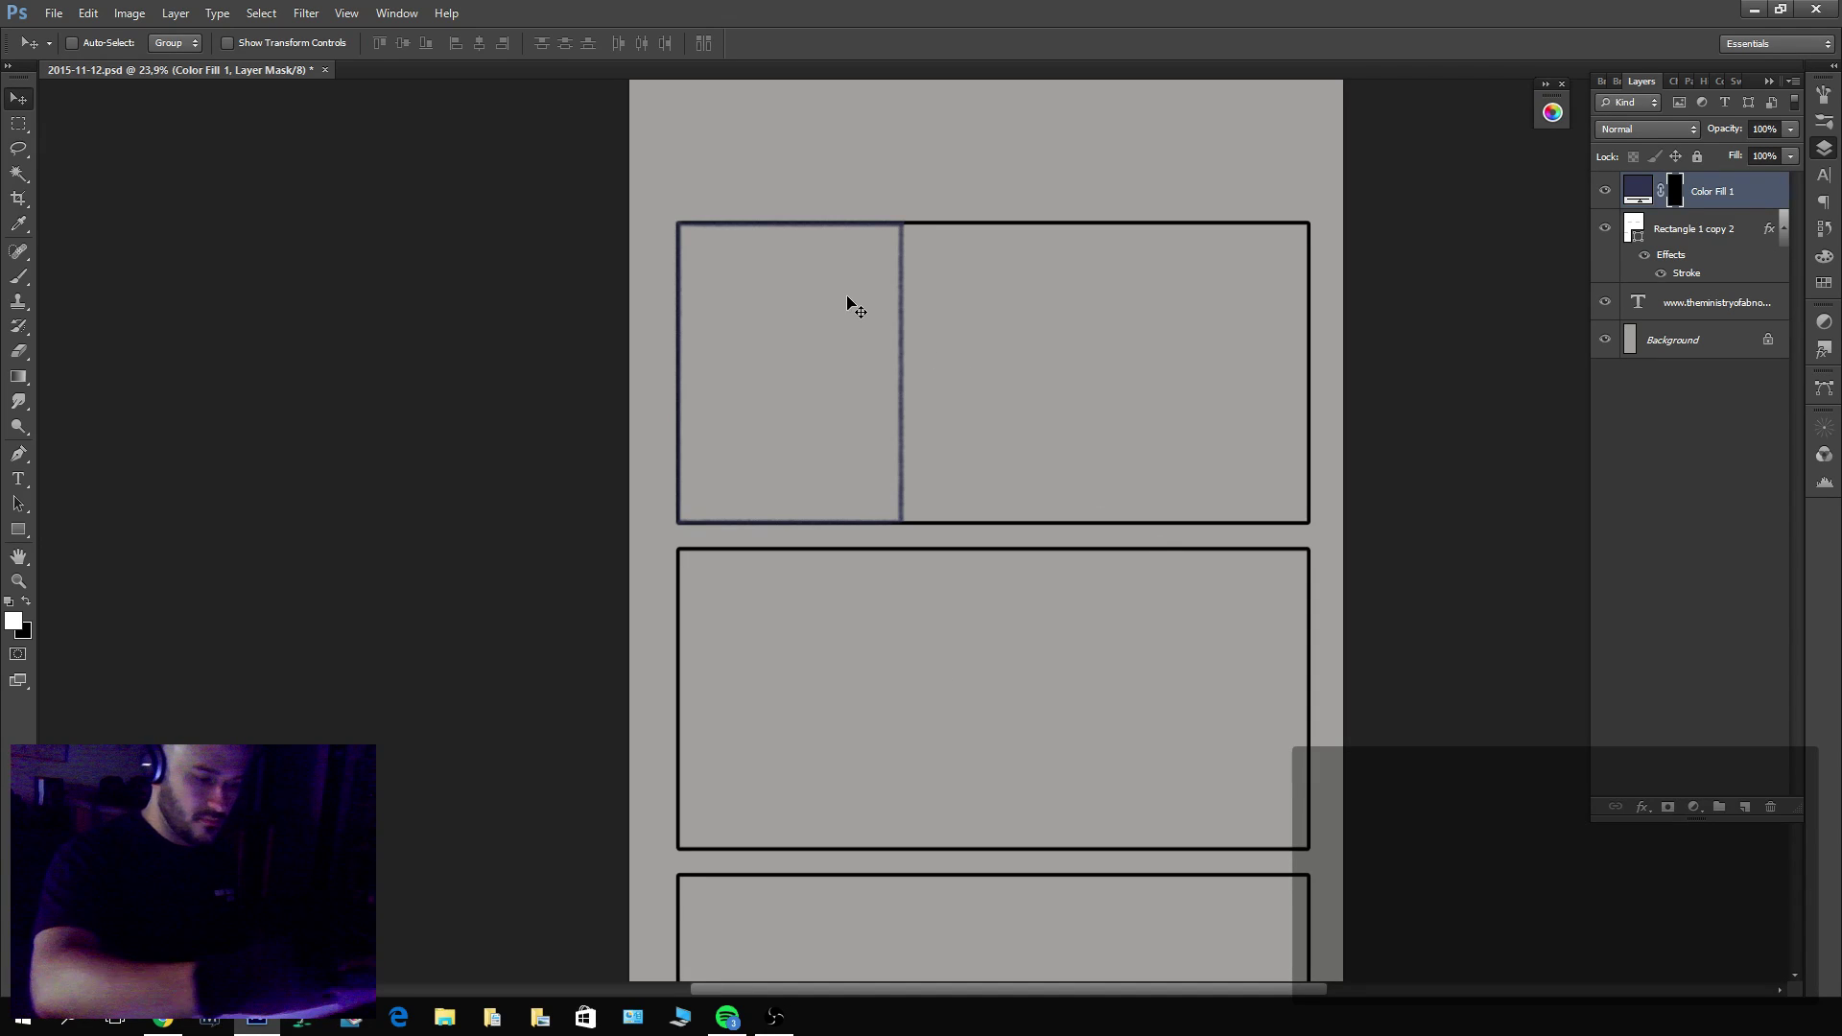
left_click_drag(850, 307, 1296, 626)
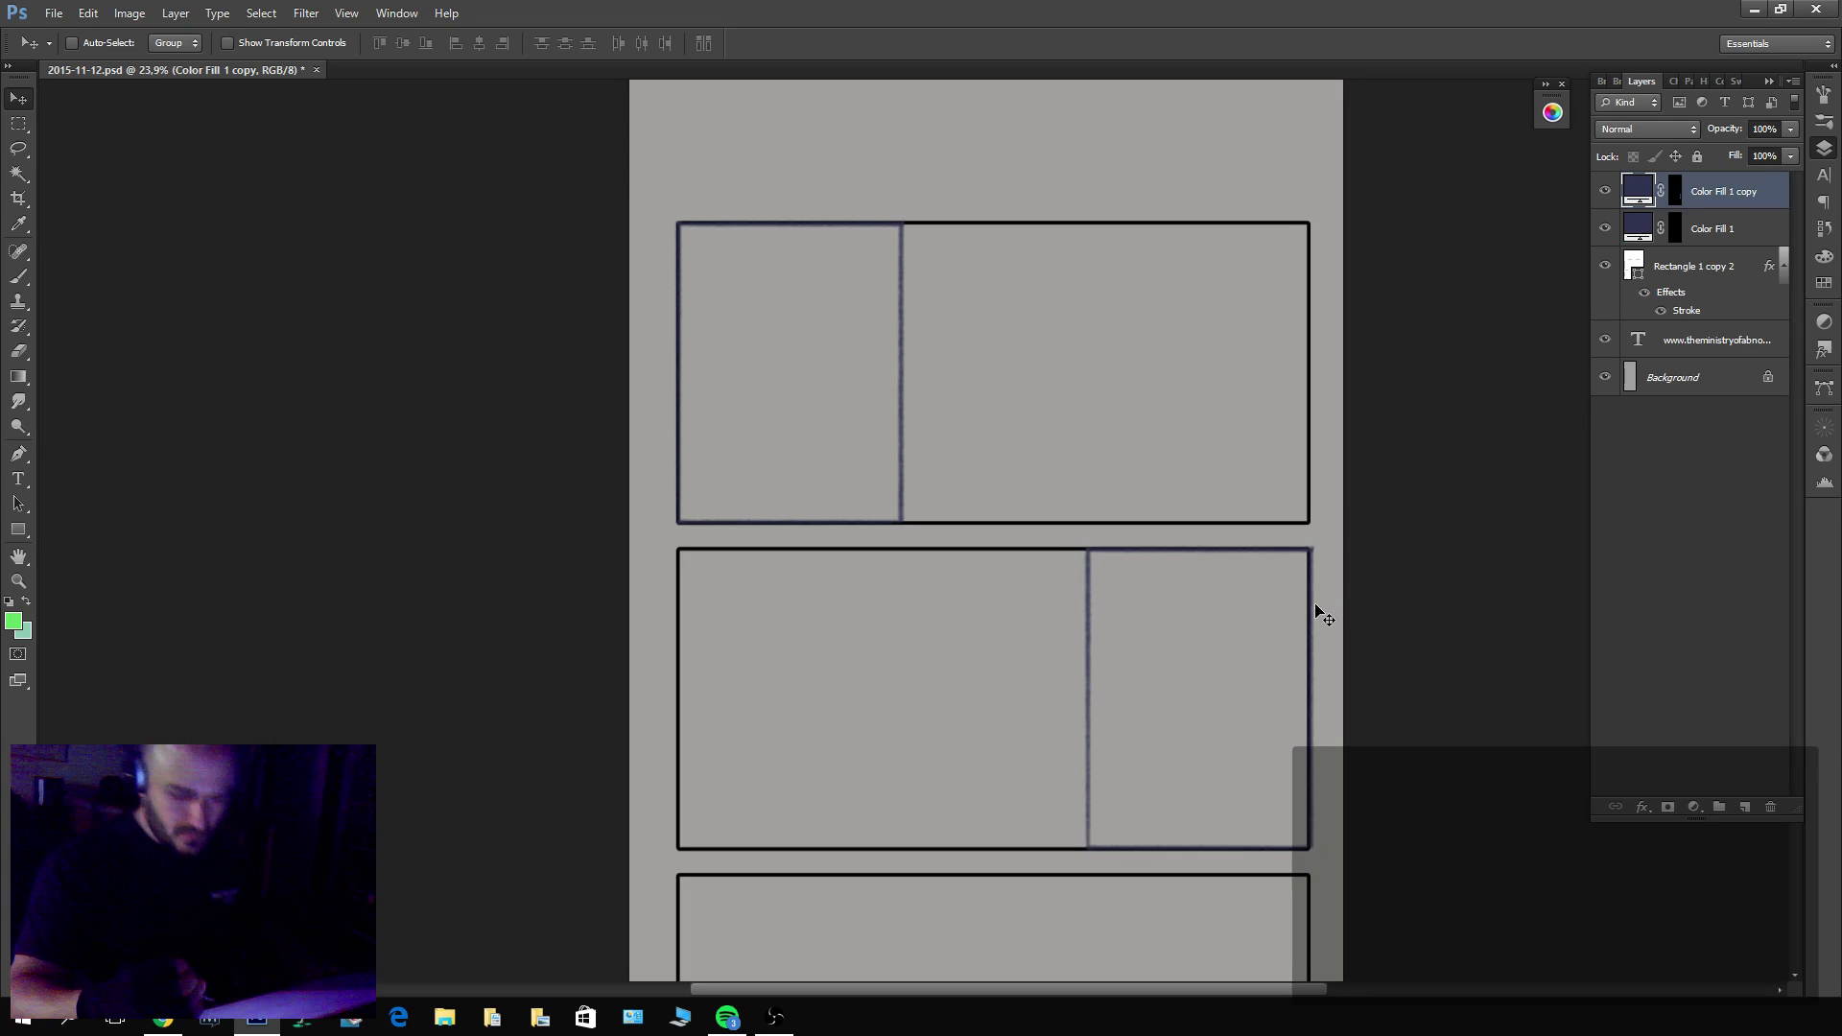
key("ctrl+z")
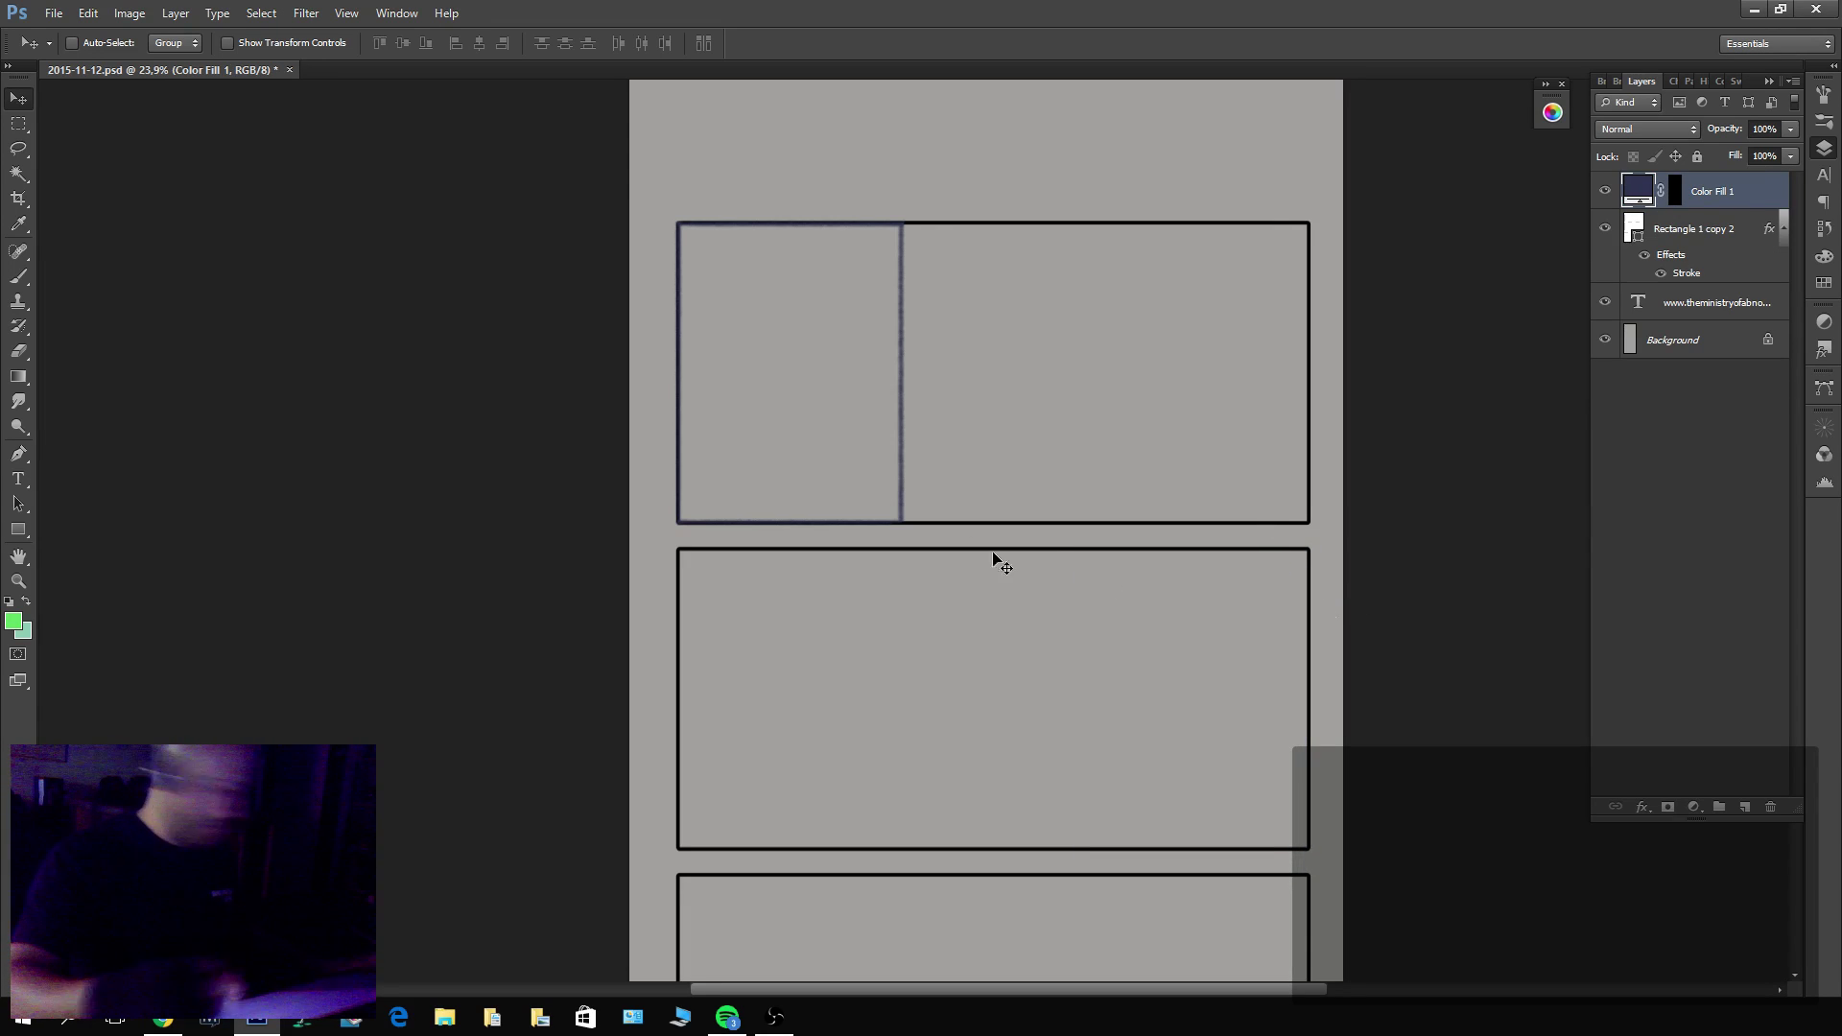
key("b")
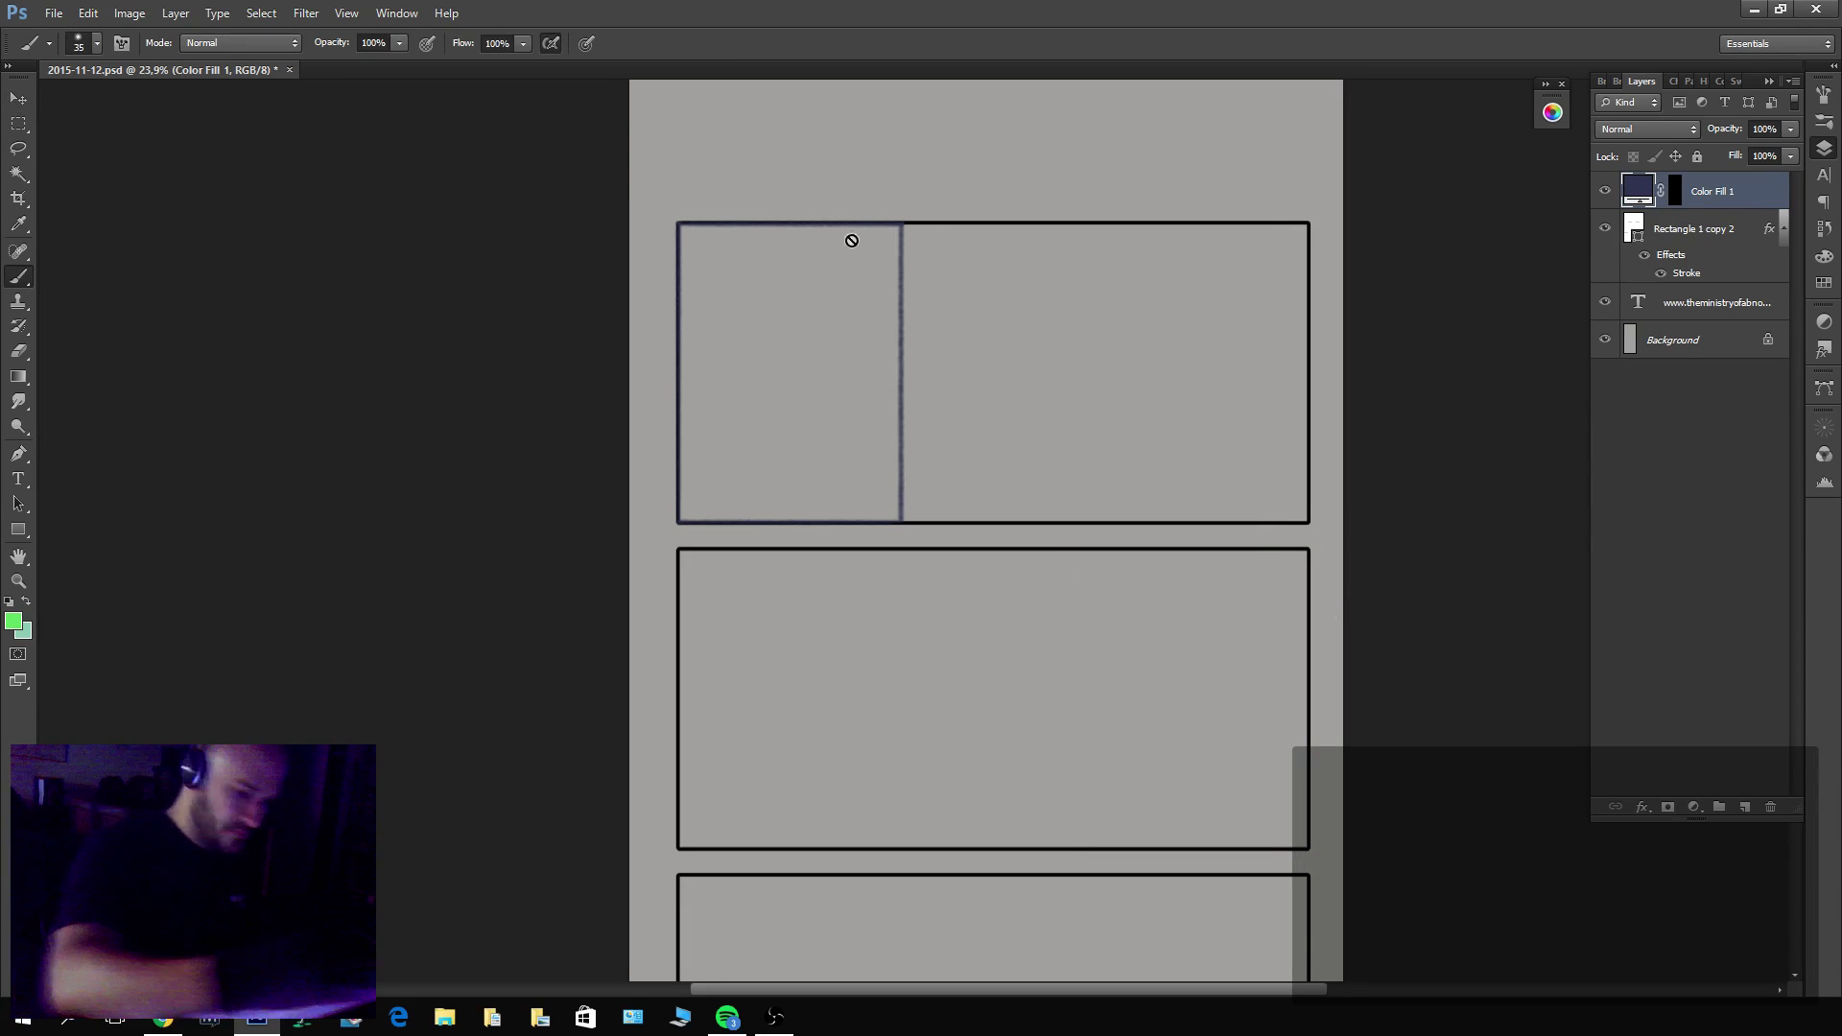
left_click(1671, 197)
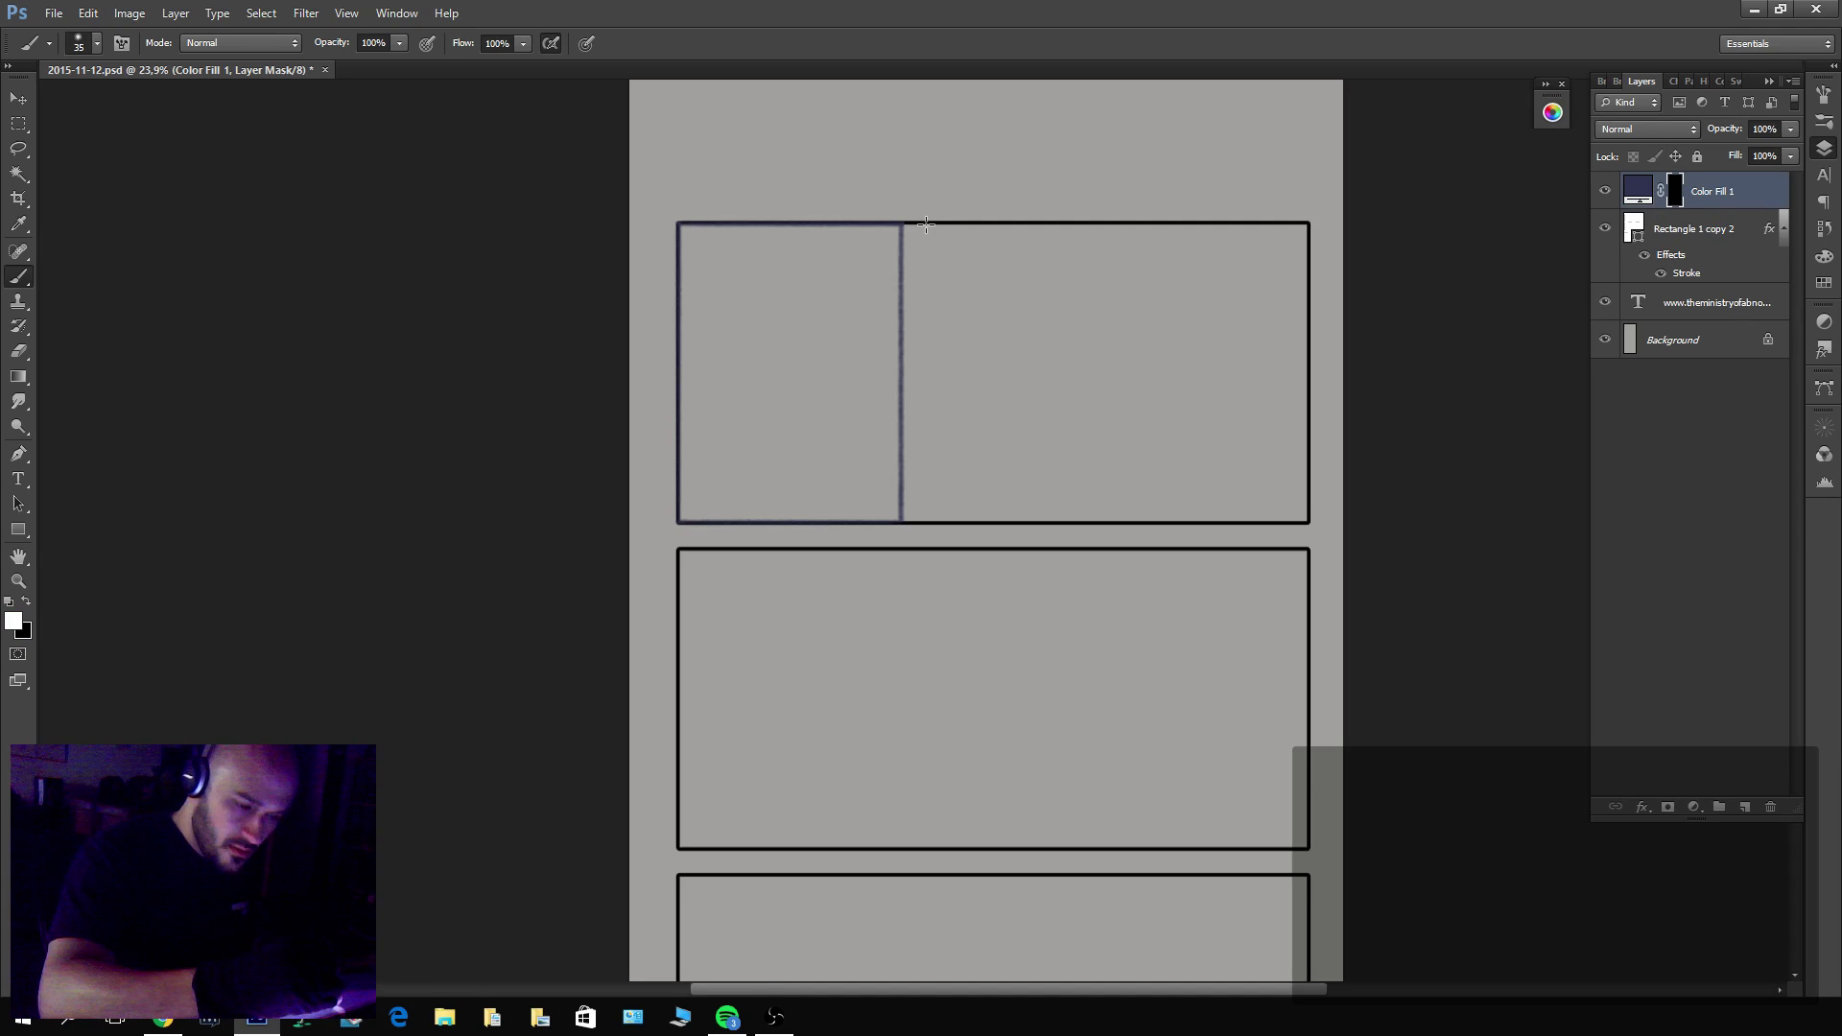
Duplicate the sketched box layer into the right end of the middle panel and nudge it to line up with the frame.
key("v")
left_click_drag(835, 374, 1252, 628)
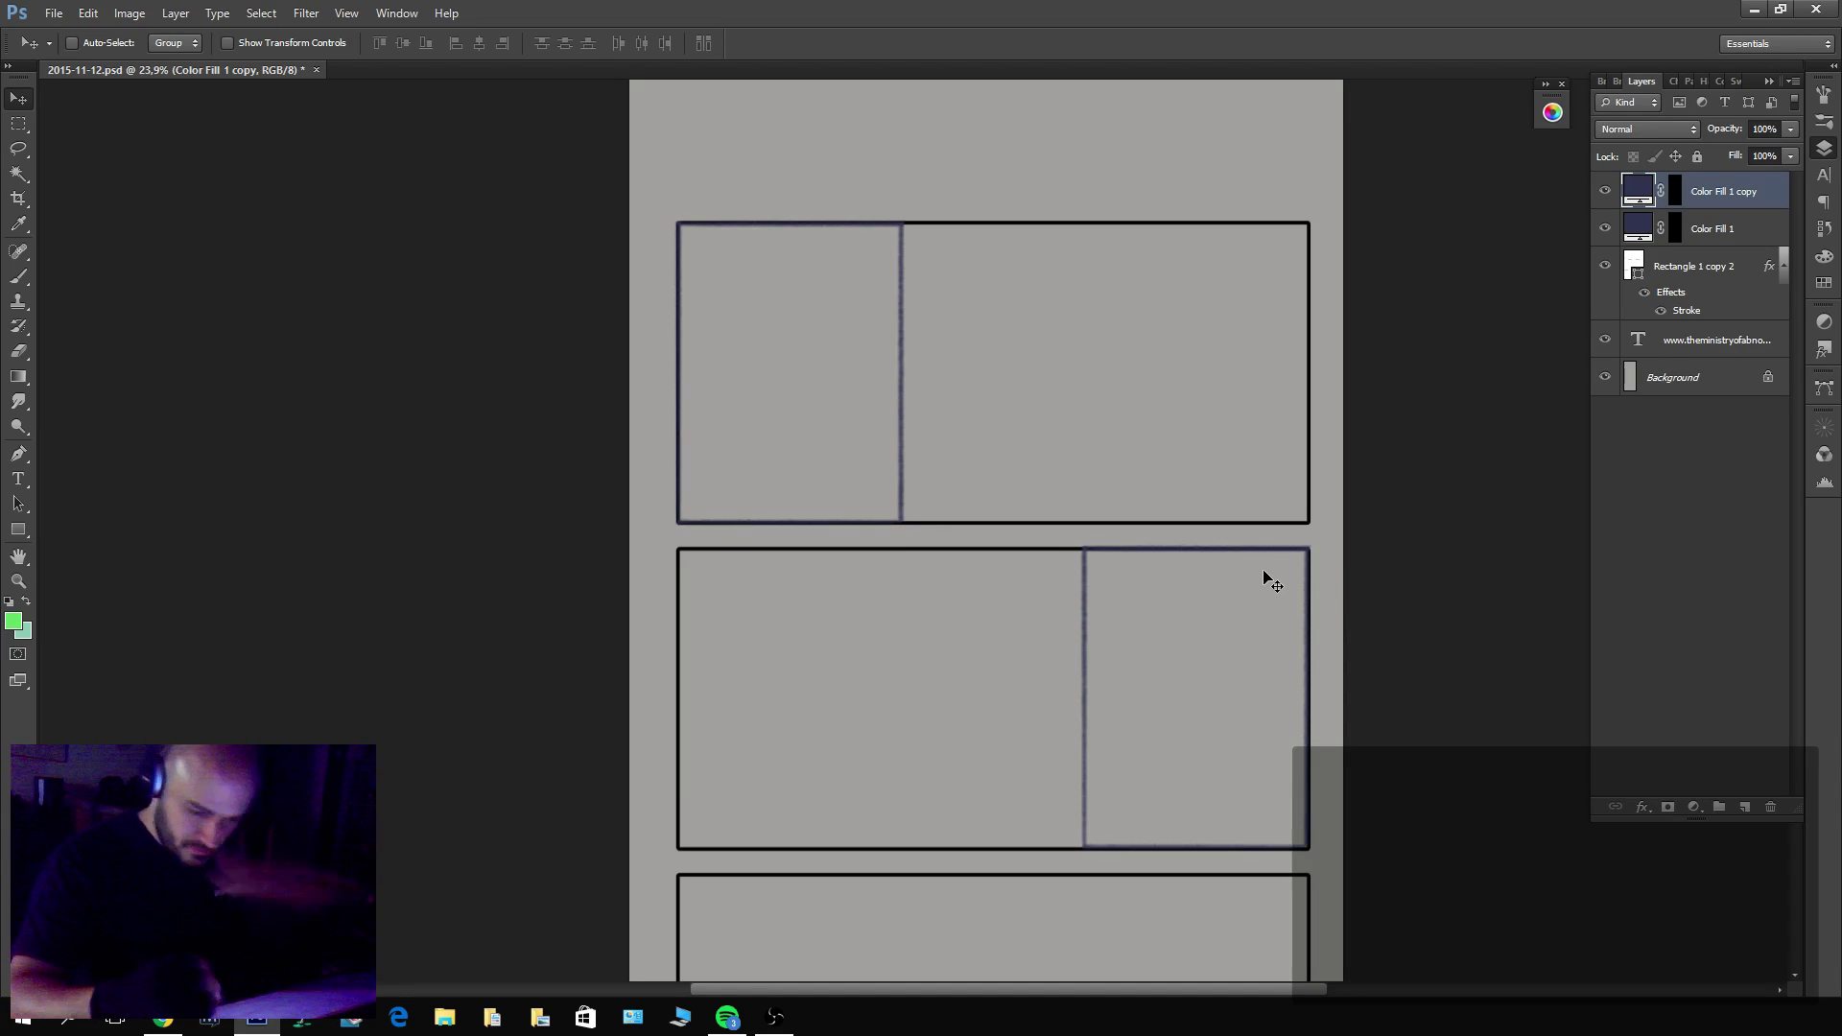
key("Down")
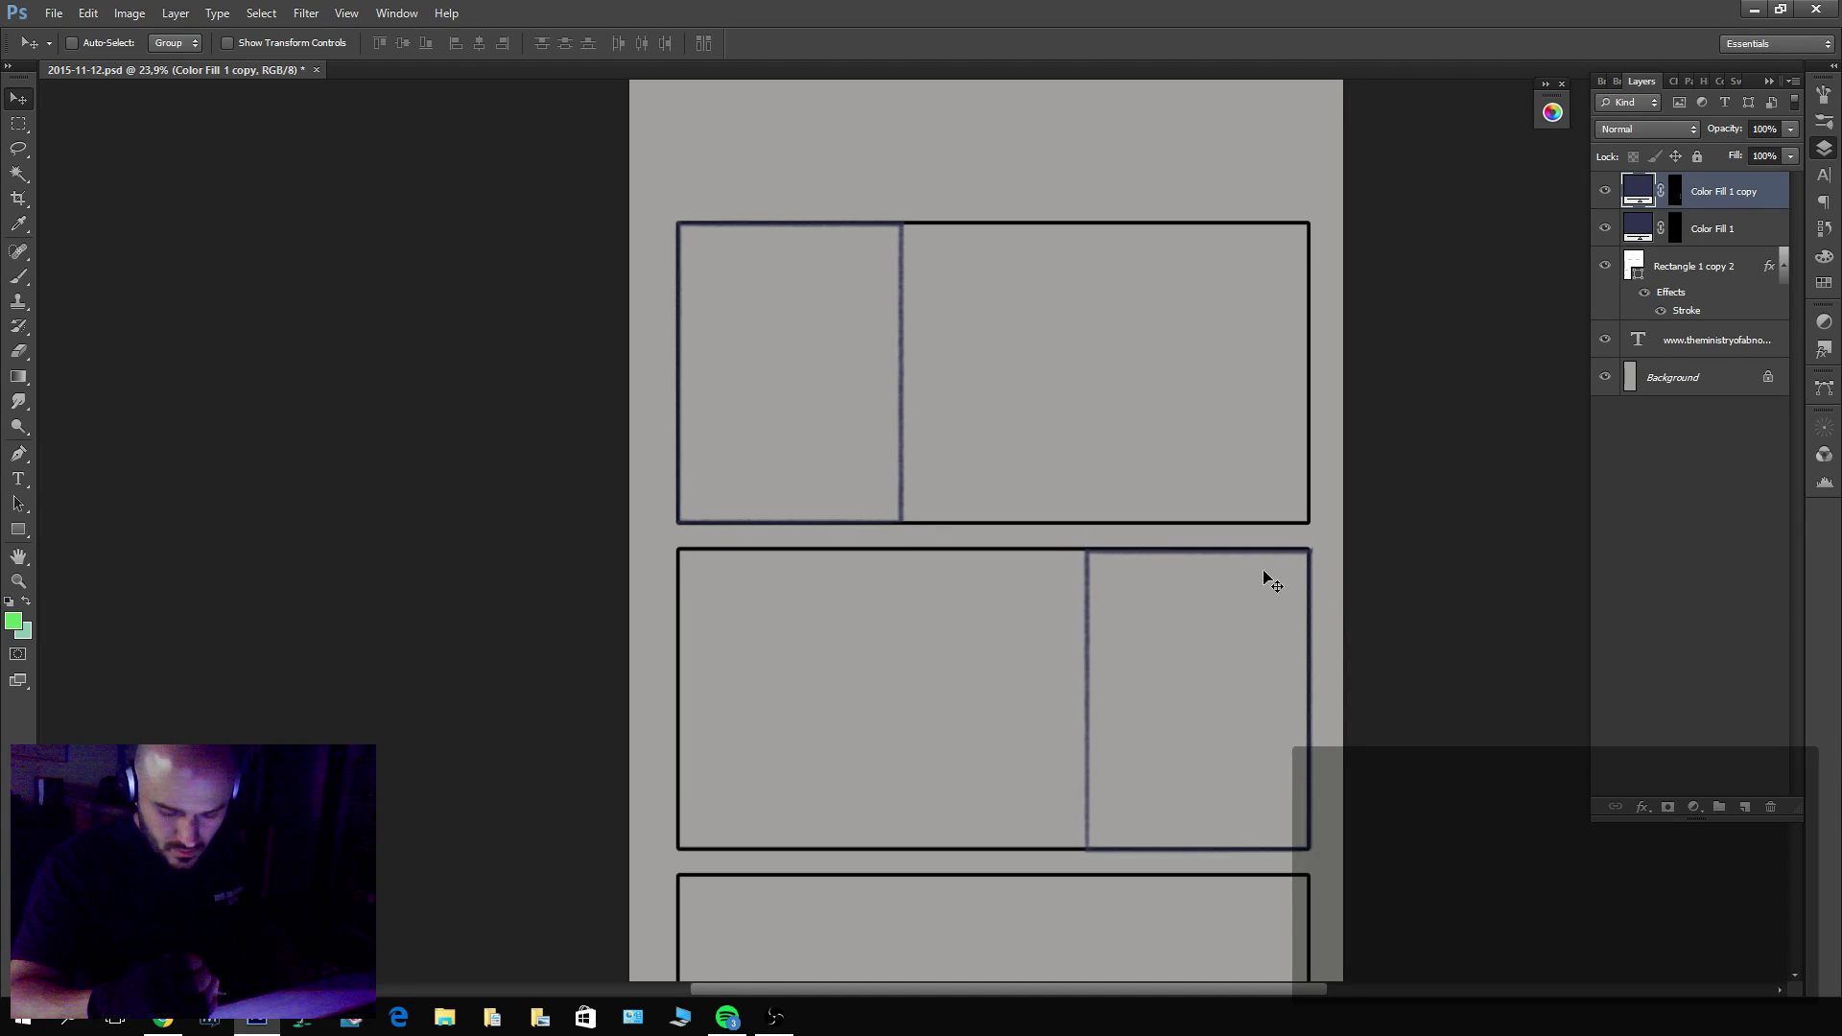
Paint two closely spaced vertical lines on the copied layer's mask to mark a gutter left of centre in the bottom panel.
left_click_drag(1195, 857, 1197, 387)
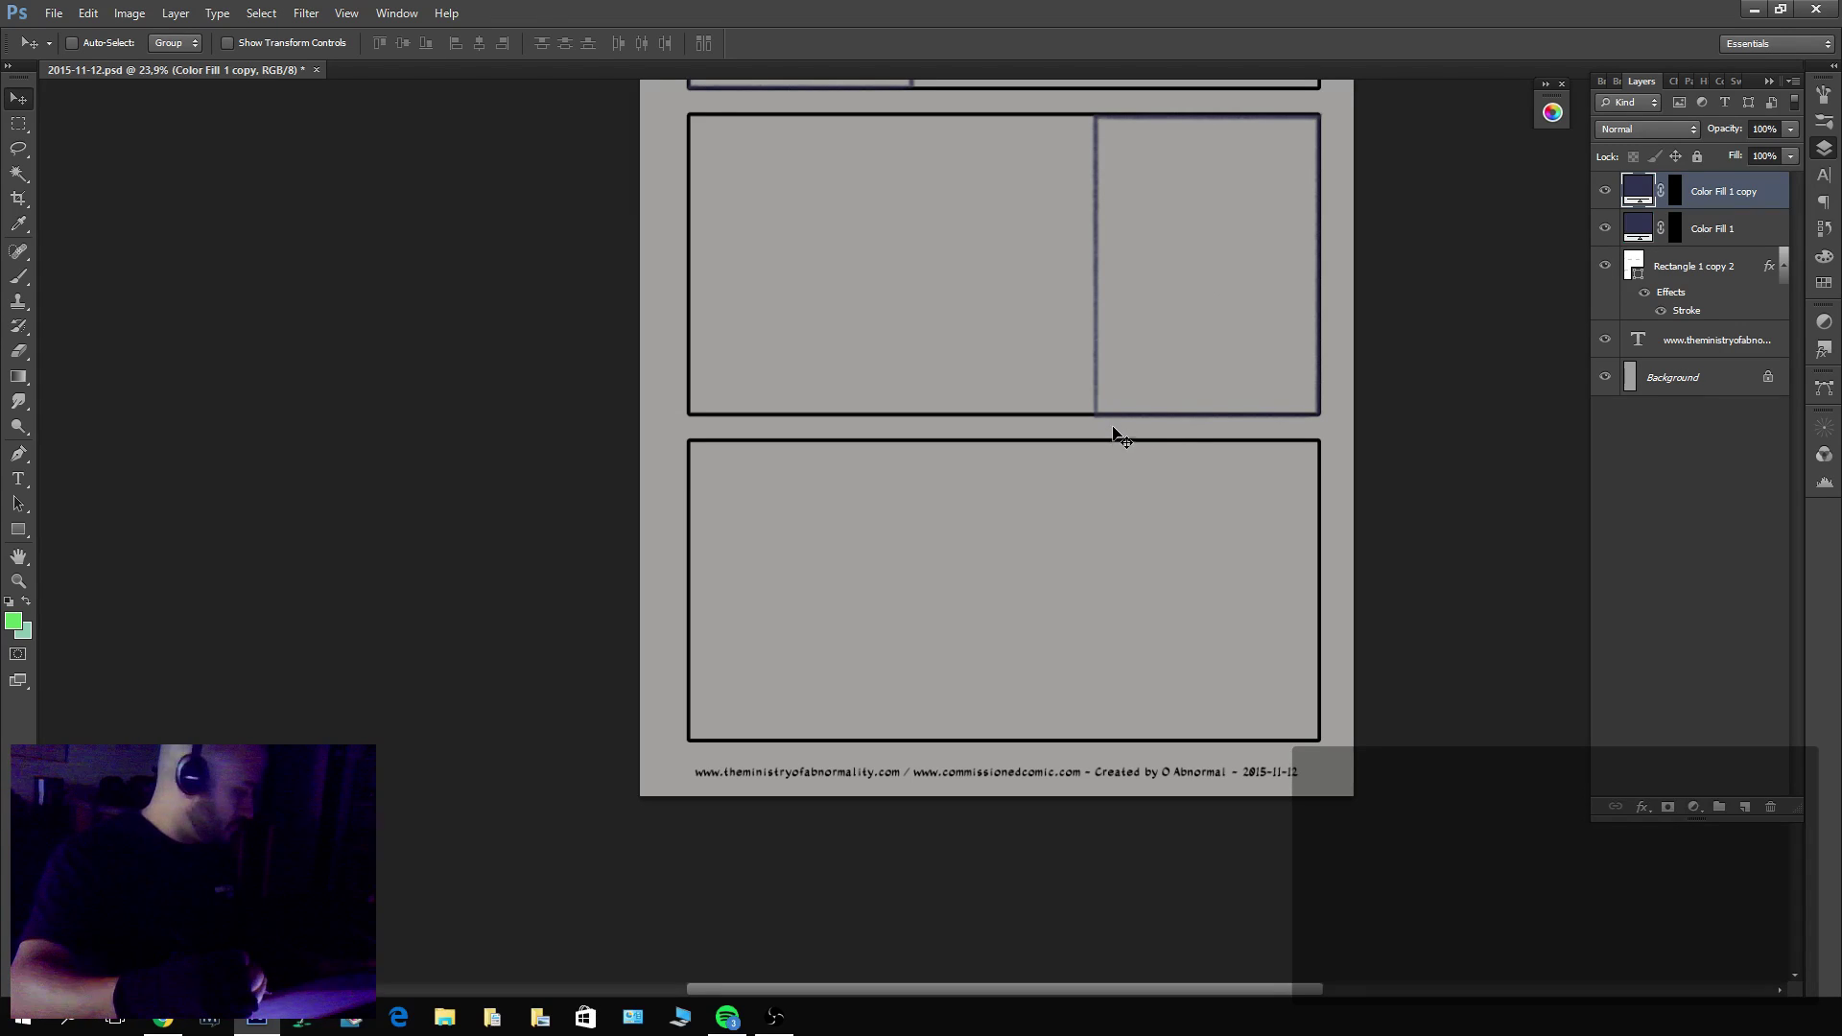
key("b")
left_click(1674, 190)
key("d")
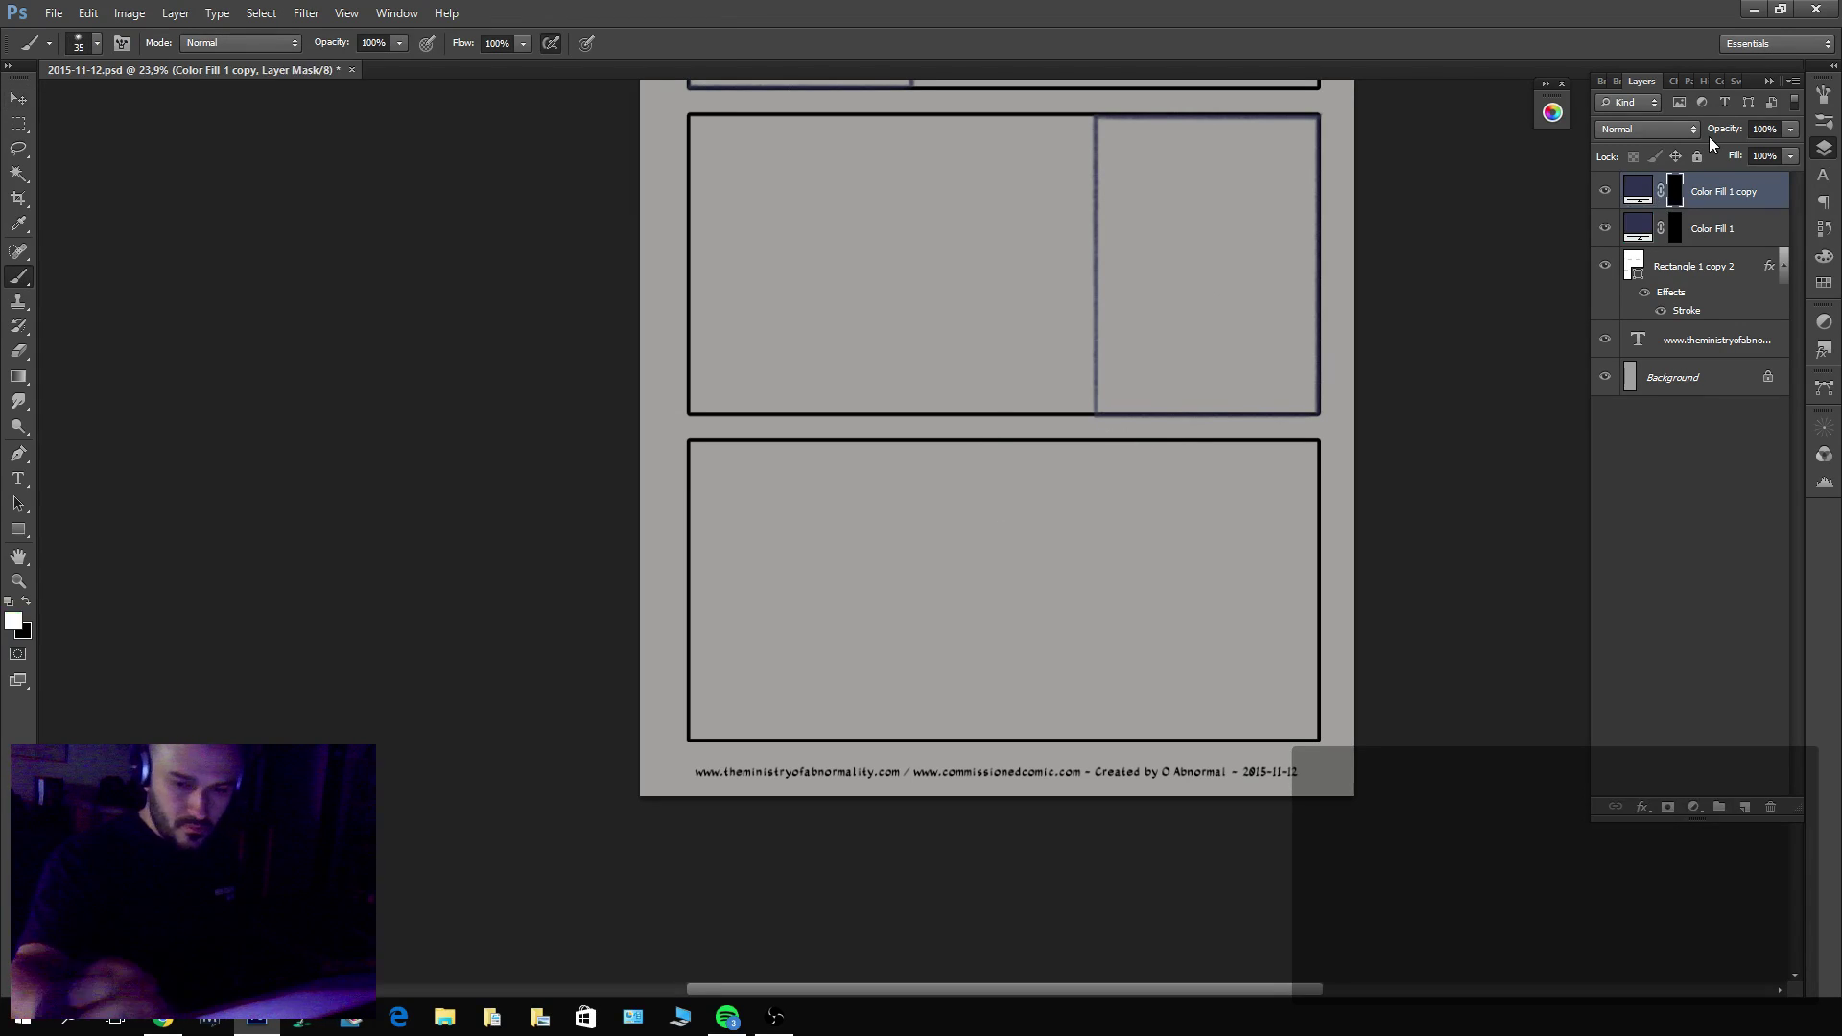
left_click_drag(921, 444, 933, 746)
left_click_drag(944, 604, 950, 444)
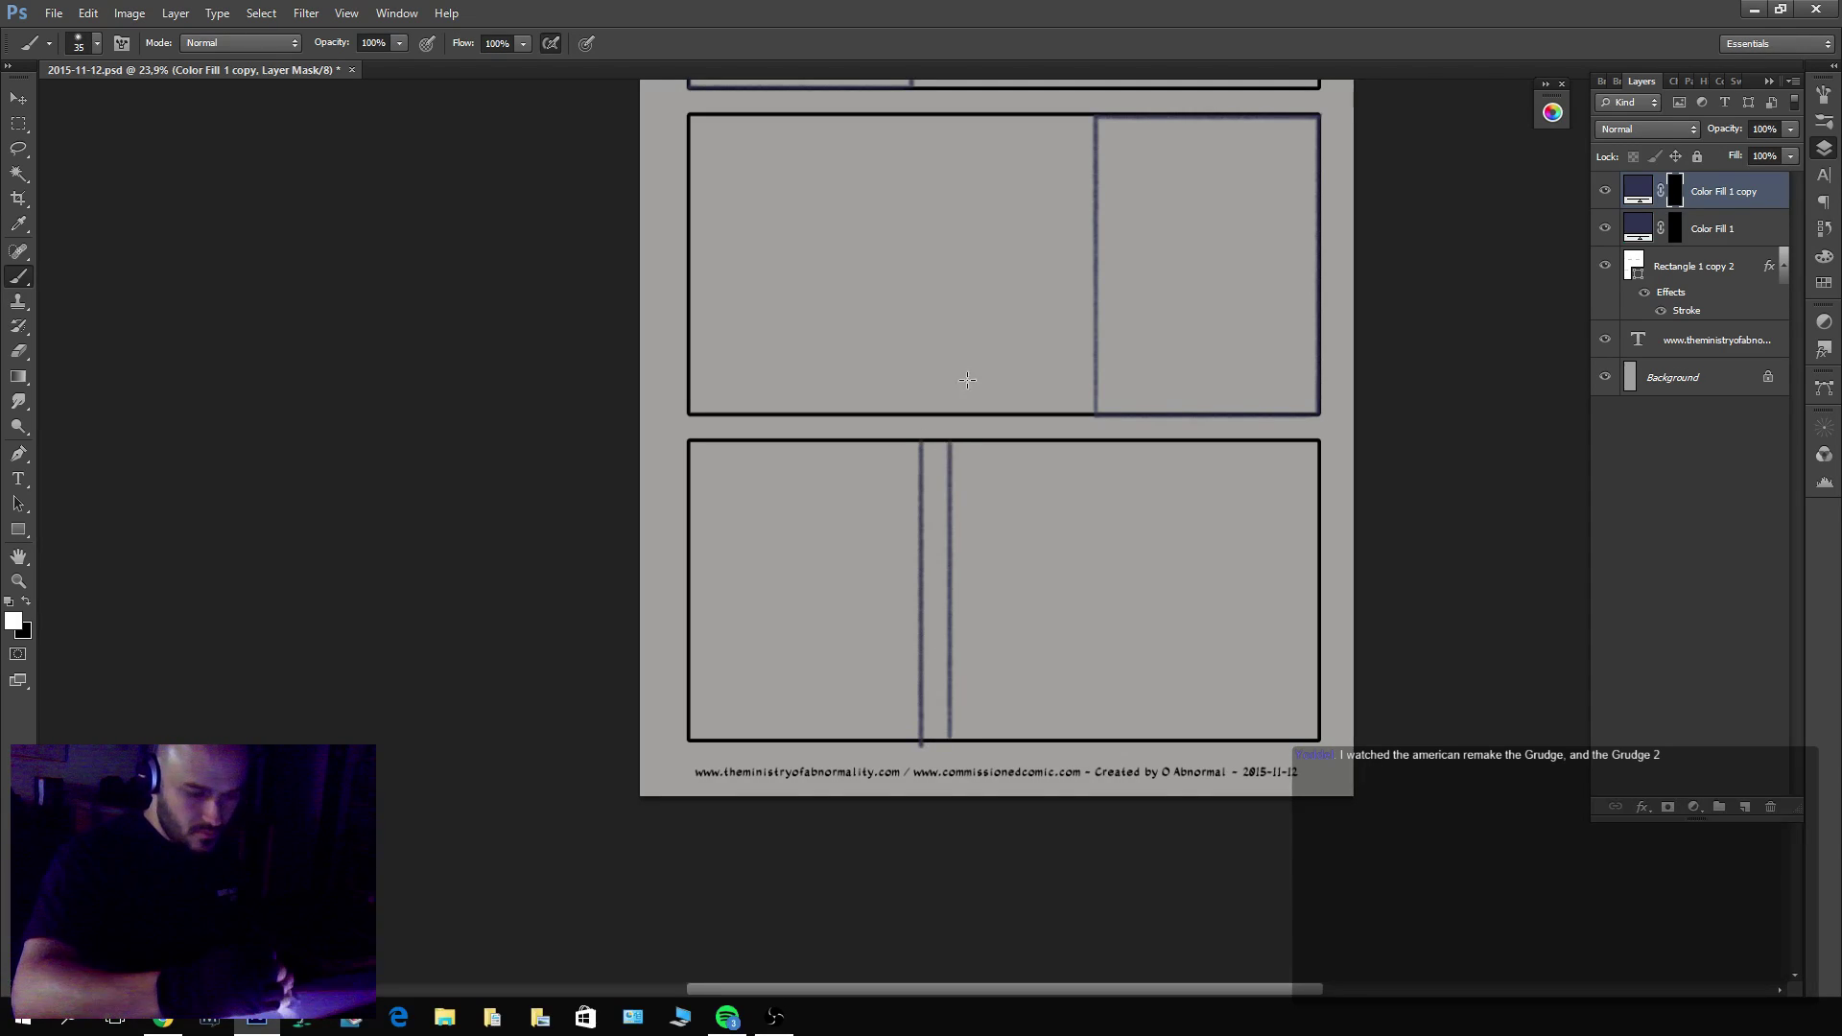
Paint a second vertical line beside each sketched box in the middle and top panels to complete their gutters.
scroll(1098, 609, "up", 3)
left_click_drag(1090, 425, 1090, 729)
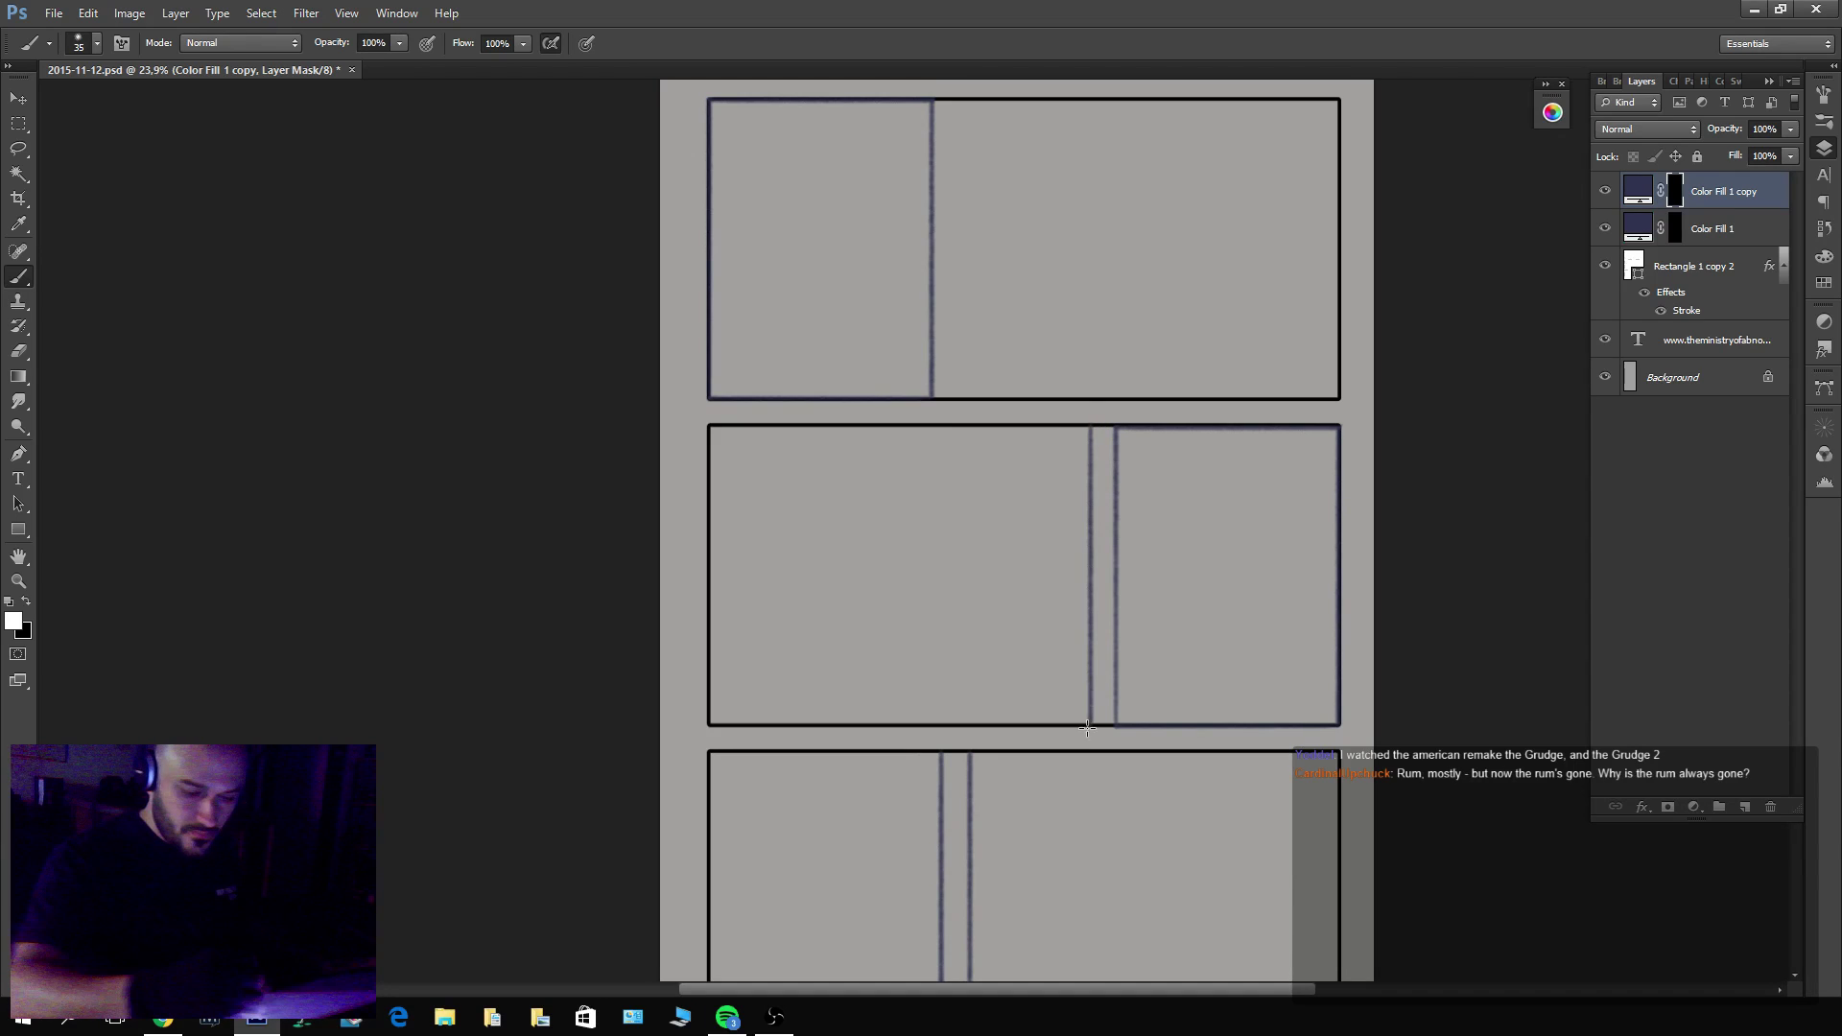
left_click_drag(960, 399, 959, 92)
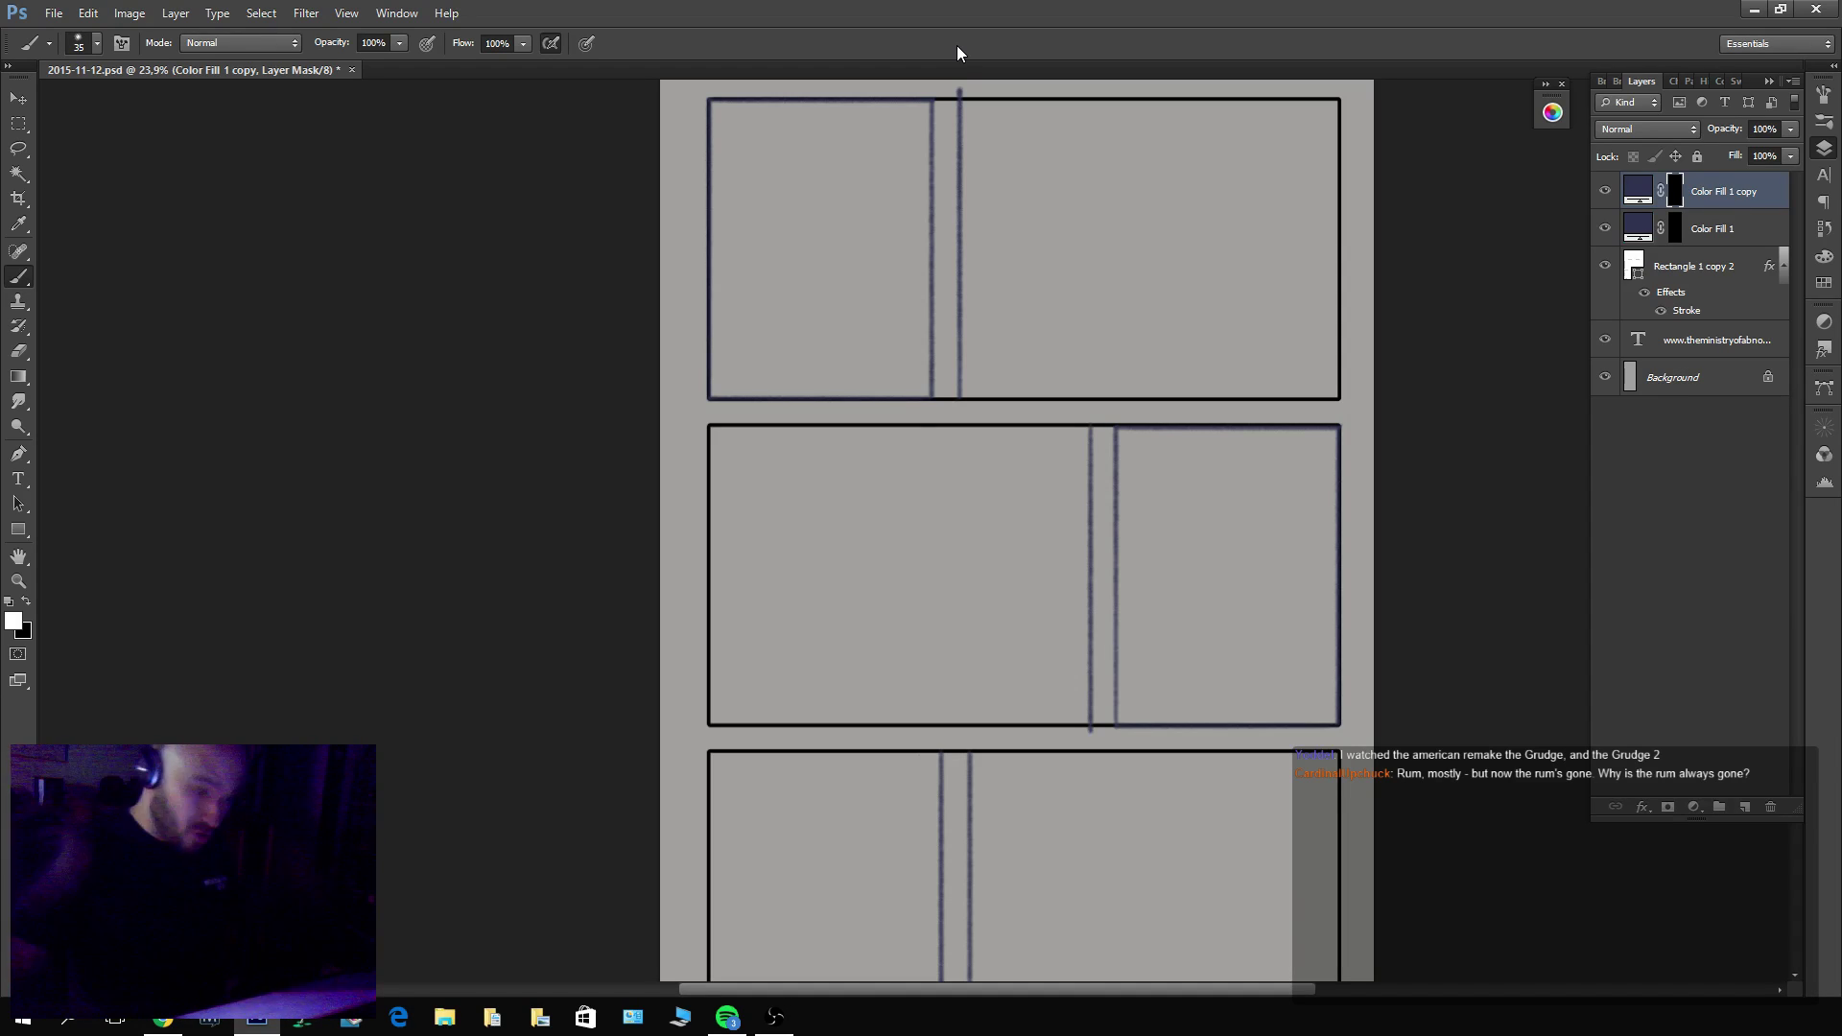
Load the Color Fill 1 copy mask as a selection, hide that layer, add its lines to the Color Fill 1 mask and deselect.
left_click(1676, 197, "ctrl")
left_click(1605, 190)
left_click(1718, 229)
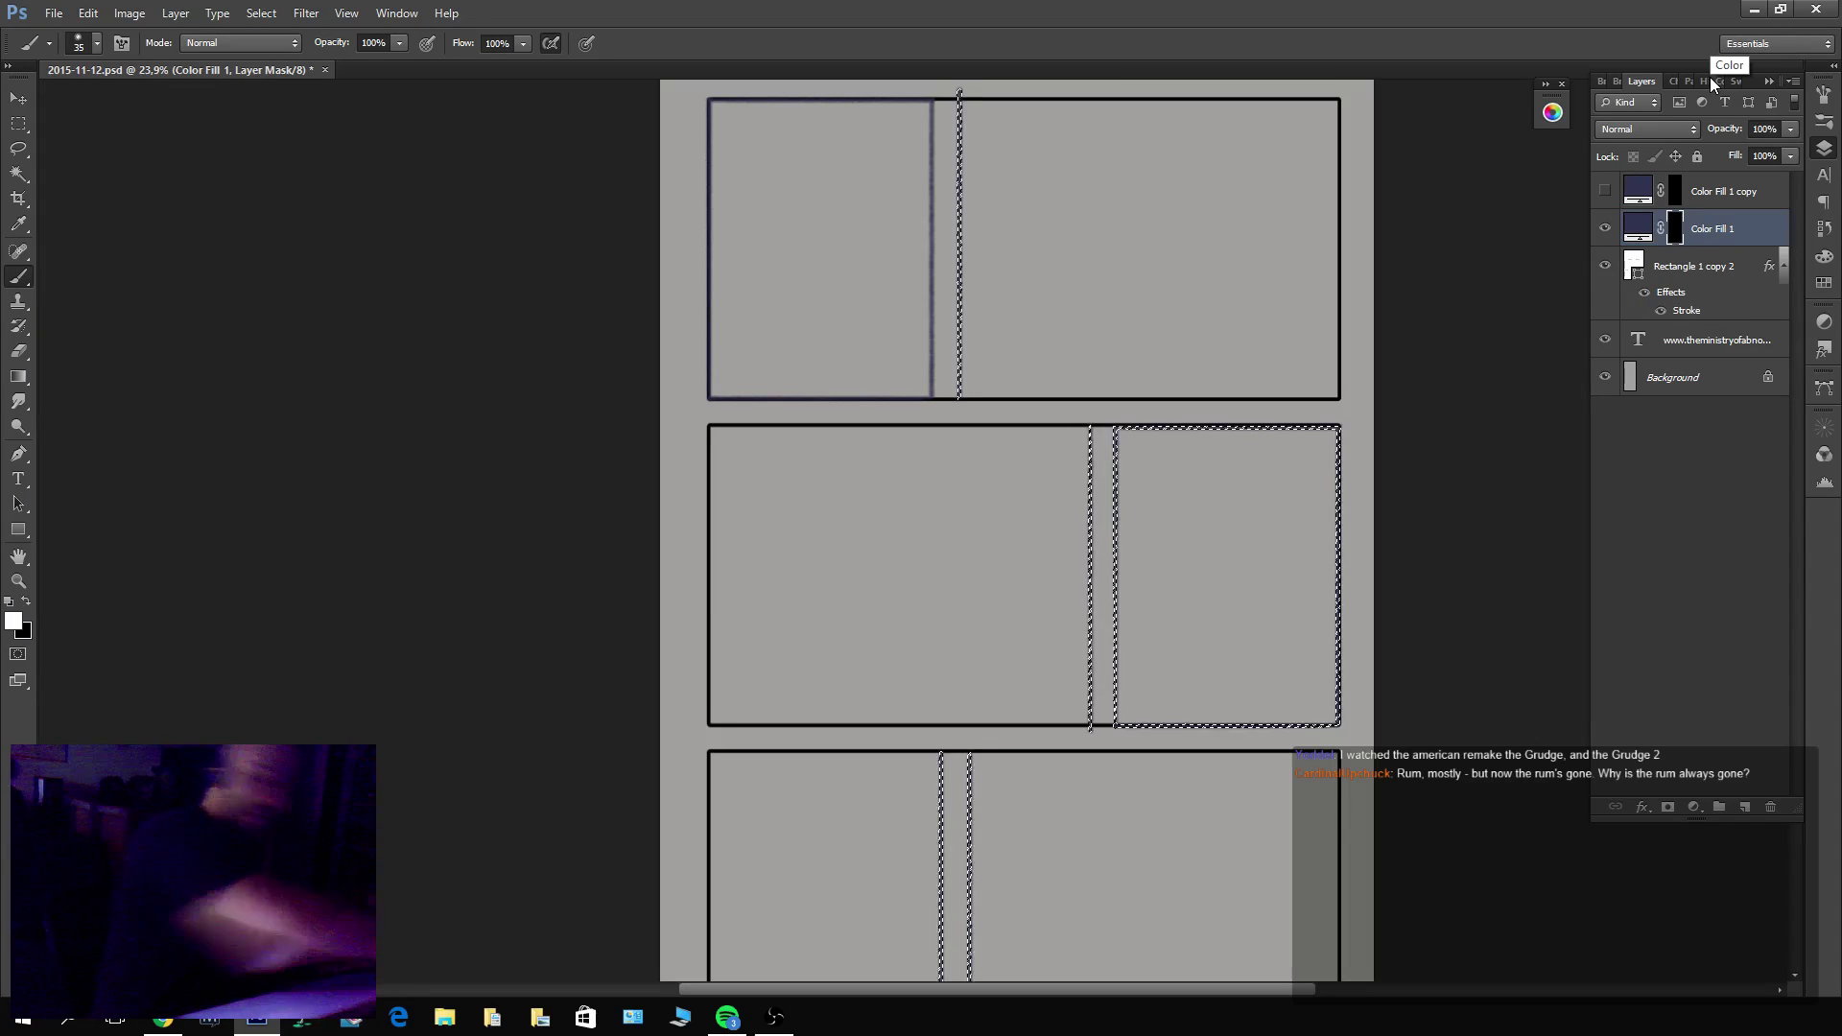
key("ctrl+d")
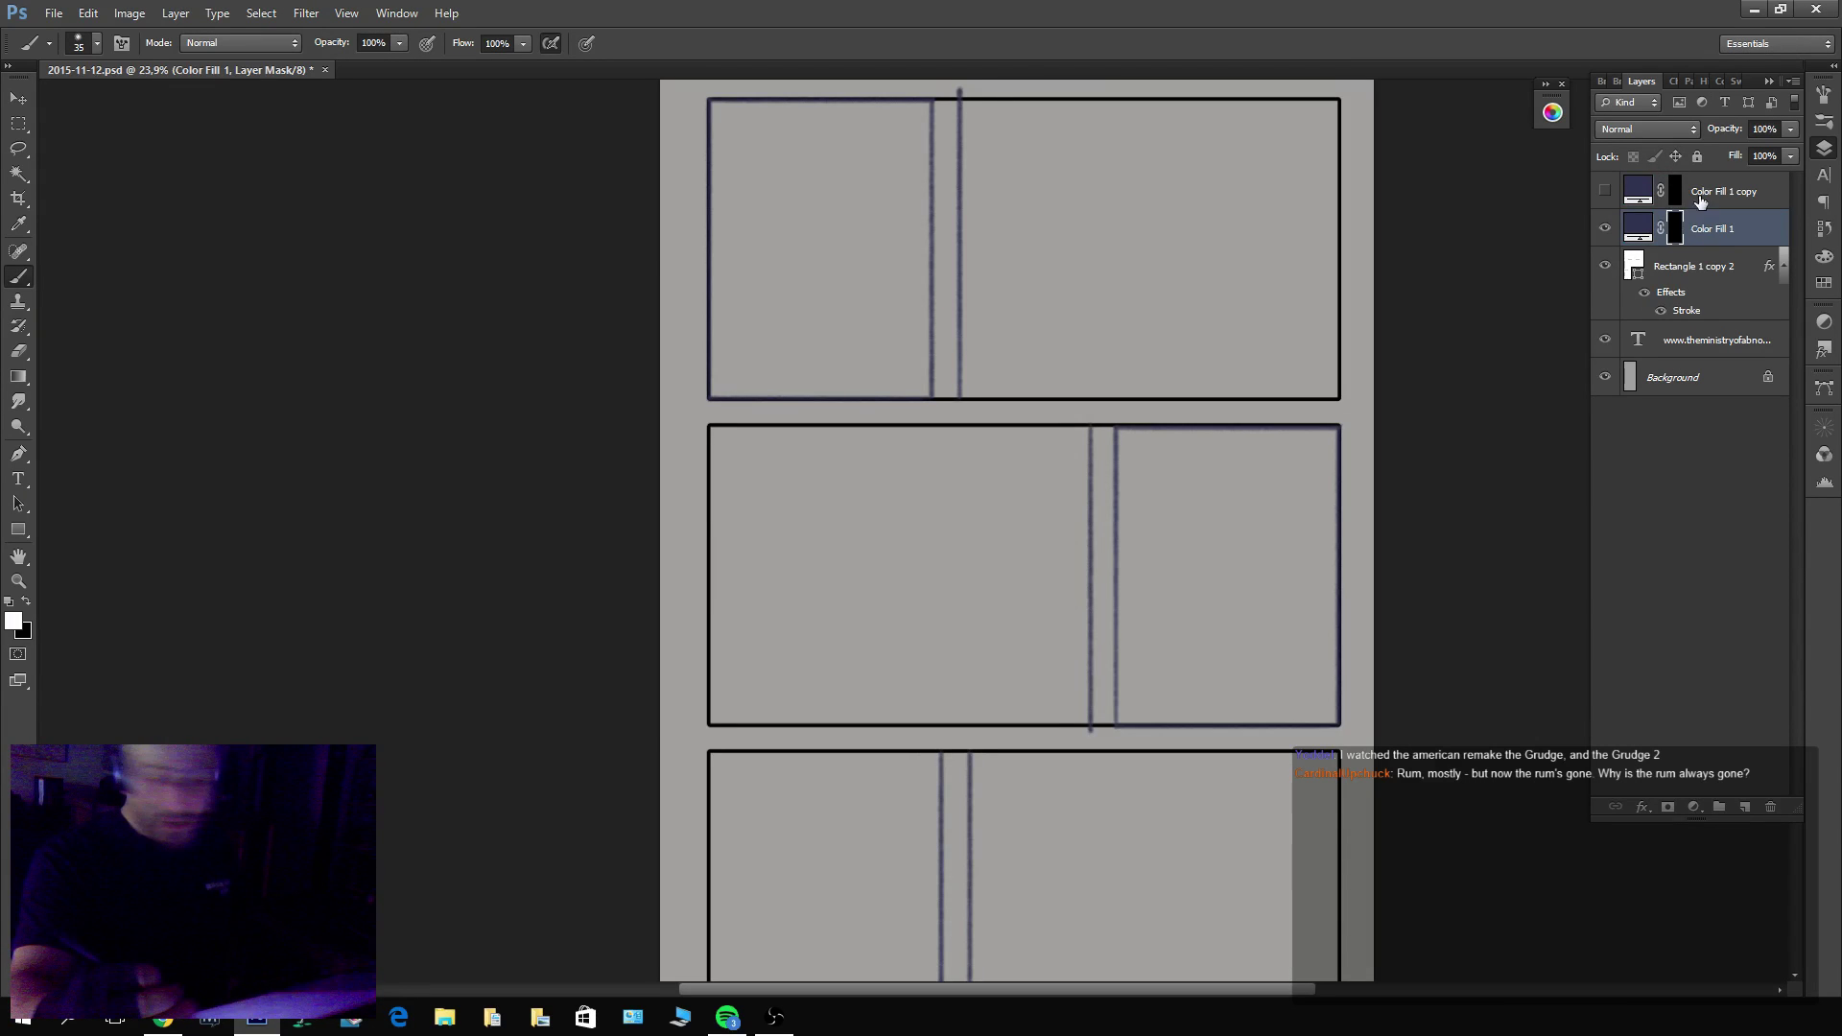
Delete the Color Fill 1 copy layer and paint out the gutter line ends overshooting the frames on the Color Fill 1 mask.
left_click(1703, 196)
key("Delete")
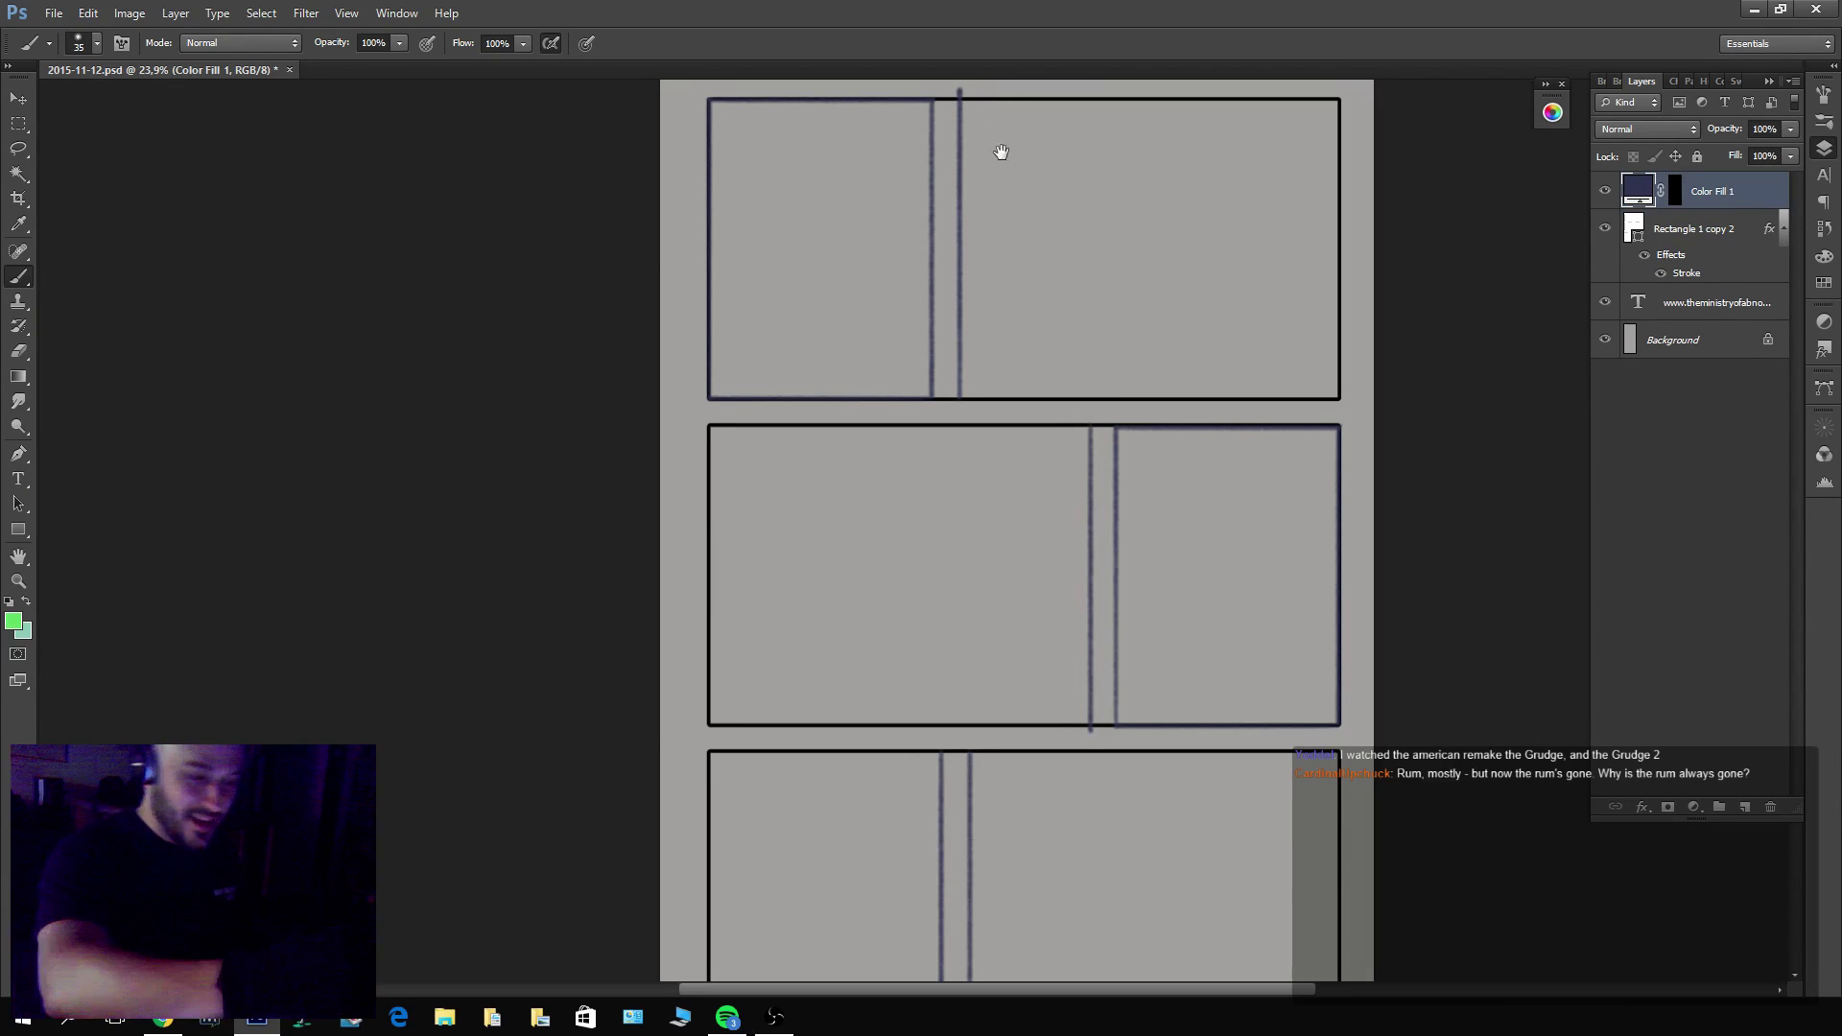
left_click_drag(995, 148, 948, 381)
left_click(1676, 191)
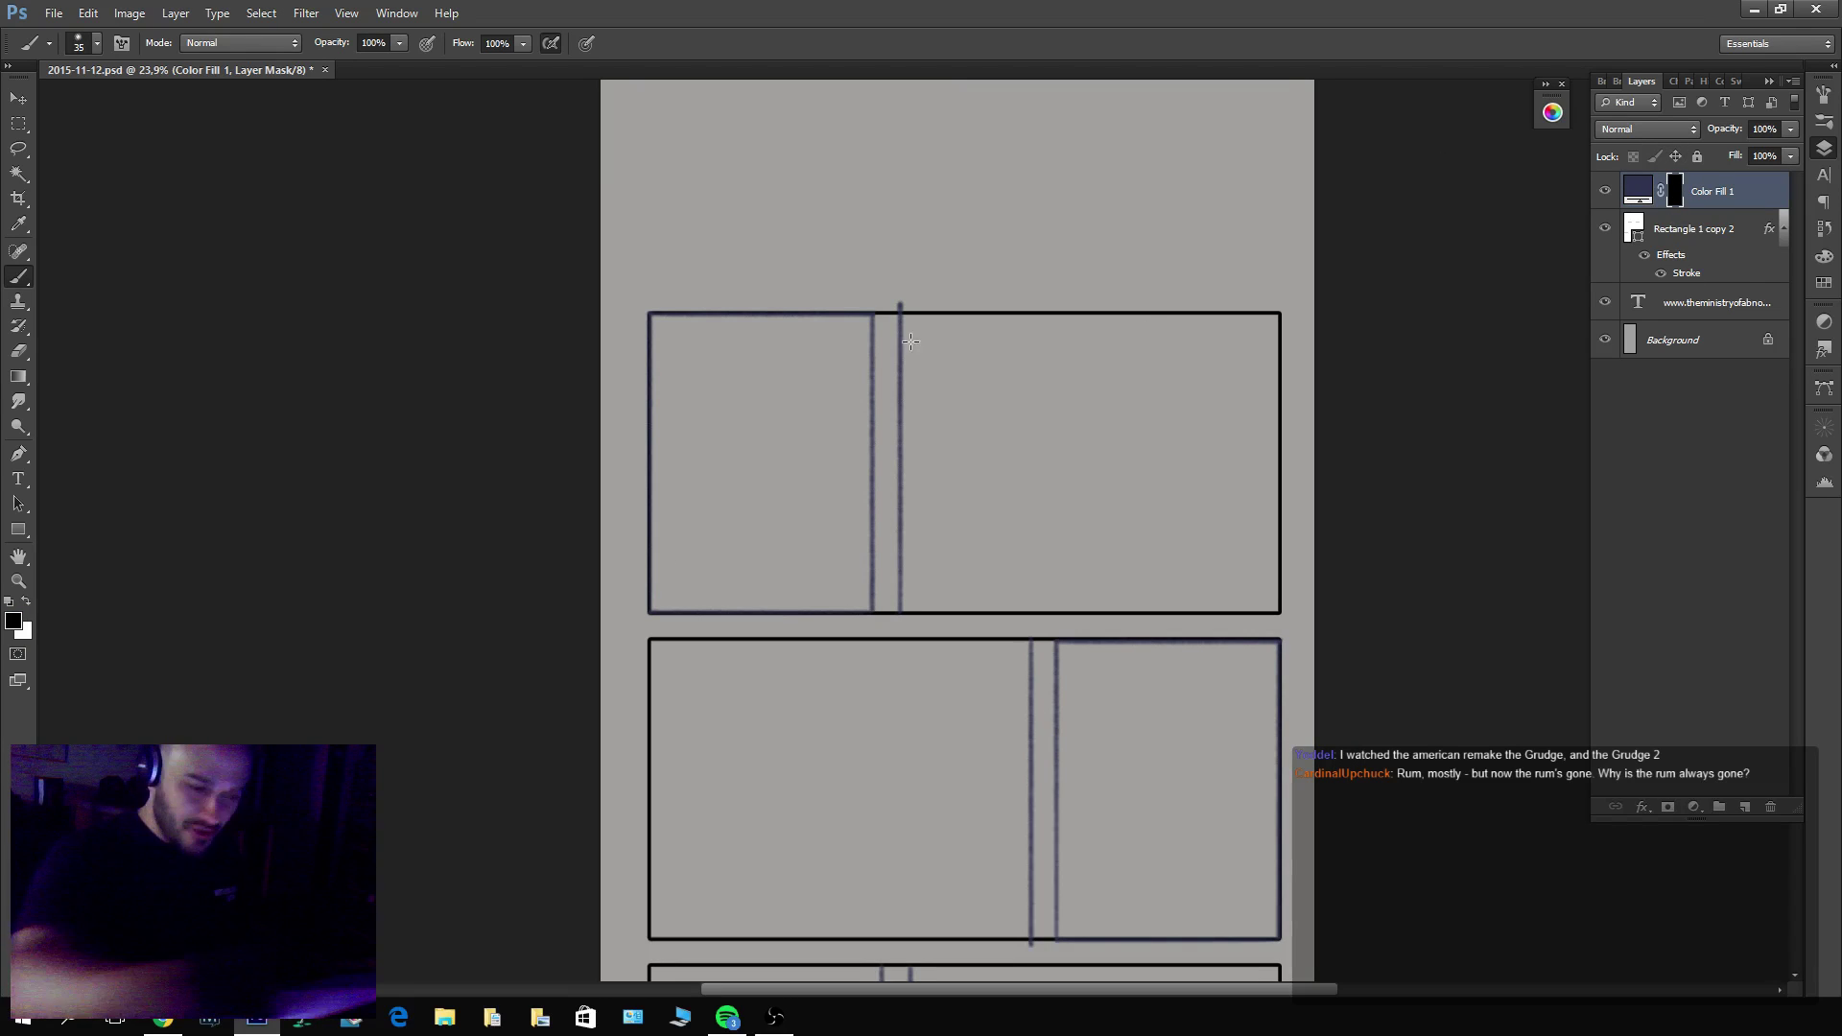
scroll(1095, 415, "down", 3)
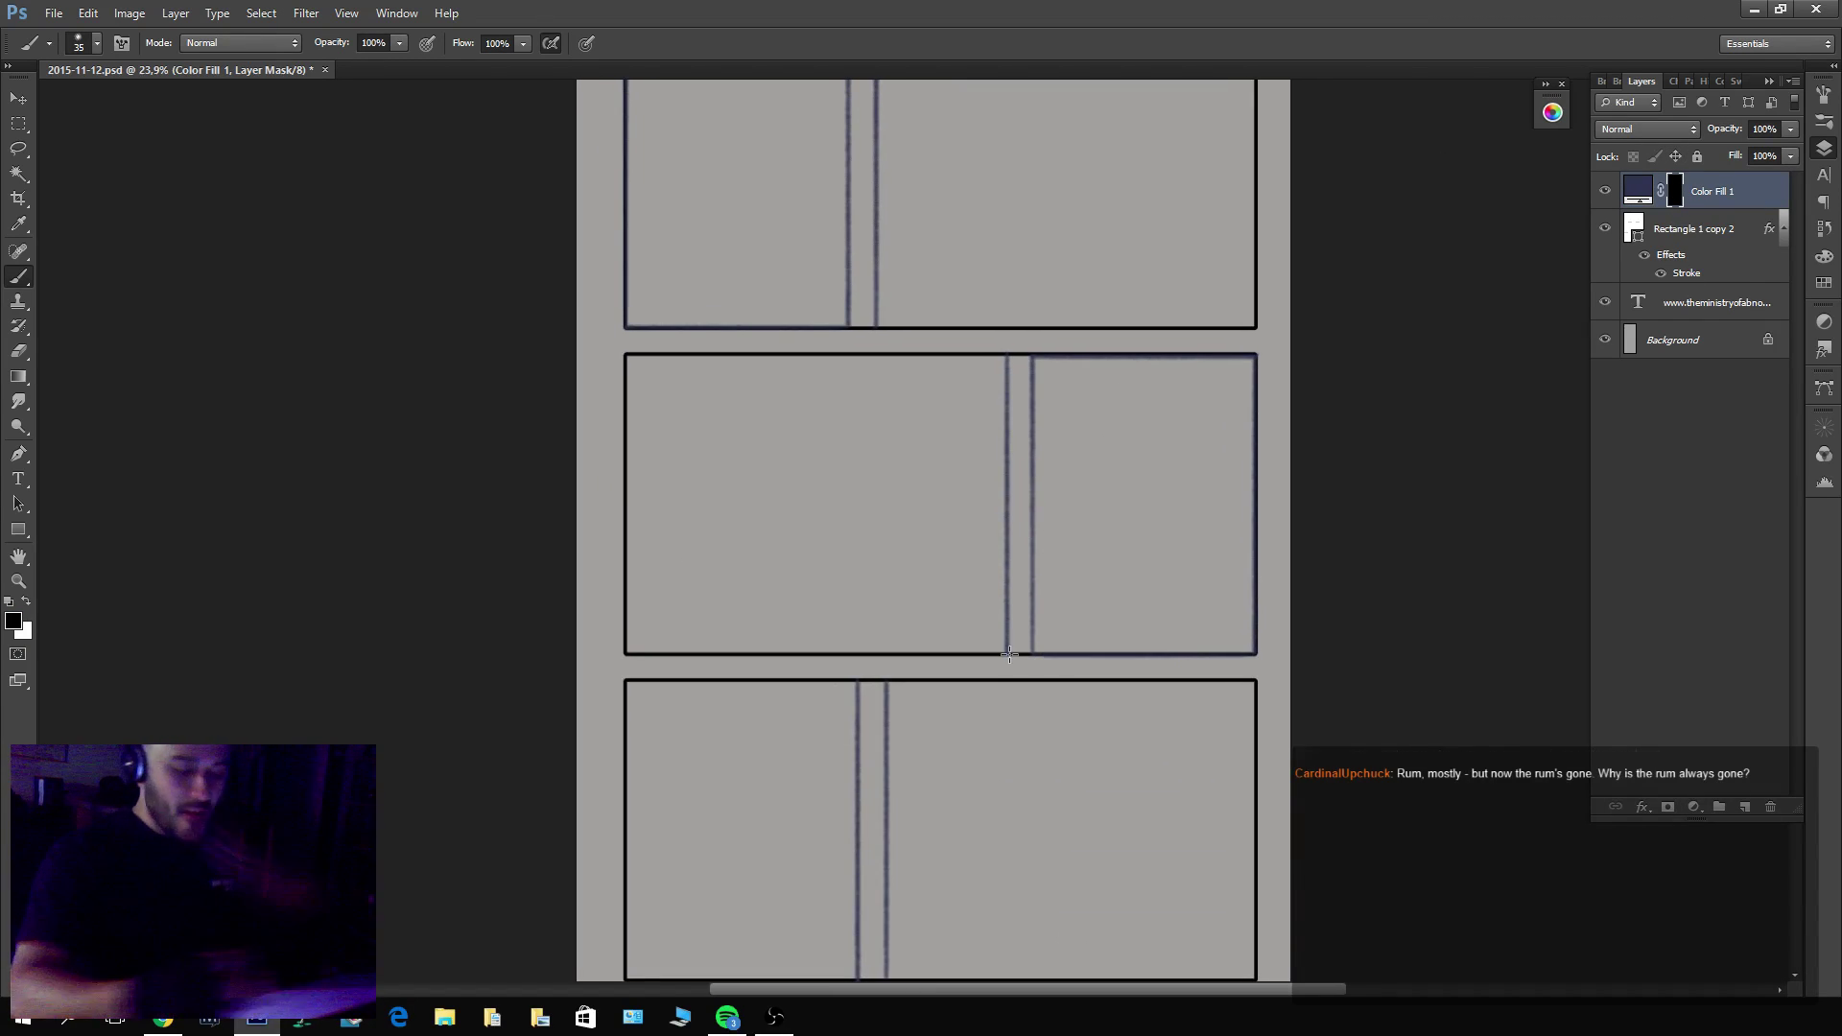
left_click_drag(1025, 834, 1046, 697)
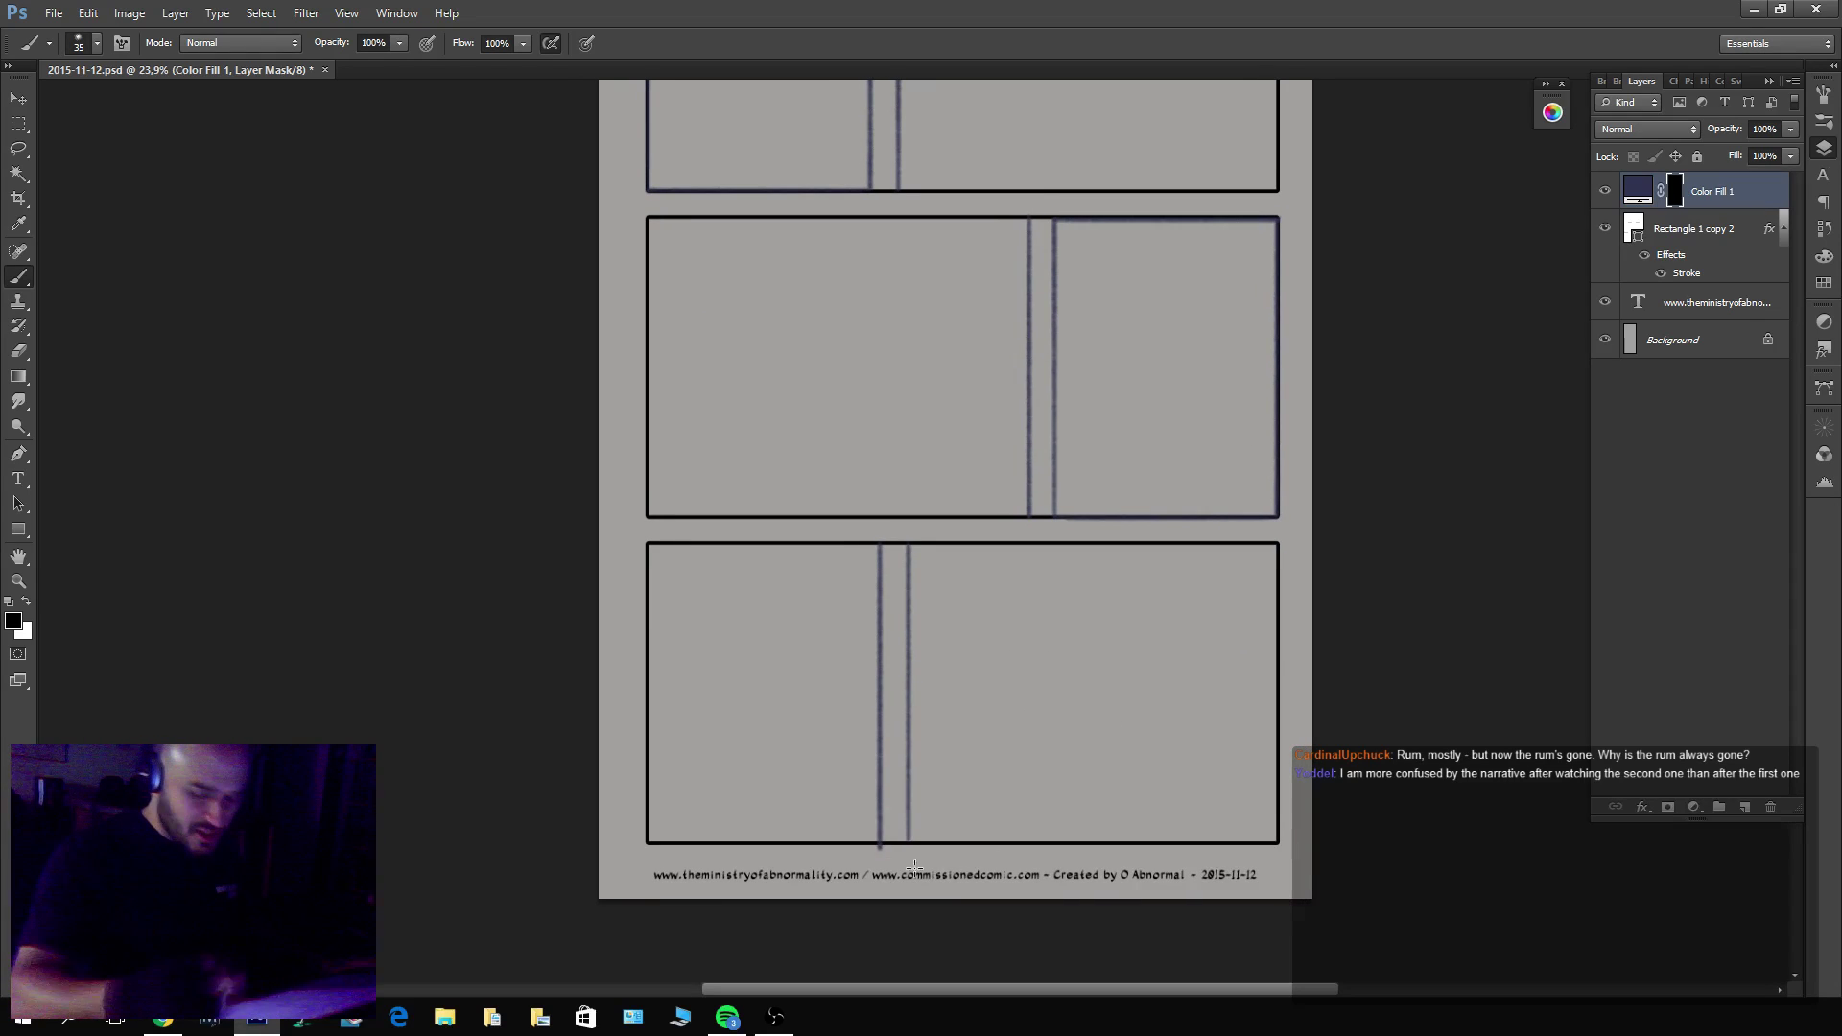
Rasterize the Rectangle 1 copy 2 layer and clear the selected gutter strip between the two sketched lines in the top panel.
key("z")
left_click_drag(1255, 646, 1254, 605)
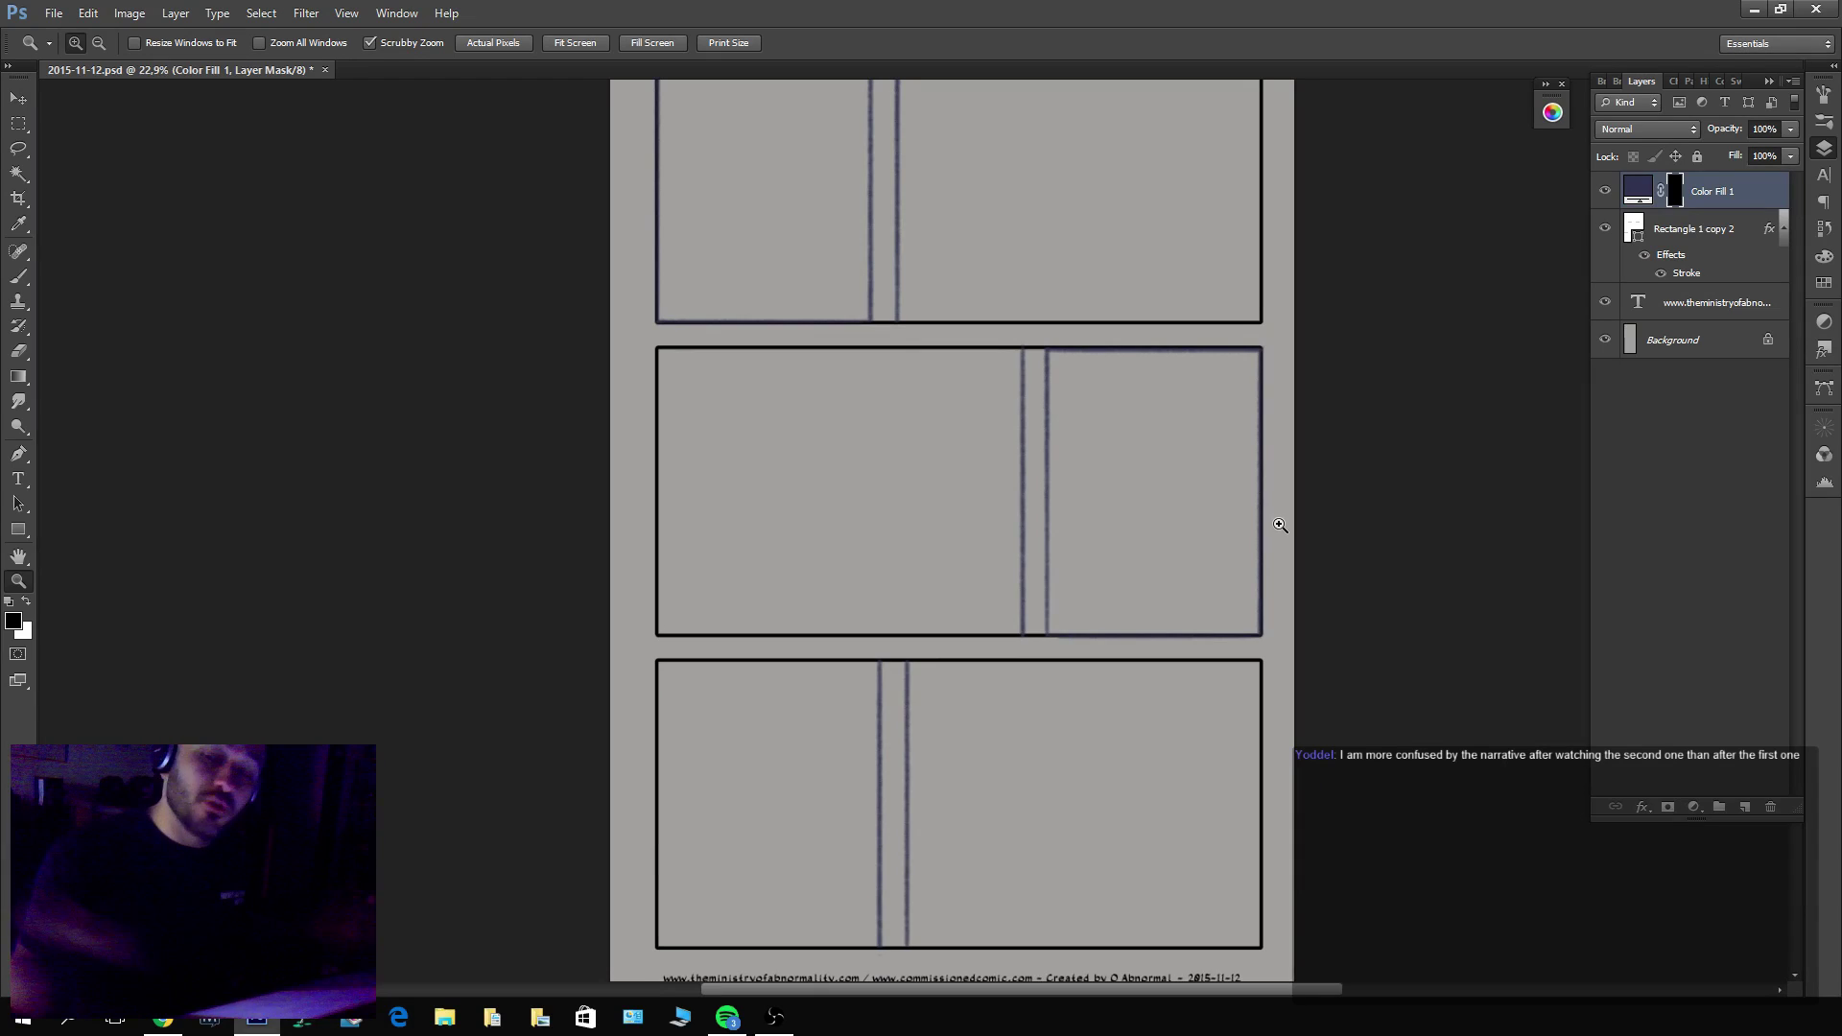
scroll(979, 498, "up", 3)
key("m")
left_click_drag(888, 119, 913, 466)
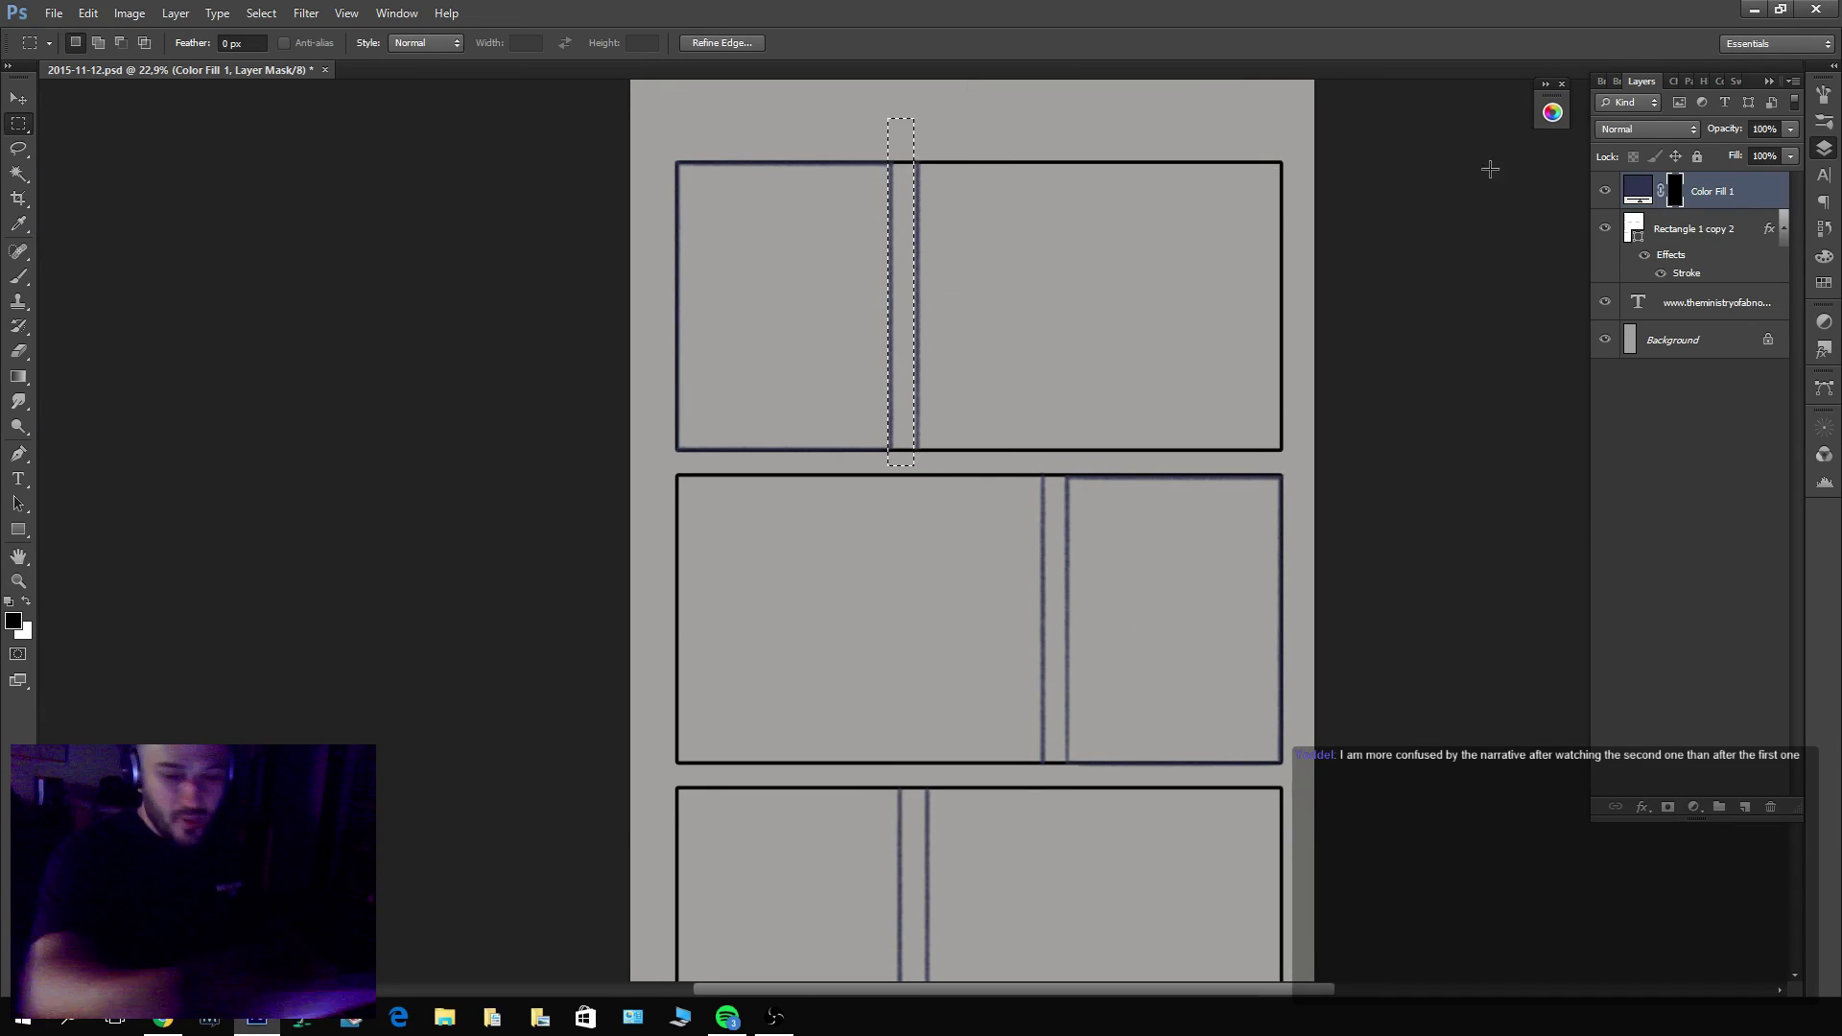
left_click(1708, 230)
right_click(1723, 231)
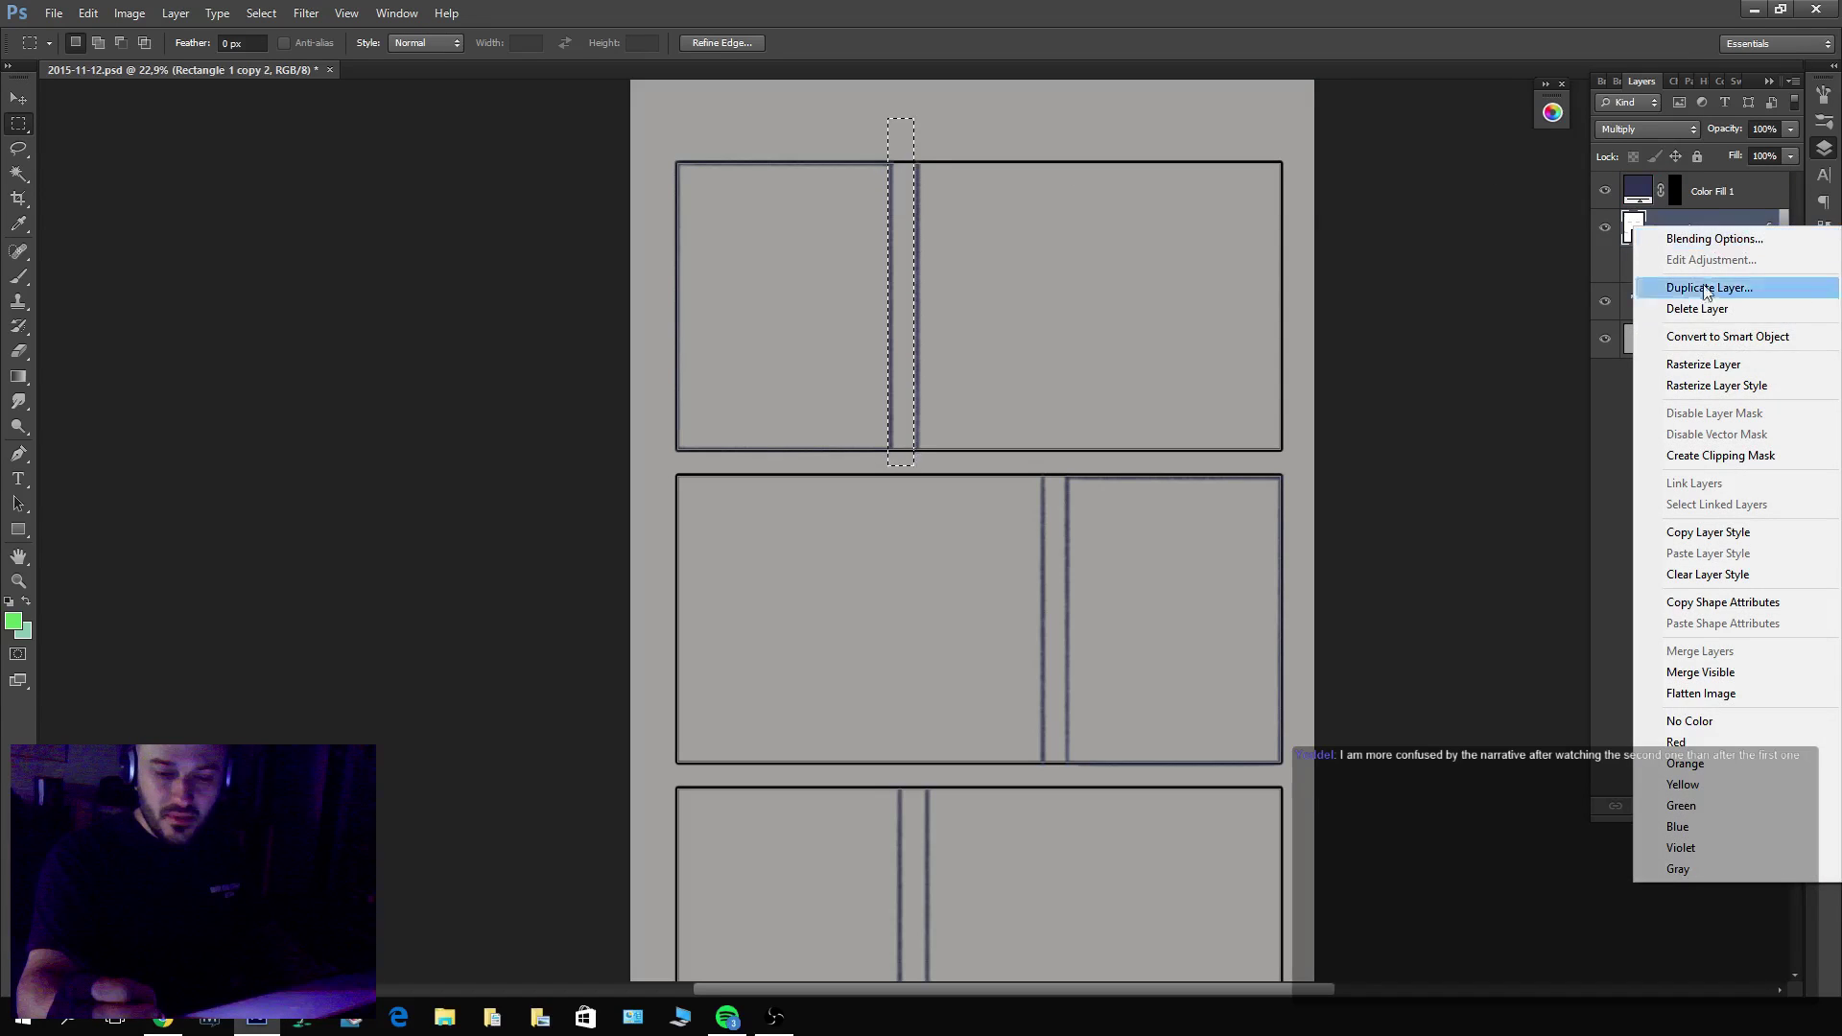
left_click(1698, 369)
left_click_drag(906, 168, 1065, 512)
key("Delete")
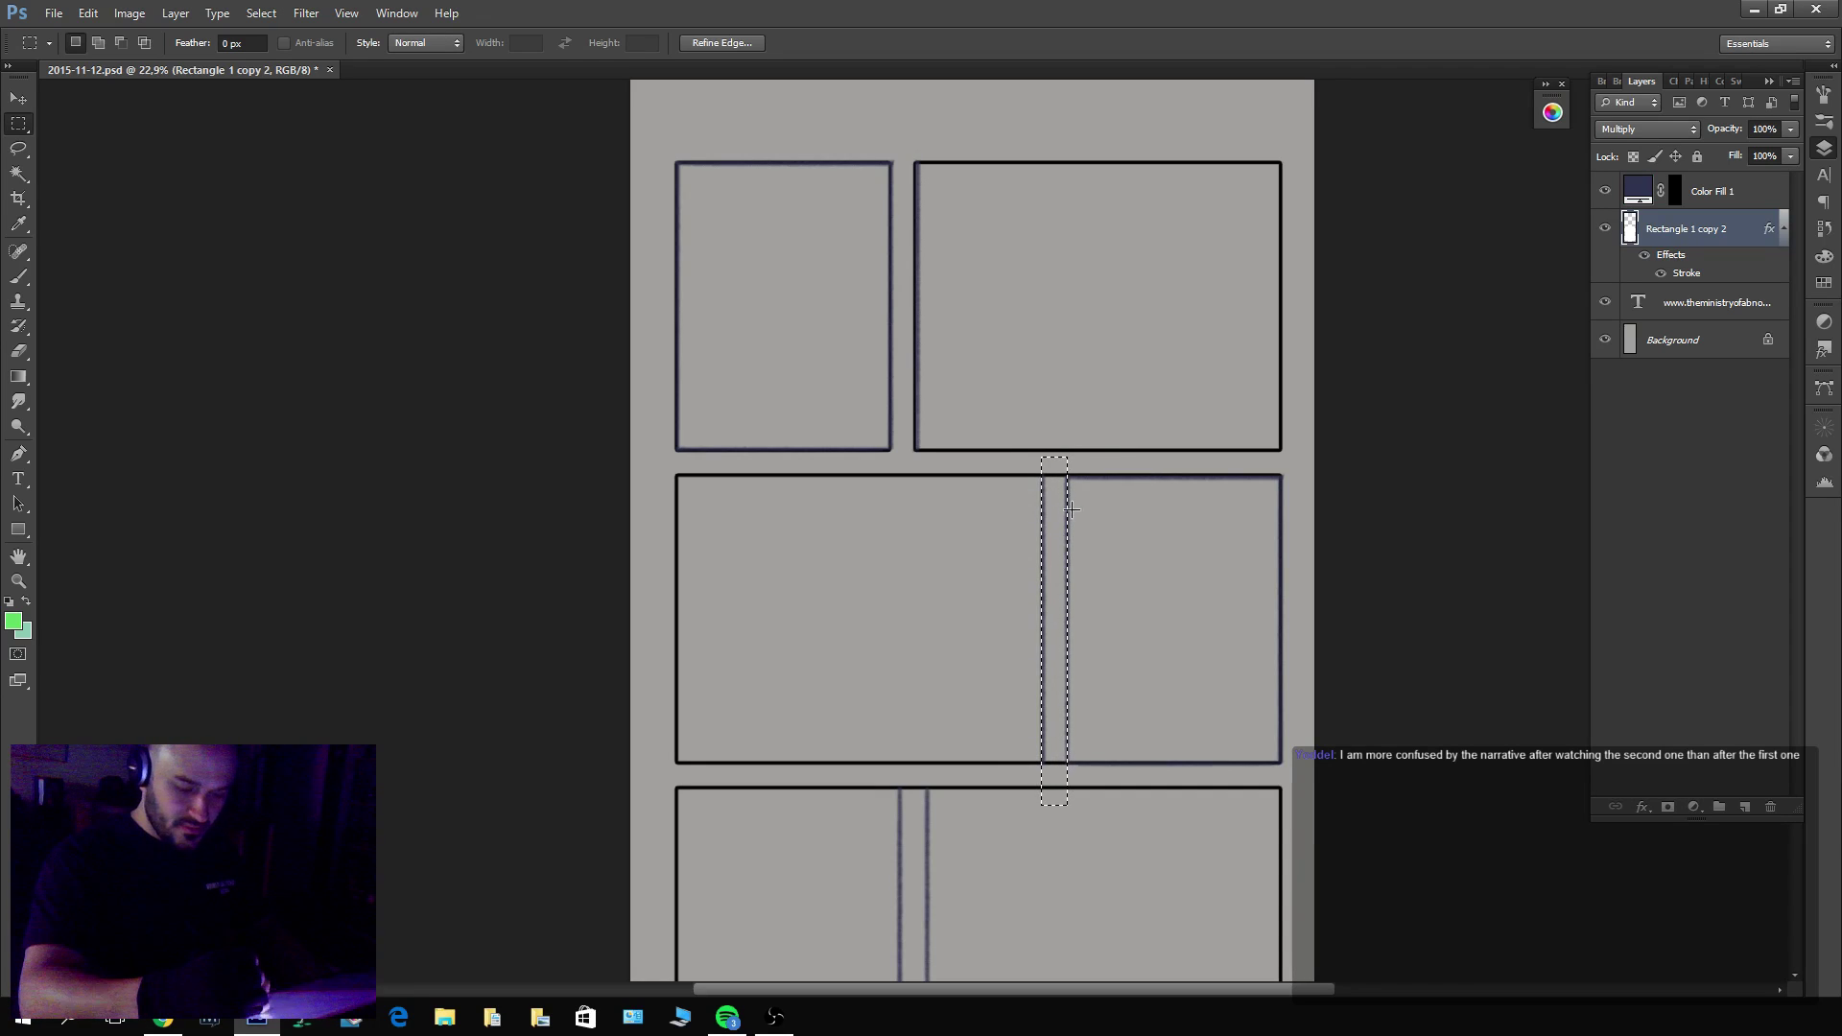
Clear the matching gutter strips from the middle and bottom panels of Rectangle 1 copy 2 and reselect the Color Fill 1 mask.
left_click_drag(980, 867, 1178, 768)
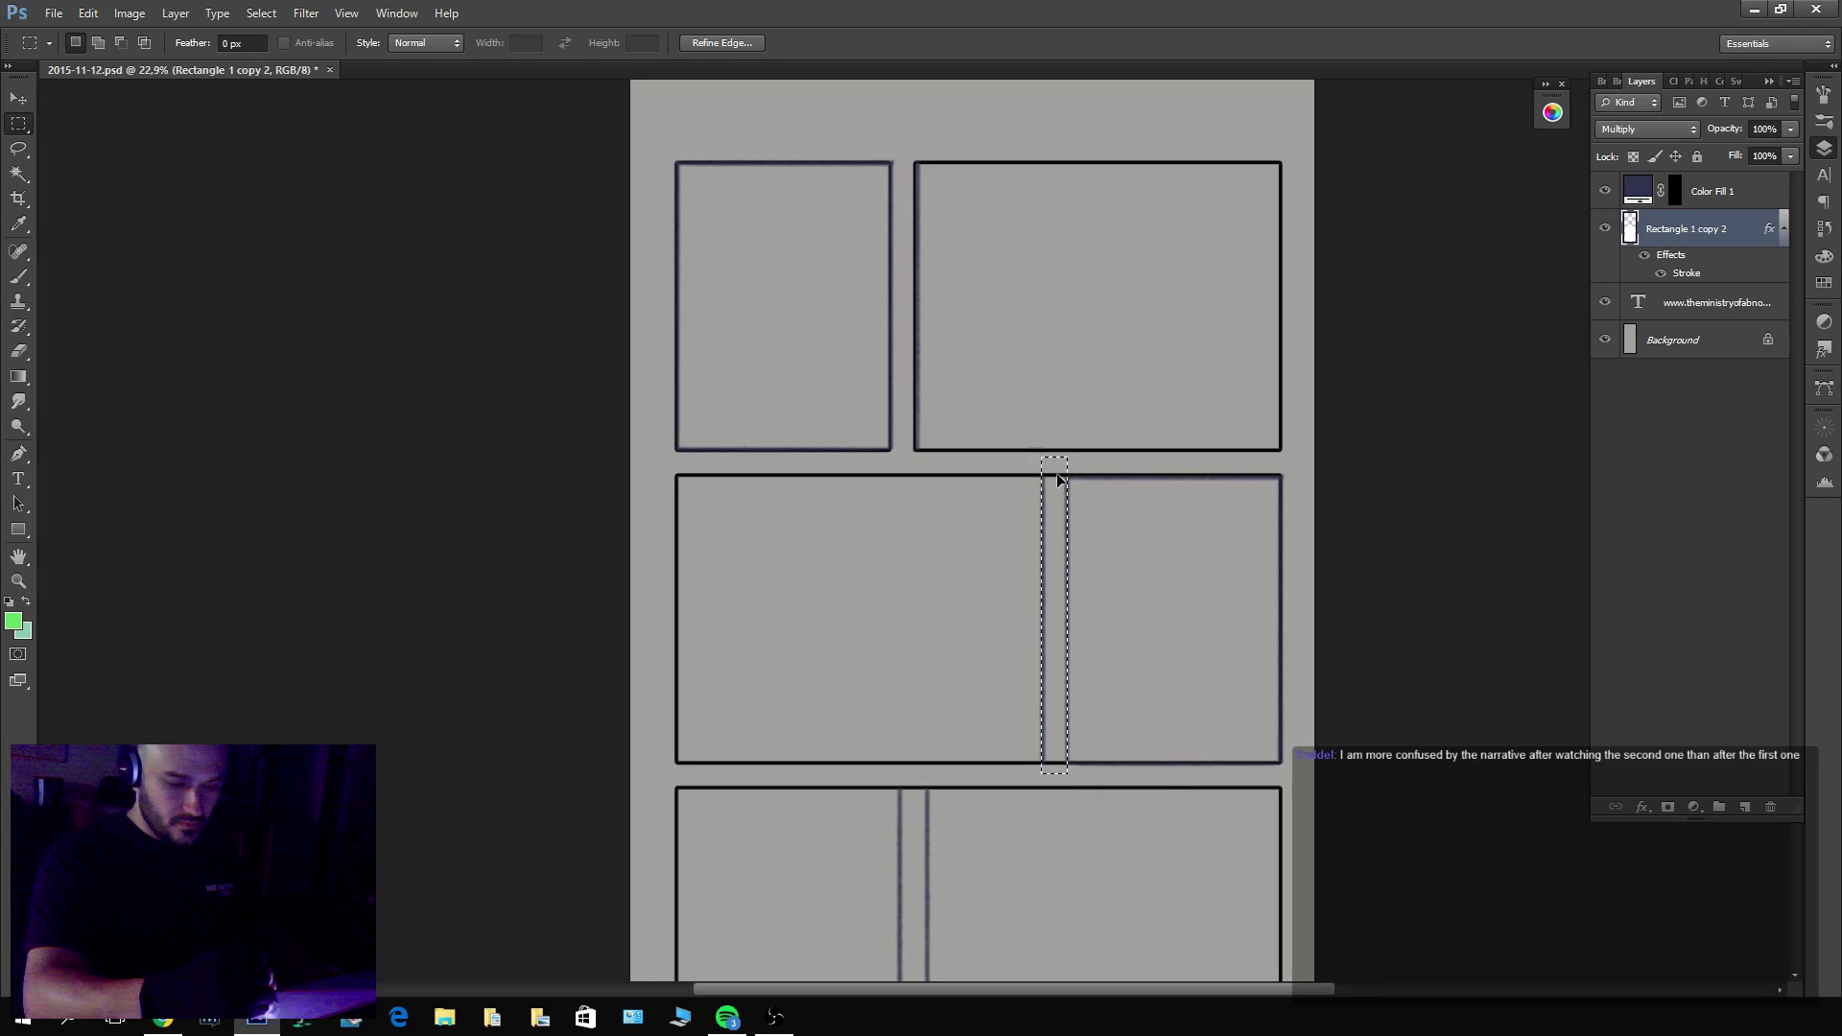
left_click_drag(1057, 479, 1225, 246)
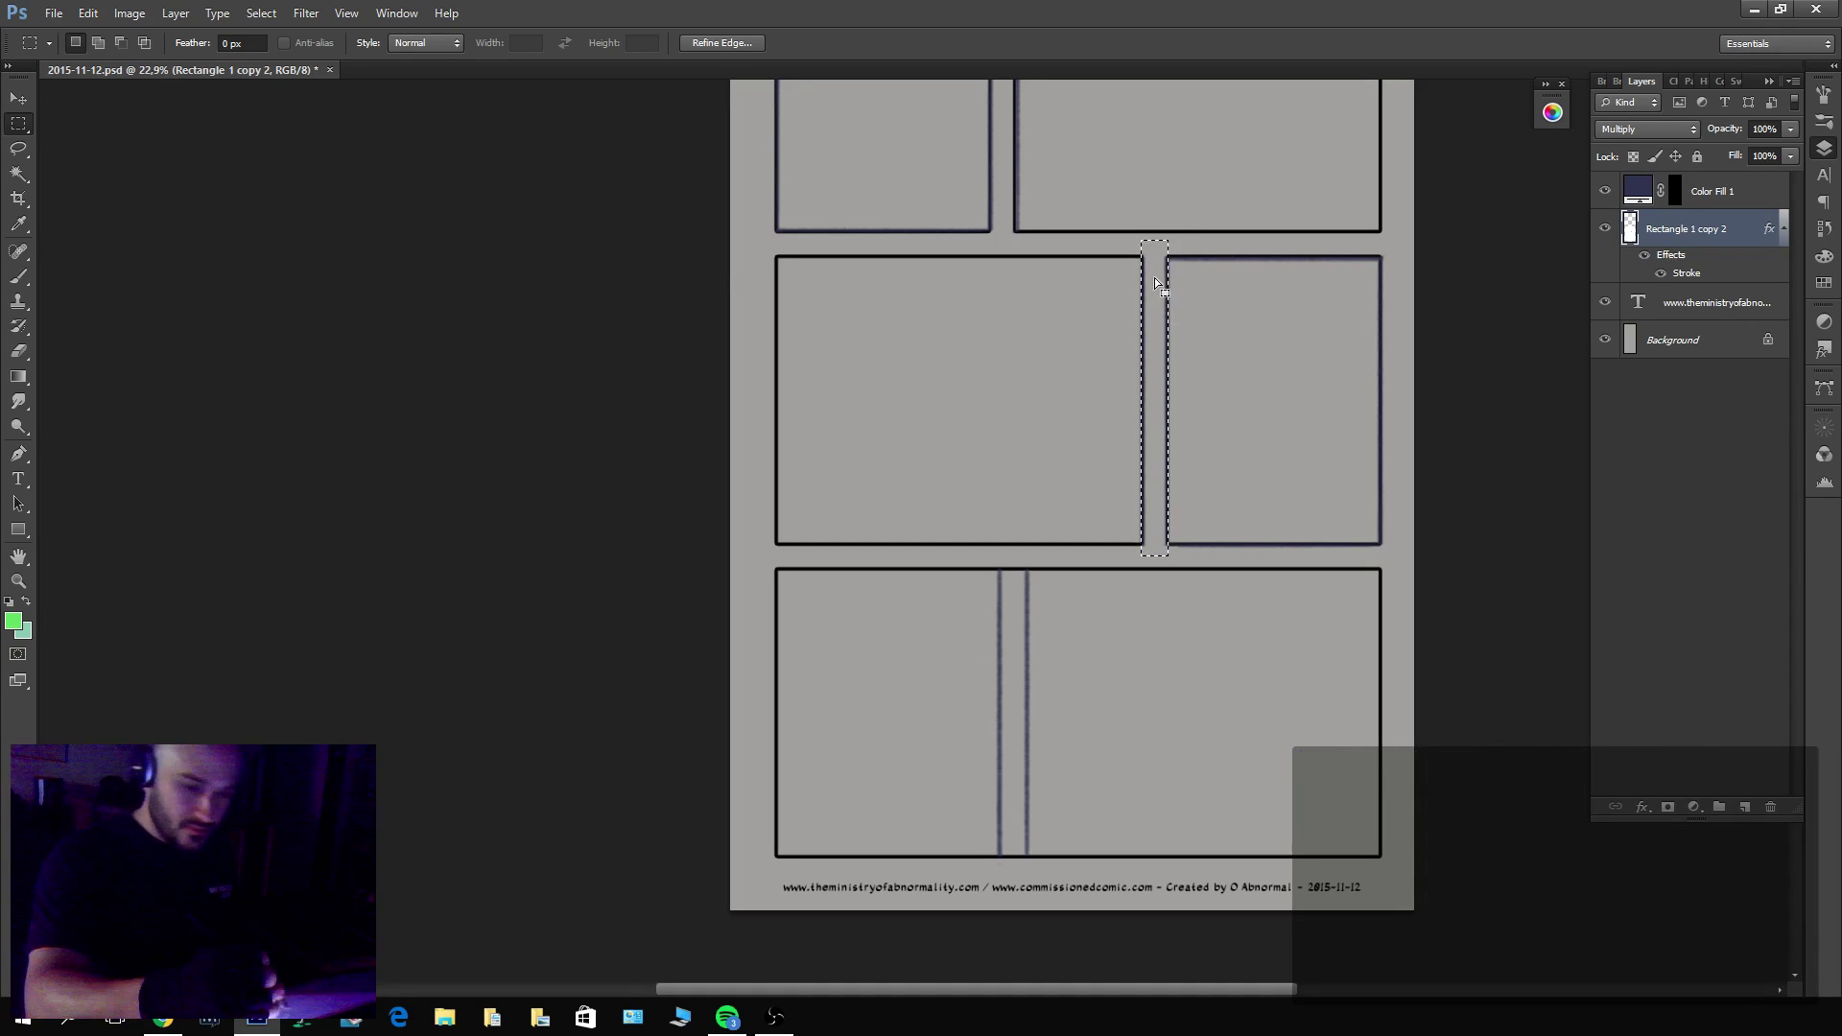
left_click_drag(1164, 276, 1015, 590)
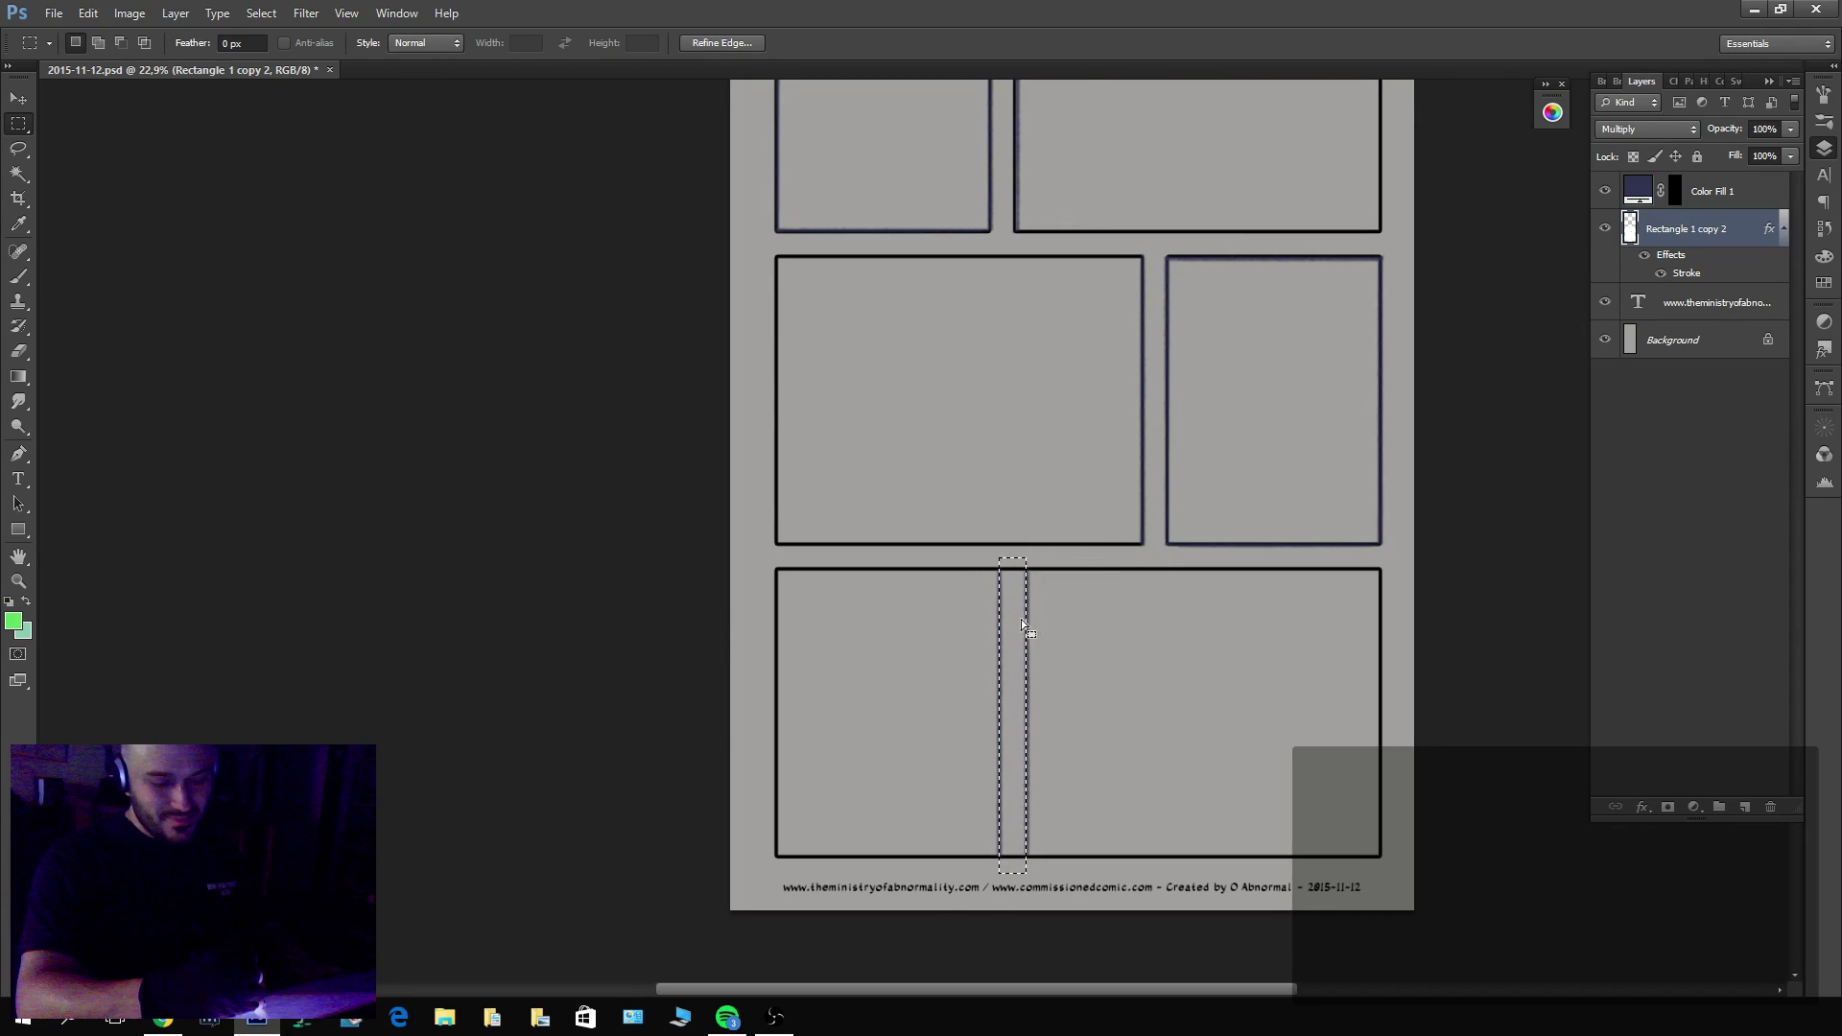
key("Delete")
key("ctrl+d")
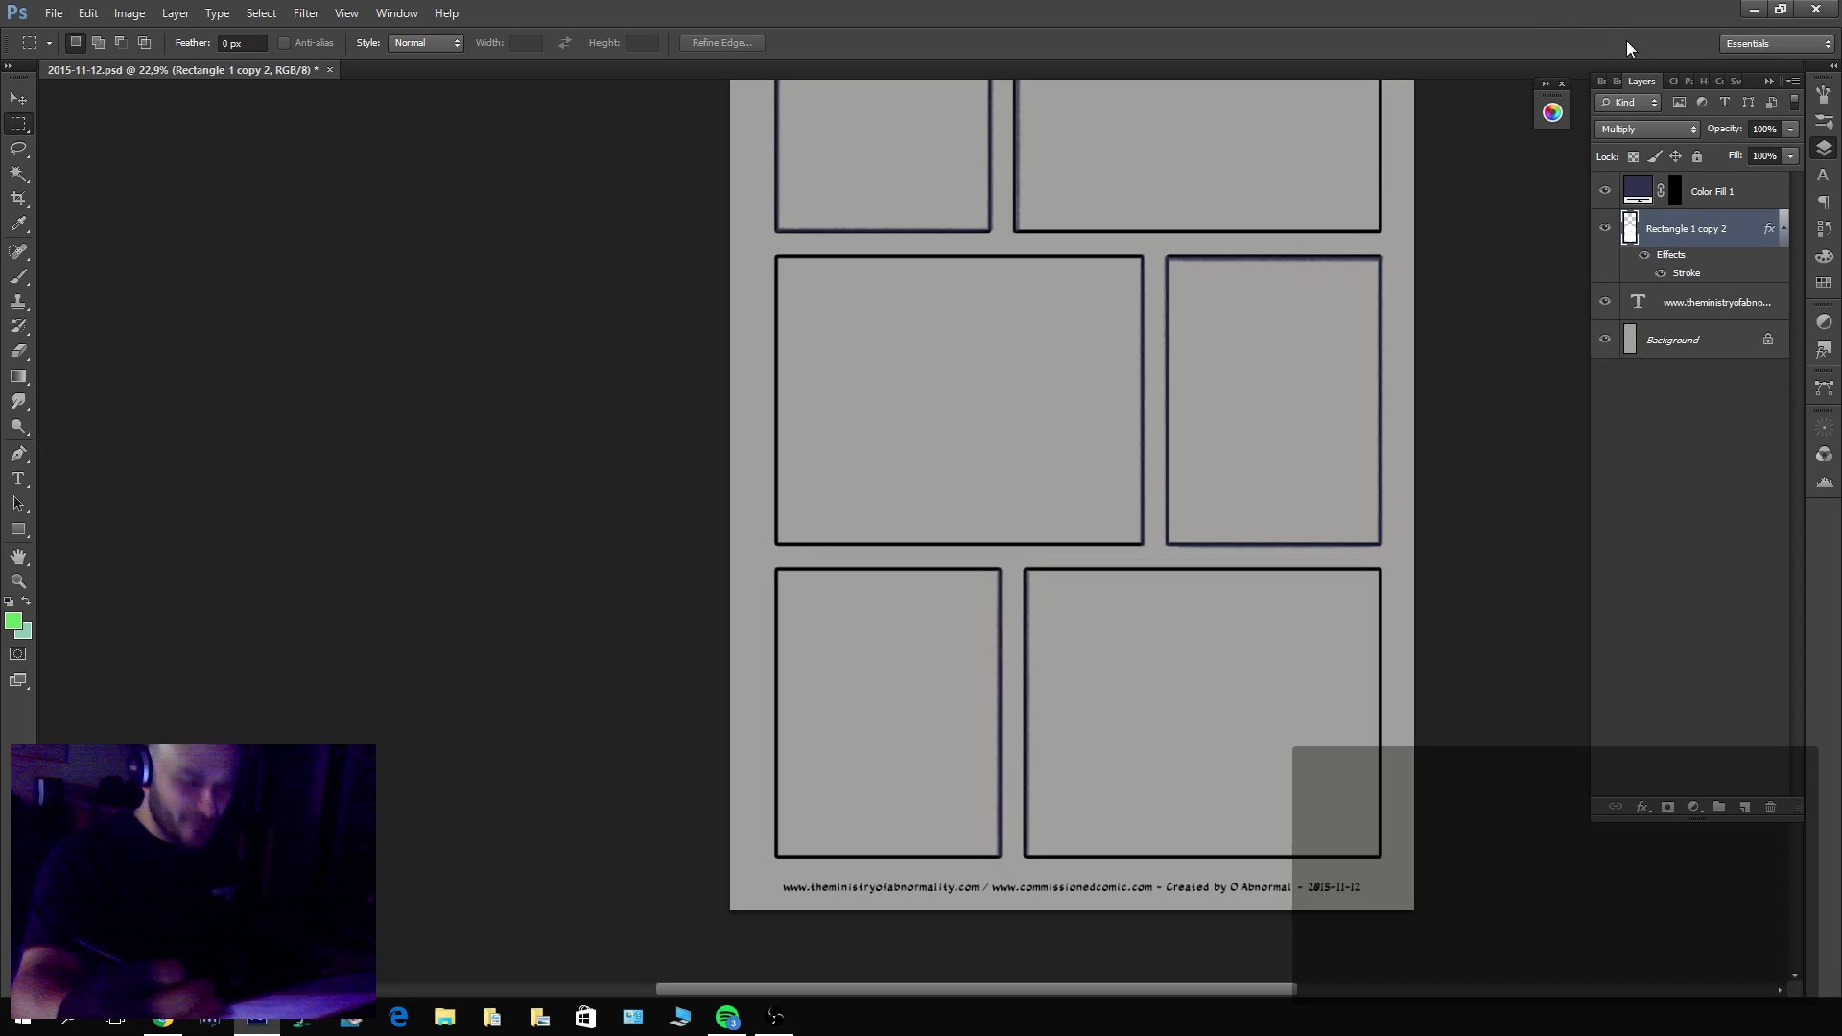
left_click(1674, 196)
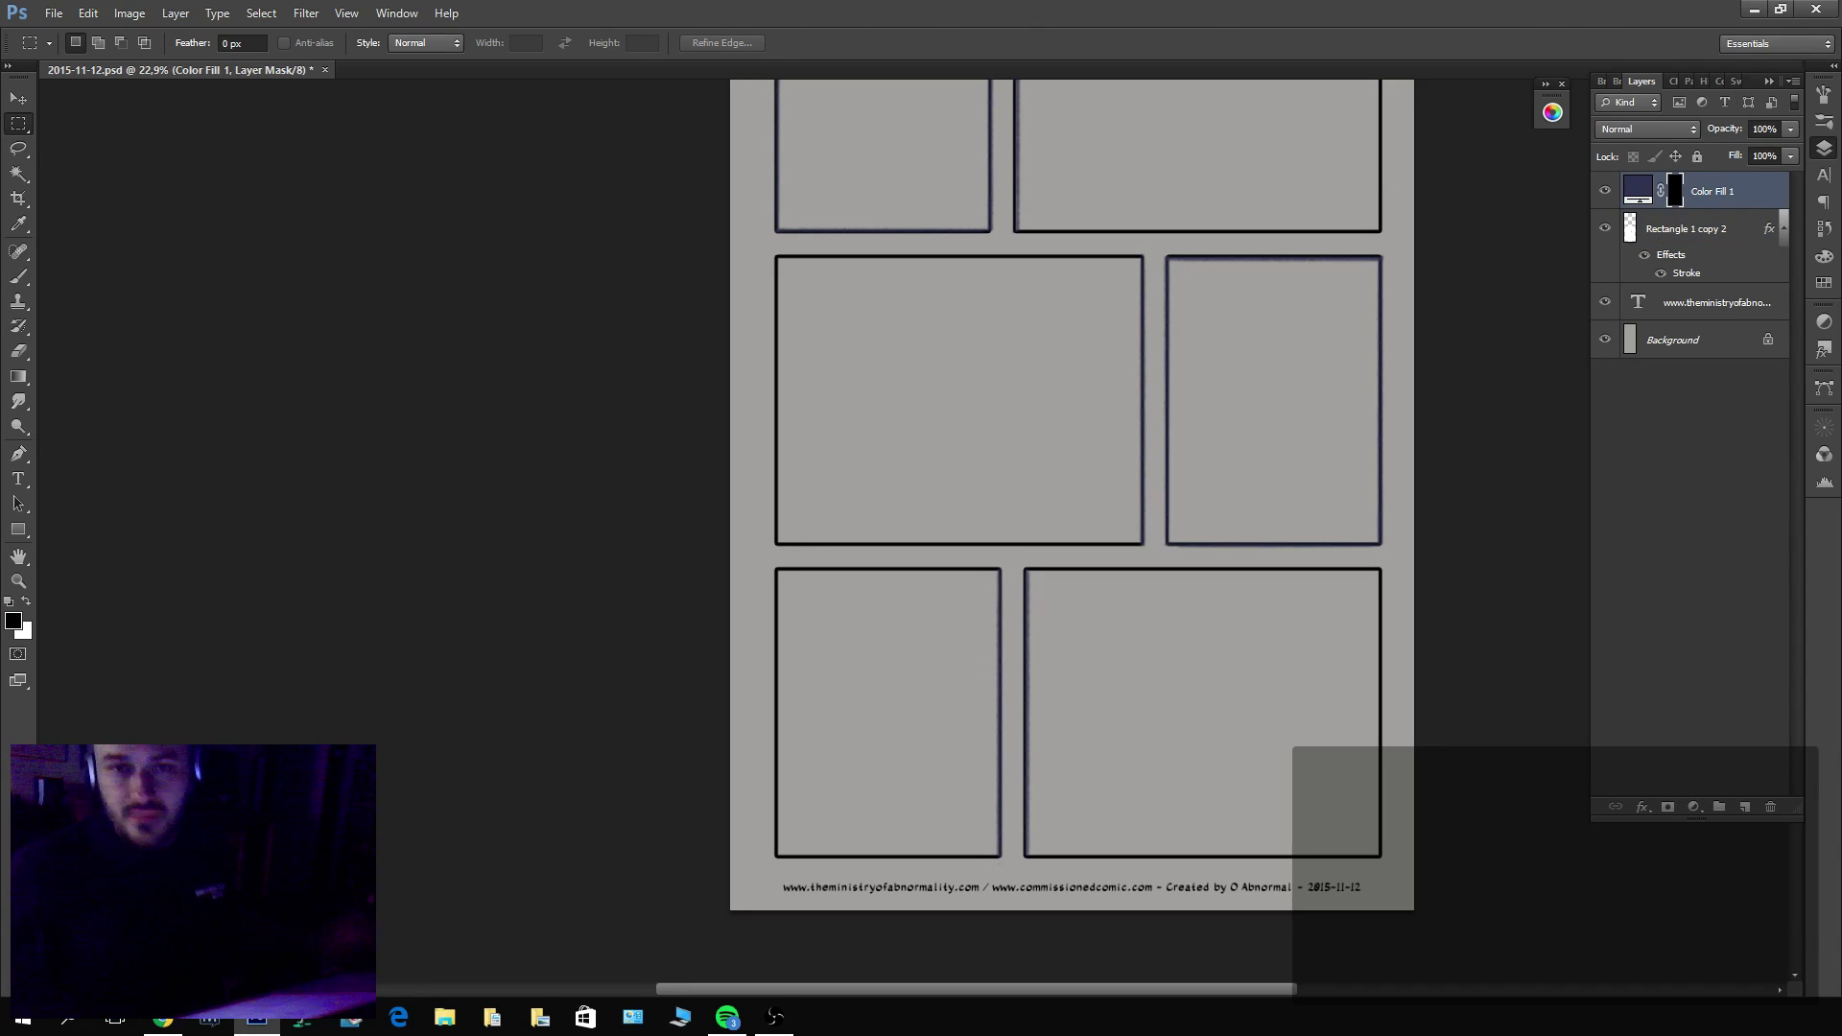
key("alt+Tab")
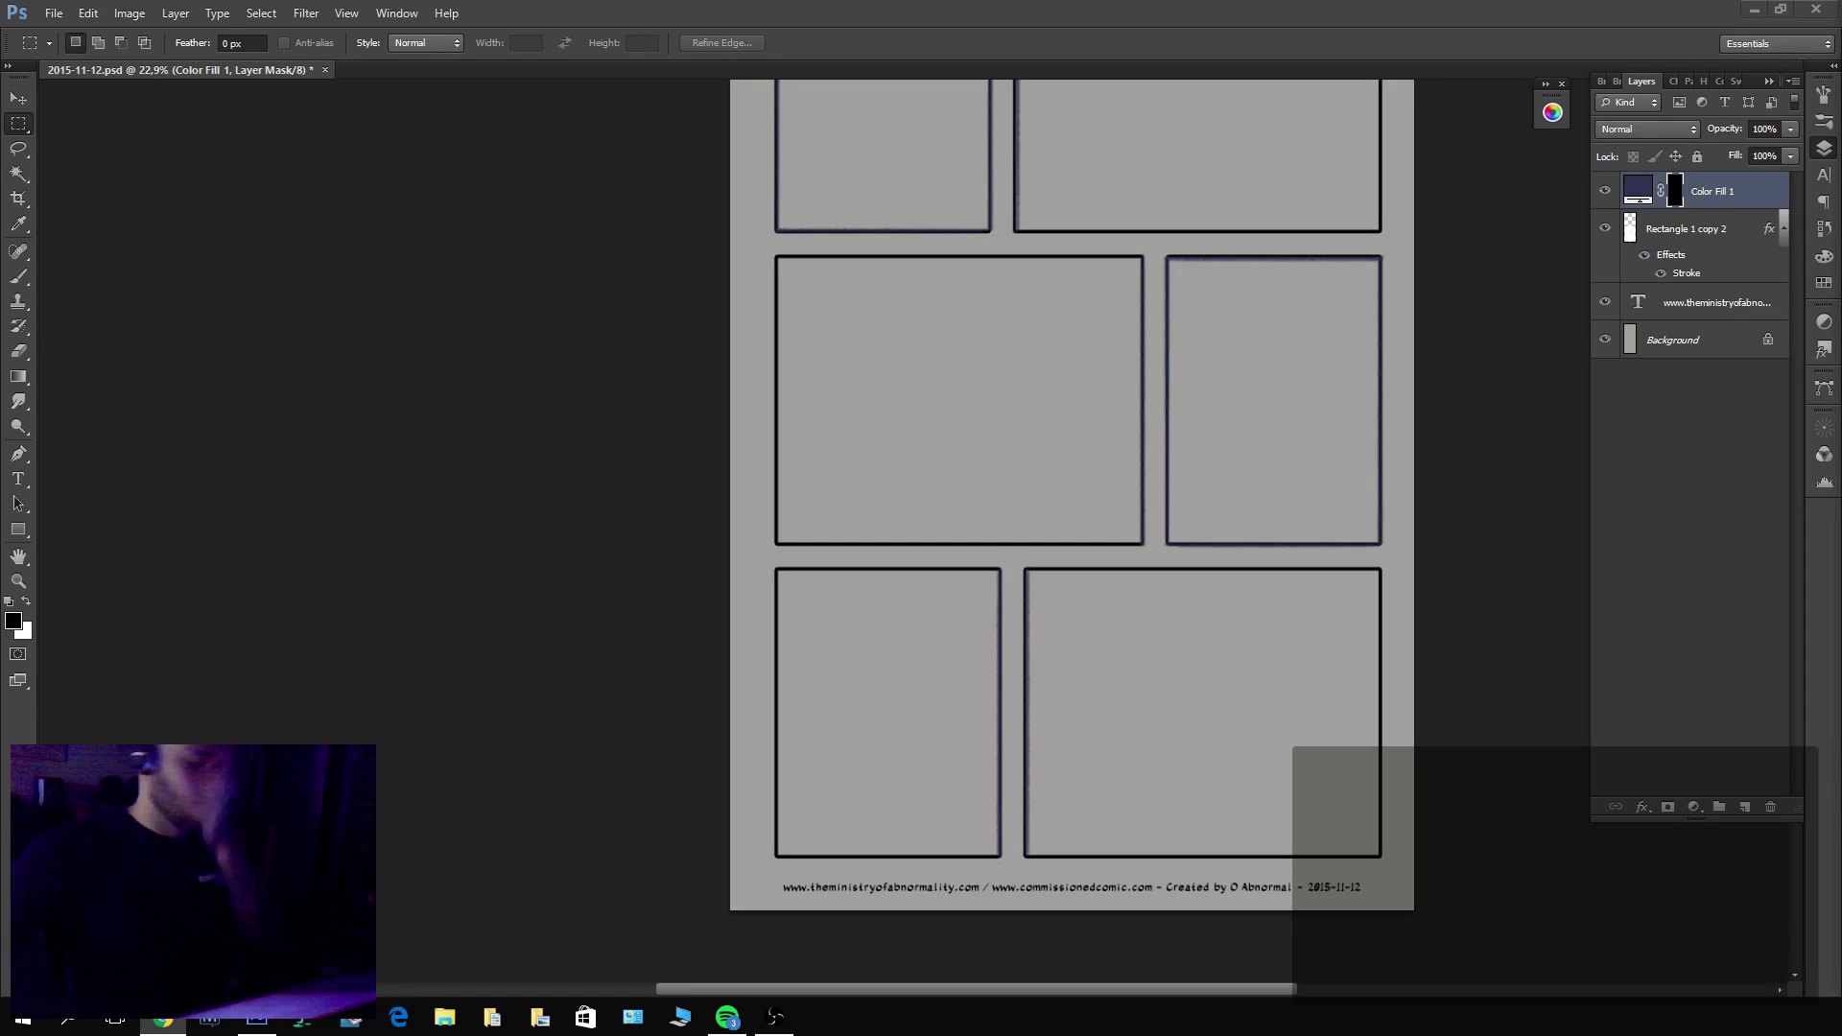
key("alt+Tab")
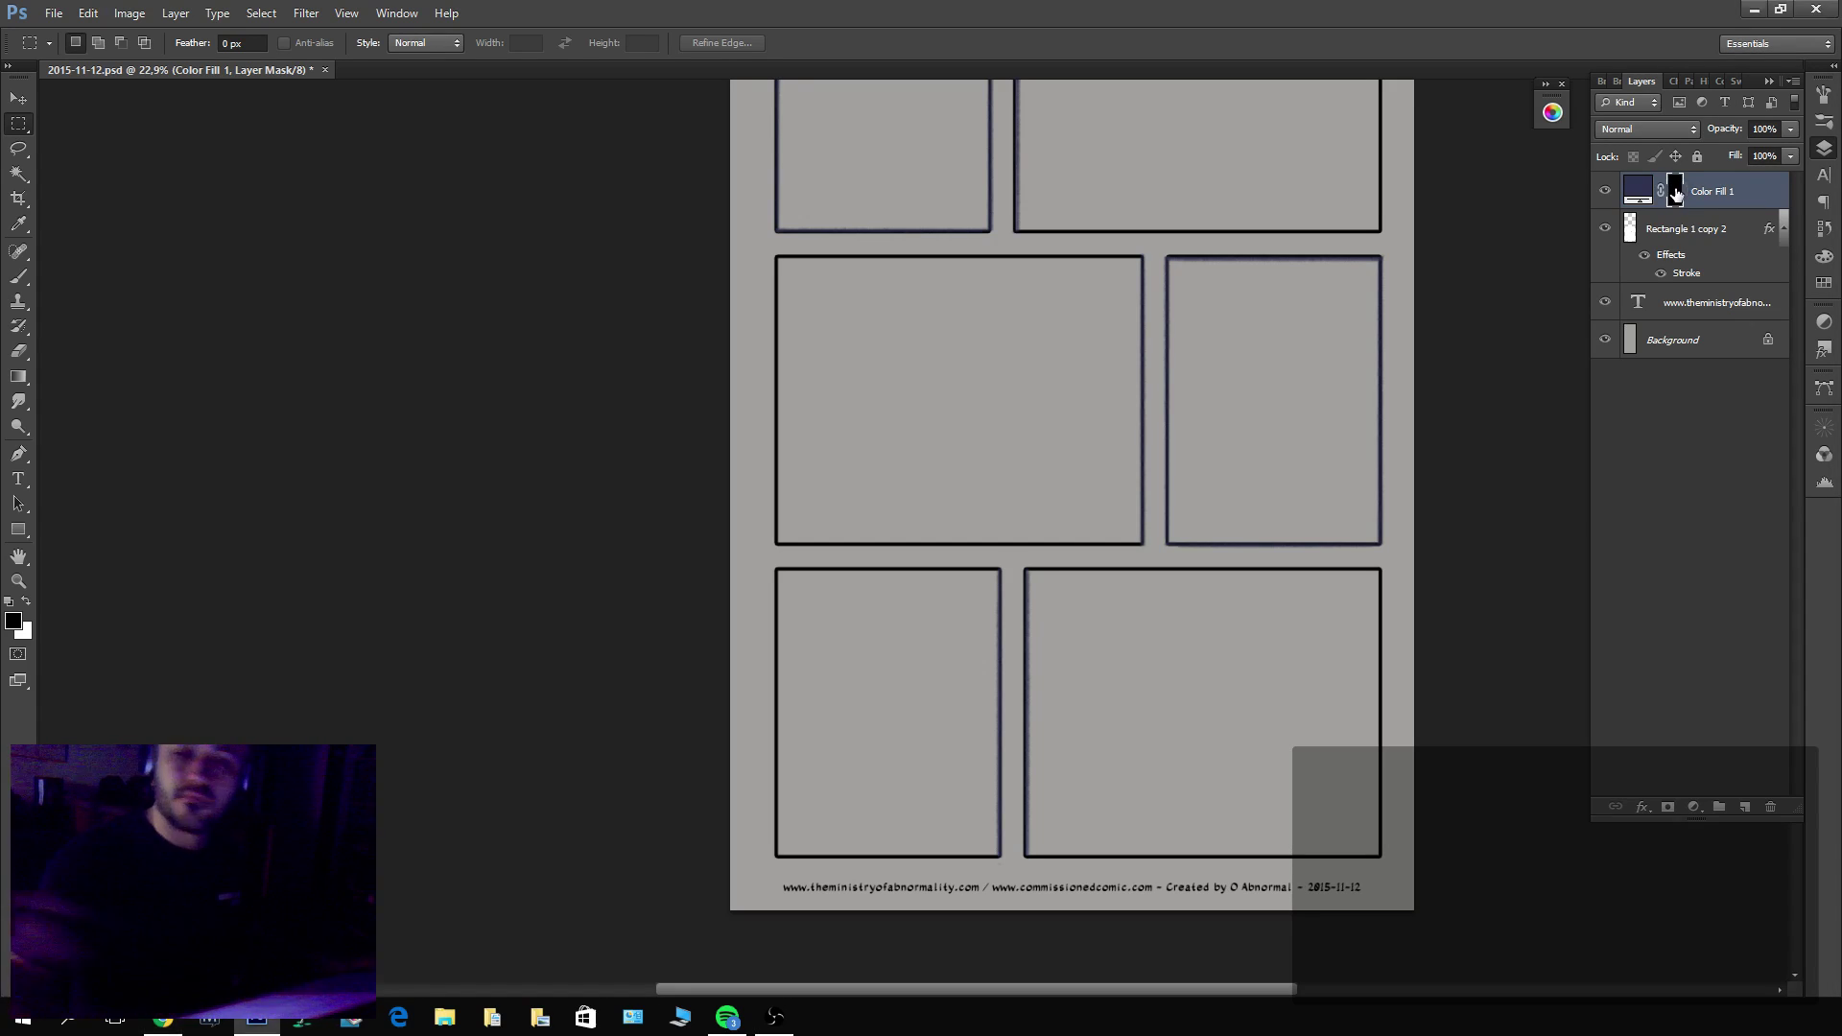
key("alt+Tab")
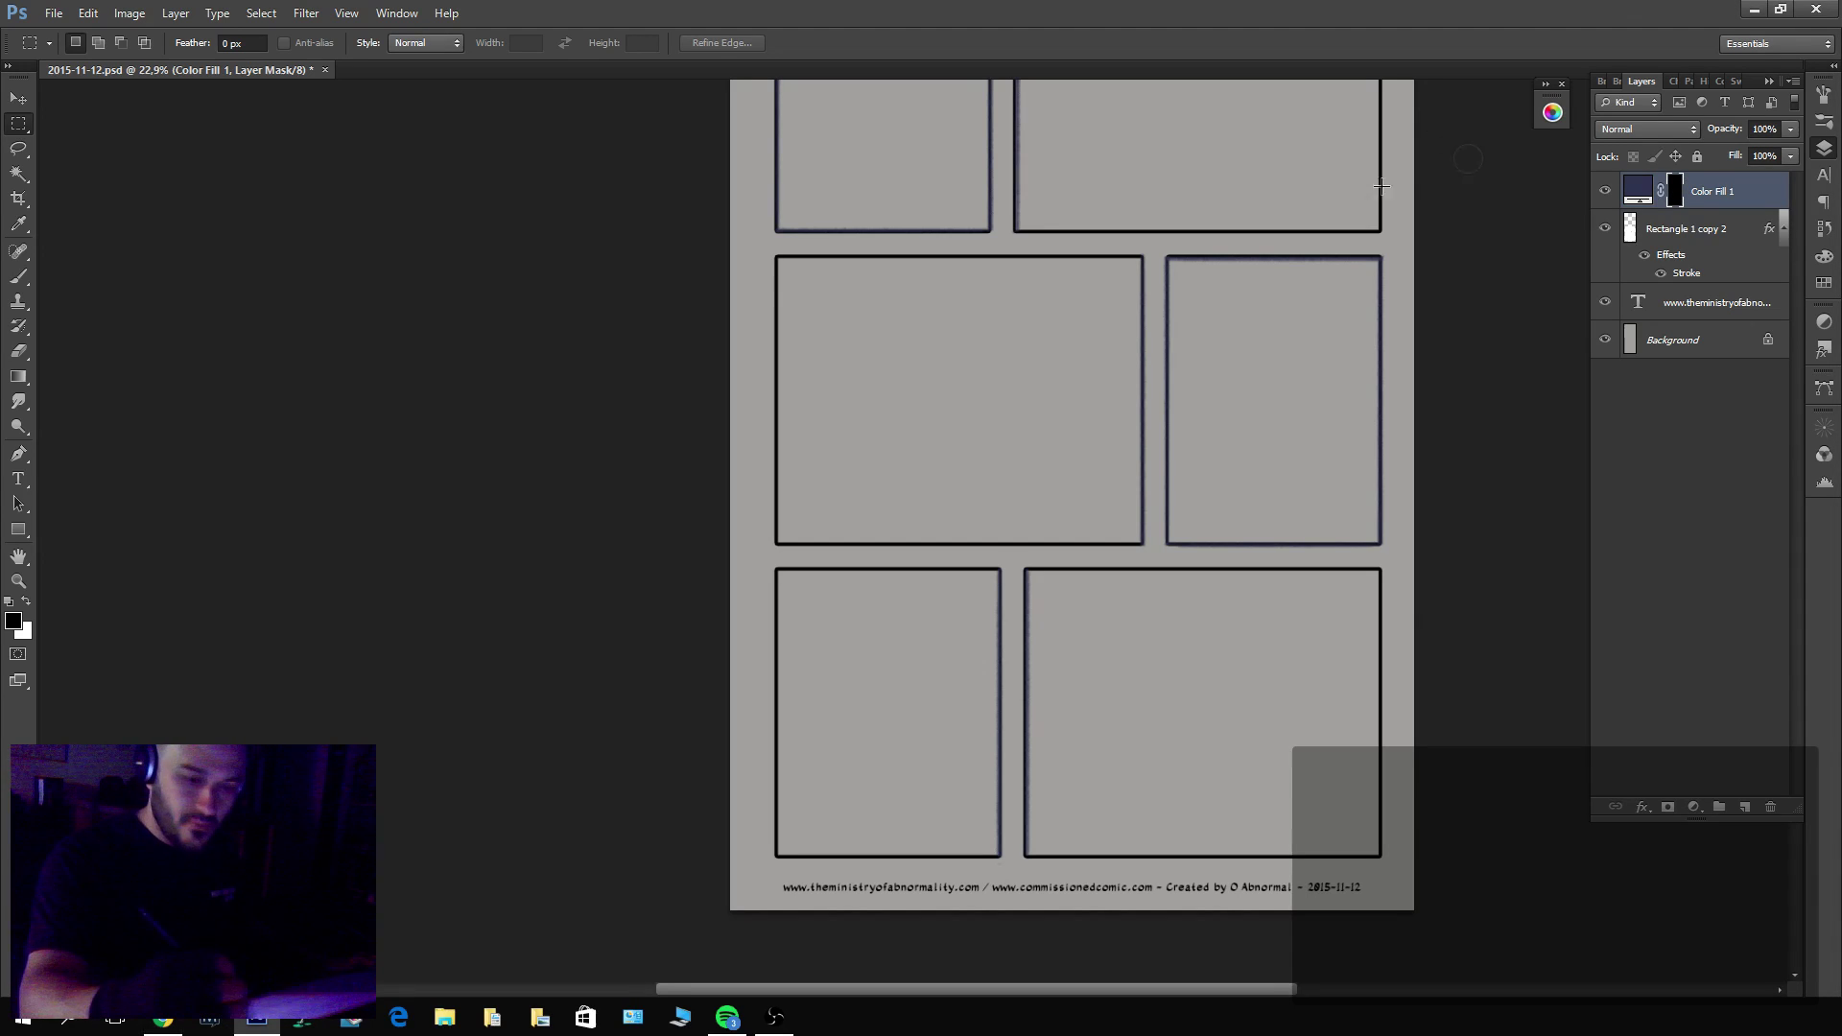
Sketch a slightly tilted oval head in white on the Color Fill 1 mask, right of centre in the wide top panel.
left_click_drag(1394, 43, 1345, 306)
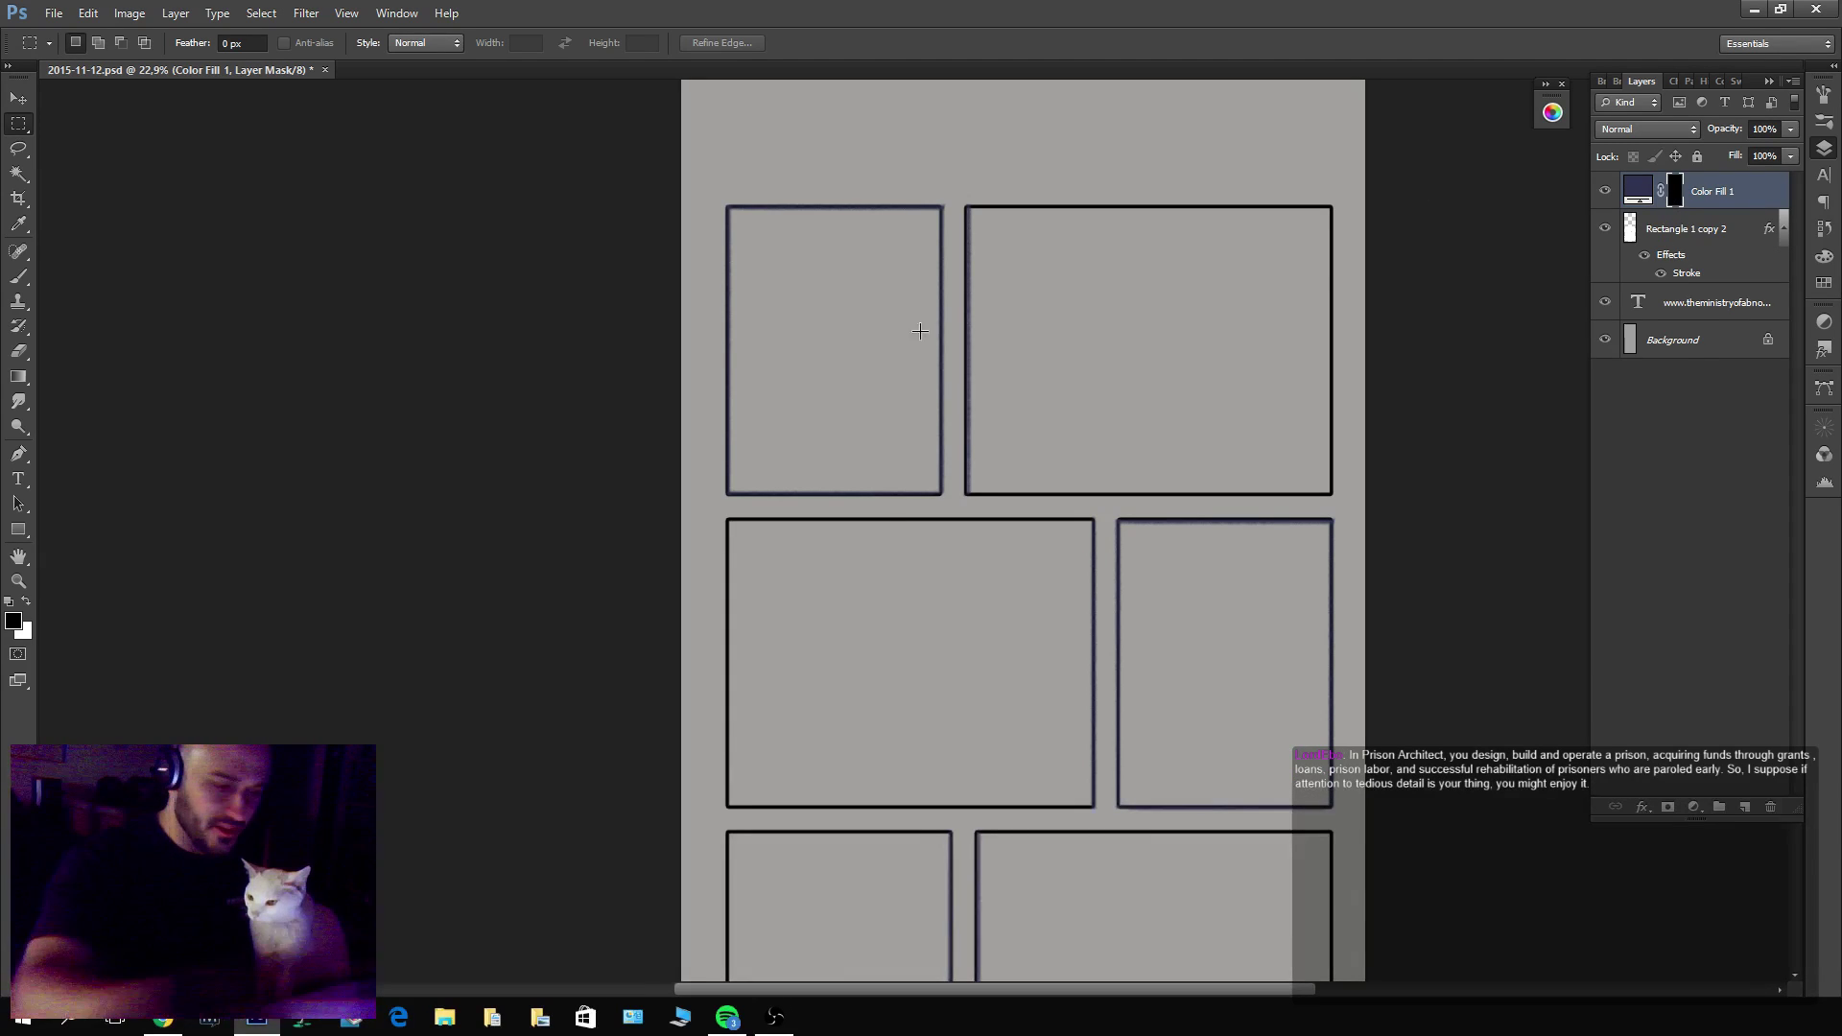
left_click_drag(1161, 273, 988, 398)
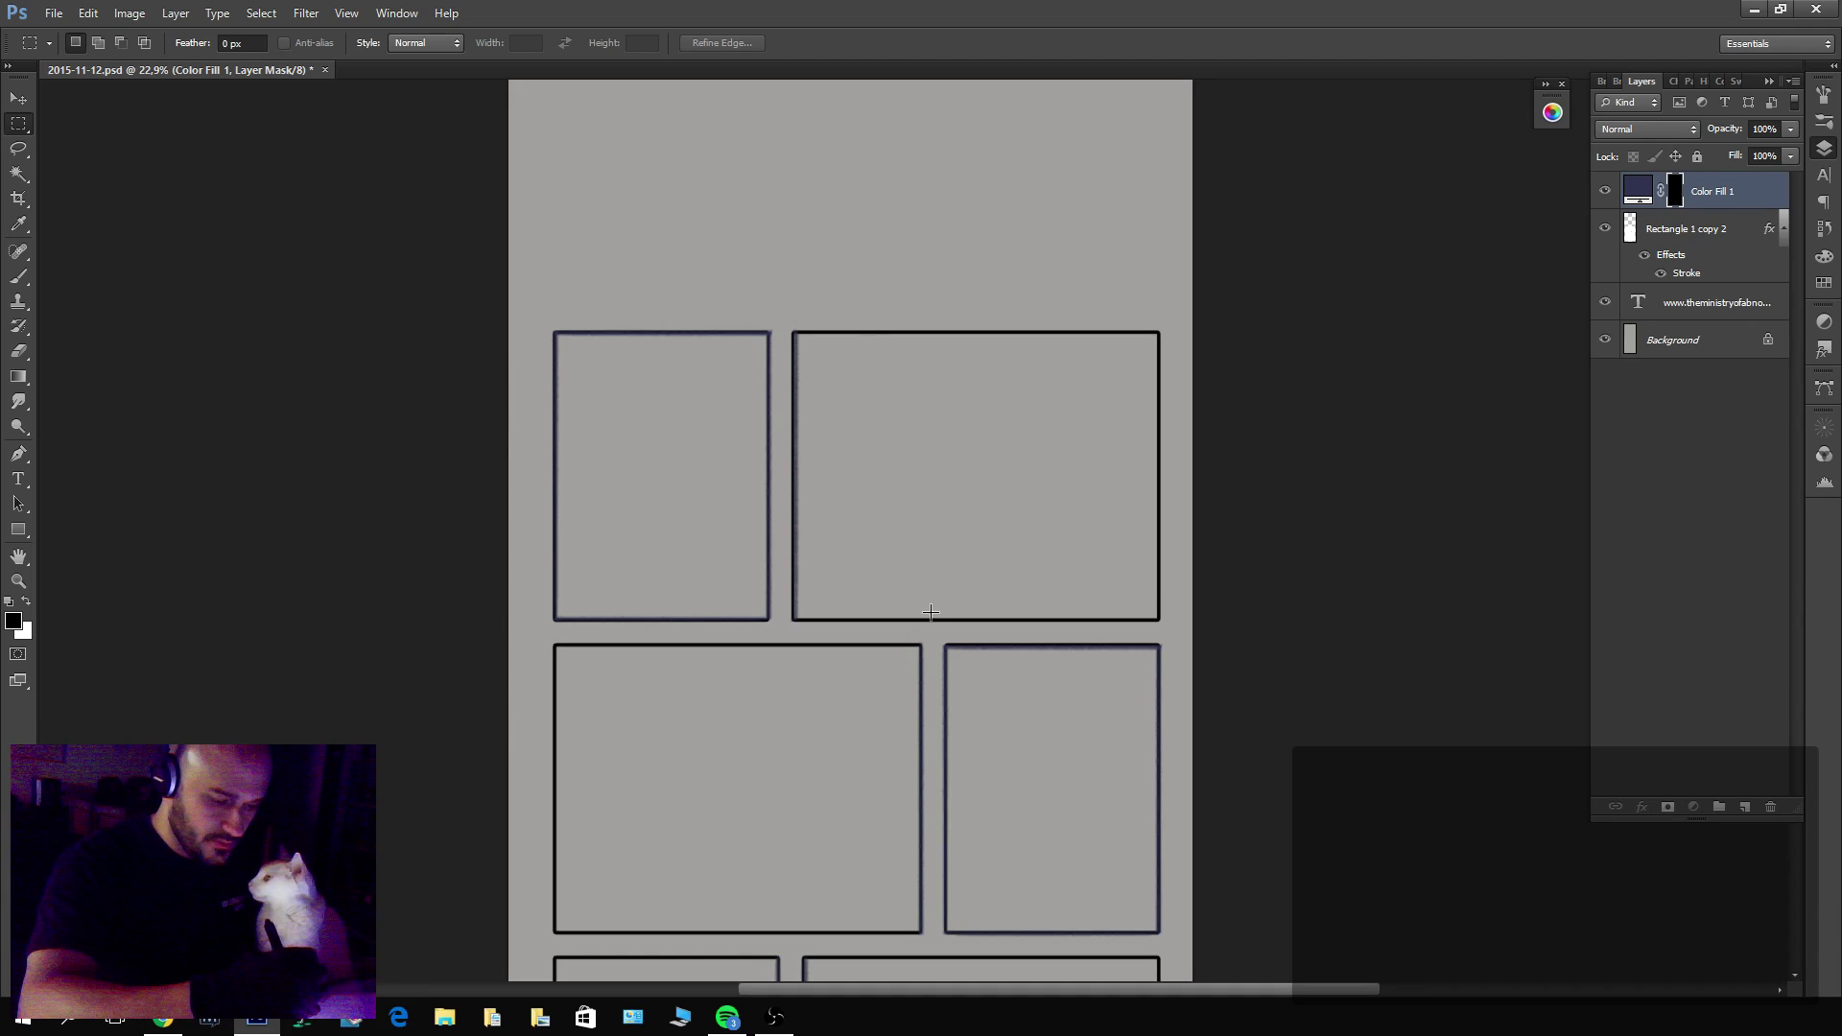
mouse_move(1029, 480)
left_mouse_down()
mouse_move(992, 516)
mouse_move(1020, 428)
mouse_move(1054, 451)
mouse_move(1025, 394)
left_mouse_up()
key("ctrl+d")
key("b")
key("x")
left_click_drag(1008, 388, 960, 475)
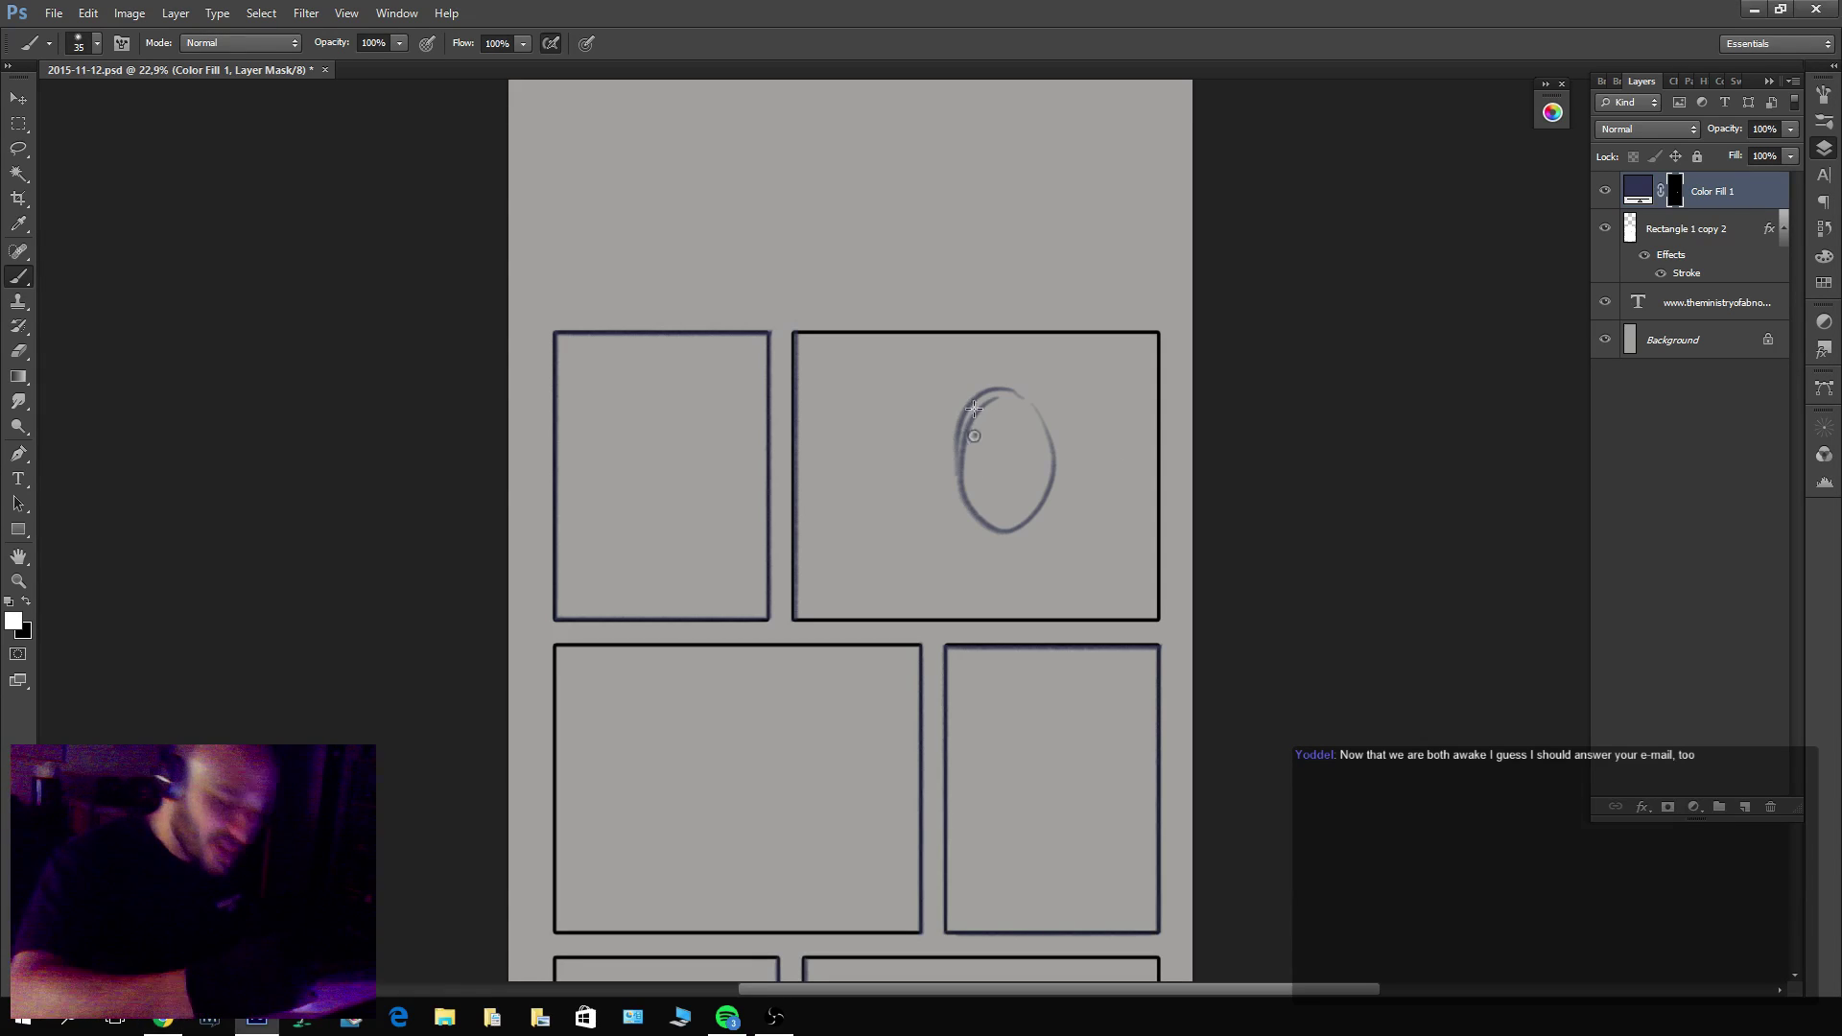
mouse_move(982, 401)
left_mouse_down()
mouse_move(955, 434)
mouse_move(988, 549)
left_mouse_up()
left_click_drag(954, 485, 998, 543)
mouse_move(950, 439)
left_mouse_down()
mouse_move(1045, 511)
mouse_move(1022, 394)
mouse_move(960, 411)
mouse_move(981, 414)
mouse_move(960, 453)
mouse_move(968, 418)
mouse_move(992, 513)
mouse_move(989, 401)
left_mouse_up()
key("x")
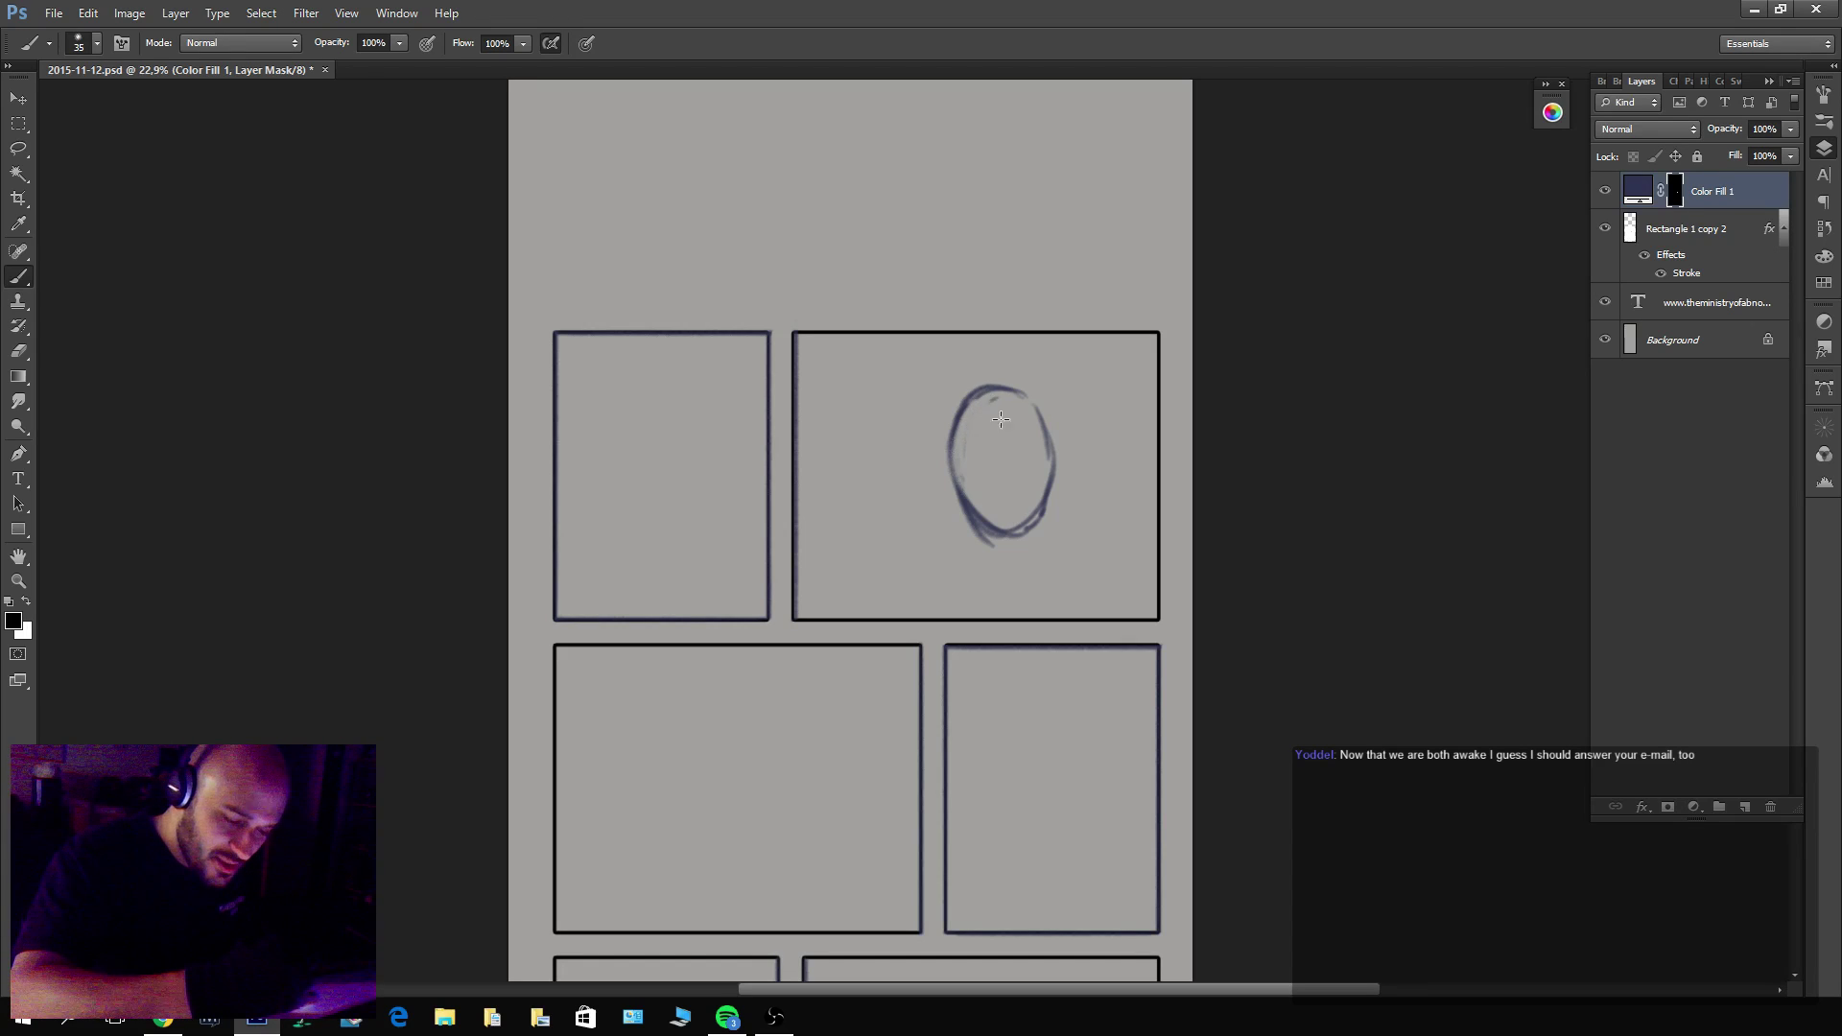
Add curved vertical and horizontal face guidelines and two dot eyes to the sketched head.
key("x")
mouse_move(956, 484)
left_mouse_down()
mouse_move(1046, 457)
mouse_move(1007, 535)
mouse_move(1017, 471)
left_mouse_up()
key("x")
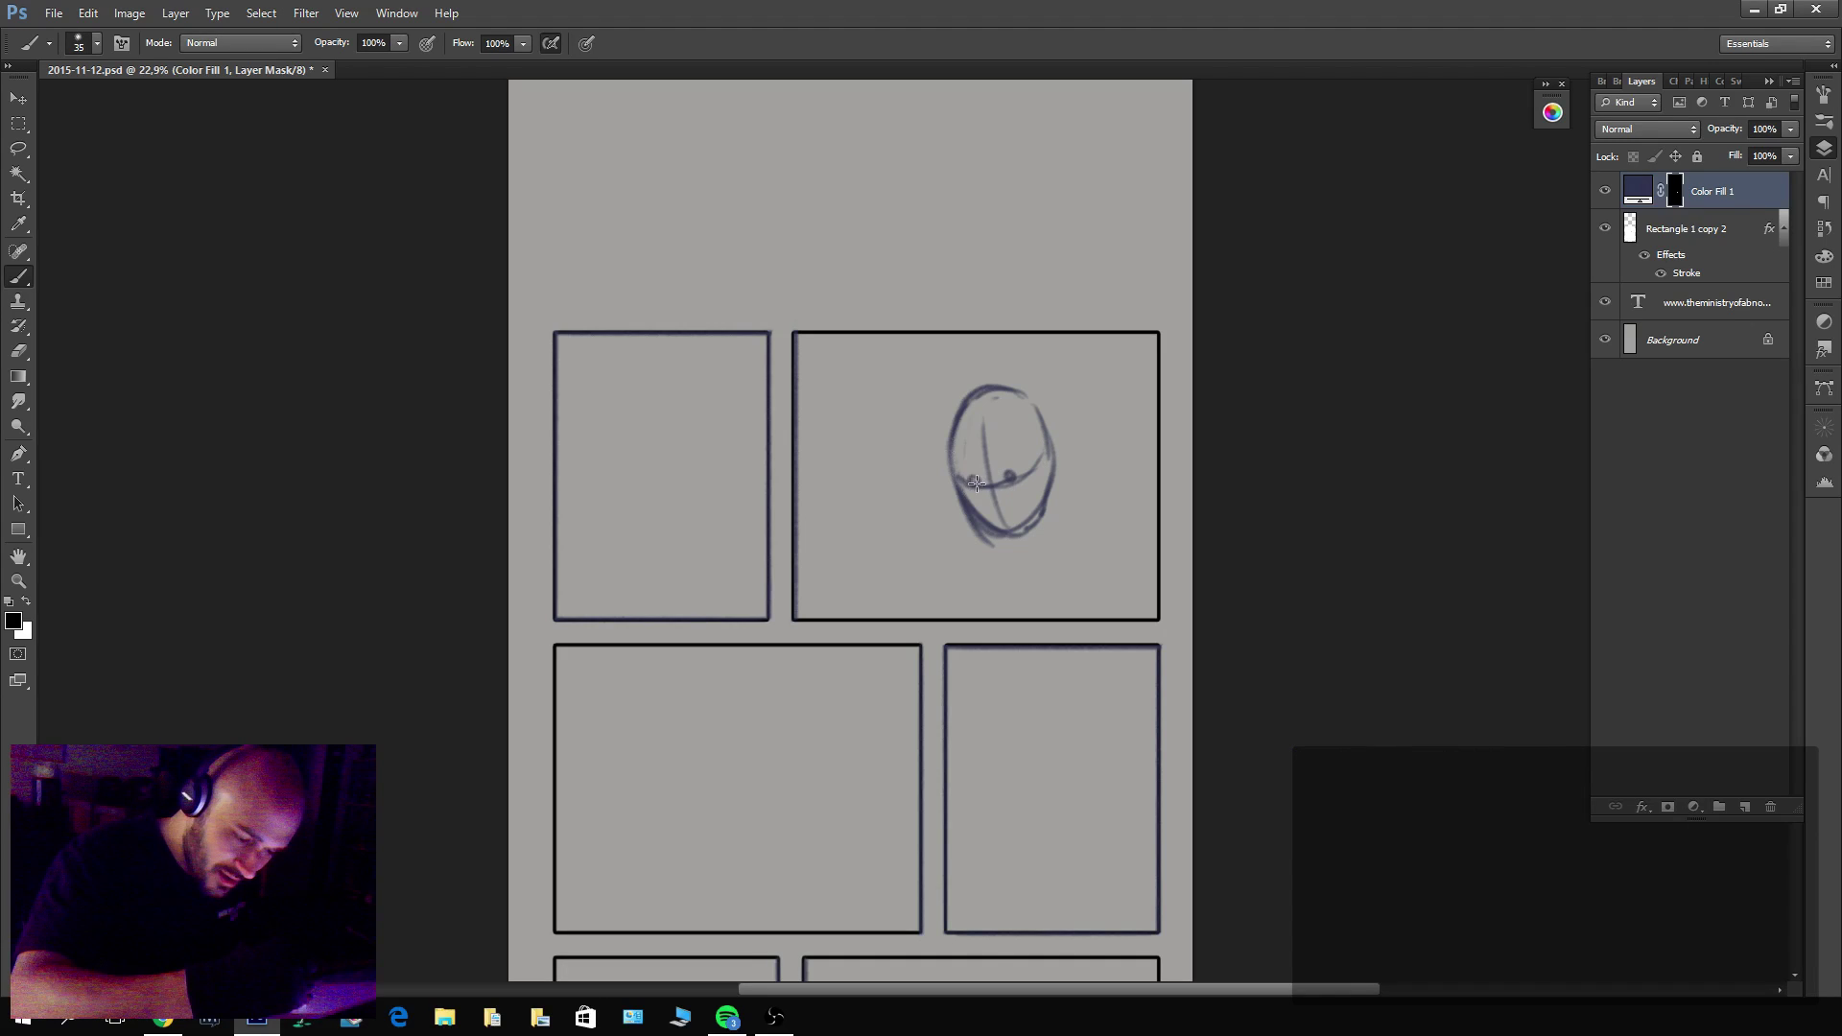
key("x")
left_click_drag(984, 420, 1006, 532)
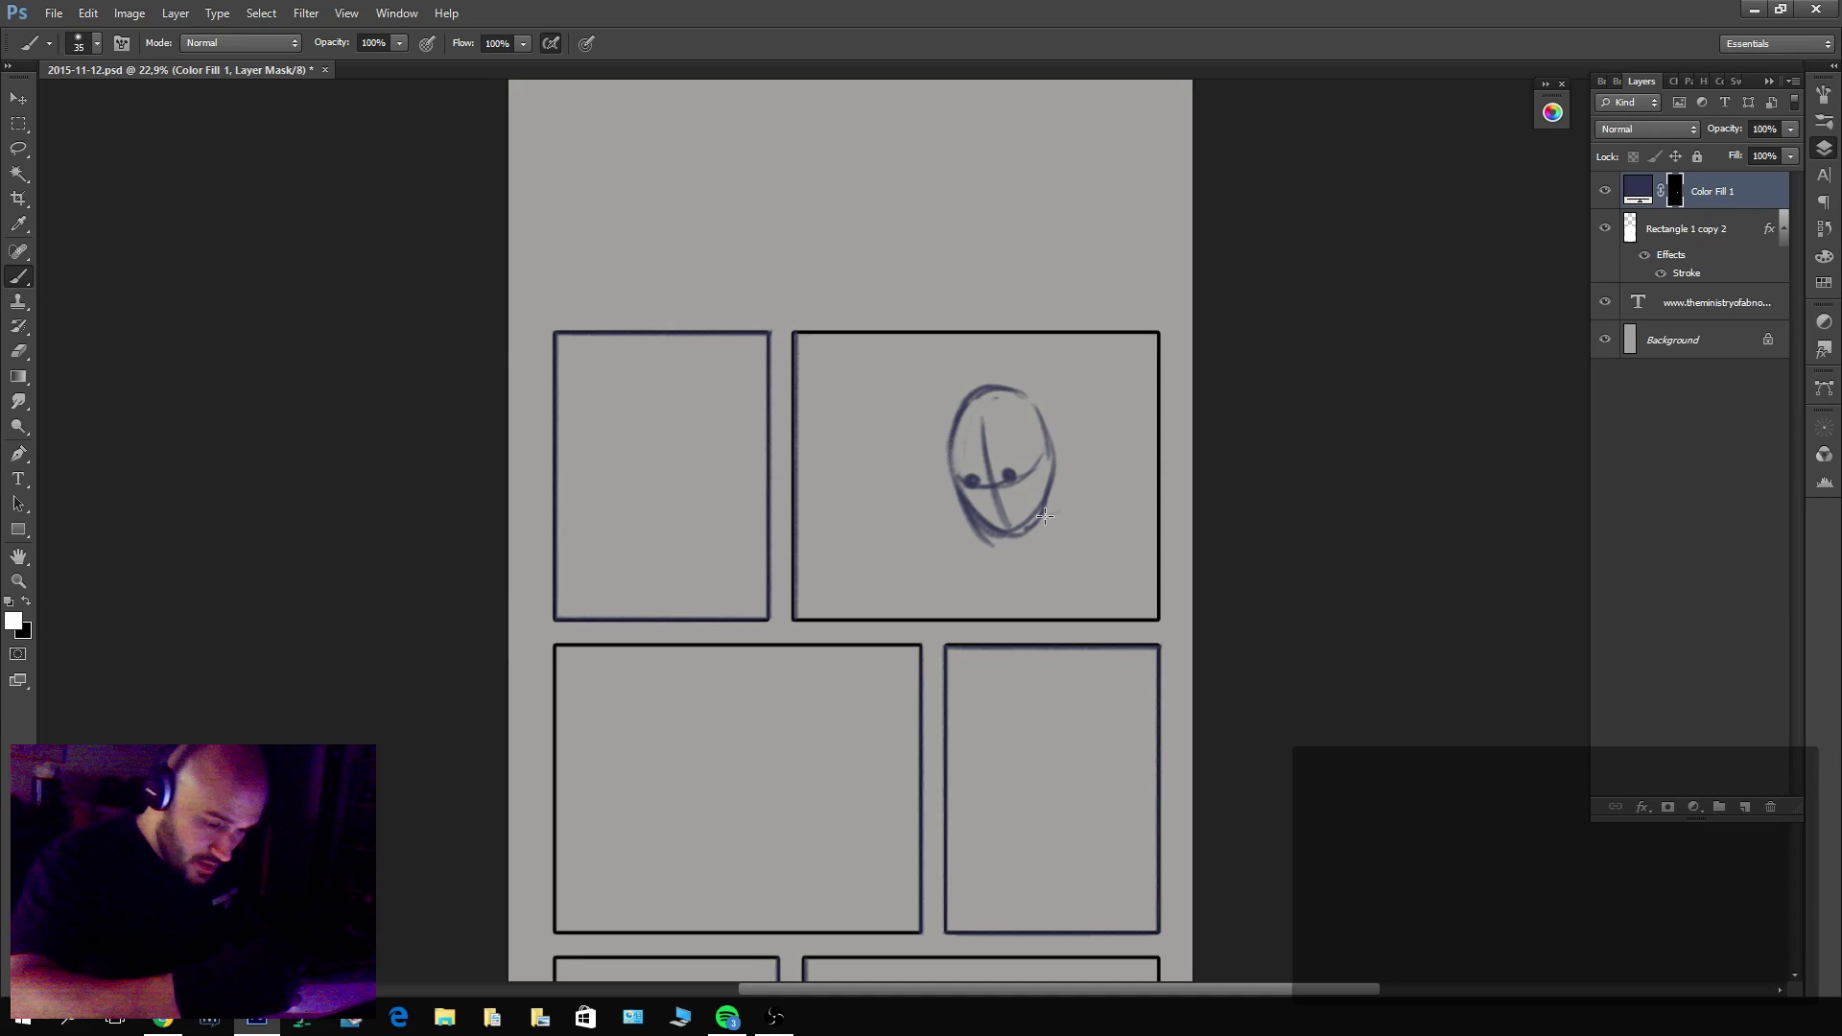
Sketch the figure's neck, collar, shoulders and upper arms below the head, down to the panel's lower frame.
mouse_move(1034, 511)
left_mouse_down()
mouse_move(1037, 567)
mouse_move(1113, 544)
mouse_move(1122, 617)
left_mouse_up()
mouse_move(1044, 538)
left_mouse_down()
mouse_move(1013, 554)
mouse_move(993, 624)
left_mouse_up()
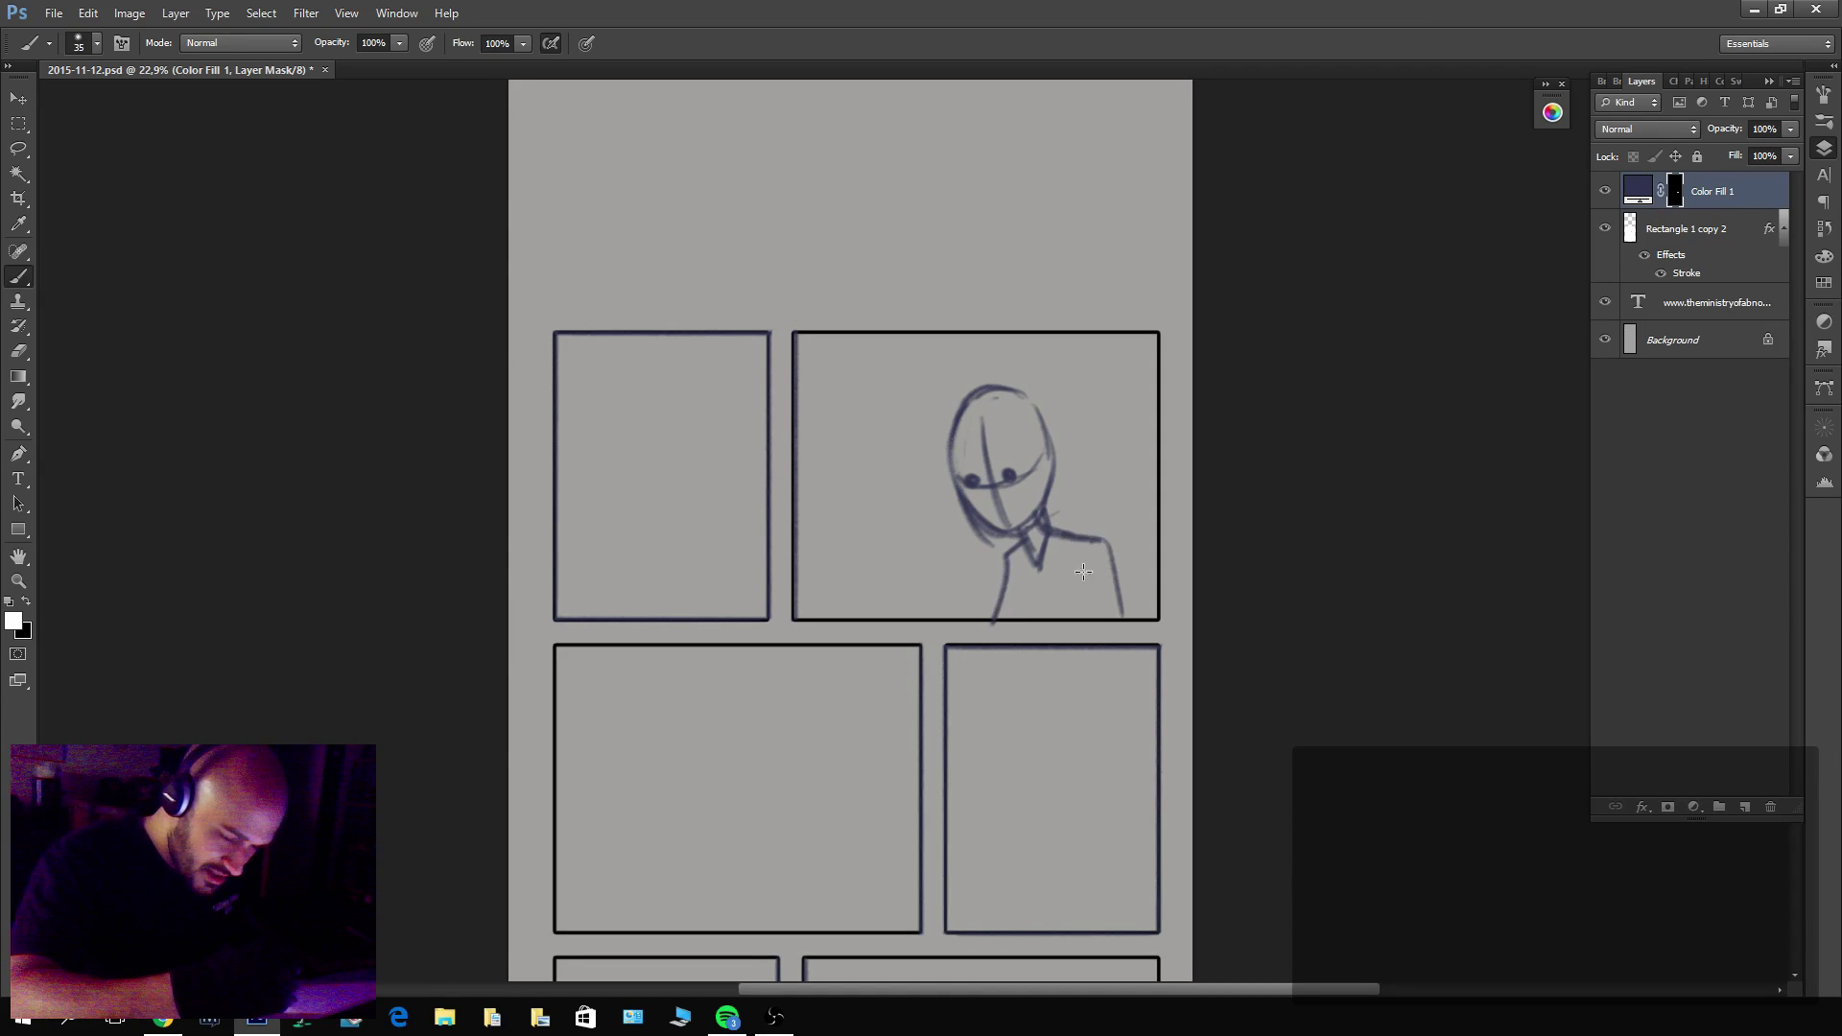
mouse_move(1084, 572)
left_mouse_down()
mouse_move(1011, 593)
mouse_move(1002, 568)
mouse_move(998, 624)
left_mouse_up()
mouse_move(1009, 543)
left_mouse_down()
mouse_move(1023, 559)
mouse_move(1065, 532)
mouse_move(1044, 580)
mouse_move(1063, 531)
mouse_move(1113, 543)
mouse_move(1128, 628)
left_mouse_up()
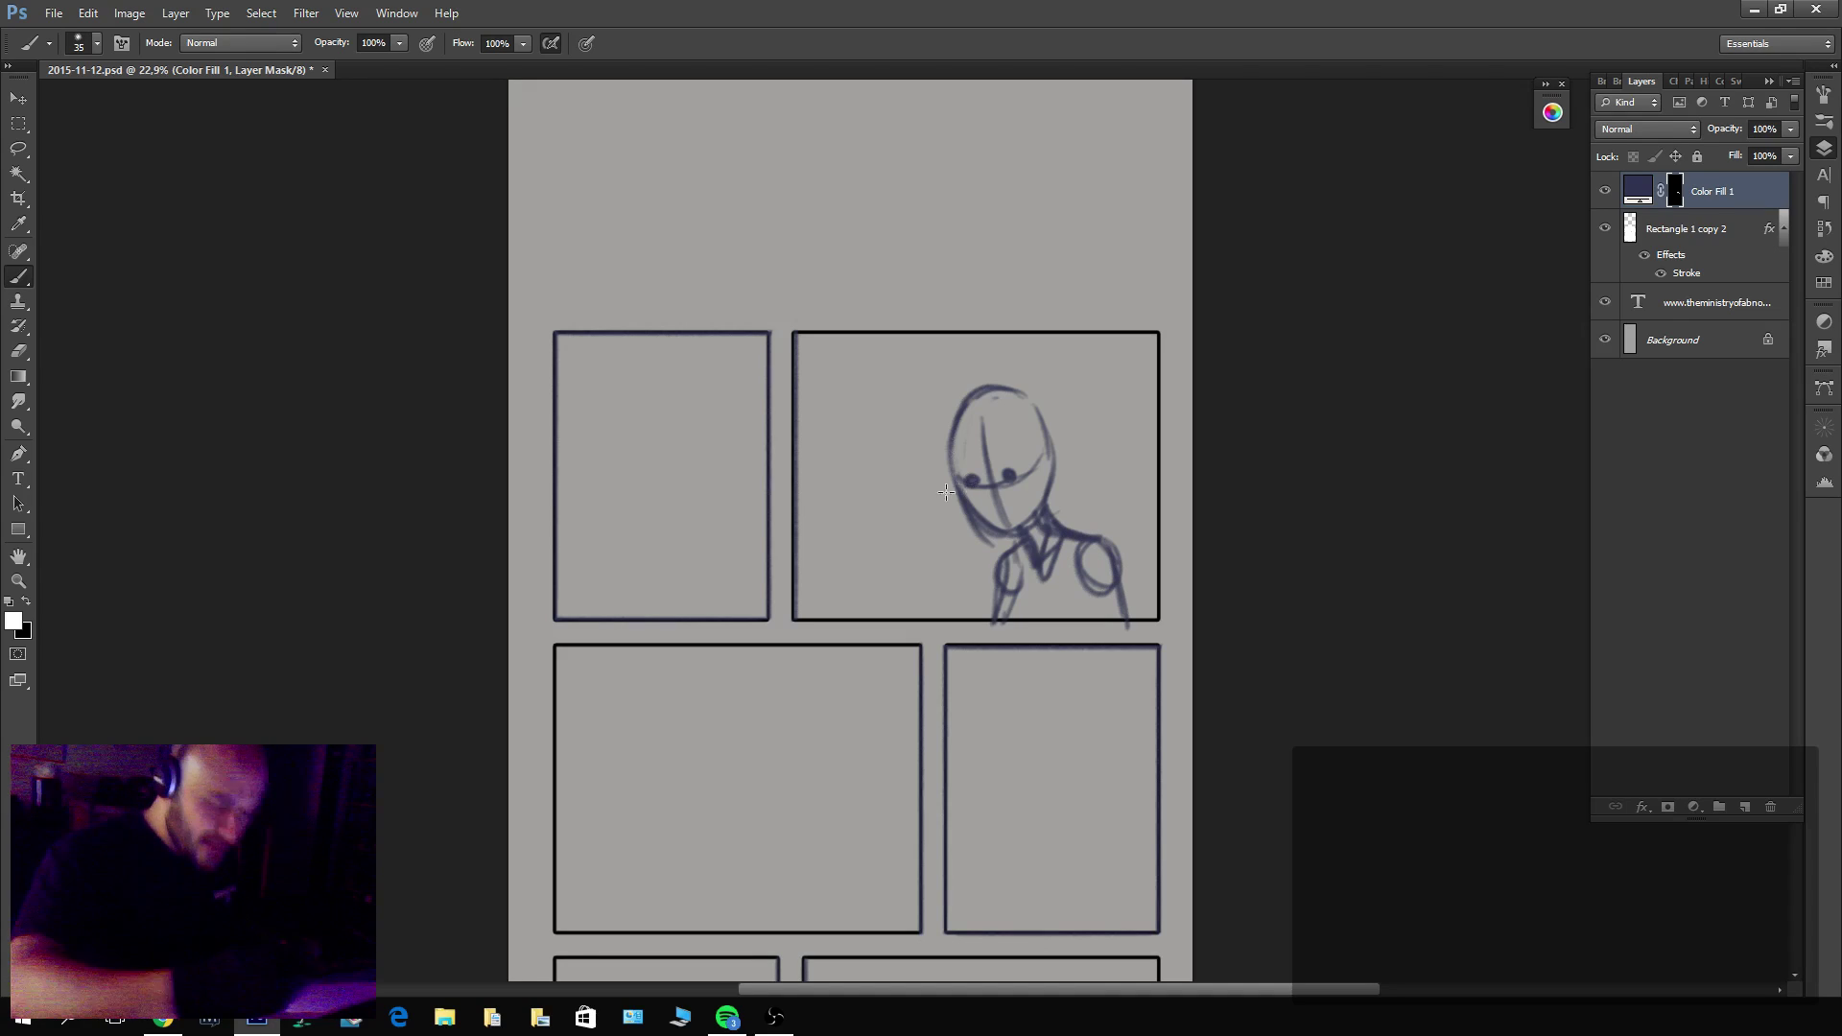
key("v")
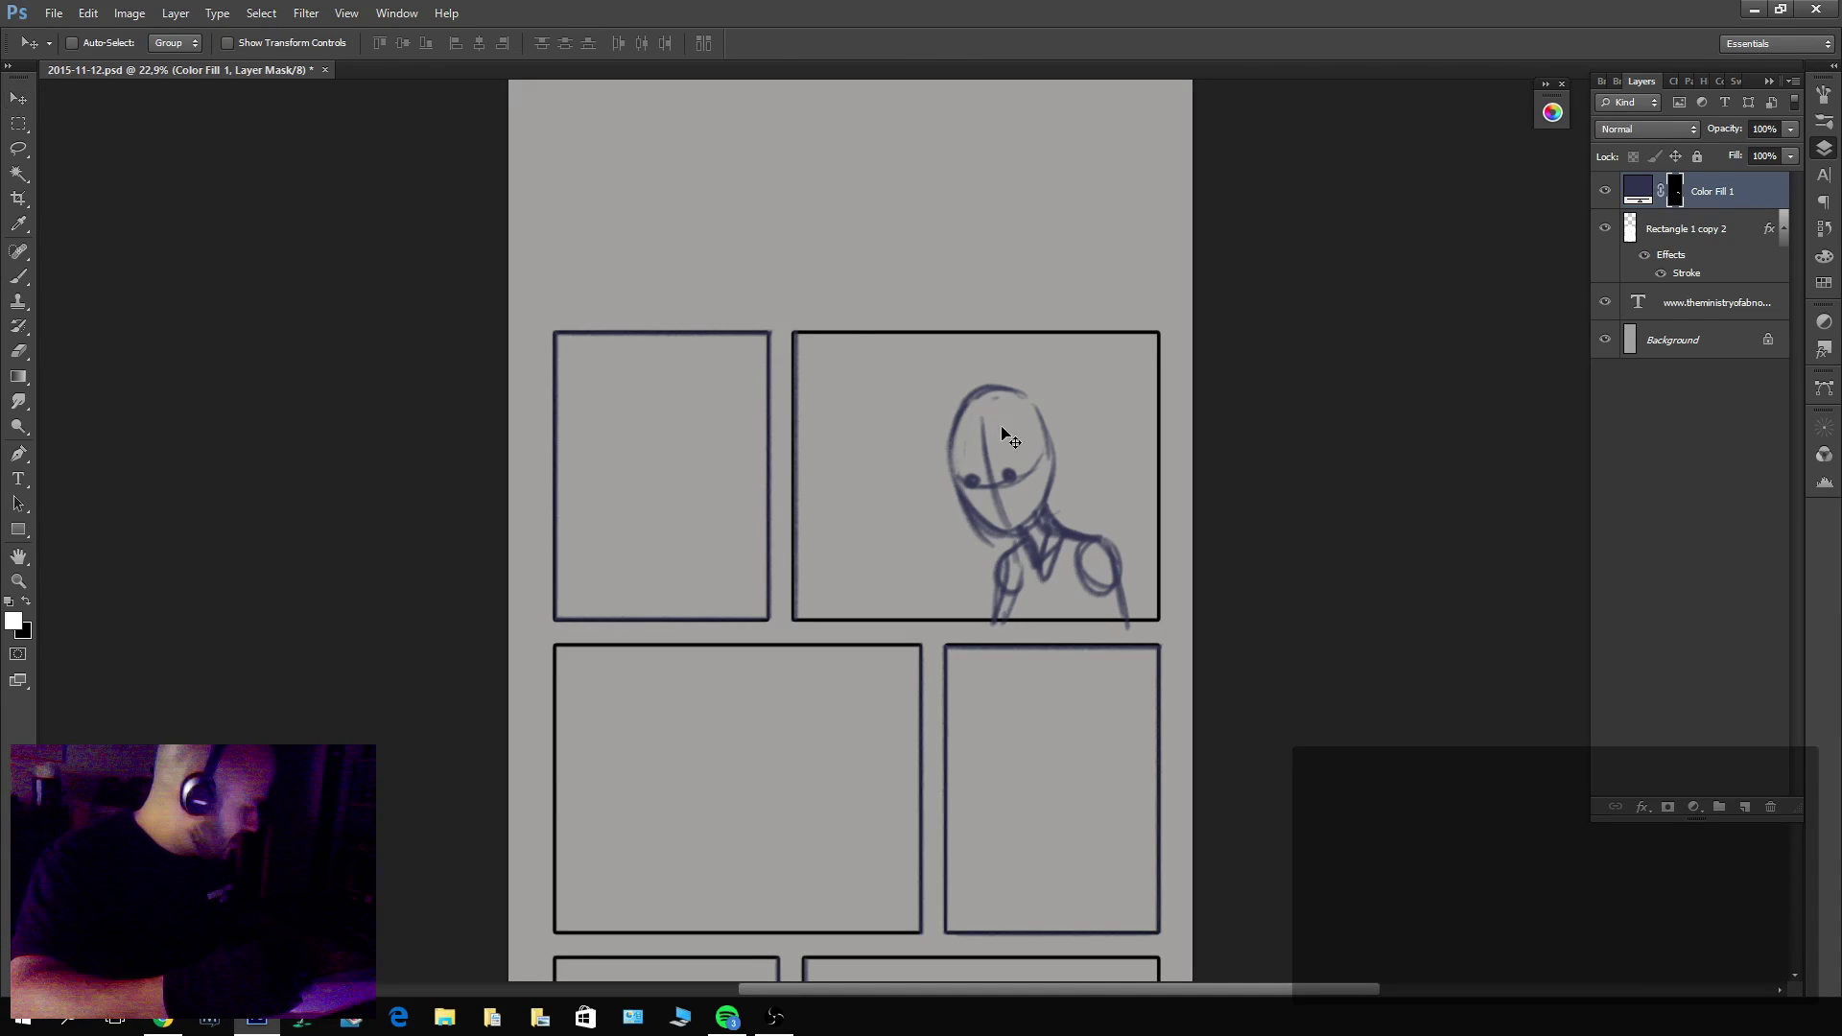
key("ctrl+t")
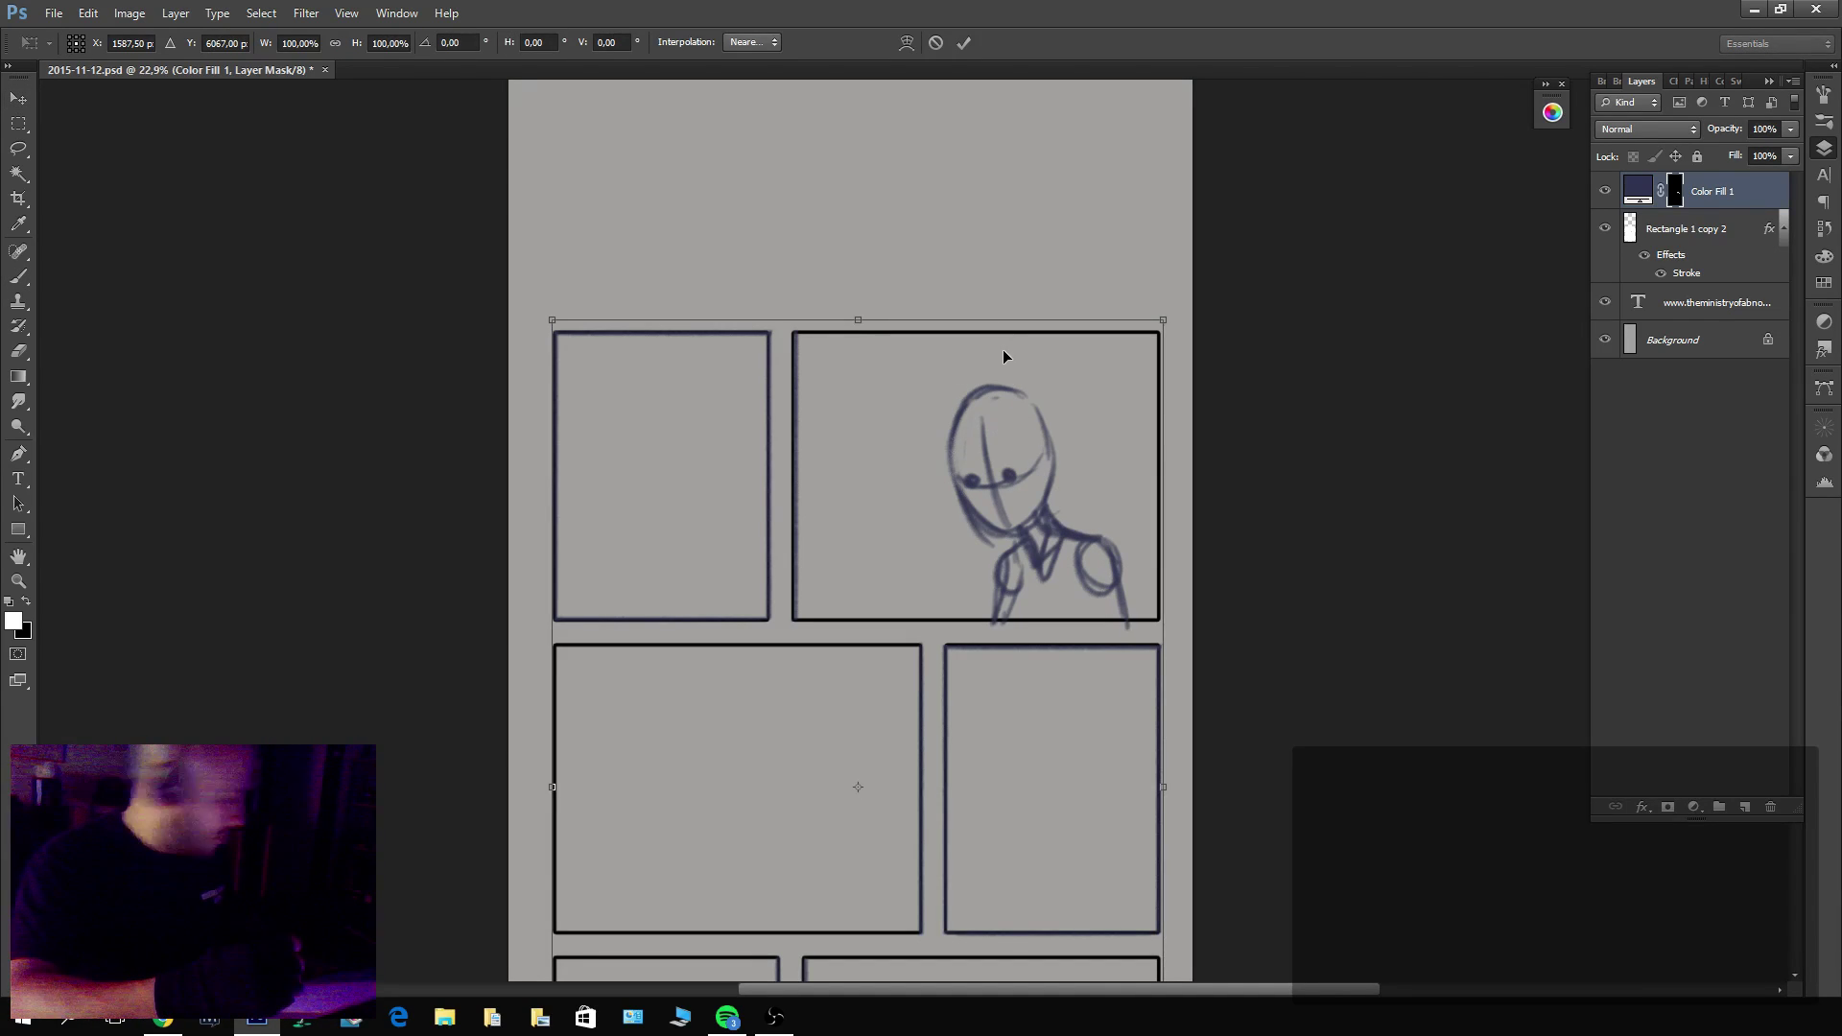
left_click_drag(947, 412, 1098, 561)
key("ctrl+z")
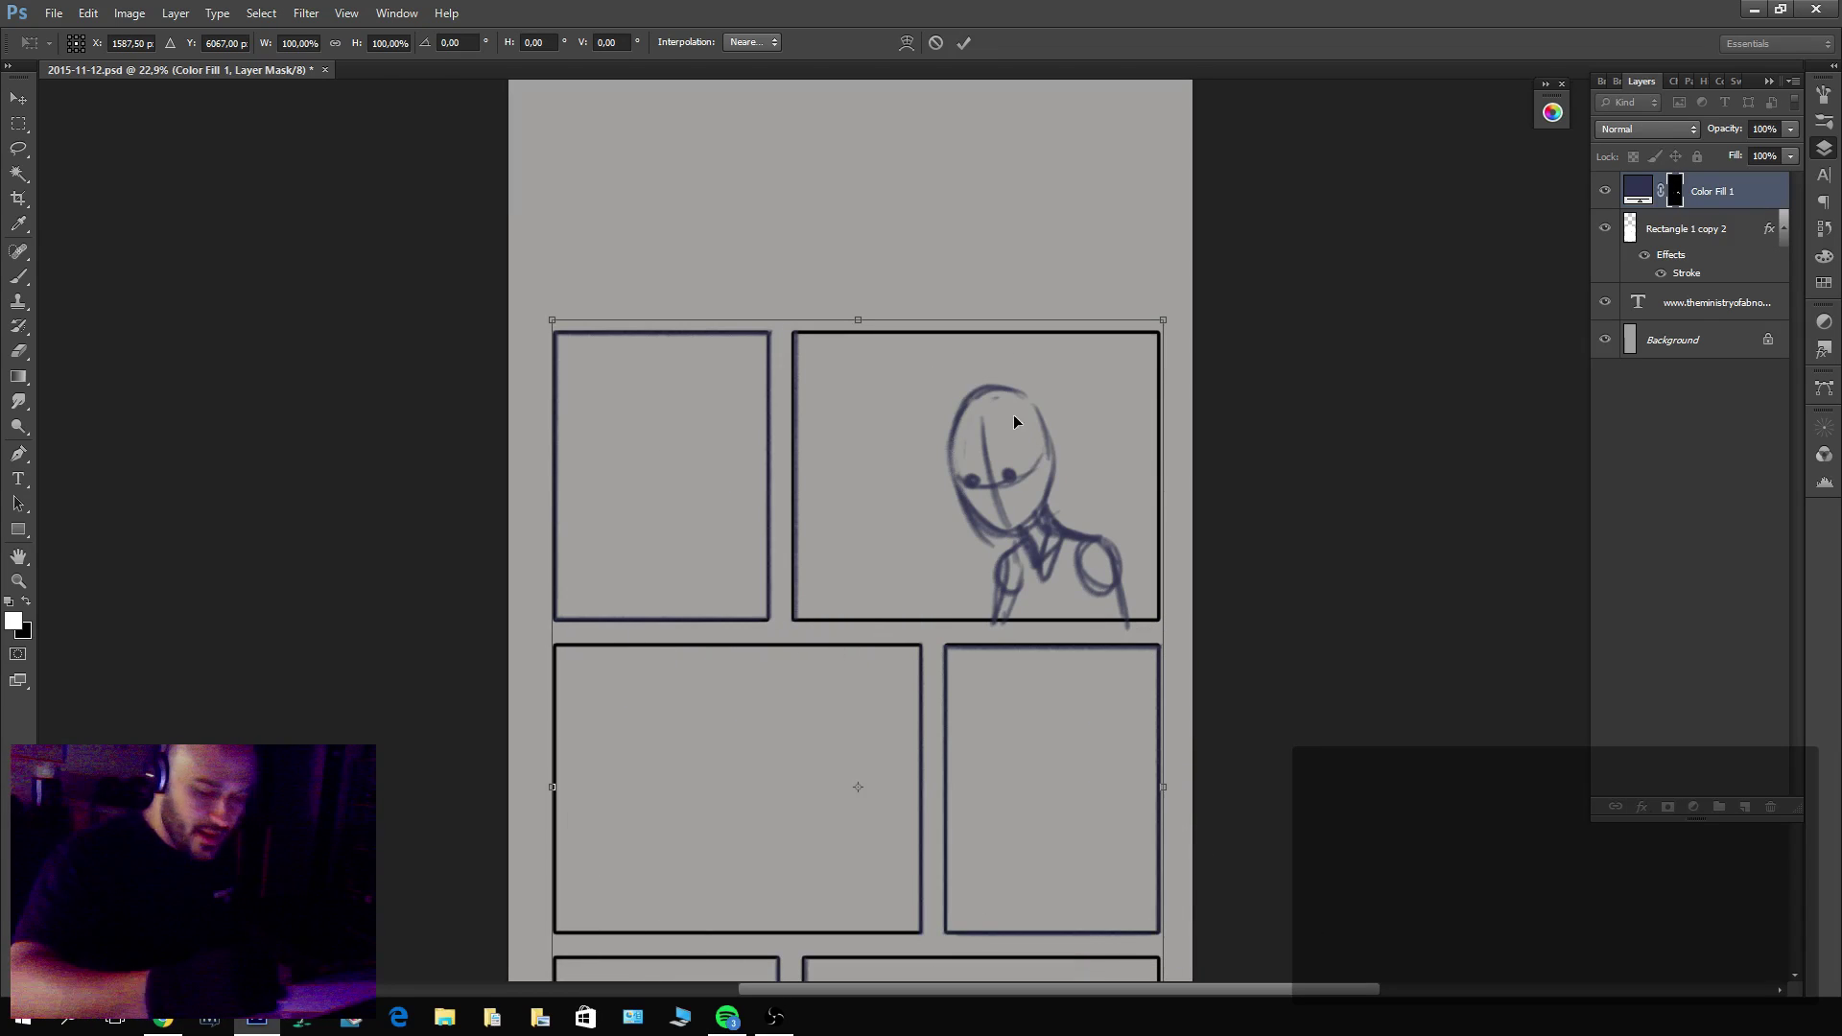
key("Return")
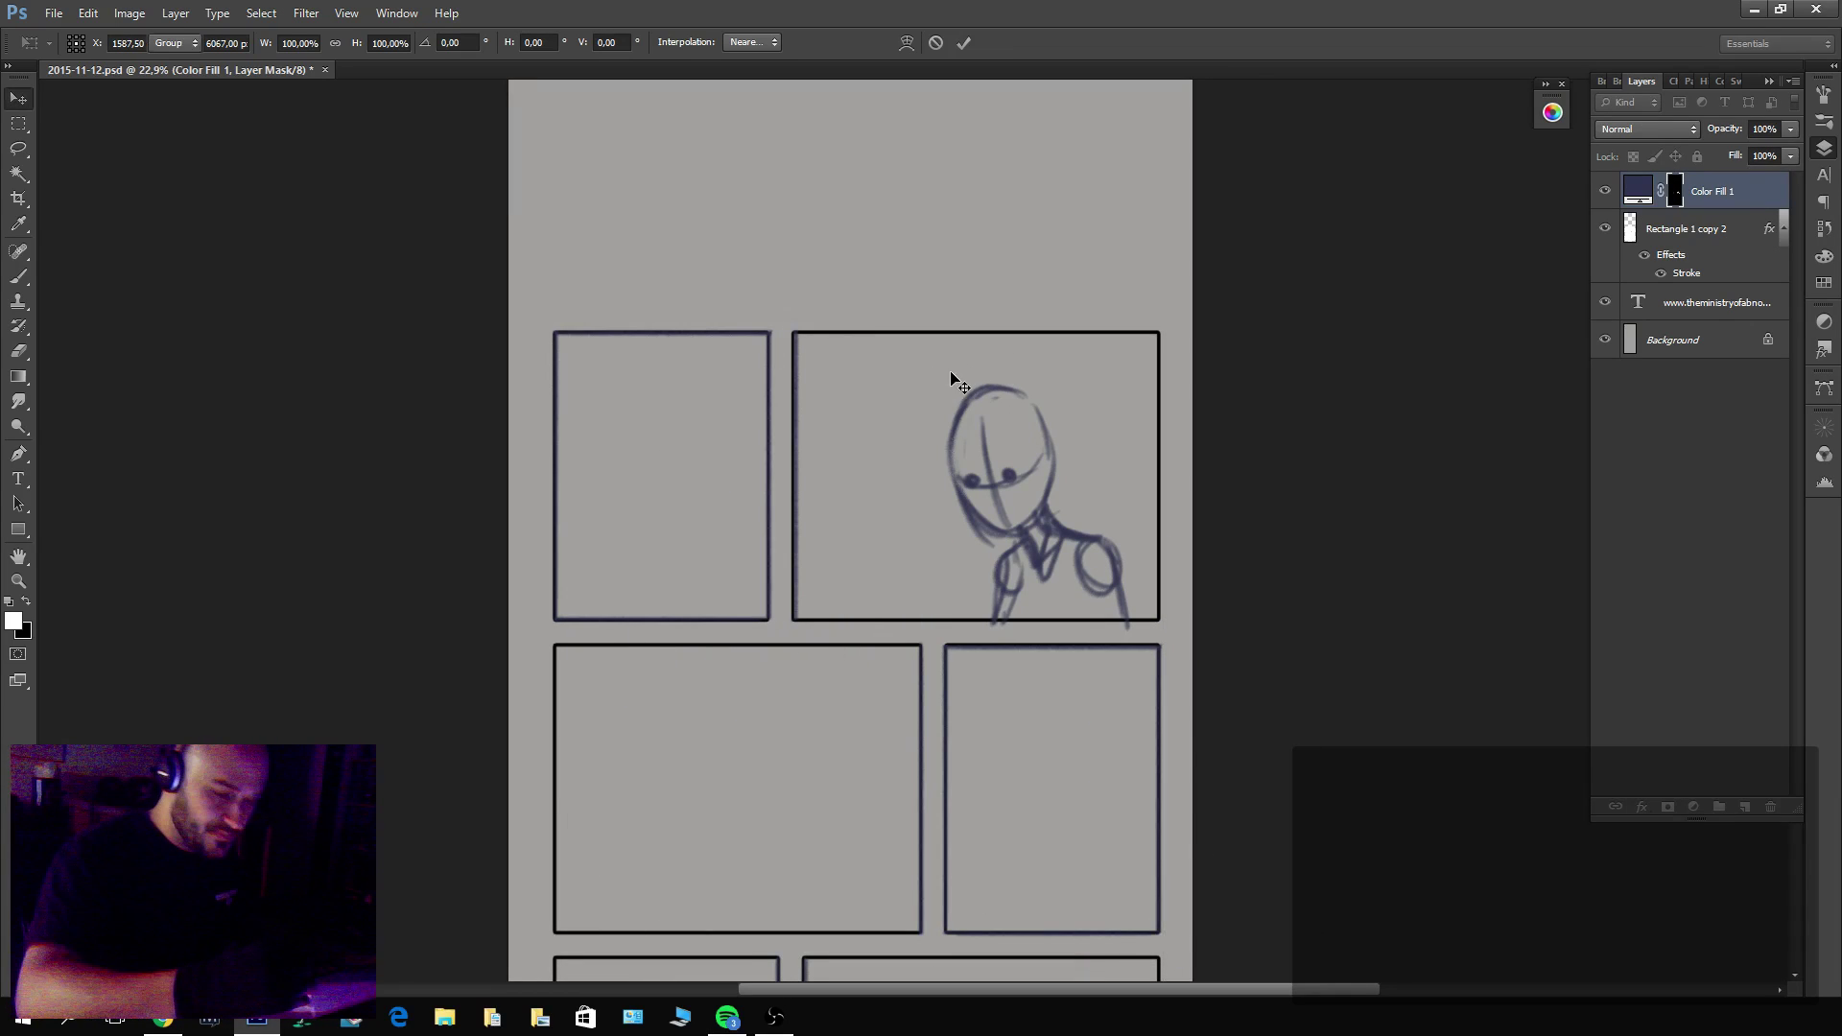
Clear all sketched lines outside a rectangle around the figure from the Color Fill 1 mask, and deselect.
key("m")
mouse_move(924, 376)
left_mouse_down()
mouse_move(1164, 581)
mouse_move(1141, 633)
left_mouse_up()
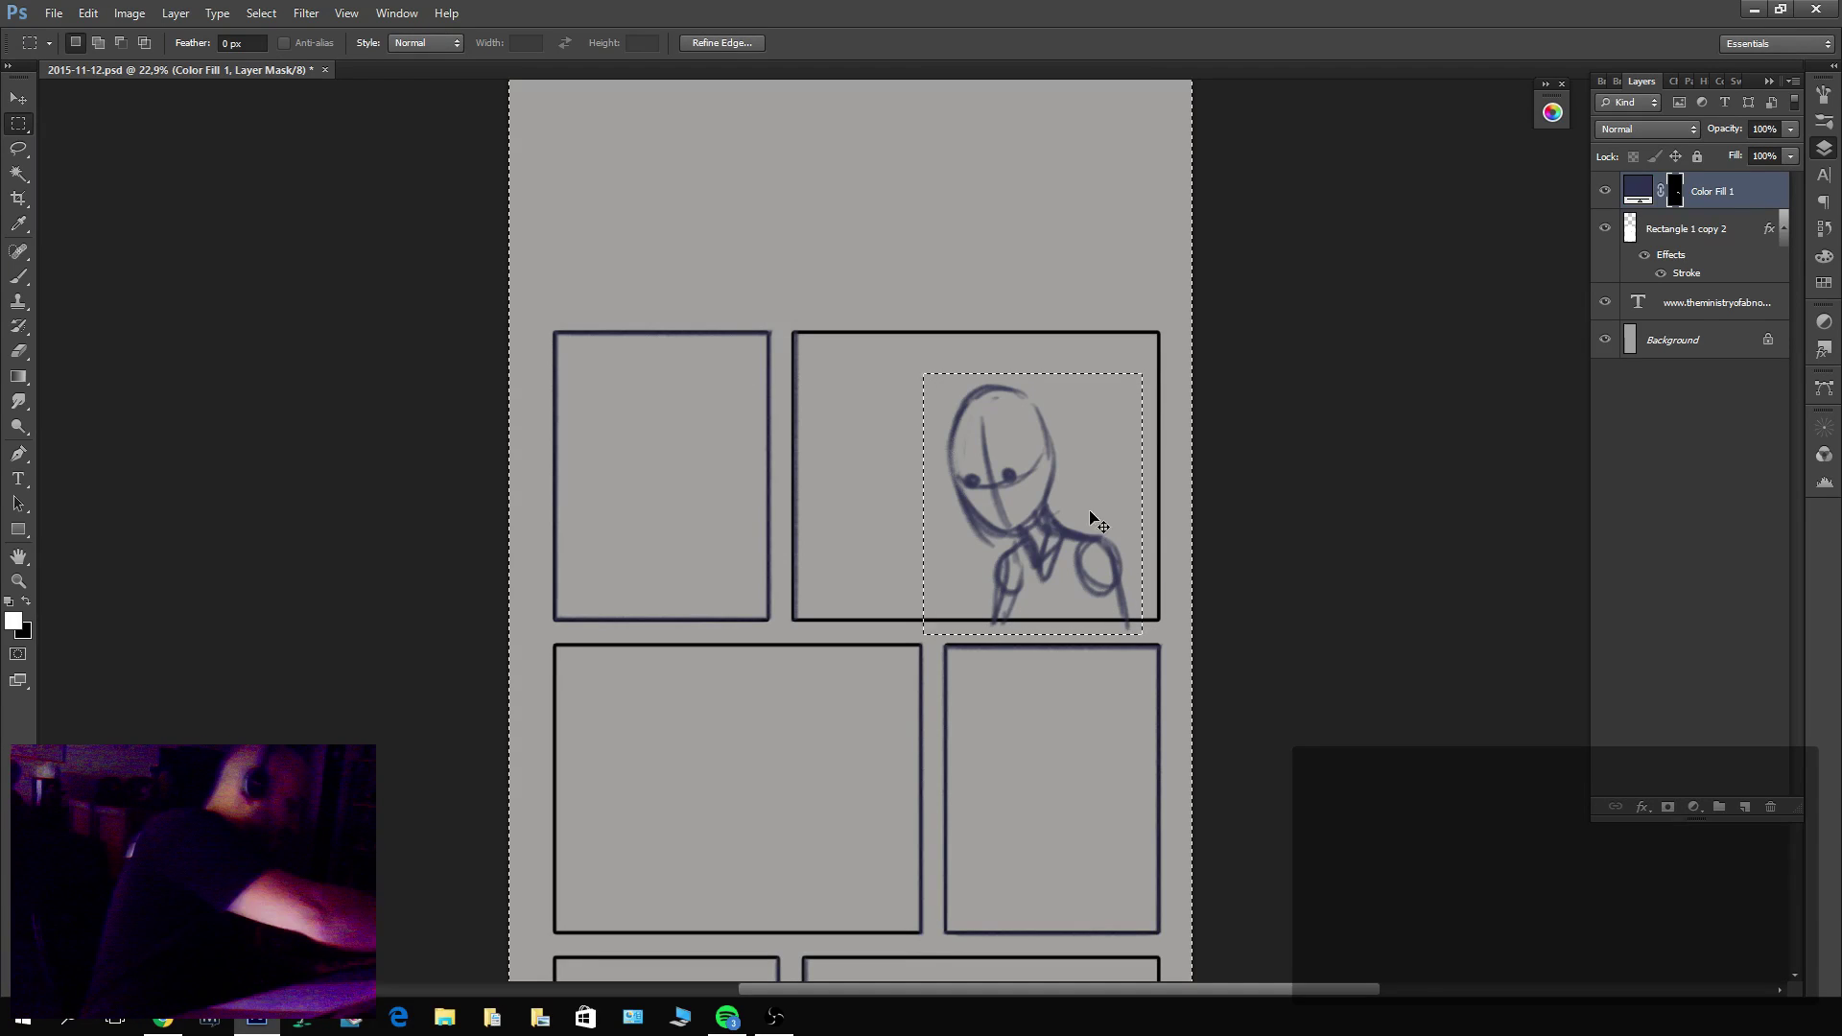
key("ctrl+shift+i")
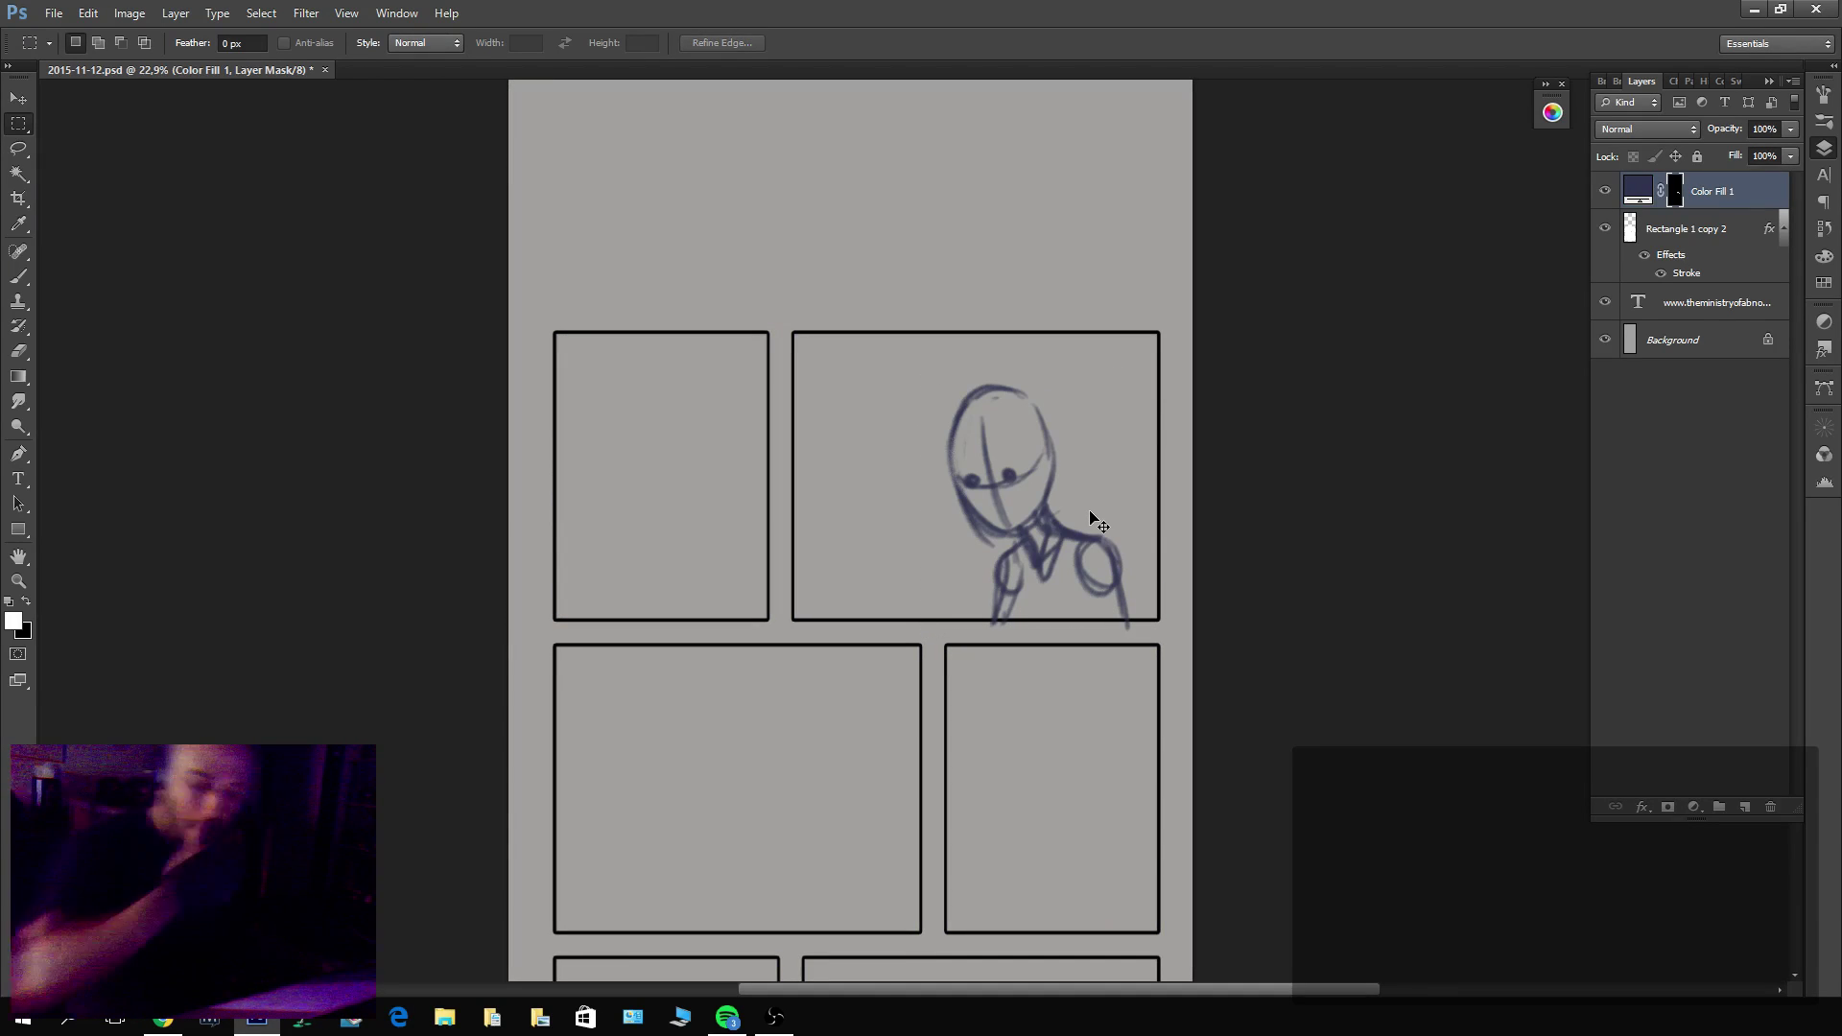
key("ctrl+d")
Move the sketched figure slightly up within its panel and scale it down a little with Free Transform.
key("v")
left_click_drag(1025, 484, 1017, 451)
key("ctrl+t")
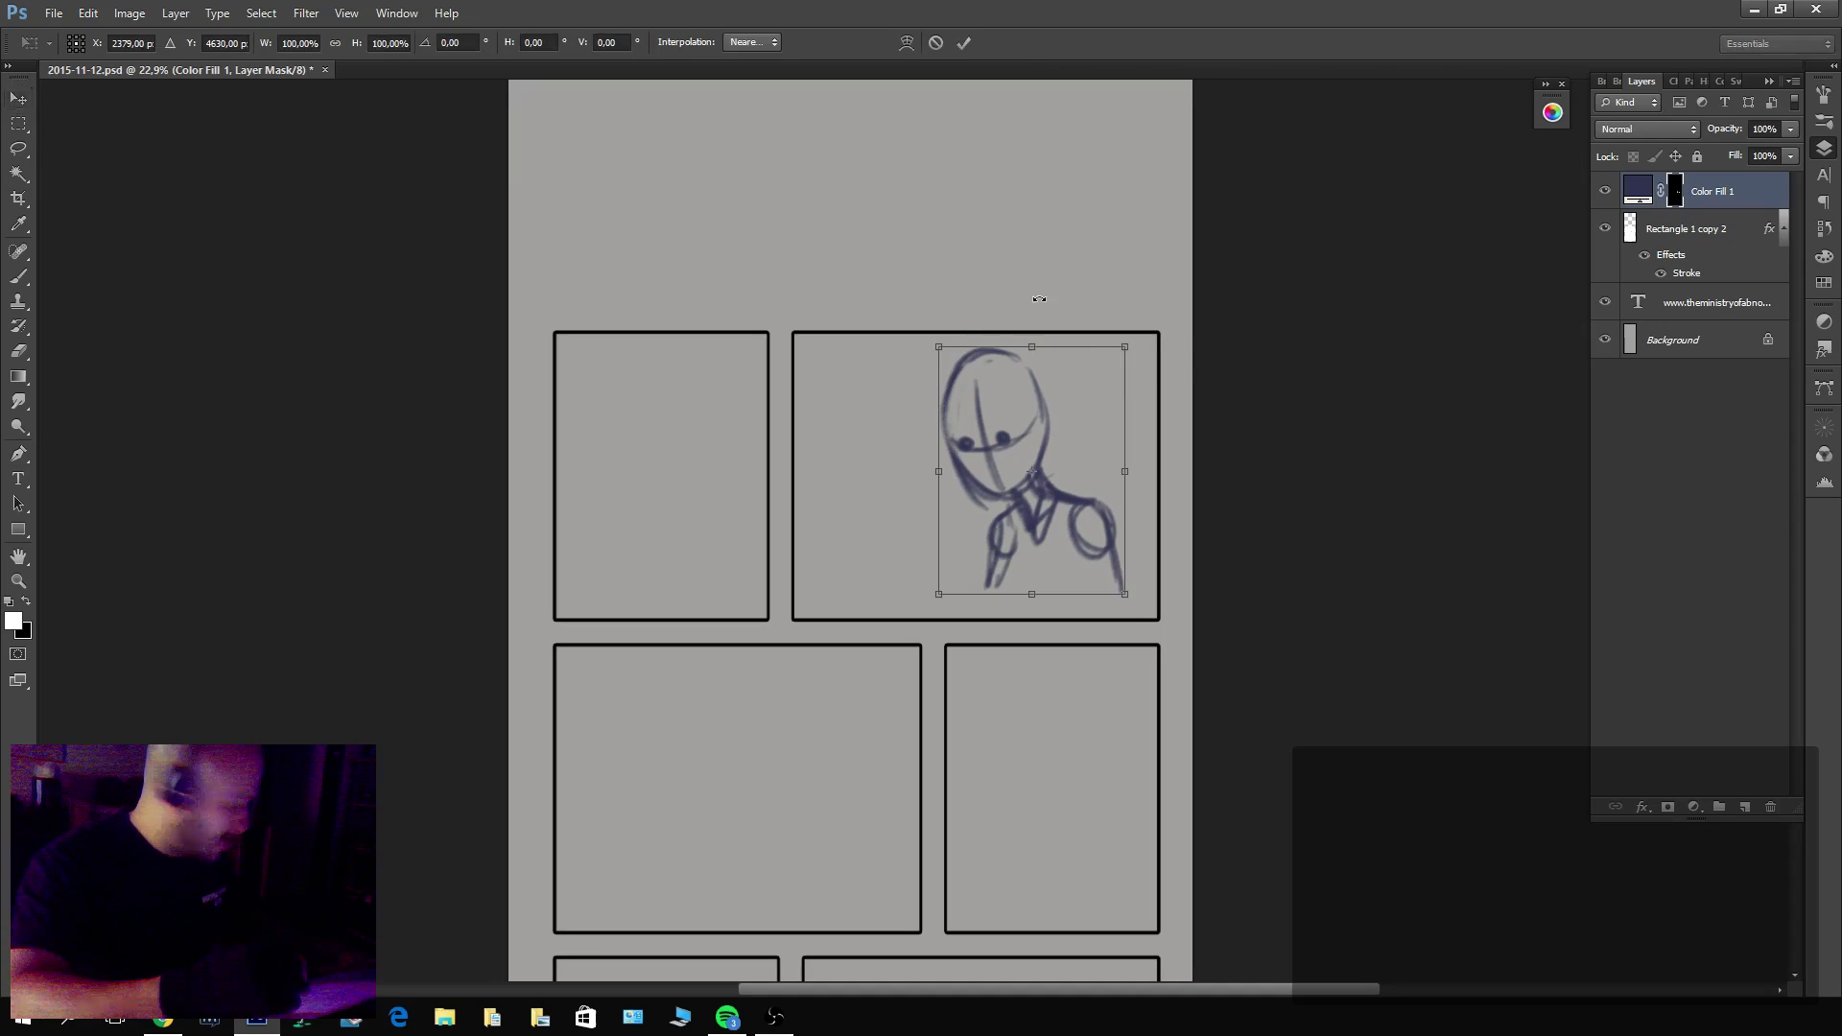
left_click_drag(1131, 338, 1111, 359)
key("Return")
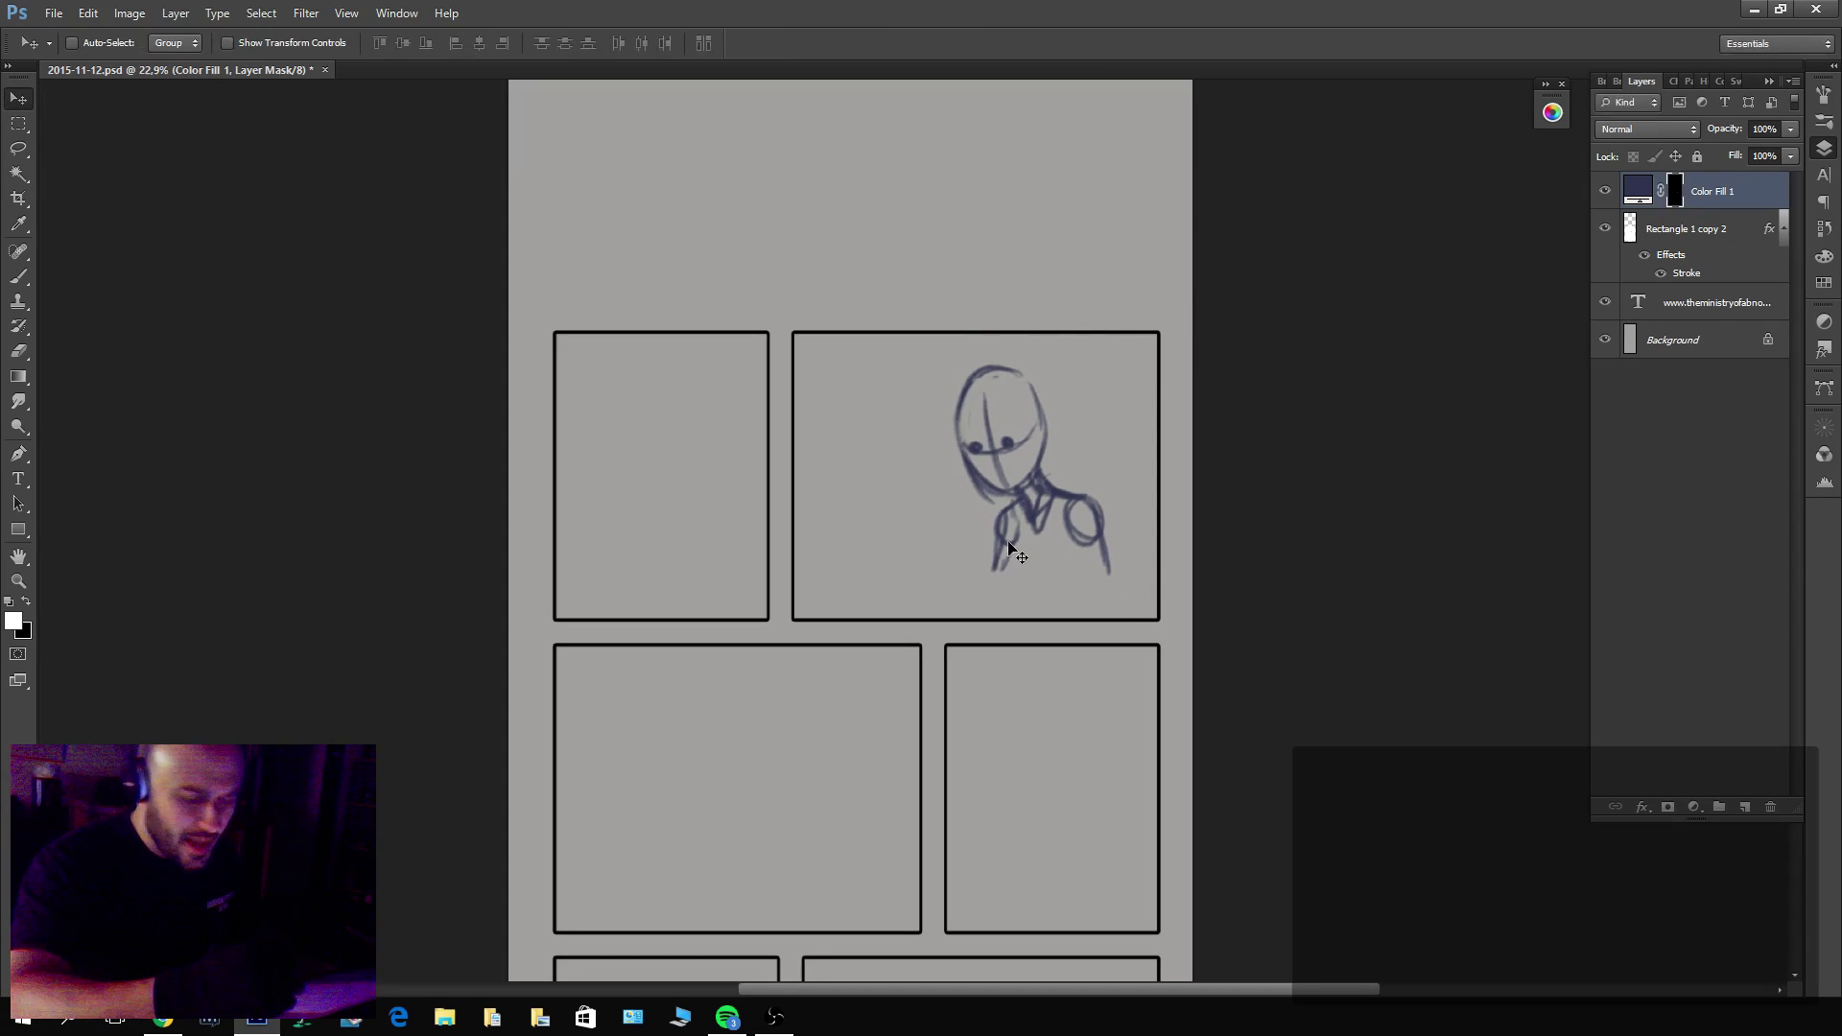
Sketch the figure's torso sides down to the panel's lower frame and extend the arm on its left side.
key("b")
mouse_move(1020, 504)
left_mouse_down()
mouse_move(1024, 576)
mouse_move(1056, 614)
left_mouse_up()
left_click_drag(1098, 540, 1084, 619)
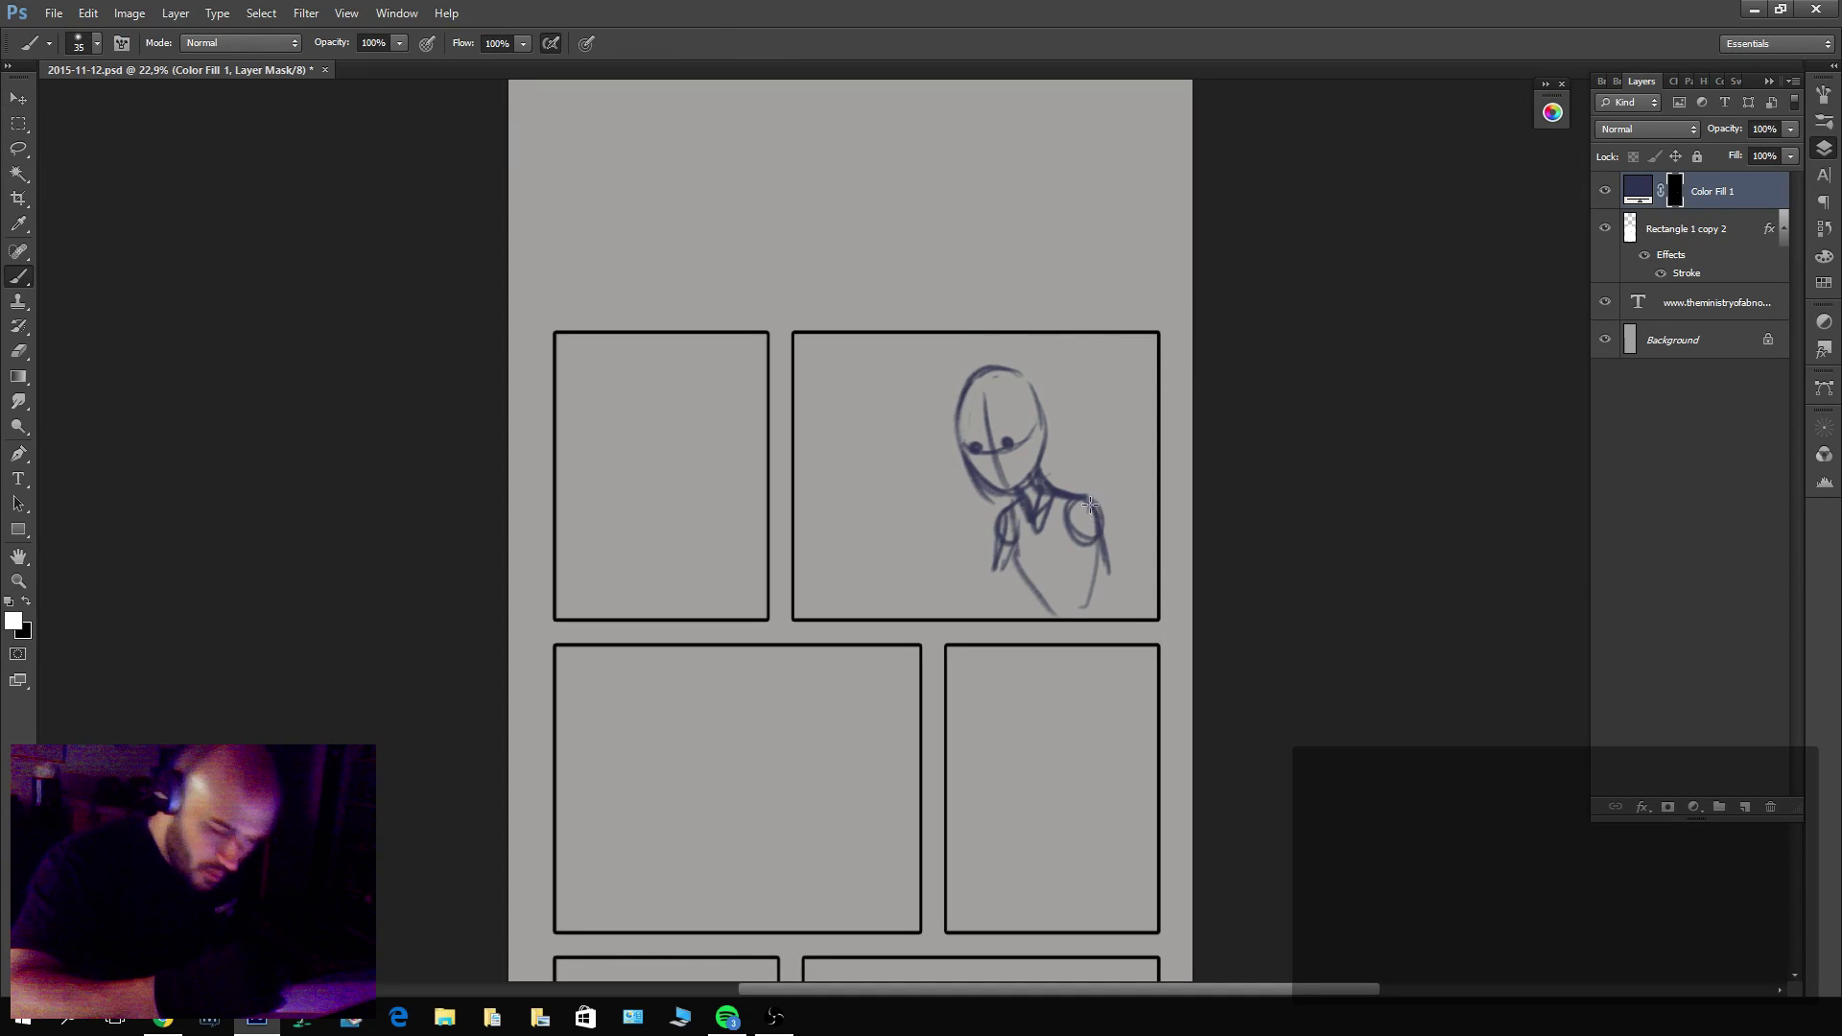
left_click_drag(1102, 499, 1091, 628)
left_click_drag(1023, 573, 1025, 621)
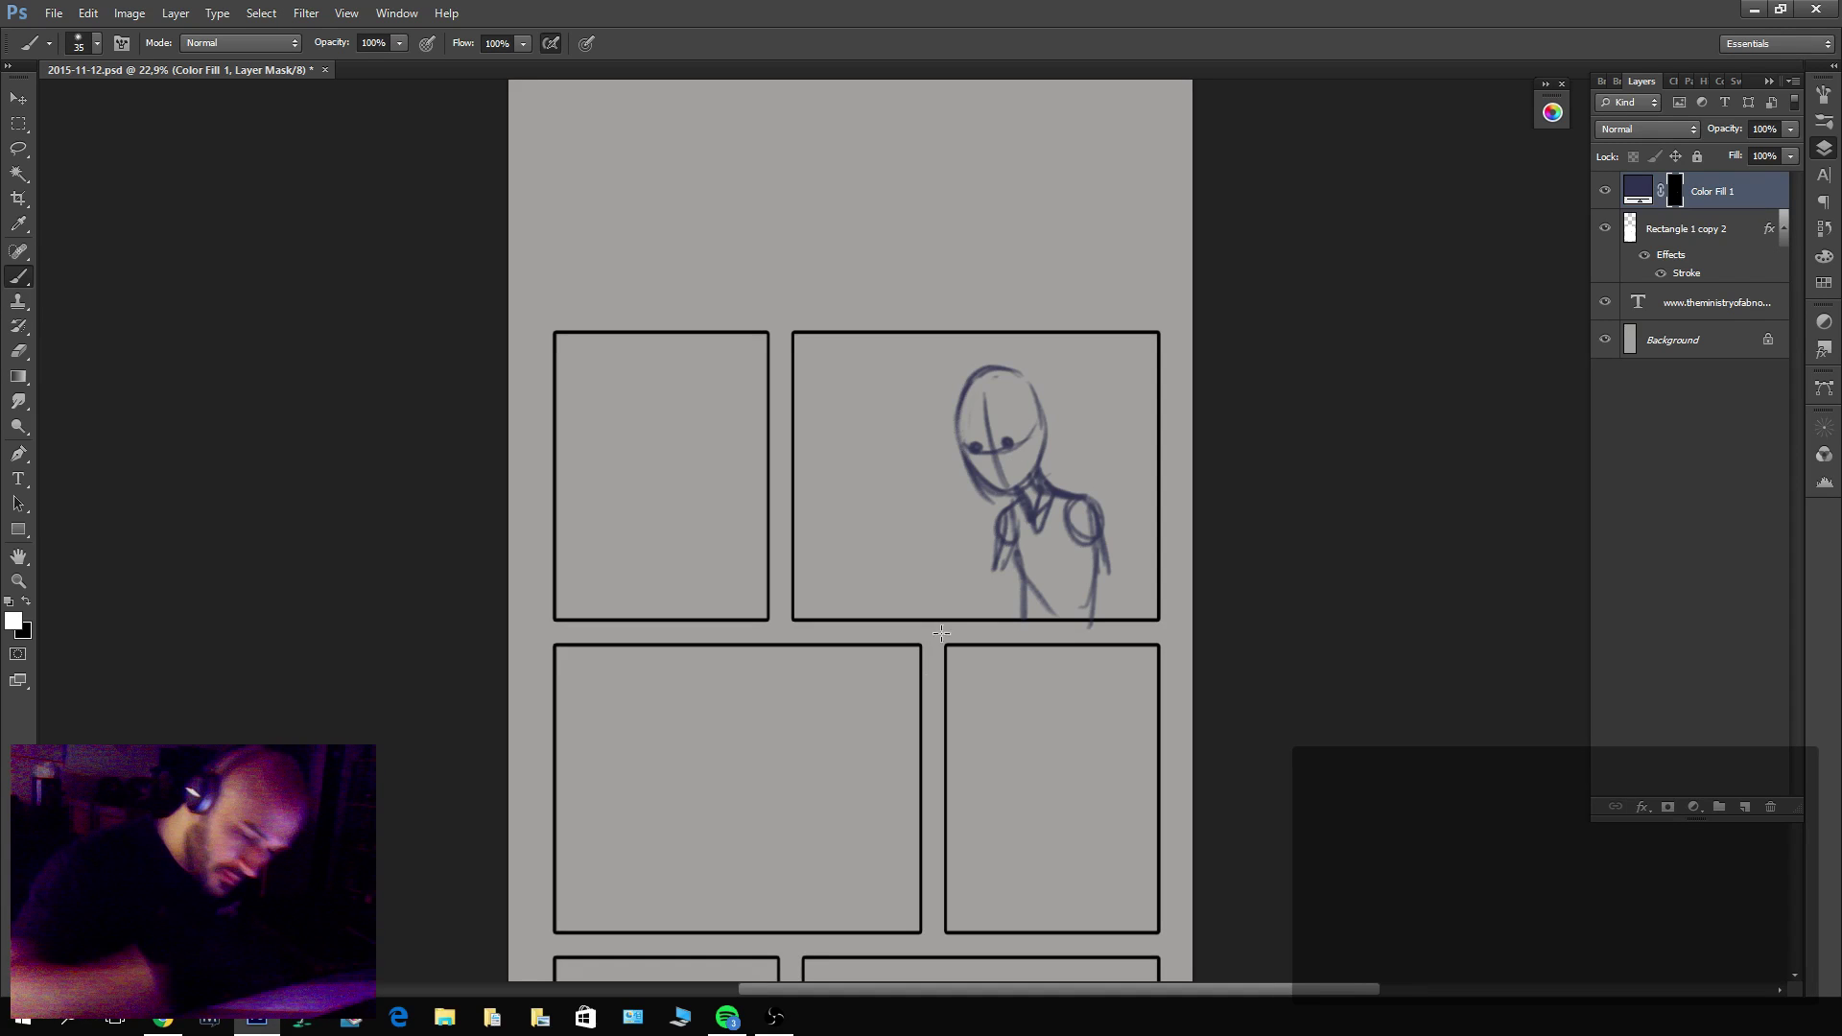
mouse_move(1009, 531)
left_mouse_down()
mouse_move(998, 595)
mouse_move(1021, 624)
mouse_move(1004, 605)
left_mouse_up()
key("ctrl+z")
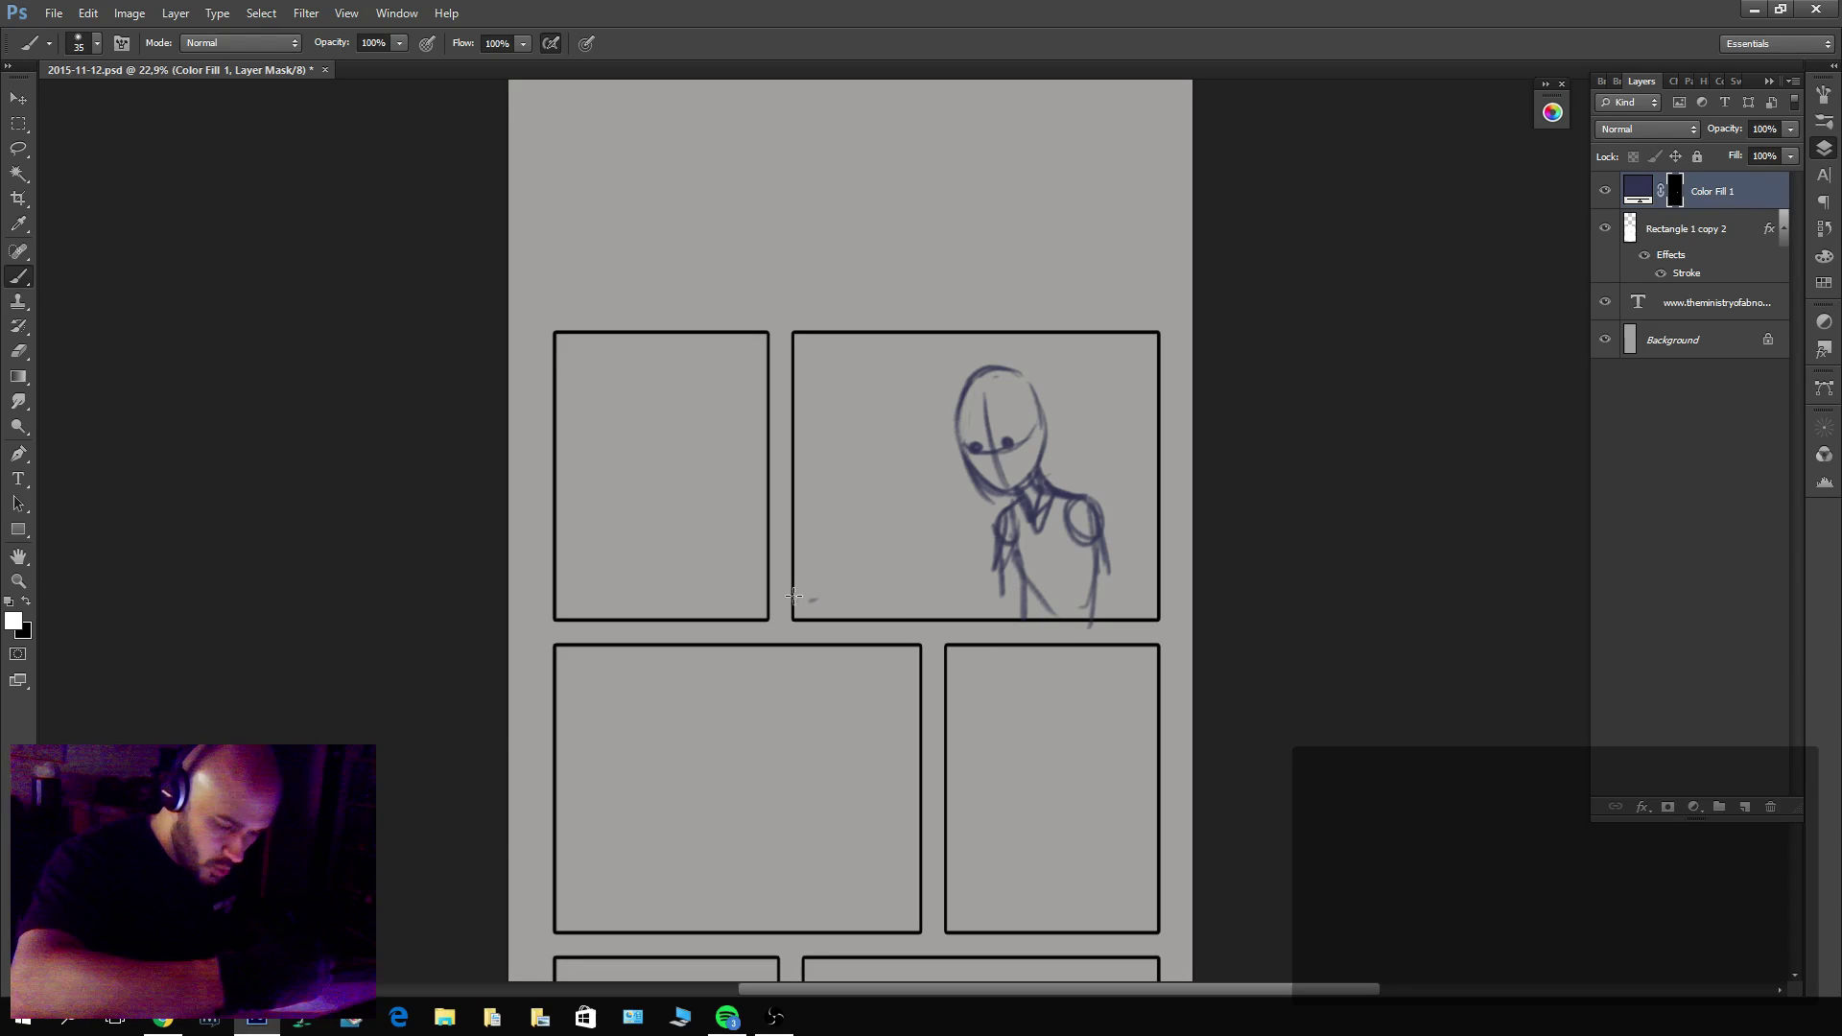
Draw a straight desk line across the panel's lower part, and scale the lassoed figure down slightly and reposition it with Free Transform.
left_click(1145, 605, "shift")
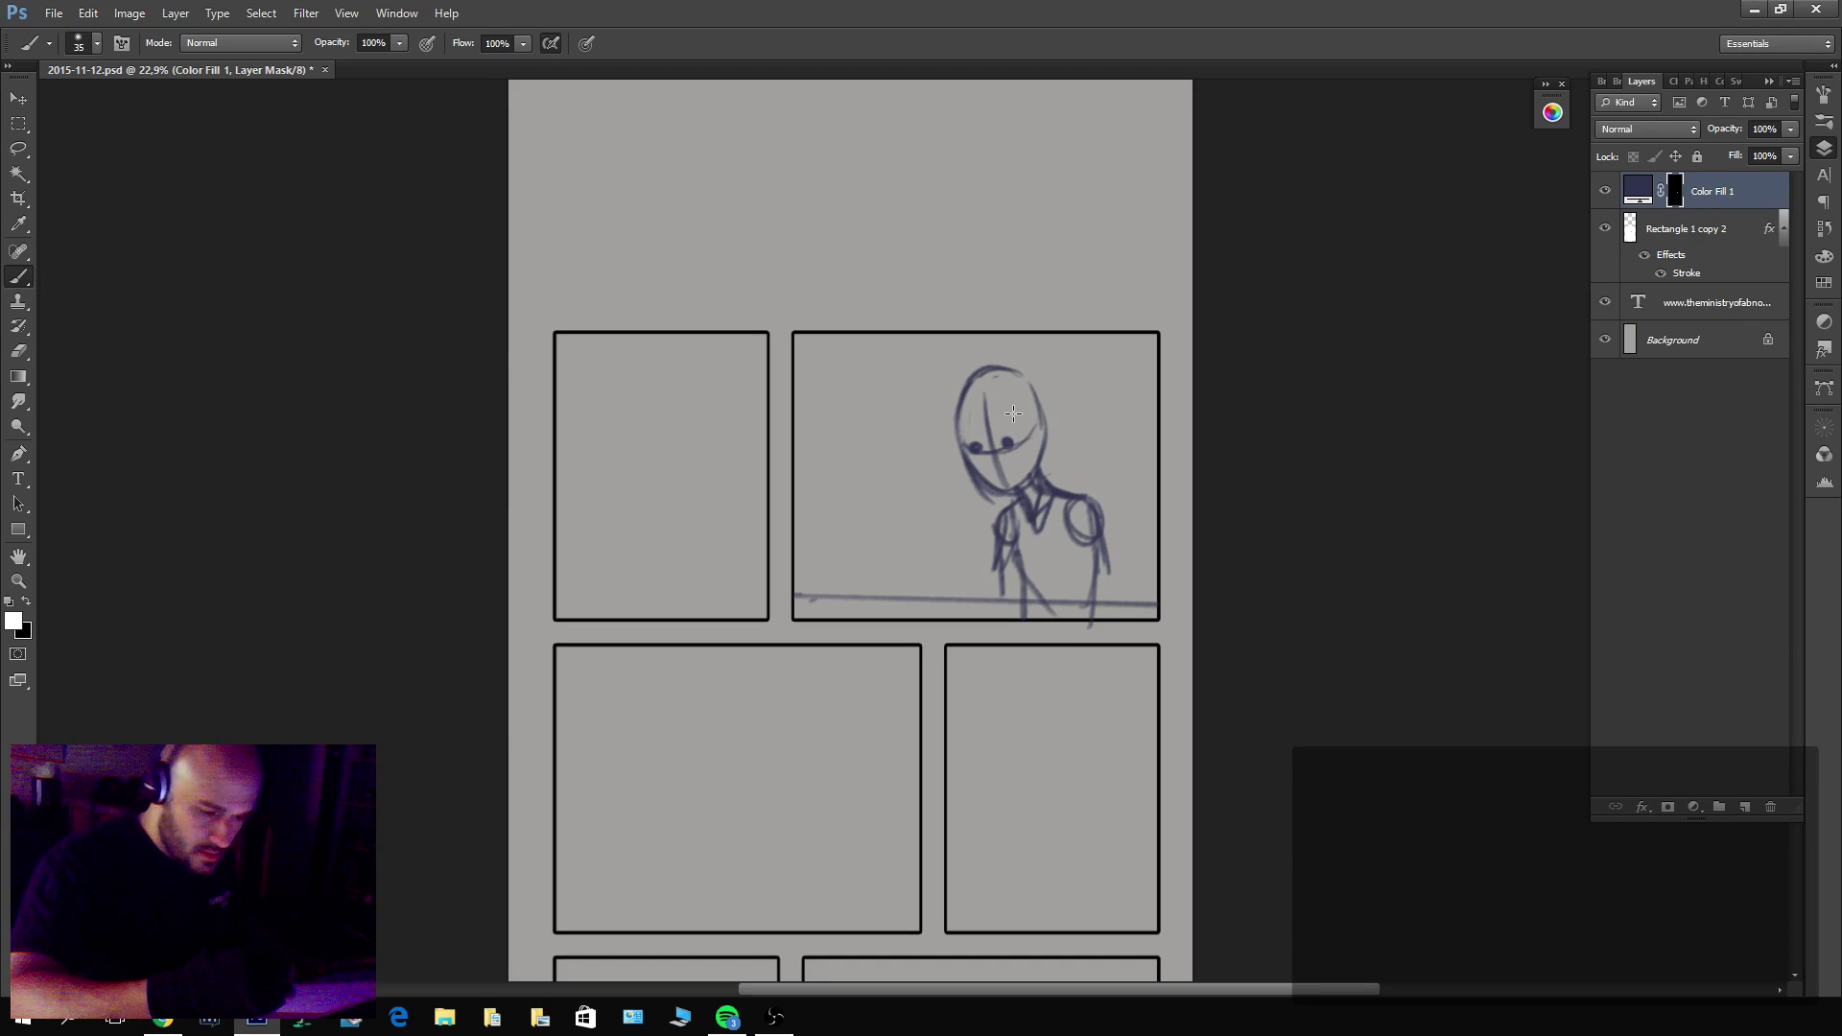
key("l")
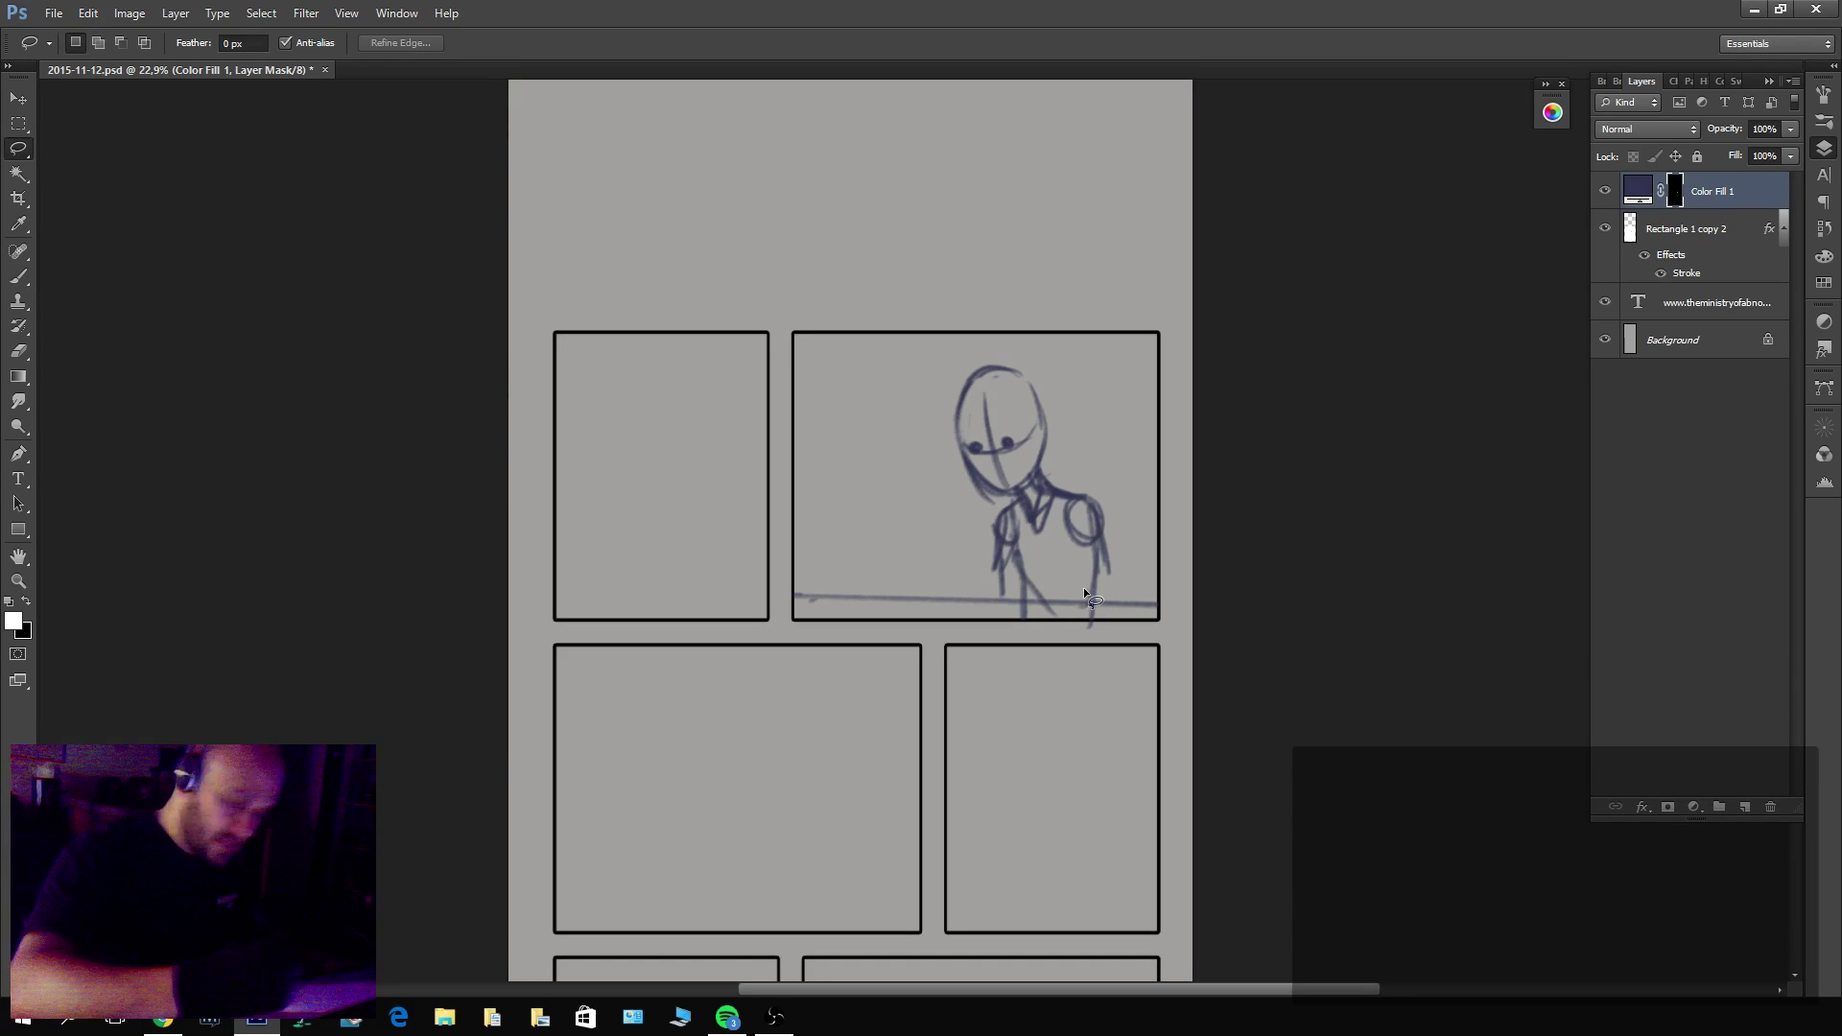
mouse_move(1084, 593)
left_mouse_down()
mouse_move(966, 588)
mouse_move(926, 370)
mouse_move(988, 325)
mouse_move(1169, 480)
left_mouse_up()
key("ctrl+t")
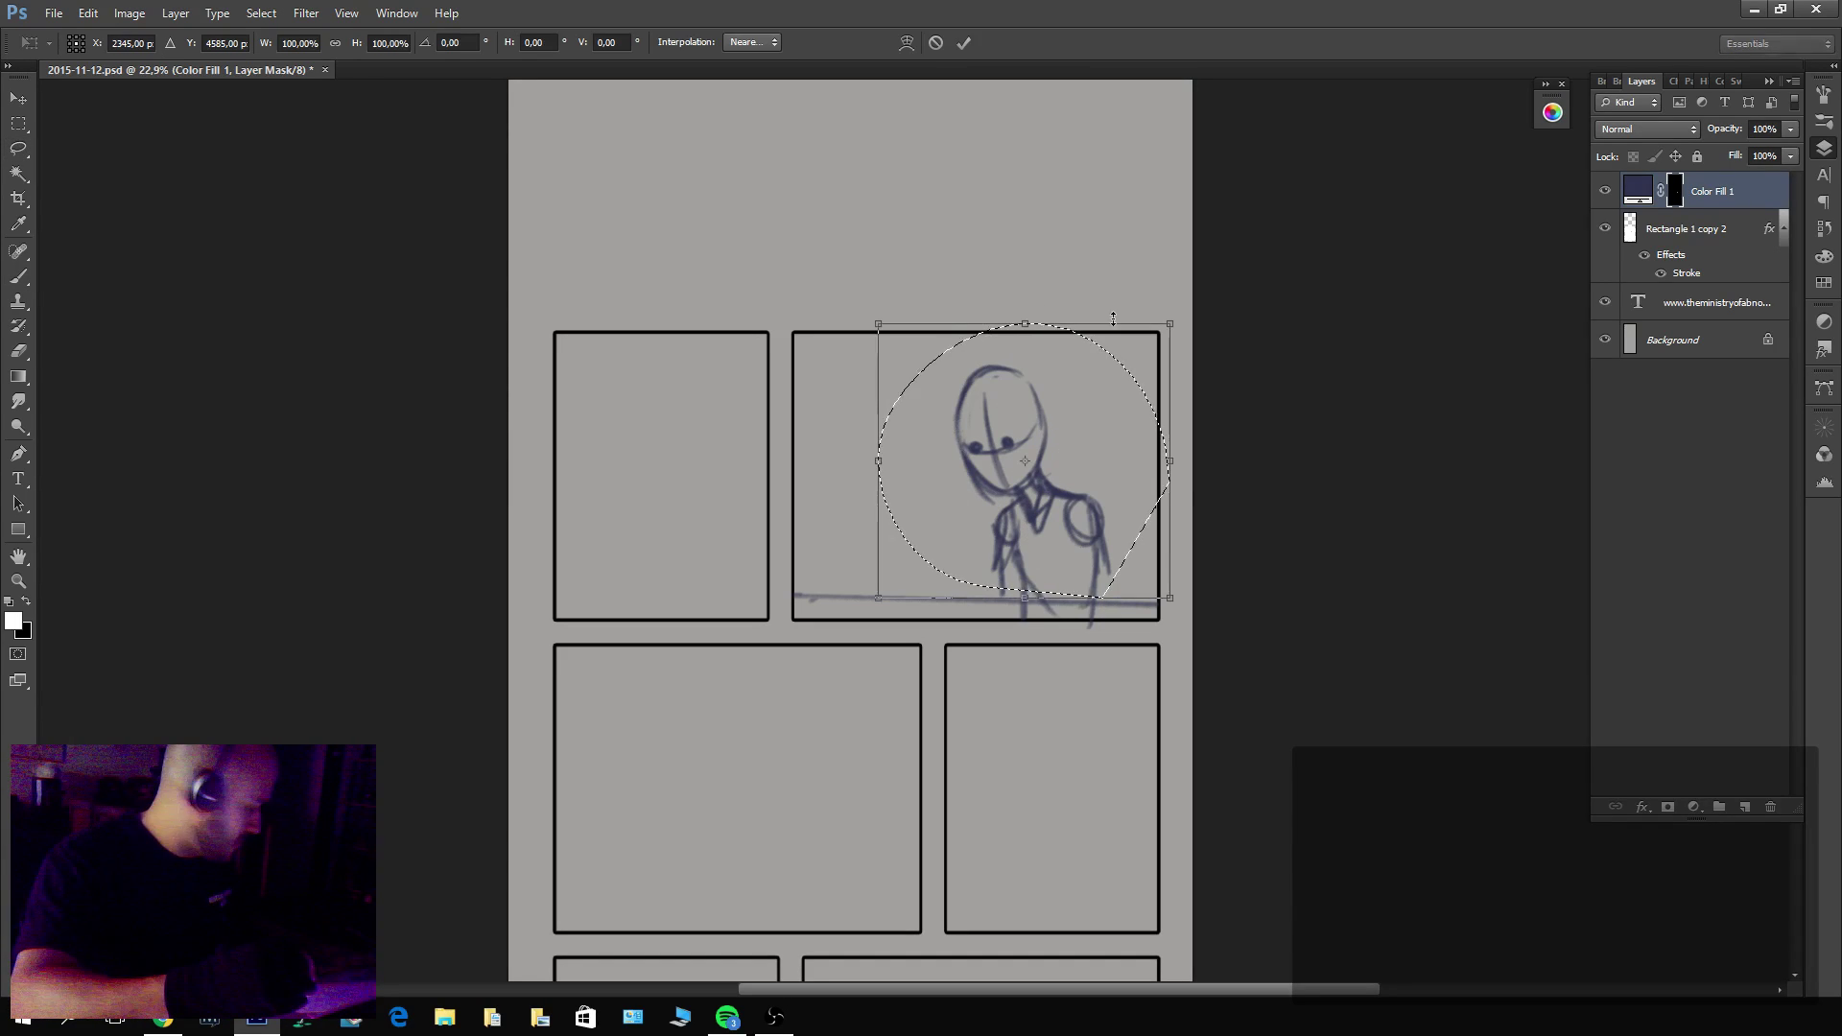
left_click_drag(1170, 597, 1140, 569)
mouse_move(1056, 470)
left_mouse_down()
mouse_move(1075, 470)
mouse_move(1101, 611)
left_mouse_up()
key("Return")
key("ctrl+d")
Sketch the figure's forearms and hands resting on the desk, with a keyboard line along the panel's lower frame.
key("b")
mouse_move(1023, 528)
left_mouse_down()
mouse_move(982, 571)
mouse_move(1018, 593)
mouse_move(921, 595)
mouse_move(914, 579)
mouse_move(890, 594)
mouse_move(935, 600)
mouse_move(902, 596)
mouse_move(899, 575)
mouse_move(878, 610)
mouse_move(931, 601)
mouse_move(908, 587)
mouse_move(934, 617)
mouse_move(1111, 624)
mouse_move(883, 622)
left_mouse_up()
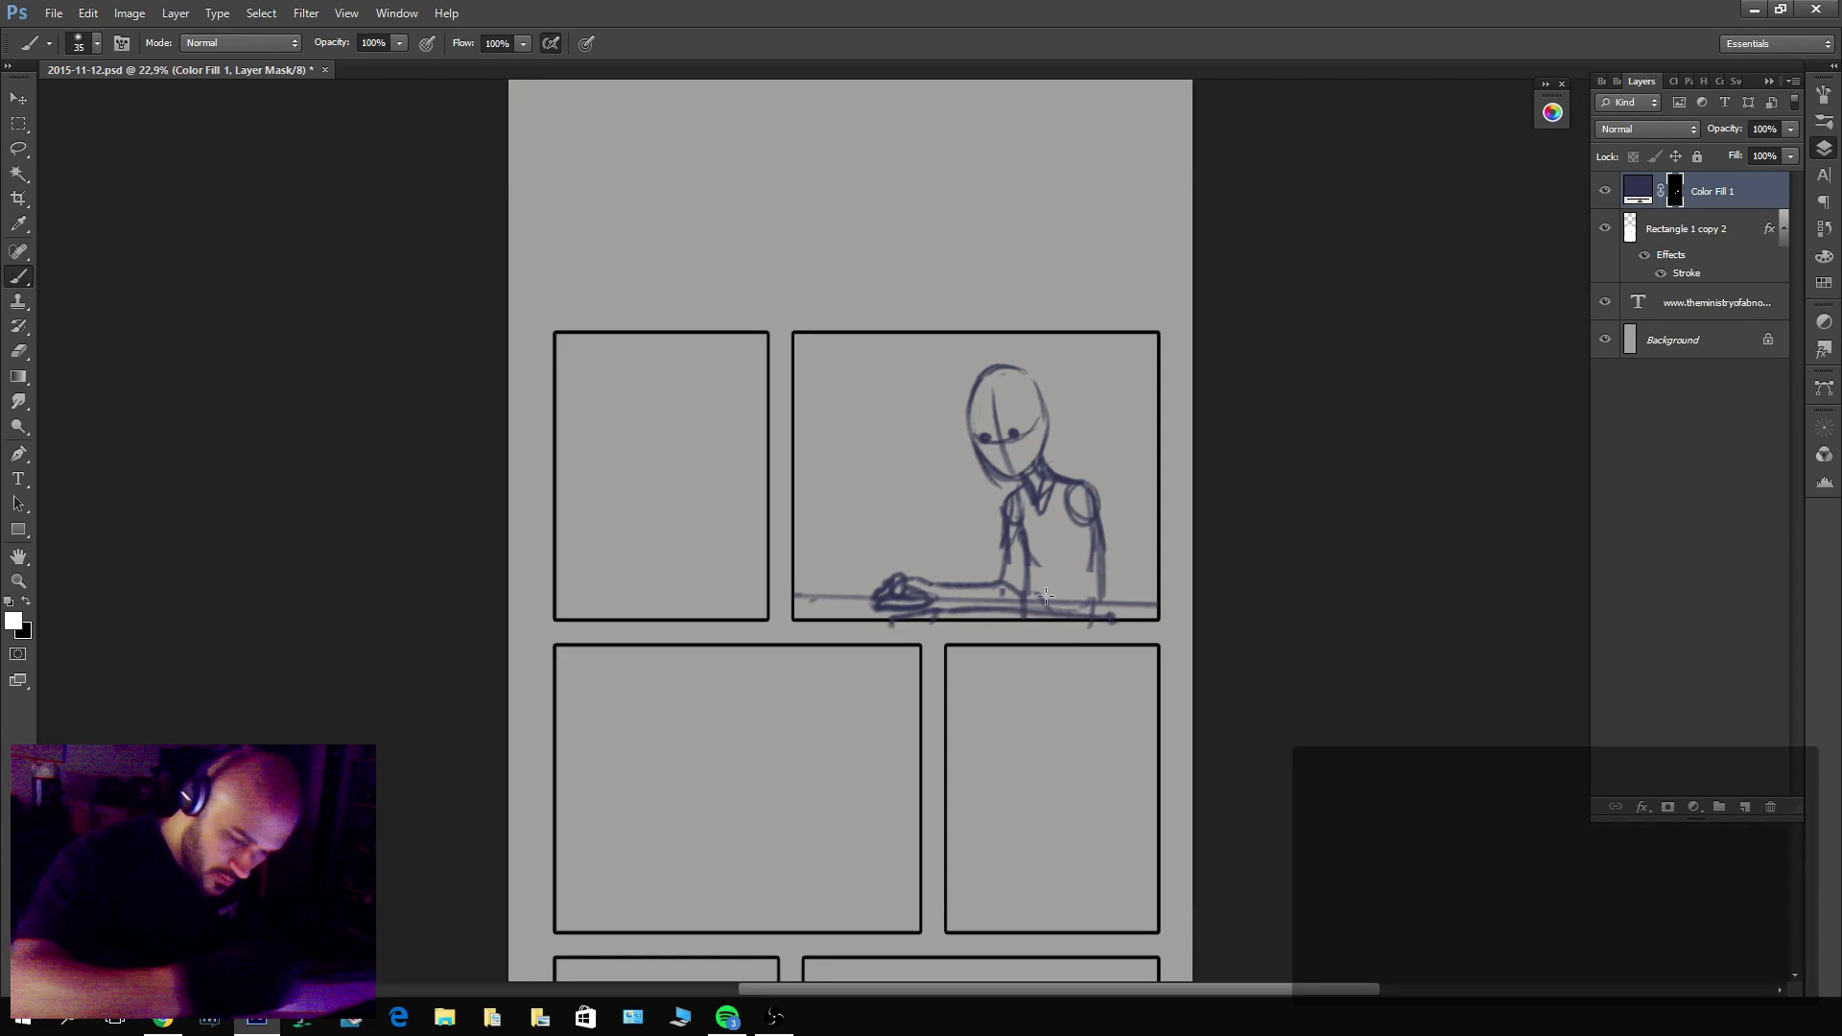
left_click_drag(1021, 598, 1034, 591)
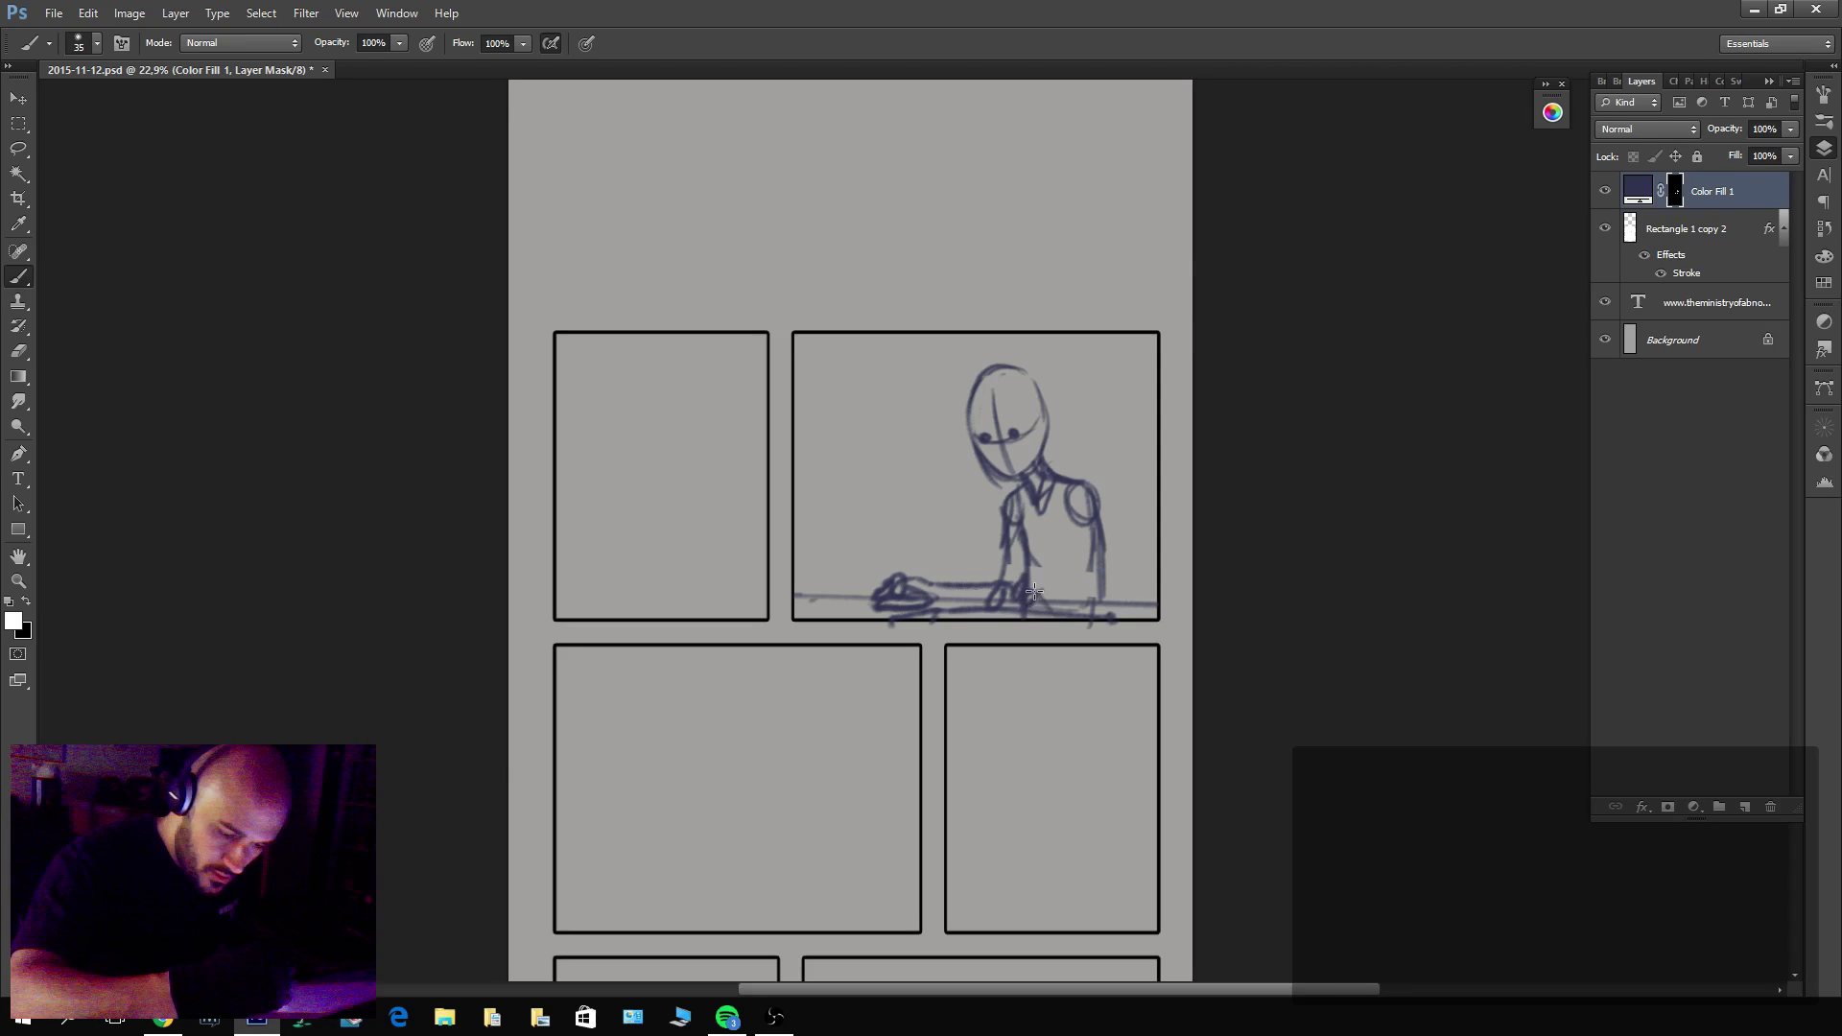
Sketch a computer monitor's outline, lower casing and stand in front of the figure, erasing the overlapping lines beneath it.
mouse_move(930, 453)
left_mouse_down()
mouse_move(902, 583)
mouse_move(927, 591)
mouse_move(796, 583)
left_mouse_up()
left_click_drag(930, 448, 795, 451)
key("x")
left_click_drag(849, 582, 806, 582)
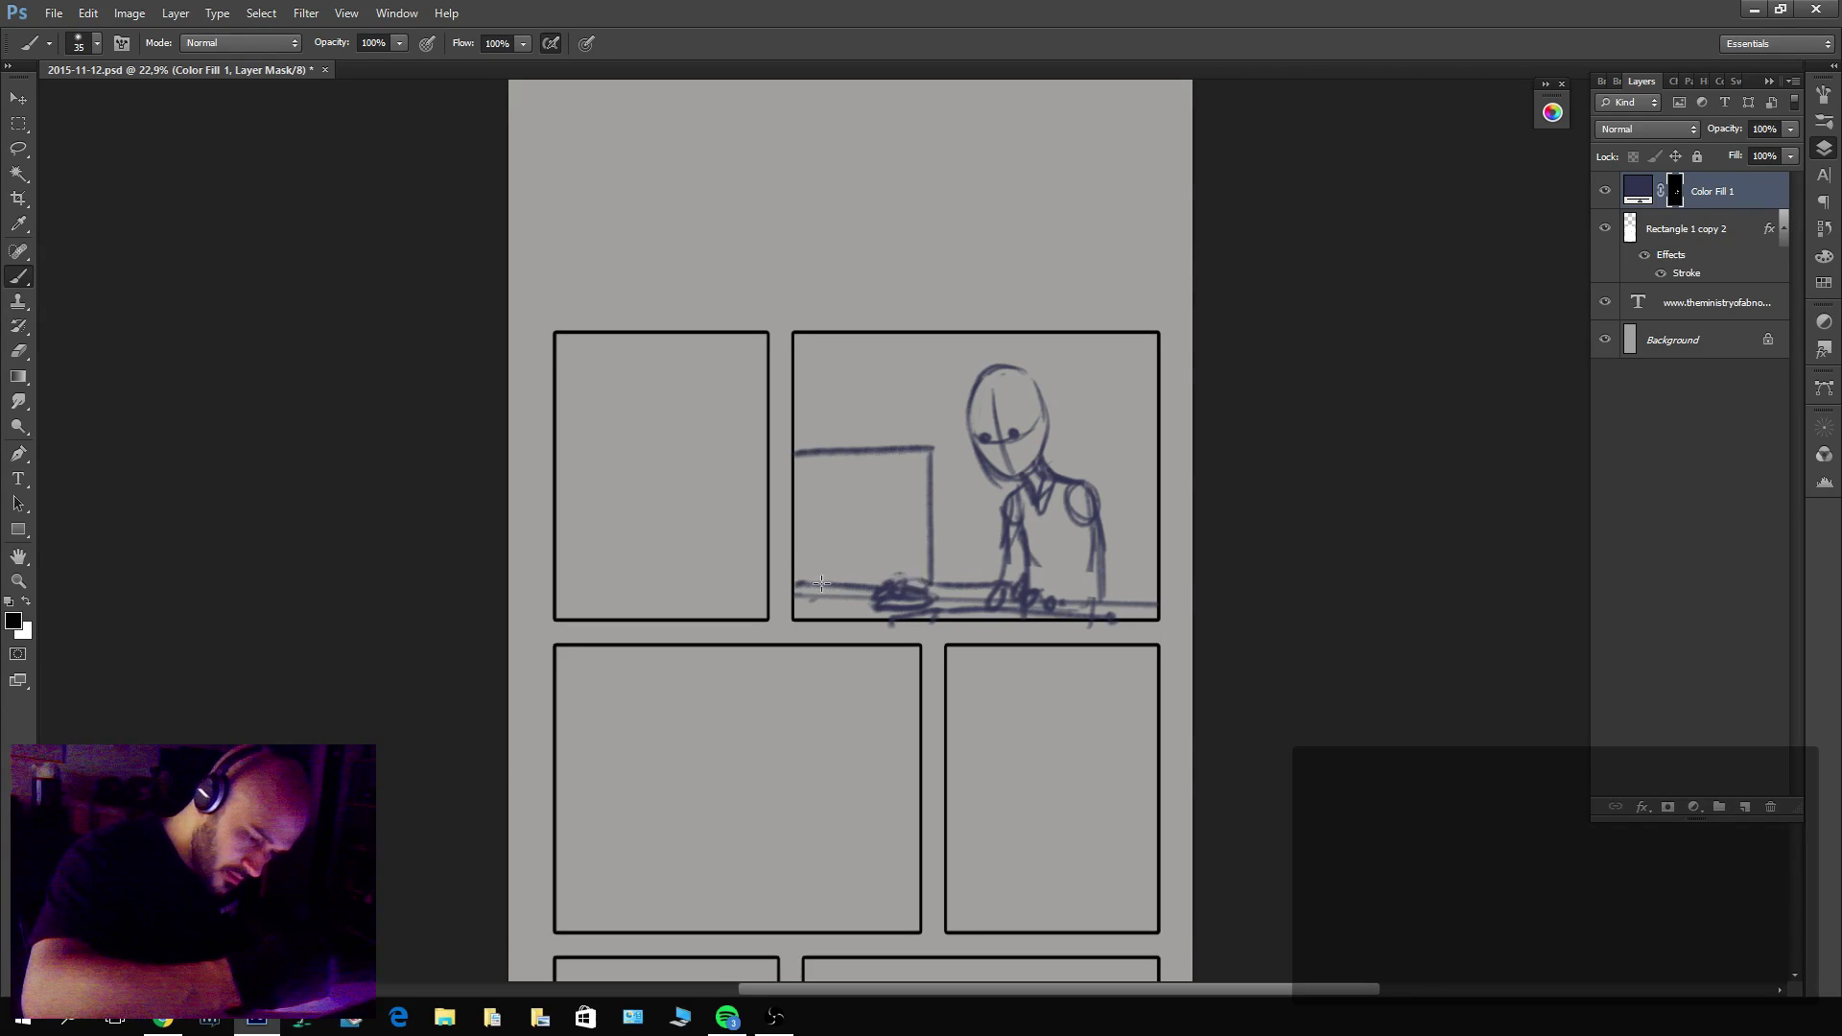
mouse_move(918, 587)
left_mouse_down()
mouse_move(831, 586)
mouse_move(811, 617)
mouse_move(923, 580)
mouse_move(793, 539)
mouse_move(806, 564)
left_mouse_up()
key("x")
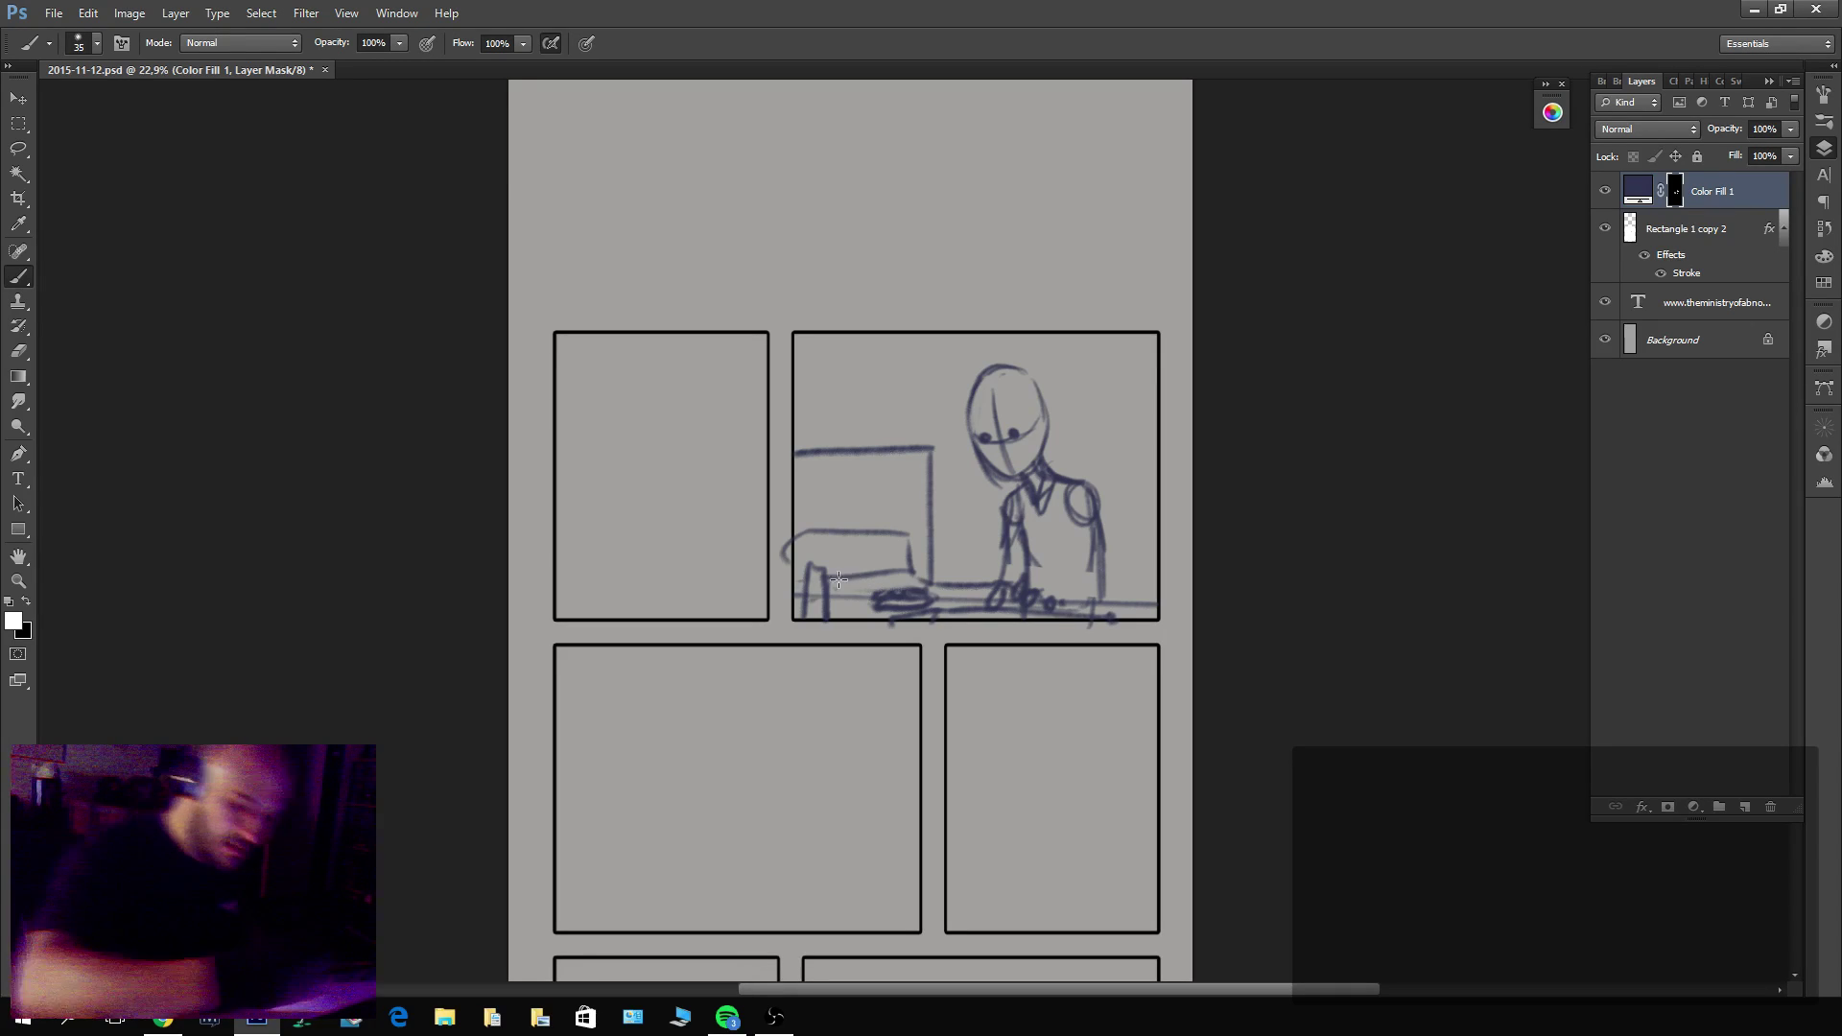
Redraw the monitor's top edge slightly higher, thicken its side edge and erase most of the old top line.
mouse_move(838, 579)
left_mouse_down()
mouse_move(930, 558)
mouse_move(925, 575)
mouse_move(924, 429)
mouse_move(929, 498)
mouse_move(882, 436)
mouse_move(925, 428)
mouse_move(785, 438)
left_mouse_up()
key("x")
mouse_move(921, 447)
left_mouse_down()
mouse_move(797, 451)
mouse_move(864, 462)
left_mouse_up()
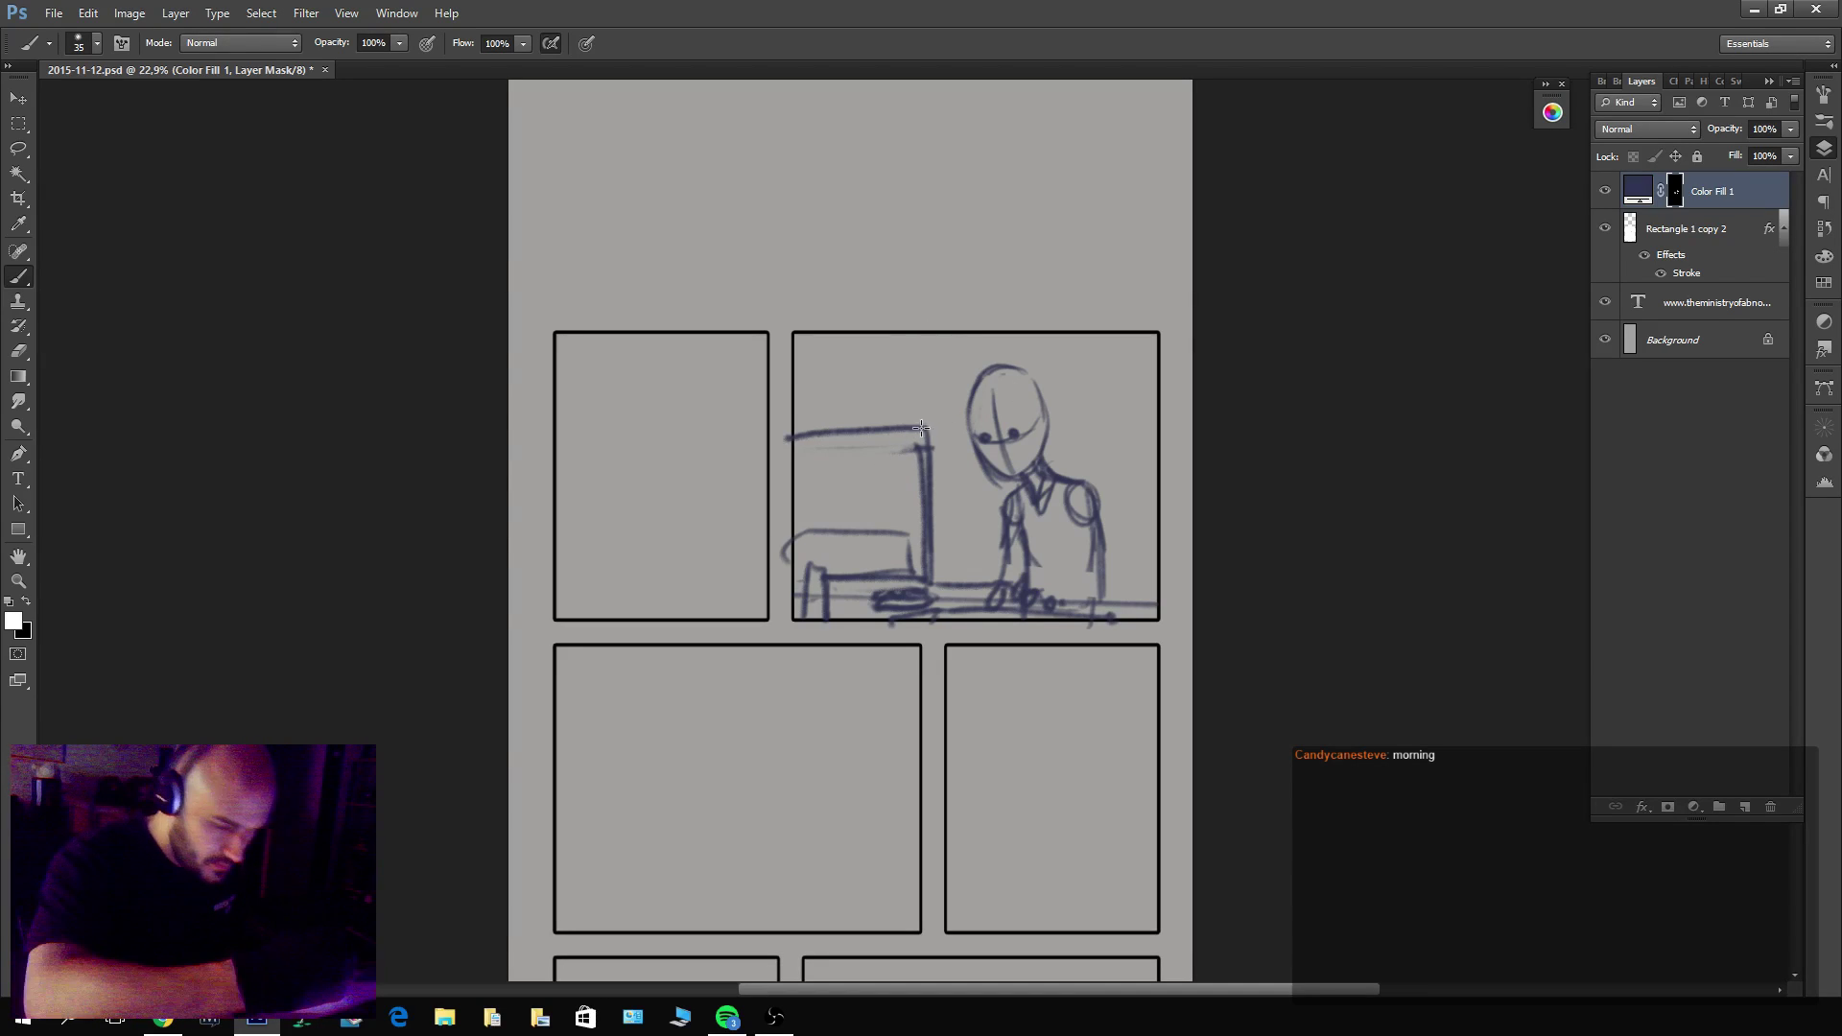
mouse_move(928, 426)
left_mouse_down()
mouse_move(792, 424)
mouse_move(894, 425)
left_mouse_up()
key("x")
key("x")
key("ctrl+z")
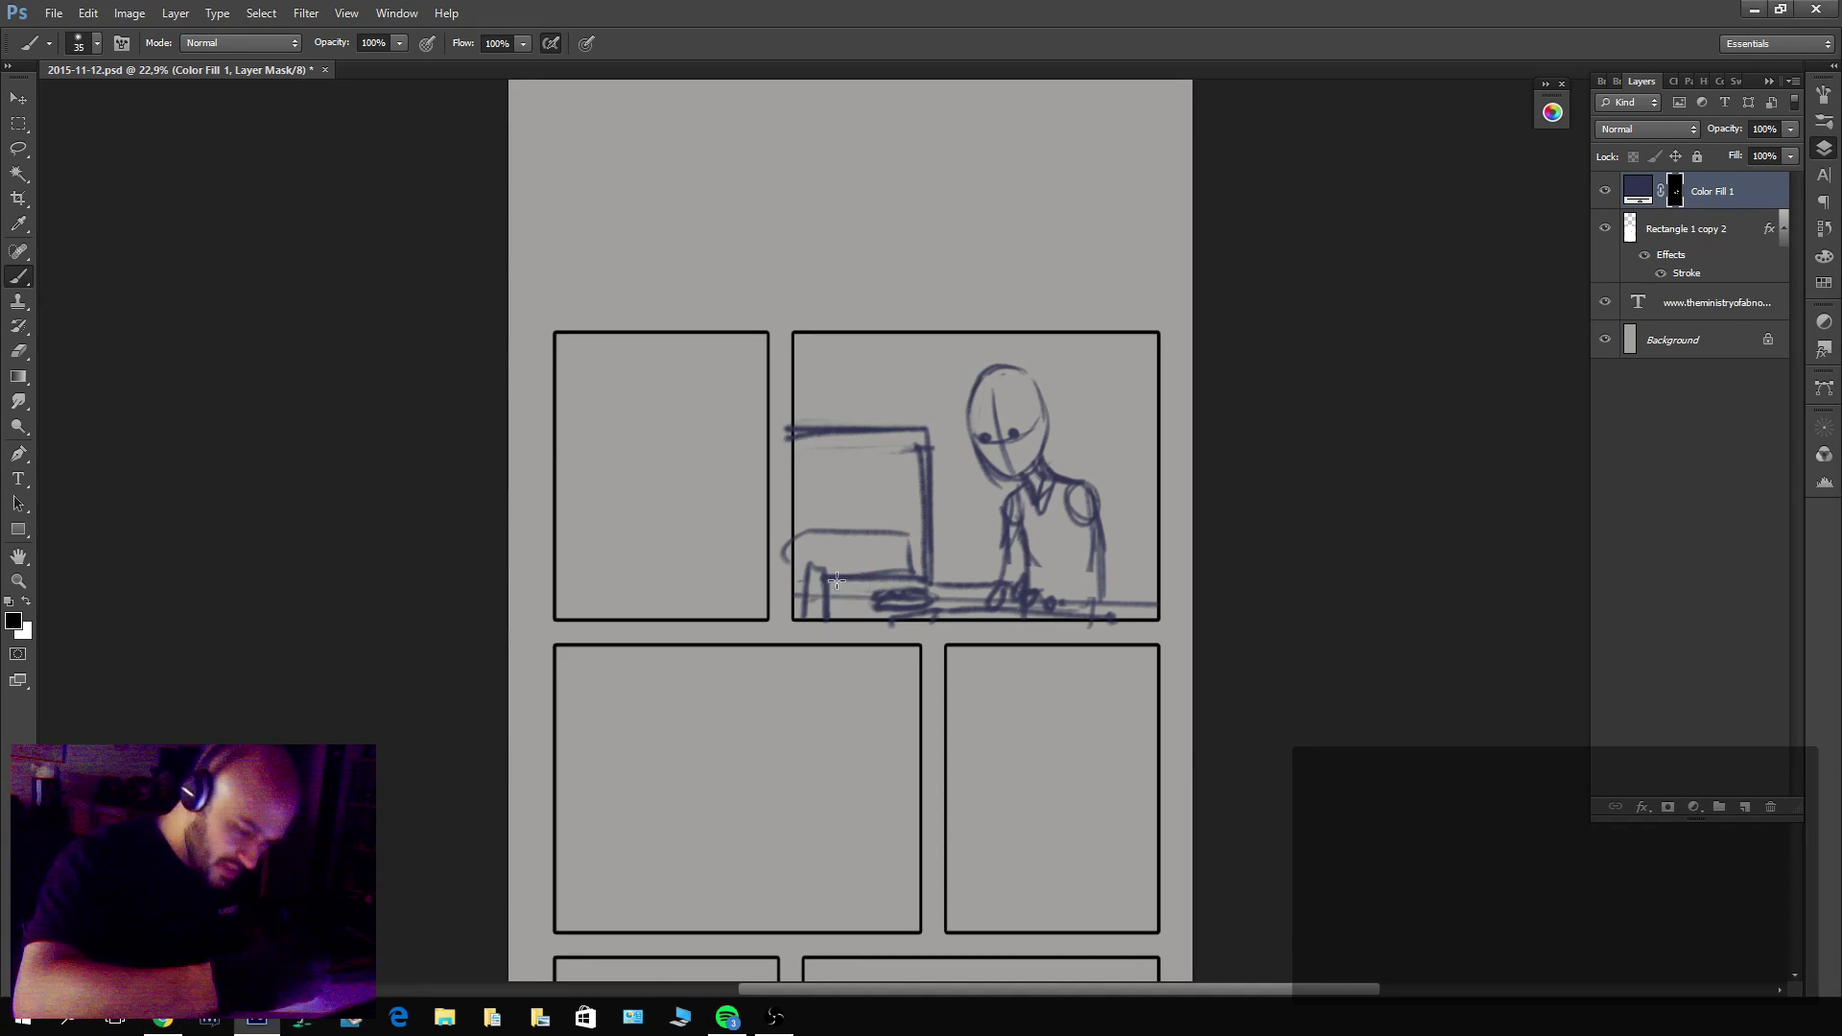
Thicken the monitor's bottom edge and extend its top edge past the panel's left frame.
mouse_move(837, 581)
left_mouse_down()
mouse_move(925, 574)
mouse_move(793, 566)
mouse_move(797, 585)
mouse_move(921, 579)
mouse_move(896, 534)
mouse_move(925, 571)
mouse_move(919, 433)
mouse_move(922, 573)
left_mouse_up()
key("x")
key("x")
key("x")
left_click_drag(927, 437, 758, 440)
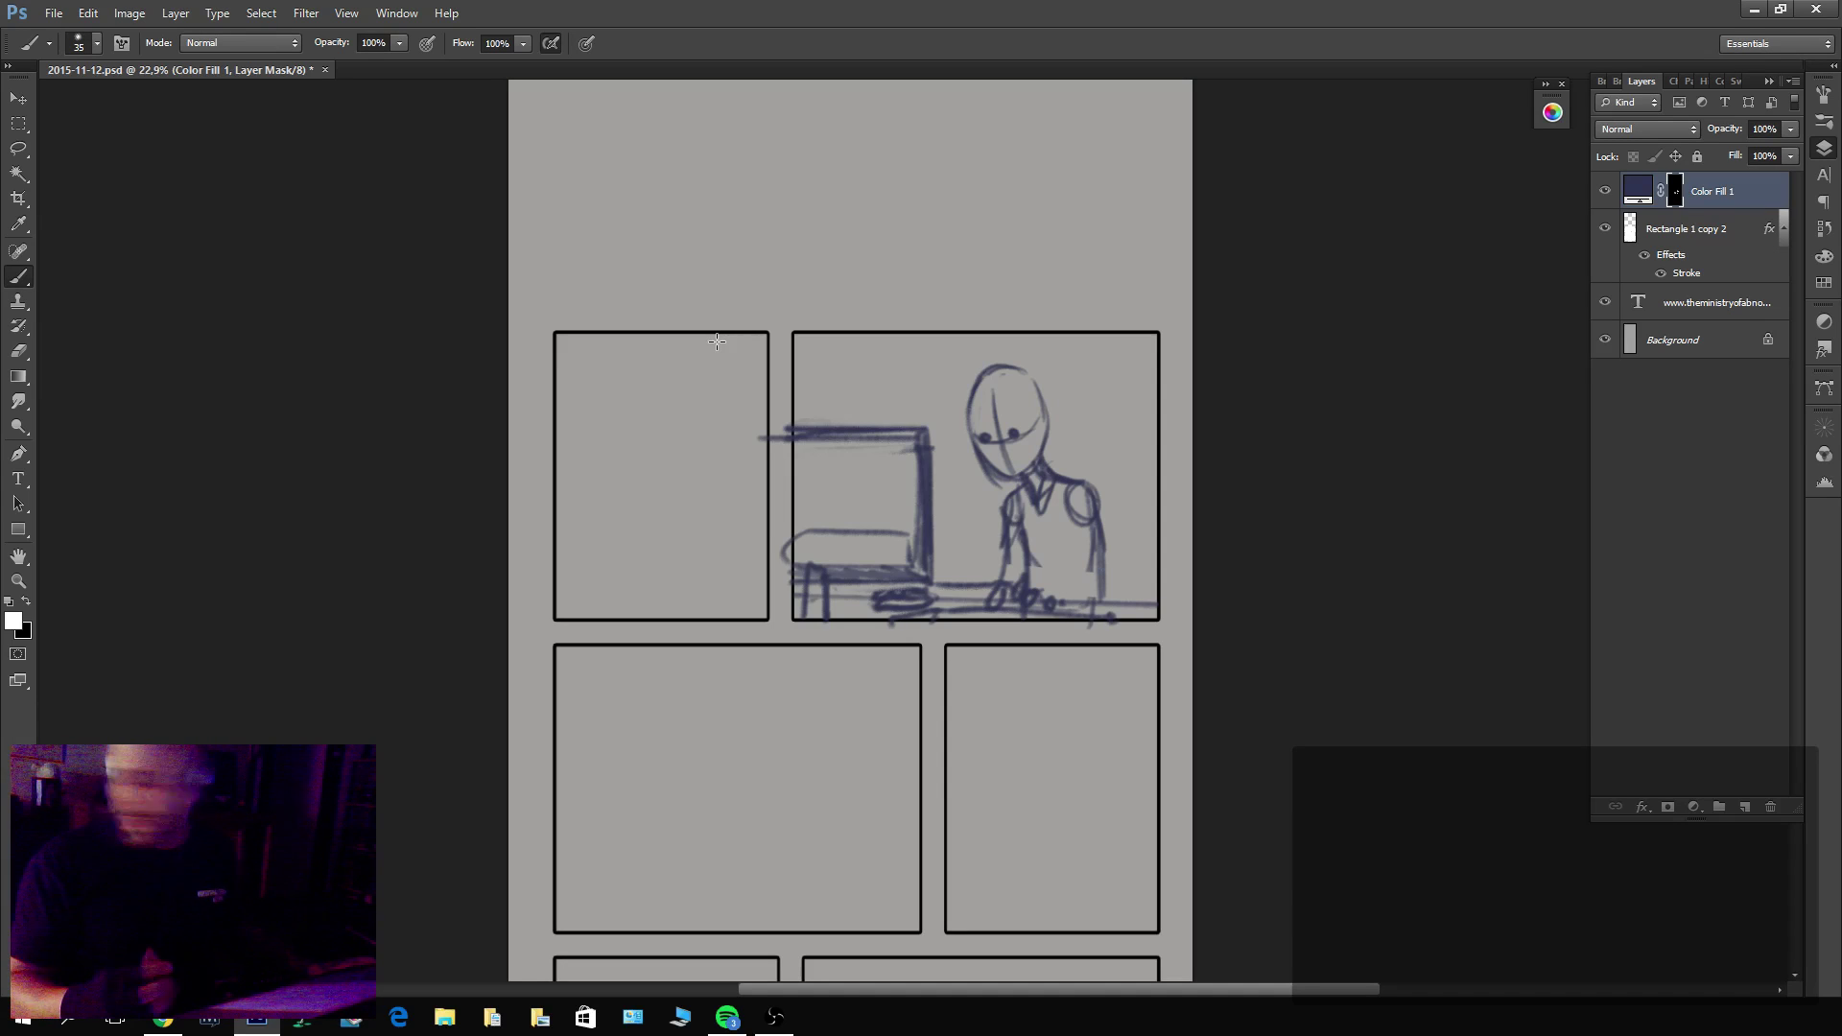
Add side lines to the figure's torso and outer arm, and darken the keyboard along the desk.
mouse_move(1037, 571)
left_mouse_down()
mouse_move(1016, 531)
mouse_move(1076, 576)
left_mouse_up()
mouse_move(1065, 492)
left_mouse_down()
mouse_move(1082, 555)
mouse_move(1101, 516)
mouse_move(1080, 597)
left_mouse_up()
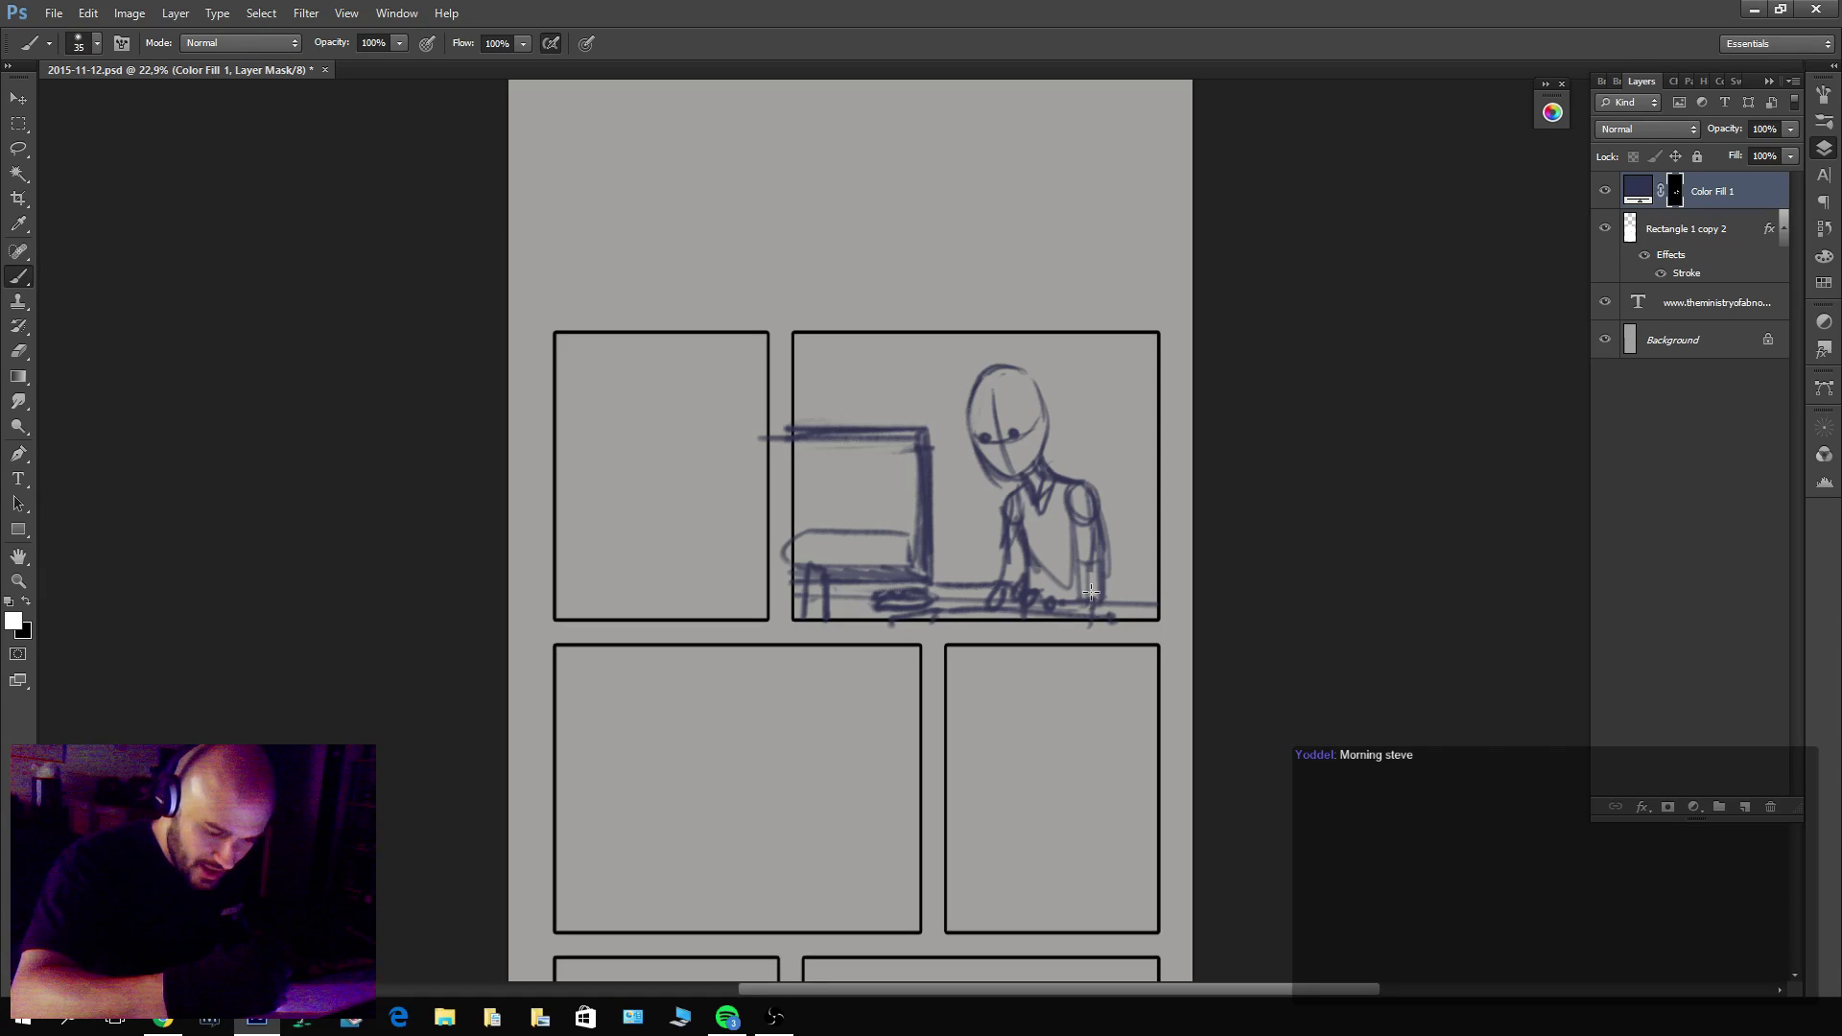
mouse_move(1091, 592)
left_mouse_down()
mouse_move(1049, 595)
mouse_move(1085, 605)
left_mouse_up()
left_click_drag(934, 599, 1072, 602)
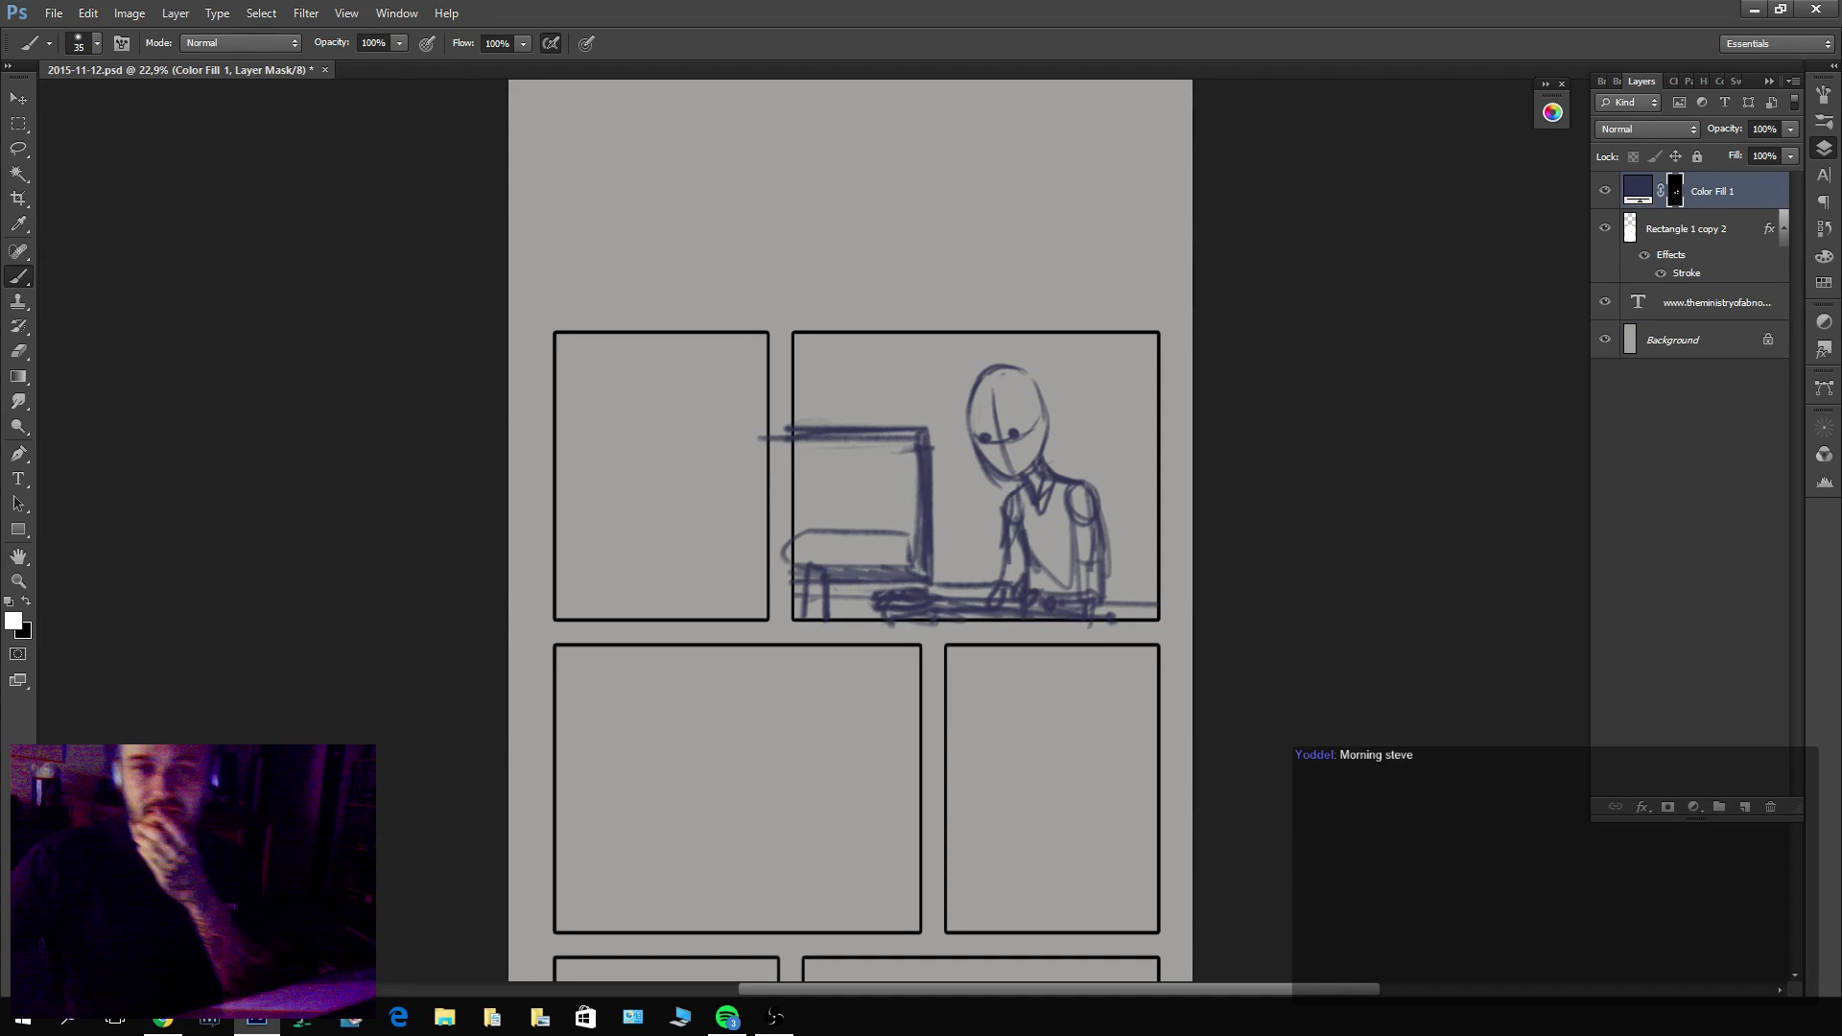
key("alt+Tab")
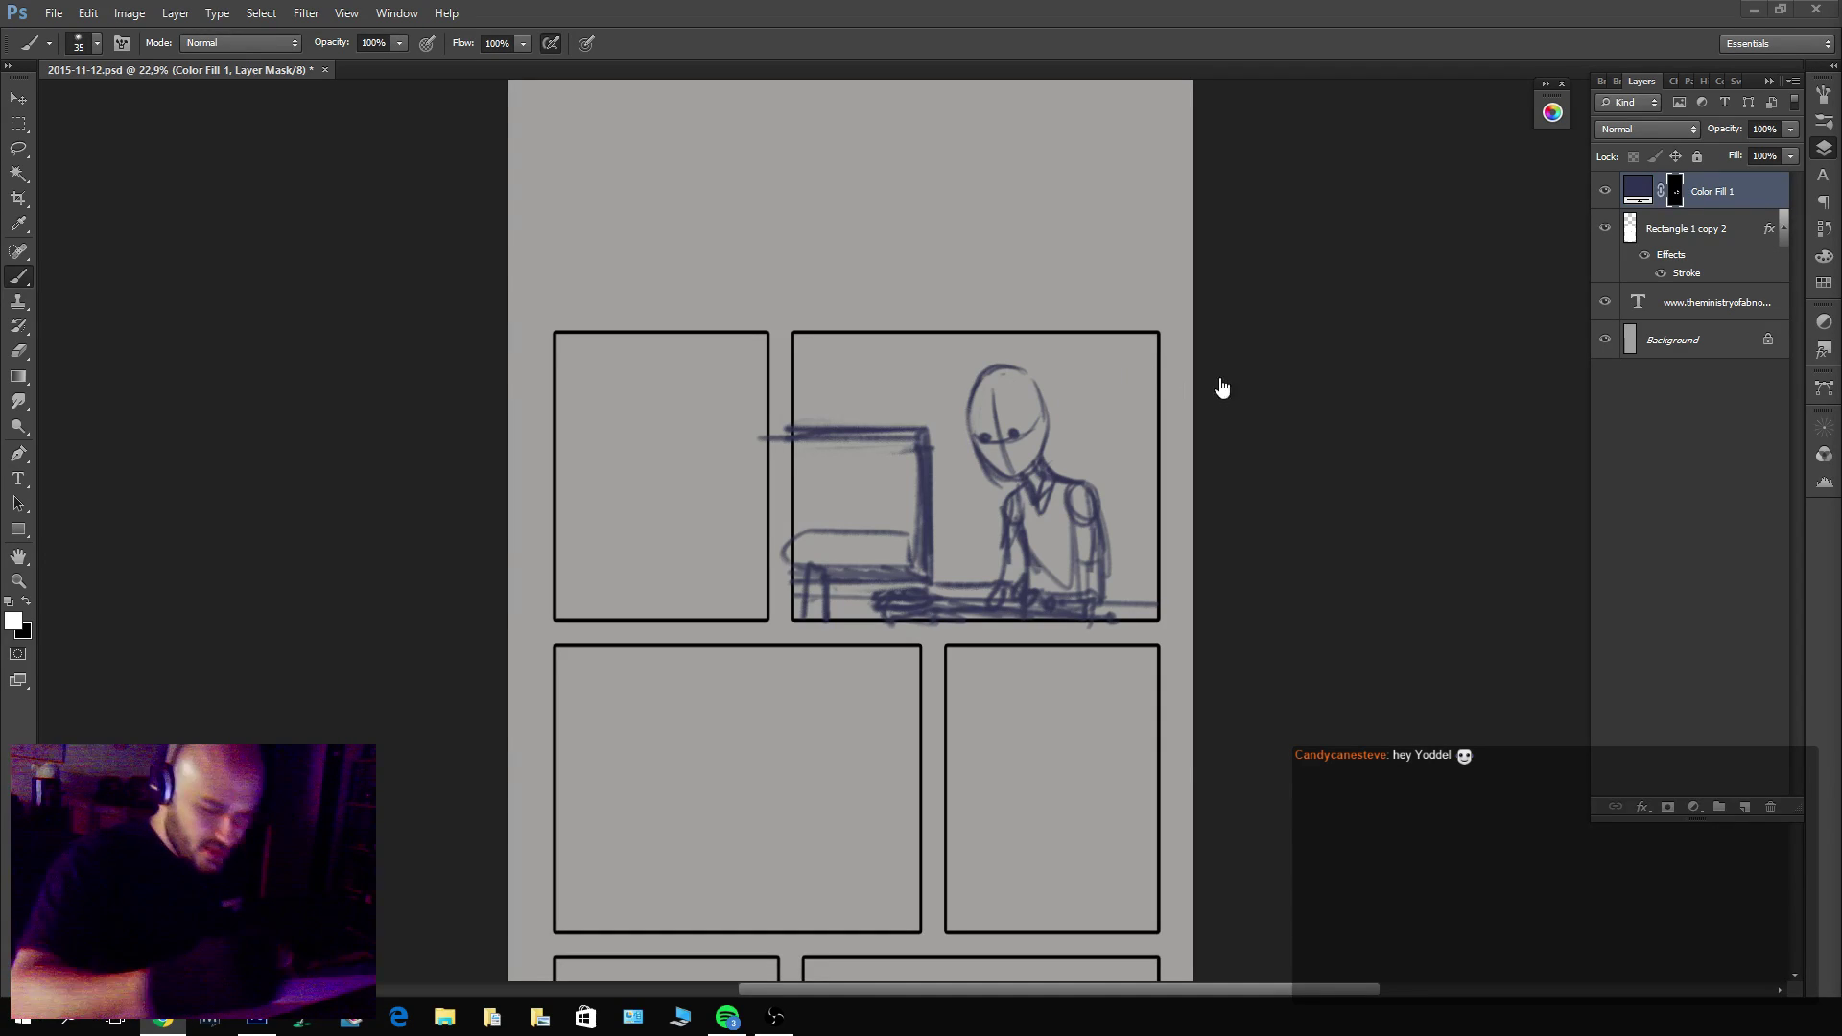
Redraw the figure's solid eyes as outlined circles with small pupils, using a smaller brush of 20 px.
key("ctrl+space")
left_click_drag(1103, 399, 1094, 399)
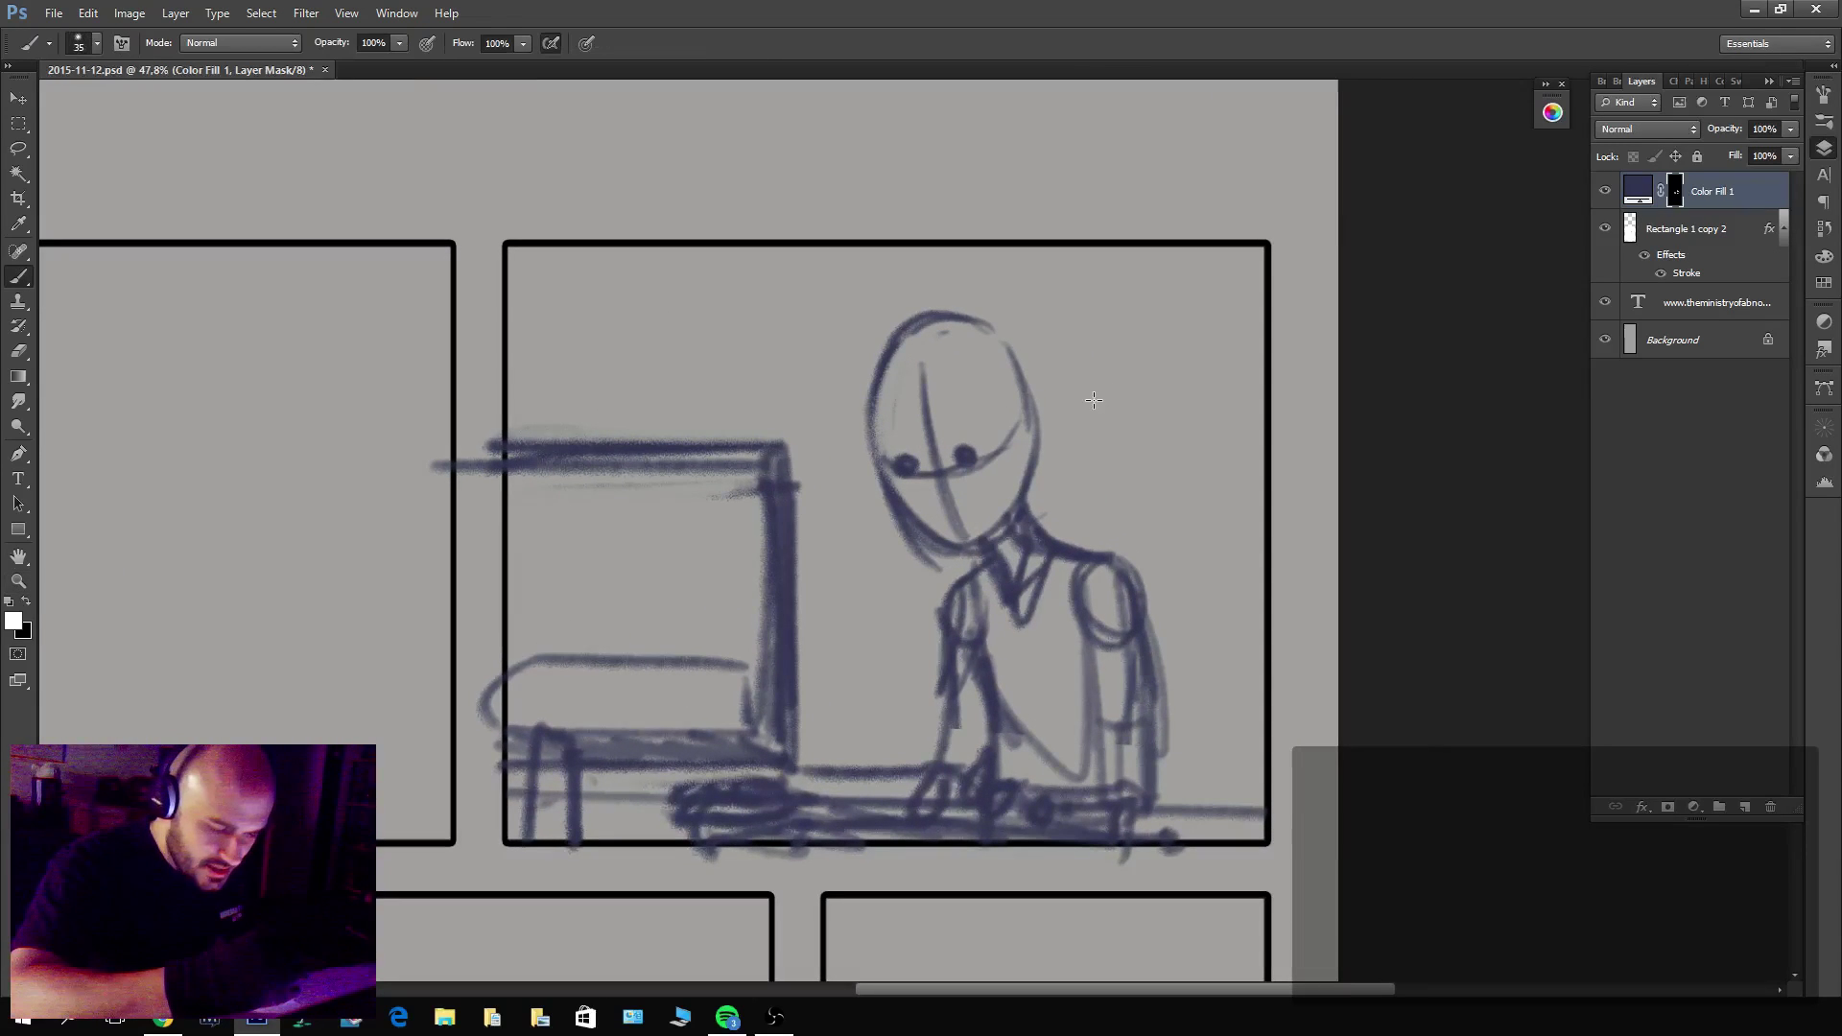
key("bracketleft")
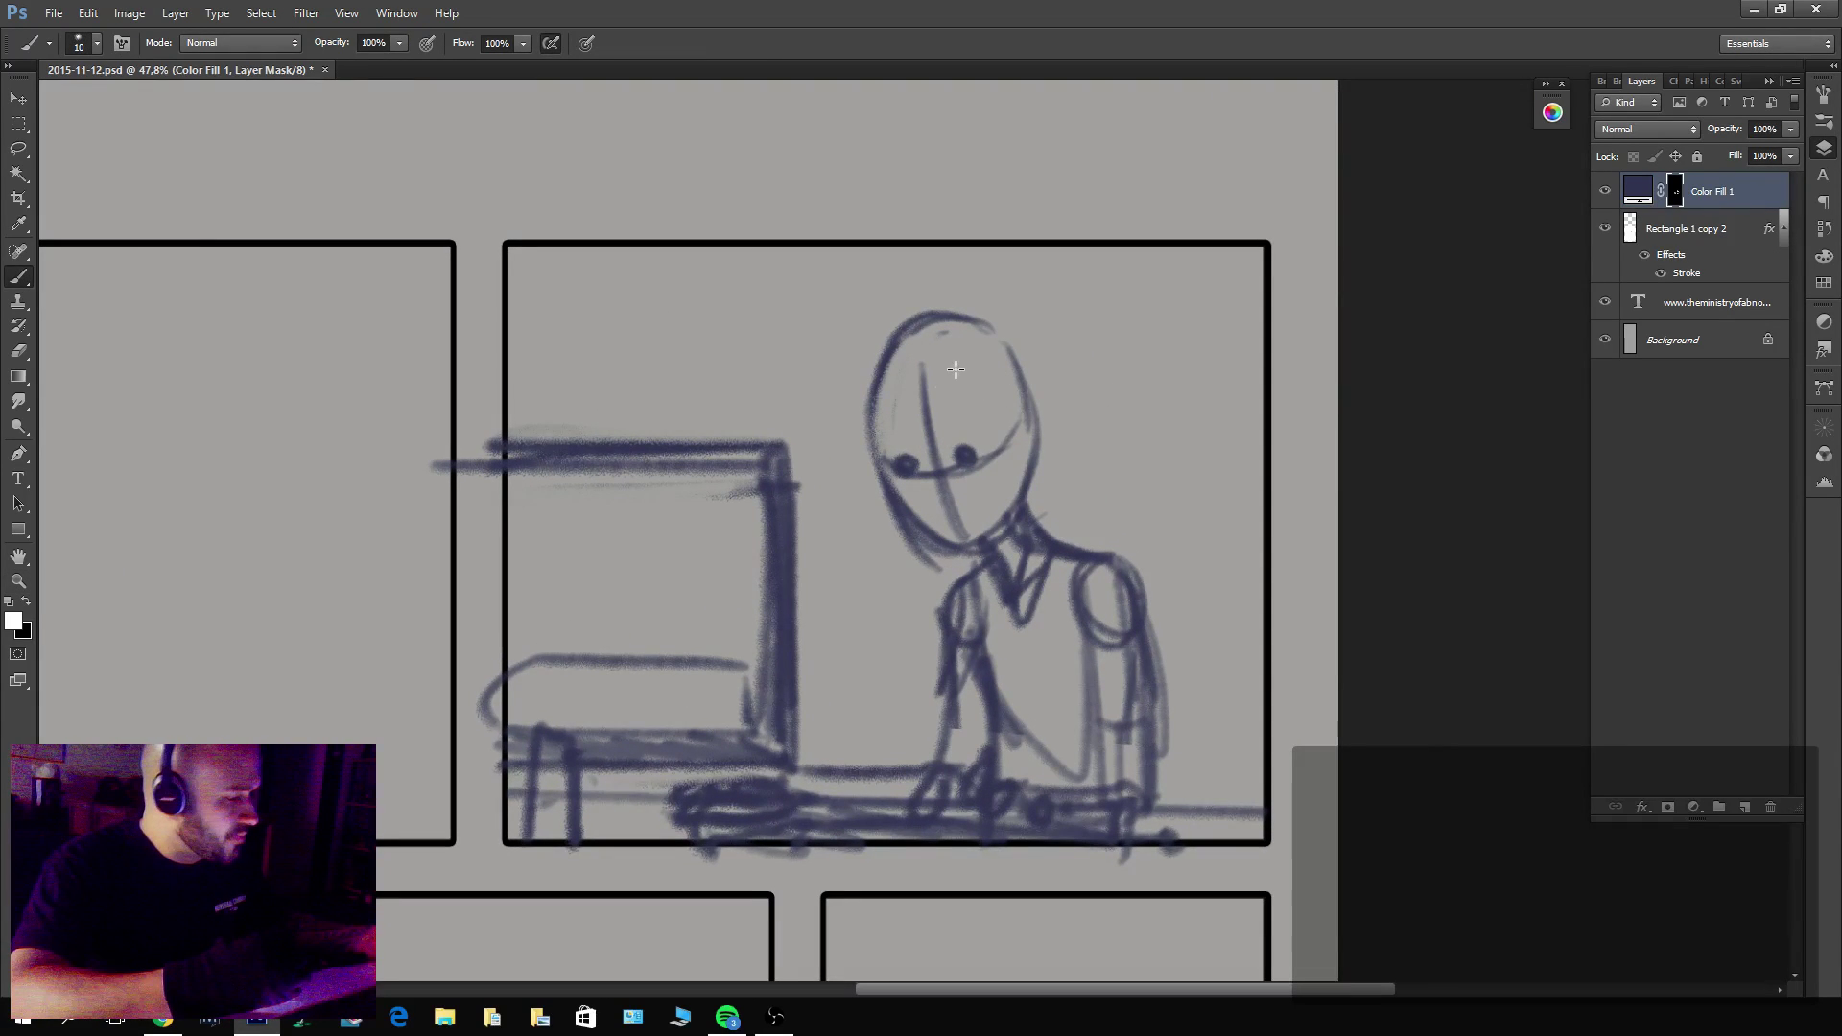
mouse_move(988, 434)
left_mouse_down()
mouse_move(964, 476)
mouse_move(945, 451)
mouse_move(882, 455)
mouse_move(887, 413)
mouse_move(971, 458)
left_mouse_up()
key("bracketright")
key("x")
left_click_drag(923, 445, 906, 458)
key("x")
key("x")
key("x")
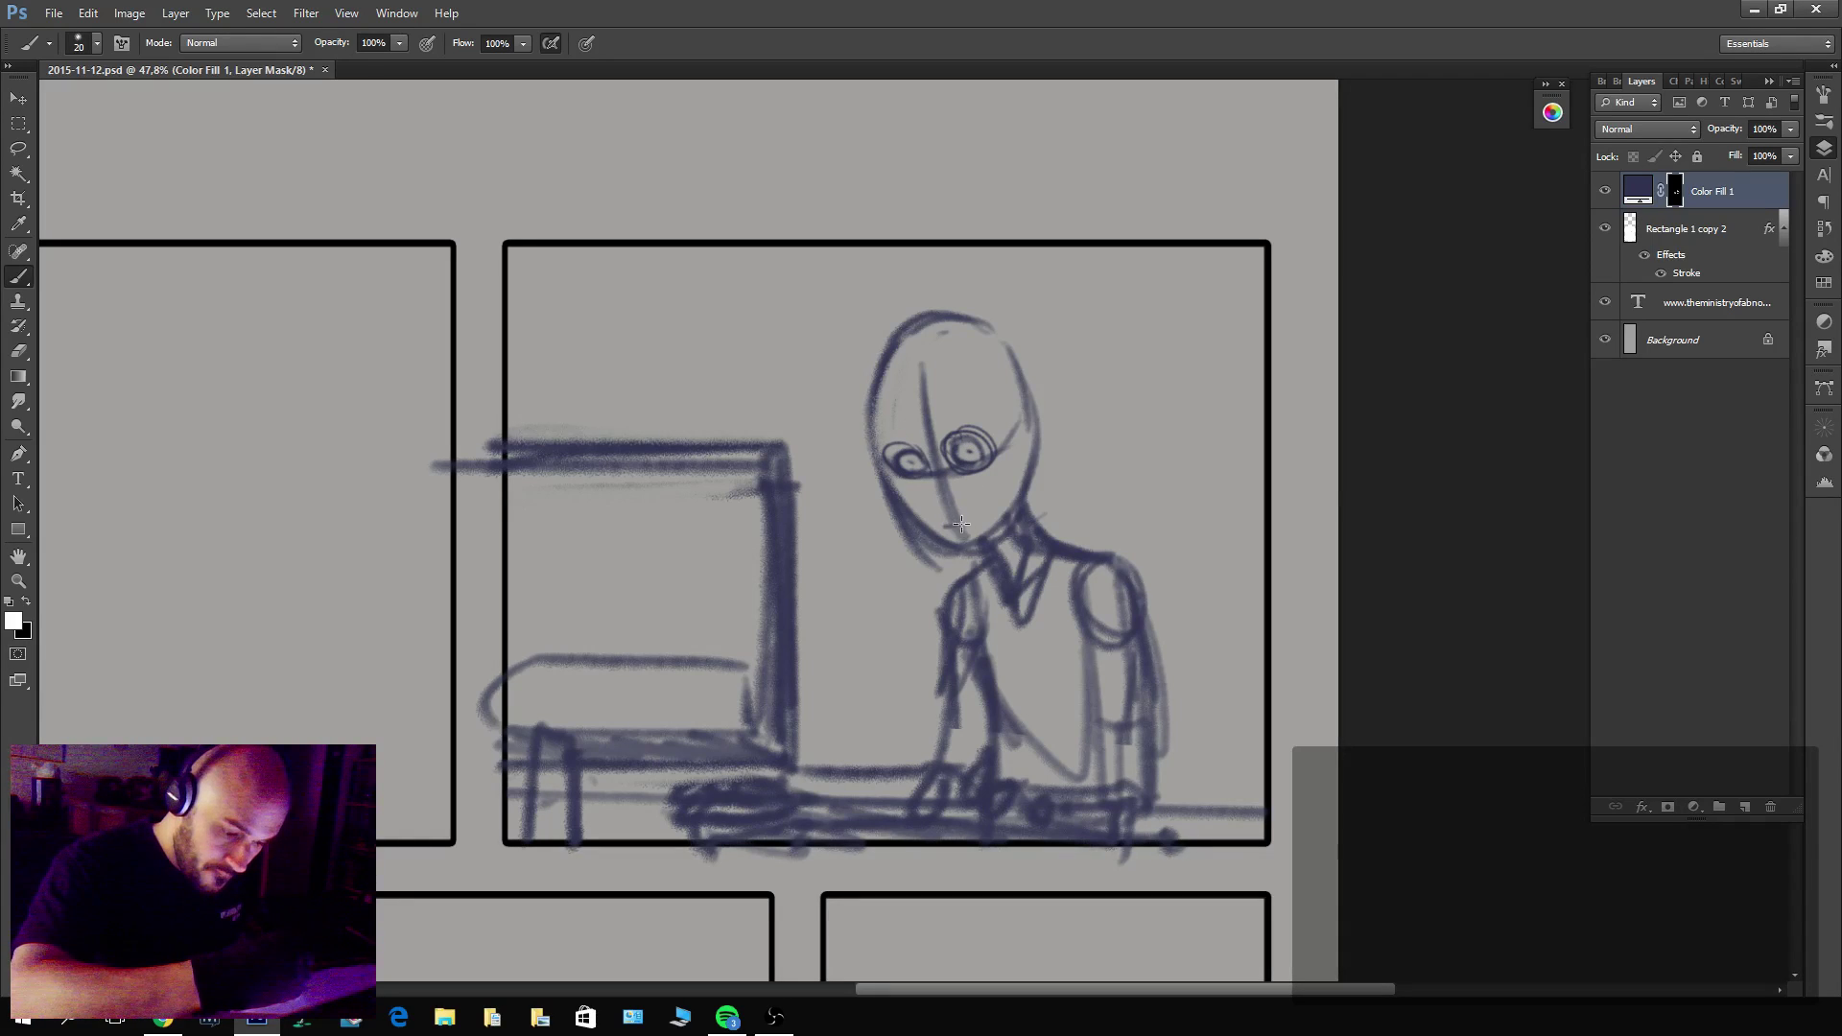
Sketch the mouth and the side plane of the head, darken the eye sockets and redefine the pupils.
mouse_move(960, 524)
left_mouse_down()
mouse_move(1004, 512)
mouse_move(1011, 447)
mouse_move(989, 392)
mouse_move(1037, 394)
left_mouse_up()
mouse_move(965, 313)
left_mouse_down()
mouse_move(901, 338)
mouse_move(867, 431)
mouse_move(883, 461)
mouse_move(894, 438)
mouse_move(933, 469)
mouse_move(888, 456)
mouse_move(958, 463)
mouse_move(946, 433)
mouse_move(993, 451)
mouse_move(913, 466)
mouse_move(969, 455)
left_mouse_up()
key("x")
key("x")
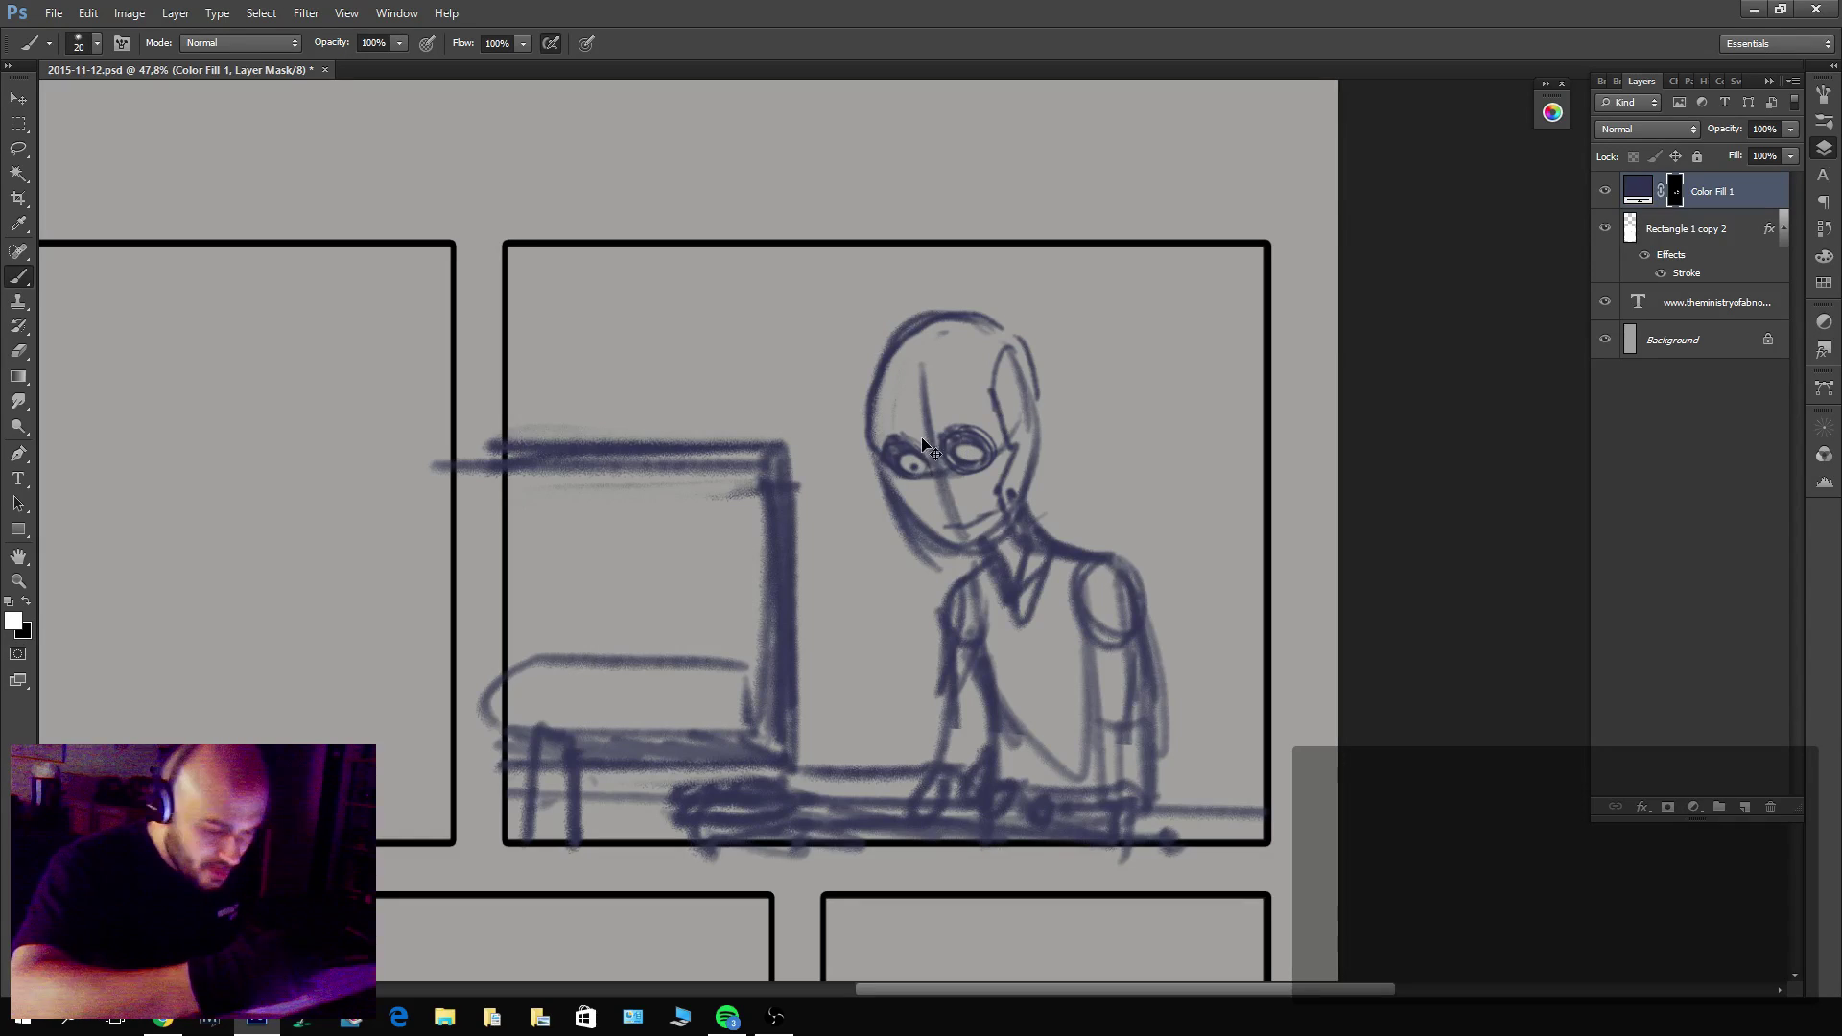
left_click(911, 465)
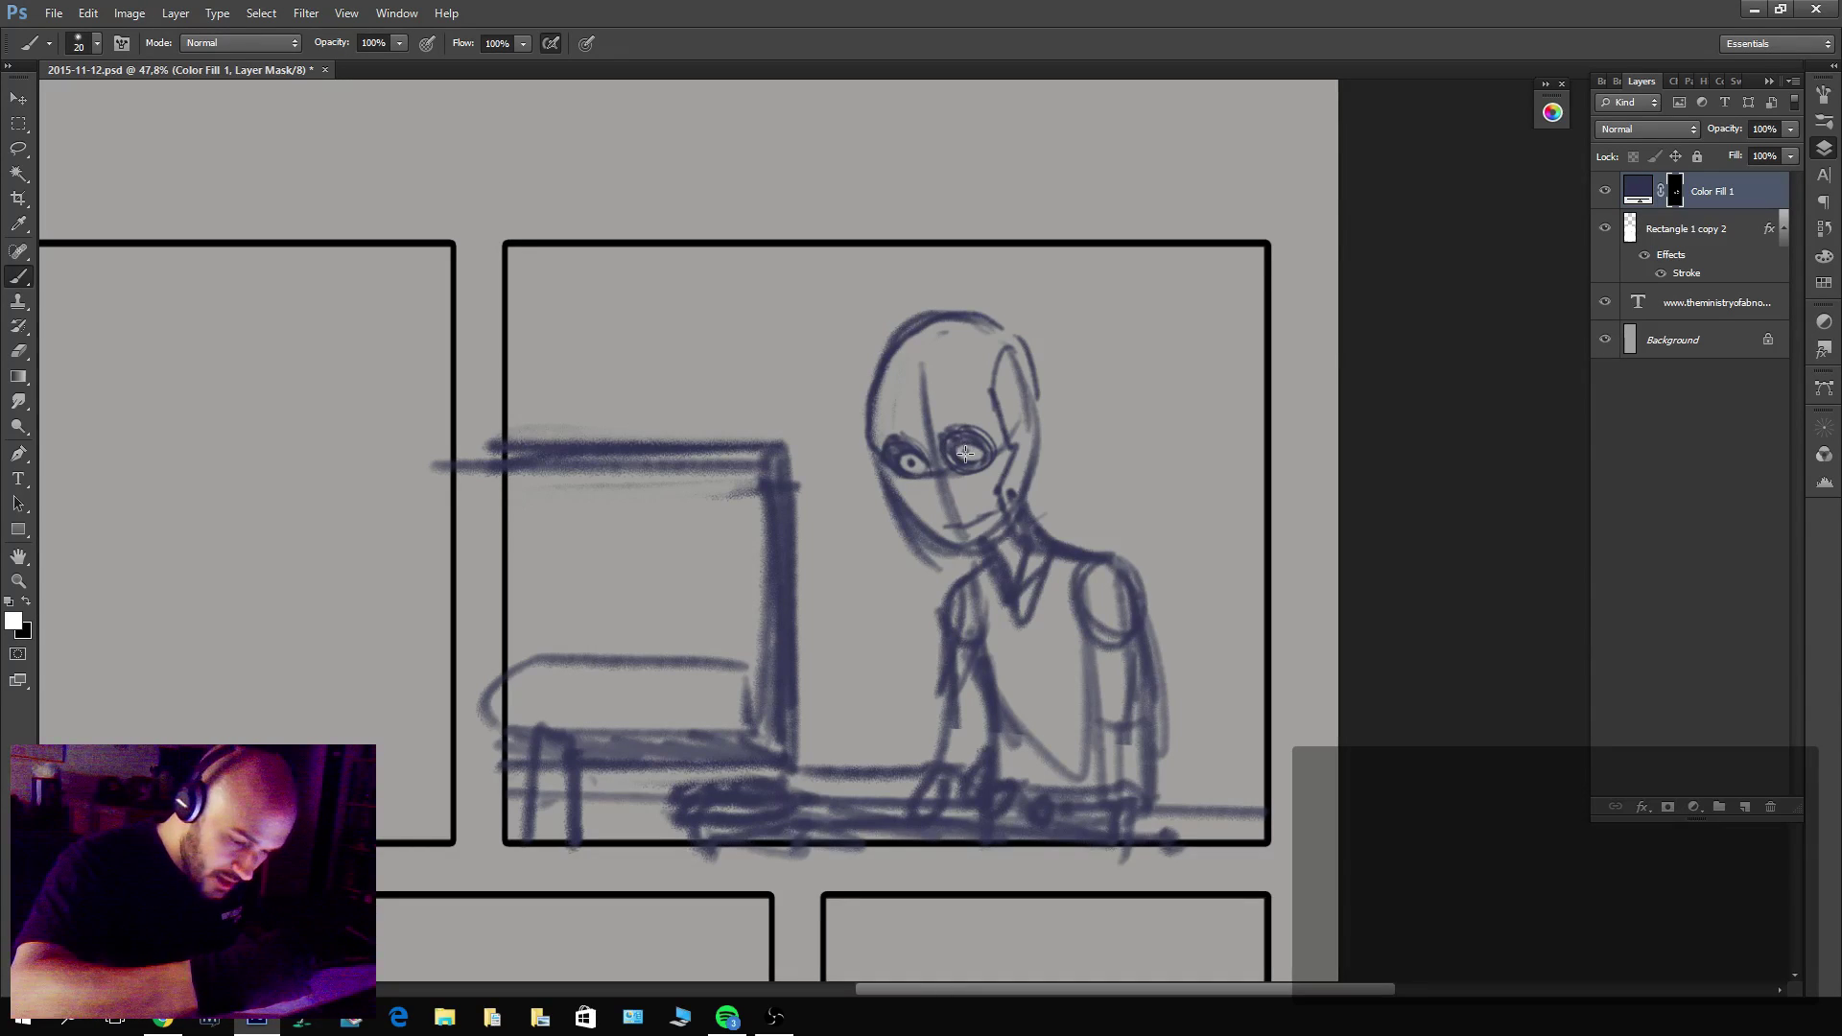
Sketch the figure's nose, mouth and squared chin, and add a large ear on the right side of the head.
mouse_move(933, 485)
left_mouse_down()
mouse_move(959, 512)
mouse_move(931, 436)
left_mouse_up()
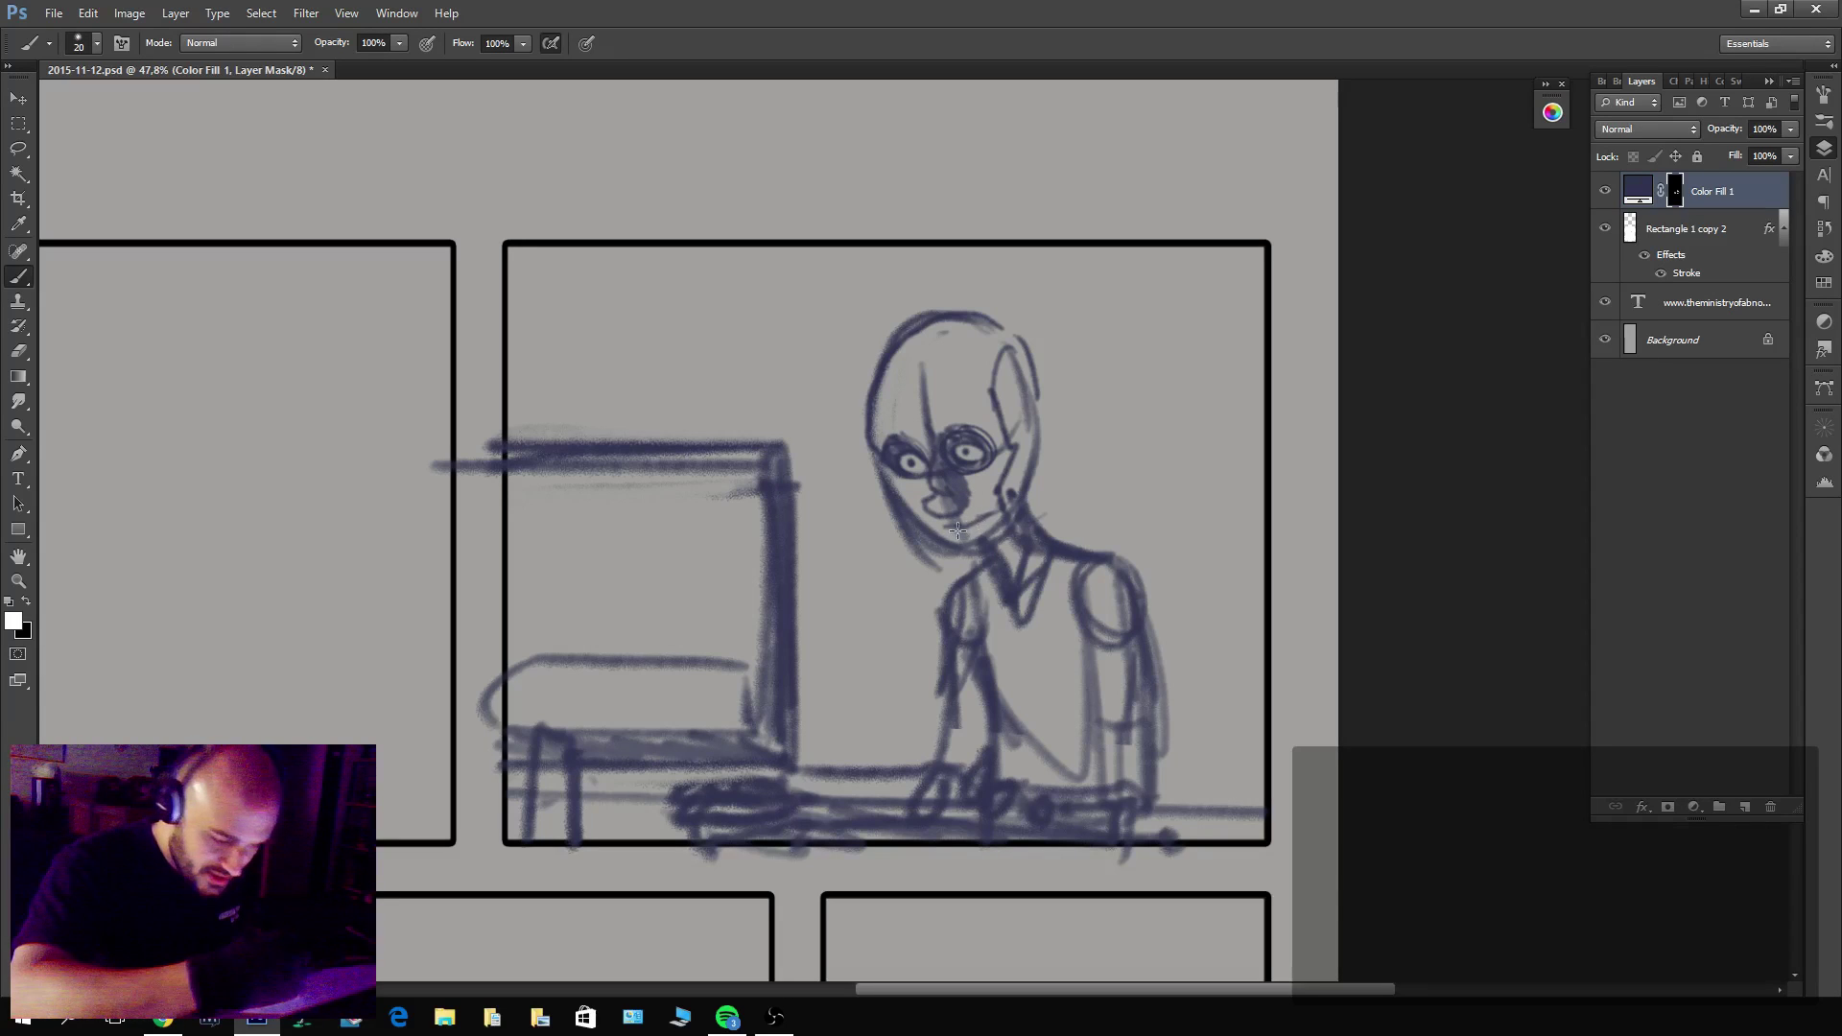
mouse_move(953, 527)
left_mouse_down()
mouse_move(1012, 513)
mouse_move(1008, 557)
mouse_move(945, 561)
mouse_move(1001, 533)
mouse_move(1015, 479)
mouse_move(1009, 548)
mouse_move(1056, 396)
mouse_move(1084, 422)
mouse_move(1025, 418)
mouse_move(1027, 365)
mouse_move(998, 331)
left_mouse_up()
key("x")
key("x")
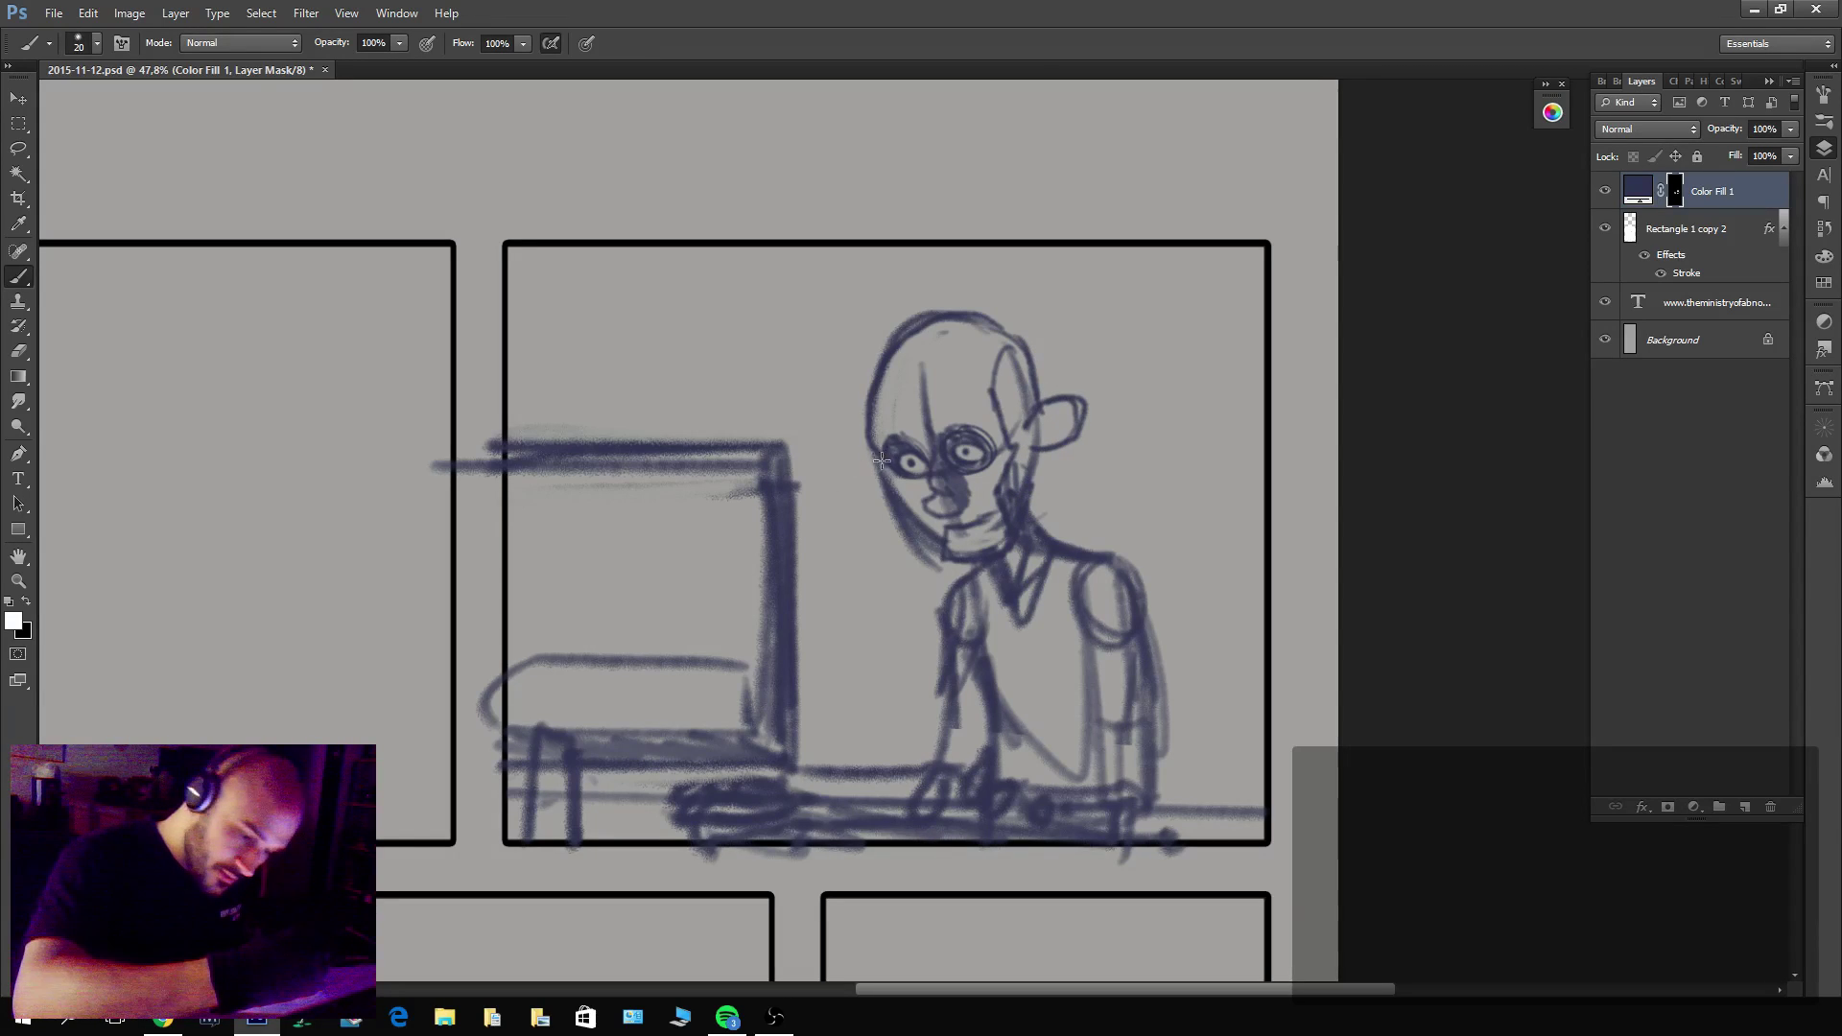
Reshape the left cheek and jawline by redrawing and erasing lines, and add a small ear on the head's left side.
left_click_drag(875, 458, 924, 549)
key("x")
mouse_move(870, 455)
left_mouse_down()
mouse_move(885, 529)
mouse_move(886, 465)
mouse_move(945, 567)
mouse_move(995, 533)
mouse_move(1011, 545)
mouse_move(1038, 443)
left_mouse_up()
key("x")
key("x")
key("x")
left_click_drag(873, 449, 890, 493)
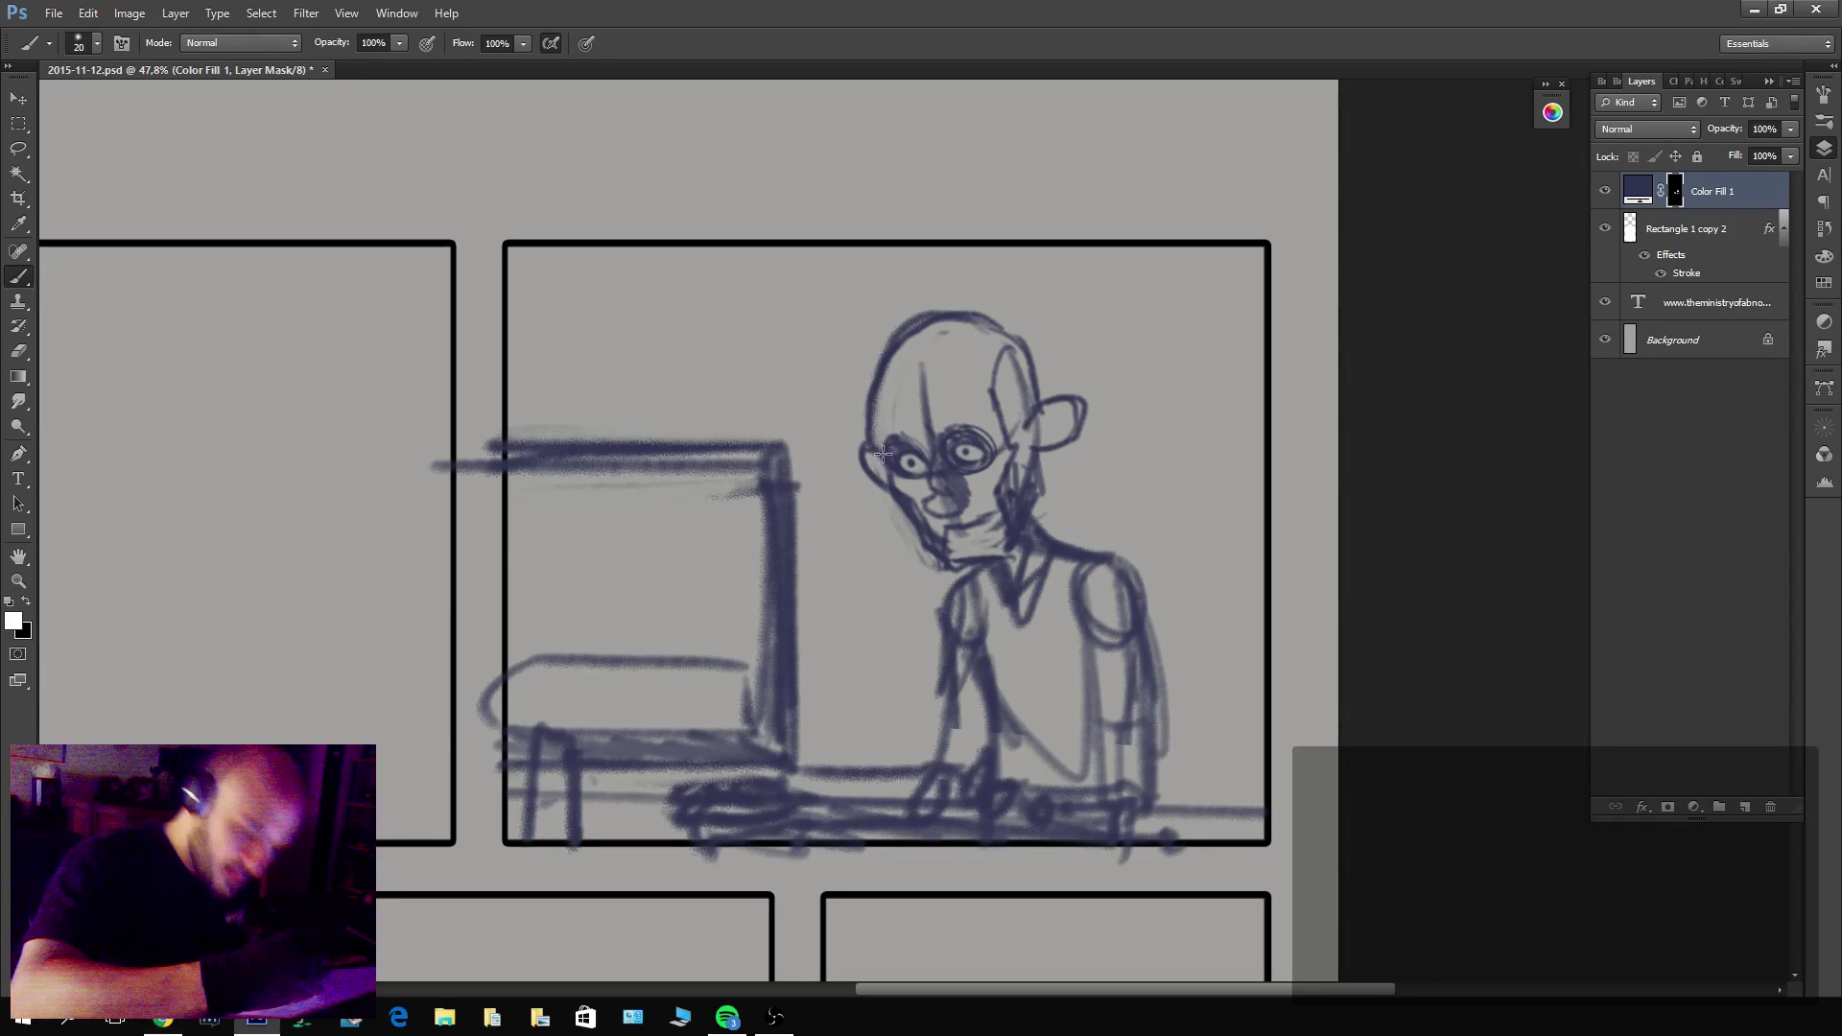
Shade the side plane of the head down to the jaw and sketch the collar around the neck.
left_click_drag(998, 443, 1019, 362)
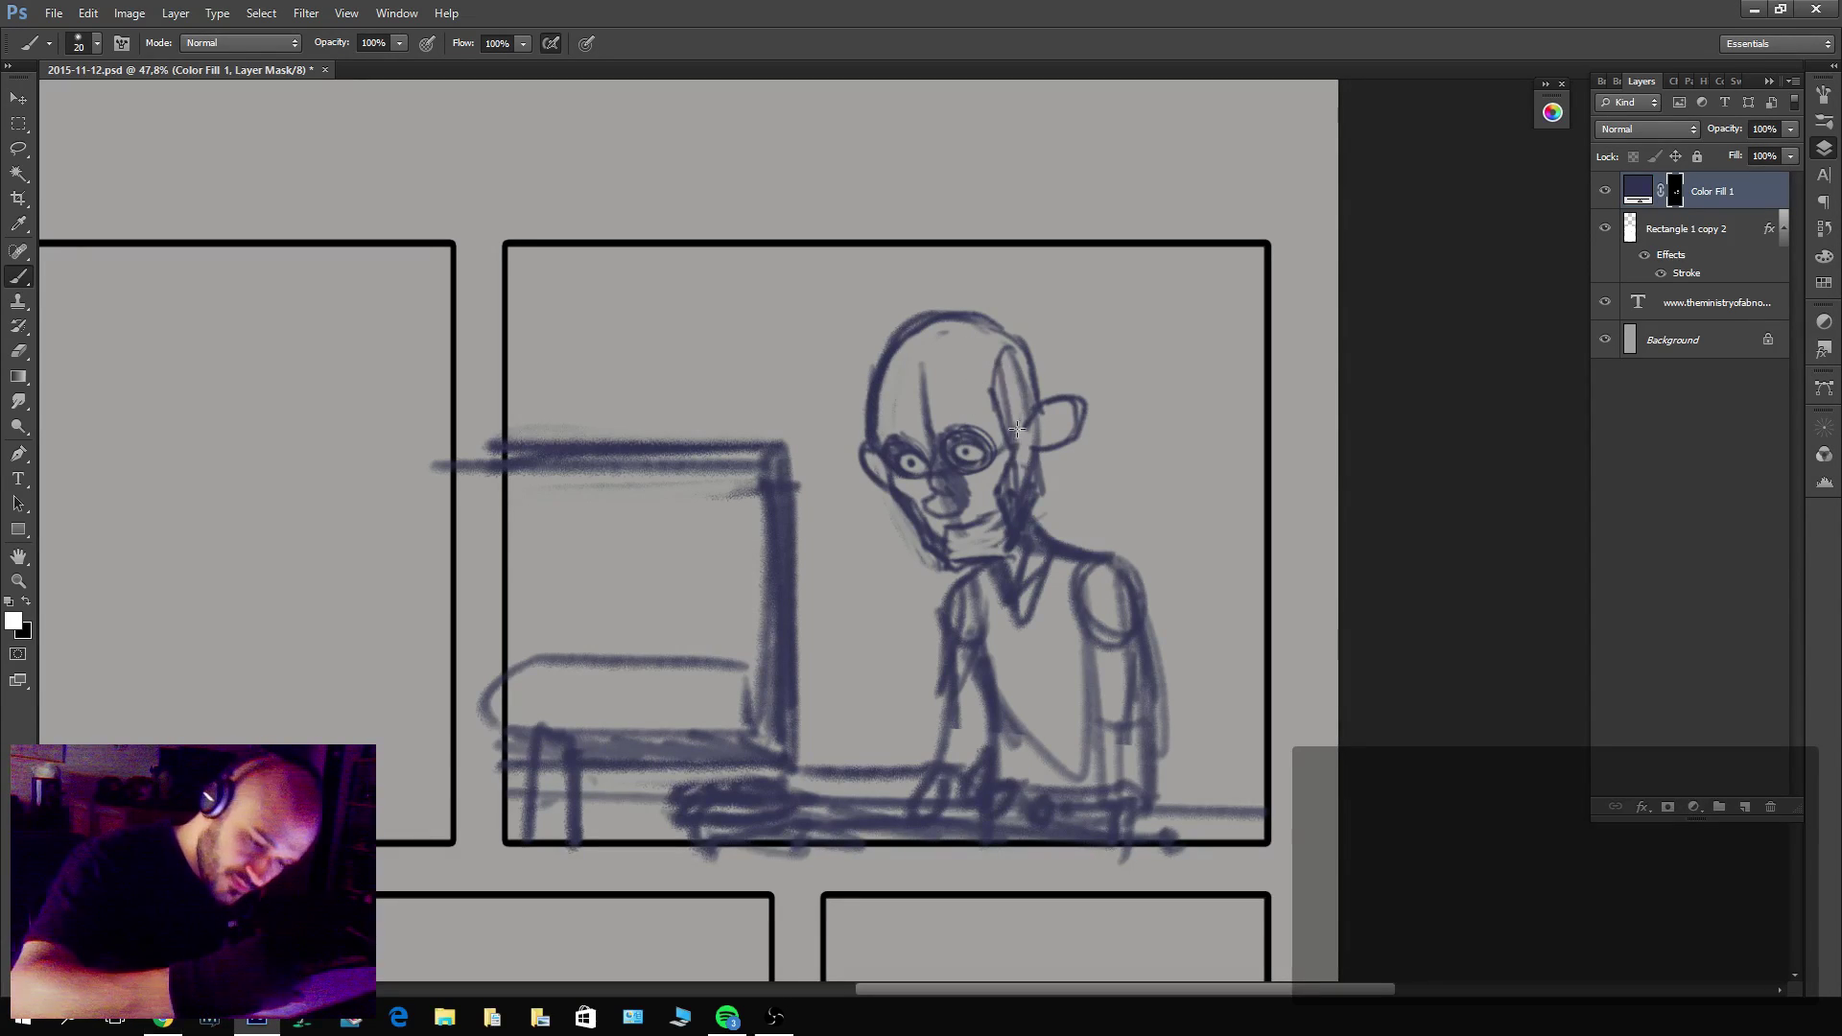
mouse_move(1006, 475)
left_mouse_down()
mouse_move(1022, 355)
mouse_move(1030, 463)
left_mouse_up()
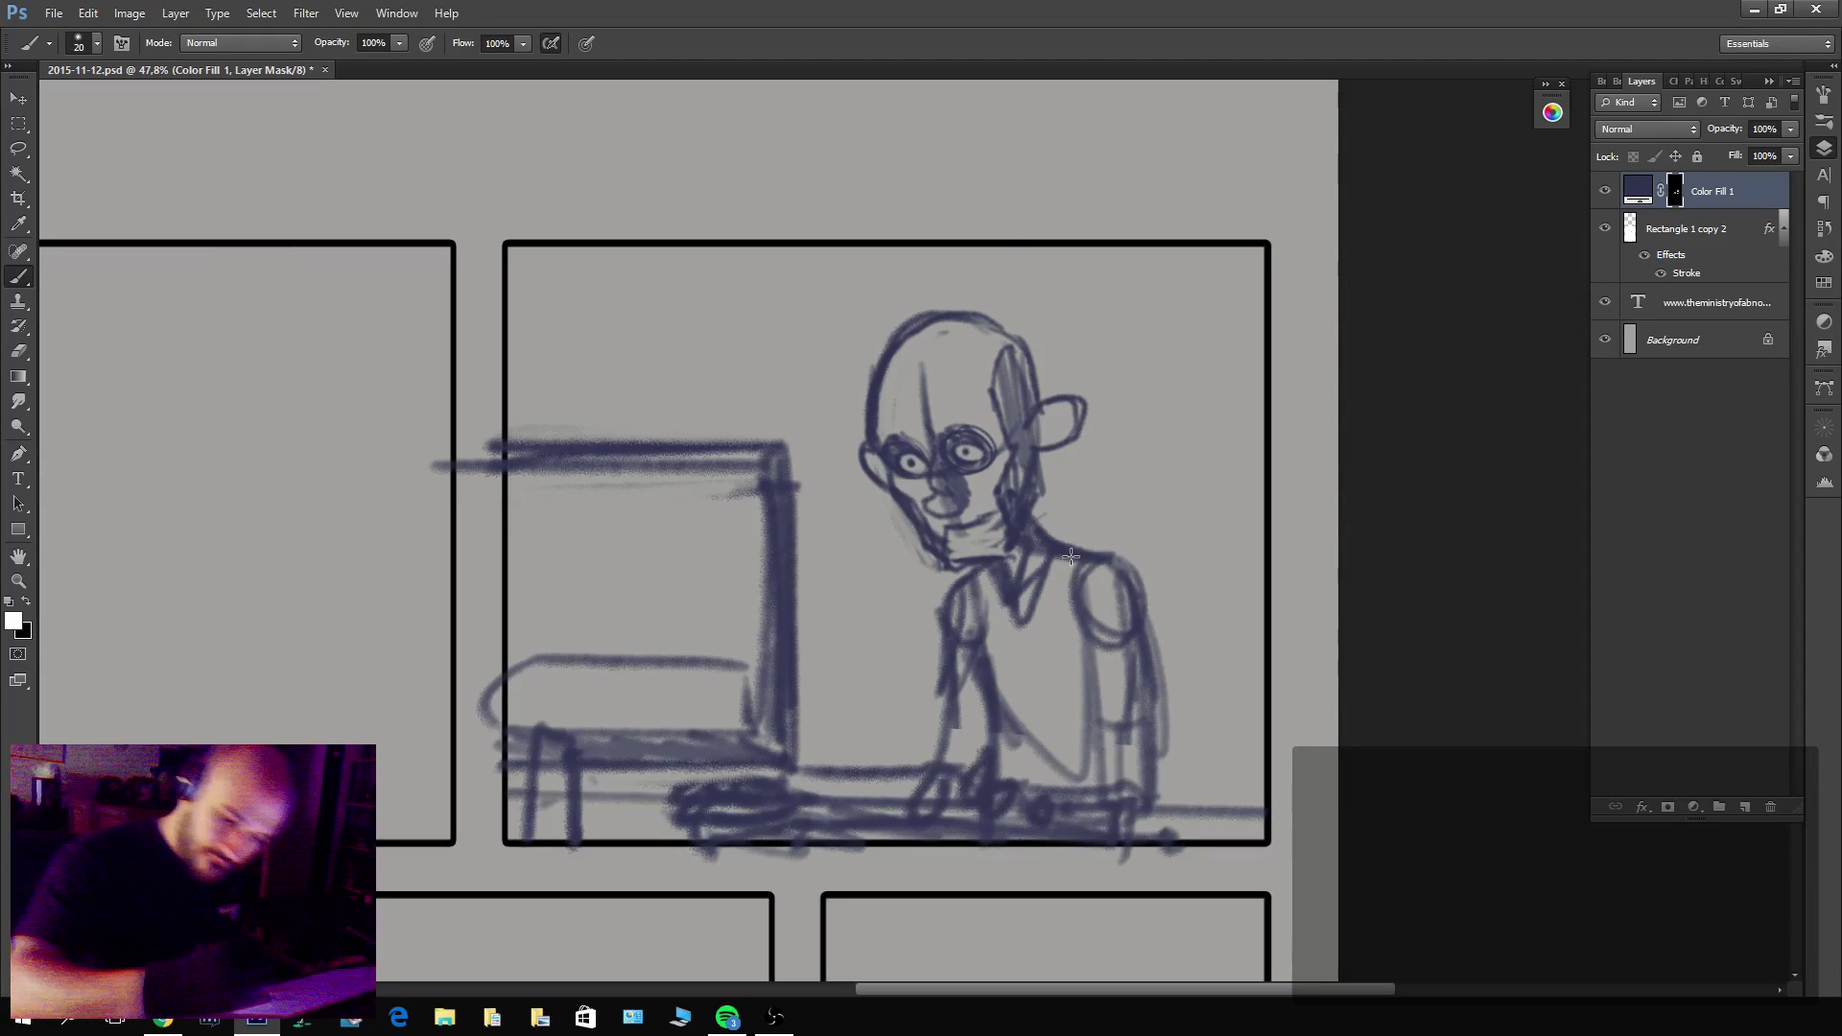
mouse_move(1065, 556)
left_mouse_down()
mouse_move(1030, 626)
mouse_move(985, 578)
mouse_move(991, 603)
mouse_move(1057, 552)
mouse_move(1008, 612)
left_mouse_up()
Flip the upper two panel rows of the Rectangle 1 copy 2 layer horizontally with Free Transform.
key("z")
left_click_drag(1281, 736, 1264, 571)
left_click_drag(1106, 697, 1152, 585)
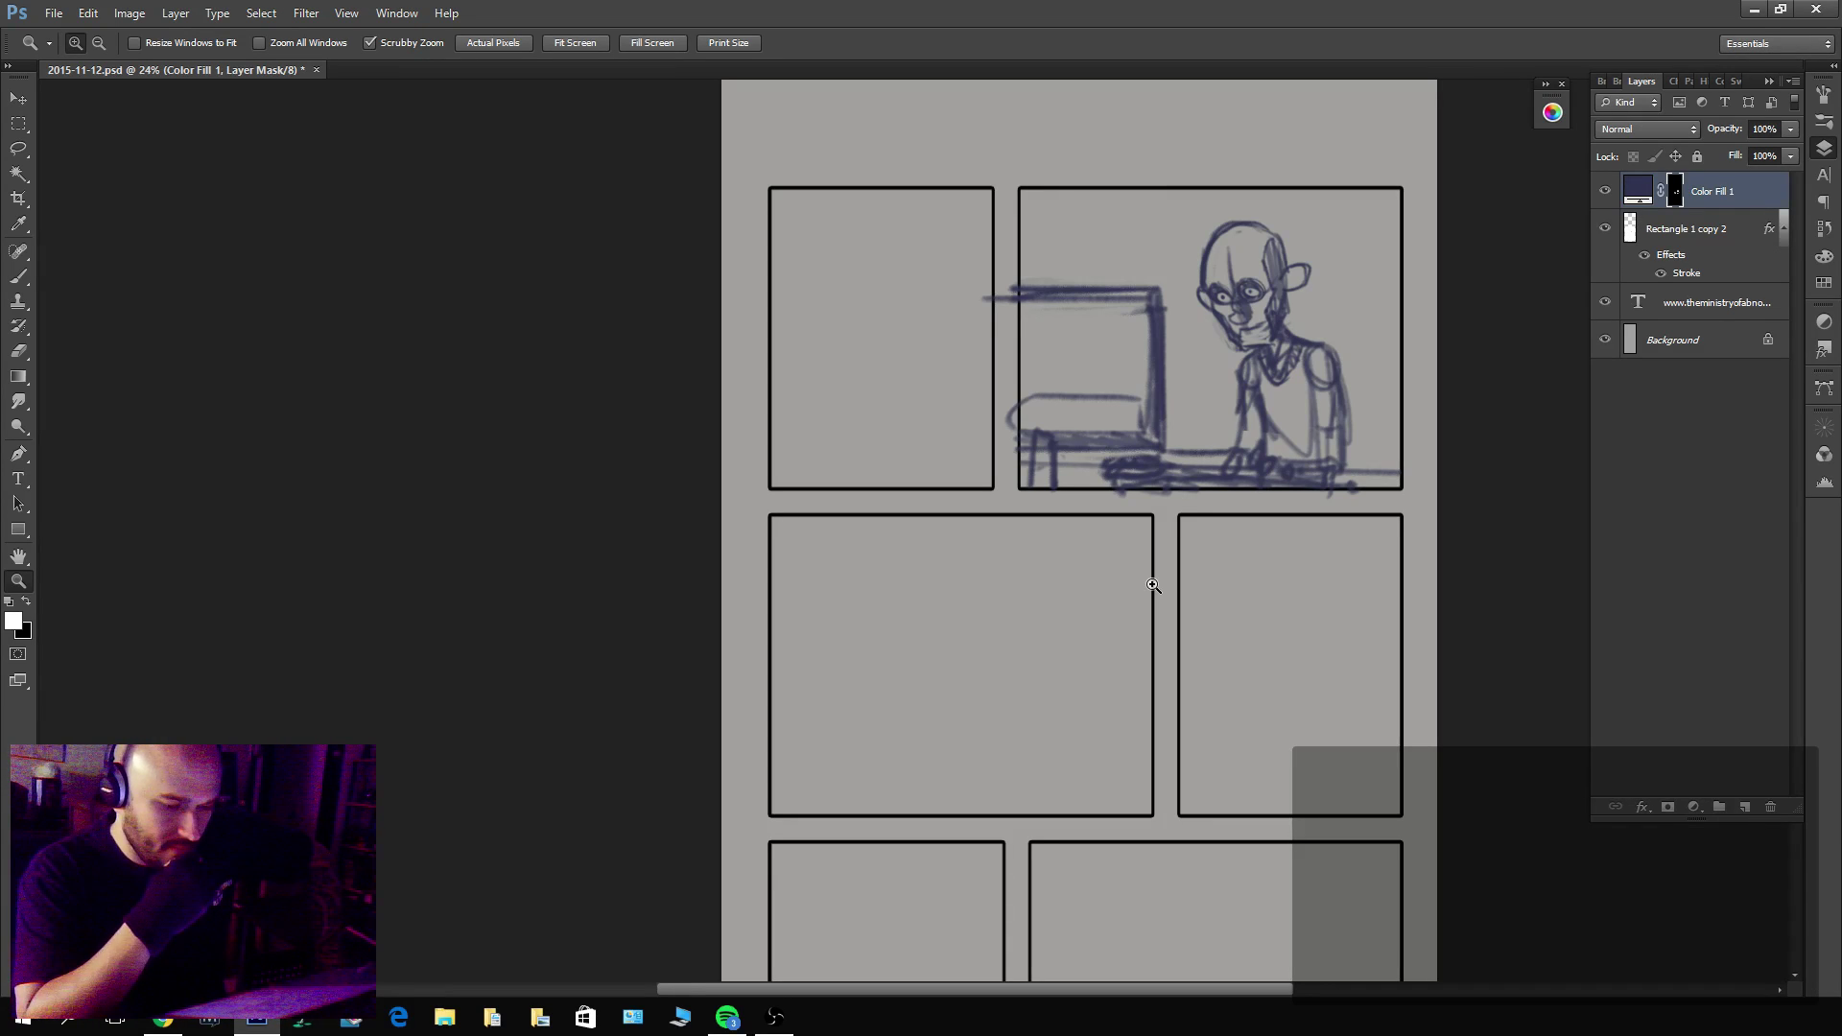
left_click(1693, 234)
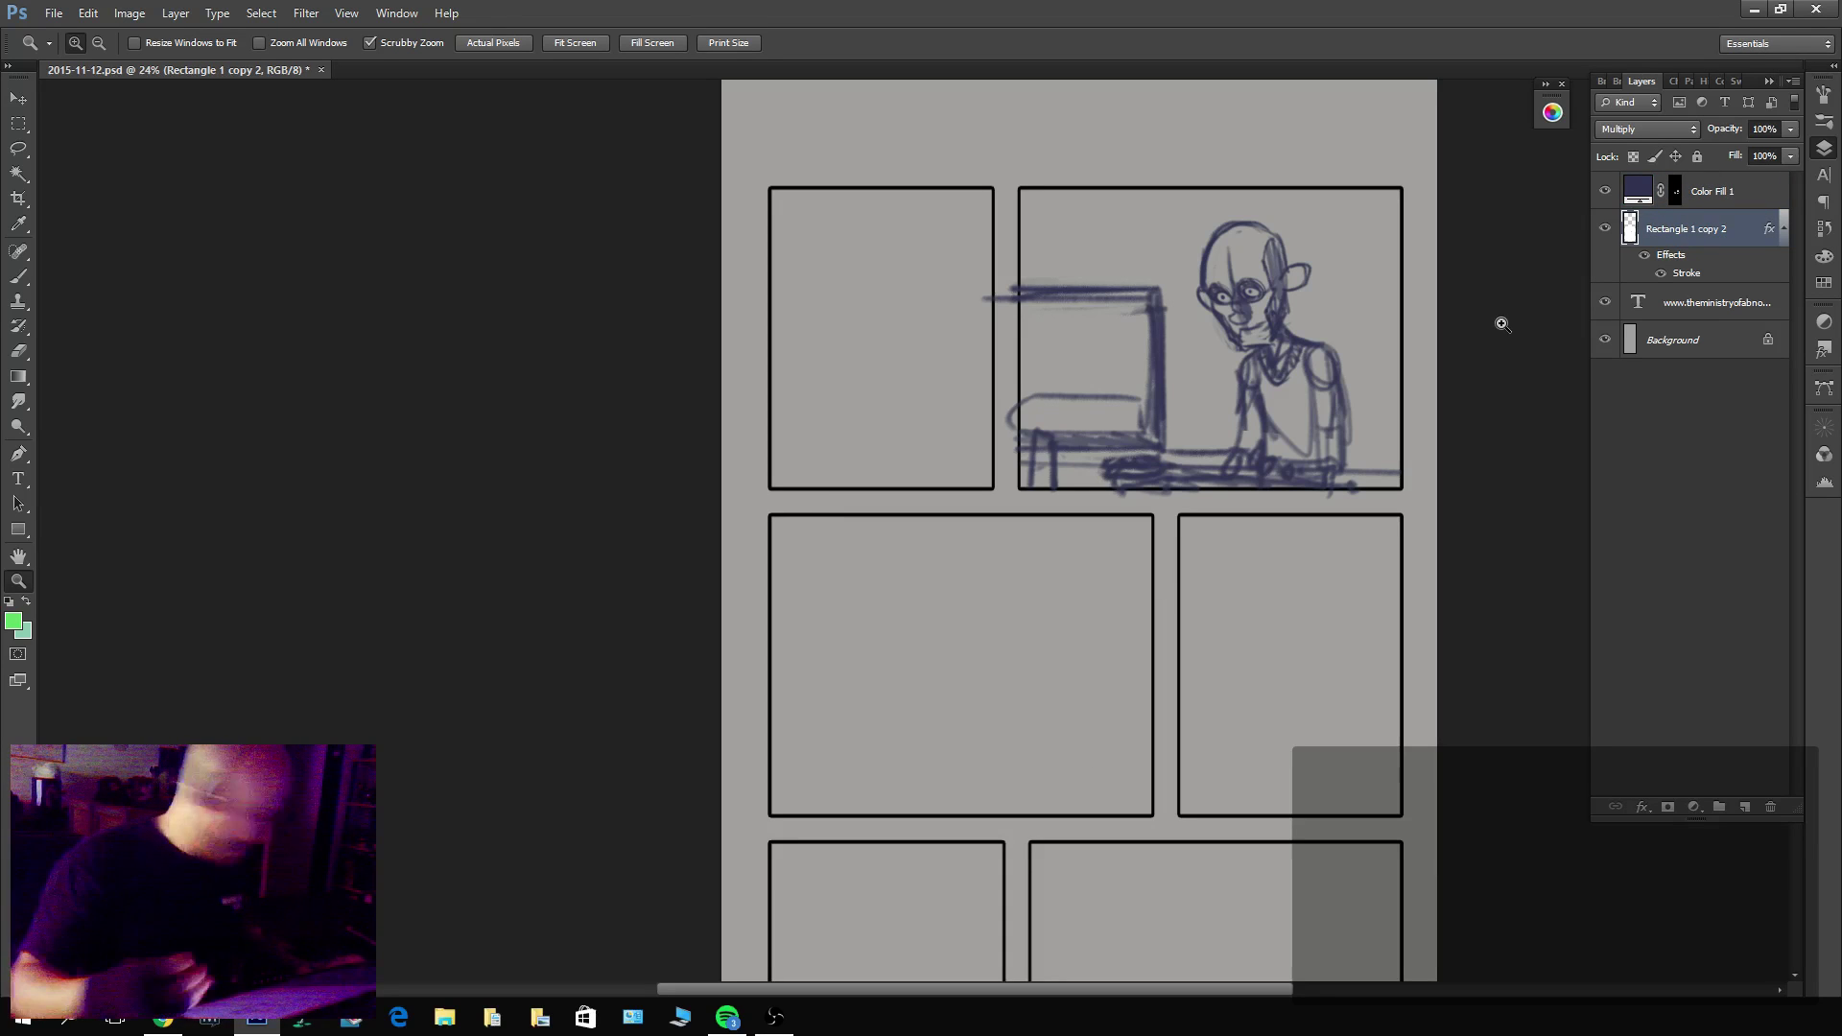
key("m")
left_click_drag(741, 150, 1440, 827)
key("ctrl+t")
right_click(1292, 638)
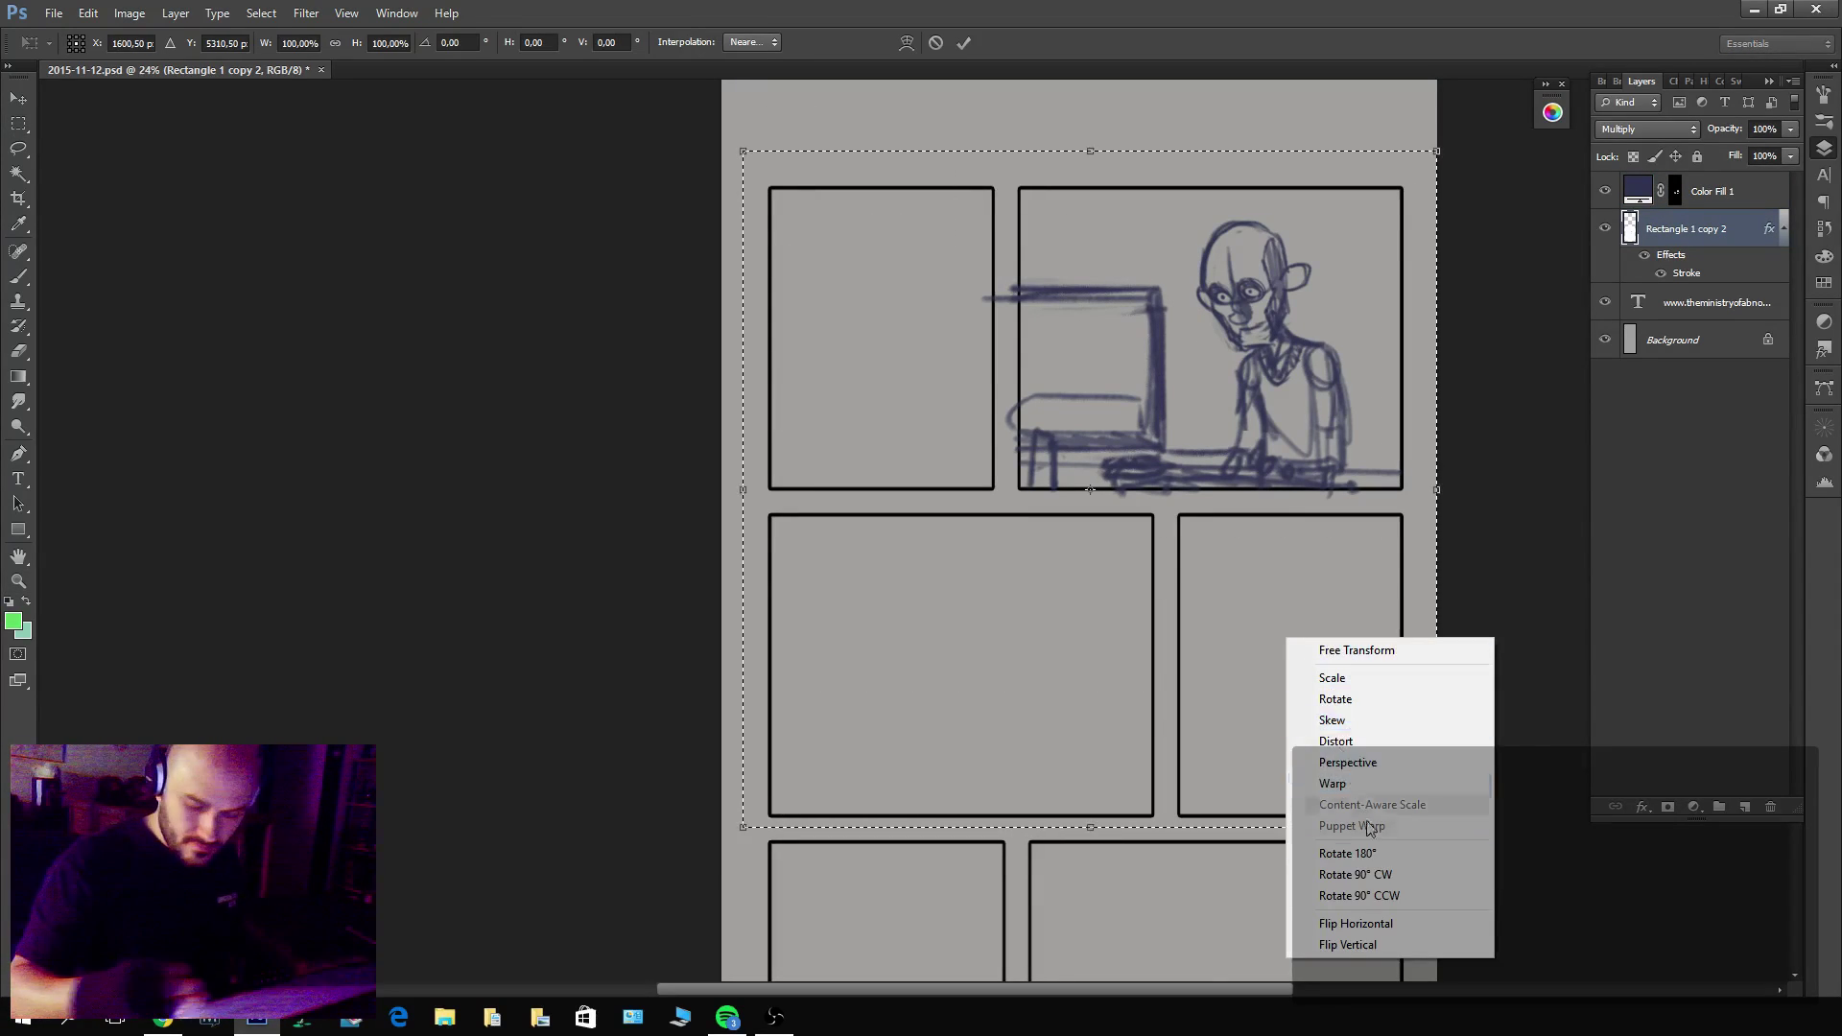
left_click(1355, 923)
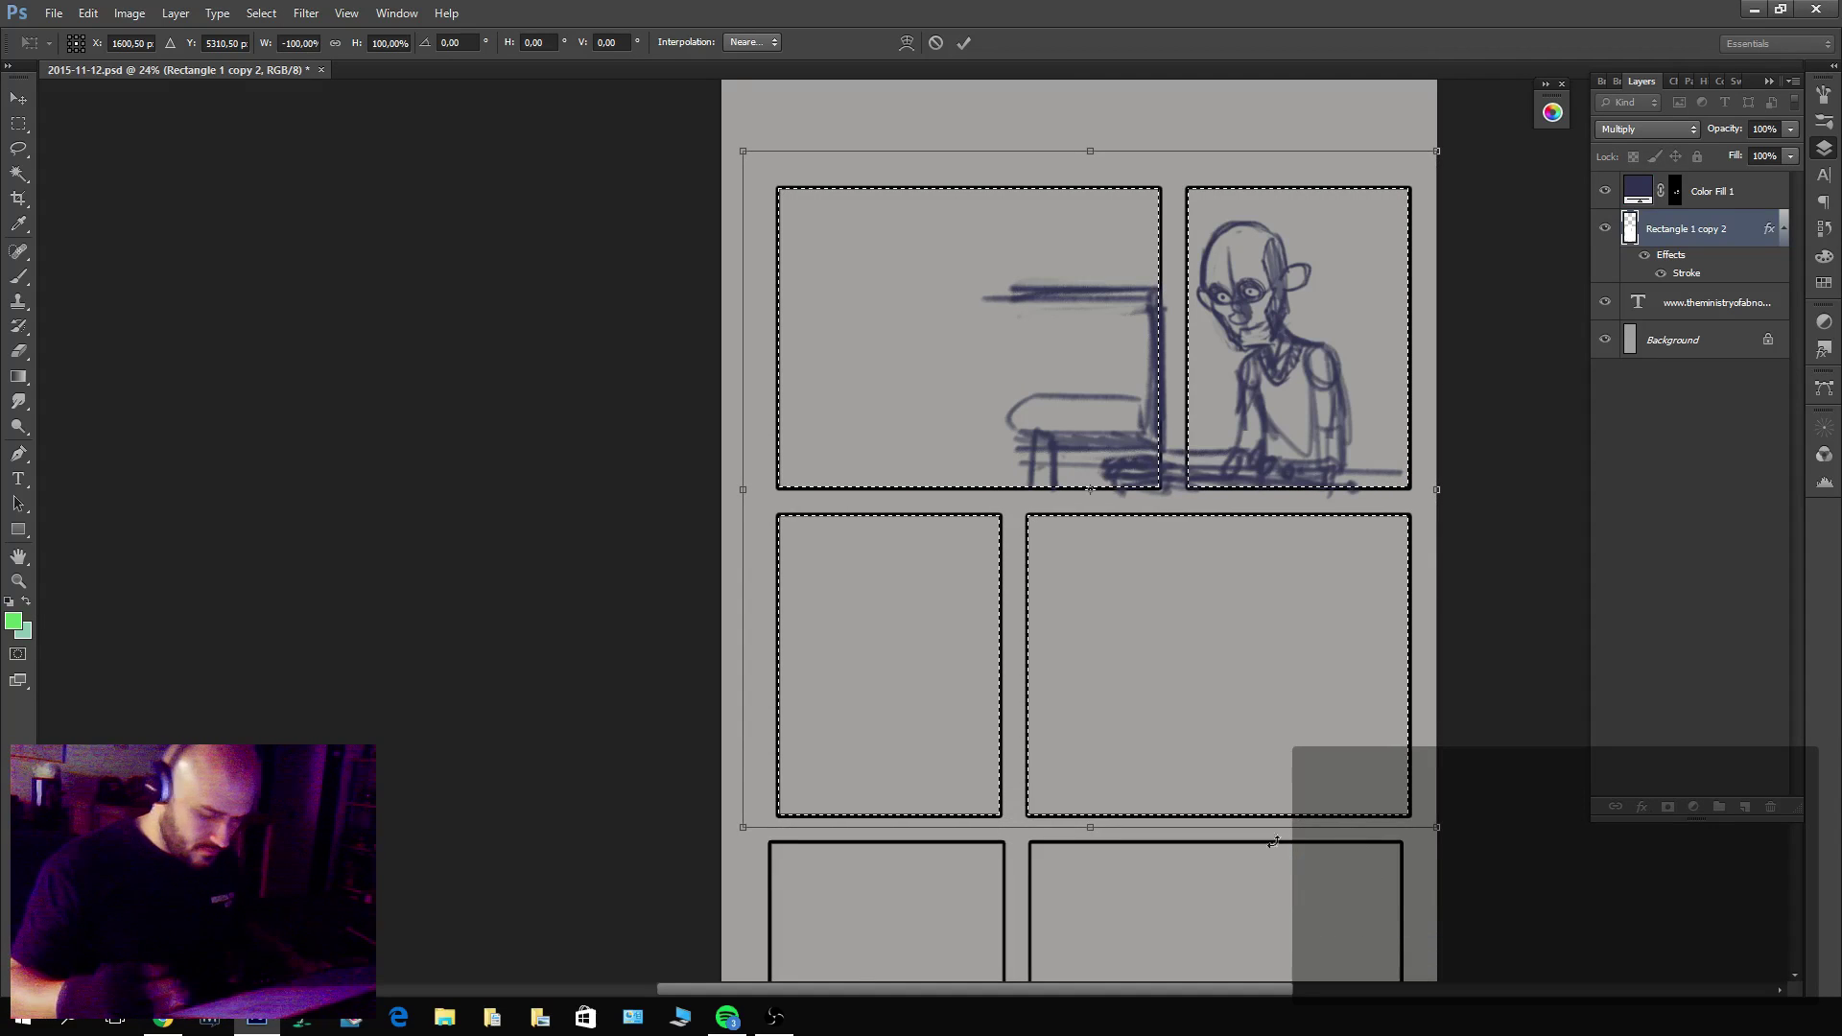
key("Return")
key("ctrl+d")
Nudge the flipped panel rows left until their left edge lines up with the bottom row's left edge.
key("z")
left_click_drag(840, 857, 967, 799)
key("b")
key("v")
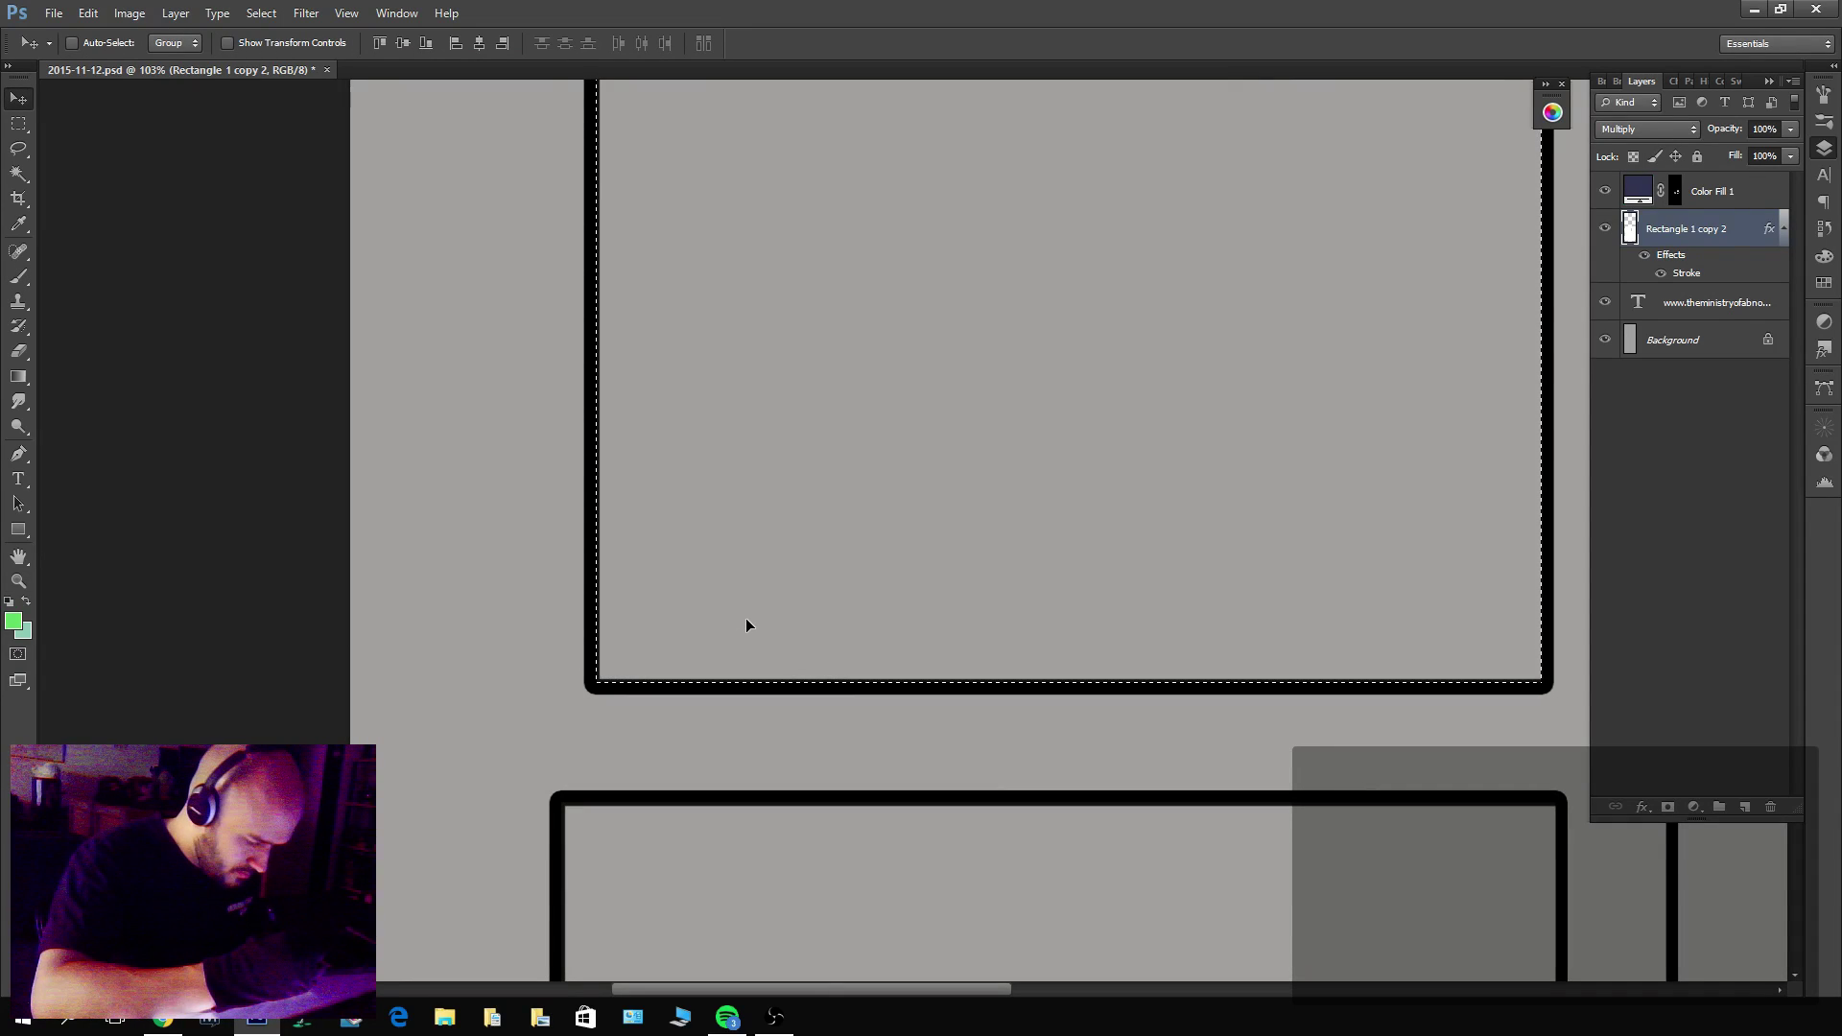
key("shift+Left")
key("shift+Left")
key("shift+Left")
key("shift+Left")
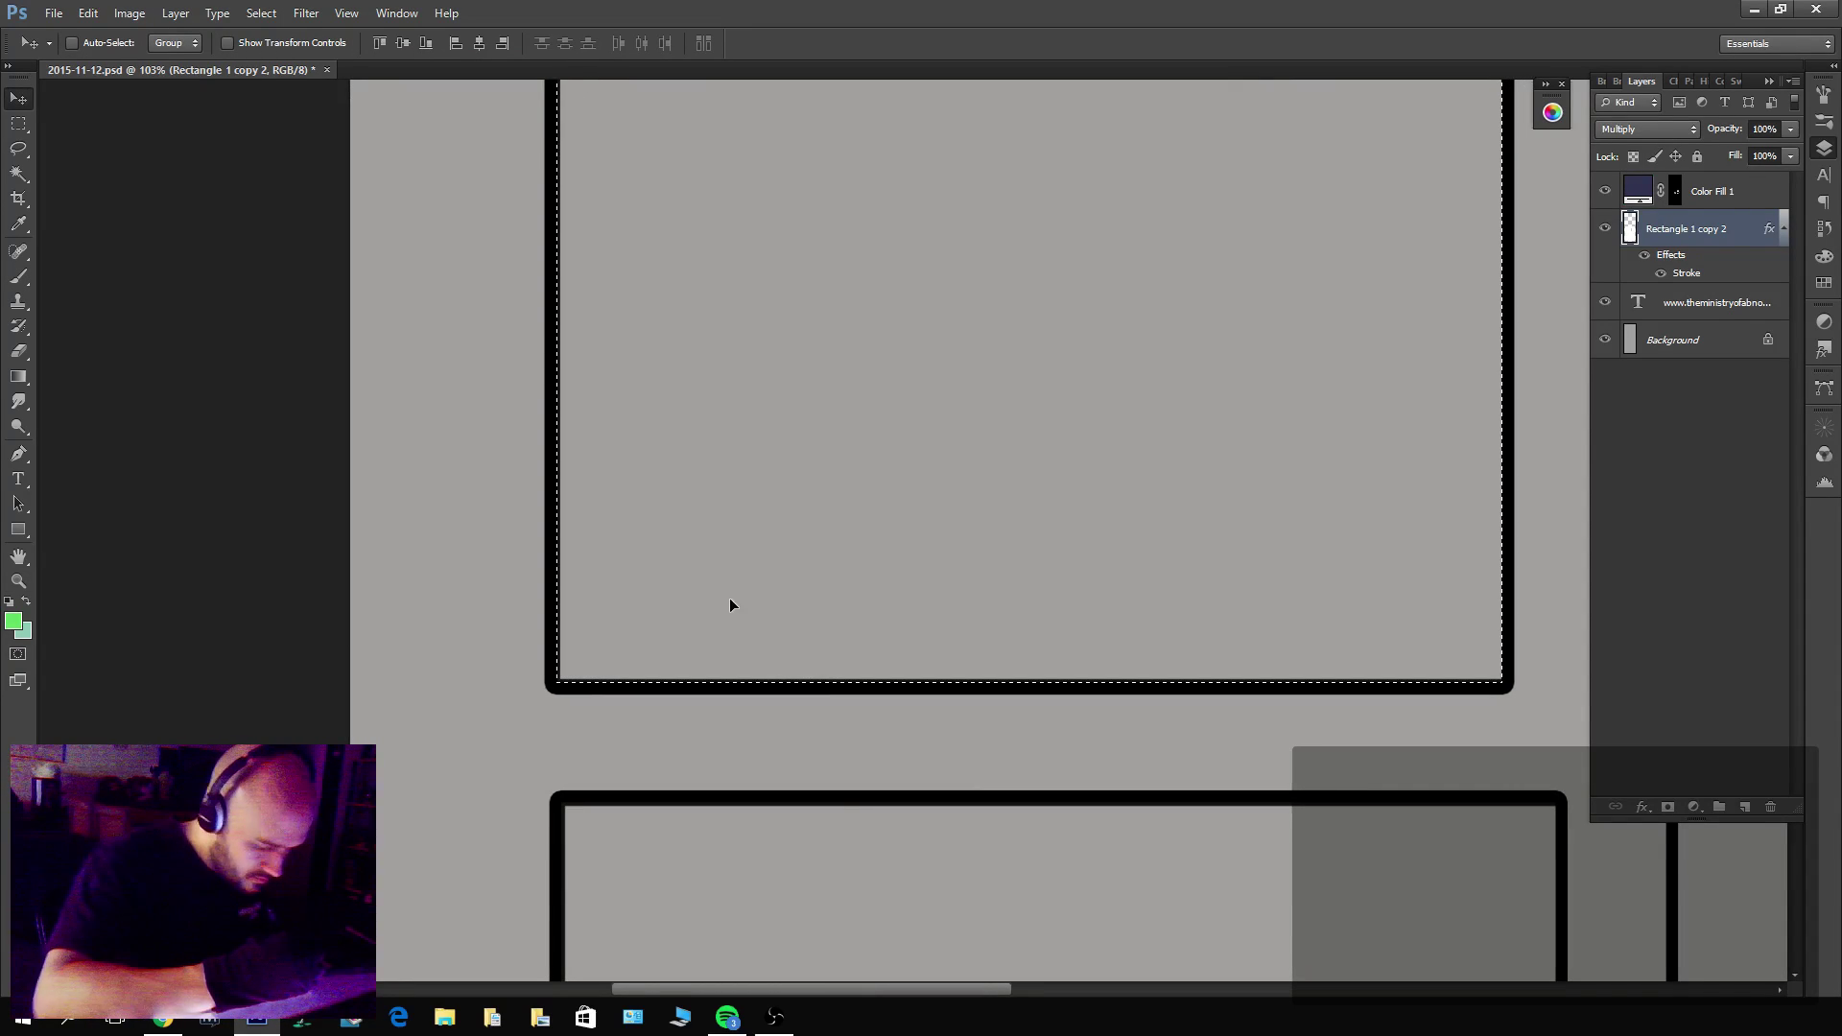
key("shift+Right")
key("Left")
key("Left")
key("Left")
key("Left")
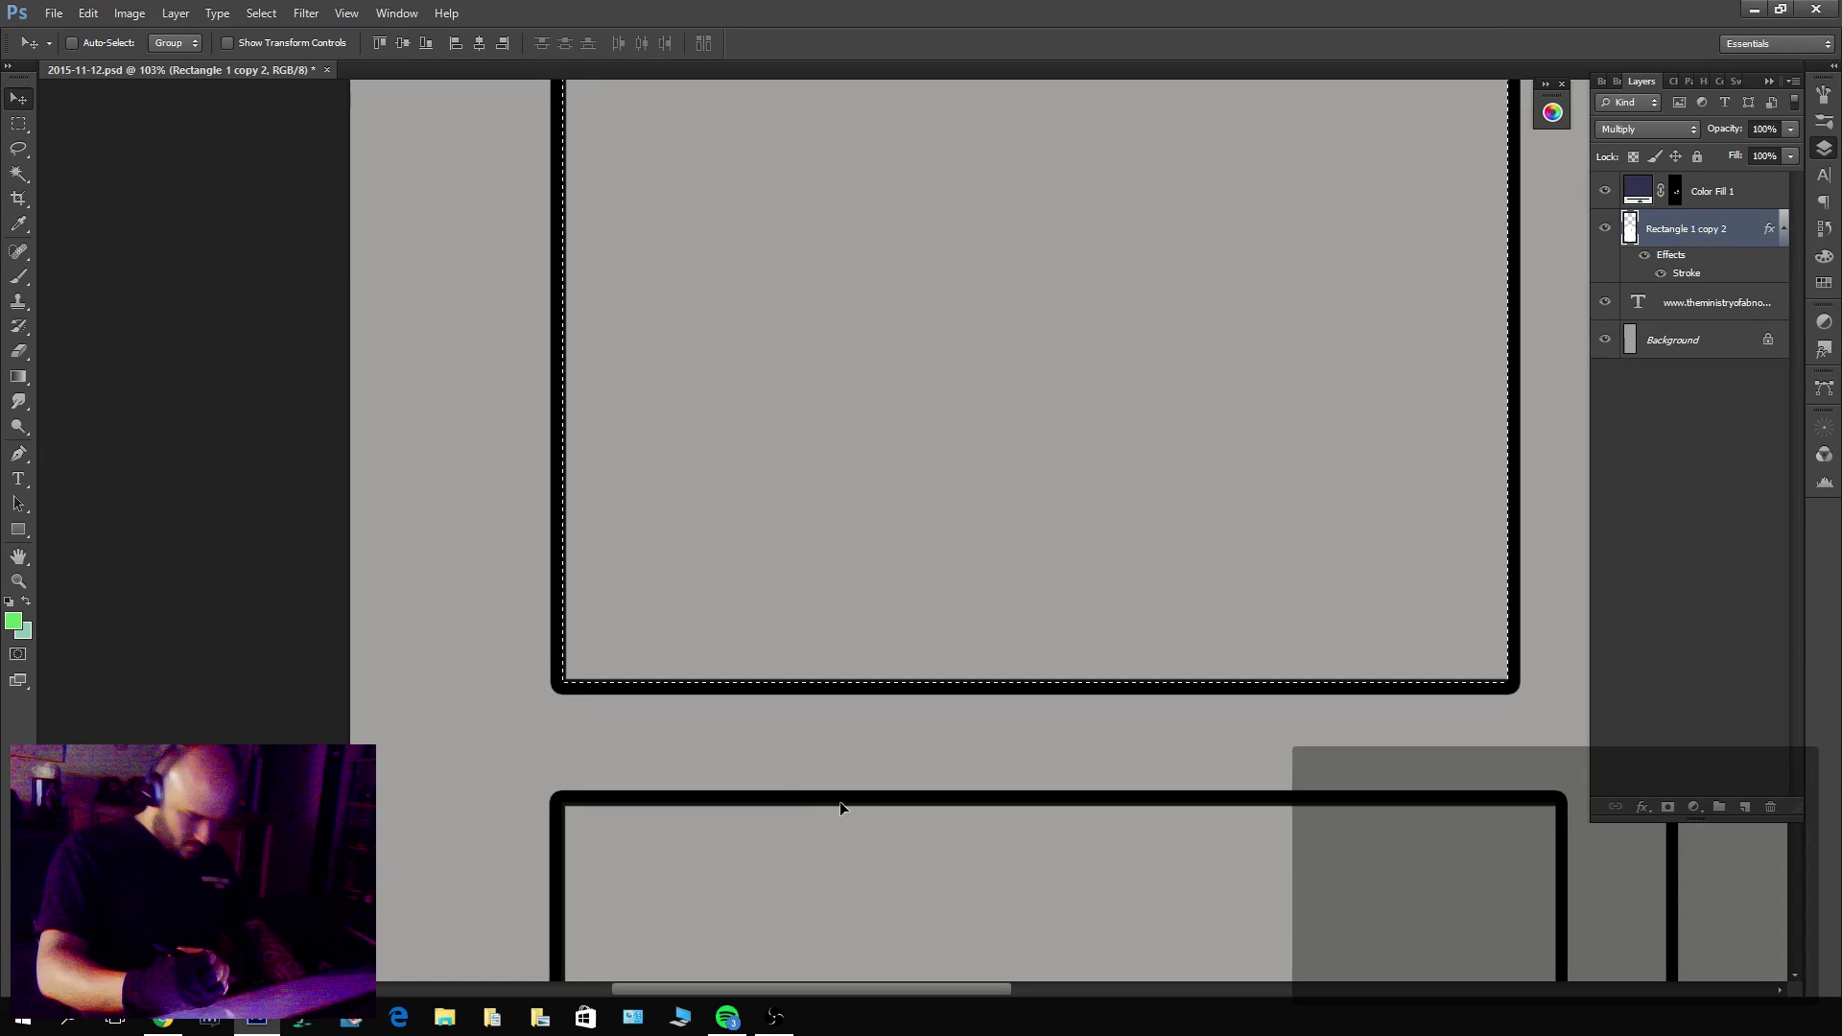
Show the rulers, place a vertical guide on the panels' inner left edge to check the rows' alignment, and deselect.
key("ctrl+r")
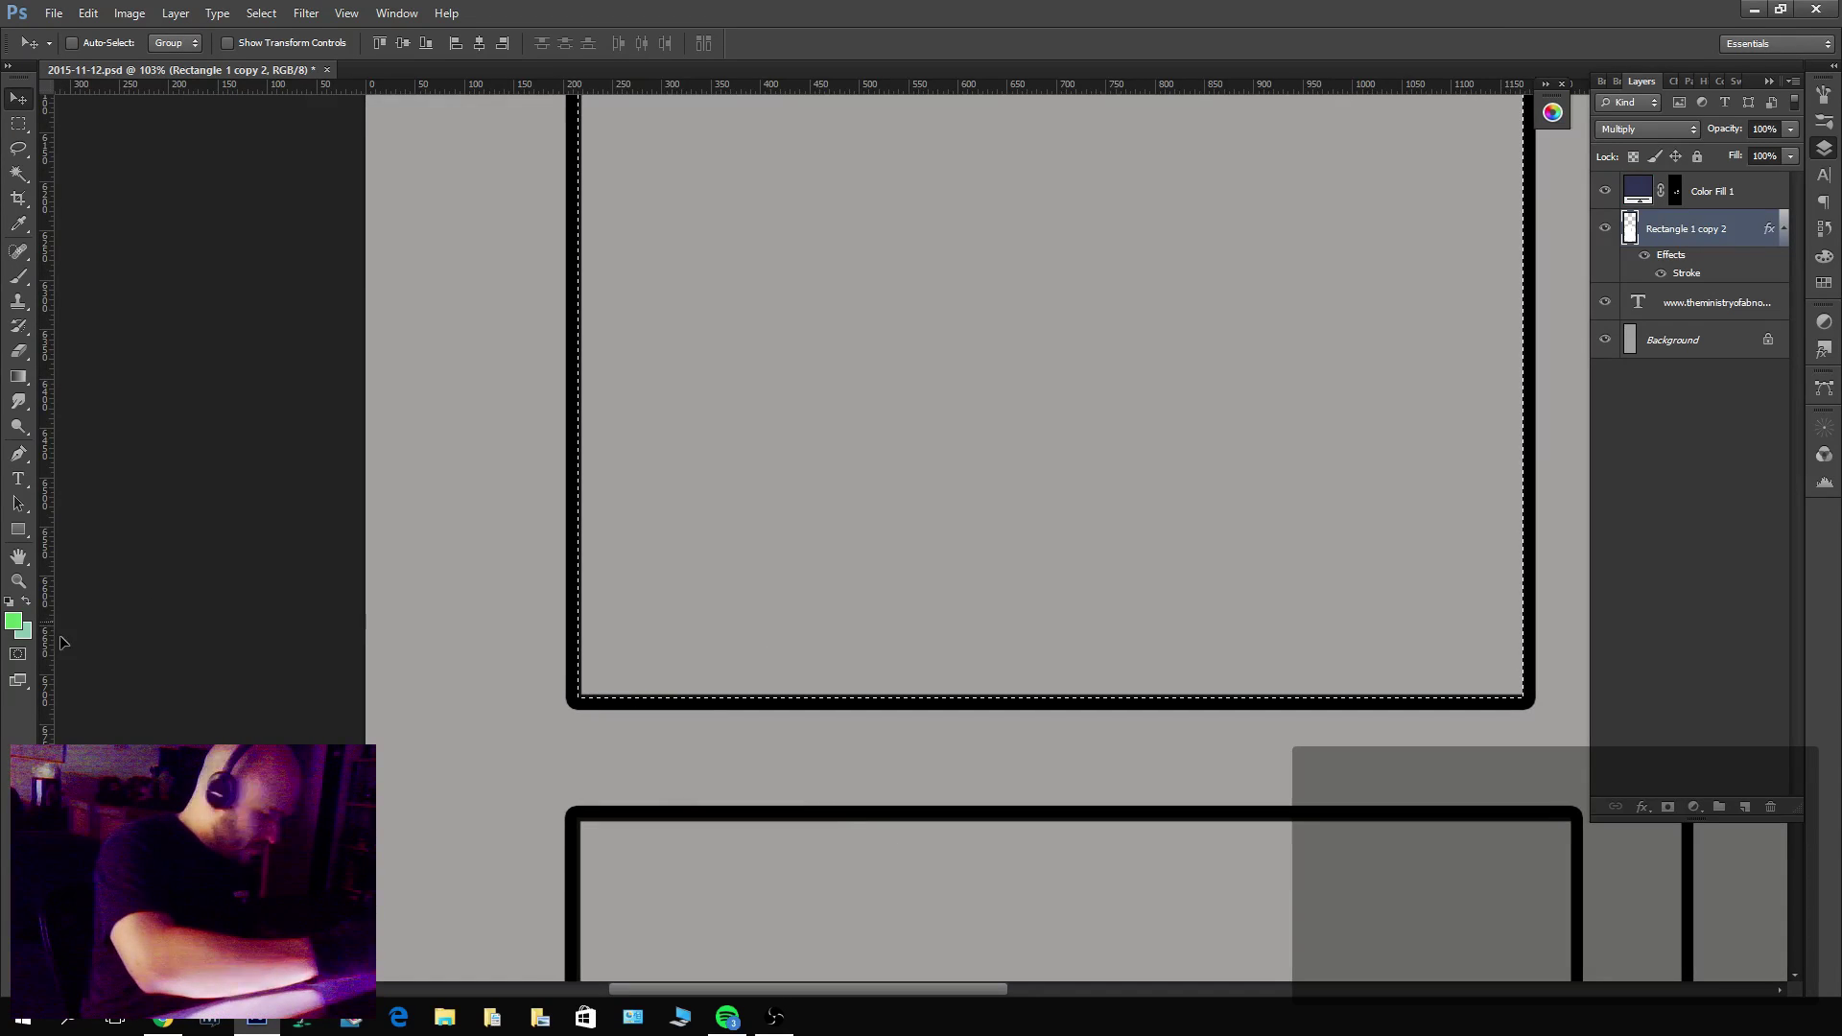
left_click_drag(45, 626, 580, 631)
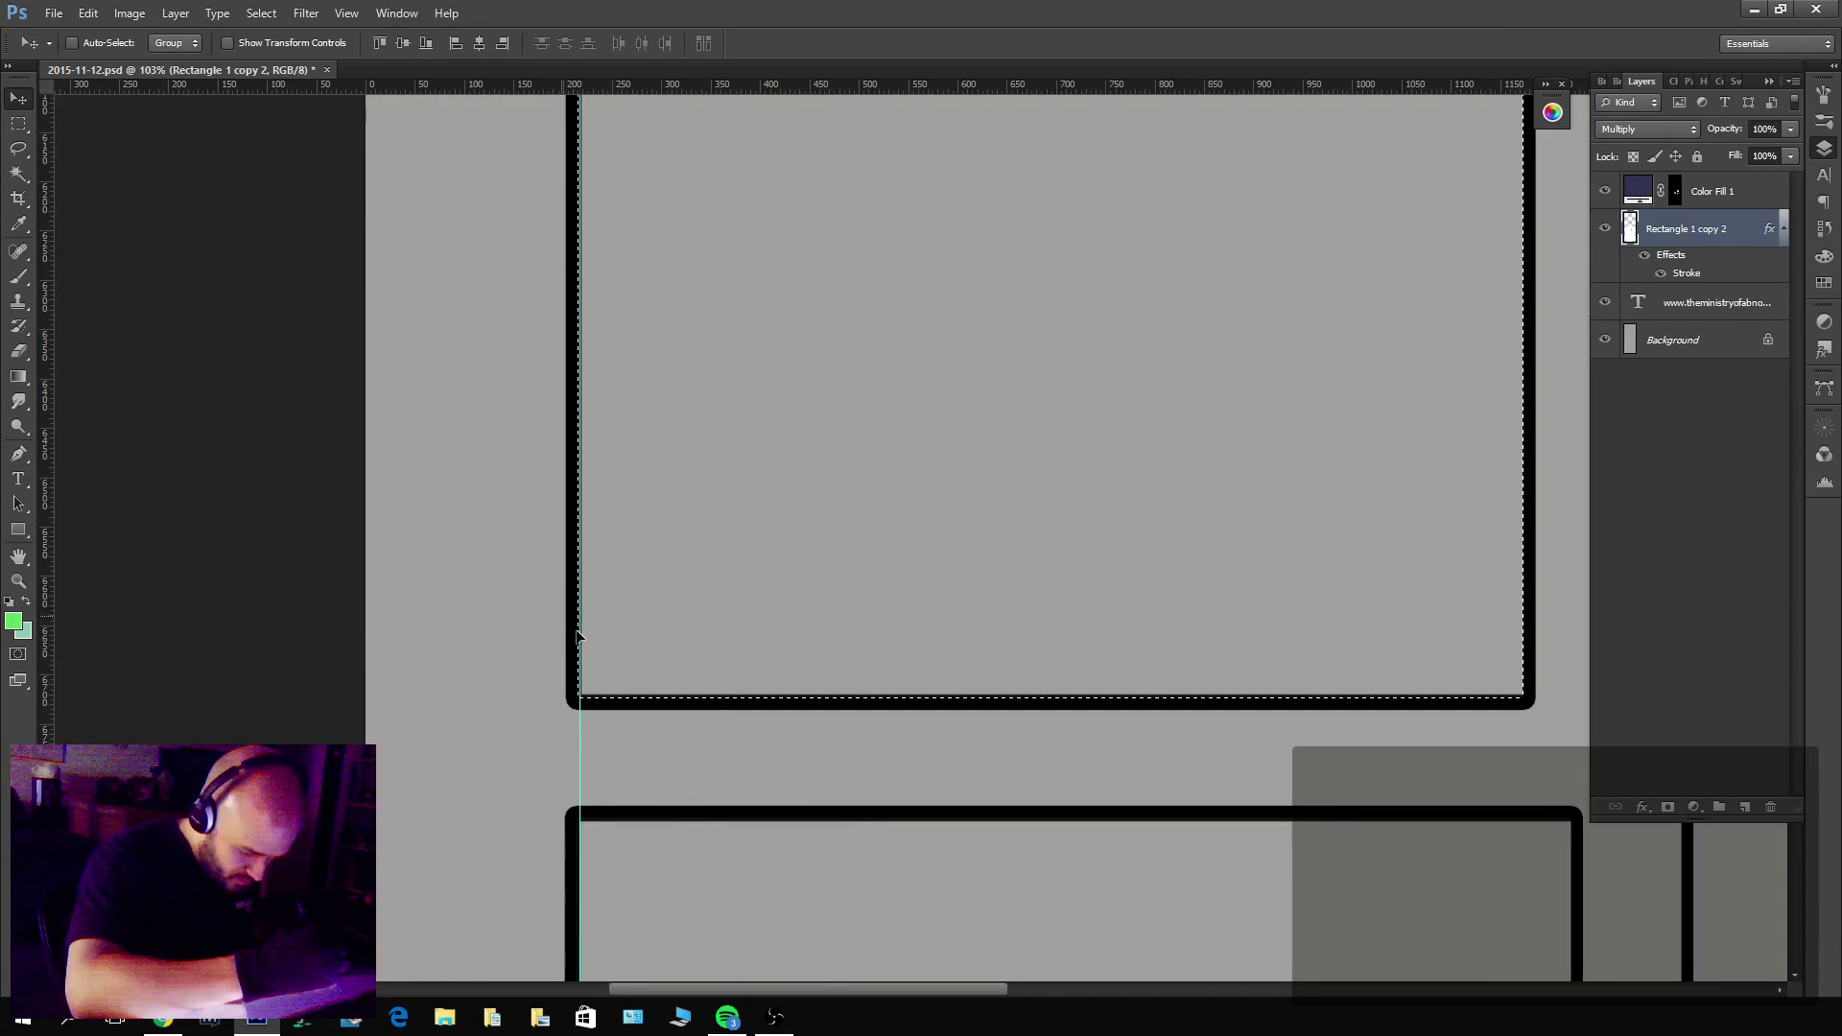
key("ctrl+d")
key("z")
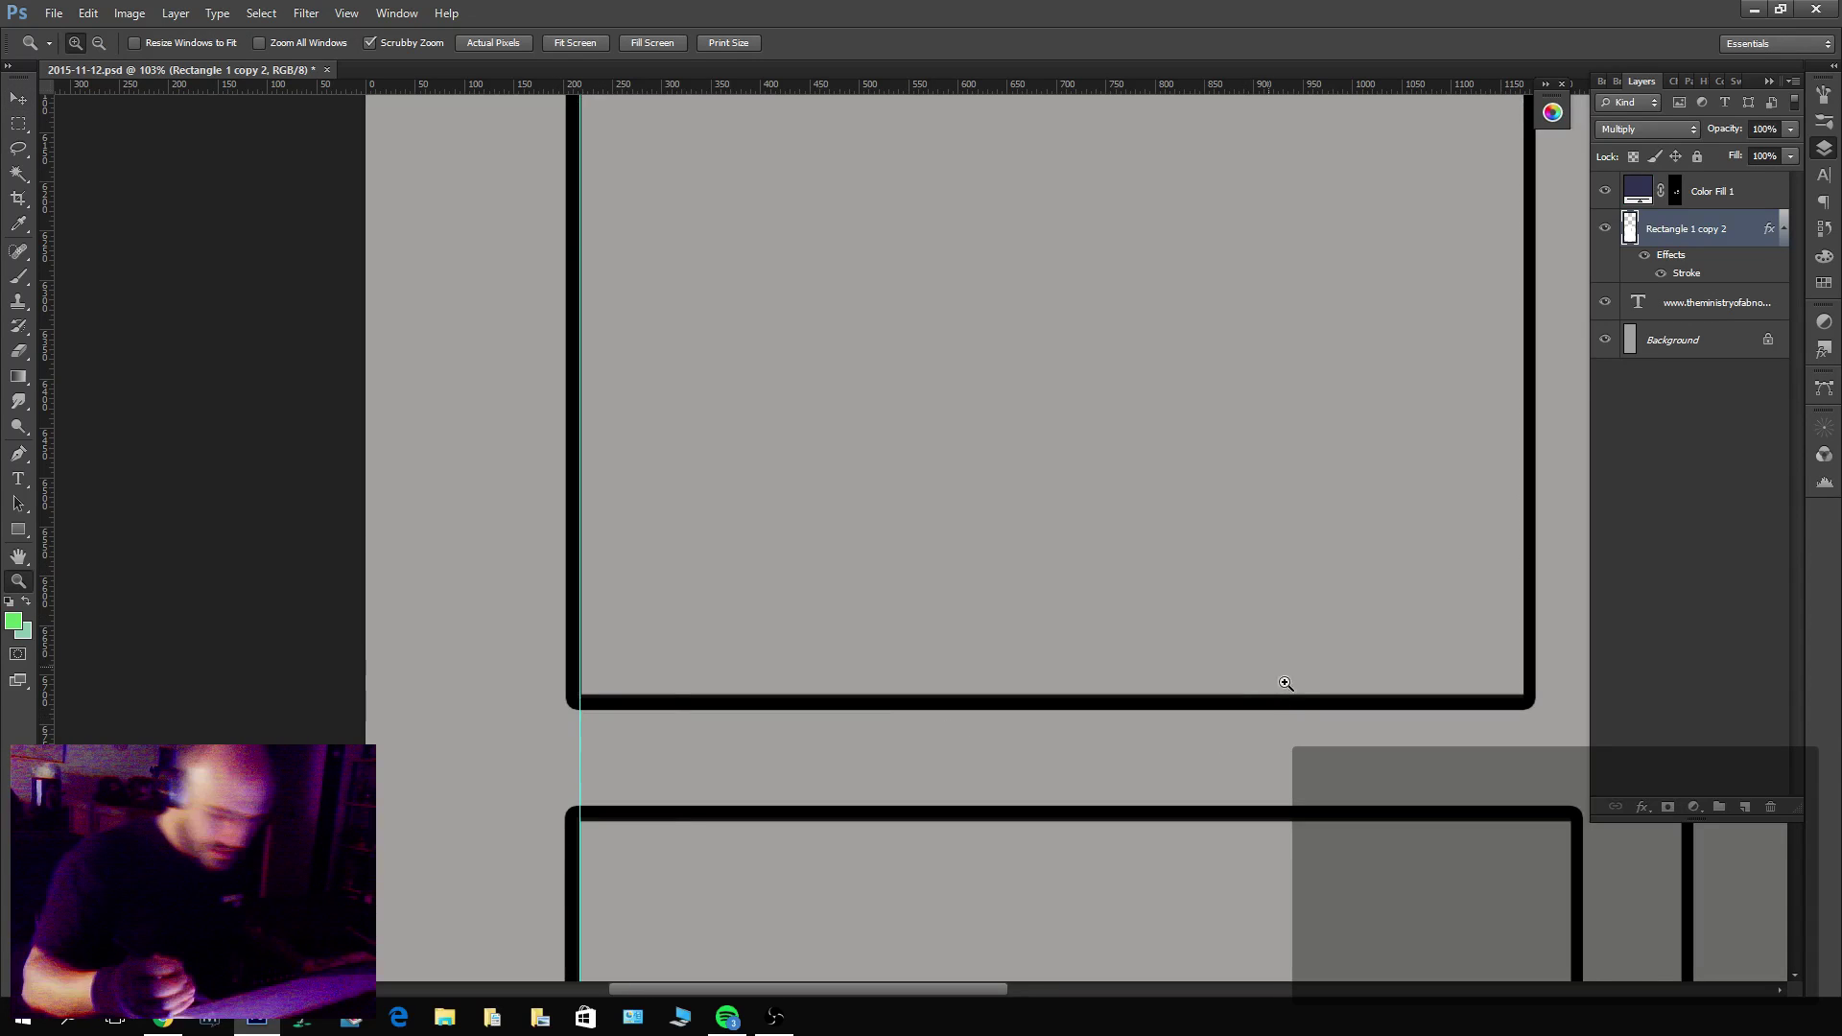
left_click_drag(1292, 689, 1142, 699)
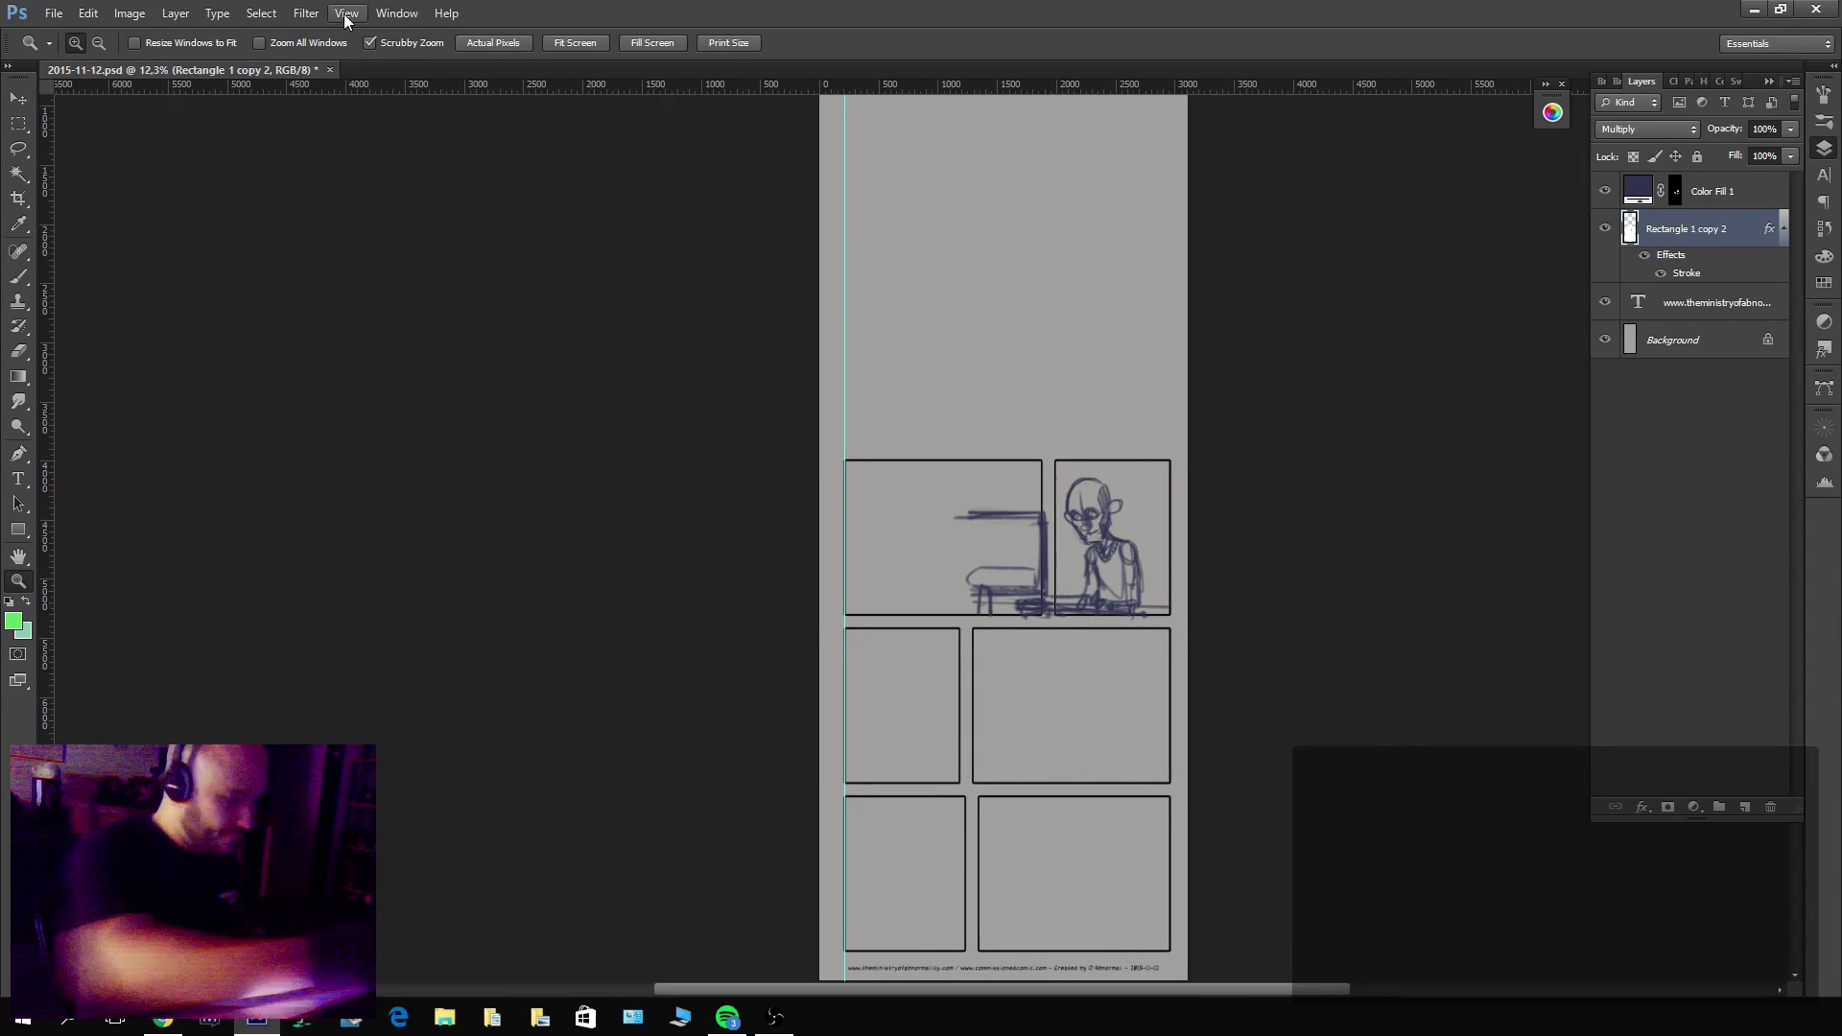
Clear the guides and activate the Color Fill 1 layer mask.
left_click(347, 13)
left_click(378, 413)
left_click(1676, 191)
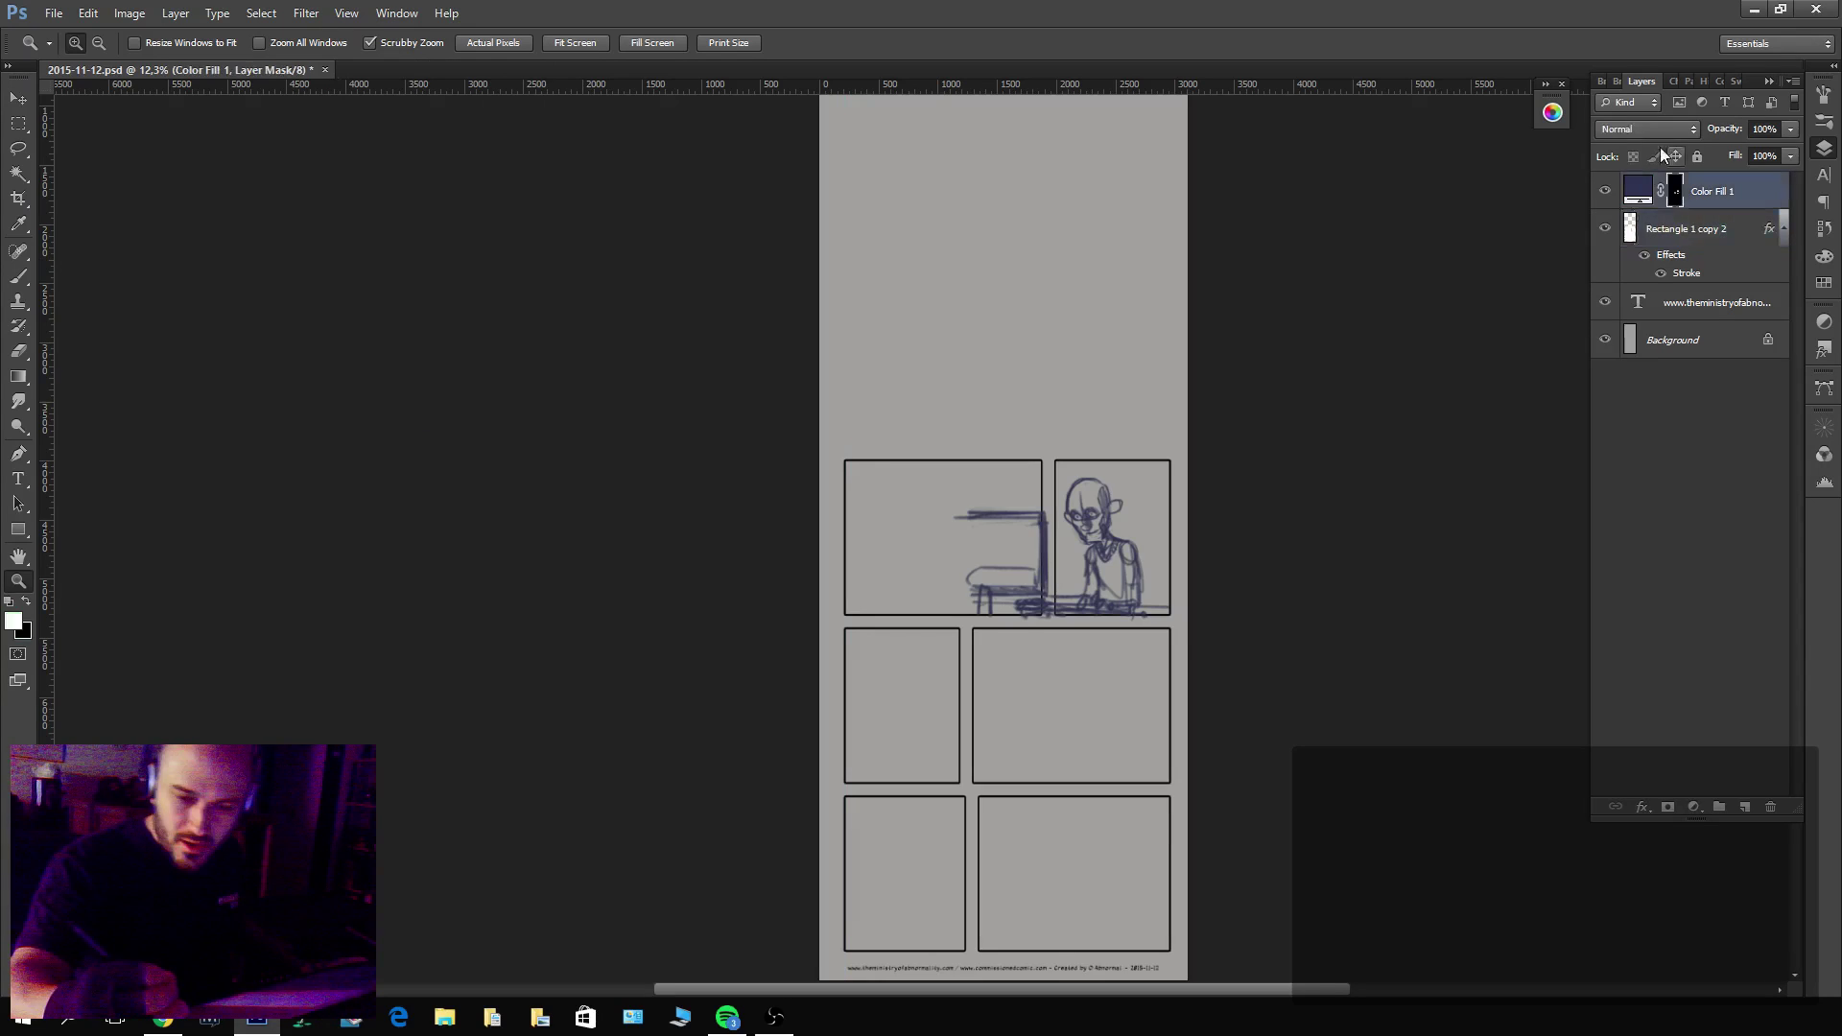
Move the sketch of the figure at the computer into the wide first panel of the upper row.
left_click_drag(1034, 535, 1110, 542)
key("v")
left_click_drag(1324, 592, 926, 591)
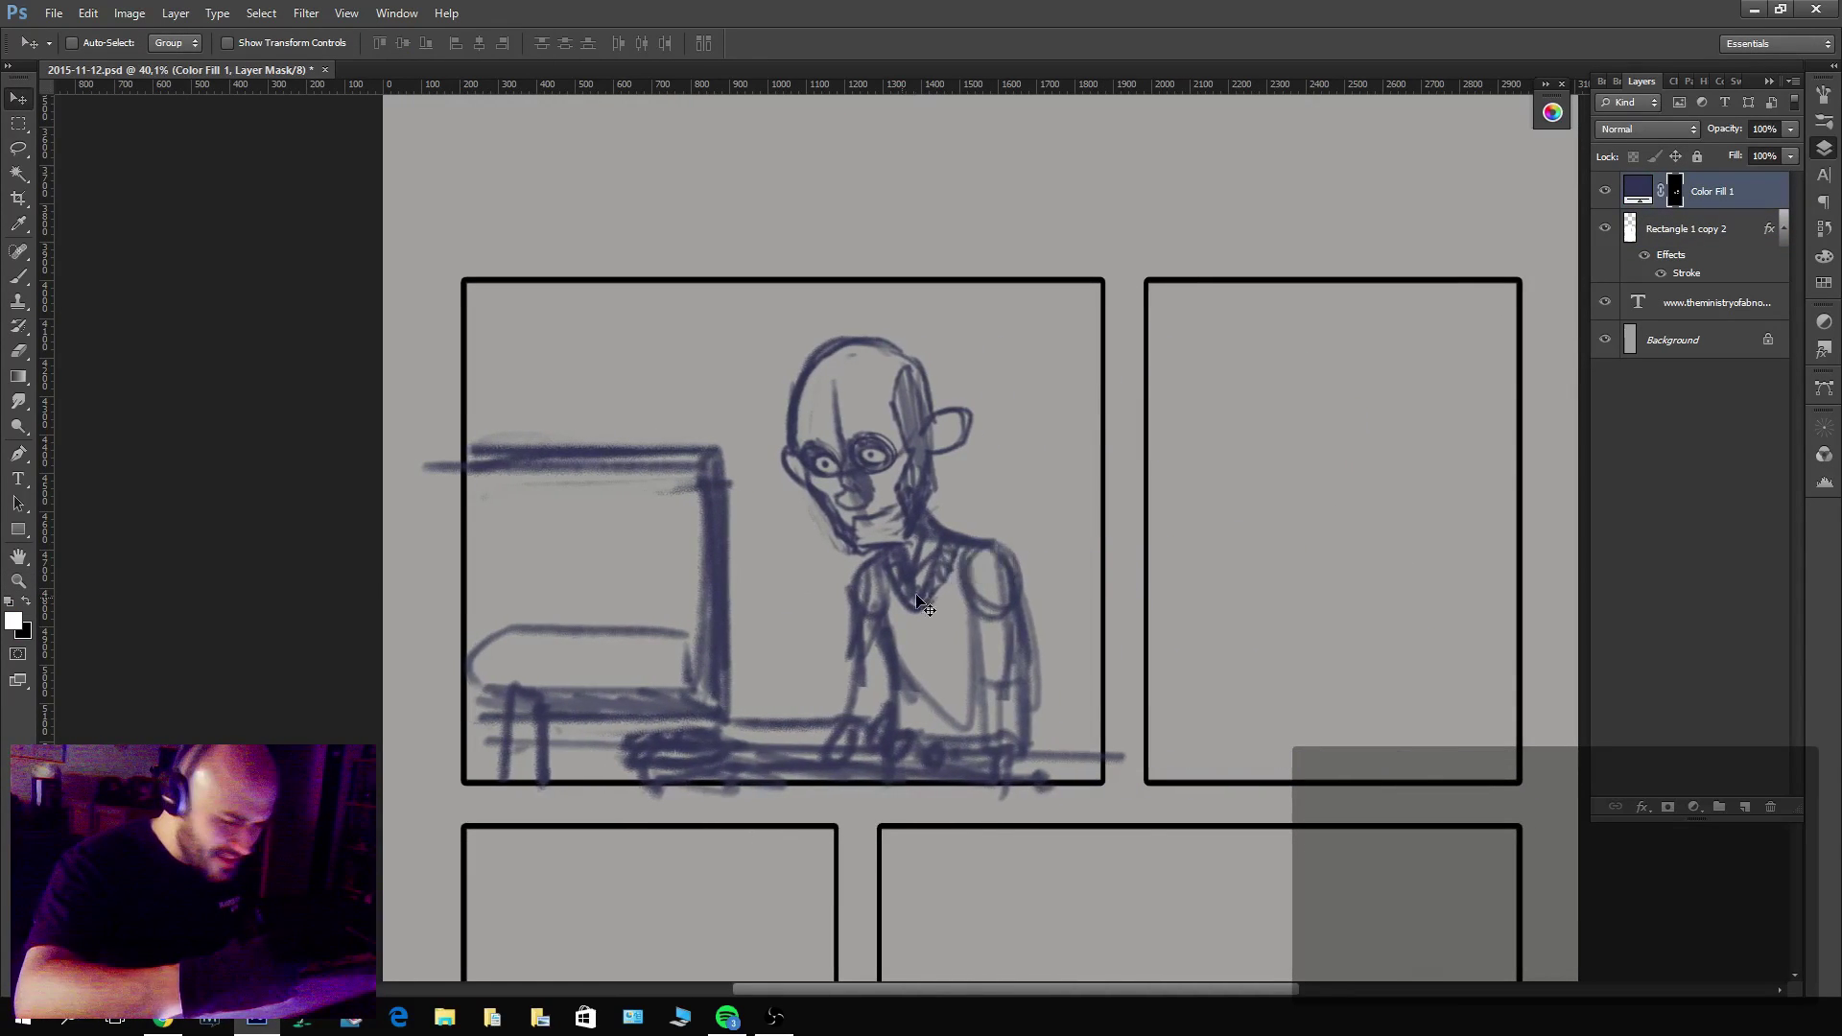
Handwrite the notes INQUIRY and EXCITEMENT above the first panel with the brush.
key("z")
scroll(1234, 707, "down", 1)
scroll(1164, 440, "down", 5)
scroll(1197, 514, "down", 4)
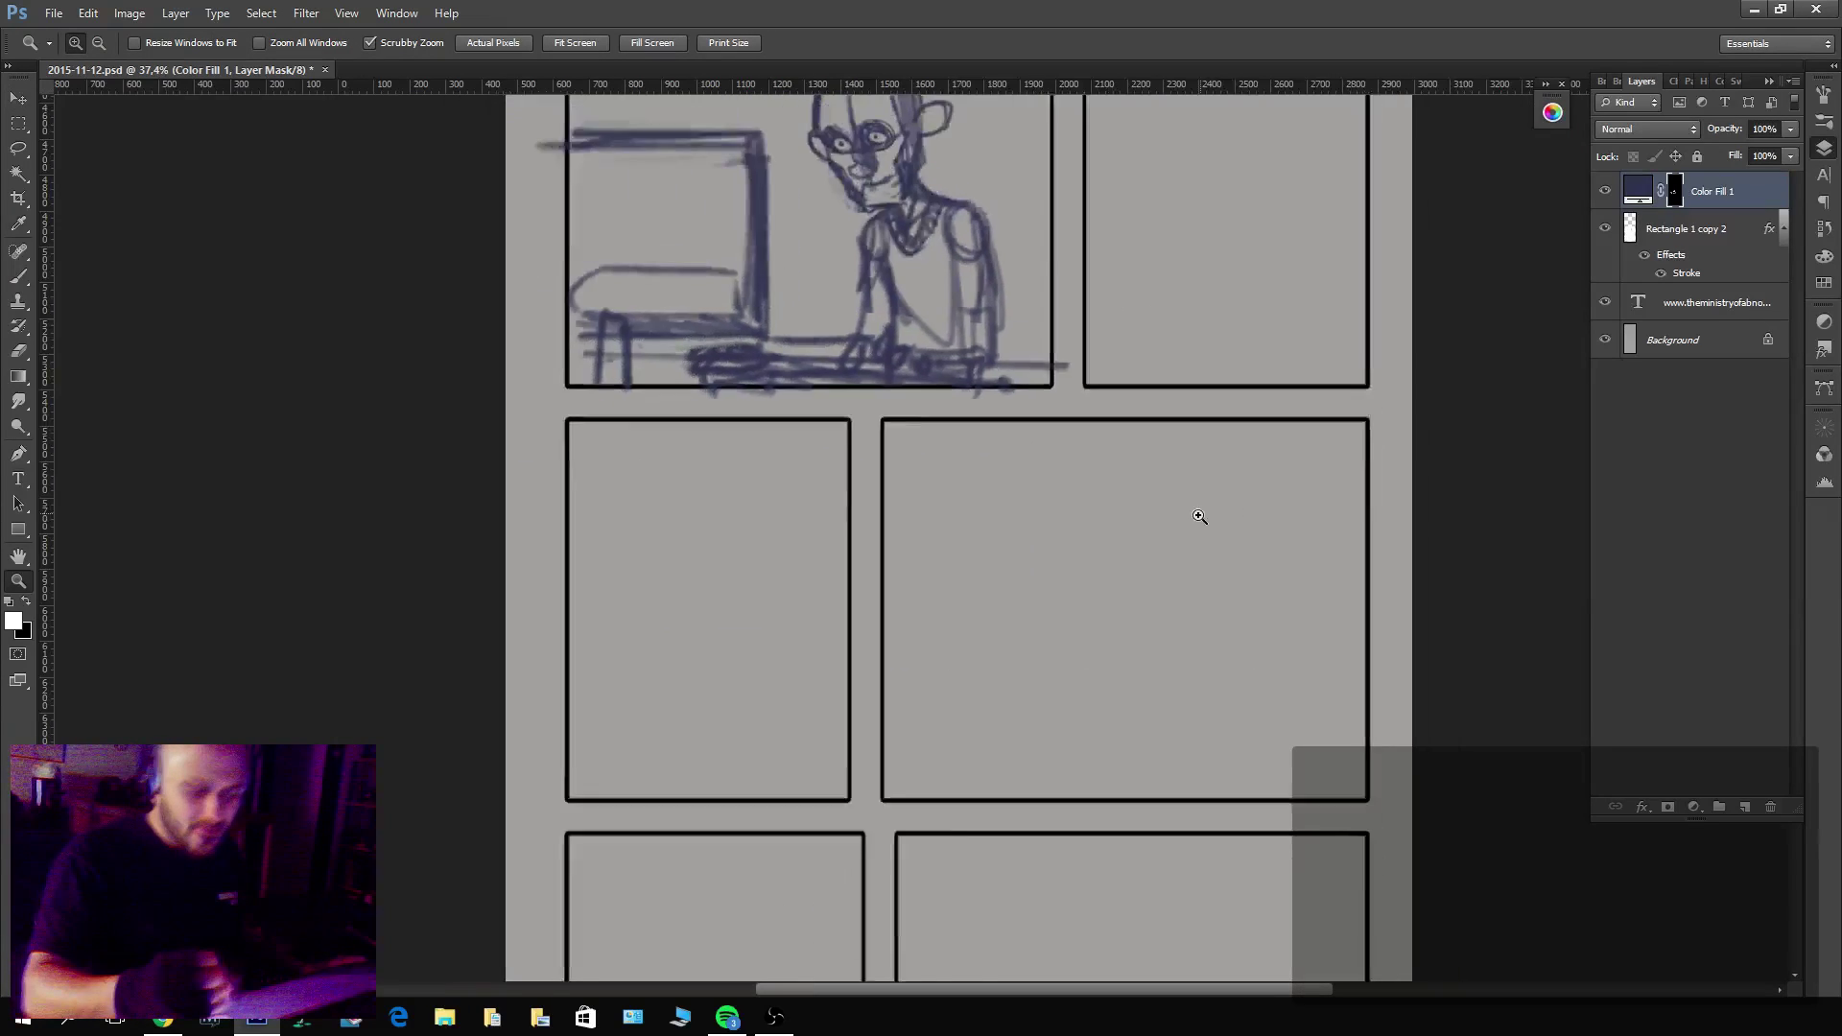
key("b")
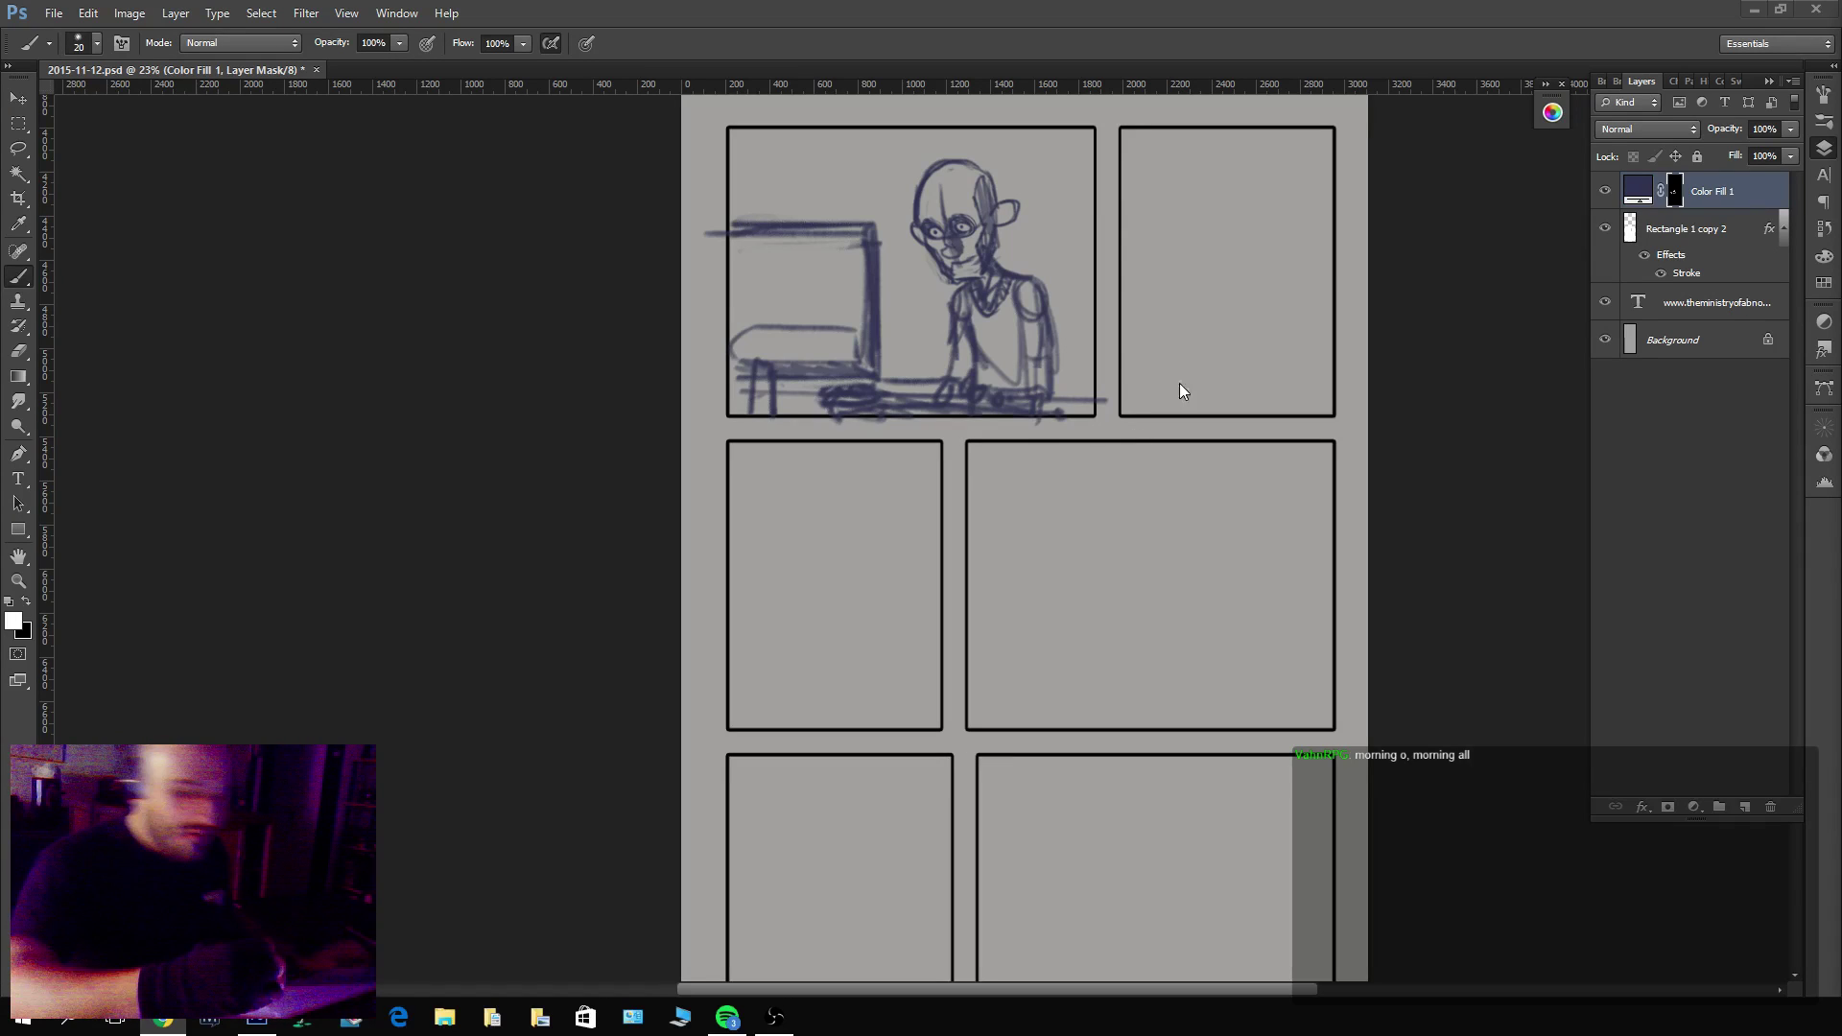
key("z")
left_click_drag(1248, 479, 1210, 480)
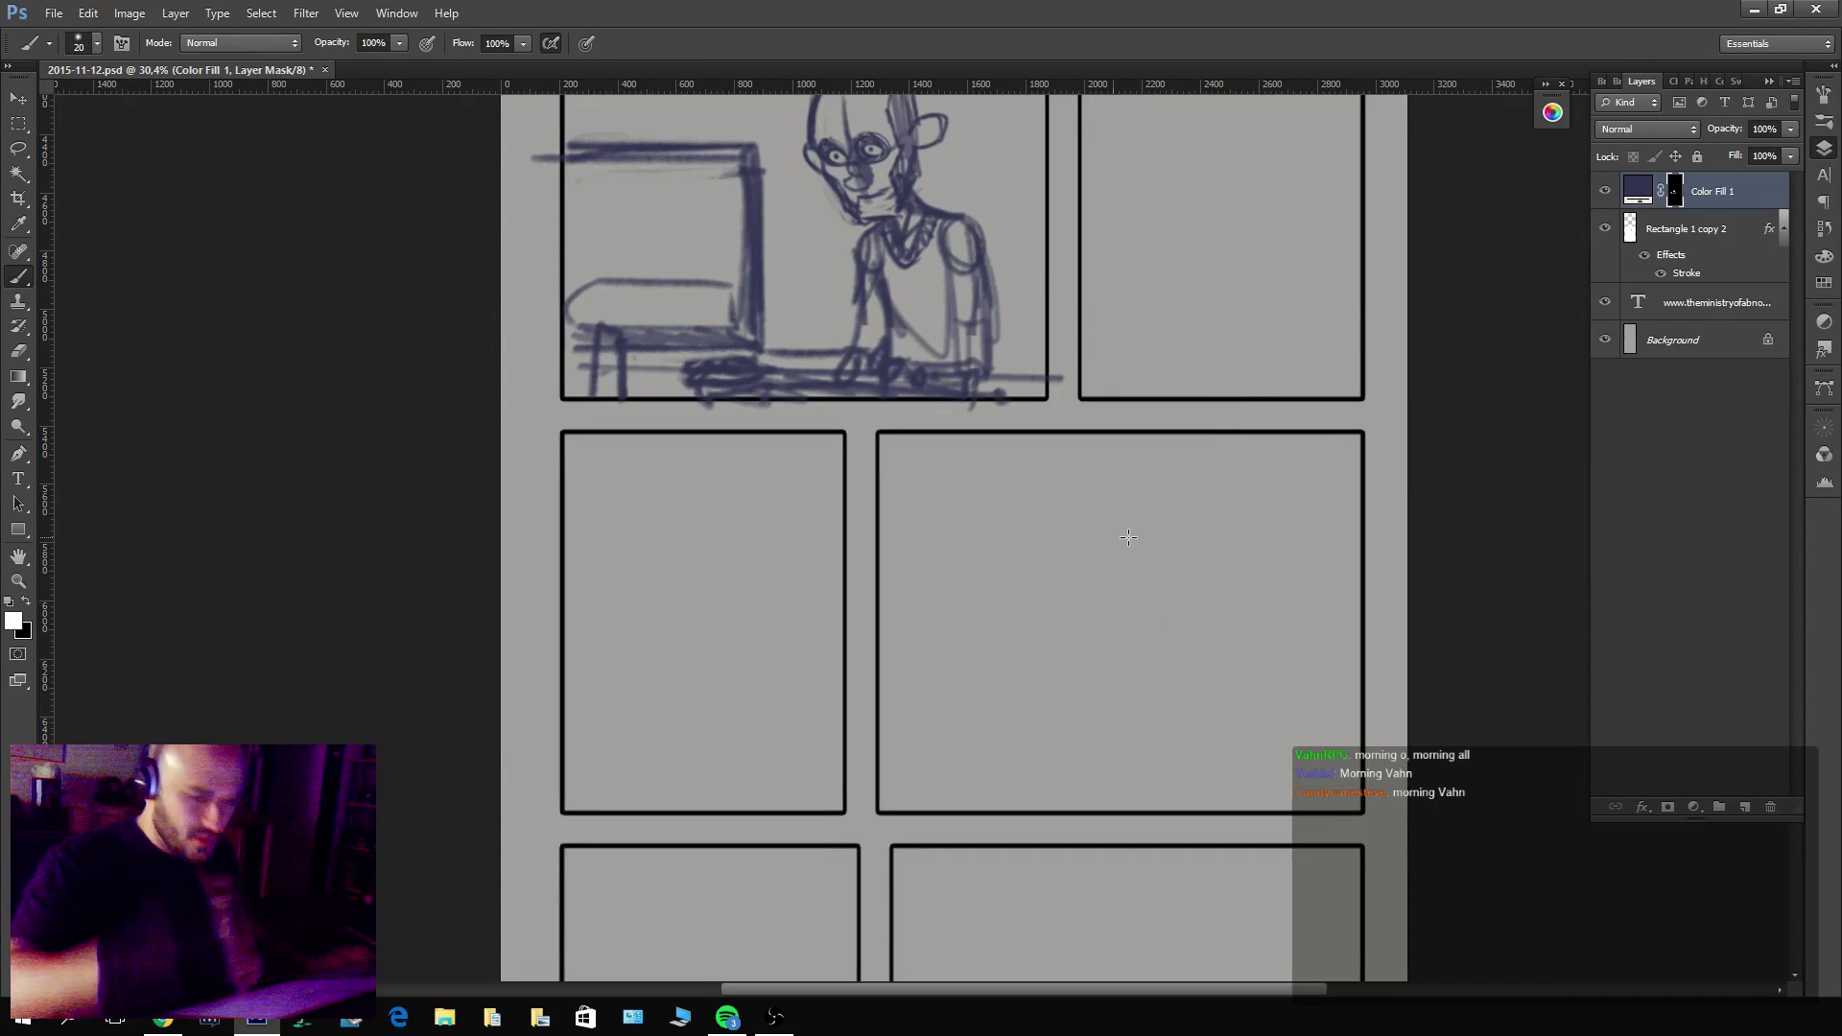
scroll(1129, 537, "up", 5)
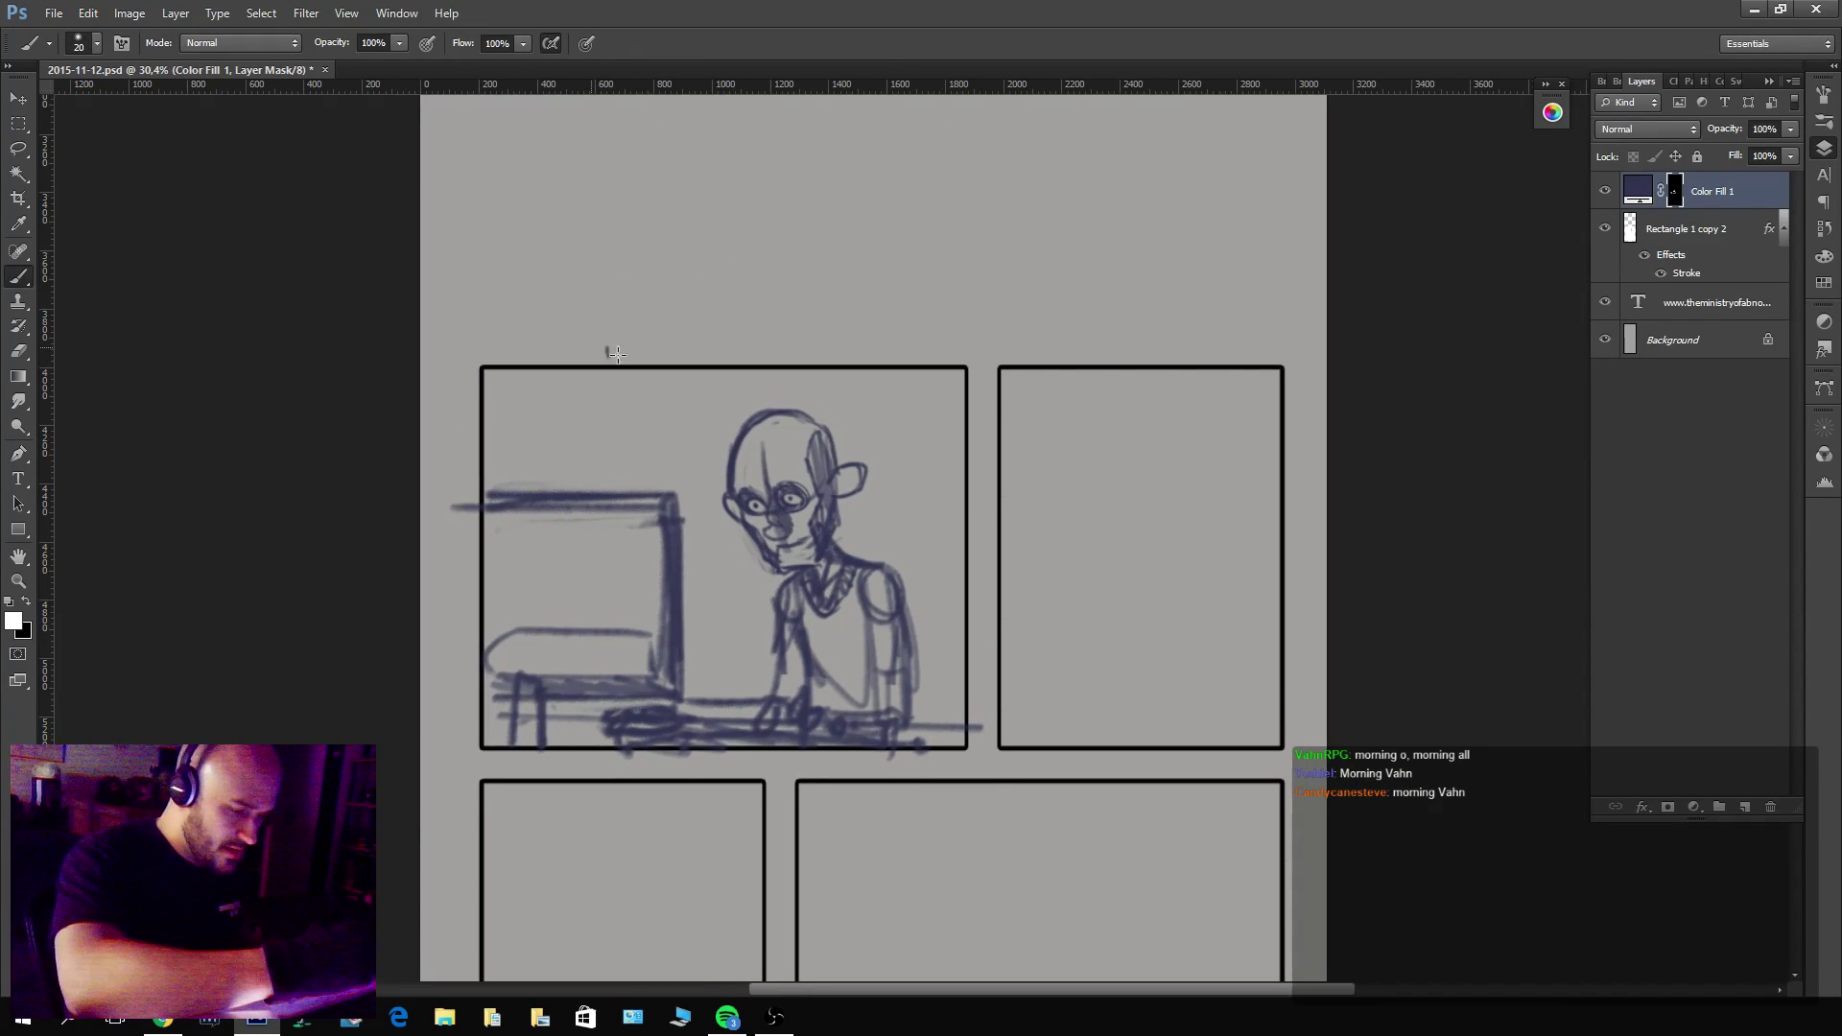
mouse_move(617, 354)
left_mouse_down()
mouse_move(676, 312)
mouse_move(682, 332)
mouse_move(664, 320)
mouse_move(765, 289)
left_mouse_up()
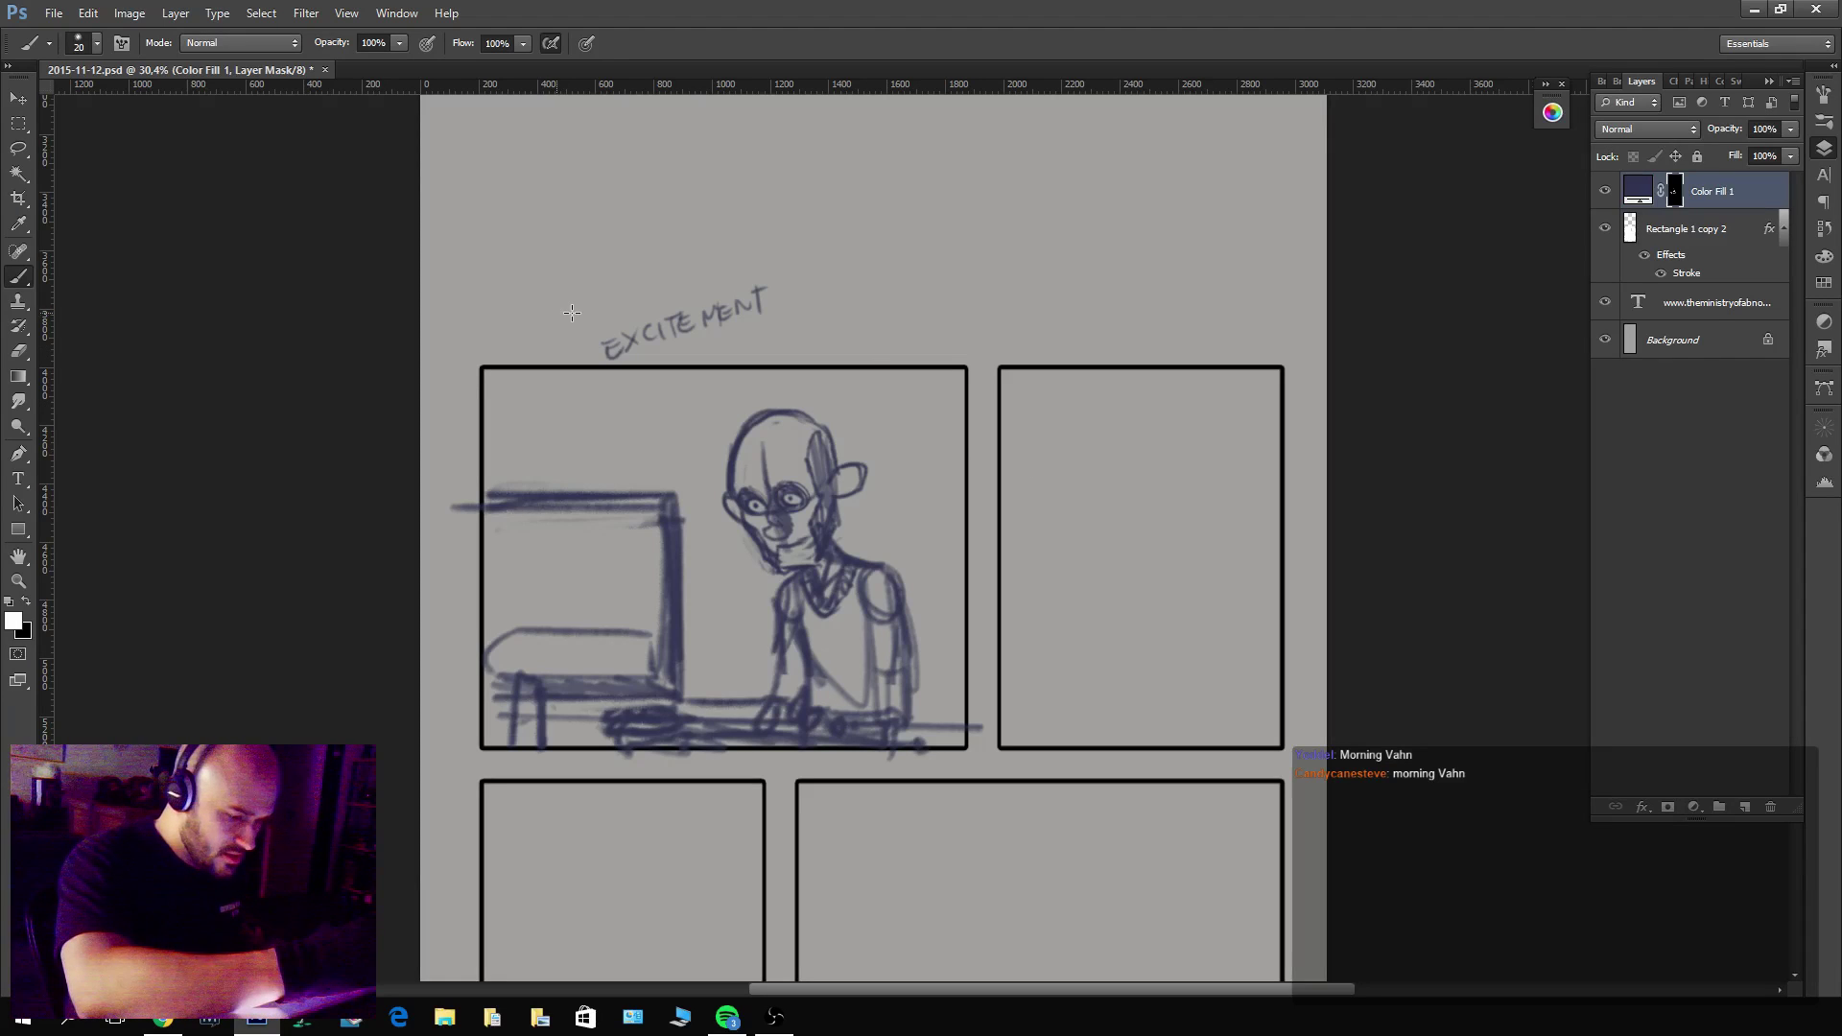
mouse_move(576, 307)
left_mouse_down()
mouse_move(575, 337)
mouse_move(607, 301)
mouse_move(669, 313)
left_mouse_up()
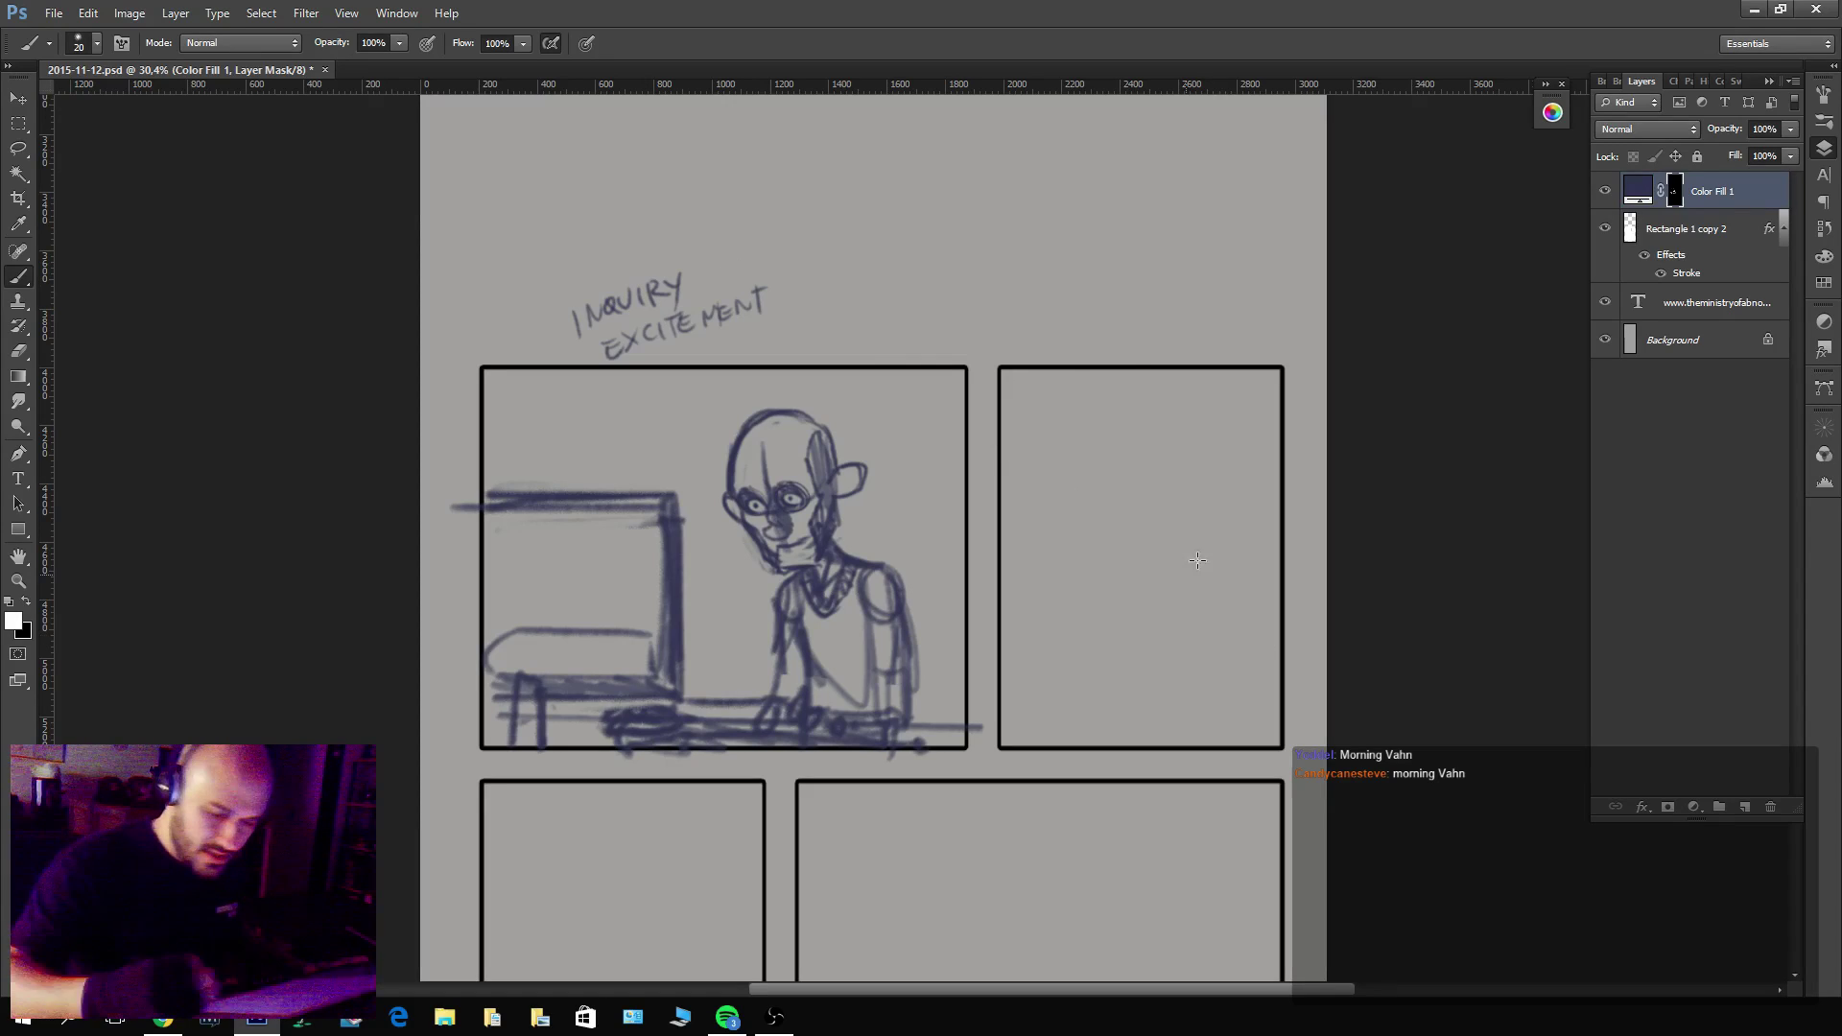
Handwrite RESPONSE above the narrow upper-row panel and fill that panel with loose placeholder text lines.
mouse_move(1069, 326)
left_mouse_down()
mouse_move(1070, 349)
mouse_move(1230, 350)
left_mouse_up()
scroll(1226, 642, "down", 5)
left_click_drag(1202, 692, 1052, 1022)
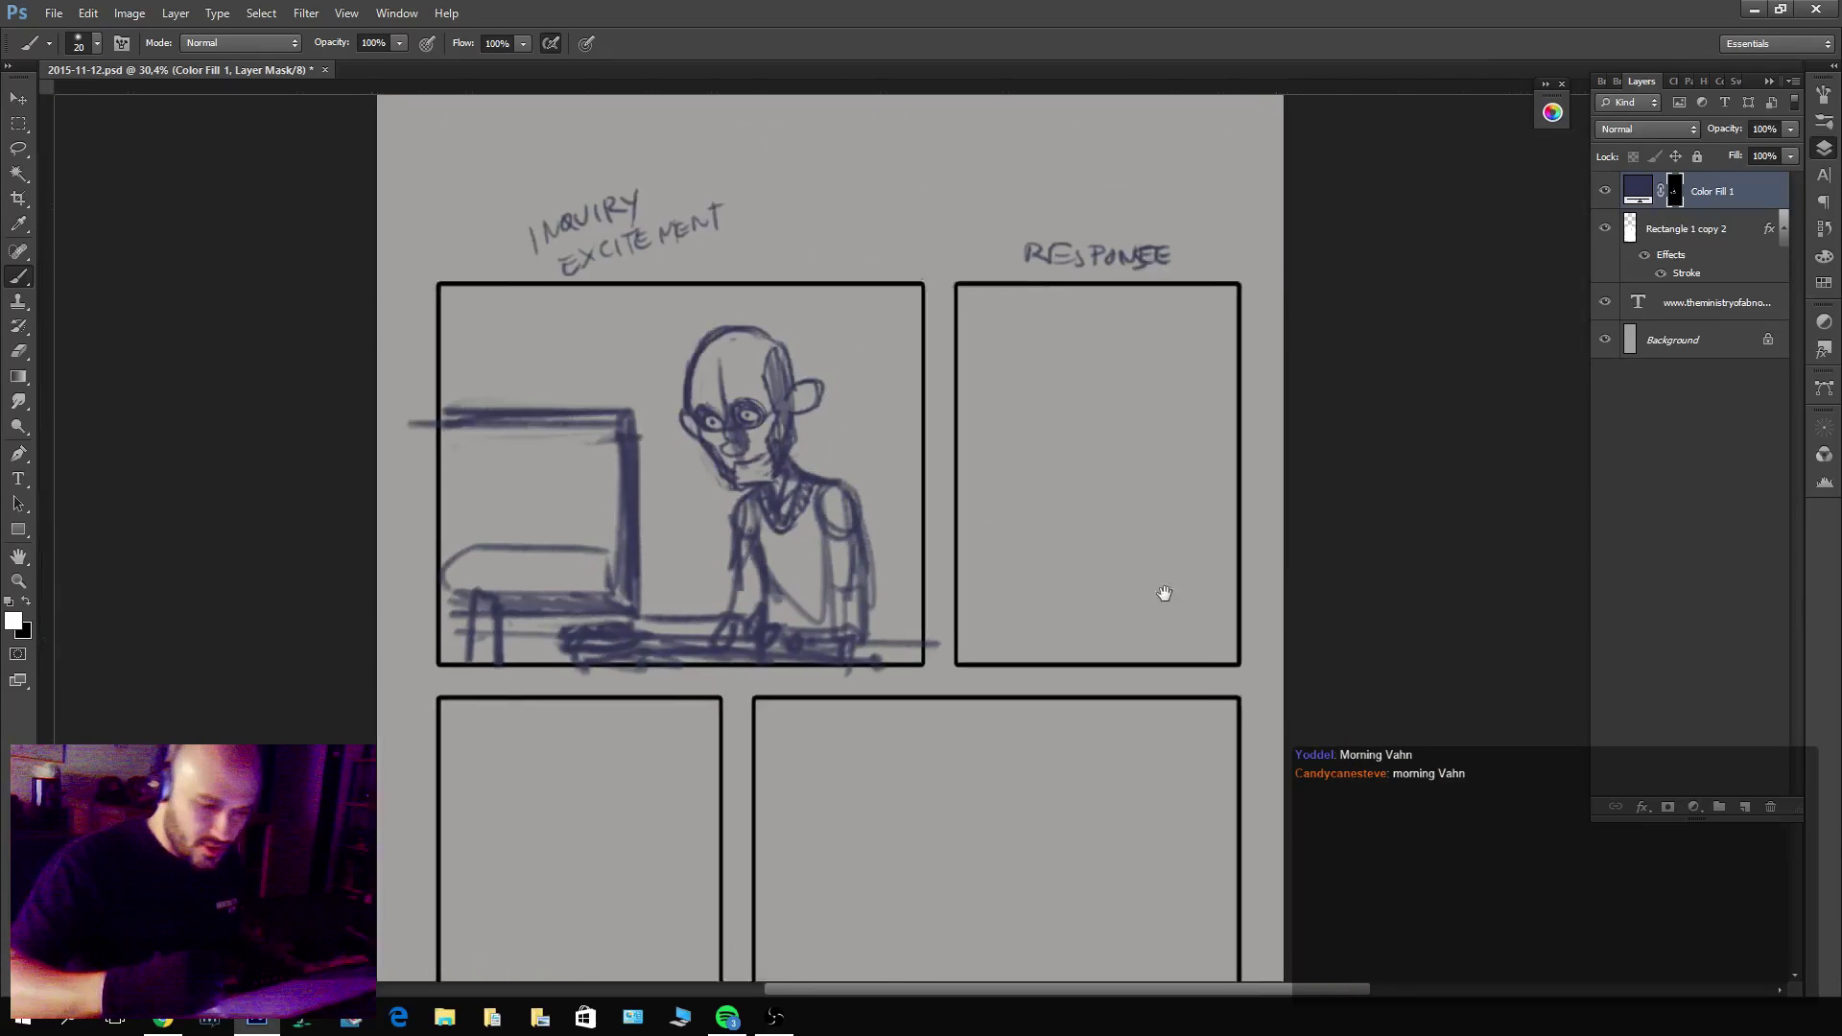
mouse_move(991, 317)
left_mouse_down()
mouse_move(930, 440)
mouse_move(1147, 458)
left_mouse_up()
mouse_move(909, 518)
left_mouse_down()
mouse_move(1116, 506)
mouse_move(1113, 555)
left_mouse_up()
mouse_move(926, 638)
left_mouse_down()
mouse_move(1059, 634)
mouse_move(1075, 676)
left_mouse_up()
left_click_drag(950, 717, 1060, 736)
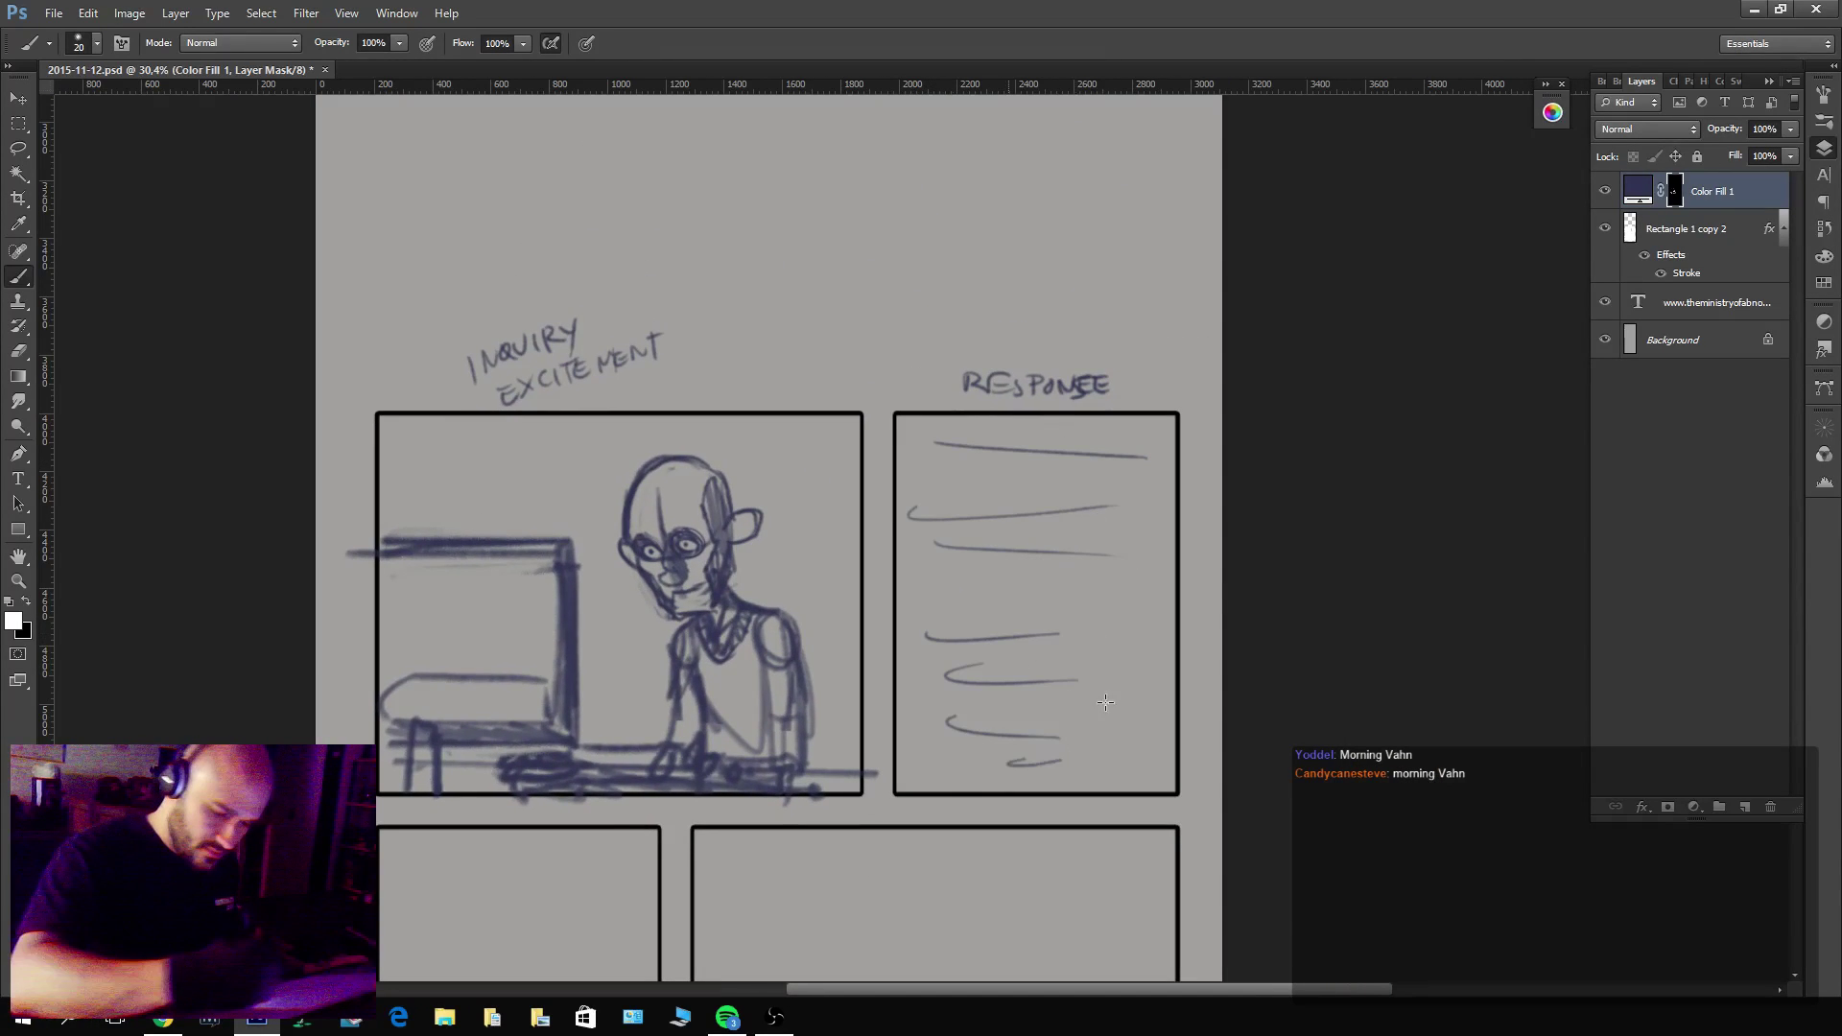
left_click_drag(940, 612, 1103, 596)
left_click_drag(1007, 765, 1061, 758)
Handwrite the note "their response" inside the narrow middle-row panel, near its upper edge.
left_click_drag(1069, 876, 1296, 493)
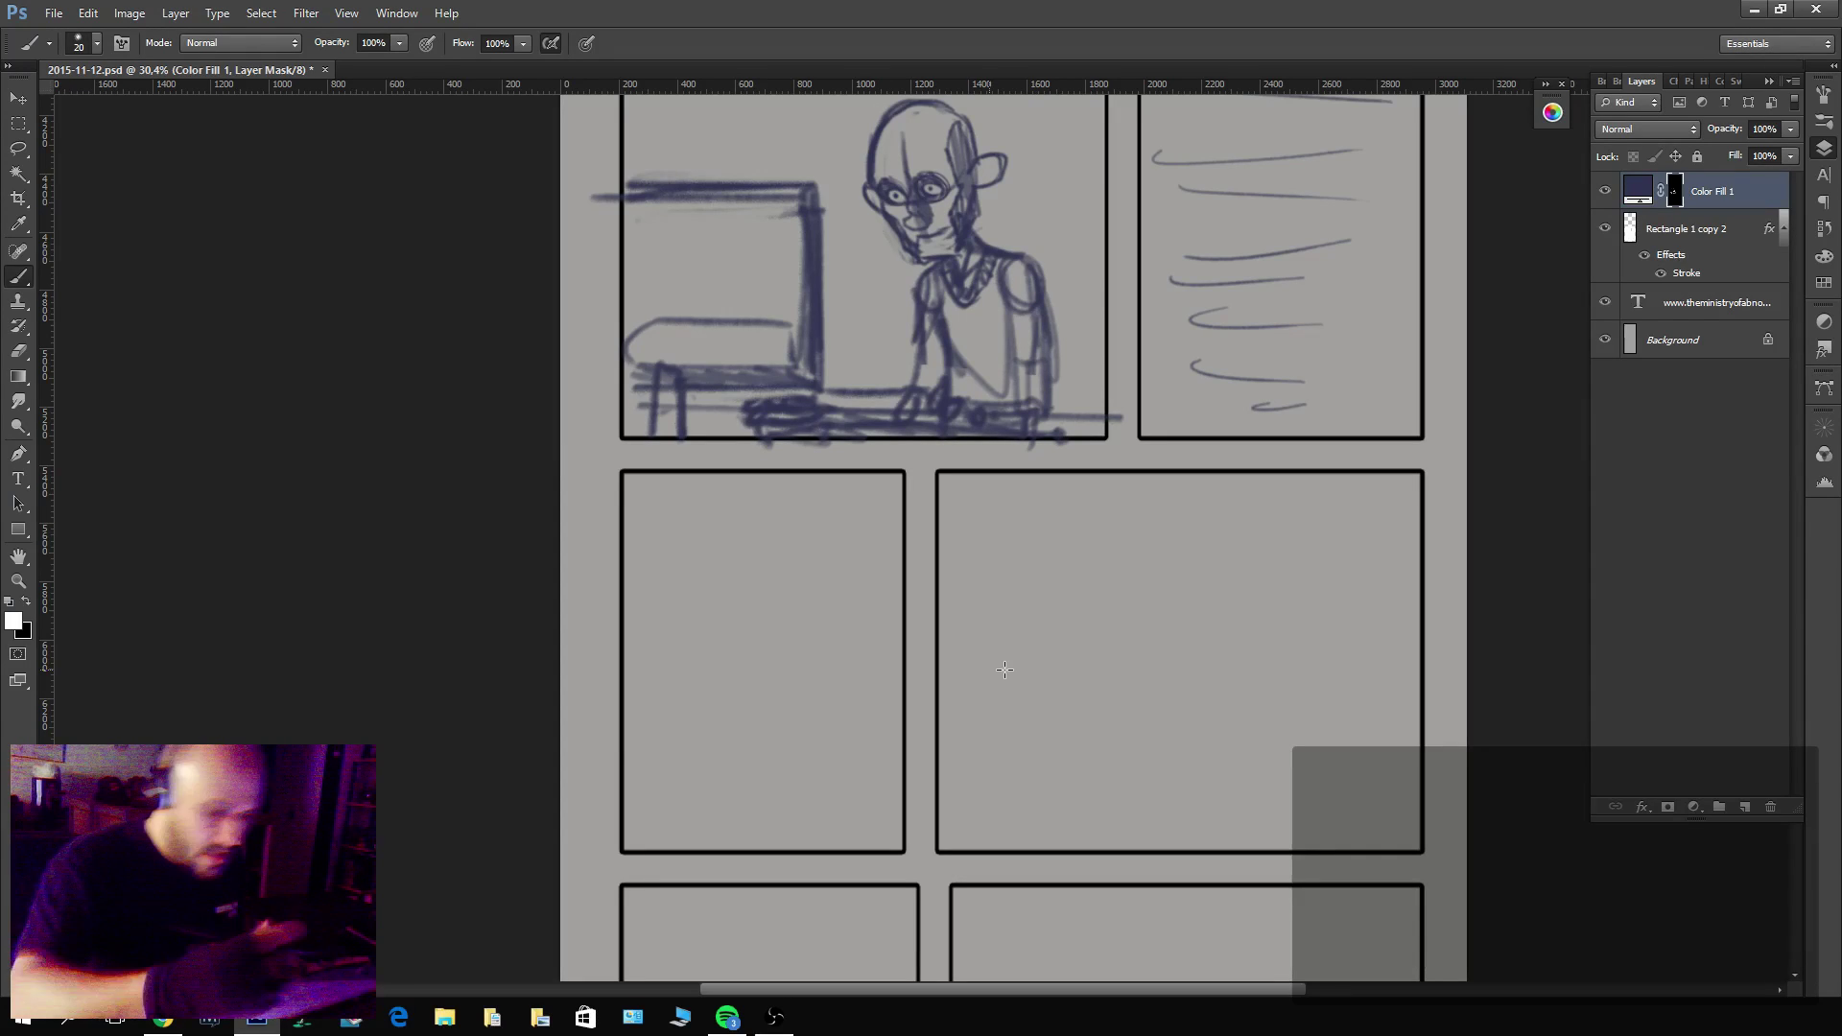
left_click_drag(645, 501, 868, 507)
key("ctrl+z")
mouse_move(1110, 458)
left_mouse_down()
mouse_move(1094, 467)
mouse_move(1253, 462)
left_mouse_up()
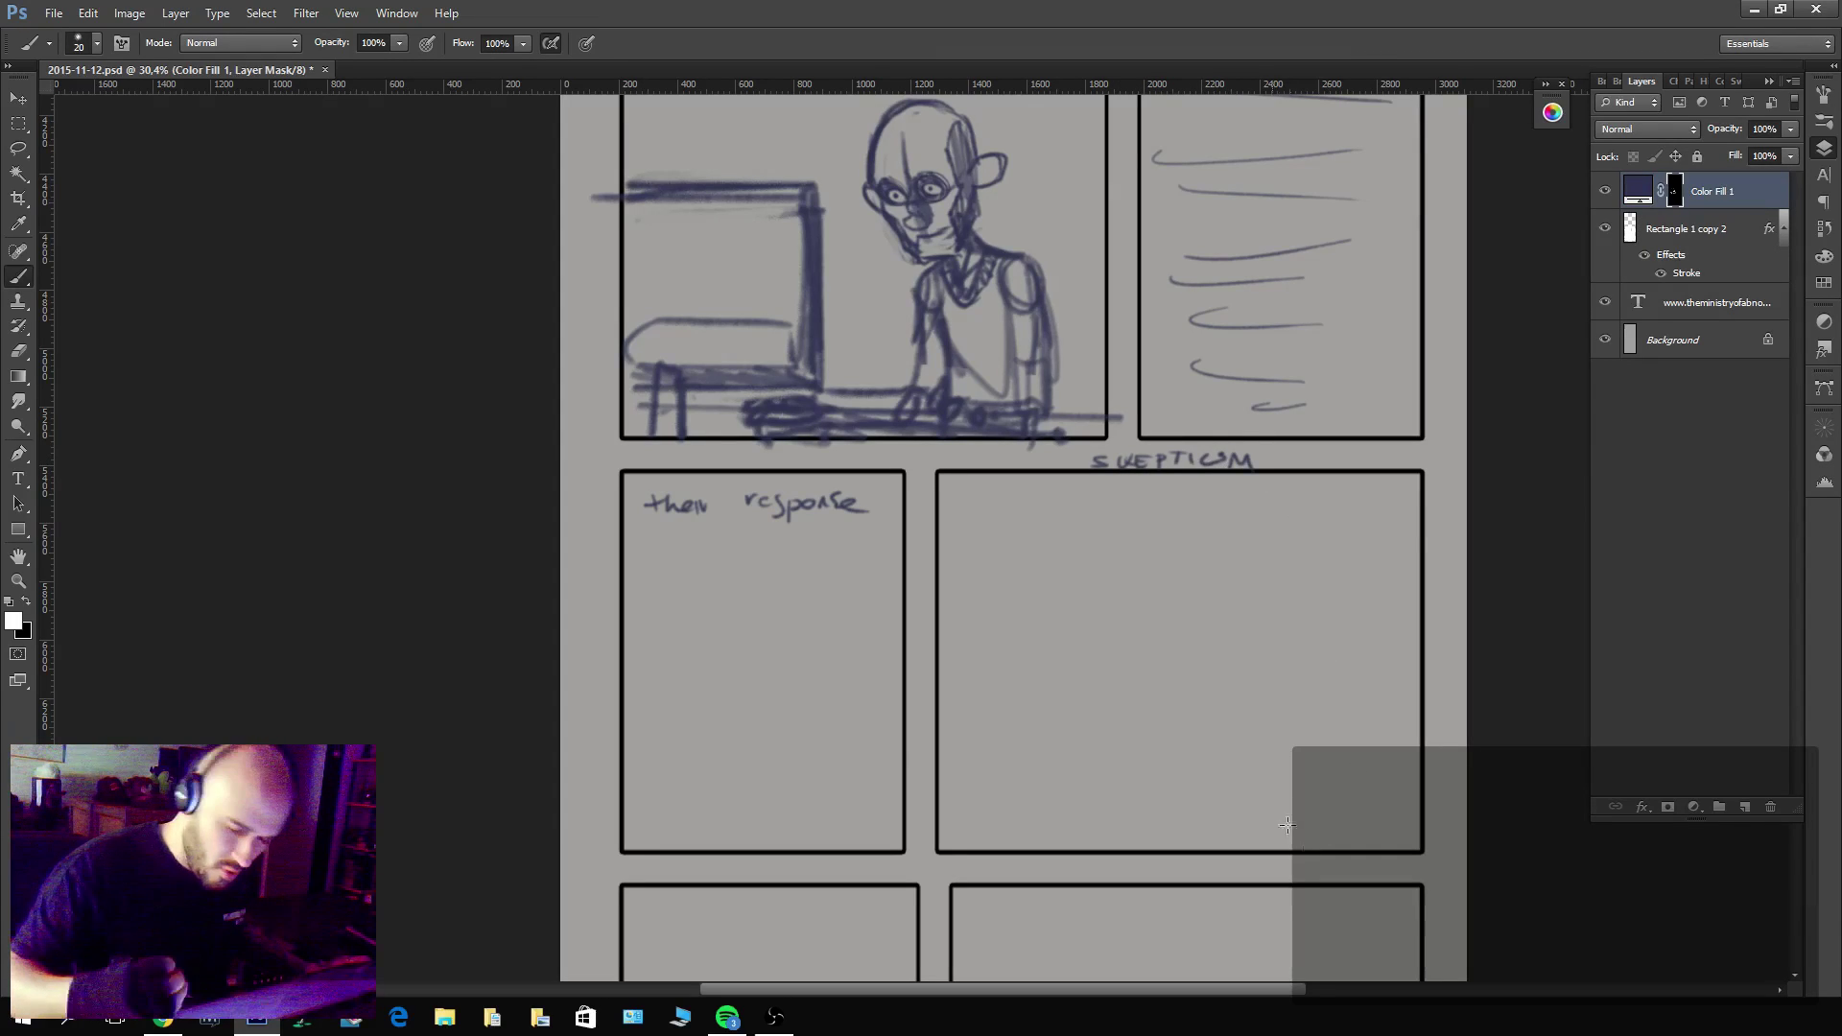
left_click_drag(1287, 826, 1324, 642)
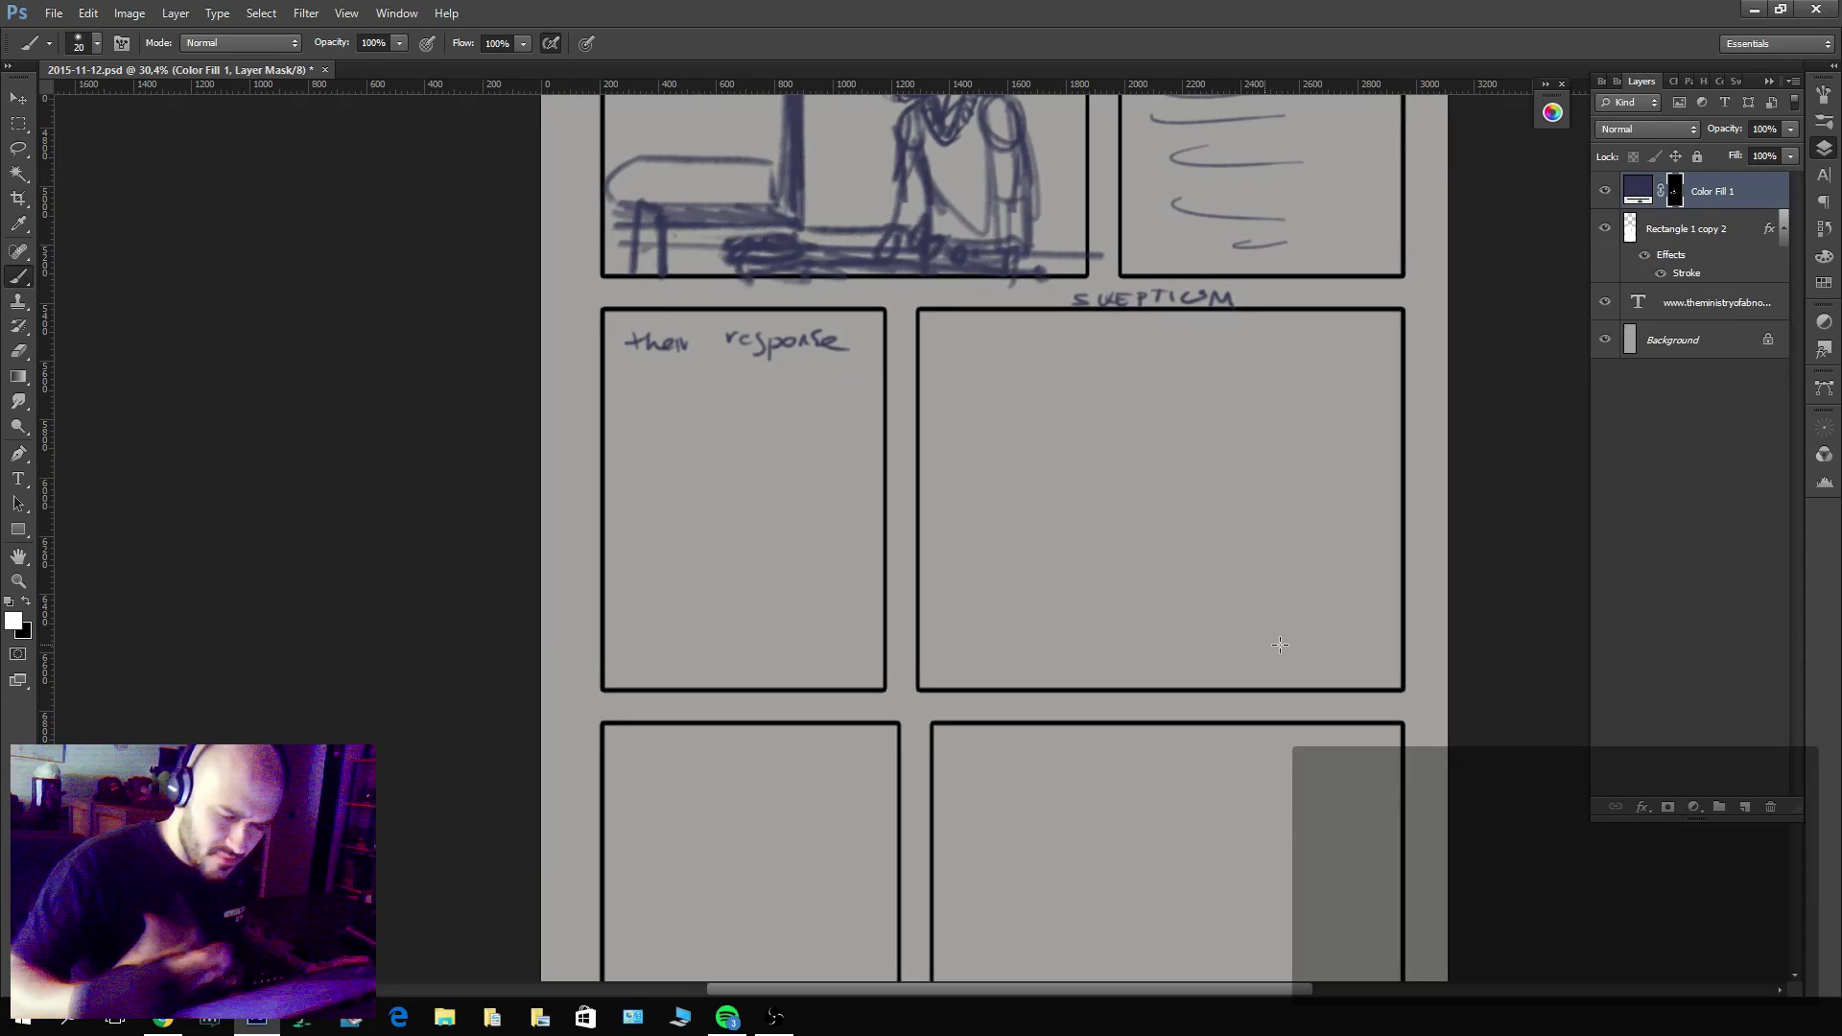
key("ctrl+alt+z")
key("ctrl+alt+z")
key("ctrl+alt+z")
key("ctrl+alt+z")
key("ctrl+alt+z")
key("ctrl+alt+z")
key("ctrl+alt+z")
key("ctrl+alt+z")
key("ctrl+alt+z")
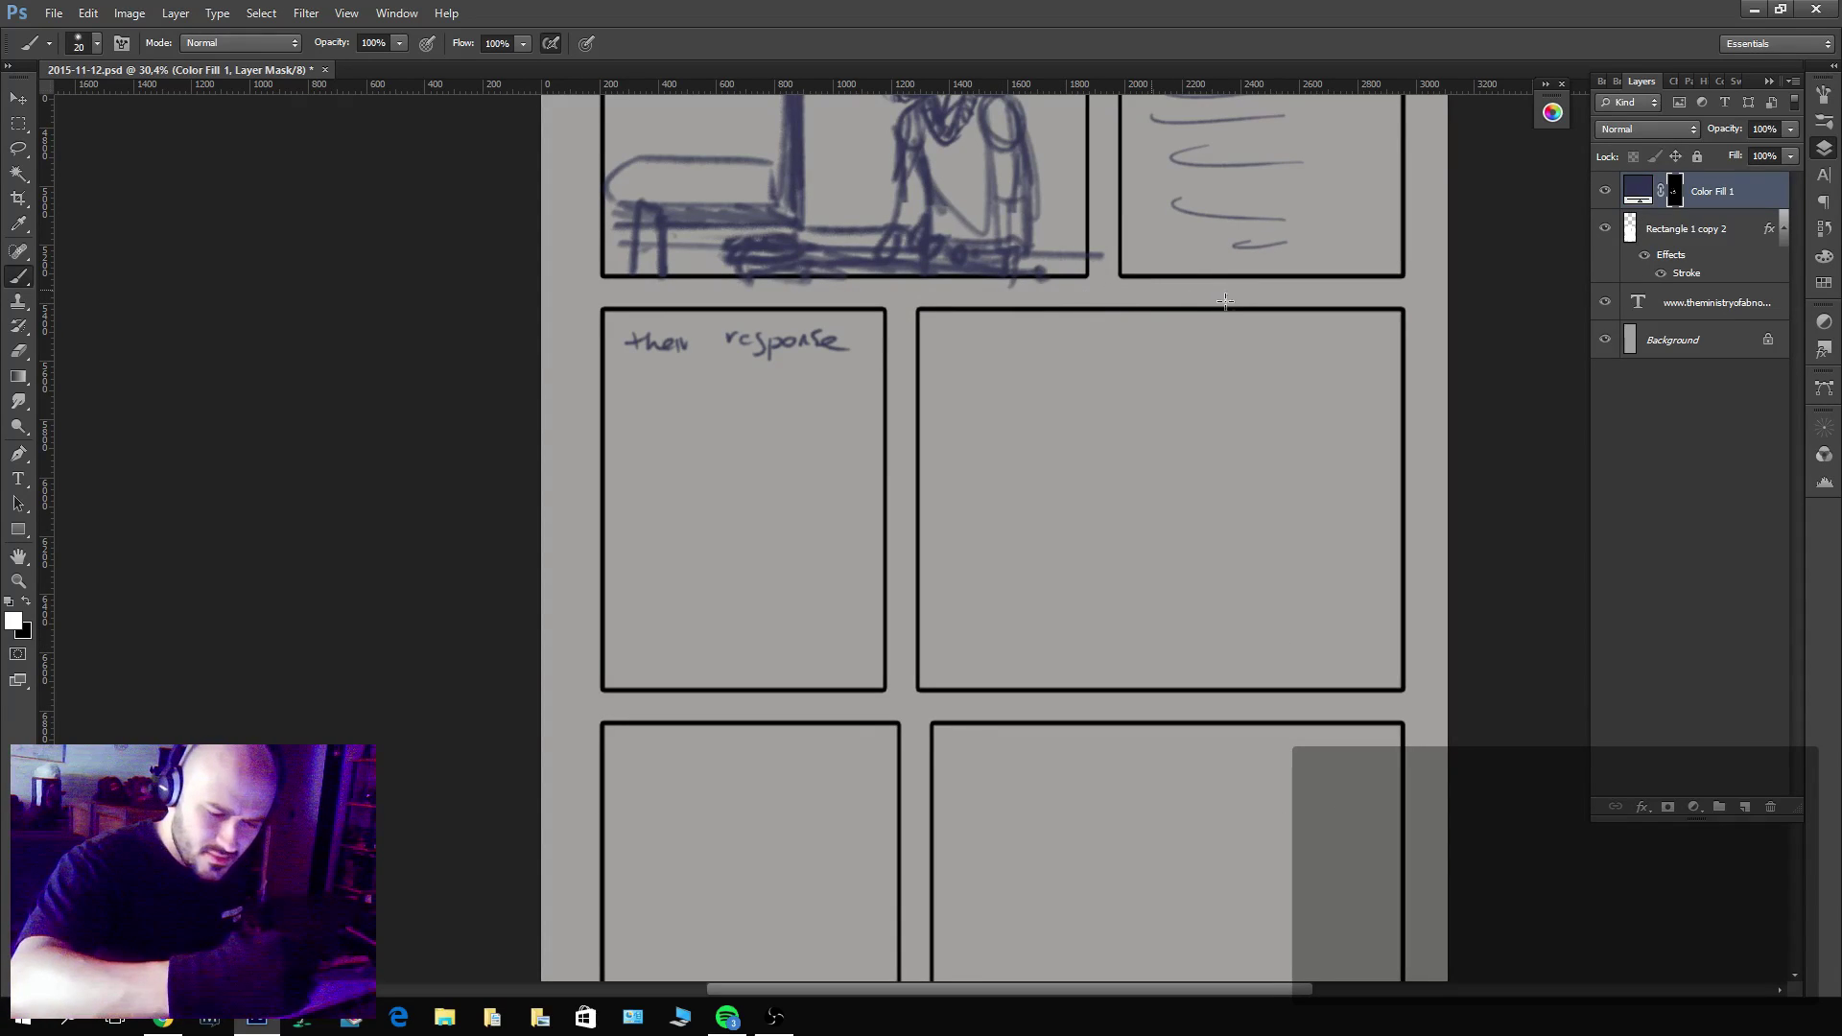
key("ctrl+t")
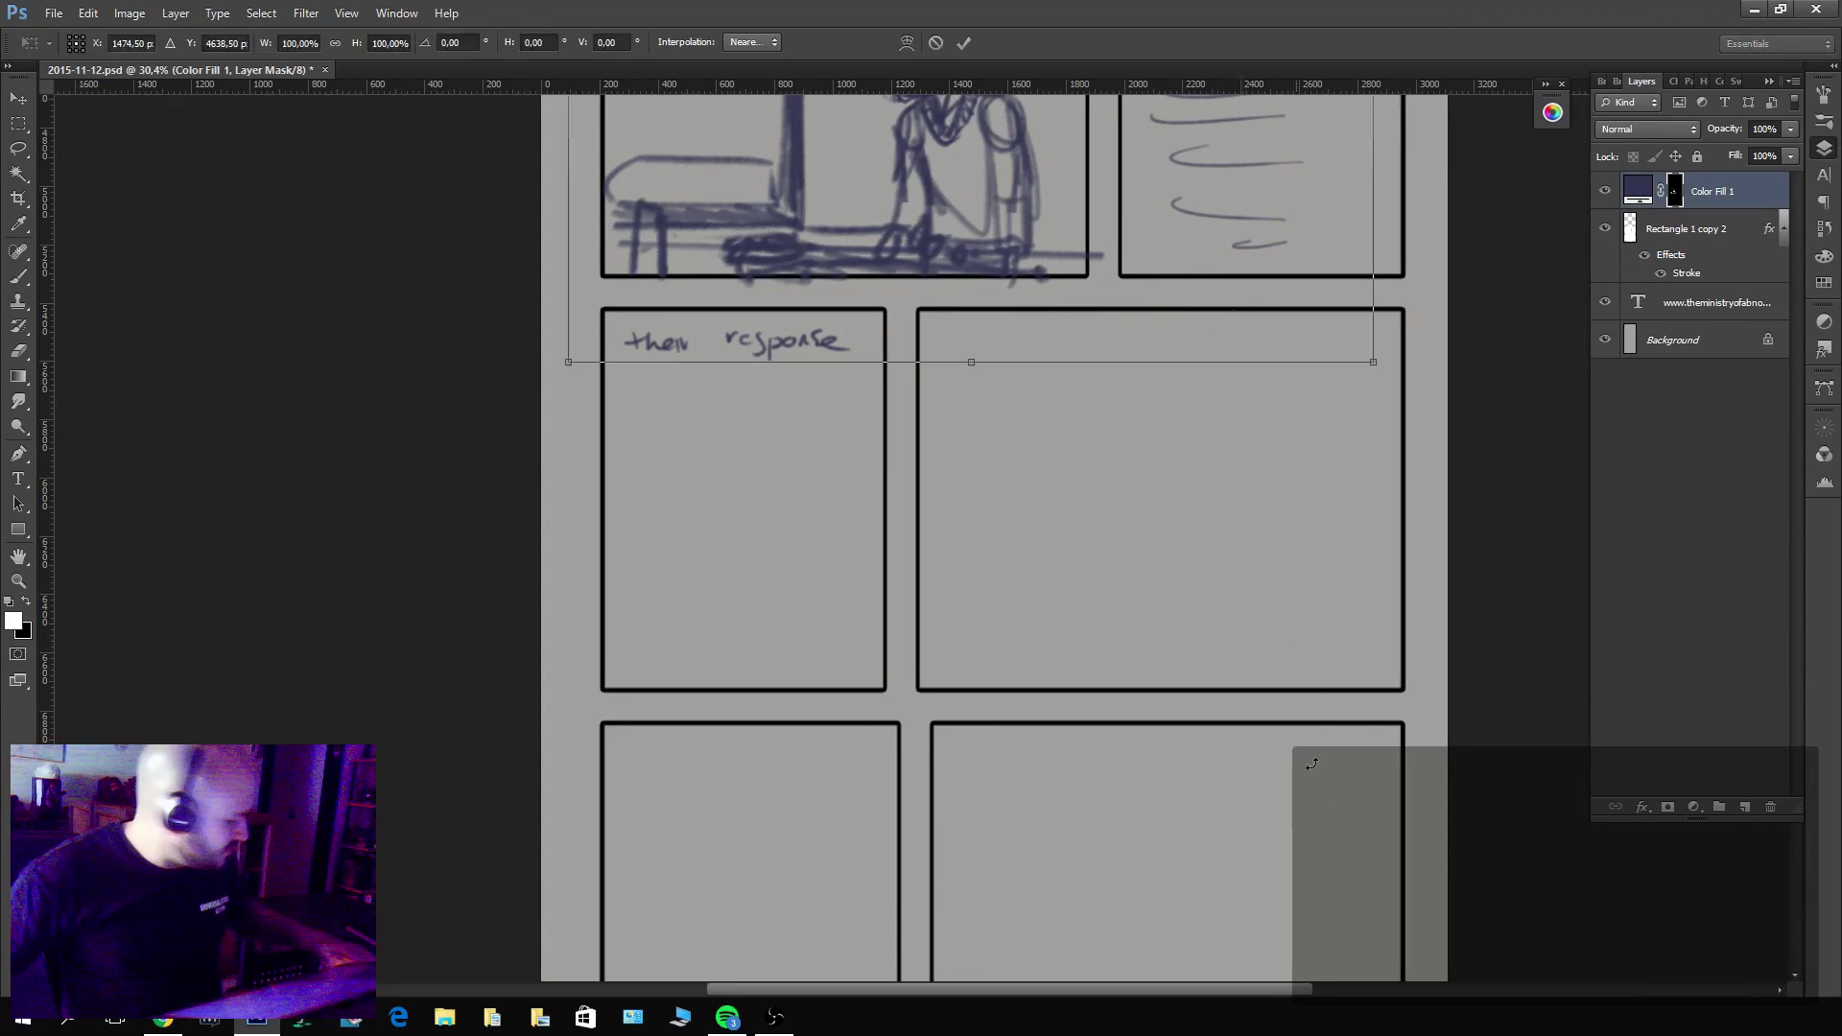
key("Escape")
Handwrite SKEPTICISM above the wide middle-row panel with the brush.
key("b")
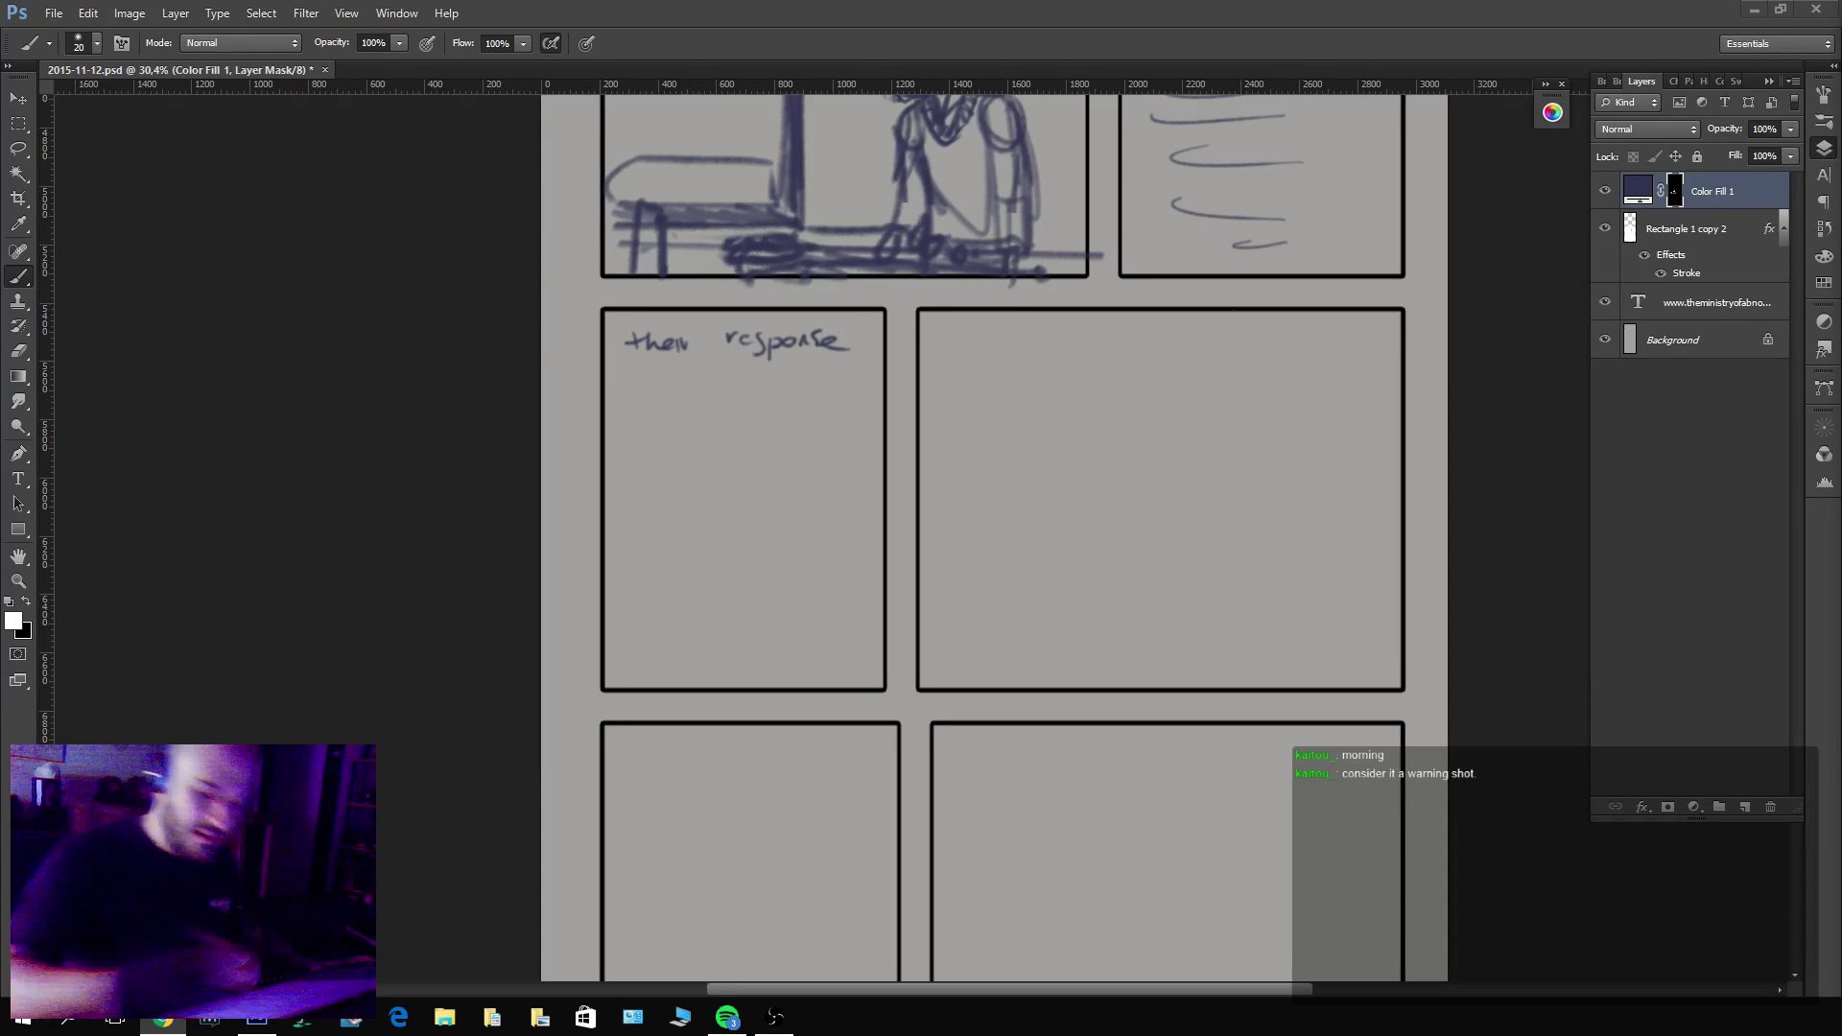
left_click_drag(1068, 286, 1048, 307)
mouse_move(1078, 286)
left_mouse_down()
mouse_move(1139, 277)
mouse_move(1179, 304)
mouse_move(1257, 303)
left_mouse_up()
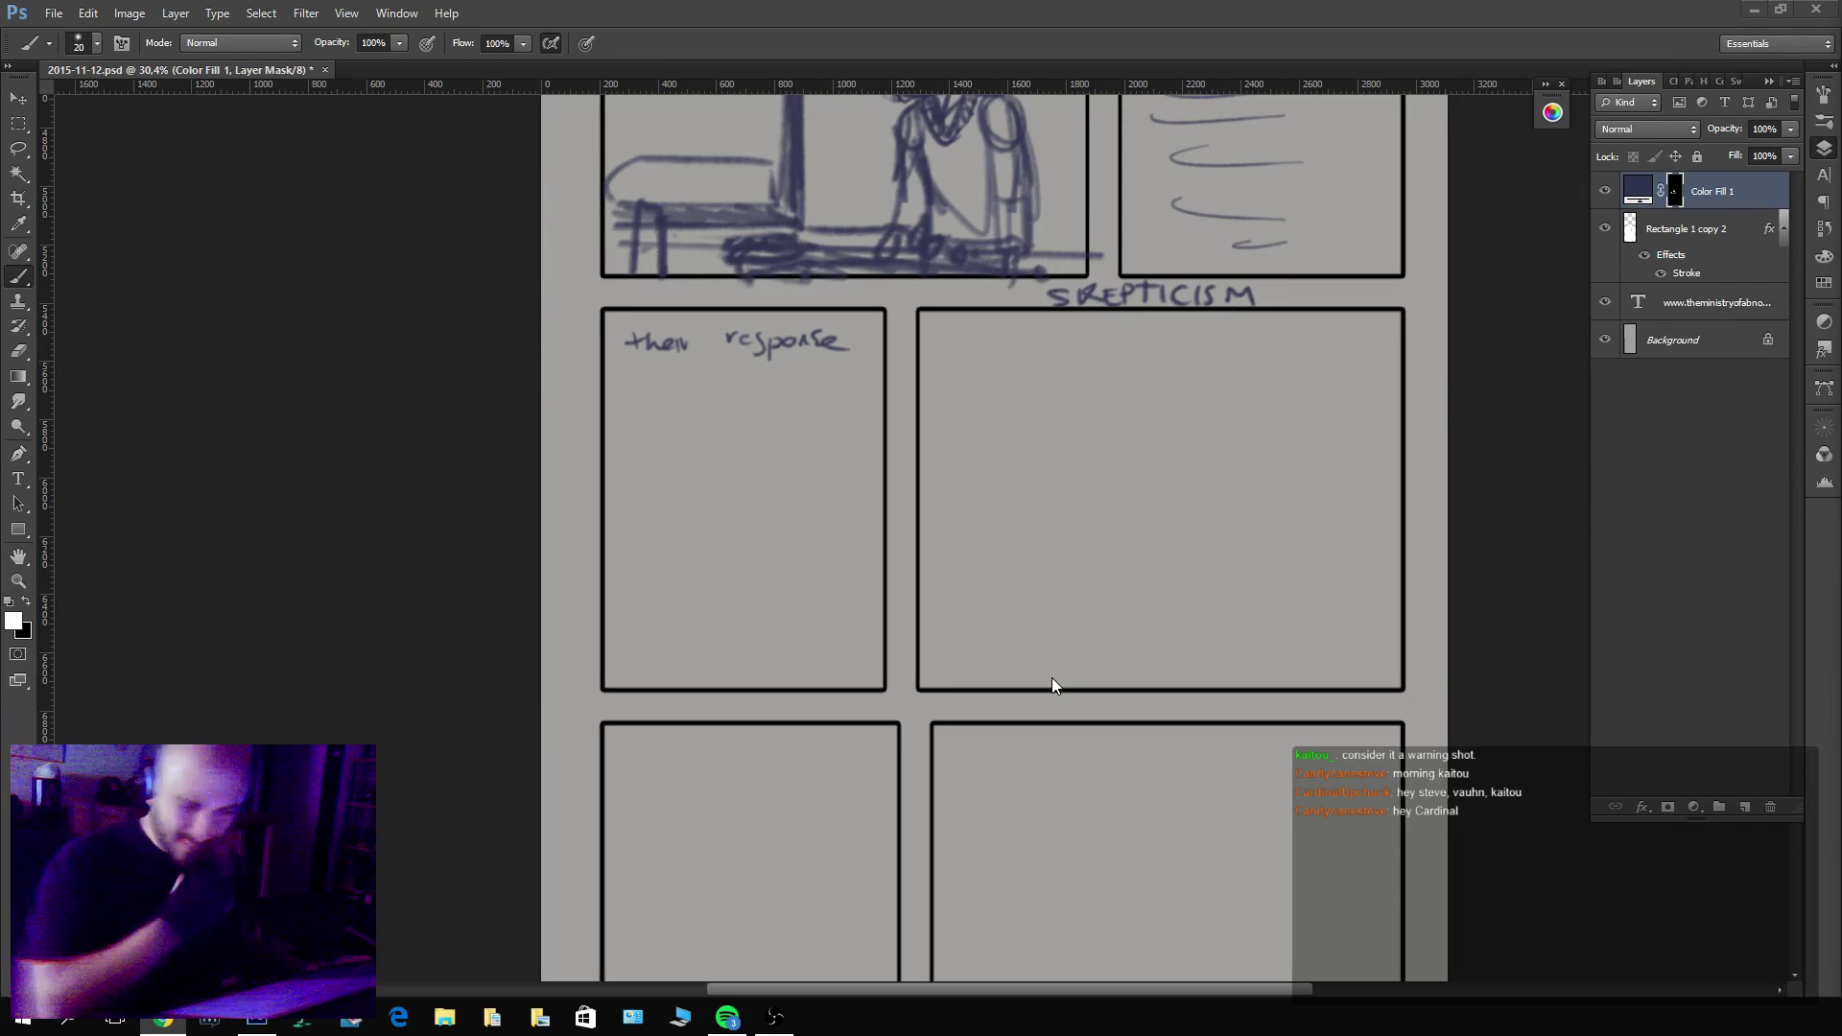
Handwrite "2nd response" inside the narrow bottom-row panel and add loose placeholder text lines below it.
left_click_drag(884, 691, 987, 534)
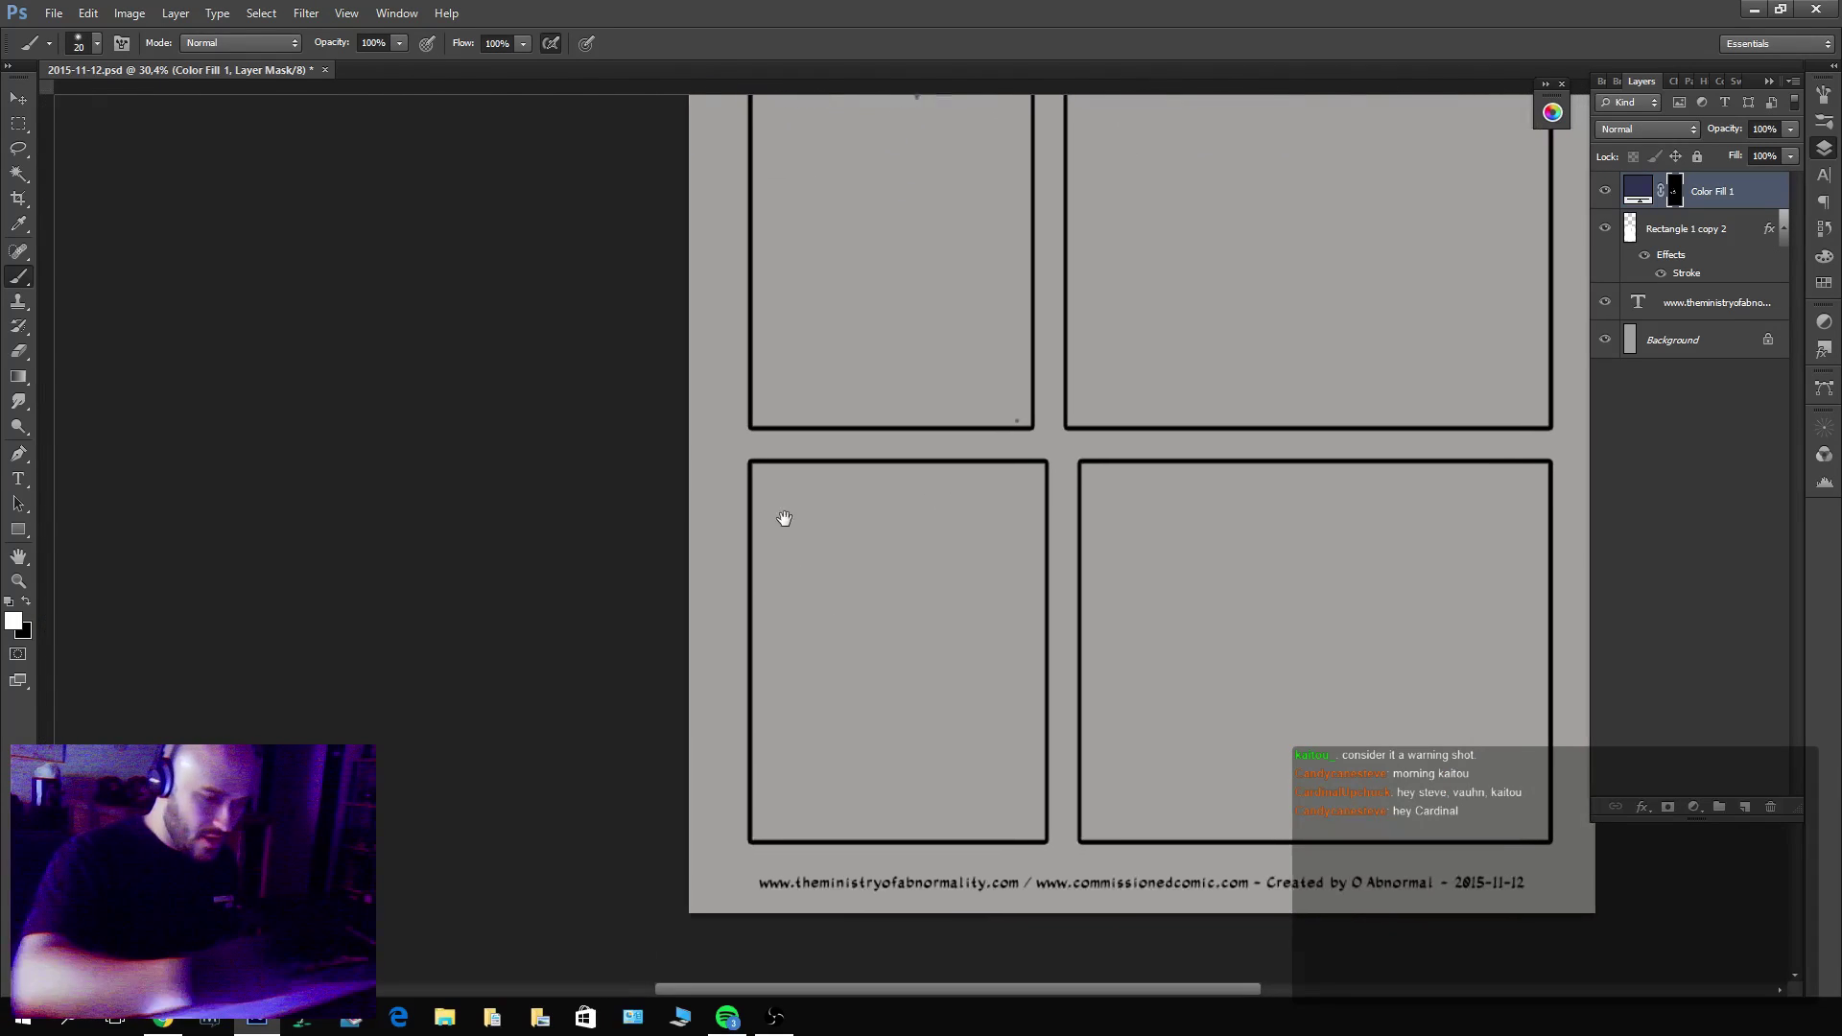
left_click_drag(799, 466, 848, 480)
mouse_move(865, 473)
left_mouse_down()
mouse_move(933, 492)
mouse_move(1017, 475)
mouse_move(969, 480)
left_mouse_up()
left_click_drag(975, 470, 1006, 480)
left_click_drag(990, 468, 1033, 481)
mouse_move(821, 552)
left_mouse_down()
mouse_move(960, 551)
mouse_move(914, 585)
left_mouse_up()
left_click_drag(817, 637, 991, 643)
left_click_drag(808, 710, 881, 738)
left_click_drag(833, 763, 915, 799)
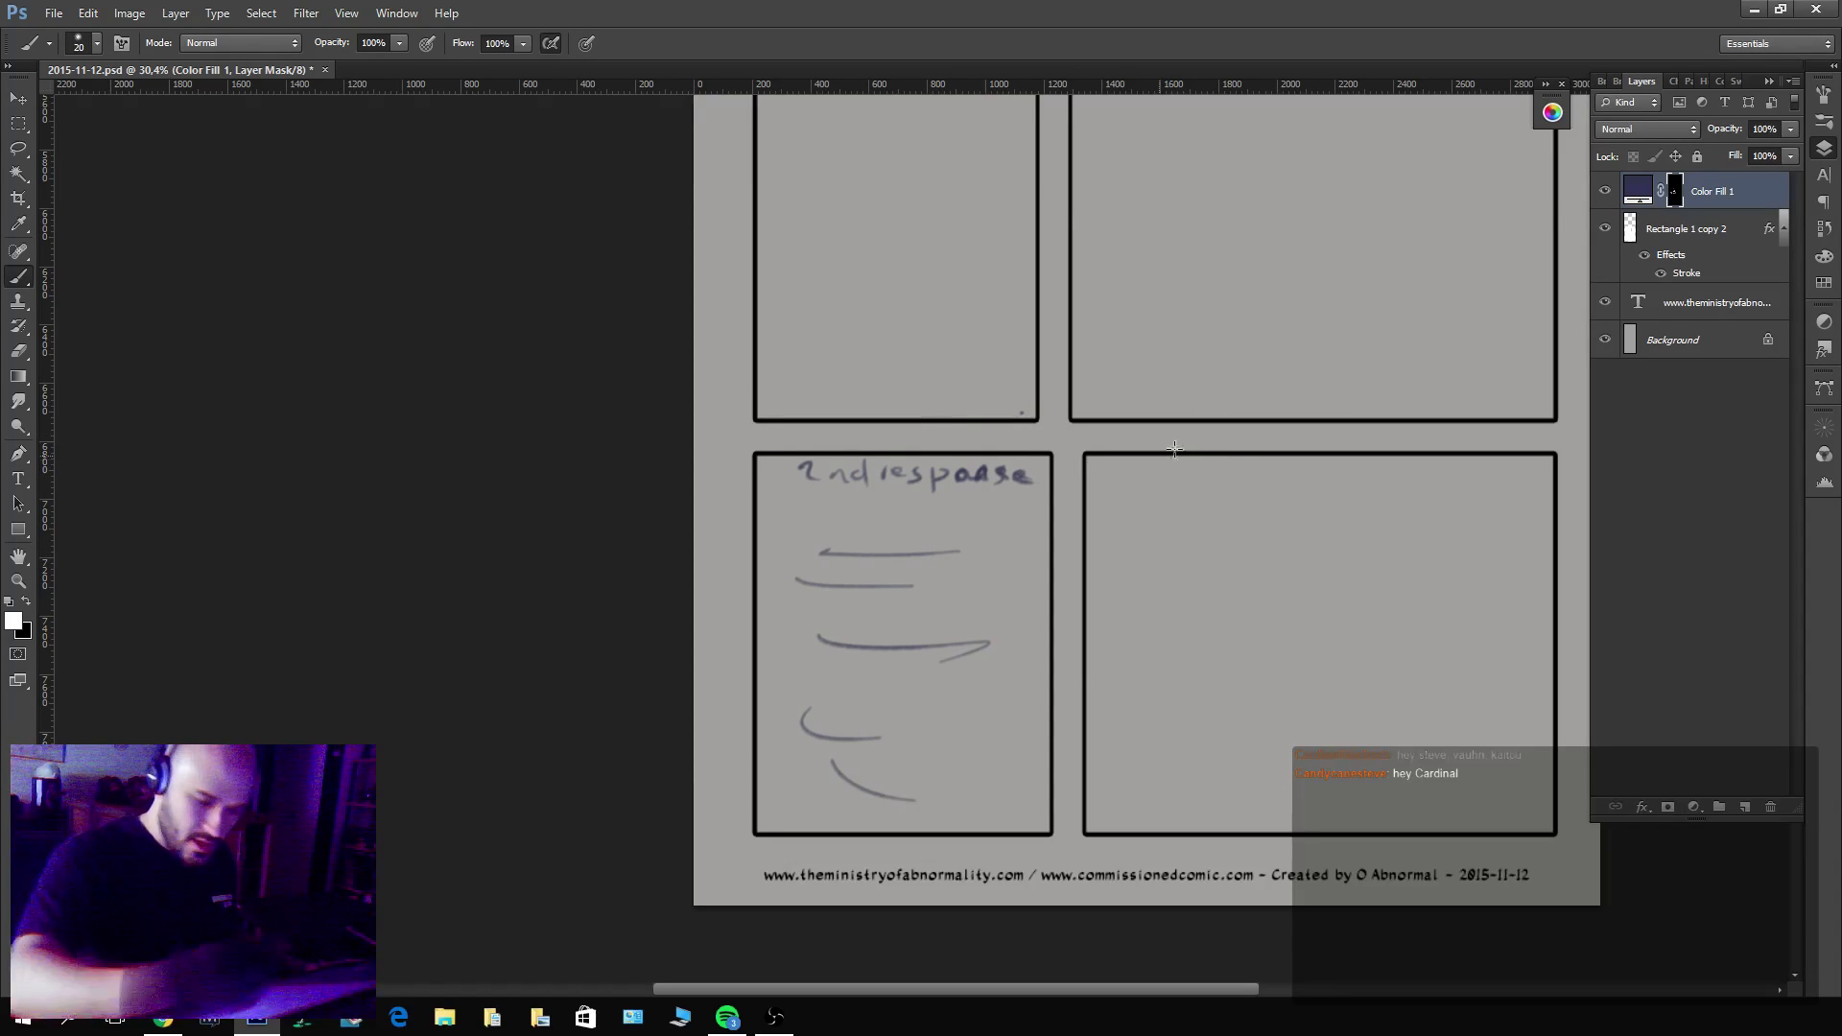
Handwrite CONCLUSION above the wide bottom-row panel.
mouse_move(1180, 447)
left_mouse_down()
mouse_move(1357, 443)
mouse_move(1266, 447)
left_mouse_up()
key("z")
left_click_drag(1340, 353, 1134, 606)
key("b")
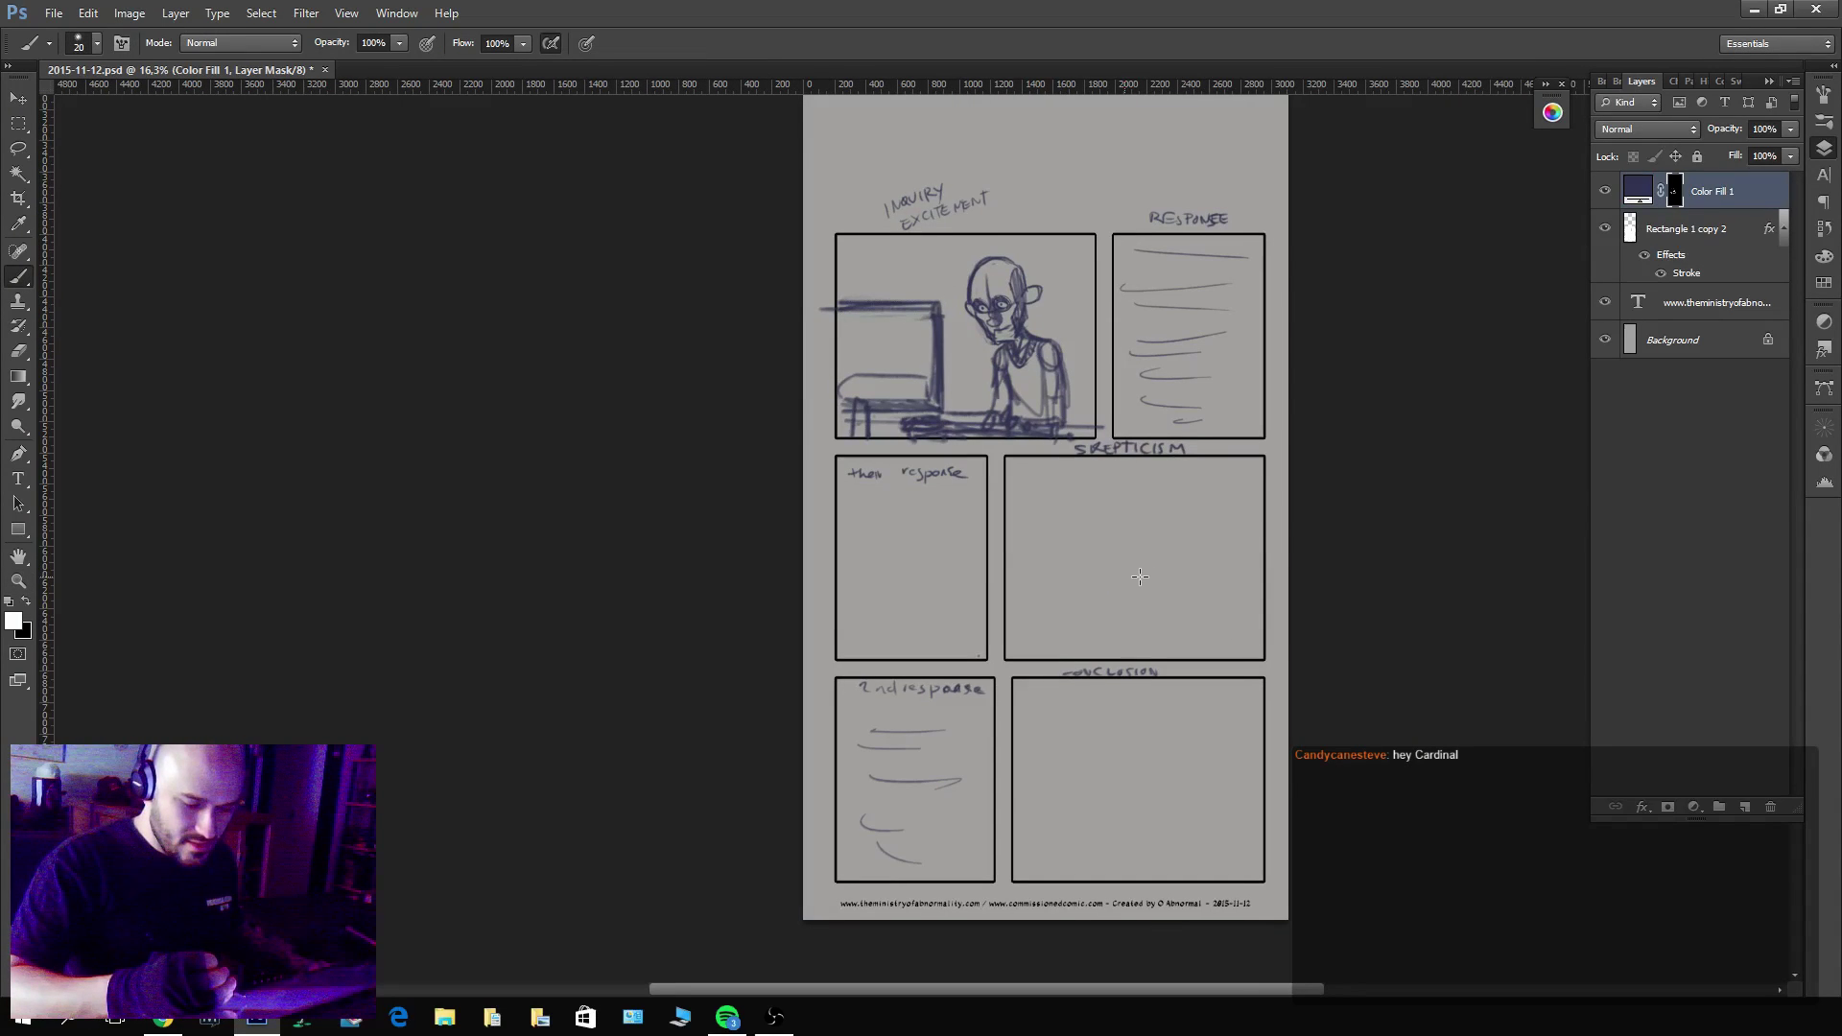
Pencil a faint line from the figure across into the second panel, and undo the test stroke down the wide panels.
left_click_drag(1048, 319, 1161, 314)
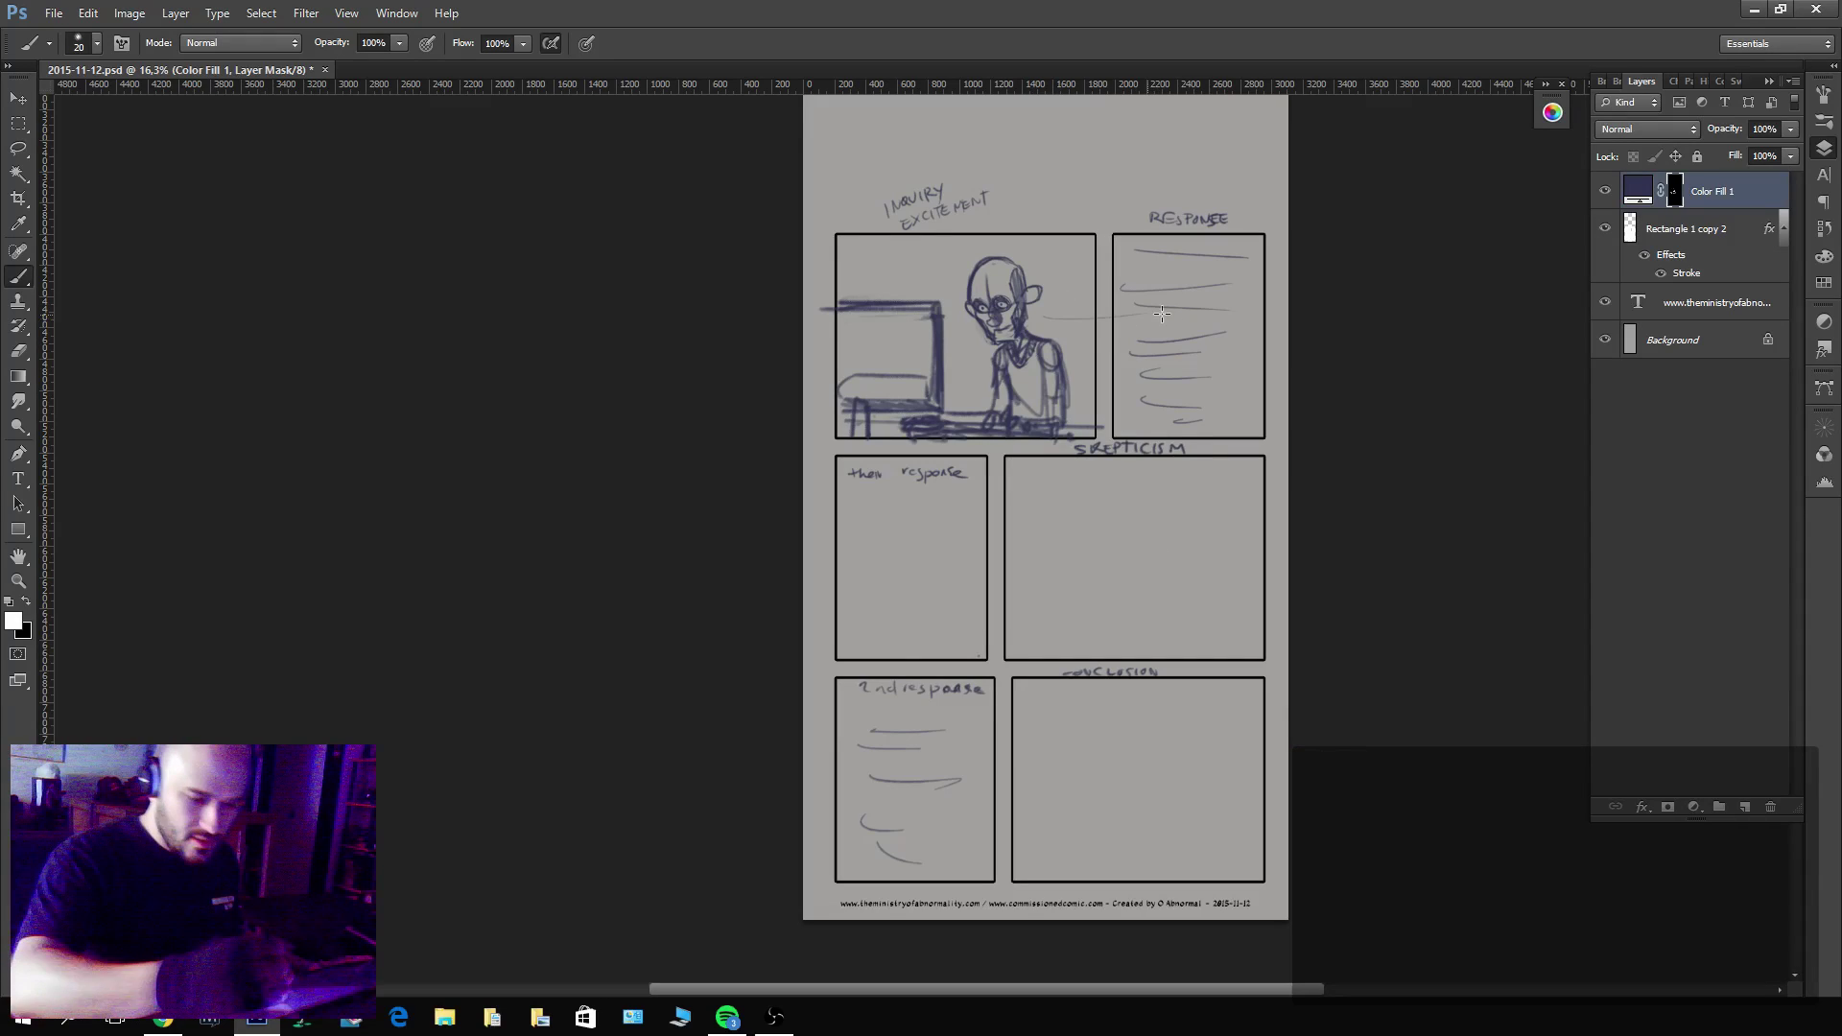
key("ctrl+z")
left_click_drag(1075, 460, 1121, 864)
key("ctrl+z")
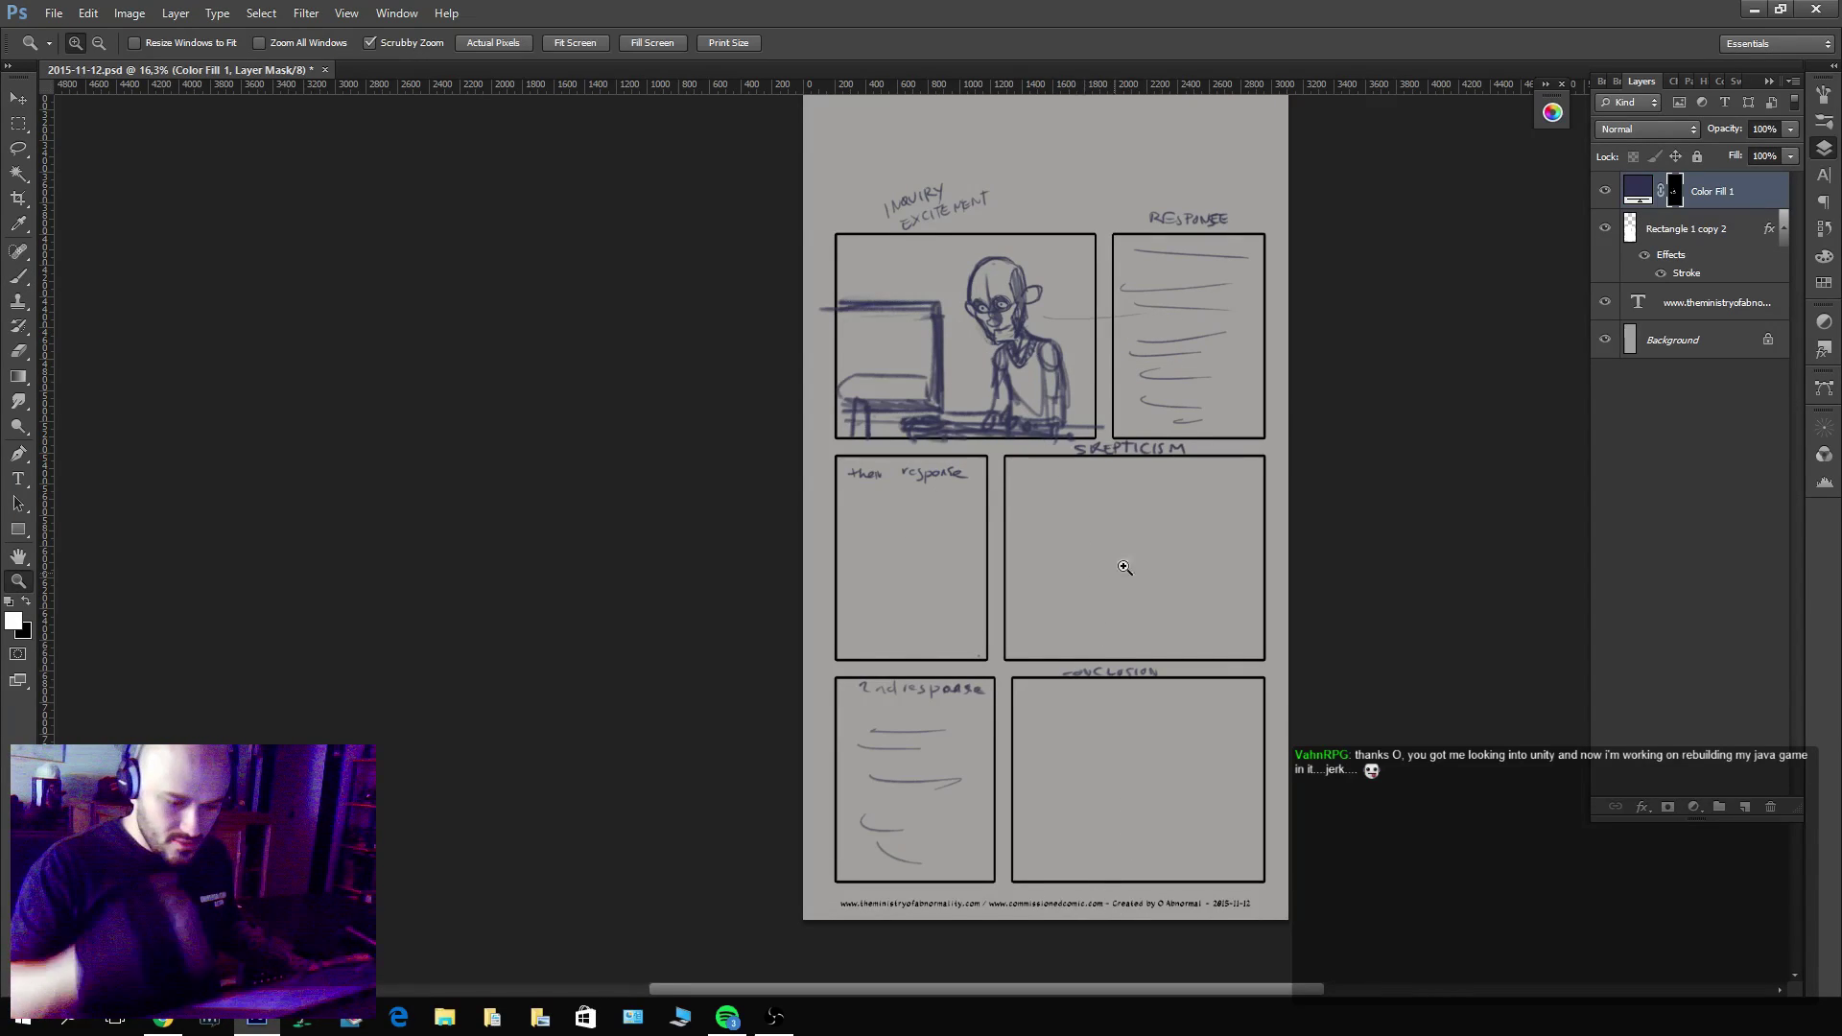
Rough in an oval head, slanted torso lines and the first brow and eye marks in the wide middle-row panel.
mouse_move(1121, 543)
left_mouse_down()
mouse_move(1100, 722)
mouse_move(1223, 662)
mouse_move(1260, 779)
left_mouse_up()
mouse_move(1257, 633)
left_mouse_down()
mouse_move(1182, 497)
mouse_move(1294, 540)
mouse_move(1267, 622)
mouse_move(1182, 540)
mouse_move(1265, 460)
mouse_move(1253, 631)
left_mouse_up()
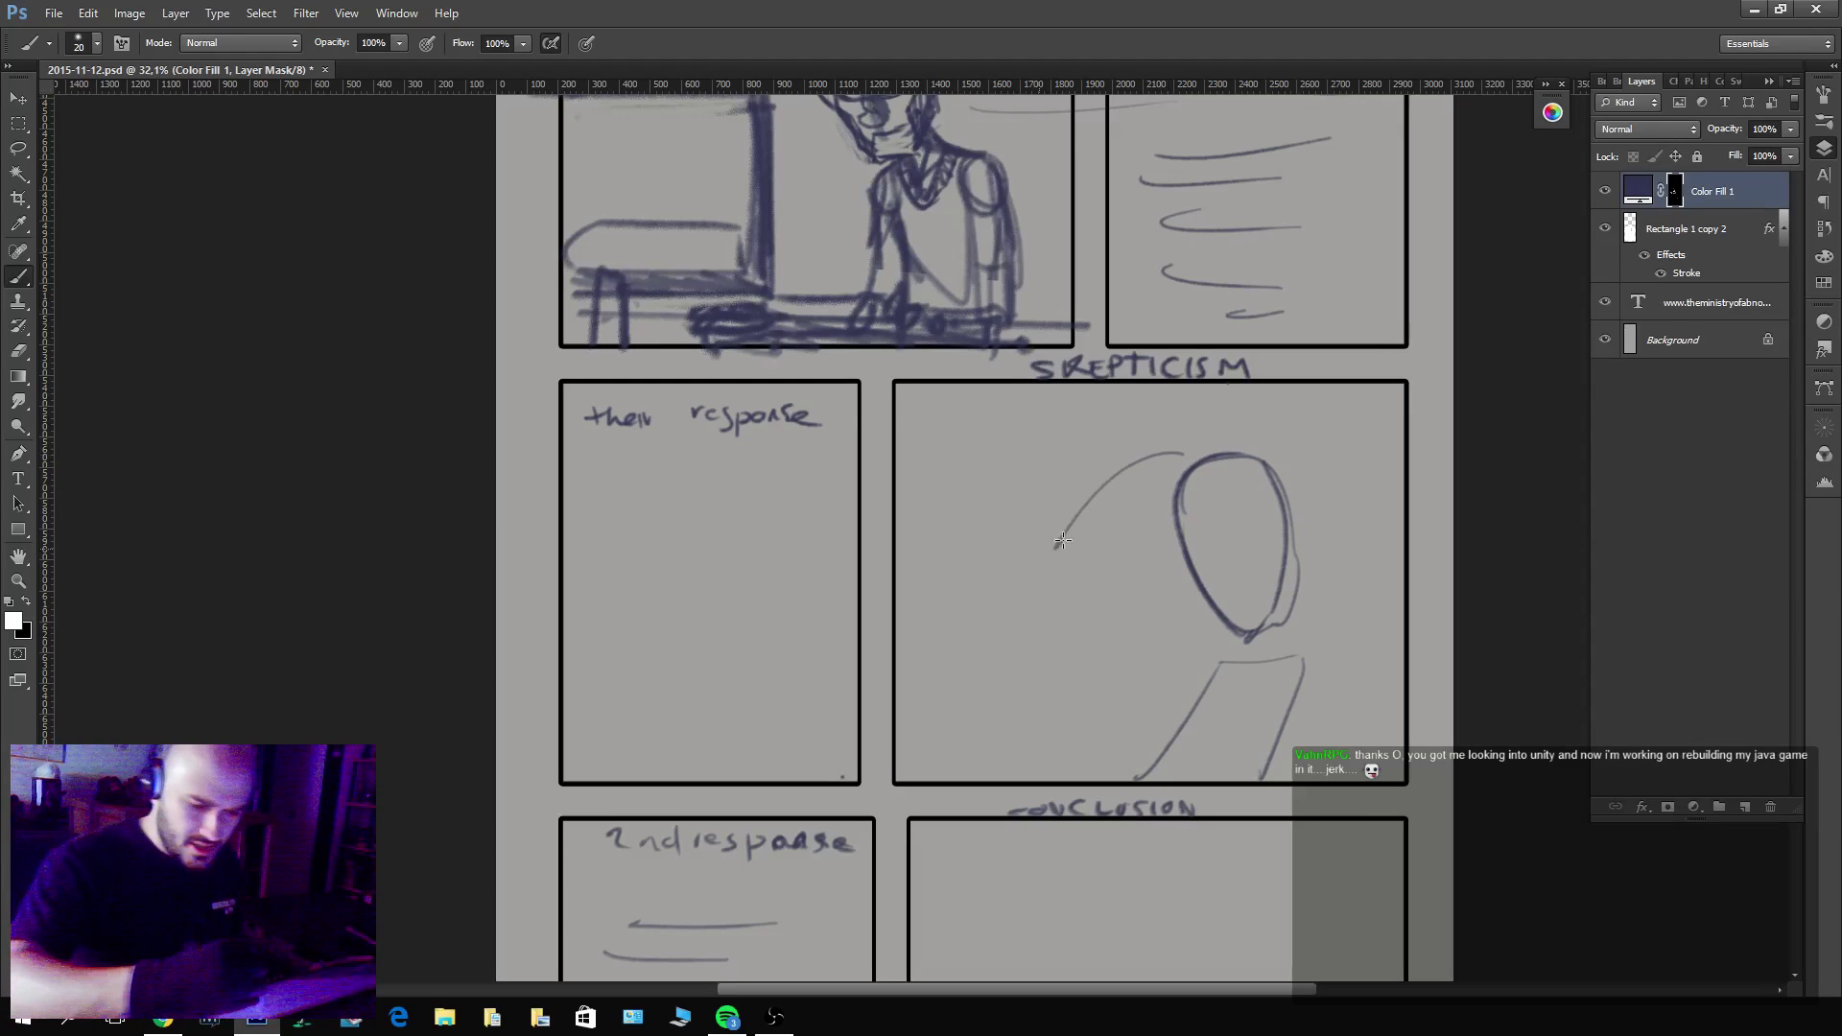
mouse_move(1190, 566)
left_mouse_down()
mouse_move(1291, 518)
mouse_move(1179, 549)
mouse_move(1219, 518)
mouse_move(1194, 512)
mouse_move(1280, 523)
left_mouse_up()
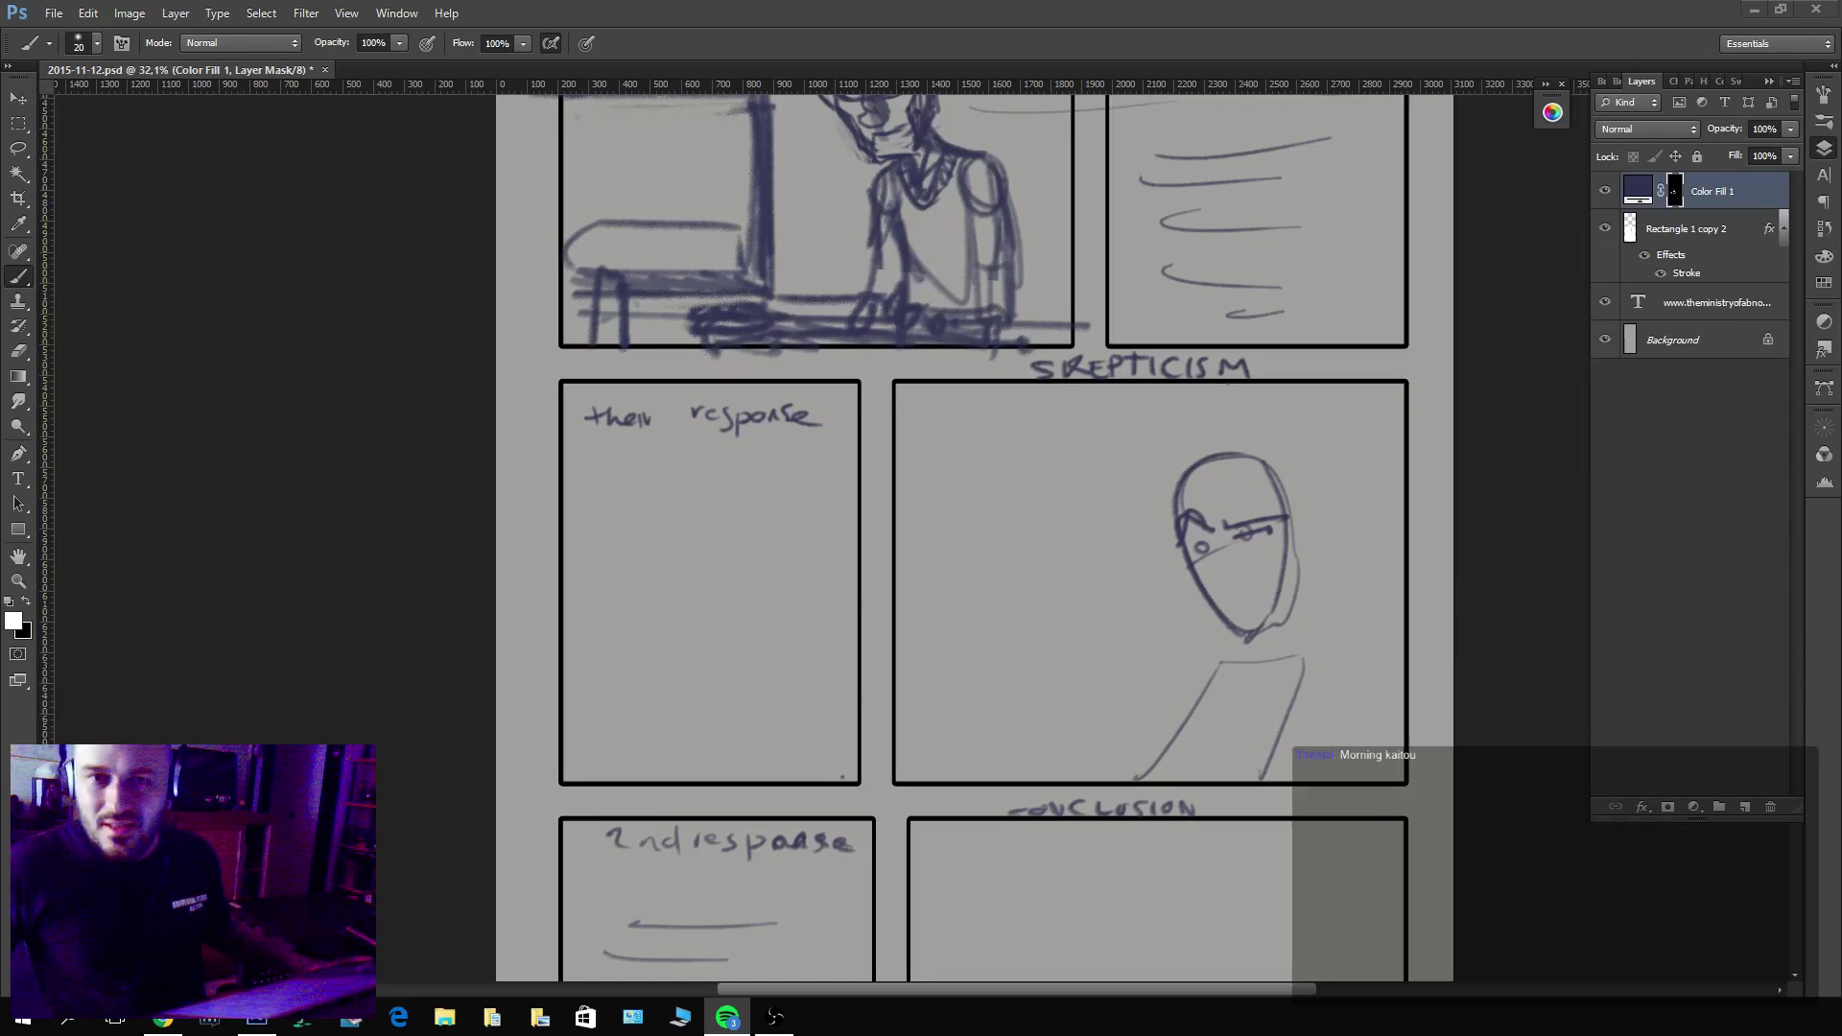
key("super+e")
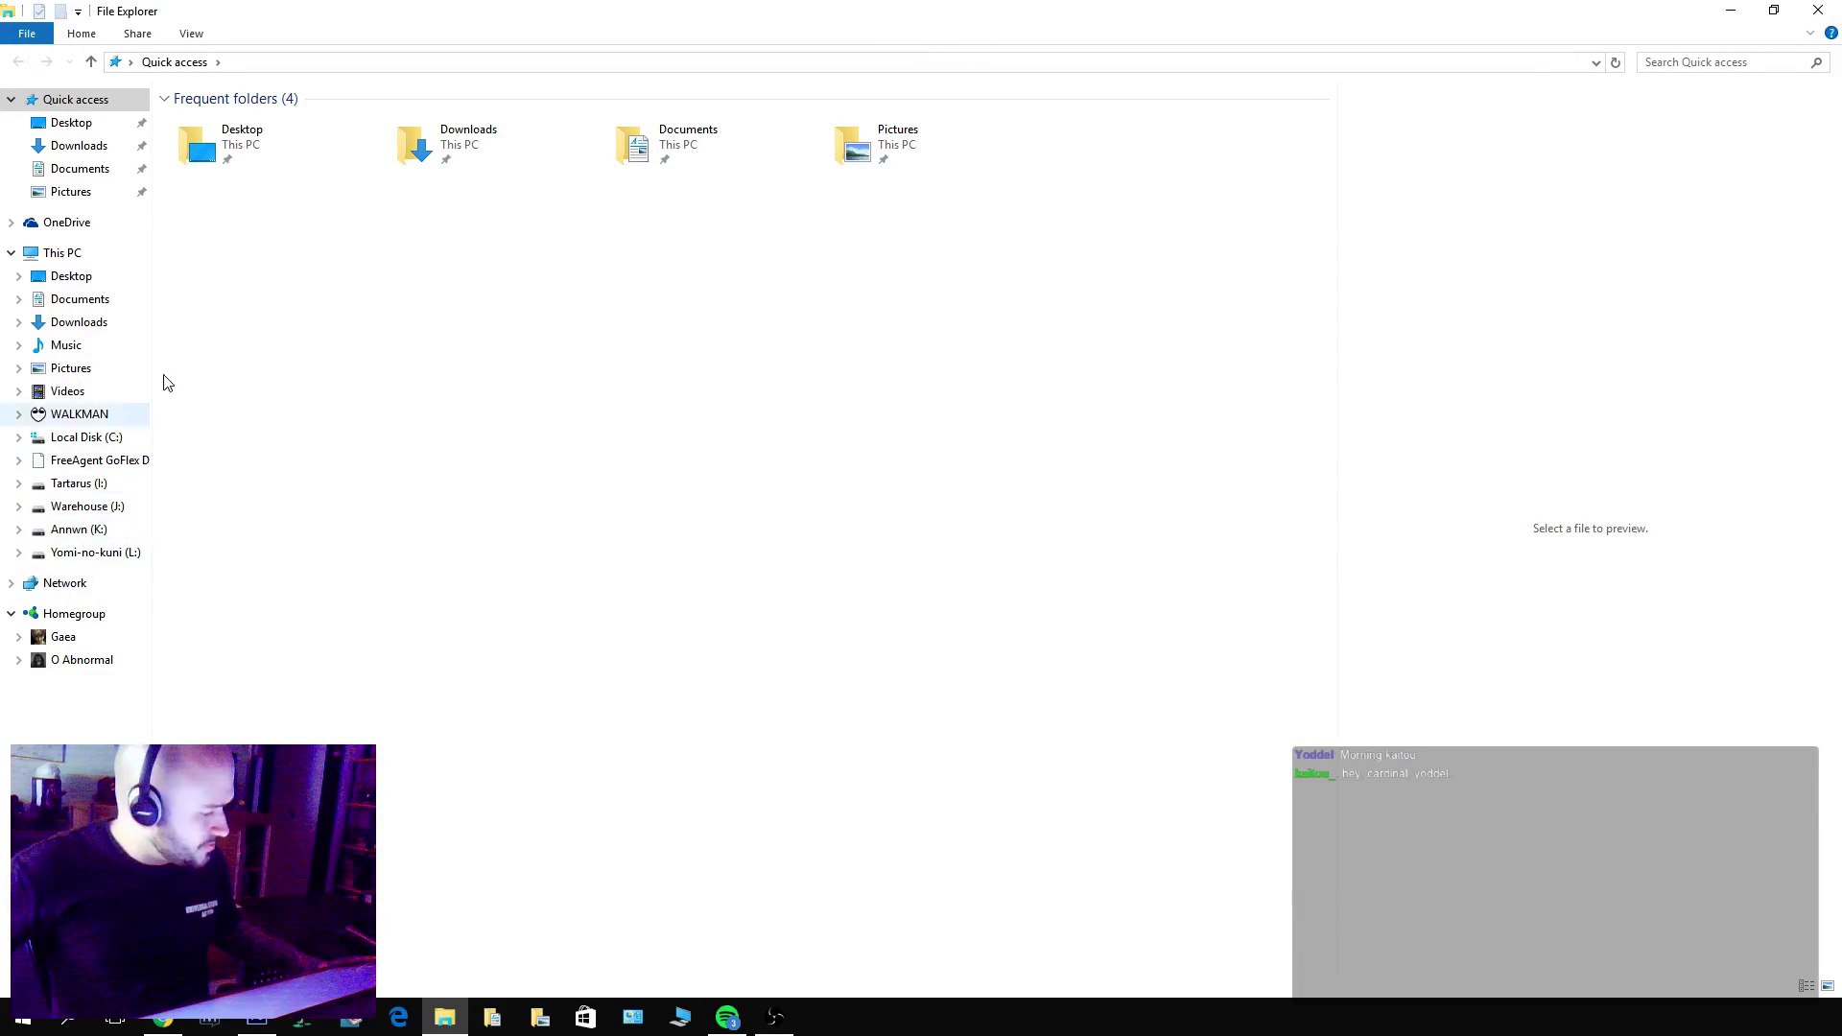
key("alt+Tab")
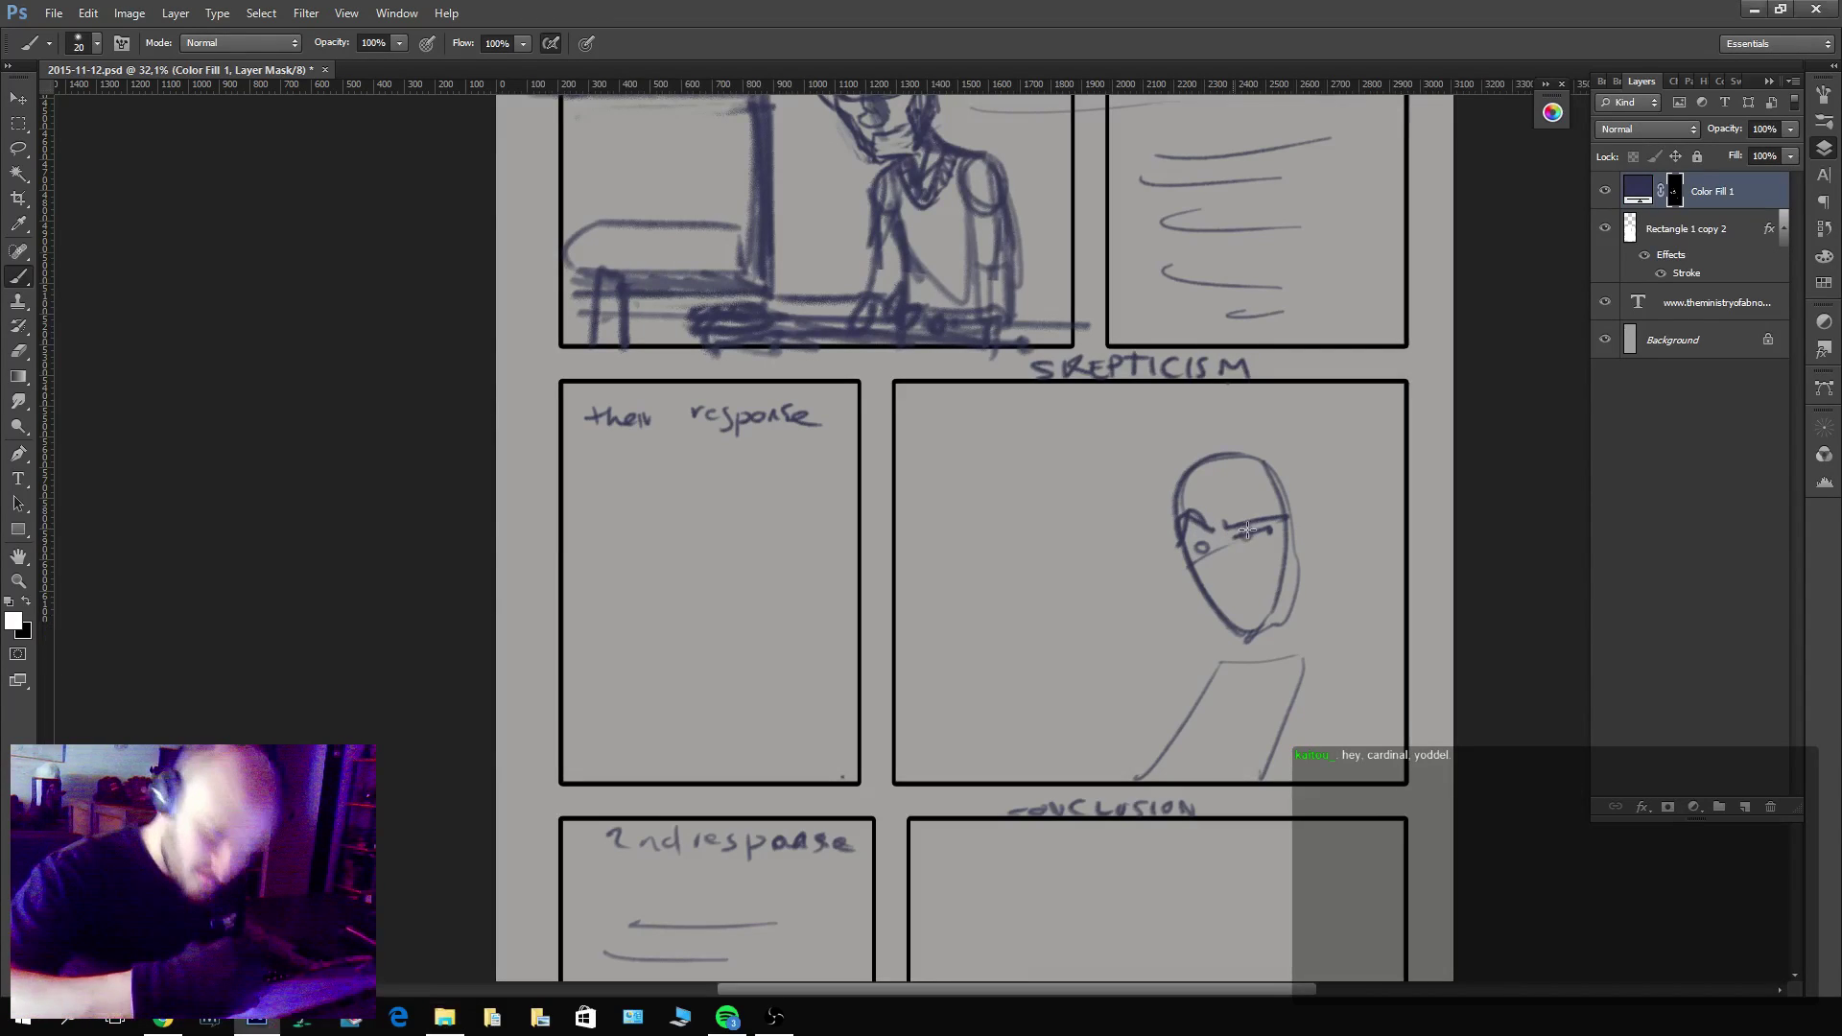
Darken the skeptical eyes and brows, then add the mouth, jawline and cheek shading to the middle-row head.
mouse_move(1247, 526)
left_mouse_down()
mouse_move(1264, 527)
mouse_move(1187, 552)
mouse_move(1257, 526)
left_mouse_up()
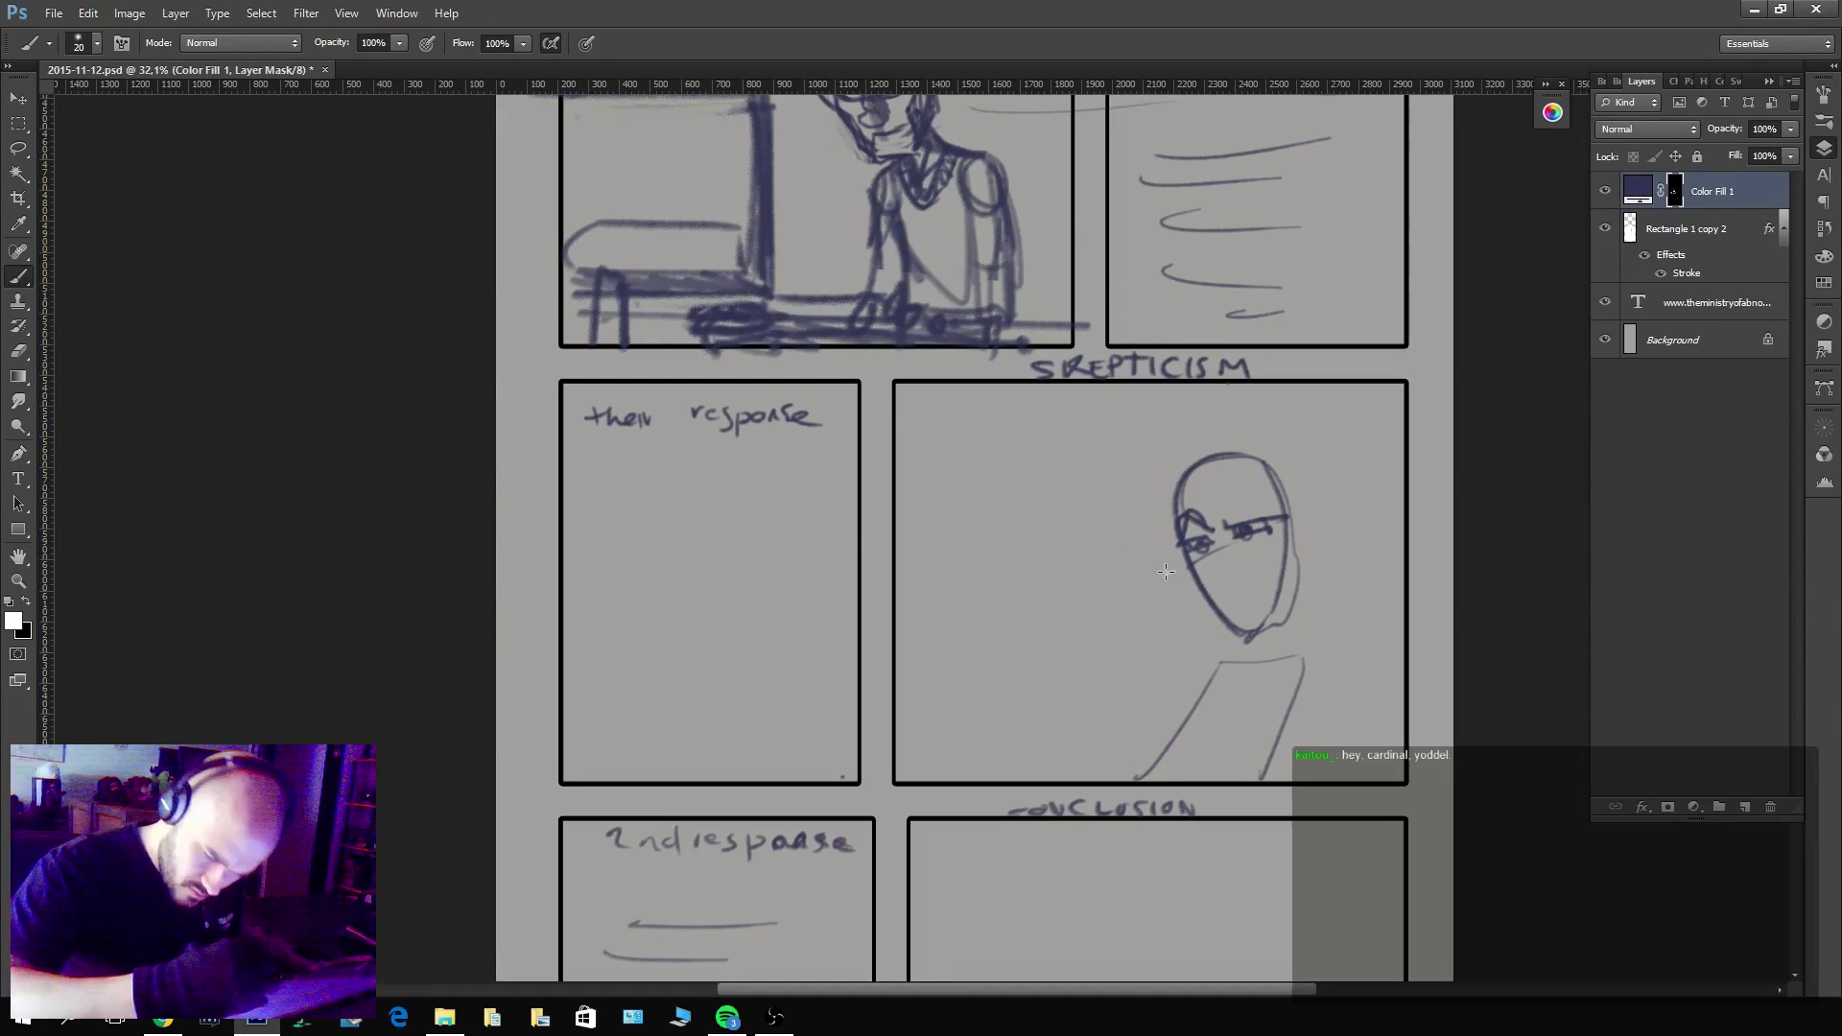
mouse_move(1211, 534)
left_mouse_down()
mouse_move(1249, 551)
mouse_move(1200, 568)
mouse_move(1193, 518)
mouse_move(1186, 540)
mouse_move(1168, 523)
mouse_move(1206, 464)
mouse_move(1266, 457)
mouse_move(1304, 509)
mouse_move(1282, 477)
mouse_move(1291, 540)
left_mouse_up()
mouse_move(1271, 462)
left_mouse_down()
mouse_move(1302, 542)
mouse_move(1259, 561)
mouse_move(1251, 616)
mouse_move(1217, 637)
mouse_move(1205, 619)
mouse_move(1231, 600)
left_mouse_up()
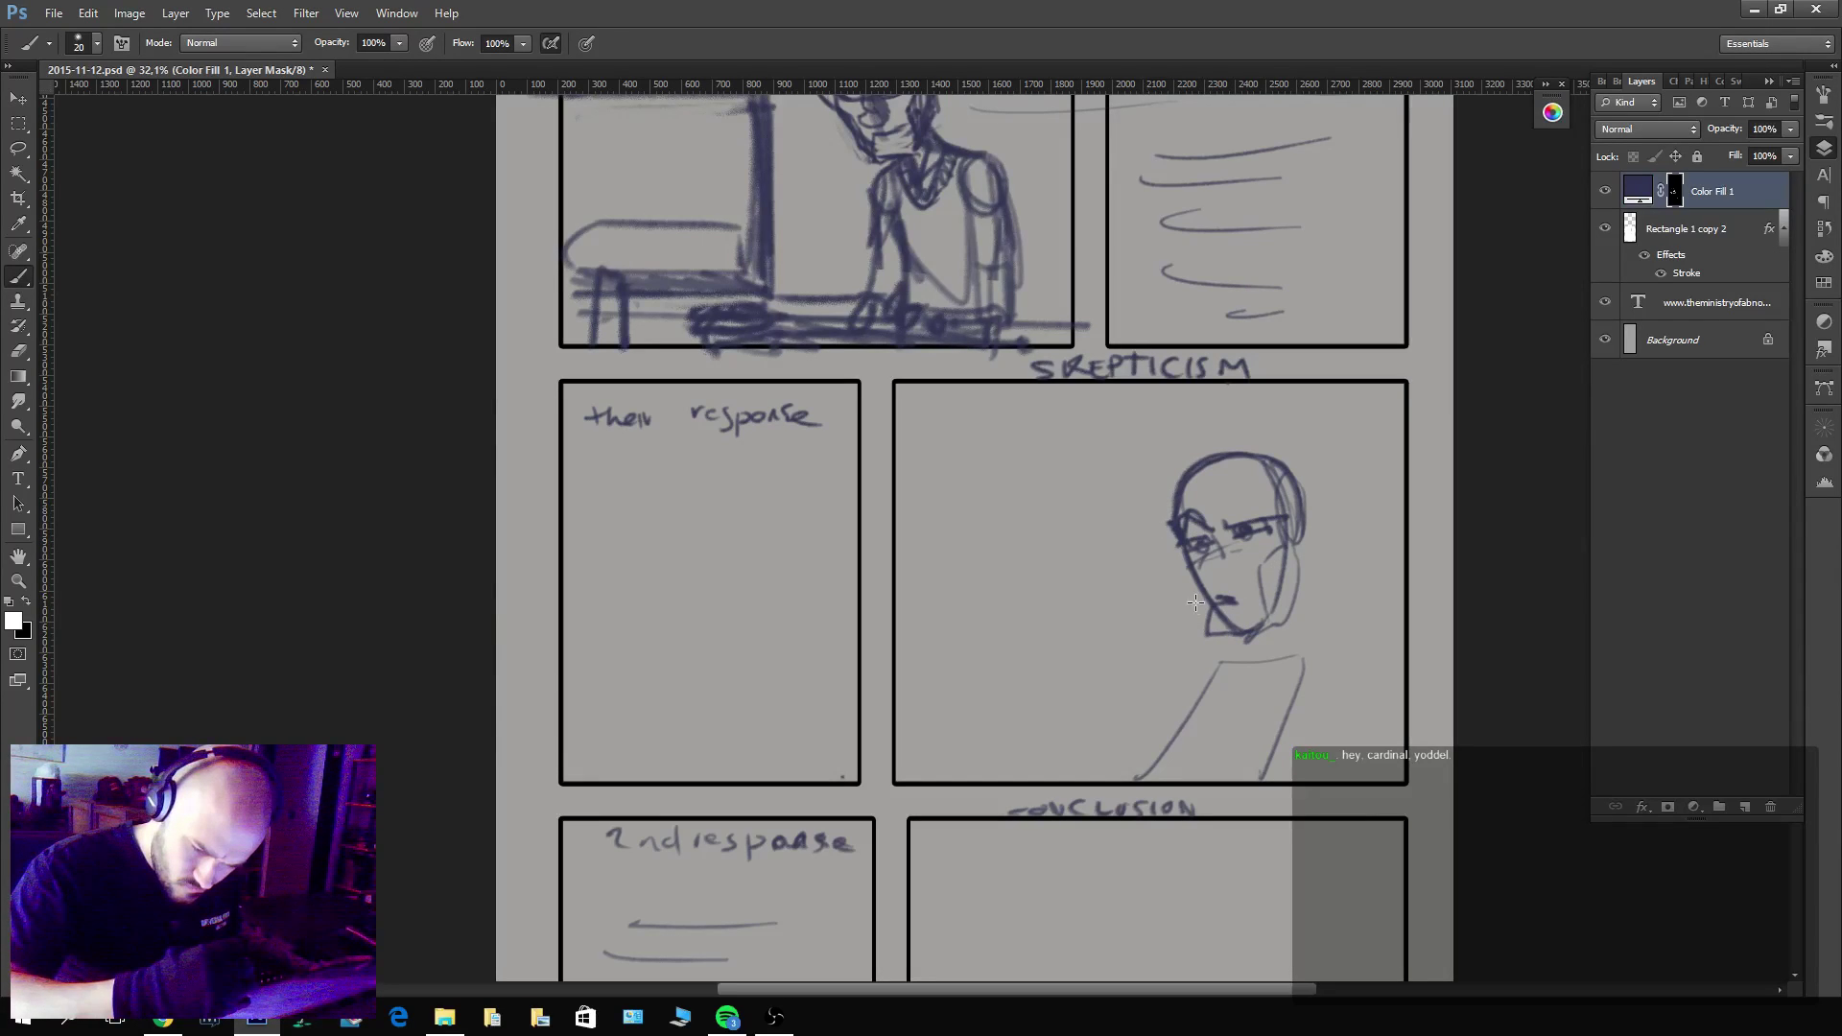
mouse_move(1200, 614)
left_mouse_down()
mouse_move(1207, 580)
mouse_move(1202, 624)
mouse_move(1272, 585)
mouse_move(1278, 557)
mouse_move(1265, 614)
mouse_move(1295, 569)
left_mouse_up()
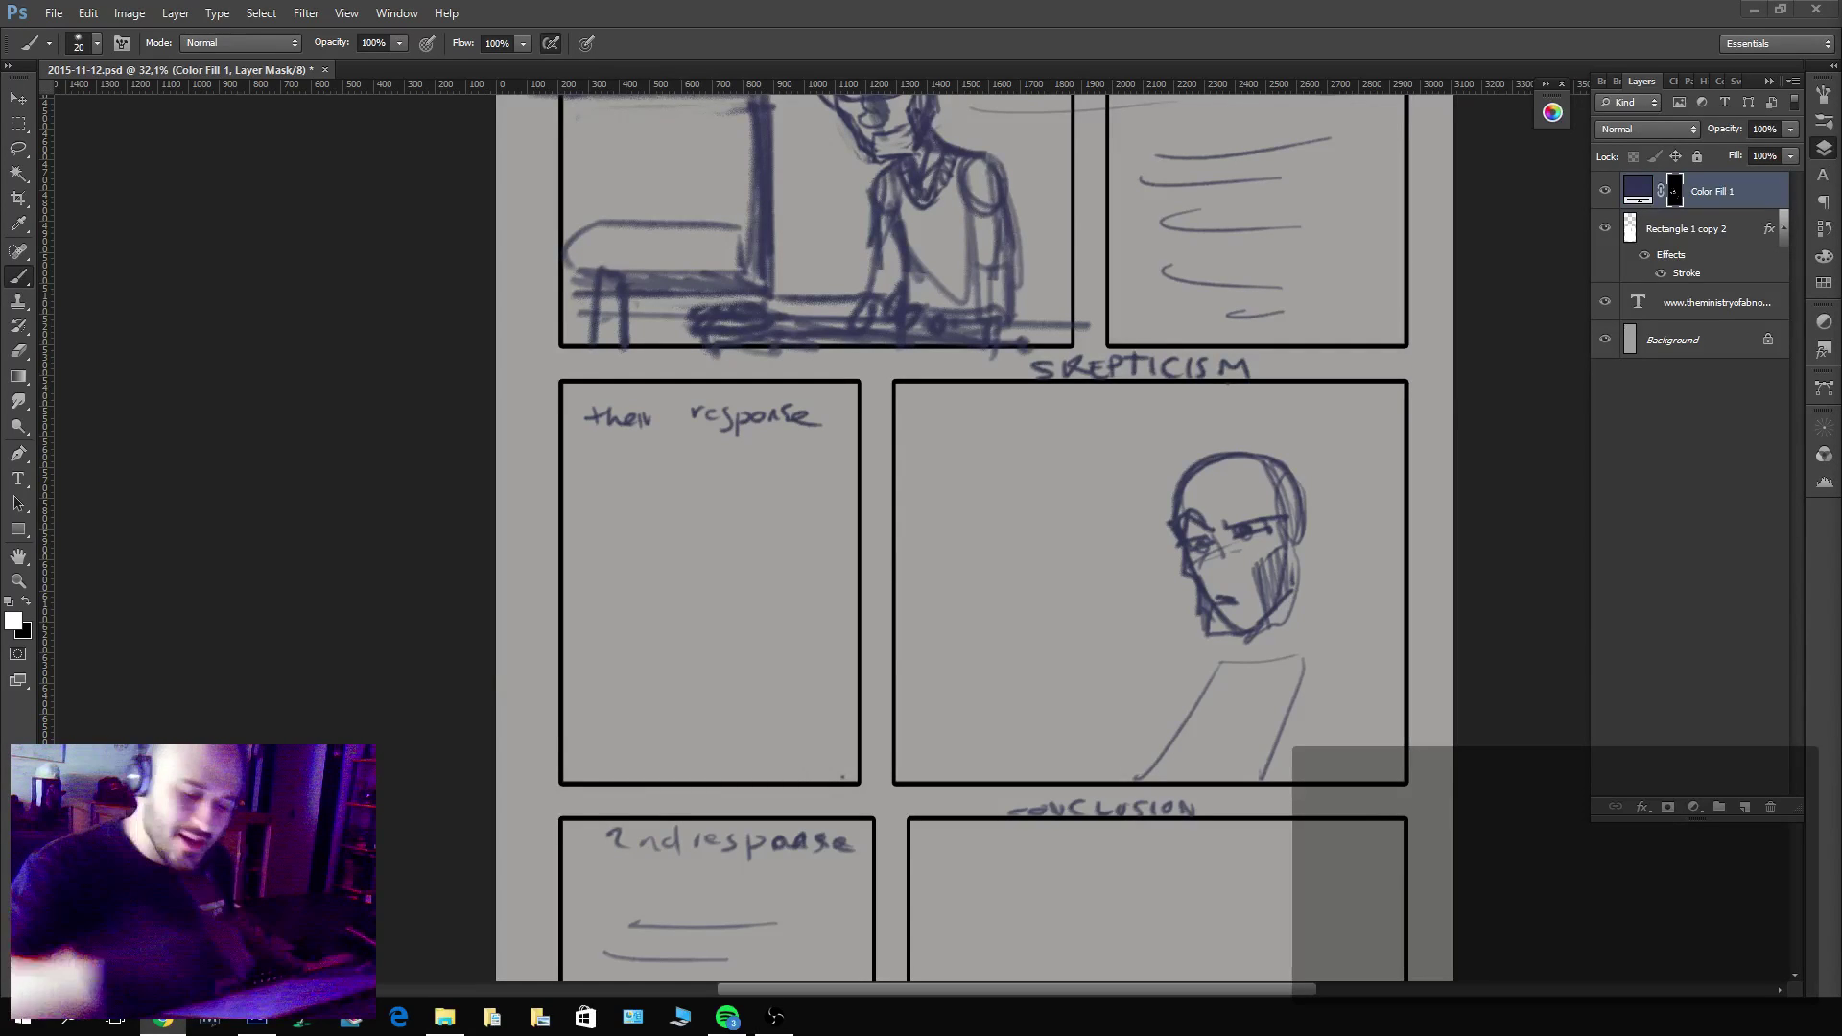
Draw the two ears on the sides of the skeptical head.
mouse_move(1316, 524)
left_mouse_down()
mouse_move(1307, 558)
mouse_move(1330, 537)
mouse_move(1315, 552)
left_mouse_up()
key("x")
key("x")
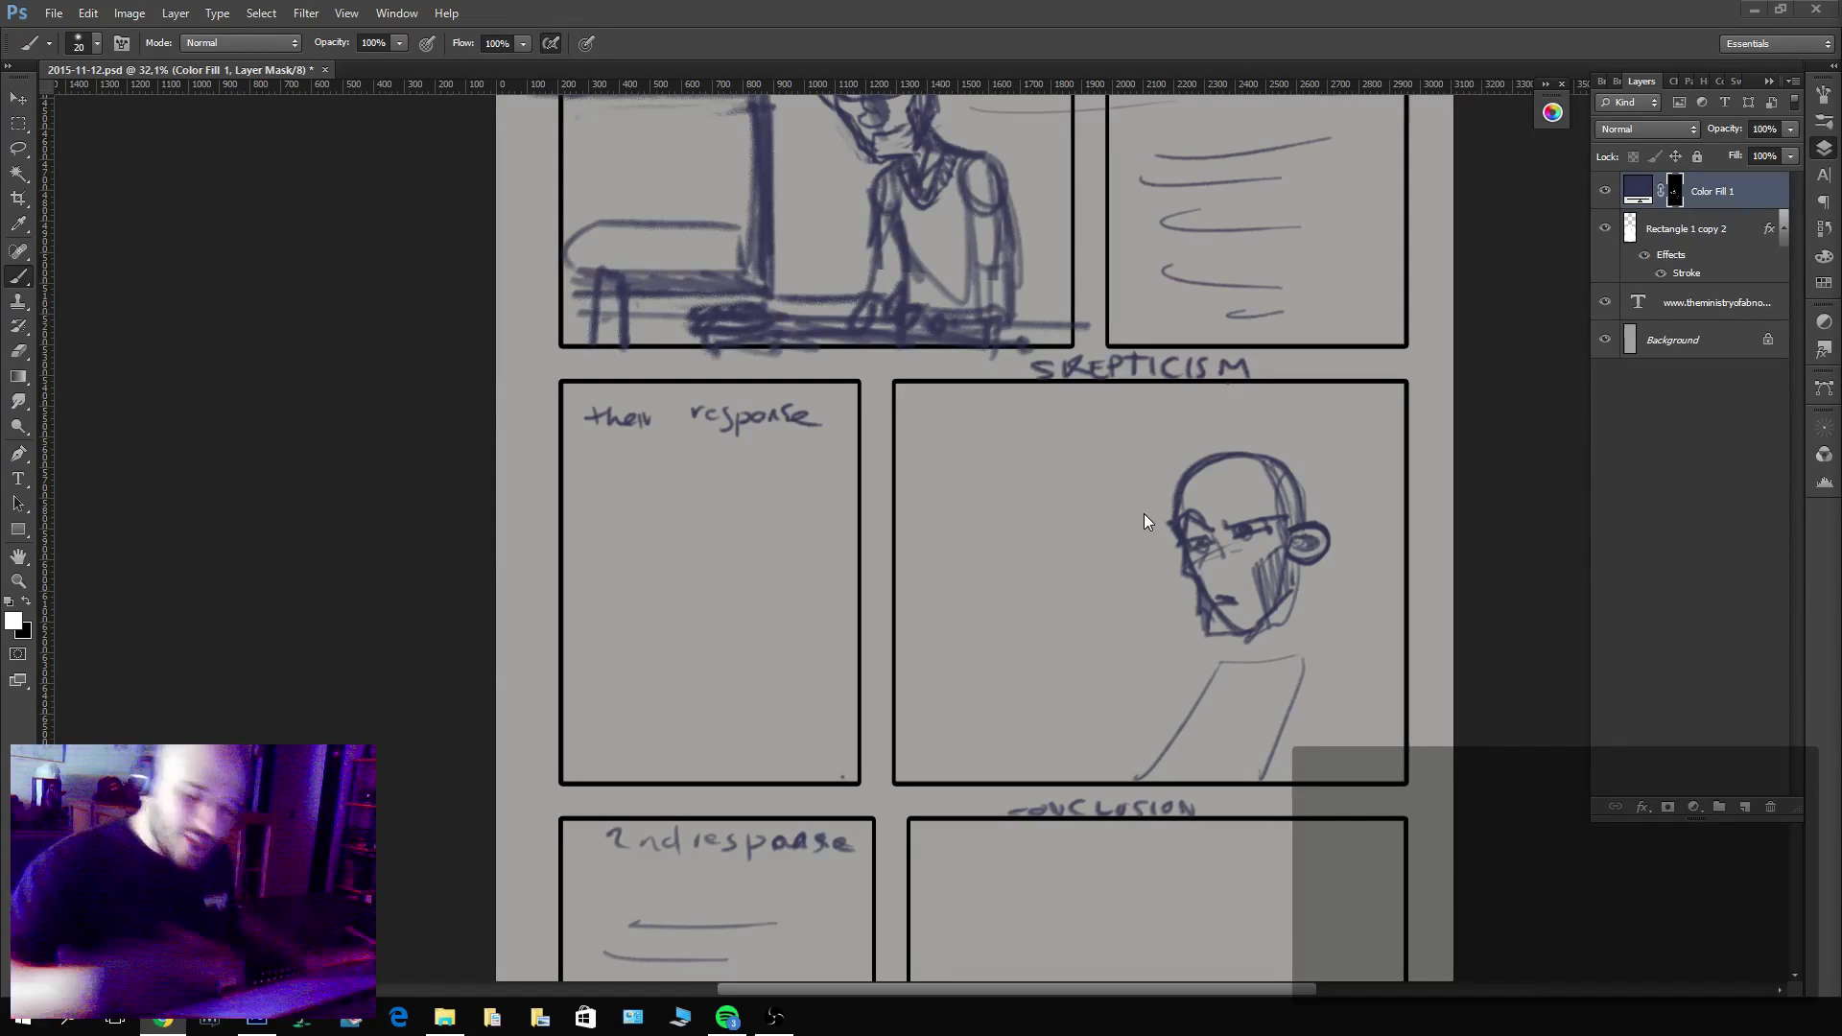
left_click_drag(1186, 545, 1193, 581)
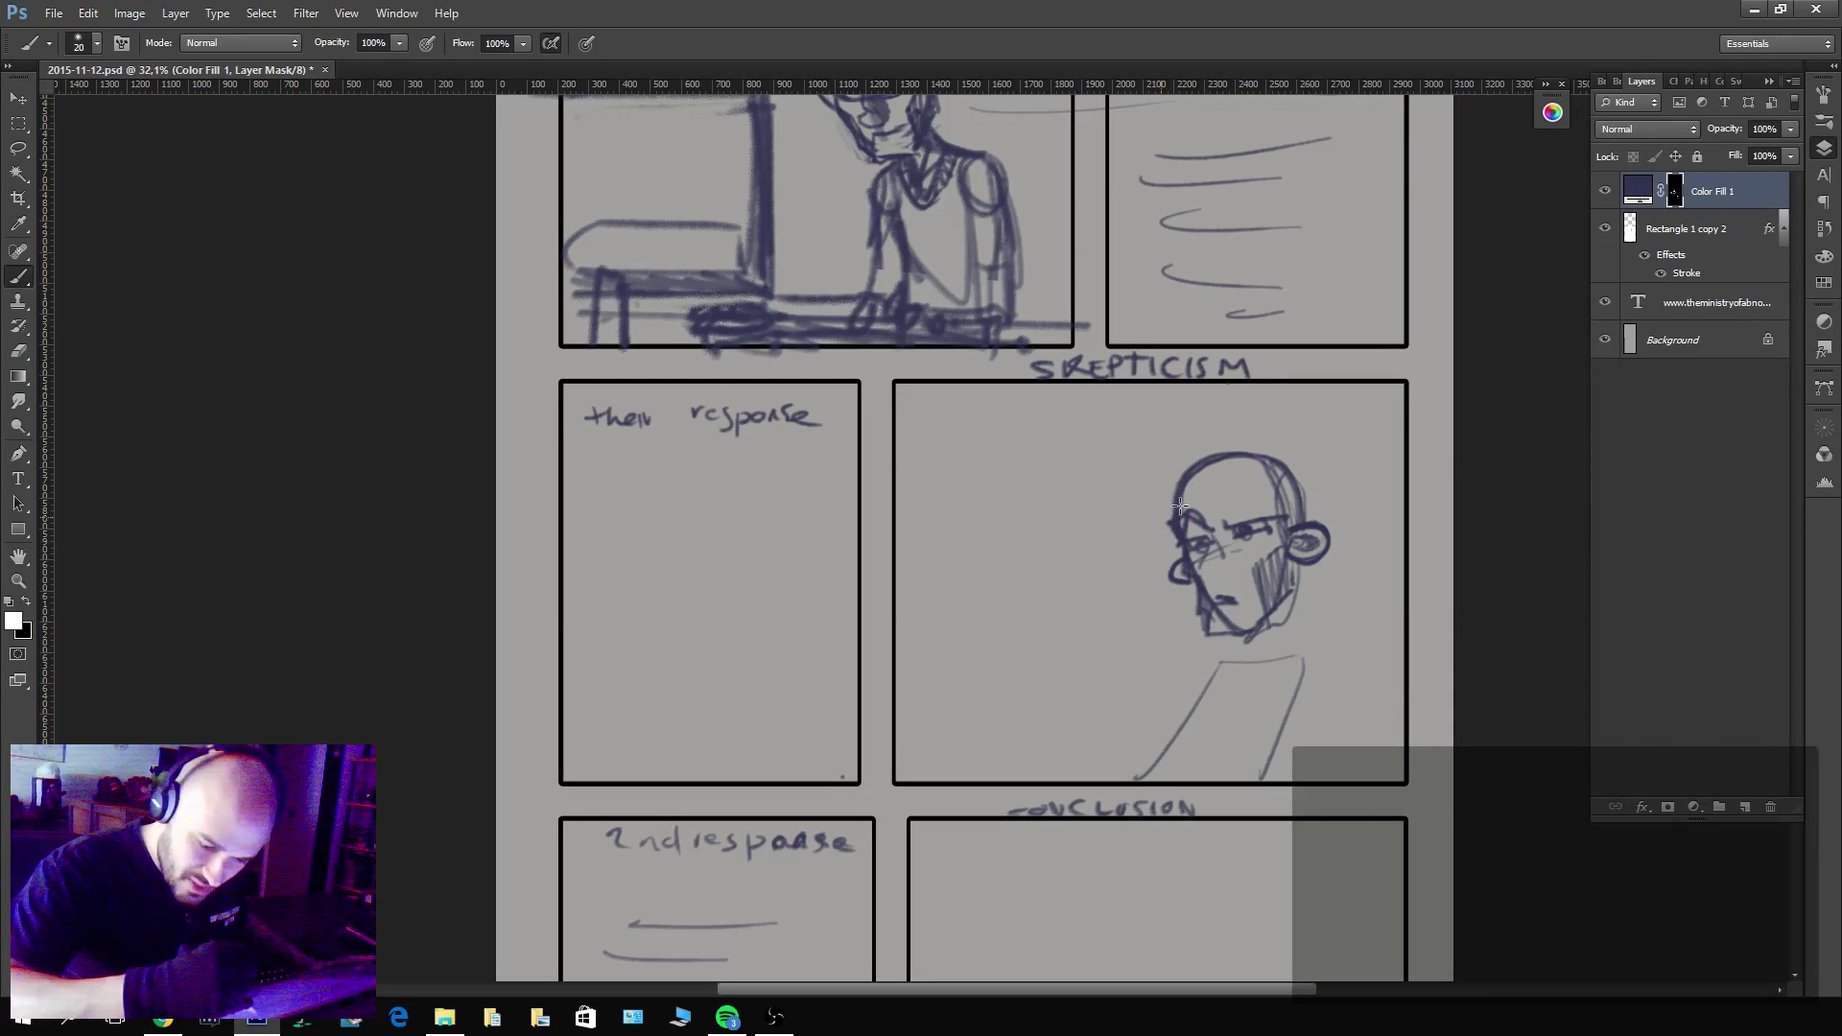
key("x")
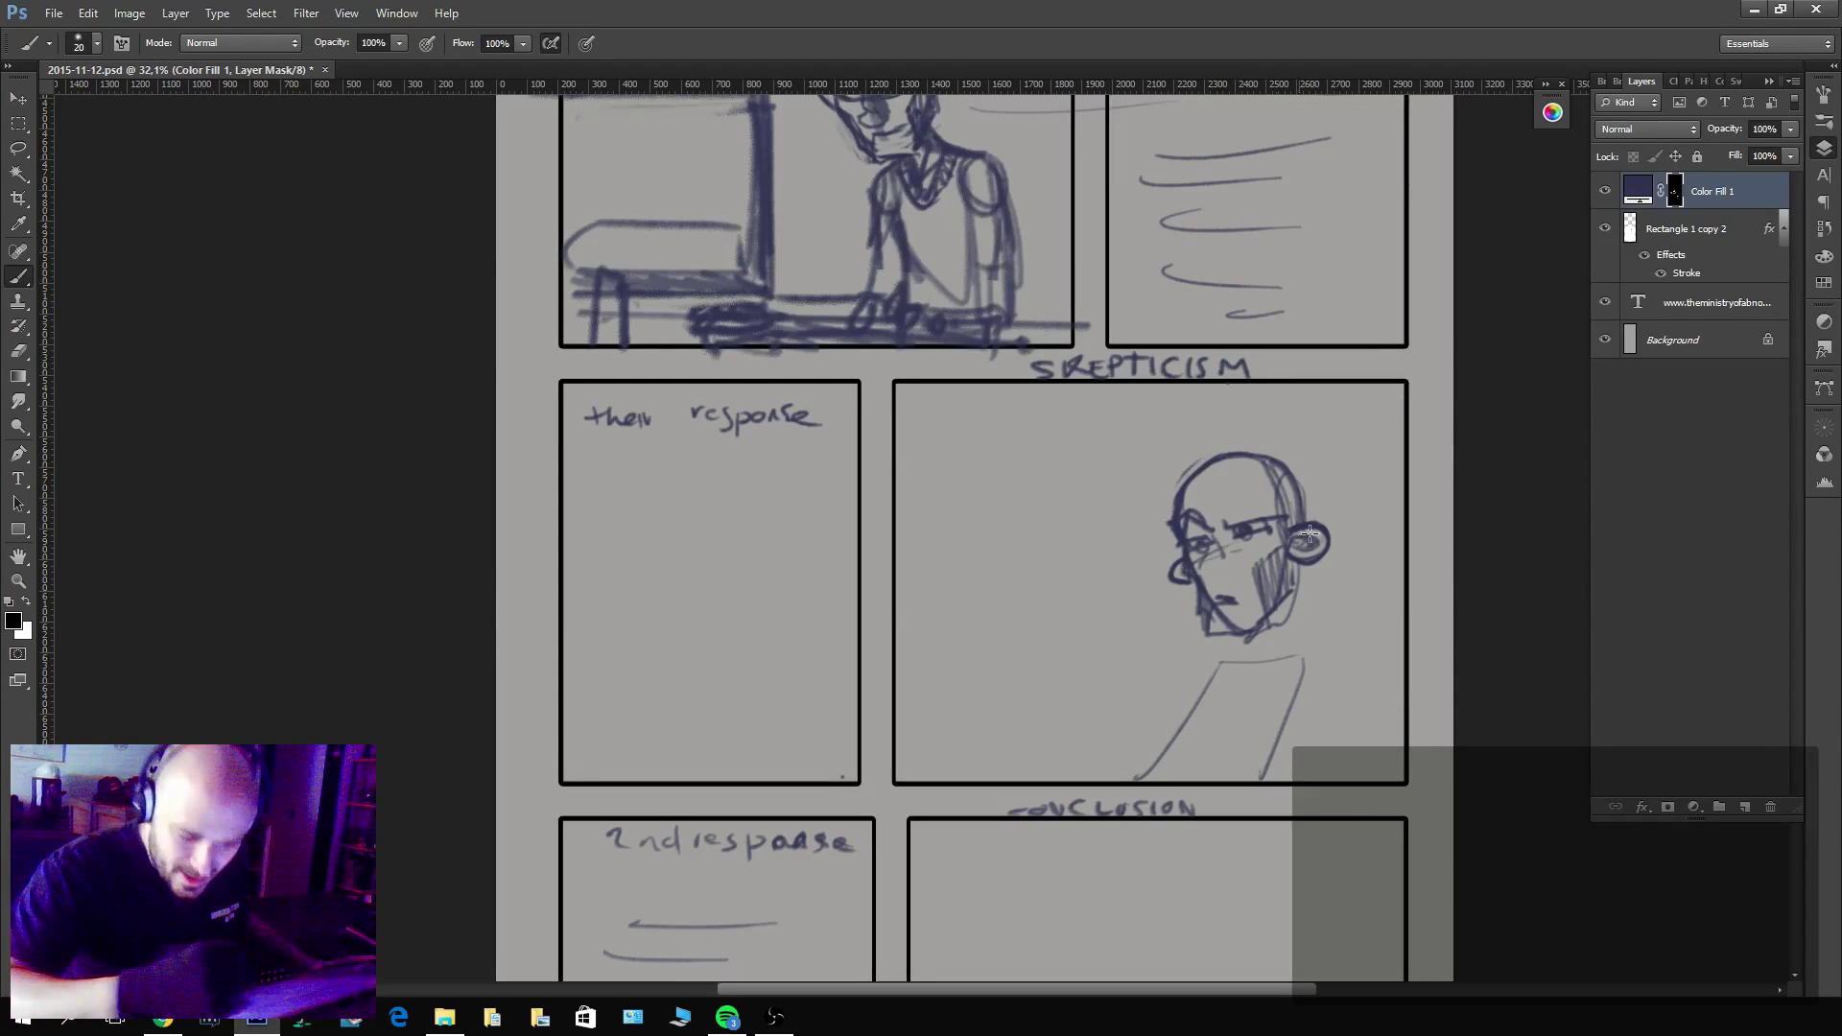
key("x")
Add the rounded nose and shade the eye socket and the side of the skull on the skeptical head.
mouse_move(1291, 476)
left_mouse_down()
mouse_move(1286, 547)
mouse_move(1277, 503)
left_mouse_up()
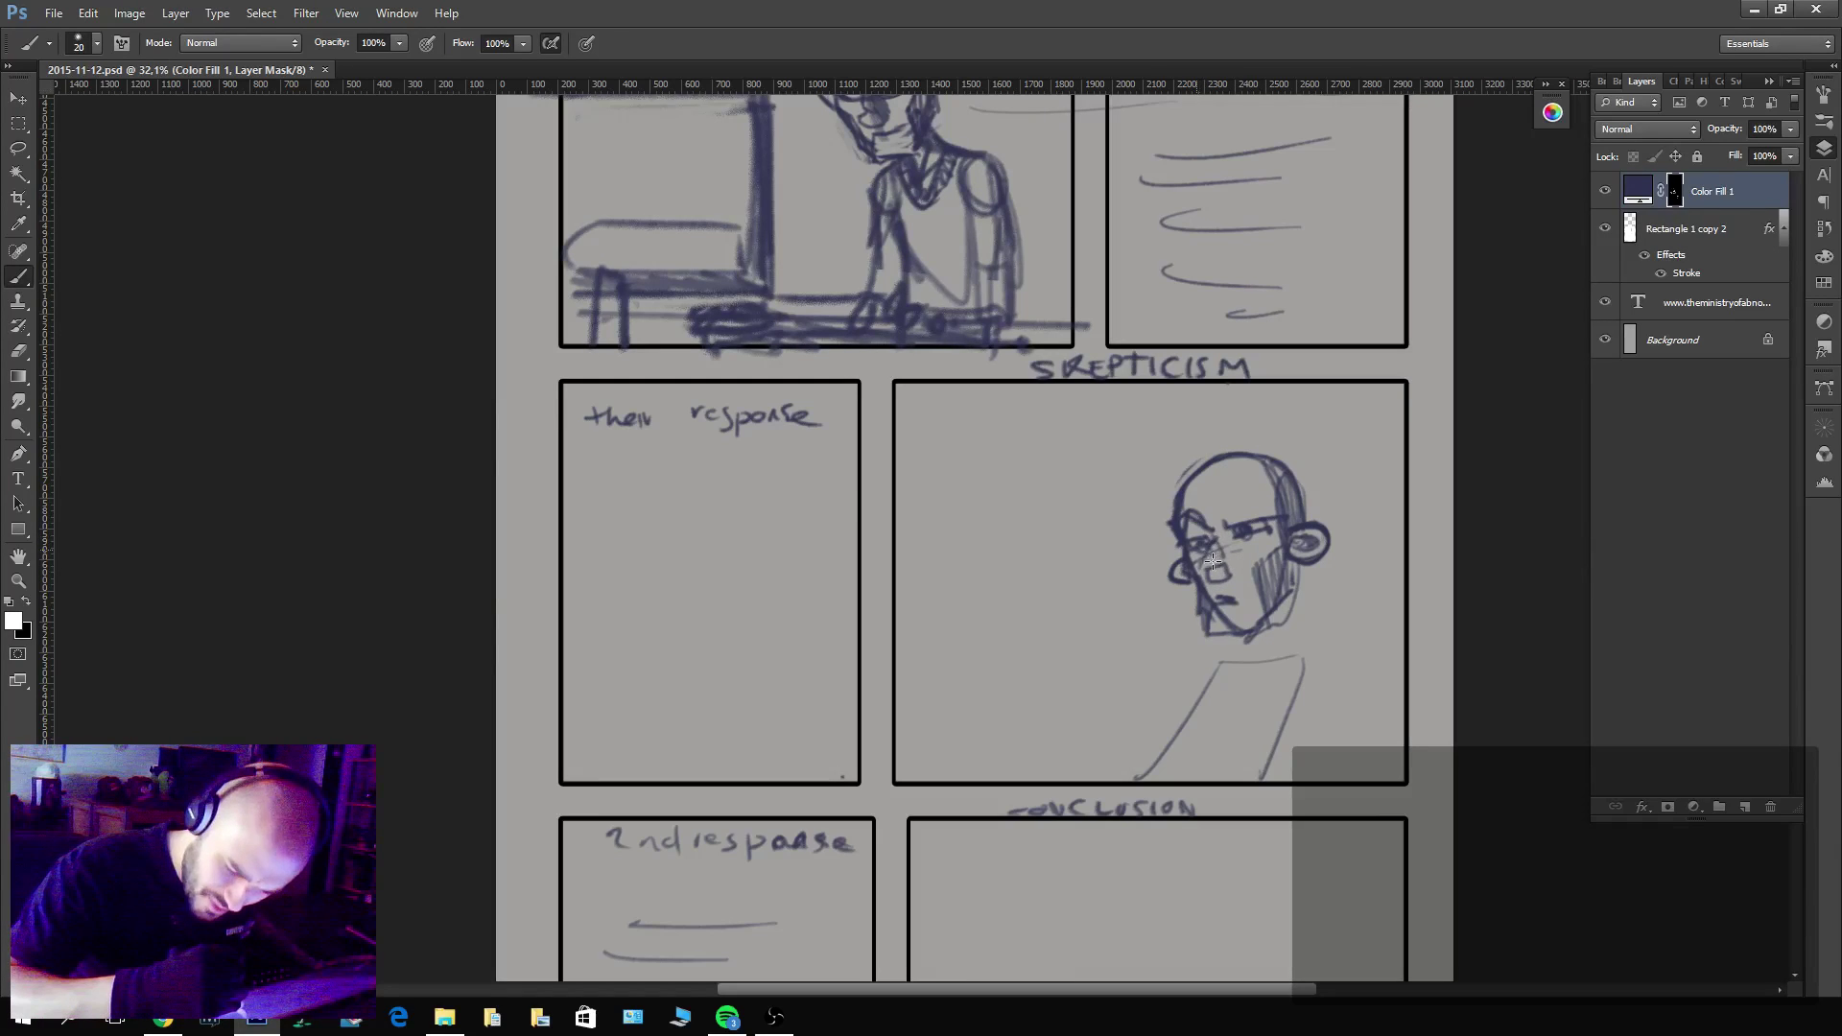
mouse_move(1212, 562)
left_mouse_down()
mouse_move(1238, 576)
mouse_move(1230, 533)
mouse_move(1219, 576)
mouse_move(1182, 499)
left_mouse_up()
key("x")
key("x")
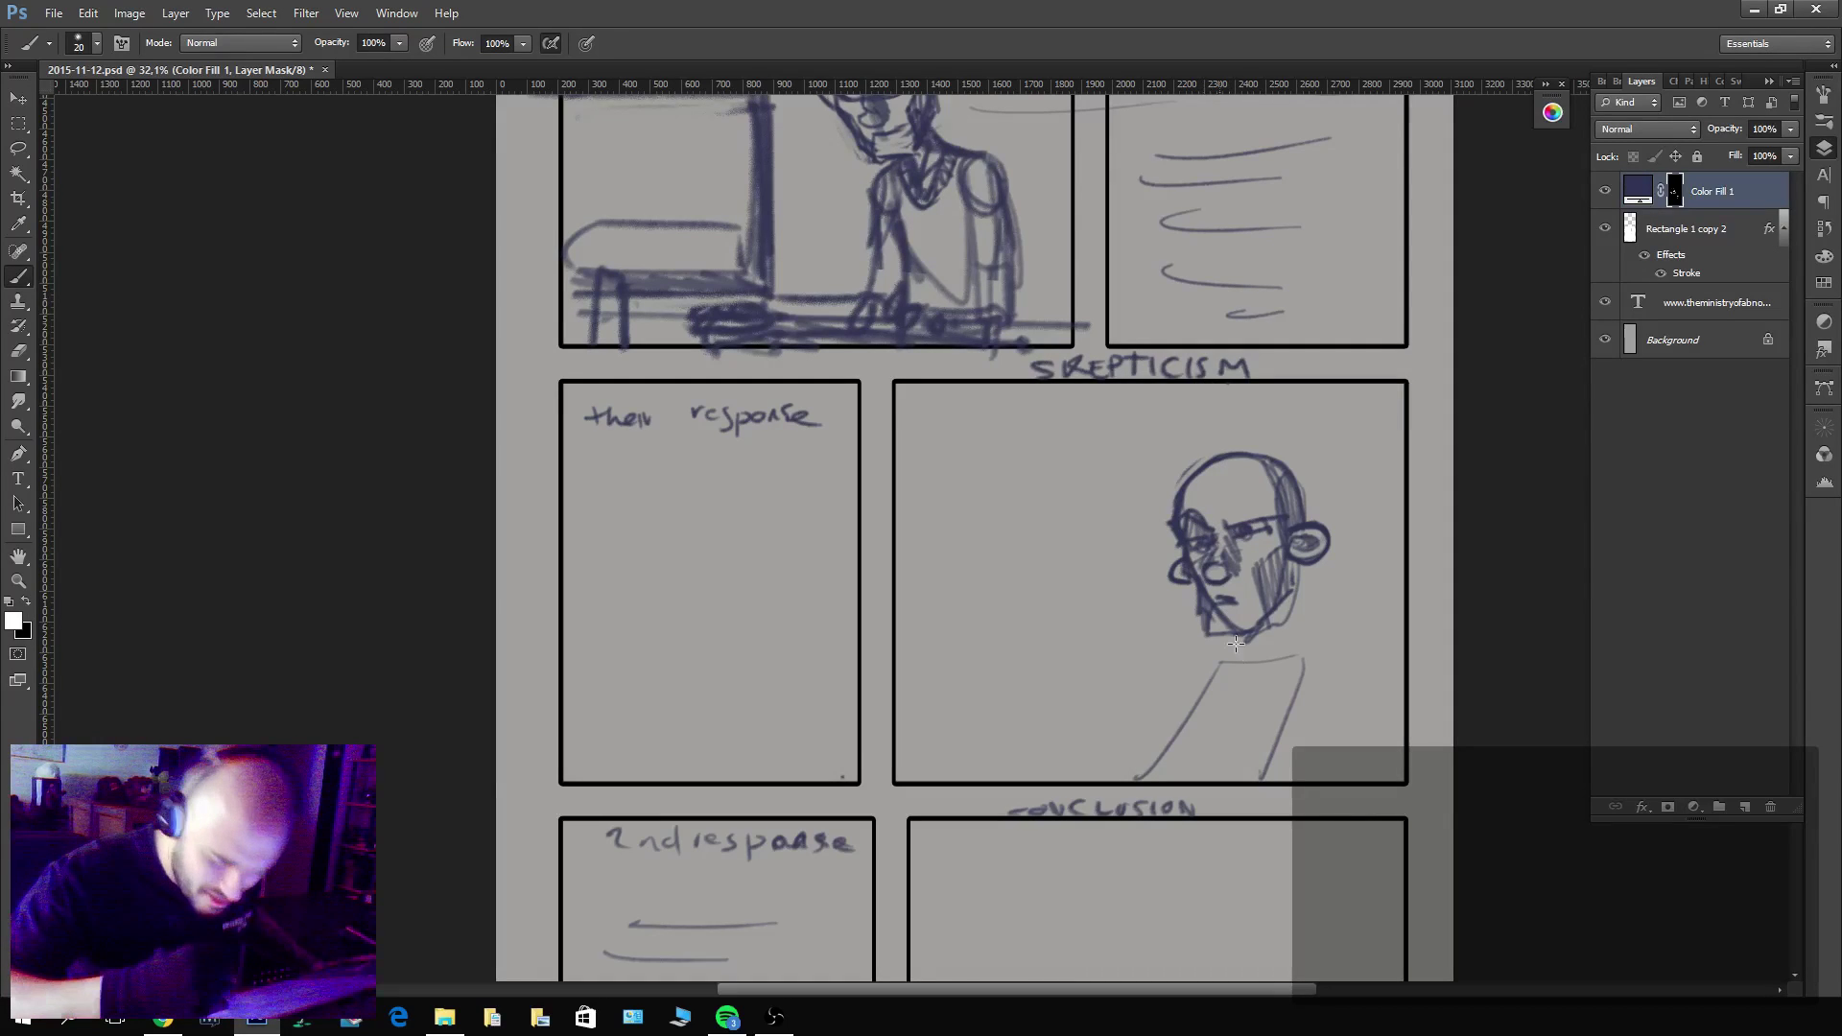
Sketch a hand held to the figure's chin, the neckline and a round shoulder, and refine the mouth above the hand.
mouse_move(1233, 675)
left_mouse_down()
mouse_move(1329, 652)
mouse_move(1296, 709)
mouse_move(1294, 638)
mouse_move(1174, 679)
mouse_move(1204, 655)
mouse_move(1182, 623)
mouse_move(1226, 667)
mouse_move(1201, 683)
mouse_move(1179, 624)
mouse_move(1239, 641)
mouse_move(1203, 615)
mouse_move(1180, 629)
mouse_move(1230, 663)
mouse_move(1183, 630)
mouse_move(1195, 668)
mouse_move(1174, 676)
mouse_move(1227, 679)
left_mouse_up()
key("x")
key("x")
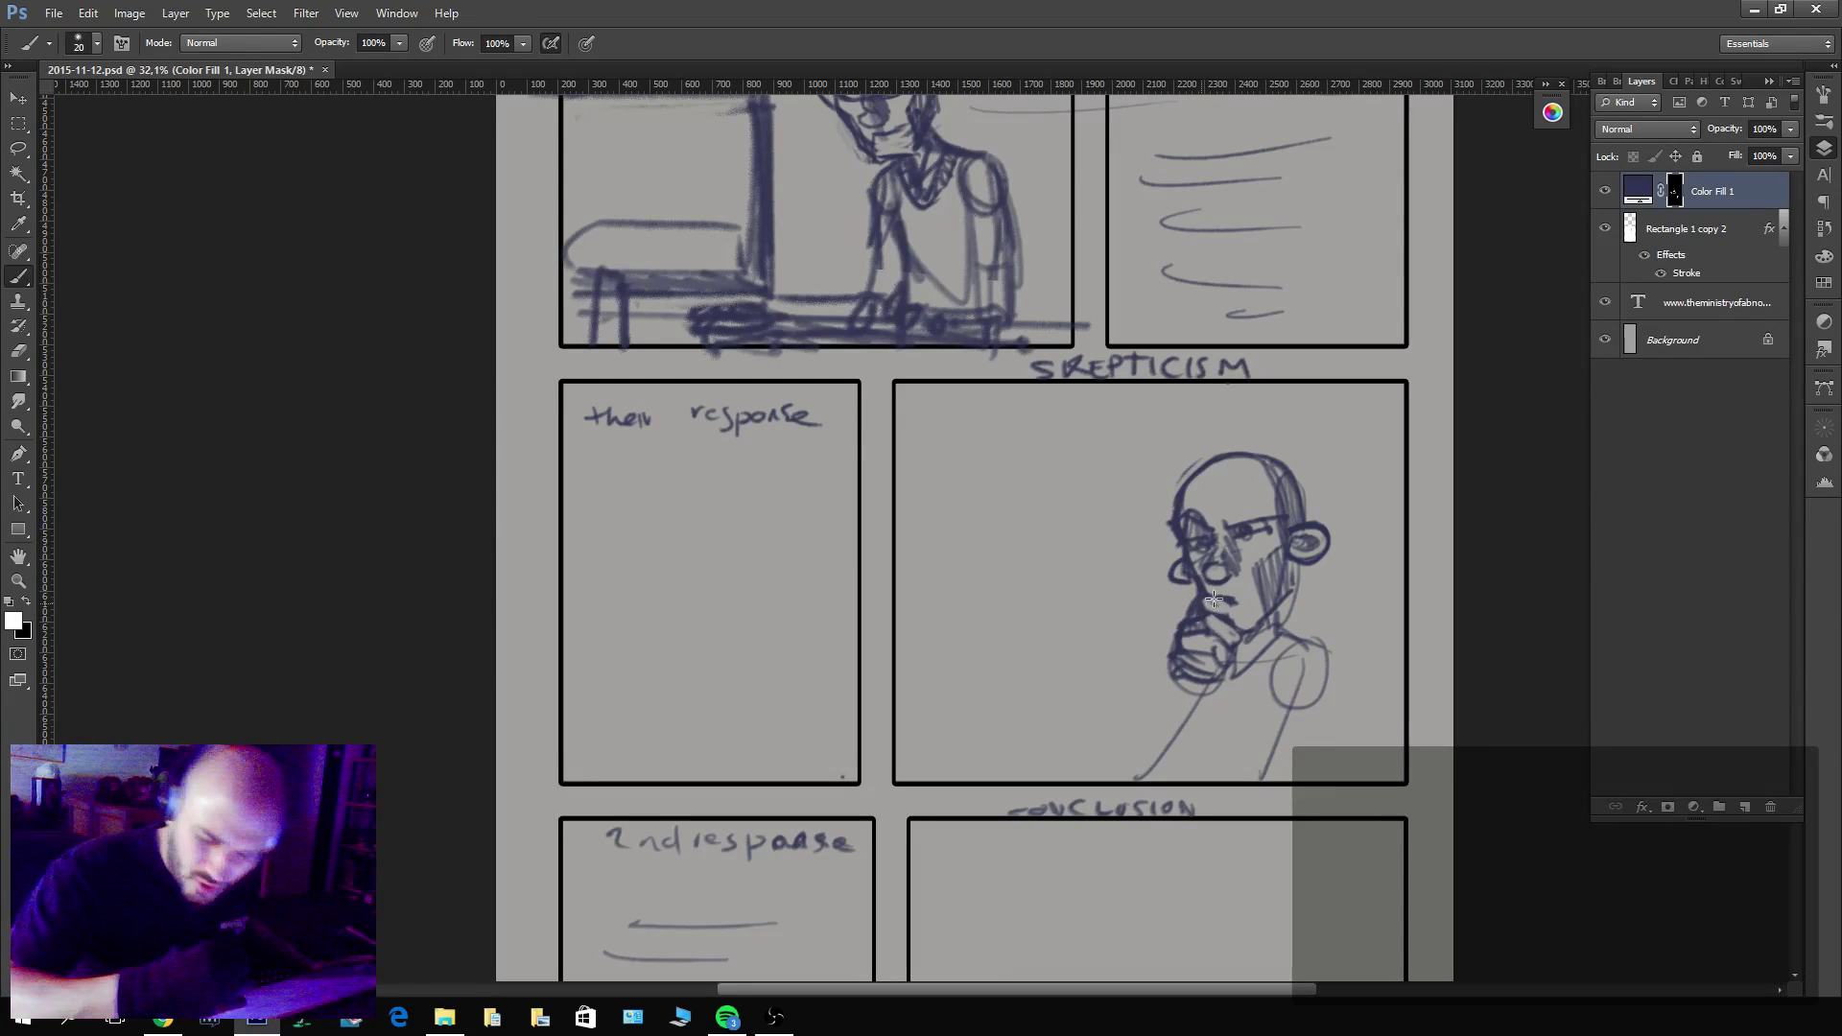
mouse_move(1213, 599)
left_mouse_down()
mouse_move(1235, 606)
mouse_move(1229, 633)
left_mouse_up()
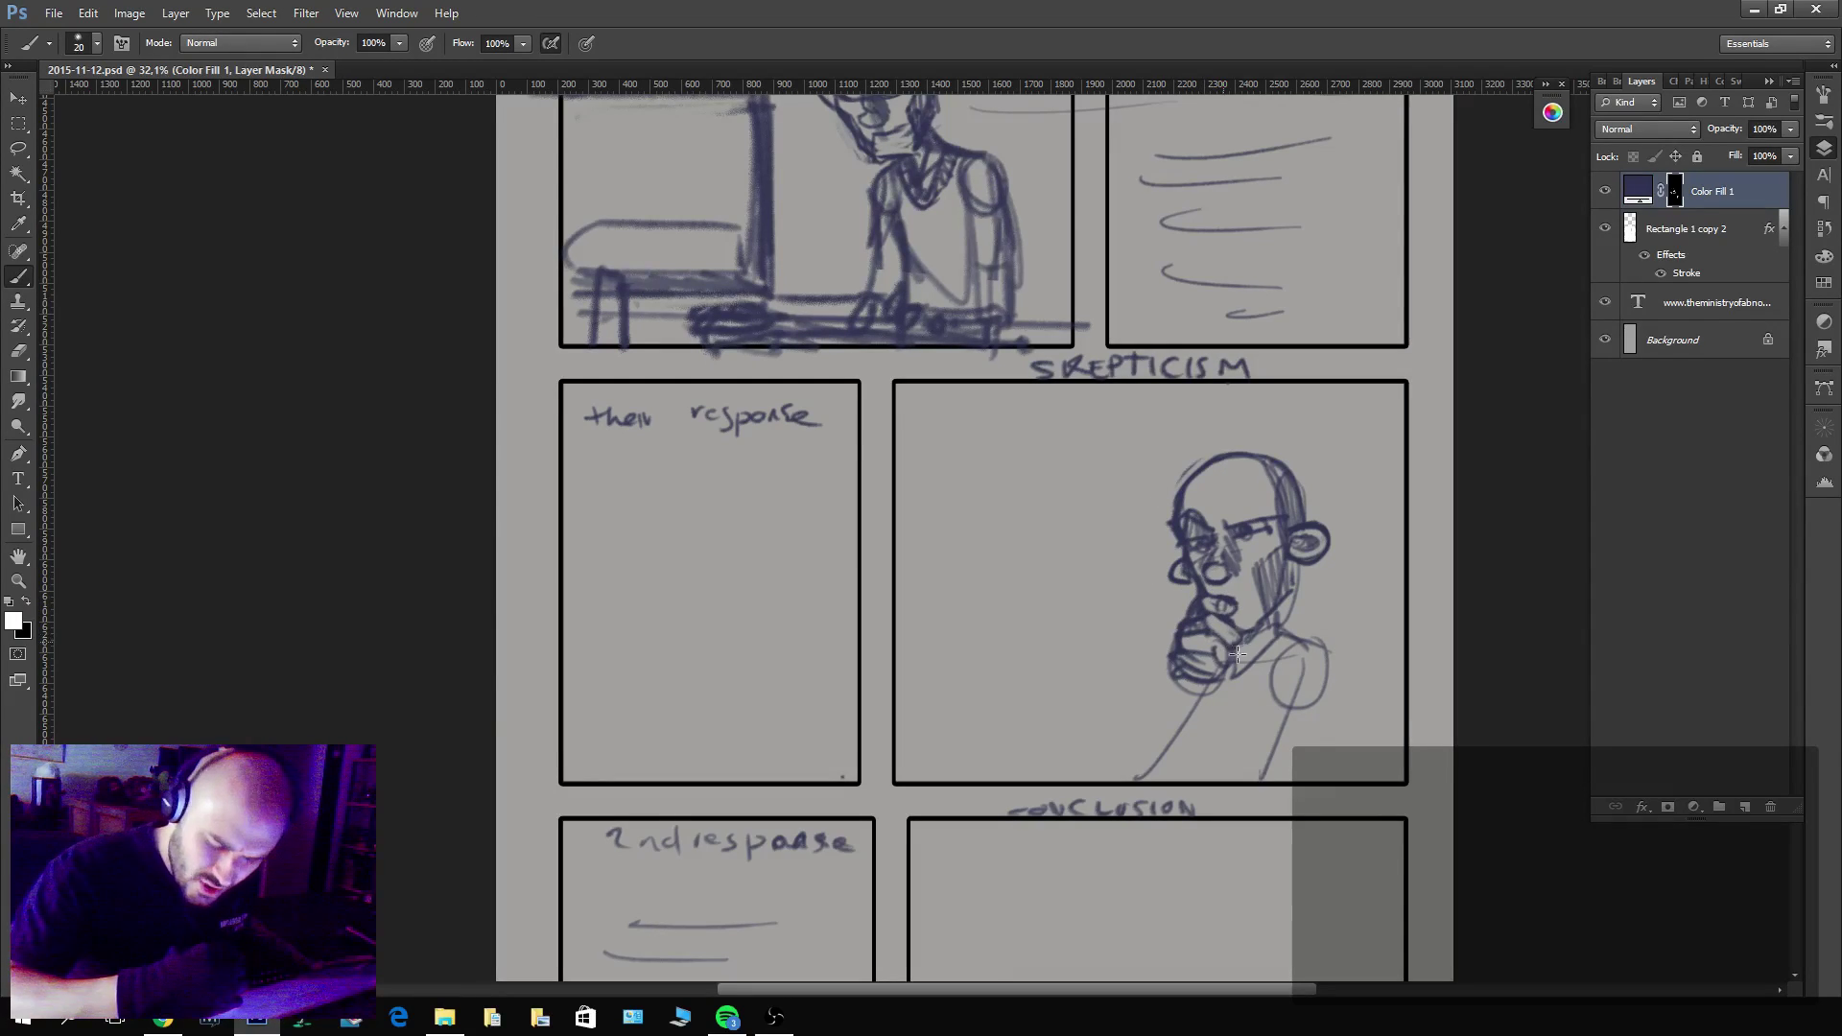
Darken the fist at the chin and sketch the forearms, the resting hand, the upper arm and the sleeve of the skeptical figure.
mouse_move(1188, 665)
left_mouse_down()
mouse_move(1175, 629)
mouse_move(1212, 692)
mouse_move(1238, 630)
mouse_move(1228, 674)
mouse_move(1265, 624)
left_mouse_up()
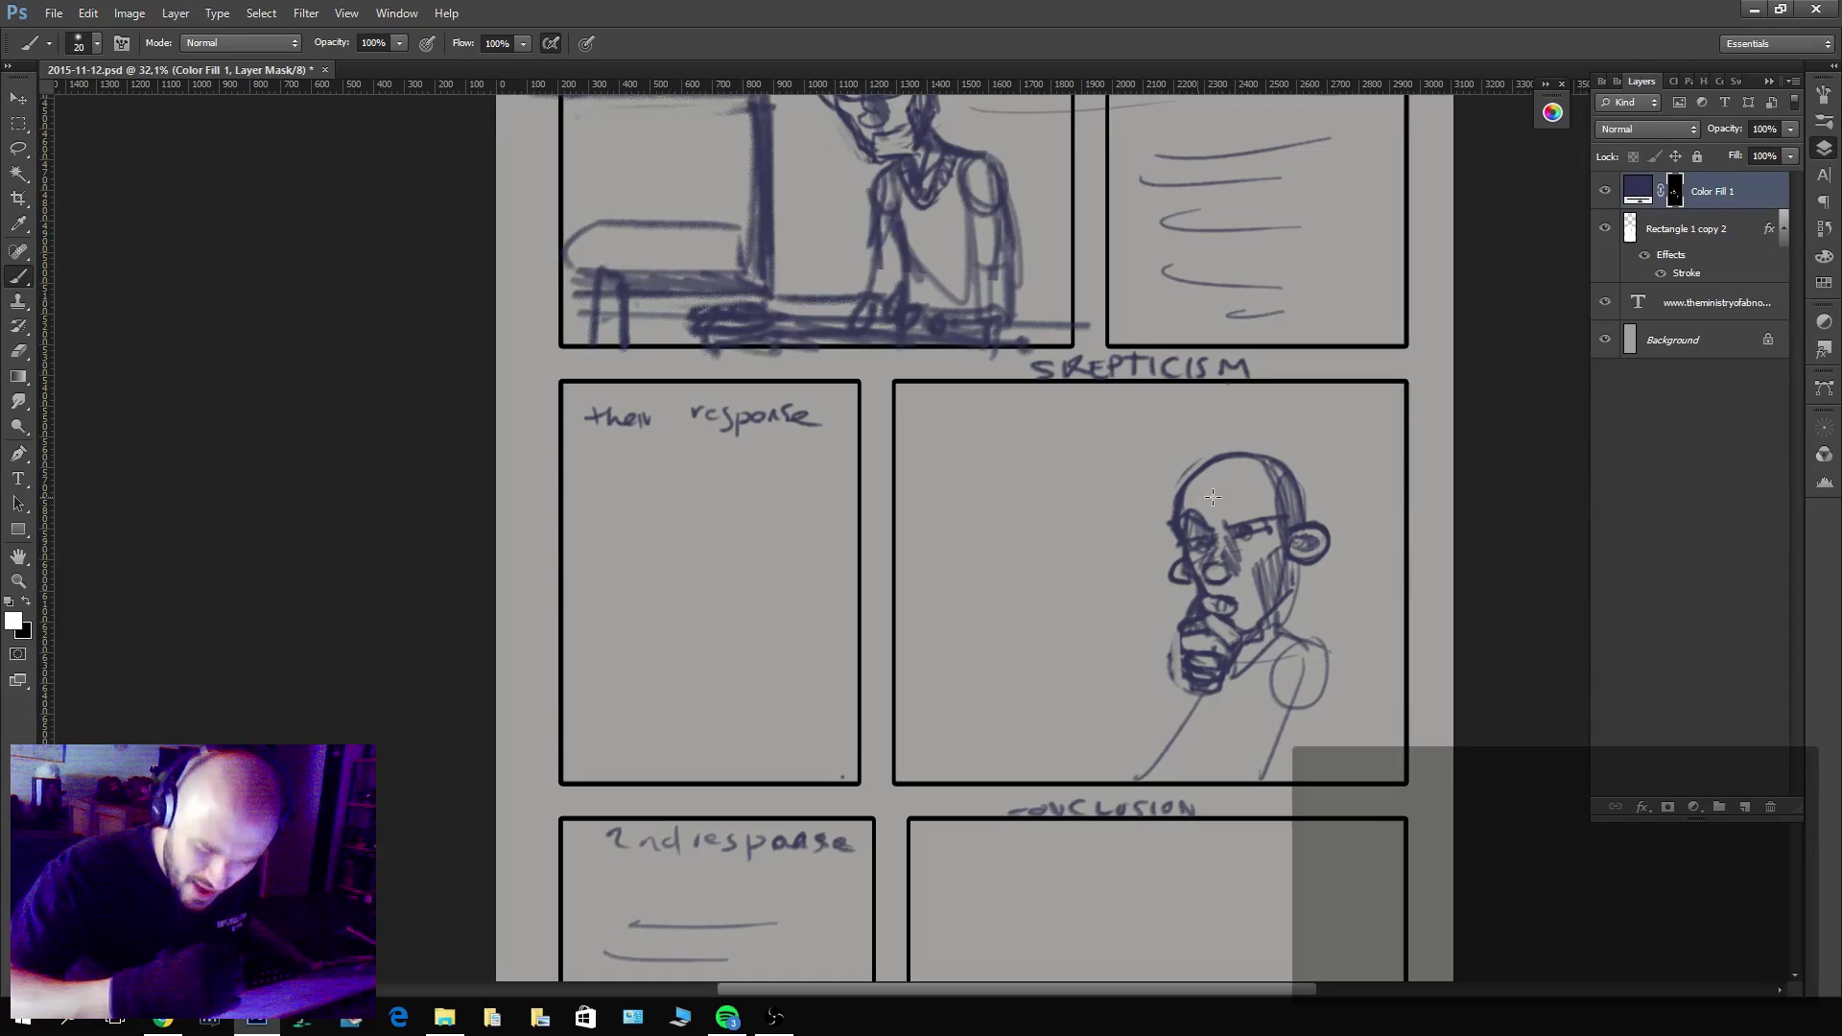
mouse_move(1185, 689)
left_mouse_down()
mouse_move(1123, 720)
mouse_move(1137, 754)
mouse_move(1104, 729)
mouse_move(1190, 708)
left_mouse_up()
mouse_move(1281, 653)
left_mouse_down()
mouse_move(1320, 644)
mouse_move(1311, 714)
mouse_move(1289, 642)
mouse_move(1270, 730)
mouse_move(1320, 703)
mouse_move(1286, 779)
mouse_move(1263, 665)
mouse_move(1224, 707)
mouse_move(1206, 765)
mouse_move(1230, 772)
mouse_move(1164, 707)
mouse_move(1159, 740)
mouse_move(1166, 709)
mouse_move(1189, 766)
left_mouse_up()
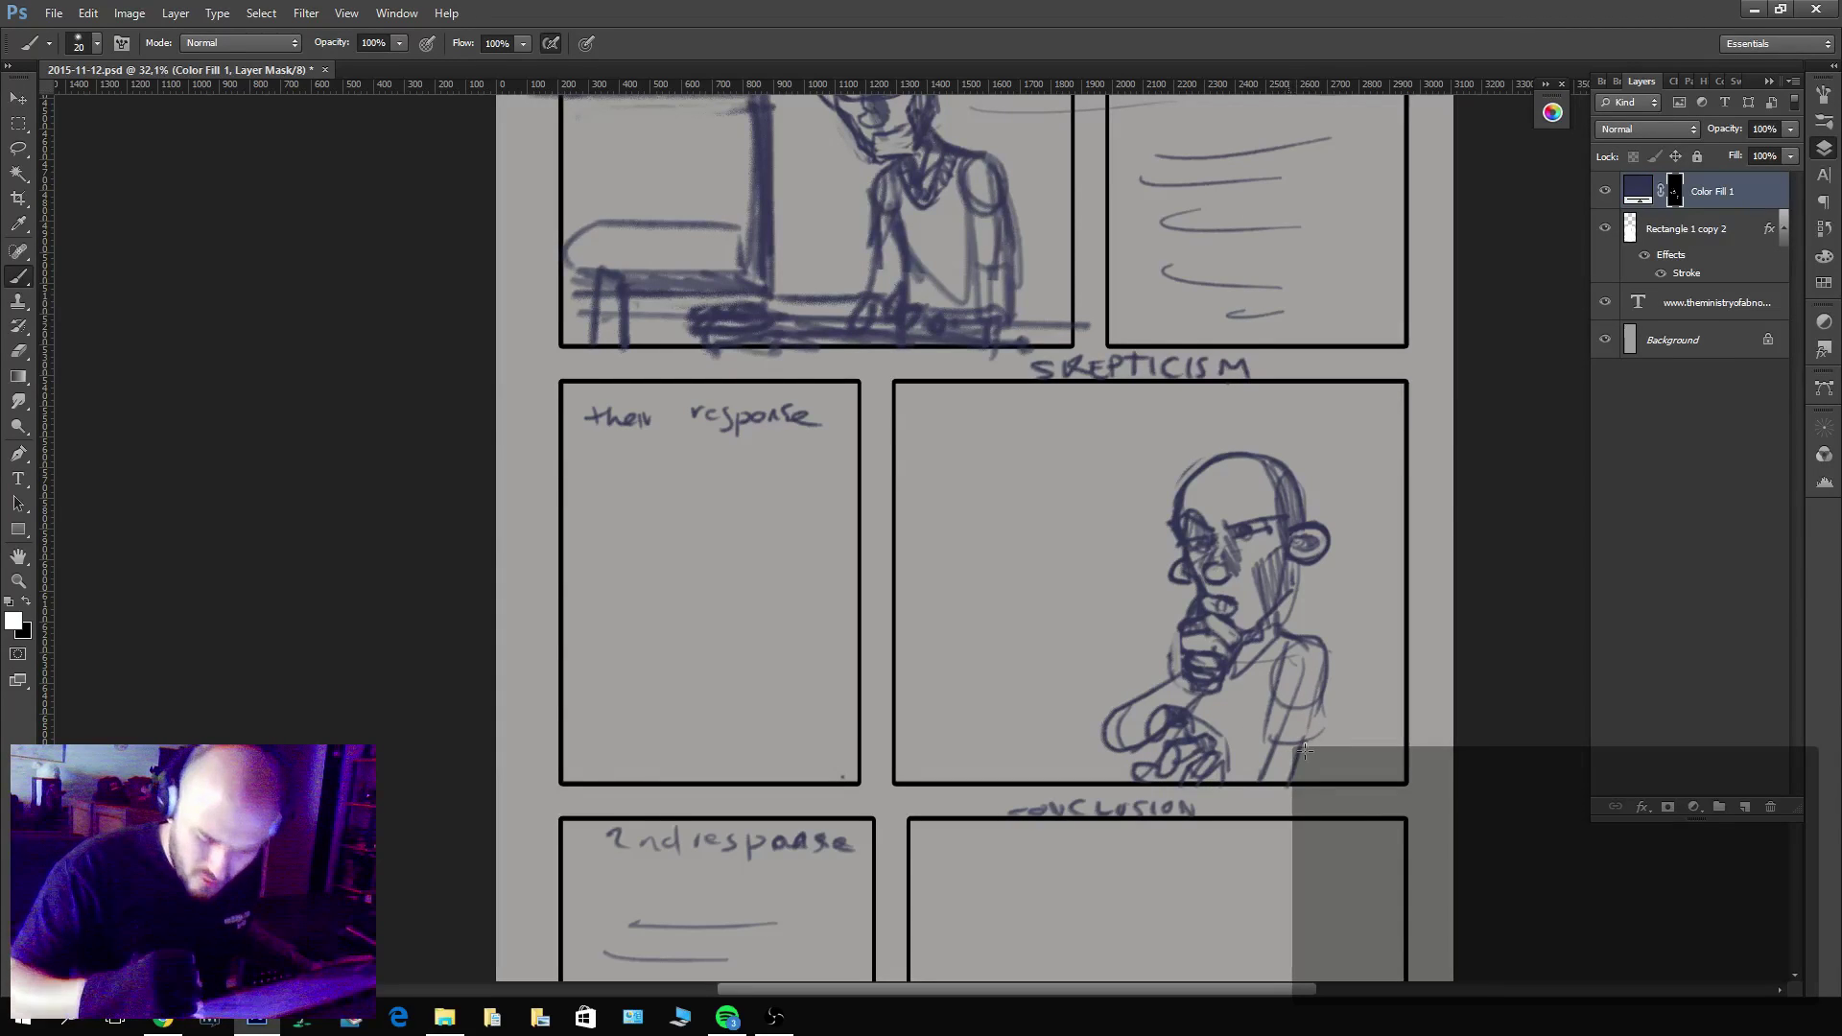
mouse_move(1305, 749)
left_mouse_down()
mouse_move(1306, 785)
mouse_move(1273, 750)
mouse_move(1311, 763)
mouse_move(1329, 726)
mouse_move(1317, 641)
mouse_move(1272, 768)
left_mouse_up()
mouse_move(1257, 760)
left_mouse_down()
mouse_move(1318, 765)
mouse_move(1323, 748)
mouse_move(1279, 667)
mouse_move(1261, 751)
left_mouse_up()
mouse_move(1169, 678)
left_mouse_down()
mouse_move(1106, 715)
mouse_move(1142, 758)
left_mouse_up()
mouse_move(1187, 650)
left_mouse_down()
mouse_move(1111, 708)
mouse_move(1124, 758)
left_mouse_up()
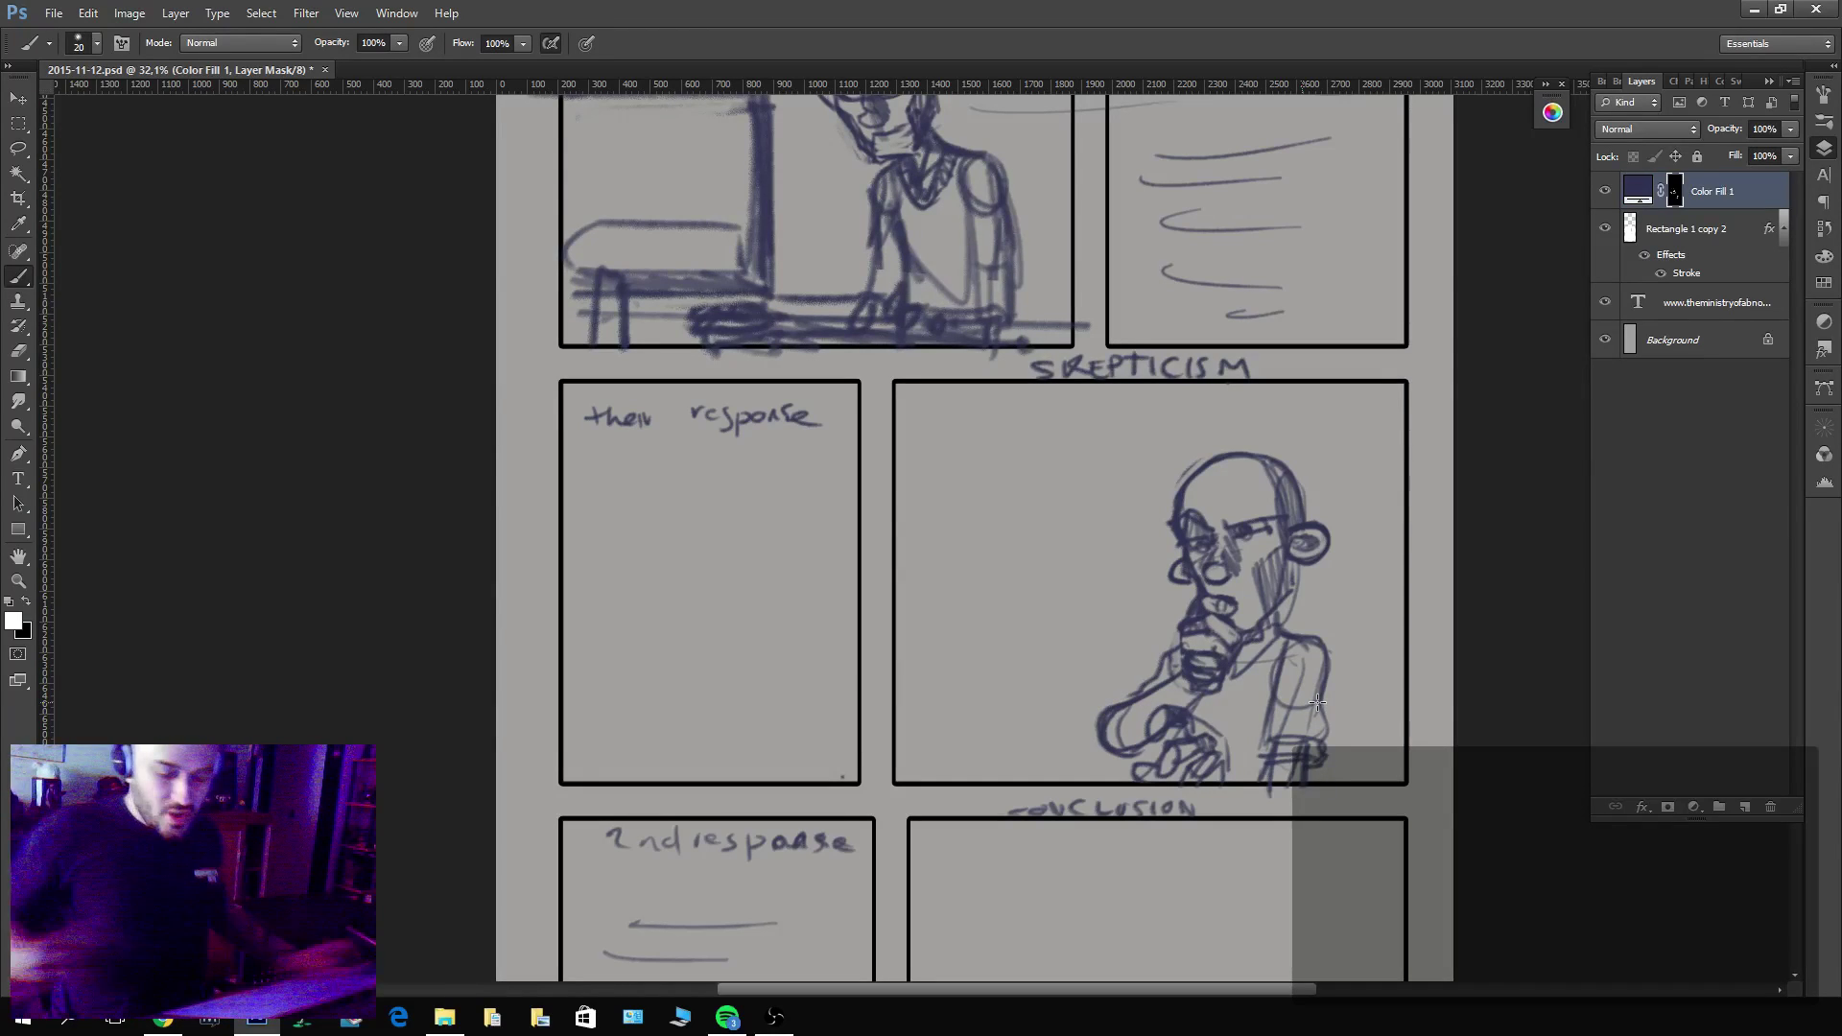
Hatch the skeptical figure's shirt with diagonal strokes and thin the outline along the front of the skull.
key("x")
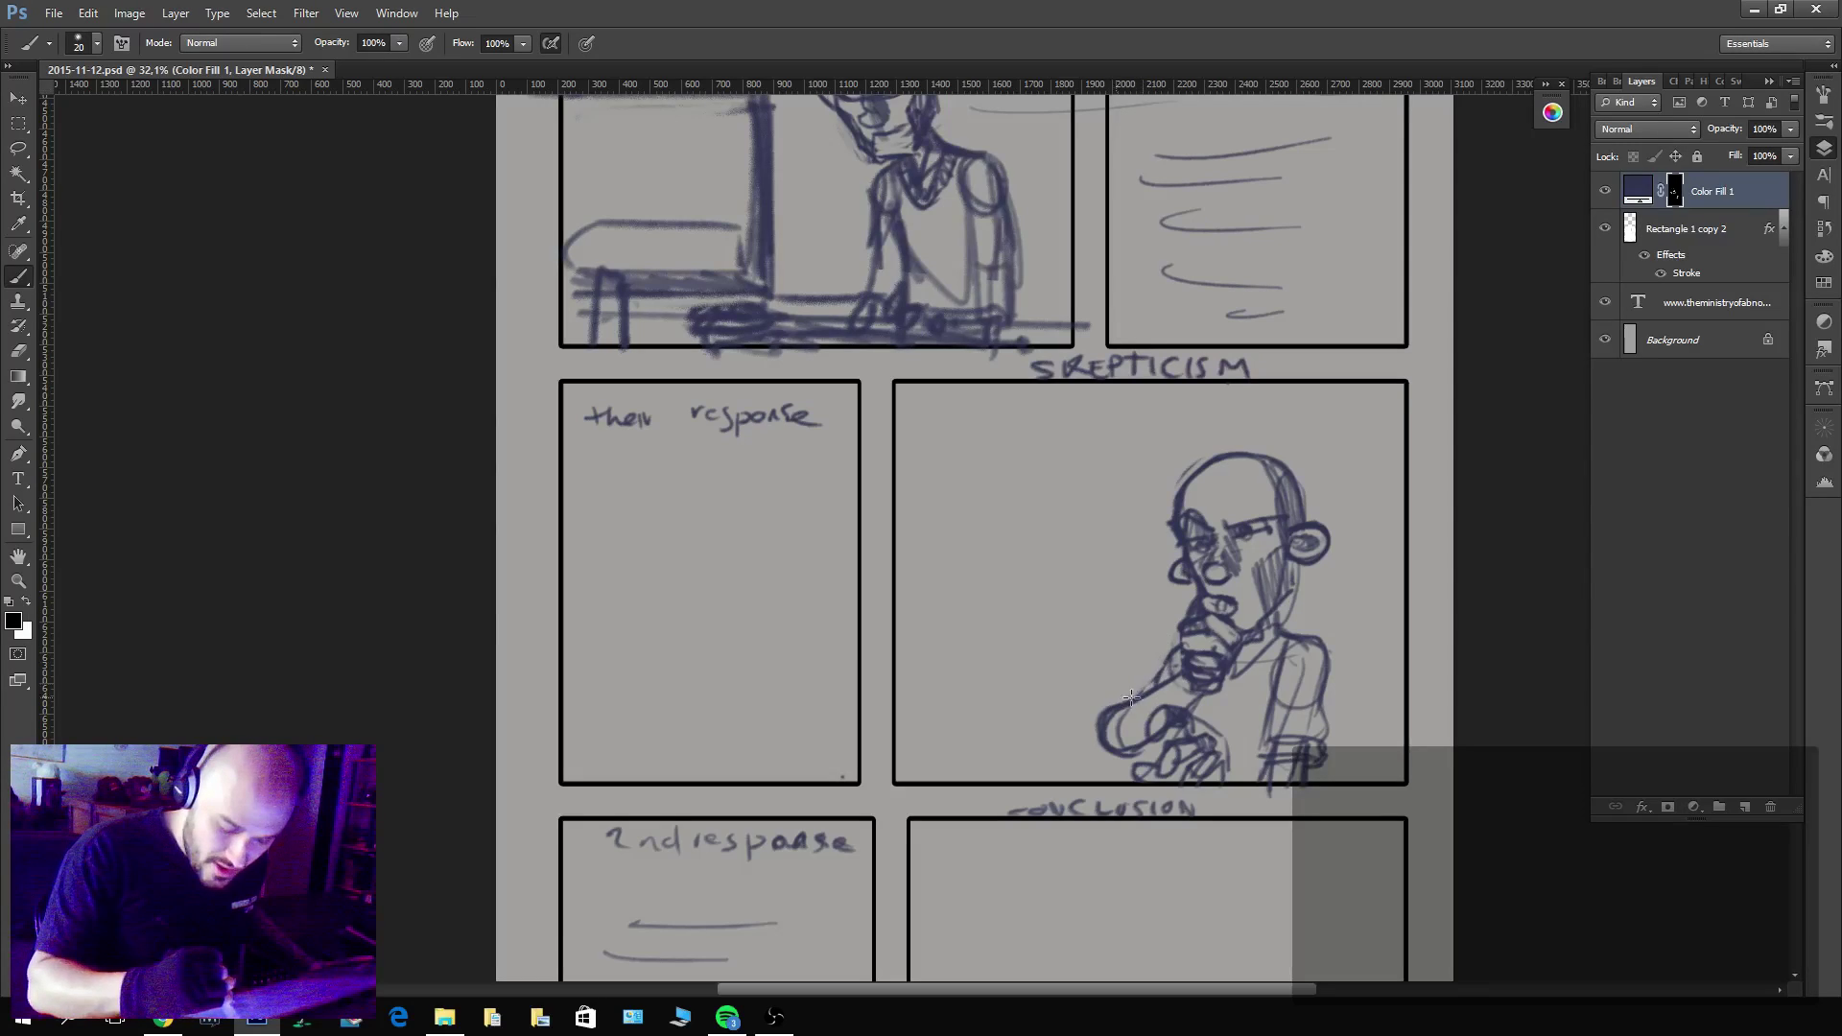
key("x")
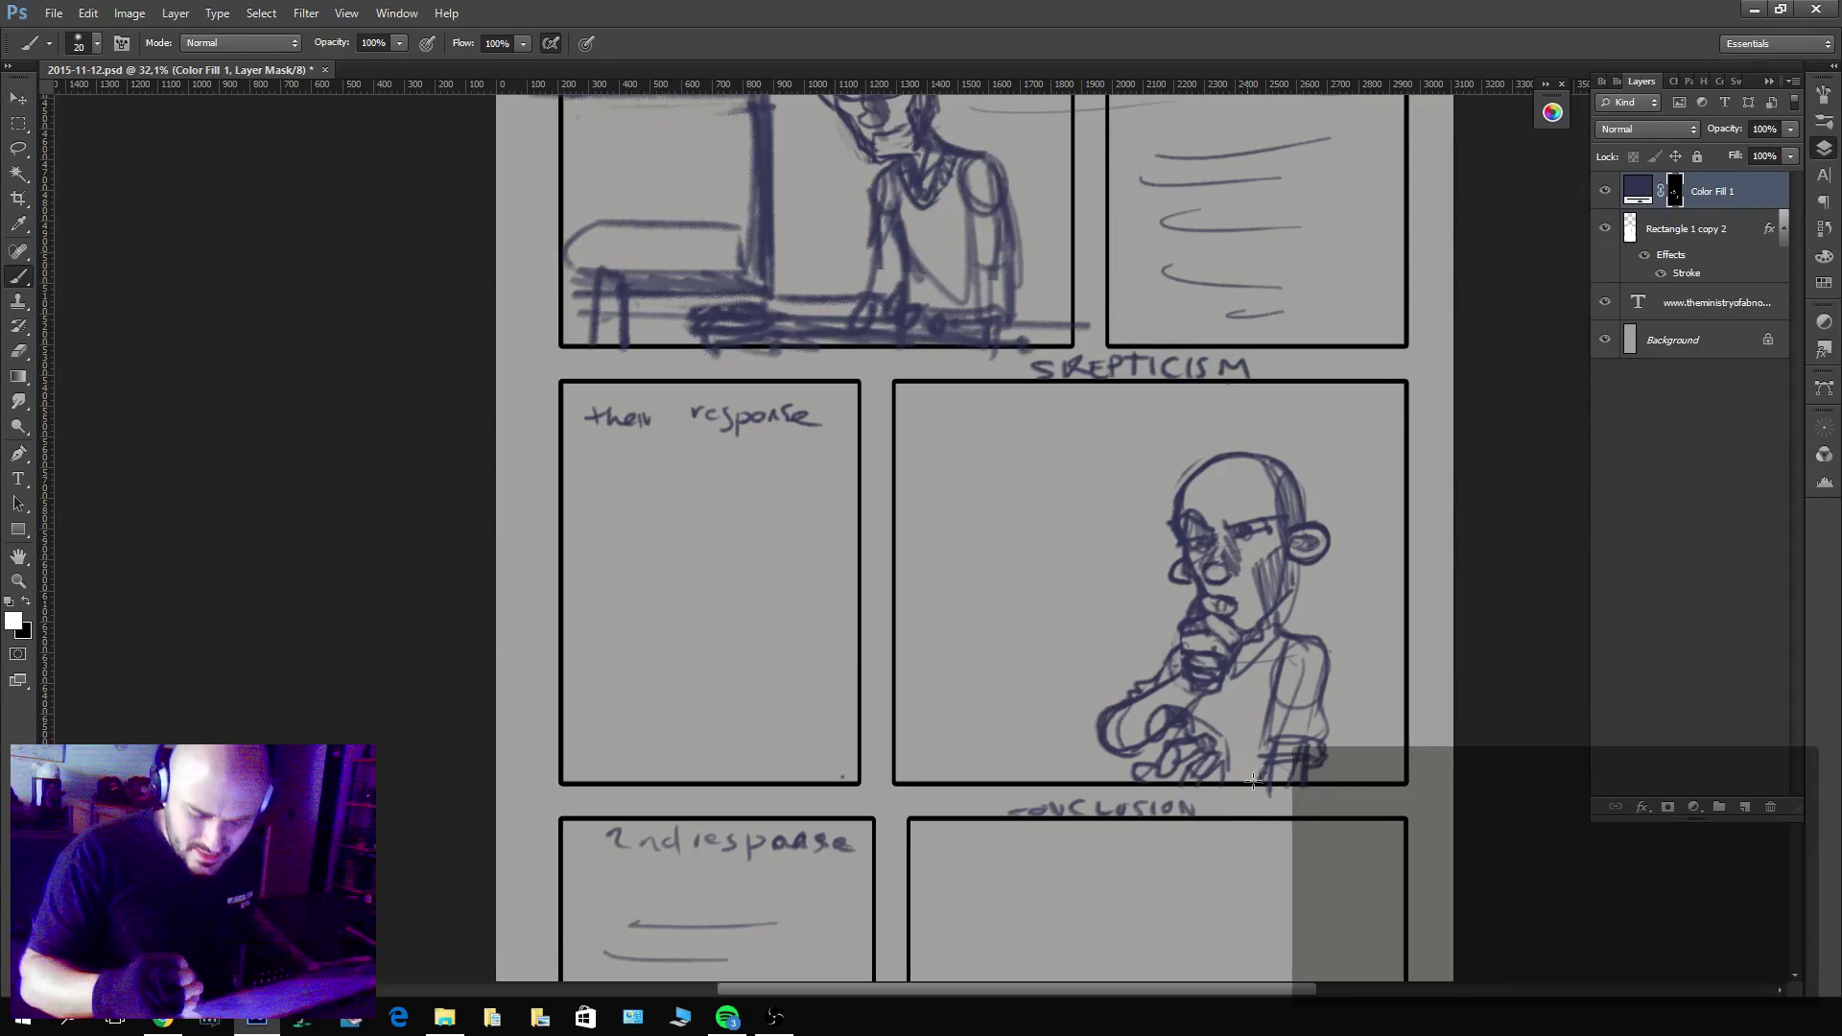
mouse_move(1252, 782)
left_mouse_down()
mouse_move(1265, 731)
mouse_move(1205, 732)
mouse_move(1266, 634)
left_mouse_up()
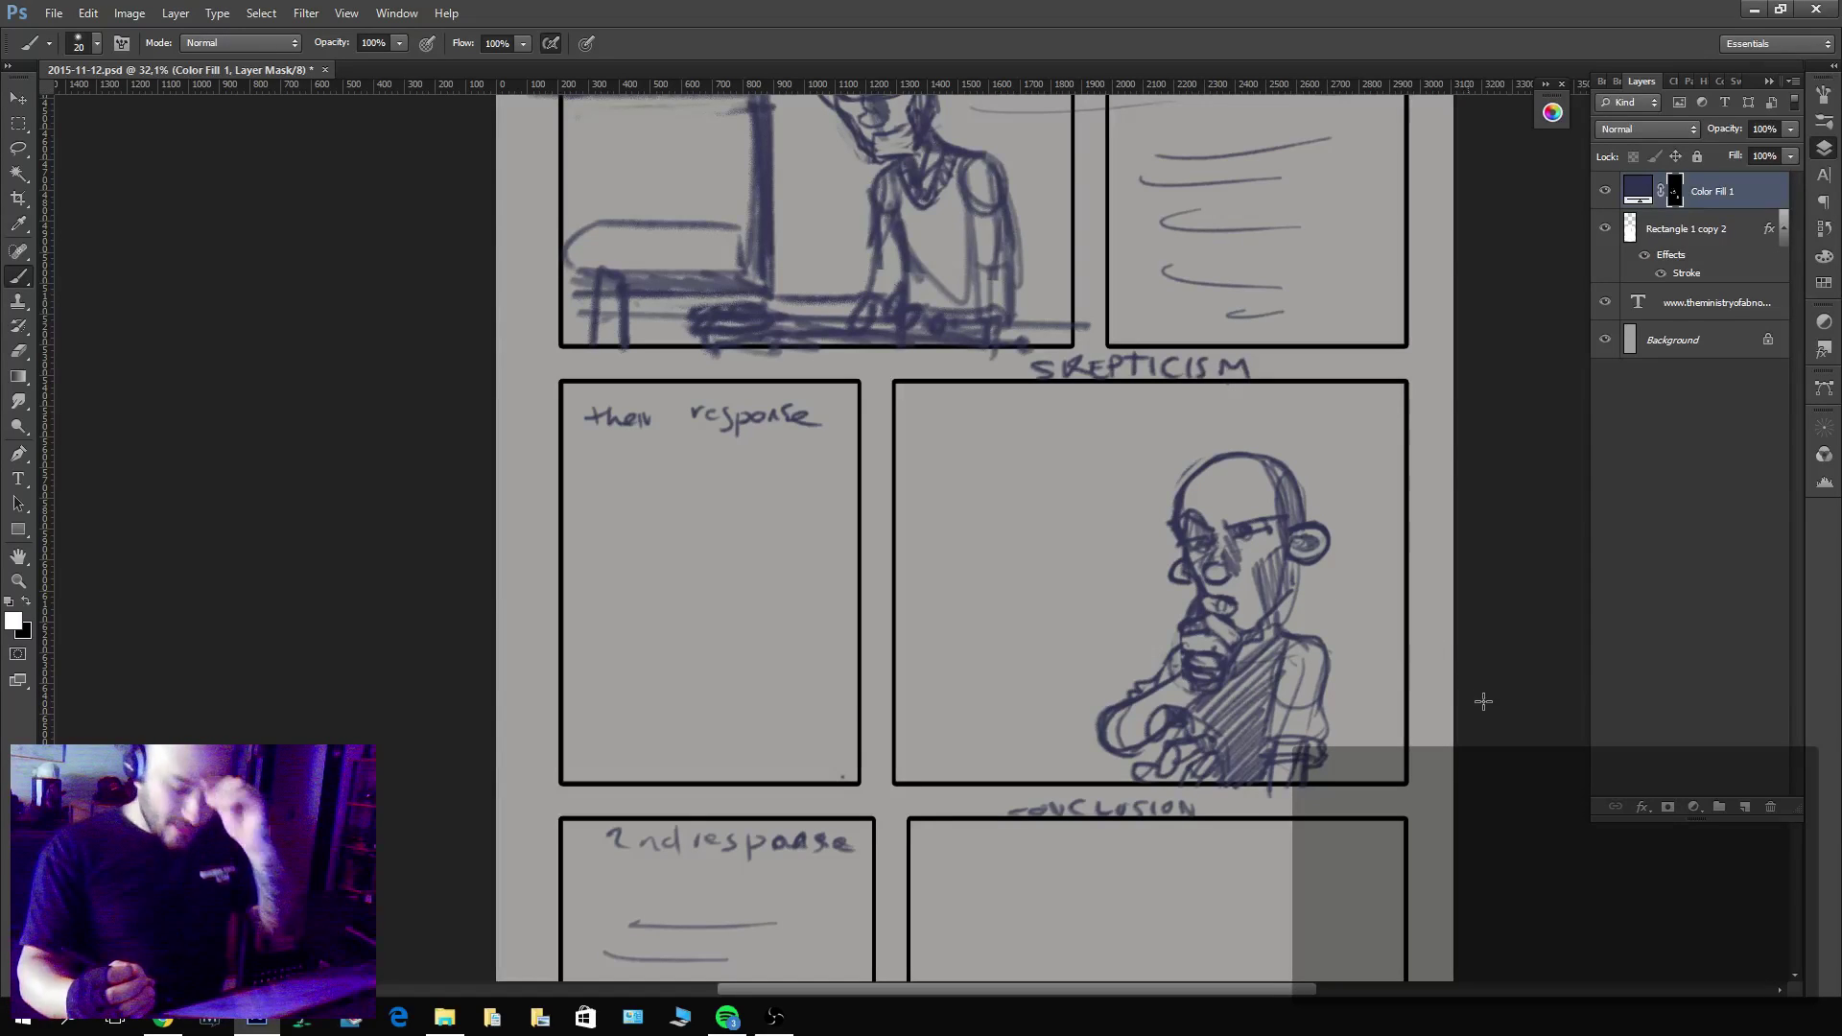
key("x")
mouse_move(1186, 500)
left_mouse_down()
mouse_move(1247, 445)
mouse_move(1309, 499)
mouse_move(1265, 455)
left_mouse_up()
key("x")
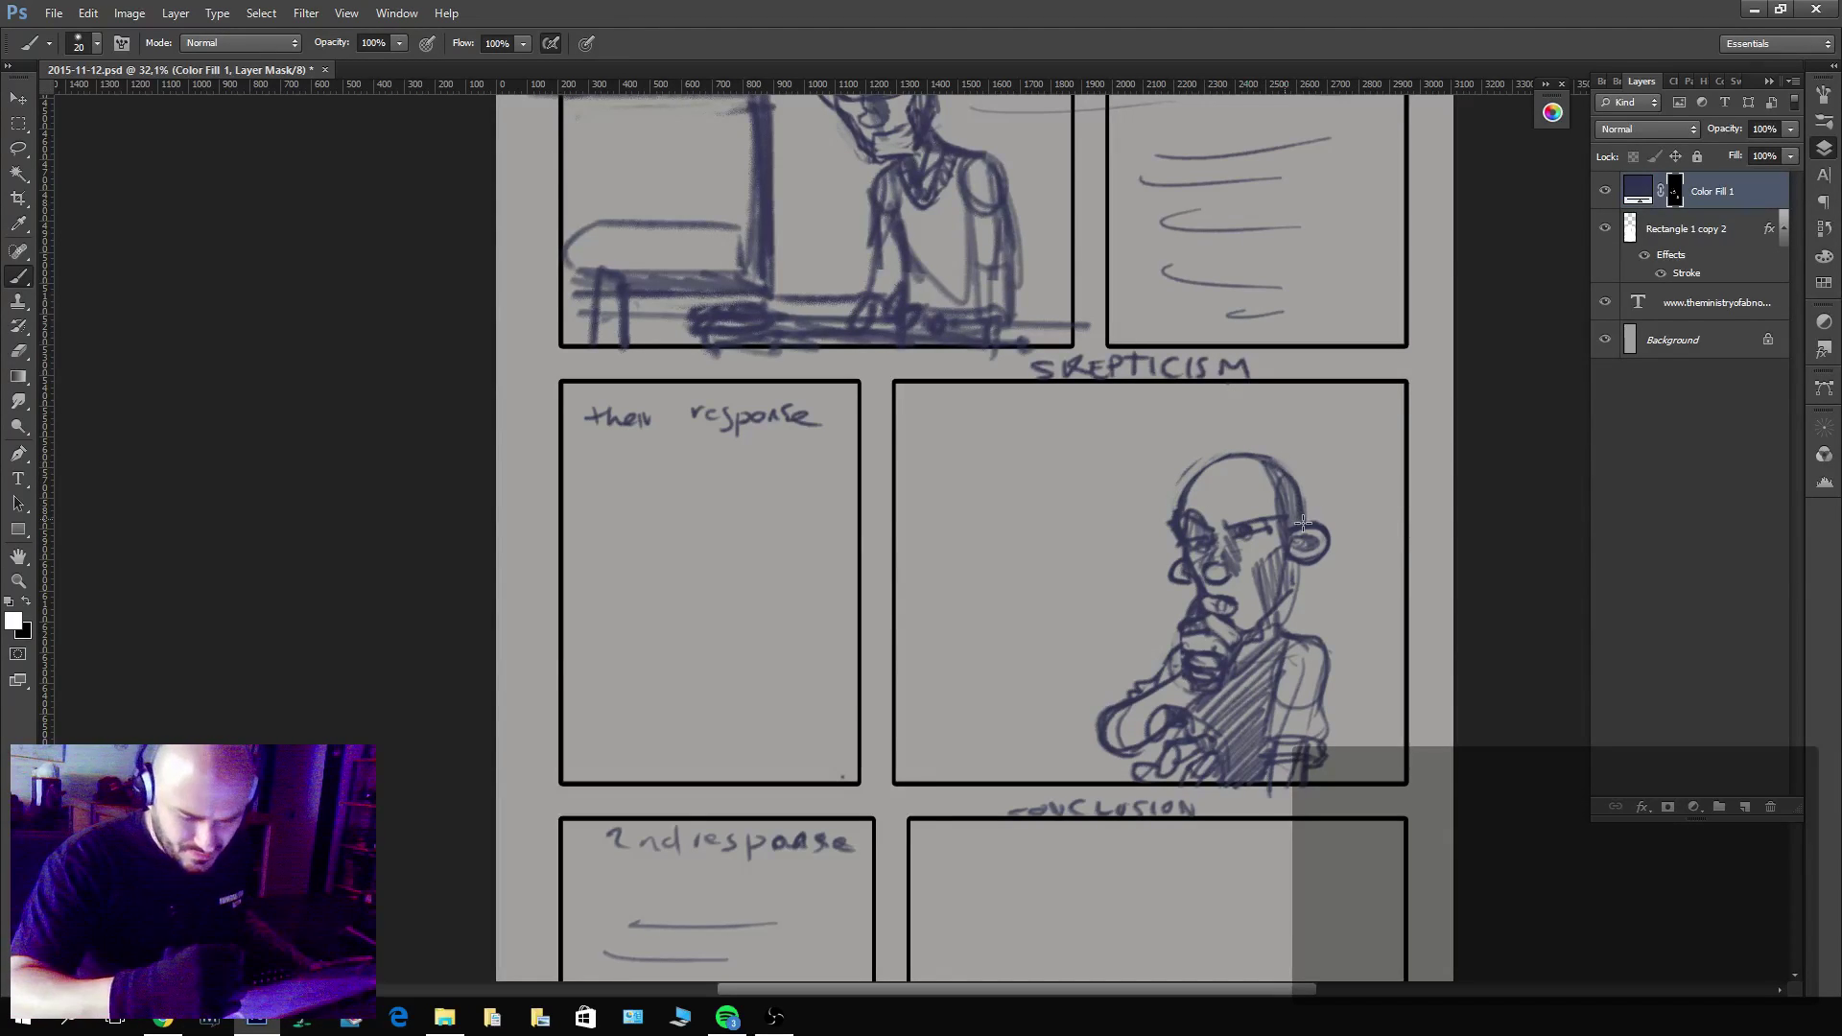
key("x")
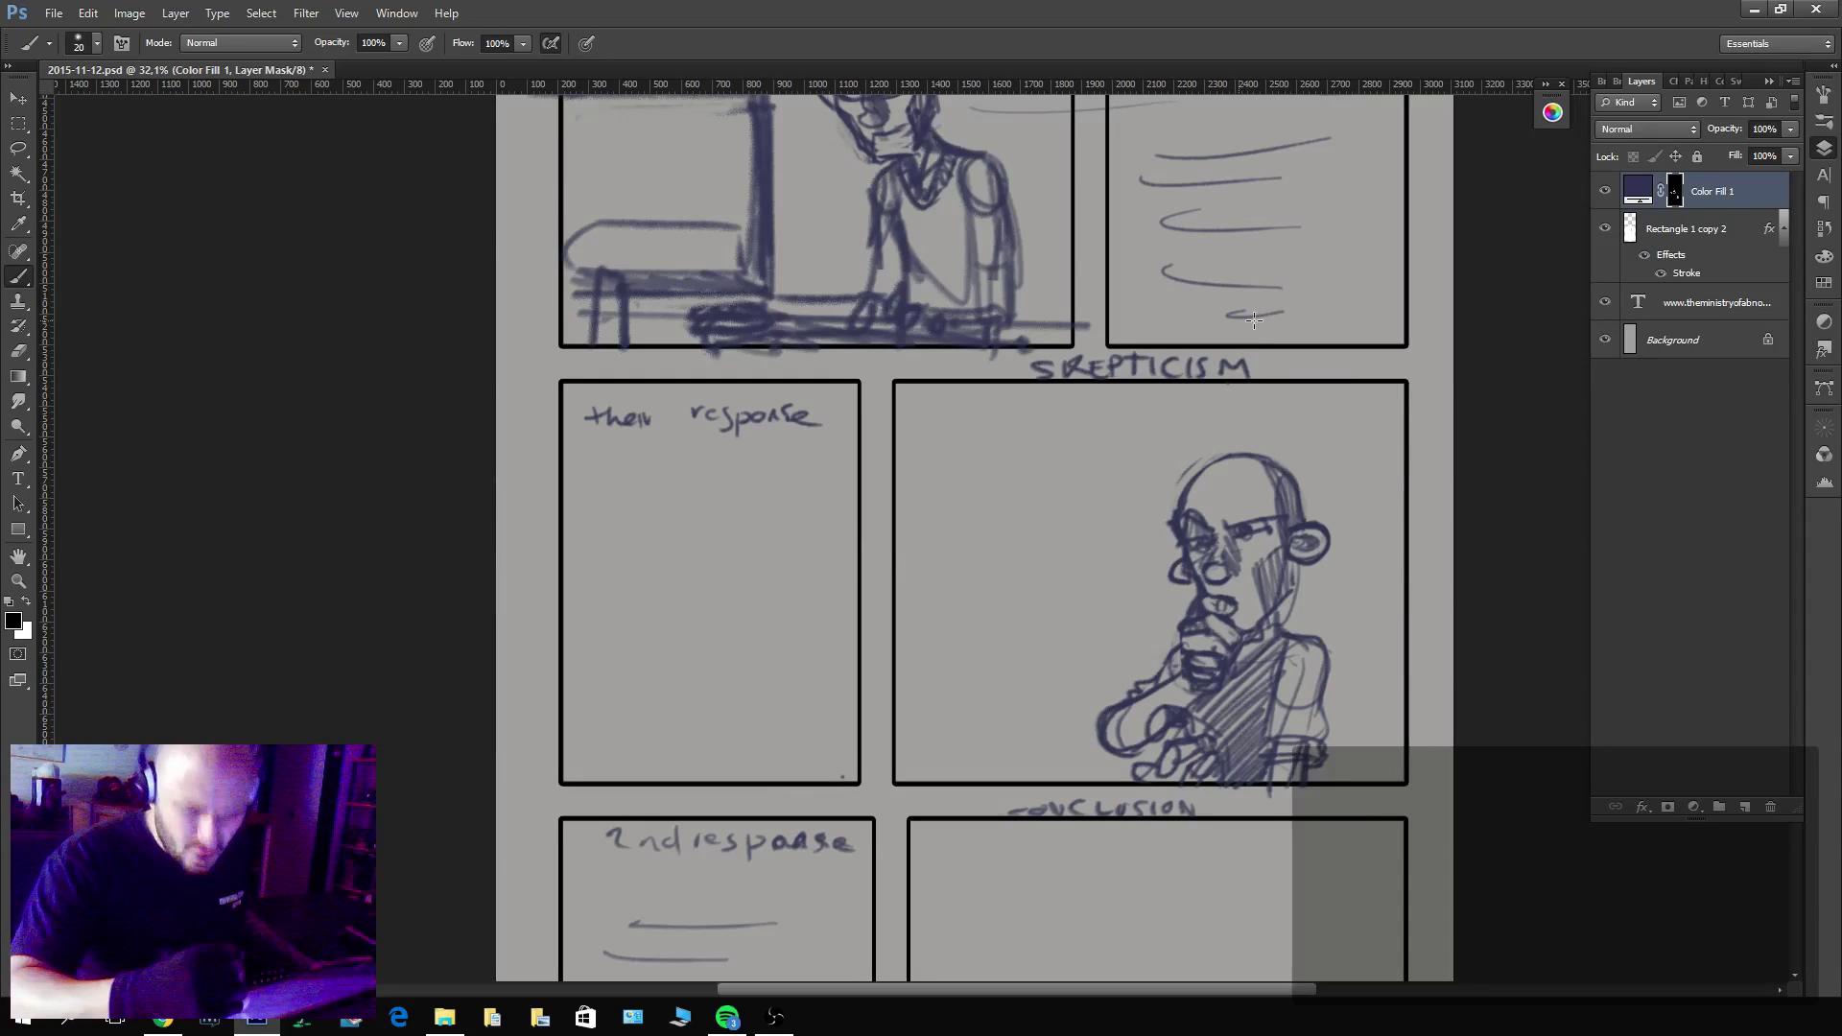
key("x")
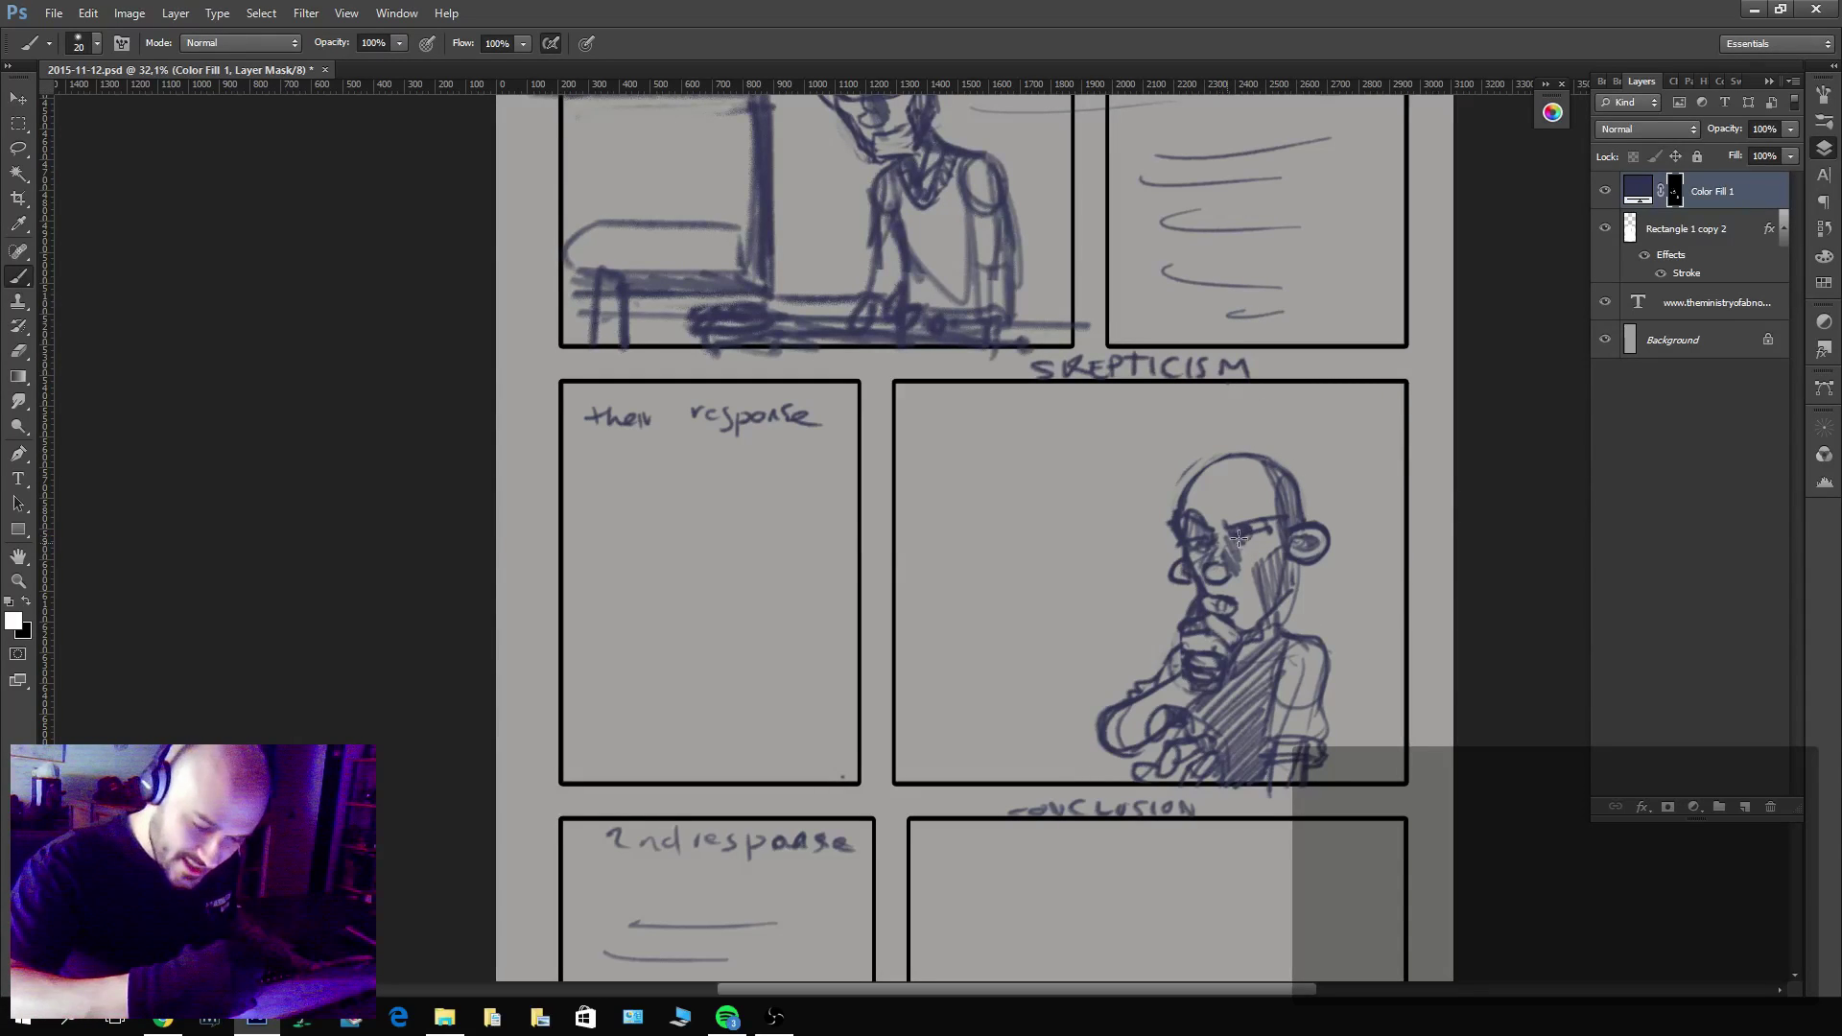
Shade both eye sockets of the skeptical head dark and carve the eye shapes back out of the shading.
mouse_move(1252, 537)
left_mouse_down()
mouse_move(1260, 521)
mouse_move(1194, 552)
left_mouse_up()
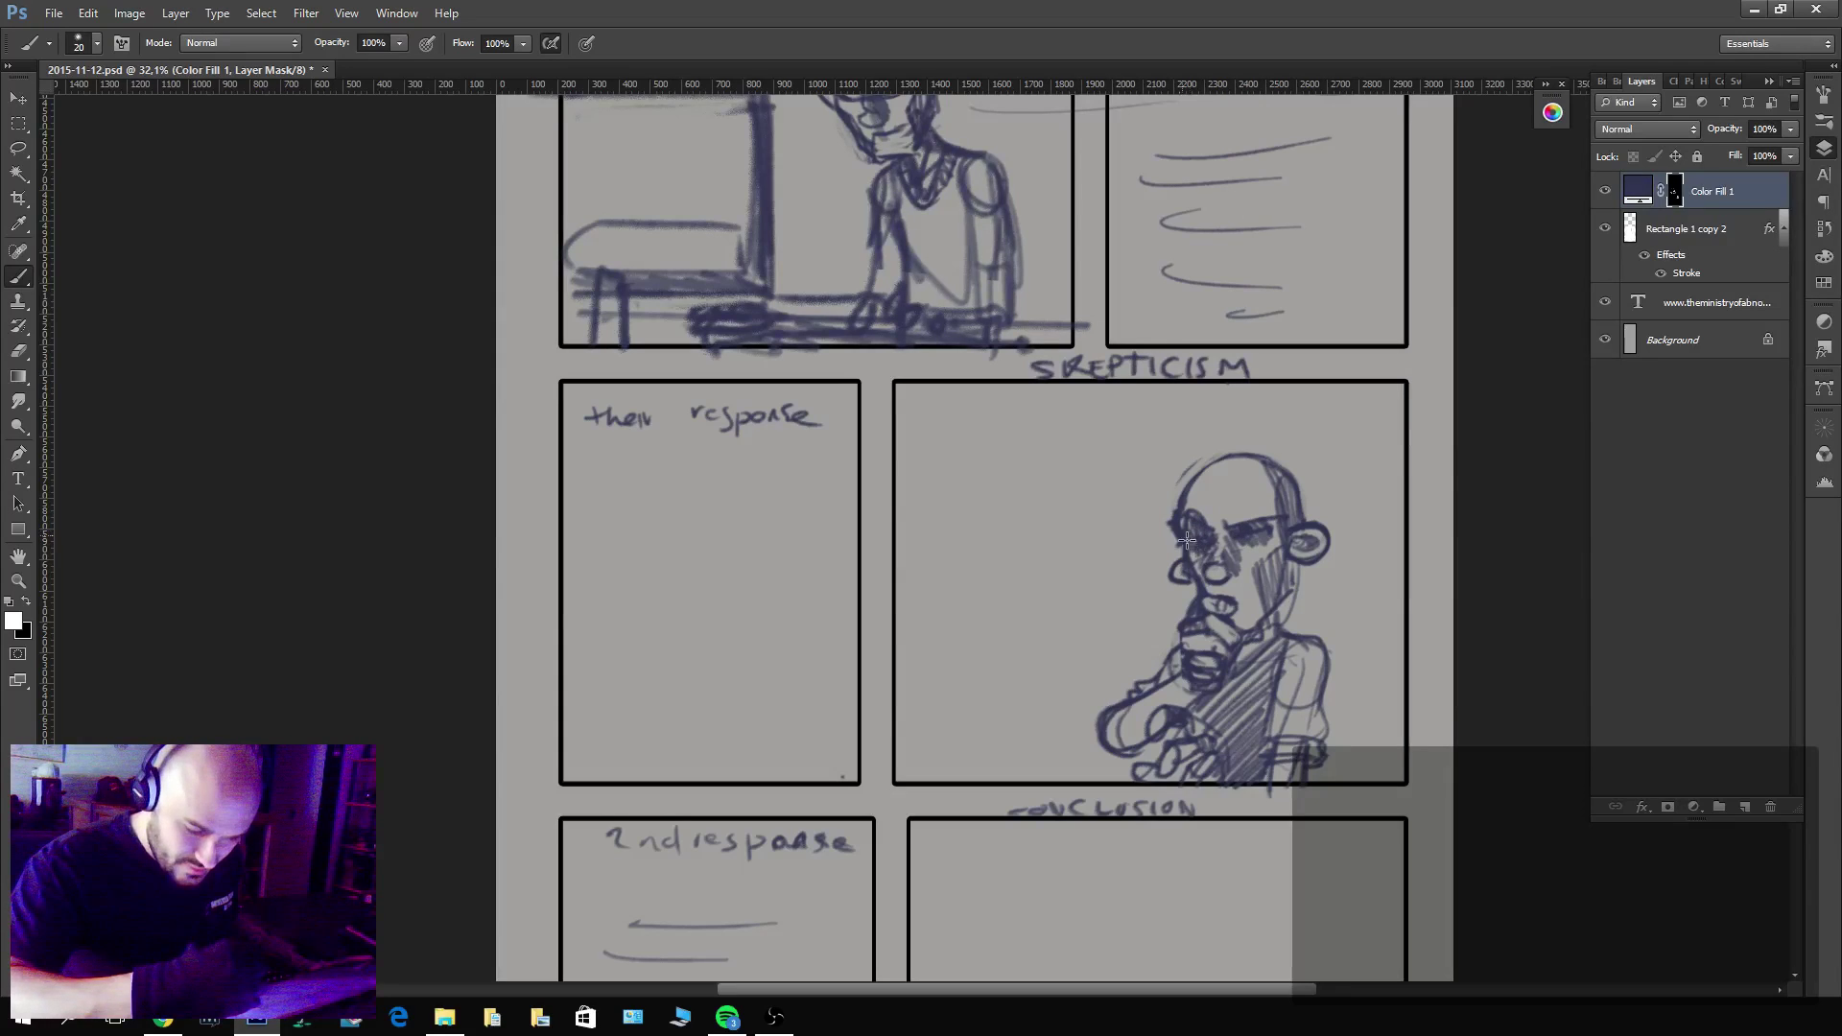
key("x")
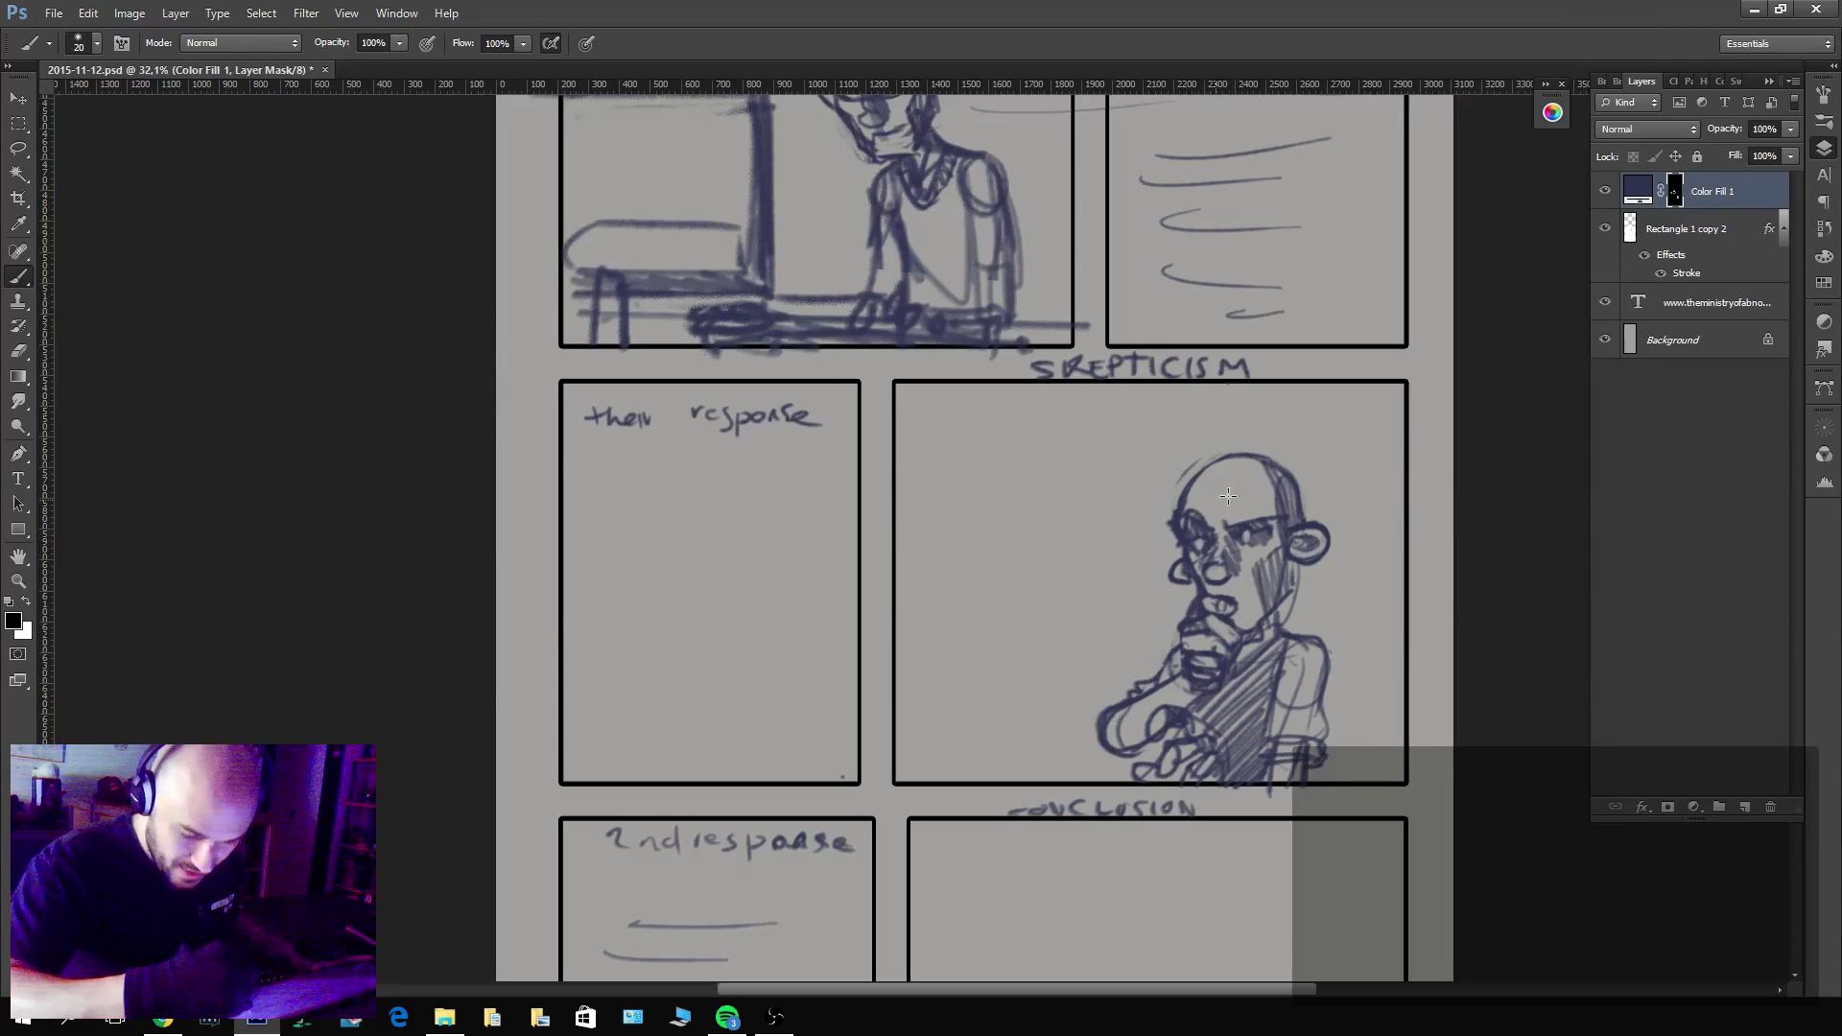
scroll(1228, 495, "up", 2)
key("x")
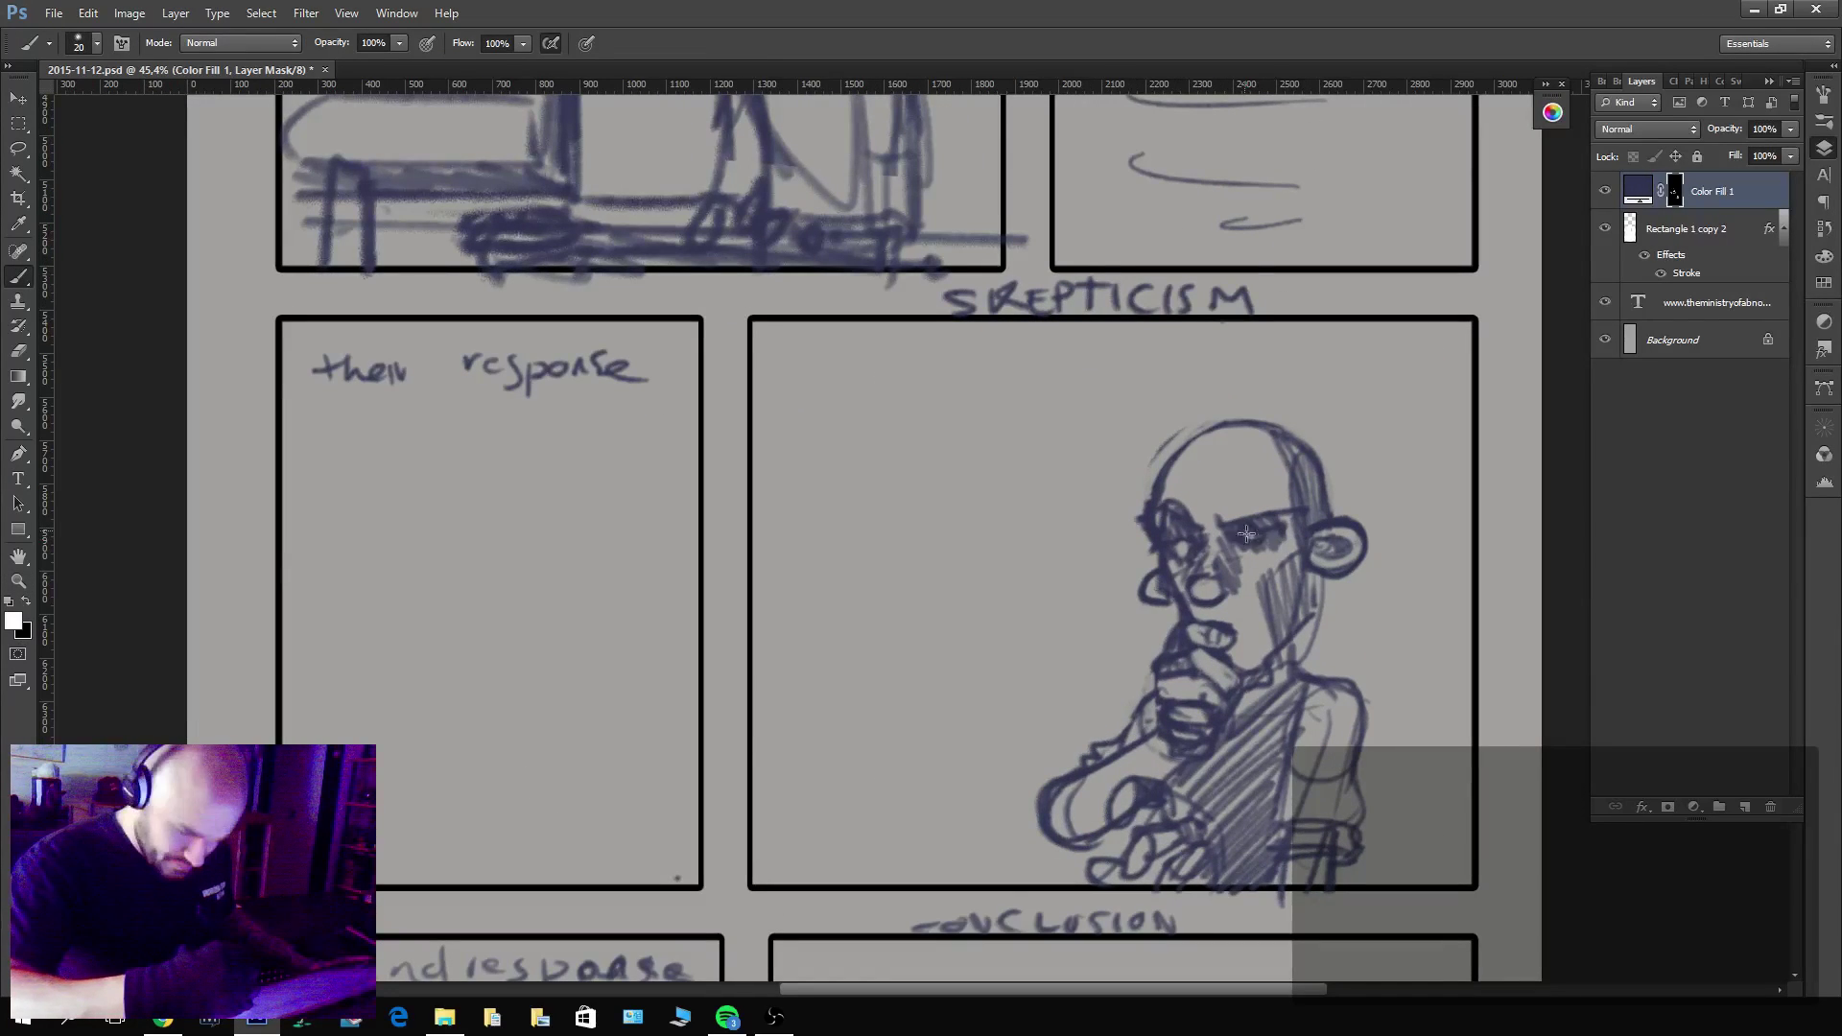
key("x")
mouse_move(1247, 534)
left_mouse_down()
mouse_move(1167, 551)
mouse_move(1276, 537)
left_mouse_up()
key("x")
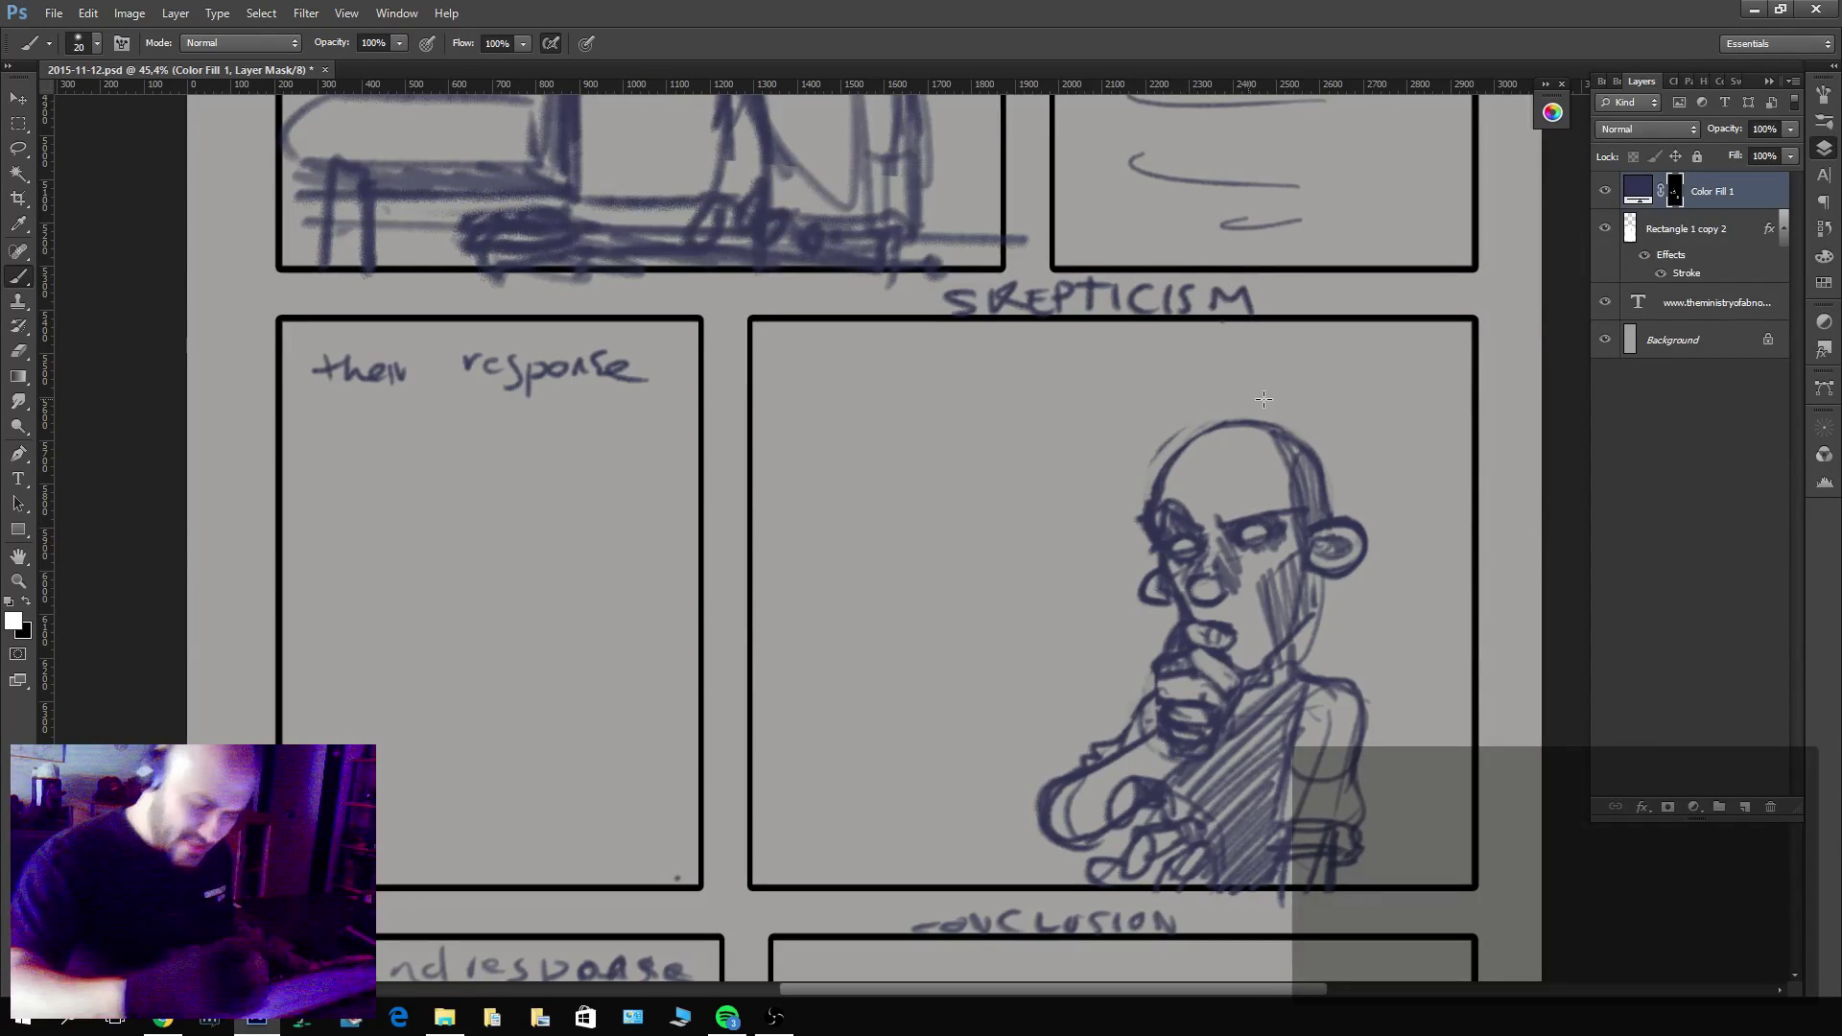
Clean up the edge of the face beside the far ear and trim the cheek and jaw outline below the near ear.
key("x")
left_click_drag(1174, 564, 1182, 604)
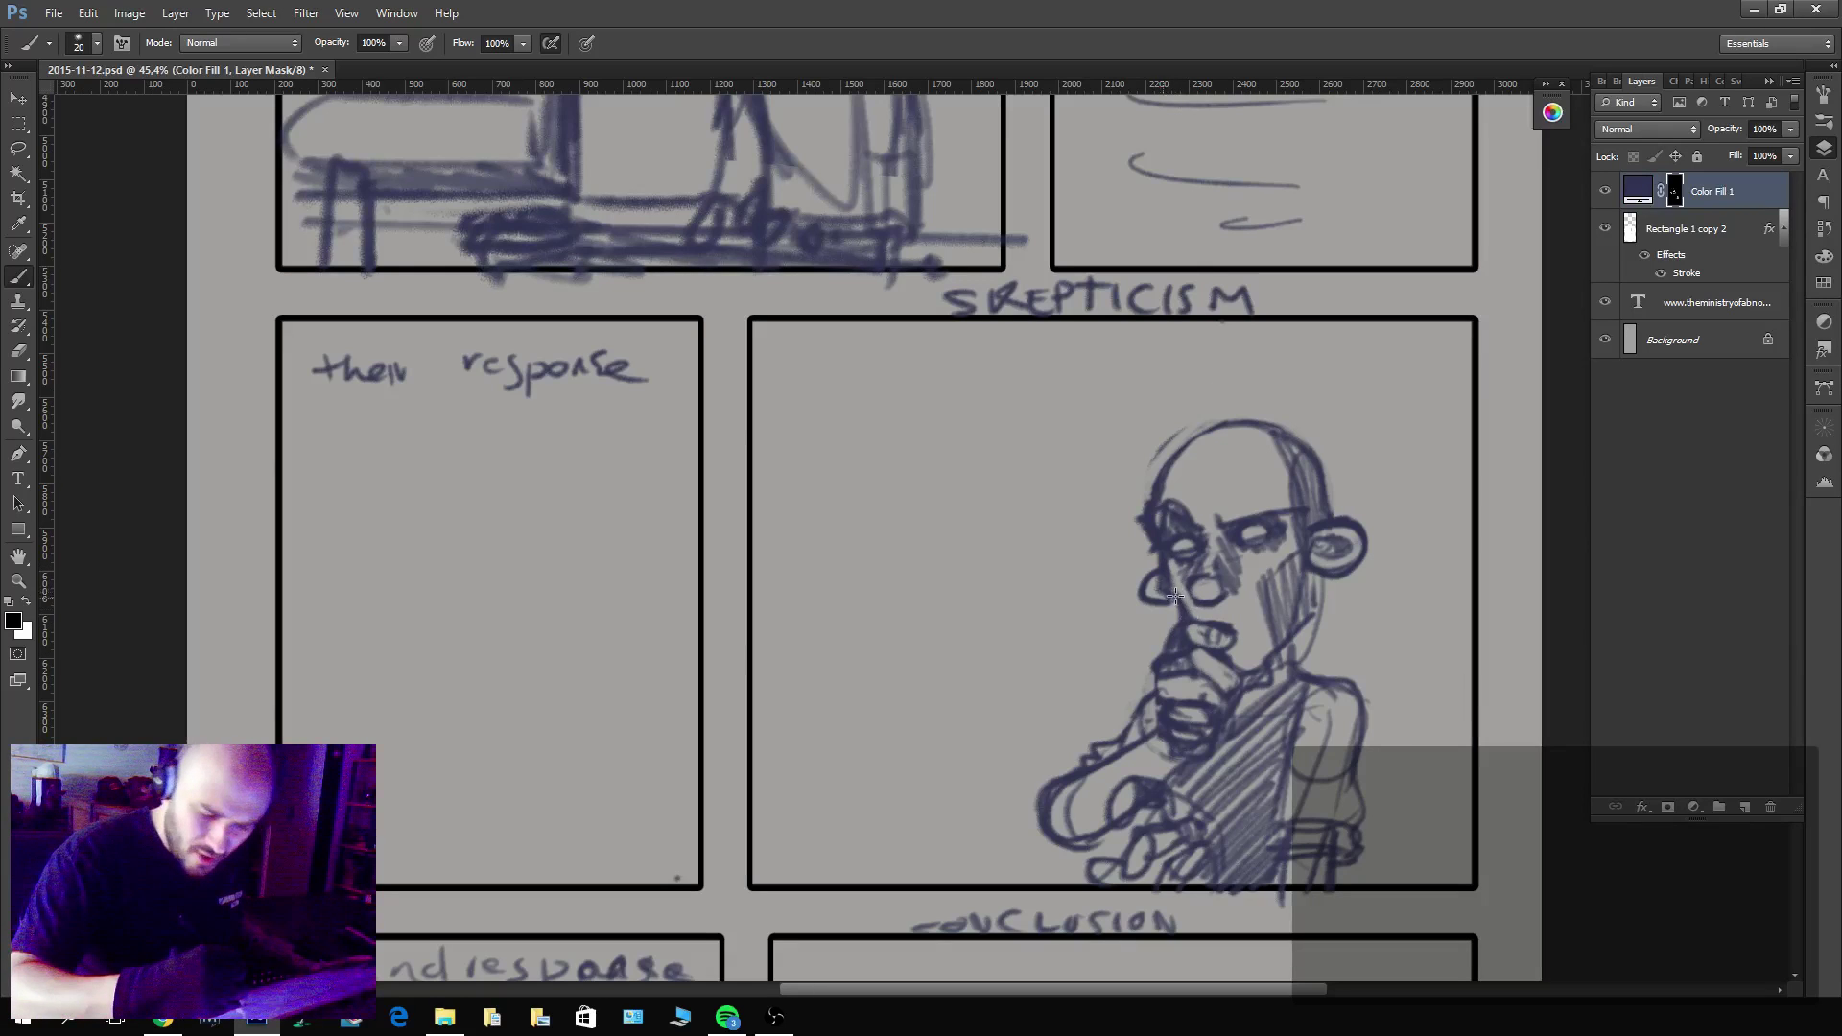
key("x")
left_click_drag(1266, 646, 1261, 588)
key("x")
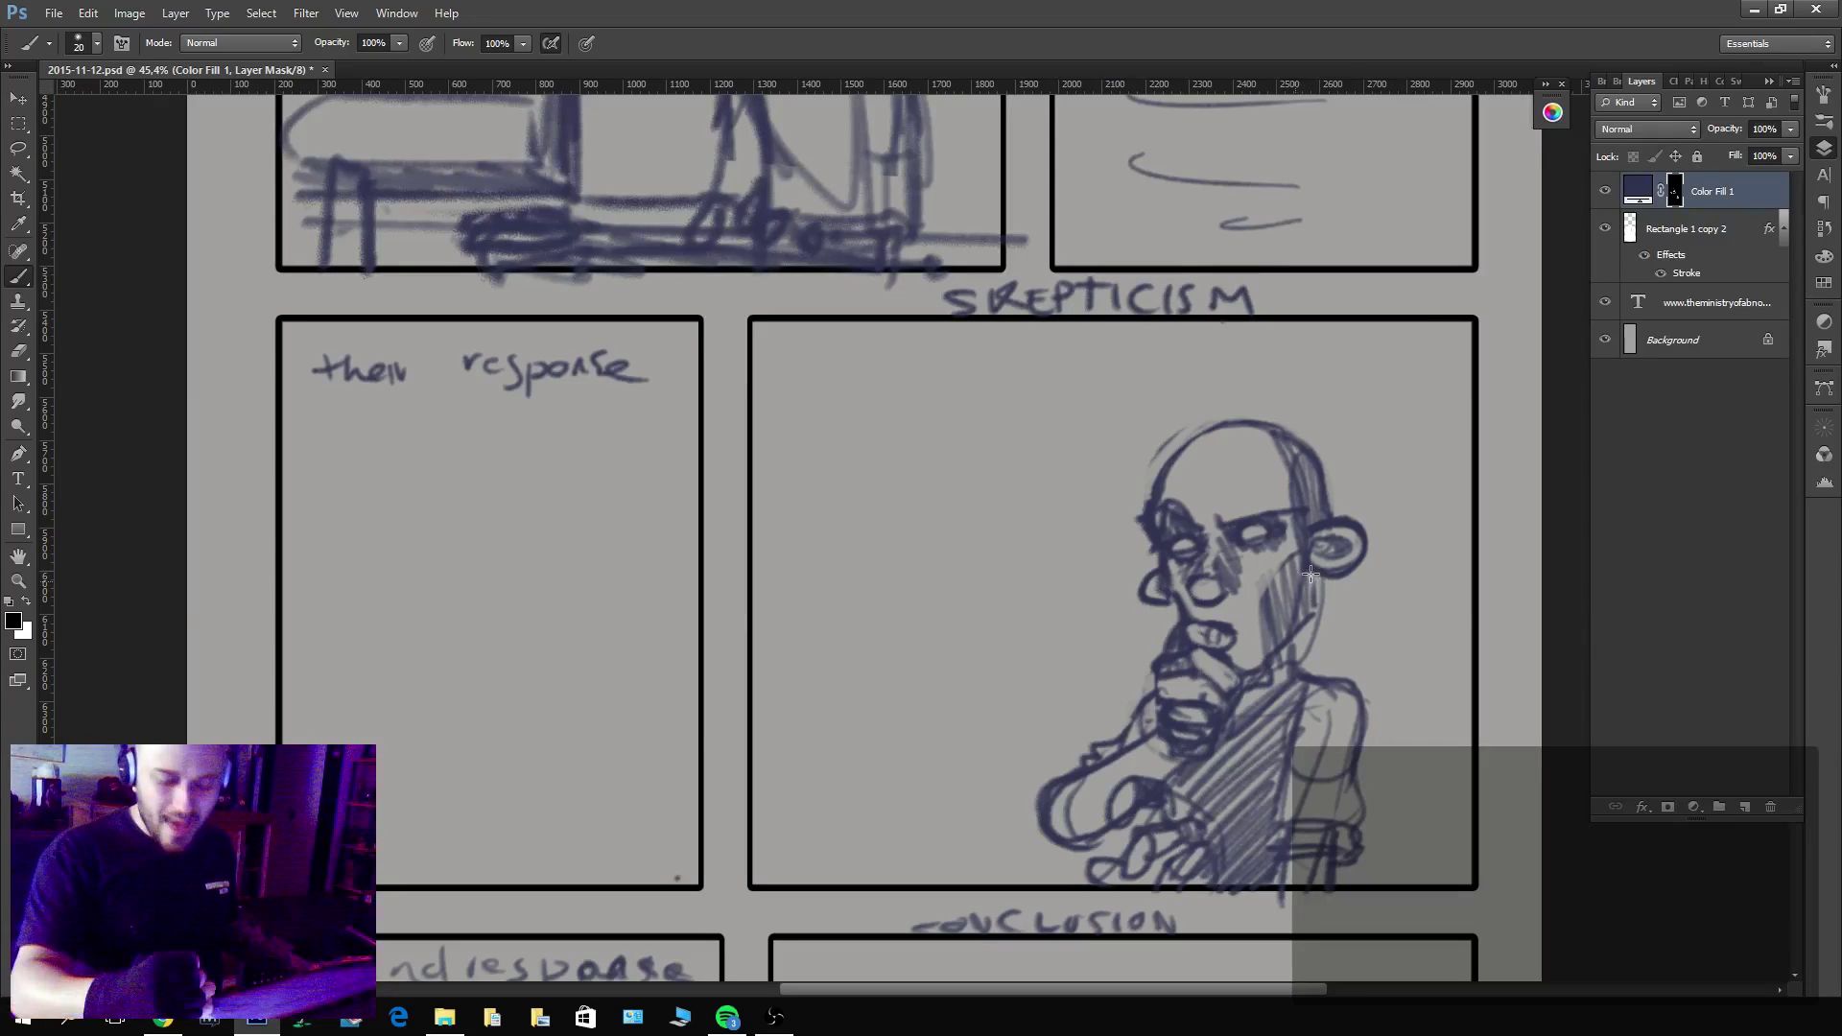
mouse_move(1311, 574)
left_mouse_down()
mouse_move(1308, 616)
mouse_move(1309, 576)
mouse_move(1299, 628)
mouse_move(1258, 663)
mouse_move(1316, 584)
mouse_move(1324, 623)
left_mouse_up()
key("x")
key("x")
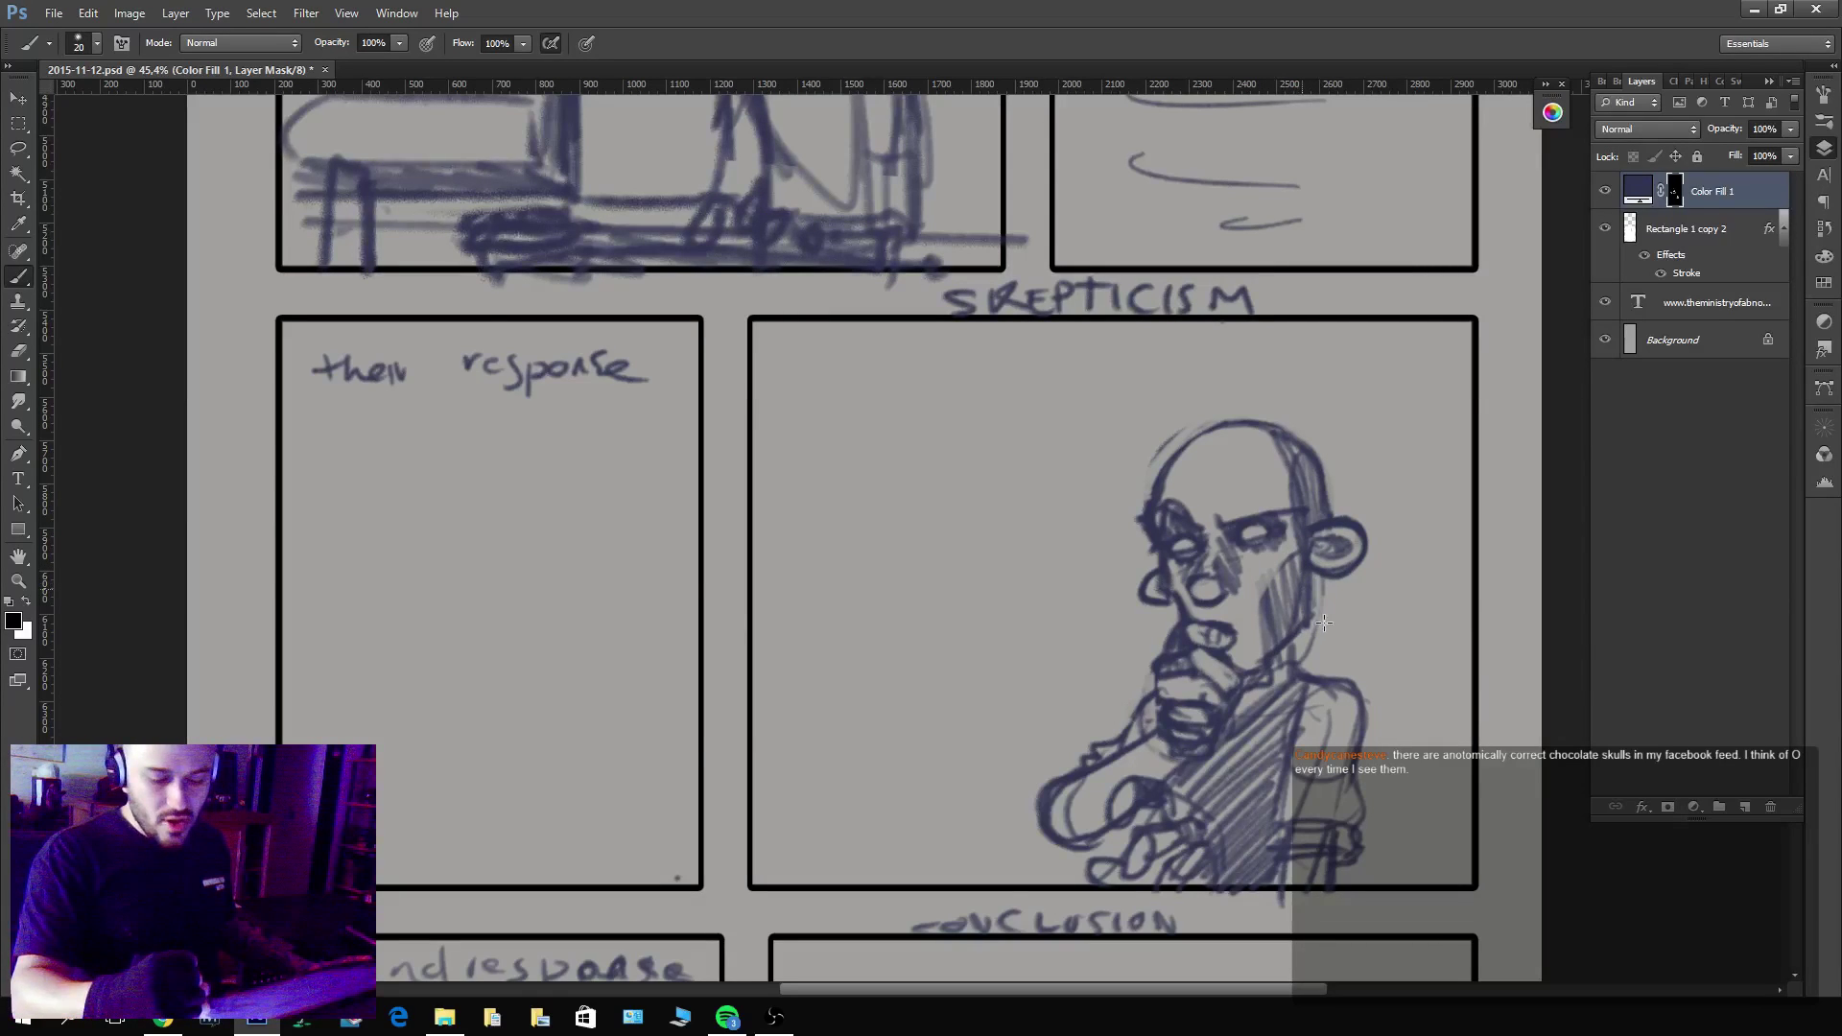
Refine the back of the skull, the cheek shading and the mouth corner, and add pupils to the skeptical eyes.
key("x")
left_click_drag(1316, 506, 1329, 526)
mouse_move(1307, 451)
left_mouse_down()
mouse_move(1327, 513)
mouse_move(1315, 614)
mouse_move(1261, 670)
mouse_move(1265, 578)
mouse_move(1249, 627)
left_mouse_up()
key("x")
key("x")
key("x")
key("x")
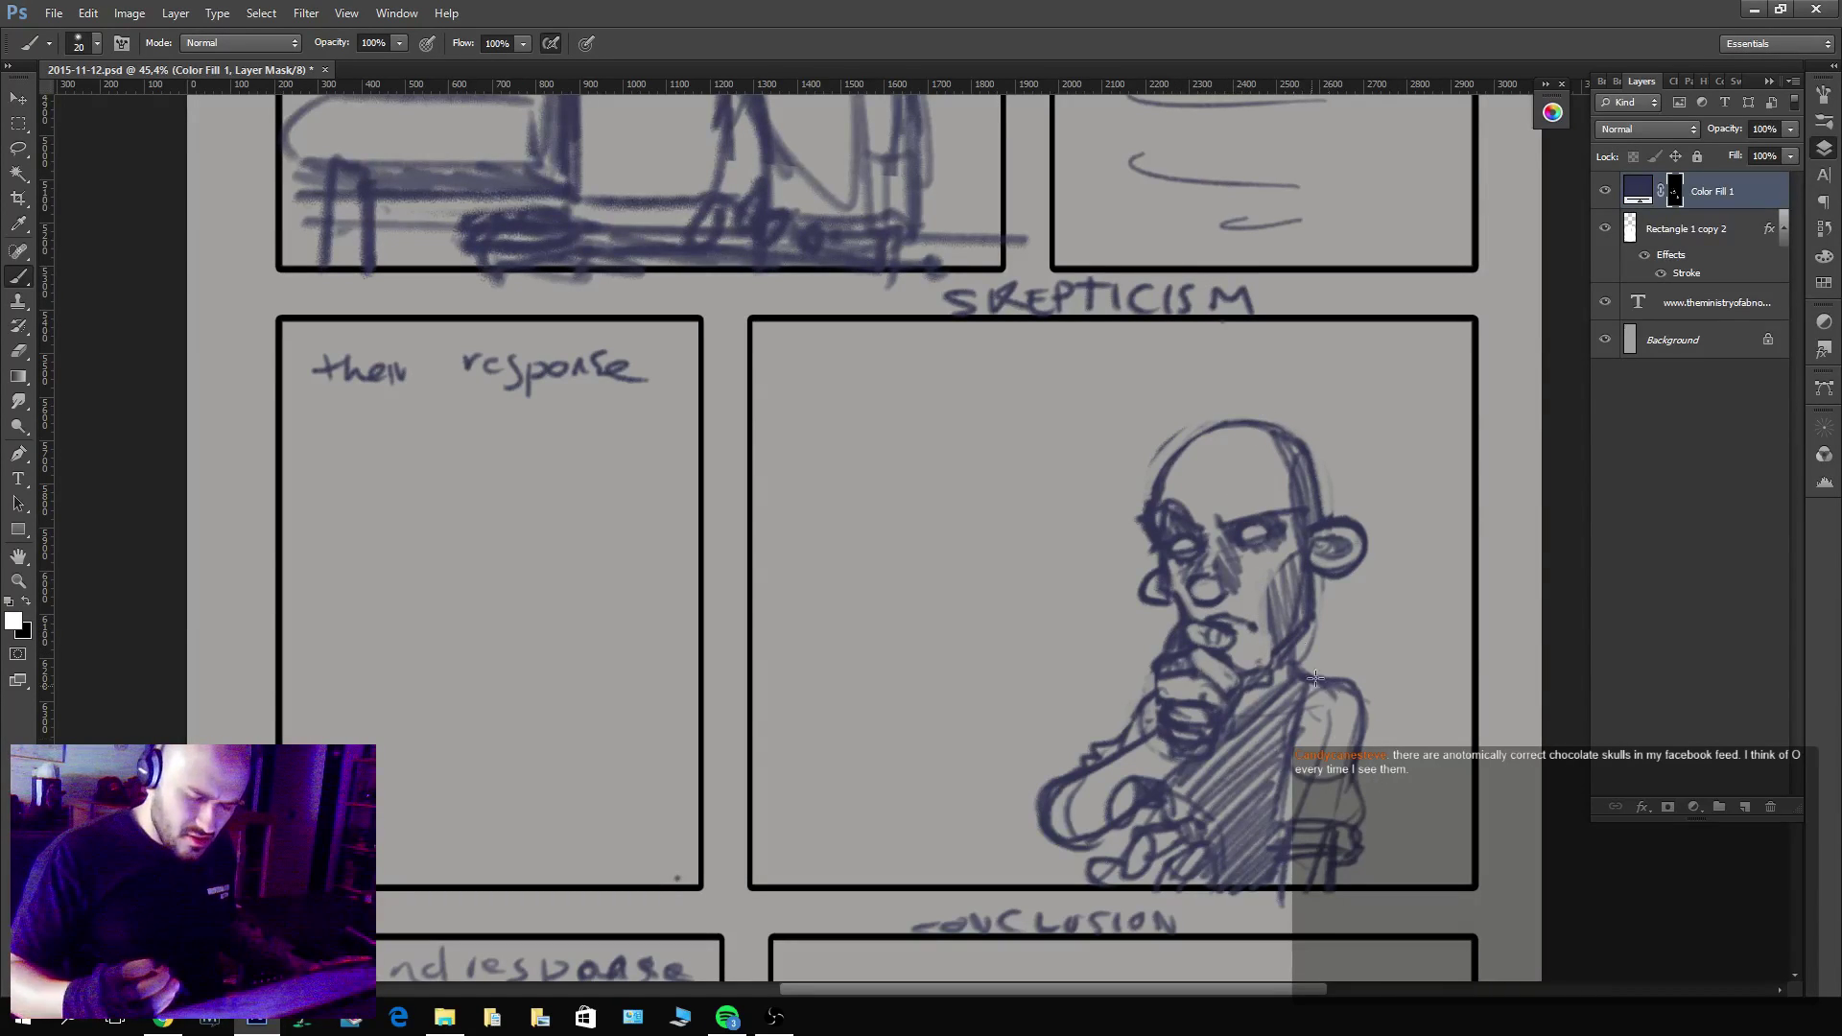
left_click_drag(1252, 538, 1255, 530)
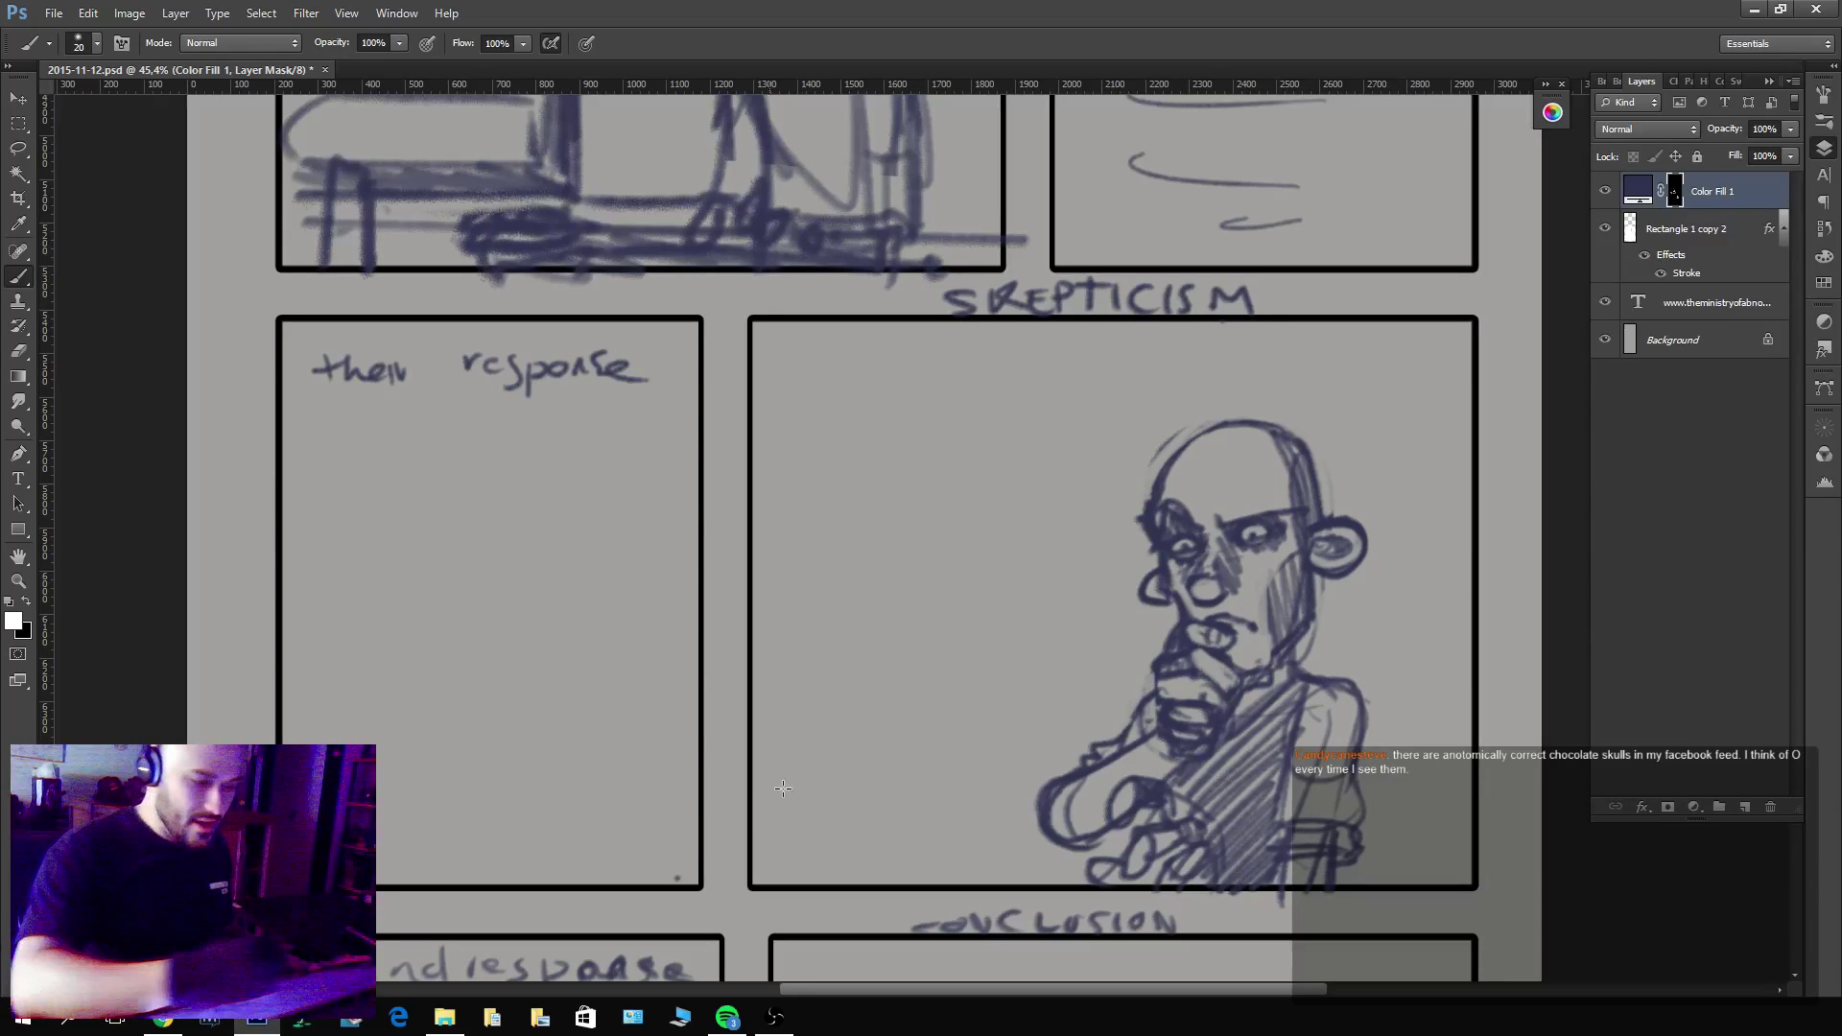
Outline a computer monitor with its stand facing the figure in the SKEPTICISM panel, matching the first panel's setup.
mouse_move(751, 809)
left_mouse_down()
mouse_move(975, 806)
mouse_move(988, 501)
mouse_move(1090, 826)
mouse_move(1127, 1027)
left_mouse_up()
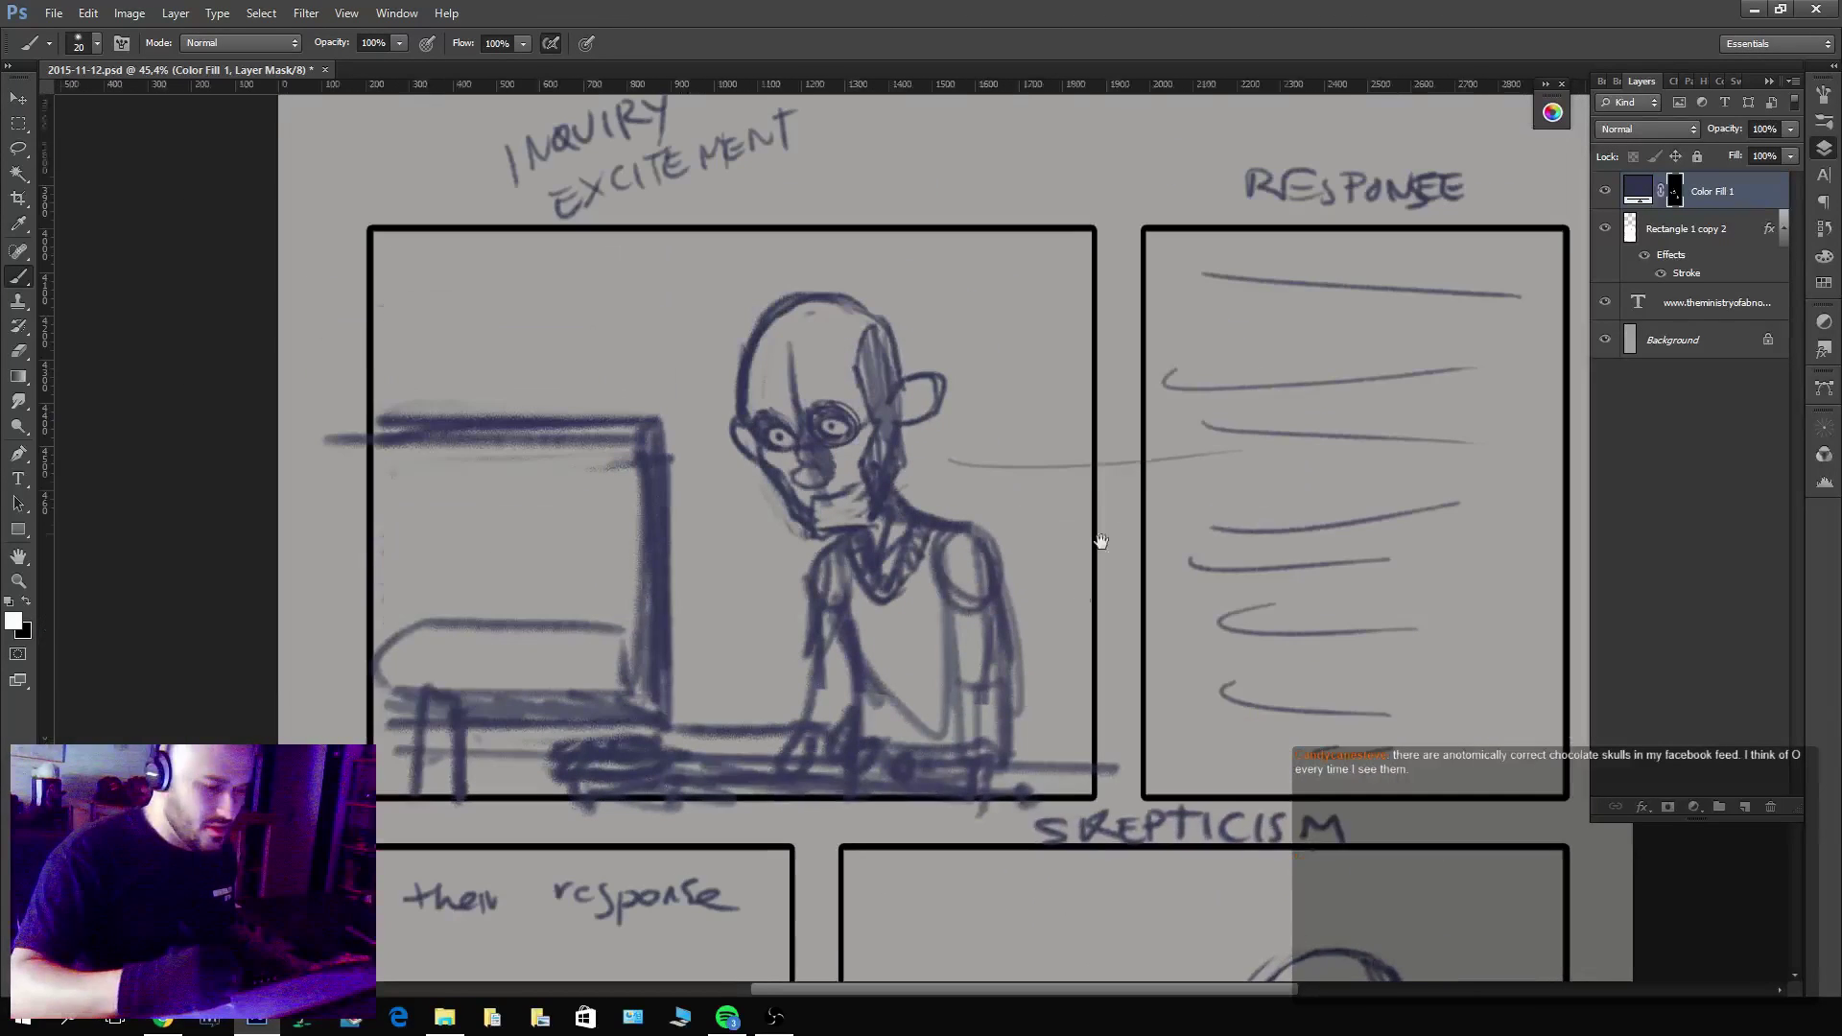
scroll(1168, 642, "down", 8)
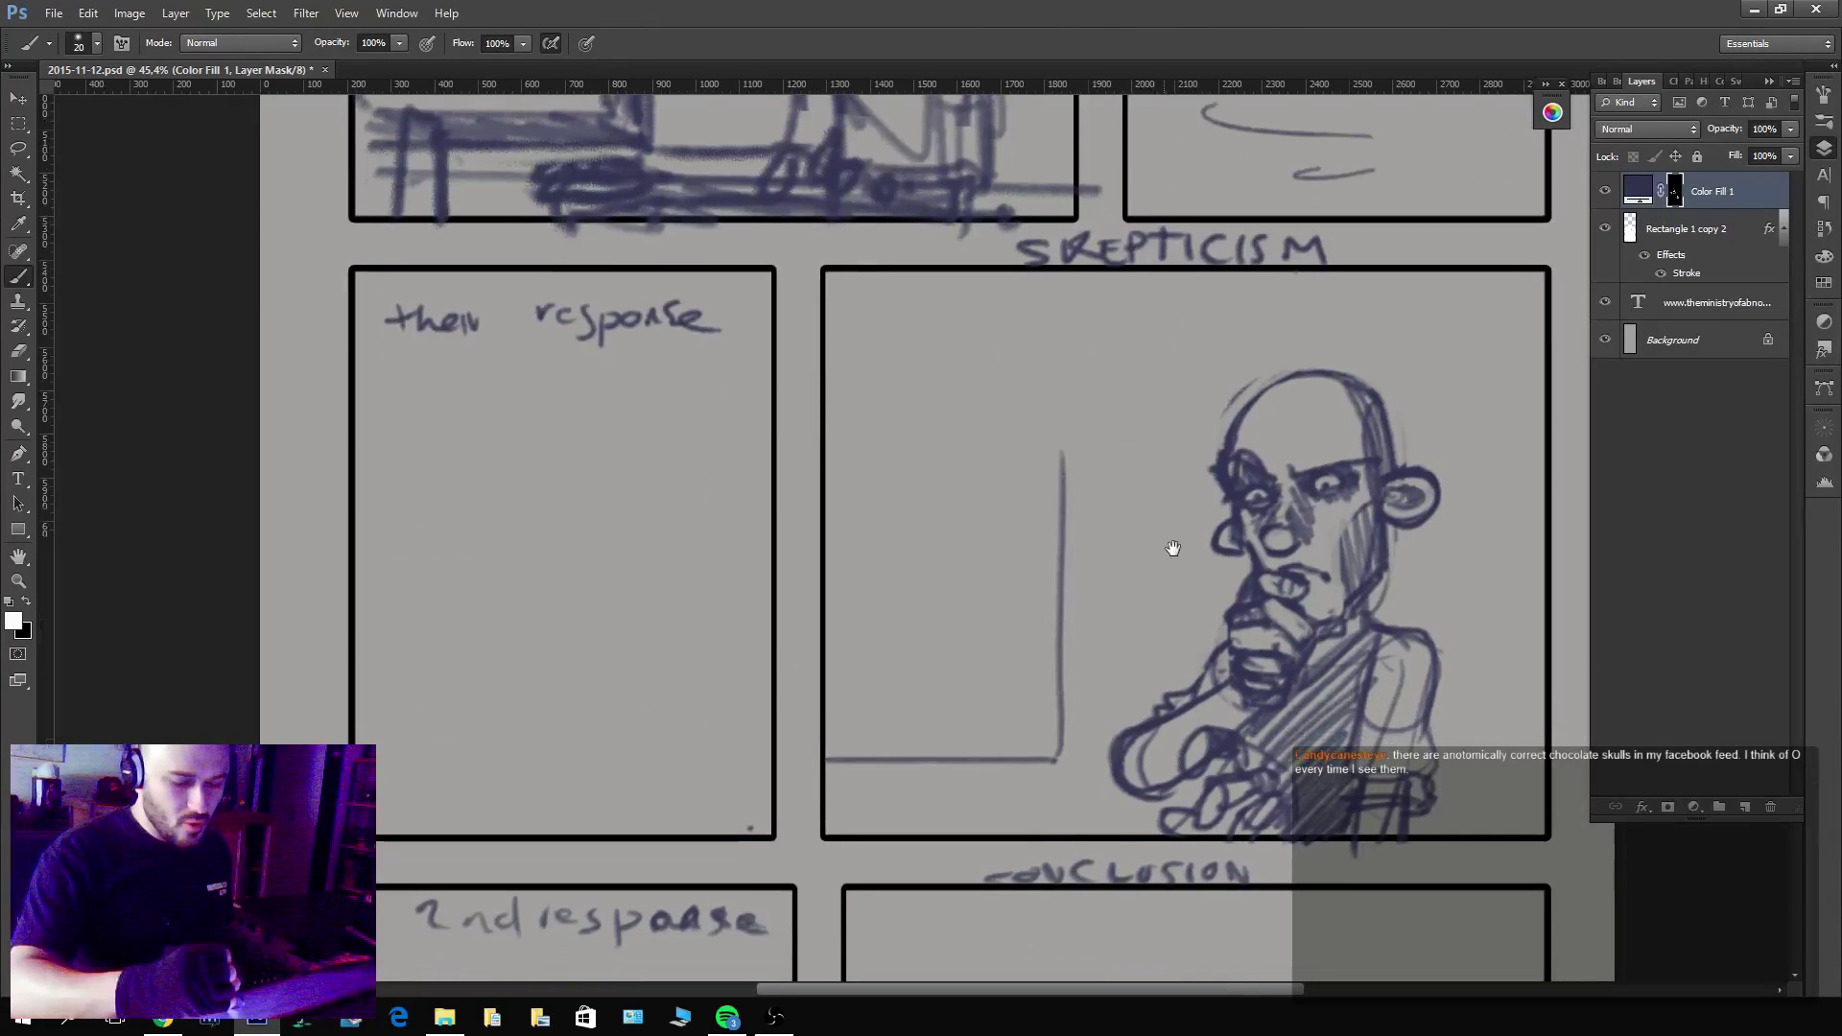
left_click_drag(1057, 437, 782, 437)
left_click_drag(878, 720, 878, 836)
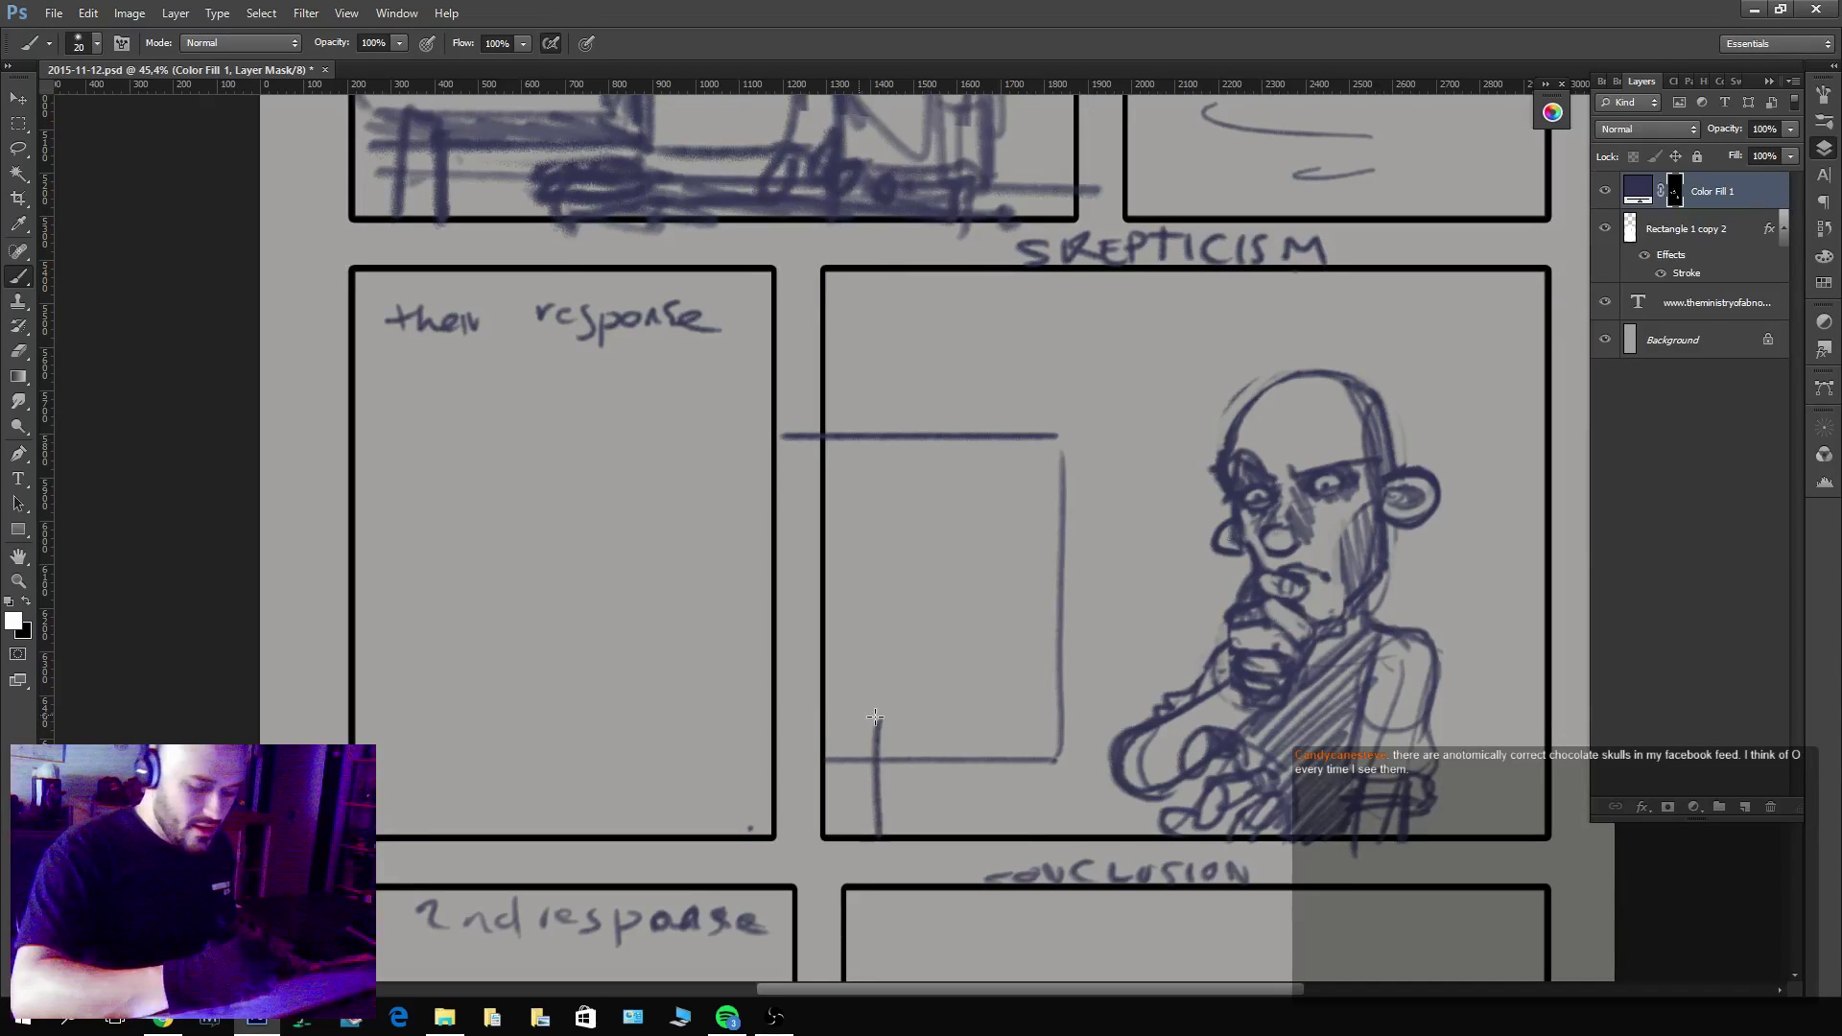
Draw a rounded message box on the middle-row monitor's screen and fill its lower part with diagonal hatching.
mouse_move(825, 731)
left_mouse_down()
mouse_move(1012, 721)
mouse_move(995, 600)
left_mouse_up()
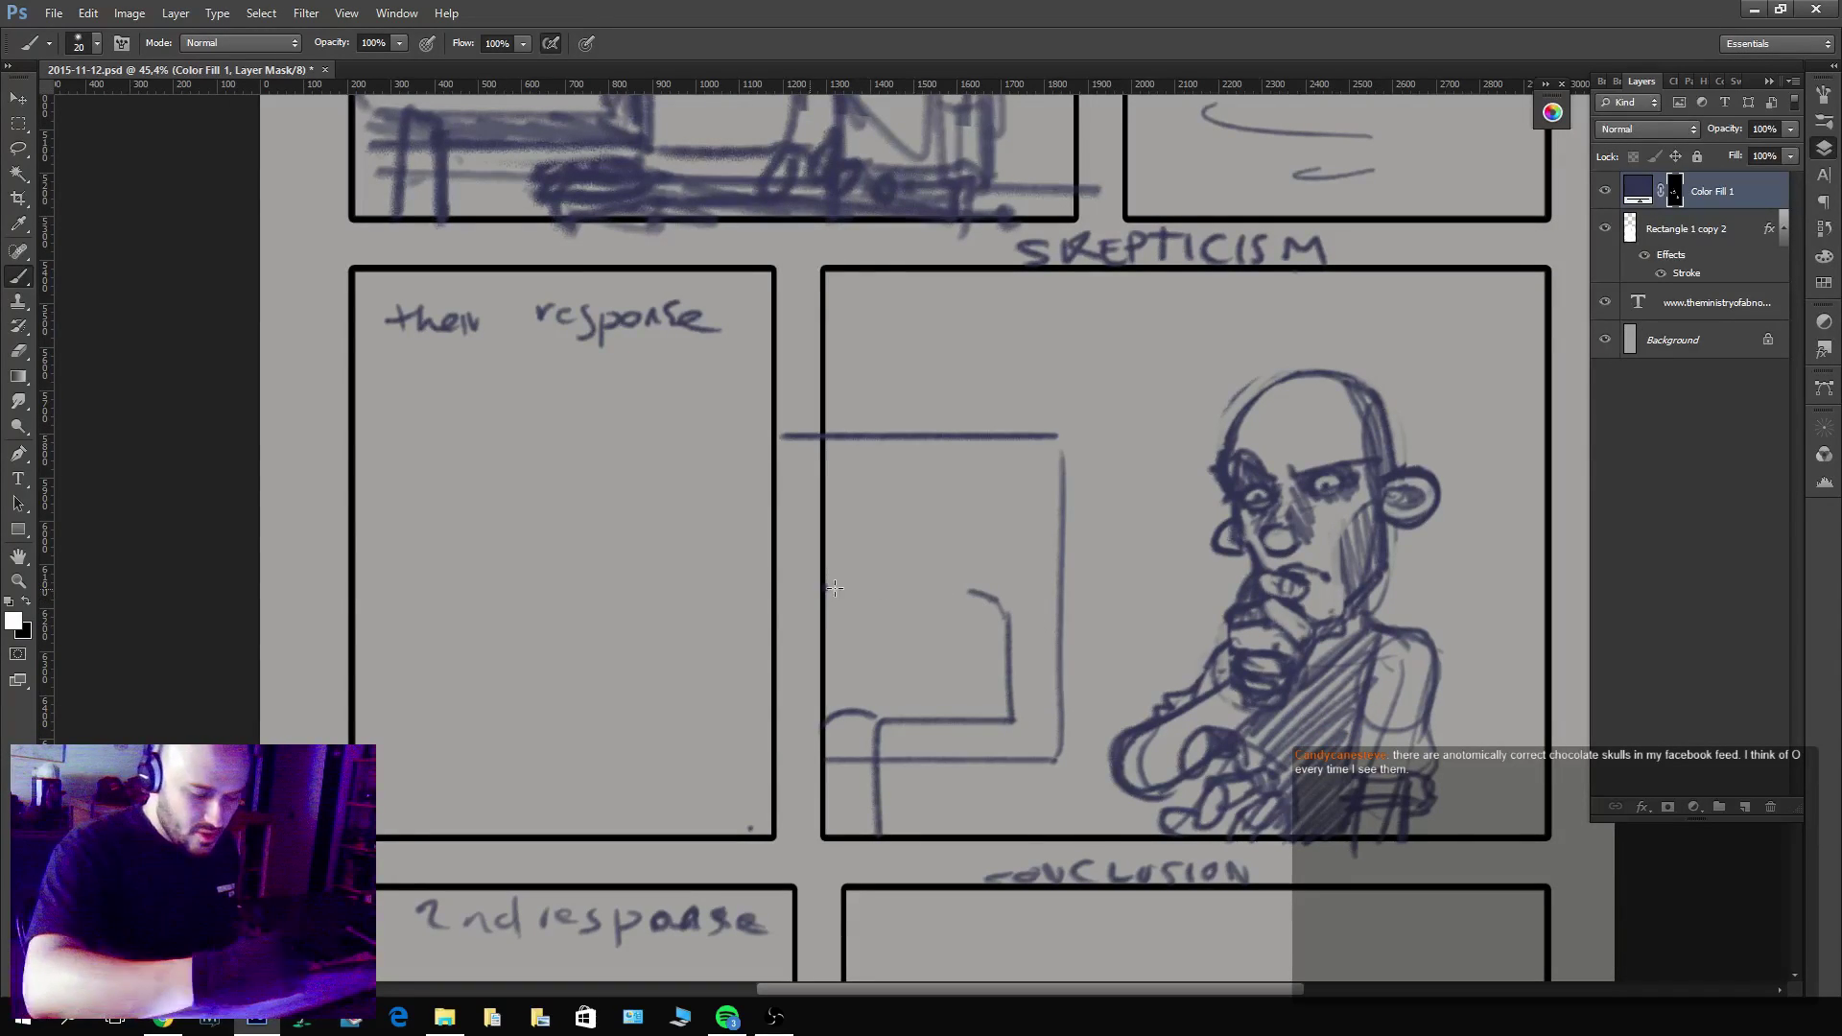
mouse_move(831, 588)
left_mouse_down()
mouse_move(993, 595)
mouse_move(1009, 641)
left_mouse_up()
mouse_move(993, 625)
left_mouse_down()
mouse_move(883, 623)
mouse_move(826, 625)
left_mouse_up()
mouse_move(837, 635)
left_mouse_down()
mouse_move(821, 653)
mouse_move(897, 715)
left_mouse_up()
mouse_move(825, 629)
left_mouse_down()
mouse_move(943, 720)
mouse_move(922, 720)
left_mouse_up()
mouse_move(888, 630)
left_mouse_down()
mouse_move(979, 721)
mouse_move(1019, 710)
left_mouse_up()
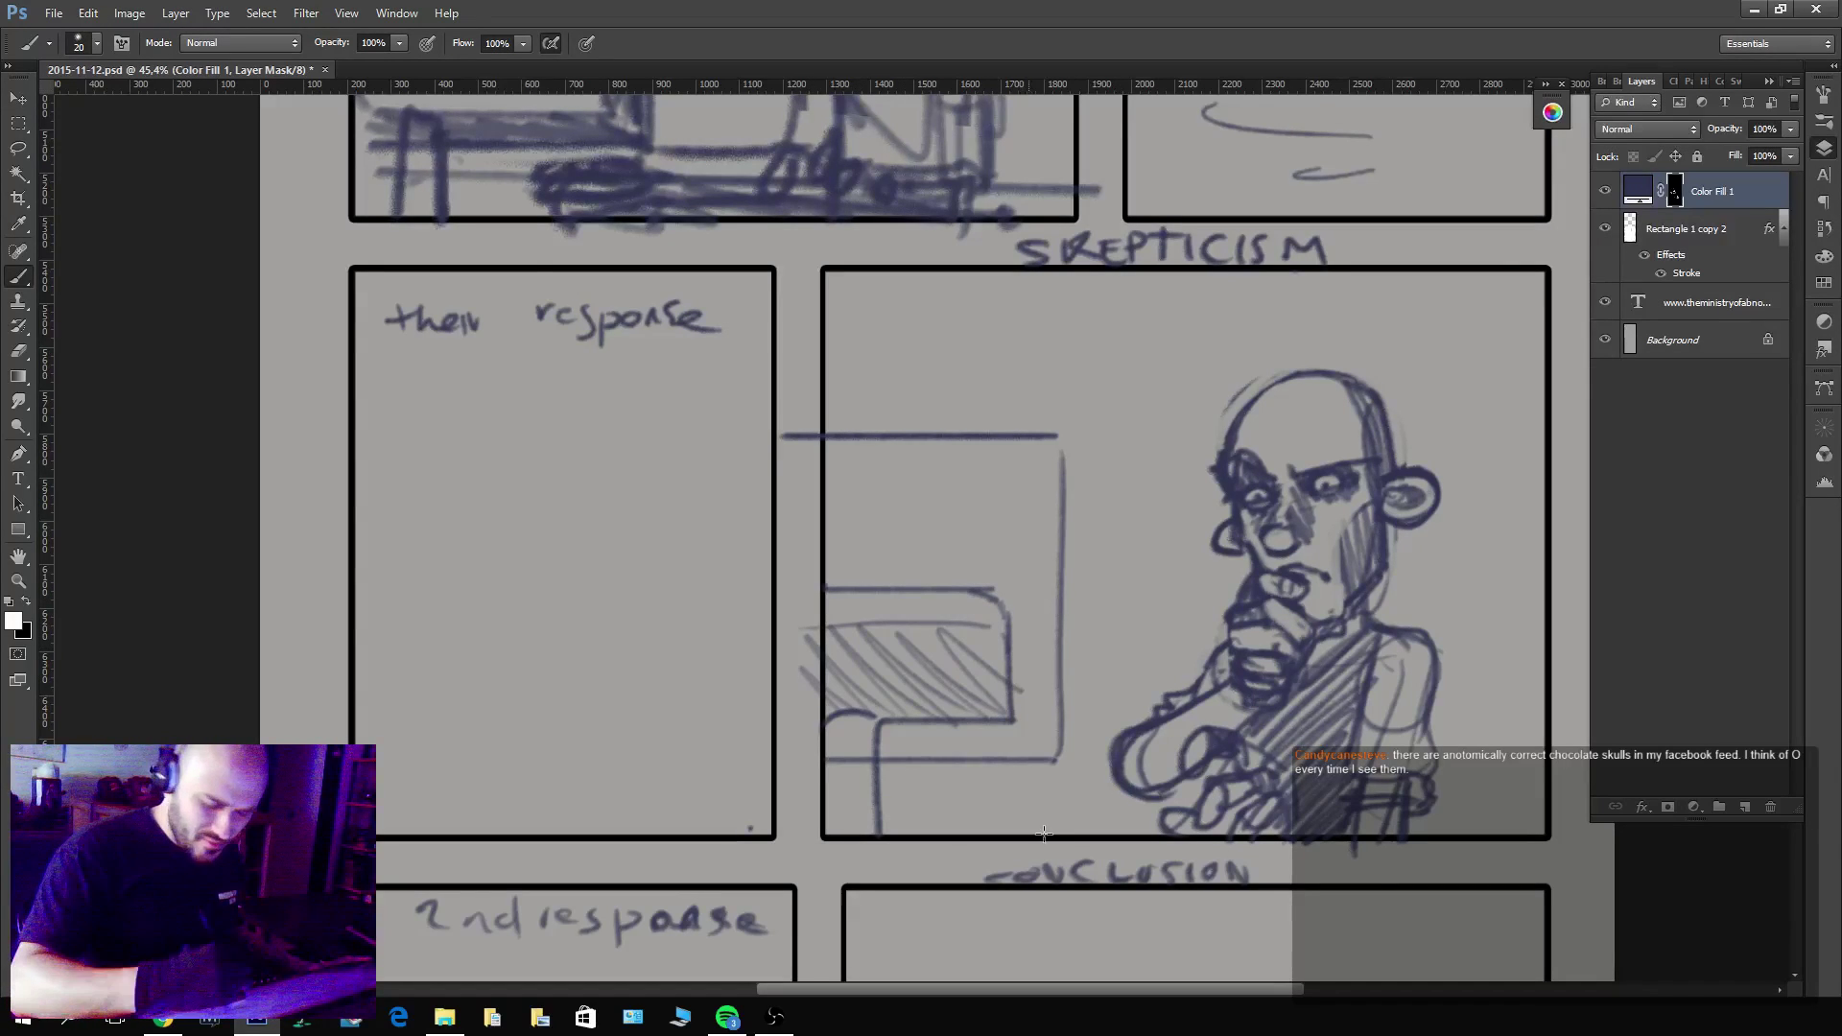
Give the middle-row monitor a thick frame with inner edges and hatch its top, side and bottom borders.
key("z")
left_click_drag(960, 826, 1288, 774)
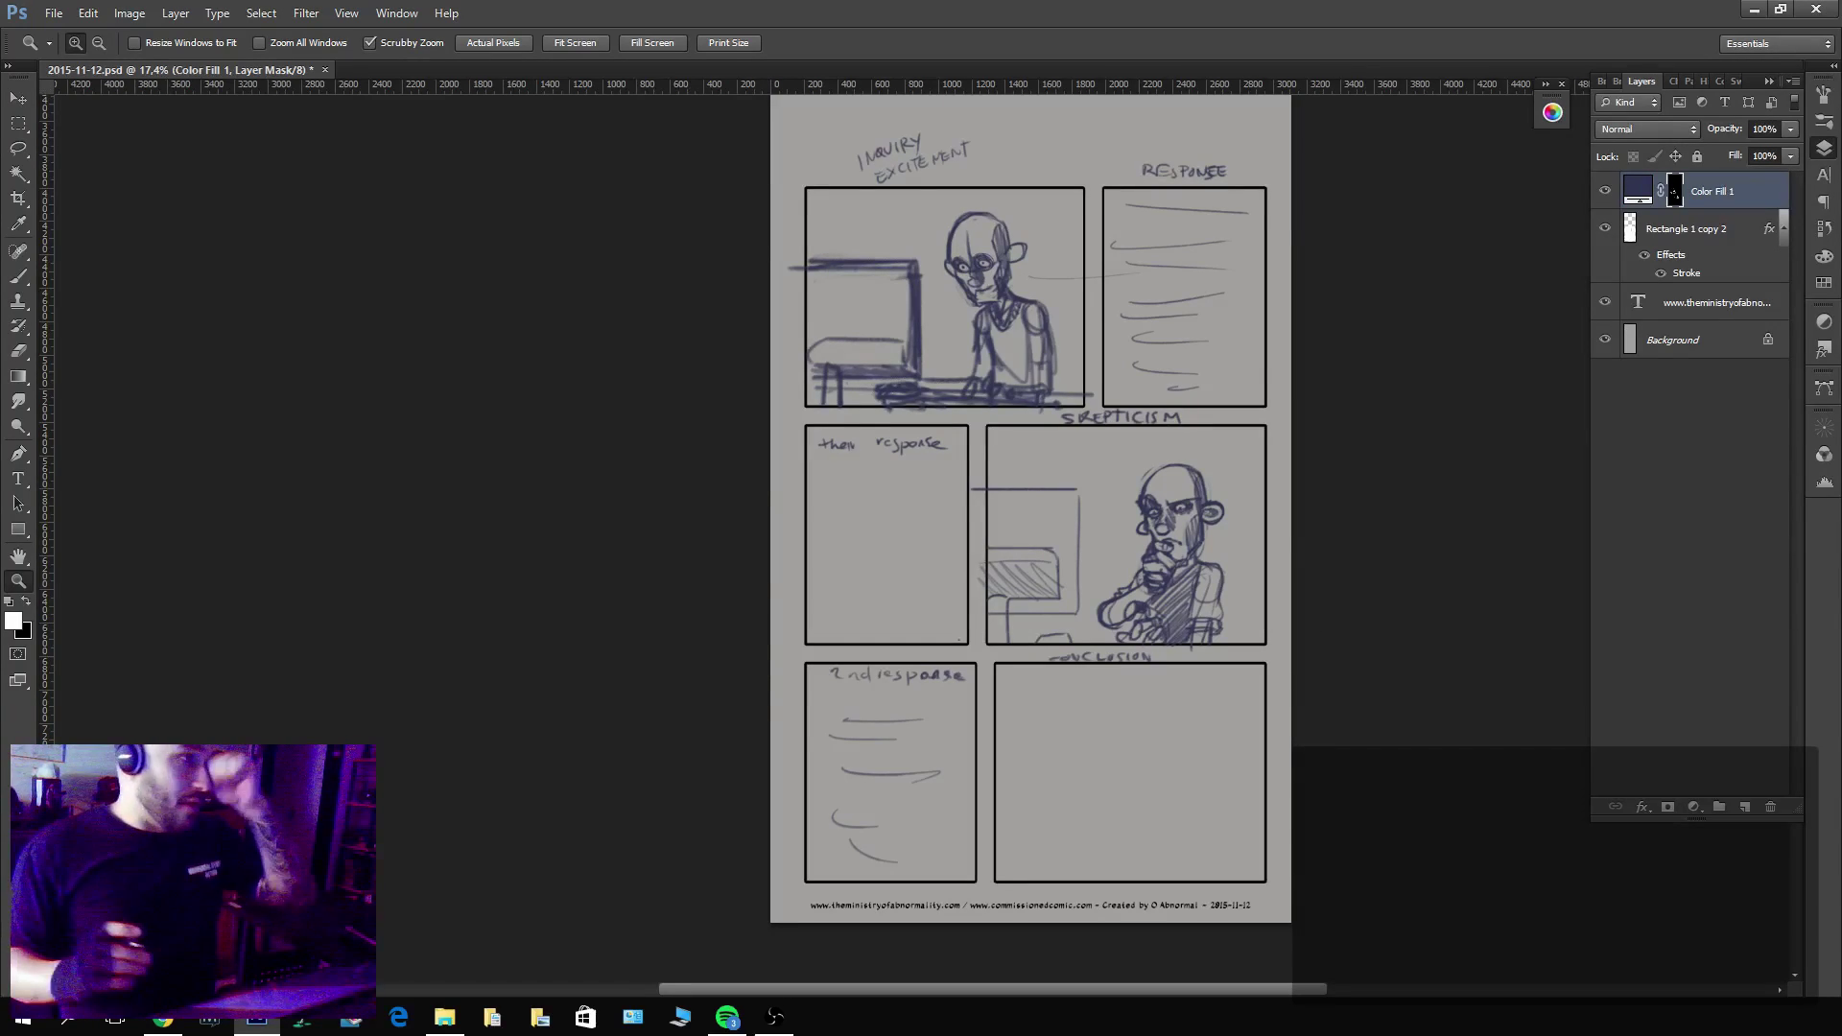
mouse_move(1046, 578)
left_mouse_down()
mouse_move(1078, 581)
mouse_move(1082, 424)
mouse_move(1147, 493)
mouse_move(1168, 629)
left_mouse_up()
key("b")
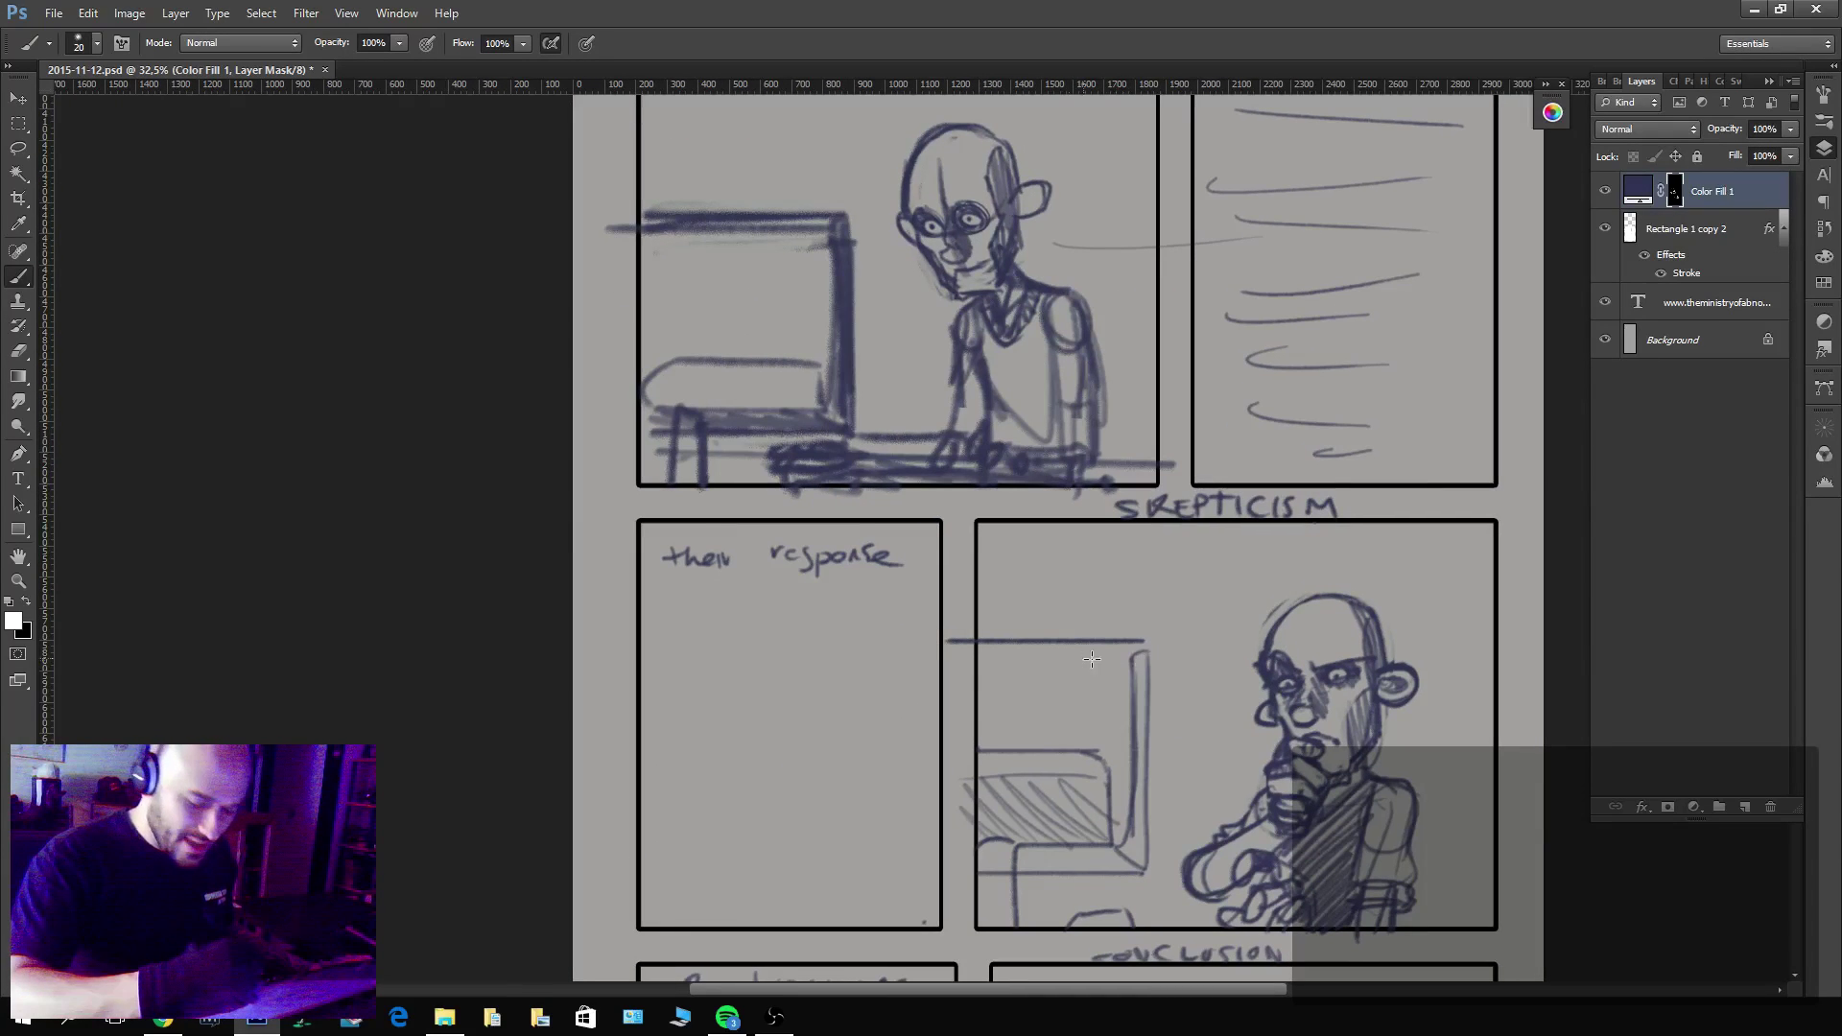
mouse_move(1046, 657)
left_mouse_down()
mouse_move(993, 656)
mouse_move(1132, 647)
mouse_move(1138, 870)
mouse_move(1020, 869)
mouse_move(1104, 844)
left_mouse_up()
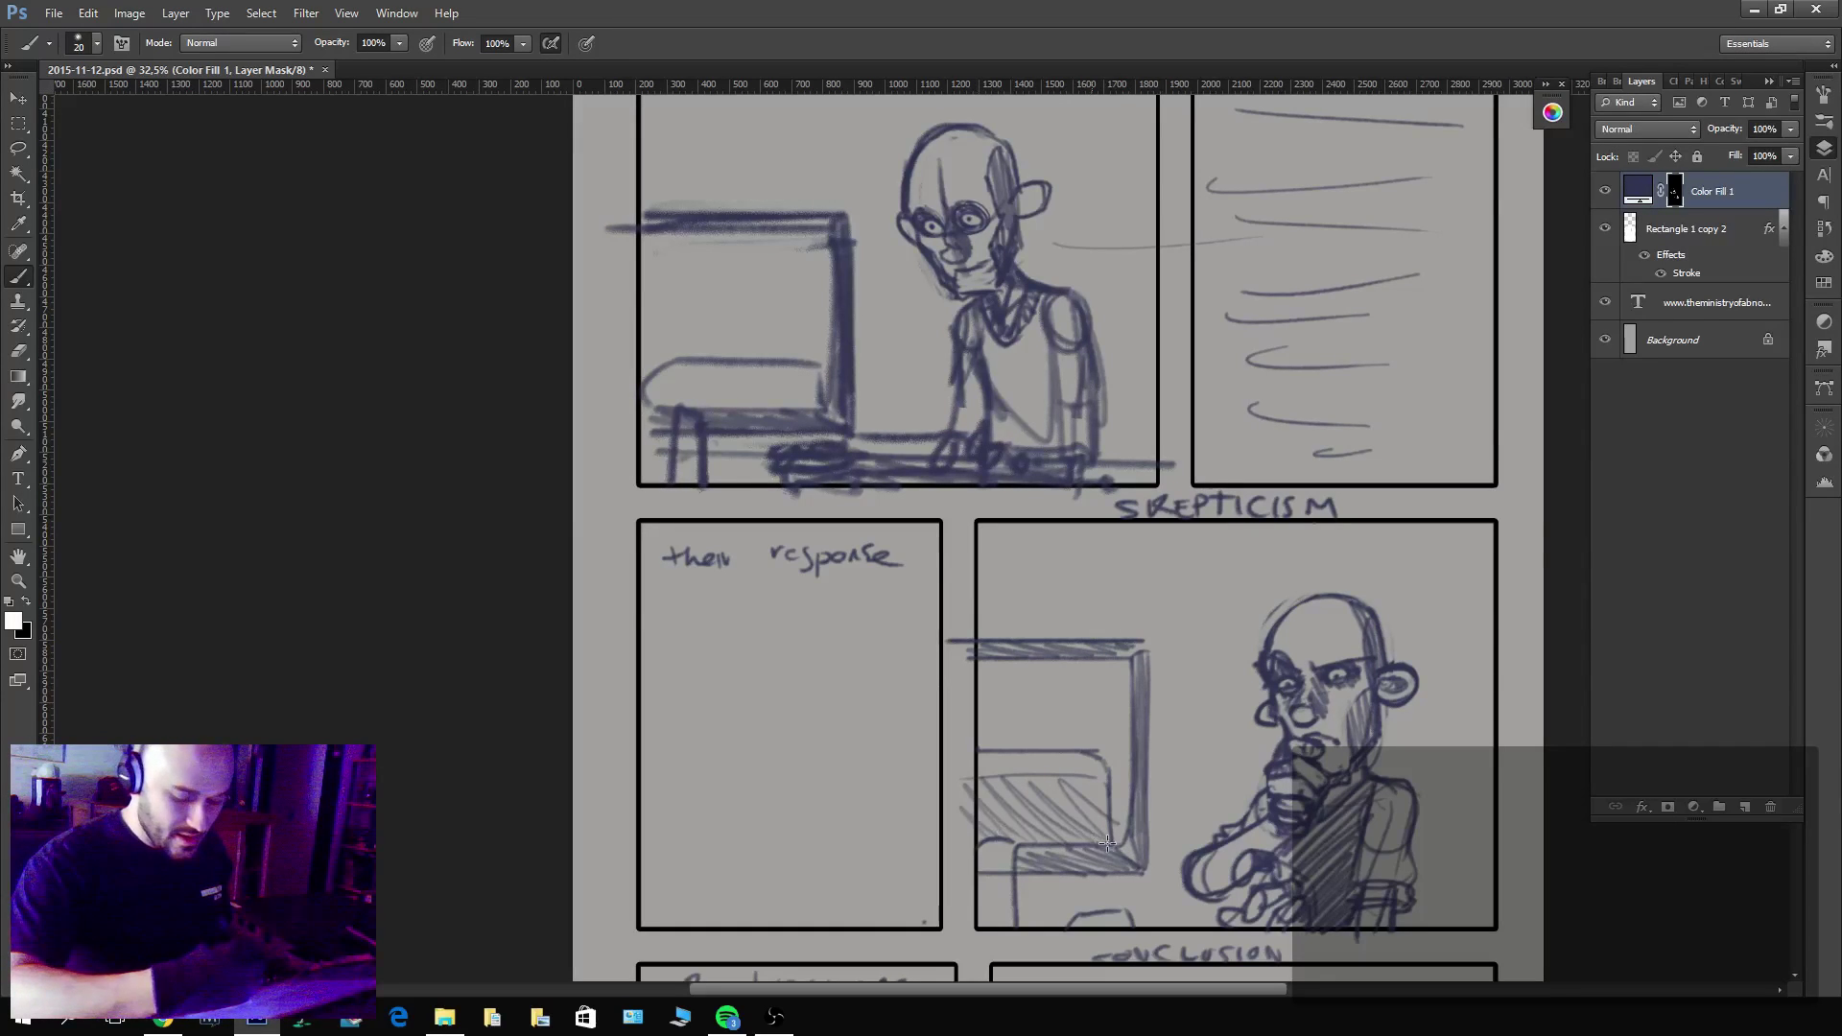
key("x")
key("x")
left_click_drag(991, 835, 1113, 837)
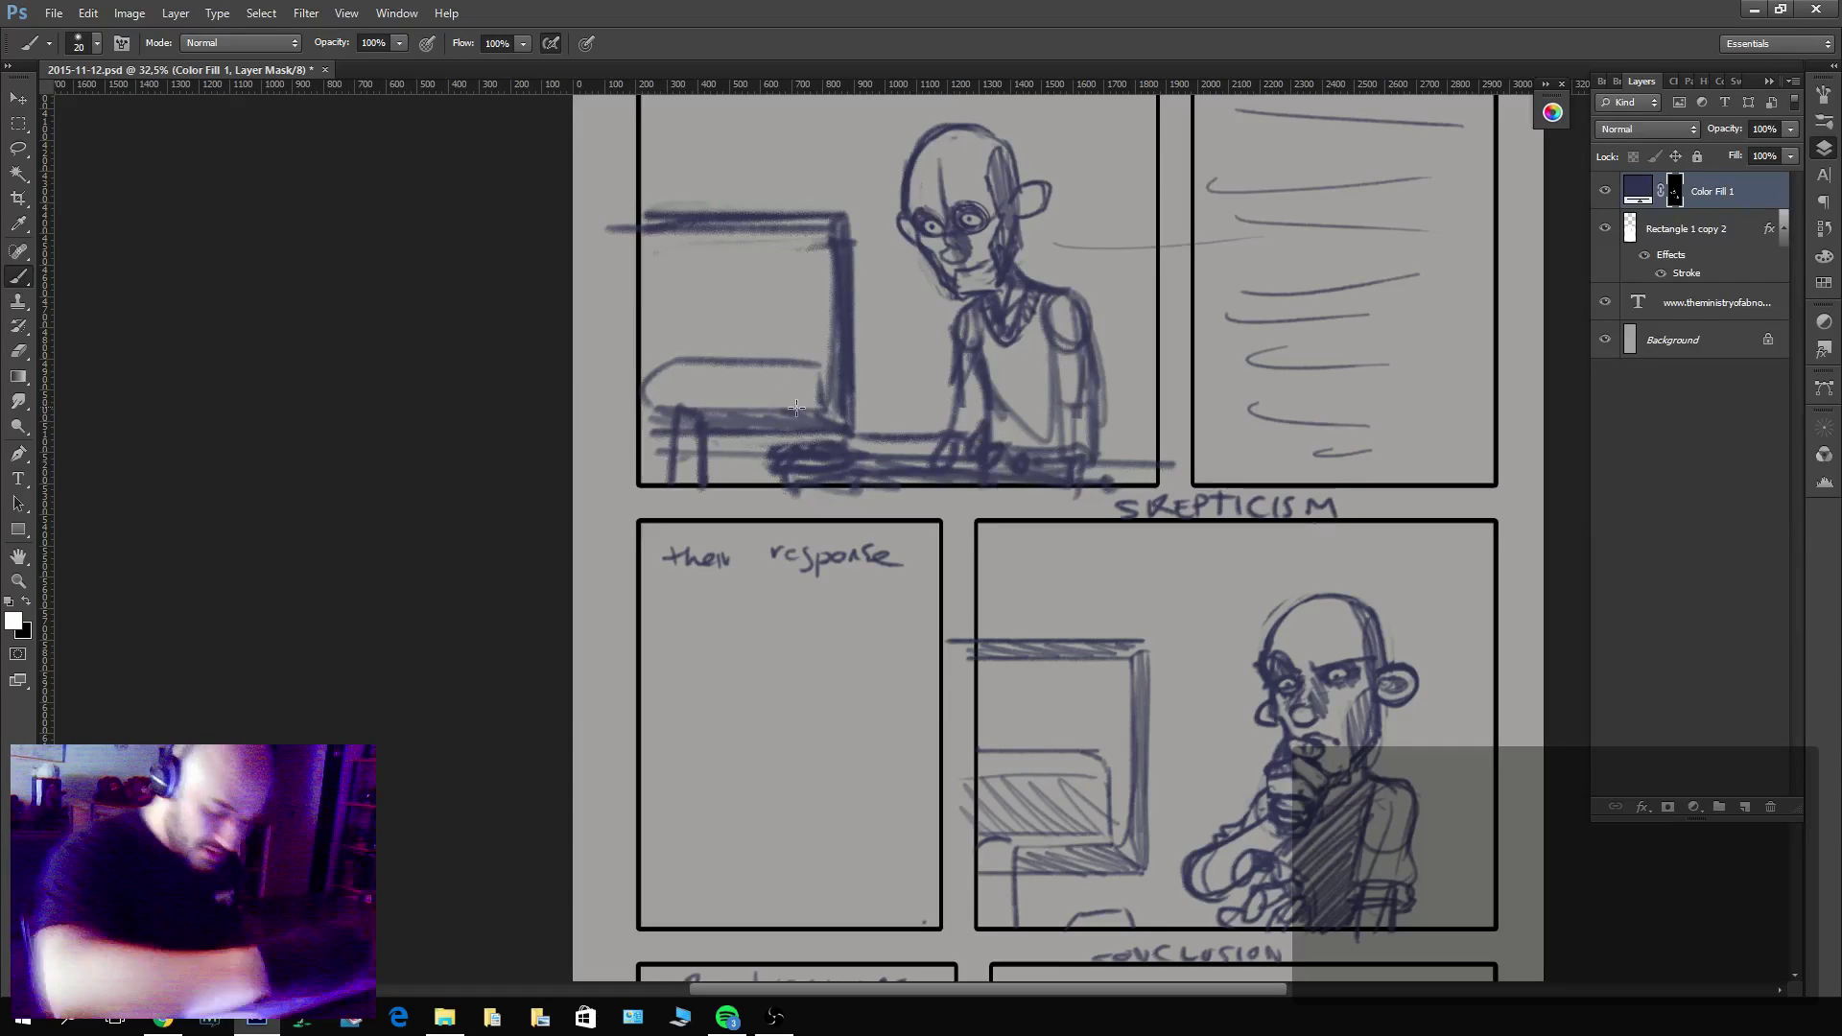
Sketch a rounded message box with a header line on the monitor screen in the first panel.
left_click_drag(811, 394, 648, 395)
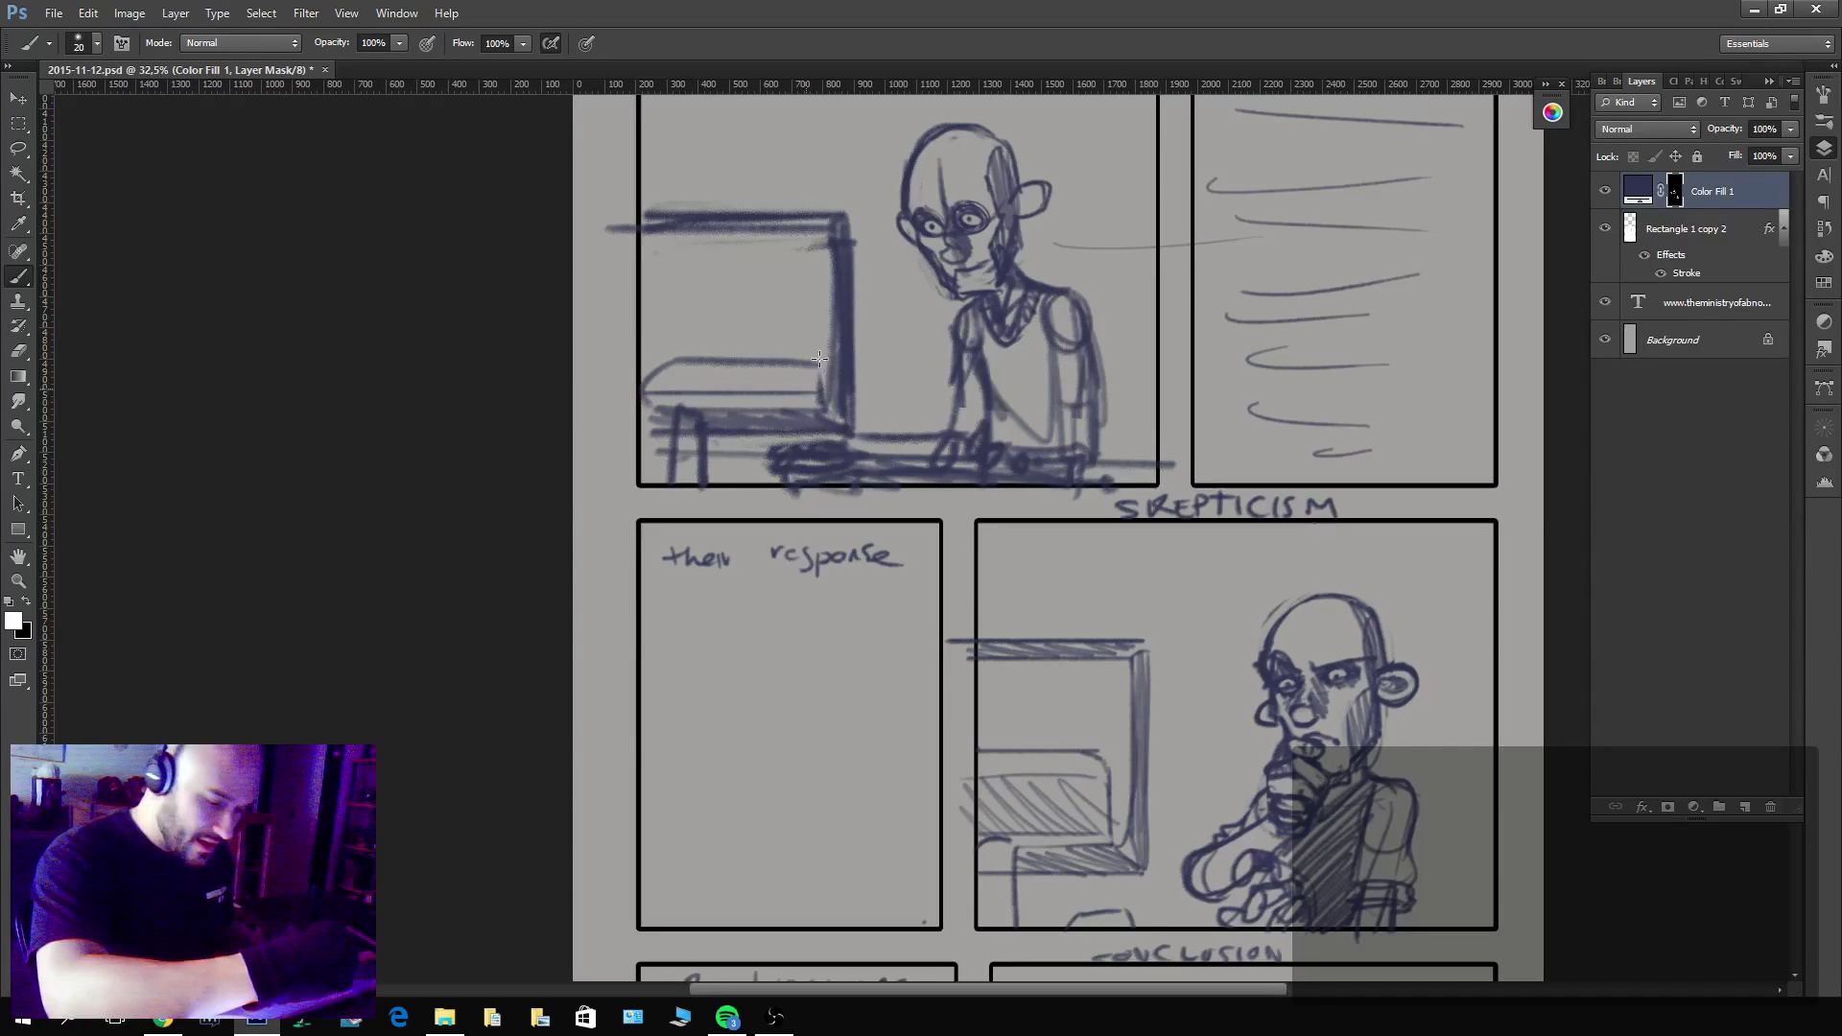
left_click_drag(821, 388, 806, 321)
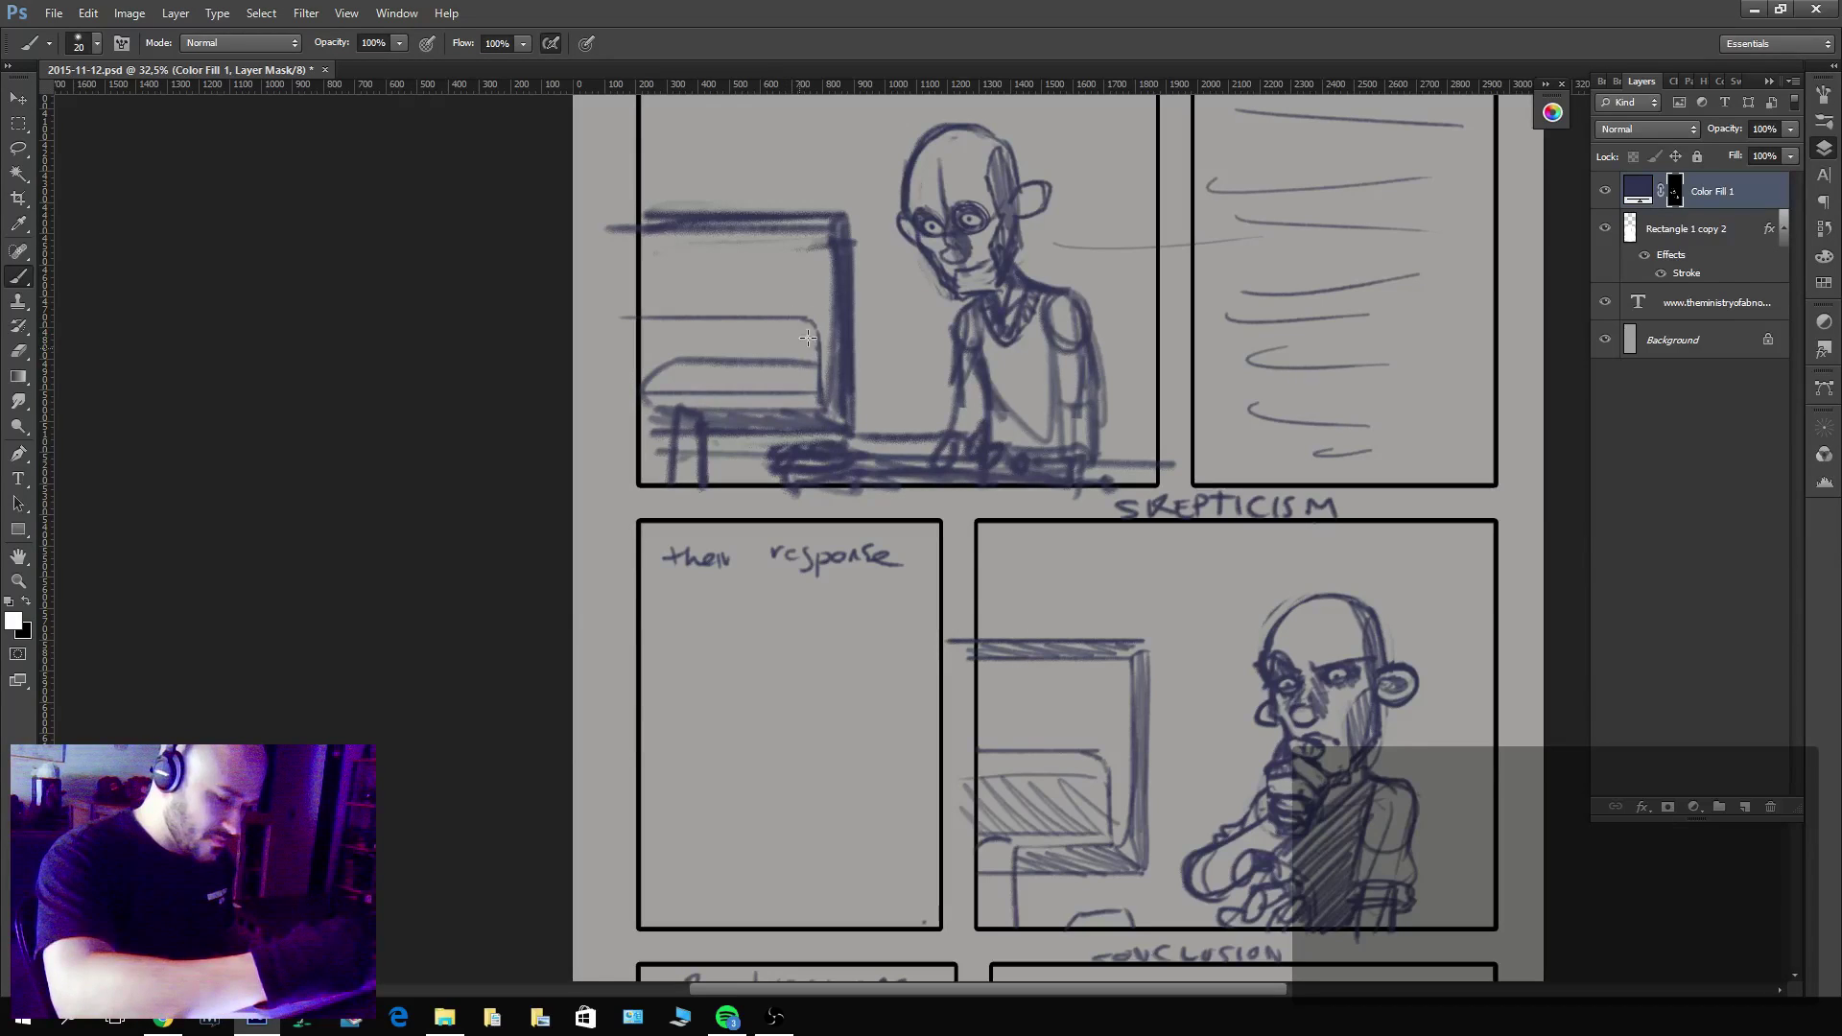
mouse_move(808, 338)
left_mouse_down()
mouse_move(612, 342)
mouse_move(760, 363)
mouse_move(710, 357)
left_mouse_up()
key("x")
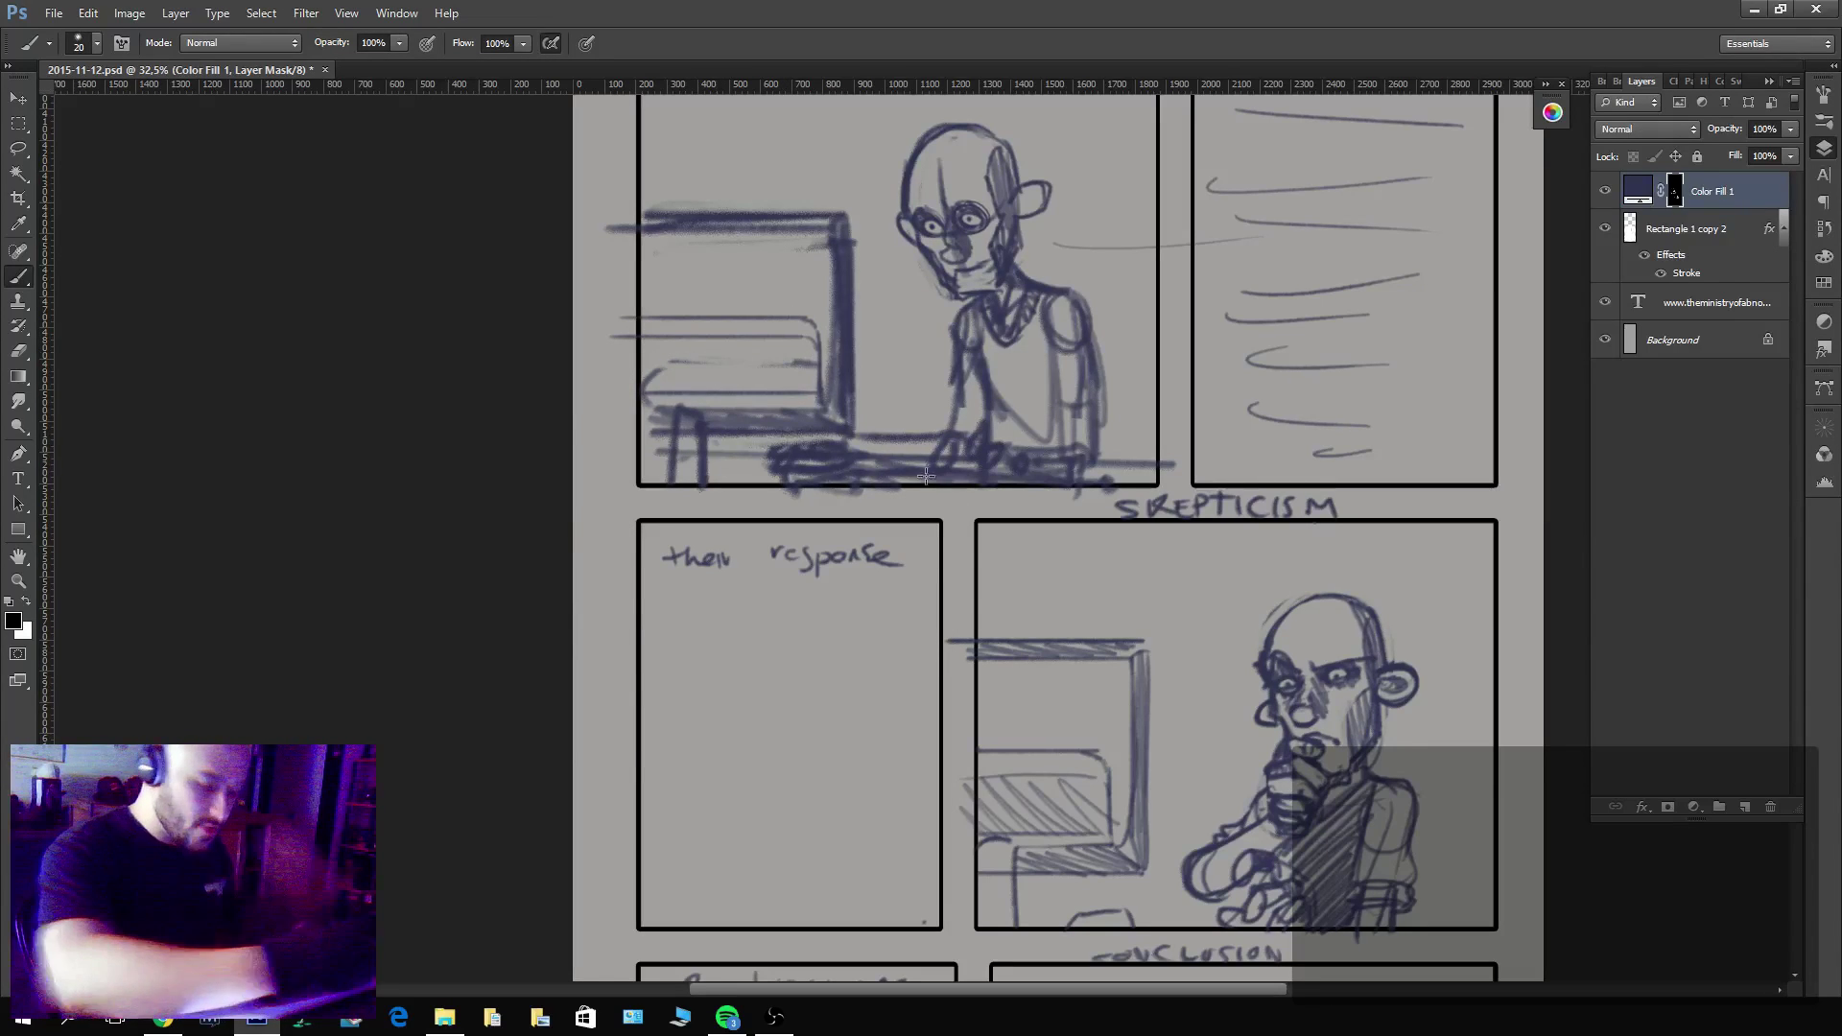
Rework the hatching inside the message box on the middle-row monitor into broken, text-like marks.
key("x")
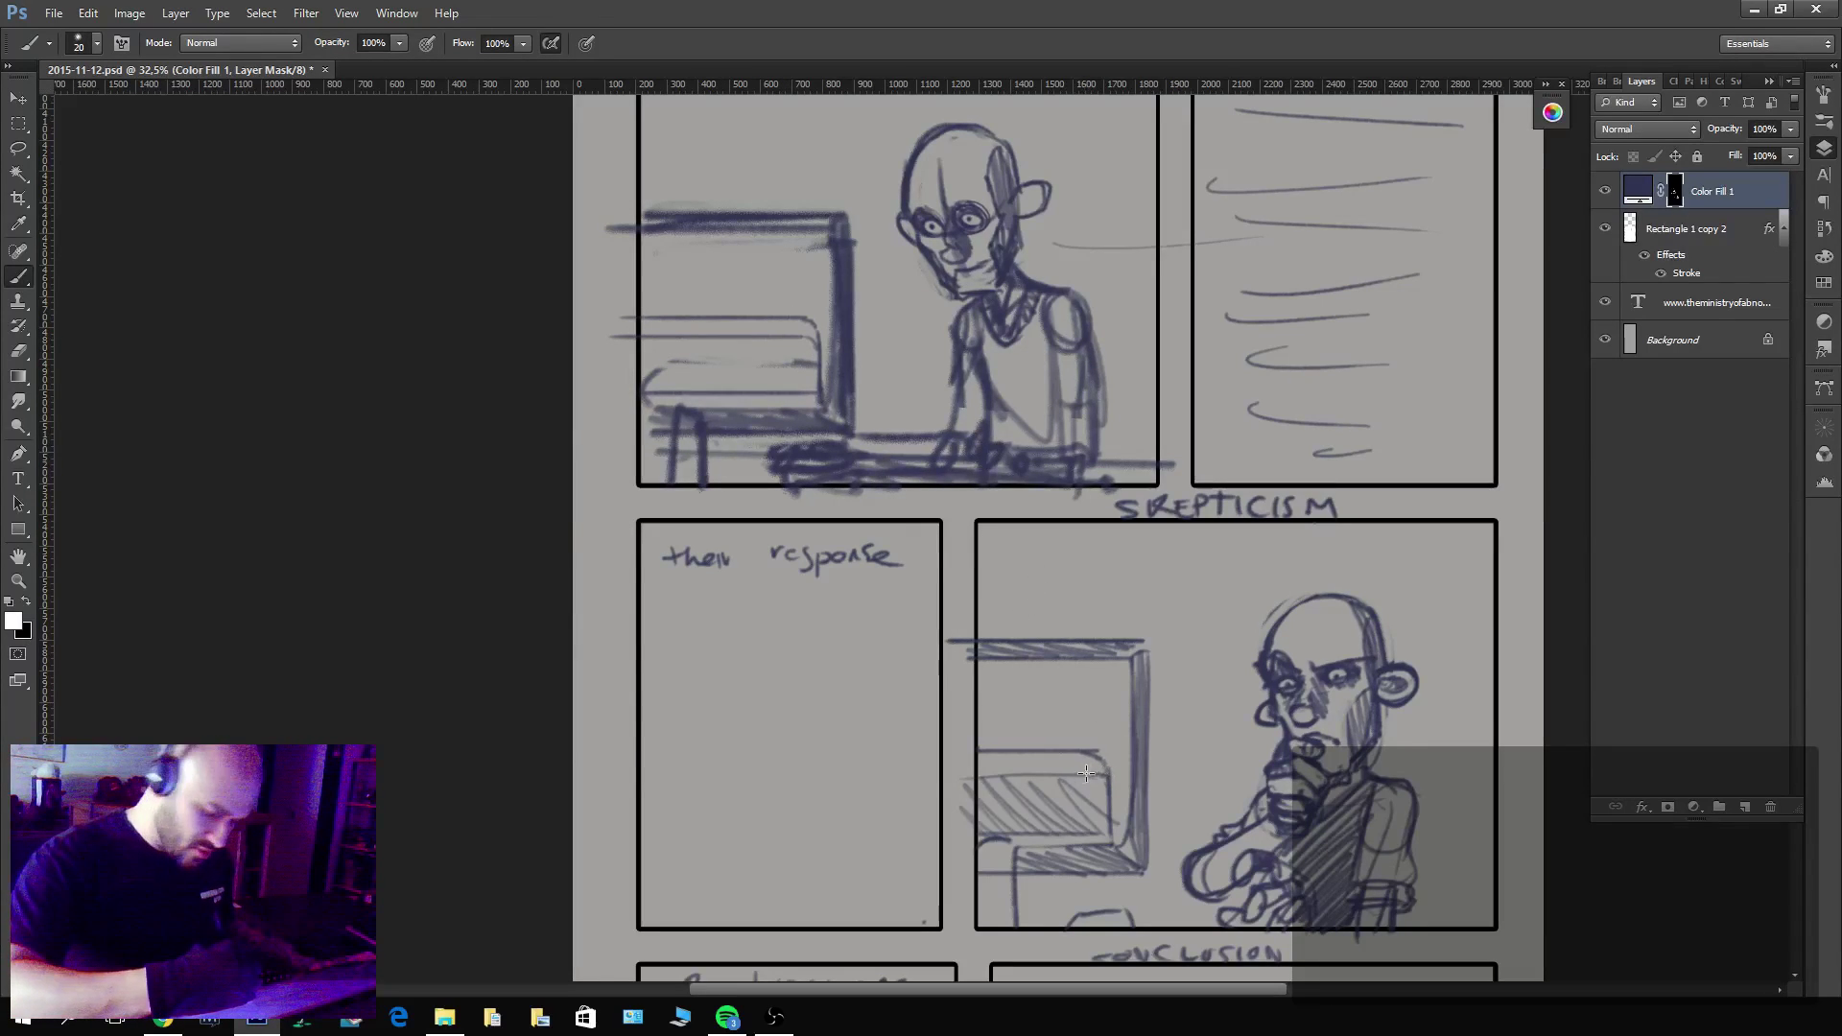
mouse_move(1086, 774)
left_mouse_down()
mouse_move(951, 766)
mouse_move(1075, 798)
mouse_move(998, 826)
mouse_move(1095, 820)
left_mouse_up()
key("x")
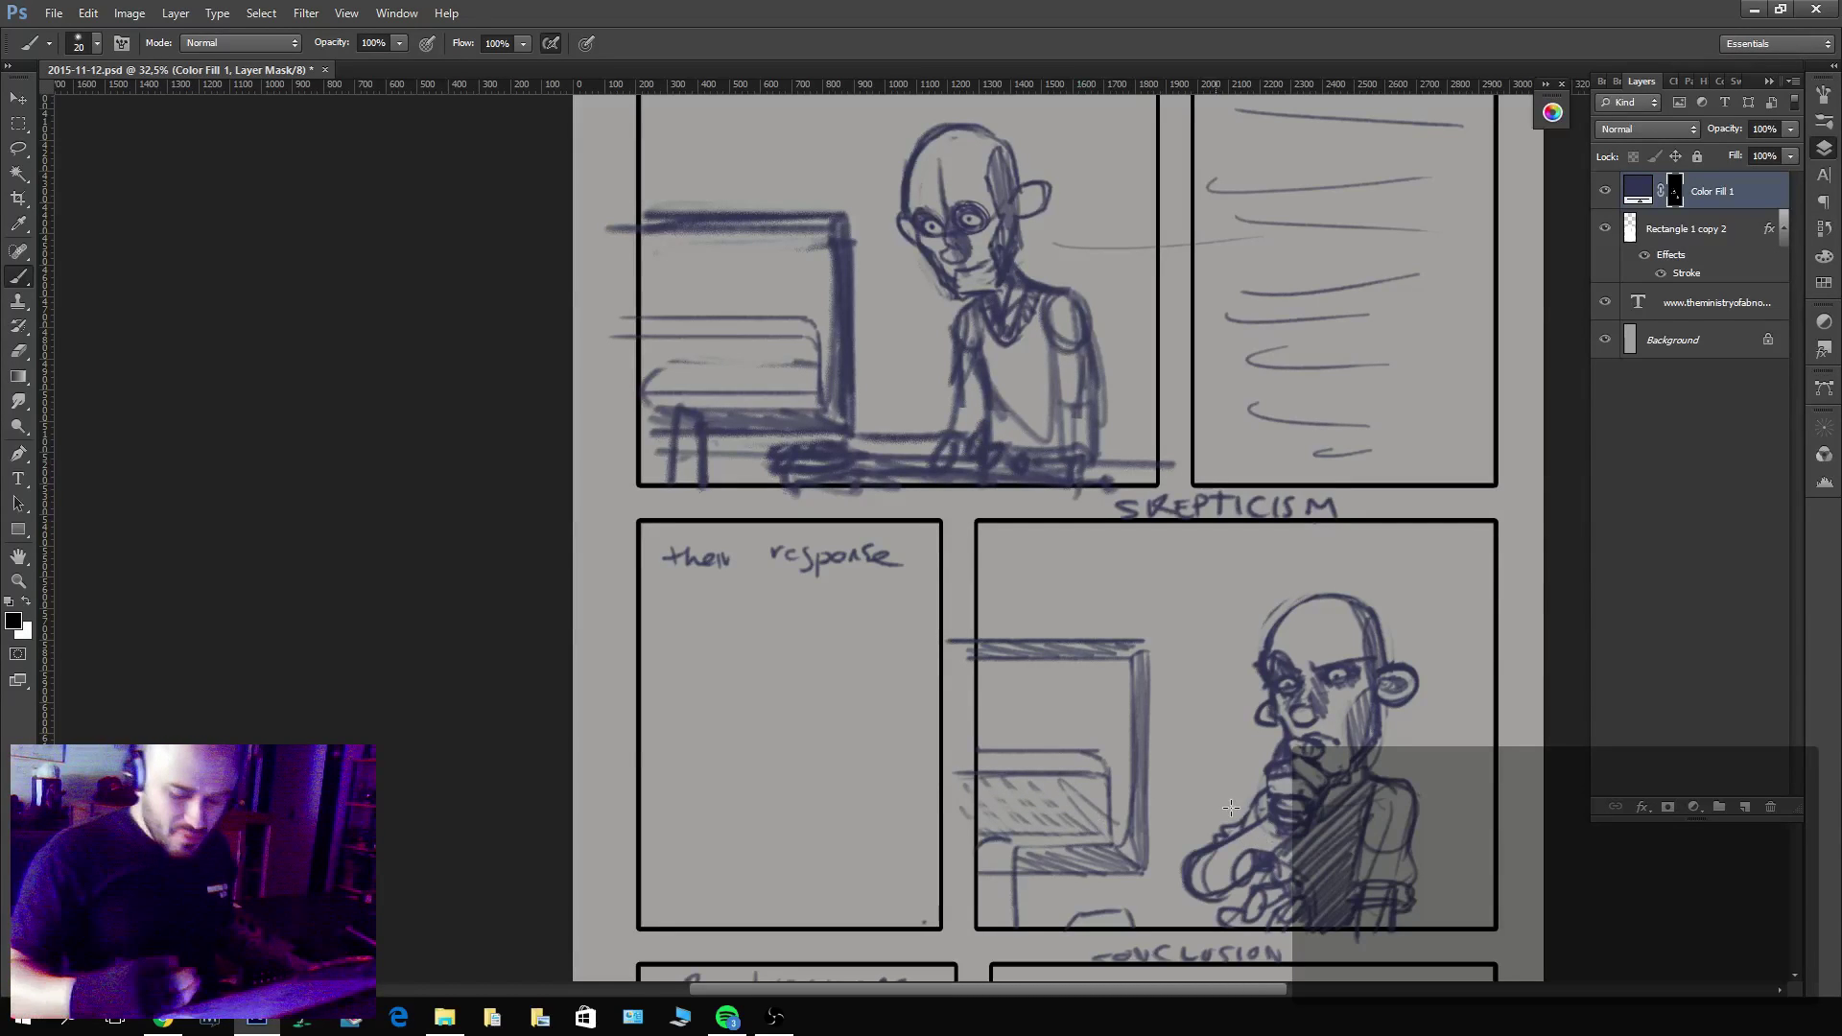
key("z")
left_click_drag(1439, 721, 1428, 712)
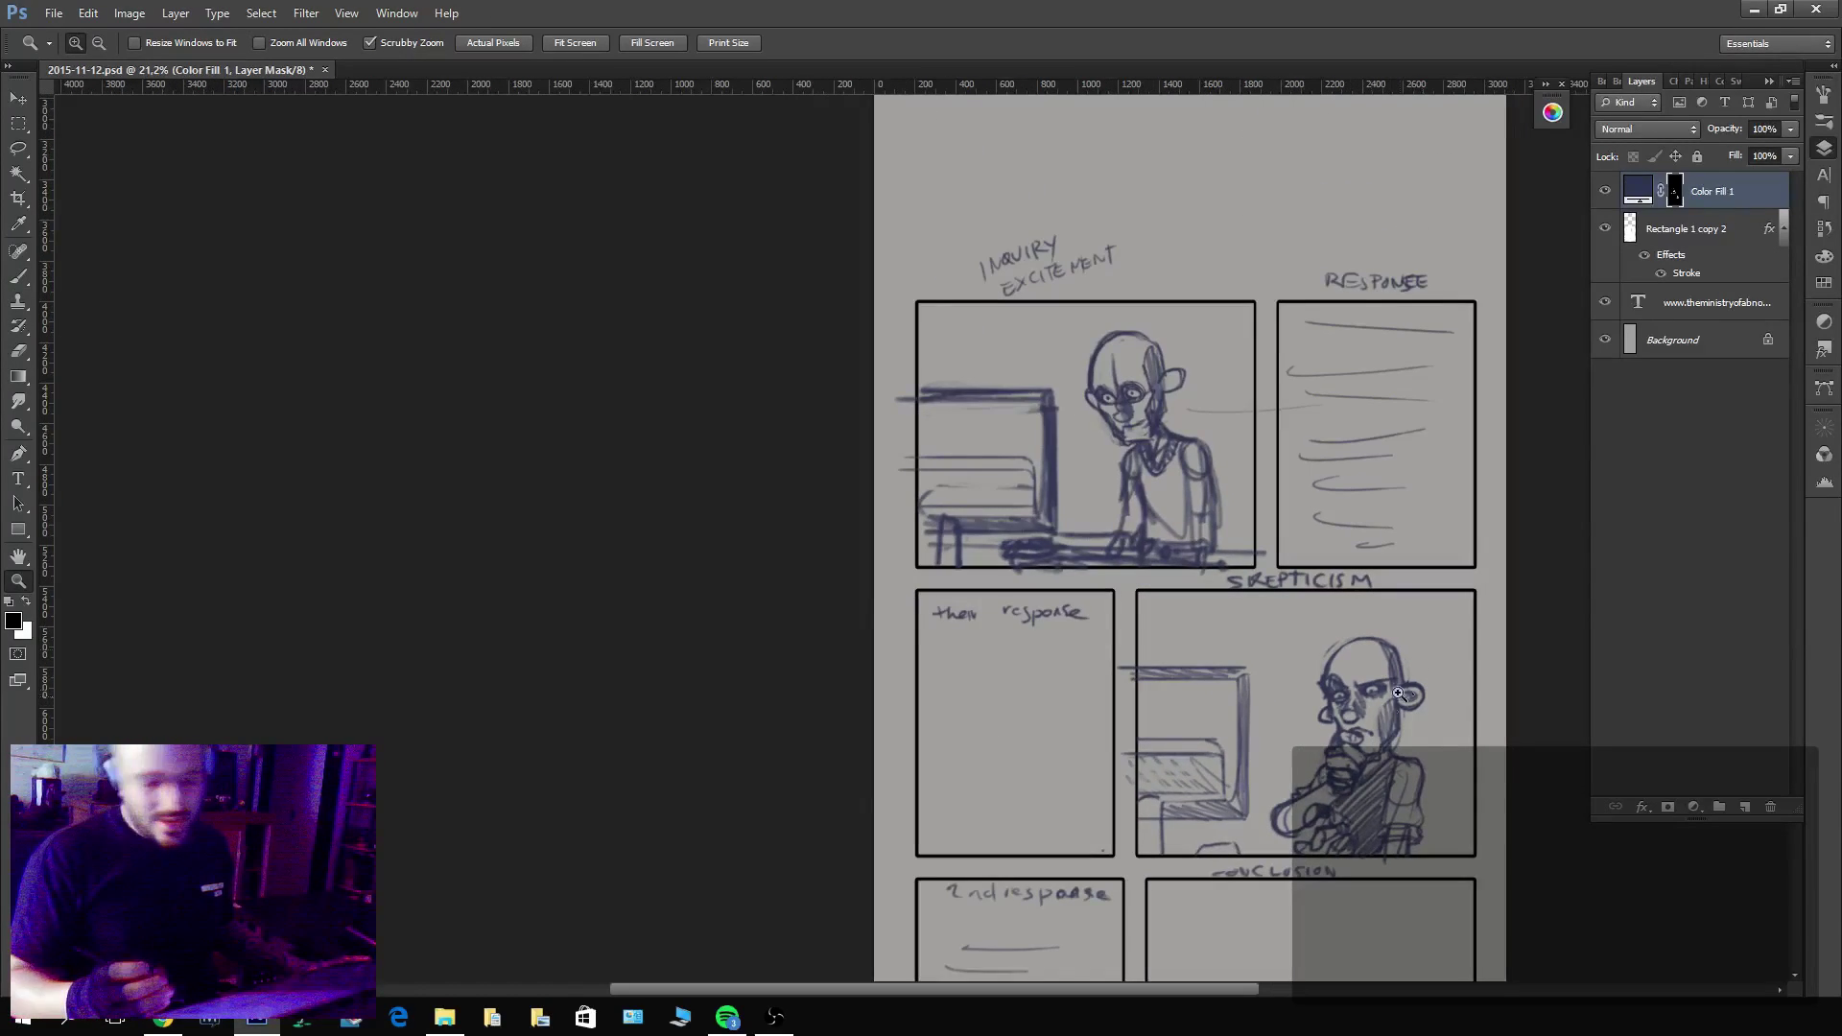
scroll(1399, 693, "down", 5)
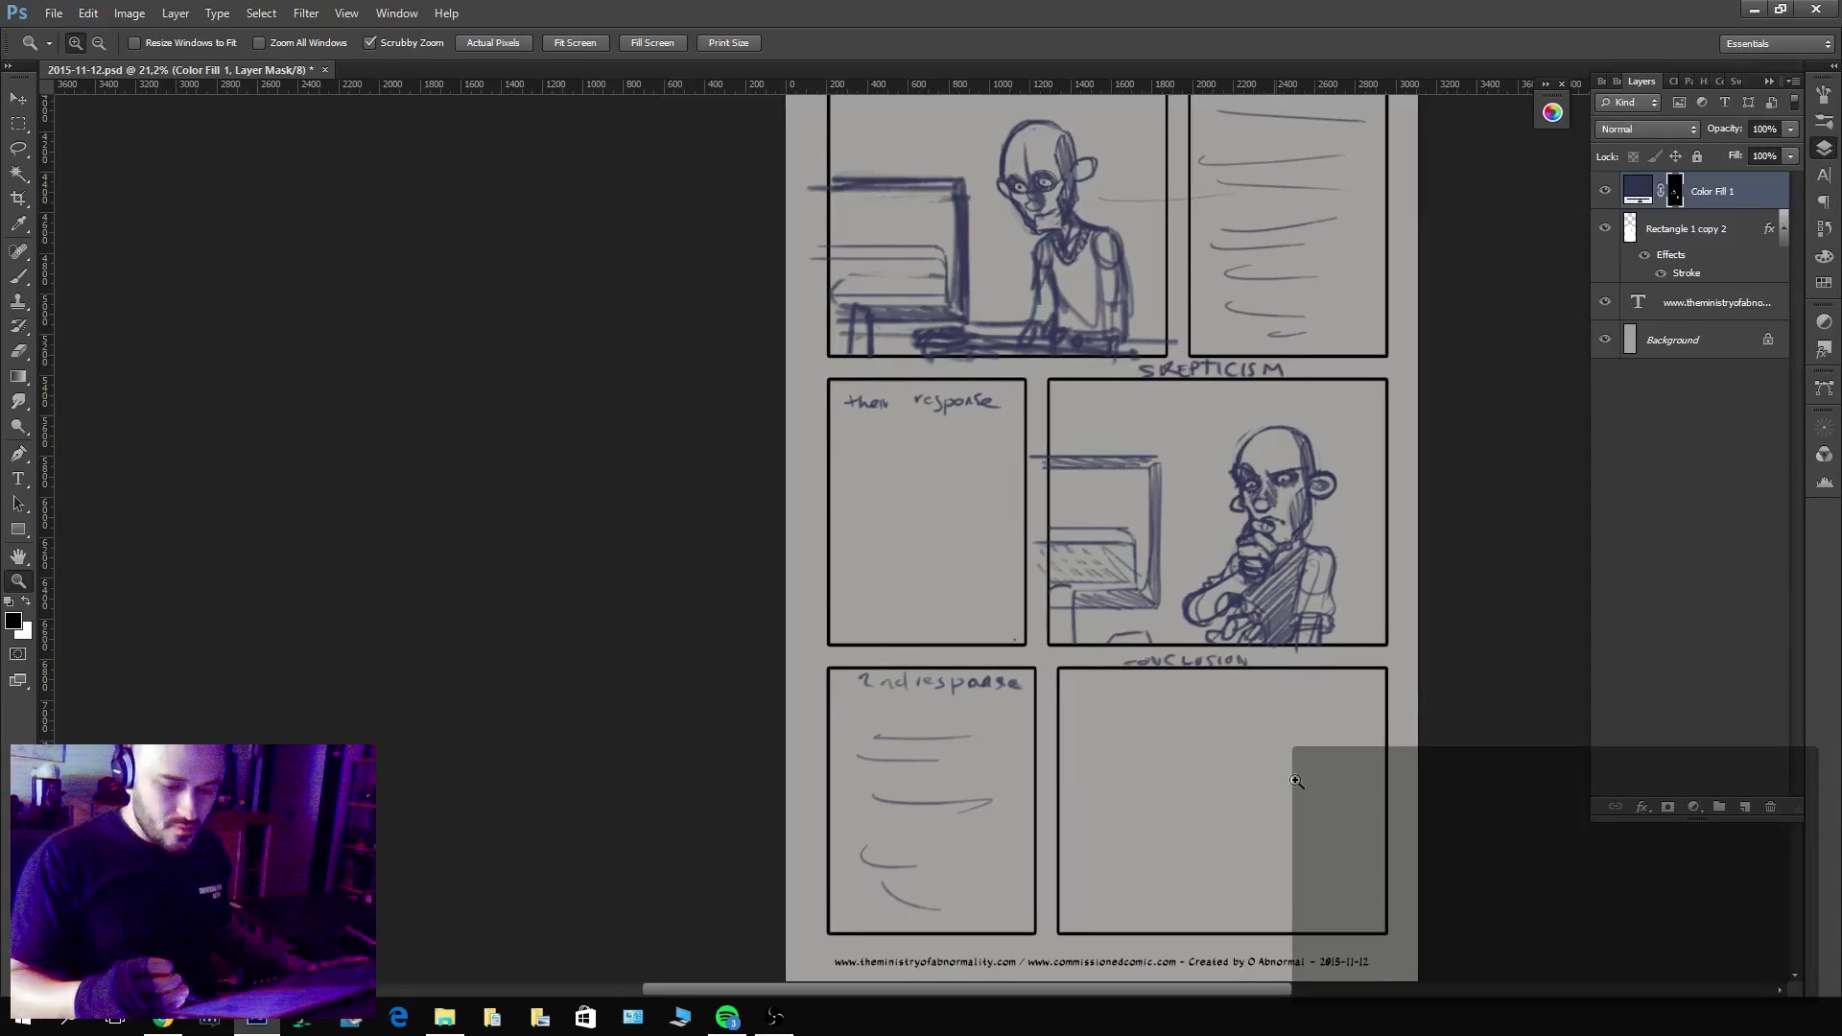
left_click(1295, 781)
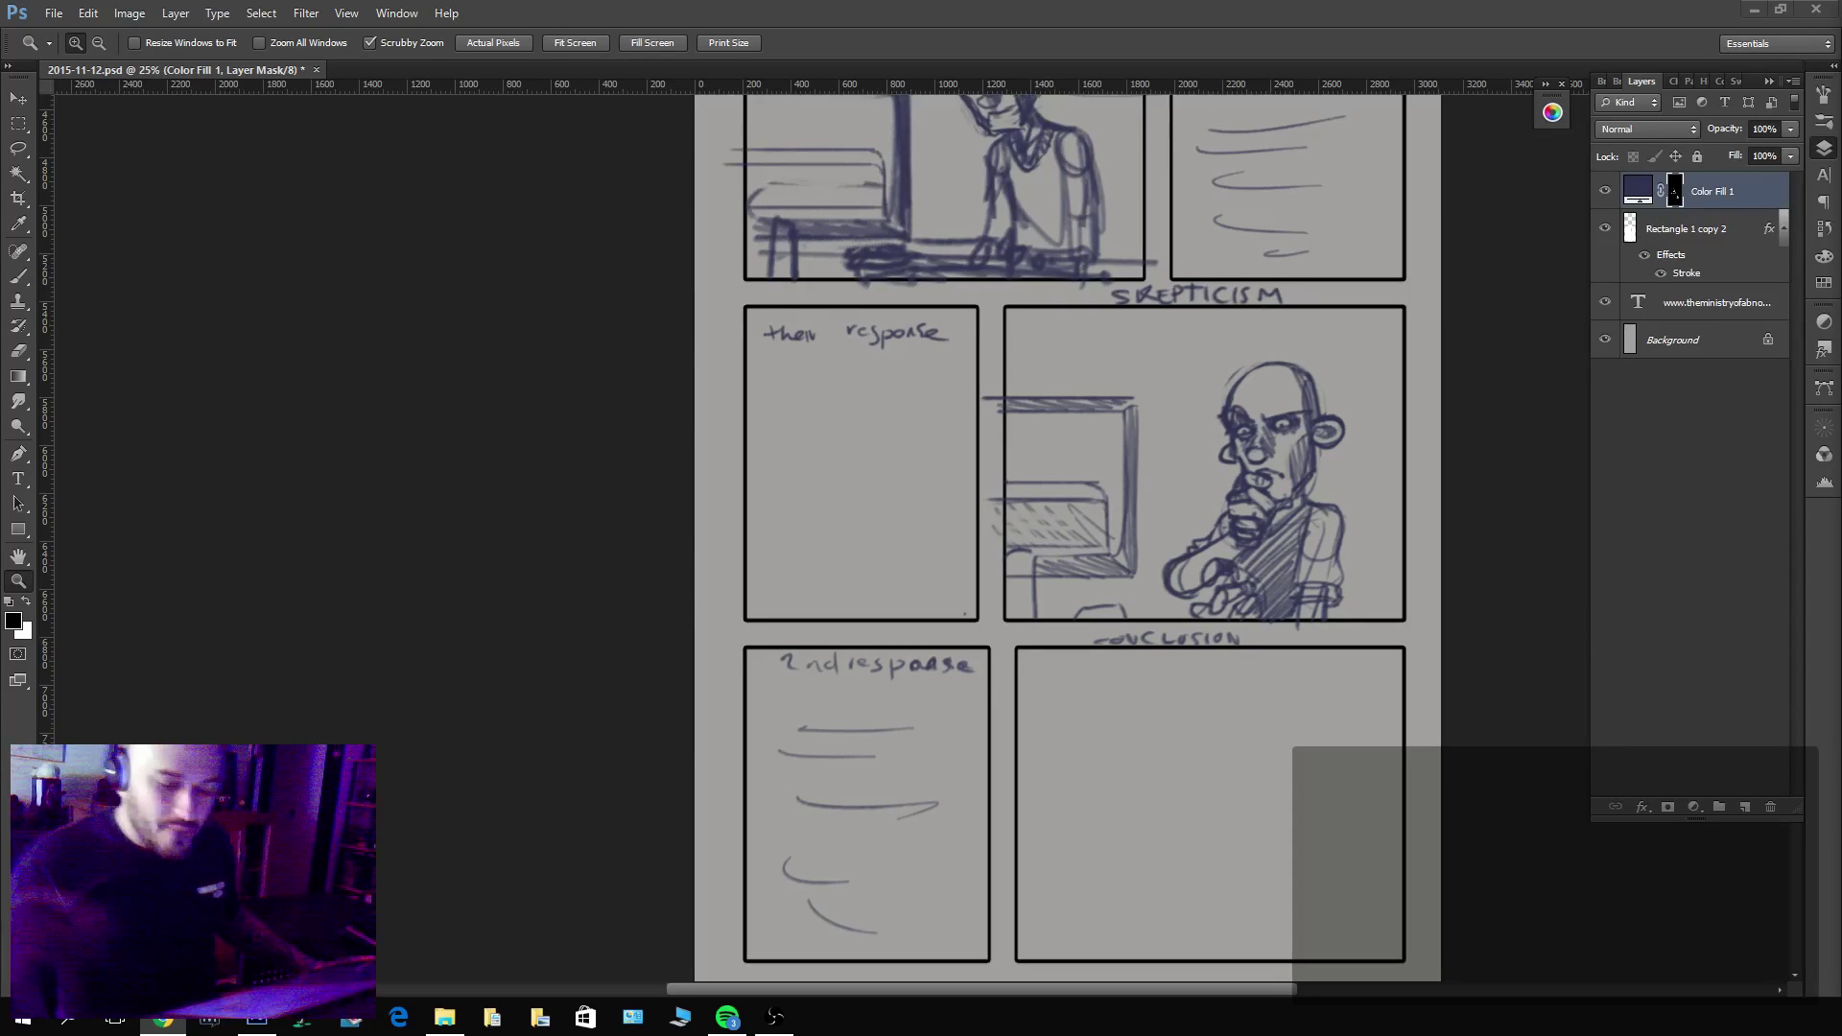
Duplicate the Color Fill 1 layer and lighten the original layer's fill colour to 757897.
scroll(1229, 364, "up", 5)
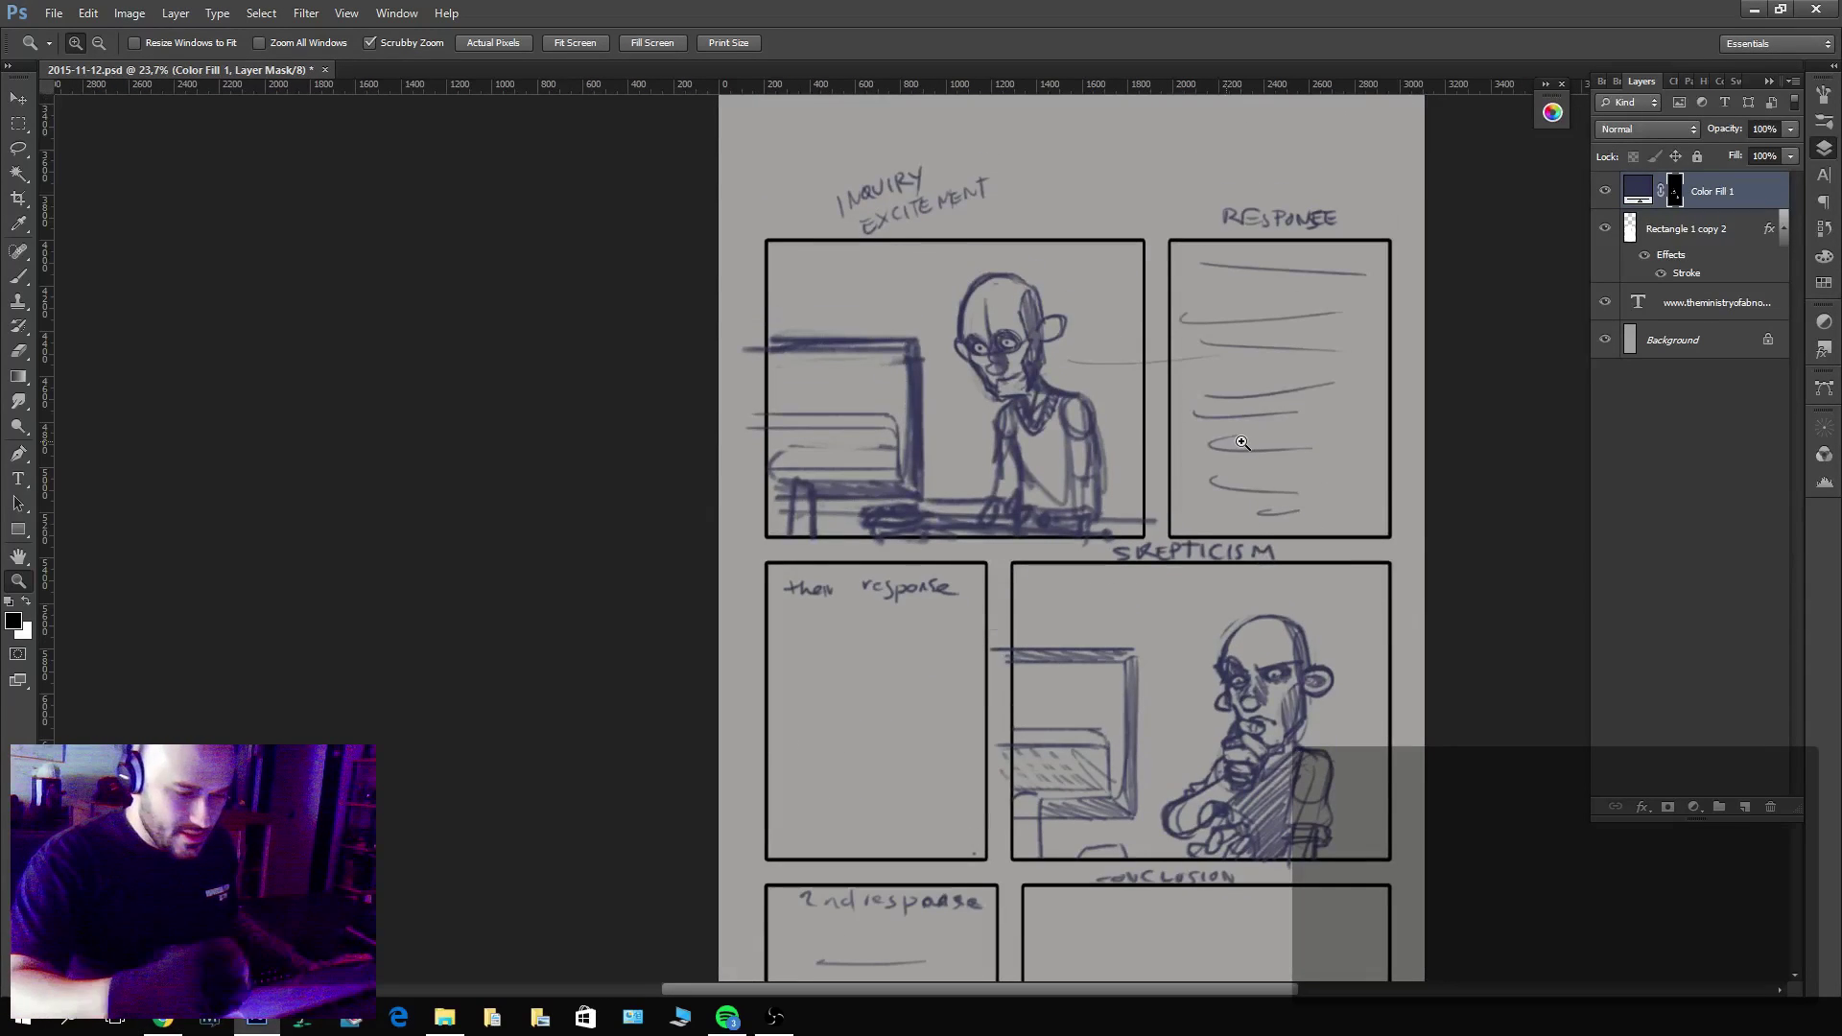
key("ctrl+j")
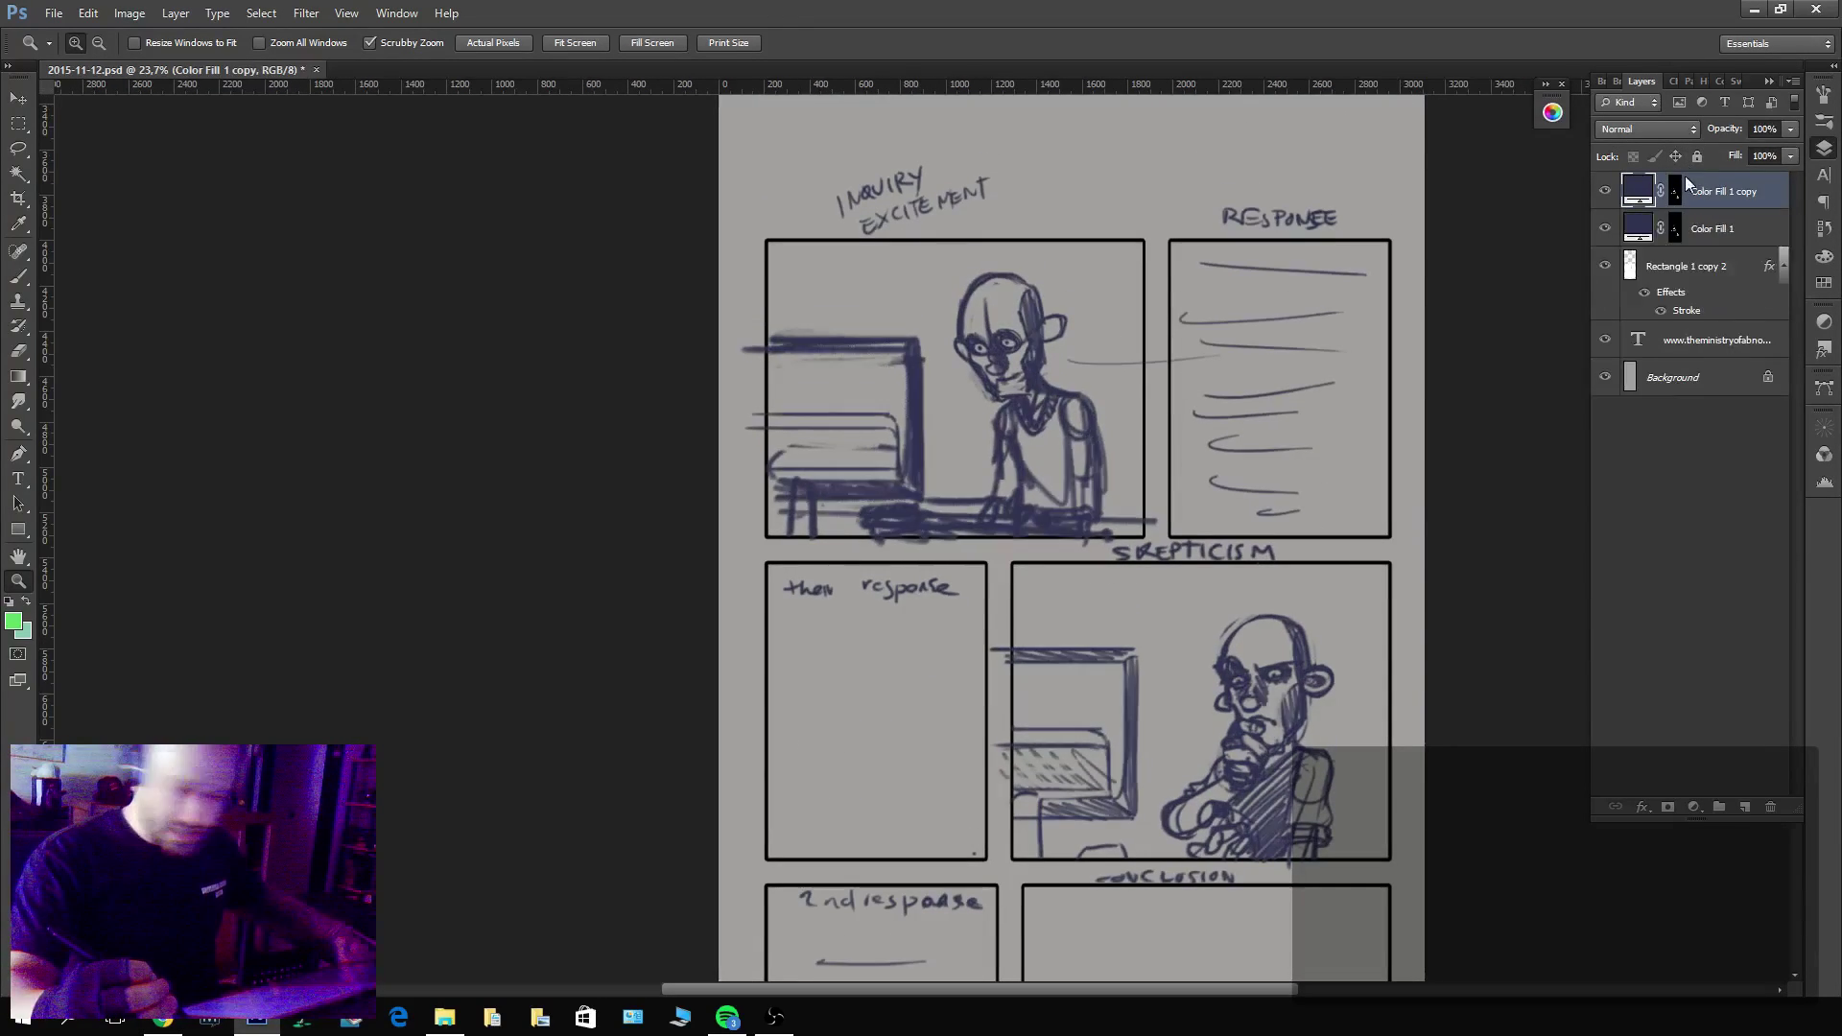
left_click(1605, 190)
double_click(1638, 228)
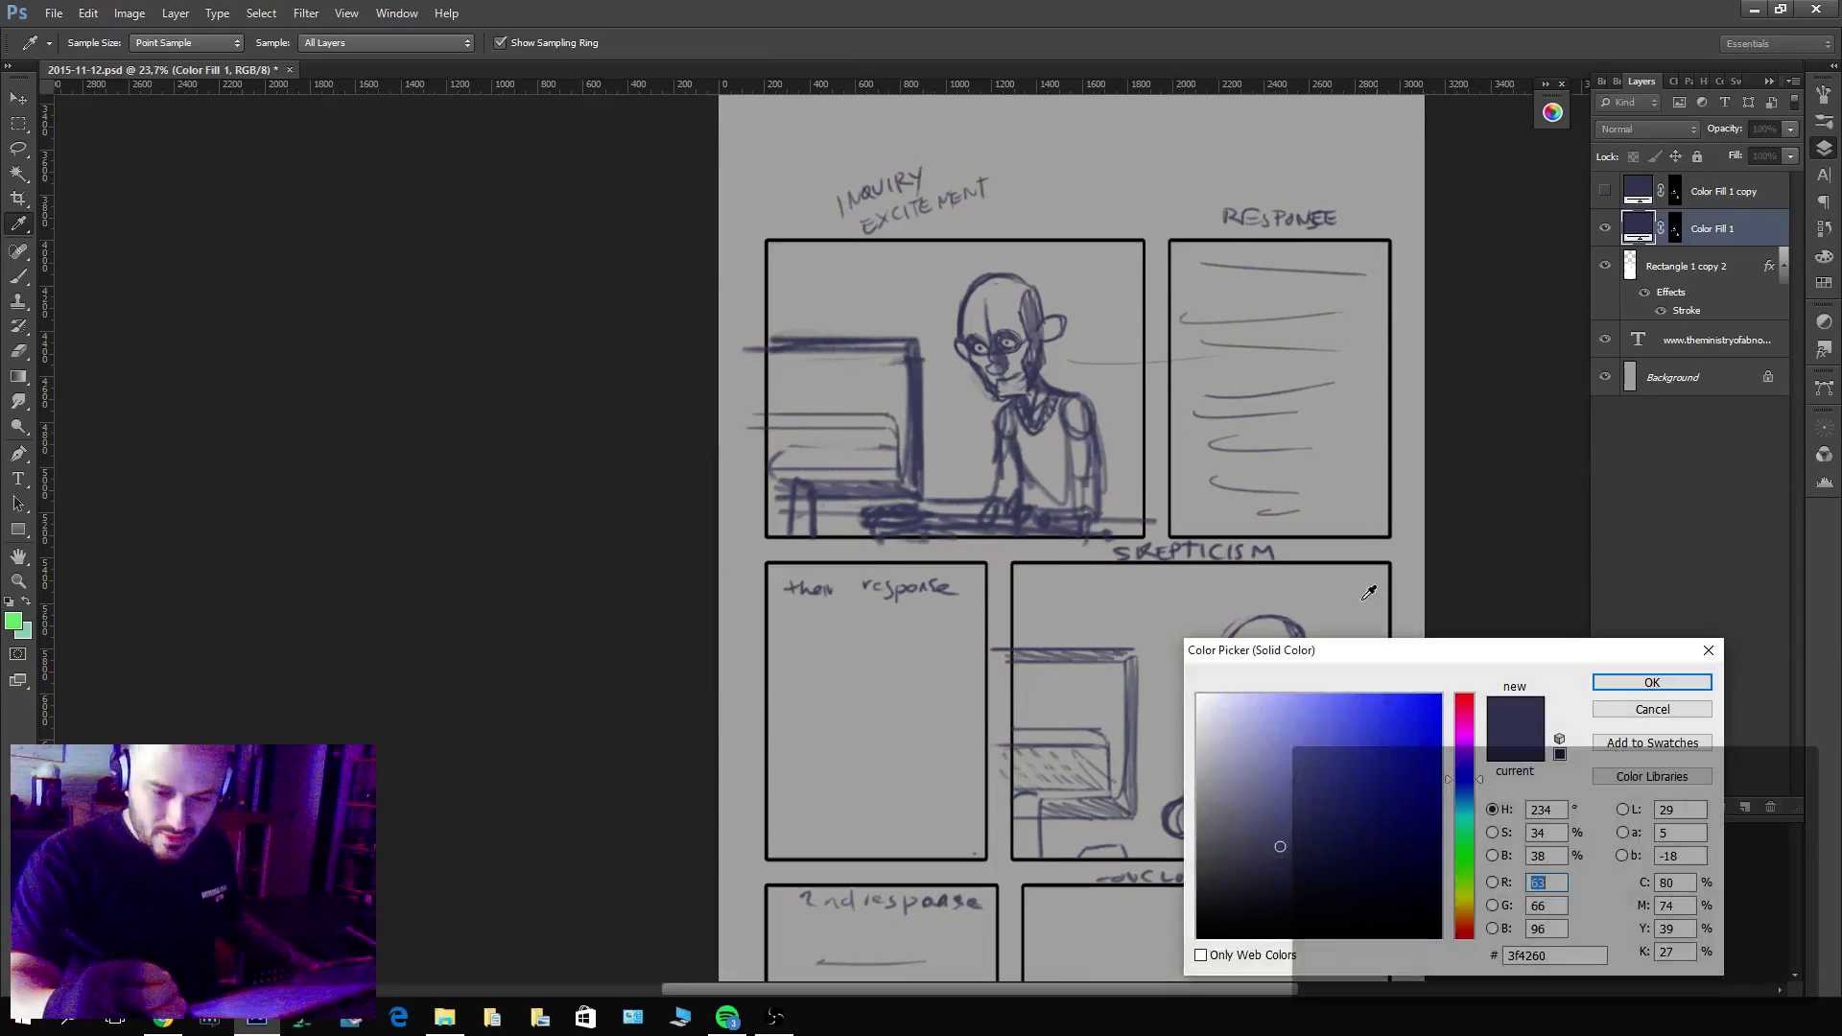
left_click_drag(1265, 789, 1264, 803)
left_click(1251, 792)
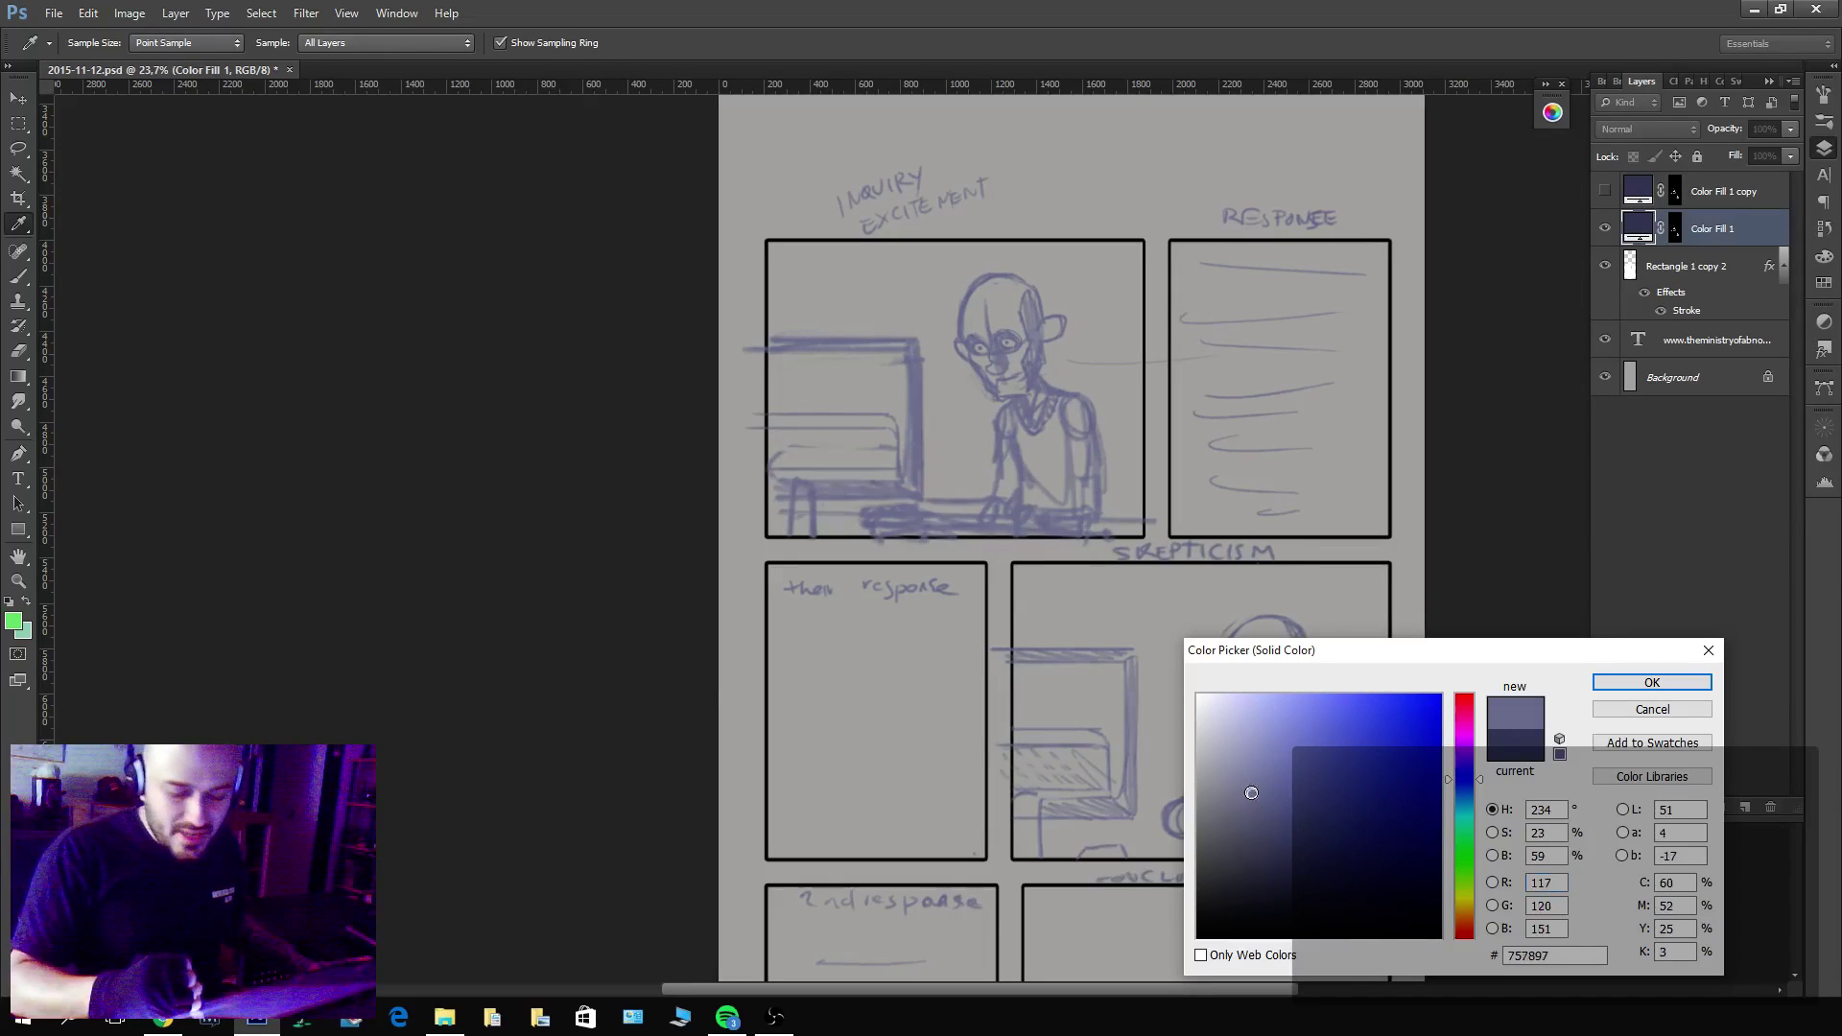
left_click(1643, 683)
left_click(1605, 191)
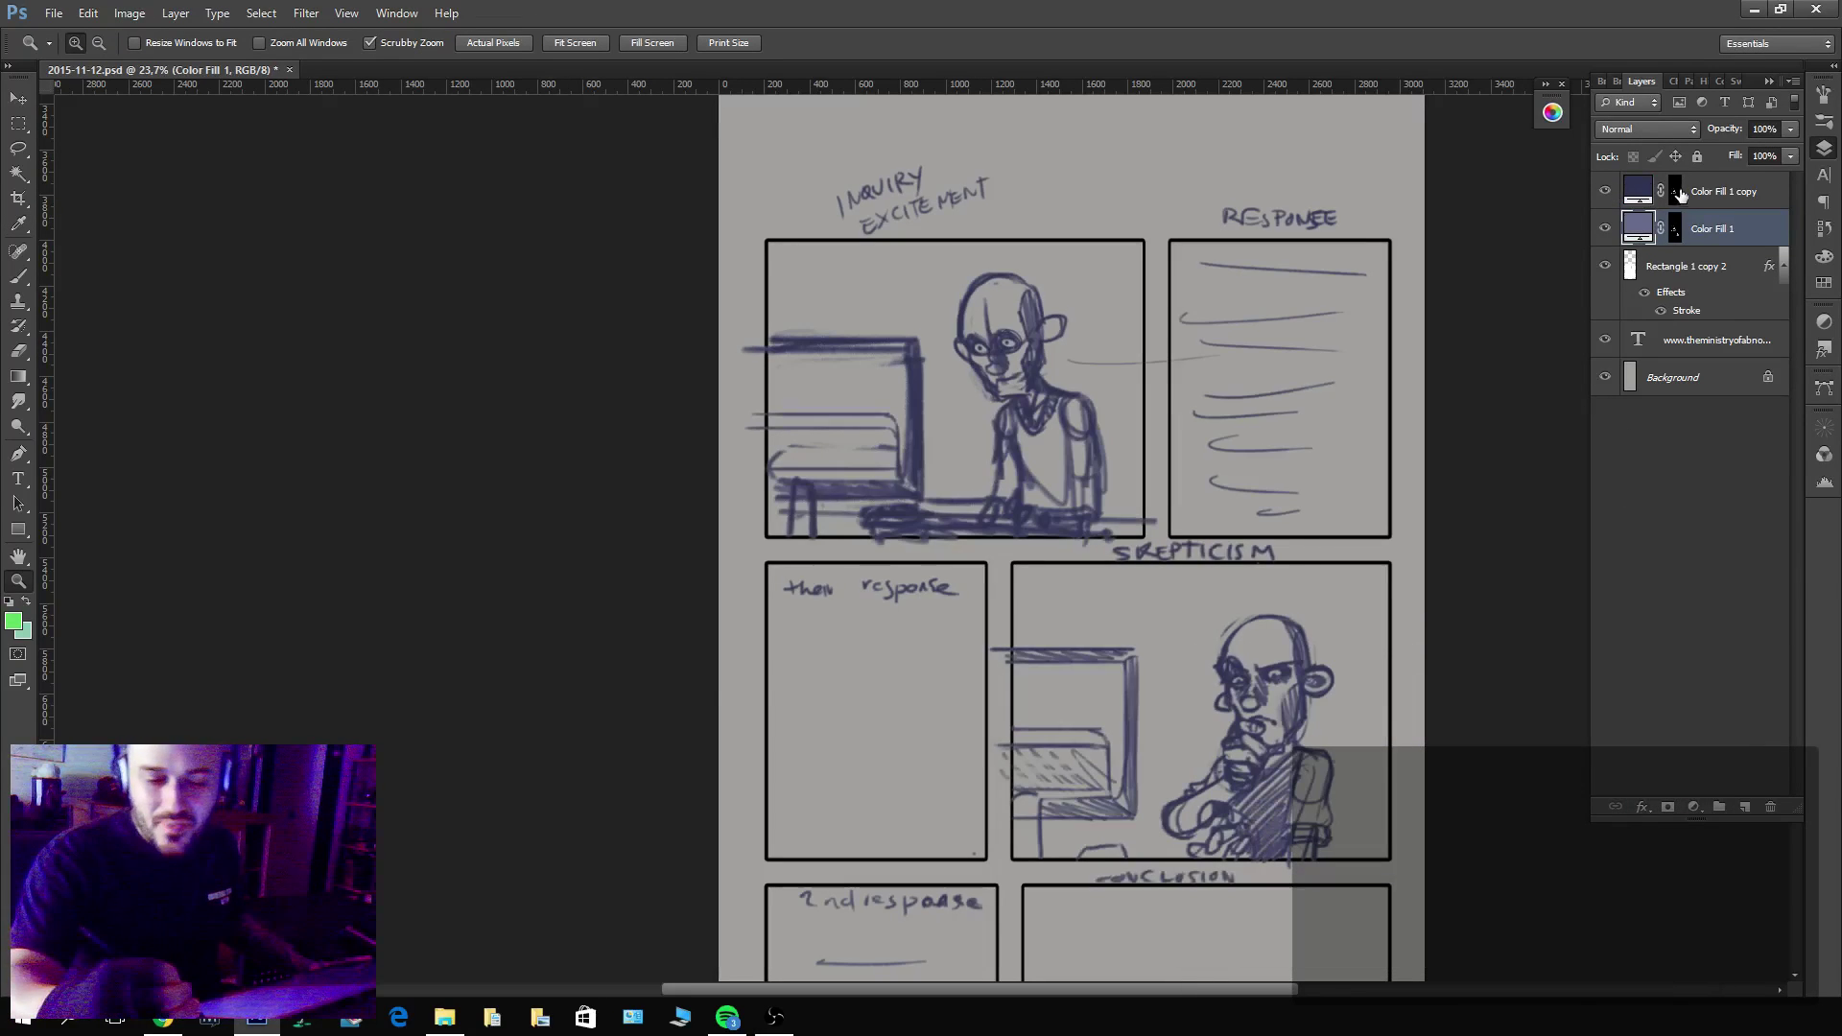
Turn the Color Fill 1 copy layer's mask black so only the lighter sketch shows through.
left_click(1686, 187)
left_click(1675, 197)
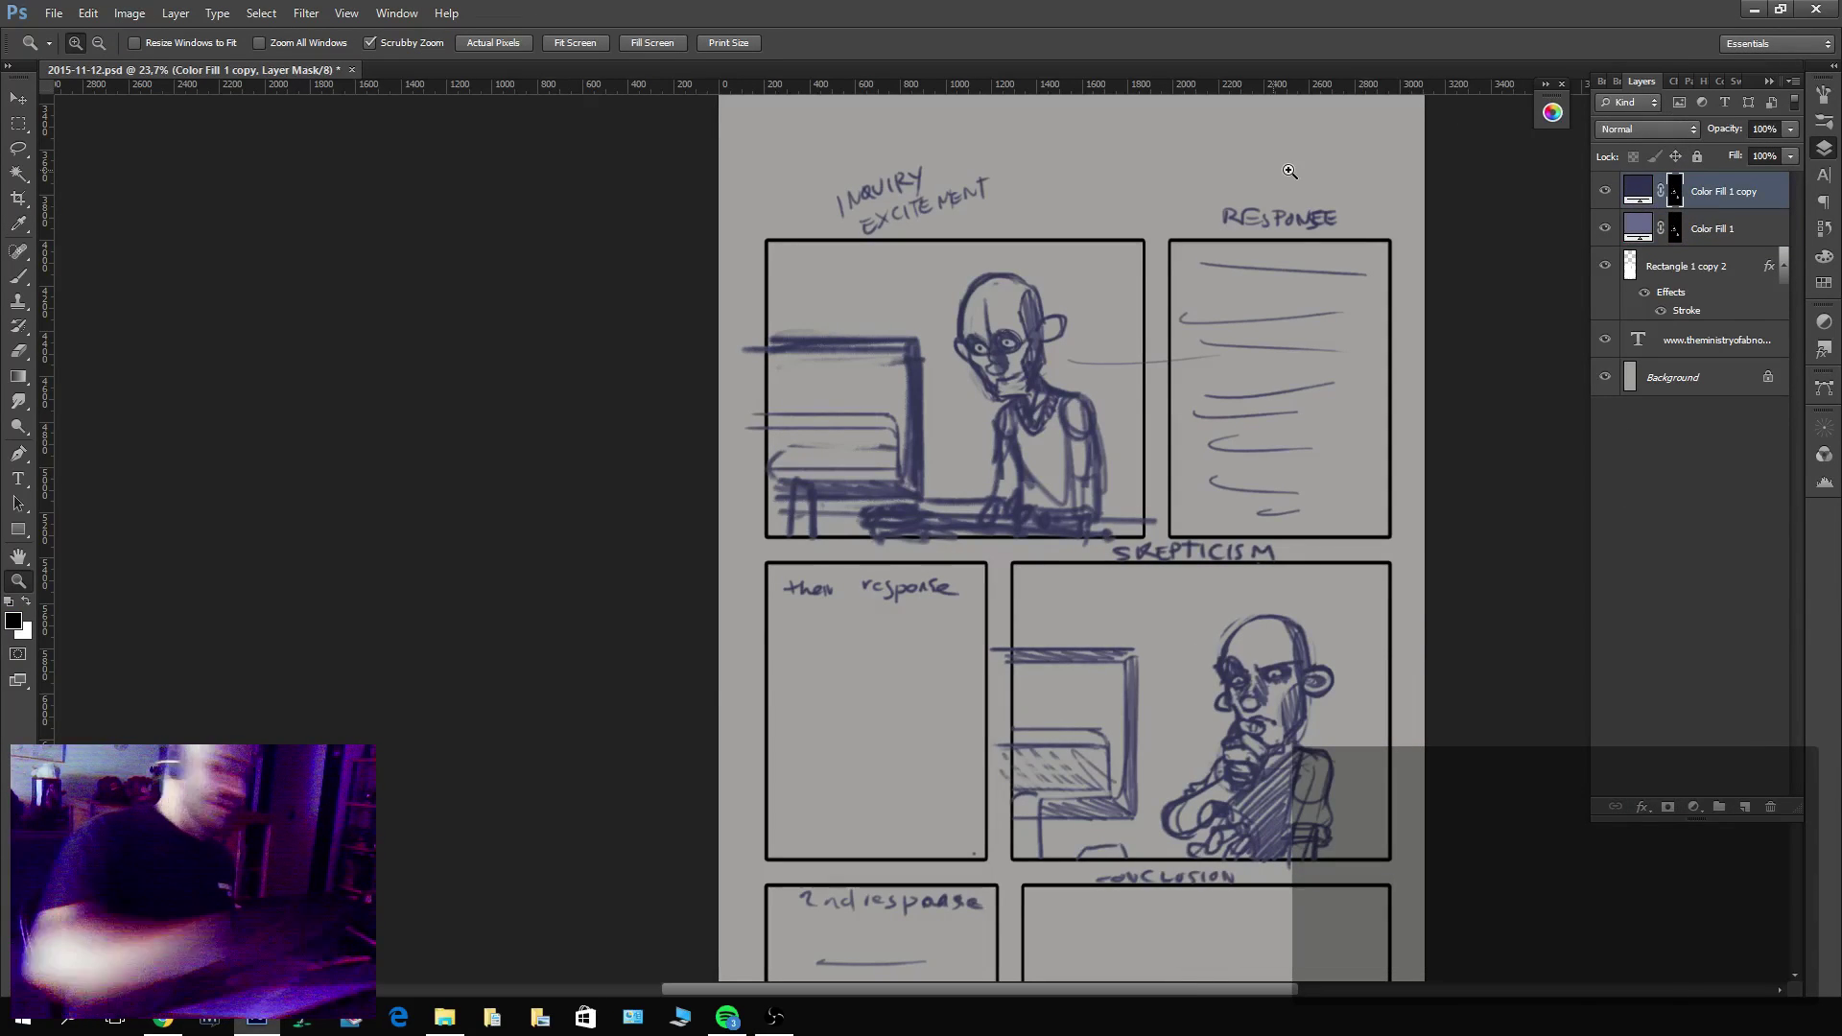
key("ctrl+i")
Outline the rounded monitor stand in the first panel on the copy's mask with a white brush, finishing at size 15.
left_click_drag(1016, 270, 1104, 274)
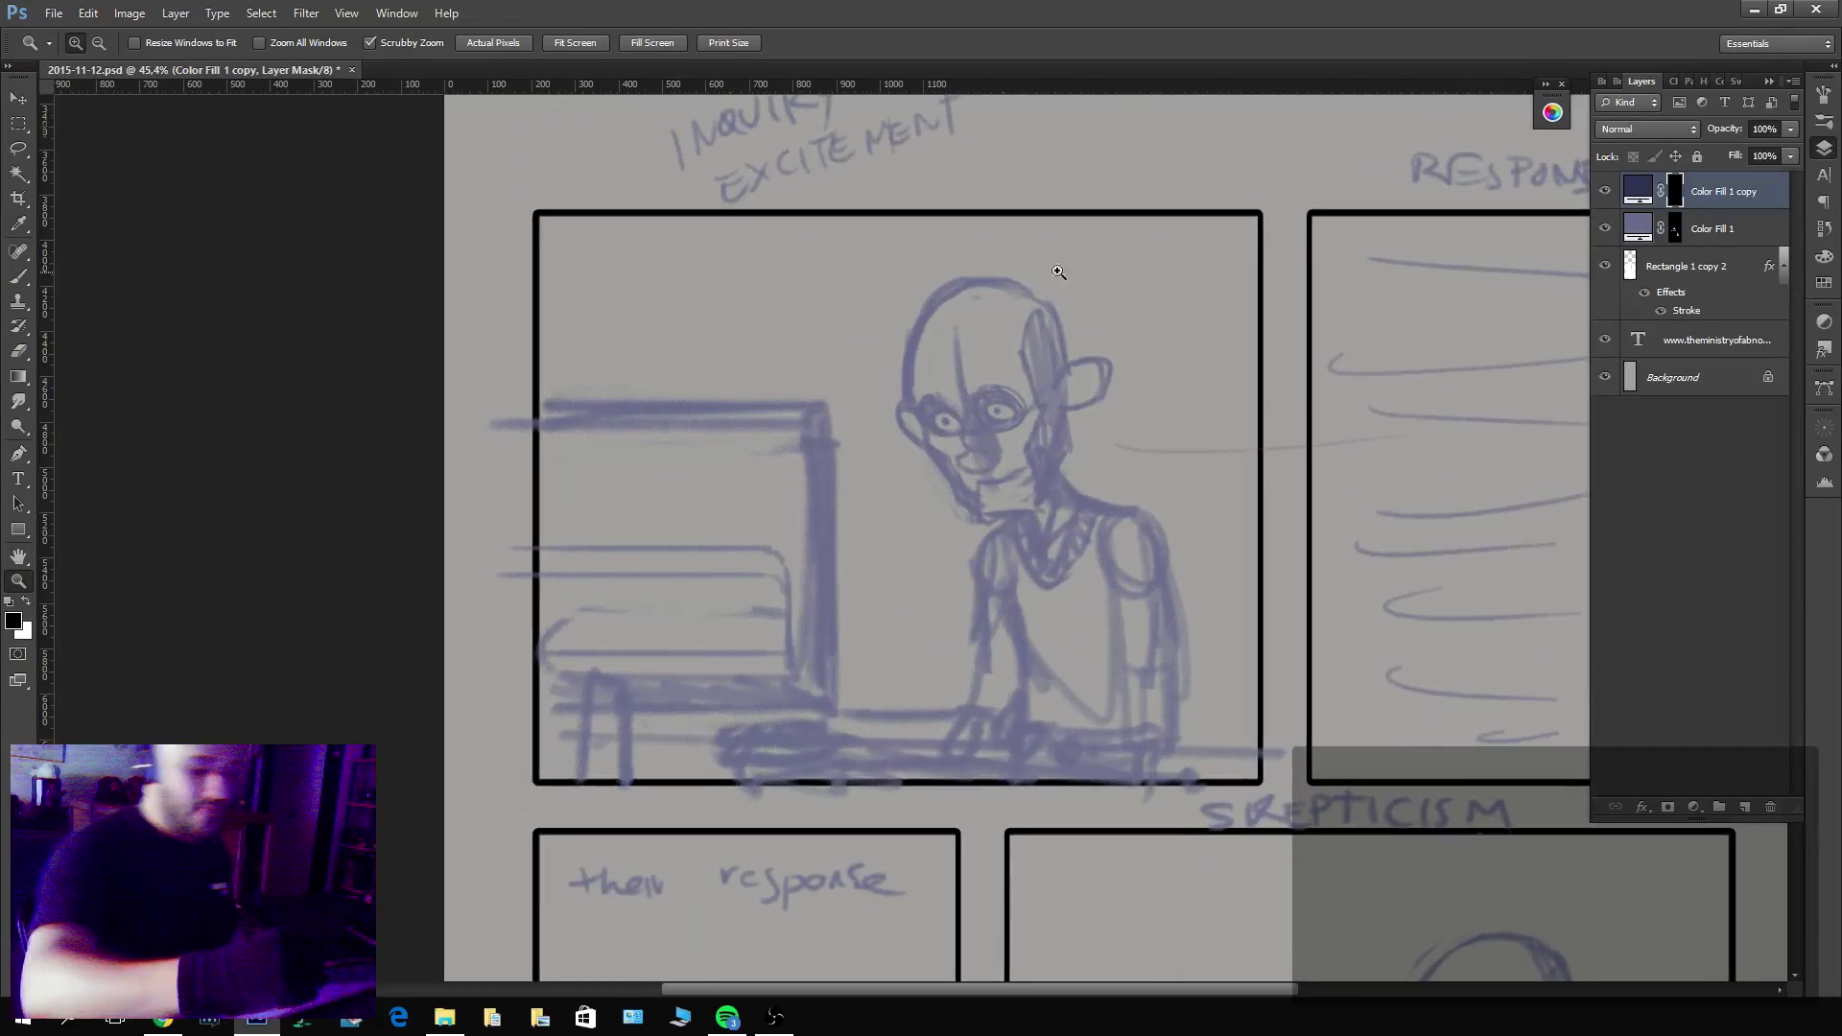
key("b")
key("bracketleft")
key("bracketleft")
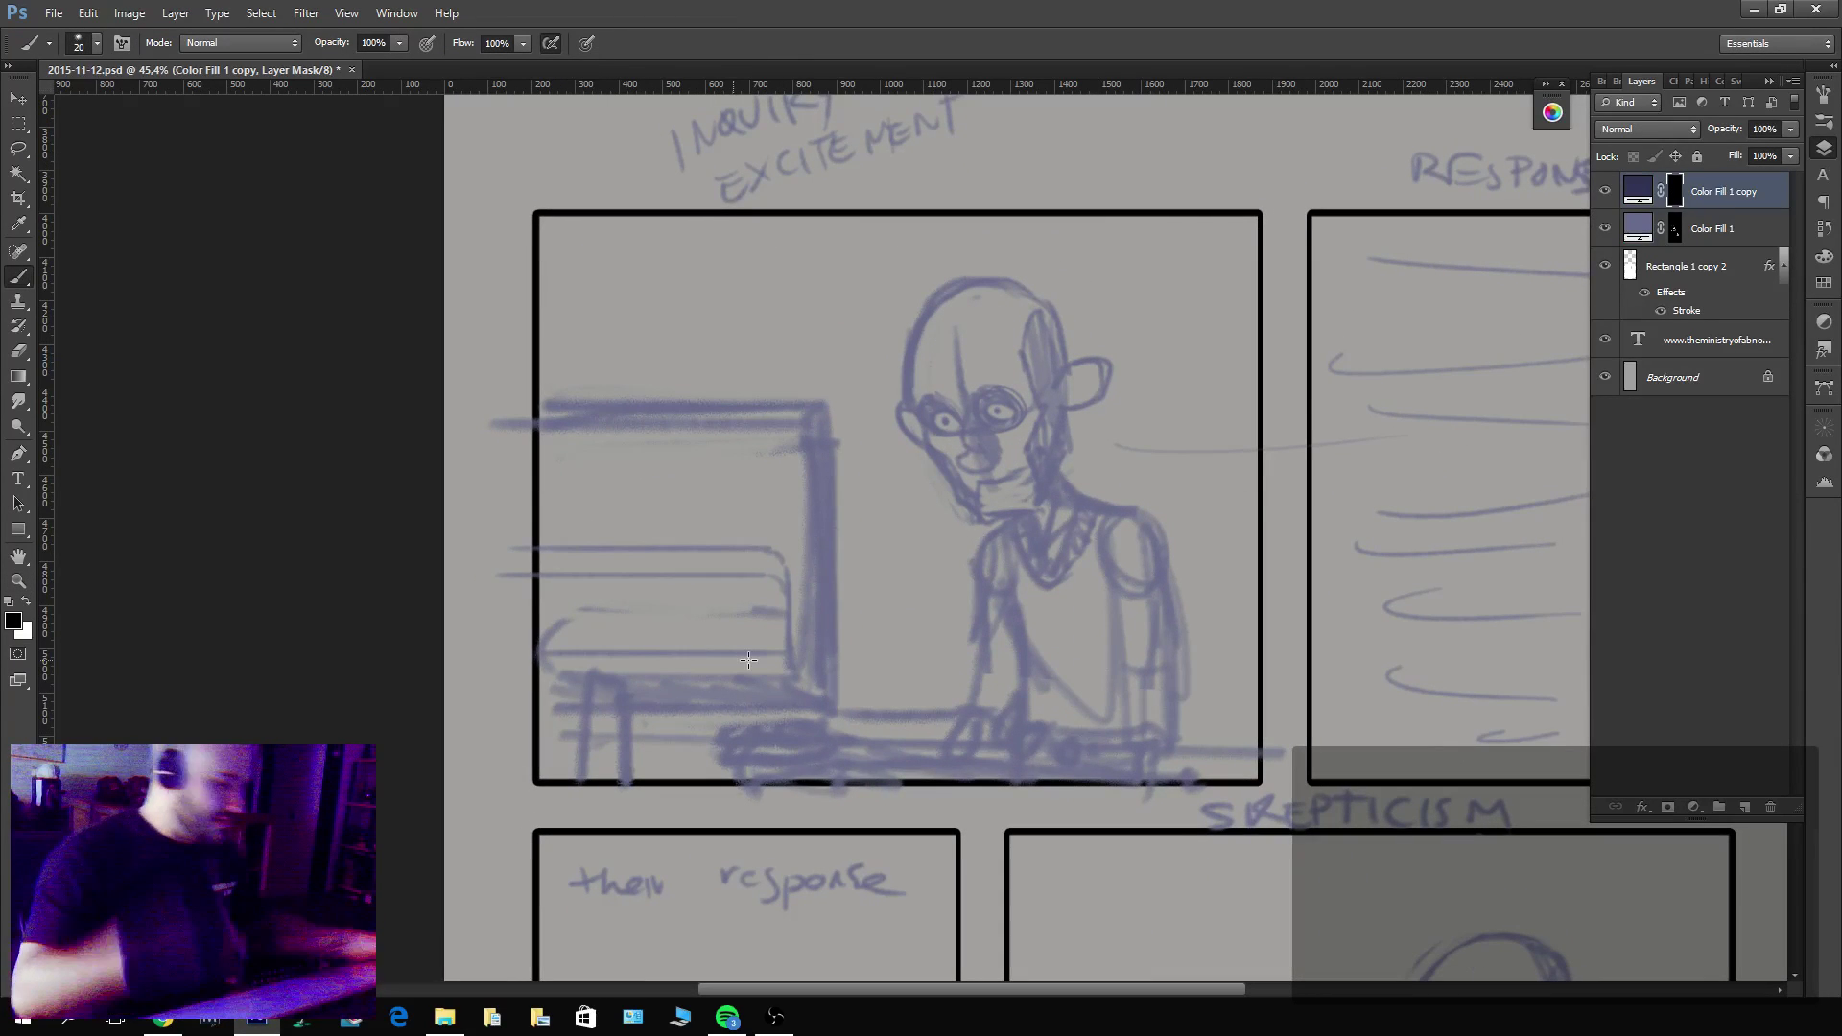
key("x")
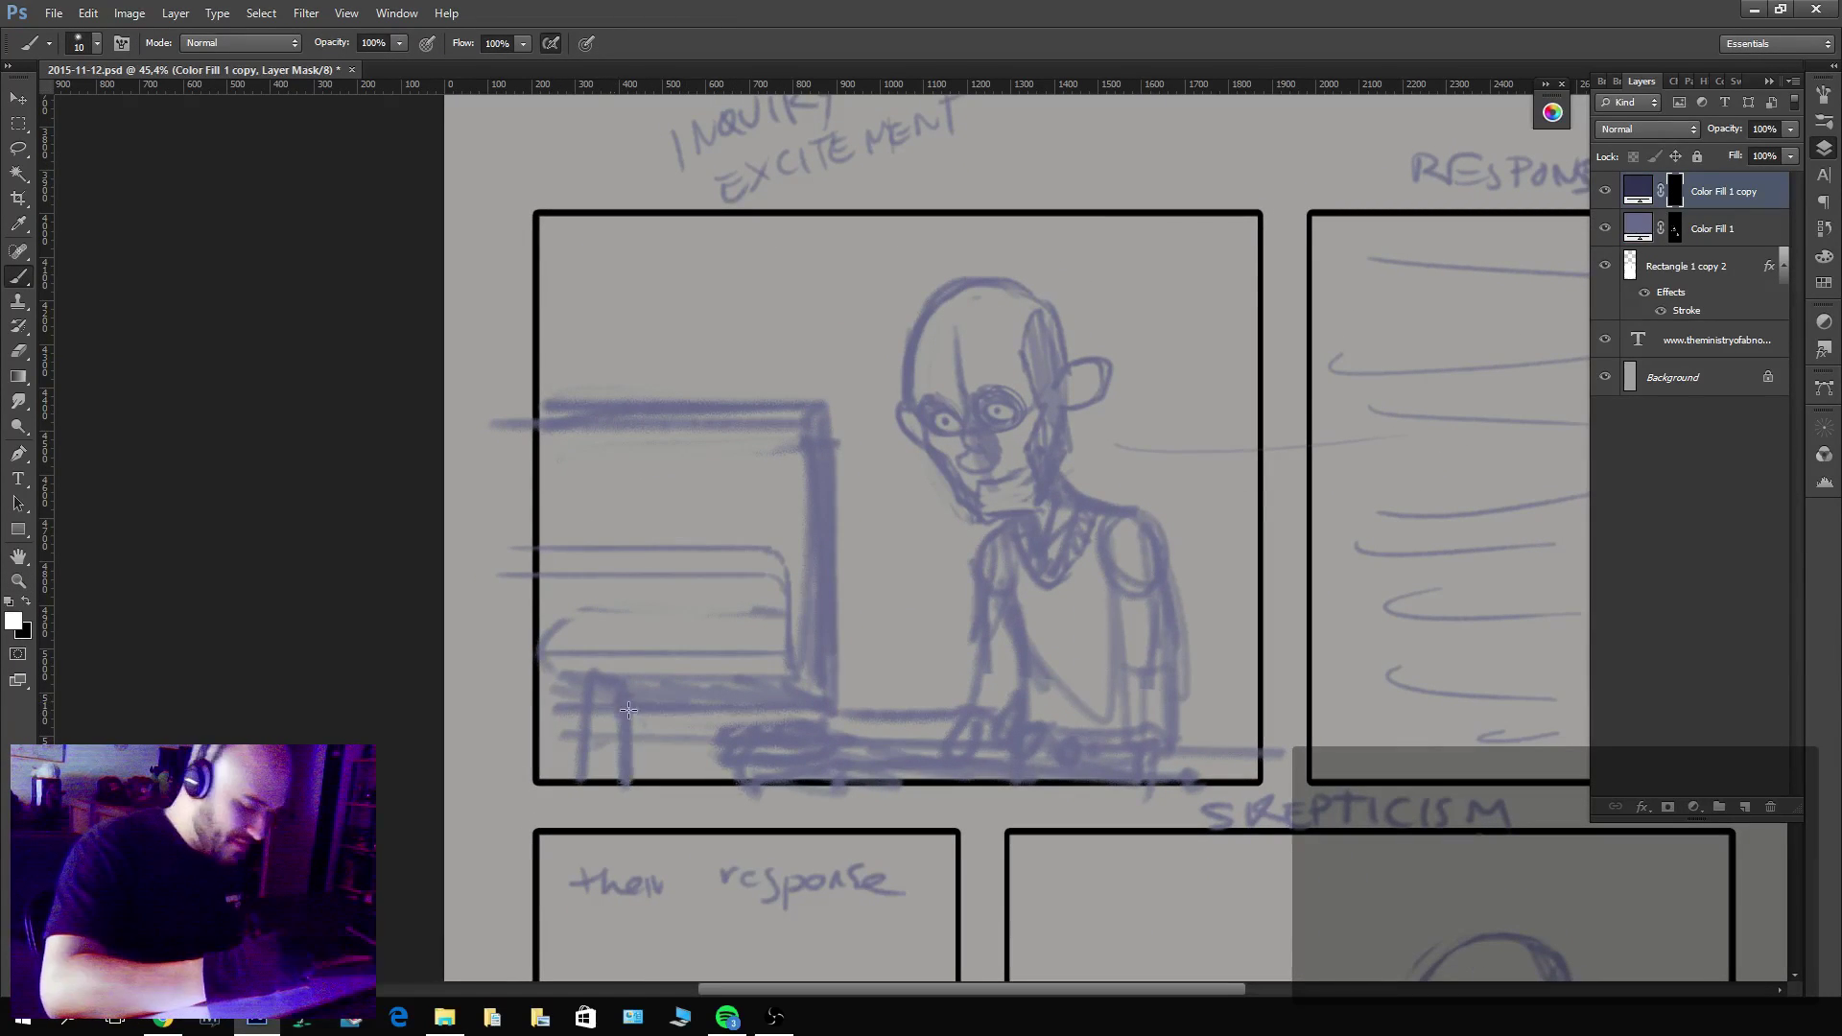
left_click_drag(624, 685, 631, 816)
key("bracketright")
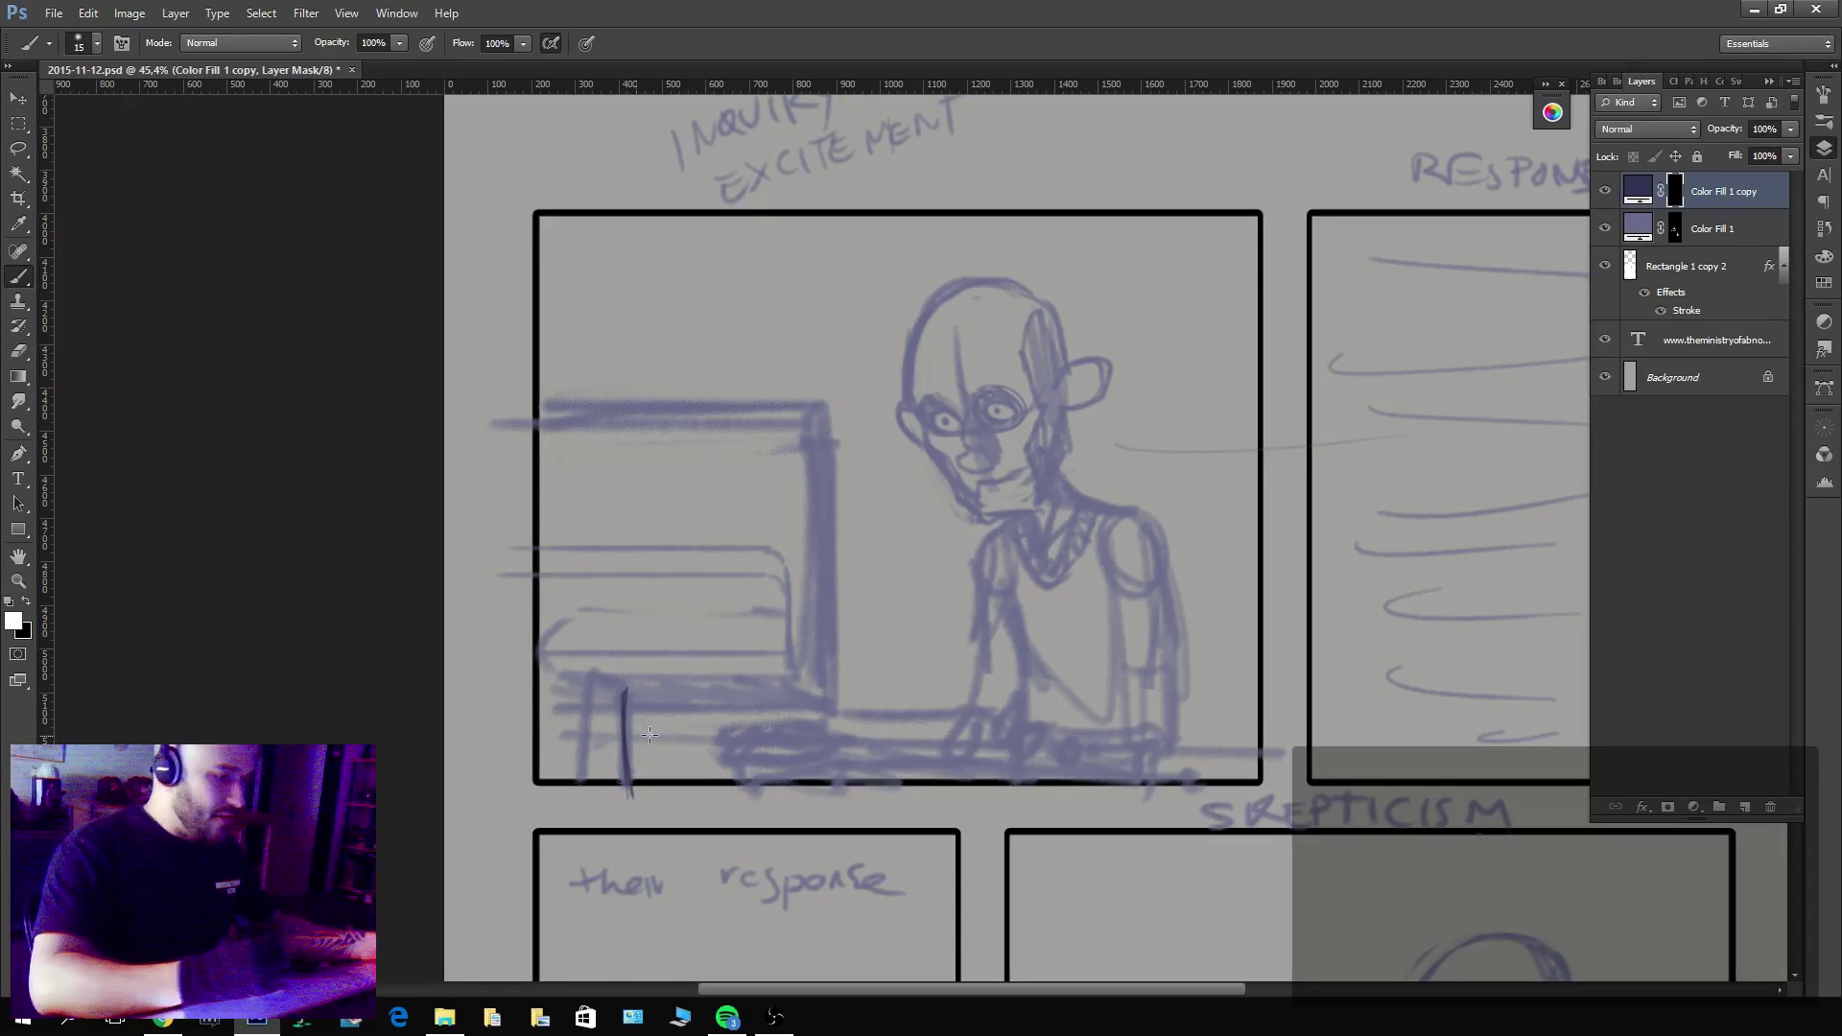
mouse_move(630, 710)
left_mouse_down()
mouse_move(570, 678)
mouse_move(565, 788)
left_mouse_up()
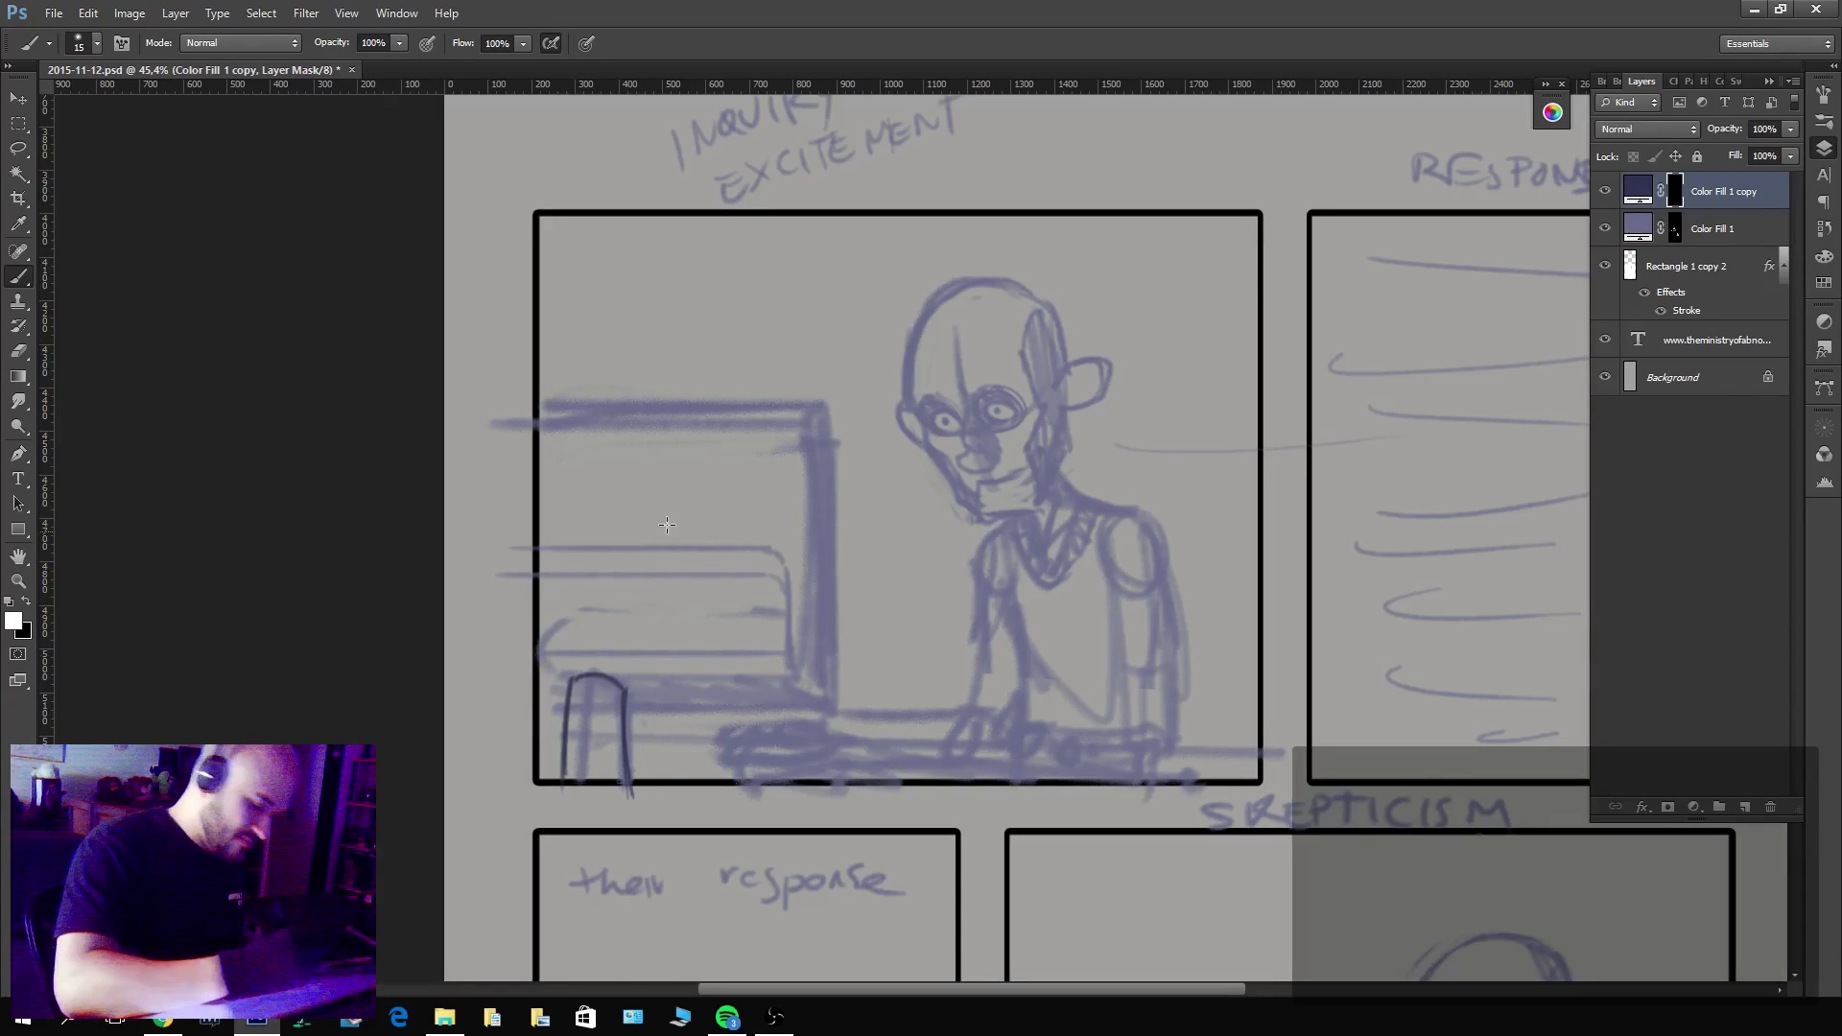
Ink the outer and inner edges of the first panel's monitor frame over the light sketch.
left_click_drag(630, 719, 831, 718)
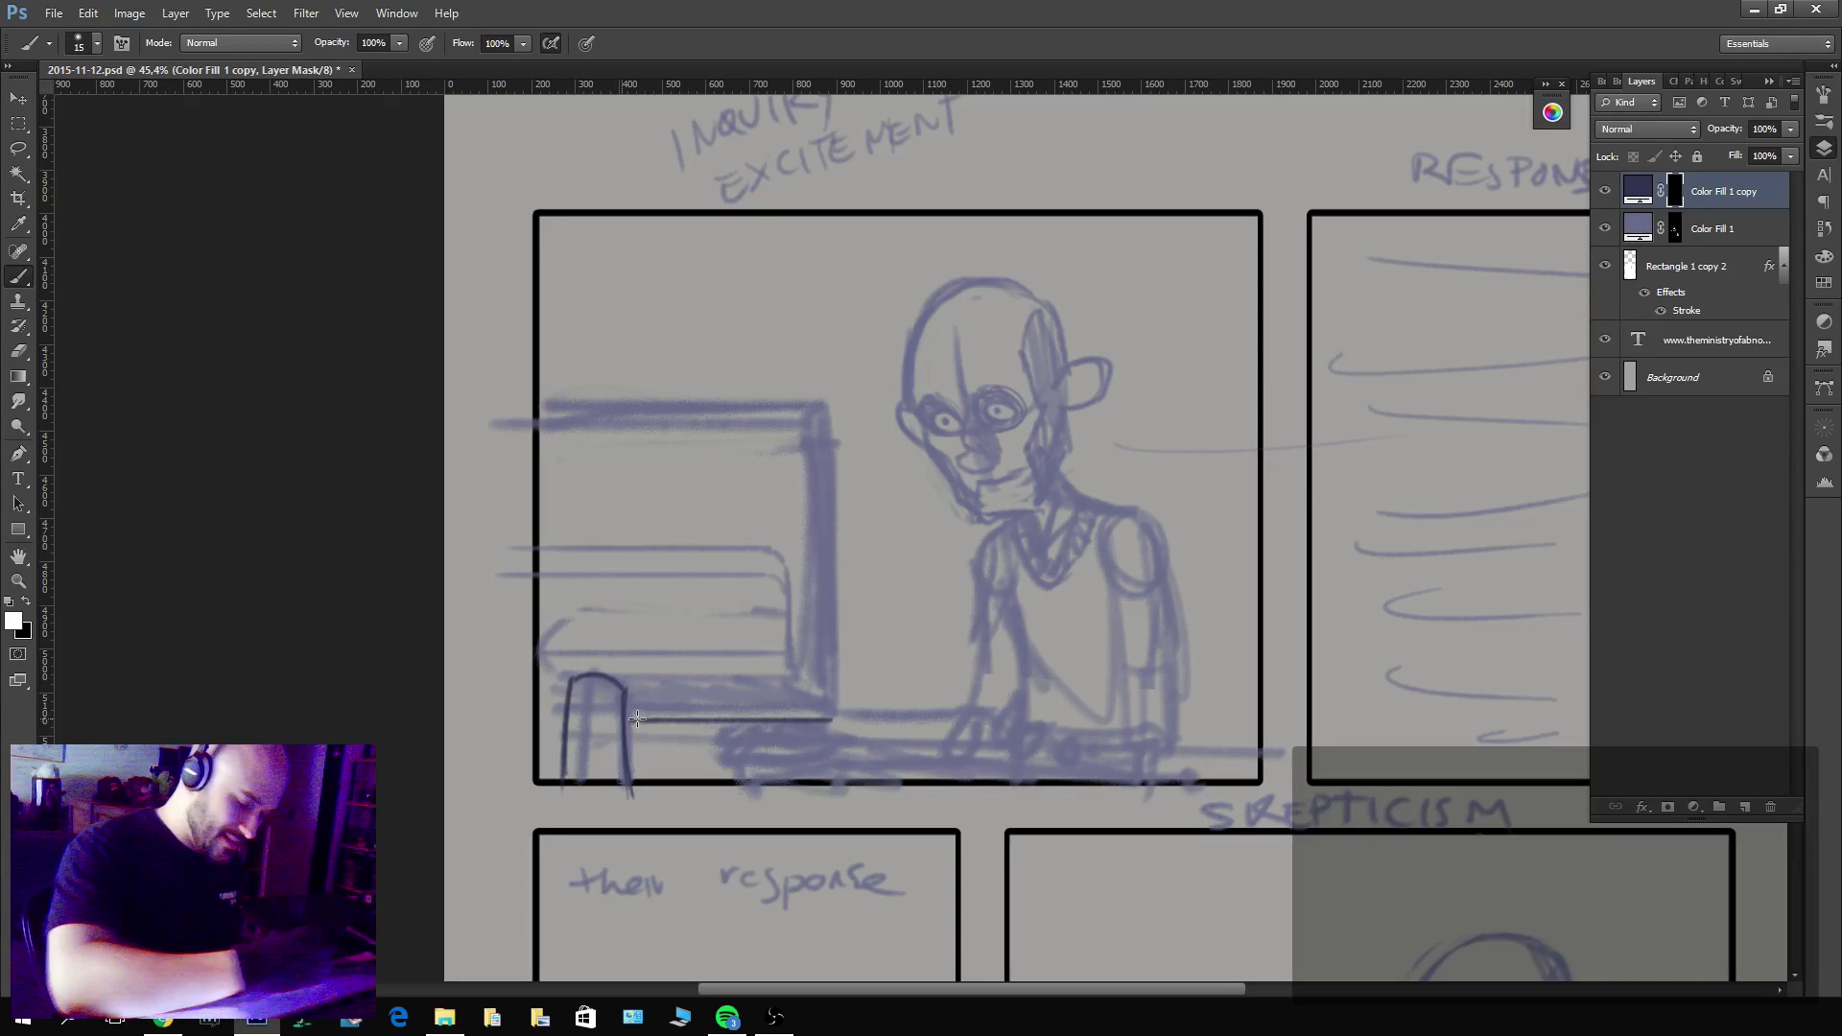
left_click_drag(623, 718, 525, 718)
key("x")
key("x")
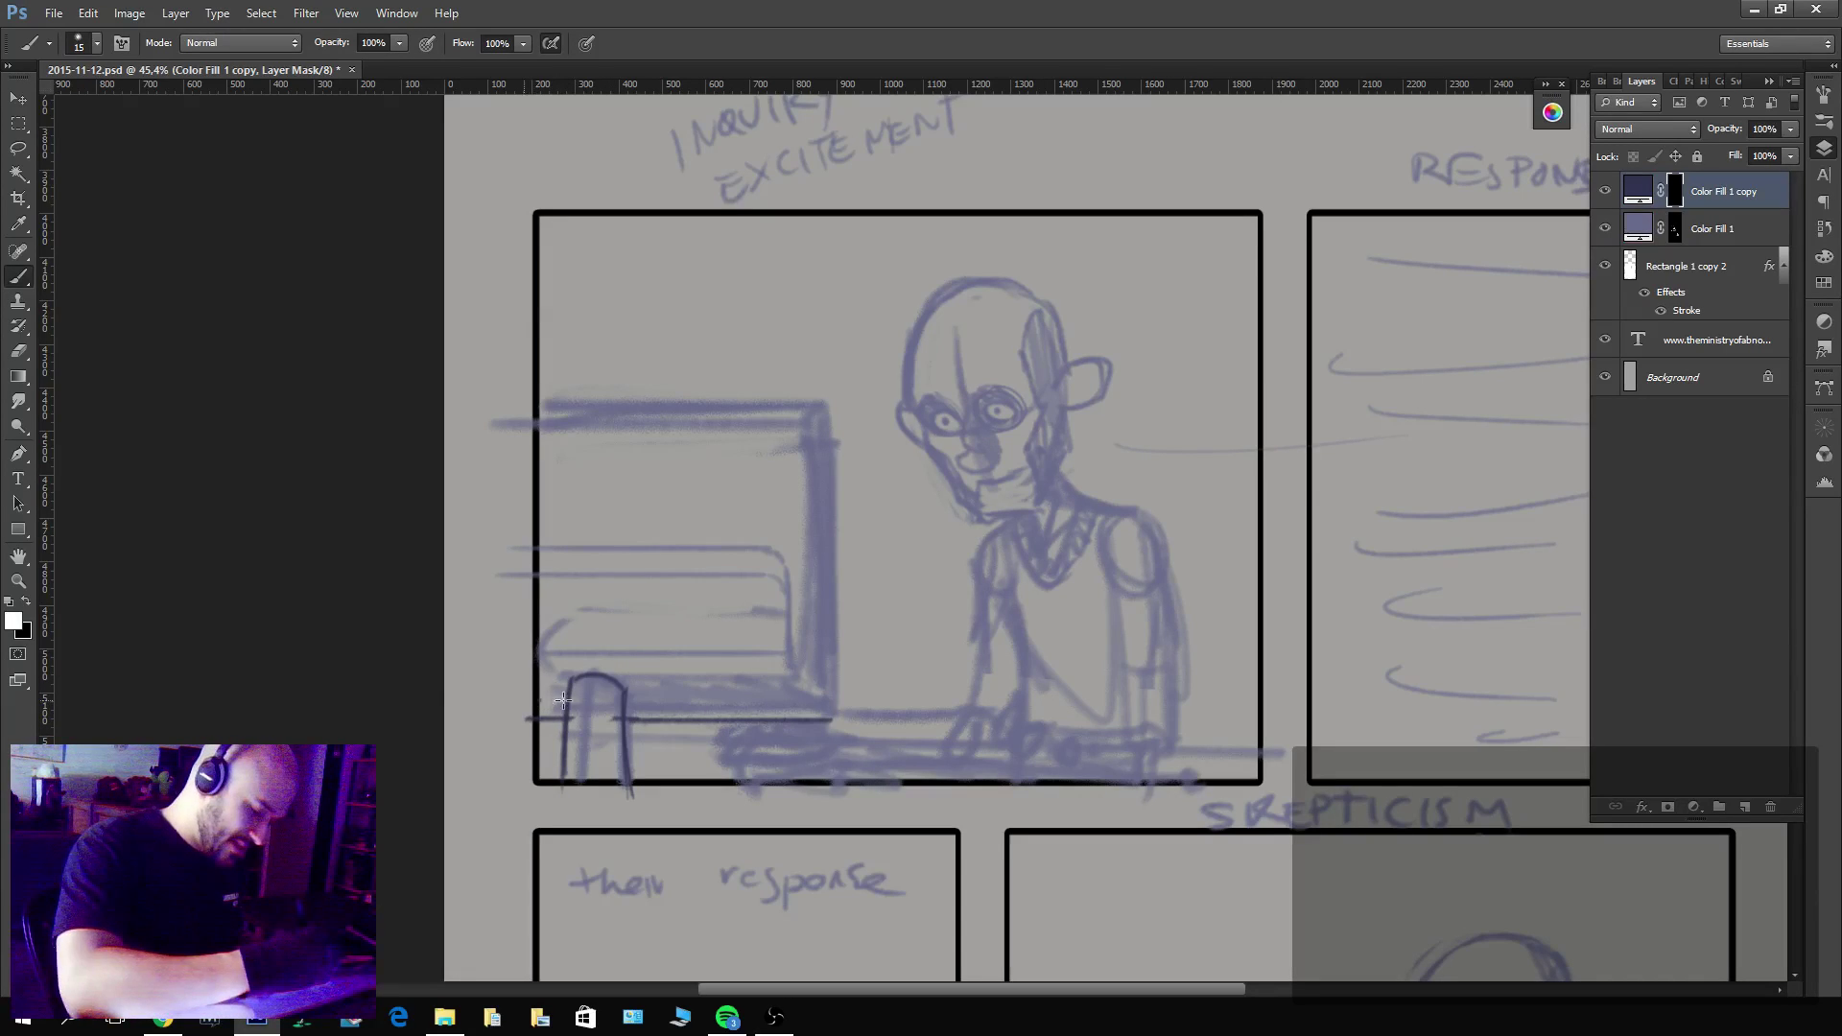
mouse_move(626, 701)
left_mouse_down()
mouse_move(841, 709)
mouse_move(825, 410)
mouse_move(809, 420)
mouse_move(796, 705)
left_mouse_up()
left_click_drag(829, 404, 480, 405)
left_click_drag(749, 431, 477, 429)
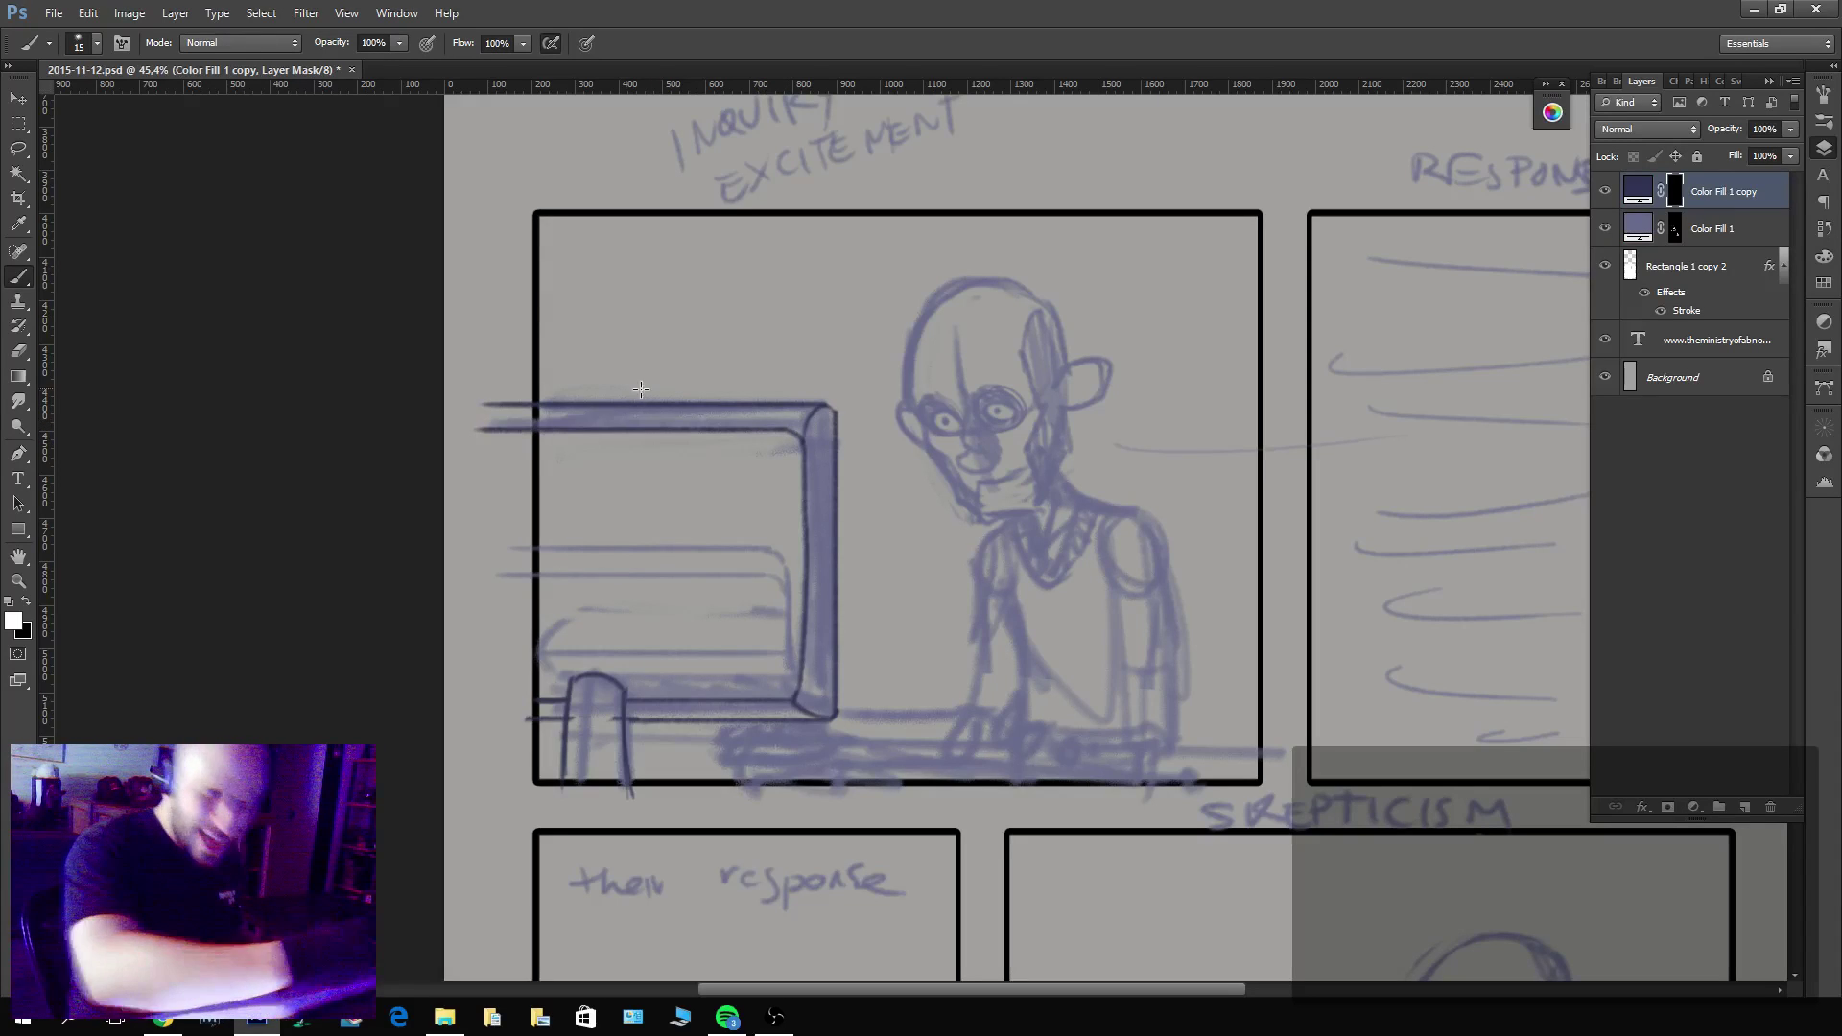
Darken the mitred corners of the first panel's monitor frame.
key("x")
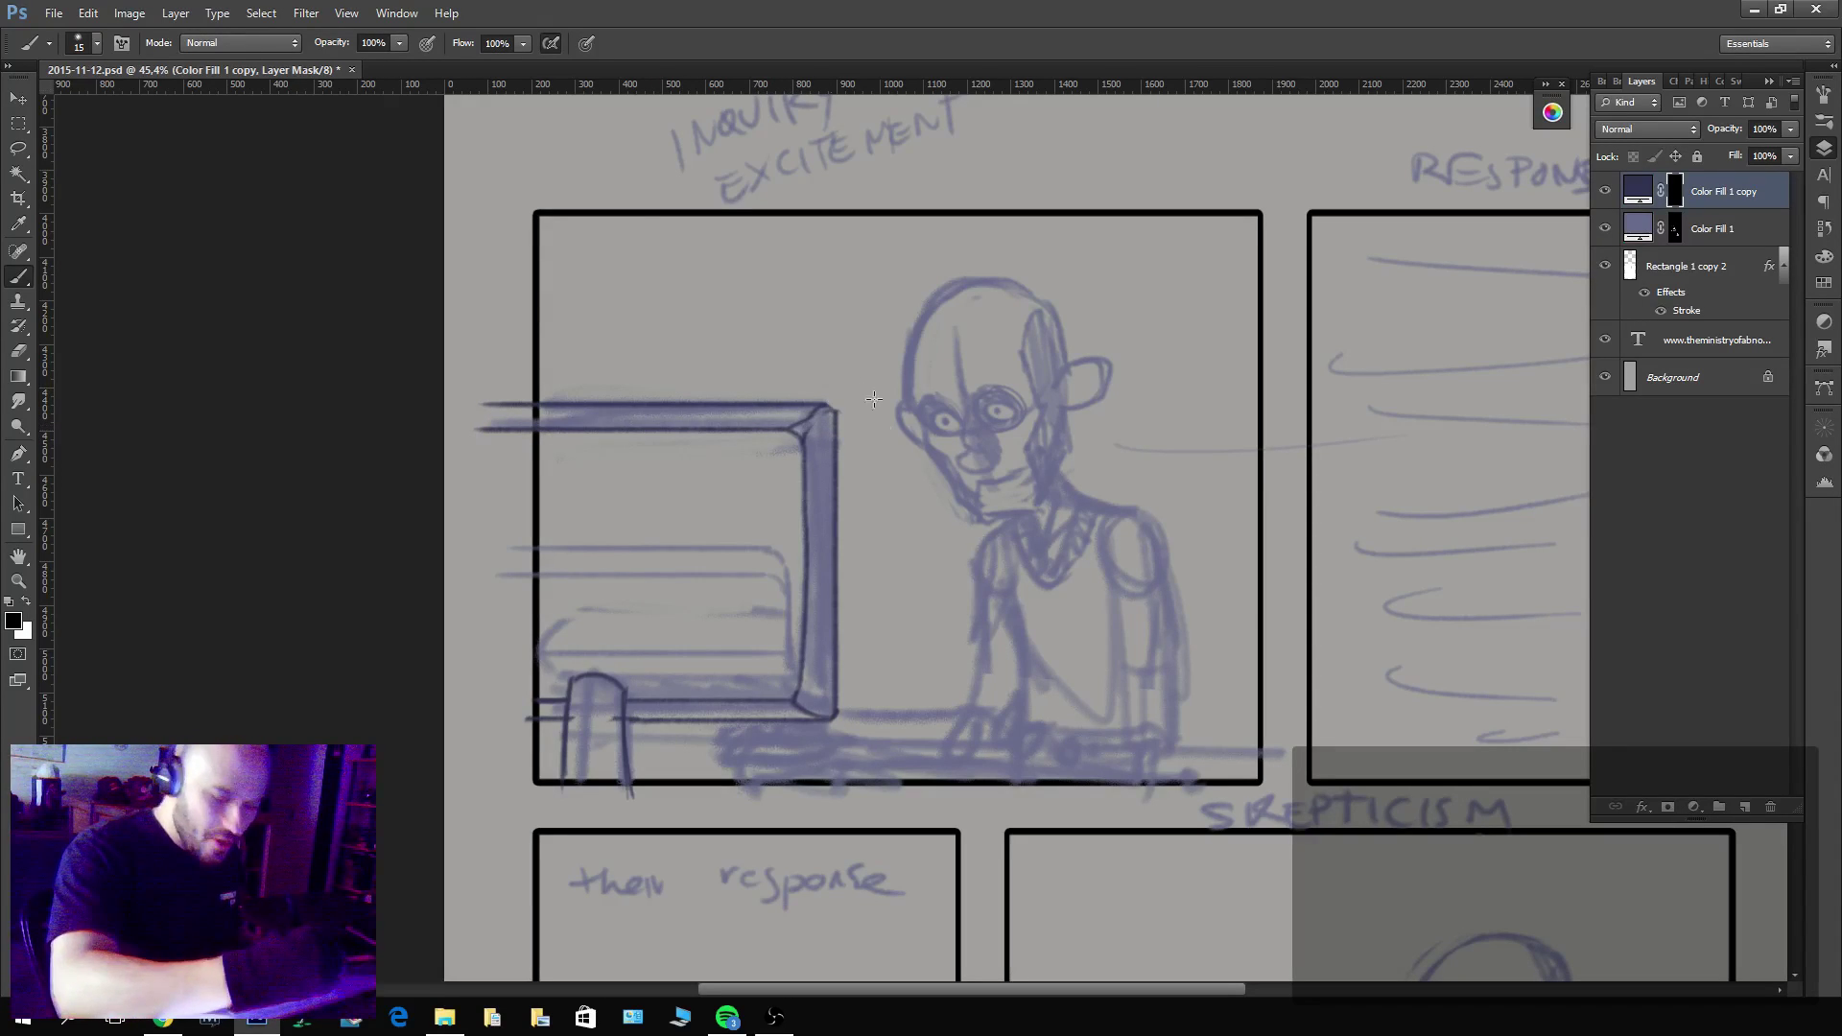
key("x")
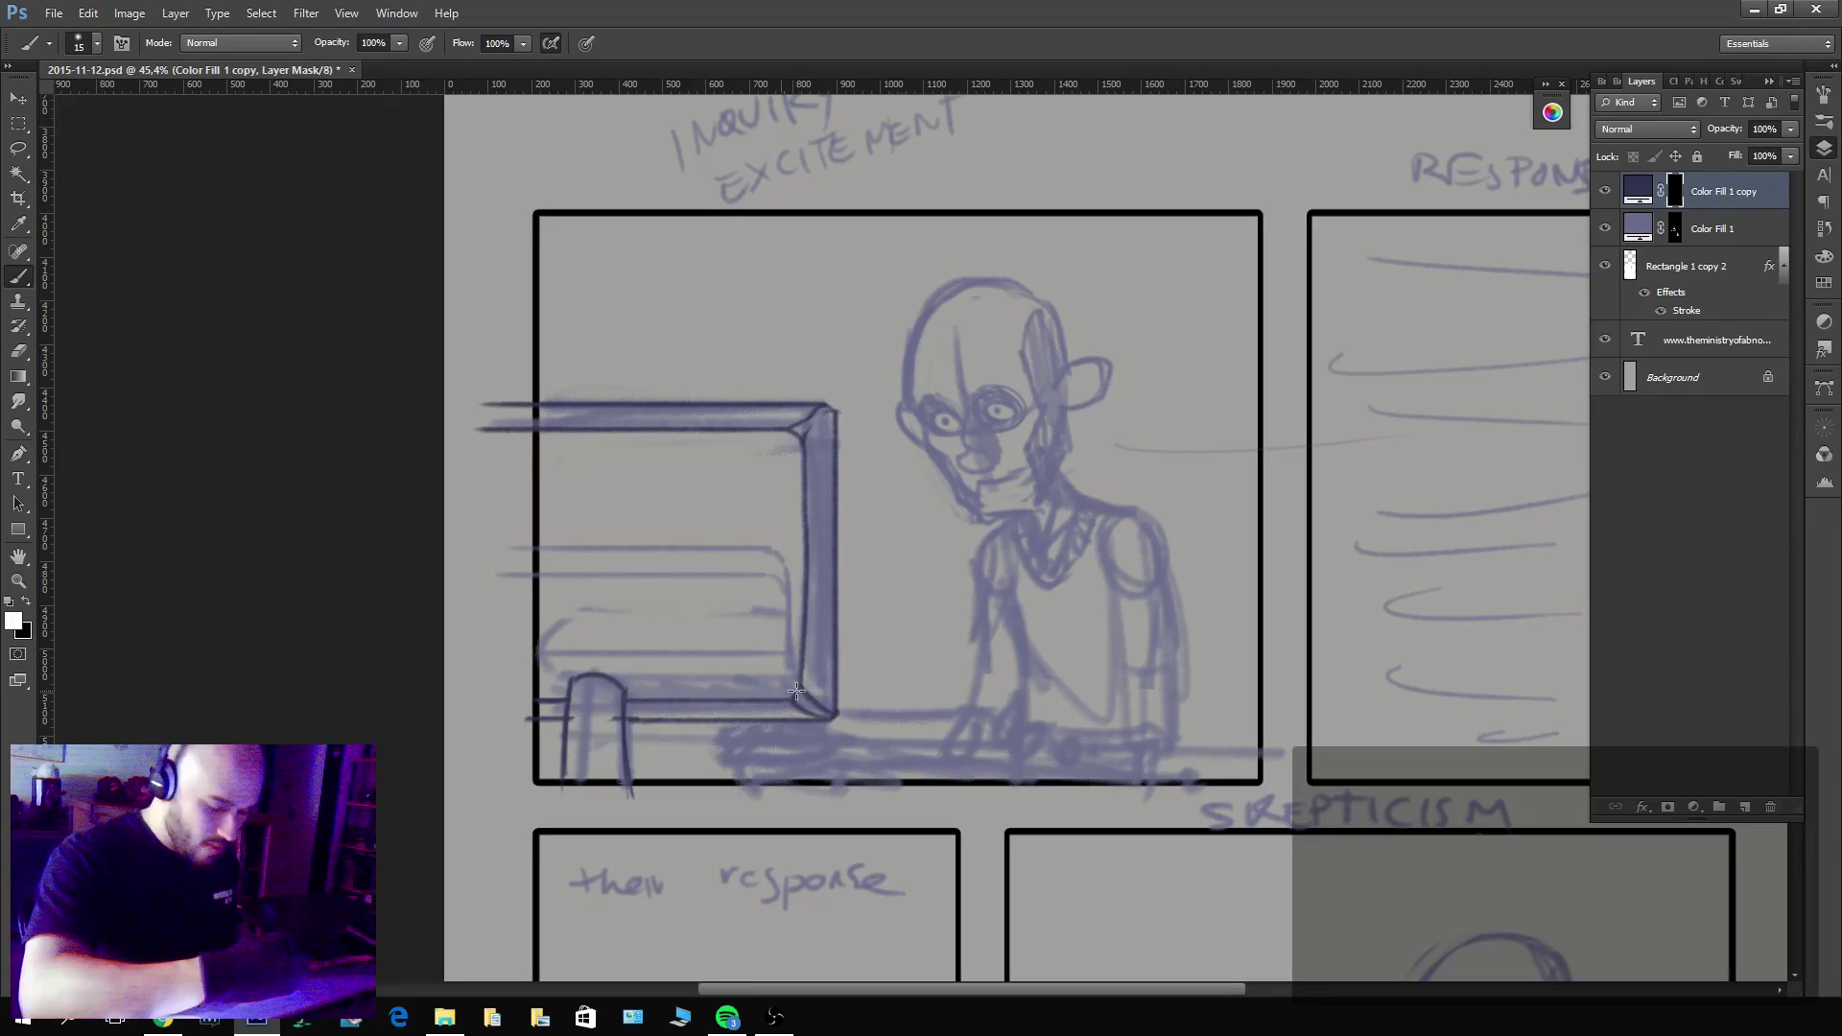
key("x")
key("x")
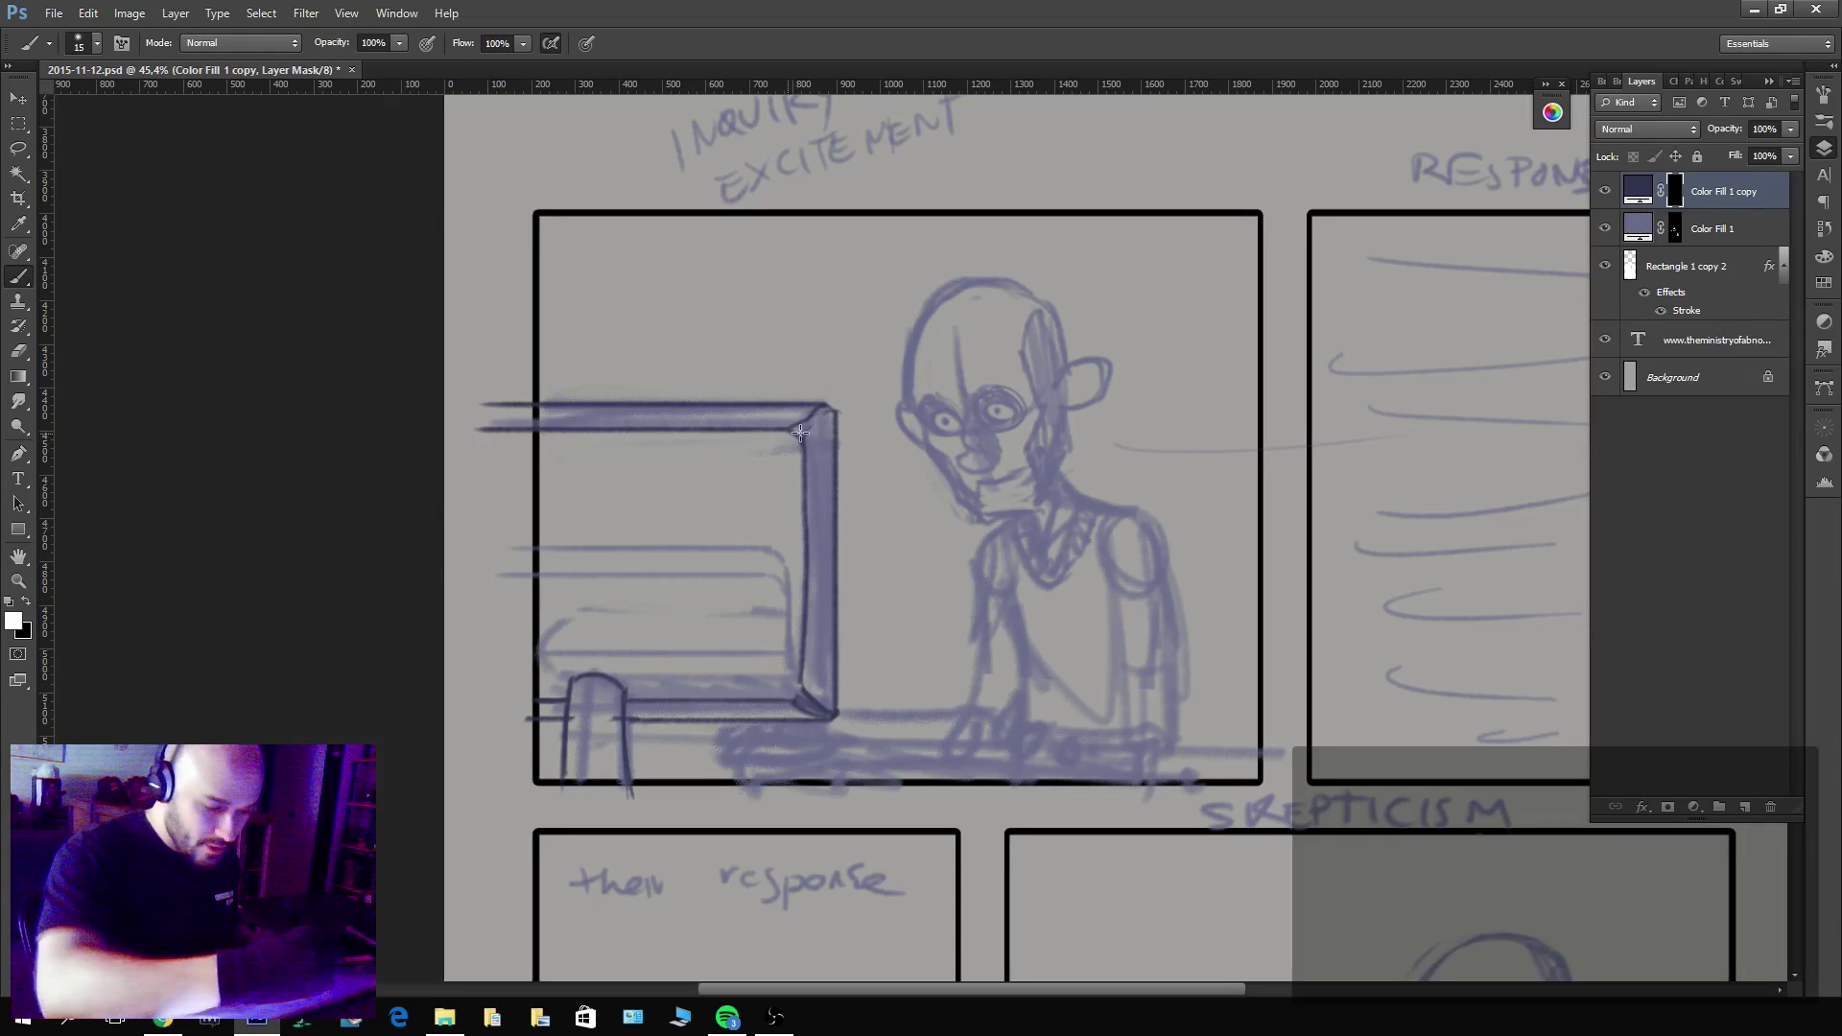
left_click_drag(818, 412, 829, 406)
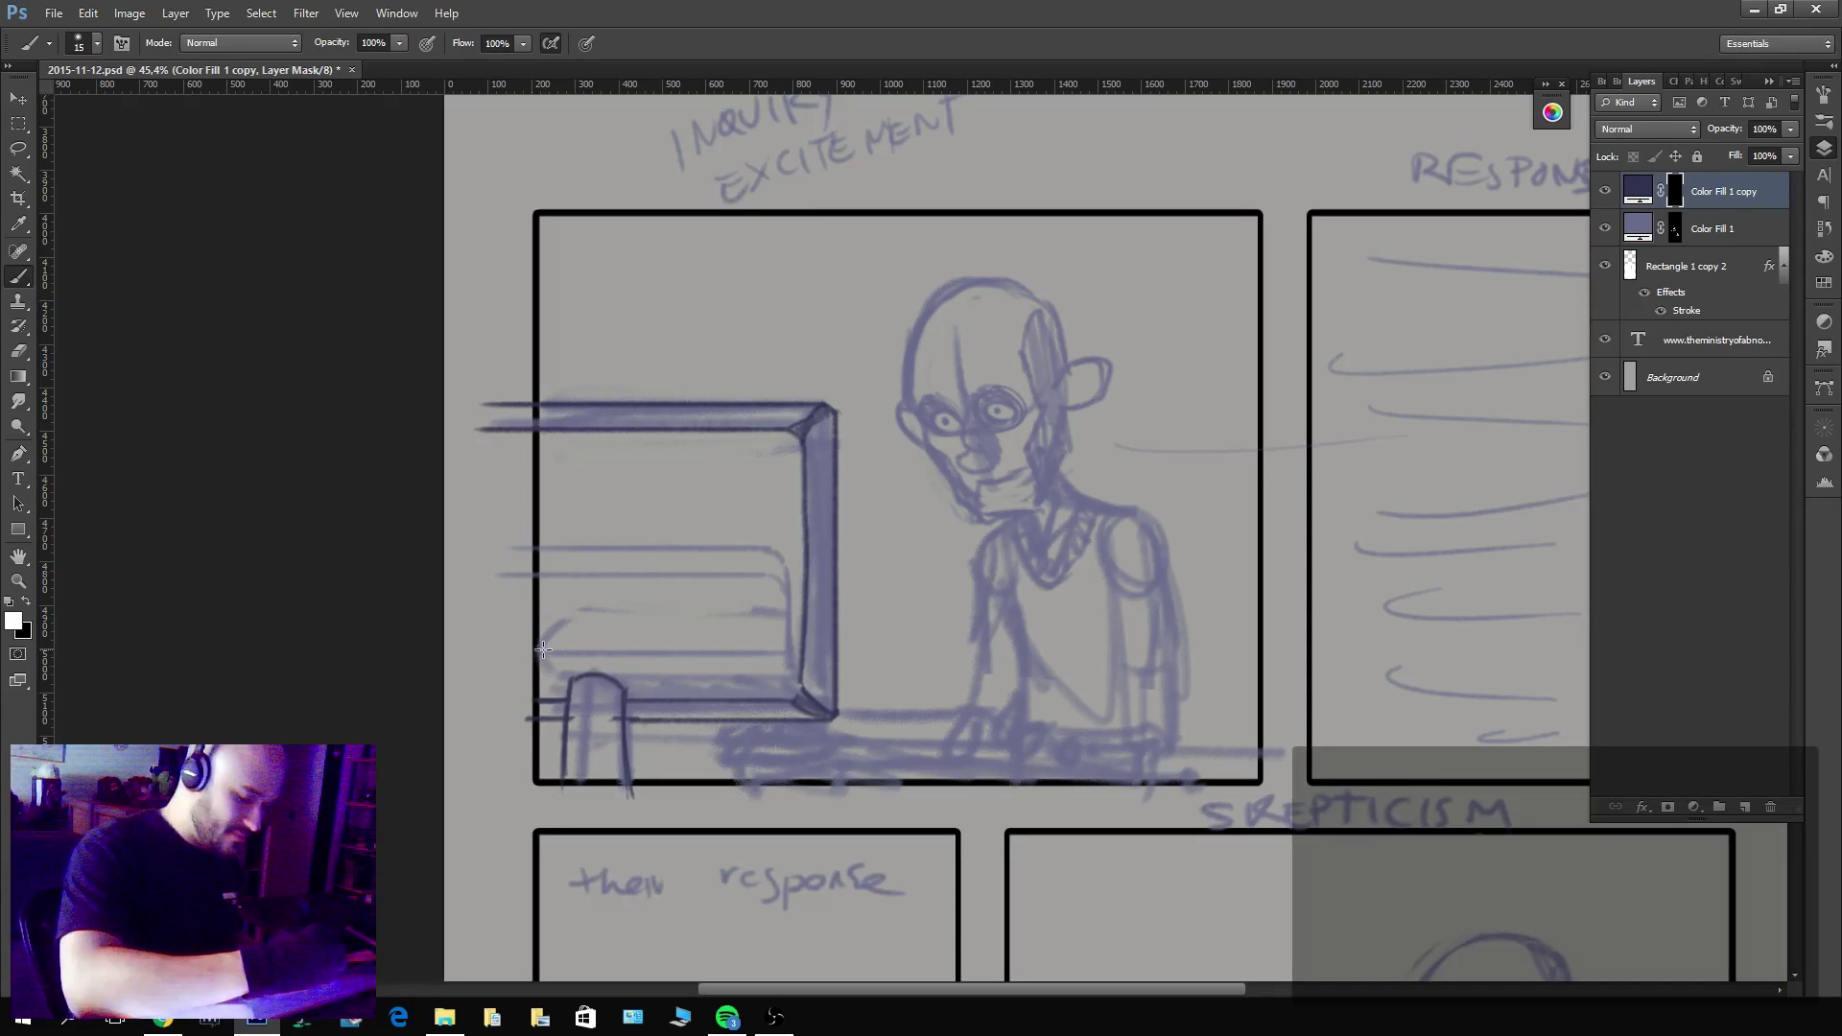
Outline the rounded message box on the first panel's monitor screen and hatch its header strip diagonally.
mouse_move(544, 650)
left_mouse_down()
mouse_move(603, 631)
mouse_move(659, 655)
mouse_move(576, 633)
mouse_move(562, 649)
mouse_move(765, 655)
mouse_move(773, 574)
mouse_move(746, 551)
mouse_move(519, 550)
left_mouse_up()
key("x")
key("x")
mouse_move(776, 602)
left_mouse_down()
mouse_move(774, 582)
mouse_move(744, 576)
mouse_move(519, 577)
mouse_move(554, 576)
left_mouse_up()
left_click_drag(540, 554, 574, 574)
left_click_drag(559, 553, 595, 575)
left_click_drag(579, 554, 606, 574)
left_click_drag(587, 554, 624, 574)
left_click_drag(609, 554, 634, 573)
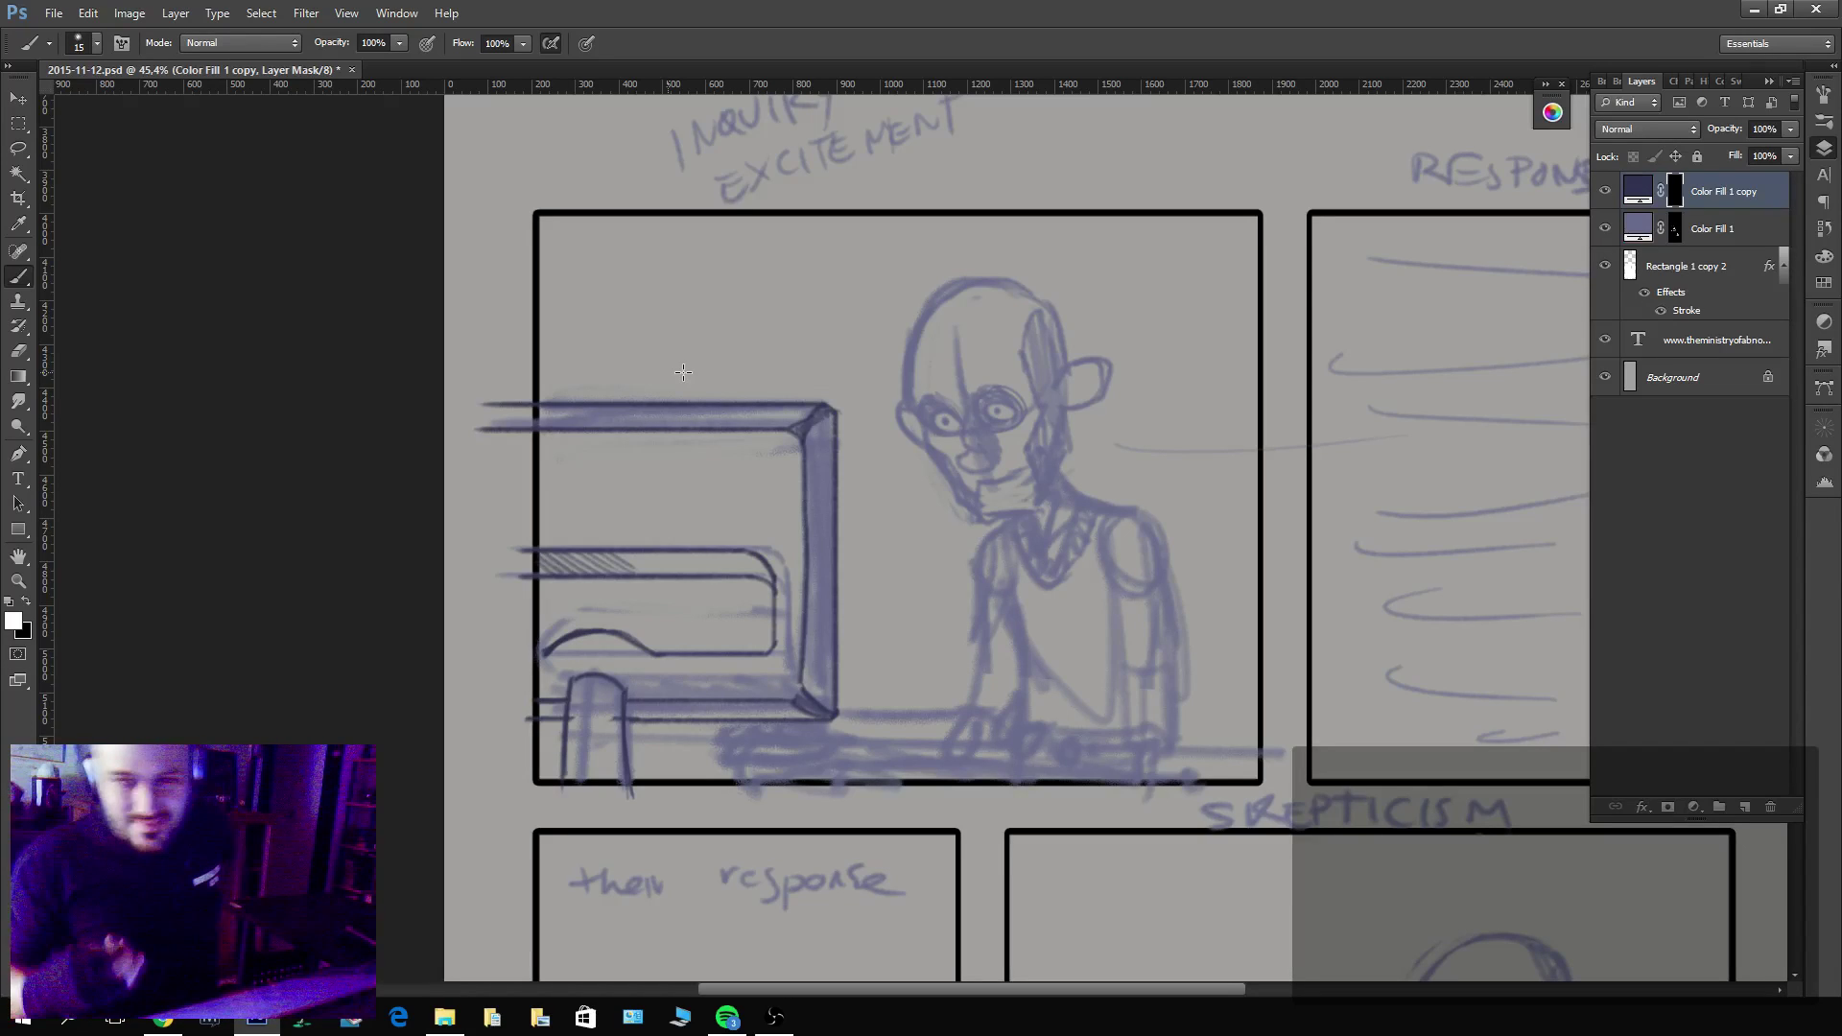
mouse_move(754, 551)
left_mouse_down()
mouse_move(773, 580)
mouse_move(703, 576)
left_mouse_up()
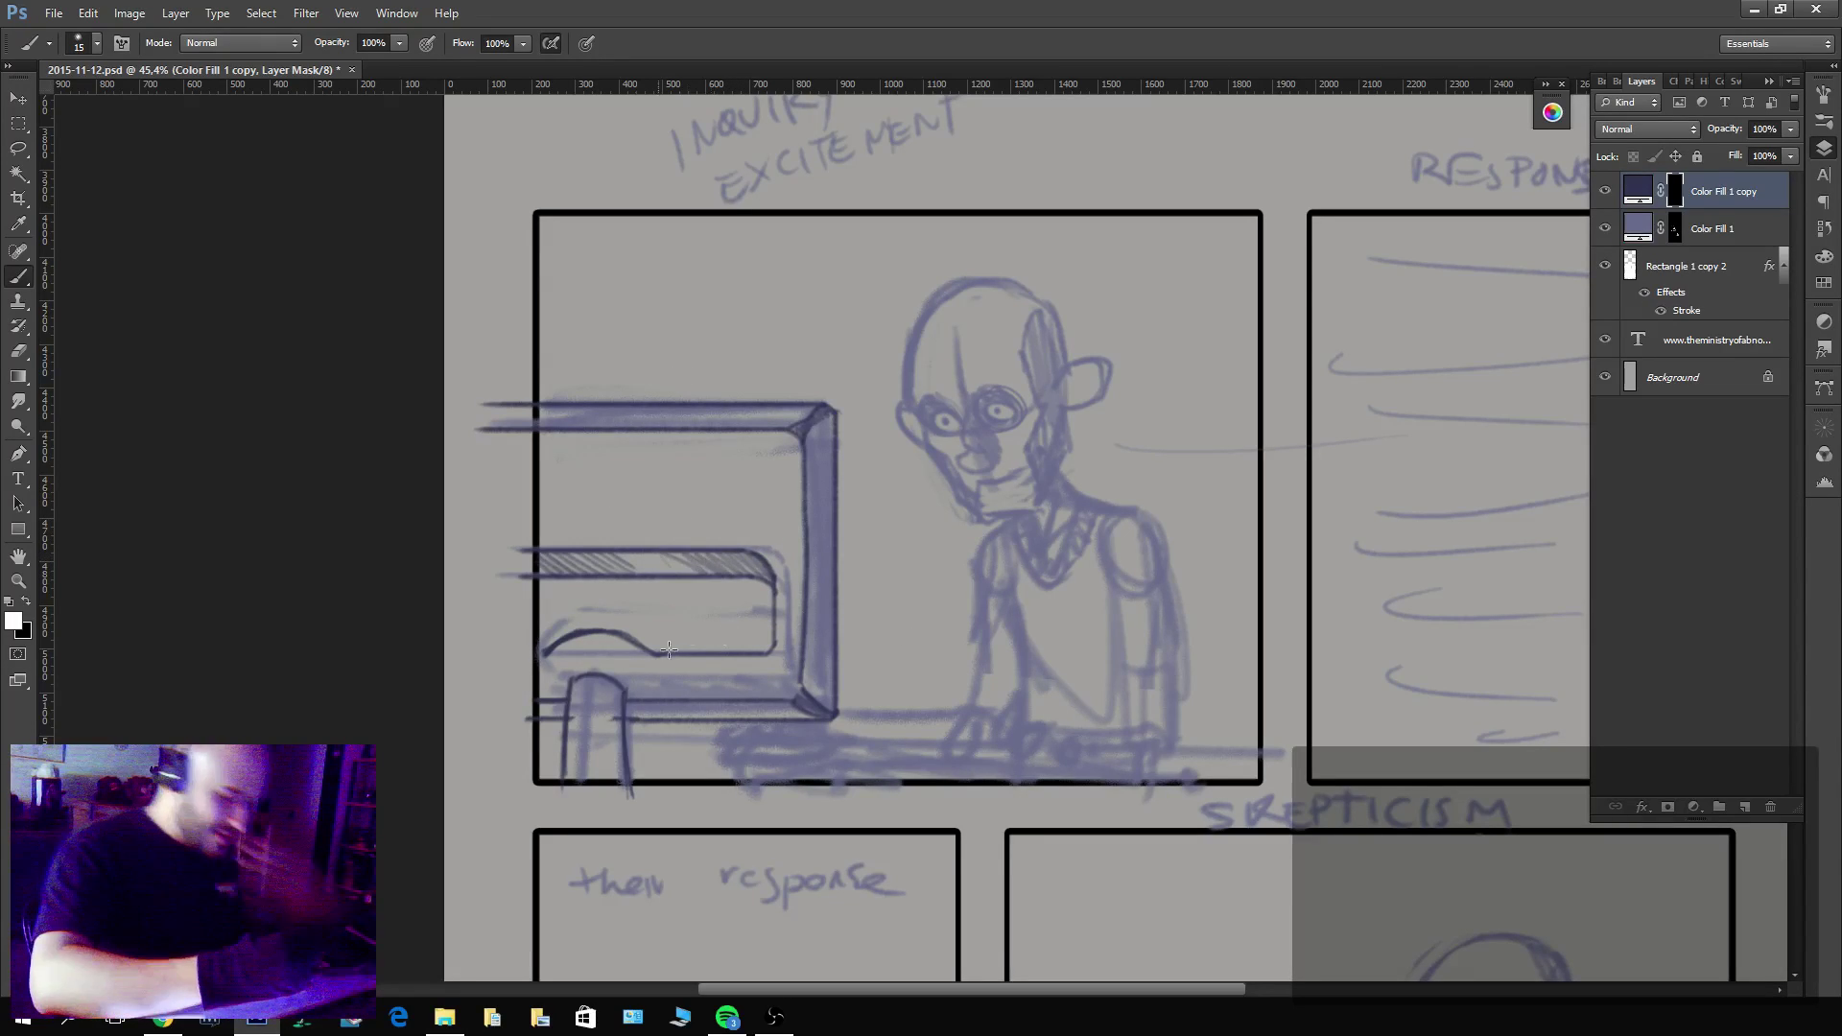
Shade the top of the monitor stand and the side and bottom borders of the monitor frame.
mouse_move(583, 676)
left_mouse_down()
mouse_move(623, 686)
mouse_move(611, 662)
mouse_move(577, 662)
mouse_move(627, 698)
mouse_move(591, 651)
mouse_move(624, 675)
mouse_move(569, 689)
left_mouse_up()
key("x")
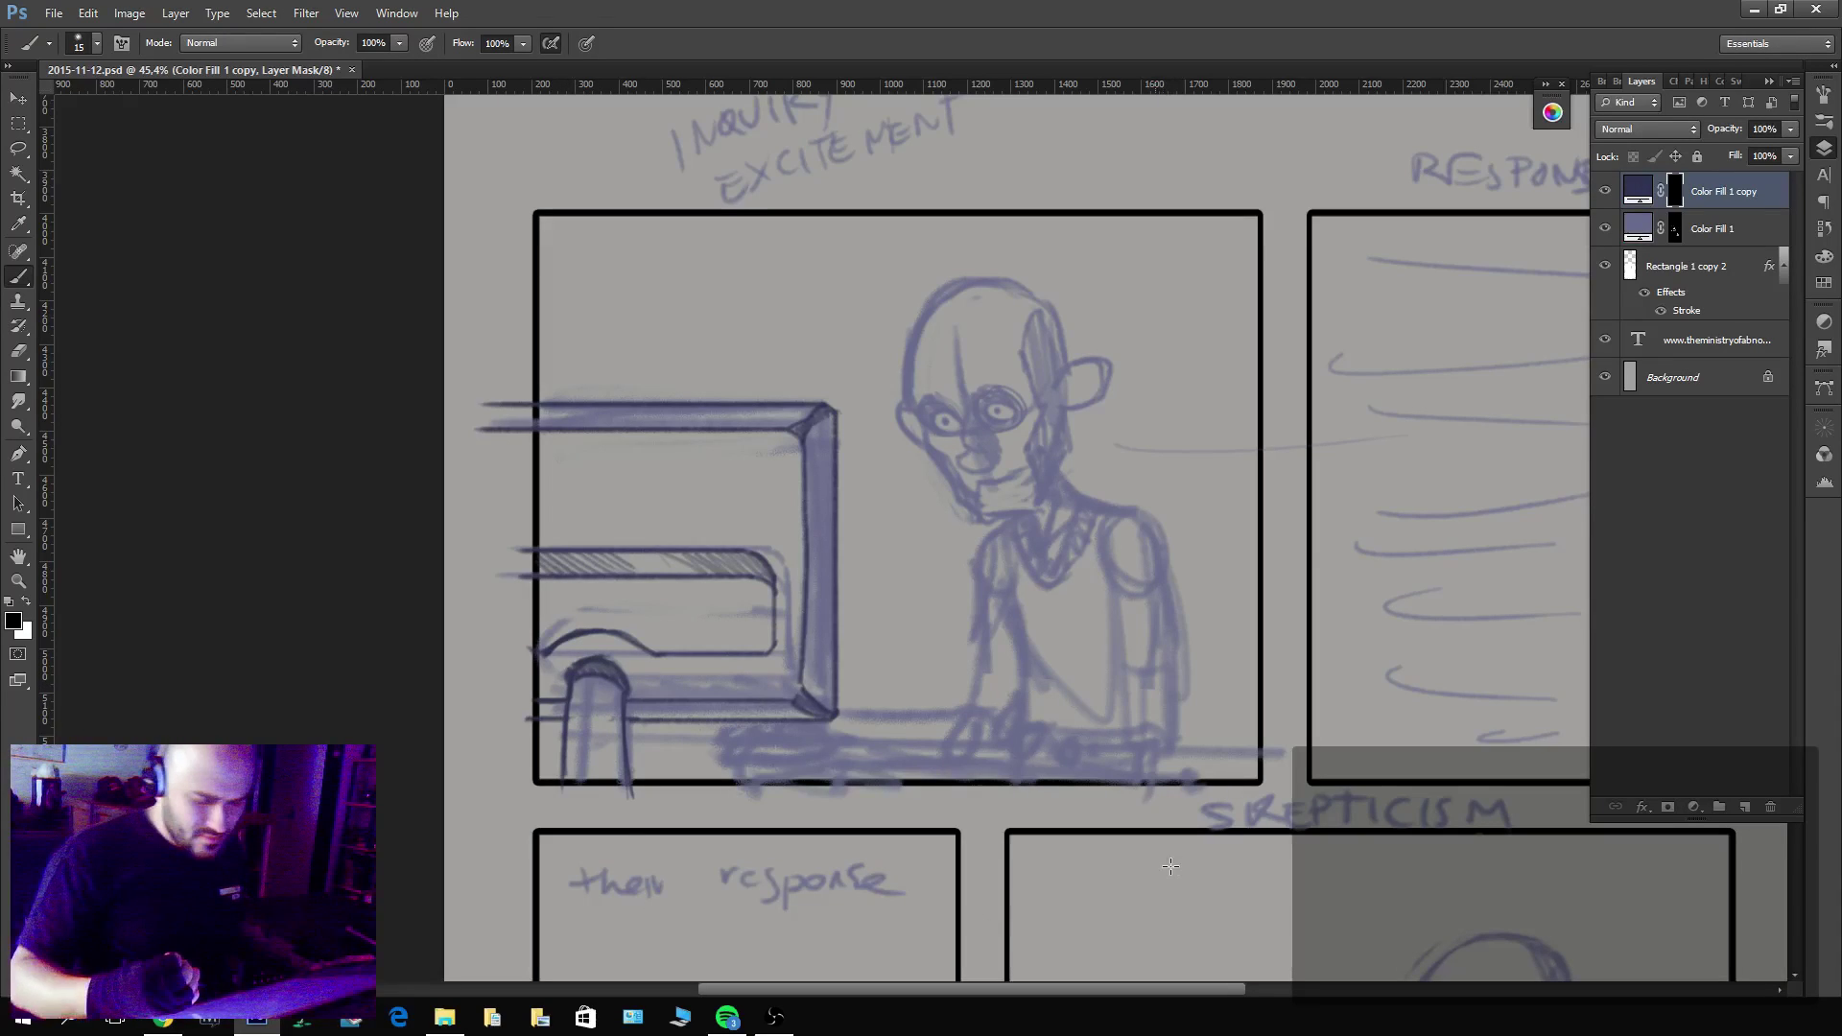
key("x")
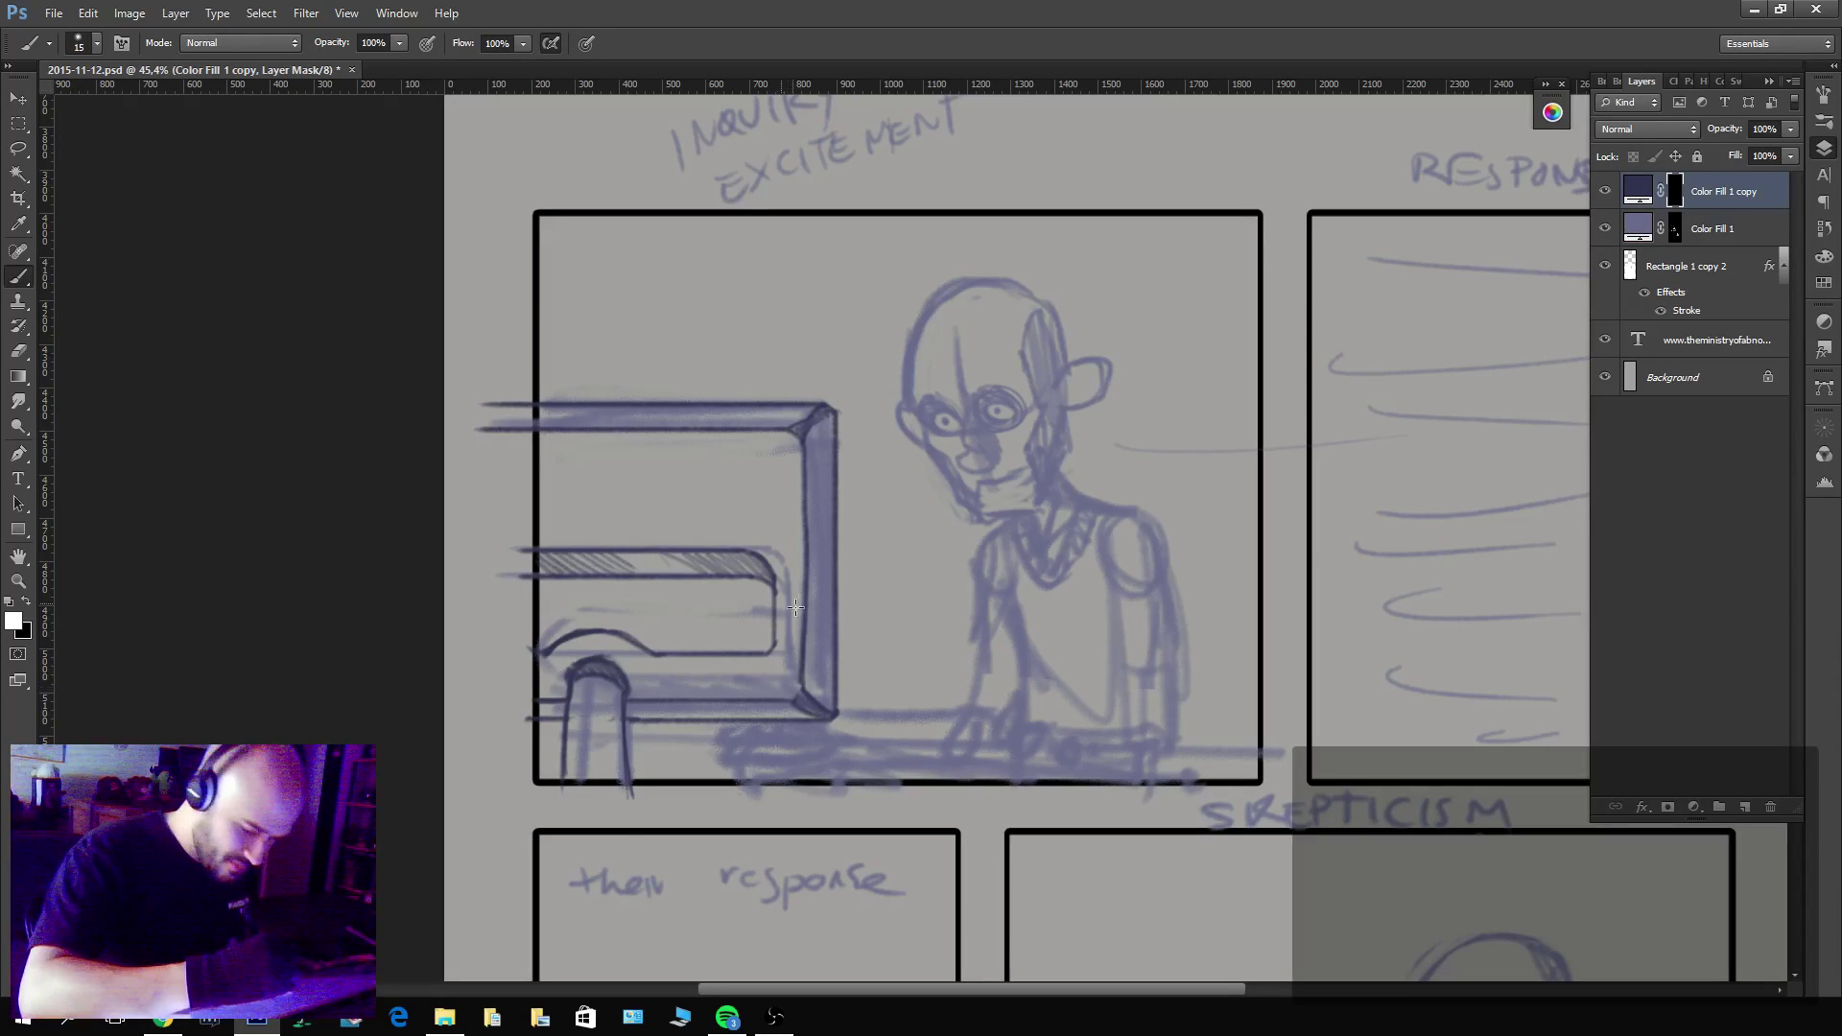
key("x")
mouse_move(799, 630)
left_mouse_down()
mouse_move(807, 535)
mouse_move(807, 566)
left_mouse_up()
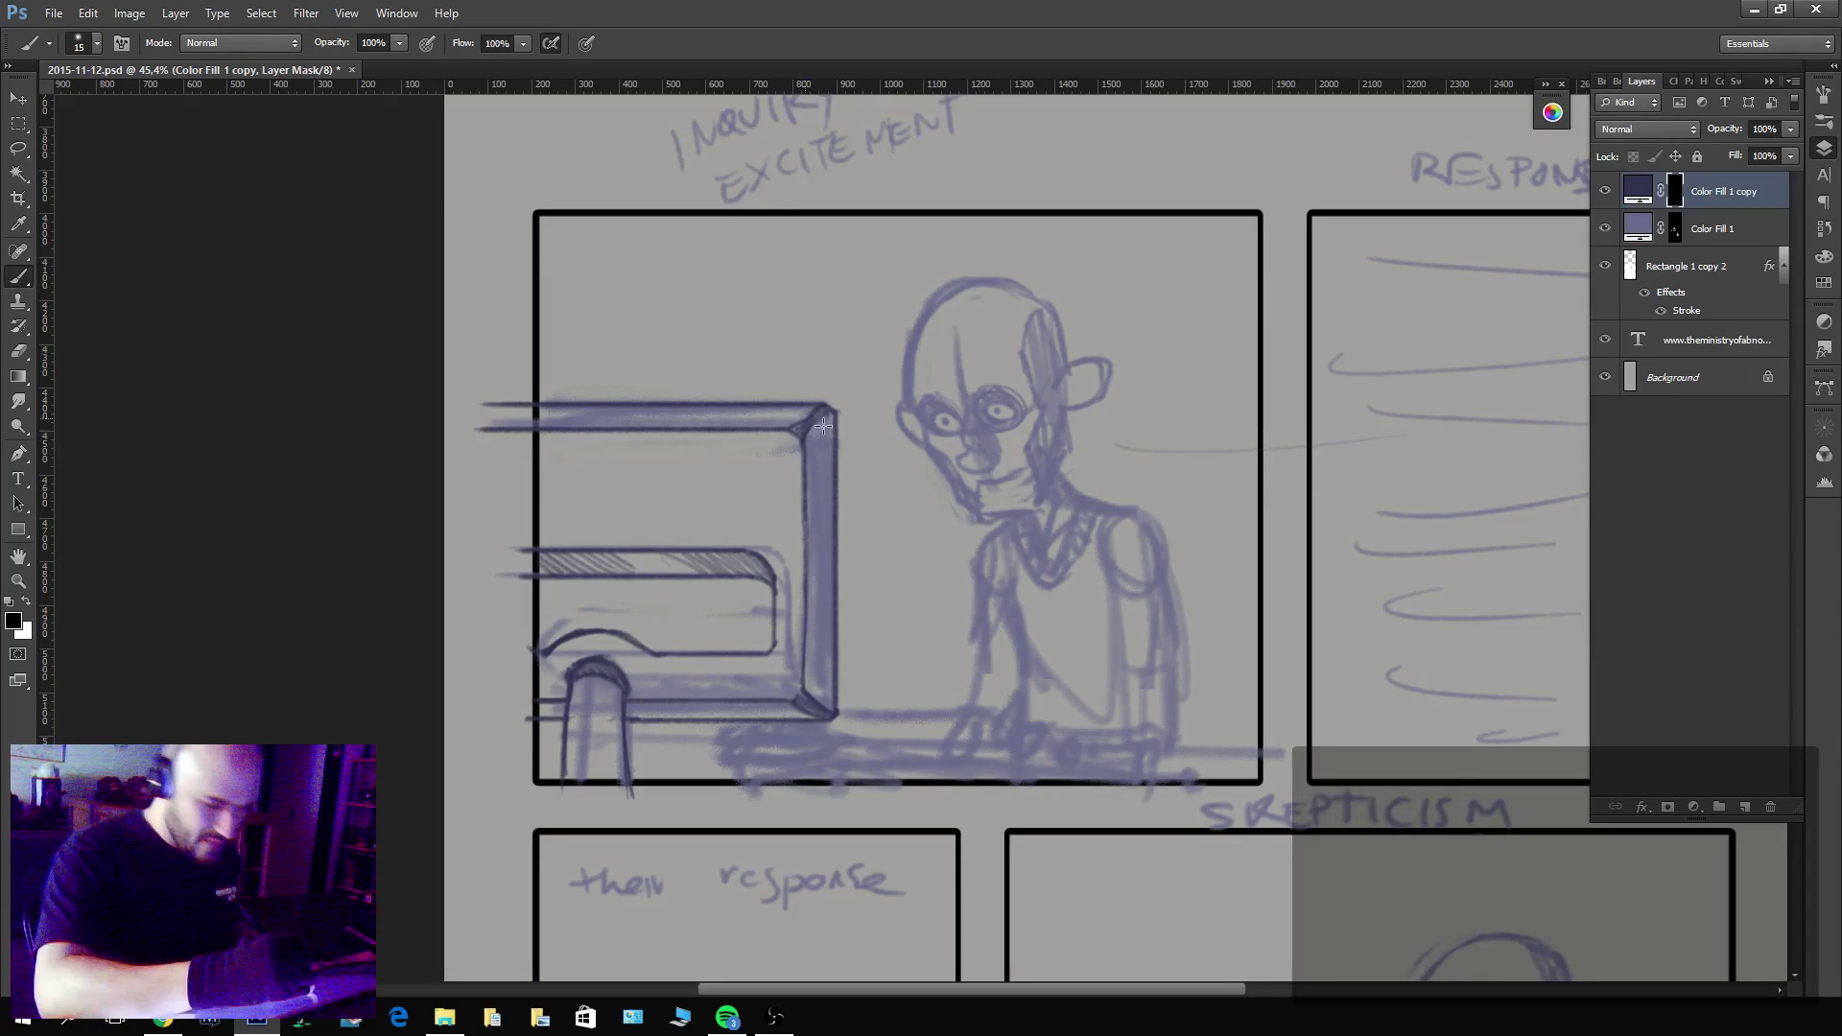
key("x")
left_click_drag(823, 705, 822, 422)
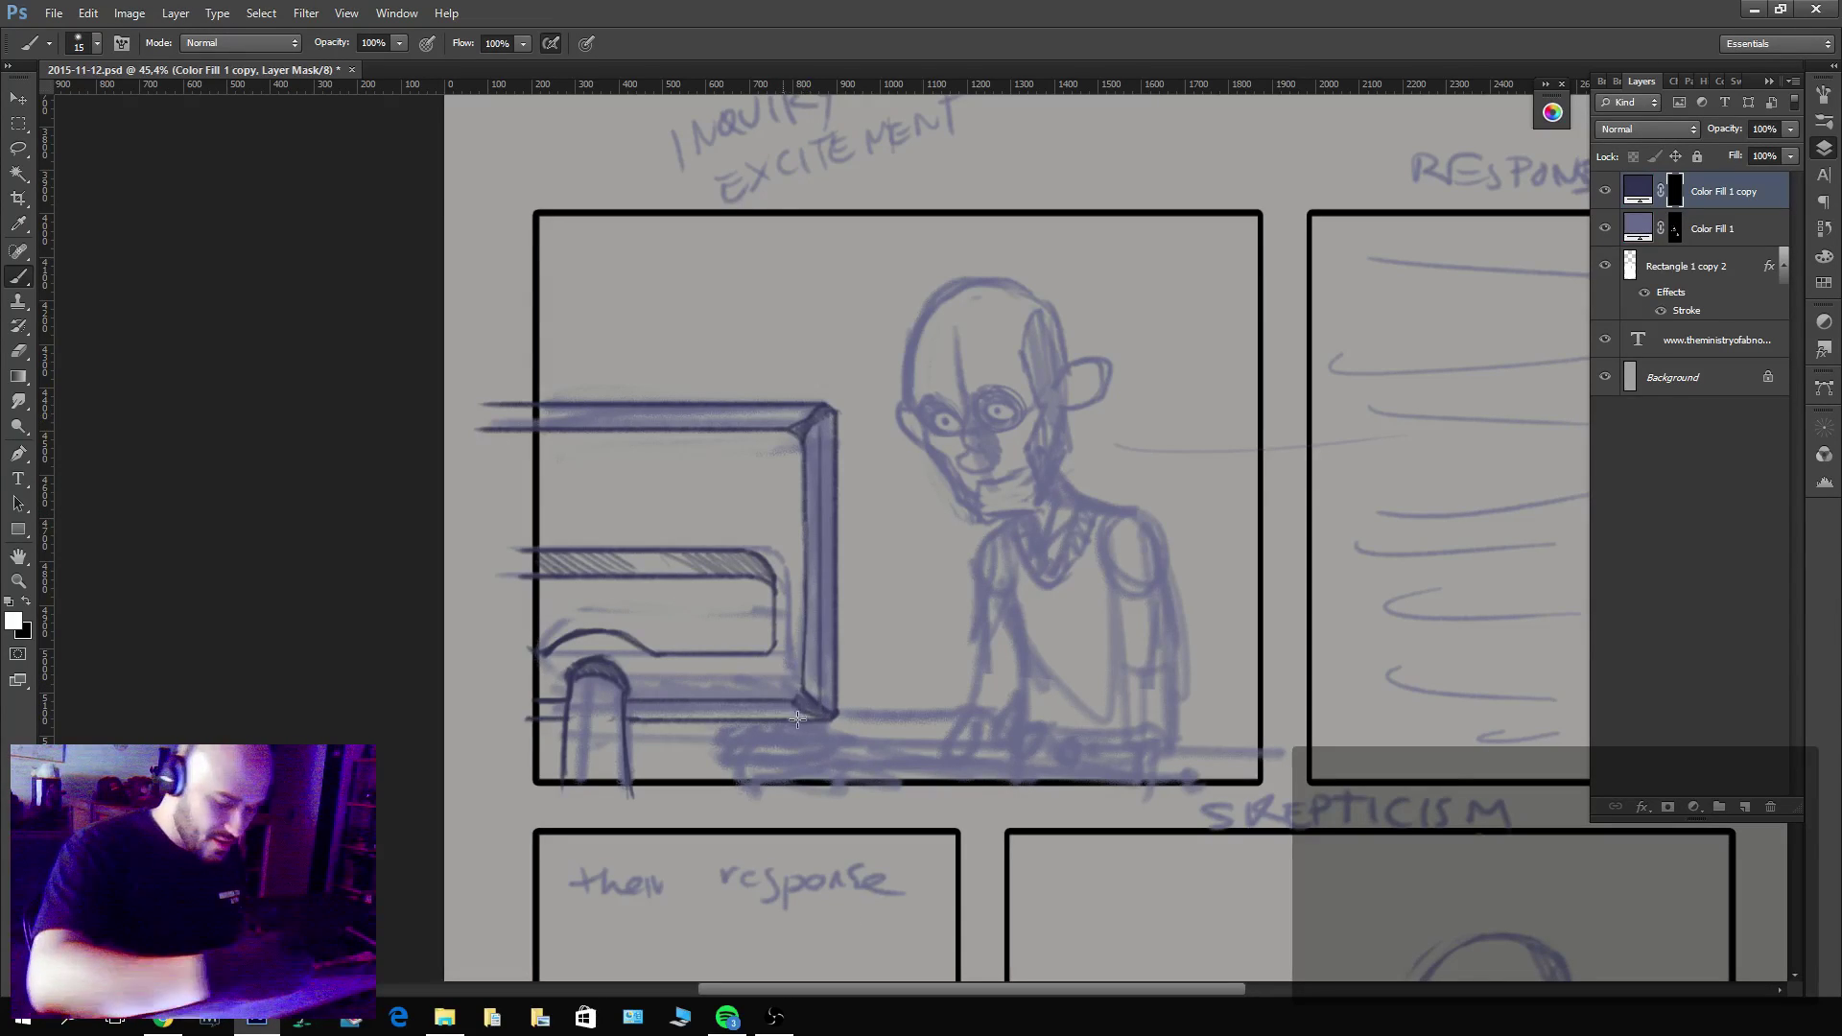
left_click_drag(798, 718, 633, 717)
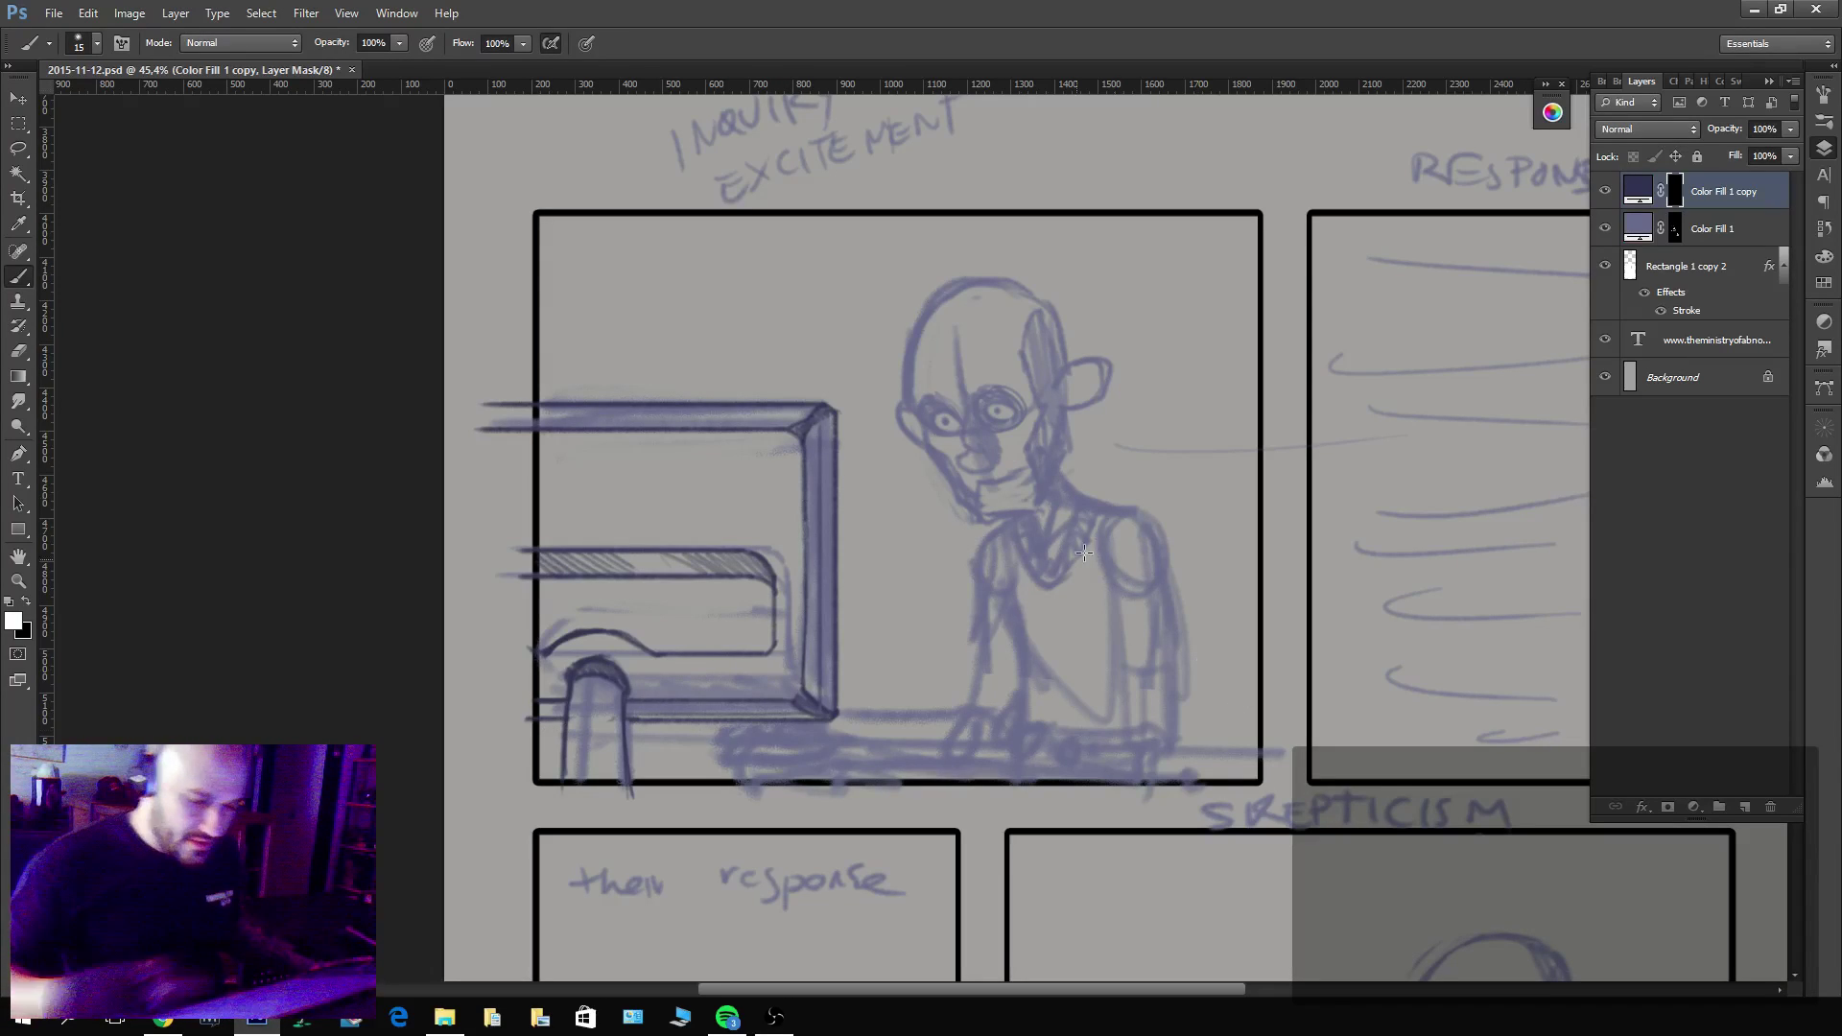
Ink the character's round eyes and pupils in the first panel with a size 10 brush.
key("bracketleft")
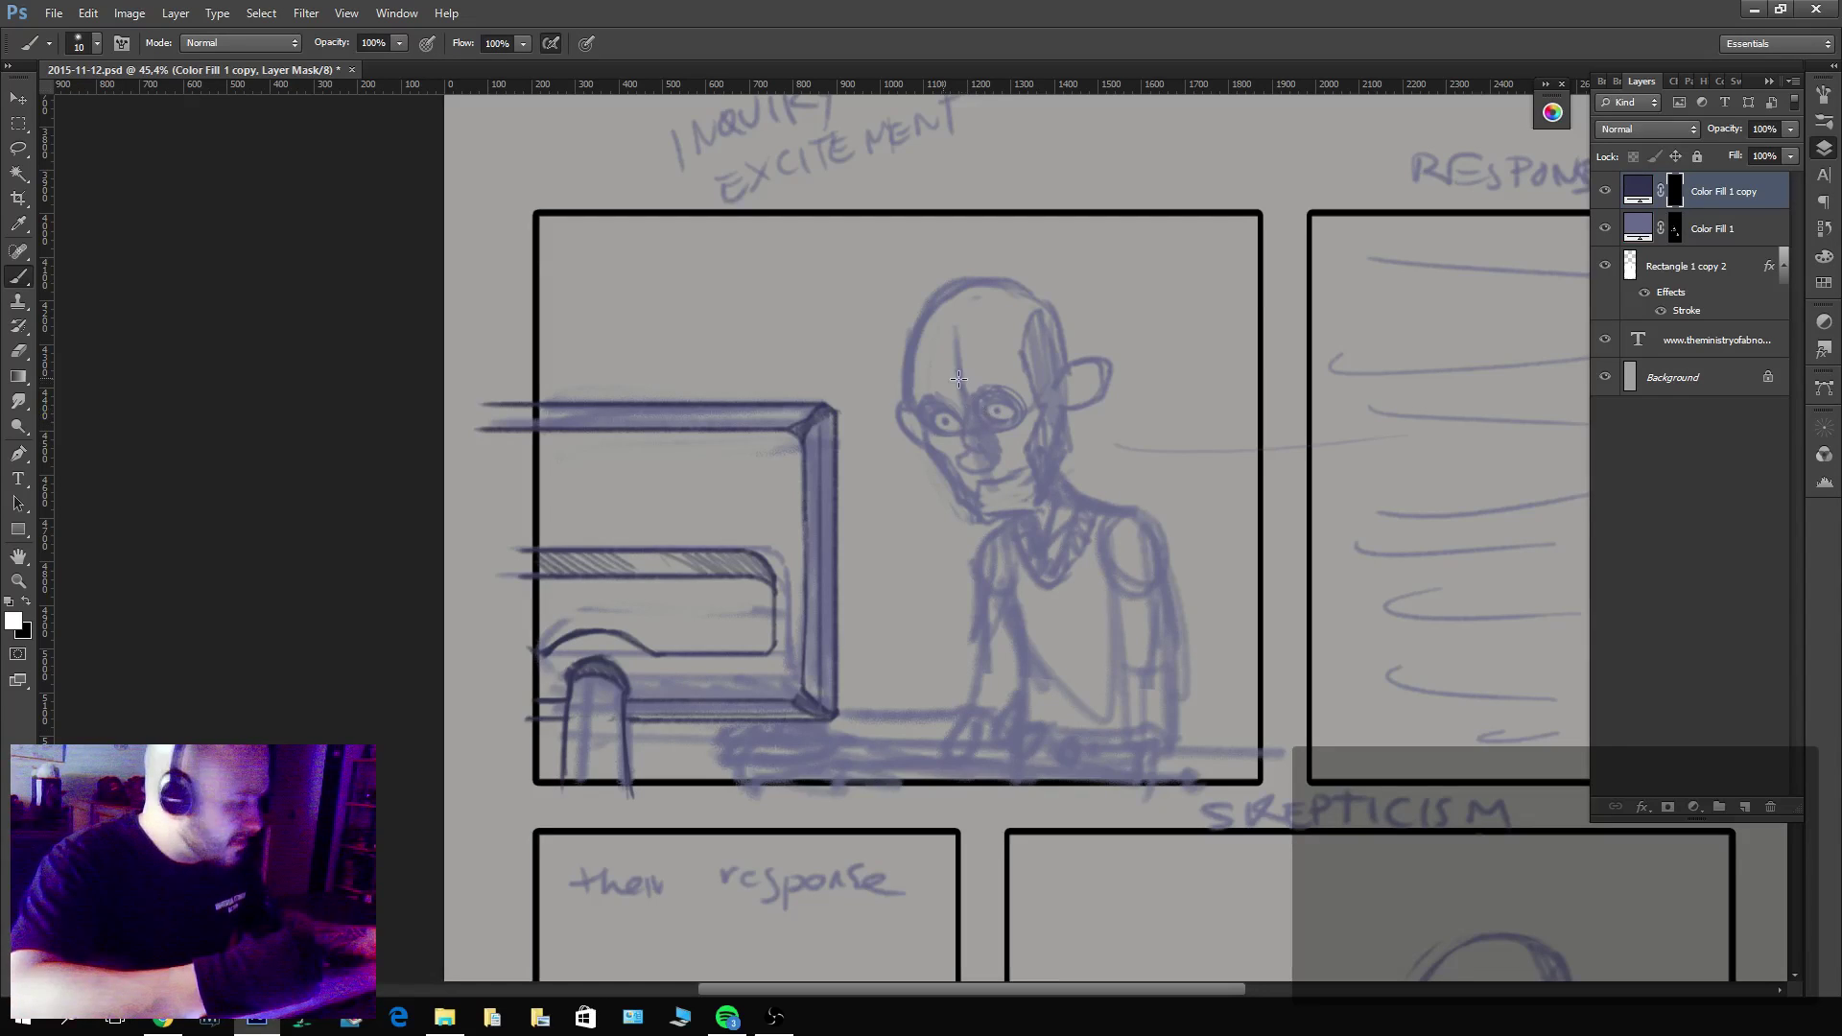
scroll(1008, 414, "up", 3)
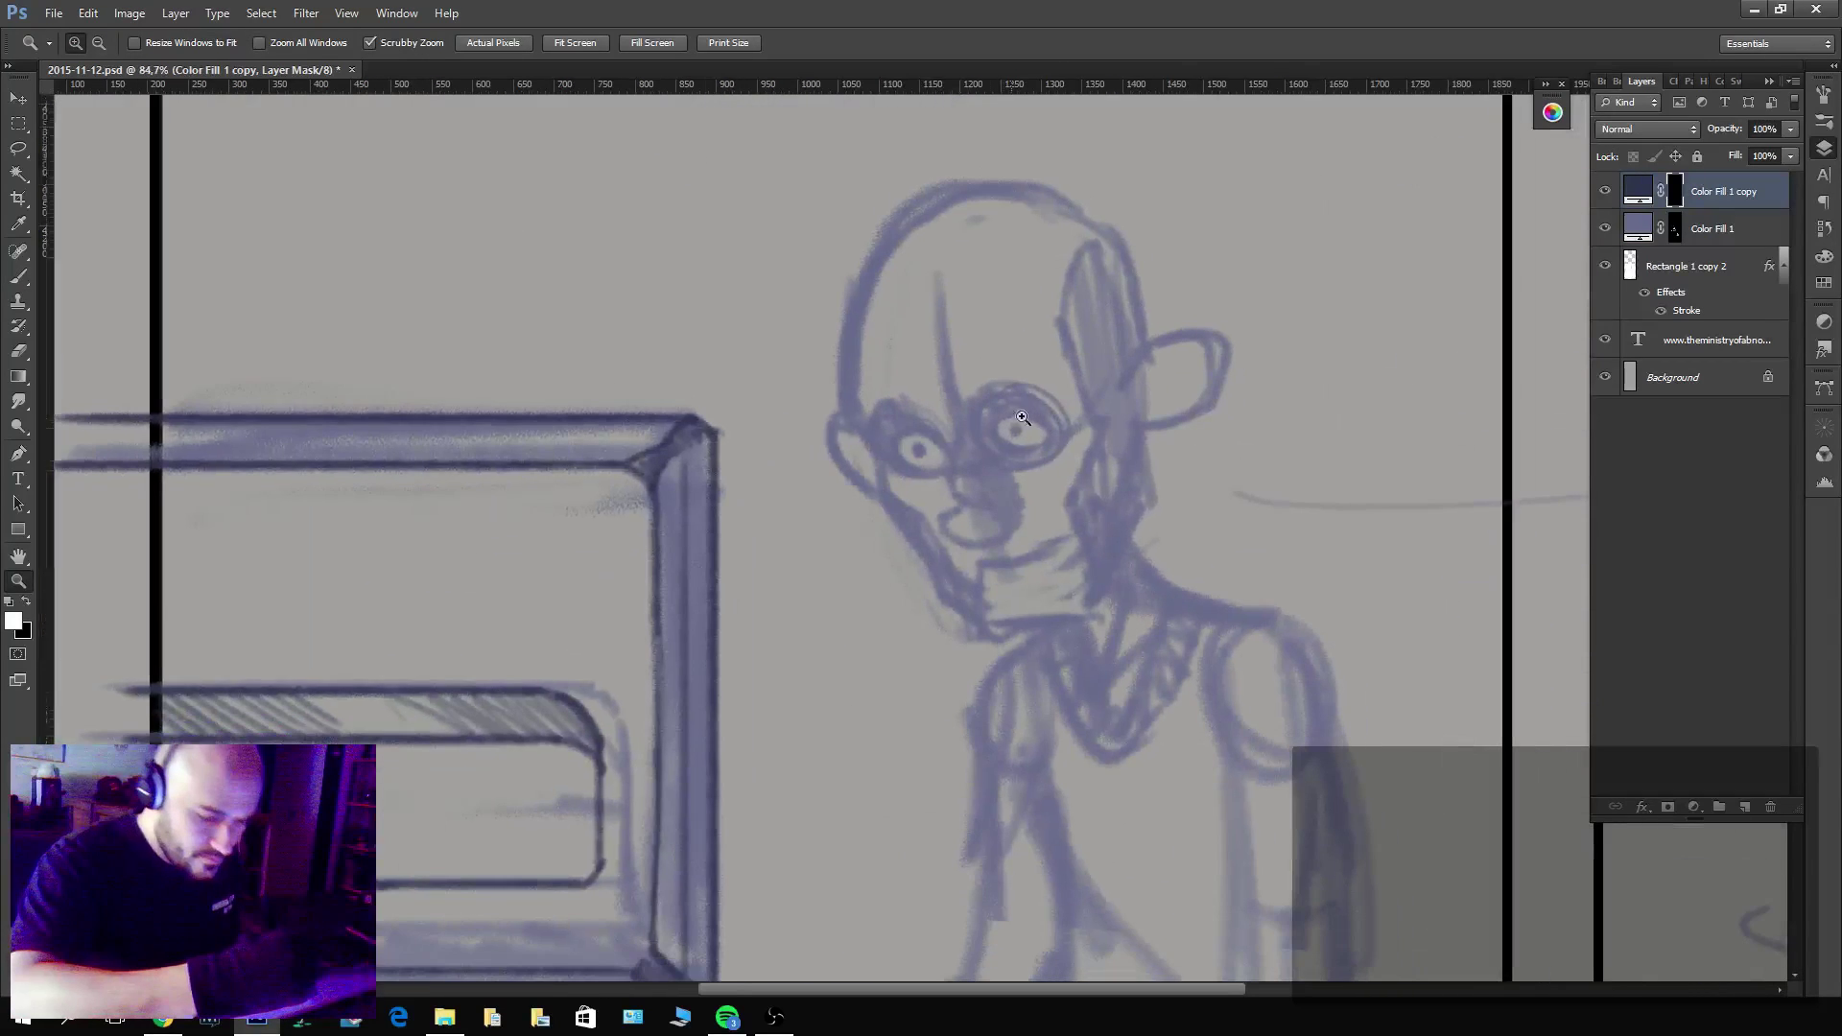
mouse_move(1013, 450)
left_mouse_down()
mouse_move(1038, 413)
mouse_move(989, 430)
mouse_move(1013, 457)
mouse_move(995, 438)
mouse_move(1006, 404)
mouse_move(1048, 422)
mouse_move(1019, 427)
mouse_move(1025, 442)
mouse_move(1006, 419)
mouse_move(929, 462)
mouse_move(888, 444)
mouse_move(917, 469)
mouse_move(935, 451)
mouse_move(921, 441)
left_mouse_up()
key("x")
key("x")
key("x")
key("x")
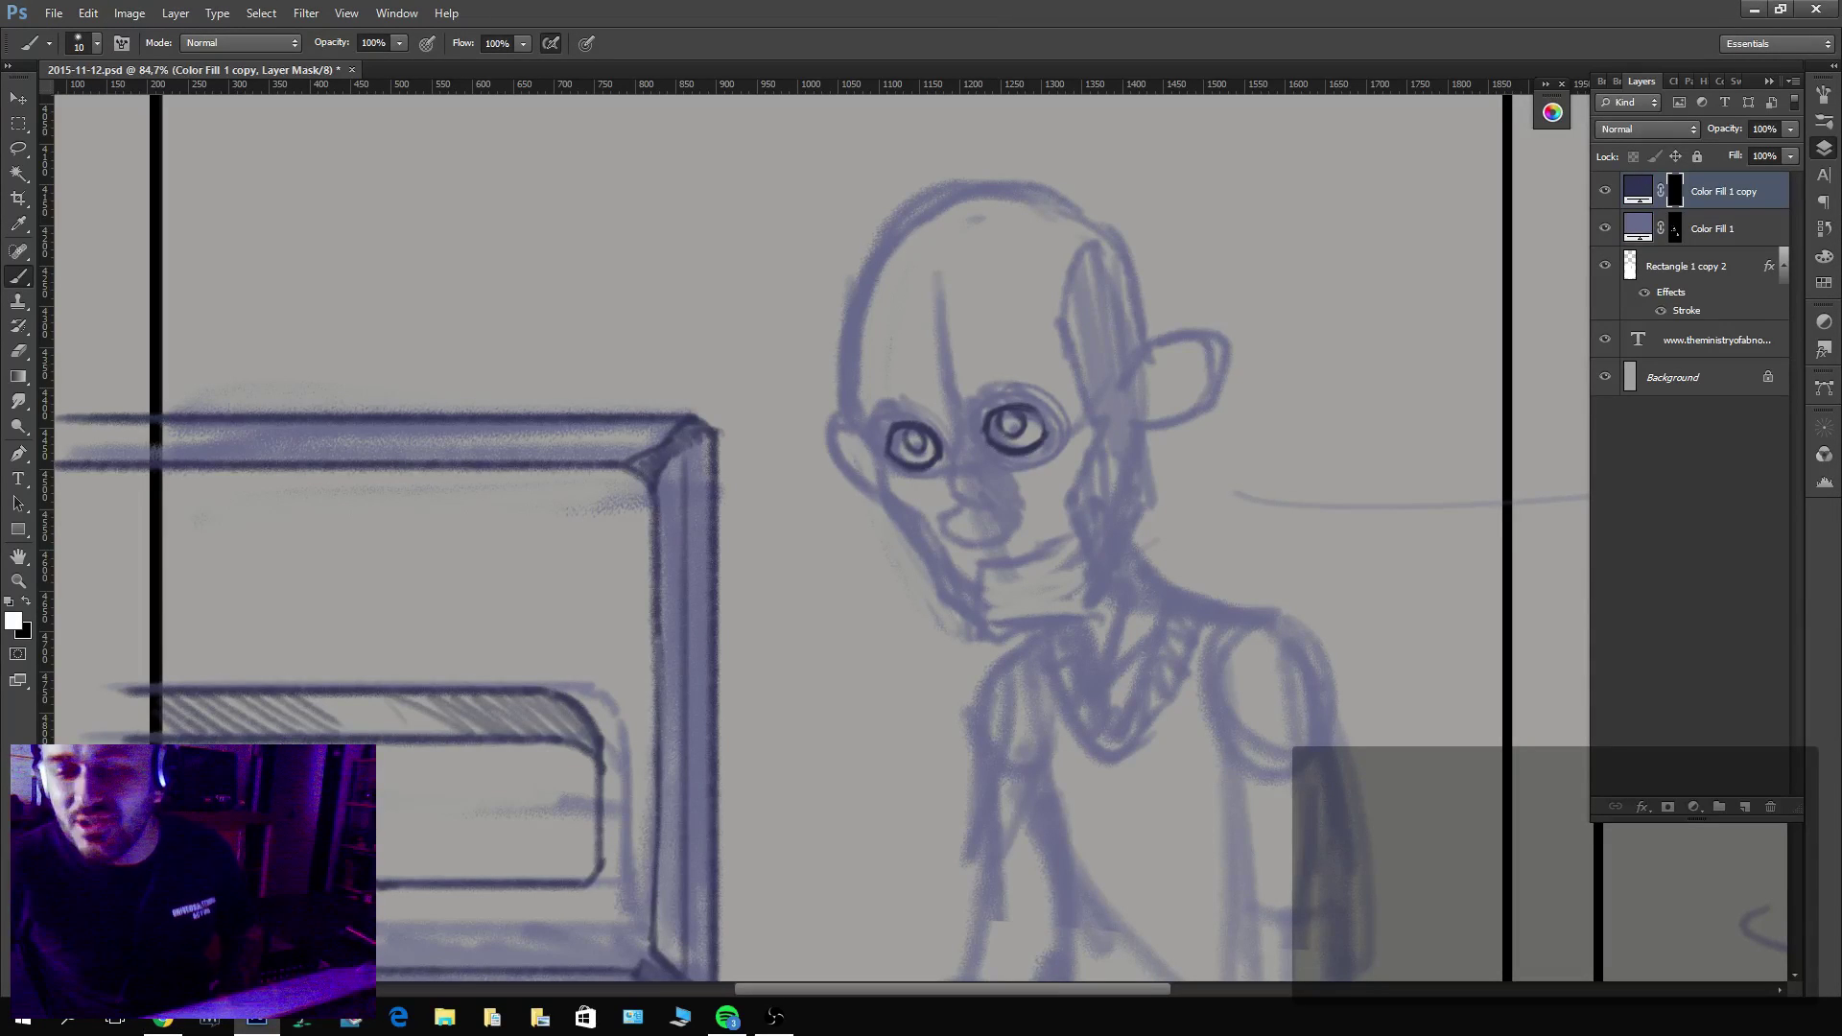
key("super+e")
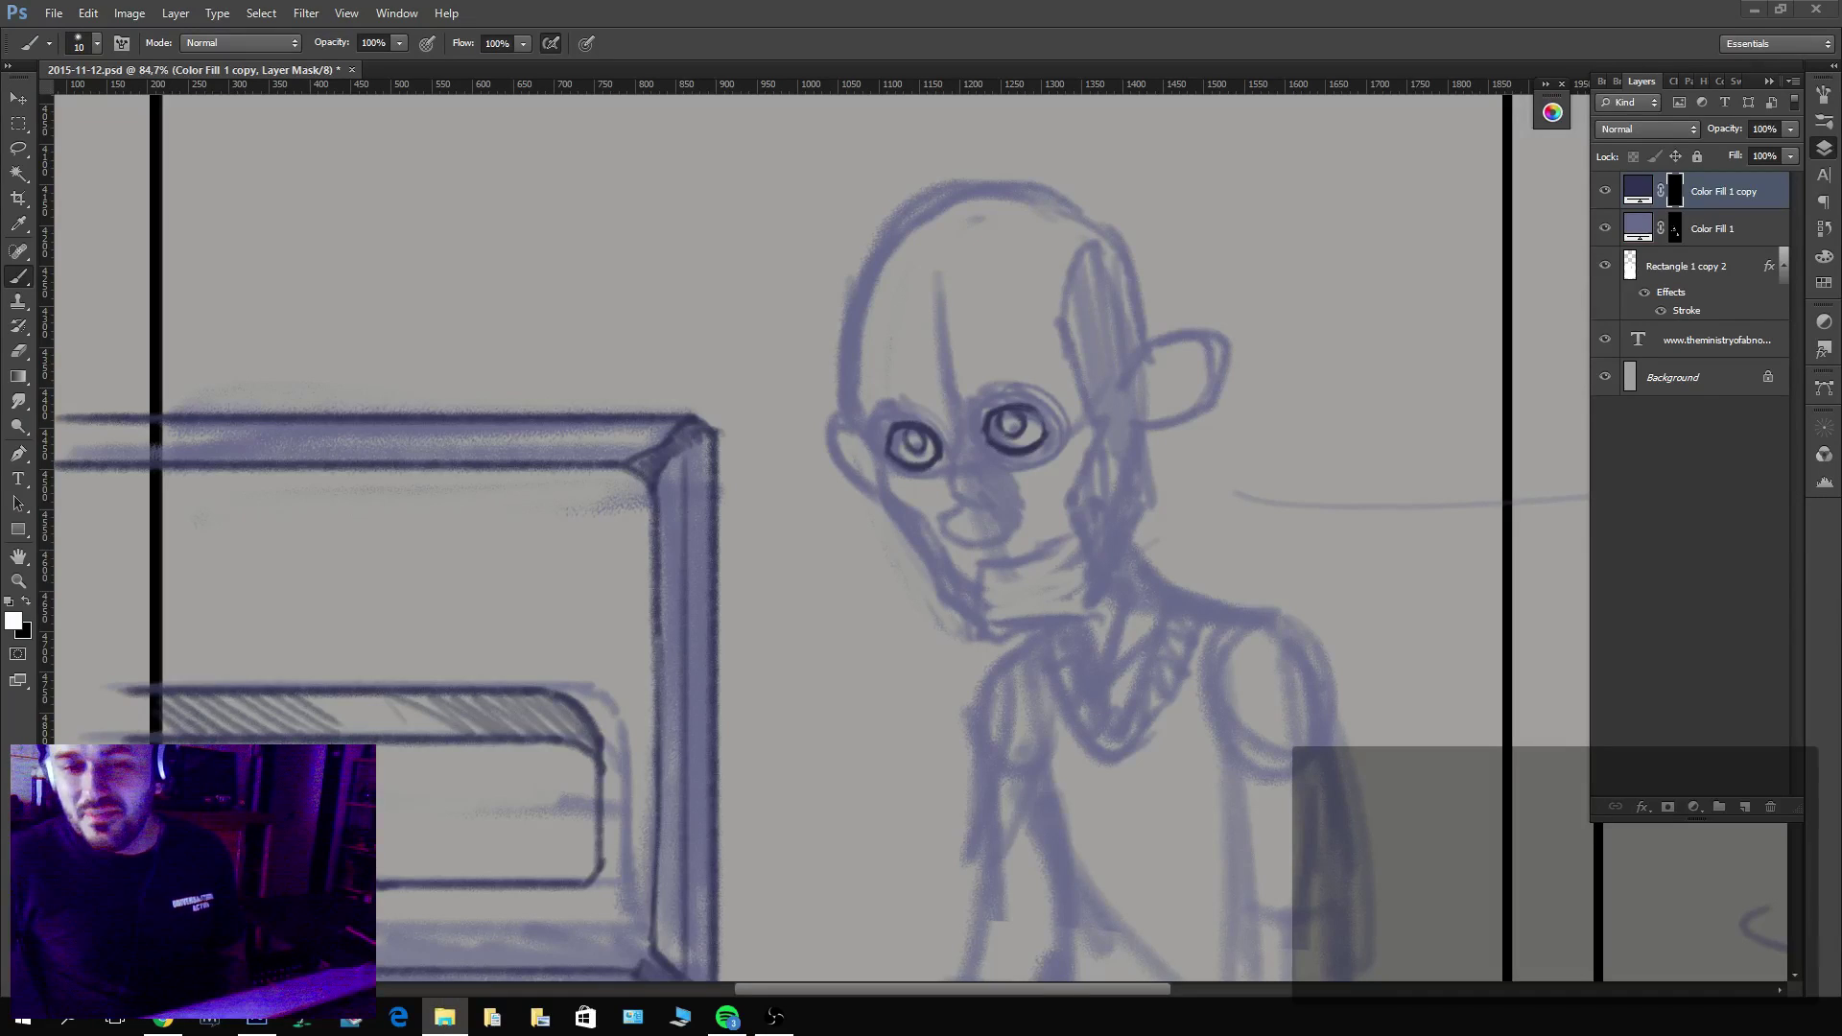
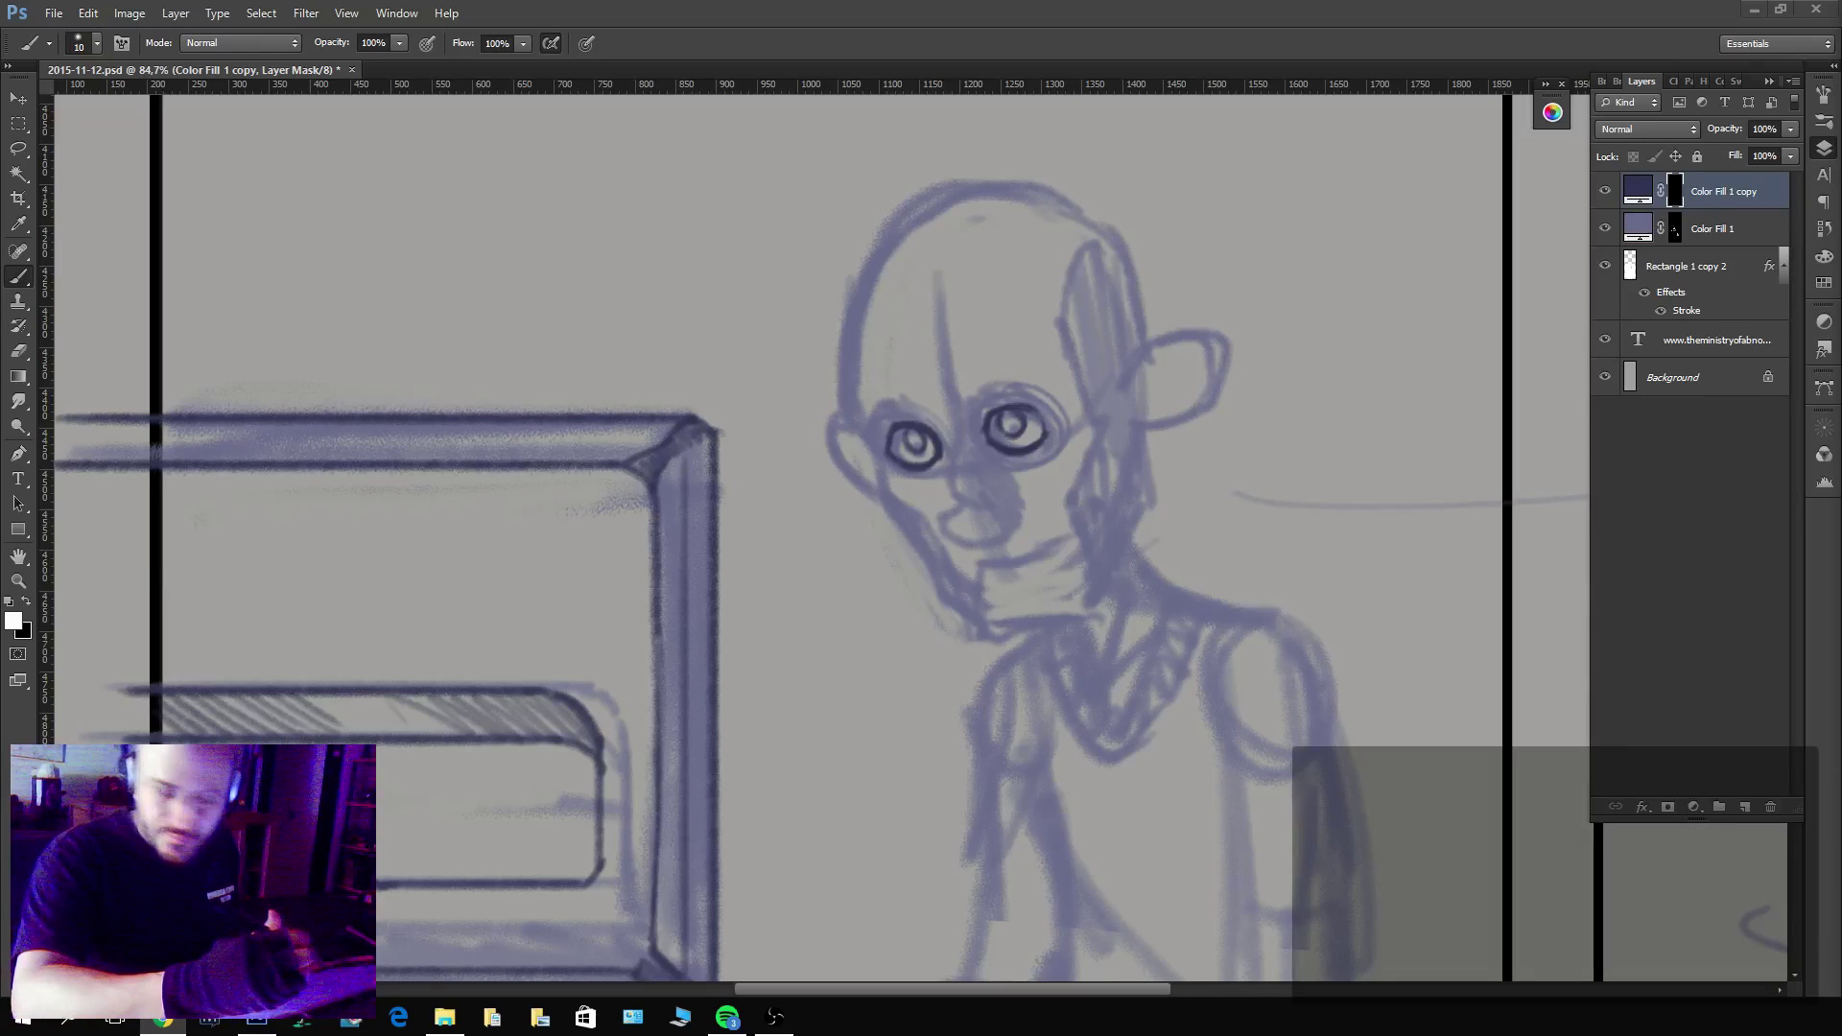
Draw the character's two eyebrows and the short frown creases on the forehead above them.
mouse_move(1006, 395)
left_mouse_down()
mouse_move(963, 393)
mouse_move(1062, 407)
left_mouse_up()
mouse_move(931, 397)
left_mouse_down()
mouse_move(868, 408)
mouse_move(915, 399)
left_mouse_up()
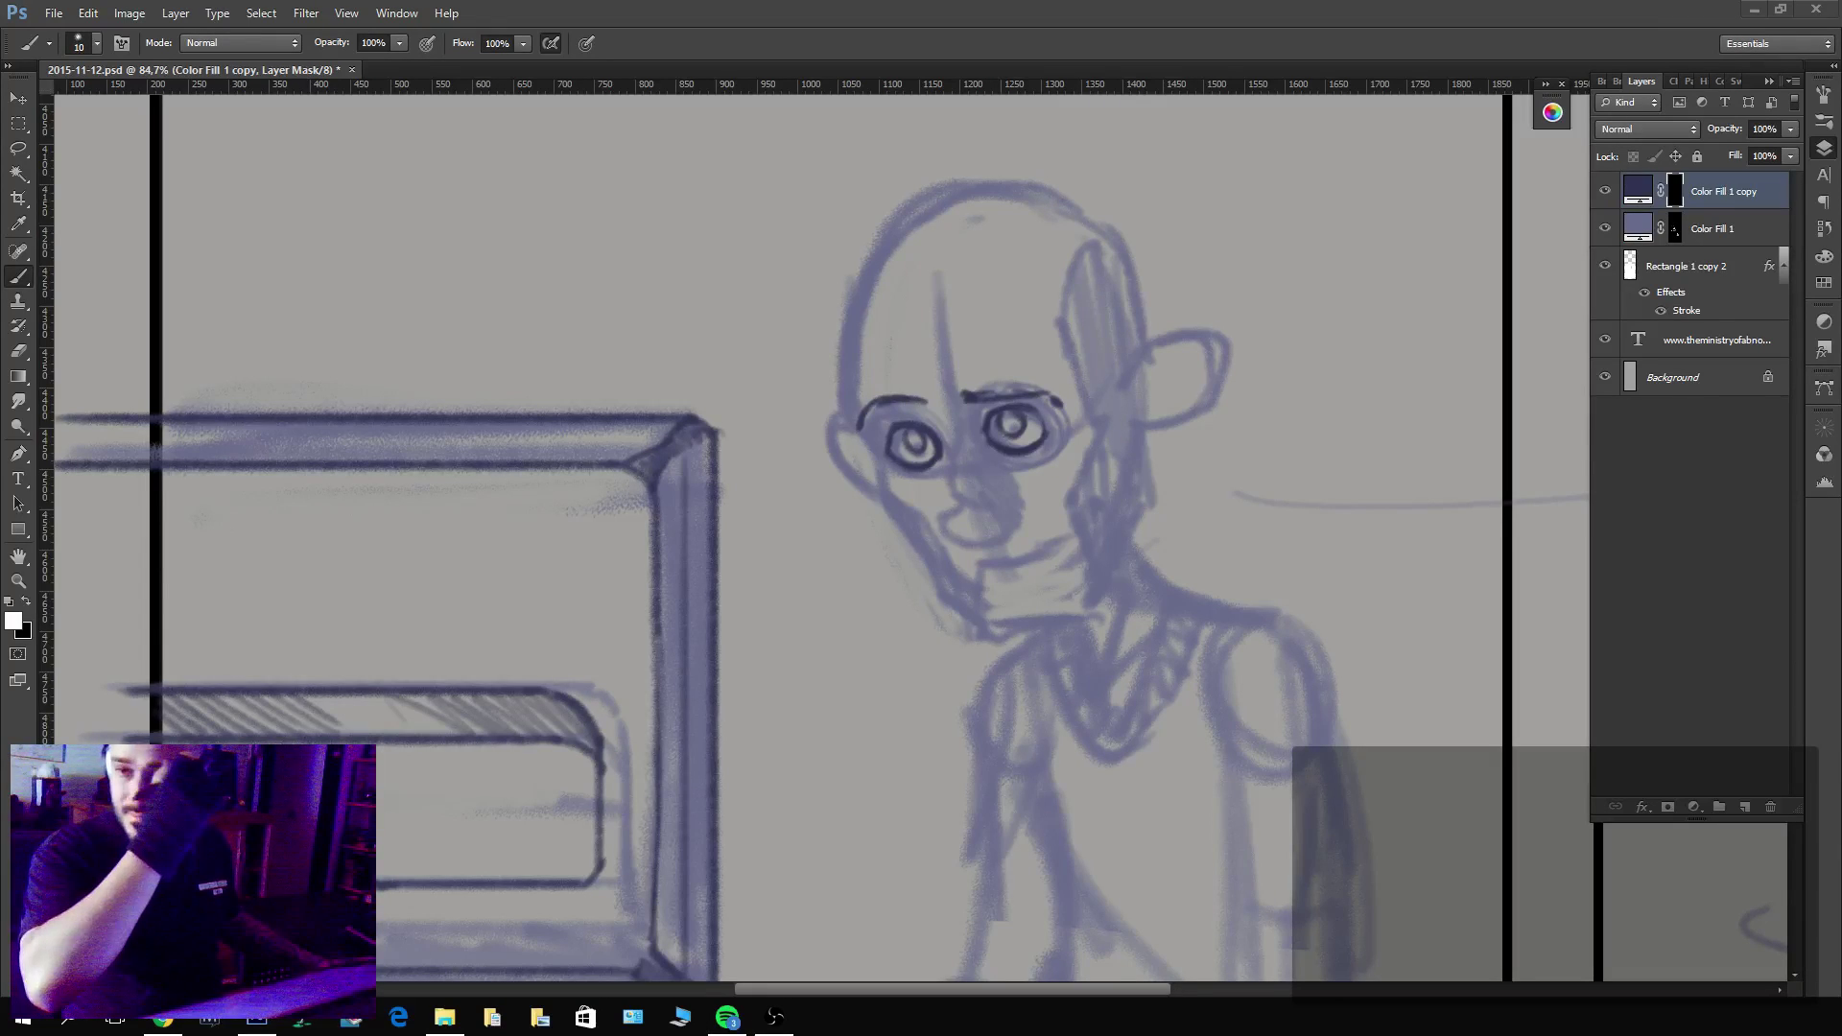
mouse_move(986, 385)
left_mouse_down()
mouse_move(962, 393)
mouse_move(1008, 377)
mouse_move(1063, 403)
left_mouse_up()
mouse_move(921, 391)
left_mouse_down()
mouse_move(863, 384)
mouse_move(850, 429)
left_mouse_up()
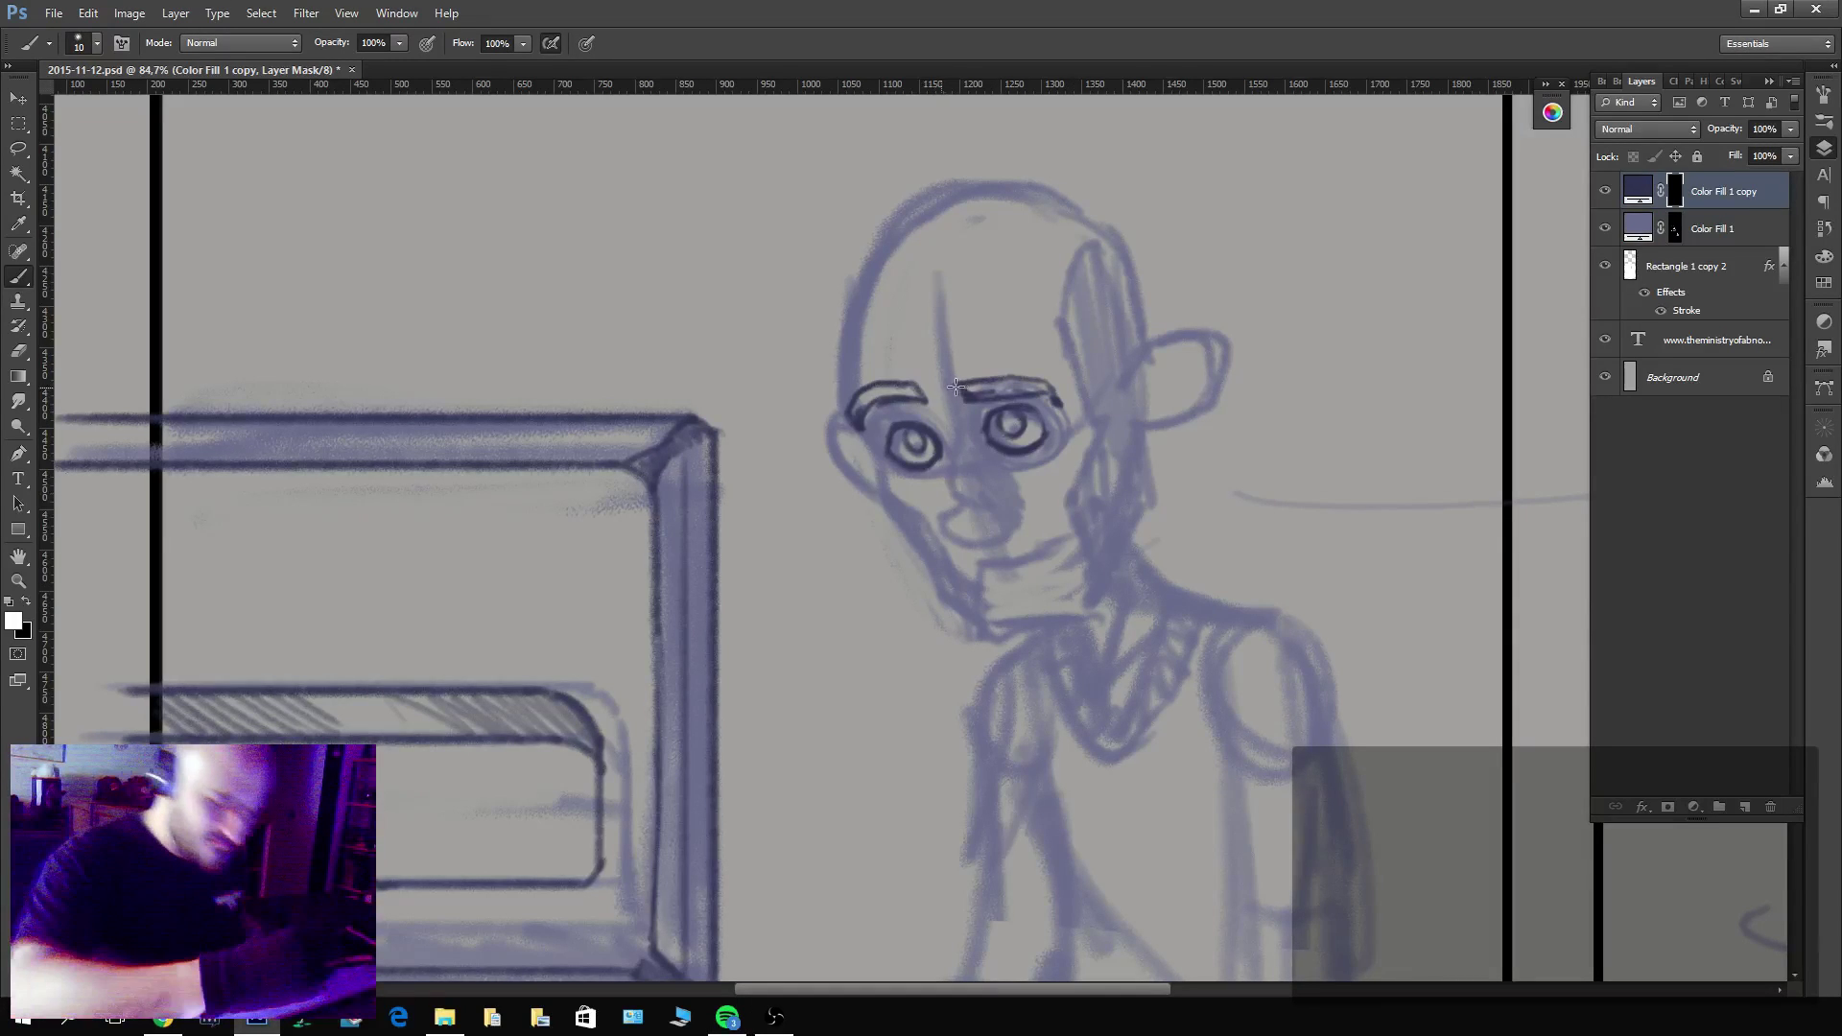
mouse_move(955, 382)
left_mouse_down()
mouse_move(961, 341)
mouse_move(910, 347)
left_mouse_up()
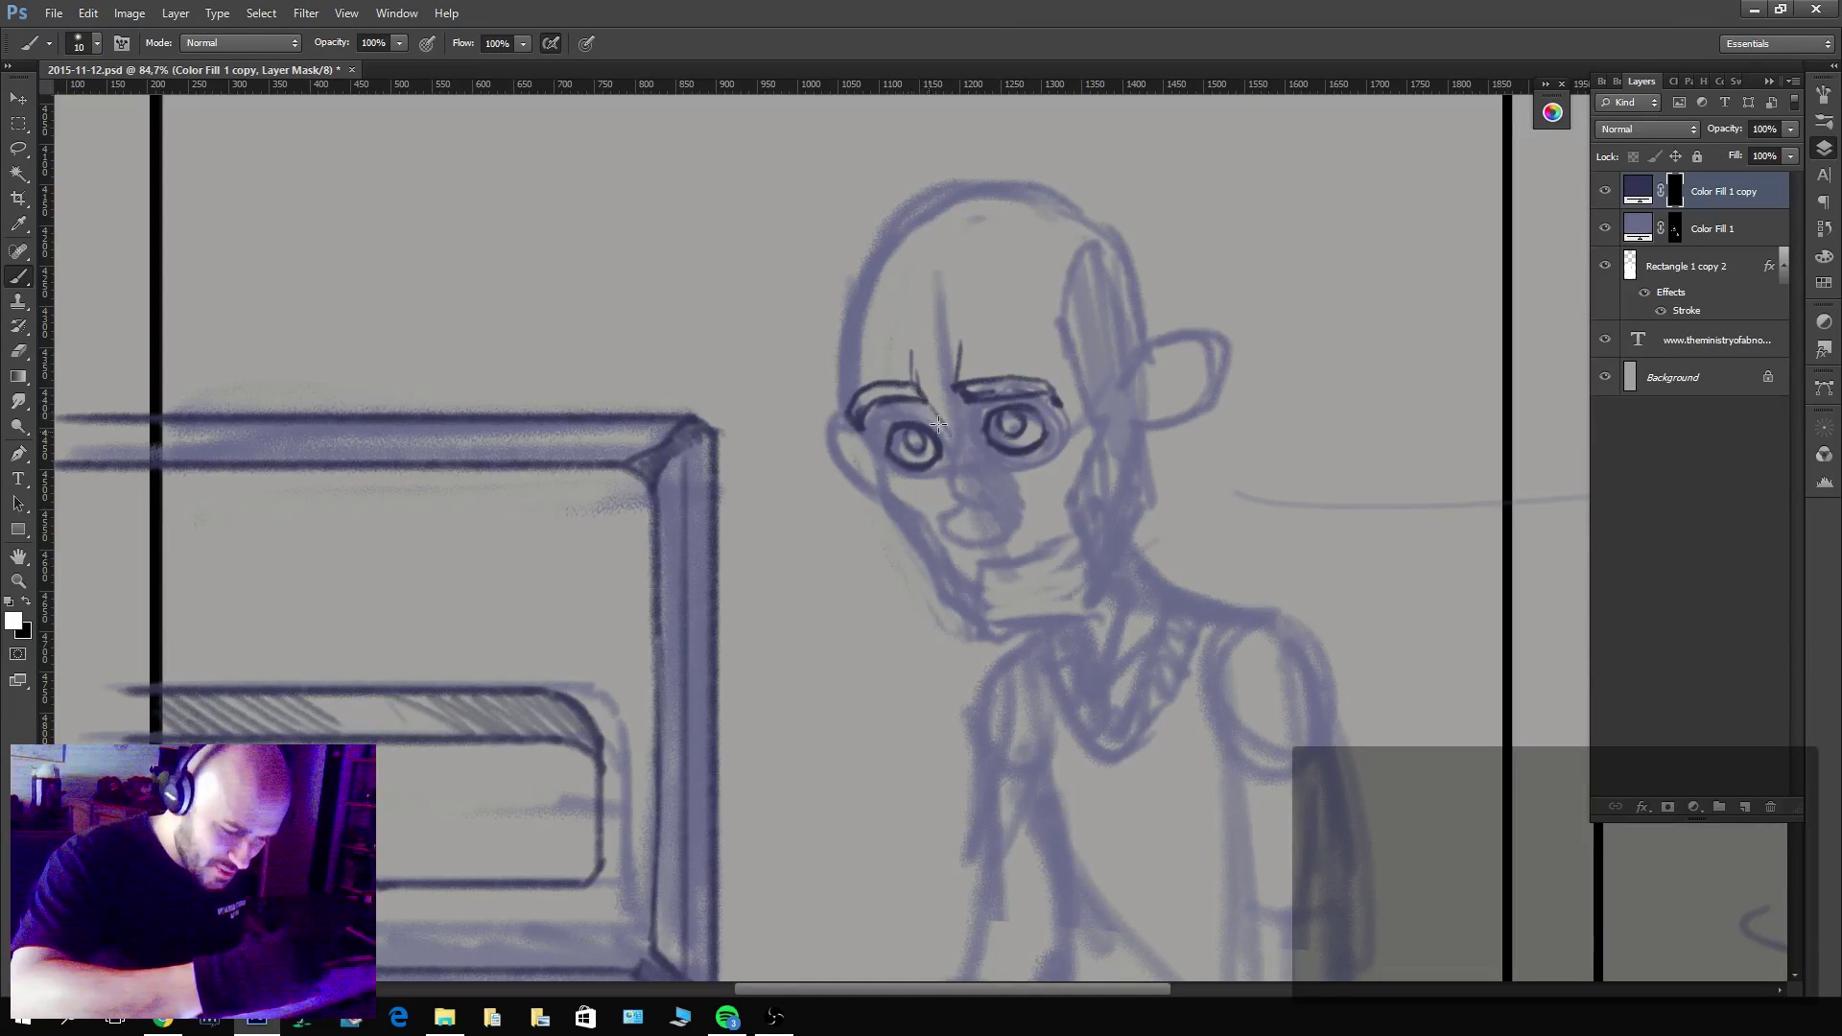
Outline and shade the character's nose and hatch the shadows around the inner eye sockets.
mouse_move(955, 443)
left_mouse_down()
mouse_move(965, 497)
mouse_move(937, 514)
mouse_move(947, 541)
mouse_move(1003, 536)
mouse_move(983, 505)
mouse_move(937, 511)
mouse_move(962, 543)
mouse_move(1023, 506)
mouse_move(1007, 521)
mouse_move(994, 503)
mouse_move(991, 484)
mouse_move(1015, 498)
mouse_move(1019, 444)
left_mouse_up()
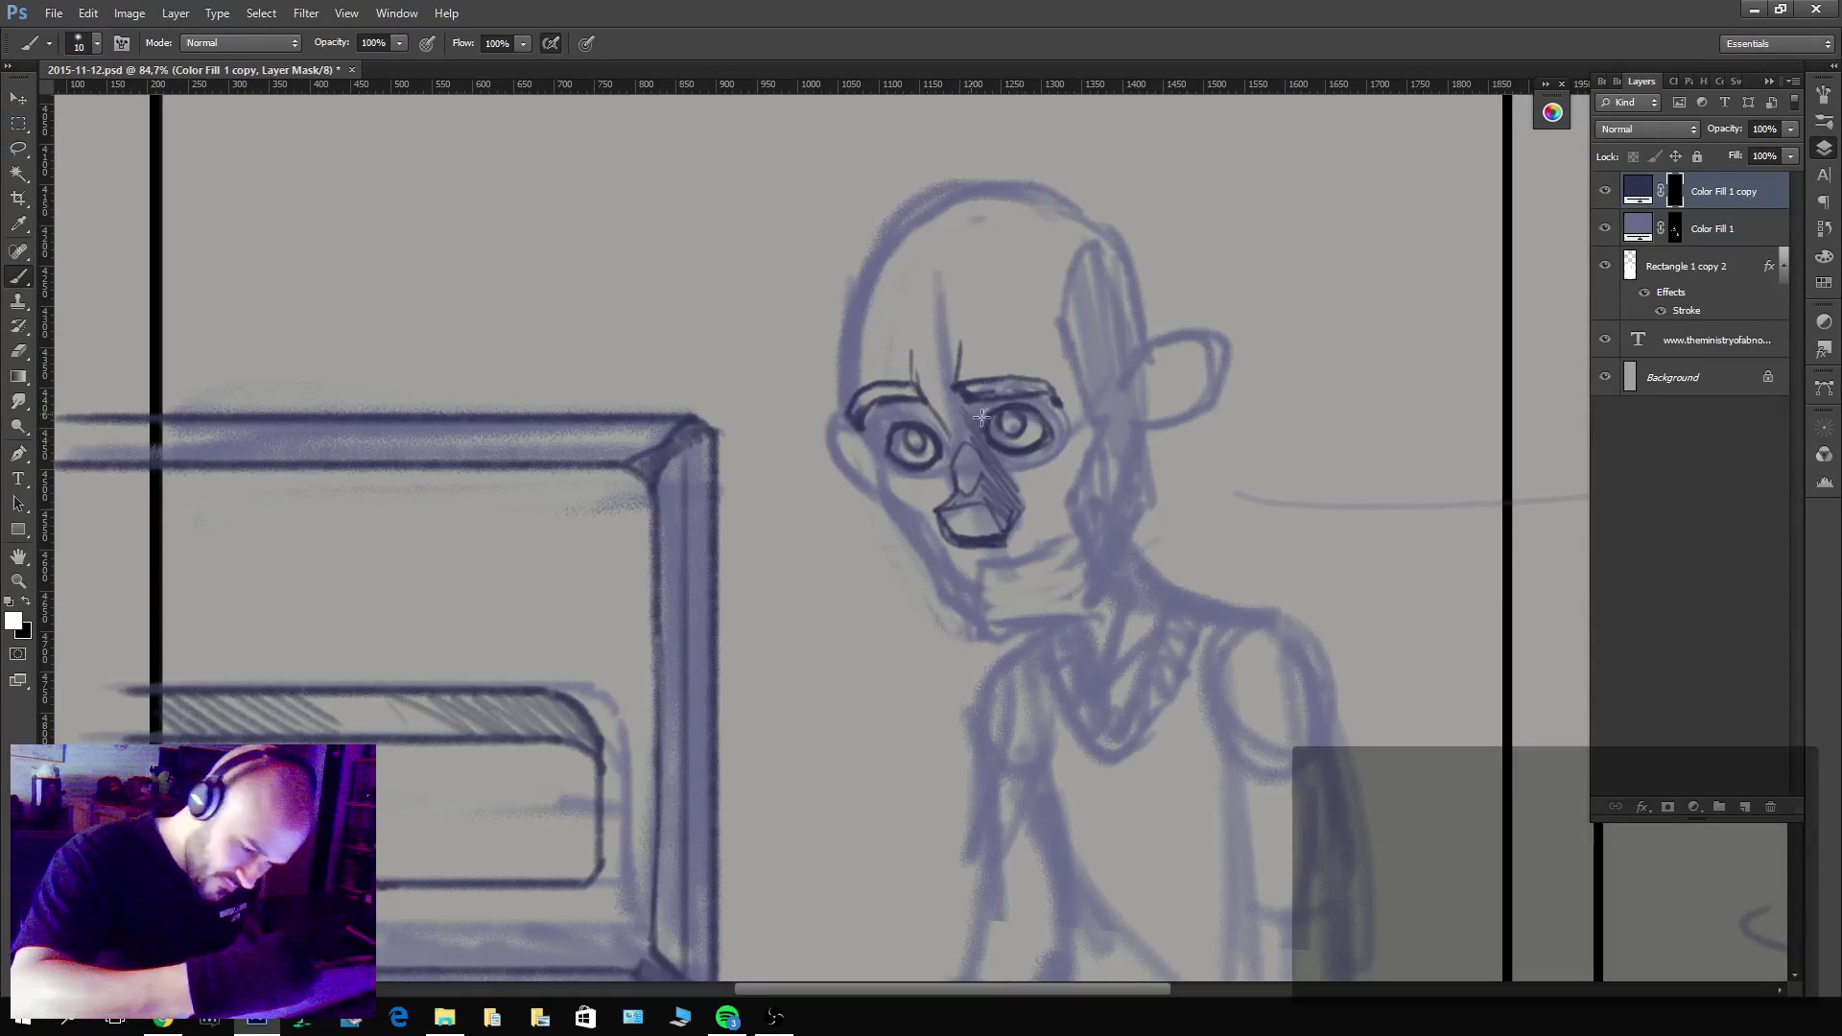
mouse_move(909, 425)
left_mouse_down()
mouse_move(879, 429)
mouse_move(877, 408)
mouse_move(862, 424)
left_mouse_up()
mouse_move(979, 425)
left_mouse_down()
mouse_move(955, 403)
mouse_move(963, 432)
left_mouse_up()
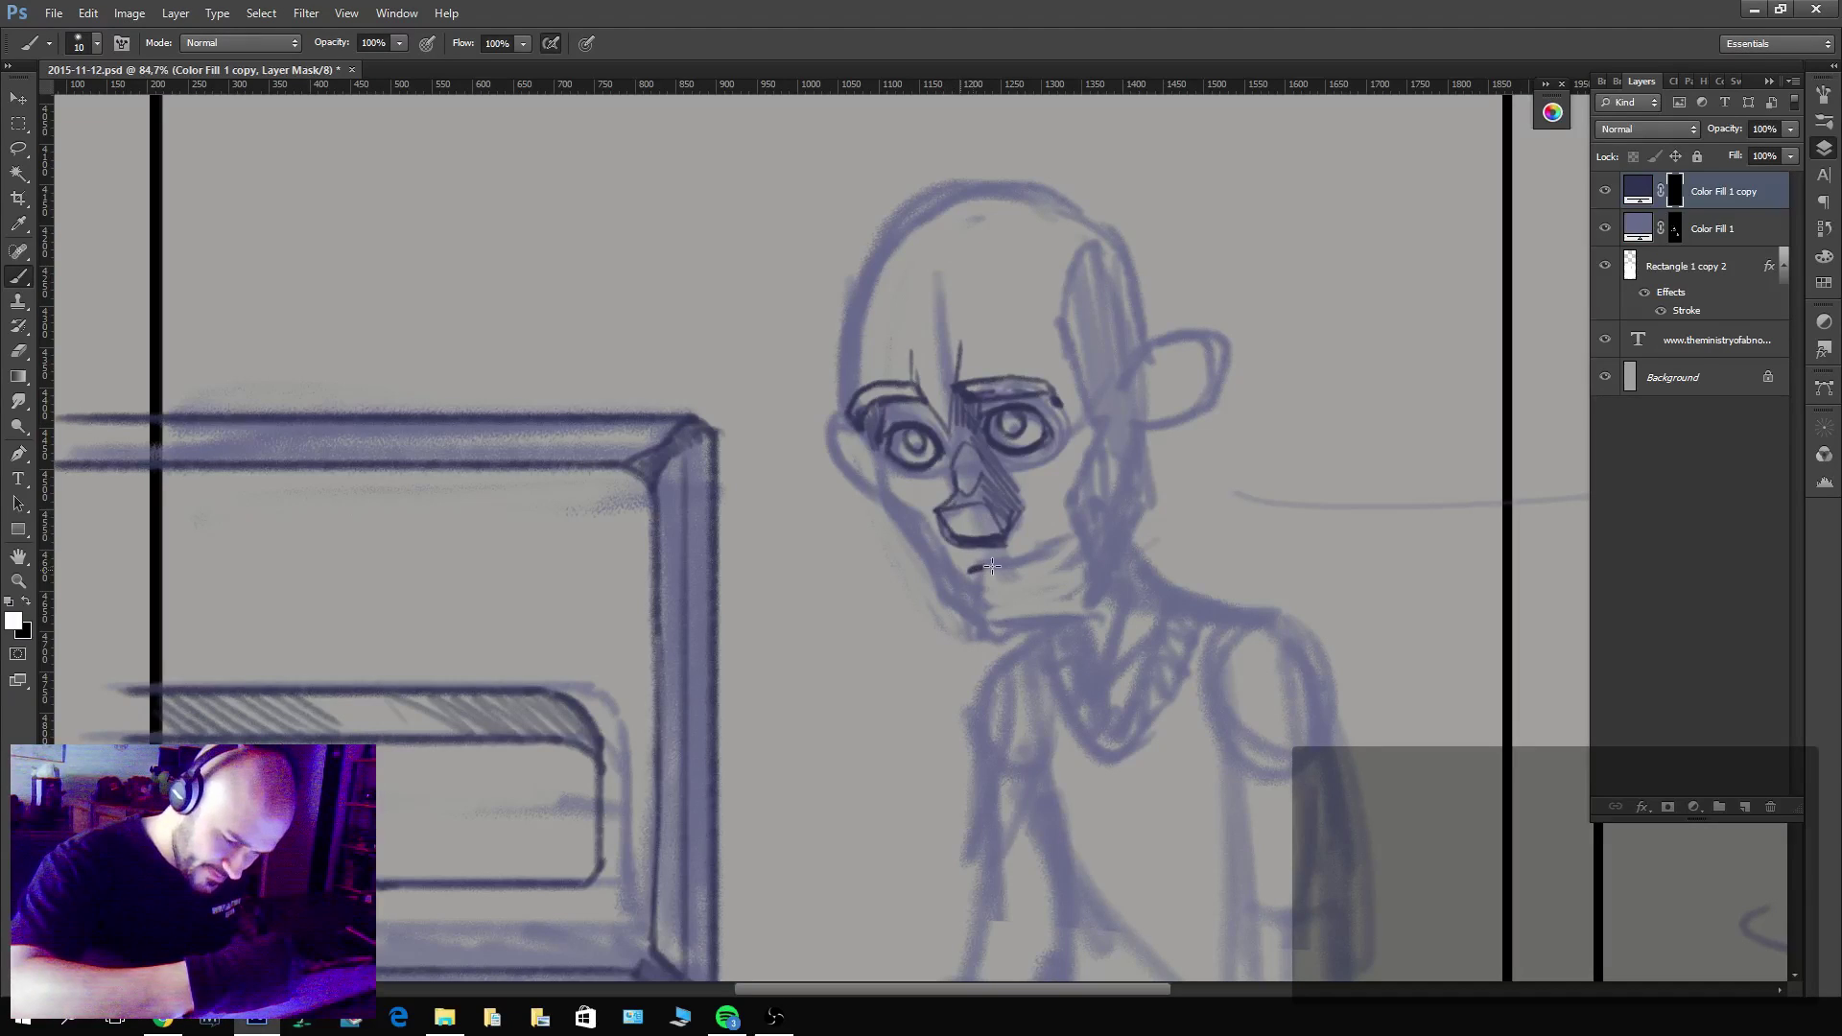
Draw the character's mouth and chin outline, and add the short temple line beside the outer eyebrow.
mouse_move(969, 571)
left_mouse_down()
mouse_move(1065, 543)
mouse_move(971, 574)
mouse_move(1082, 622)
mouse_move(1100, 600)
mouse_move(1076, 539)
left_mouse_up()
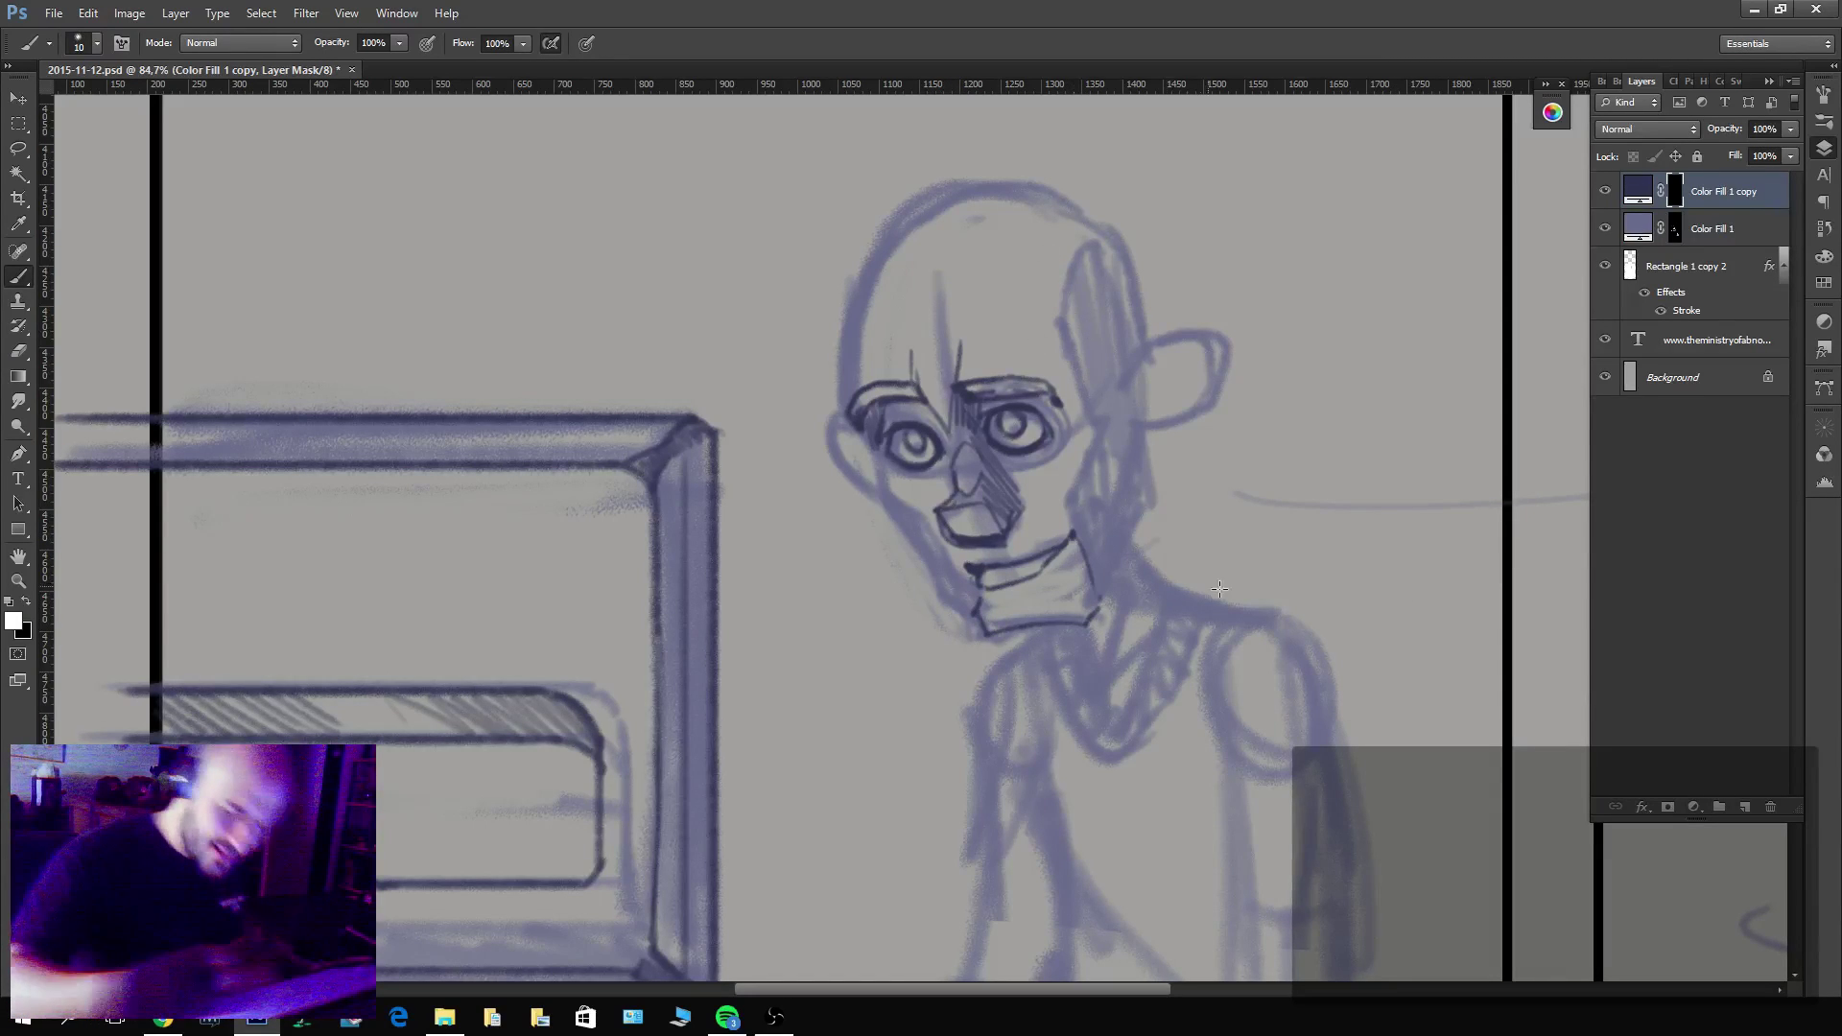
left_click_drag(1163, 455, 1072, 377)
key("r")
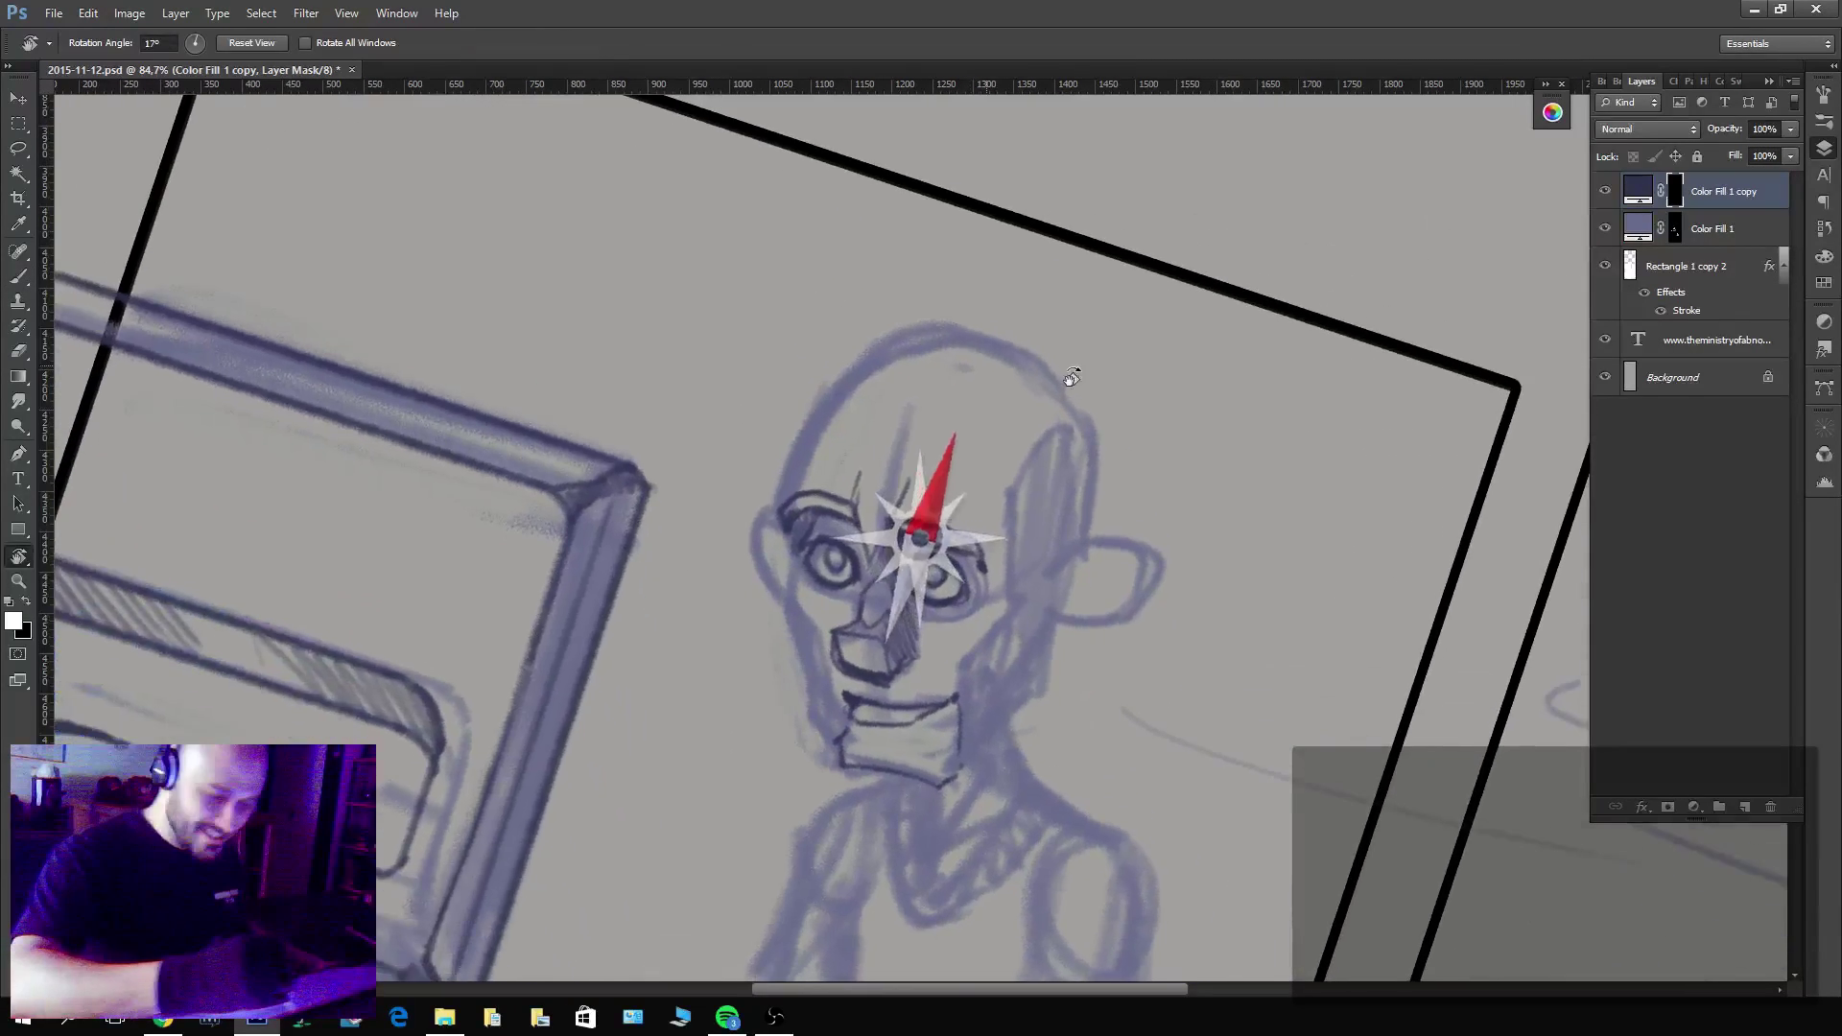
key("b")
left_click_drag(1004, 473, 987, 540)
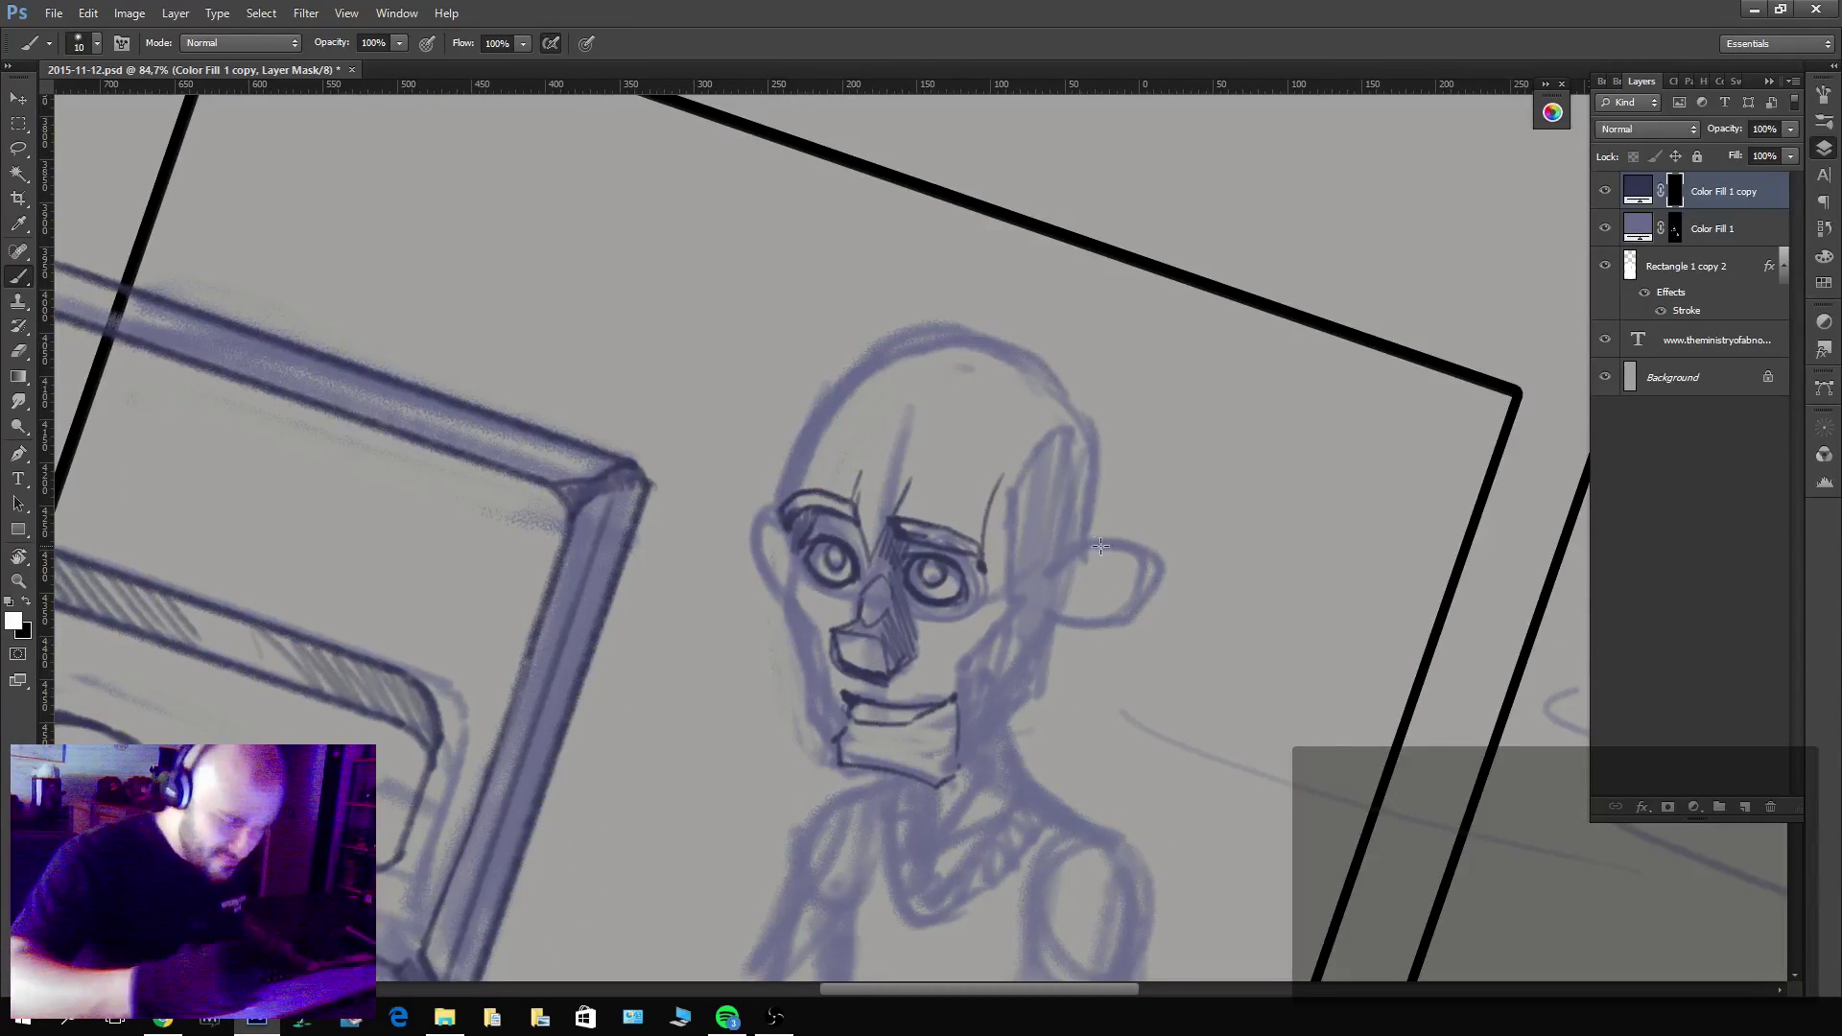
Outline the character's cranium and the contours of both cheeks with a size 15 brush.
key("bracketright")
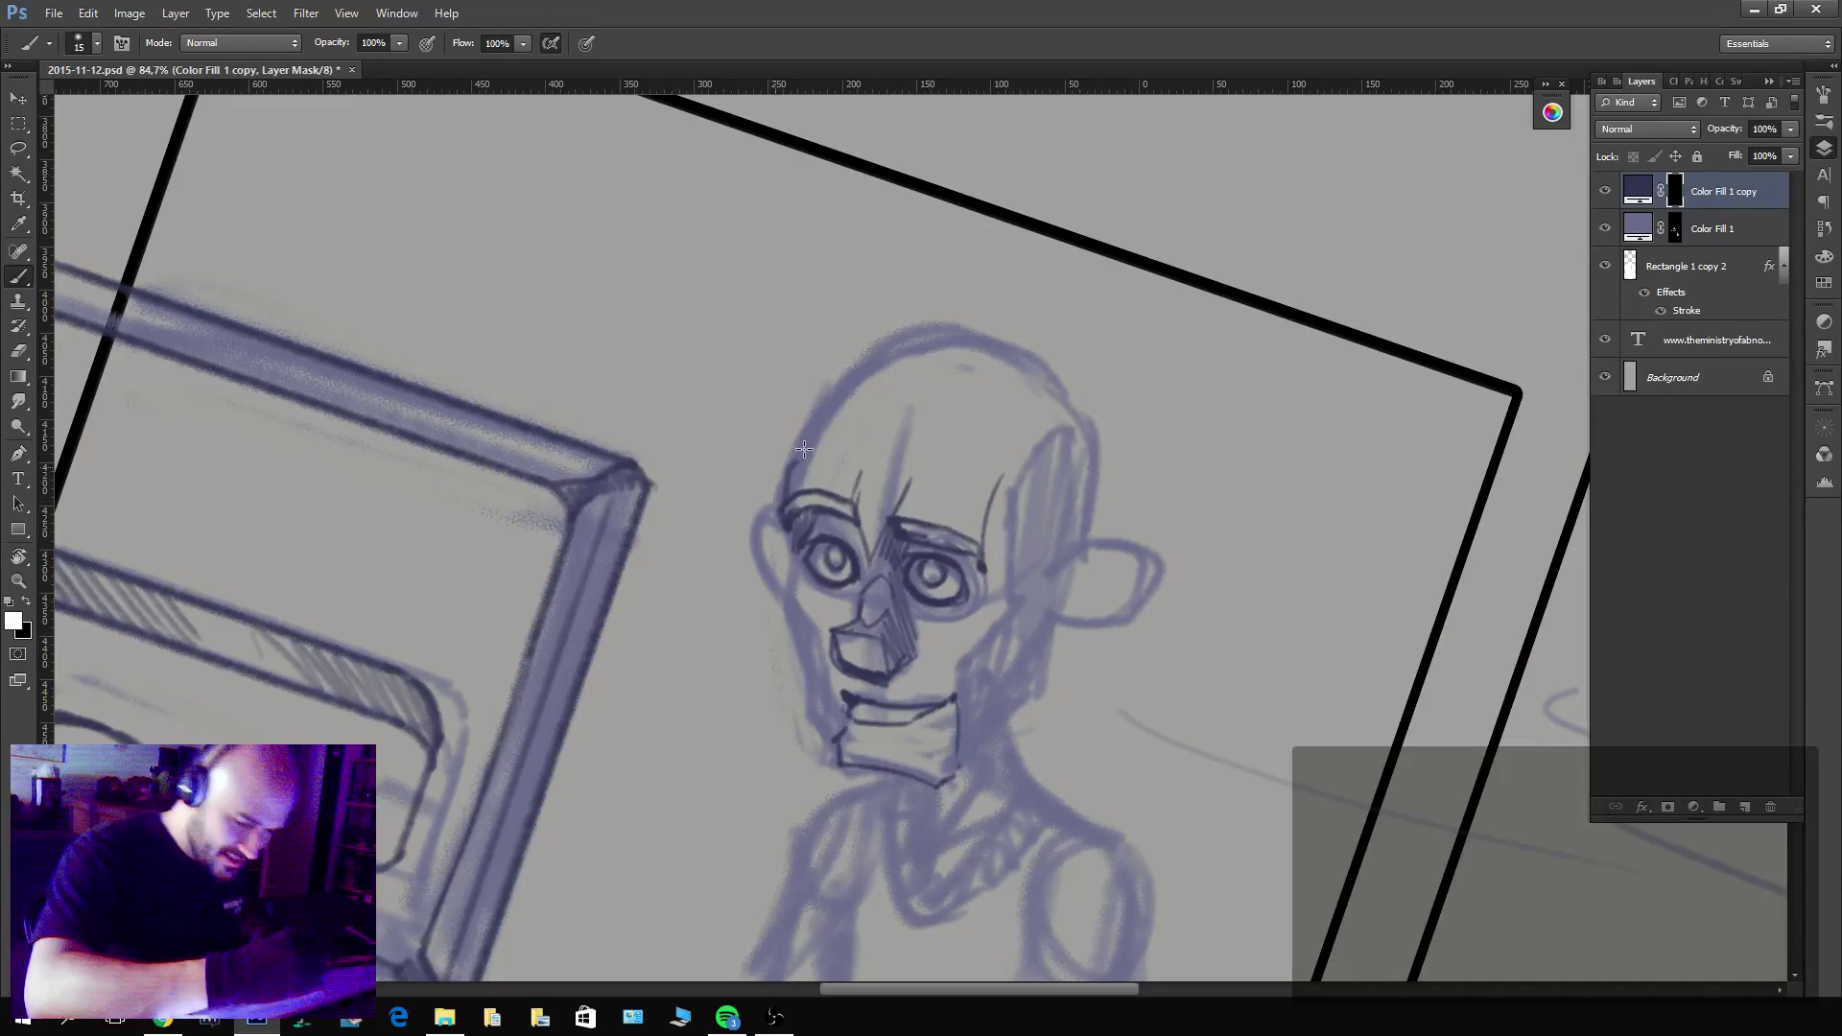
mouse_move(804, 448)
left_mouse_down()
mouse_move(837, 393)
mouse_move(887, 365)
mouse_move(1025, 366)
mouse_move(1083, 414)
mouse_move(1099, 497)
mouse_move(1073, 629)
left_mouse_up()
mouse_move(1094, 533)
left_mouse_down()
mouse_move(1026, 629)
mouse_move(1027, 477)
mouse_move(995, 643)
mouse_move(984, 563)
mouse_move(994, 630)
mouse_move(961, 667)
mouse_move(955, 739)
left_mouse_up()
left_click_drag(851, 664, 836, 710)
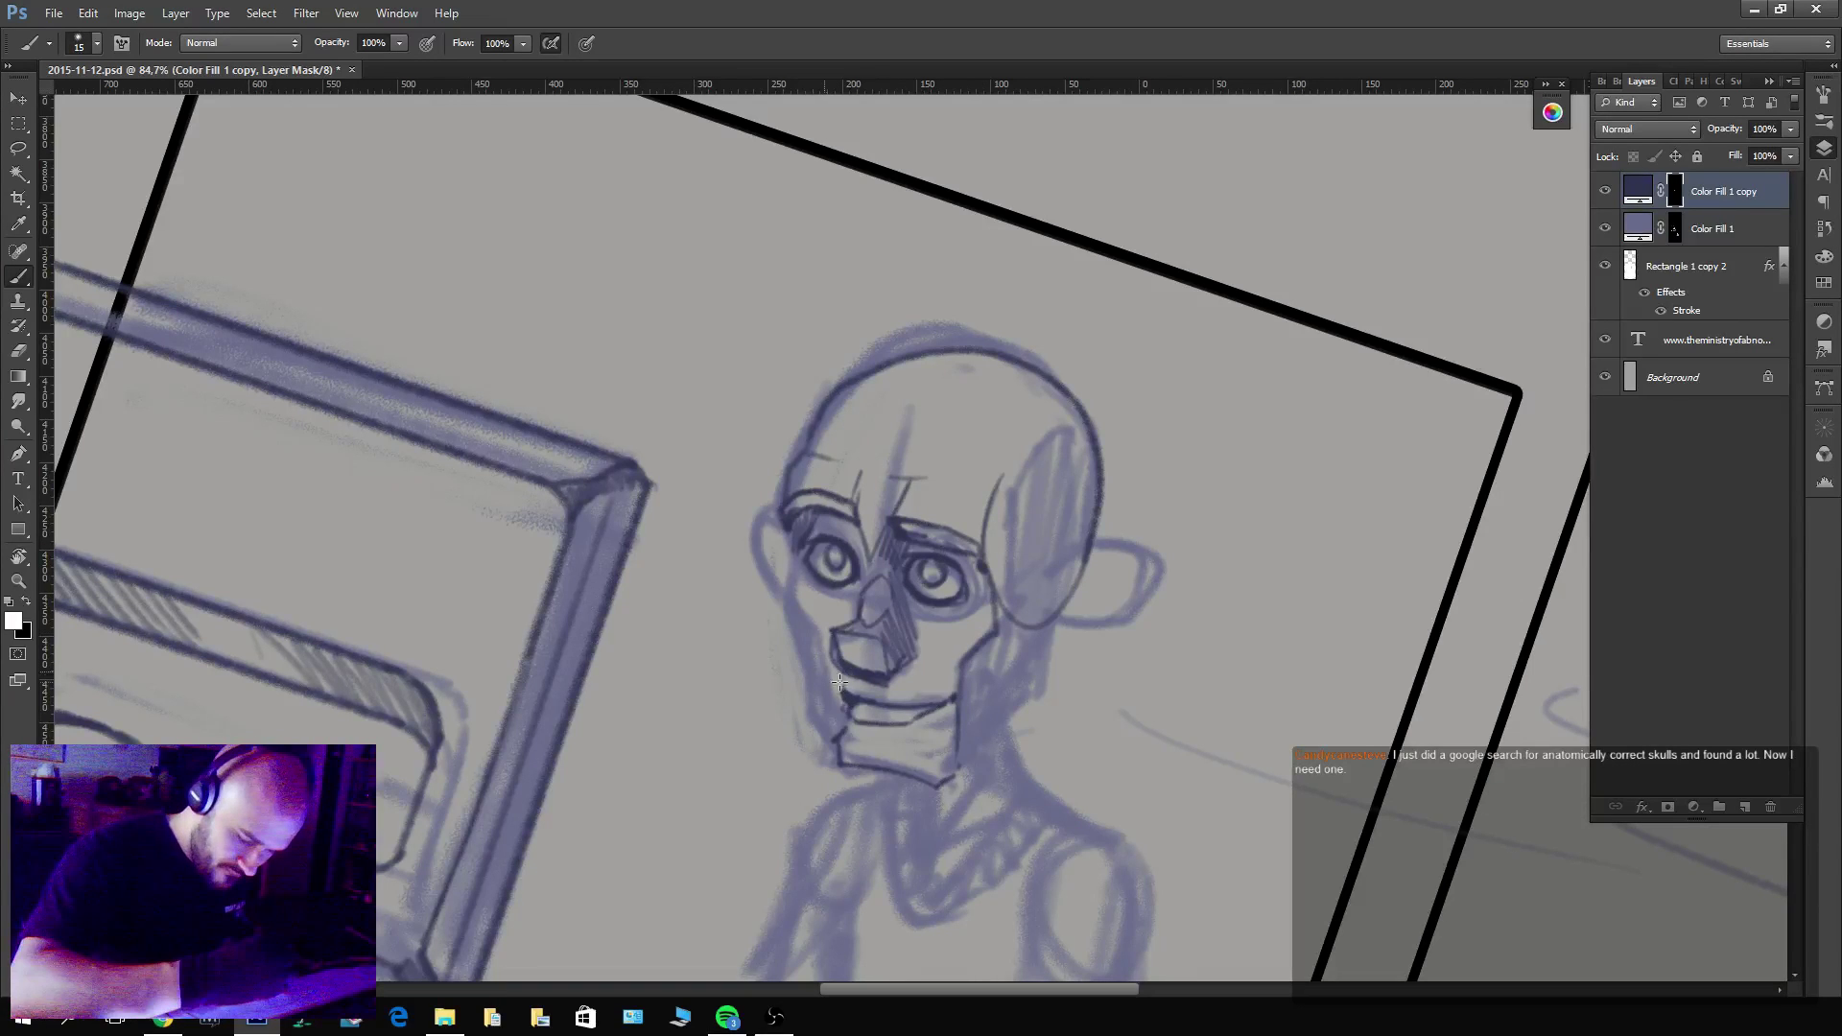
mouse_move(823, 641)
left_mouse_down()
mouse_move(794, 602)
mouse_move(789, 523)
mouse_move(794, 609)
mouse_move(817, 630)
left_mouse_up()
Outline both sides of the character's jaw from the chin up toward the ears and shade the narrow far cheek.
key("x")
key("x")
mouse_move(960, 782)
left_mouse_down()
mouse_move(1042, 701)
mouse_move(1064, 609)
mouse_move(1027, 708)
mouse_move(1038, 639)
left_mouse_up()
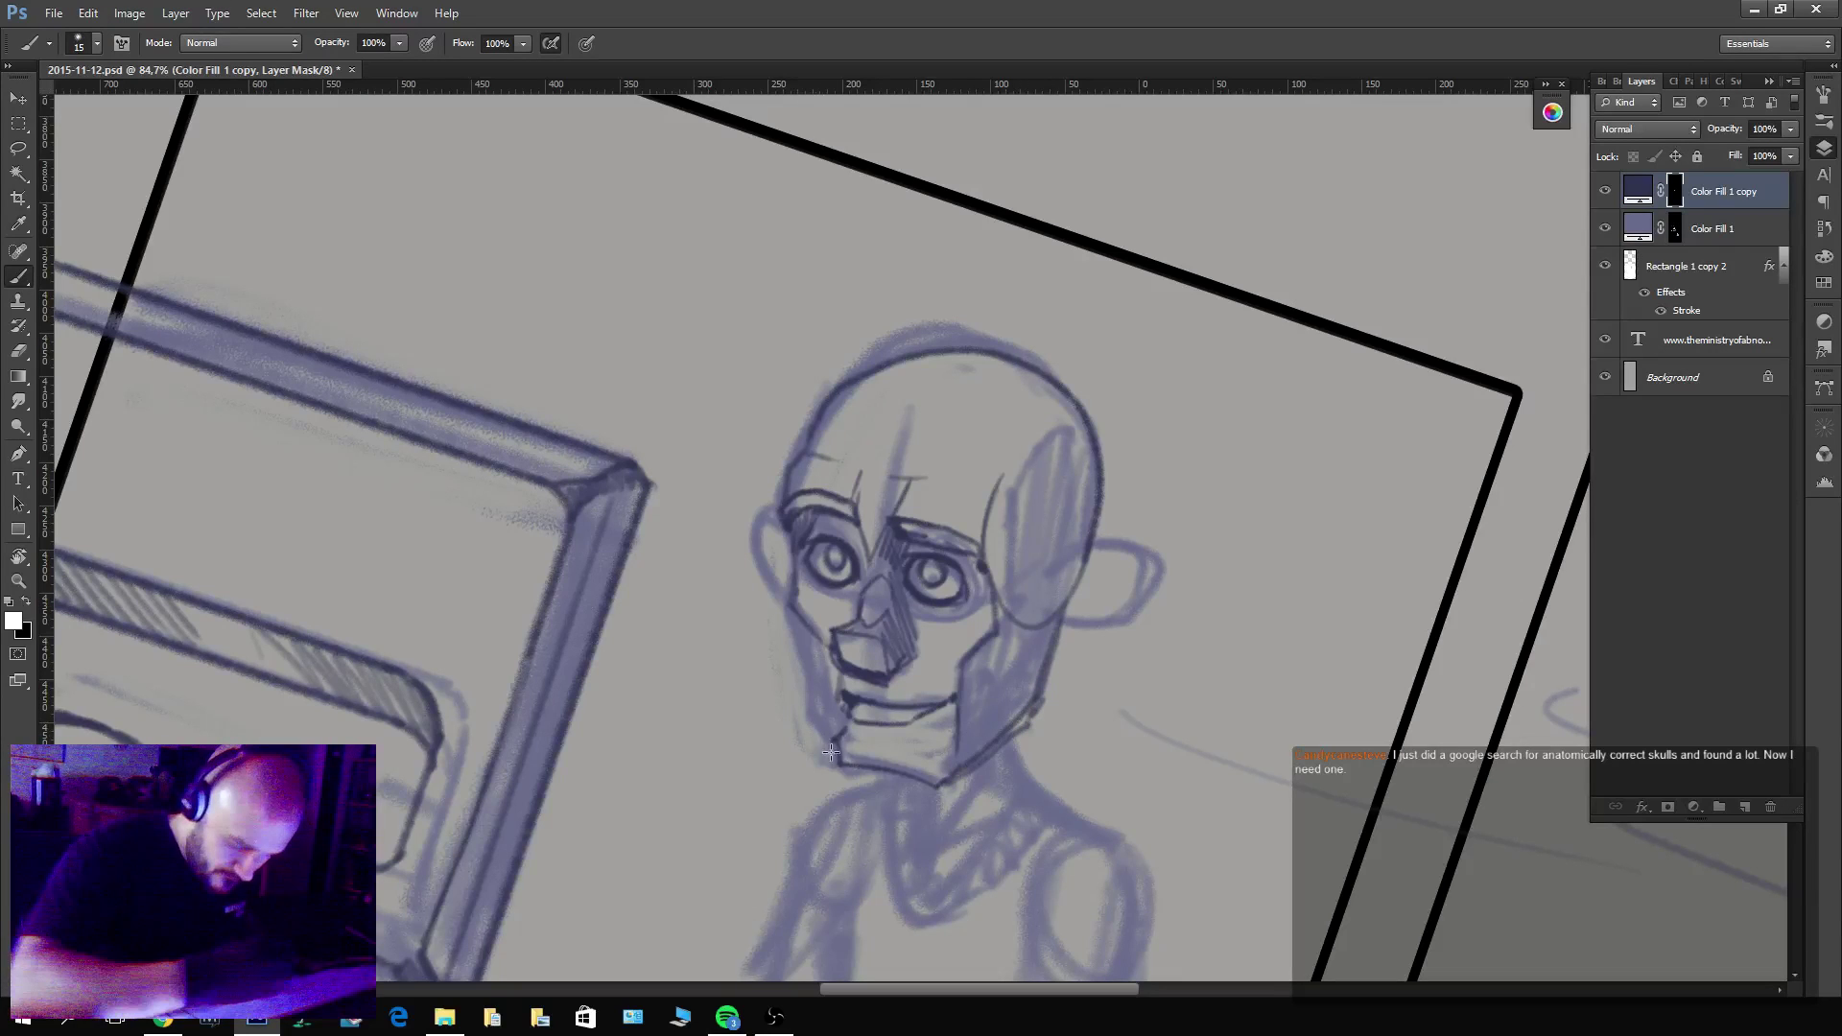
mouse_move(833, 750)
left_mouse_down()
mouse_move(804, 709)
mouse_move(795, 604)
mouse_move(808, 695)
mouse_move(805, 644)
mouse_move(840, 688)
mouse_move(795, 620)
mouse_move(797, 704)
mouse_move(795, 619)
left_mouse_up()
key("x")
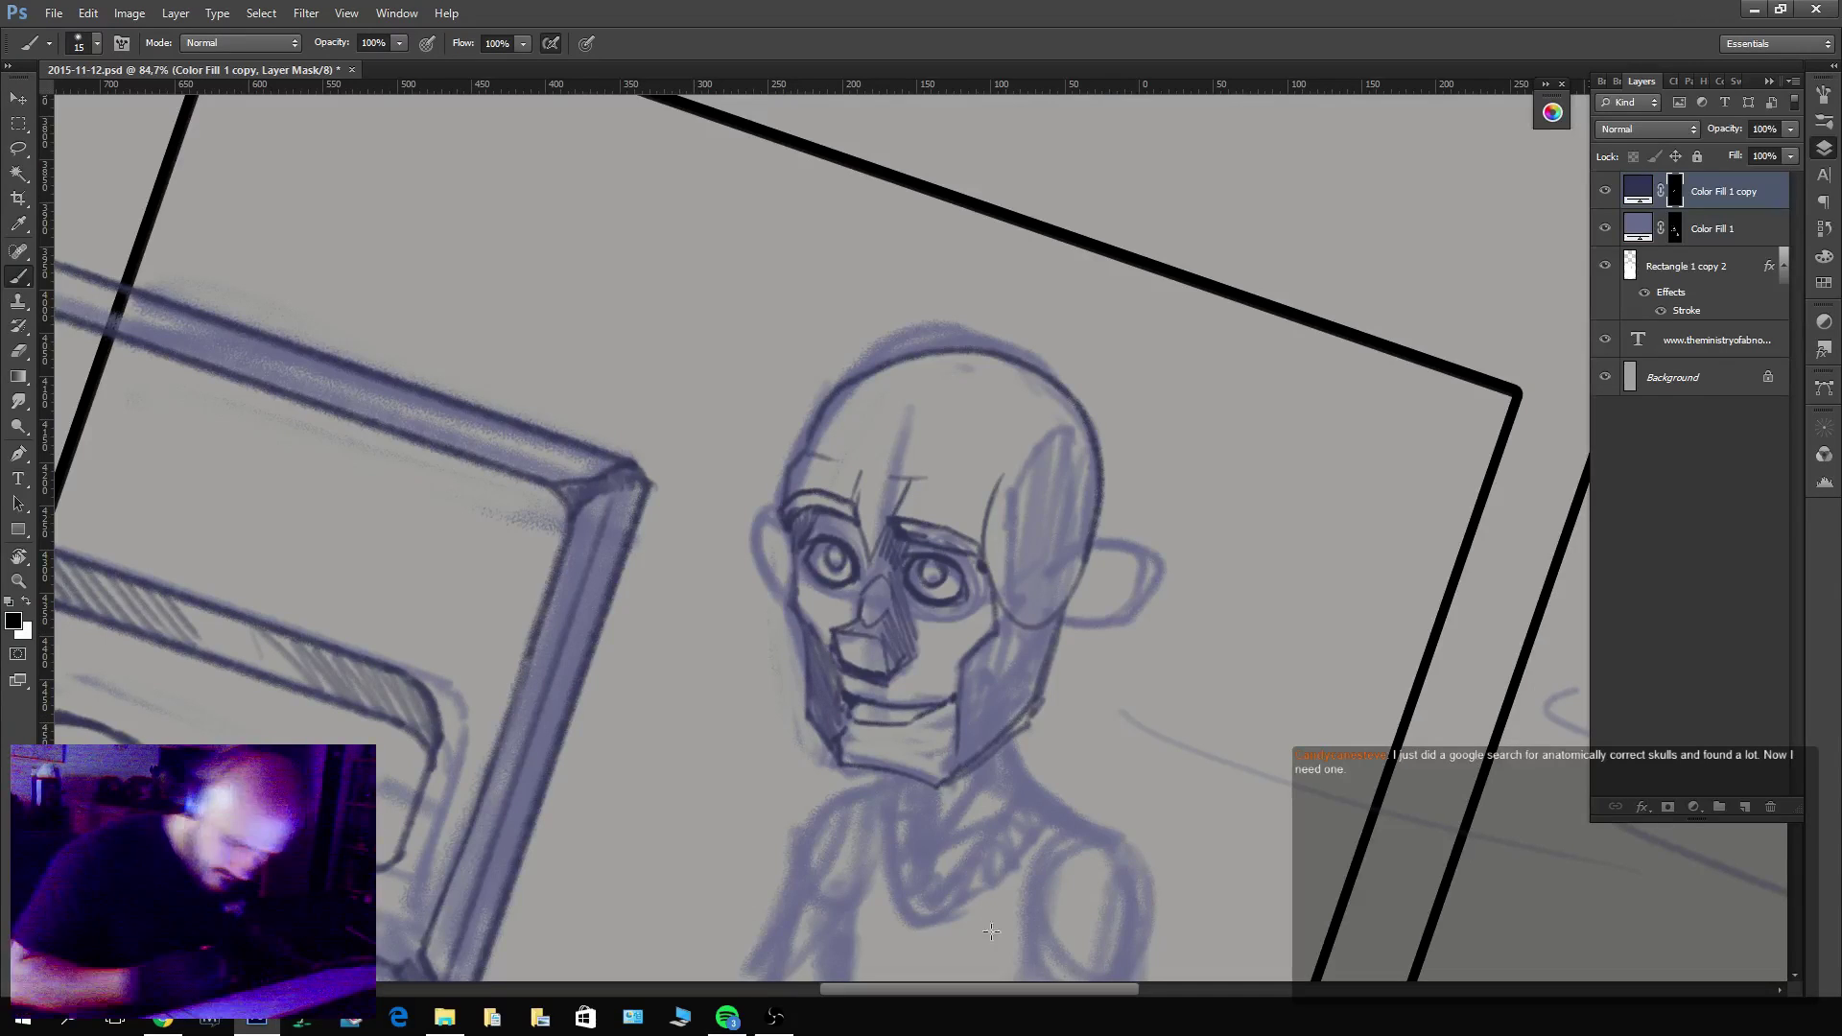
key("x")
mouse_move(840, 741)
left_mouse_down()
mouse_move(839, 768)
mouse_move(912, 772)
mouse_move(844, 758)
left_mouse_up()
key("x")
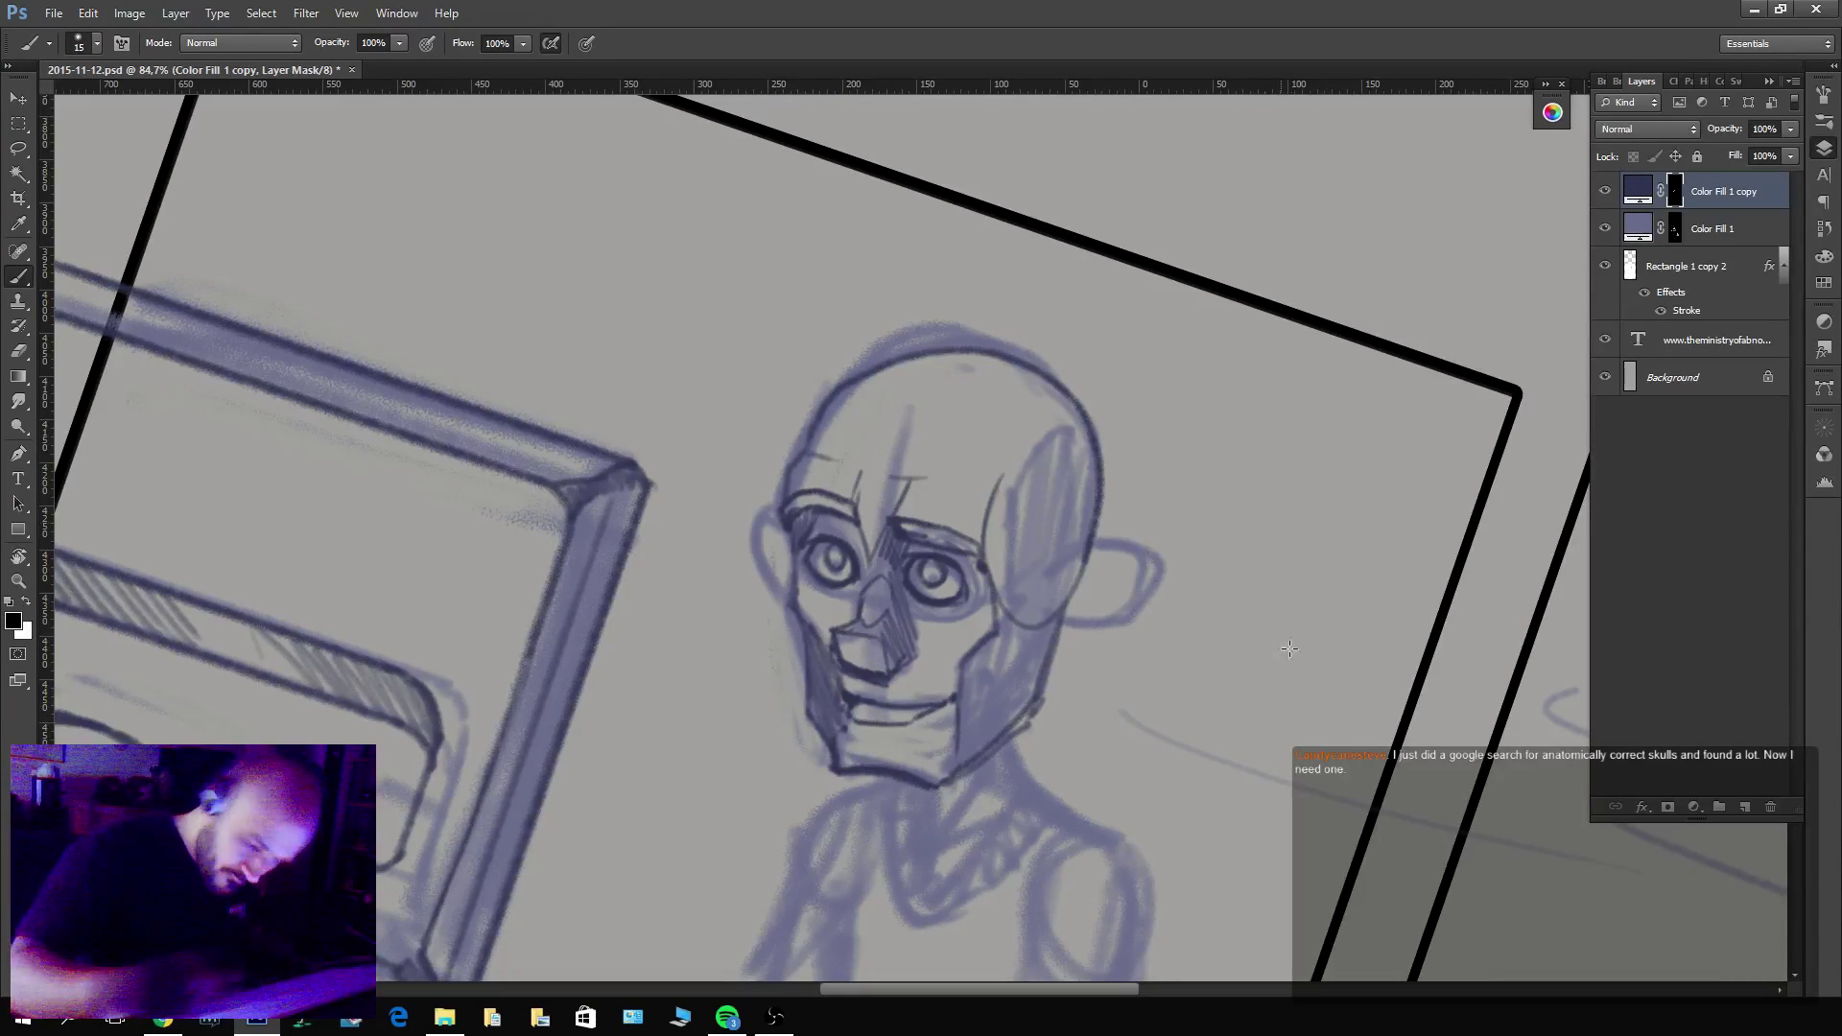
key("x")
left_click_drag(954, 777, 1040, 703)
Outline both of the character's ears and hatch the hollow inside the larger near ear.
mouse_move(1081, 619)
left_mouse_down()
mouse_move(1146, 581)
mouse_move(1072, 554)
mouse_move(1157, 568)
mouse_move(1087, 630)
mouse_move(1056, 592)
mouse_move(1067, 581)
mouse_move(1095, 604)
mouse_move(1102, 574)
mouse_move(1115, 593)
mouse_move(1097, 564)
mouse_move(1130, 591)
left_mouse_up()
key("x")
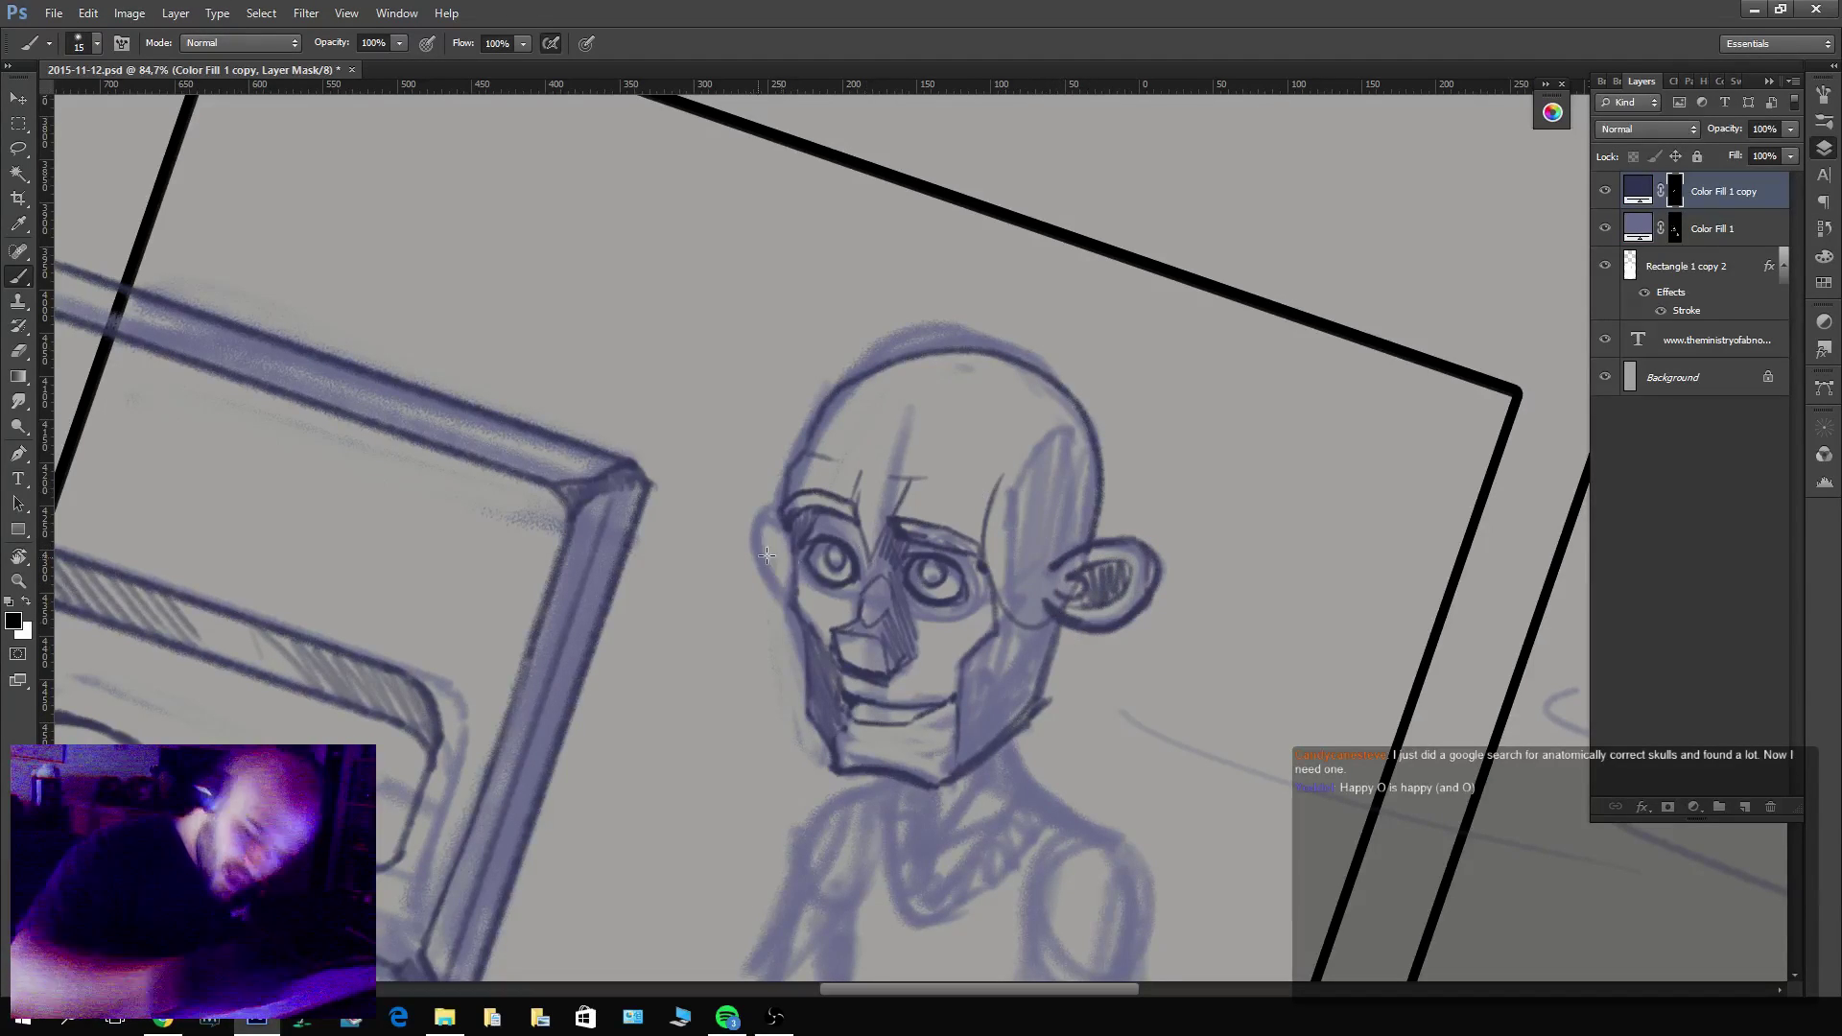
key("x")
mouse_move(785, 516)
left_mouse_down()
mouse_move(764, 566)
mouse_move(798, 602)
left_mouse_up()
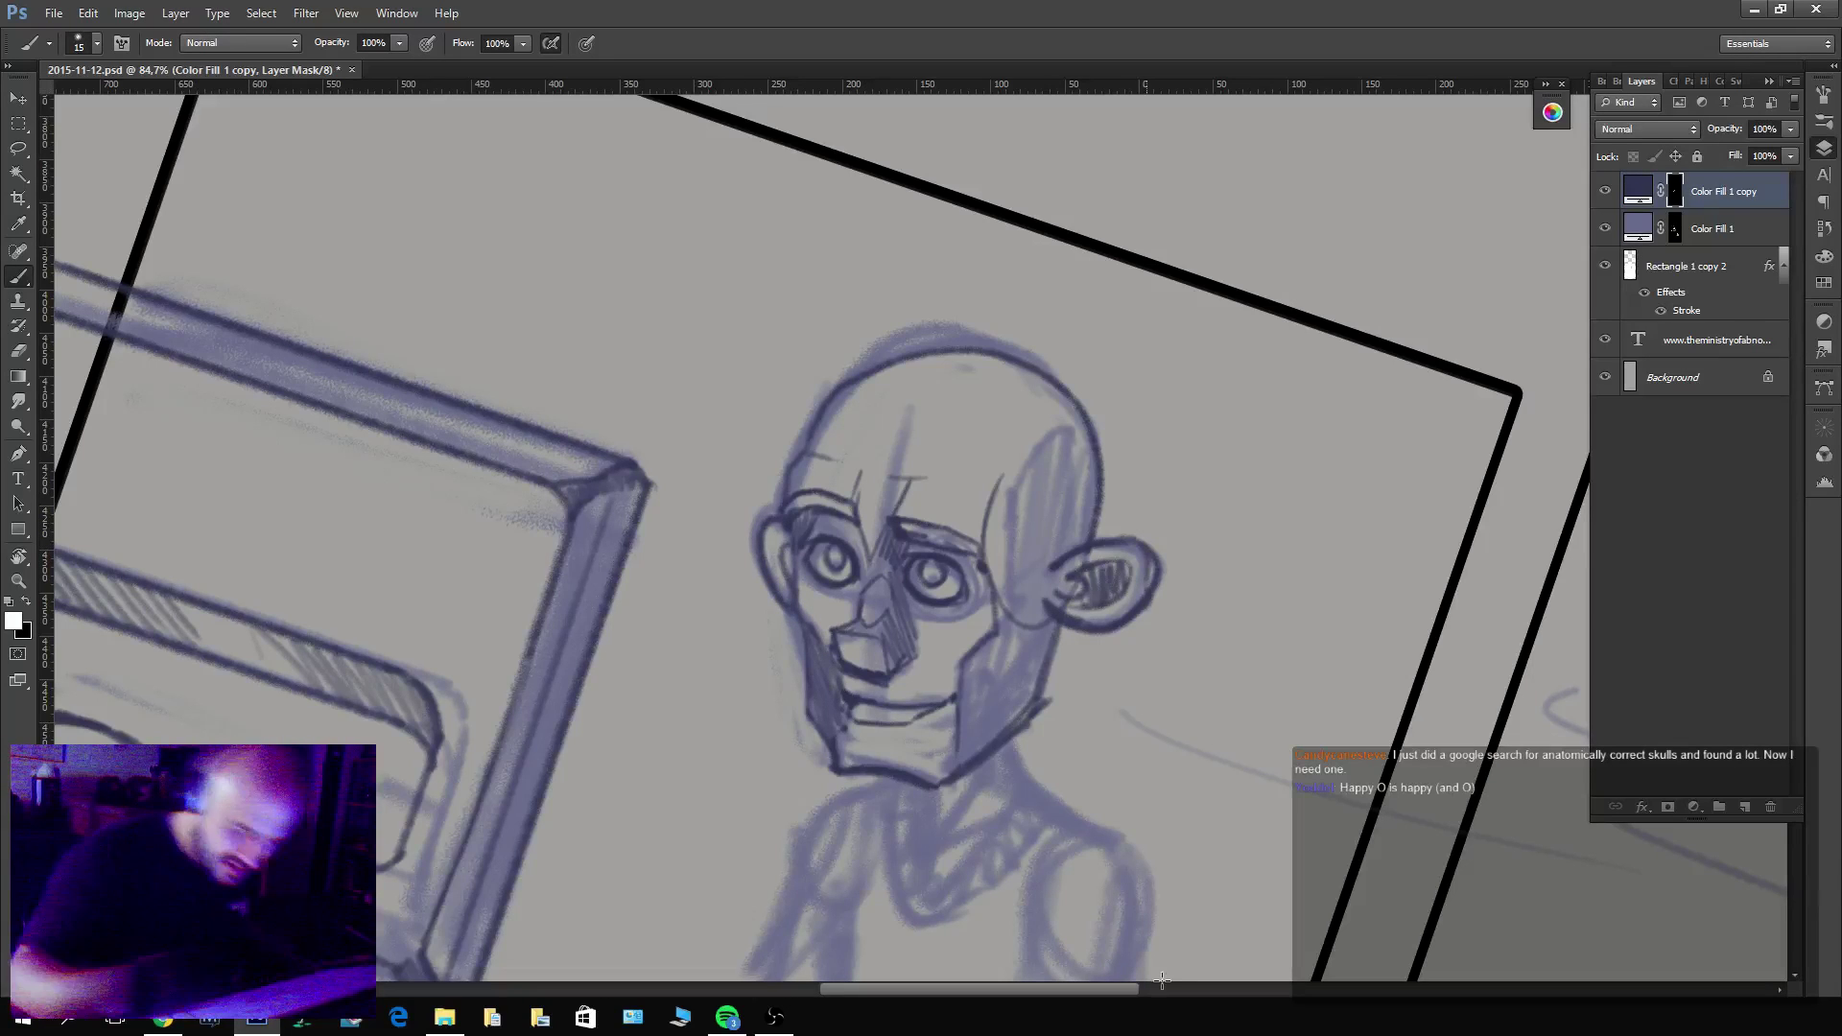
Strengthen the far edge of the forehead and hatch the shadows along the near side of the skull and jaw.
mouse_move(799, 499)
left_mouse_down()
mouse_move(806, 451)
mouse_move(881, 370)
left_mouse_up()
key("x")
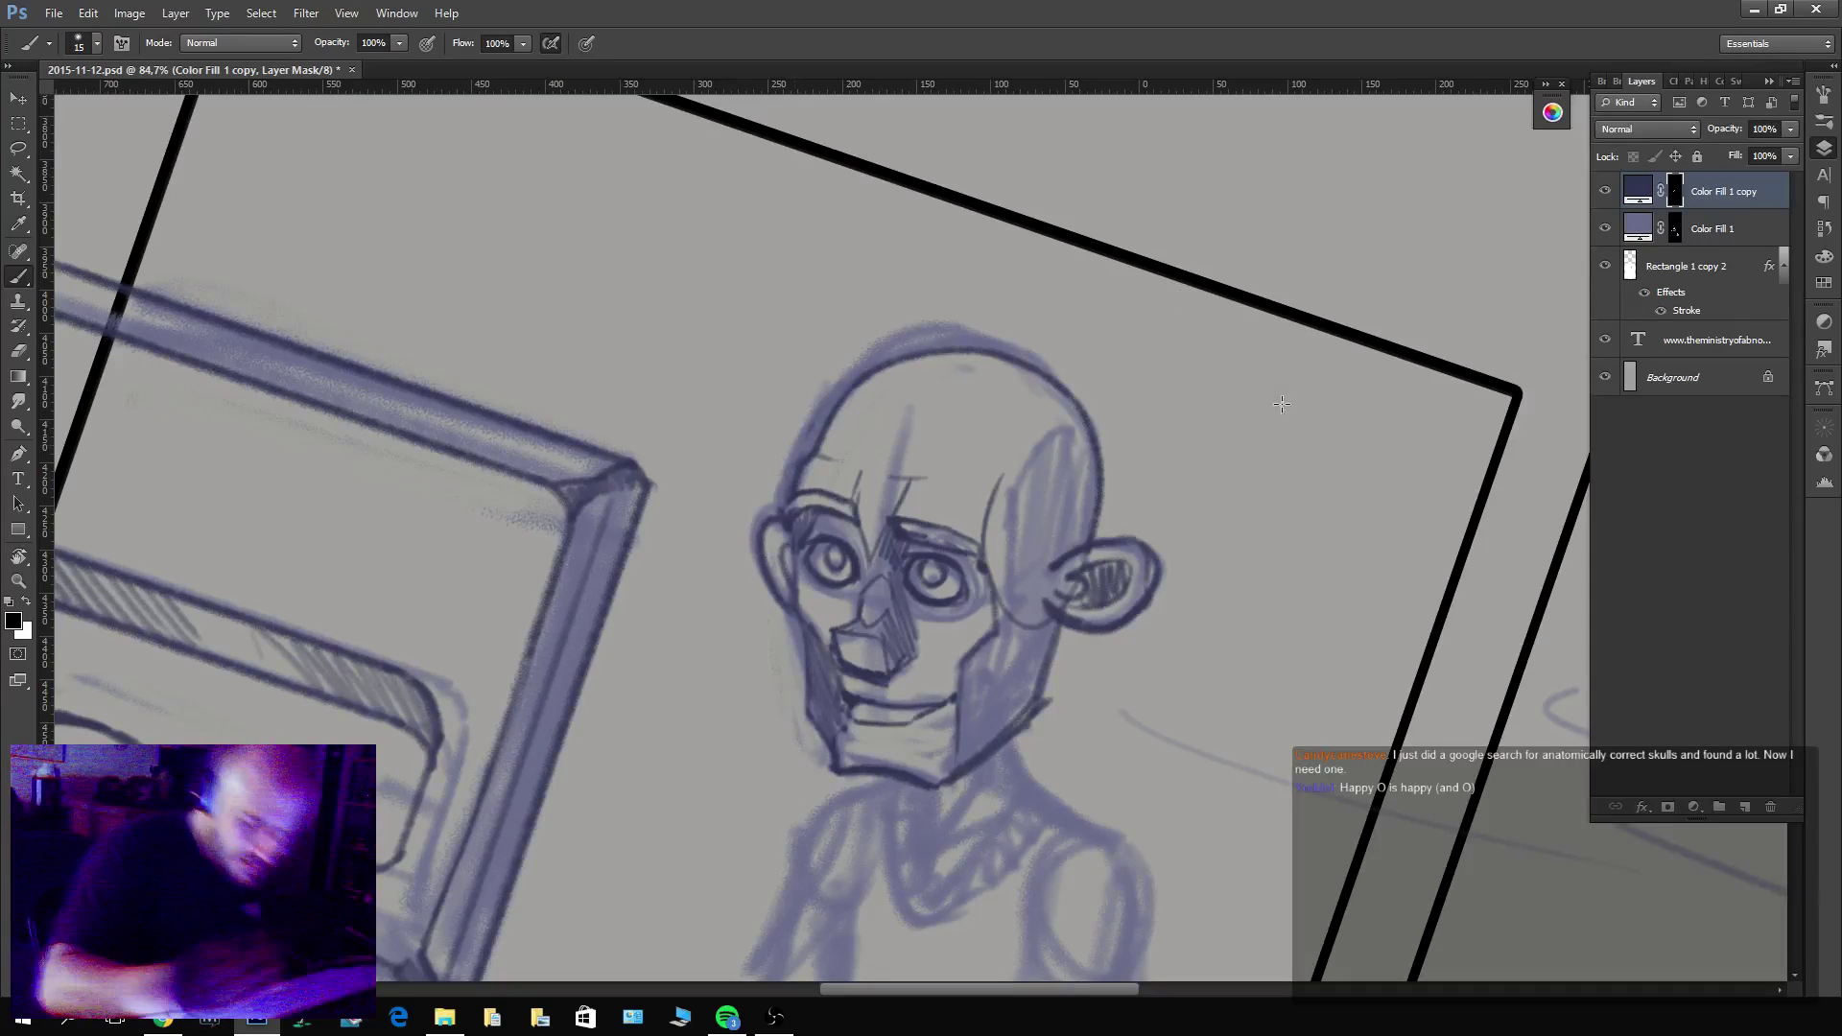
key("x")
mouse_move(987, 538)
left_mouse_down()
mouse_move(1017, 600)
mouse_move(1001, 477)
mouse_move(1035, 504)
mouse_move(1082, 423)
mouse_move(1049, 623)
mouse_move(960, 753)
left_mouse_up()
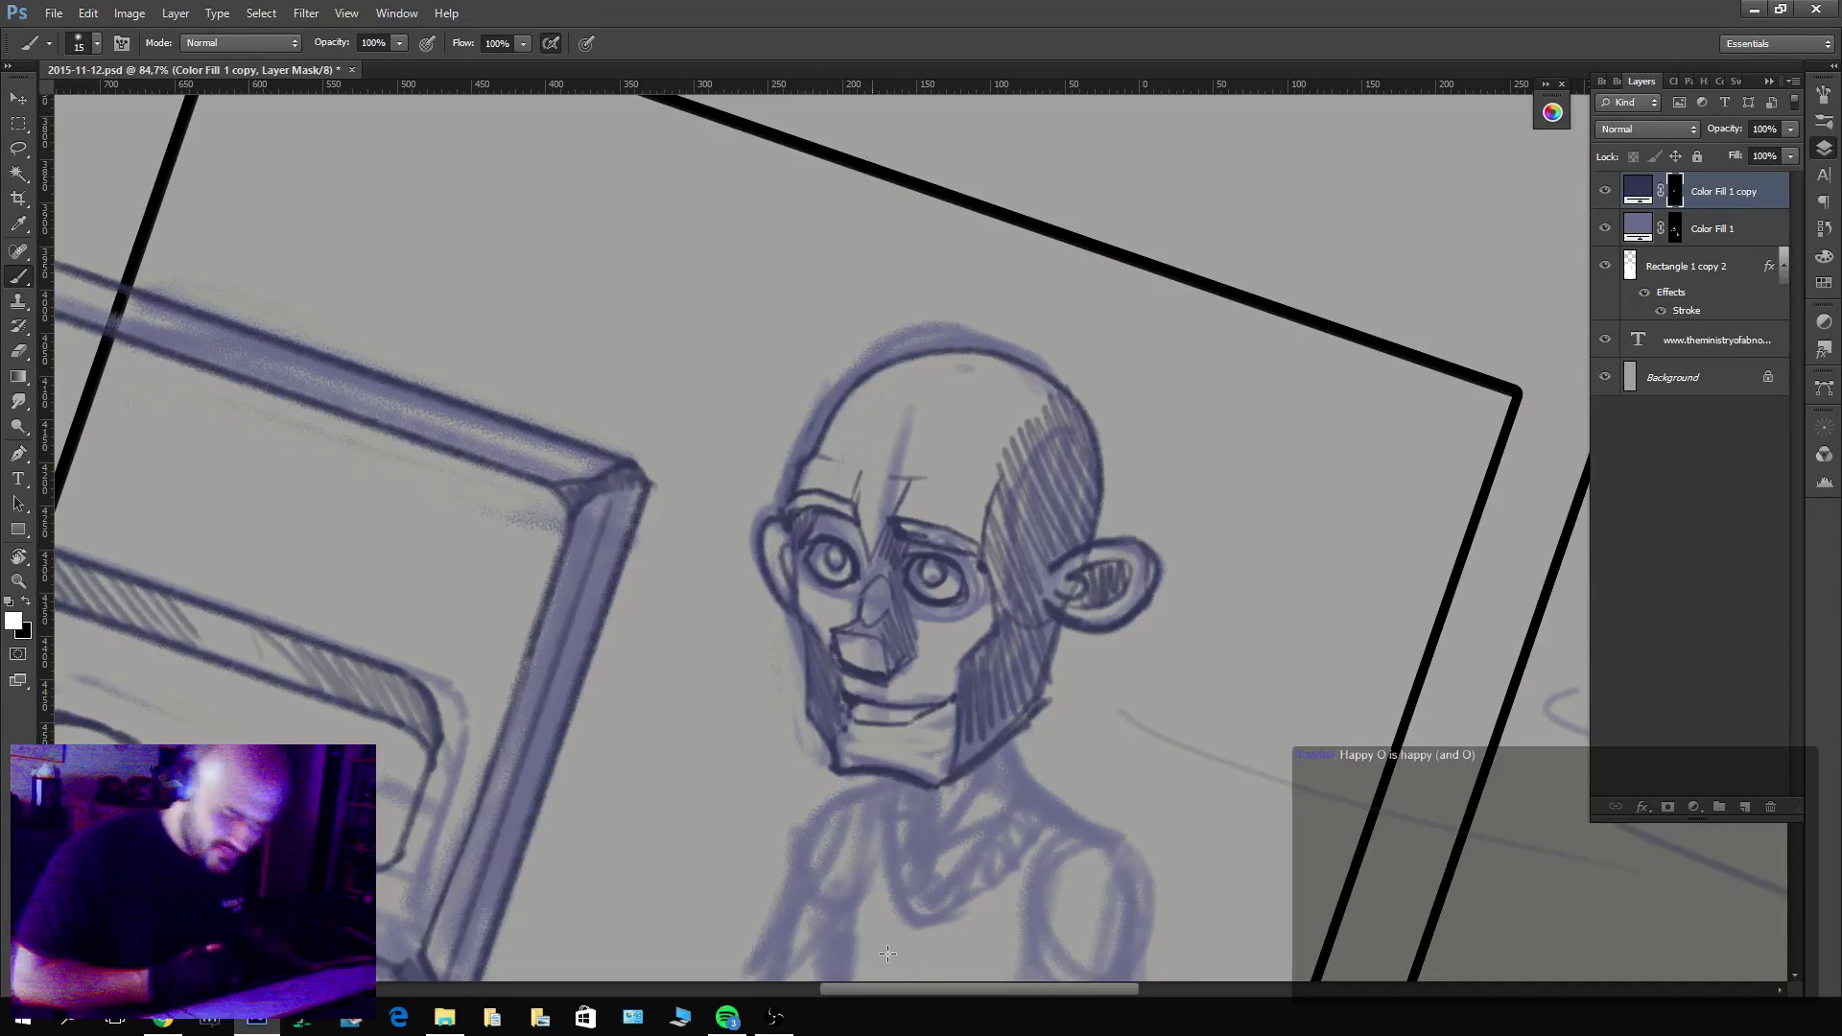
Flip the canvas horizontally to check the mirrored drawing.
left_click(129, 13)
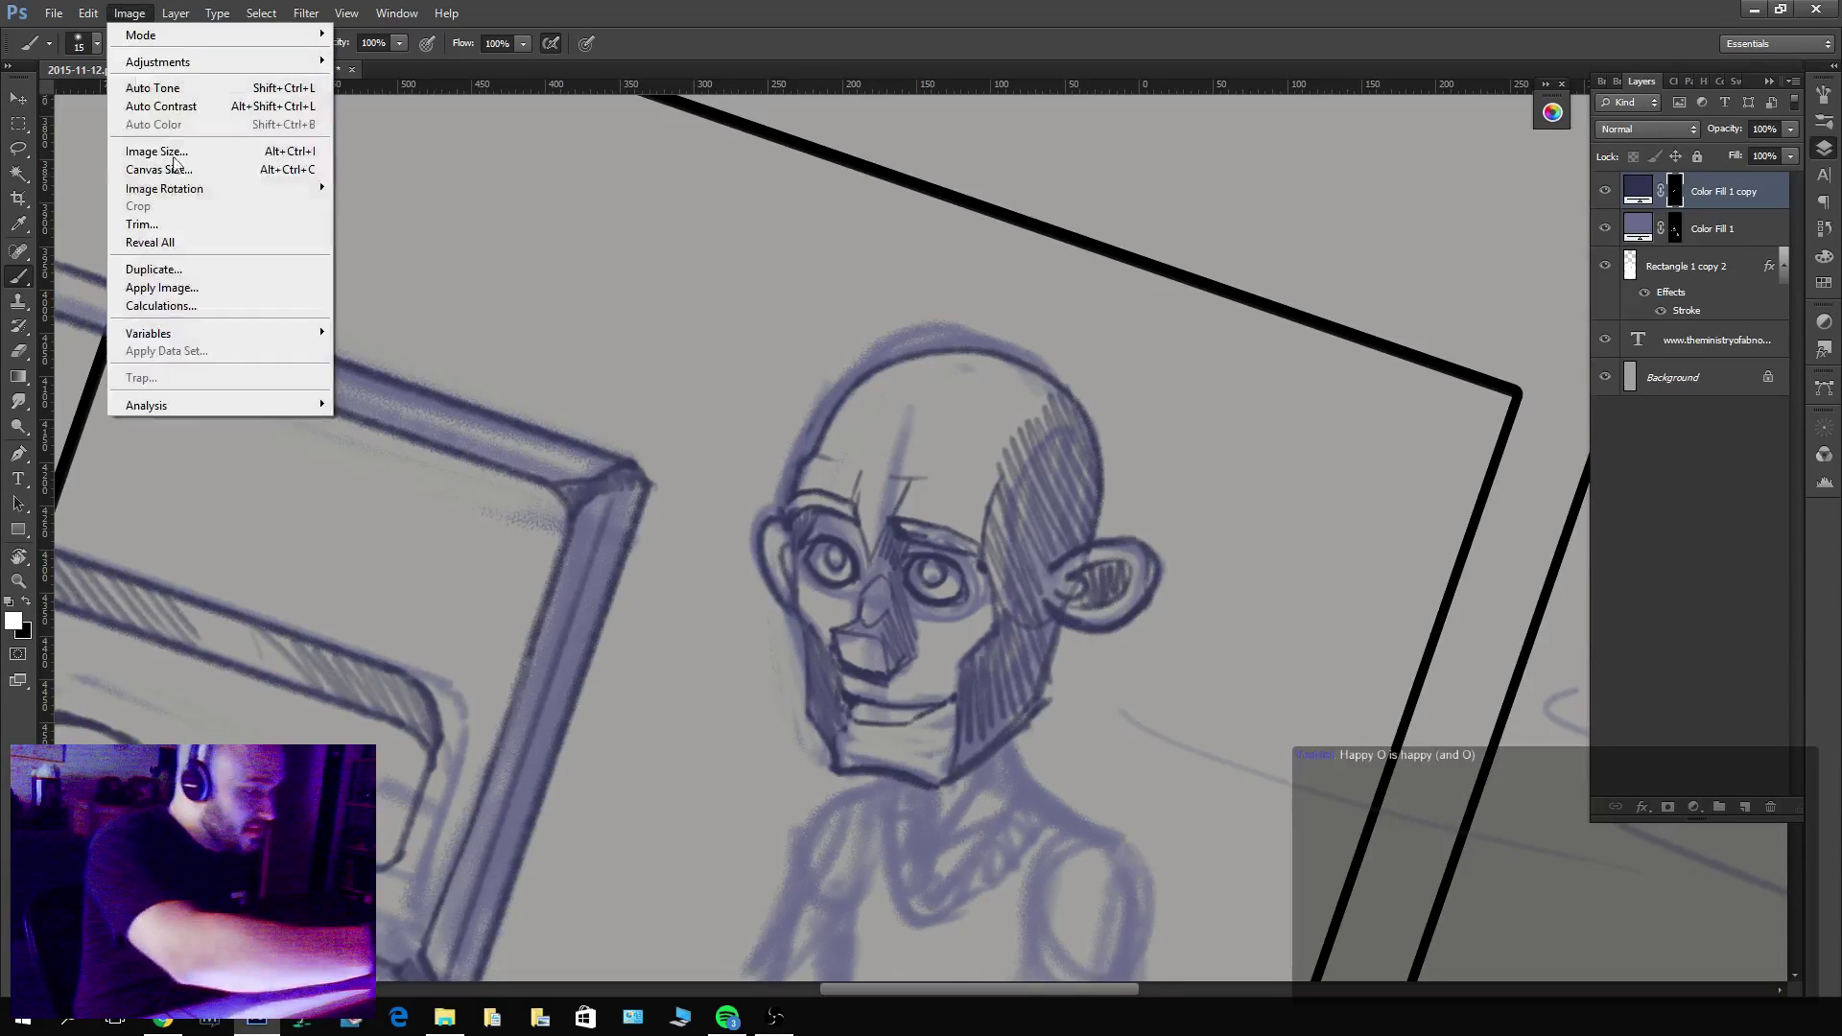
mouse_move(192, 185)
left_click(451, 269)
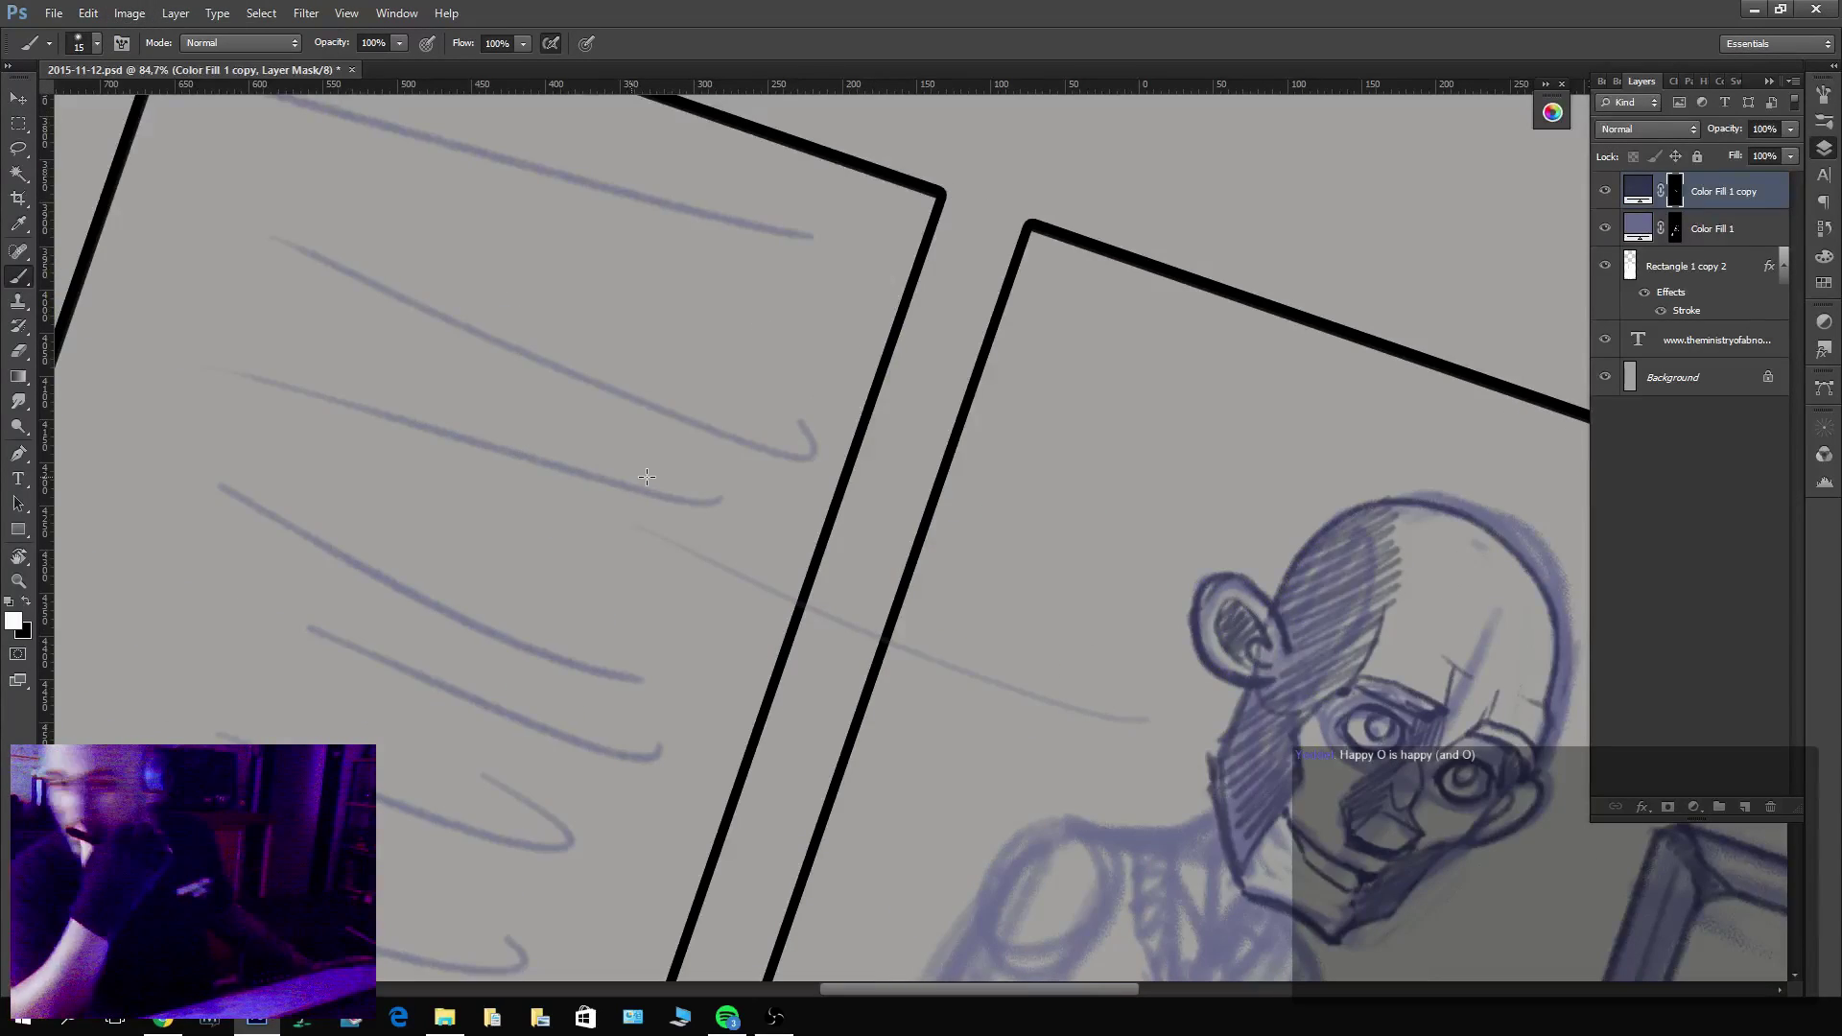
key("r")
mouse_move(1398, 410)
left_mouse_down()
mouse_move(1193, 227)
mouse_move(1093, 368)
mouse_move(1027, 366)
left_mouse_up()
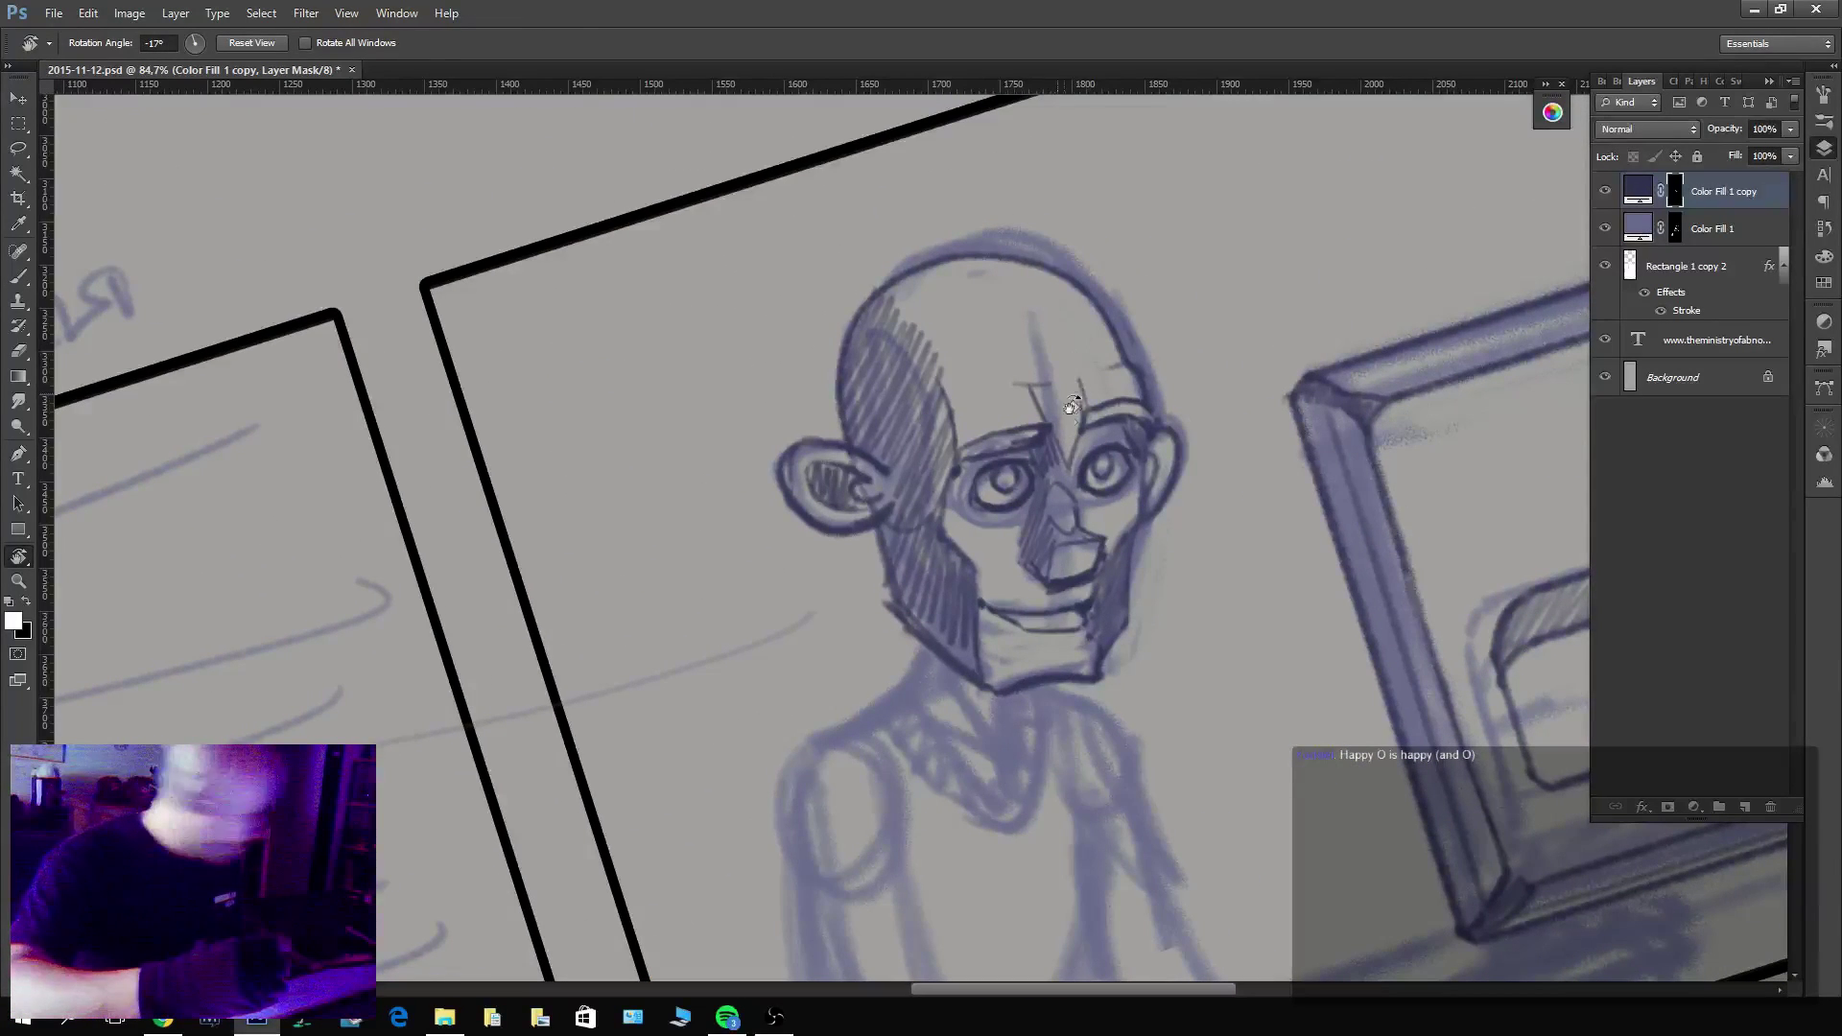
Select the character's far eye and nudge it slightly closer to the nose.
key("l")
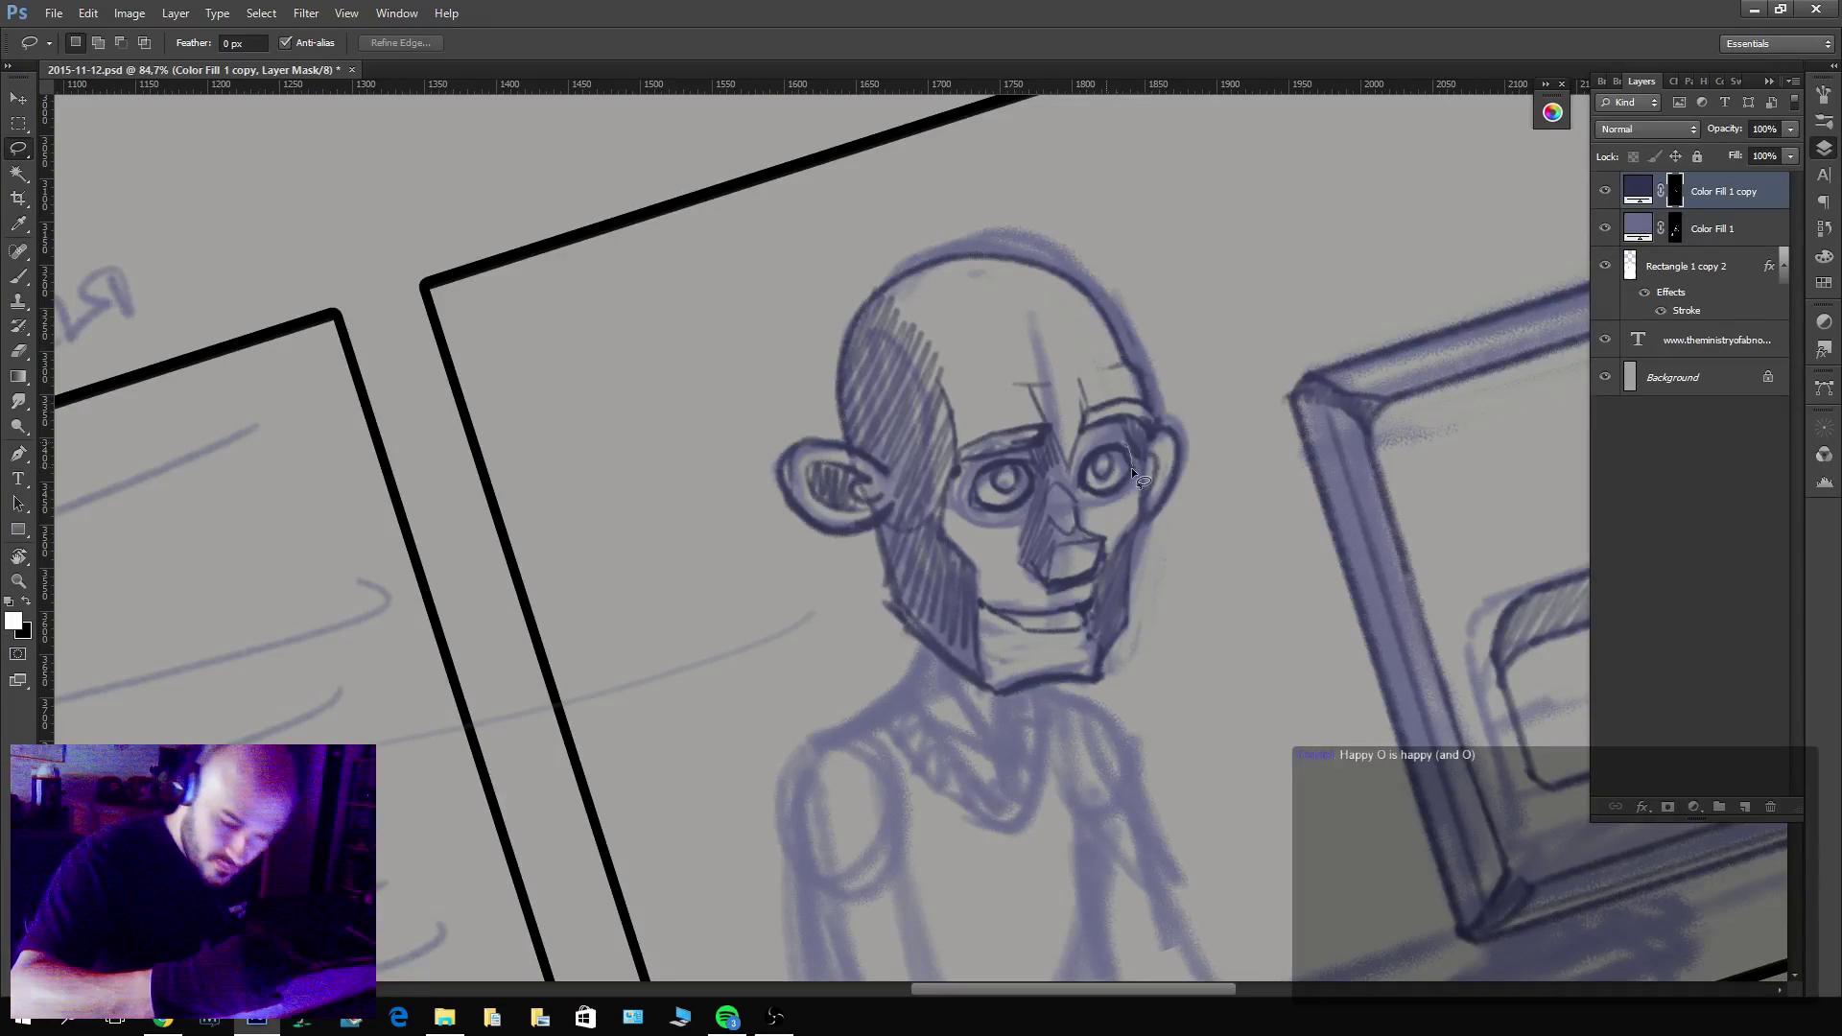
key("v")
left_click_drag(1129, 471, 1110, 401)
key("b")
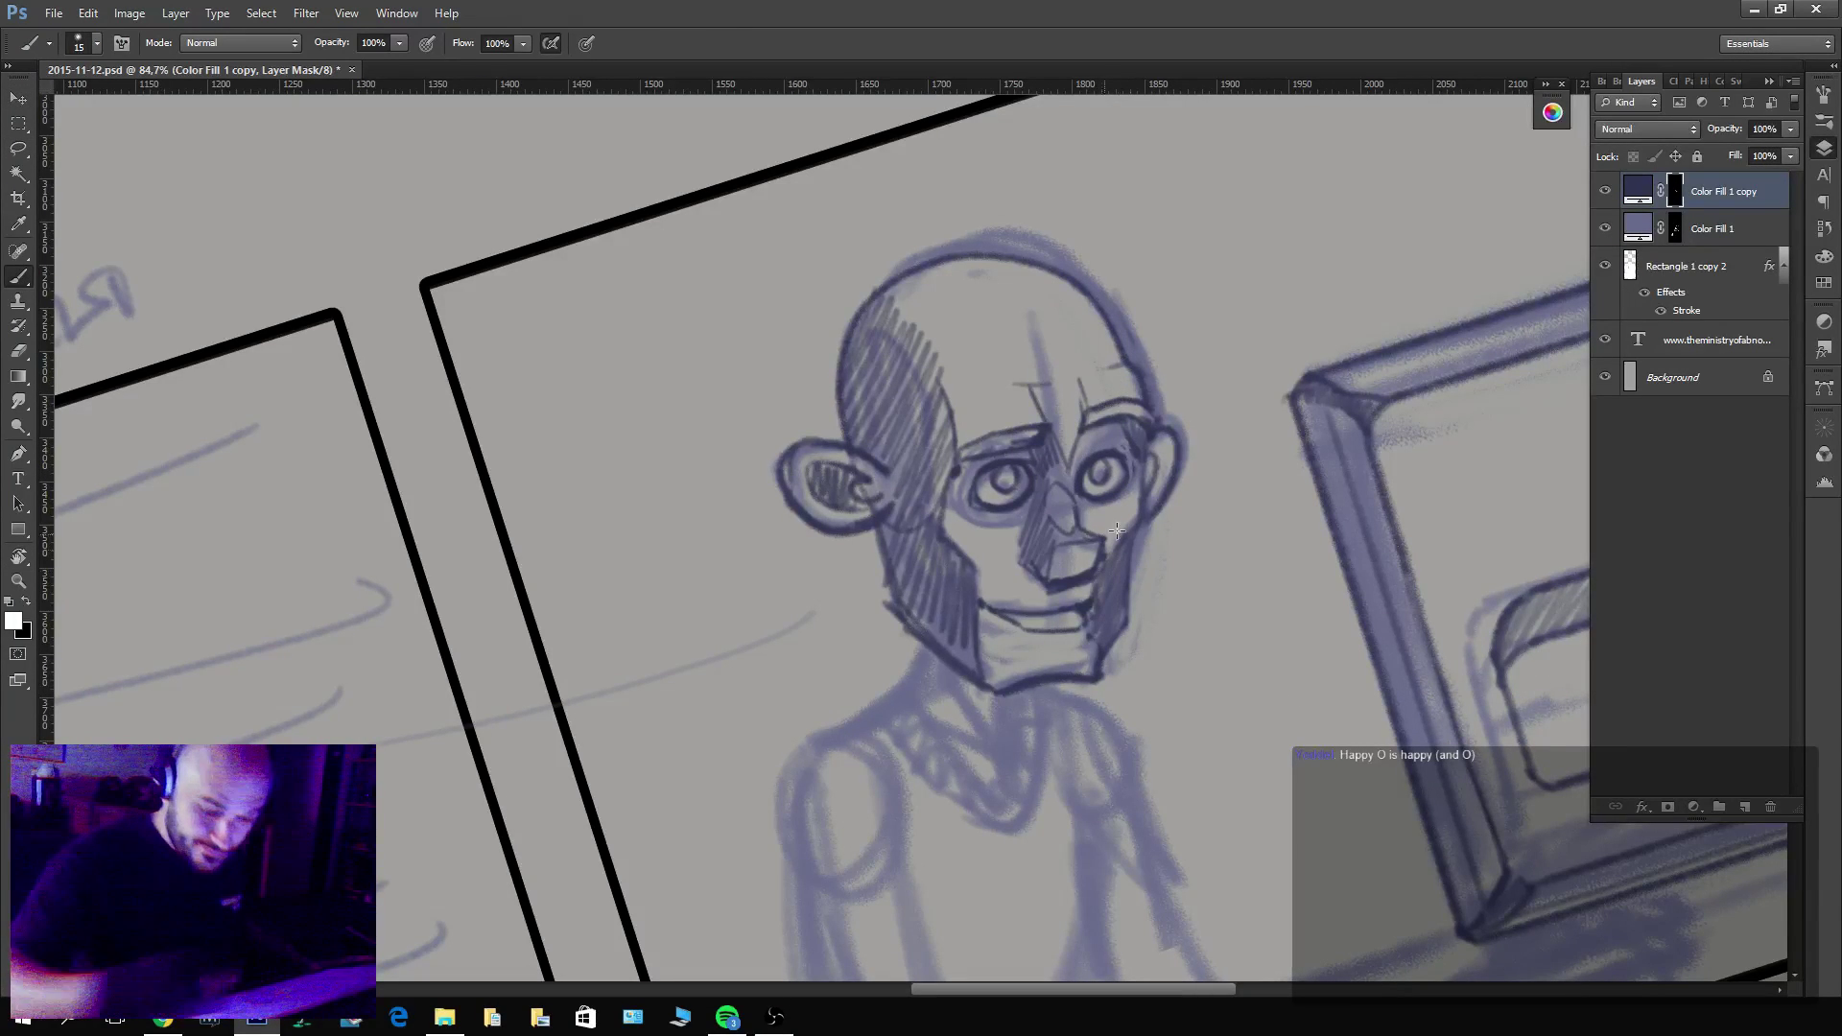
Refine the jaw edge below the near ear, darken the far ear and cranium outline, and erase the excess behind the skull.
key("x")
key("x")
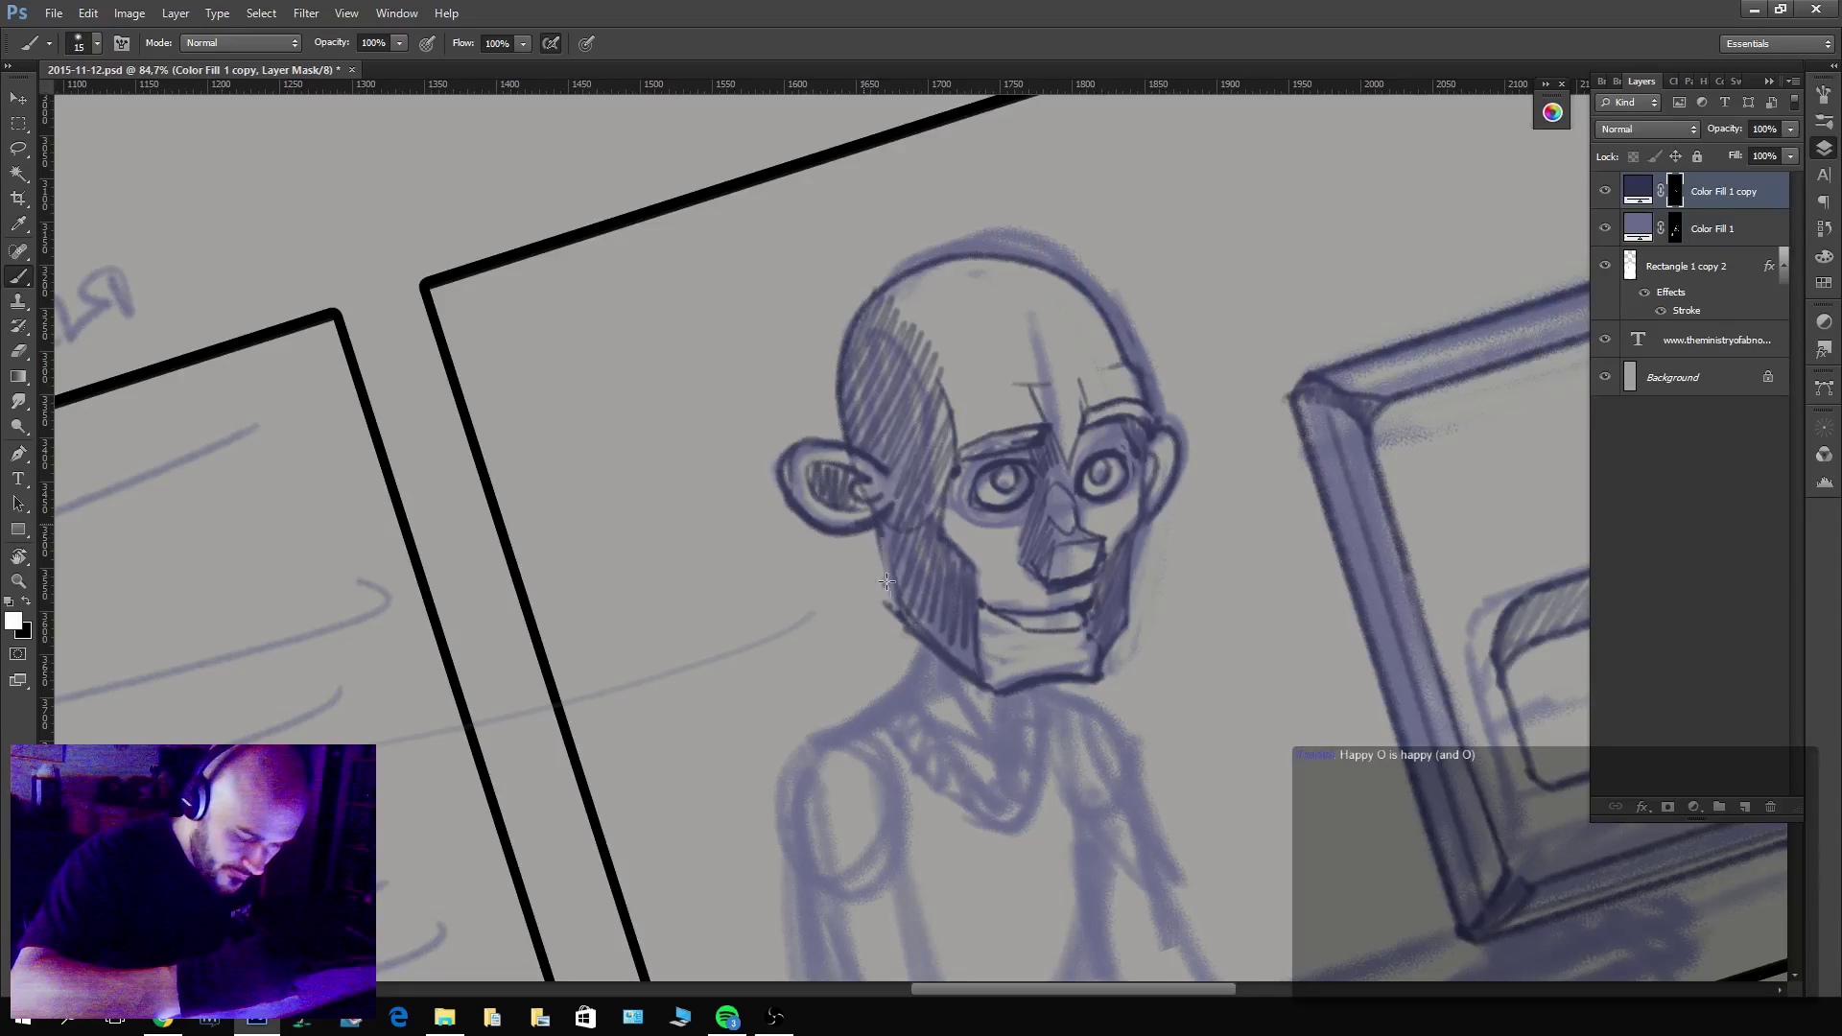
key("x")
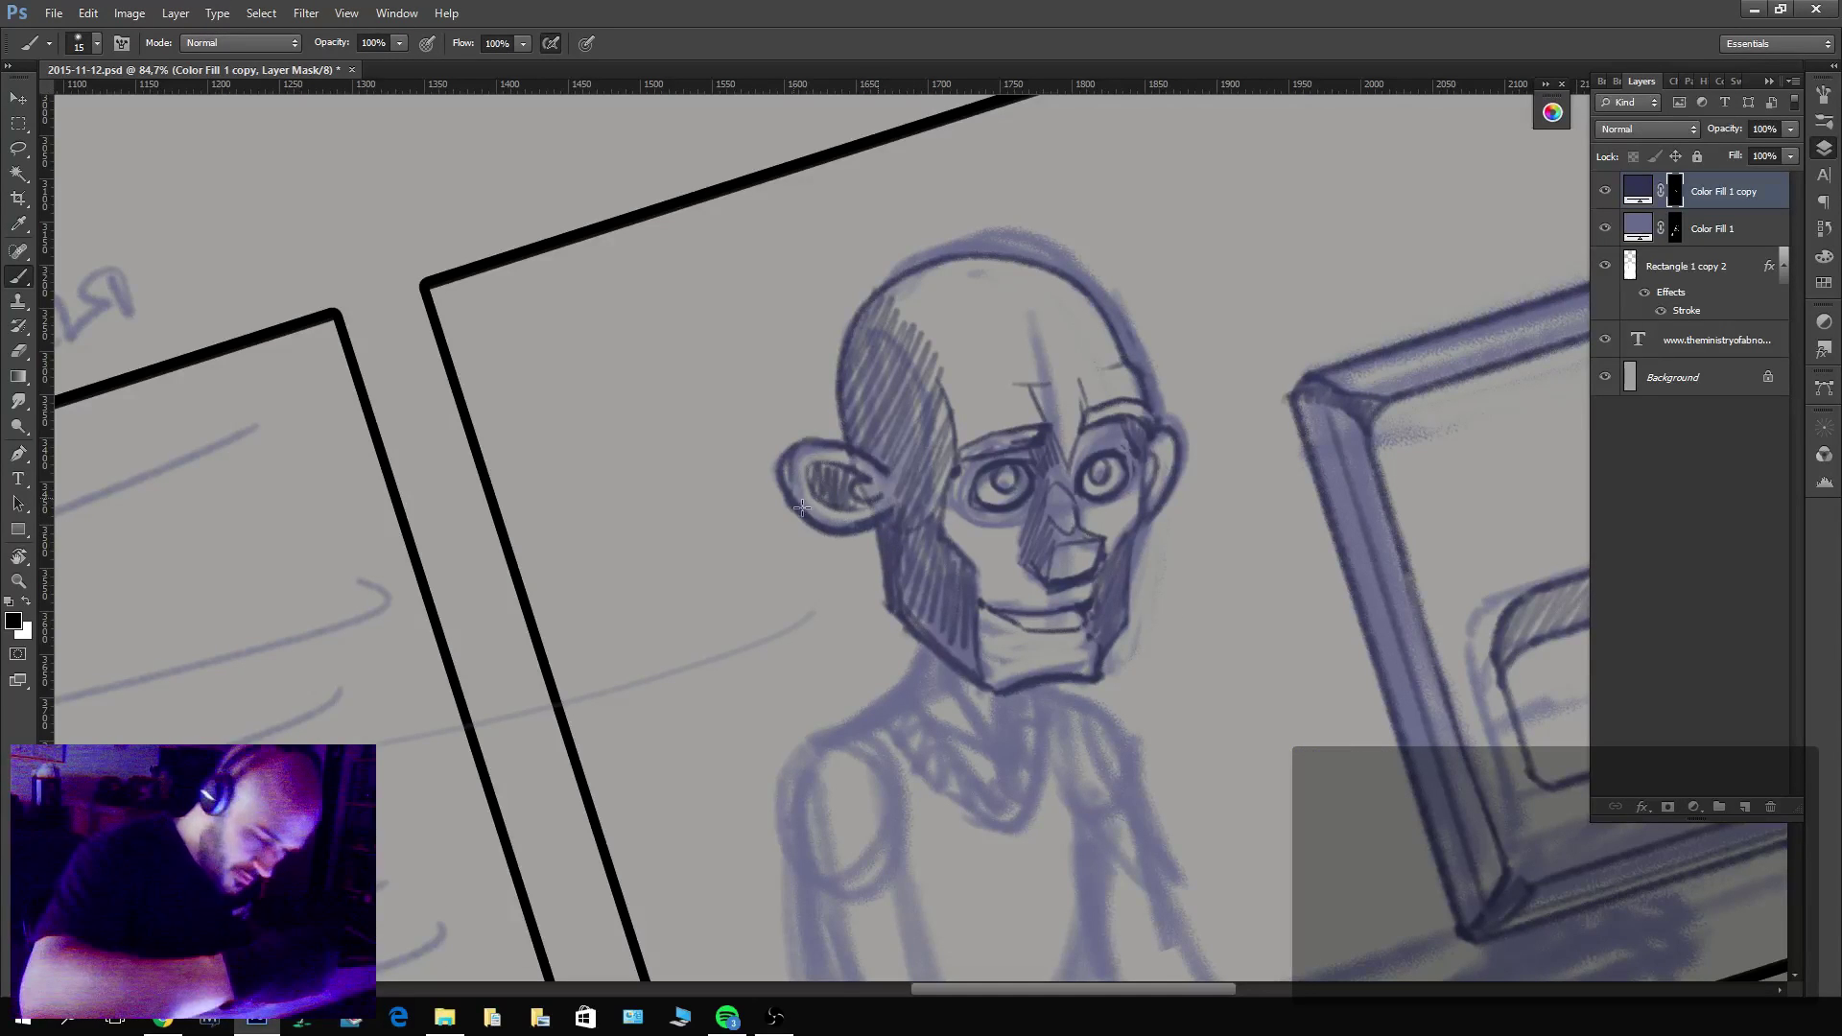
key("x")
mouse_move(1166, 437)
left_mouse_down()
mouse_move(1150, 507)
mouse_move(1147, 432)
left_mouse_up()
mouse_move(1124, 356)
left_mouse_down()
mouse_move(1062, 274)
mouse_move(939, 264)
mouse_move(884, 298)
mouse_move(840, 447)
mouse_move(843, 332)
left_mouse_up()
key("x")
left_click_drag(902, 262, 859, 300)
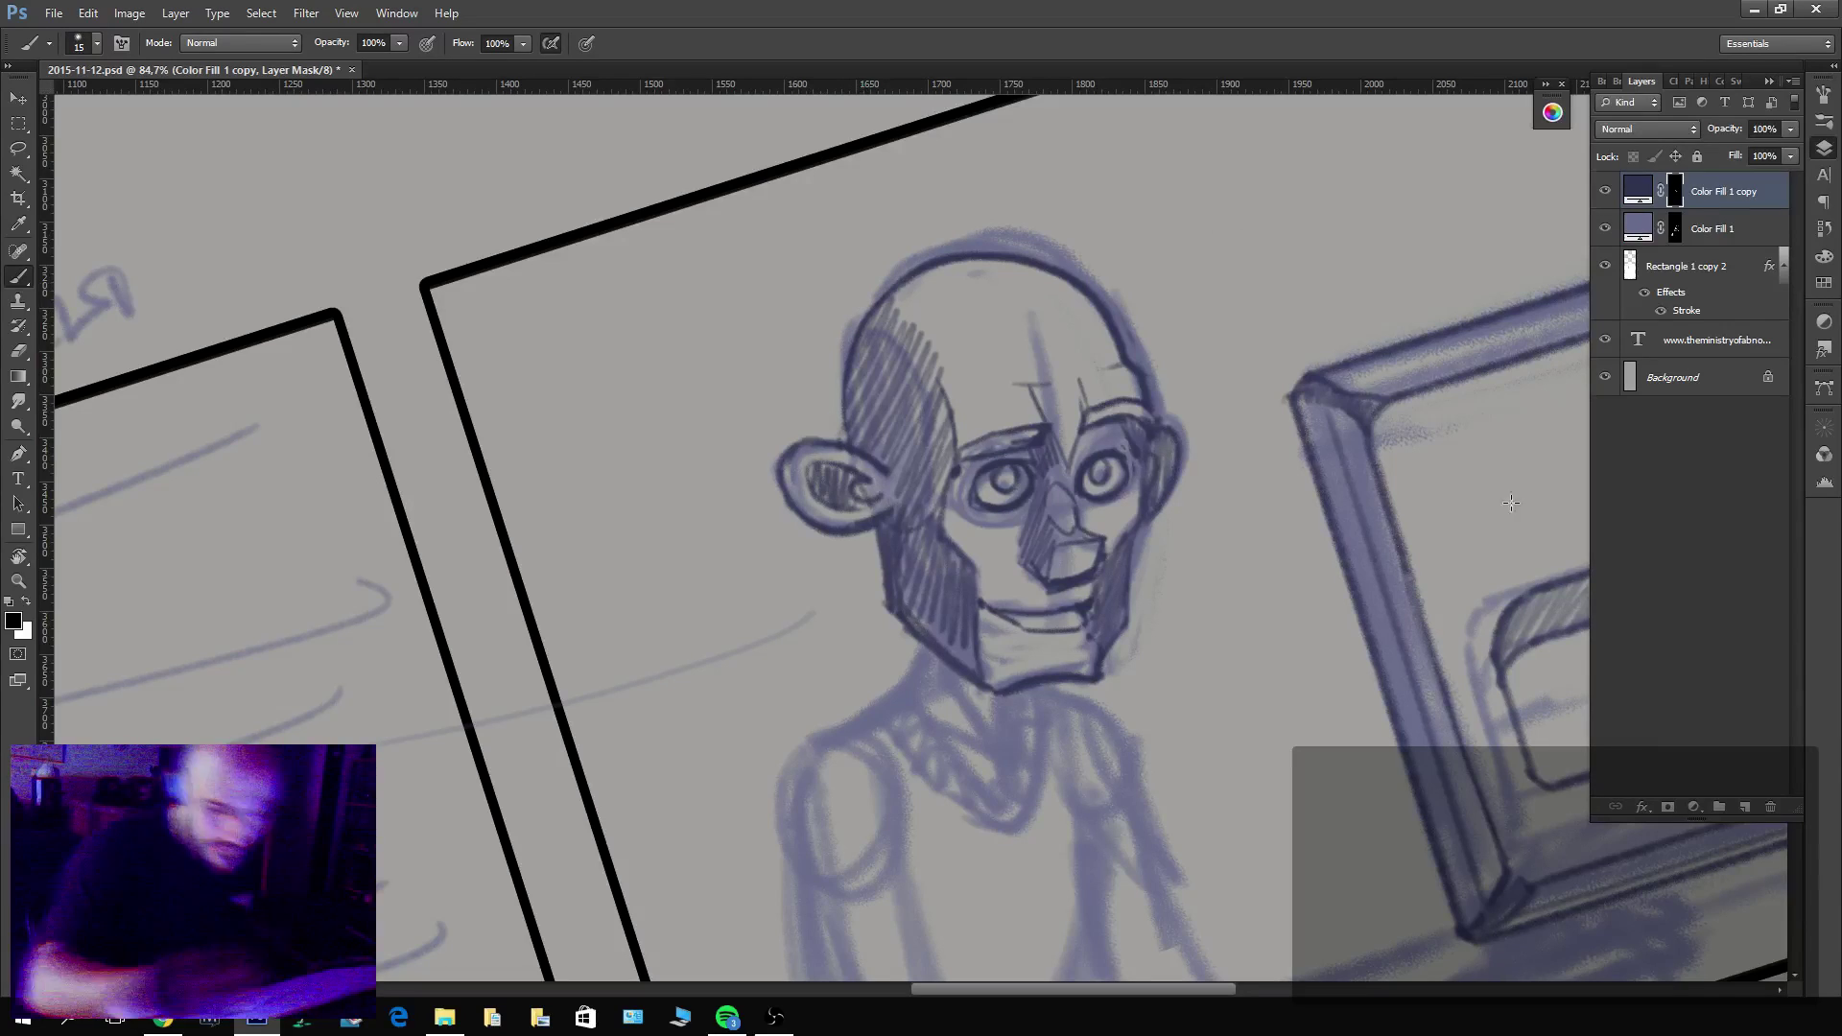
Add more frown creases to the forehead above the far eyebrow.
key("x")
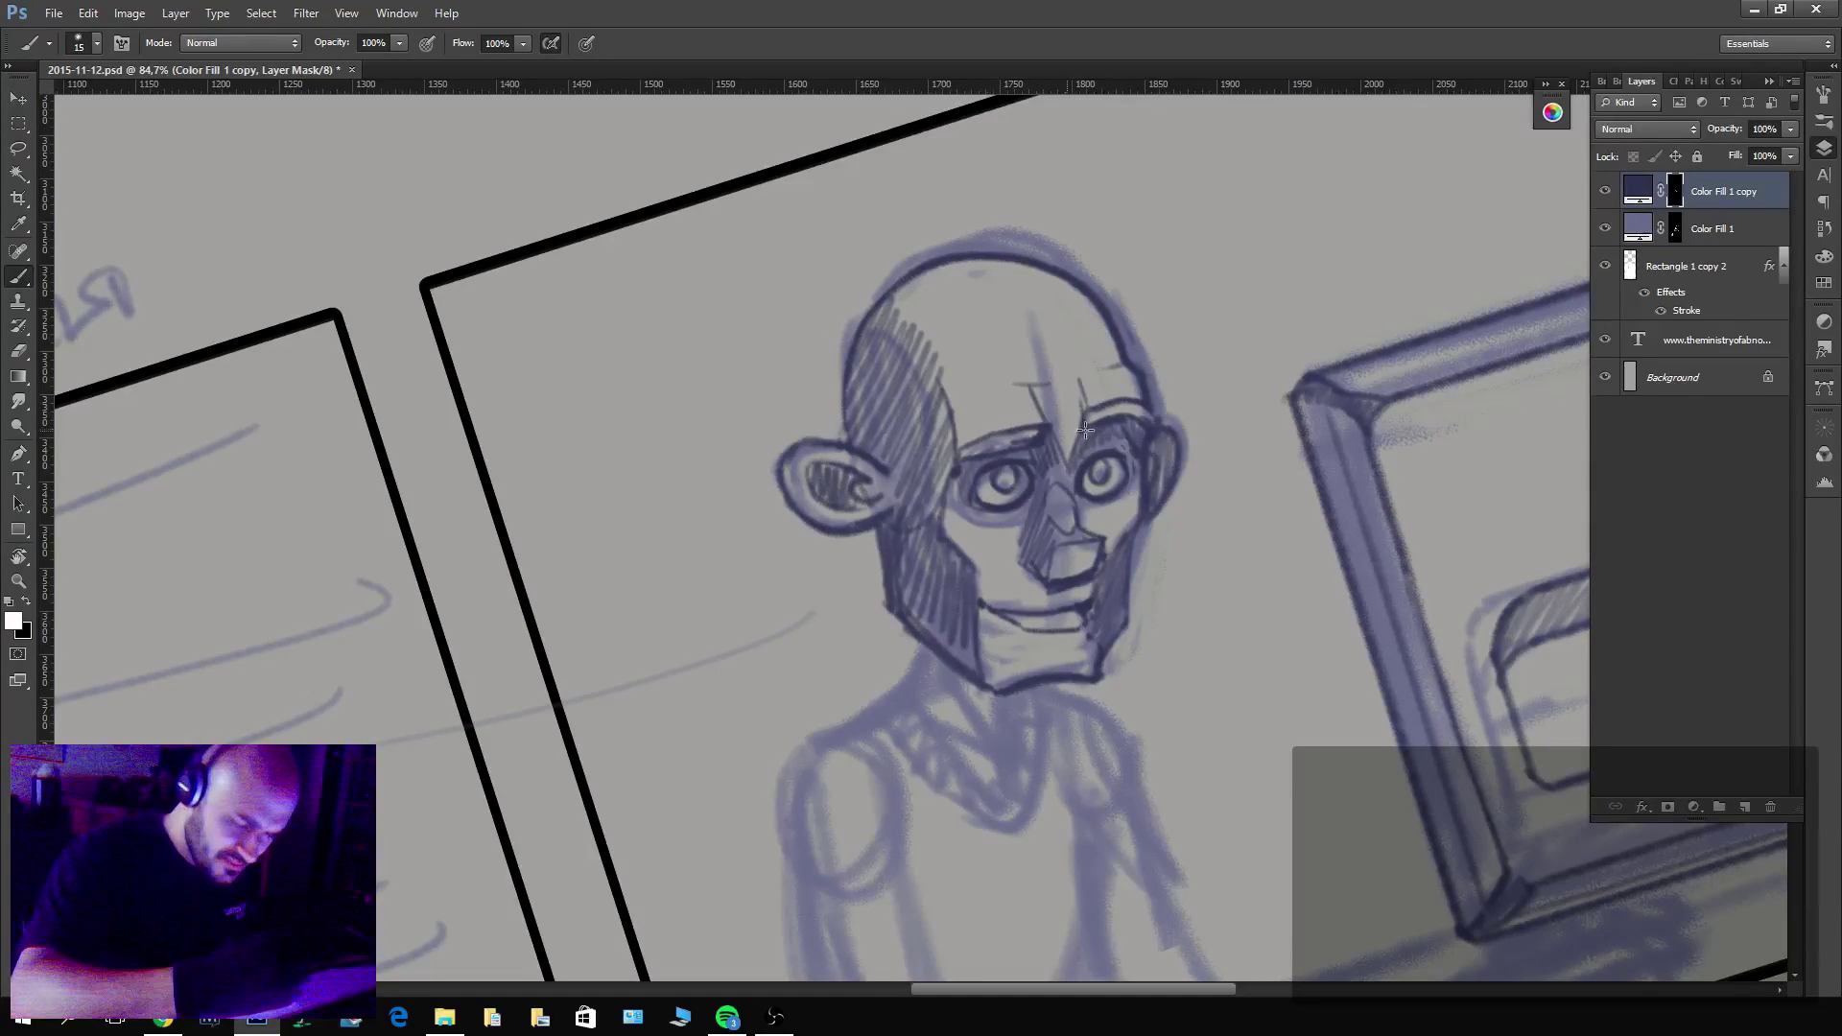
left_click_drag(1085, 429, 1047, 374)
key("x")
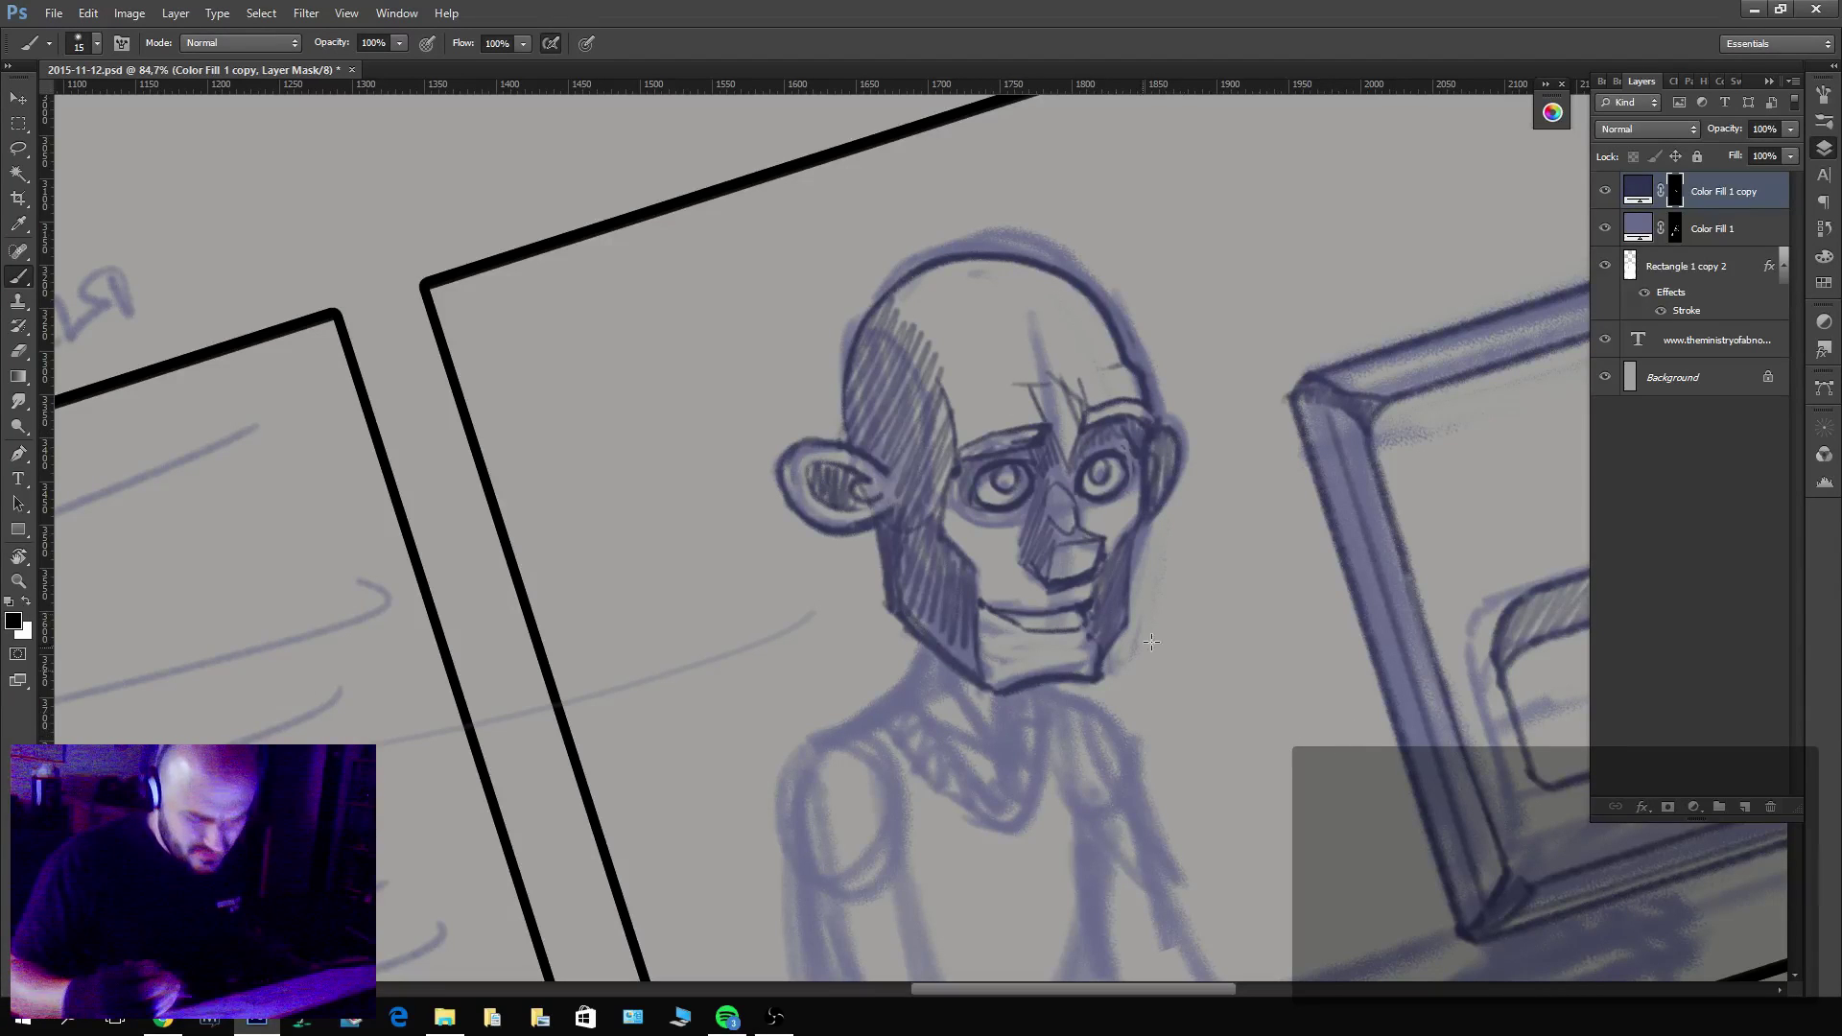
Refine the contour of the far cheek and jaw and shade the small shadow beneath the lower lip.
mouse_move(1132, 518)
left_mouse_down()
mouse_move(1104, 571)
mouse_move(1142, 480)
mouse_move(1120, 566)
left_mouse_up()
key("x")
mouse_move(1131, 604)
left_mouse_down()
mouse_move(1108, 662)
mouse_move(993, 619)
mouse_move(1092, 616)
mouse_move(1073, 628)
left_mouse_up()
key("x")
key("x")
key("x")
mouse_move(1046, 640)
left_mouse_down()
mouse_move(1087, 626)
mouse_move(1064, 647)
left_mouse_up()
left_click_drag(1054, 655, 1042, 664)
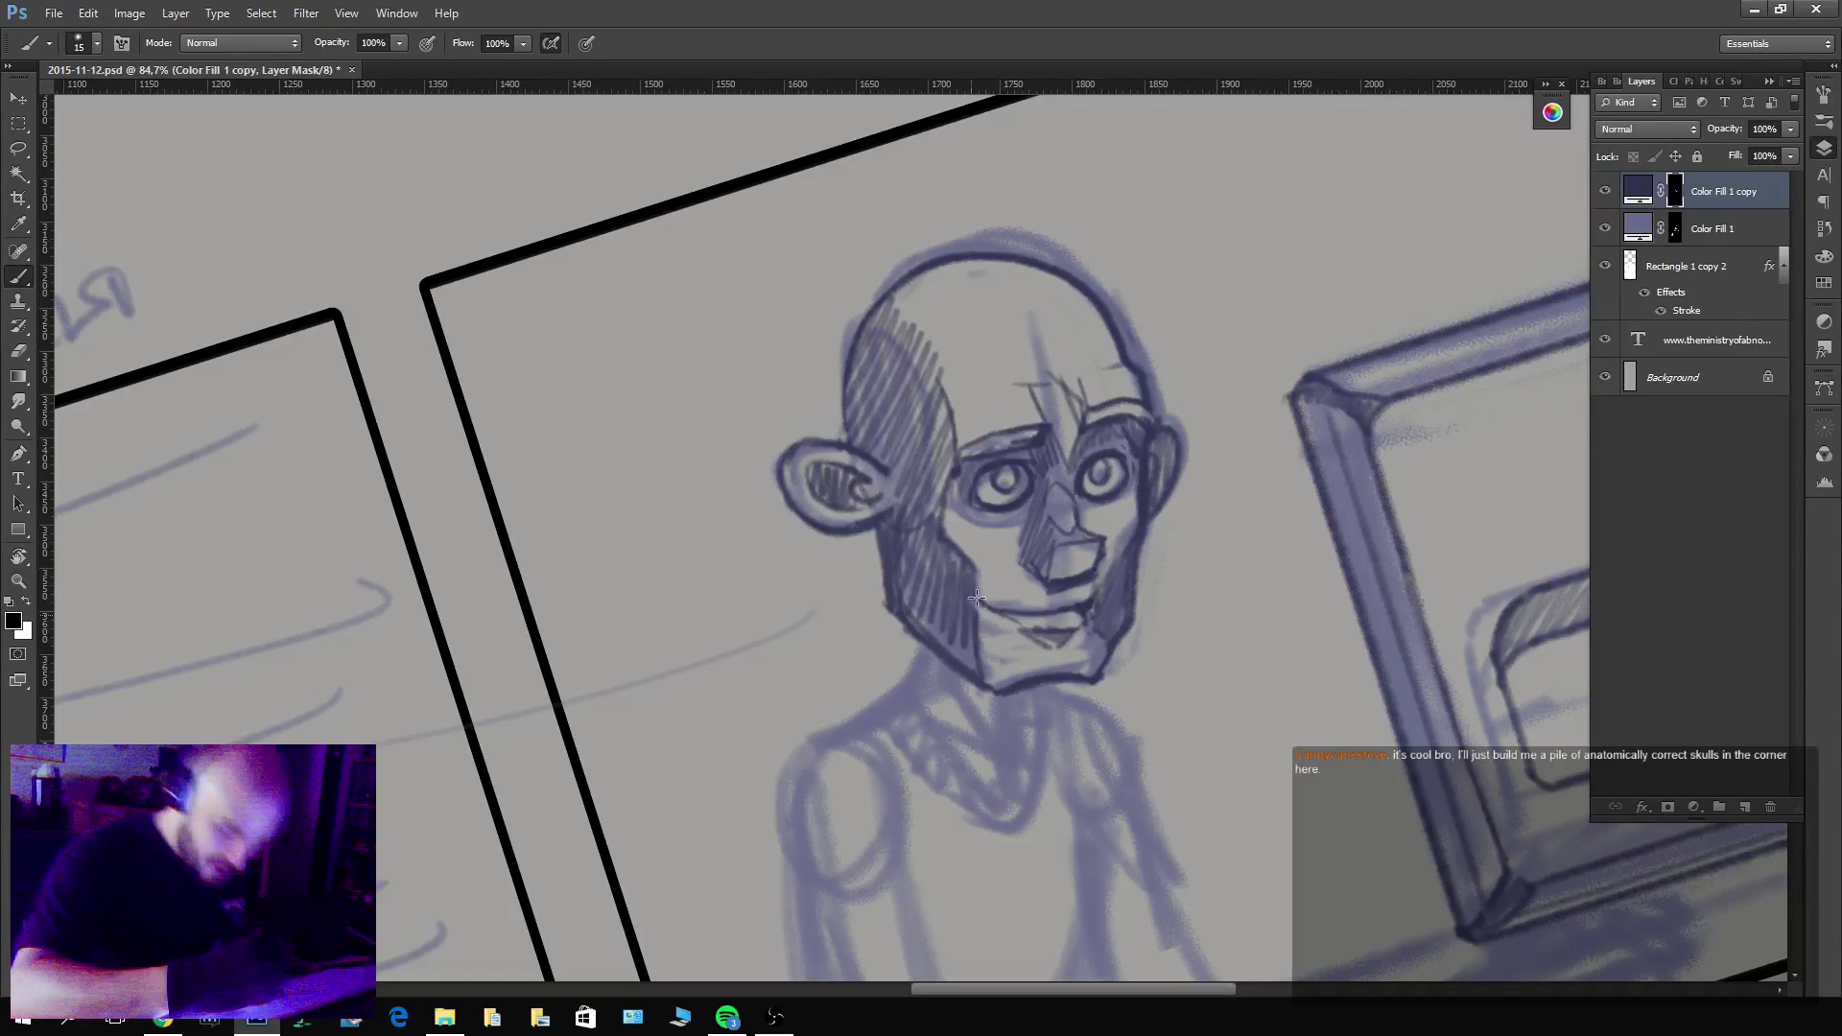
Draw the character's neck lines and the ribbed V-shaped collar of the shirt.
key("z")
left_click_drag(1288, 763, 1234, 803)
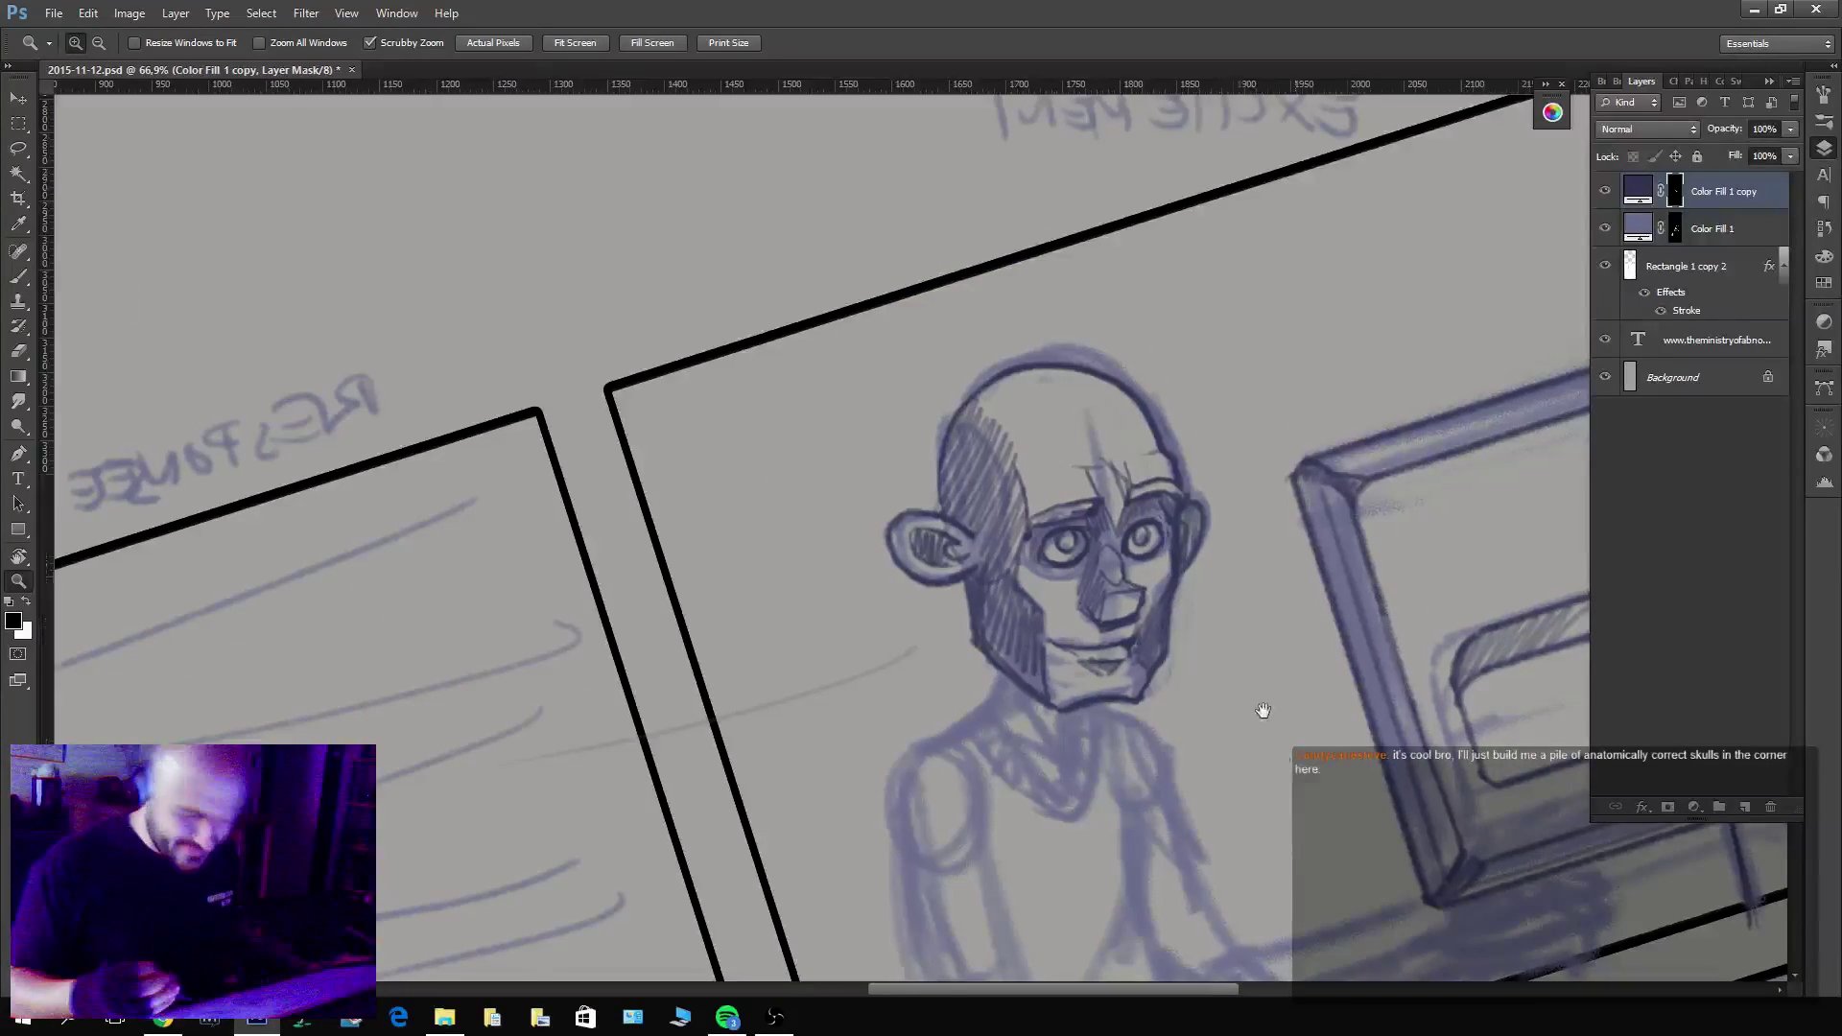
left_click_drag(1262, 711, 1209, 515)
mouse_move(1109, 344)
left_mouse_down()
mouse_move(1131, 357)
mouse_move(1118, 423)
mouse_move(1123, 345)
mouse_move(1124, 427)
mouse_move(1142, 423)
left_mouse_up()
key("b")
key("x")
key("x")
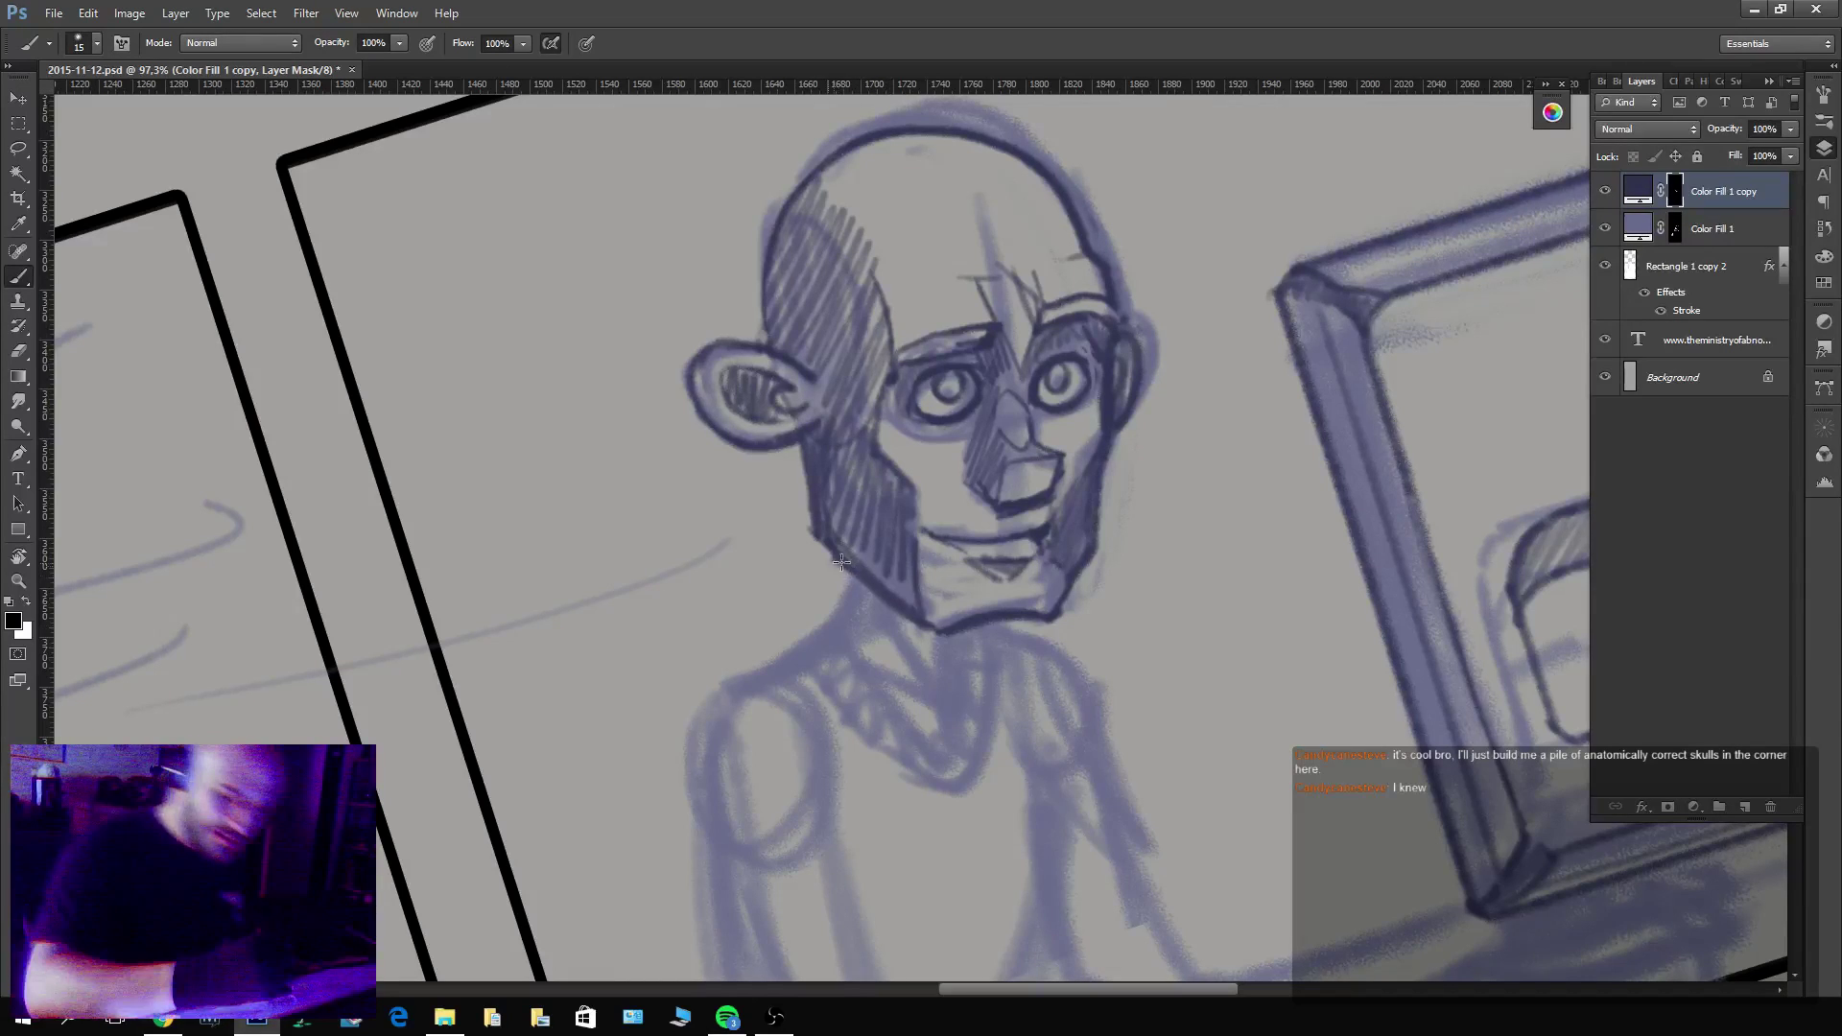
key("x")
left_click_drag(852, 576, 830, 639)
left_click_drag(964, 631, 955, 715)
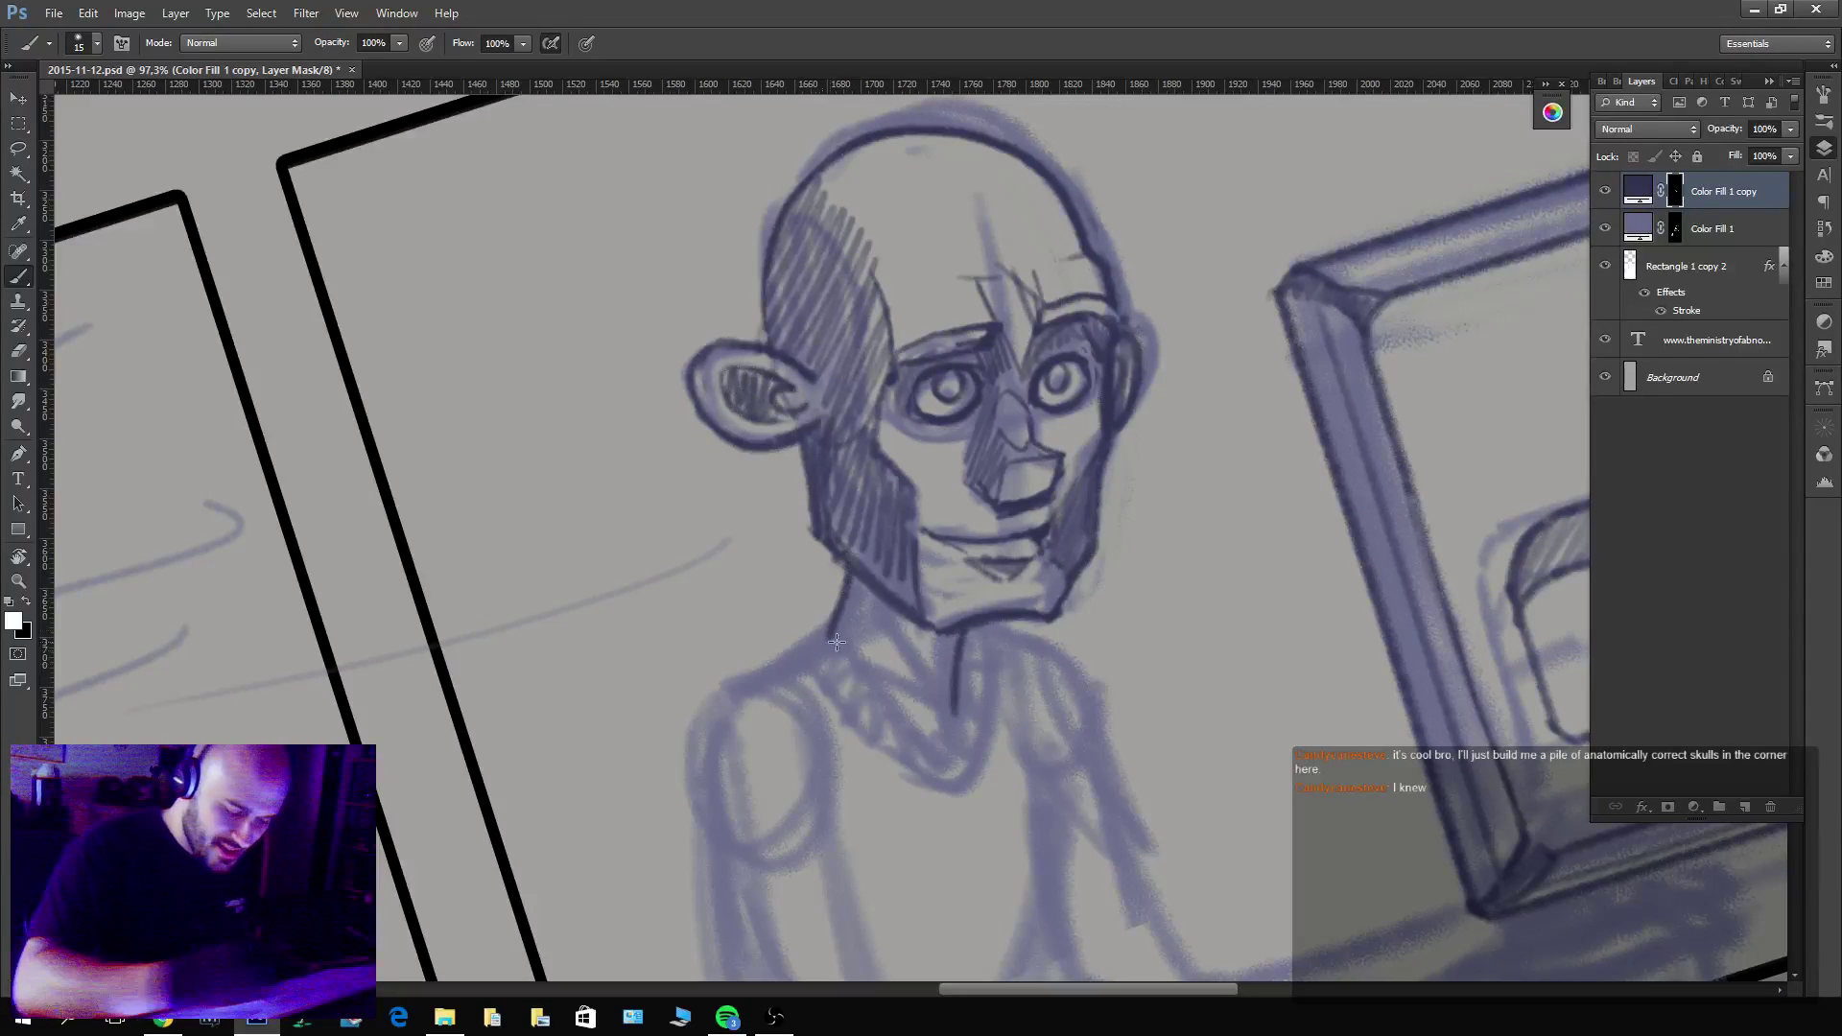
mouse_move(822, 645)
left_mouse_down()
mouse_move(936, 753)
mouse_move(959, 696)
mouse_move(789, 657)
mouse_move(782, 678)
mouse_move(942, 790)
mouse_move(986, 725)
left_mouse_up()
mouse_move(959, 652)
left_mouse_down()
mouse_move(980, 684)
mouse_move(962, 769)
mouse_move(925, 772)
mouse_move(881, 761)
mouse_move(777, 684)
left_mouse_up()
Outline the near shoulder as a large oval and draw the shirt line beside the collar on the far side.
left_click_drag(1252, 676, 1294, 544)
key("Escape")
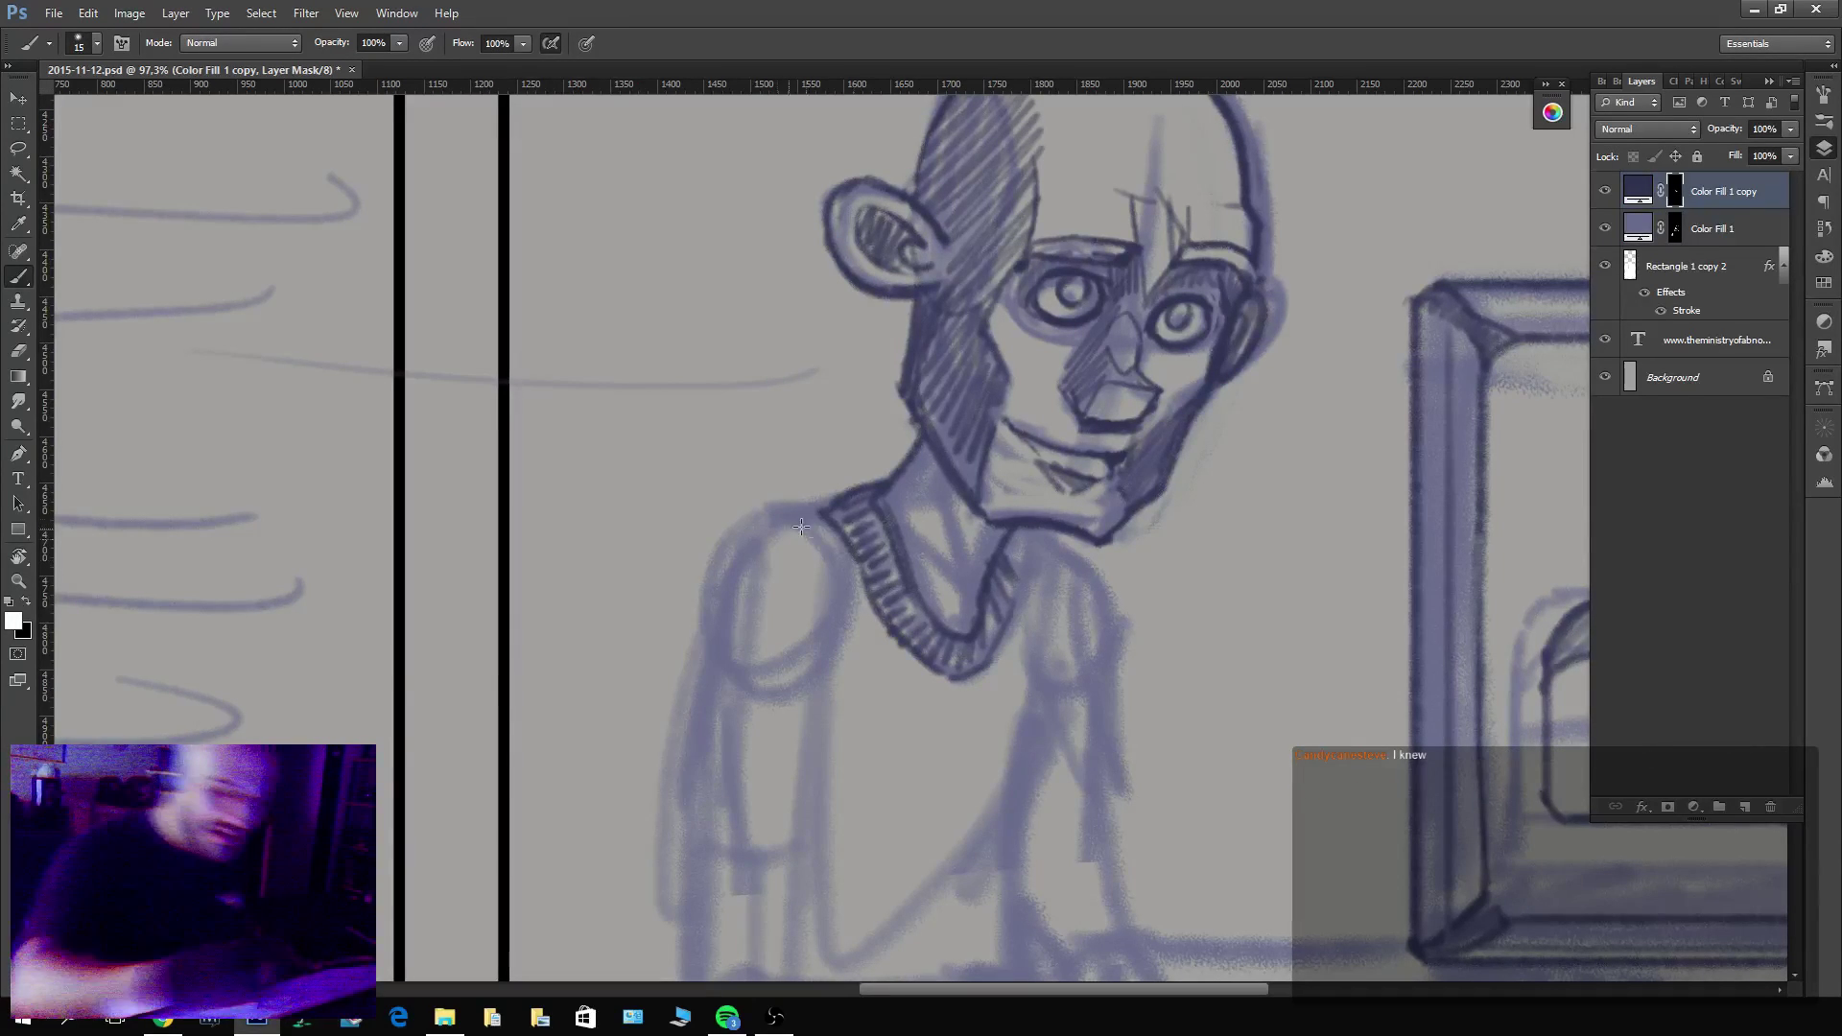
mouse_move(801, 526)
left_mouse_down()
mouse_move(713, 555)
mouse_move(734, 700)
mouse_move(843, 590)
mouse_move(787, 505)
mouse_move(832, 532)
left_mouse_up()
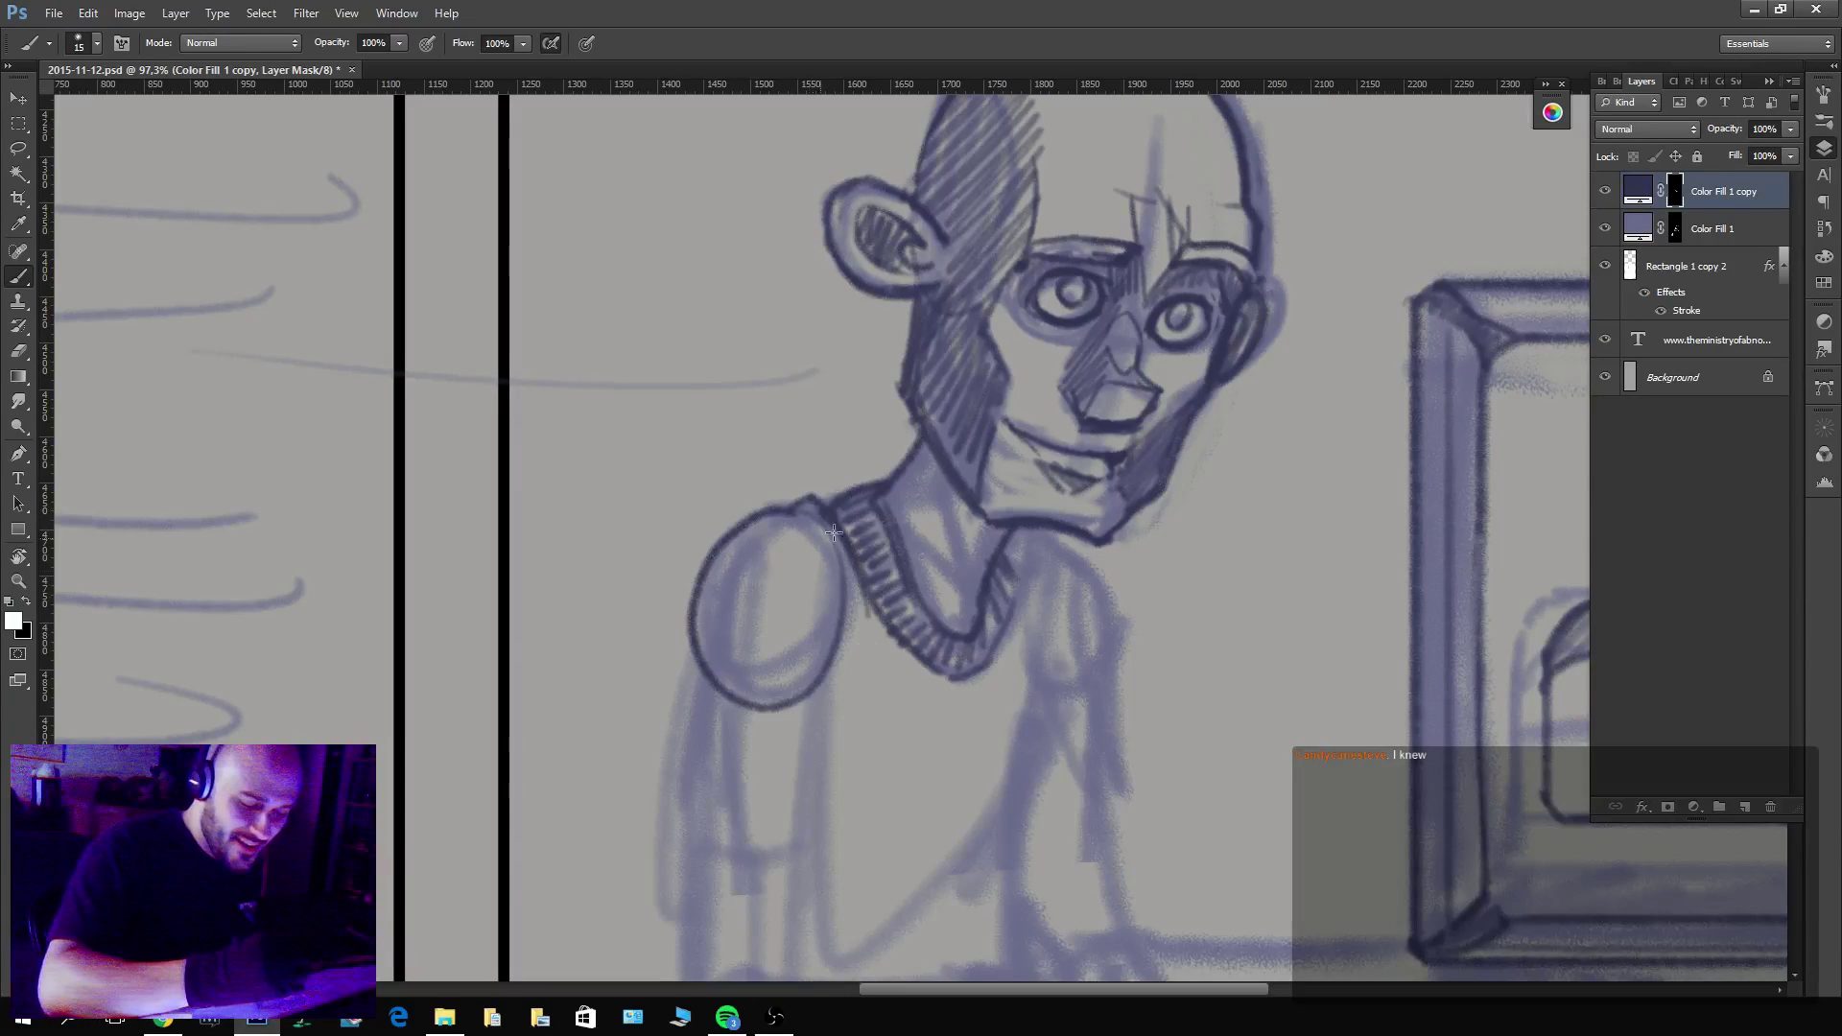
mouse_move(1006, 533)
left_mouse_down()
mouse_move(1027, 595)
mouse_move(988, 586)
mouse_move(1031, 662)
left_mouse_up()
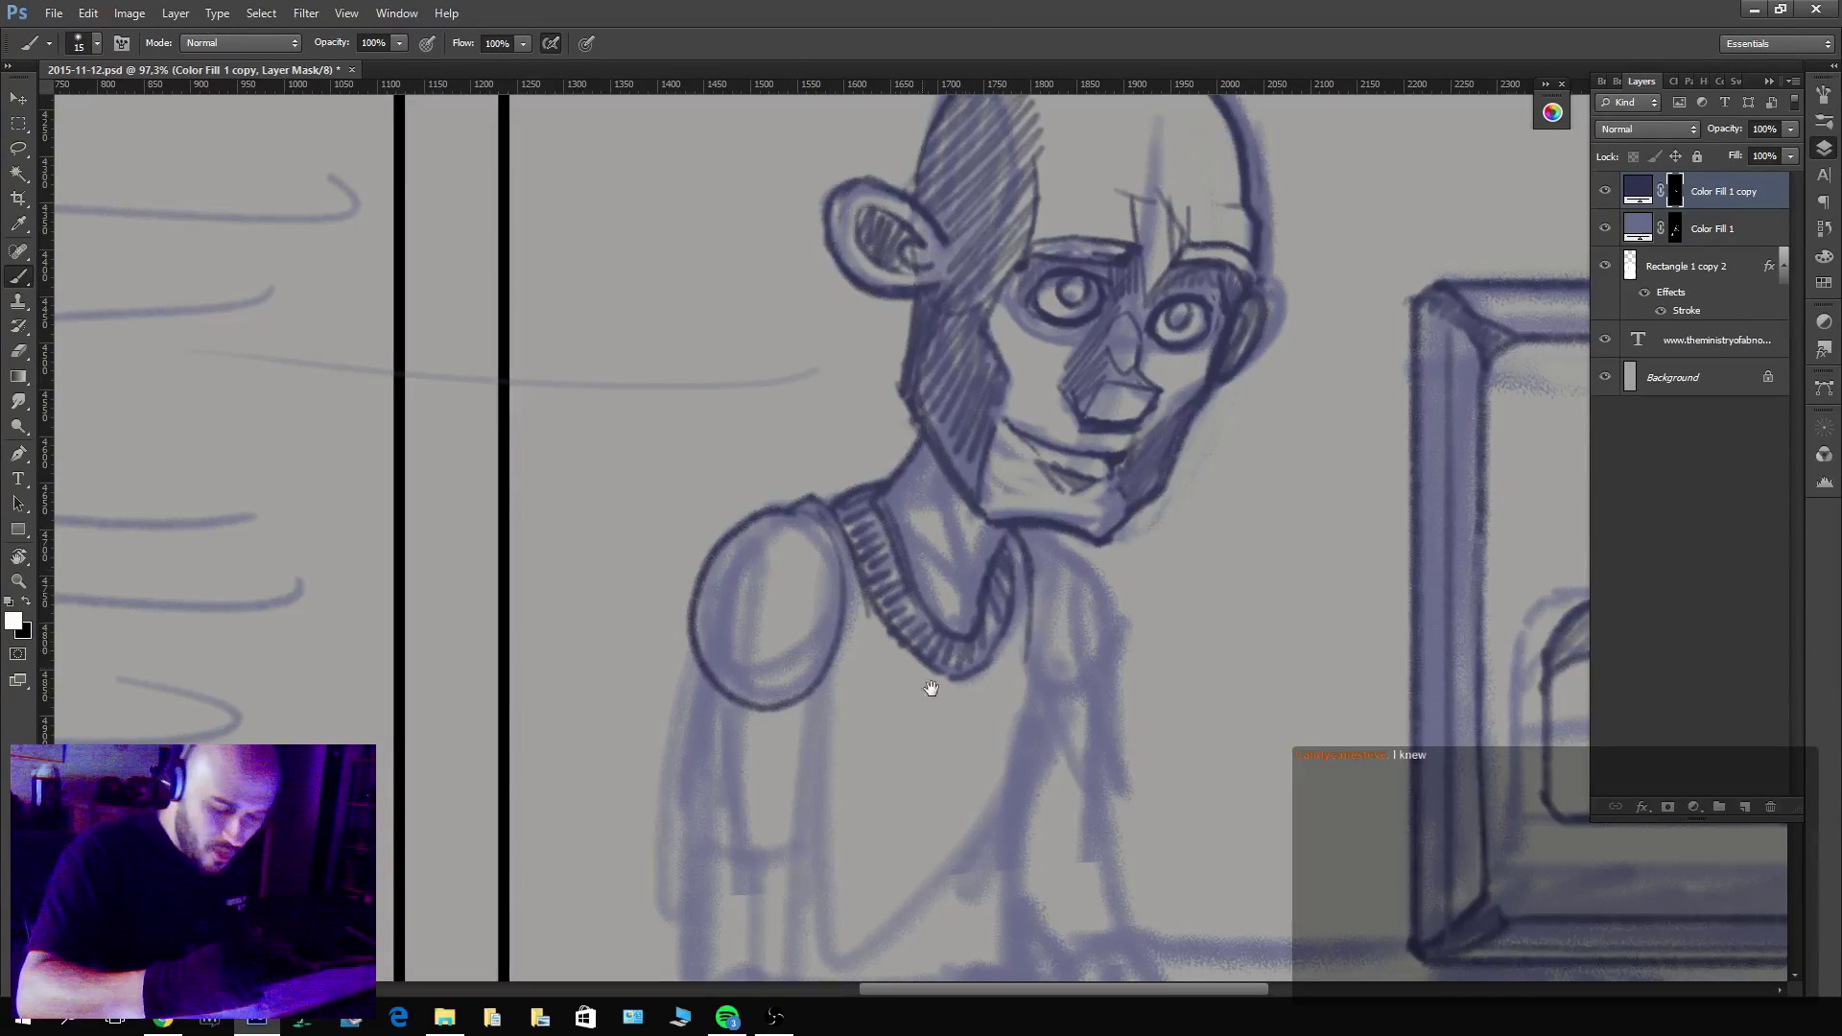
Draw the near sleeve with folds and a ribbed cuff, add curved lines below the collar, and erase the shoulder oval's lower arc.
key("space")
left_click_drag(917, 735, 1065, 483)
mouse_move(945, 253)
left_mouse_down()
mouse_move(974, 283)
mouse_move(988, 423)
mouse_move(998, 273)
mouse_move(1024, 403)
mouse_move(1132, 439)
mouse_move(1156, 384)
mouse_move(1149, 438)
mouse_move(1105, 440)
left_mouse_up()
mouse_move(989, 397)
left_mouse_down()
mouse_move(976, 557)
mouse_move(884, 610)
mouse_move(804, 618)
mouse_move(842, 357)
mouse_move(801, 614)
mouse_move(969, 574)
mouse_move(971, 605)
mouse_move(891, 602)
mouse_move(806, 561)
mouse_move(845, 318)
left_mouse_up()
mouse_move(971, 585)
left_mouse_down()
mouse_move(961, 367)
mouse_move(983, 328)
left_mouse_up()
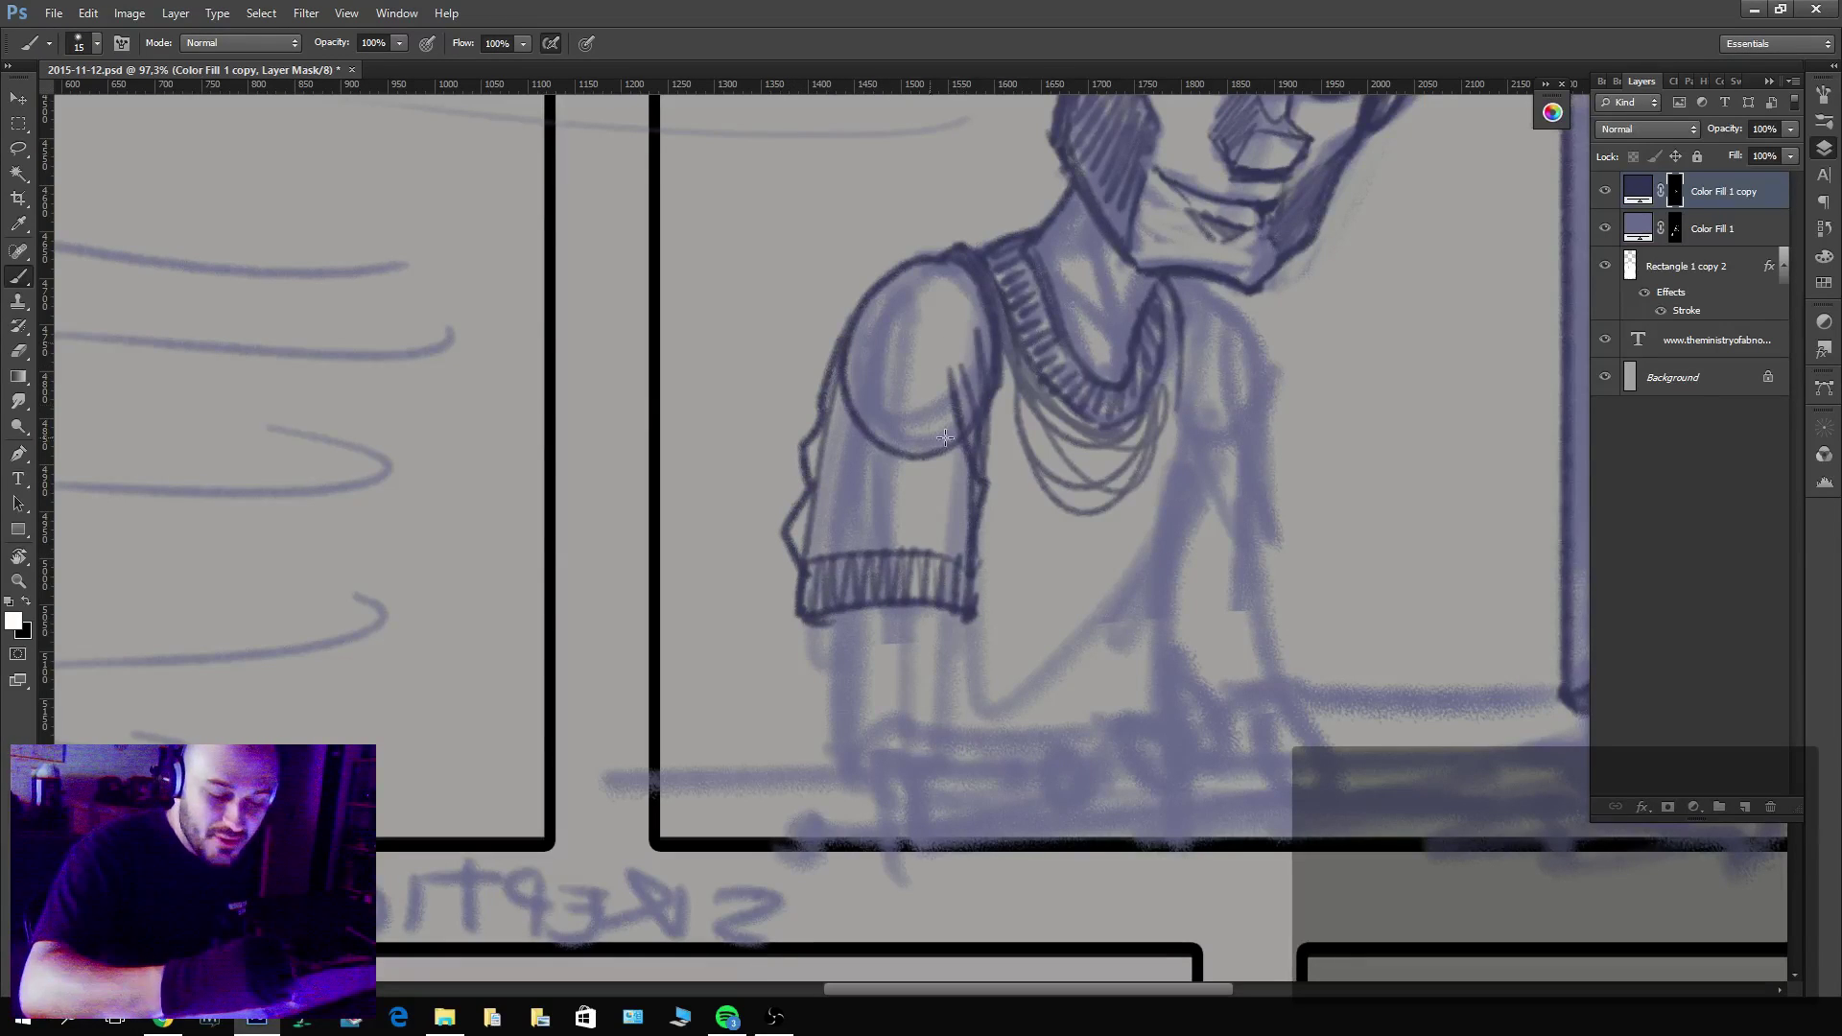
key("x")
mouse_move(892, 451)
left_mouse_down()
mouse_move(837, 387)
mouse_move(948, 481)
mouse_move(930, 437)
left_mouse_up()
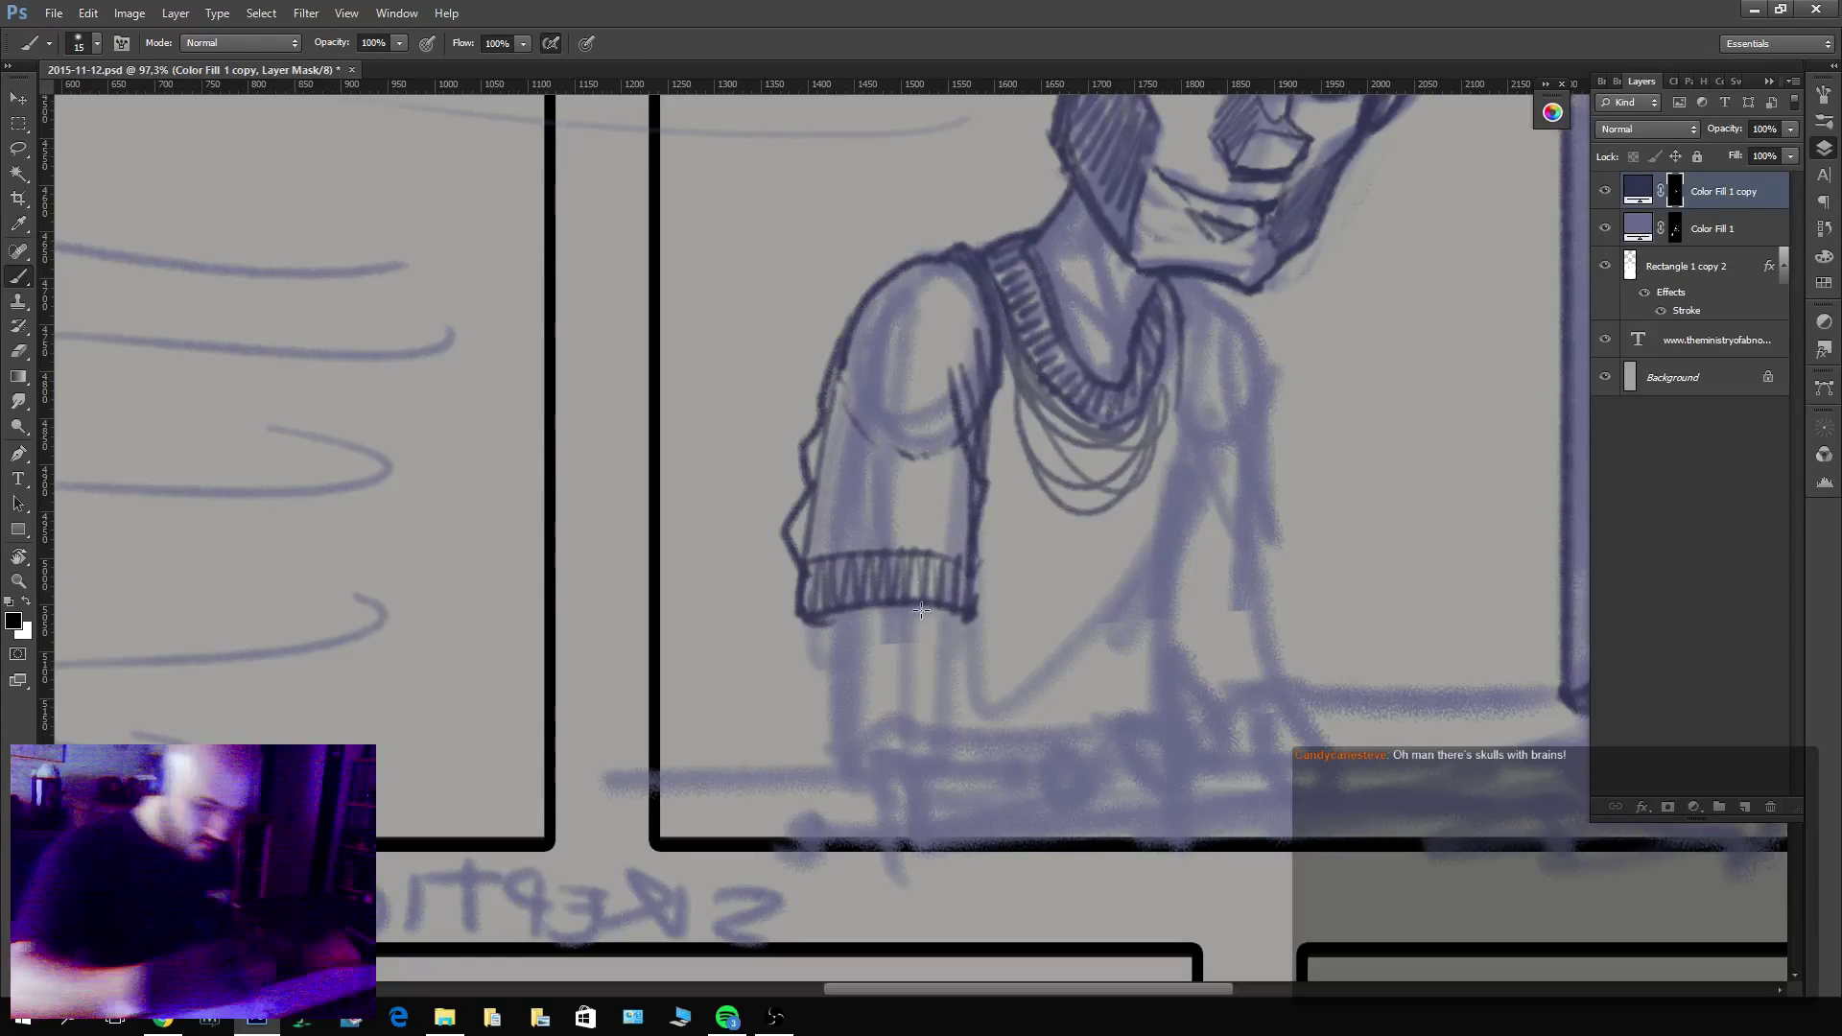
Draw the bare arm below the cuff and the bent forearm, erasing the overlapping lines at the elbow.
key("x")
mouse_move(854, 611)
left_mouse_down()
mouse_move(843, 739)
mouse_move(883, 787)
left_mouse_up()
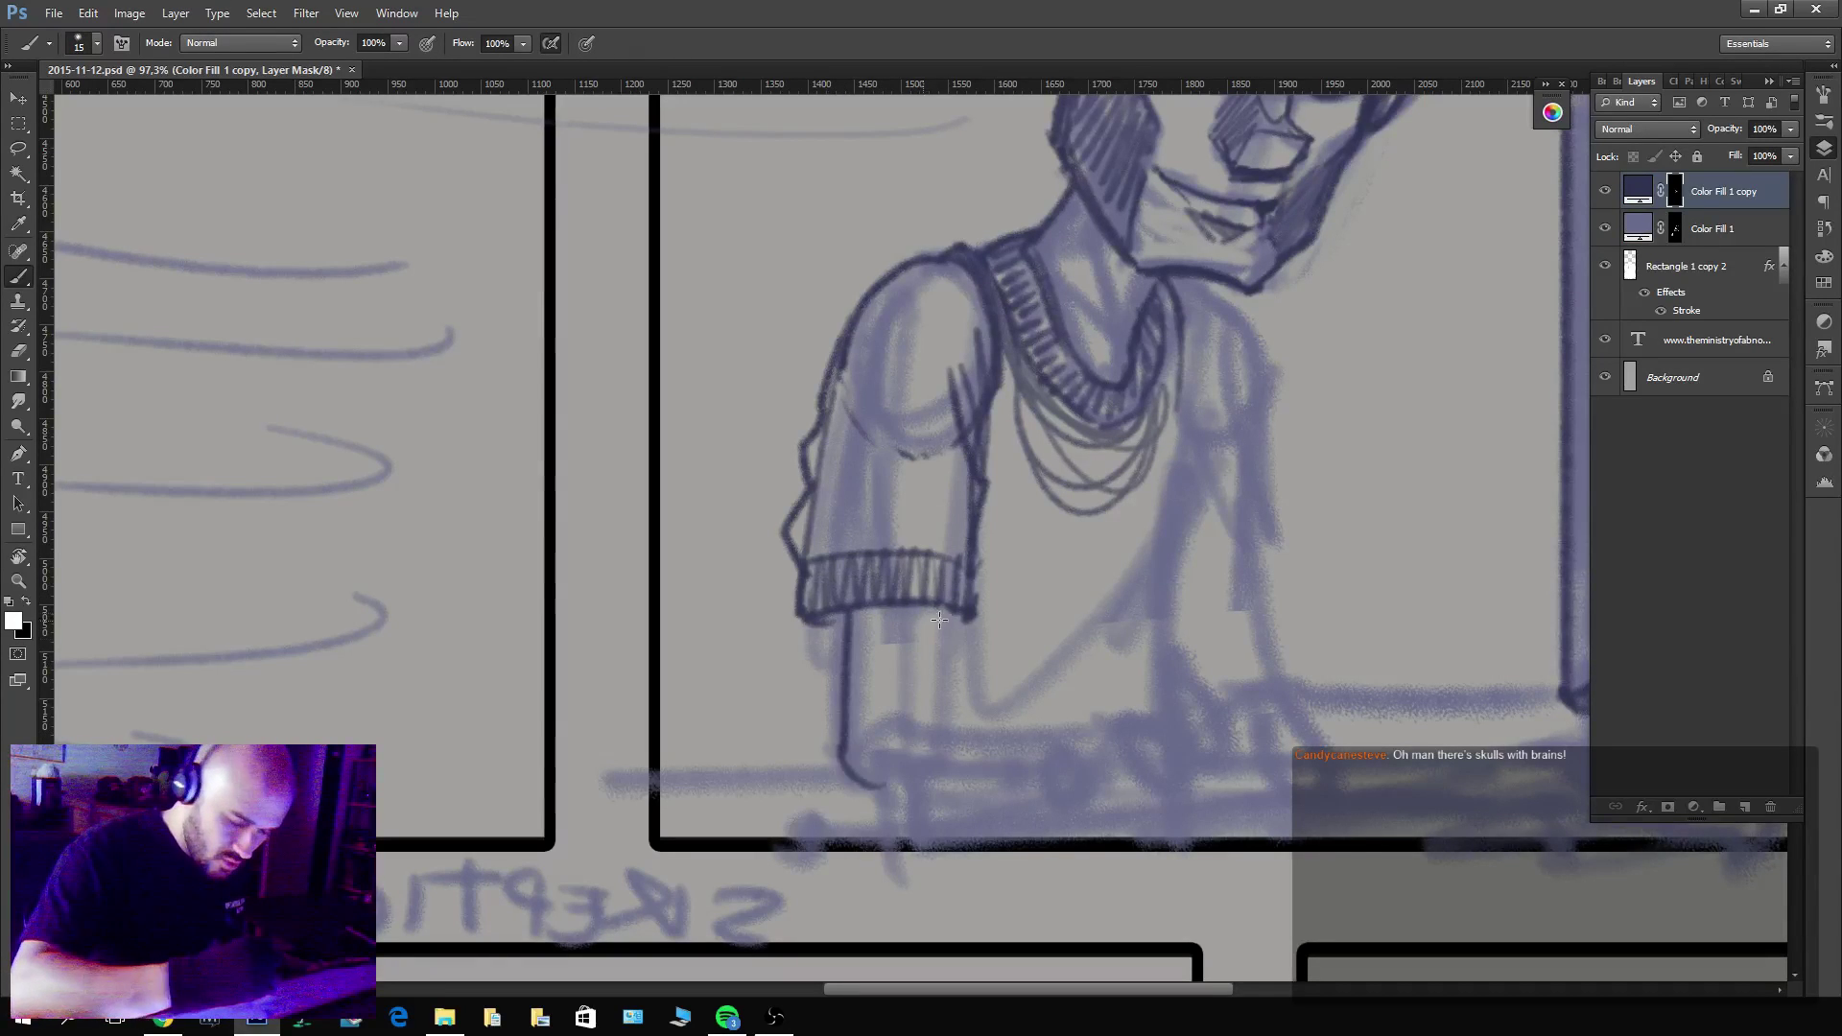
mouse_move(945, 605)
left_mouse_down()
mouse_move(945, 749)
mouse_move(864, 782)
left_mouse_up()
left_click_drag(821, 621, 973, 629)
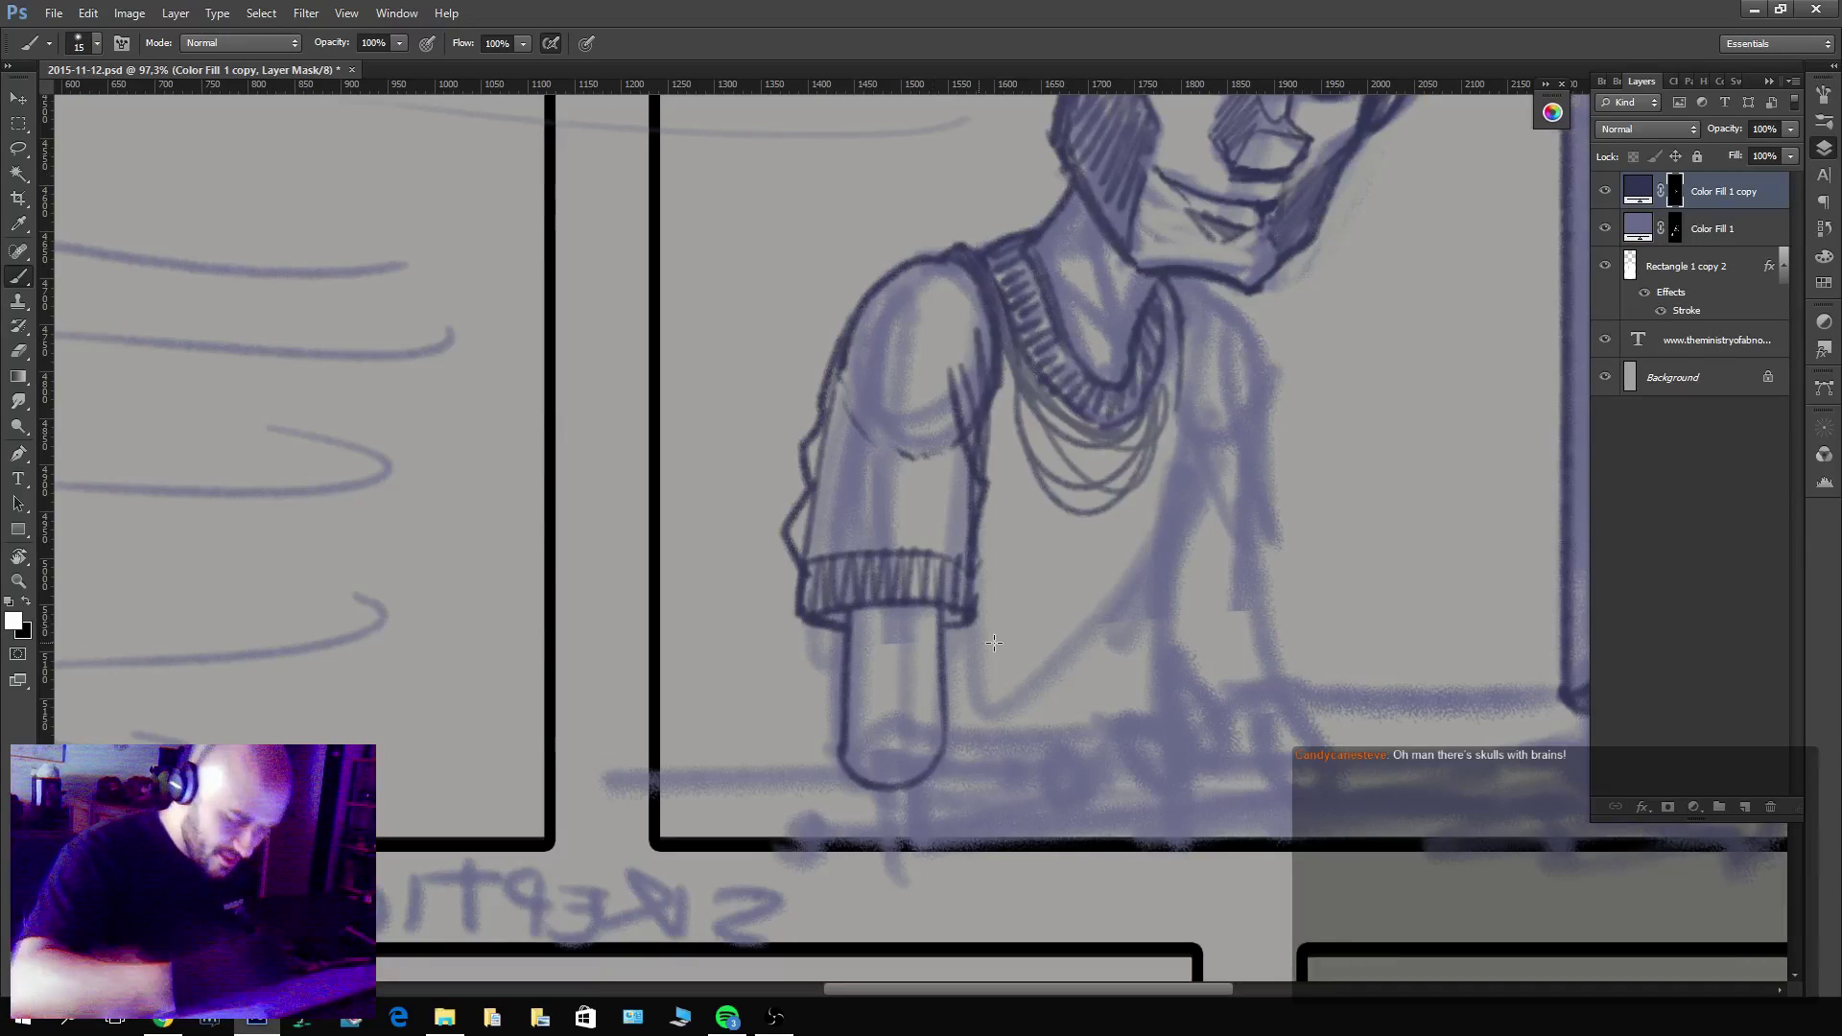
mouse_move(849, 734)
left_mouse_down()
mouse_move(887, 806)
mouse_move(989, 801)
mouse_move(940, 706)
mouse_move(1094, 710)
left_mouse_up()
key("x")
mouse_move(919, 801)
left_mouse_down()
mouse_move(1128, 732)
mouse_move(934, 784)
mouse_move(882, 757)
mouse_move(971, 748)
mouse_move(891, 707)
left_mouse_up()
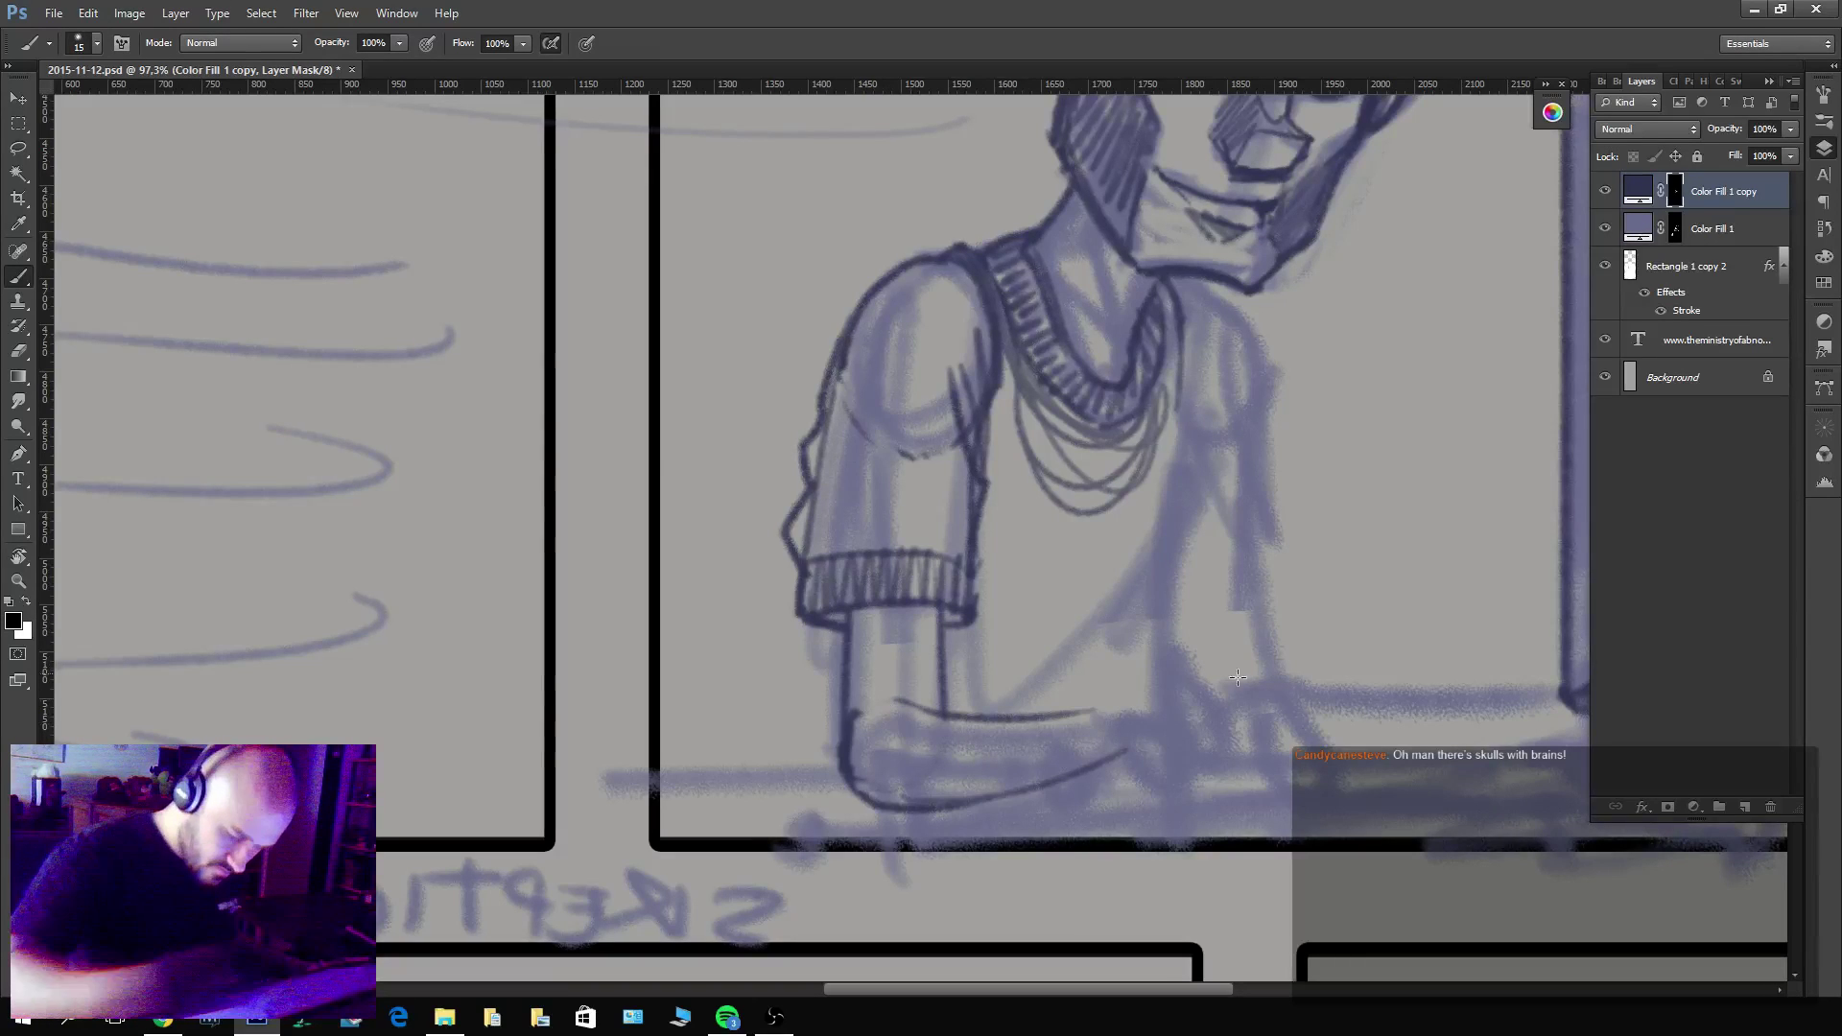
Extend the forearm into the near hand with wrist lines and four knuckle ovals, and draw its first bent finger with shading.
key("x")
left_click_drag(1118, 756, 1190, 737)
left_click_drag(1094, 715, 1137, 672)
mouse_move(1188, 616)
left_mouse_down()
mouse_move(1234, 616)
mouse_move(1245, 638)
left_mouse_up()
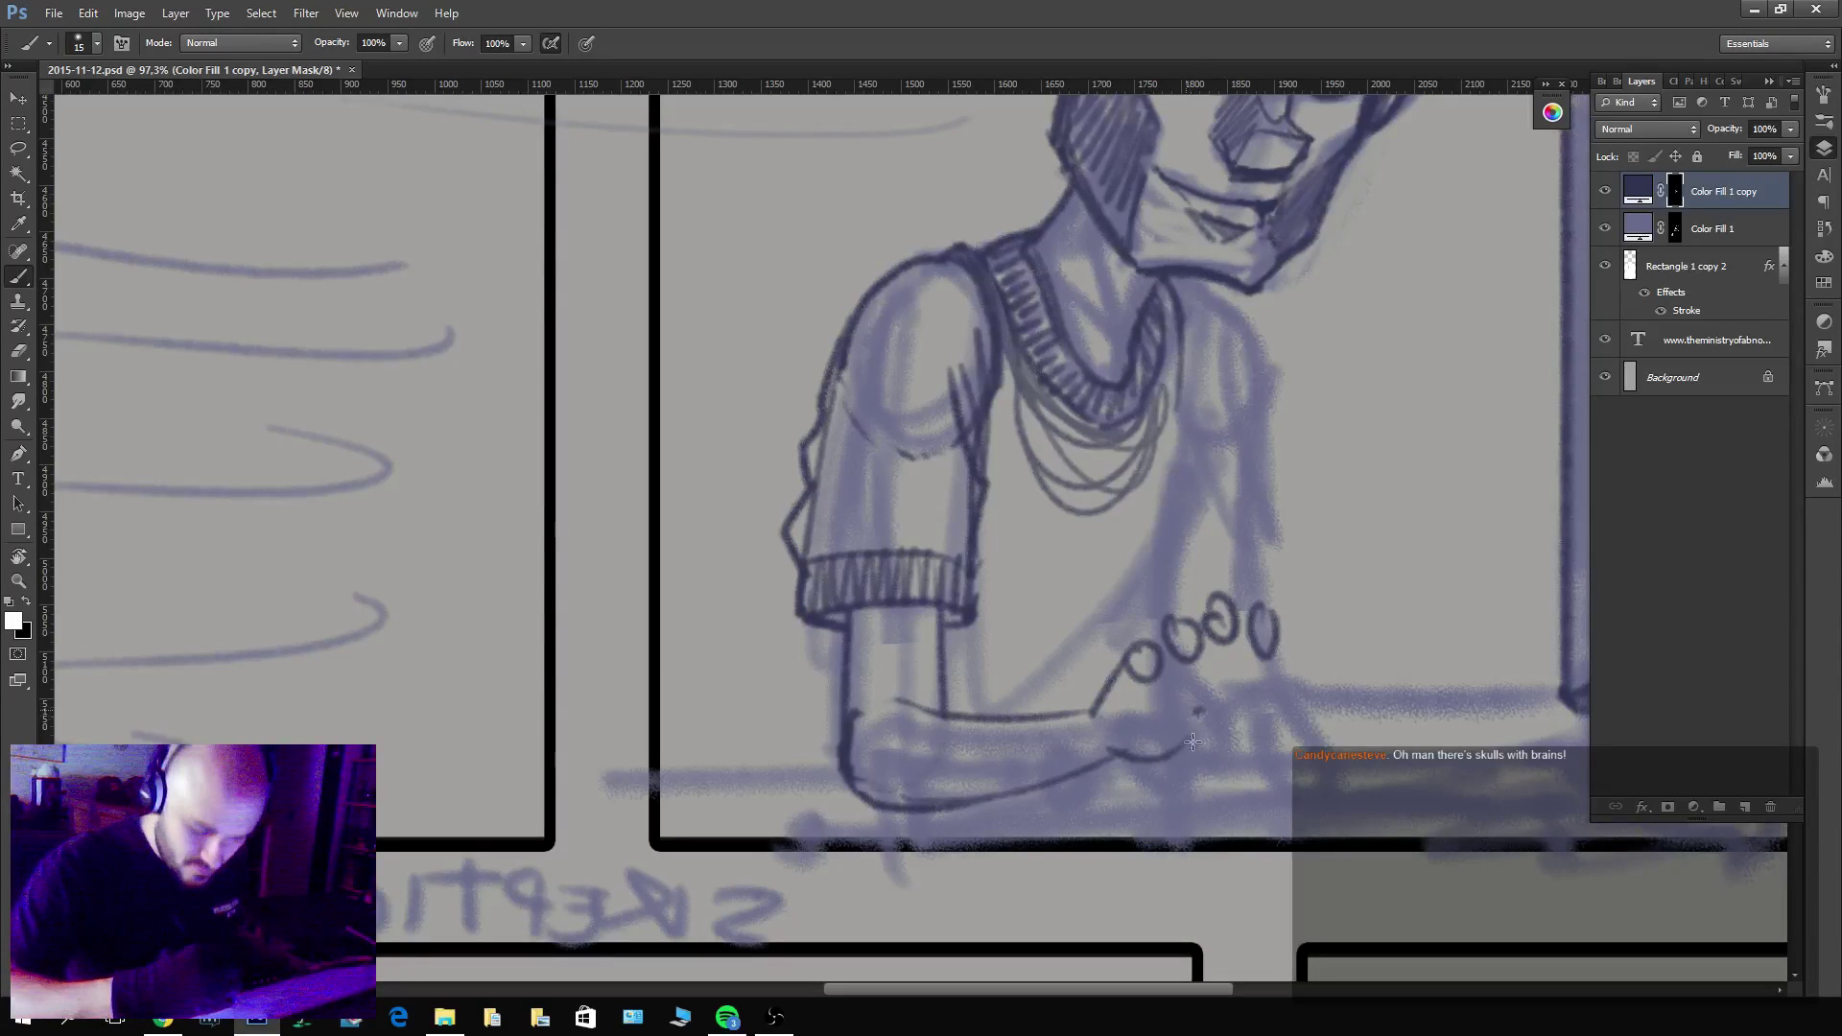
mouse_move(1193, 742)
left_mouse_down()
mouse_move(1207, 695)
mouse_move(1181, 716)
mouse_move(1158, 695)
mouse_move(1178, 654)
mouse_move(1198, 684)
mouse_move(1177, 721)
mouse_move(1224, 747)
left_mouse_up()
key("x")
mouse_move(1230, 705)
left_mouse_down()
mouse_move(1225, 758)
mouse_move(1198, 693)
mouse_move(1209, 737)
left_mouse_up()
mouse_move(1169, 652)
left_mouse_down()
mouse_move(1135, 684)
mouse_move(1158, 679)
mouse_move(1154, 694)
mouse_move(1141, 648)
mouse_move(1181, 671)
left_mouse_up()
key("x")
Draw the hand's remaining fingers with shaded gaps between the knuckles and a curved outline on the far side.
mouse_move(1400, 671)
left_mouse_down()
mouse_move(1066, 539)
mouse_move(1036, 556)
mouse_move(1126, 475)
mouse_move(1082, 588)
mouse_move(1104, 605)
mouse_move(1221, 519)
left_mouse_up()
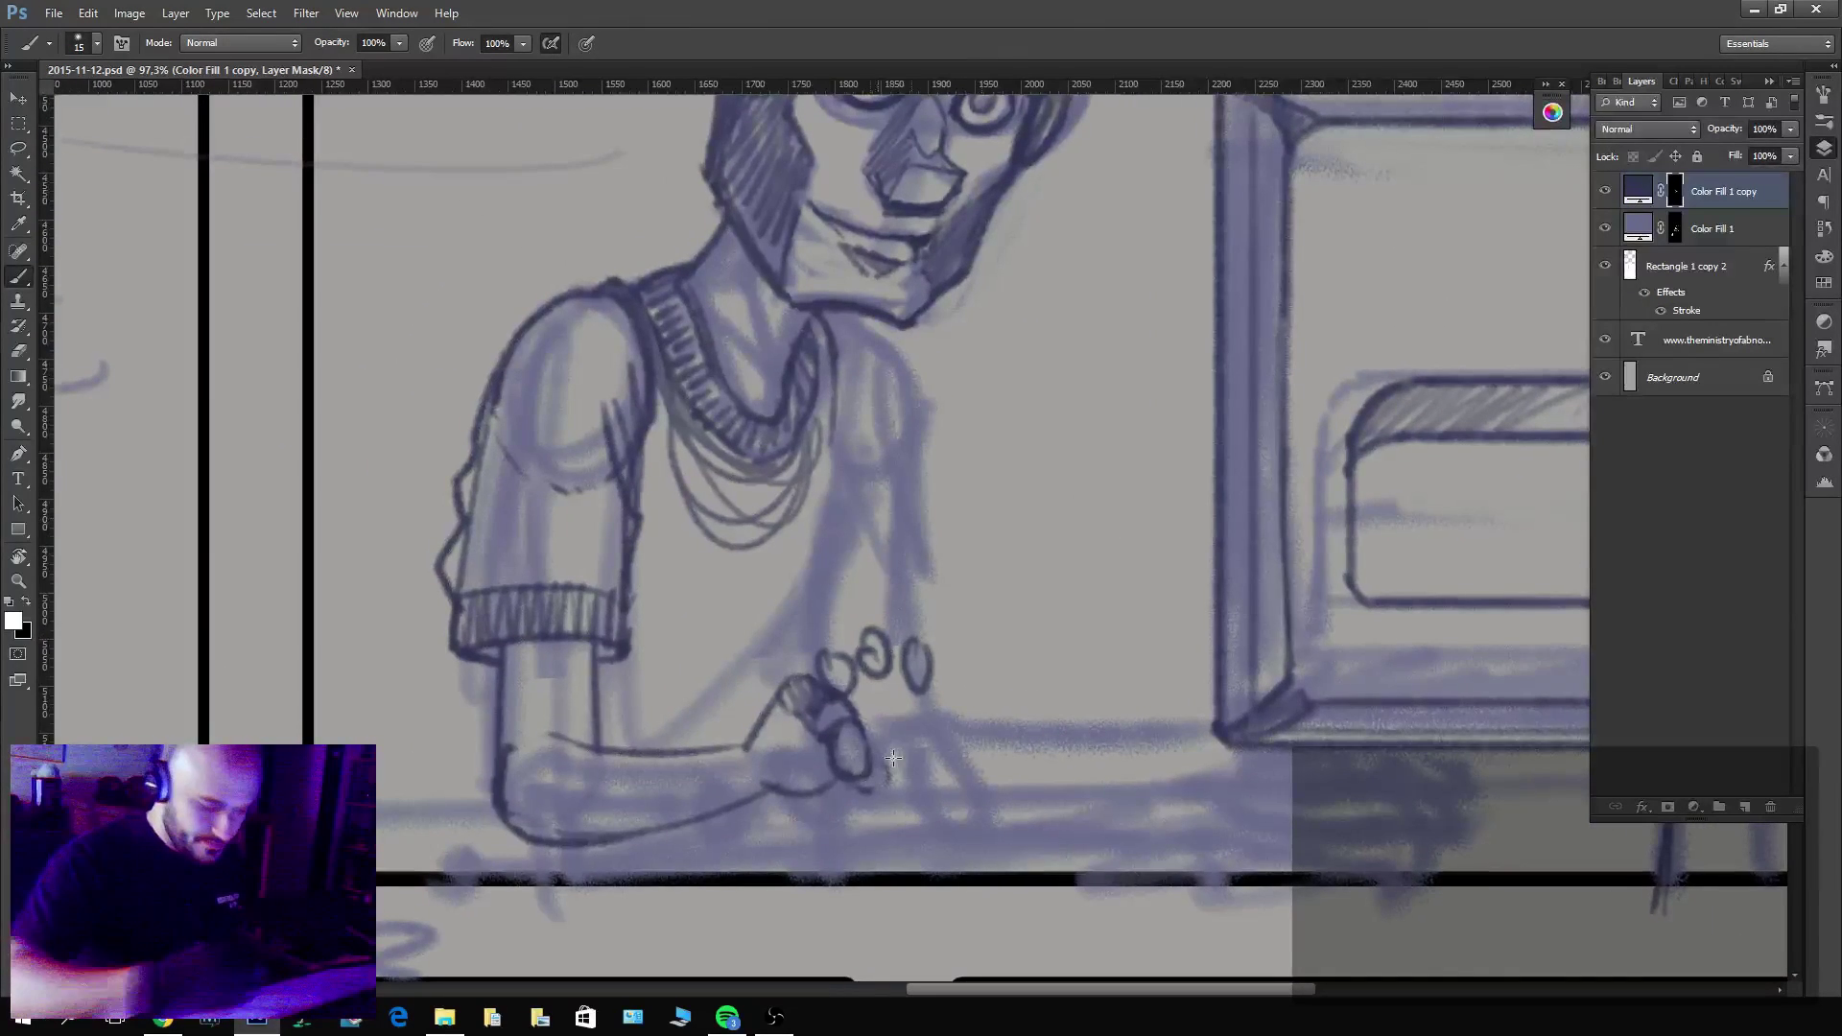
mouse_move(845, 662)
left_mouse_down()
mouse_move(930, 744)
mouse_move(902, 779)
mouse_move(878, 729)
mouse_move(892, 680)
mouse_move(820, 686)
mouse_move(926, 686)
mouse_move(869, 643)
mouse_move(977, 734)
mouse_move(945, 768)
left_mouse_up()
key("x")
key("x")
mouse_move(910, 636)
left_mouse_down()
mouse_move(990, 672)
mouse_move(967, 694)
mouse_move(1009, 699)
mouse_move(1016, 745)
mouse_move(987, 749)
mouse_move(980, 696)
mouse_move(957, 688)
mouse_move(961, 711)
mouse_move(931, 647)
mouse_move(955, 684)
mouse_move(959, 742)
left_mouse_up()
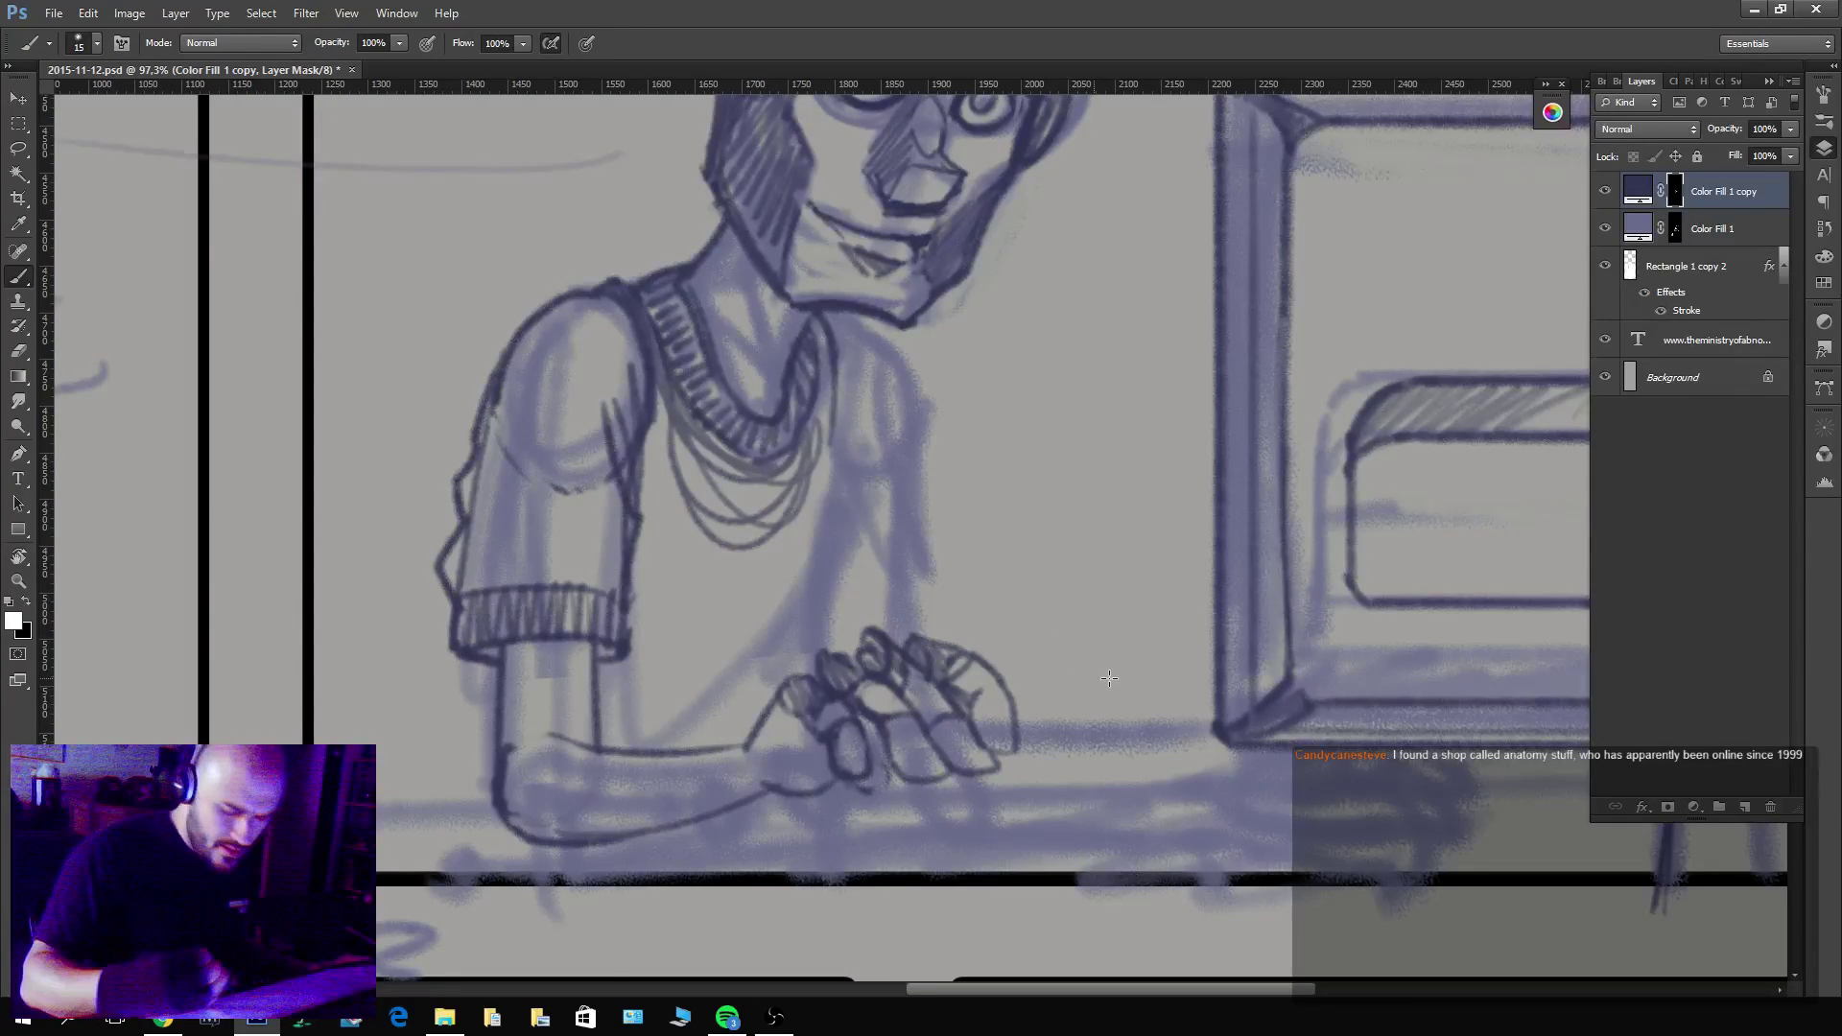
Outline the long keyboard under the hand with its stepped ends, and add a short line beneath the monitor's corner.
mouse_move(820, 780)
left_mouse_down()
mouse_move(706, 783)
mouse_move(696, 811)
mouse_move(699, 837)
mouse_move(828, 862)
left_mouse_up()
mouse_move(730, 785)
left_mouse_down()
mouse_move(859, 794)
mouse_move(862, 777)
mouse_move(1265, 775)
left_mouse_up()
left_click_drag(1507, 820, 1084, 763)
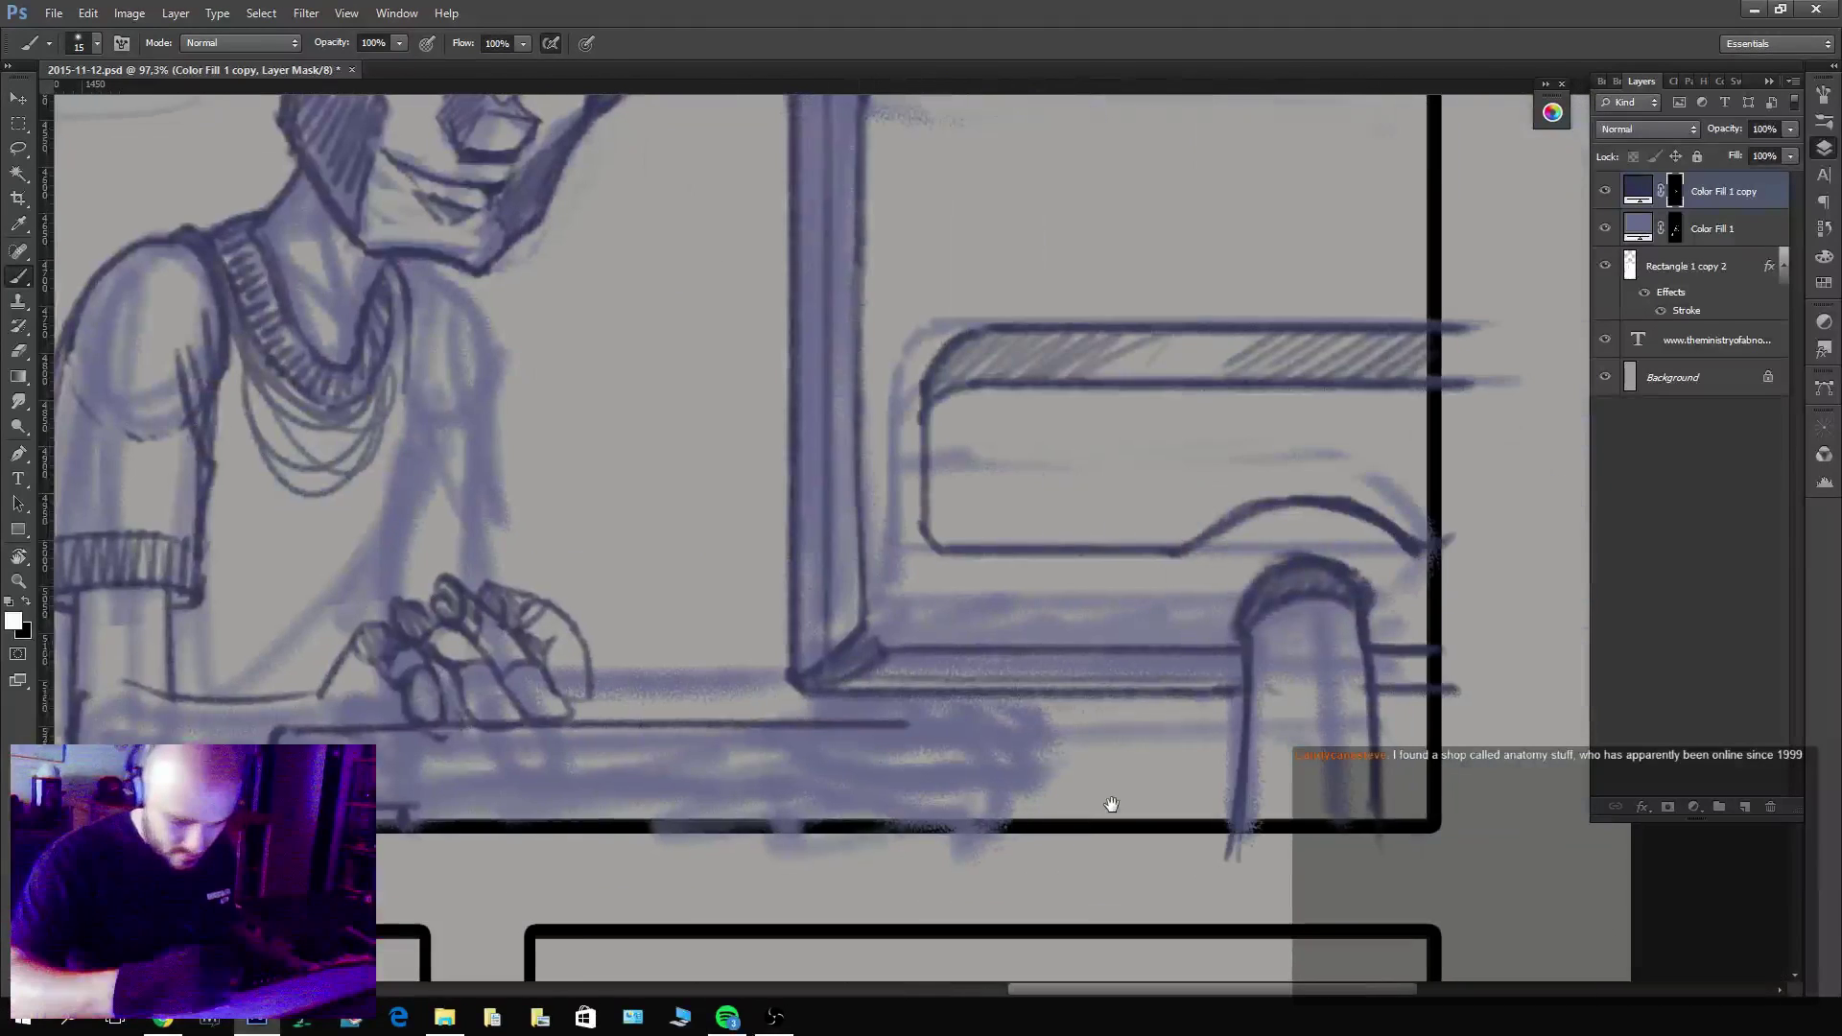
mouse_move(889, 723)
left_mouse_down()
mouse_move(1091, 726)
mouse_move(1108, 784)
mouse_move(1059, 823)
left_mouse_up()
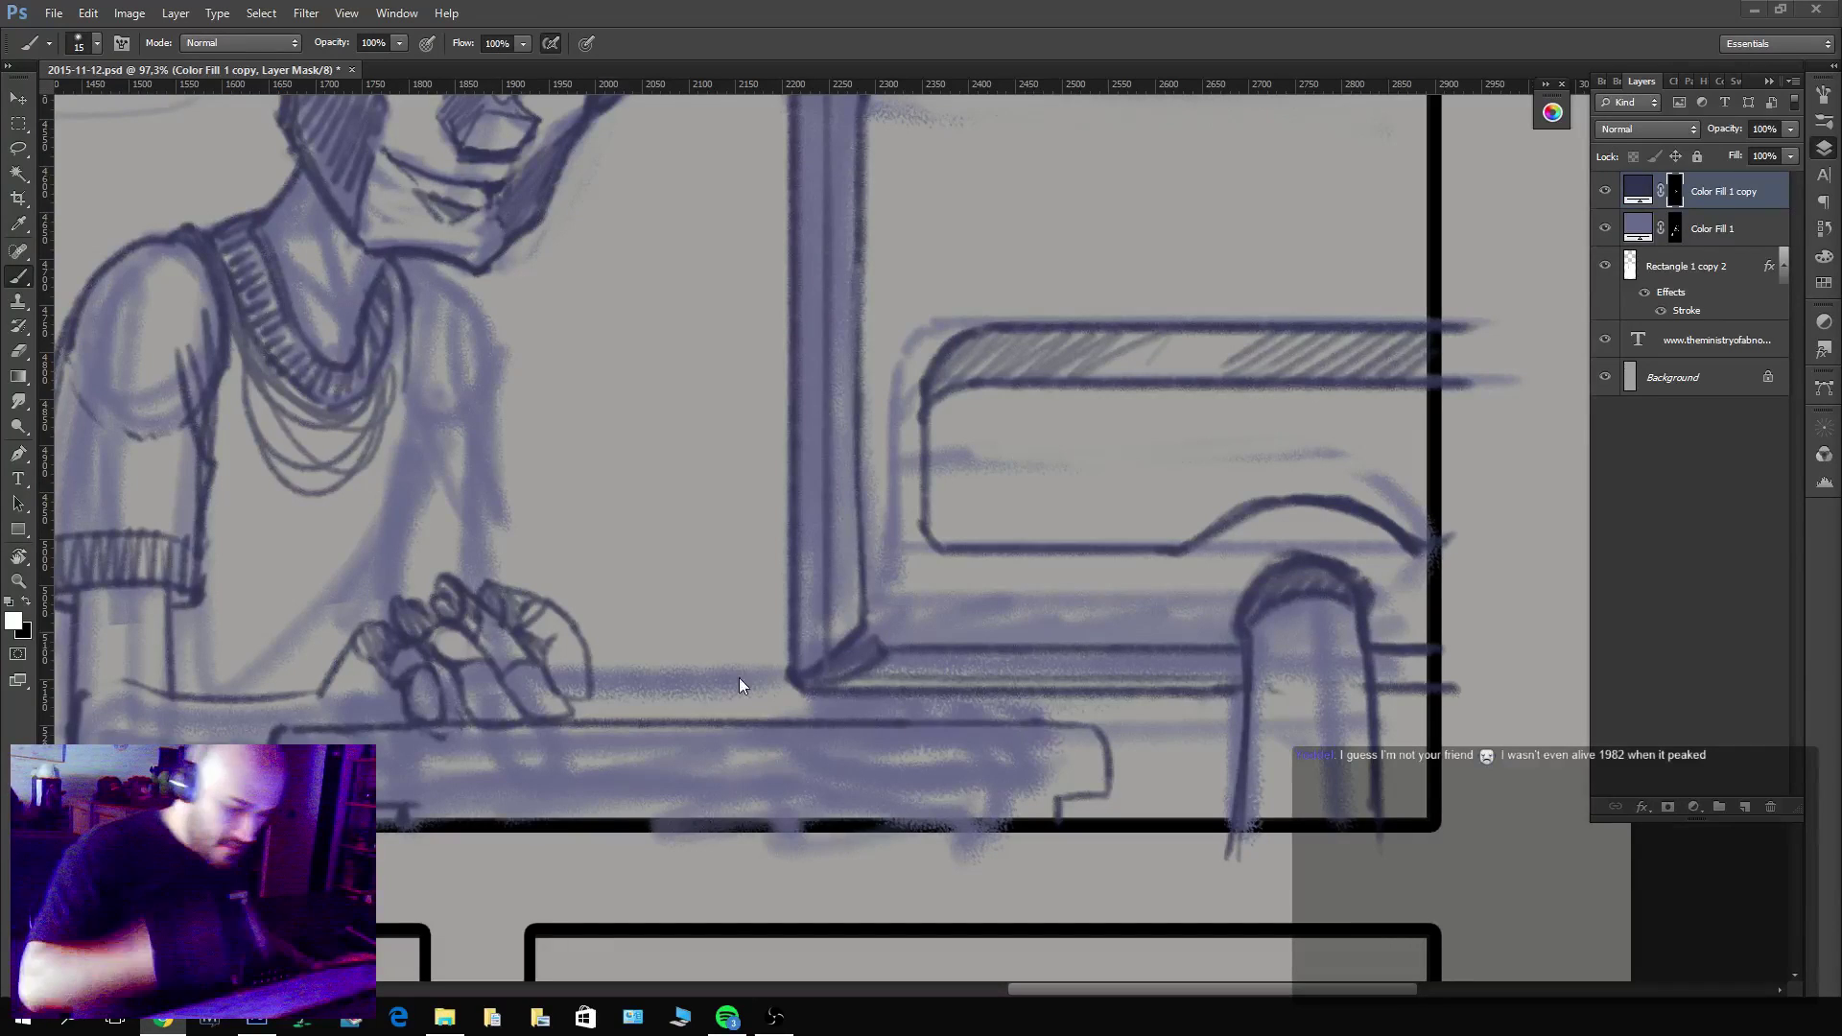
left_click_drag(816, 683, 1054, 708)
left_click_drag(695, 411, 1197, 740)
left_click_drag(1046, 633, 1048, 378)
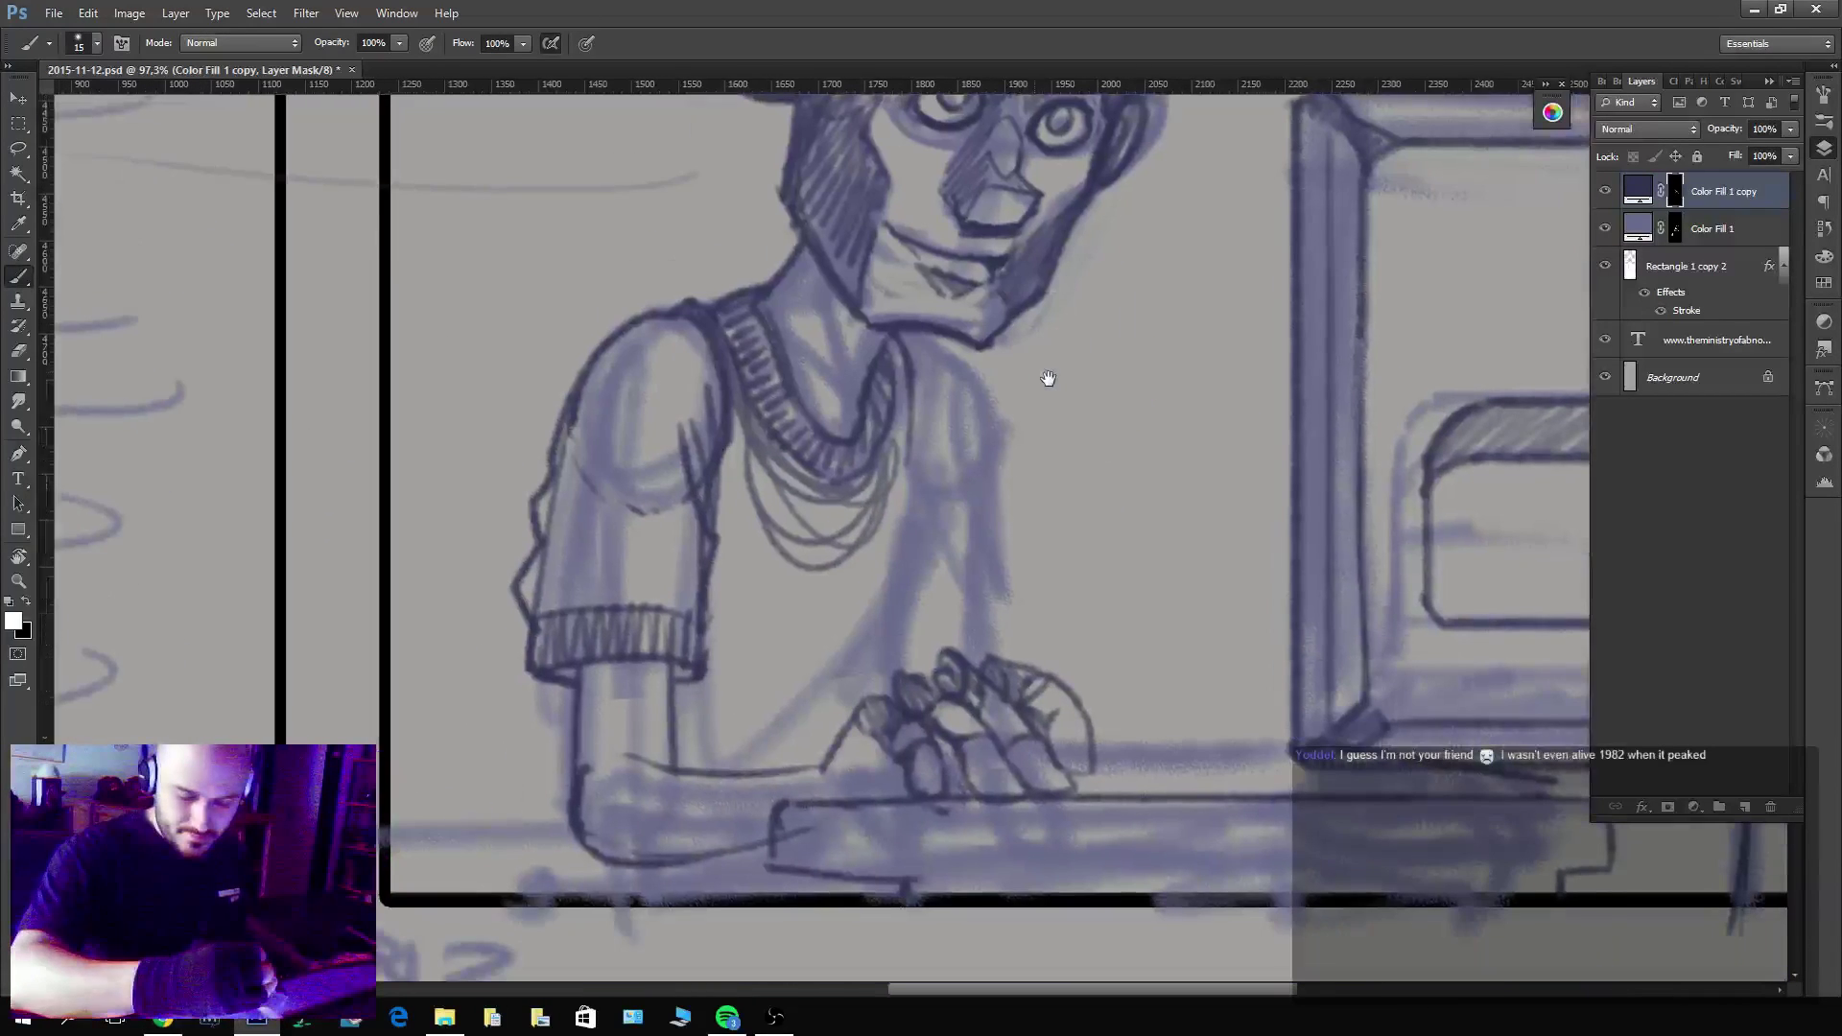
Draw the torso's back and front edges and the far sleeve with folds and a ribbed cuff.
left_click_drag(534, 637, 513, 896)
mouse_move(907, 403)
left_mouse_down()
mouse_move(873, 629)
mouse_move(898, 705)
left_mouse_up()
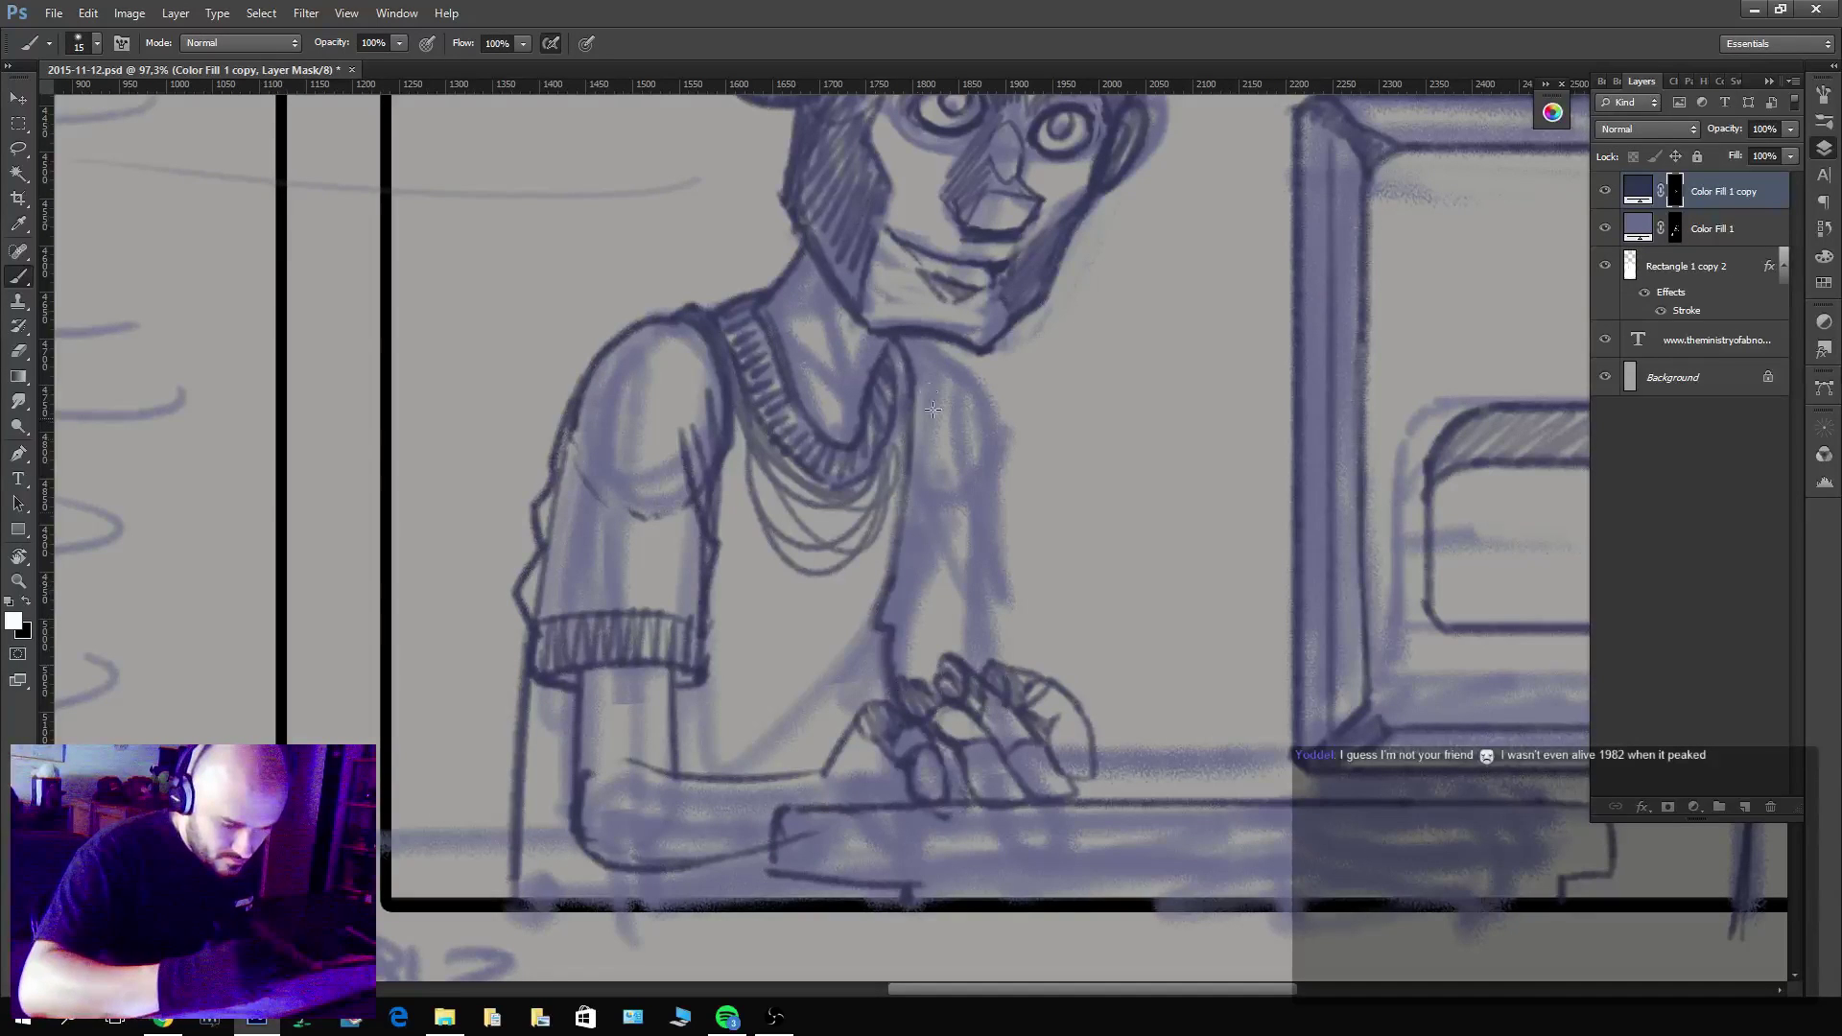
mouse_move(901, 340)
left_mouse_down()
mouse_move(984, 469)
mouse_move(984, 653)
mouse_move(932, 599)
left_mouse_up()
mouse_move(902, 616)
left_mouse_down()
mouse_move(923, 653)
mouse_move(977, 605)
mouse_move(992, 620)
left_mouse_up()
key("x")
key("x")
mouse_move(982, 610)
left_mouse_down()
mouse_move(985, 628)
mouse_move(979, 505)
left_mouse_up()
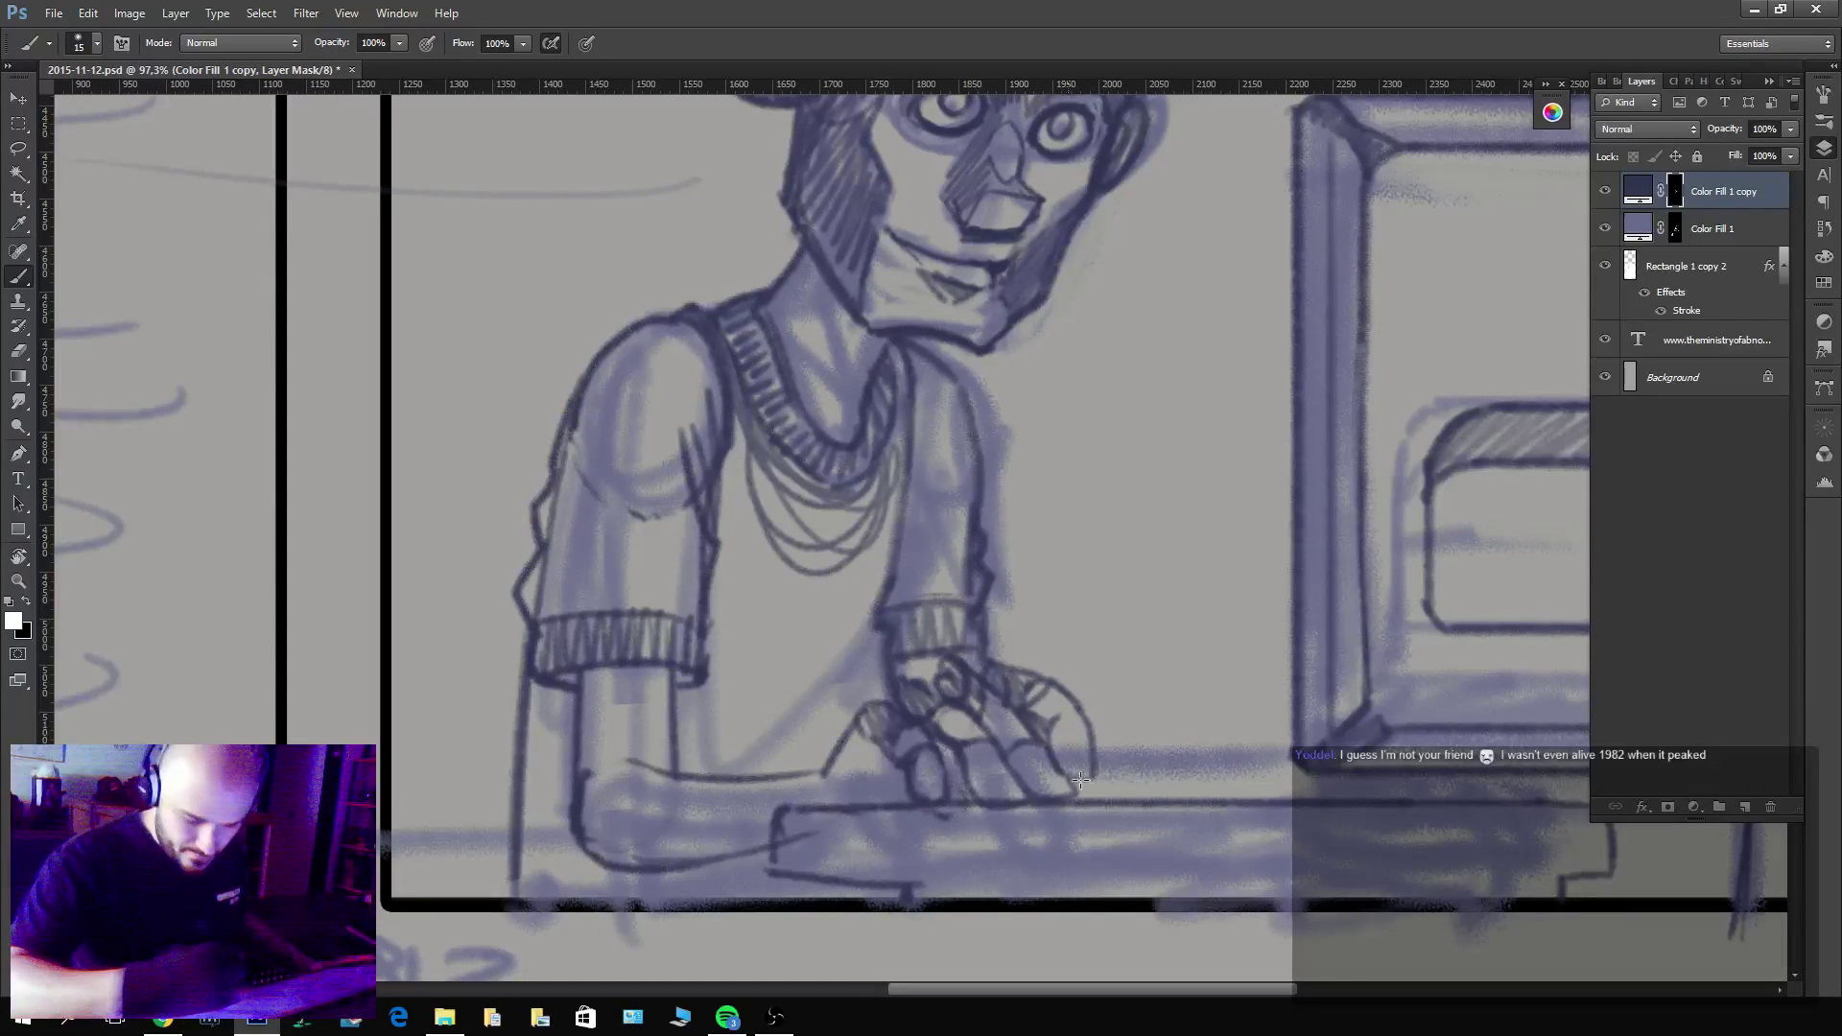
Draw the curved chair back behind the character and fill its inner area with cross-hatching.
key("z")
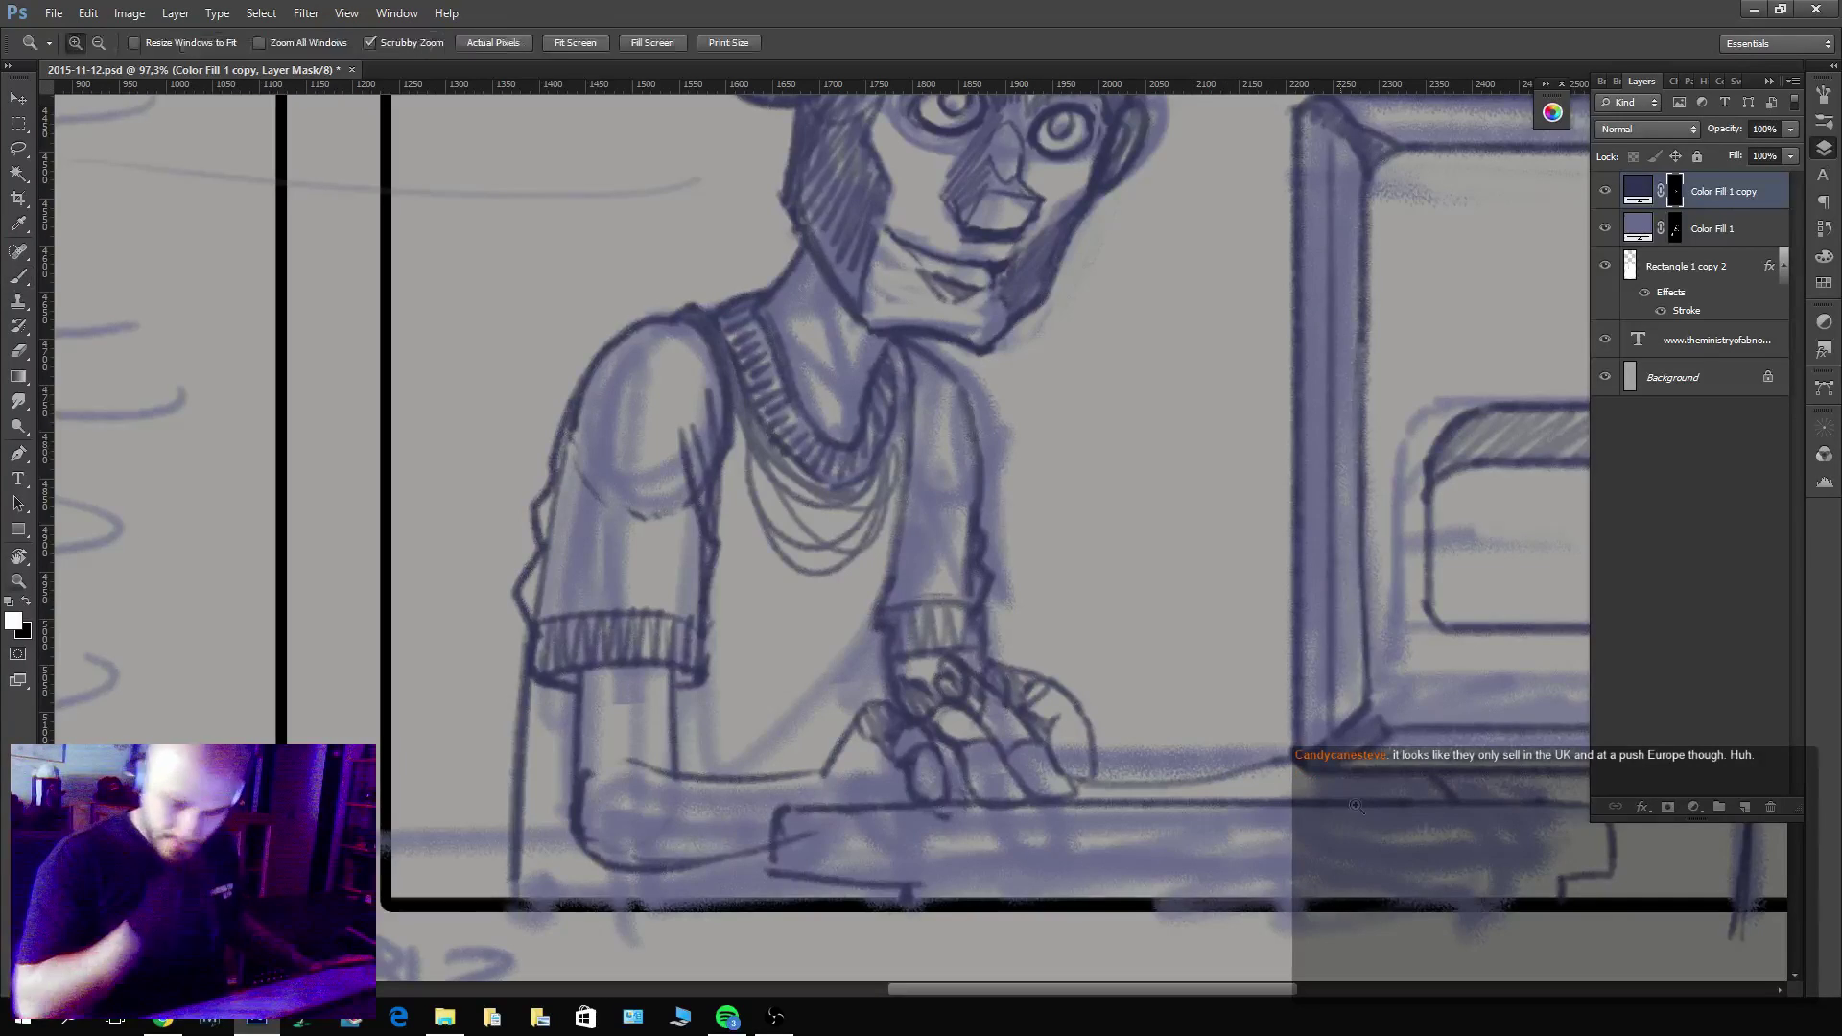
left_click_drag(1356, 806, 1312, 883)
left_click_drag(1229, 763, 1286, 762)
key("b")
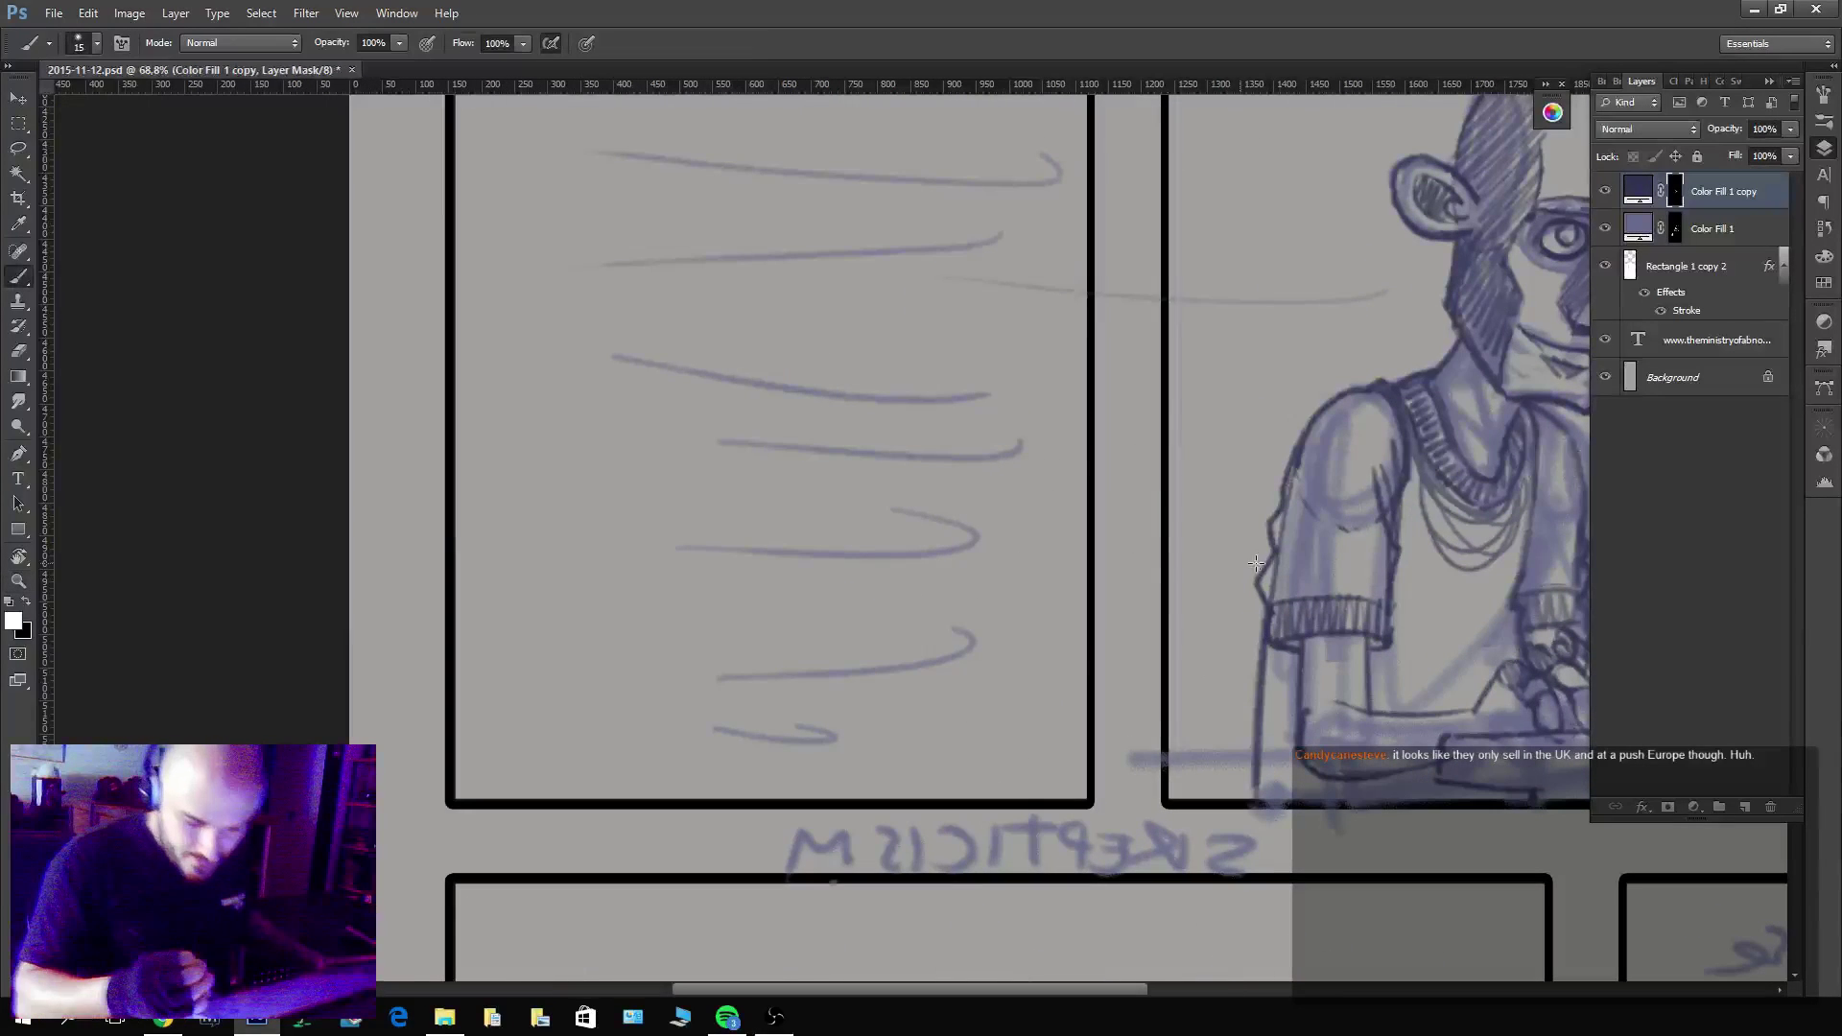
mouse_move(1267, 555)
left_mouse_down()
mouse_move(1151, 662)
mouse_move(1207, 797)
left_mouse_up()
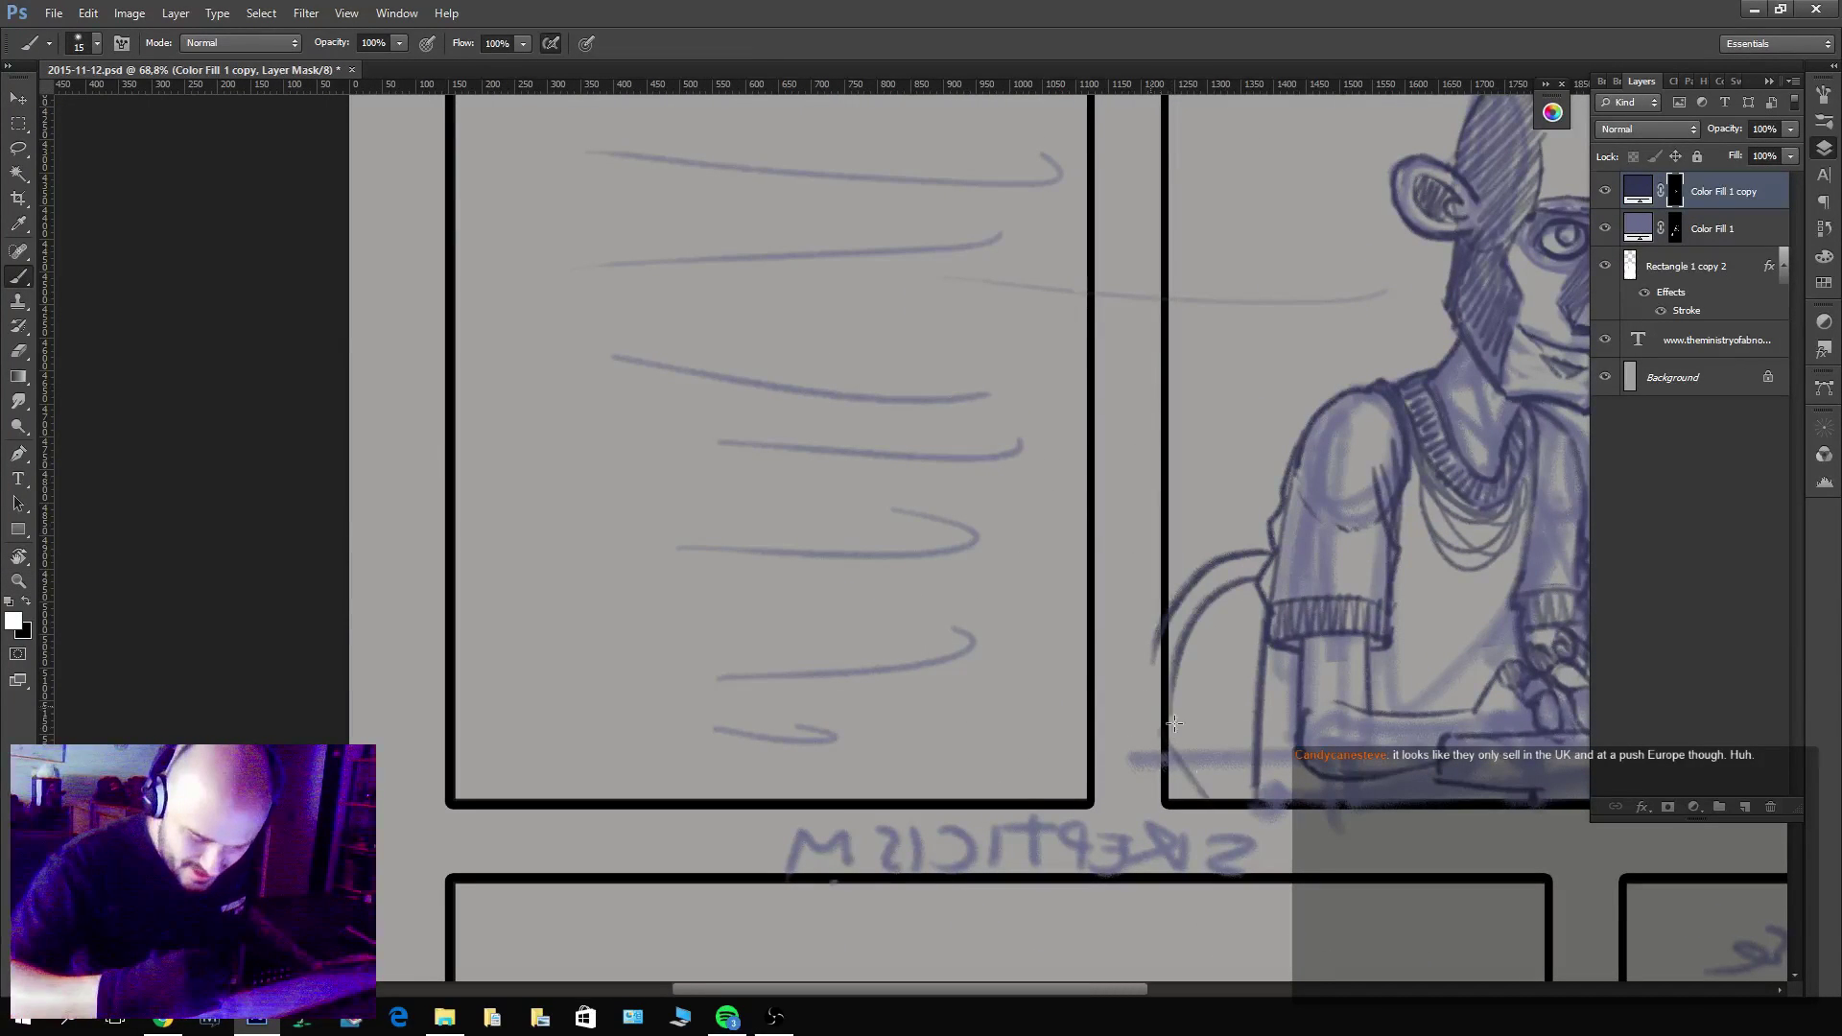
left_click_drag(1180, 676, 1243, 797)
mouse_move(1195, 644)
left_mouse_down()
mouse_move(1259, 782)
mouse_move(1257, 743)
left_mouse_up()
mouse_move(1218, 600)
left_mouse_down()
mouse_move(1277, 696)
mouse_move(1266, 652)
left_mouse_up()
left_click_drag(1248, 772, 1207, 798)
left_click_drag(1248, 734, 1173, 816)
left_click_drag(1248, 686, 1161, 796)
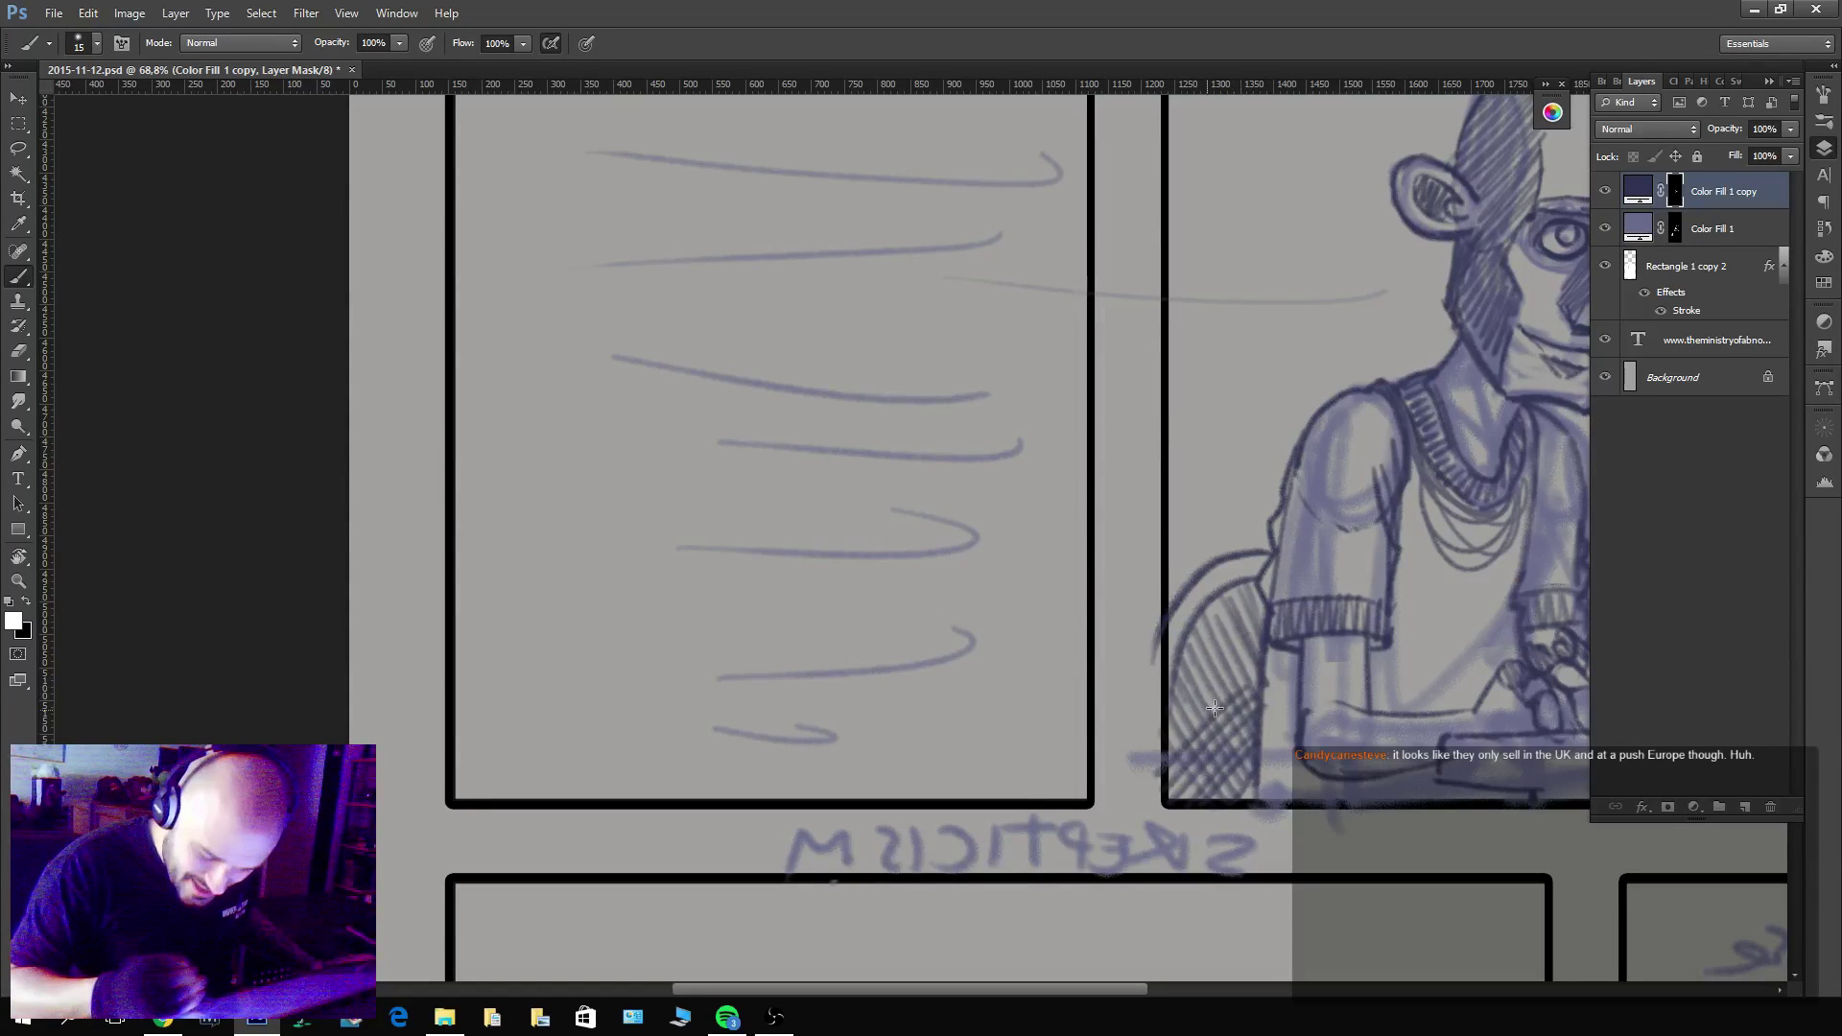
left_click_drag(1252, 648, 1171, 753)
mouse_move(1267, 612)
left_mouse_down()
mouse_move(1166, 725)
mouse_move(1151, 683)
left_mouse_up()
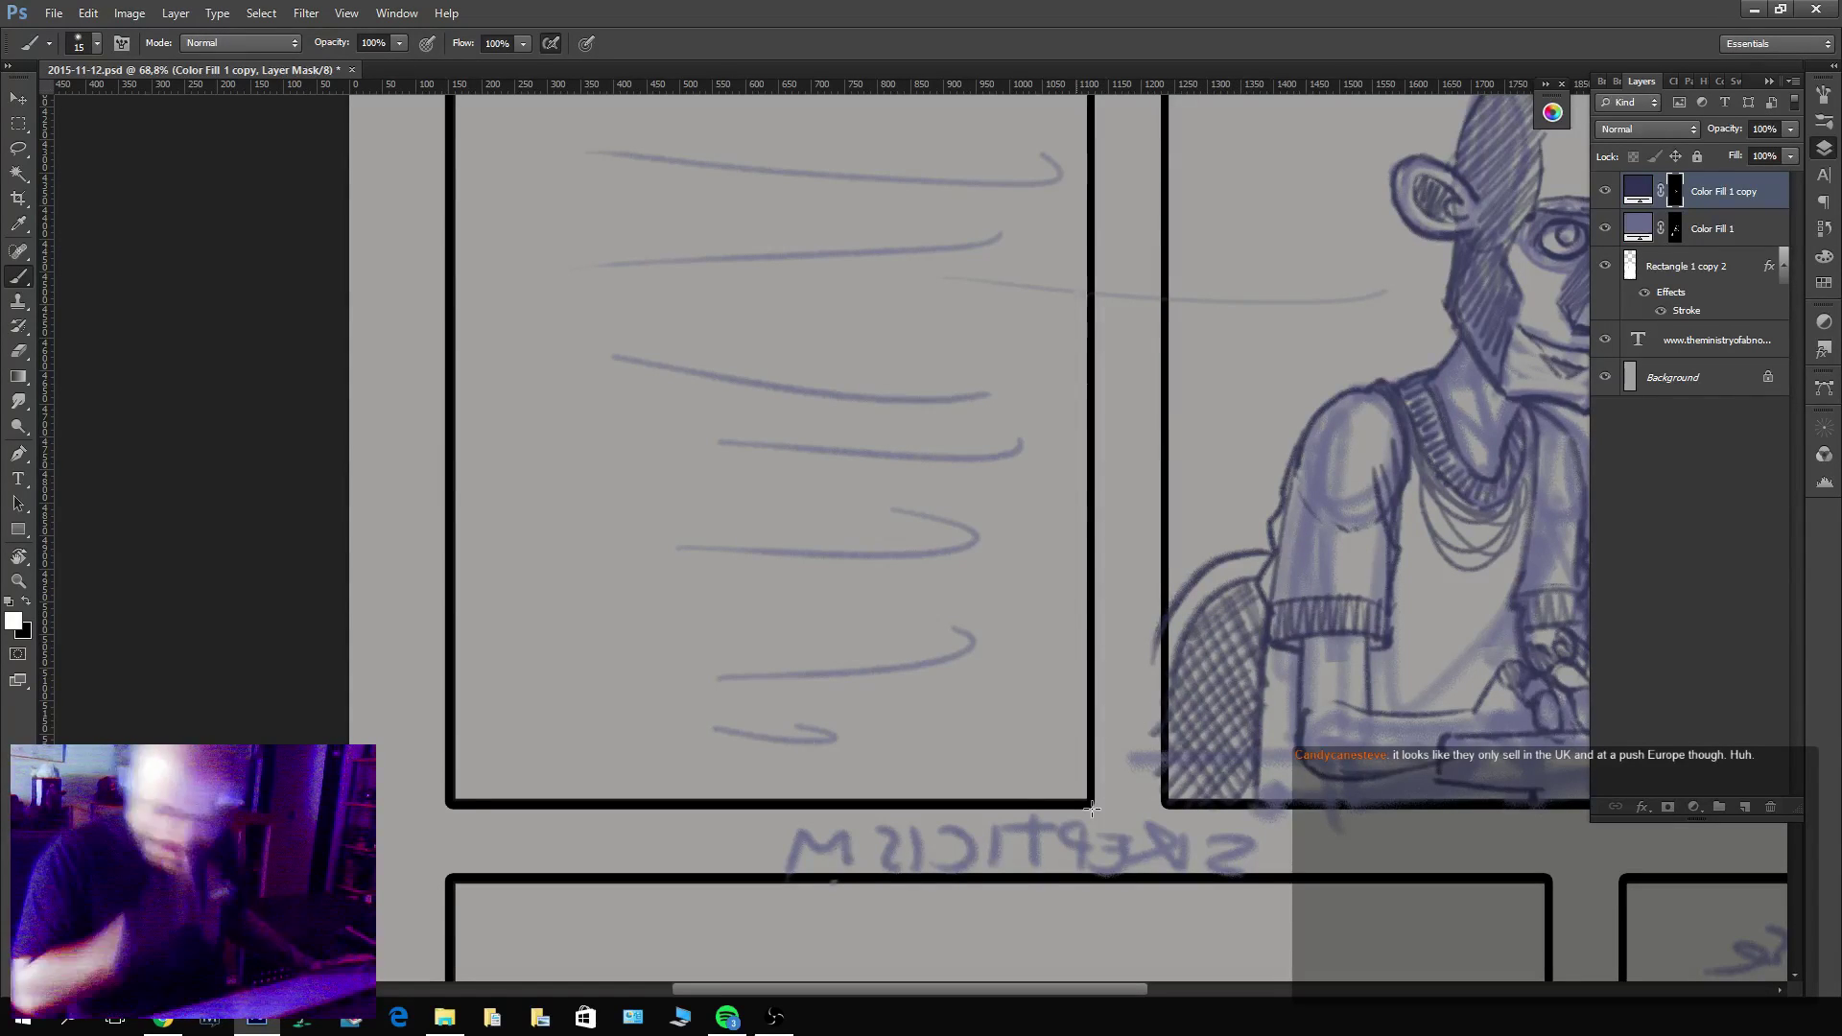
mouse_move(1259, 558)
left_mouse_down()
mouse_move(1195, 576)
mouse_move(1147, 653)
mouse_move(1193, 610)
mouse_move(1155, 677)
left_mouse_up()
Draw the desk edge as a straight horizontal line behind the forearm and chair, and erase the chair hatching below it.
key("x")
key("x")
key("z")
left_click_drag(1366, 770, 1238, 796)
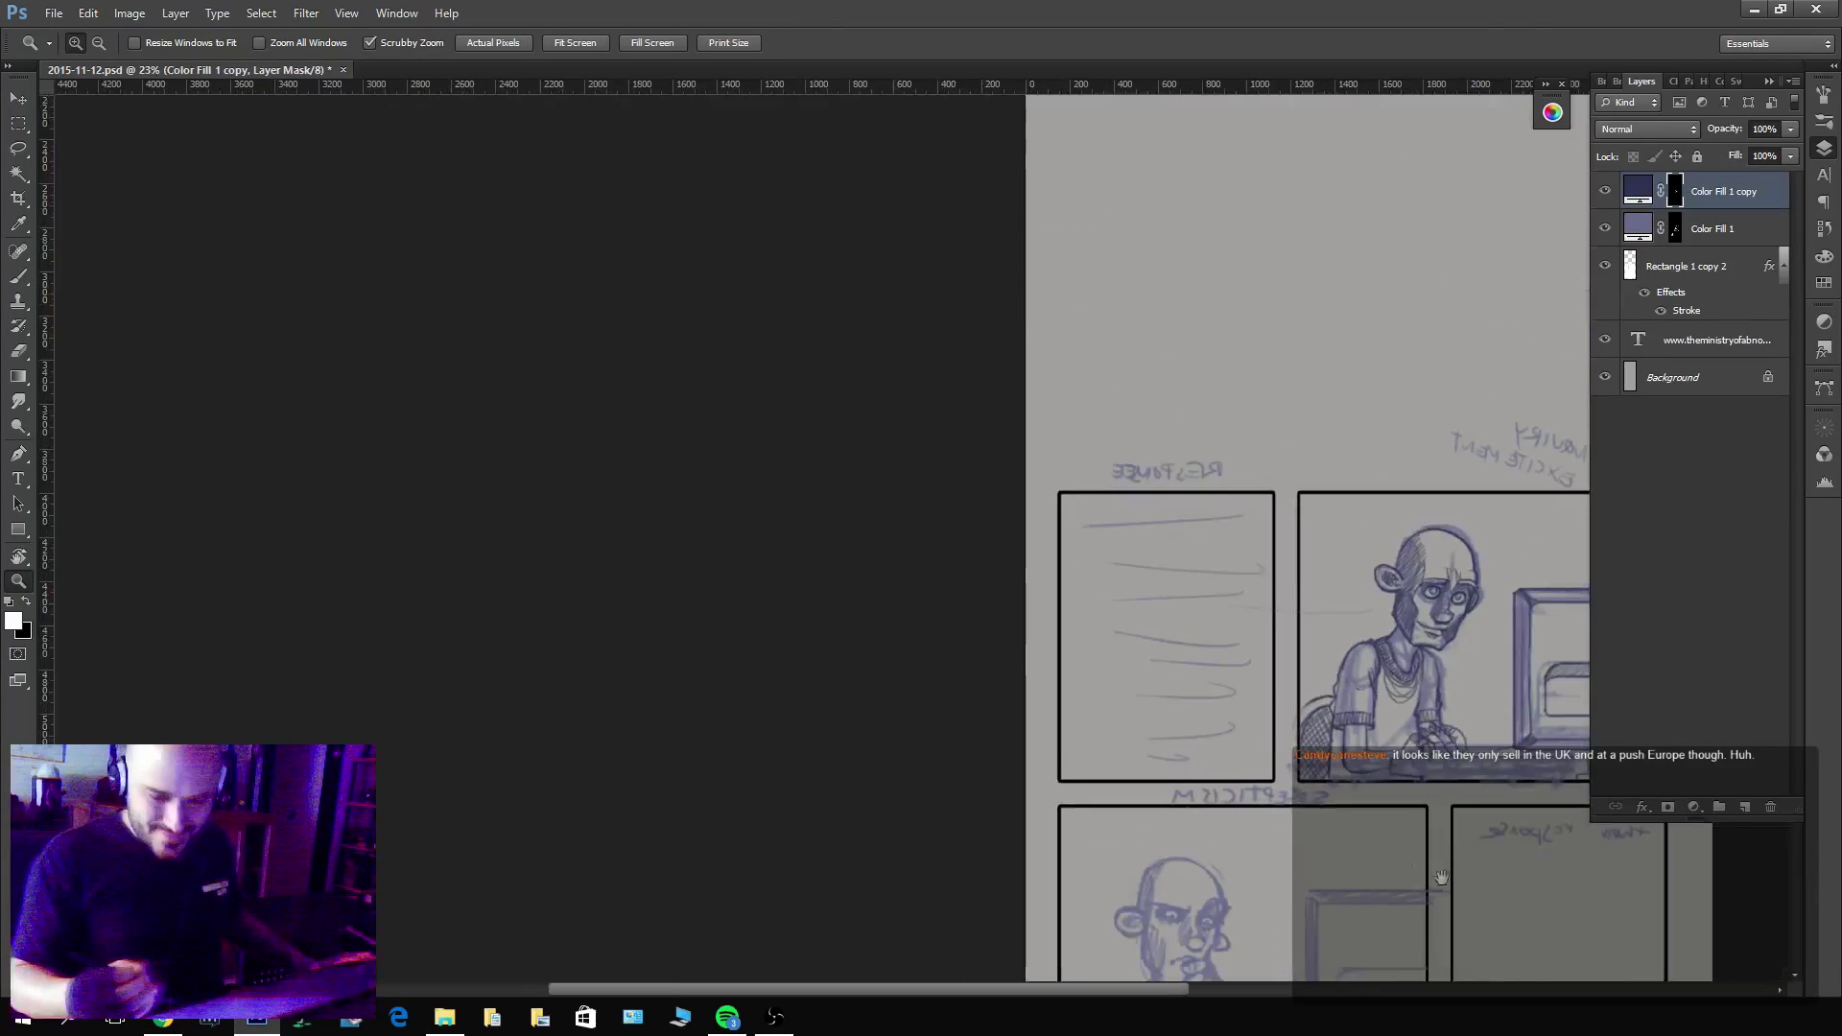
key("space")
left_click_drag(1752, 949, 1273, 808)
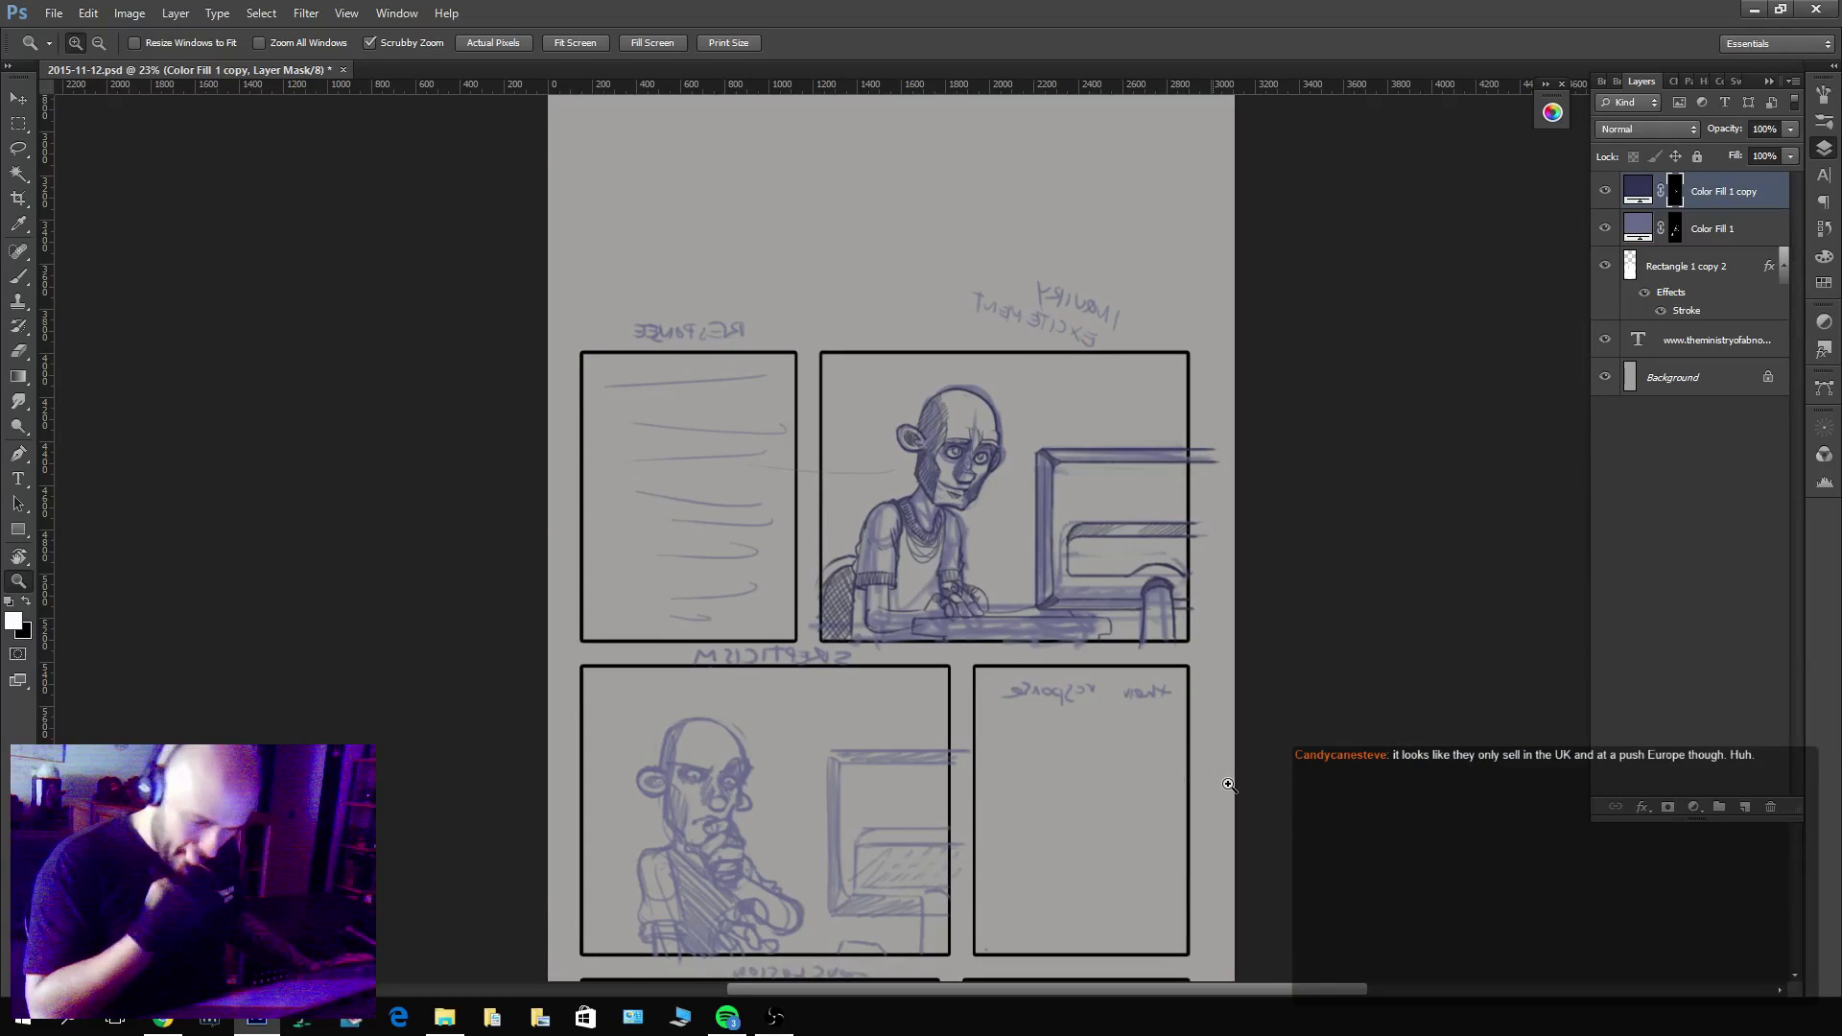
left_click_drag(1038, 587, 1116, 560)
key("b")
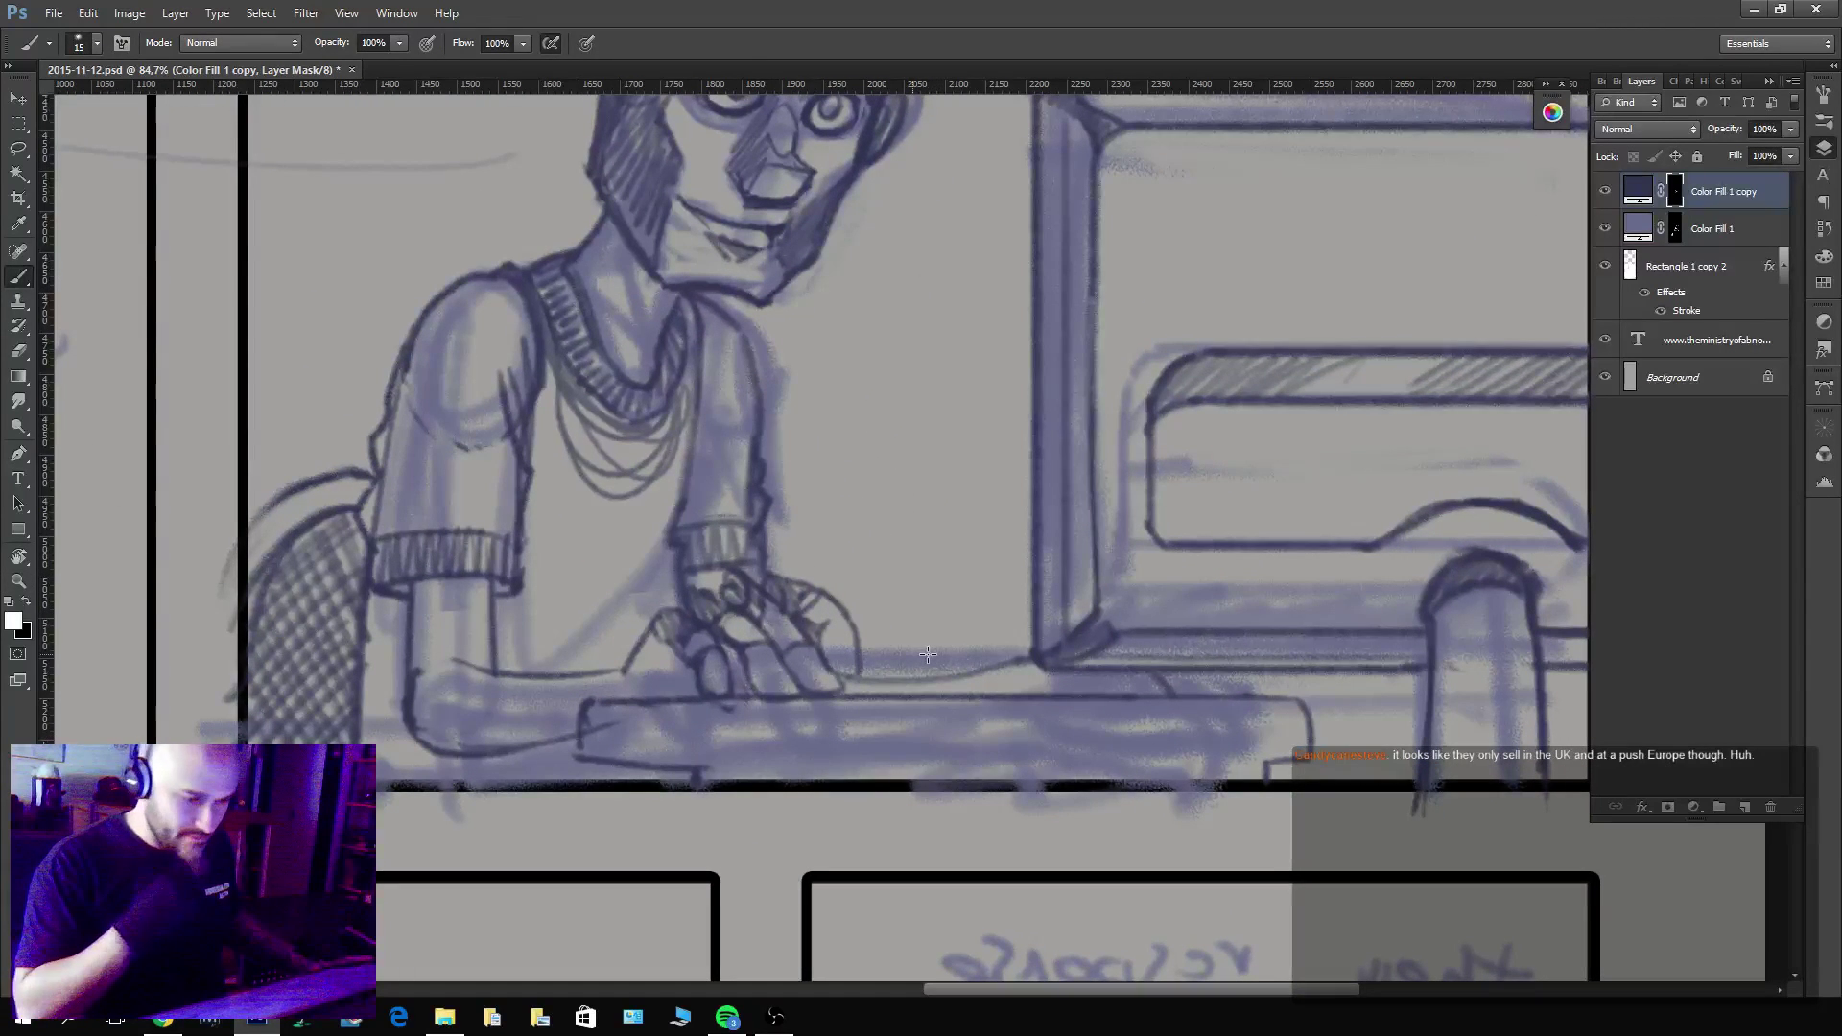
key("space")
left_click_drag(1276, 767, 972, 794)
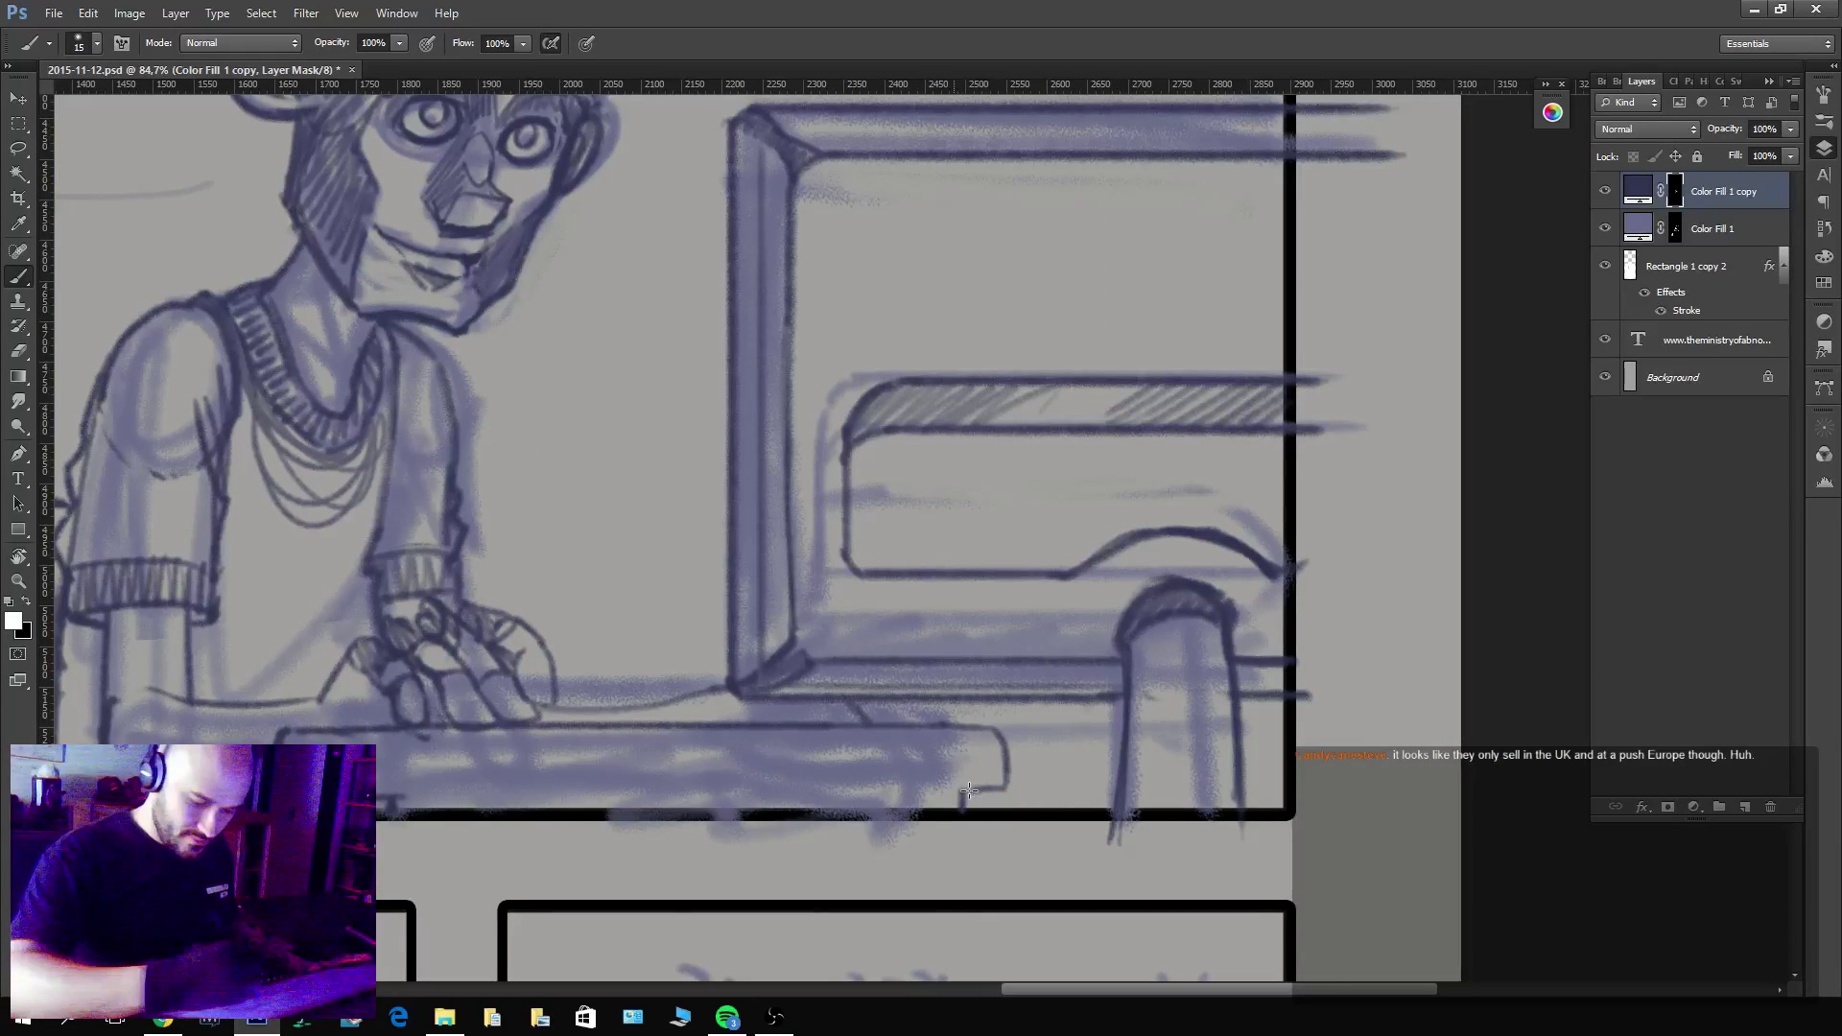
left_click_drag(1042, 771, 1527, 684)
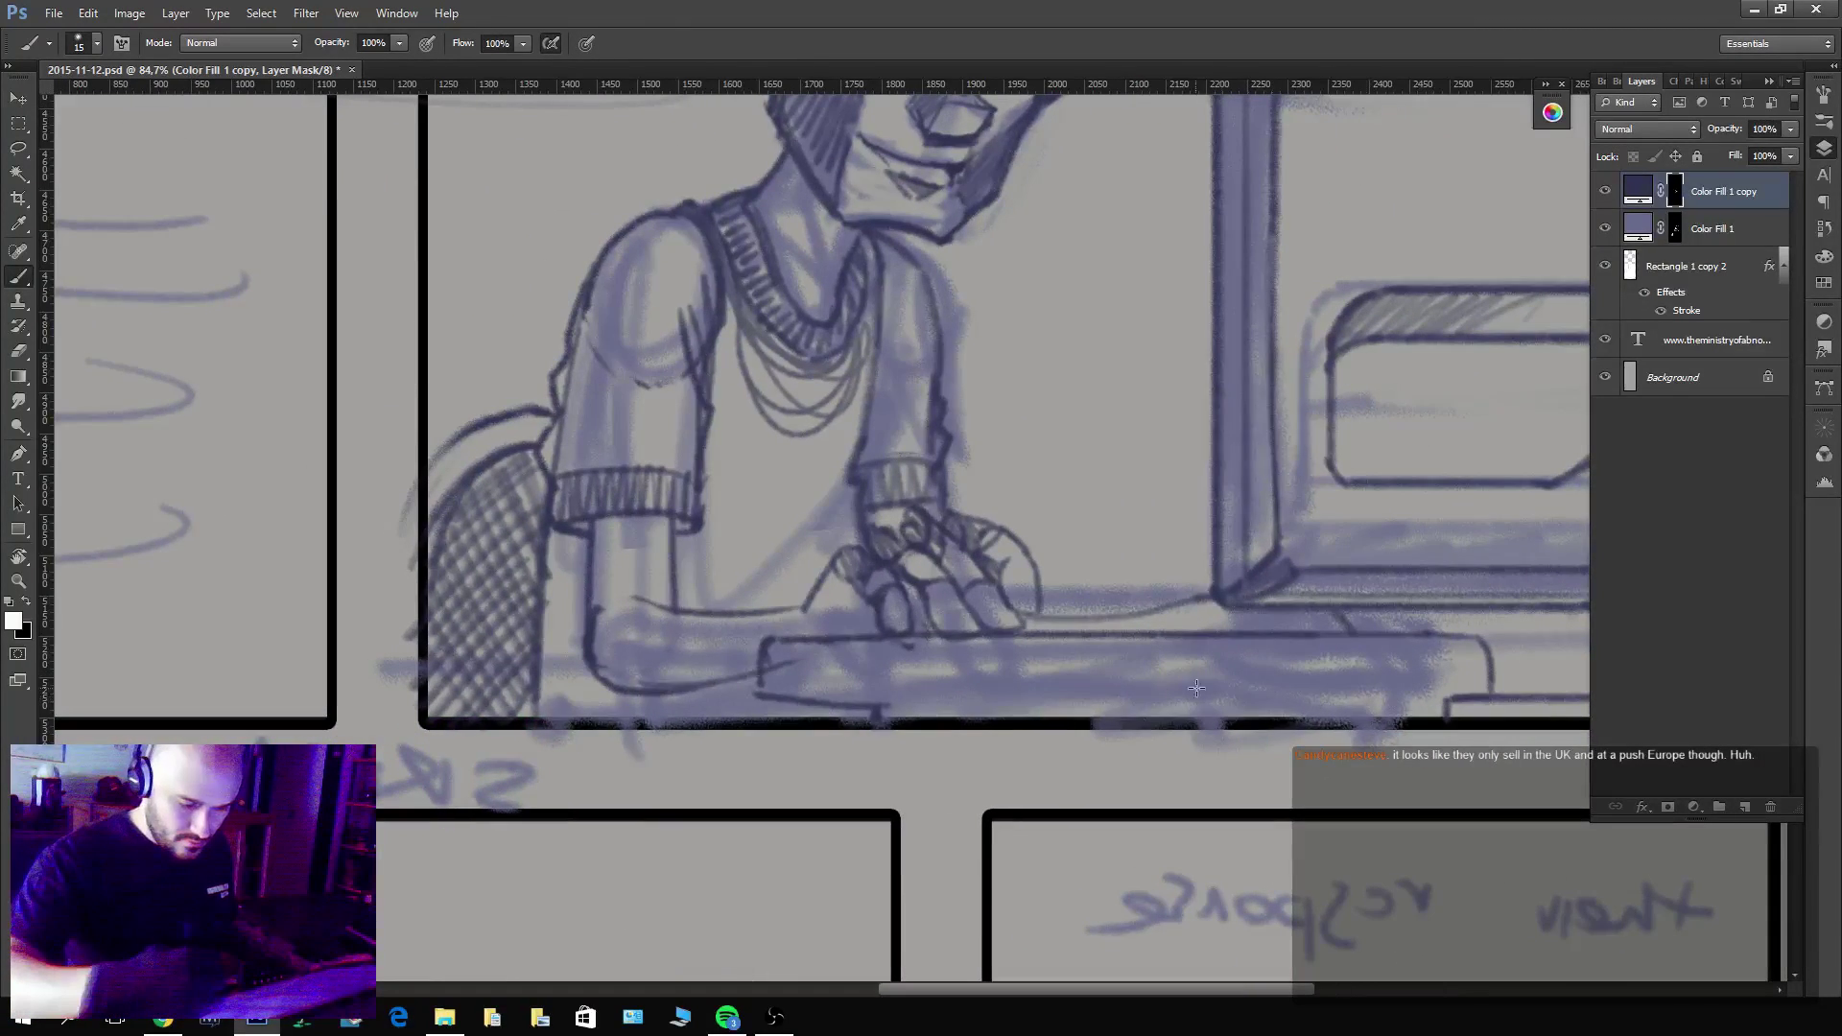
left_click_drag(773, 697, 267, 696)
key("x")
left_click_drag(518, 711, 423, 711)
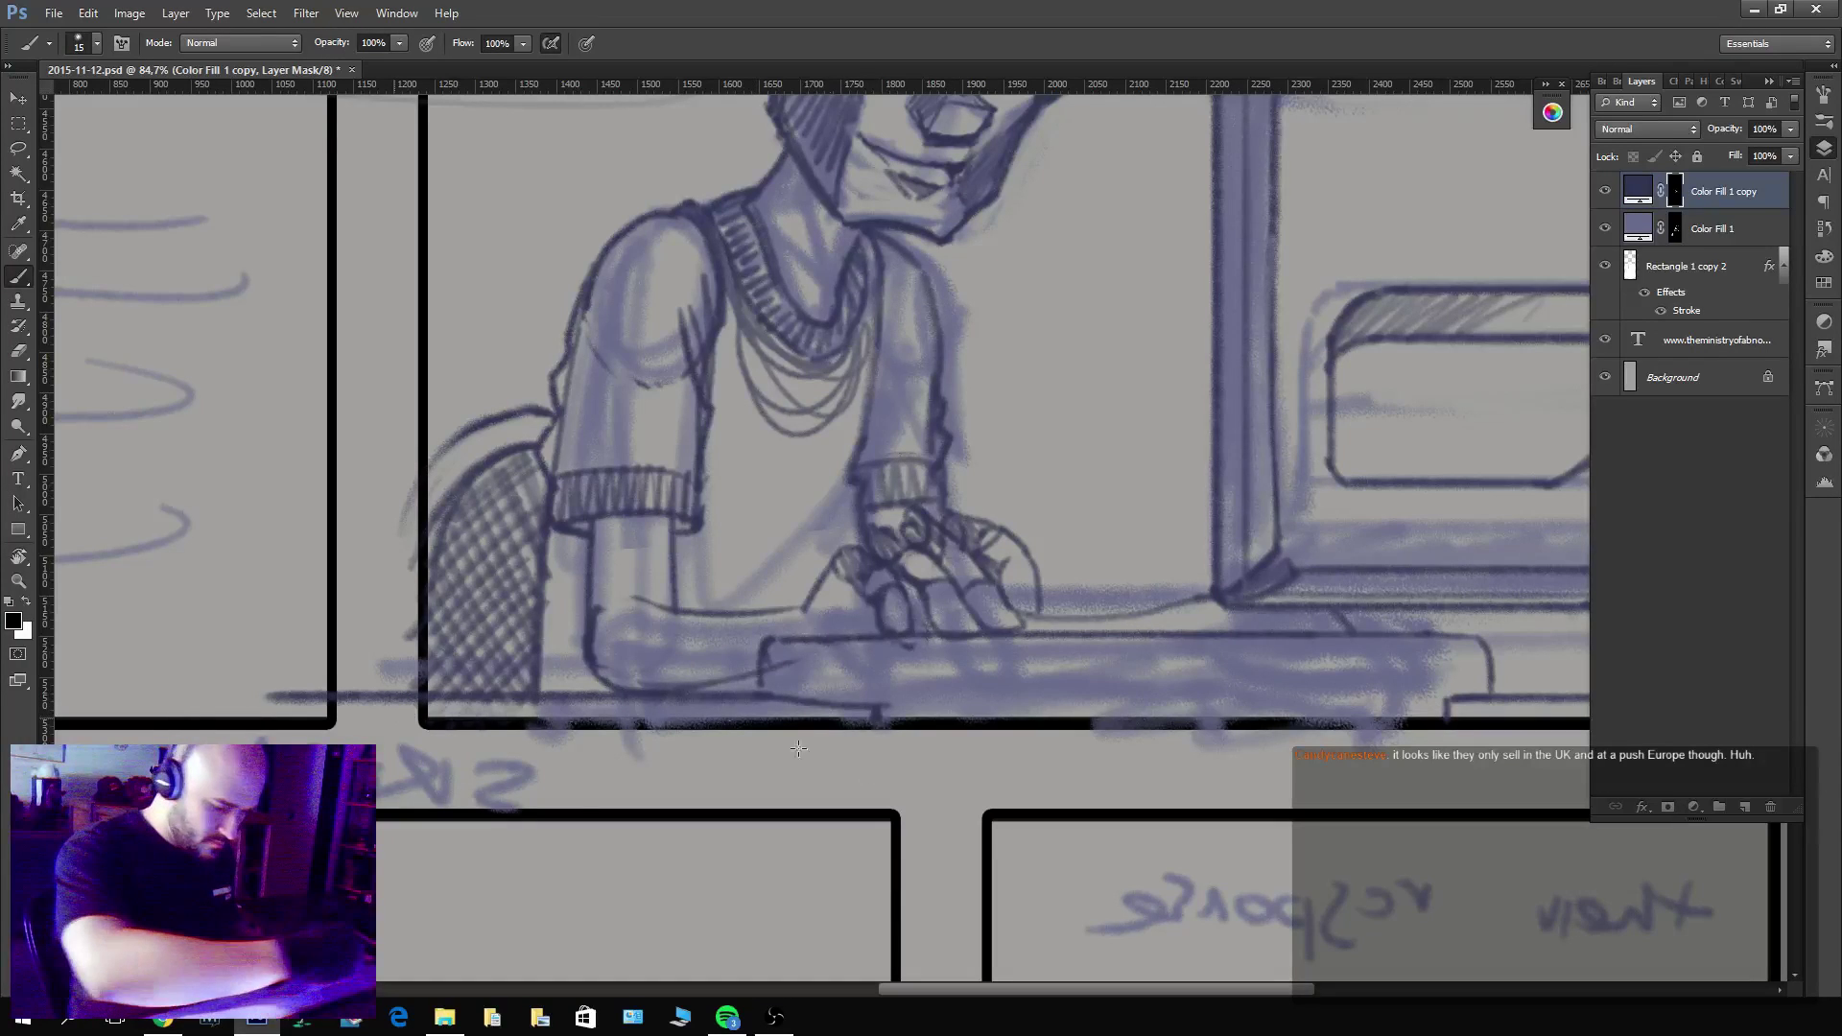
Trace both eyes of the thinking character in the SKEPTICISM panel with darker outlines and pupils.
key("z")
left_click_drag(1309, 722, 1182, 819)
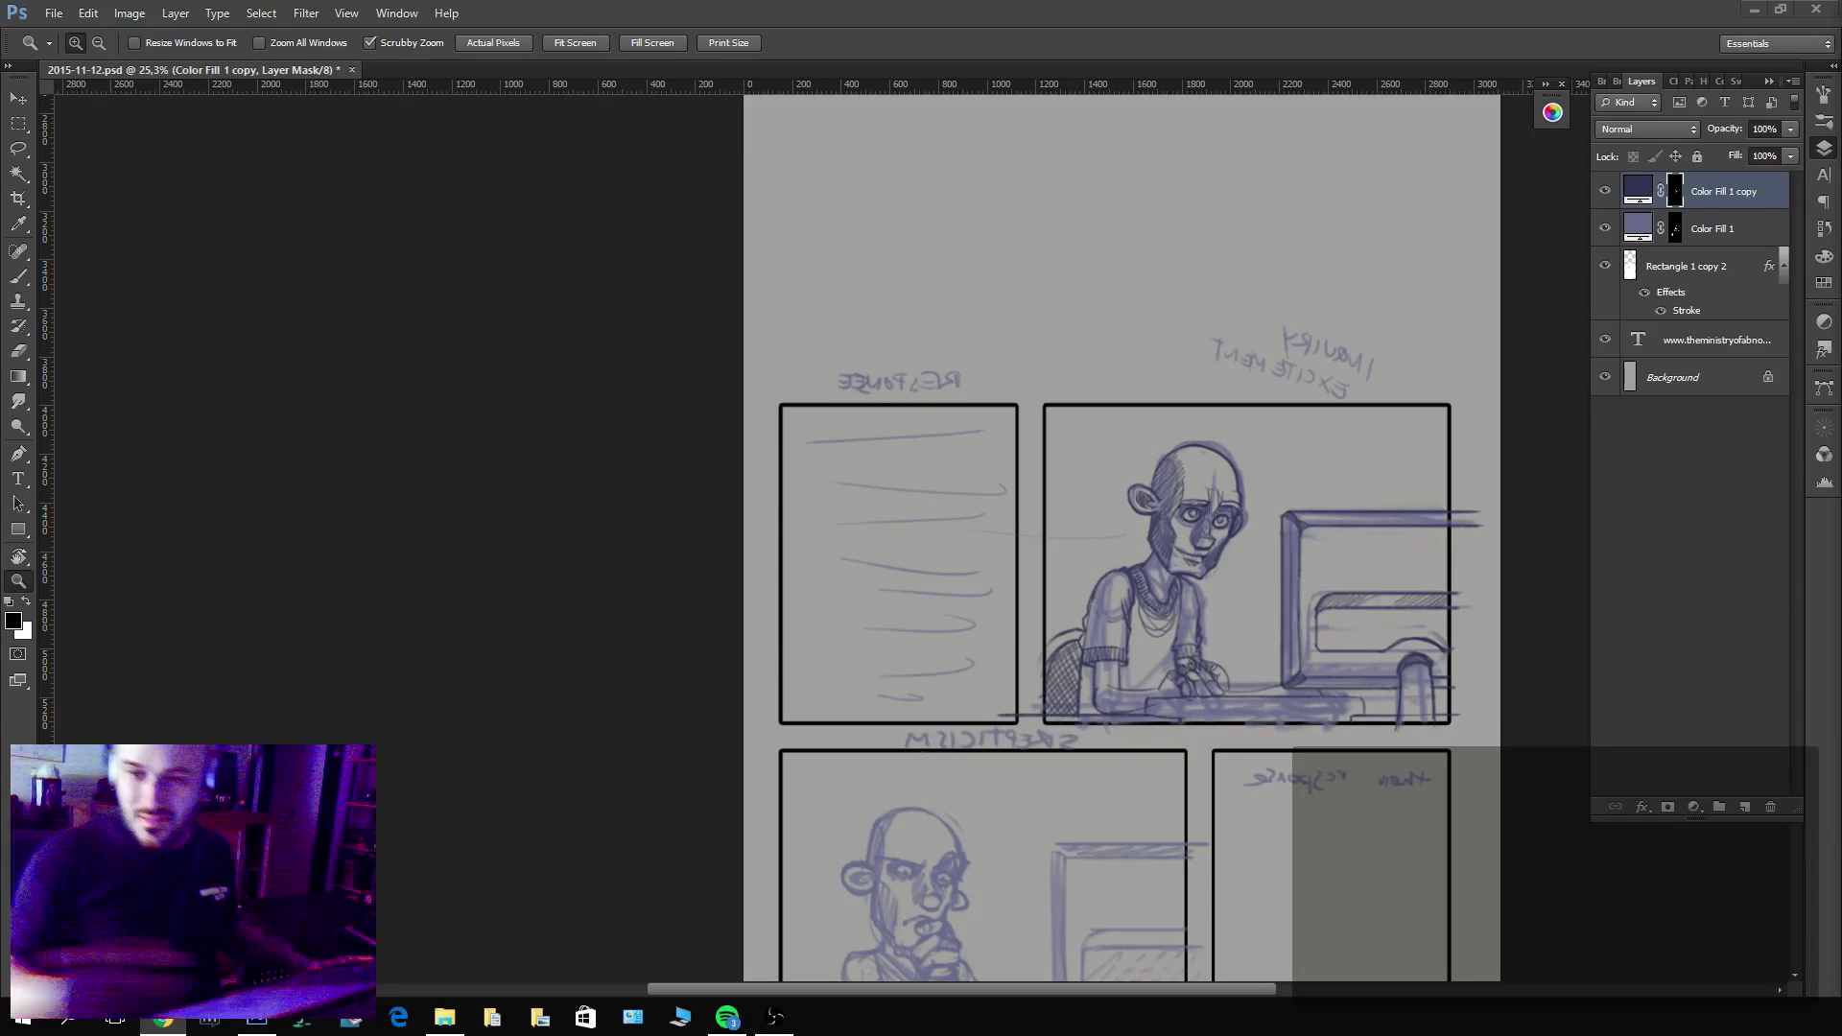
left_click(593, 475)
left_click_drag(1082, 500, 1187, 499)
left_click_drag(1073, 820, 1199, 567)
left_click_drag(884, 758, 933, 748)
key("b")
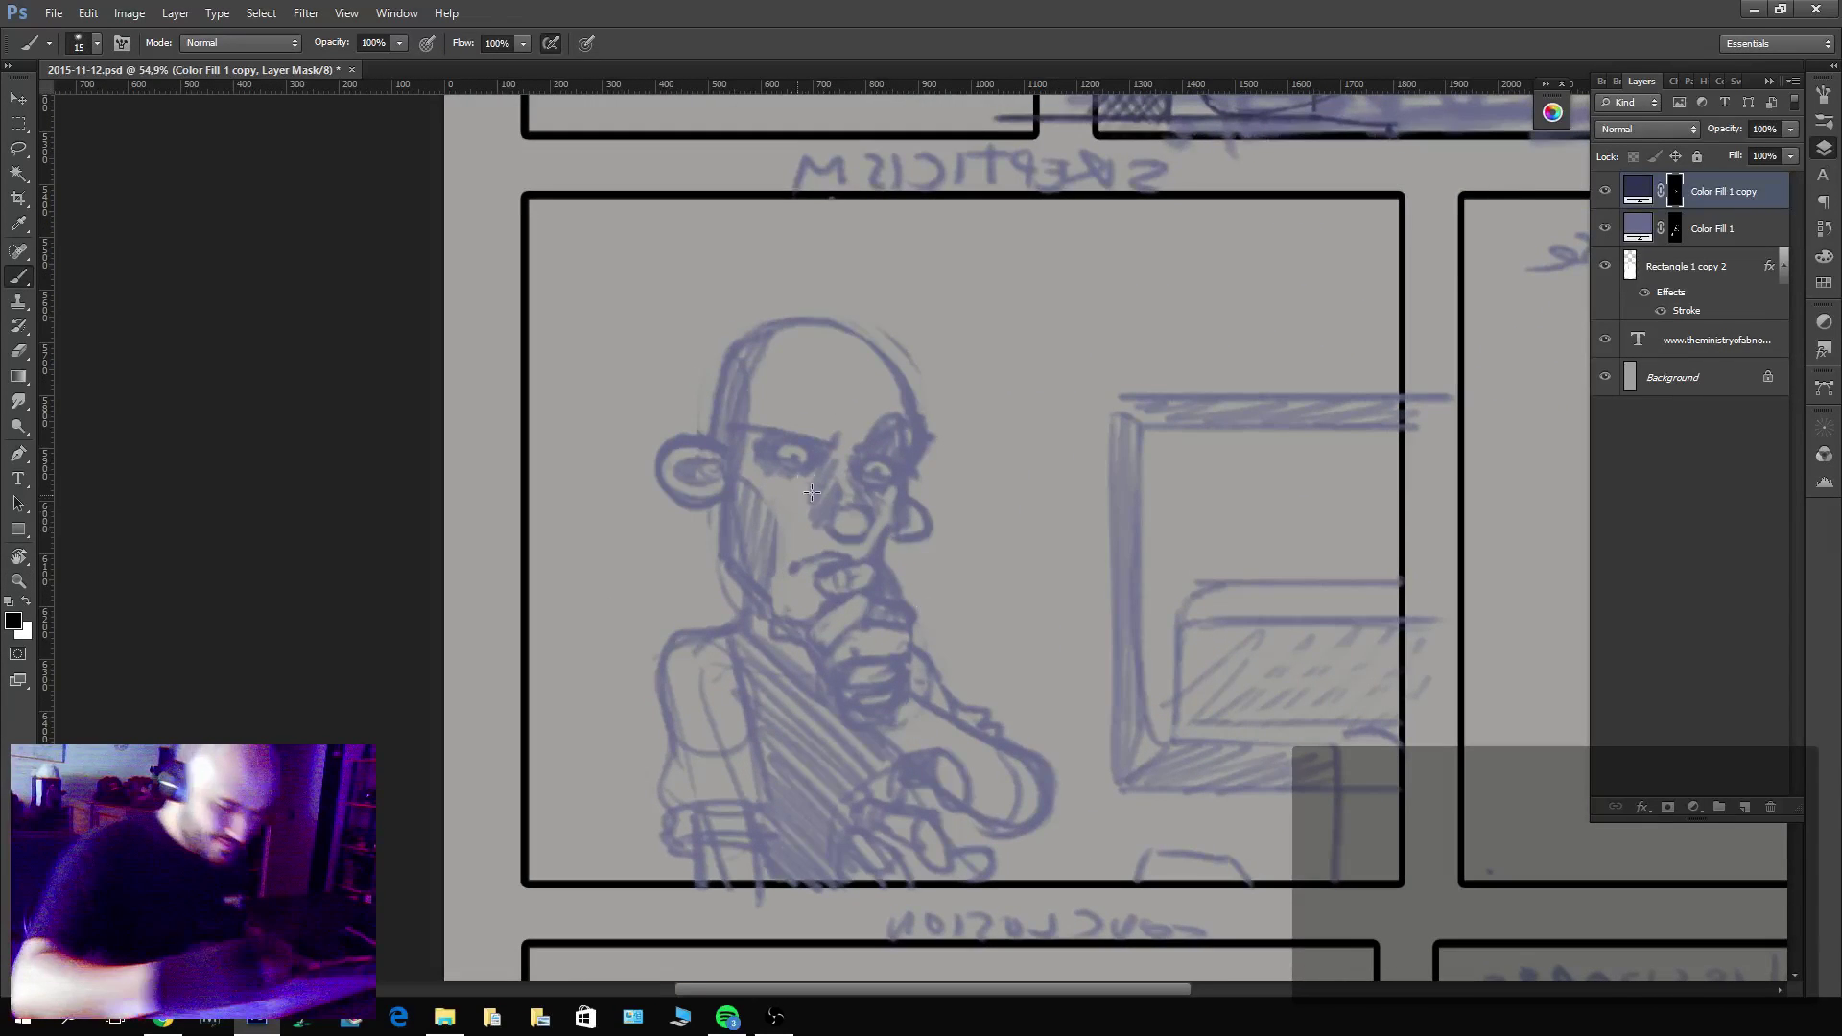
mouse_move(784, 455)
left_mouse_down()
mouse_move(831, 434)
mouse_move(826, 480)
mouse_move(773, 450)
mouse_move(837, 474)
mouse_move(803, 479)
mouse_move(956, 496)
mouse_move(963, 472)
mouse_move(917, 449)
mouse_move(896, 486)
mouse_move(930, 446)
mouse_move(958, 453)
mouse_move(959, 491)
mouse_move(952, 443)
mouse_move(897, 485)
mouse_move(938, 443)
mouse_move(946, 500)
mouse_move(896, 486)
mouse_move(951, 472)
mouse_move(823, 478)
mouse_move(833, 420)
mouse_move(769, 452)
mouse_move(815, 467)
mouse_move(791, 435)
mouse_move(935, 482)
mouse_move(926, 459)
mouse_move(936, 489)
mouse_move(794, 479)
mouse_move(820, 458)
mouse_move(807, 468)
mouse_move(809, 440)
mouse_move(820, 470)
mouse_move(921, 473)
left_mouse_up()
key("x")
key("x")
key("x")
key("x")
key("x")
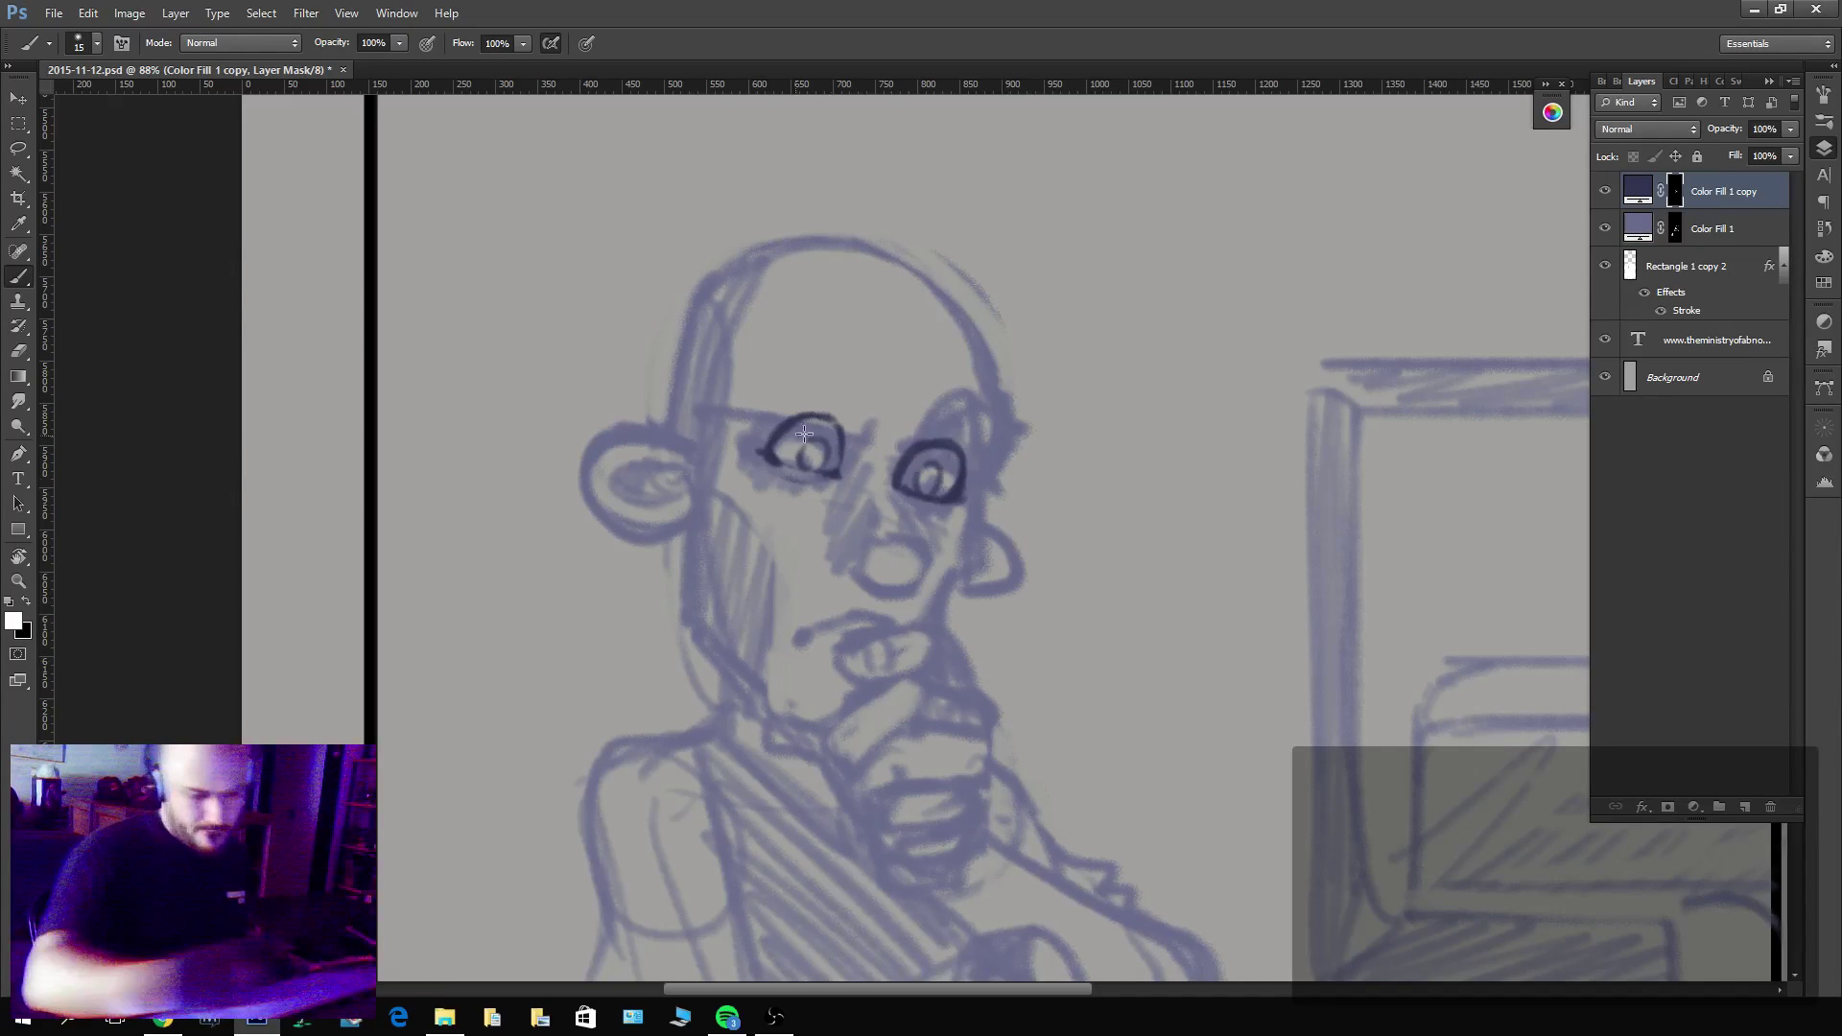
Draw the thinking character's angular, frowning eyebrows above both eyes.
left_click_drag(739, 410, 994, 443)
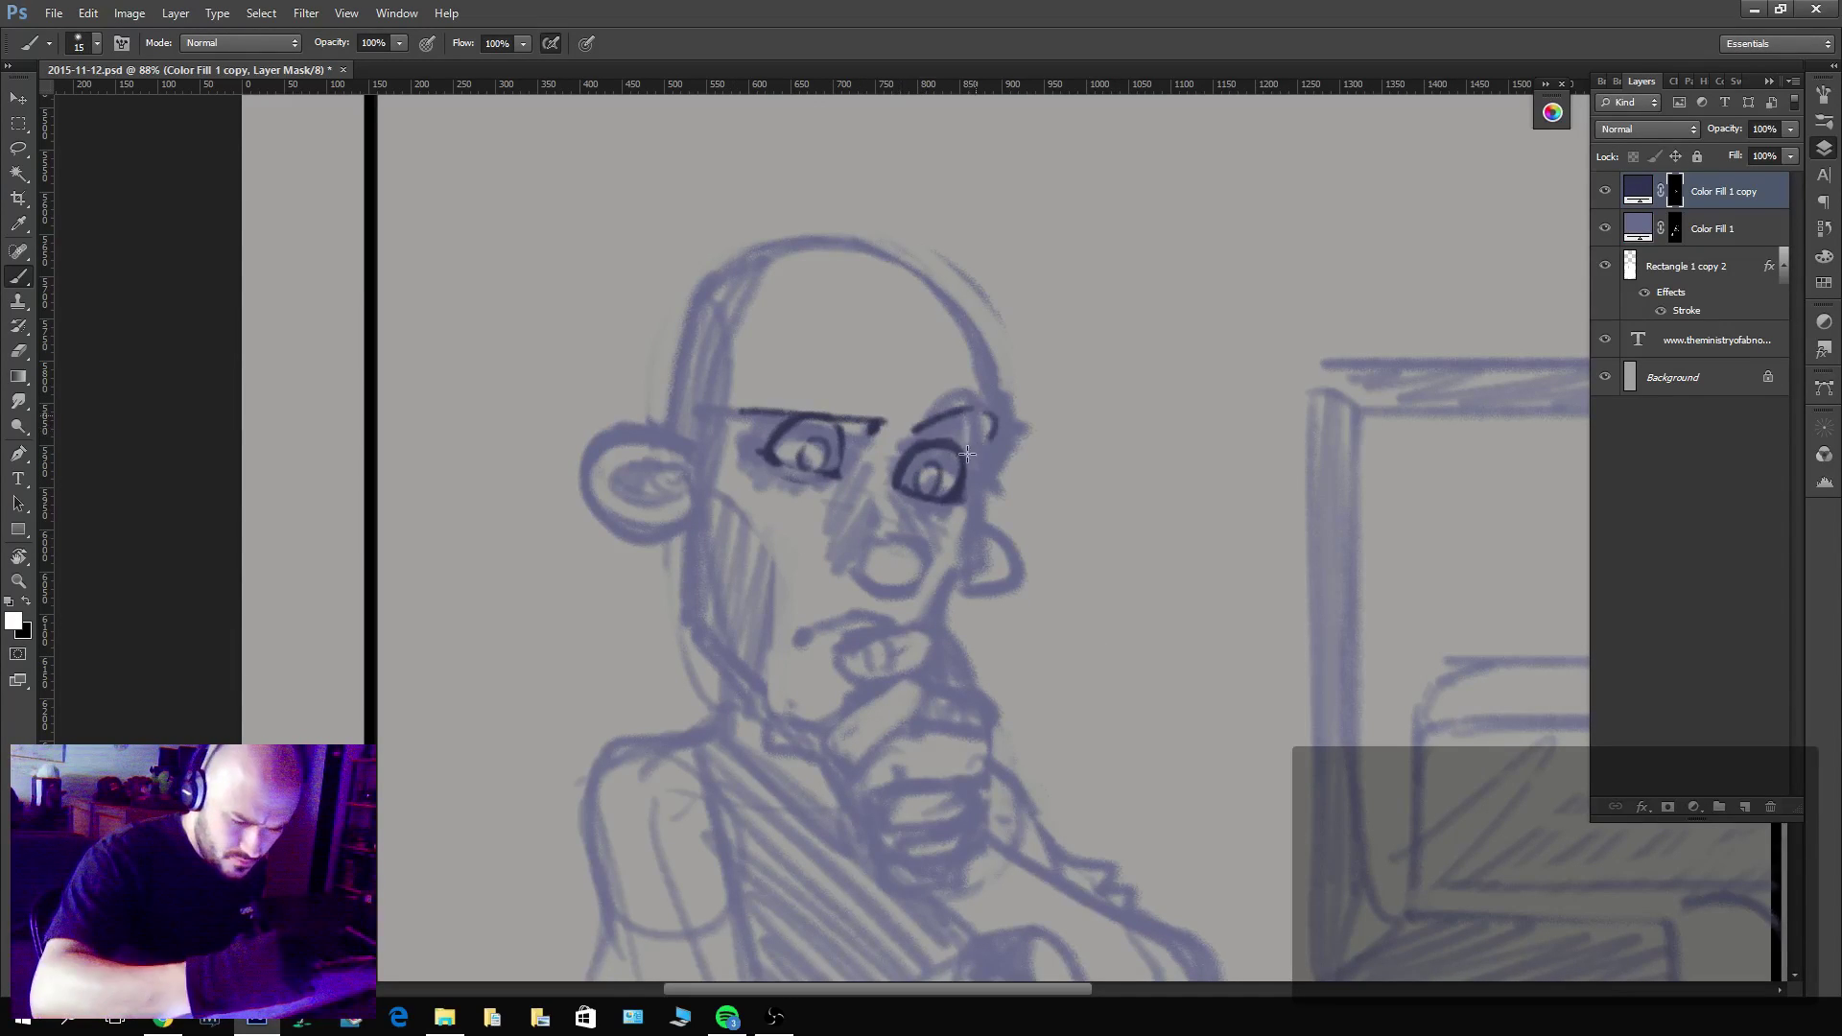
mouse_move(878, 424)
left_mouse_down()
mouse_move(787, 388)
mouse_move(743, 417)
mouse_move(916, 398)
mouse_move(1003, 427)
left_mouse_up()
key("z")
left_click_drag(1222, 547, 1142, 827)
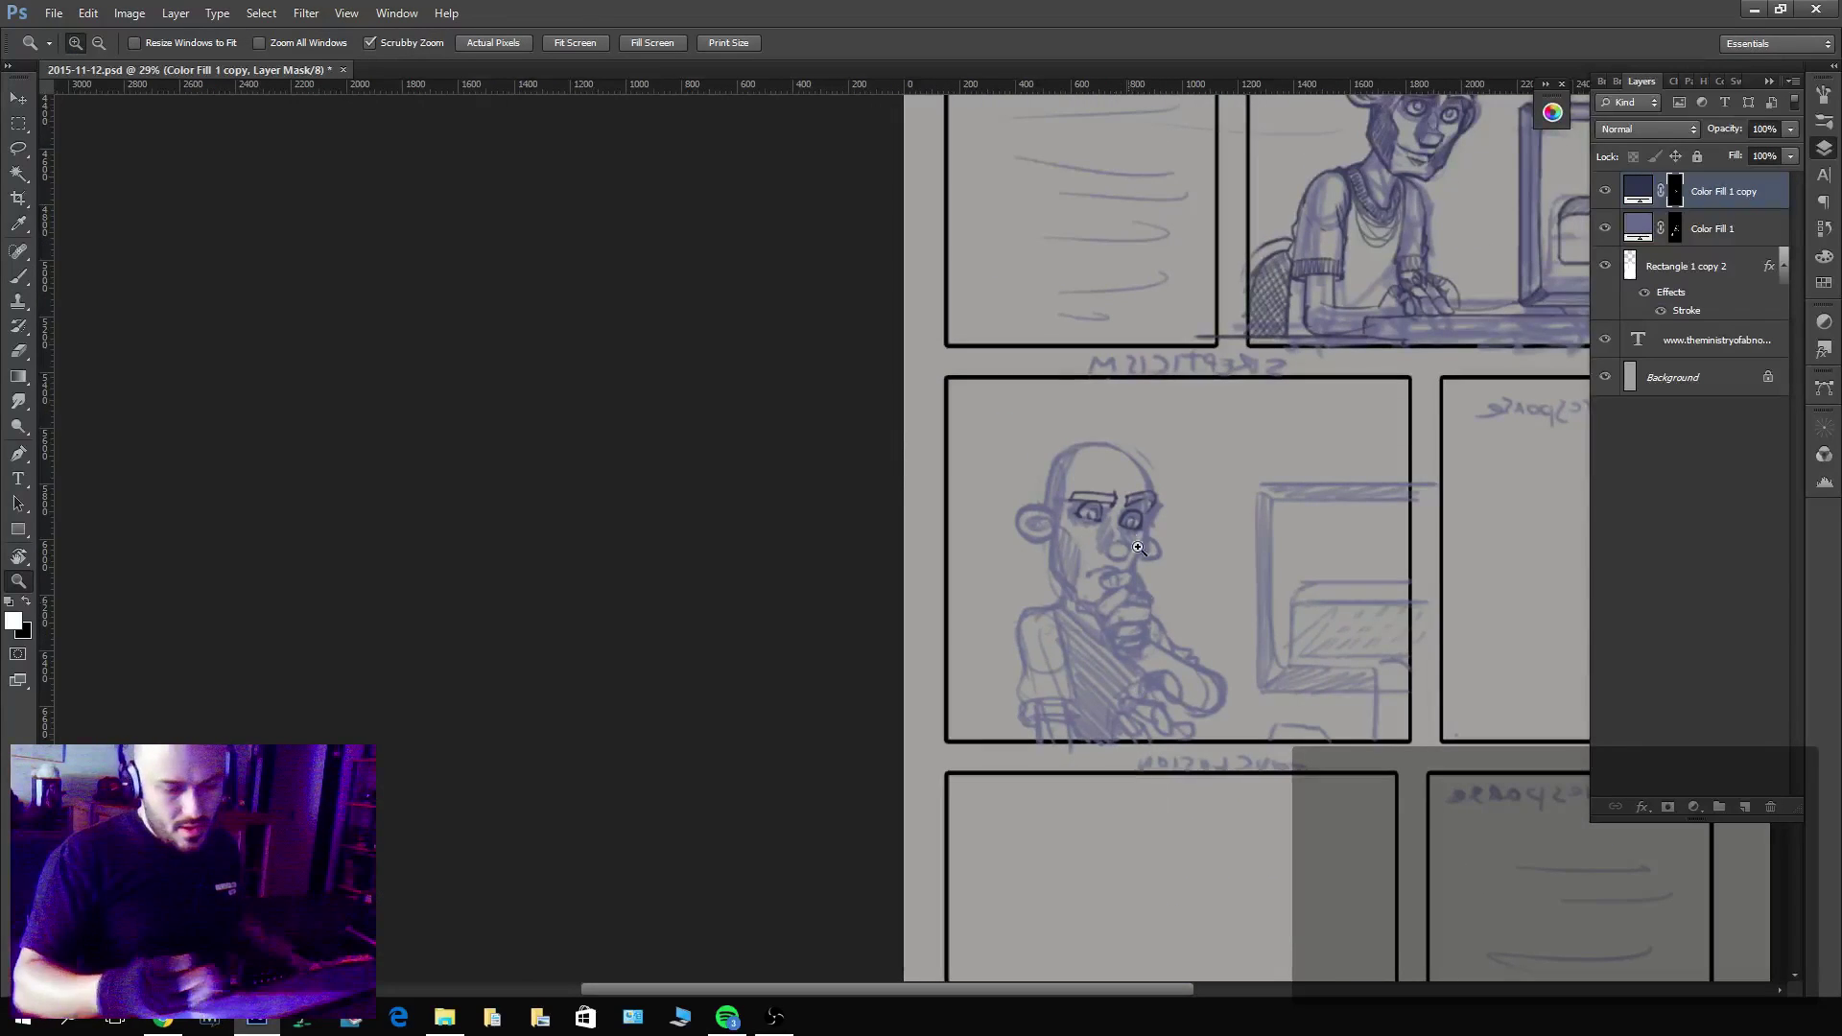
Draw the thinking character's nose, hatch the shadow along its side, and add frown lines between the eyebrows.
mouse_move(1139, 548)
left_mouse_down()
mouse_move(1199, 552)
mouse_move(1222, 597)
mouse_move(1246, 527)
left_mouse_up()
key("b")
mouse_move(1131, 531)
left_mouse_down()
mouse_move(1109, 565)
mouse_move(1192, 522)
mouse_move(1148, 579)
mouse_move(1189, 576)
mouse_move(1120, 521)
mouse_move(1165, 581)
mouse_move(1165, 619)
mouse_move(1148, 563)
mouse_move(1200, 639)
mouse_move(1156, 706)
mouse_move(1165, 681)
mouse_move(1127, 672)
mouse_move(1187, 674)
mouse_move(1187, 644)
mouse_move(1176, 671)
mouse_move(1113, 654)
left_mouse_up()
key("x")
key("x")
key("x")
key("x")
left_click_drag(1137, 590, 1113, 667)
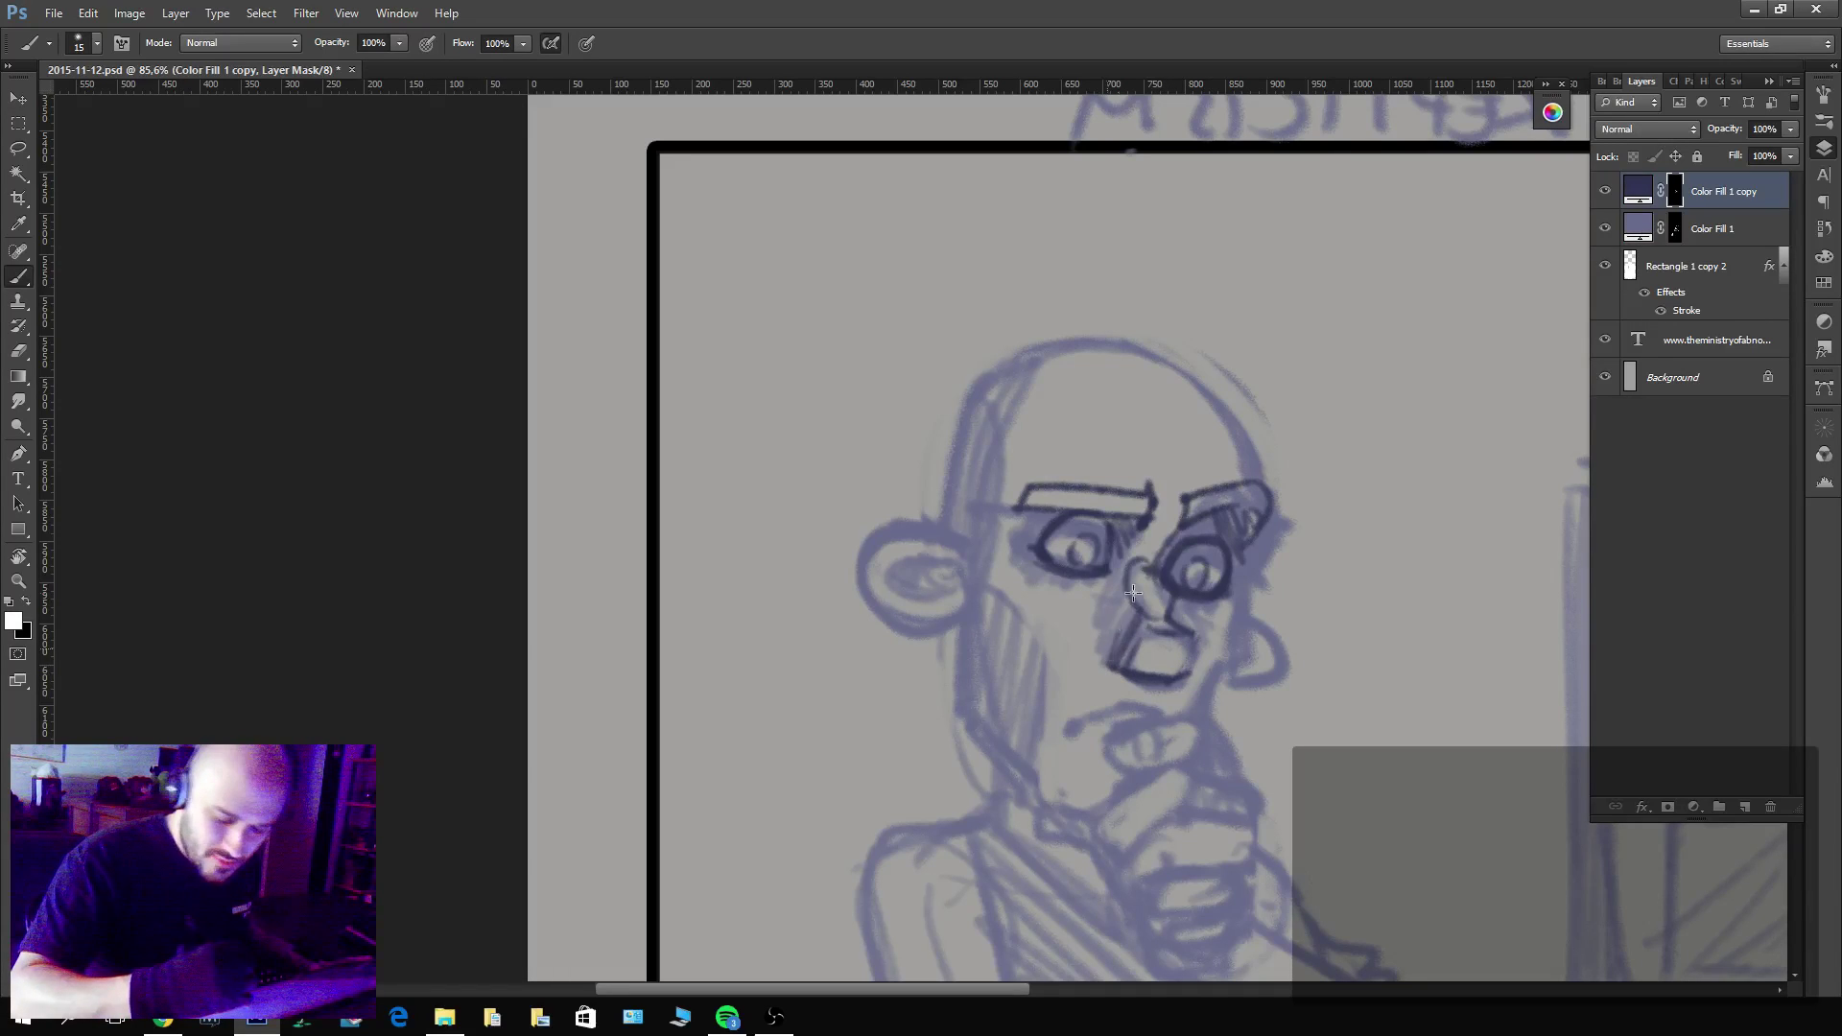
mouse_move(1128, 551)
left_mouse_down()
mouse_move(1089, 652)
mouse_move(1084, 634)
left_mouse_up()
left_click_drag(1153, 523, 1146, 560)
mouse_move(1182, 488)
left_mouse_down()
mouse_move(1162, 547)
mouse_move(1169, 528)
left_mouse_up()
Outline the bald head, add the hatched hair patch at the temple, and draw the ear with its inner shading.
mouse_move(1269, 492)
left_mouse_down()
mouse_move(1262, 449)
mouse_move(1137, 341)
mouse_move(969, 407)
mouse_move(989, 571)
left_mouse_up()
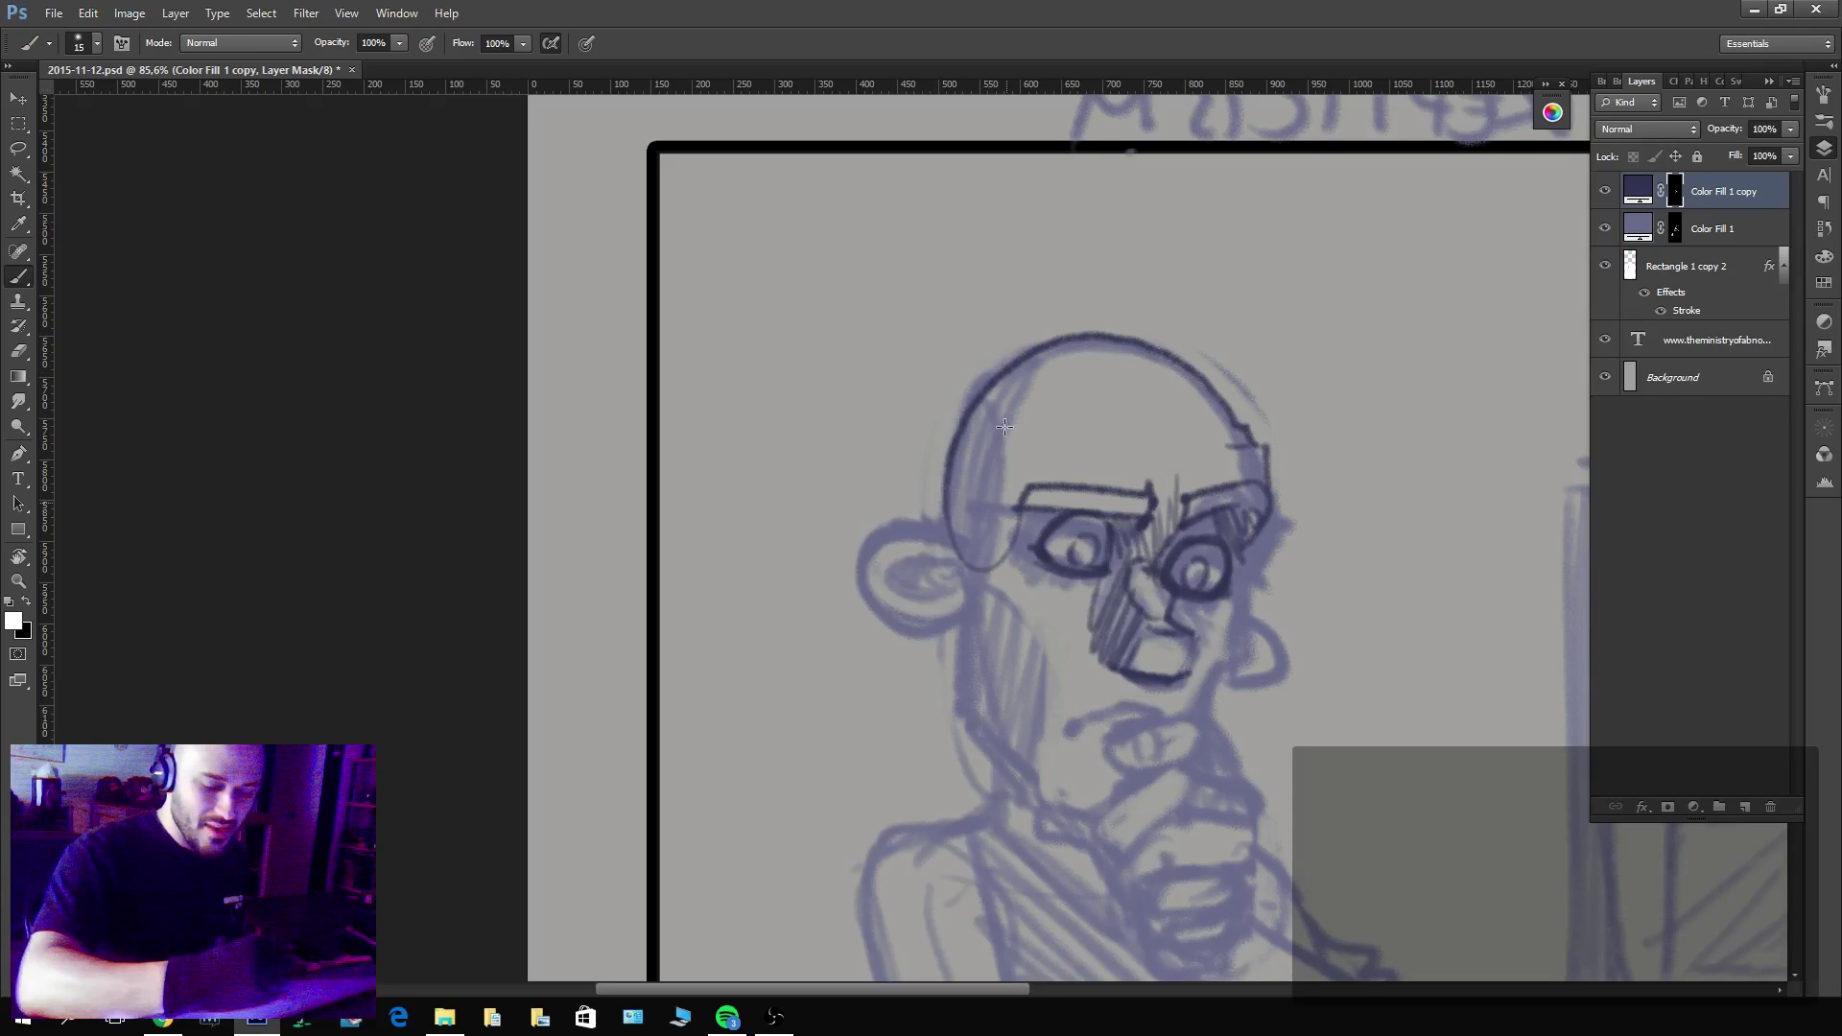
mouse_move(1018, 478)
left_mouse_down()
mouse_move(998, 422)
mouse_move(998, 499)
left_mouse_up()
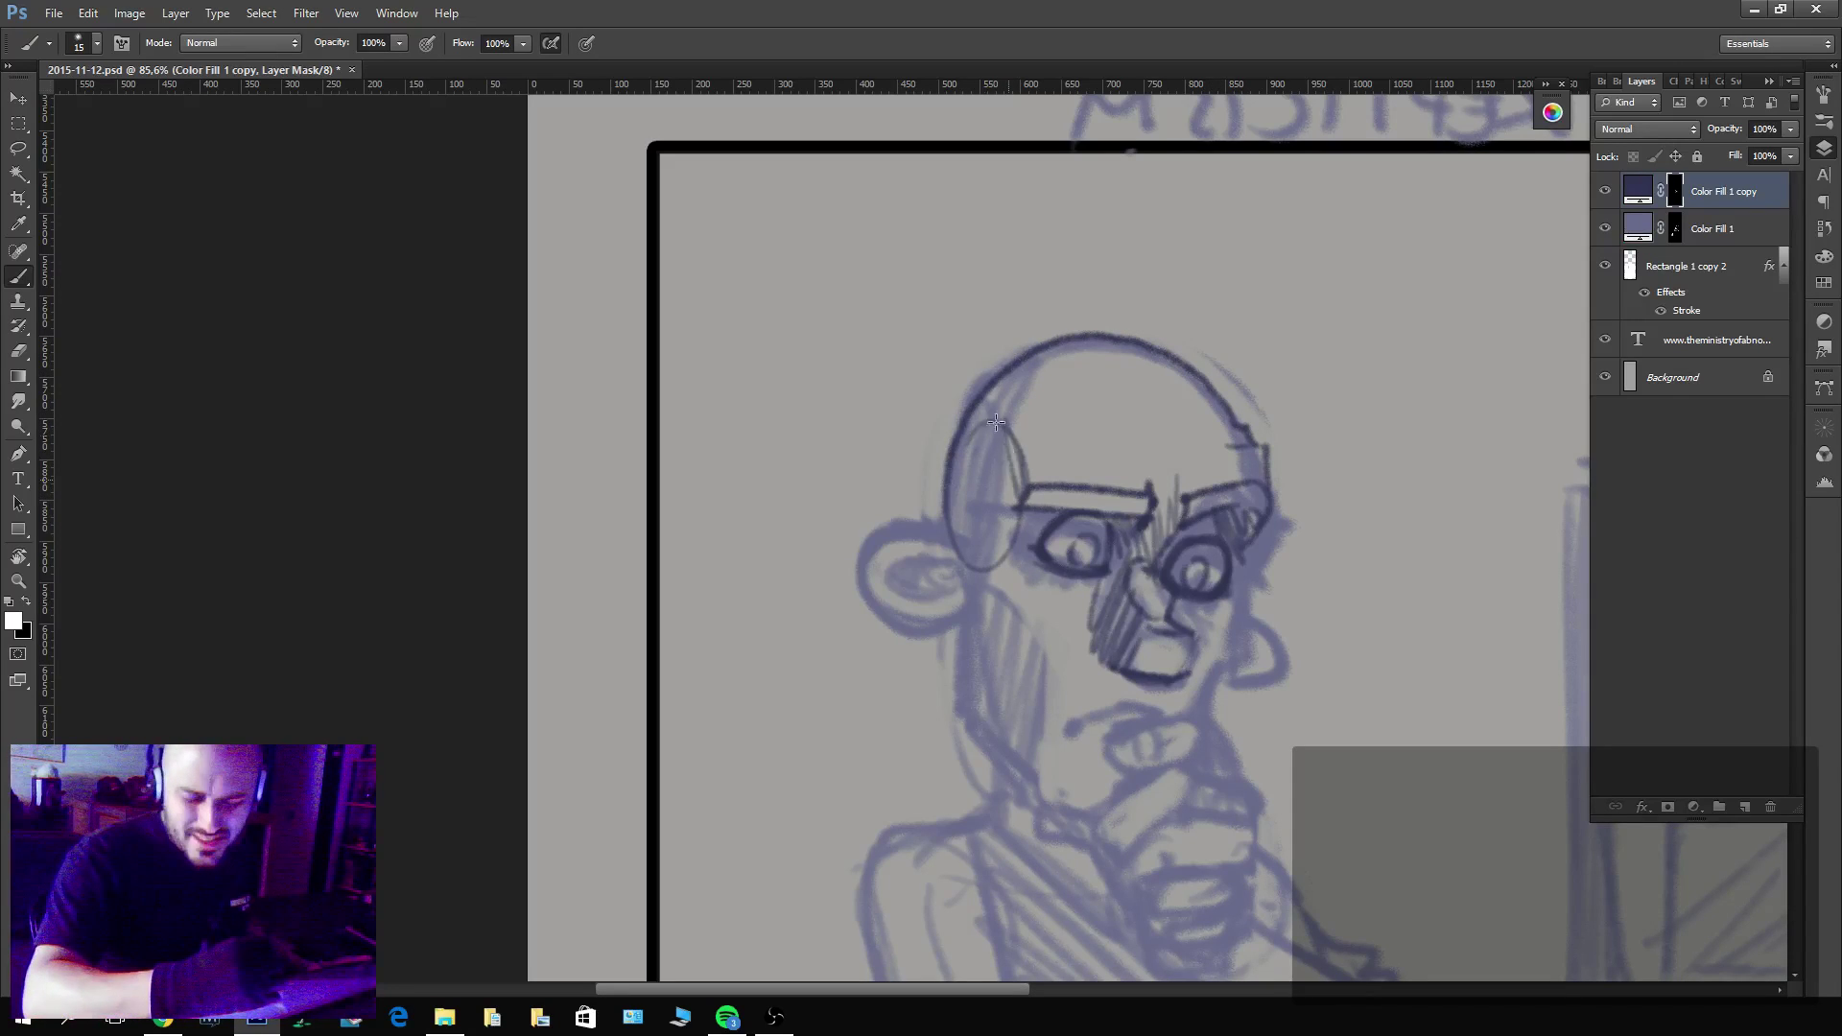
mouse_move(998, 403)
left_mouse_down()
mouse_move(945, 532)
mouse_move(890, 526)
mouse_move(848, 554)
mouse_move(872, 614)
mouse_move(974, 607)
mouse_move(907, 626)
mouse_move(858, 555)
mouse_move(874, 531)
mouse_move(845, 586)
mouse_move(959, 591)
mouse_move(959, 566)
mouse_move(901, 555)
mouse_move(887, 590)
mouse_move(942, 560)
left_mouse_up()
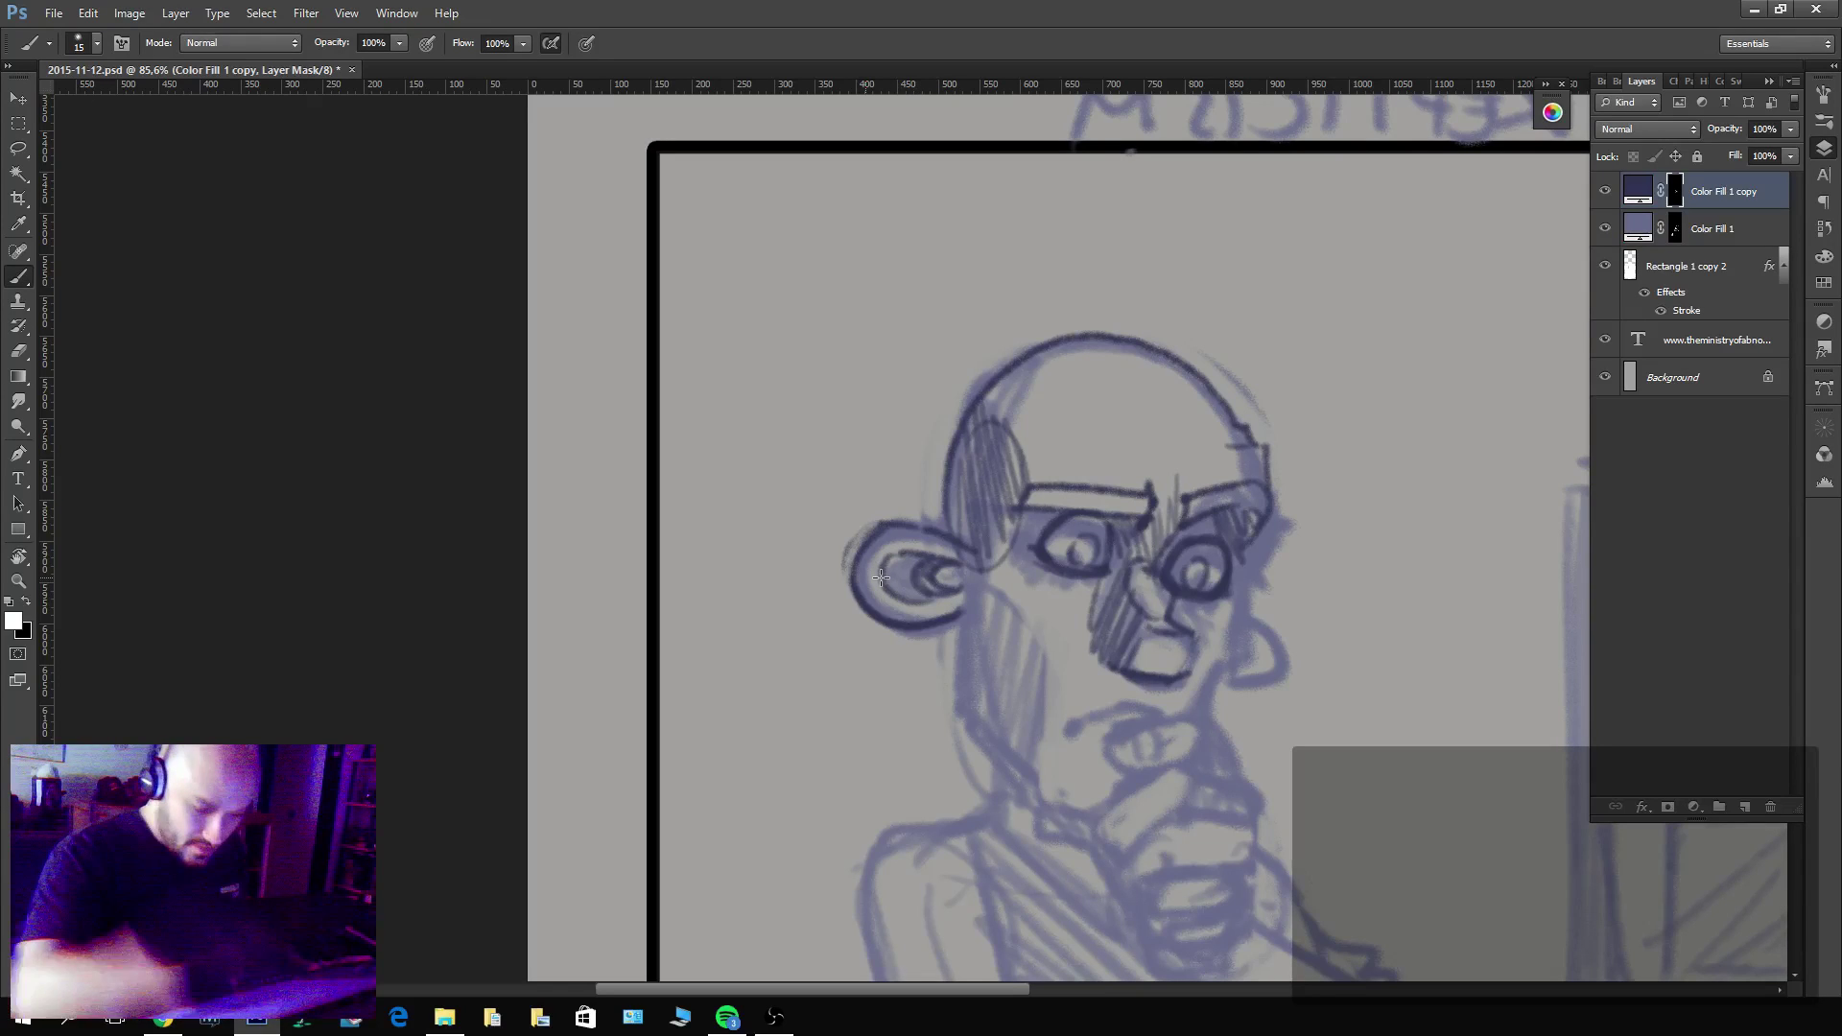
key("x")
key("x")
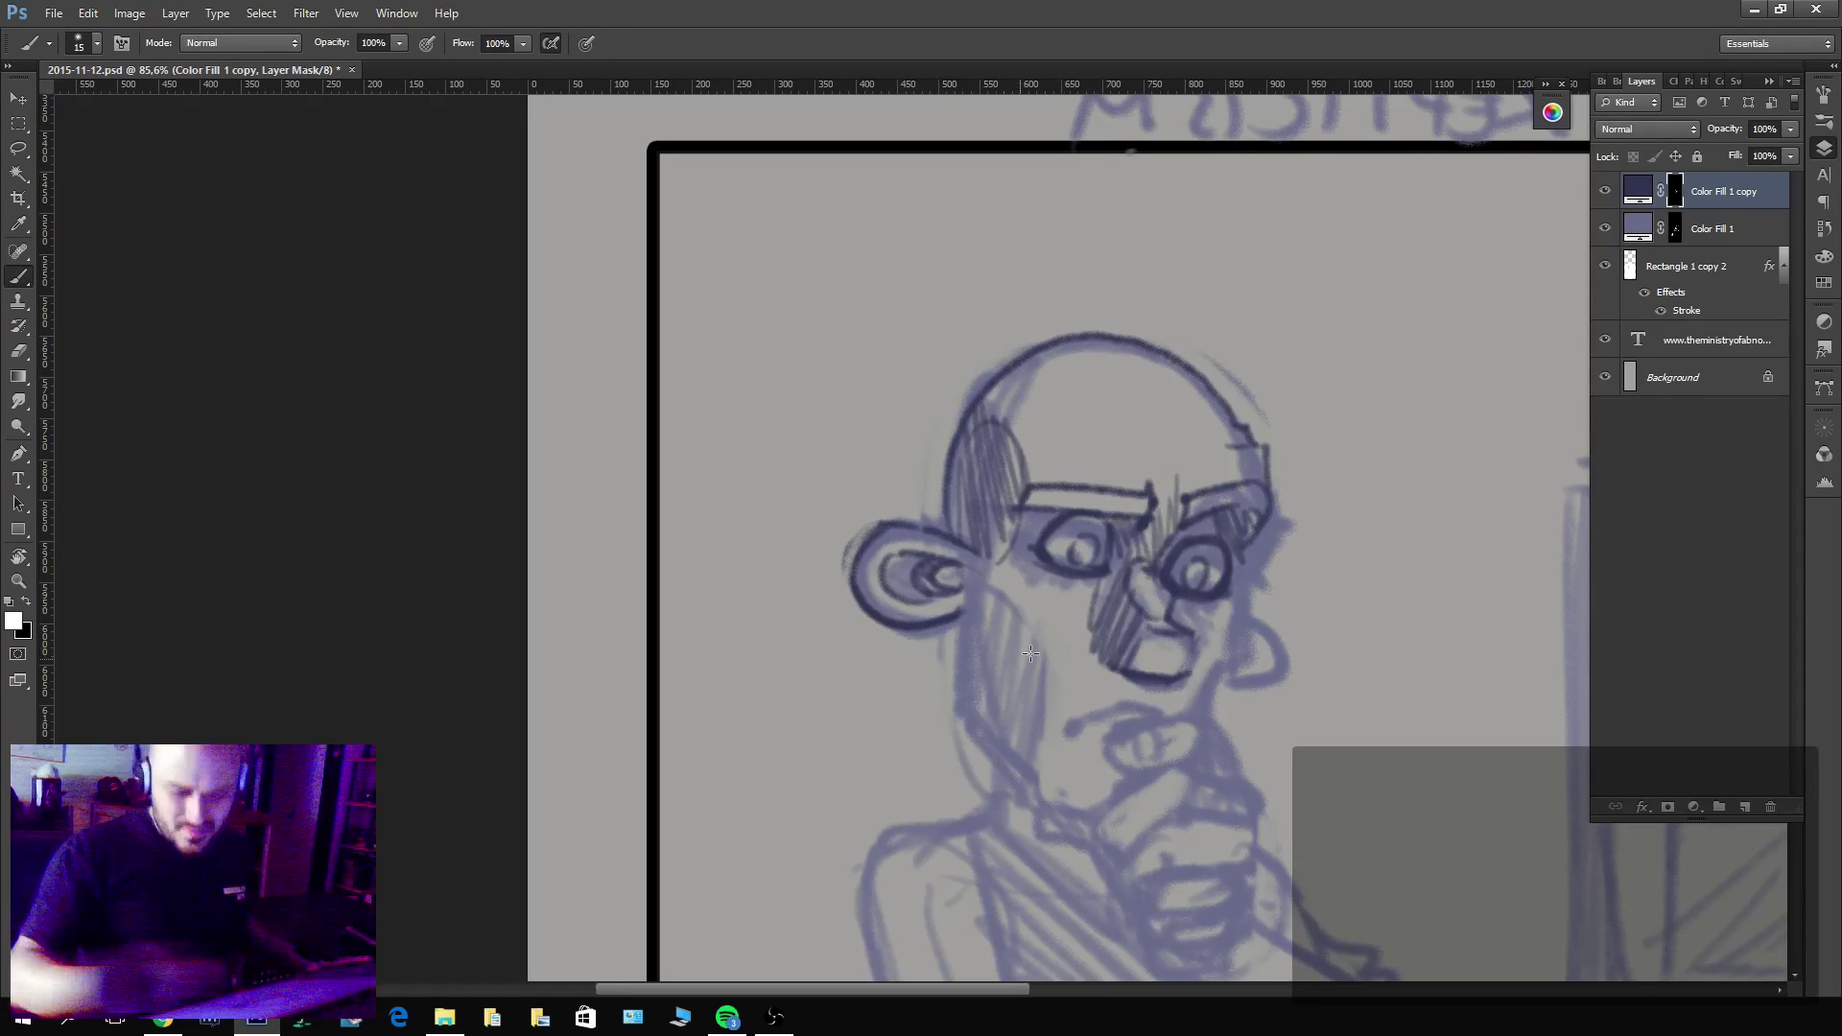
Draw the cheek and jaw shadow edge, the downturned mouth, and the outlined index finger resting below the lips.
mouse_move(1016, 514)
left_mouse_down()
mouse_move(1004, 594)
mouse_move(1063, 657)
mouse_move(1033, 787)
left_mouse_up()
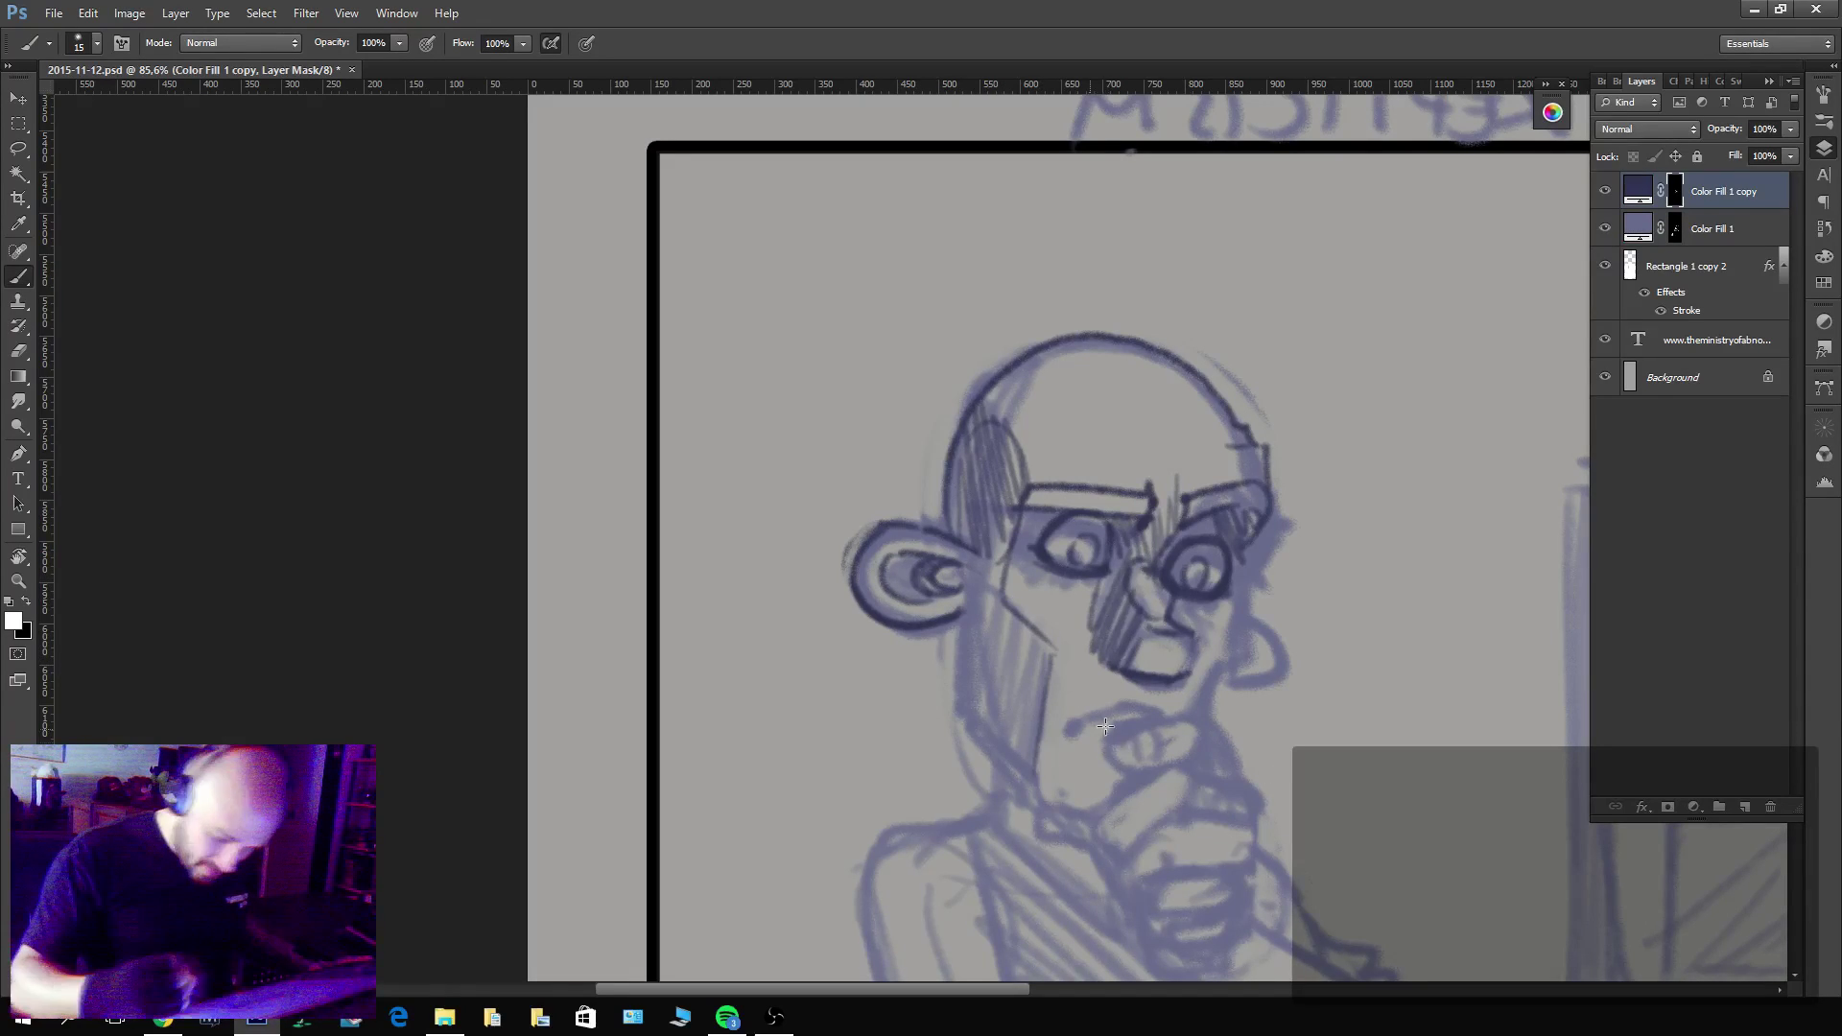
left_click_drag(1067, 717, 1152, 706)
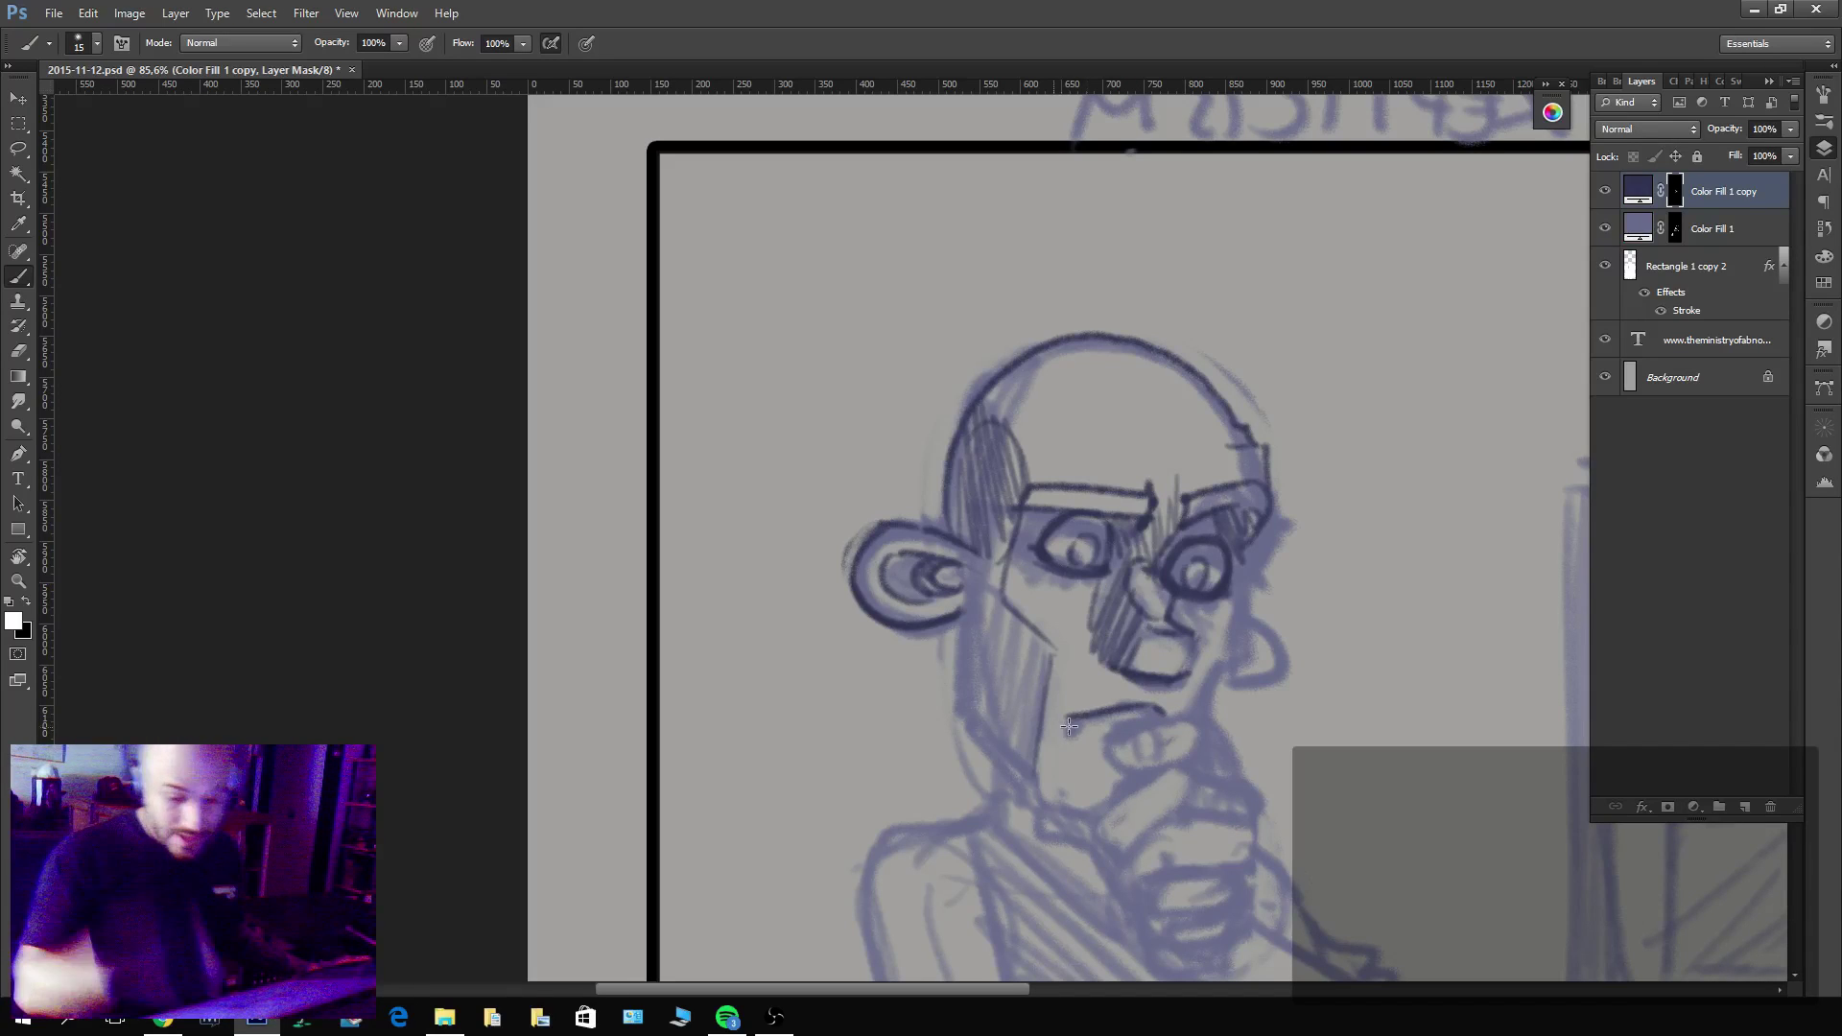
key("x")
mouse_move(1259, 789)
left_mouse_down()
mouse_move(1234, 558)
mouse_move(1123, 605)
mouse_move(1092, 561)
mouse_move(1146, 540)
mouse_move(1198, 551)
mouse_move(1185, 589)
mouse_move(1214, 577)
mouse_move(1221, 614)
left_mouse_up()
key("x")
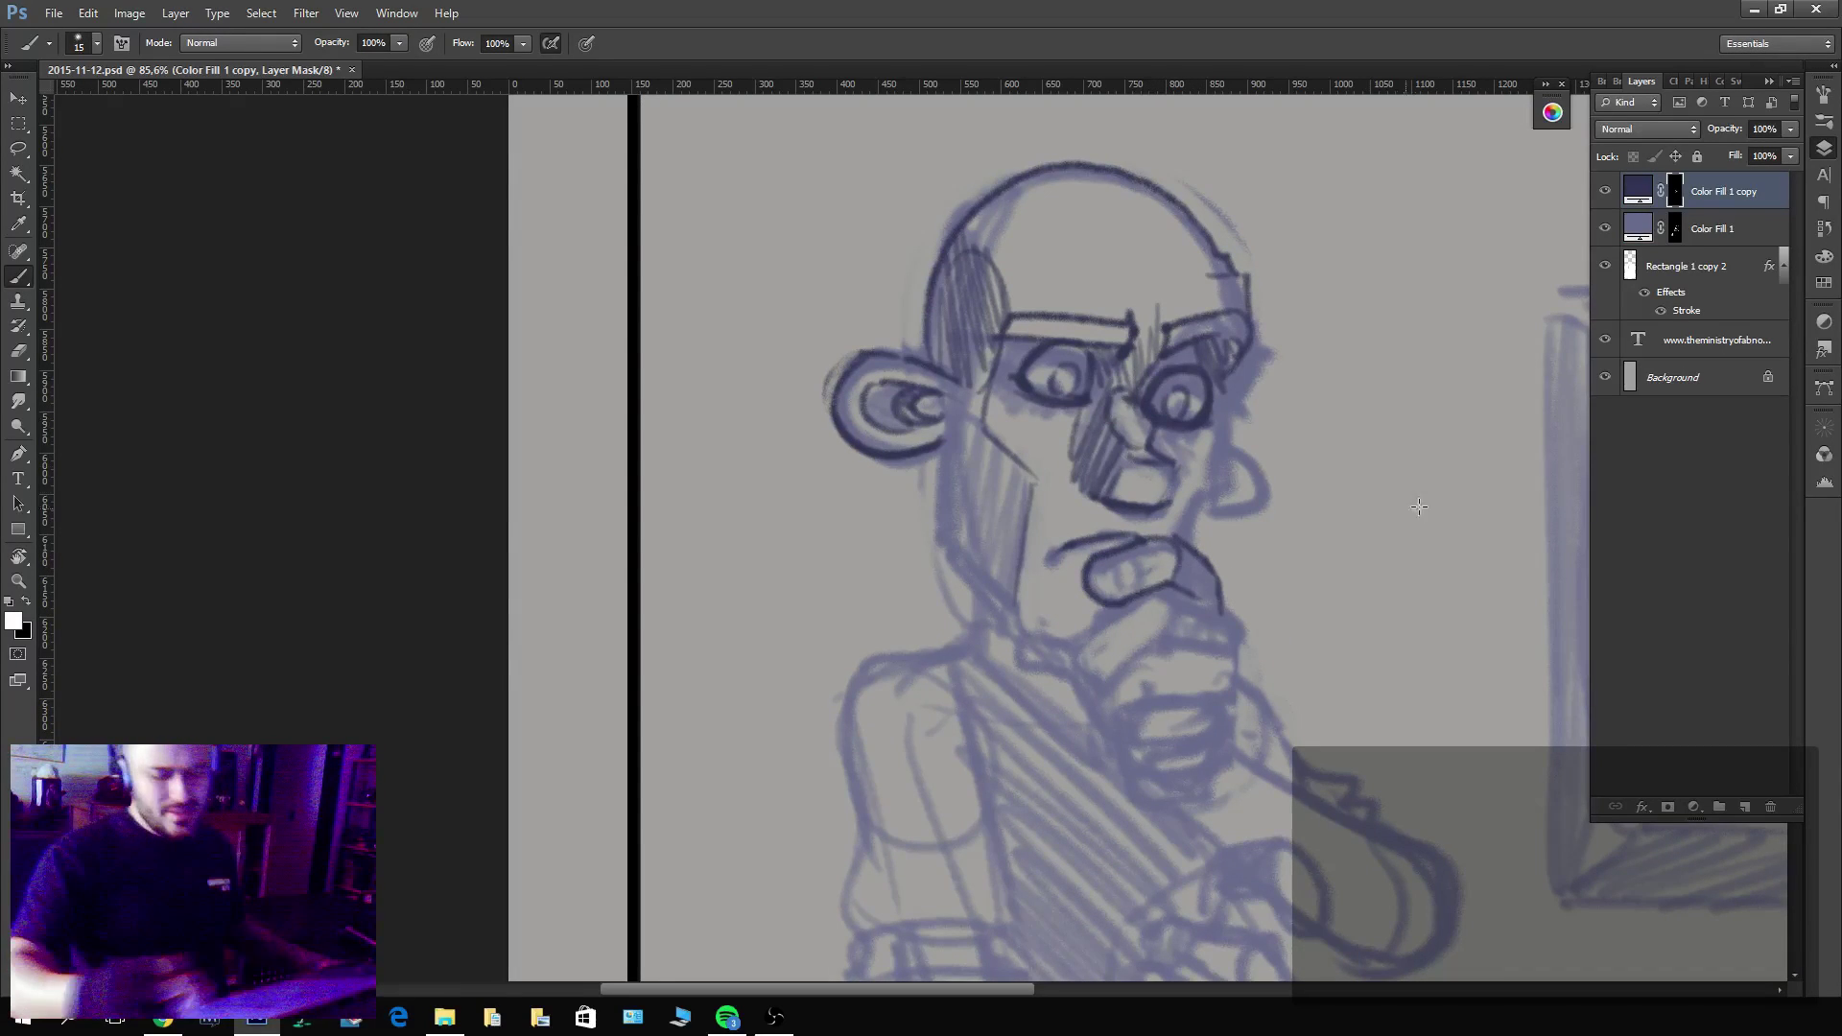
key("r")
mouse_move(1419, 506)
left_mouse_down()
mouse_move(1382, 614)
mouse_move(1324, 691)
left_mouse_up()
key("Escape")
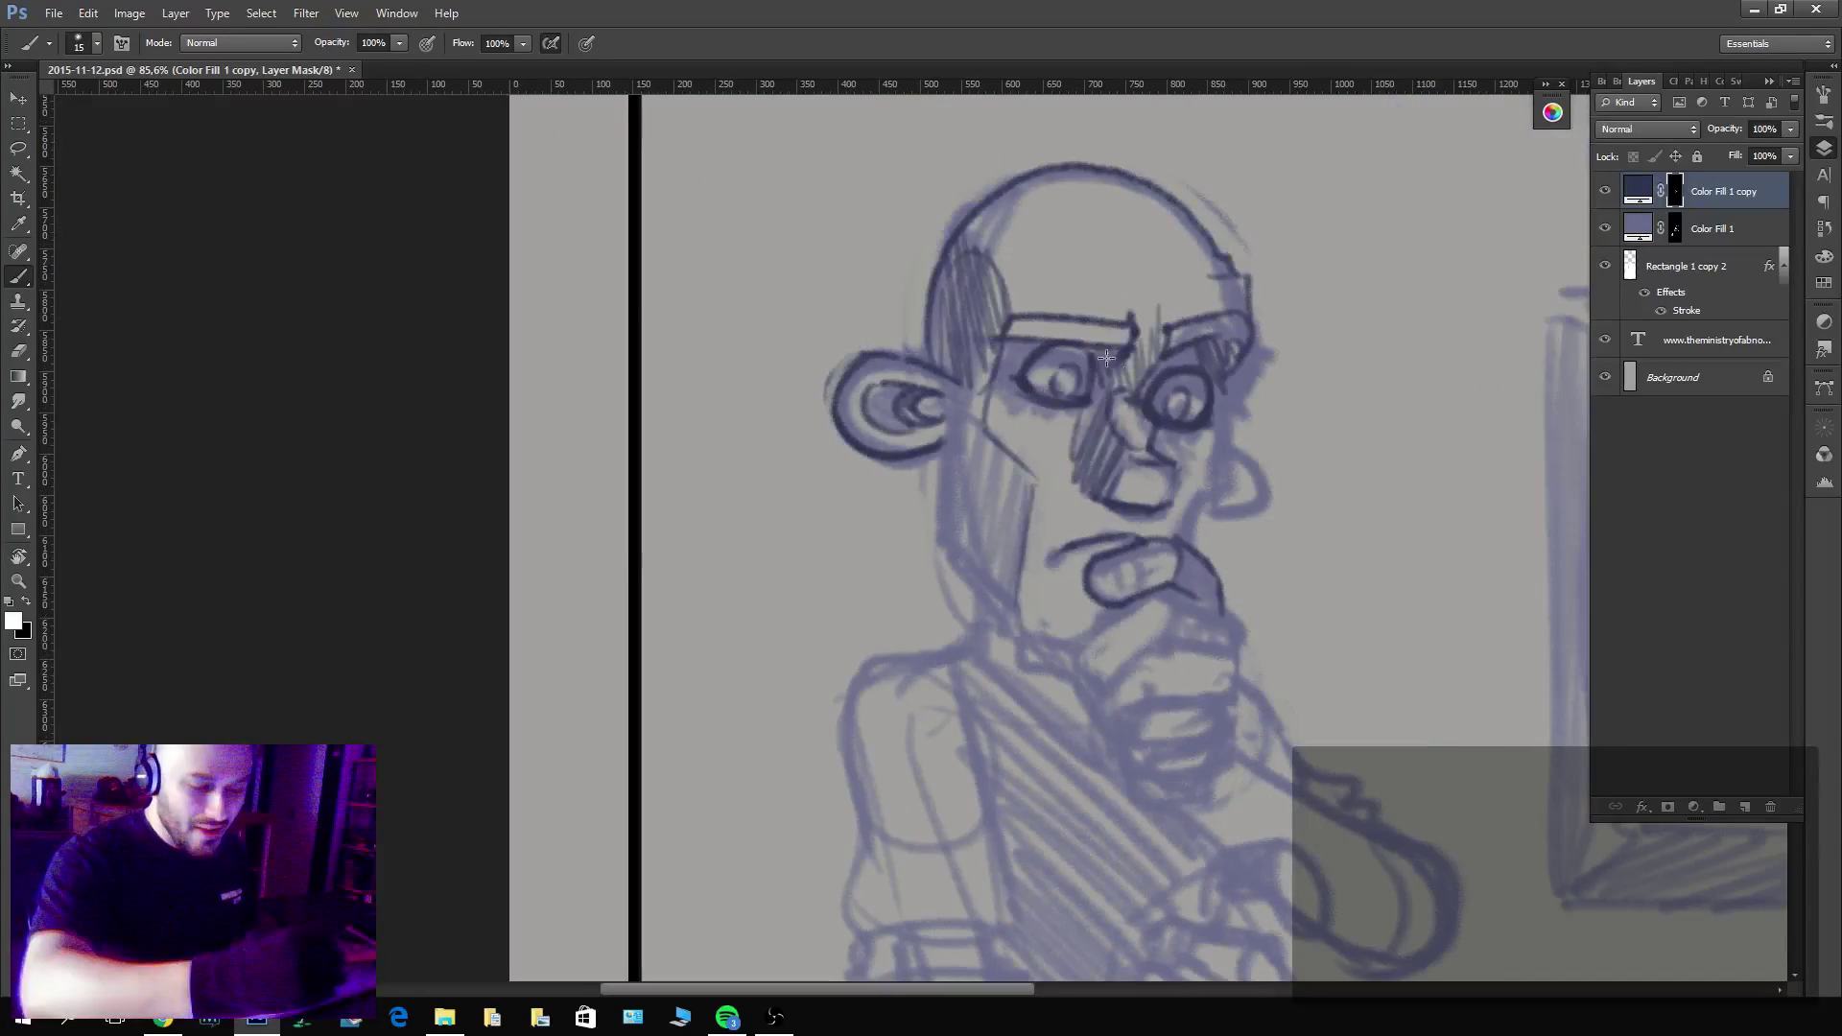
Draw the far contour of the face from beside the eye down the cheek to the finger, cleaning up its edge.
mouse_move(1228, 386)
left_mouse_down()
mouse_move(1183, 545)
mouse_move(1221, 467)
mouse_move(1211, 417)
left_mouse_up()
key("x")
left_click_drag(1211, 485, 1214, 434)
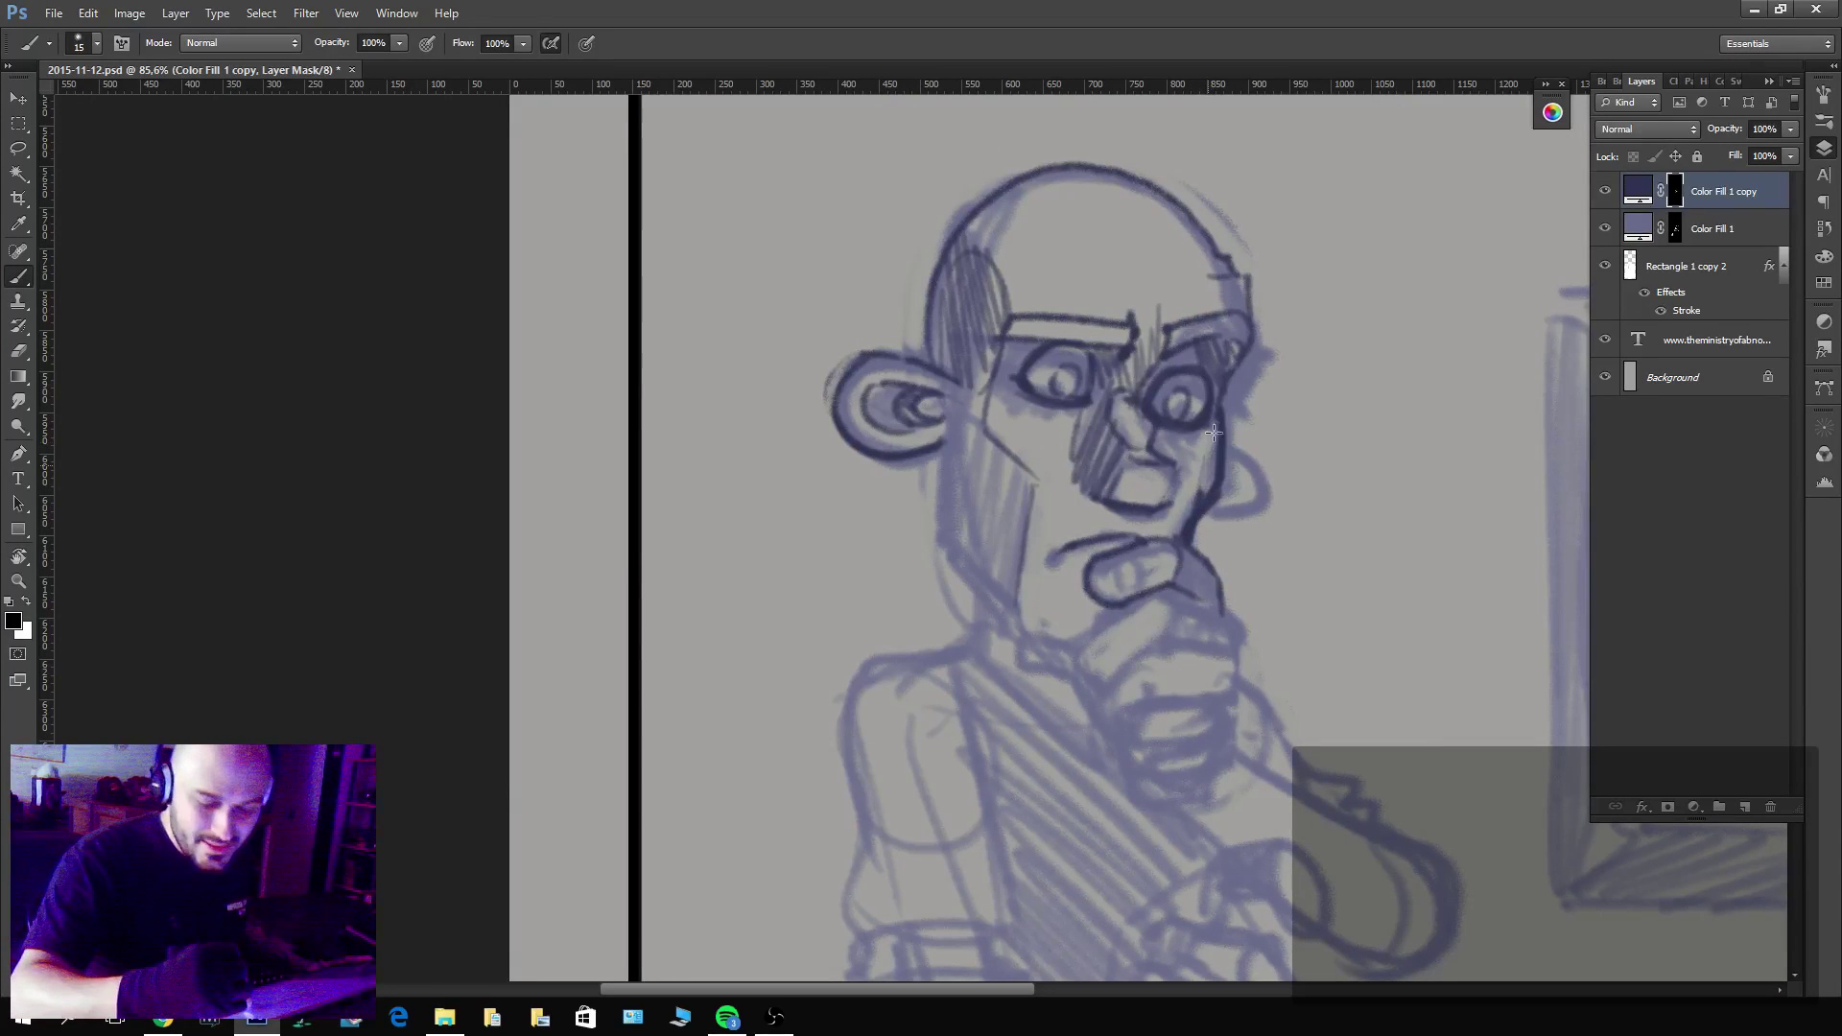
key("x")
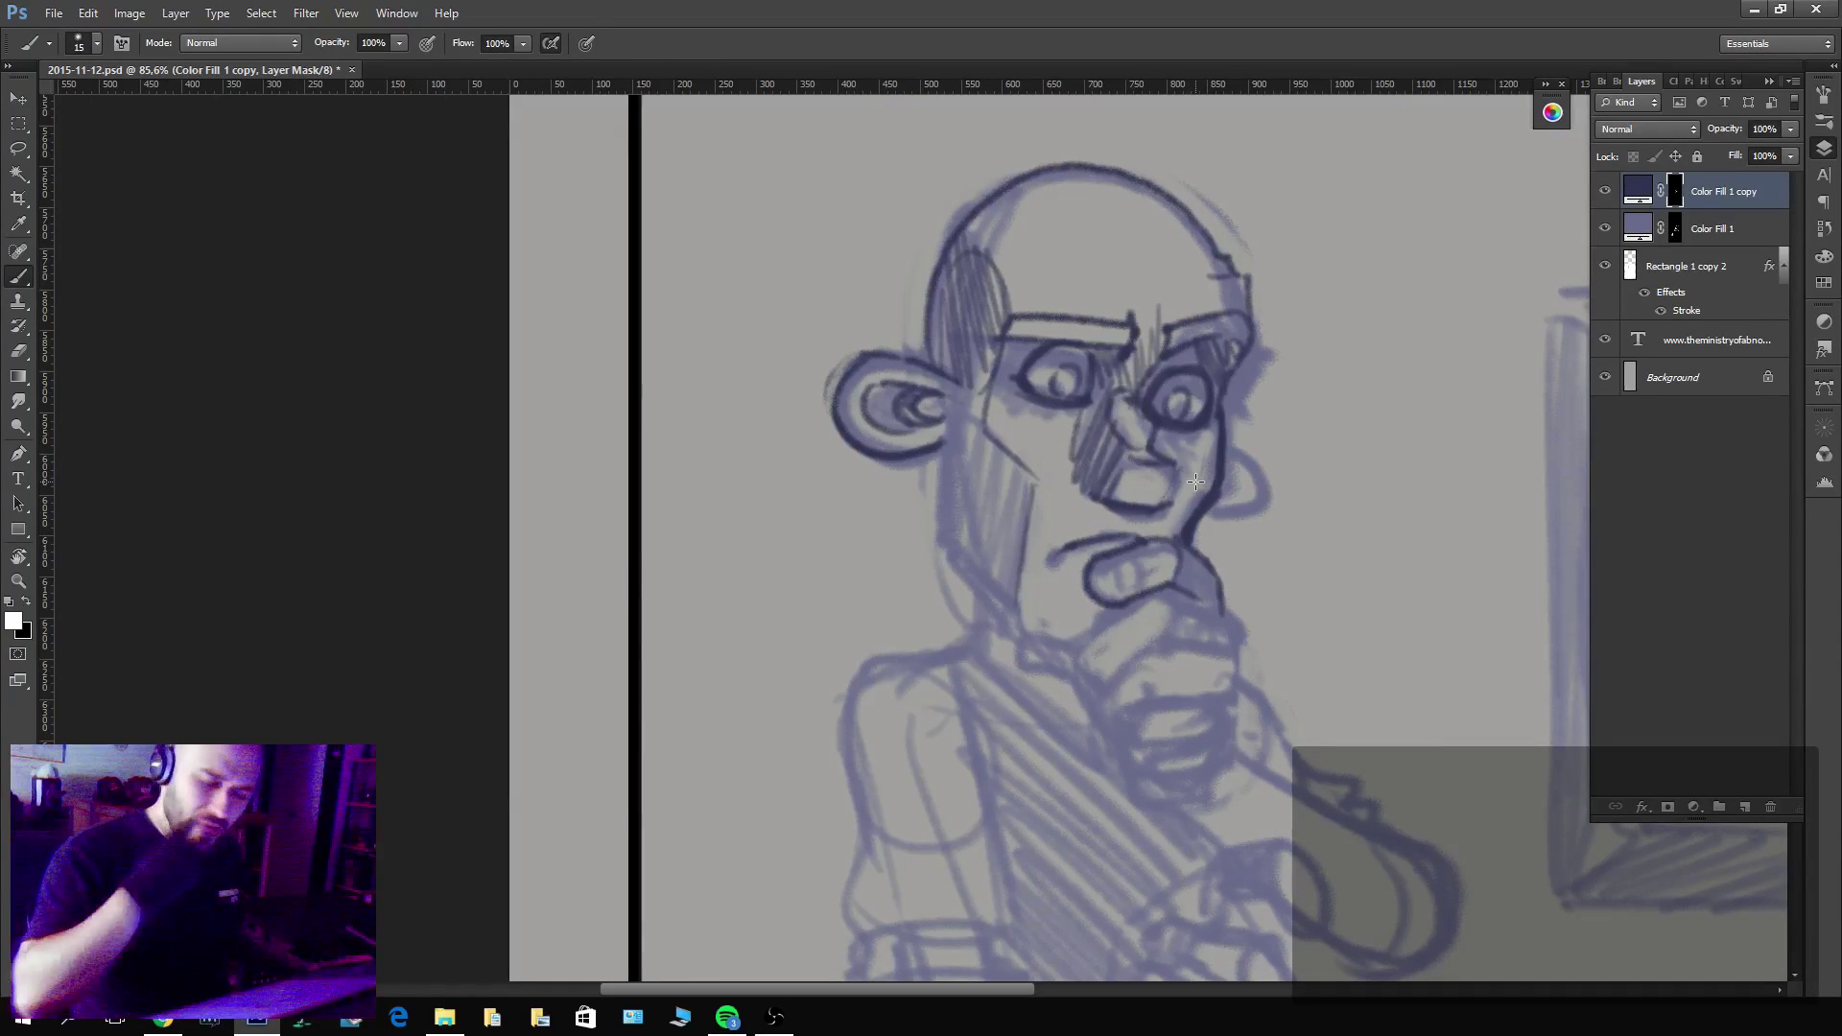
Hatch the shadow on the thinking character's cheek and draw the jawline from below the ear down to the chin.
key("x")
key("x")
mouse_move(1025, 529)
left_mouse_down()
mouse_move(991, 461)
mouse_move(1010, 420)
mouse_move(942, 558)
mouse_move(1019, 622)
left_mouse_up()
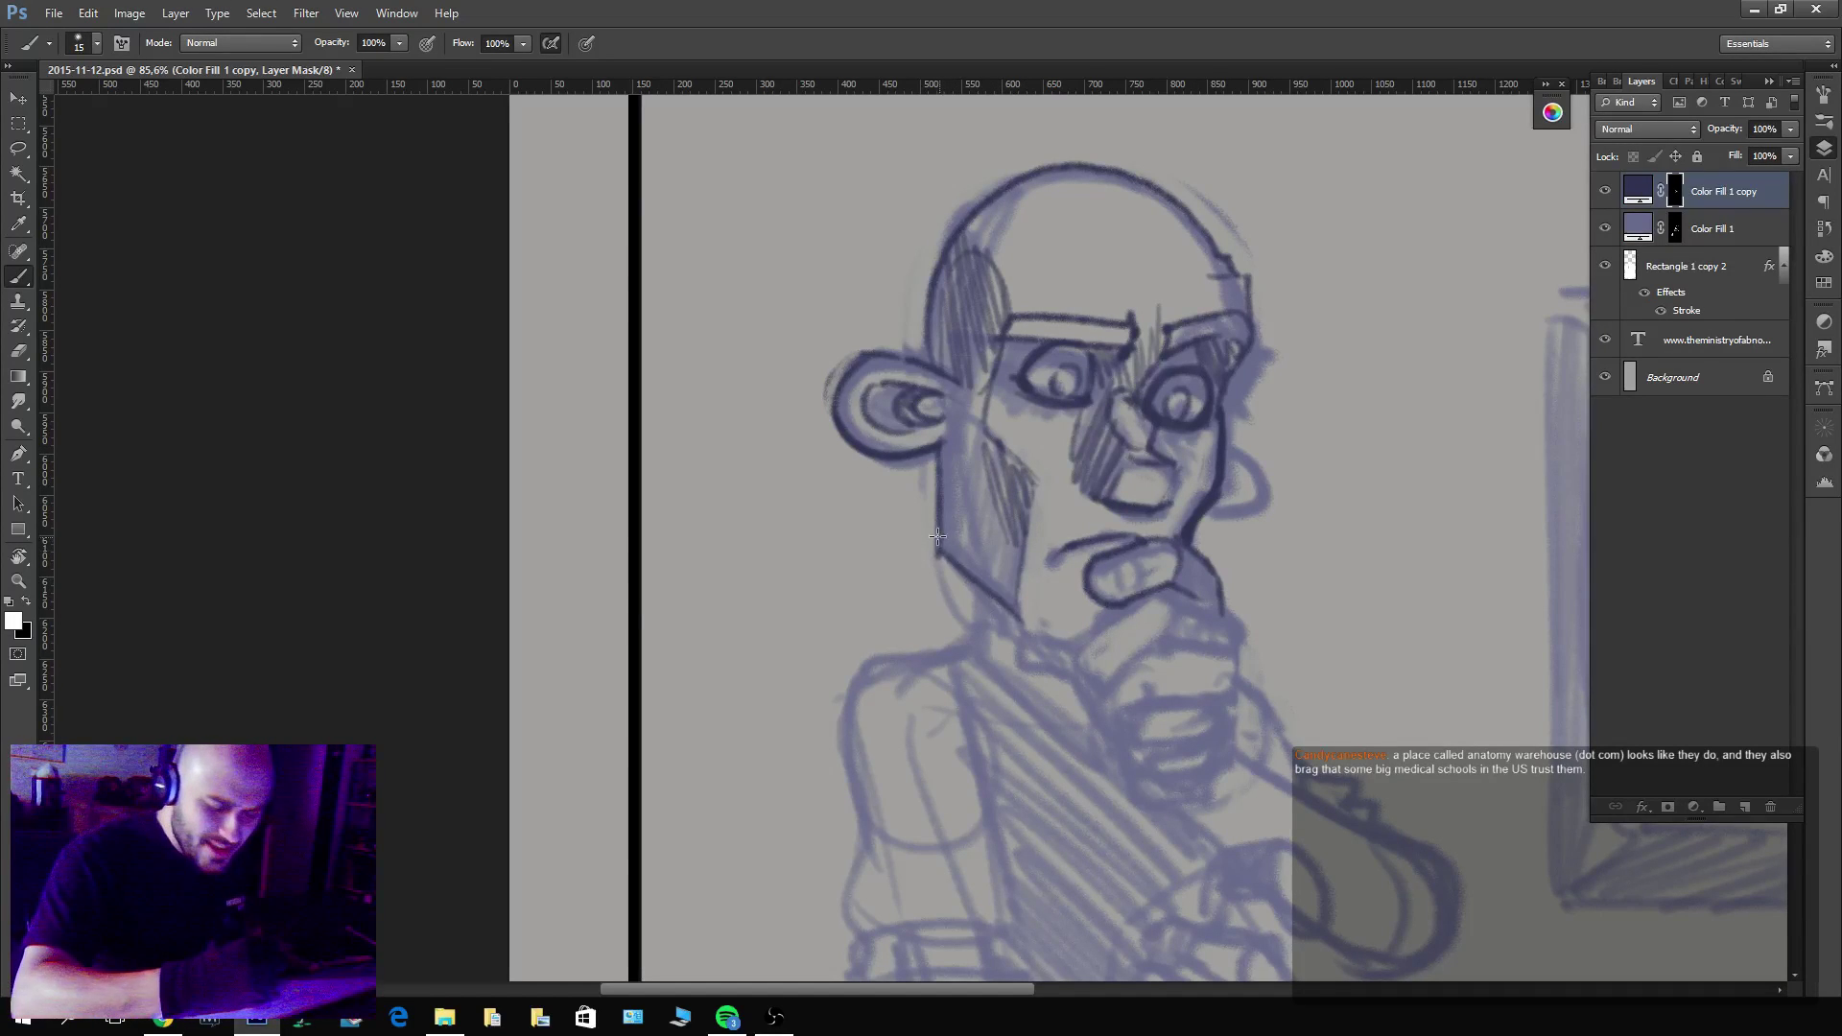
key("x")
mouse_move(931, 531)
left_mouse_down()
mouse_move(983, 609)
mouse_move(969, 587)
mouse_move(1040, 622)
mouse_move(1016, 602)
mouse_move(1007, 617)
mouse_move(1057, 641)
left_mouse_up()
key("x")
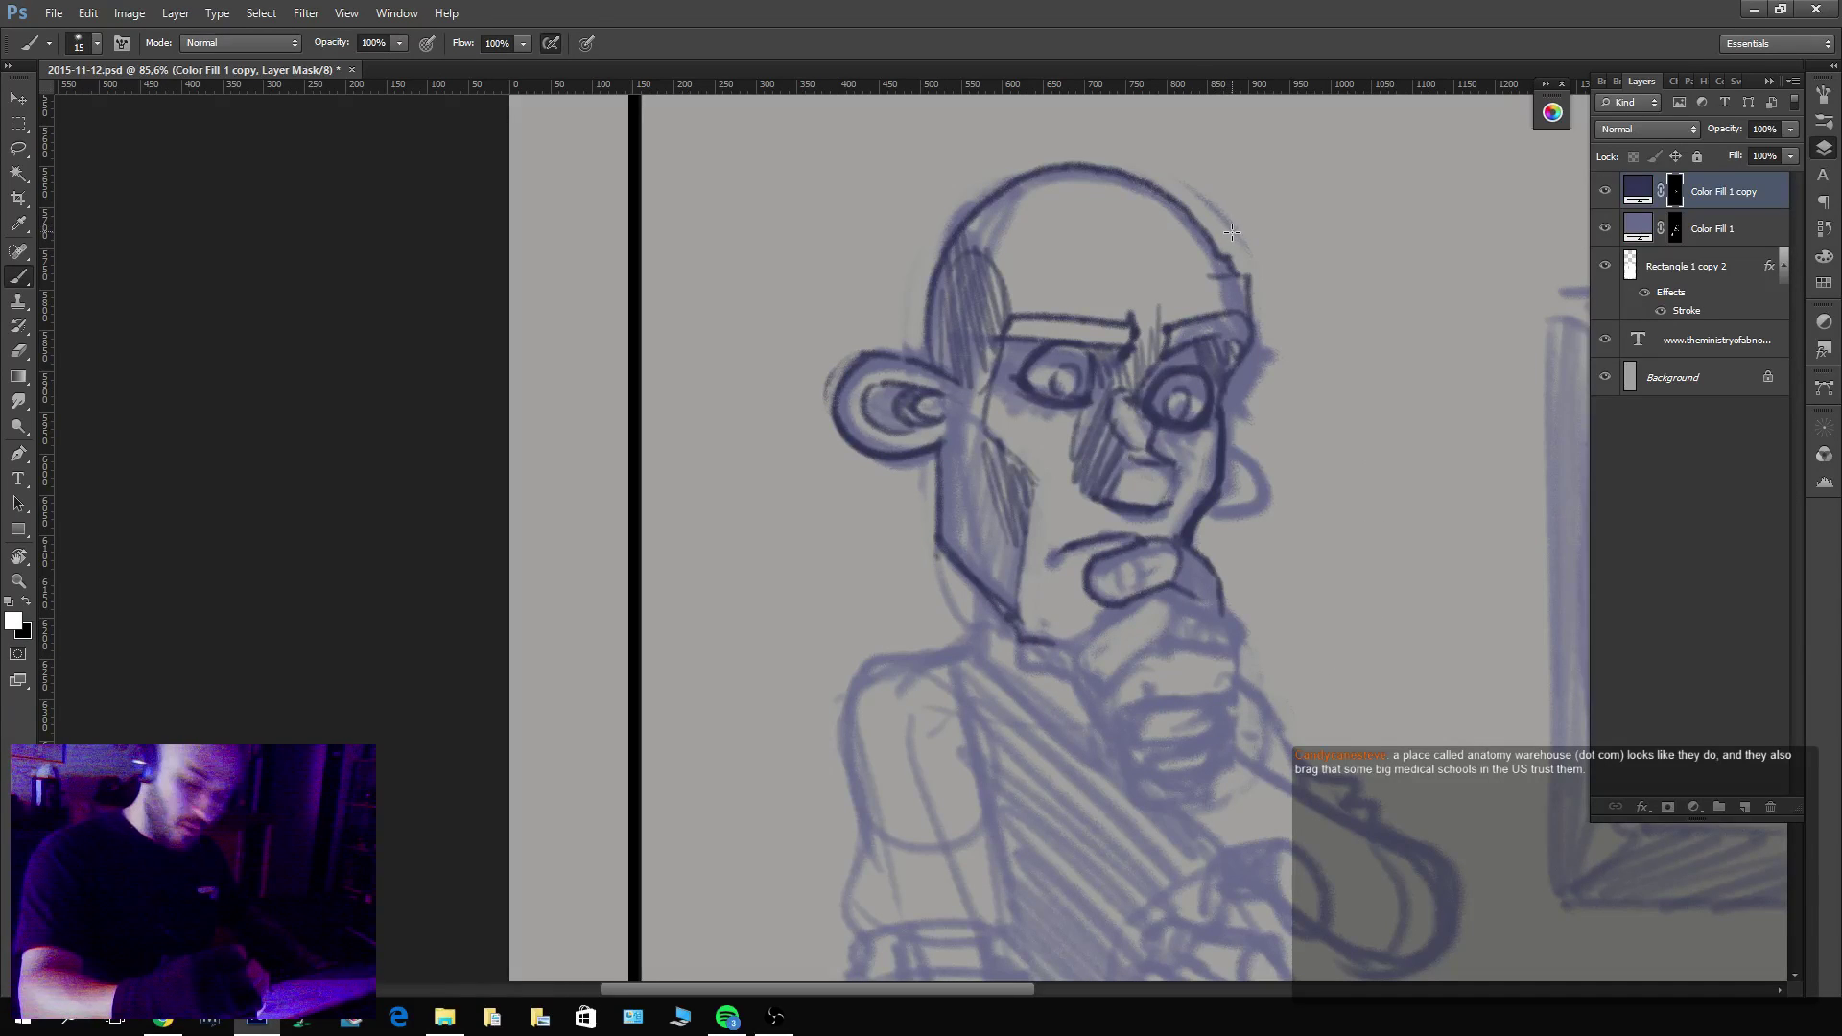
Draw the curled fingers of the fist at the chin on a rotated canvas, hatching their shaded sides.
key("r")
left_click_drag(1246, 331, 1022, 360)
key("v")
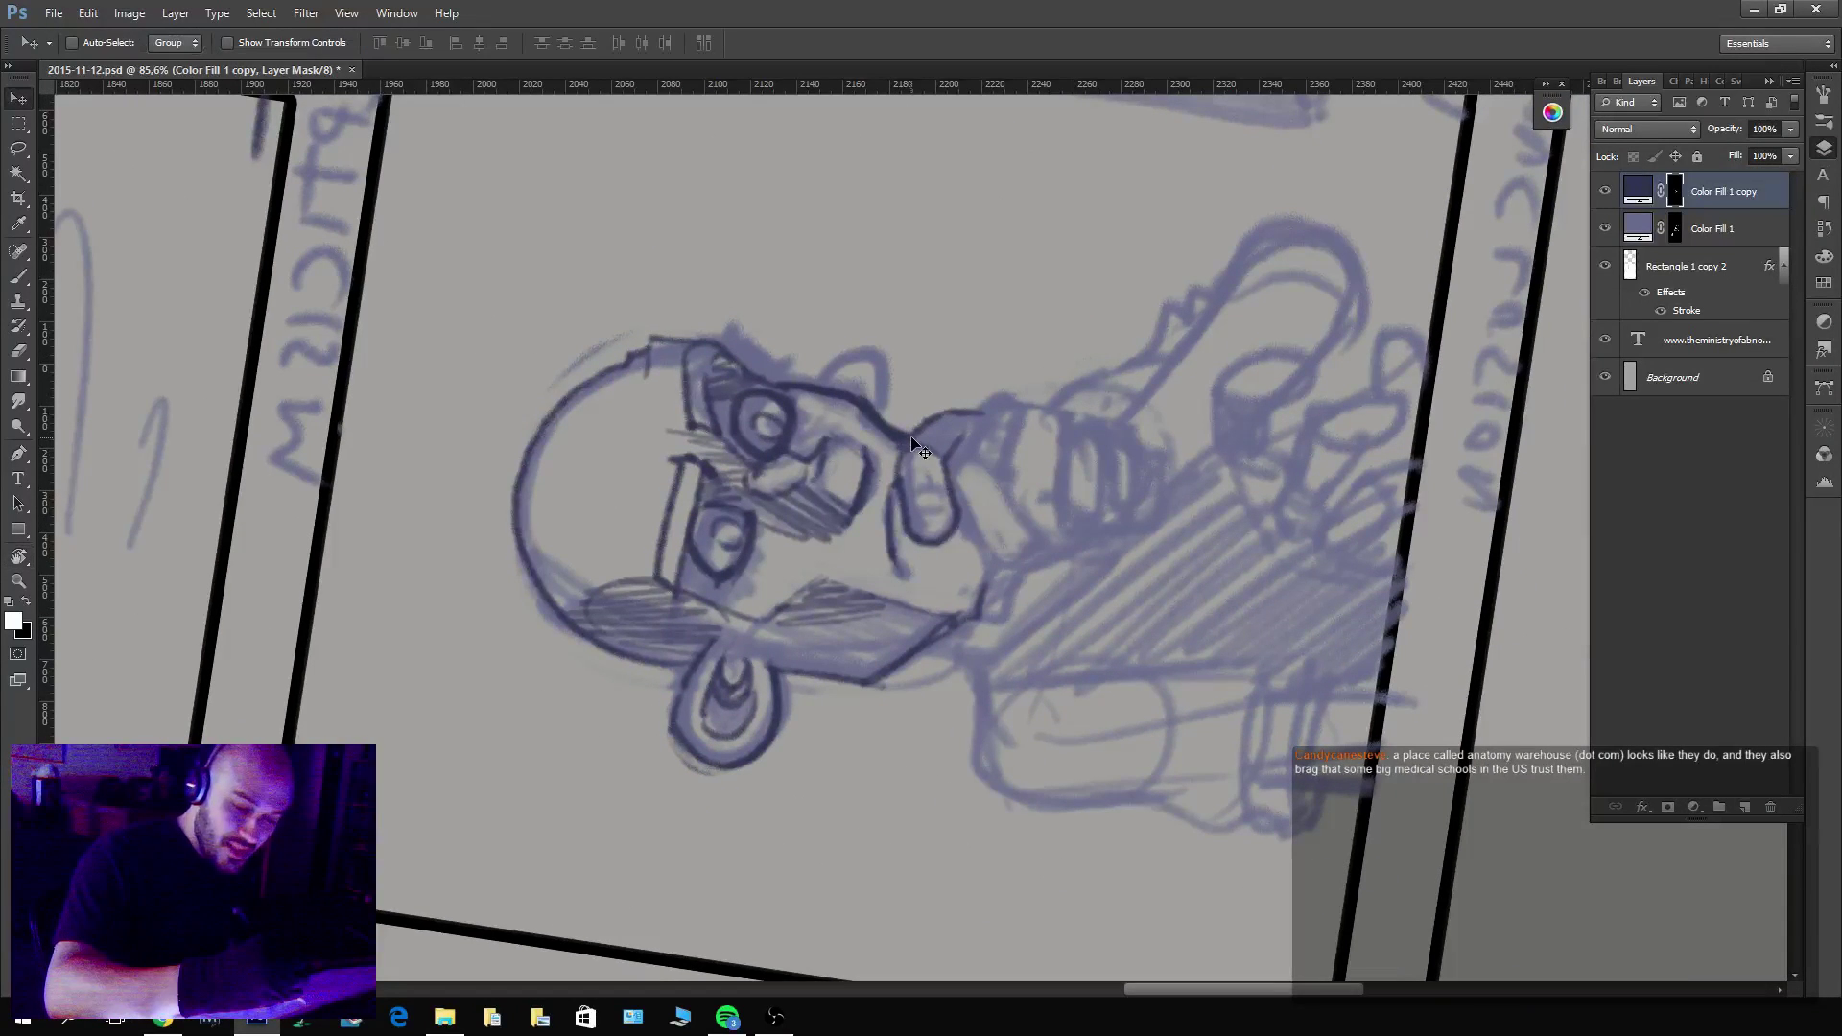
key("b")
key("x")
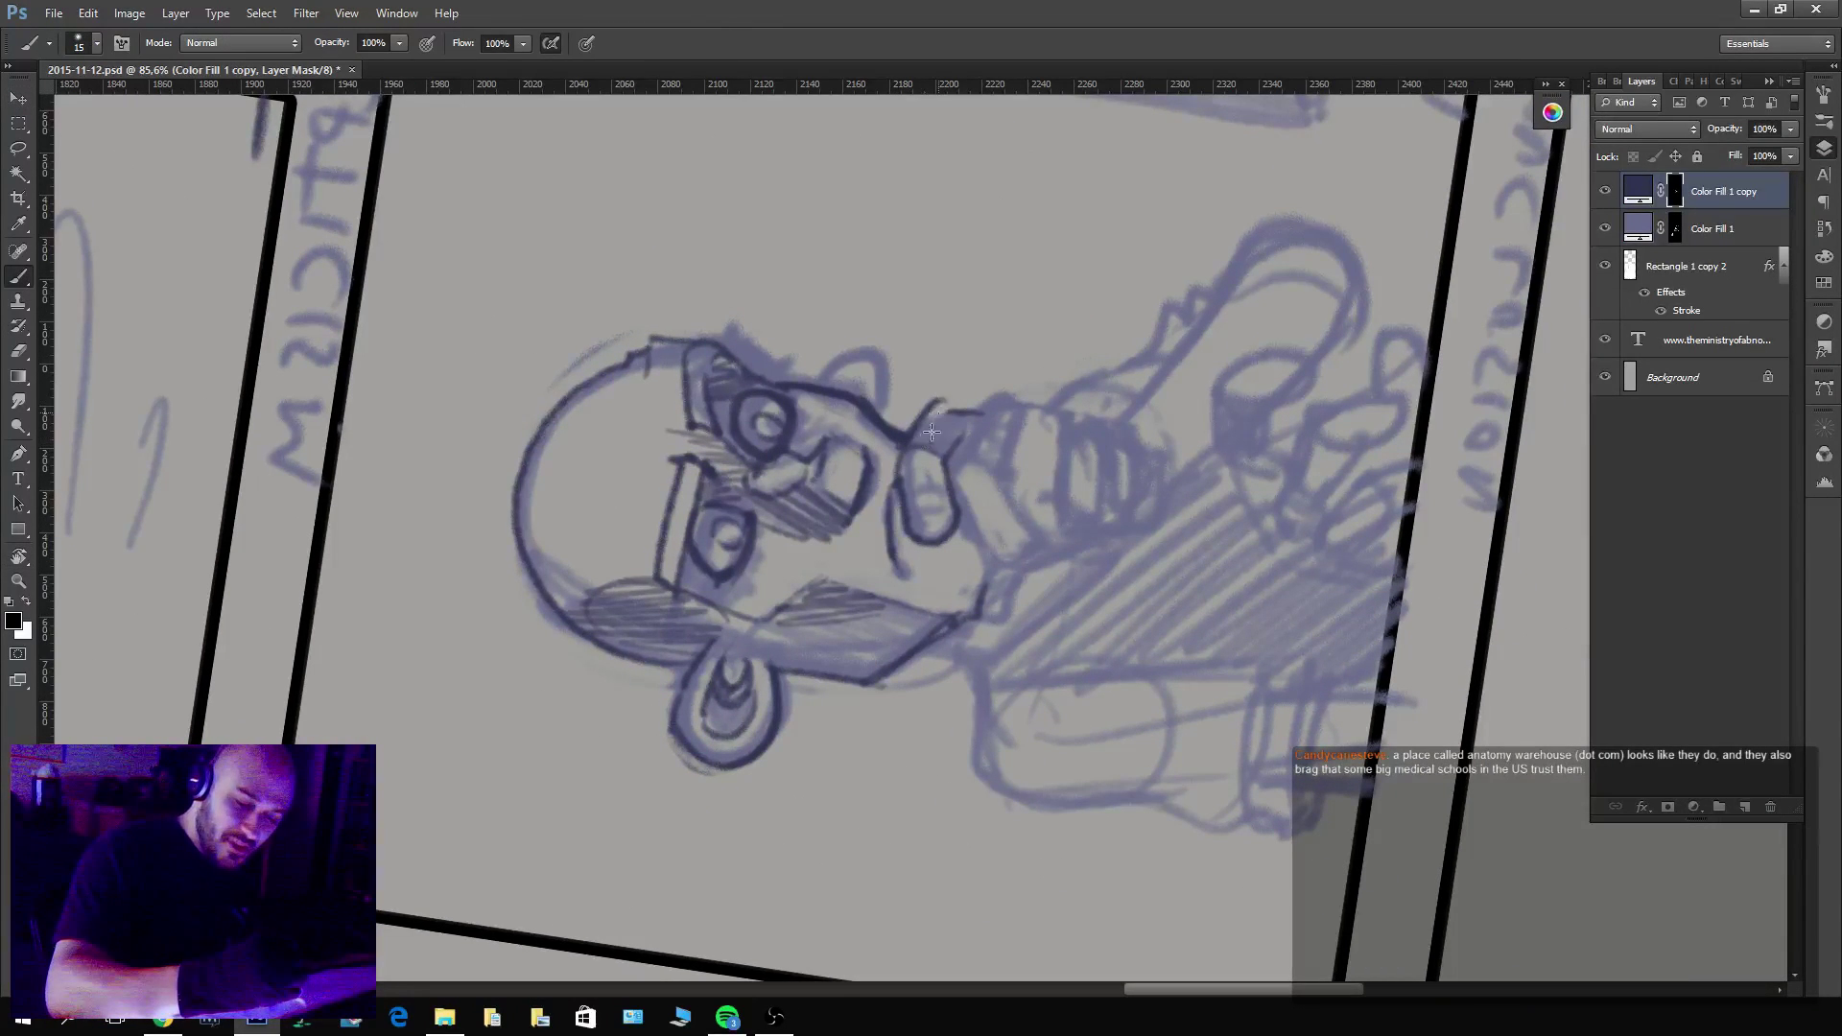
key("x")
mouse_move(936, 408)
left_mouse_down()
mouse_move(950, 454)
mouse_move(965, 409)
mouse_move(969, 497)
mouse_move(956, 475)
mouse_move(982, 489)
mouse_move(952, 478)
mouse_move(996, 410)
mouse_move(1018, 409)
mouse_move(999, 507)
mouse_move(985, 477)
mouse_move(954, 482)
mouse_move(996, 559)
mouse_move(1024, 538)
mouse_move(995, 478)
mouse_move(1042, 556)
mouse_move(1058, 517)
mouse_move(1004, 488)
mouse_move(1027, 414)
left_mouse_up()
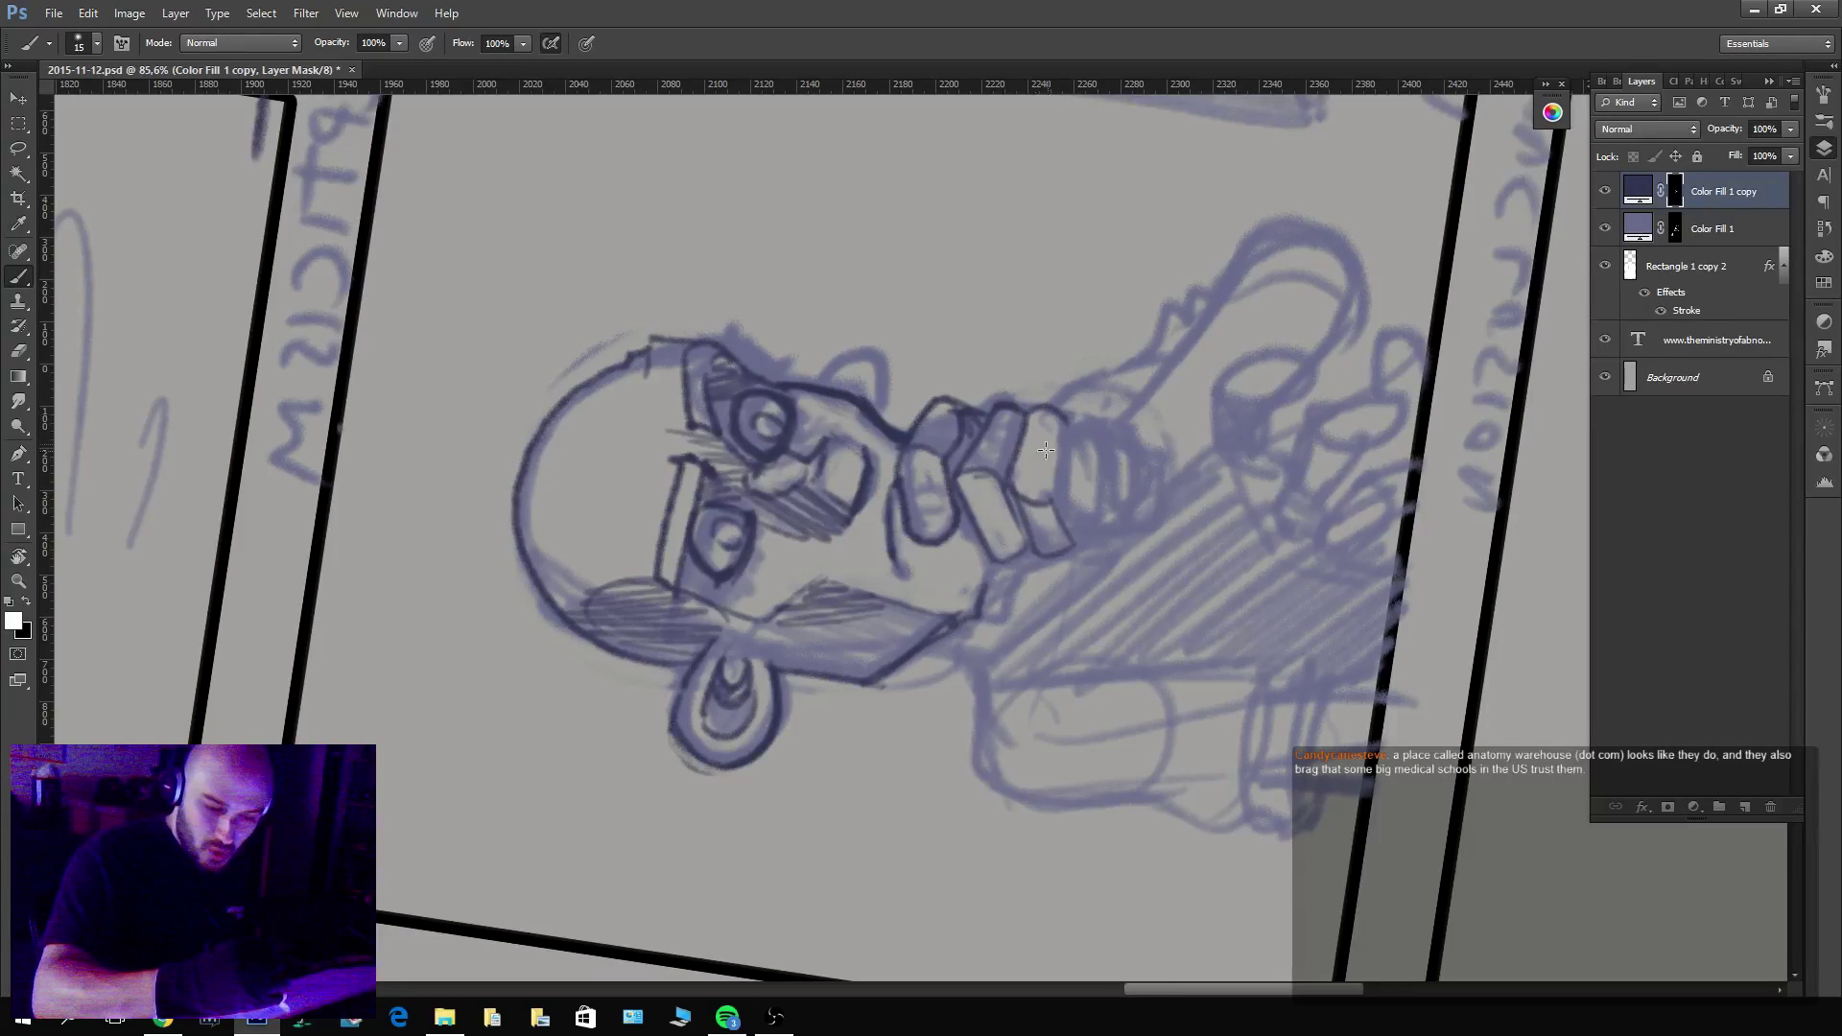
key("x")
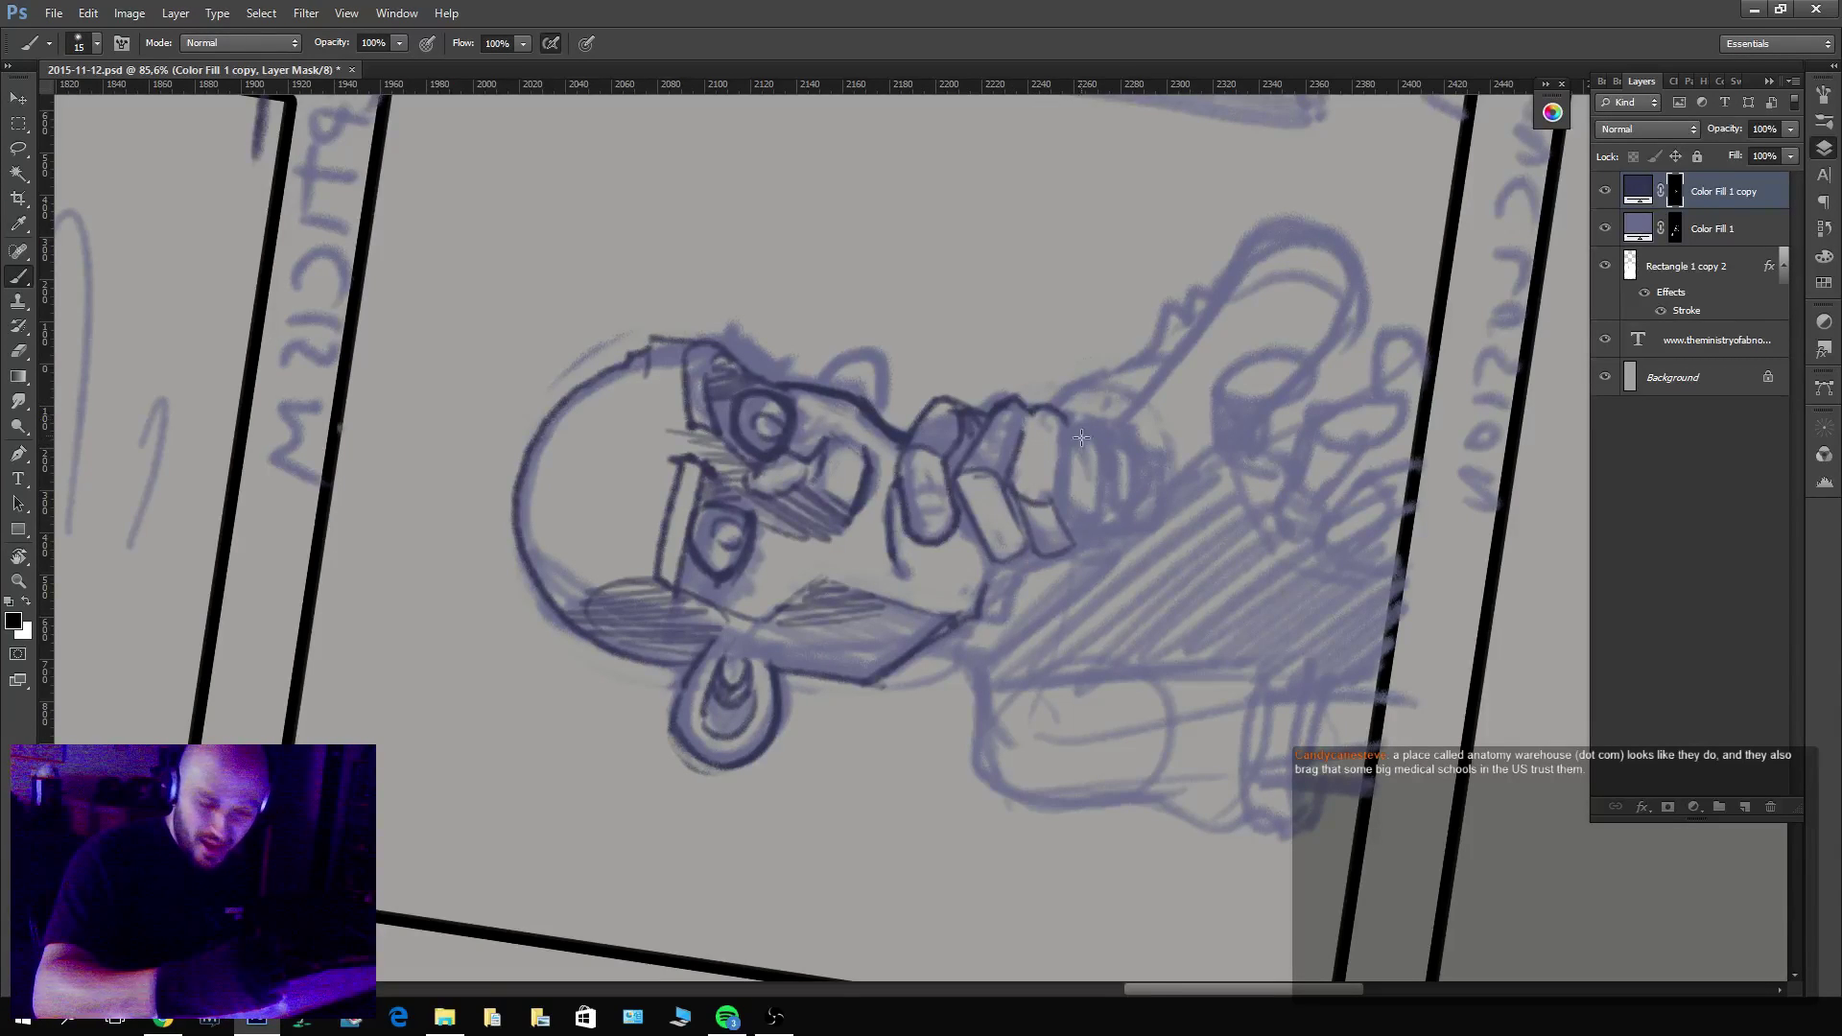
key("x")
mouse_move(1081, 438)
left_mouse_down()
mouse_move(1051, 506)
mouse_move(1095, 483)
mouse_move(1105, 438)
mouse_move(1095, 540)
mouse_move(1019, 504)
mouse_move(1019, 551)
left_mouse_up()
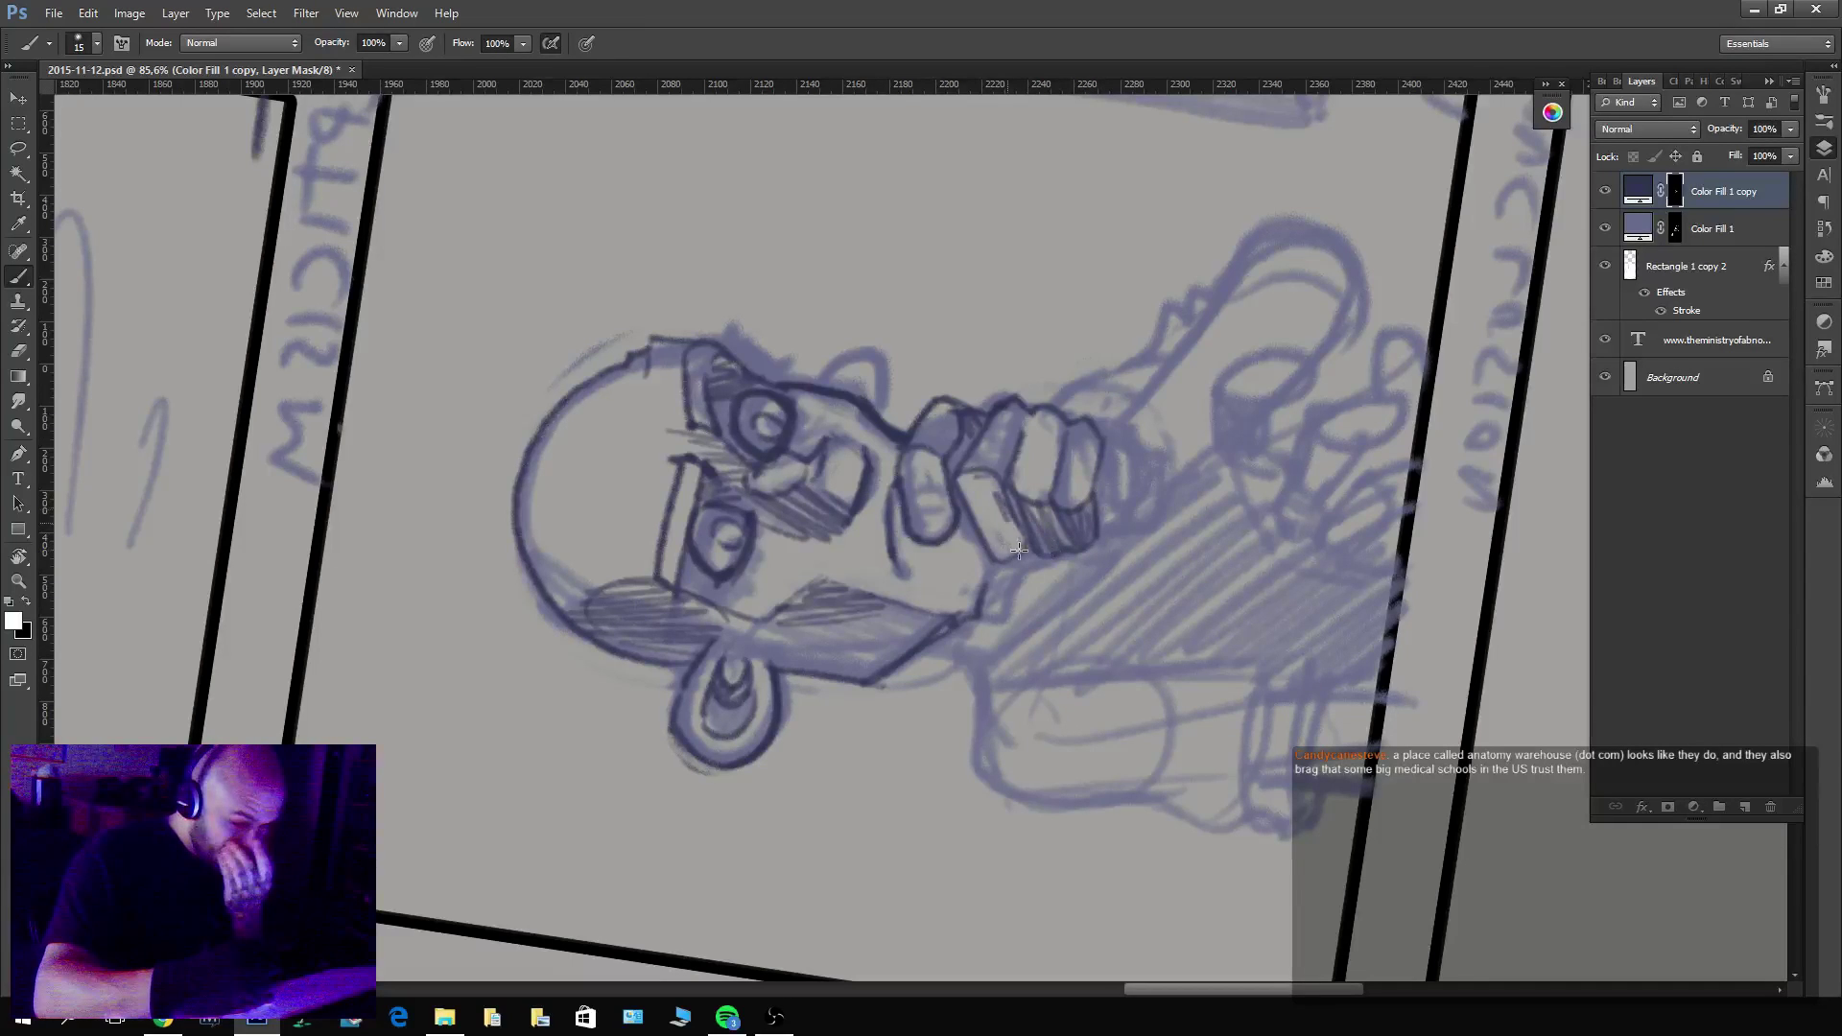
key("Escape")
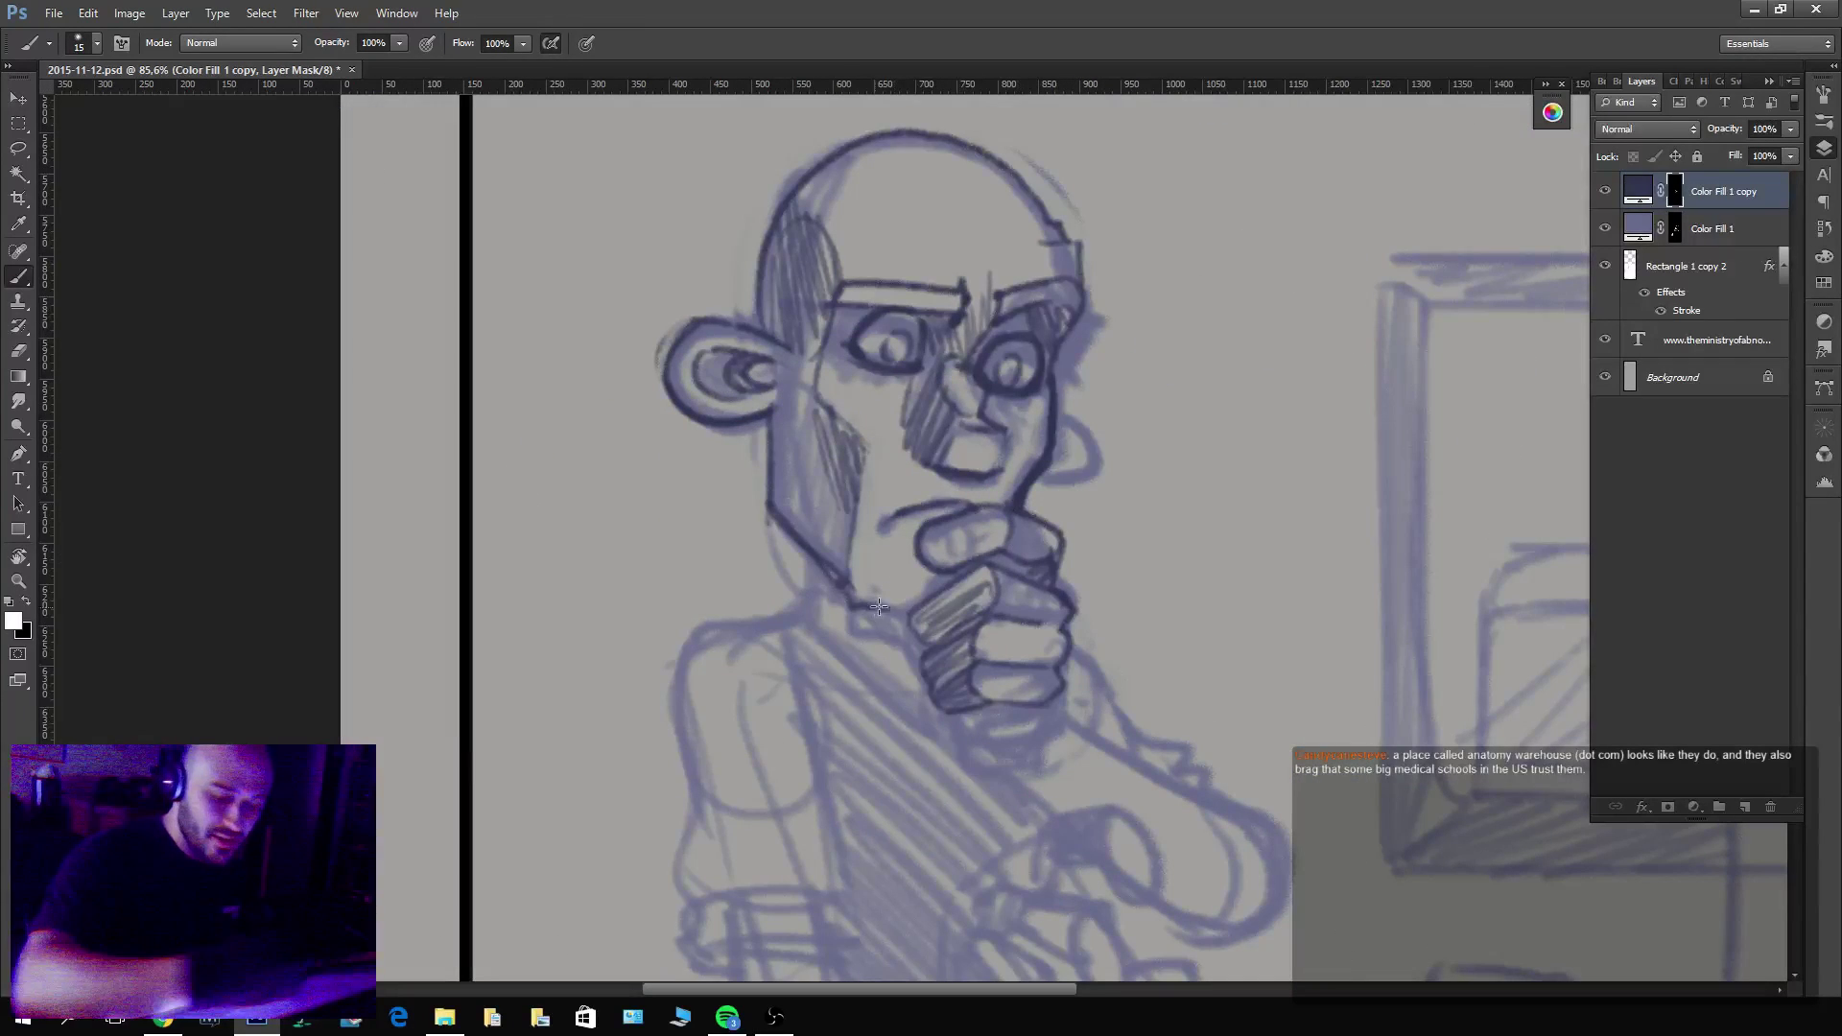
Outline the underside of the chin beside the fist and draw the far ear behind the cheek.
mouse_move(851, 604)
left_mouse_down()
mouse_move(858, 634)
mouse_move(922, 645)
left_mouse_up()
mouse_move(956, 549)
left_mouse_down()
mouse_move(941, 528)
mouse_move(965, 562)
left_mouse_up()
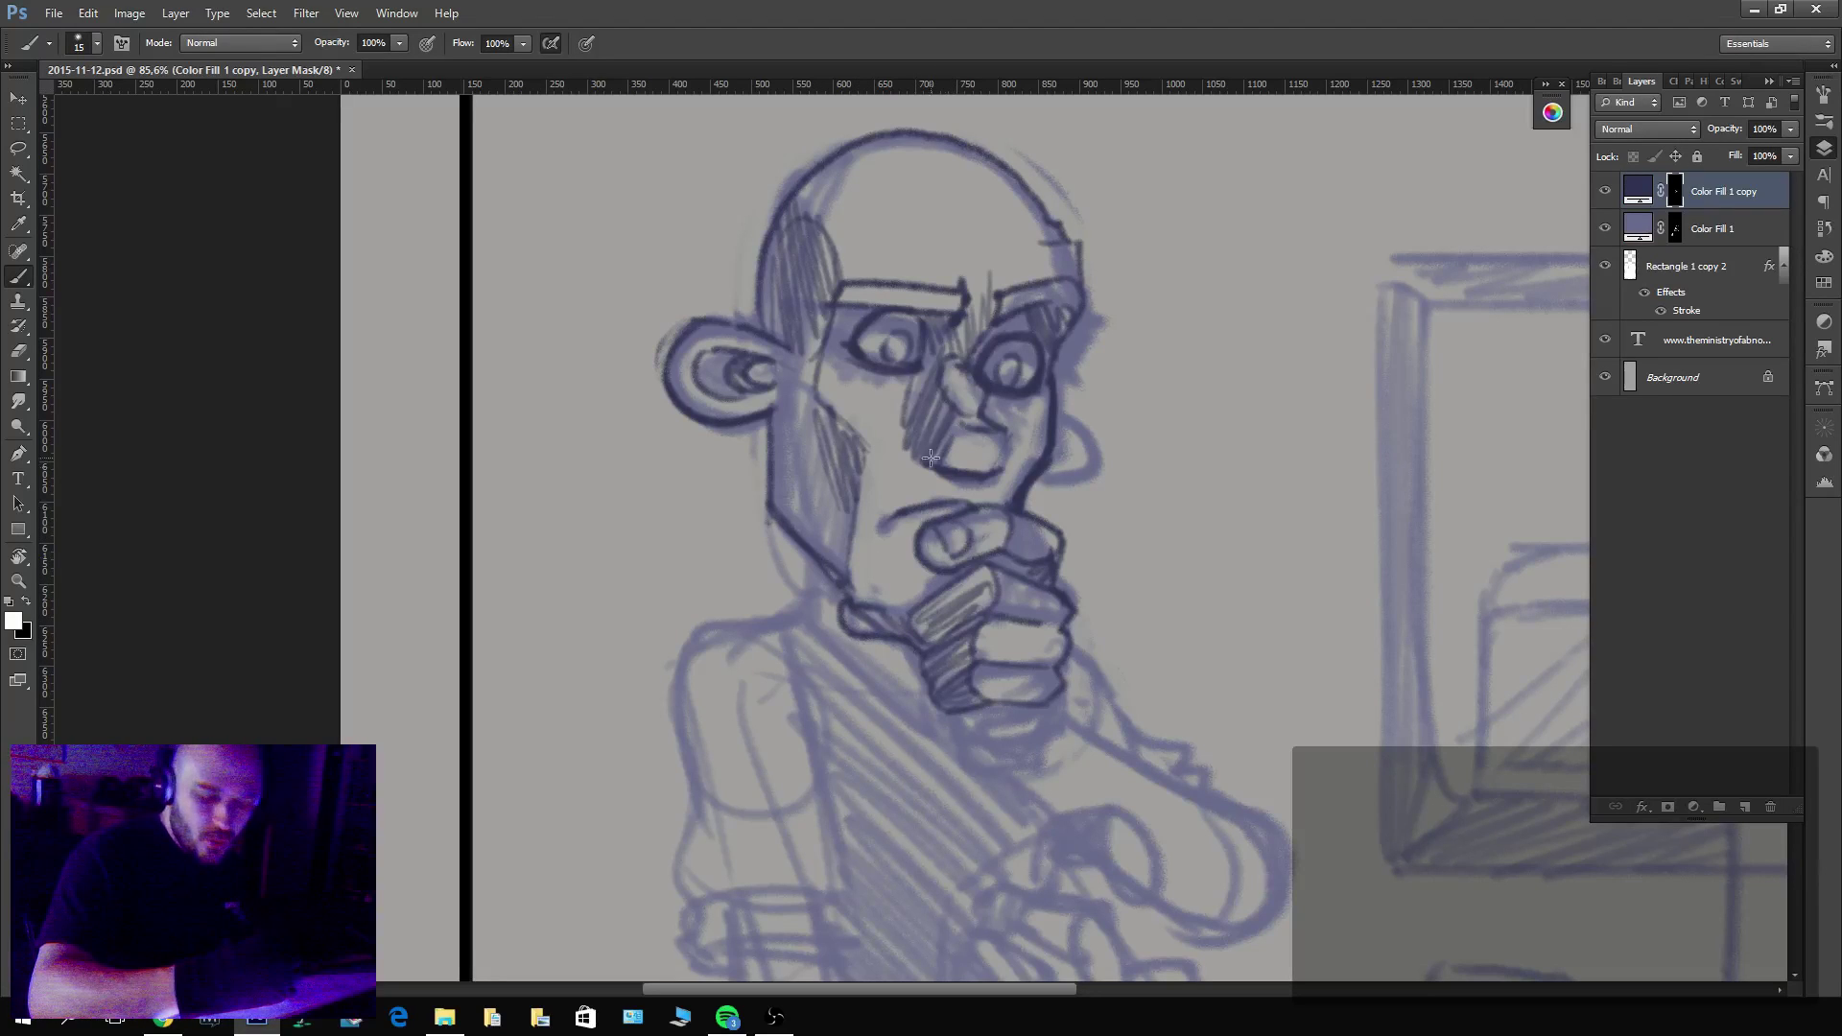
mouse_move(1061, 391)
left_mouse_down()
mouse_move(1080, 458)
mouse_move(1041, 476)
mouse_move(1075, 450)
mouse_move(1060, 394)
mouse_move(1032, 507)
mouse_move(1035, 471)
mouse_move(1028, 493)
mouse_move(1082, 427)
mouse_move(1057, 387)
mouse_move(1071, 380)
mouse_move(1056, 481)
left_mouse_up()
key("x")
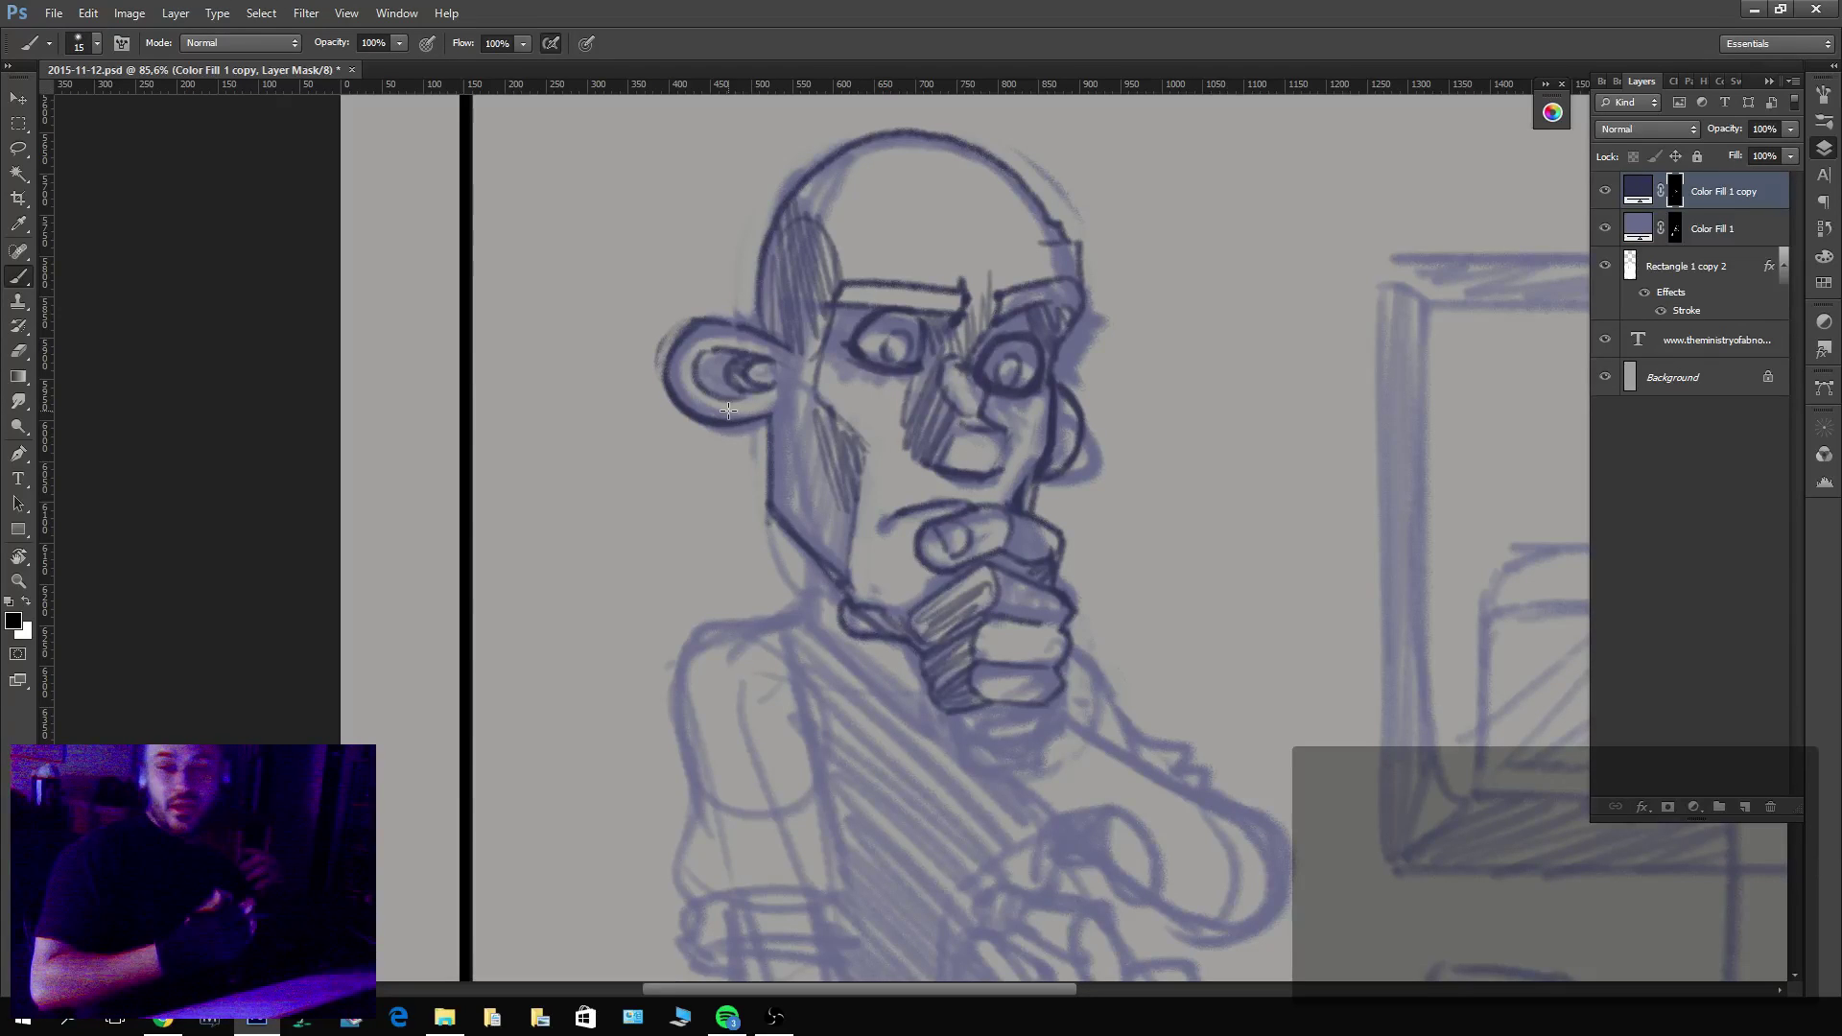
key("x")
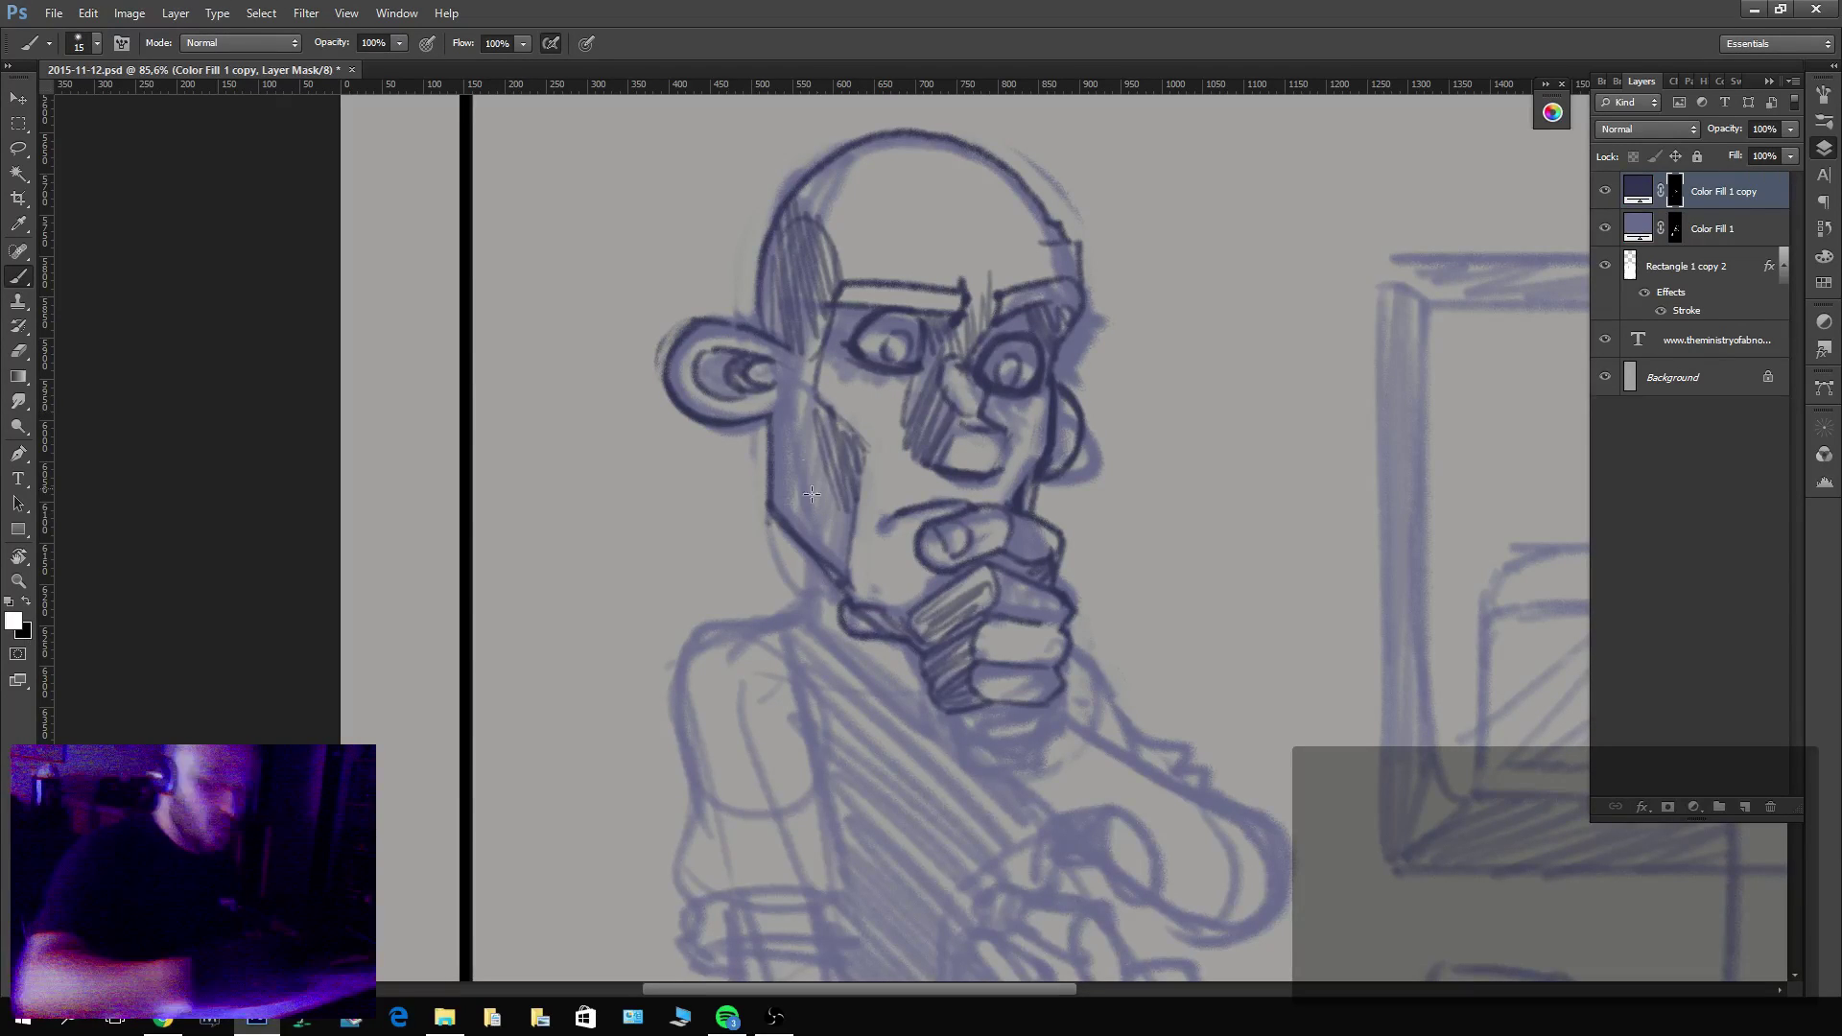
Draw the neck with its hatched ribbed collar and outline the lowest curled finger of the fist.
mouse_move(813, 619)
left_mouse_down()
mouse_move(819, 563)
mouse_move(917, 687)
mouse_move(772, 590)
mouse_move(892, 710)
mouse_move(910, 664)
mouse_move(868, 674)
mouse_move(789, 622)
left_mouse_up()
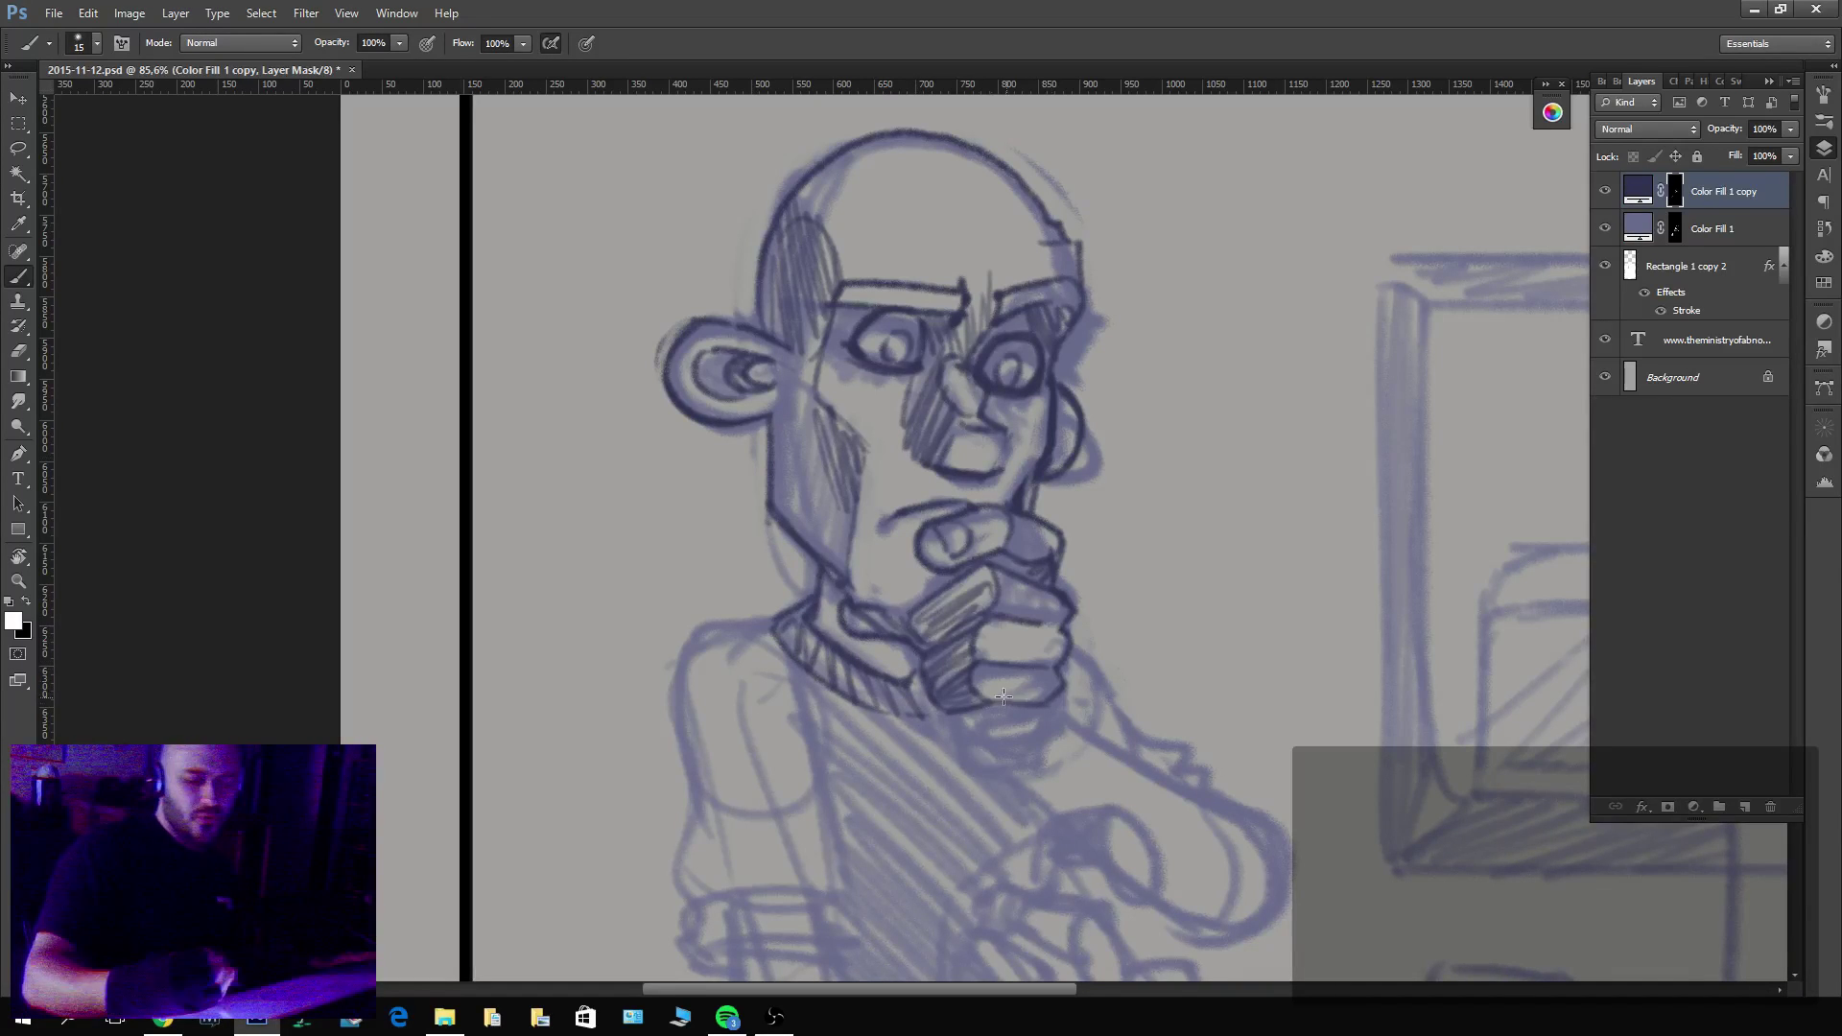
left_click_drag(1003, 696, 881, 401)
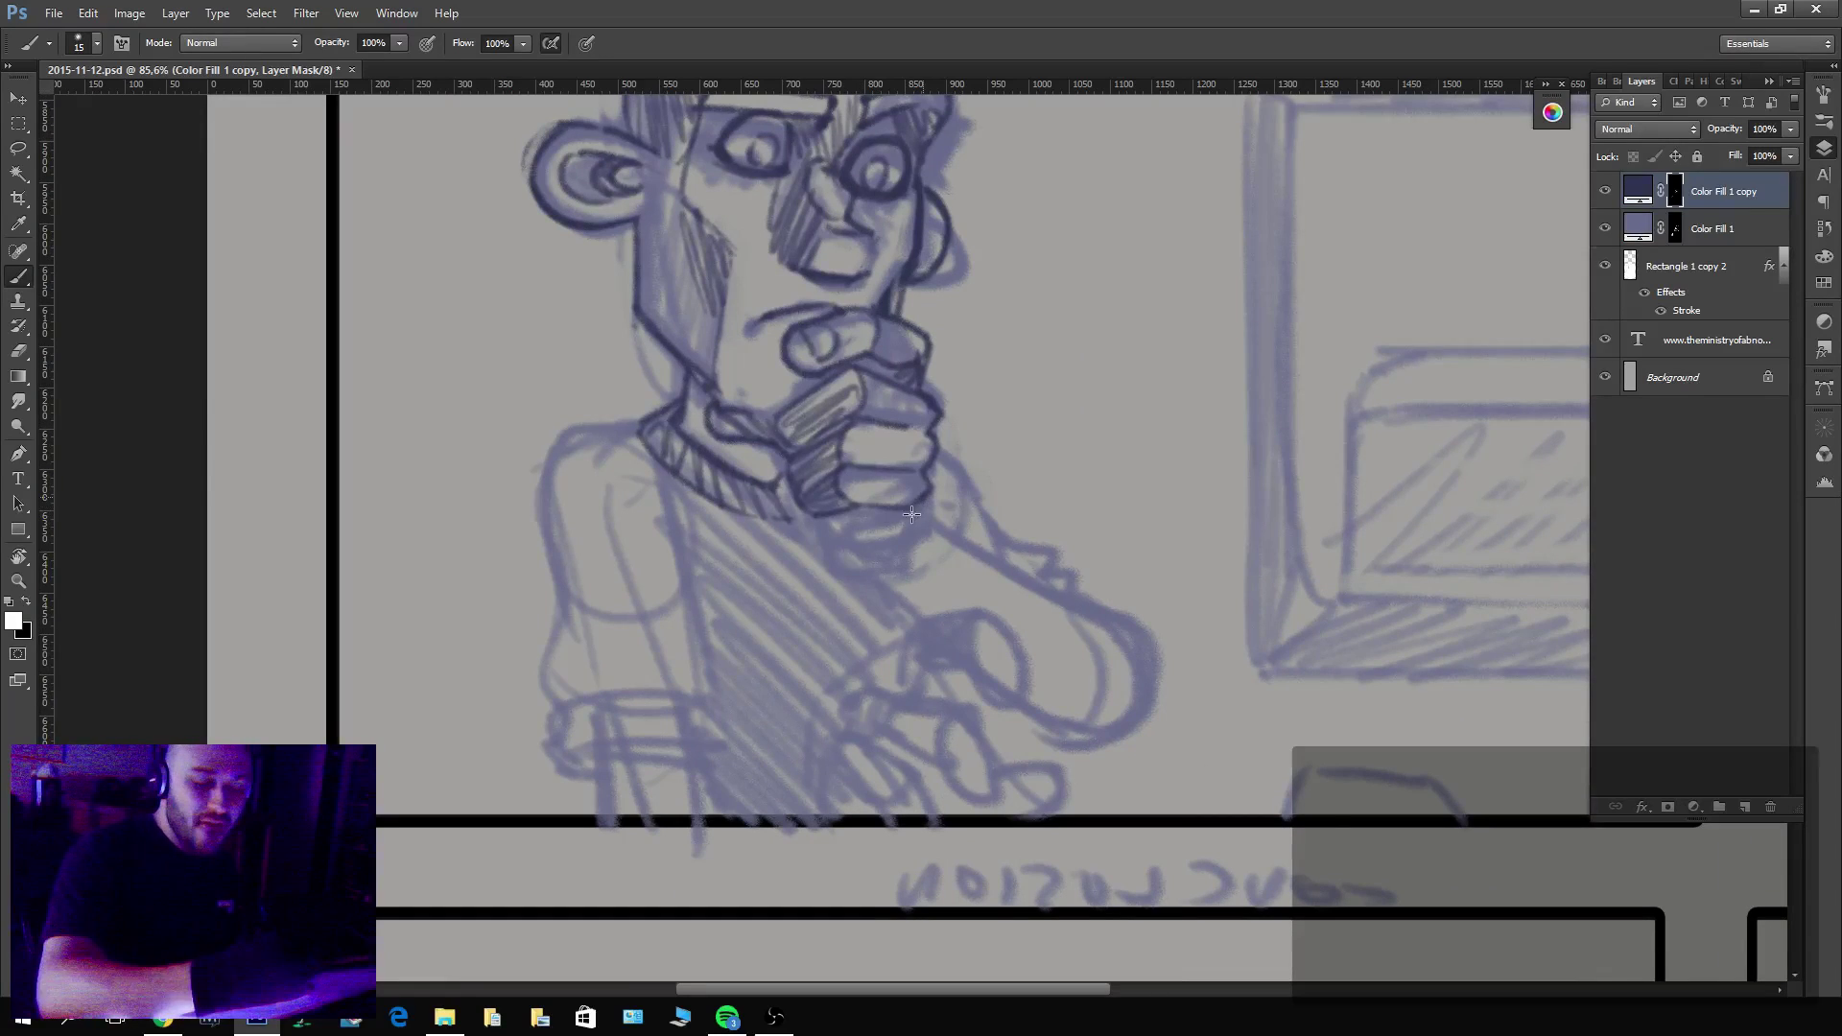
left_click_drag(912, 515, 818, 518)
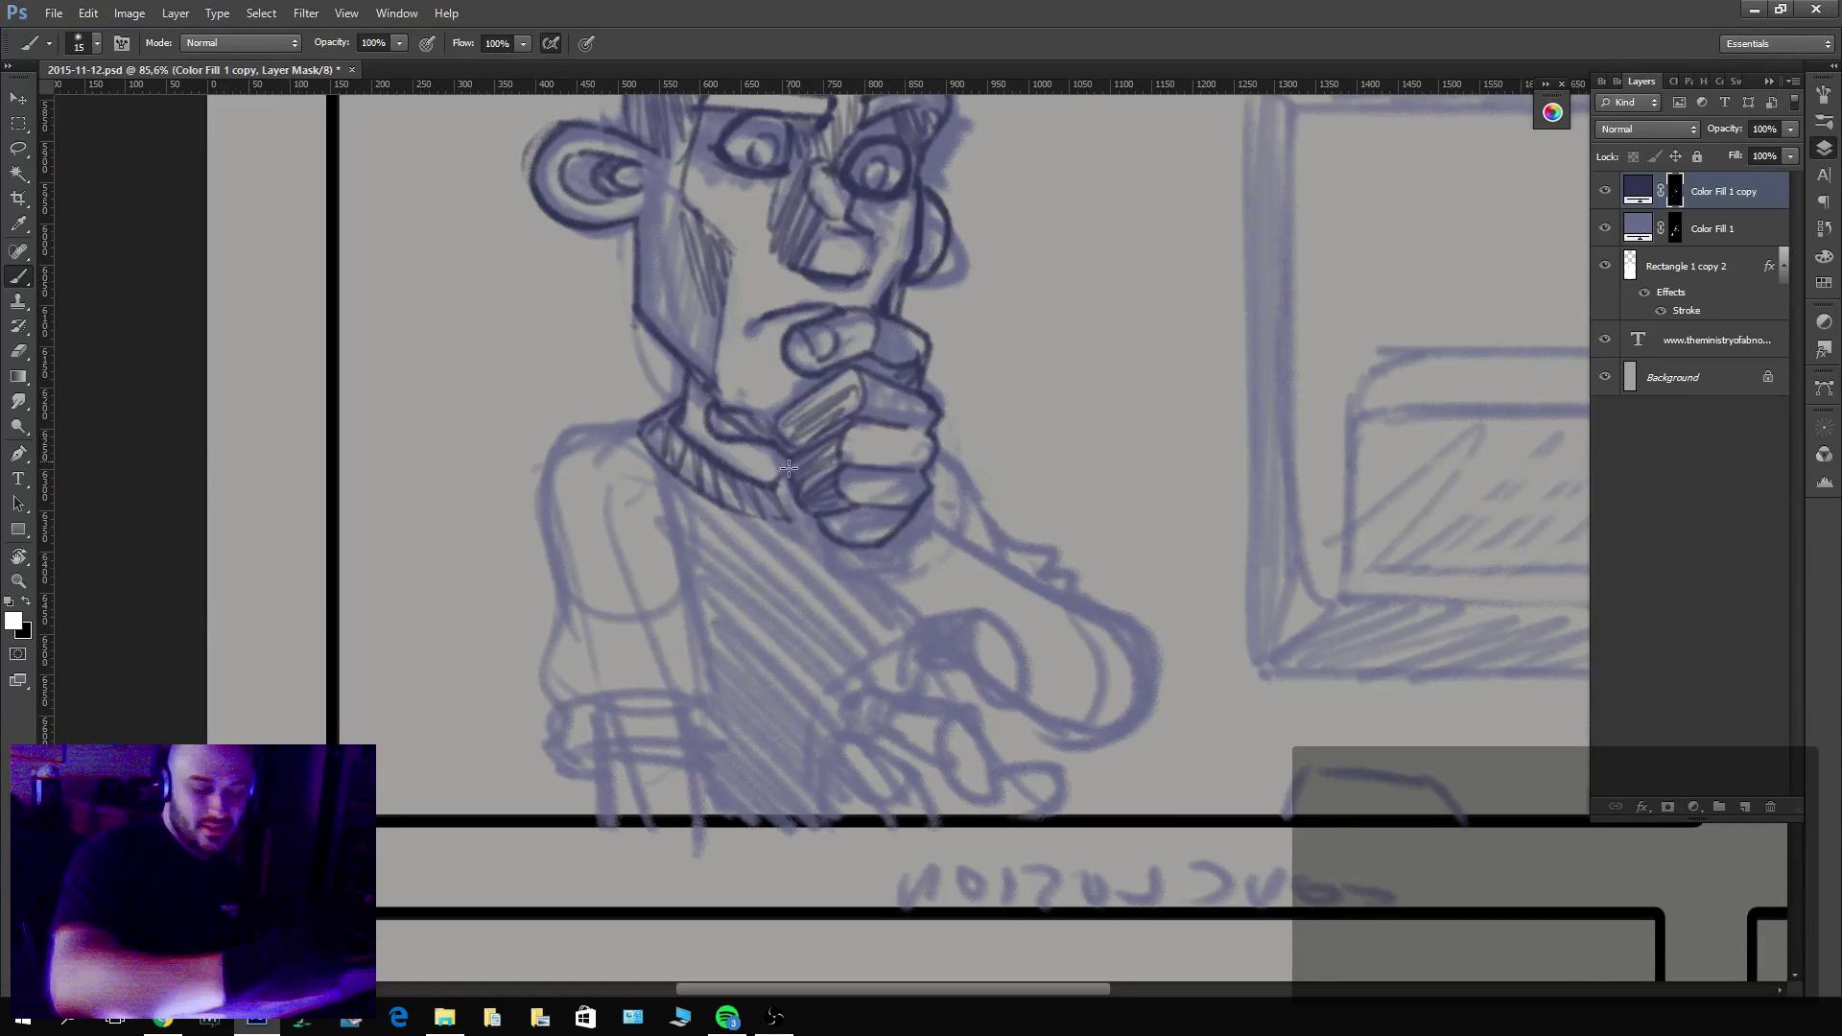
Darken the shadow under the chin between the jaw and the fist.
key("x")
key("x")
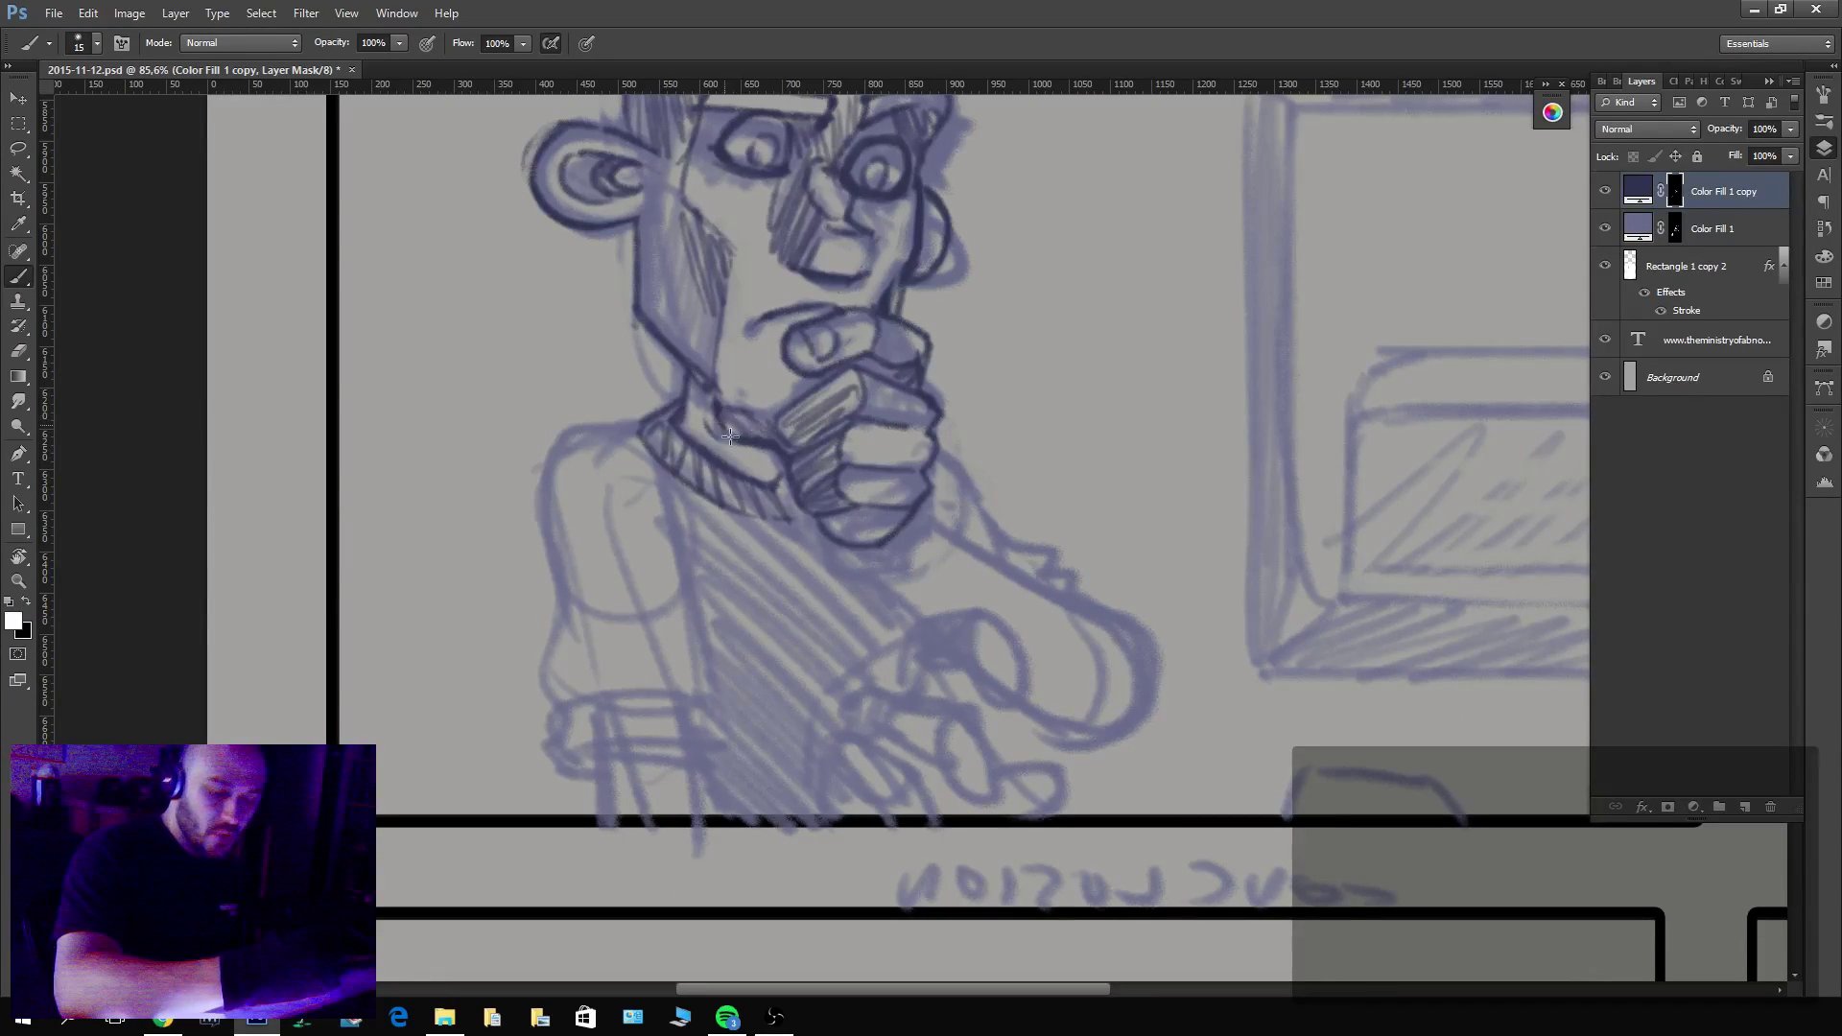
left_click_drag(725, 408, 801, 451)
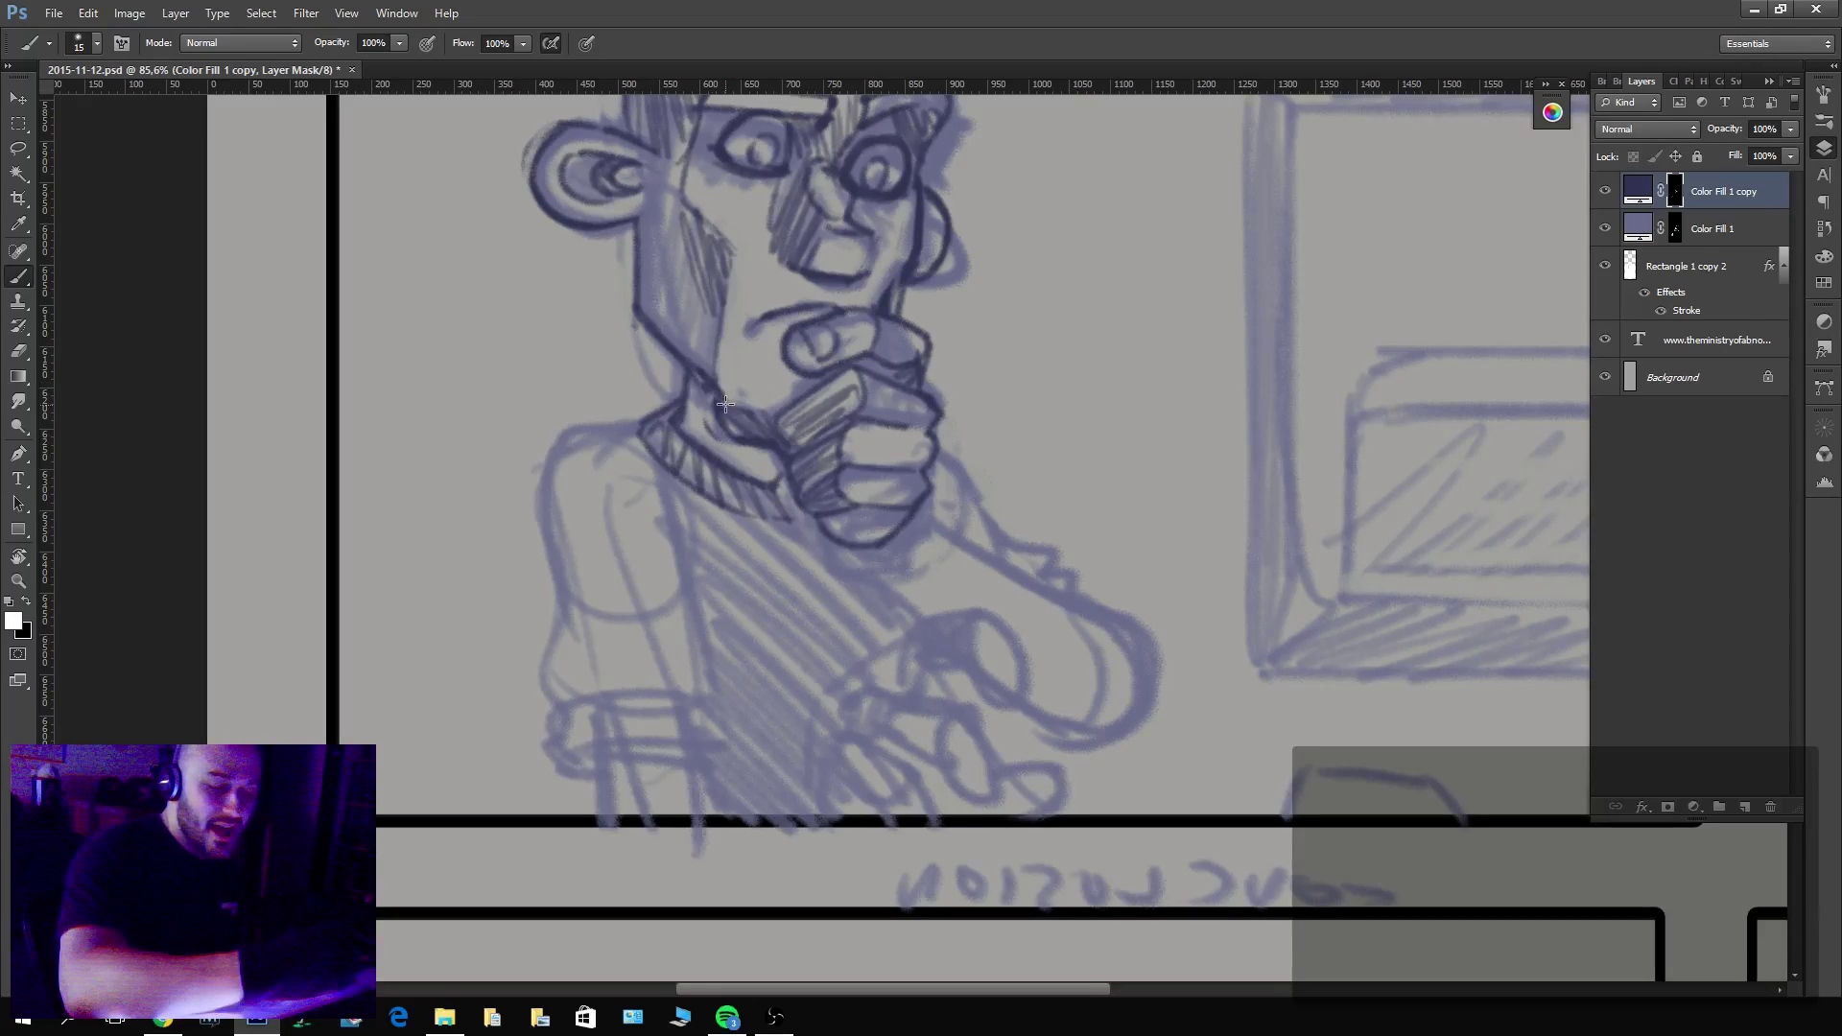
Refine the outlines around both eyes and add a frown line rising from the inner end of the near eyebrow.
left_click_drag(962, 296, 1022, 497)
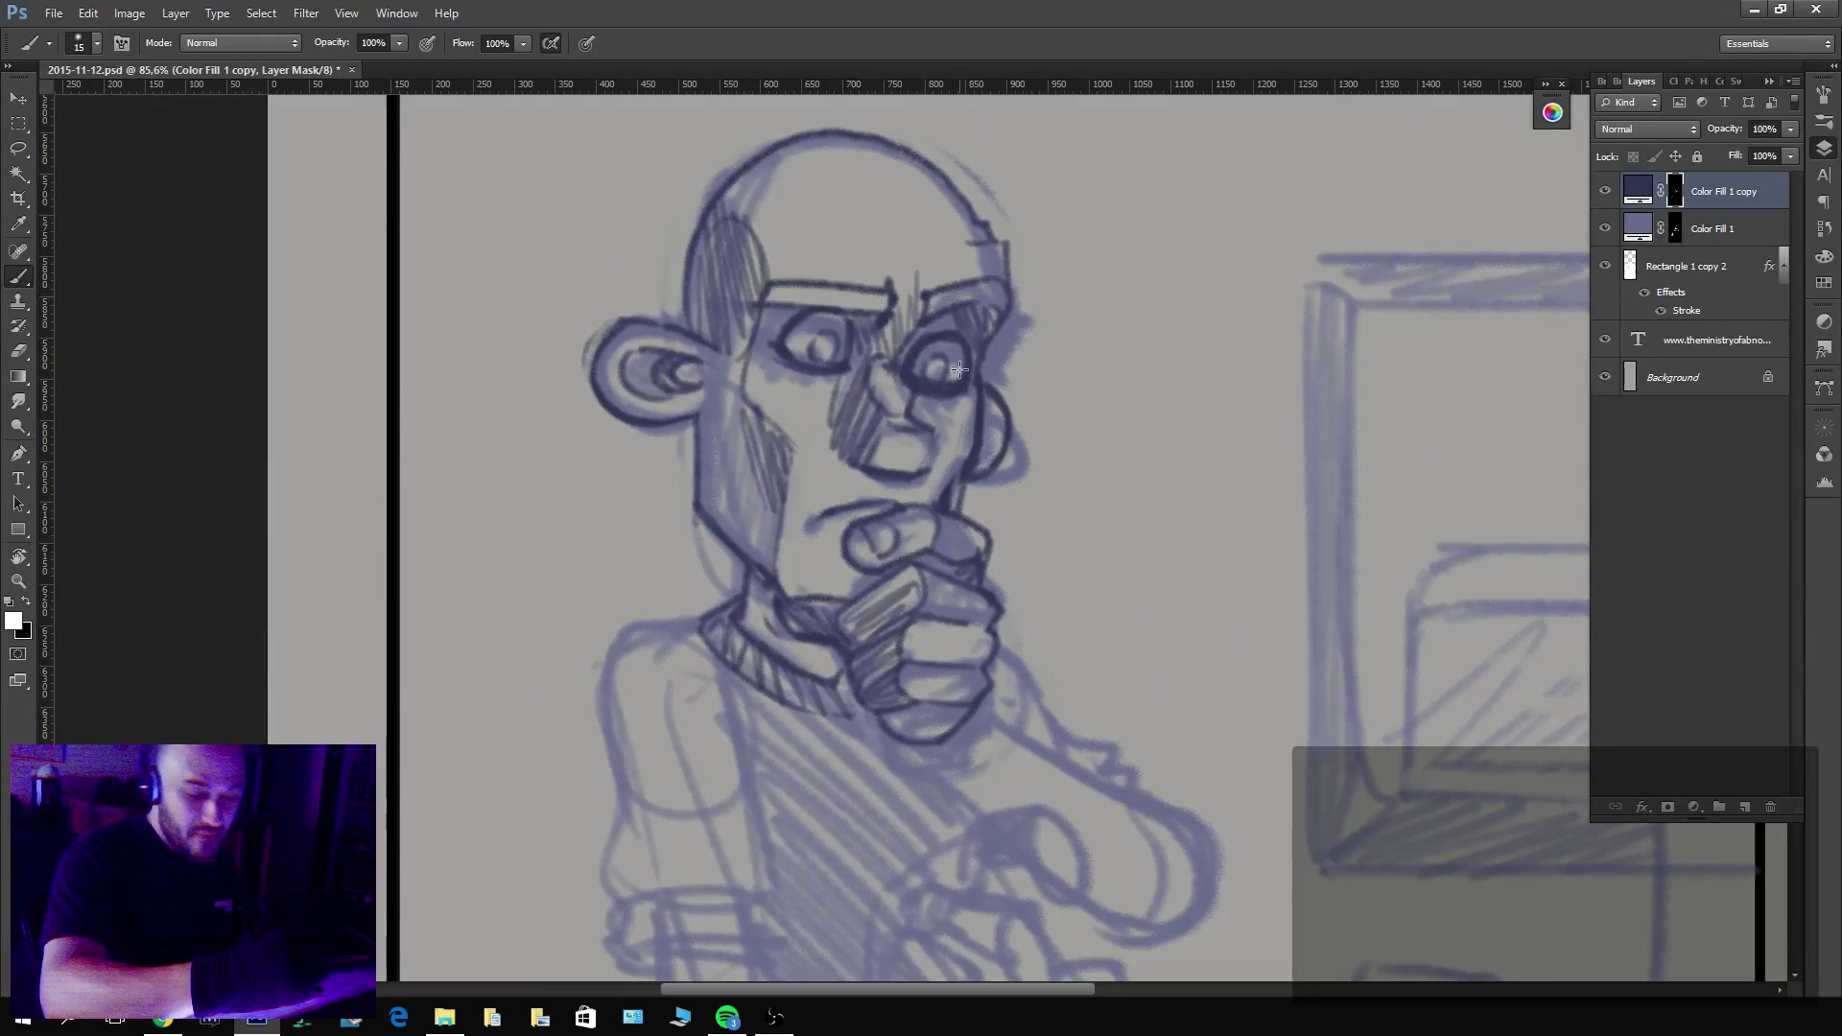
key("x")
mouse_move(959, 346)
left_mouse_down()
mouse_move(927, 347)
mouse_move(941, 330)
mouse_move(963, 341)
left_mouse_up()
key("x")
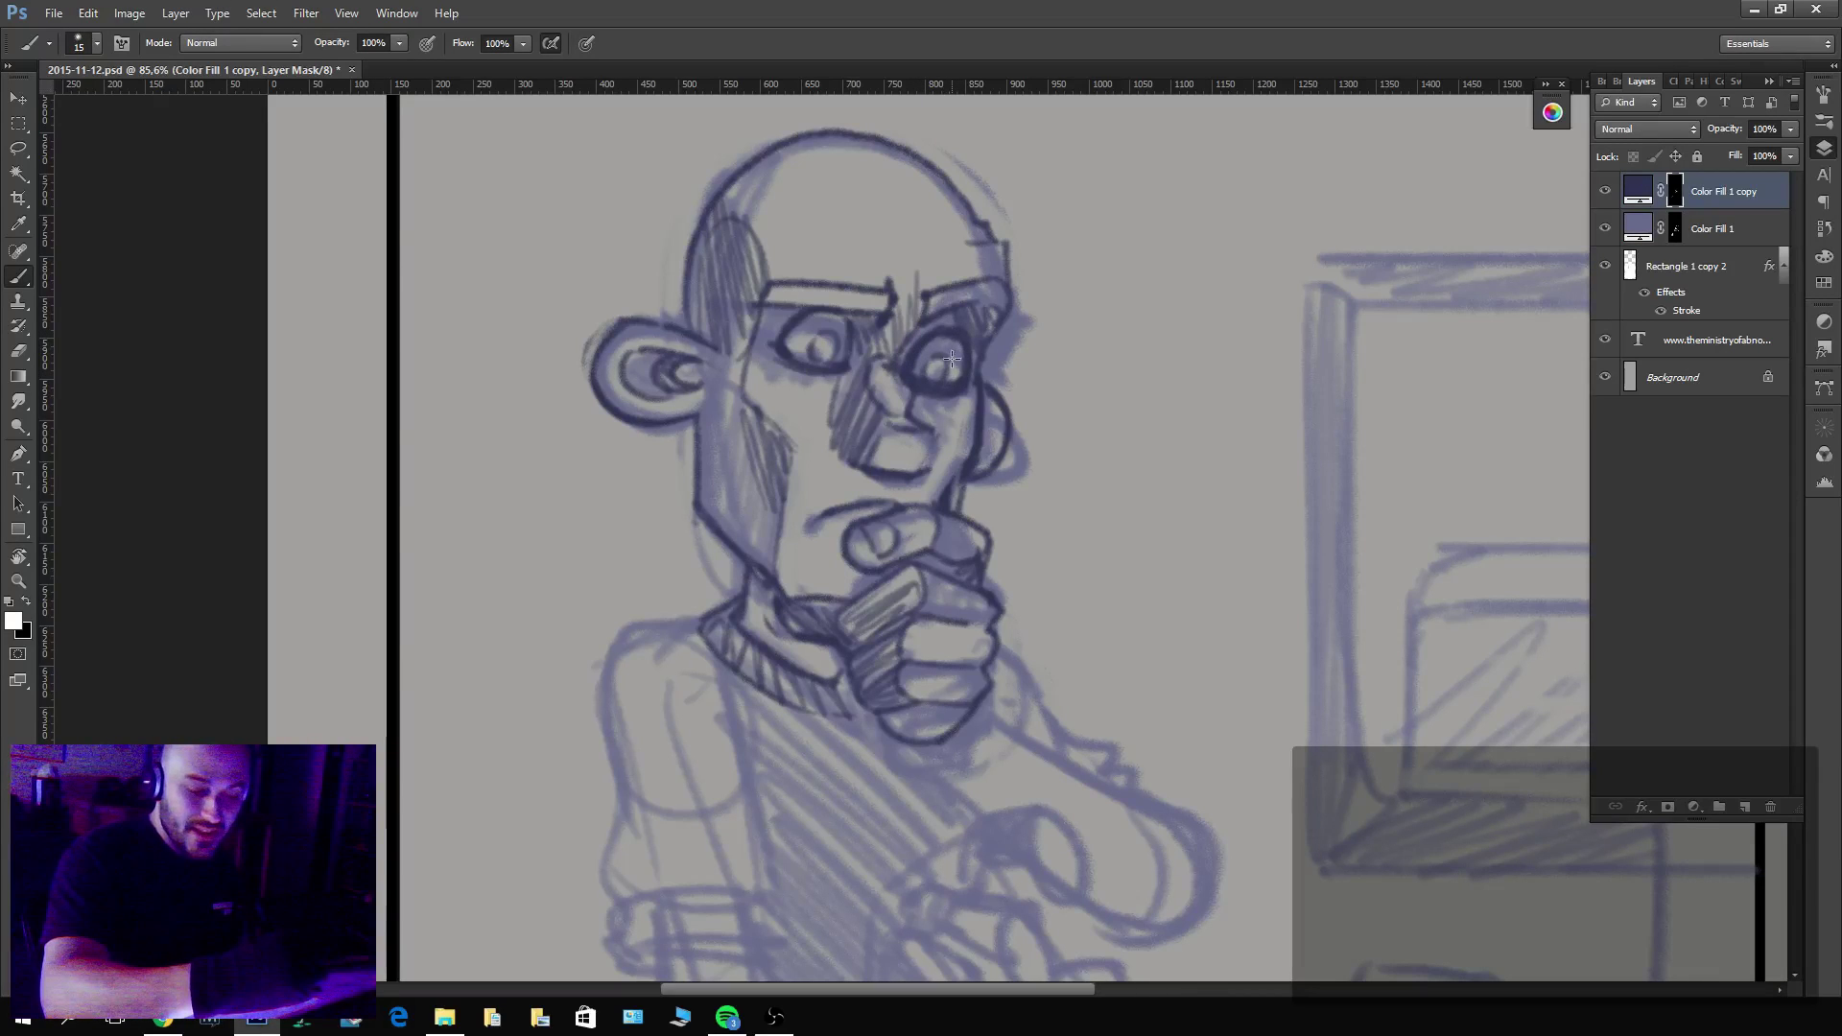
key("x")
mouse_move(779, 336)
left_mouse_down()
mouse_move(845, 372)
mouse_move(798, 314)
mouse_move(756, 361)
left_mouse_up()
key("x")
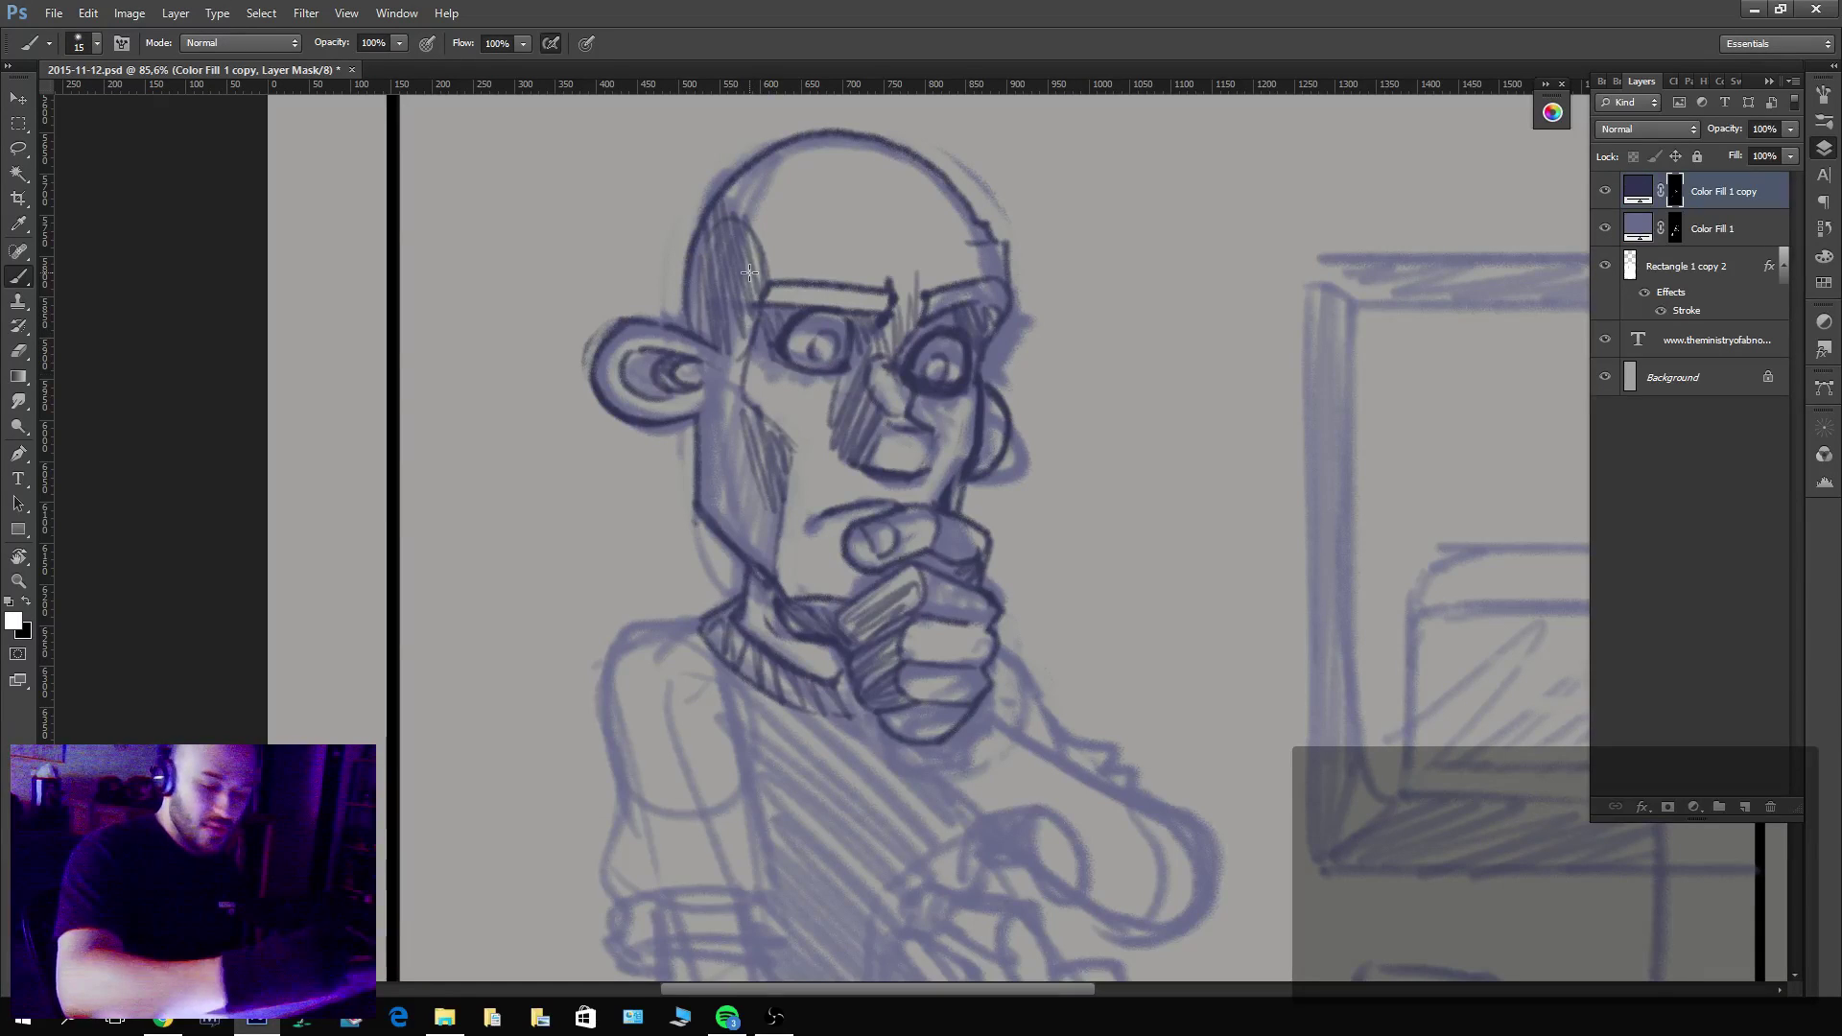
left_click_drag(891, 291, 877, 241)
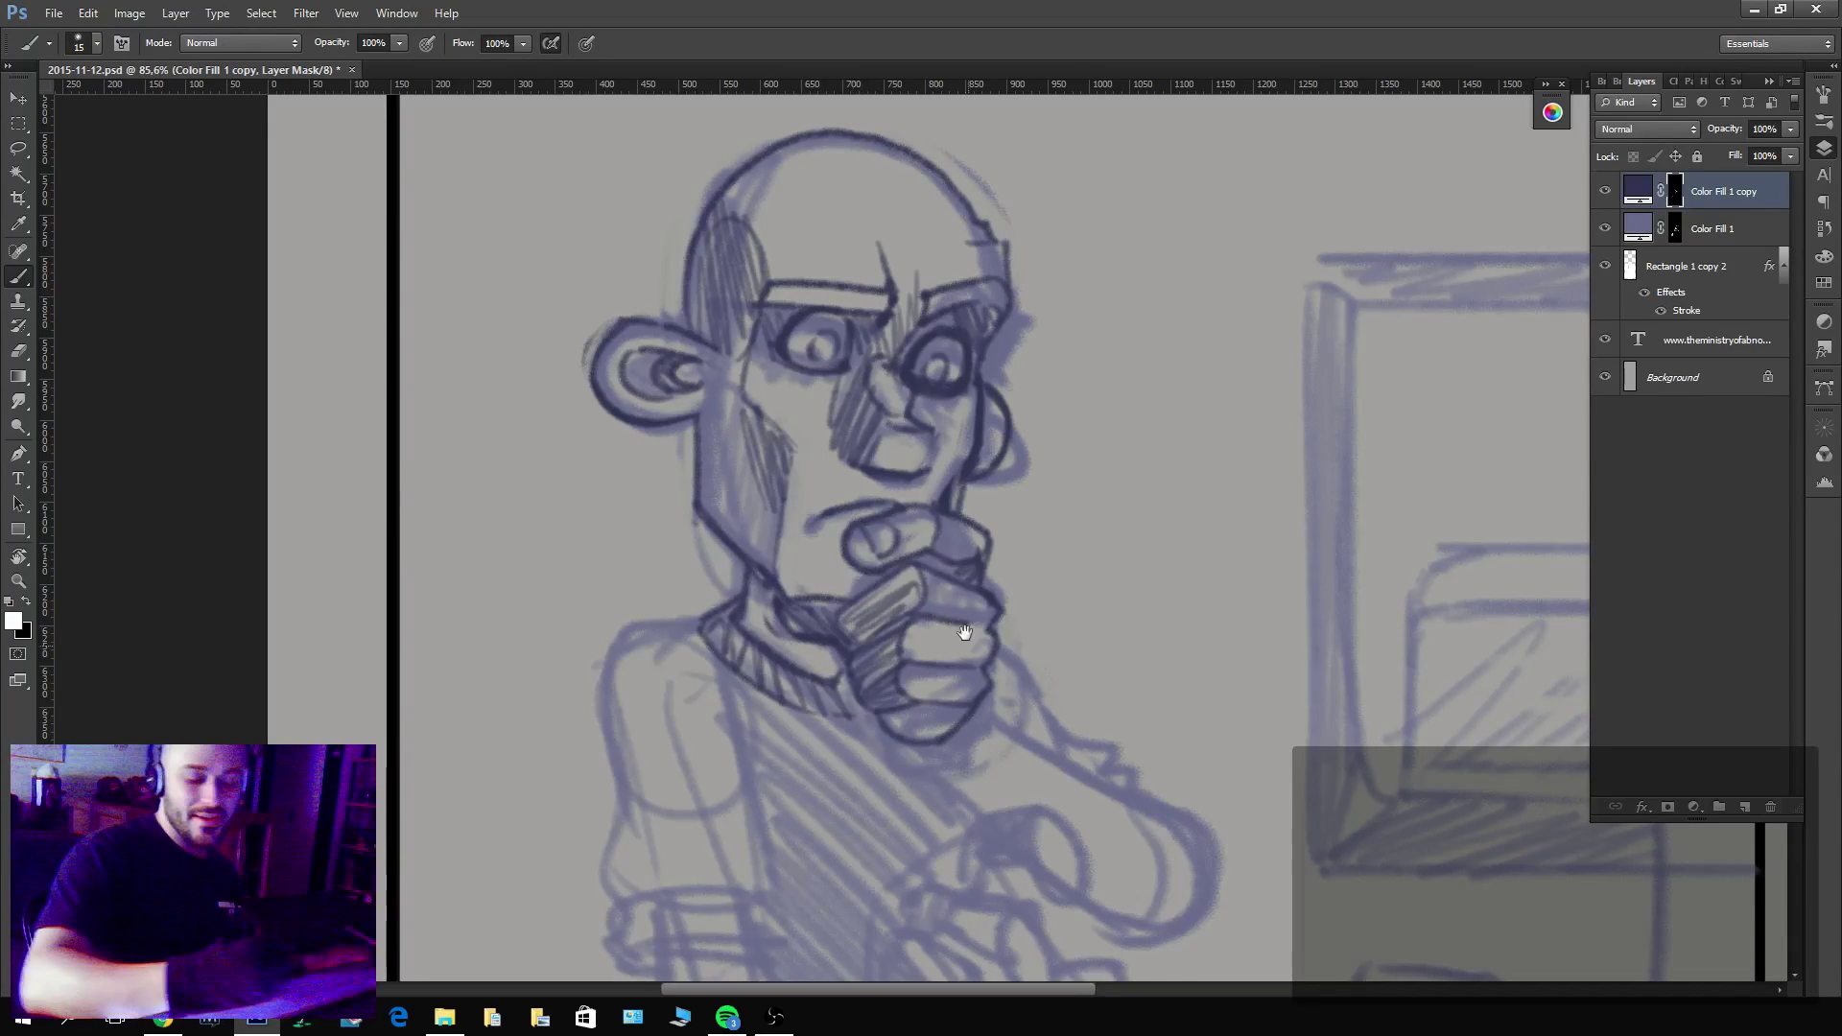
Add a line beneath the collar and outline the raised forearm from the fist down to the rounded elbow.
left_click_drag(959, 636, 948, 384)
left_click_drag(844, 477, 744, 458)
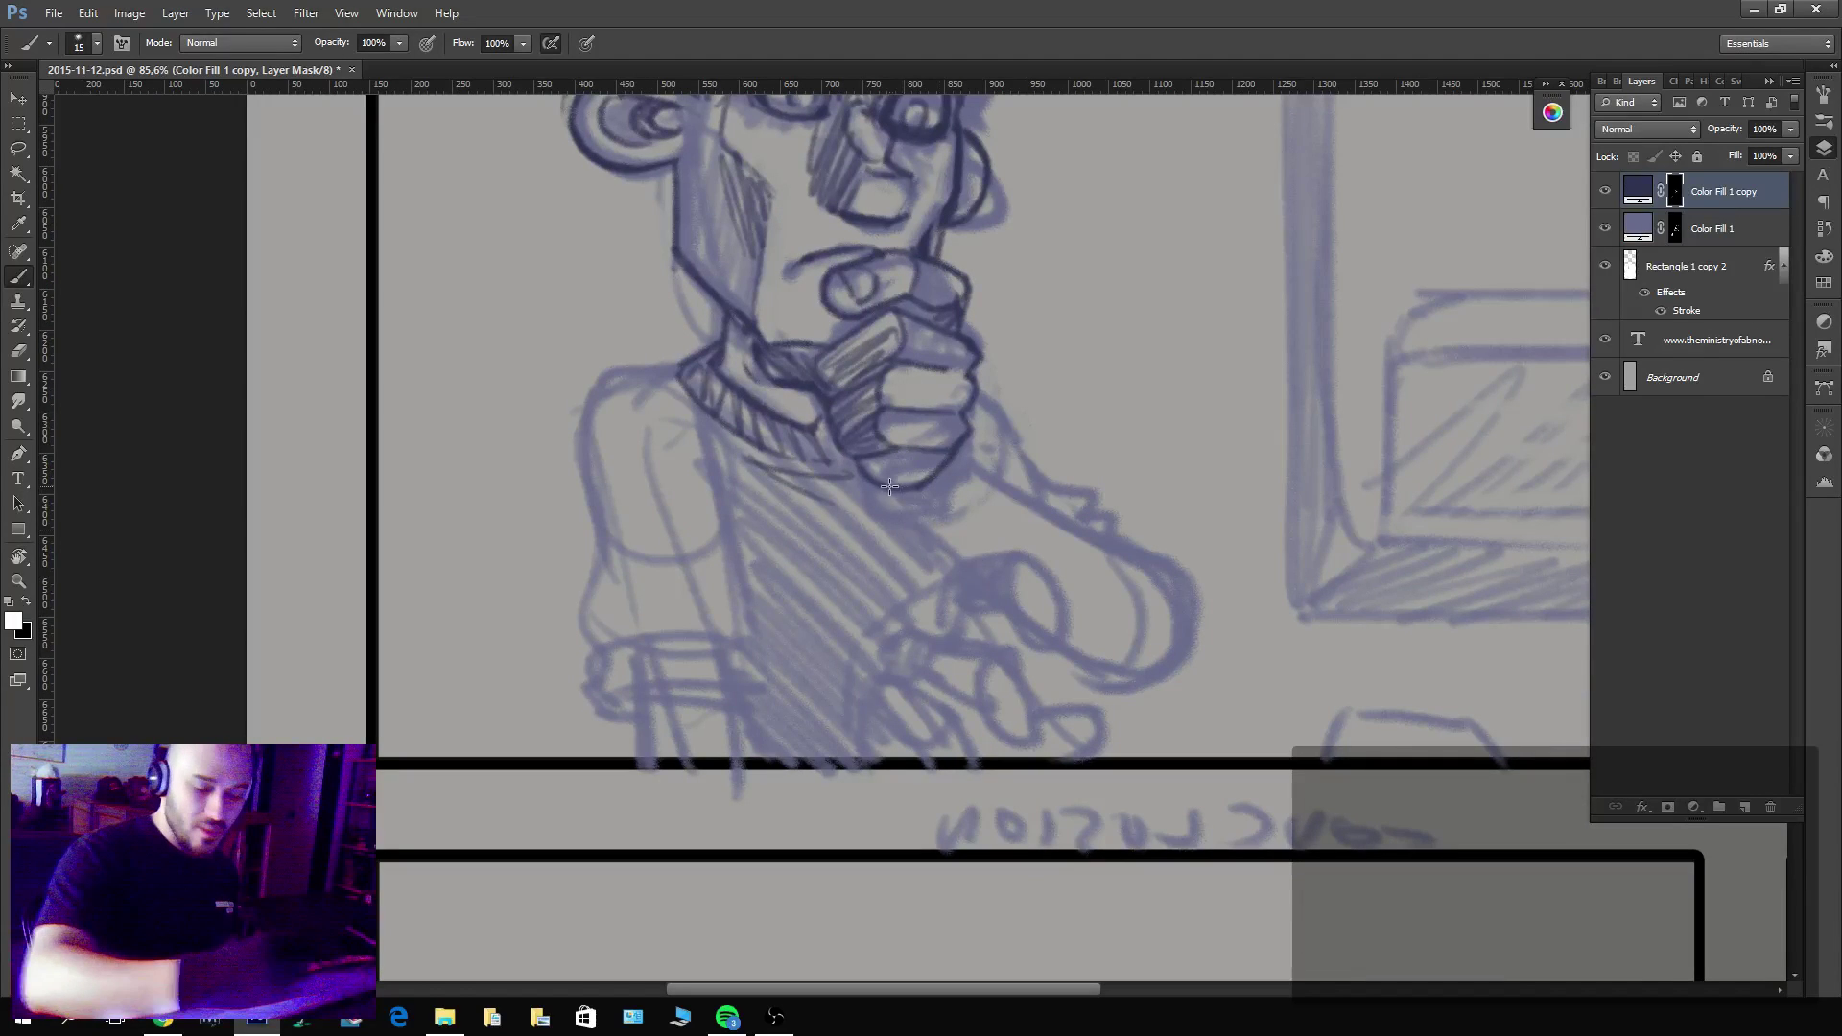
mouse_move(909, 513)
left_mouse_down()
mouse_move(1072, 654)
mouse_move(1167, 599)
mouse_move(1147, 557)
left_mouse_up()
mouse_move(958, 463)
left_mouse_down()
mouse_move(1079, 530)
mouse_move(1127, 672)
left_mouse_up()
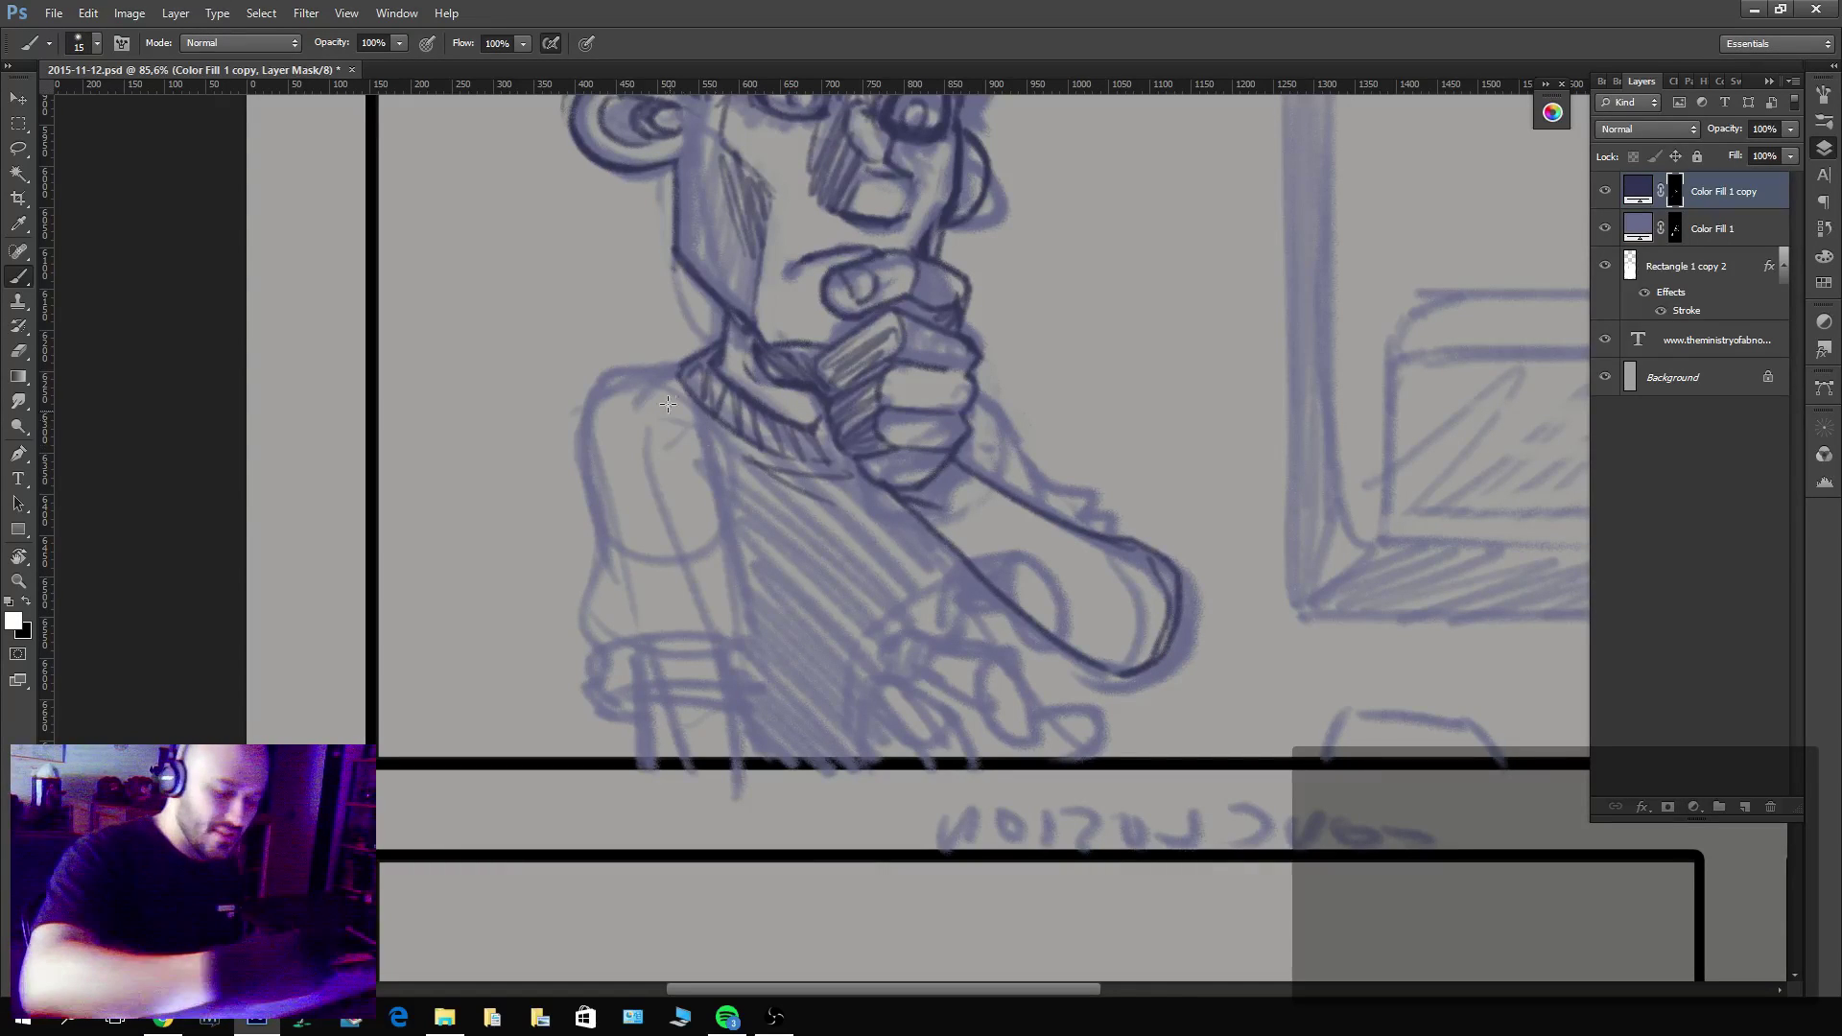
Outline the near shoulder and sleeve with its folds, add the hatched ribbed cuff, and draw the arm emerging below it.
mouse_move(671, 373)
left_mouse_down()
mouse_move(619, 376)
mouse_move(624, 575)
mouse_move(710, 537)
left_mouse_up()
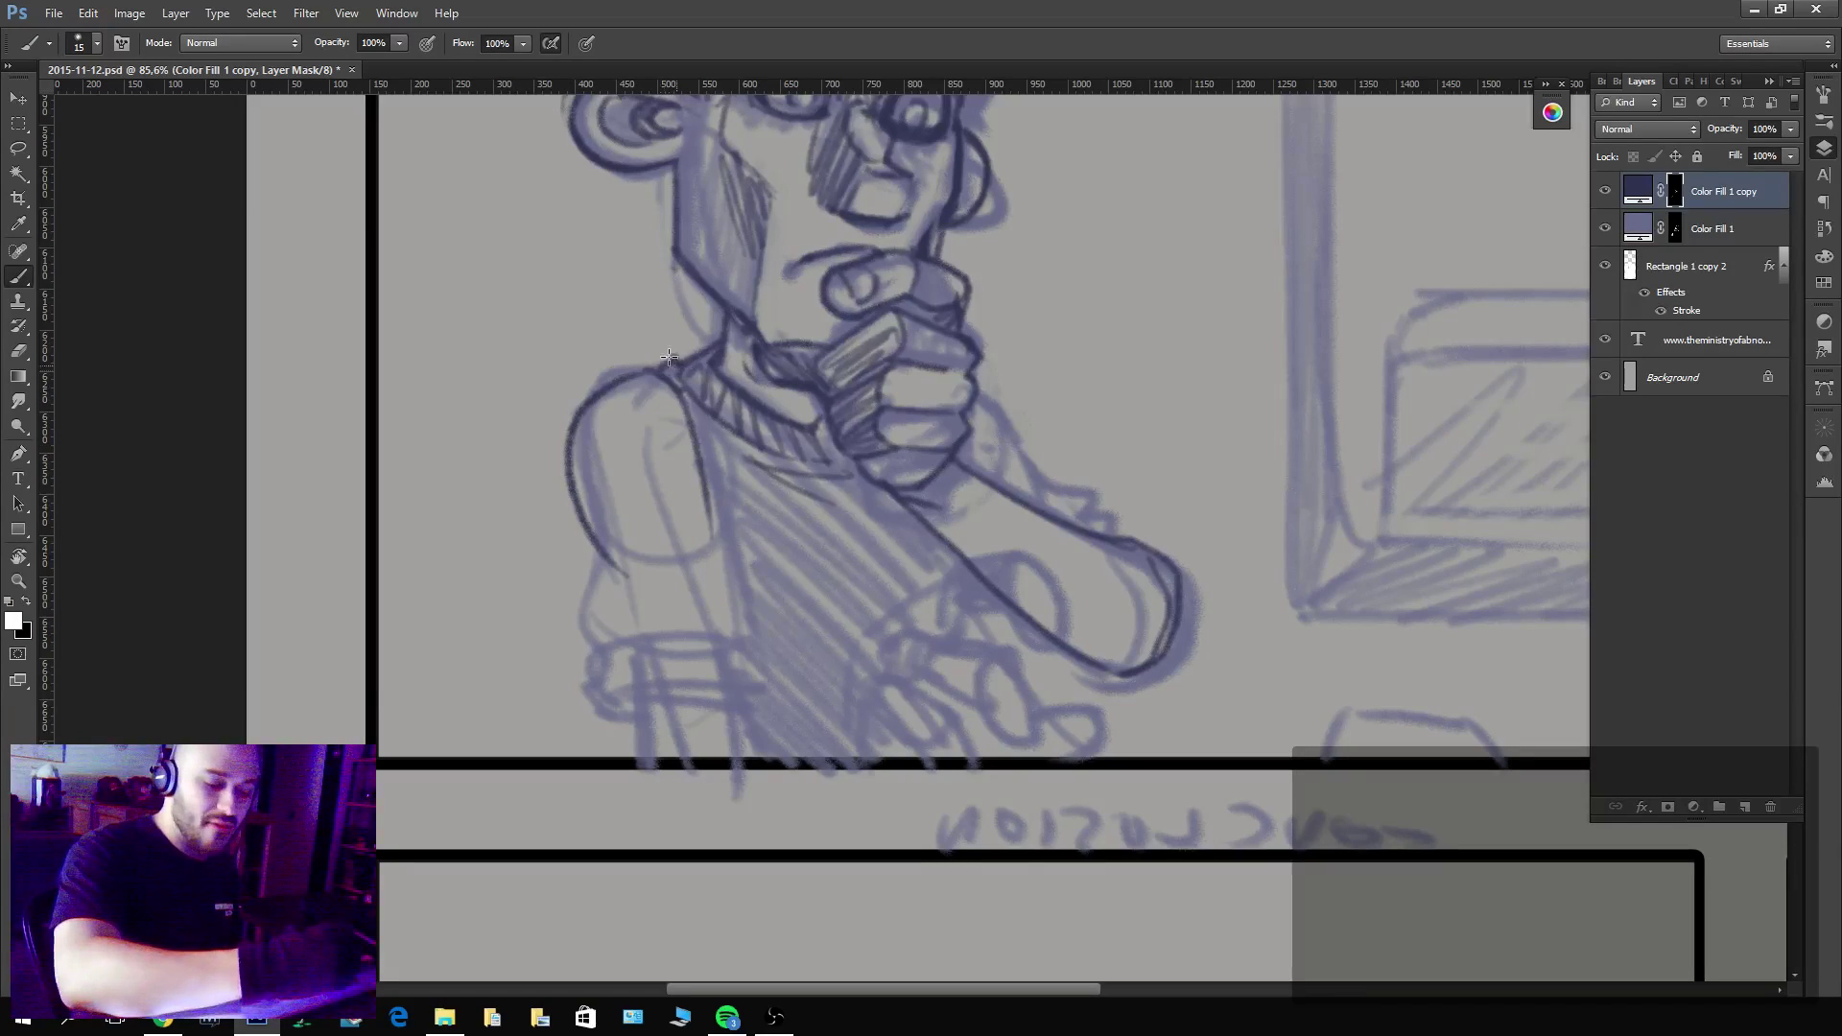
mouse_move(579, 509)
left_mouse_down()
mouse_move(599, 645)
mouse_move(663, 710)
mouse_move(781, 670)
left_mouse_up()
mouse_move(614, 712)
left_mouse_down()
mouse_move(772, 672)
mouse_move(760, 619)
mouse_move(599, 644)
mouse_move(729, 662)
mouse_move(758, 628)
mouse_move(671, 494)
mouse_move(739, 566)
left_mouse_up()
left_click_drag(643, 679, 679, 772)
left_click_drag(731, 662, 763, 773)
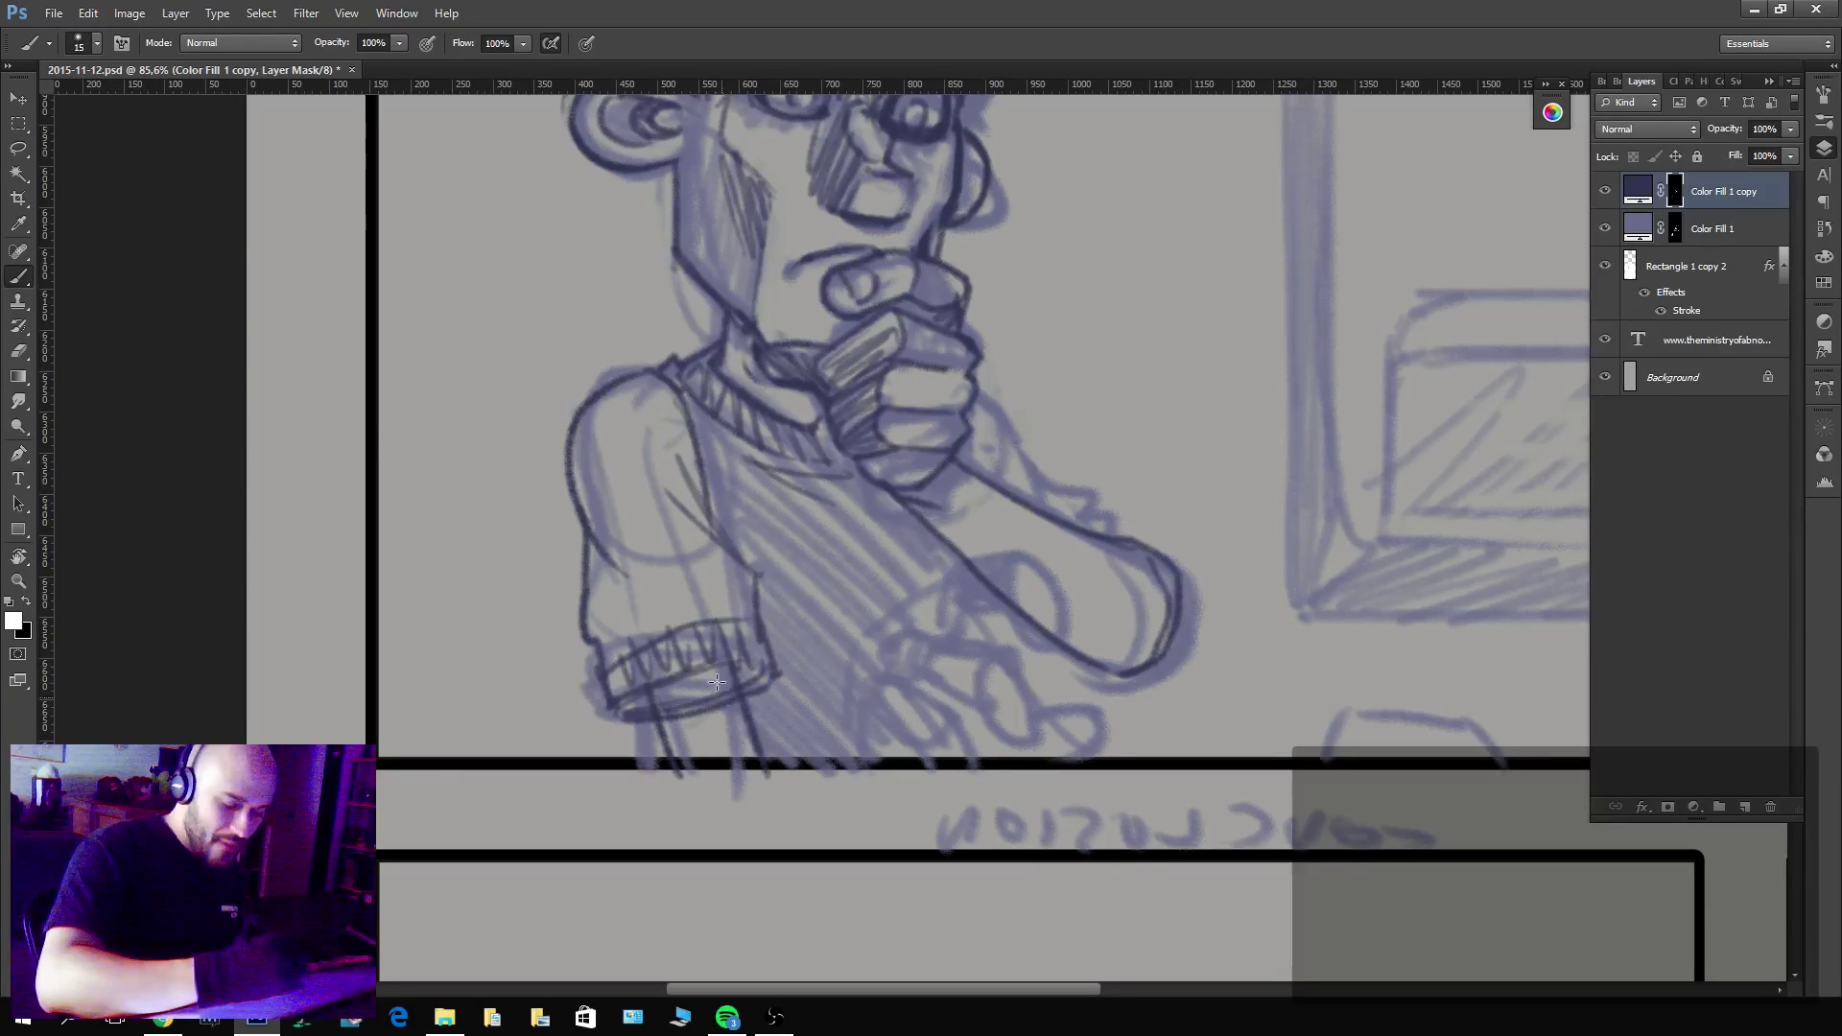
key("x")
key("x")
mouse_move(686, 705)
left_mouse_down()
mouse_move(659, 712)
mouse_move(659, 791)
left_mouse_up()
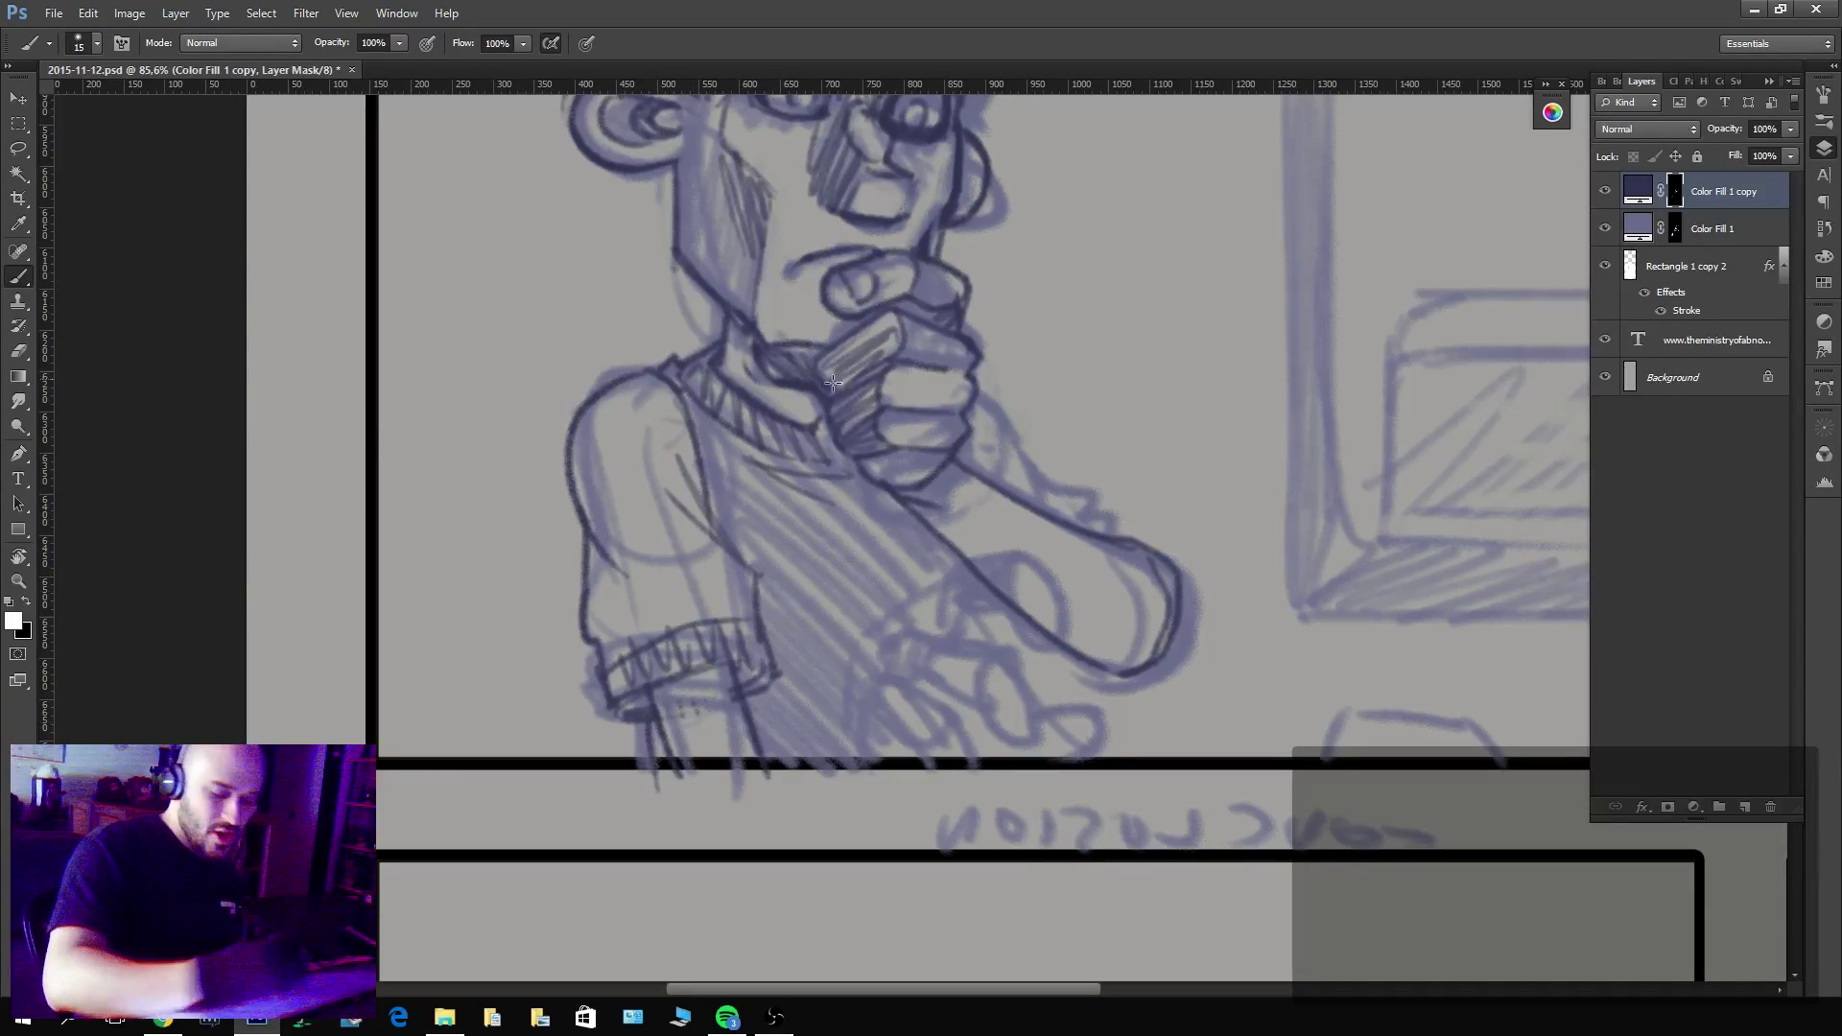
Draw the far upper arm behind the forearm and its small hatched sleeve cuff, cleaning up the edge.
mouse_move(972, 392)
left_mouse_down()
mouse_move(1089, 527)
mouse_move(1123, 504)
mouse_move(1116, 537)
mouse_move(1046, 518)
mouse_move(1103, 528)
left_mouse_up()
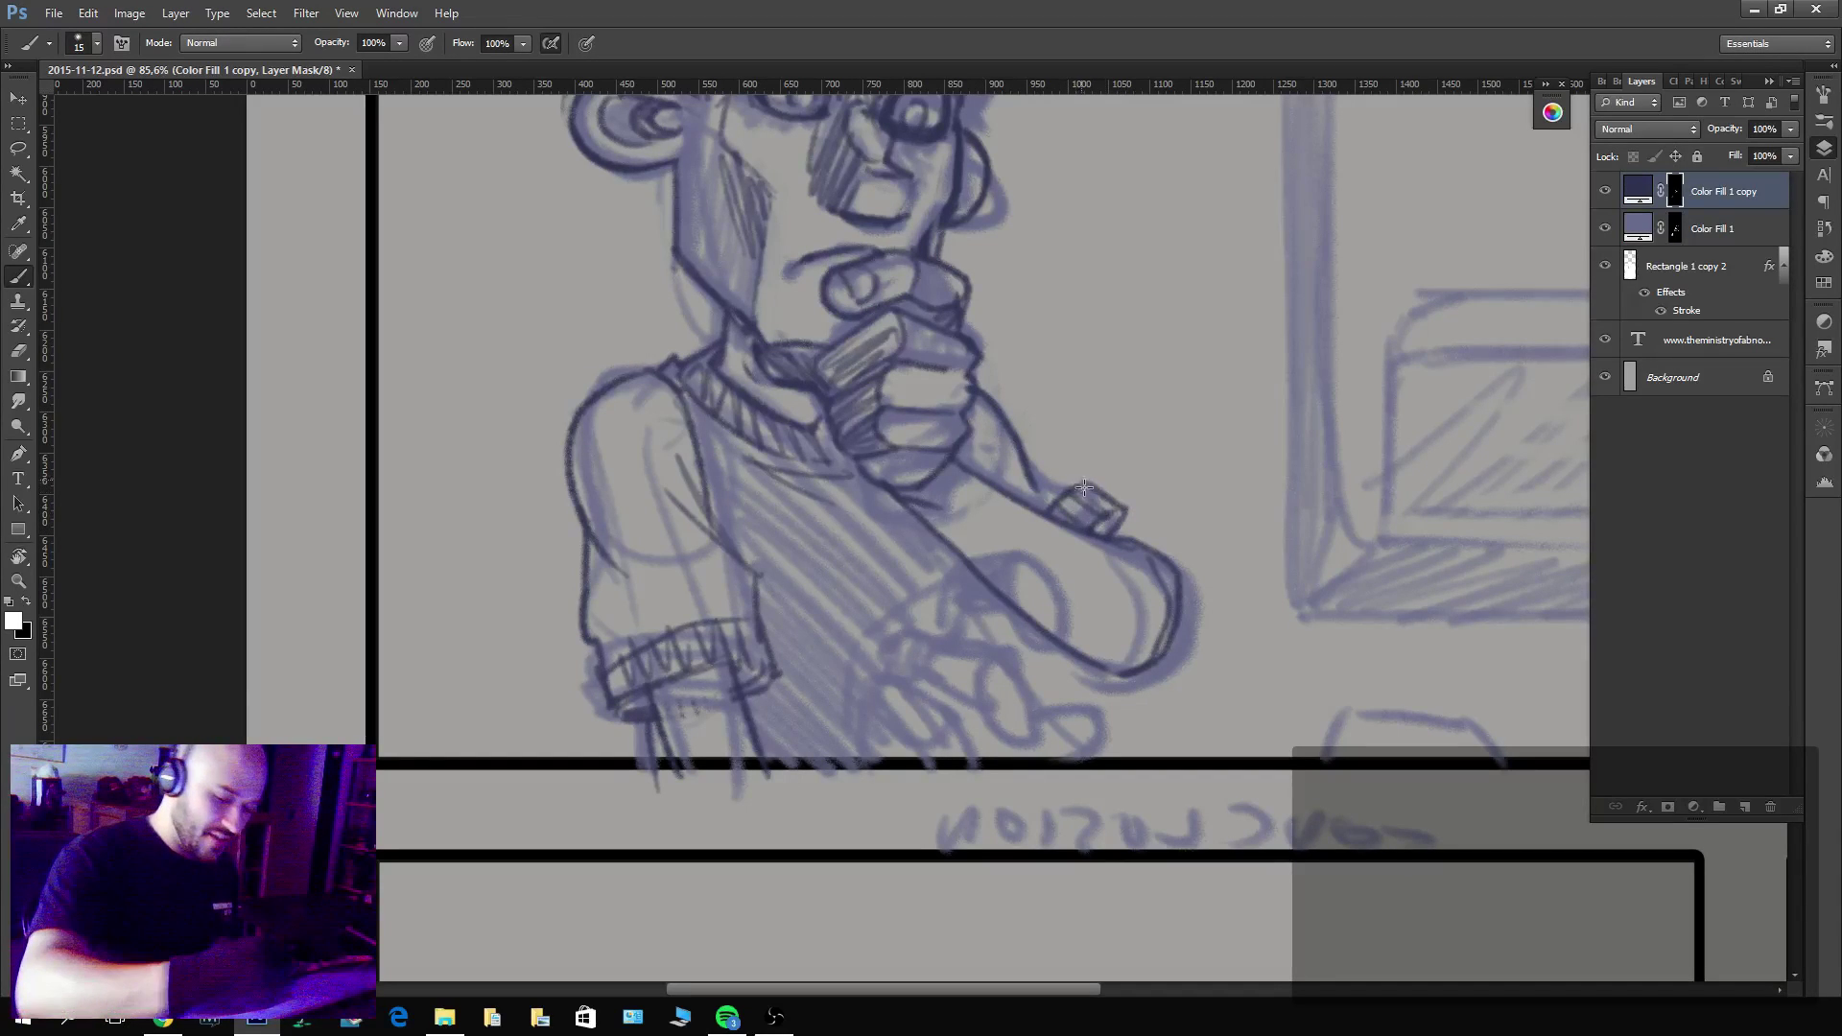
key("x")
left_click_drag(1061, 461, 1008, 456)
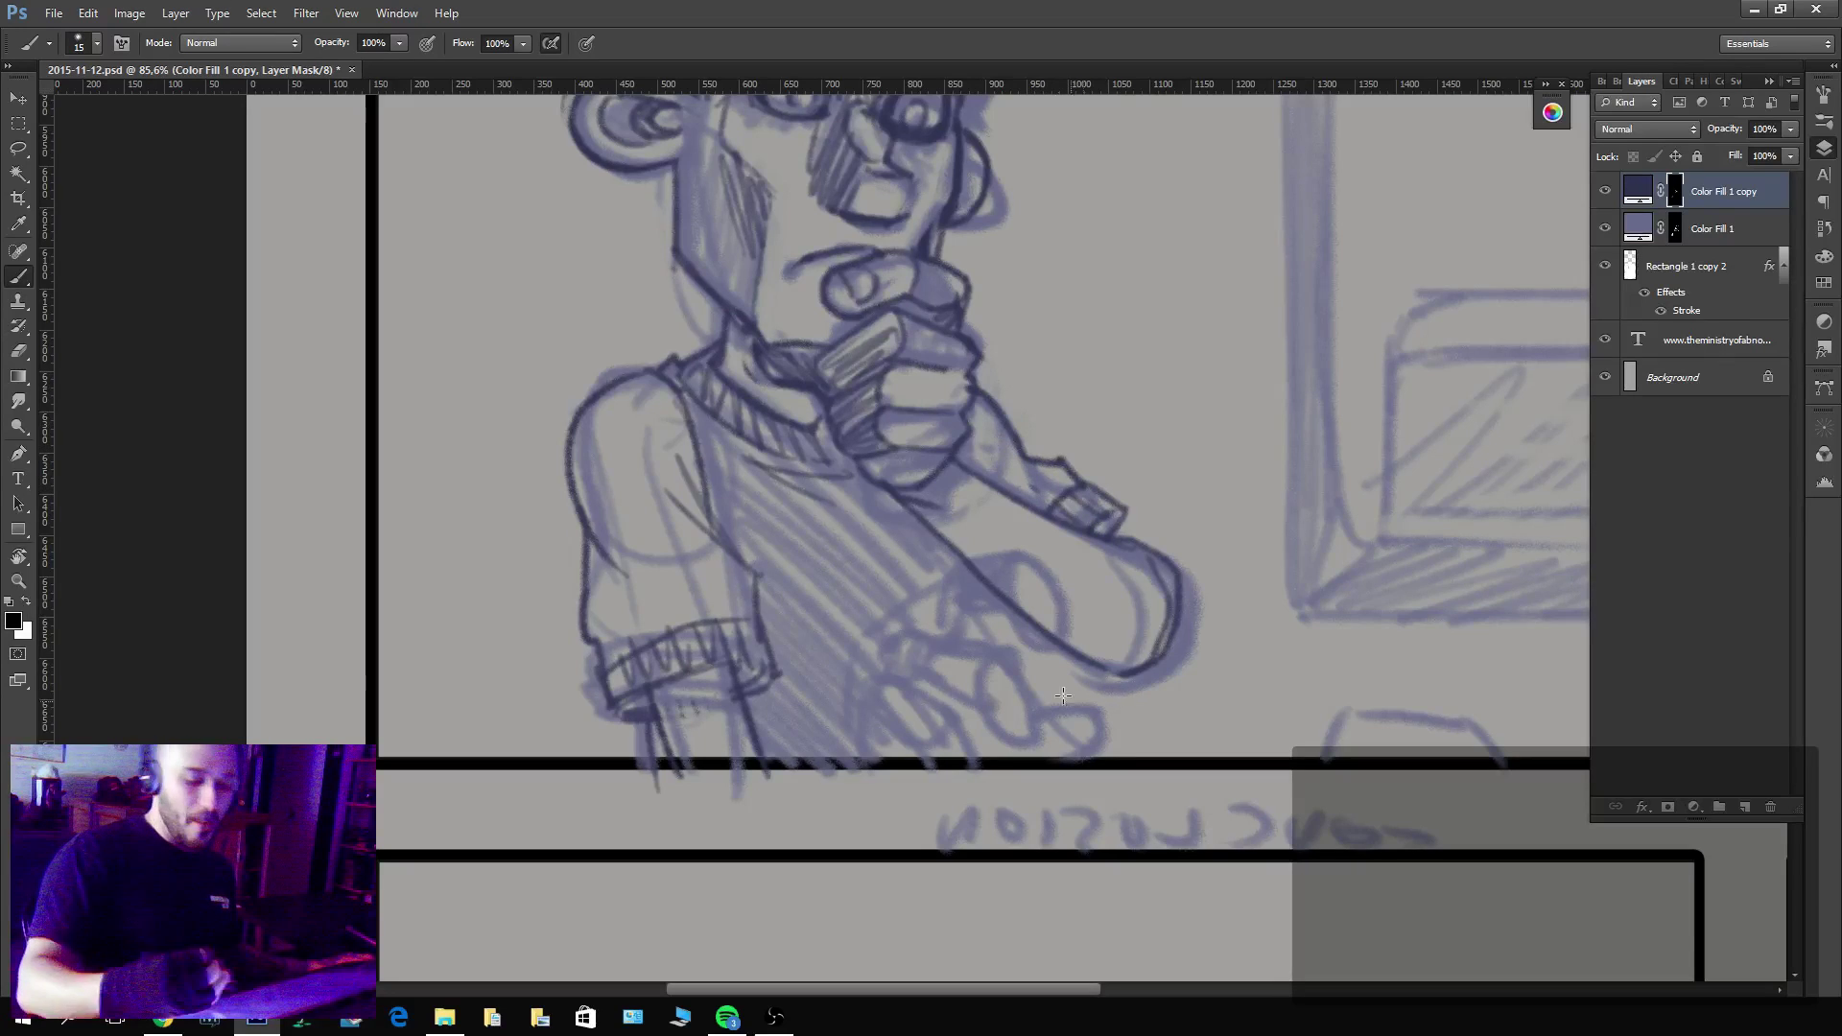
Try to draw the lower hand in front of the forearm, with its thumb, knuckles and bent fingers.
key("x")
mouse_move(1005, 595)
left_mouse_down()
mouse_move(1061, 643)
mouse_move(1025, 565)
mouse_move(1047, 608)
mouse_move(1015, 588)
mouse_move(1027, 635)
mouse_move(1006, 562)
mouse_move(950, 580)
mouse_move(1009, 577)
mouse_move(969, 576)
mouse_move(985, 609)
mouse_move(900, 611)
mouse_move(977, 632)
mouse_move(872, 648)
mouse_move(903, 621)
mouse_move(959, 639)
mouse_move(905, 663)
mouse_move(979, 679)
mouse_move(981, 635)
mouse_move(998, 710)
left_mouse_up()
key("x")
key("x")
key("x")
key("x")
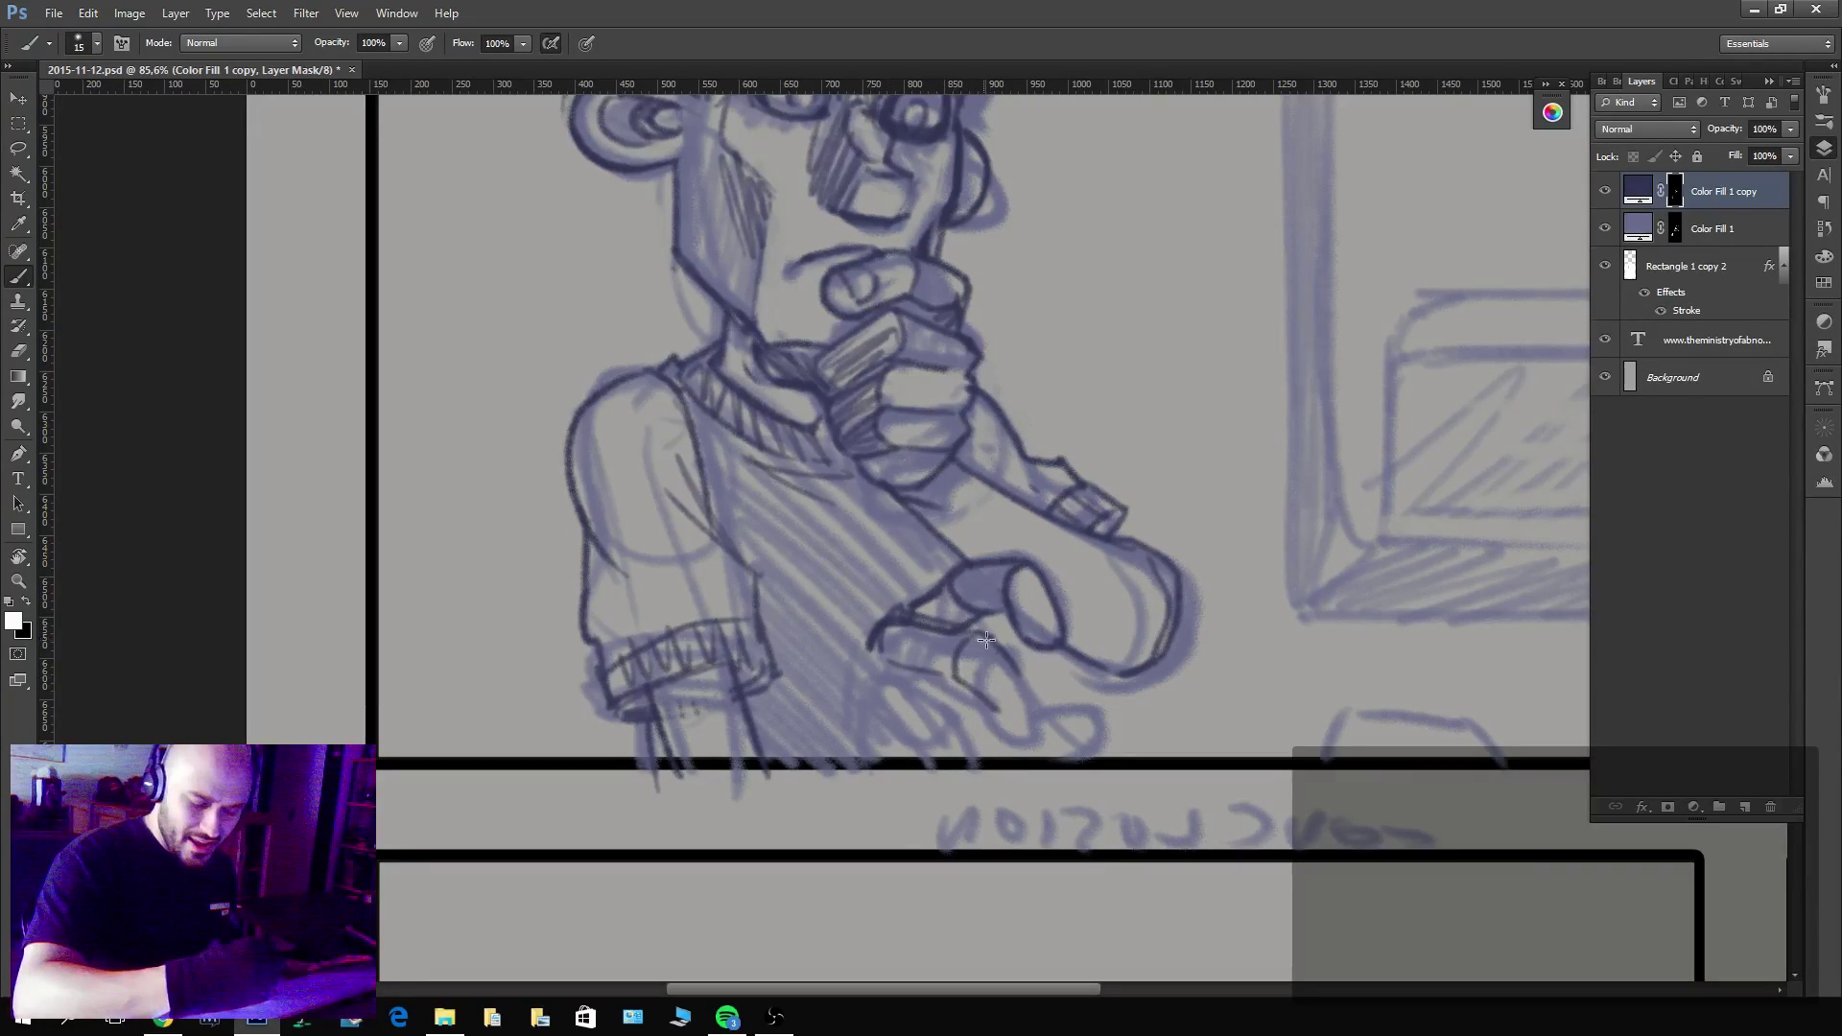
mouse_move(960, 633)
left_mouse_down()
mouse_move(1022, 676)
mouse_move(1030, 697)
mouse_move(1020, 681)
mouse_move(1006, 708)
mouse_move(1029, 686)
mouse_move(1035, 741)
mouse_move(999, 697)
mouse_move(1026, 732)
left_mouse_up()
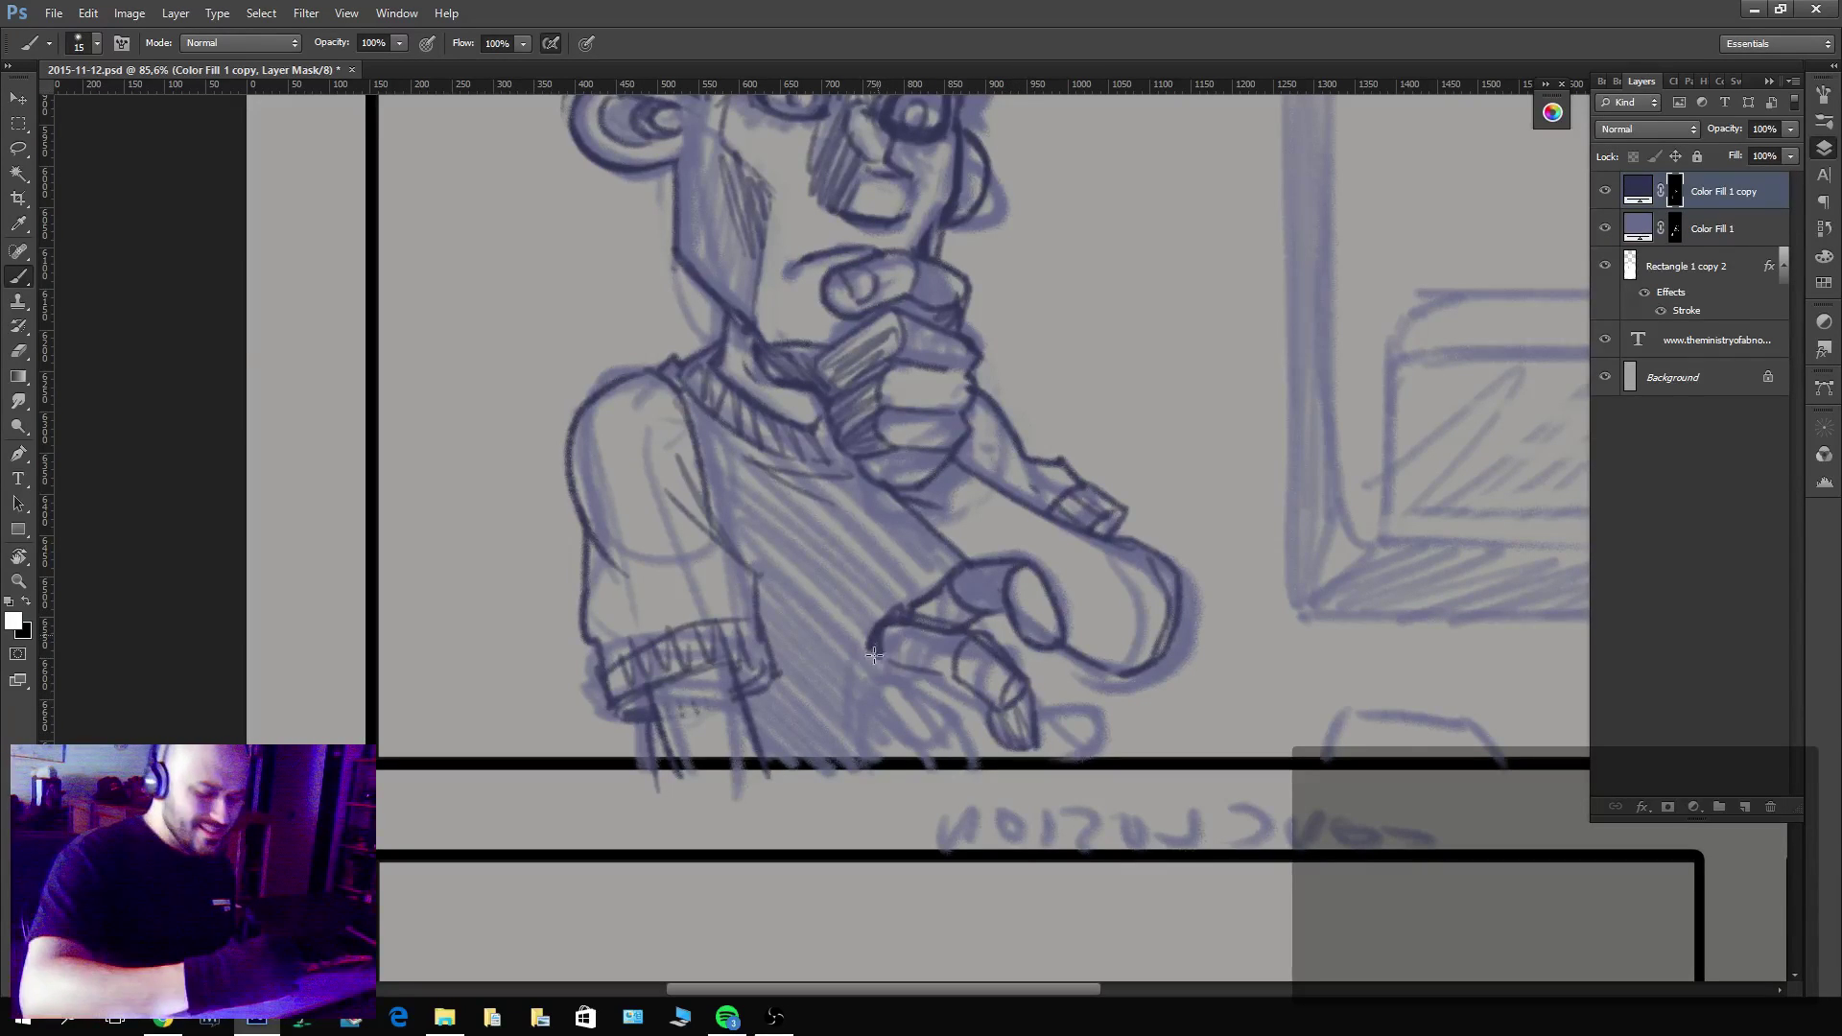
mouse_move(874, 655)
left_mouse_down()
mouse_move(918, 715)
mouse_move(893, 663)
mouse_move(937, 693)
mouse_move(914, 716)
mouse_move(950, 702)
mouse_move(968, 748)
mouse_move(910, 712)
mouse_move(936, 758)
left_mouse_up()
mouse_move(859, 697)
left_mouse_down()
mouse_move(886, 735)
mouse_move(866, 702)
mouse_move(851, 727)
mouse_move(896, 719)
mouse_move(884, 684)
mouse_move(841, 696)
mouse_move(840, 722)
mouse_move(899, 686)
mouse_move(935, 719)
mouse_move(902, 721)
mouse_move(898, 698)
mouse_move(921, 737)
left_mouse_up()
key("x")
key("x")
key("x")
key("x")
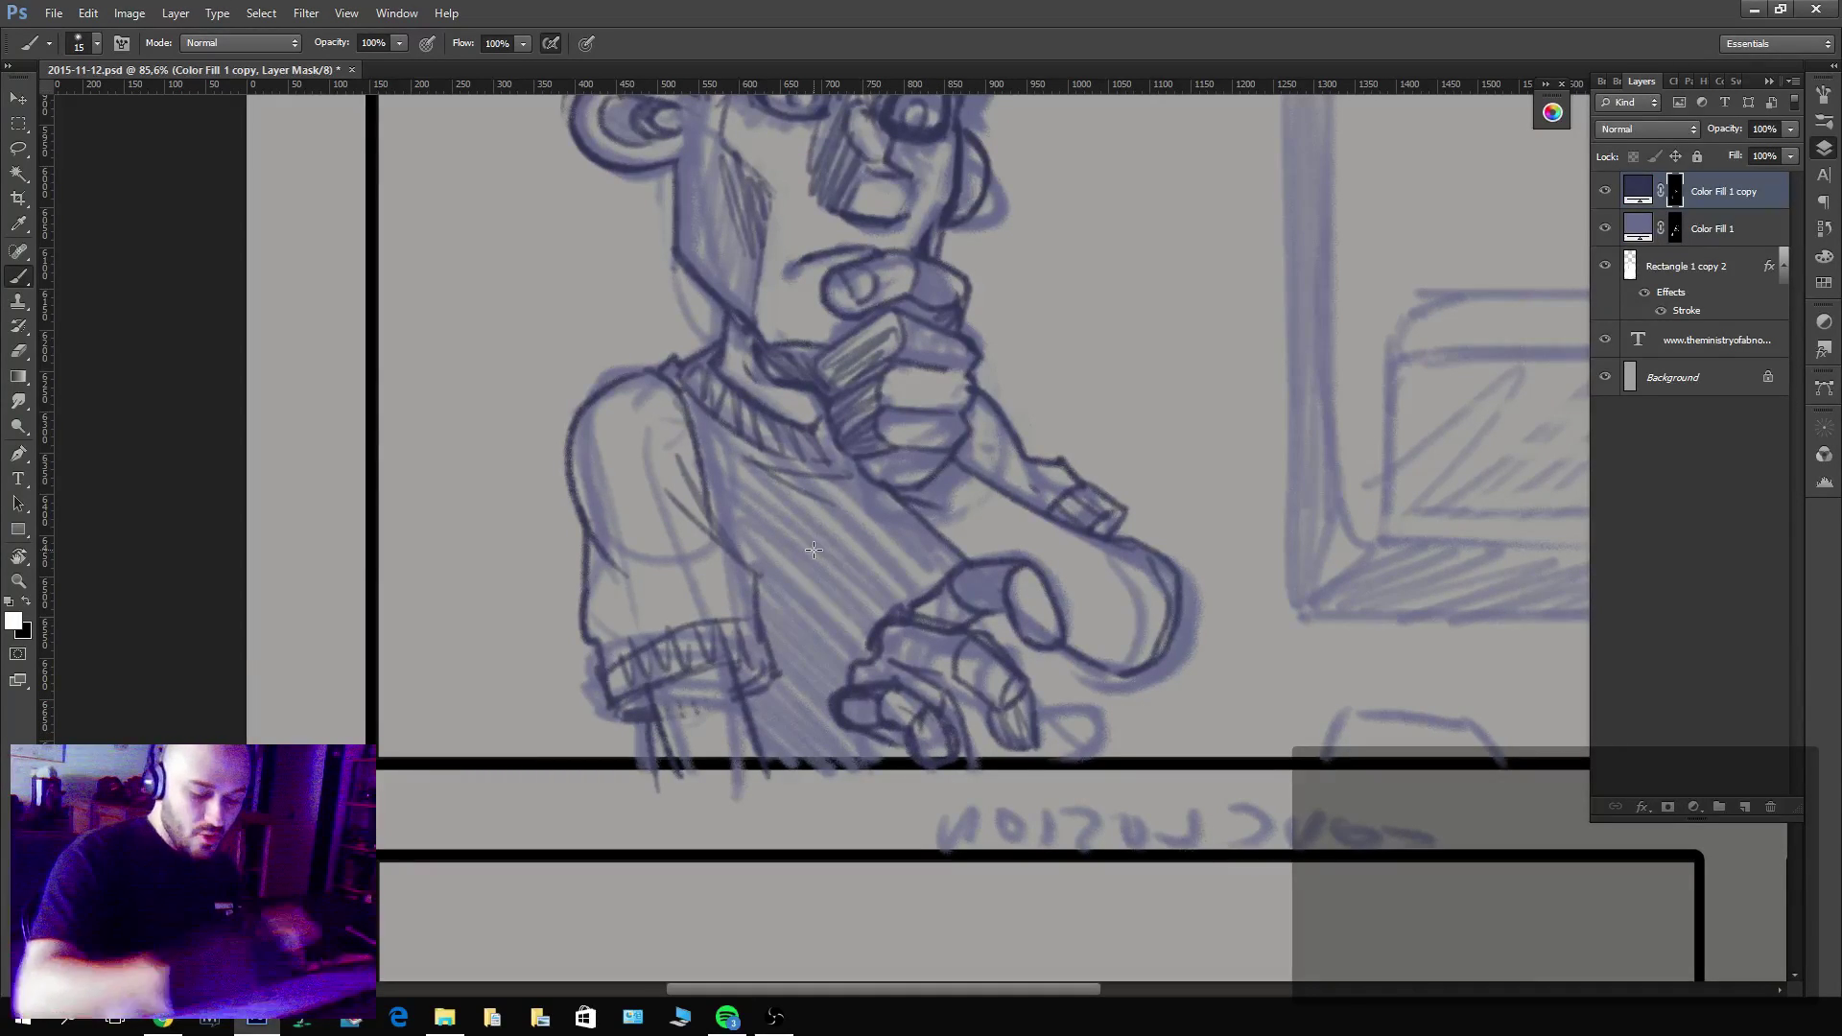
Undo the strokes of the lower hand.
key("ctrl+alt+z")
key("ctrl+alt+z")
key("ctrl+alt+z")
key("ctrl+alt+z")
key("ctrl+alt+z")
key("ctrl+alt+z")
key("ctrl+alt+z")
key("ctrl+alt+z")
key("ctrl+alt+z")
key("ctrl+alt+z")
key("ctrl+alt+z")
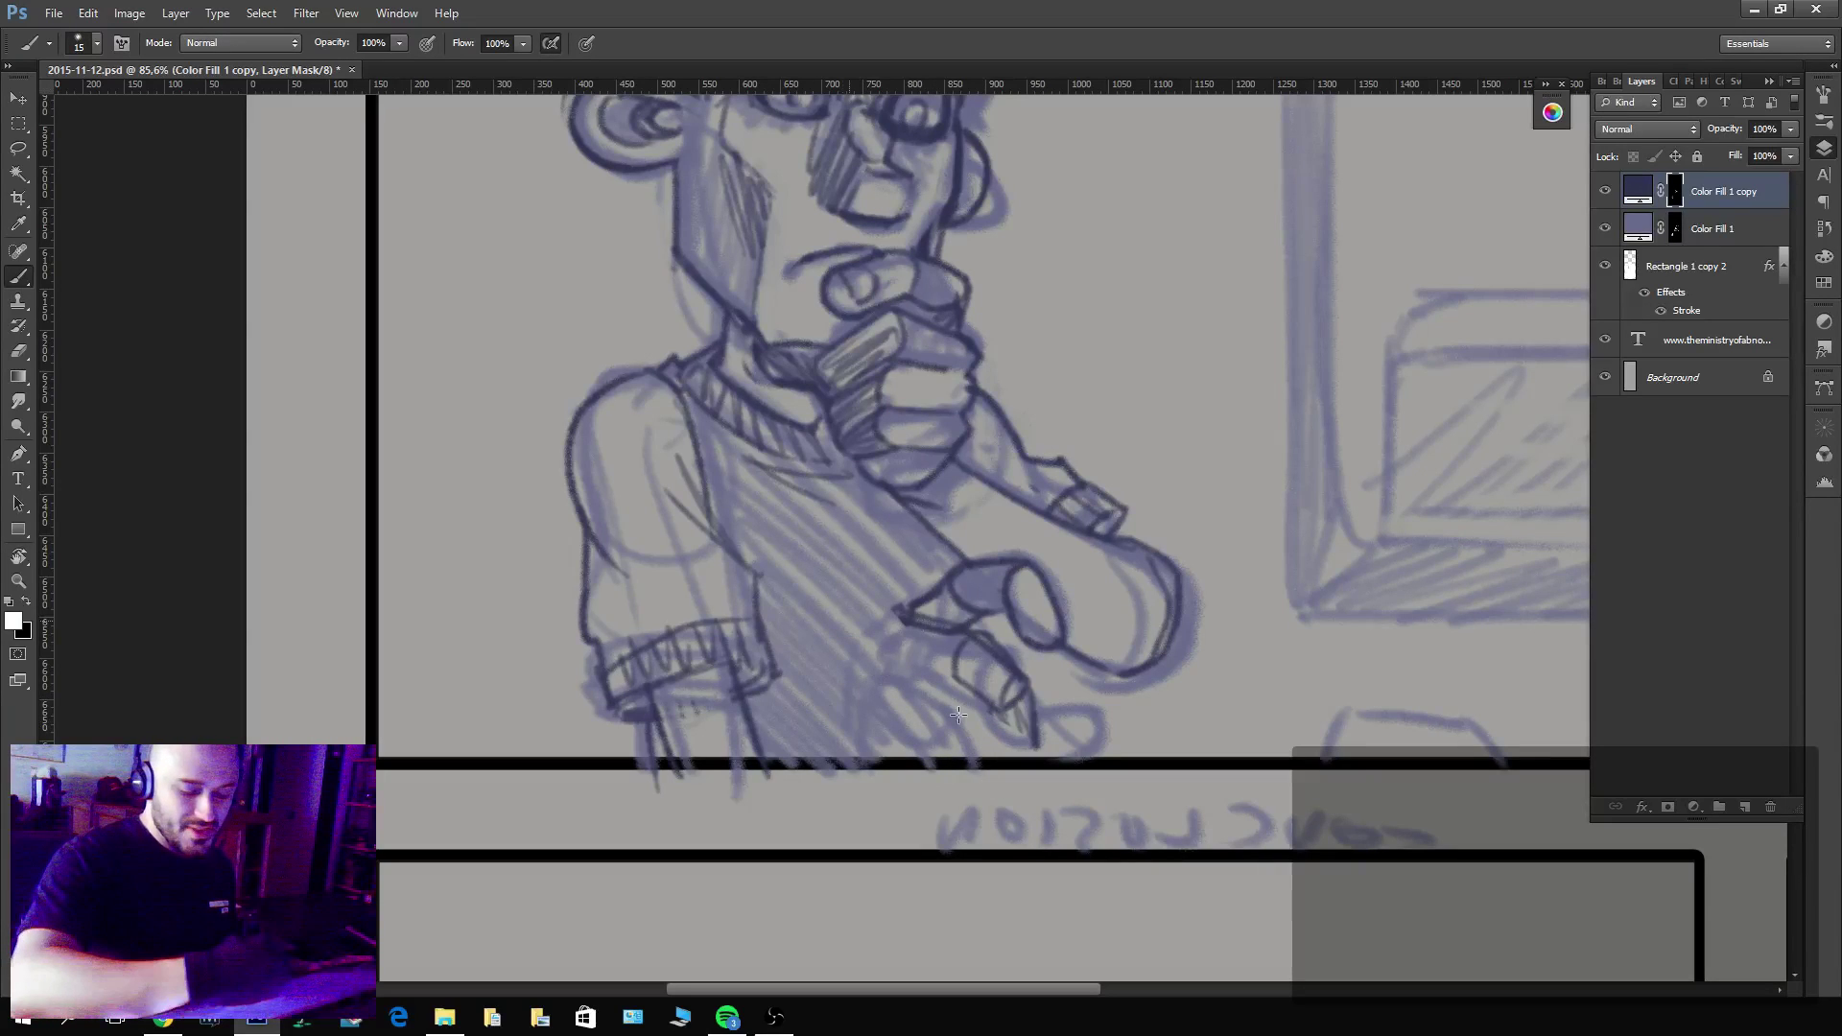
key("ctrl+alt+z")
key("ctrl+alt+z")
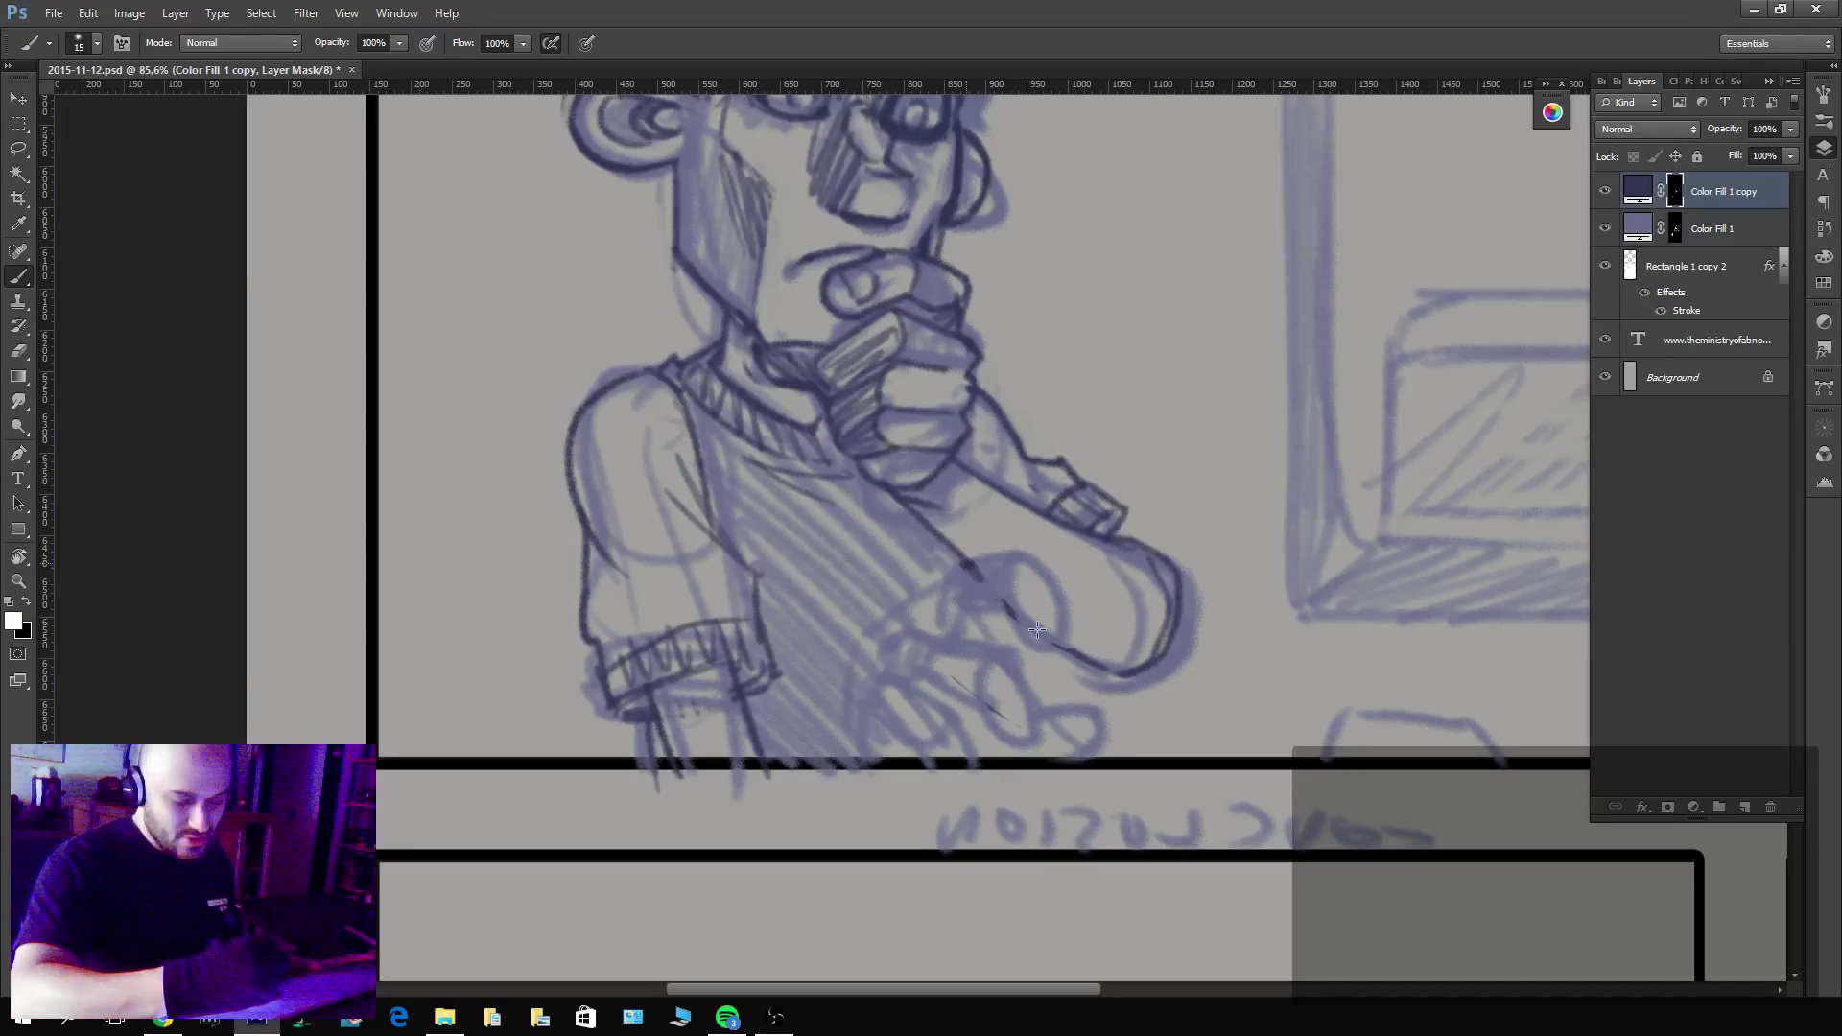
Redraw the lower edge of the raised forearm and thicken the contour around the elbow.
left_click_drag(979, 574, 1124, 669)
left_click_drag(945, 545, 1055, 647)
key("x")
mouse_move(931, 535)
left_mouse_down()
mouse_move(1111, 705)
mouse_move(1188, 614)
mouse_move(1149, 549)
mouse_move(1089, 519)
left_mouse_up()
key("x")
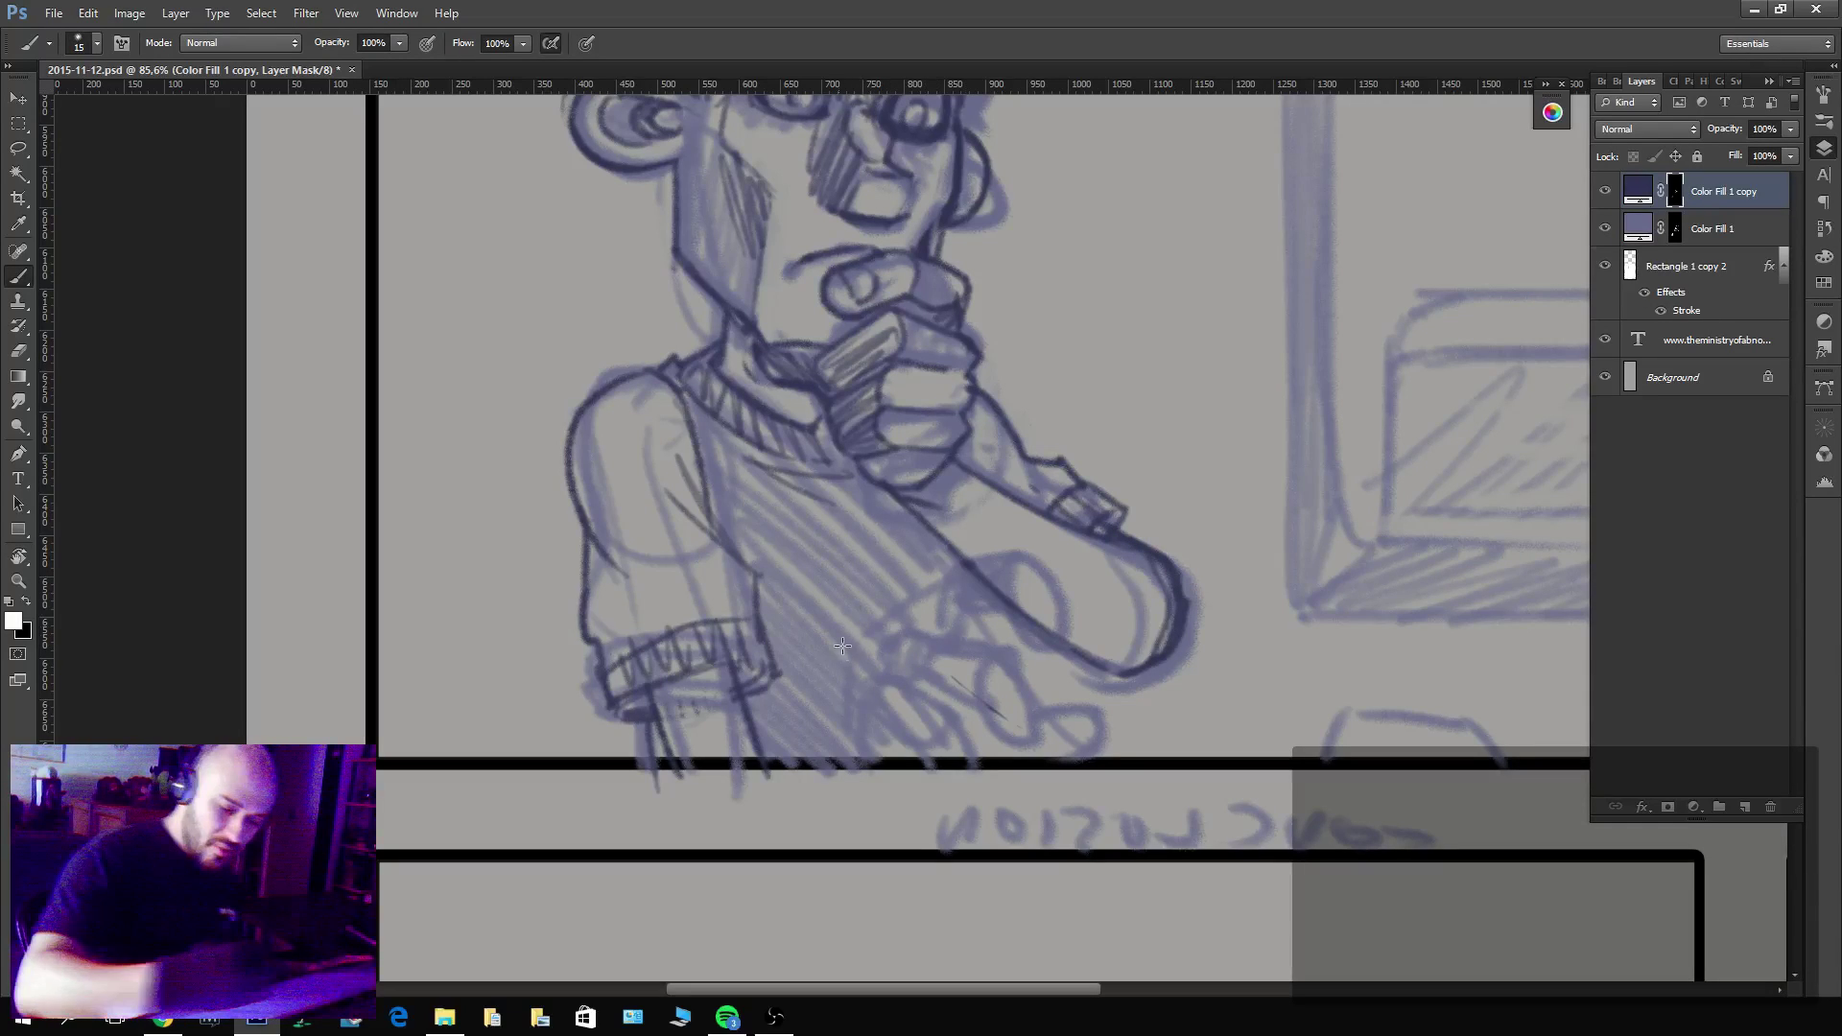
Draw the lower hand's rounded thumb tip and first curled finger over the rough sketch in front of the shirt.
mouse_move(854, 702)
left_mouse_down()
mouse_move(870, 648)
mouse_move(865, 694)
mouse_move(858, 670)
mouse_move(827, 668)
mouse_move(875, 677)
mouse_move(872, 653)
mouse_move(825, 655)
mouse_move(879, 688)
mouse_move(853, 649)
mouse_move(863, 680)
mouse_move(874, 666)
mouse_move(818, 645)
mouse_move(830, 687)
mouse_move(871, 719)
mouse_move(882, 660)
mouse_move(946, 664)
mouse_move(976, 700)
mouse_move(932, 712)
mouse_move(980, 717)
mouse_move(963, 761)
mouse_move(970, 711)
left_mouse_up()
key("x")
key("x")
key("x")
key("x")
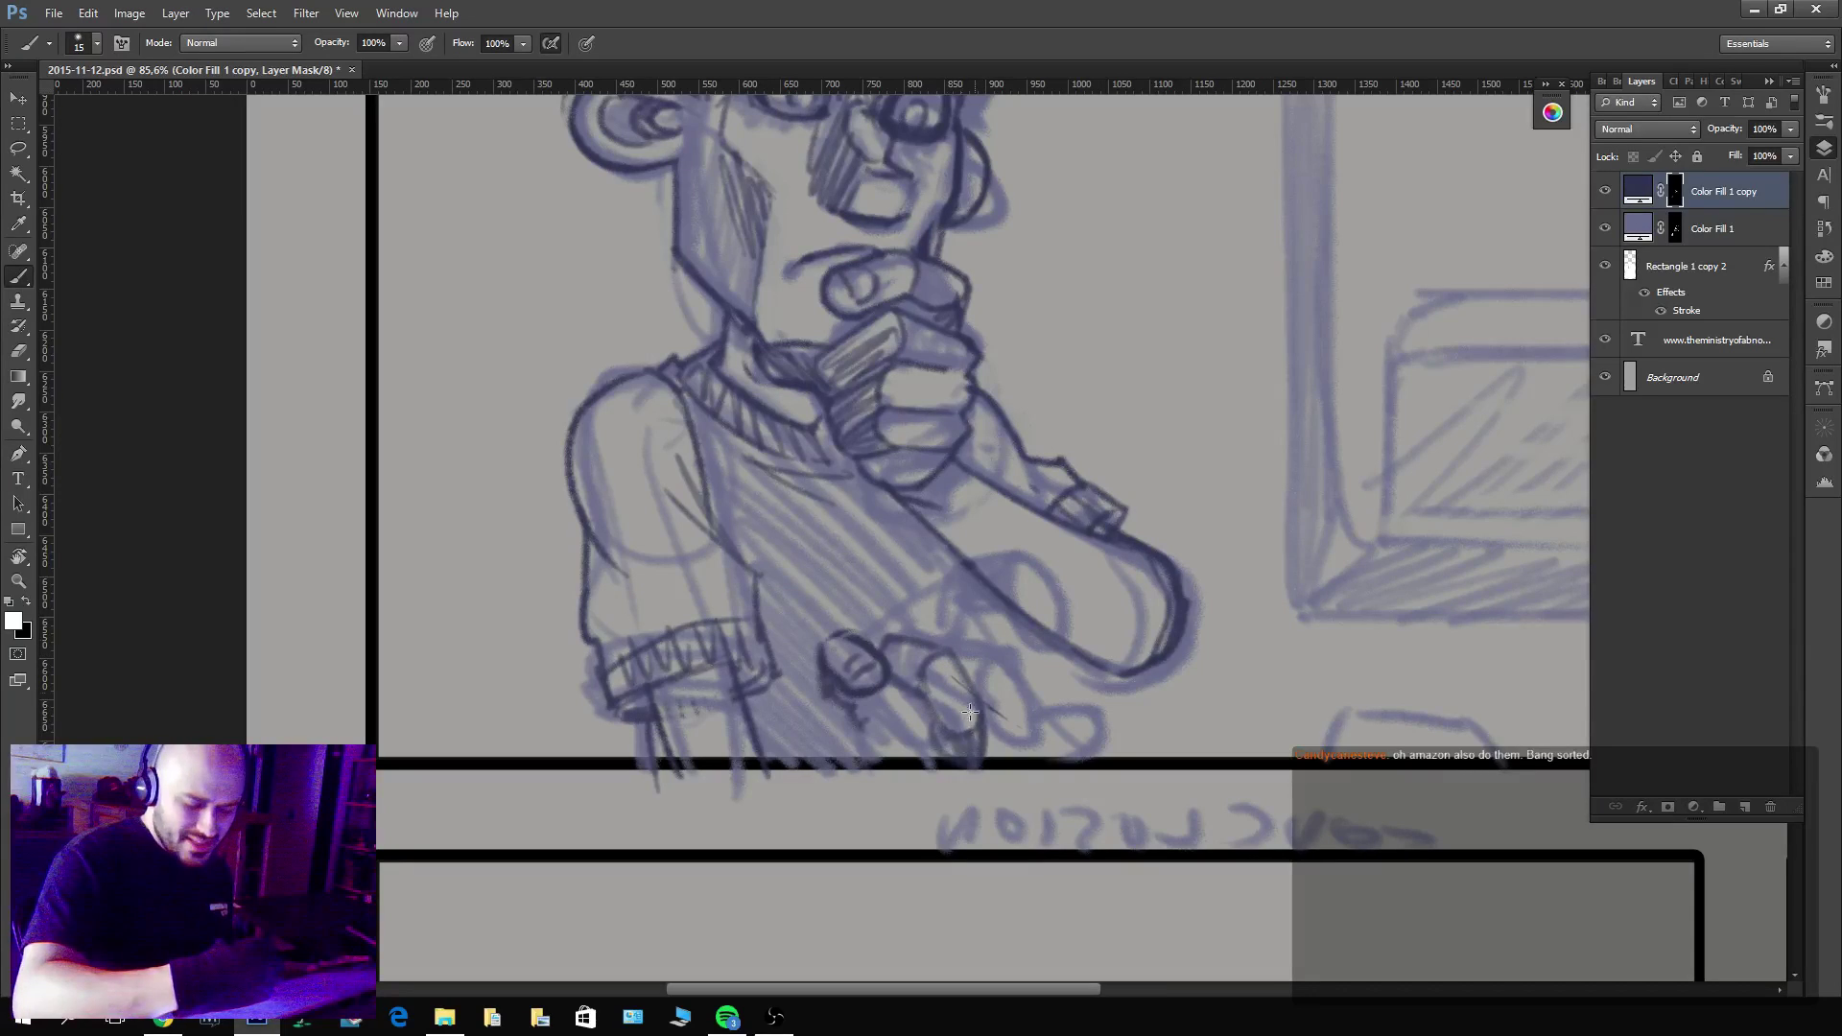
Draw the lower hand's knuckles, middle finger and the outstretched finger with its nail across the raised forearm.
mouse_move(904, 625)
left_mouse_down()
mouse_move(983, 606)
mouse_move(1023, 652)
mouse_move(967, 660)
mouse_move(1033, 677)
mouse_move(1003, 724)
mouse_move(1015, 687)
left_mouse_up()
key("x")
key("x")
mouse_move(928, 588)
left_mouse_down()
mouse_move(978, 567)
mouse_move(1015, 588)
mouse_move(983, 561)
mouse_move(1039, 577)
mouse_move(1091, 629)
mouse_move(1027, 602)
mouse_move(1088, 640)
mouse_move(1051, 581)
mouse_move(1059, 631)
mouse_move(1023, 577)
mouse_move(988, 607)
mouse_move(1052, 614)
left_mouse_up()
key("x")
key("x")
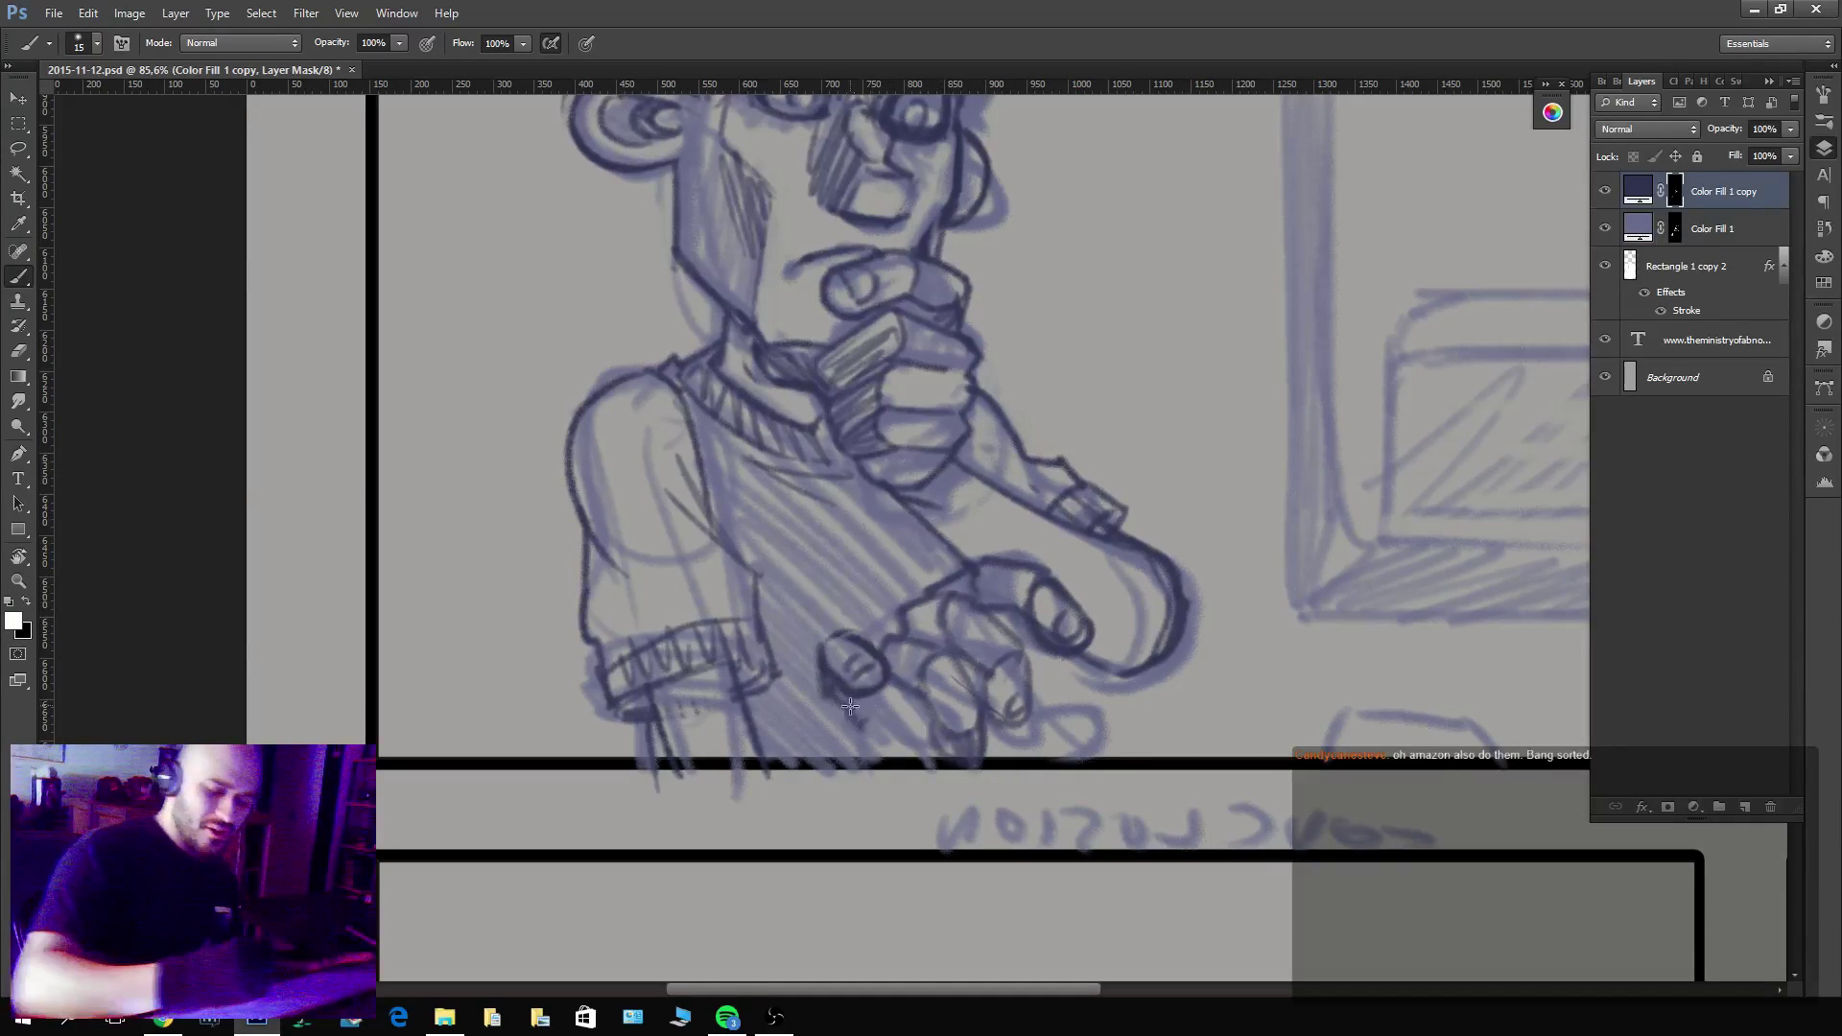
Hatch the shadow between the lower hand's thumb and fingers, and outline the remaining finger near the panel border.
mouse_move(851, 707)
left_mouse_down()
mouse_move(916, 773)
mouse_move(868, 700)
mouse_move(935, 676)
left_mouse_up()
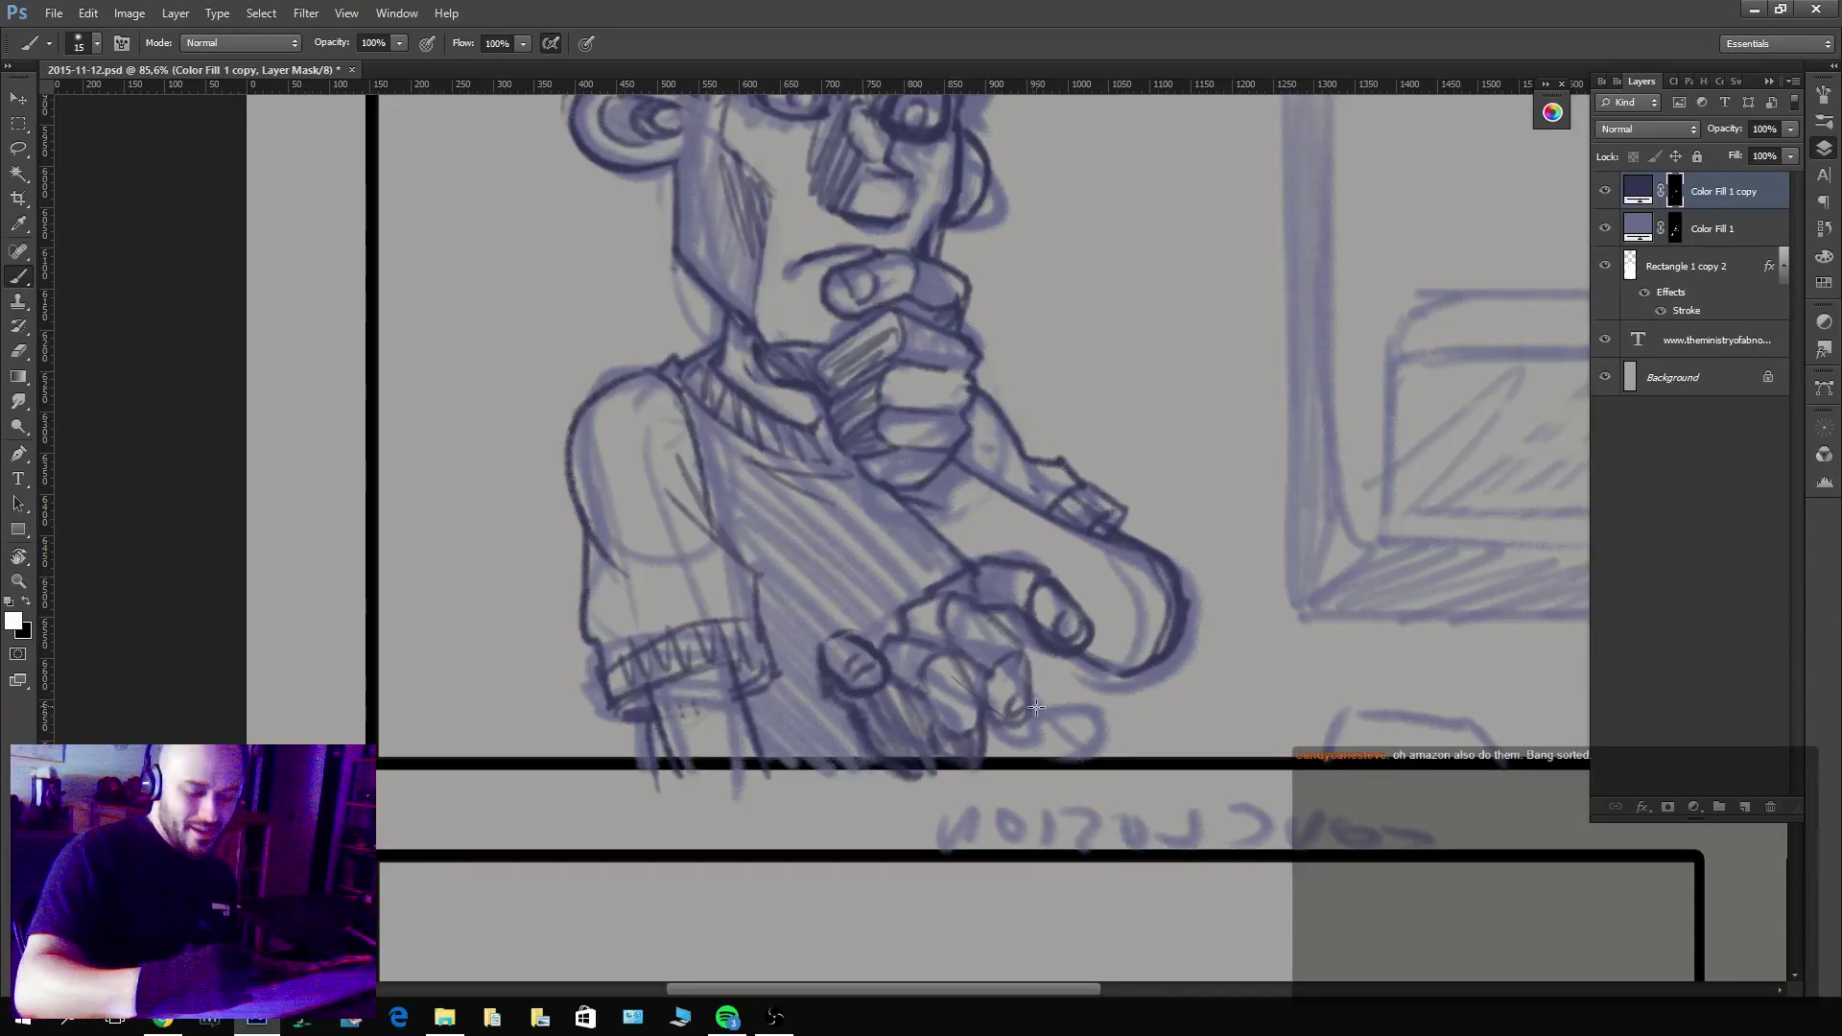
mouse_move(1037, 708)
left_mouse_down()
mouse_move(1133, 711)
mouse_move(1000, 761)
mouse_move(987, 721)
mouse_move(1019, 754)
mouse_move(1035, 724)
mouse_move(1051, 735)
mouse_move(1089, 705)
left_mouse_up()
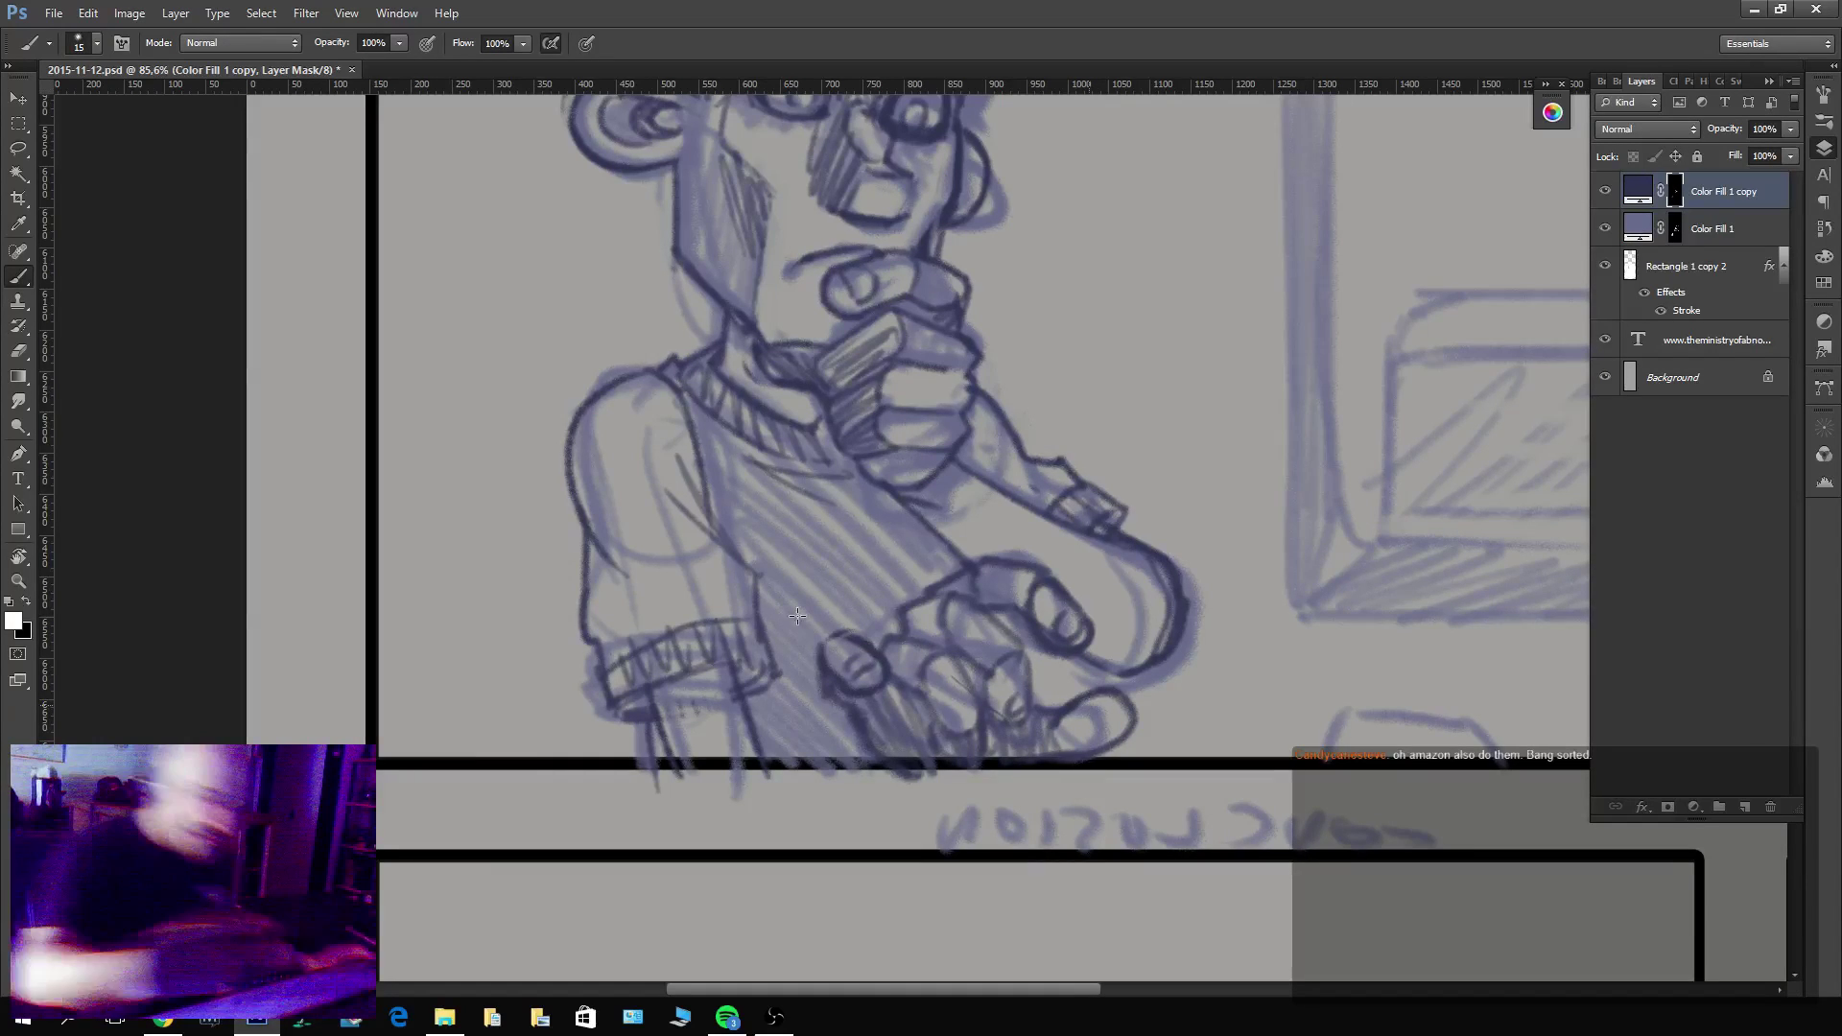
mouse_move(854, 717)
left_mouse_down()
mouse_move(869, 657)
mouse_move(877, 681)
left_mouse_up()
key("x")
key("x")
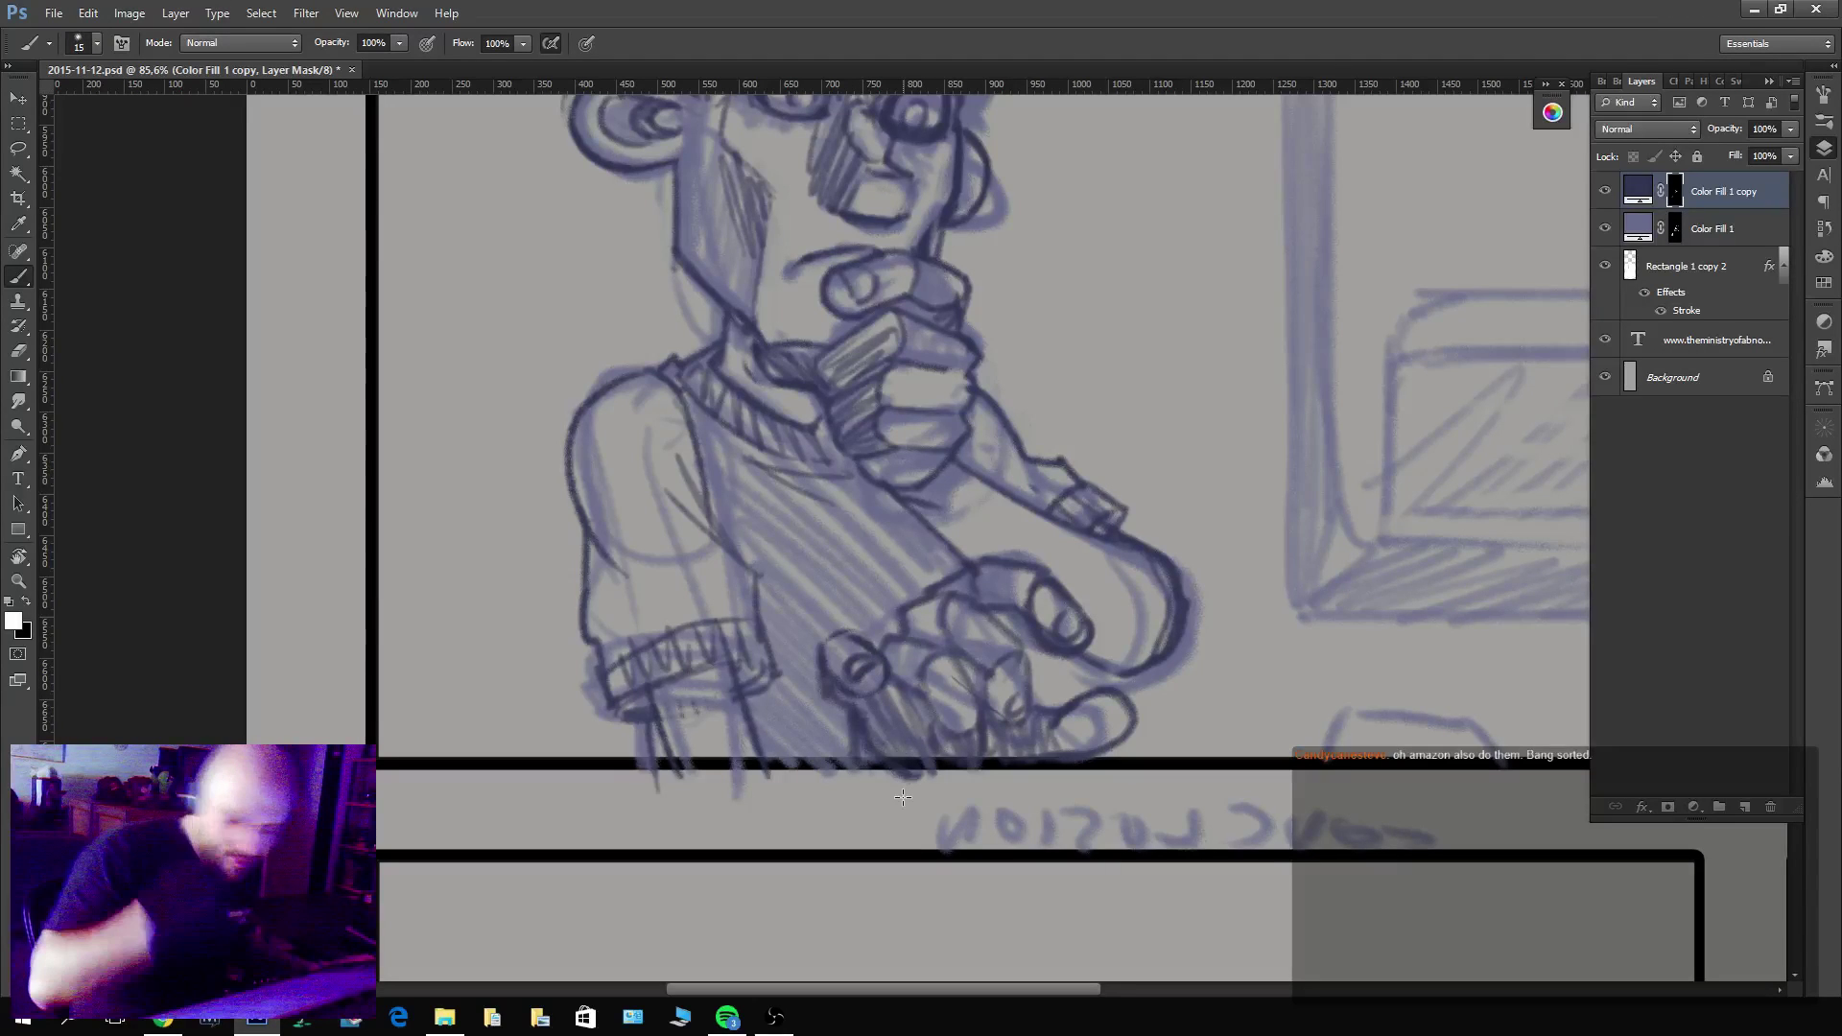
Add shading below the lower hand's knuckles and clean up the lines of the far upper arm beside the raised fist.
mouse_move(1006, 606)
left_mouse_down()
mouse_move(1036, 675)
mouse_move(995, 612)
left_mouse_up()
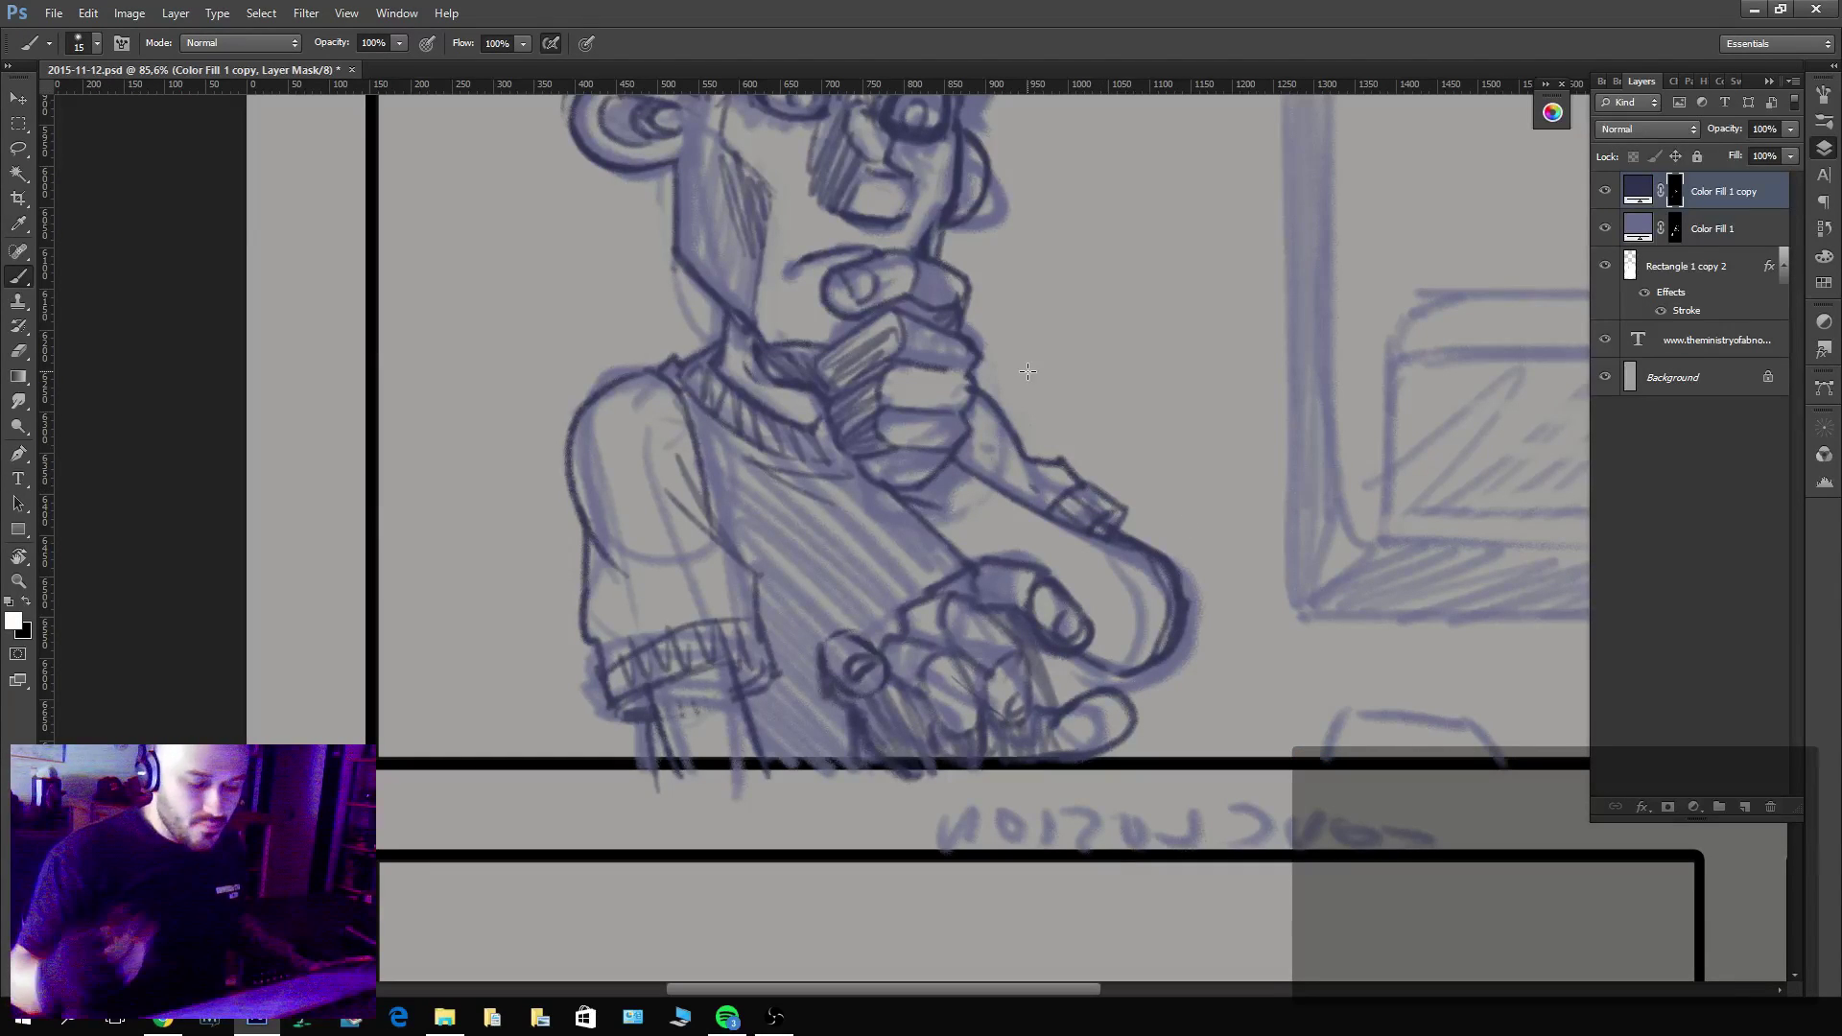
key("x")
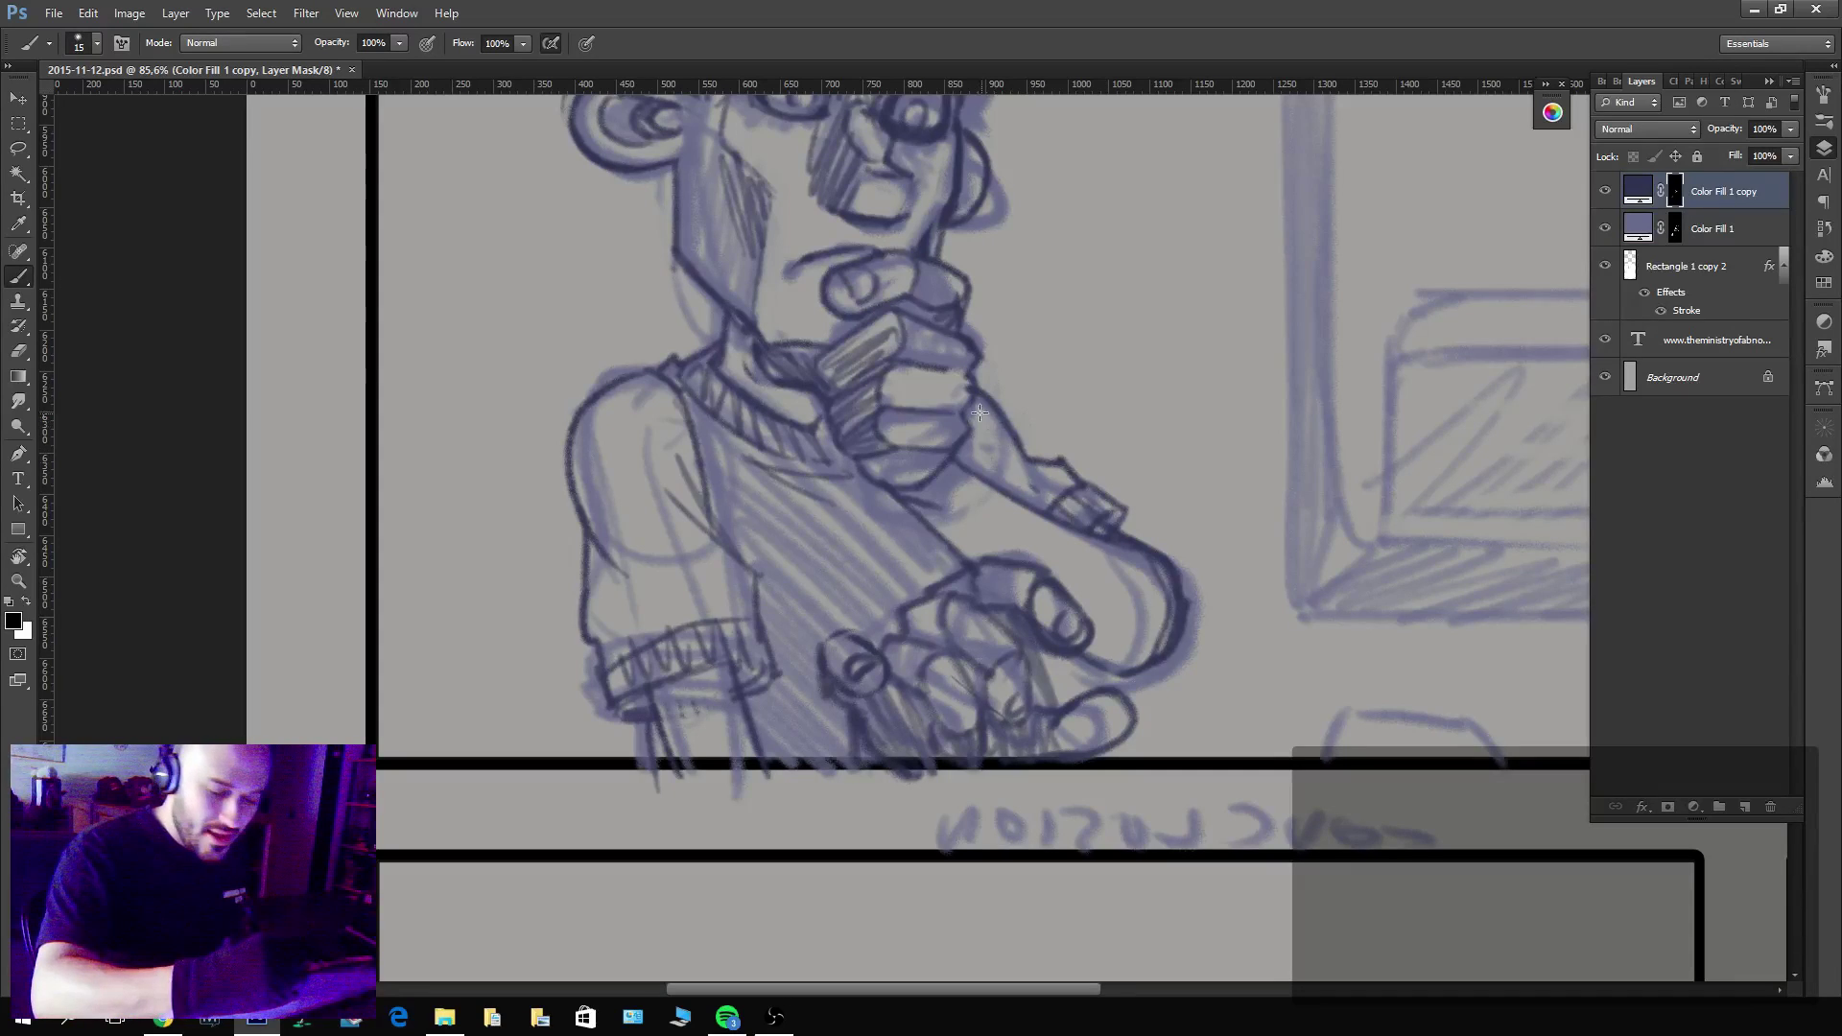
key("x")
left_click_drag(979, 413, 1042, 457)
key("x")
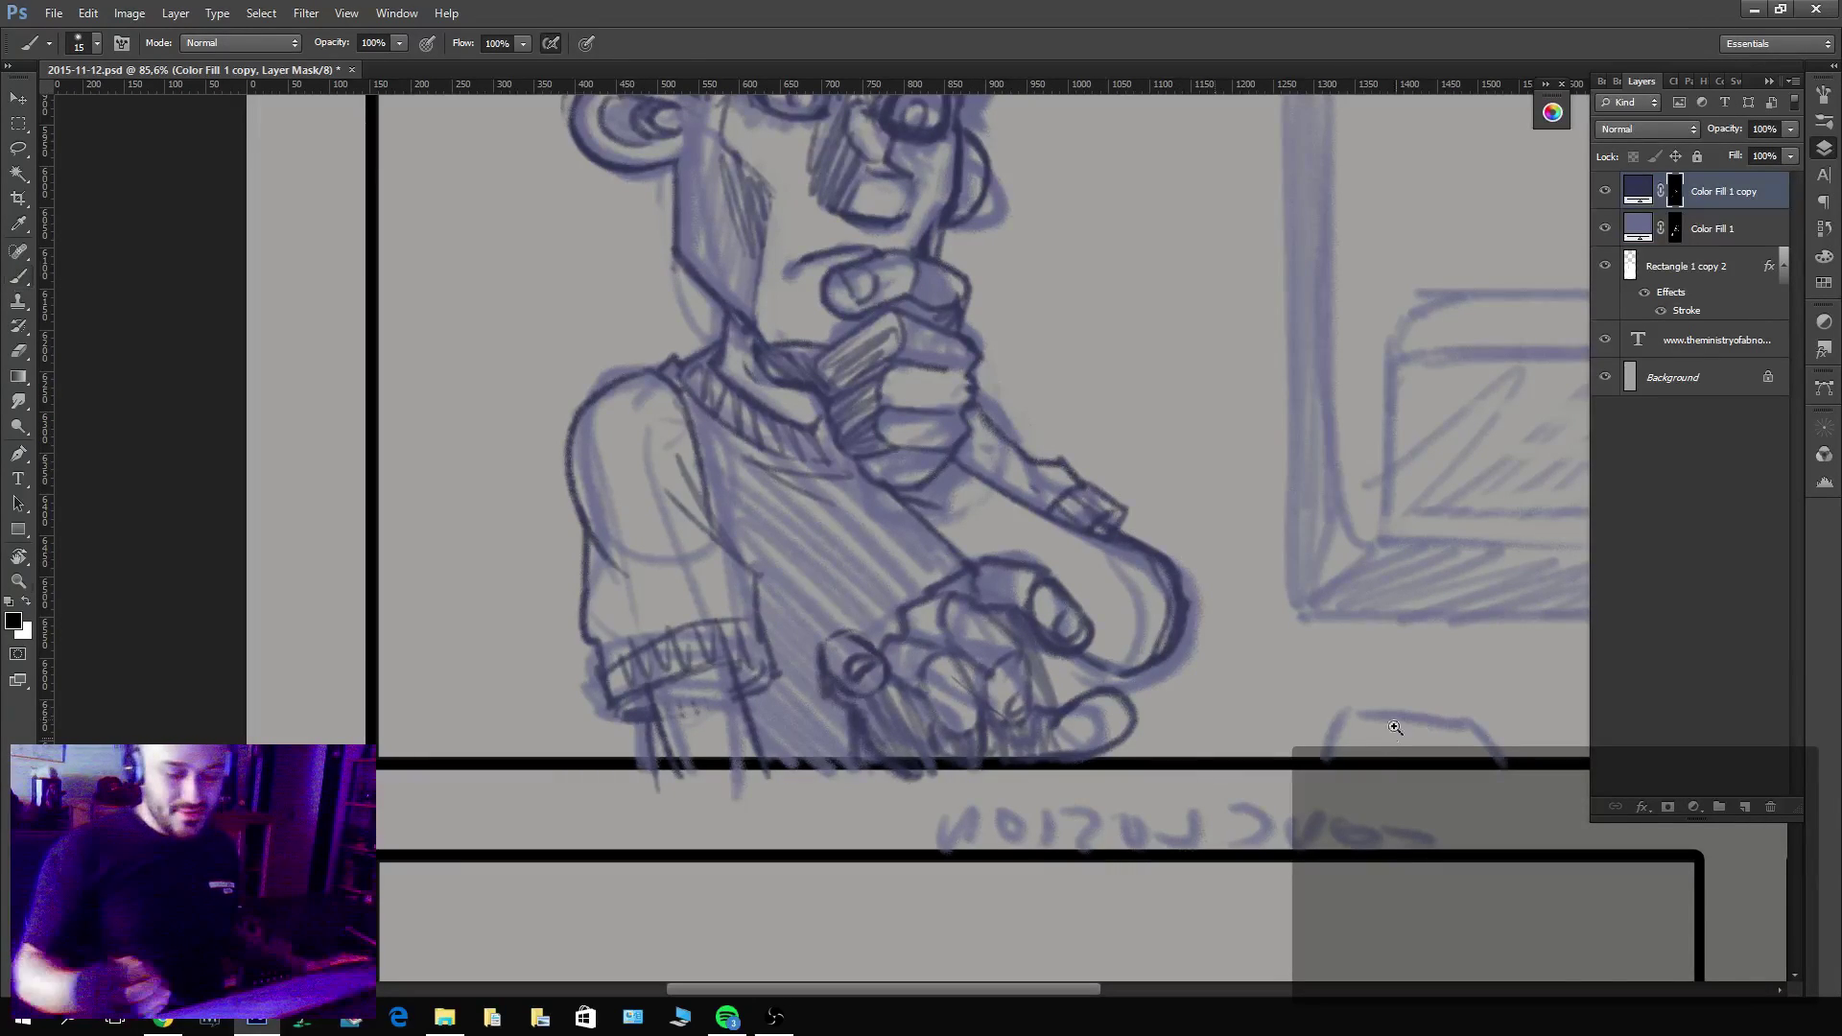
Select the monitor, keyboard and desk drawing in the panel above, combining a rectangular and a freehand selection.
key("z")
scroll(1346, 740, "down", 5)
left_click_drag(1345, 740, 1140, 751)
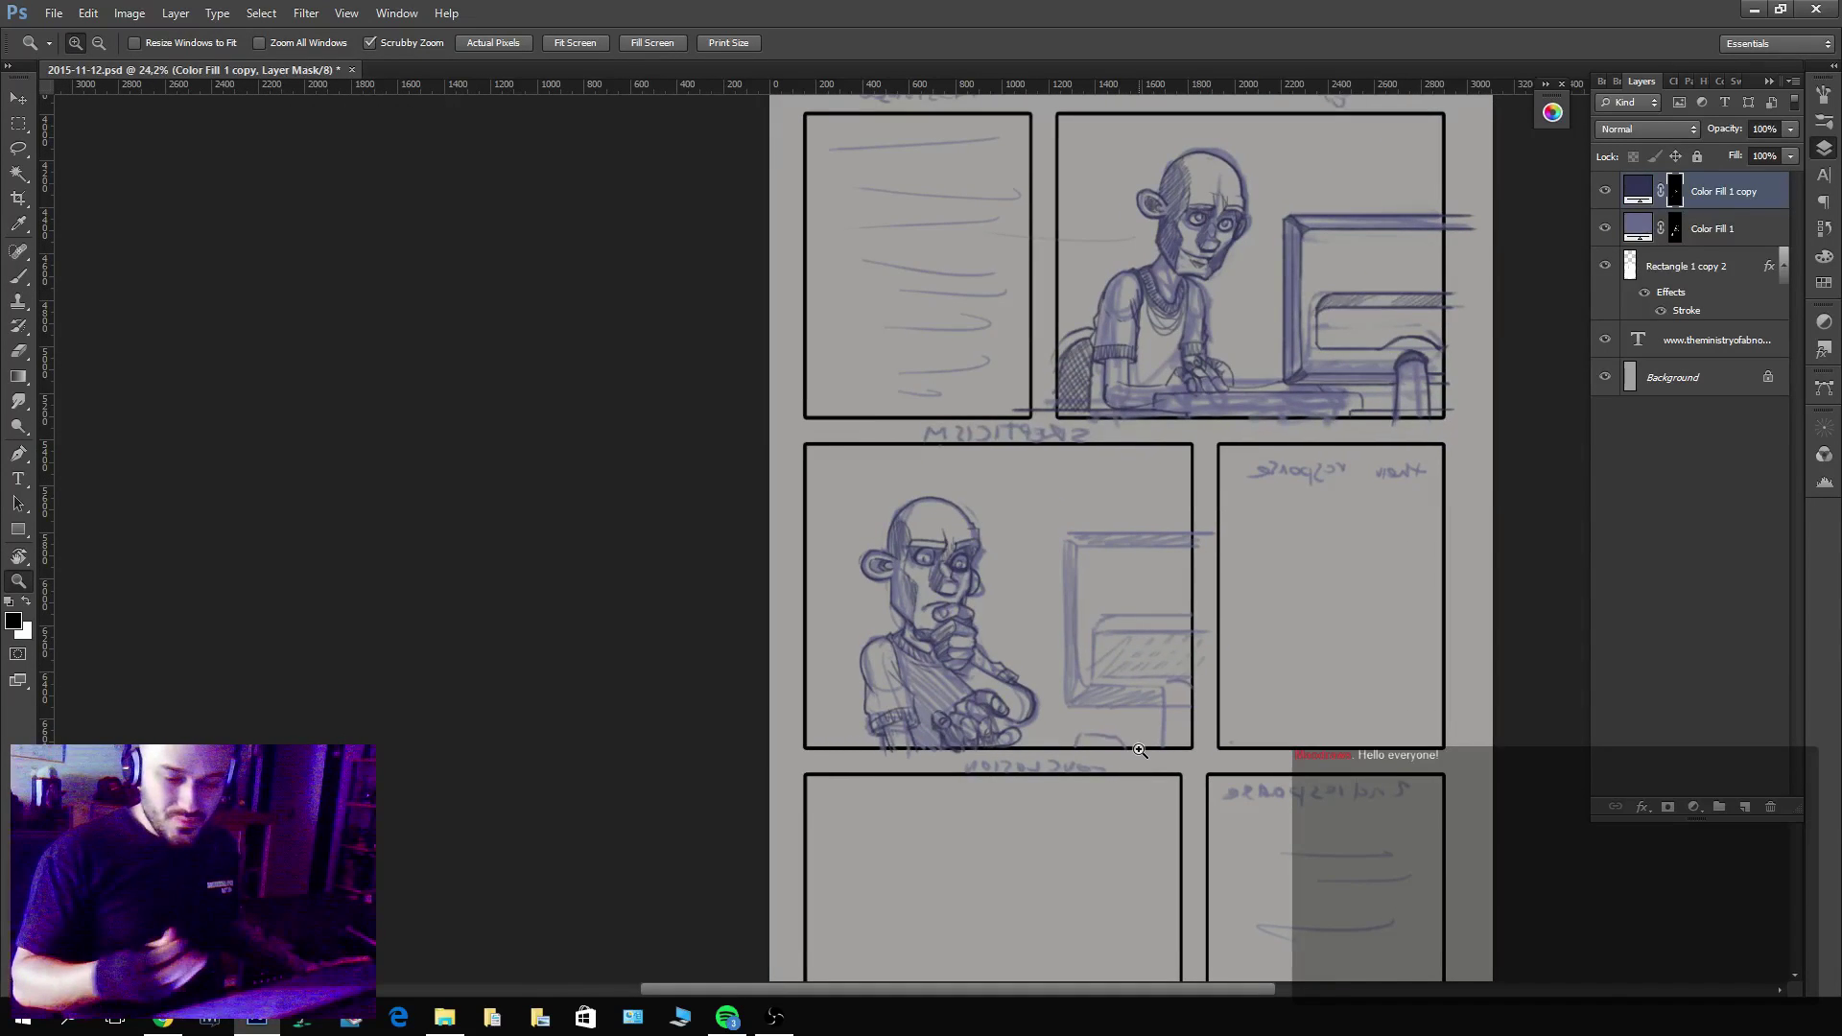
scroll(1475, 461, "up", 4)
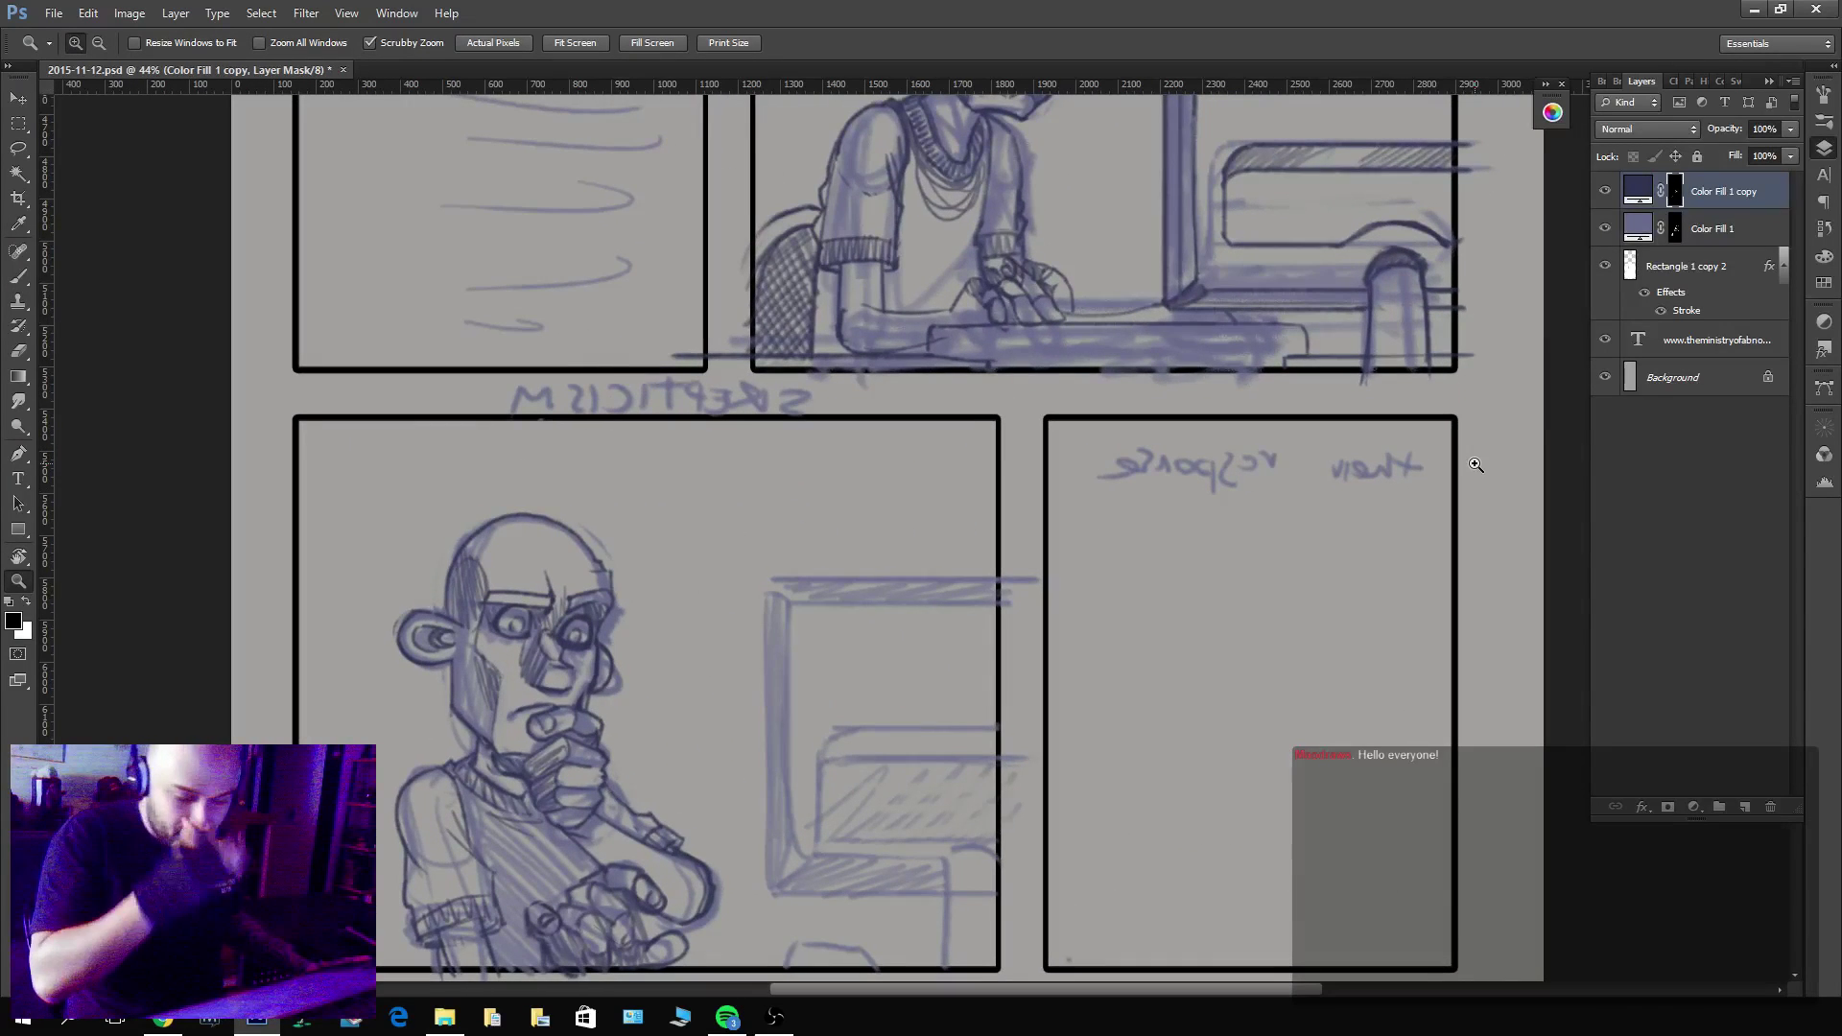
left_click_drag(1475, 464, 1213, 699)
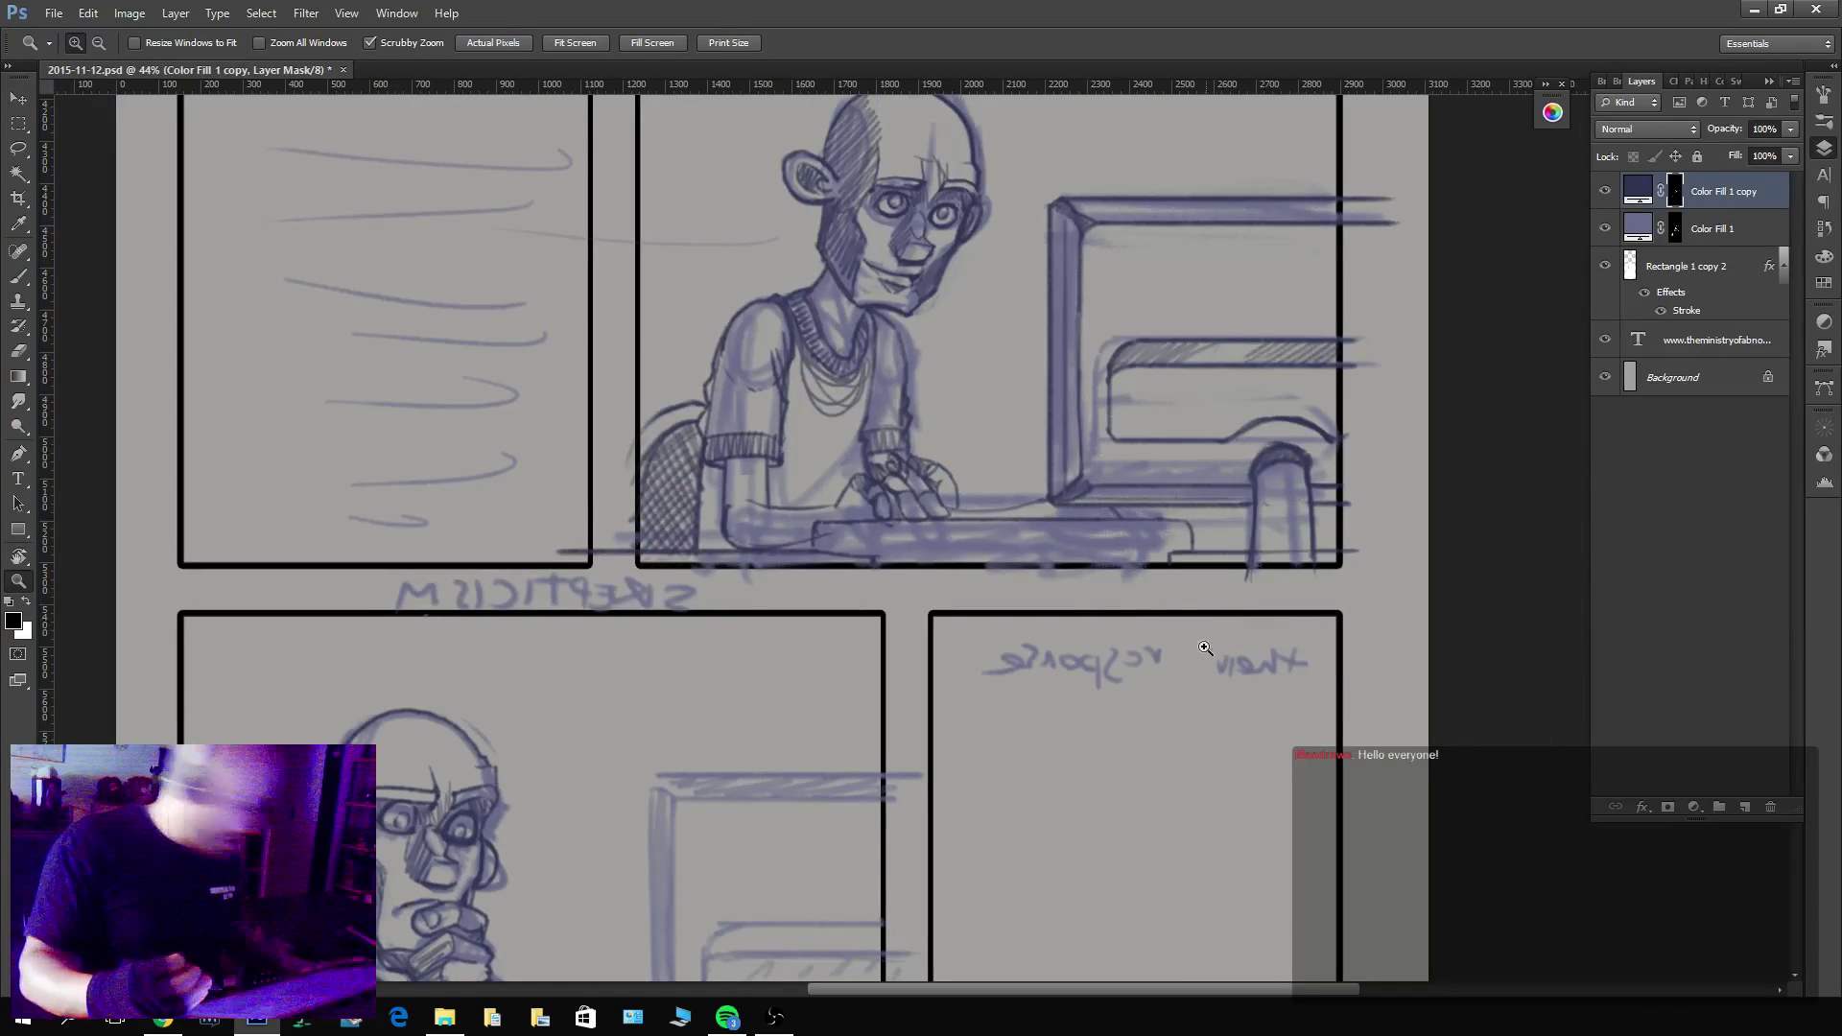
key("l")
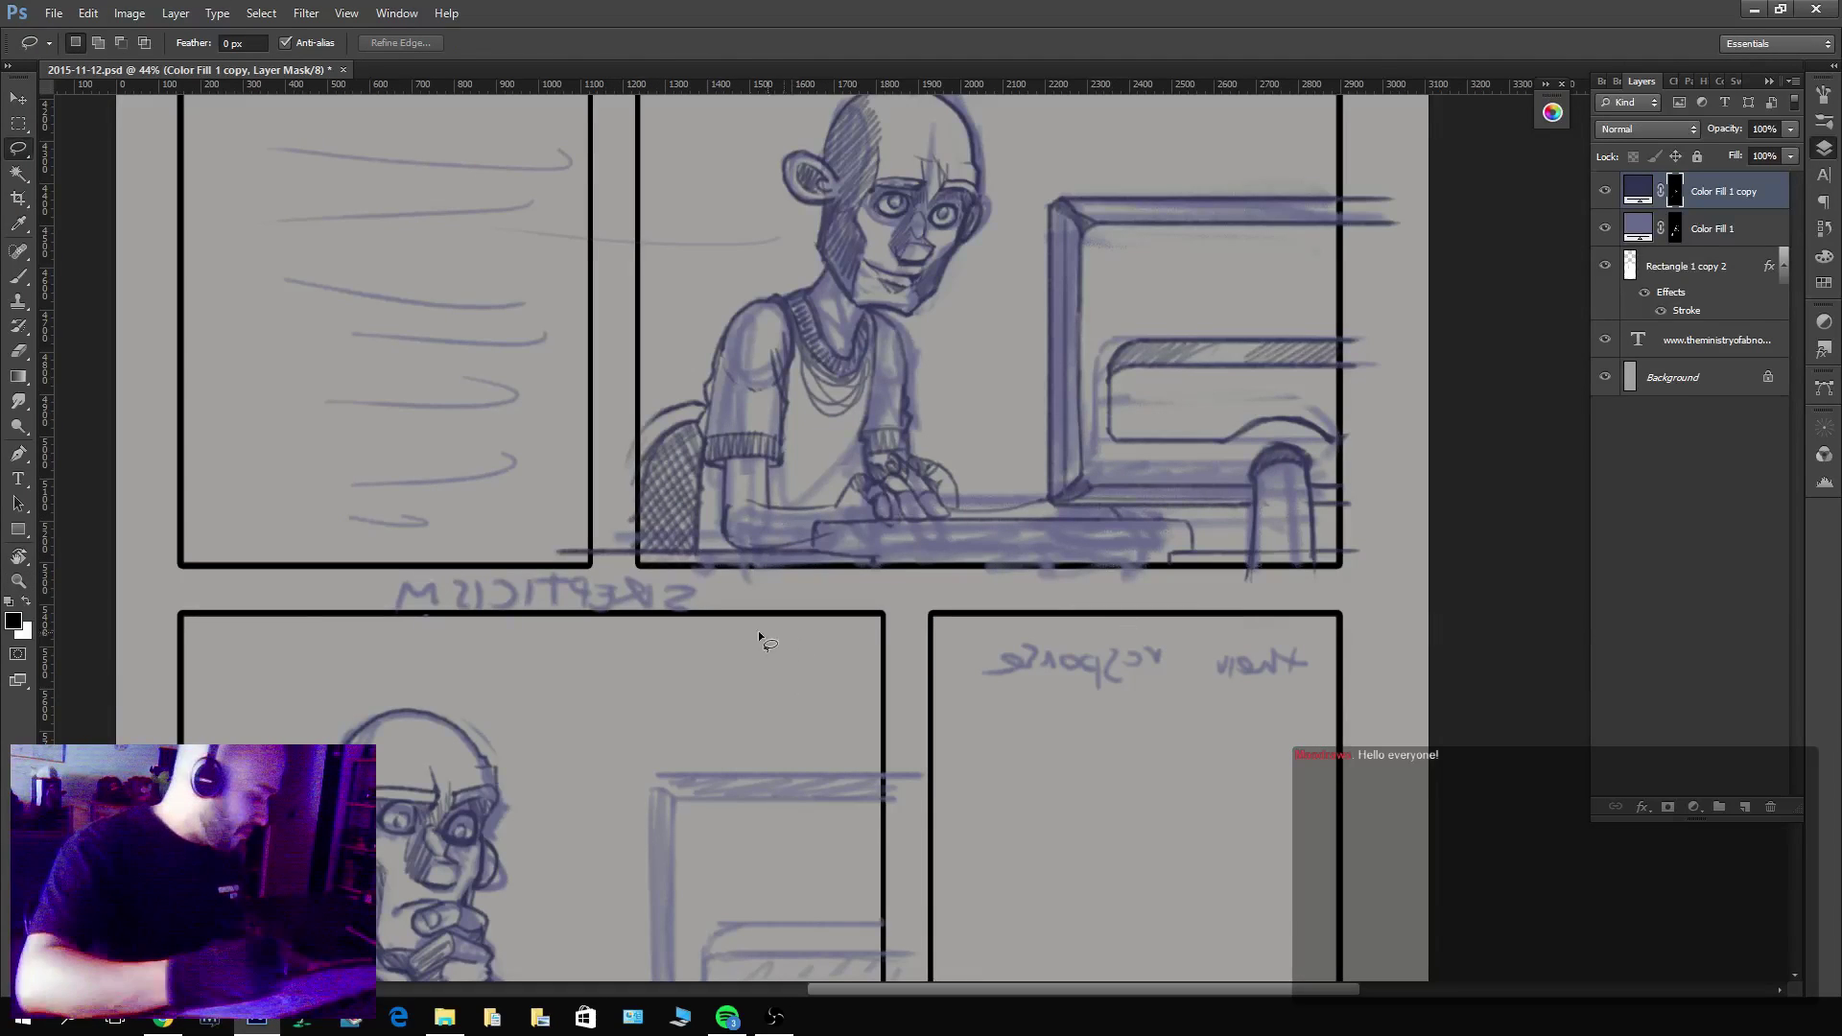
key("m")
left_click_drag(634, 548, 1428, 695)
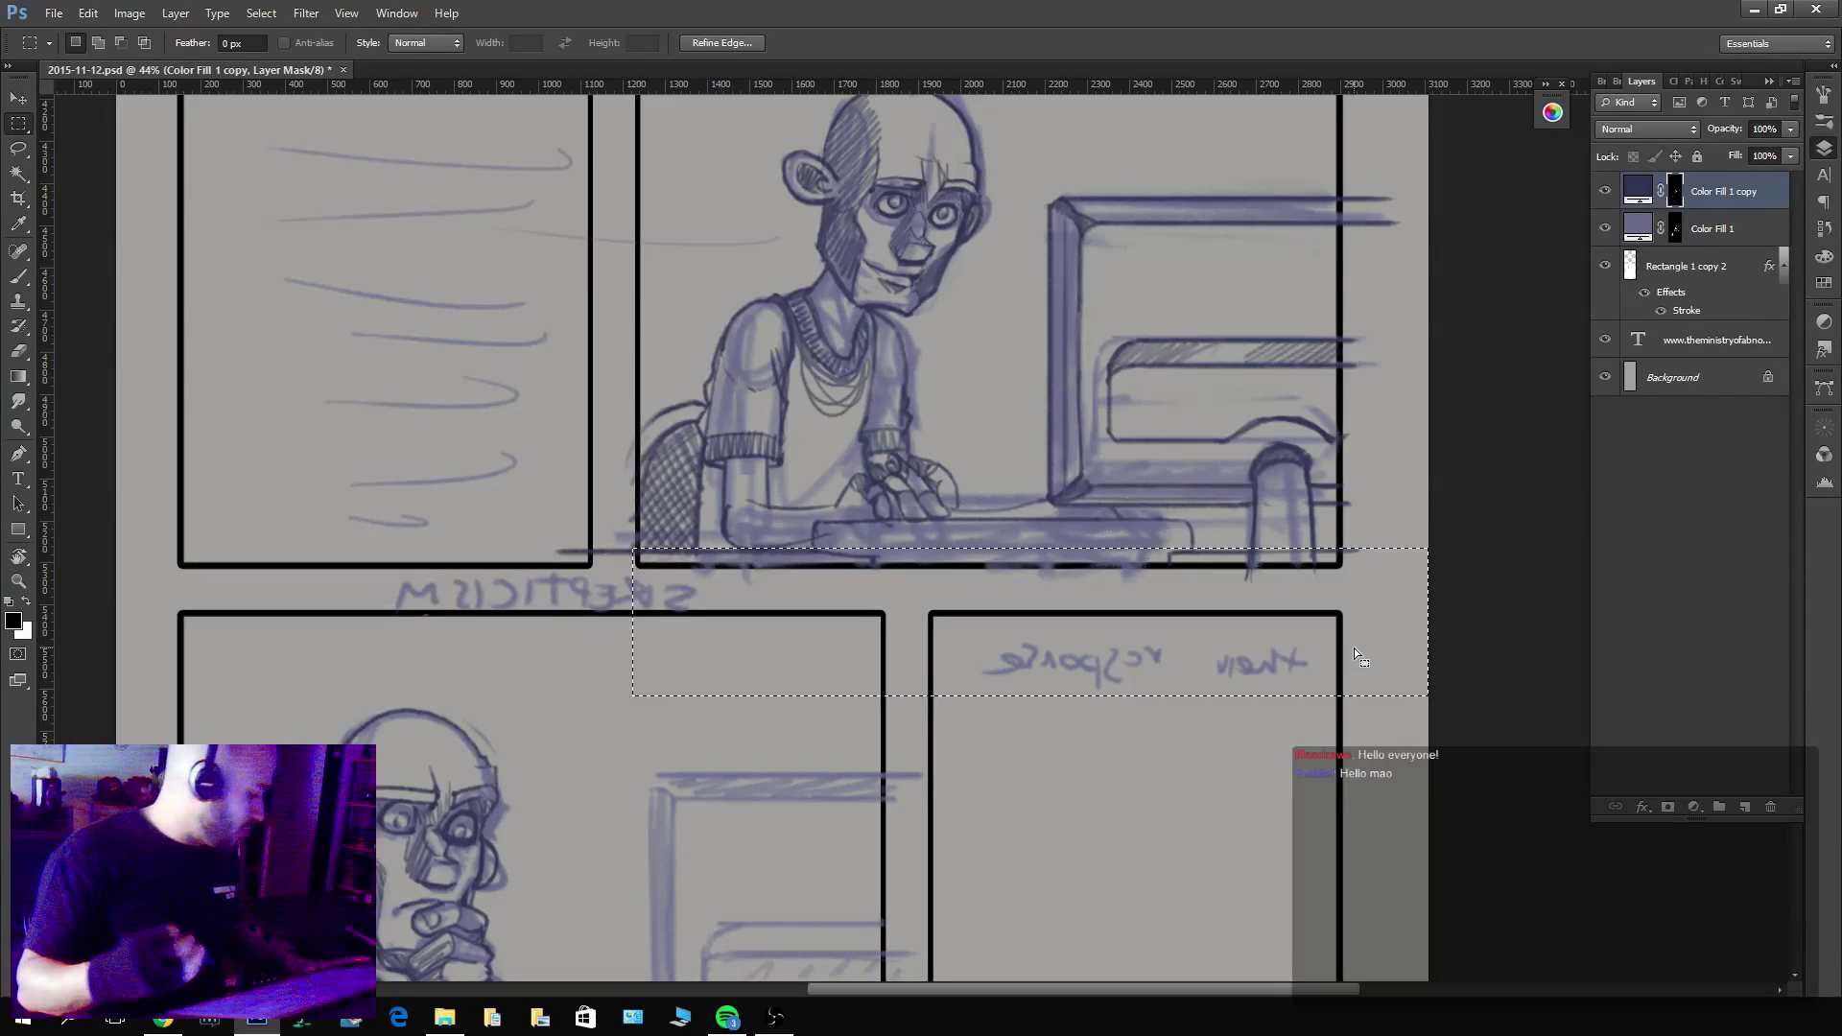
key("l")
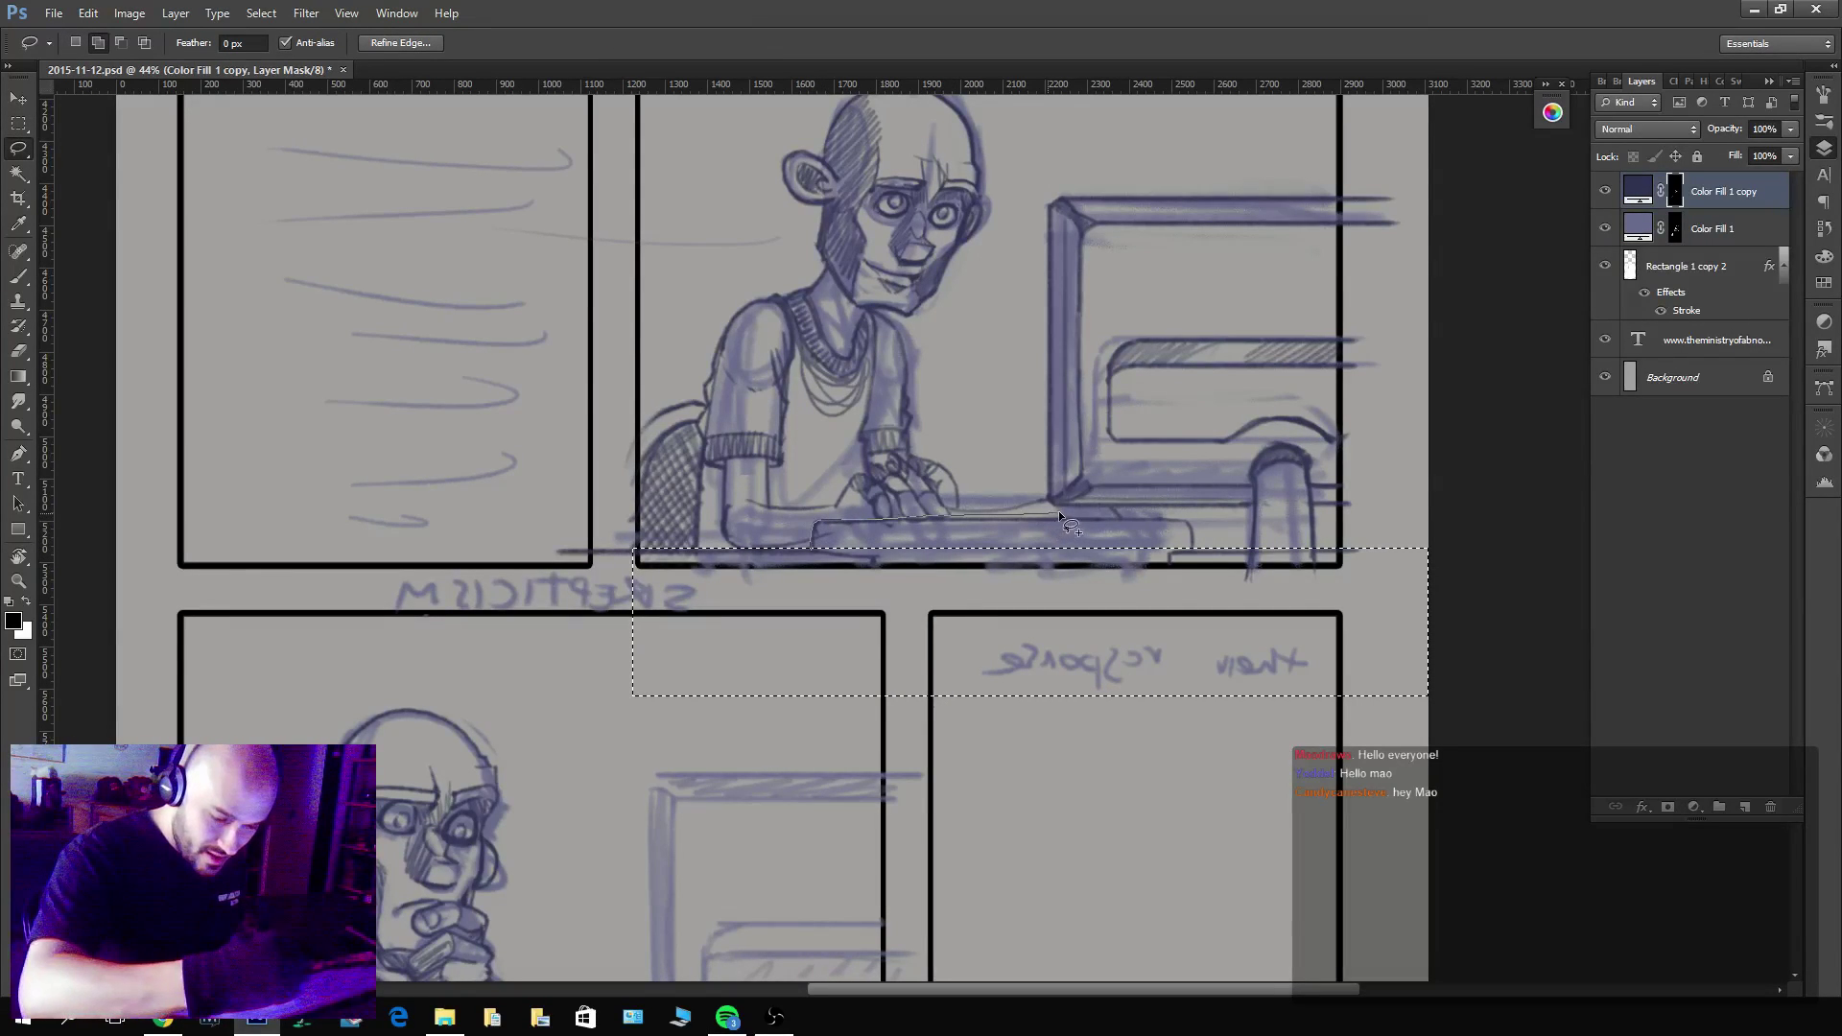
mouse_move(1094, 169)
left_mouse_down()
mouse_move(1358, 170)
mouse_move(1416, 307)
mouse_move(1390, 589)
left_mouse_up()
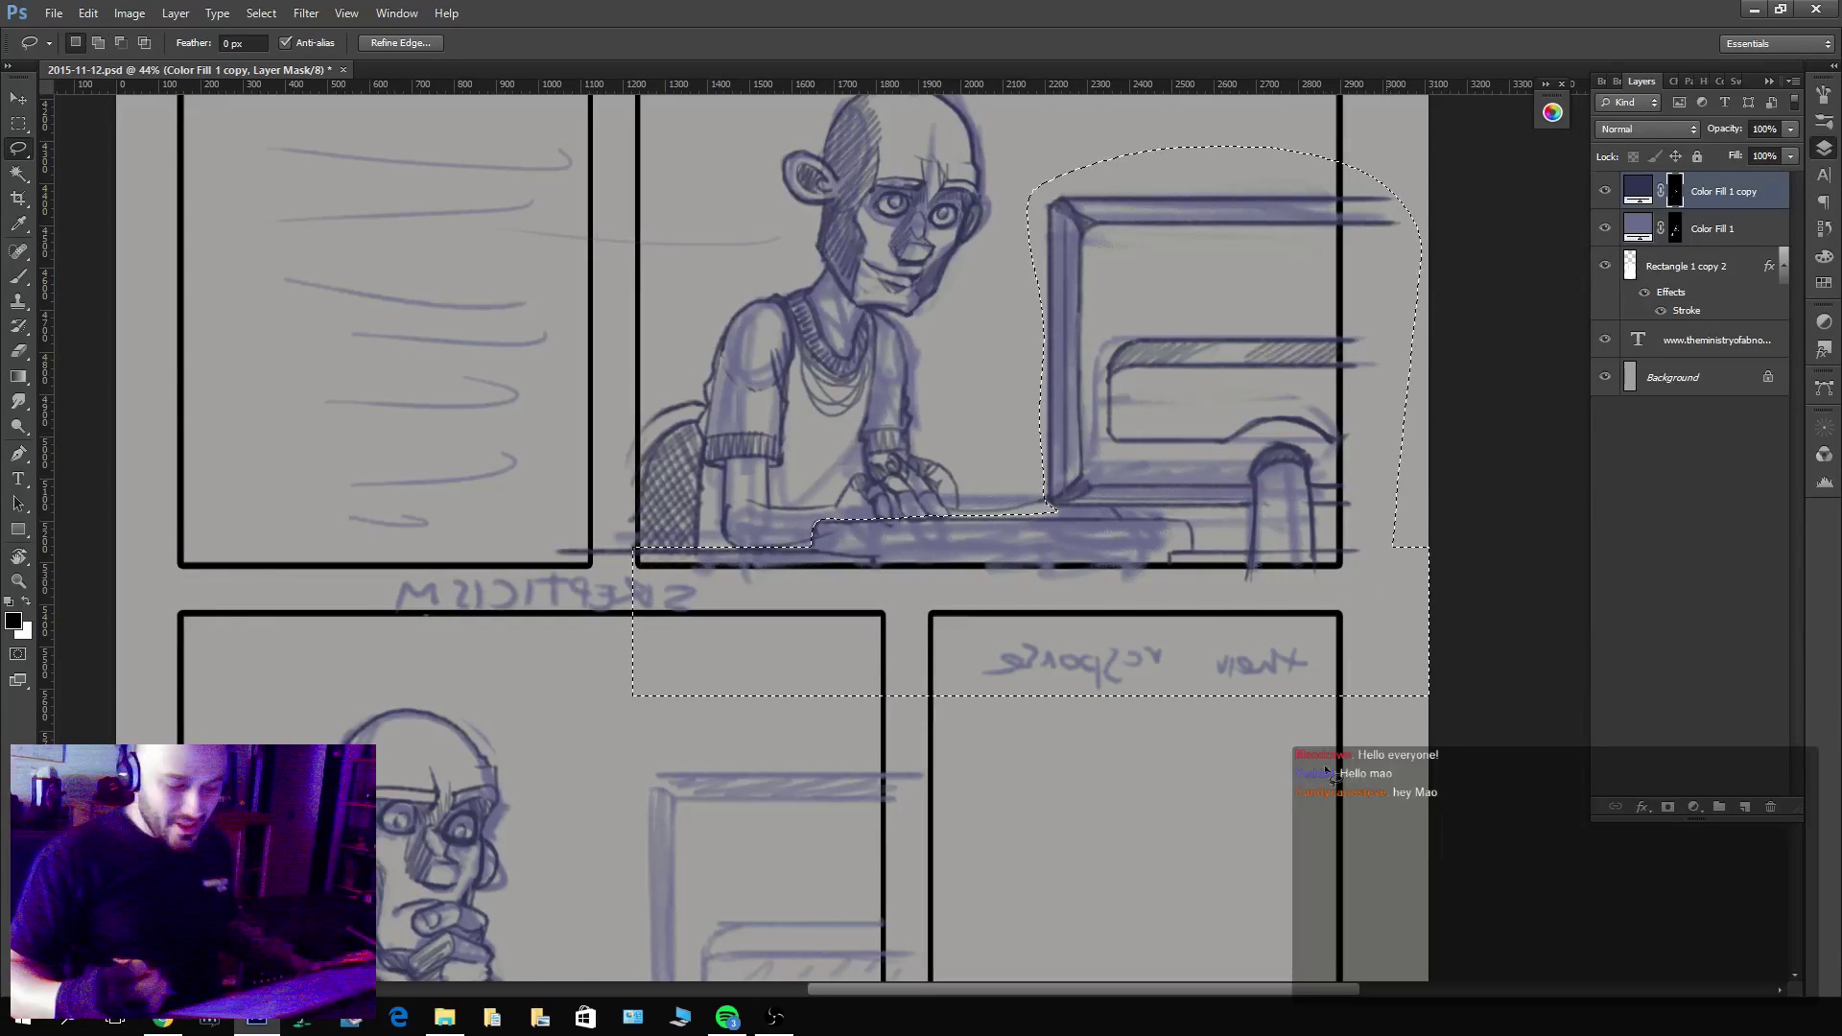
Duplicate the selected monitor and desk drawing down into the SKEPTICISM panel, over the rough monitor sketch.
key("v")
mouse_move(1180, 547)
left_mouse_down()
mouse_move(1329, 328)
mouse_move(1419, 234)
mouse_move(1357, 740)
left_mouse_up()
mouse_move(1307, 817)
left_mouse_down()
mouse_move(1311, 771)
mouse_move(1351, 752)
mouse_move(936, 749)
left_mouse_up()
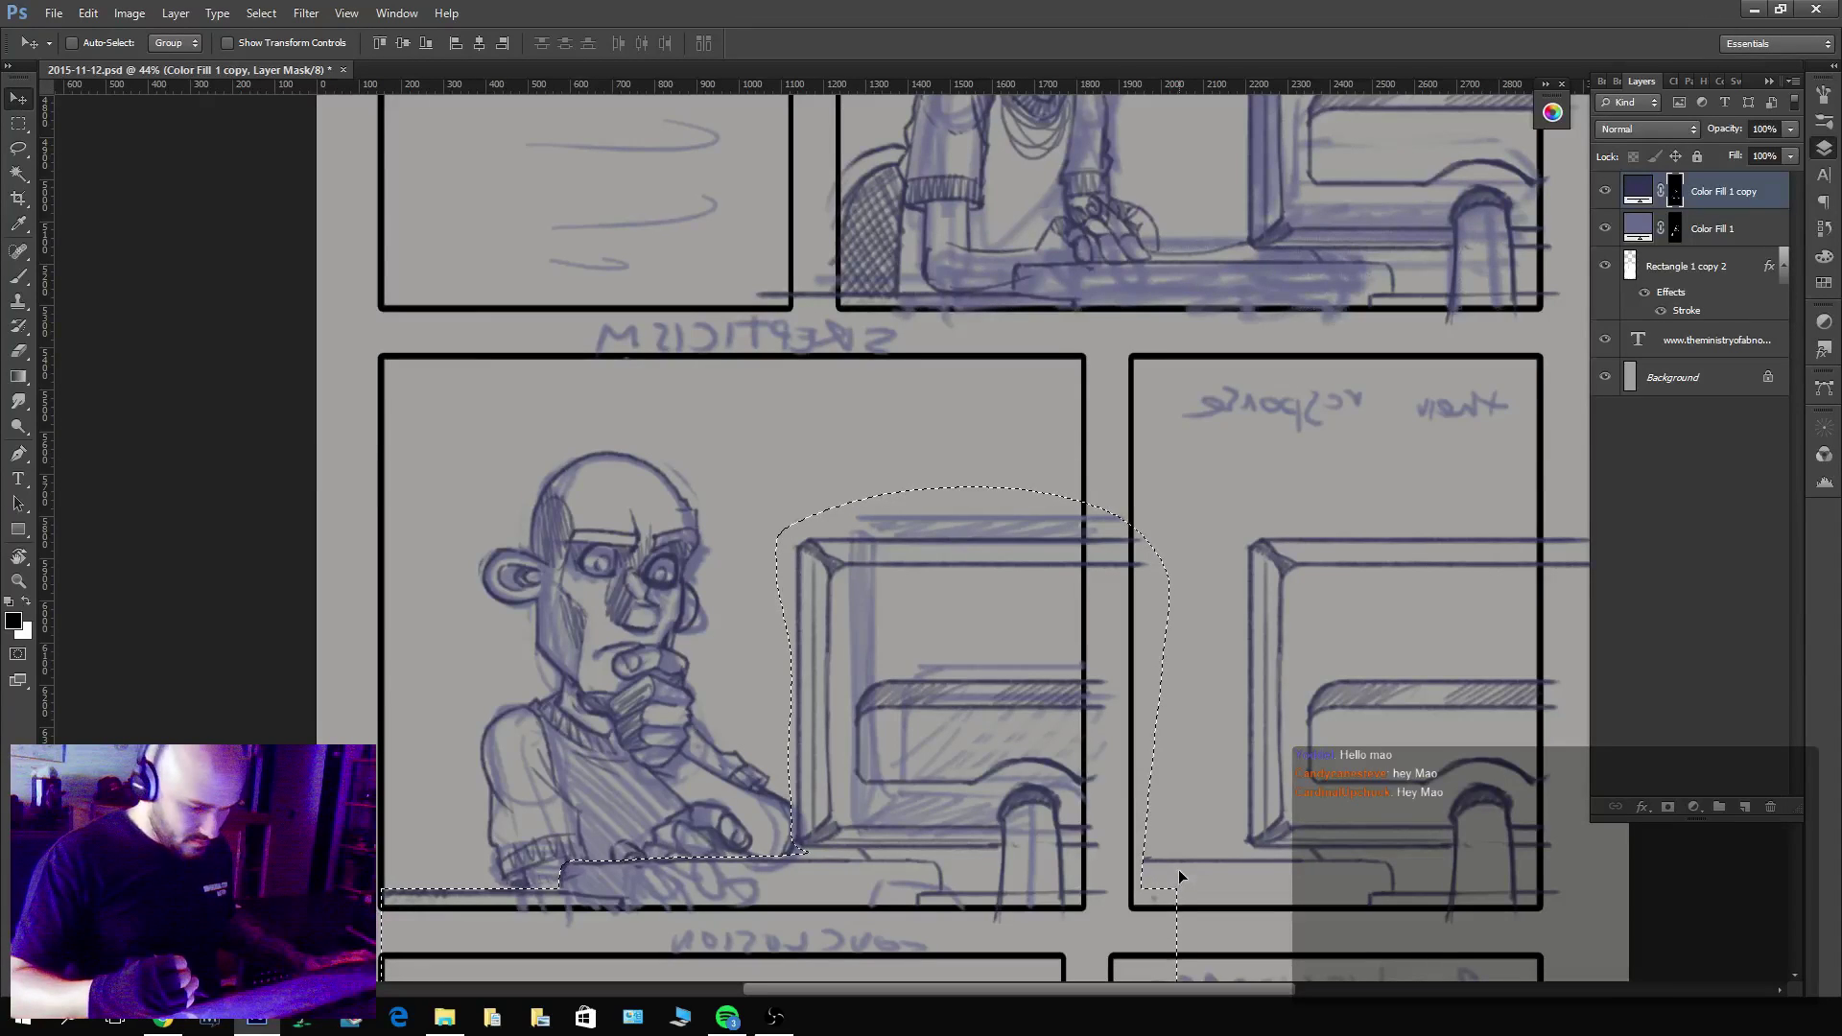
Cut the duplicated monitor and desk out of the layer mask and paste it as a separate layer.
key("Delete")
key("ctrl+d")
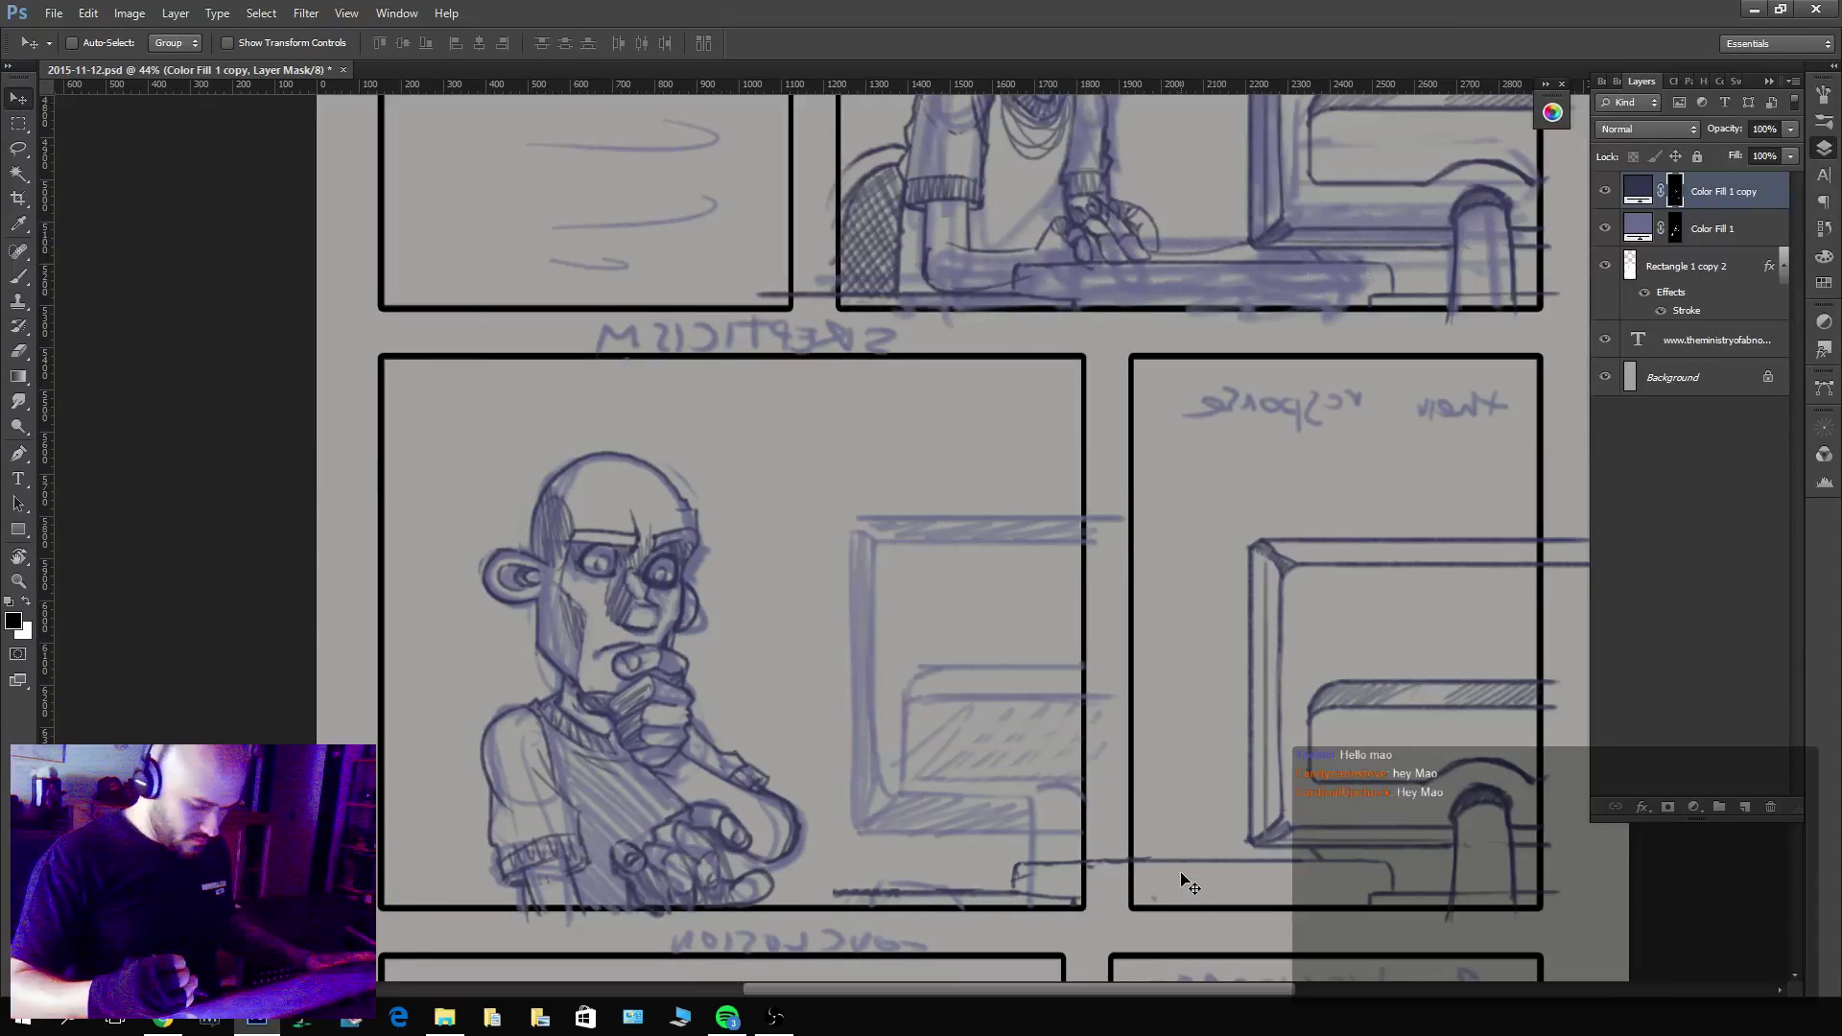
key("ctrl+v")
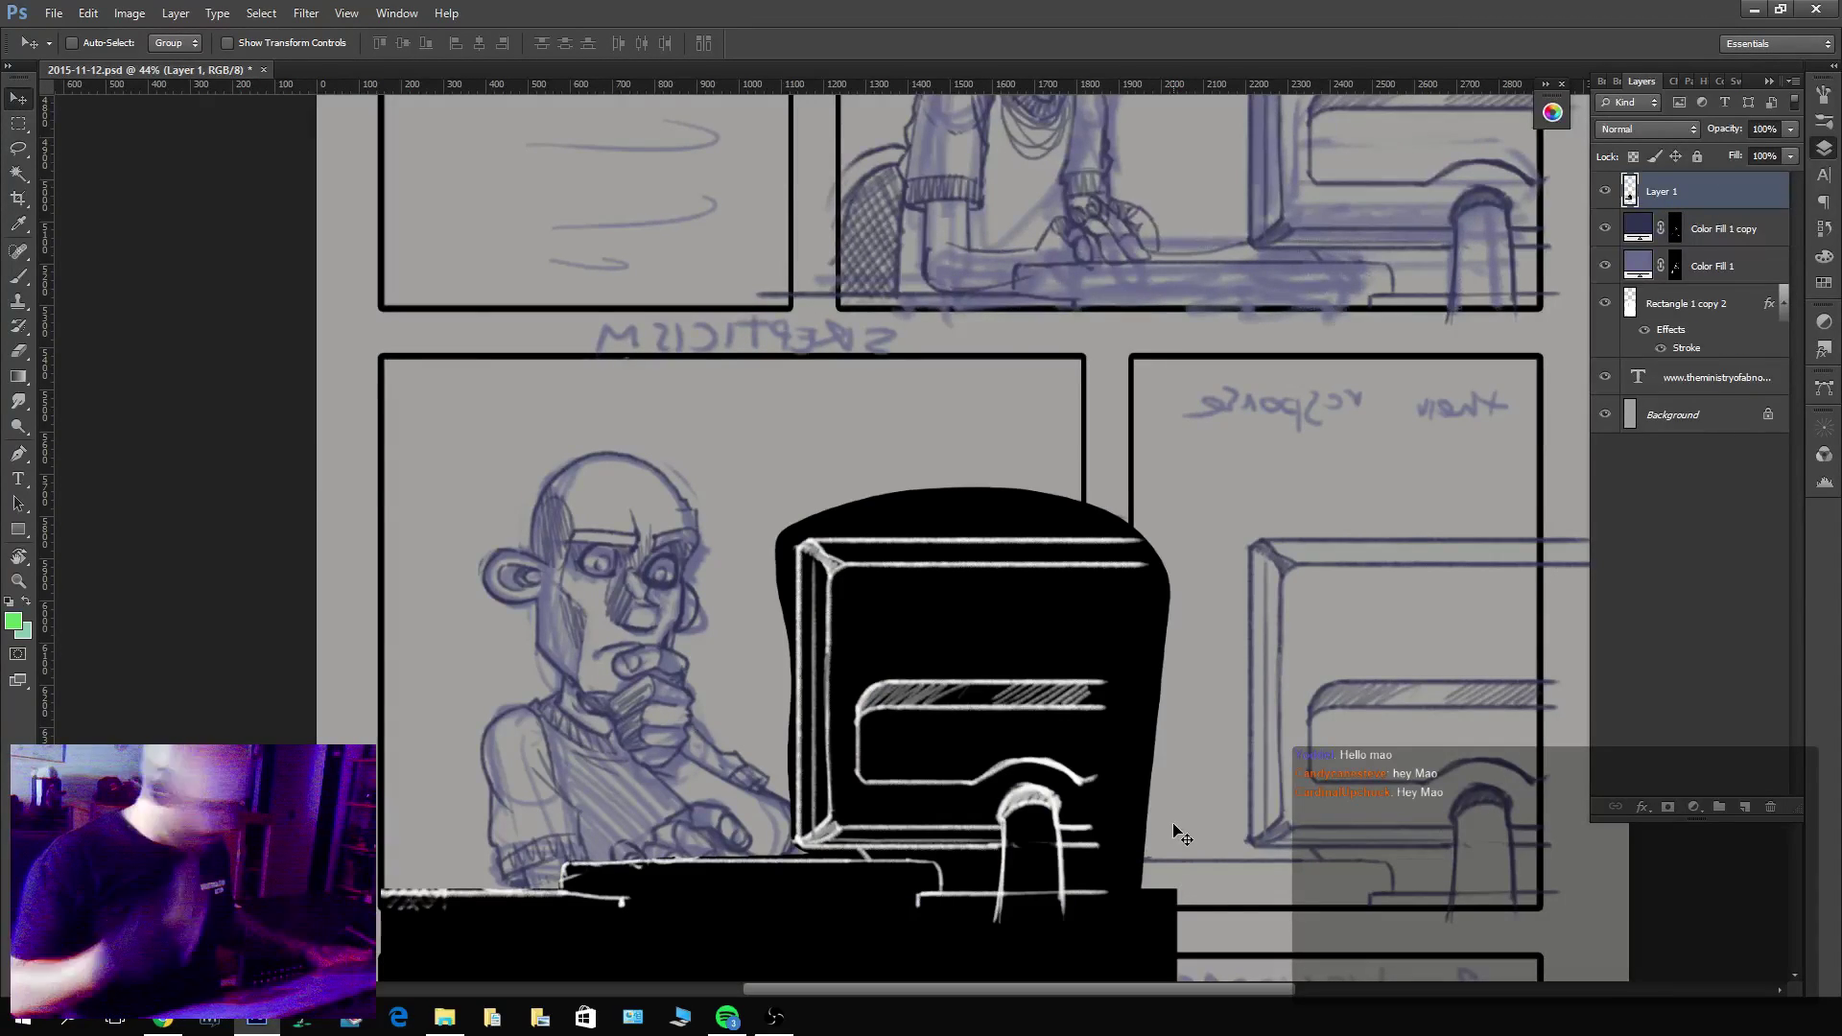
Invert the pasted monitor artwork to dark lines on white and set its layer's blend mode to Multiply.
key("i")
key("ctrl+i")
key("ctrl+u")
key("Escape")
key("v")
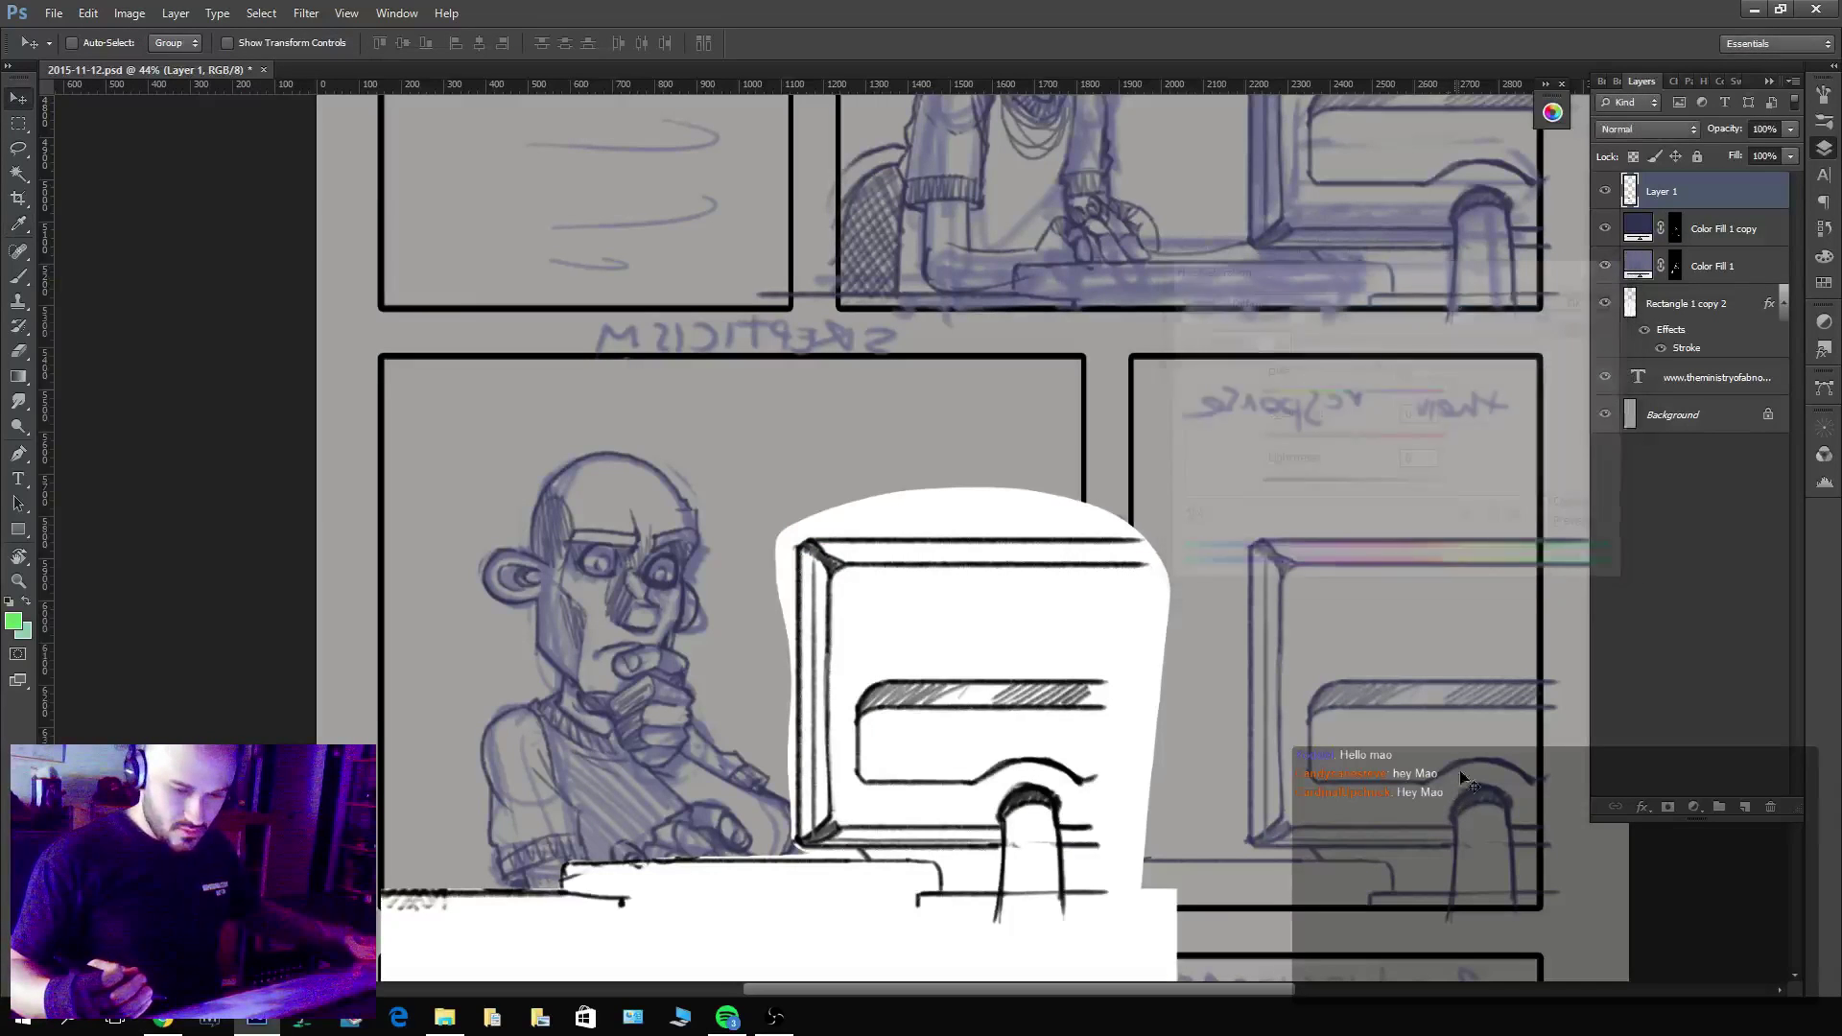
left_click(1645, 128)
left_click(1621, 210)
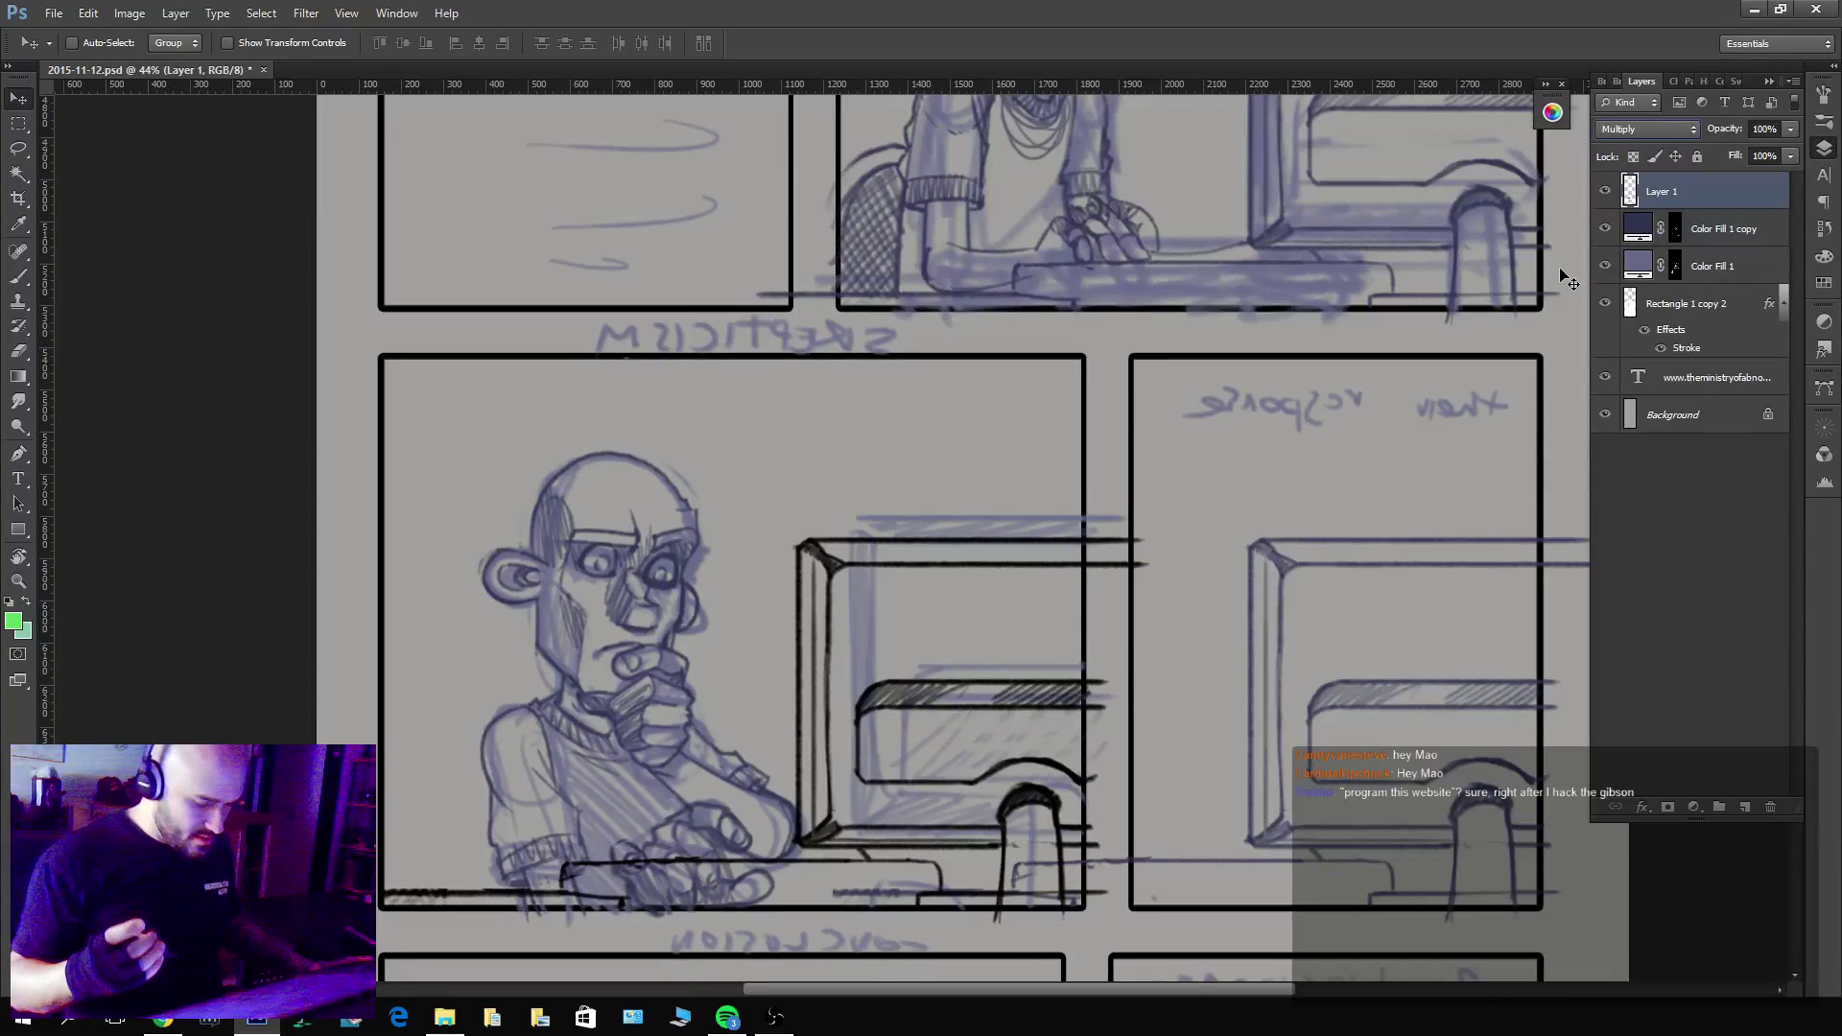
Select the lower hand on the Color Fill 1 copy layer mask and move it up, clear of the desk line.
mouse_move(705, 852)
left_mouse_down()
mouse_move(904, 723)
mouse_move(965, 710)
mouse_move(1008, 760)
left_mouse_up()
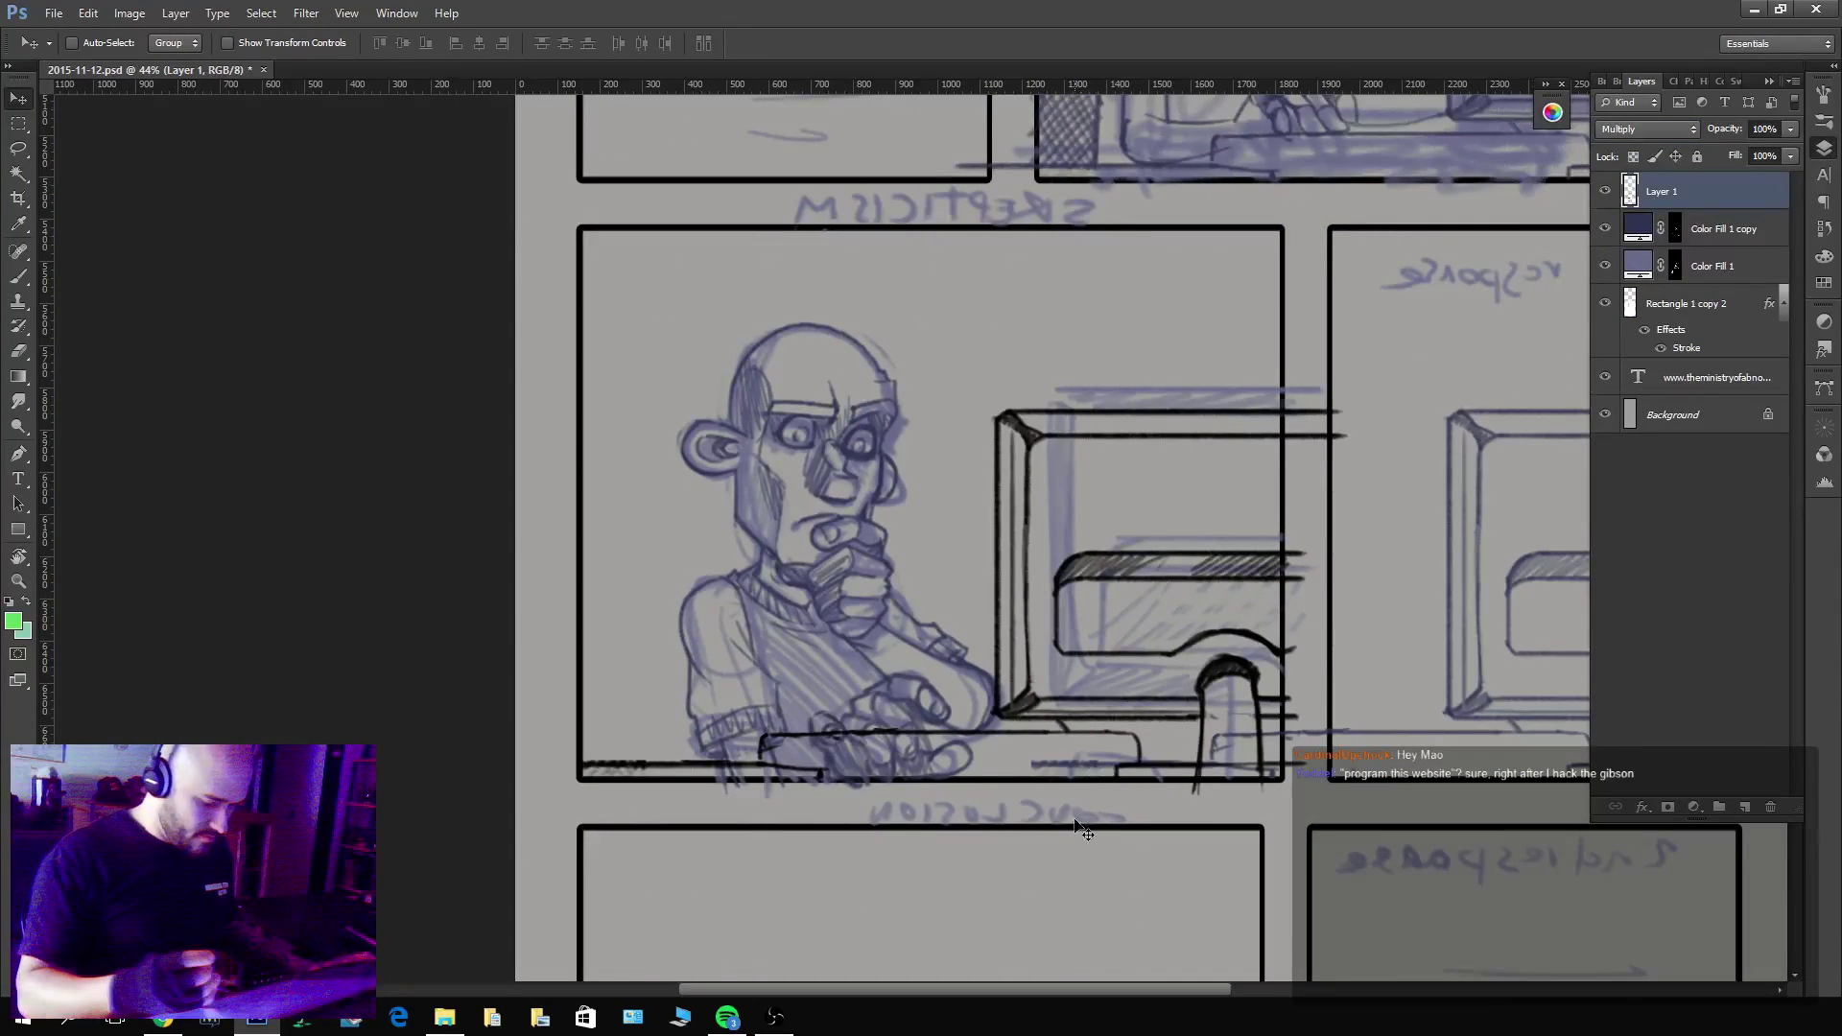
key("l")
left_click(1674, 229)
key("d")
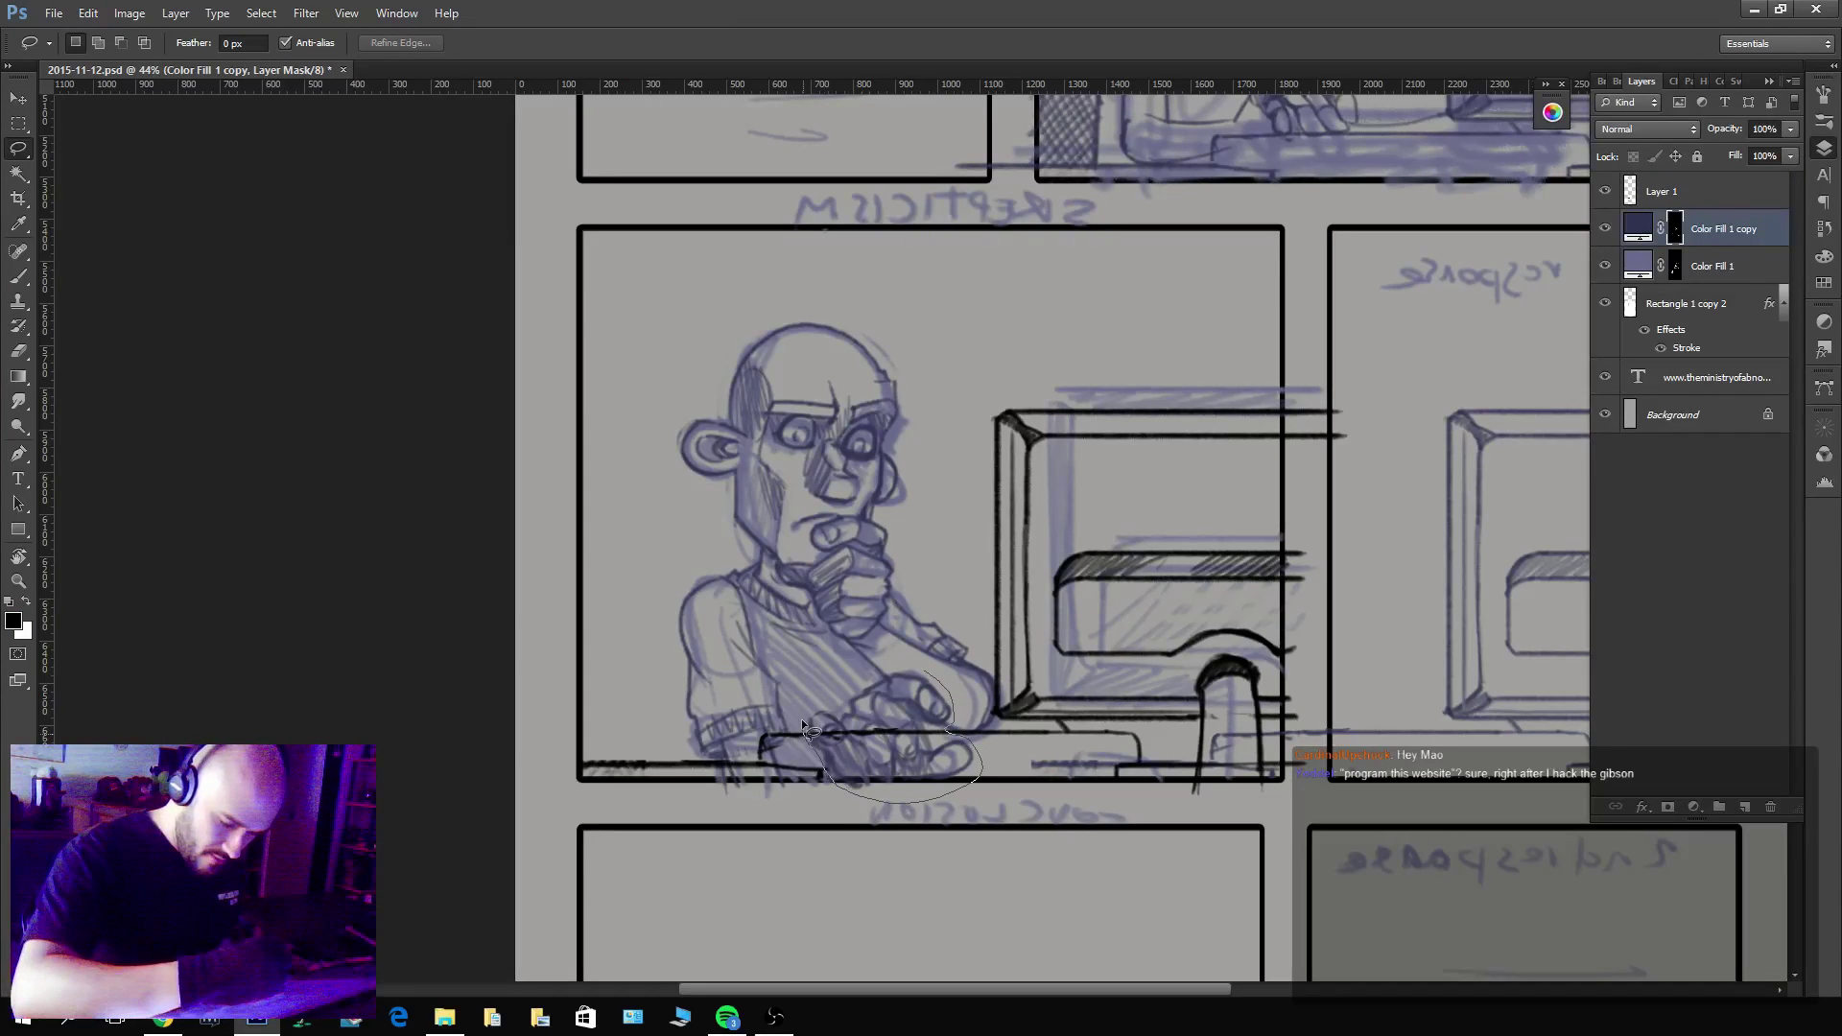
mouse_move(874, 672)
left_mouse_down()
mouse_move(913, 687)
mouse_move(908, 660)
left_mouse_up()
key("v")
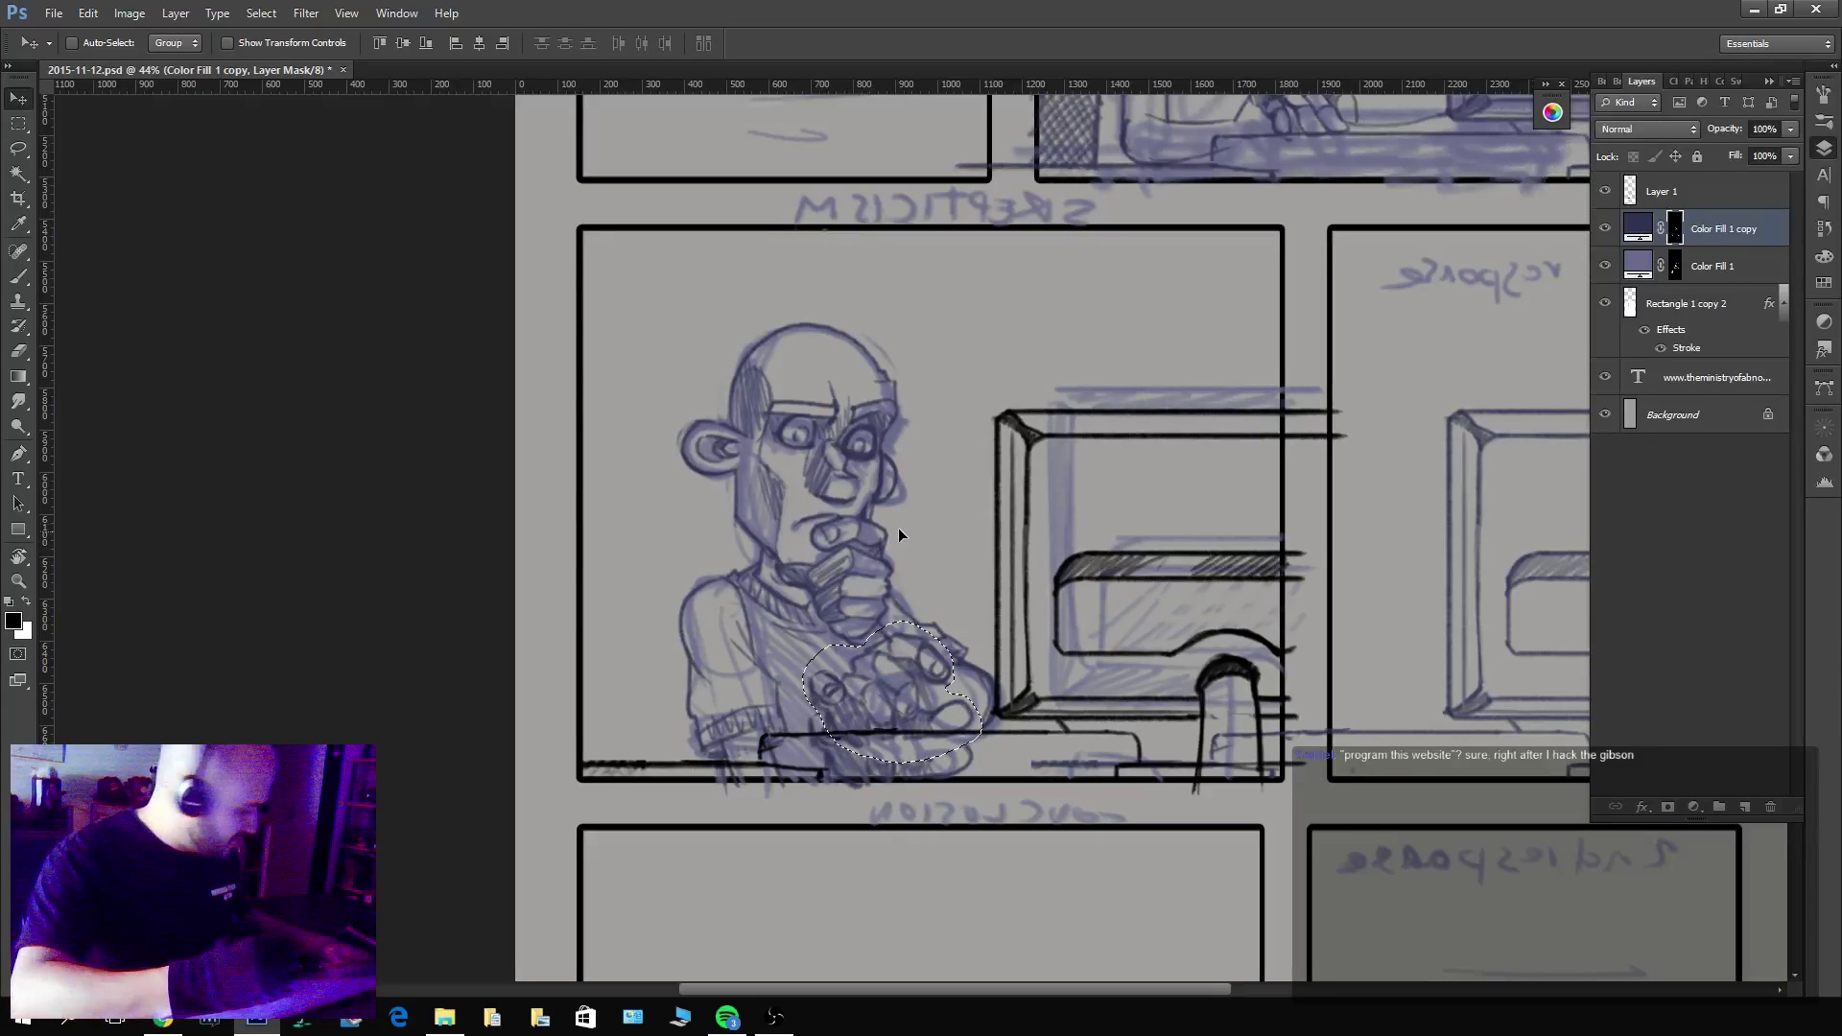
Rotate the selected lower hand by -14.15° and shift it slightly left in front of the torso.
key("ctrl+t")
left_click_drag(940, 500, 892, 490)
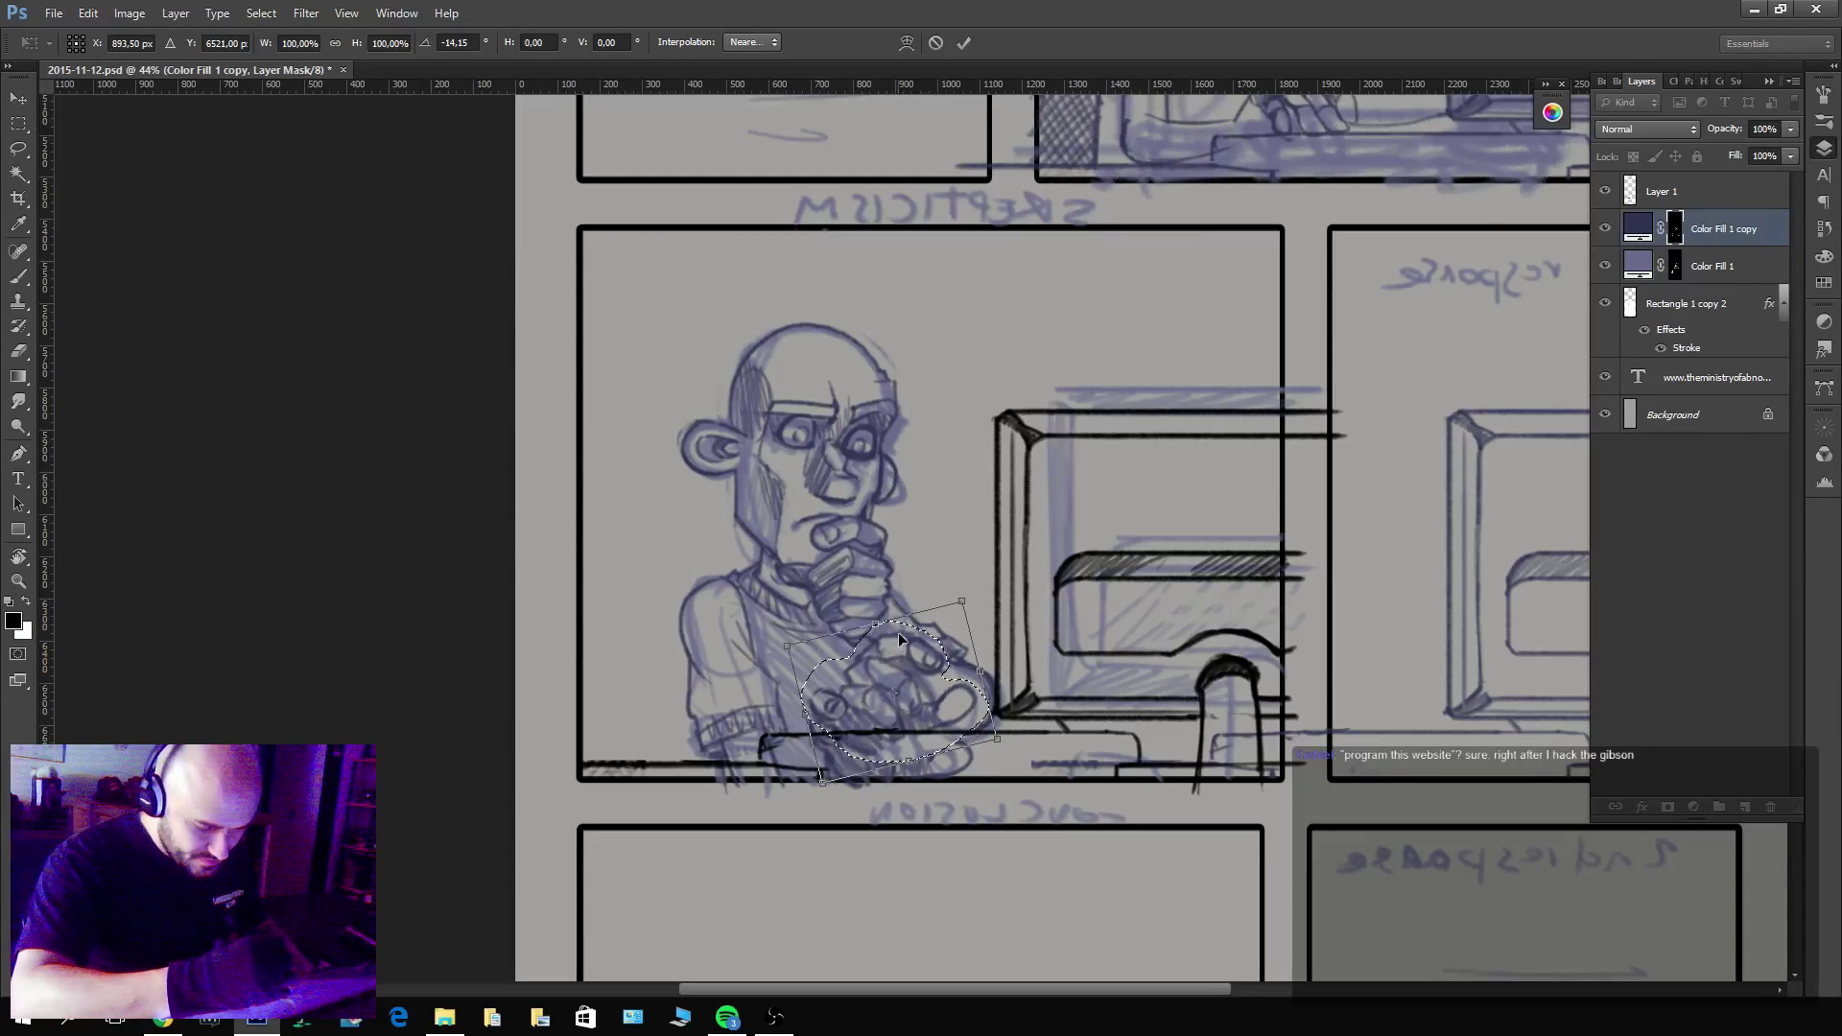
left_click_drag(898, 639, 858, 650)
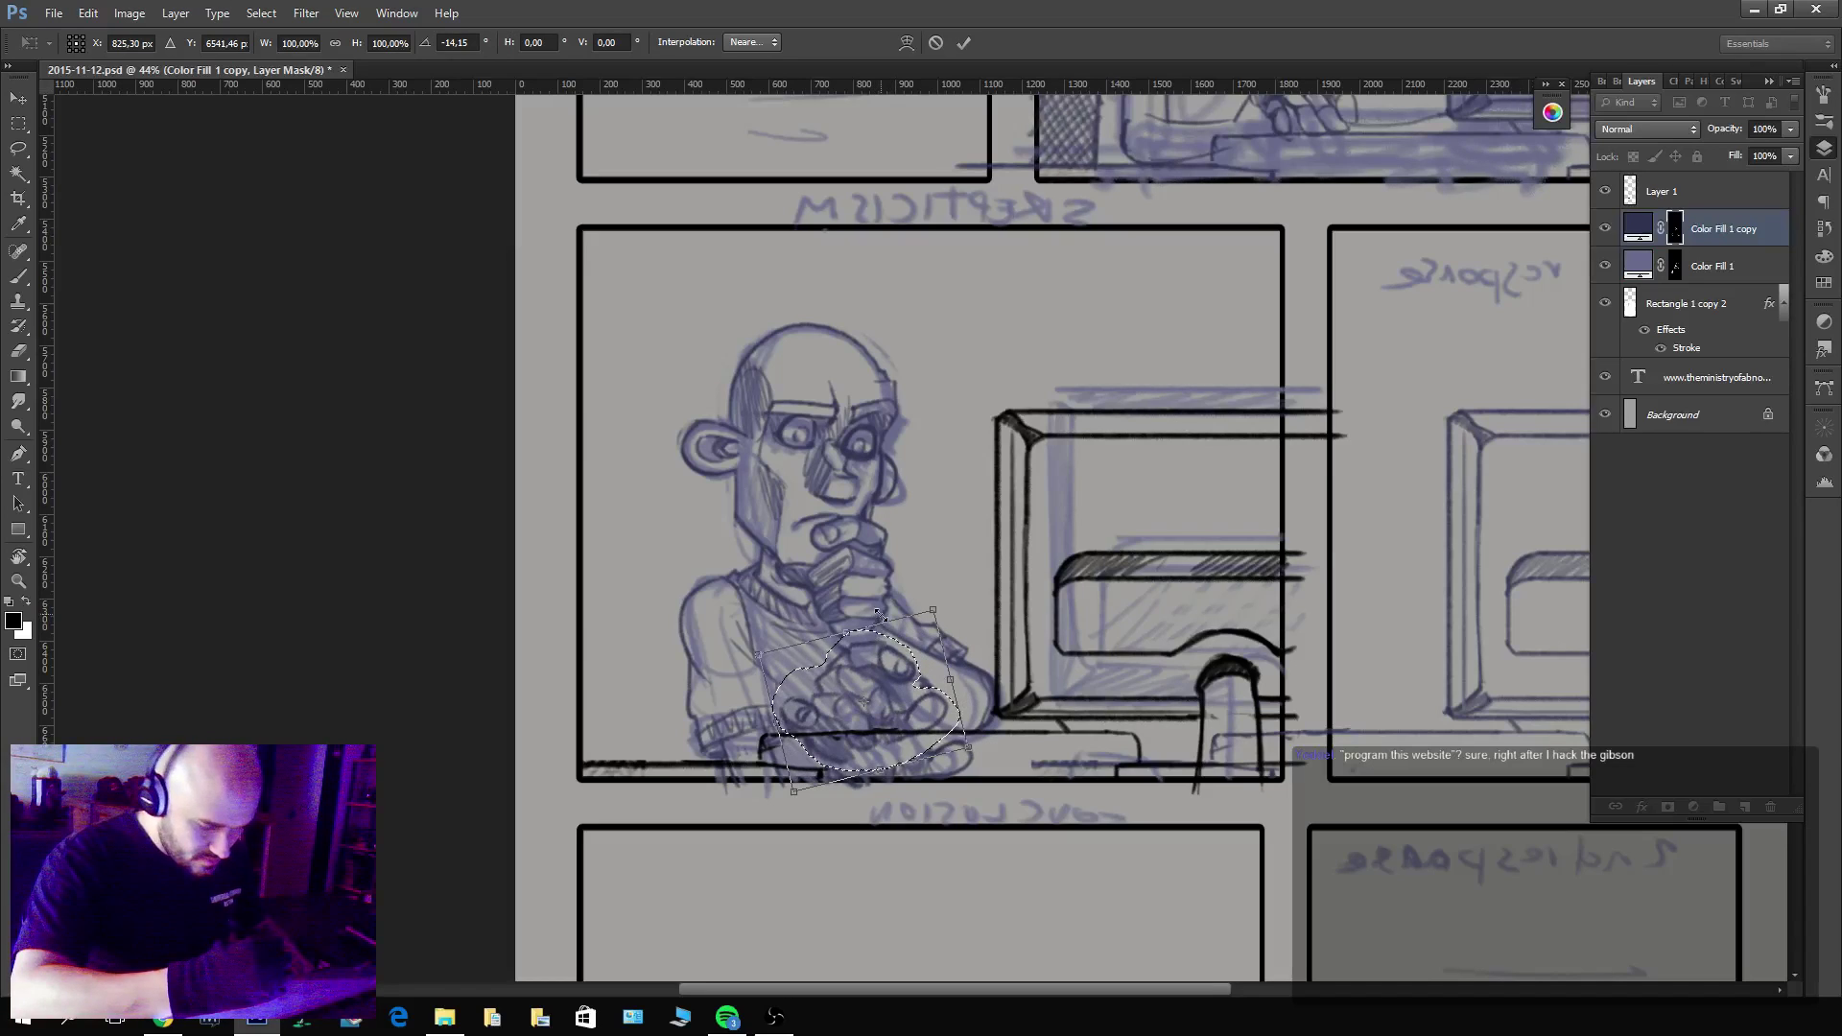
key("Return")
key("ctrl+d")
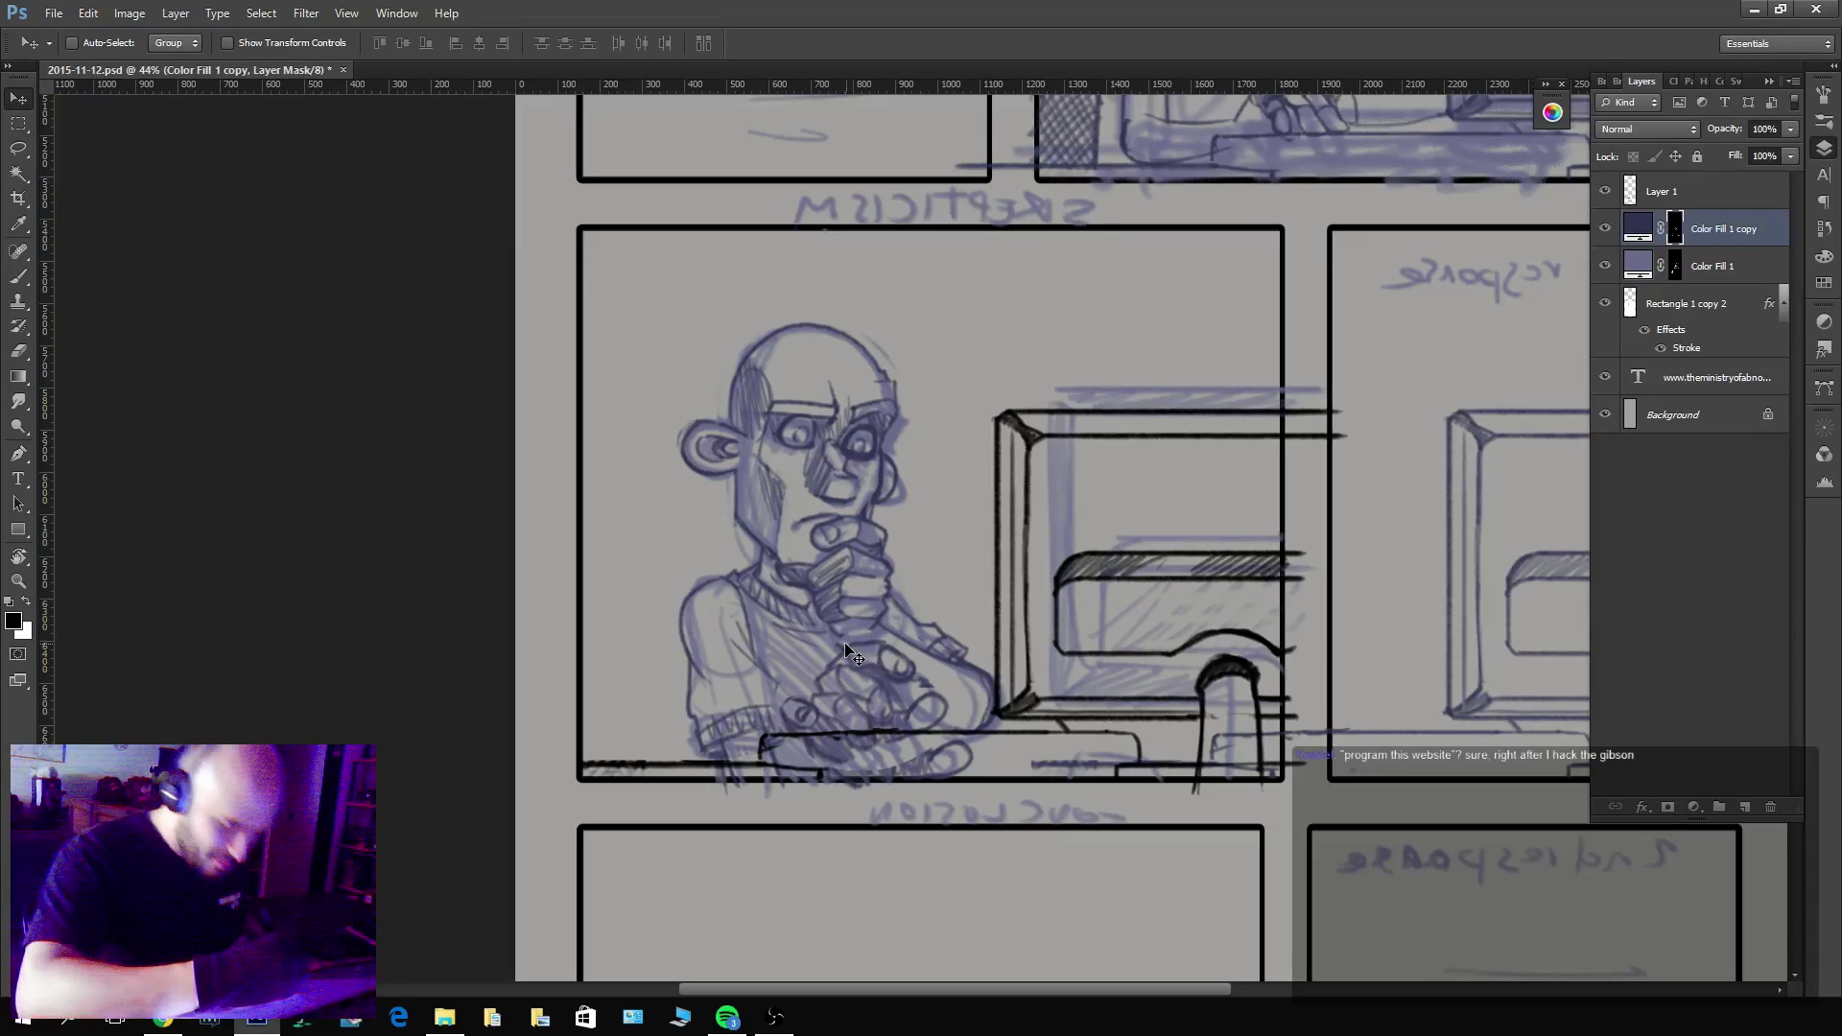
Touch up the line work around the repositioned lower hand with the Brush tool.
key("b")
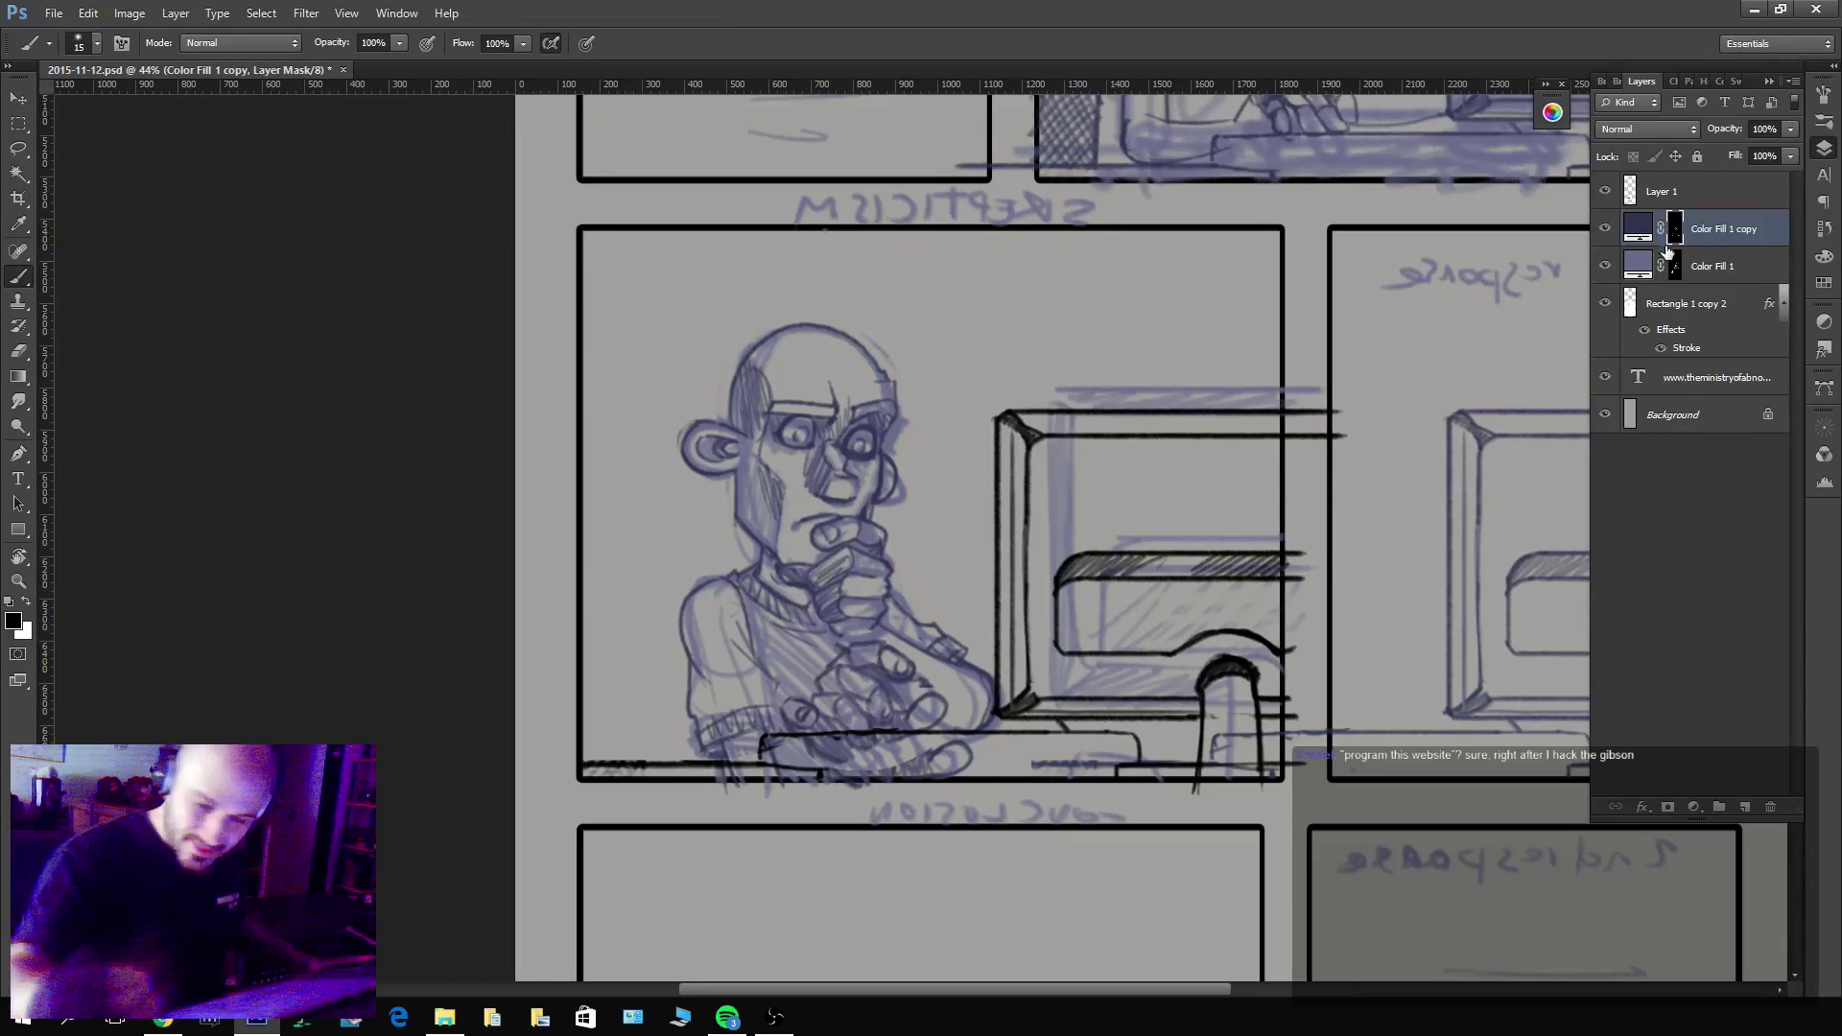
key("x")
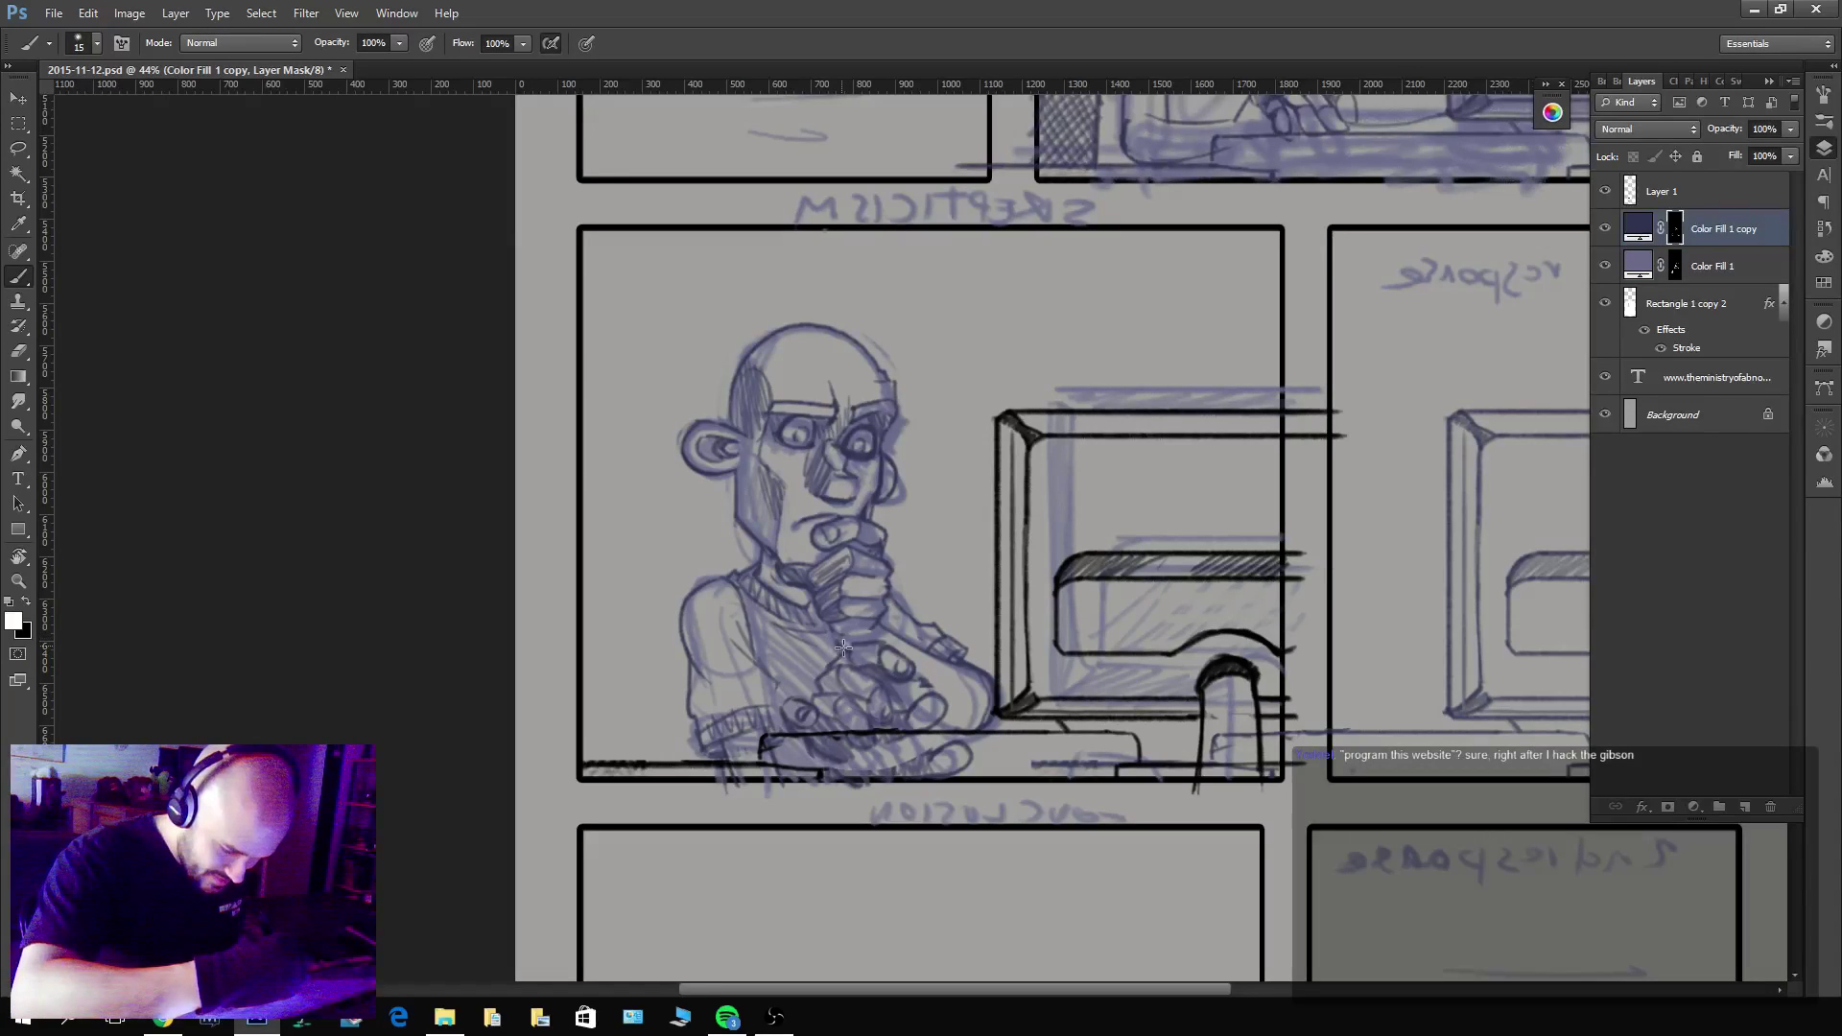
key("x")
key("x")
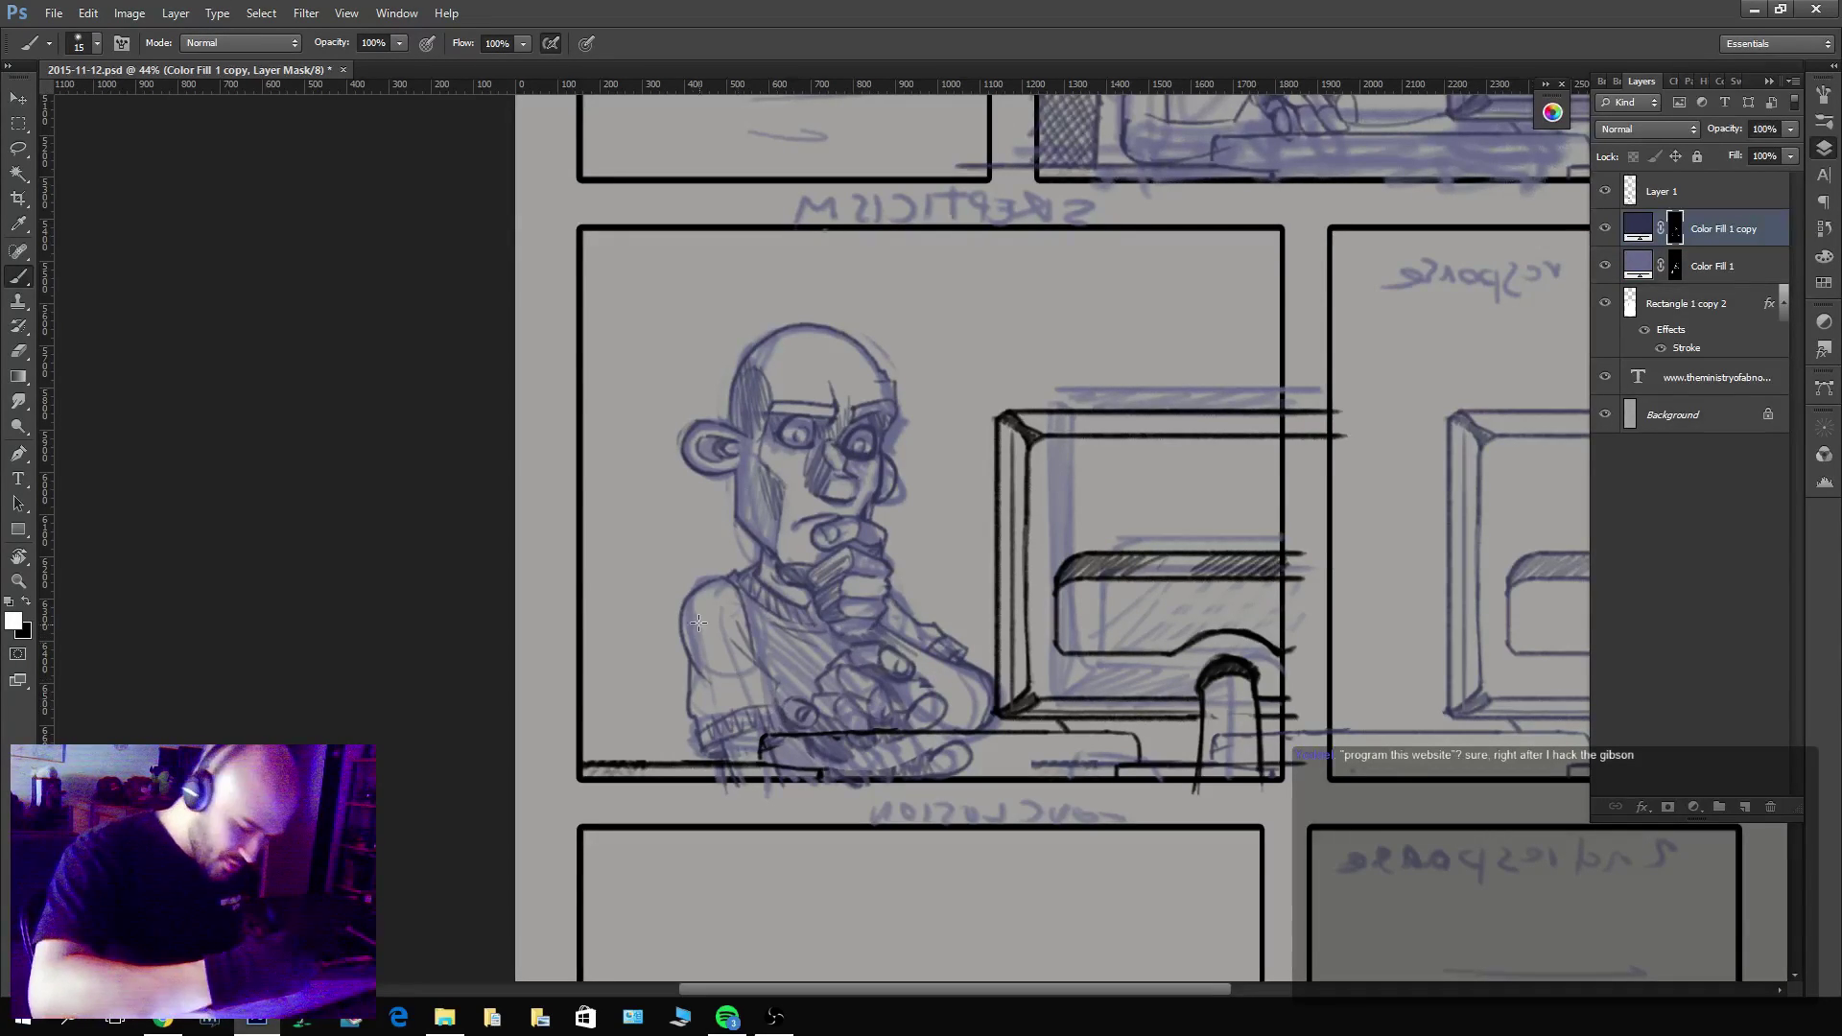
Erase the duplicate monitor and desk lines from the "then response" panel on the Color Fill 1 copy layer mask, using a size 100 Eraser.
key("z")
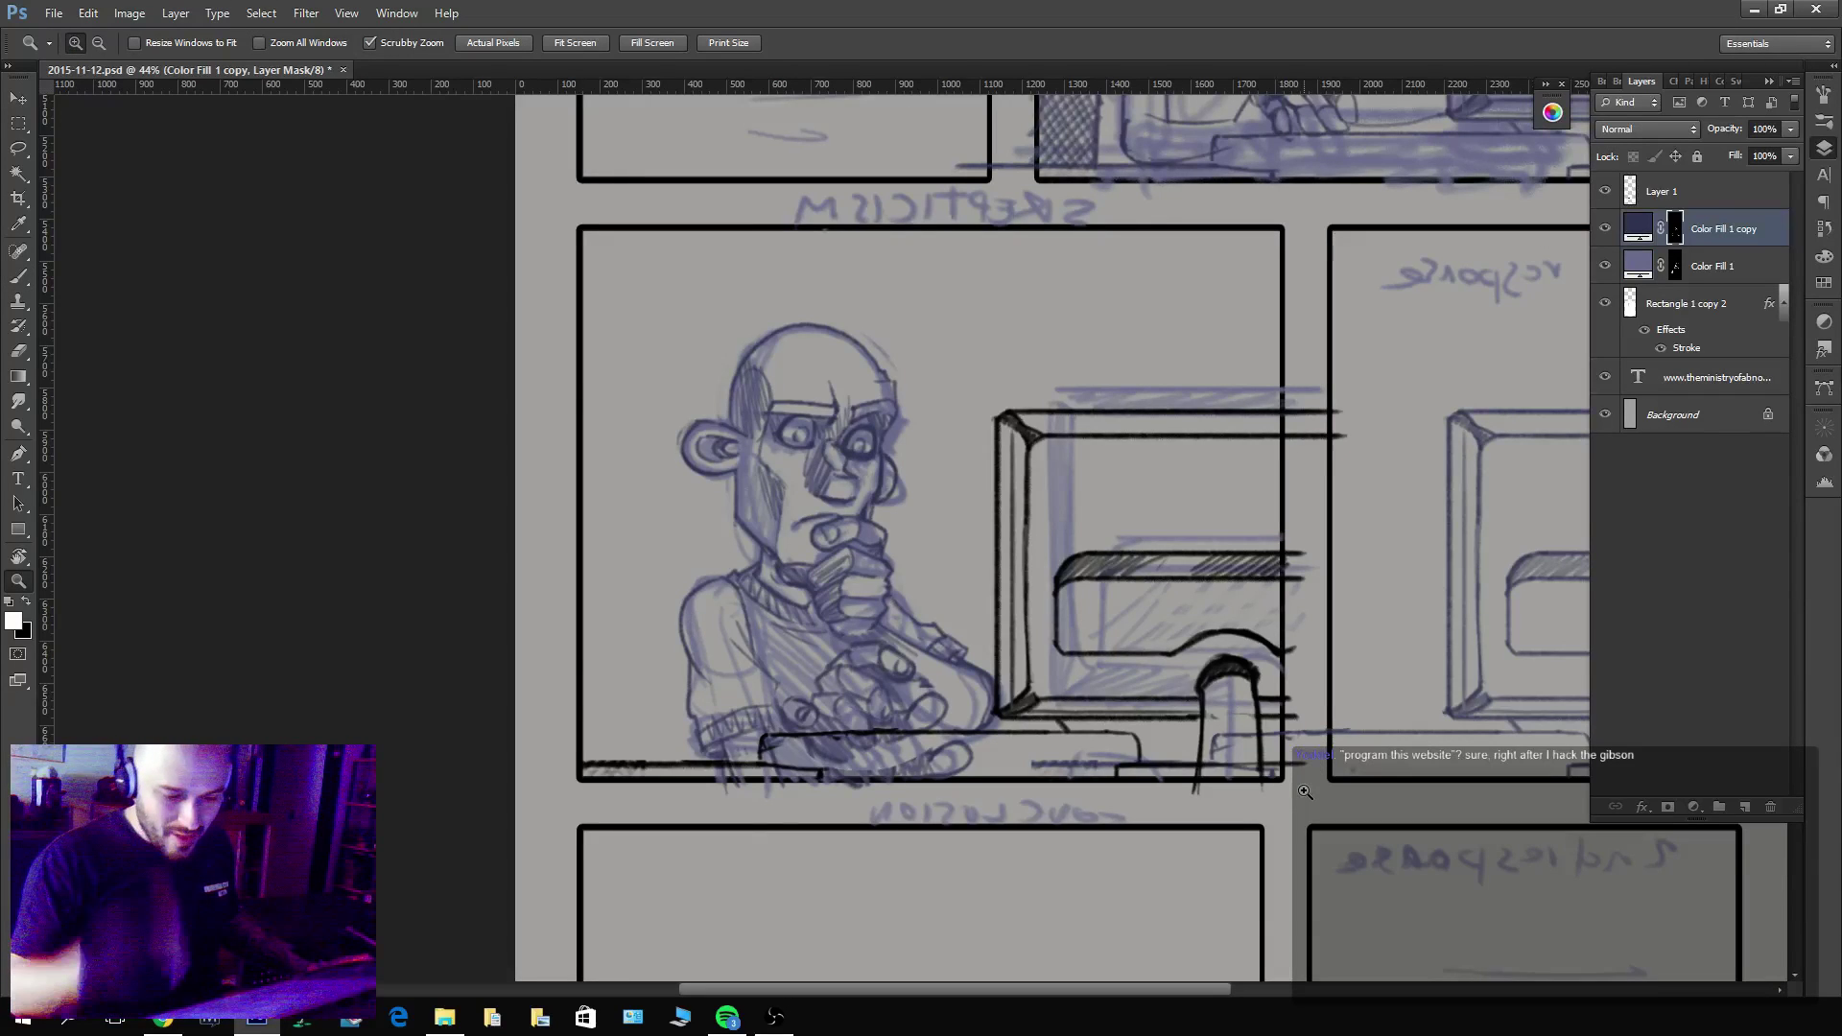
scroll(1305, 792, "down", 5)
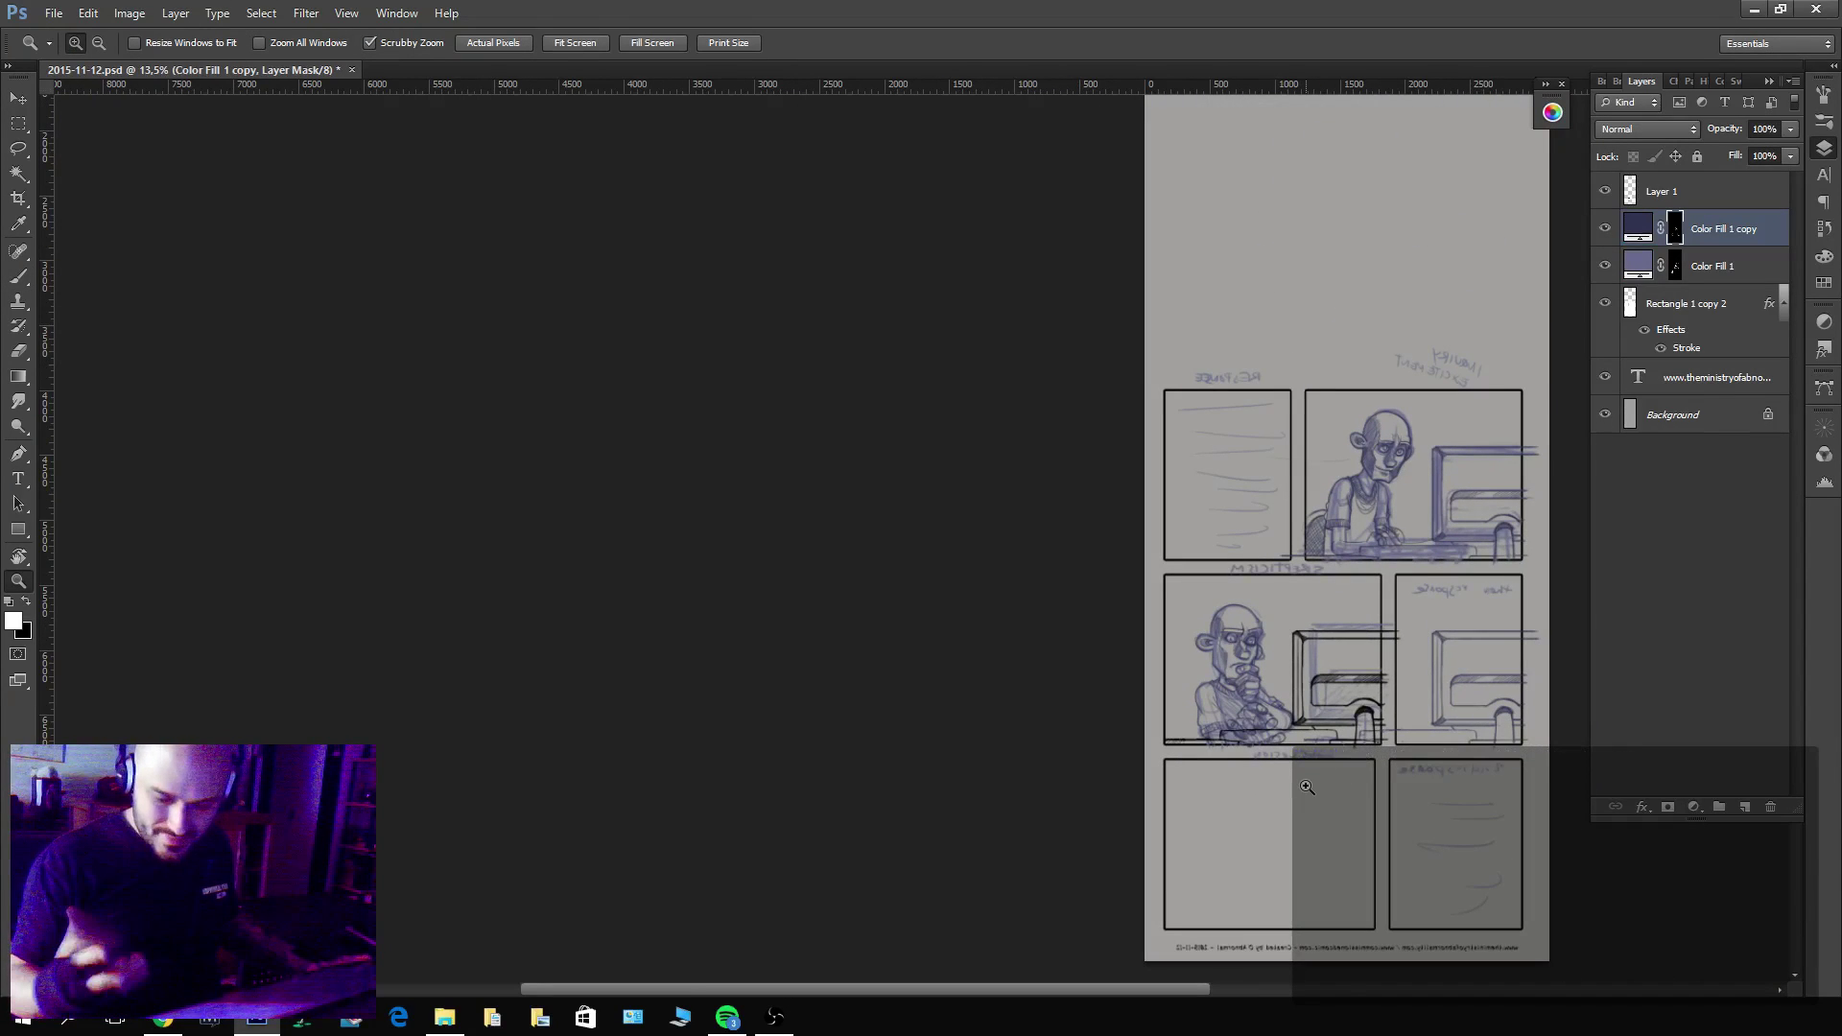
scroll(1205, 782, "up", 5)
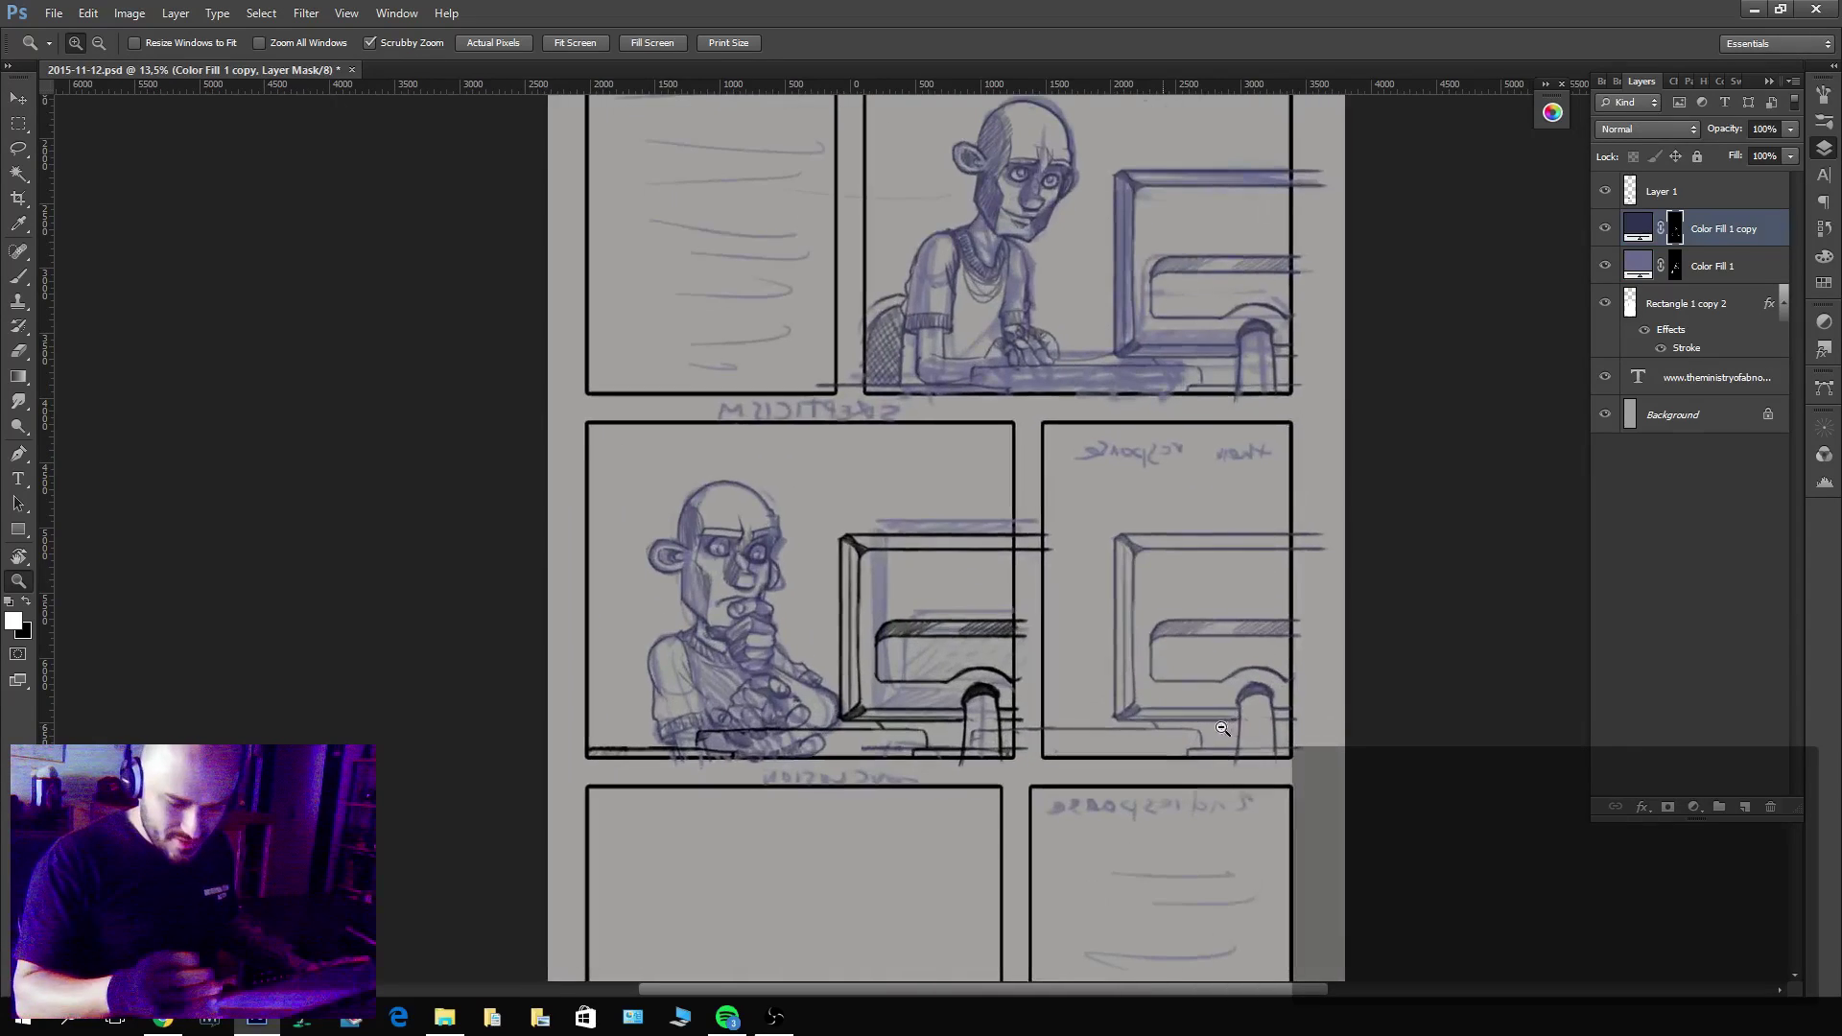
left_click(1606, 229)
left_click(1606, 229)
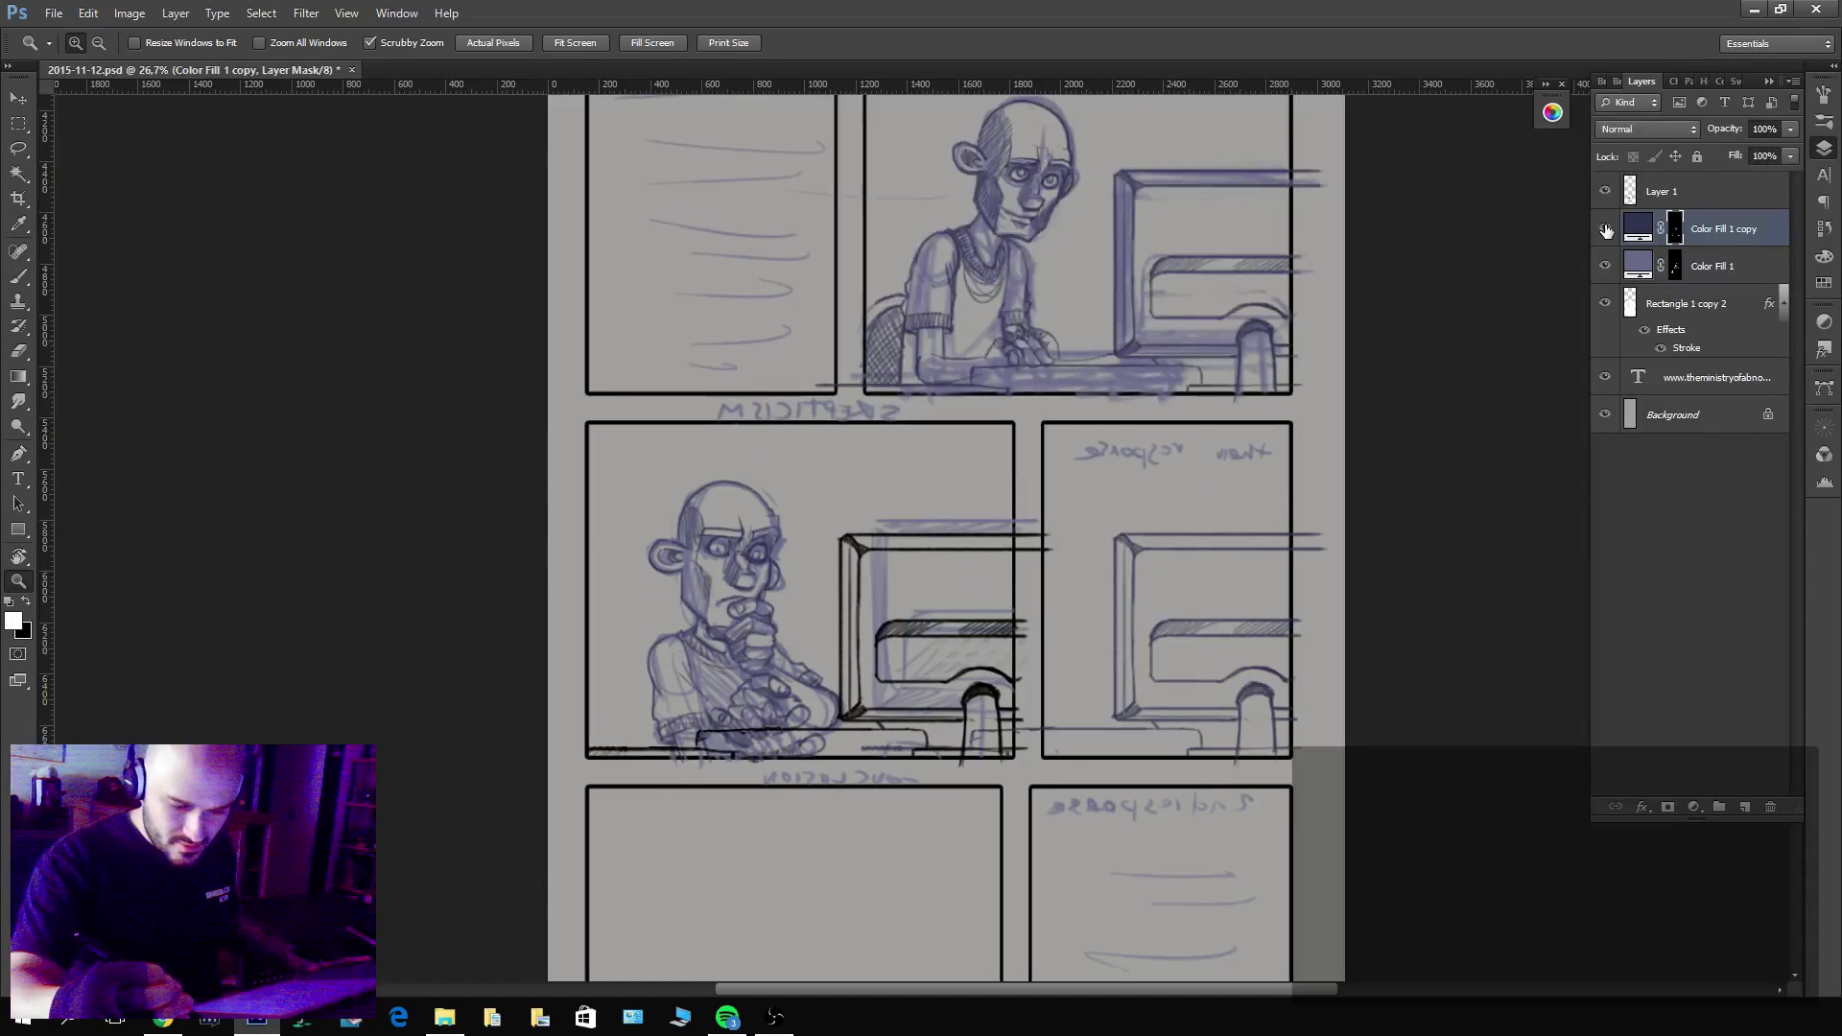
key("e")
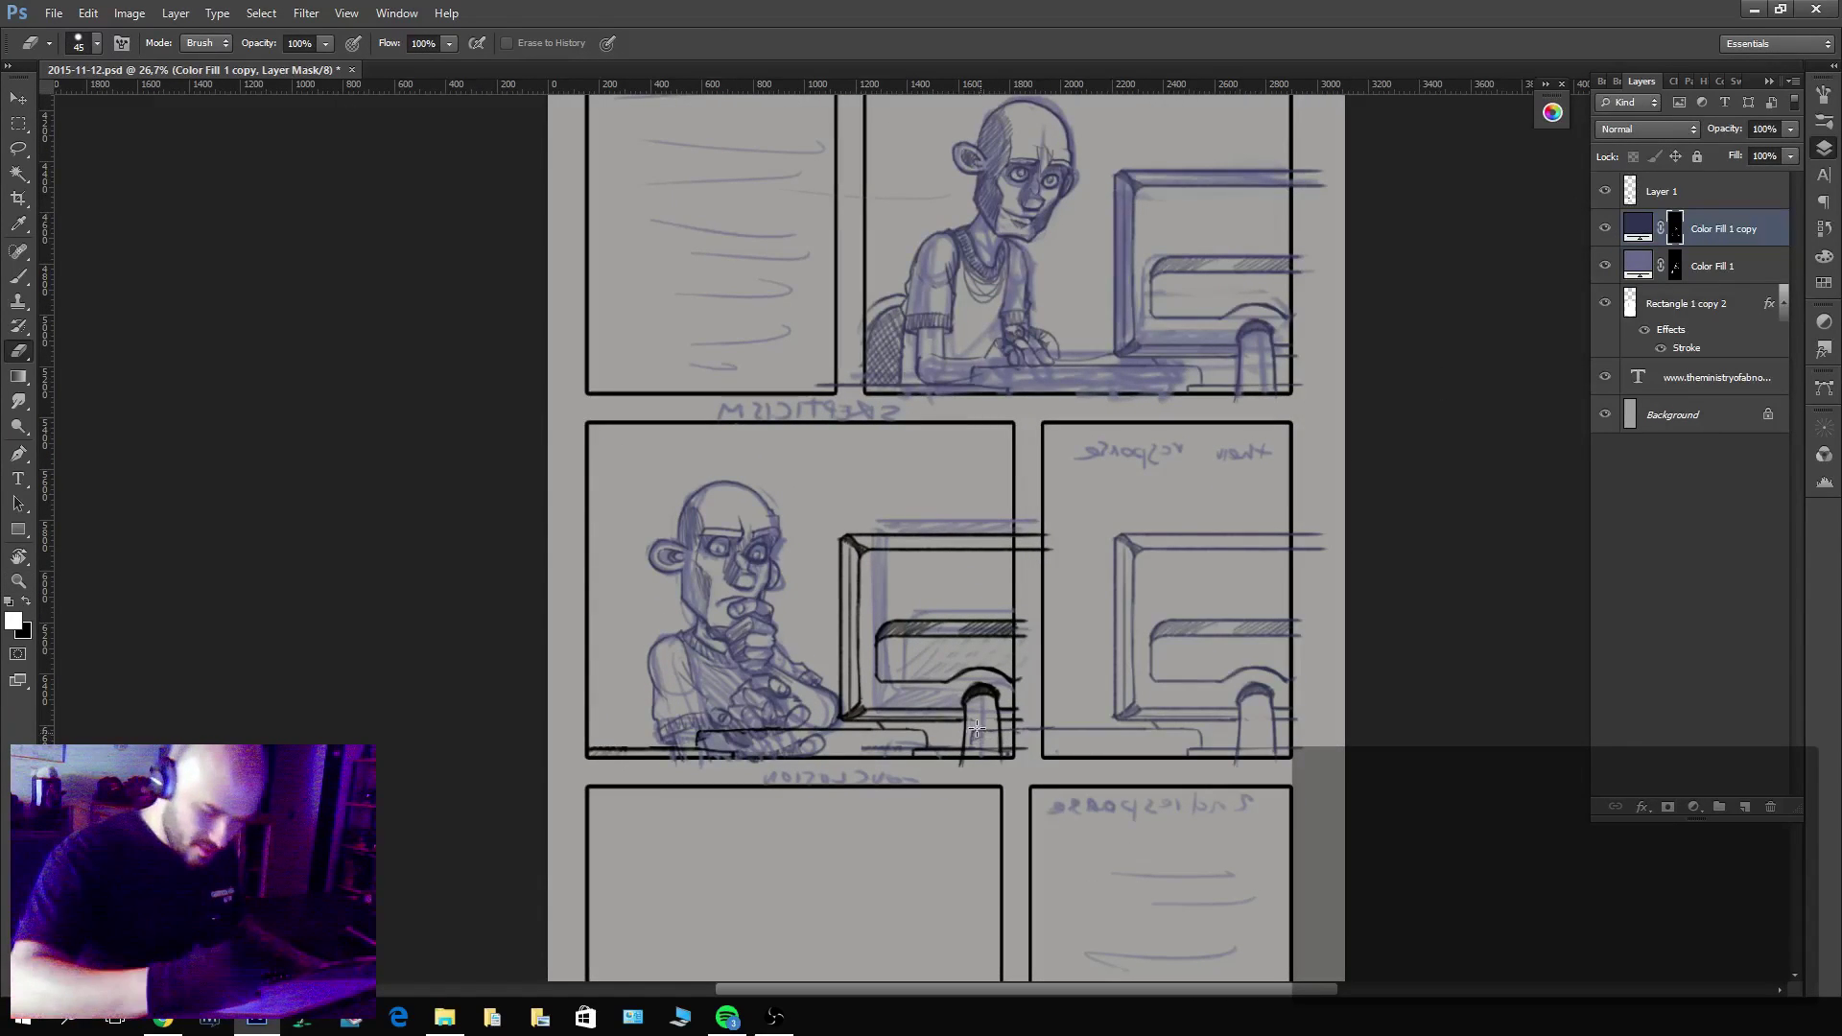
mouse_move(1067, 729)
left_mouse_down()
mouse_move(1276, 751)
mouse_move(1173, 688)
mouse_move(1142, 605)
mouse_move(1157, 643)
mouse_move(1182, 615)
mouse_move(1167, 679)
mouse_move(1167, 615)
mouse_move(1108, 764)
mouse_move(1059, 747)
mouse_move(1136, 538)
left_mouse_up()
key("]")
key("]")
key("]")
key("]")
key("]")
key("]")
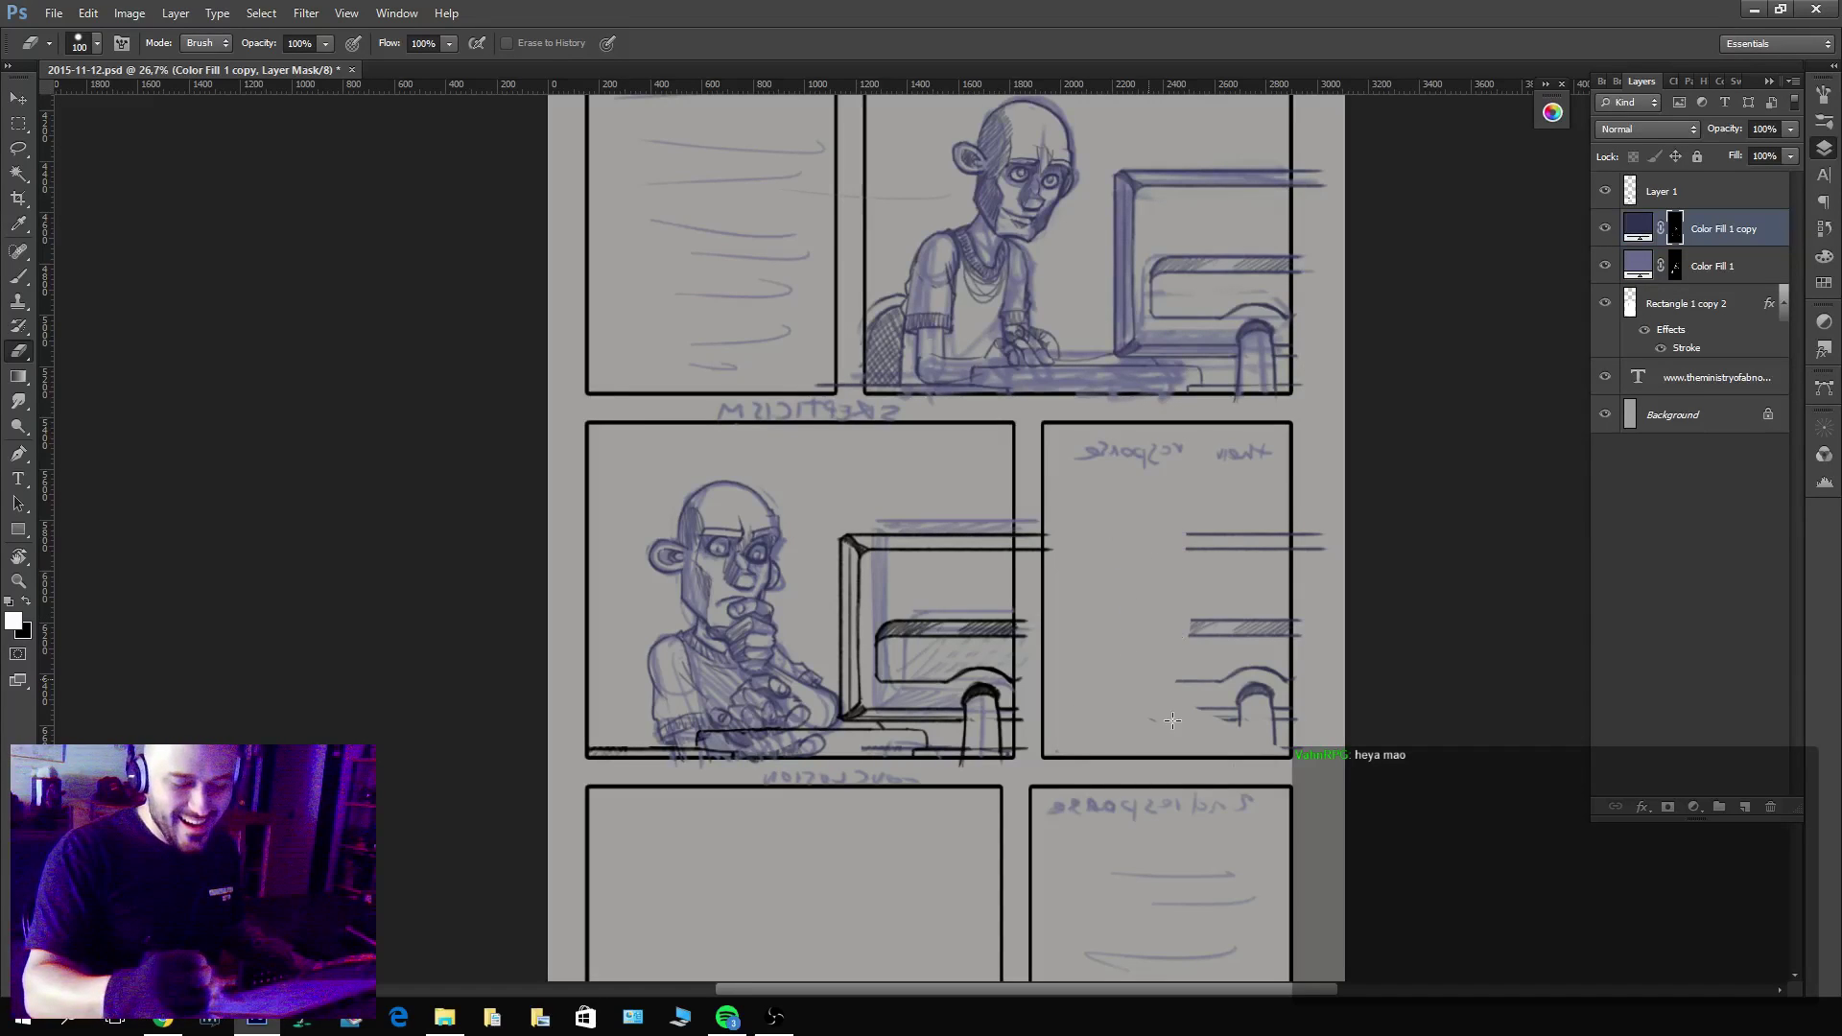
left_click_drag(1172, 720, 1301, 555)
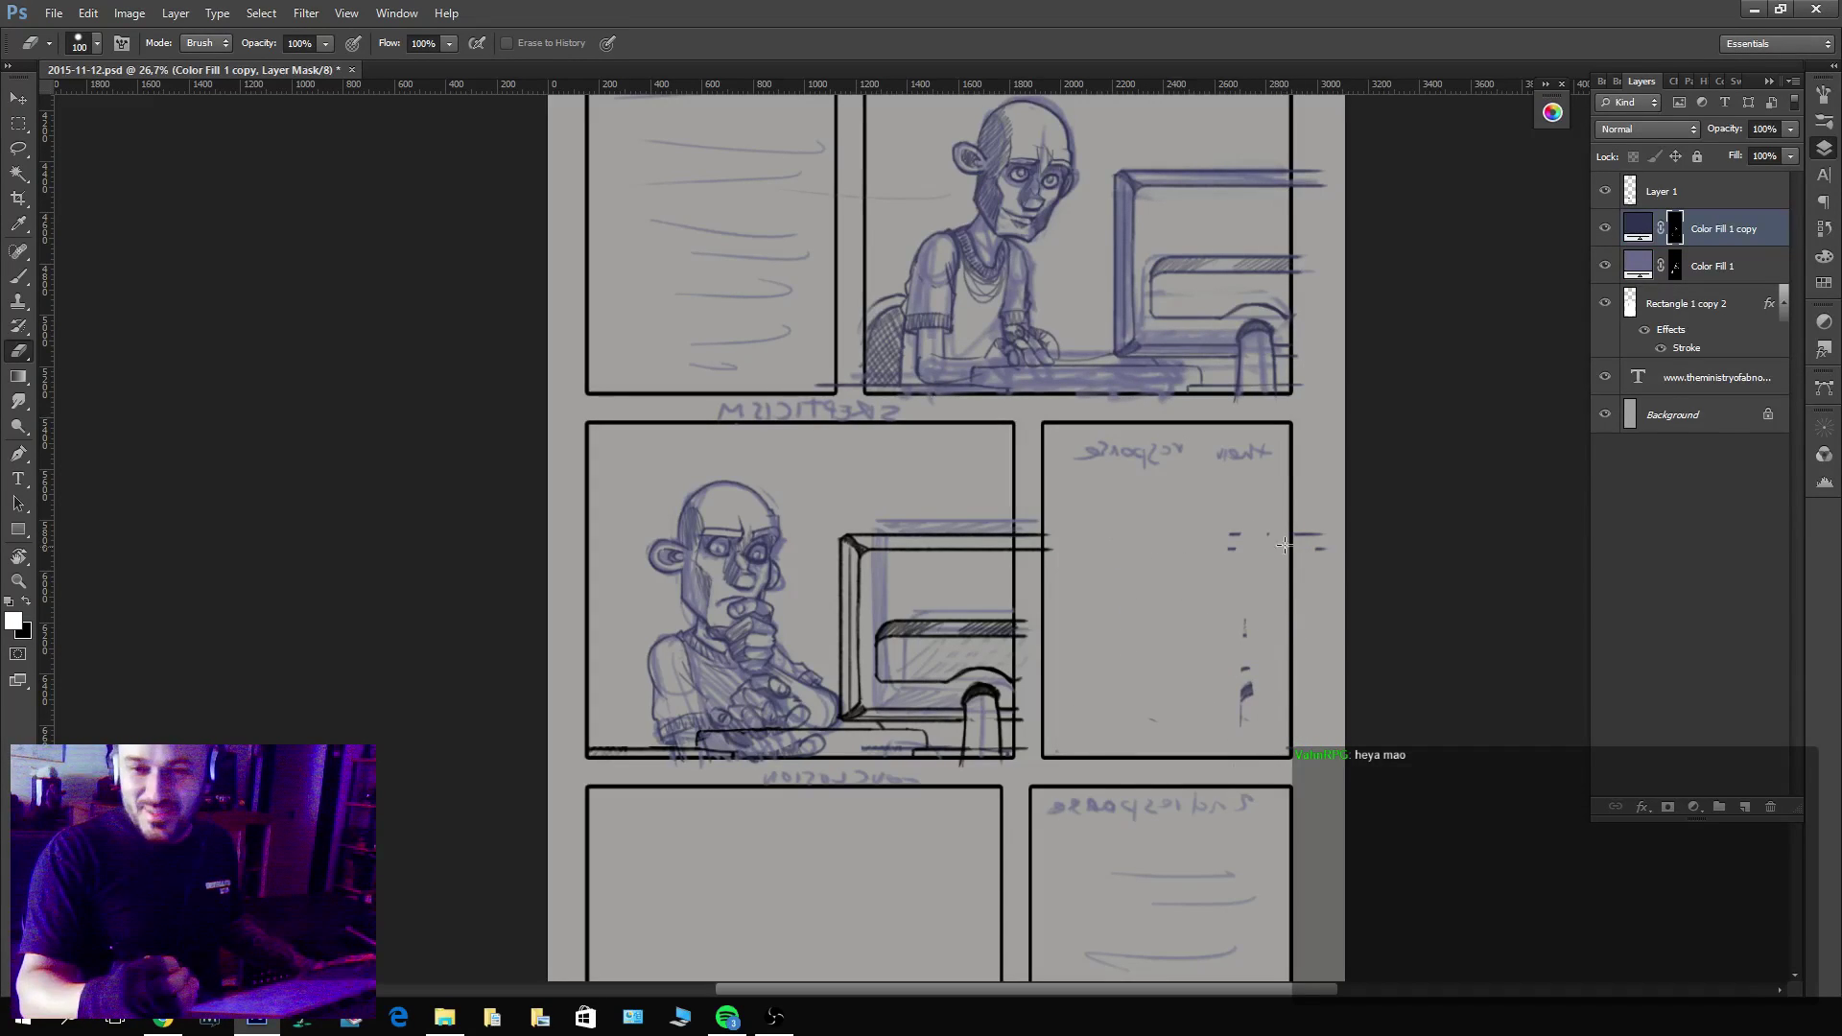
left_click_drag(1300, 448, 1241, 585)
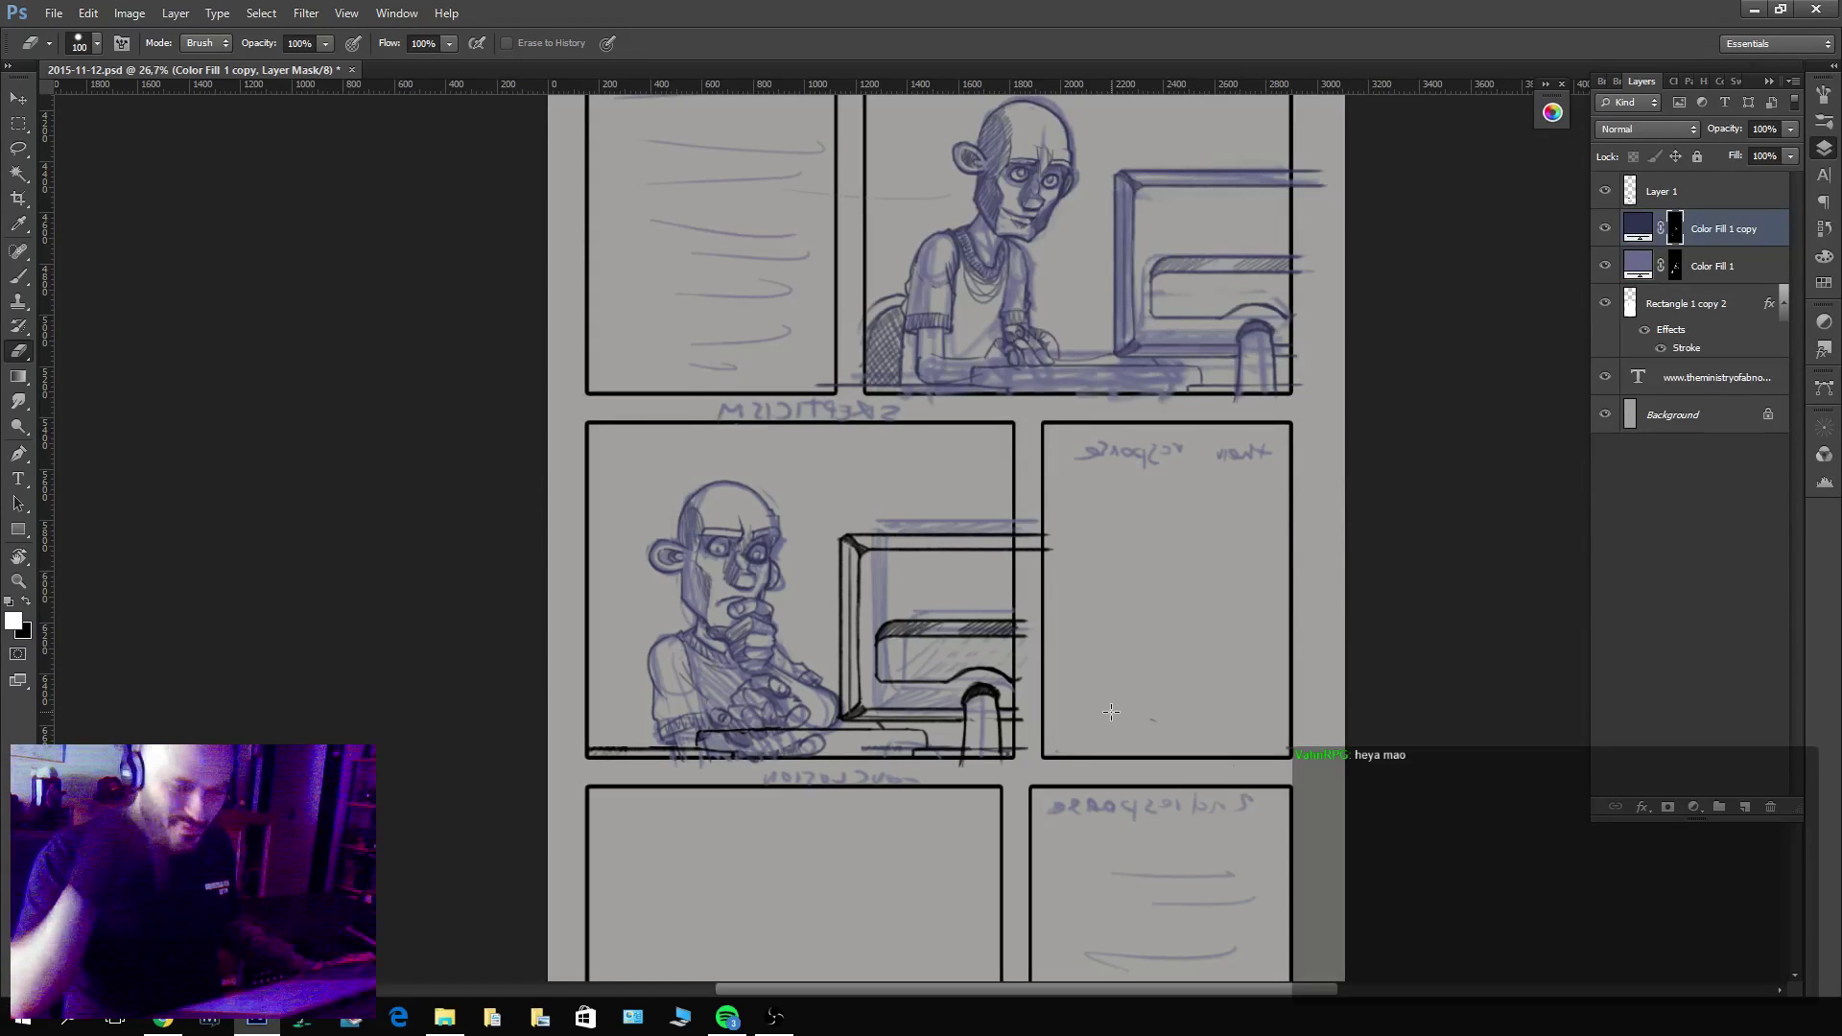
Hide every layer except Layer 1 and load the RGB channel's brightness as a selection around the monitor line art.
left_click_drag(1605, 266, 1607, 417)
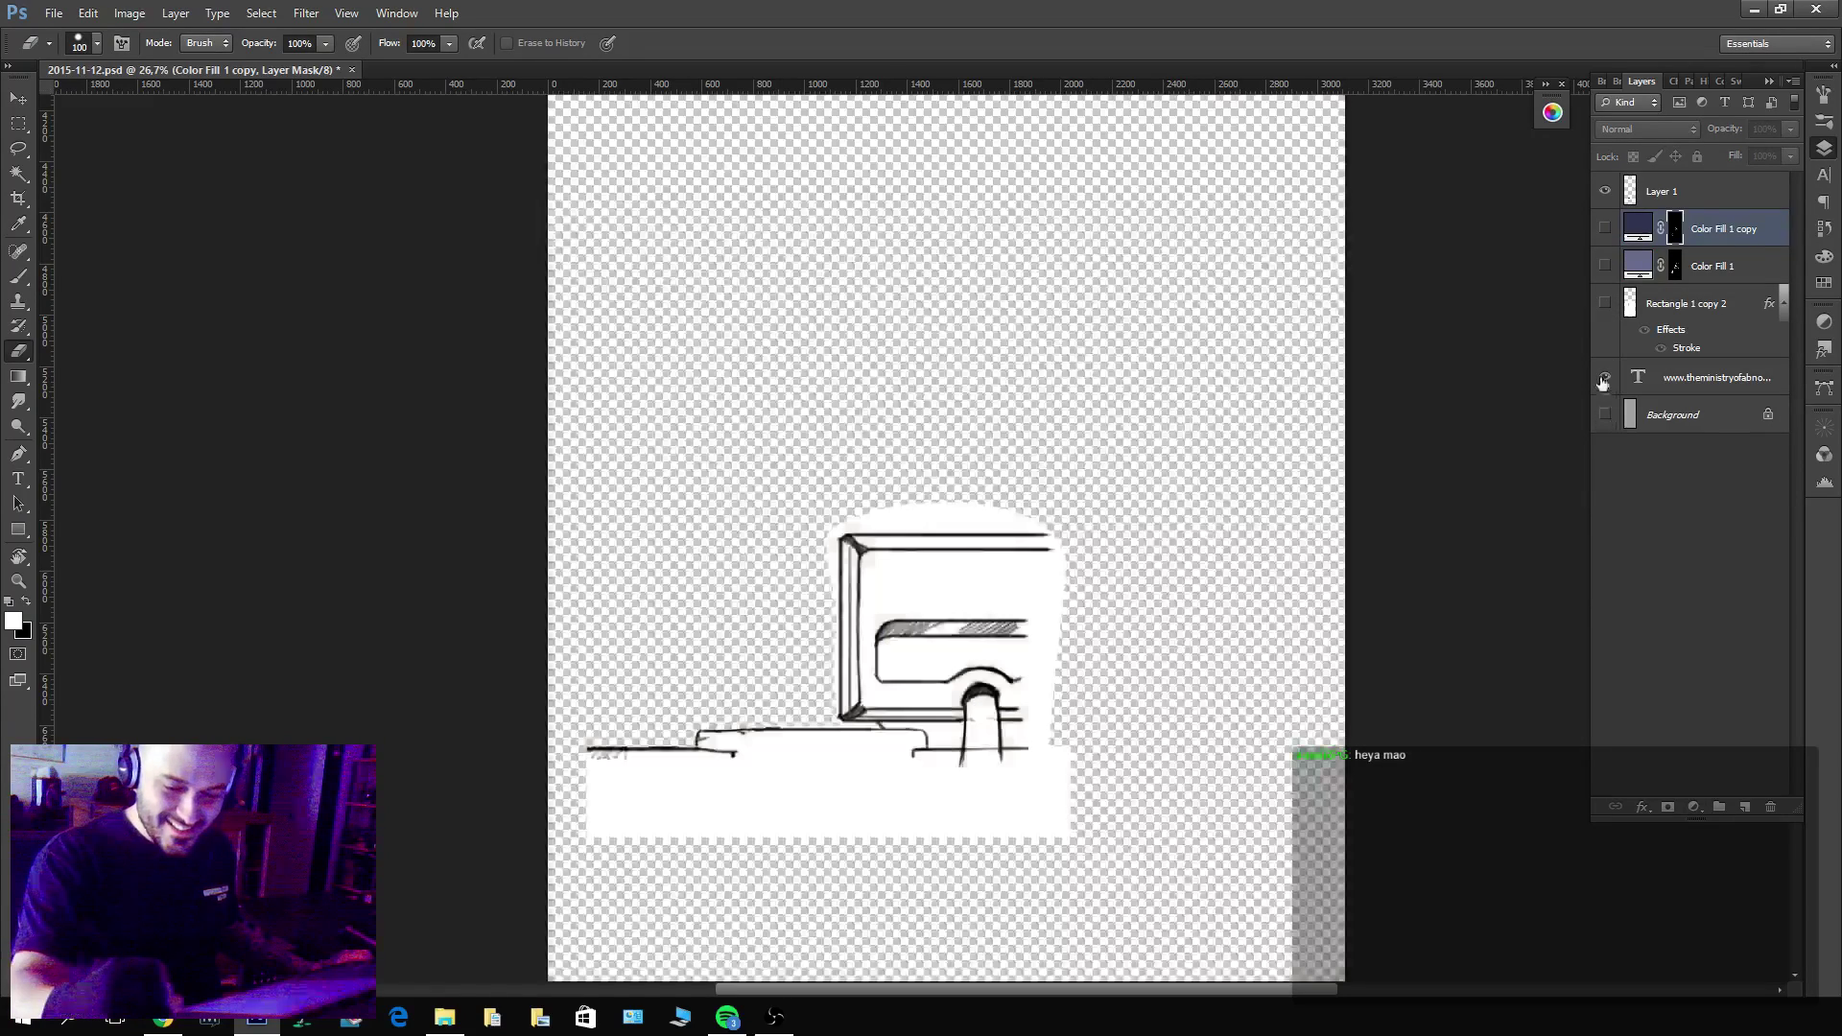
left_click(1638, 227)
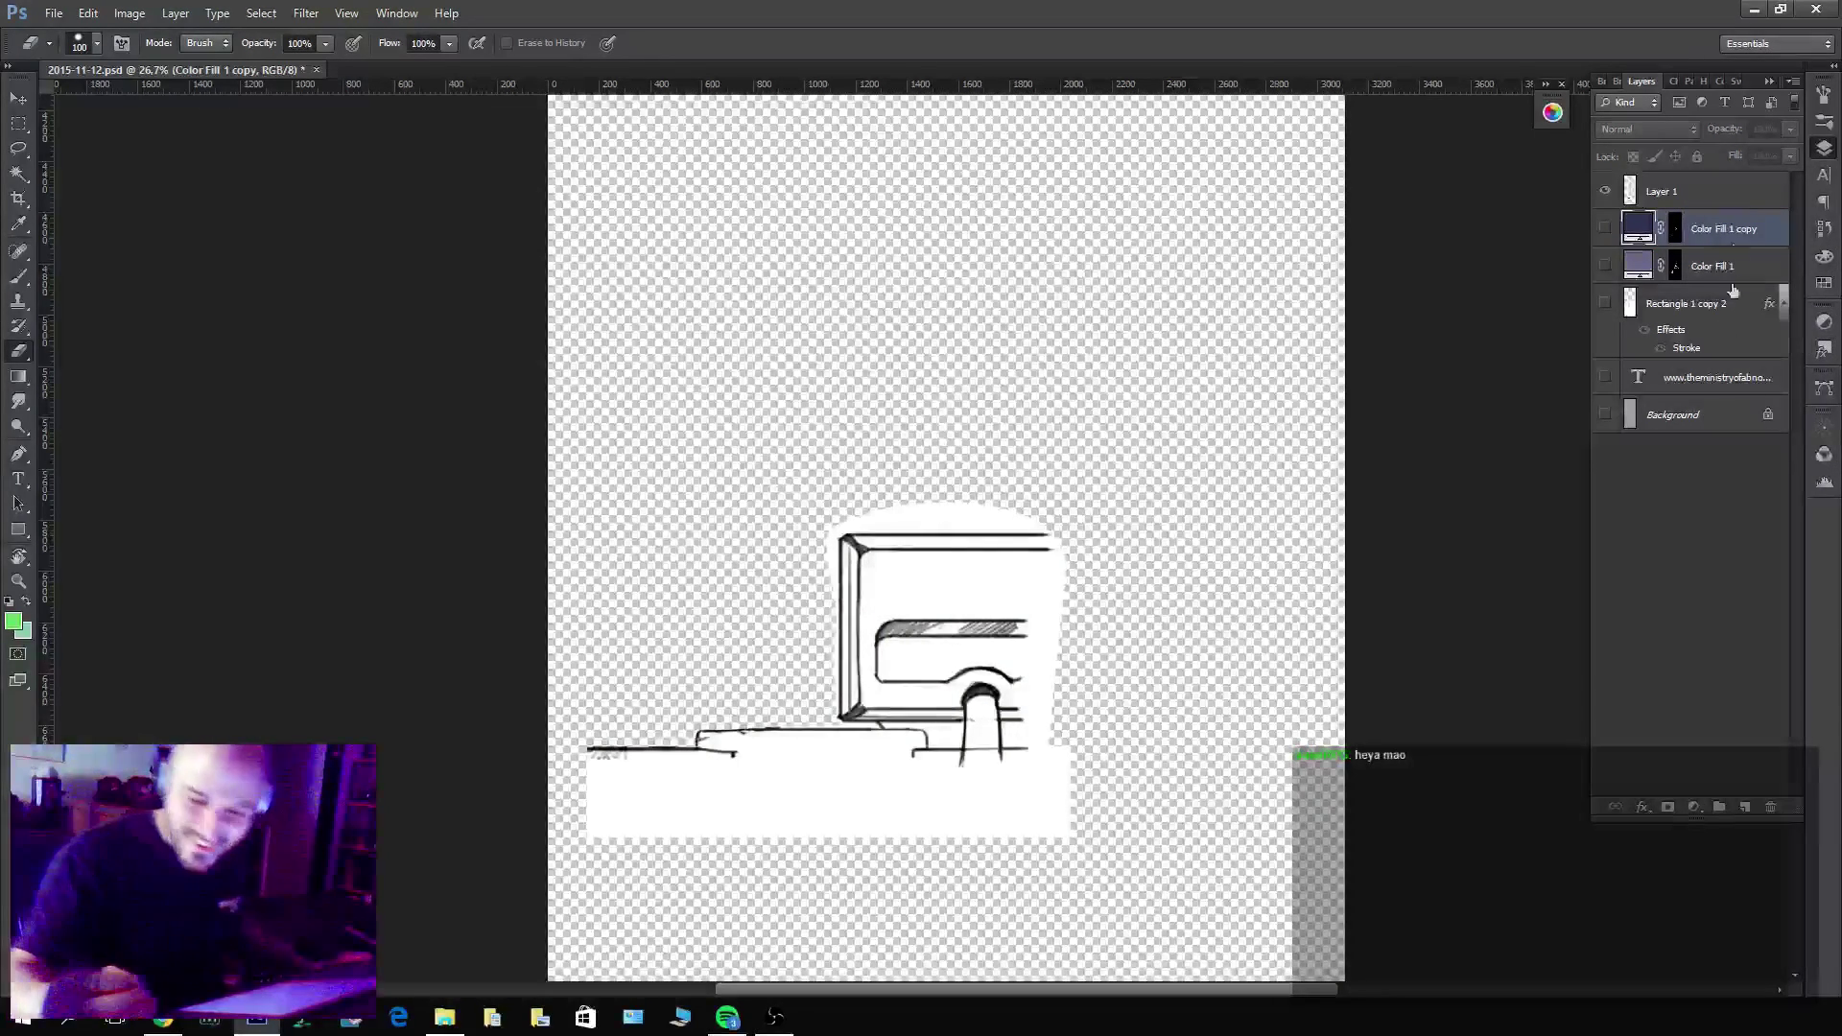
left_click(1824, 454)
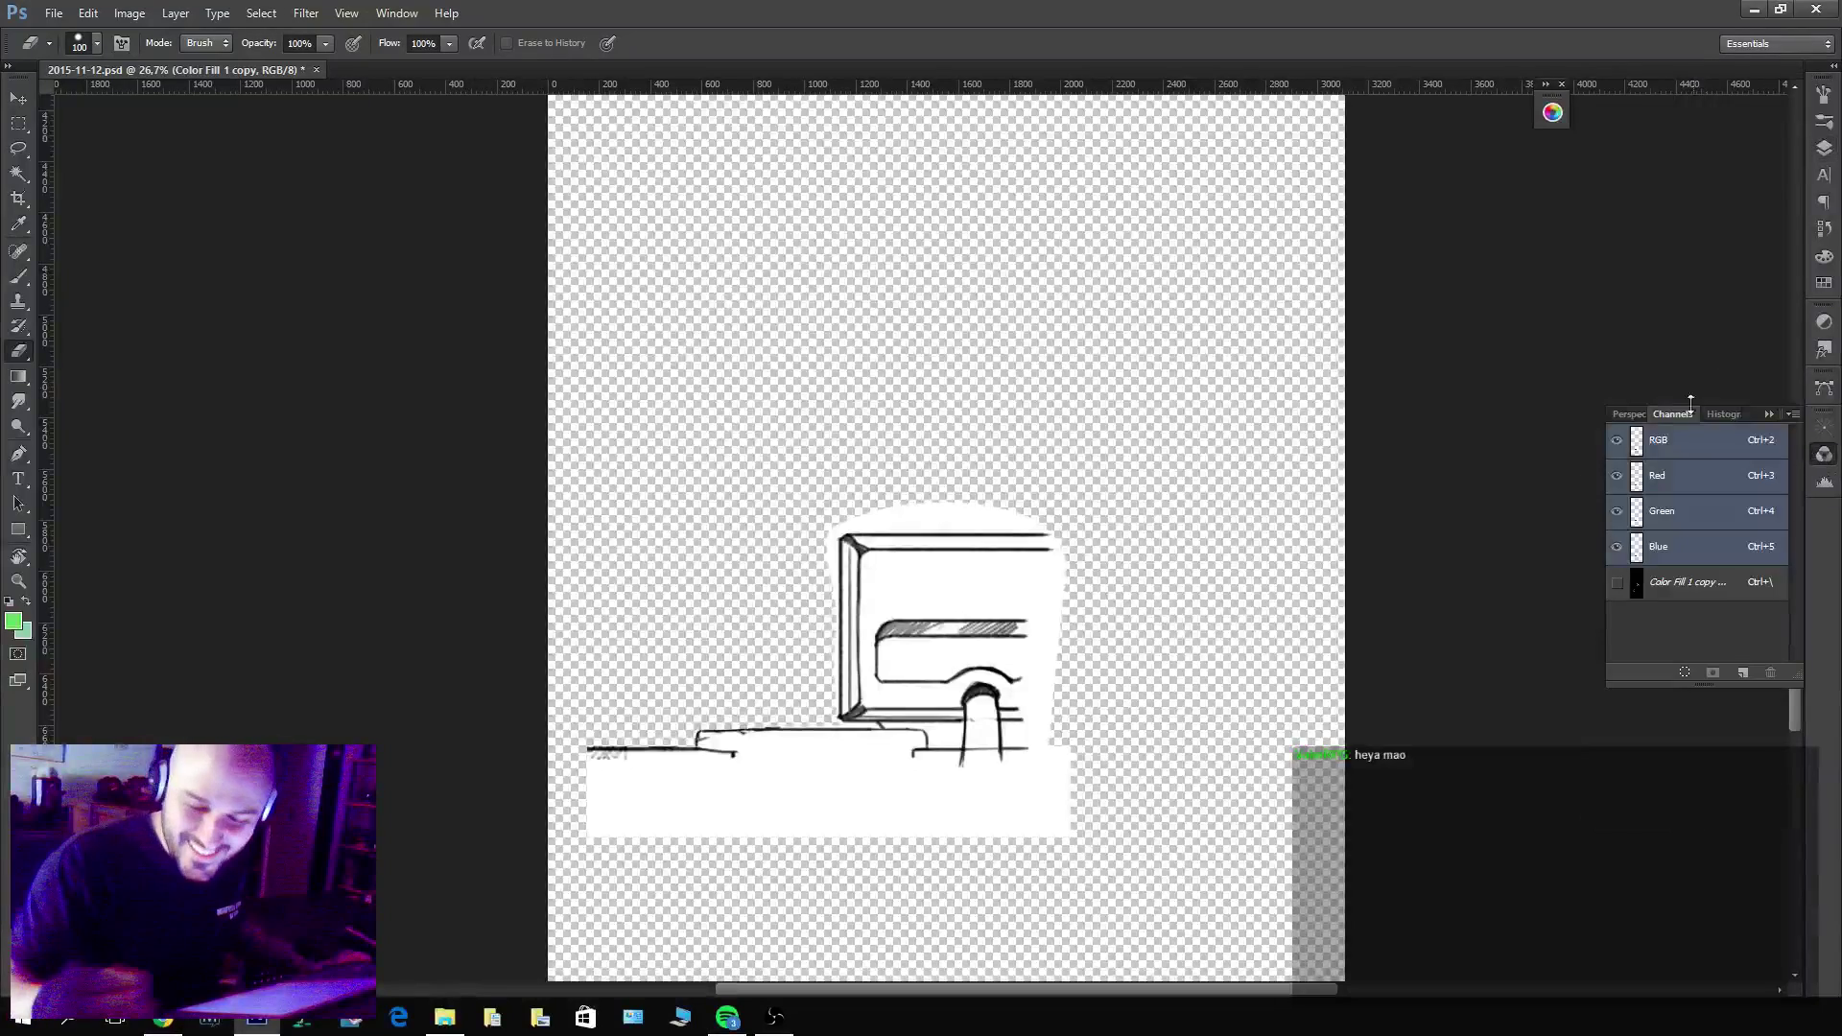
left_click(1638, 441, "ctrl")
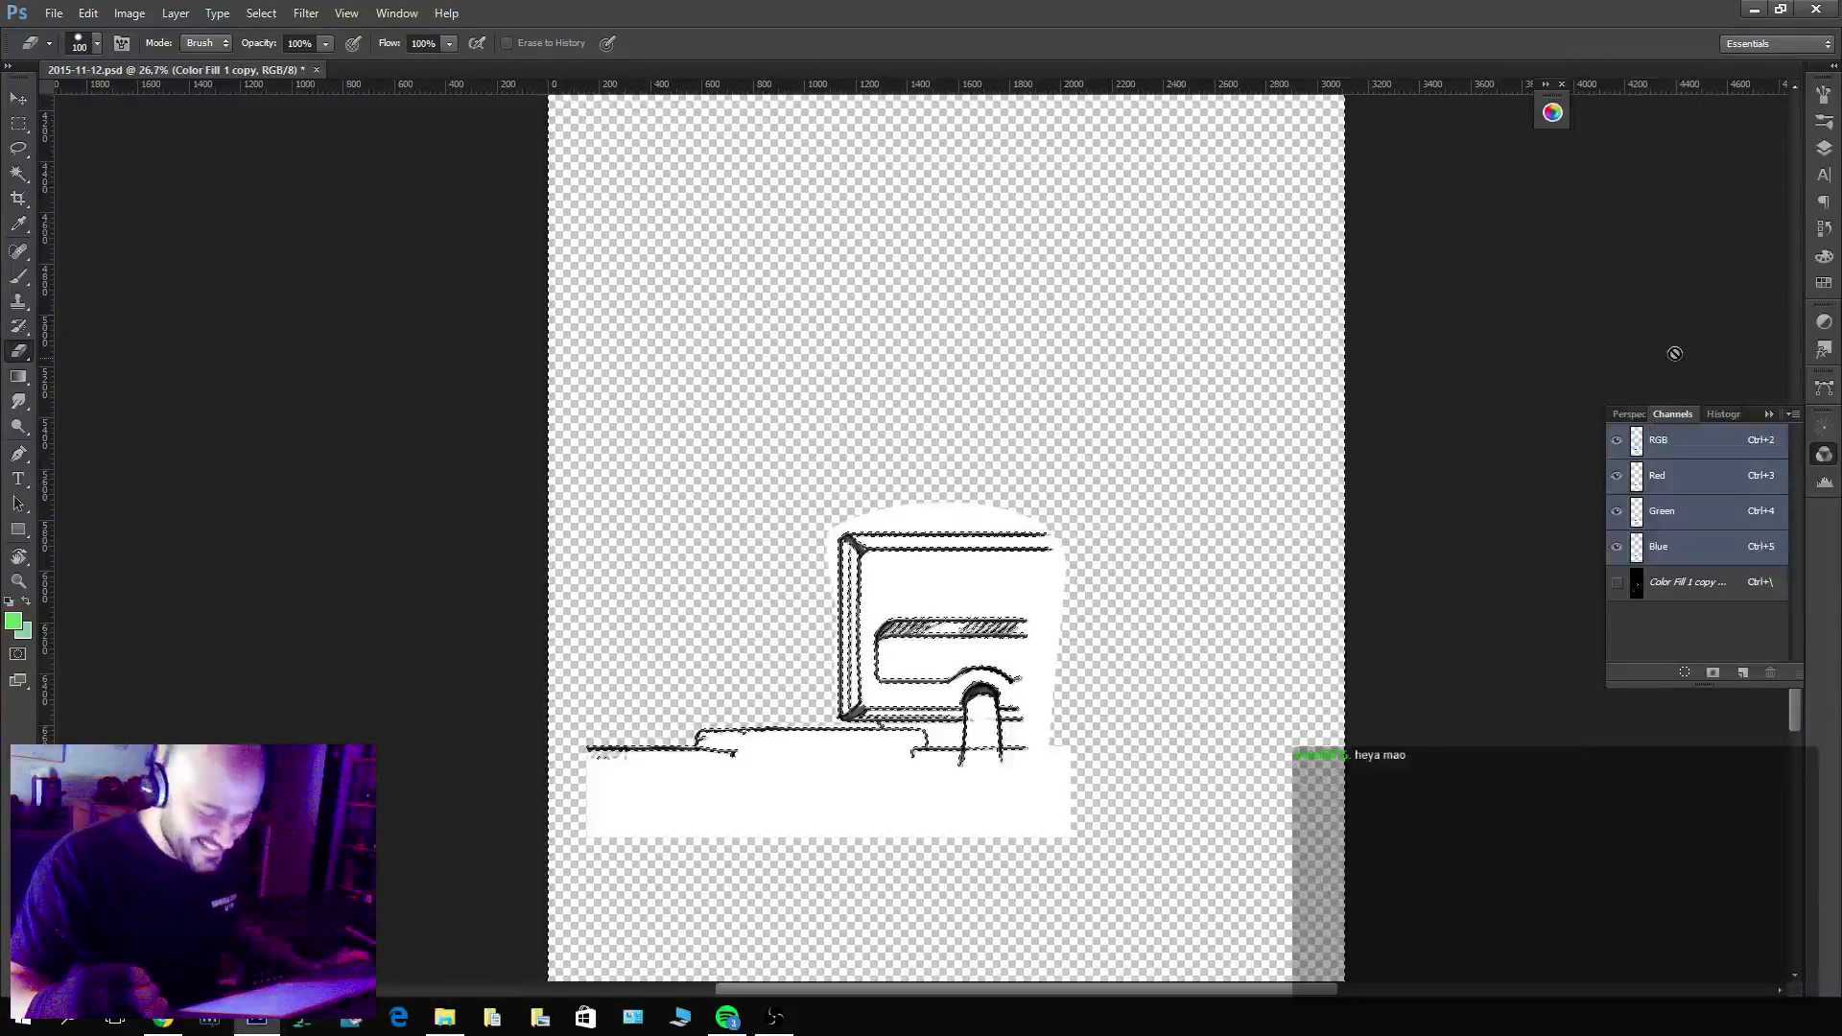
Show the Color Fill 1 copy, Color Fill 1, Rectangle 1 copy 2, website text and Background layers again.
left_click(1824, 148)
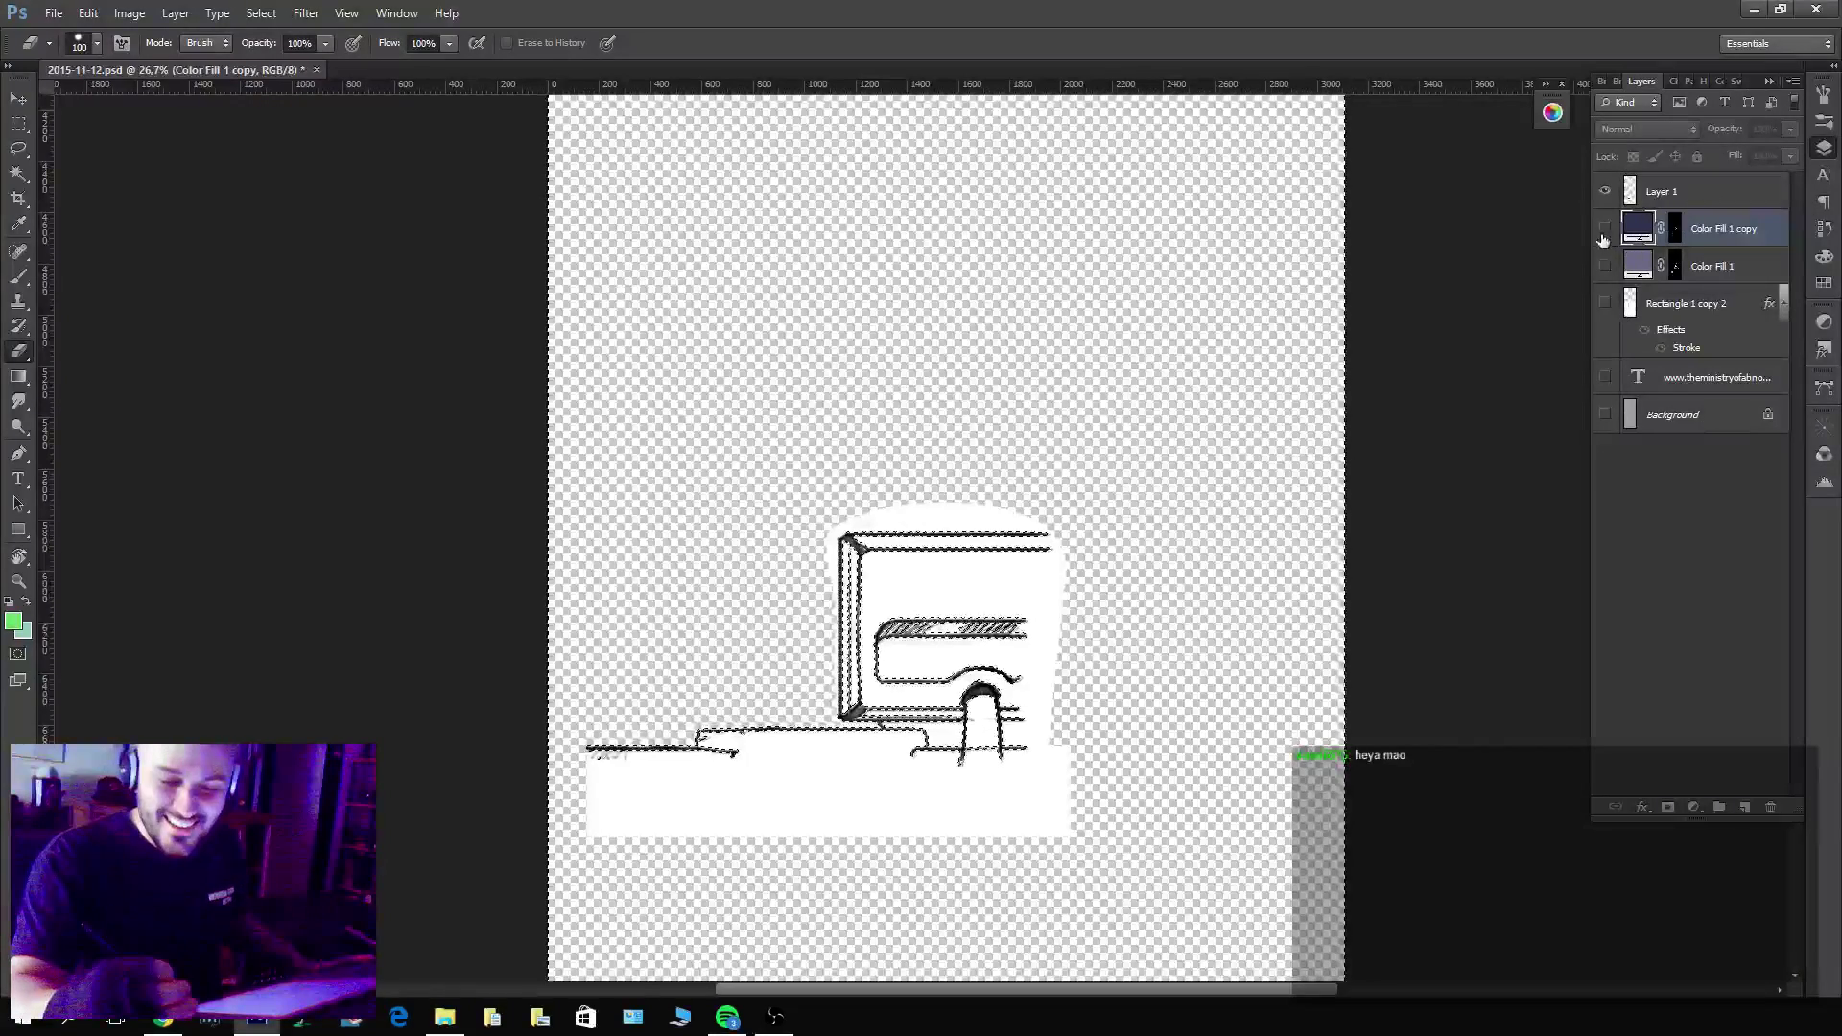
left_click_drag(1605, 228, 1605, 266)
left_click(1606, 306)
left_click(1606, 377)
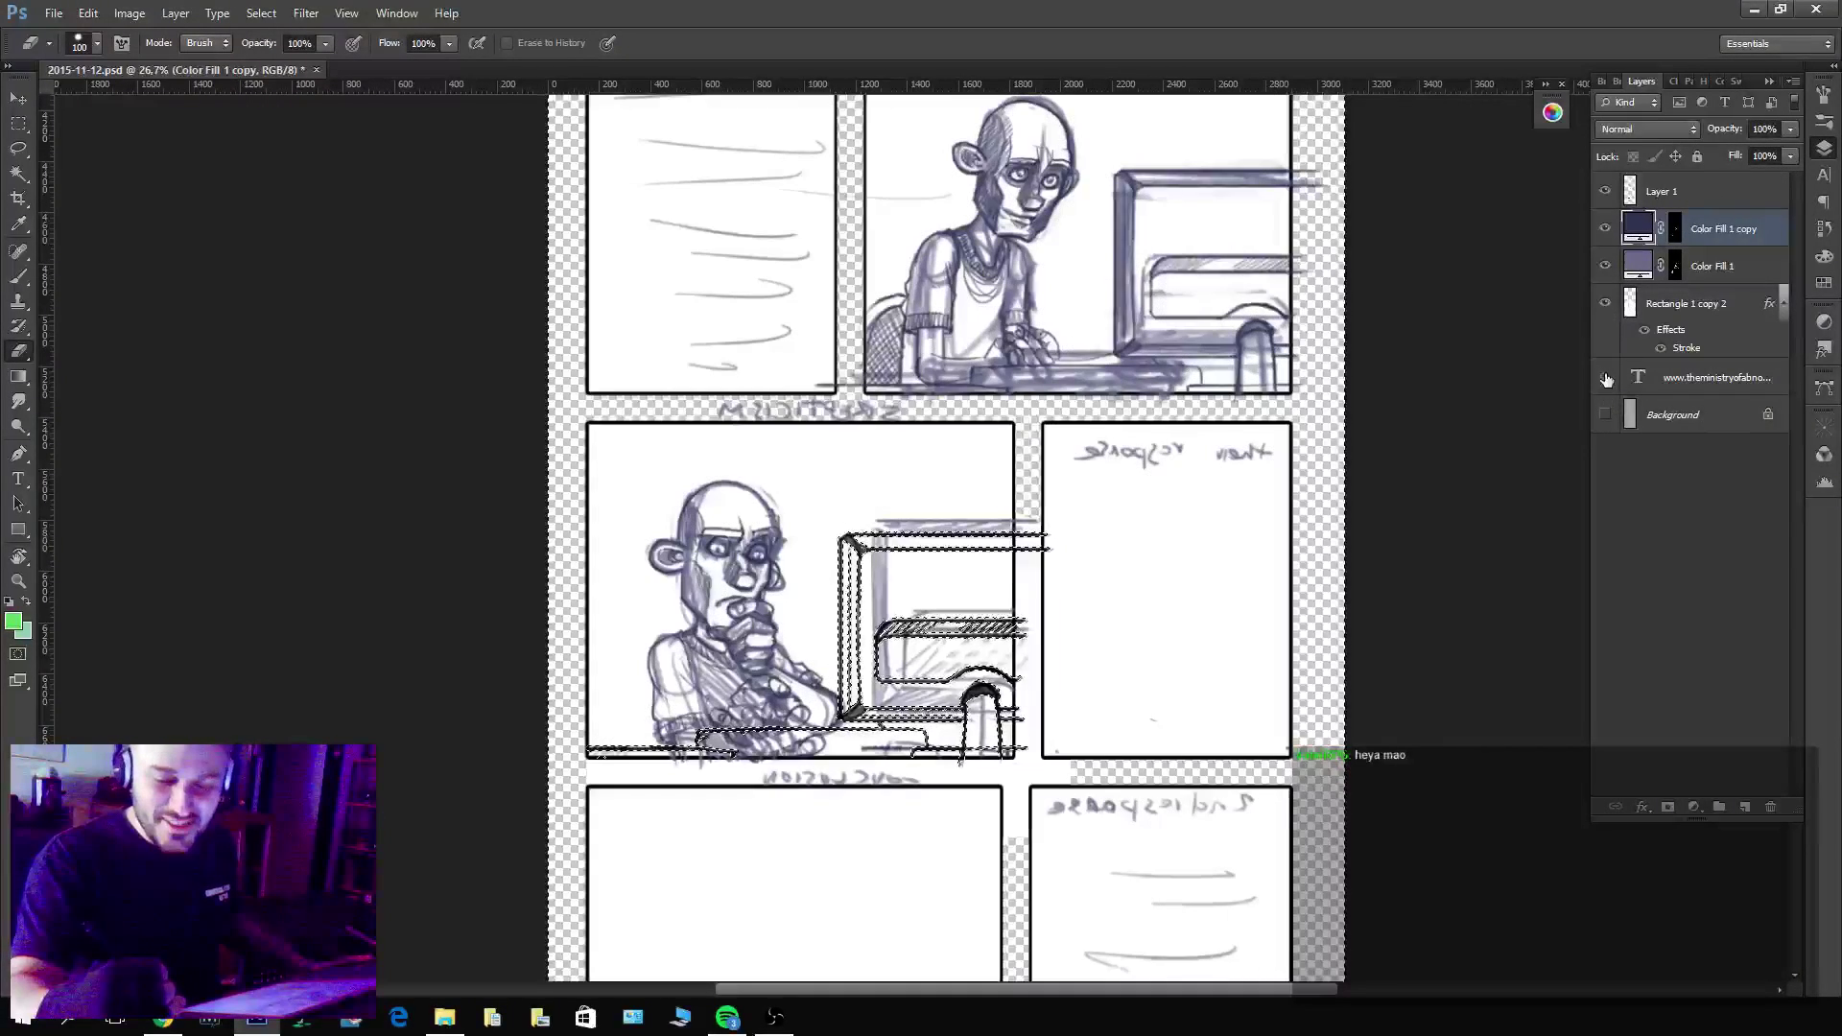
left_click(1605, 414)
Hide Layer 1, transfer the selected monitor and desk lines into the Color Fill 1 copy layer mask, and deselect.
left_click(1605, 191)
left_click(1675, 228)
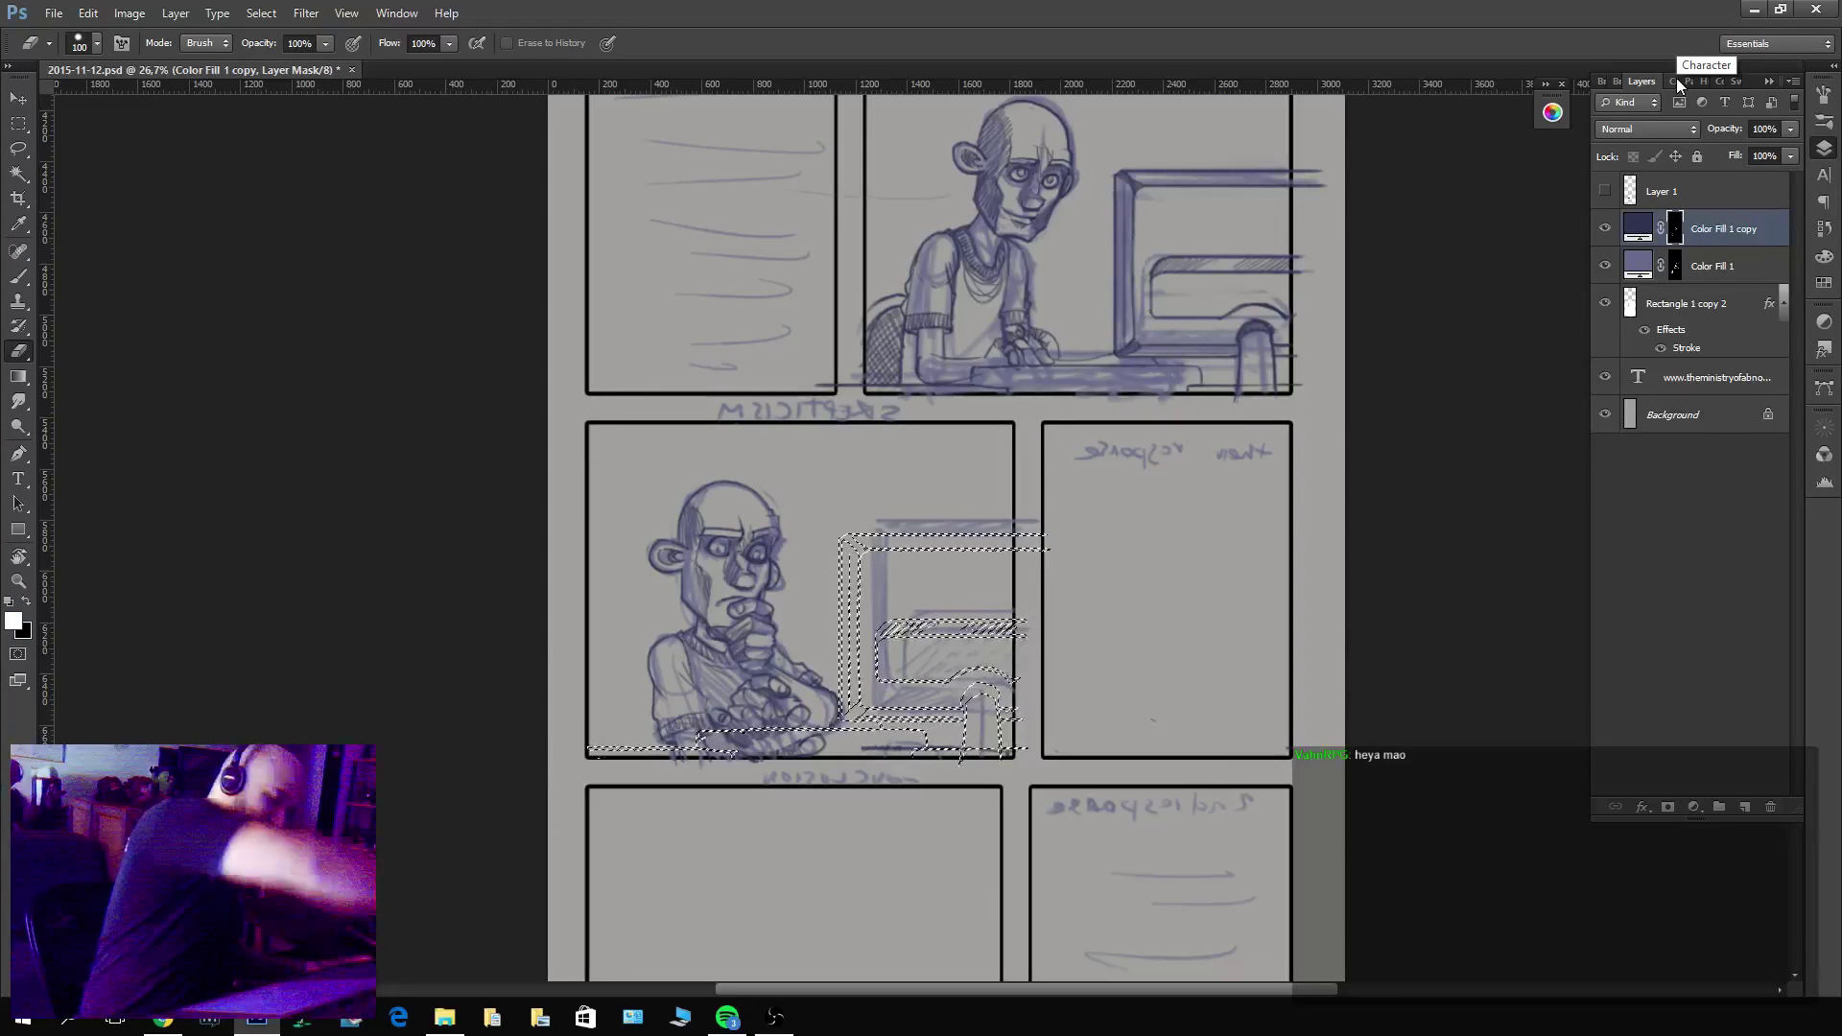
key("ctrl+d")
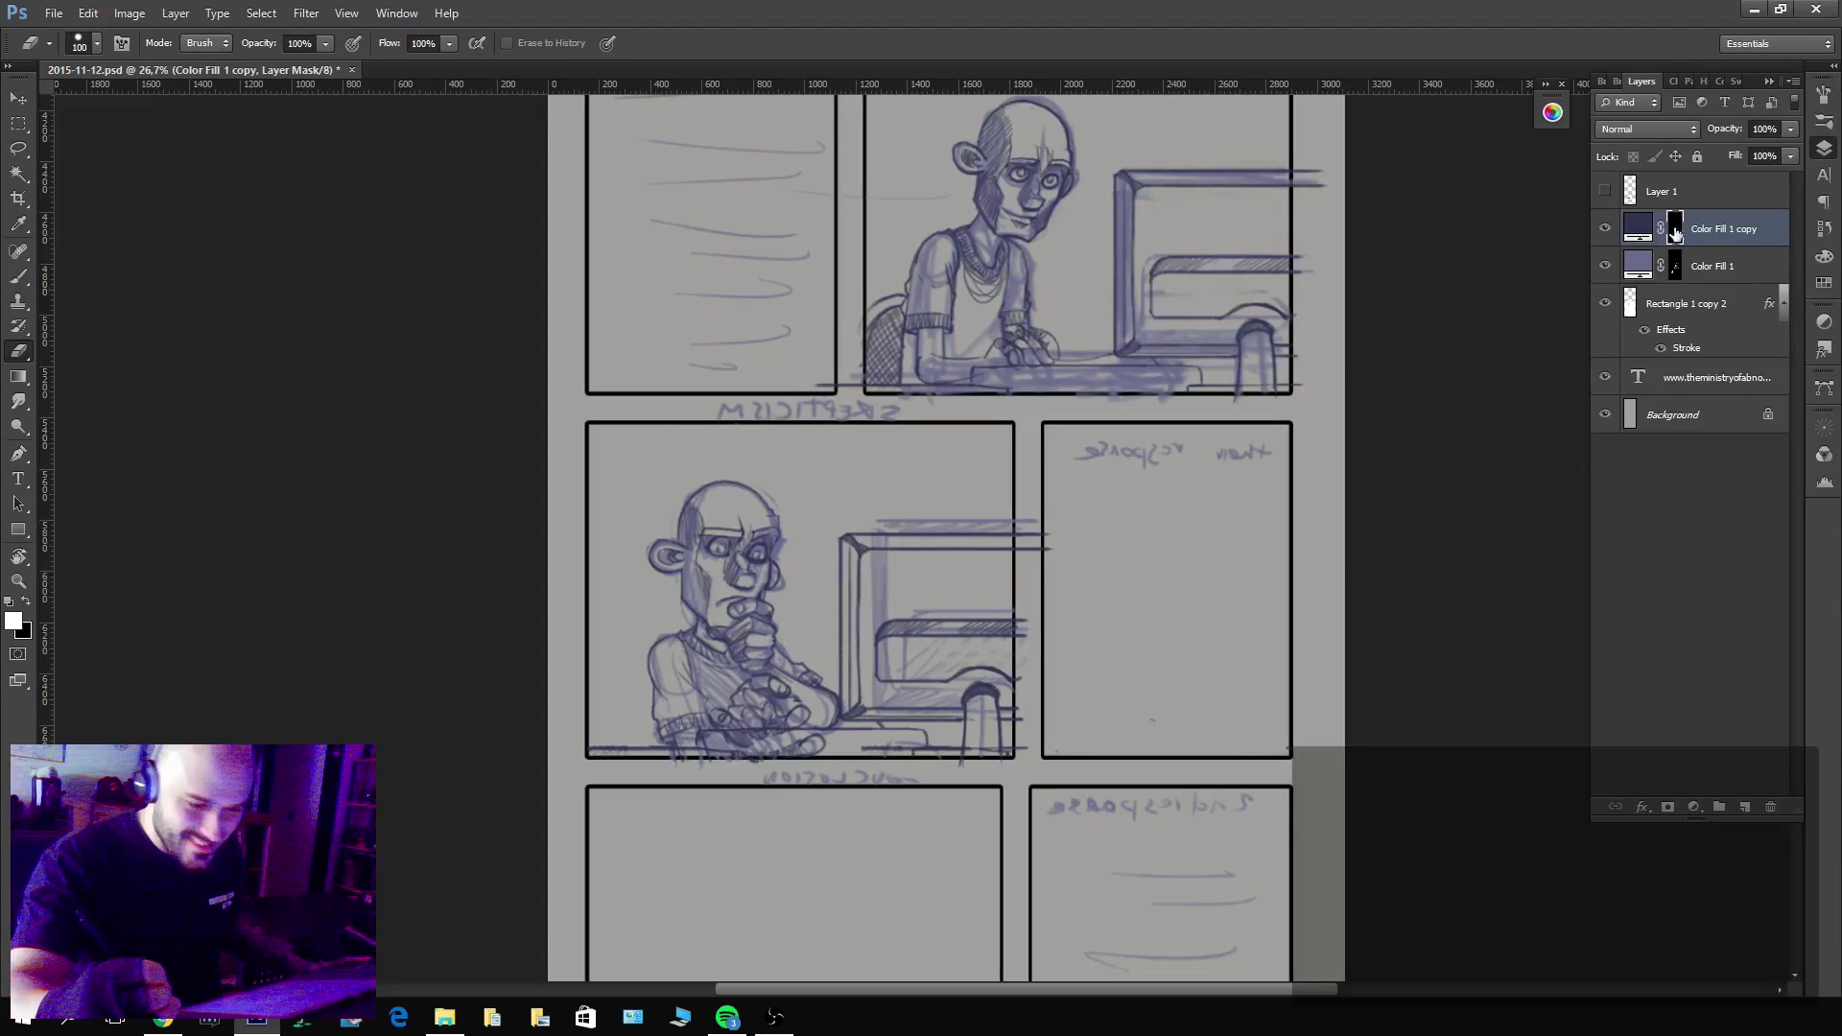
Save the comic file and bring up the image rotation and canvas flip options.
key("ctrl+s")
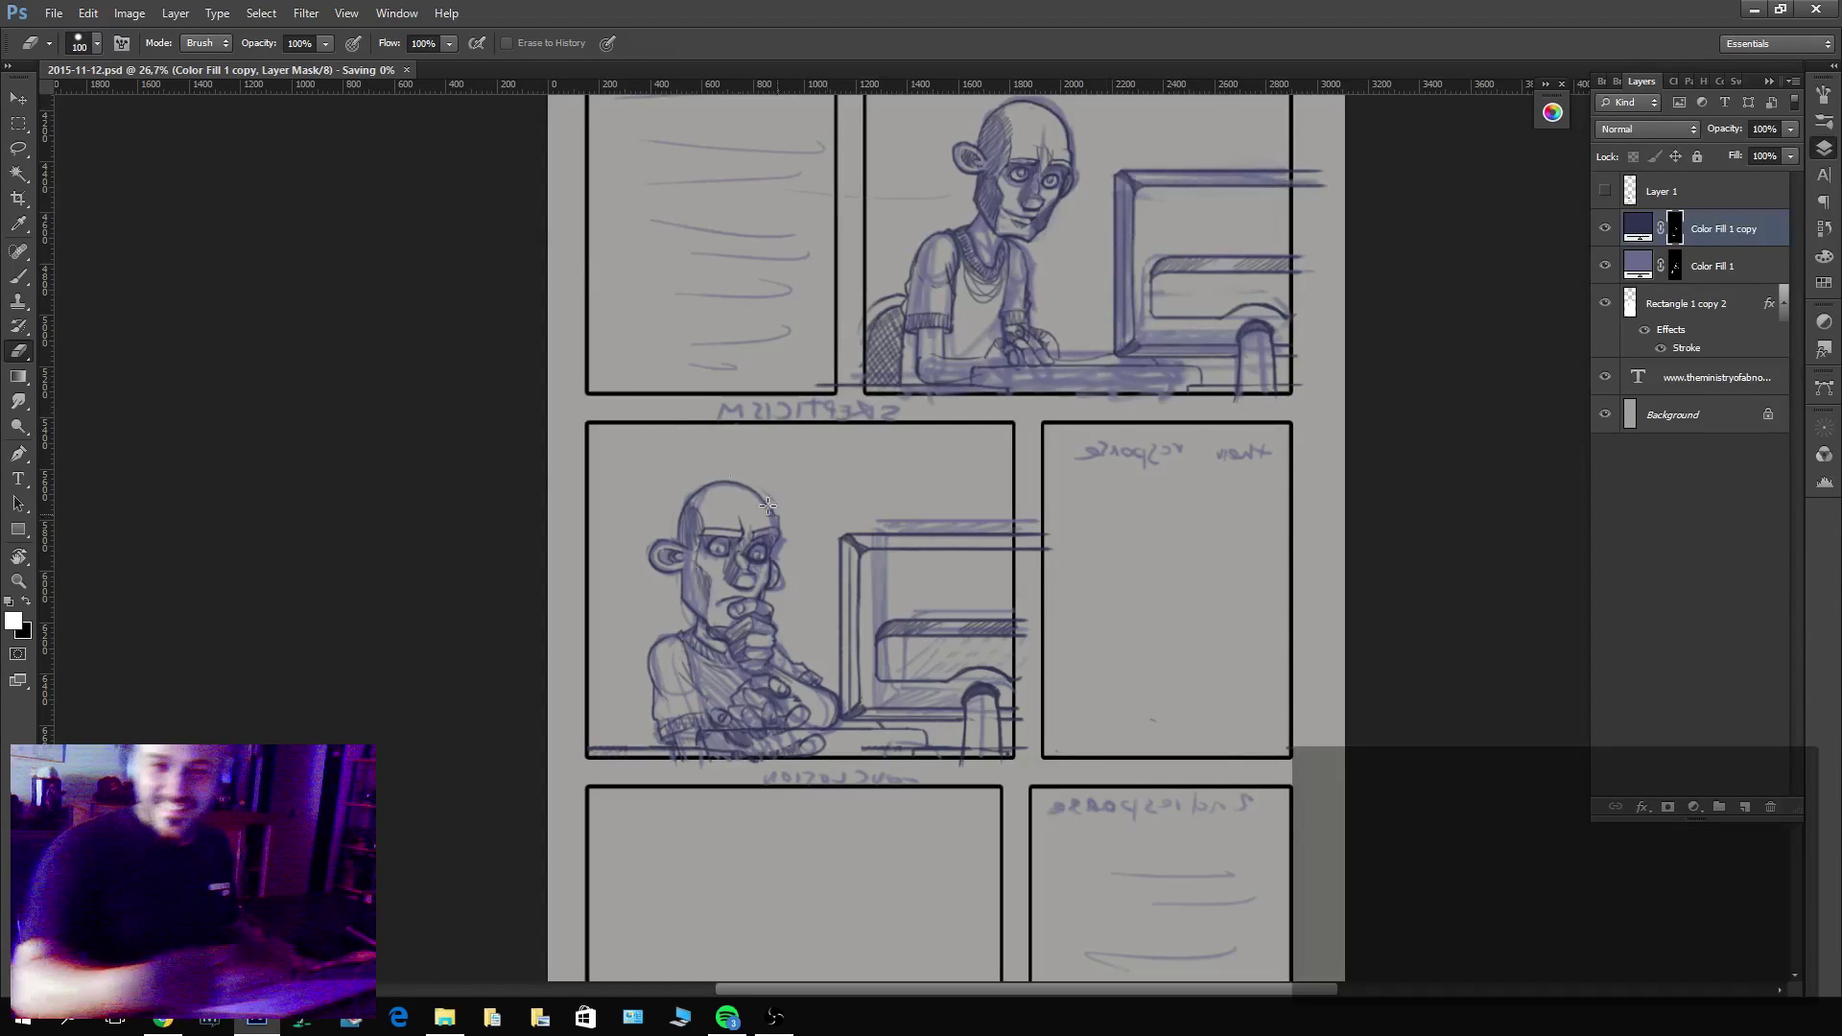
left_click(53, 13)
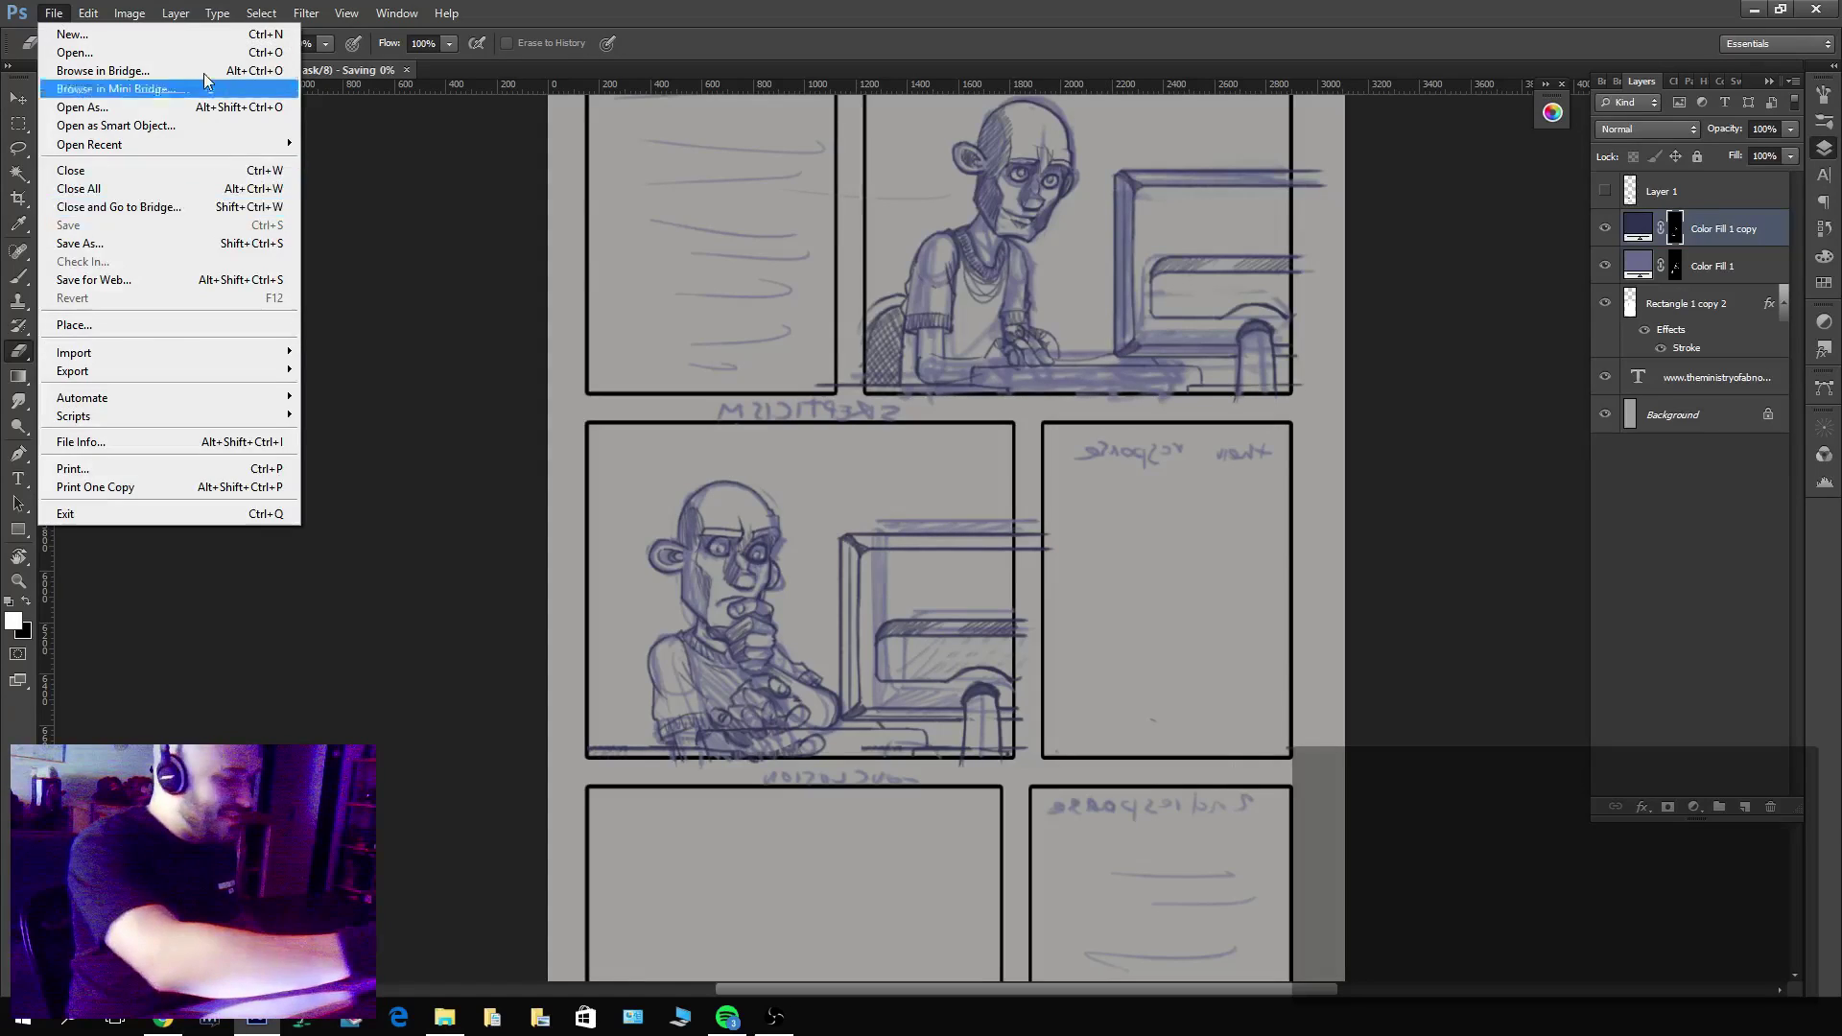
mouse_move(130, 14)
mouse_move(234, 188)
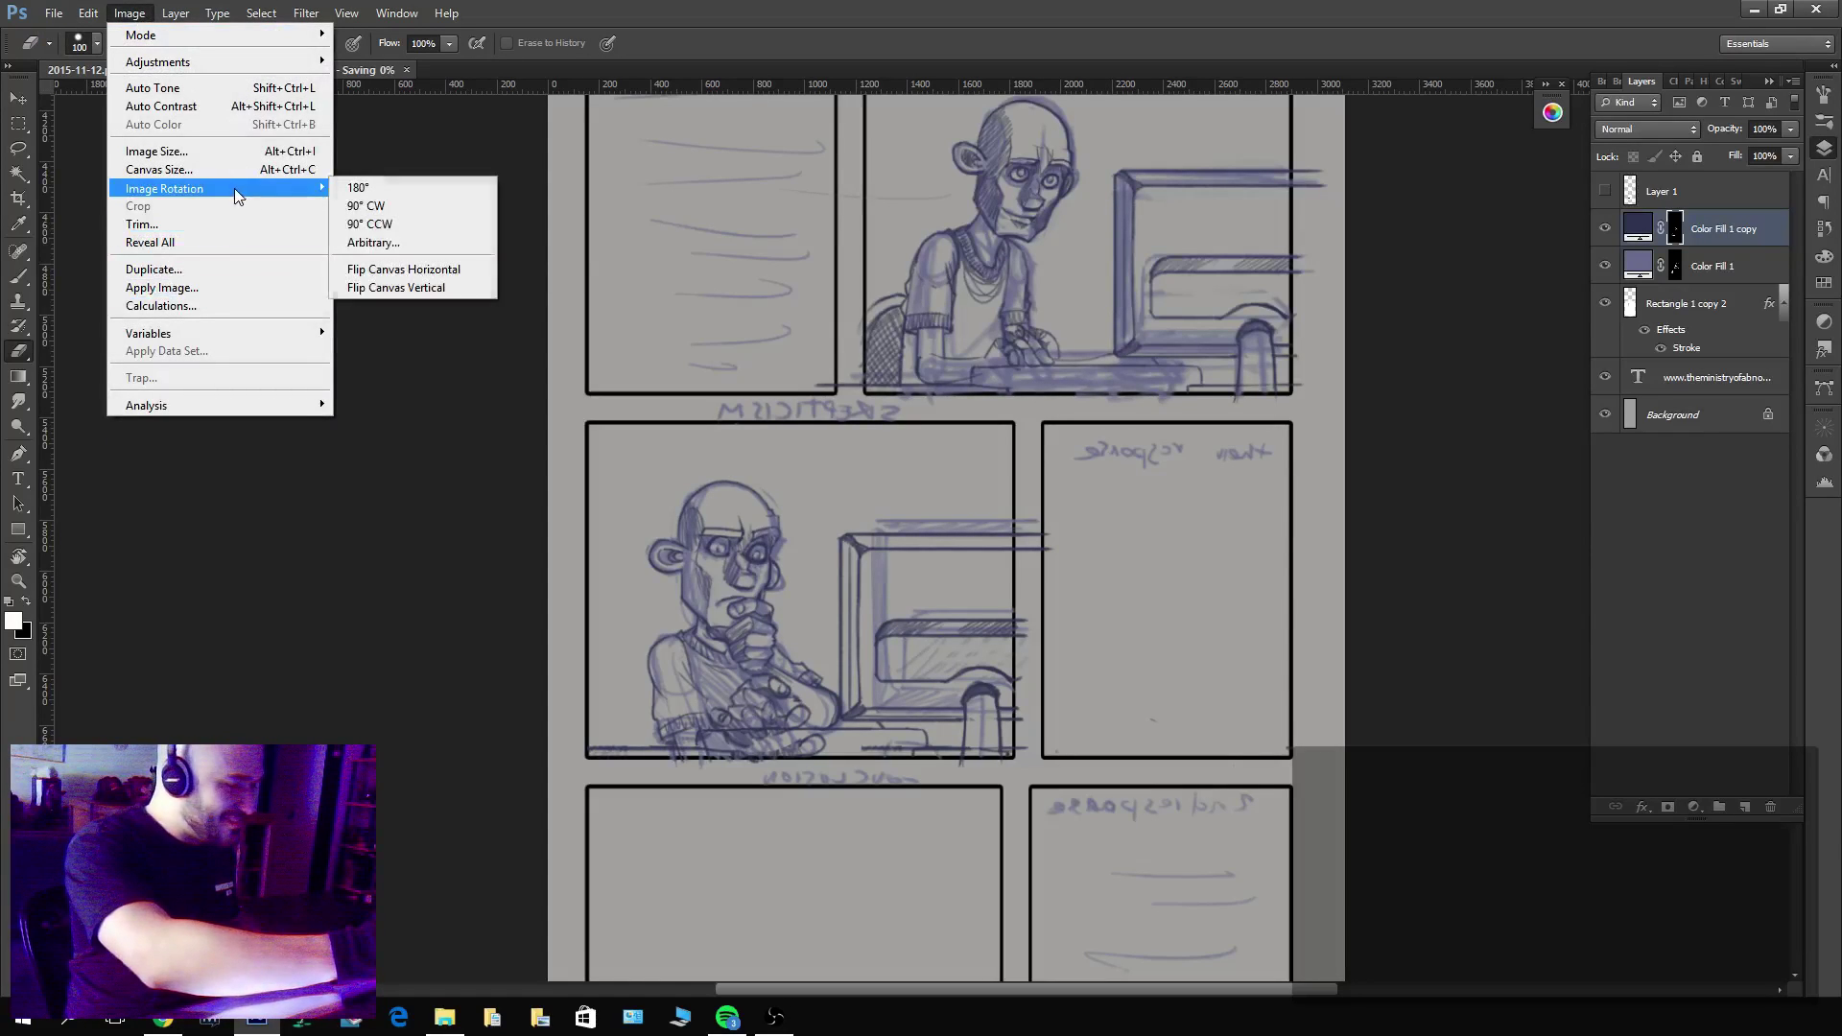
Flip the whole canvas horizontally and hide the rough sketch layer Color Fill 1.
left_click(468, 267)
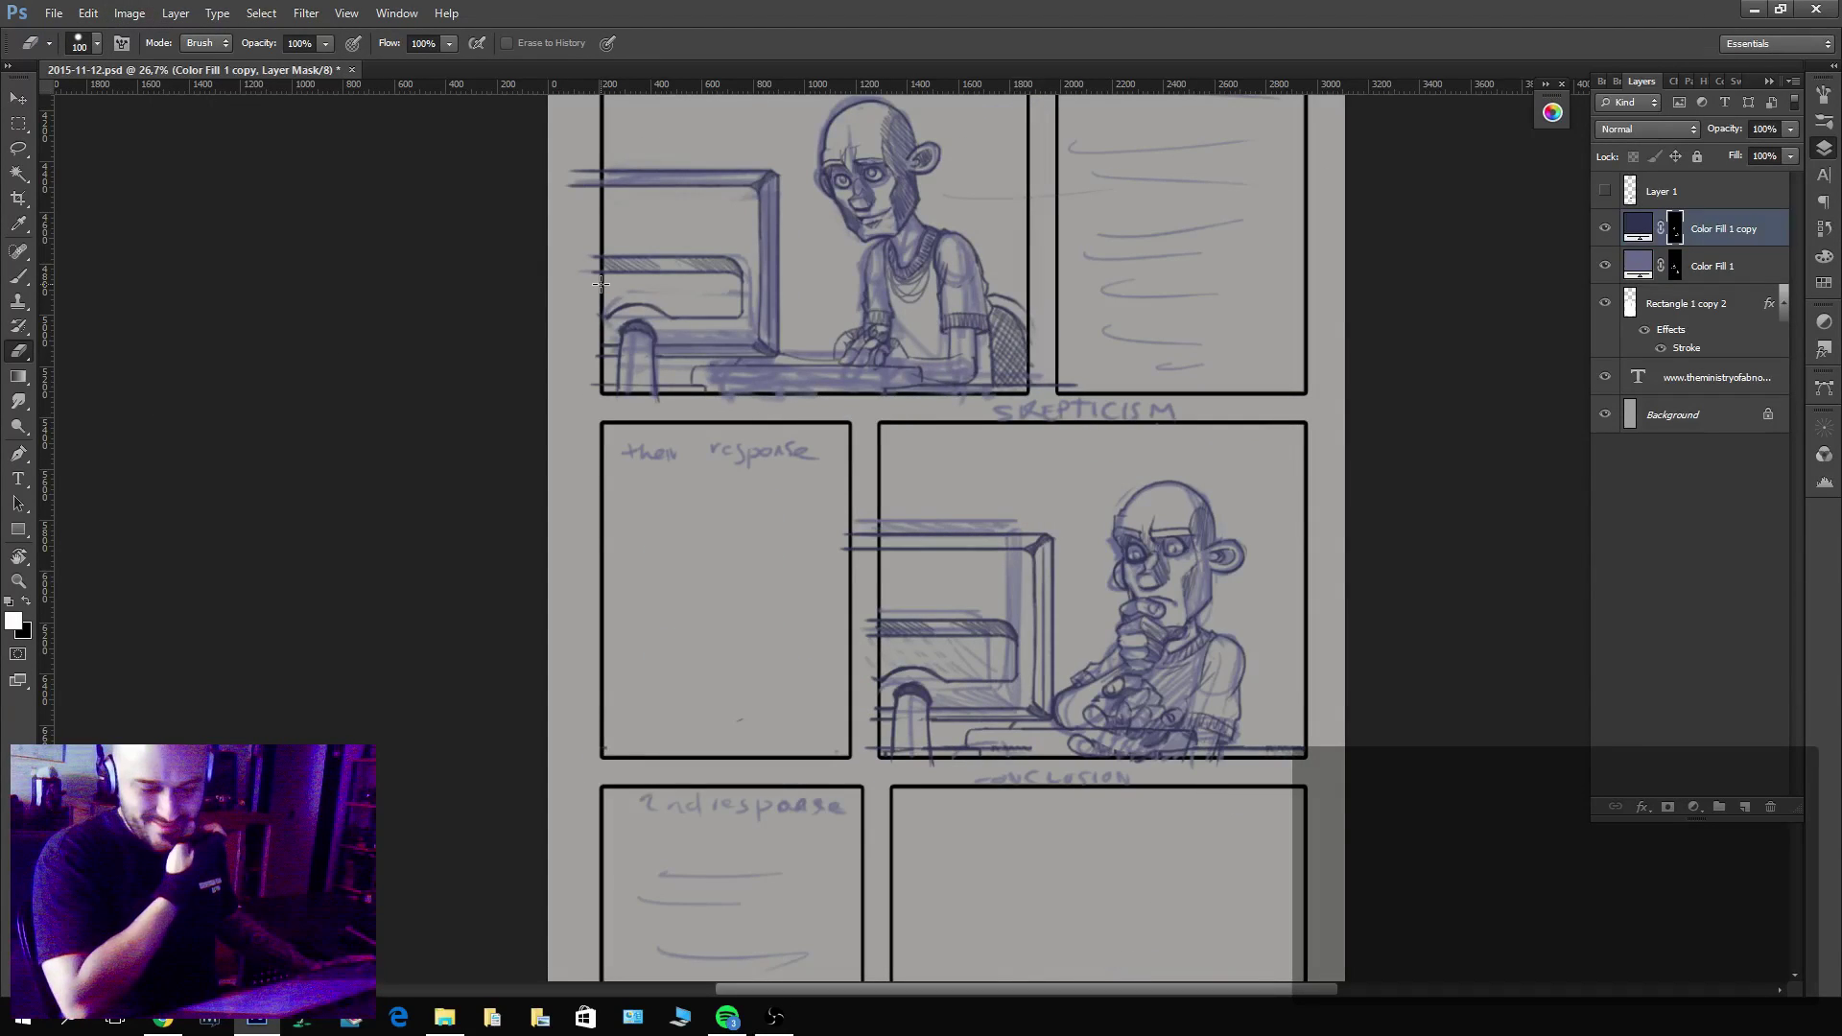
left_click_drag(1307, 787, 1393, 782)
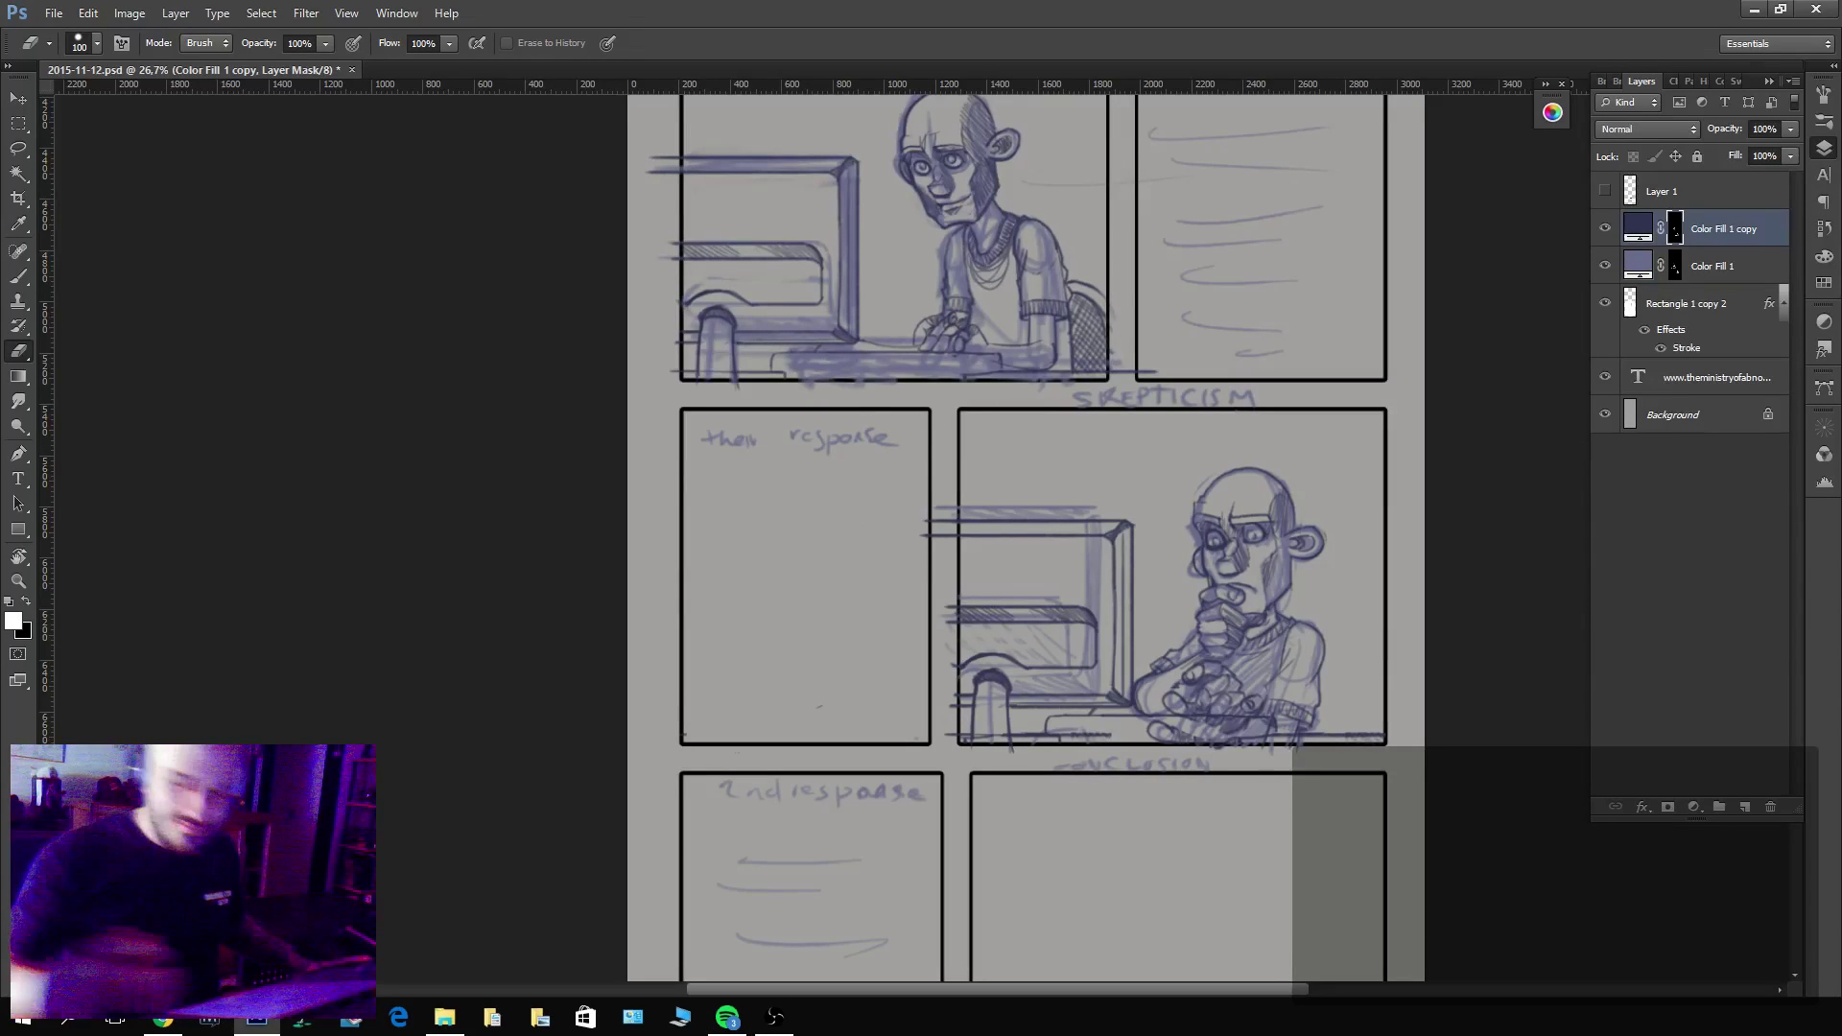
left_click(1605, 265)
Change the fill colour of the Color Fill 1 copy layer to the lighter blue 565a82.
left_click(1670, 235)
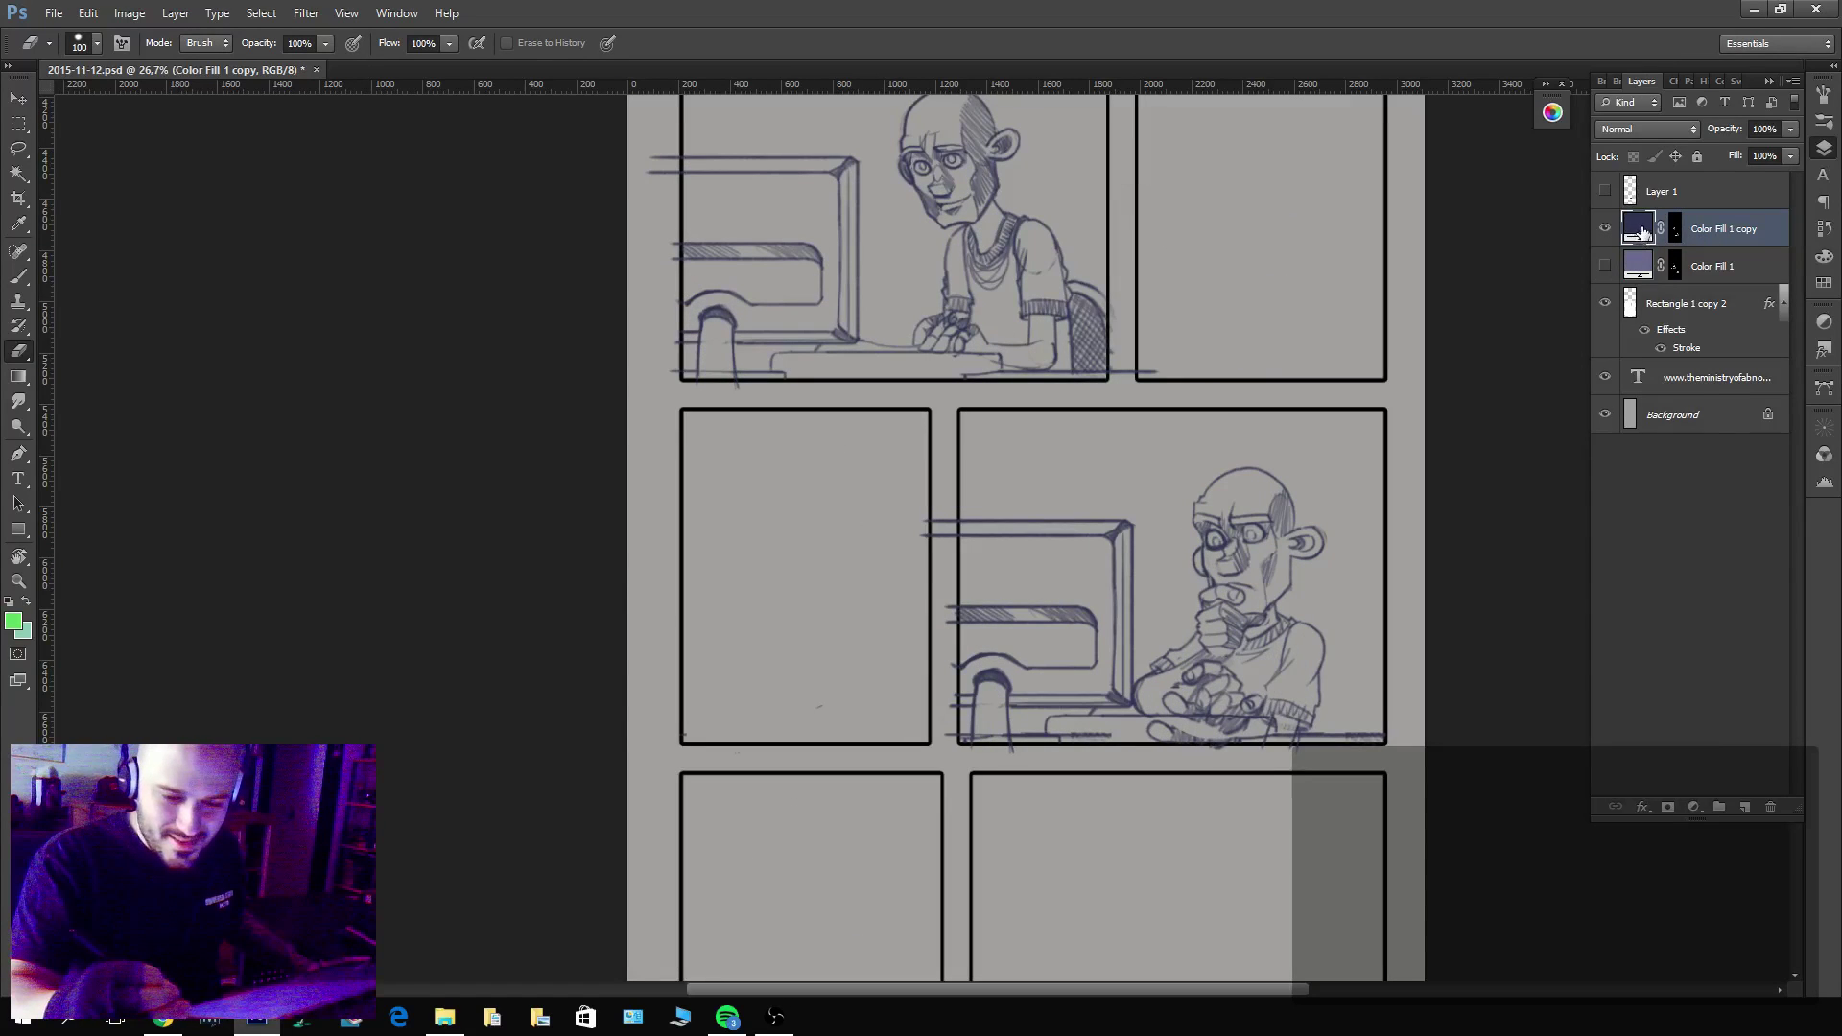
double_click(1638, 228)
left_click(1280, 814)
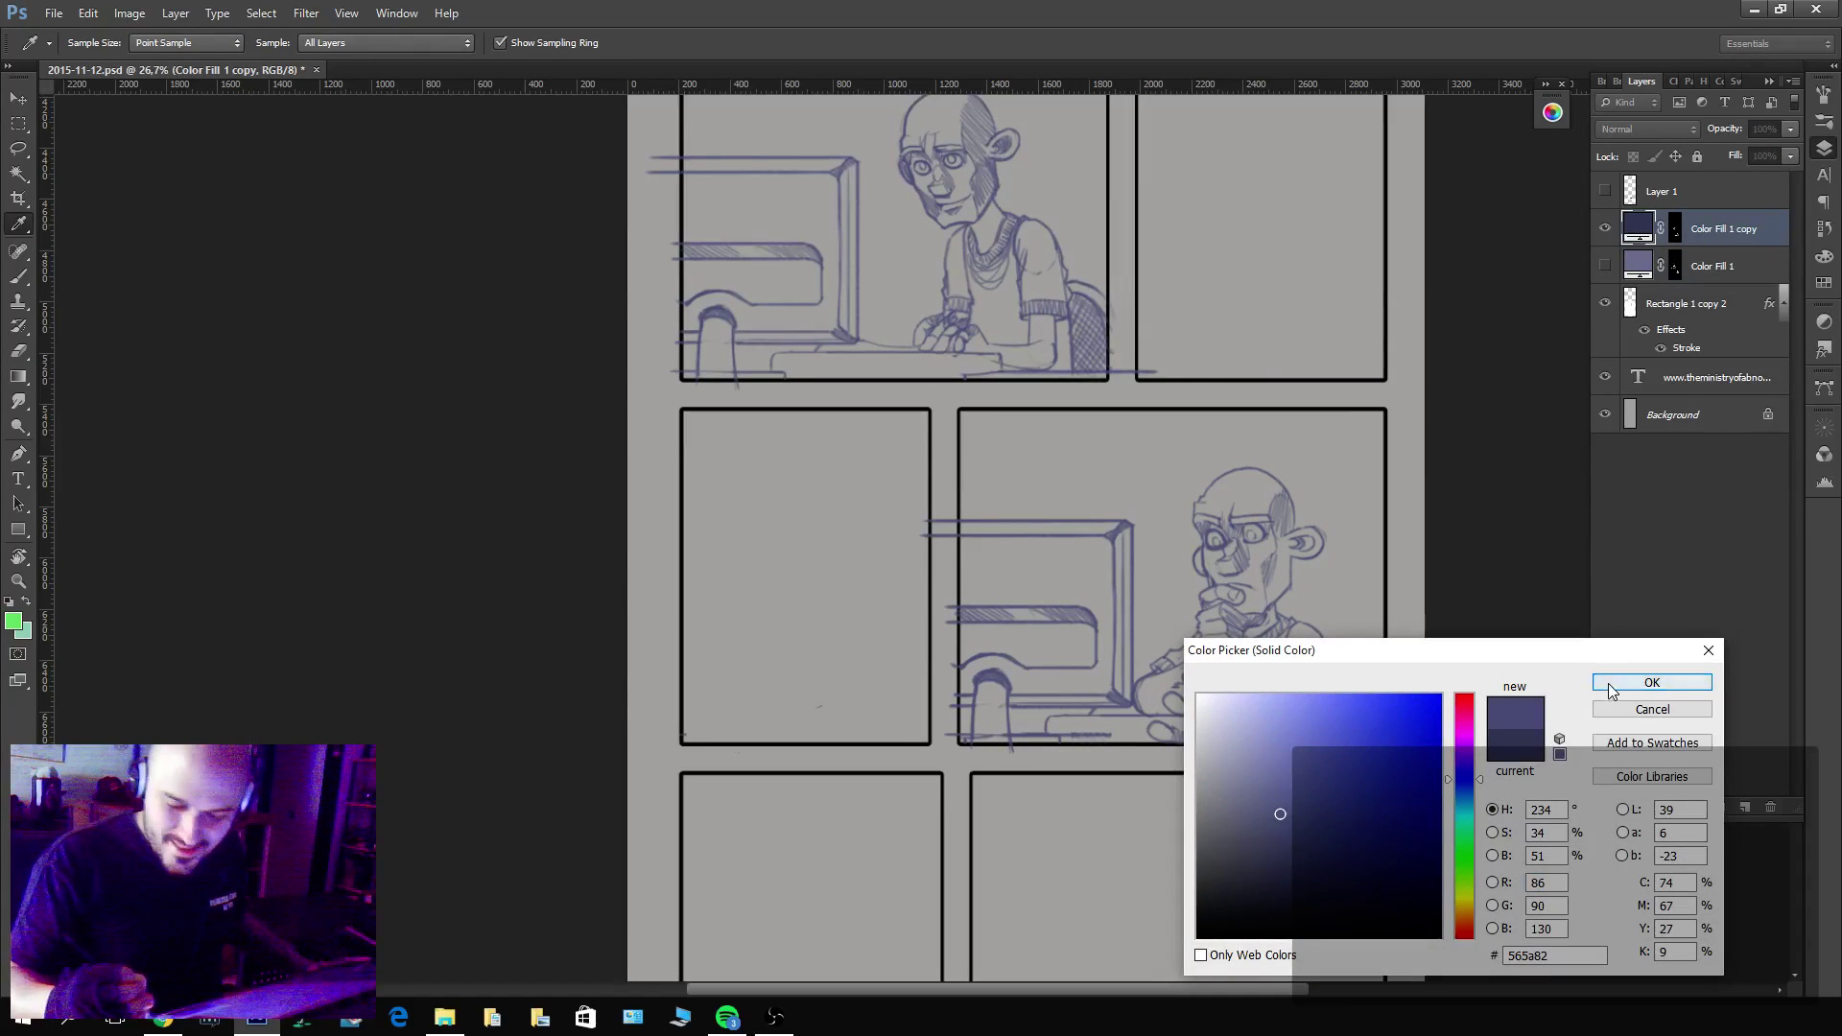
left_click(1652, 682)
Add a solid colour fill layer above Color Fill 1 copy in a very dark green-teal.
left_click(1692, 806)
left_click(1712, 393)
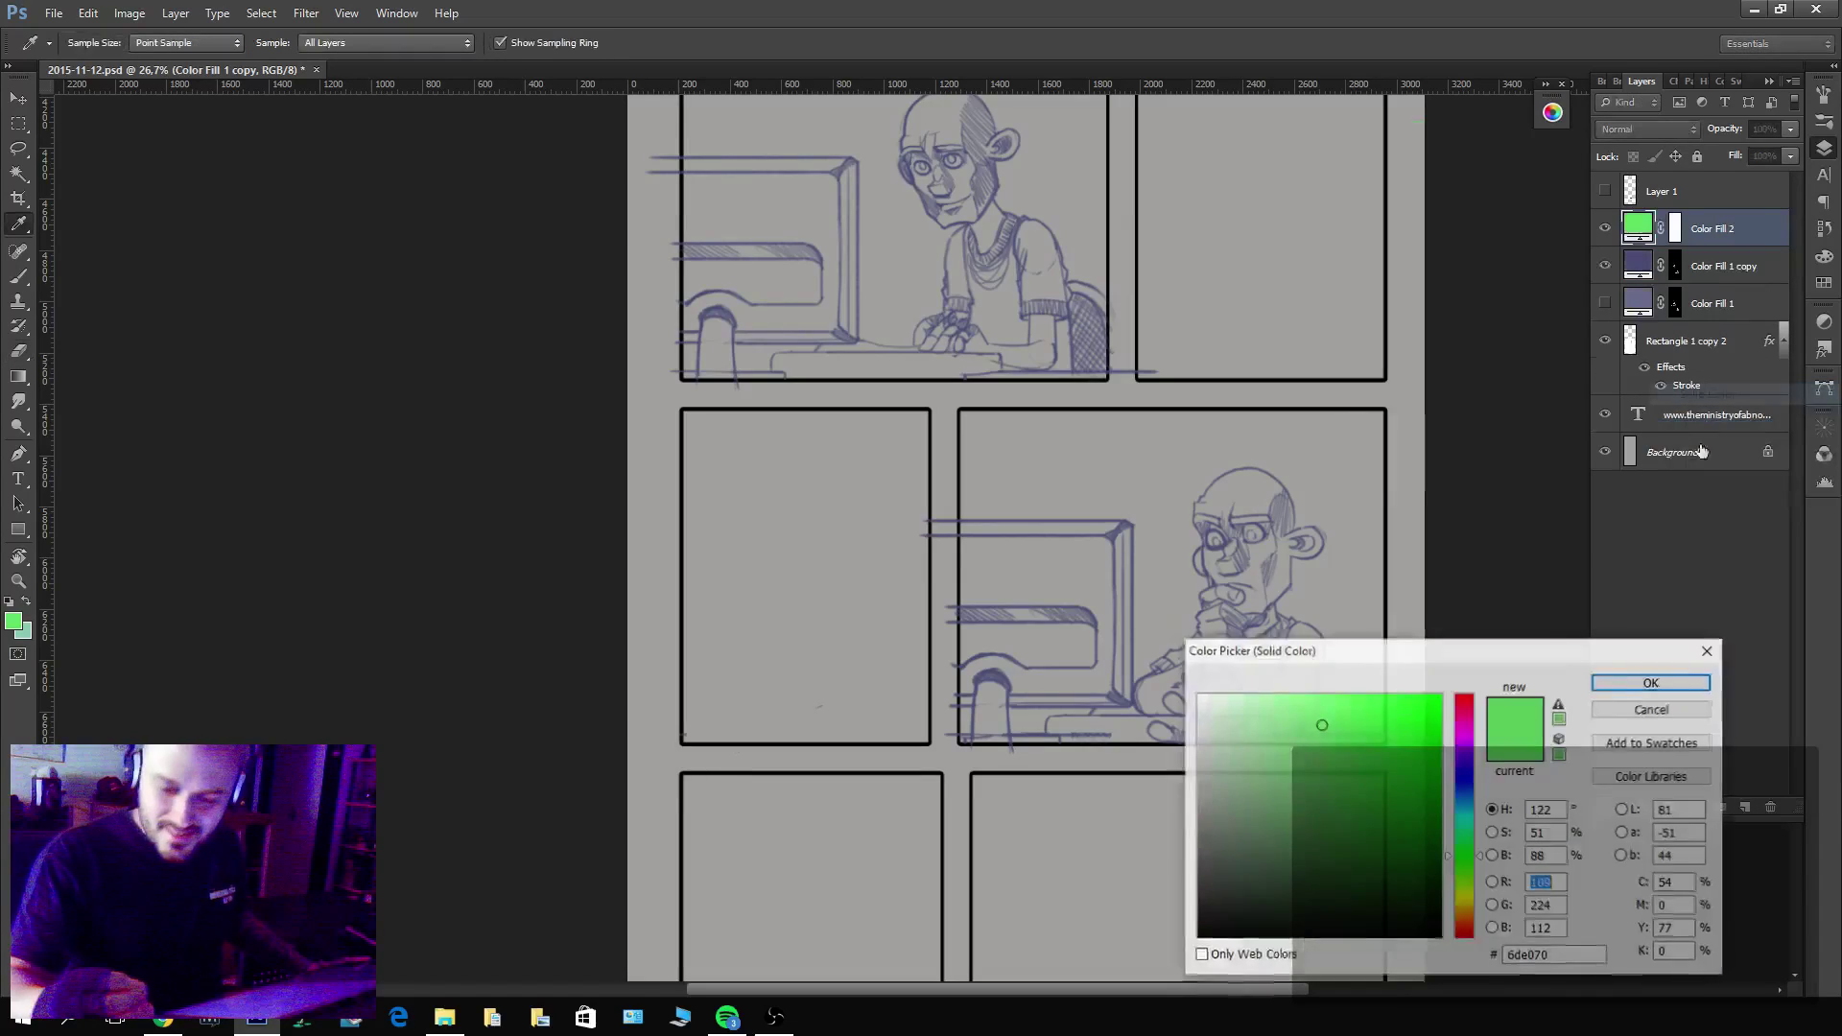
left_click_drag(1464, 857, 1464, 822)
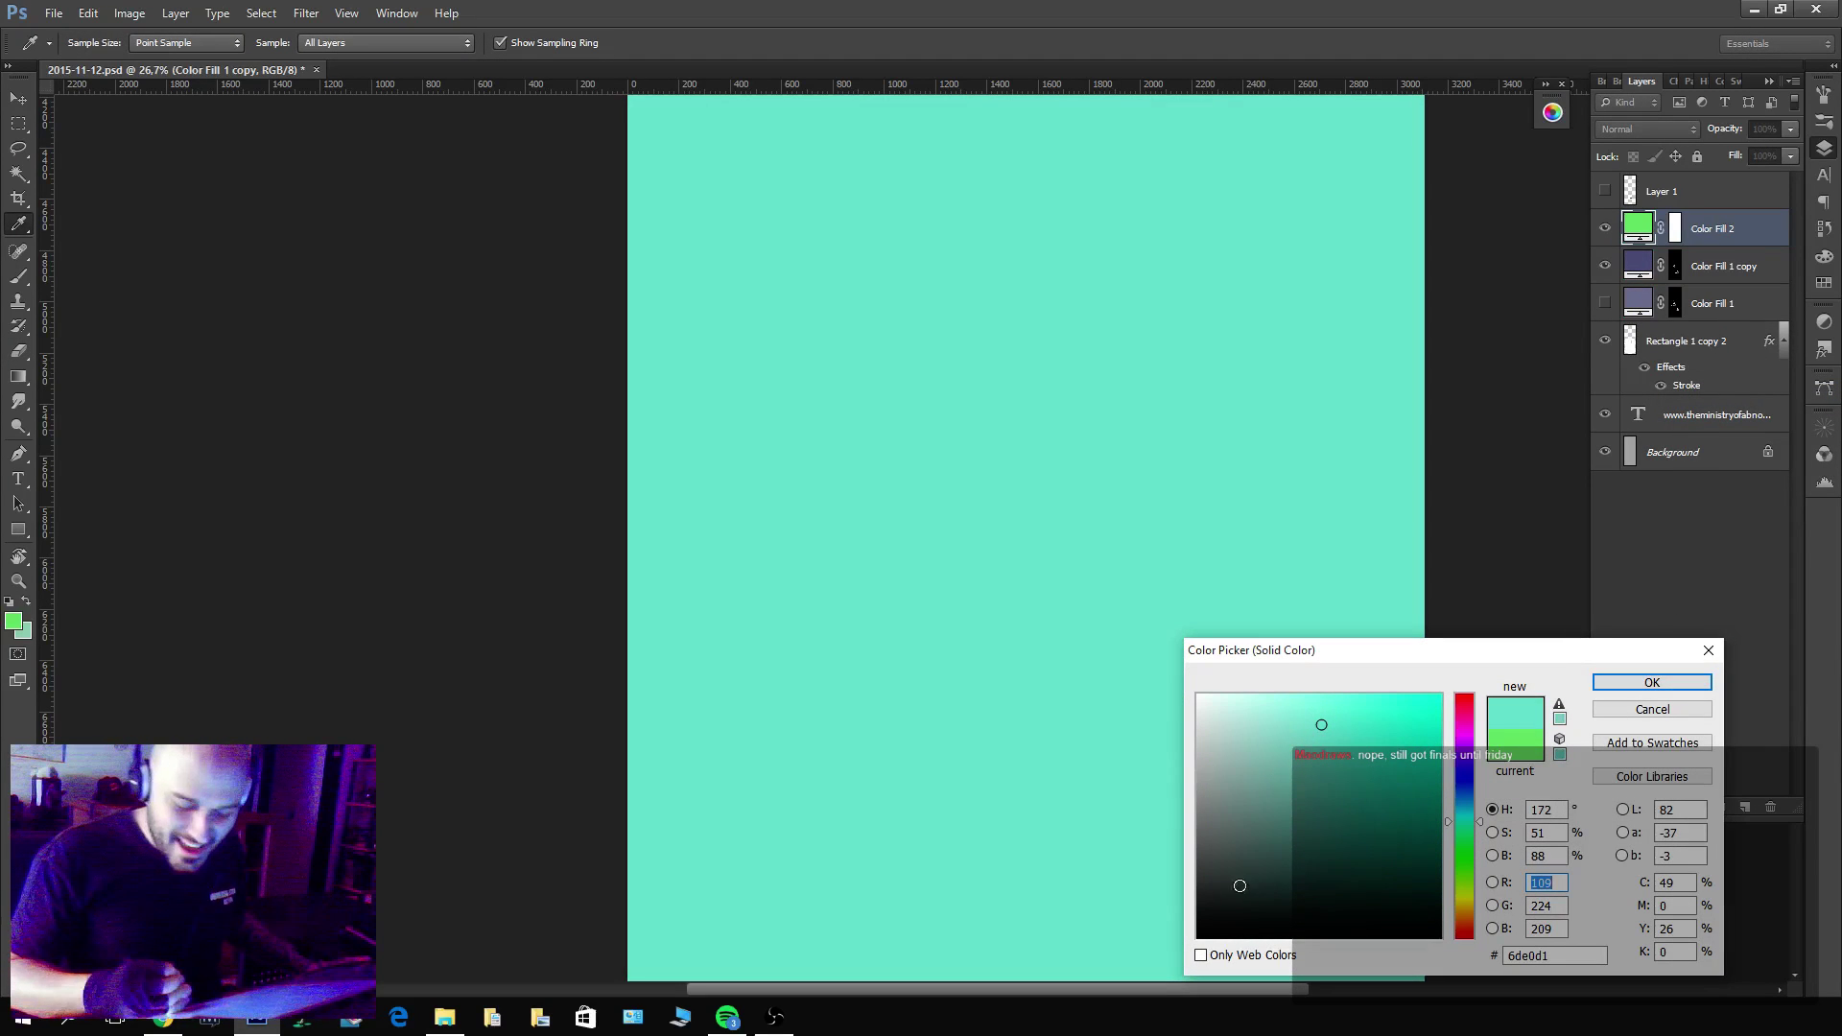
left_click(1237, 881)
left_click(1651, 683)
Invert the new dark fill layer's mask so it hides the whole fill.
key("e")
left_click(1675, 235)
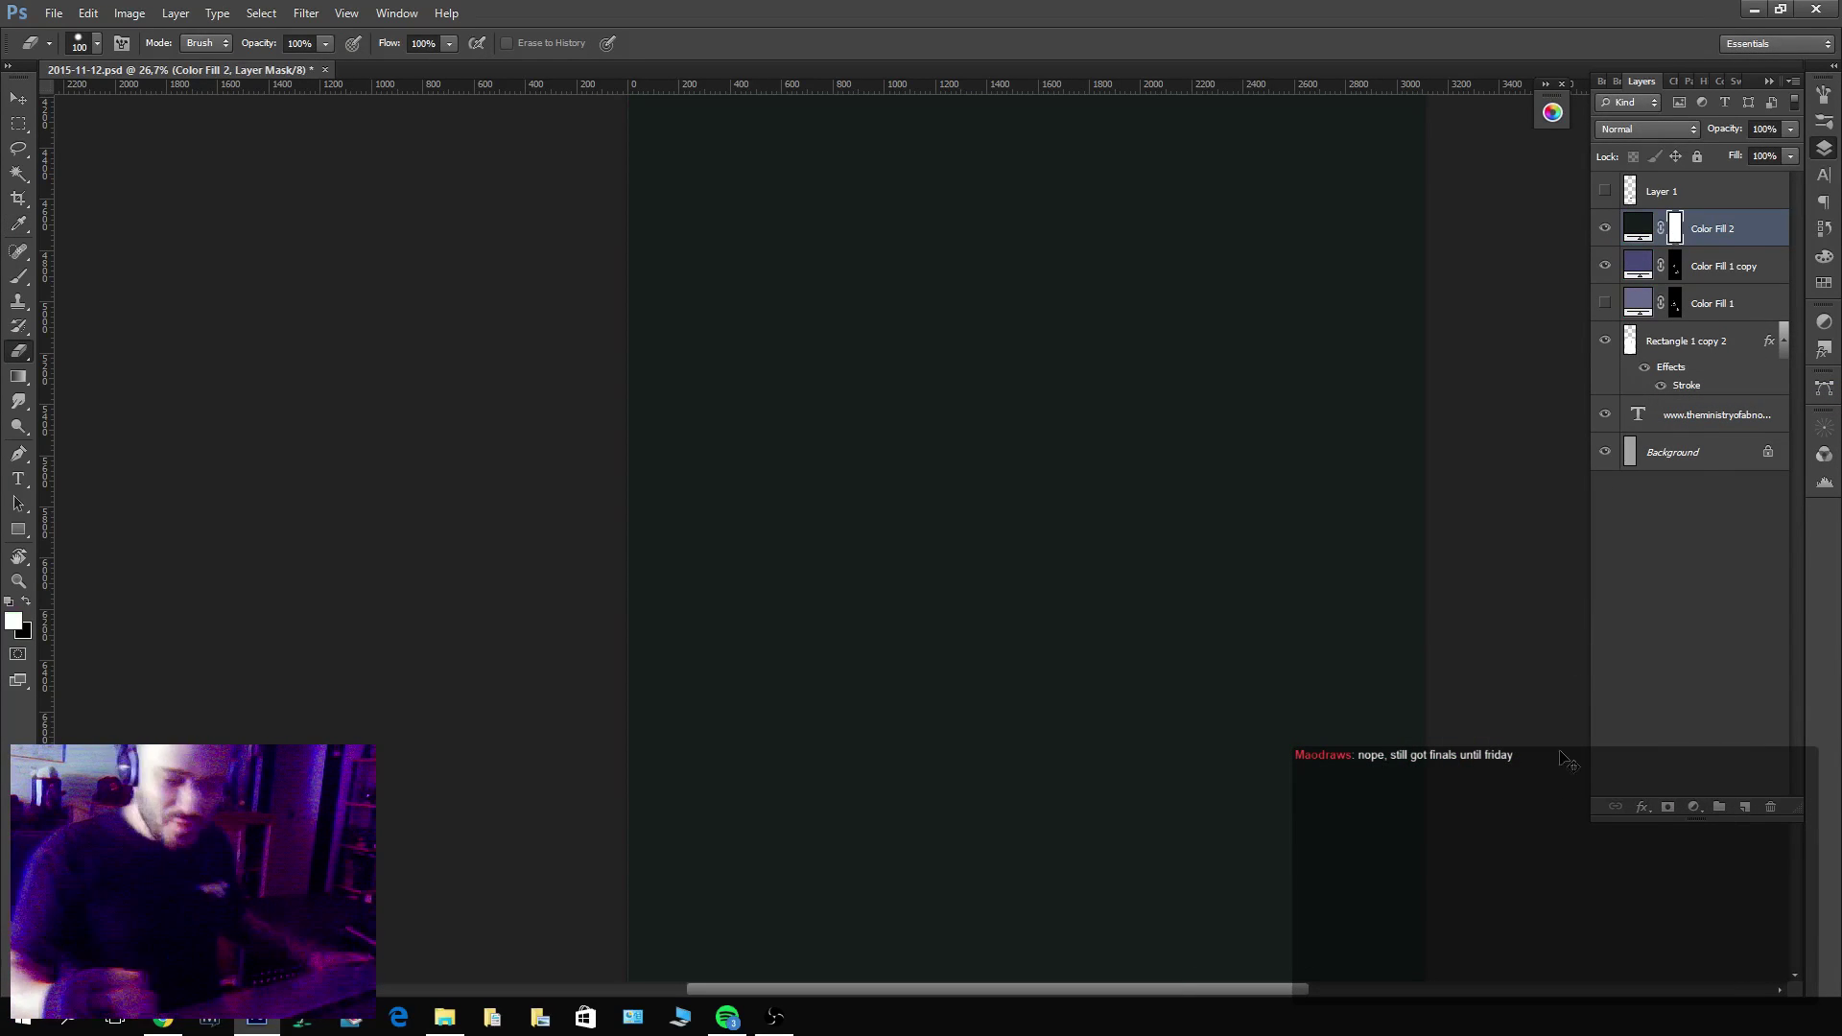
key("ctrl+i")
Ink the sides and rounded top of the monitor stand in the smiling man's panel, painting on the mask with a size 9 brush.
key("z")
left_click_drag(814, 172, 931, 518)
key("b")
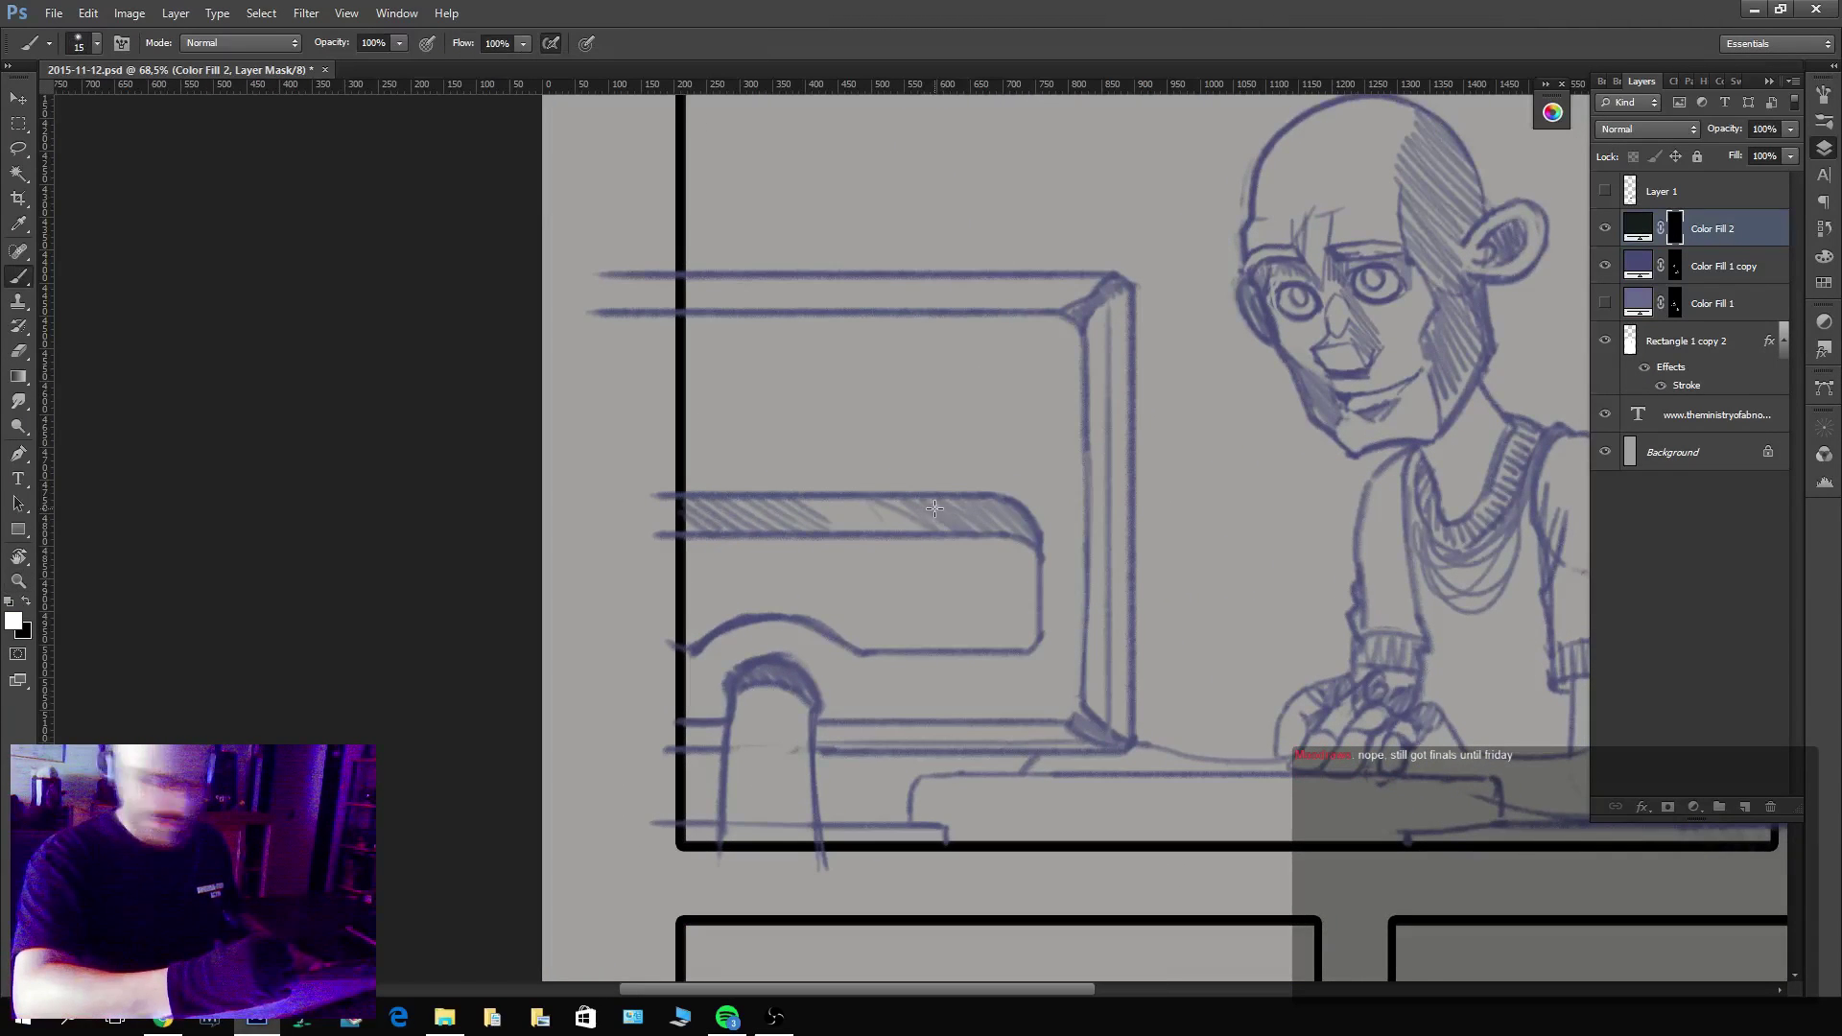
key("bracketright")
key("bracketright")
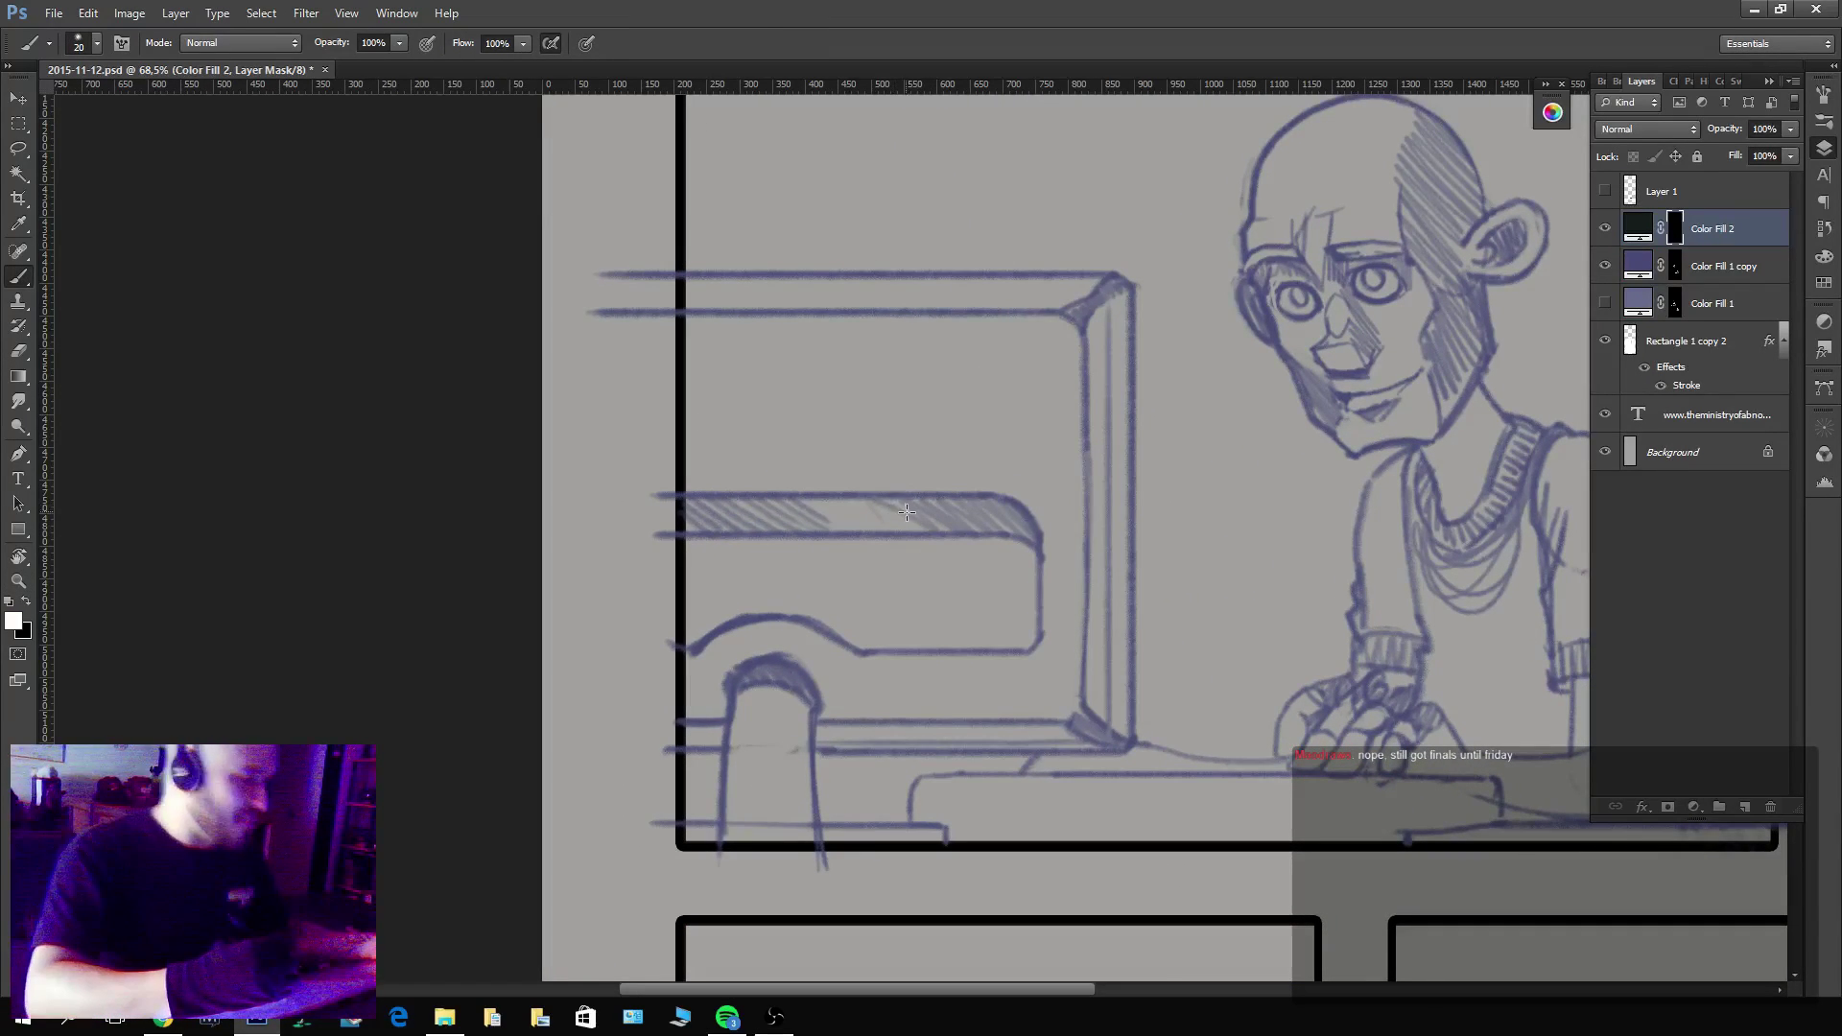
key("bracketleft")
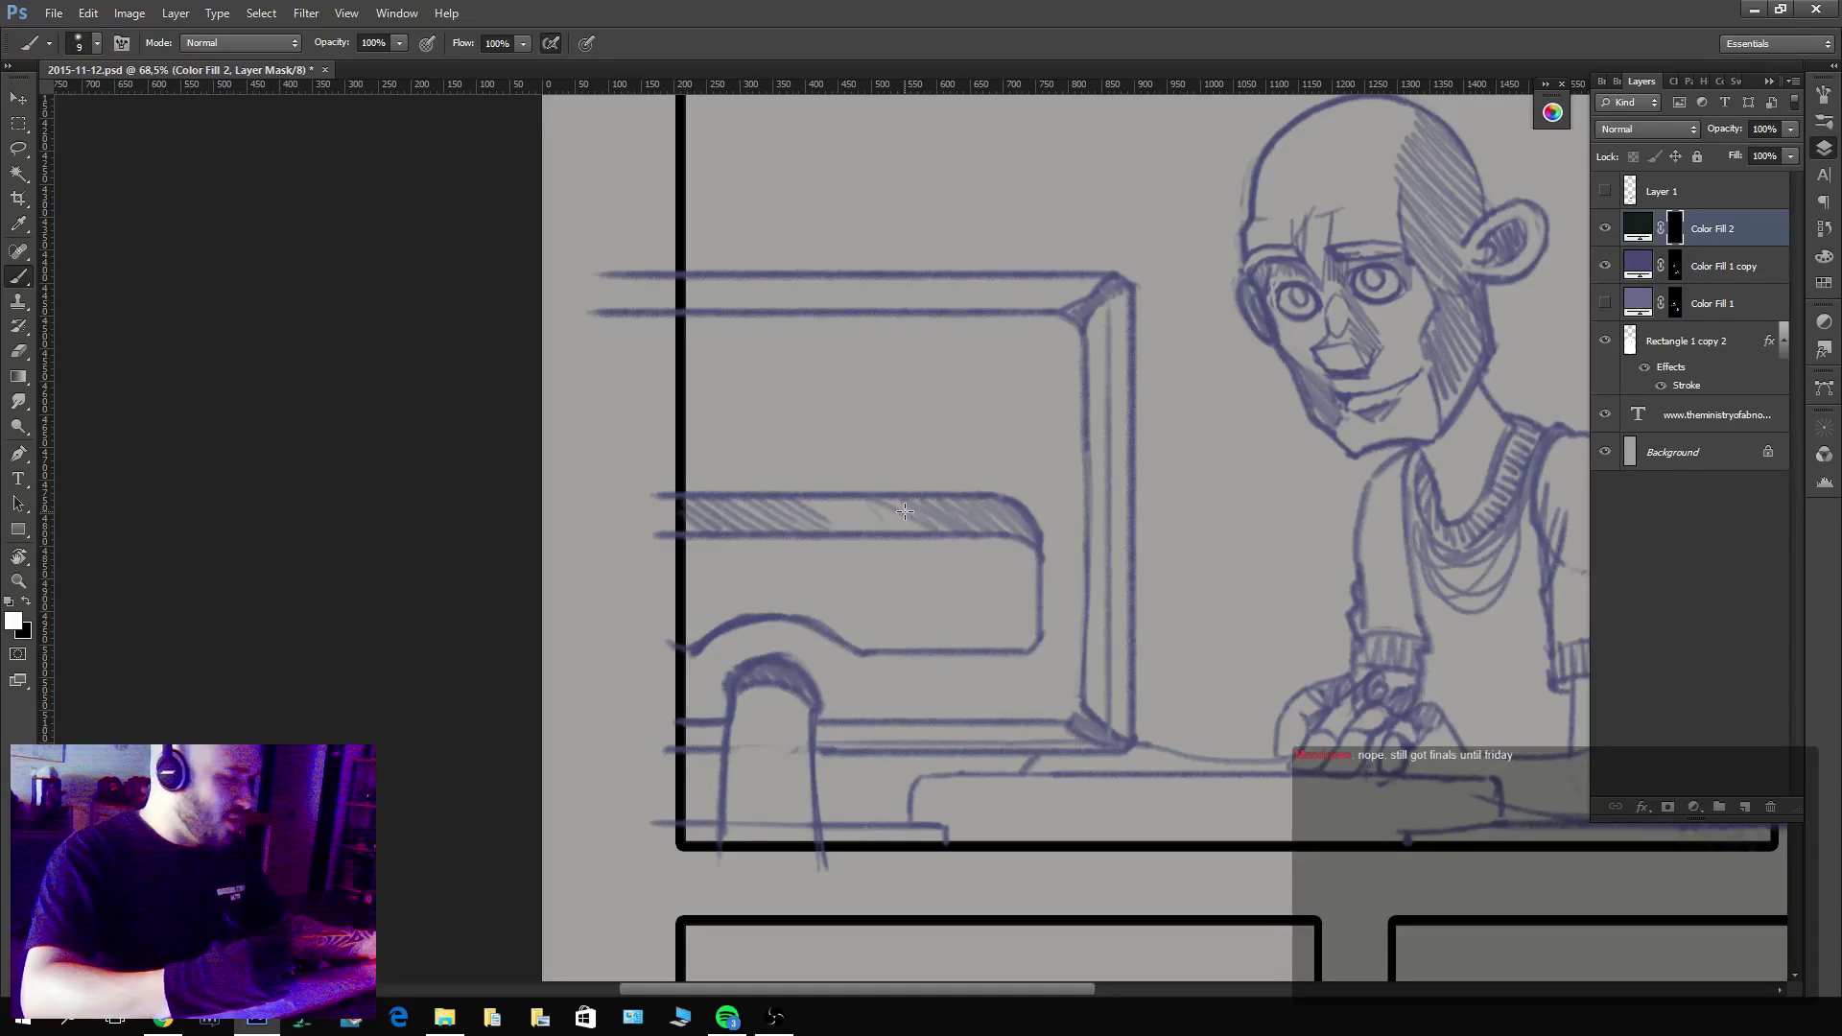
mouse_move(993, 499)
left_mouse_down()
mouse_move(1026, 556)
mouse_move(1190, 489)
left_mouse_up()
key("ctrl+z")
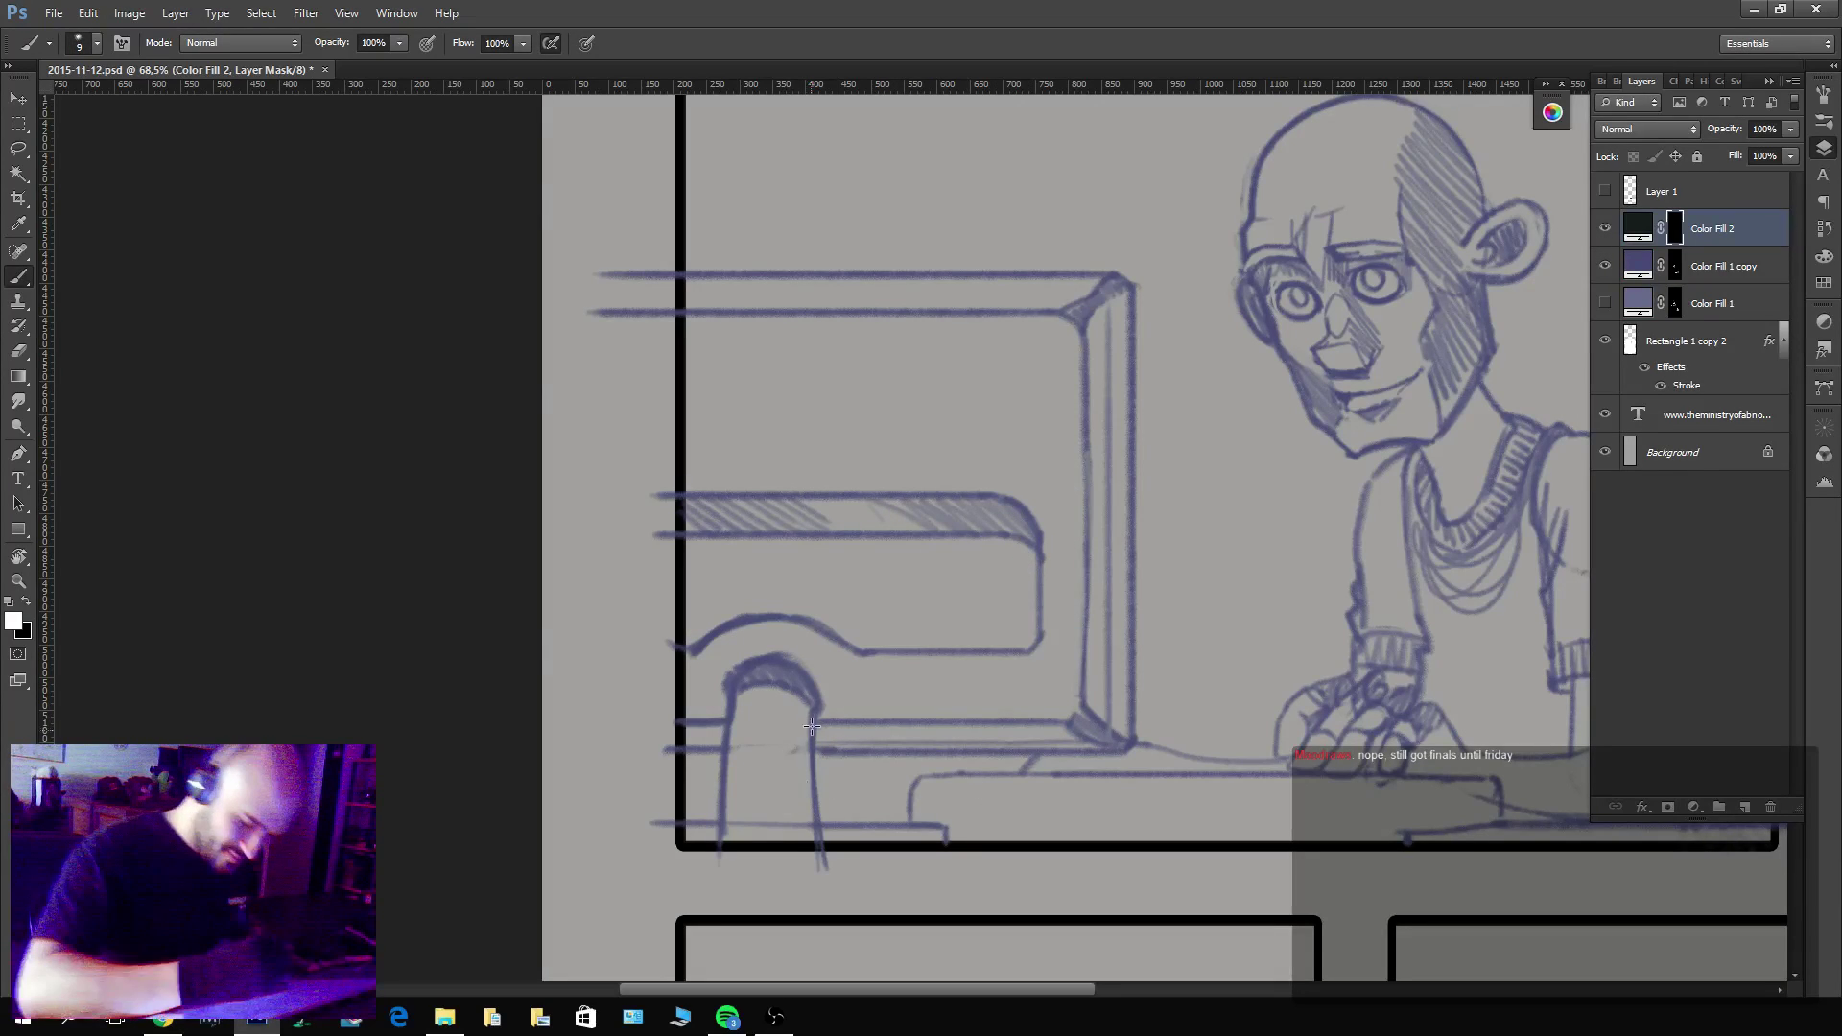
mouse_move(812, 710)
left_mouse_down()
mouse_move(825, 872)
mouse_move(817, 791)
left_mouse_up()
left_click_drag(734, 681, 715, 841)
mouse_move(731, 684)
left_mouse_down()
mouse_move(812, 705)
mouse_move(766, 656)
mouse_move(726, 668)
mouse_move(790, 663)
mouse_move(814, 709)
left_mouse_up()
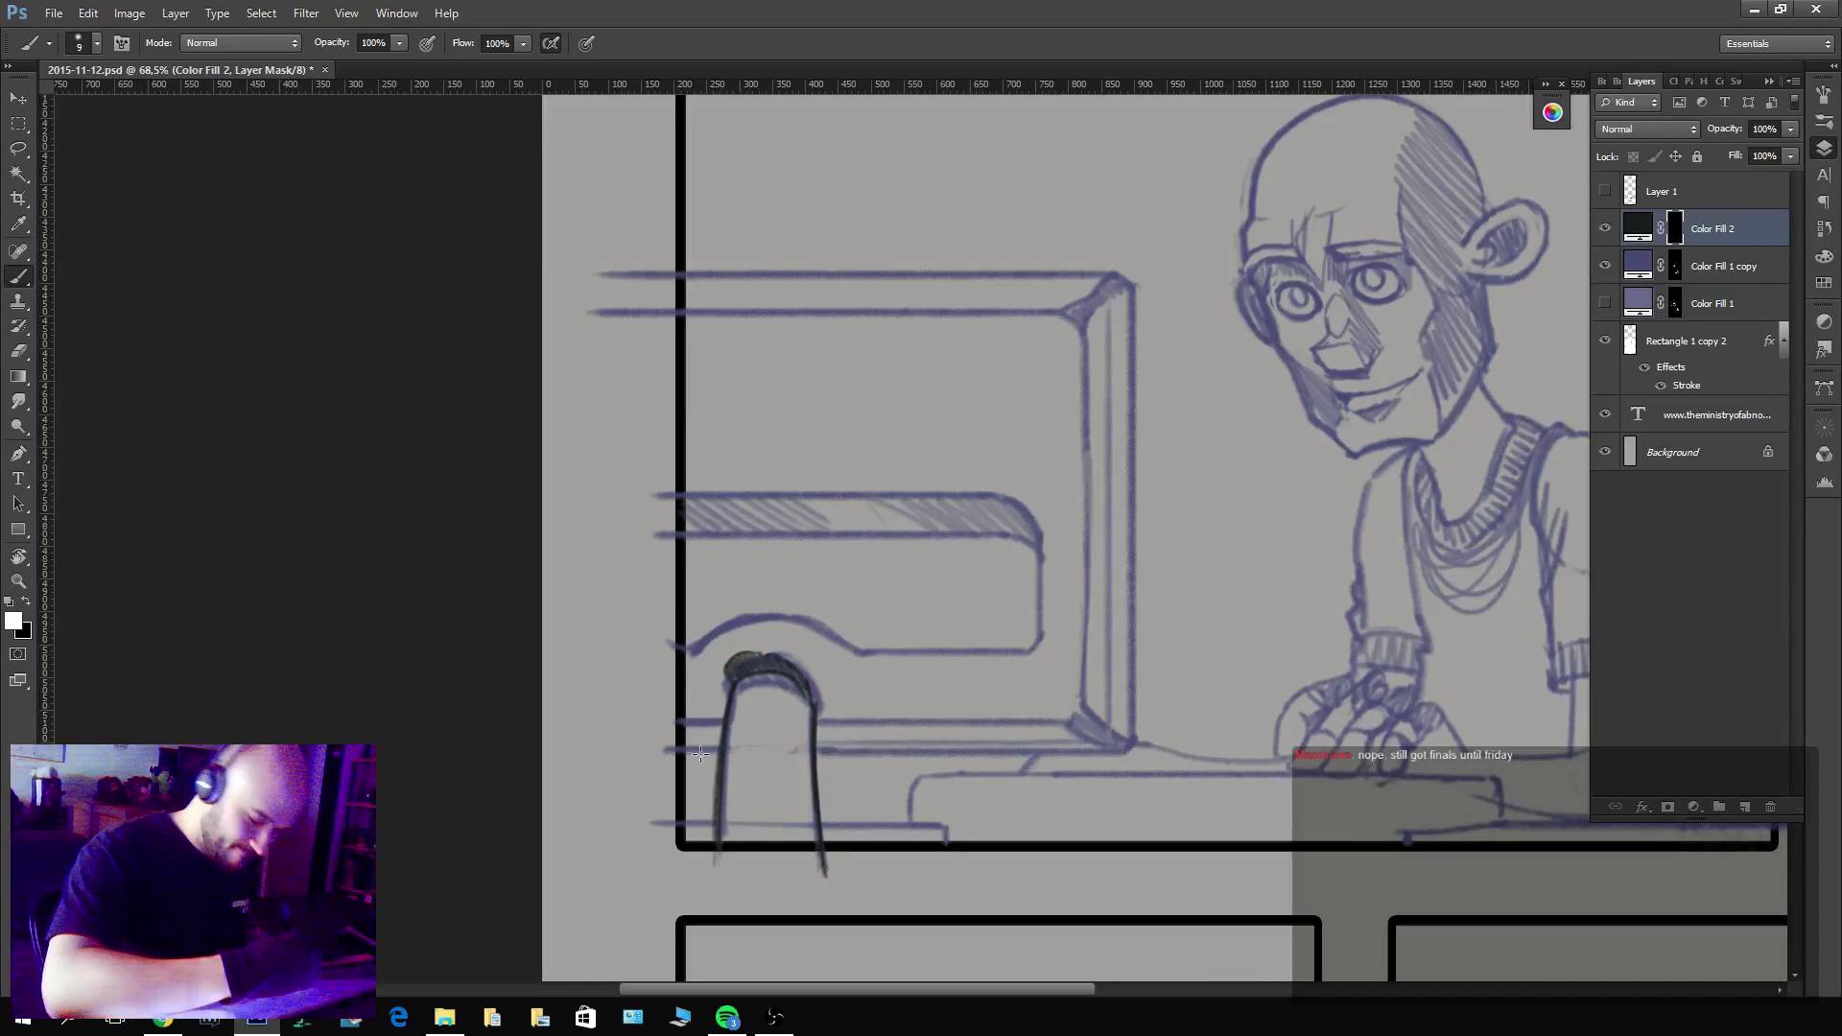
Ink the monitor's outer outline and the upper inner edge of its frame over the sketch.
mouse_move(706, 748)
left_mouse_down()
mouse_move(771, 729)
mouse_move(816, 751)
mouse_move(1136, 741)
mouse_move(1109, 750)
mouse_move(1152, 689)
mouse_move(1131, 732)
mouse_move(1128, 292)
mouse_move(1092, 267)
mouse_move(1107, 271)
mouse_move(664, 275)
left_mouse_up()
key("x")
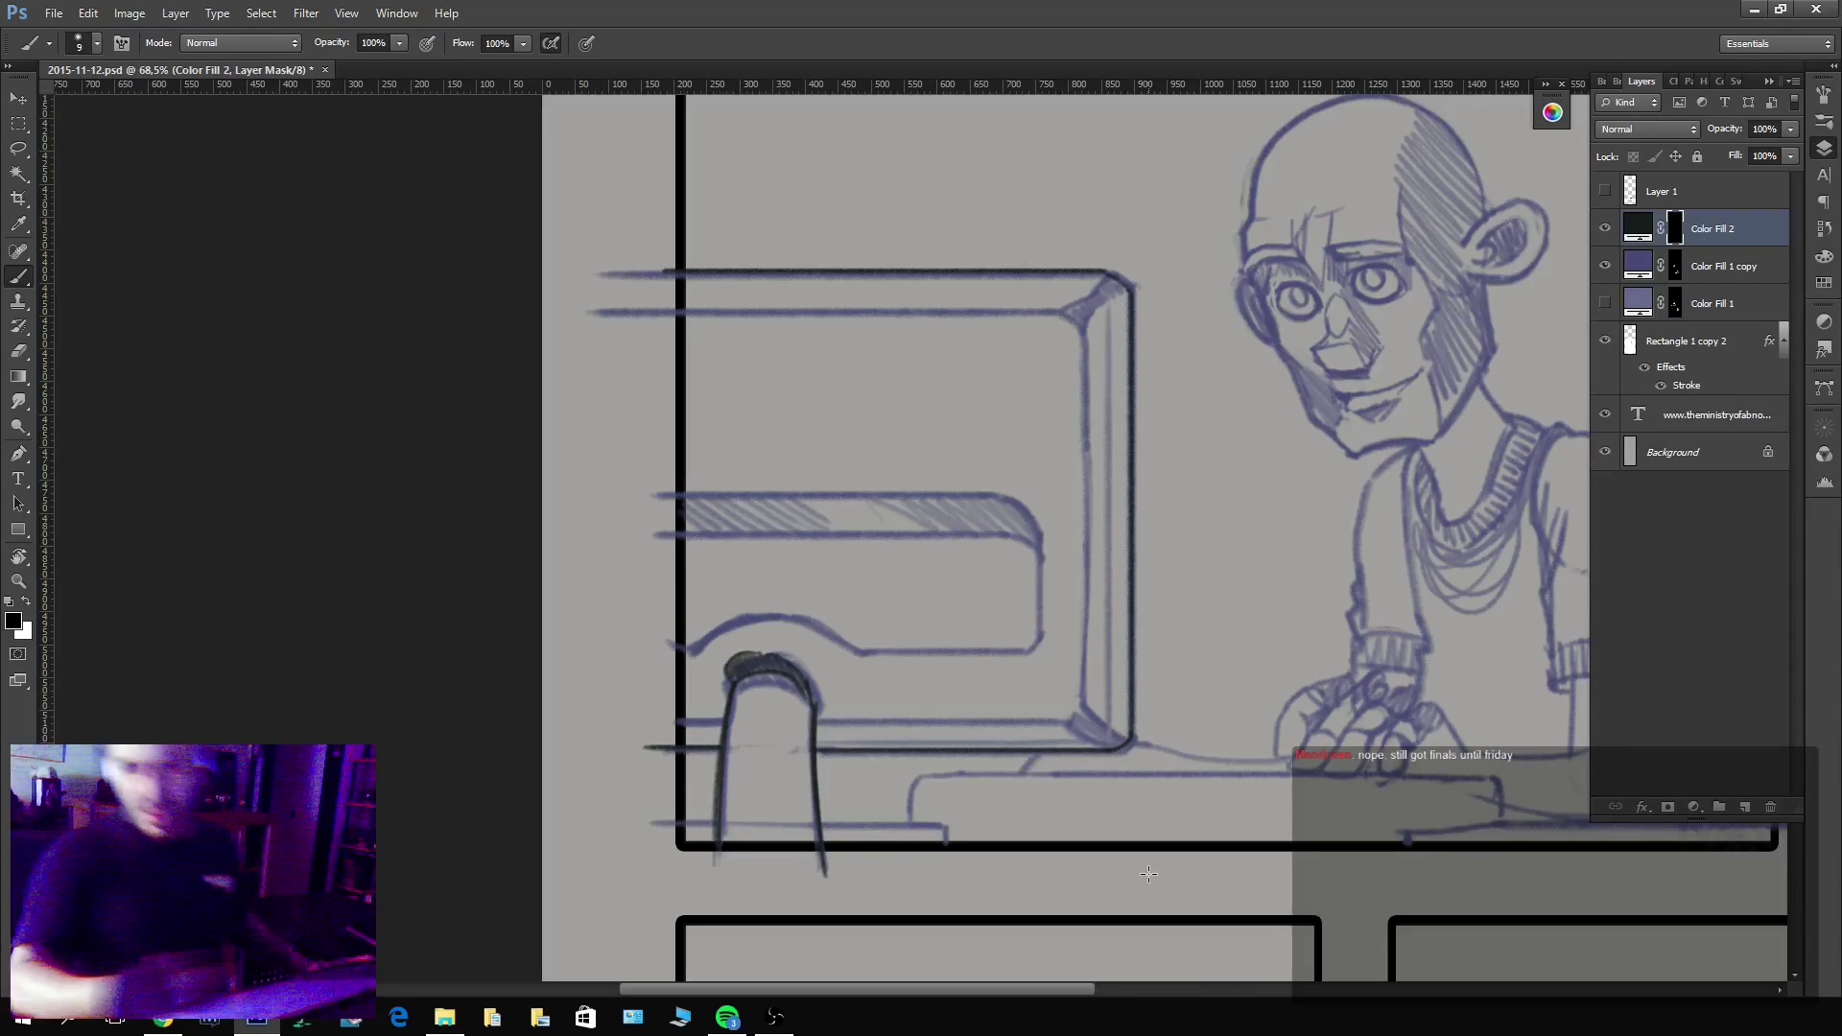
key("x")
left_click_drag(674, 313, 1071, 316)
key("x")
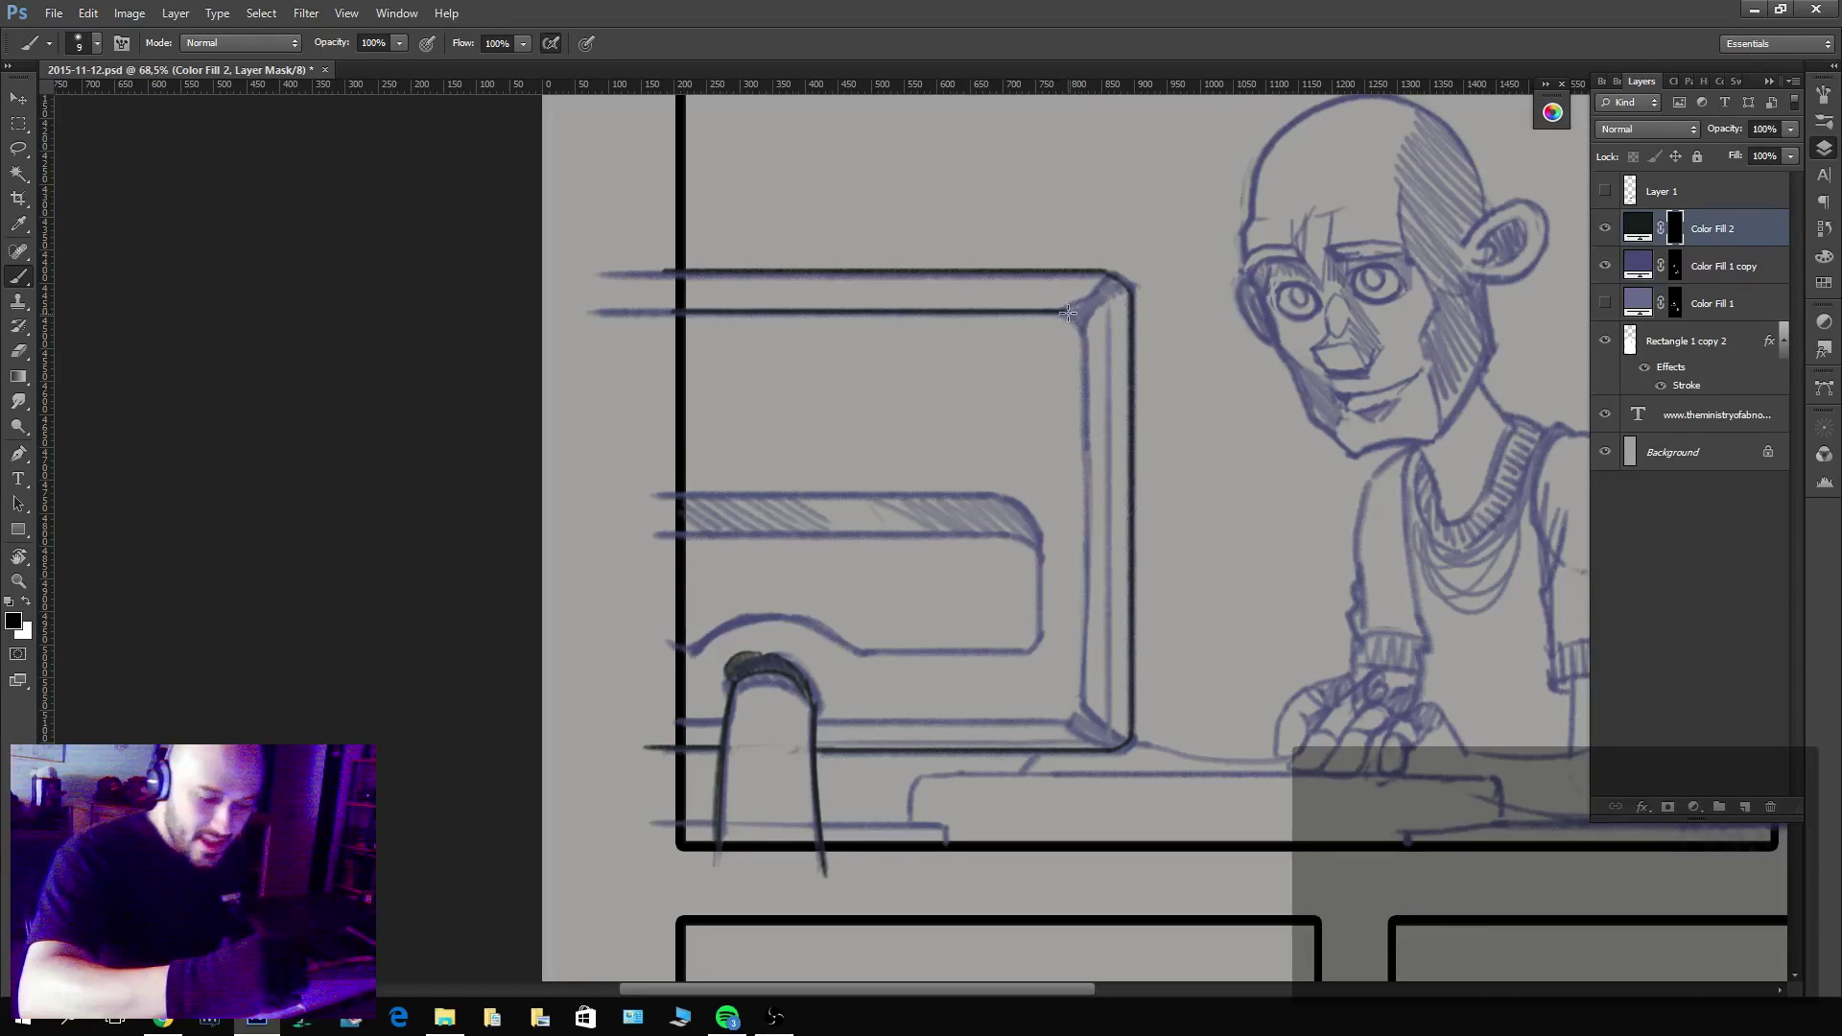
Ink the vertical inner edge of the monitor frame and its bevelled corners, cleaning up the line.
key("x")
mouse_move(1098, 279)
left_mouse_down()
mouse_move(1087, 326)
mouse_move(1125, 290)
mouse_move(1071, 309)
mouse_move(1098, 317)
mouse_move(1084, 330)
mouse_move(1104, 697)
left_mouse_up()
key("ctrl+z")
left_click_drag(1084, 328, 1075, 708)
key("x")
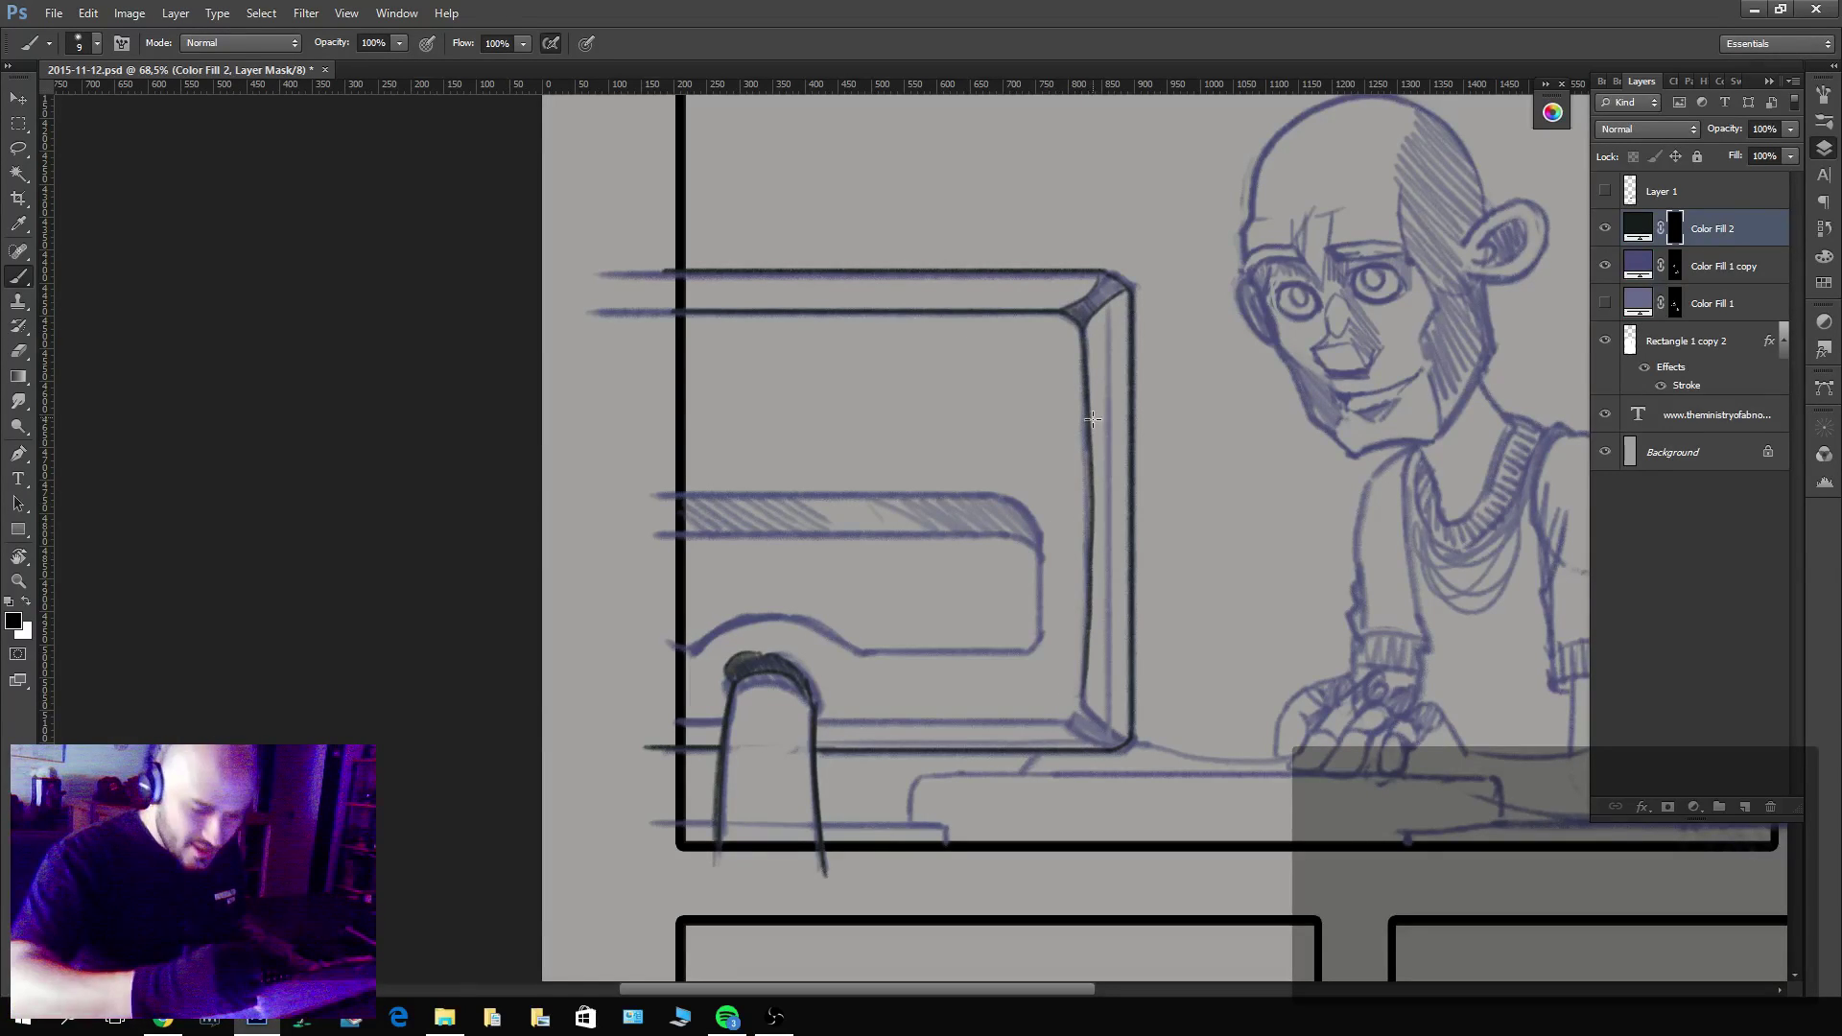
left_click_drag(1084, 487, 1081, 625)
key("x")
left_click_drag(1084, 711, 1125, 744)
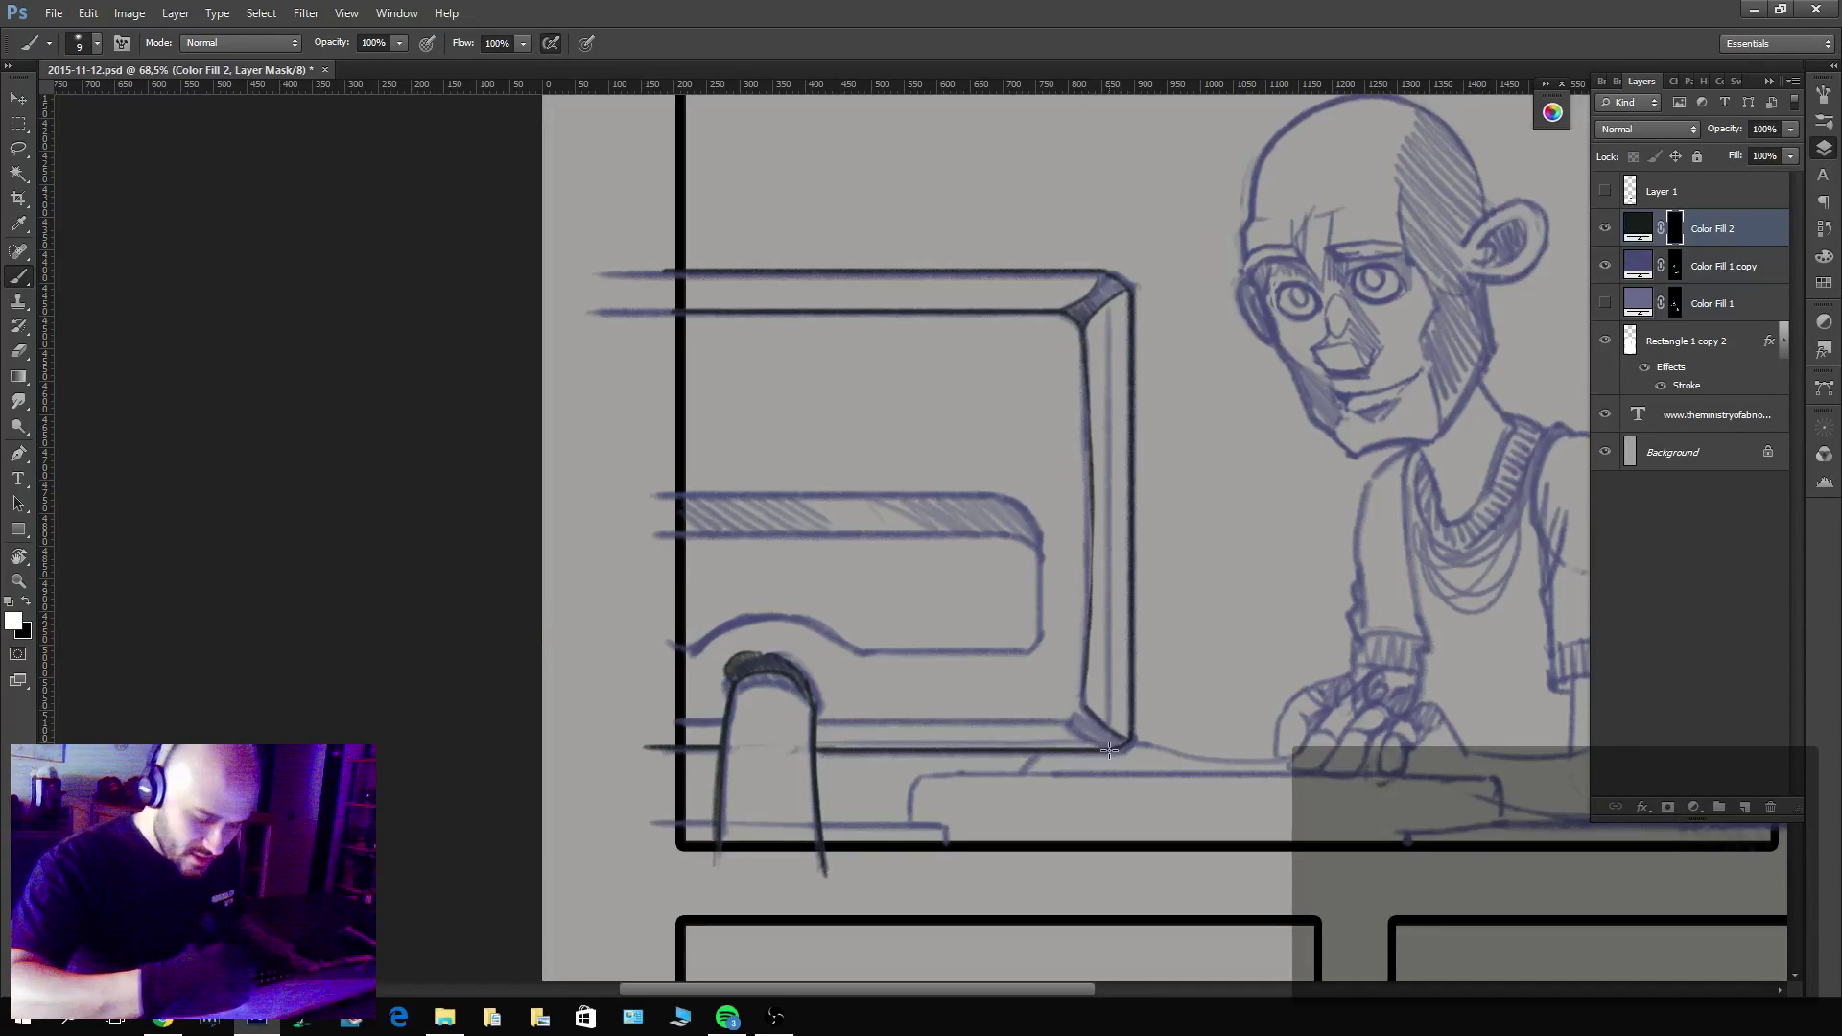
Ink the lower inner edge of the monitor frame, replacing the misplaced first stroke.
left_click_drag(718, 728, 1068, 728)
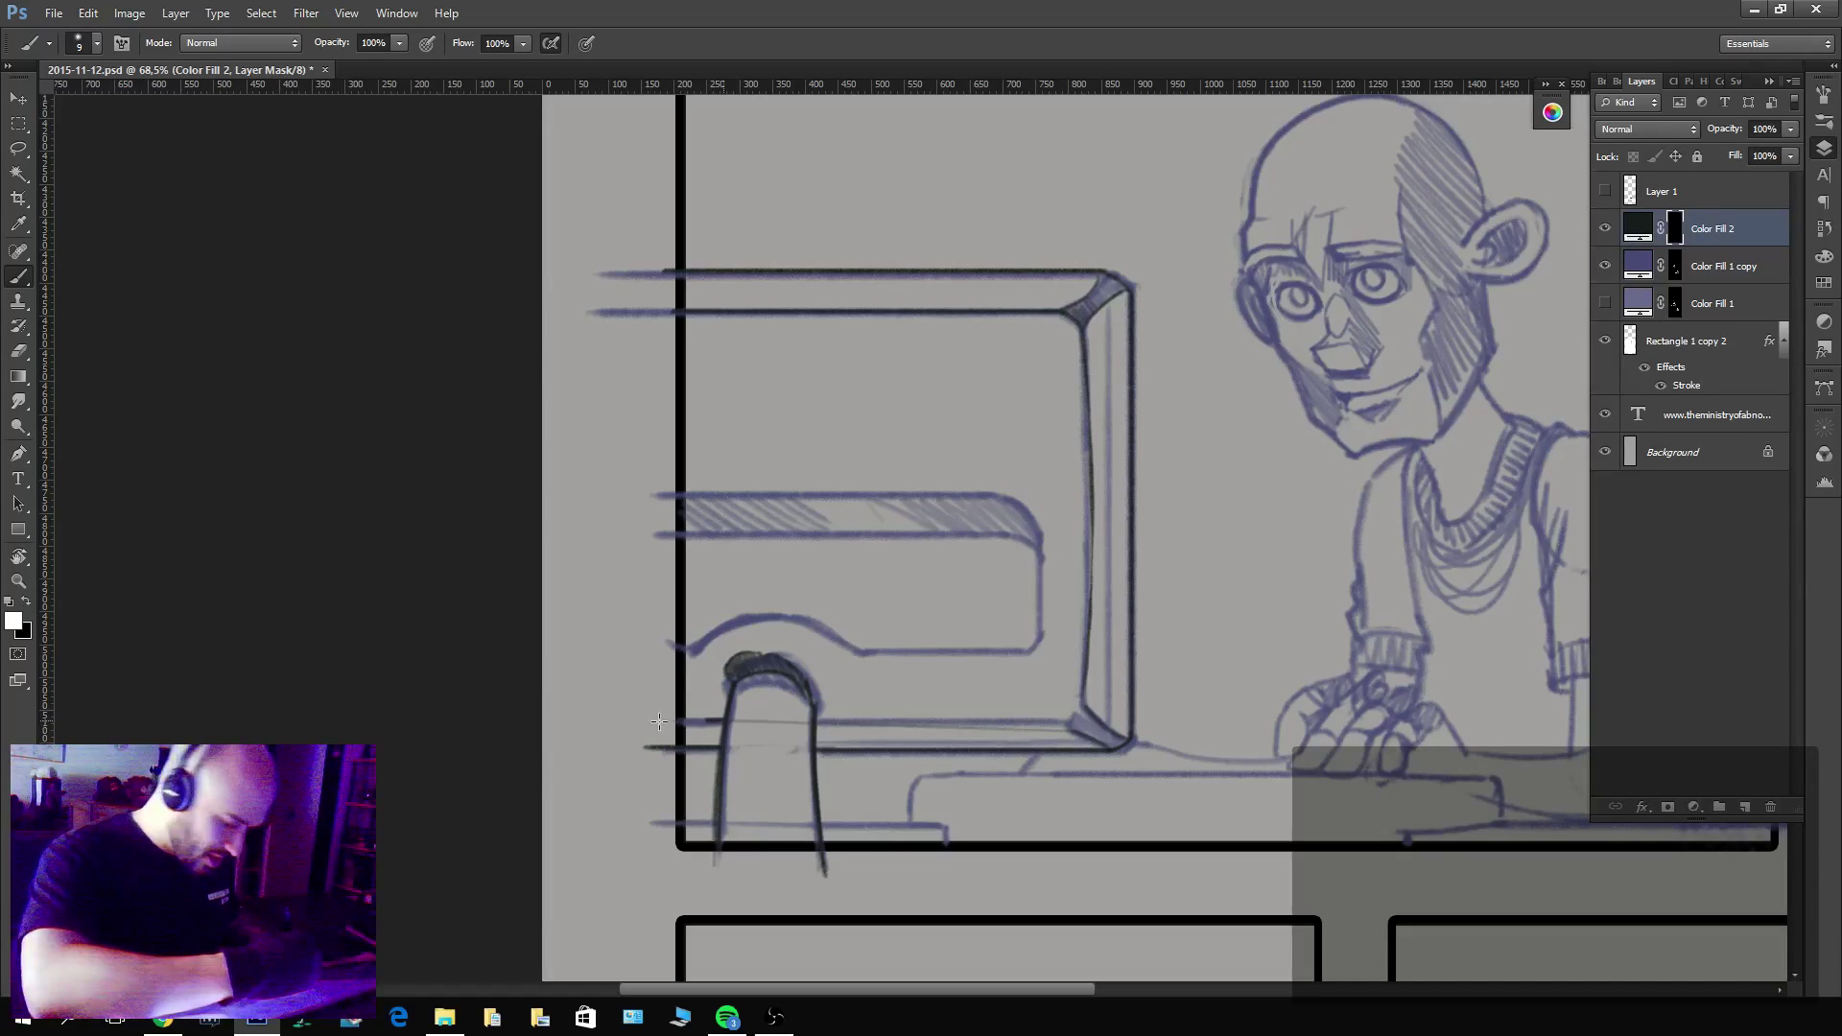
key("ctrl+z")
left_click_drag(676, 720, 1055, 710)
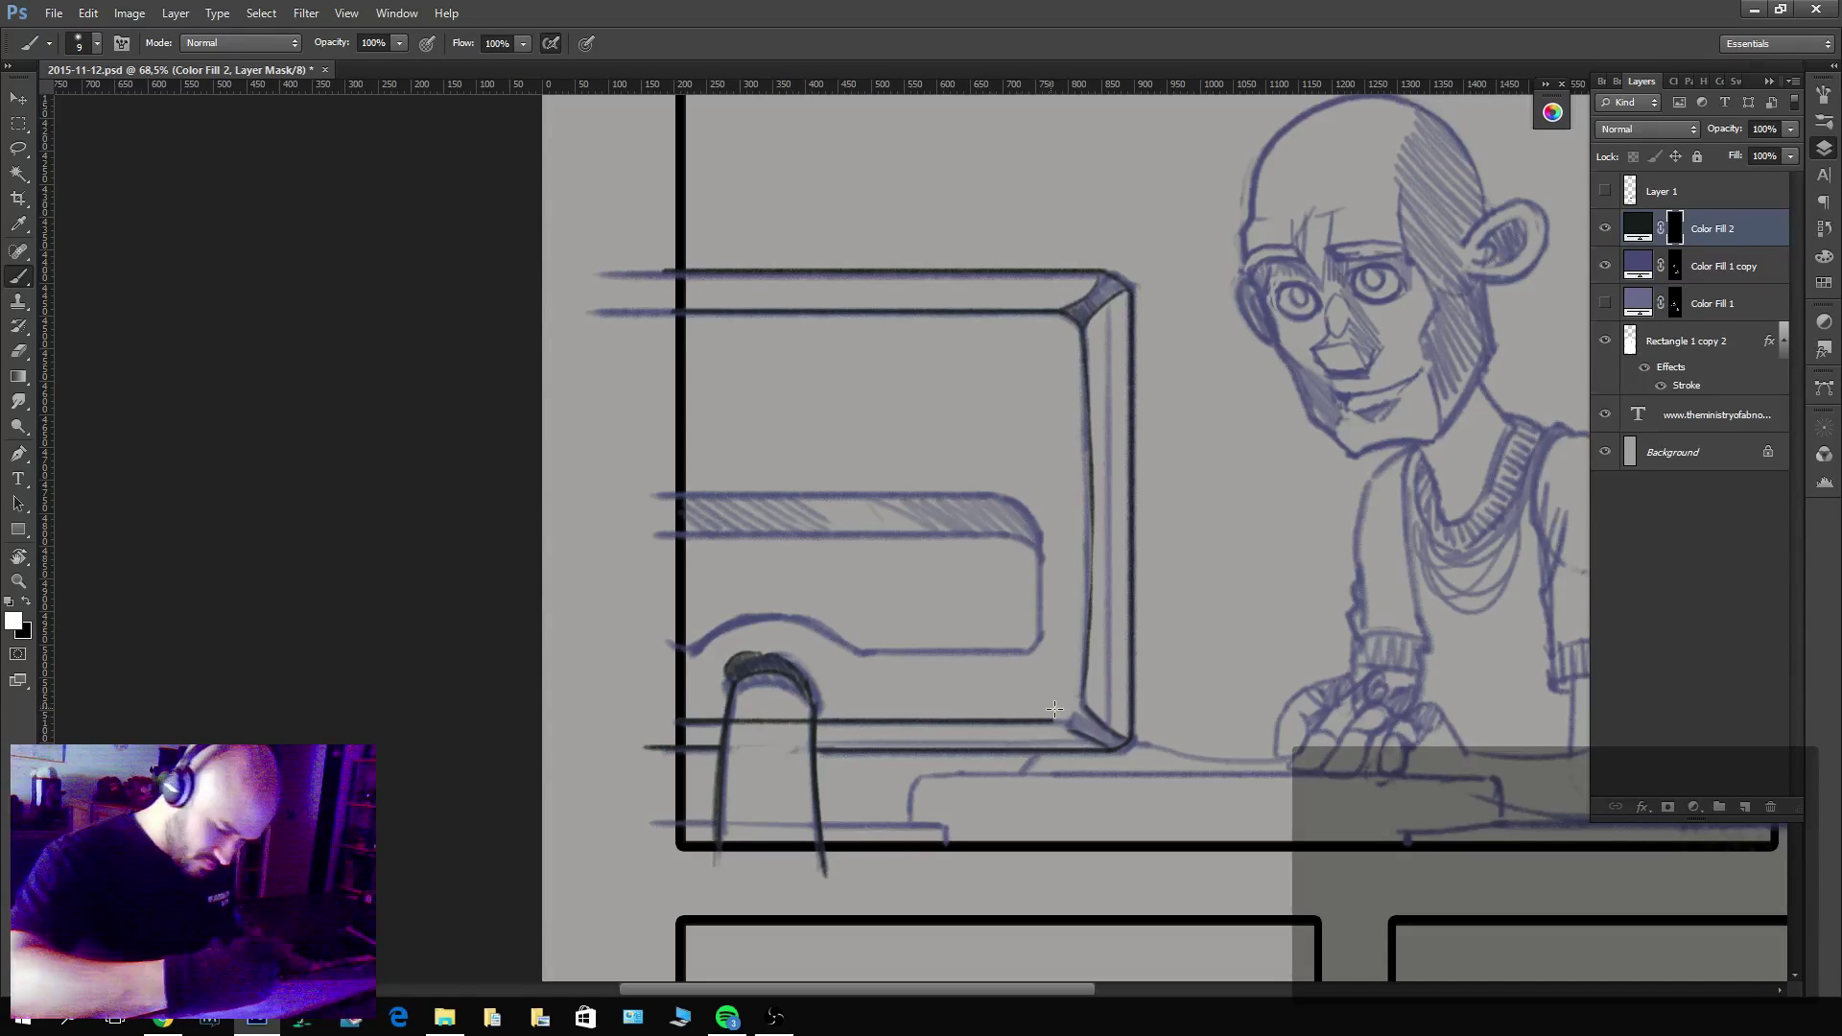
key("x")
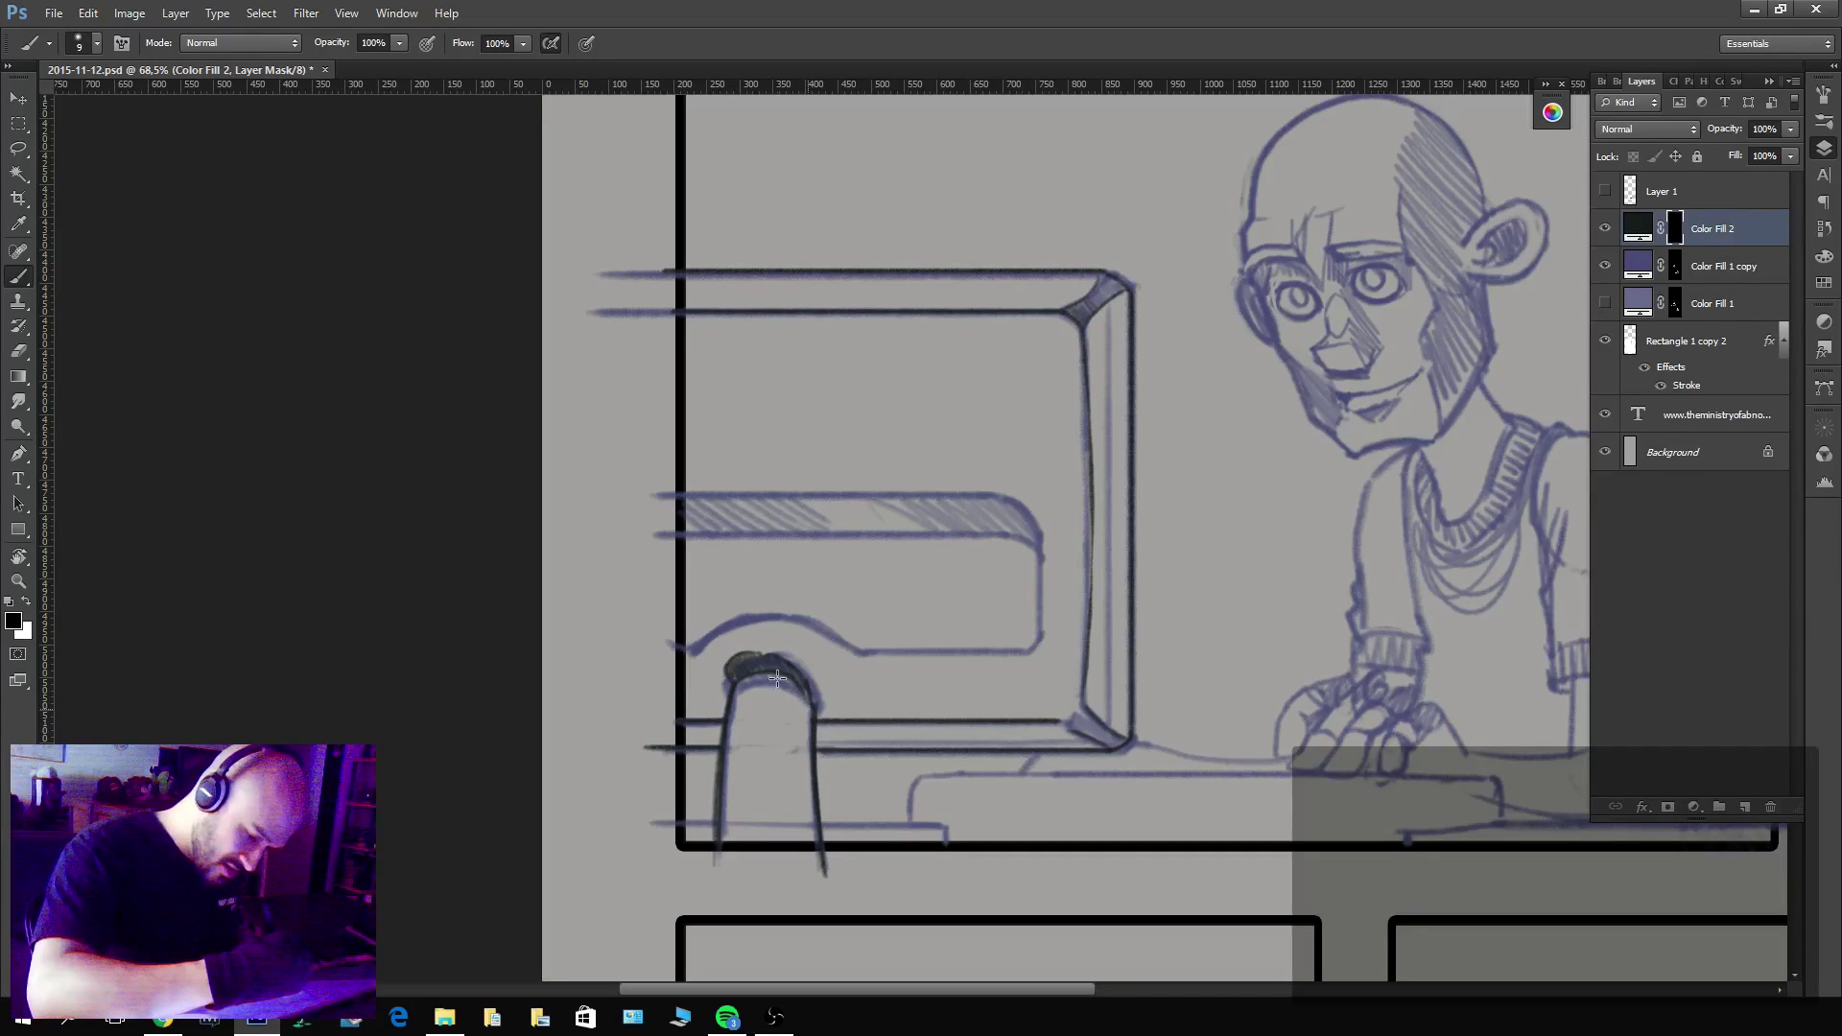
Refine the dark rounded top of the stand and add shading and thin bevel lines around the monitor frame.
key("x")
mouse_move(818, 712)
left_mouse_down()
mouse_move(776, 655)
mouse_move(741, 652)
mouse_move(727, 699)
left_mouse_up()
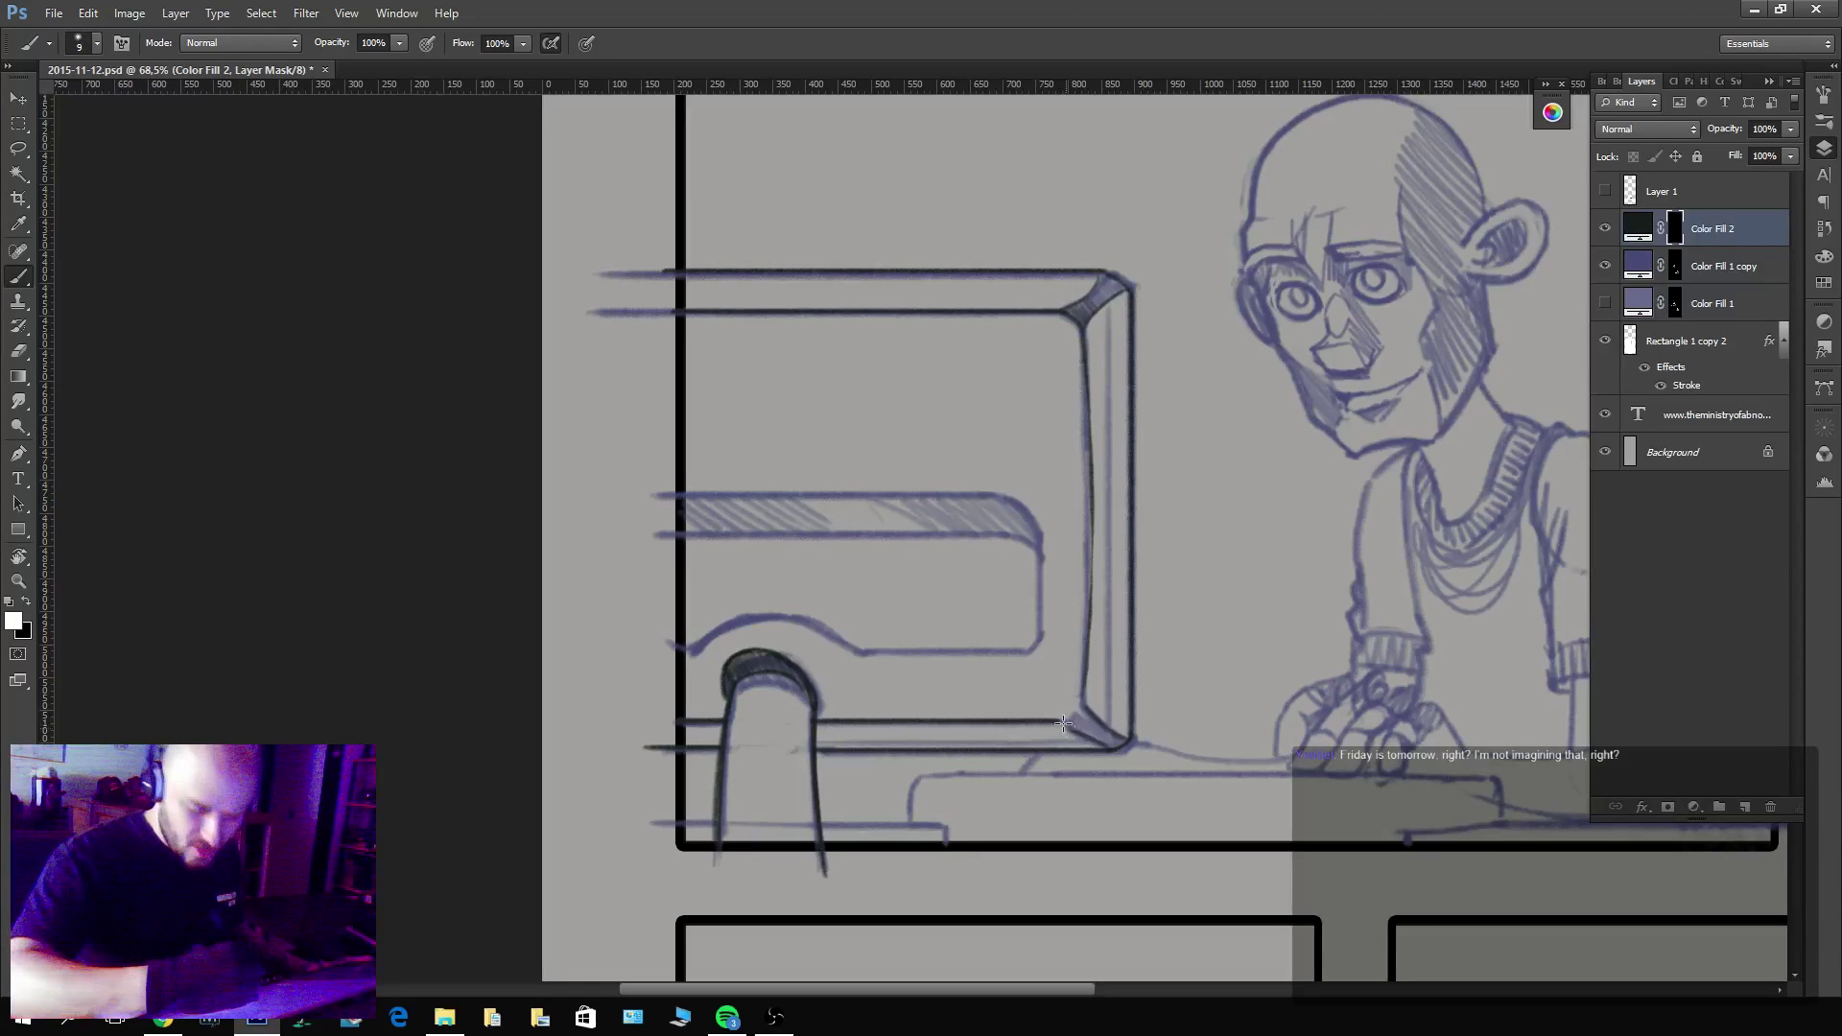
mouse_move(1063, 724)
left_mouse_down()
mouse_move(1124, 740)
mouse_move(1077, 732)
mouse_move(1114, 627)
mouse_move(1109, 338)
mouse_move(940, 292)
mouse_move(633, 292)
left_mouse_up()
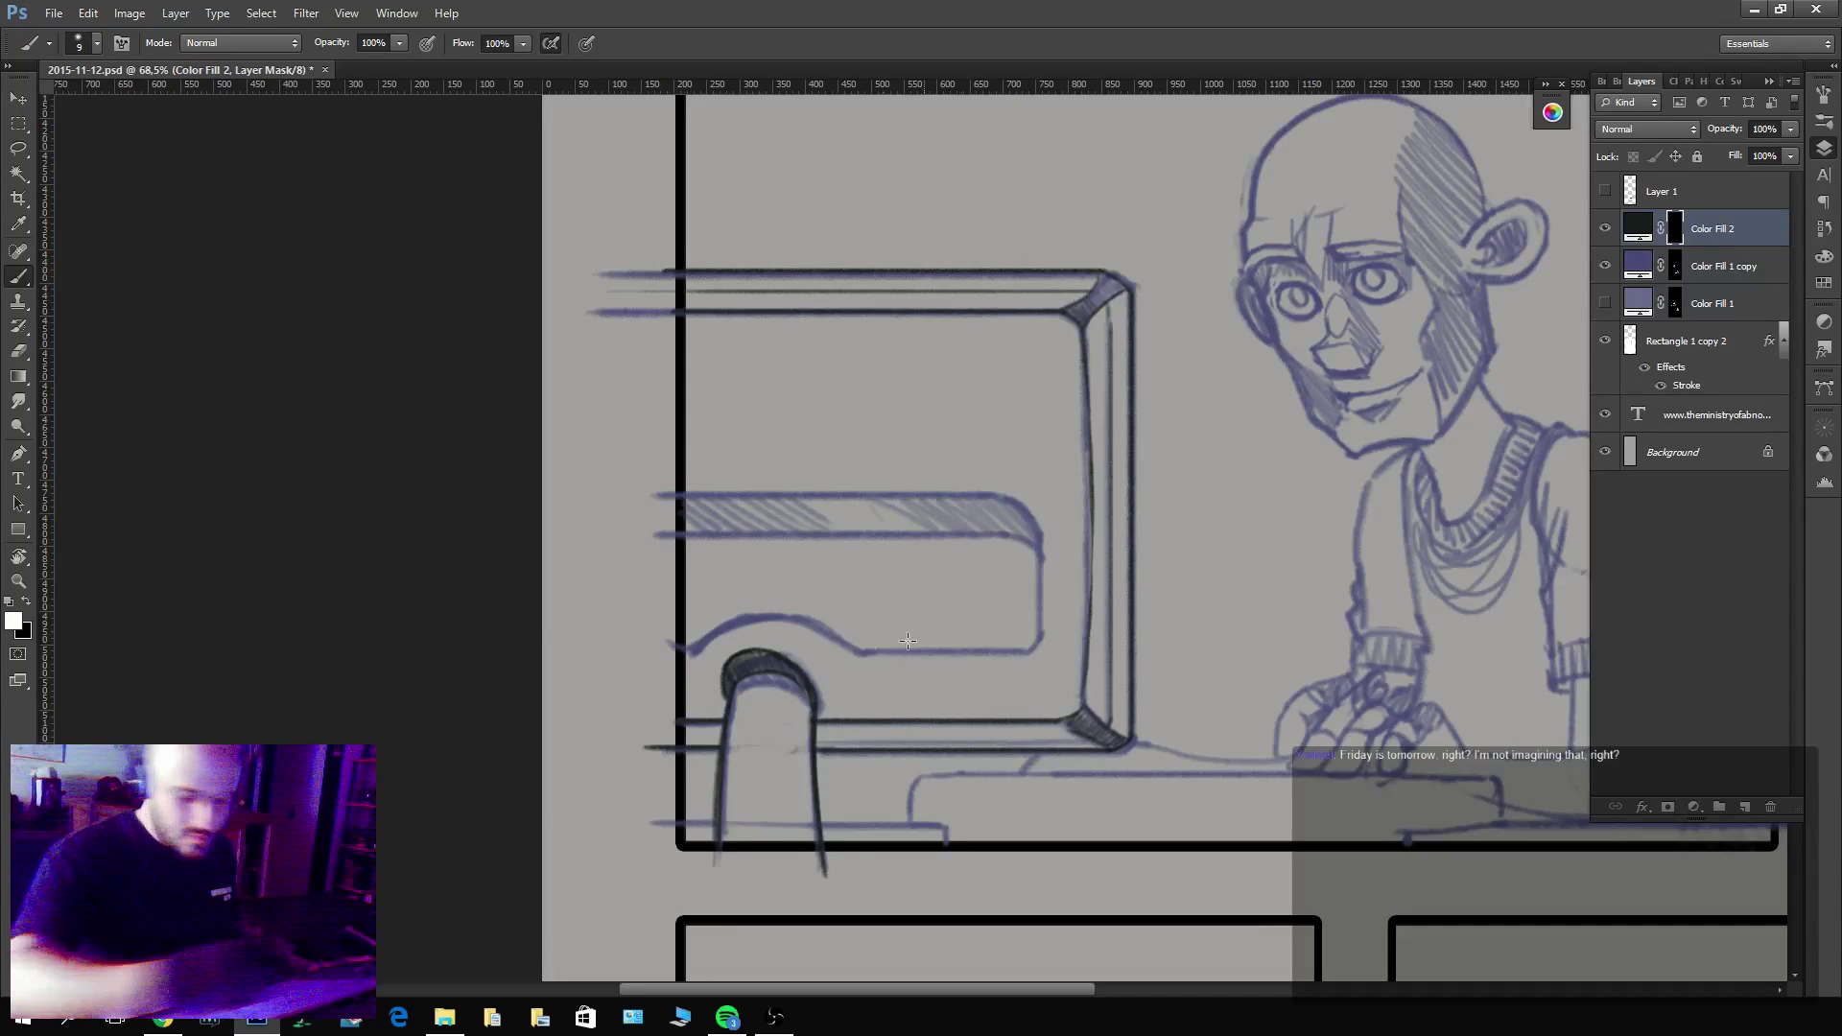
Ink the outline of the recessed panel on the monitor's back, including the arch over the stand and the rounded corners.
mouse_move(864, 655)
left_mouse_down()
mouse_move(787, 616)
mouse_move(692, 630)
mouse_move(763, 612)
mouse_move(856, 655)
mouse_move(1047, 656)
mouse_move(1024, 663)
mouse_move(1044, 646)
mouse_move(1042, 561)
left_mouse_up()
key("ctrl+z")
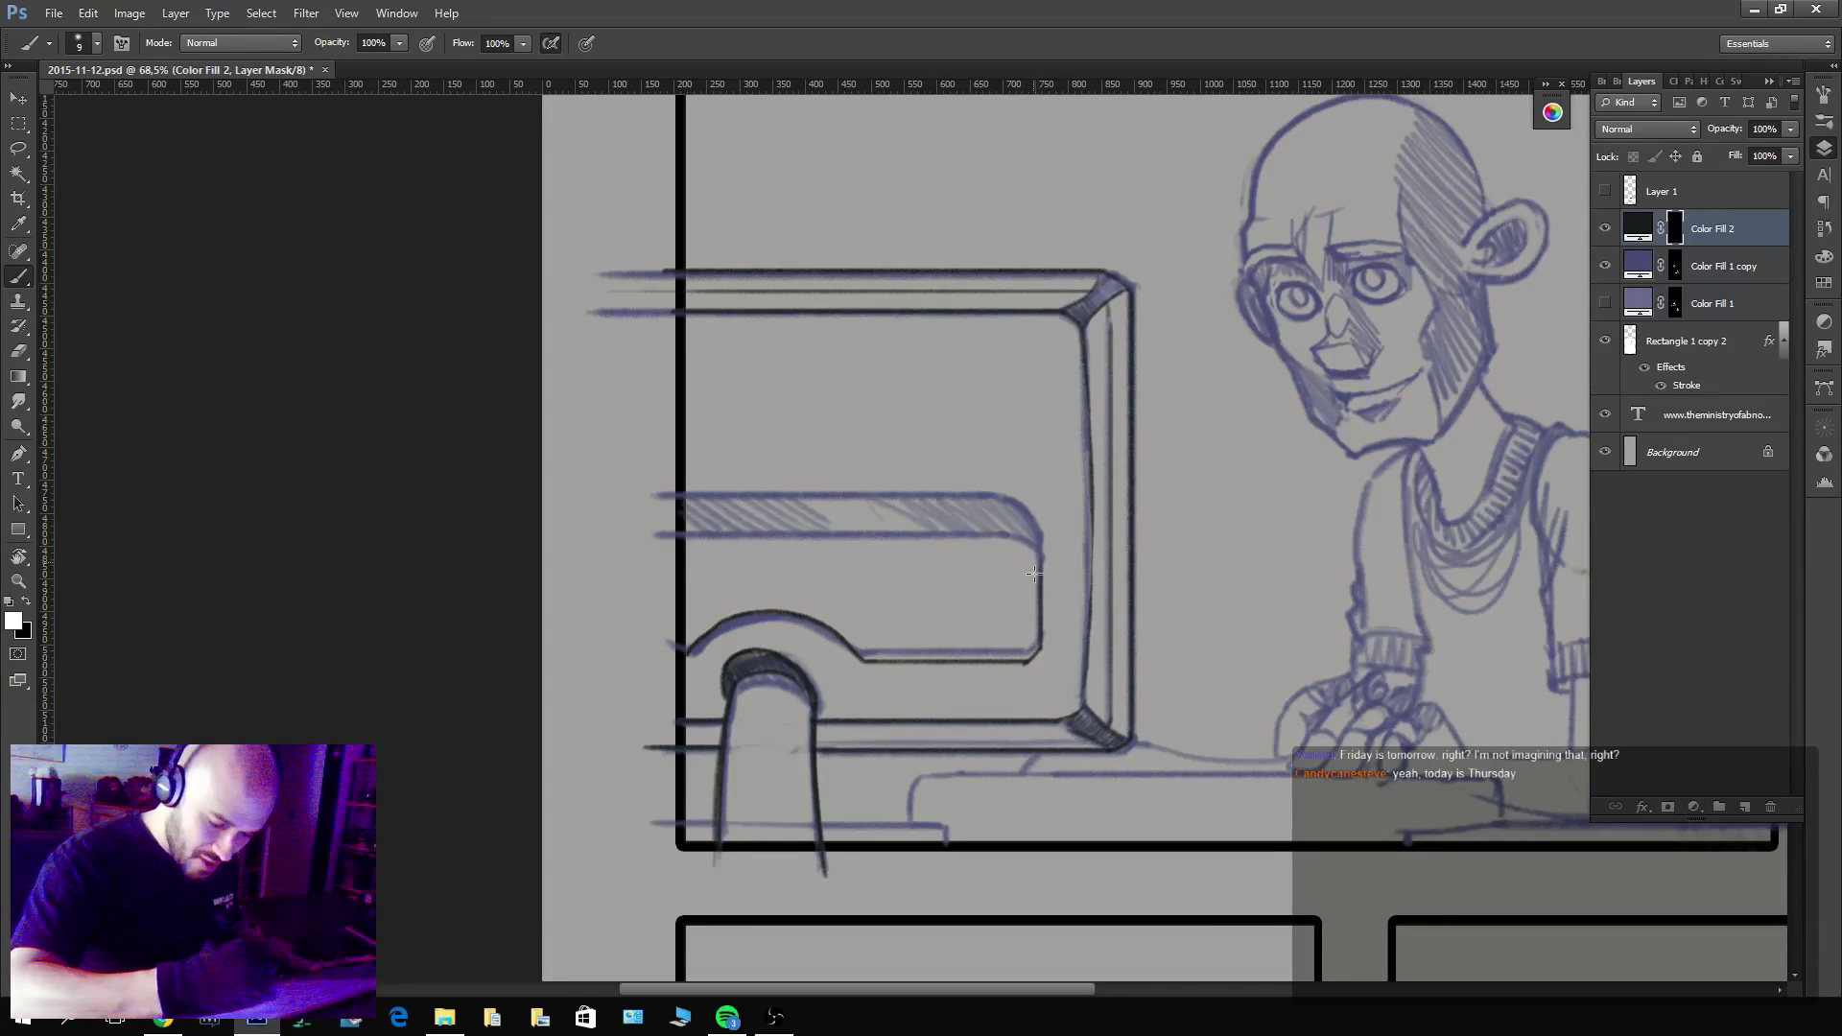
key("x")
mouse_move(1025, 656)
left_mouse_down()
mouse_move(1055, 617)
mouse_move(1041, 645)
mouse_move(1041, 540)
mouse_move(993, 498)
mouse_move(1041, 526)
mouse_move(1044, 588)
mouse_move(1005, 498)
mouse_move(648, 498)
left_mouse_up()
key("x")
key("x")
key("x")
key("x")
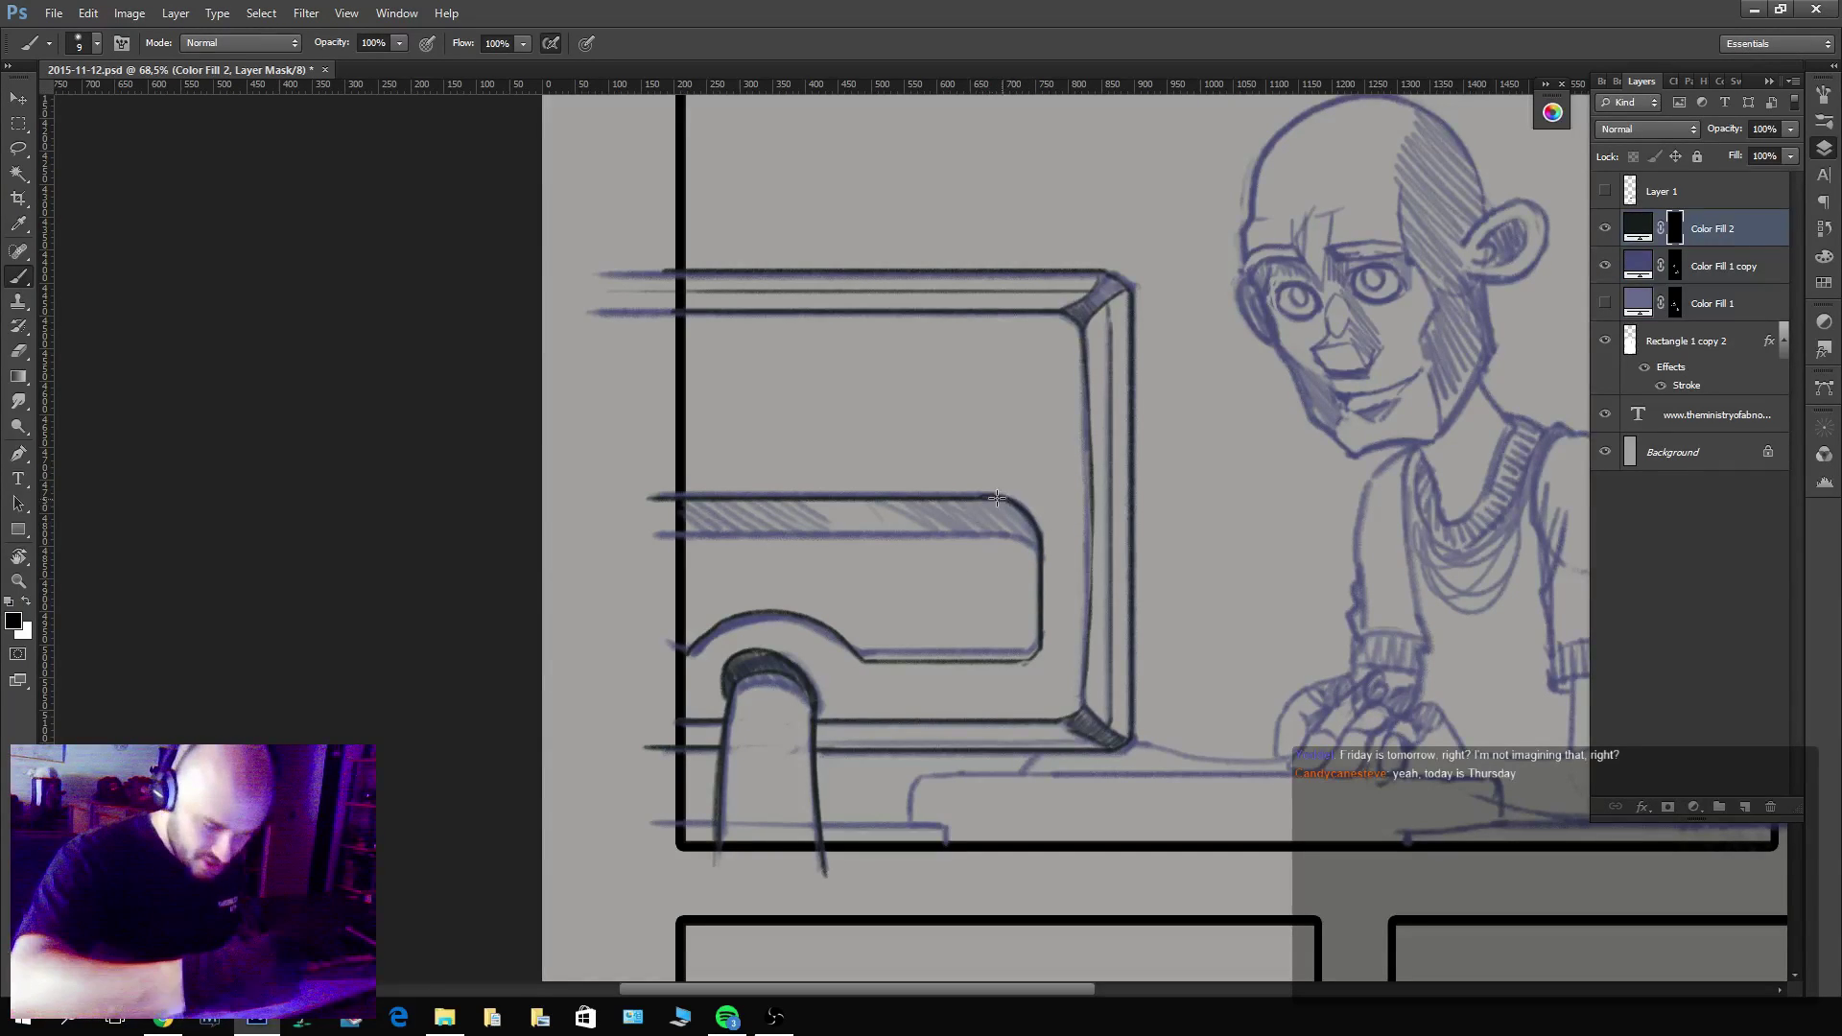
Ink the lower edge of the strip atop the monitor's recess and shade both ends of the strip.
key("x")
mouse_move(1051, 571)
left_mouse_down()
mouse_move(1008, 534)
mouse_move(629, 536)
left_mouse_up()
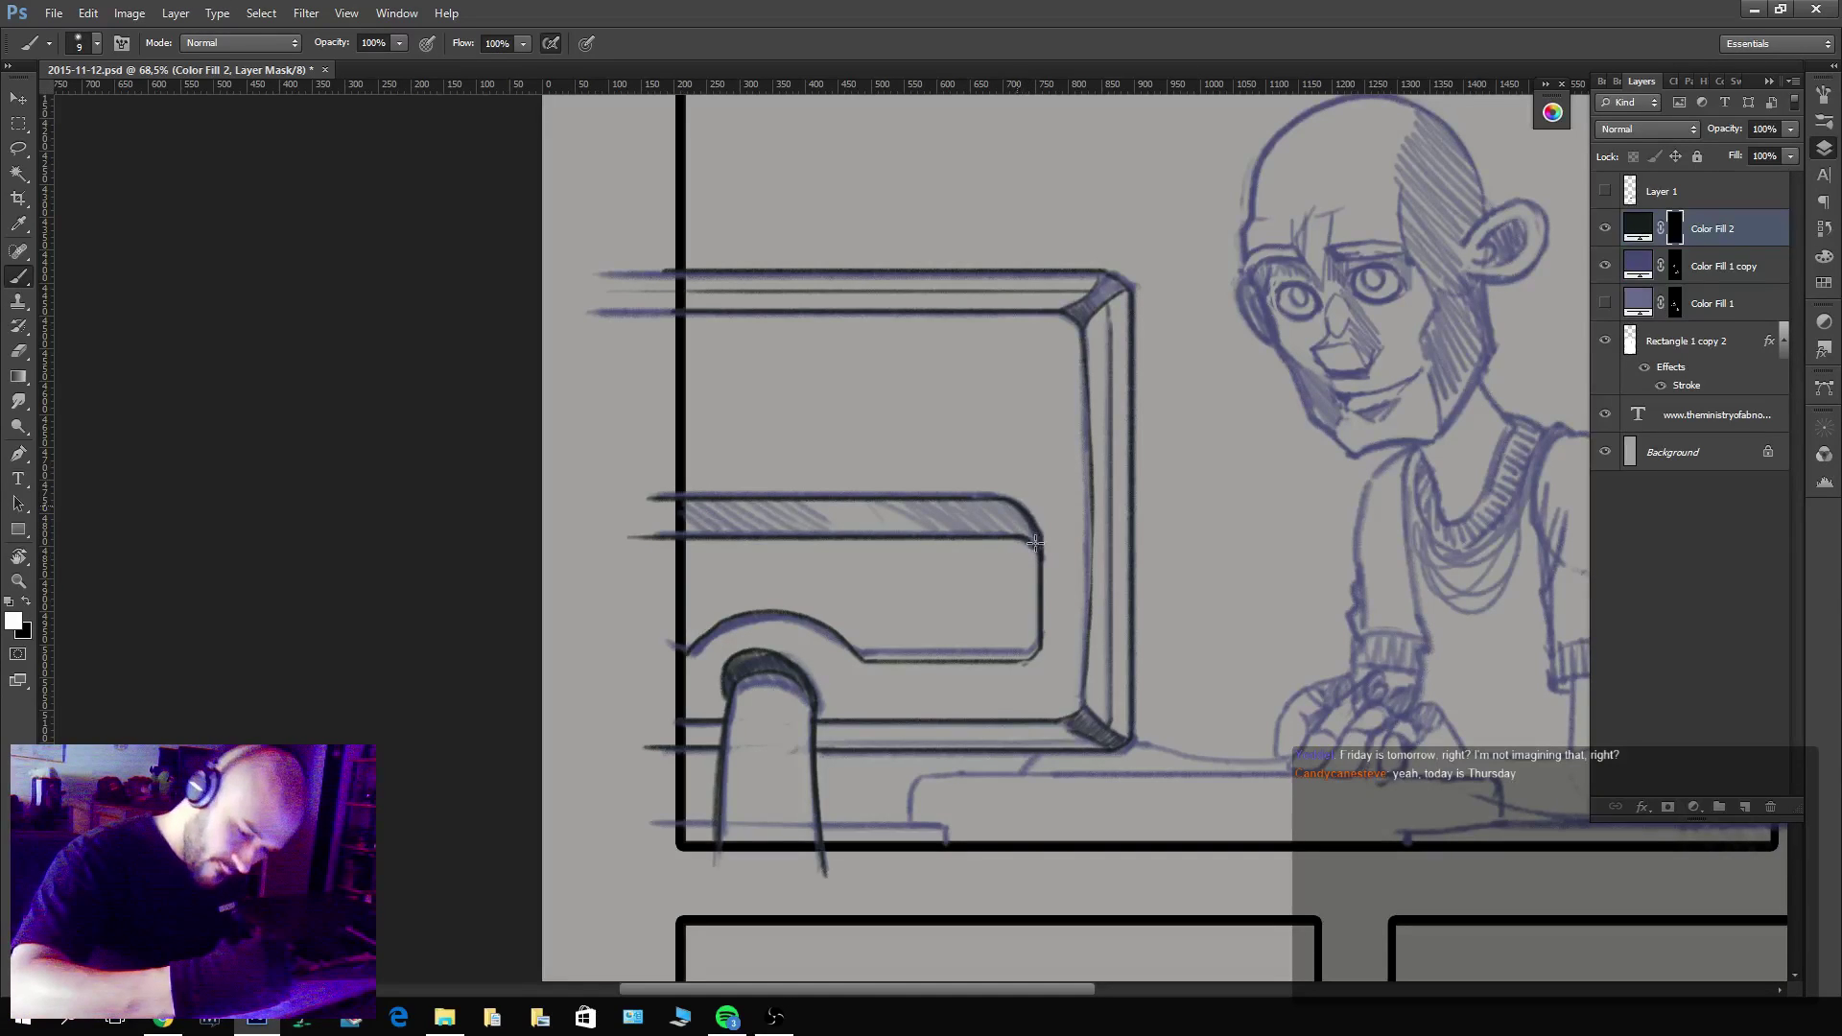
key("x")
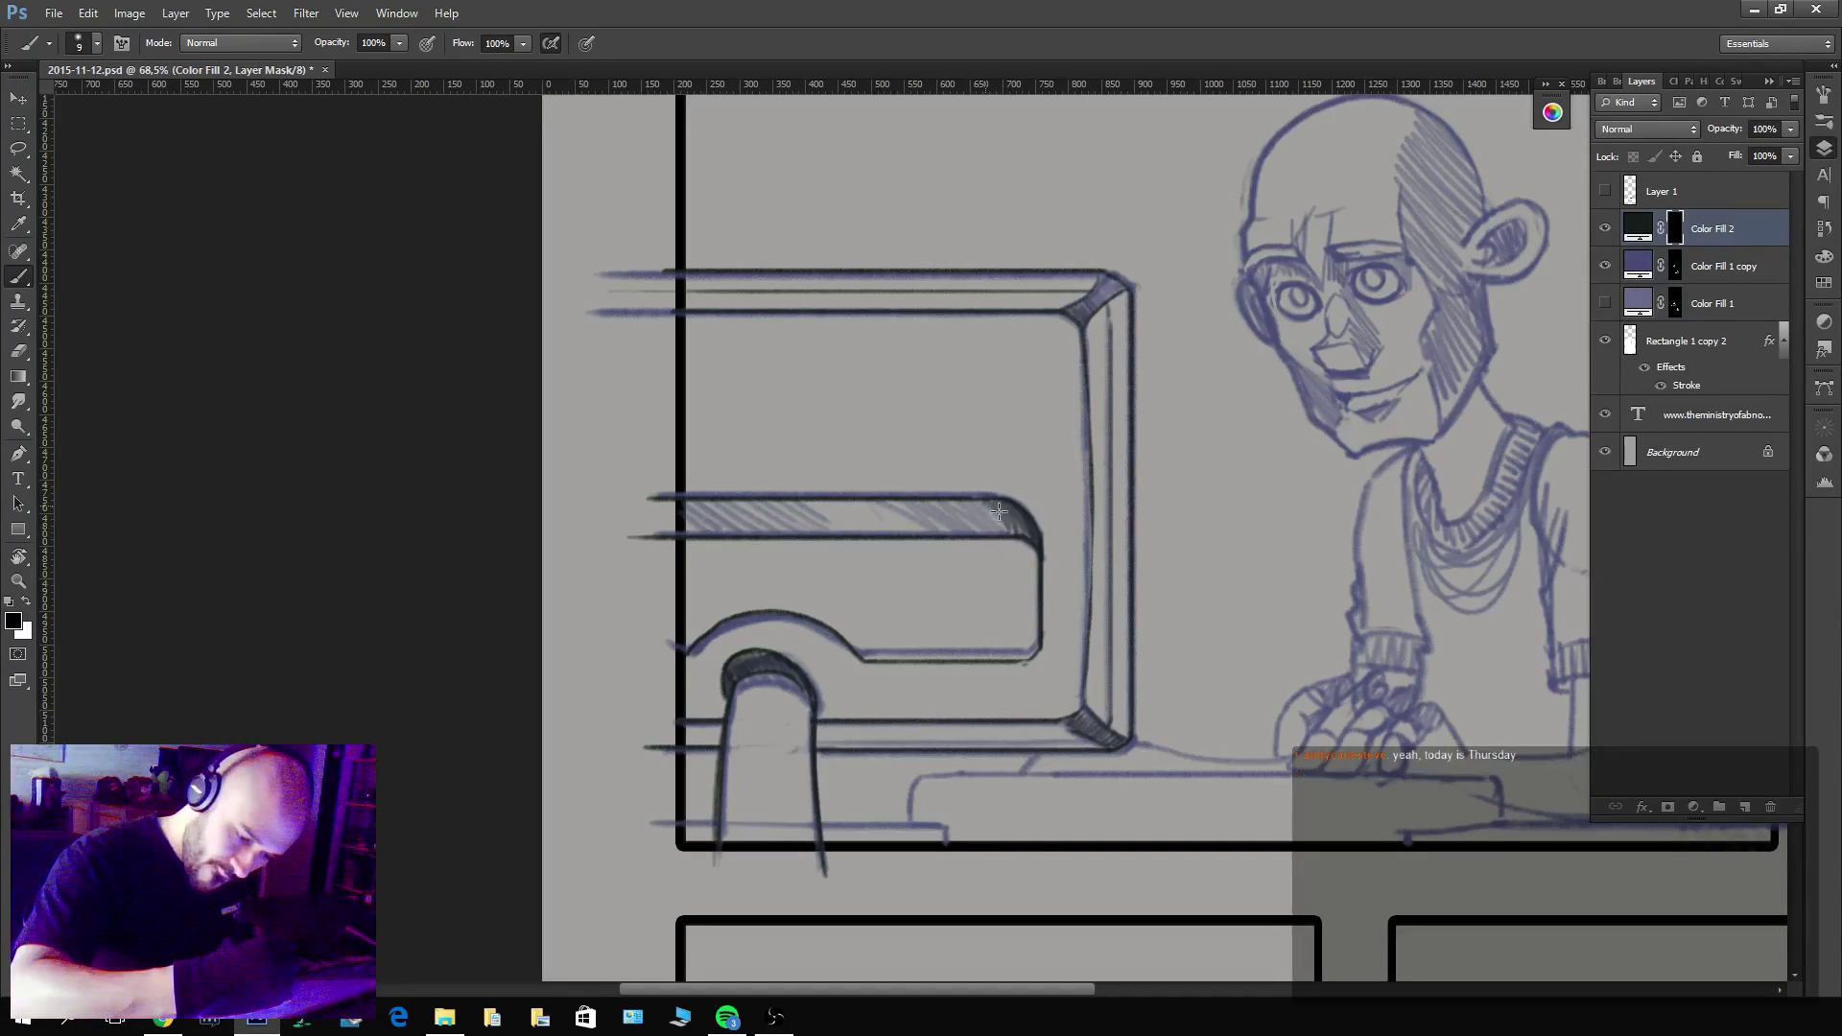
key("x")
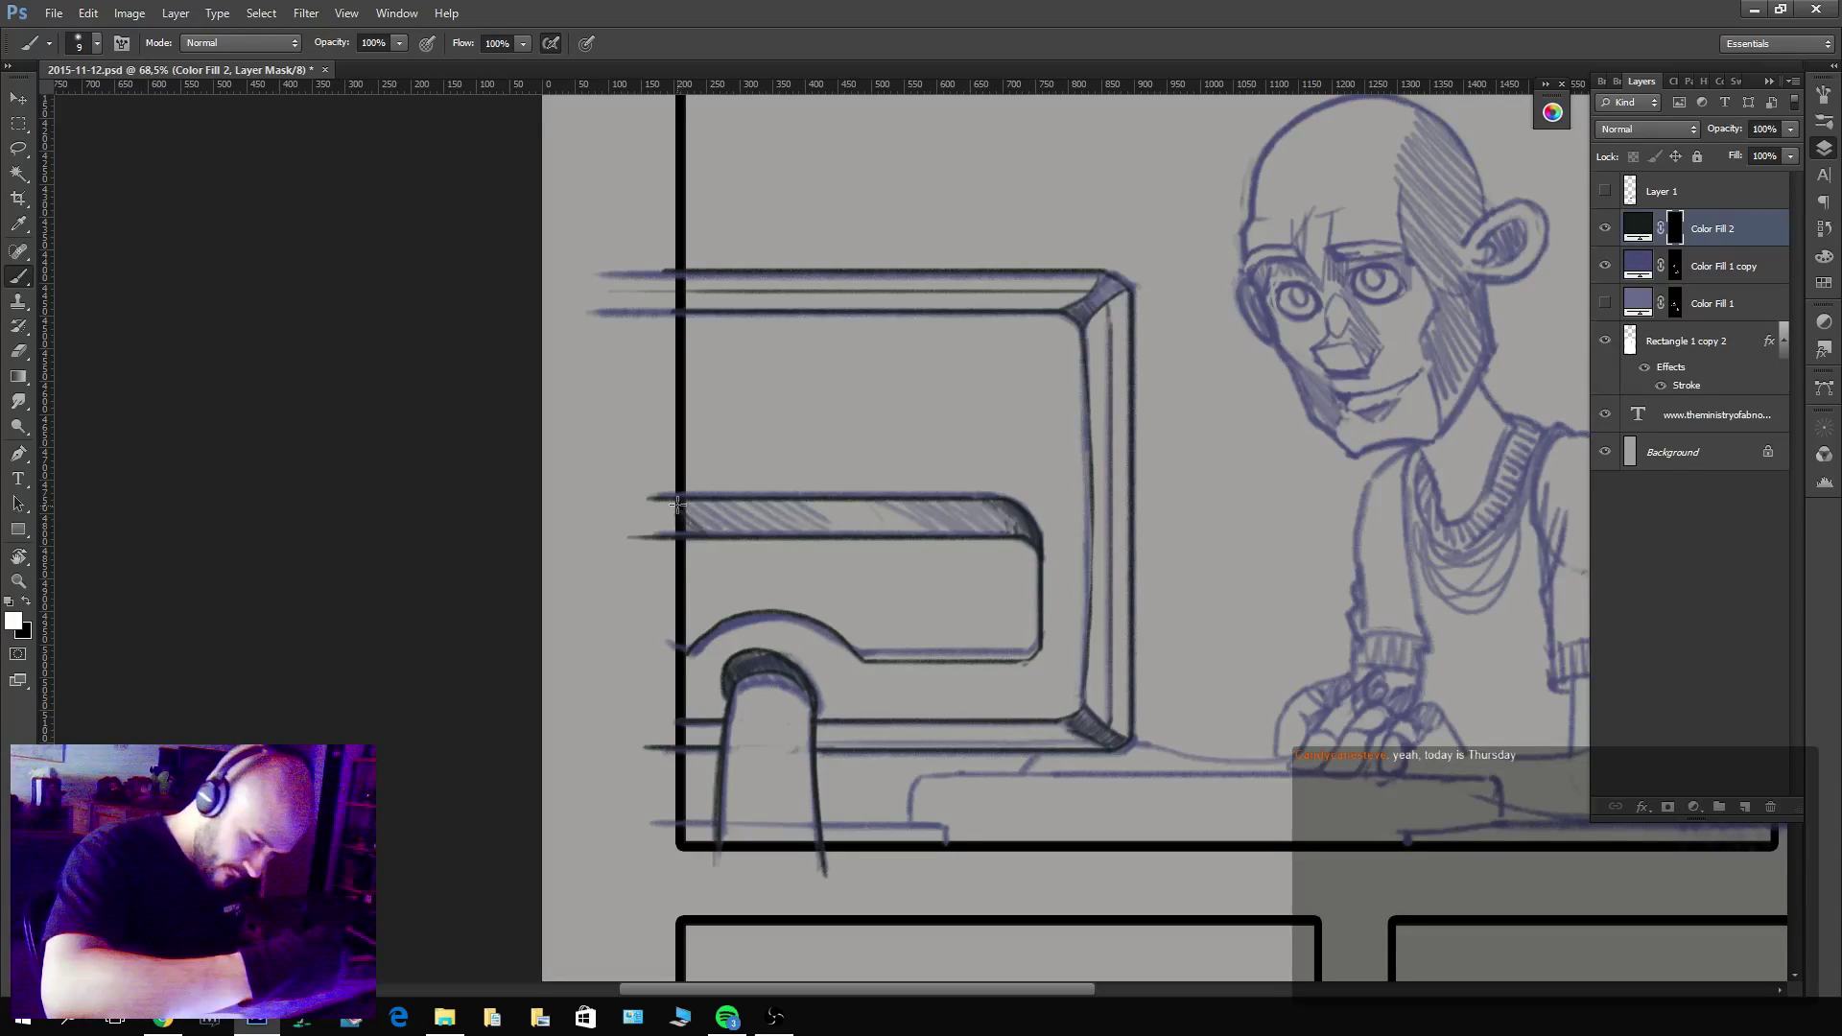
left_click_drag(677, 504, 711, 500)
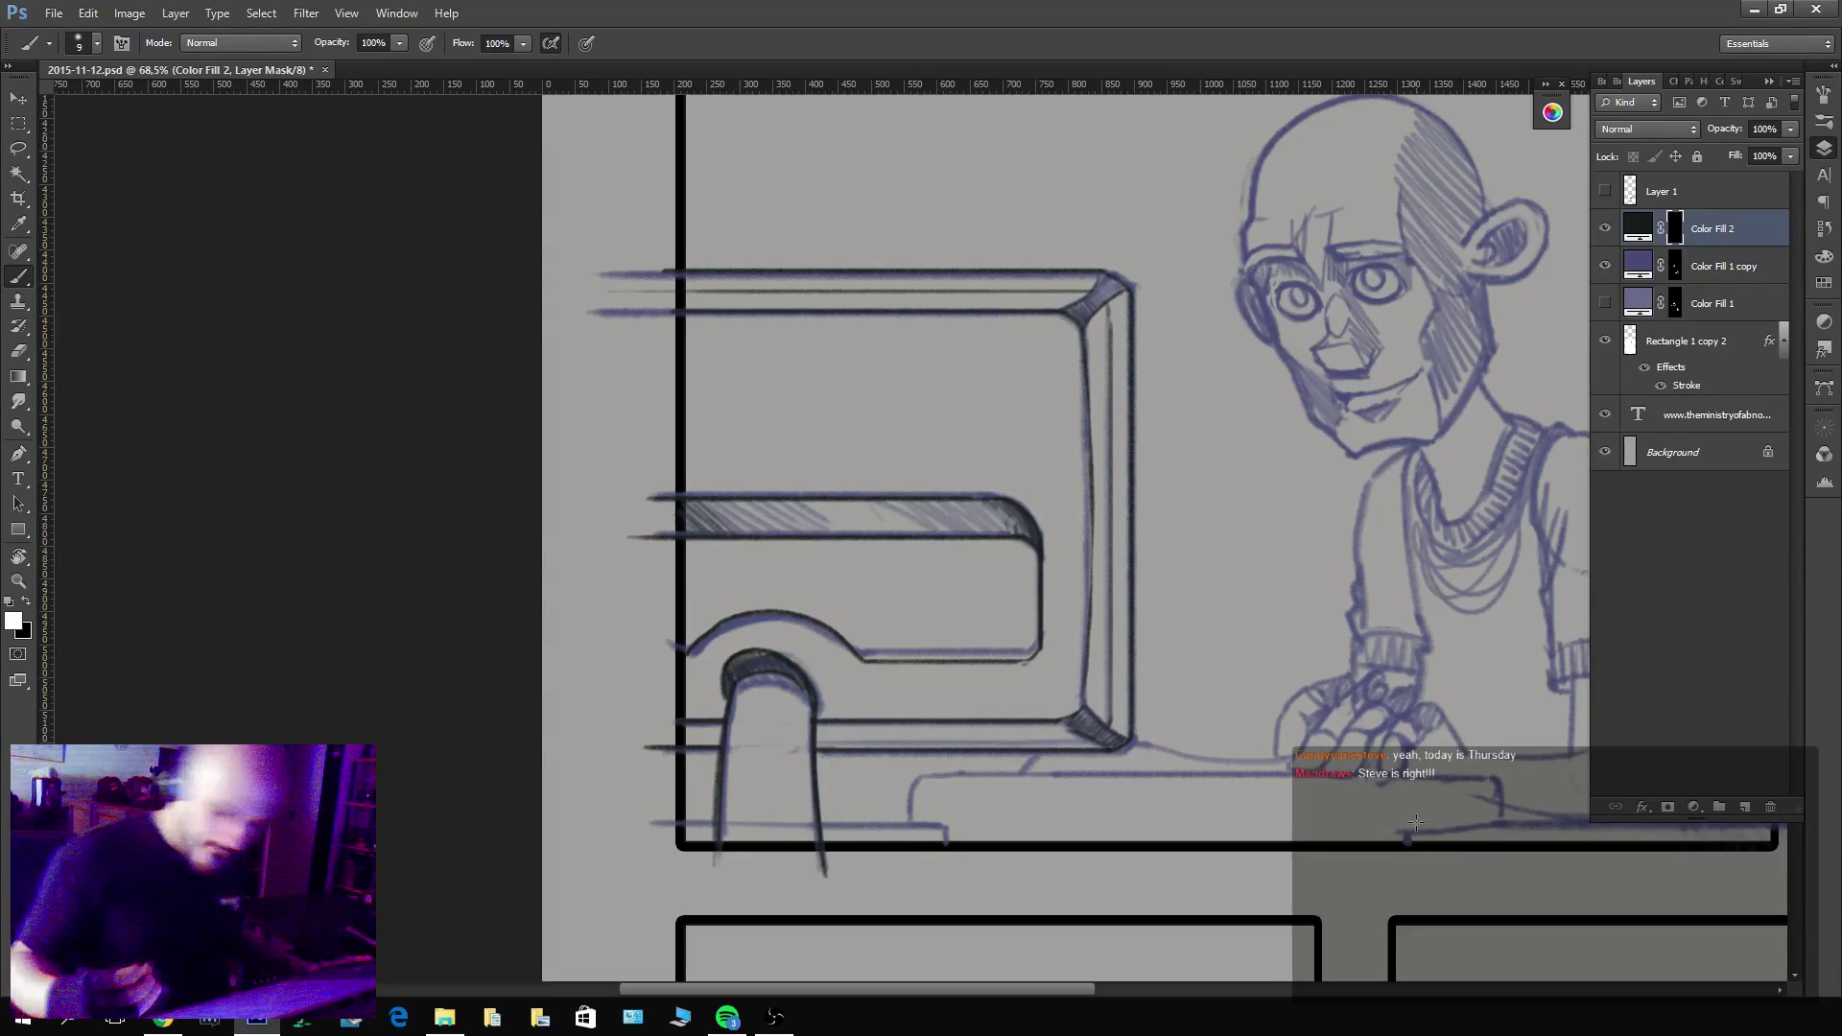
Ink the desk line beside the monitor stand and the outline of the keyboard in front of the man.
left_click_drag(1404, 848, 1188, 748)
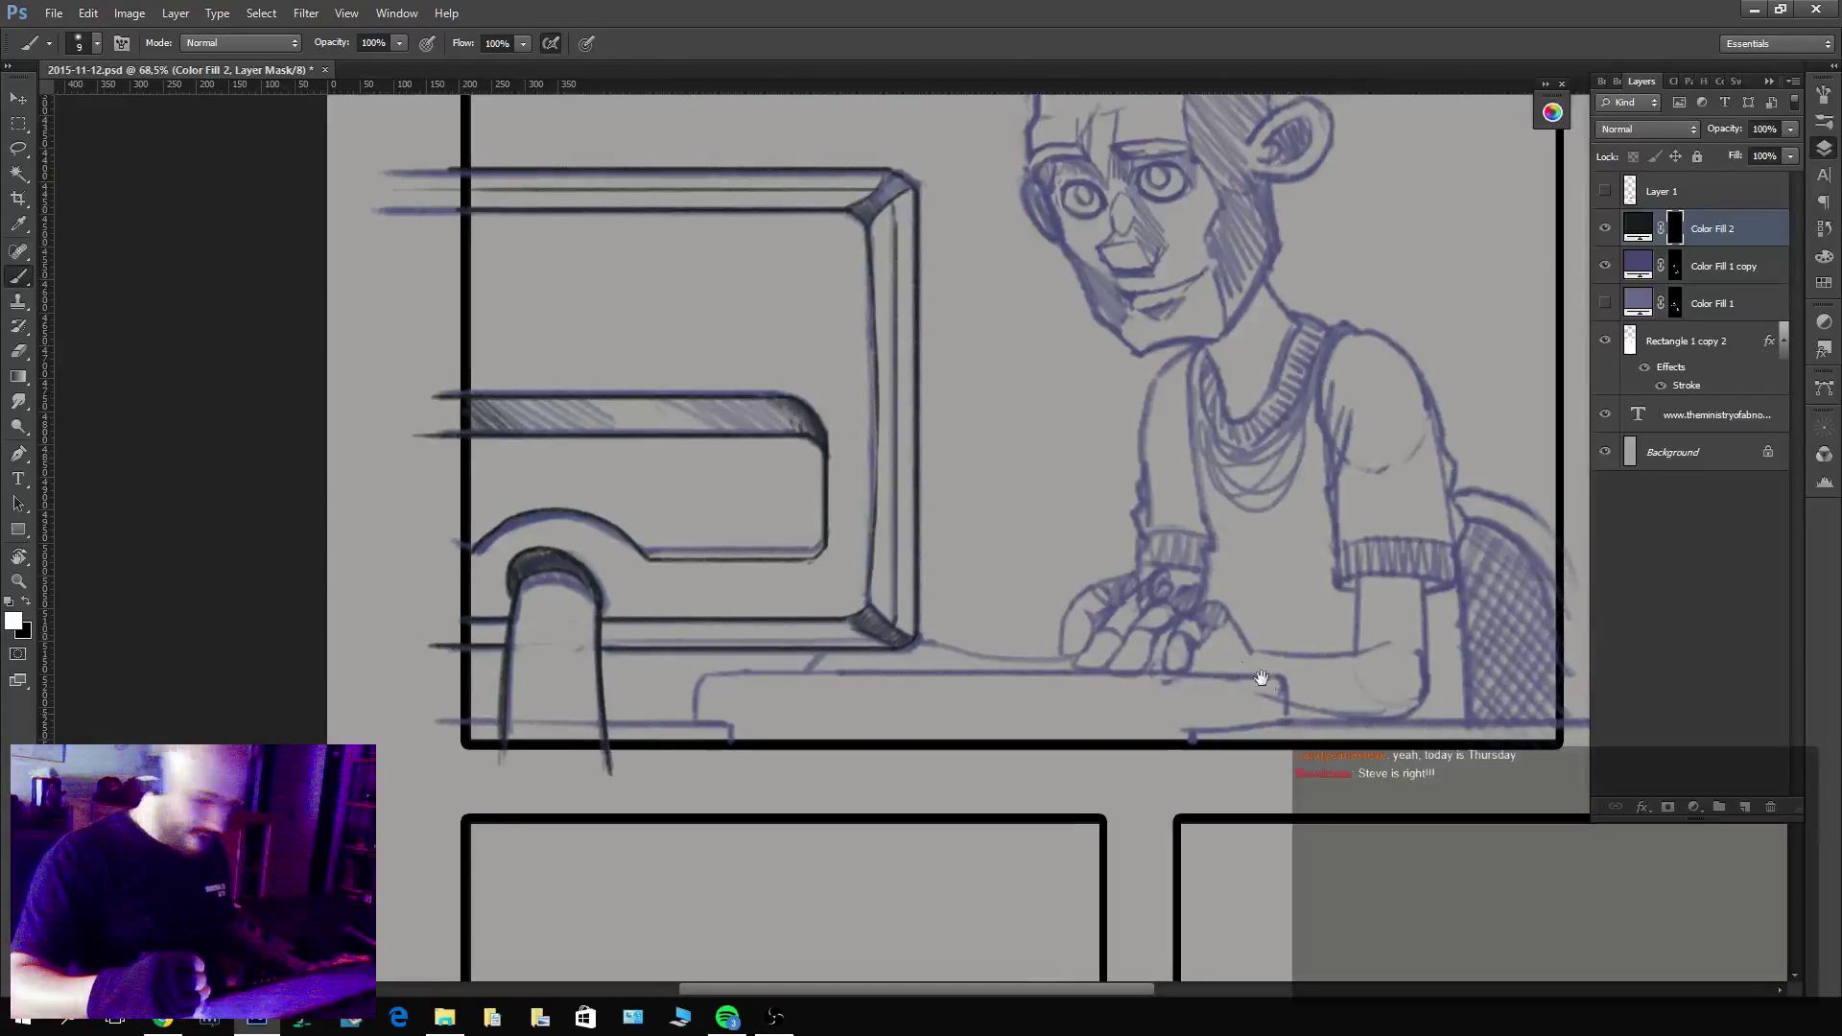
left_click_drag(502, 721, 429, 721)
key("x")
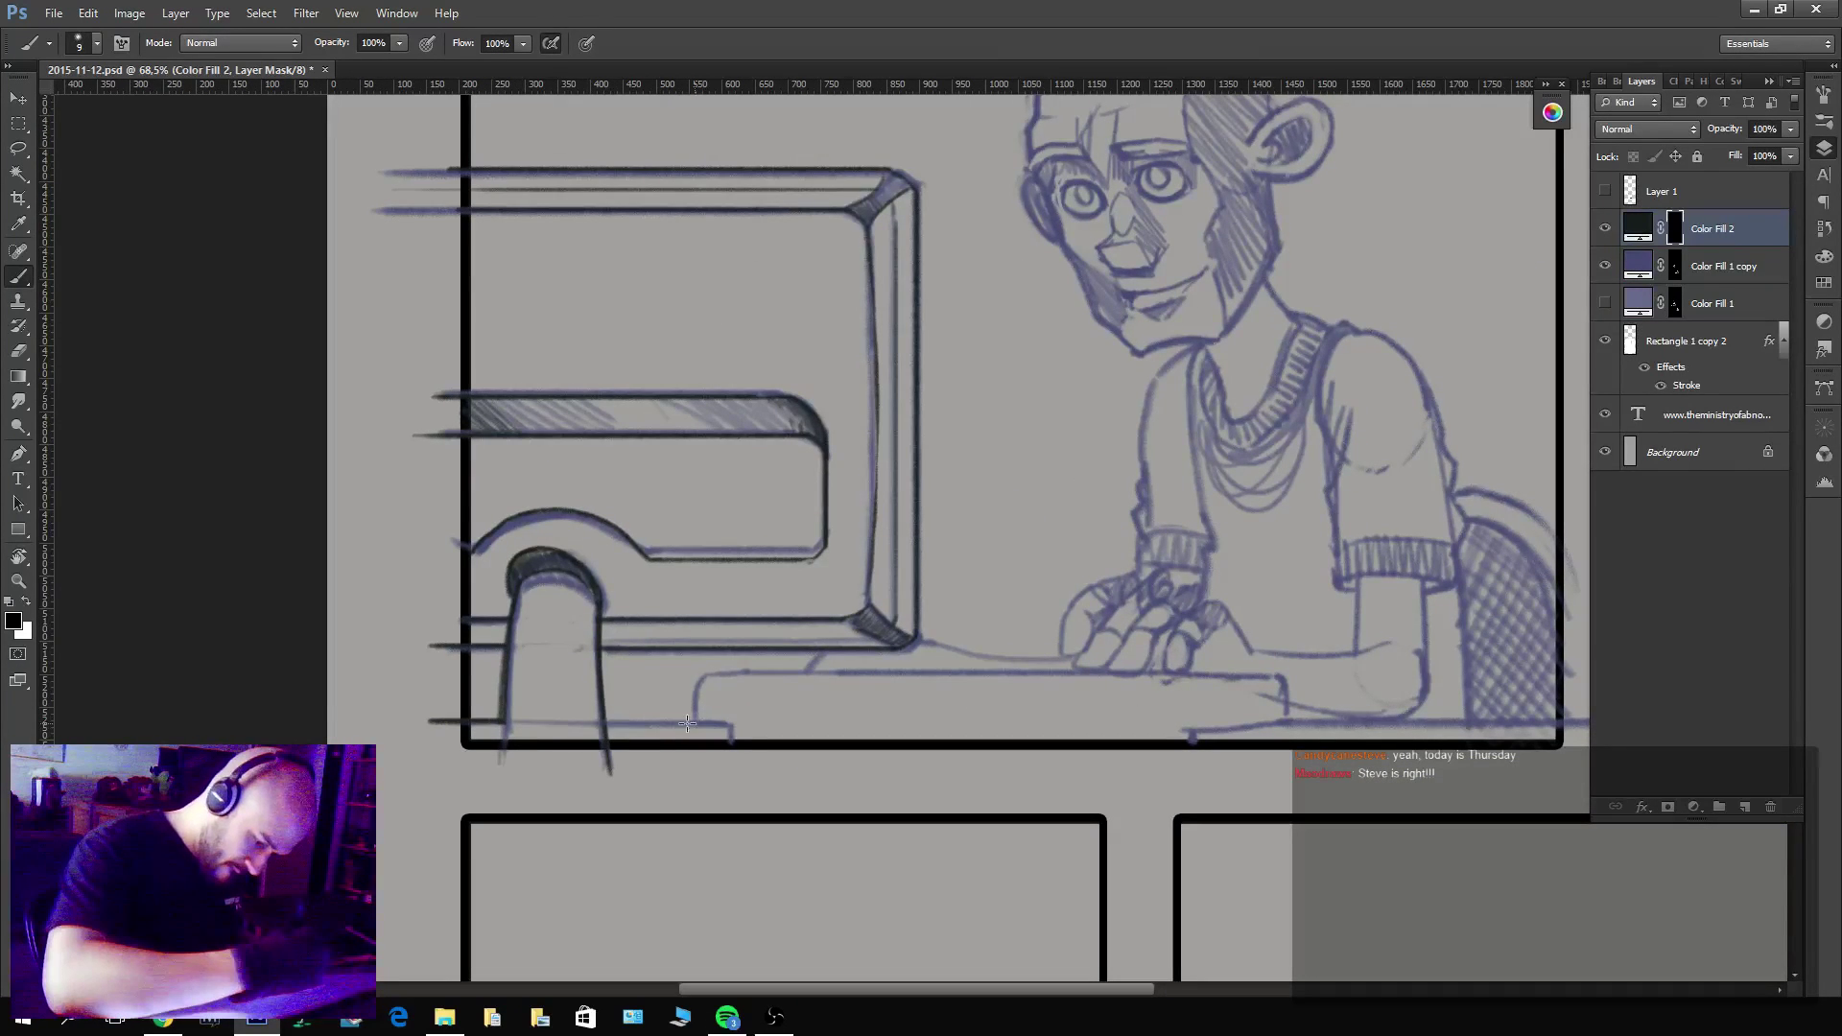
key("x")
mouse_move(606, 722)
left_mouse_down()
mouse_move(695, 712)
mouse_move(703, 678)
mouse_move(738, 673)
mouse_move(714, 672)
mouse_move(1286, 689)
left_mouse_up()
key("x")
key("x")
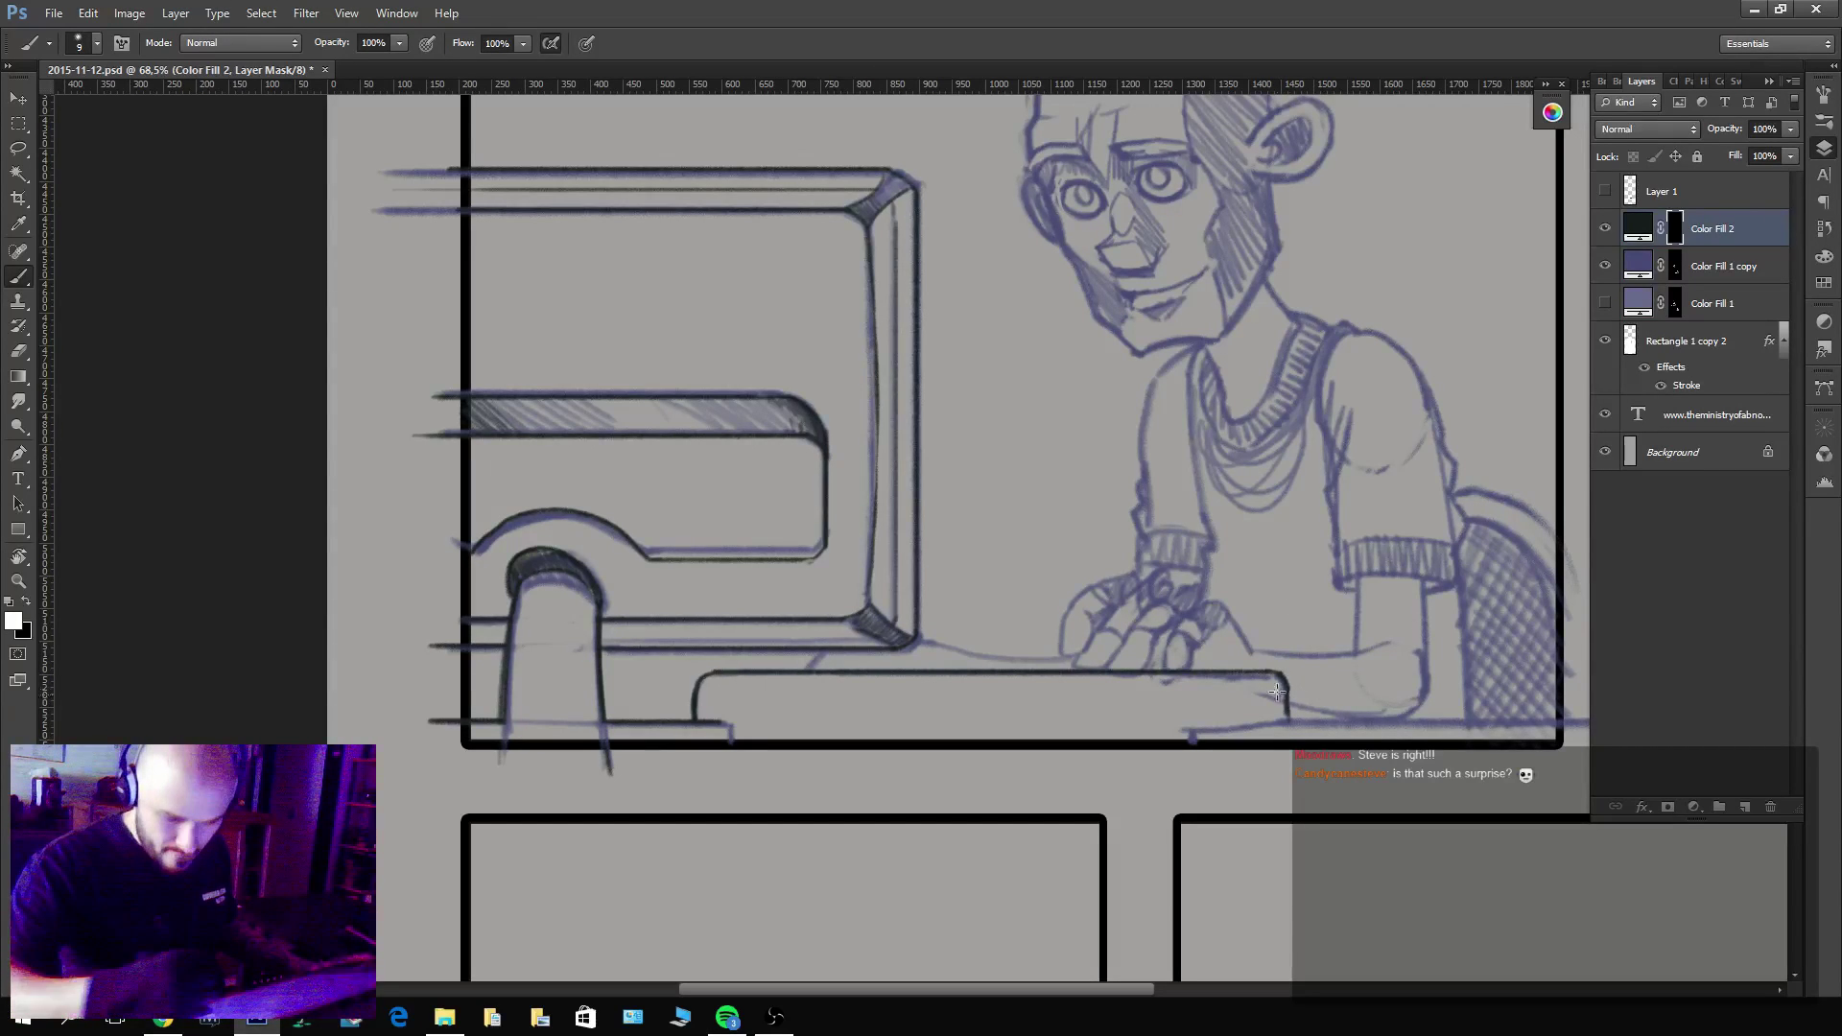
Ink the keyboard's slanted end and the desk line under the man's elbow, erasing the stray strokes at the corner.
mouse_move(1284, 674)
left_mouse_down()
mouse_move(1334, 723)
mouse_move(1325, 701)
mouse_move(1589, 718)
left_mouse_up()
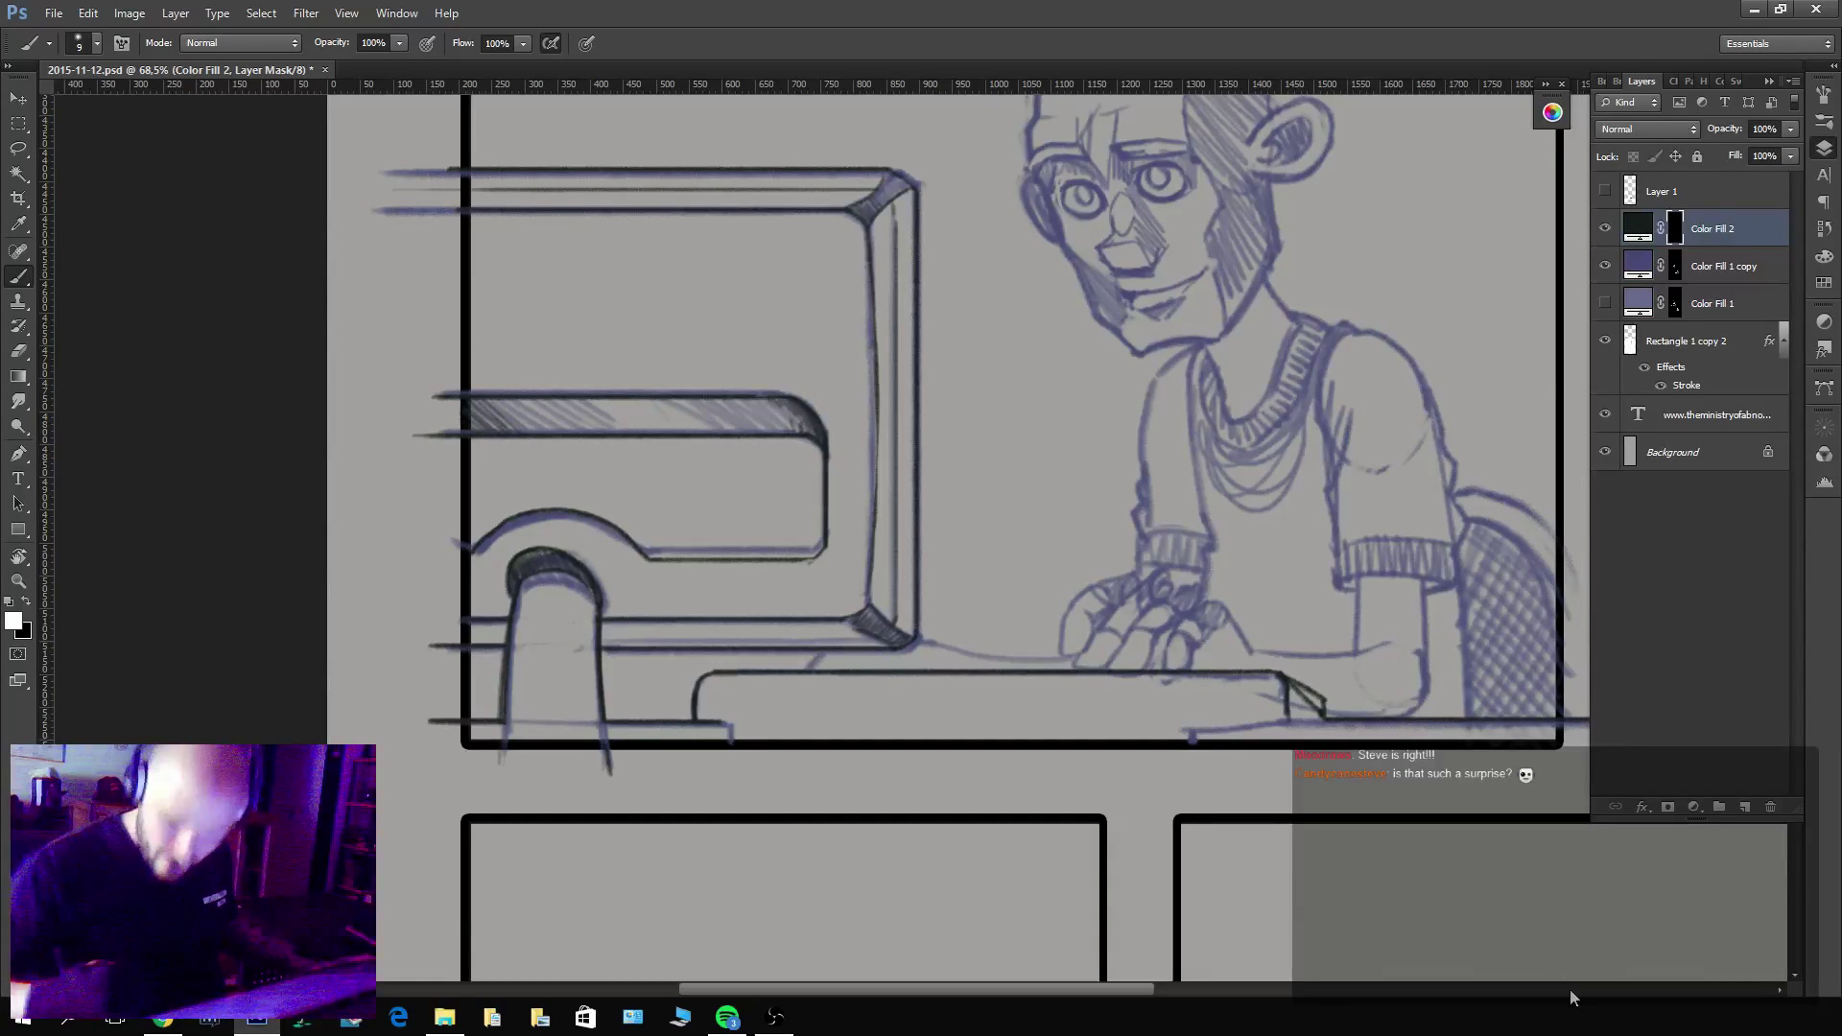
left_click_drag(1342, 836, 923, 774)
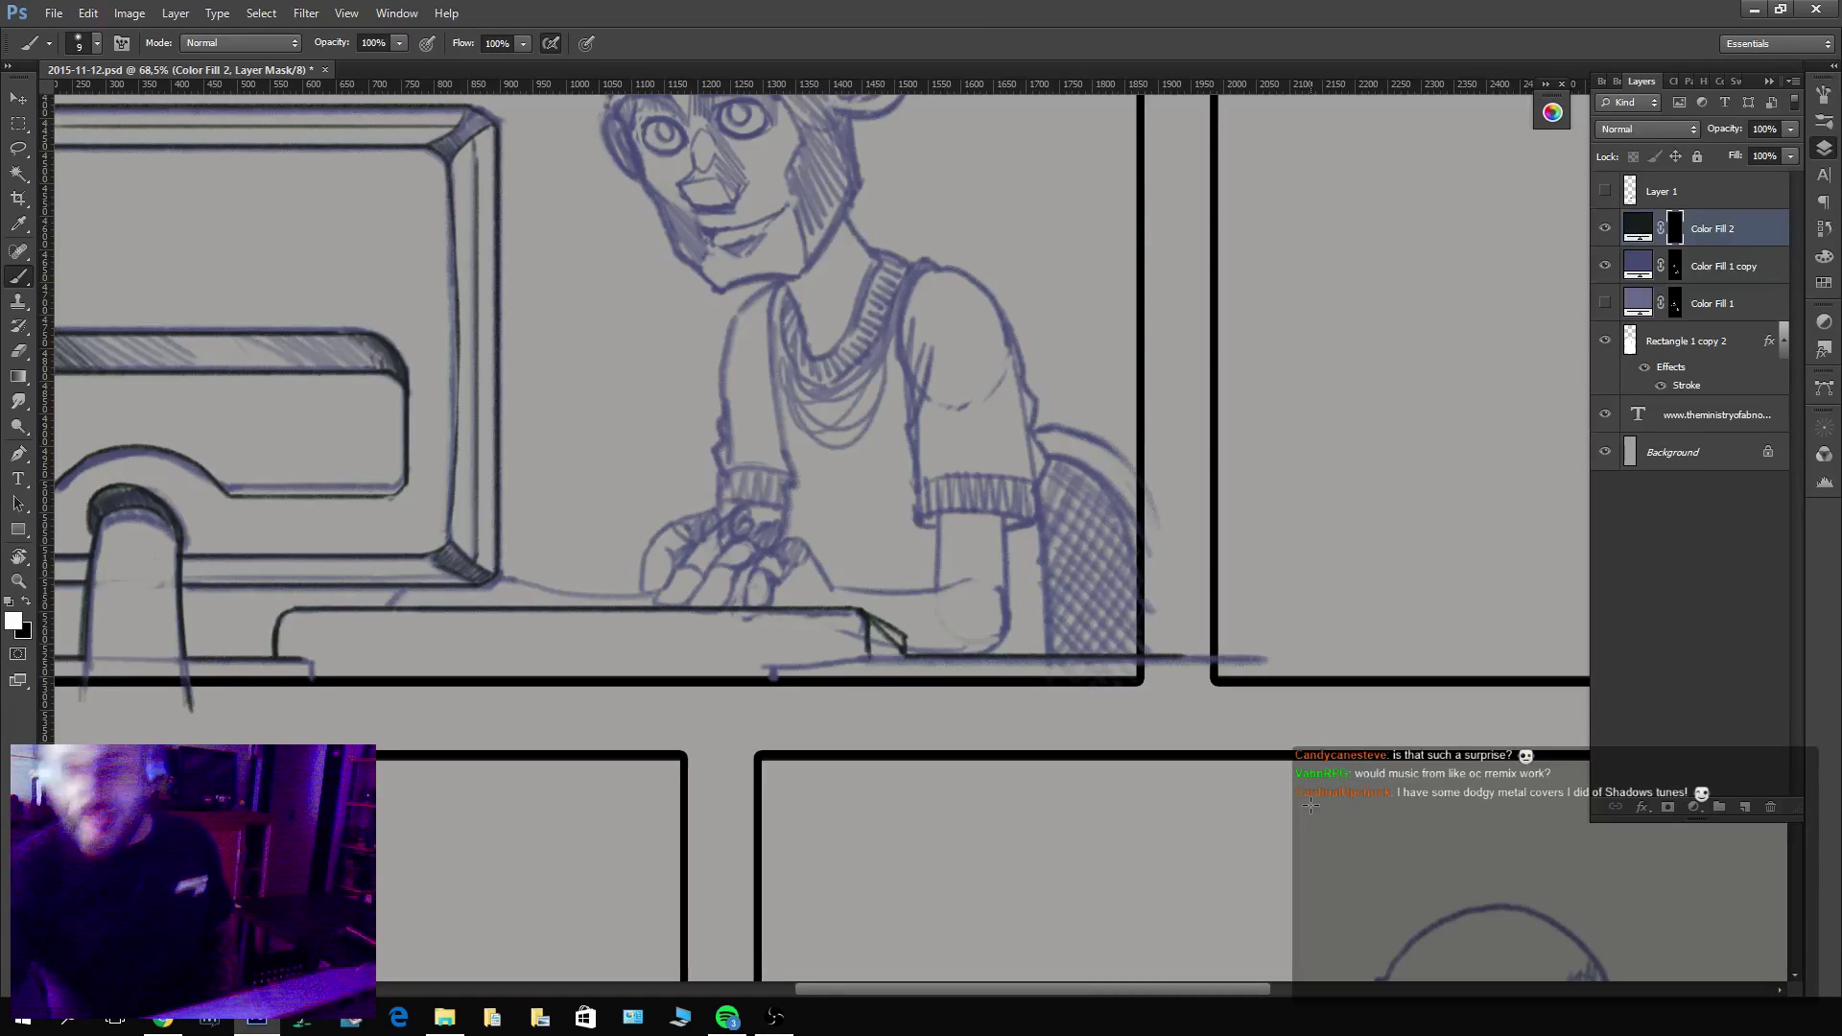
key("x")
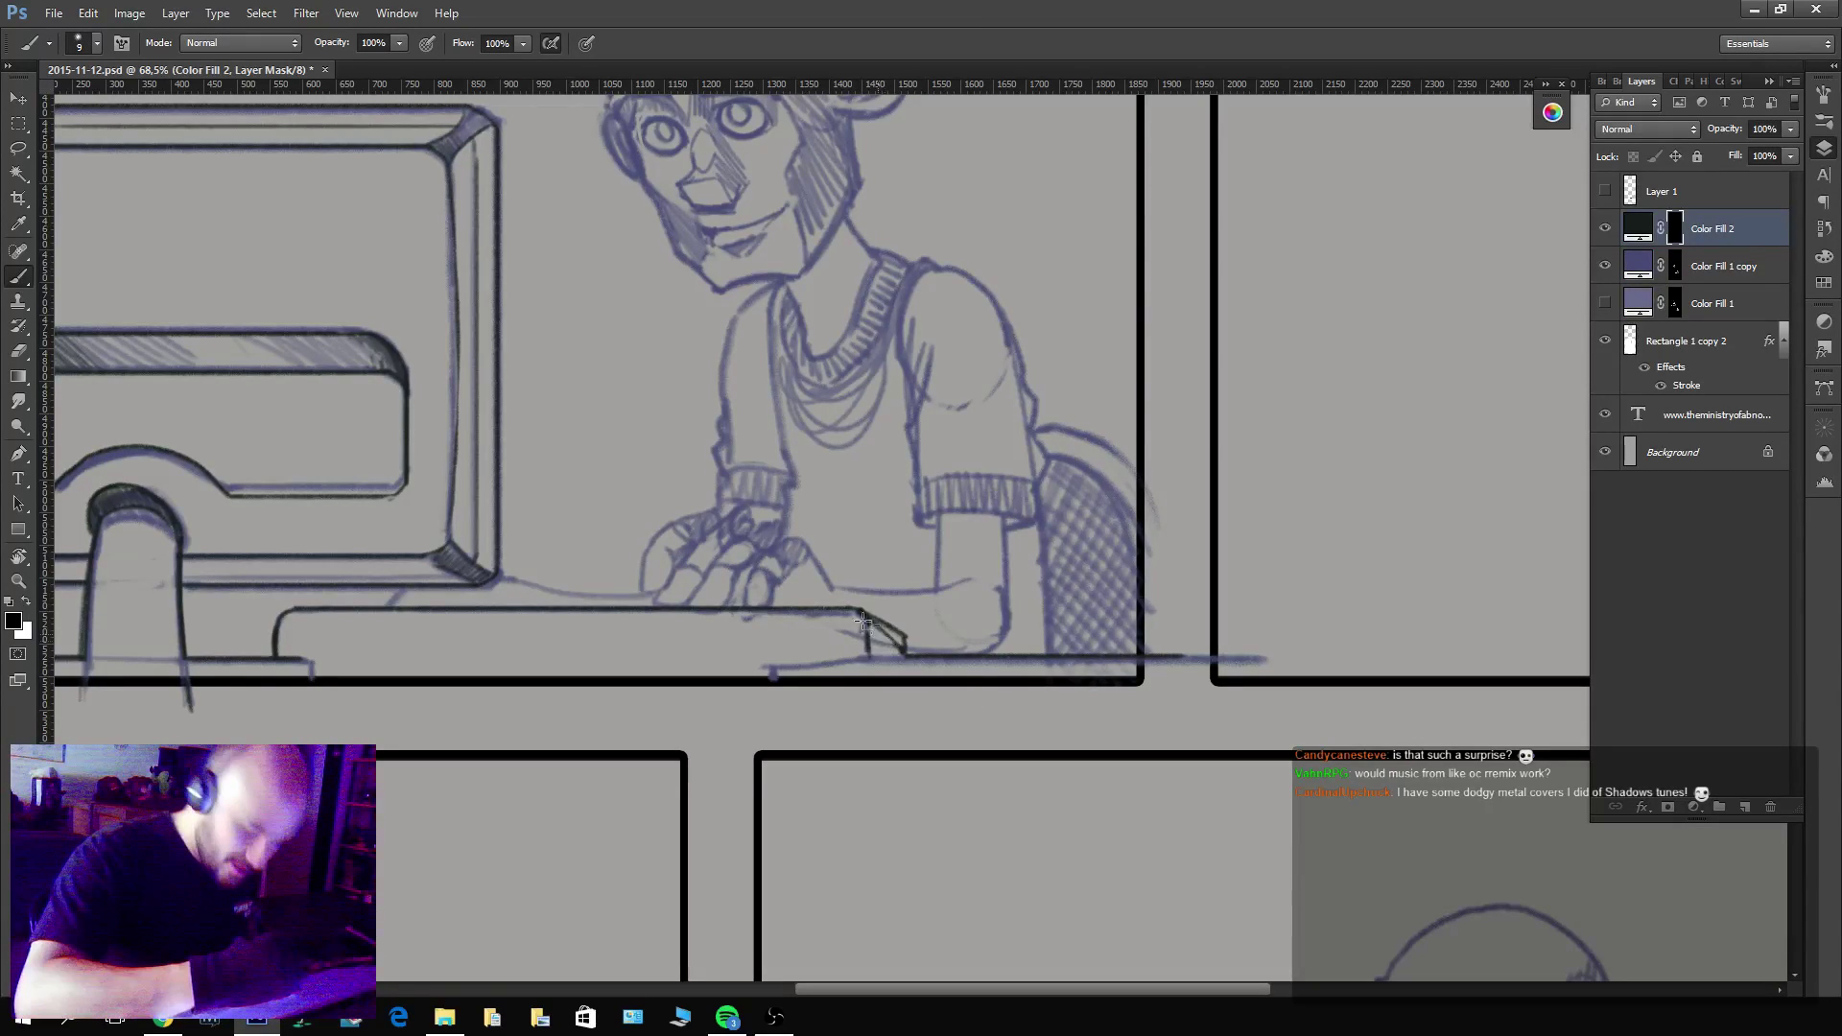
left_click_drag(897, 641, 906, 656)
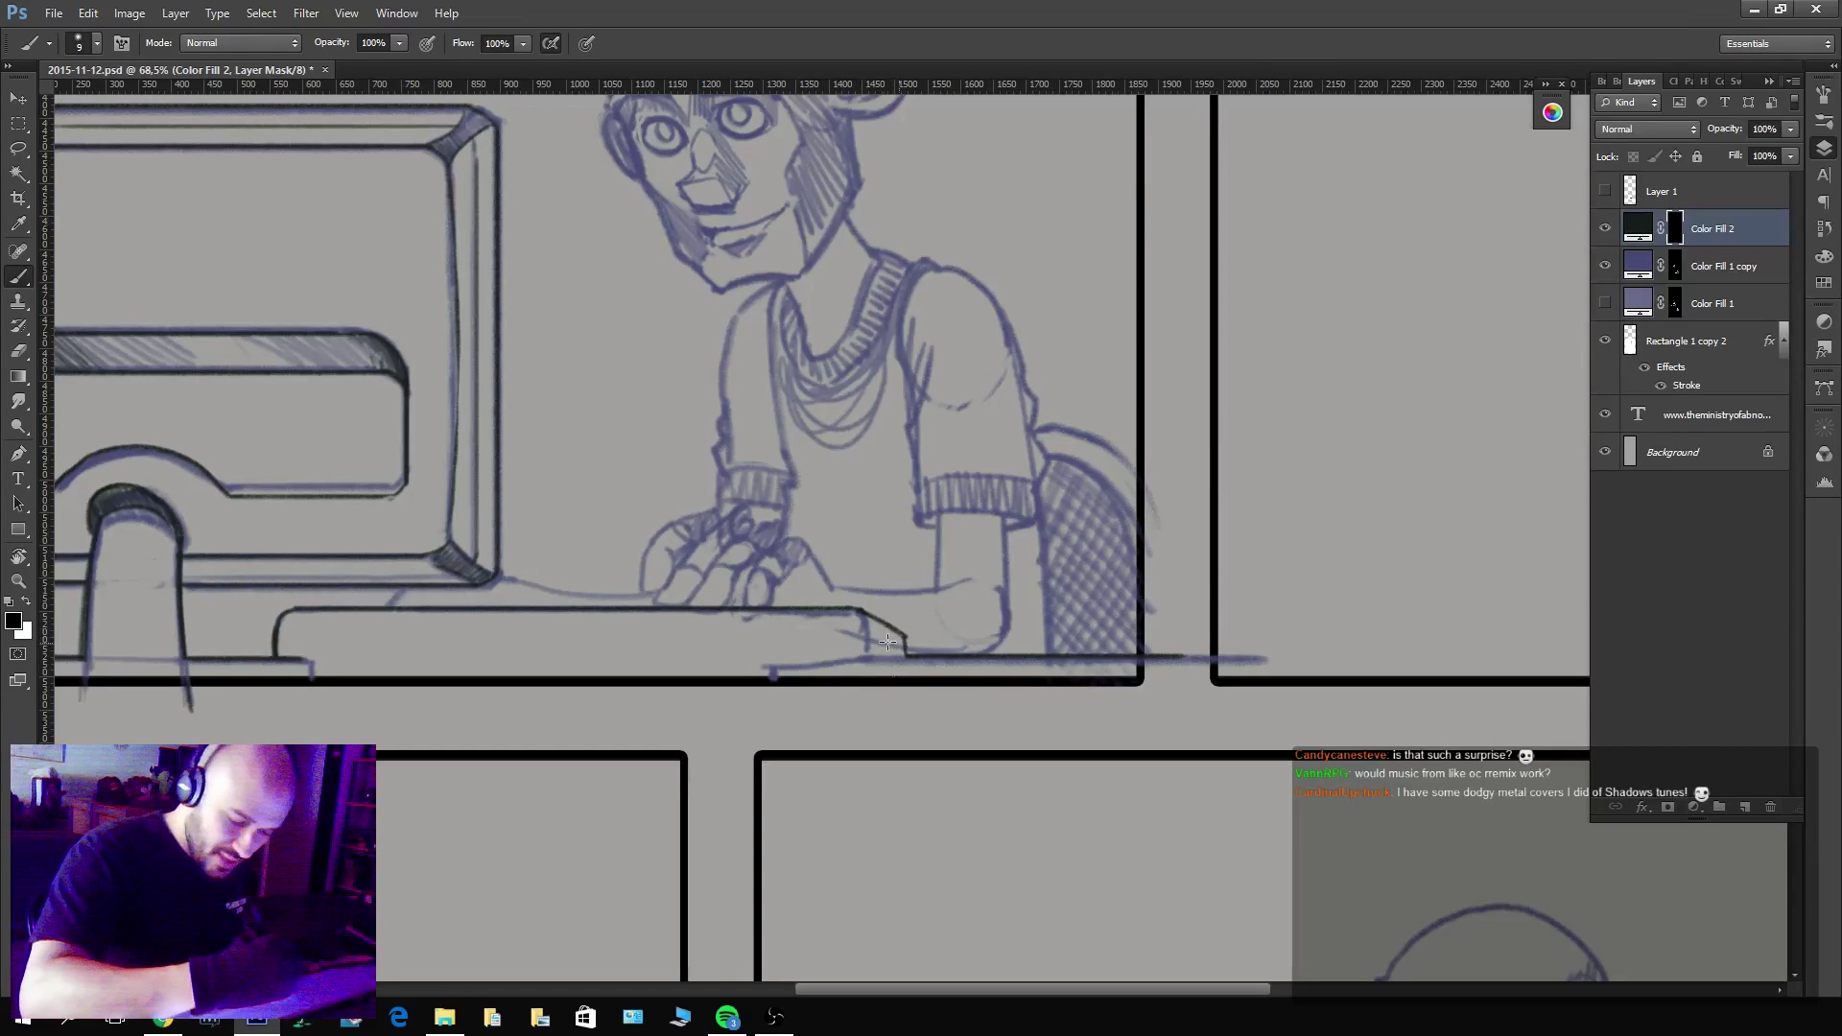
left_click_drag(406, 512, 958, 651)
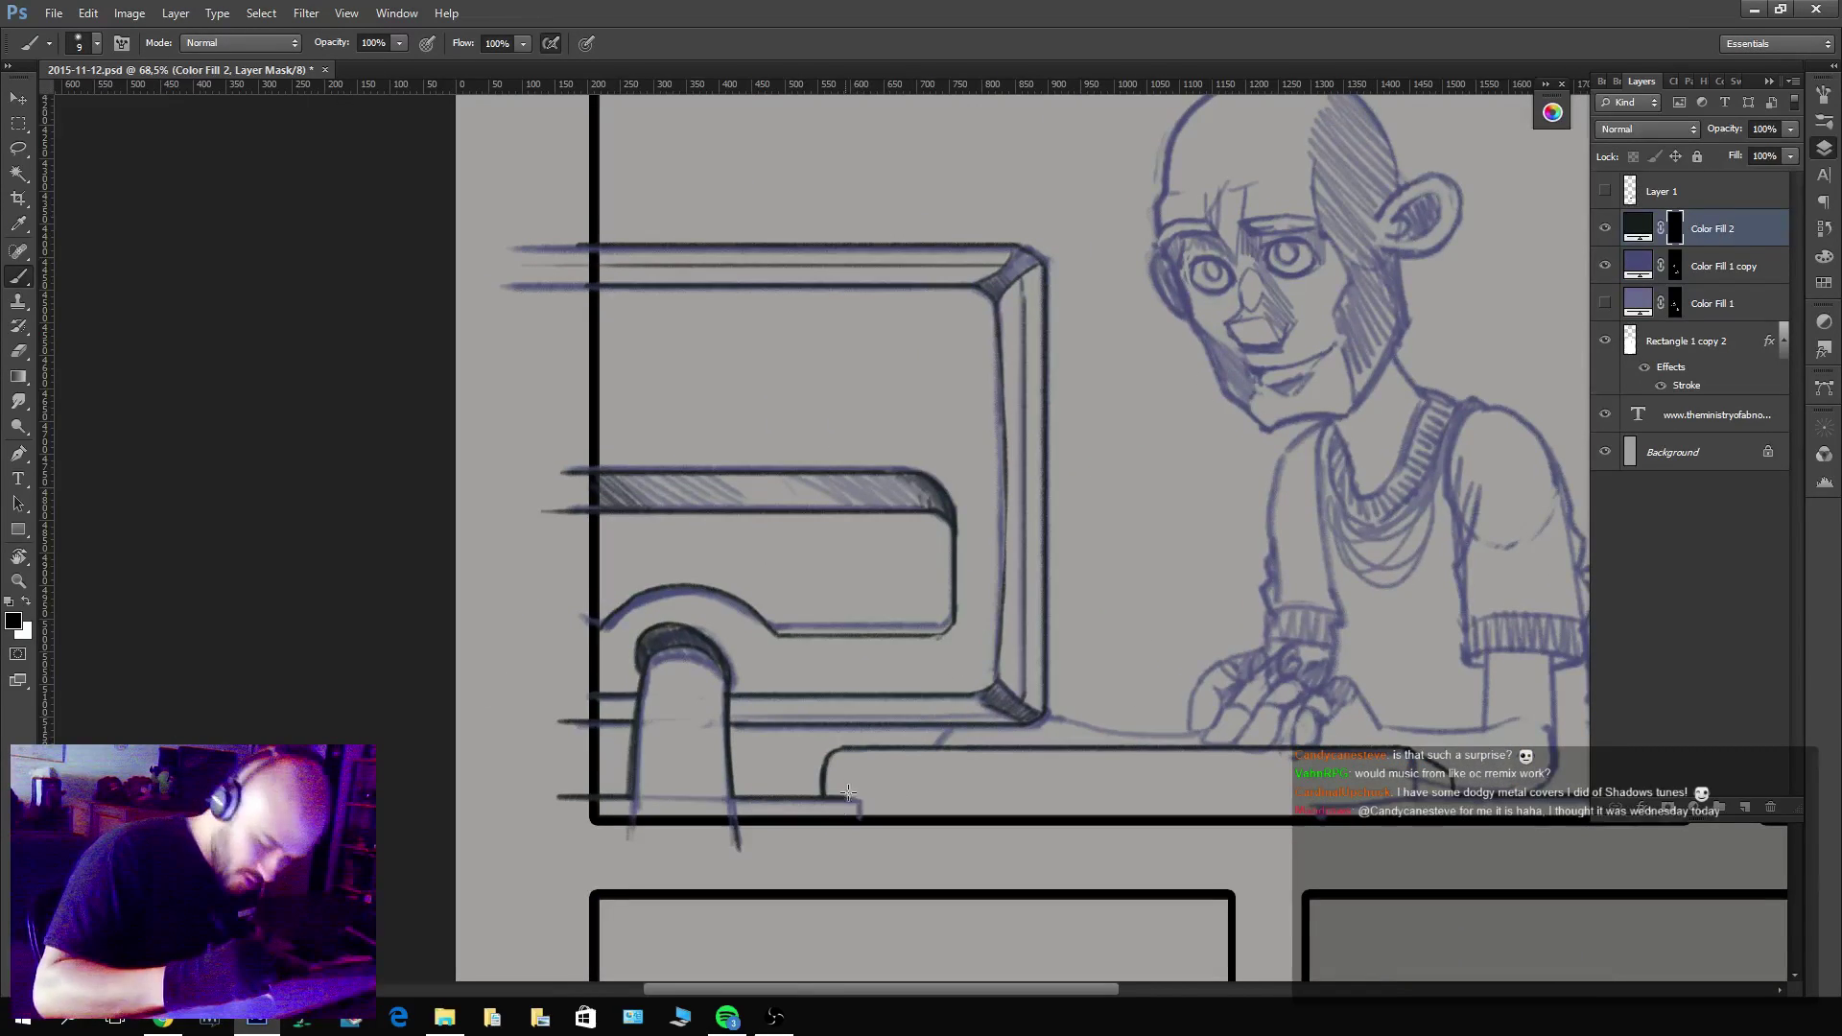
Ink the keyboard's top edge and slanted end, plus the desk line beside it, in the thinking man's panel.
scroll(1414, 748, "right", 10)
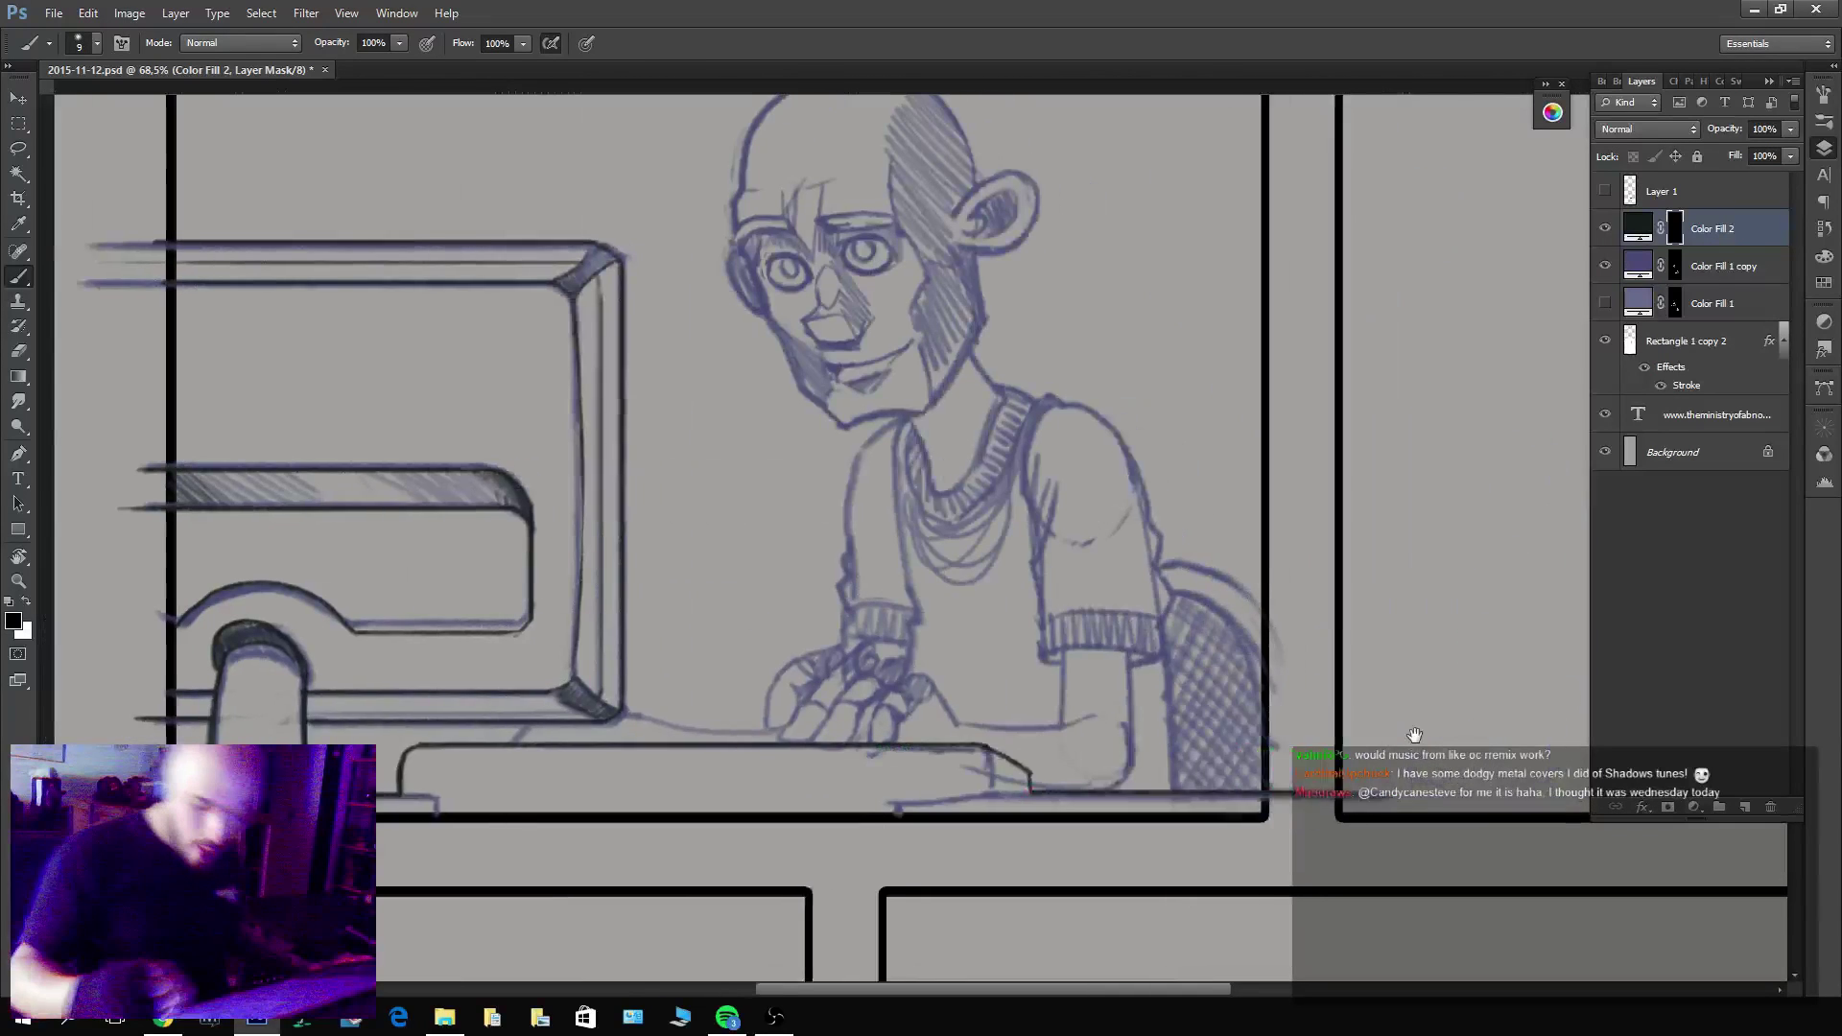
left_click_drag(758, 729, 839, 715)
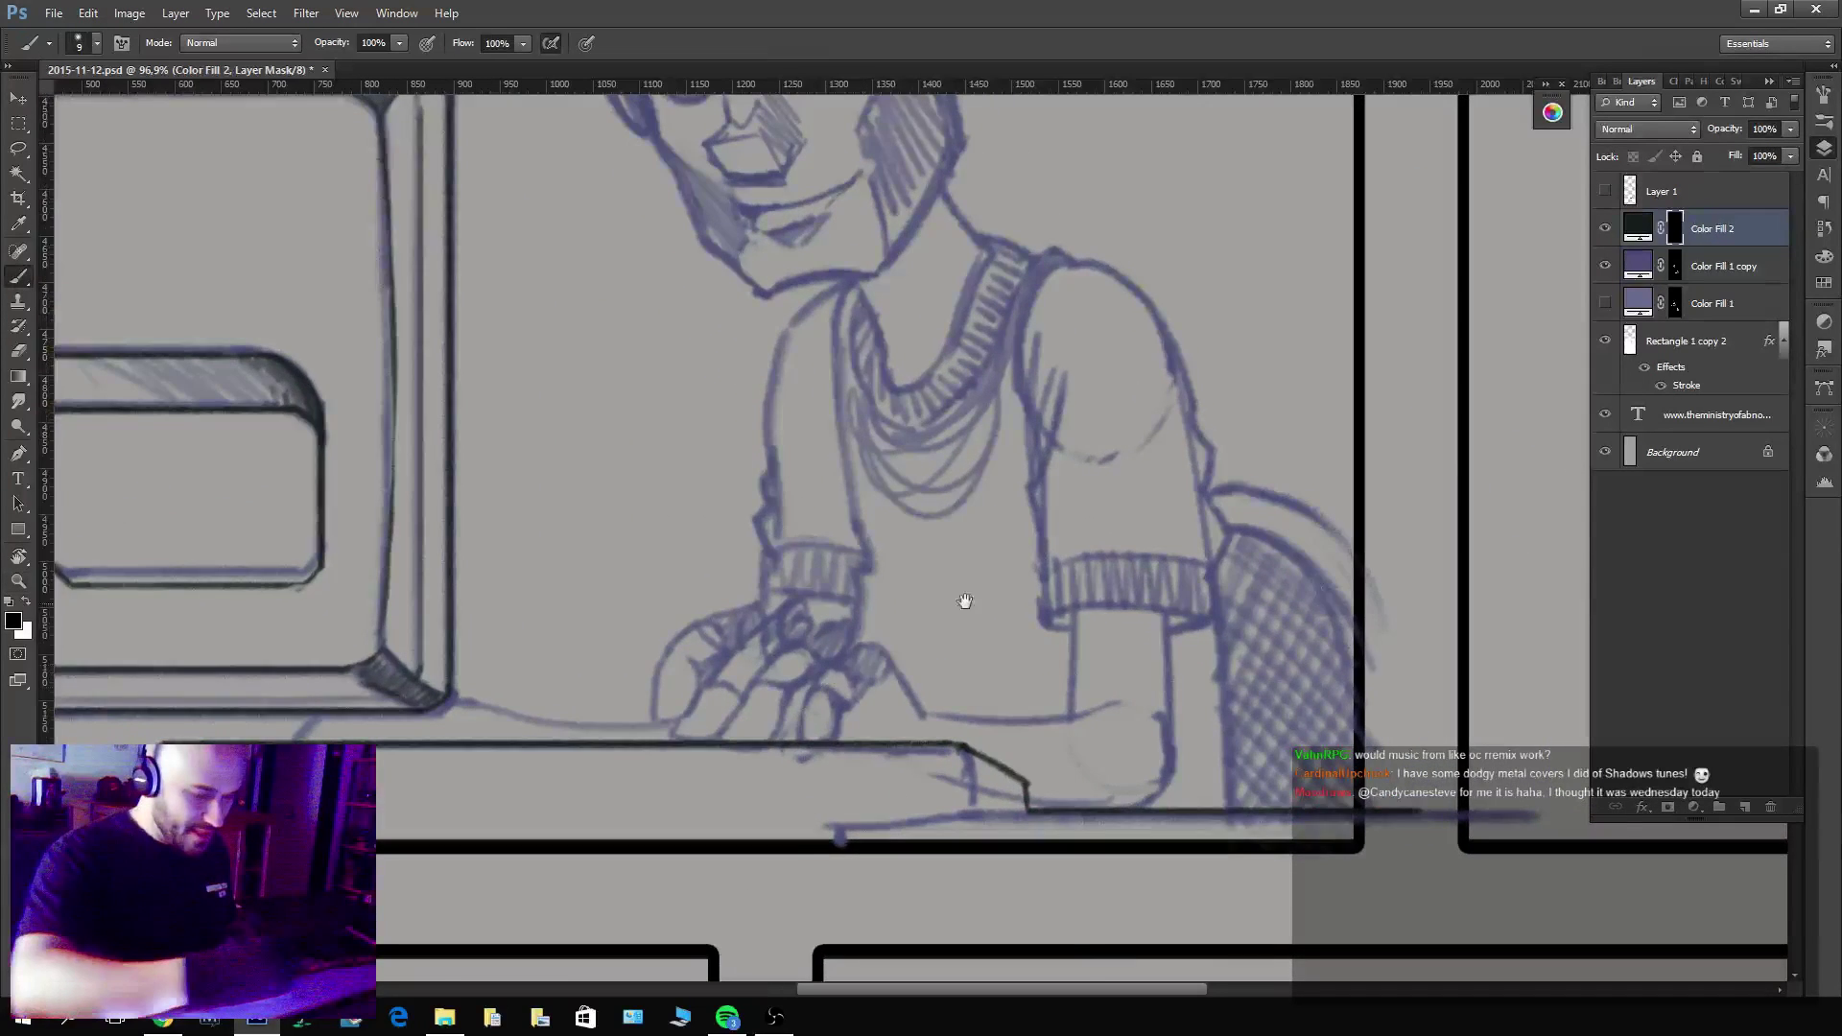
left_click_drag(963, 590, 1368, 476)
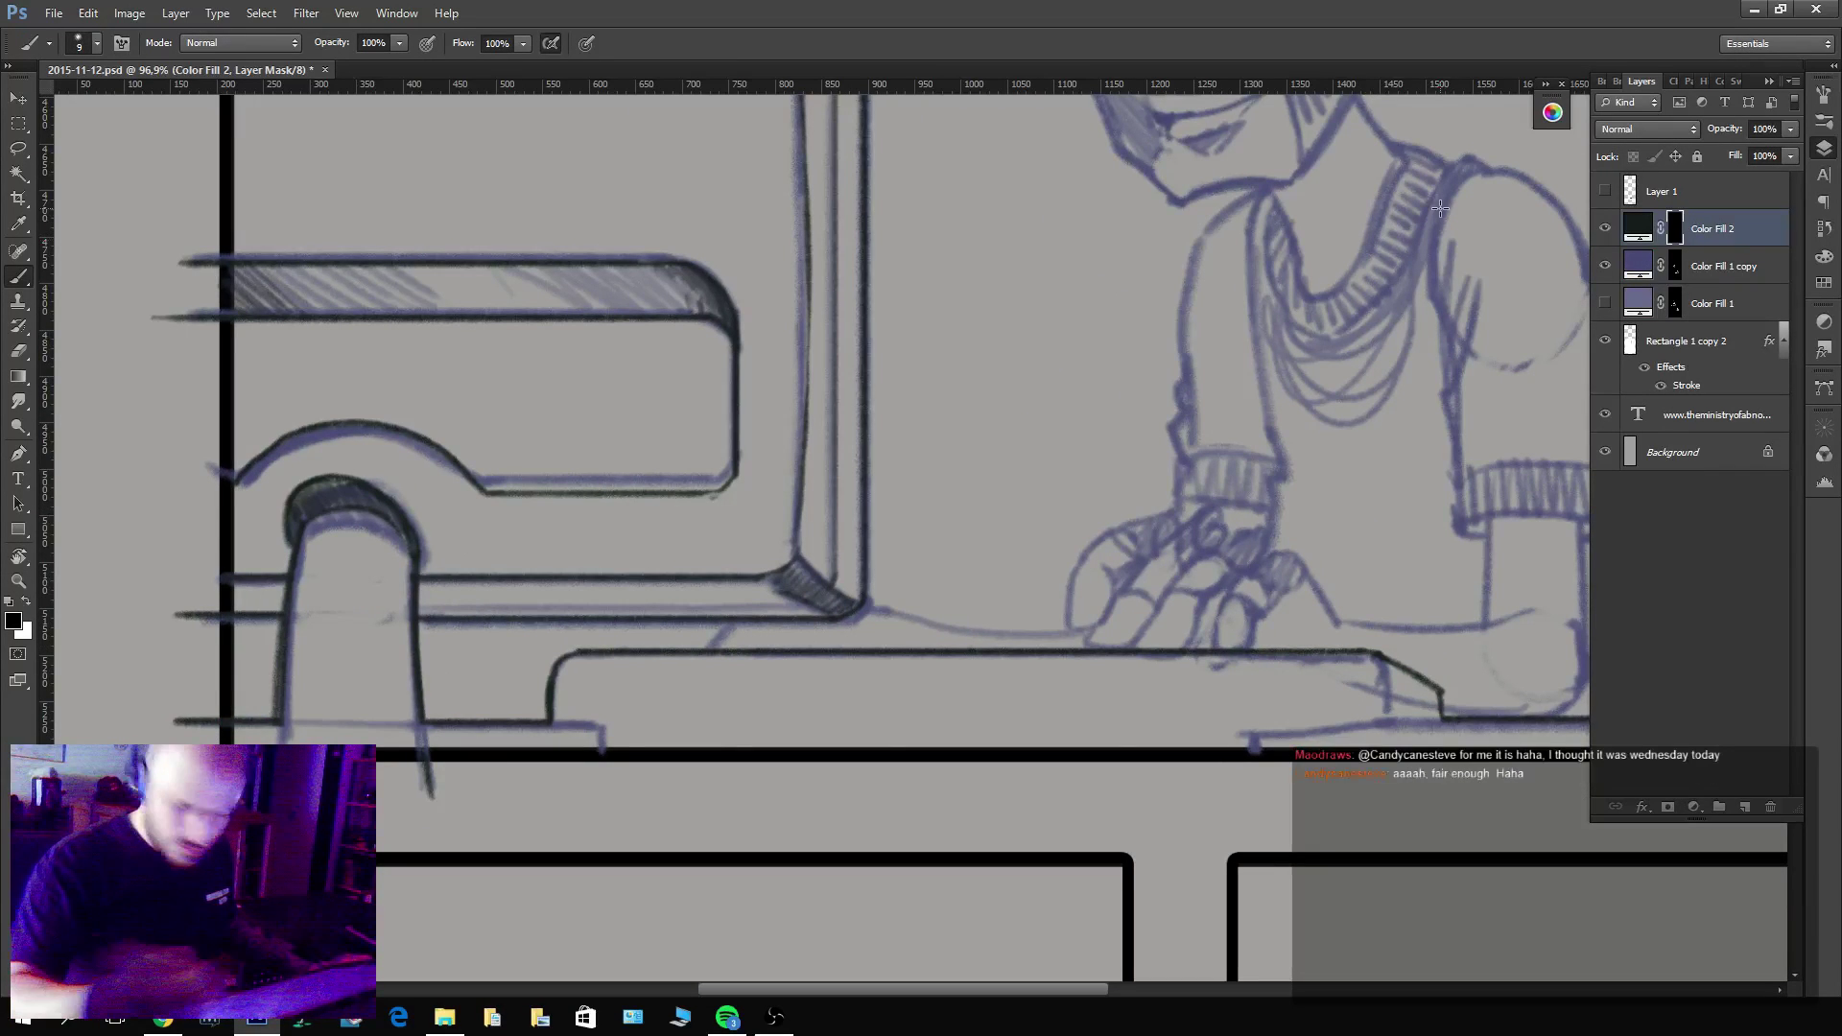
mouse_move(1264, 537)
left_mouse_down()
mouse_move(1349, 629)
mouse_move(1143, 411)
mouse_move(1238, 538)
left_mouse_up()
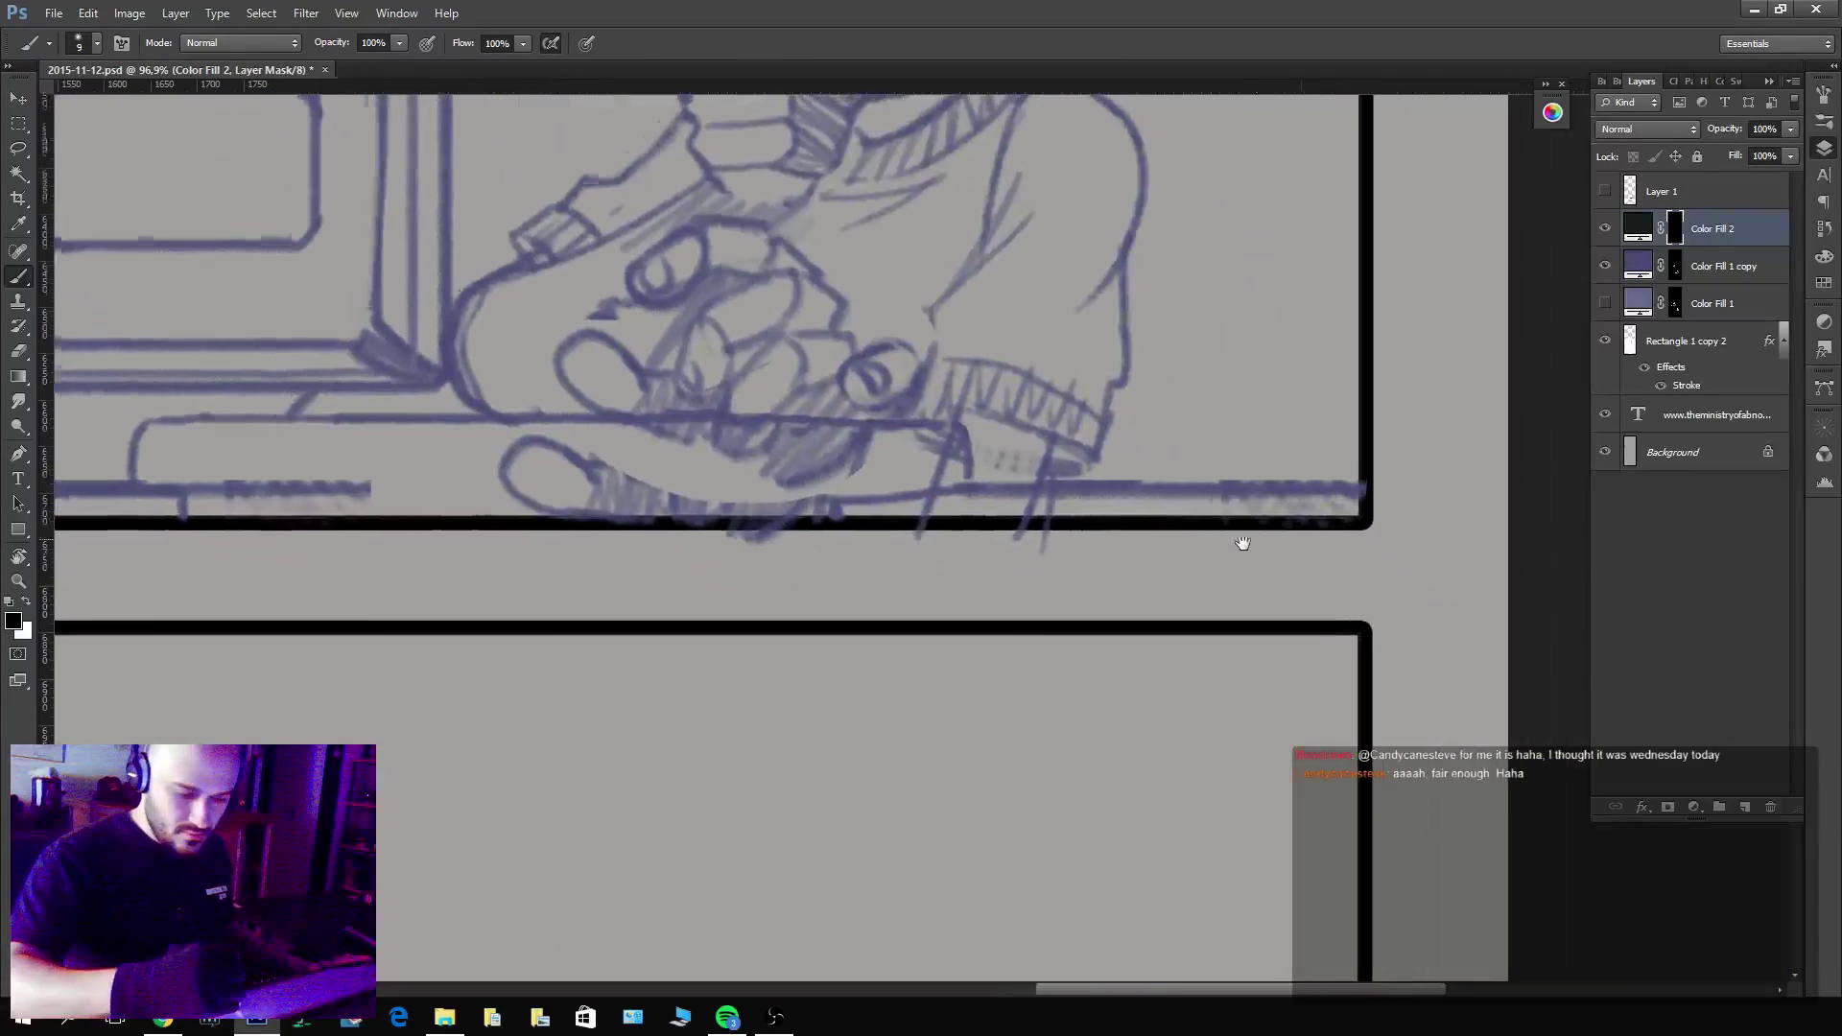
key("x")
mouse_move(959, 423)
left_mouse_down()
mouse_move(1019, 488)
mouse_move(1417, 469)
mouse_move(1287, 536)
mouse_move(475, 528)
left_mouse_up()
left_click_drag(721, 516, 1429, 570)
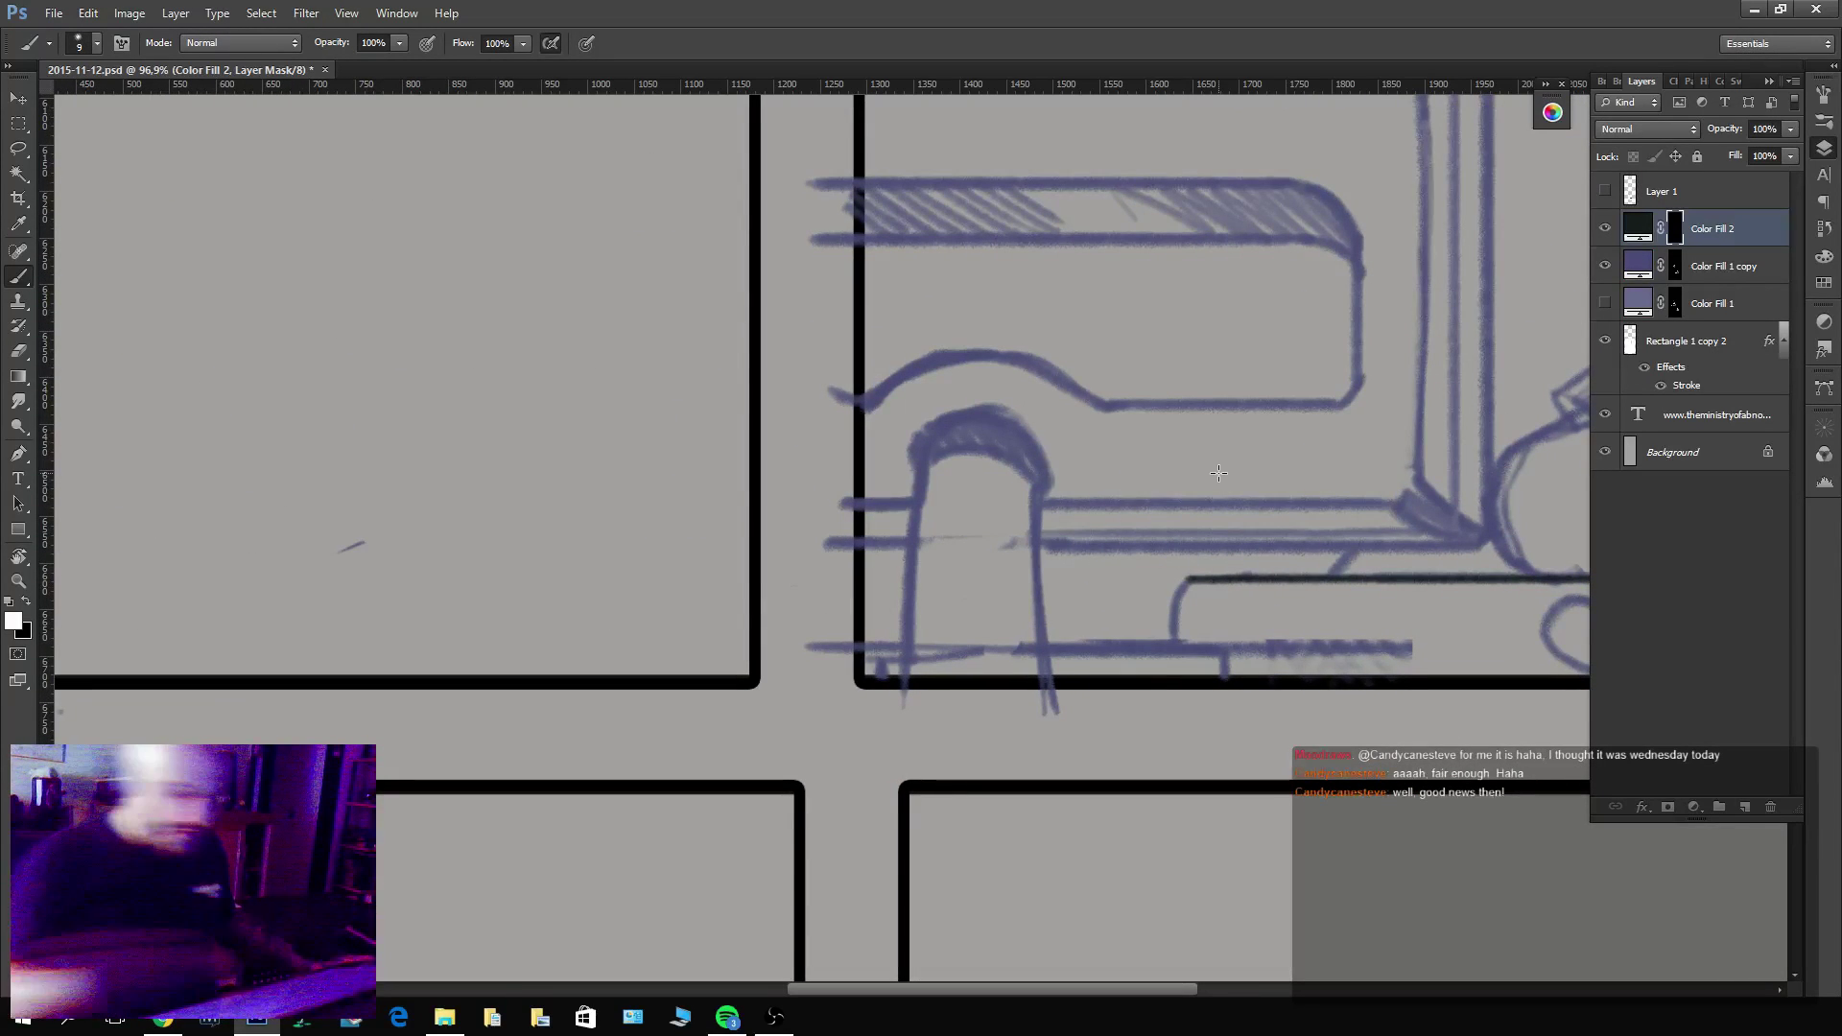
Ink the keyboard's near end, the desk line on both sides of the monitor stand, and the stand's two sides.
left_click_drag(1175, 643, 1044, 641)
left_click_drag(1035, 478, 1038, 641)
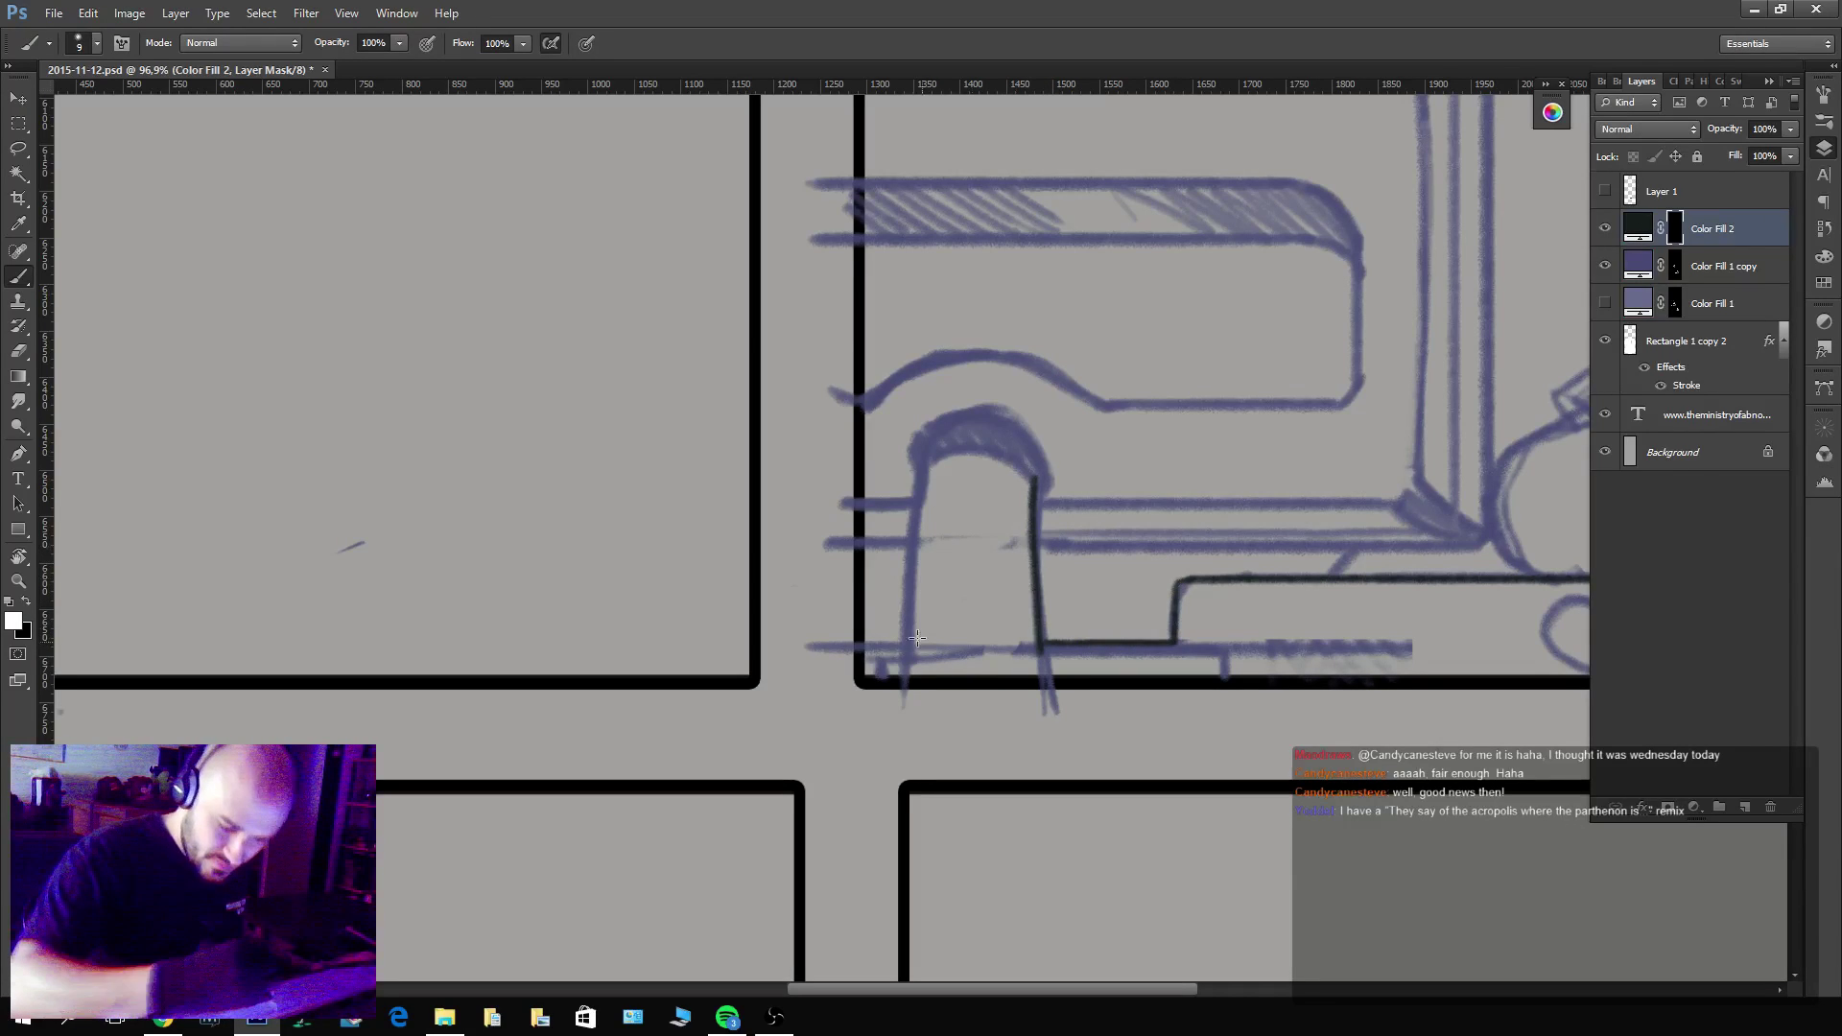
mouse_move(918, 639)
left_mouse_down()
mouse_move(919, 434)
mouse_move(900, 644)
mouse_move(824, 645)
left_mouse_up()
key("ctrl+z")
key("x")
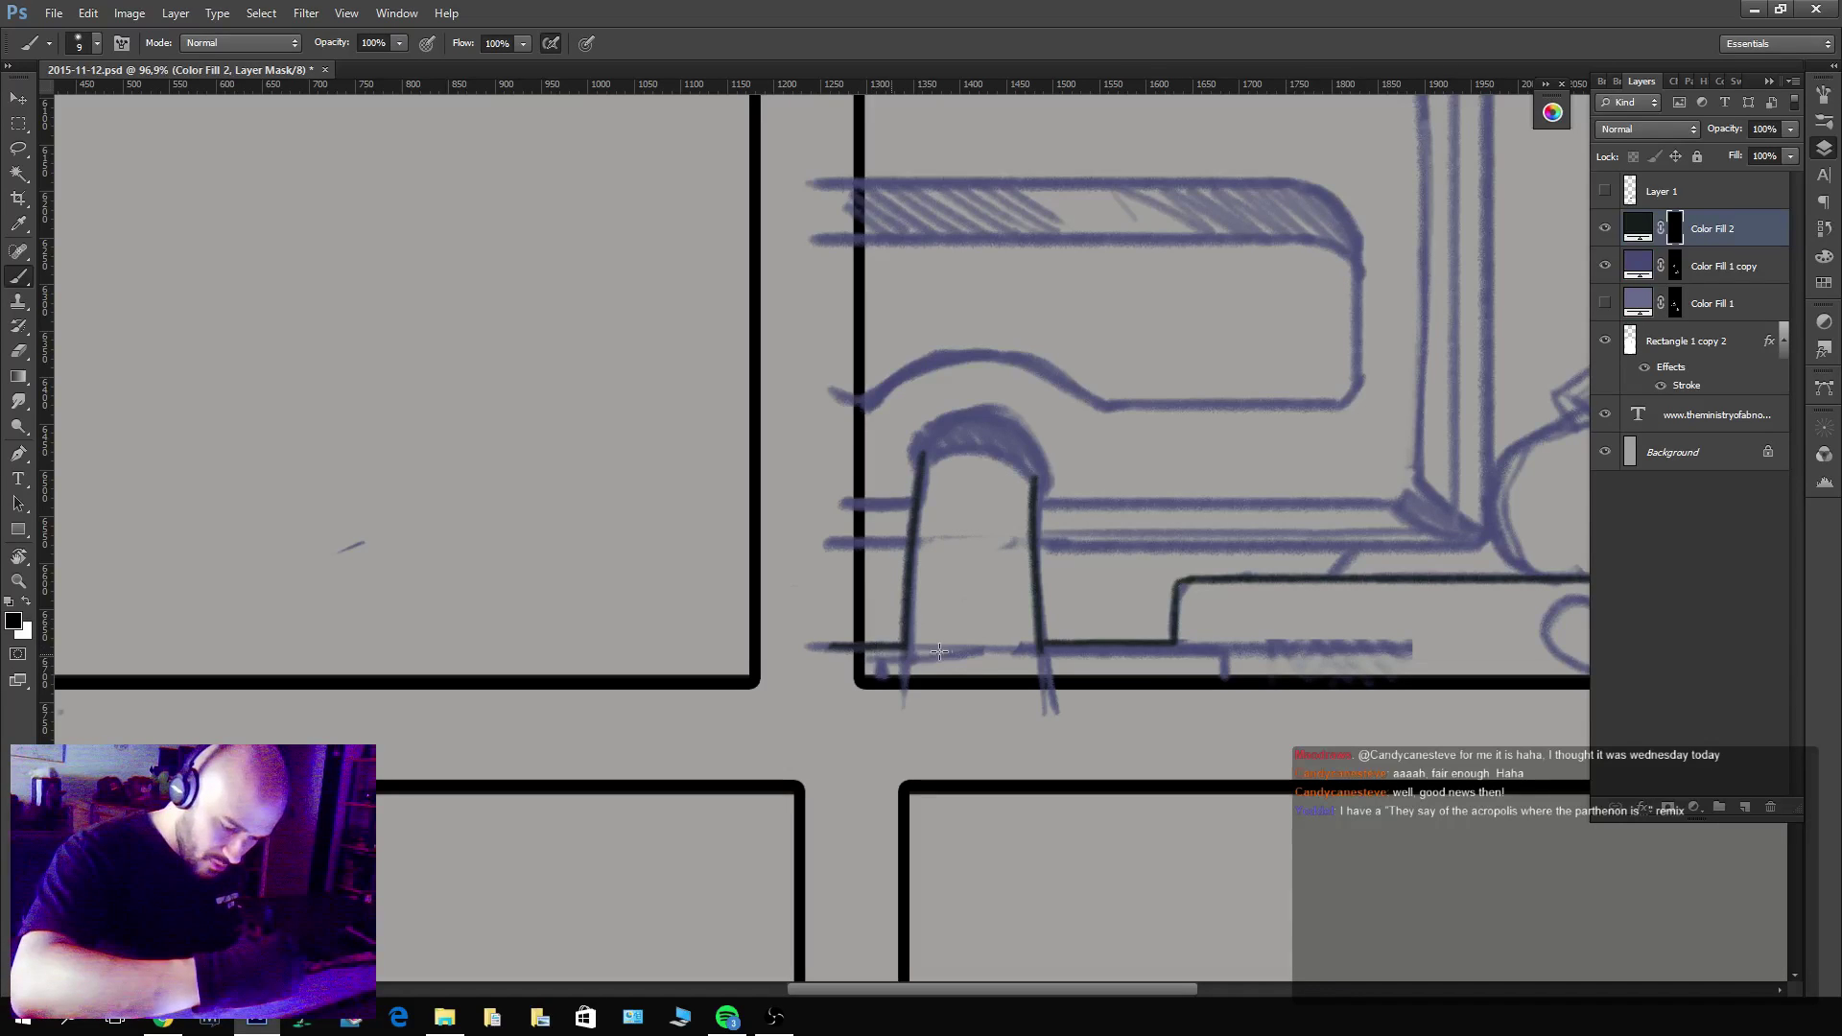
key("x")
Ink the rounded top of the monitor stand and shade its curved band dark in the thinking man's panel.
mouse_move(920, 459)
left_mouse_down()
mouse_move(1009, 450)
mouse_move(1033, 480)
left_mouse_up()
mouse_move(1014, 374)
left_mouse_down()
mouse_move(1040, 505)
mouse_move(1011, 704)
mouse_move(999, 452)
mouse_move(972, 528)
left_mouse_up()
mouse_move(966, 606)
left_mouse_down()
mouse_move(936, 525)
mouse_move(849, 514)
mouse_move(833, 572)
left_mouse_up()
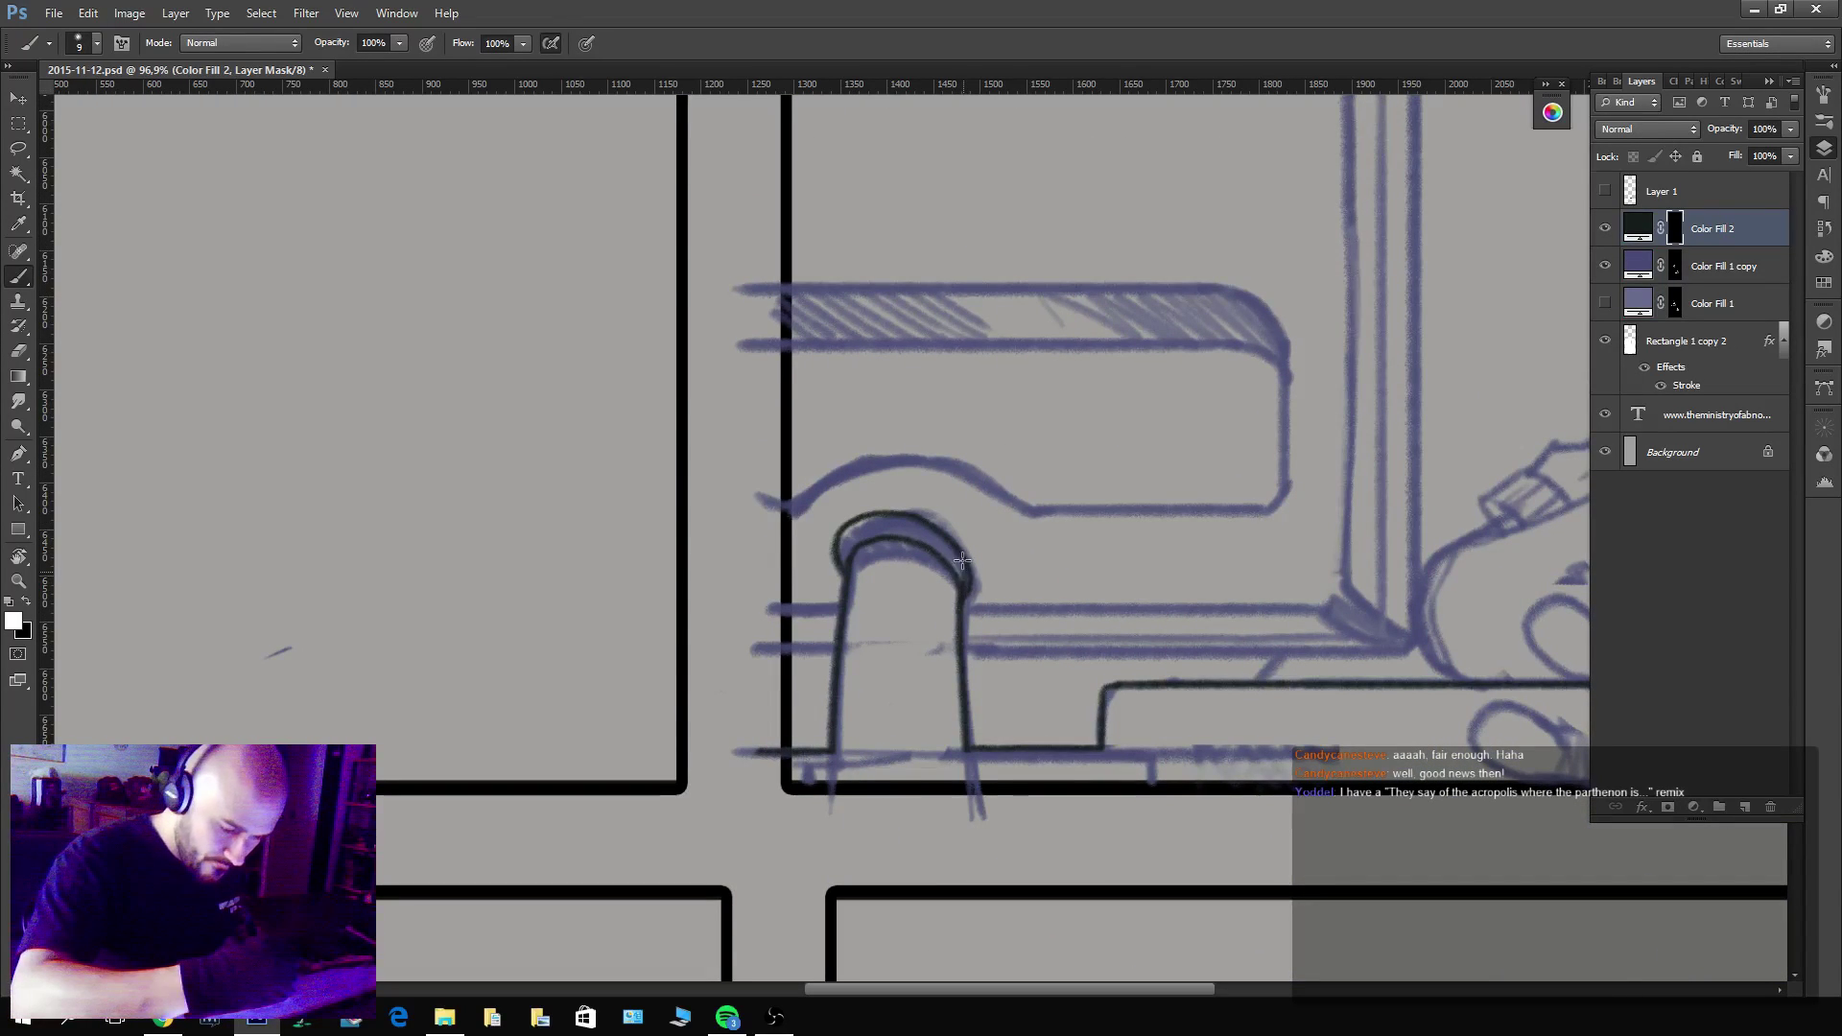
mouse_move(963, 561)
left_mouse_down()
mouse_move(909, 516)
mouse_move(852, 529)
left_mouse_up()
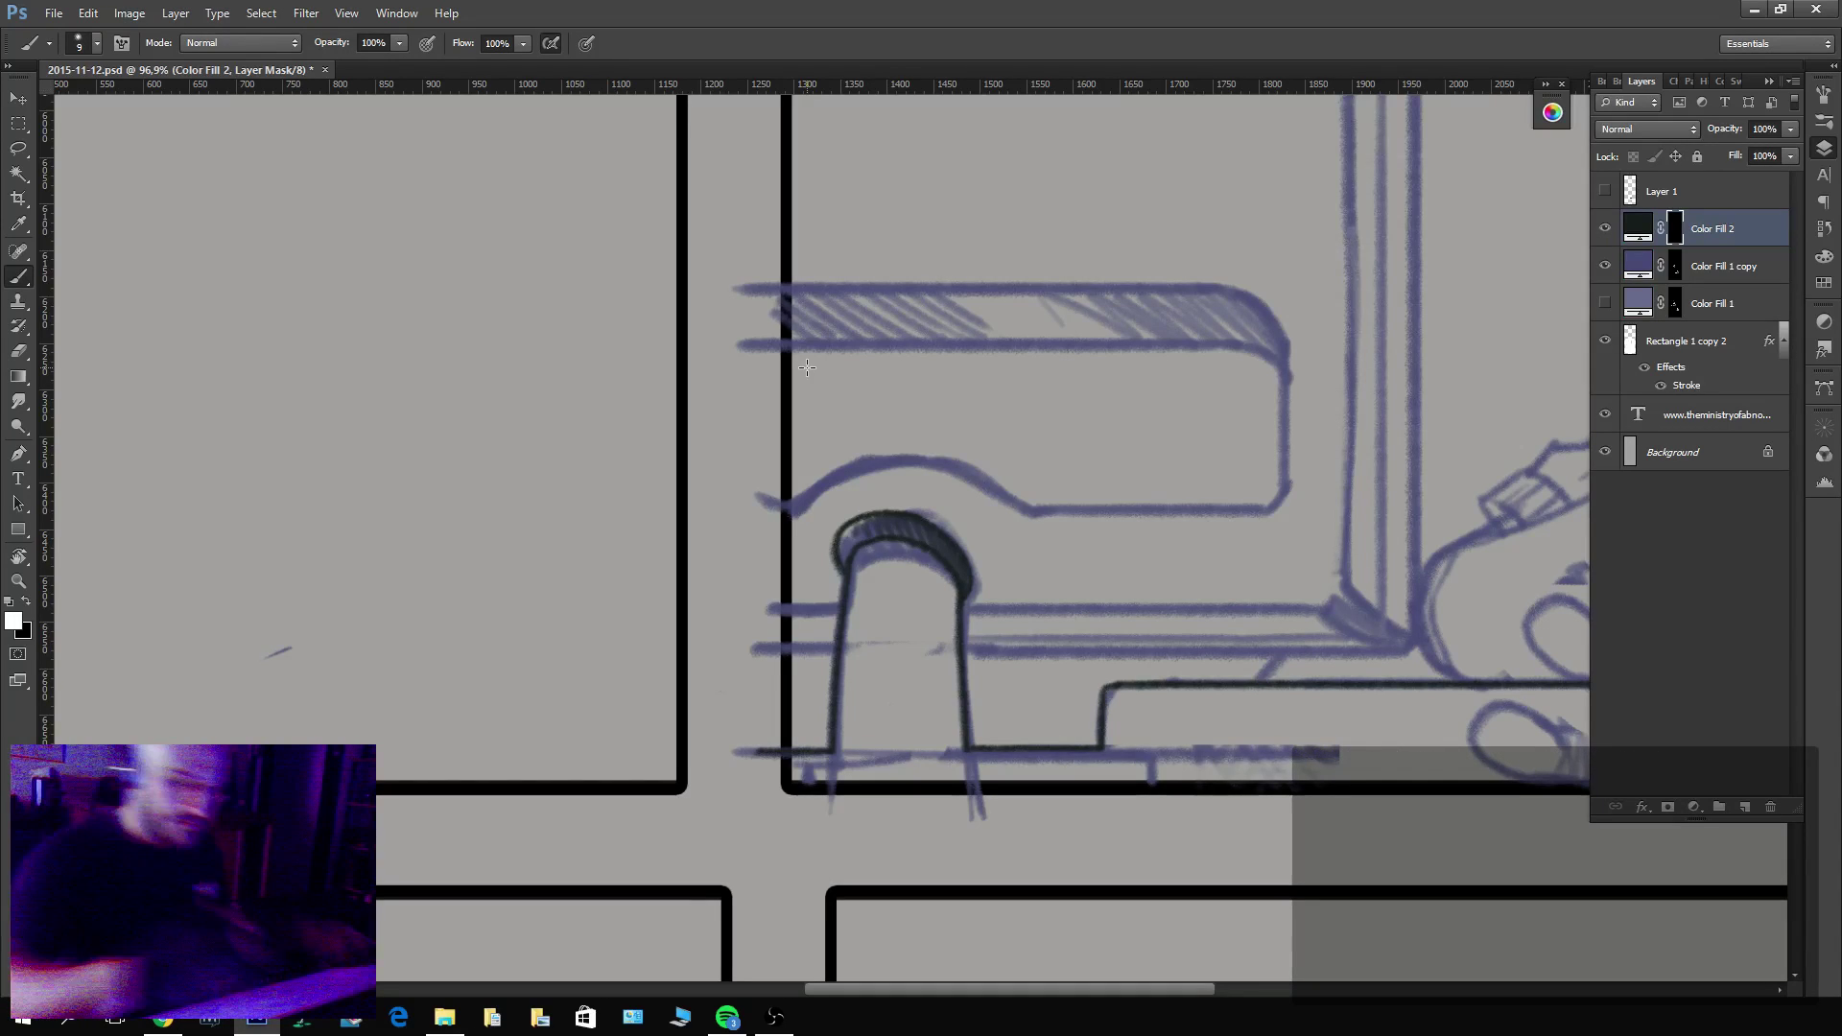
left_click_drag(837, 545, 860, 545)
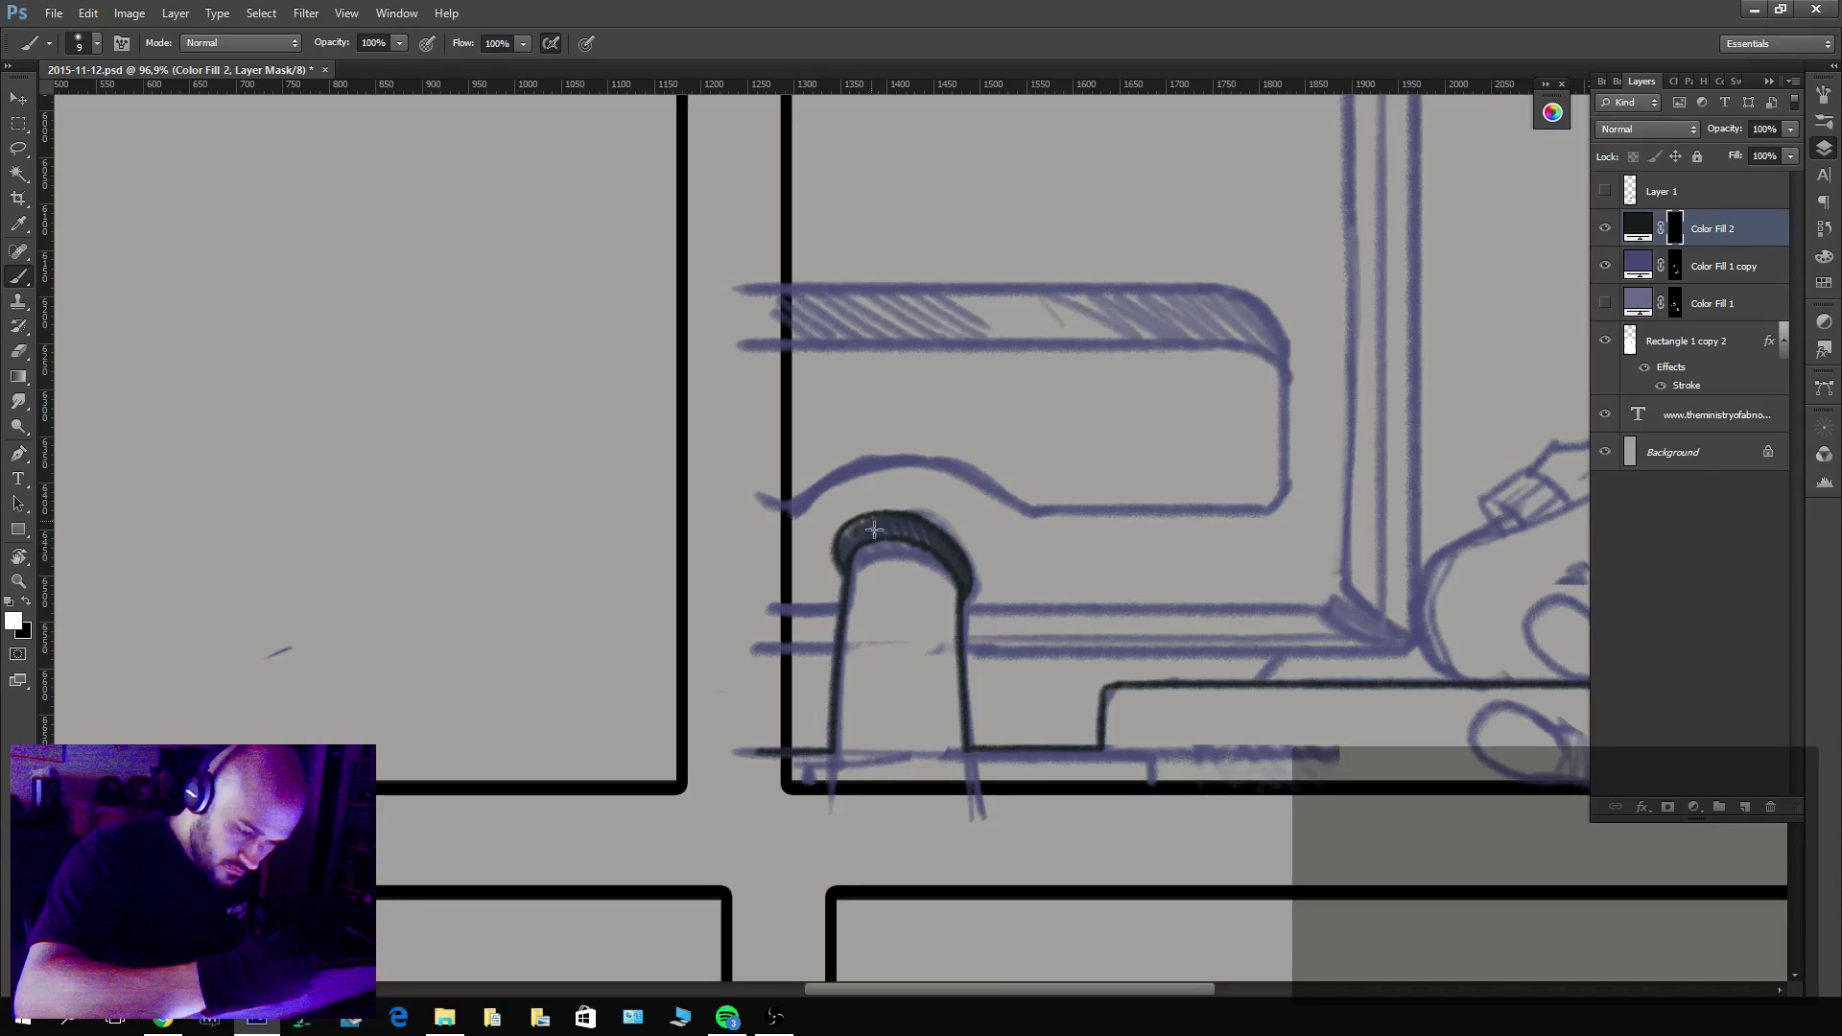
Ink the outer outline and inner frame edge of the monitor behind the stand, extending the lines past the panel border.
left_click_drag(842, 651, 726, 651)
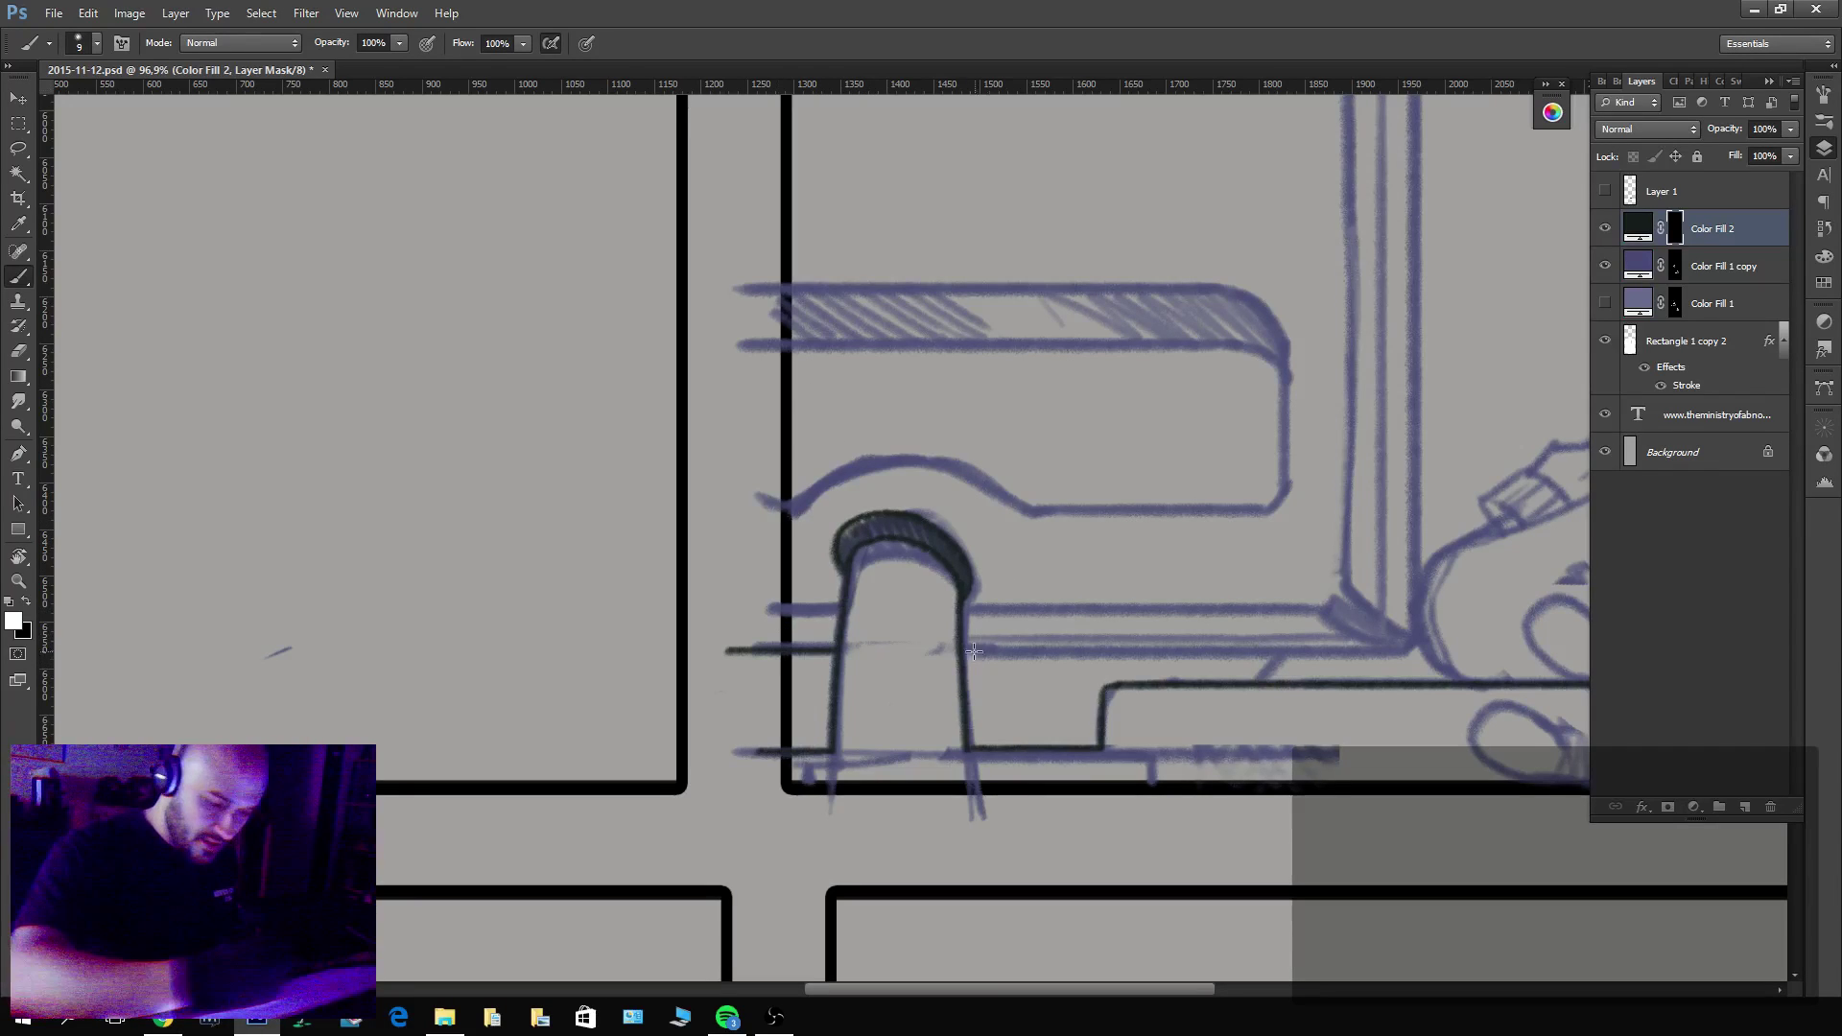
mouse_move(973, 652)
left_mouse_down()
mouse_move(1413, 632)
mouse_move(1391, 651)
mouse_move(1423, 601)
mouse_move(1346, 847)
mouse_move(1297, 870)
mouse_move(1287, 227)
mouse_move(623, 213)
mouse_move(545, 235)
mouse_move(807, 268)
mouse_move(1198, 266)
mouse_move(1221, 284)
mouse_move(1227, 811)
mouse_move(1291, 877)
mouse_move(1200, 852)
mouse_move(1279, 896)
left_mouse_up()
left_click_drag(1194, 849, 854, 840)
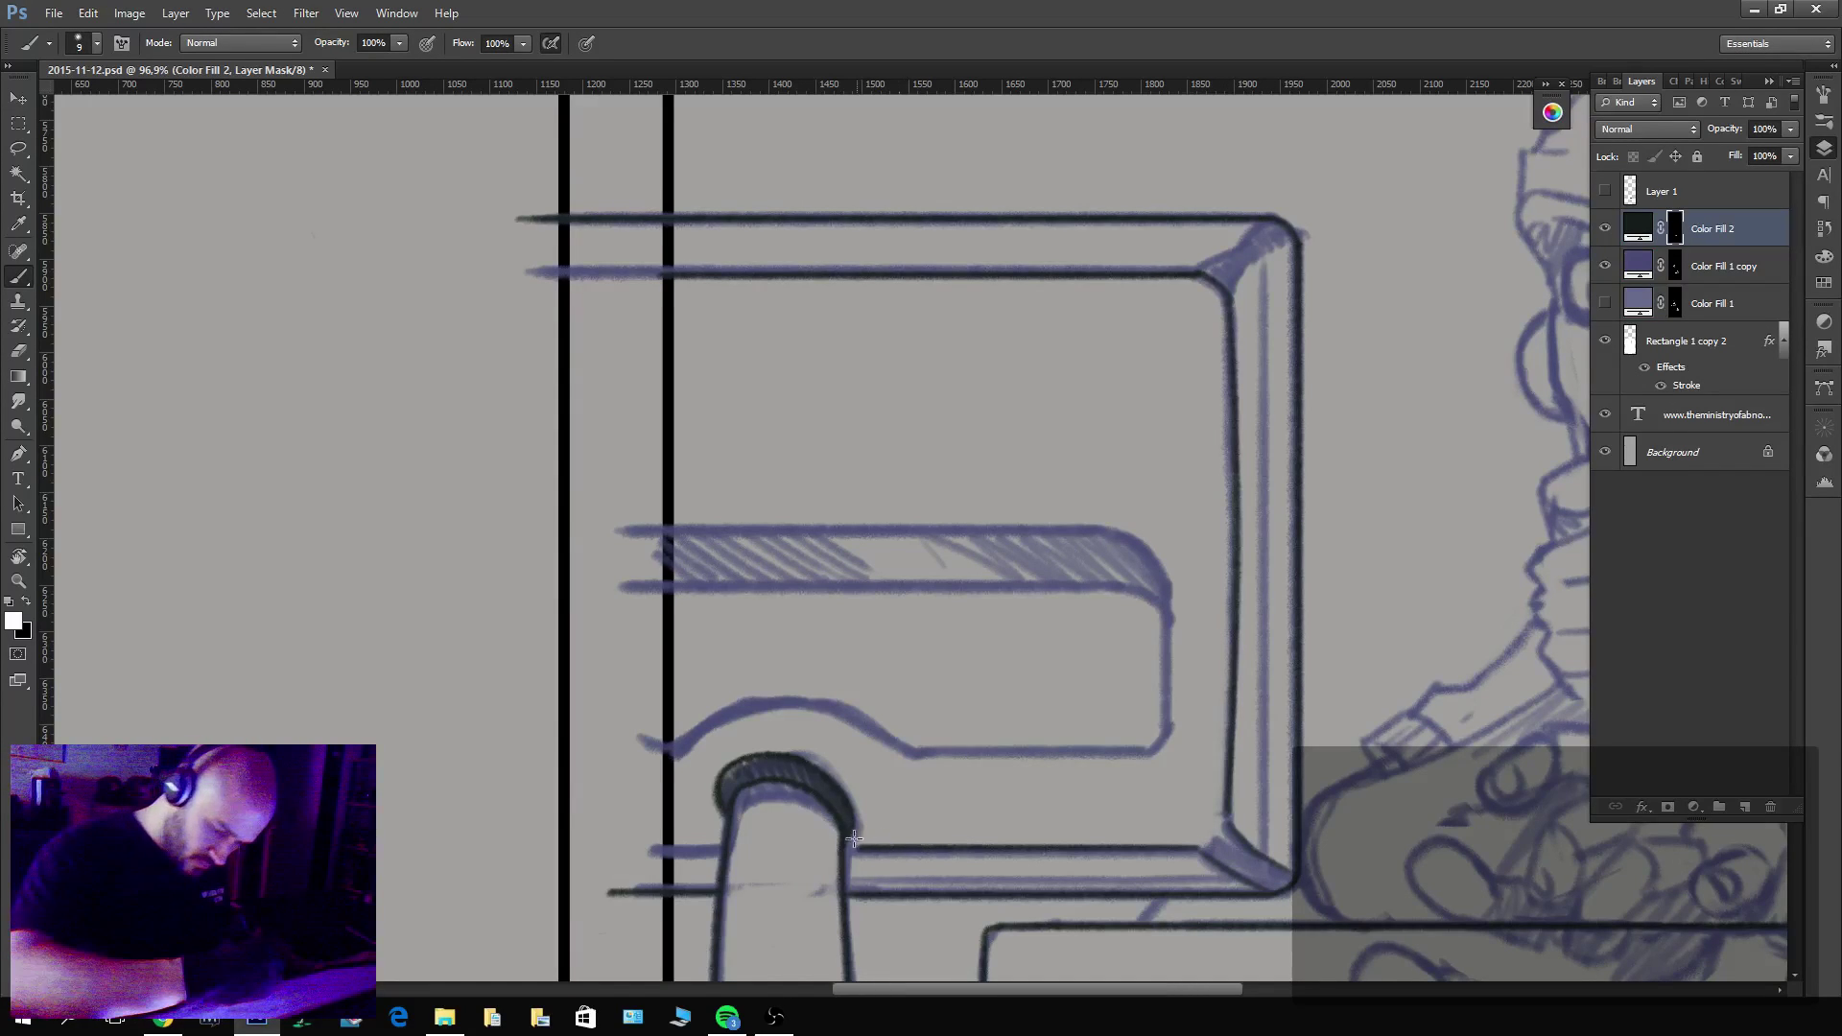
left_click_drag(728, 846, 603, 844)
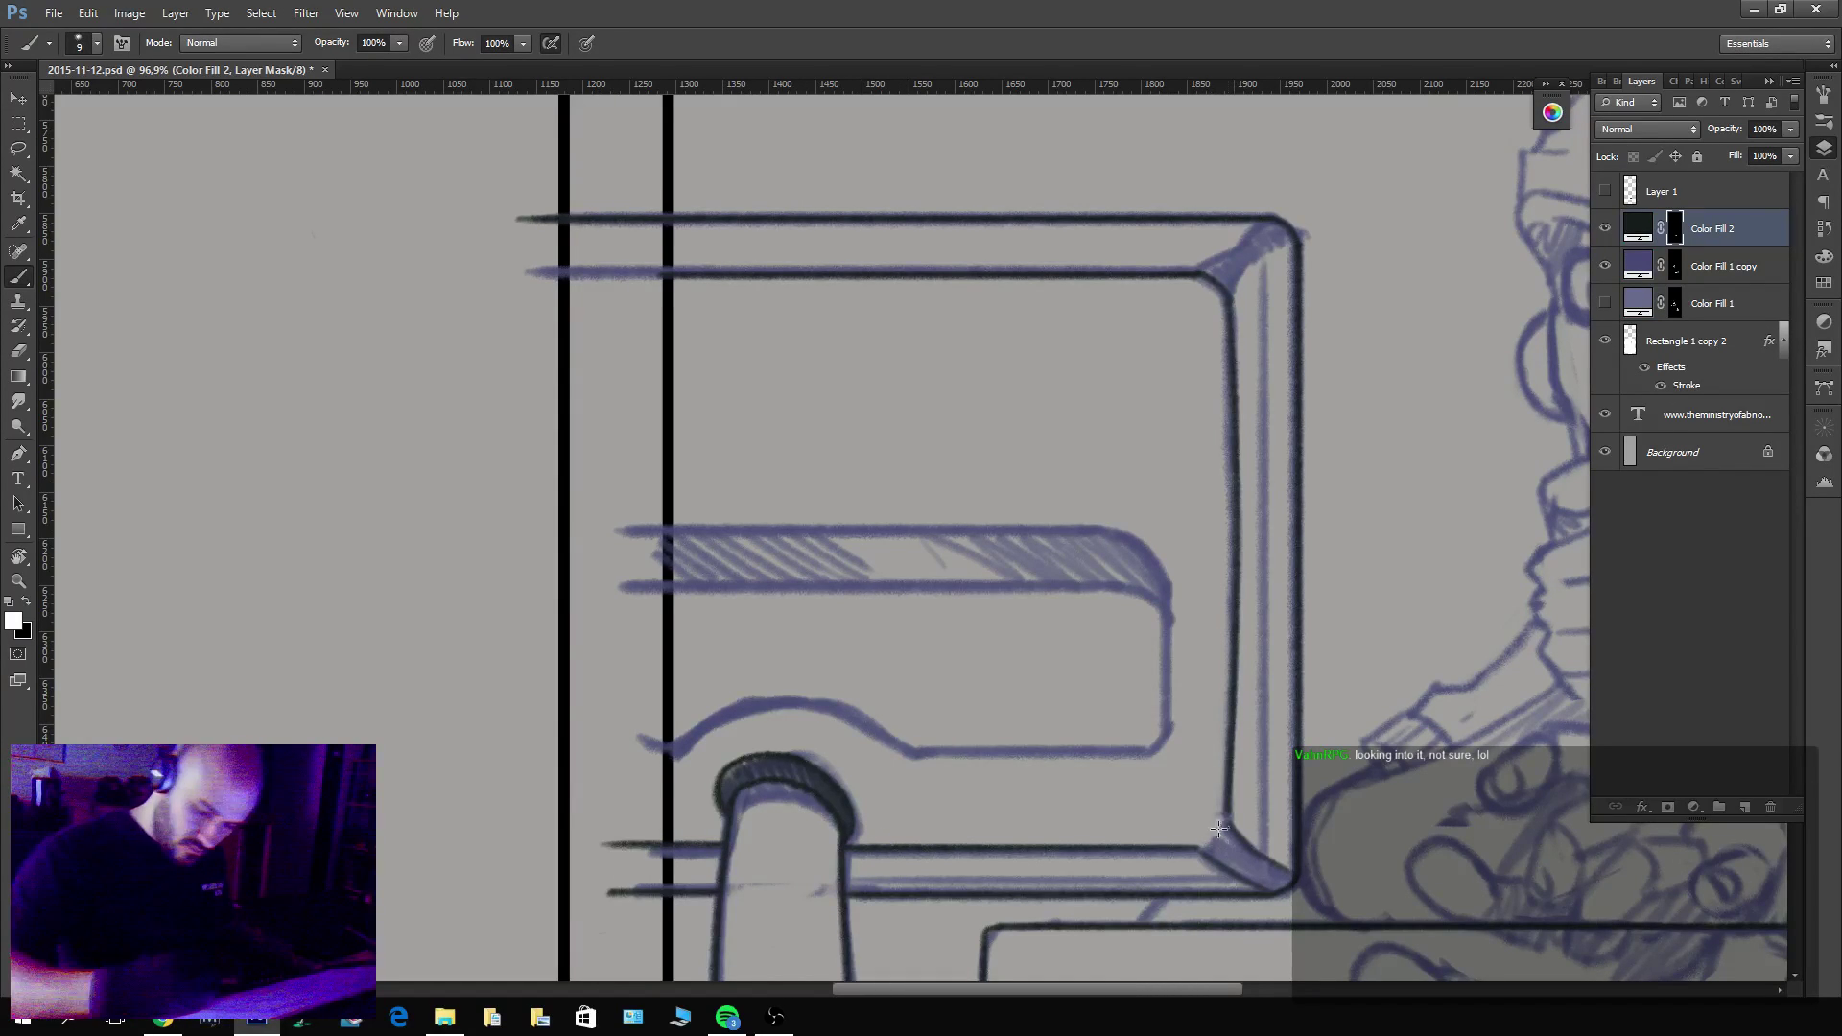
Ink and shade the monitor frame's two corner bevels and add the thin lines running along the frame between them.
mouse_move(1198, 848)
left_mouse_down()
mouse_move(1222, 815)
mouse_move(1214, 864)
mouse_move(1253, 868)
left_mouse_up()
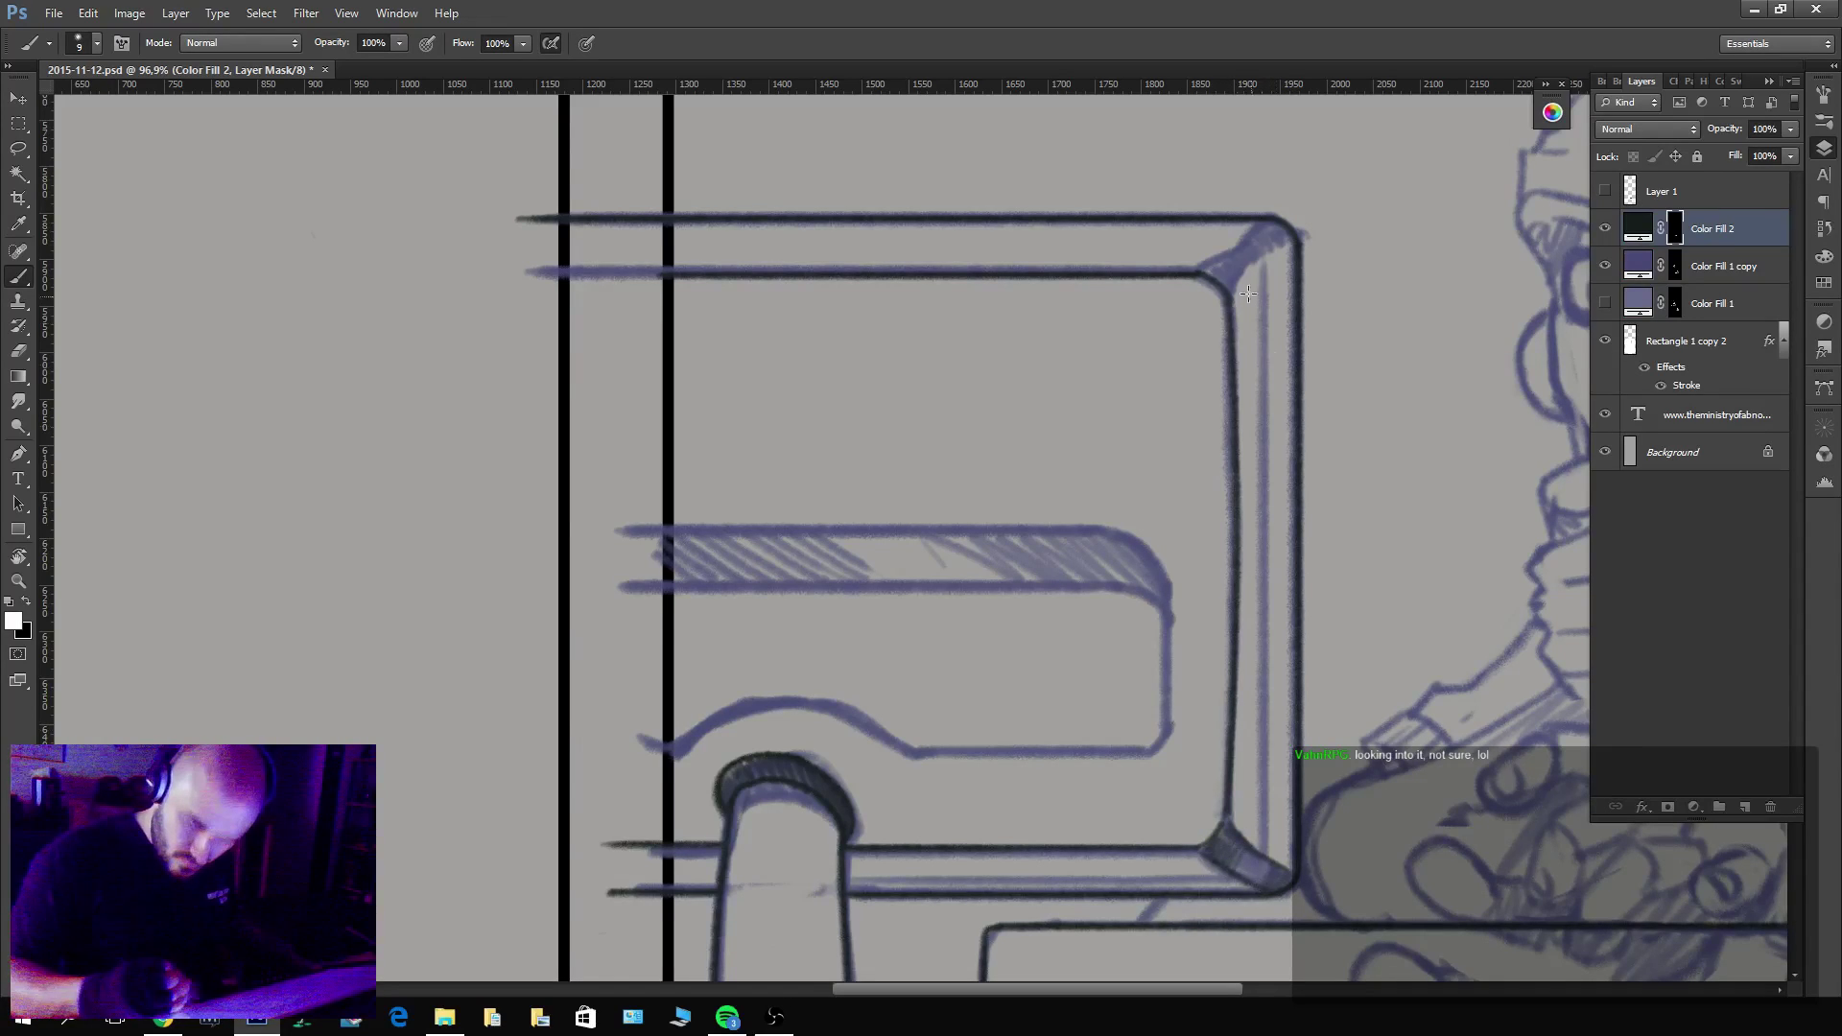
mouse_move(1223, 276)
left_mouse_down()
mouse_move(1259, 221)
mouse_move(1291, 245)
mouse_move(1238, 305)
mouse_move(1223, 273)
mouse_move(1281, 229)
mouse_move(1274, 261)
left_mouse_up()
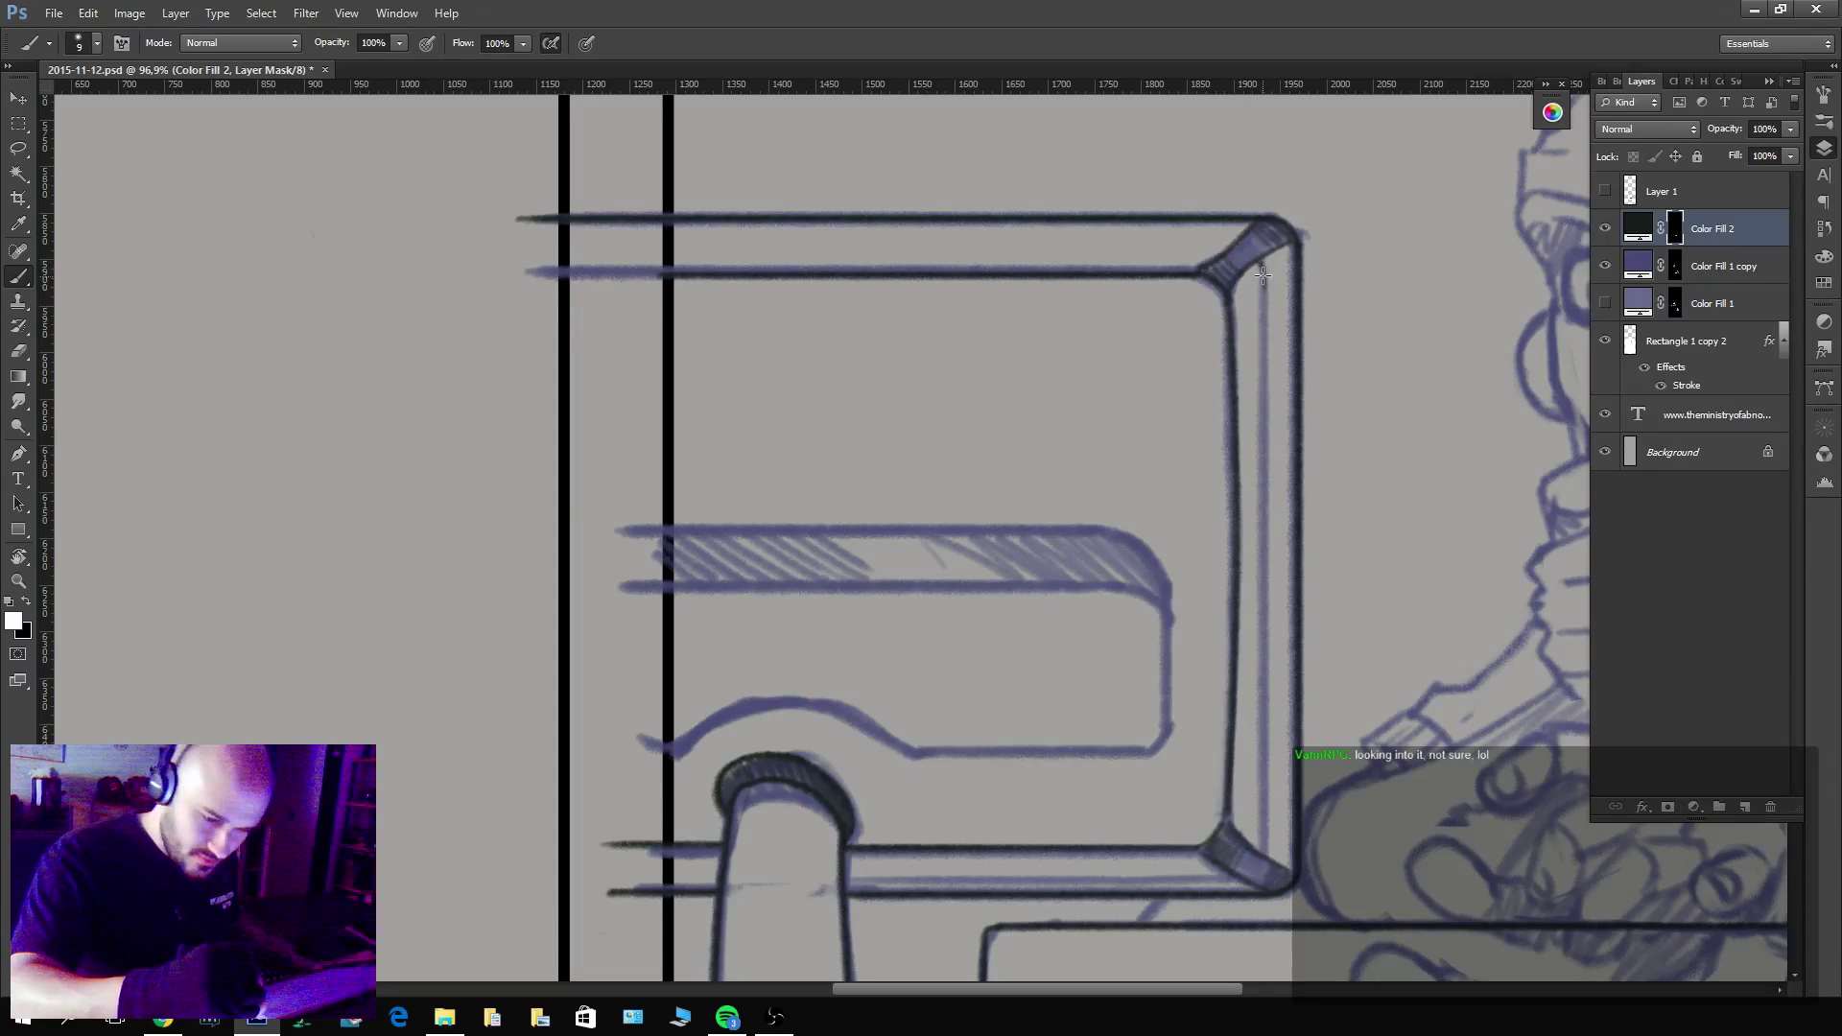
mouse_move(1263, 275)
left_mouse_down()
mouse_move(1263, 849)
mouse_move(1214, 876)
mouse_move(1233, 878)
mouse_move(840, 871)
left_mouse_up()
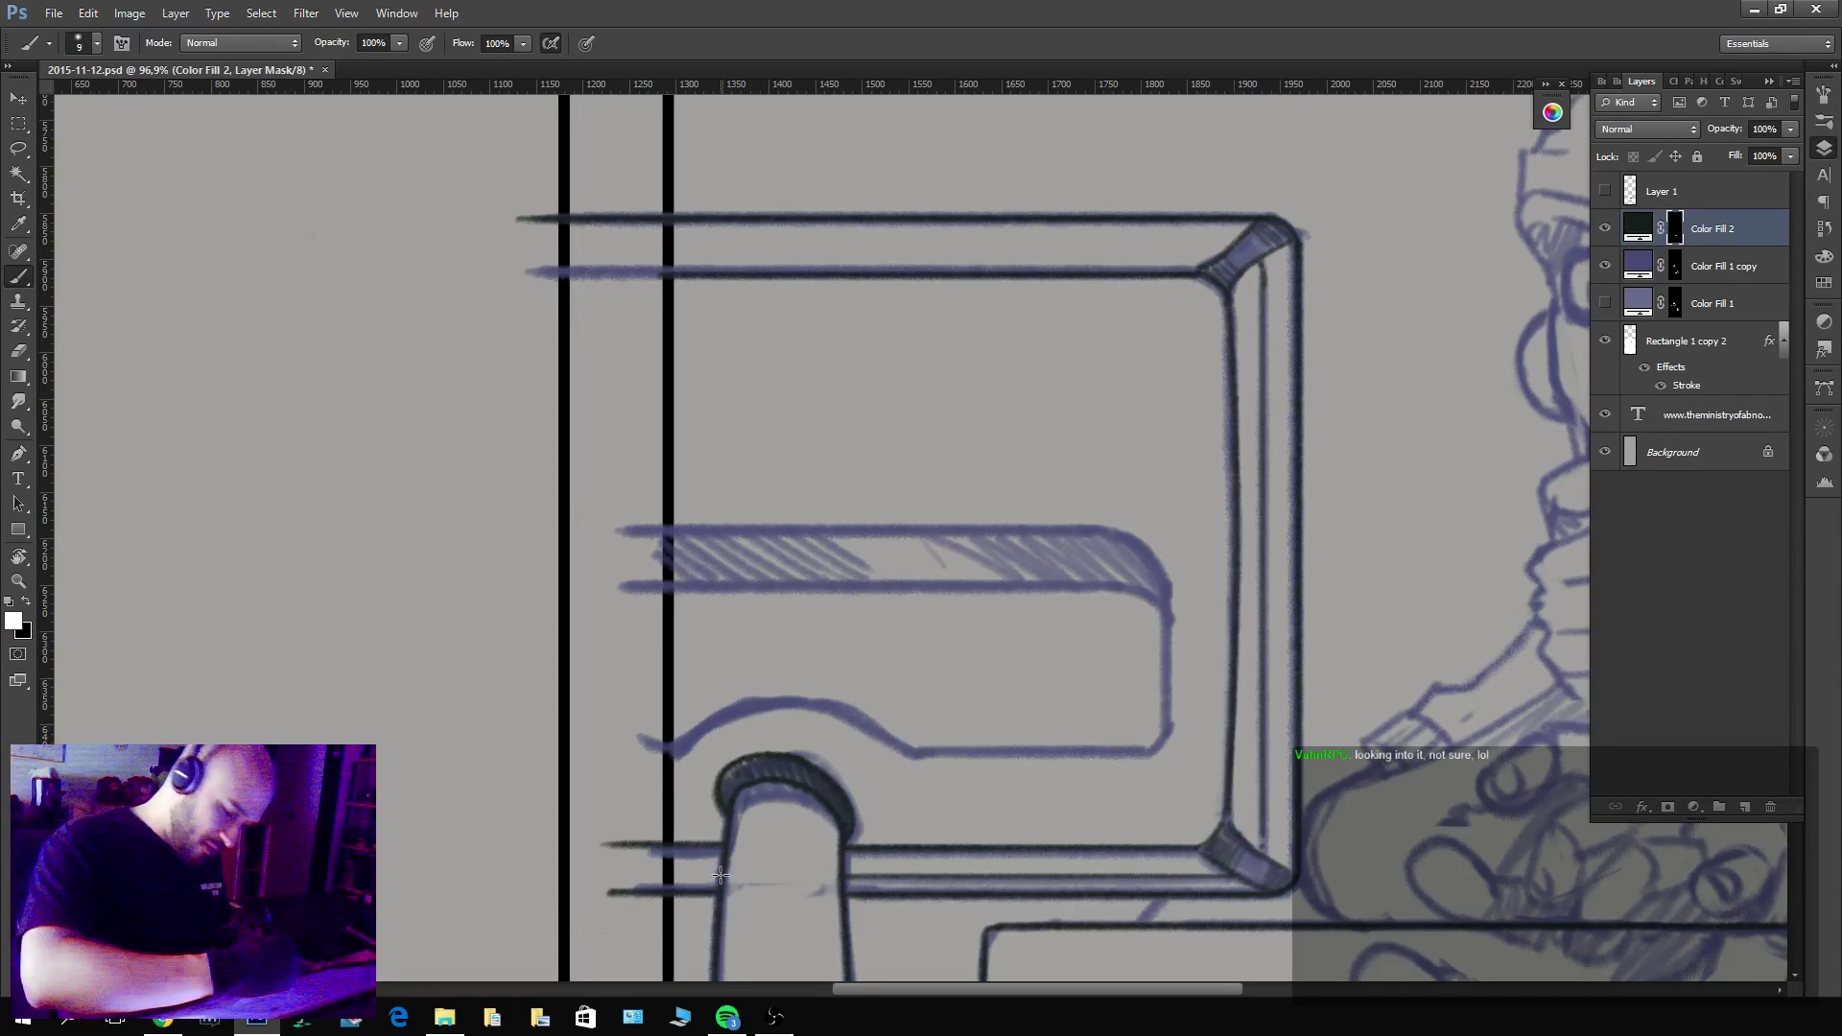
left_click_drag(720, 876, 633, 878)
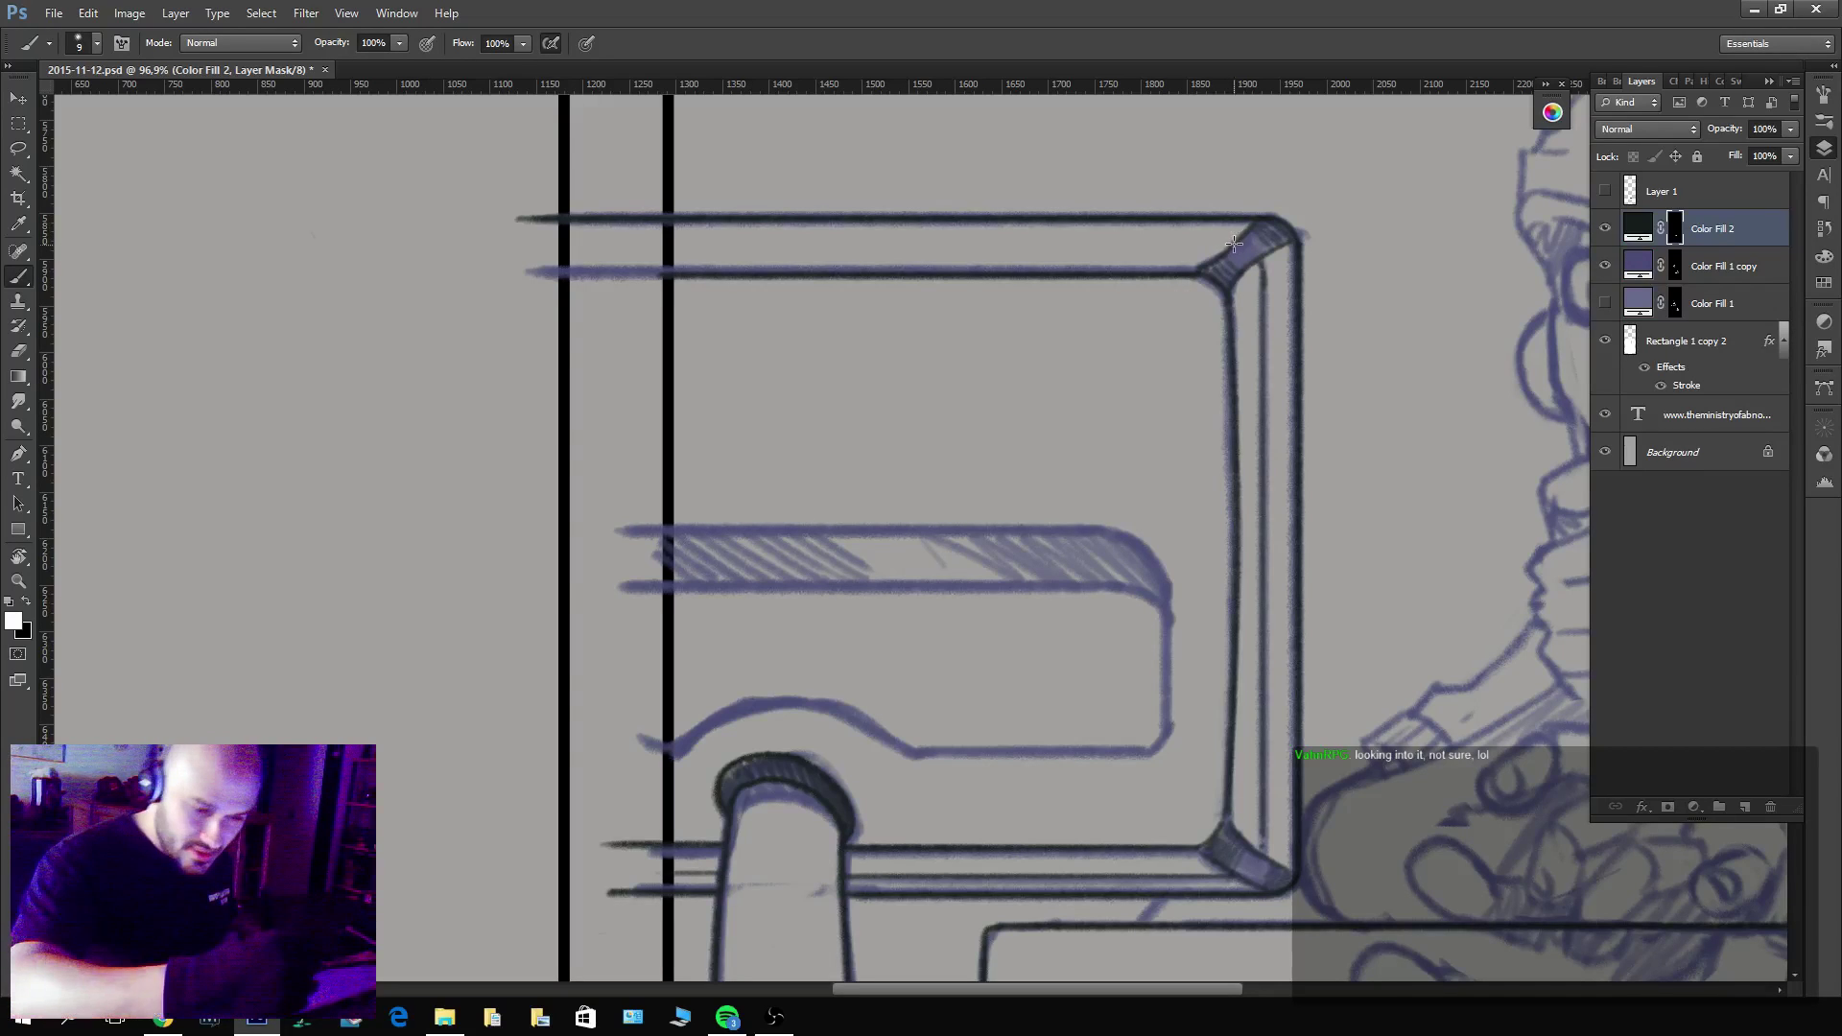
left_click_drag(1234, 243, 576, 241)
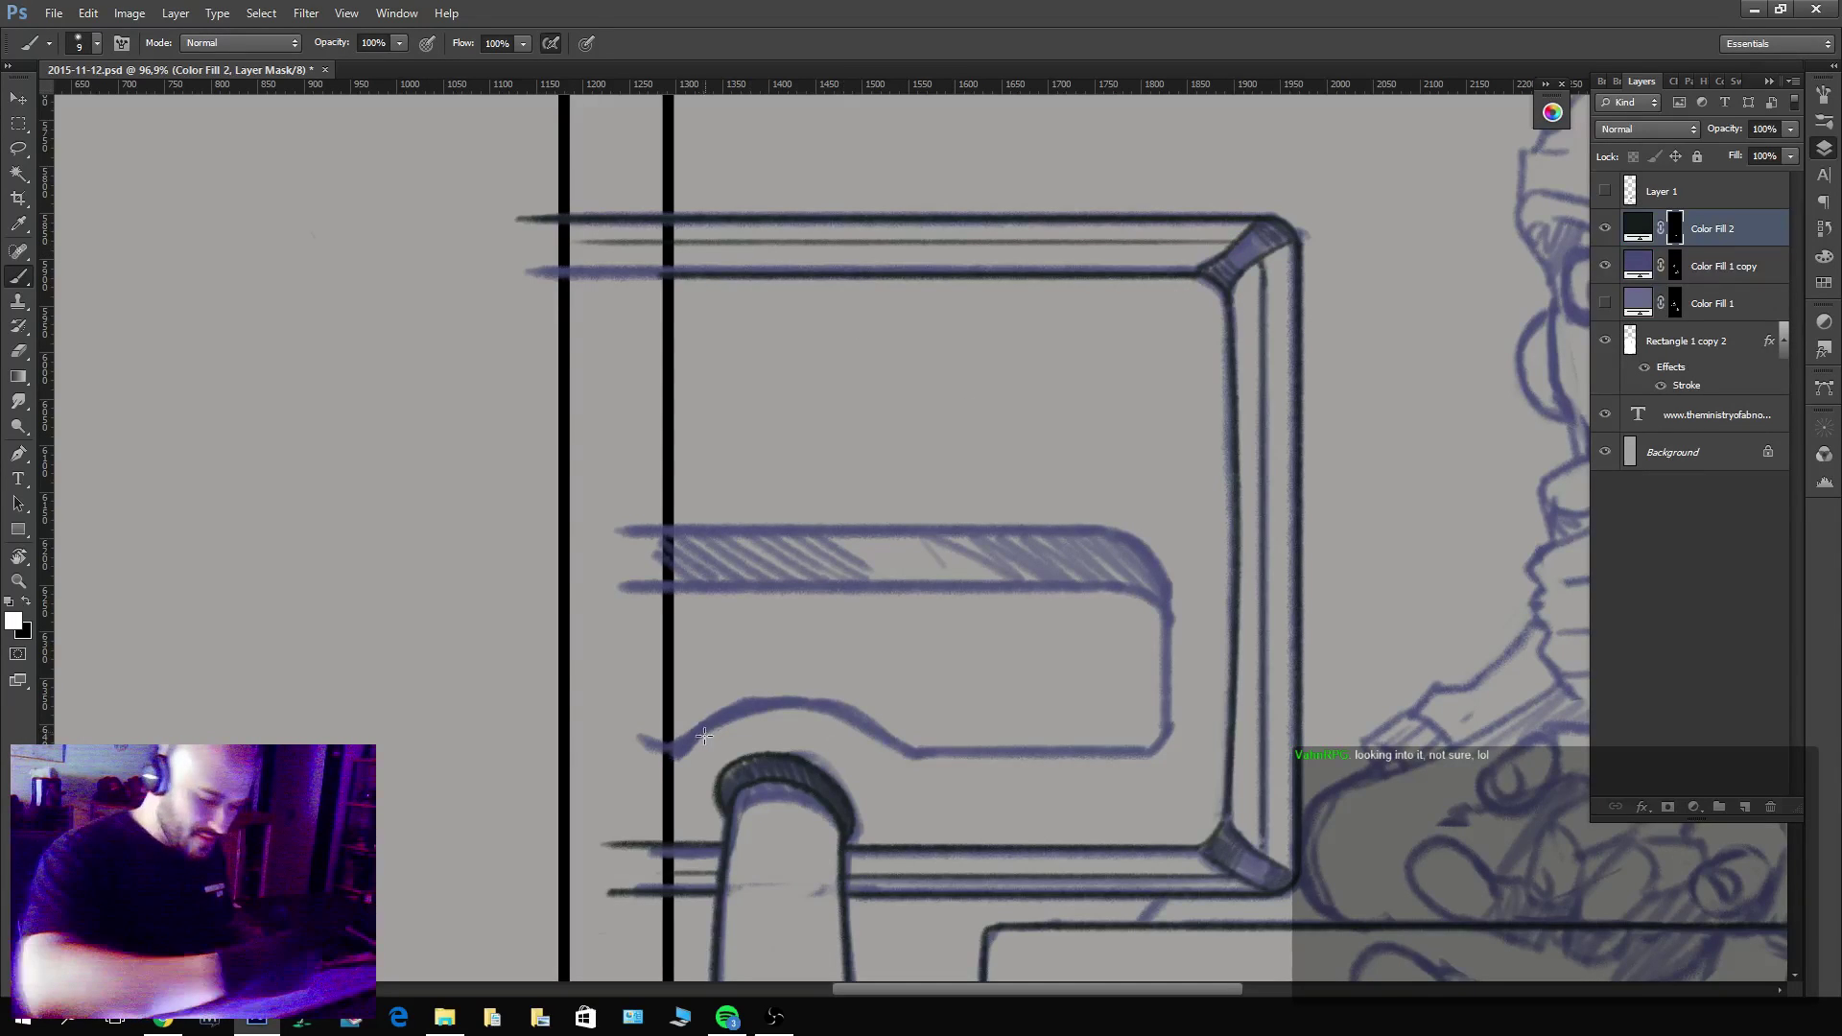
Ink the recessed panel on the monitor's back, including the arch over the stand, the rounded corners and the strip's edges.
mouse_move(672, 756)
left_mouse_down()
mouse_move(774, 700)
mouse_move(850, 716)
mouse_move(897, 768)
left_mouse_up()
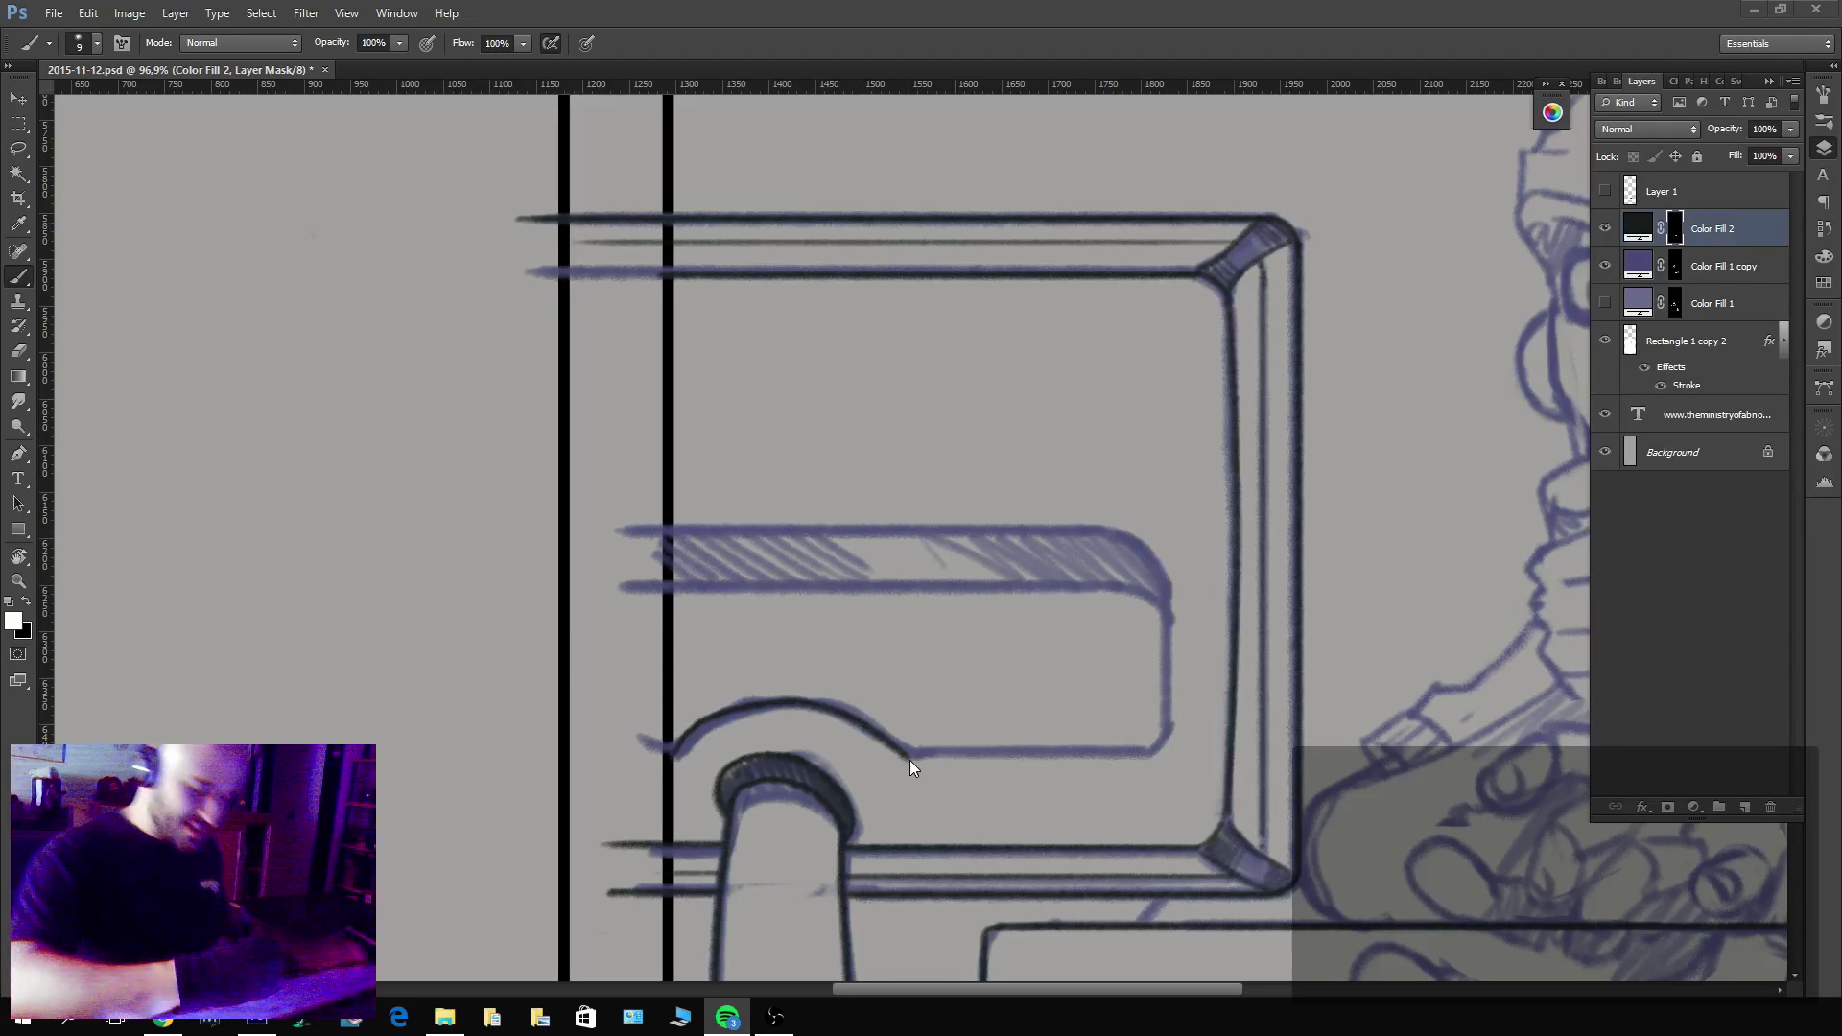
left_click_drag(908, 757, 1151, 758)
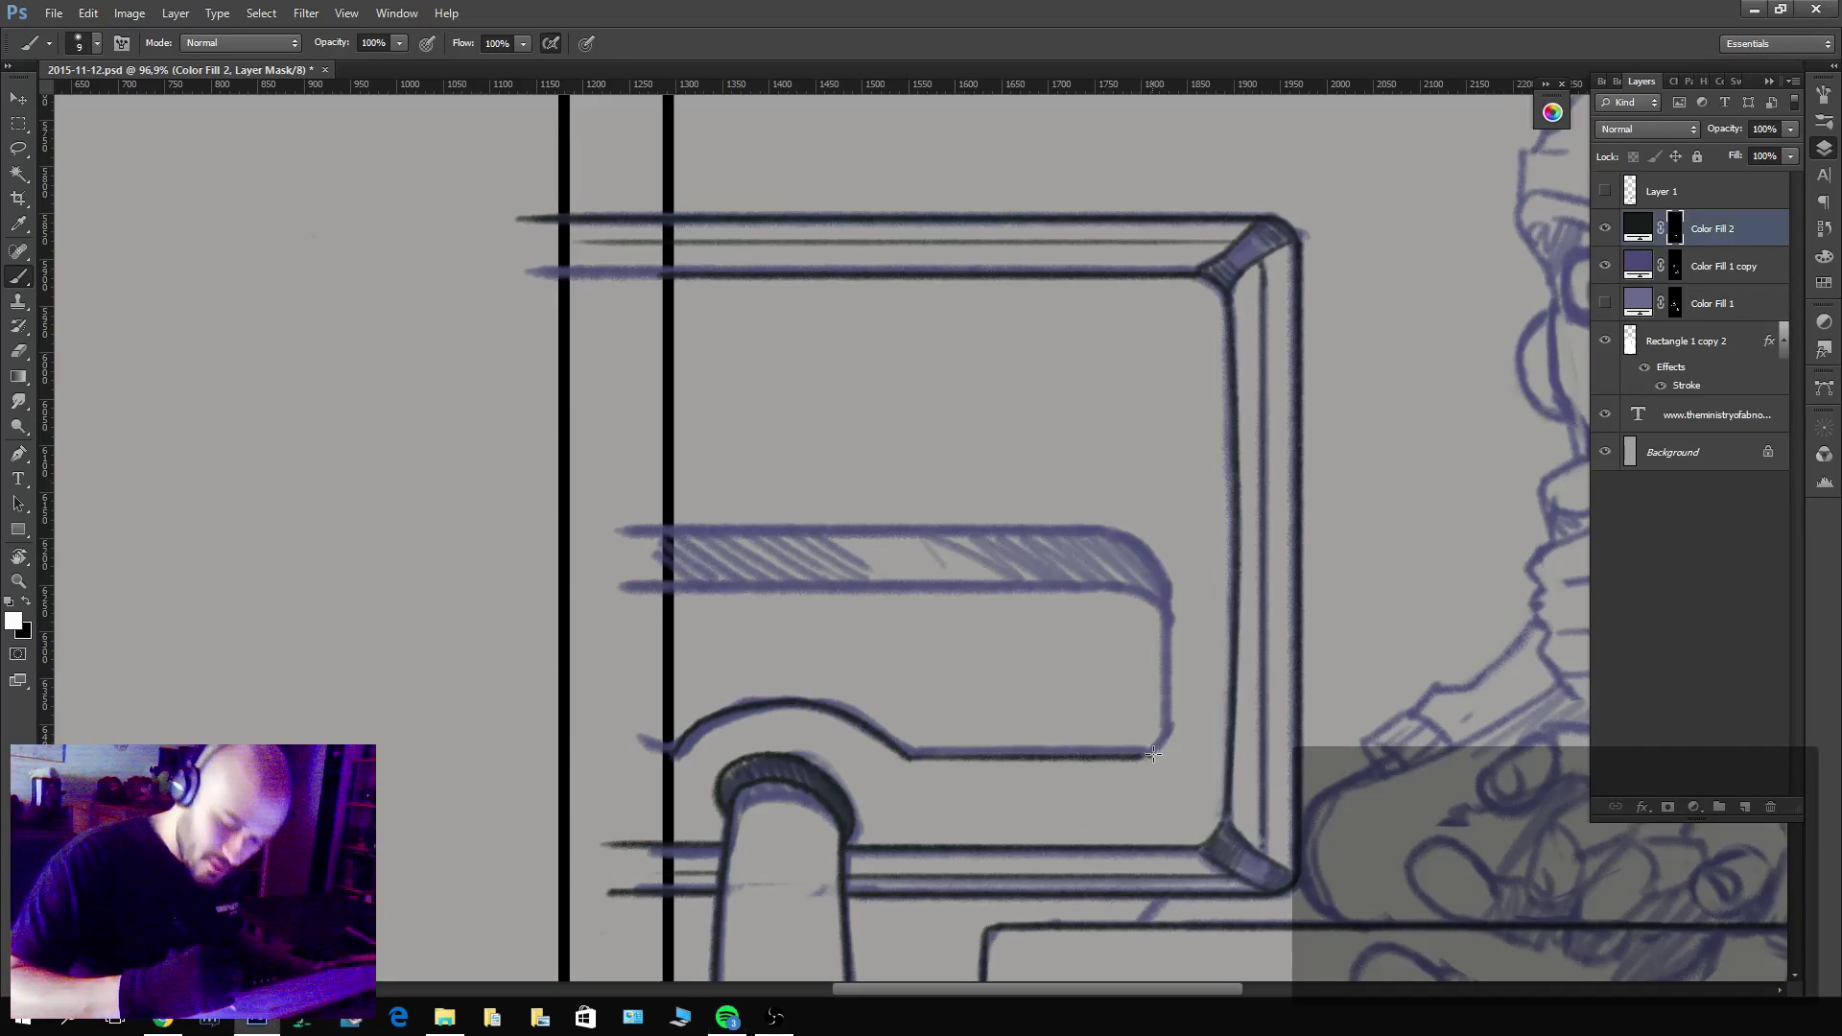
mouse_move(1136, 757)
left_mouse_down()
mouse_move(1168, 729)
mouse_move(1154, 573)
mouse_move(1170, 590)
mouse_move(1126, 534)
mouse_move(1161, 567)
mouse_move(1100, 528)
mouse_move(634, 530)
left_mouse_up()
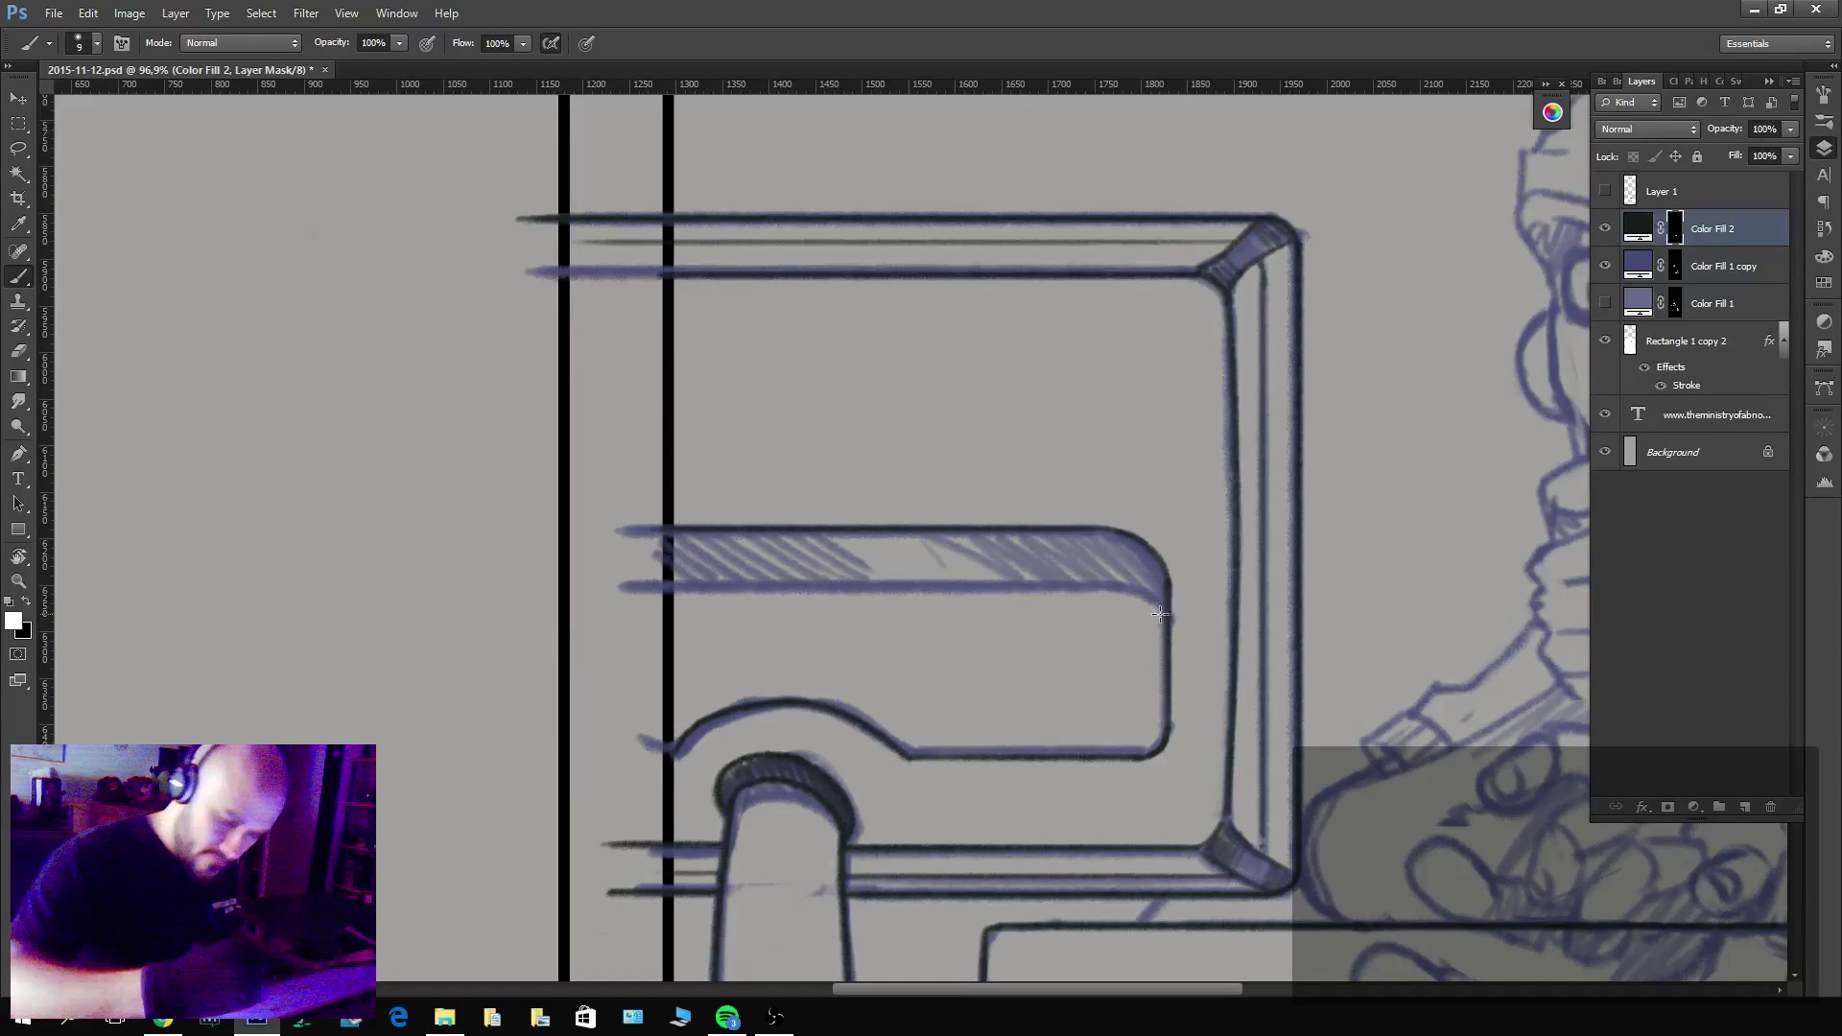
mouse_move(1159, 602)
left_mouse_down()
mouse_move(1080, 583)
mouse_move(633, 583)
left_mouse_up()
Shade both ends of the strip atop the monitor's recess with dark hatching.
mouse_move(1163, 555)
left_mouse_down()
mouse_move(1115, 533)
mouse_move(1140, 584)
mouse_move(1082, 540)
mouse_move(1121, 570)
left_mouse_up()
key("x")
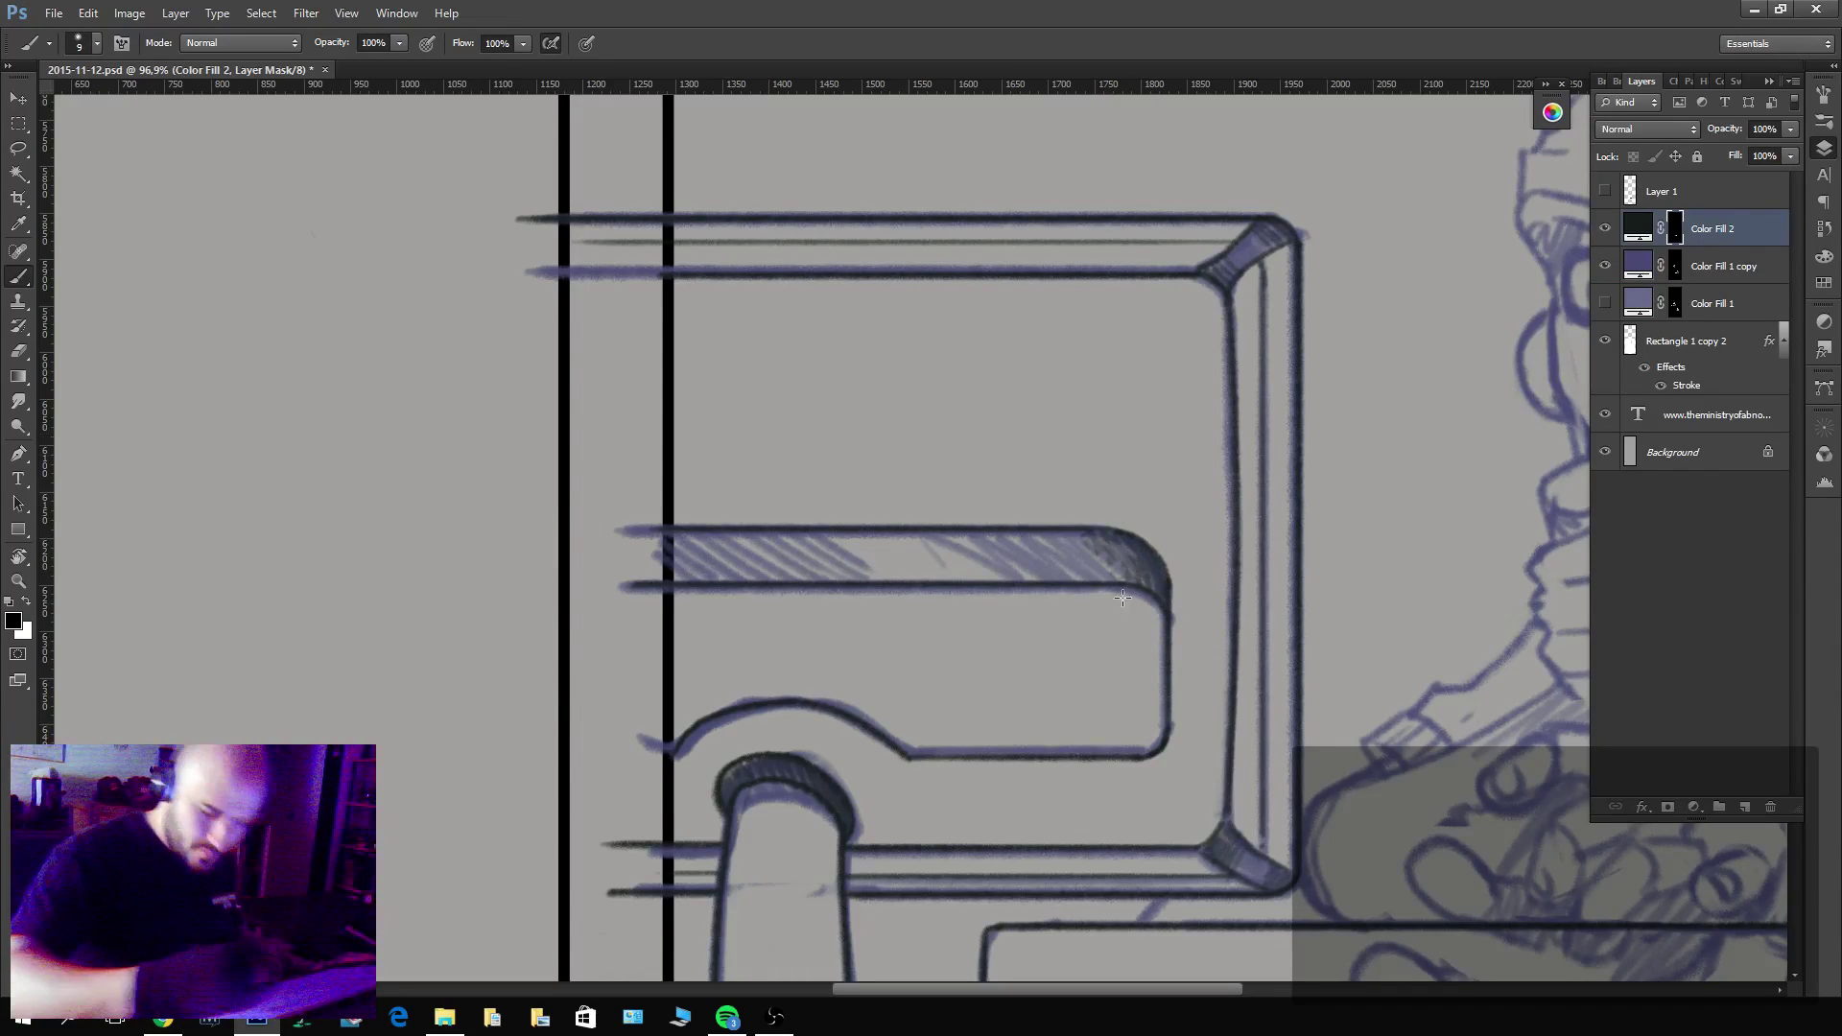
key("z")
left_click(1236, 722, "alt")
left_click(1238, 720, "alt")
left_click(1243, 715, "alt")
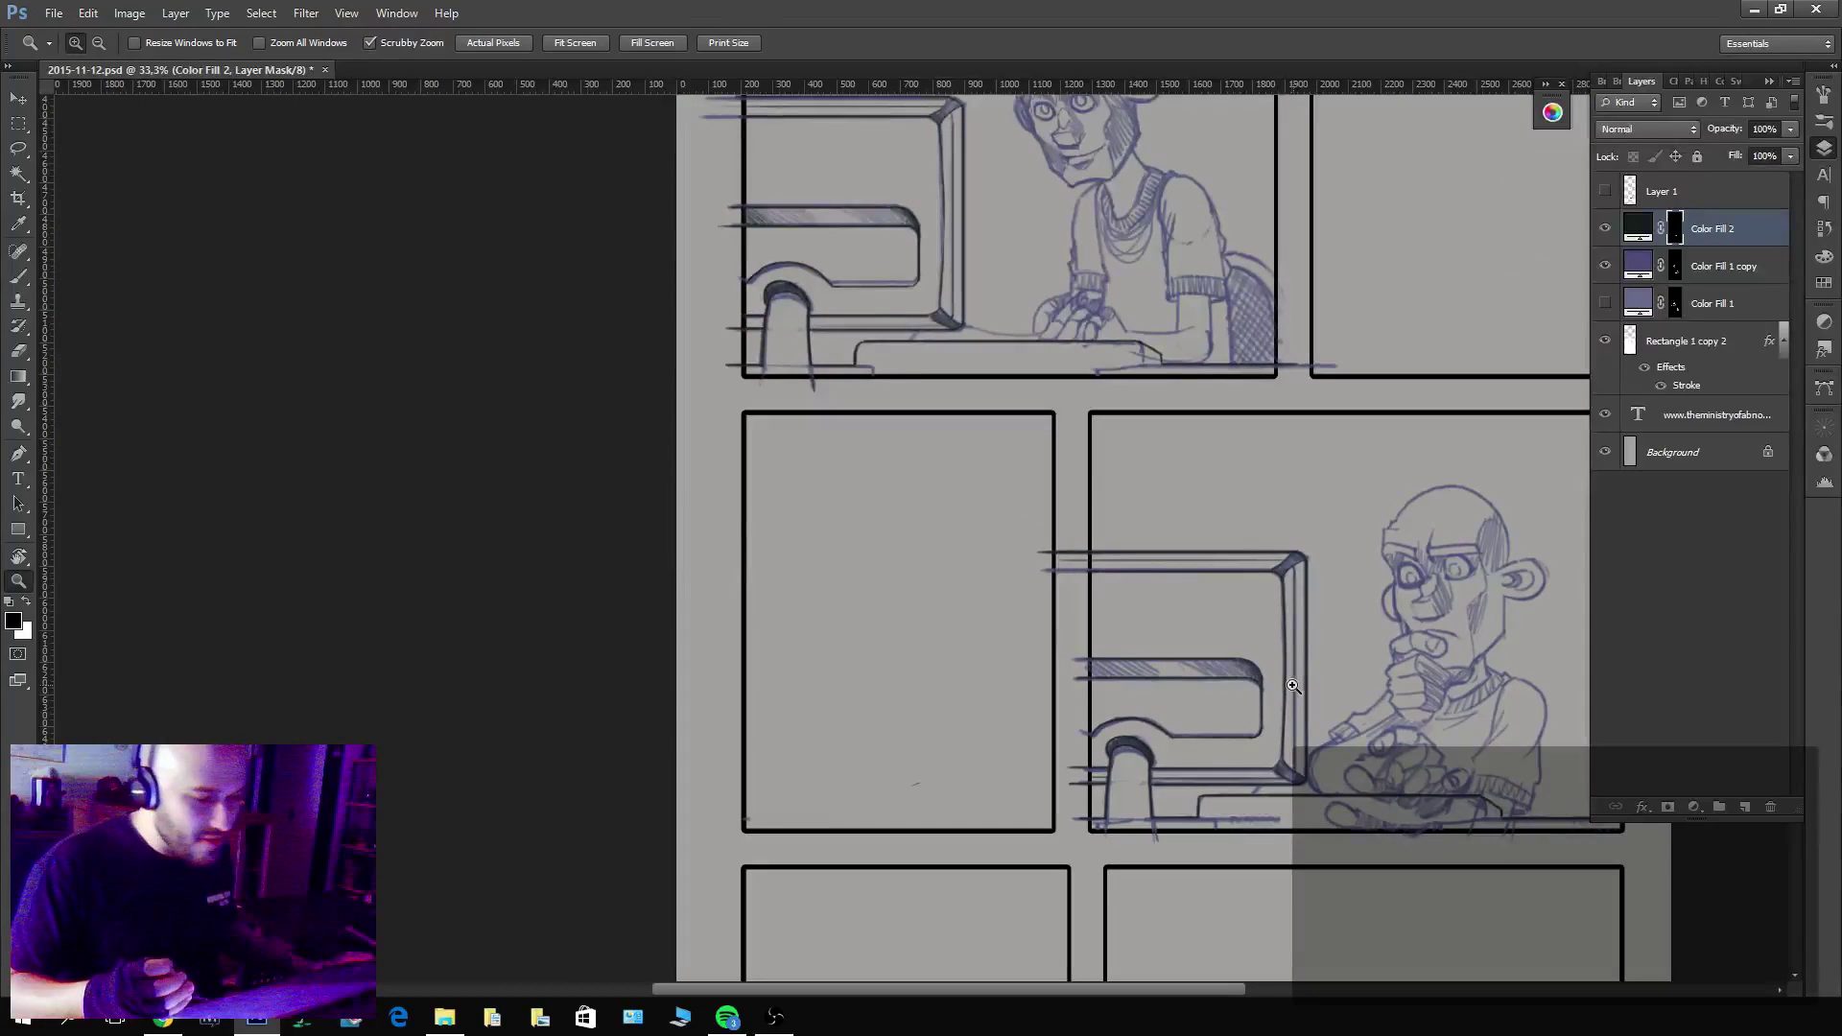
left_click_drag(1220, 676, 1276, 676)
key("b")
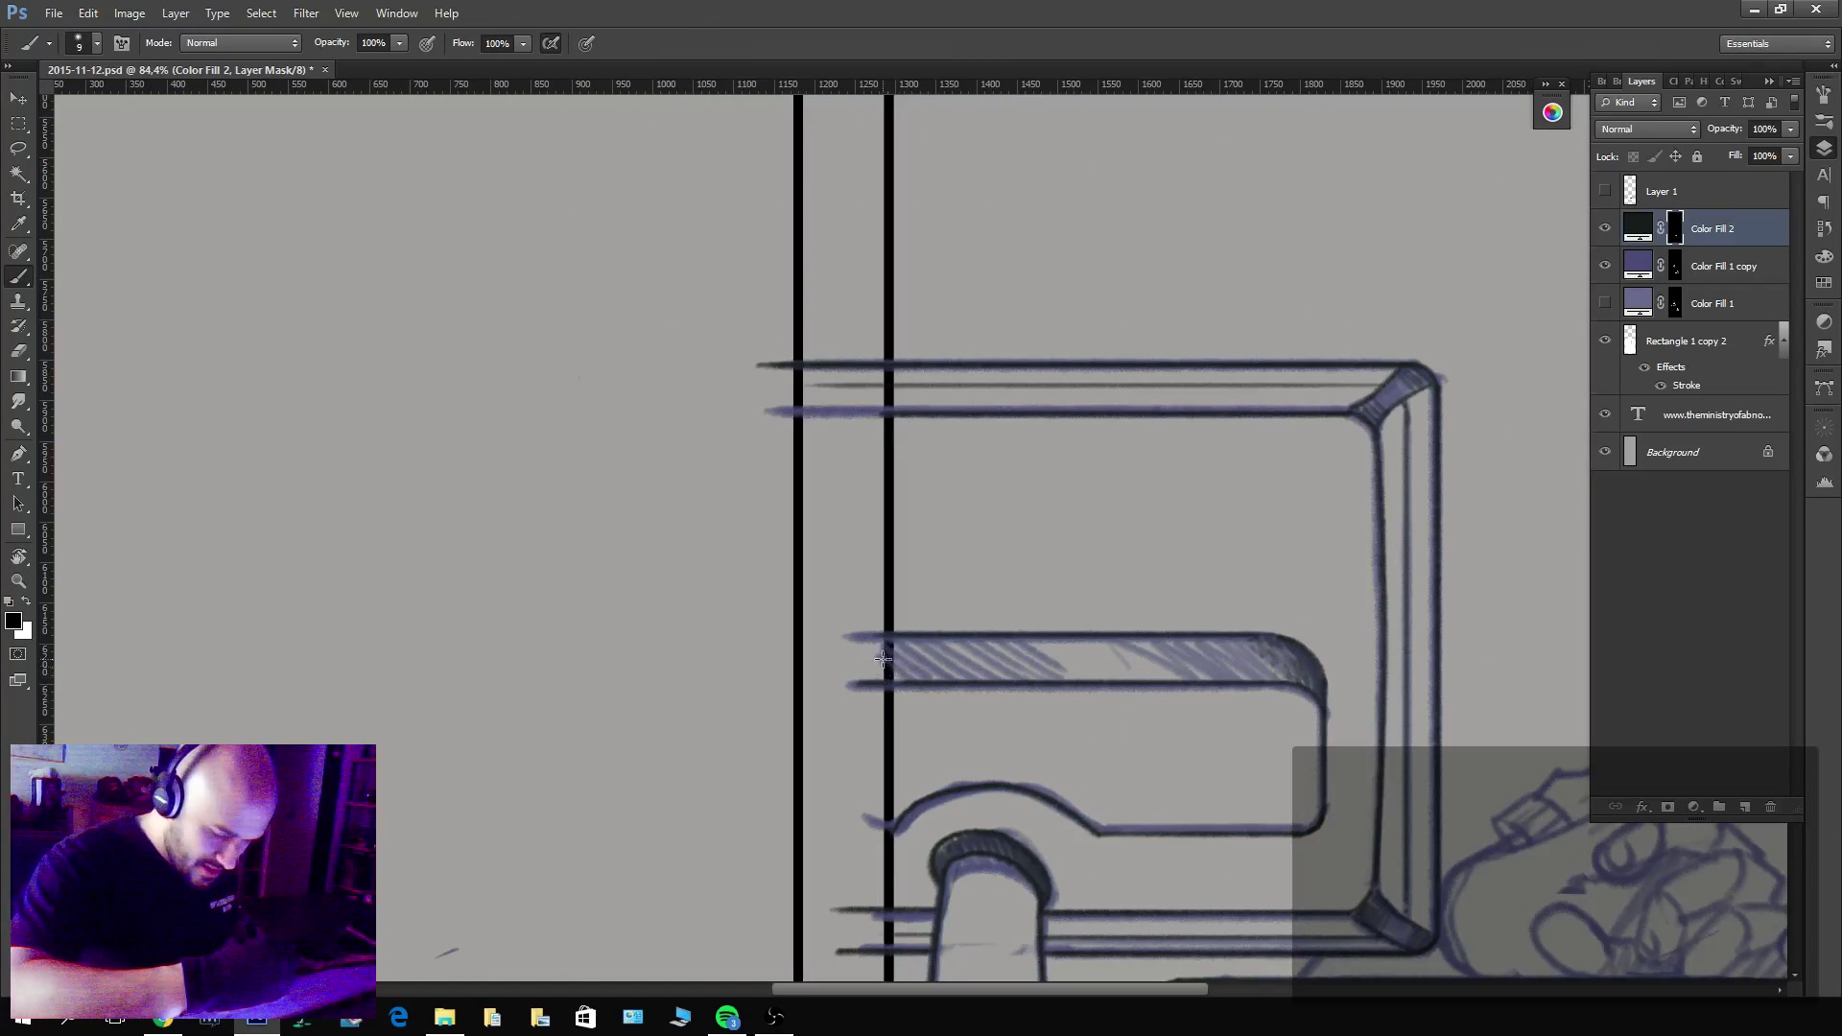
key("x")
left_click_drag(914, 671, 945, 659)
key("x")
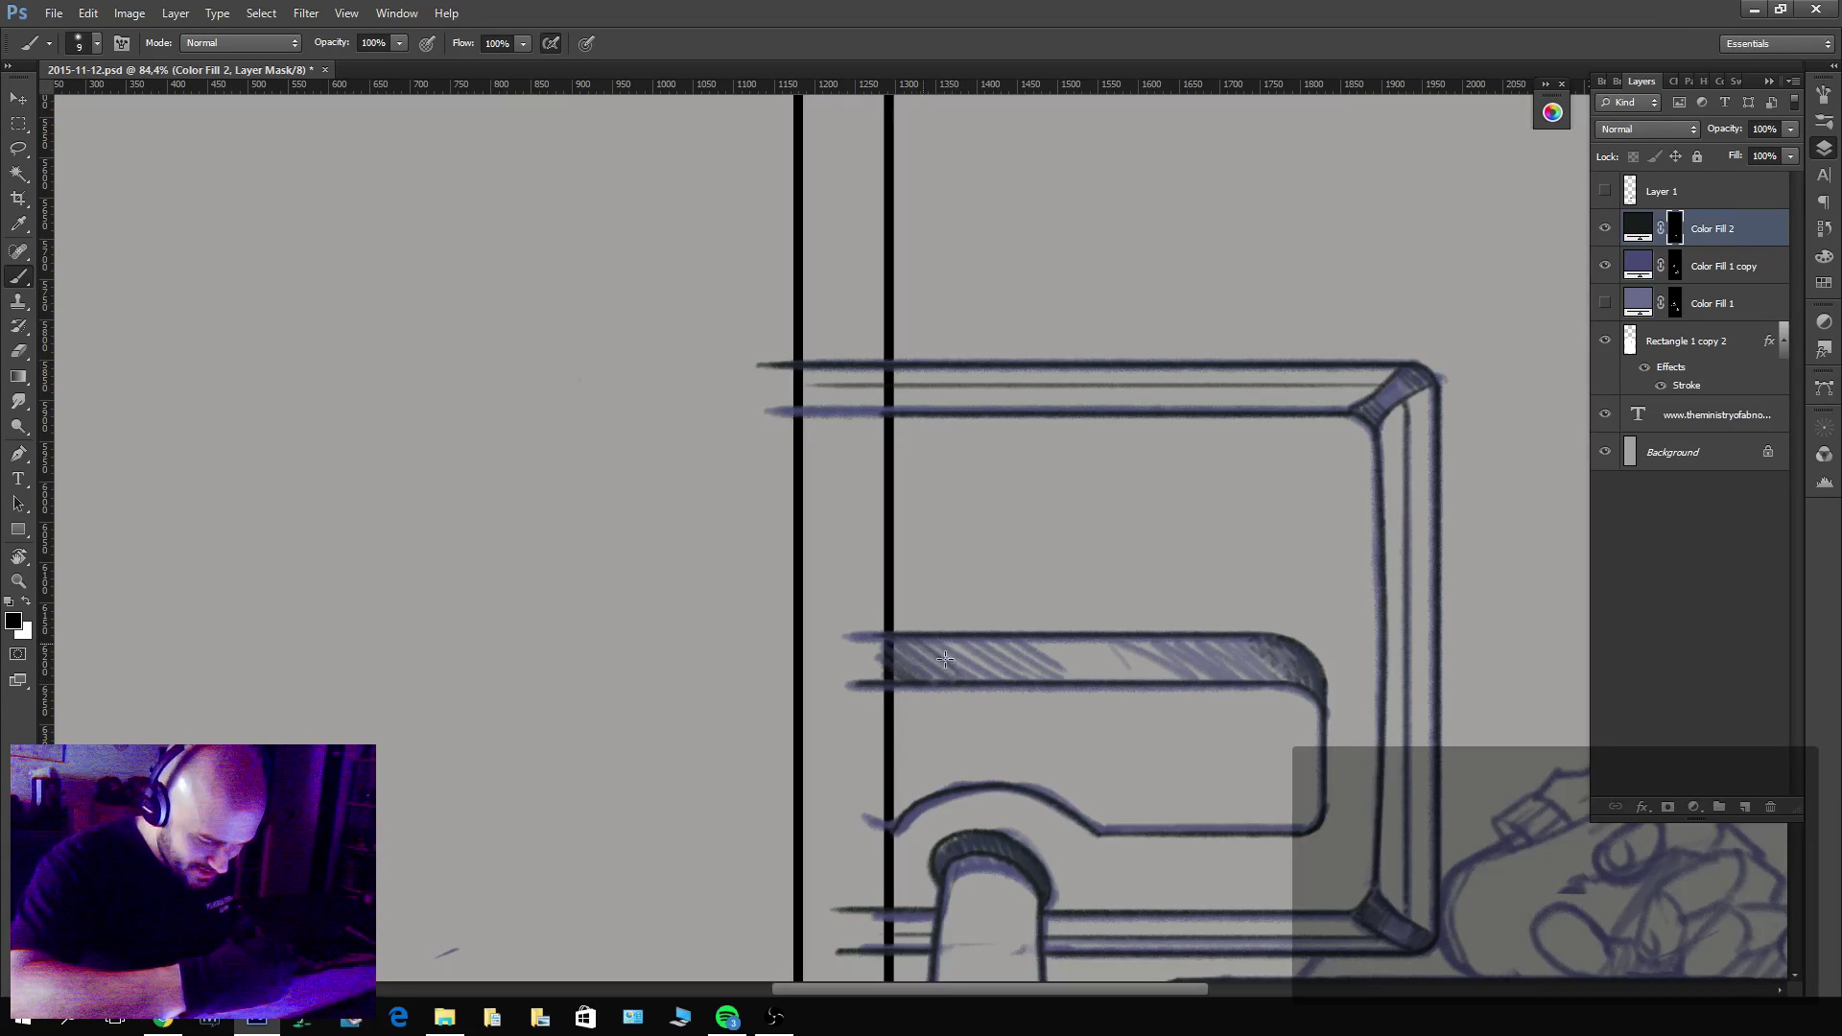
Hide the Color Fill 1 copy sketch layer so only the dark inks show over the panel frames.
key("z")
left_click_drag(1387, 740, 1334, 744)
left_click_drag(1359, 854, 754, 773)
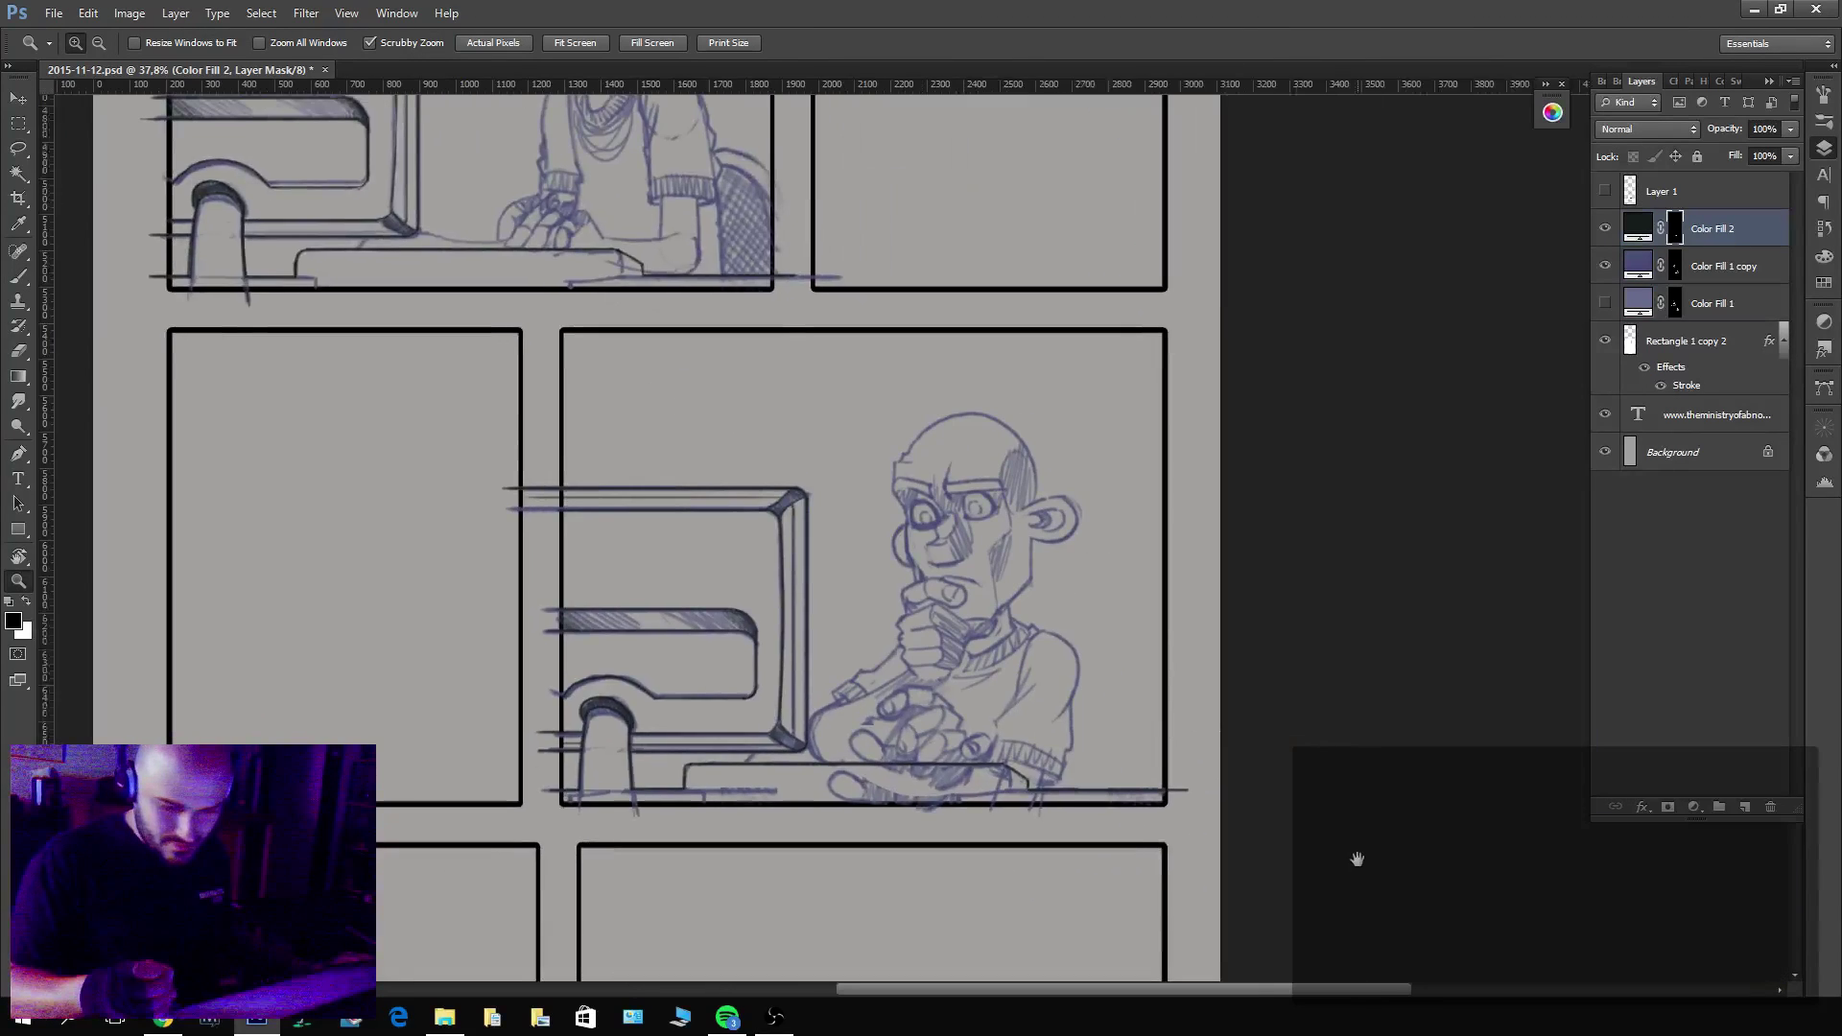
left_click_drag(1315, 780, 1583, 800)
left_click_drag(1350, 718, 1301, 776)
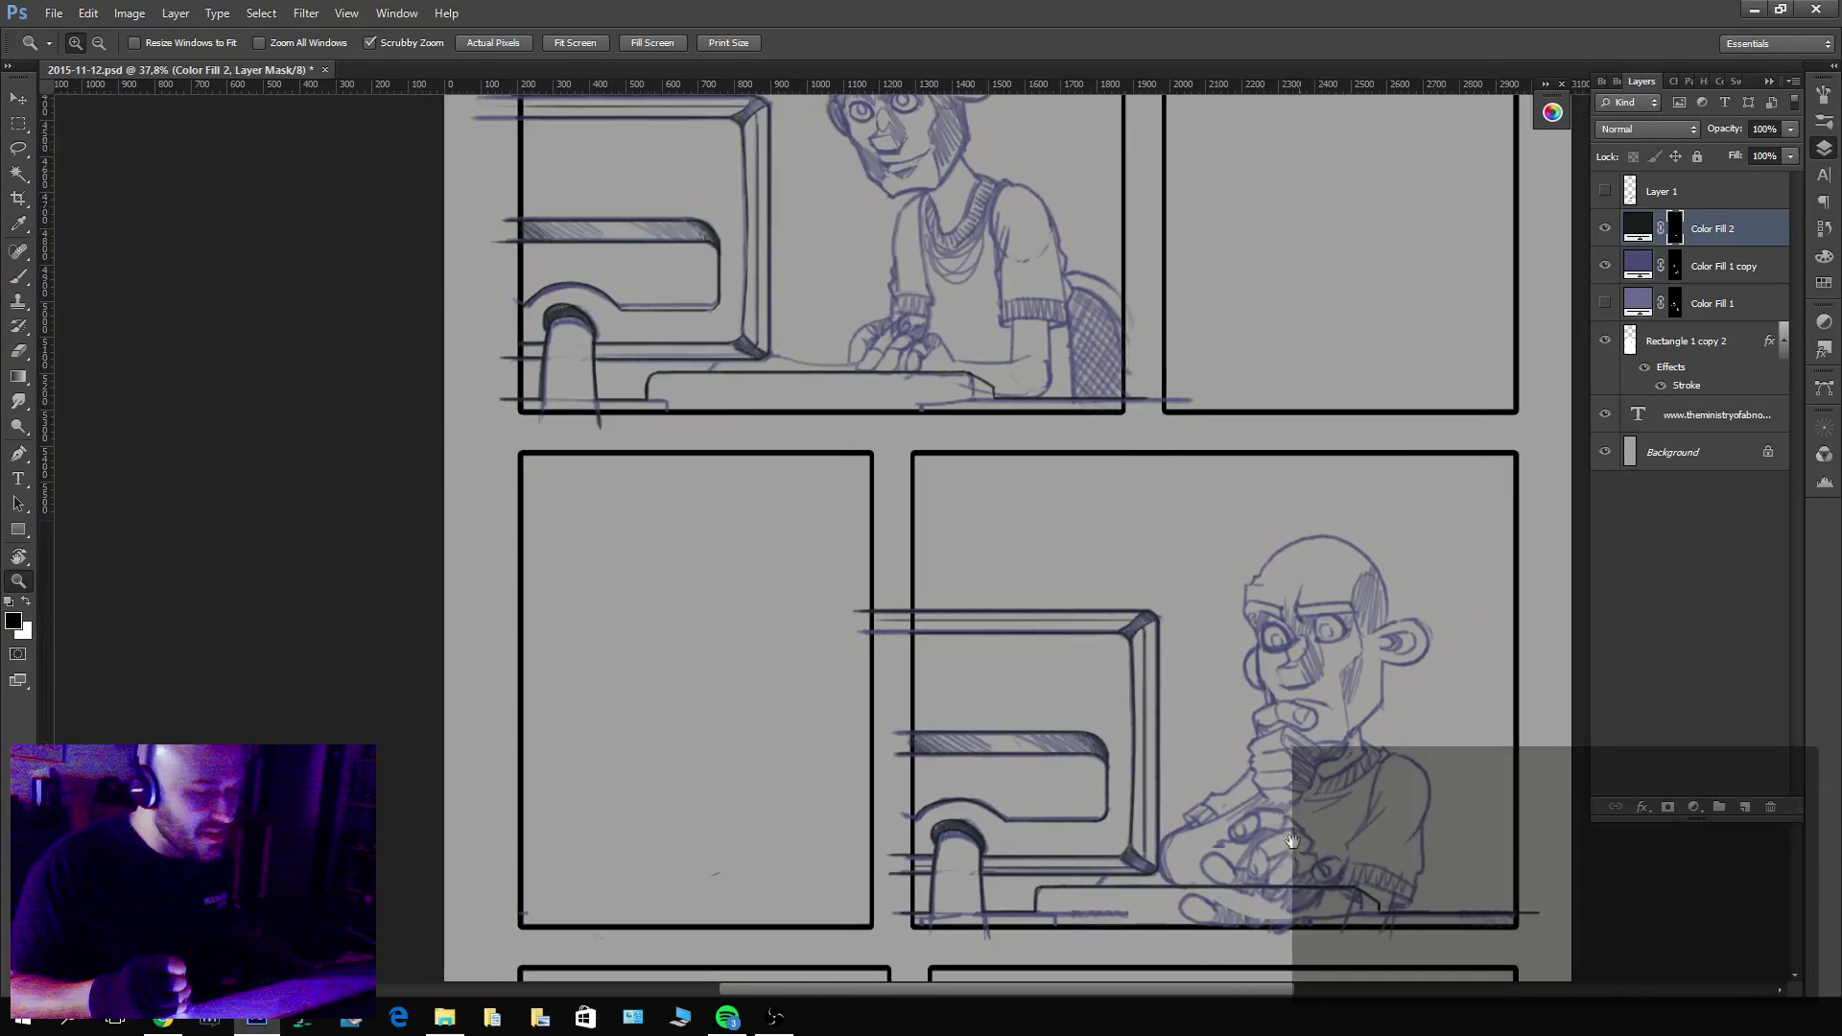
left_click(1606, 267)
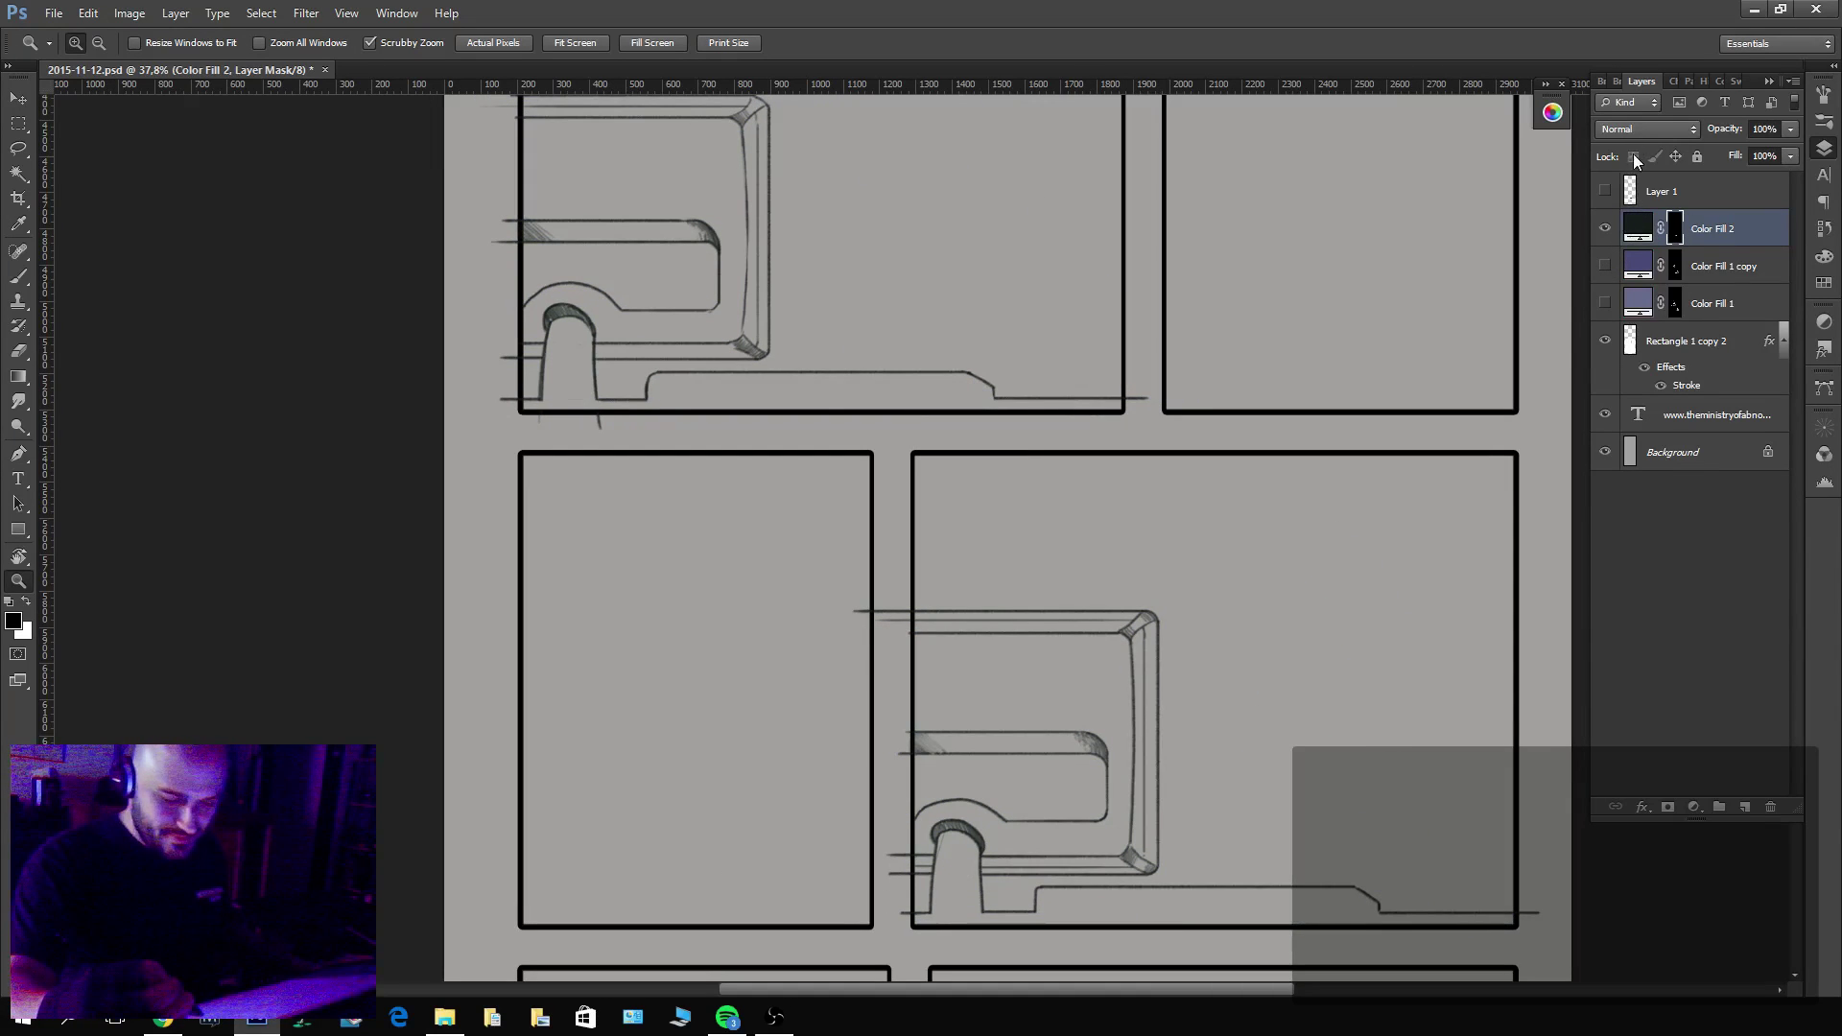
Clear the ink lines overshooting into the gutter beside the thinking man's panel by filling a rectangular mask selection with black.
key("m")
left_click_drag(814, 489, 917, 931)
key("ctrl+BackSpace")
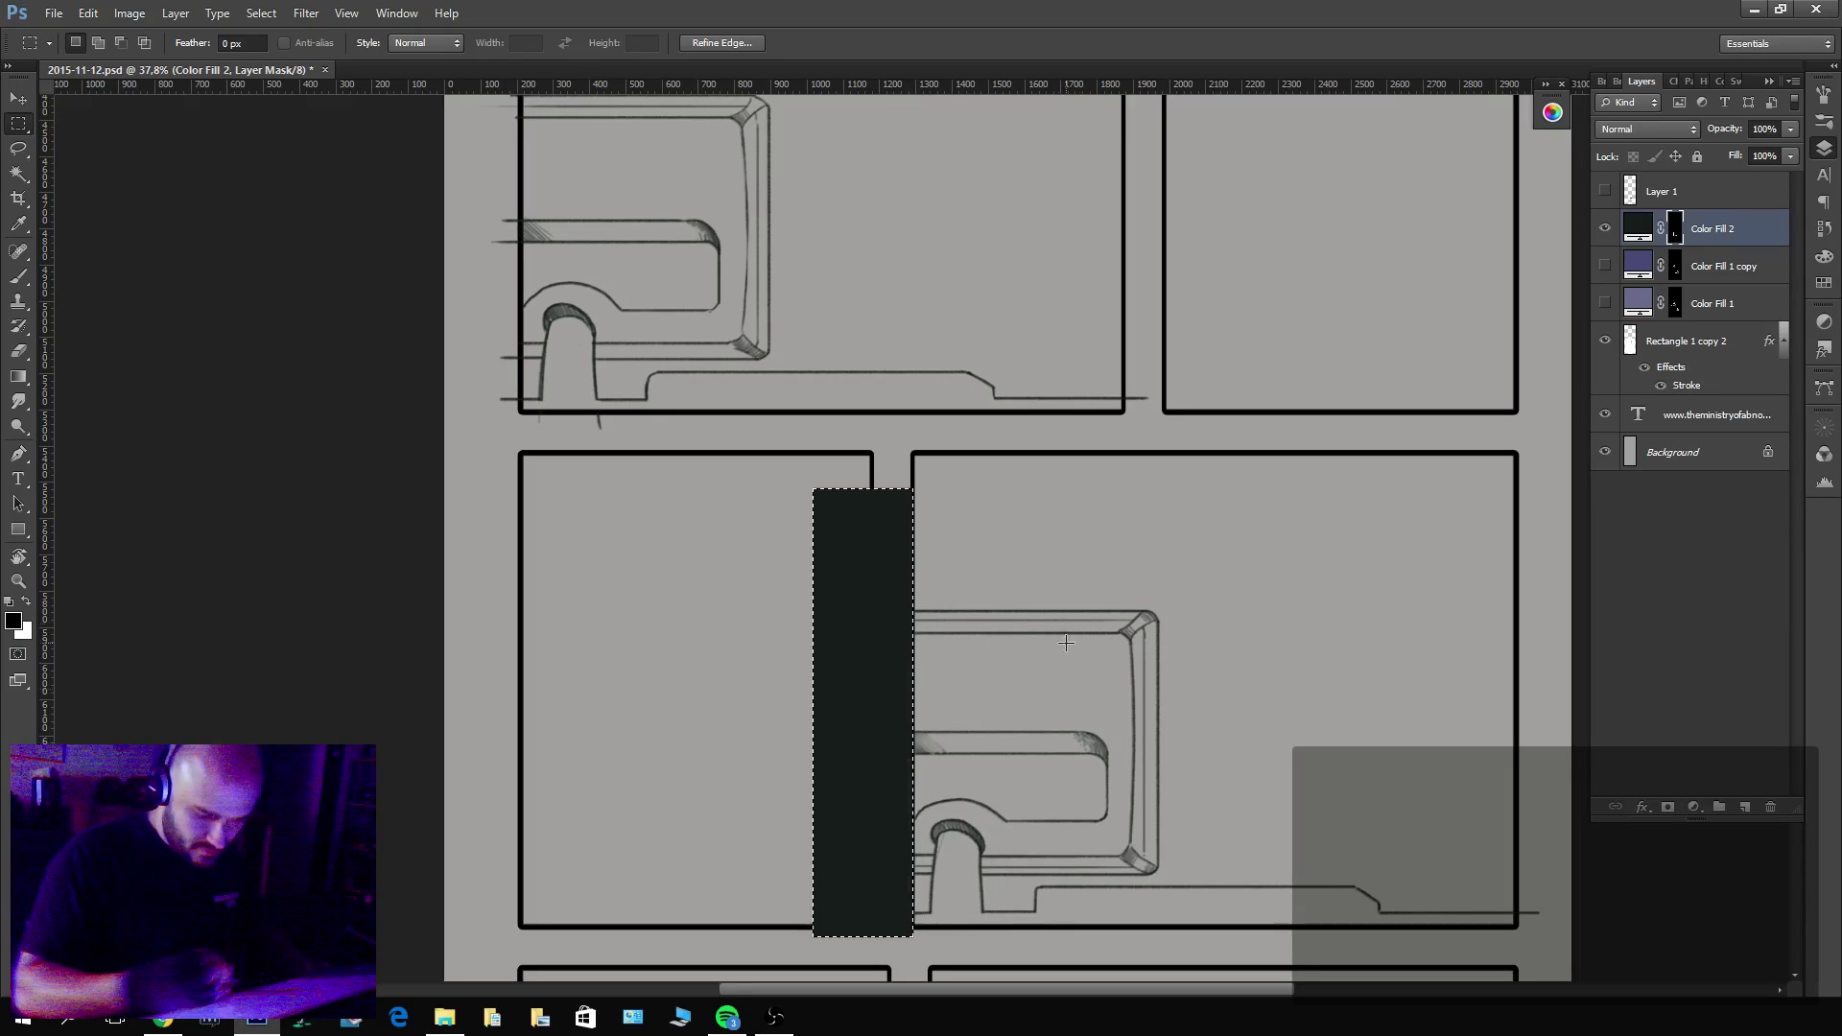
key("ctrl+z")
key("x")
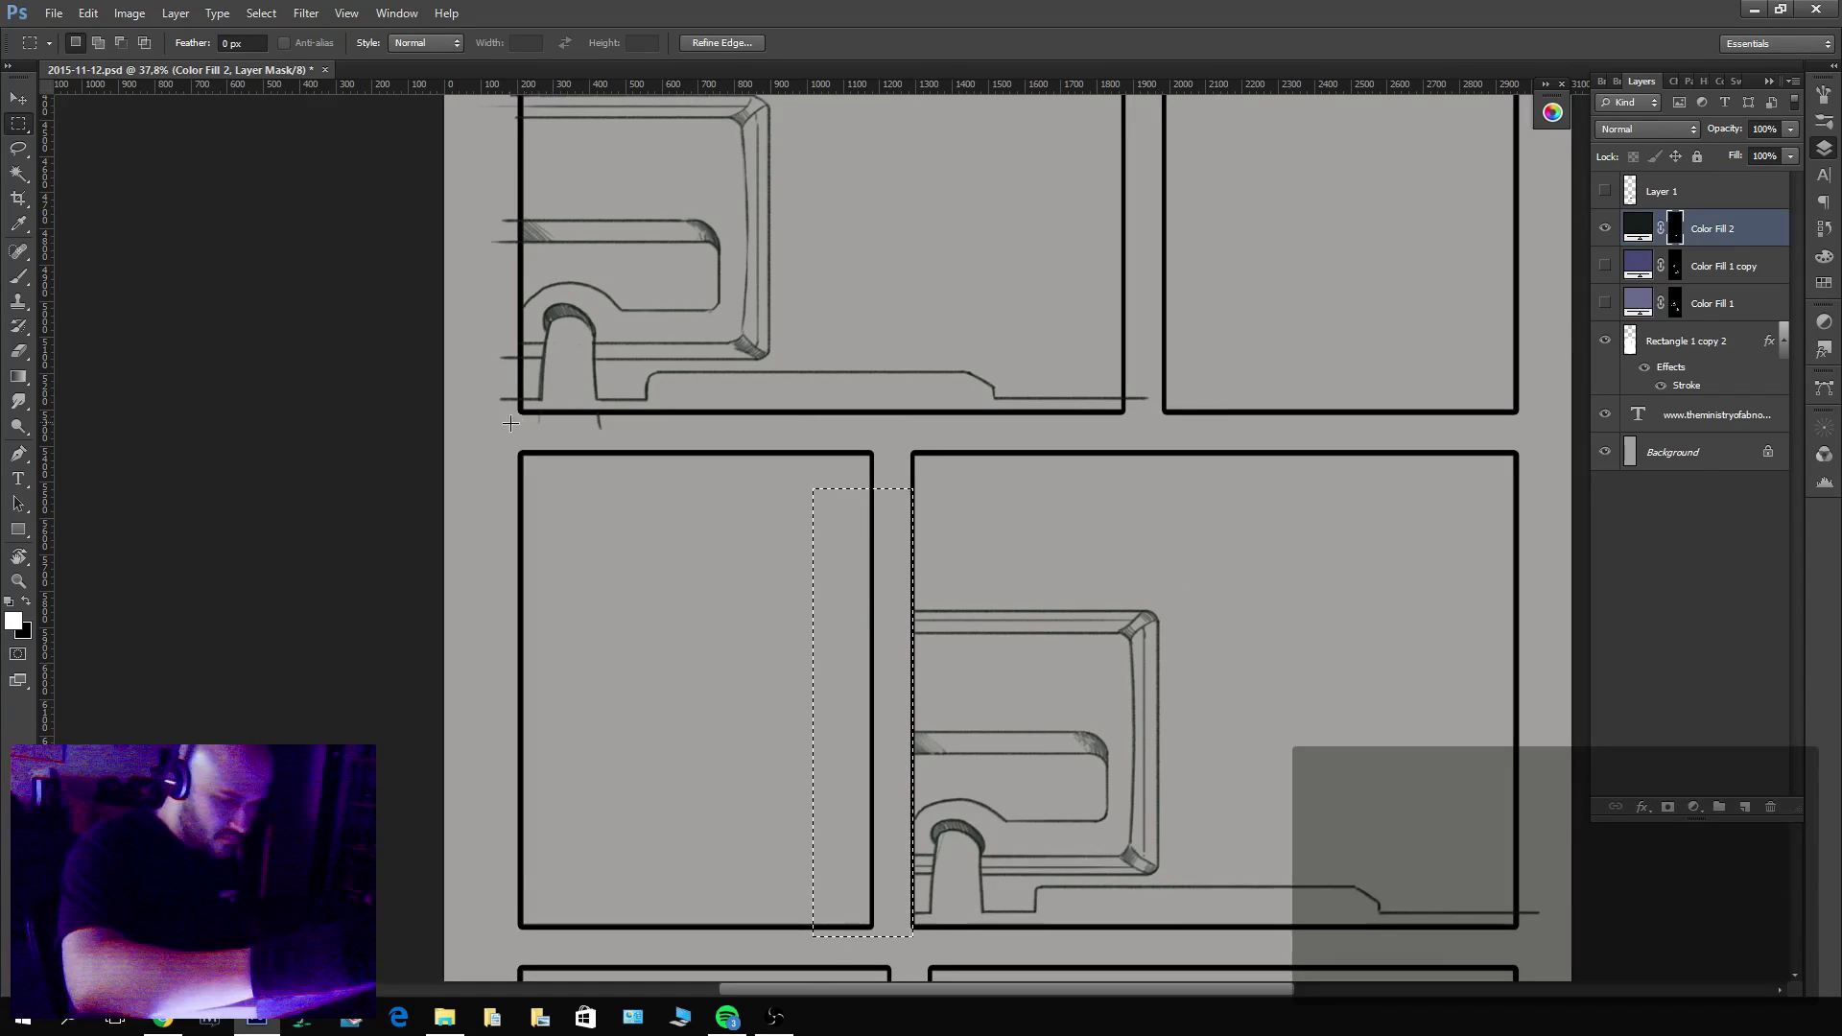
Clear the remaining ink overshoots around the smiling man's panel and past the thinking man's desk line on the mask, then deselect.
left_click_drag(514, 411, 1310, 455)
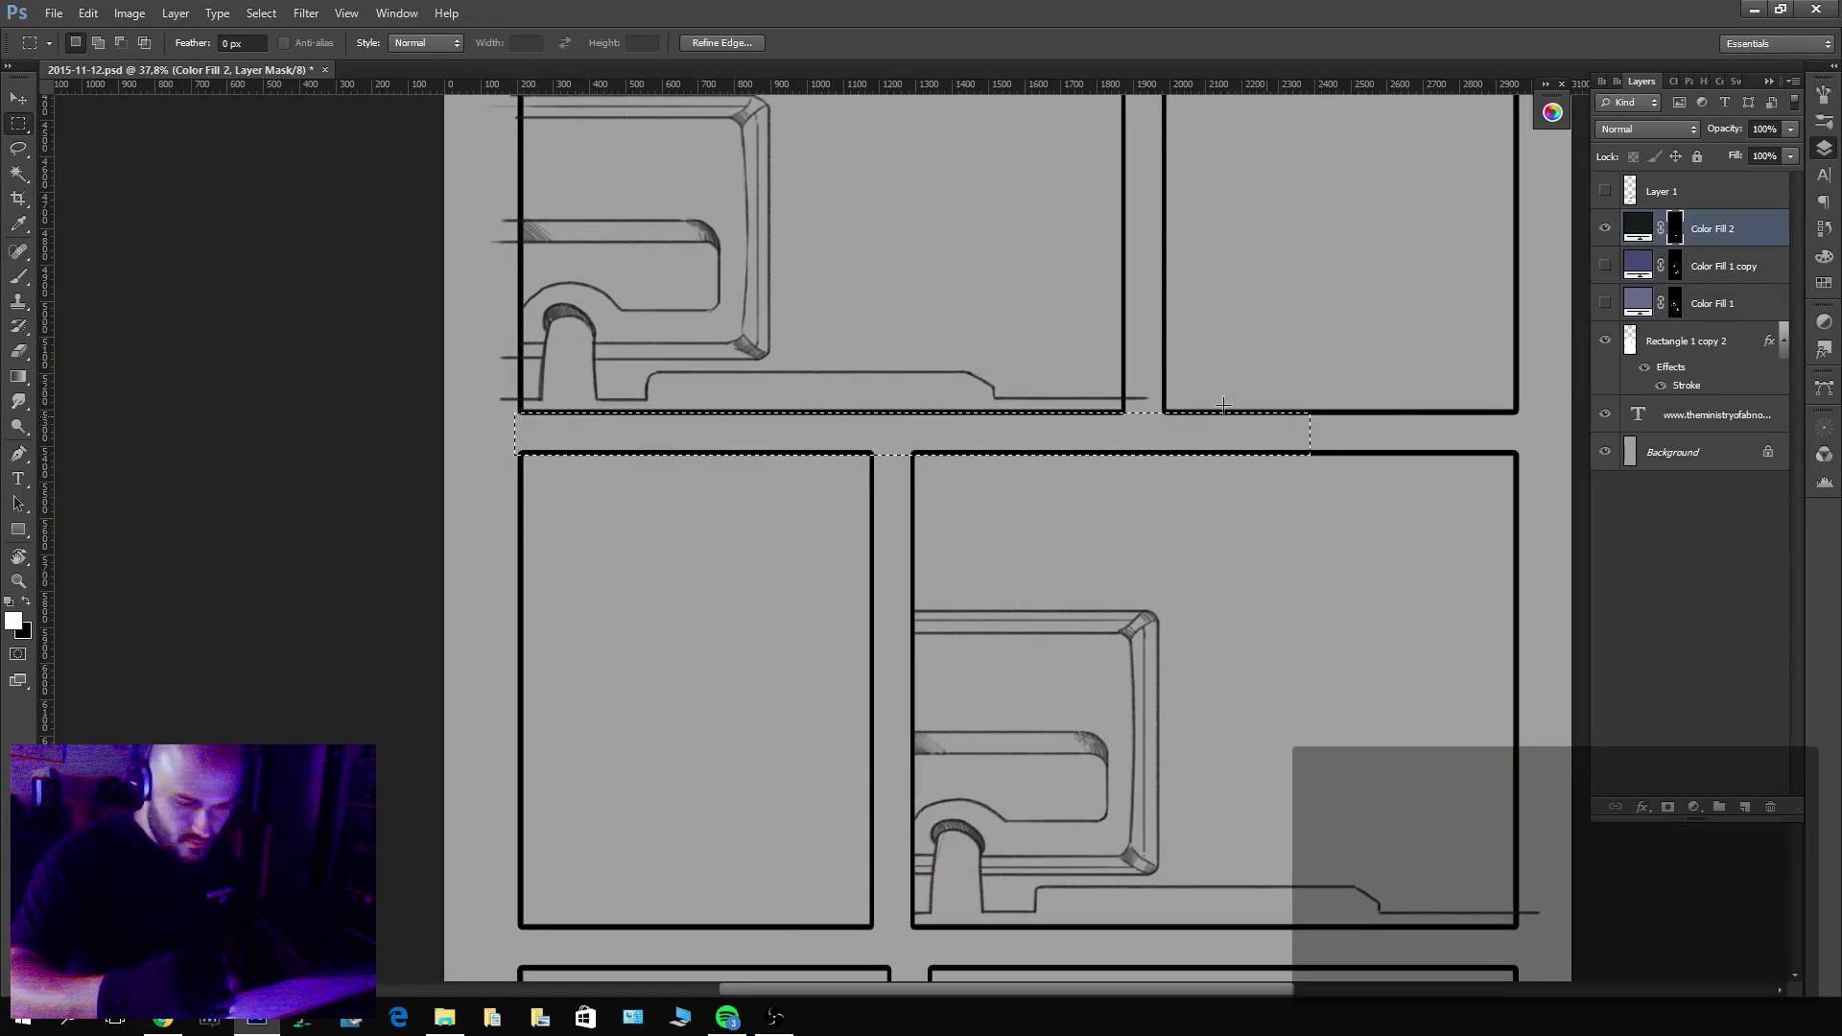
left_click_drag(1125, 352, 1161, 450)
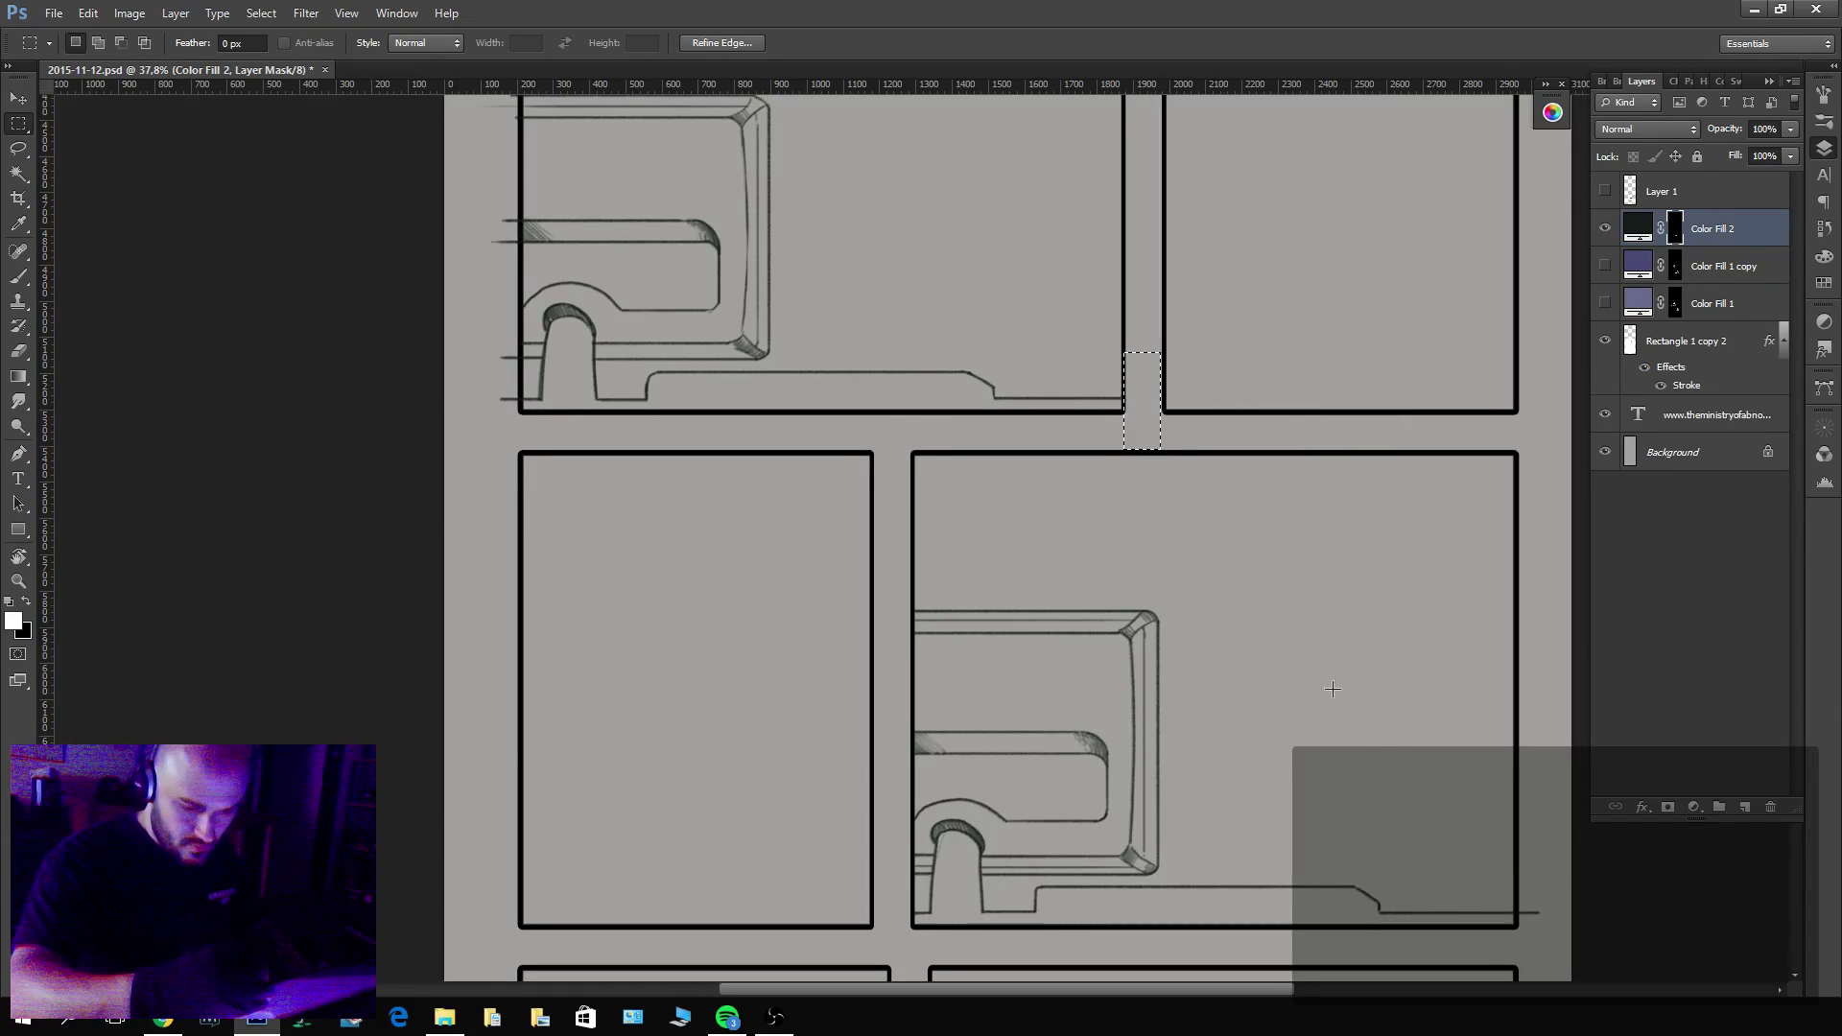
left_click_drag(1517, 900, 1569, 950)
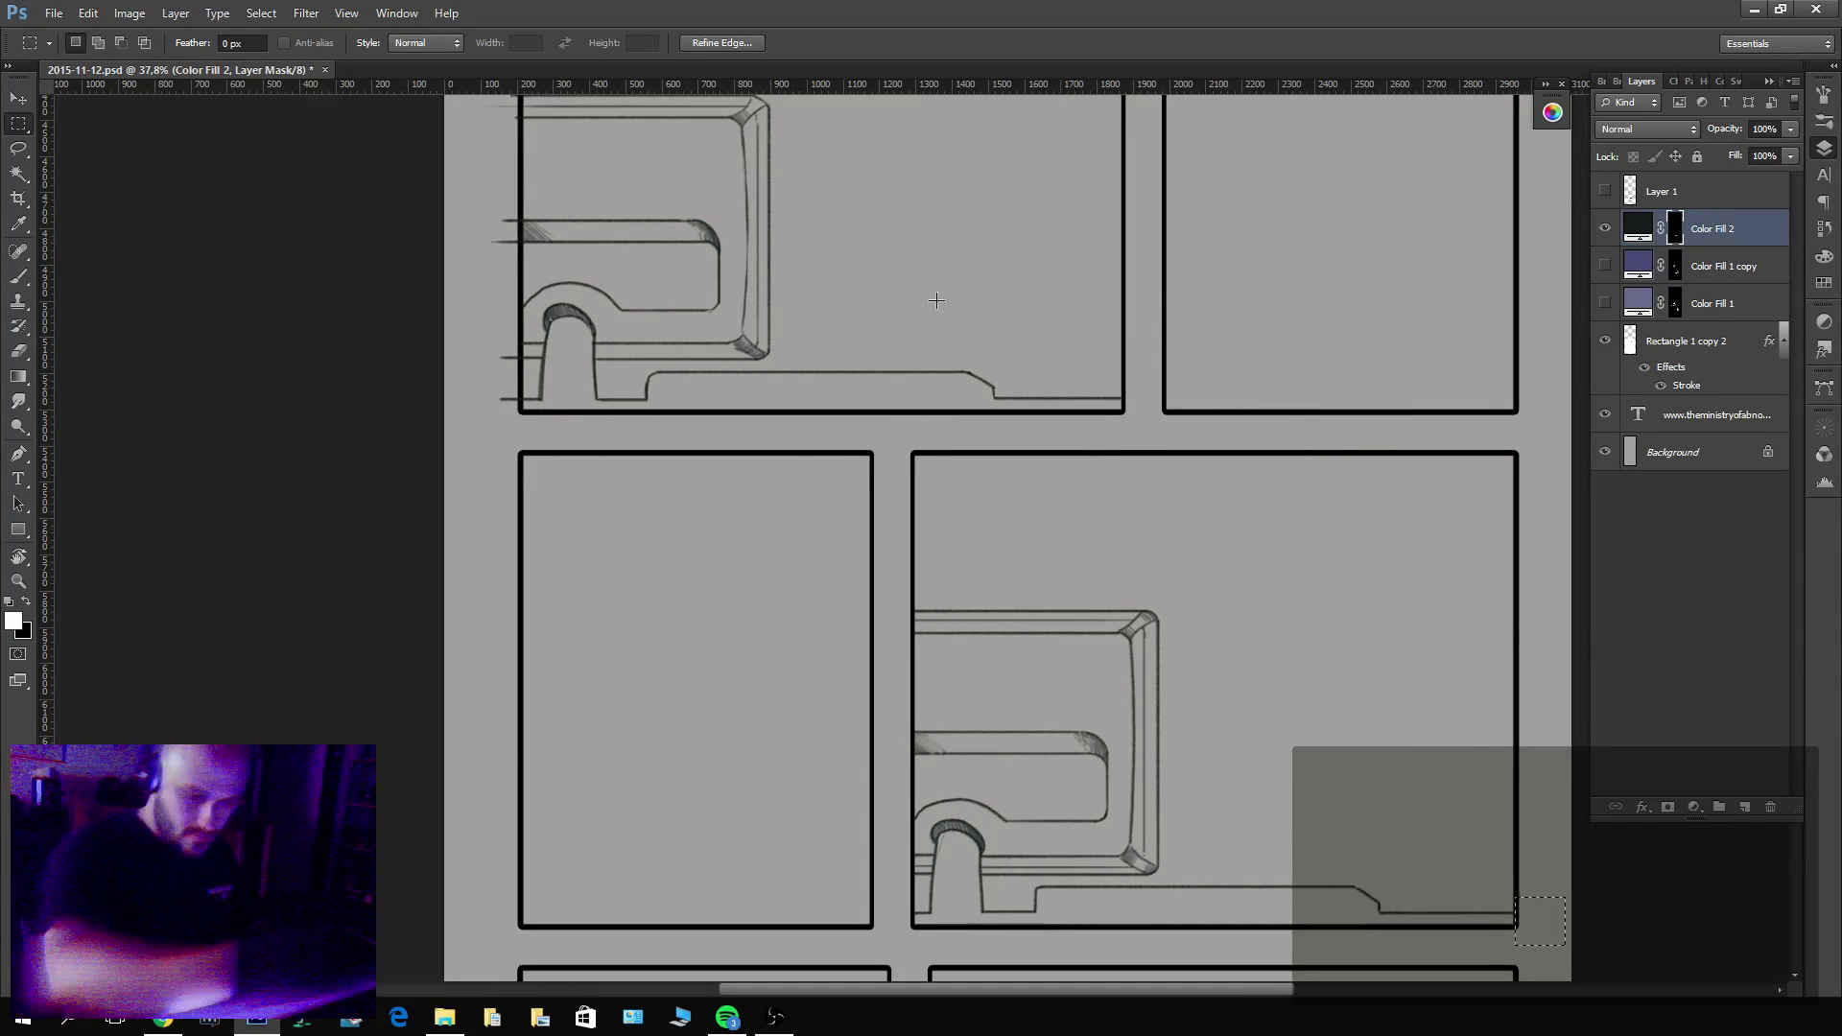
left_click_drag(1156, 463, 1386, 753)
left_click_drag(750, 362, 721, 721)
key("ctrl+d")
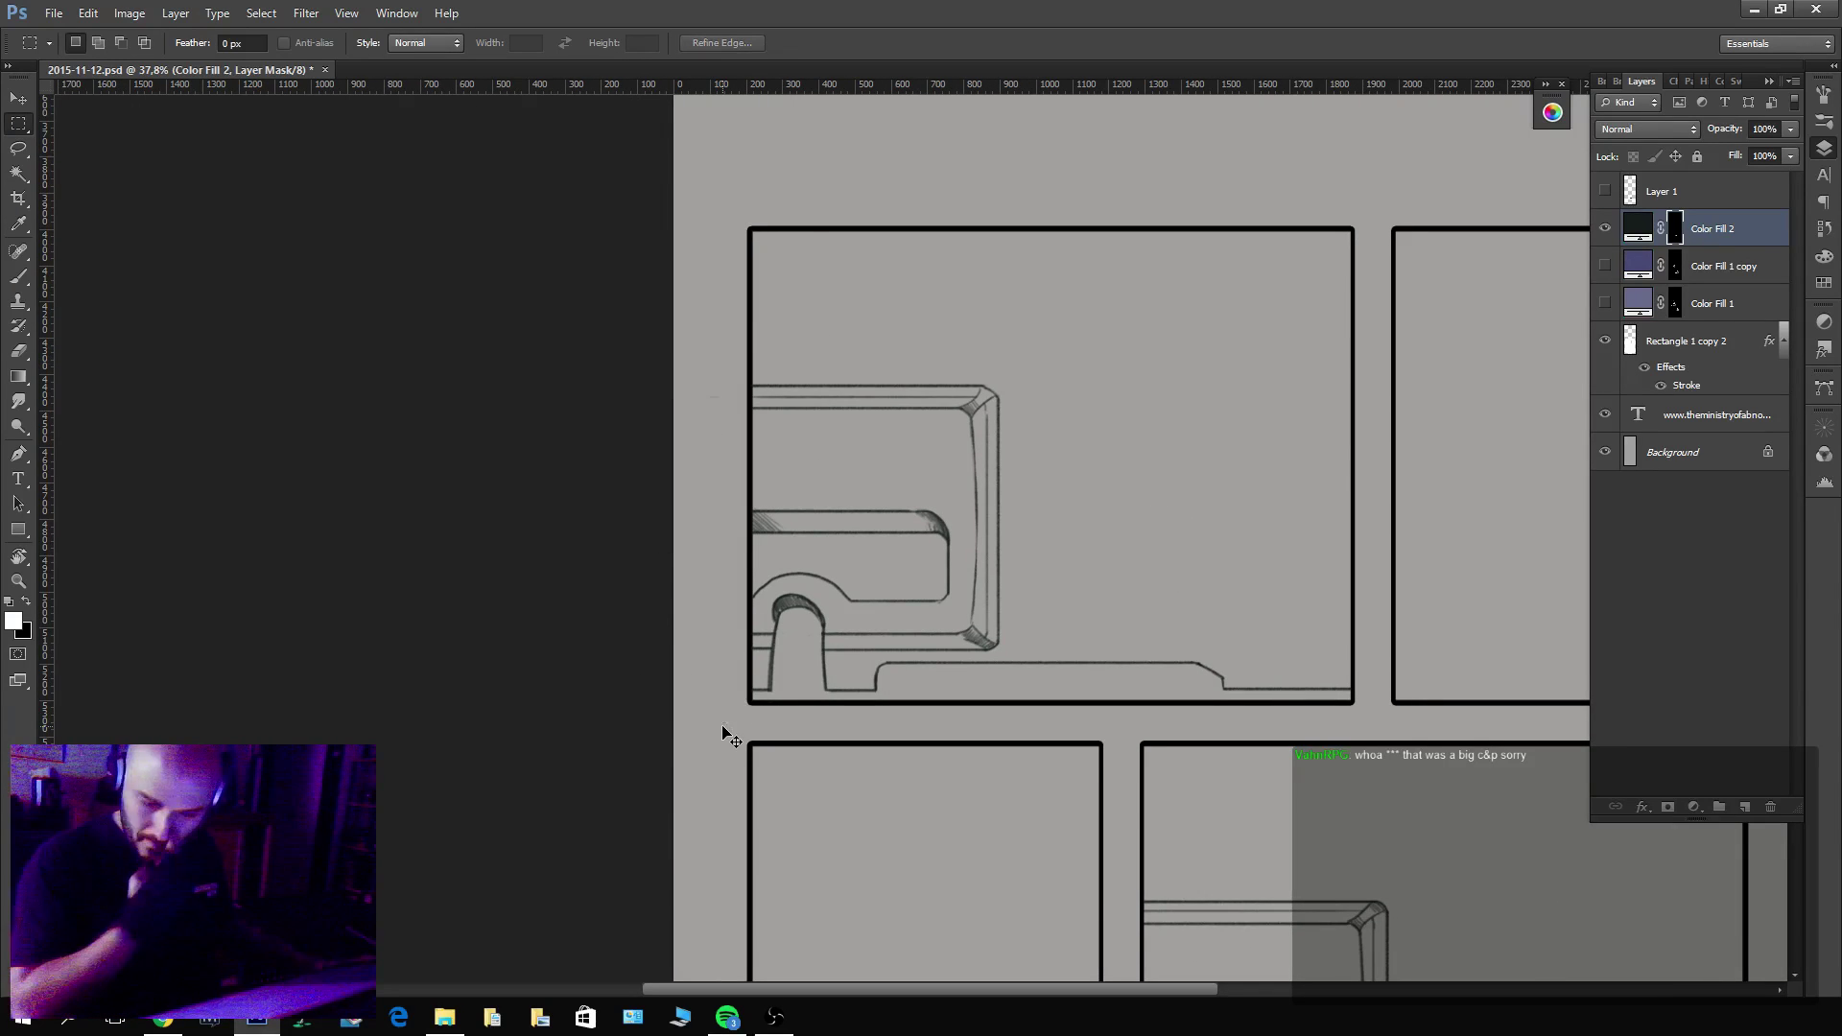
left_click_drag(1172, 620, 1131, 534)
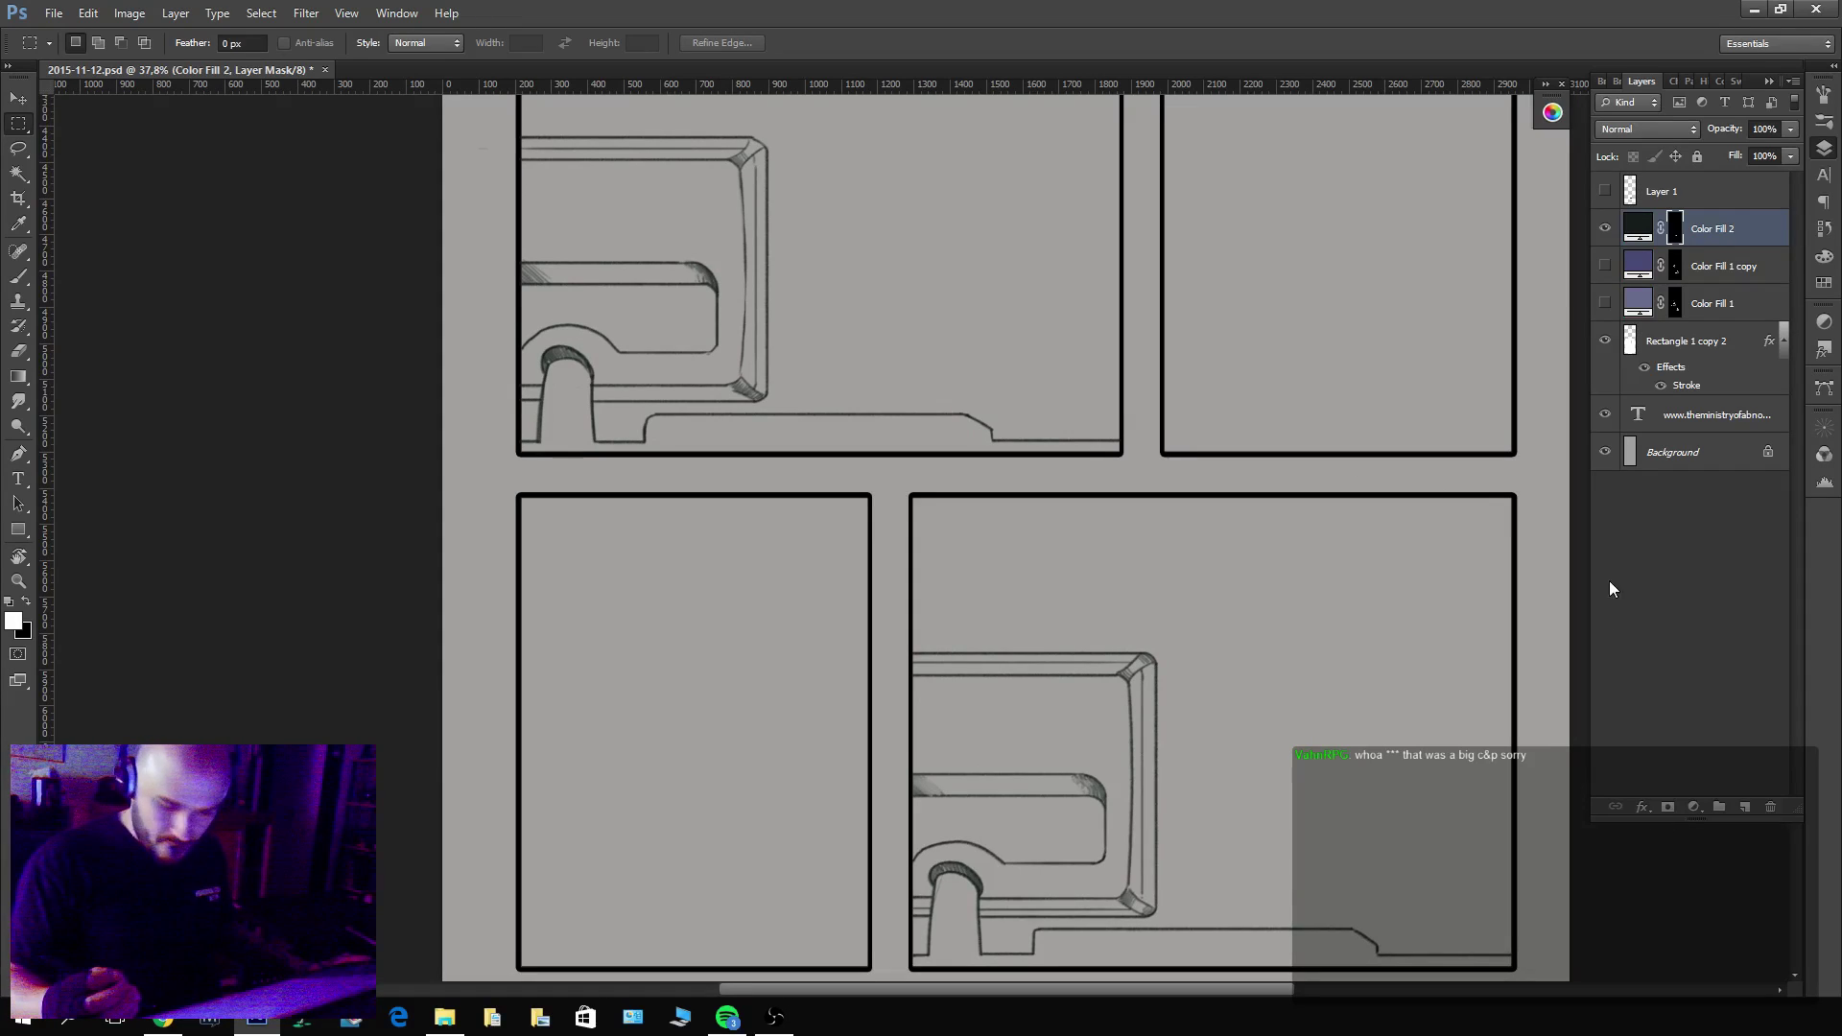
Duplicate the Color Fill 2 ink layer and show the Color Fill 1 copy sketch again as a guide.
key("ctrl+j")
key("x")
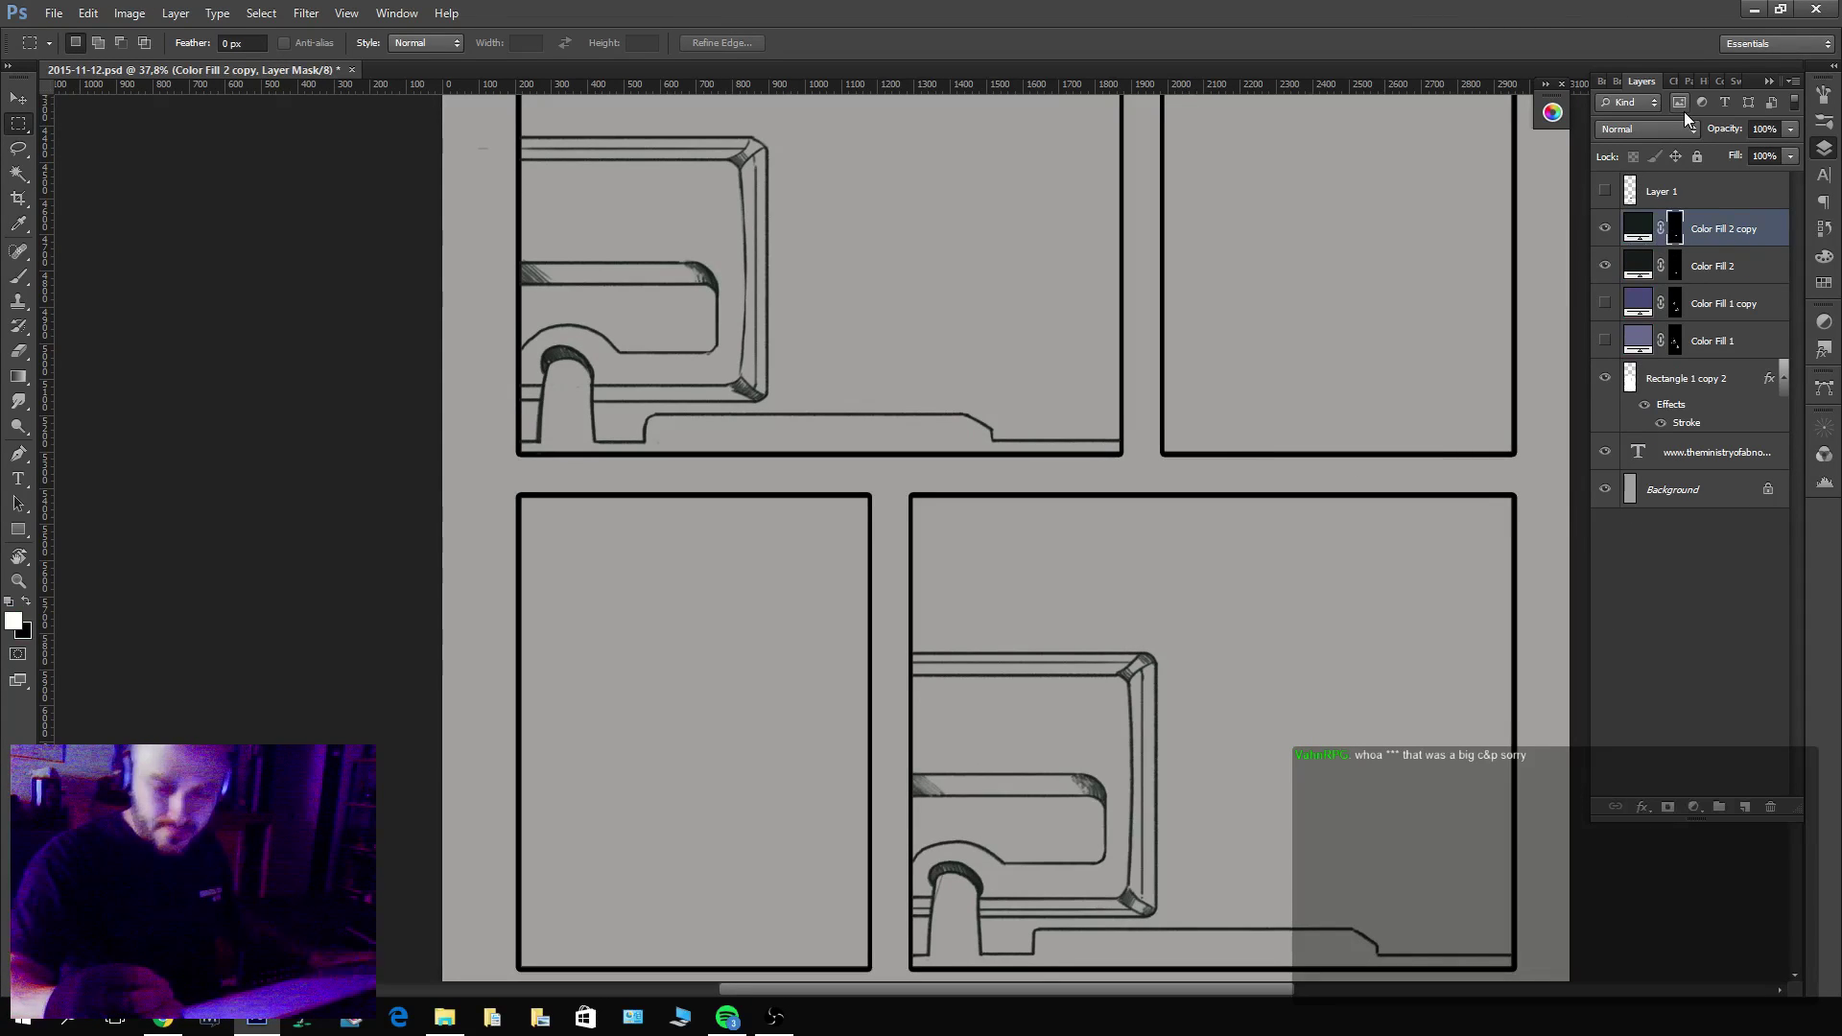
left_click_drag(1611, 306, 1608, 342)
left_click(1638, 228)
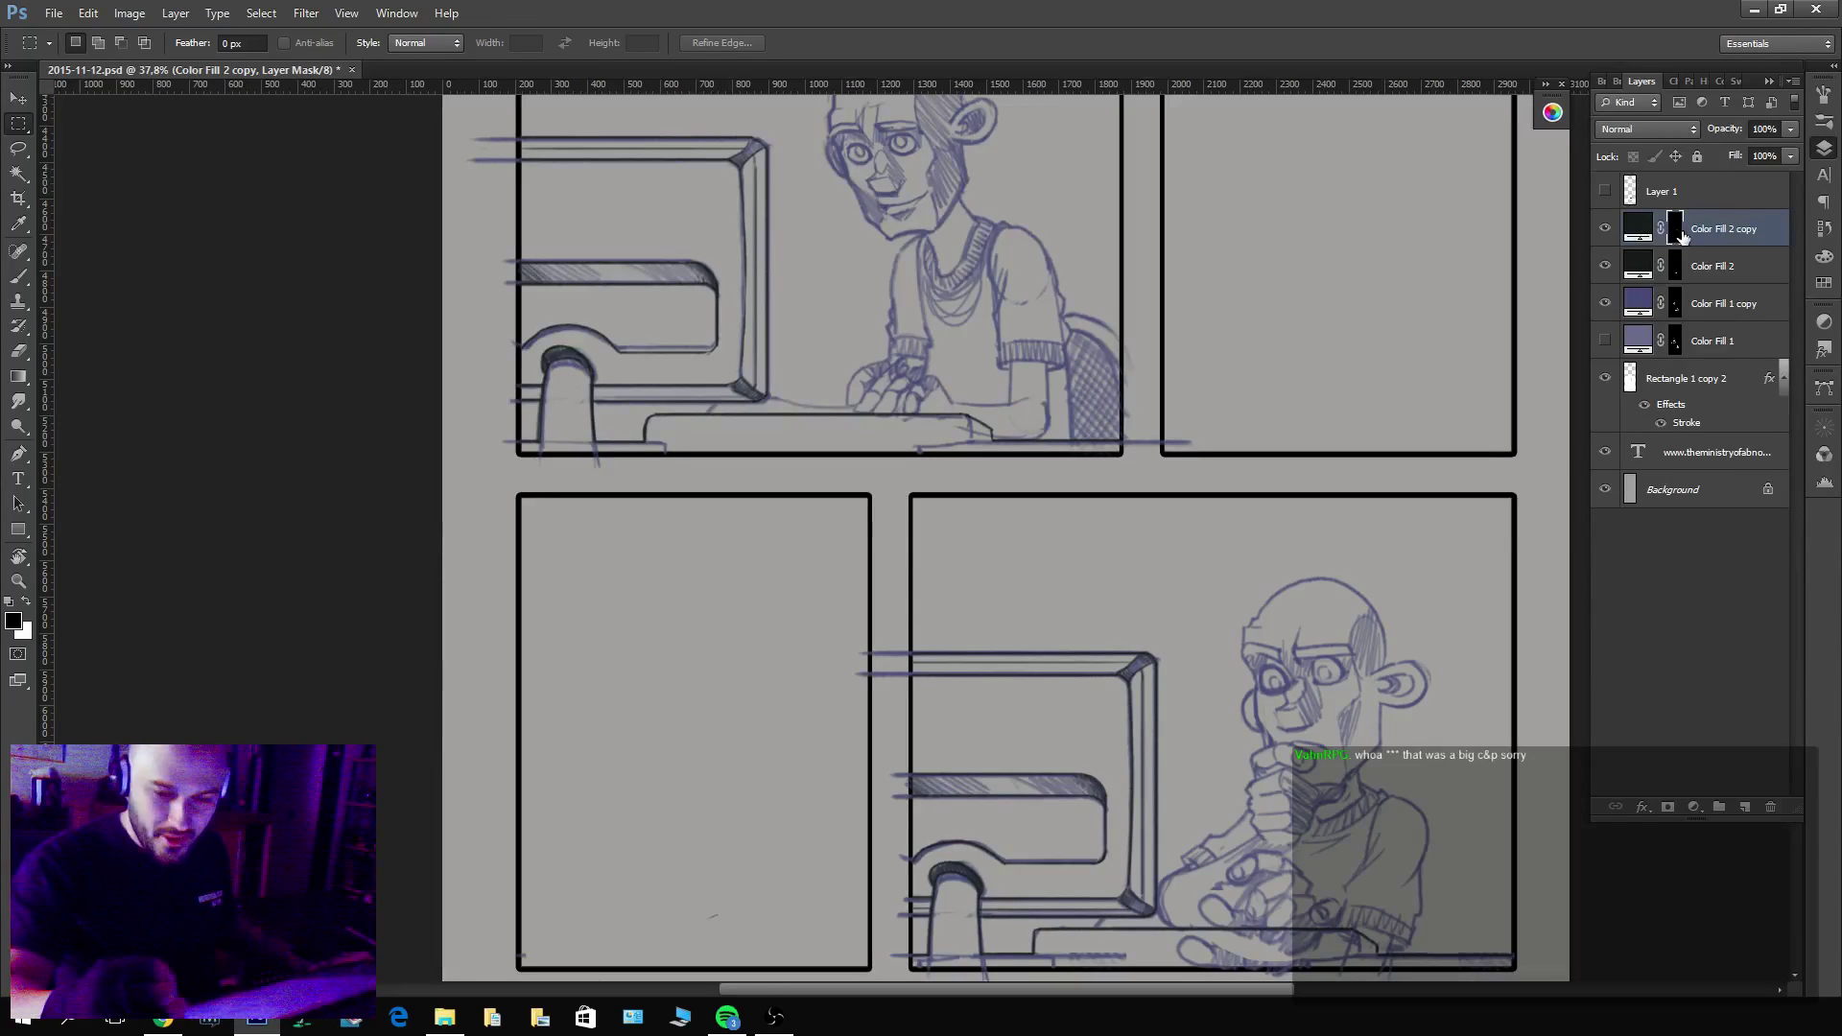
Ink the smiling man's ear-side eye with outline, iris and pupil on the Color Fill 2 copy mask, using a size 6 brush.
left_click_drag(941, 184, 1050, 425)
left_click_drag(984, 371, 1137, 386)
key("b")
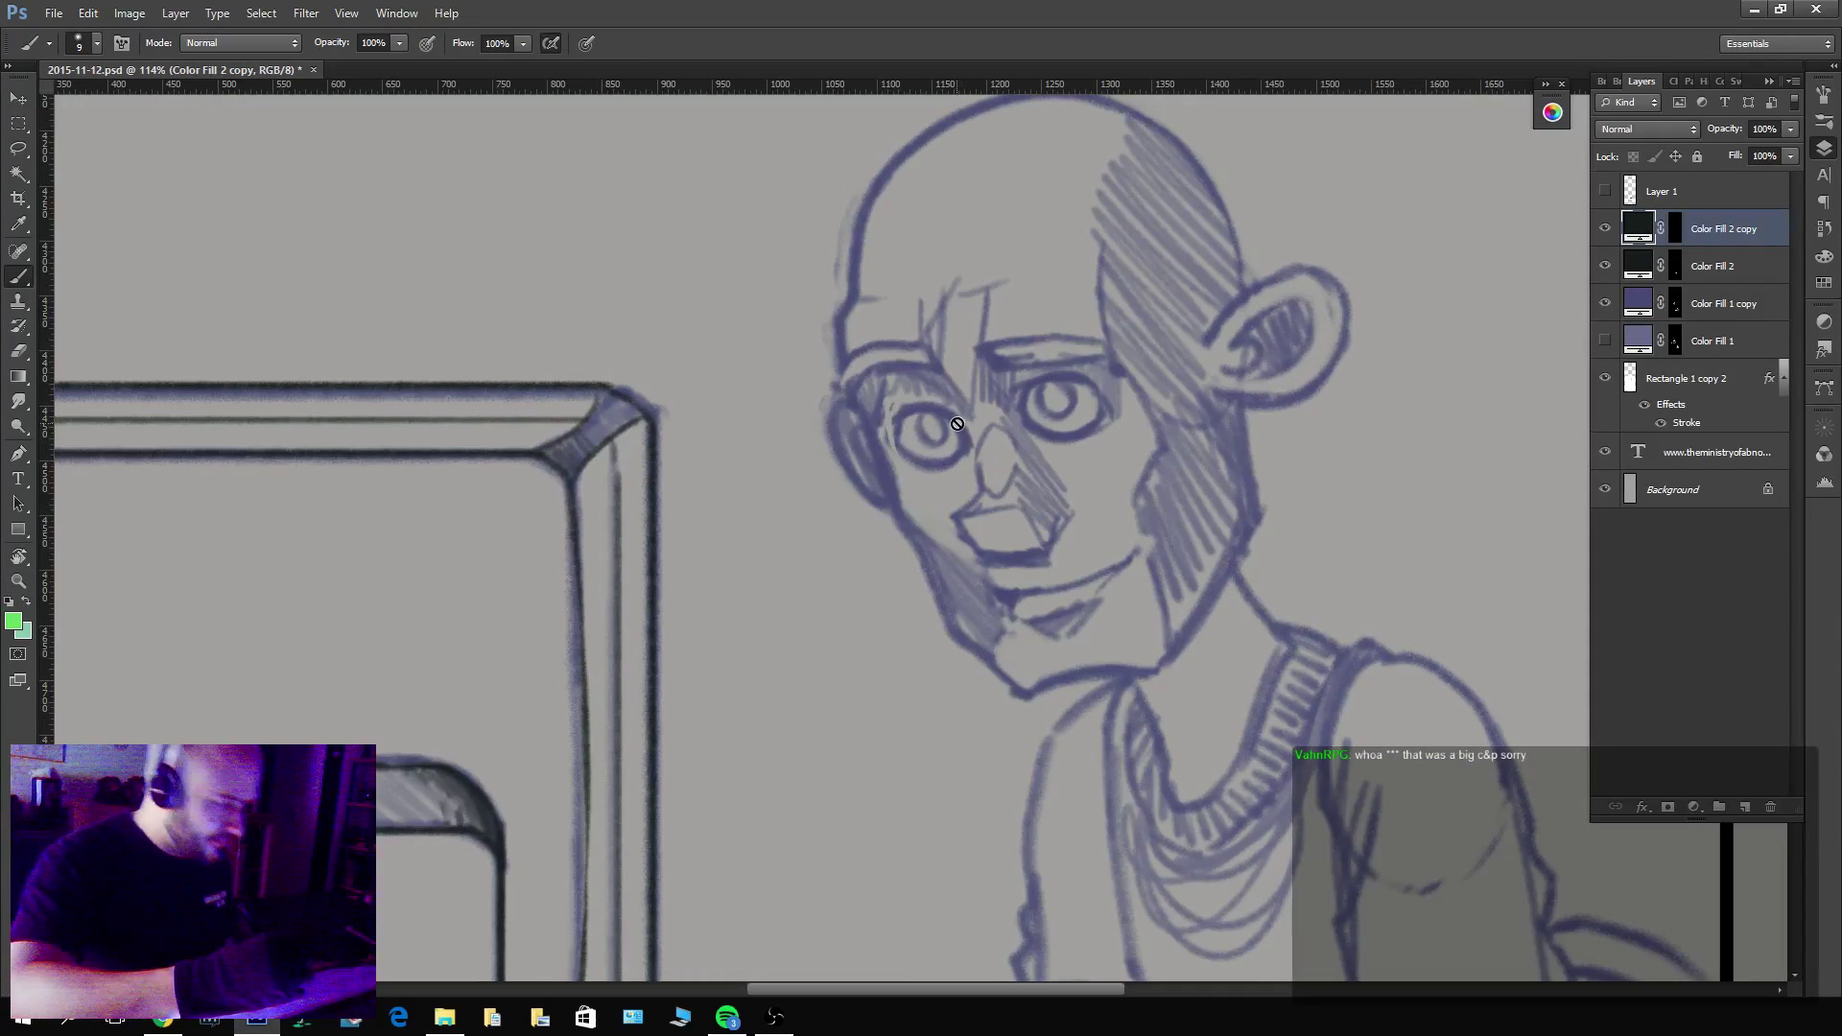
left_click(1677, 230)
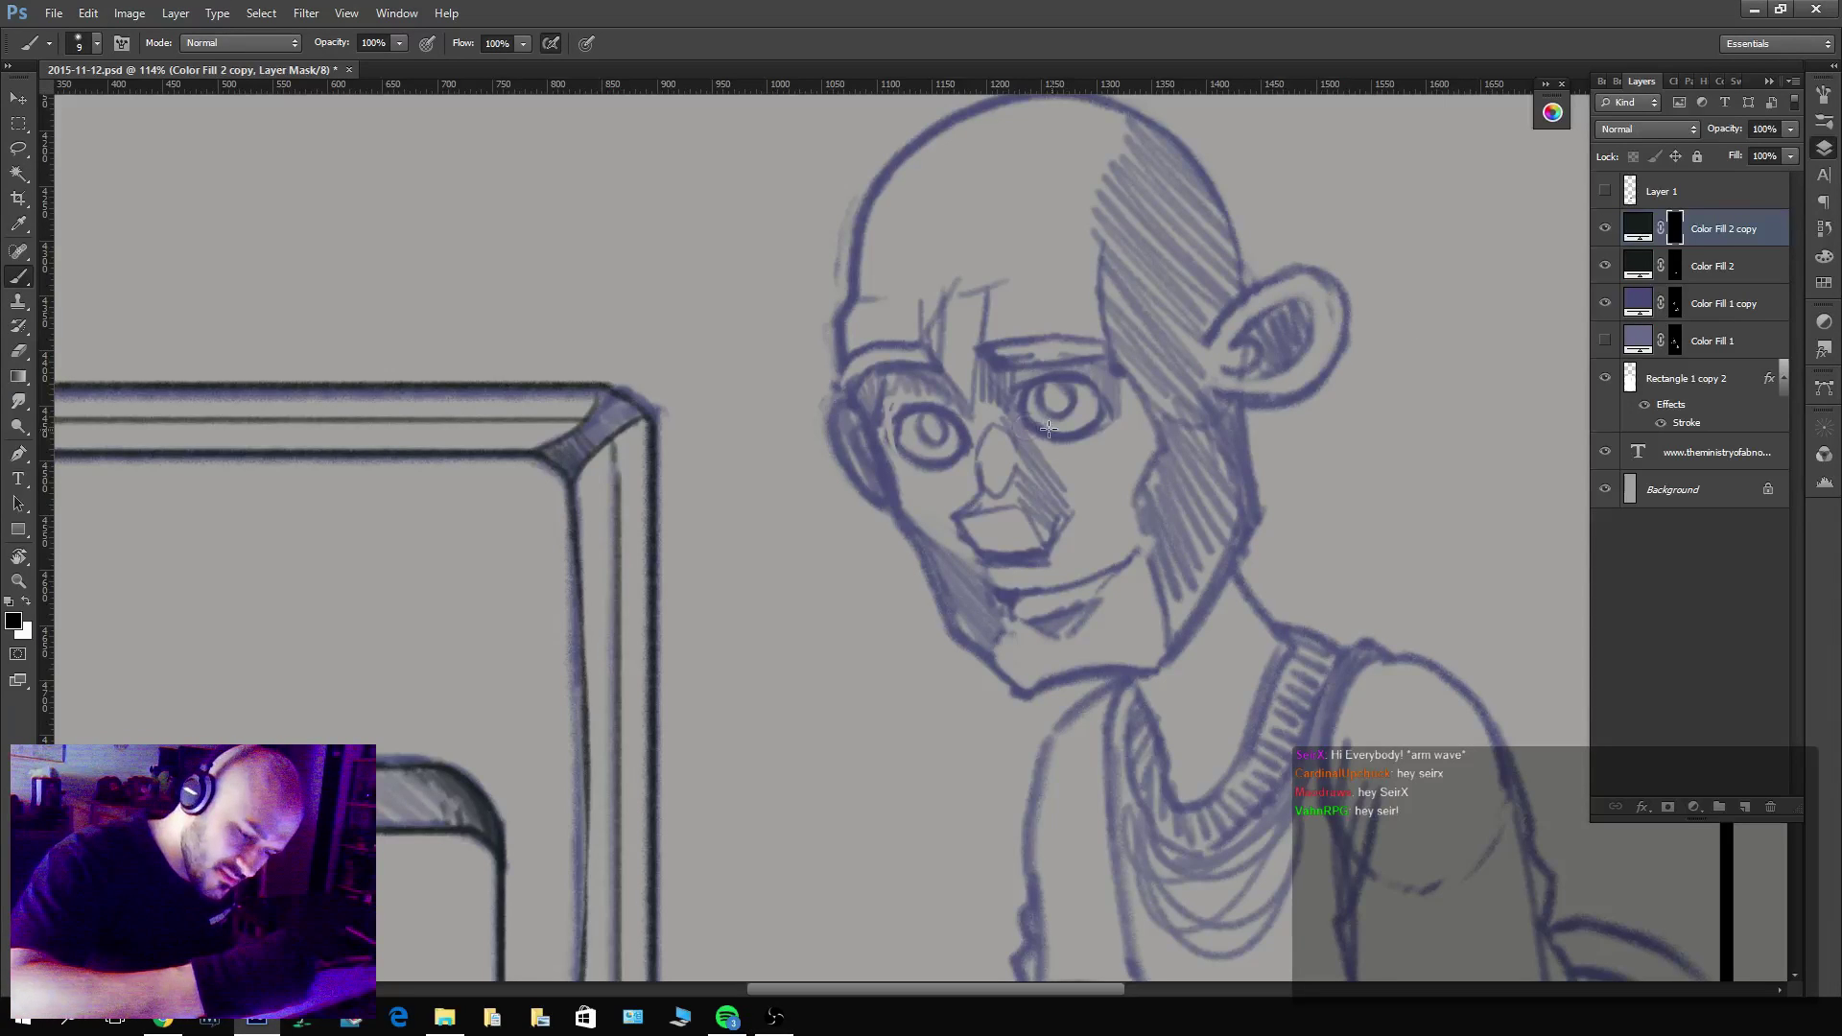
key("x")
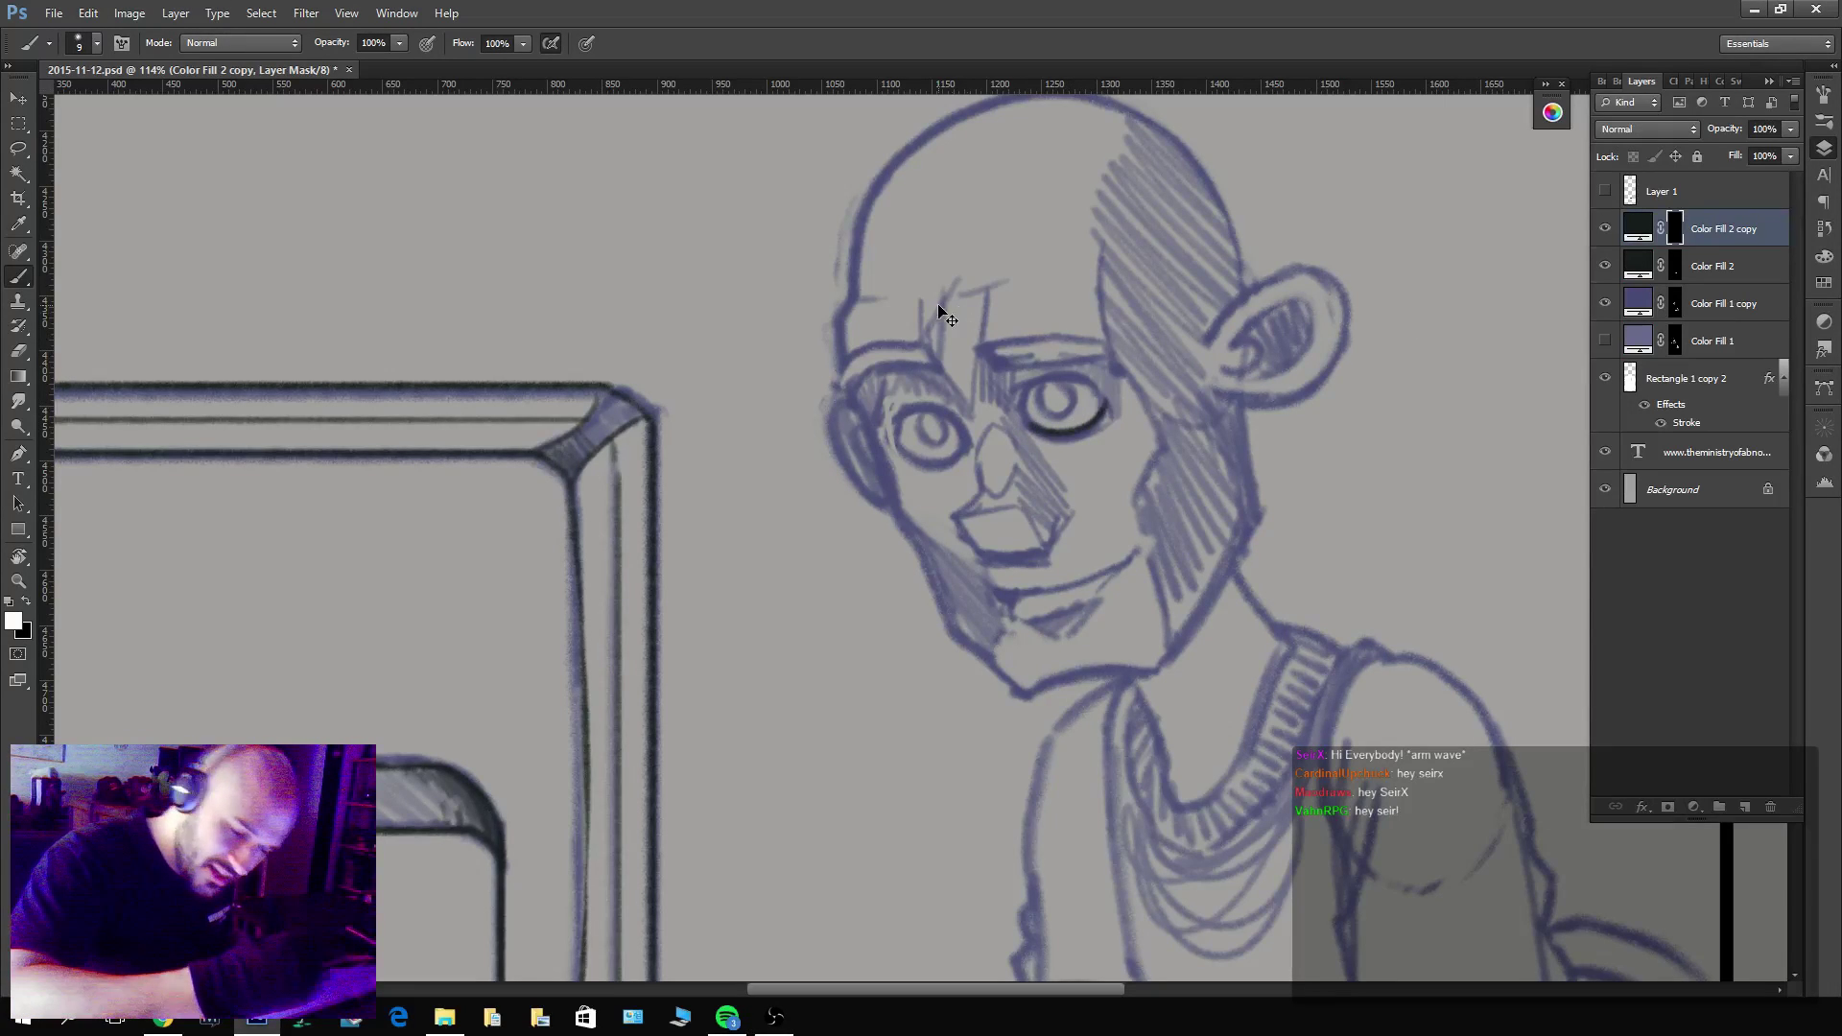
key("bracketleft")
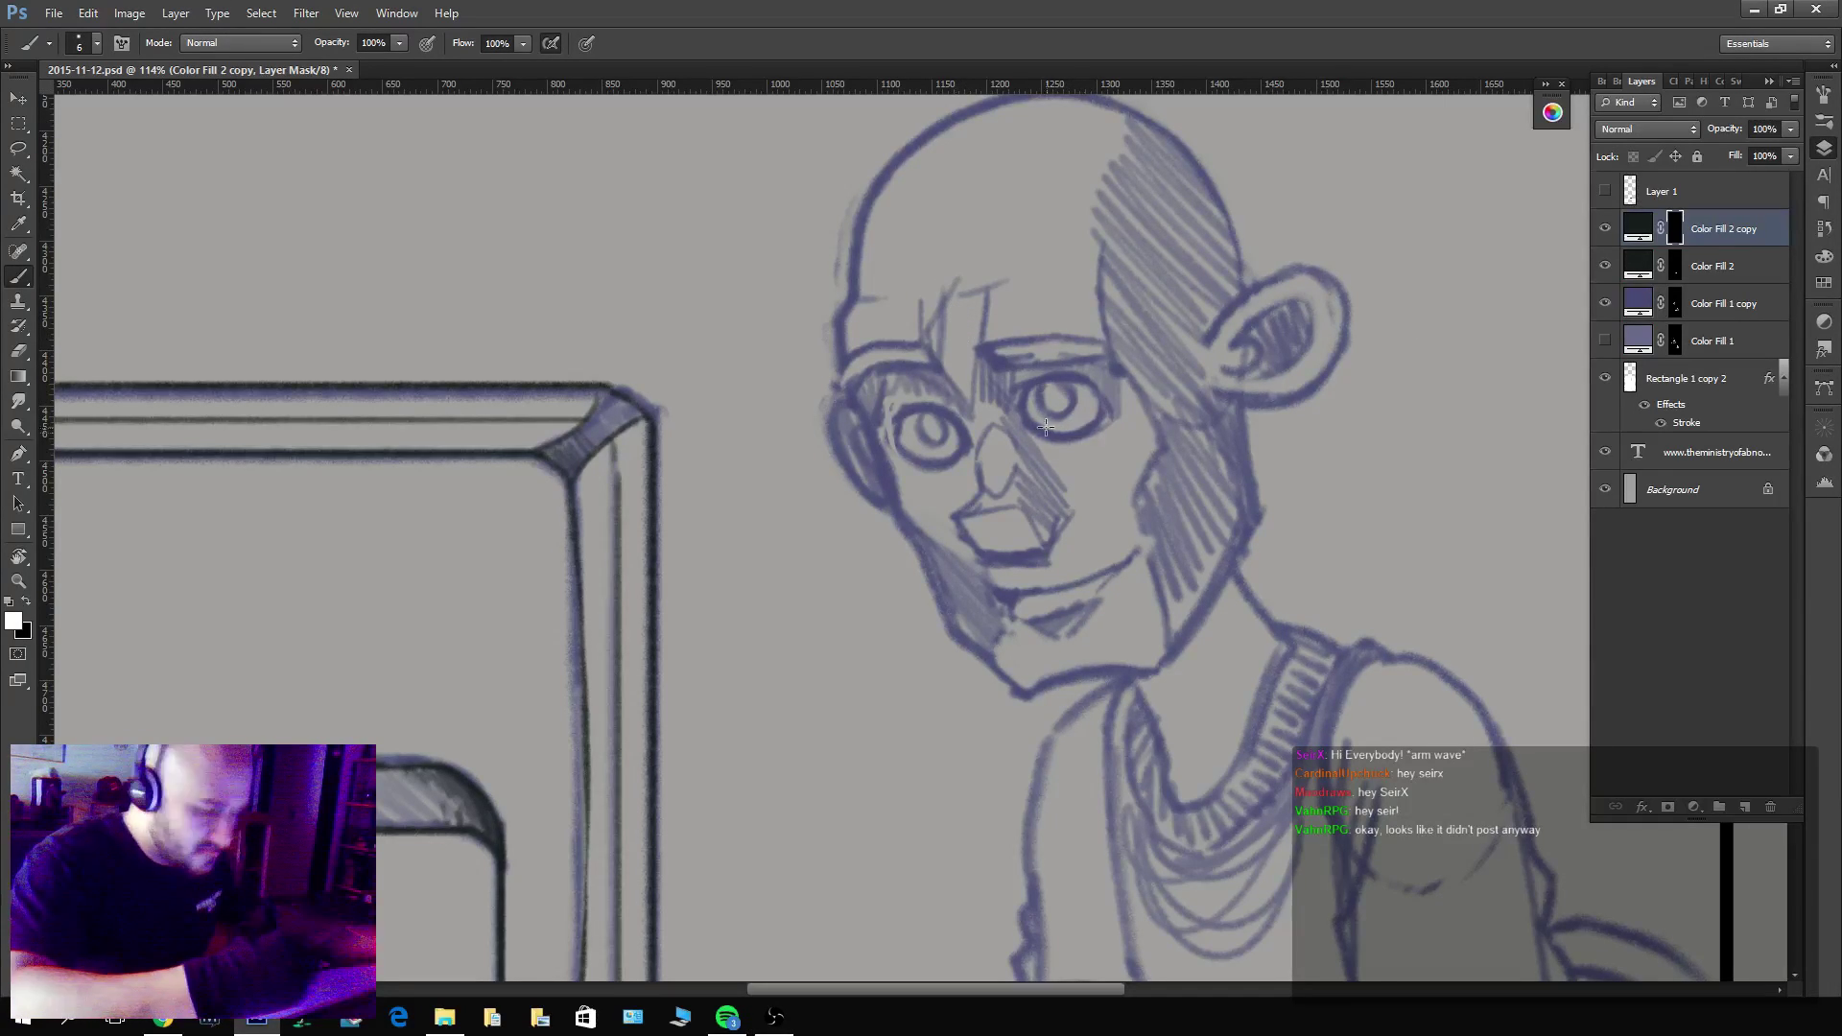
mouse_move(1028, 429)
left_mouse_down()
mouse_move(1114, 410)
mouse_move(1048, 377)
mouse_move(1023, 388)
mouse_move(1025, 413)
mouse_move(1076, 379)
mouse_move(1053, 384)
left_mouse_up()
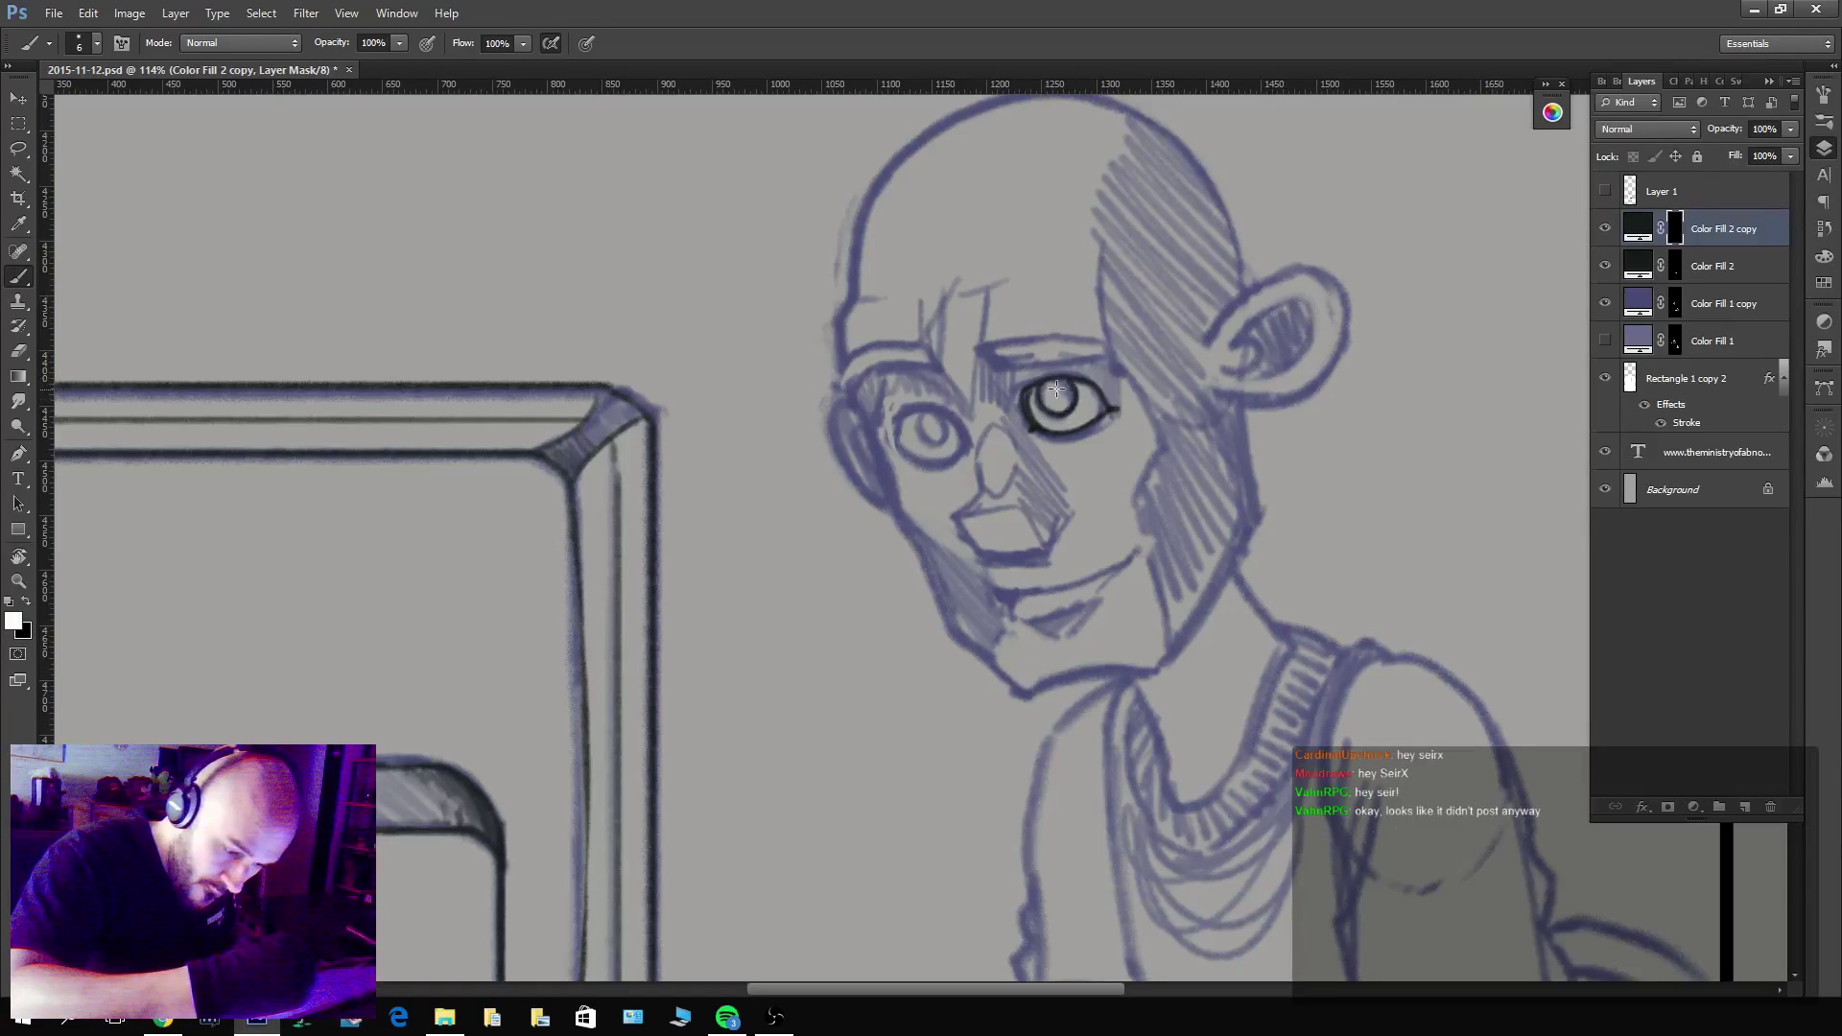
key("x")
key("x")
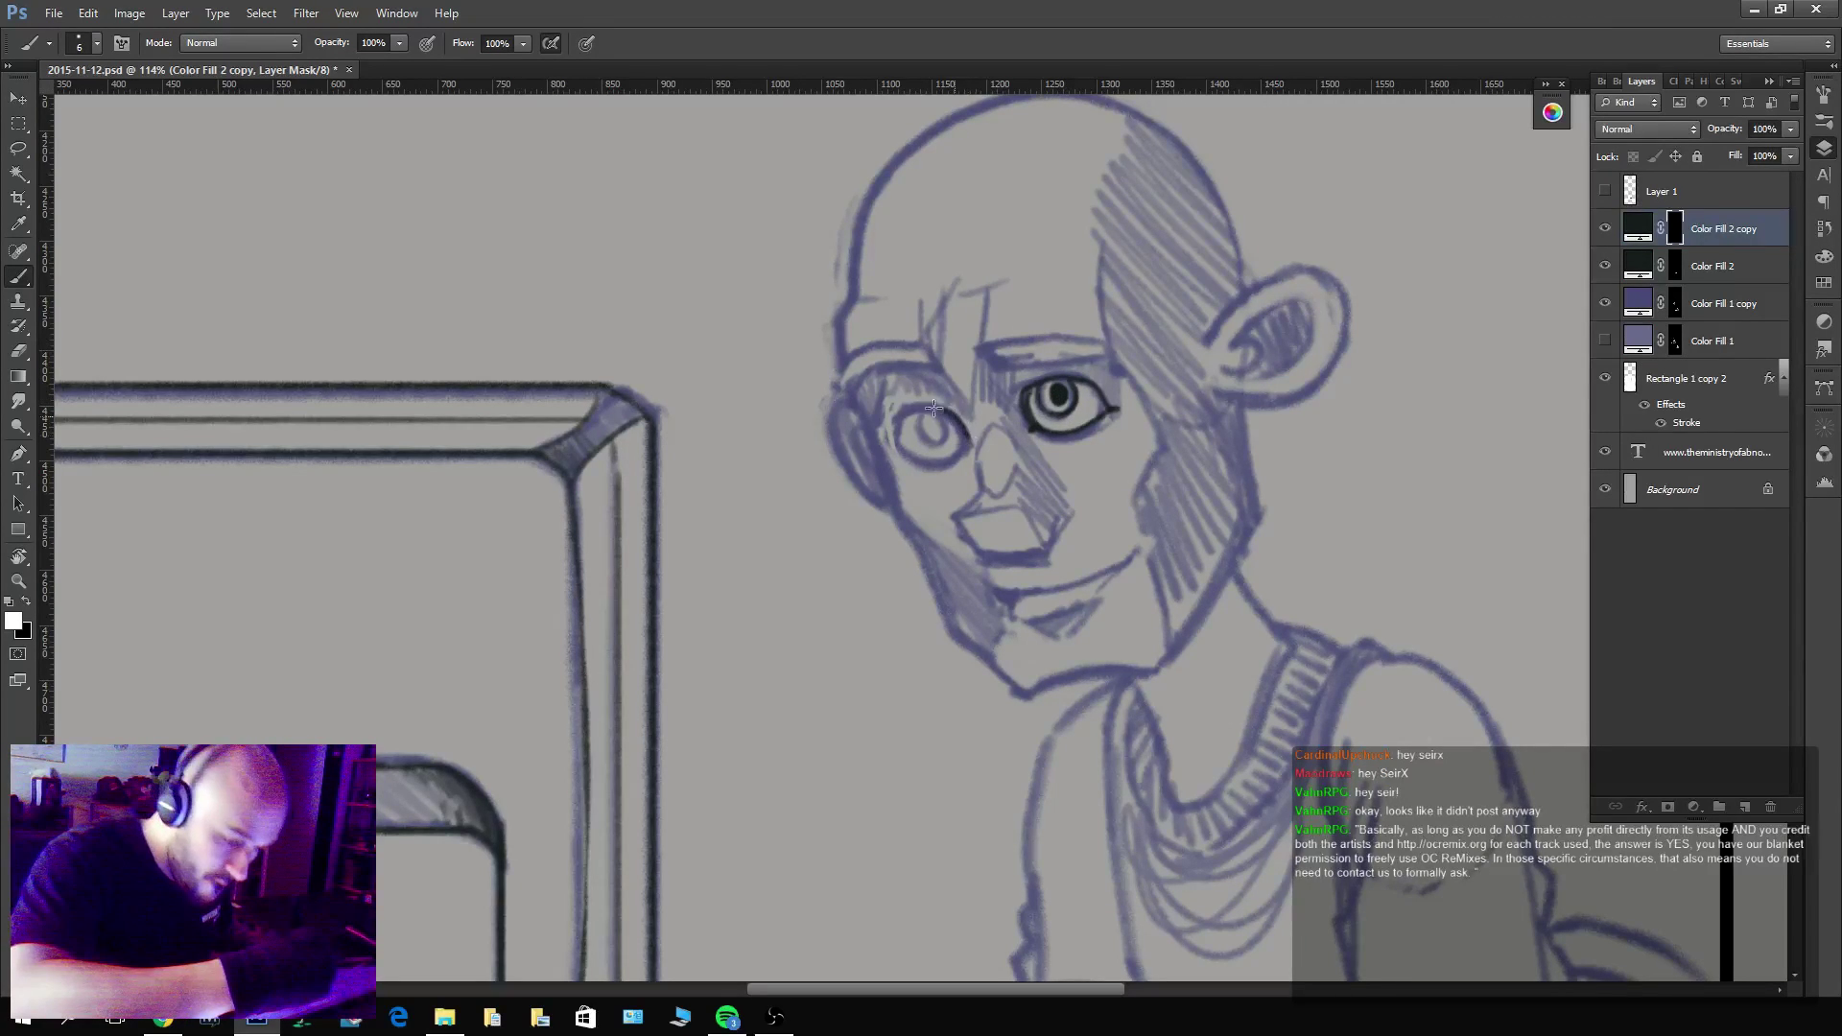
Ink the outline, iris and pupil of the smiling man's far eye, and extend the upper lid of the ear-side eye.
mouse_move(932, 408)
left_mouse_down()
mouse_move(902, 425)
mouse_move(974, 447)
mouse_move(935, 470)
mouse_move(897, 413)
mouse_move(919, 463)
mouse_move(952, 416)
left_mouse_up()
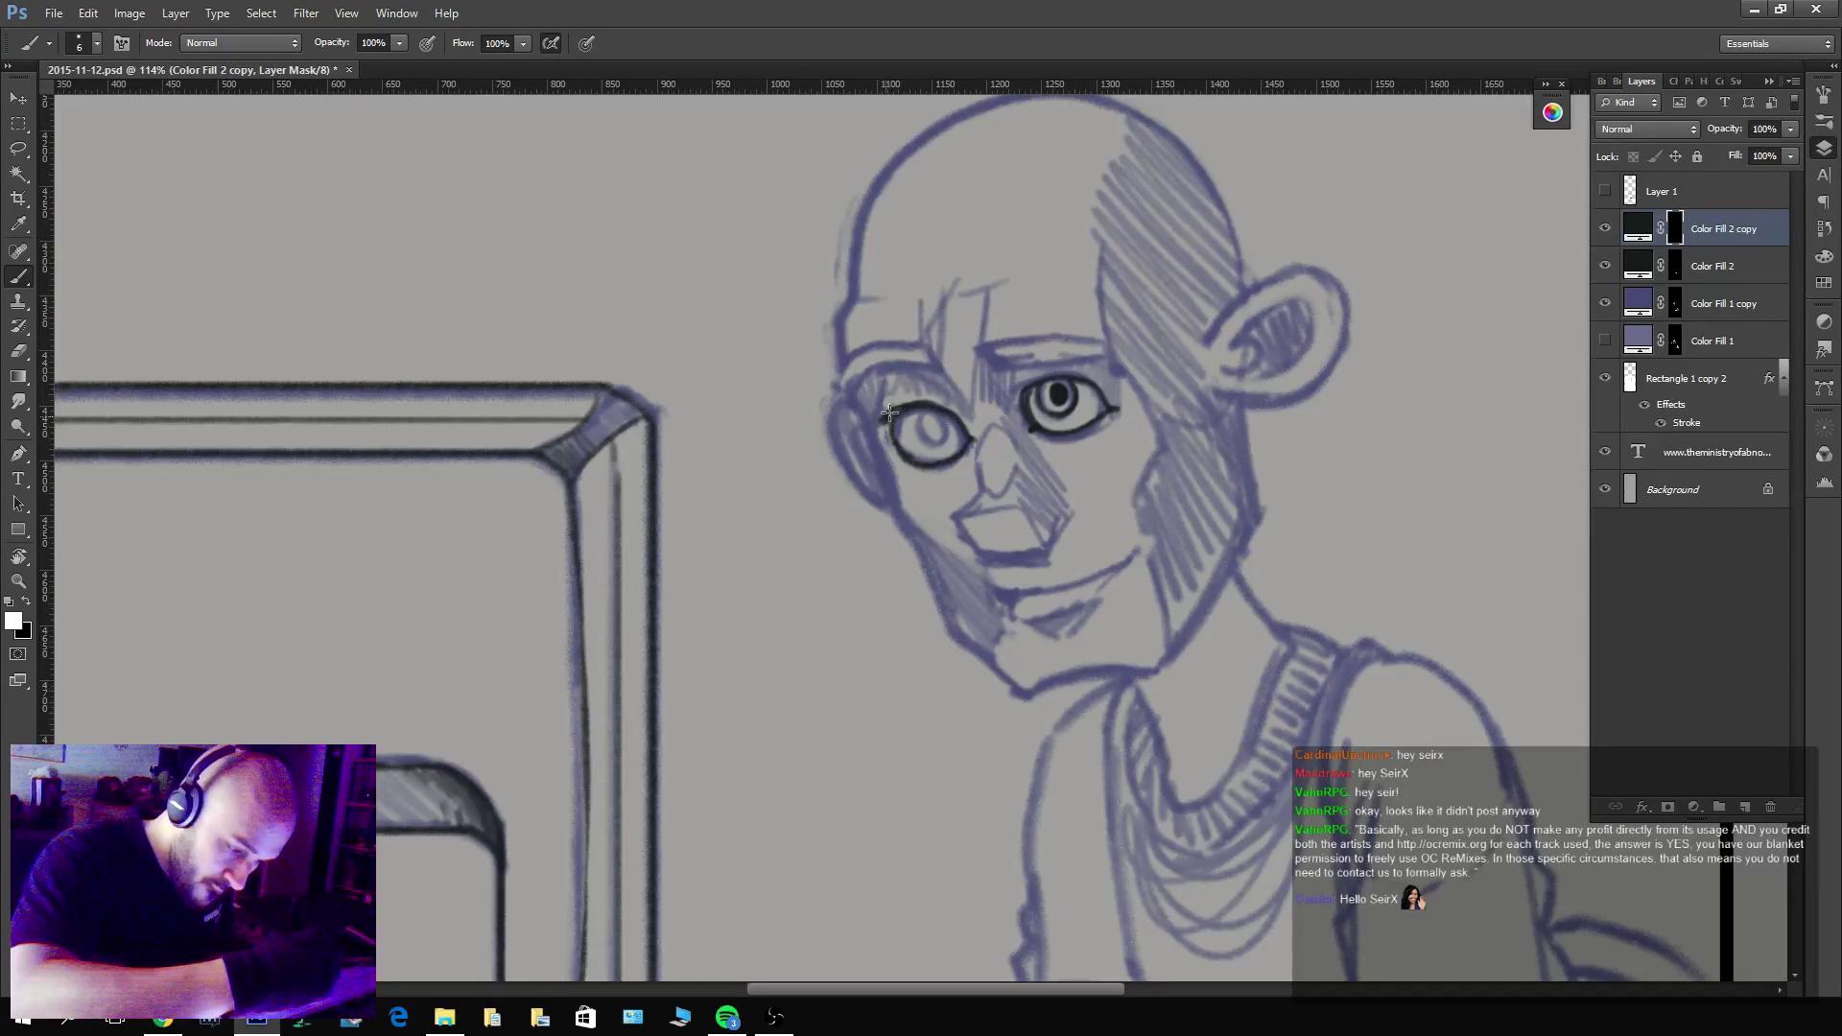
mouse_move(1005, 388)
left_mouse_down()
mouse_move(1072, 379)
mouse_move(1094, 397)
left_mouse_up()
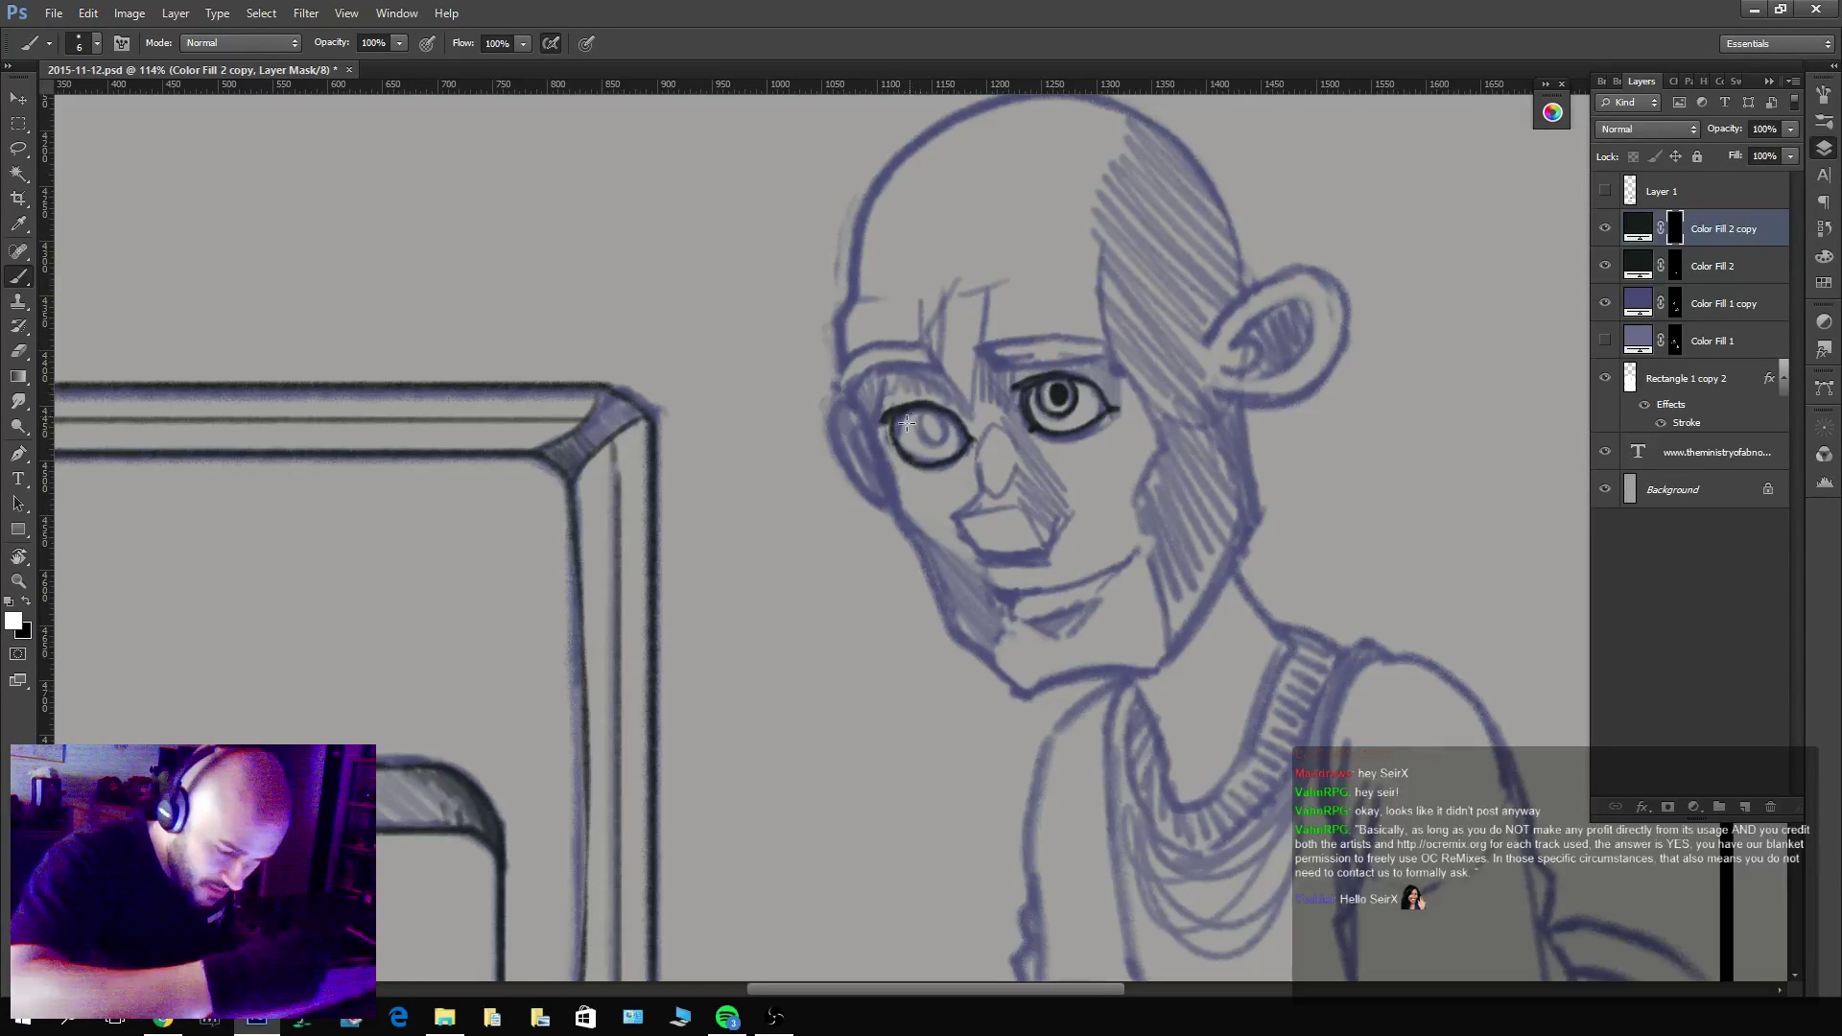
mouse_move(892, 424)
left_mouse_down()
mouse_move(930, 465)
mouse_move(904, 435)
mouse_move(912, 454)
mouse_move(993, 431)
mouse_move(930, 414)
mouse_move(948, 450)
mouse_move(966, 440)
mouse_move(948, 461)
mouse_move(899, 449)
left_mouse_up()
key("x")
key("x")
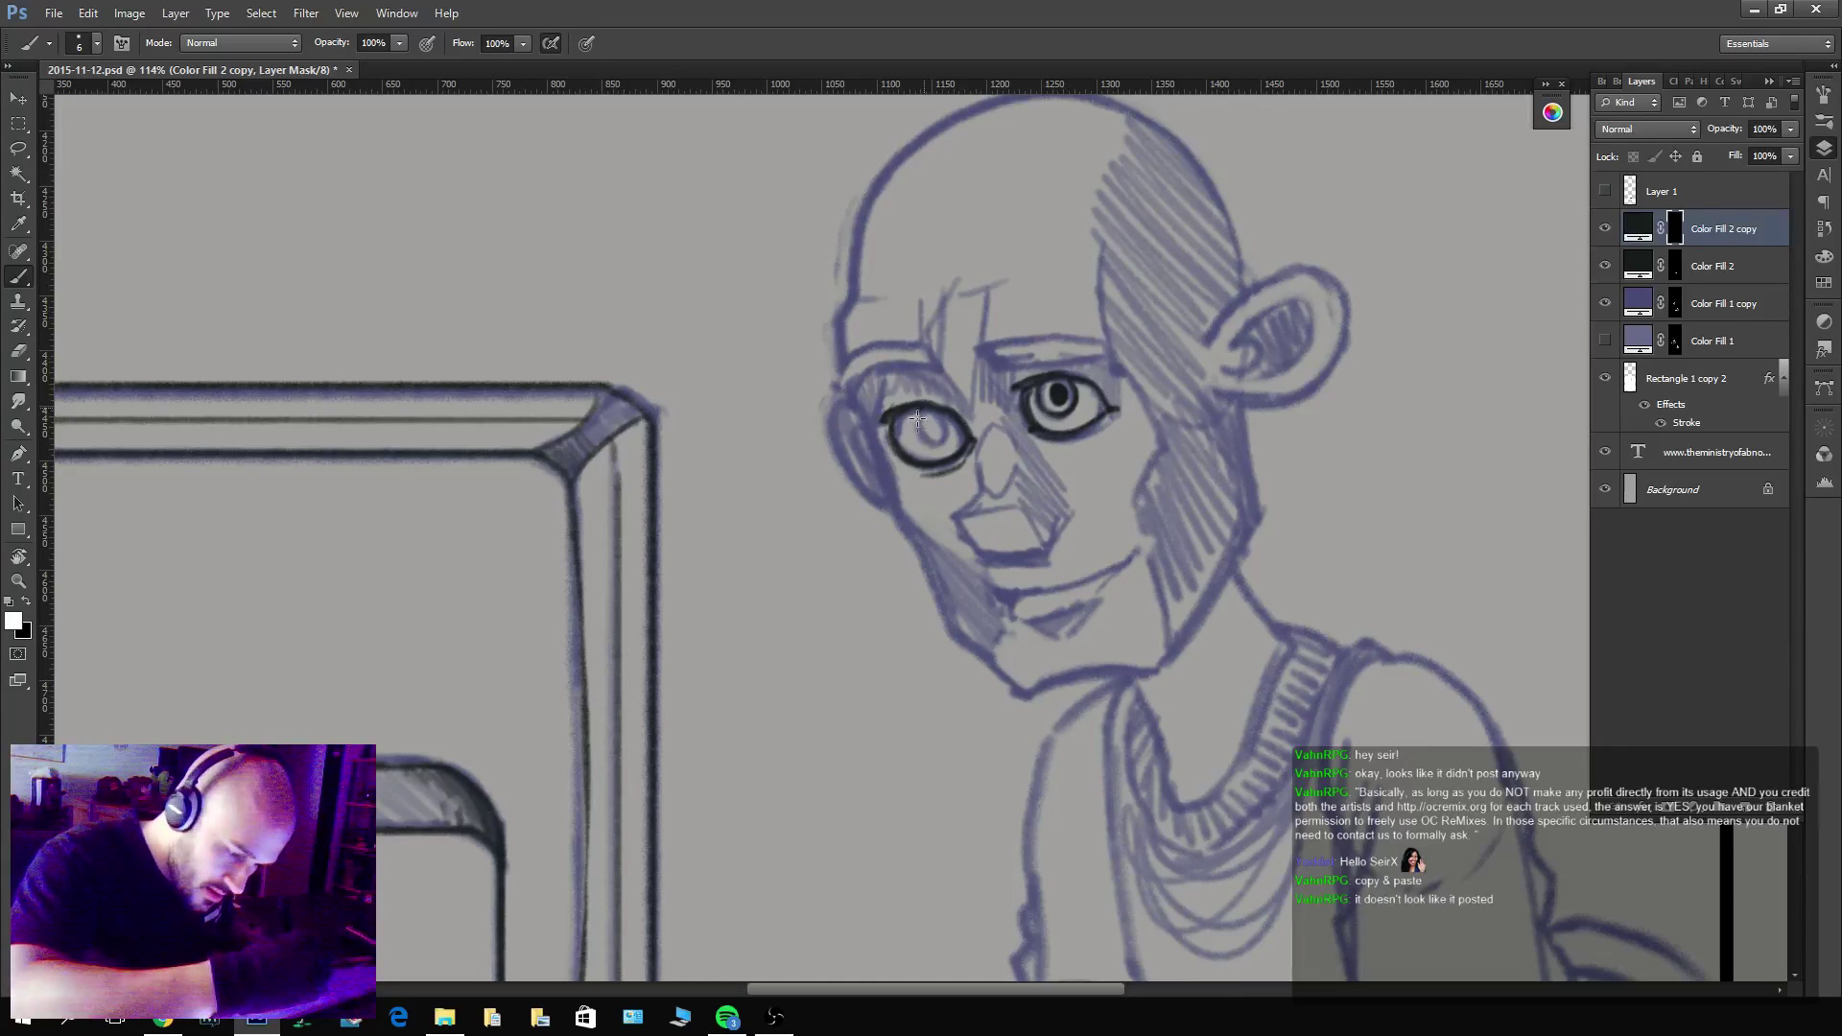
left_click_drag(917, 419, 937, 417)
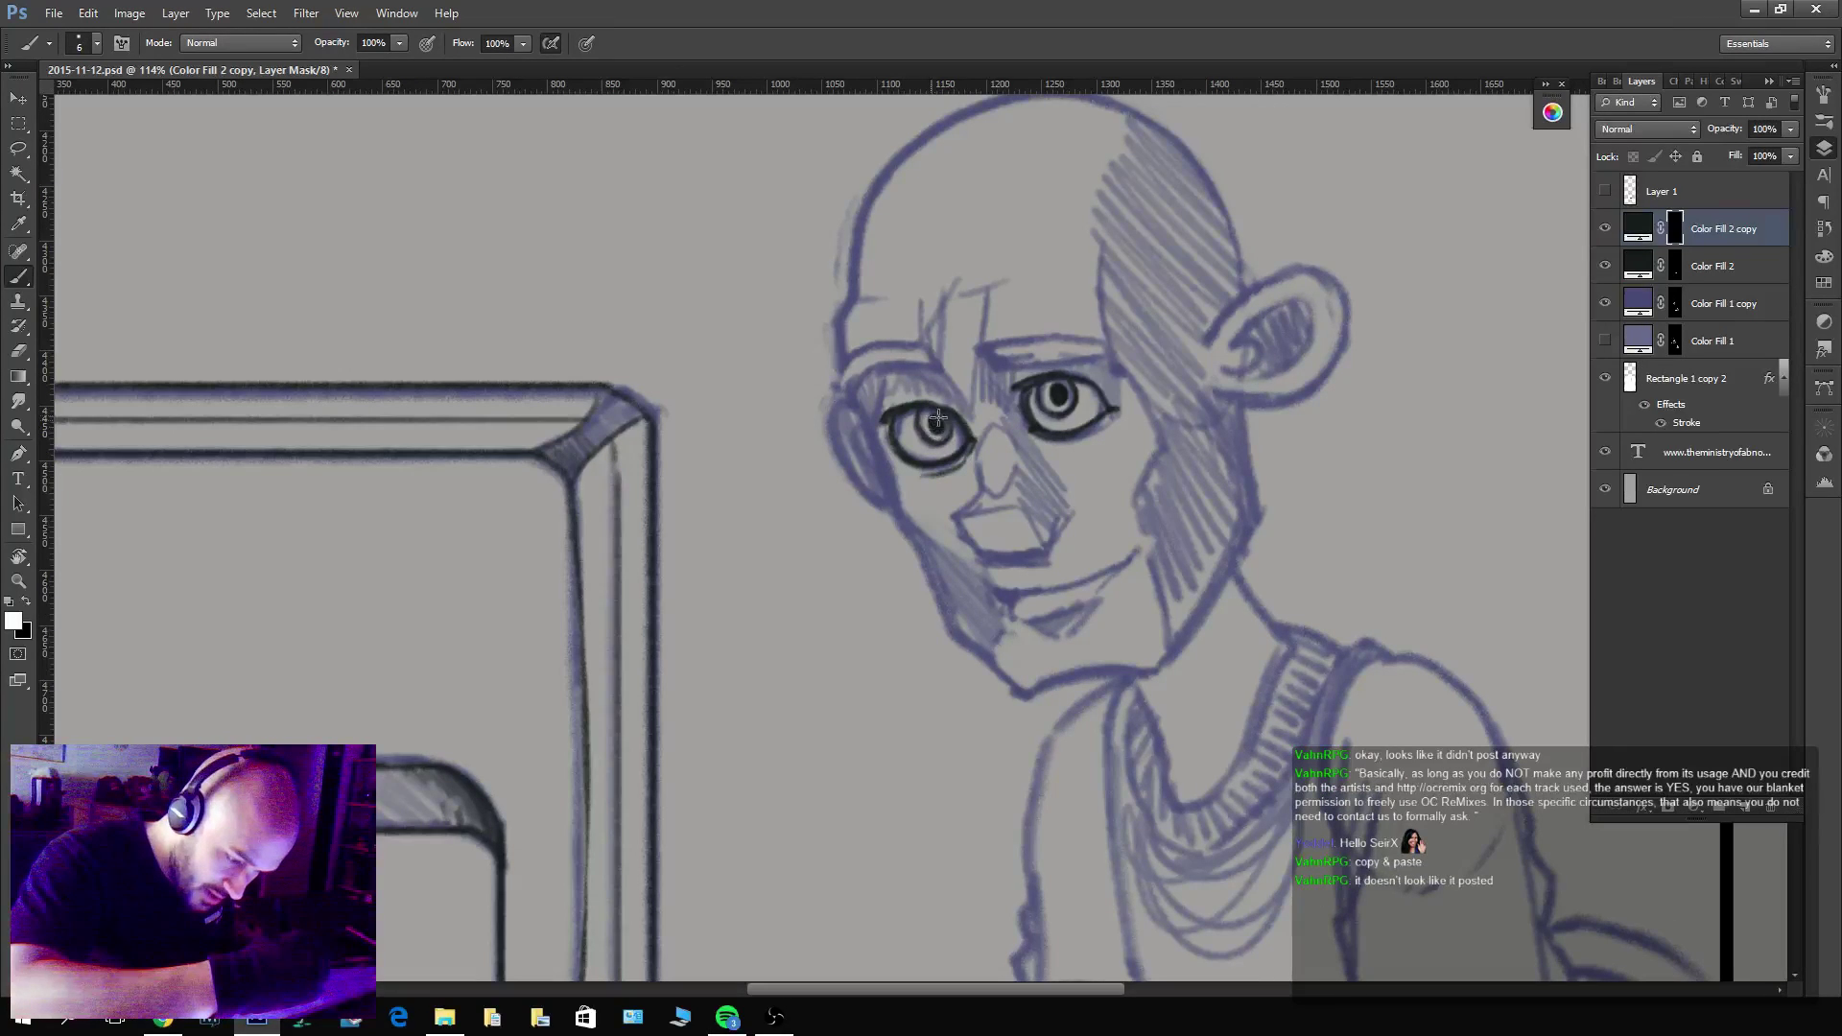
Refine both eyes by trimming the iris and lid lines with black and redrawing them with white on the mask.
key("x")
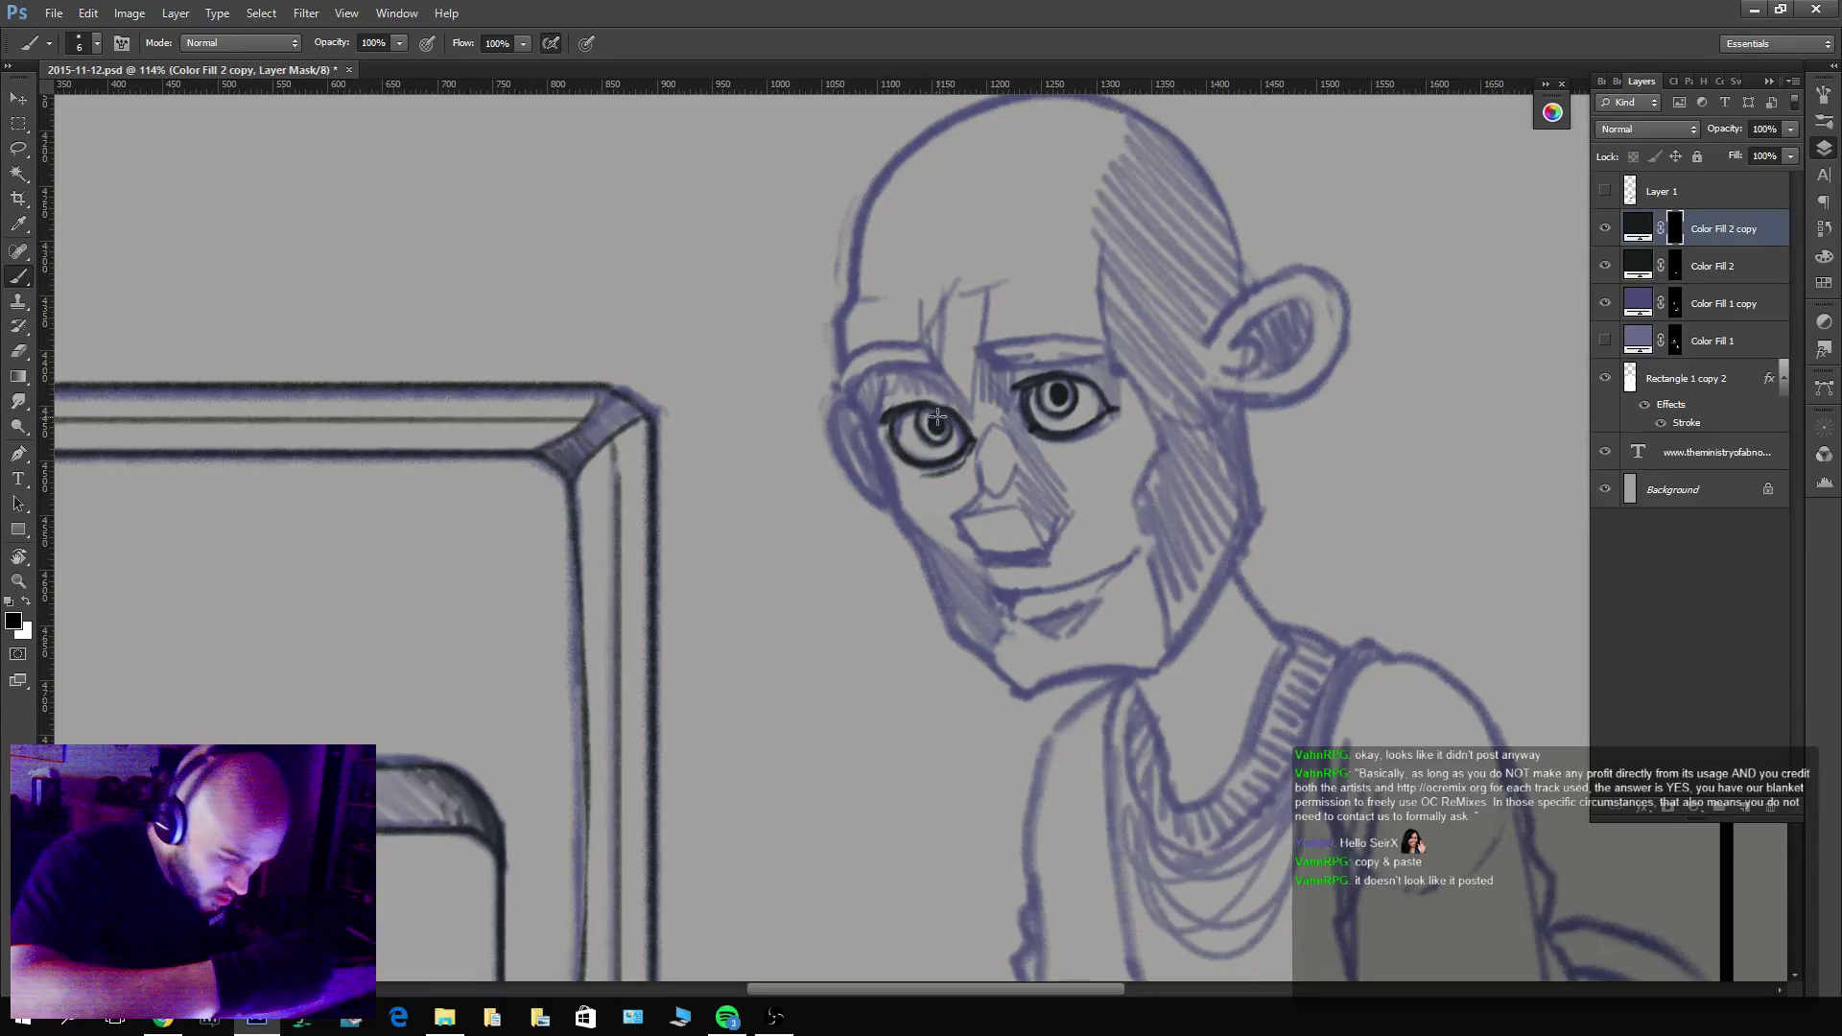
left_click_drag(1049, 387, 1072, 404)
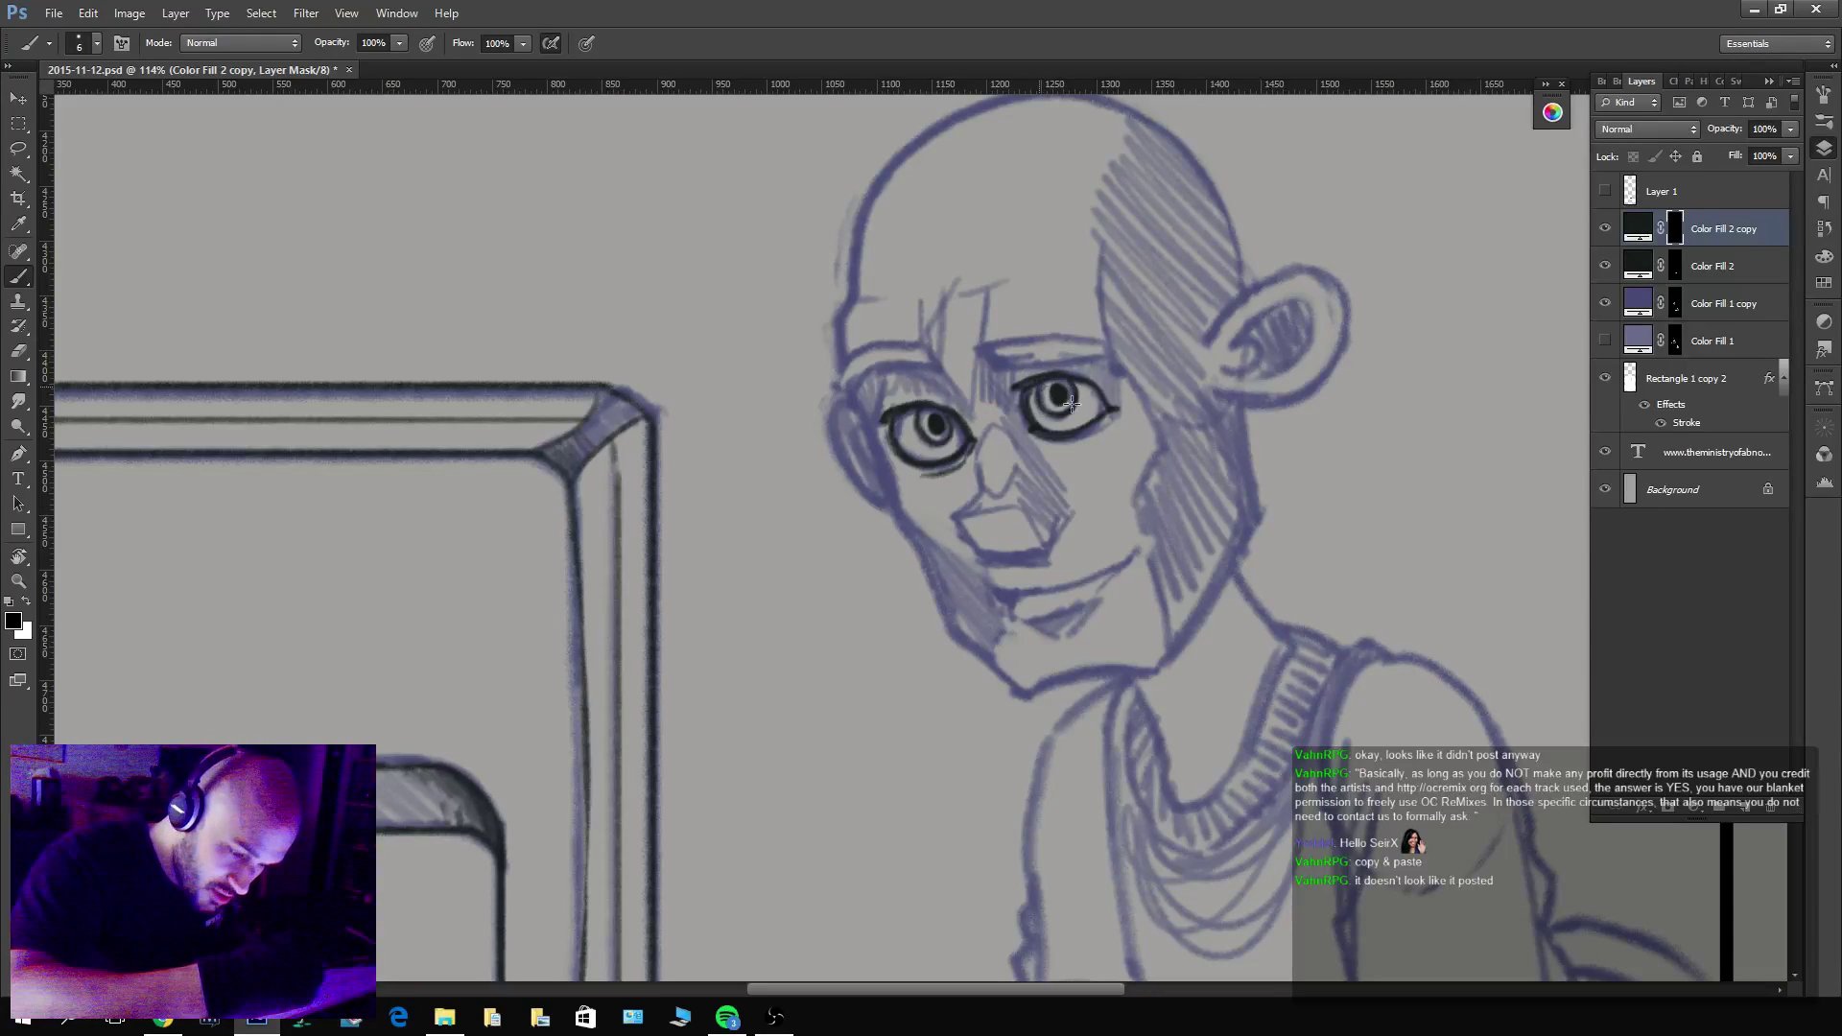
key("x")
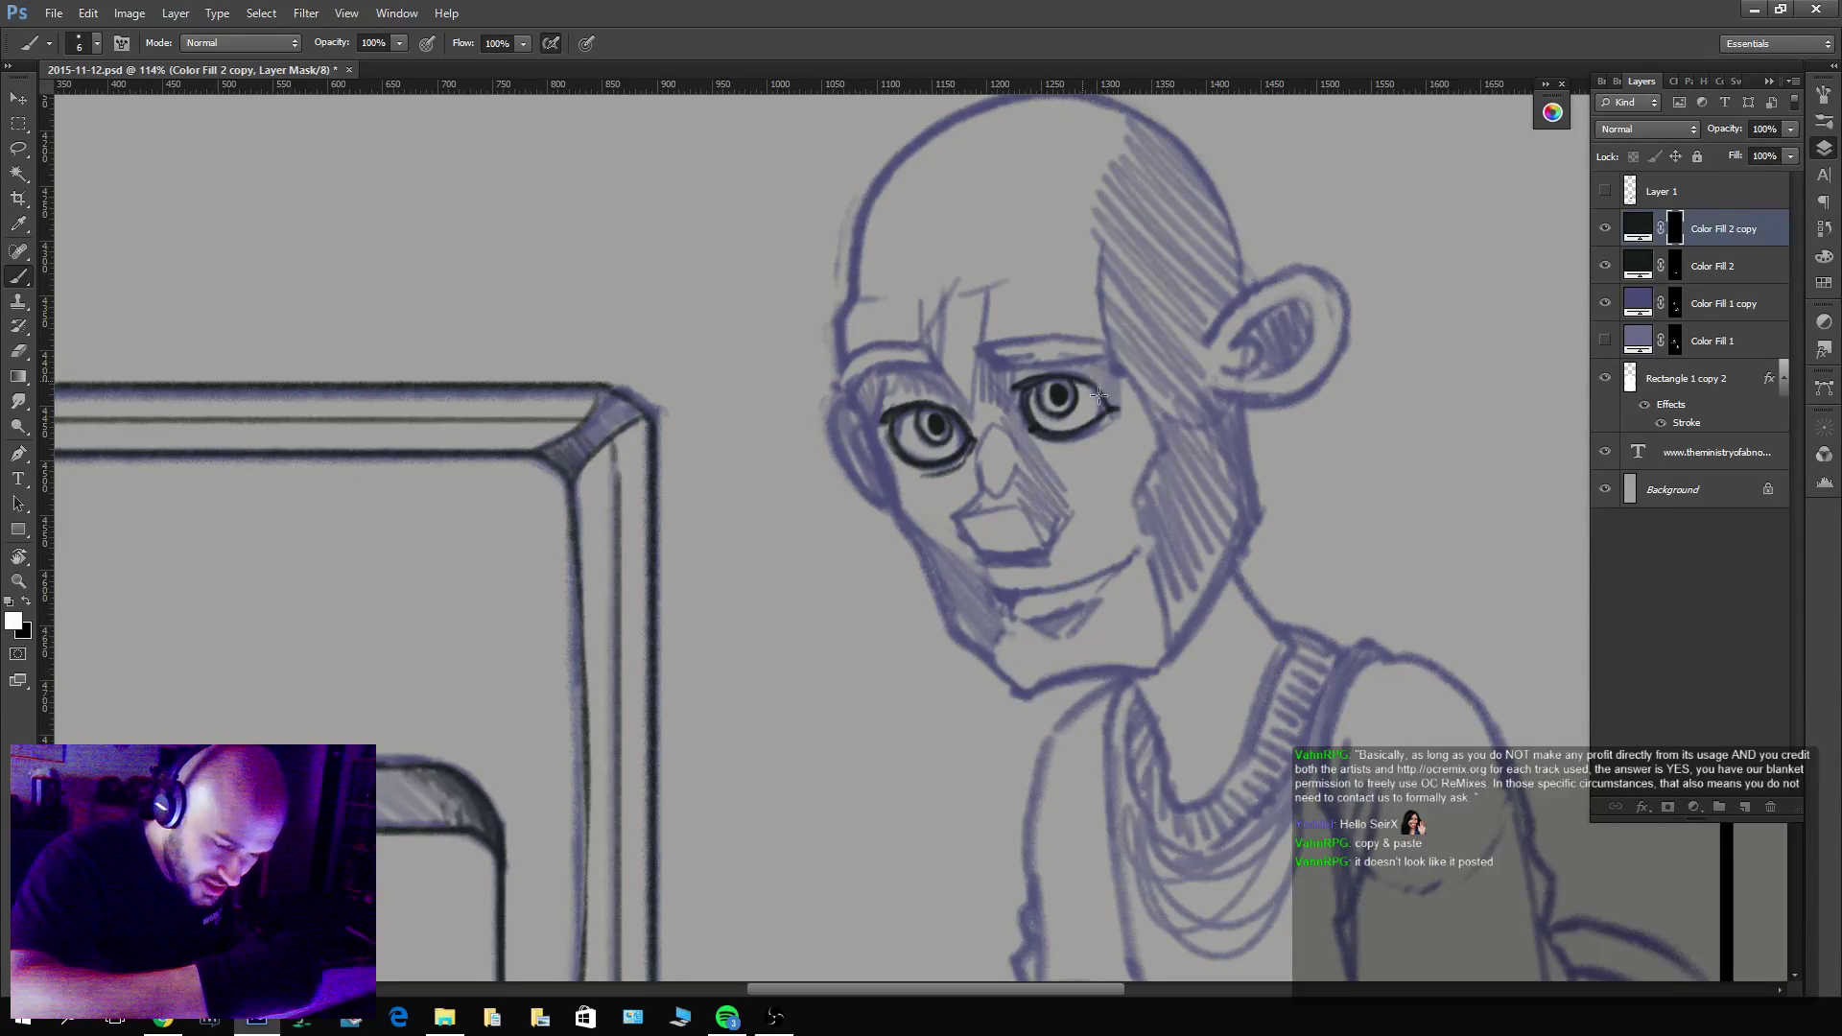
key("x")
key("x")
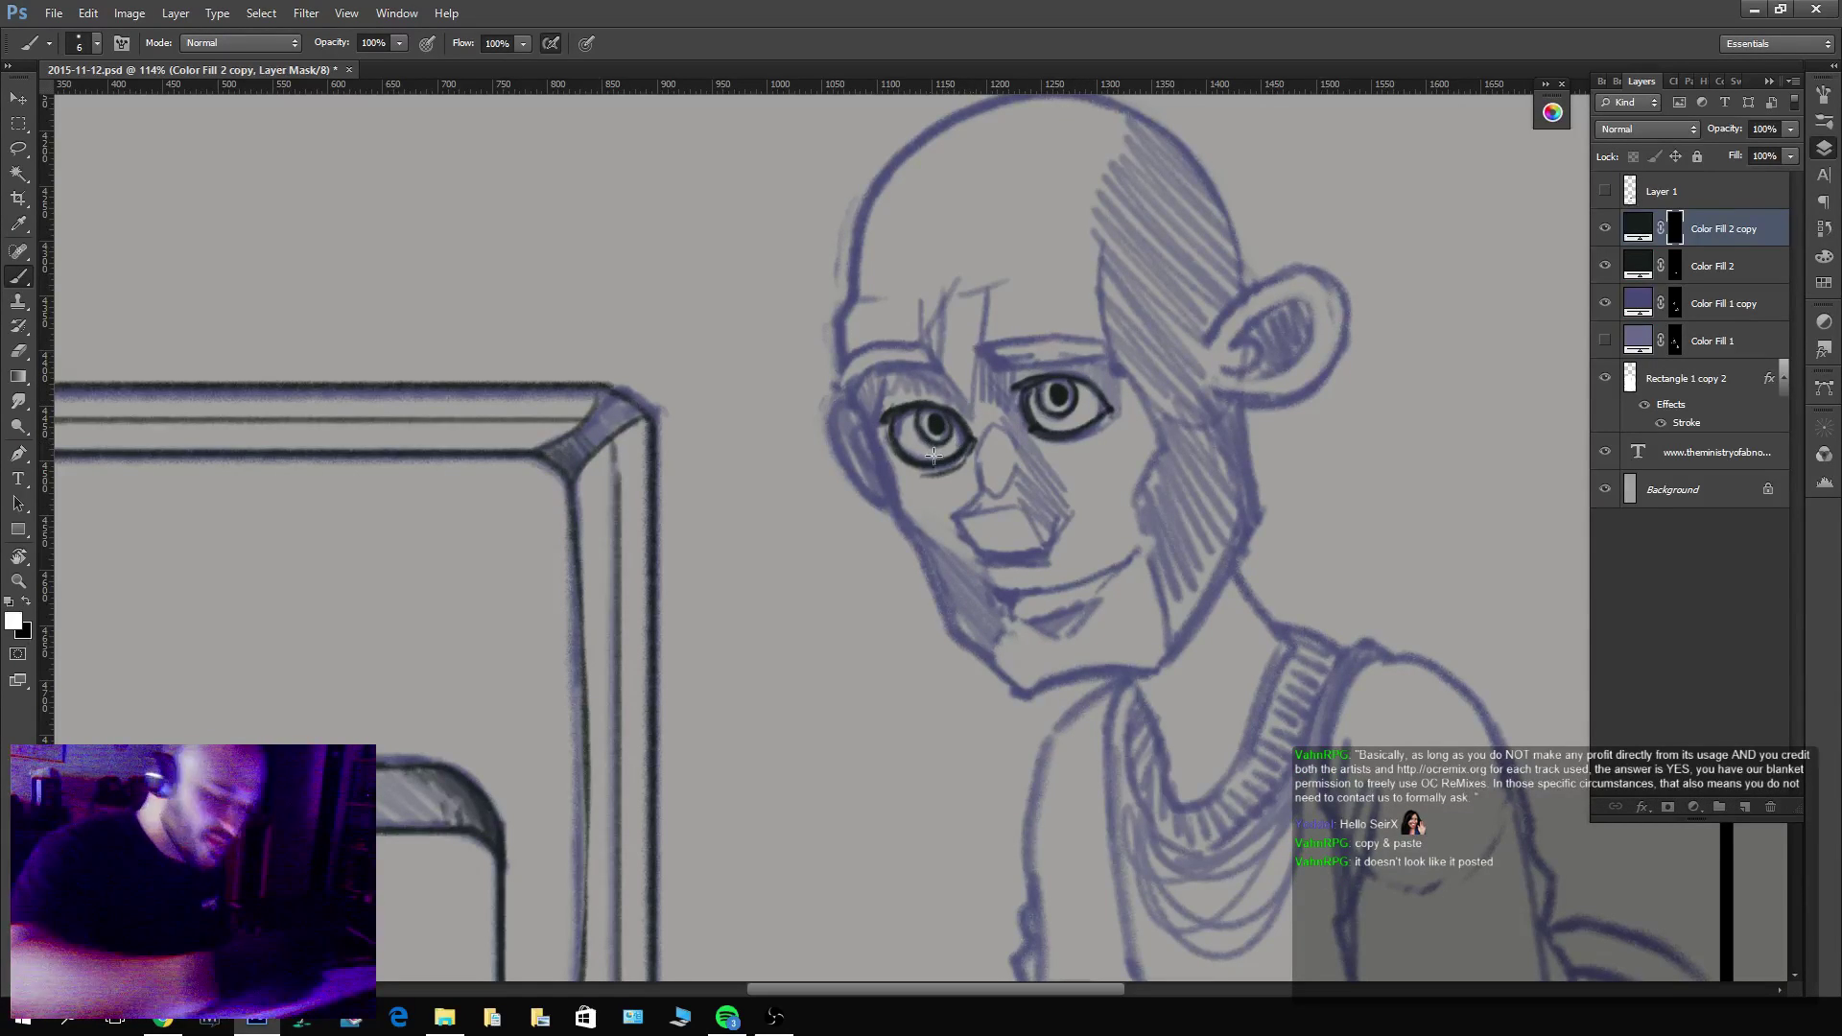
key("x")
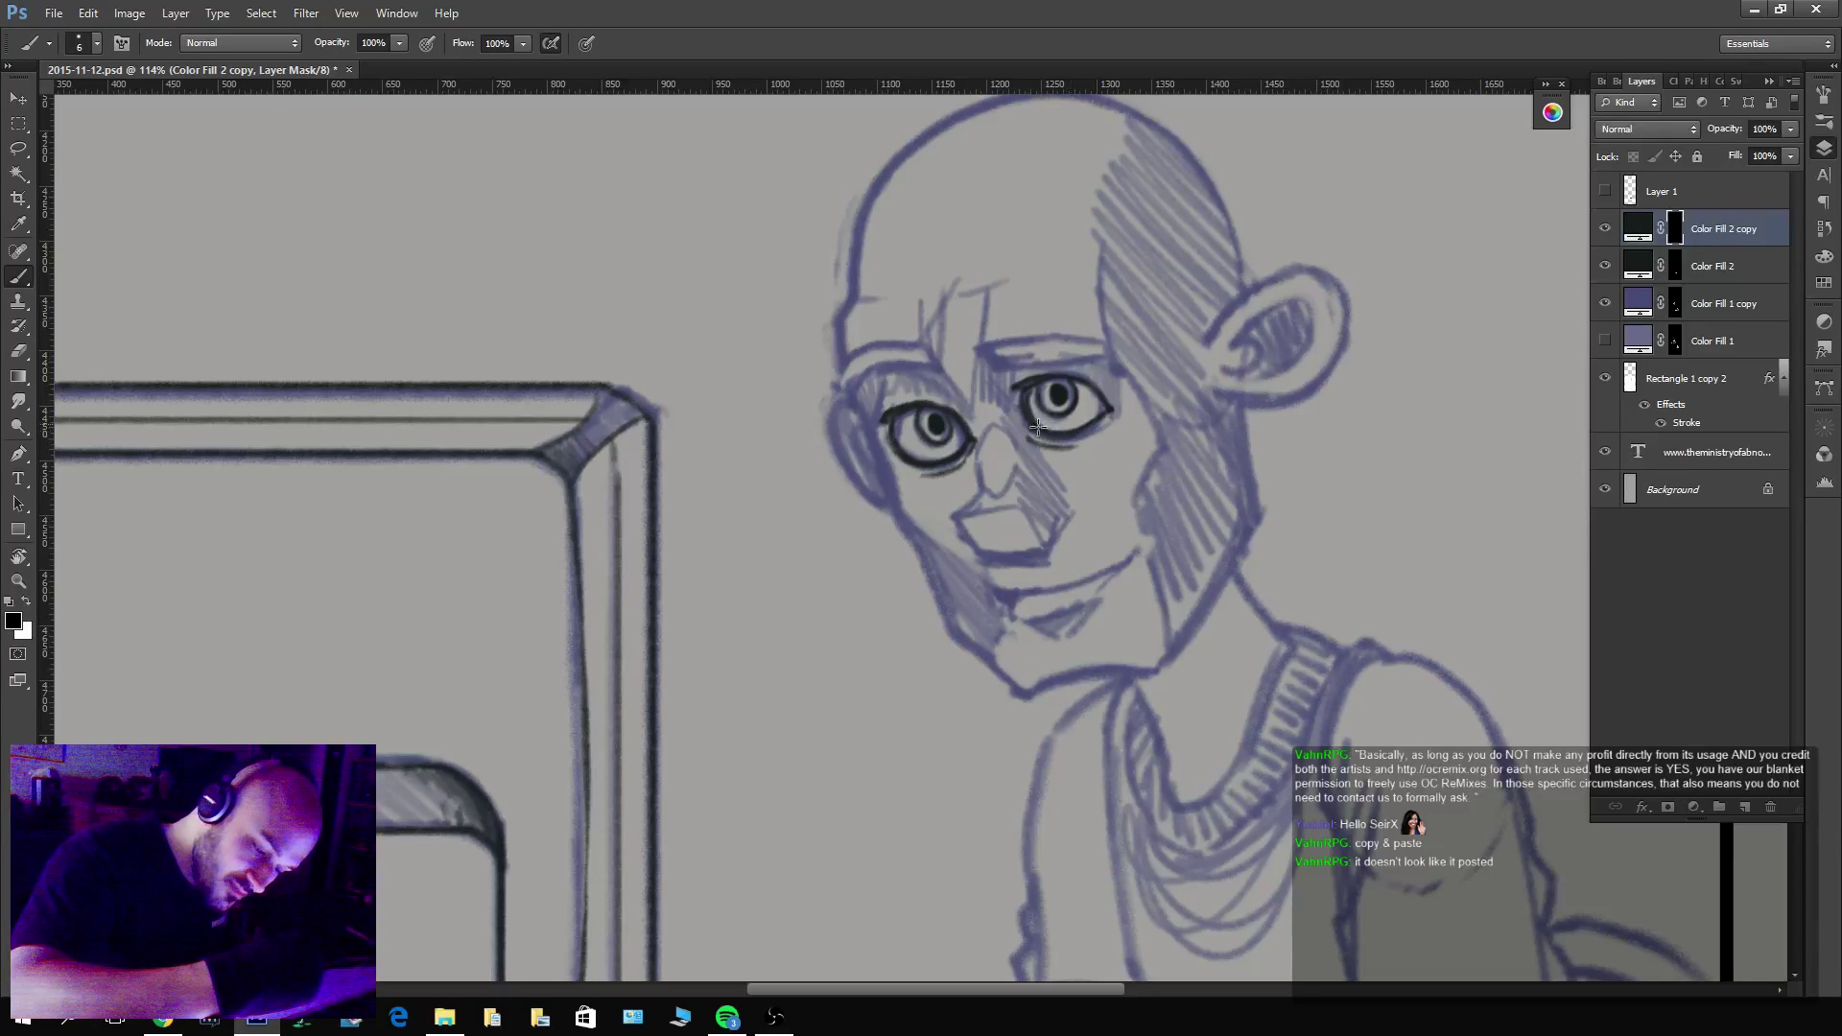
key("x")
key("x")
key("x")
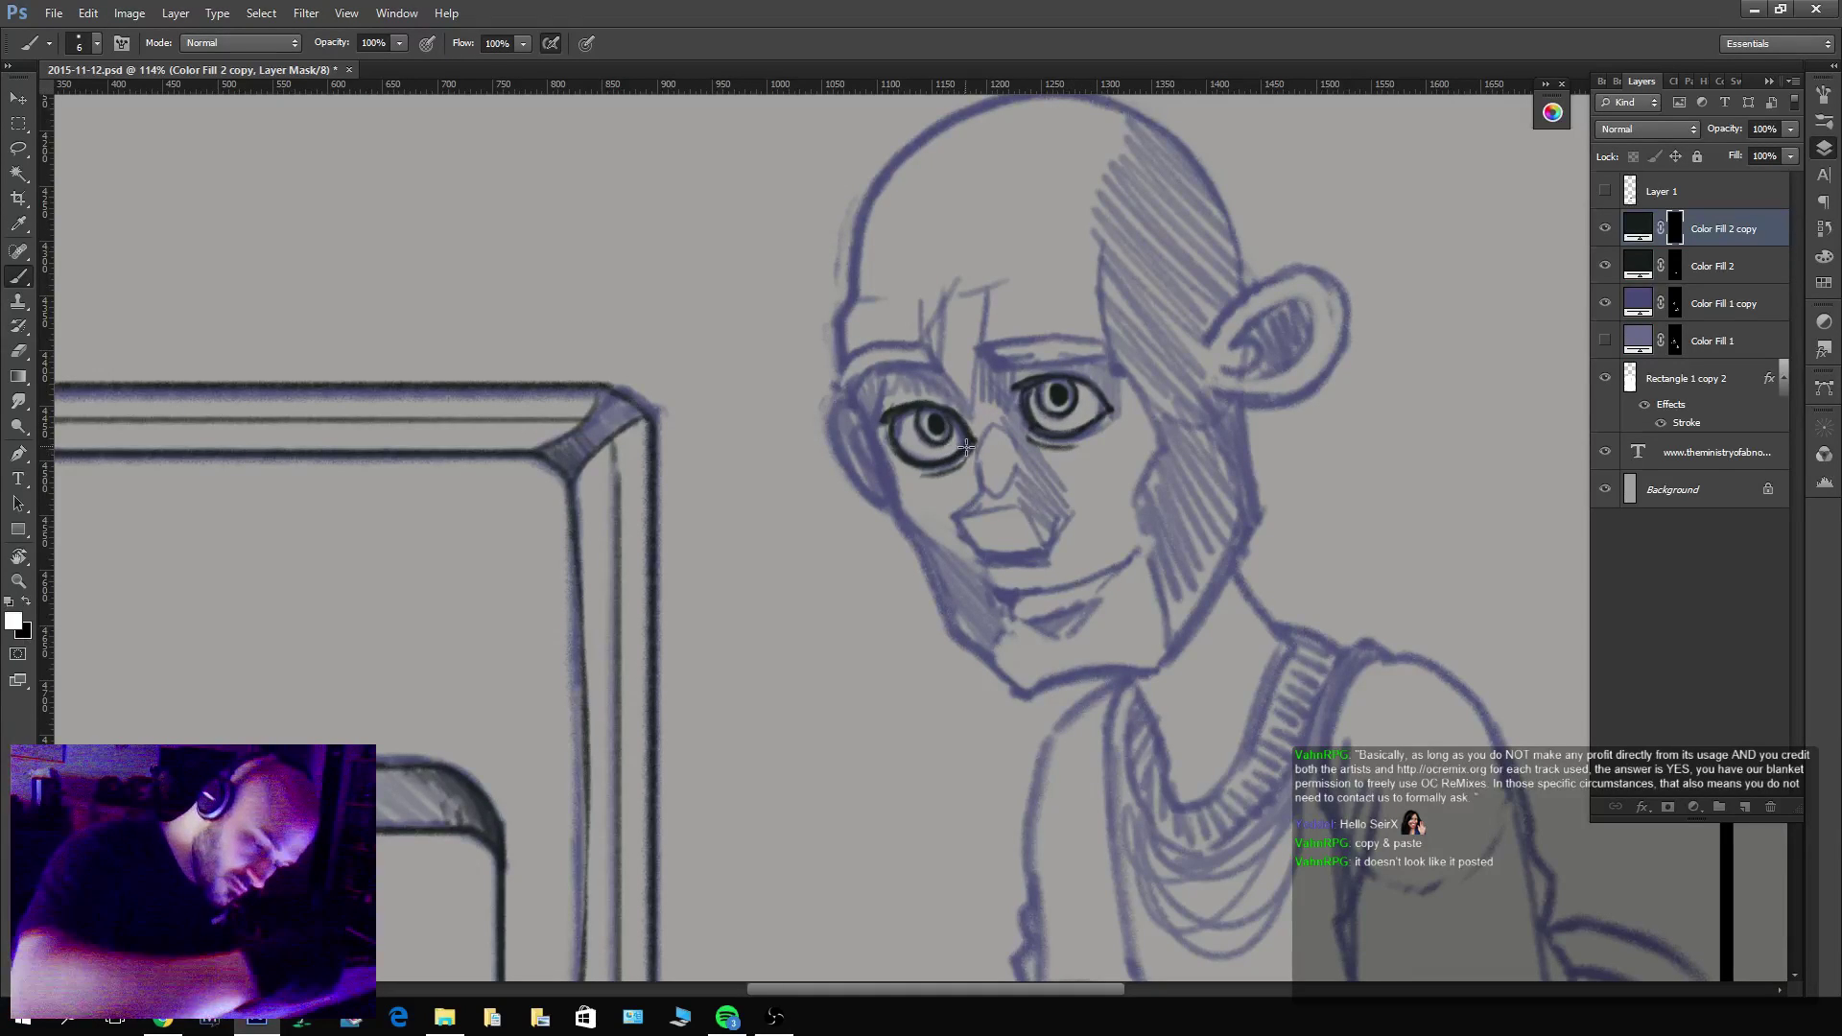
key("x")
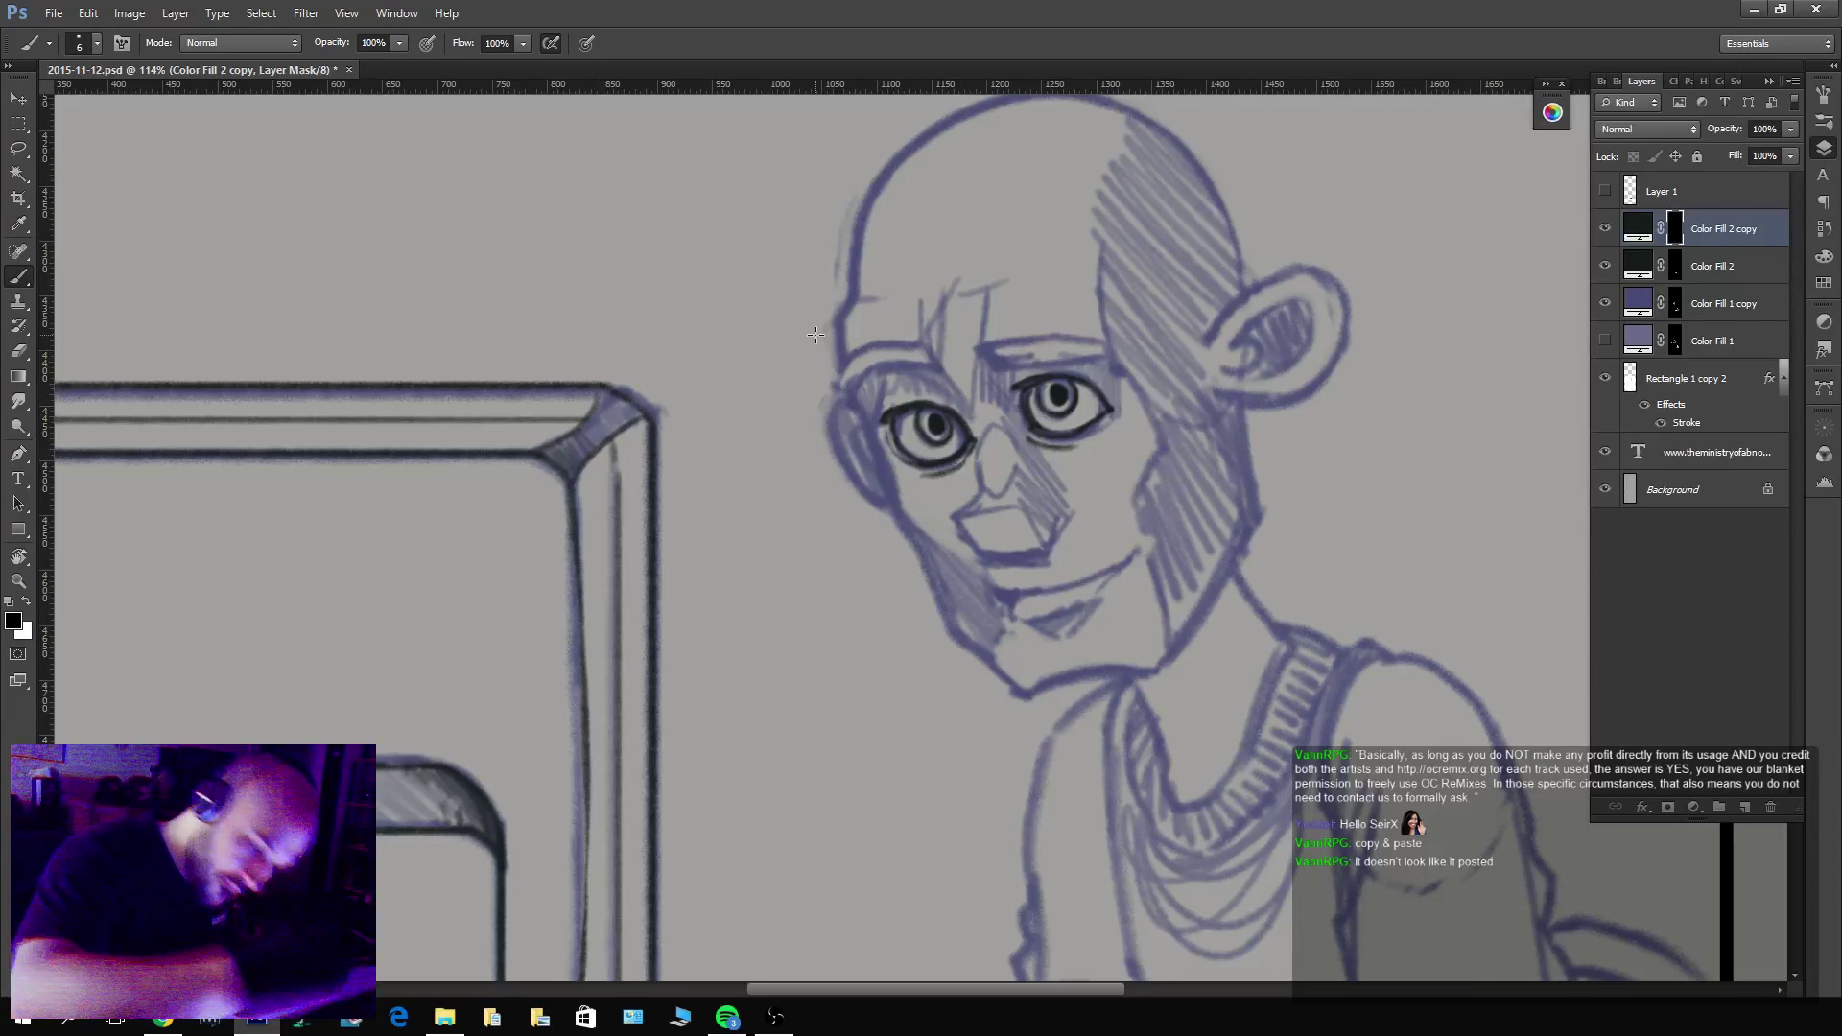
key("x")
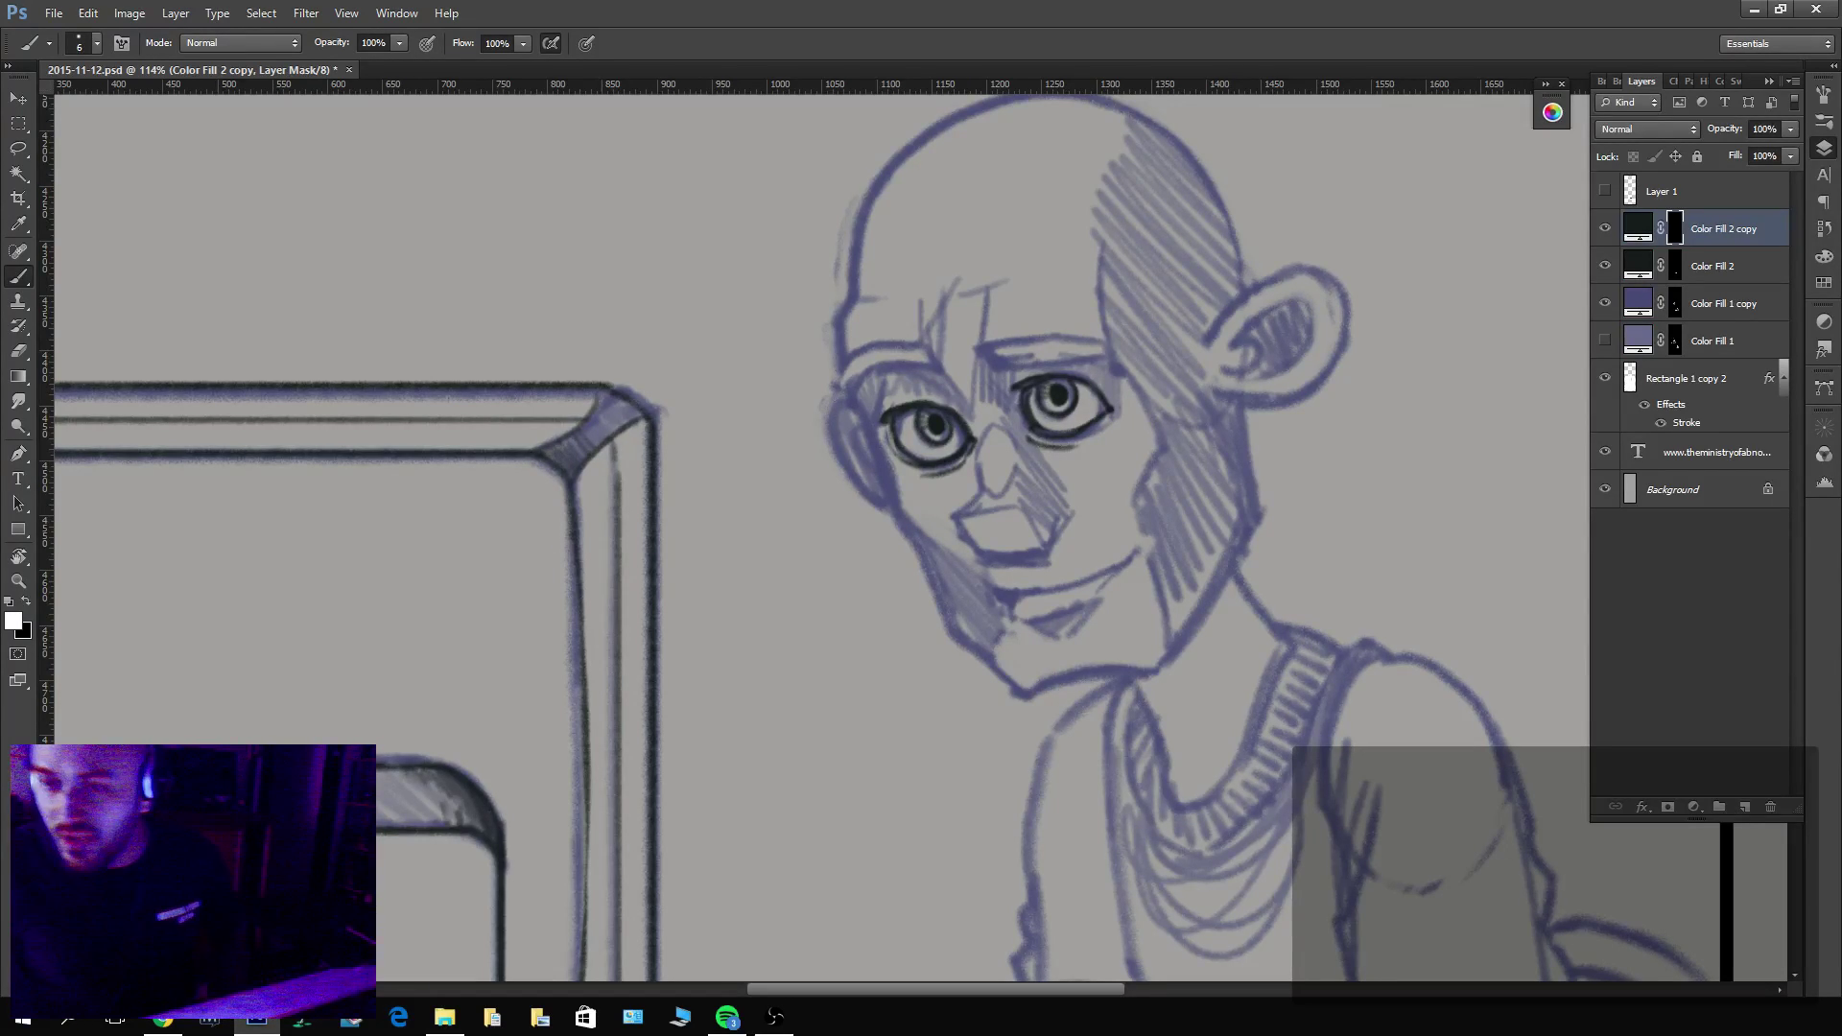
Enlarge the brush to size 7 and ink the upper and lower edges of the ear-side eyebrow, cleaning up the strokes.
key("alt+Tab")
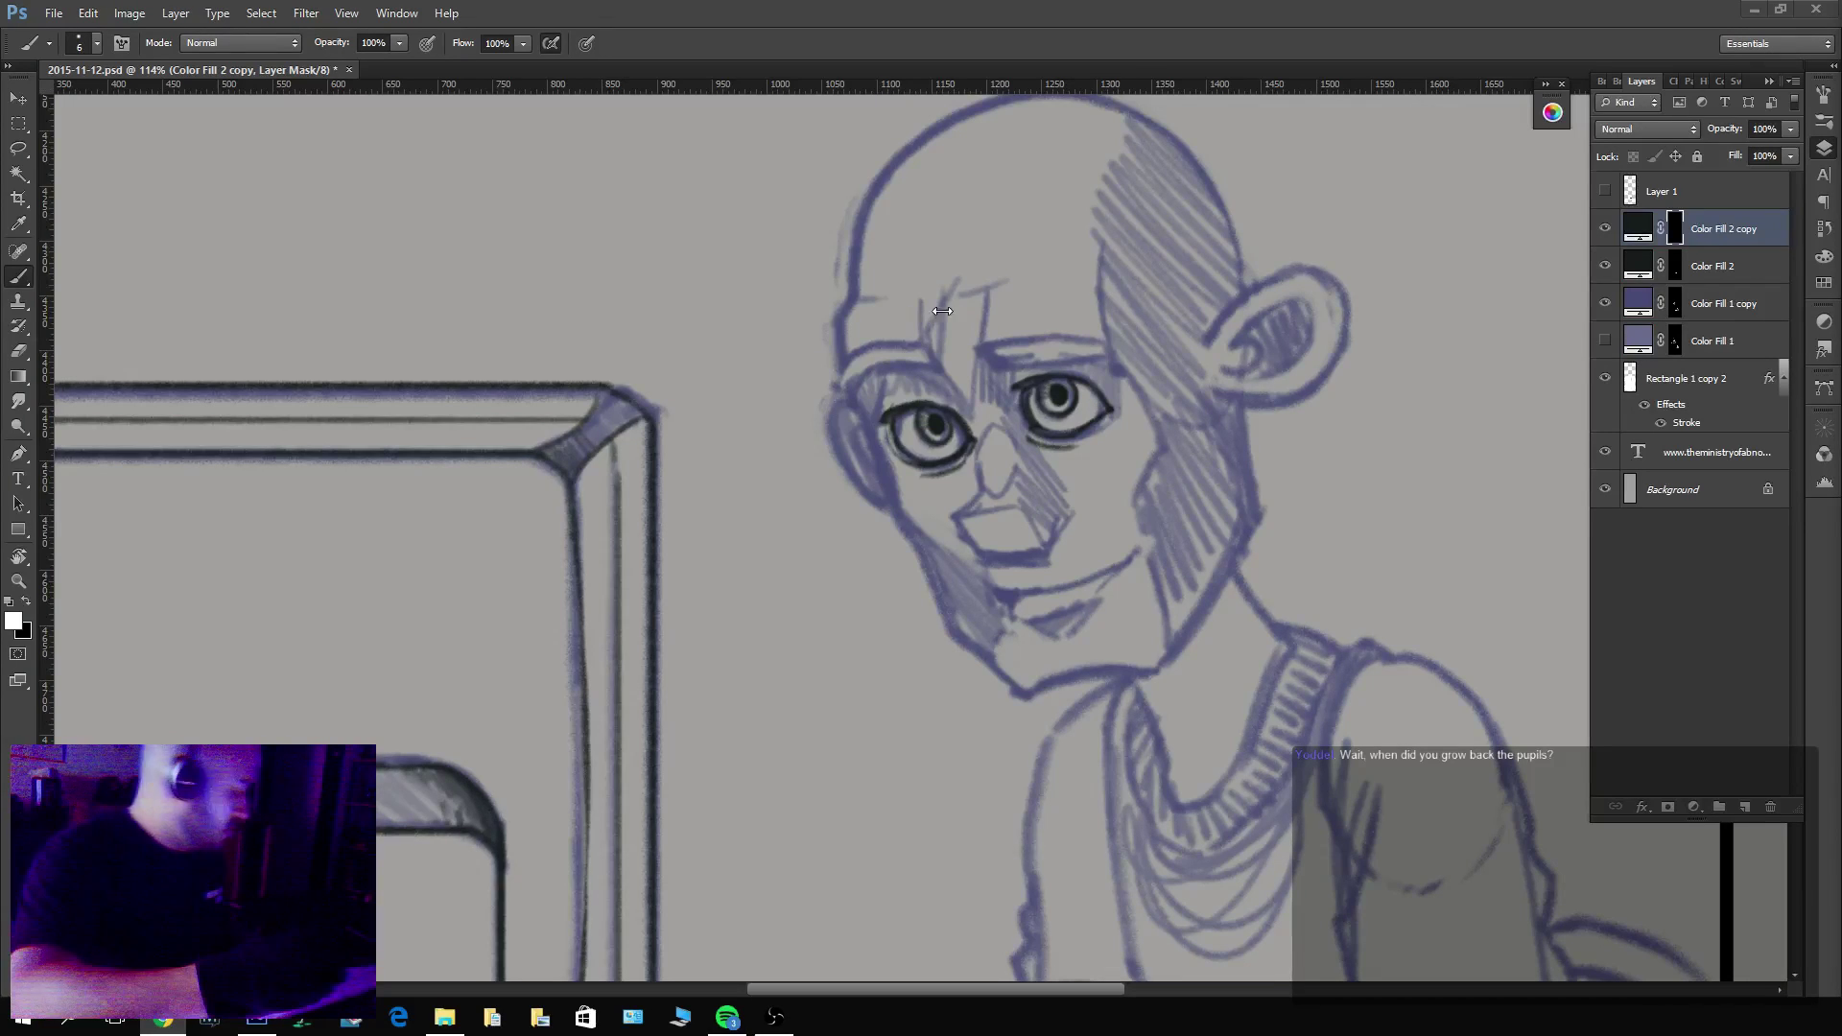
key("bracketright")
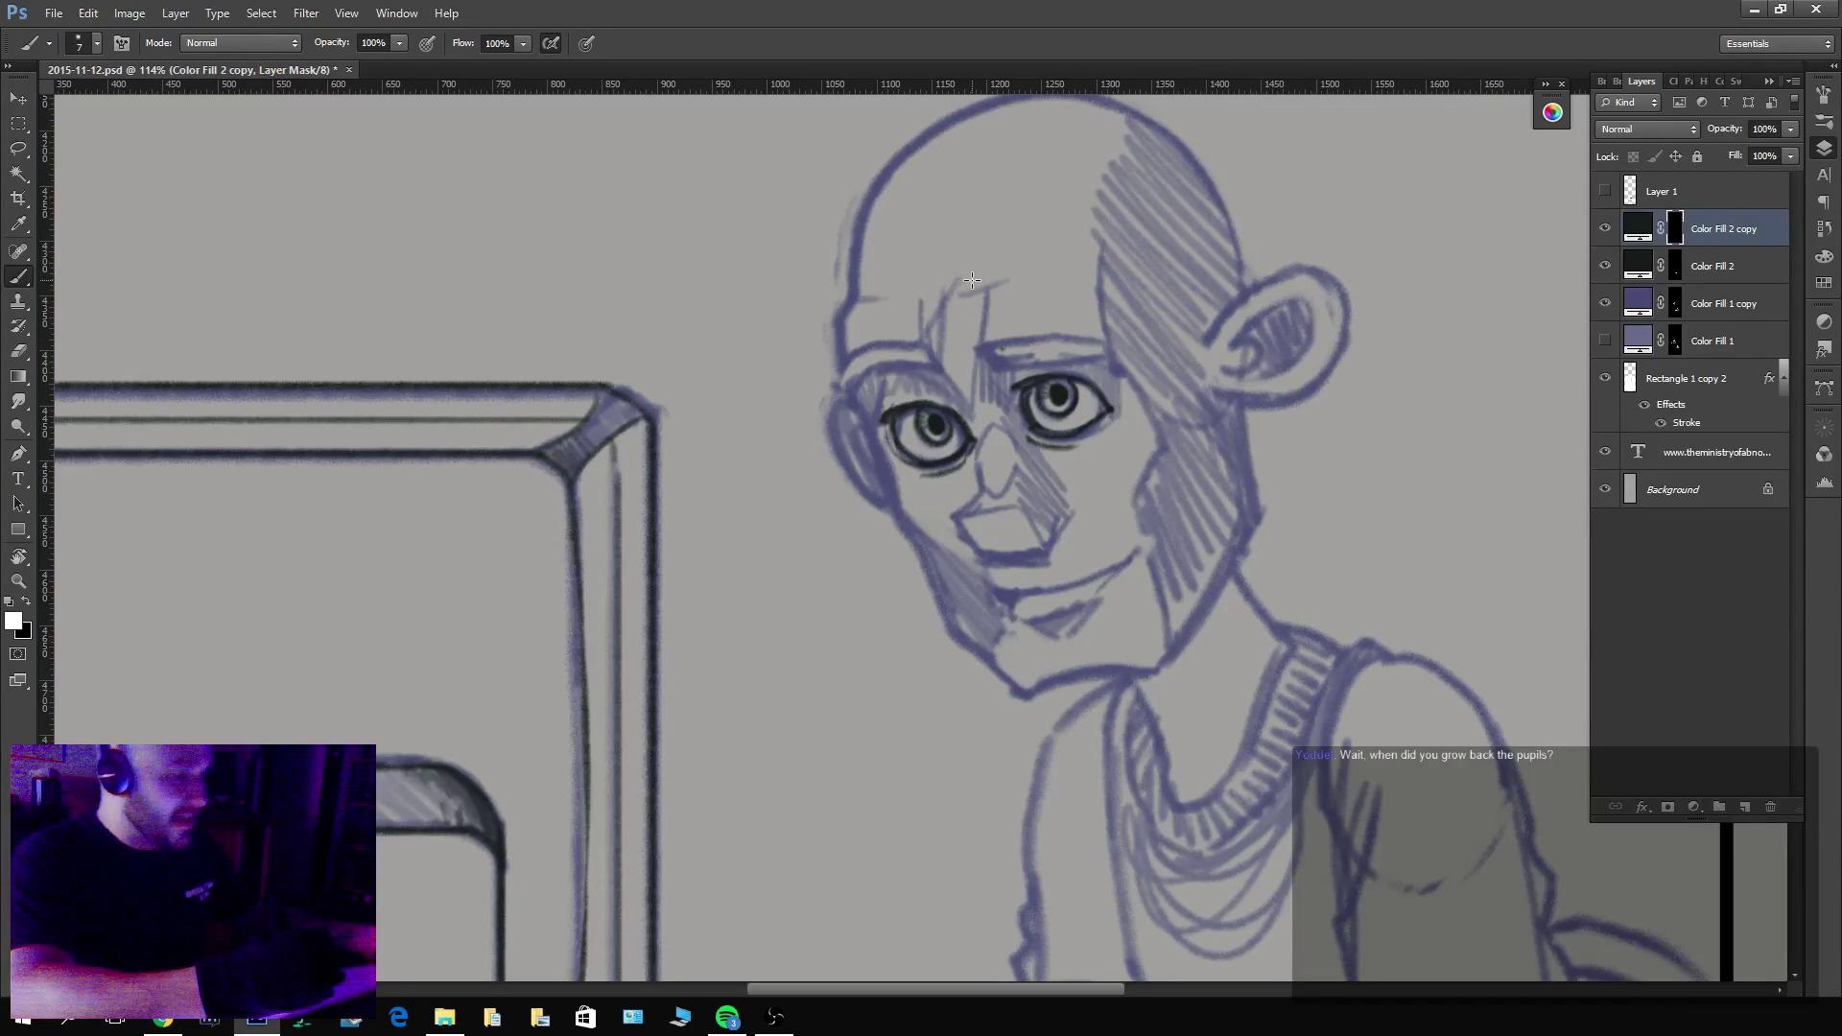
mouse_move(975, 339)
left_mouse_down()
mouse_move(1004, 370)
mouse_move(1120, 366)
mouse_move(1091, 334)
mouse_move(984, 342)
mouse_move(1091, 332)
left_mouse_up()
key("x")
key("x")
mouse_move(980, 351)
left_mouse_down()
mouse_move(977, 287)
mouse_move(967, 363)
mouse_move(985, 373)
mouse_move(990, 347)
mouse_move(1095, 358)
mouse_move(1015, 373)
mouse_move(1127, 371)
mouse_move(1020, 364)
mouse_move(1113, 374)
left_mouse_up()
key("x")
key("x")
Ink the shadow edge between the ear-side brow and nose bridge, plus the far eyebrow and its lid fold.
mouse_move(998, 377)
left_mouse_down()
mouse_move(997, 415)
mouse_move(918, 328)
mouse_move(971, 404)
mouse_move(937, 345)
mouse_move(895, 365)
mouse_move(940, 373)
mouse_move(840, 388)
mouse_move(846, 358)
mouse_move(929, 345)
mouse_move(933, 306)
mouse_move(945, 362)
mouse_move(951, 301)
mouse_move(969, 348)
mouse_move(941, 376)
mouse_move(955, 386)
mouse_move(895, 335)
mouse_move(823, 344)
mouse_move(883, 422)
mouse_move(894, 373)
mouse_move(919, 374)
mouse_move(883, 400)
mouse_move(922, 384)
mouse_move(905, 375)
mouse_move(932, 395)
mouse_move(987, 366)
mouse_move(1014, 374)
mouse_move(1002, 390)
mouse_move(1022, 419)
left_mouse_up()
key("x")
key("x")
key("x")
key("x")
key("x")
key("x")
key("x")
key("x")
key("x")
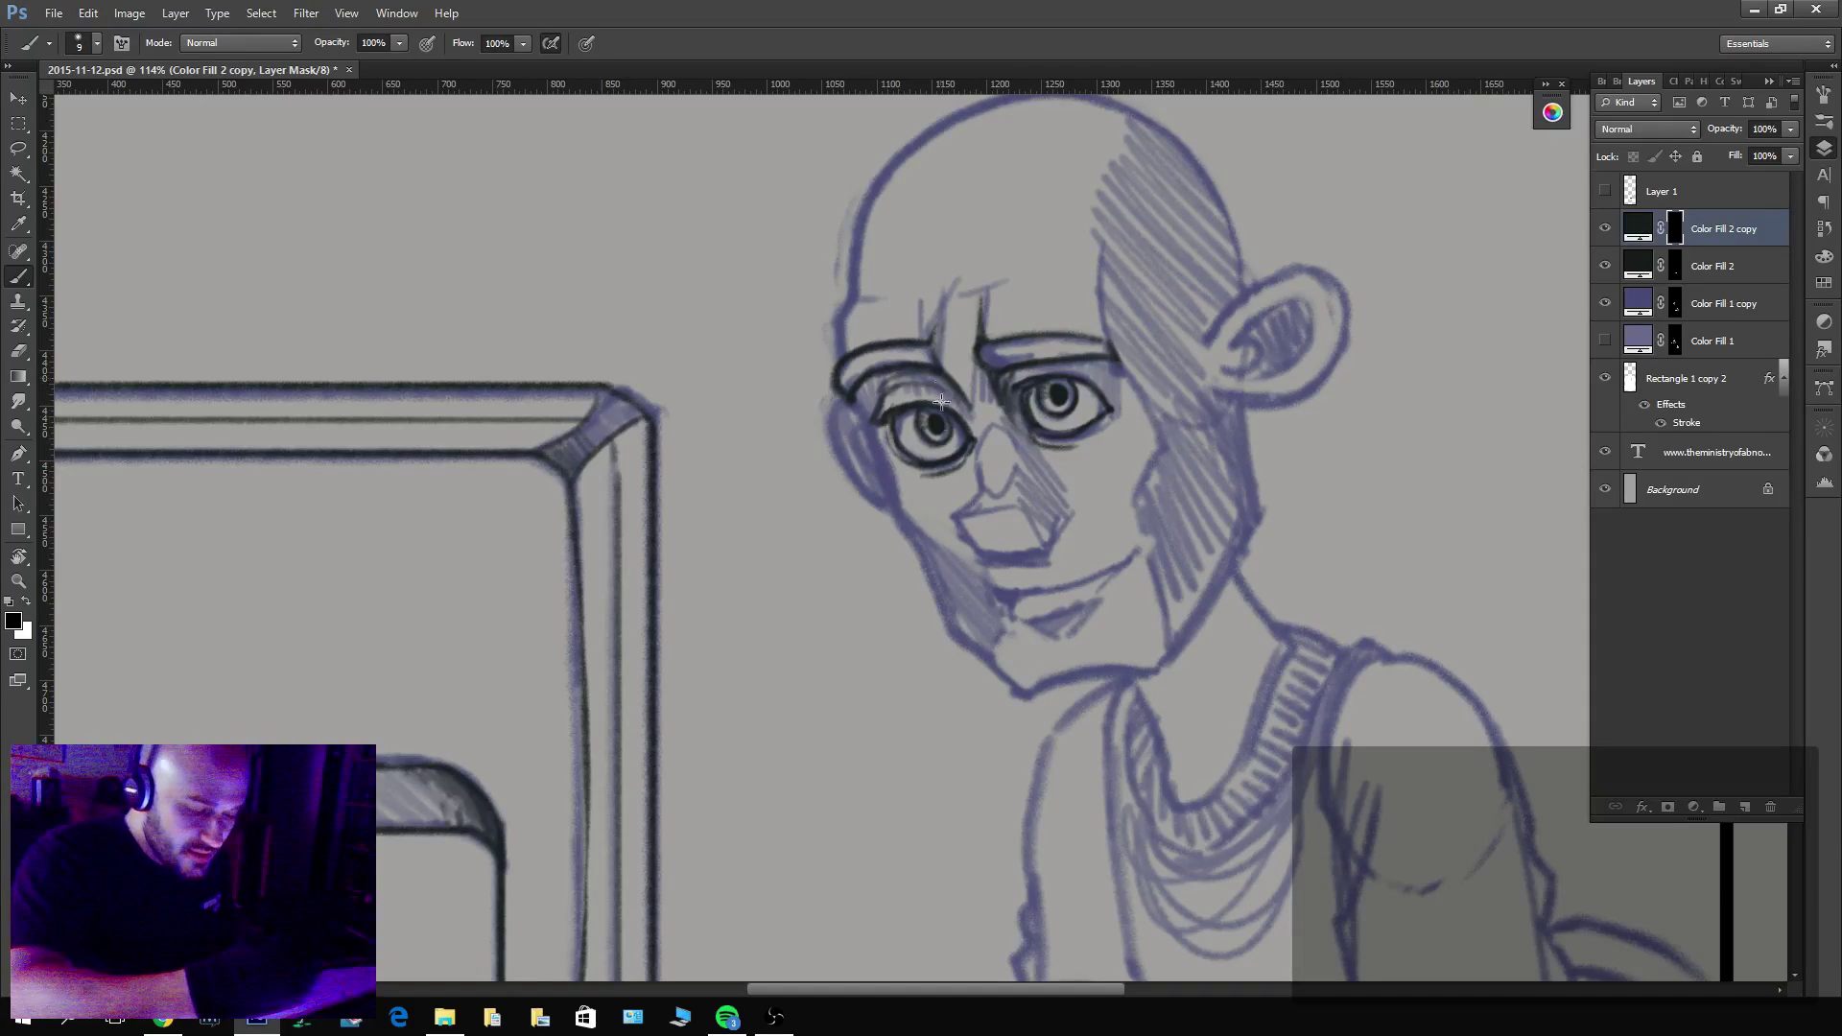
Ink the nose bridge and the far side and underside of the nose tip.
key("x")
mouse_move(993, 427)
left_mouse_down()
mouse_move(1002, 488)
mouse_move(965, 410)
left_mouse_up()
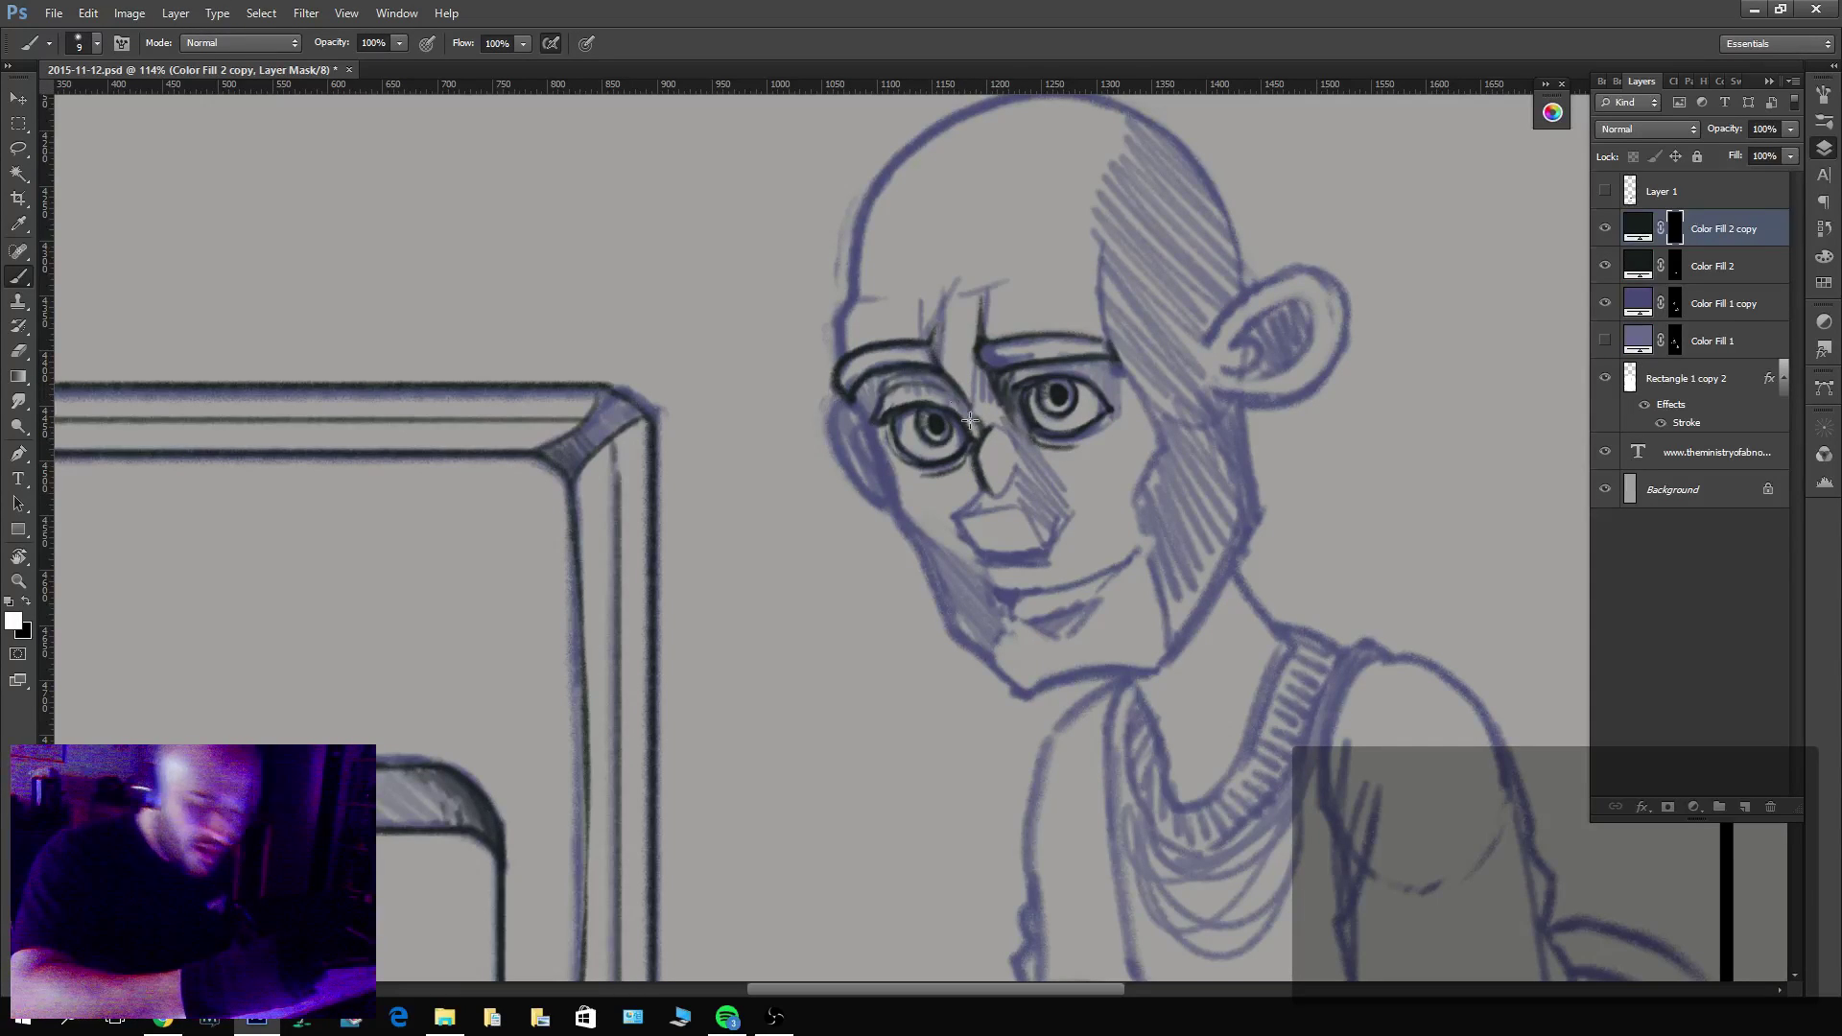
key("x")
key("x")
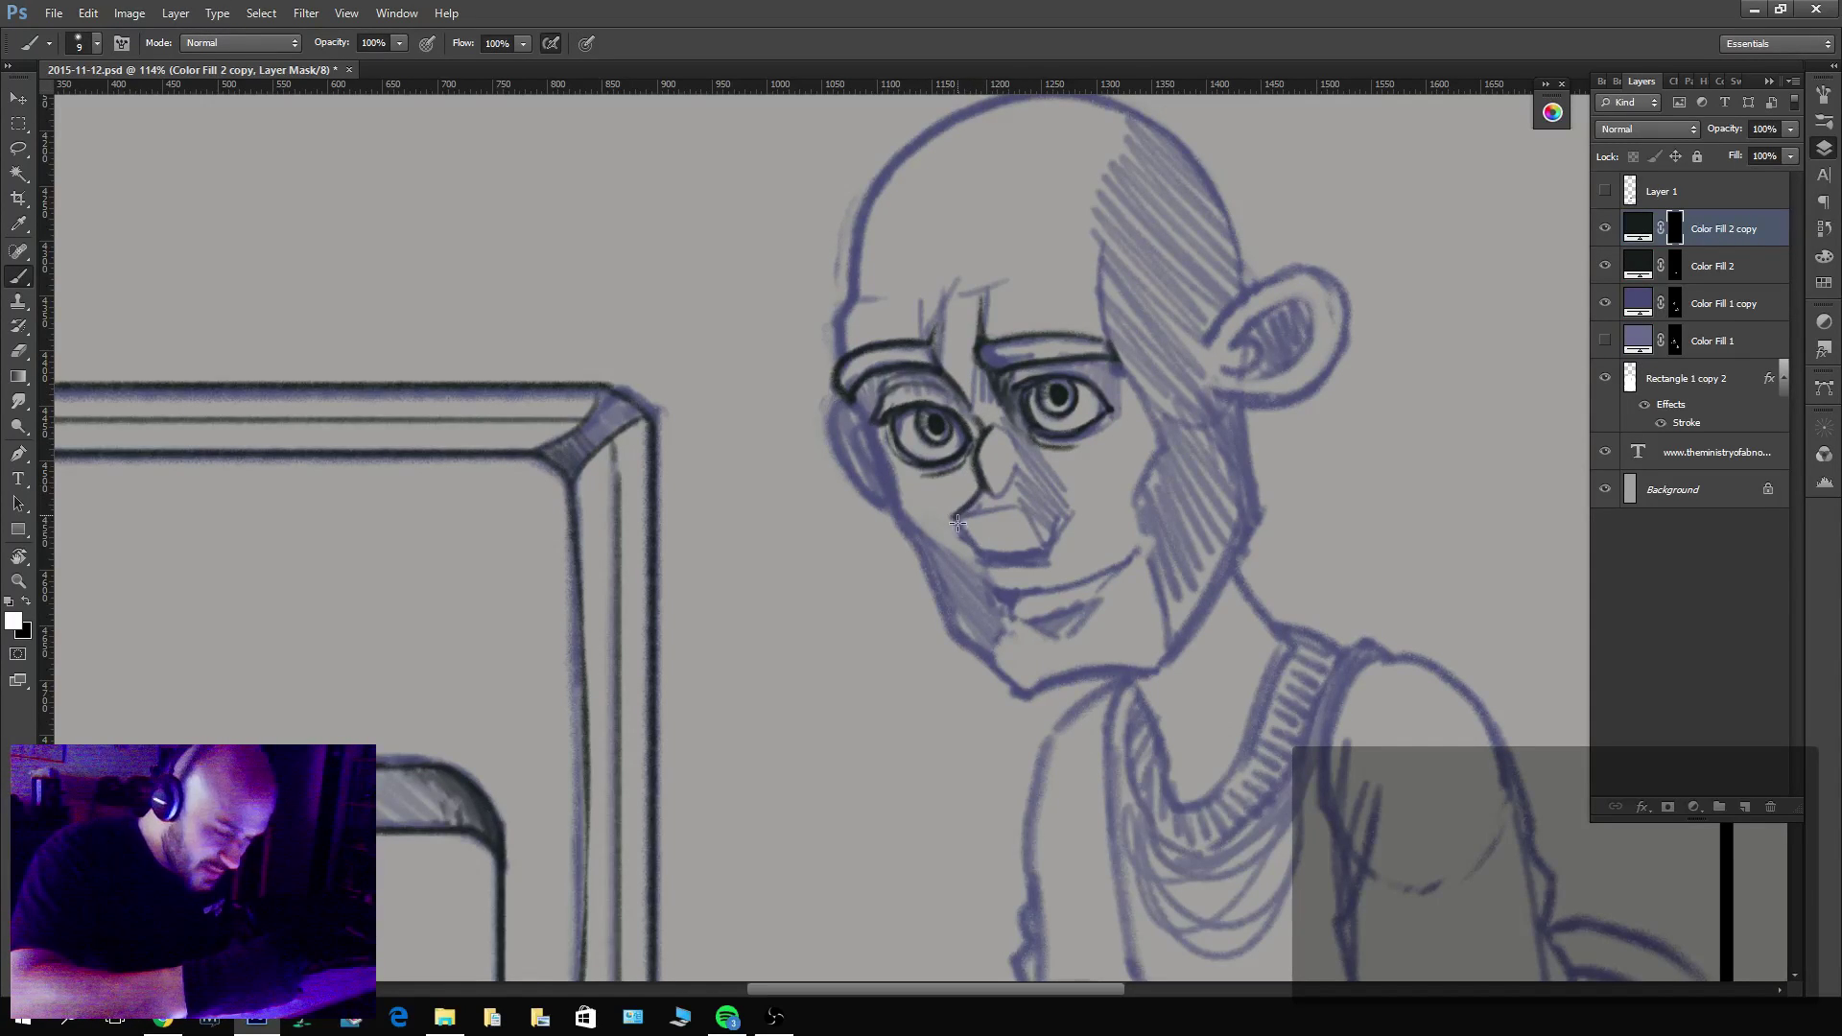
mouse_move(956, 523)
left_mouse_down()
mouse_move(984, 560)
mouse_move(1054, 554)
left_mouse_up()
key("x")
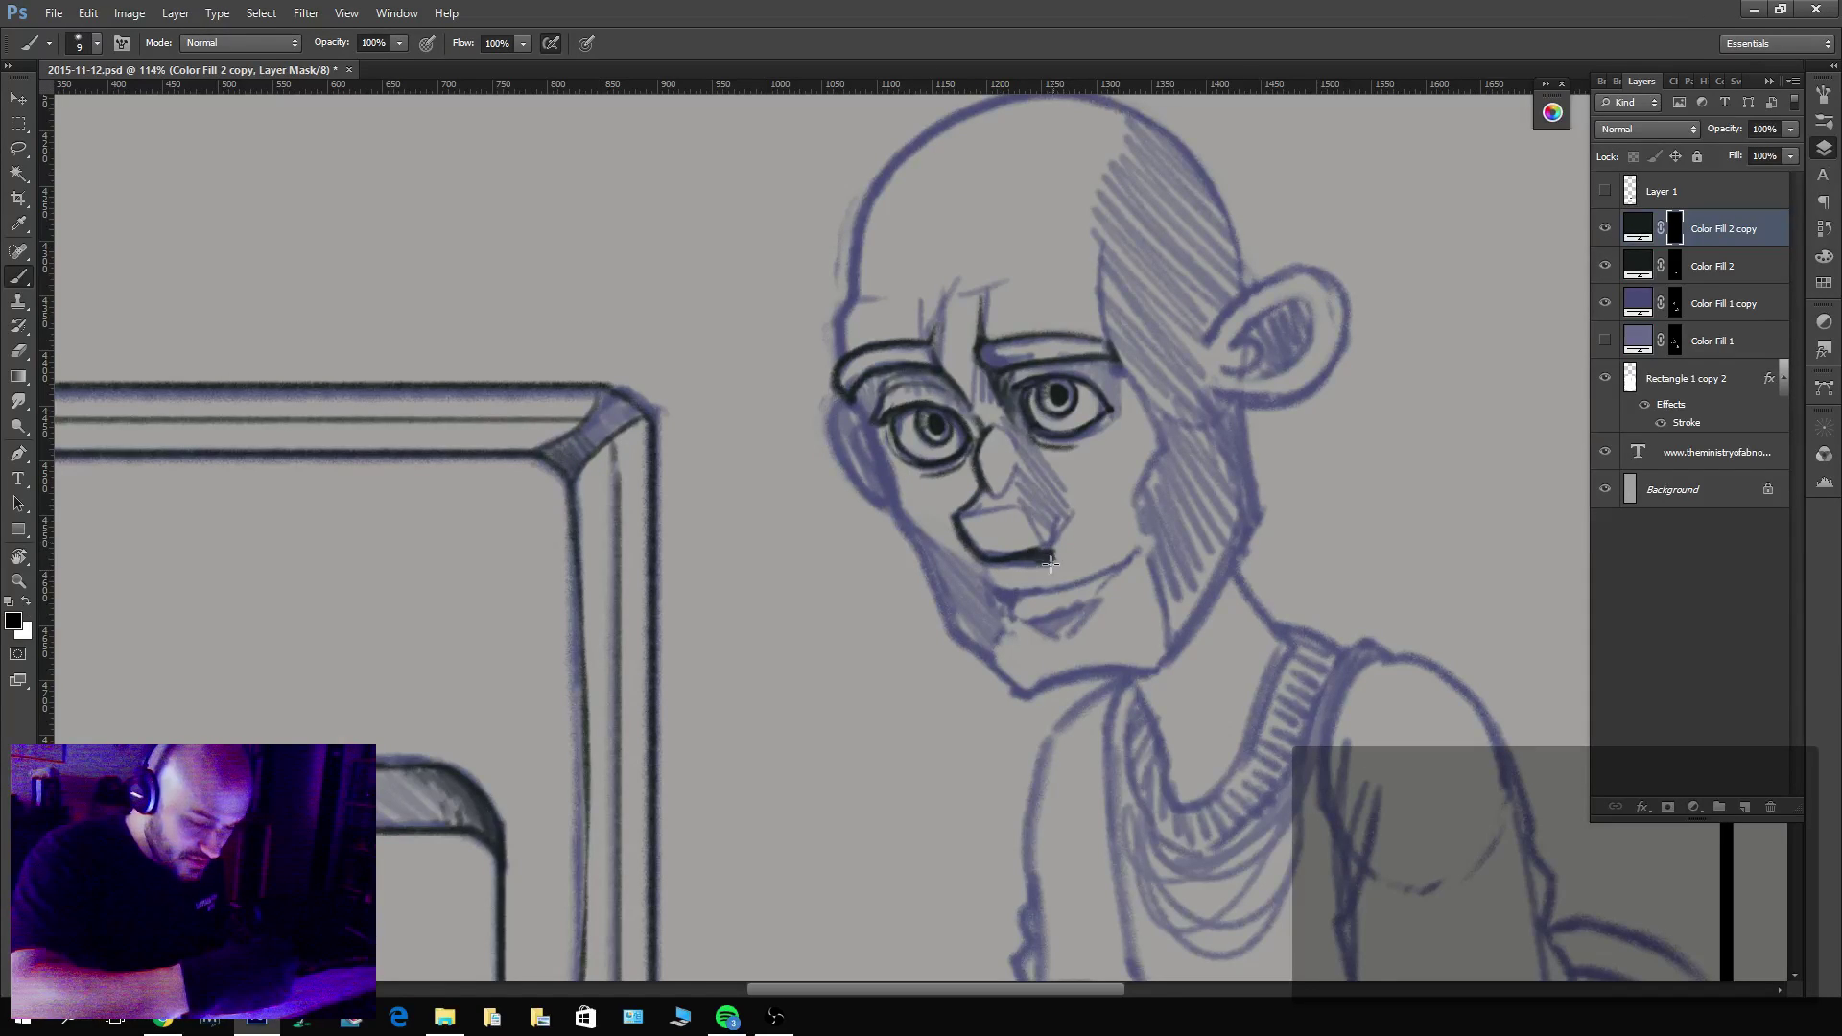
key("x")
Ink the nostril and the near side of the nose up to the bridge, trimming the line edges on the mask.
mouse_move(1051, 548)
left_mouse_down()
mouse_move(1066, 491)
mouse_move(964, 514)
mouse_move(1018, 494)
mouse_move(998, 509)
mouse_move(1075, 514)
mouse_move(1048, 509)
left_mouse_up()
key("x")
key("x")
key("x")
key("x")
key("x")
mouse_move(1066, 514)
left_mouse_down()
mouse_move(973, 382)
mouse_move(1019, 473)
mouse_move(1011, 437)
mouse_move(1003, 491)
mouse_move(1011, 436)
mouse_move(1013, 475)
left_mouse_up()
key("x")
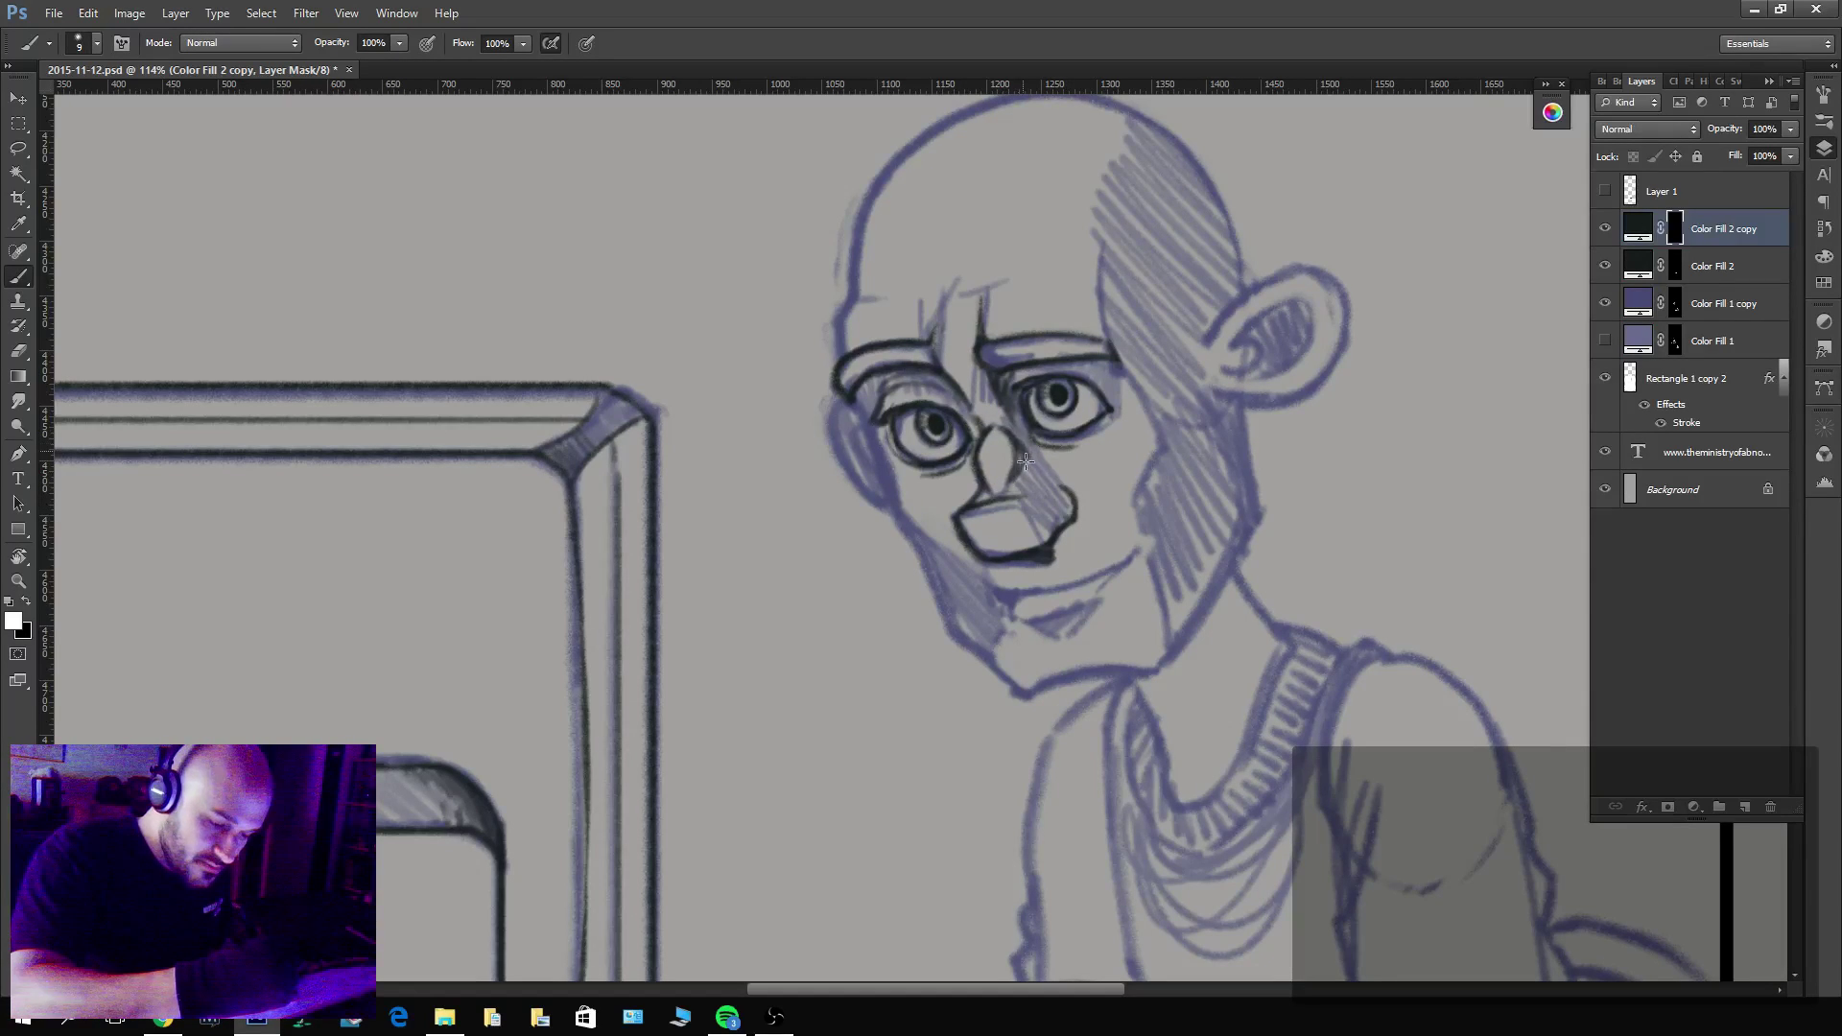
key("x")
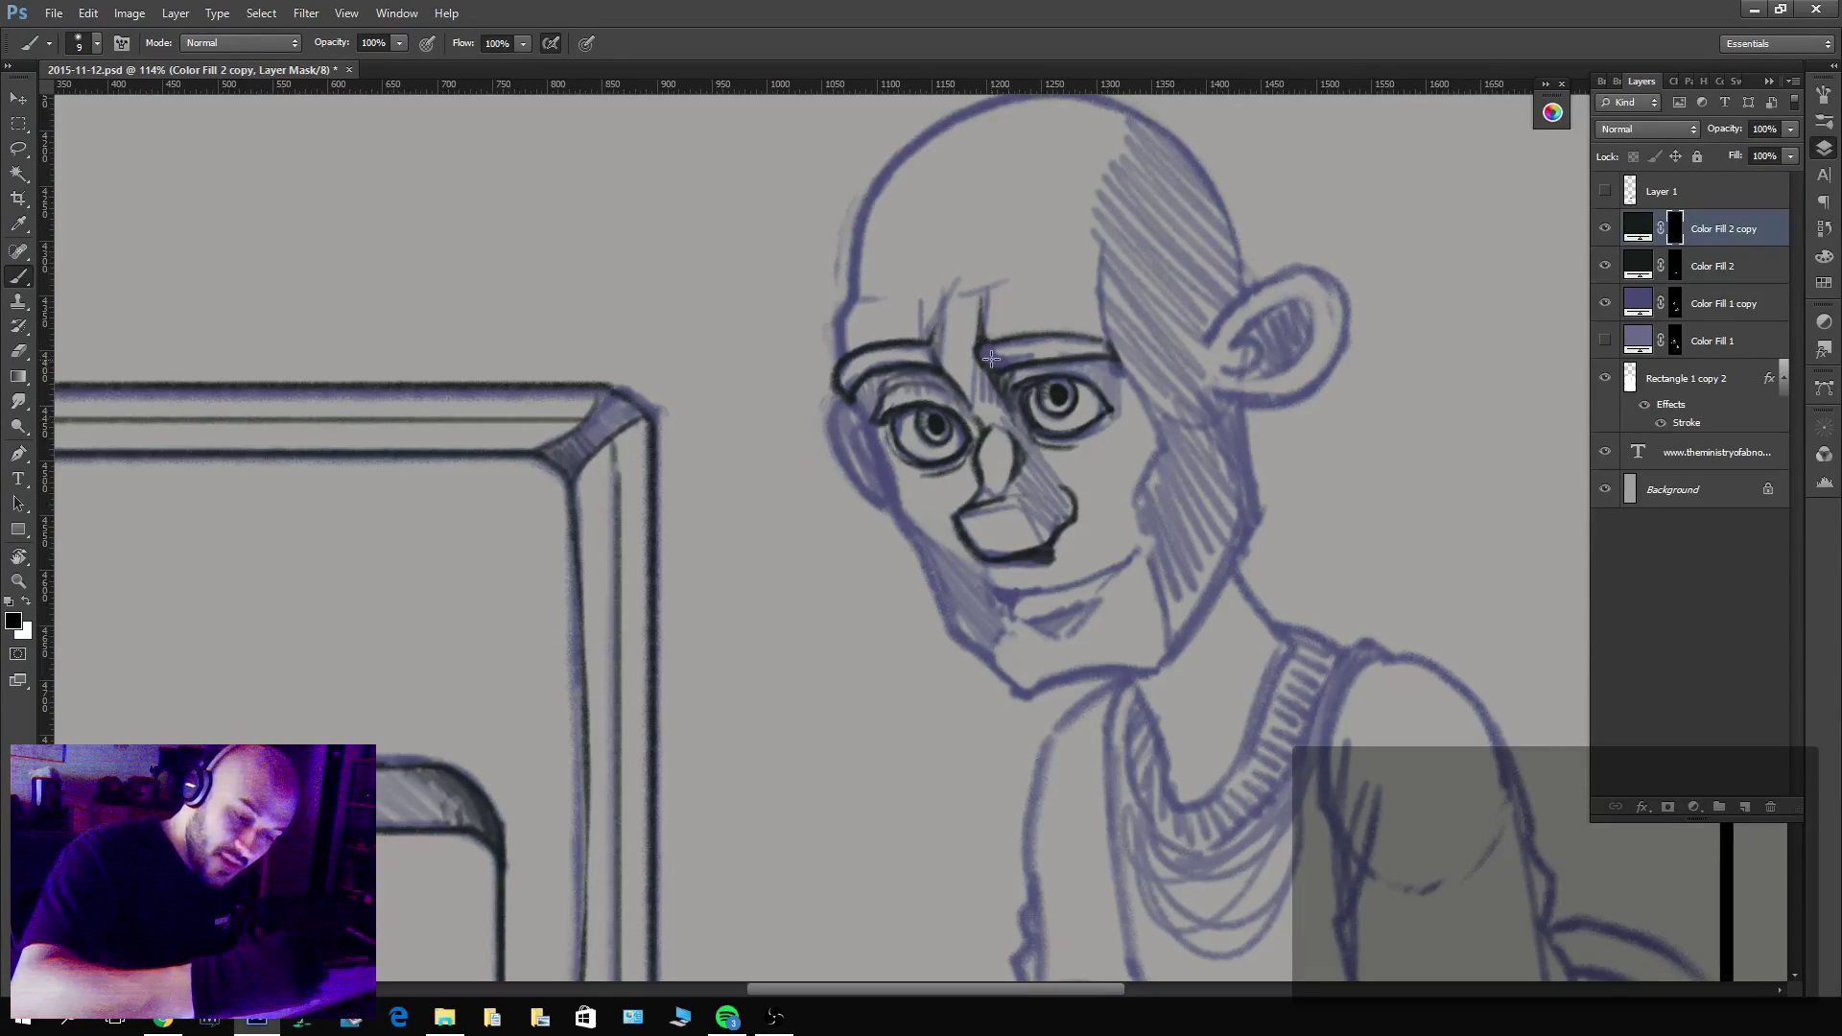
key("x")
key("x")
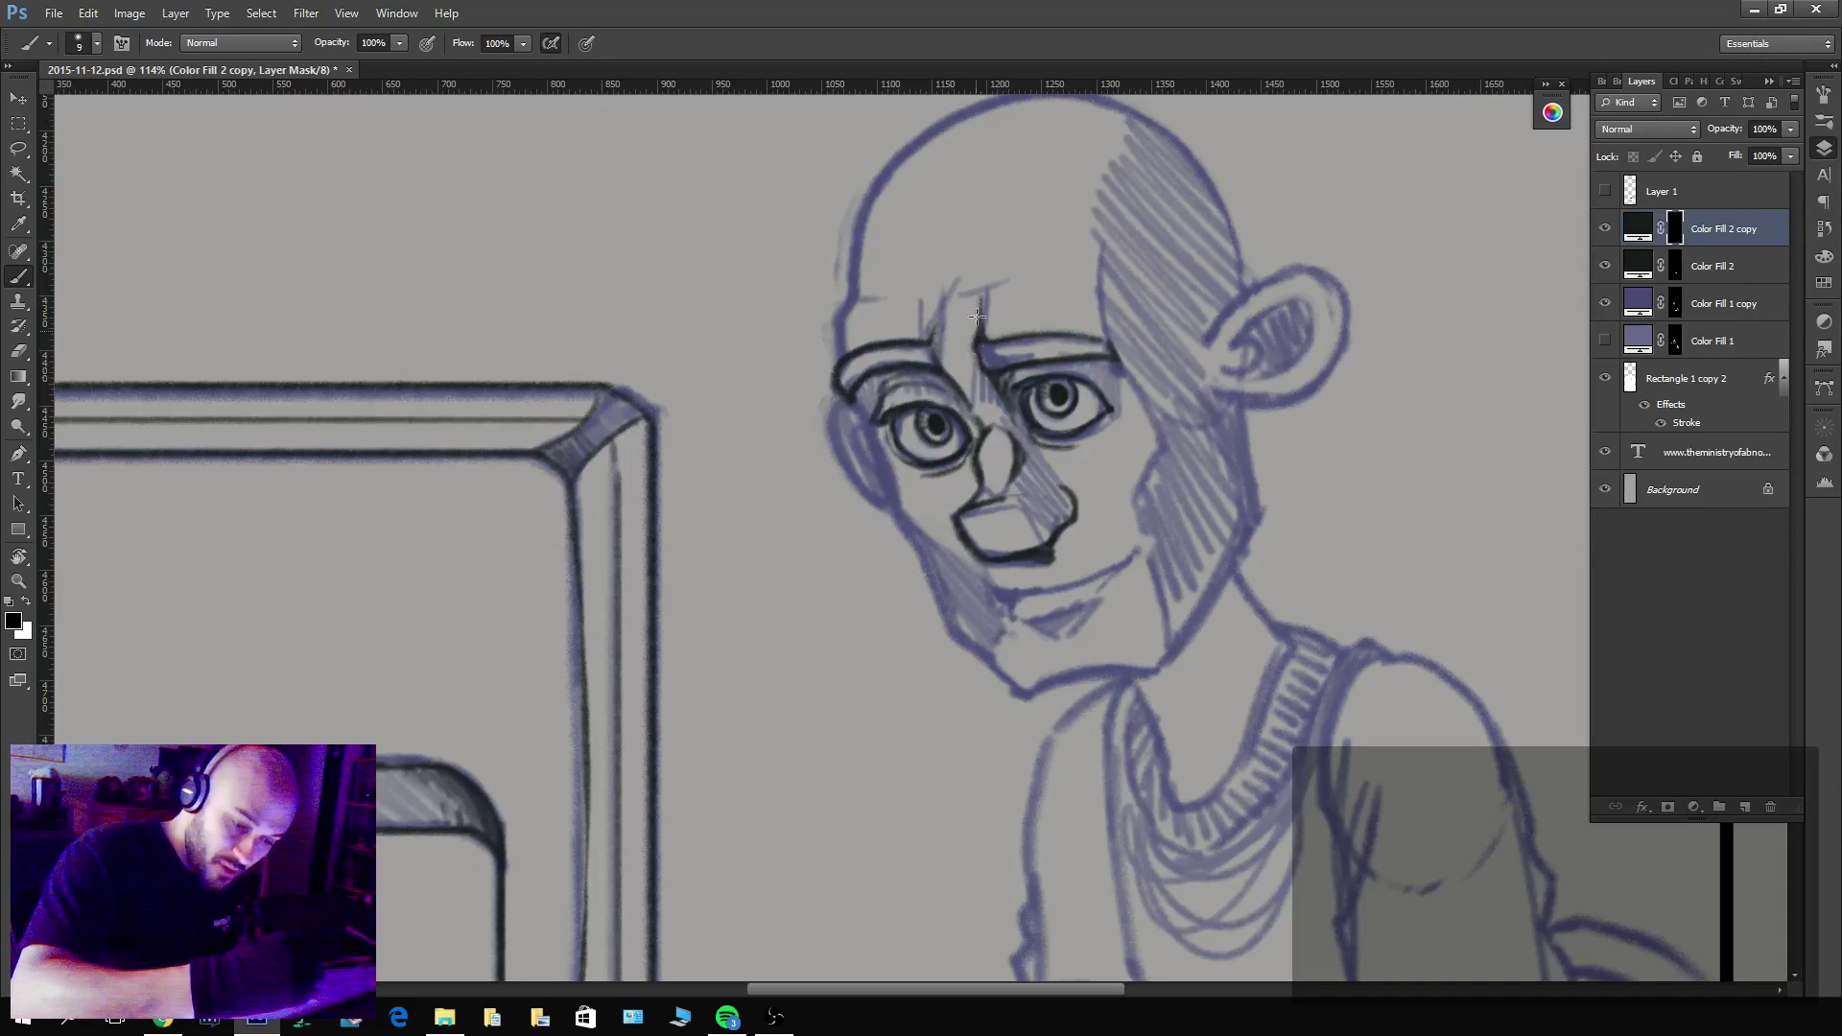
Ink the tapered temple line rising from the outer end of the ear-side eyebrow.
key("x")
left_click_drag(1102, 290, 1094, 342)
key("x")
Ink the smiling man's skull outline, forehead edge and large ear, redoing the misplaced stroke and cleaning up the lines.
left_click_drag(1107, 183, 998, 346)
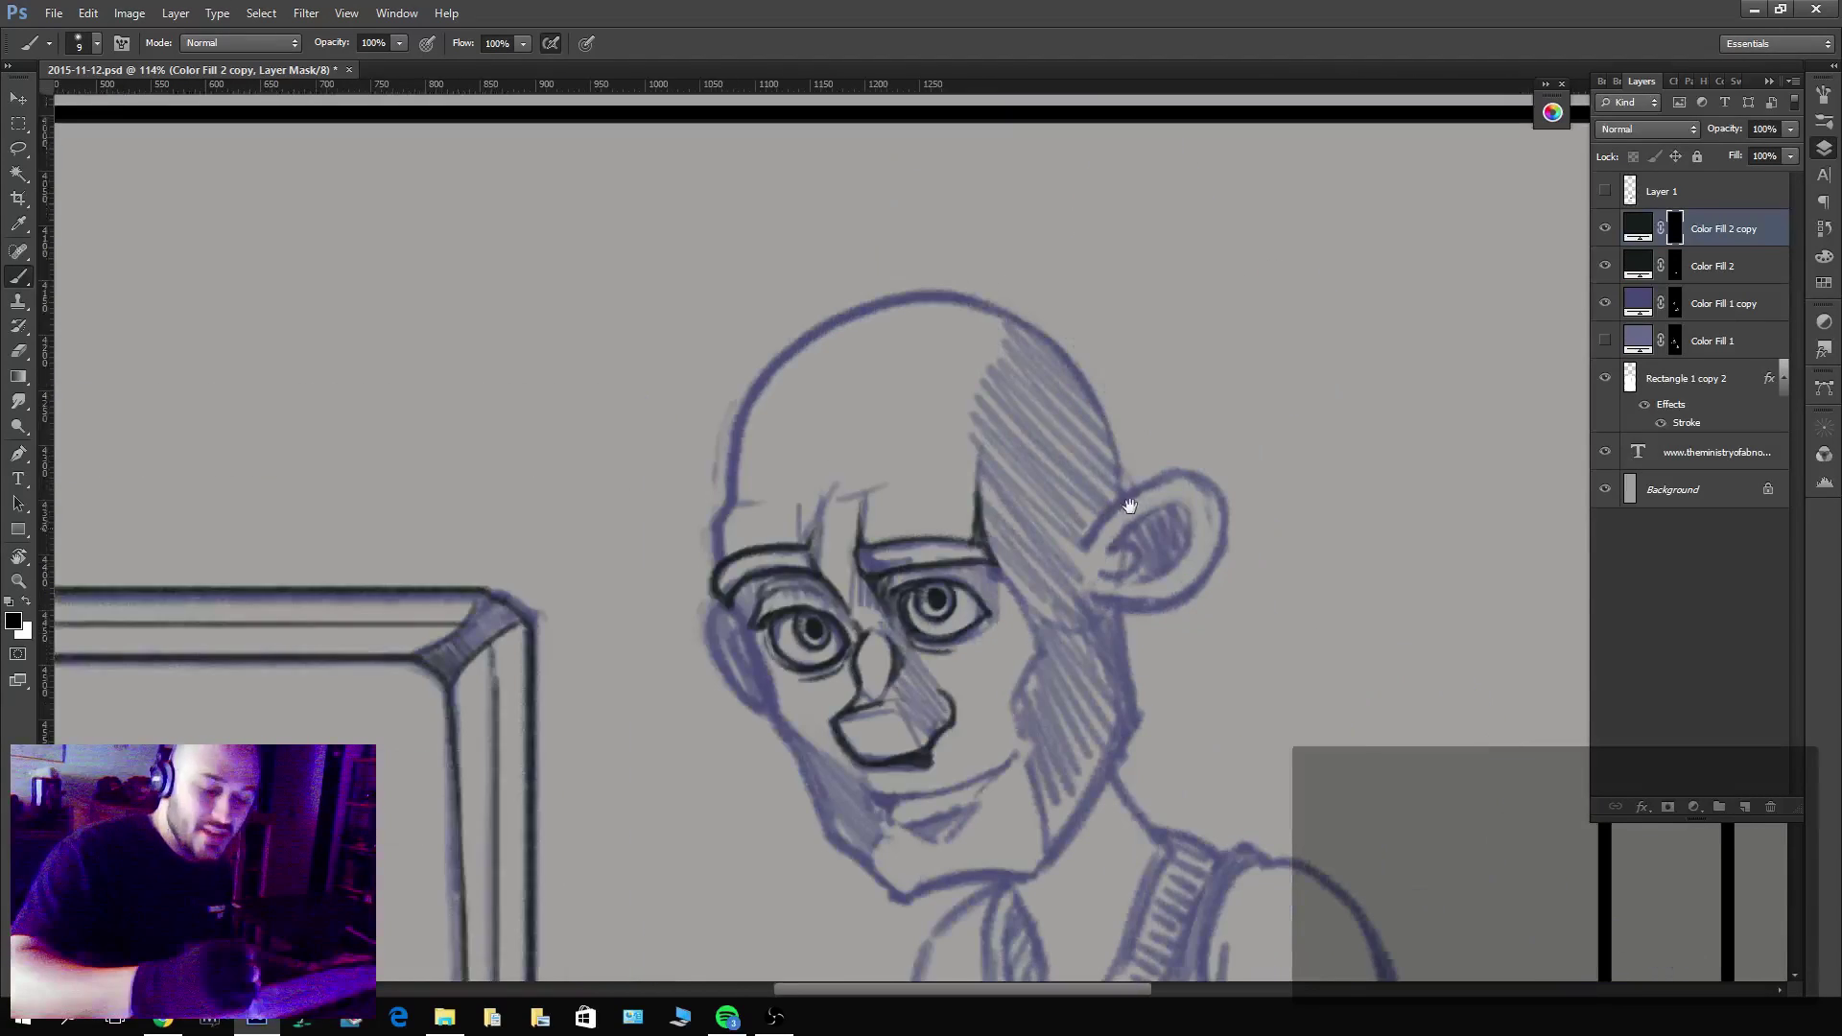
key("x")
mouse_move(732, 533)
left_mouse_down()
mouse_move(732, 483)
mouse_move(822, 468)
mouse_move(750, 472)
mouse_move(785, 331)
mouse_move(833, 286)
mouse_move(962, 255)
mouse_move(1078, 302)
mouse_move(1116, 360)
mouse_move(1128, 452)
mouse_move(1228, 450)
mouse_move(1237, 501)
mouse_move(1210, 554)
mouse_move(1121, 568)
mouse_move(1155, 456)
mouse_move(1186, 450)
mouse_move(1234, 481)
mouse_move(1231, 534)
mouse_move(1199, 571)
mouse_move(1116, 570)
mouse_move(1211, 569)
mouse_move(1194, 583)
mouse_move(1207, 547)
mouse_move(1177, 575)
mouse_move(1203, 543)
mouse_move(1213, 559)
mouse_move(1110, 568)
mouse_move(1168, 567)
mouse_move(1126, 572)
mouse_move(1046, 378)
mouse_move(1119, 437)
mouse_move(1133, 543)
mouse_move(1117, 551)
mouse_move(1149, 492)
mouse_move(1190, 475)
mouse_move(1211, 505)
mouse_move(1123, 554)
mouse_move(1161, 517)
mouse_move(1153, 544)
mouse_move(1143, 512)
mouse_move(1129, 520)
mouse_move(1125, 539)
mouse_move(1197, 500)
left_mouse_up()
key("ctrl+z")
key("x")
key("x")
key("x")
key("x")
key("x")
key("x")
key("x")
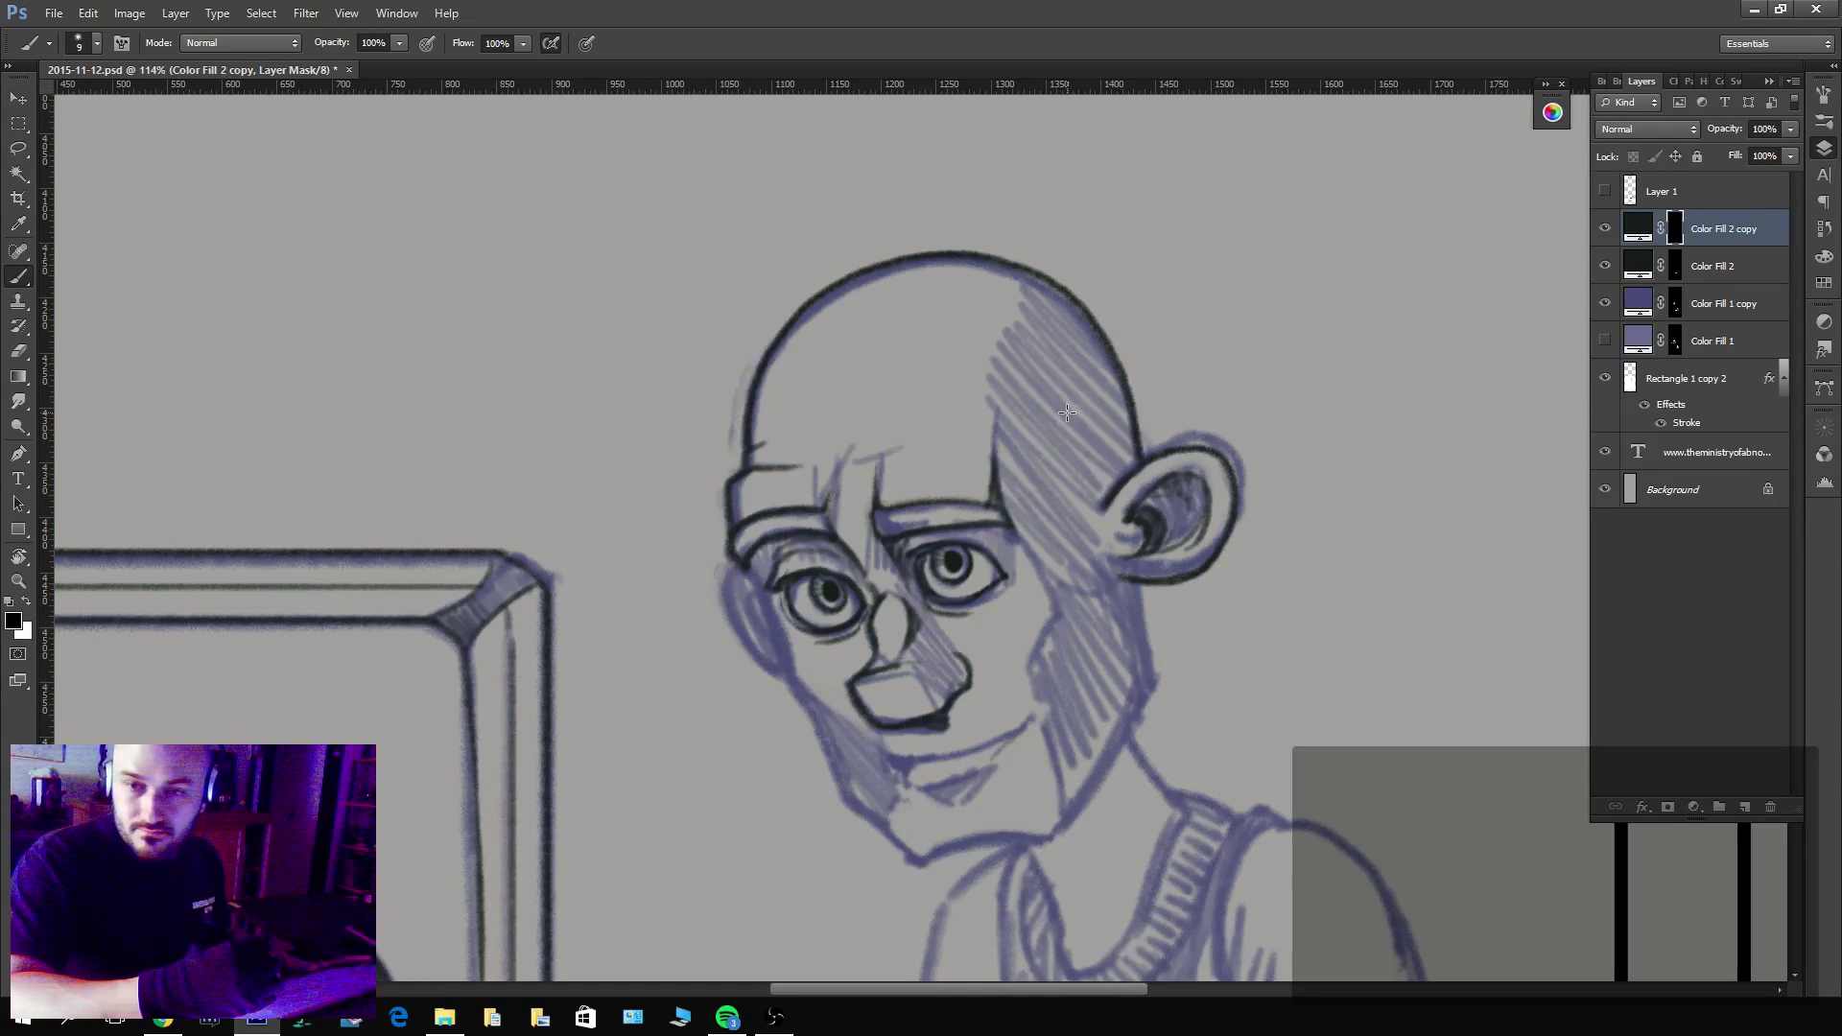
Hide the Layers panel and reduce the brush to size 6 for detailing the smiling man's head.
key("F7")
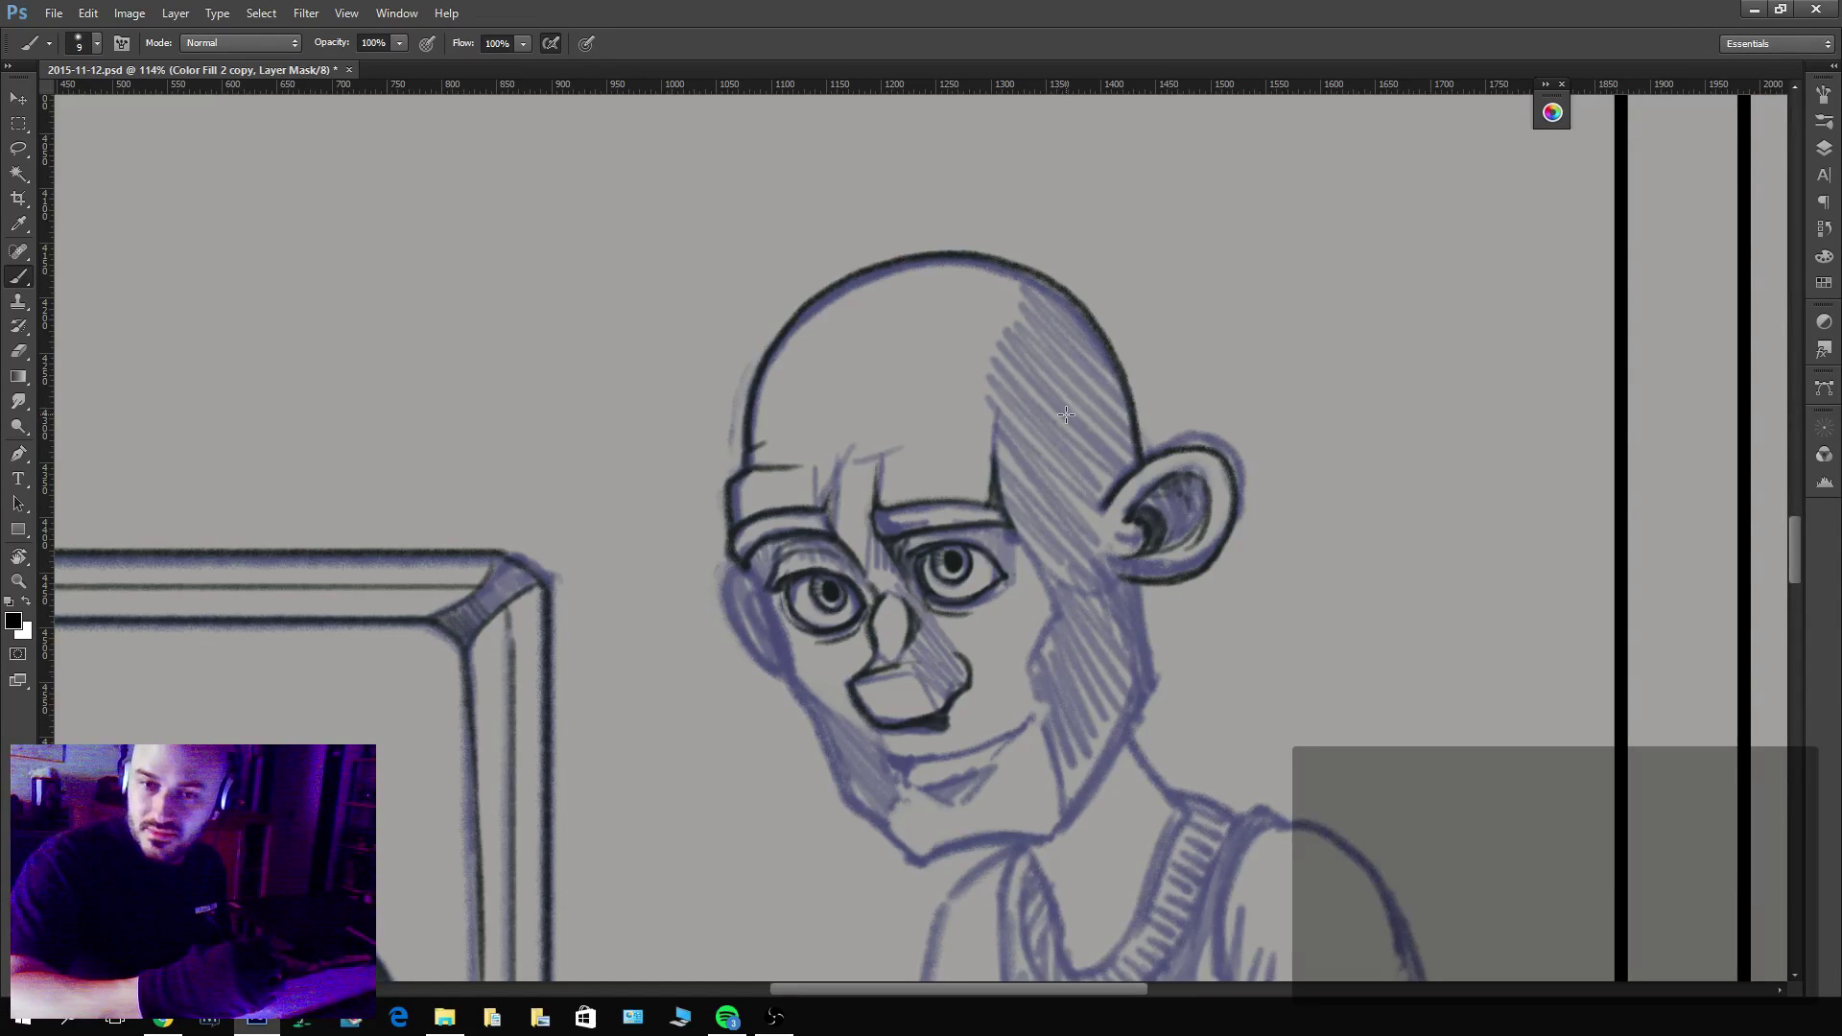
left_click_drag(938, 521, 993, 521)
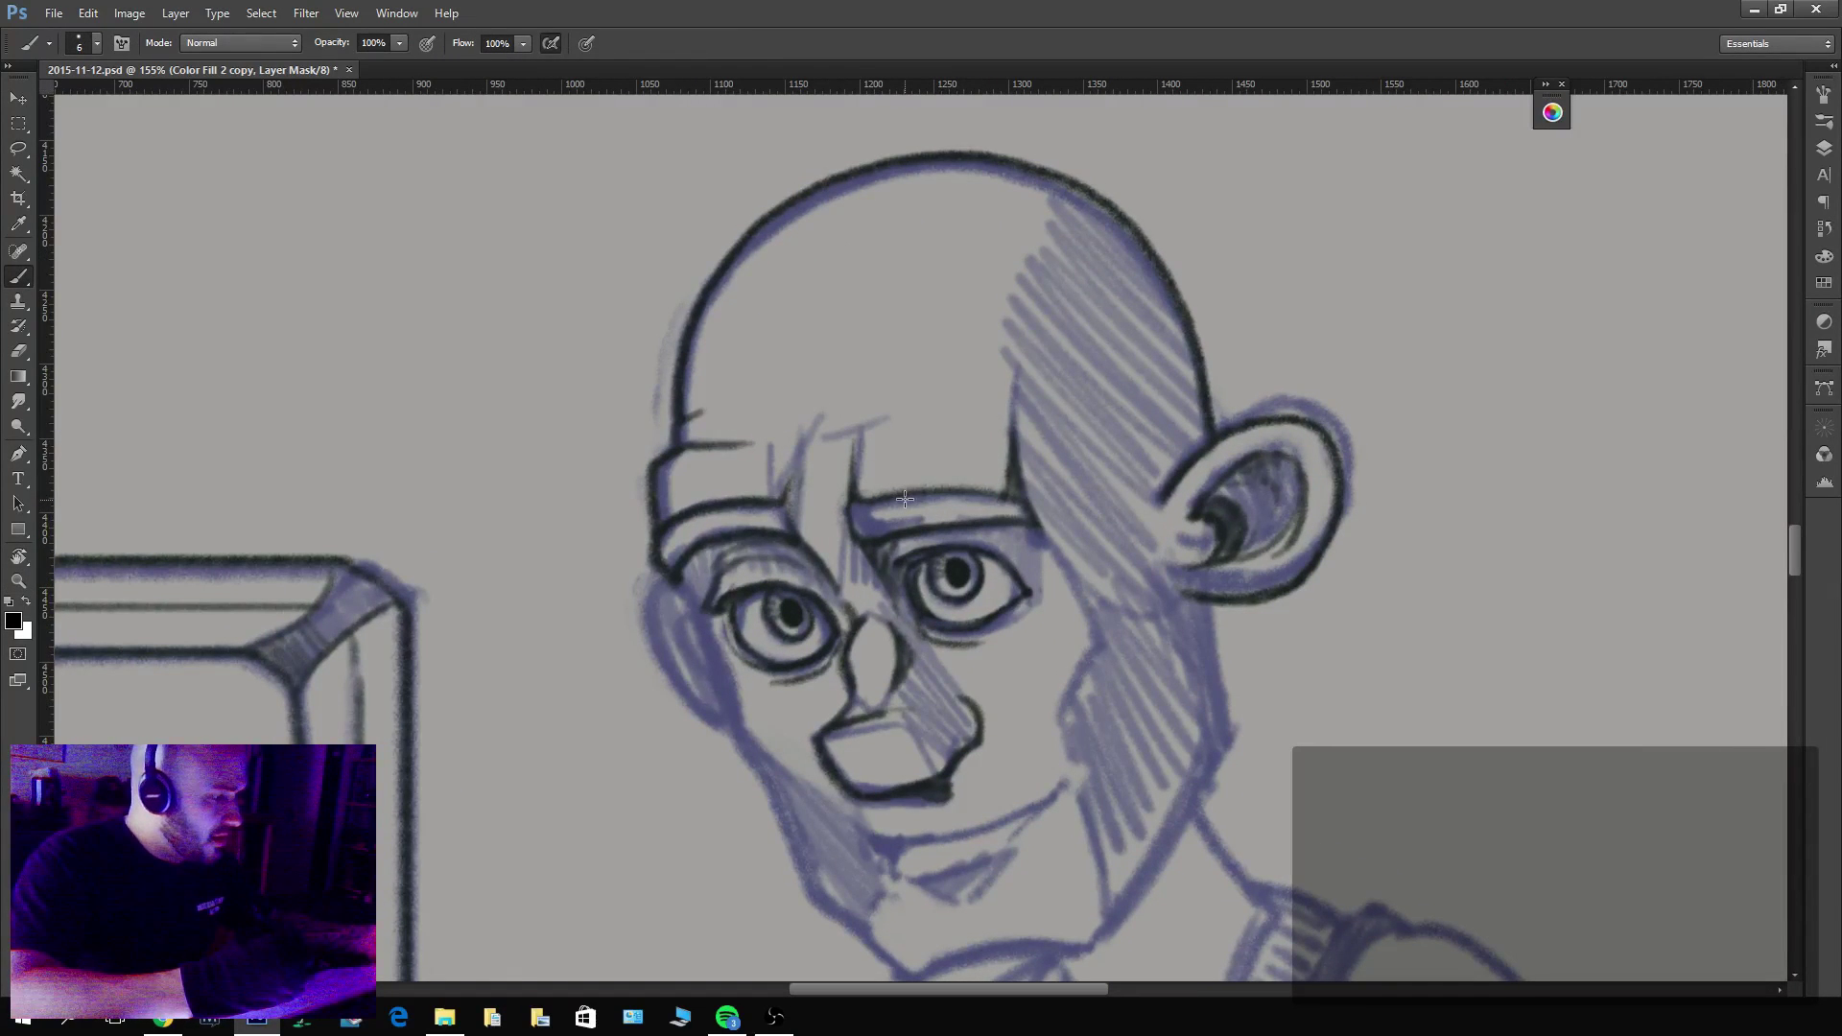
key("z")
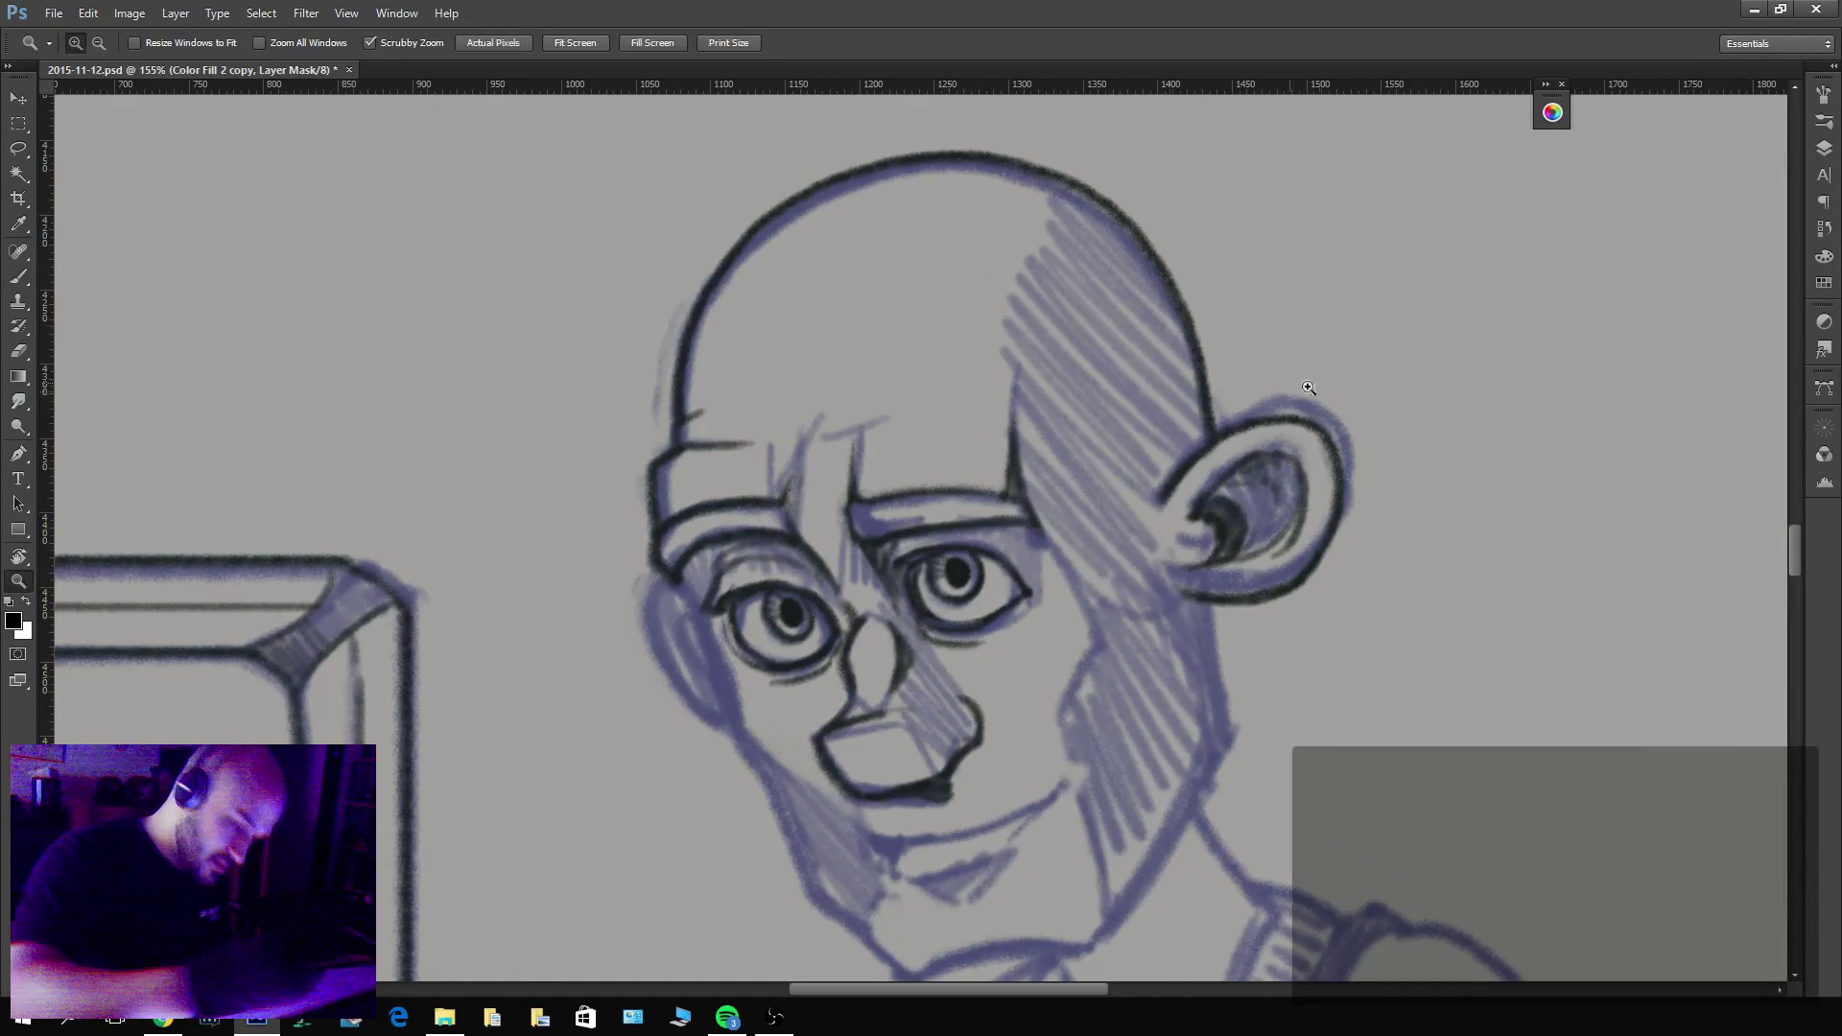
mouse_move(1309, 388)
left_mouse_down()
mouse_move(1247, 393)
mouse_move(1398, 399)
mouse_move(1363, 403)
left_mouse_up()
key("b")
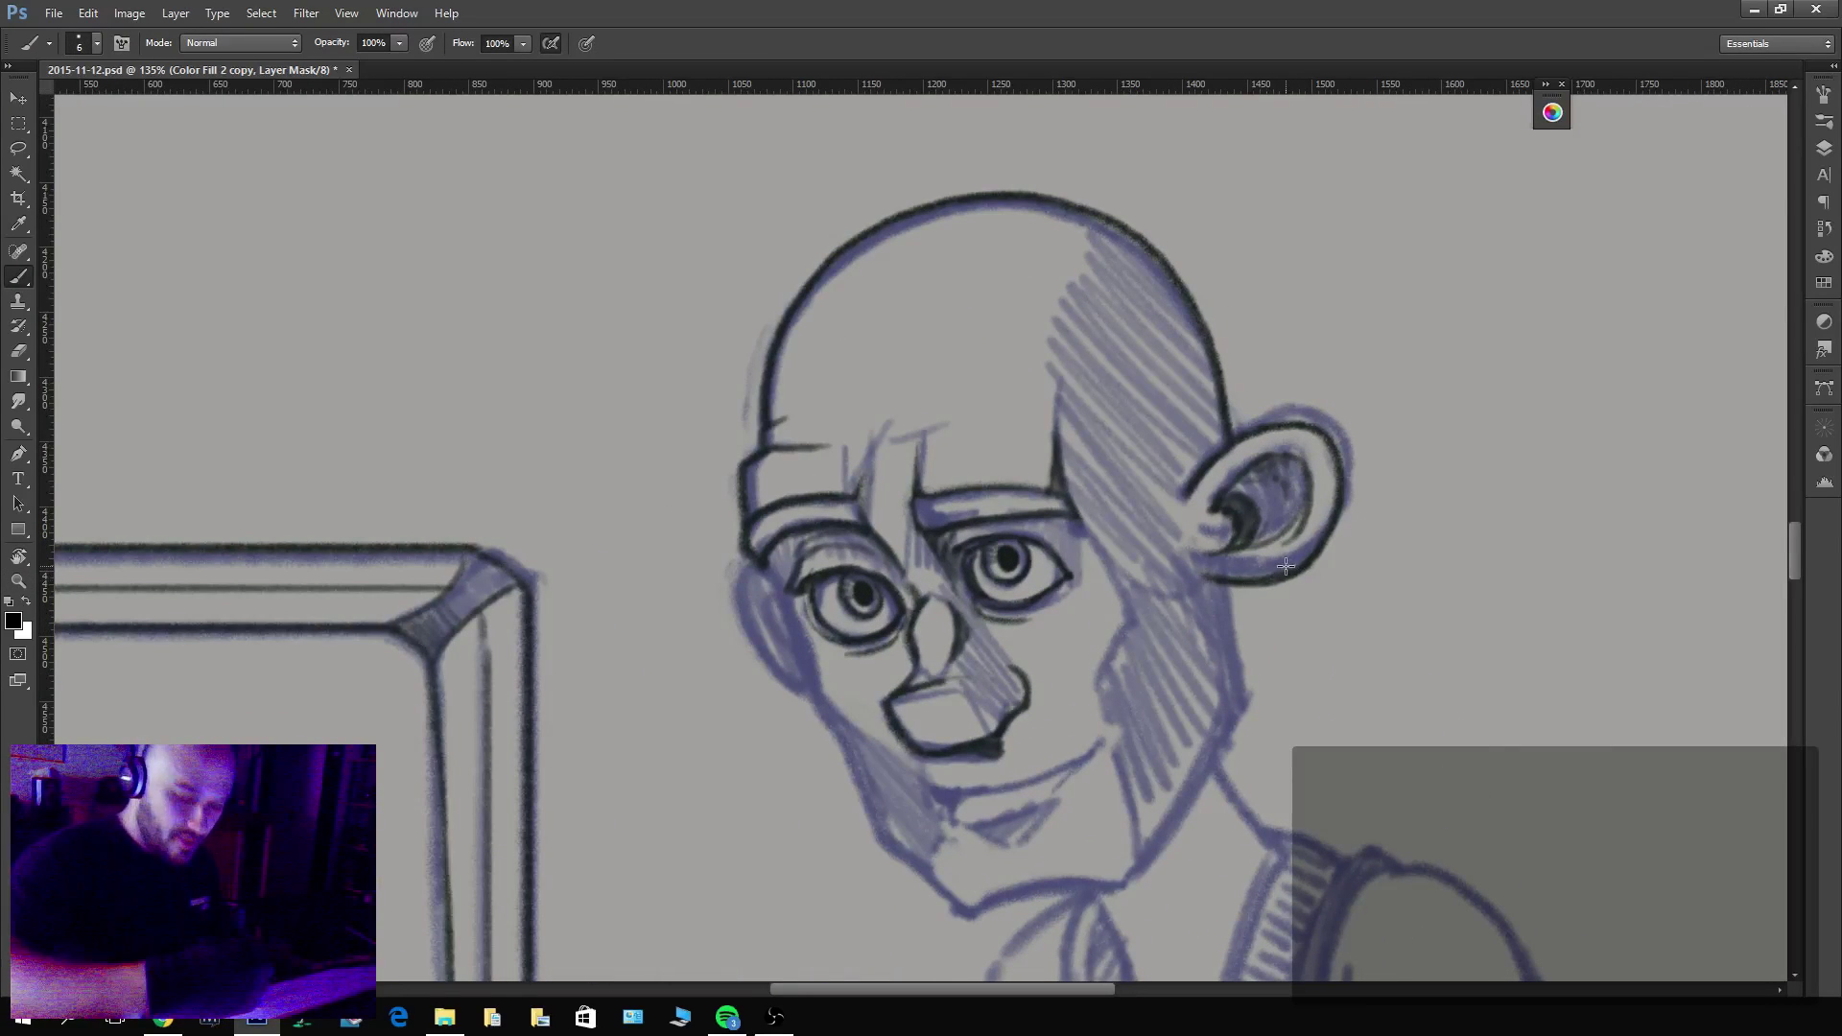
Ink the inner folds of the smiling man's large ear and trim the lines on the mask.
left_click_drag(1233, 540, 1215, 518)
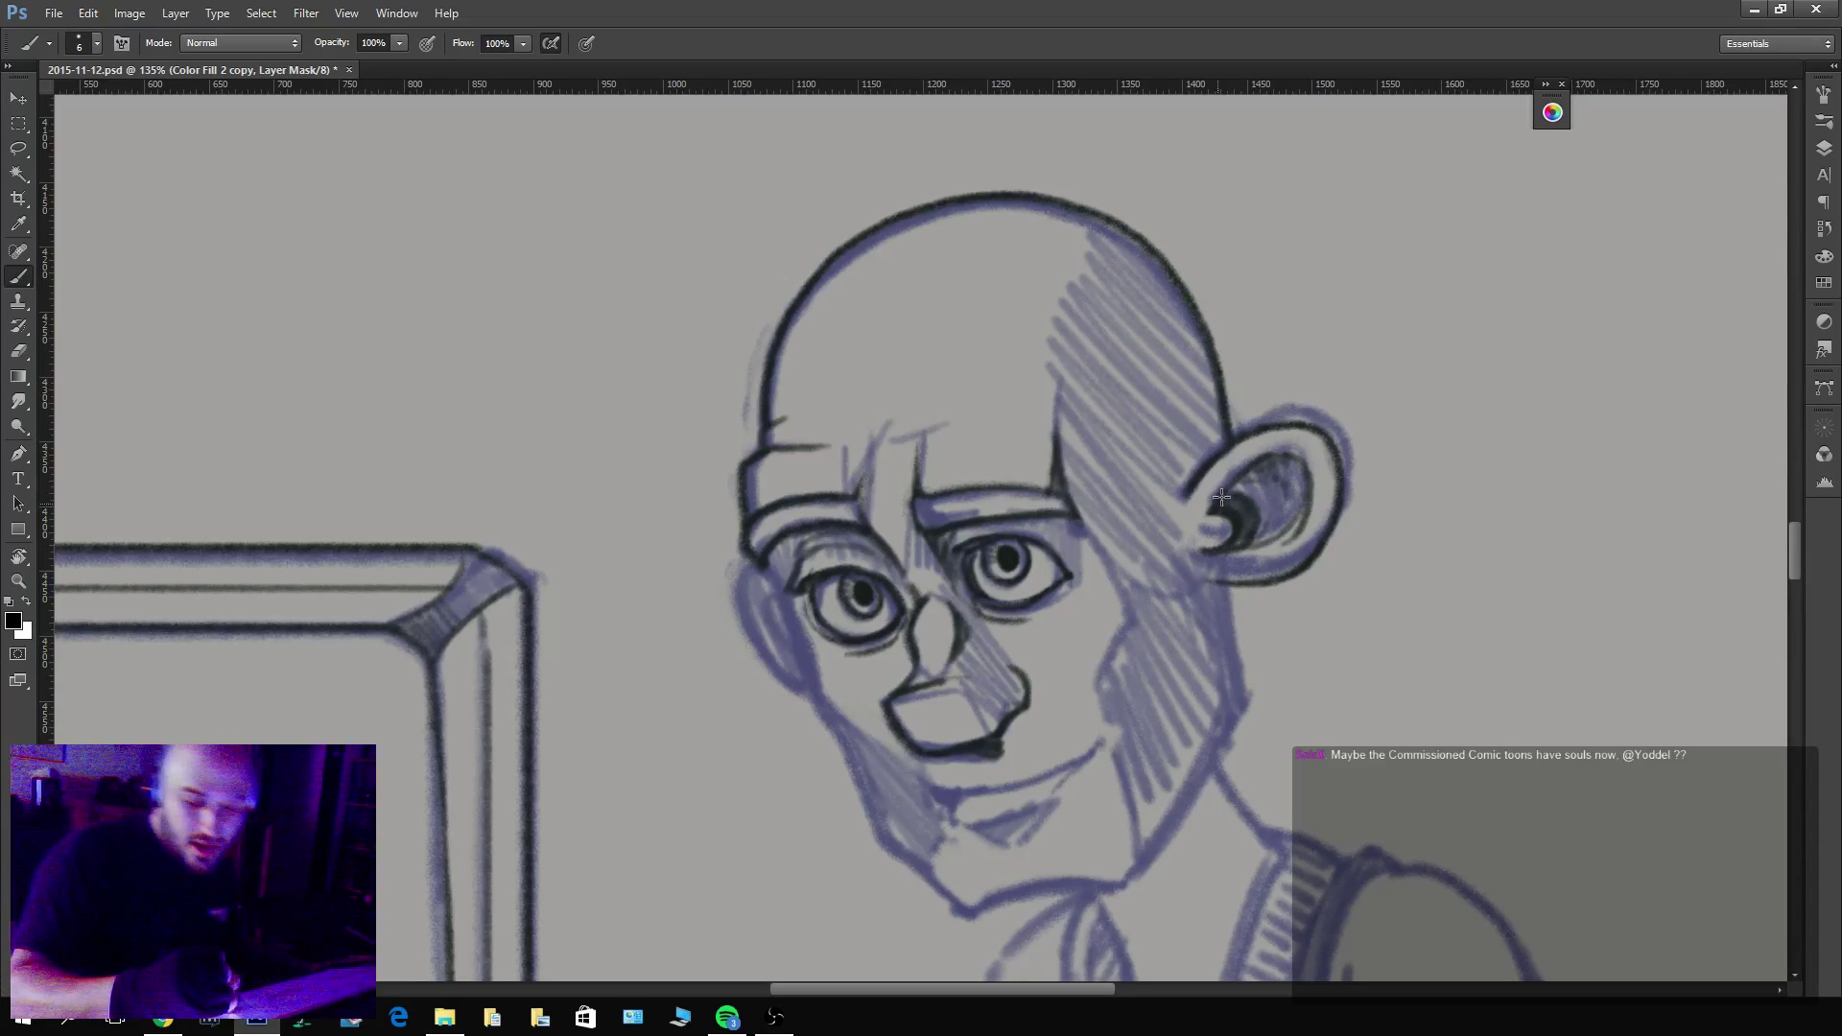
key("x")
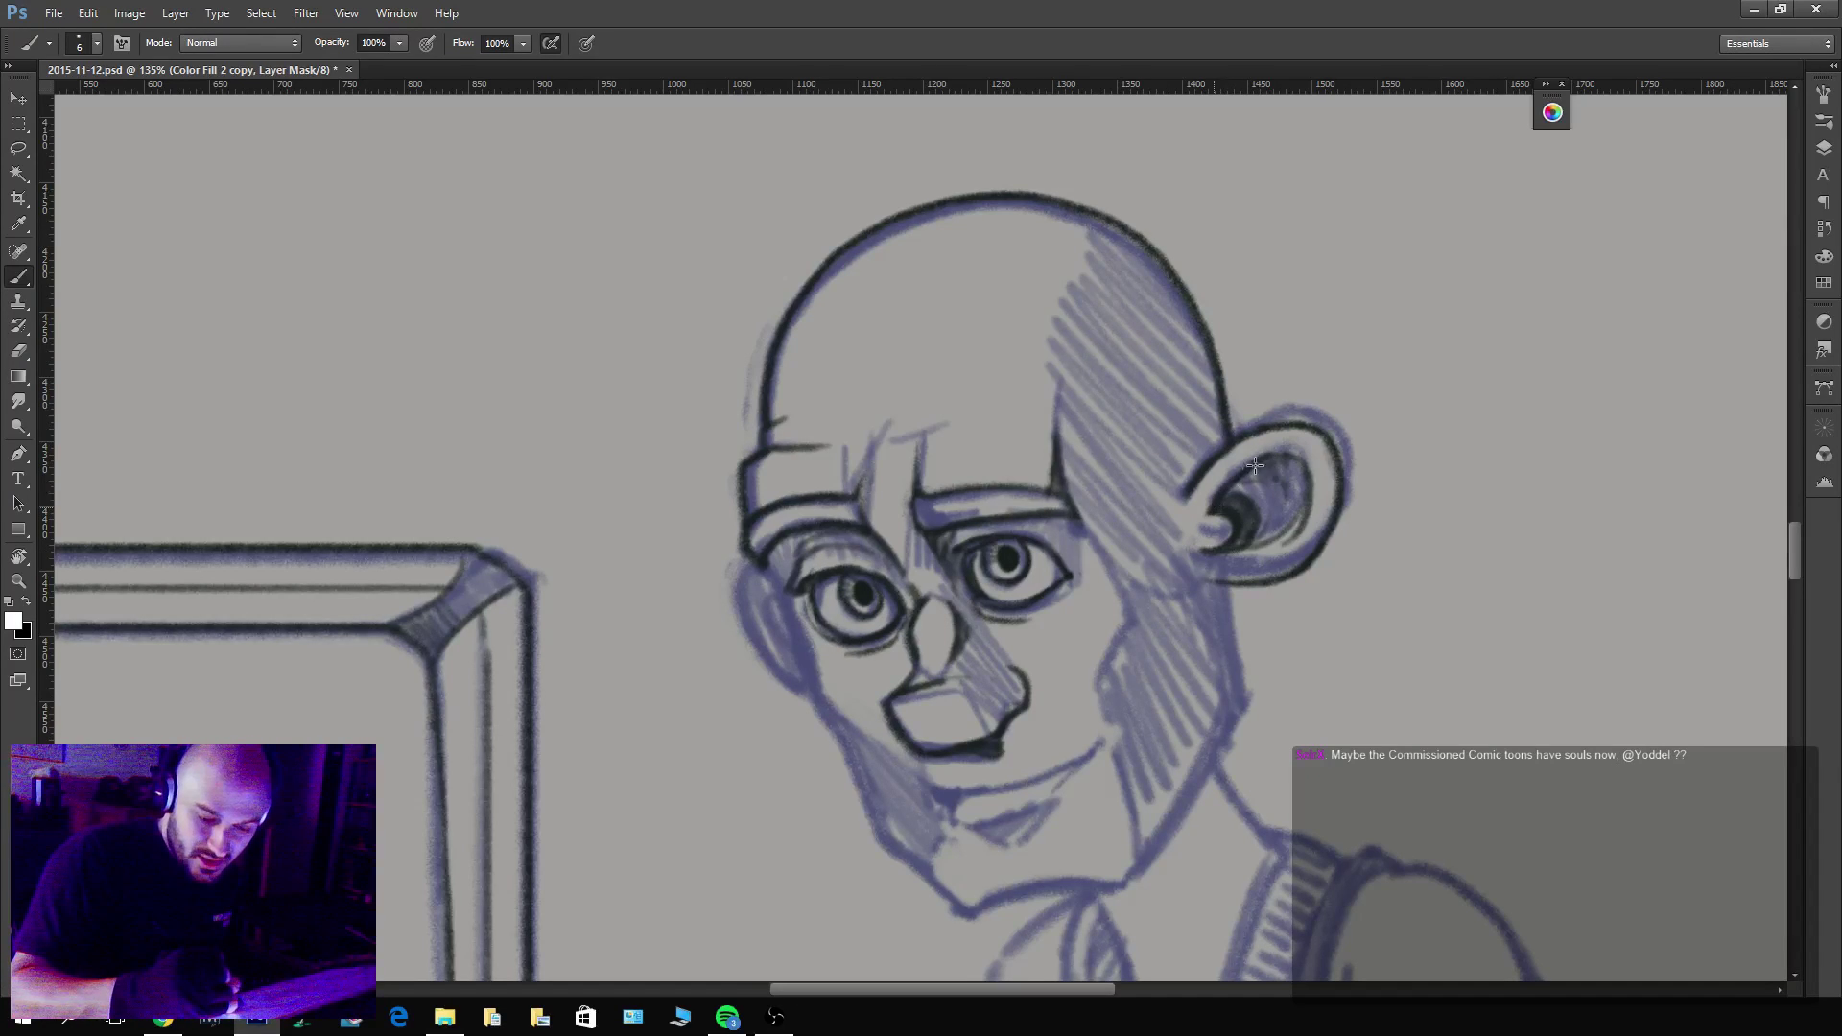
mouse_move(1310, 481)
left_mouse_down()
mouse_move(1276, 499)
mouse_move(1267, 465)
mouse_move(1280, 505)
mouse_move(1301, 508)
mouse_move(1304, 483)
mouse_move(1279, 462)
mouse_move(1274, 503)
left_mouse_up()
key("x")
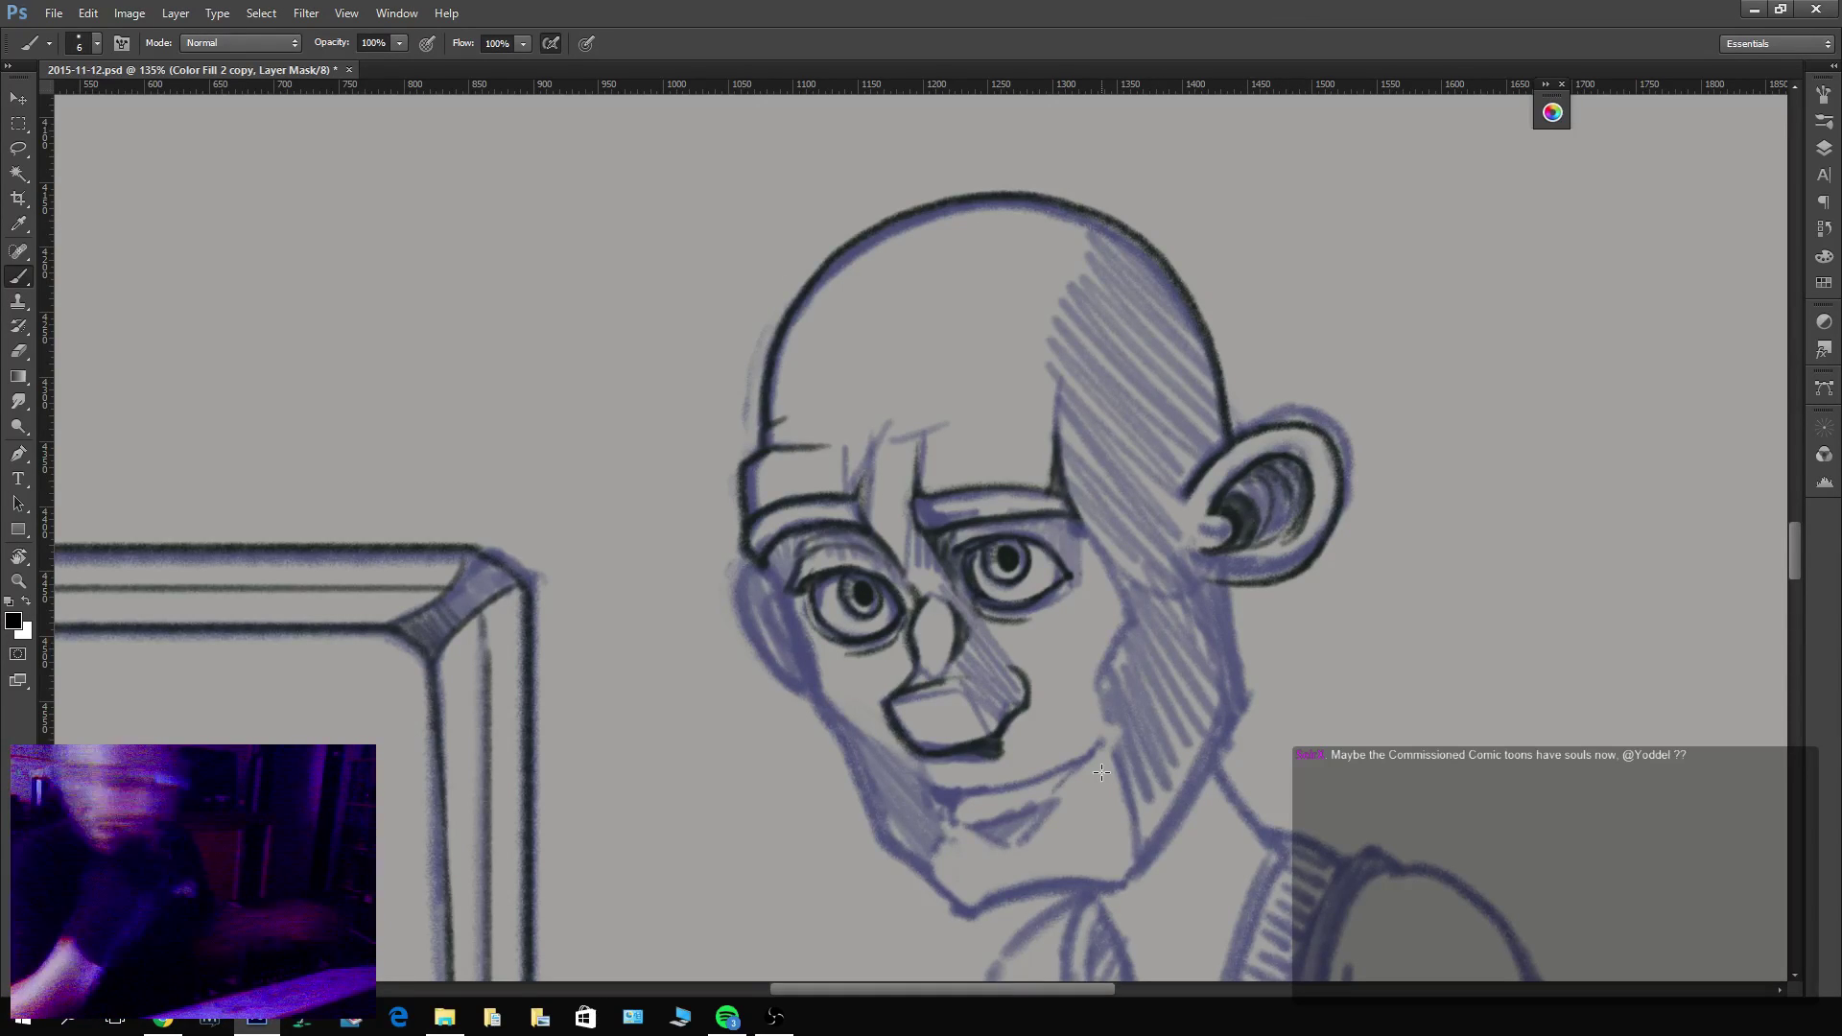
left_click_drag(1225, 466, 1224, 463)
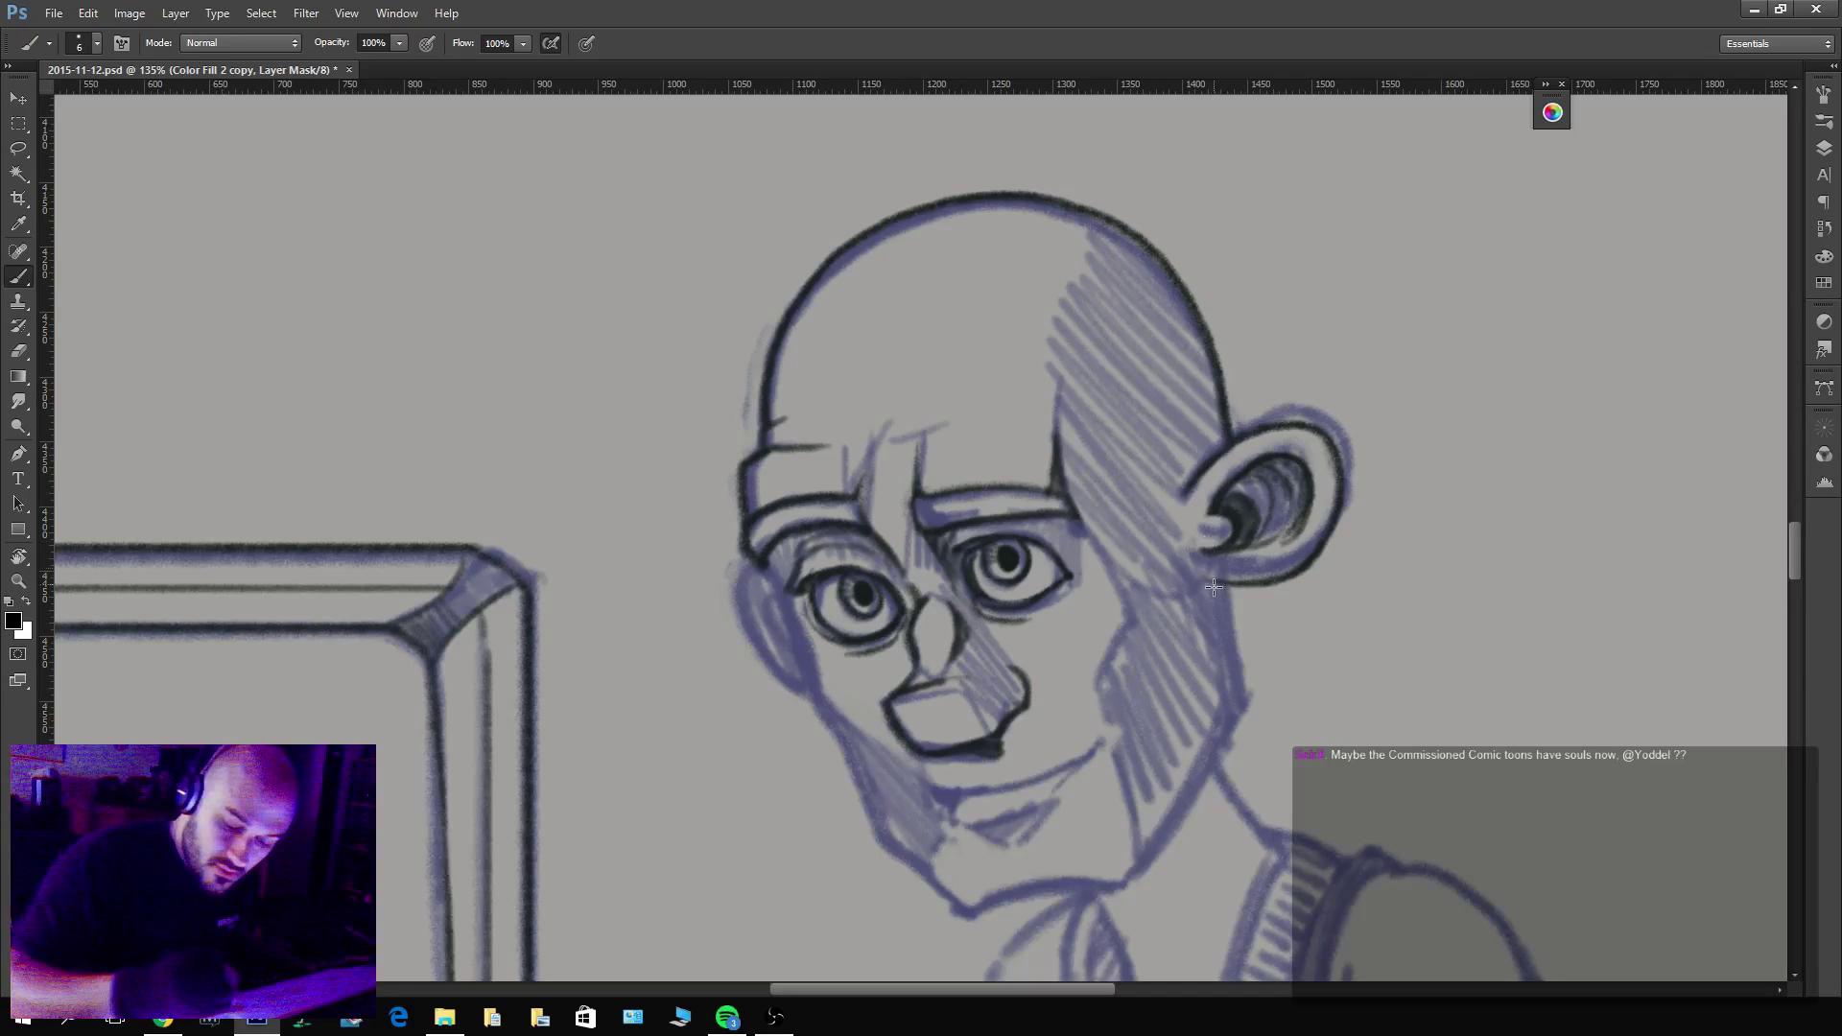
Ink the jawline below the large ear, then outline the chin and far cheek with a size 9 brush.
key("x")
left_click_drag(1227, 588, 1240, 714)
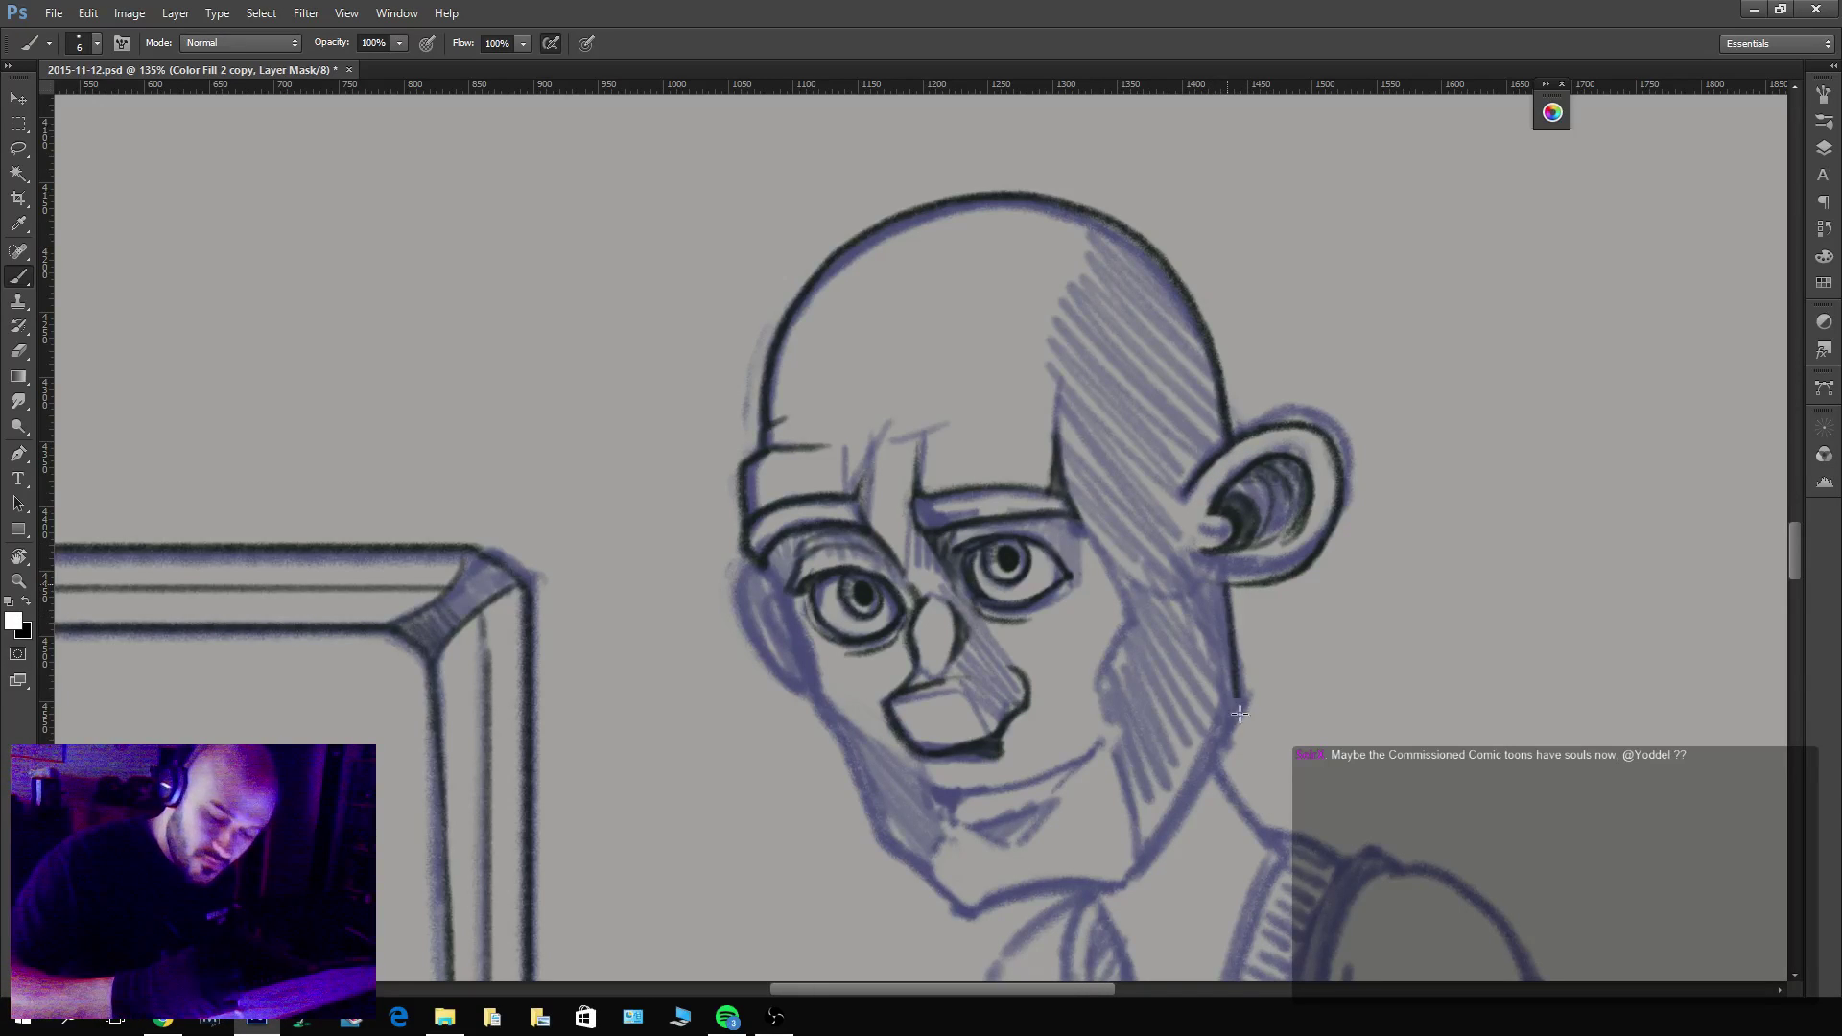
key("bracketright")
key("bracketright")
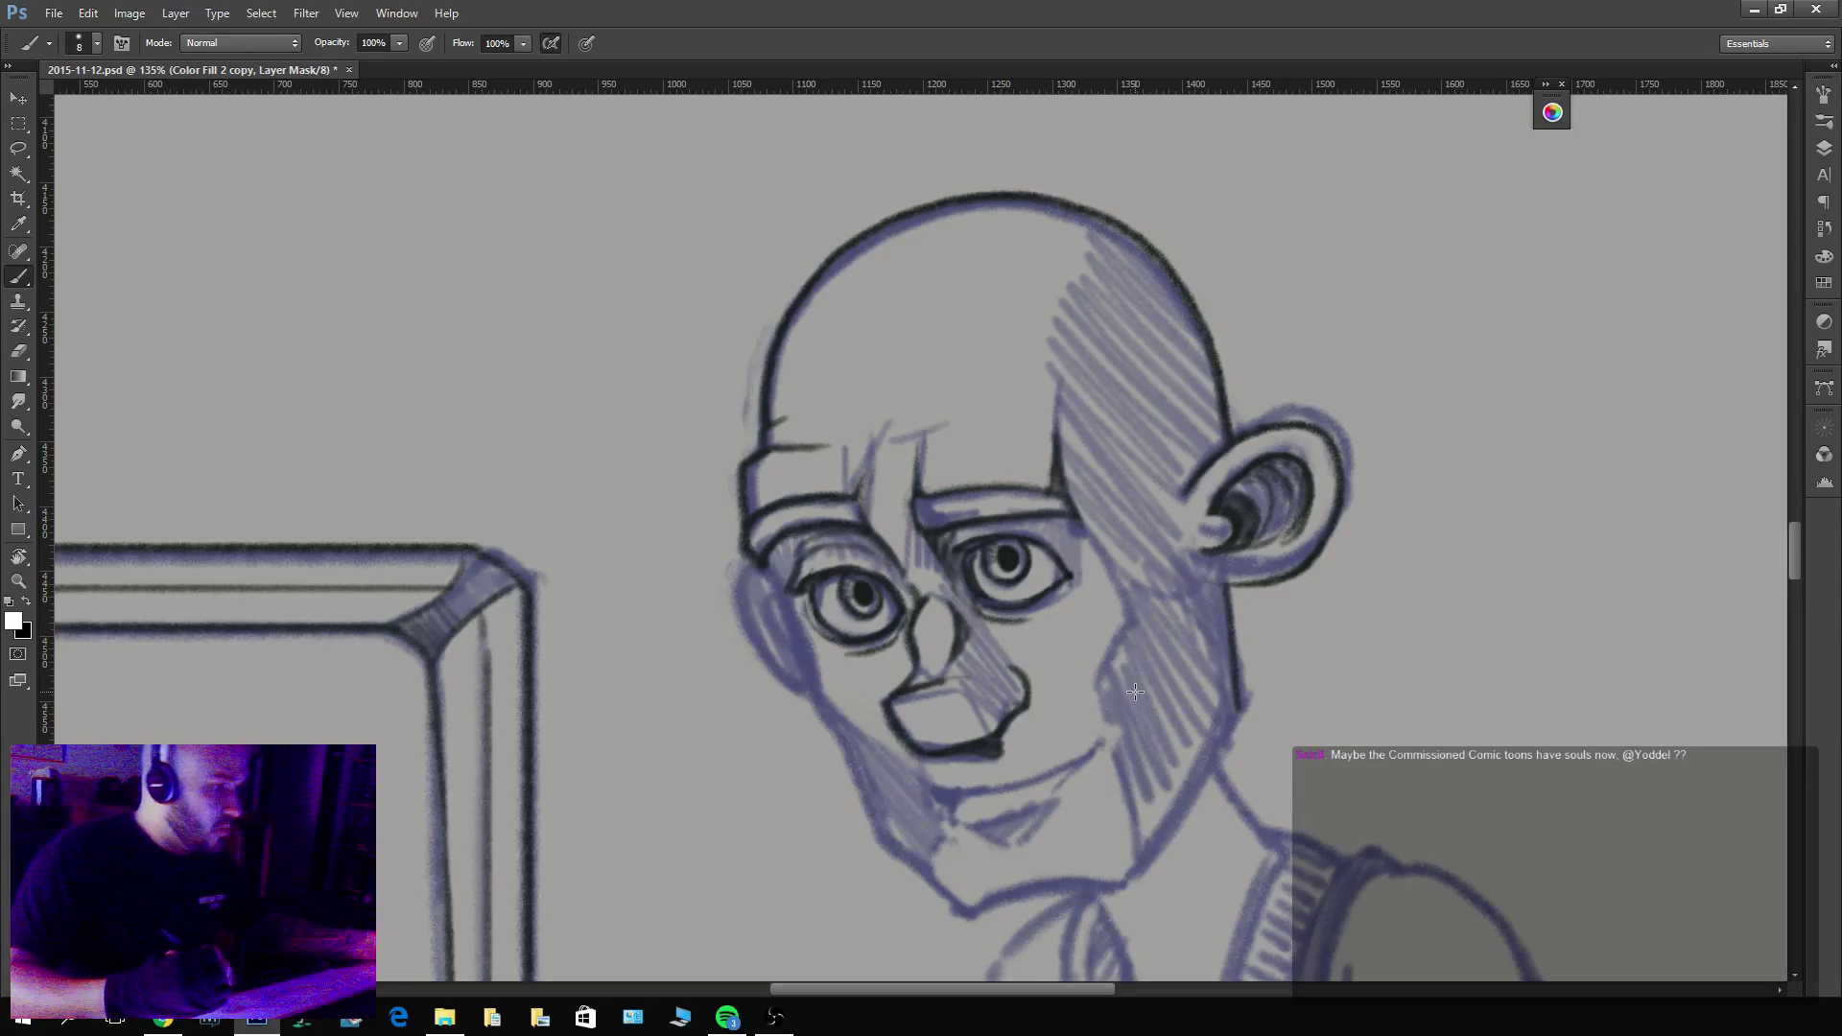
mouse_move(765, 545)
left_mouse_down()
mouse_move(684, 390)
mouse_move(792, 662)
mouse_move(873, 744)
mouse_move(1070, 698)
mouse_move(1125, 603)
mouse_move(1140, 498)
left_mouse_up()
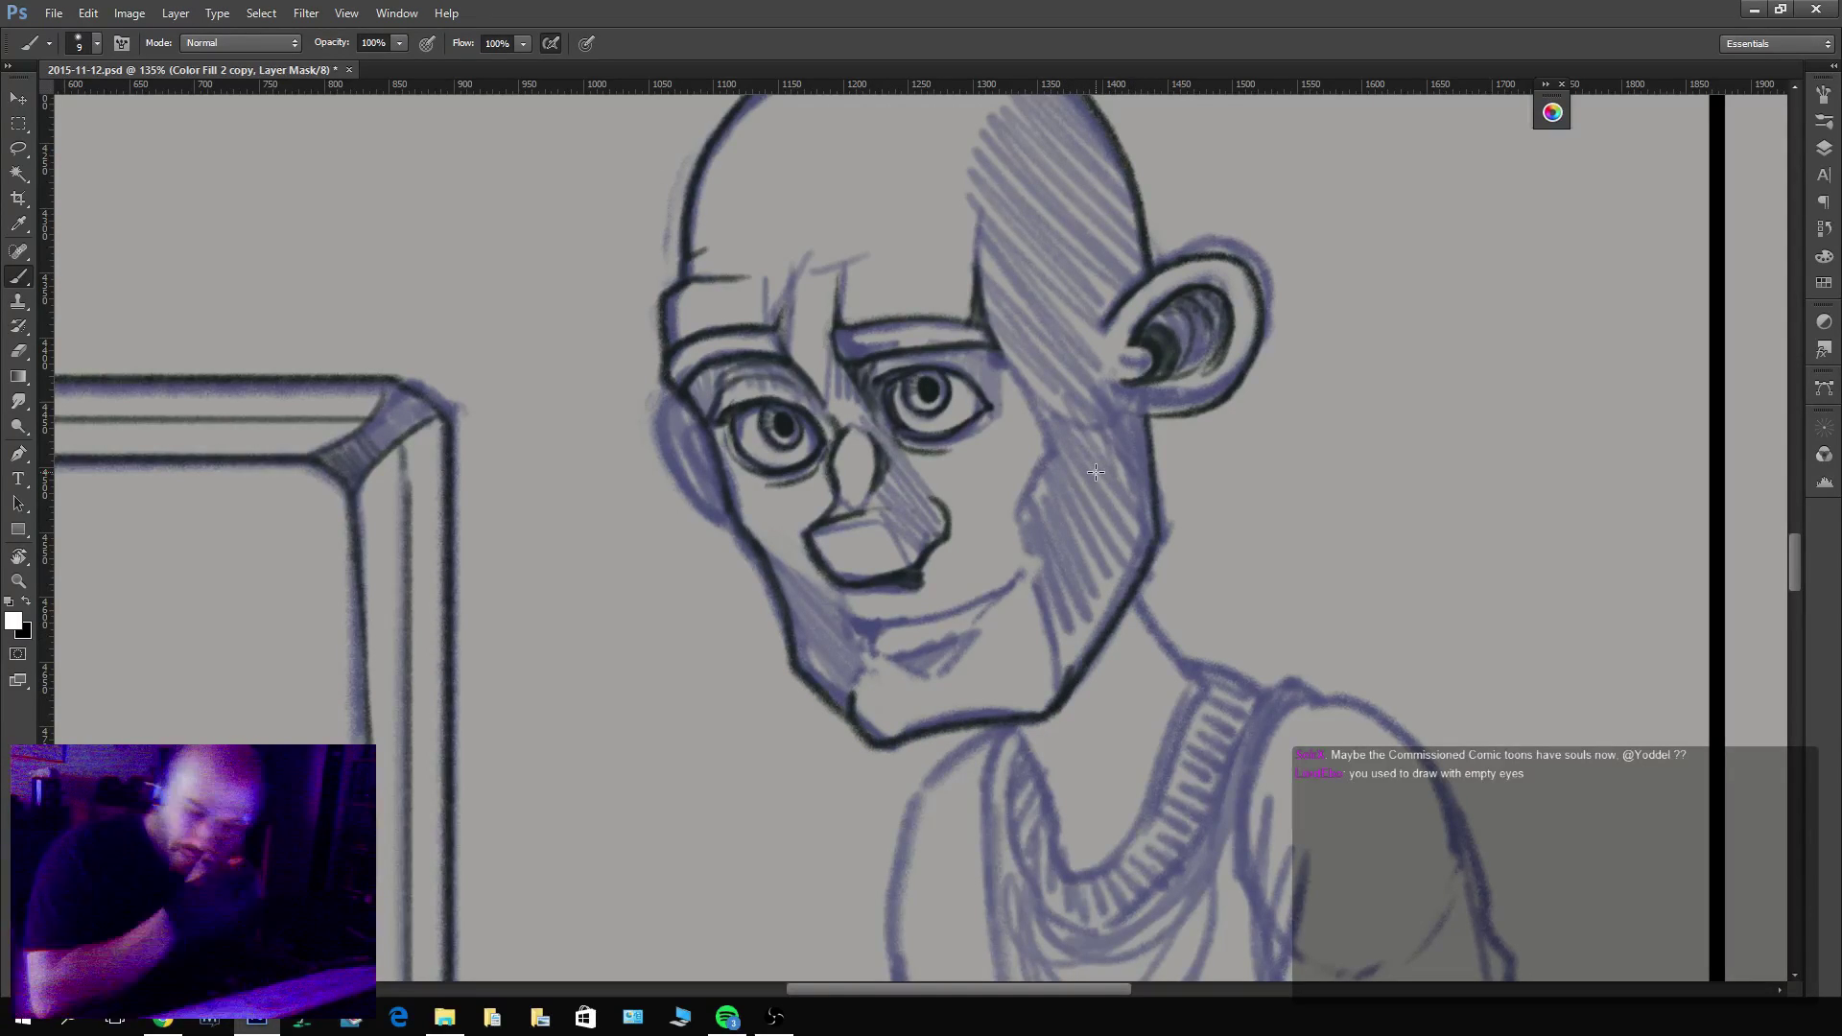
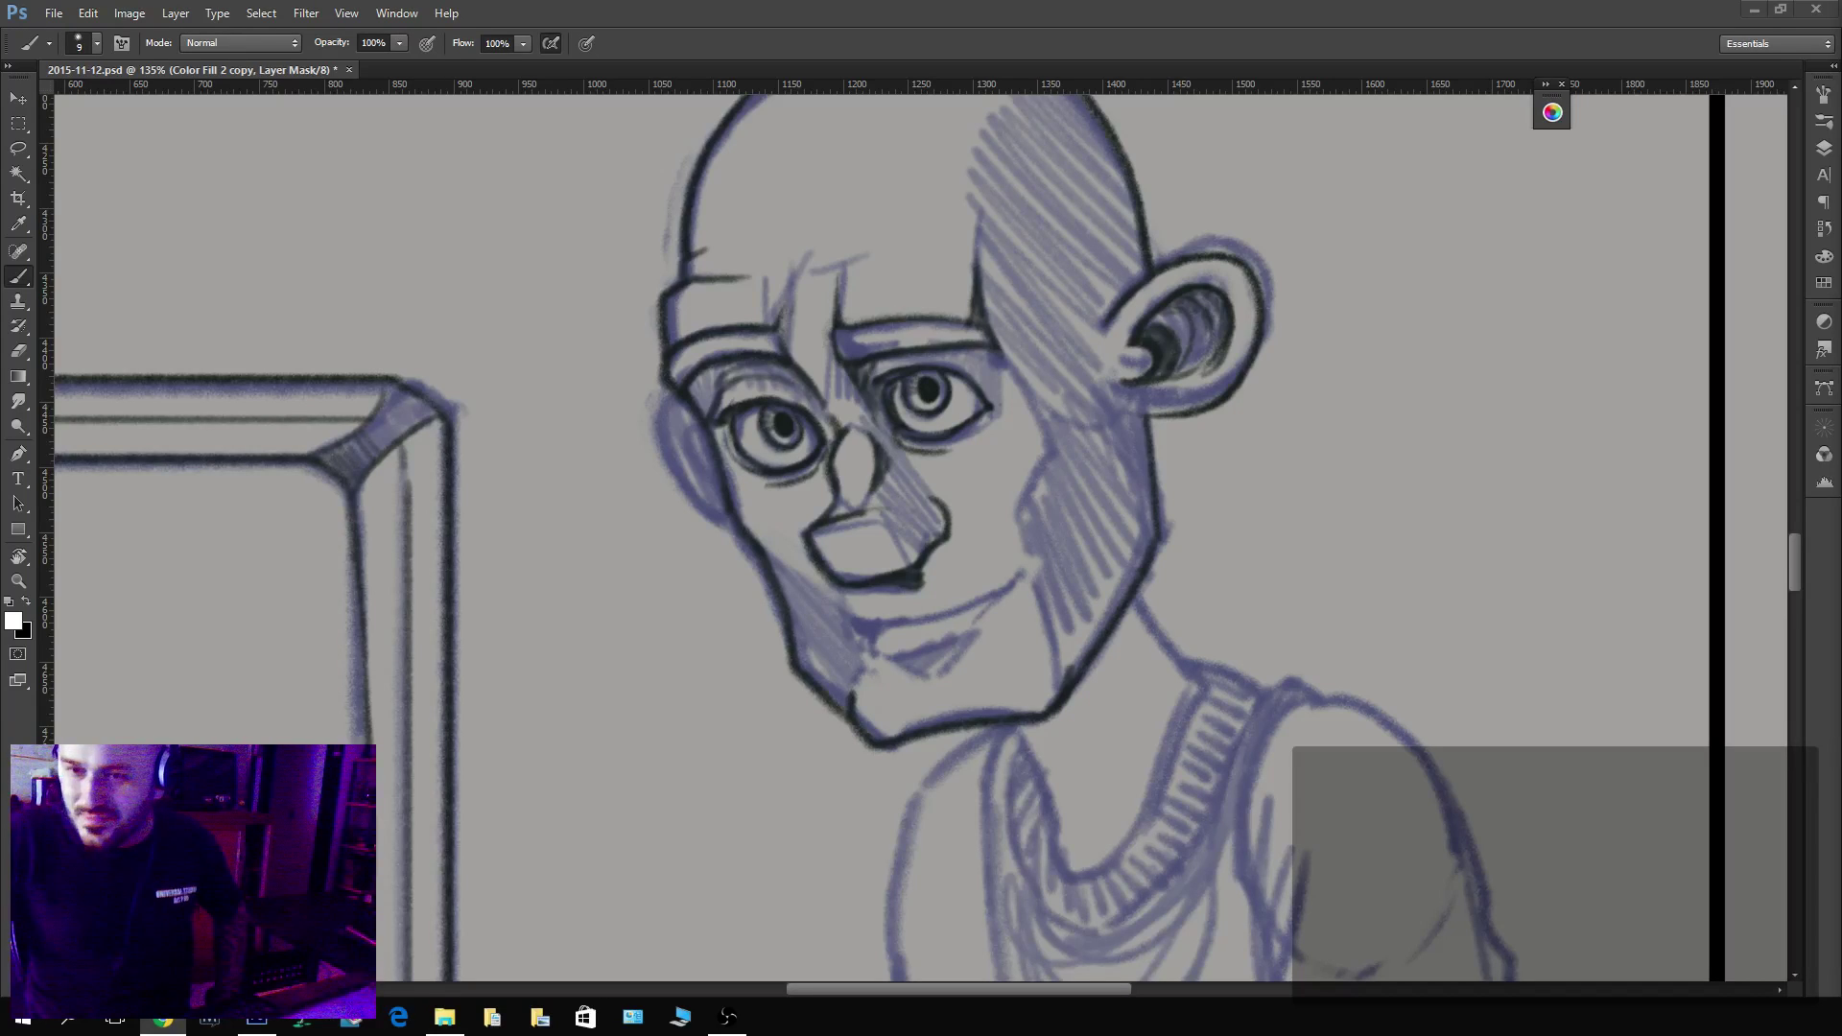
Ink the smiling mouth line and the shadow under the lower lip with a size 6 brush.
left_click(849, 623)
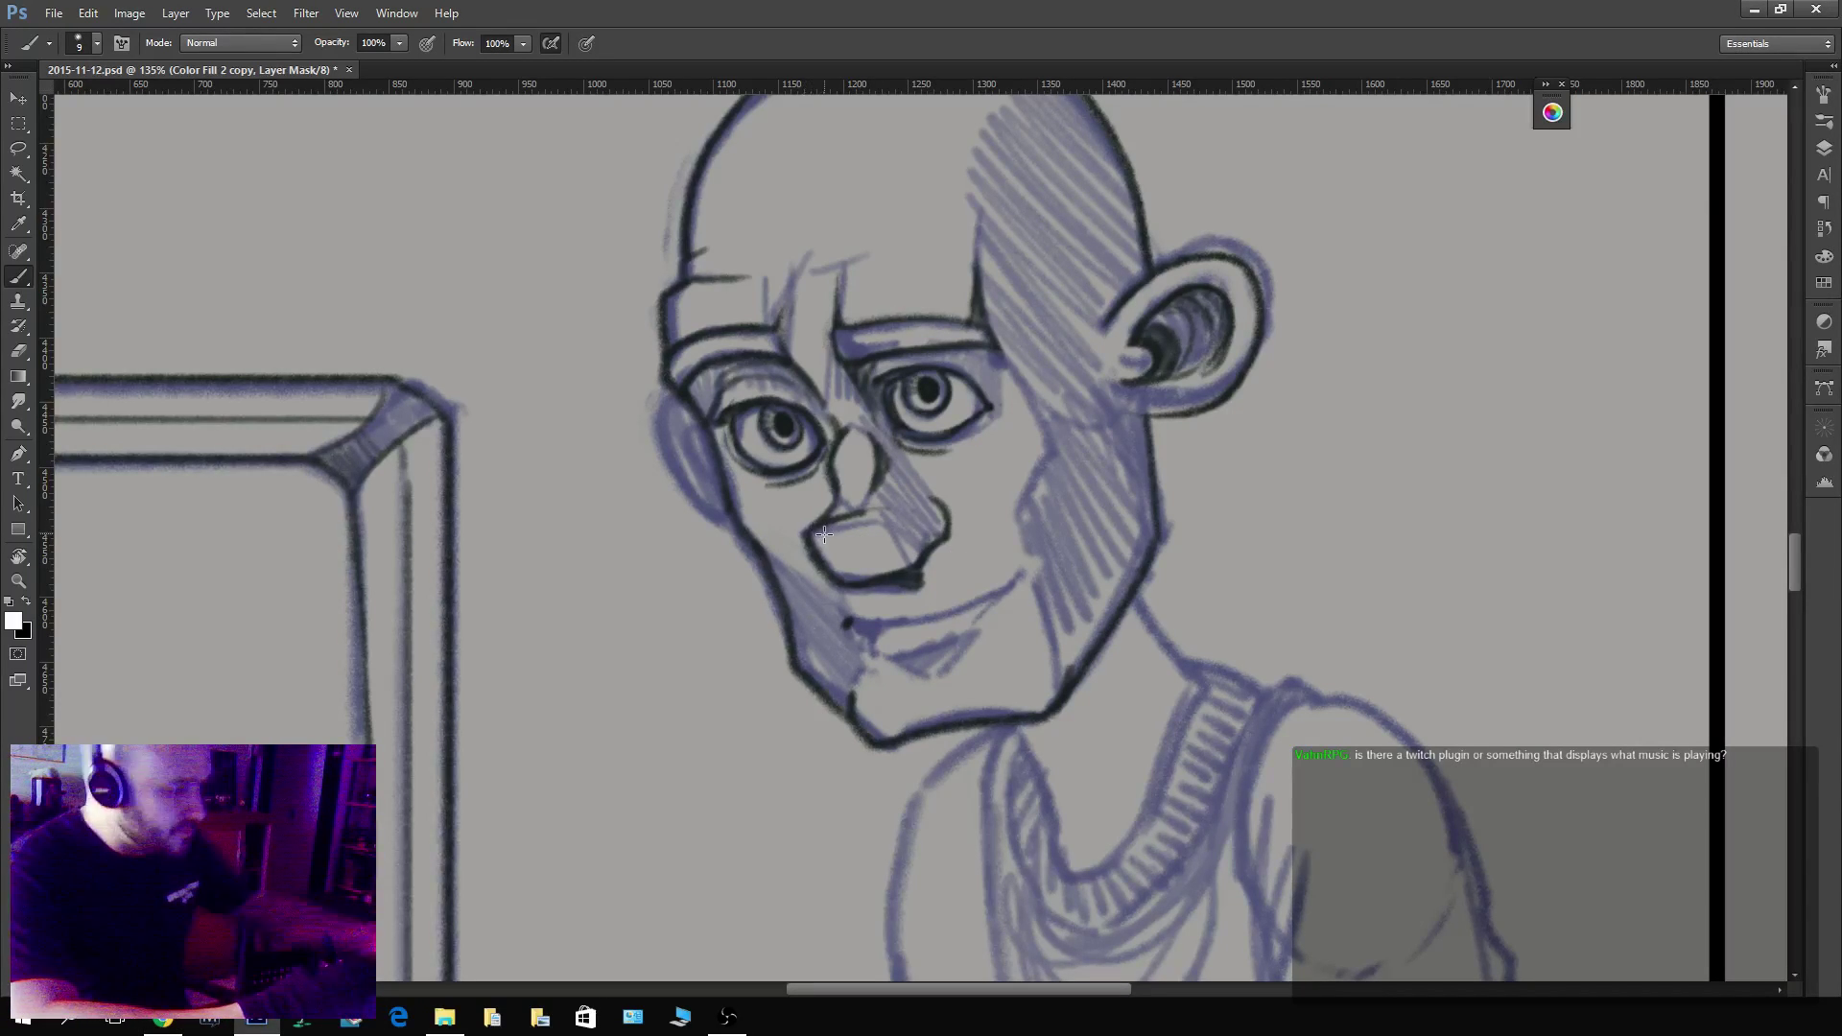
key("bracketleft")
key("bracketleft")
key("bracketleft")
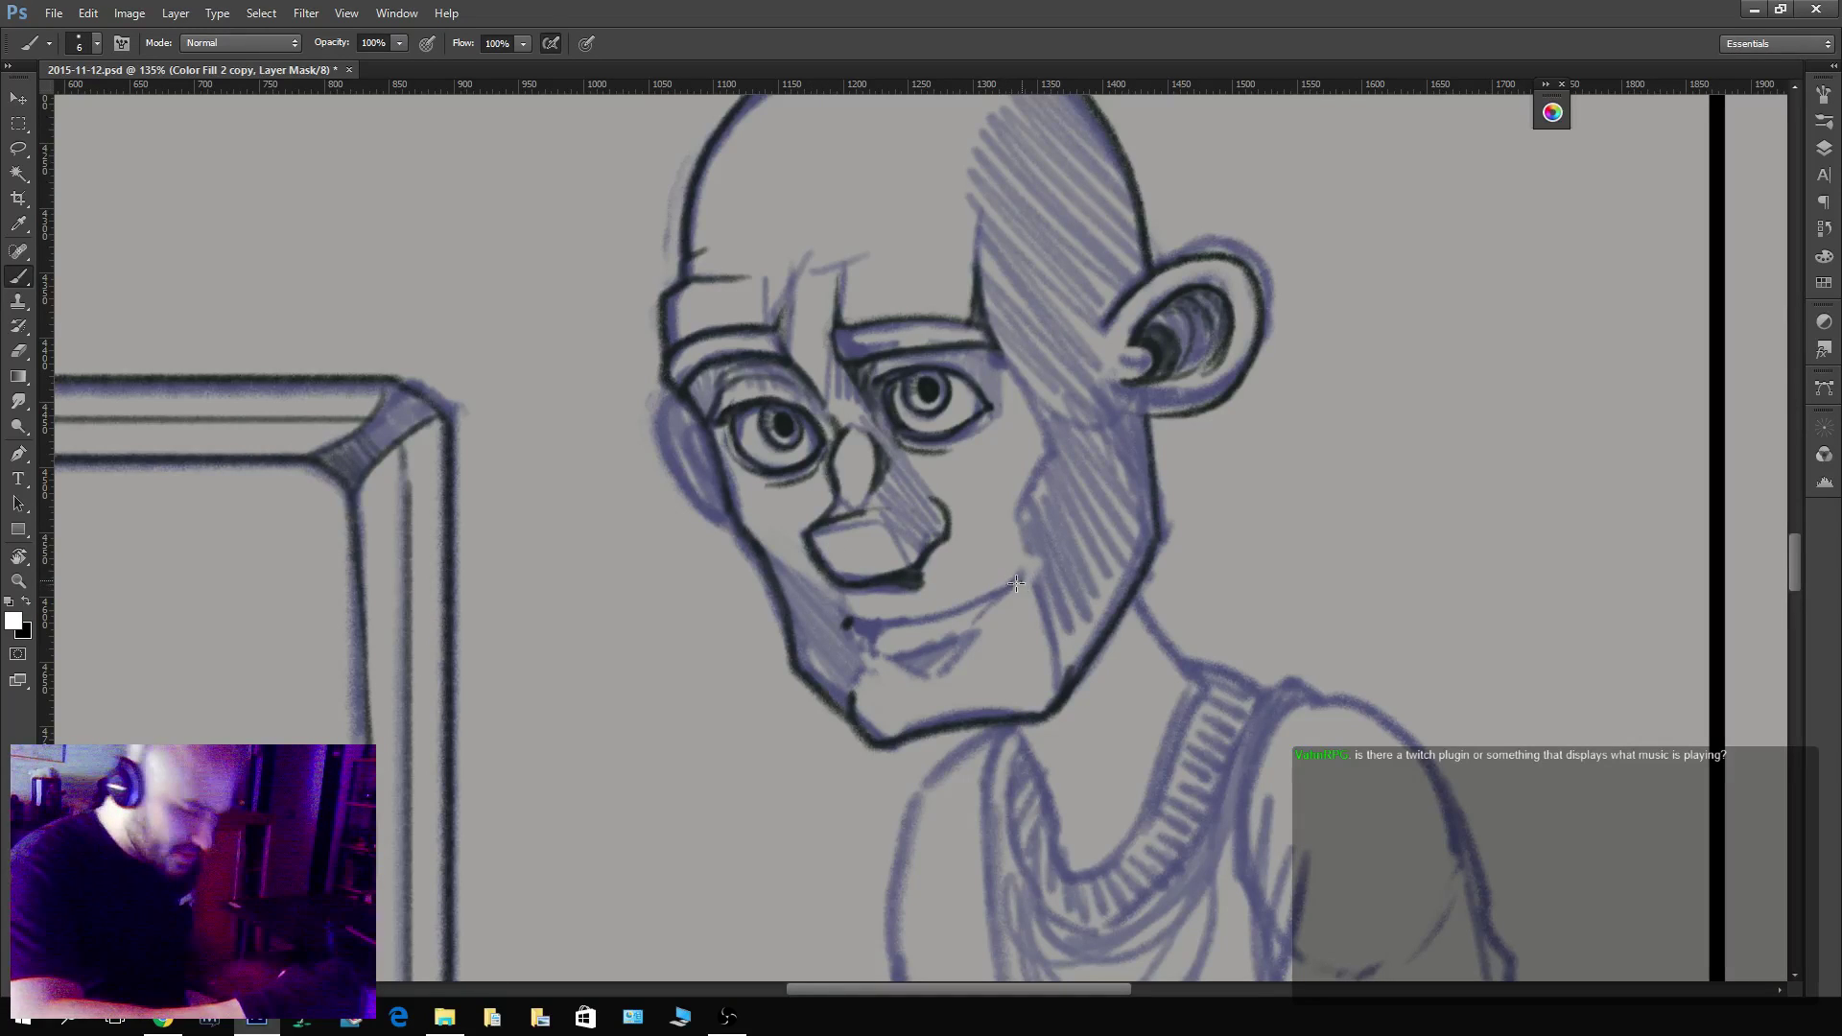
left_click_drag(1017, 583, 845, 624)
left_click_drag(994, 595, 885, 623)
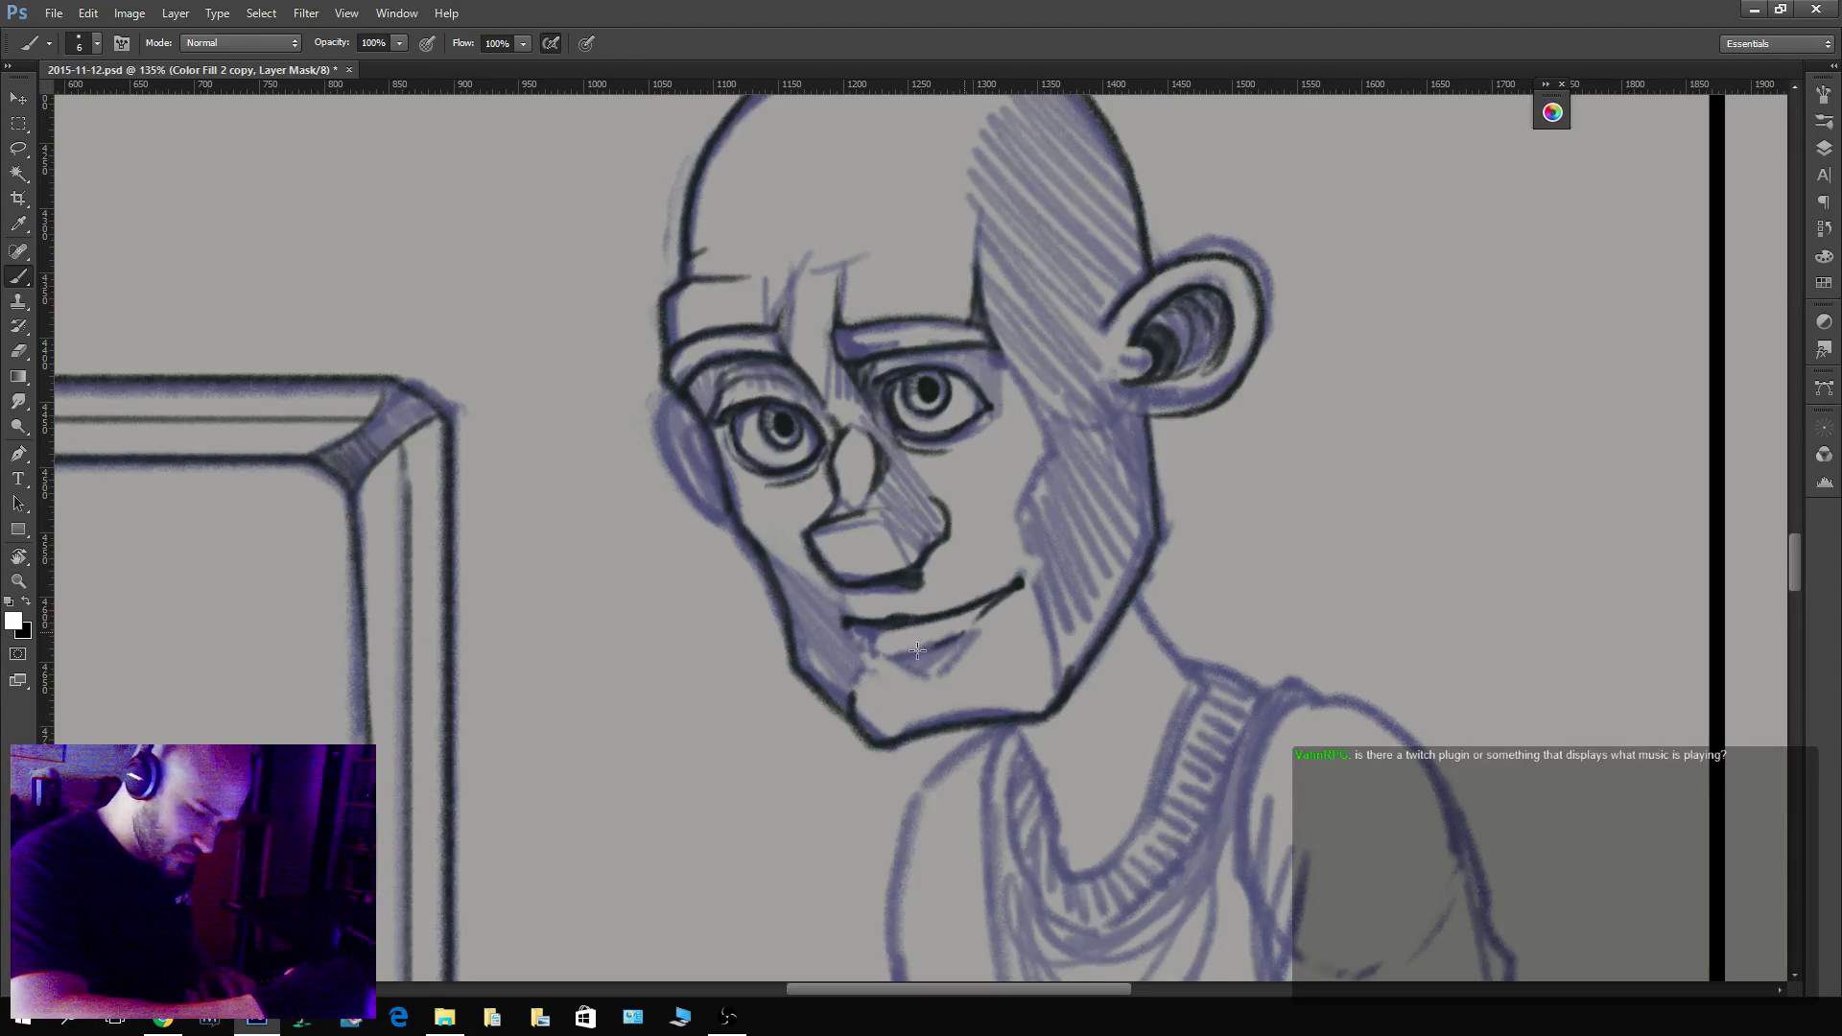
mouse_move(918, 651)
left_mouse_down()
mouse_move(824, 599)
mouse_move(869, 665)
mouse_move(917, 670)
mouse_move(960, 632)
mouse_move(899, 656)
mouse_move(930, 662)
mouse_move(965, 638)
left_mouse_up()
key("x")
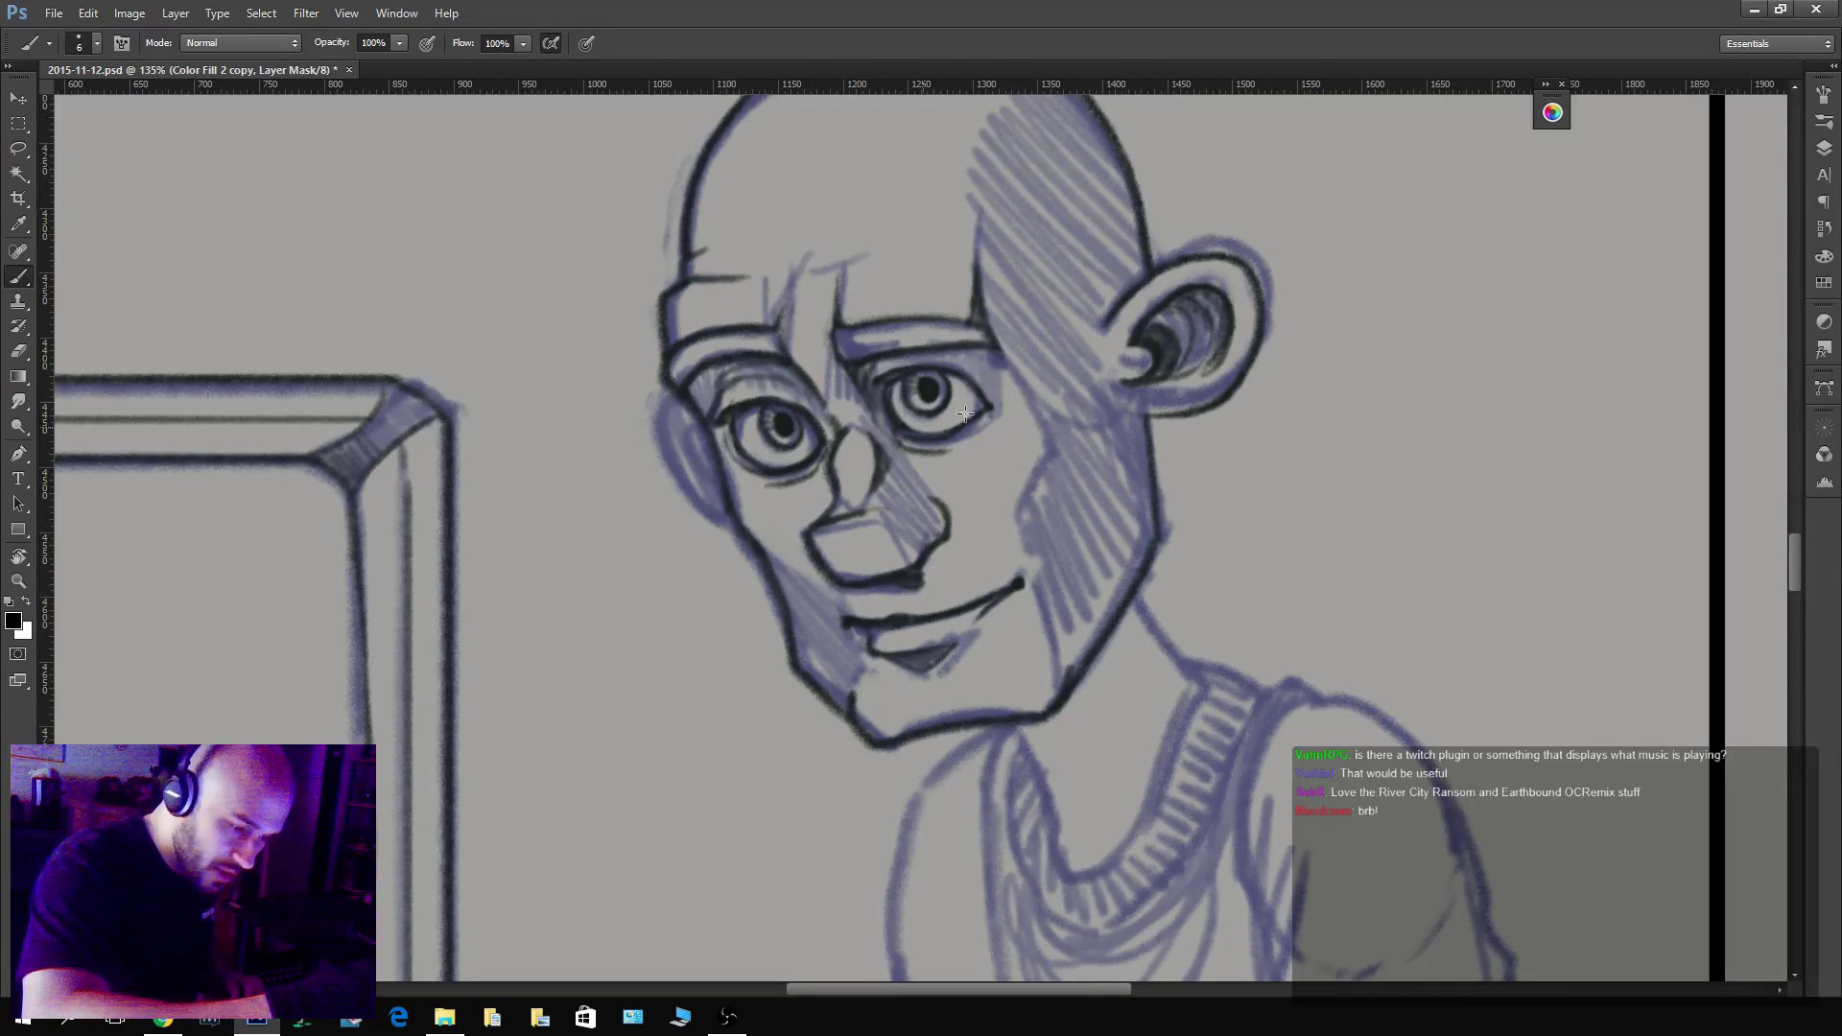
Touch up the line work around the eyes and brow, and ink the far ear with its dark inner shading.
key("x")
key("x")
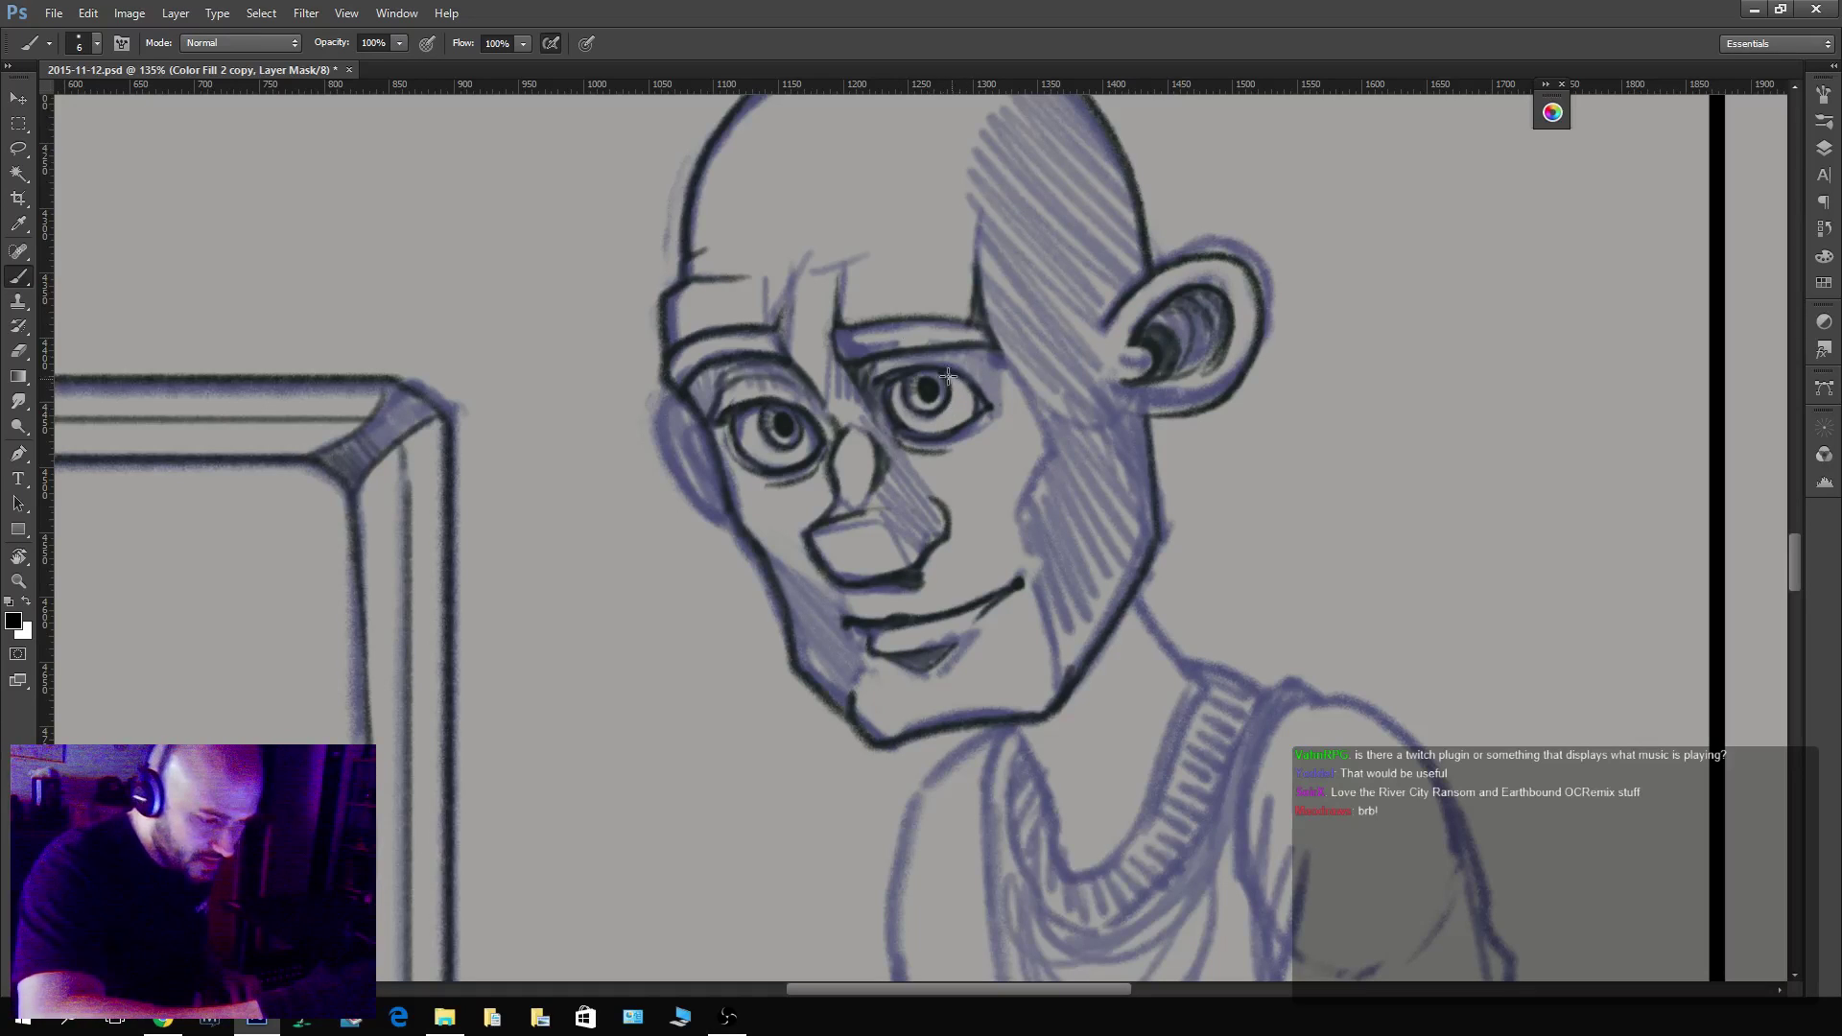
key("x")
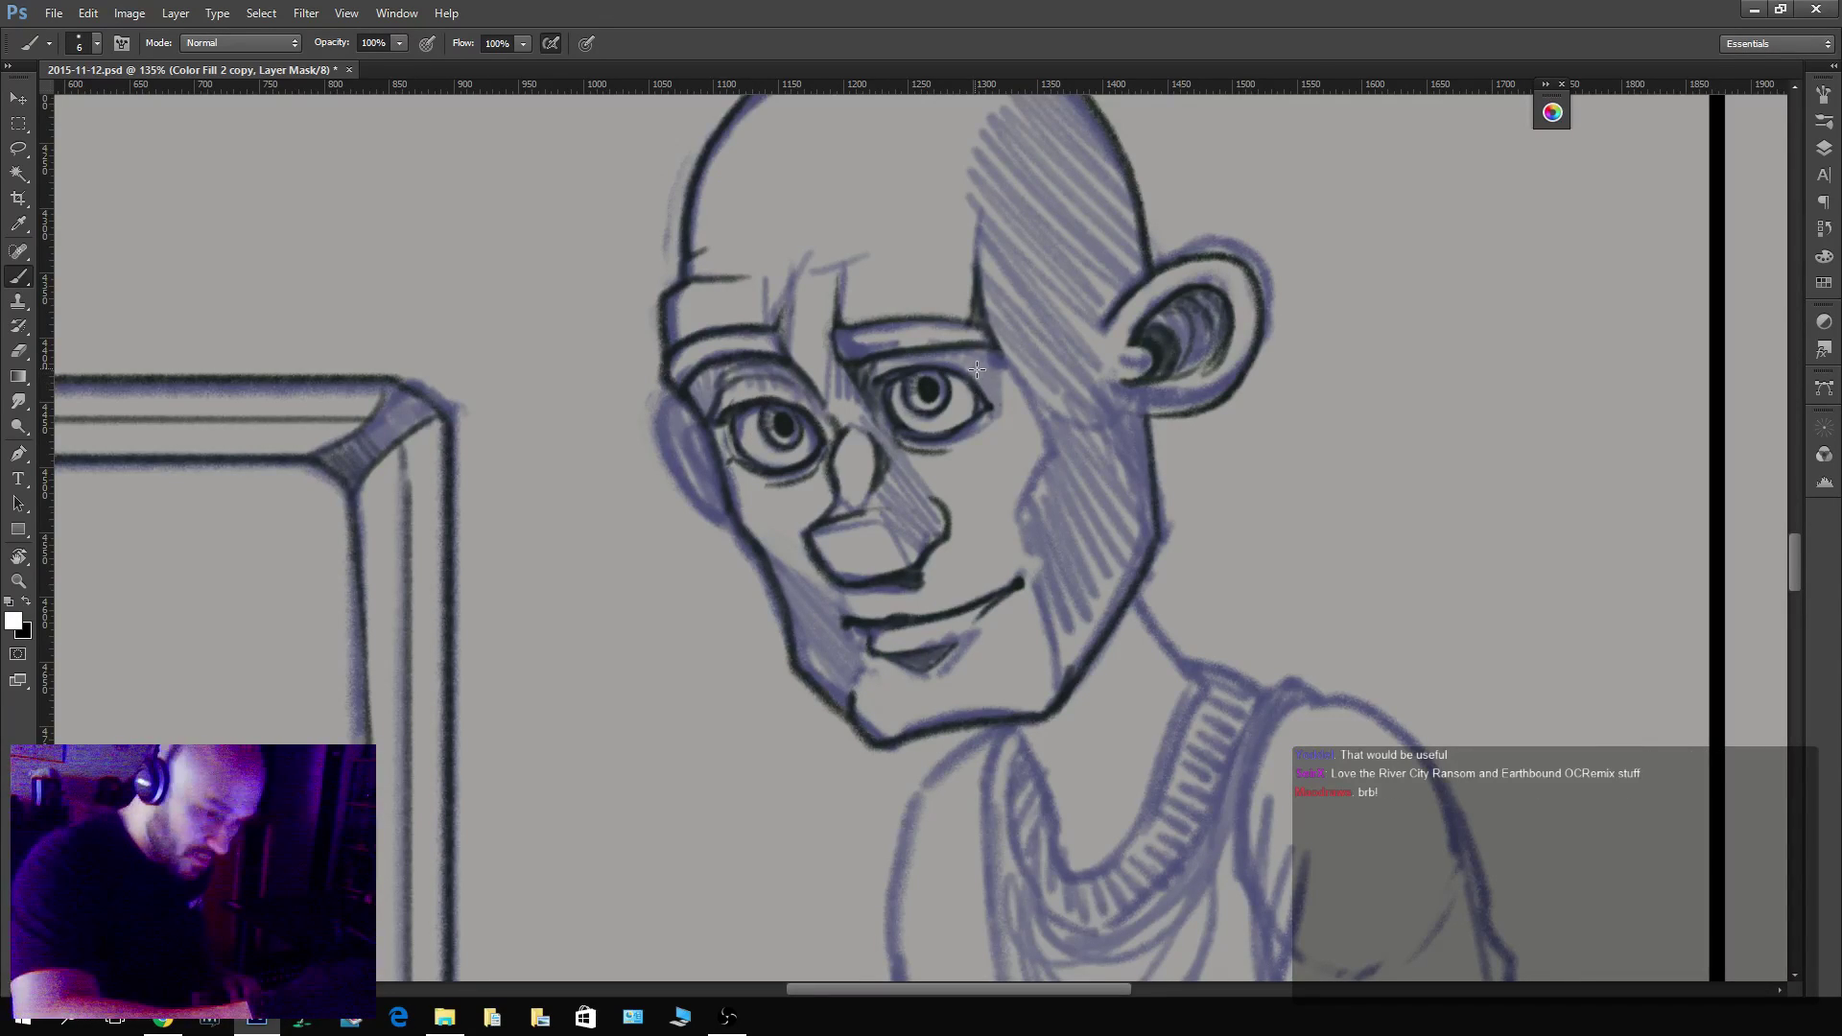
key("x")
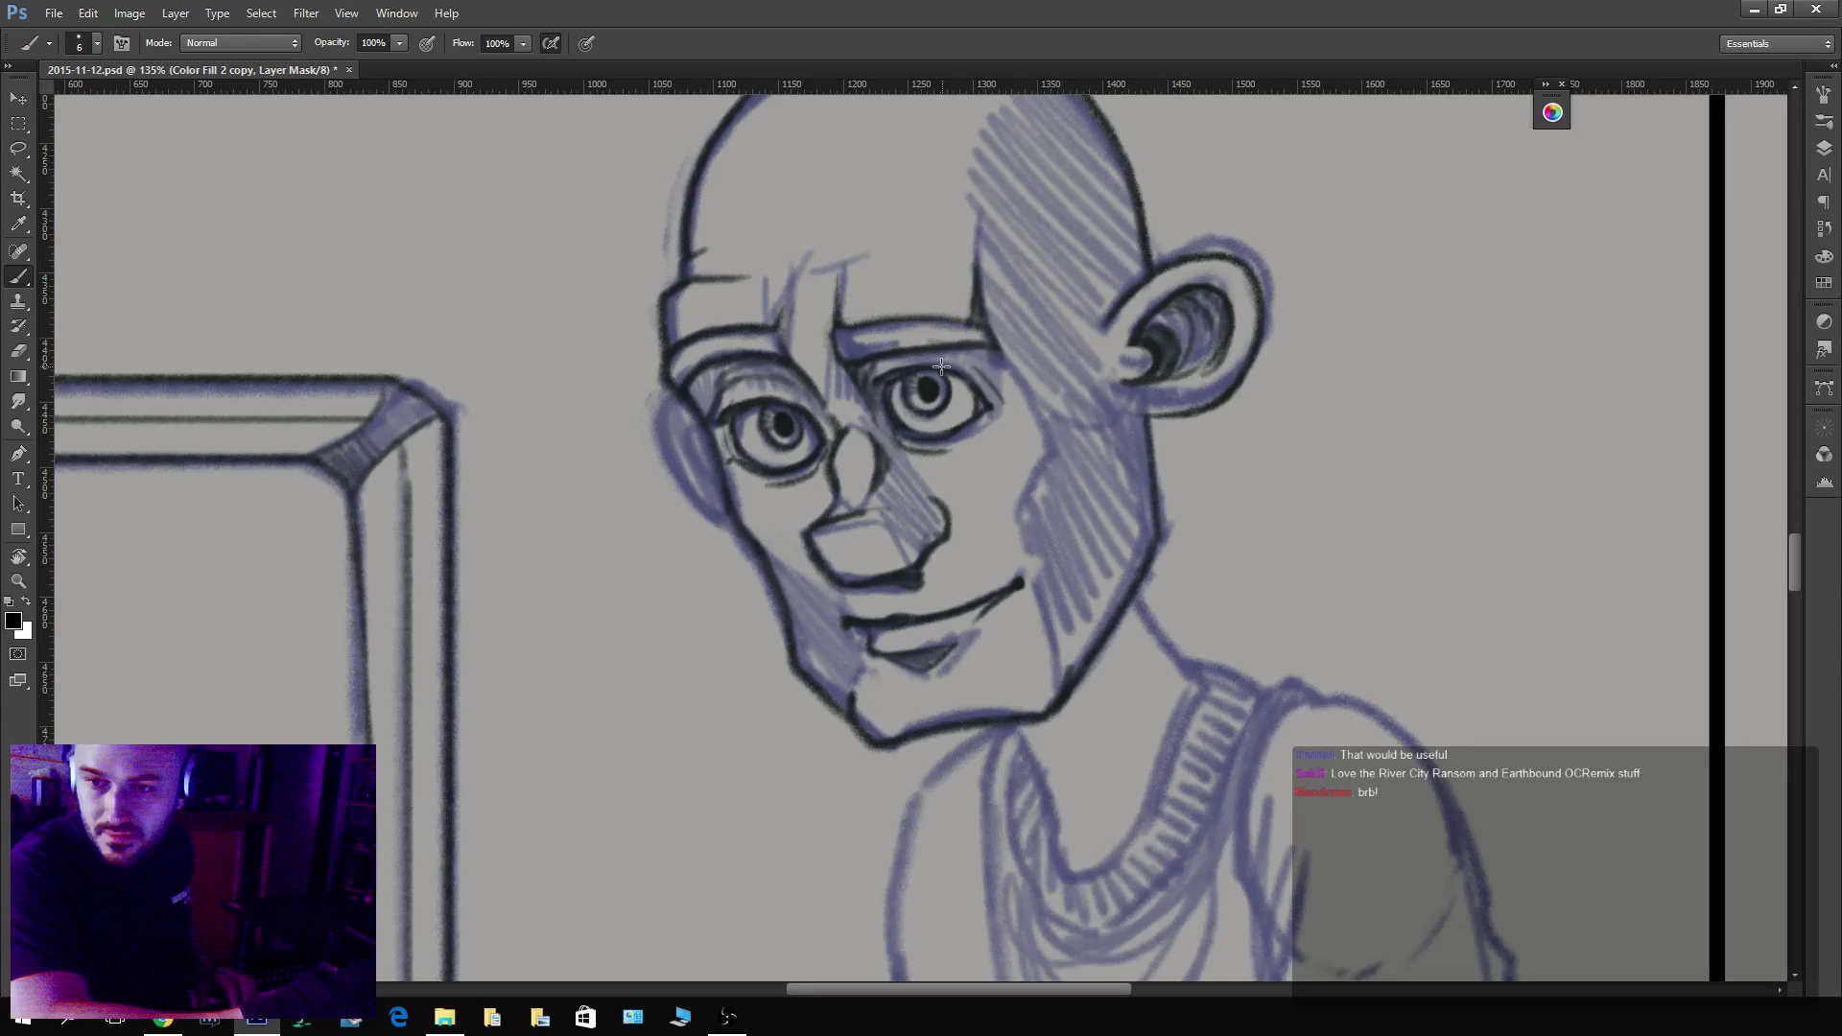
key("x")
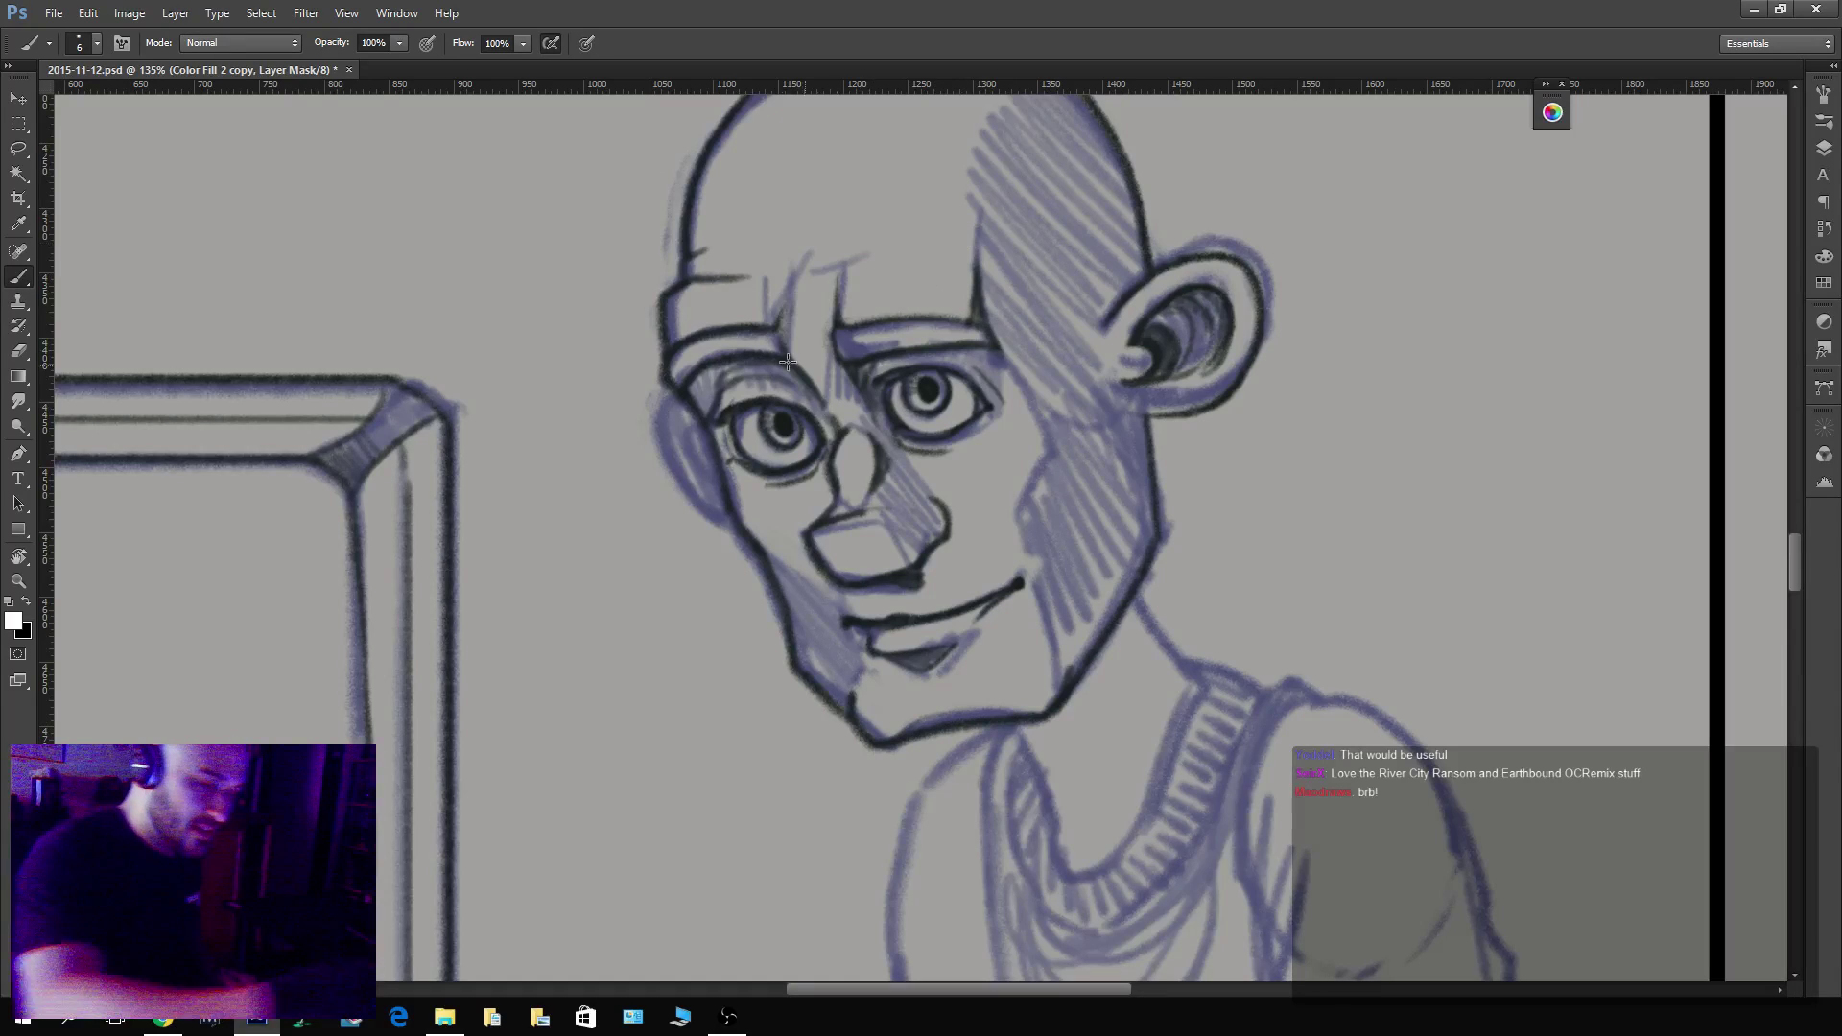
mouse_move(685, 394)
left_mouse_down()
mouse_move(675, 450)
mouse_move(740, 522)
mouse_move(700, 423)
mouse_move(733, 510)
mouse_move(688, 409)
left_mouse_up()
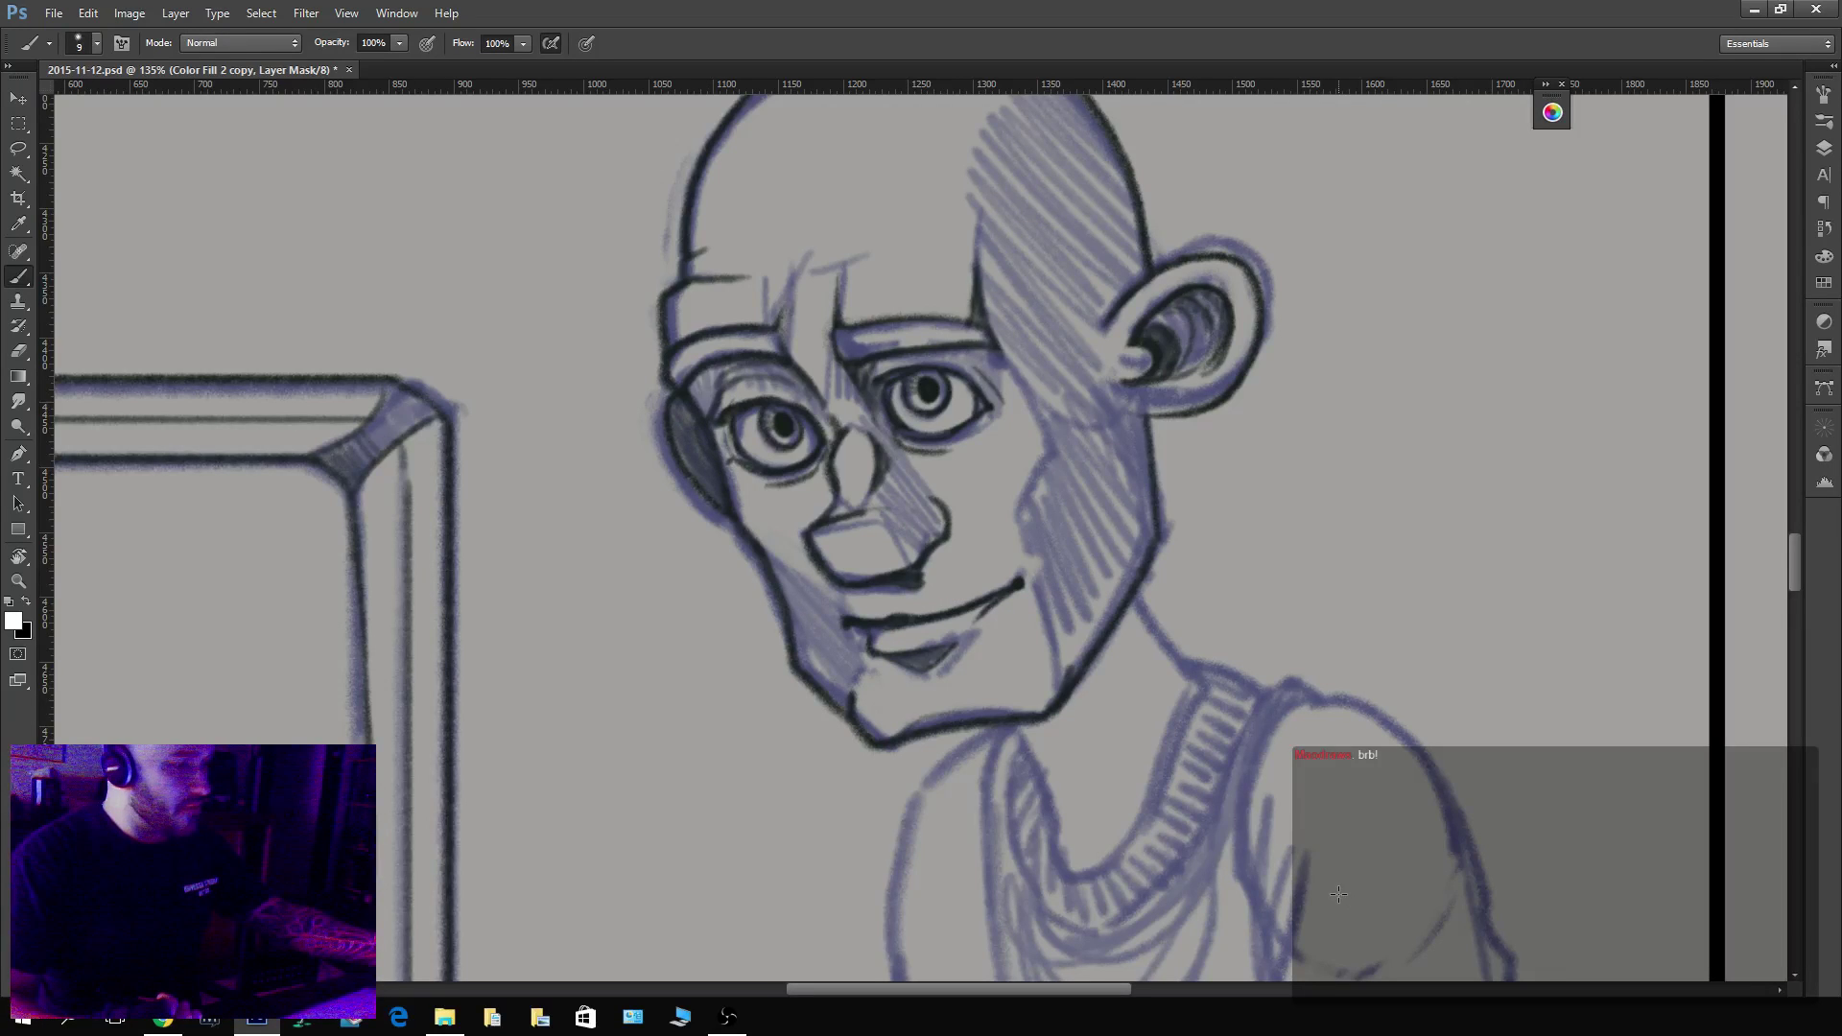
Ink the neck, the ribbed shirt collar and the curved seam at the near shoulder with a size 9 brush.
key("bracketright")
key("bracketright")
key("bracketright")
scroll(1155, 408, "down", 4)
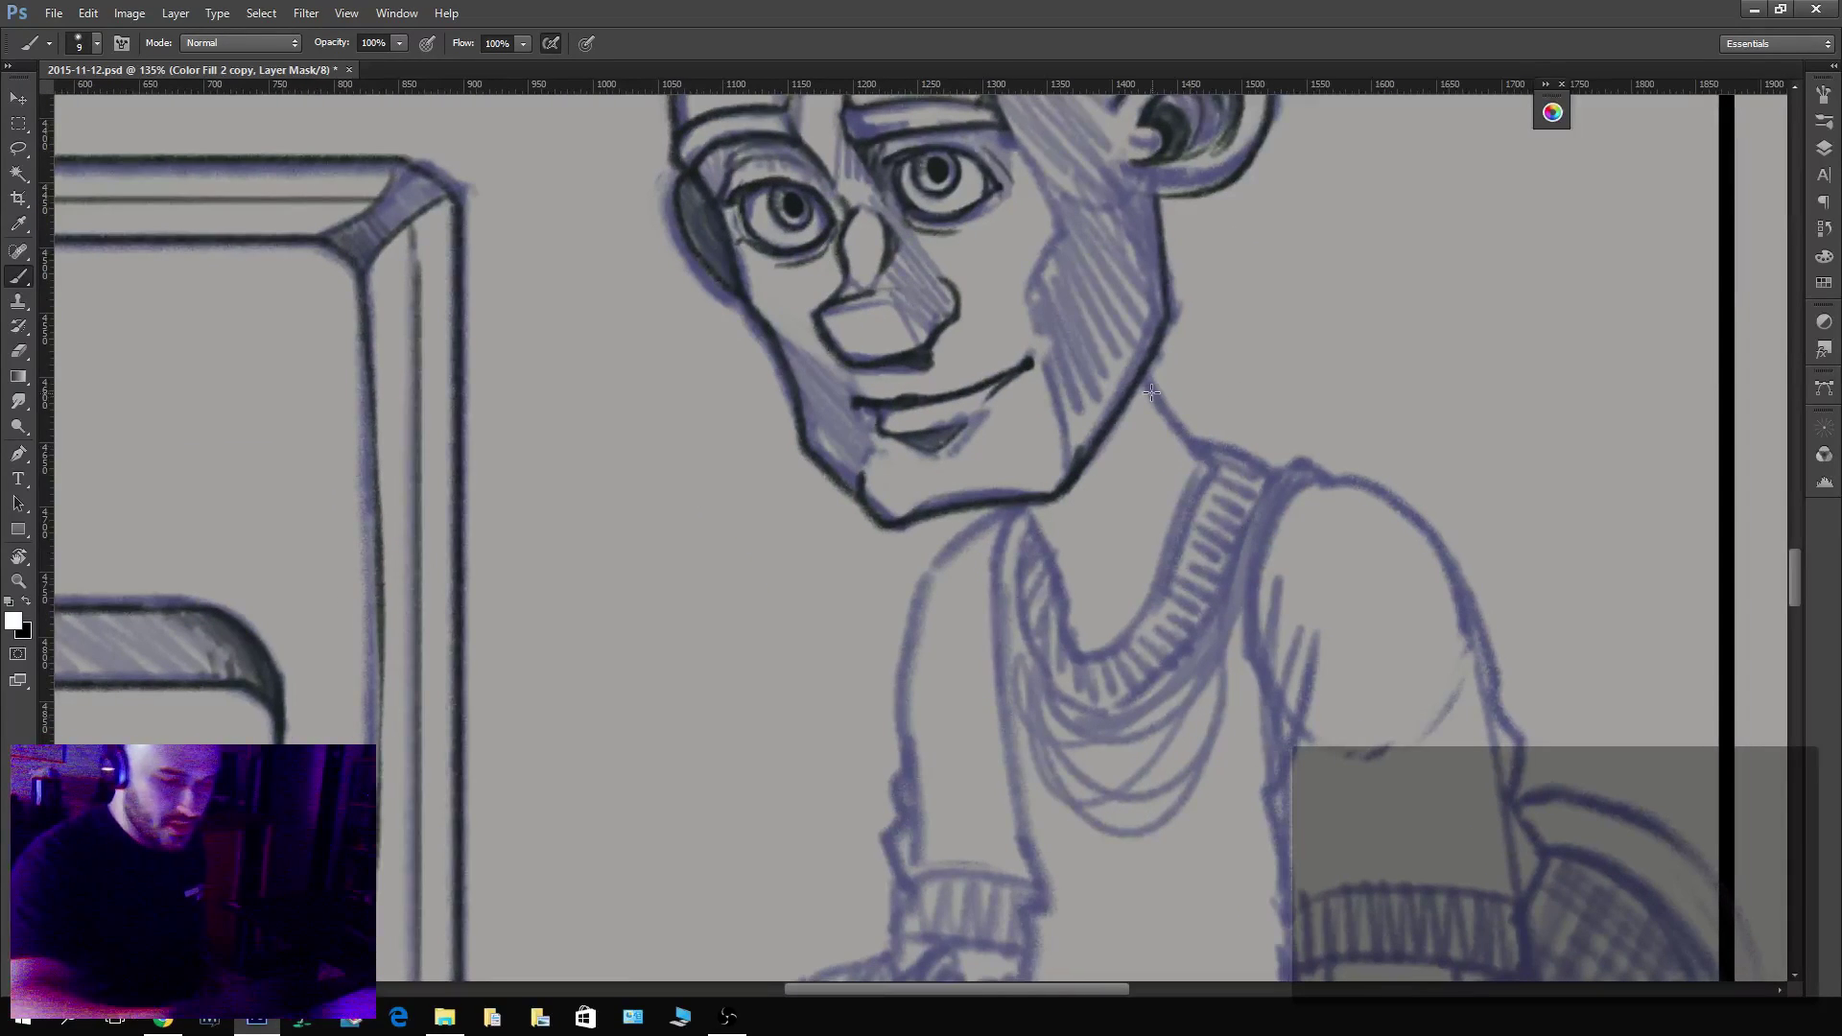
left_click_drag(1142, 386, 1205, 462)
mouse_move(1028, 509)
left_mouse_down()
mouse_move(1071, 640)
mouse_move(1109, 648)
mouse_move(1220, 429)
mouse_move(1211, 462)
mouse_move(1197, 451)
mouse_move(1227, 454)
mouse_move(1213, 438)
mouse_move(1257, 456)
mouse_move(1271, 509)
mouse_move(1277, 483)
mouse_move(1202, 647)
mouse_move(1097, 718)
mouse_move(1039, 657)
mouse_move(1031, 541)
mouse_move(1058, 581)
mouse_move(1037, 633)
mouse_move(1074, 635)
mouse_move(1084, 665)
mouse_move(1132, 636)
mouse_move(1156, 662)
mouse_move(1166, 580)
mouse_move(1259, 486)
mouse_move(1211, 444)
left_mouse_up()
key("x")
key("x")
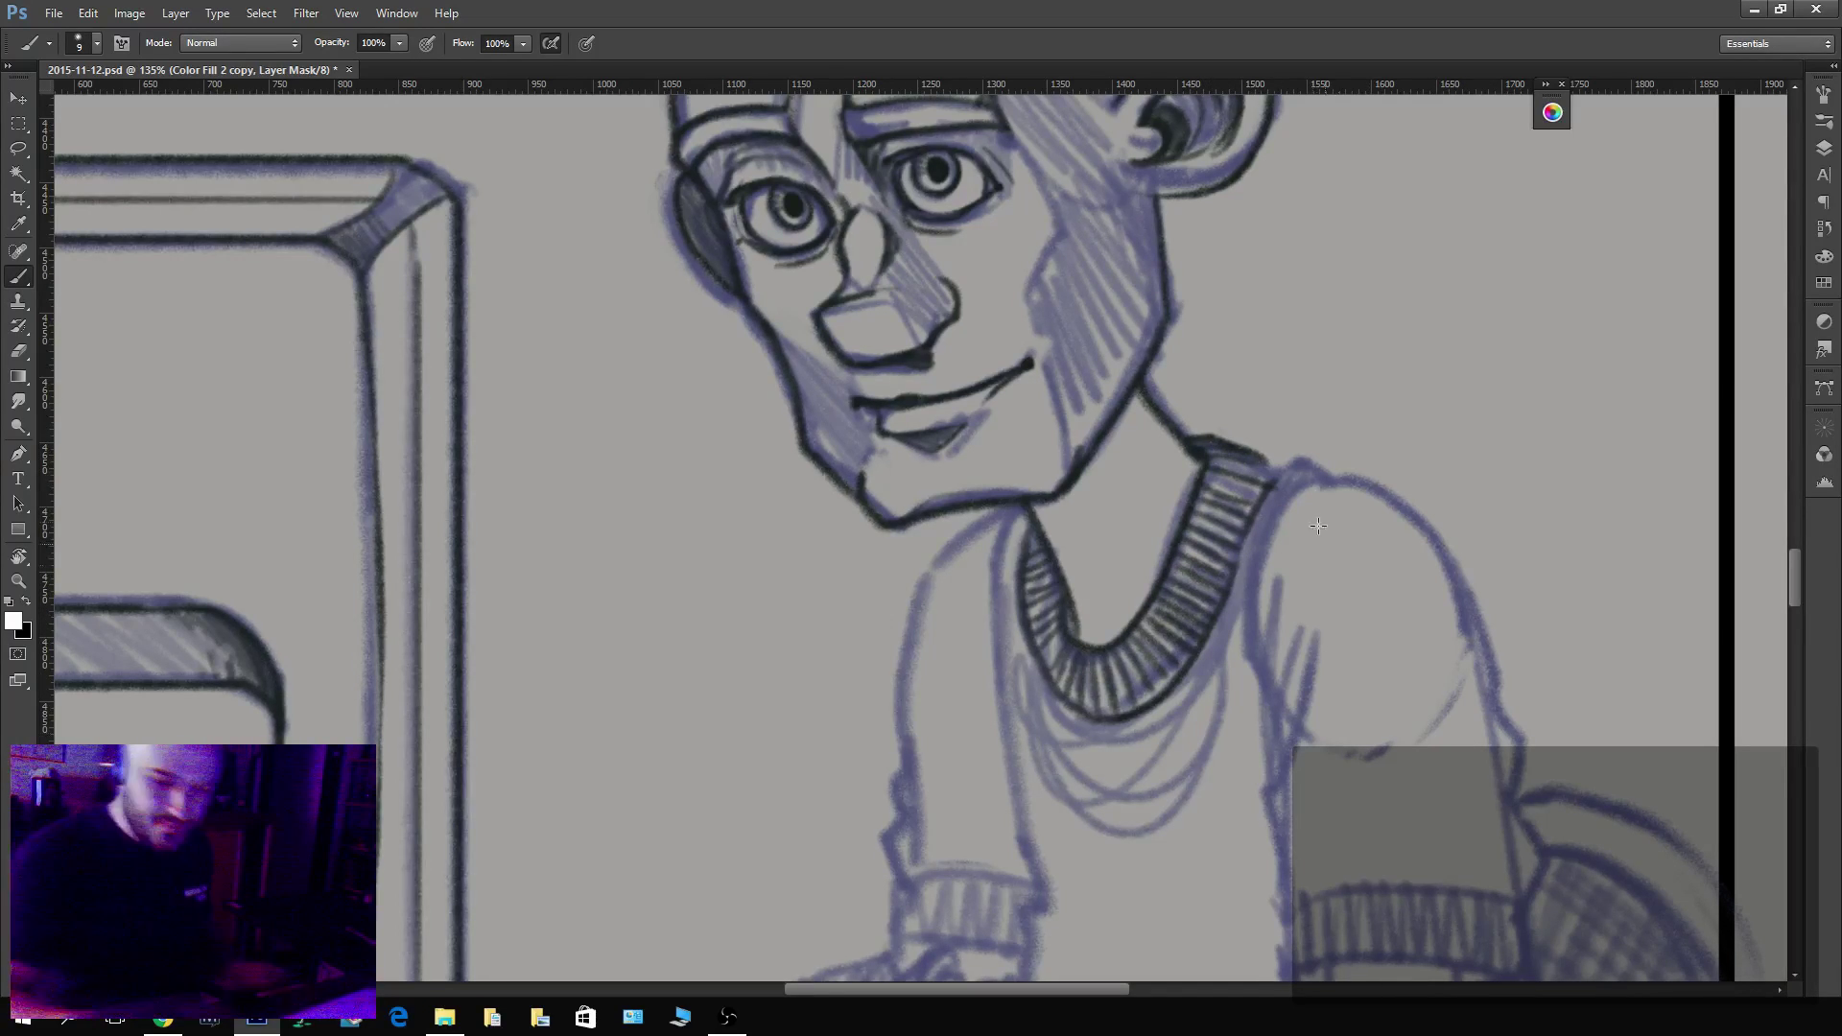
mouse_move(1336, 478)
left_mouse_down()
mouse_move(1281, 549)
mouse_move(1248, 756)
left_mouse_up()
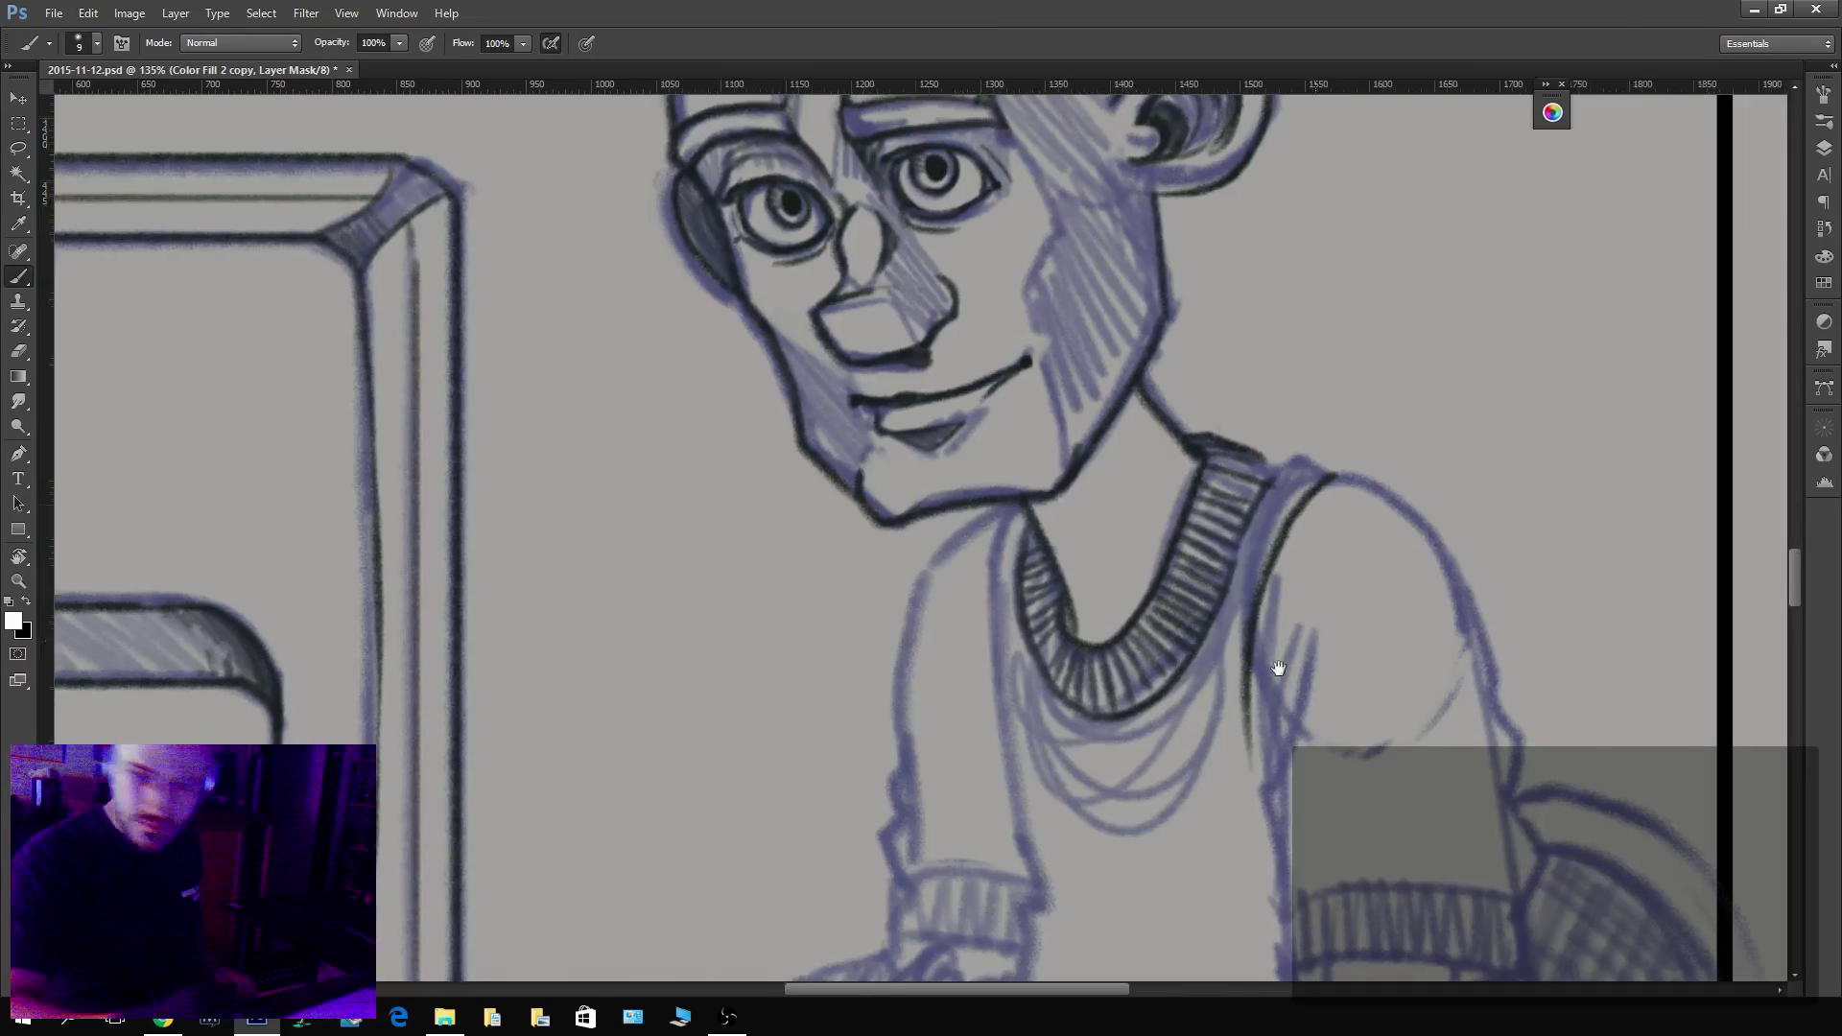
left_click_drag(1326, 689, 1277, 626)
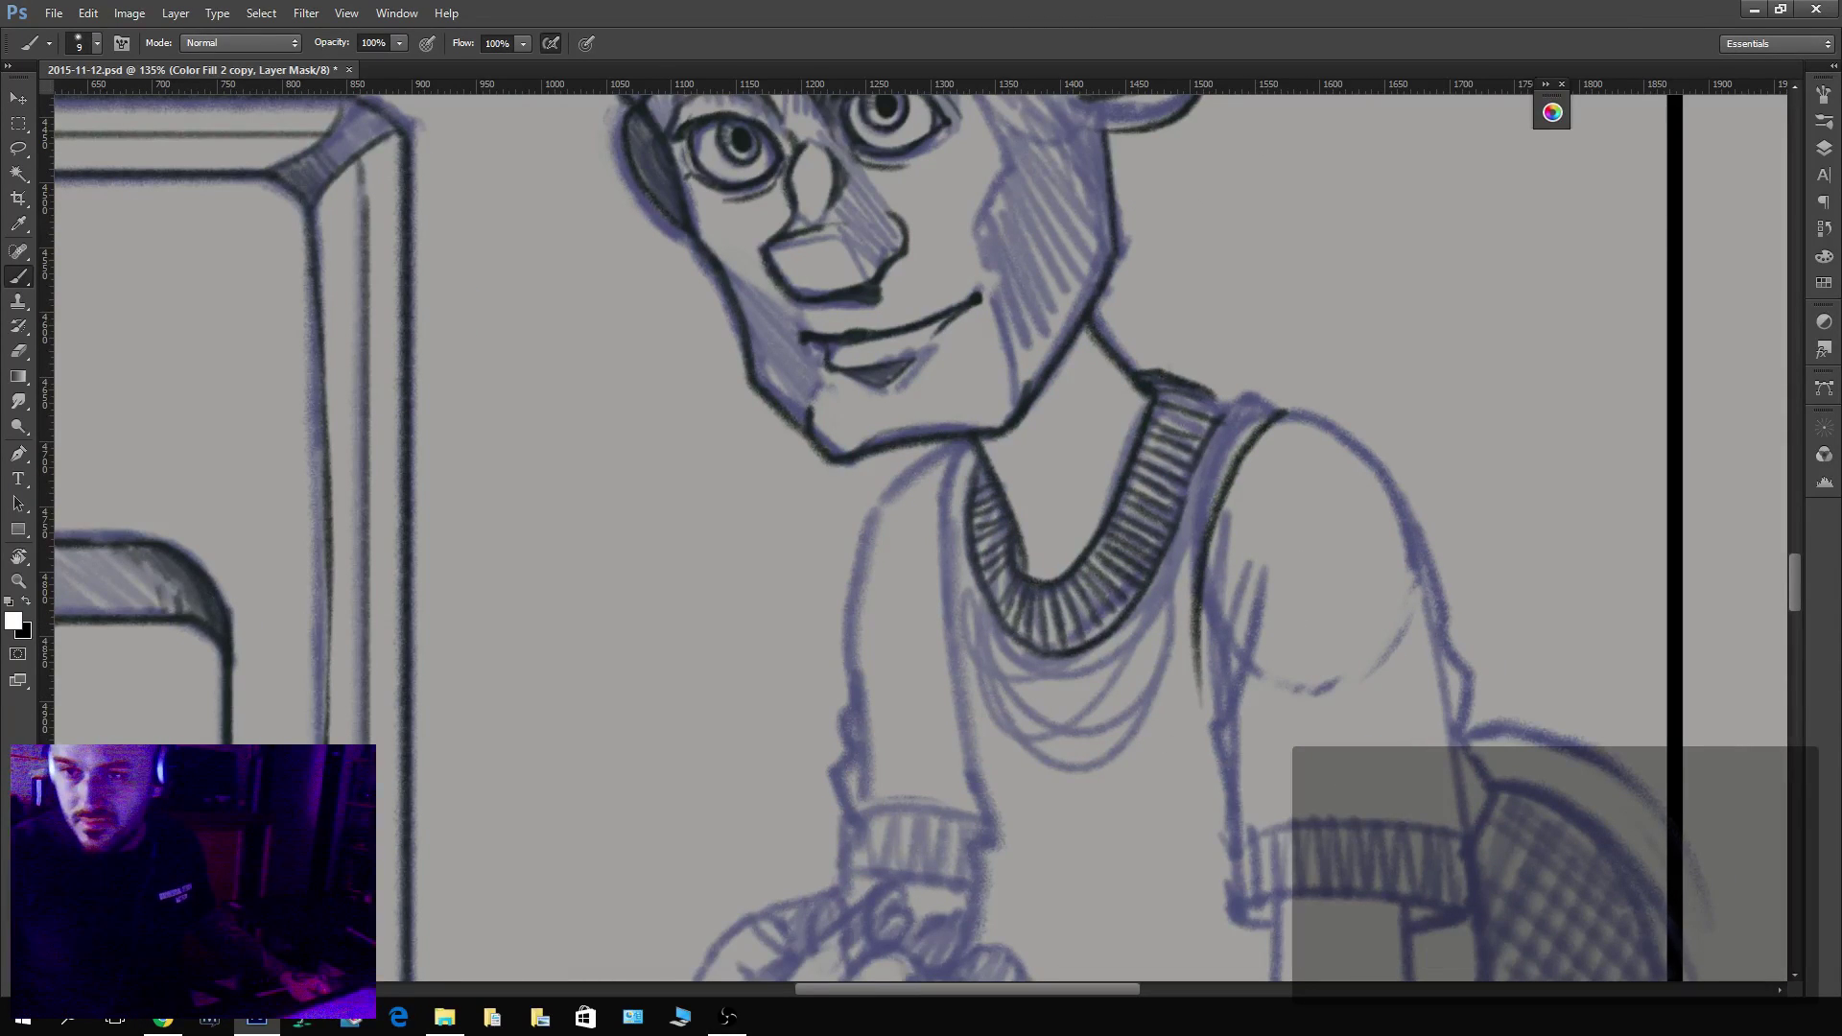
Switch to the web browser and look through the full remix list on the OverClocked ReMix site.
key("alt+Tab")
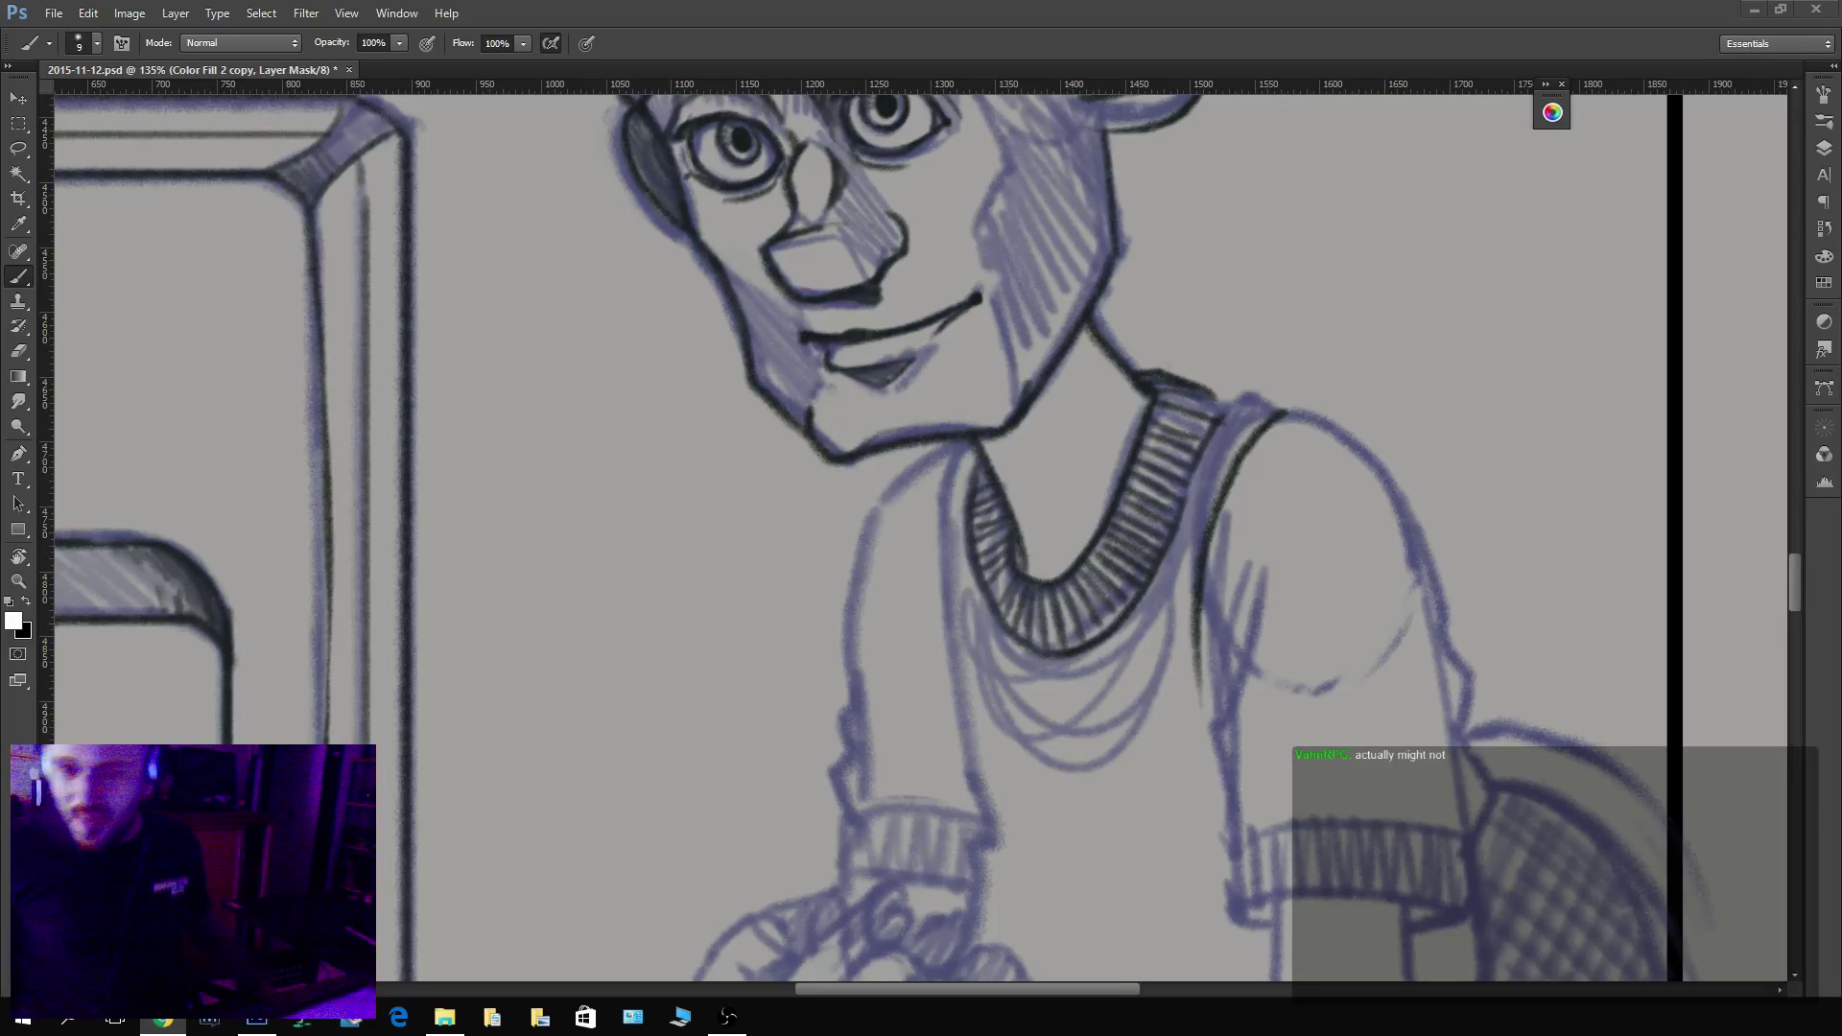
key("alt+Tab")
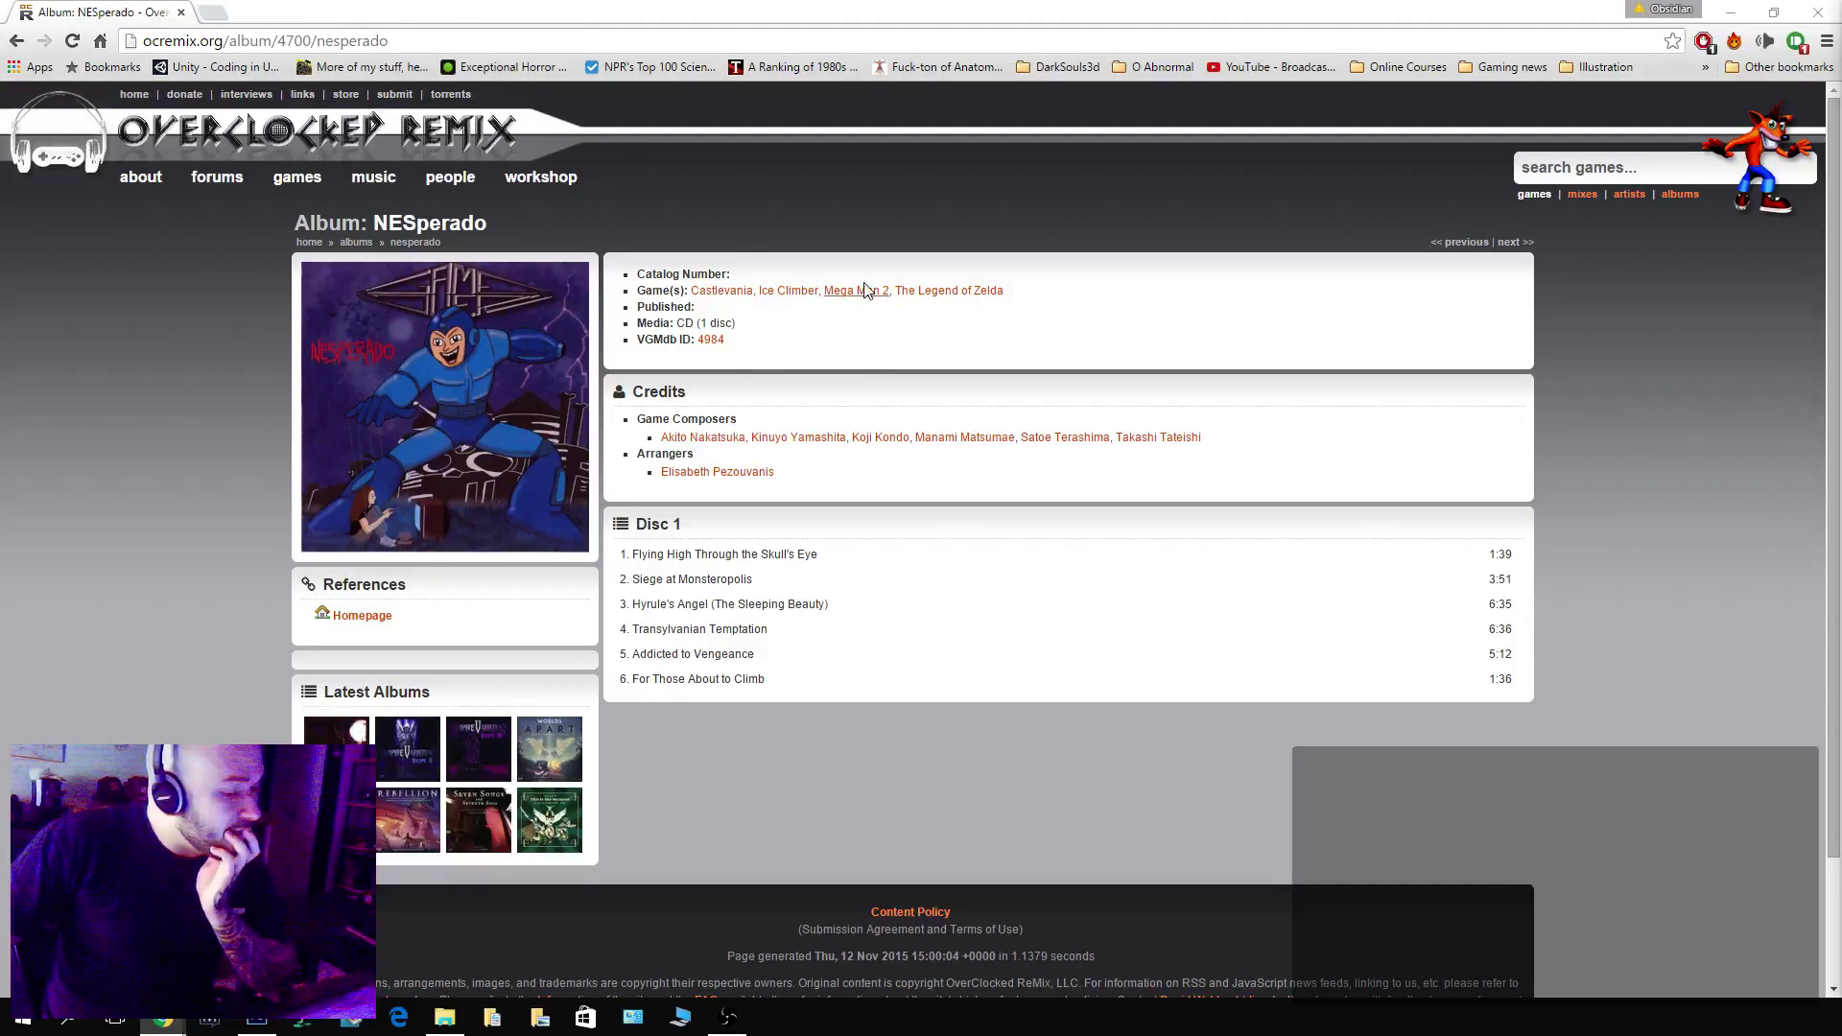
mouse_move(366, 183)
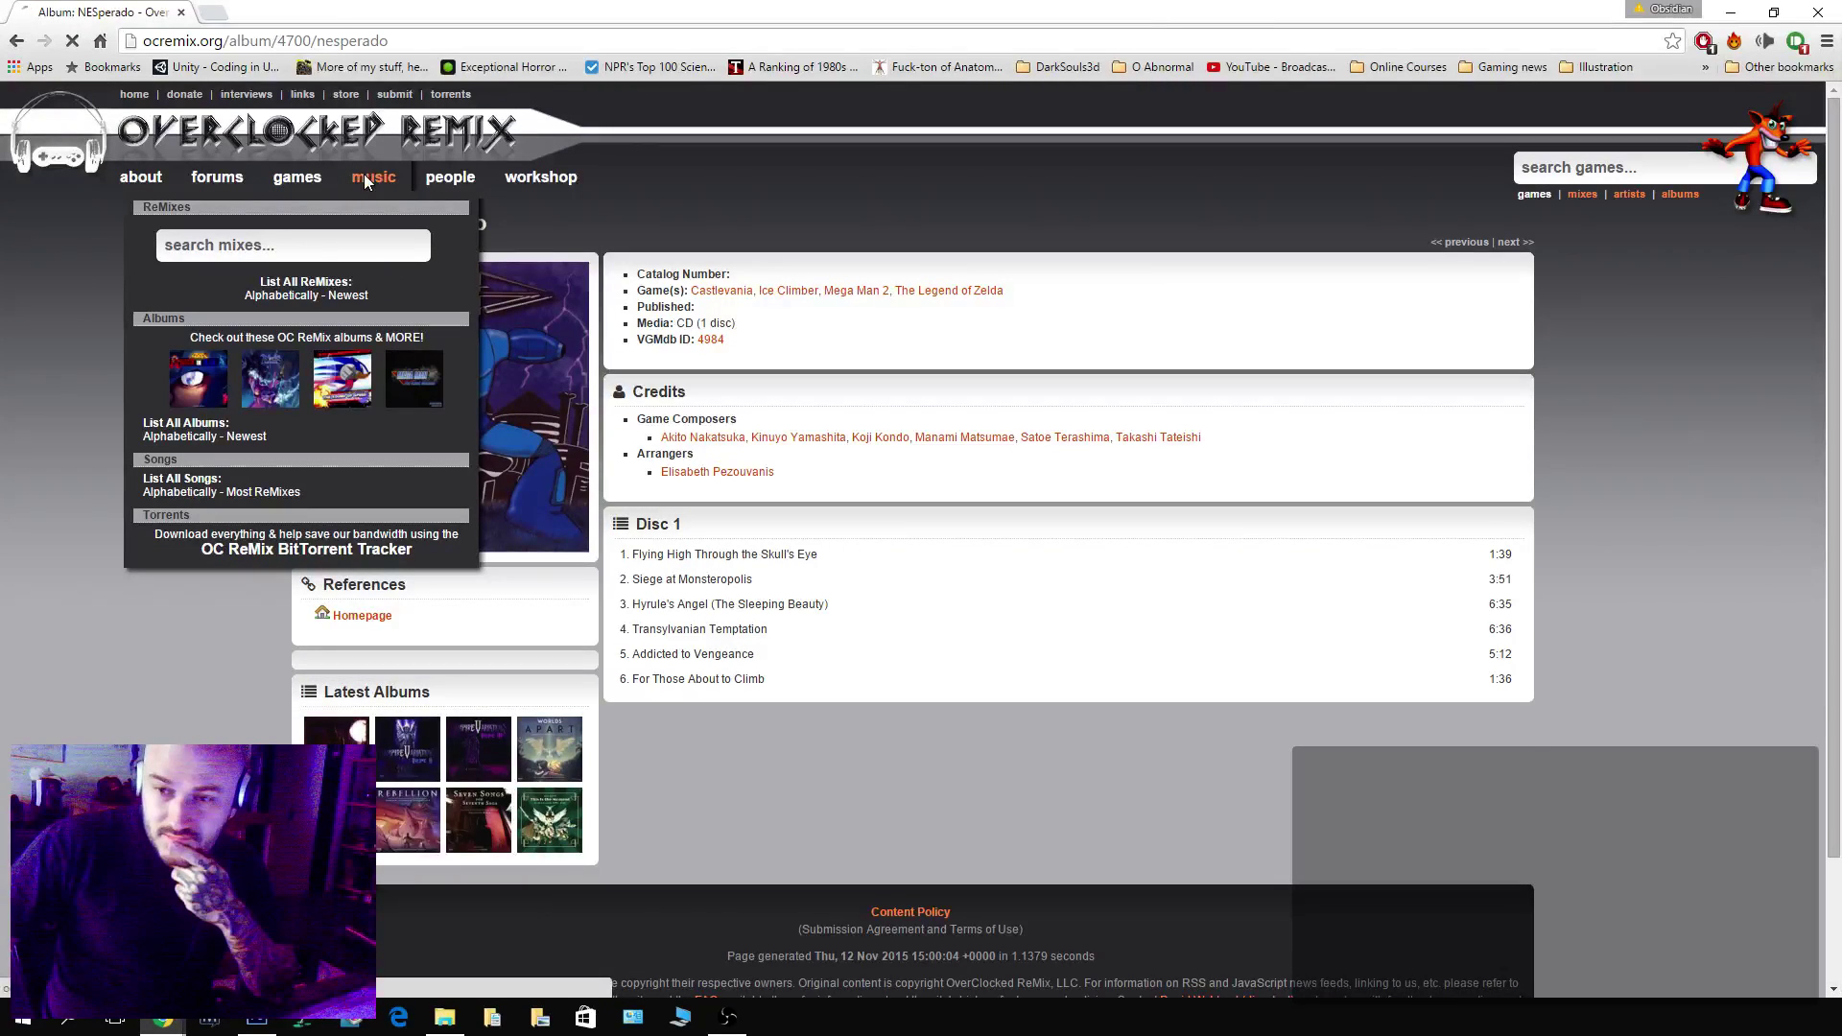
left_click(366, 182)
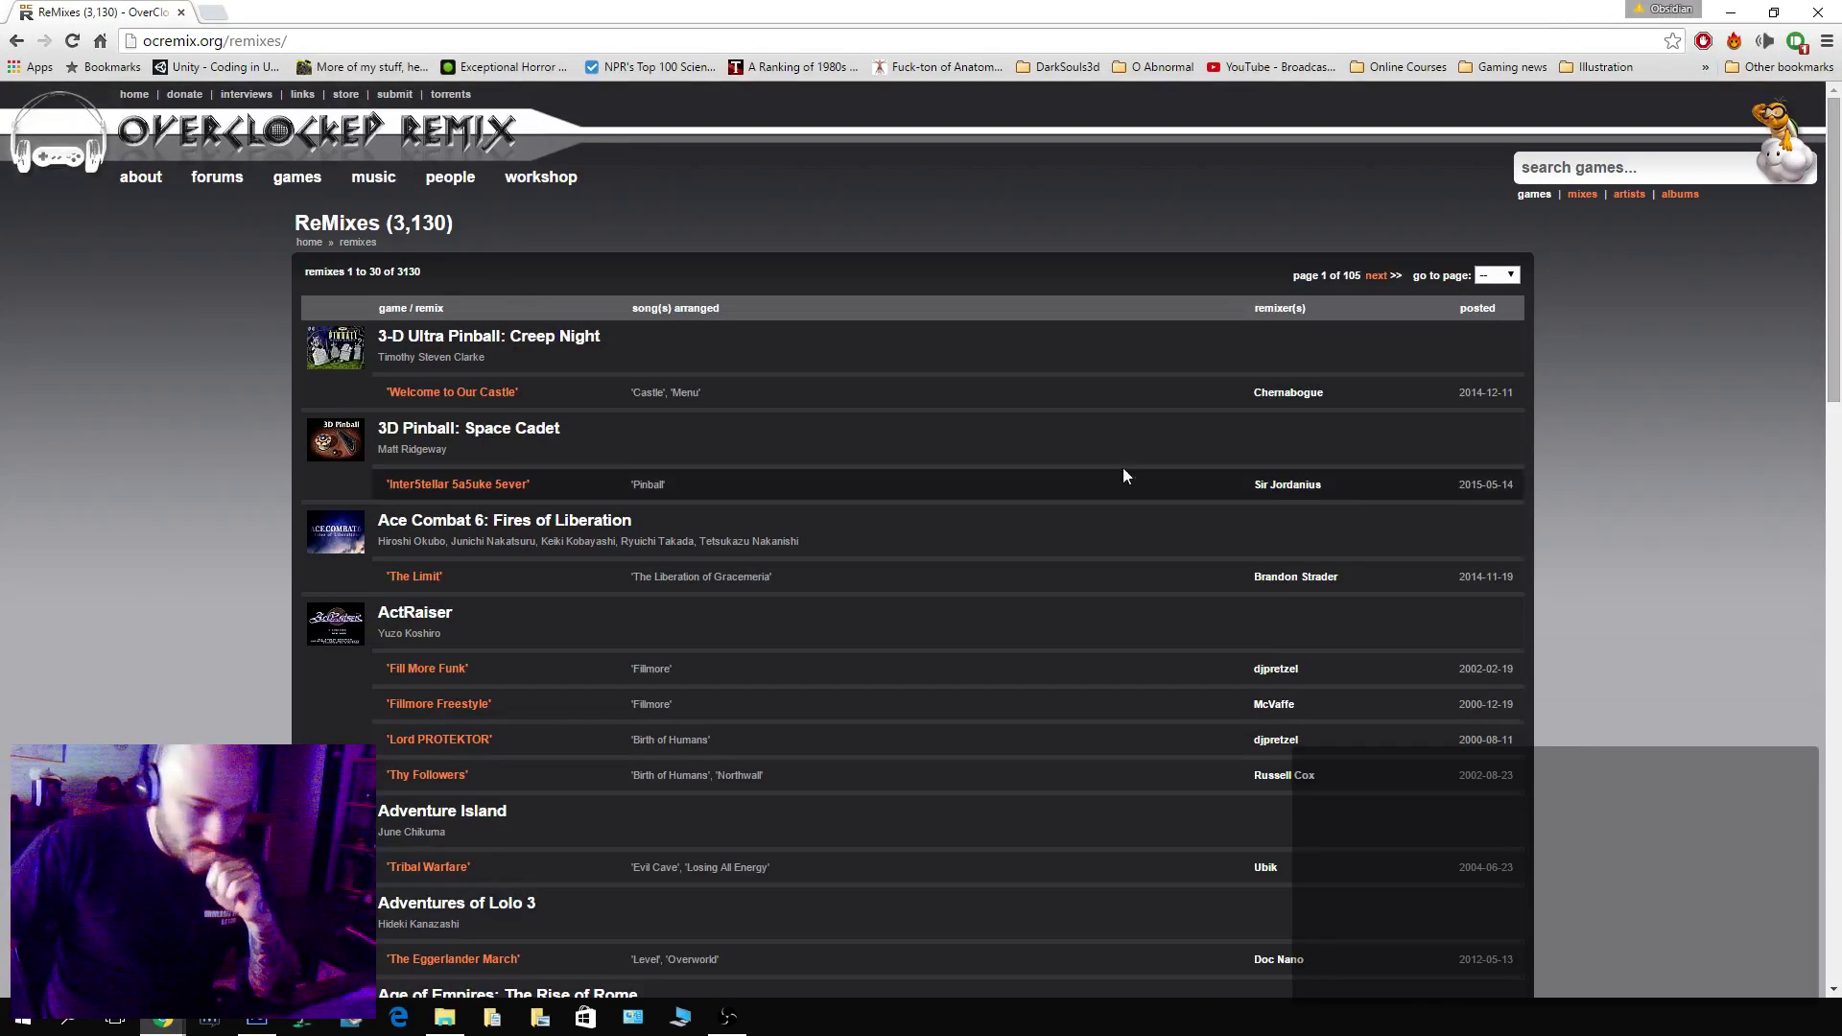
scroll(531, 394, "down", 8)
scroll(531, 394, "down", 10)
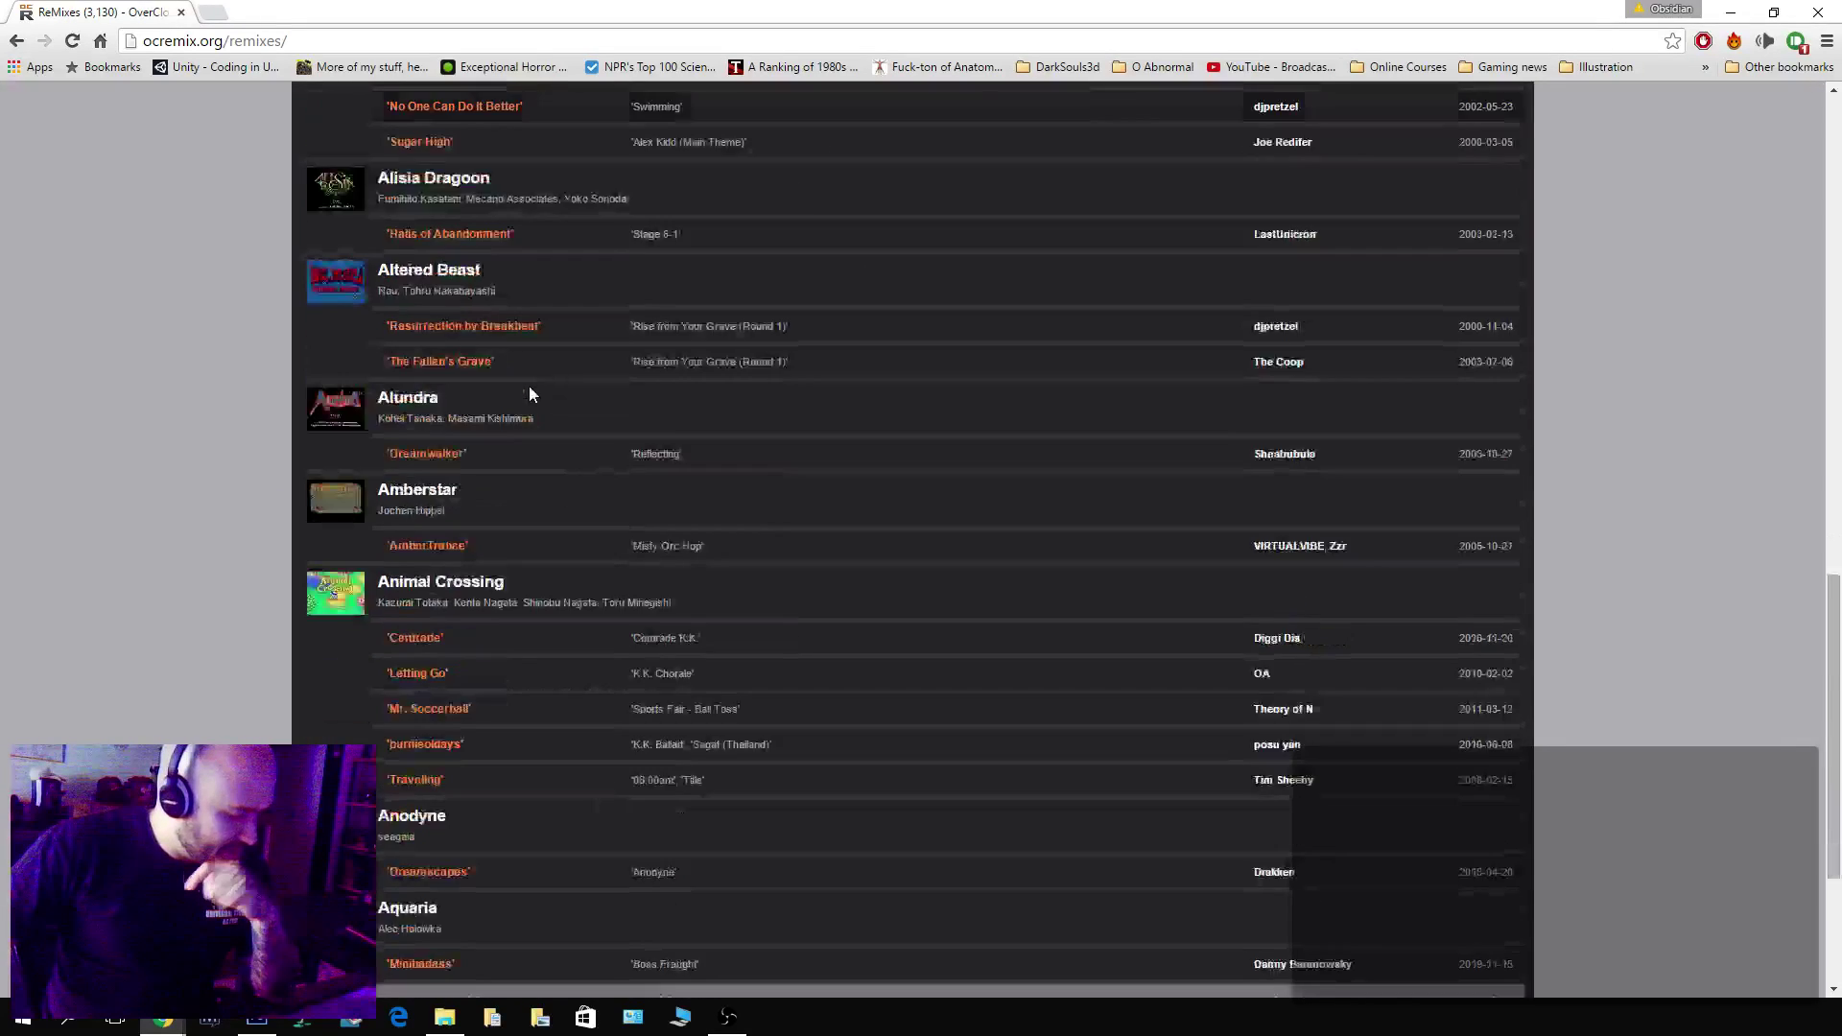
scroll(531, 397, "up", 18)
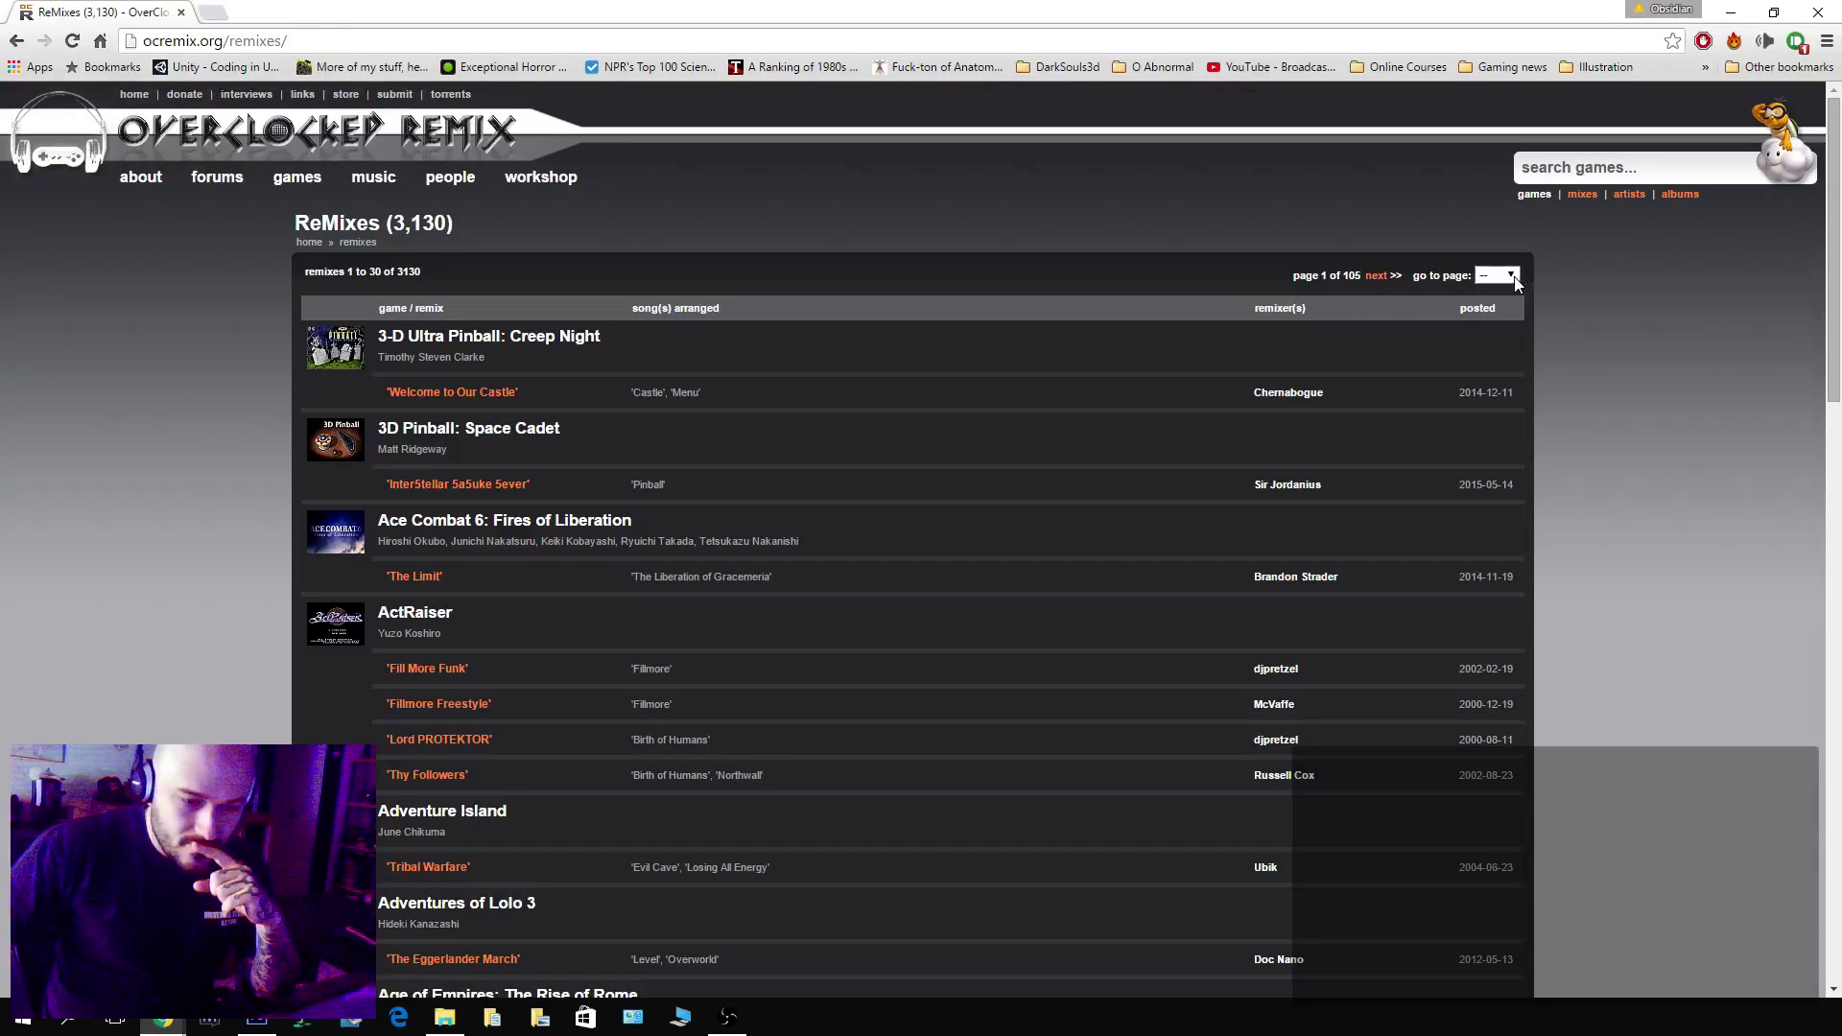
left_click(1582, 195)
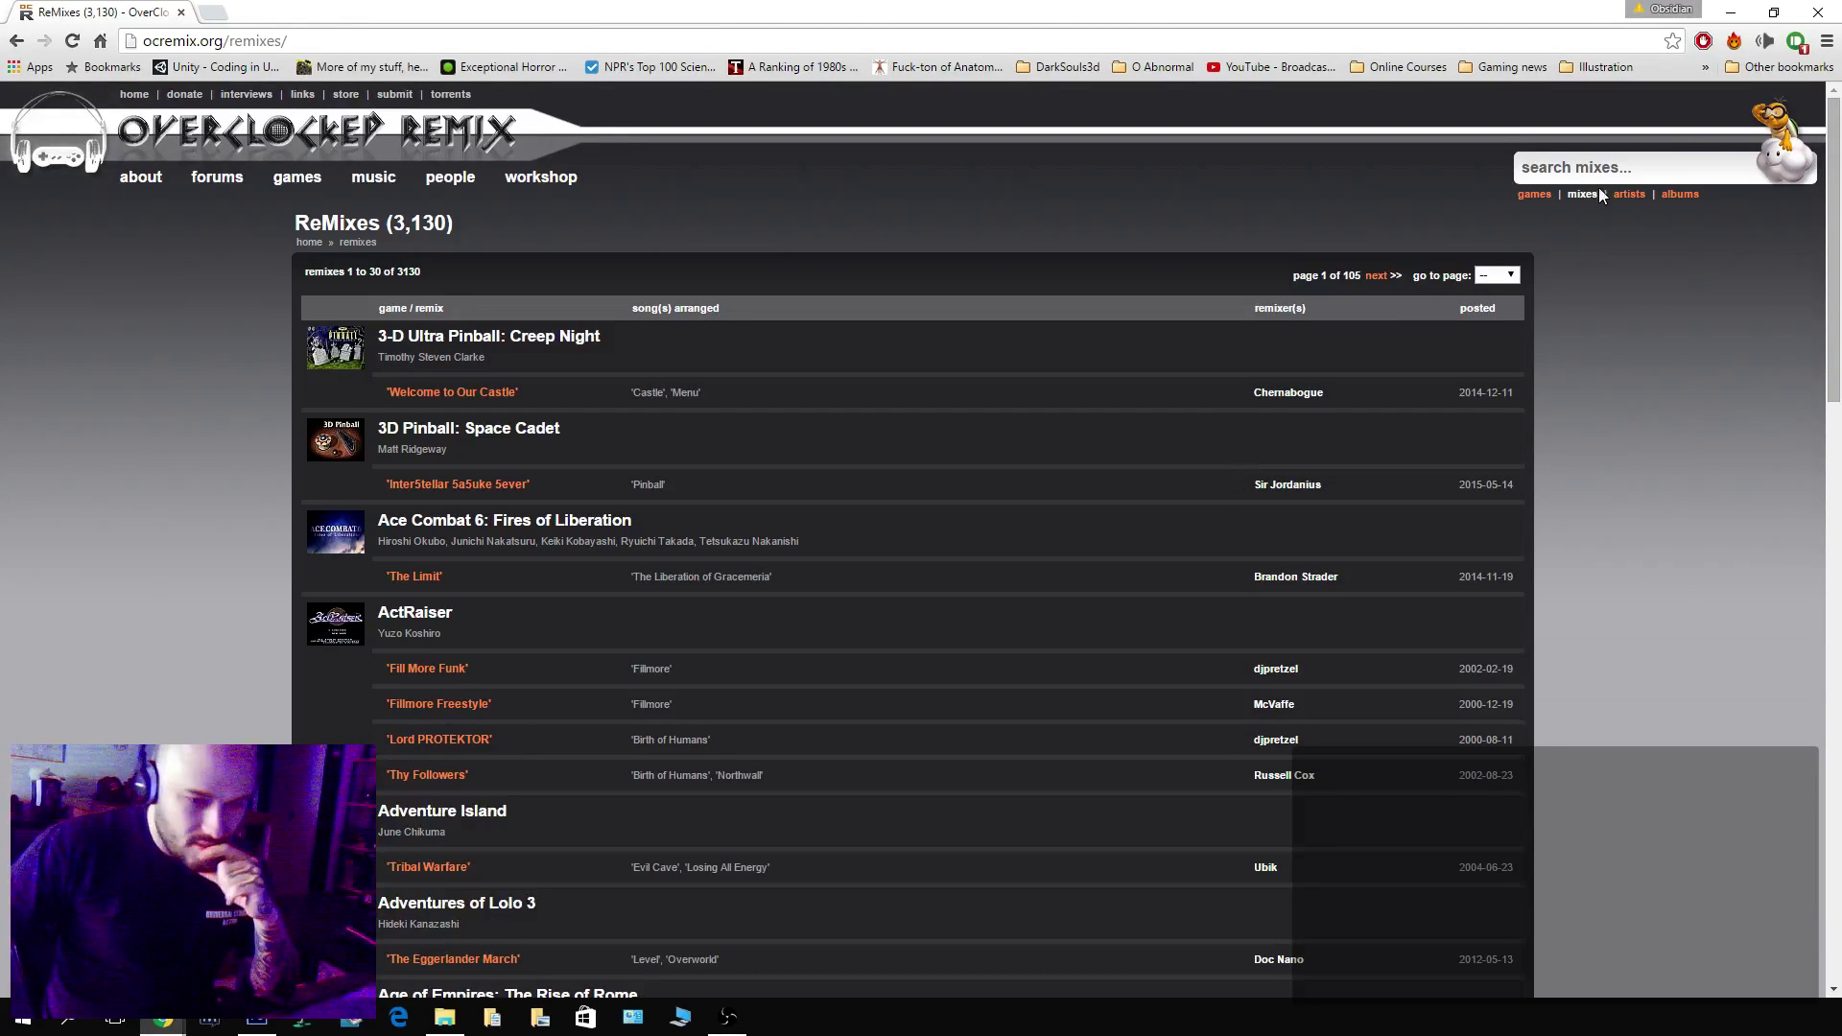
left_click(1535, 195)
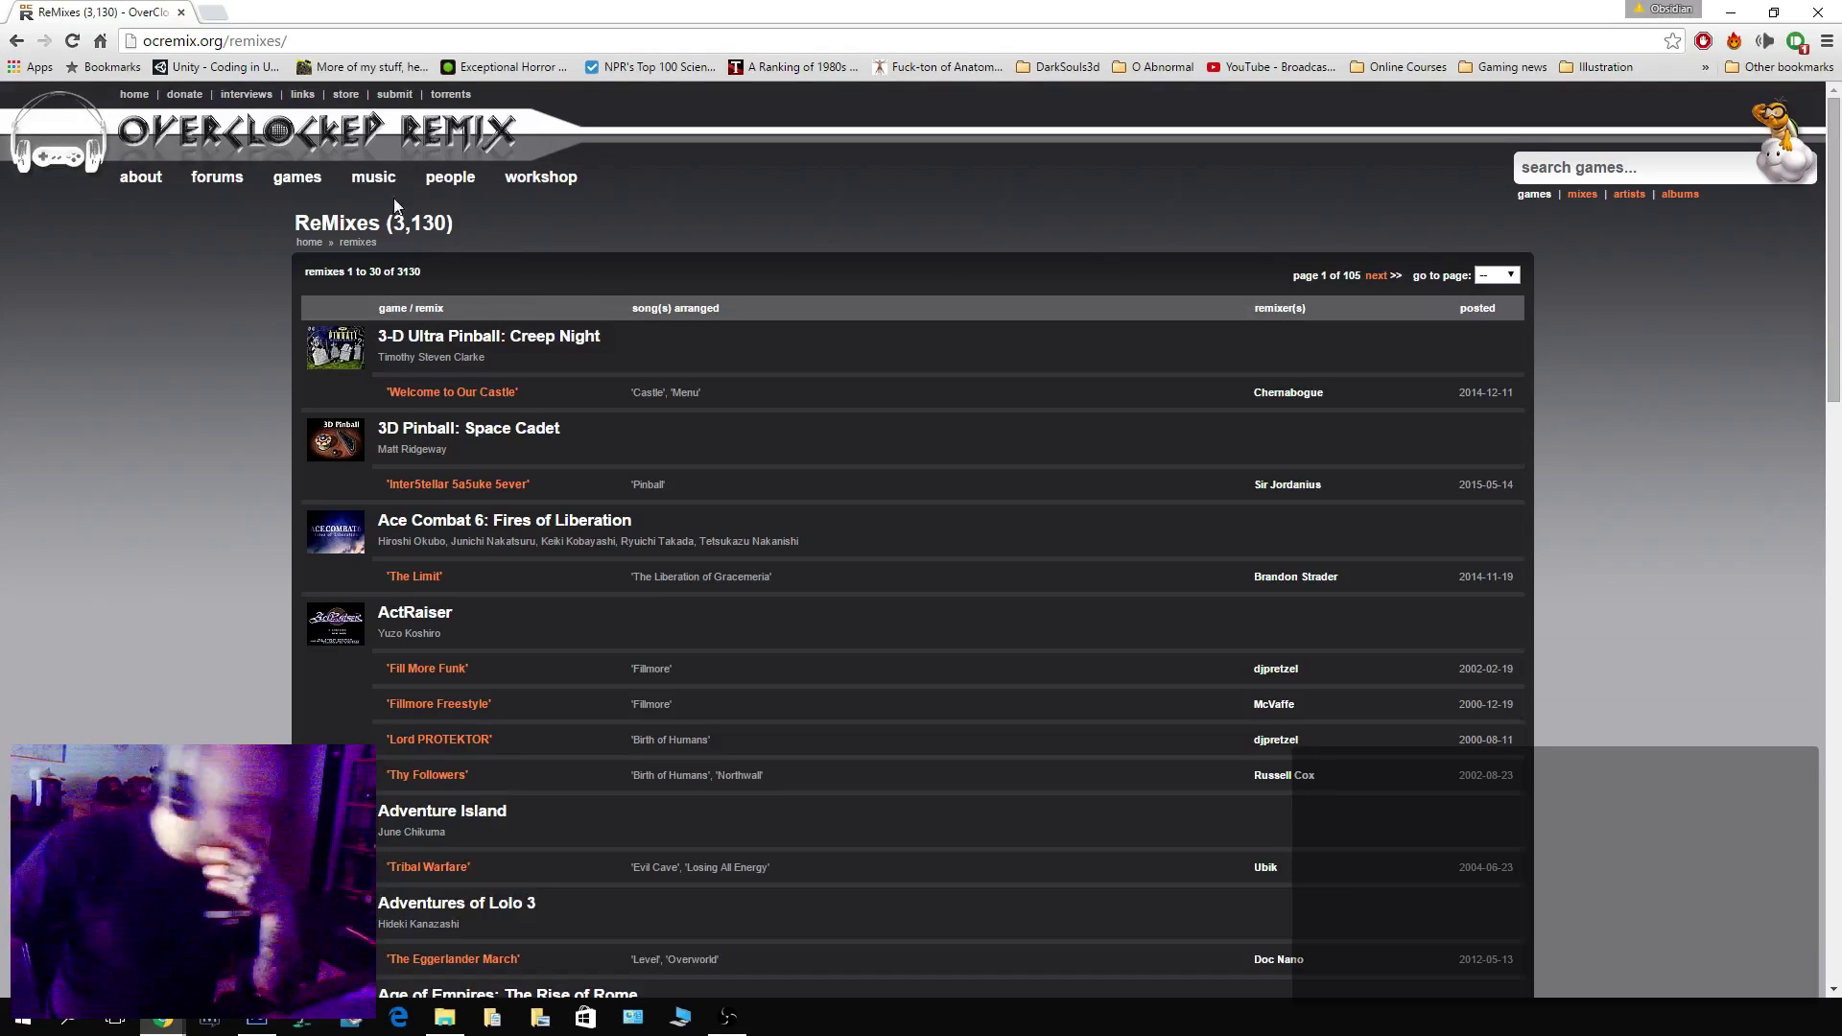
scroll(170, 324, "down", 7)
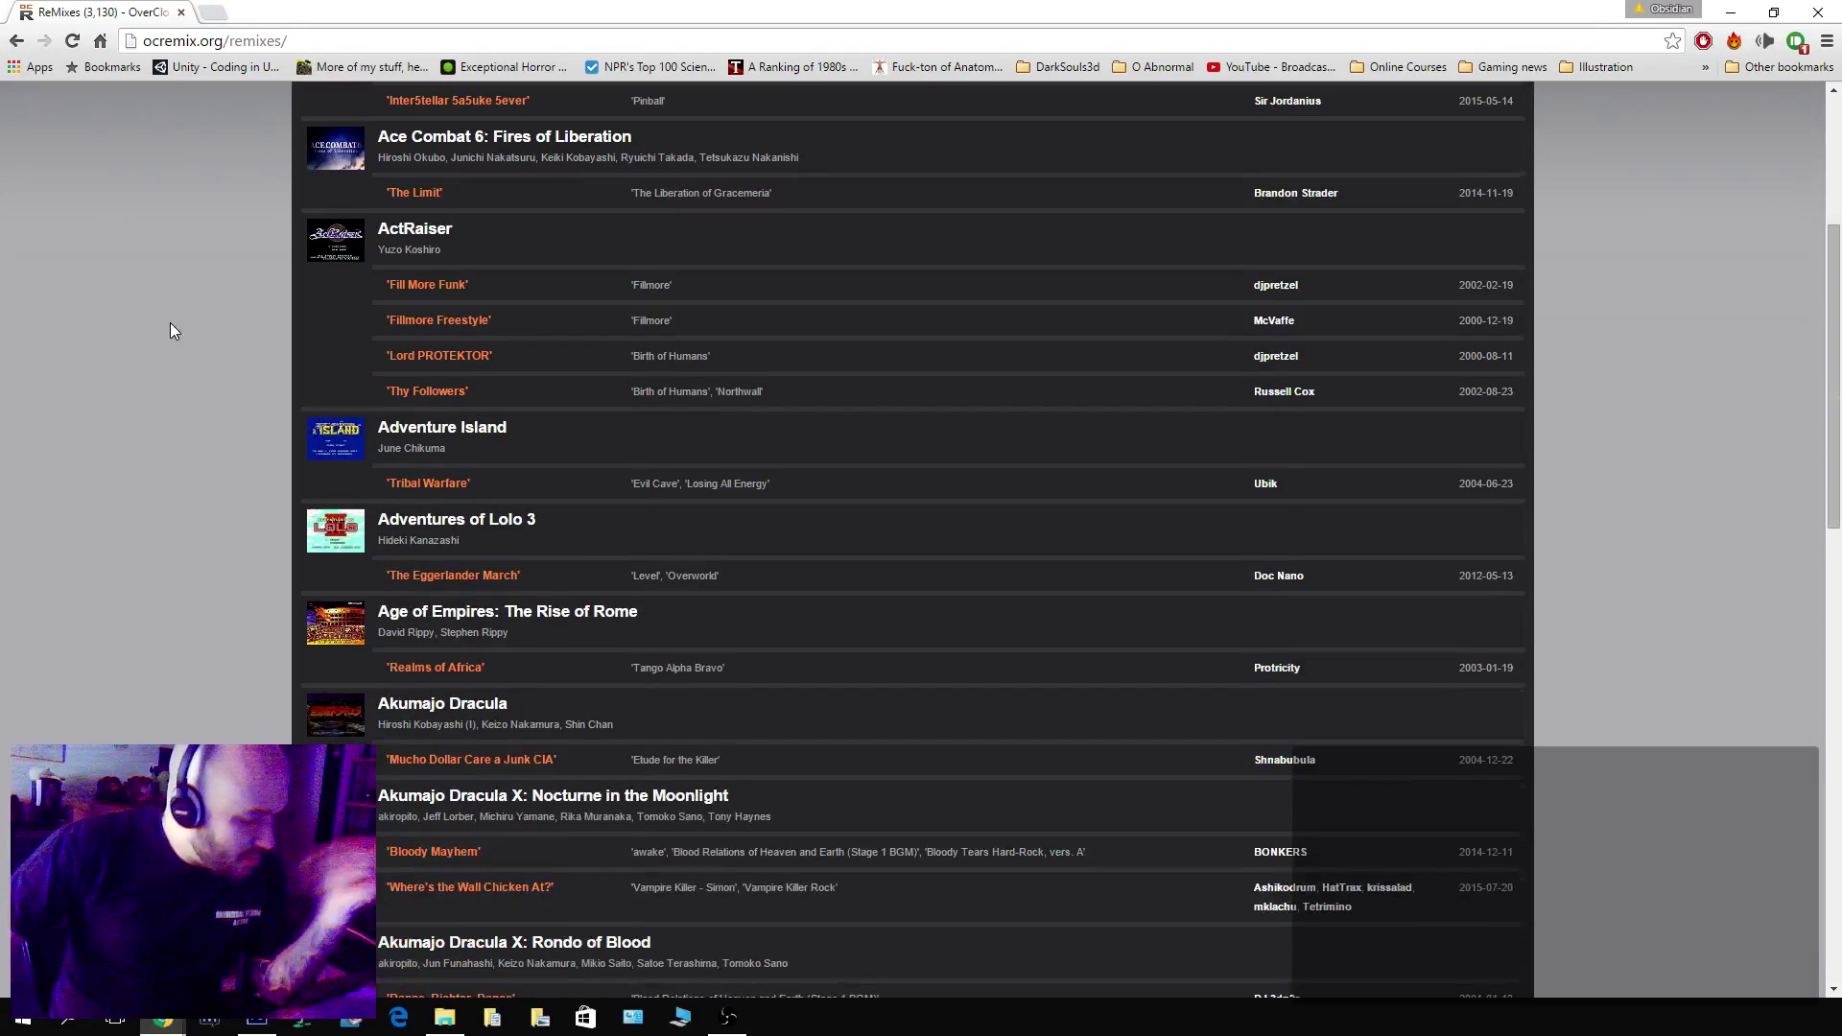
scroll(171, 331, "down", 10)
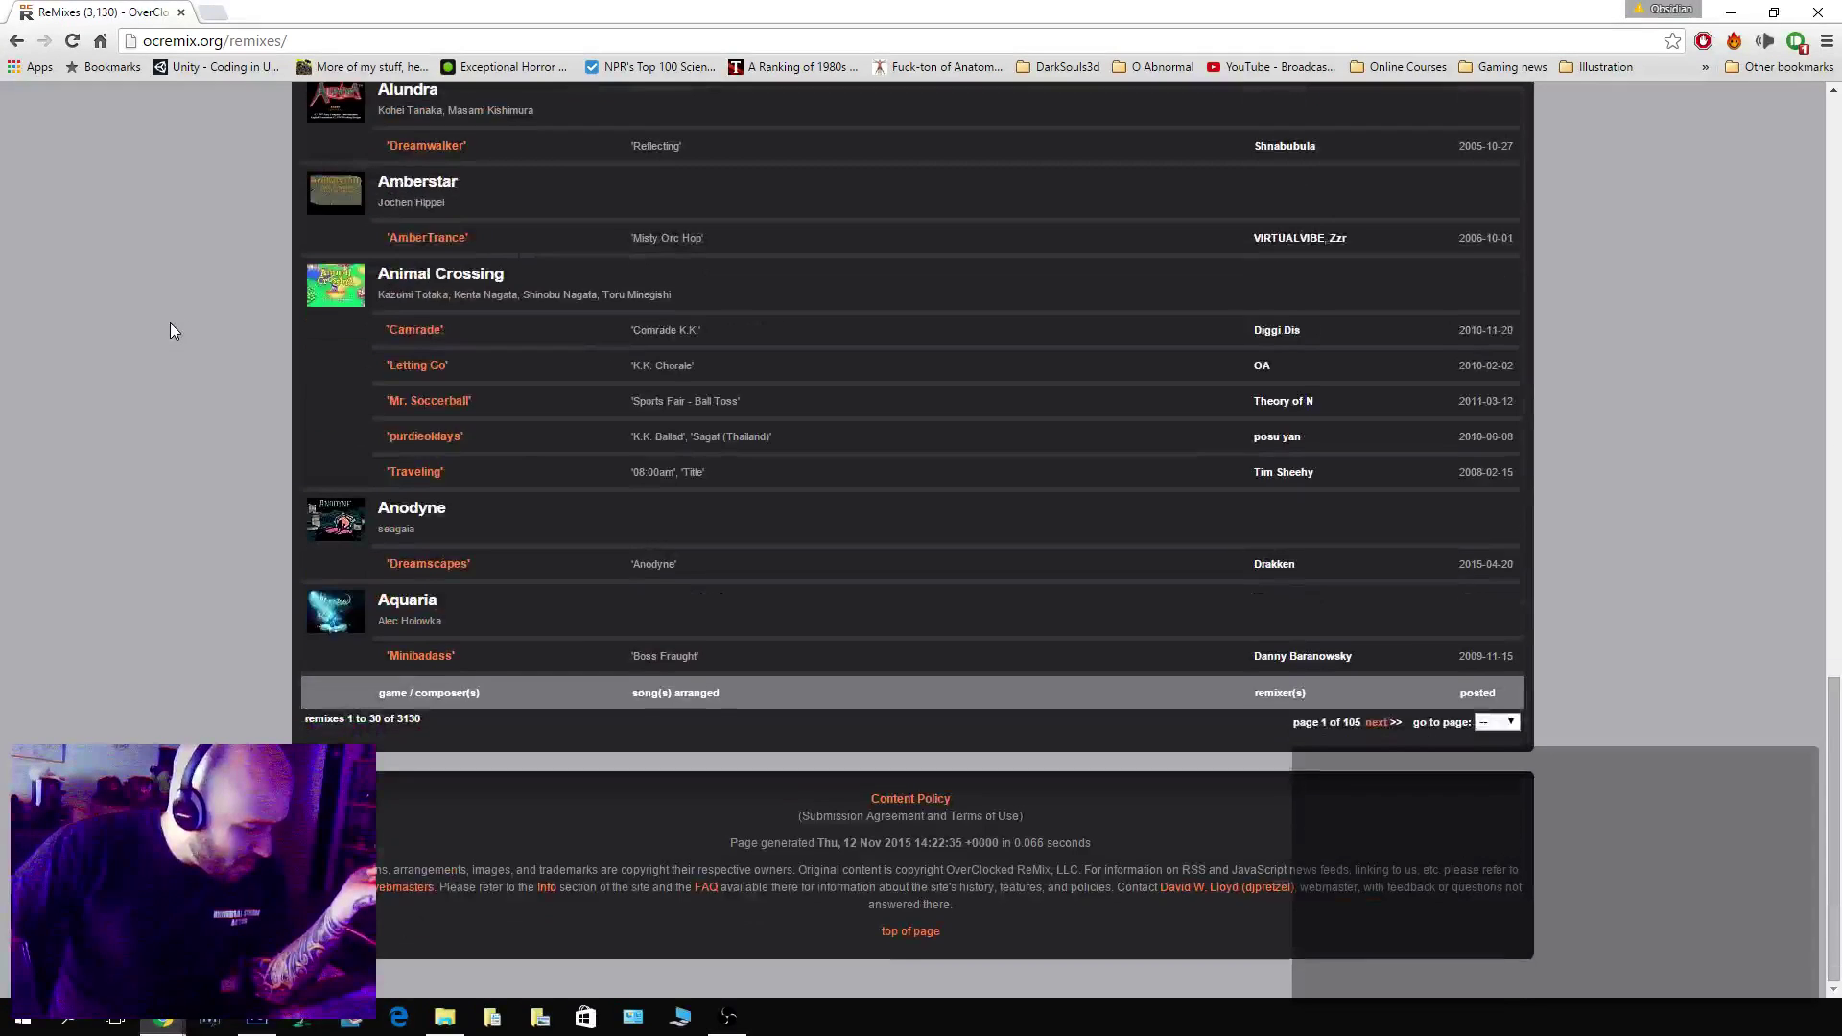
scroll(171, 331, "up", 18)
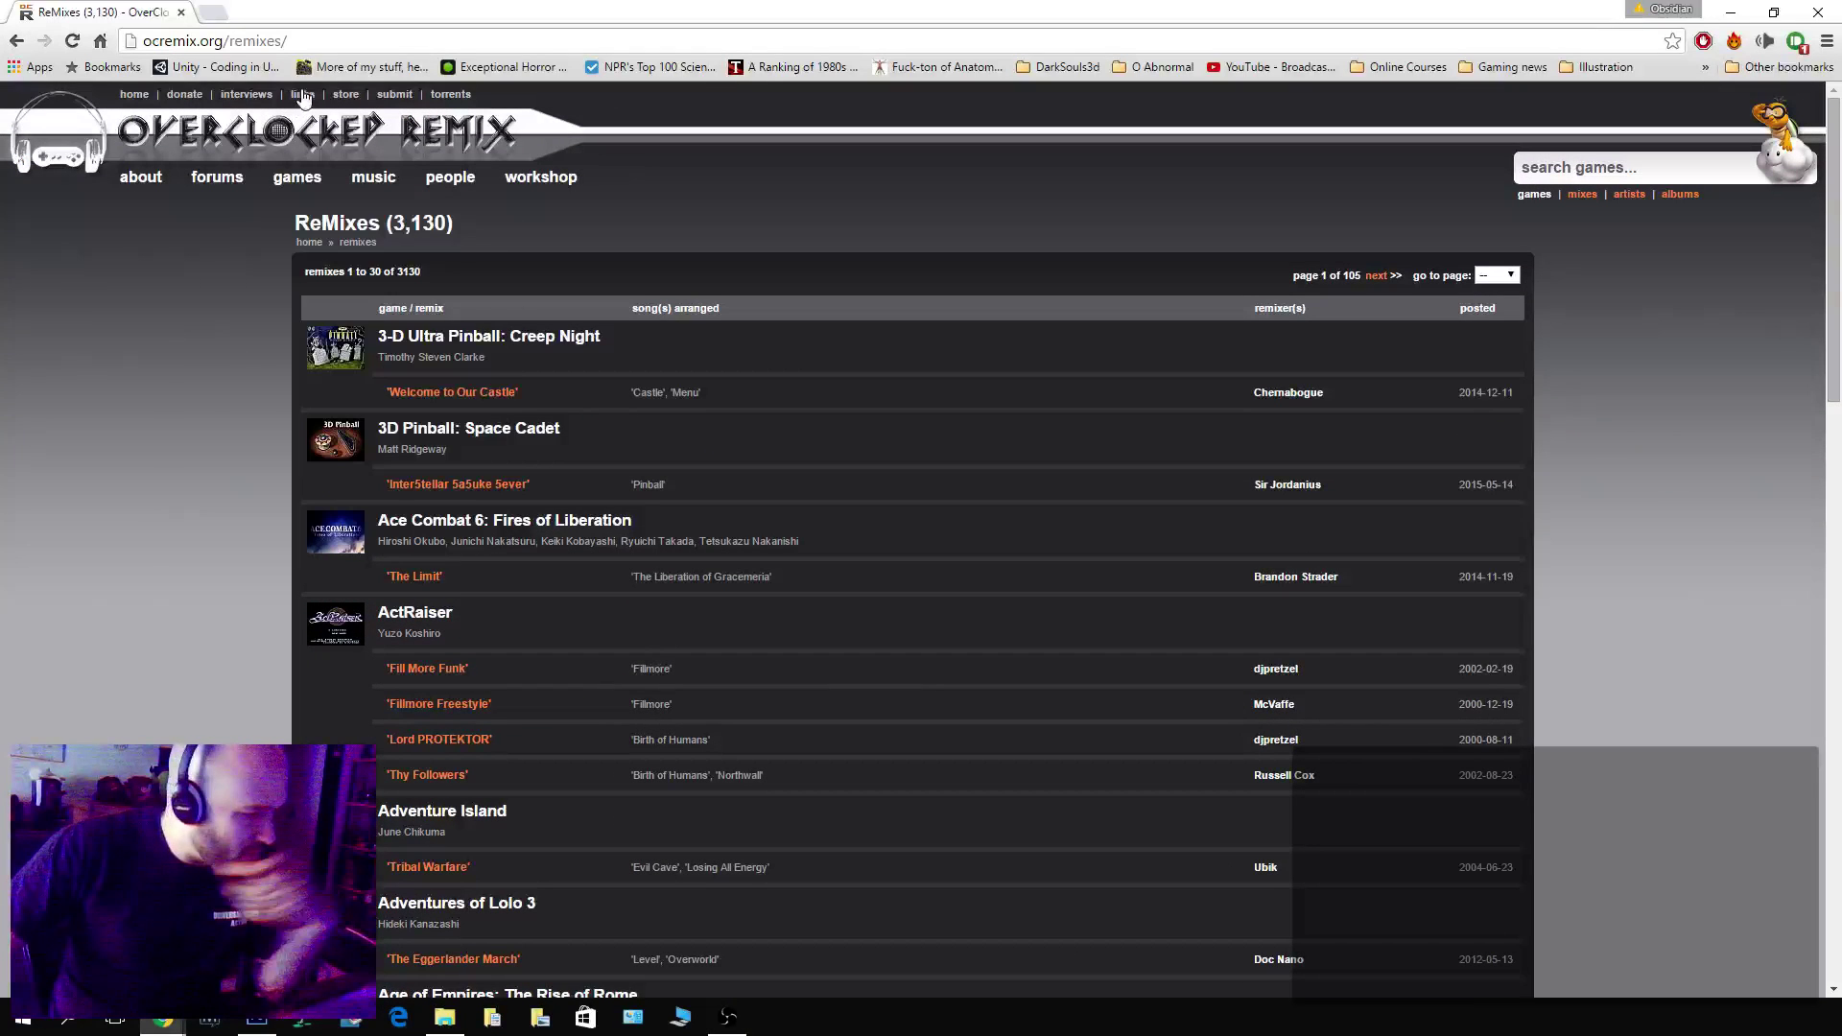
List the site's albums by newest and look through them.
mouse_move(369, 172)
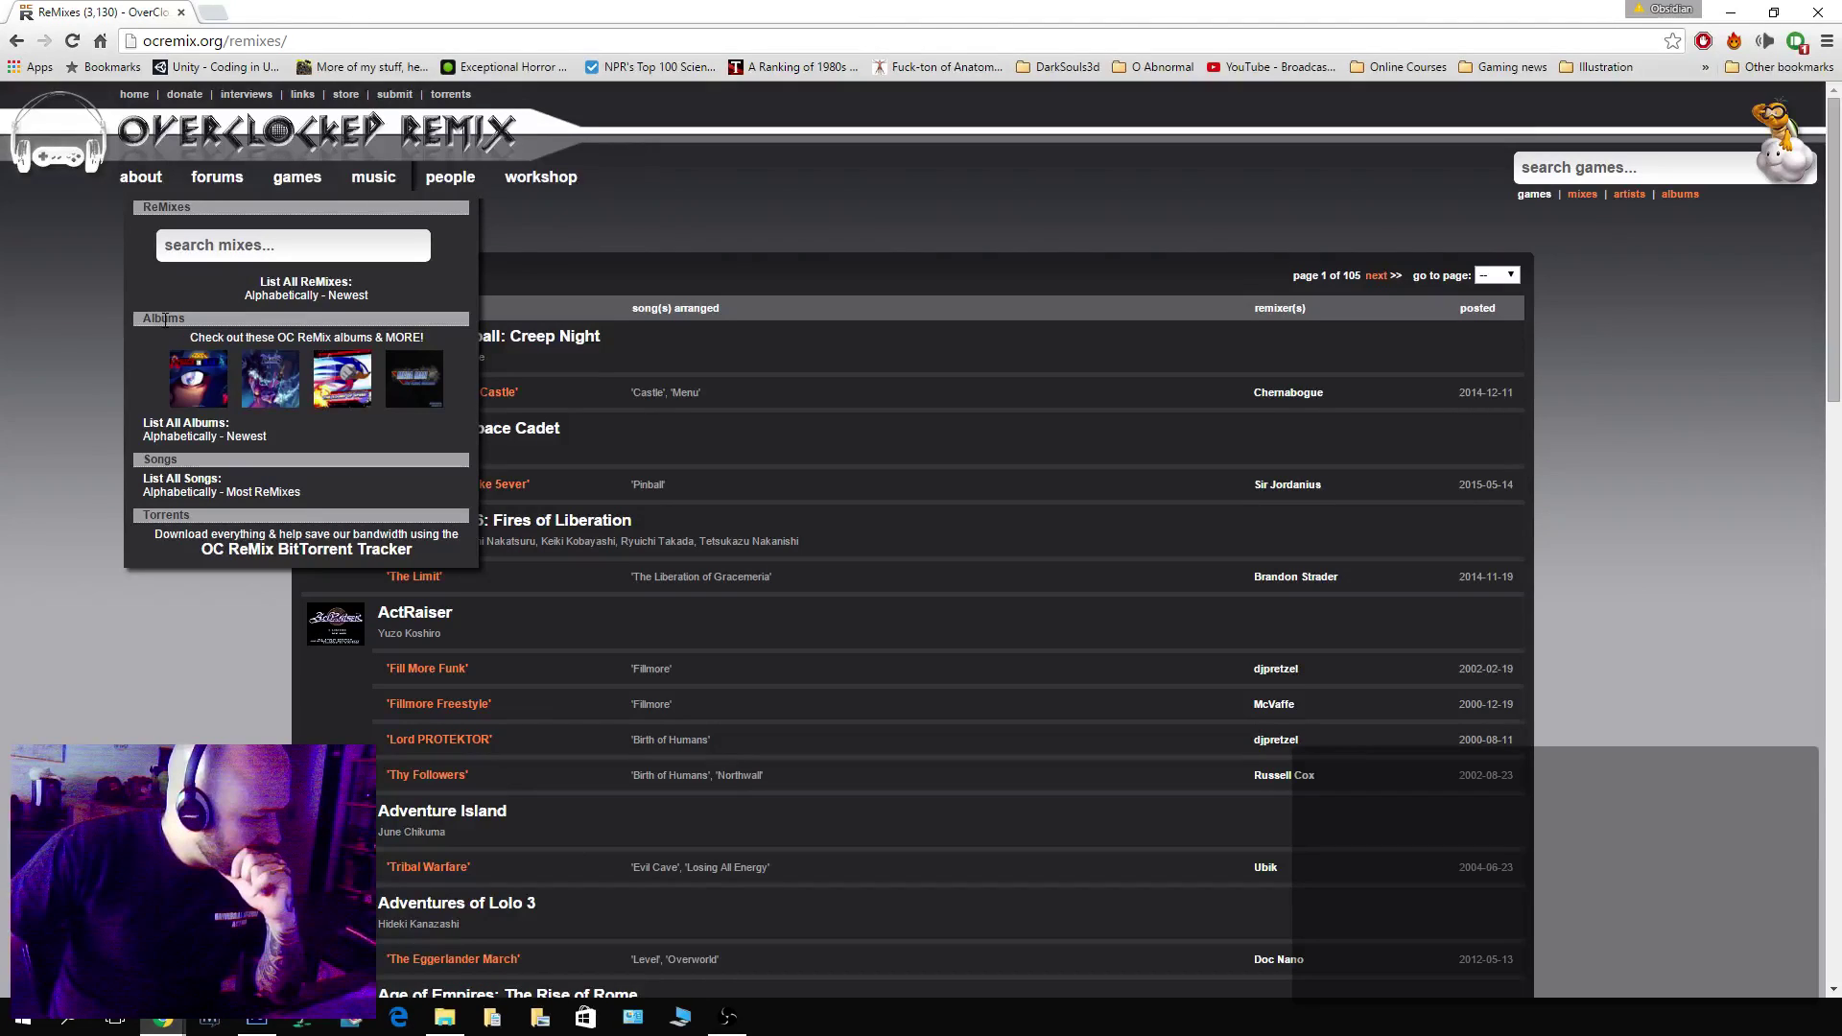
left_click(251, 438)
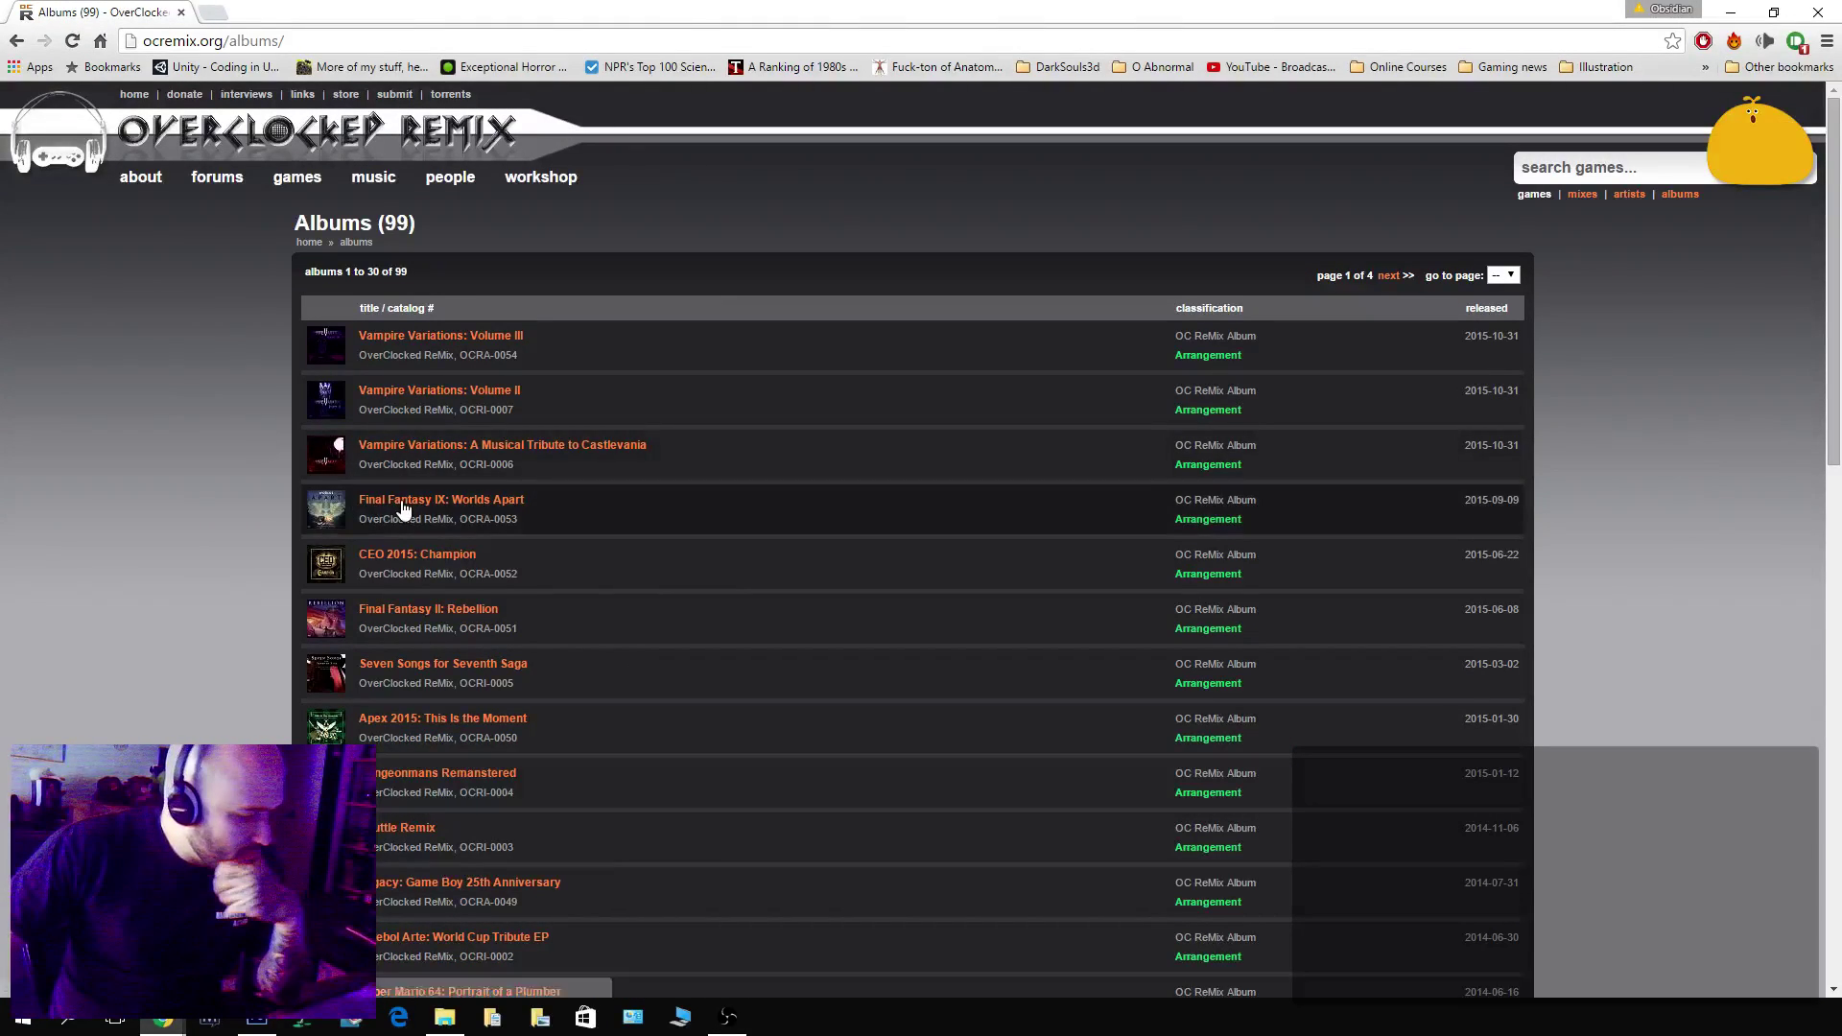
scroll(403, 509, "down", 2)
scroll(403, 509, "down", 1)
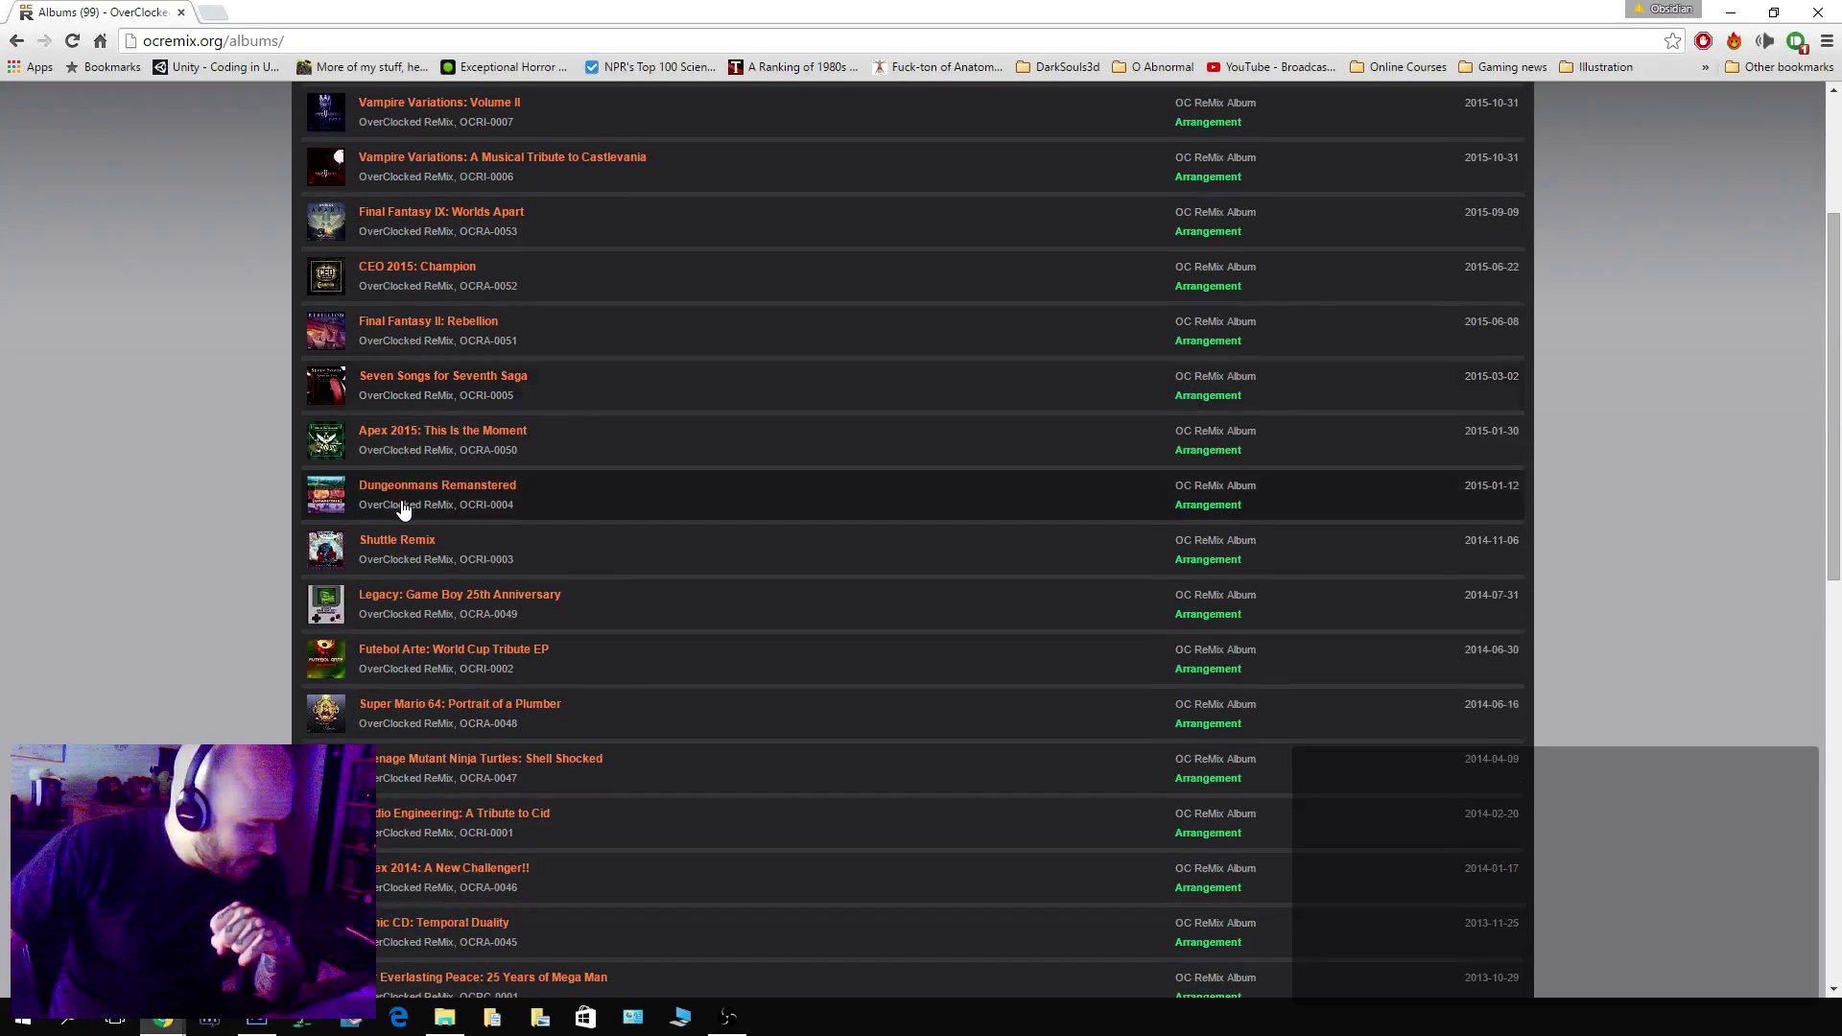
Look through the first page of the album list from the newest releases down to the end.
scroll(403, 508, "down", 2)
scroll(403, 508, "down", 3)
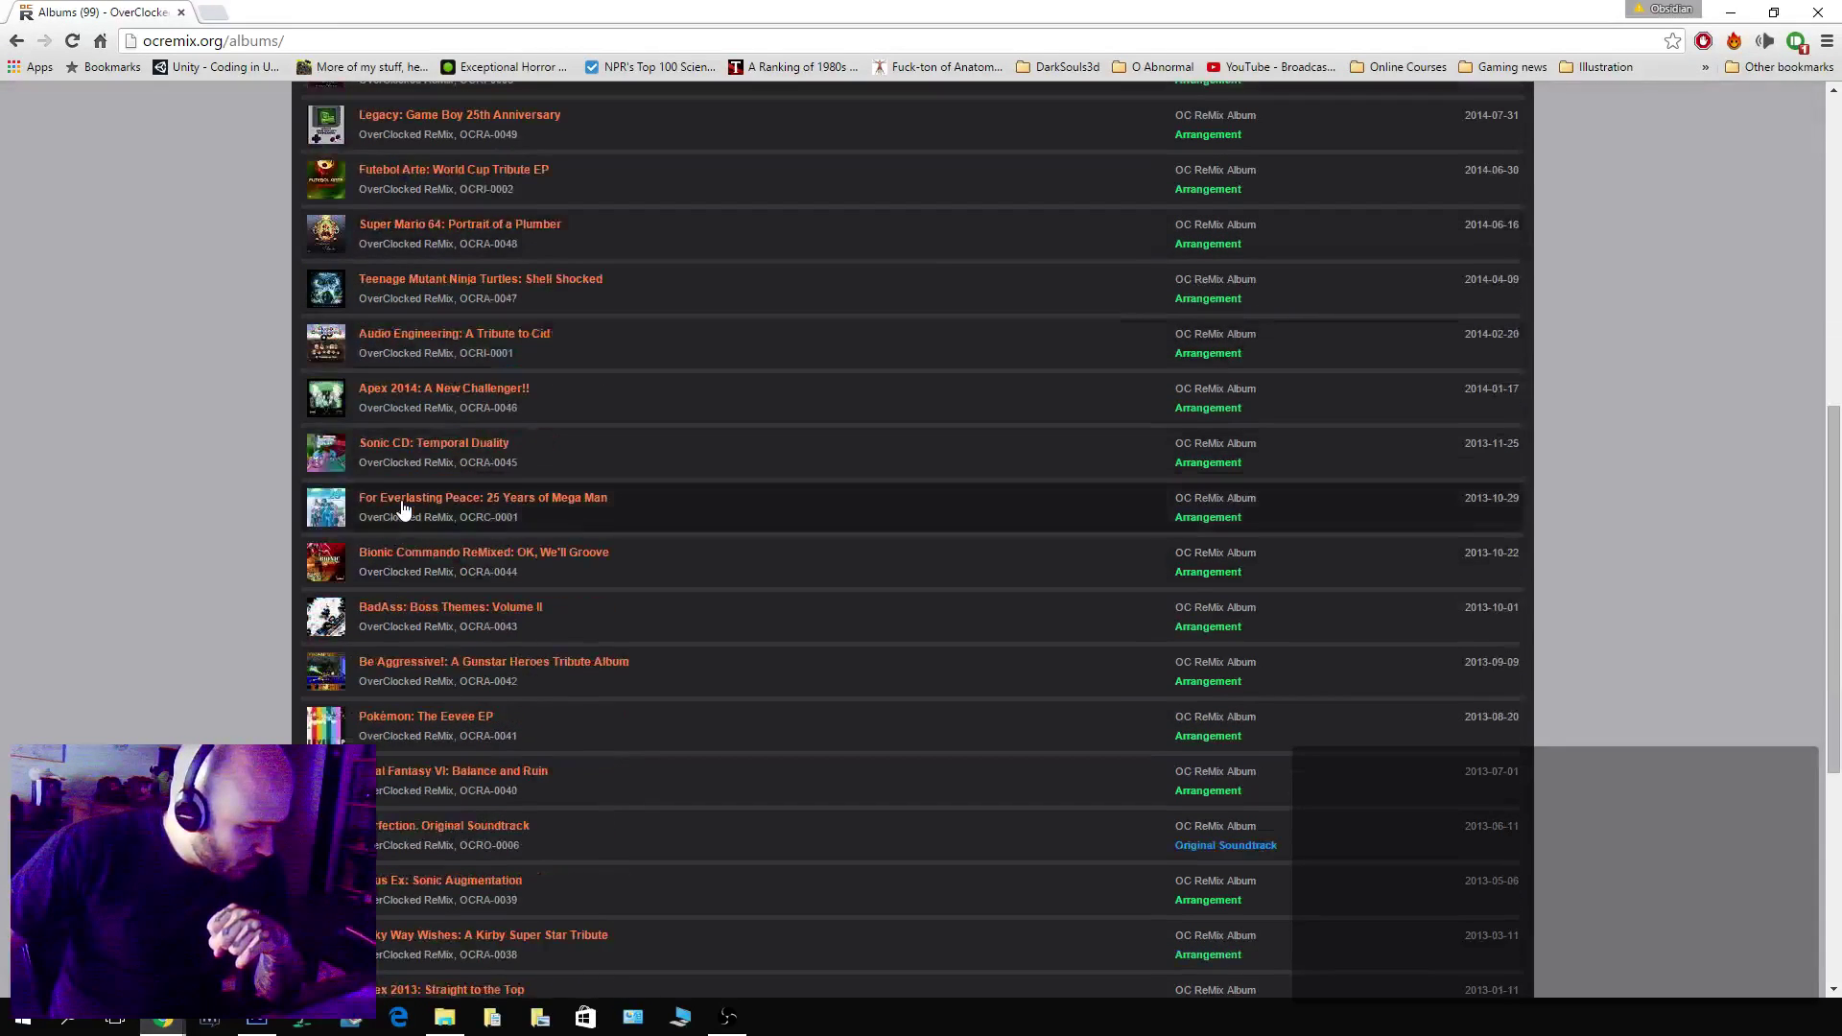
scroll(403, 508, "down", 4)
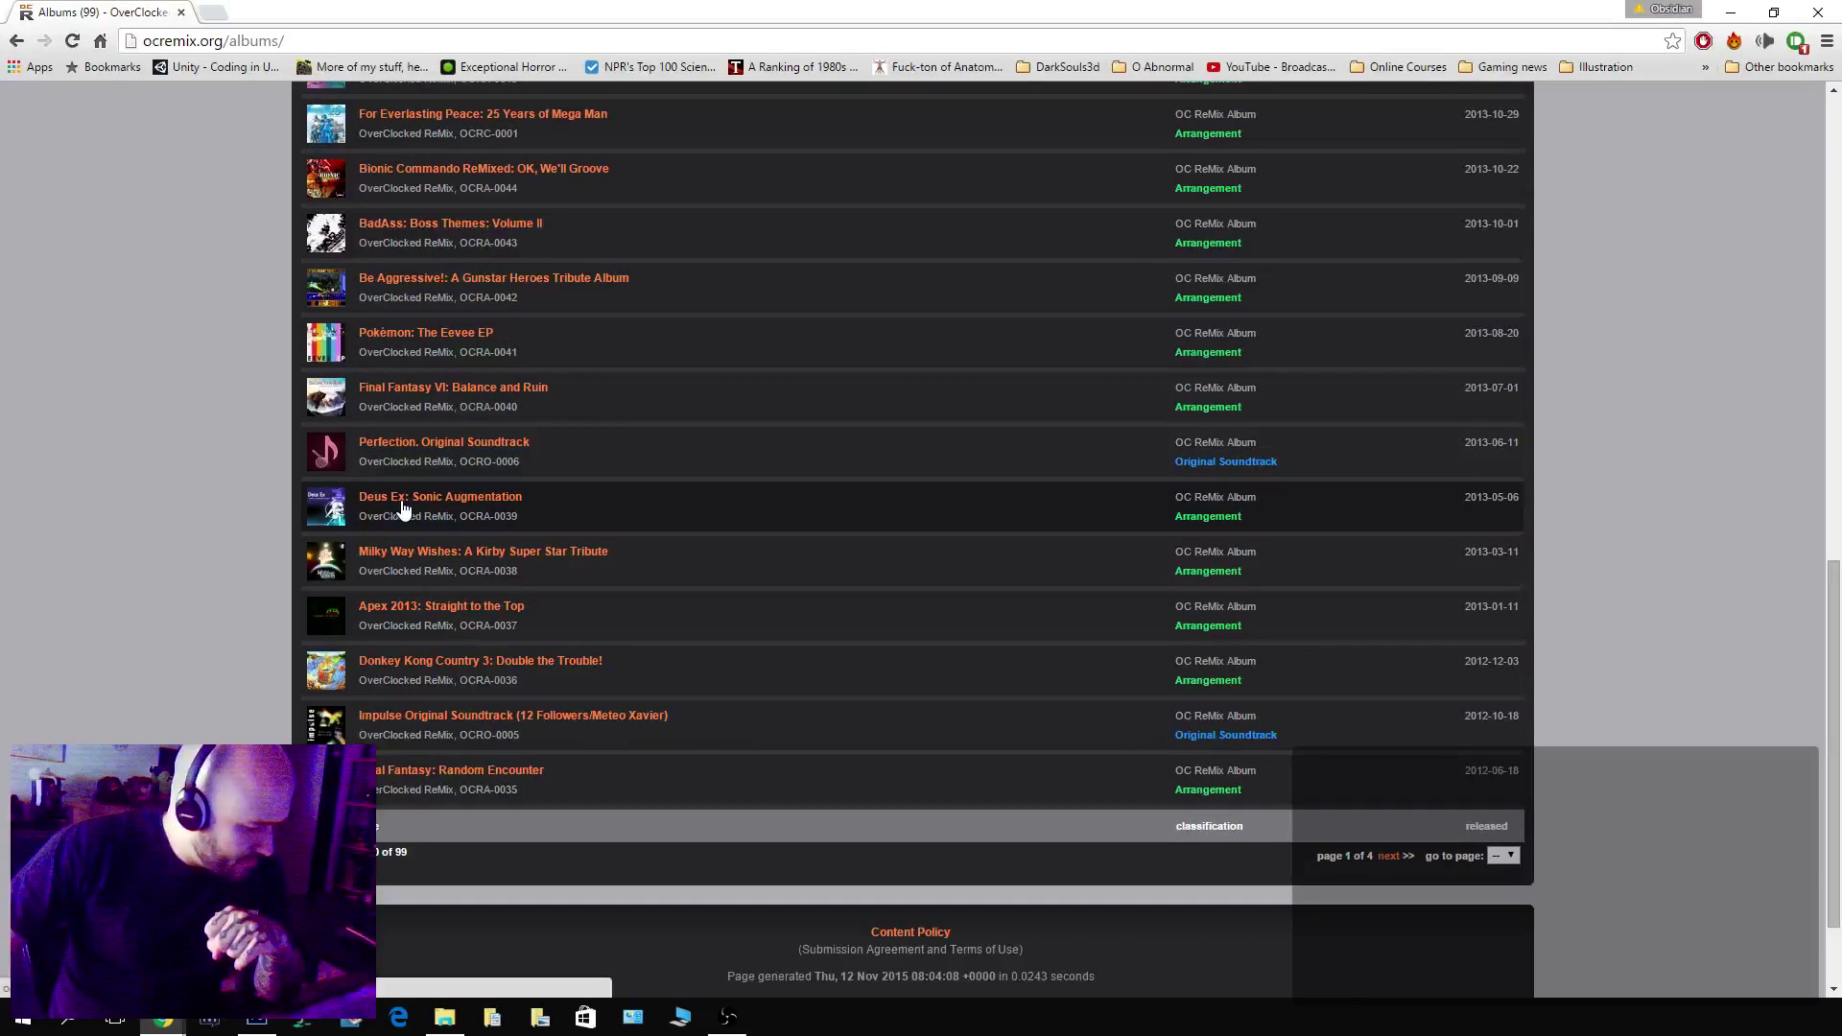
middle_click(220, 664)
scroll(220, 605, "up", 2)
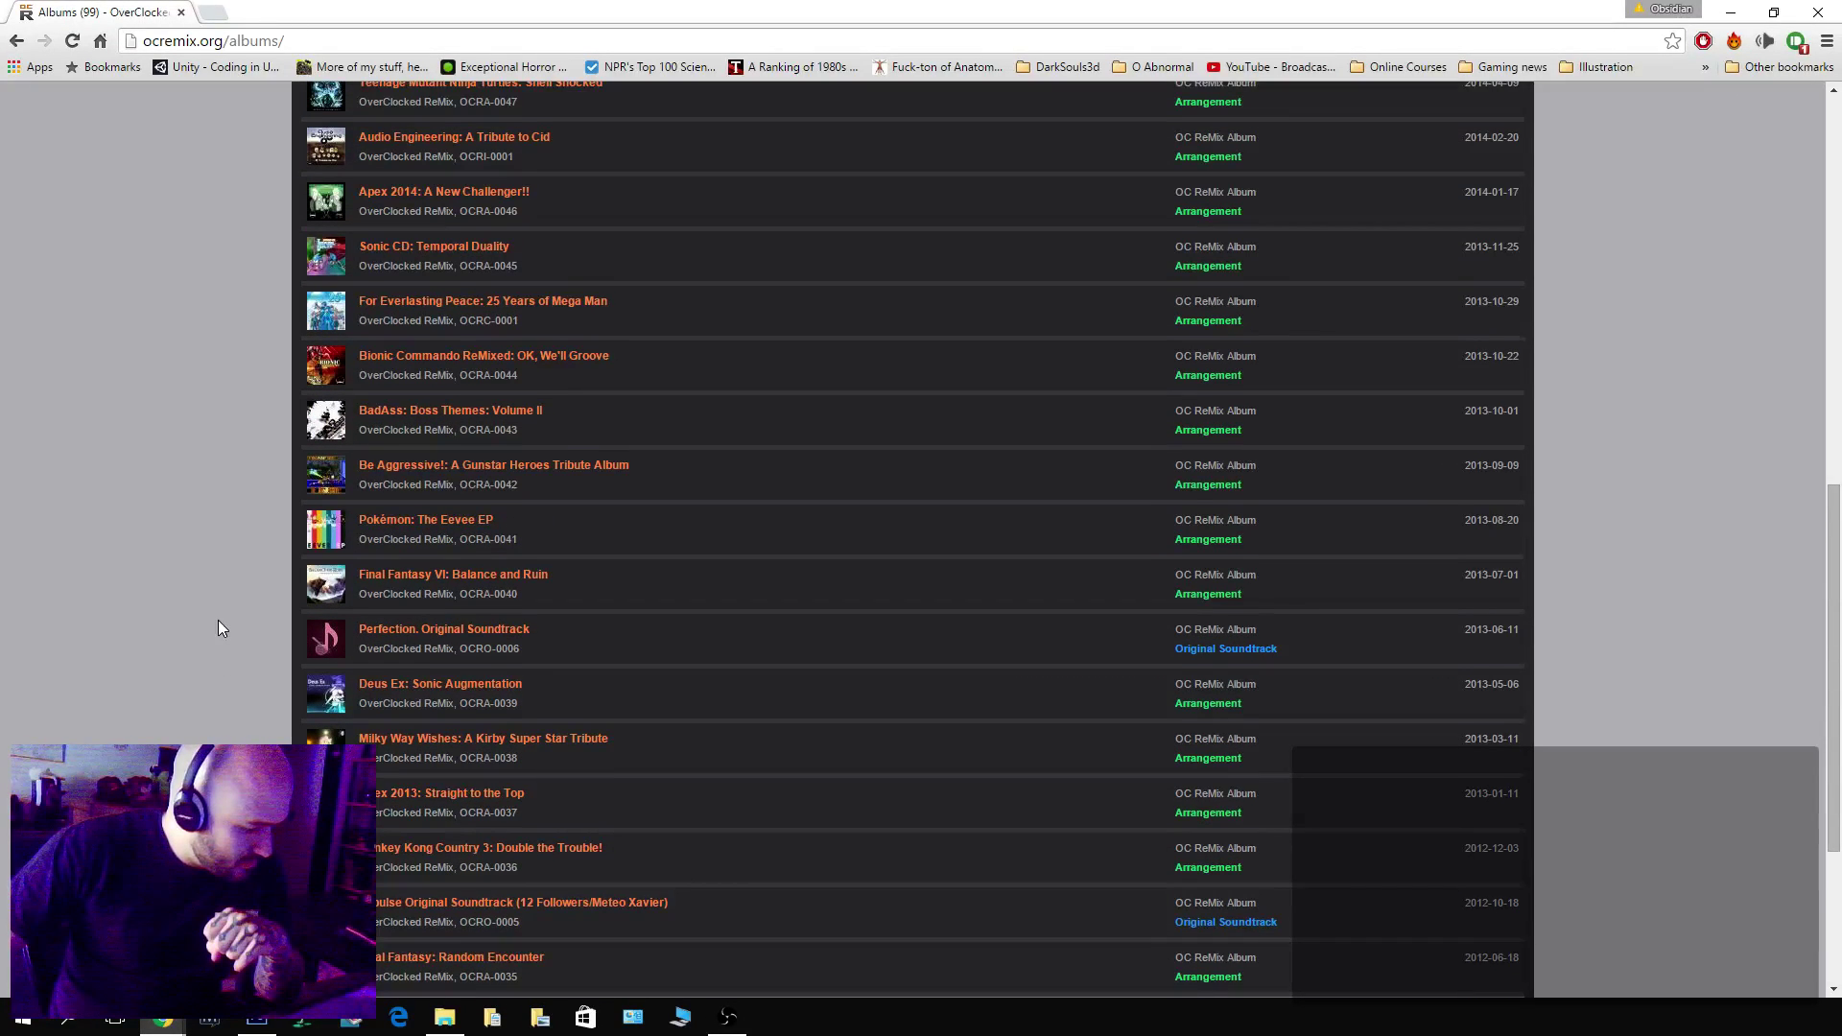
scroll(220, 606, "up", 6)
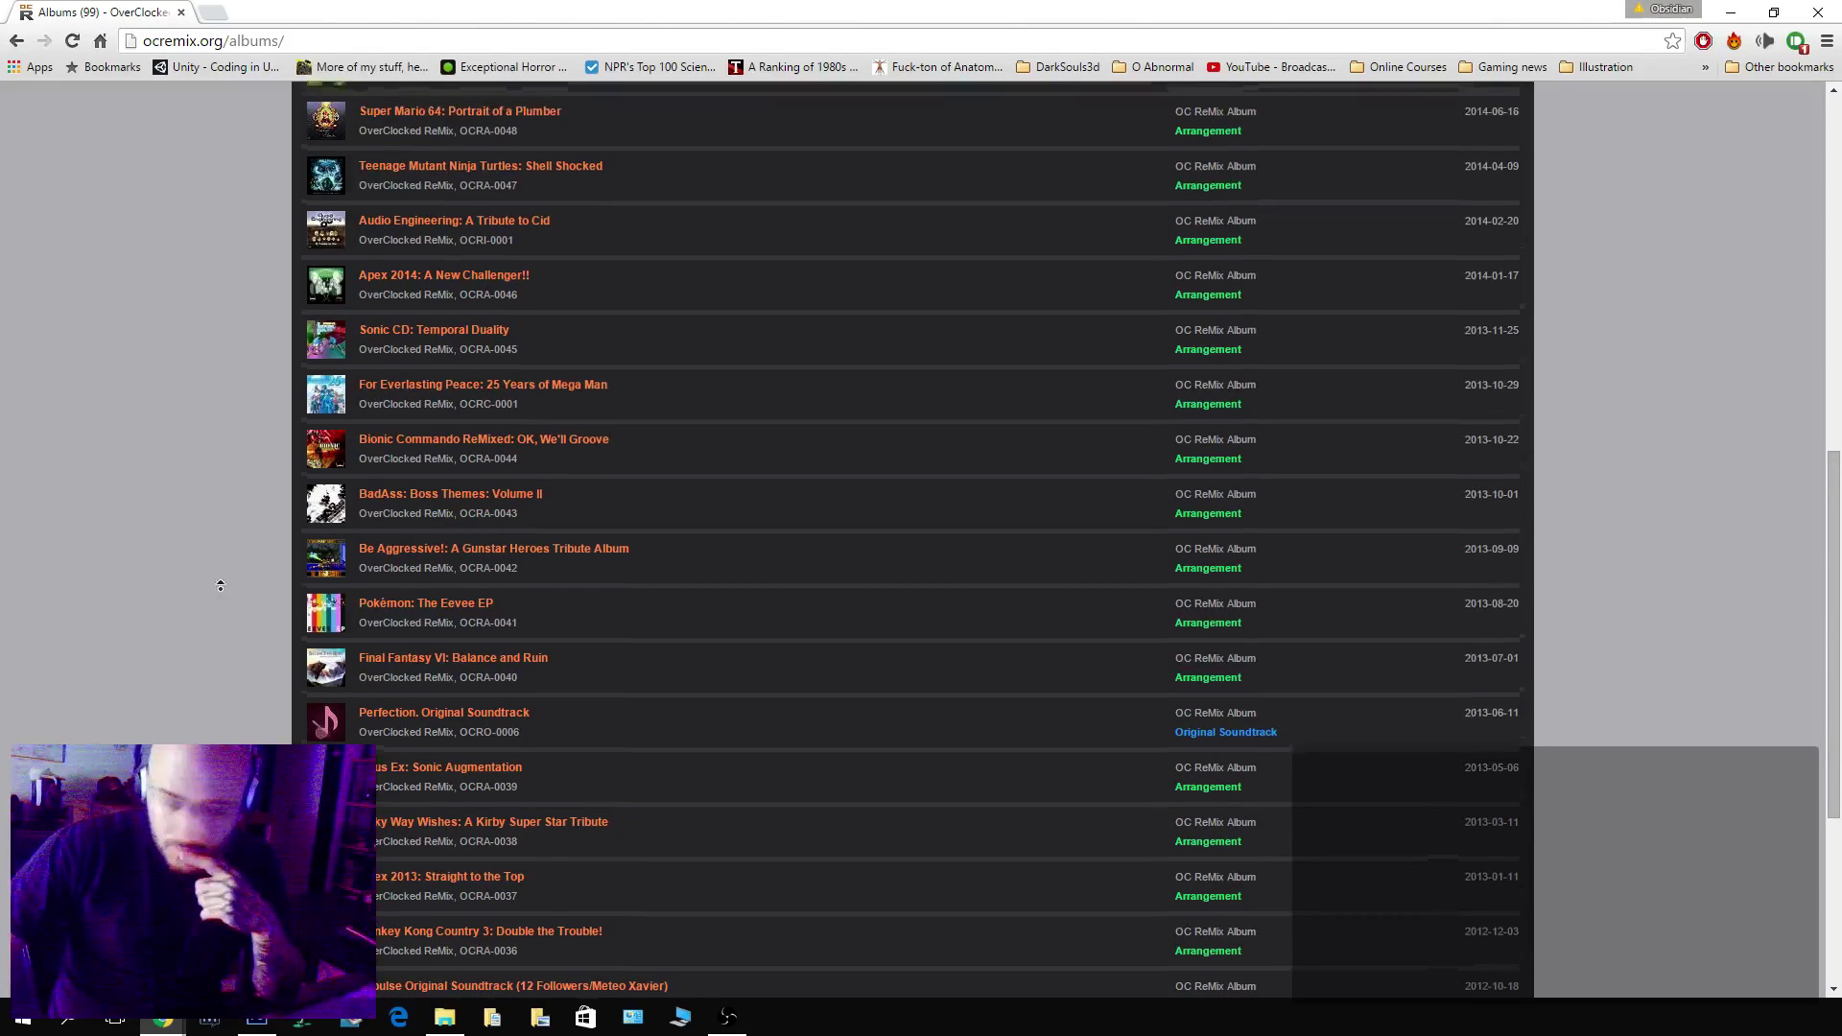
scroll(219, 432, "up", 4)
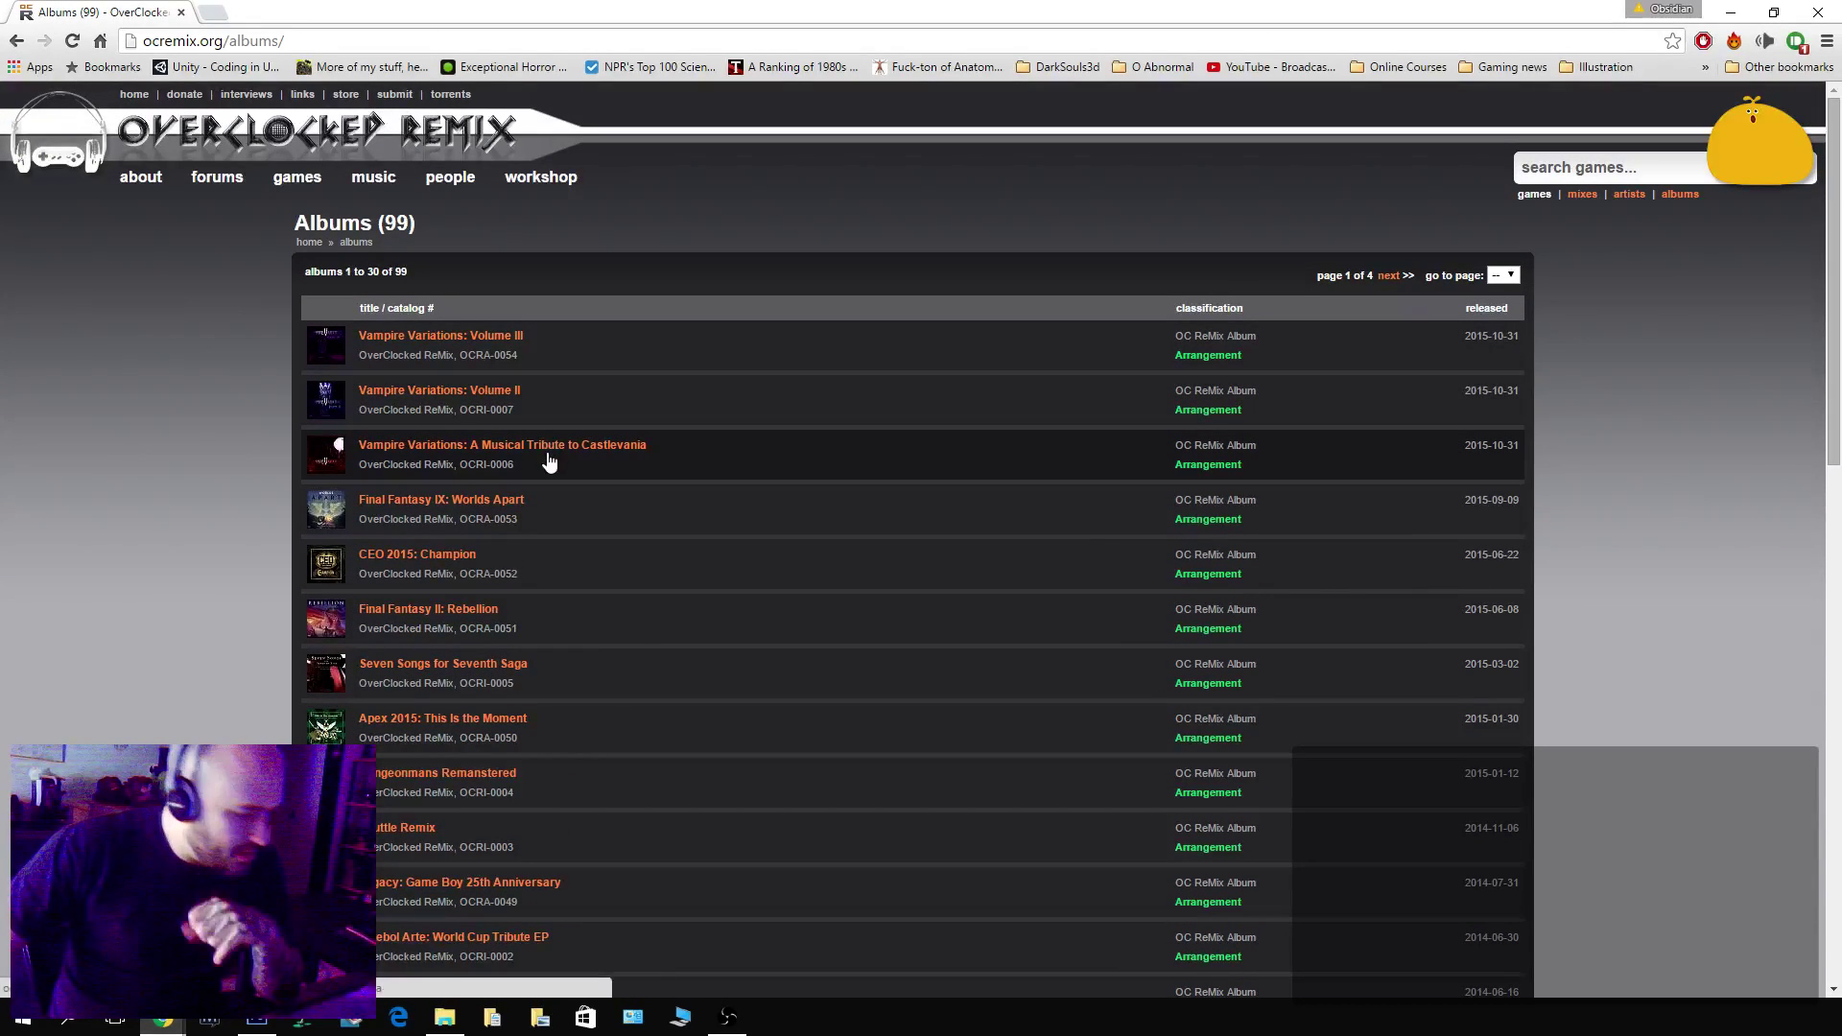
scroll(423, 521, "down", 13)
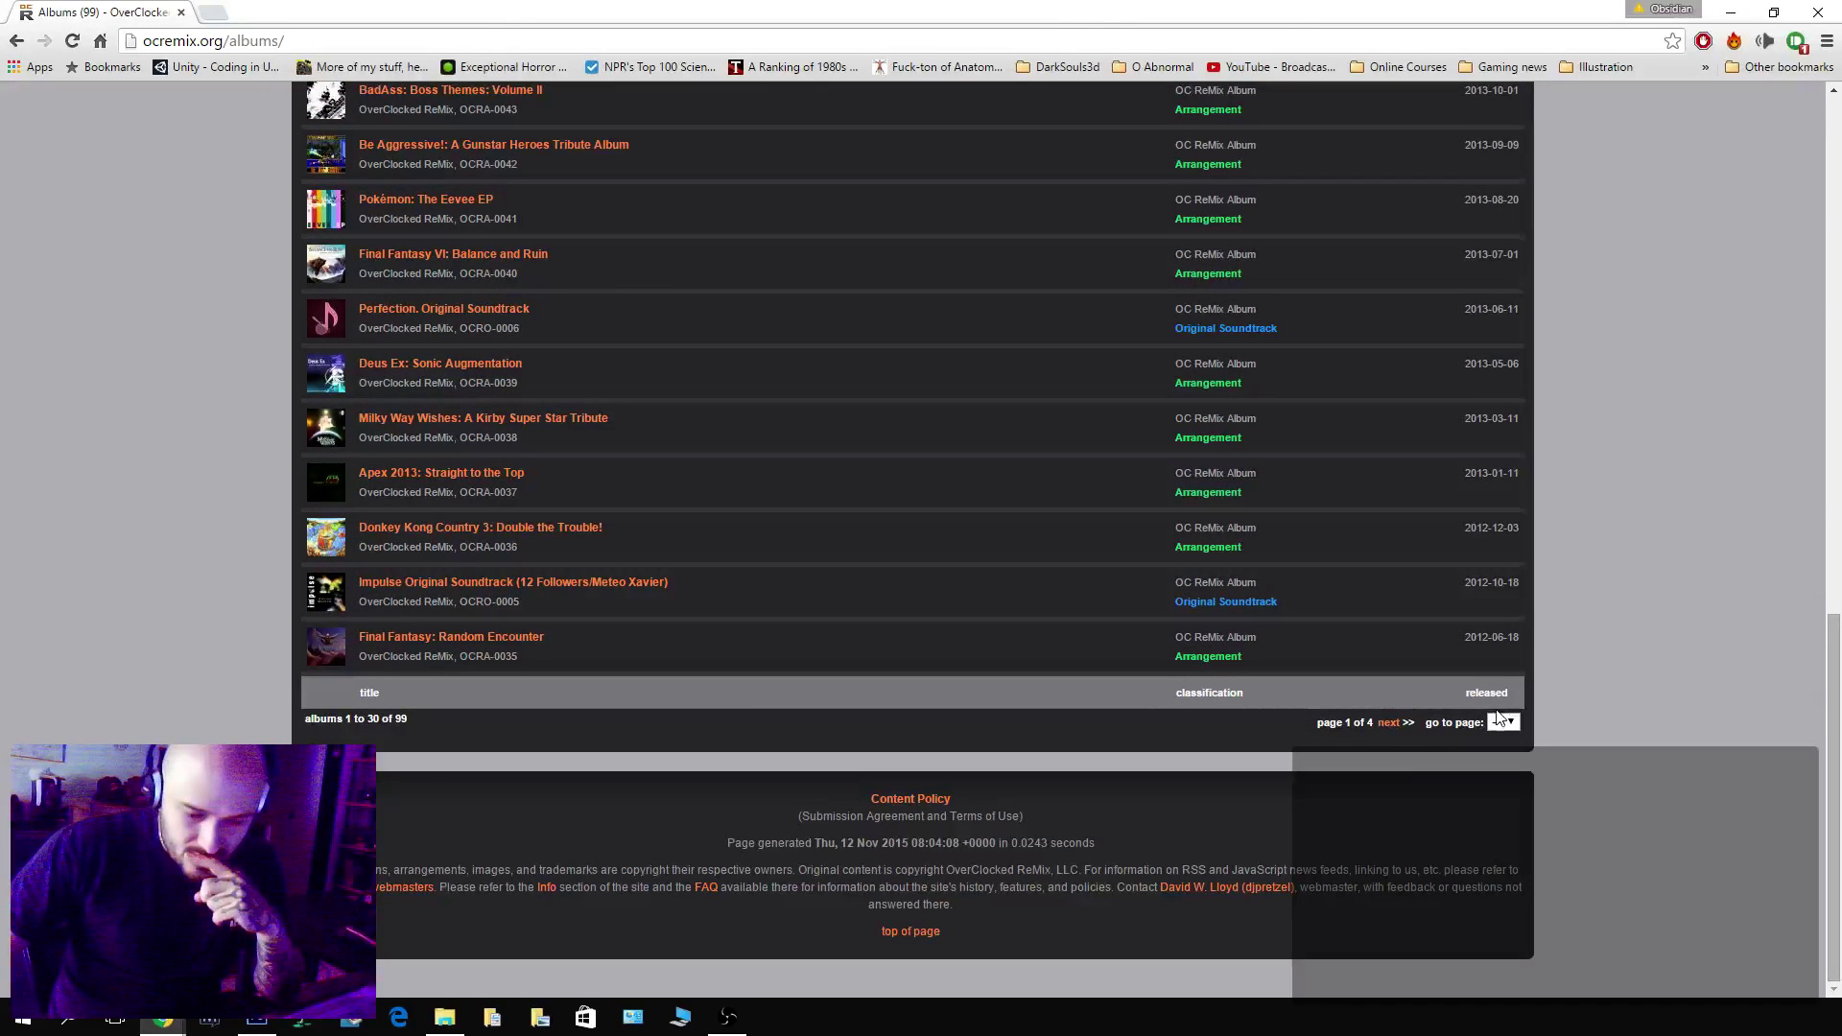
Browse the second and third pages of albums and open the Chrono Trigger: Chrono Symphonic album.
left_click(1387, 724)
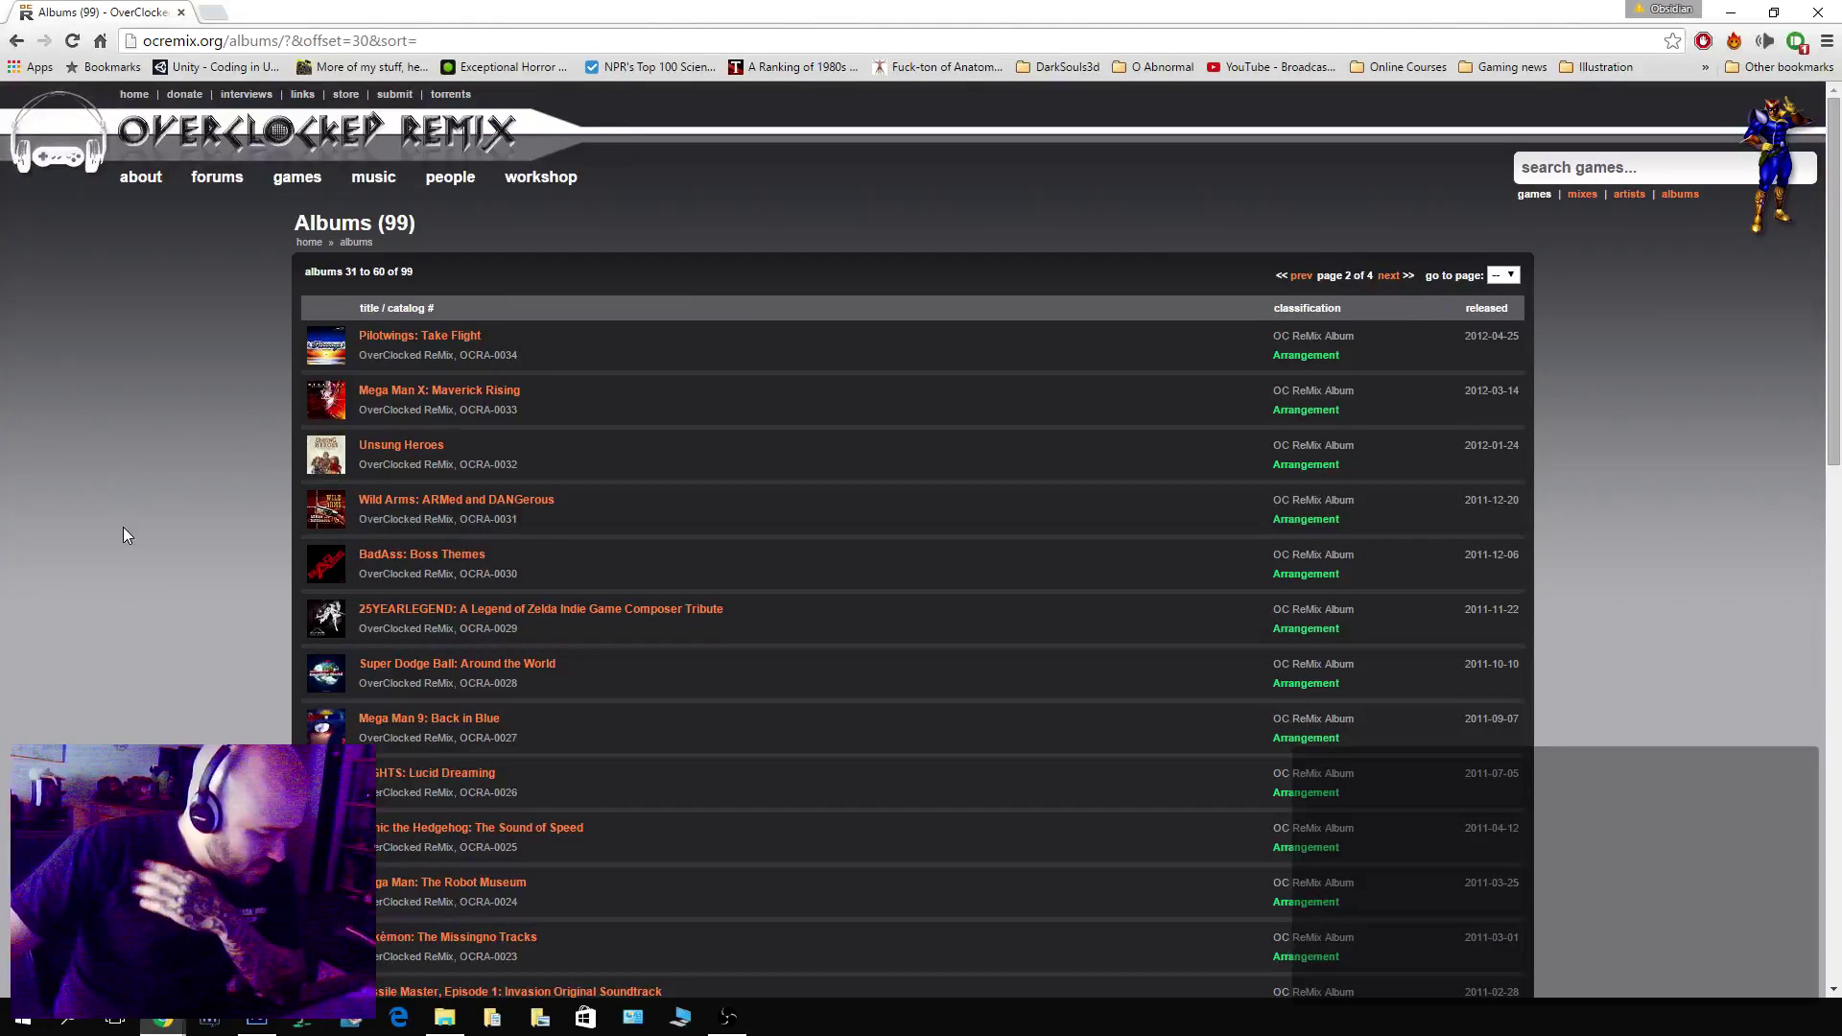
scroll(123, 533, "down", 6)
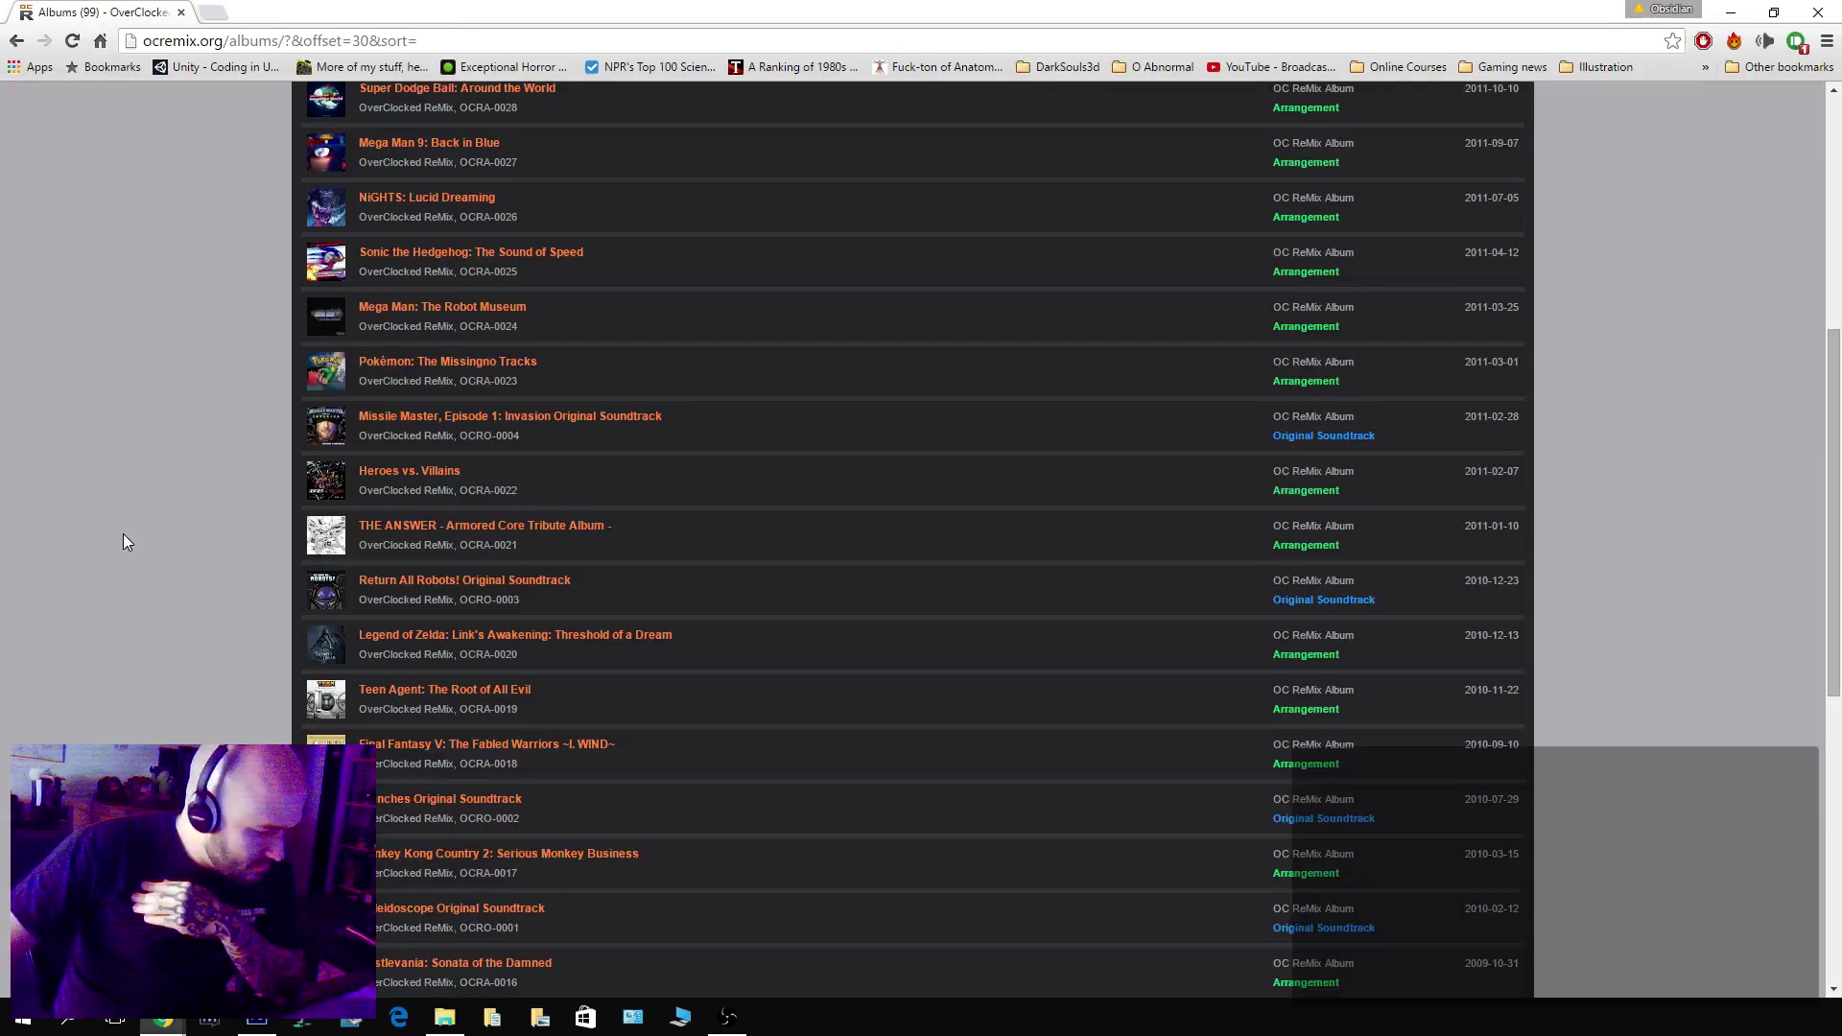
scroll(122, 534, "down", 4)
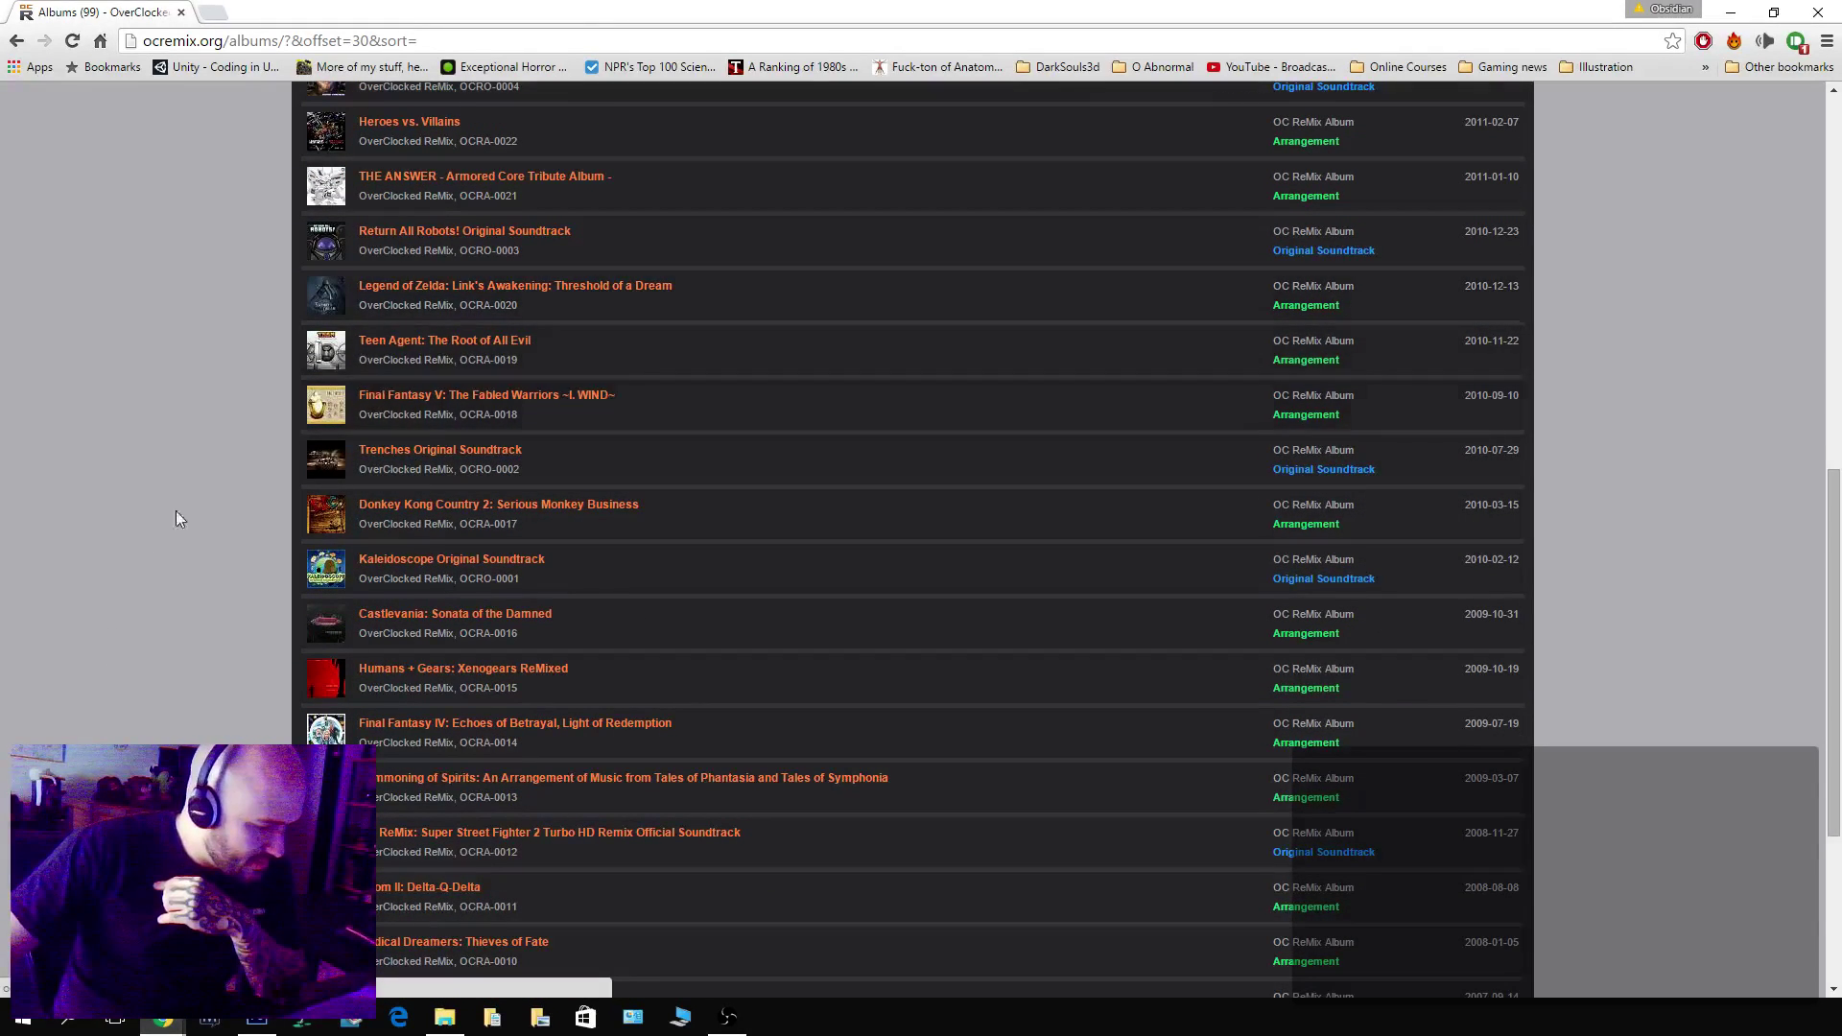
scroll(142, 638, "down", 3)
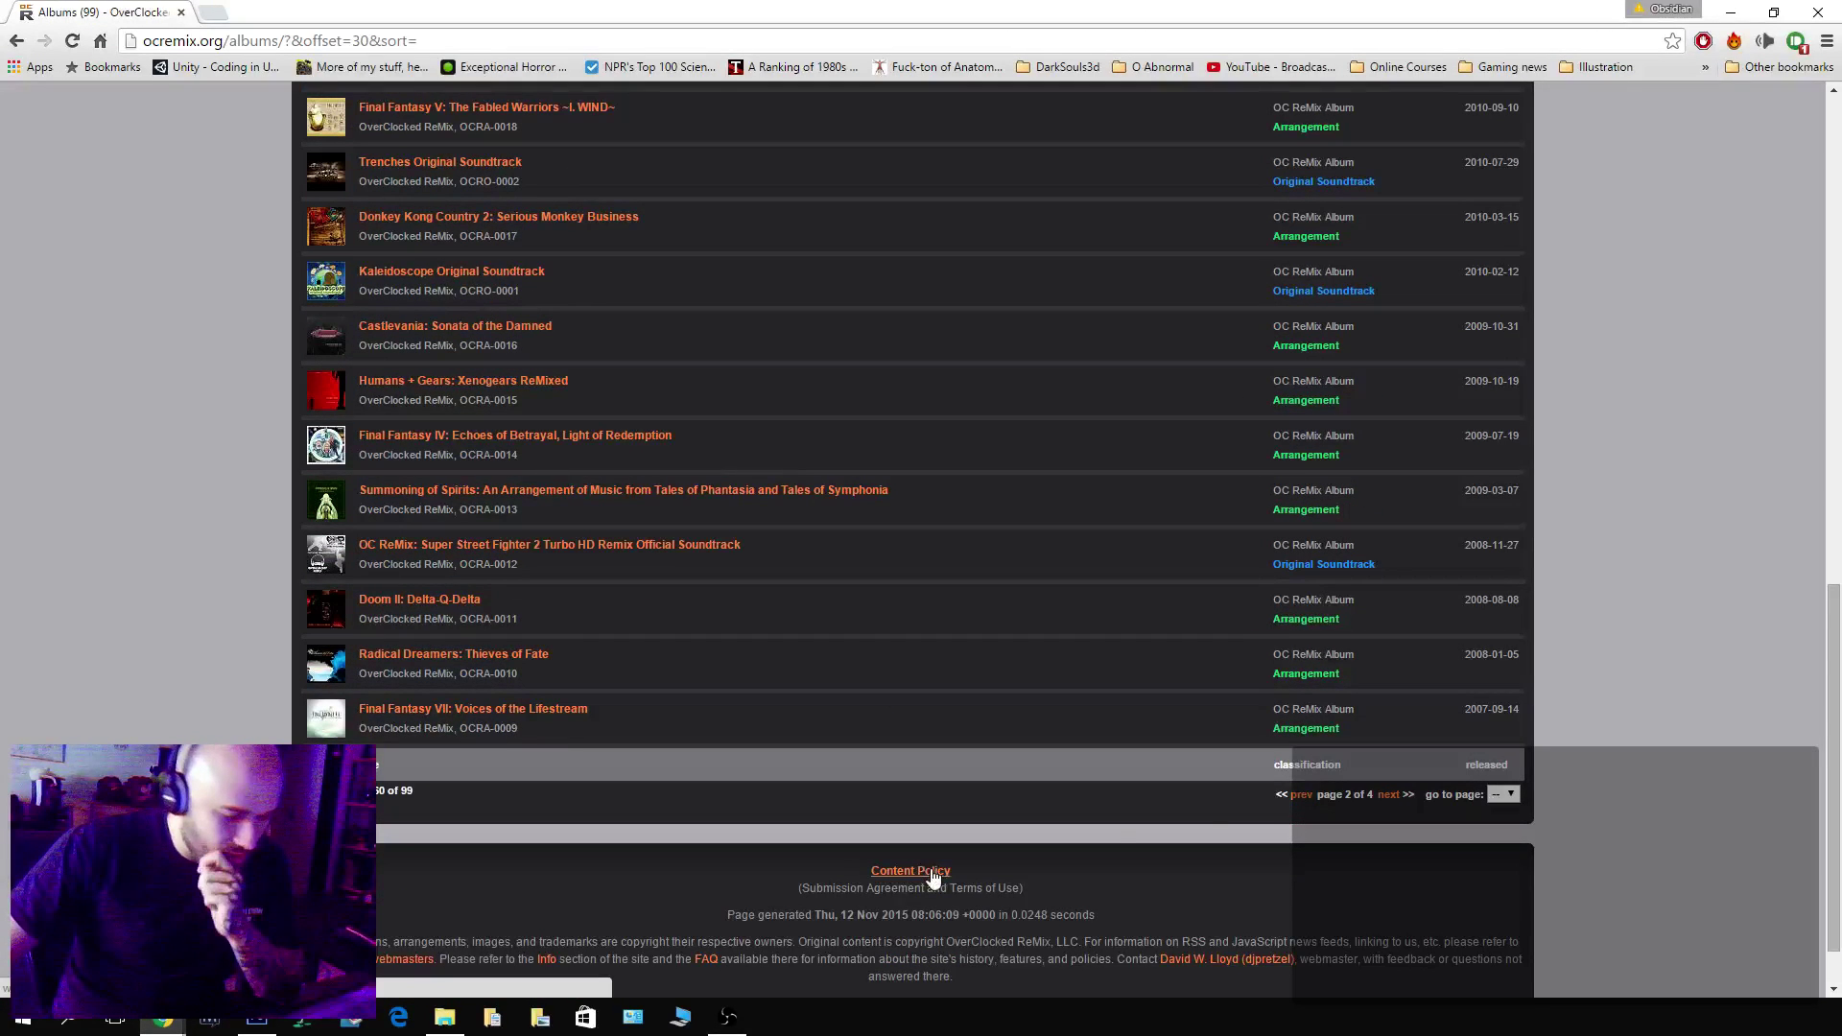
left_click(1388, 795)
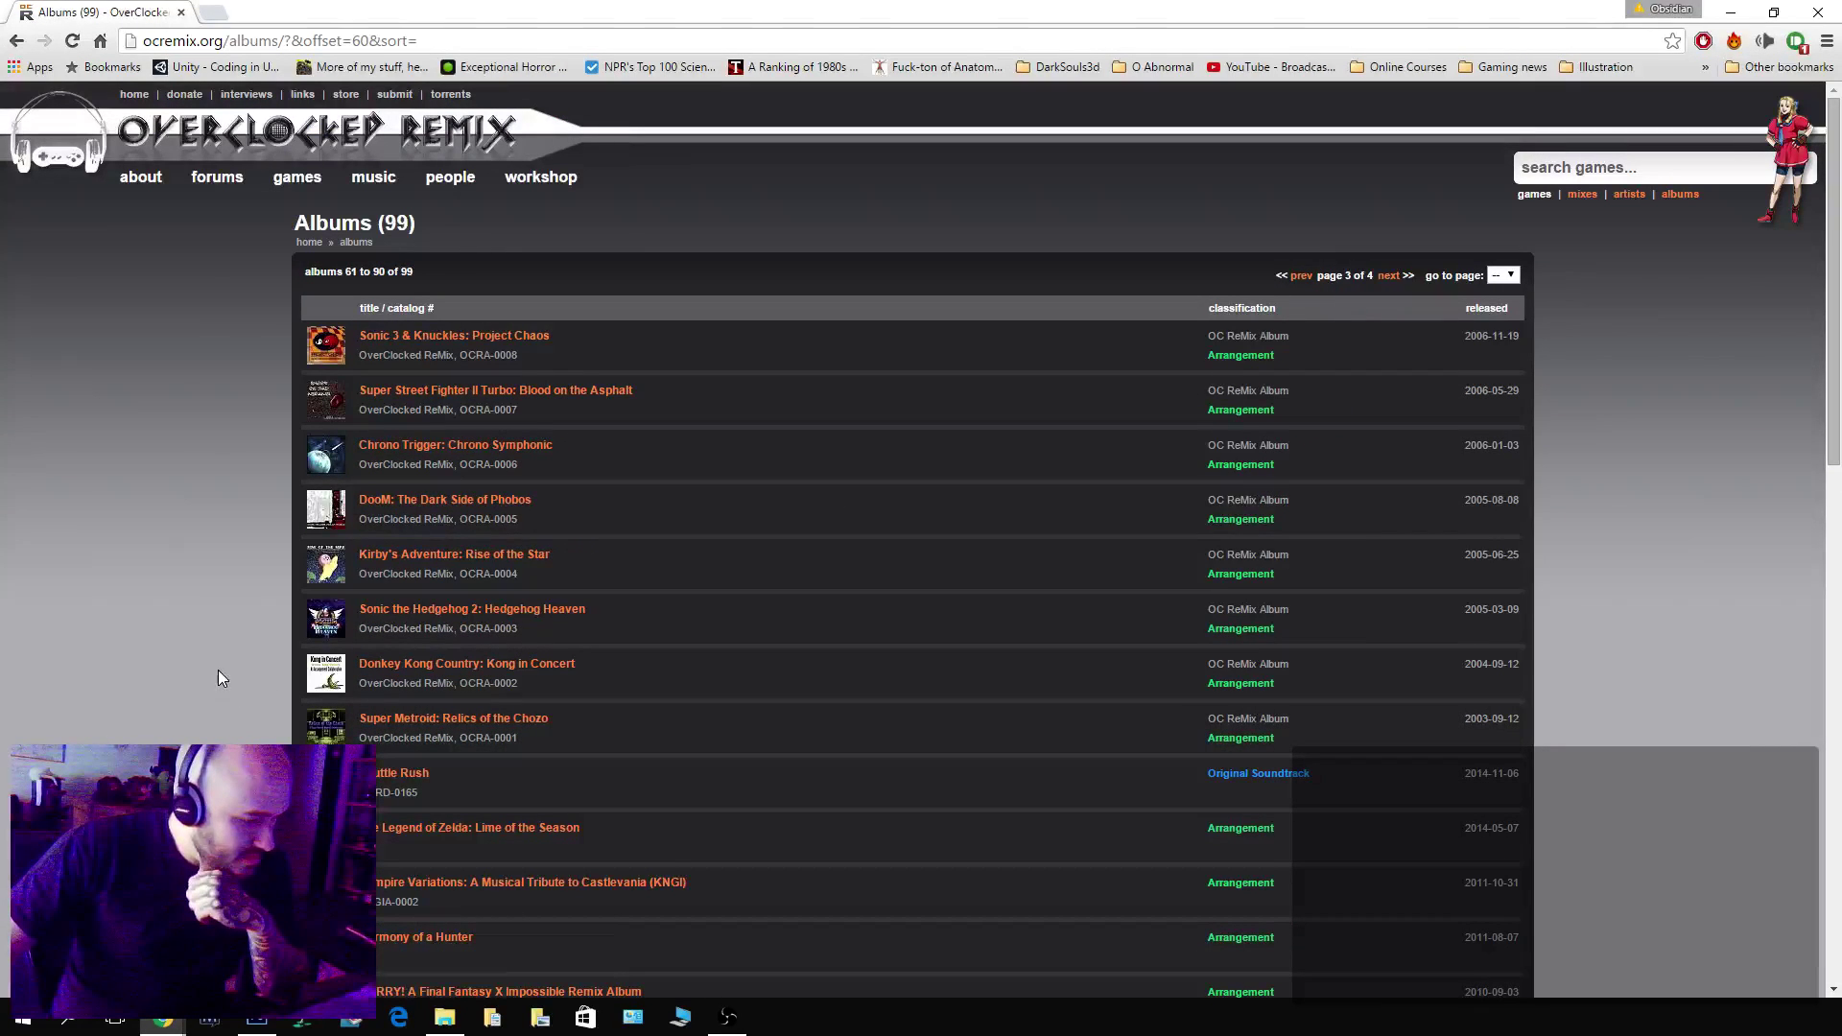
left_click(496, 459)
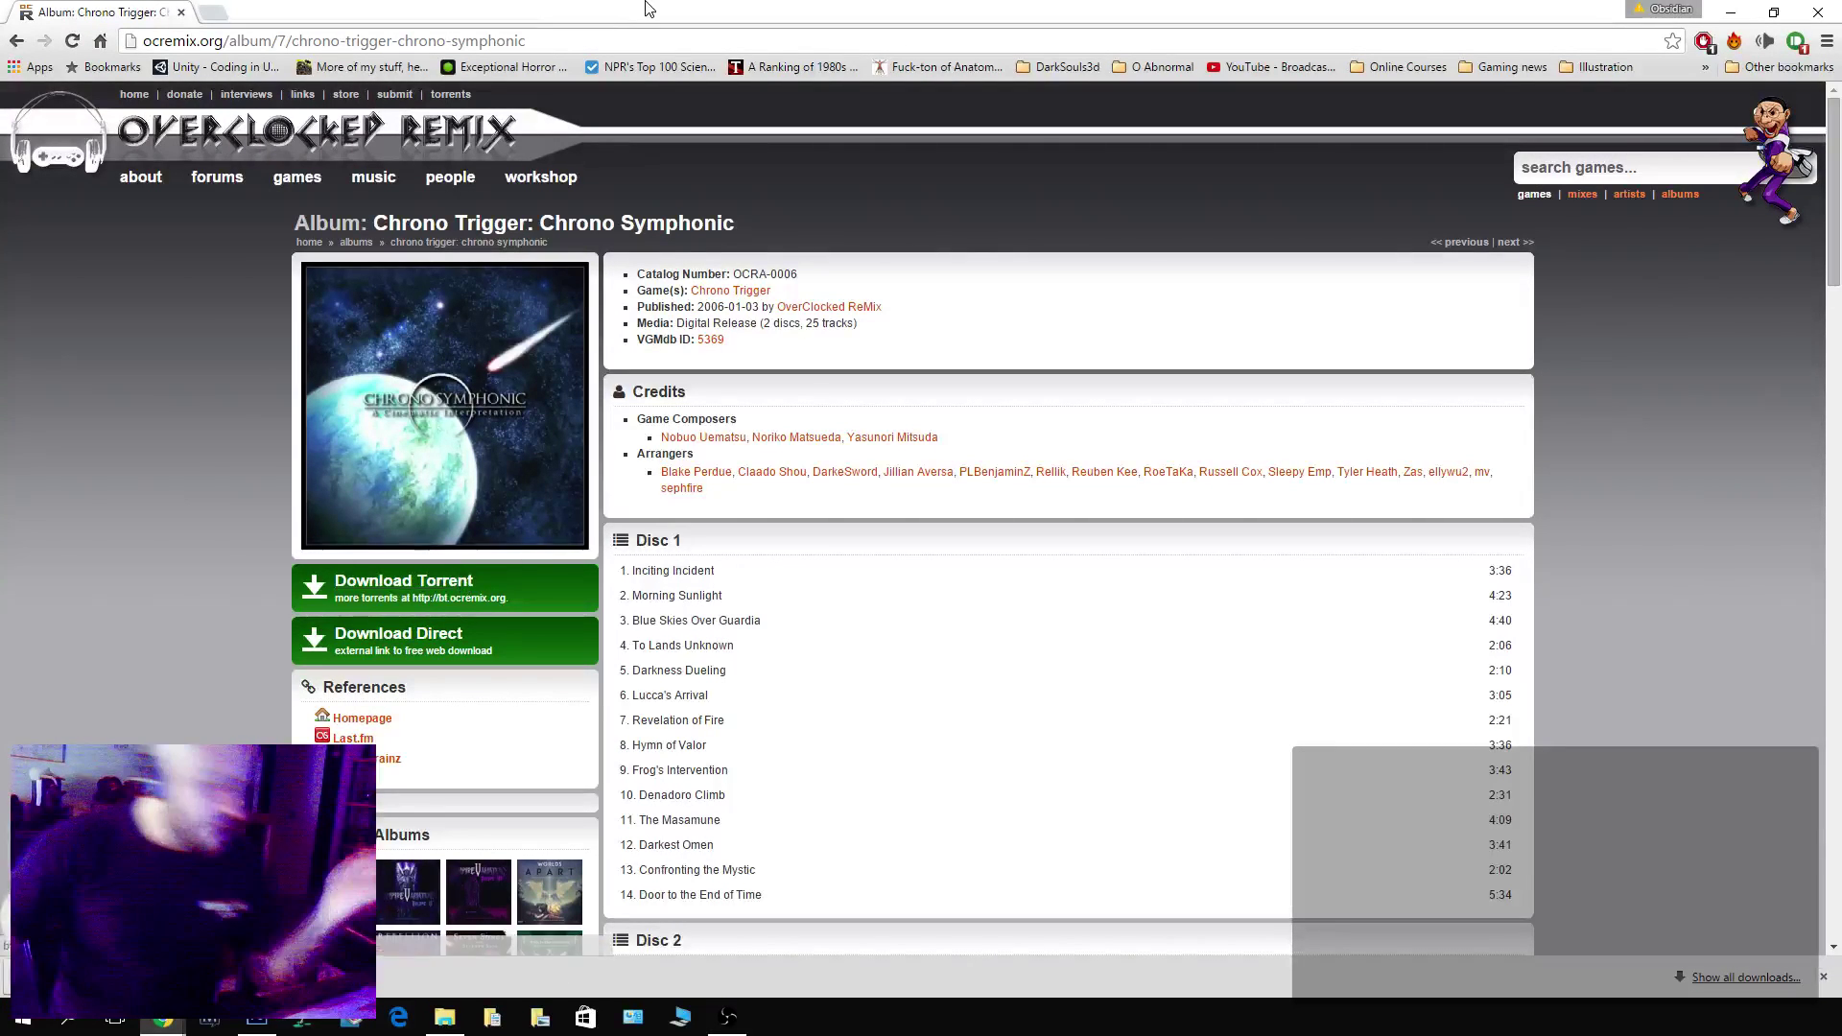
Switch back to Photoshop, zoom out to see the man and monitor together, and show the layer list.
key("super+Down")
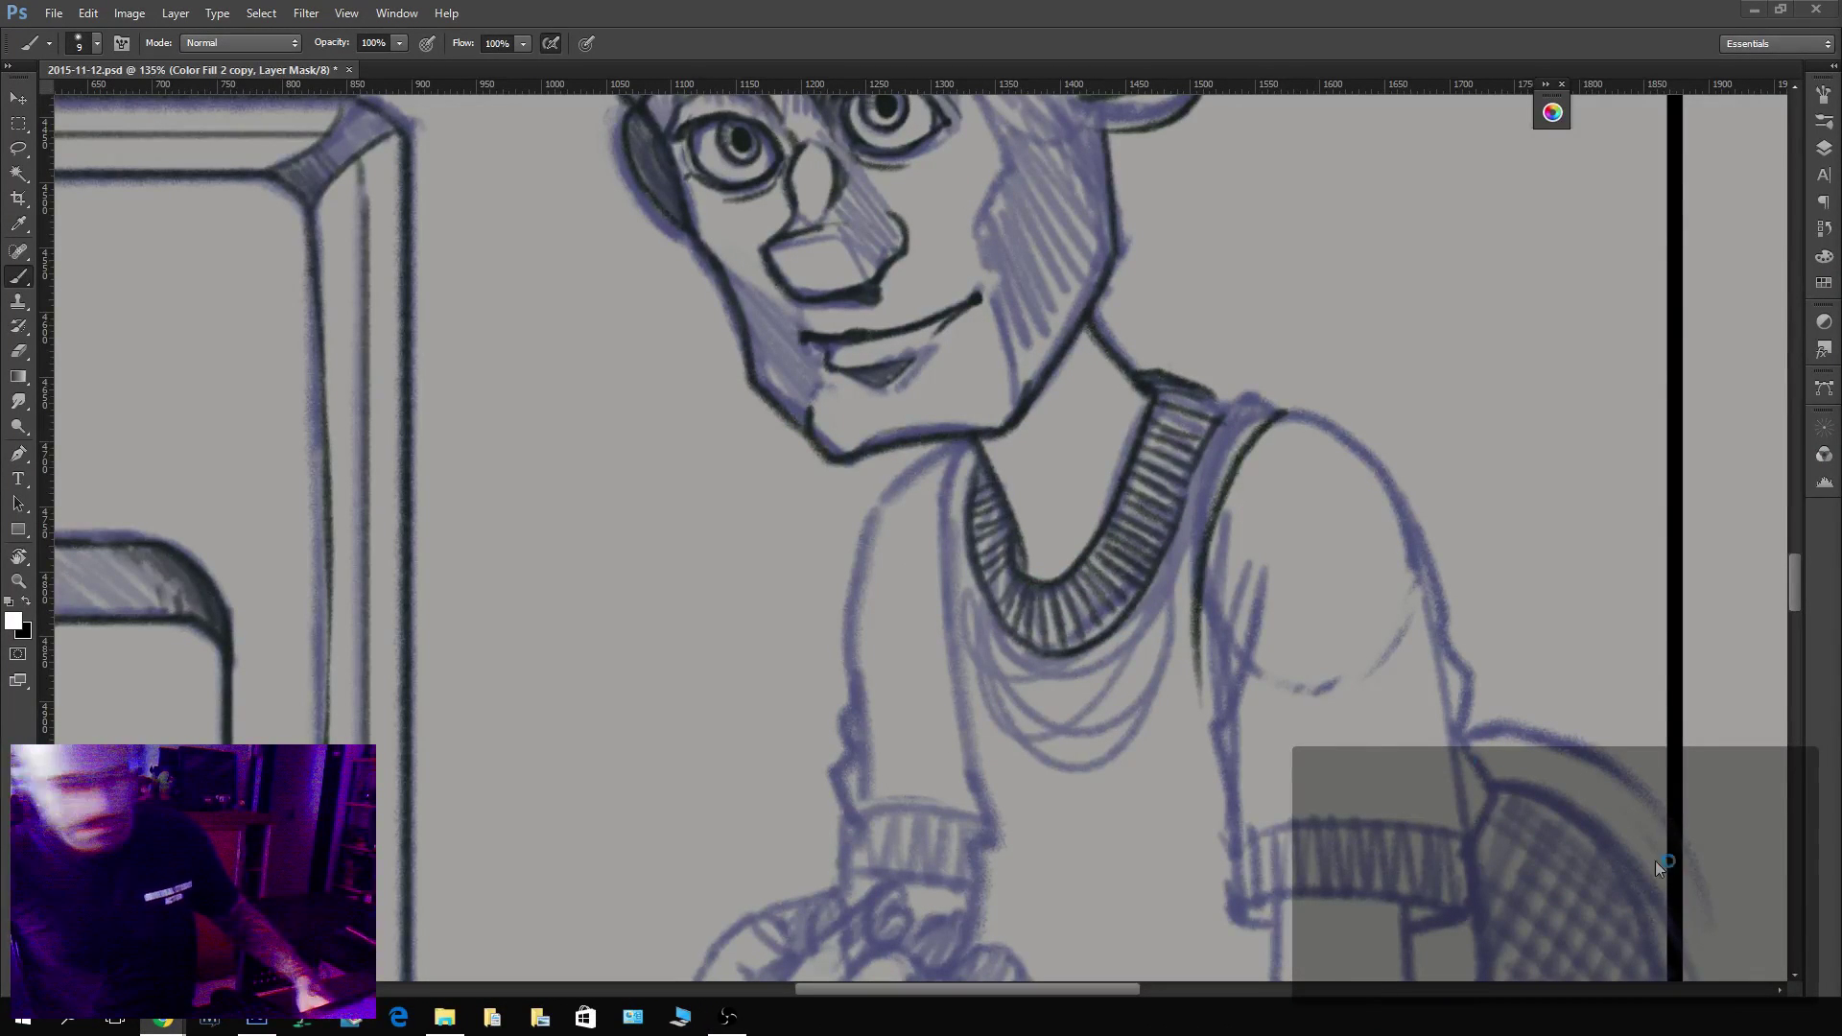
key("z")
mouse_move(1265, 394)
left_mouse_down()
mouse_move(1242, 361)
mouse_move(1094, 687)
mouse_move(1181, 544)
left_mouse_up()
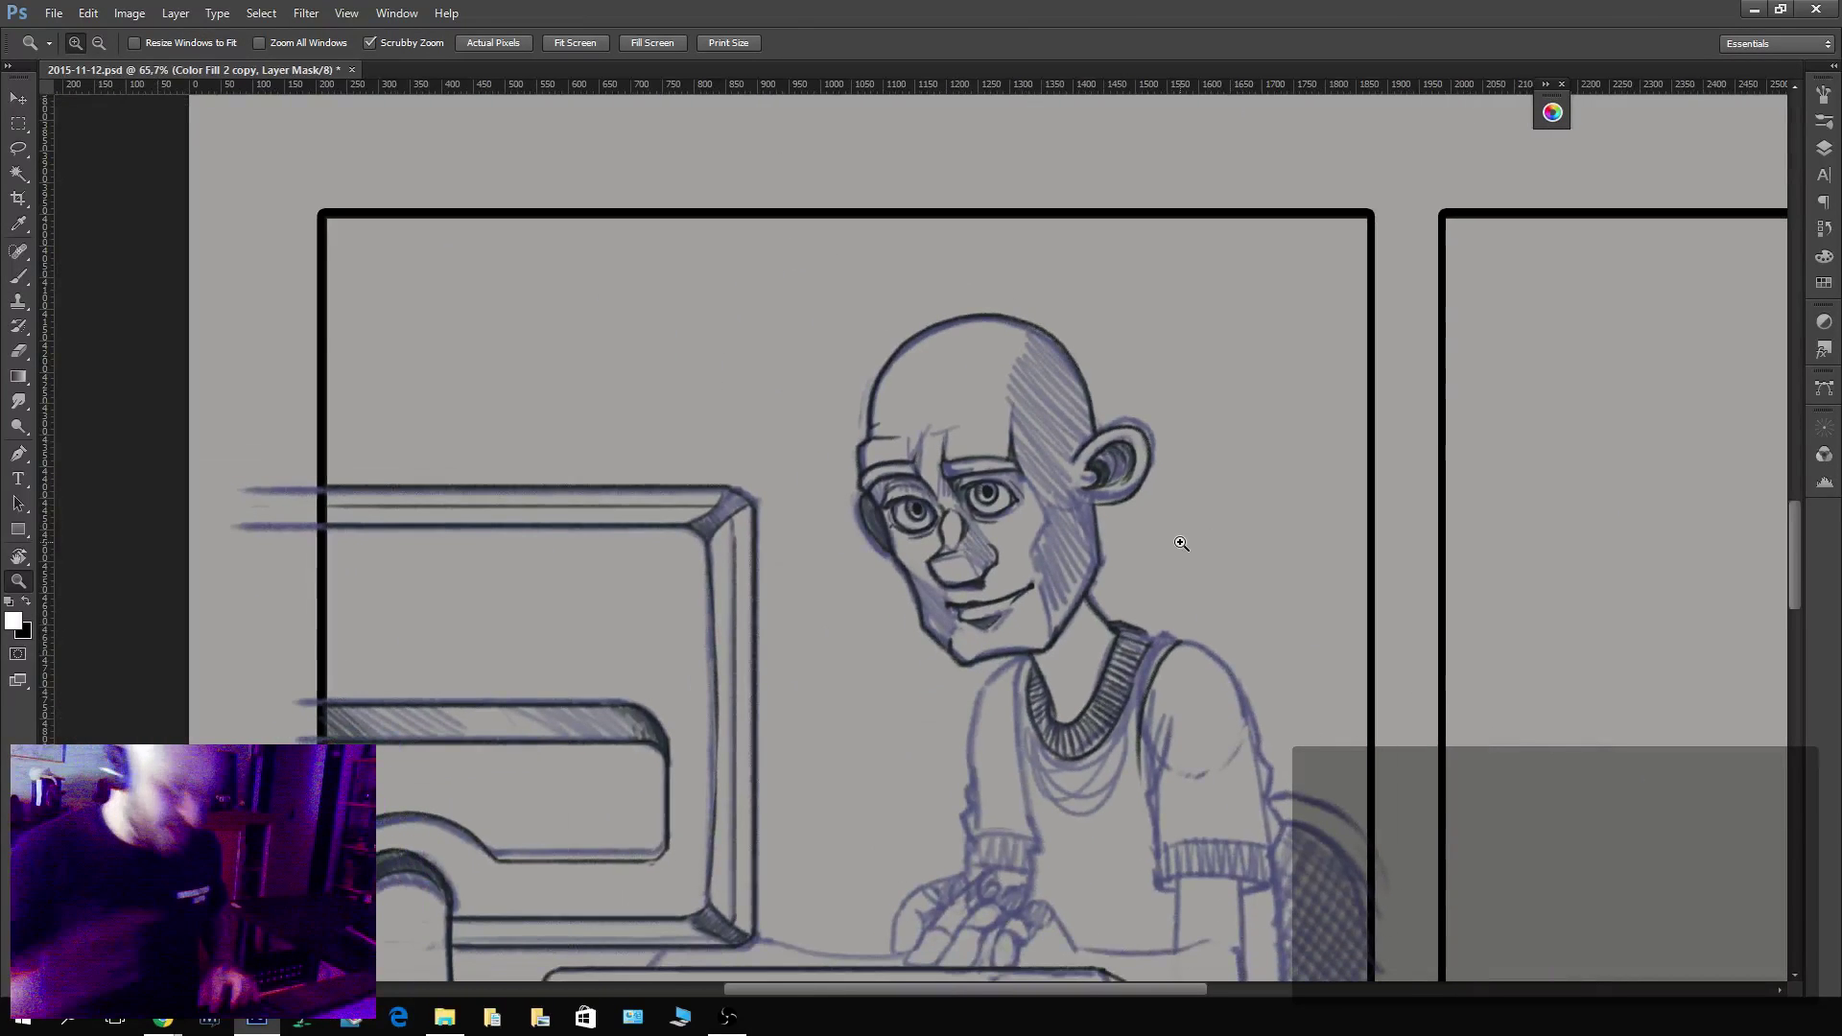
key("b")
left_click(1825, 148)
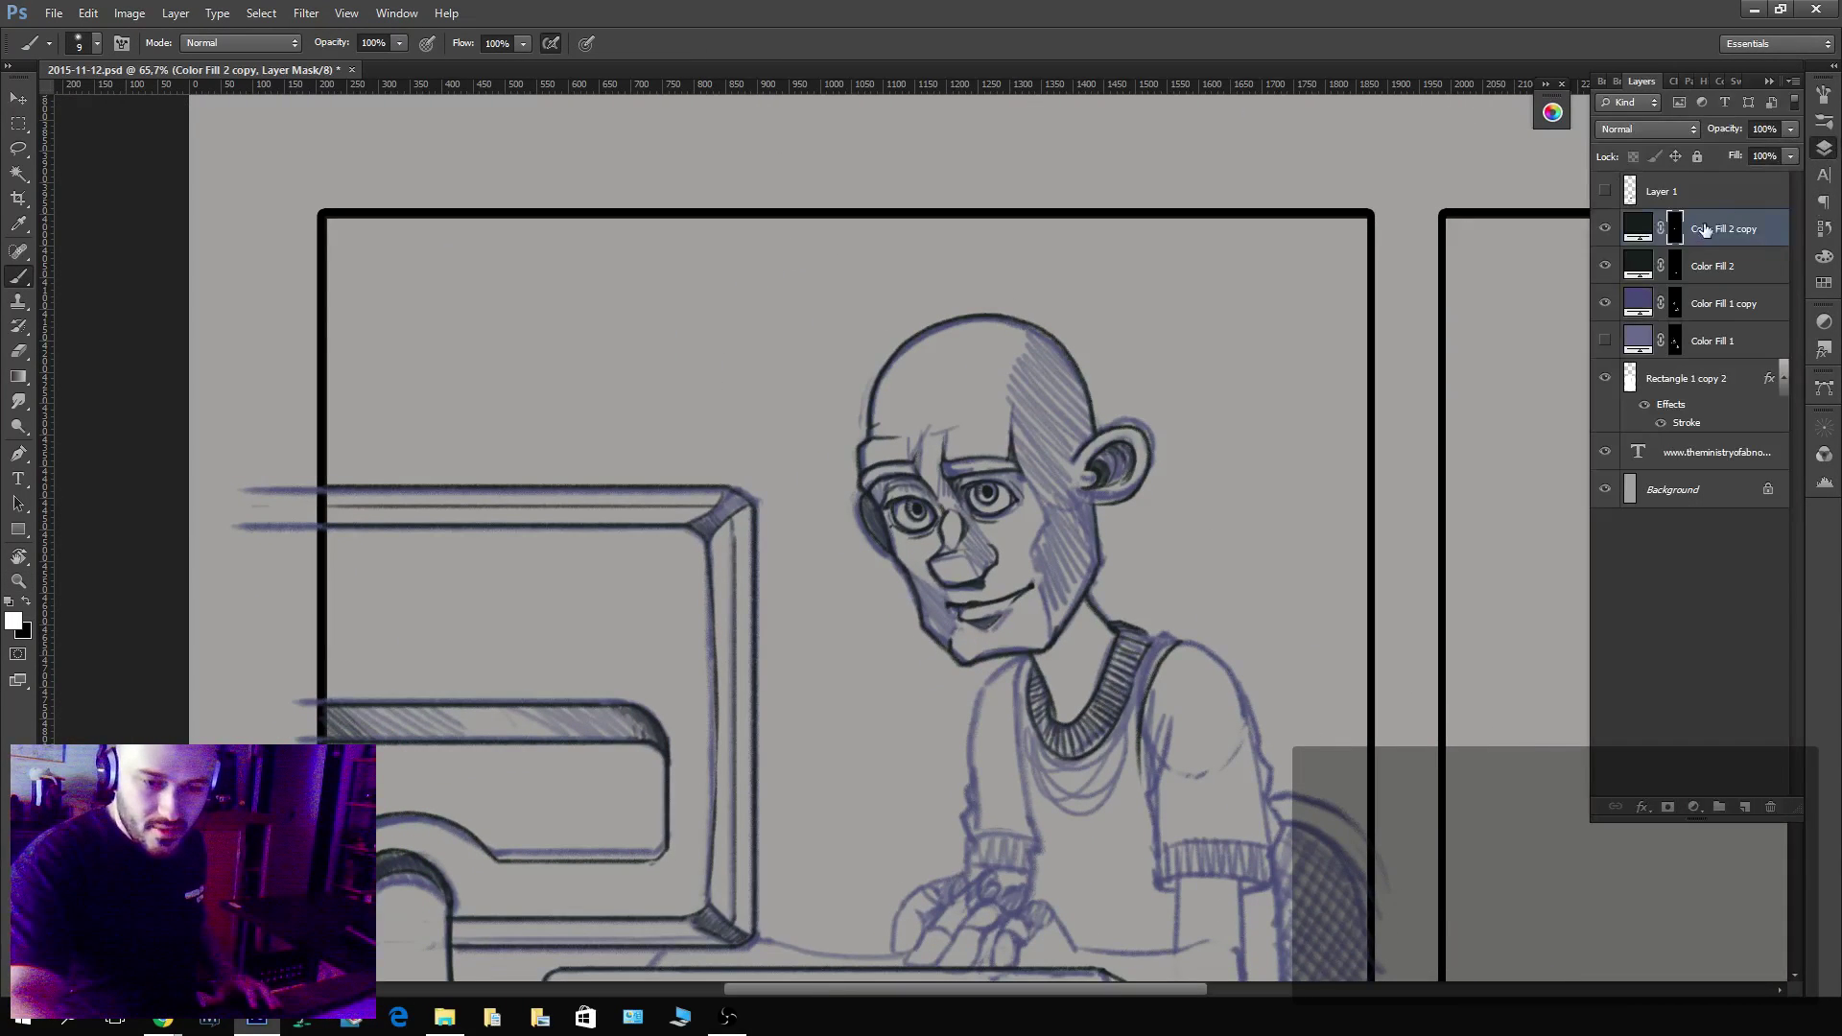
left_click(1638, 229)
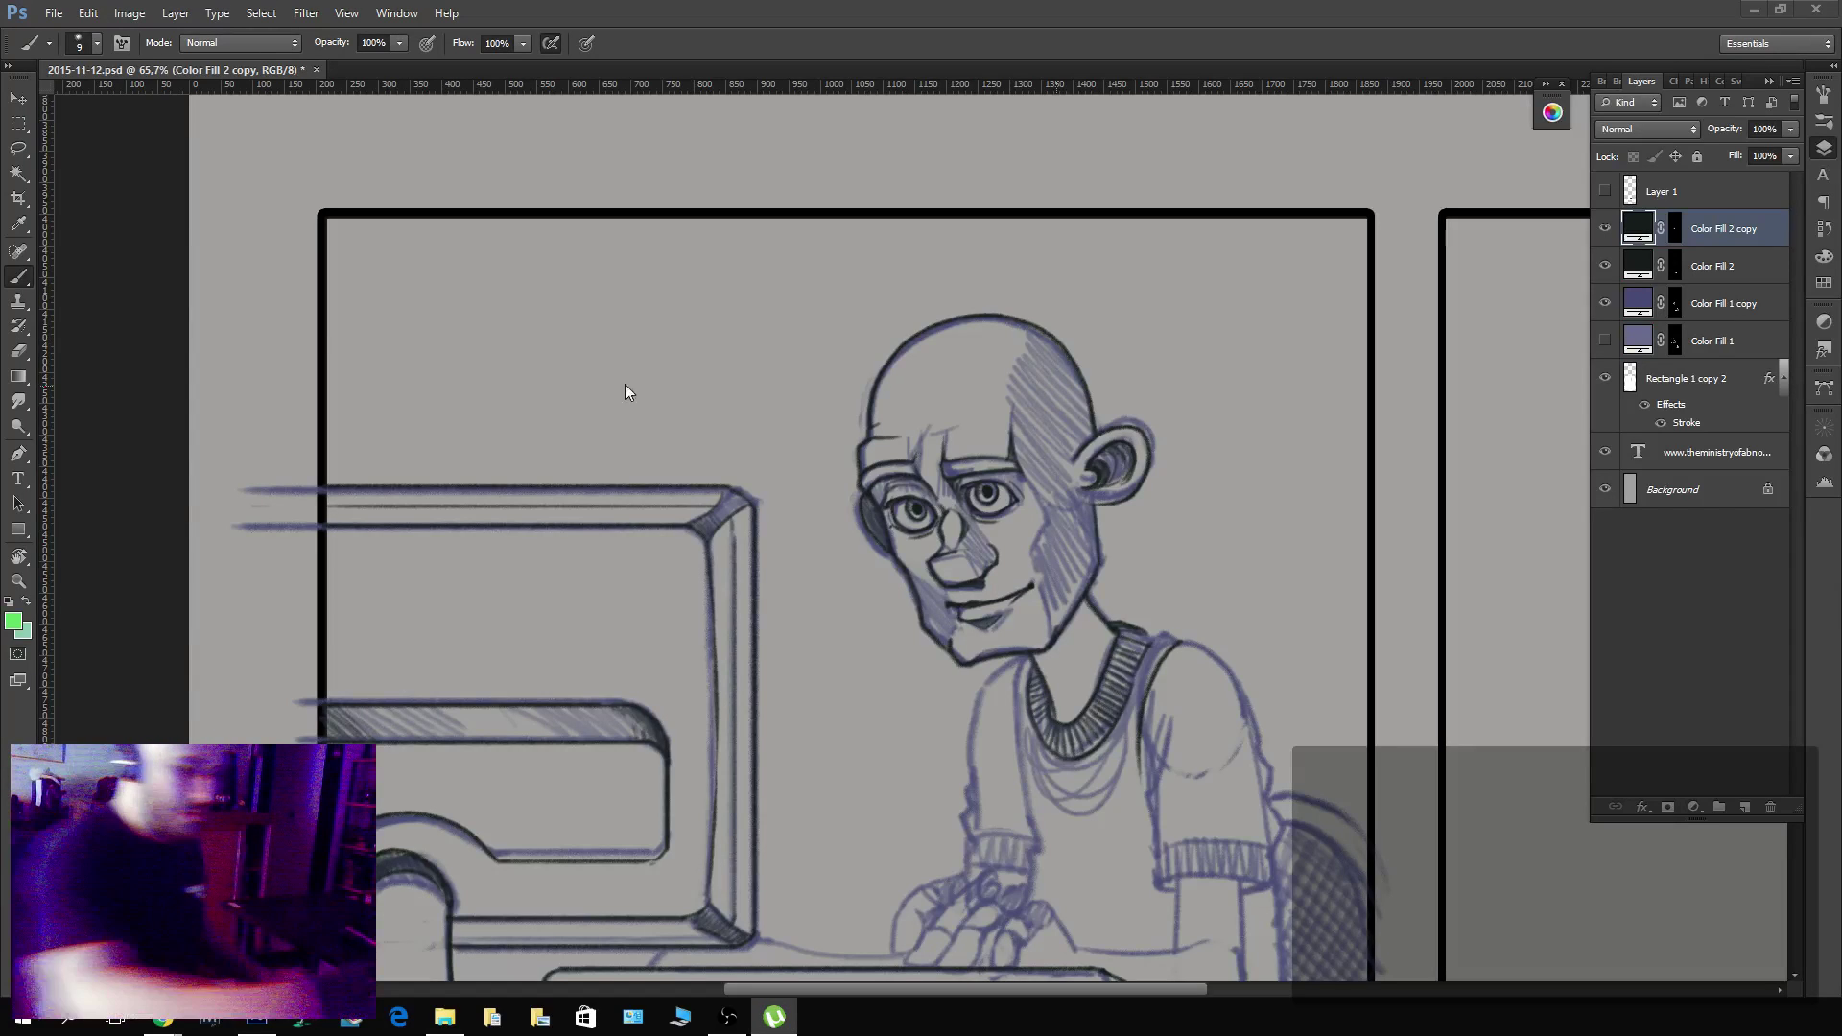
left_click(663, 388)
key("Escape")
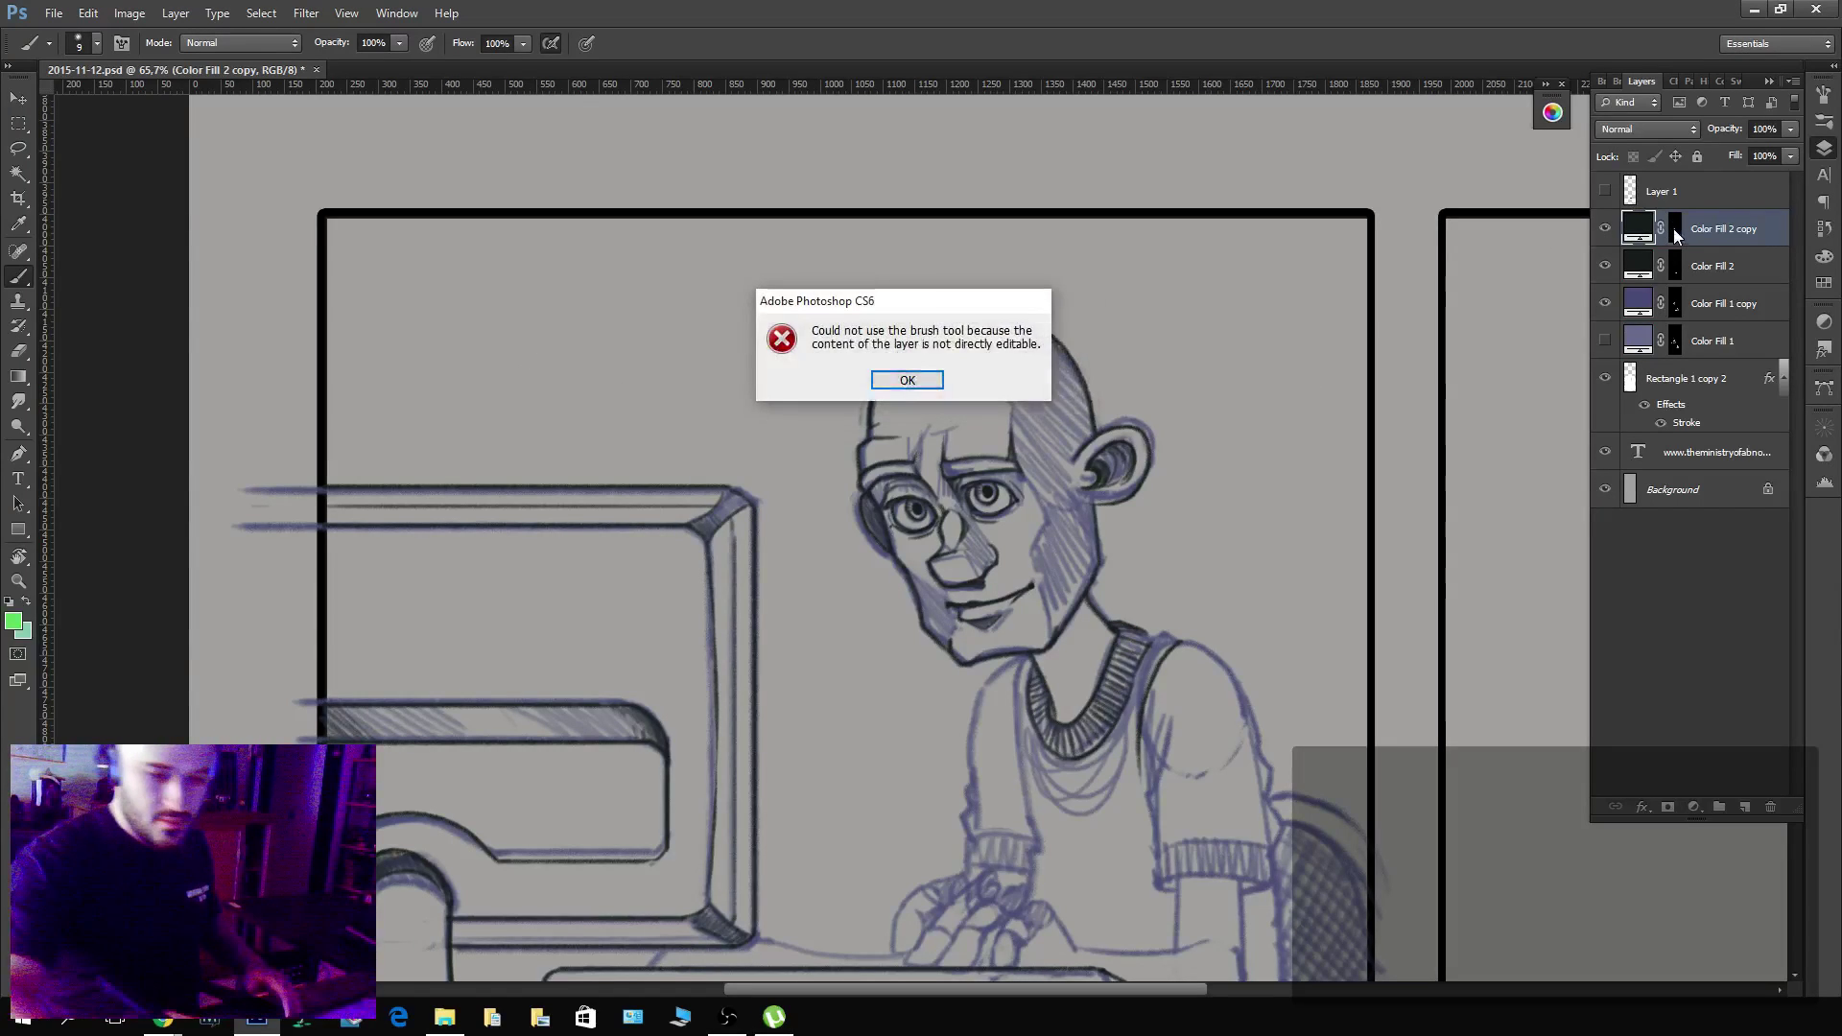
key("Return")
left_click(1674, 226)
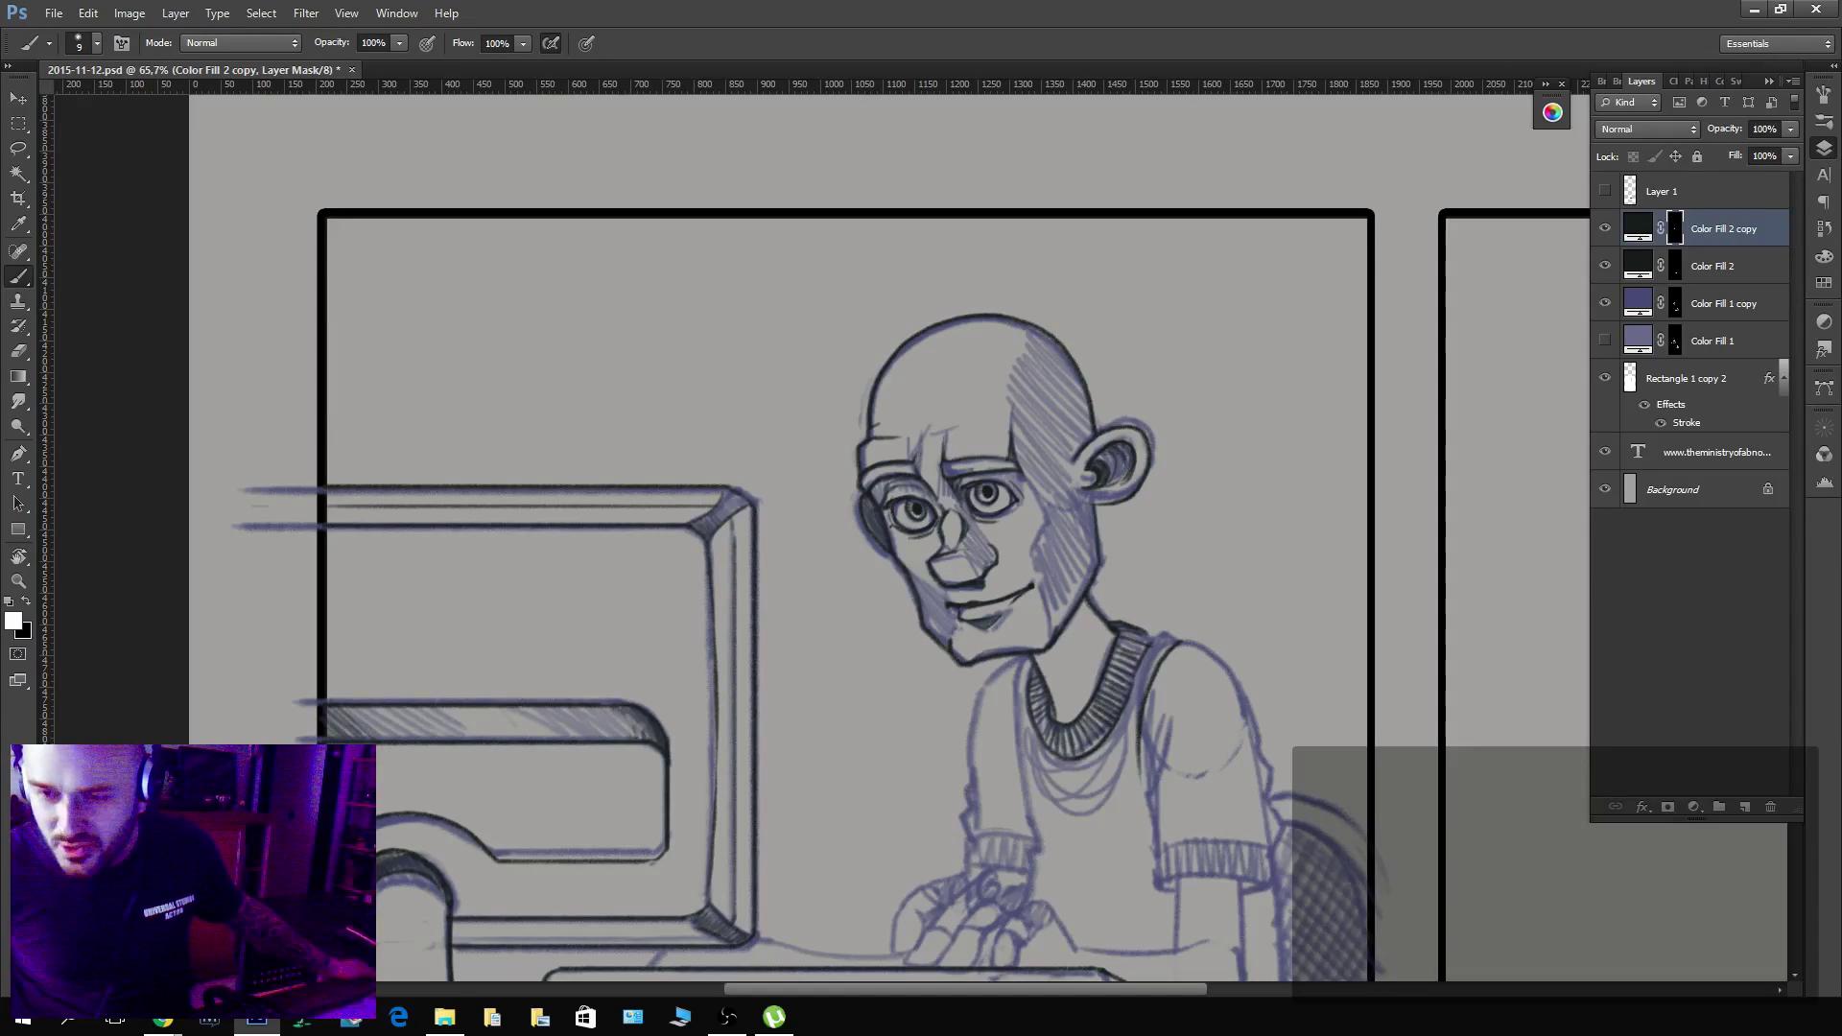
key("alt+Tab")
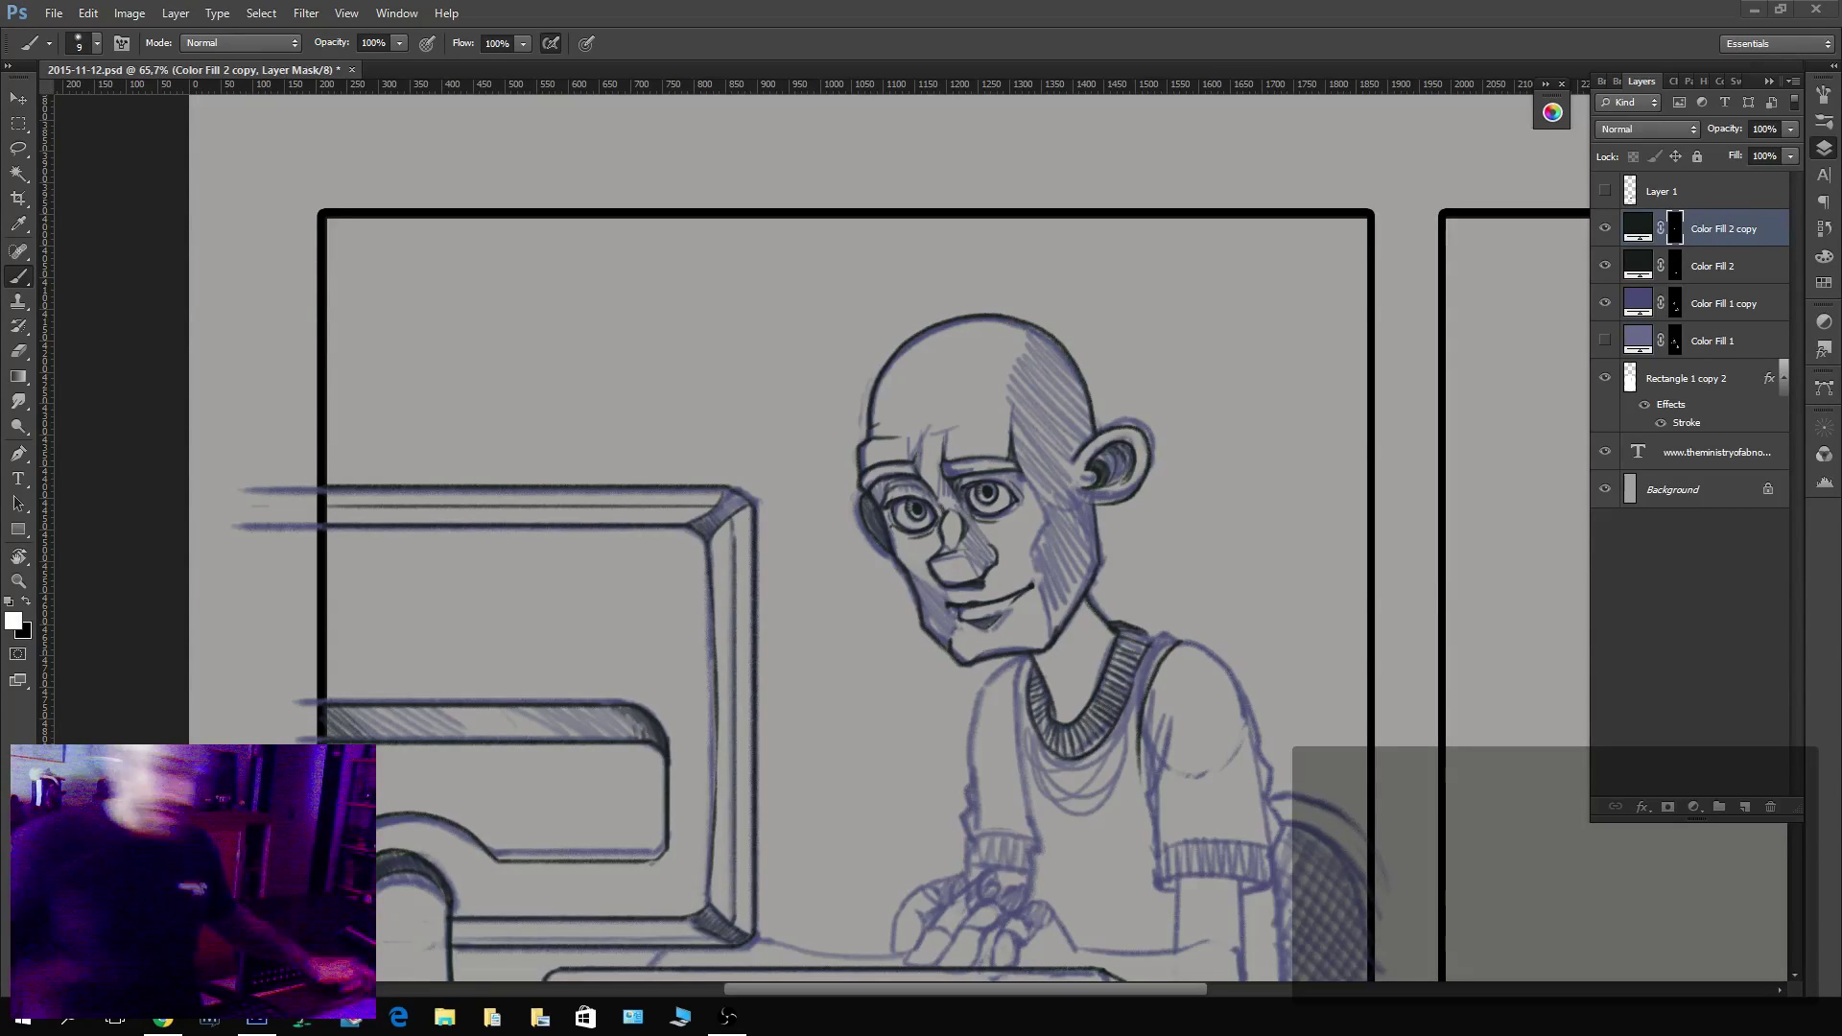
left_click(394, 16)
mouse_move(405, 40)
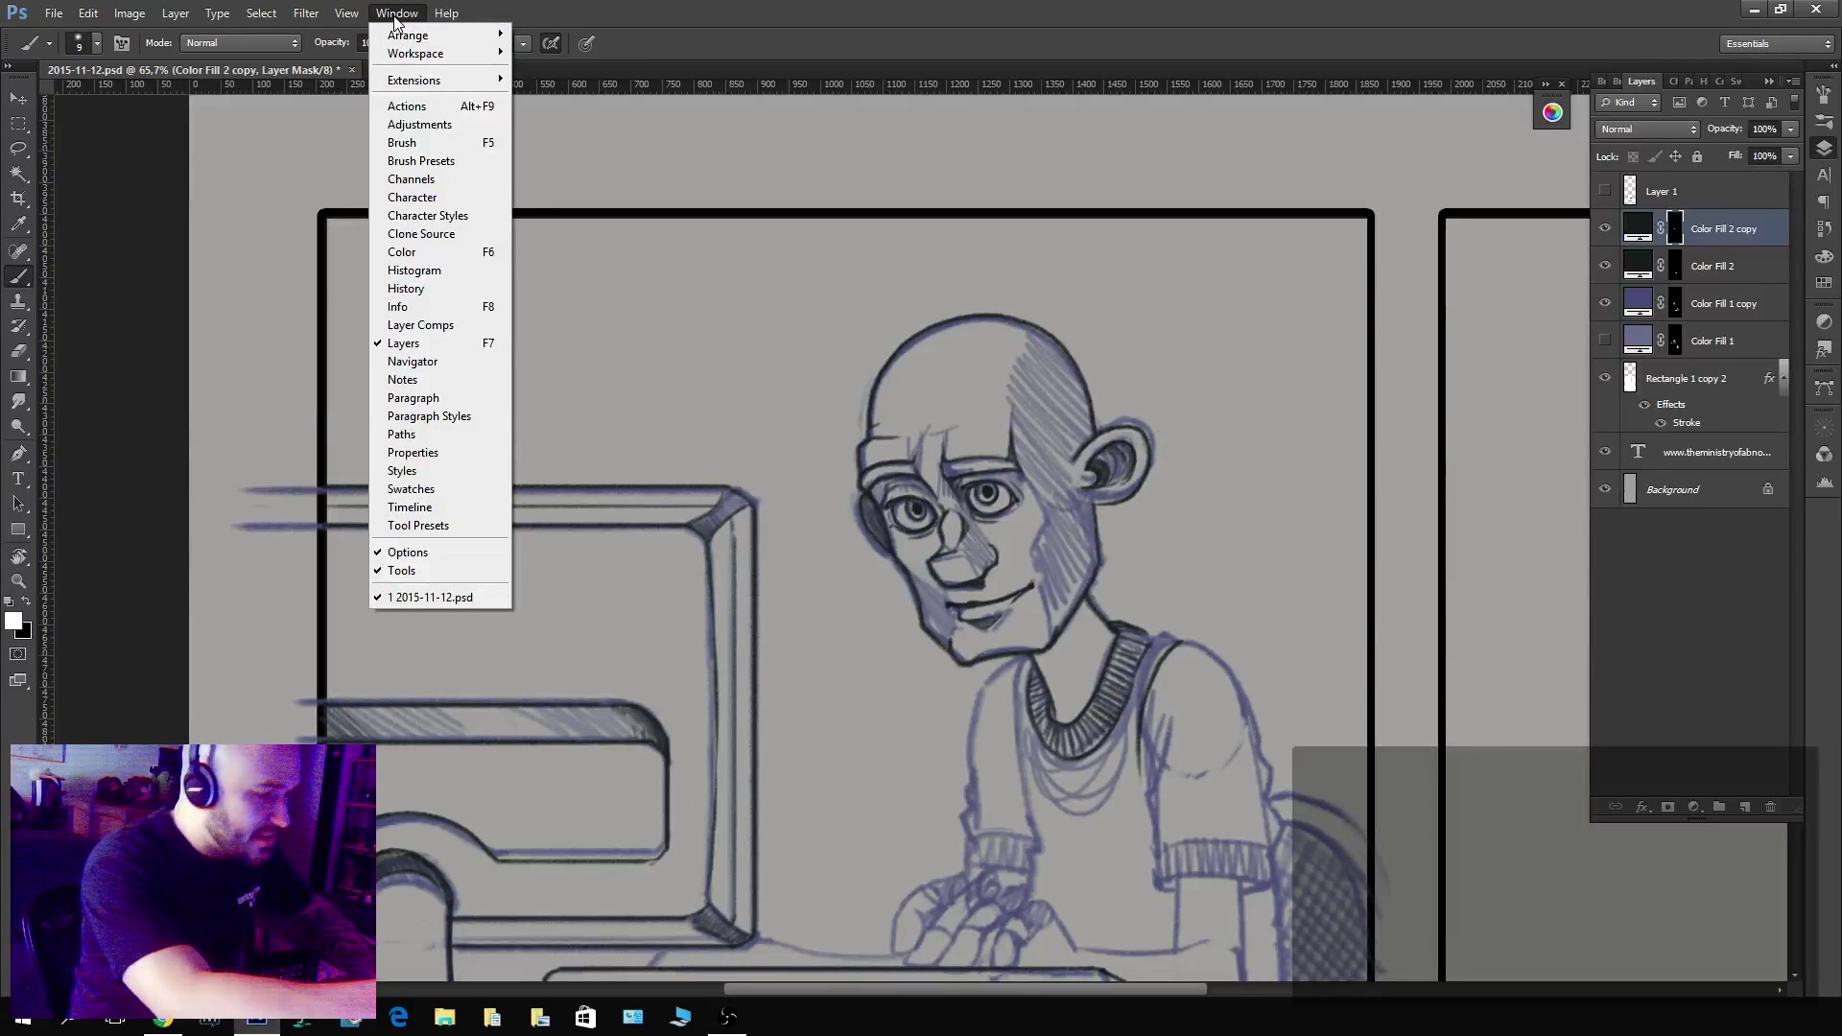
left_click(383, 13)
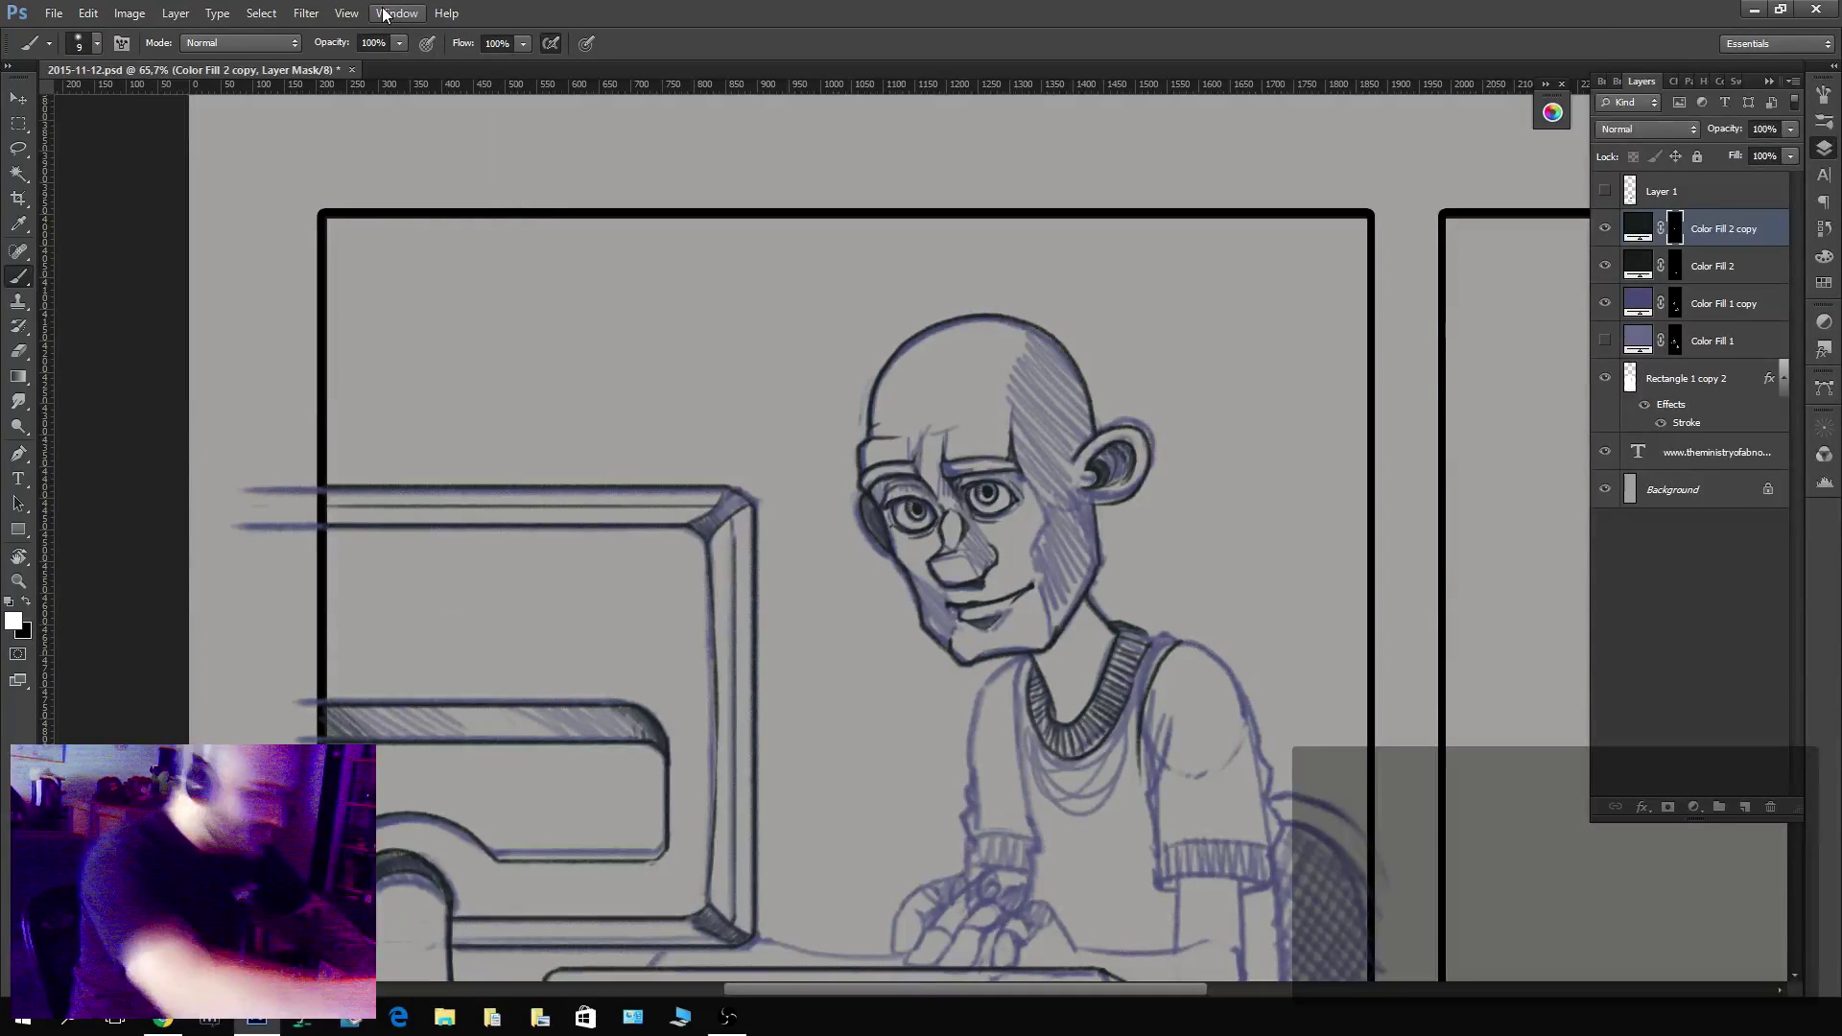
Create a 1887 by 1306 pixel grayscale document at 300 pixels/inch with a white background, and ready the Type tool with default colours.
key("ctrl+n")
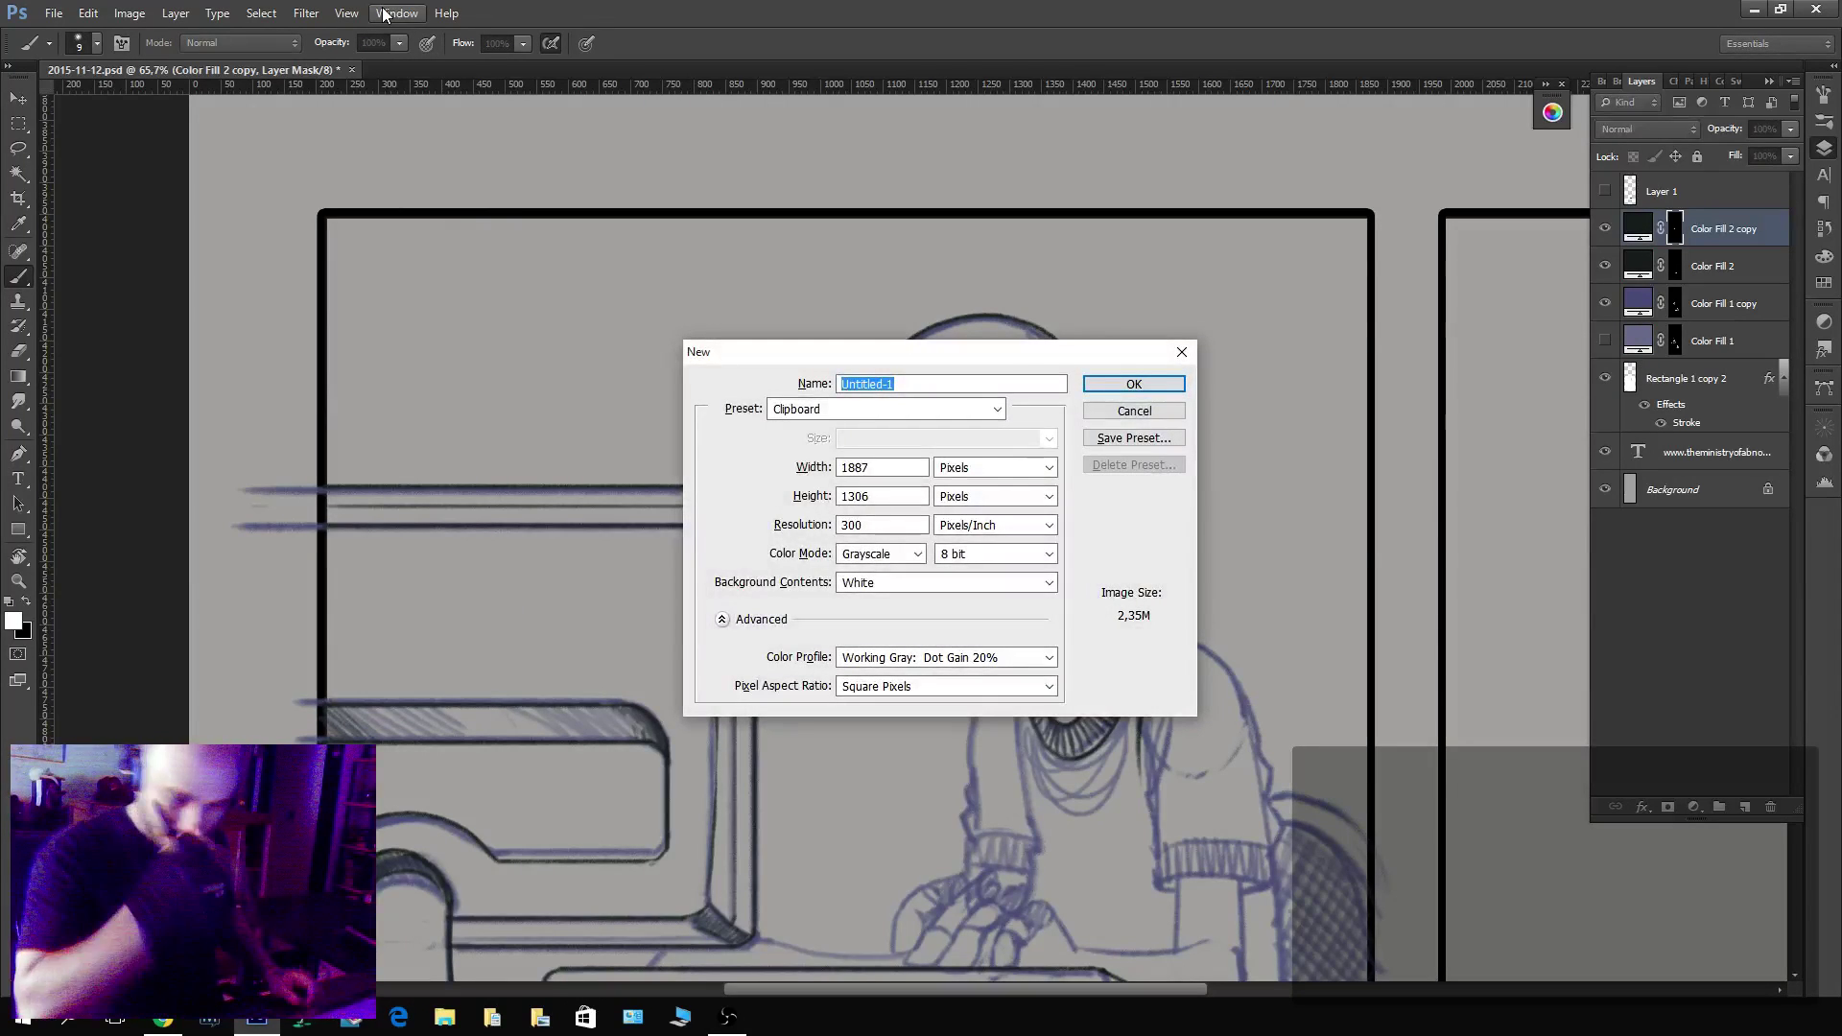
left_click(1095, 382)
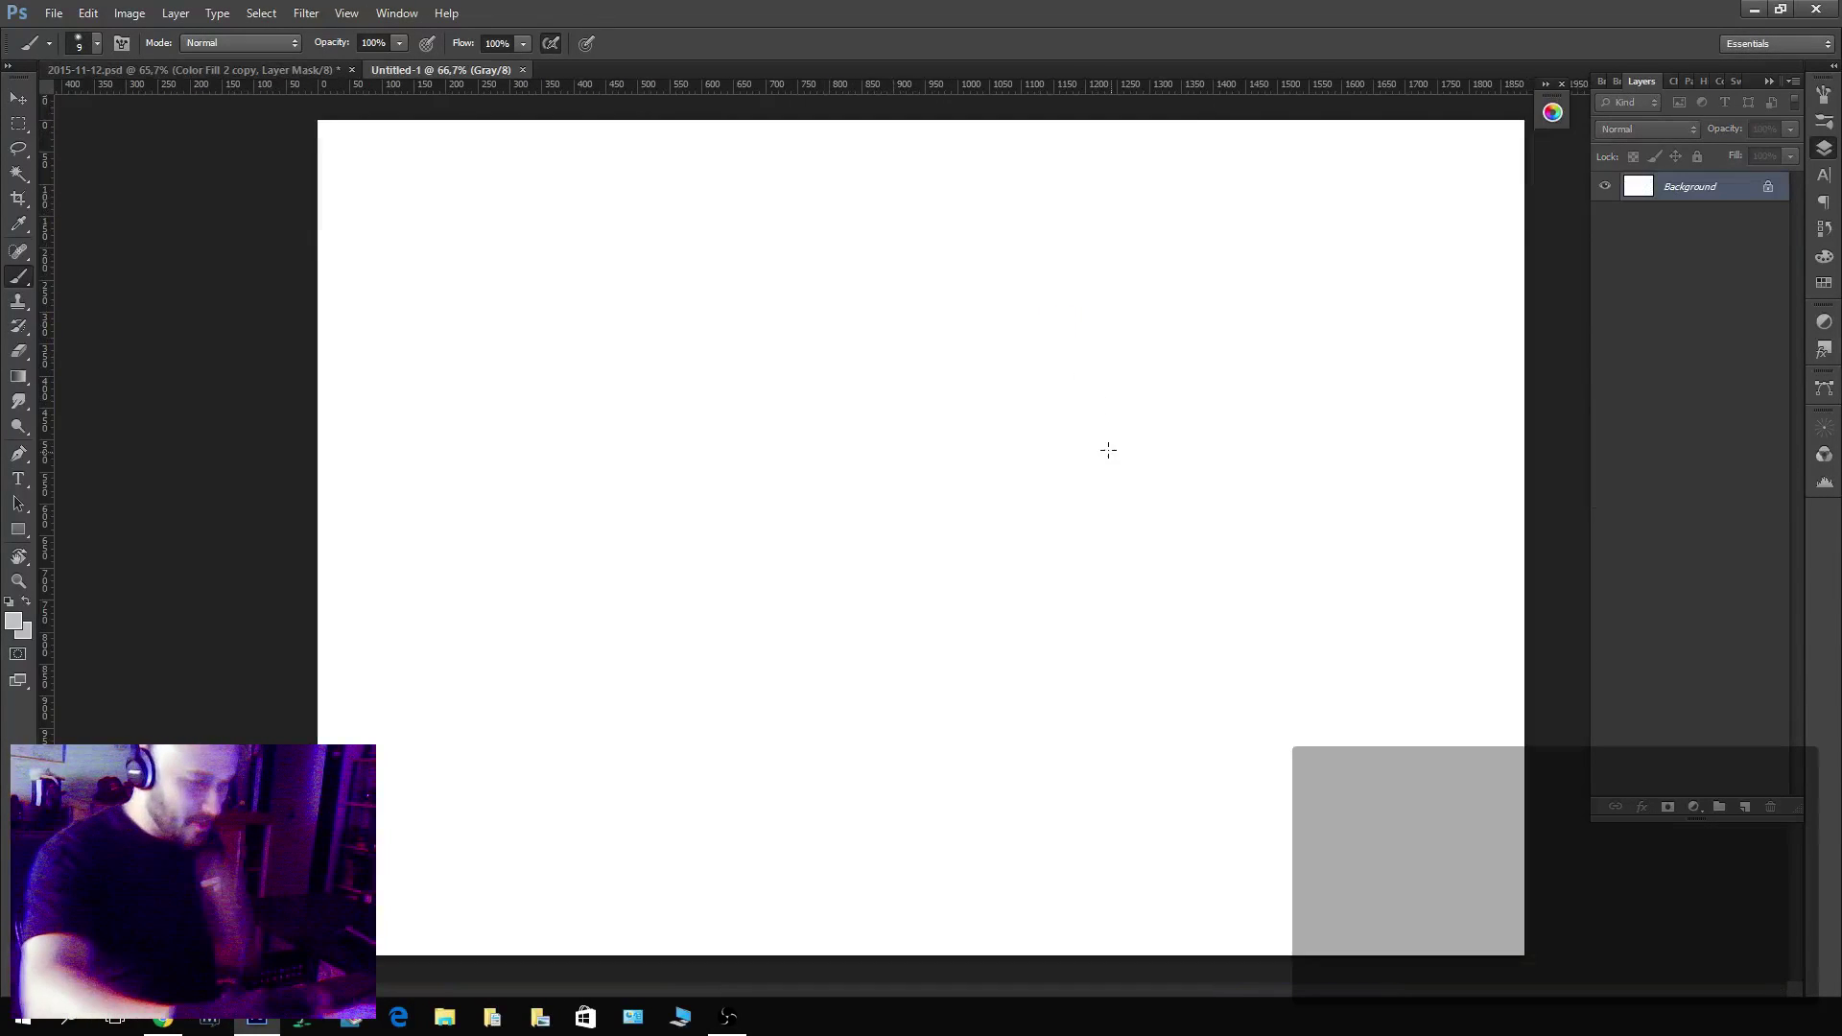
key("t")
key("d")
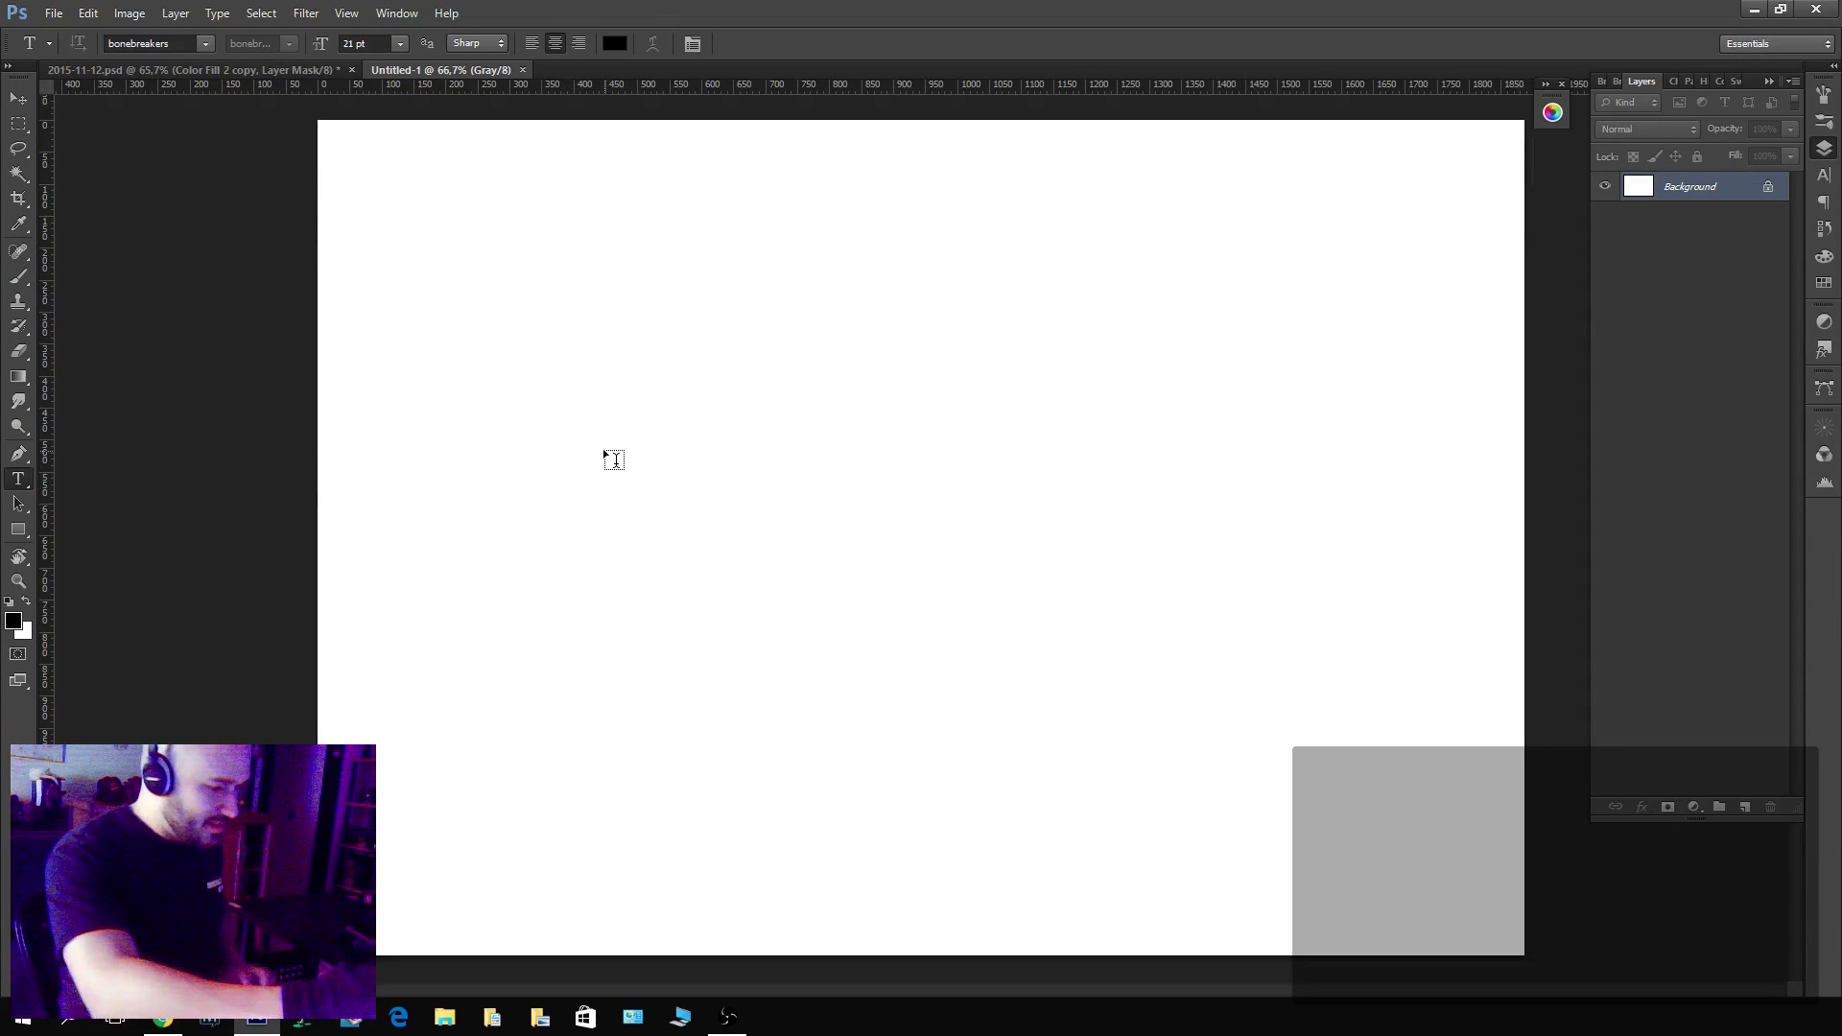
Start a 21 pt bonebreakers text line in the upper-left part of the canvas and enter the label "MUSIC:".
left_click(605, 449)
type("now")
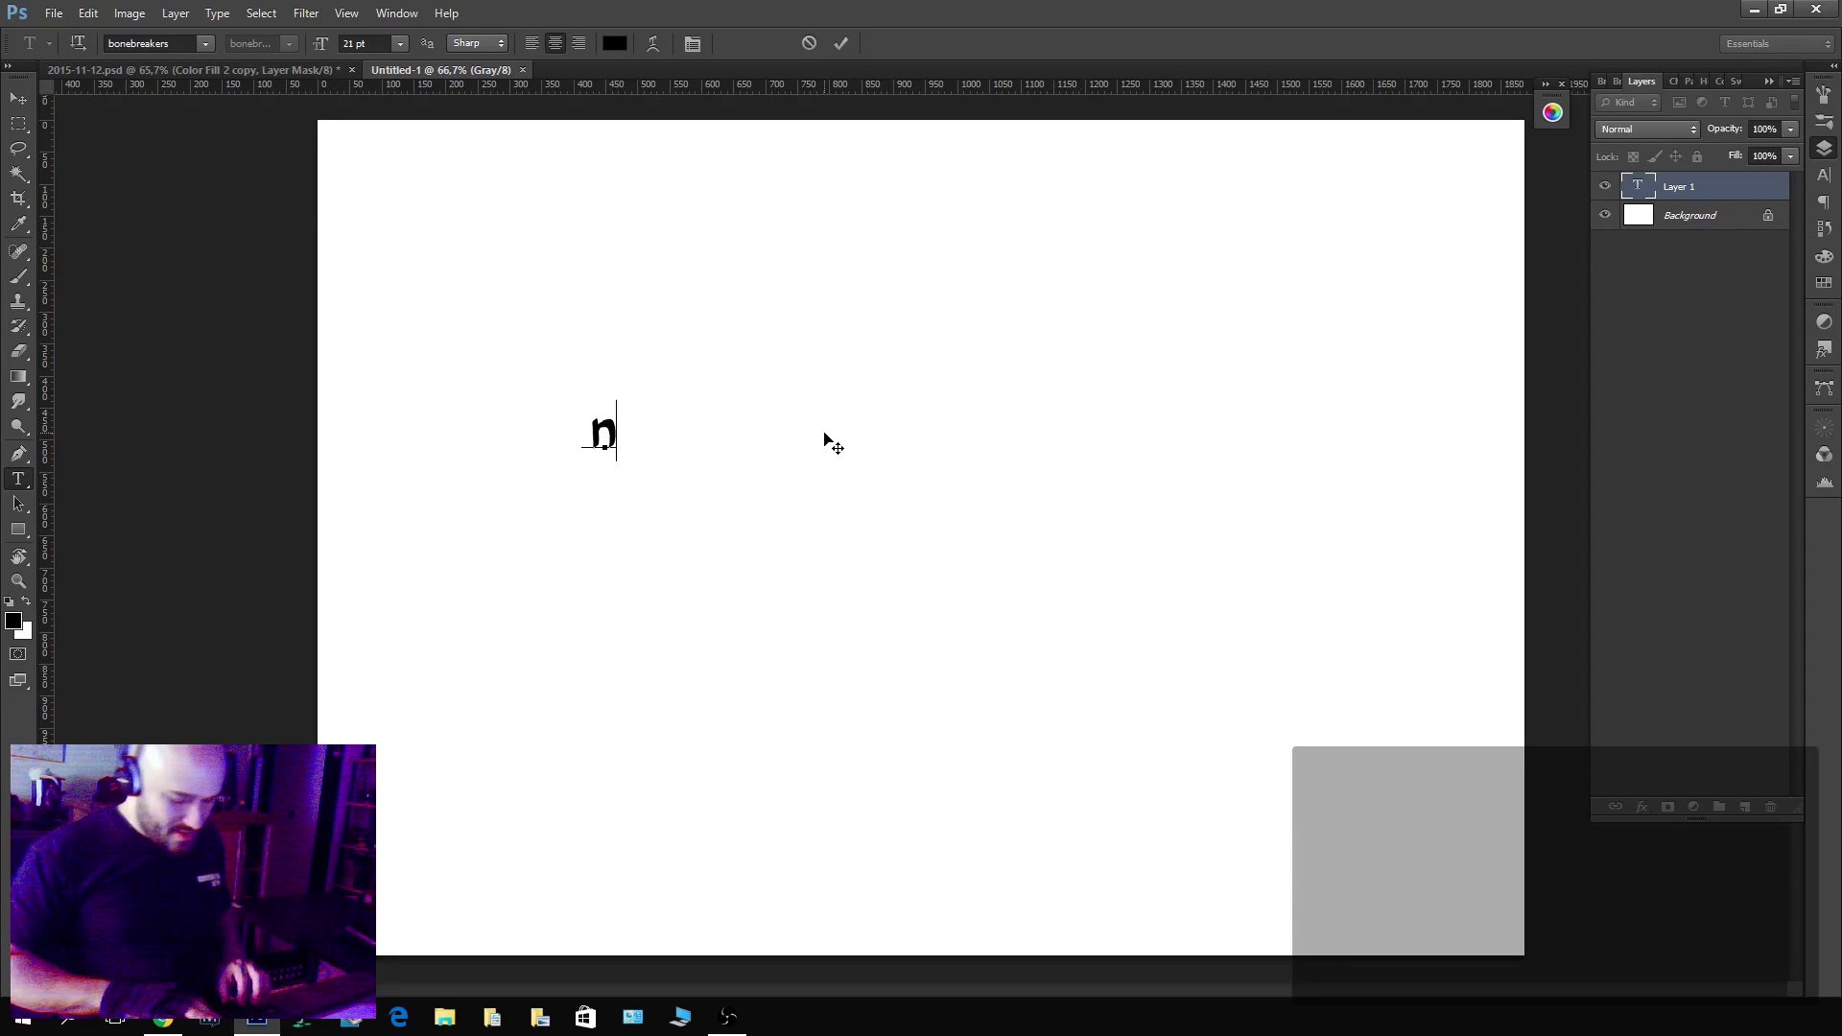
key("BackSpace")
key("BackSpace")
key("BackSpace")
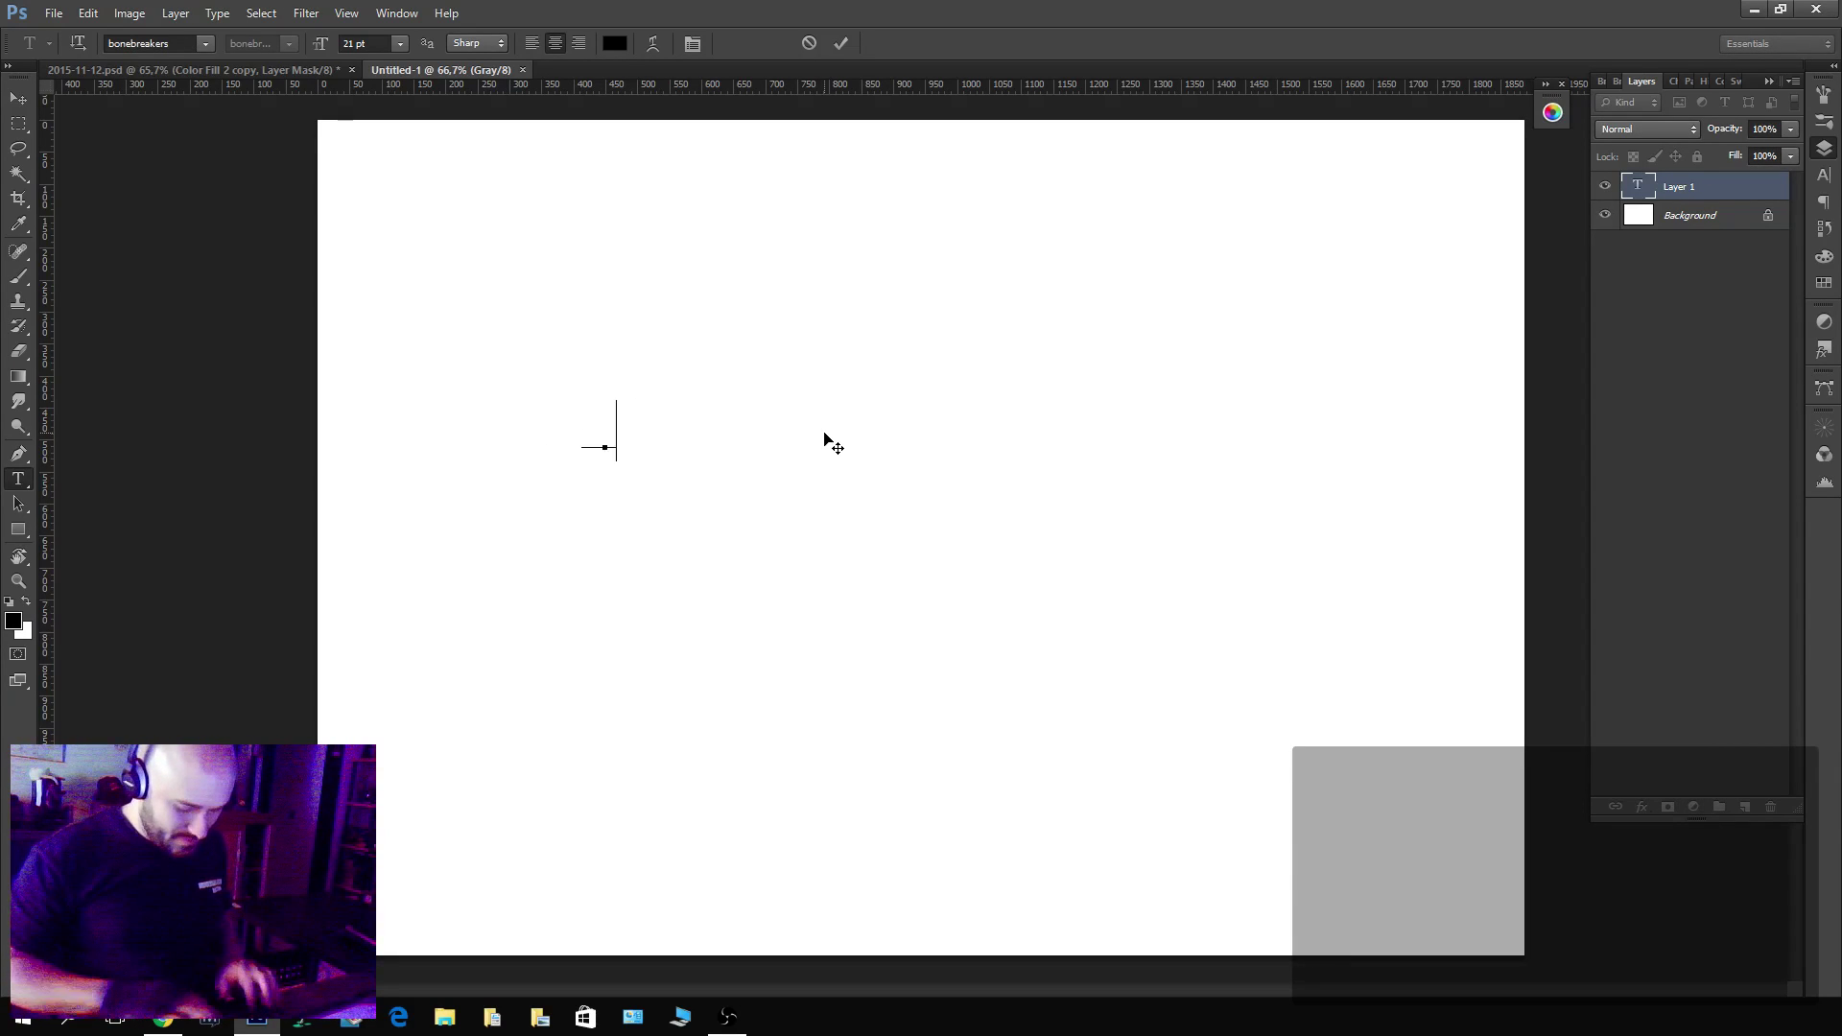
type("now play")
type(":")
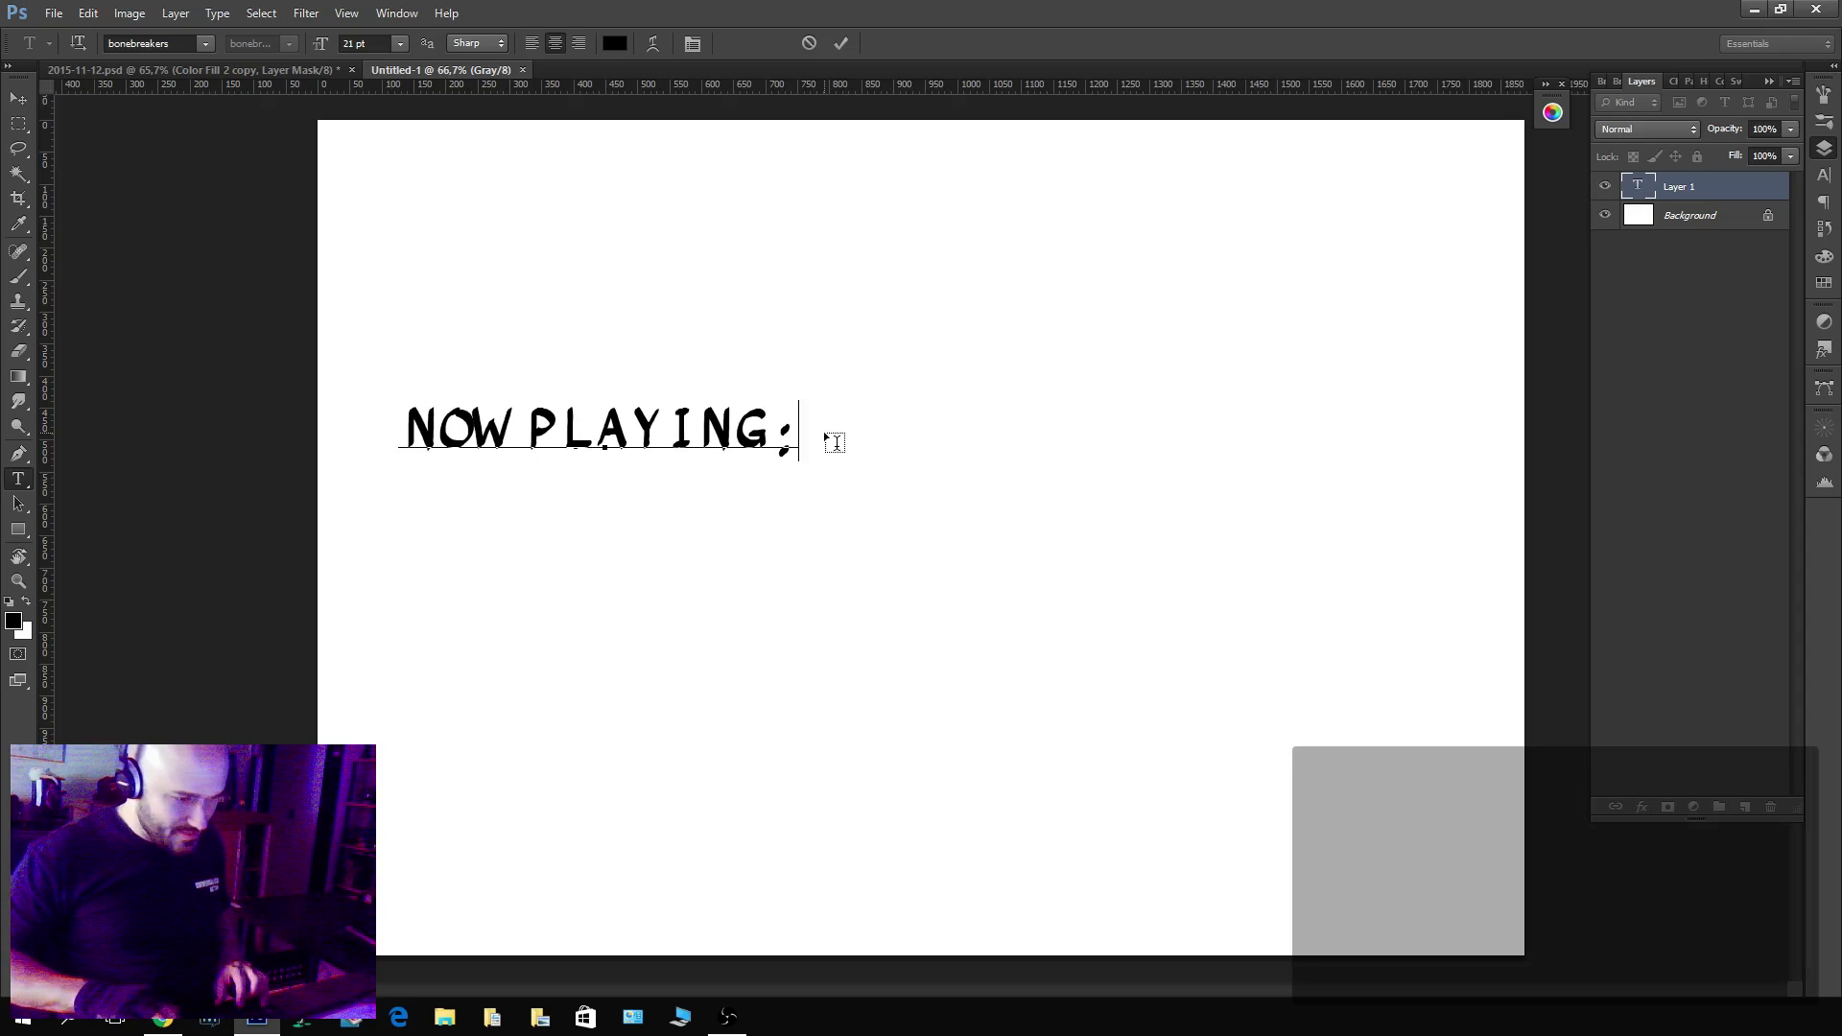
key("ctrl+a")
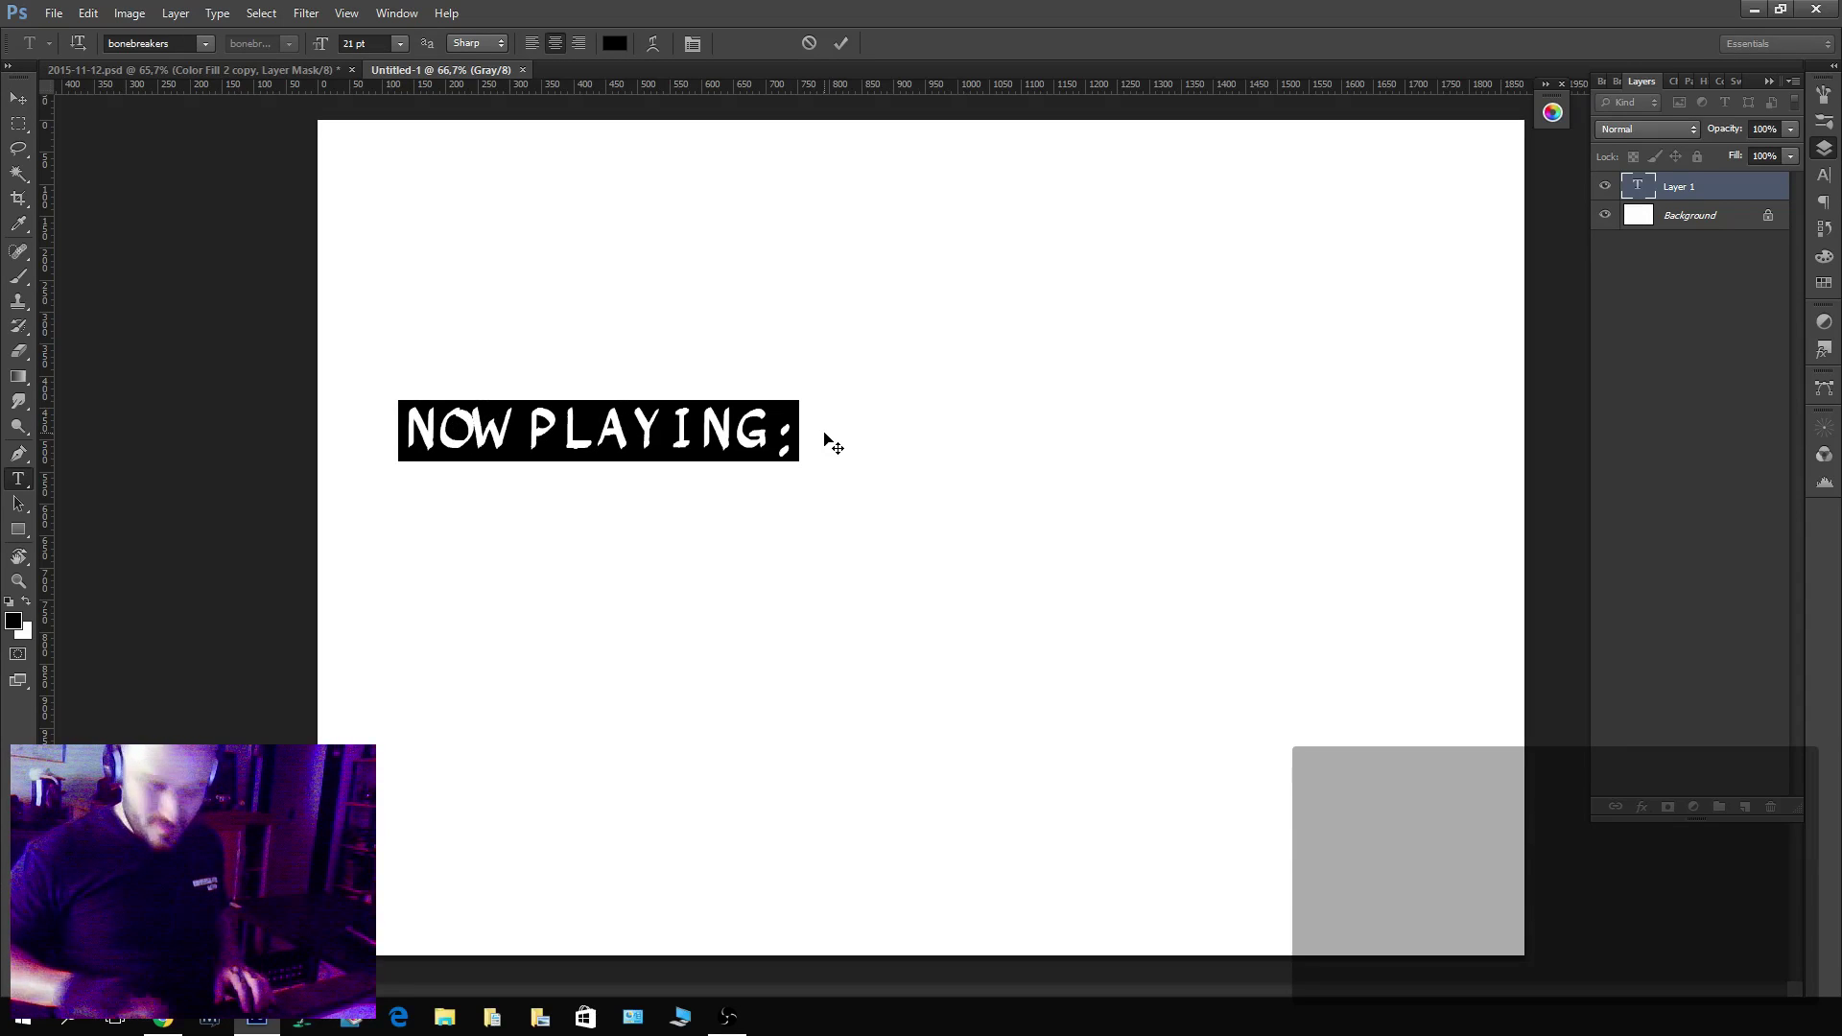
type("MUSIC:")
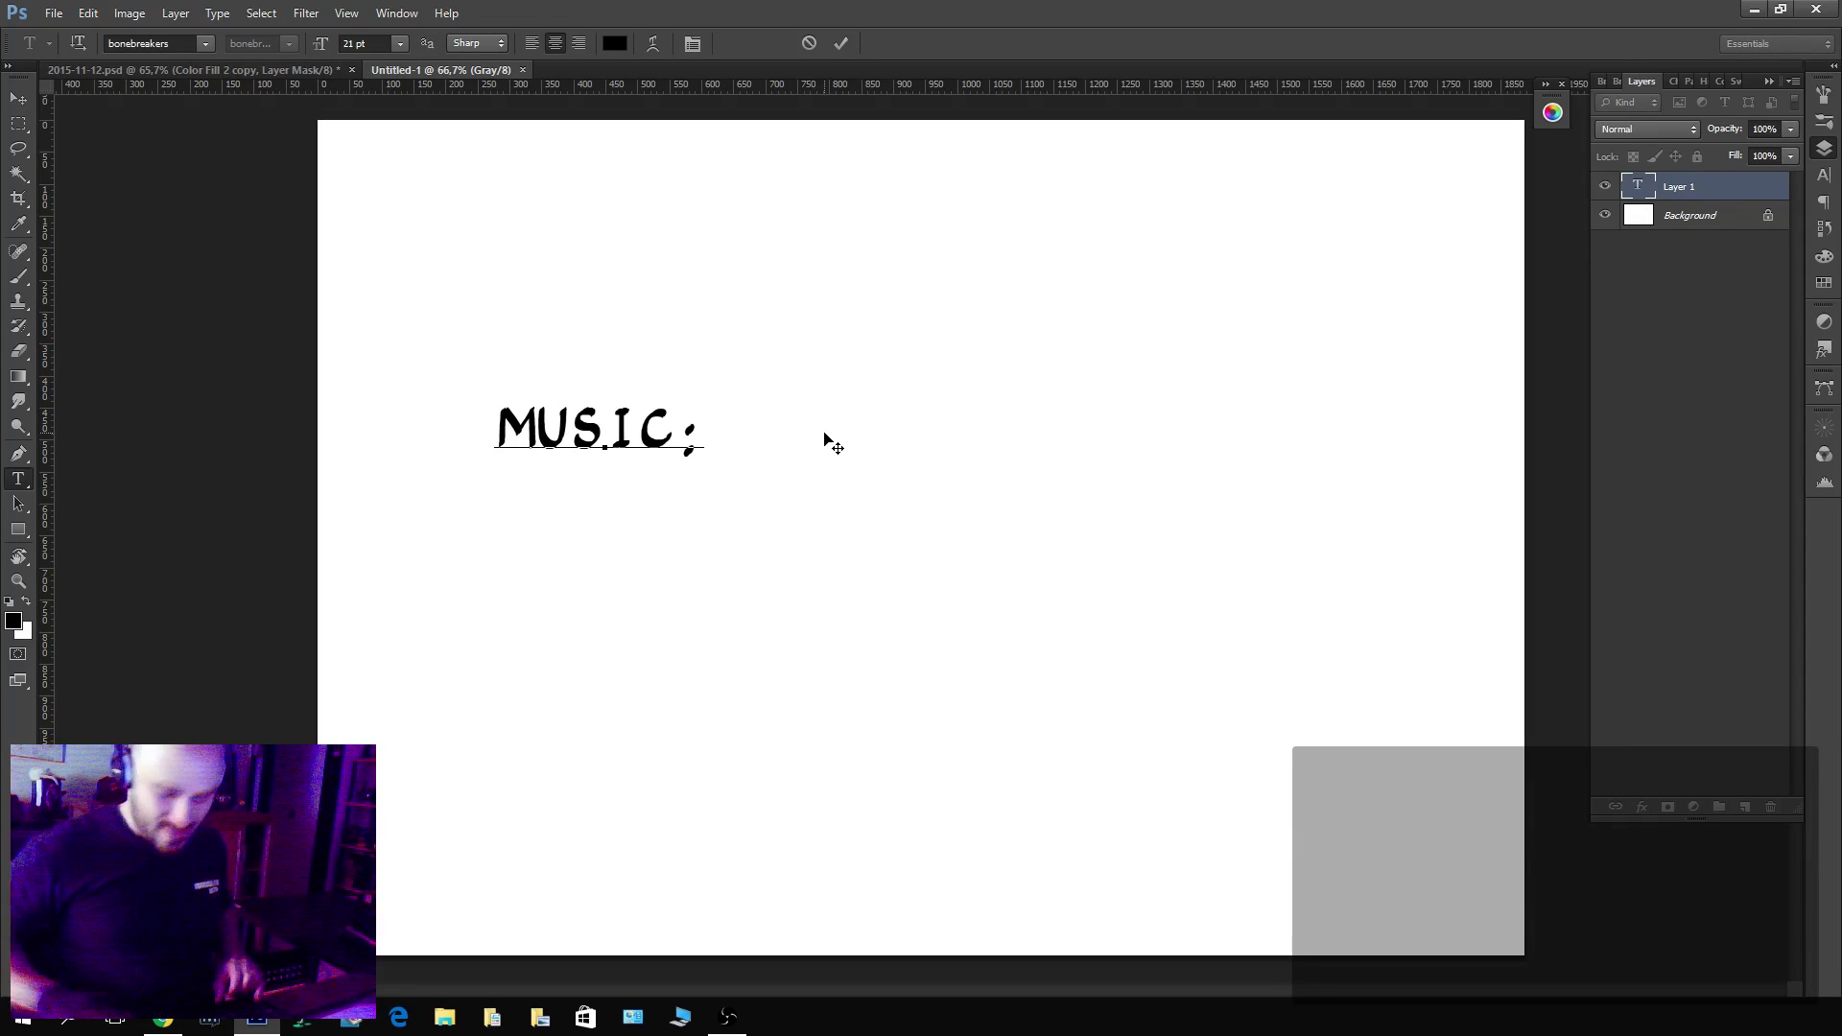
Set the kerning of the whole "MUSIC:" label to Optical.
key("ctrl+a")
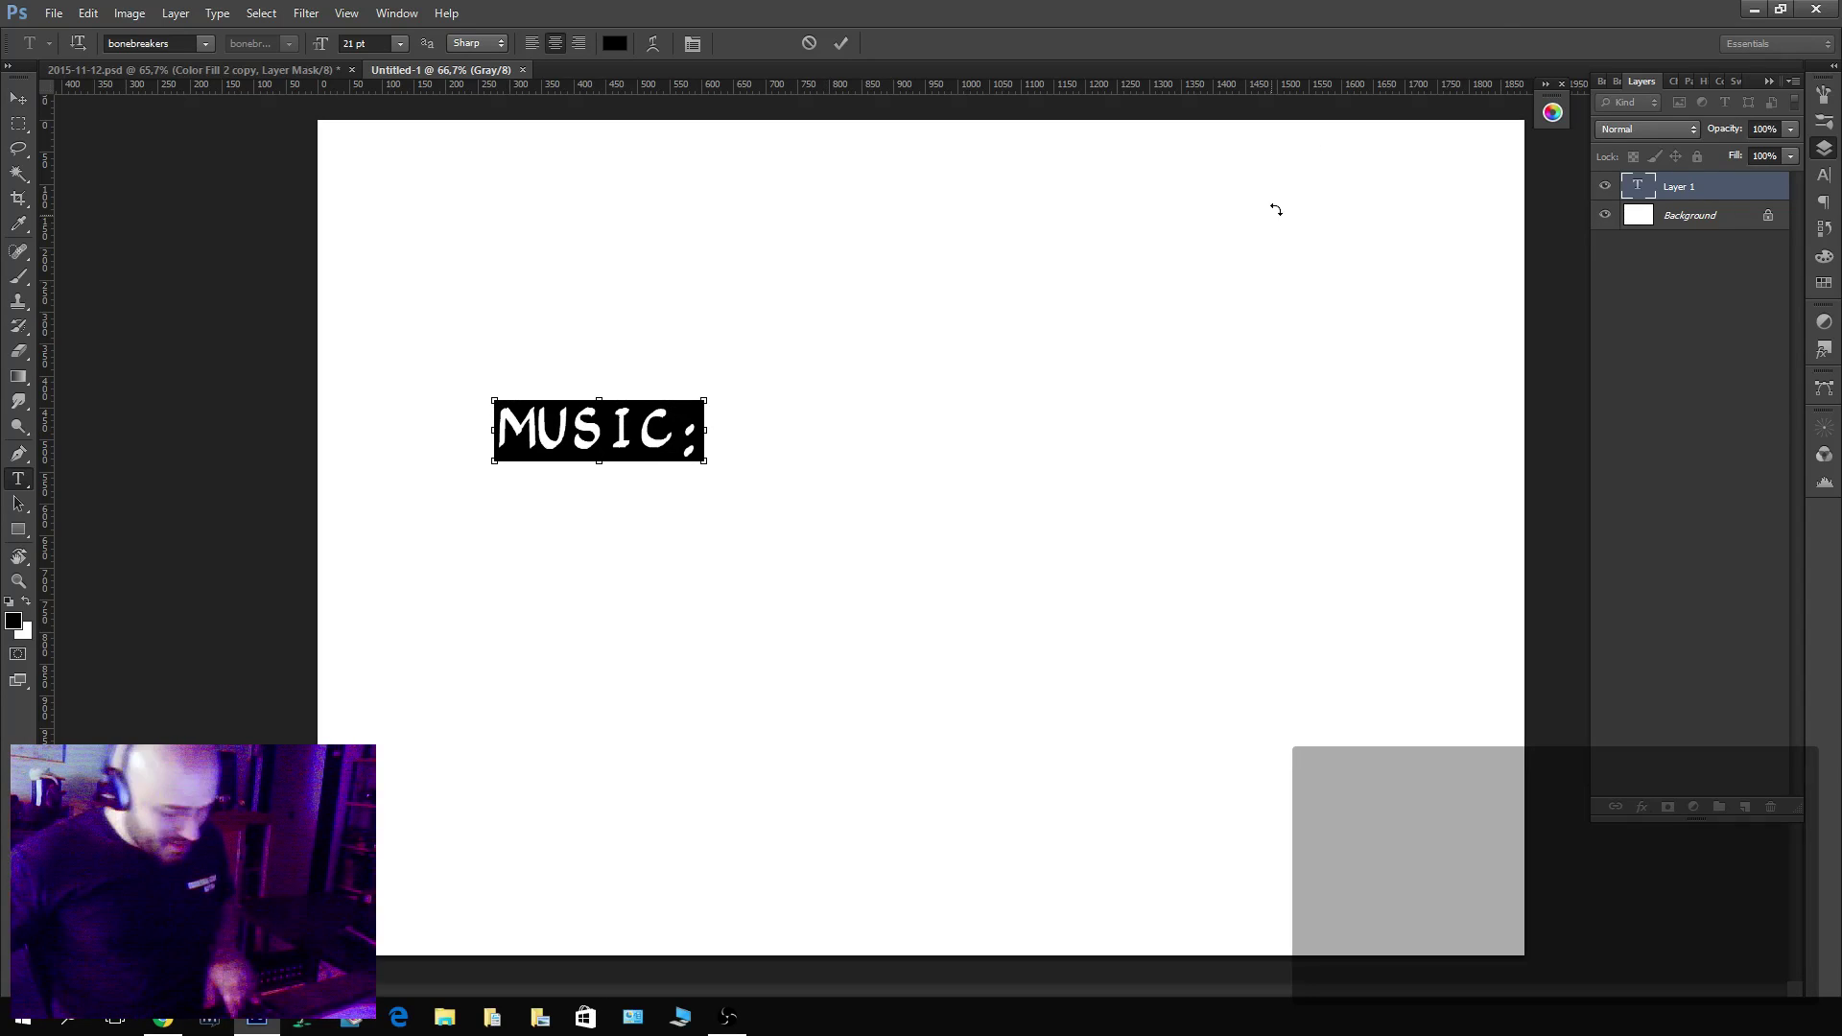
key("ctrl+t")
left_click(1681, 161)
left_click(1681, 199)
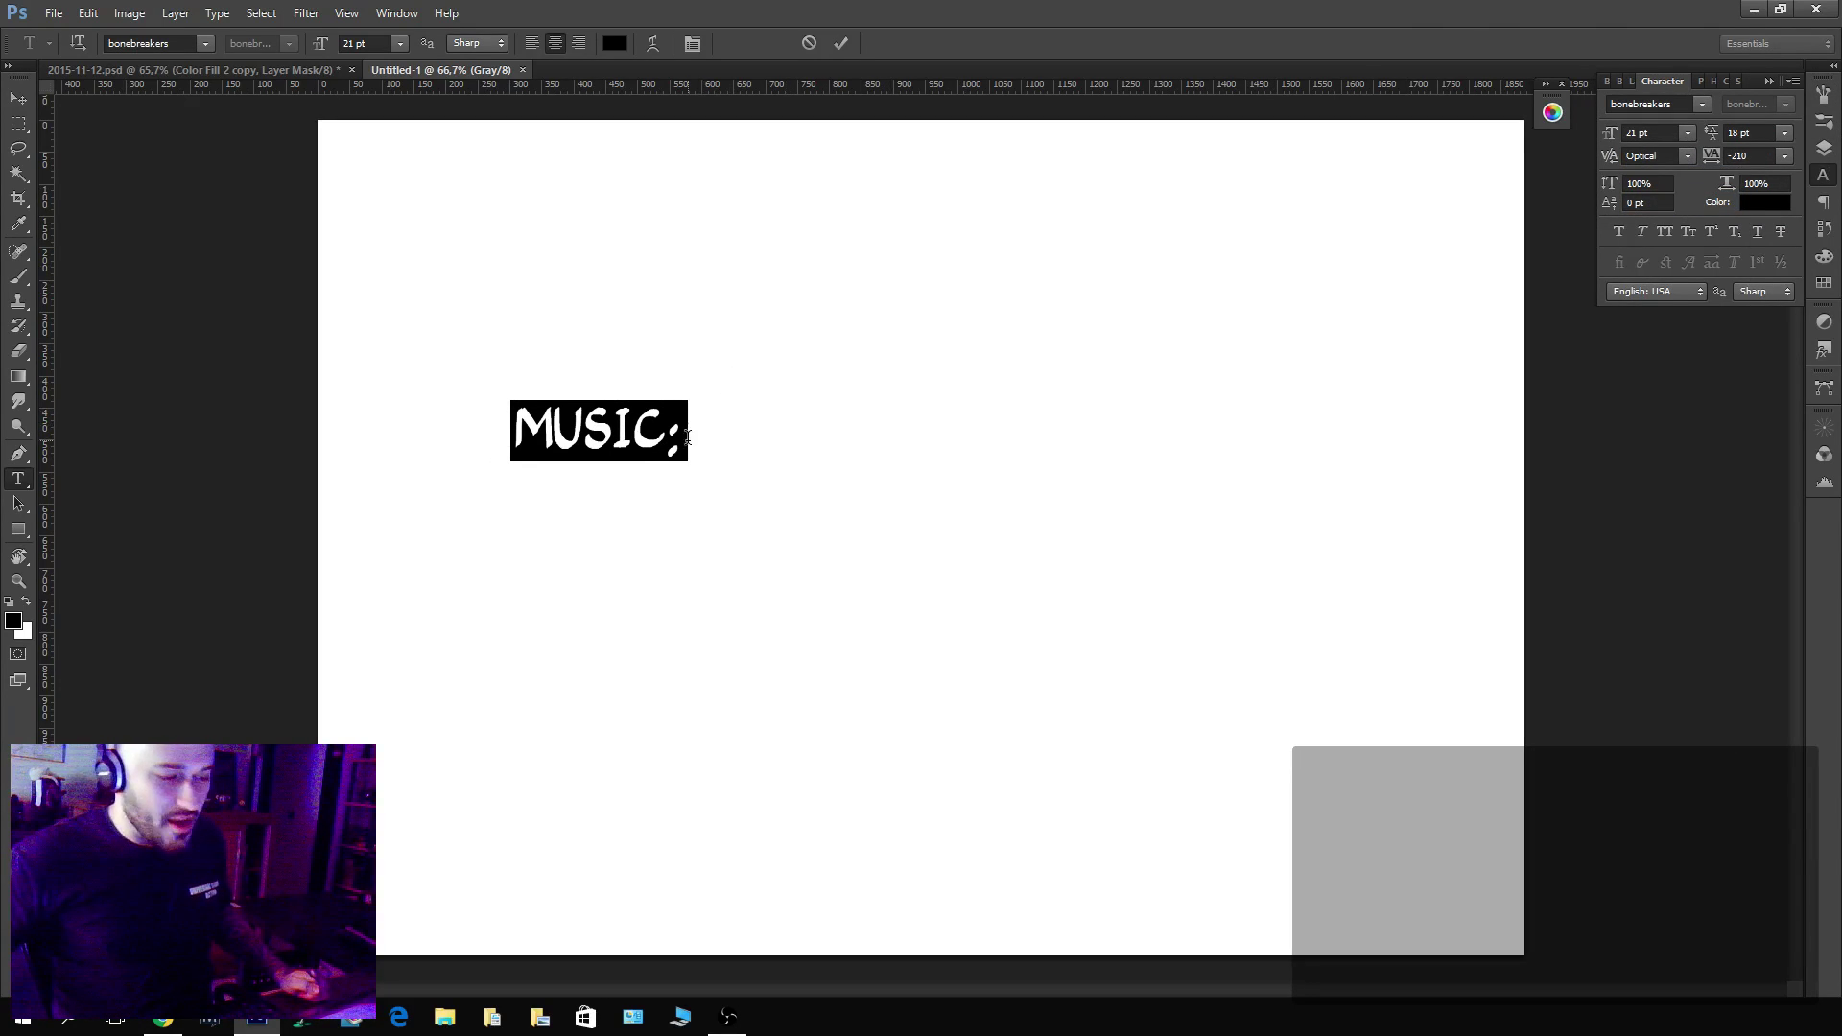
Replace the label with the mixed-case text "Music: Crono Symphonic" and commit it.
left_click_drag(687, 437, 441, 399)
left_click(445, 405)
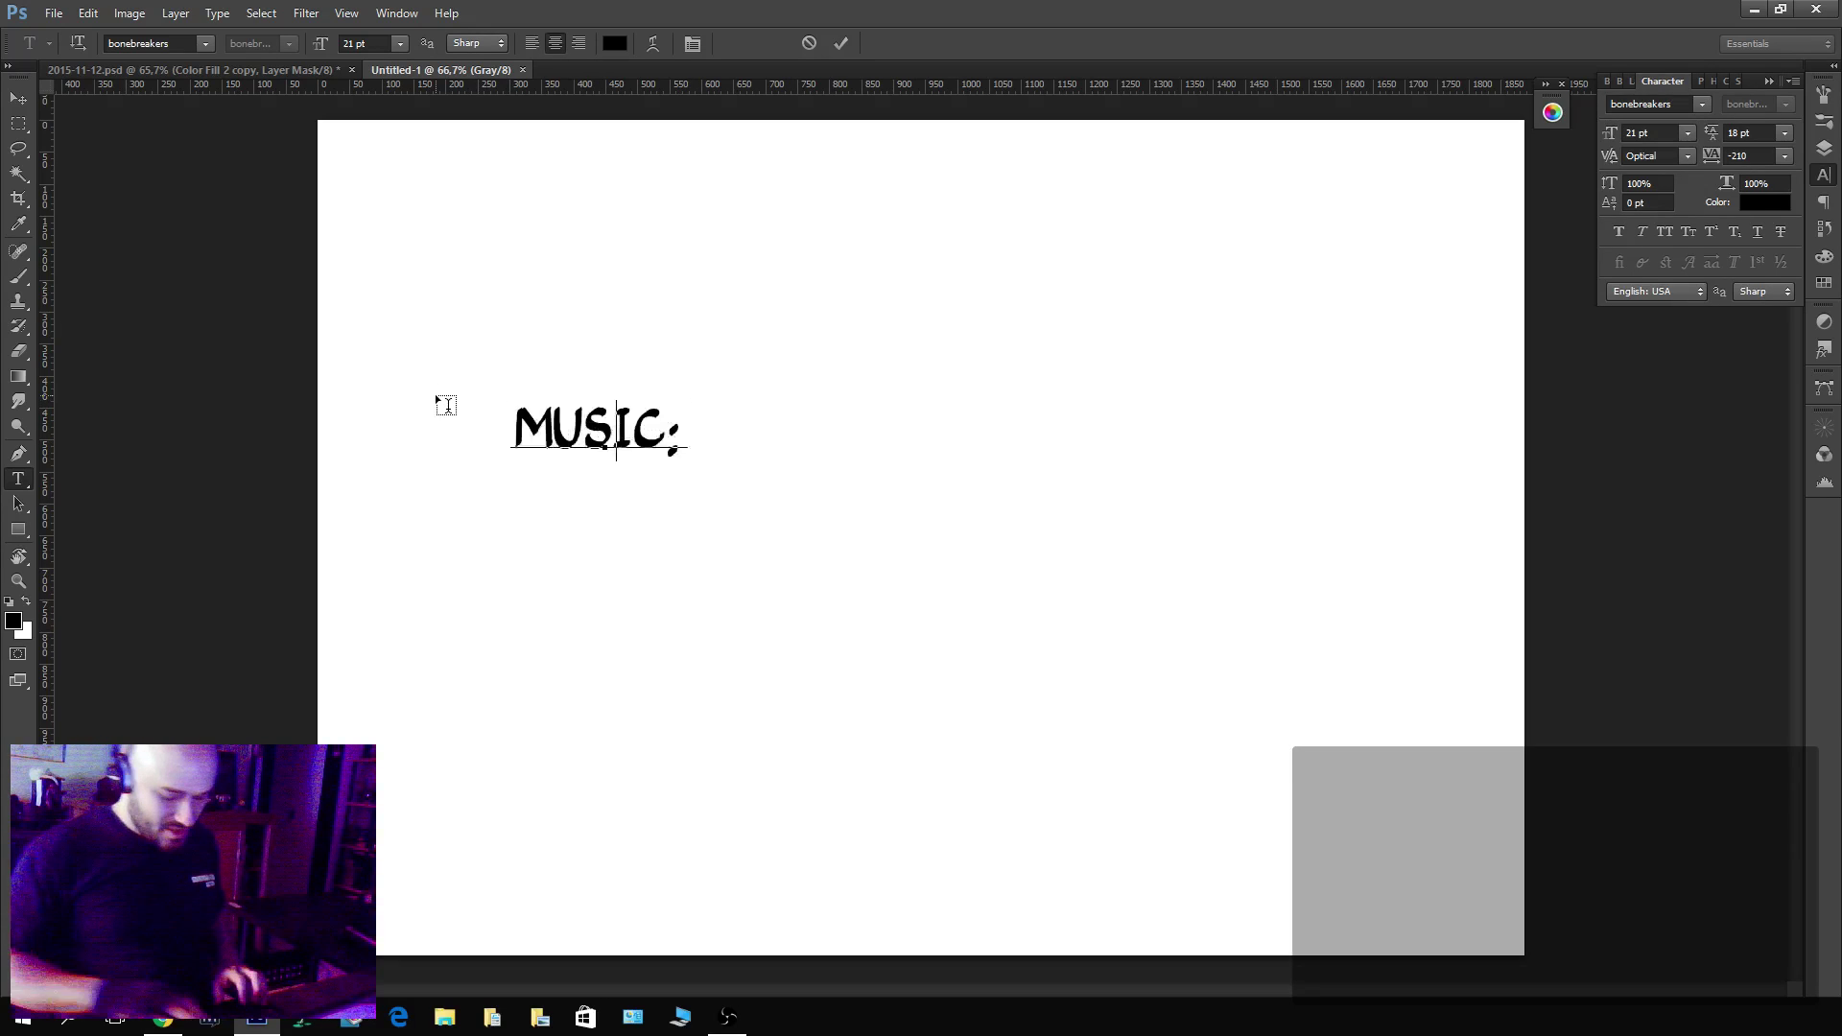
type("Music:")
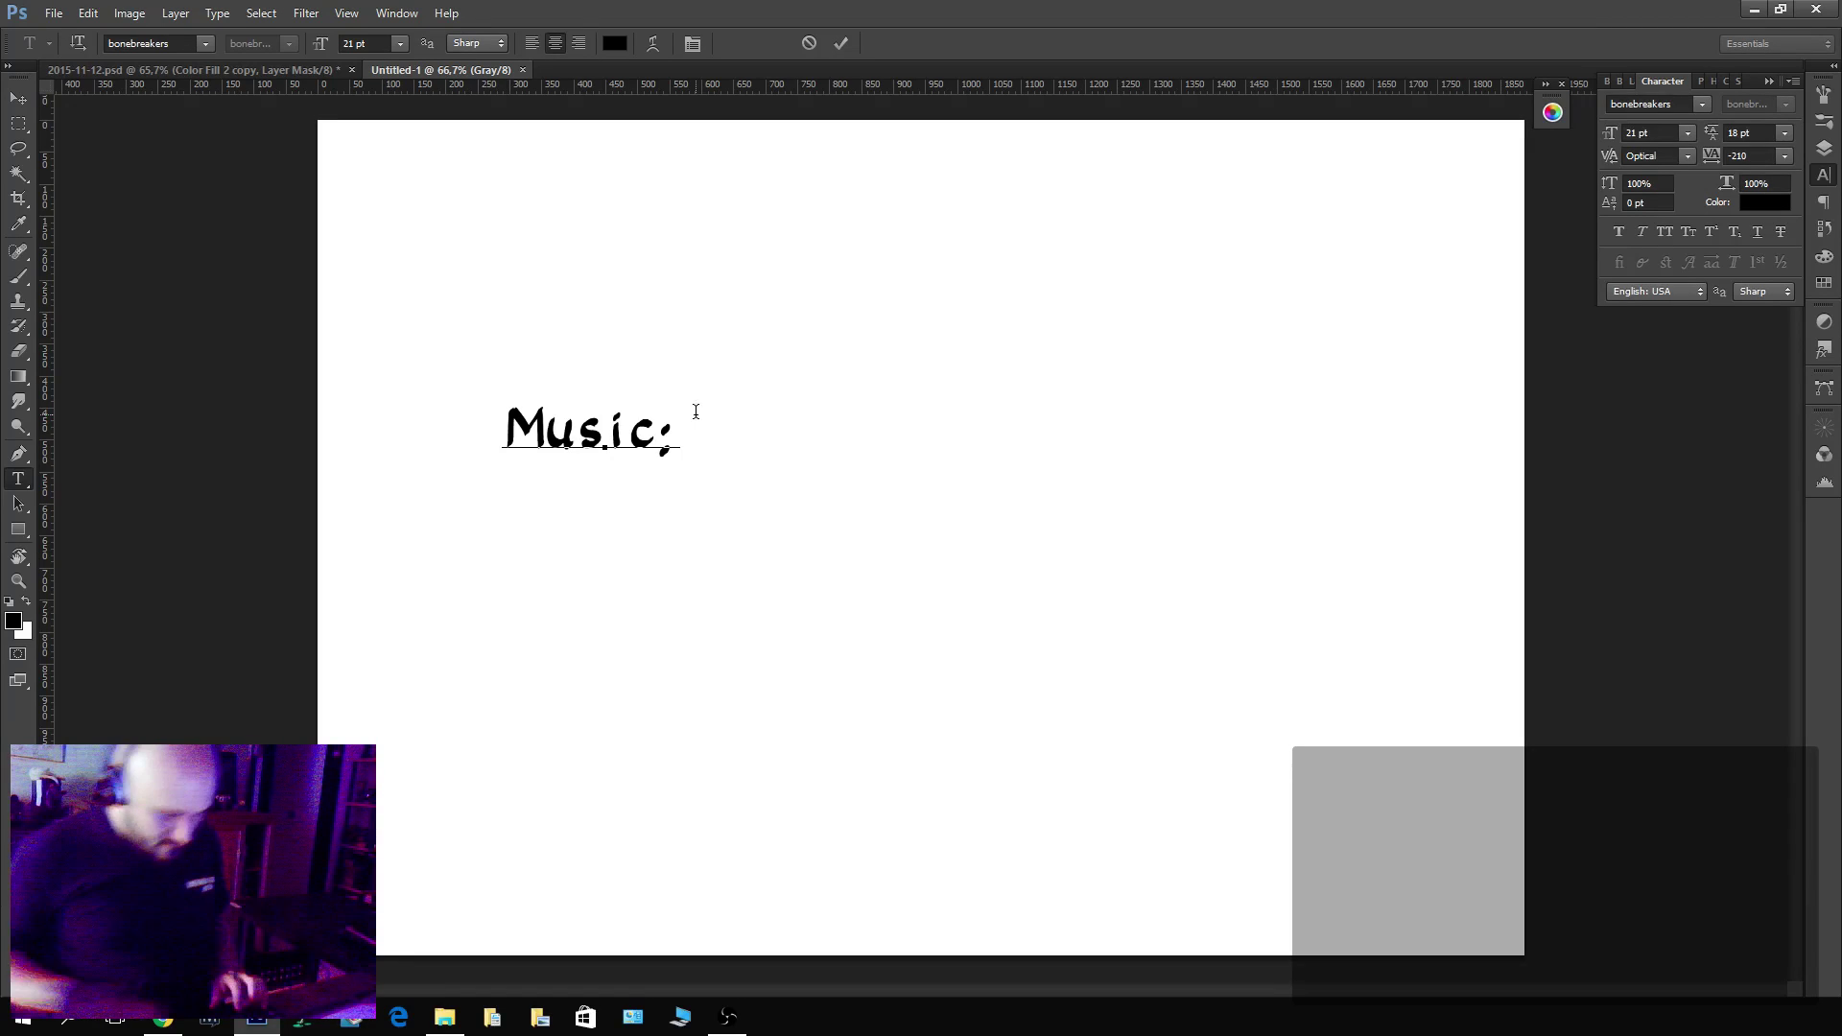
type("Crono Symphonic")
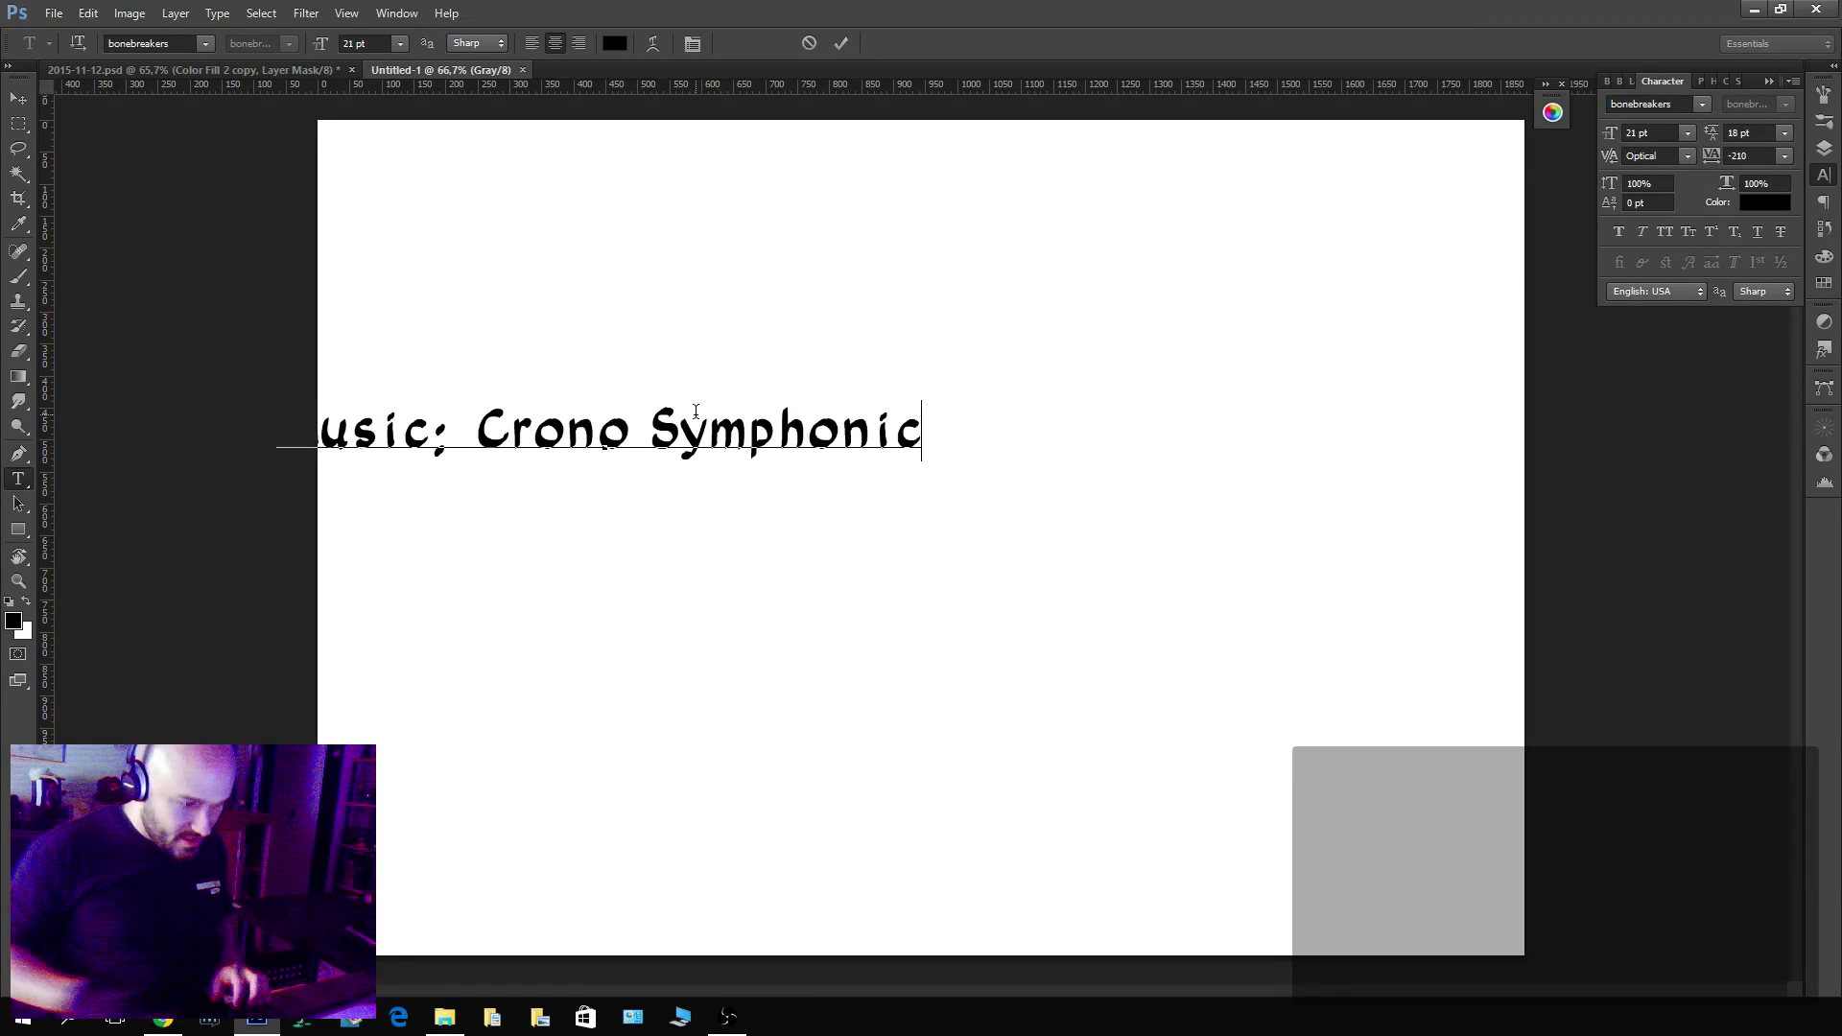
key("ctrl+Return")
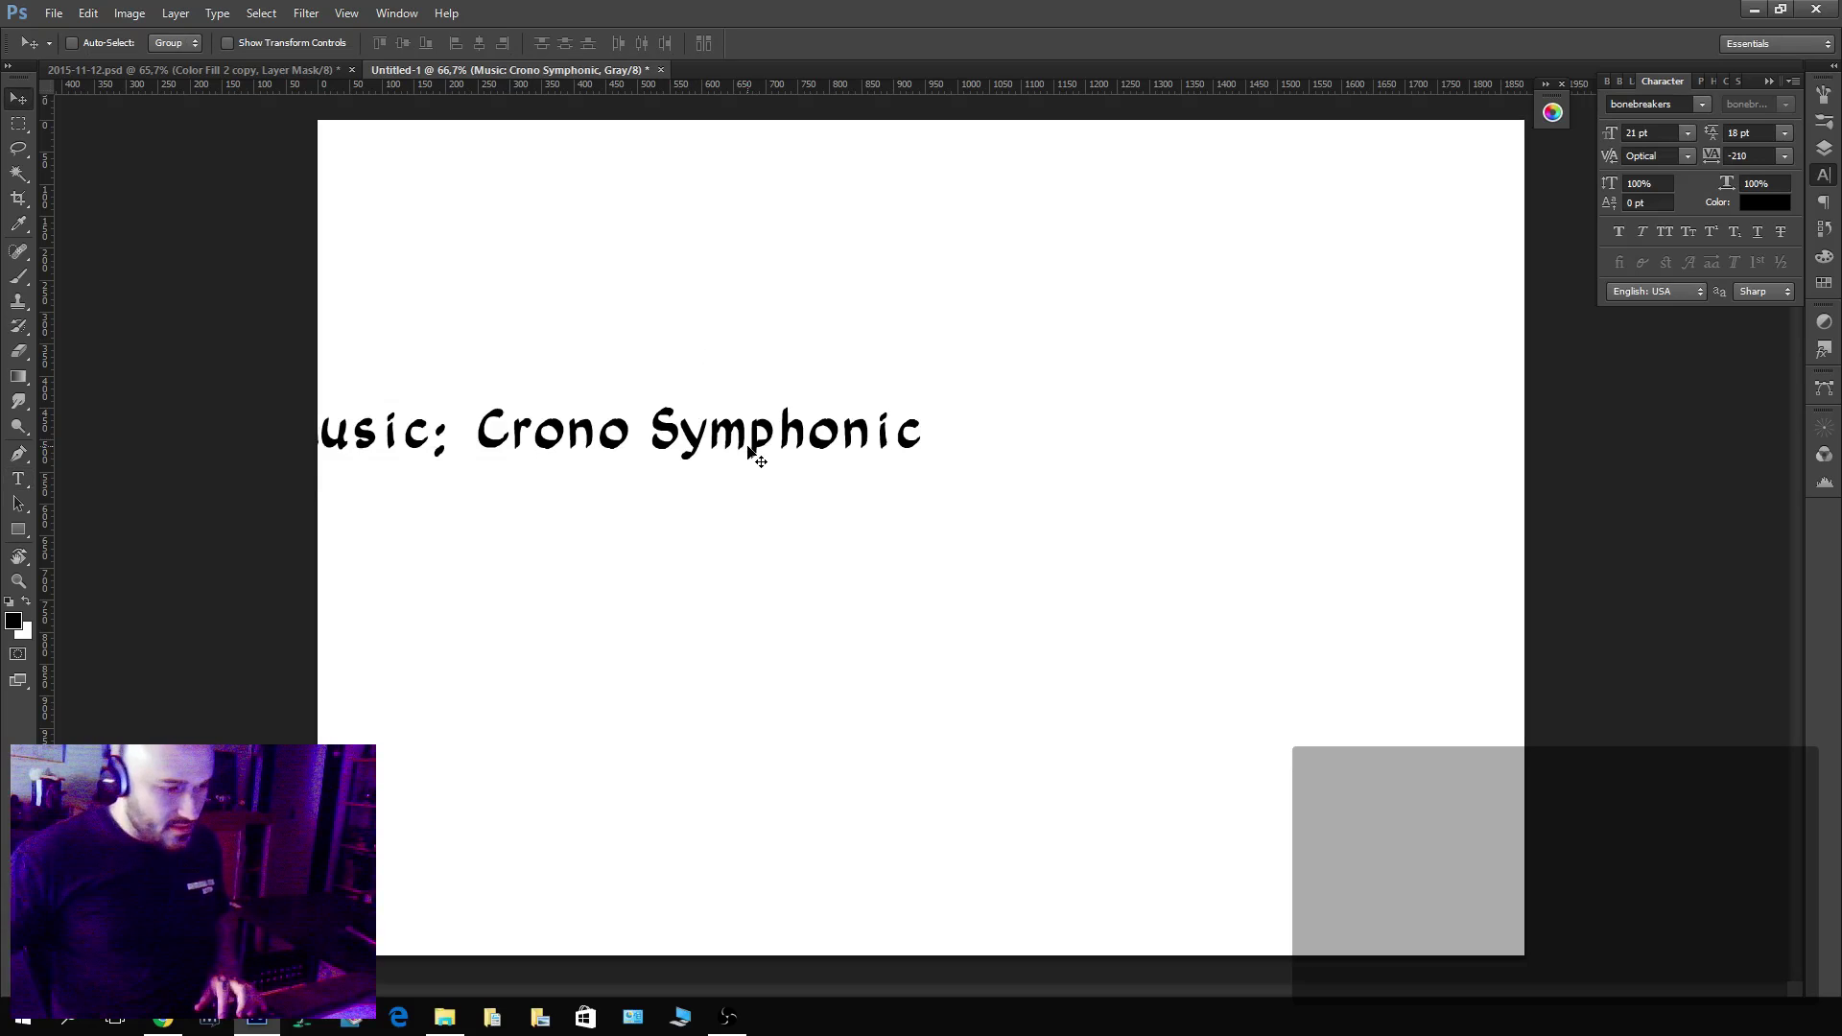
Move the music label fully onto the canvas and add a second line reading "(CHRONO TRIGGER)".
left_click_drag(758, 457, 853, 384)
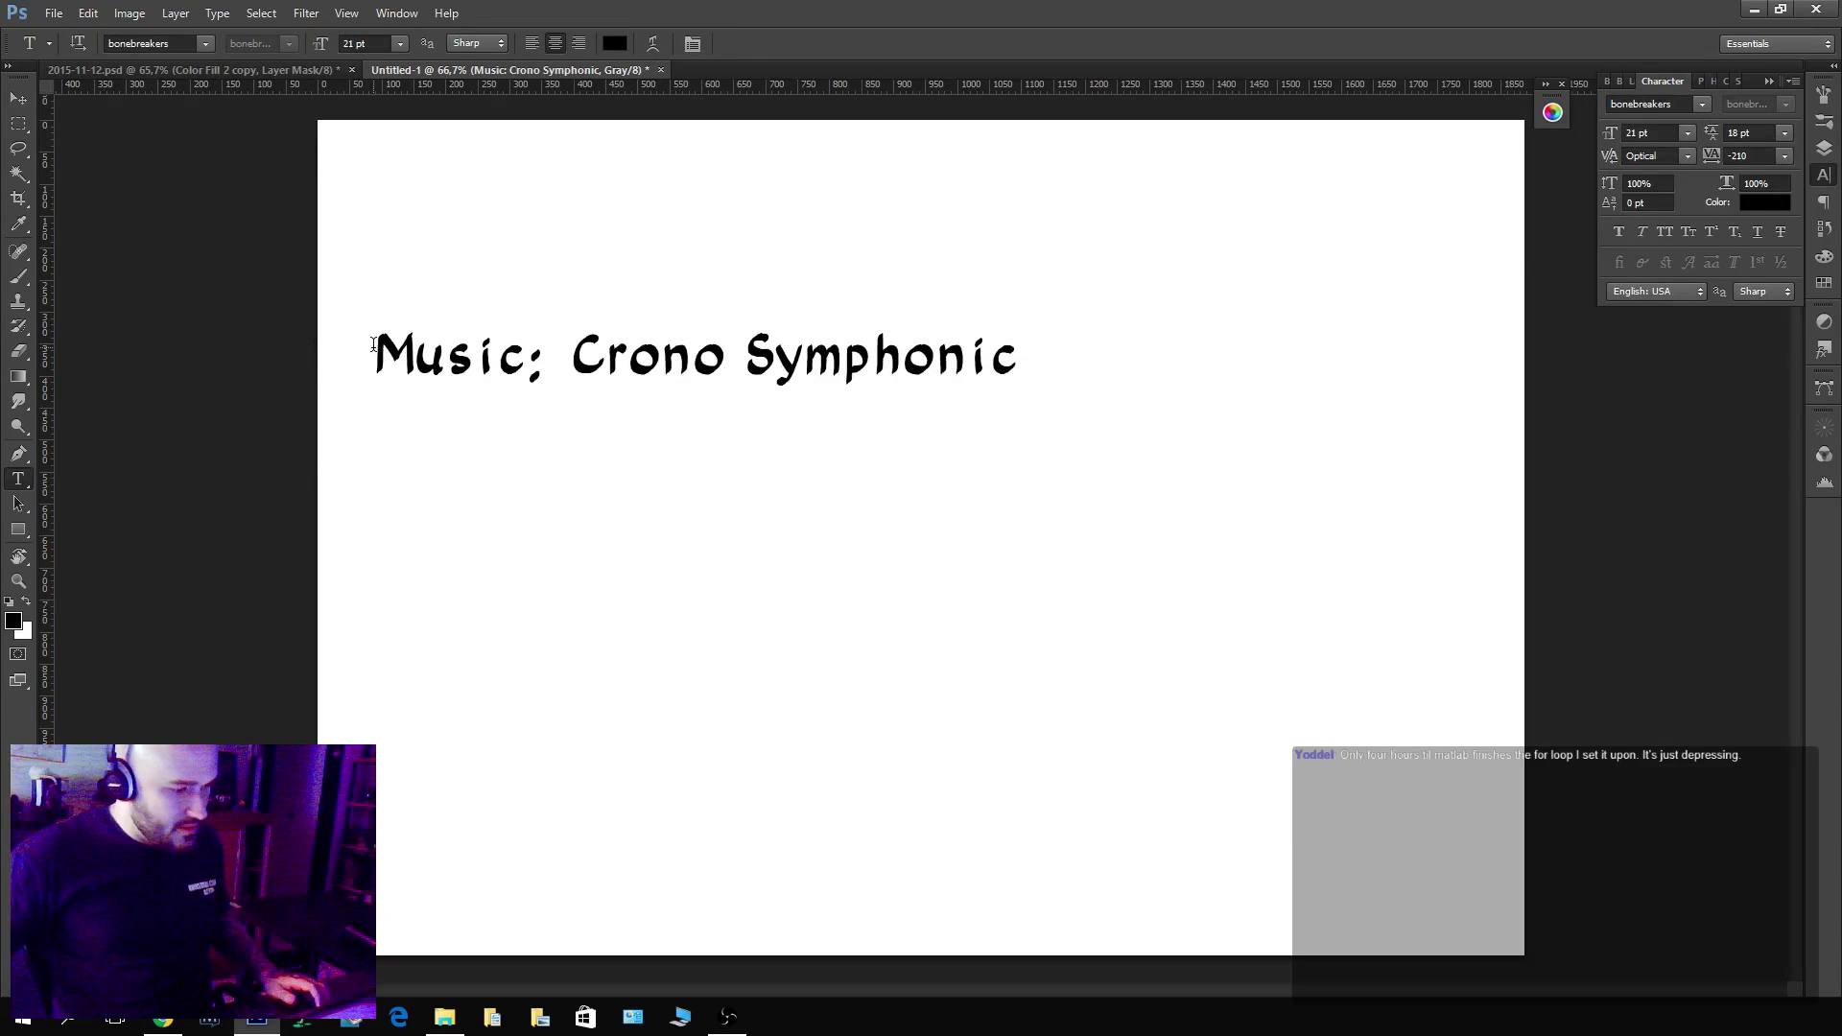
left_click(1013, 366)
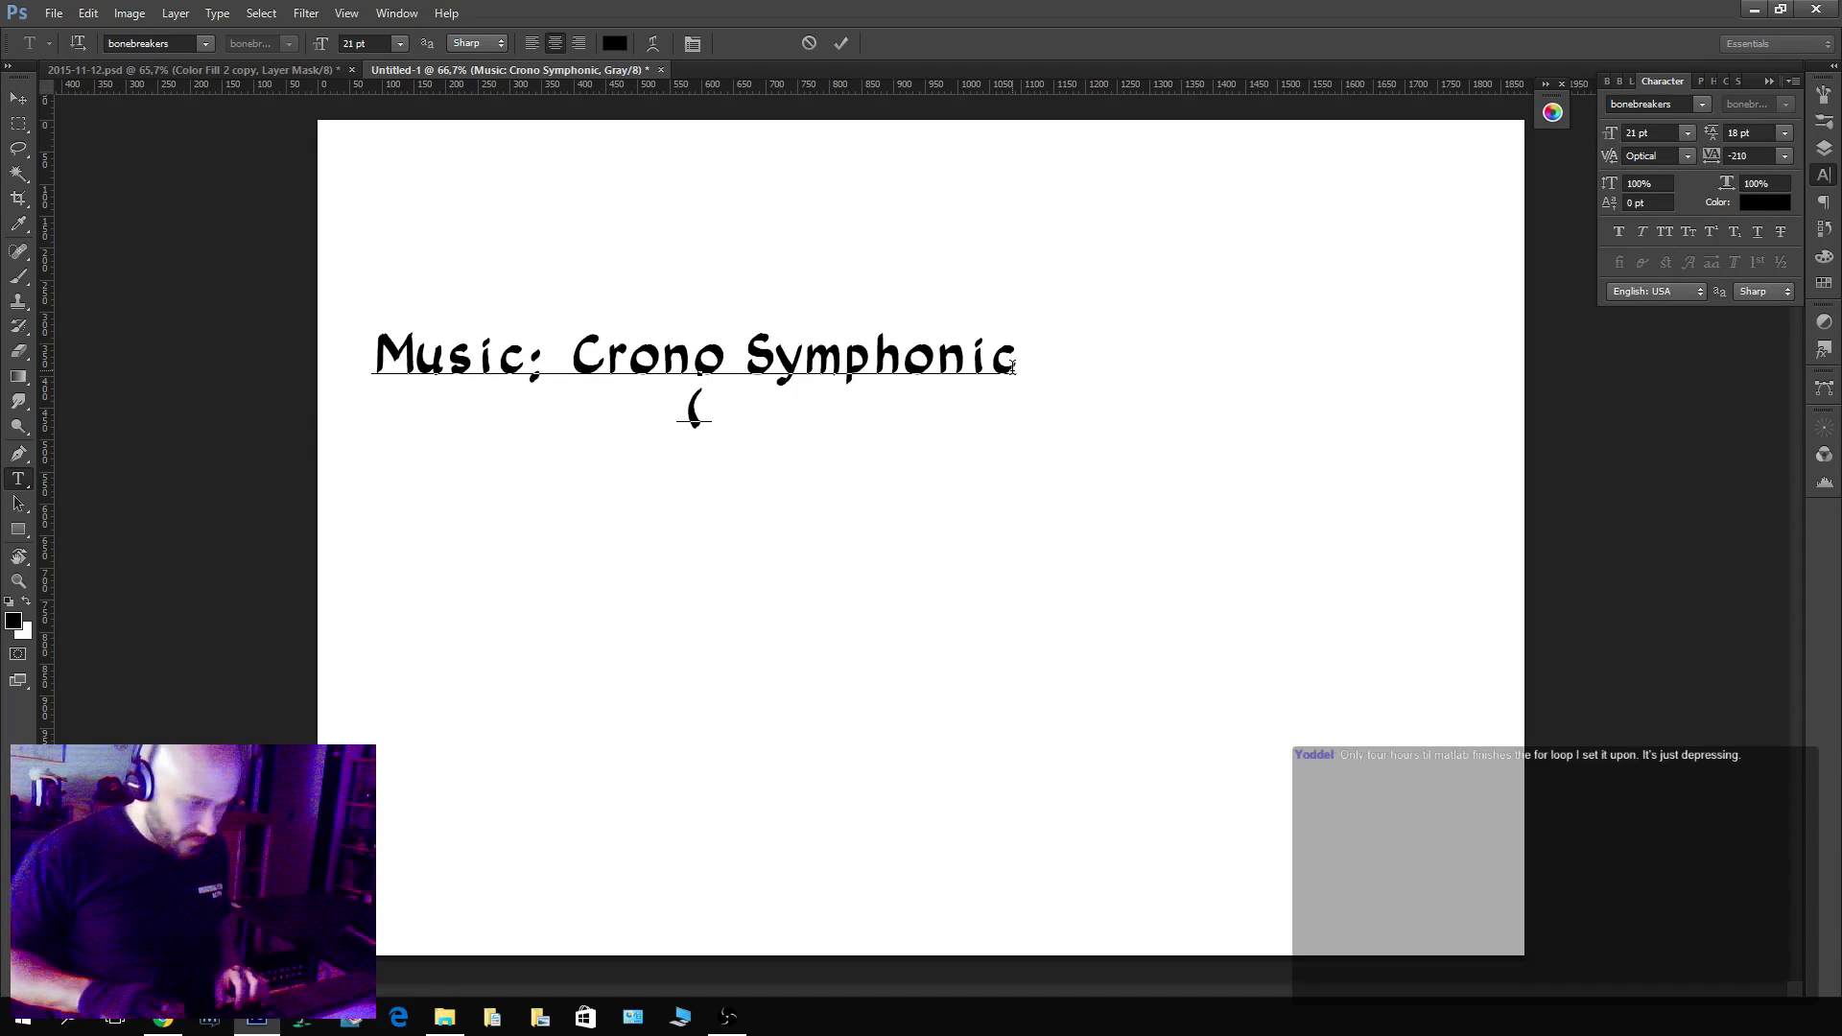
type("(CHR")
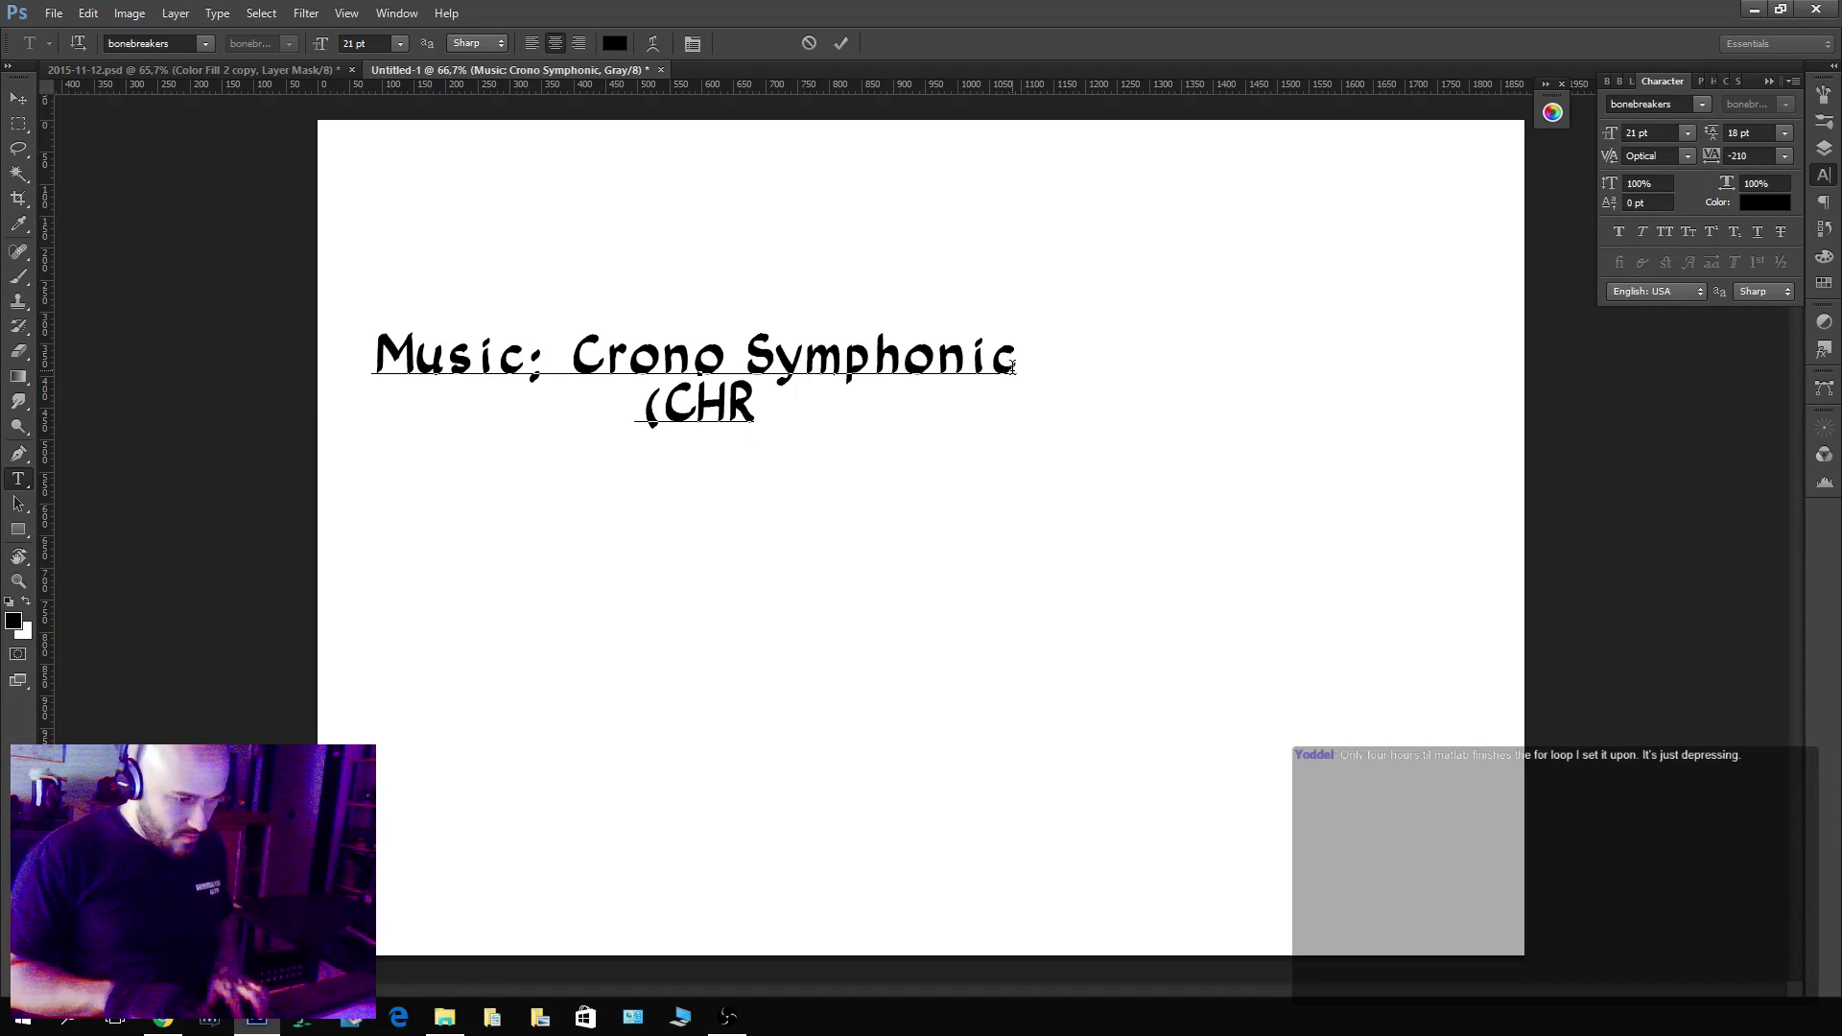
type("ONO TRIGGE")
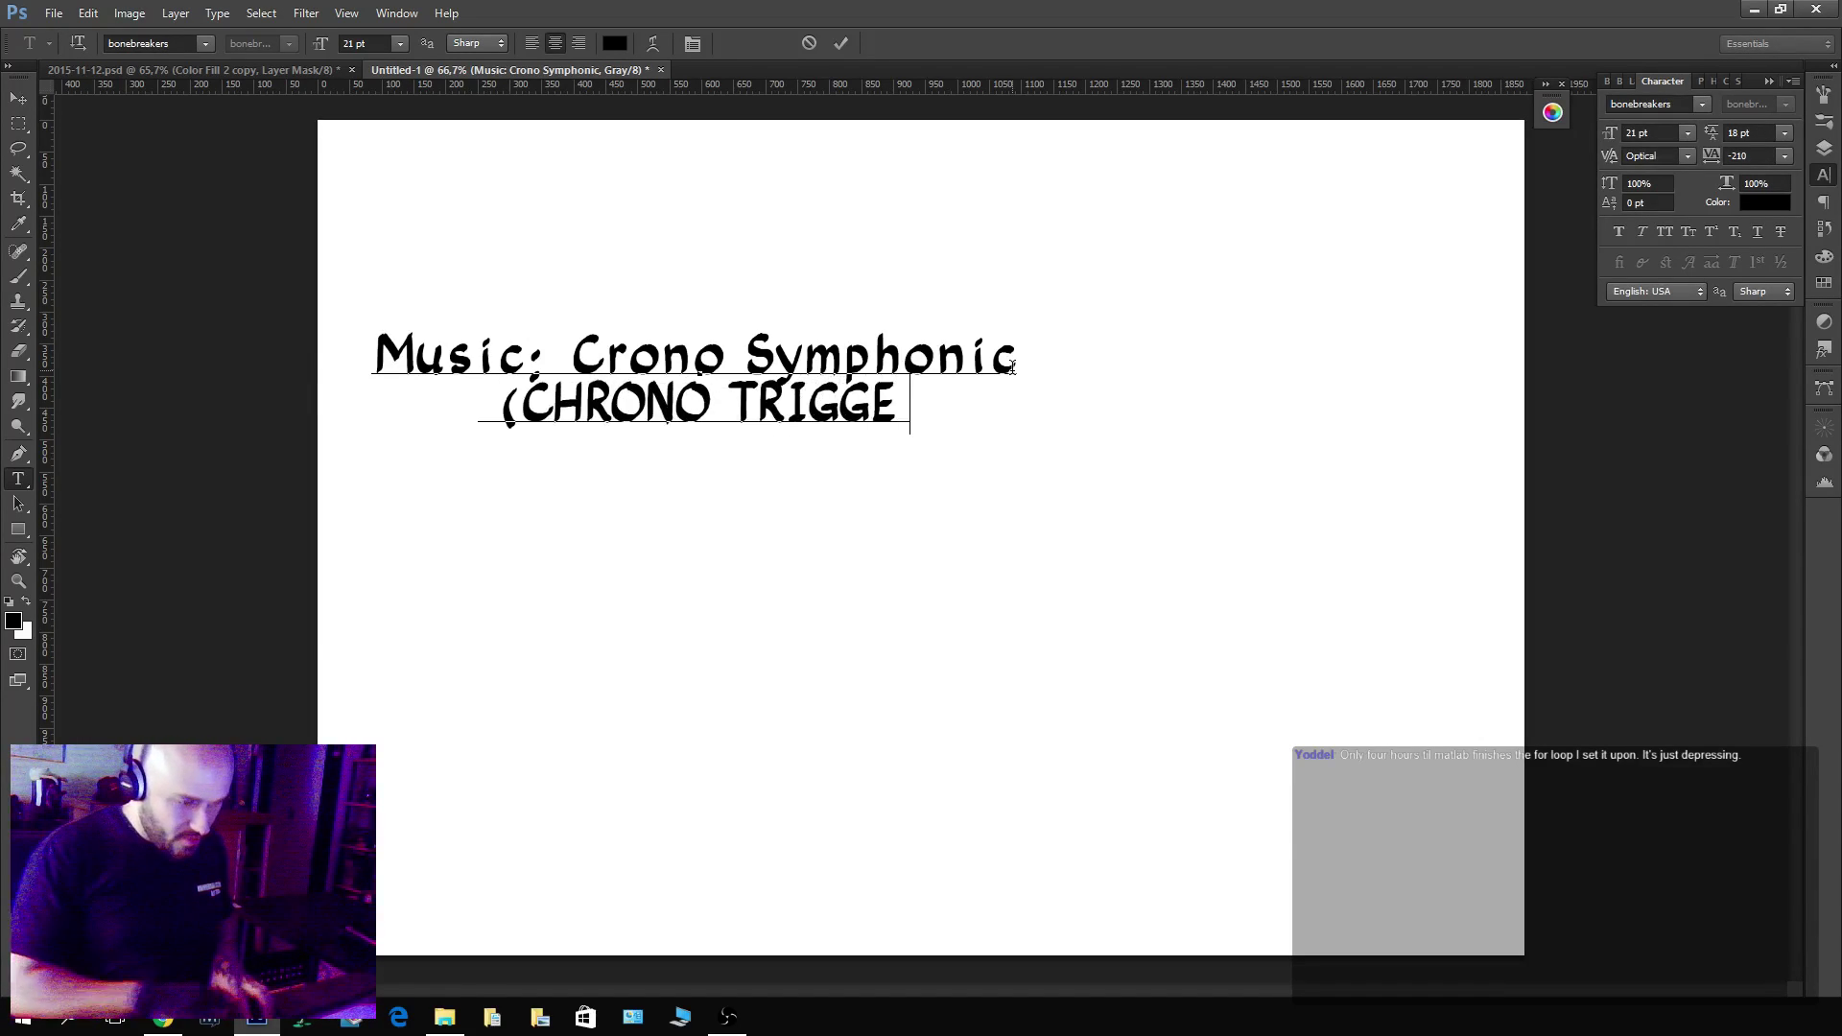
type("R)")
Left-align both lines of the label and set their leading to 24 pt.
key("shift+Home")
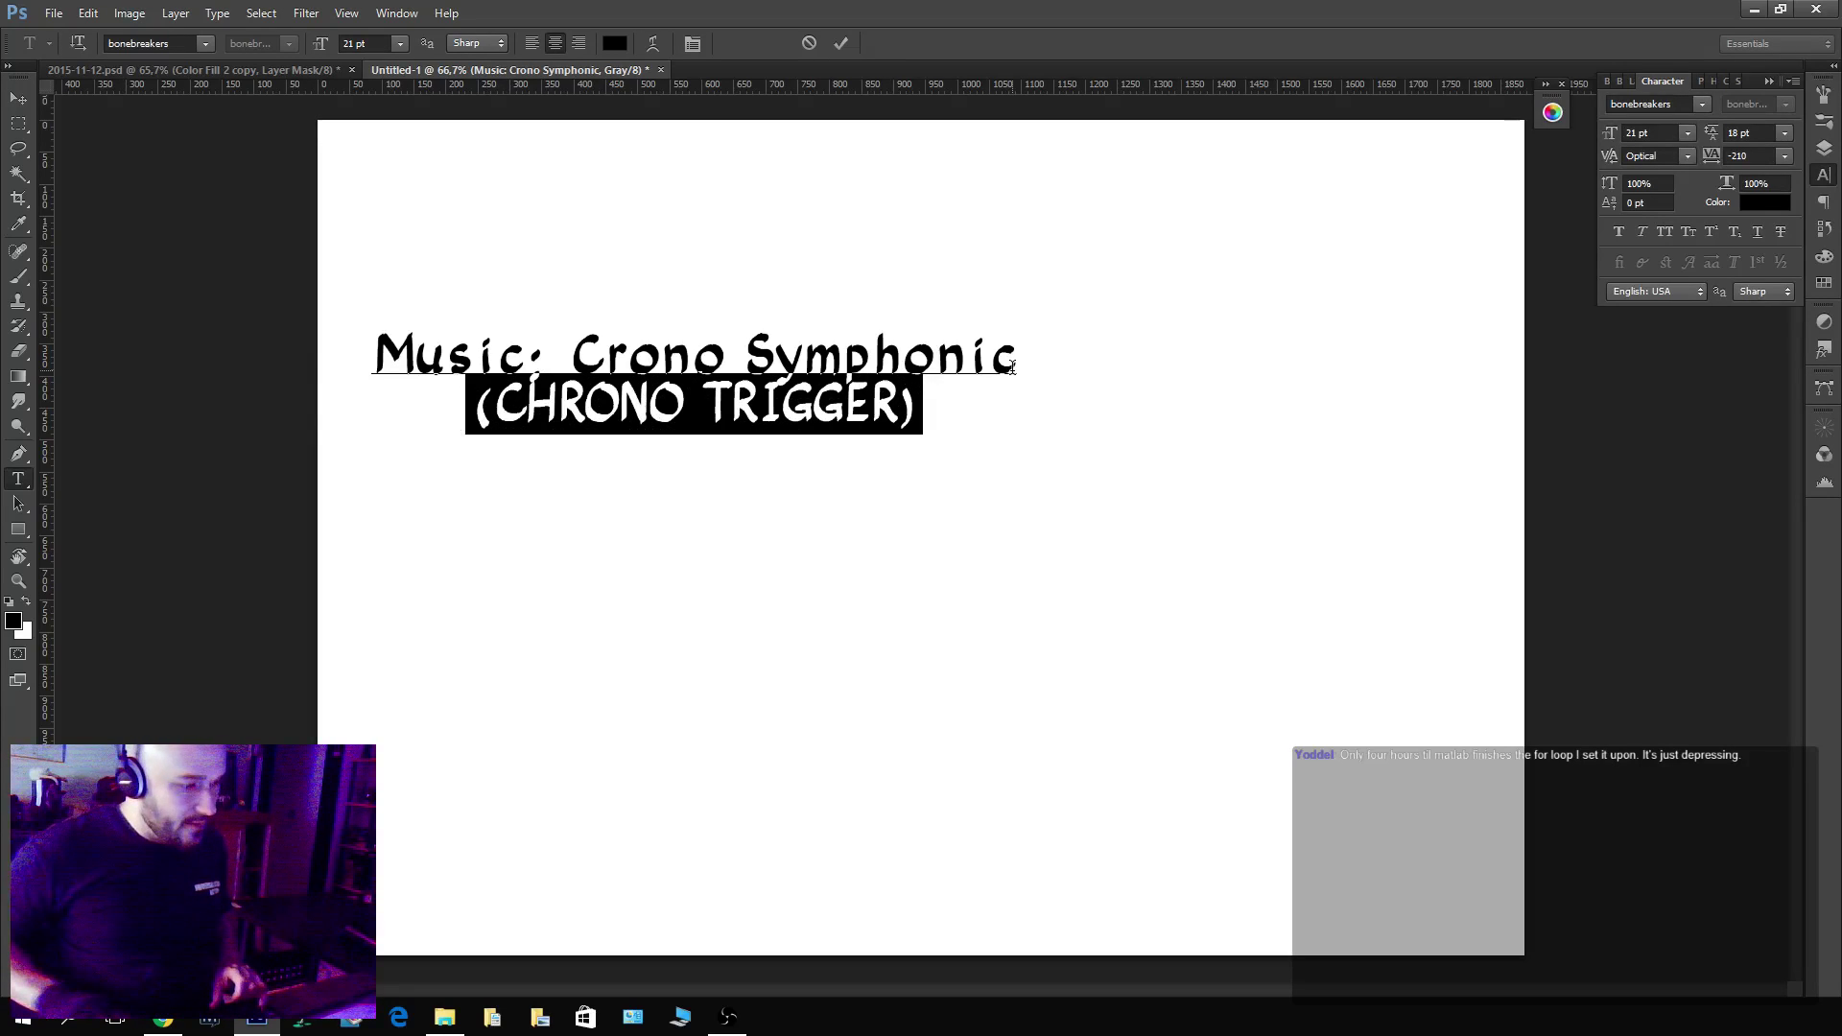
key("shift+Up")
key("ctrl+shift+l")
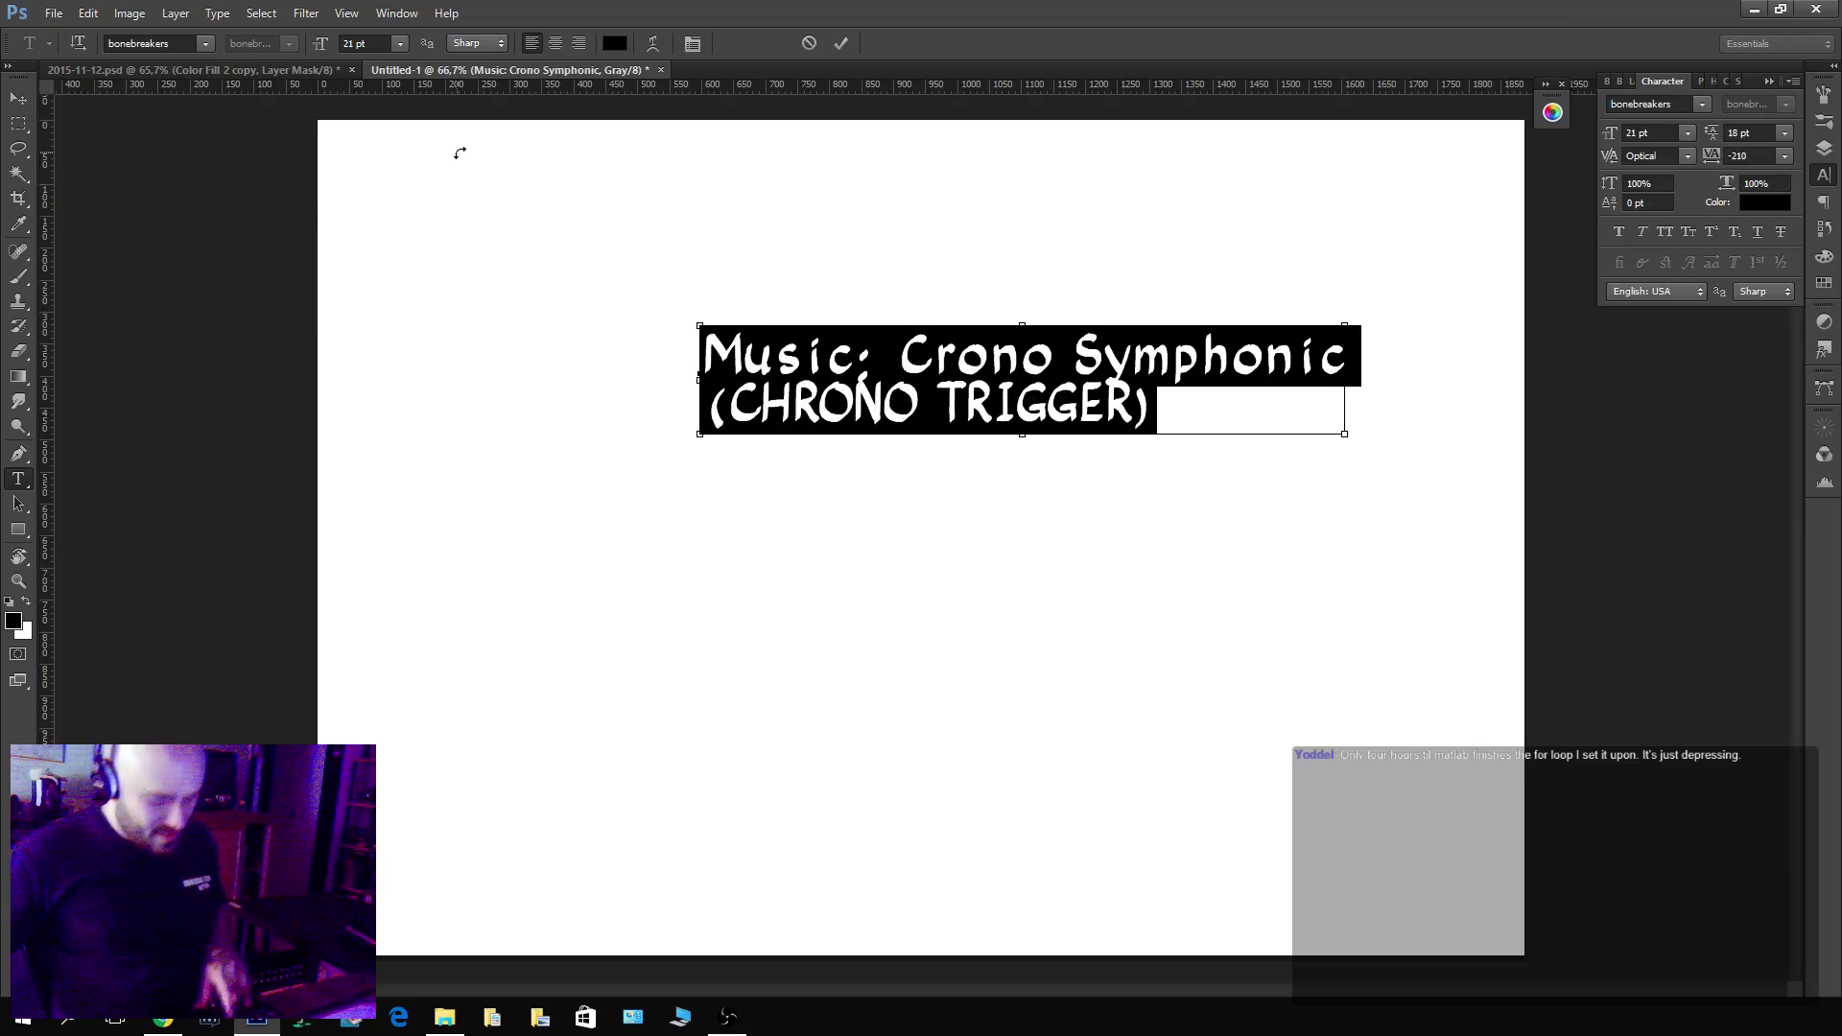
left_click(1824, 175)
left_click(1824, 174)
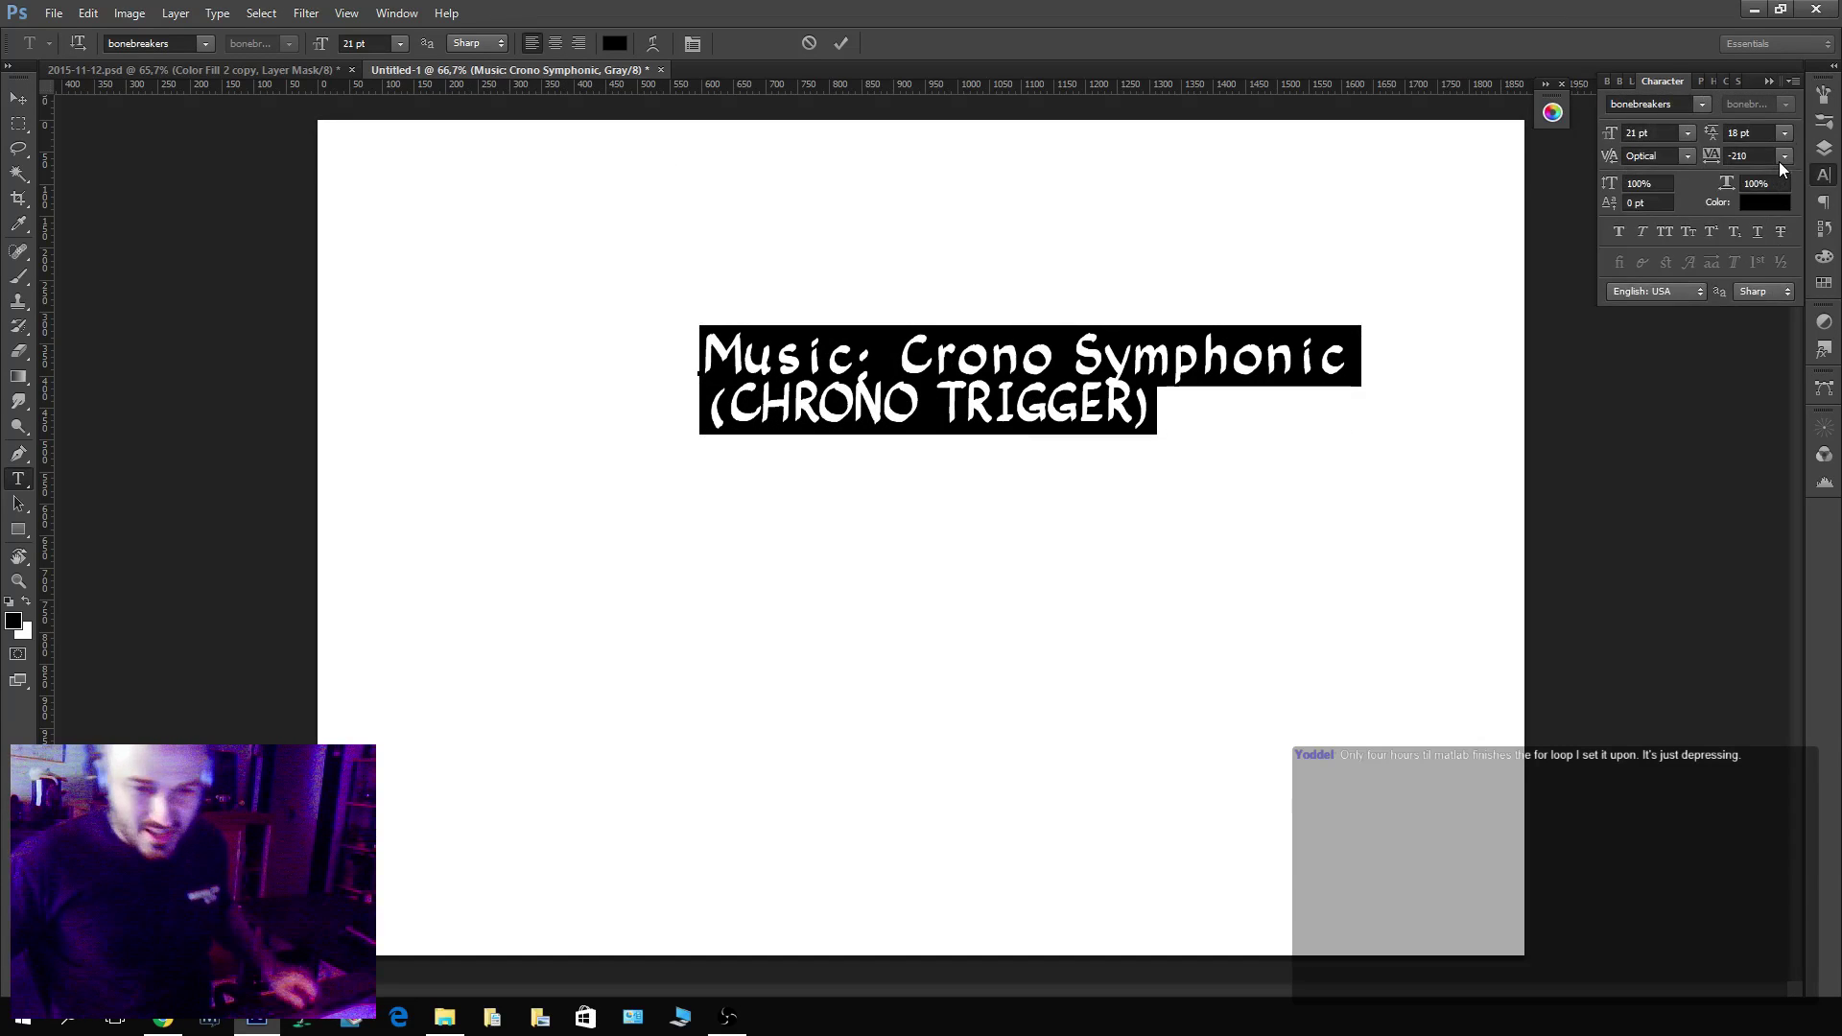
left_click(1785, 132)
left_click(1770, 352)
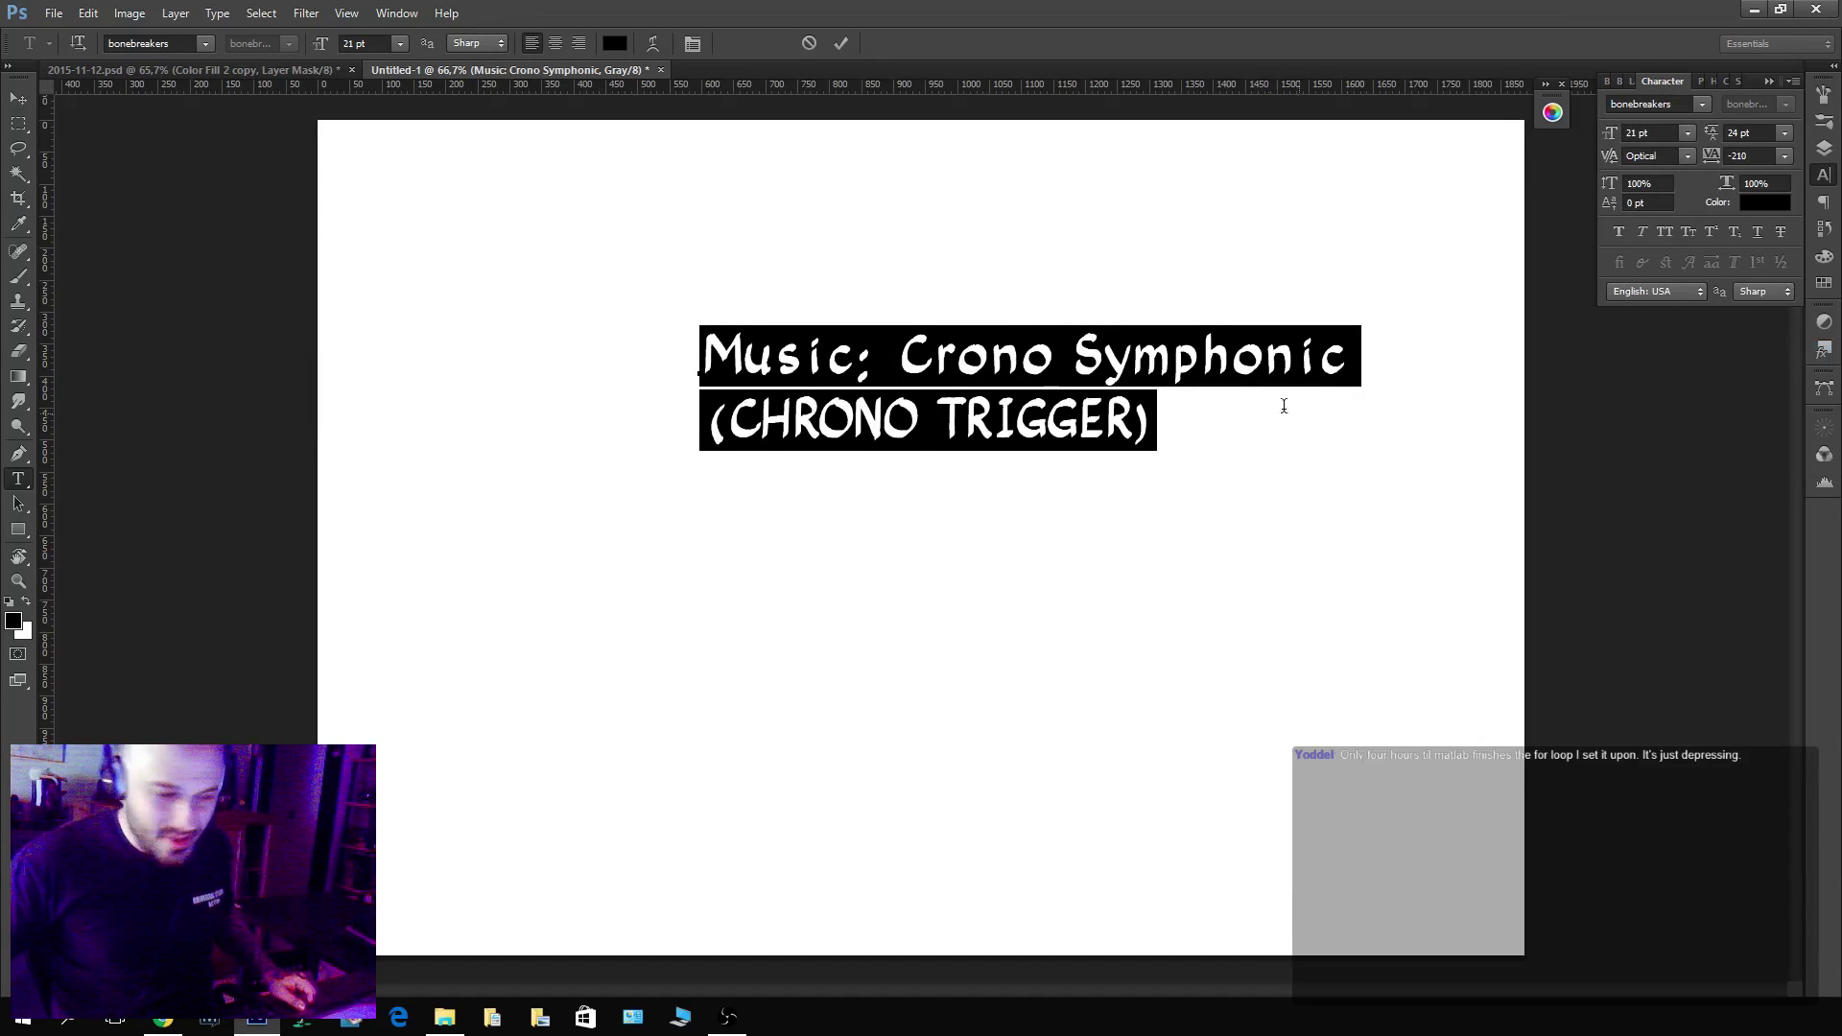
Extend the label's second line to read "(CHRONO TRIGGER - OCREMIX)".
left_click(1152, 424)
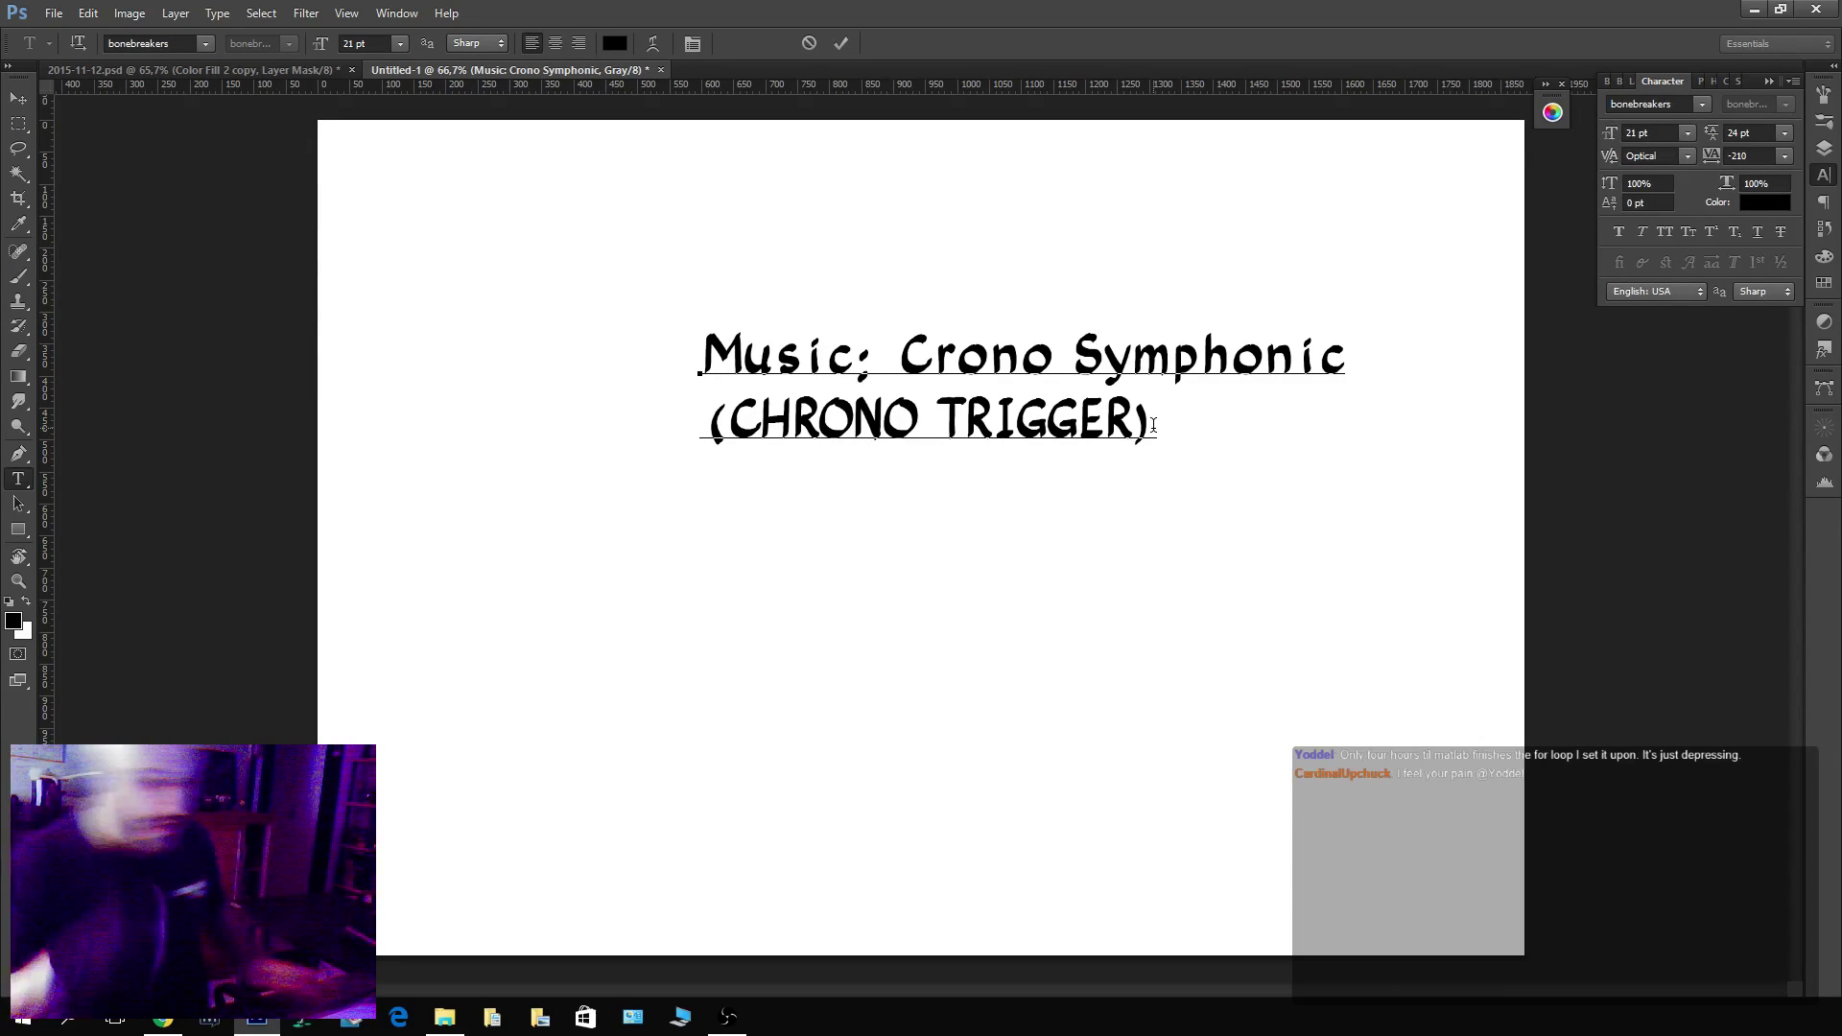
key("Up")
key("End")
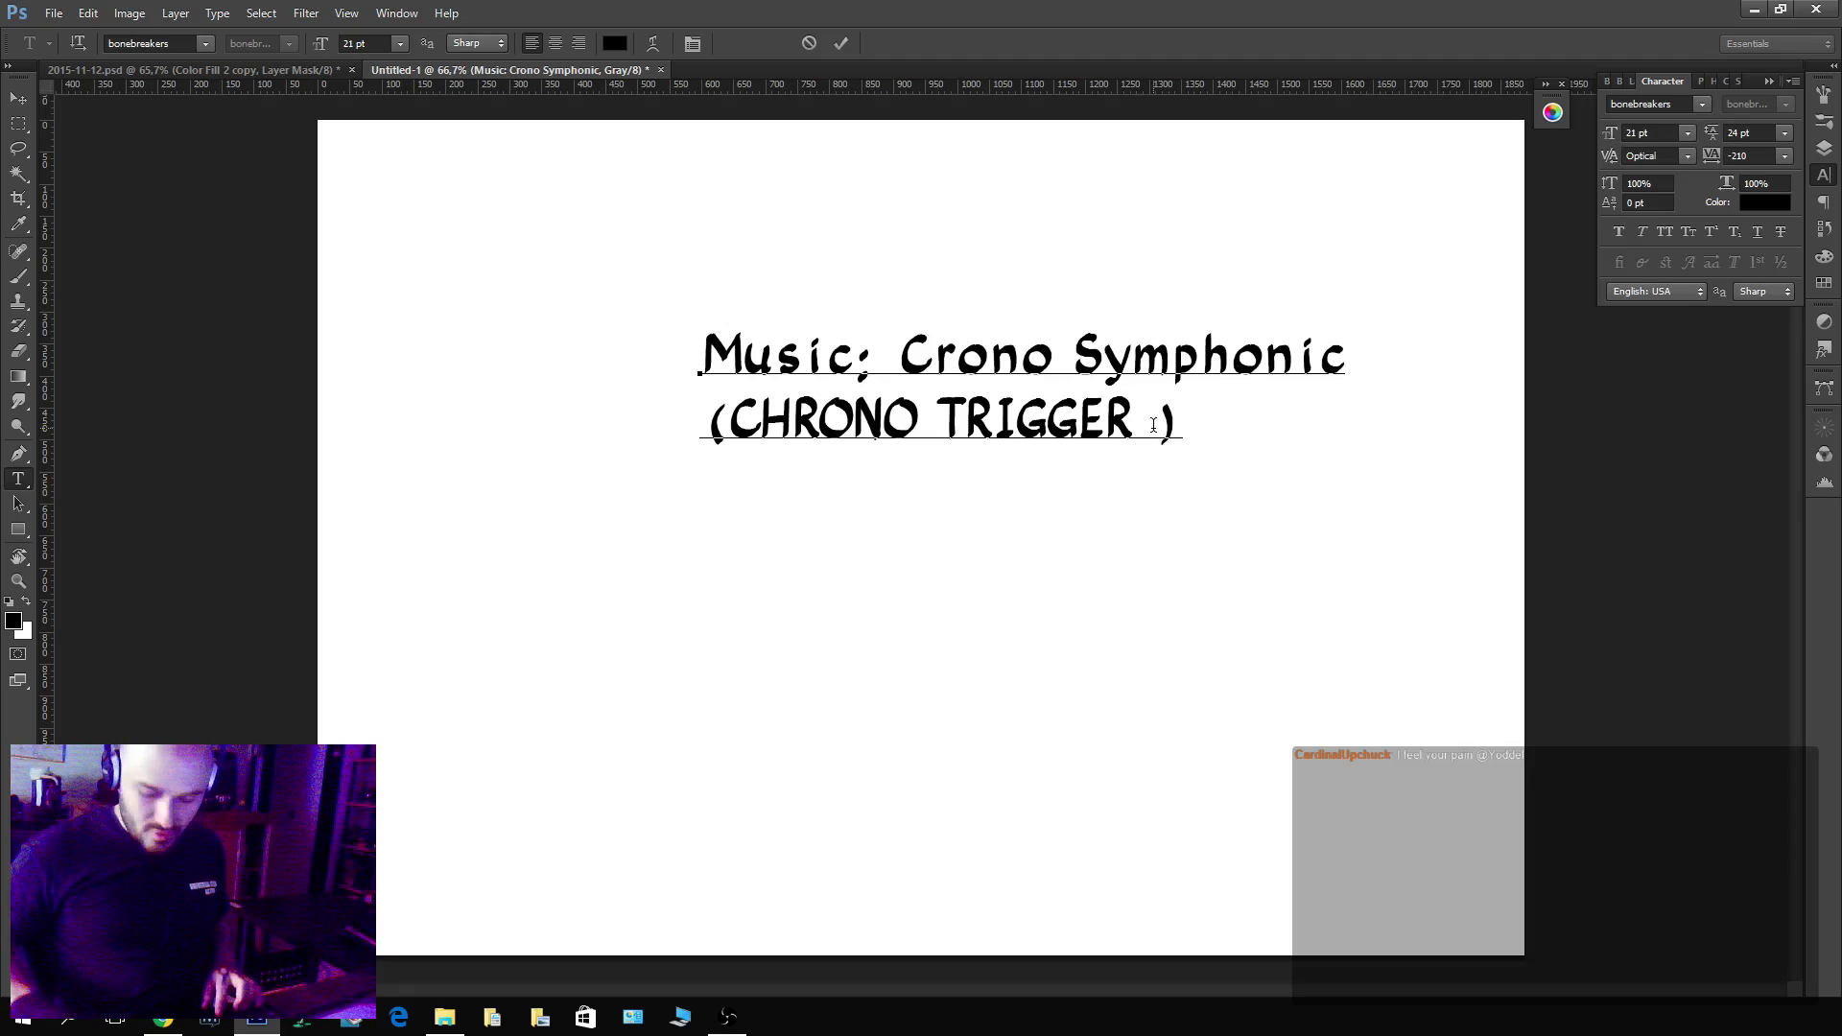
type("- OCREMI")
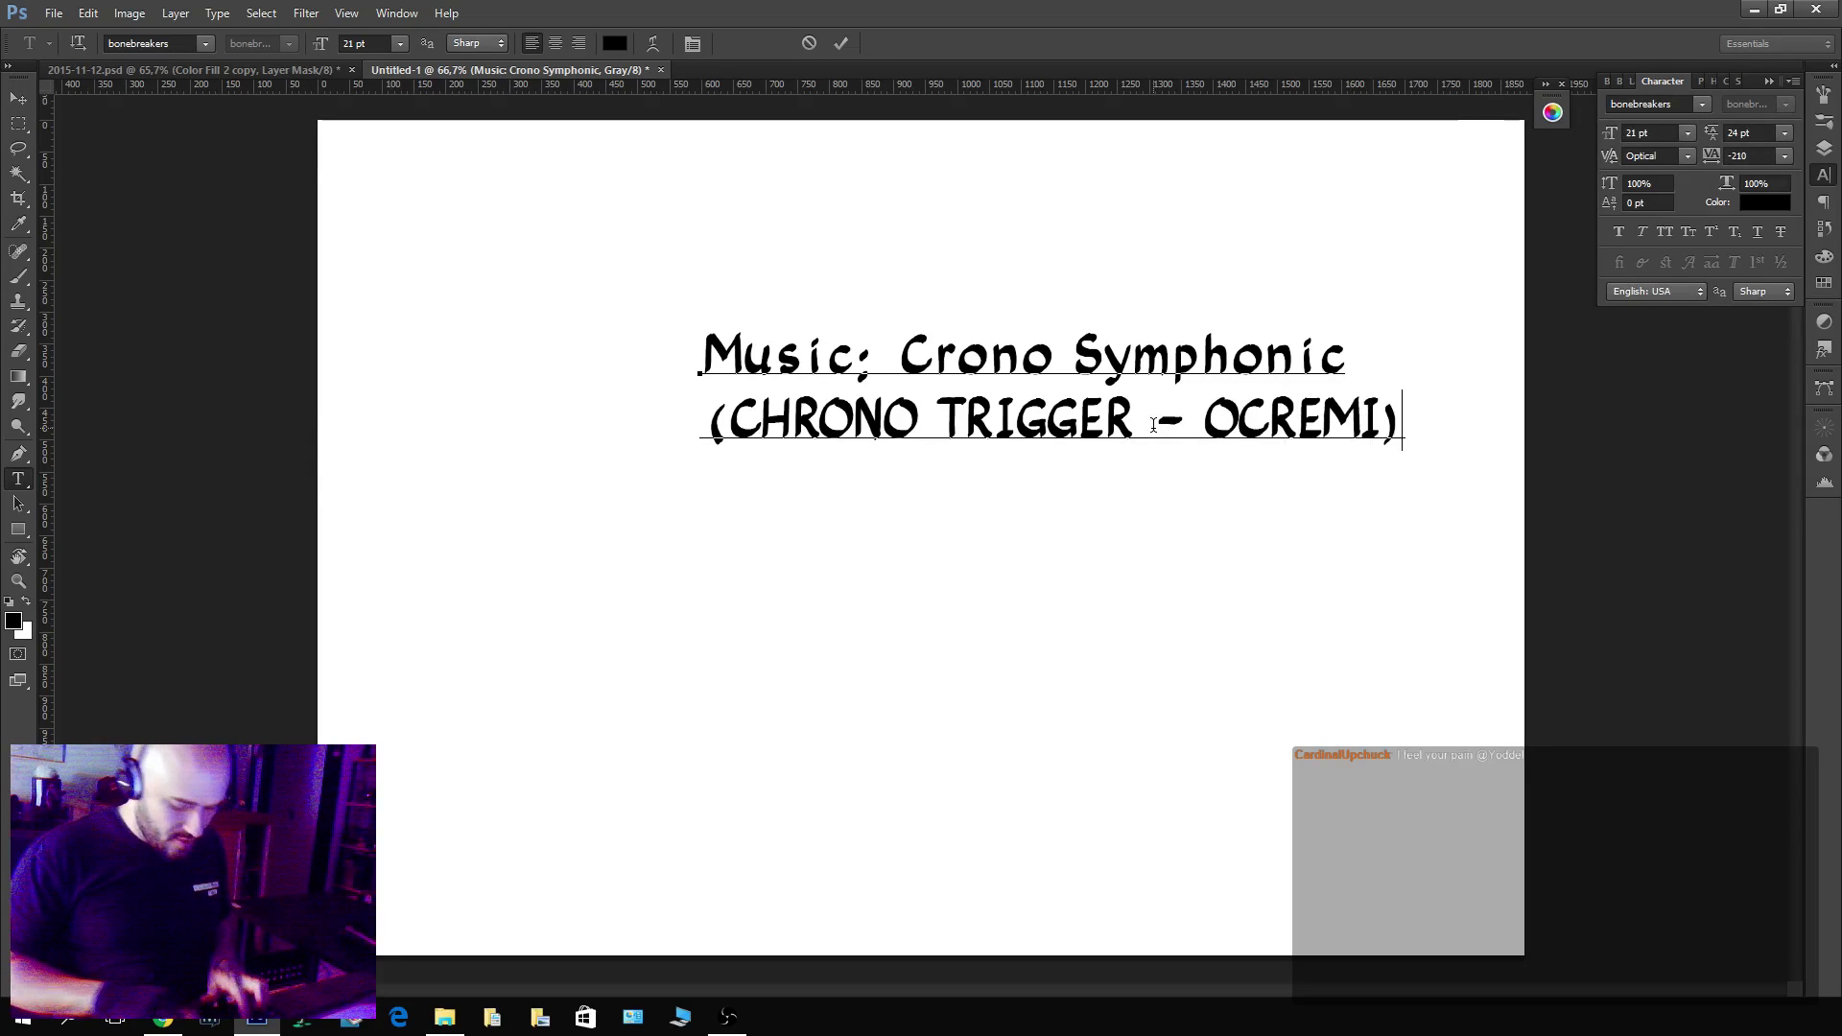
type("X")
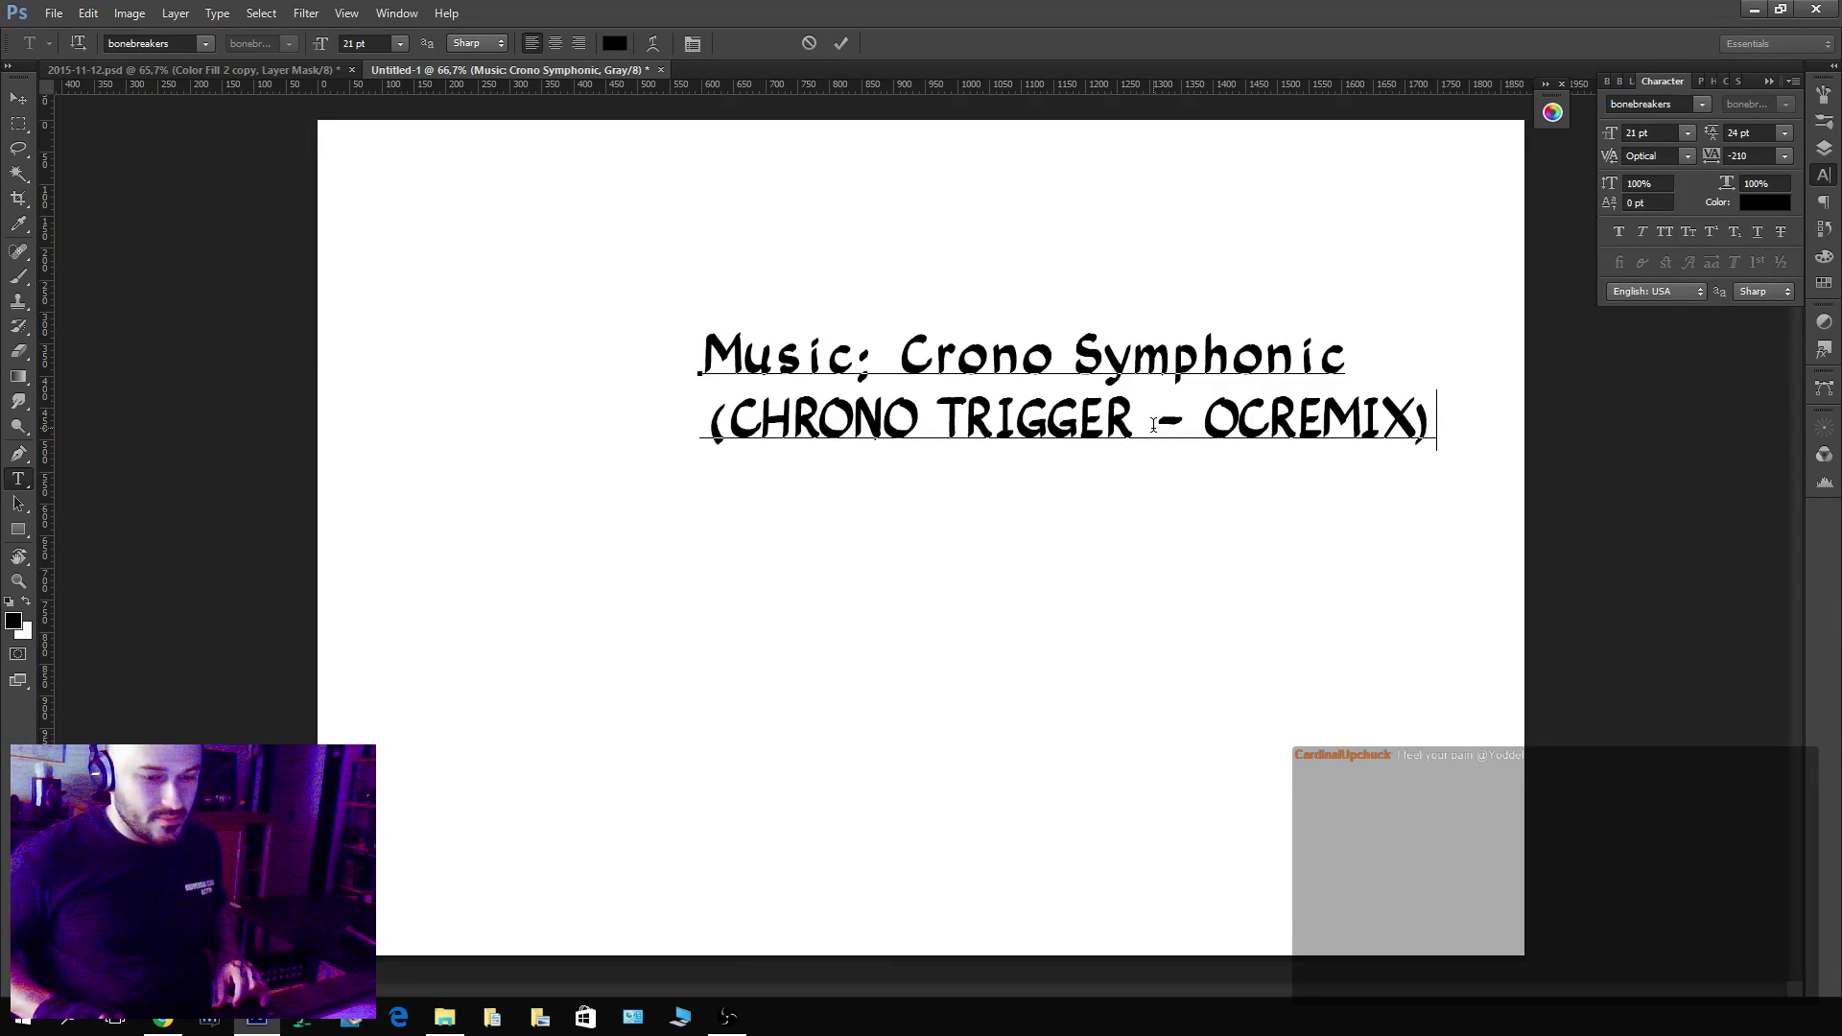
Add a third line in lowercase to the label reading "ocremix.org".
key("Return")
key("Return")
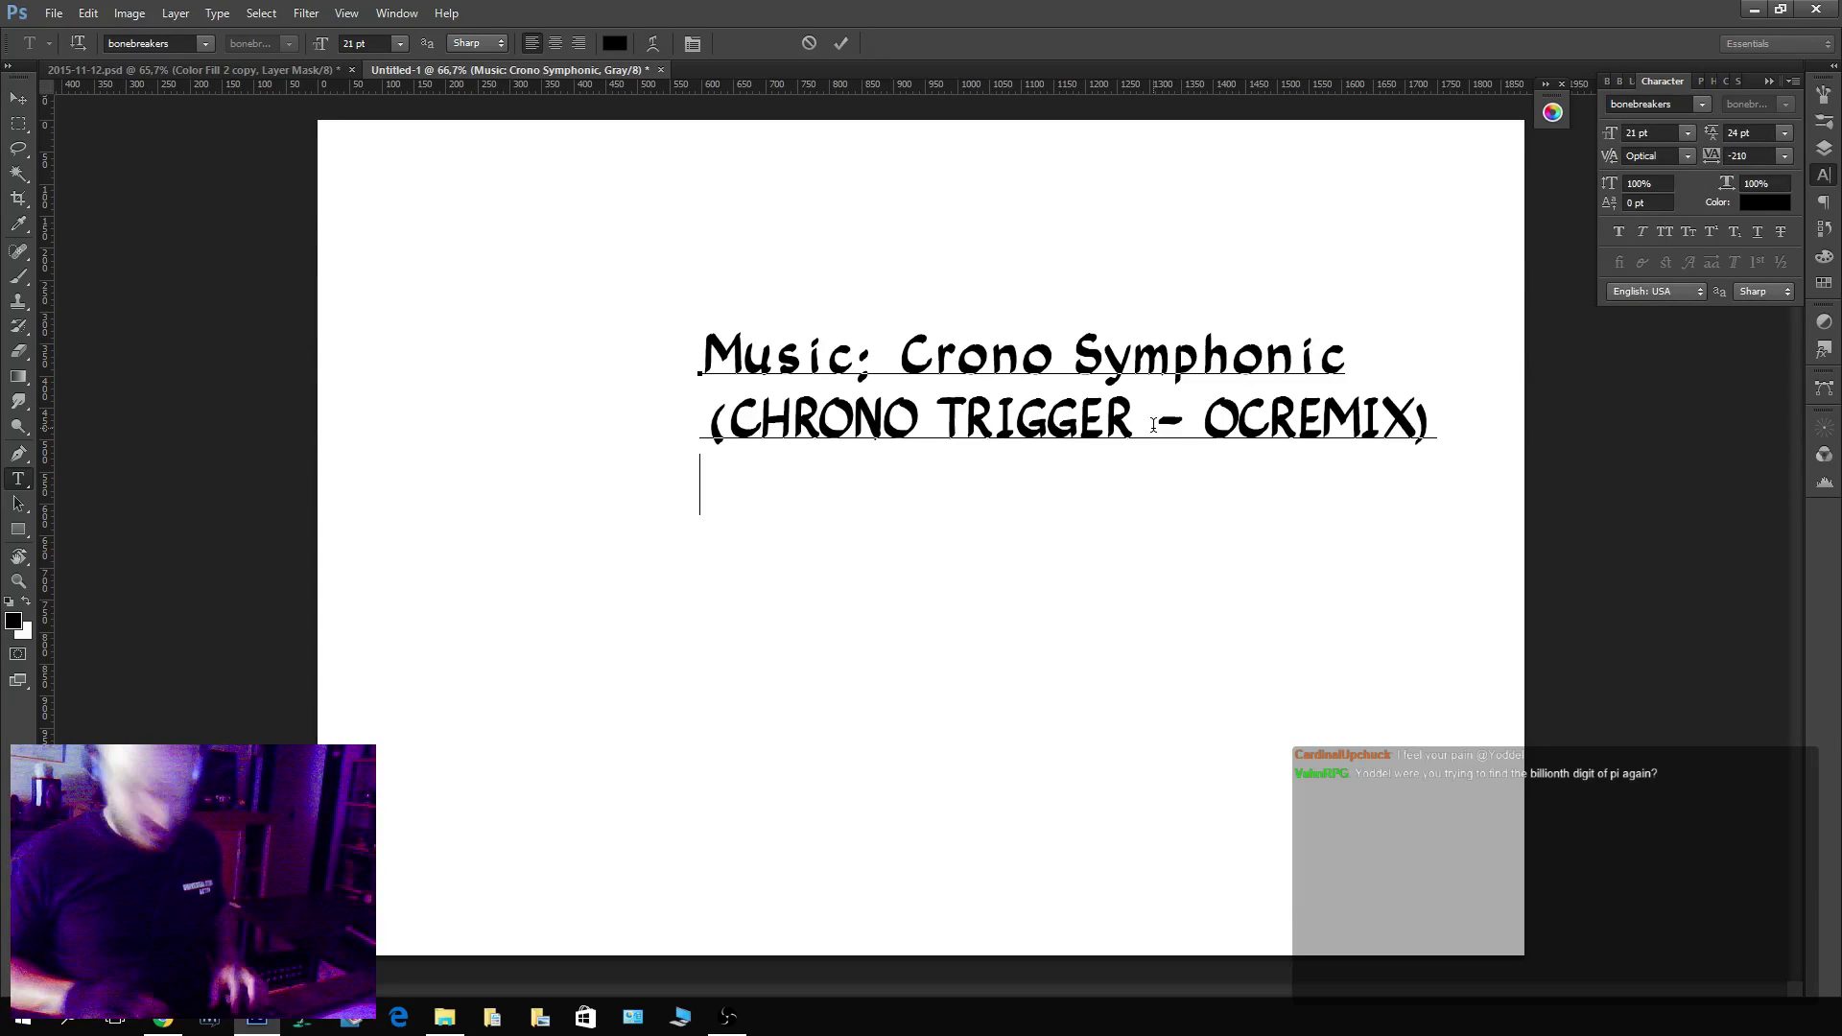
type("OC")
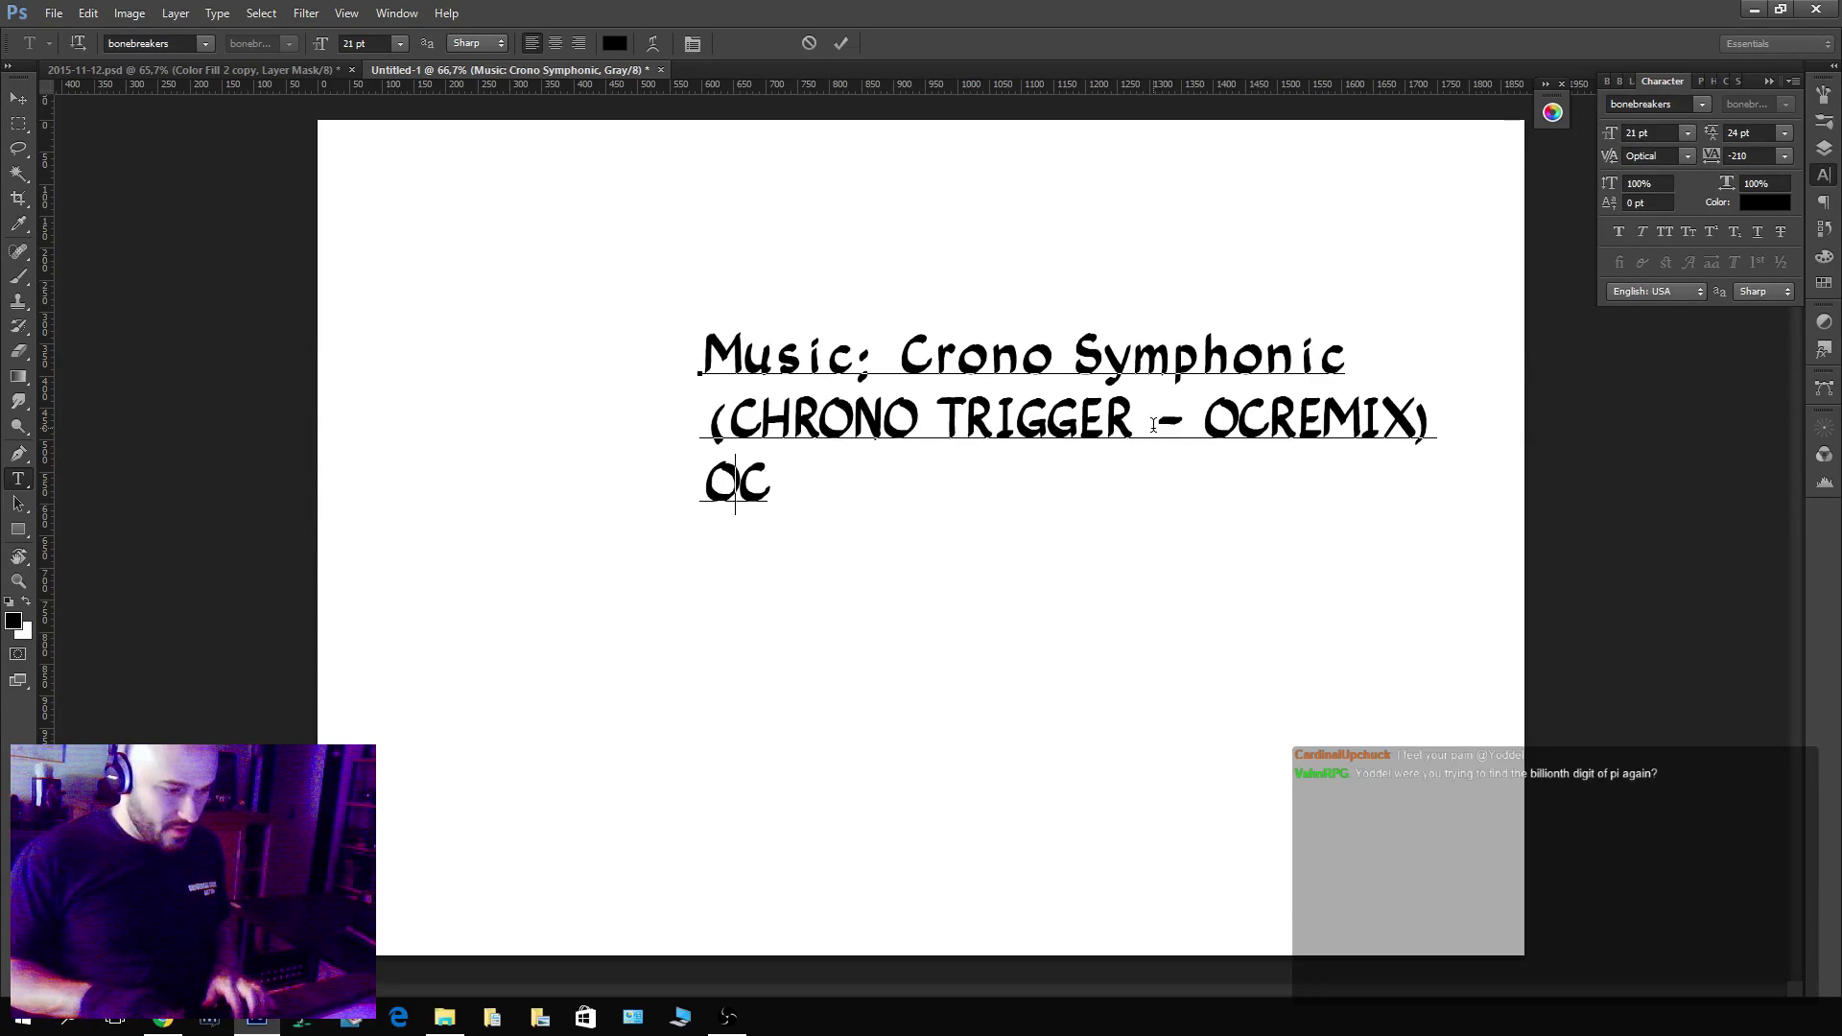
key("BackSpace")
key("BackSpace")
type("ocremi")
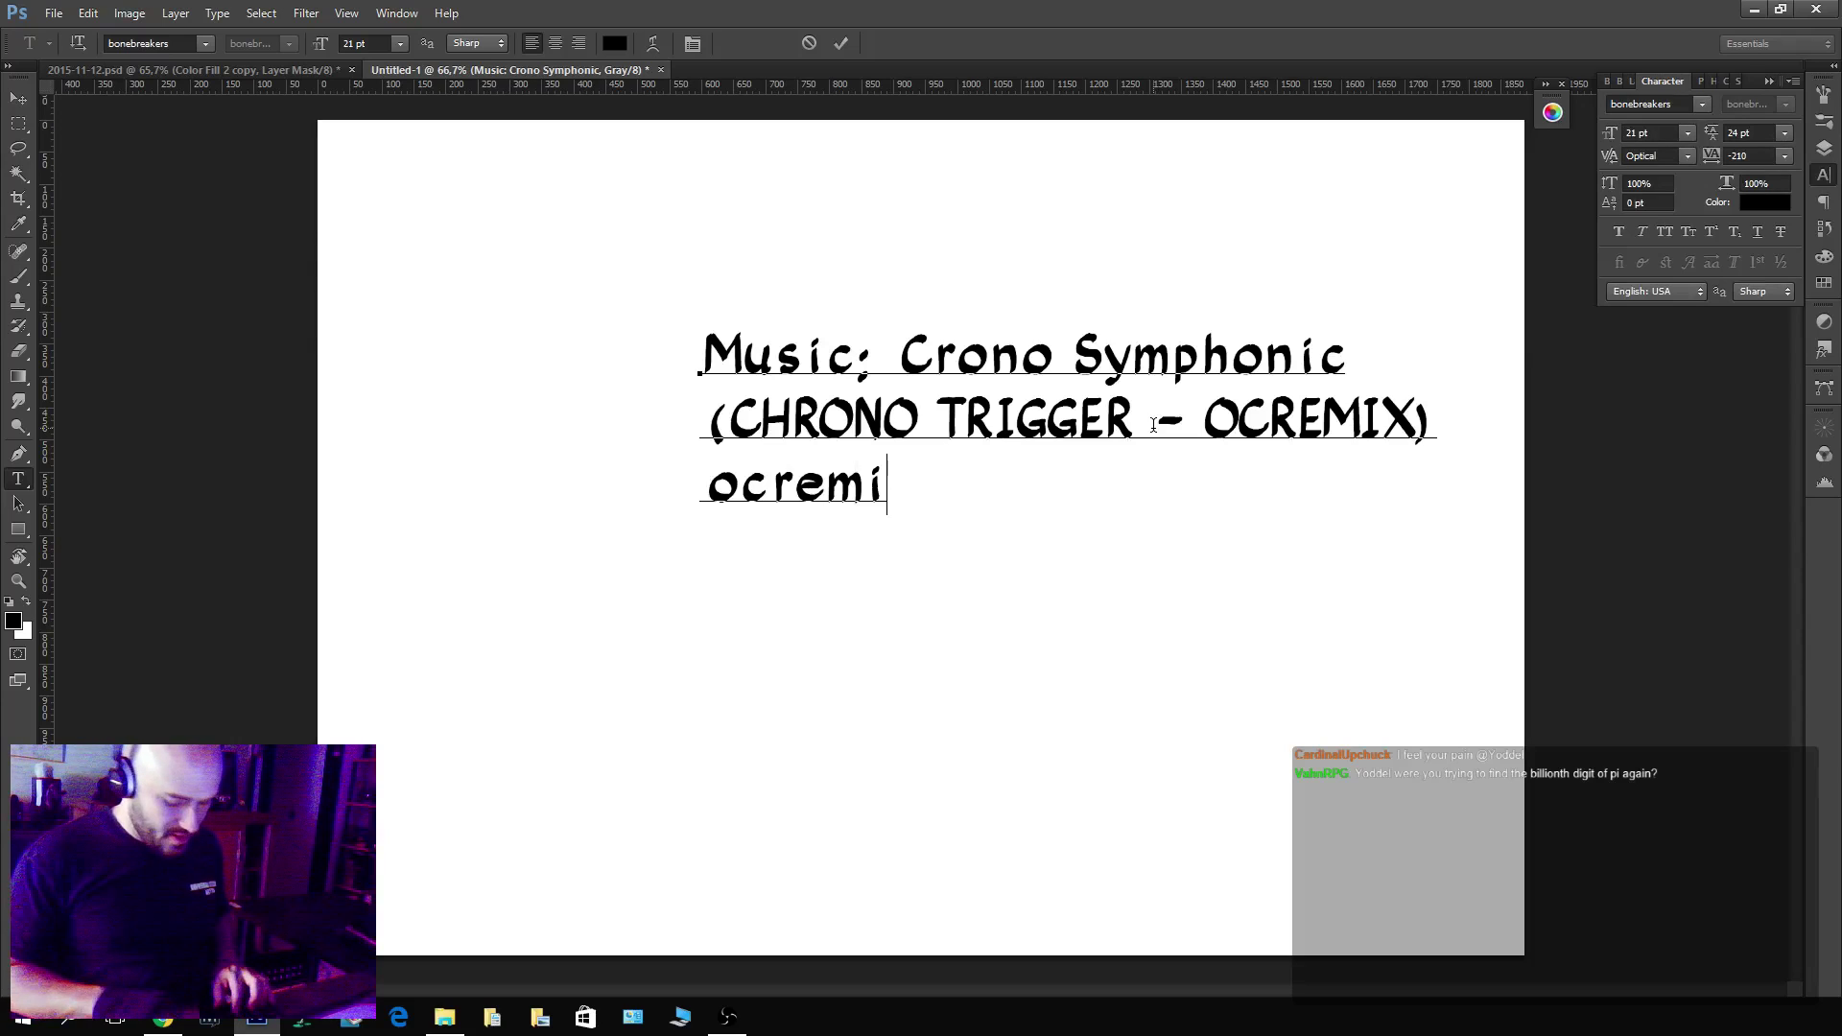
type("x.ord")
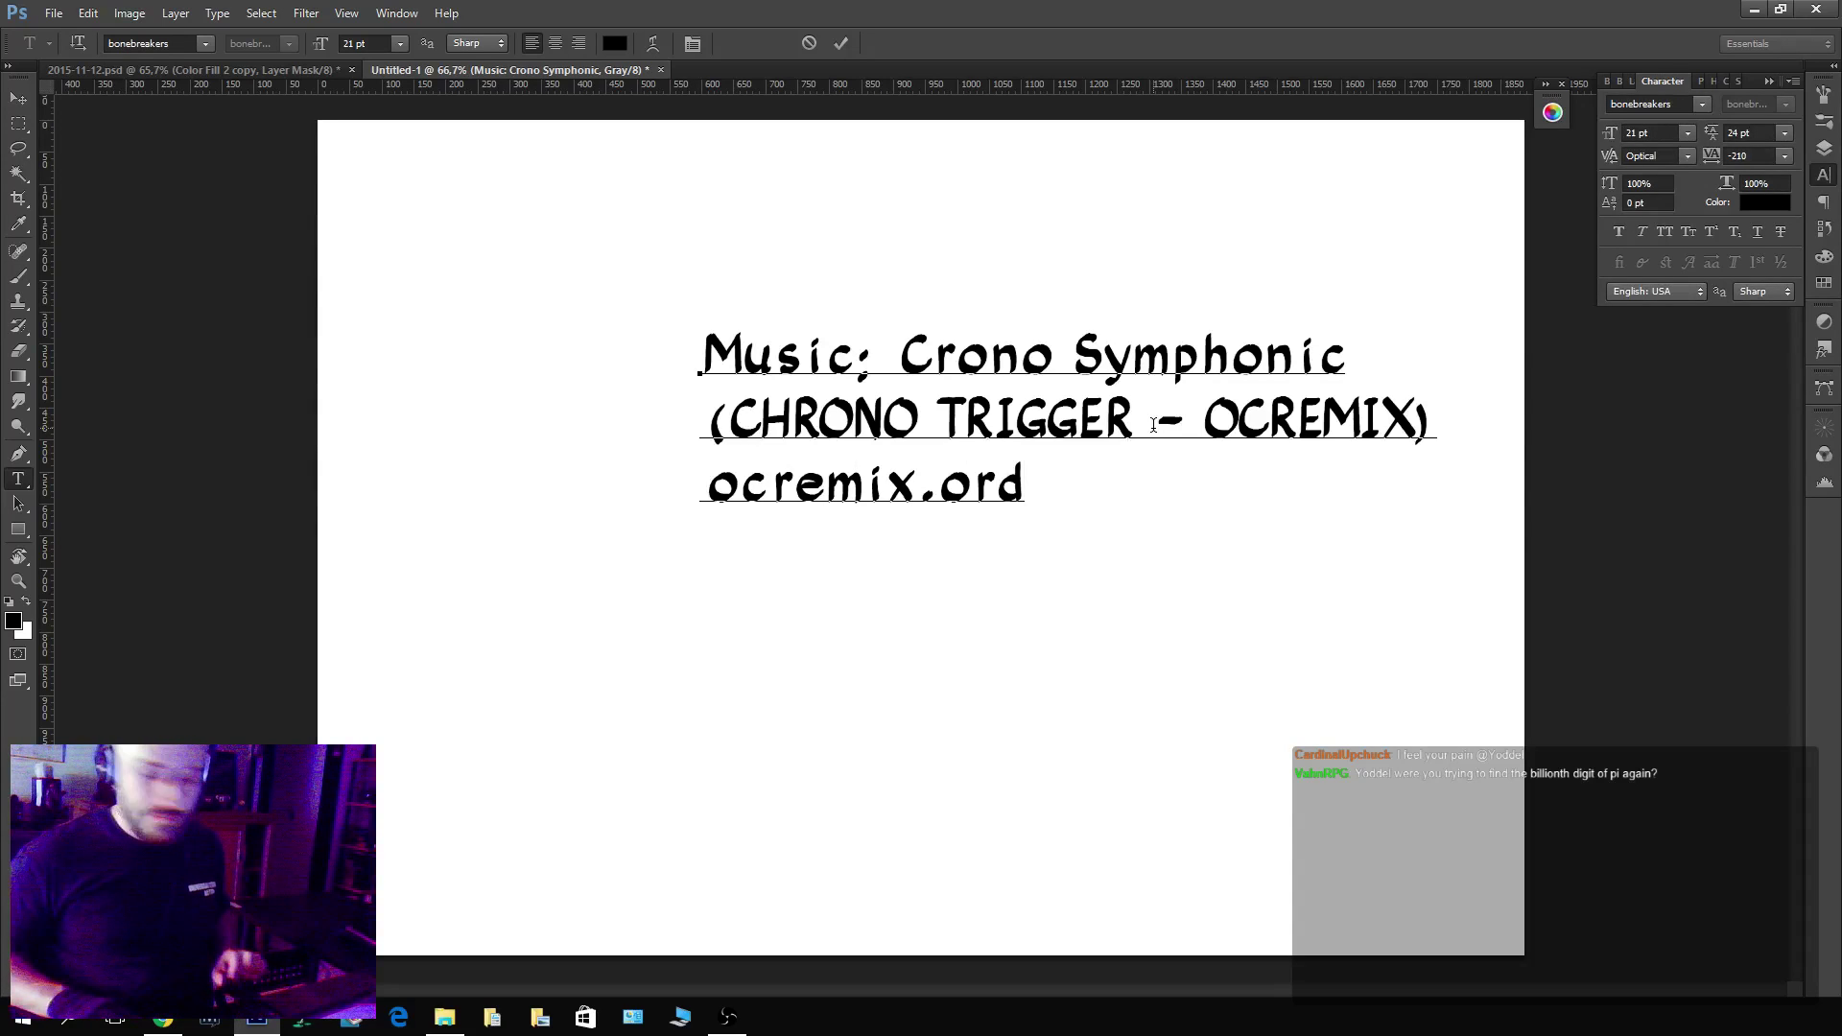
key("BackSpace")
type("g")
Try the Courier and Georgia fonts on the whole three-line label.
key("ctrl+a")
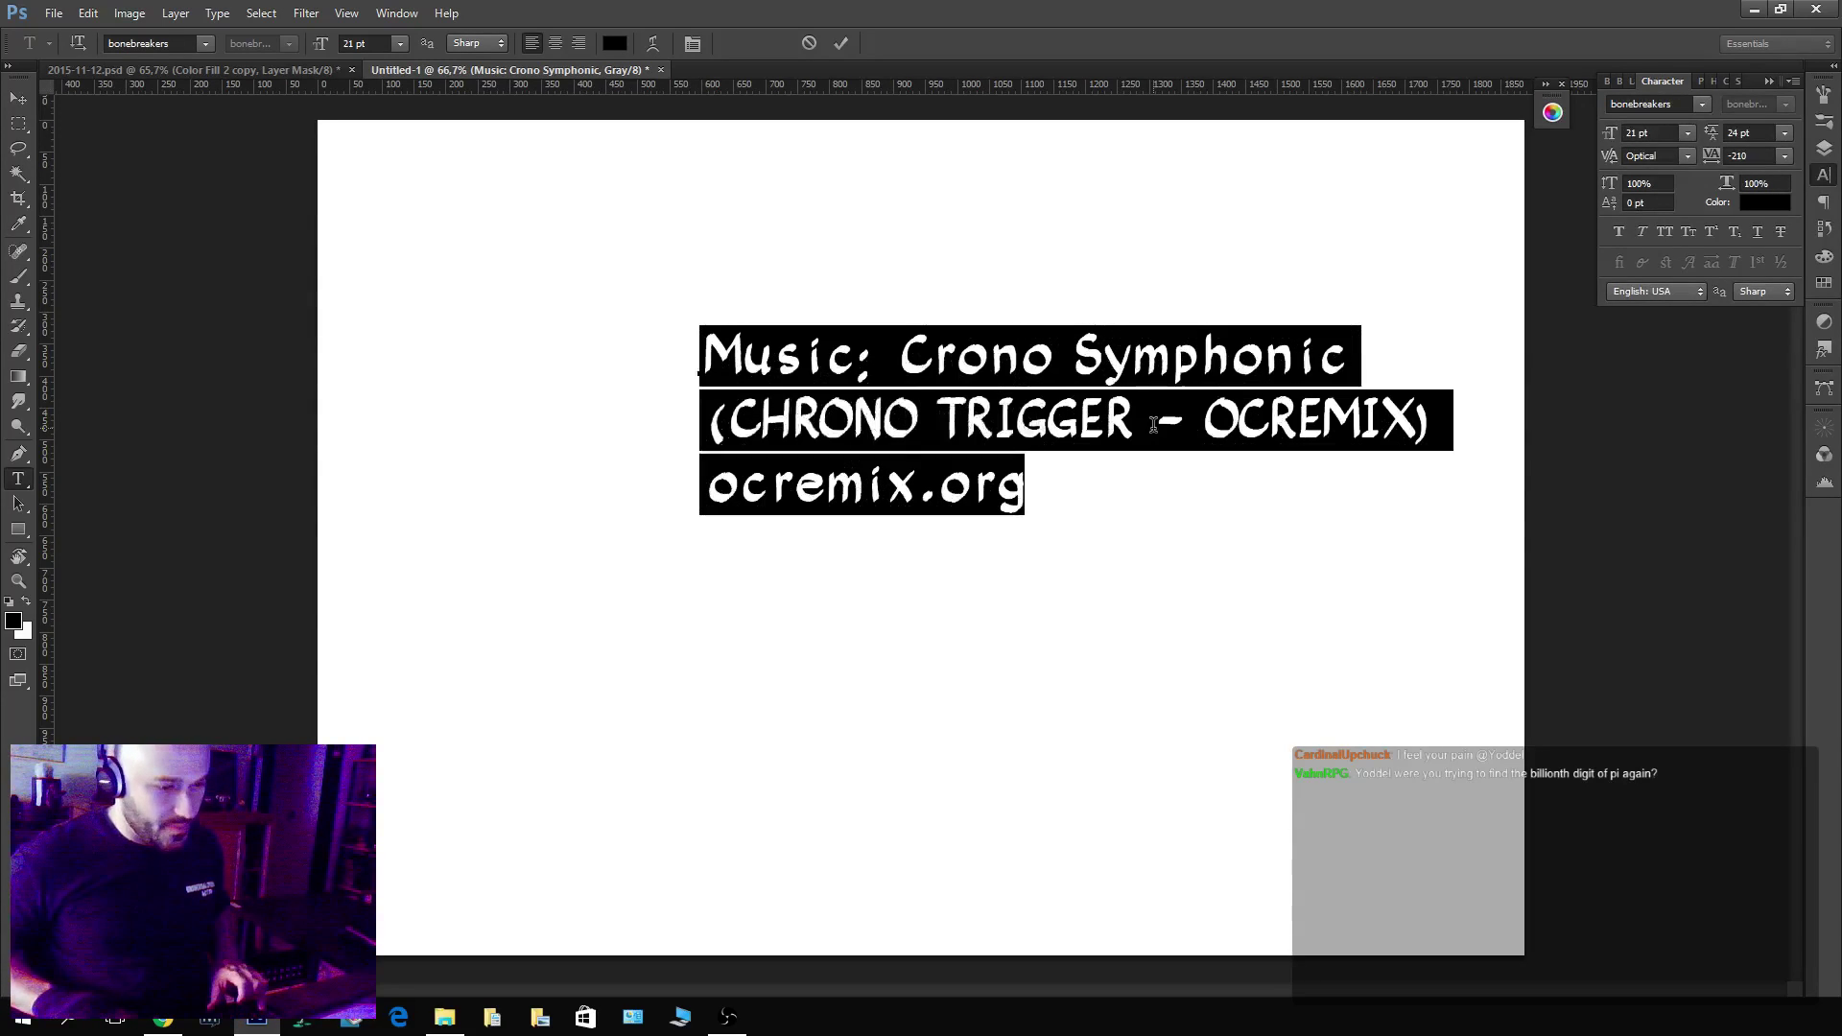
left_click(205, 43)
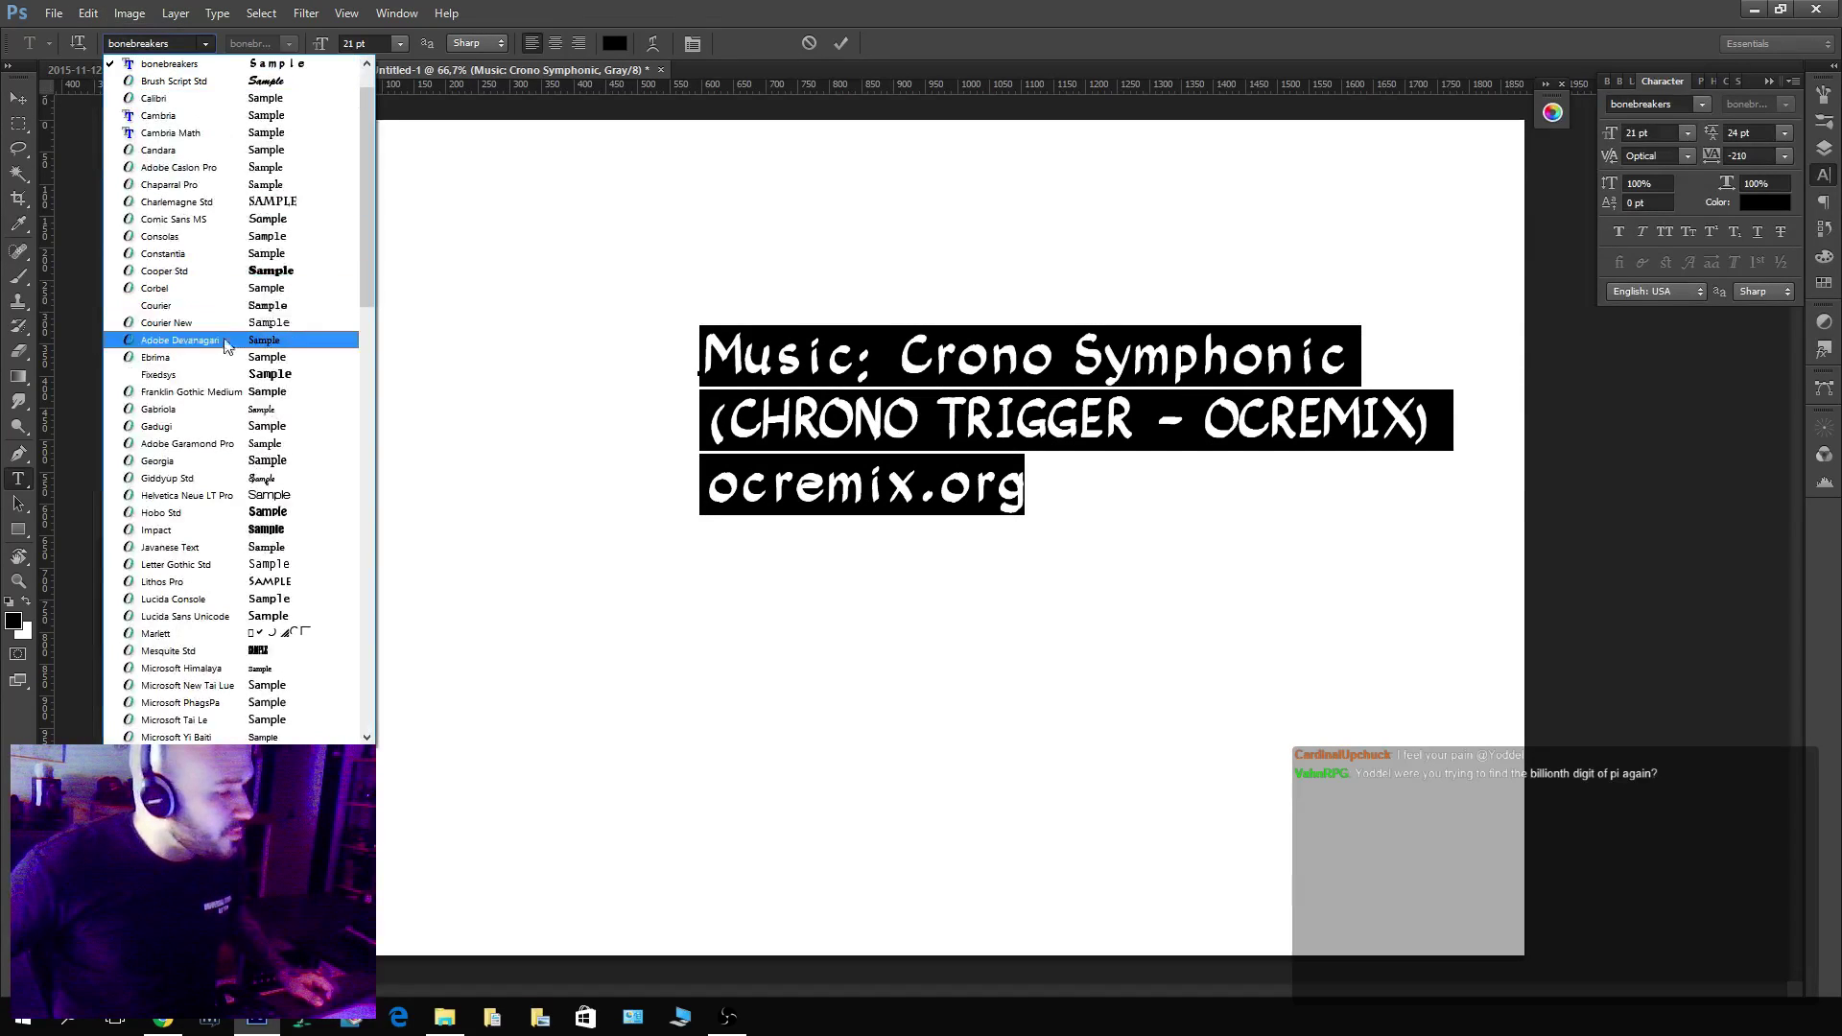
left_click(230, 307)
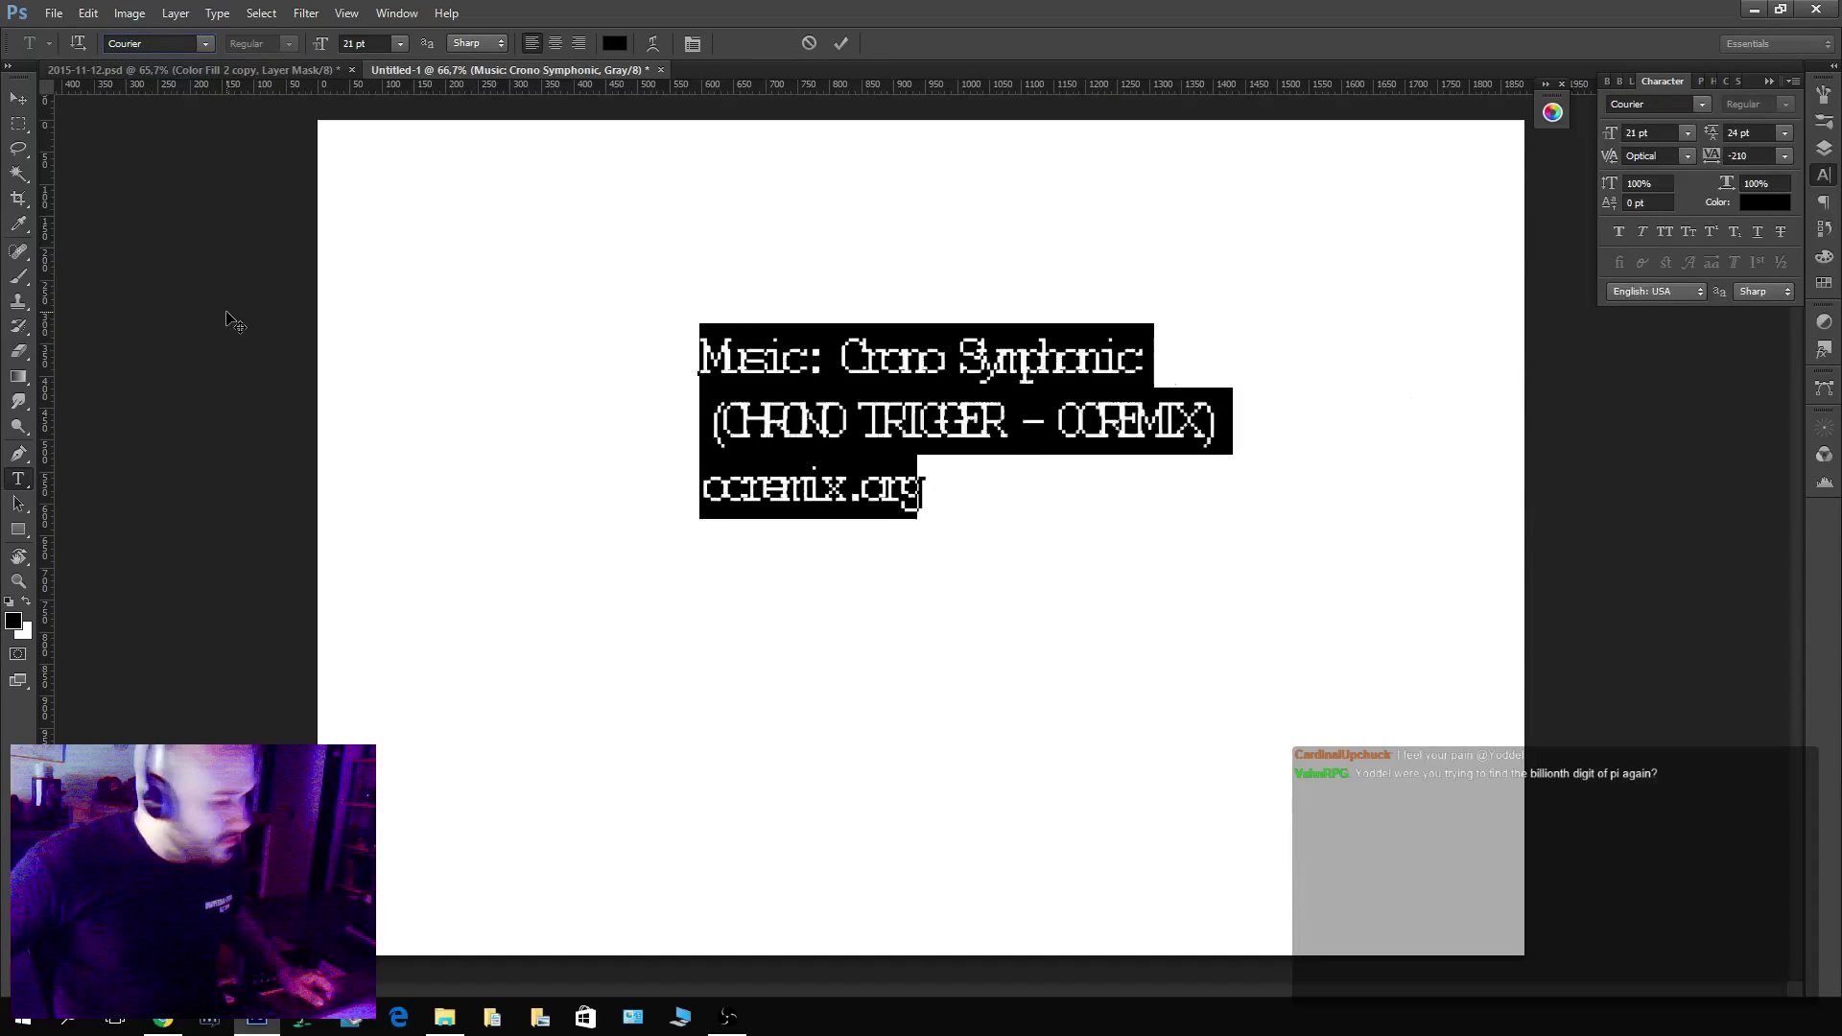
left_click(208, 45)
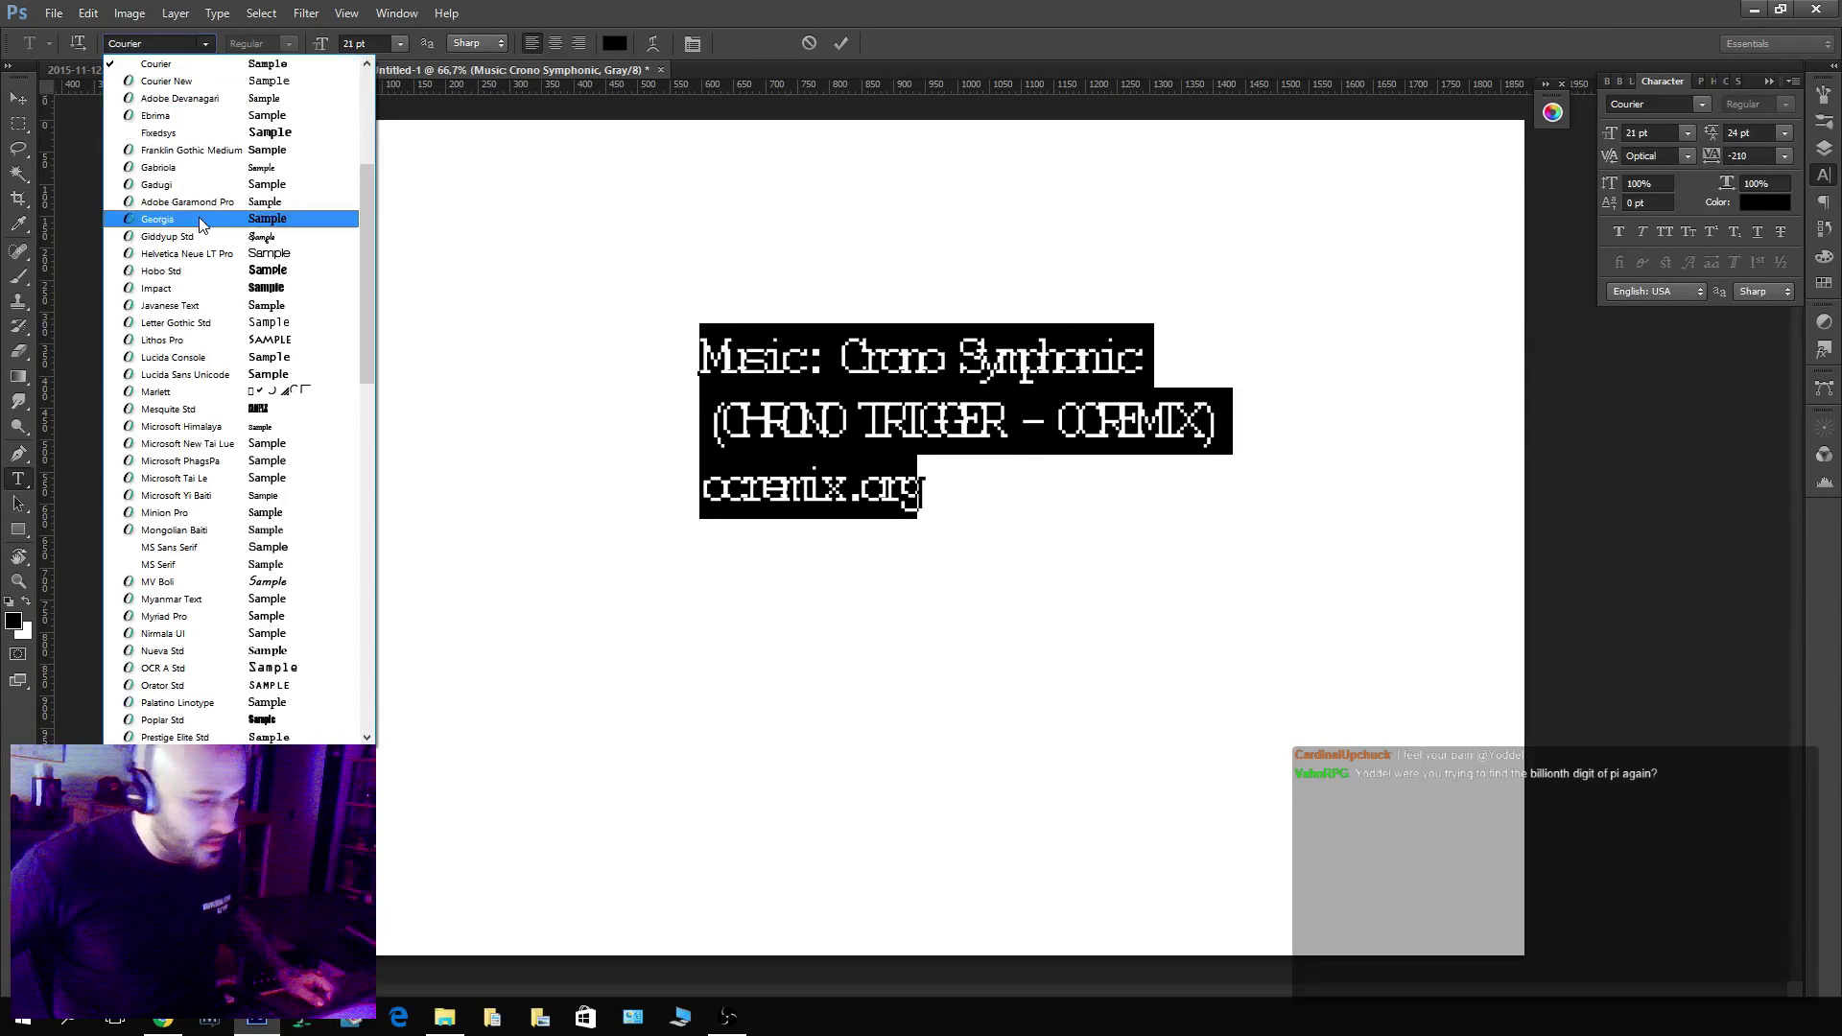
left_click(207, 227)
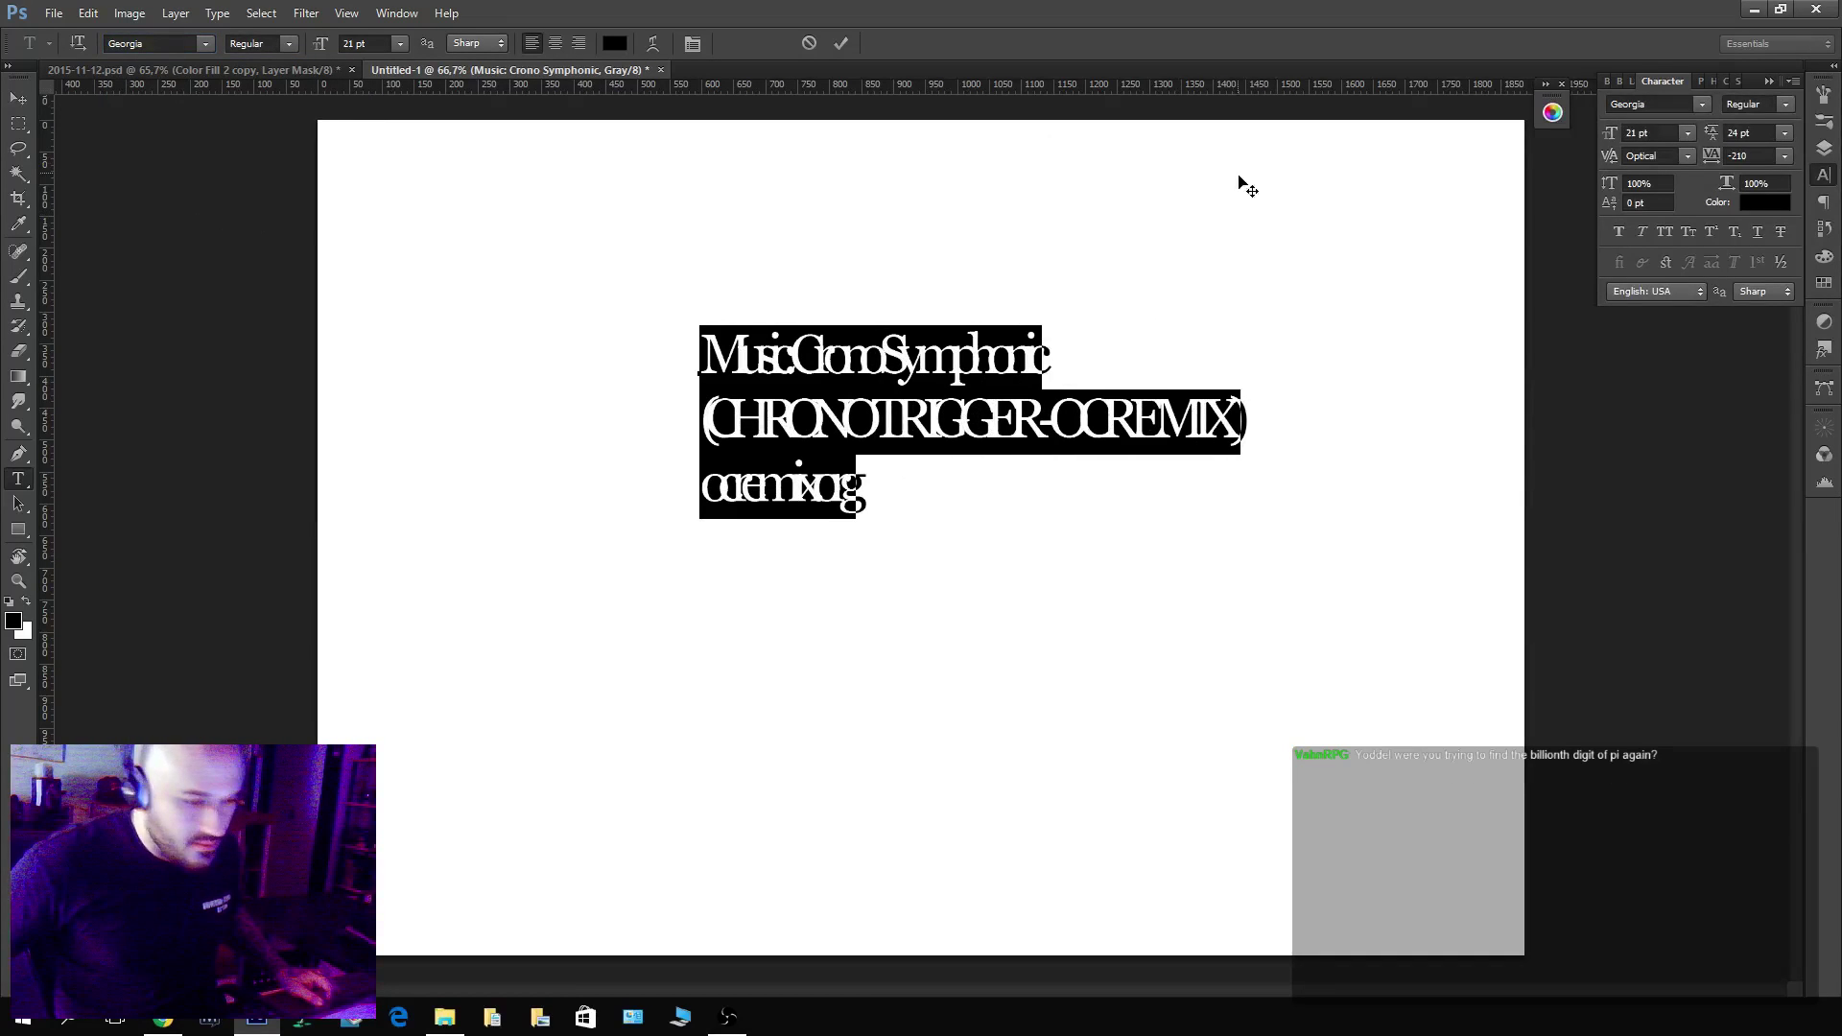
left_click(1193, 198)
key("ctrl+t")
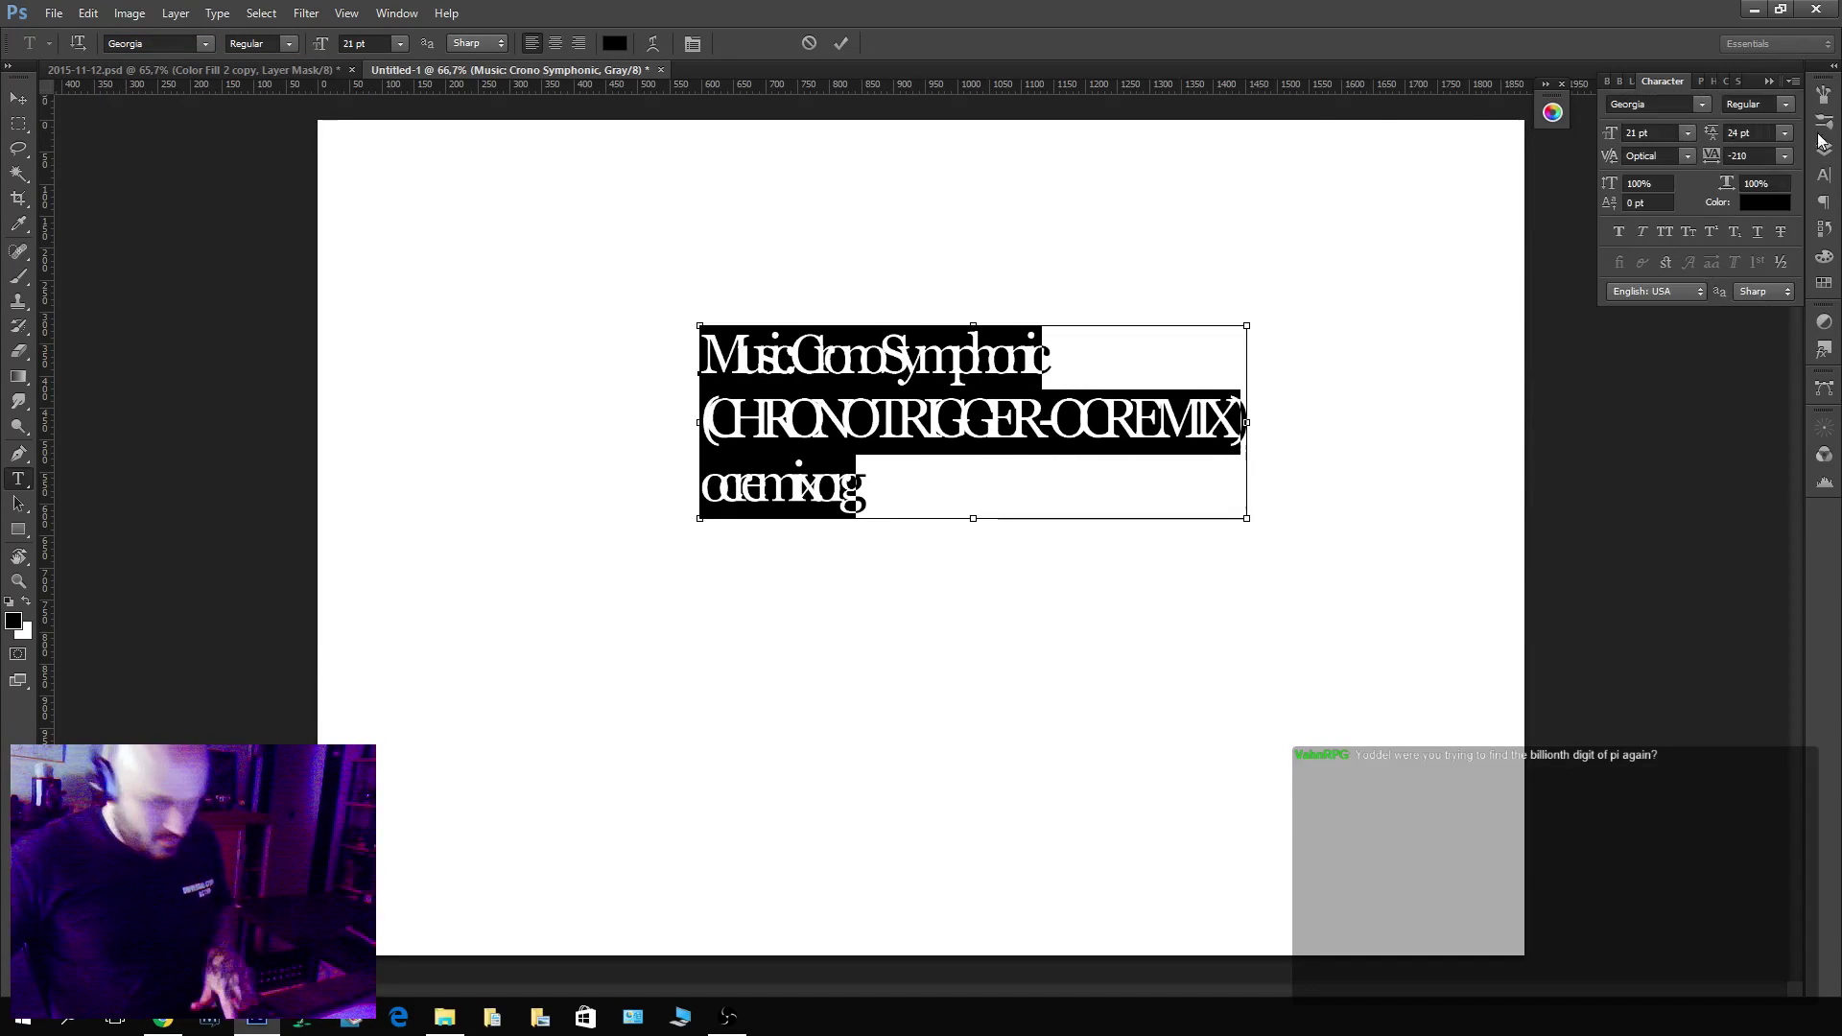
Set the whole label's font to Helvetica Neue LT Pro in the 67 Medium Condensed style.
left_click(207, 44)
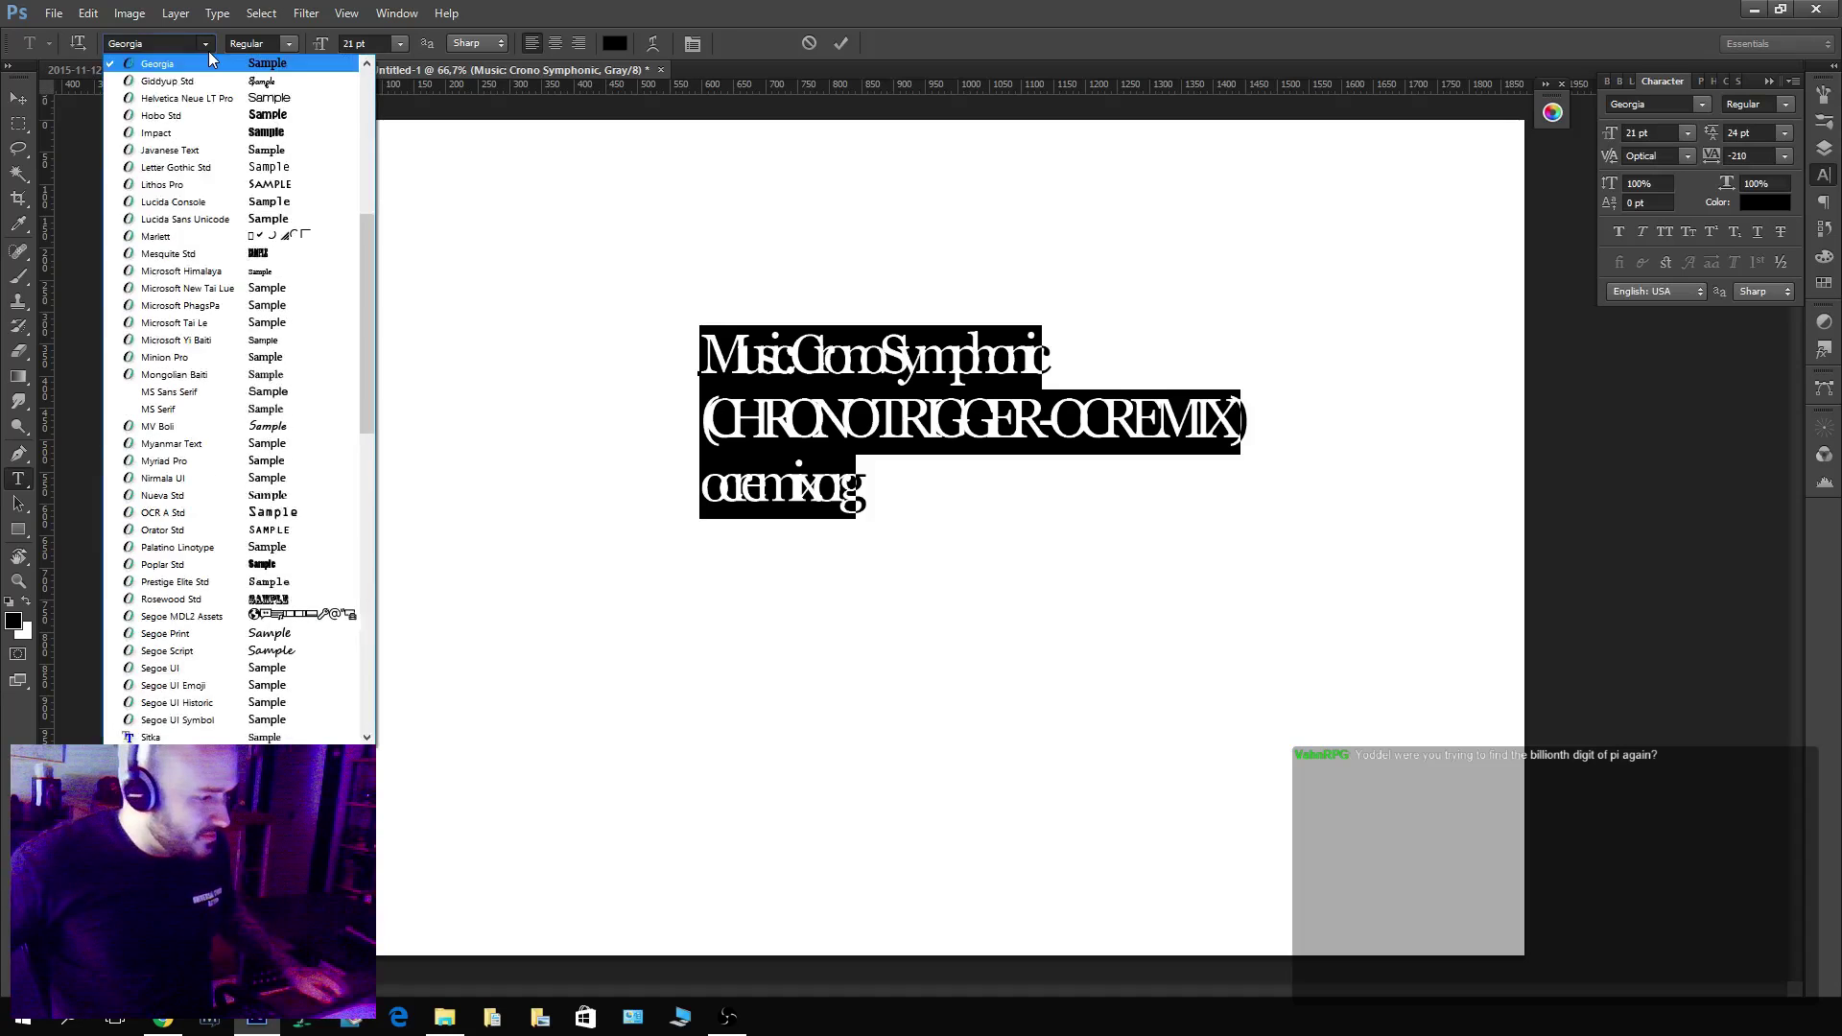
scroll(189, 515, "down", 5)
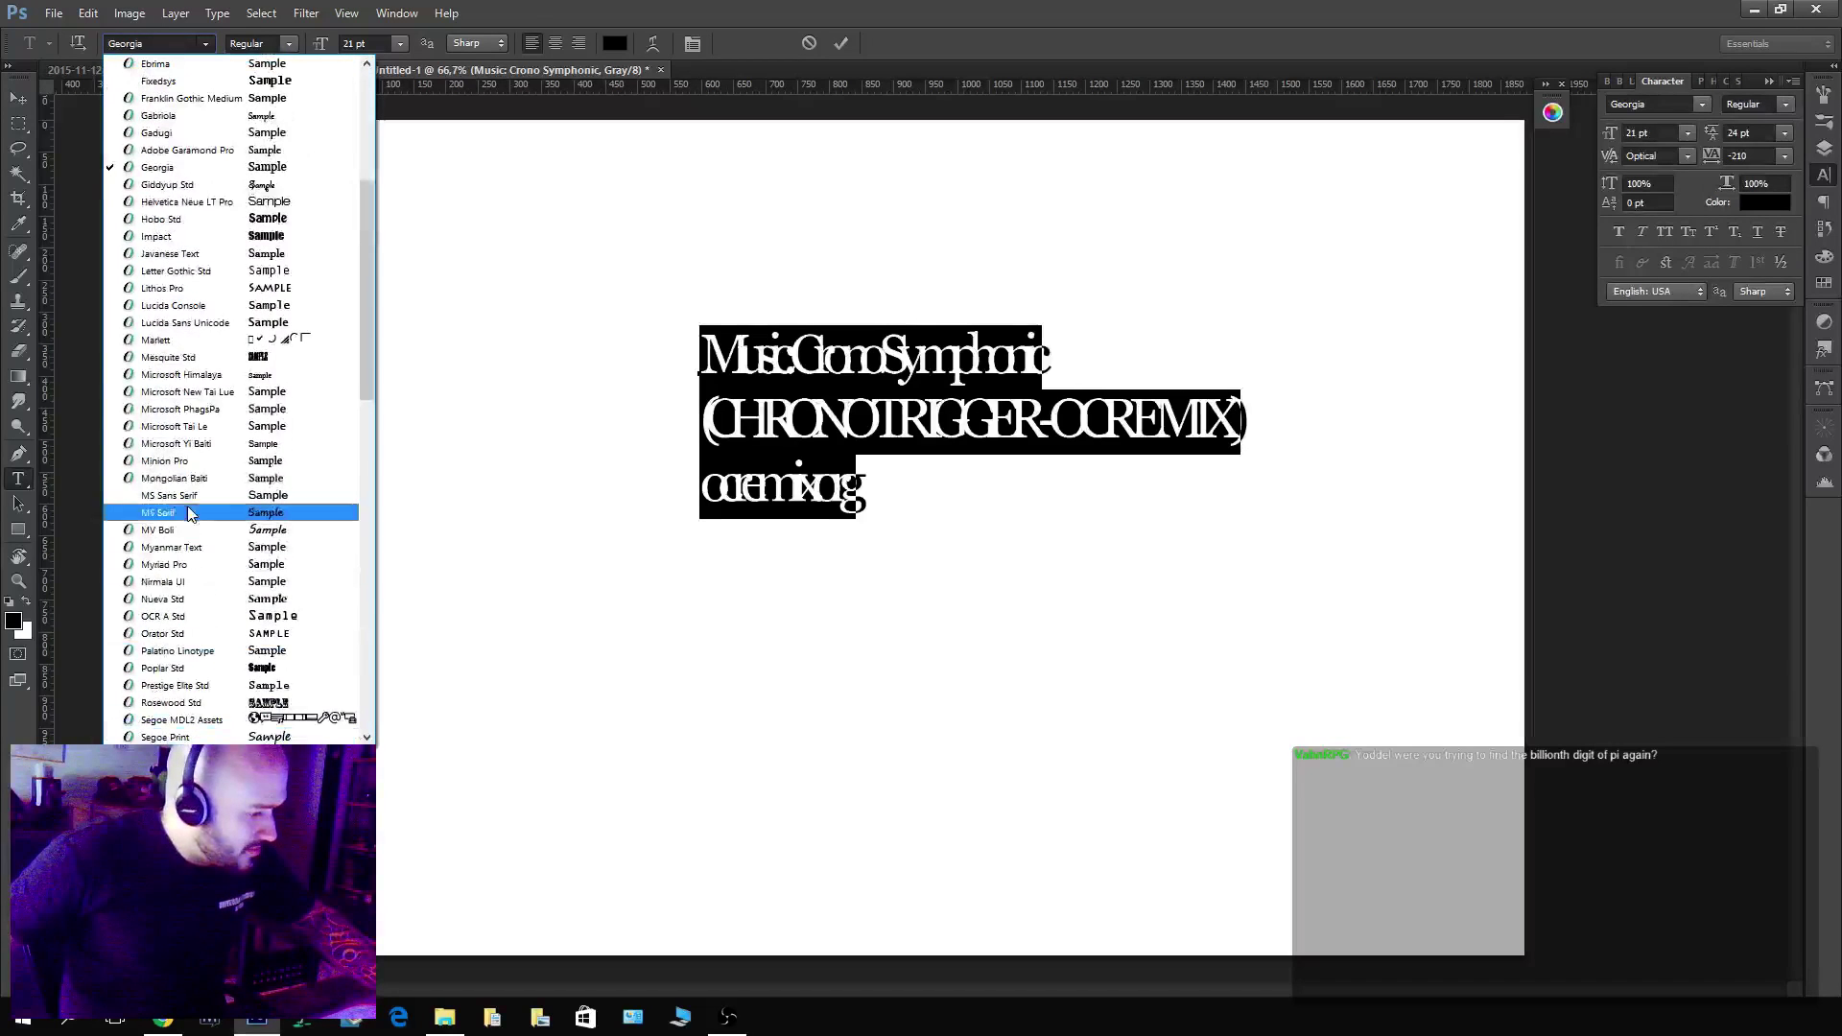
left_click(231, 204)
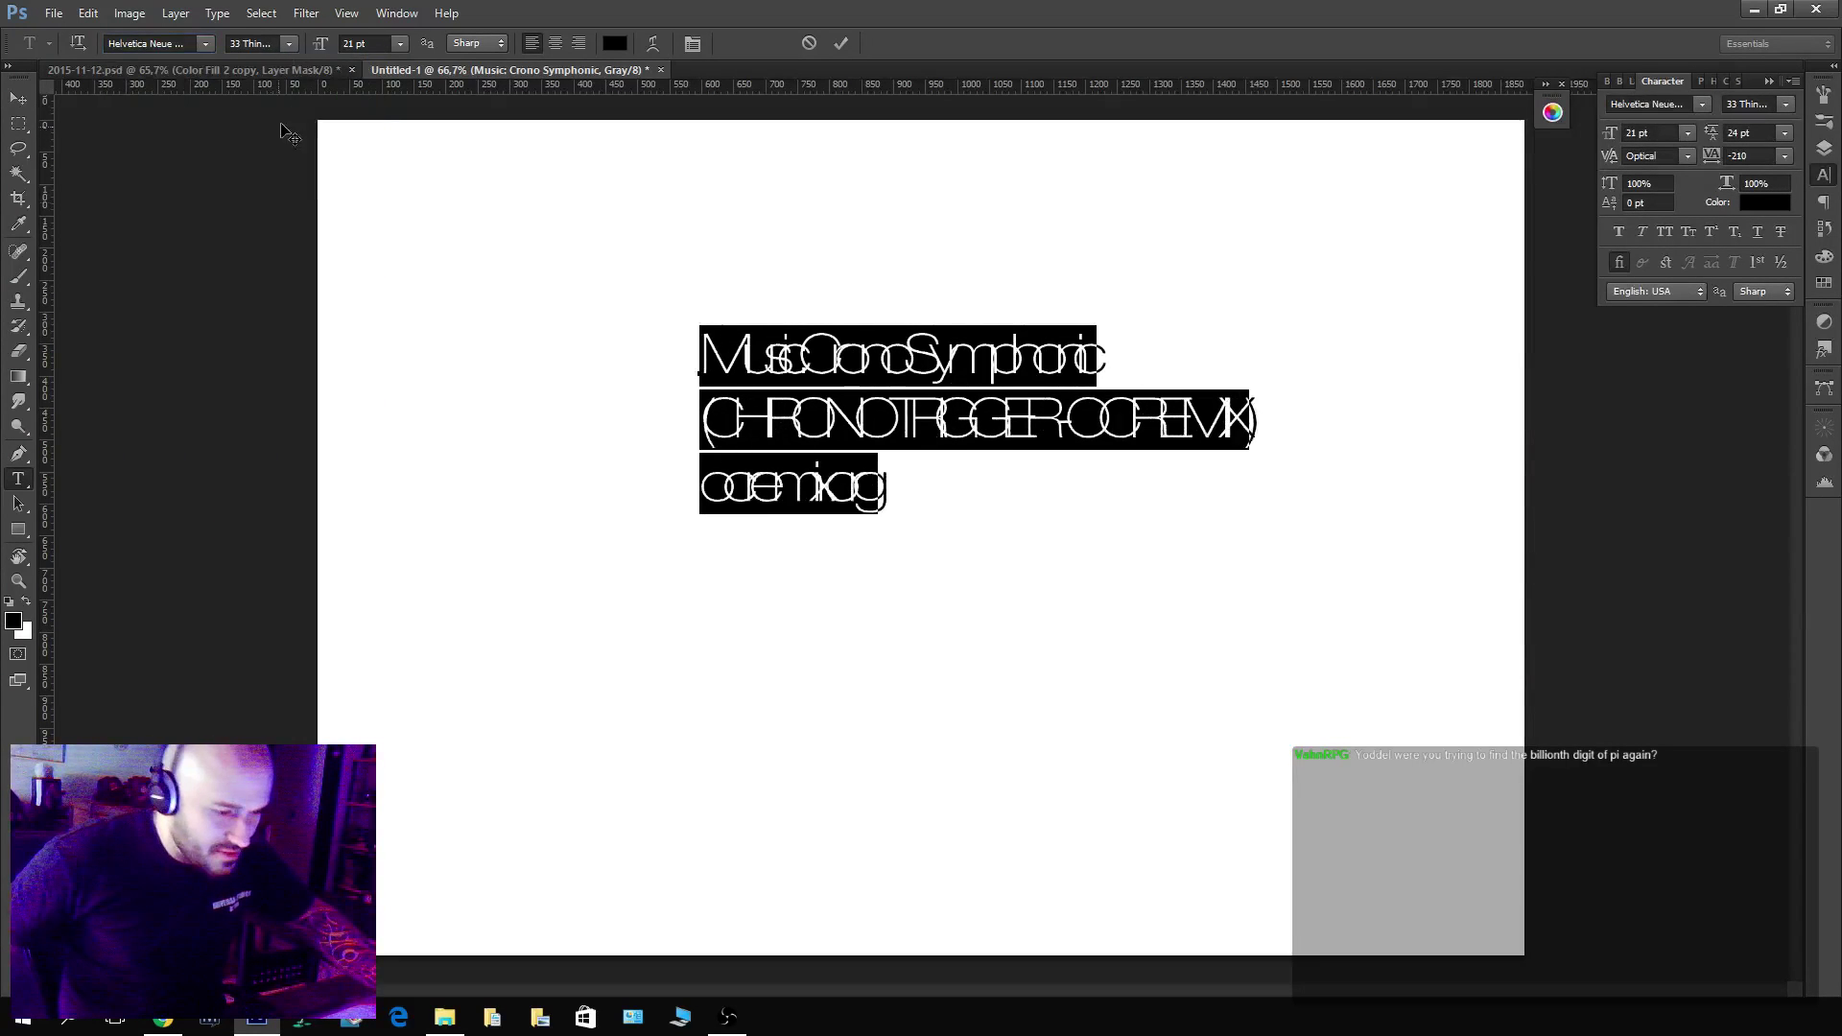
left_click(287, 43)
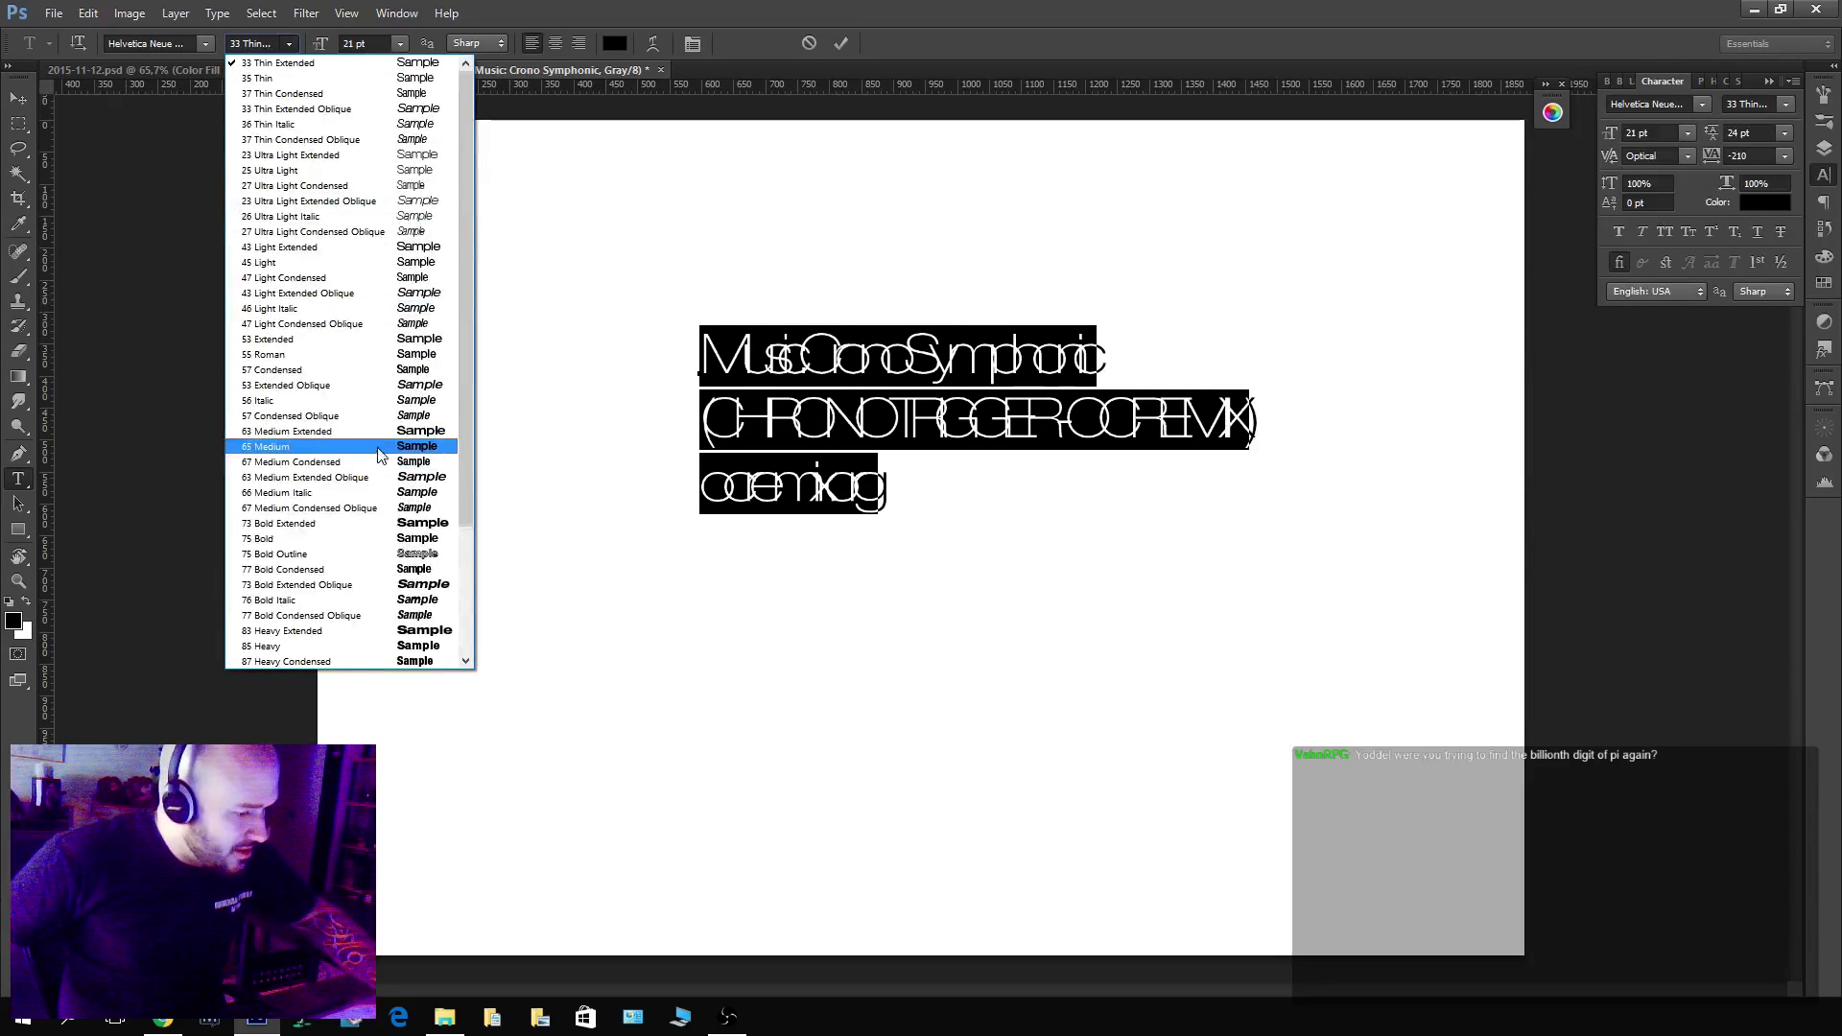
left_click(380, 462)
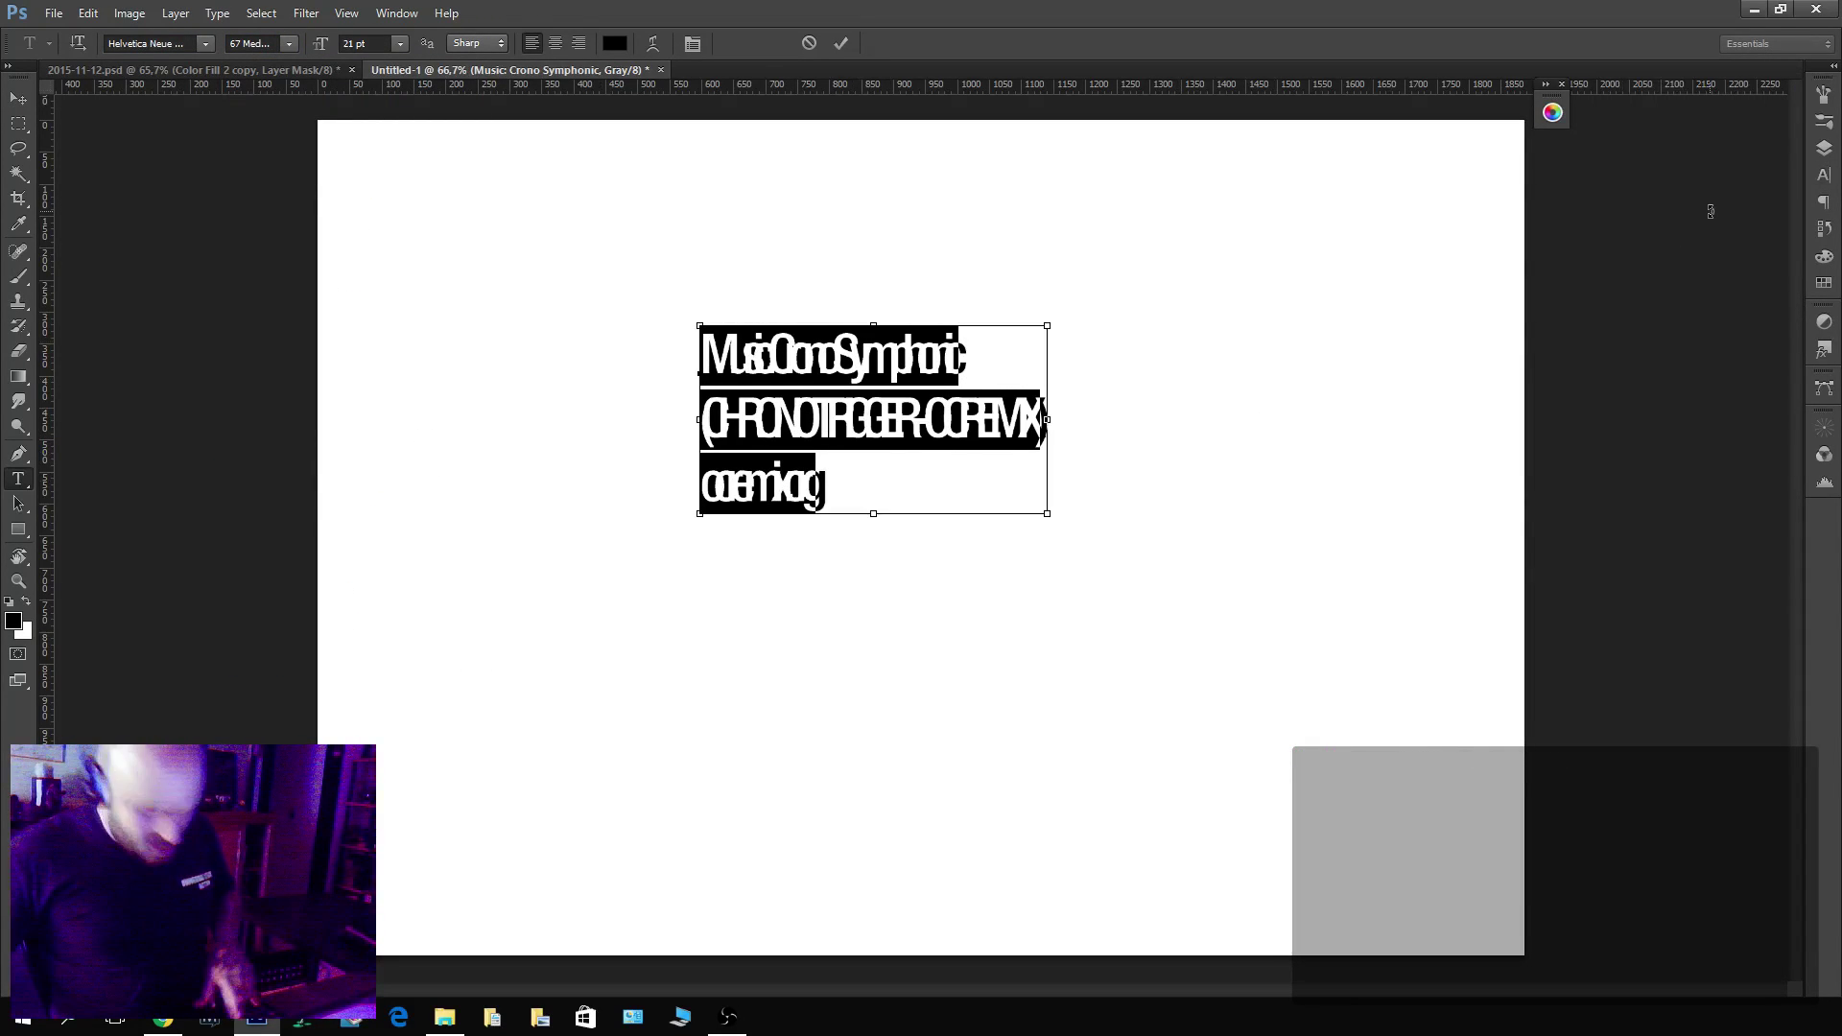
Set the whole label's tracking to 0 and its leading to Auto, and commit the text.
left_click(1784, 155)
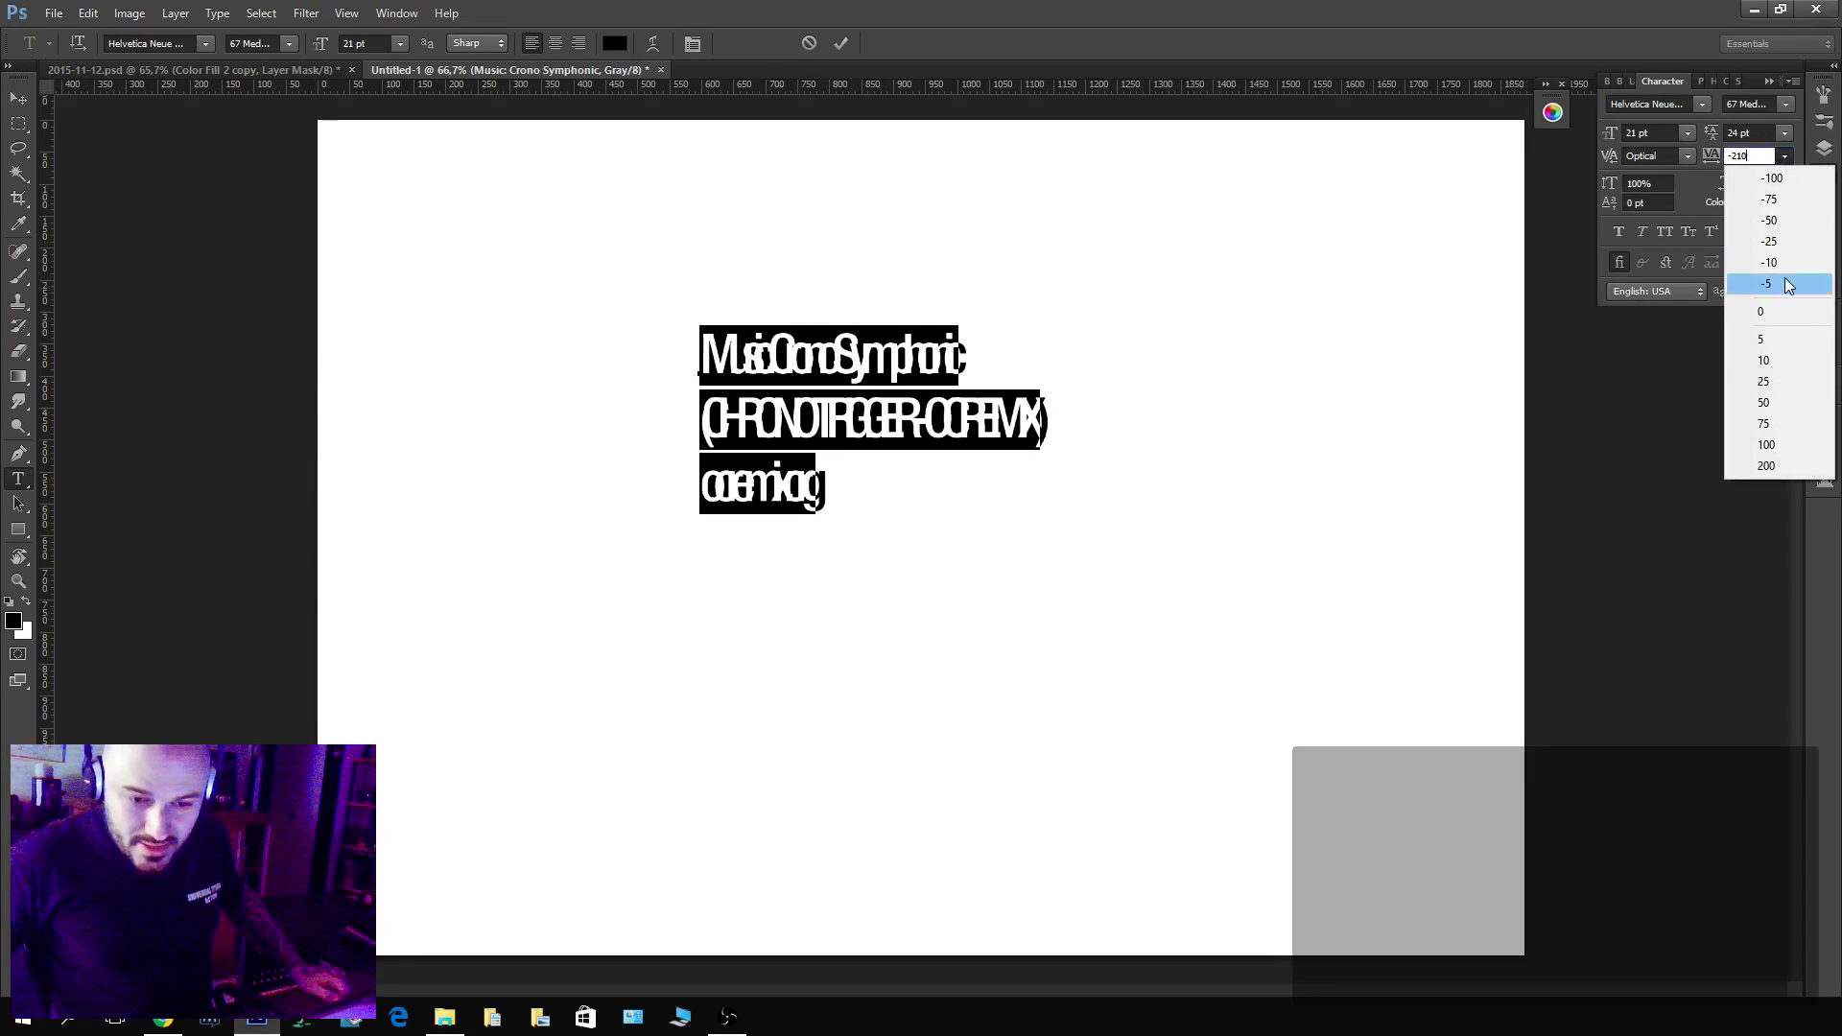
left_click(1785, 322)
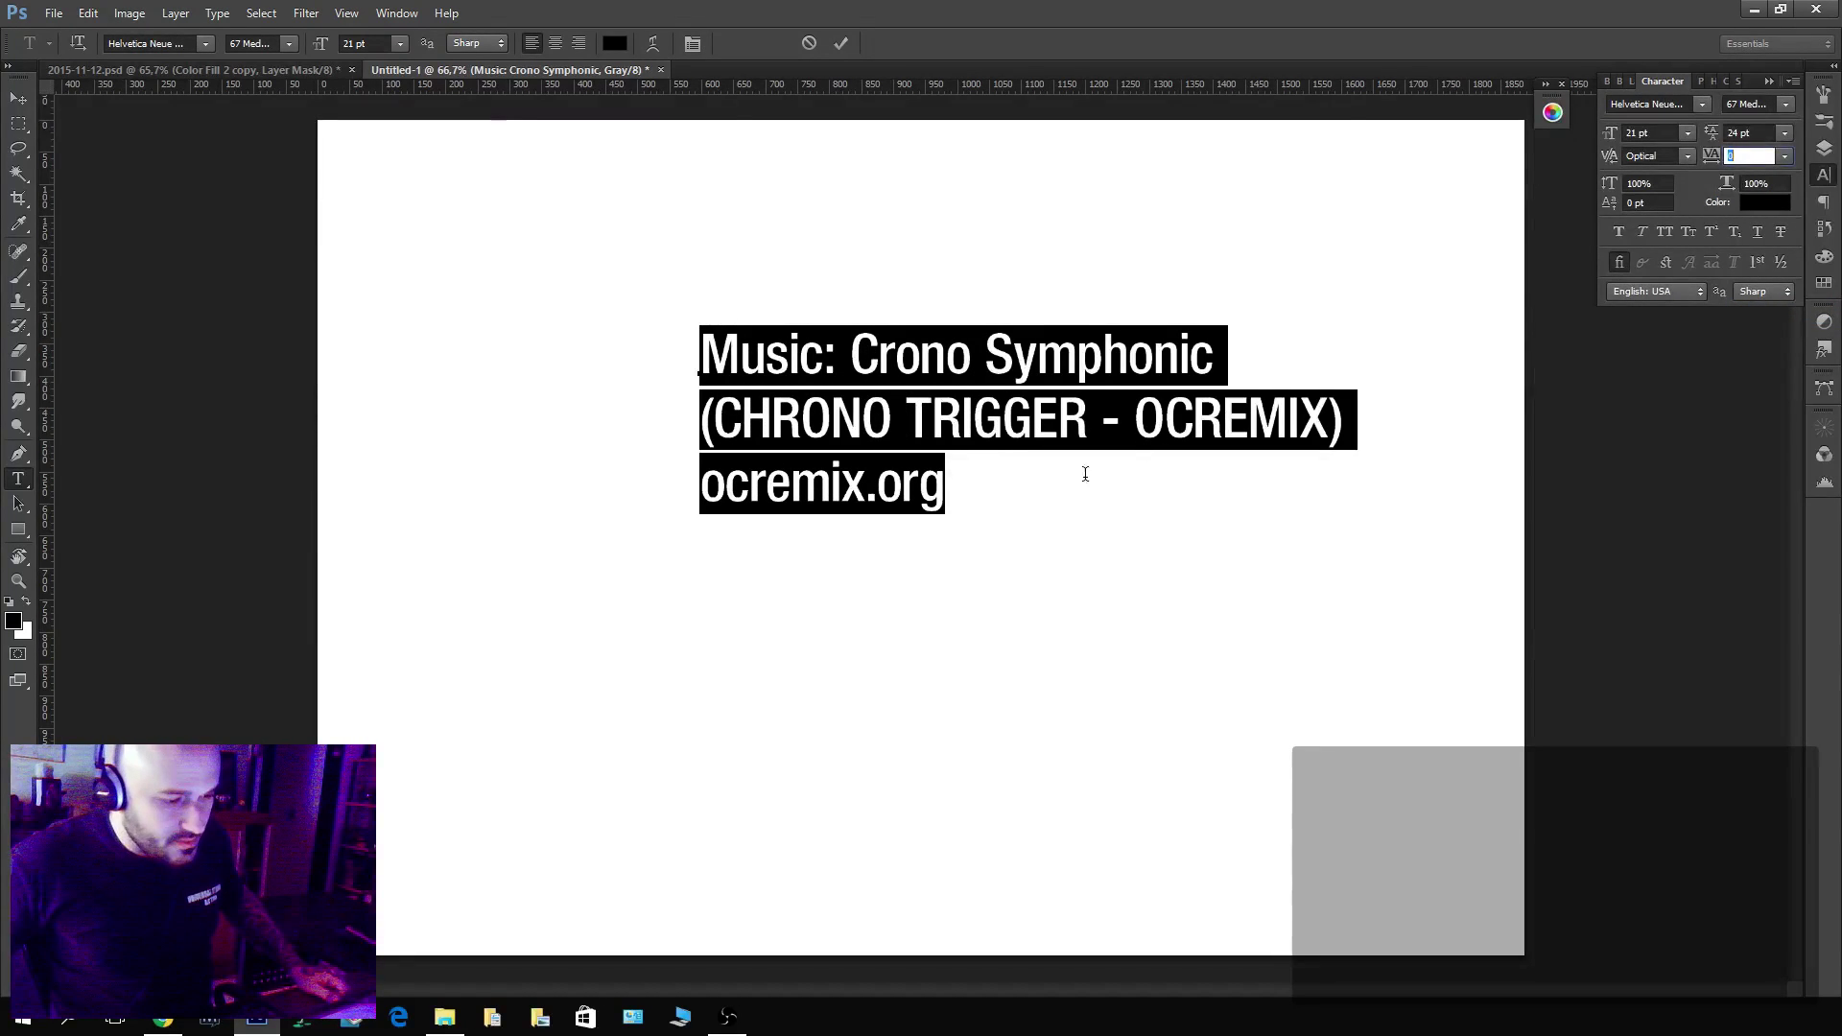
left_click(1785, 133)
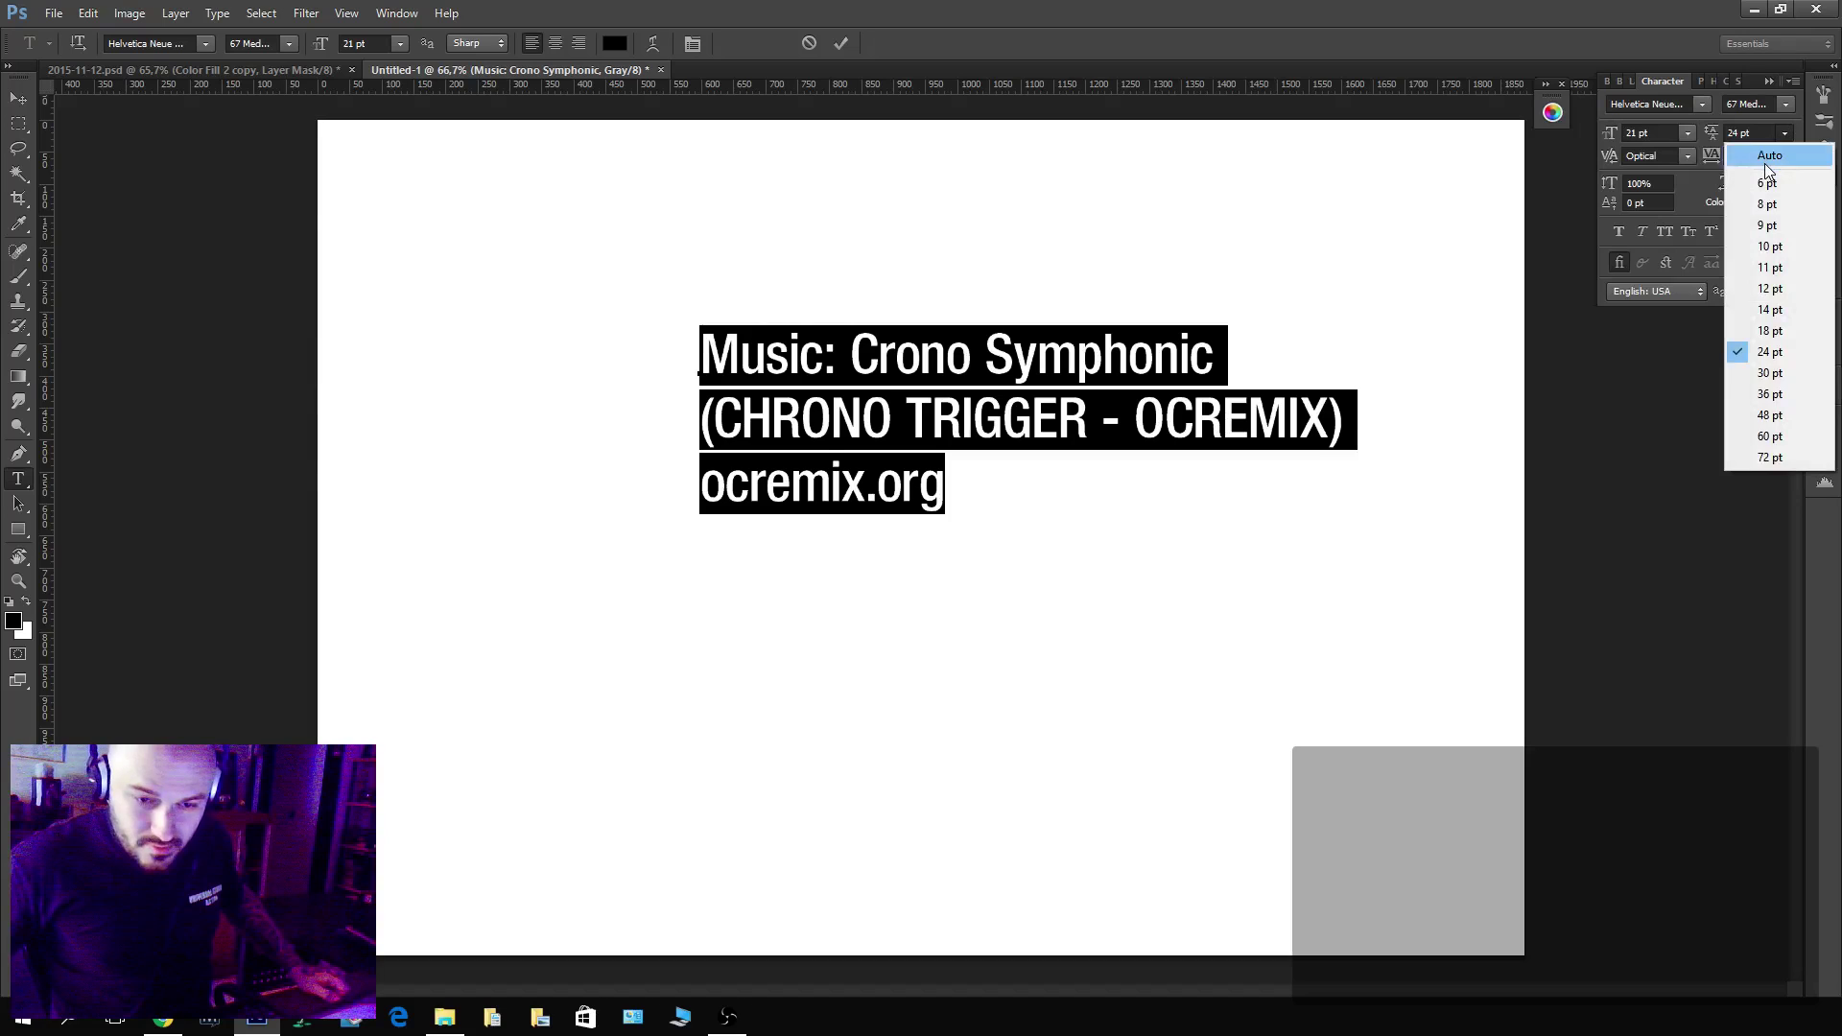
left_click(1765, 158)
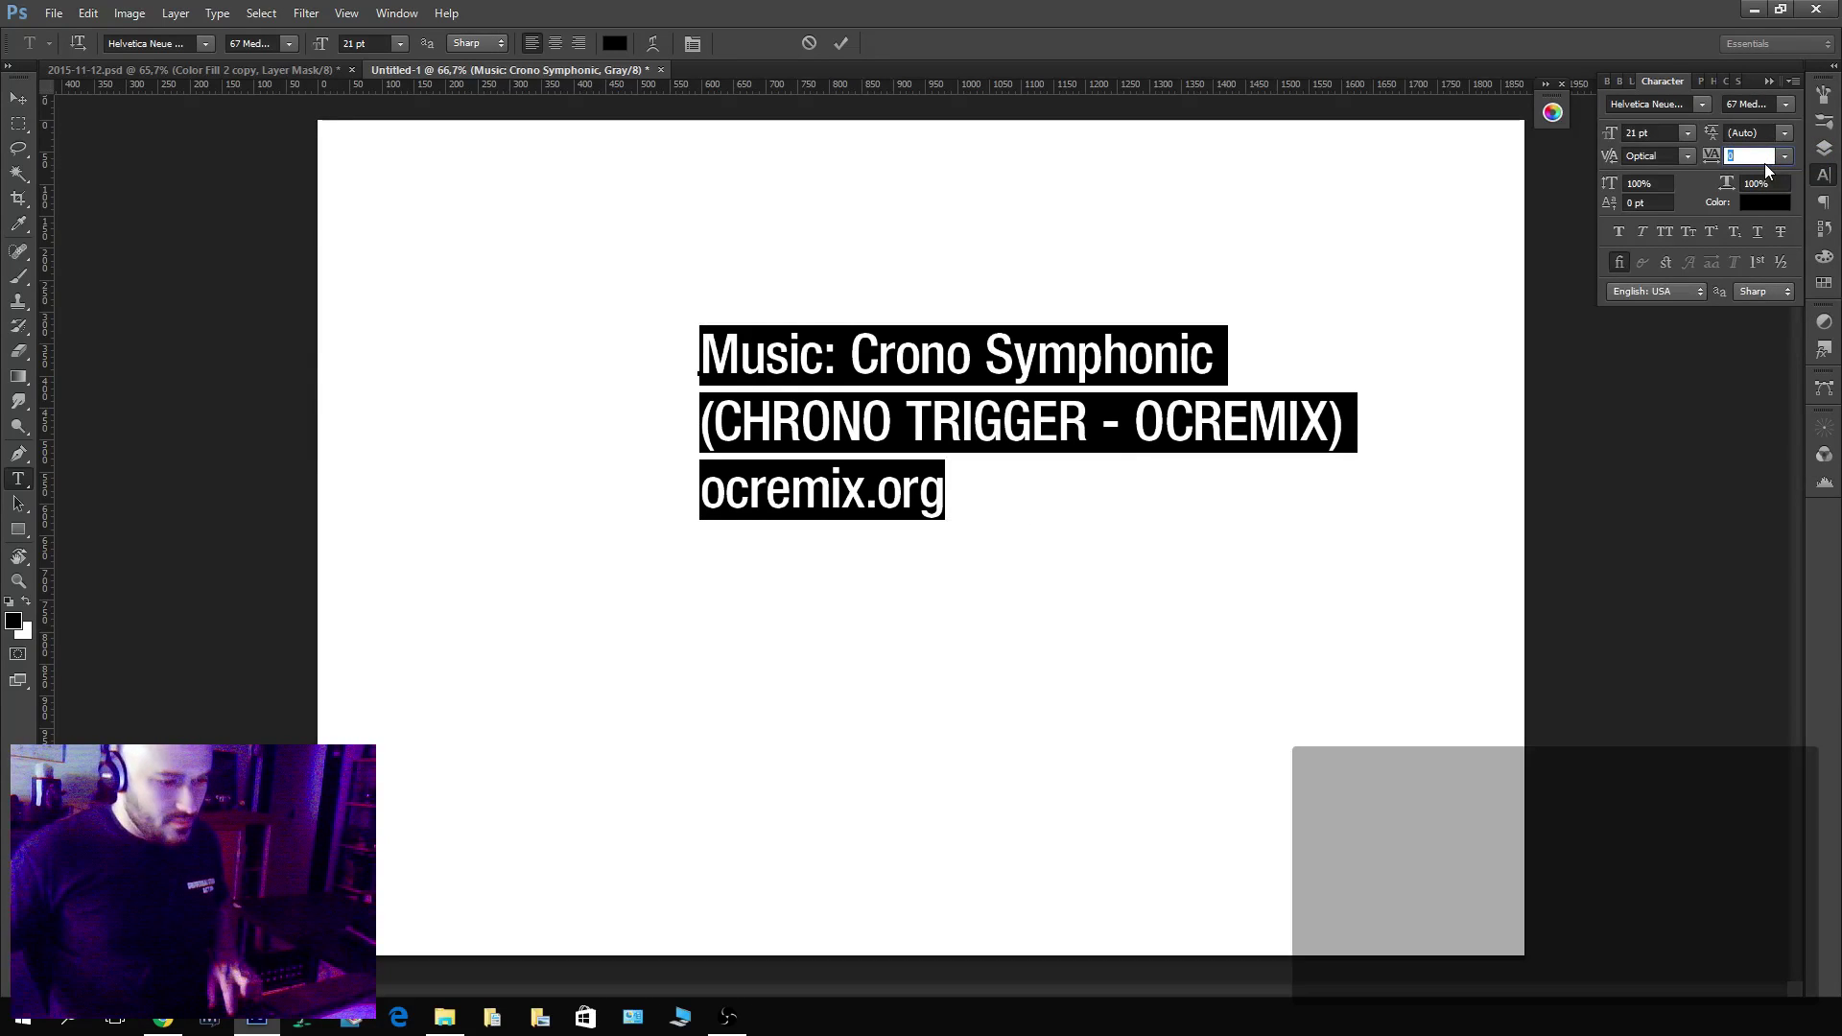
key("ctrl+Return")
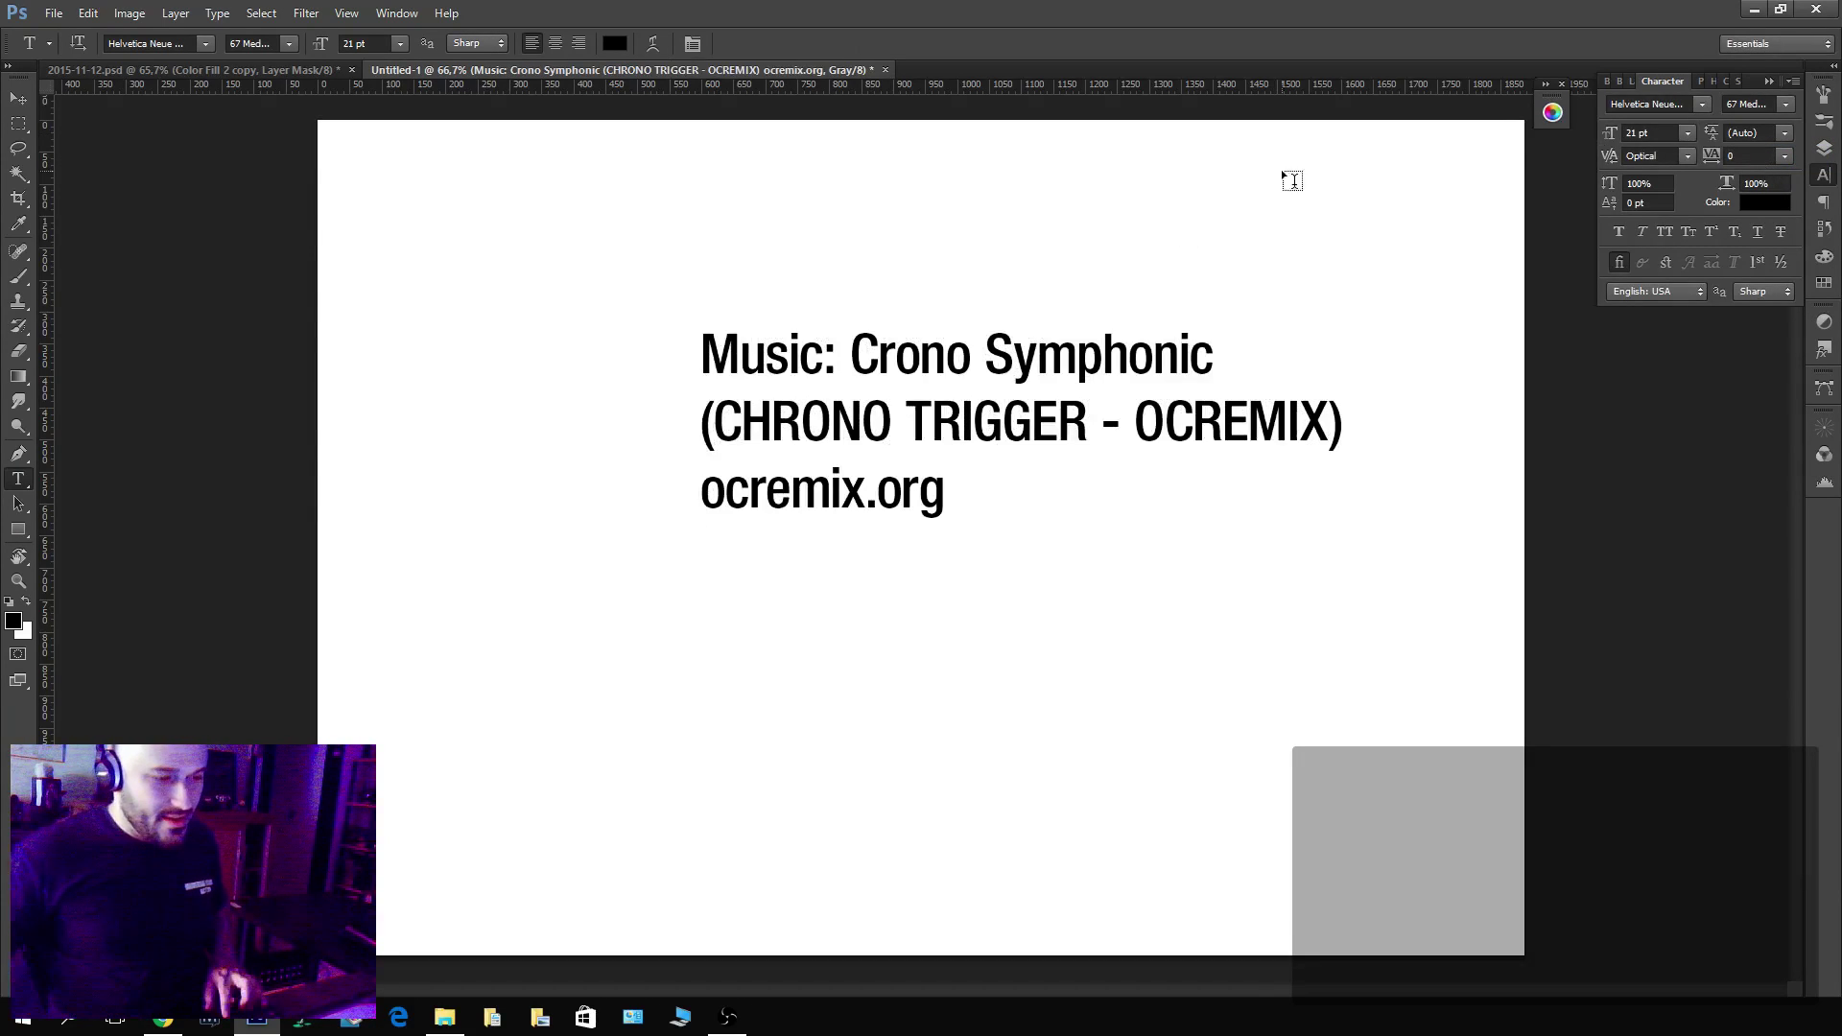
Move the label toward the canvas's left side and float its document window over the upper part of the comic page.
key("v")
left_click_drag(974, 415, 727, 424)
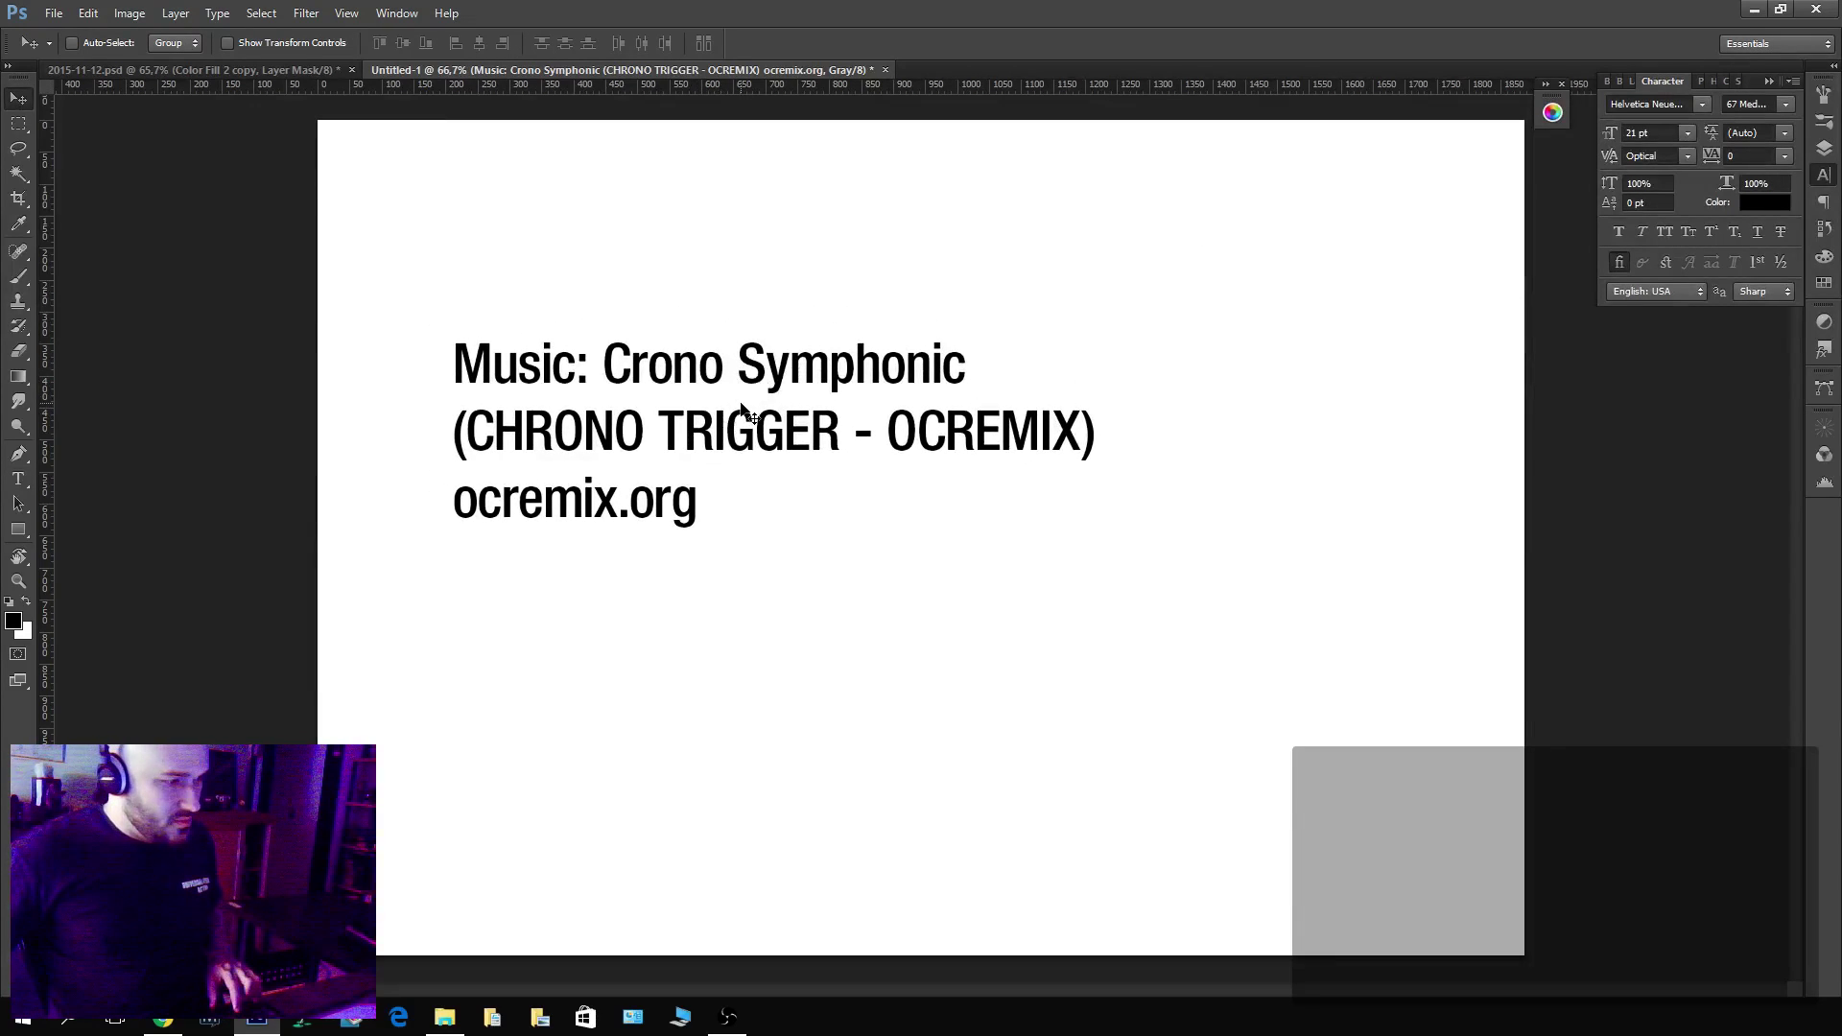
left_click_drag(607, 67, 592, 432)
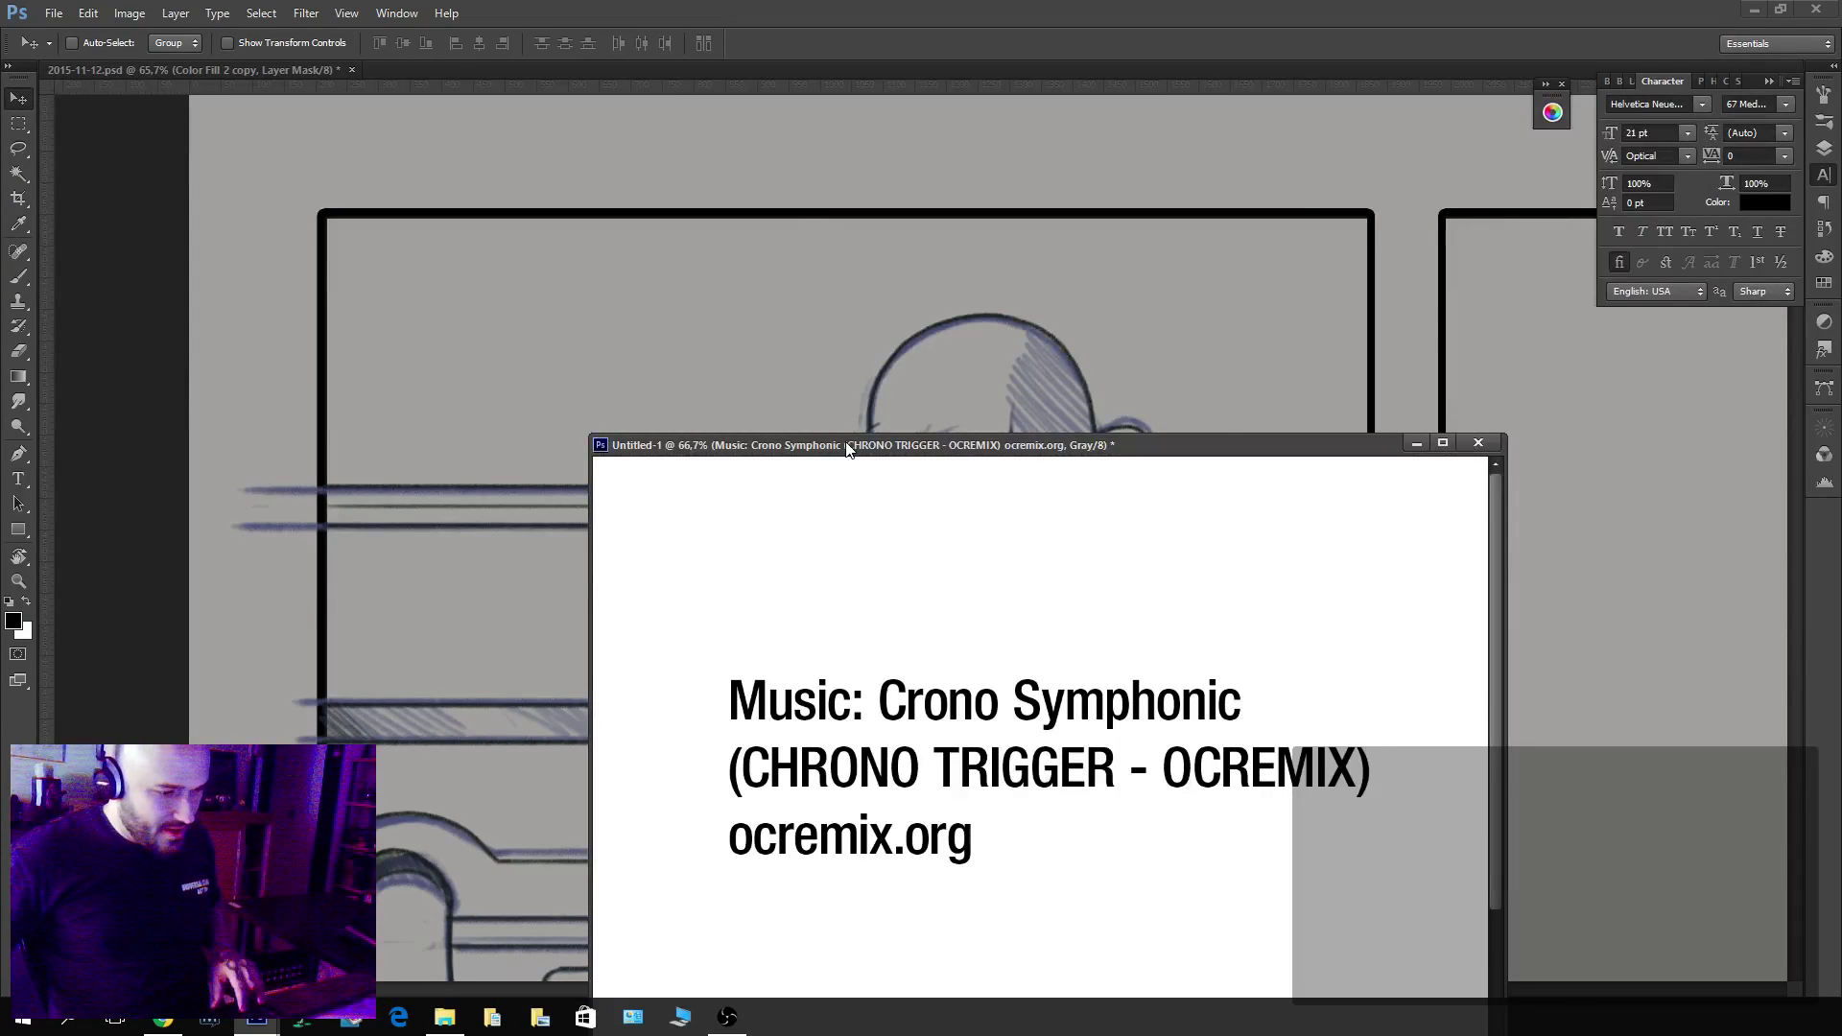
left_click_drag(848, 448, 587, 203)
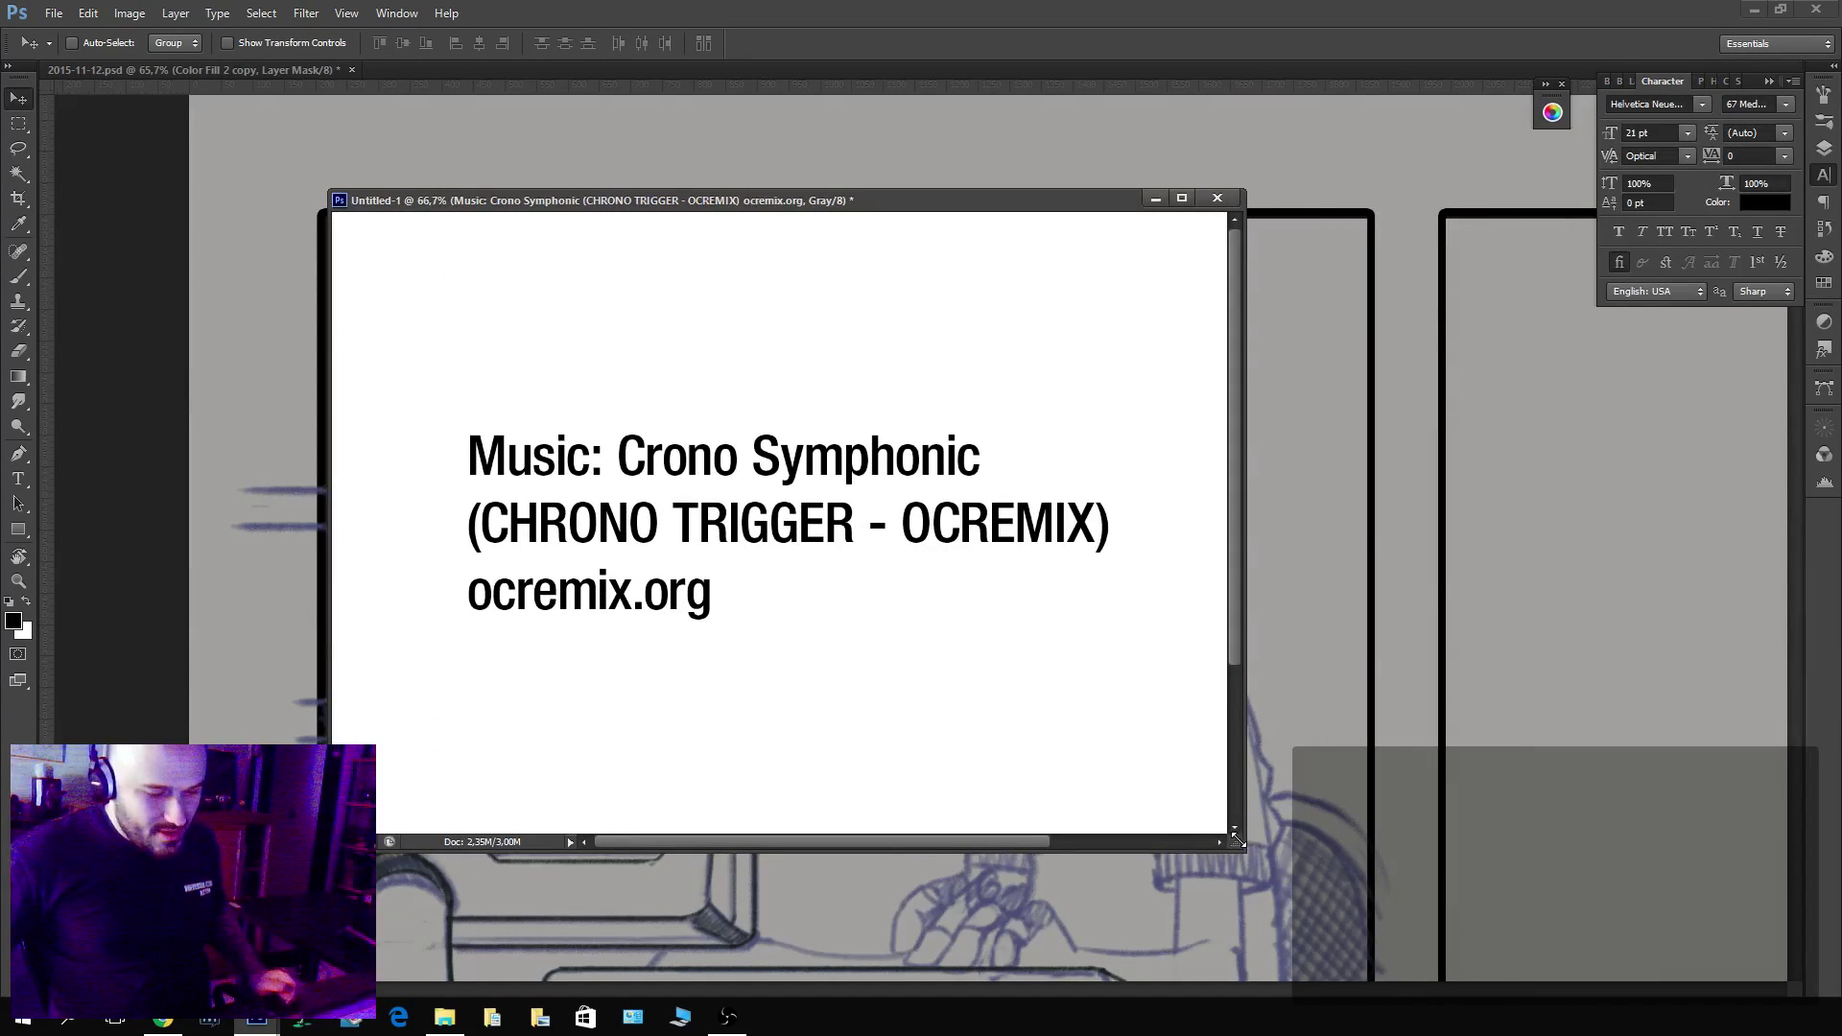
Shrink the label's floating document window and reposition the text so all three lines fit inside it.
left_click_drag(1237, 839, 1032, 549)
left_click_drag(831, 454, 721, 256)
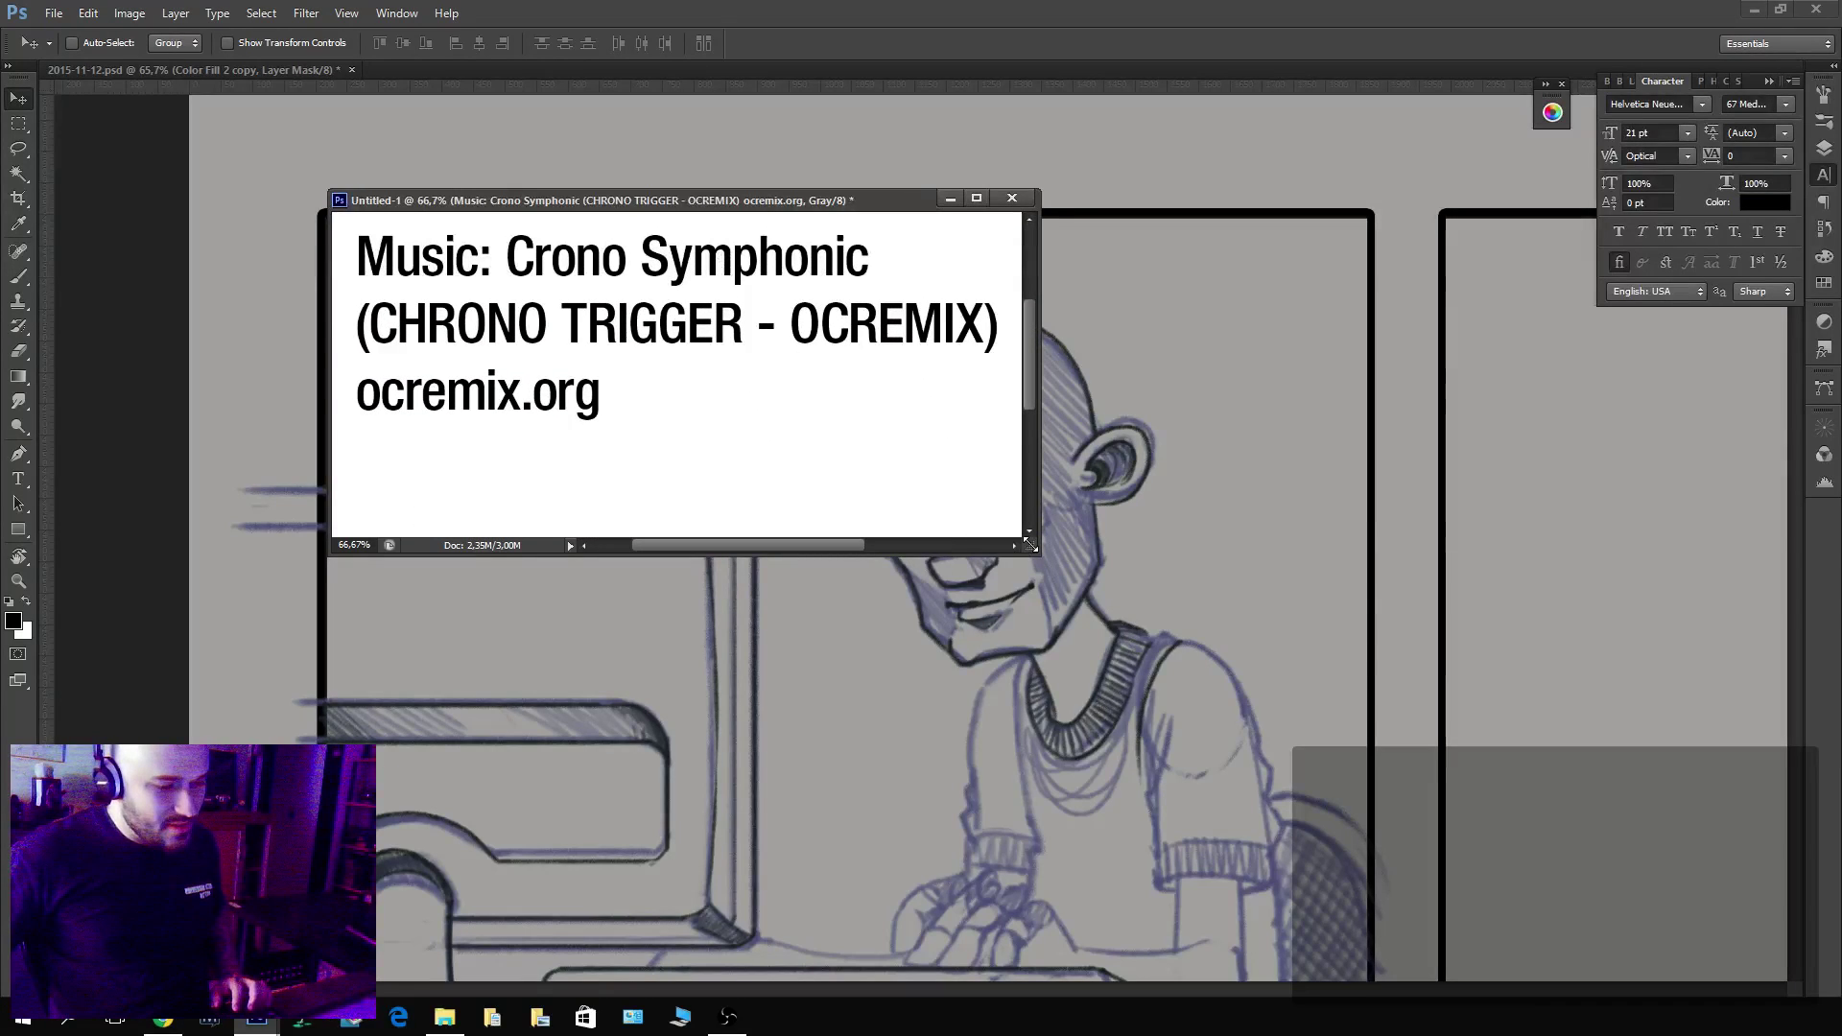
left_click_drag(1029, 543, 1031, 458)
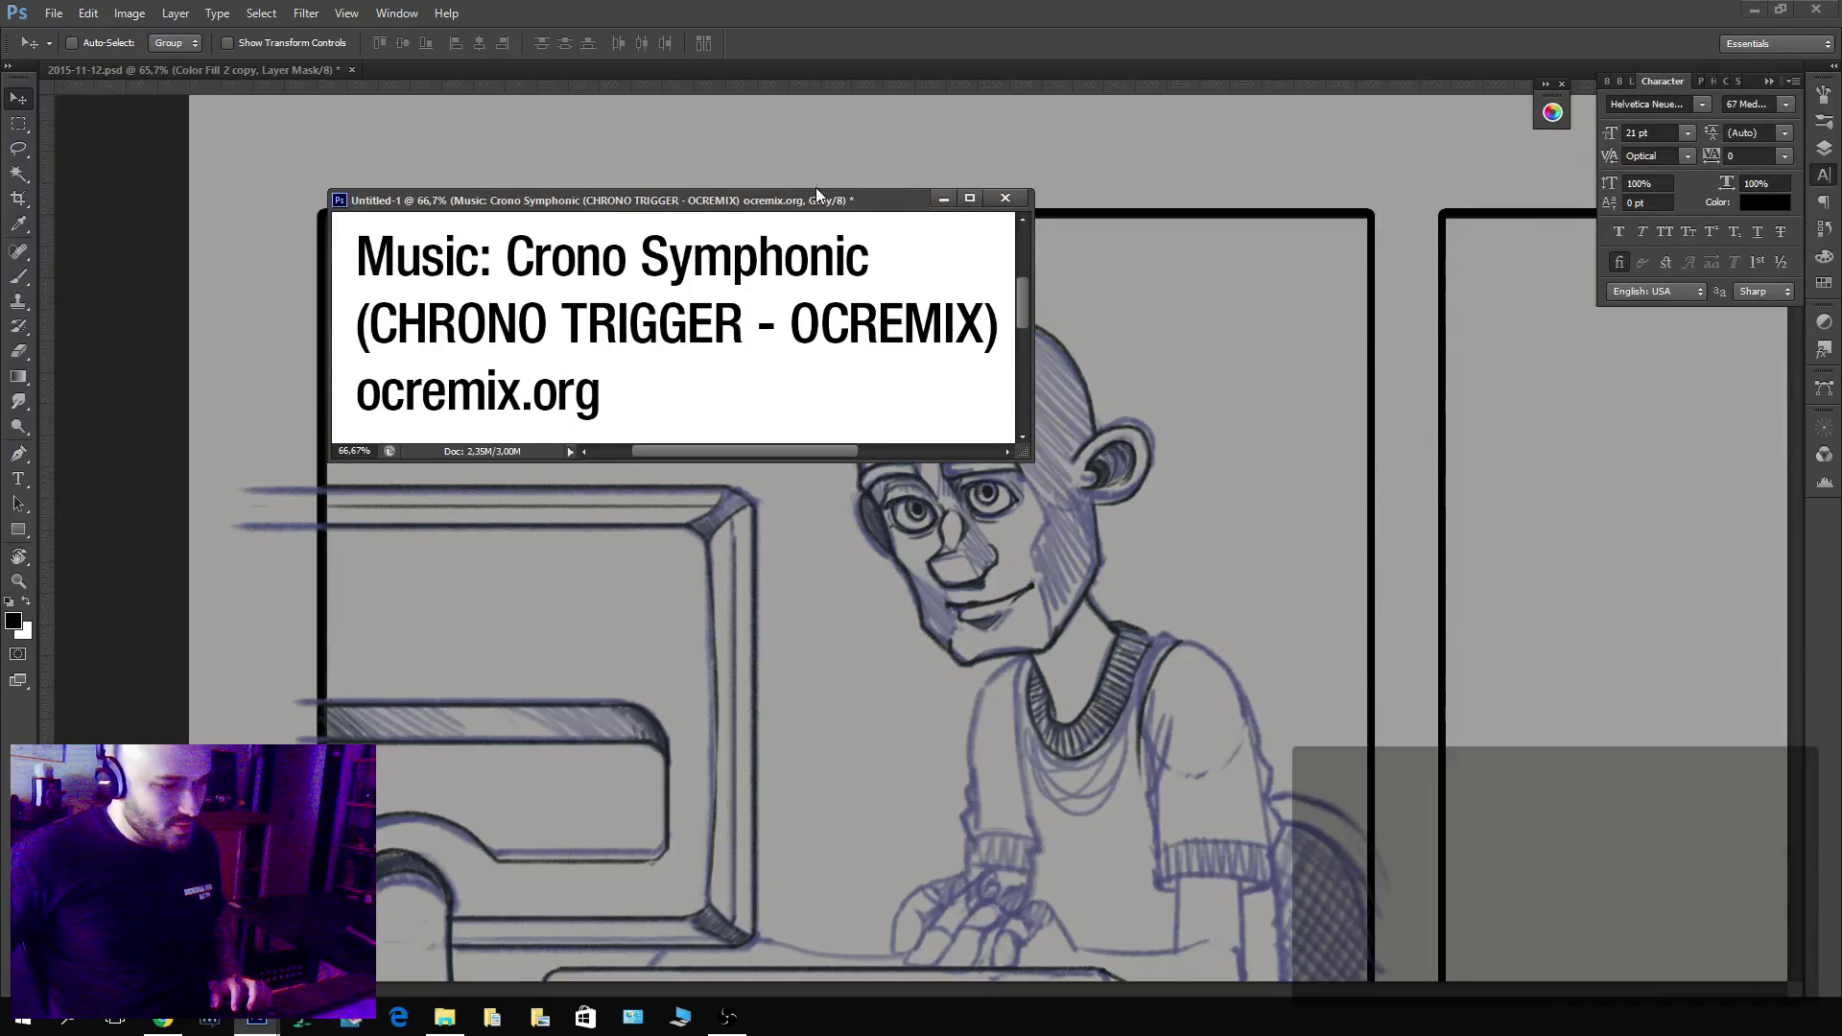
Crop the label's canvas tightly around the three lines of text.
key("z")
mouse_move(730, 297)
left_mouse_down()
mouse_move(560, 292)
mouse_move(663, 290)
mouse_move(638, 257)
mouse_move(701, 316)
left_mouse_up()
key("v")
key("c")
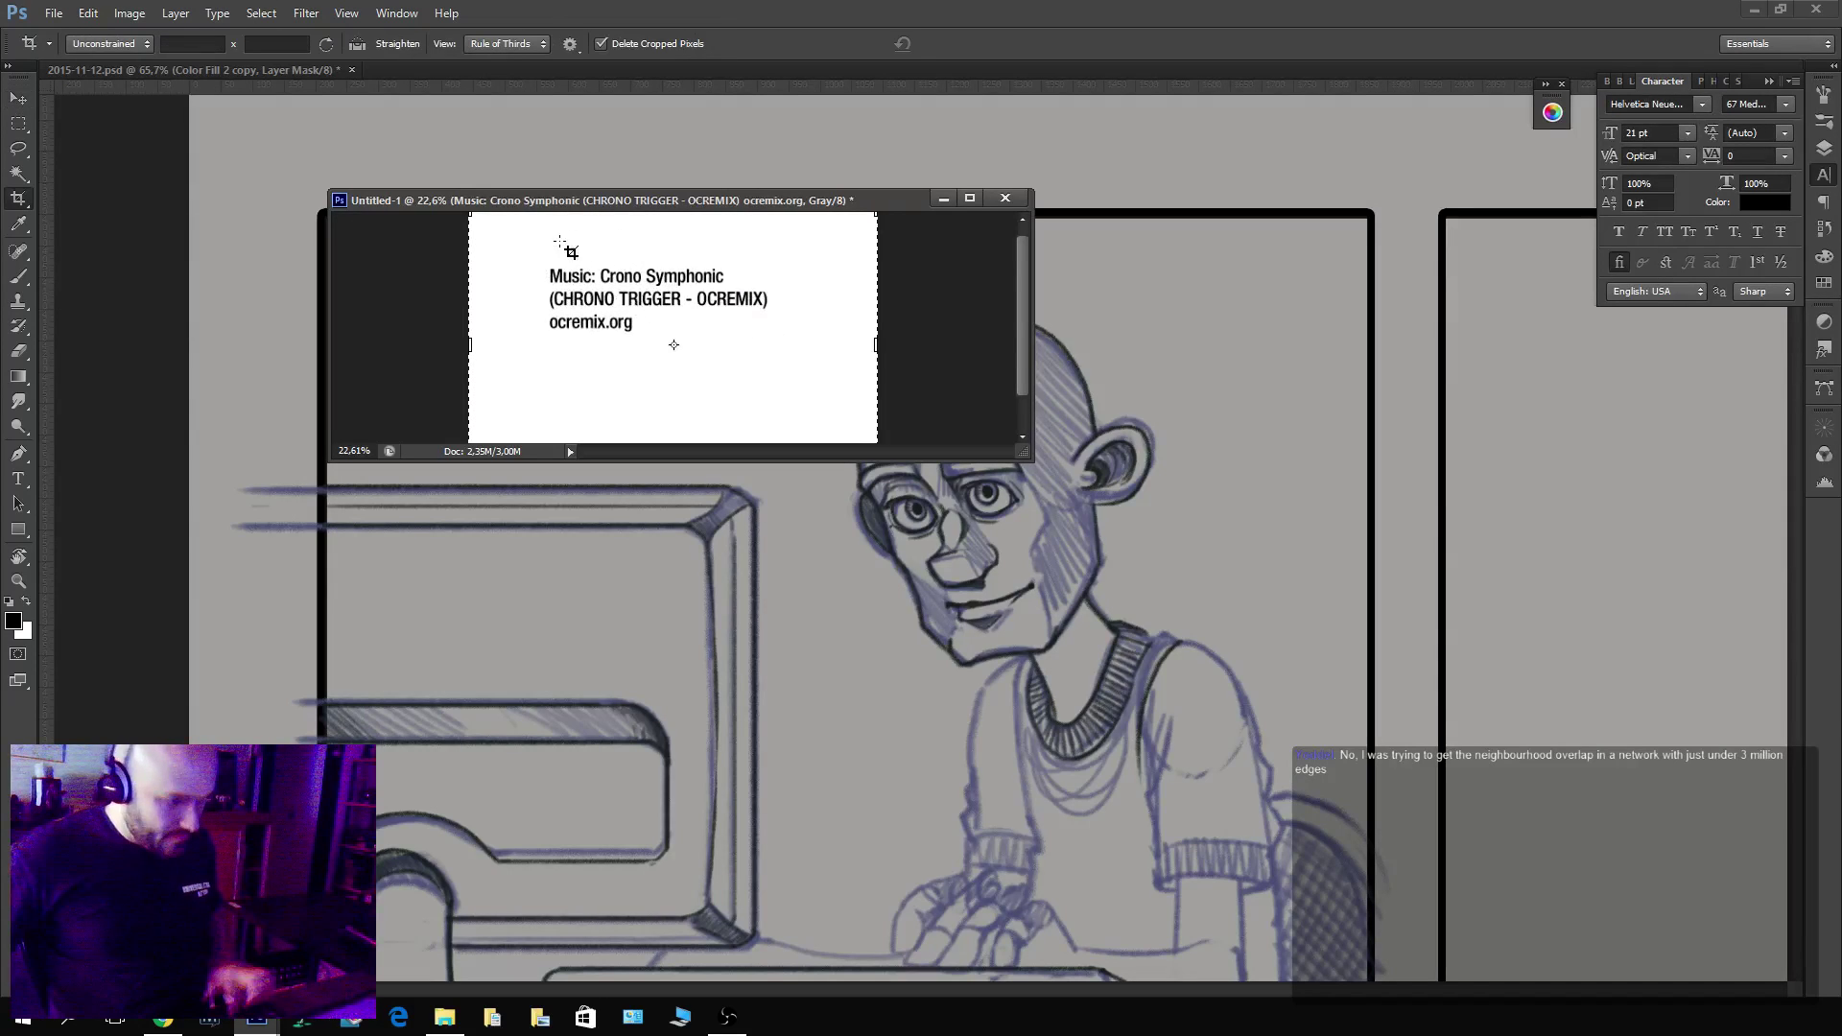
left_click_drag(530, 250, 780, 347)
key("Return")
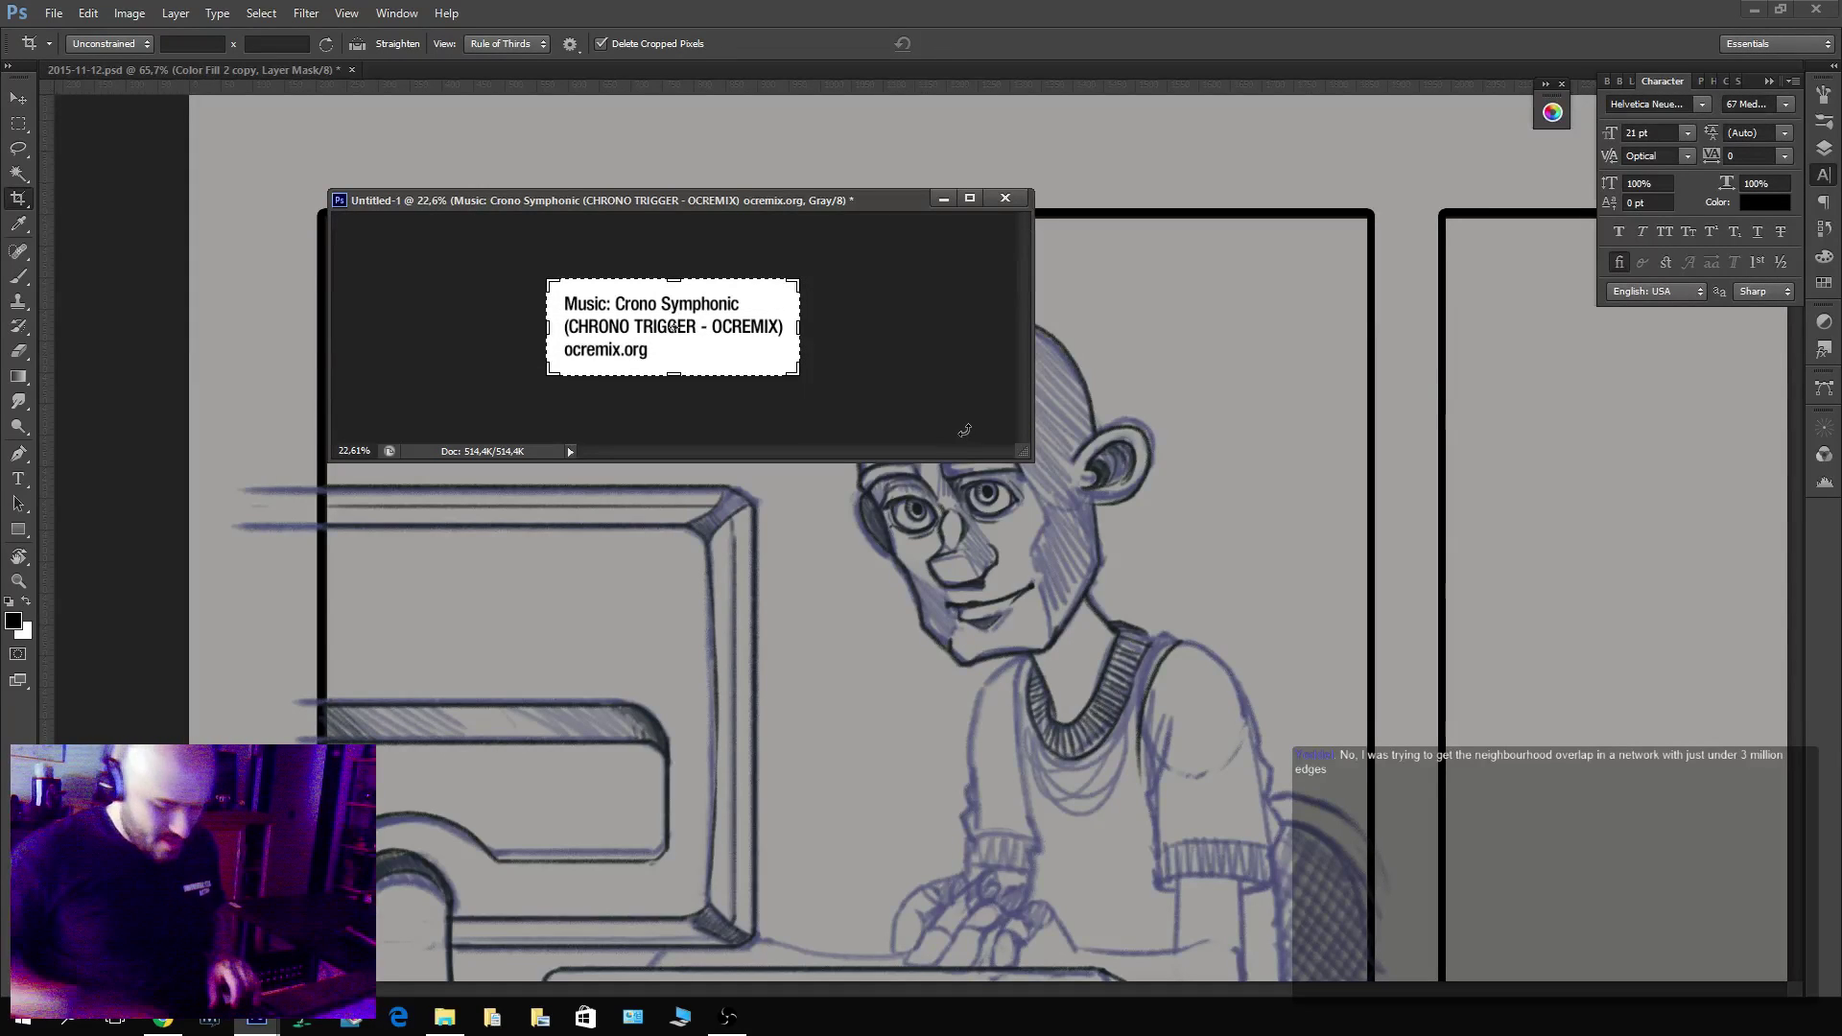
Shrink the label's window to fit the cropped text and park it over the comic page's upper-left corner.
key("v")
left_click_drag(1019, 452, 593, 343)
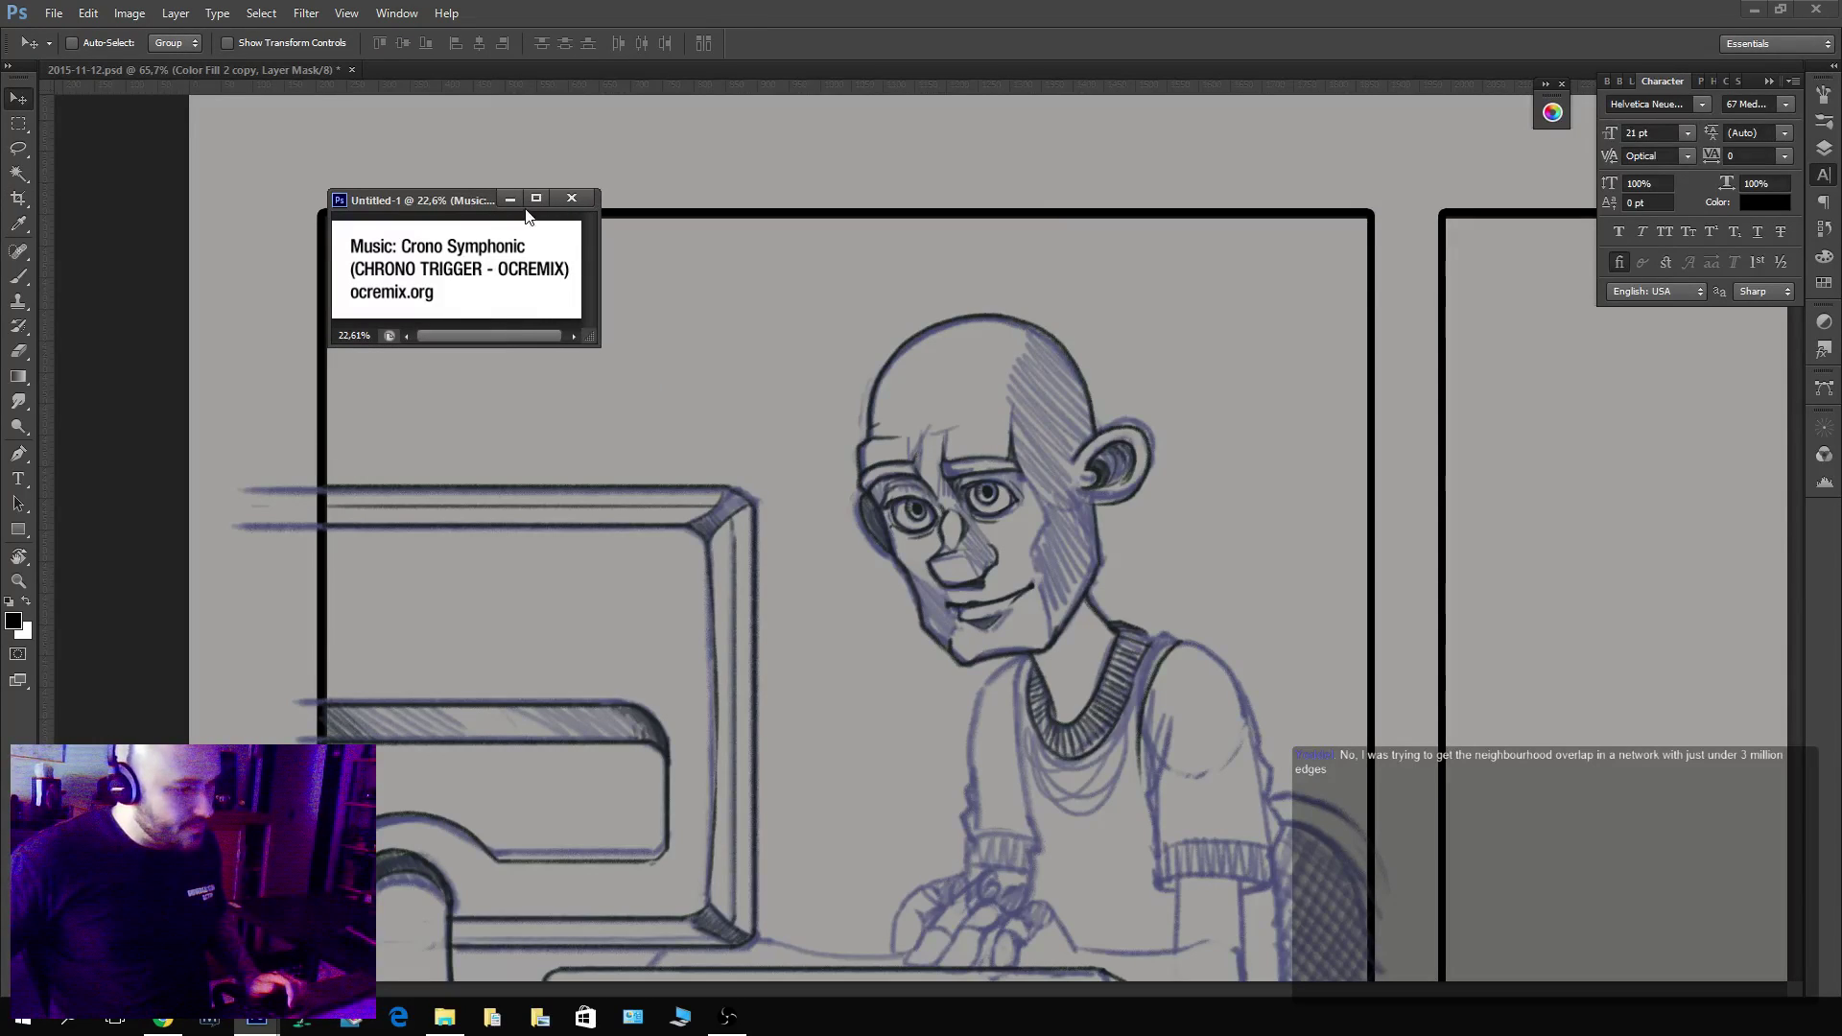
left_click_drag(460, 211, 170, 111)
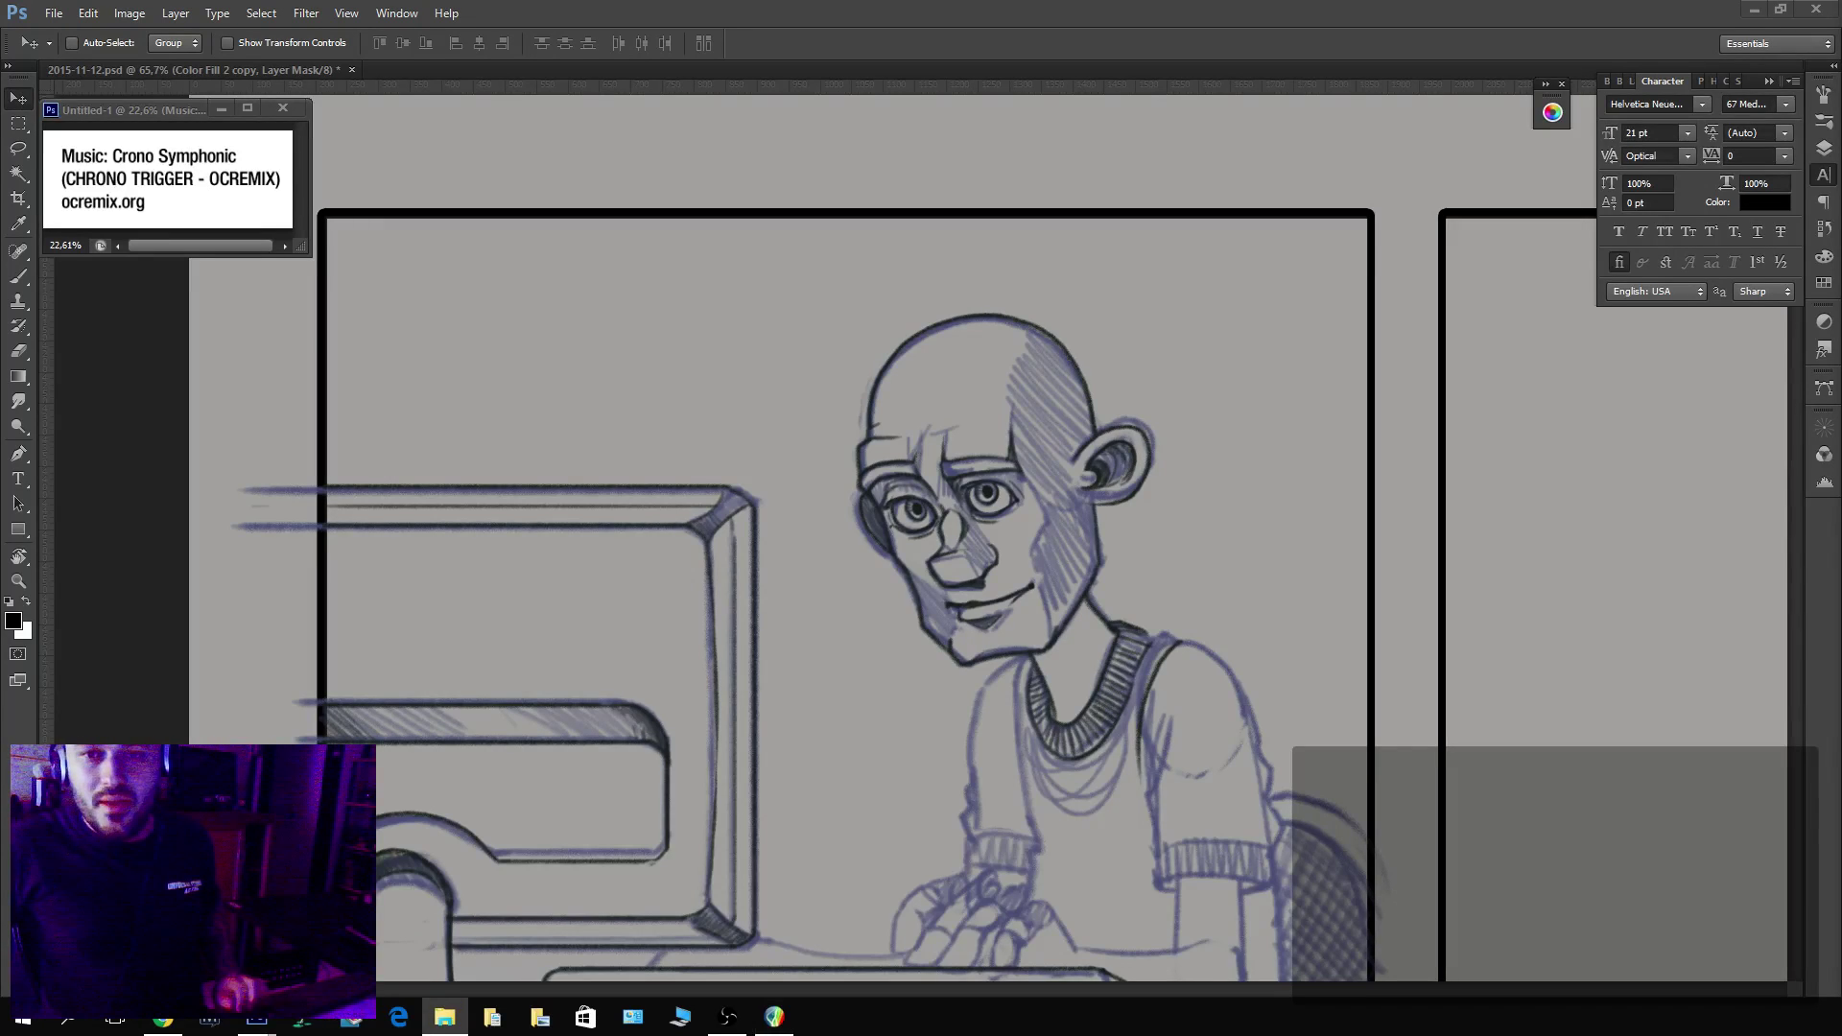
Switch to File Explorer, send the CD1 and CD2 folders of Chrono Symphonic (mp3 version) to the music player, and close the folder window.
left_click(445, 1017)
double_click(1205, 338)
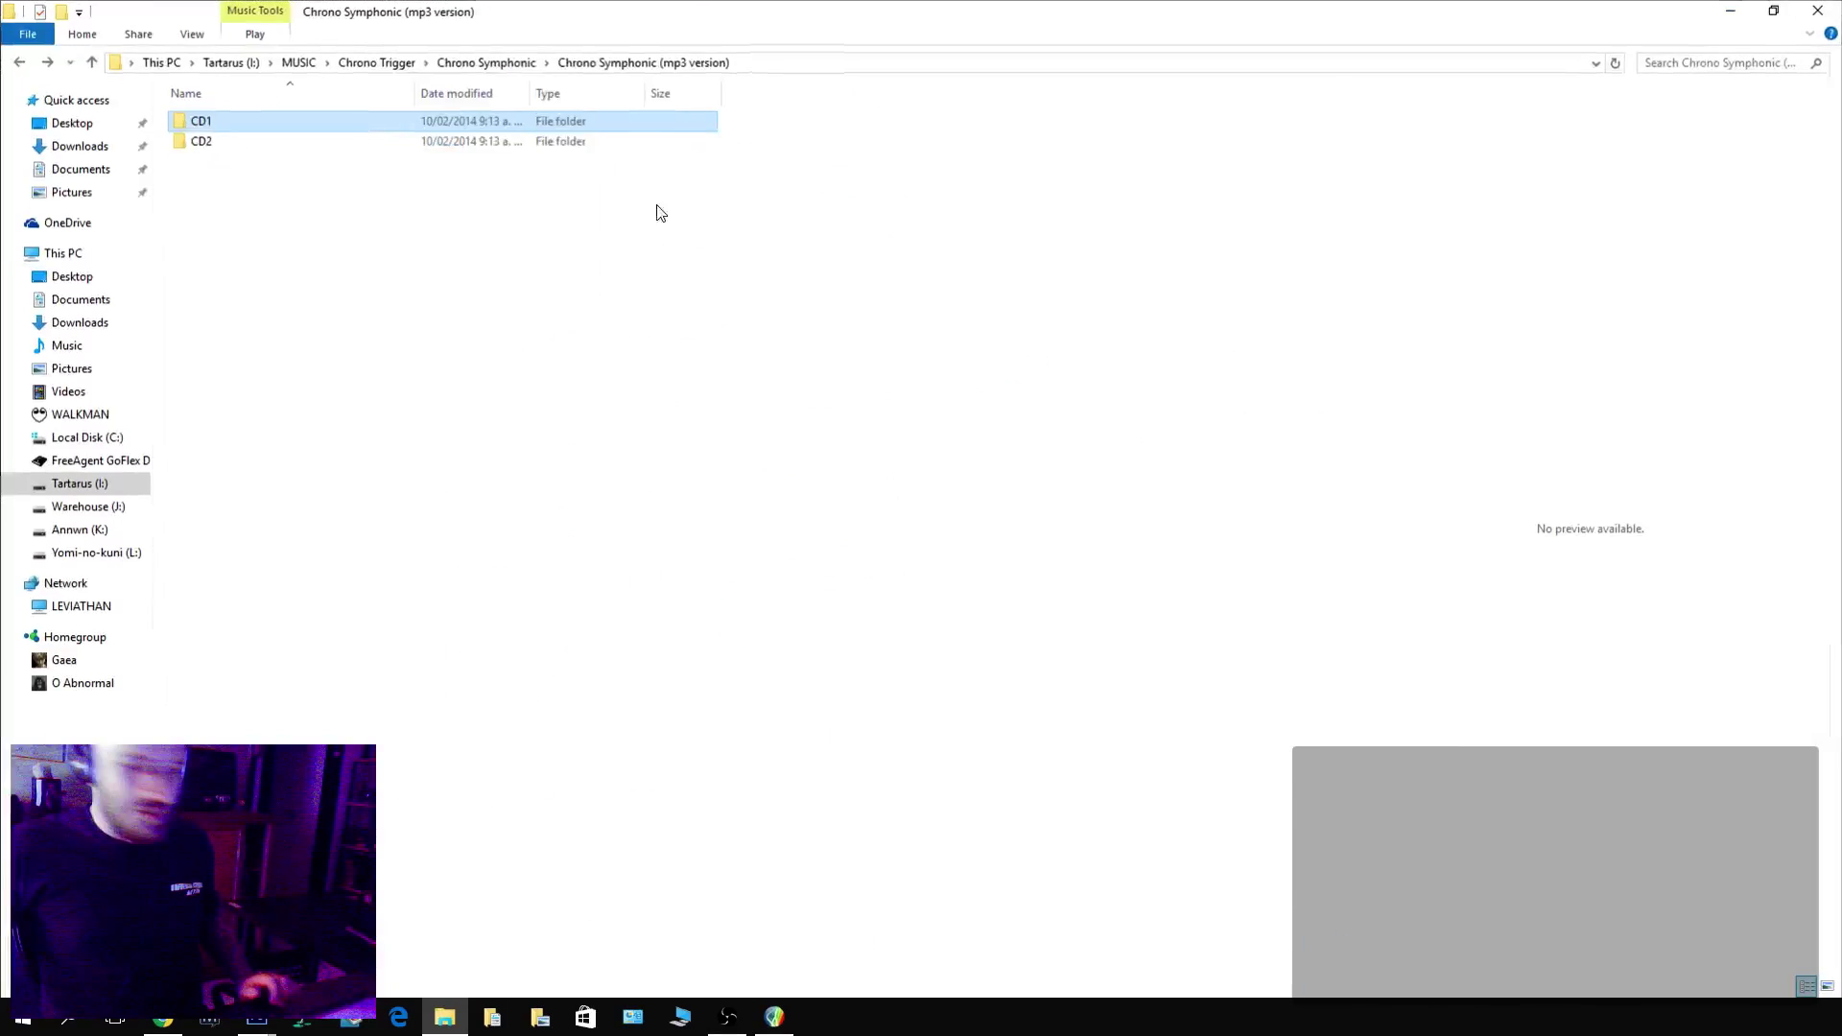
left_click_drag(518, 277, 1841, 364)
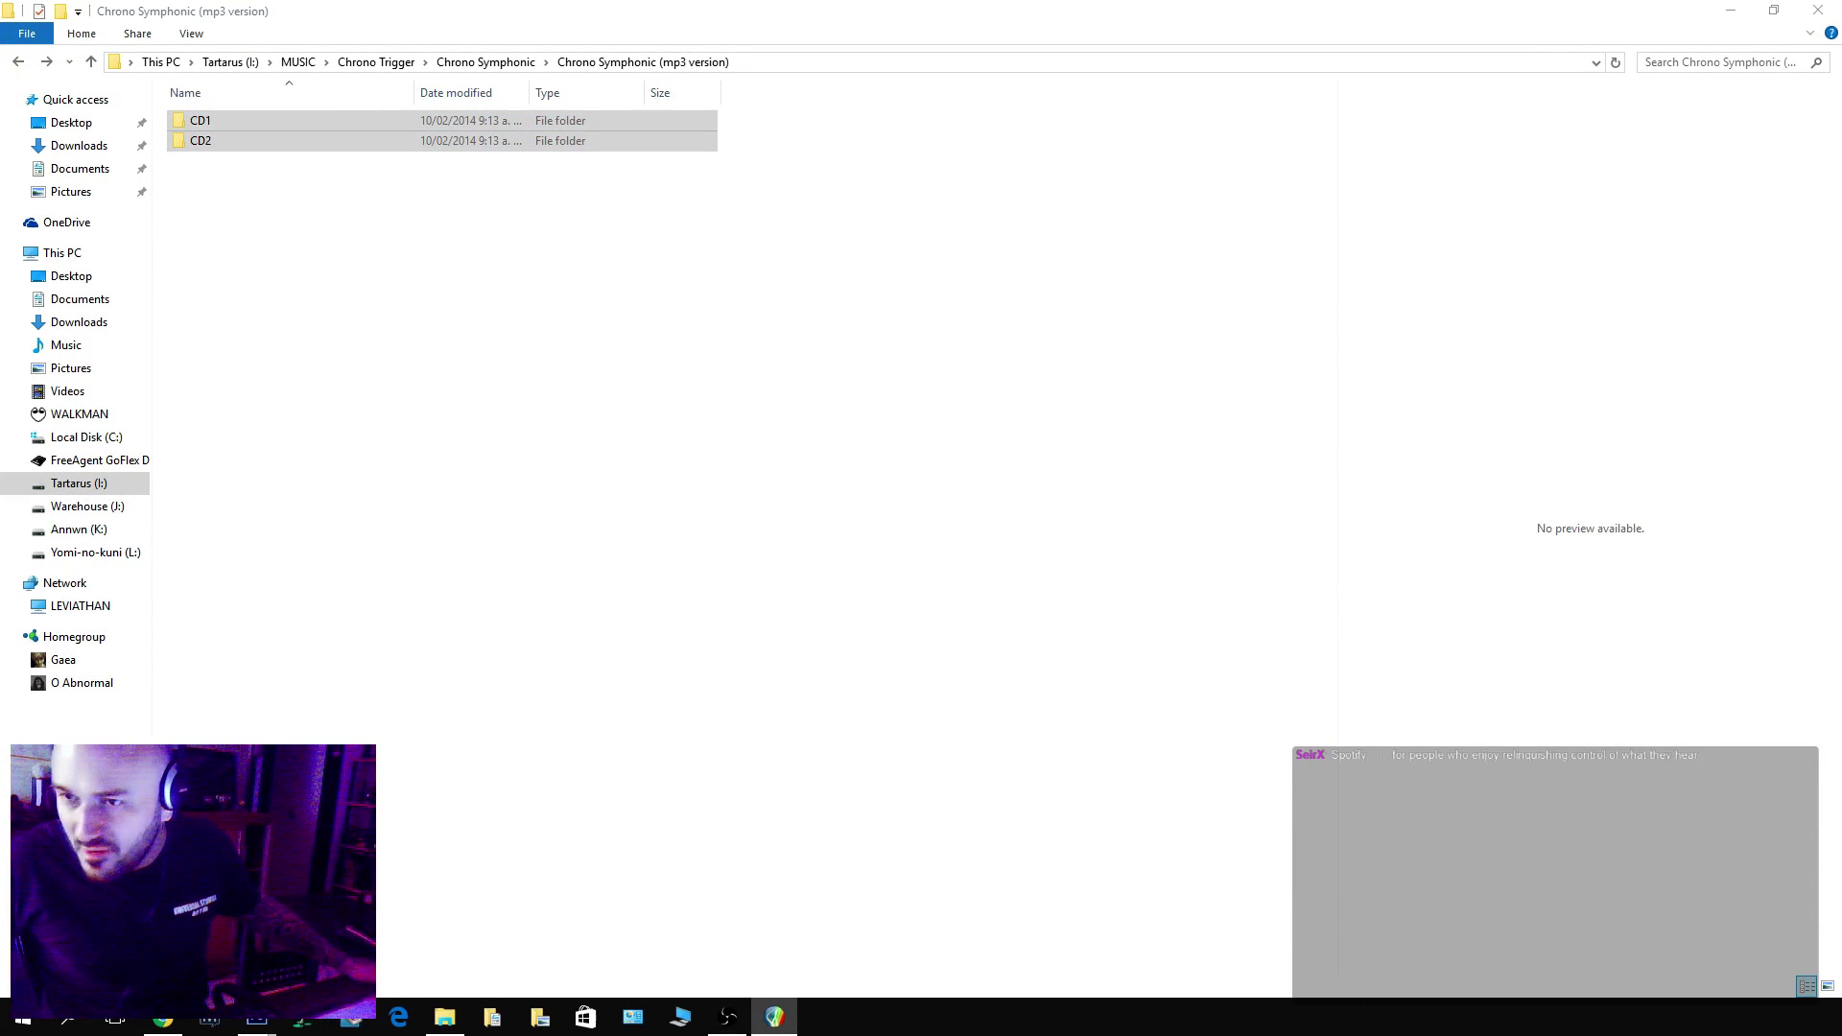
left_click(1817, 11)
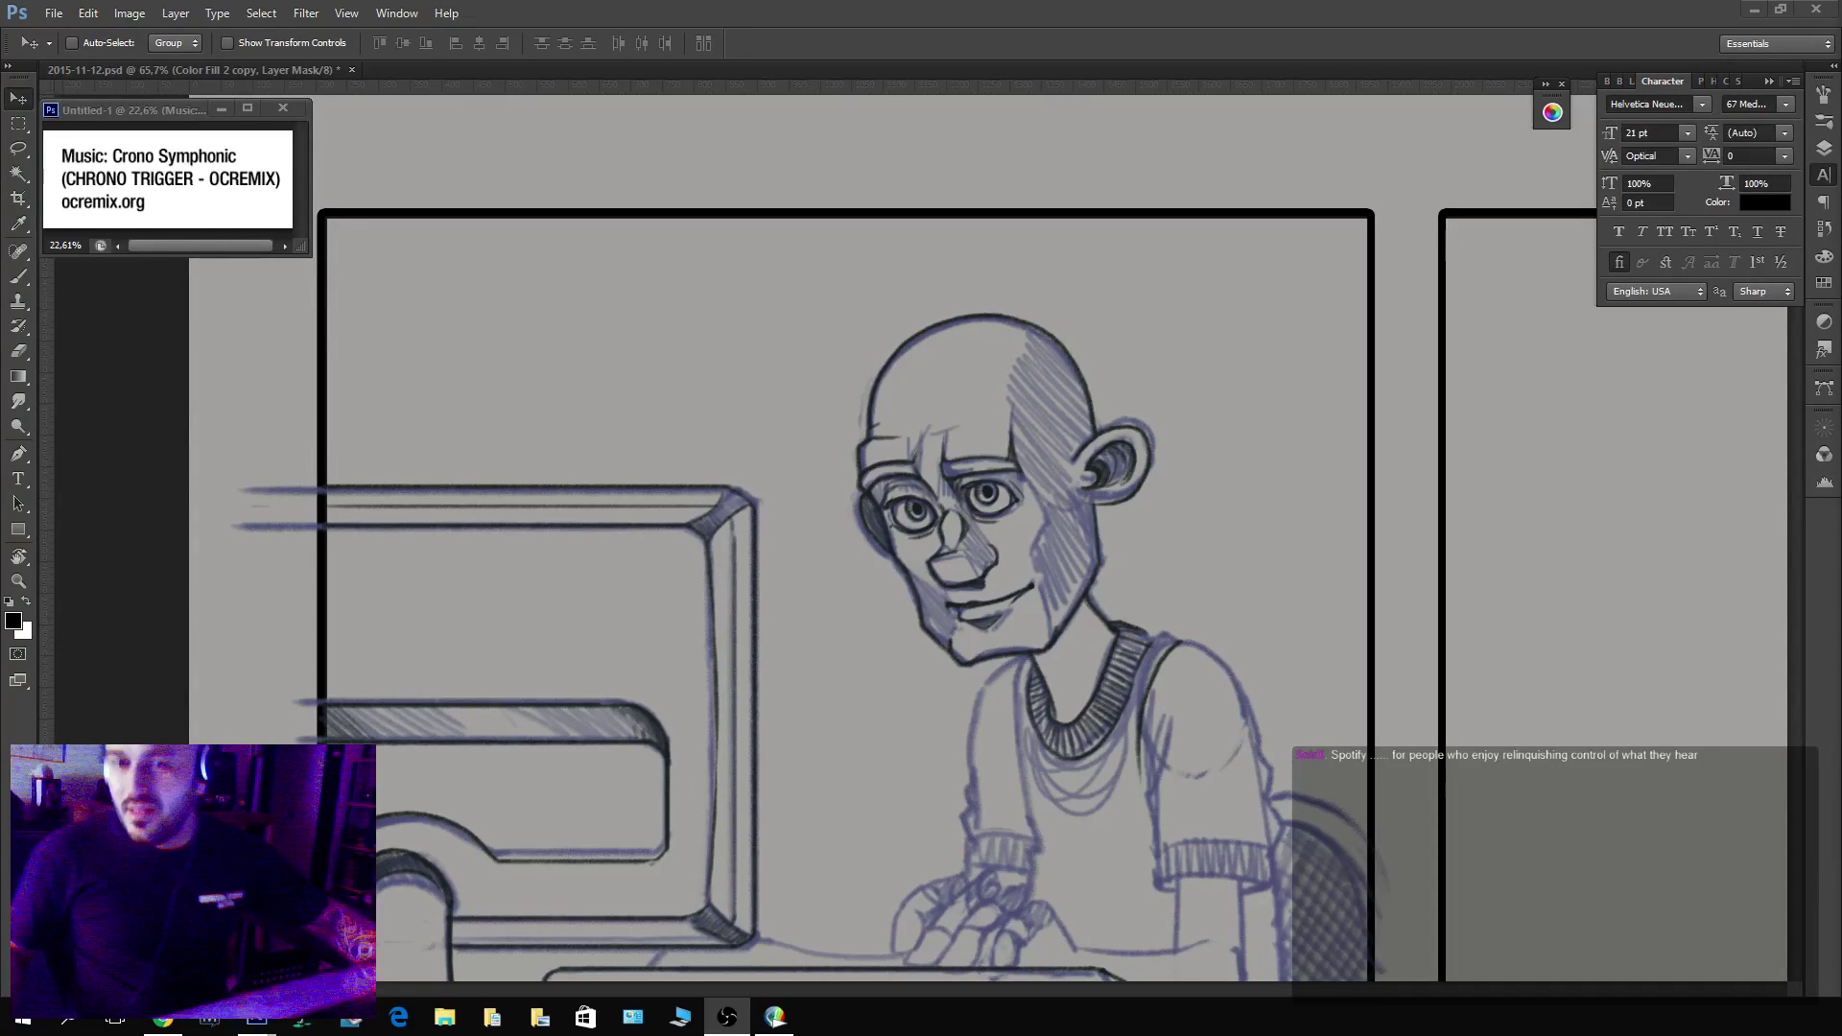
Ink the near shoulder of the bald character and the outer edge of his sleeve with the Brush in white on the mask.
key("x")
key("z")
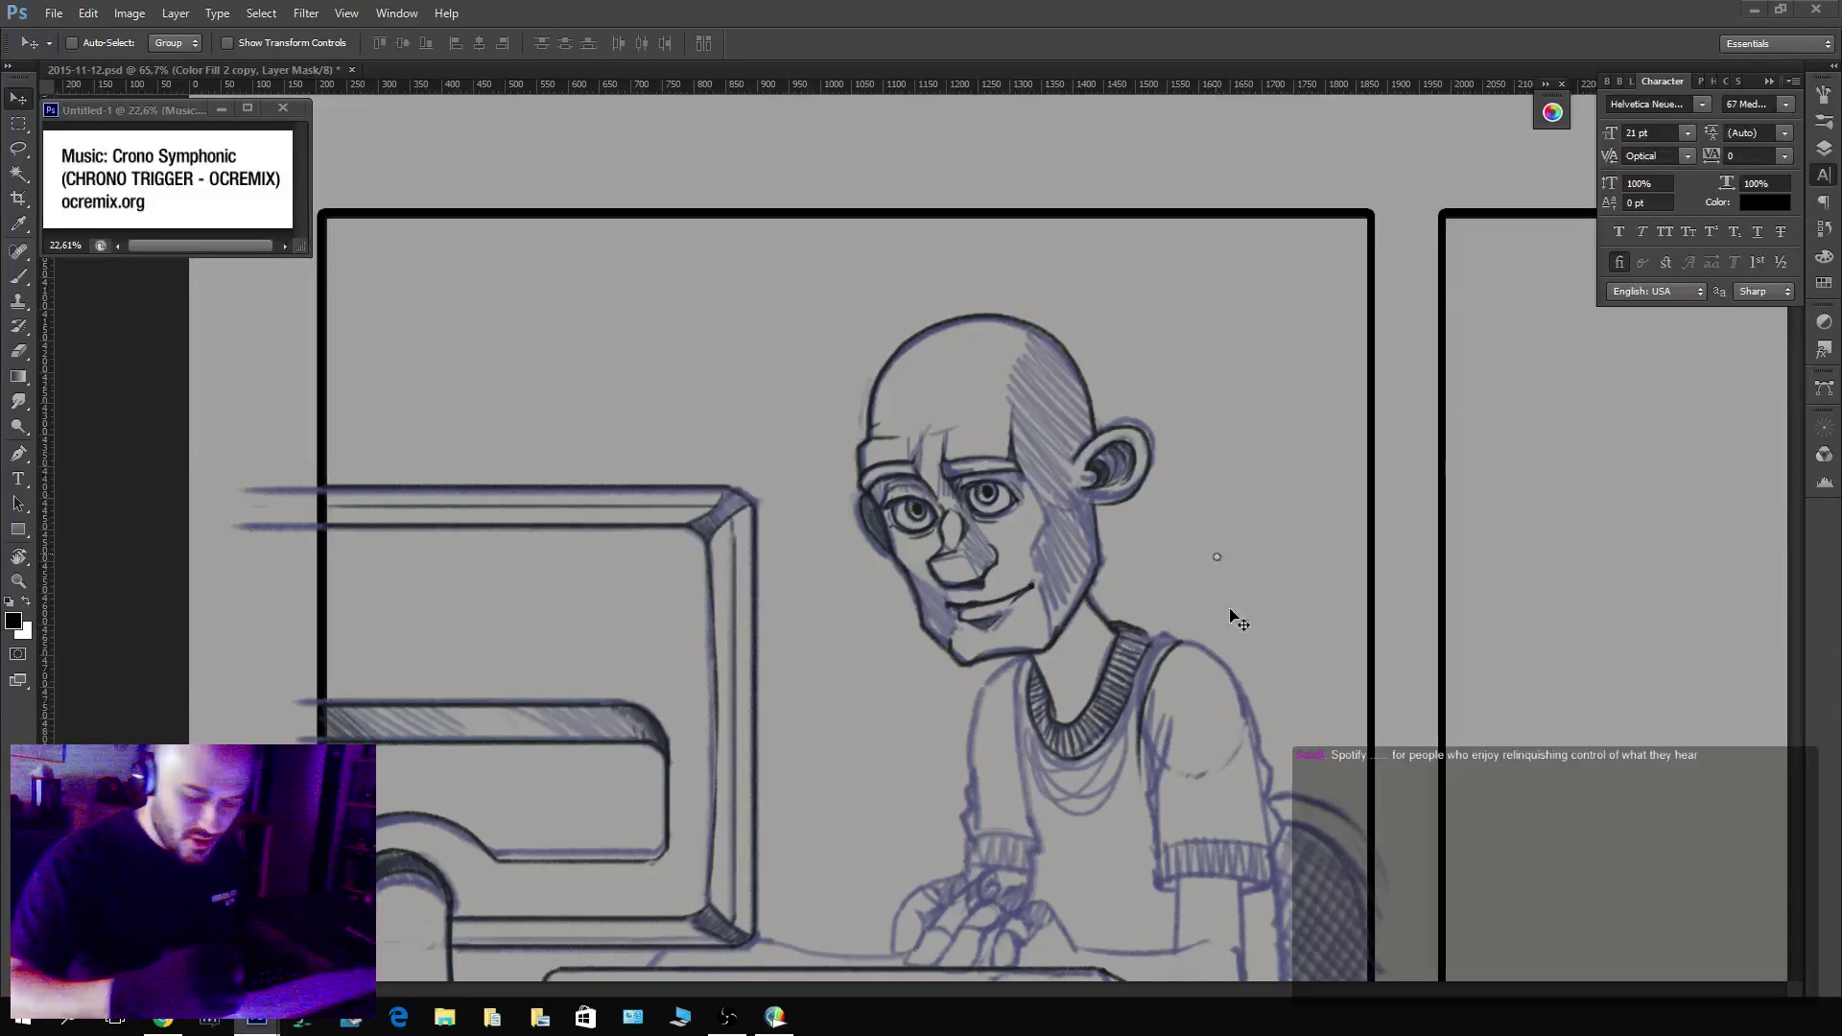
scroll(1143, 526, "down", 3)
scroll(1019, 456, "up", 3)
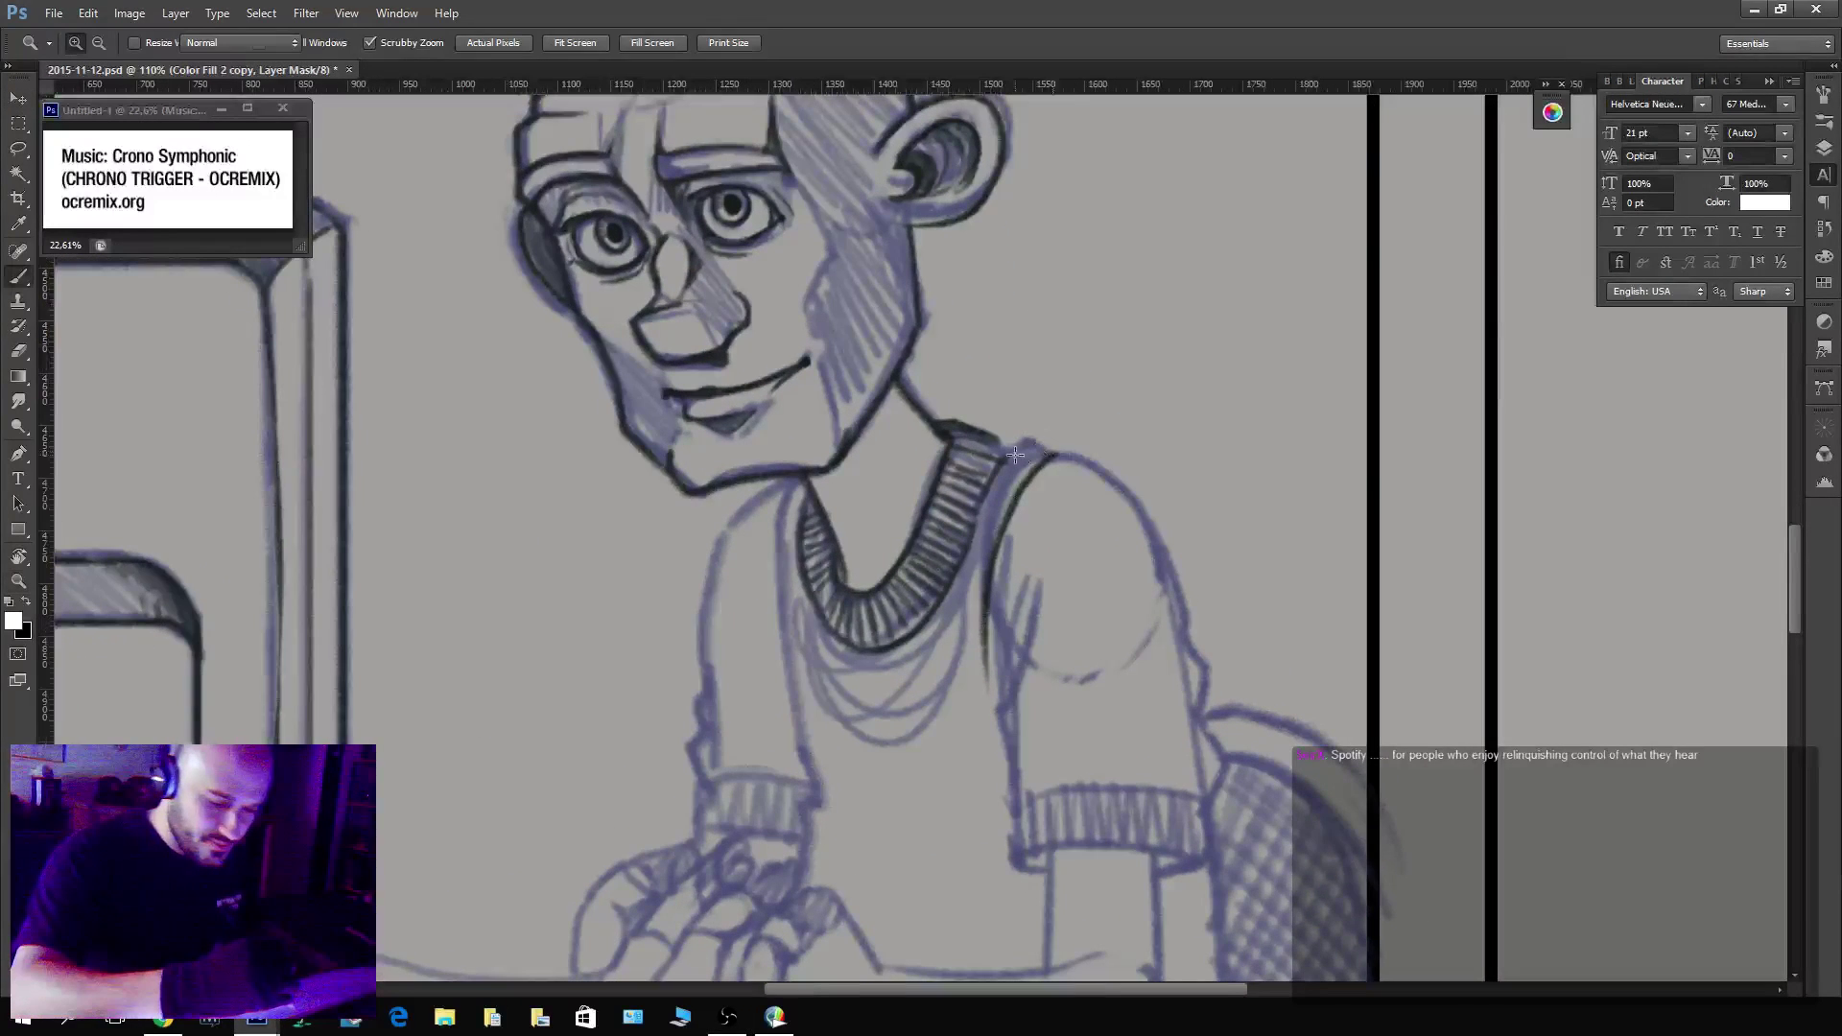
key("b")
mouse_move(1003, 453)
left_mouse_down()
mouse_move(1032, 437)
mouse_move(1154, 504)
mouse_move(1201, 722)
left_mouse_up()
key("x")
key("x")
Ink the near sleeve's inner edge and the cuff's upper line, and thin out the fold stroke near the armpit.
scroll(1083, 675, "down", 3)
scroll(1082, 674, "right", 1)
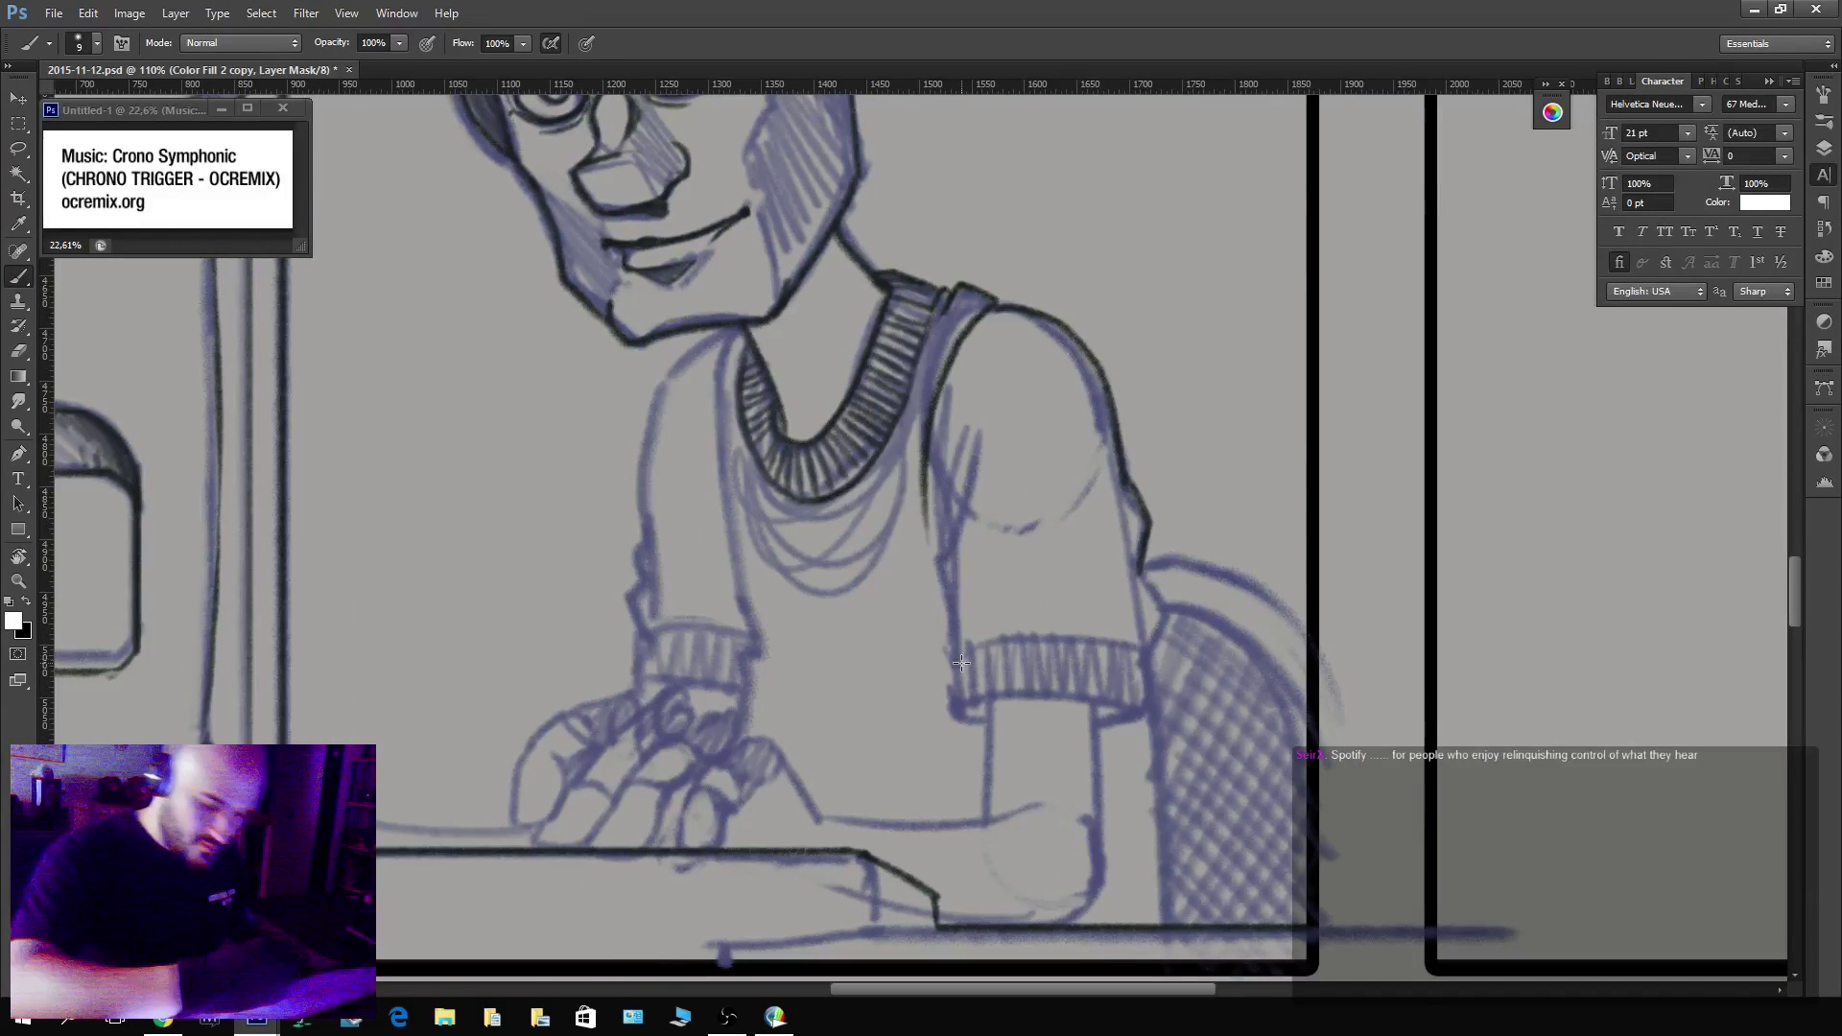
mouse_move(961, 663)
left_mouse_down()
mouse_move(1059, 636)
mouse_move(1136, 655)
mouse_move(1044, 639)
mouse_move(955, 657)
mouse_move(935, 638)
mouse_move(968, 473)
mouse_move(931, 574)
left_mouse_up()
mouse_move(967, 436)
left_mouse_down()
mouse_move(956, 494)
mouse_move(957, 440)
left_mouse_up()
key("x")
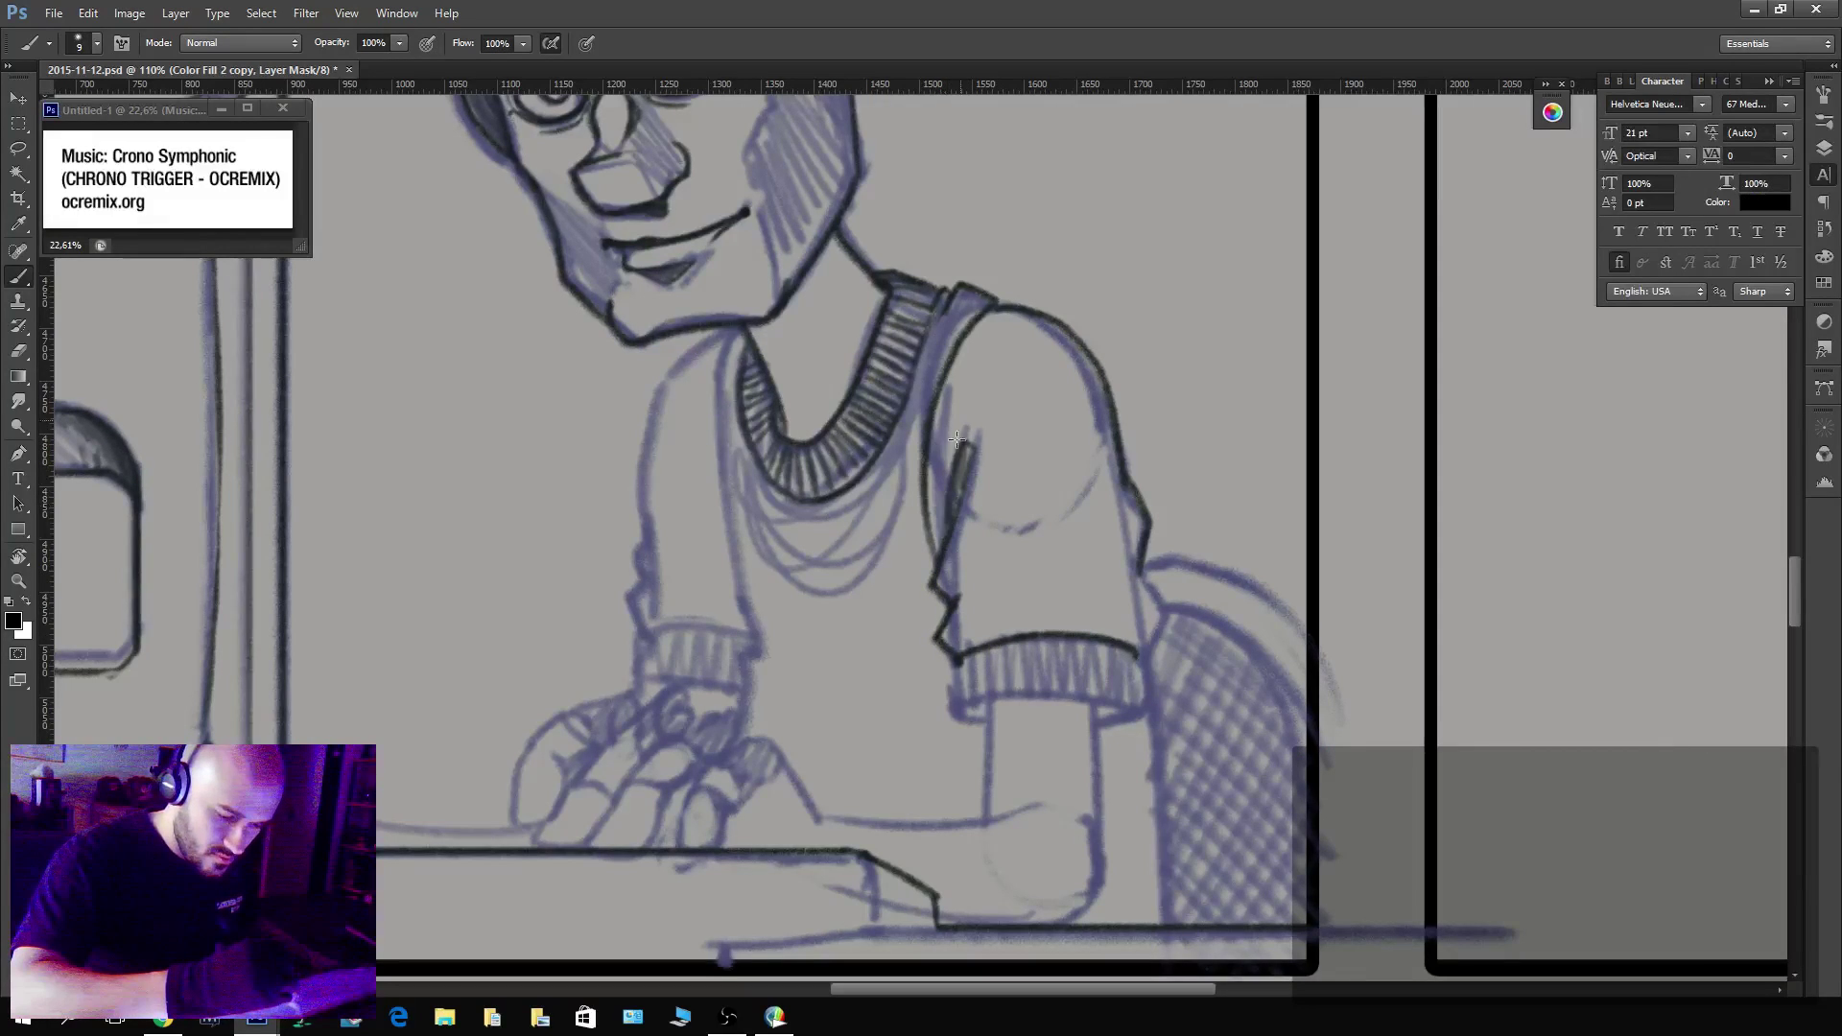
left_click_drag(945, 564, 977, 462)
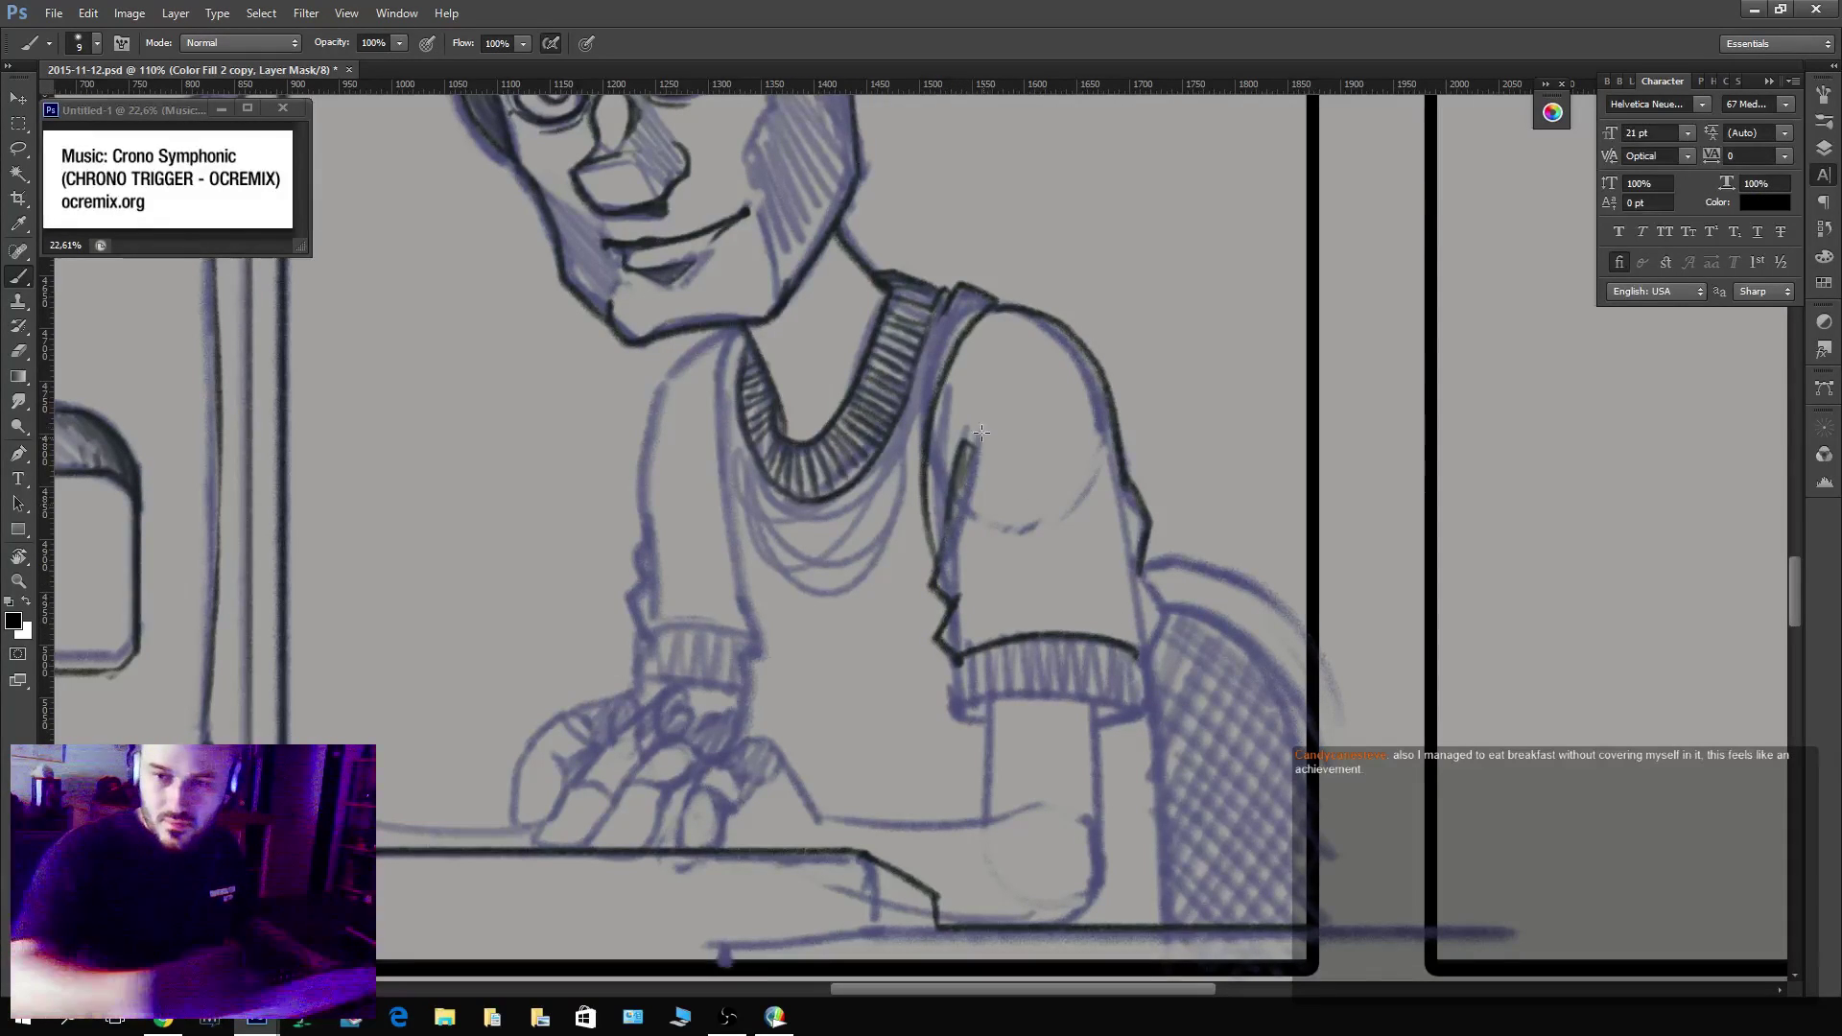
left_click_drag(978, 422, 963, 509)
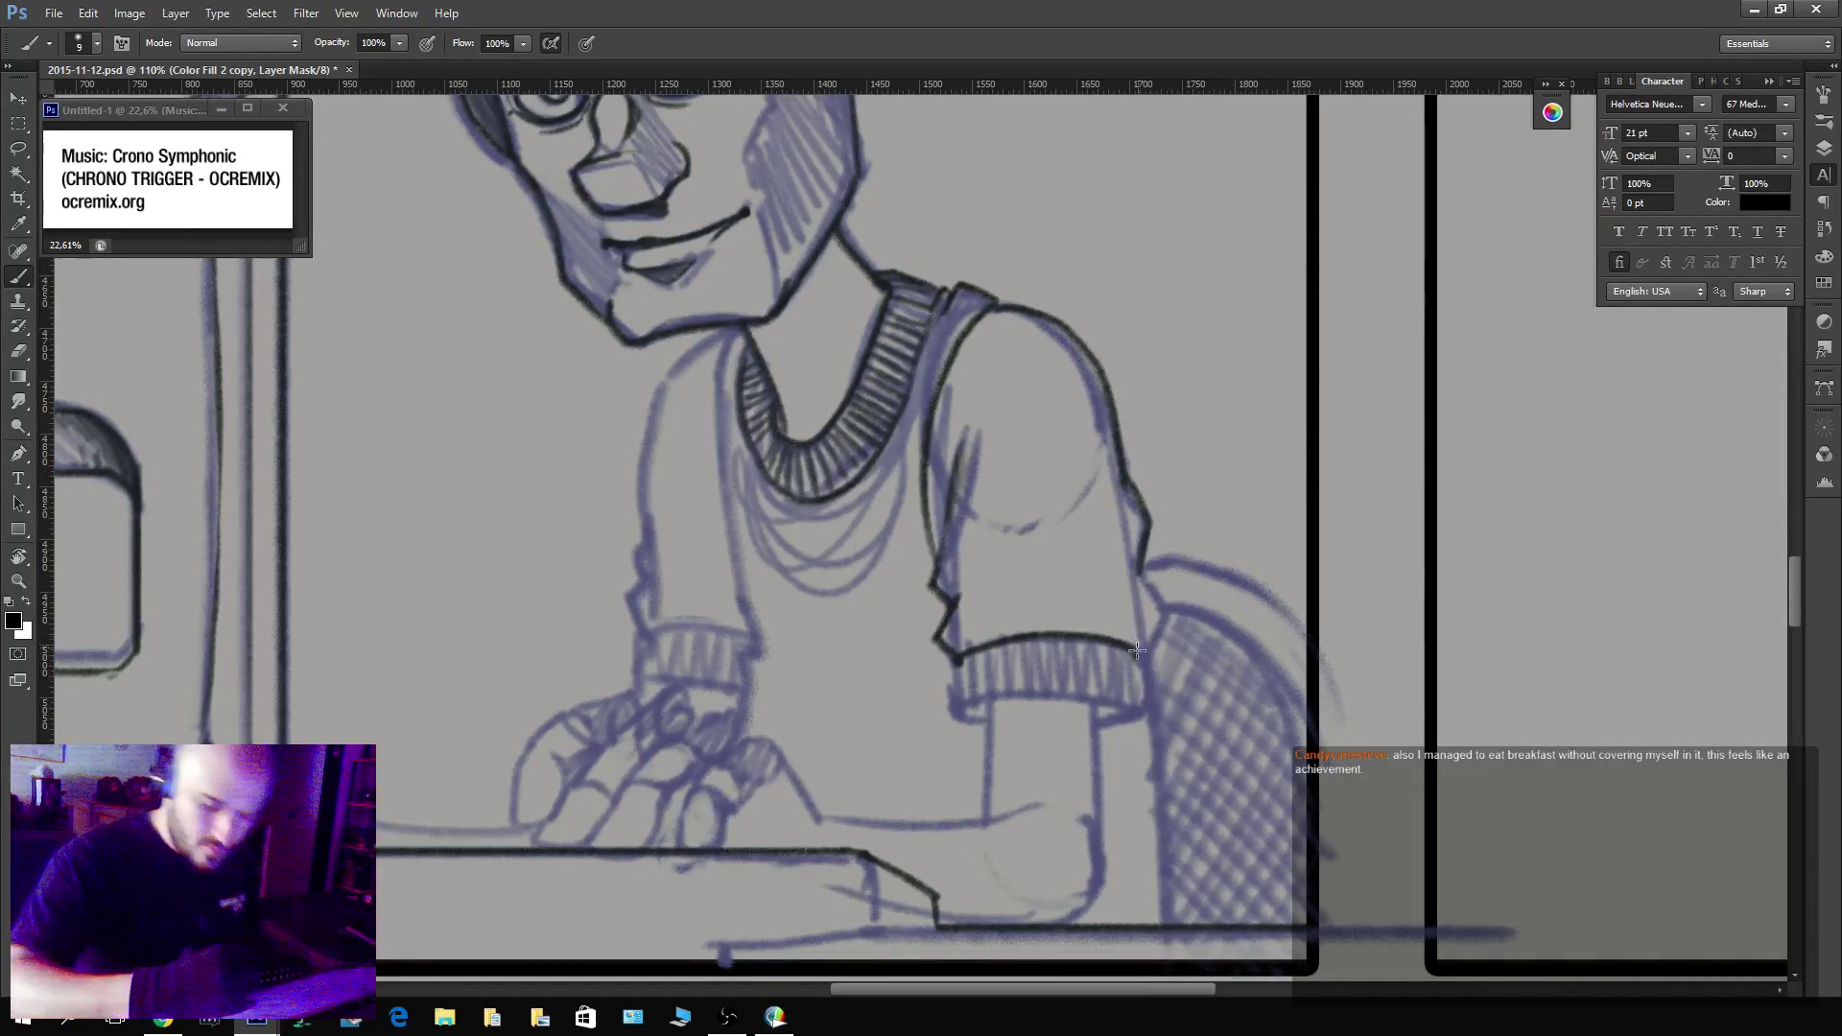
Ink the rest of the near sleeve's cuff outline and fill it with ribbing lines.
key("x")
mouse_move(1140, 564)
left_mouse_down()
mouse_move(1104, 720)
mouse_move(959, 710)
mouse_move(994, 715)
mouse_move(955, 653)
mouse_move(987, 682)
mouse_move(1060, 662)
mouse_move(1079, 634)
mouse_move(1111, 671)
mouse_move(1133, 662)
mouse_move(1137, 677)
mouse_move(1056, 698)
left_mouse_up()
key("x")
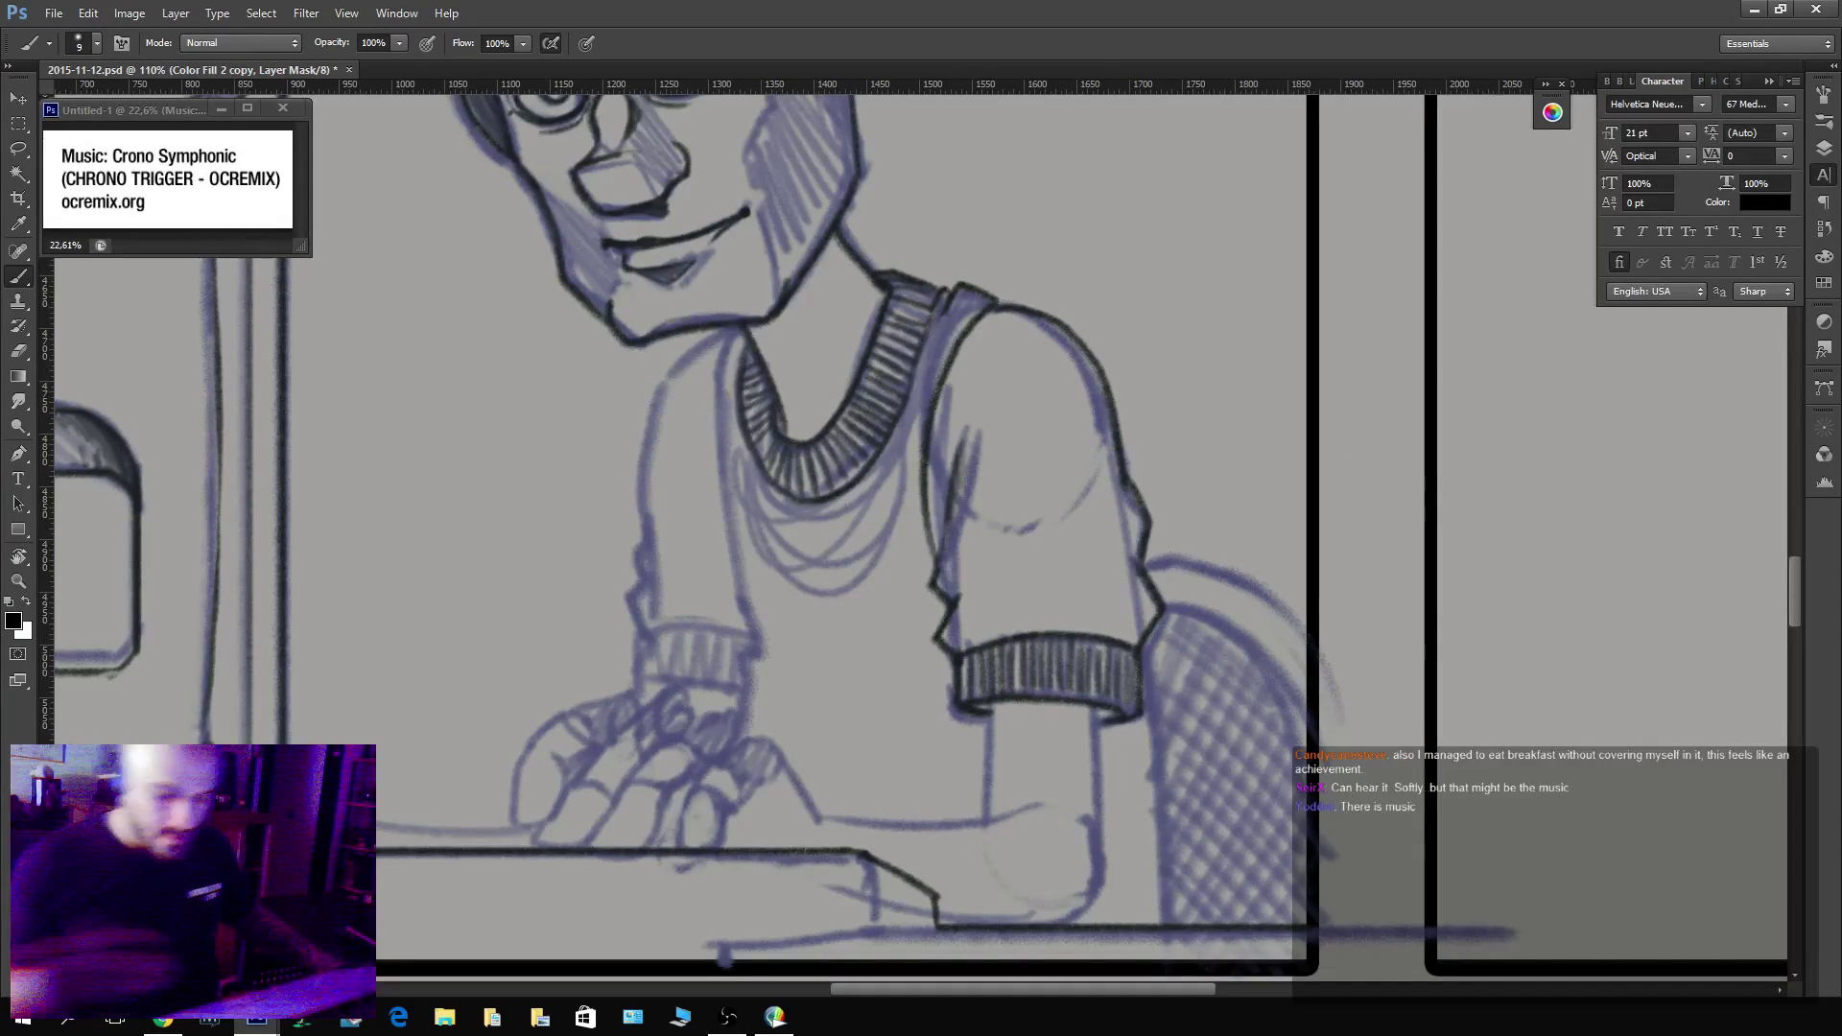
Ink both edges of the near arm from the cuff down to the elbow resting on the desk.
key("x")
left_click_drag(995, 705, 983, 811)
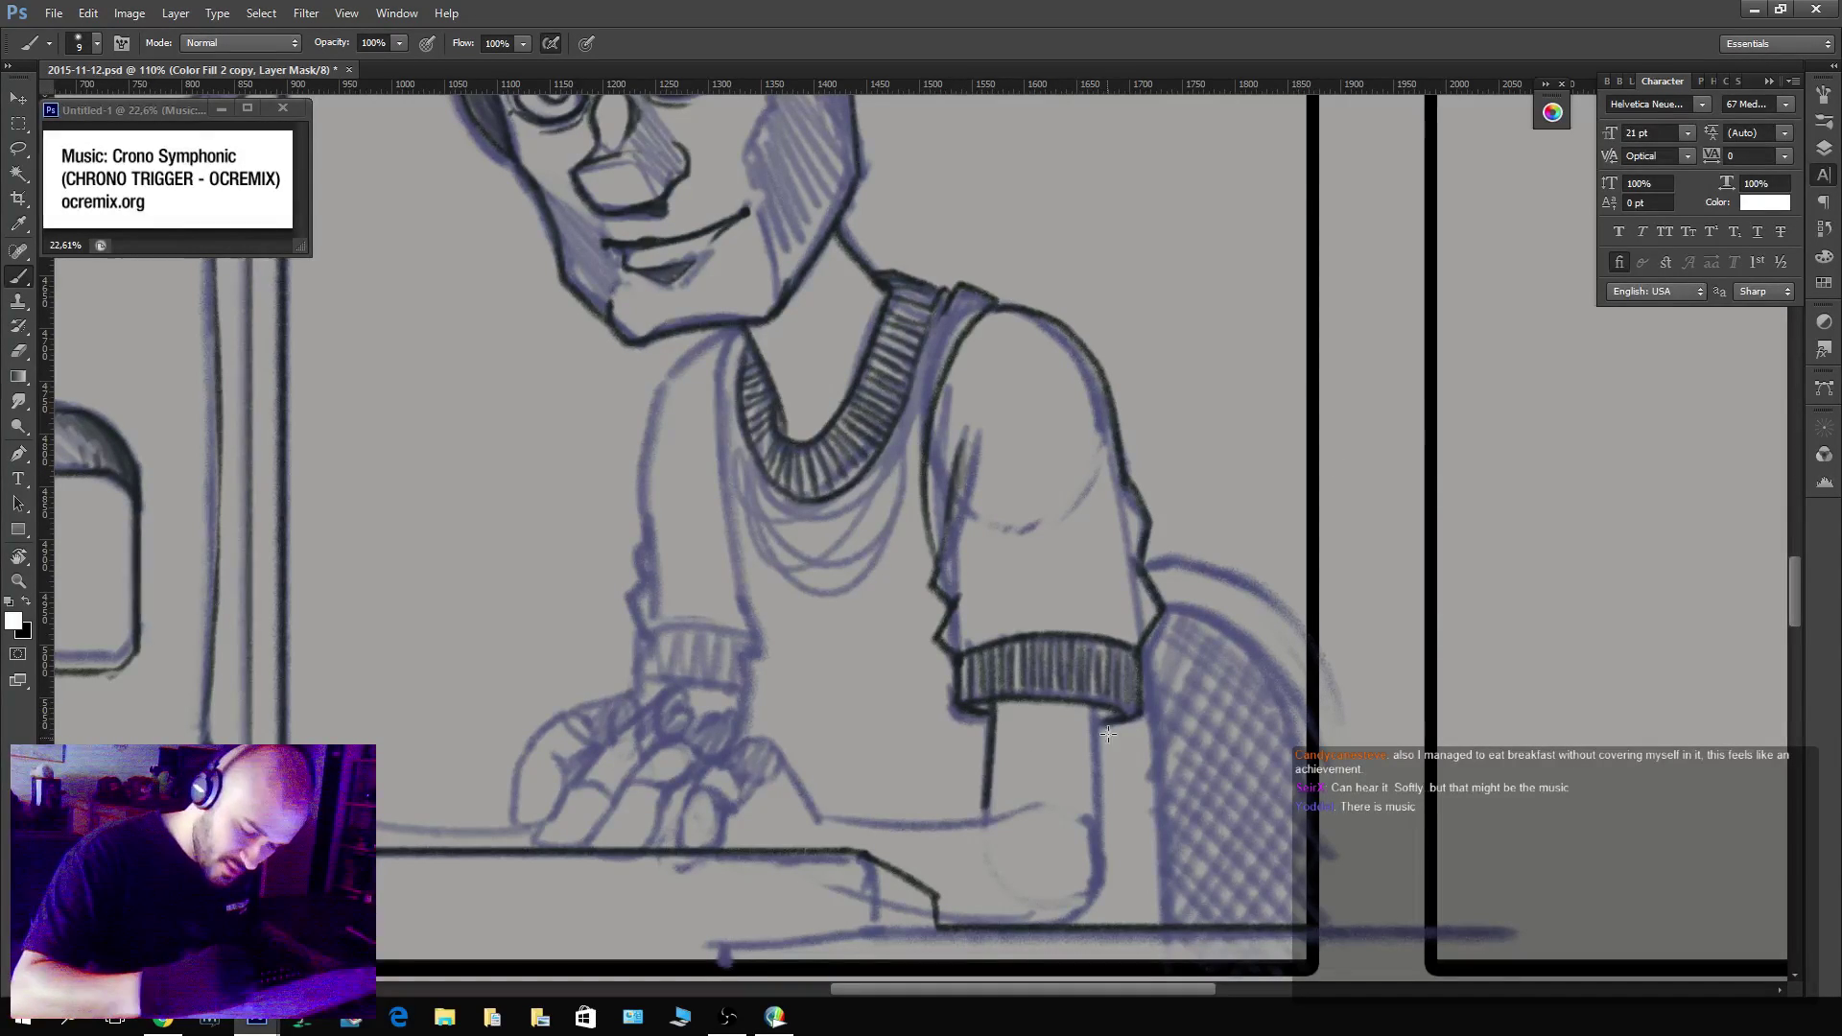
mouse_move(1102, 704)
left_mouse_down()
mouse_move(1103, 886)
mouse_move(1089, 918)
mouse_move(1102, 861)
mouse_move(1060, 915)
mouse_move(1094, 916)
mouse_move(1074, 921)
mouse_move(1088, 866)
mouse_move(1065, 921)
left_mouse_up()
key("x")
key("x")
Ink the forearm's upper edge, the wrist and the first finger, and shade the area beneath the palm.
mouse_move(1051, 809)
left_mouse_down()
mouse_move(800, 804)
mouse_move(1174, 565)
mouse_move(1233, 551)
mouse_move(1208, 534)
mouse_move(1142, 543)
mouse_move(1222, 709)
mouse_move(1171, 630)
left_mouse_up()
mouse_move(1095, 733)
left_mouse_down()
mouse_move(1094, 679)
mouse_move(1127, 708)
mouse_move(1125, 740)
mouse_move(1103, 672)
mouse_move(1132, 661)
mouse_move(1141, 695)
mouse_move(1161, 674)
mouse_move(1132, 644)
mouse_move(1160, 631)
mouse_move(1181, 639)
mouse_move(1178, 684)
mouse_move(1162, 676)
mouse_move(1163, 723)
mouse_move(1154, 678)
mouse_move(1161, 717)
mouse_move(1130, 736)
mouse_move(1153, 680)
mouse_move(1186, 731)
left_mouse_up()
key("x")
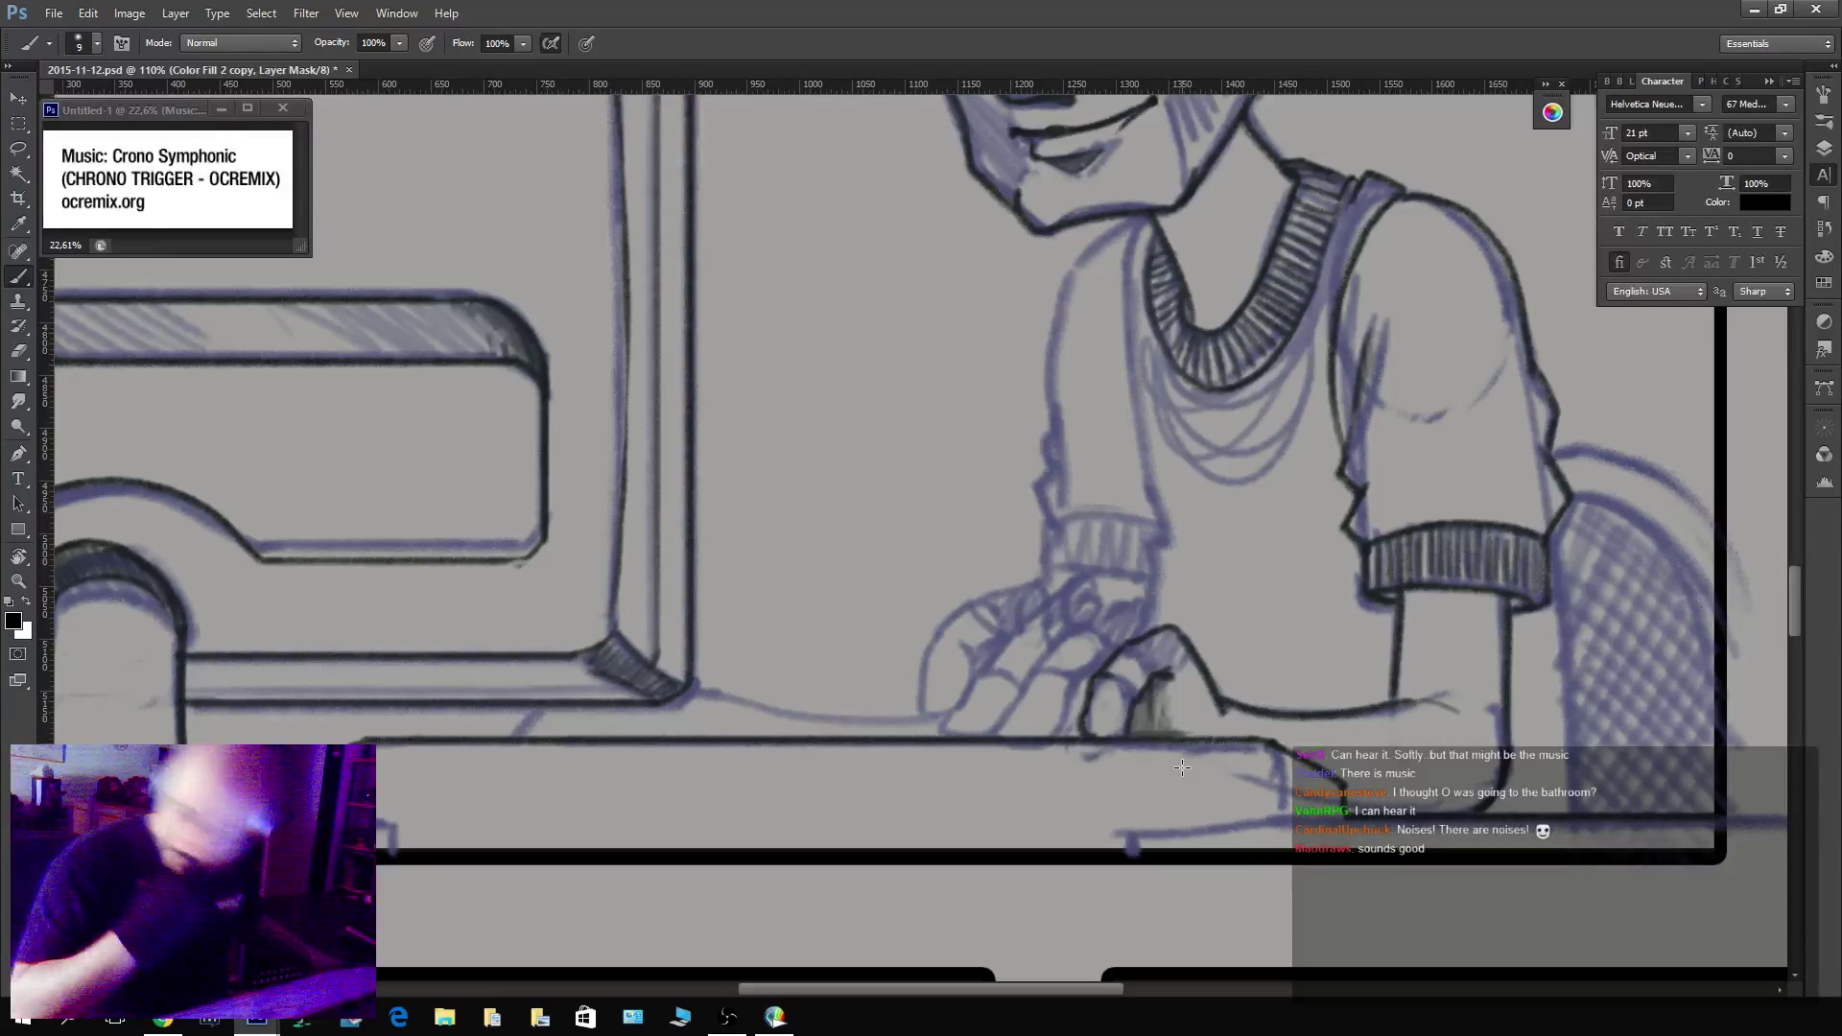
key("x")
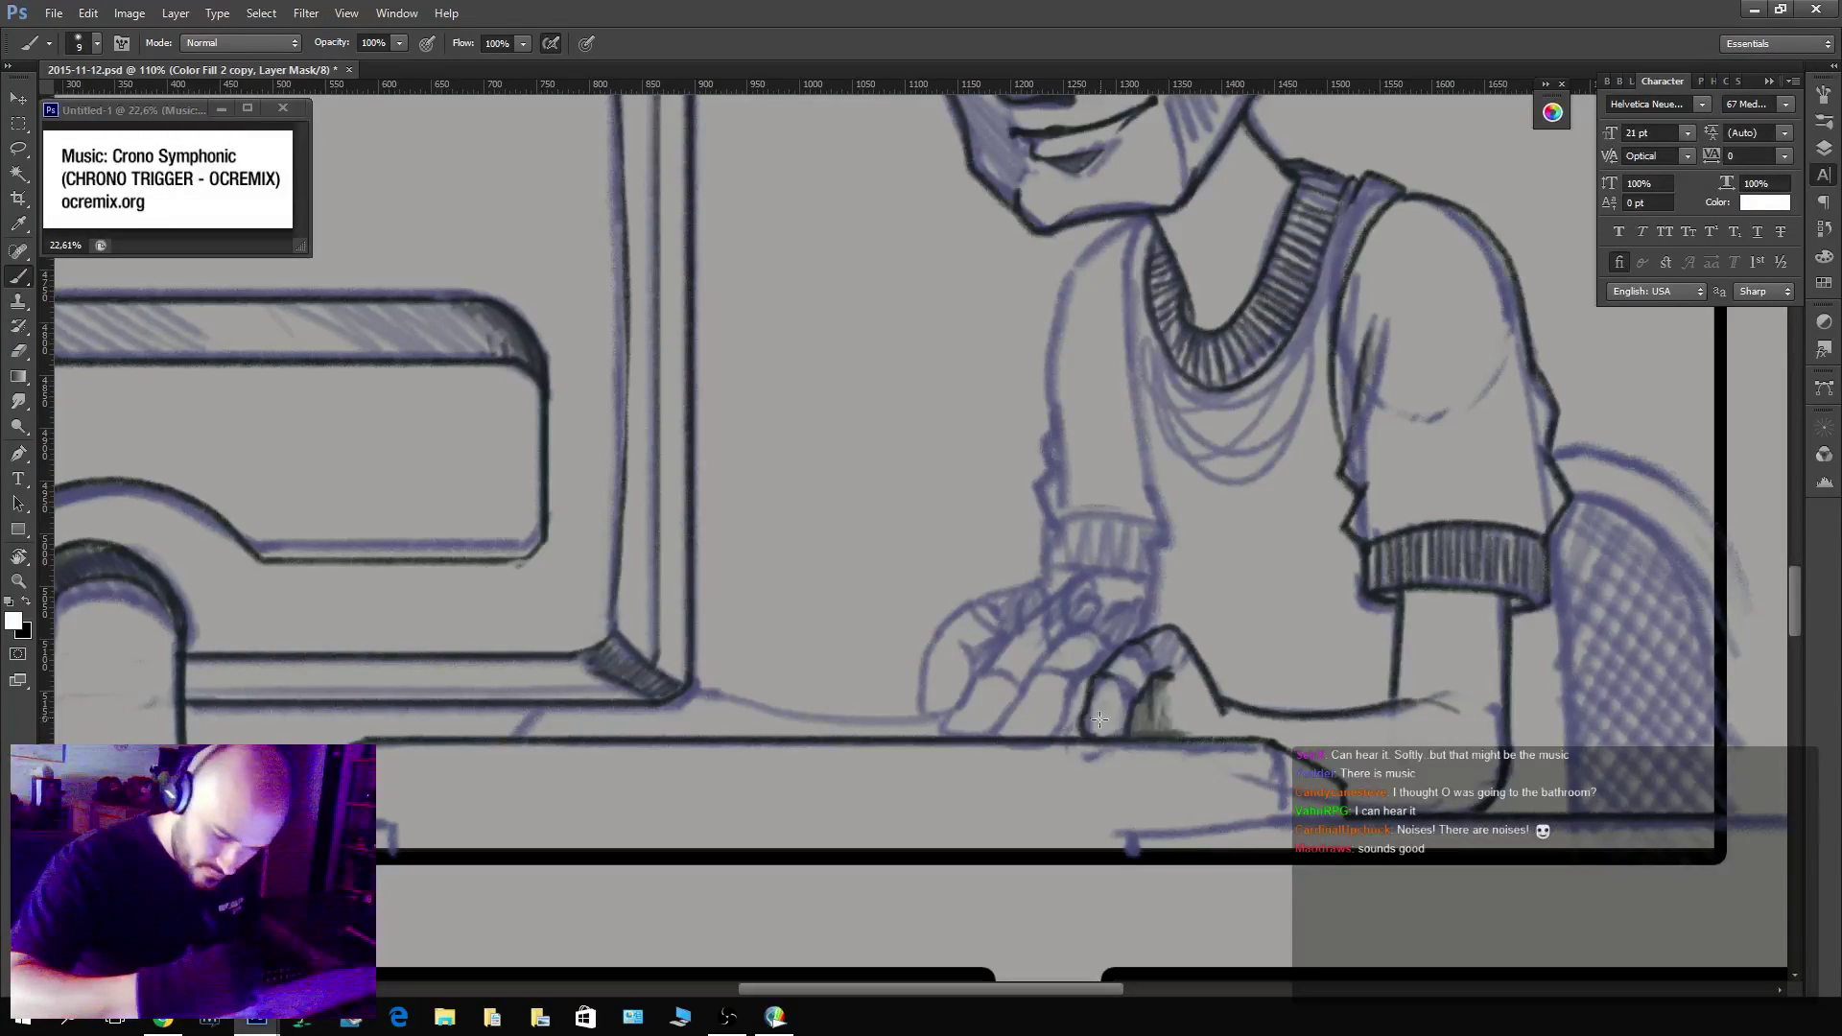
Add the first finger's nail and ink the second finger with its nail and knuckle.
mouse_move(1099, 719)
left_mouse_down()
mouse_move(1113, 677)
mouse_move(1043, 732)
mouse_move(1015, 713)
mouse_move(1036, 659)
mouse_move(1086, 645)
mouse_move(1066, 708)
mouse_move(1062, 670)
mouse_move(1022, 719)
mouse_move(1052, 712)
mouse_move(1044, 689)
mouse_move(1021, 724)
left_mouse_up()
key("x")
key("x")
key("x")
key("x")
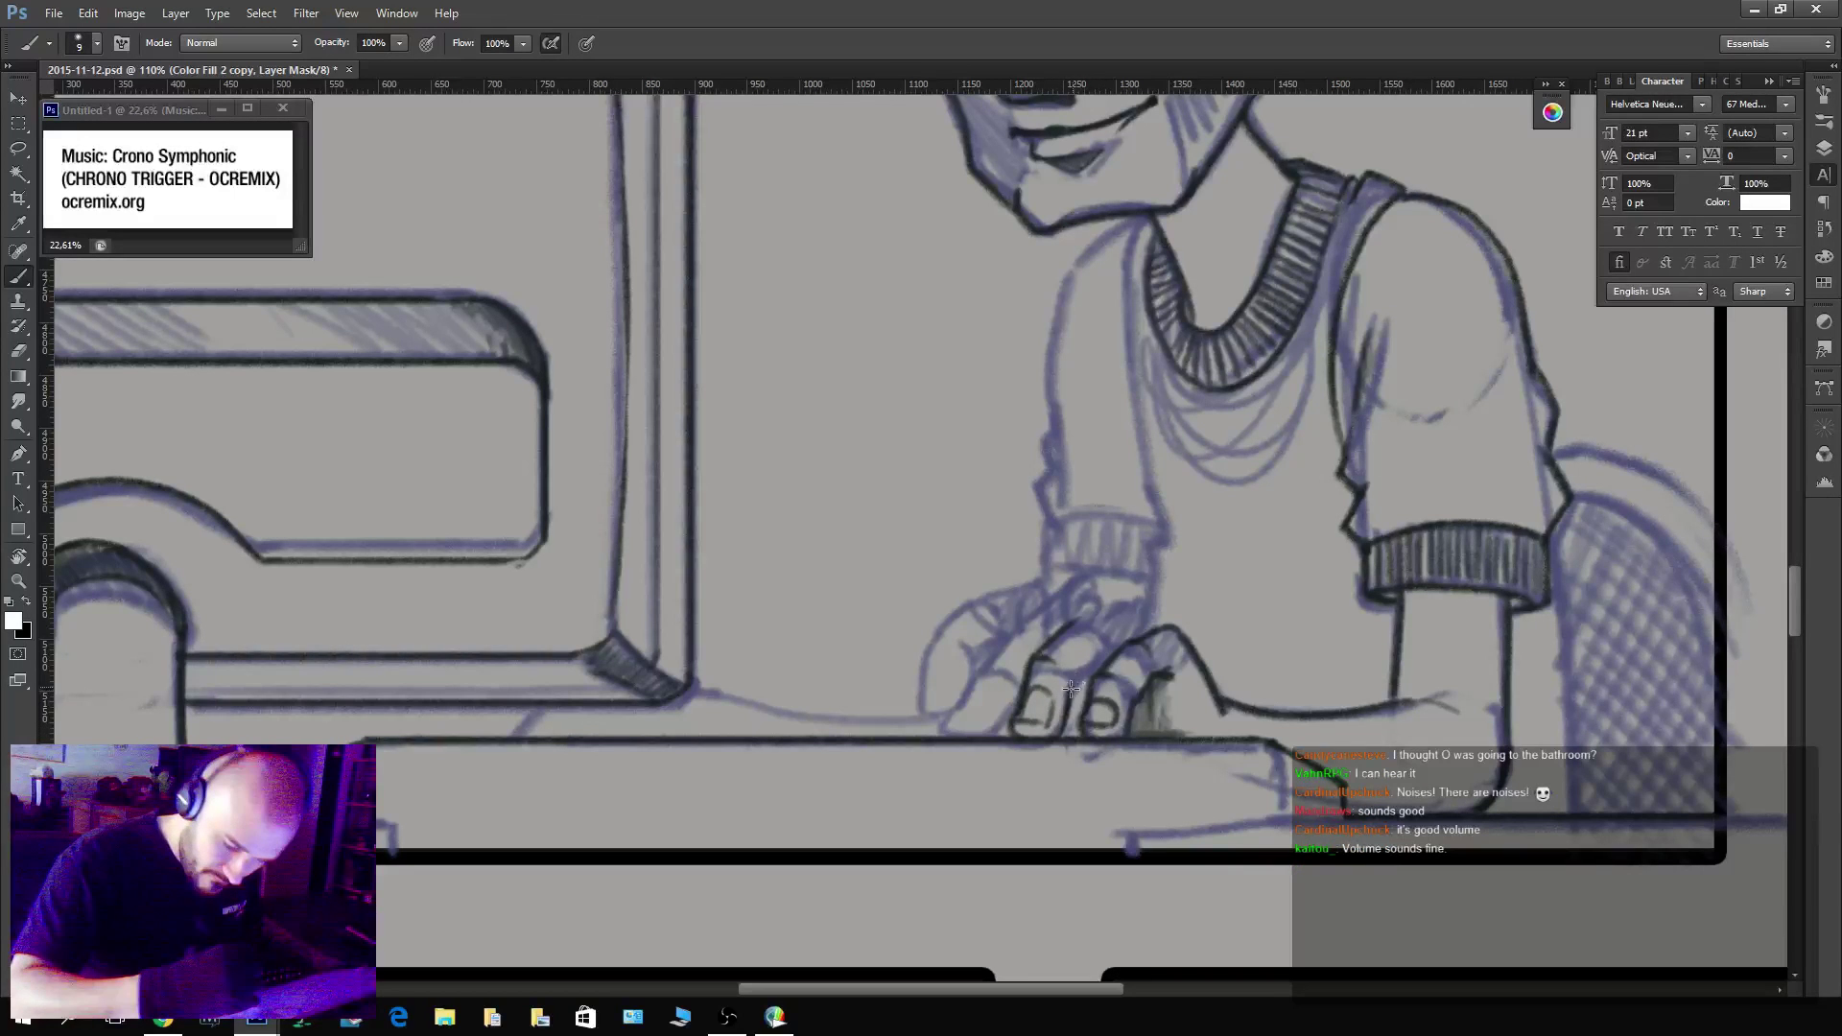
mouse_move(1075, 627)
left_mouse_down()
mouse_move(1130, 604)
mouse_move(1162, 642)
left_mouse_up()
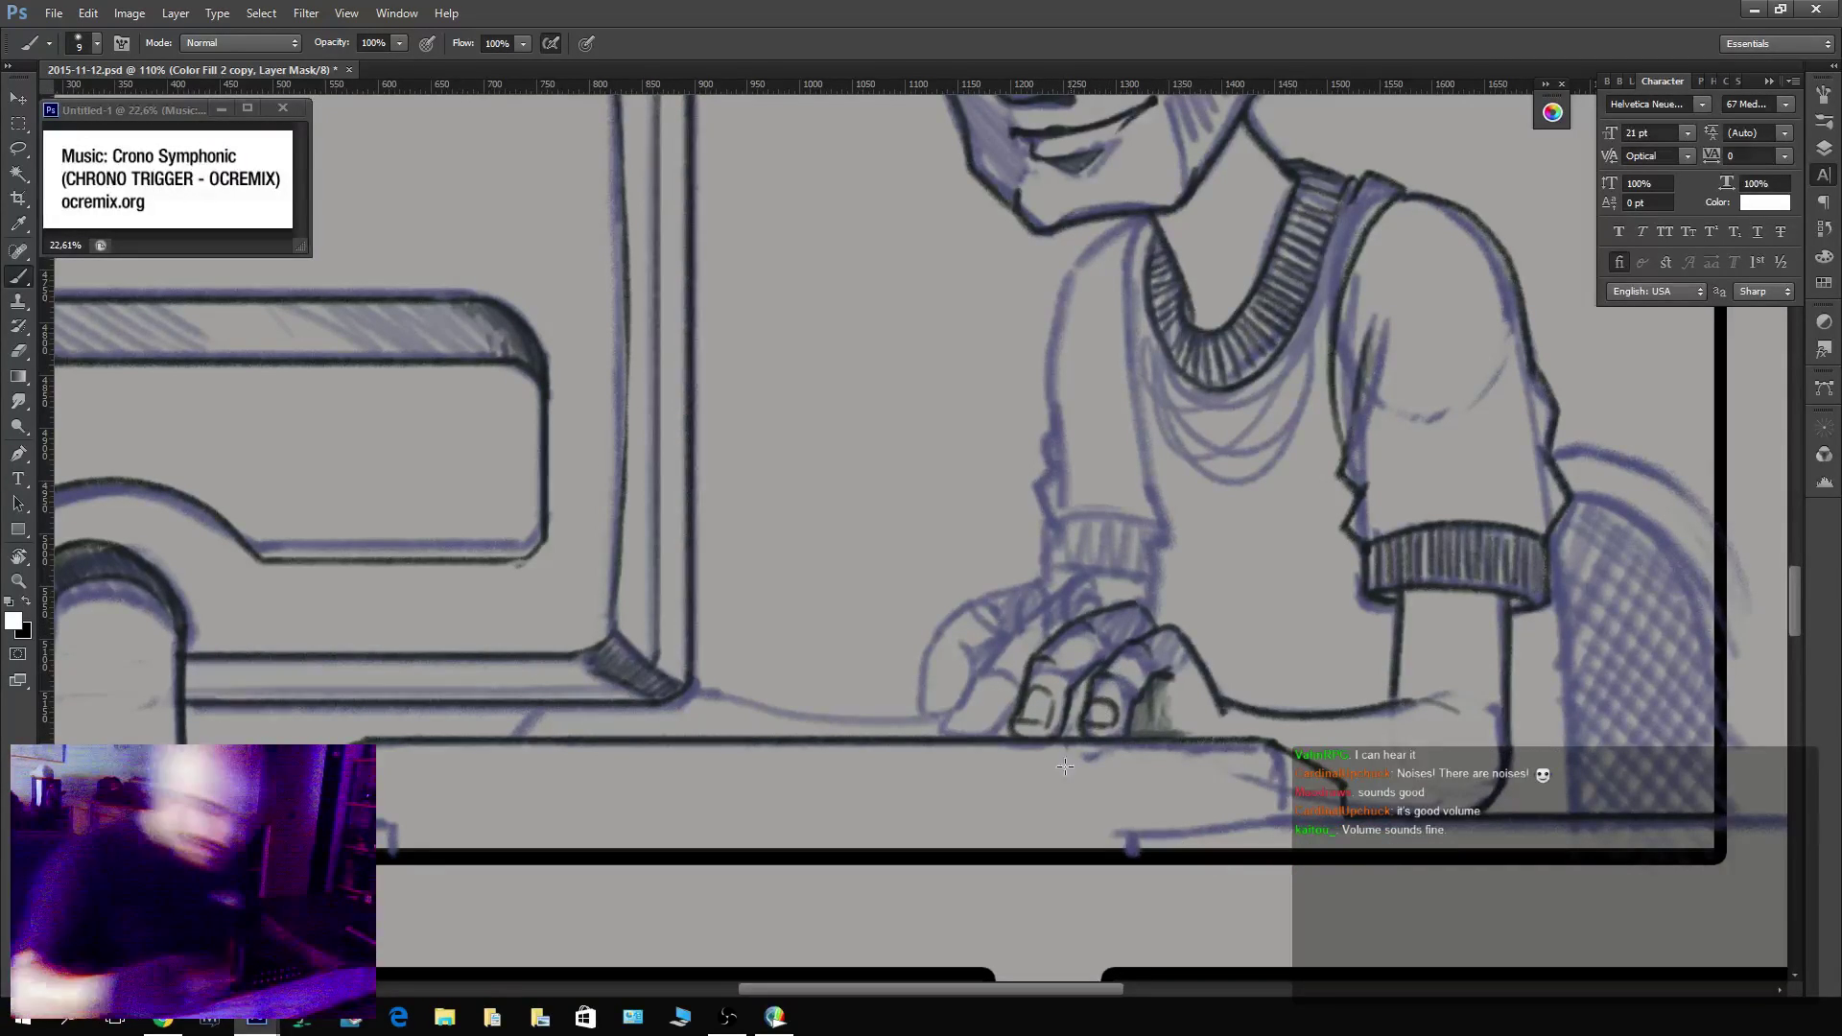
Ink the tip of the third finger, undoing the first stroke and cleaning up the line on the mask.
mouse_move(1009, 680)
left_mouse_down()
mouse_move(964, 696)
mouse_move(1002, 665)
mouse_move(975, 658)
mouse_move(971, 708)
mouse_move(1013, 715)
left_mouse_up()
key("ctrl+z")
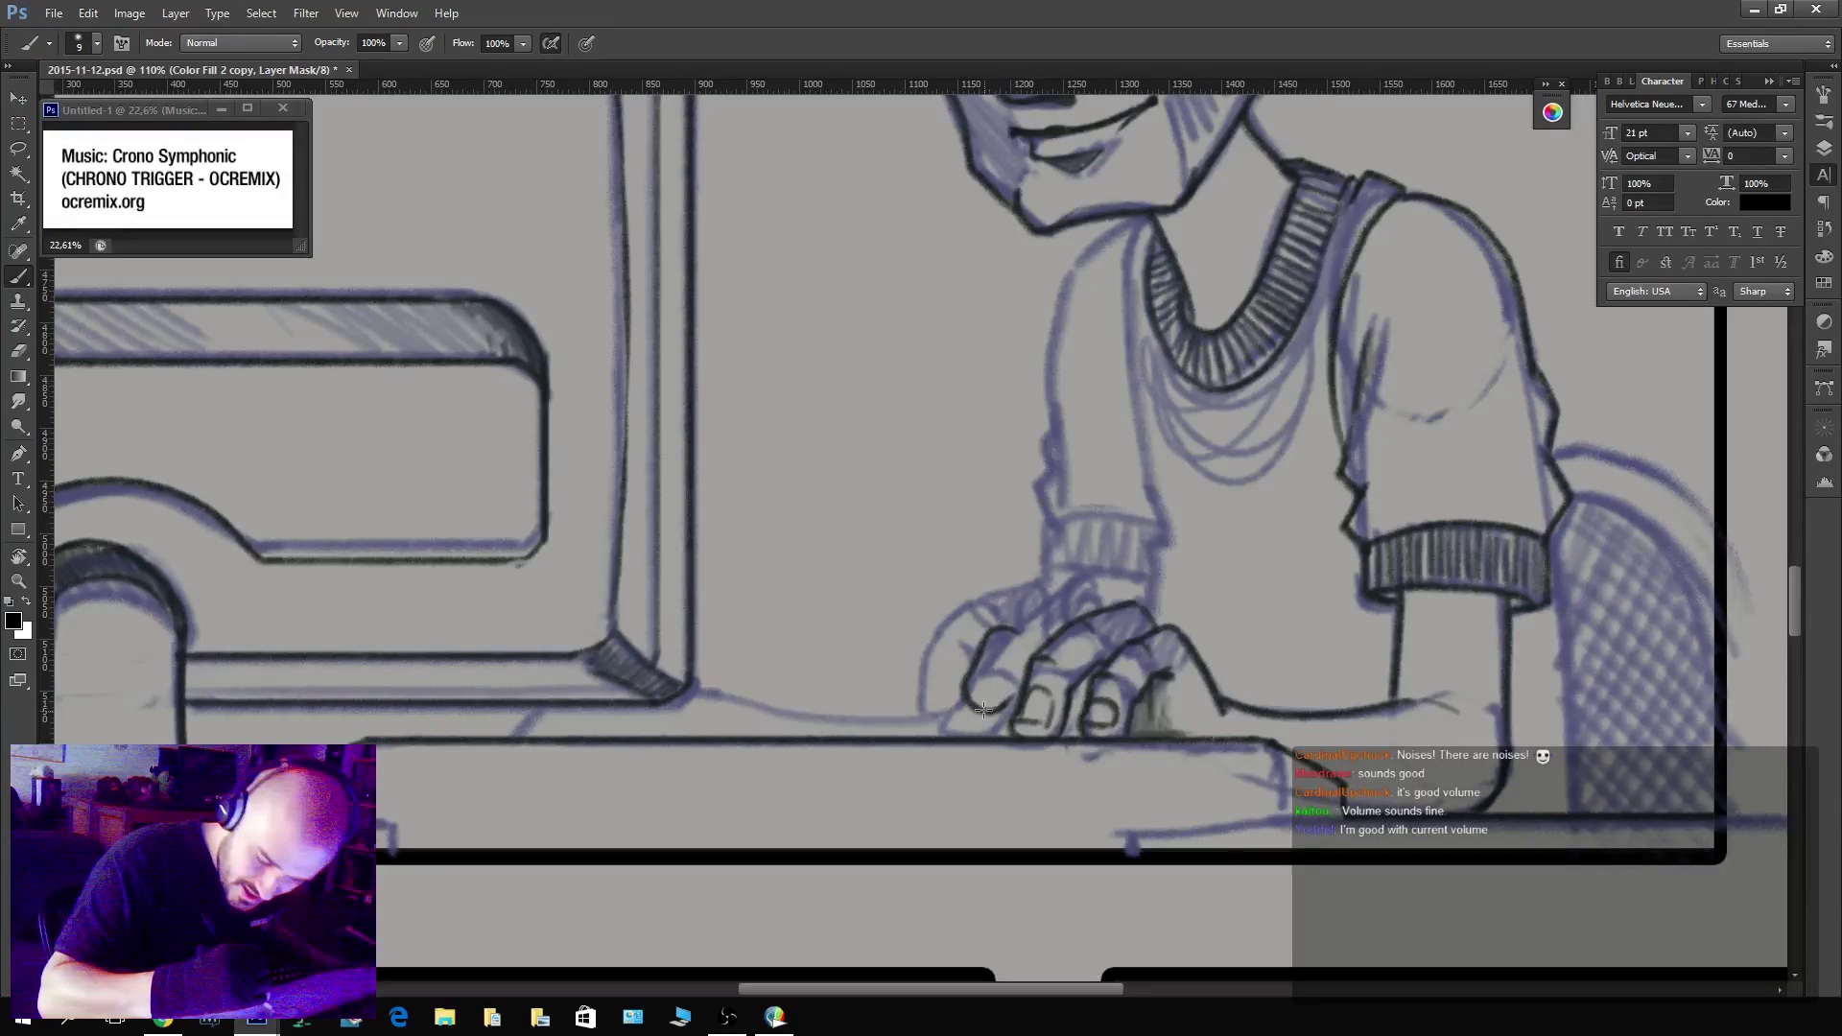
key("x")
key("x")
key("x")
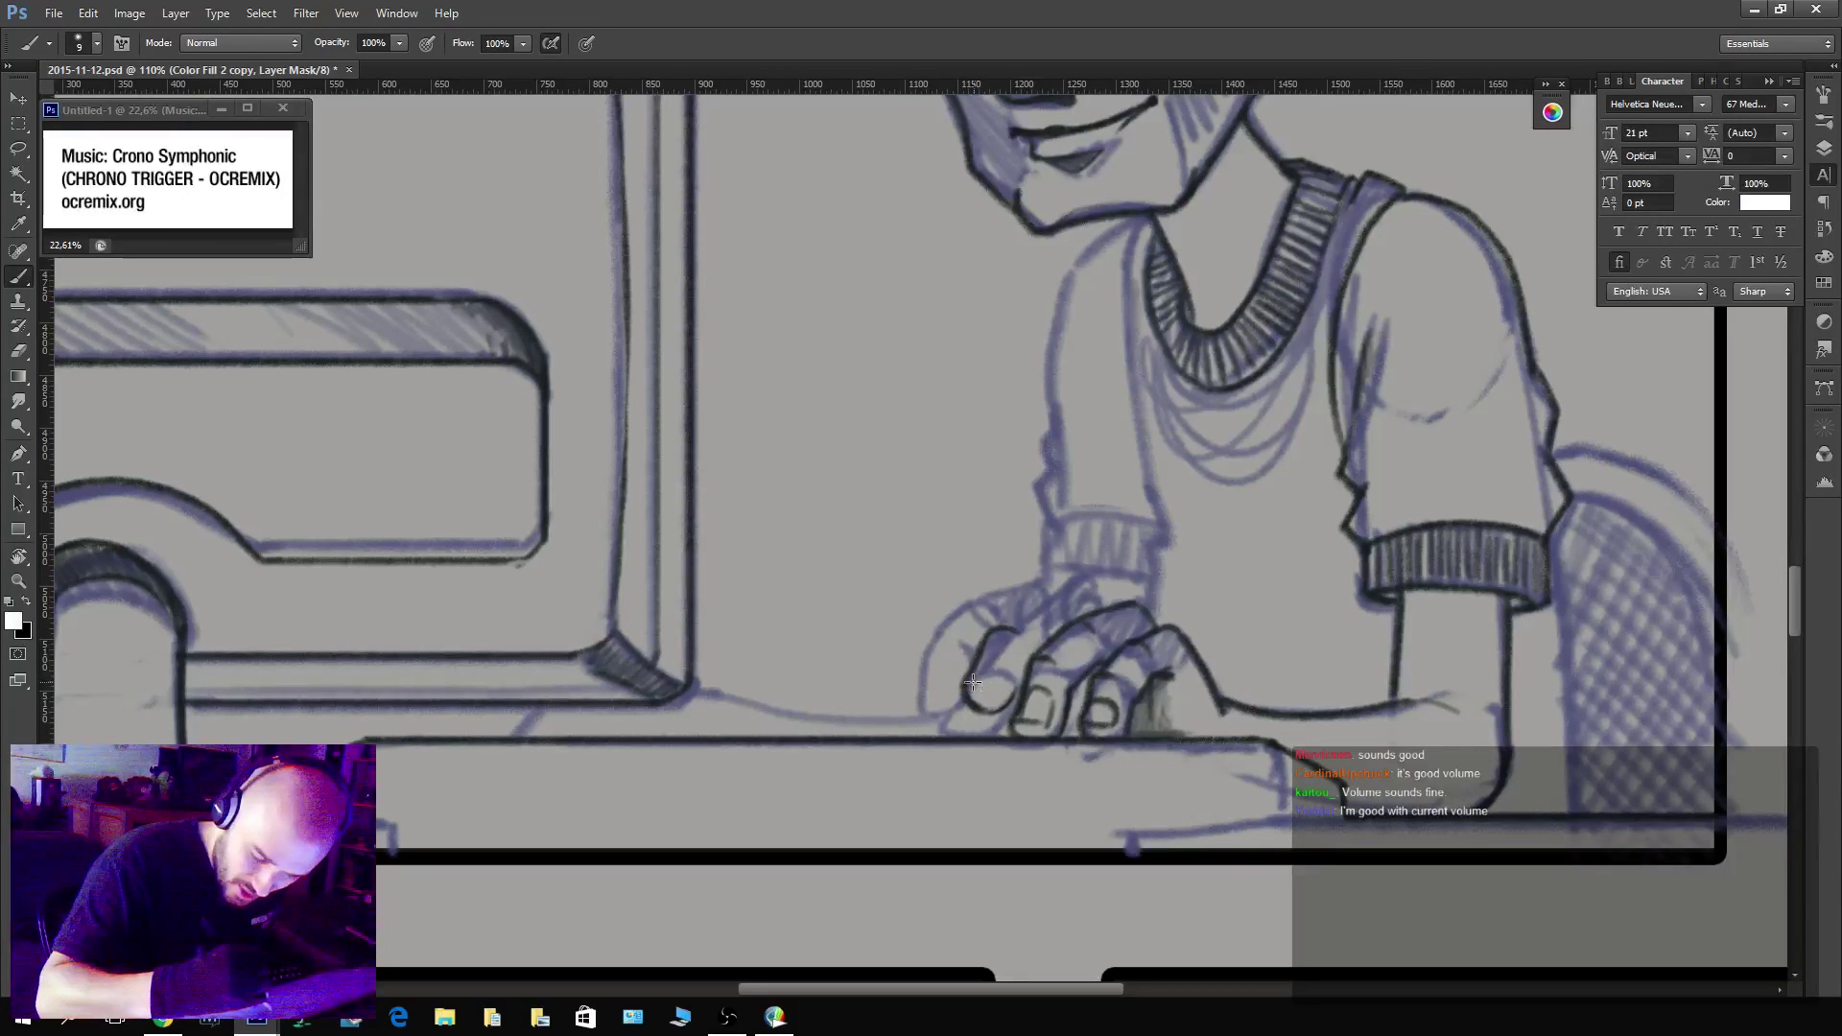
Ink the third finger's upper contour and the outermost finger, and shade the gap between the hand and the desk.
mouse_move(990, 631)
left_mouse_down()
mouse_move(1047, 594)
mouse_move(1121, 612)
left_mouse_up()
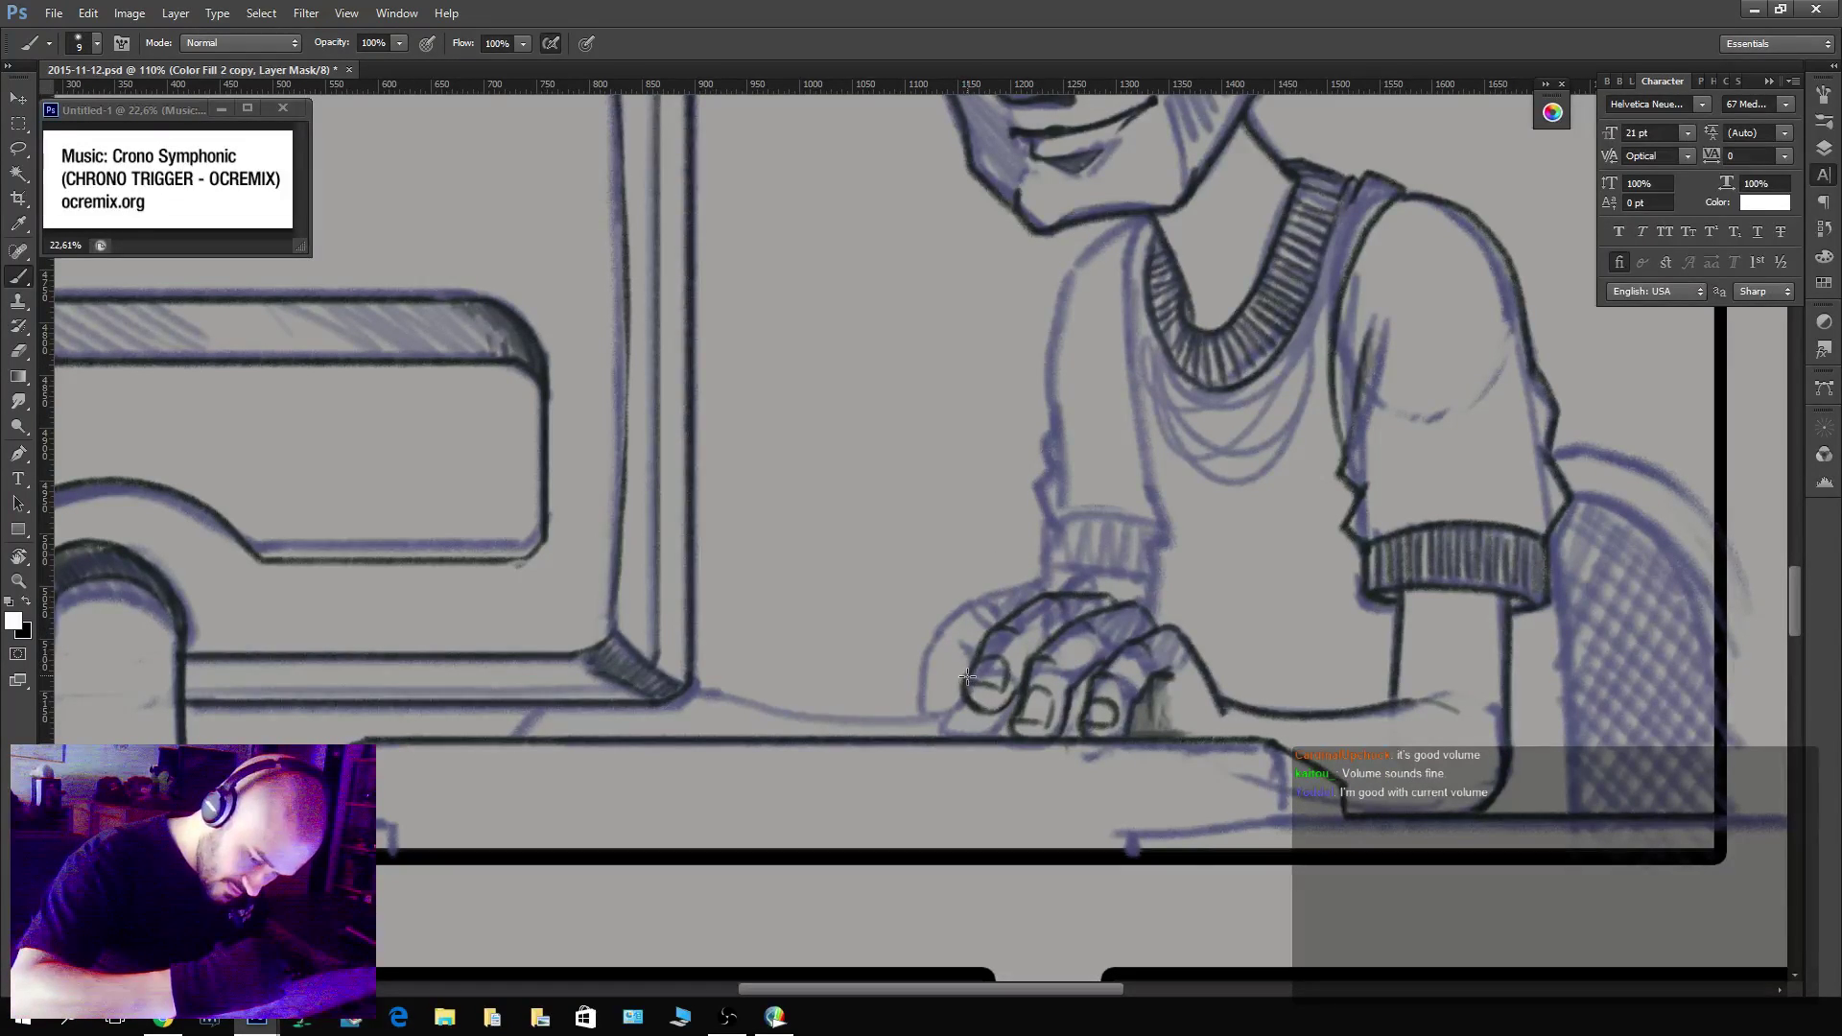
mouse_move(967, 678)
left_mouse_down()
mouse_move(931, 671)
mouse_move(973, 600)
mouse_move(1041, 604)
left_mouse_up()
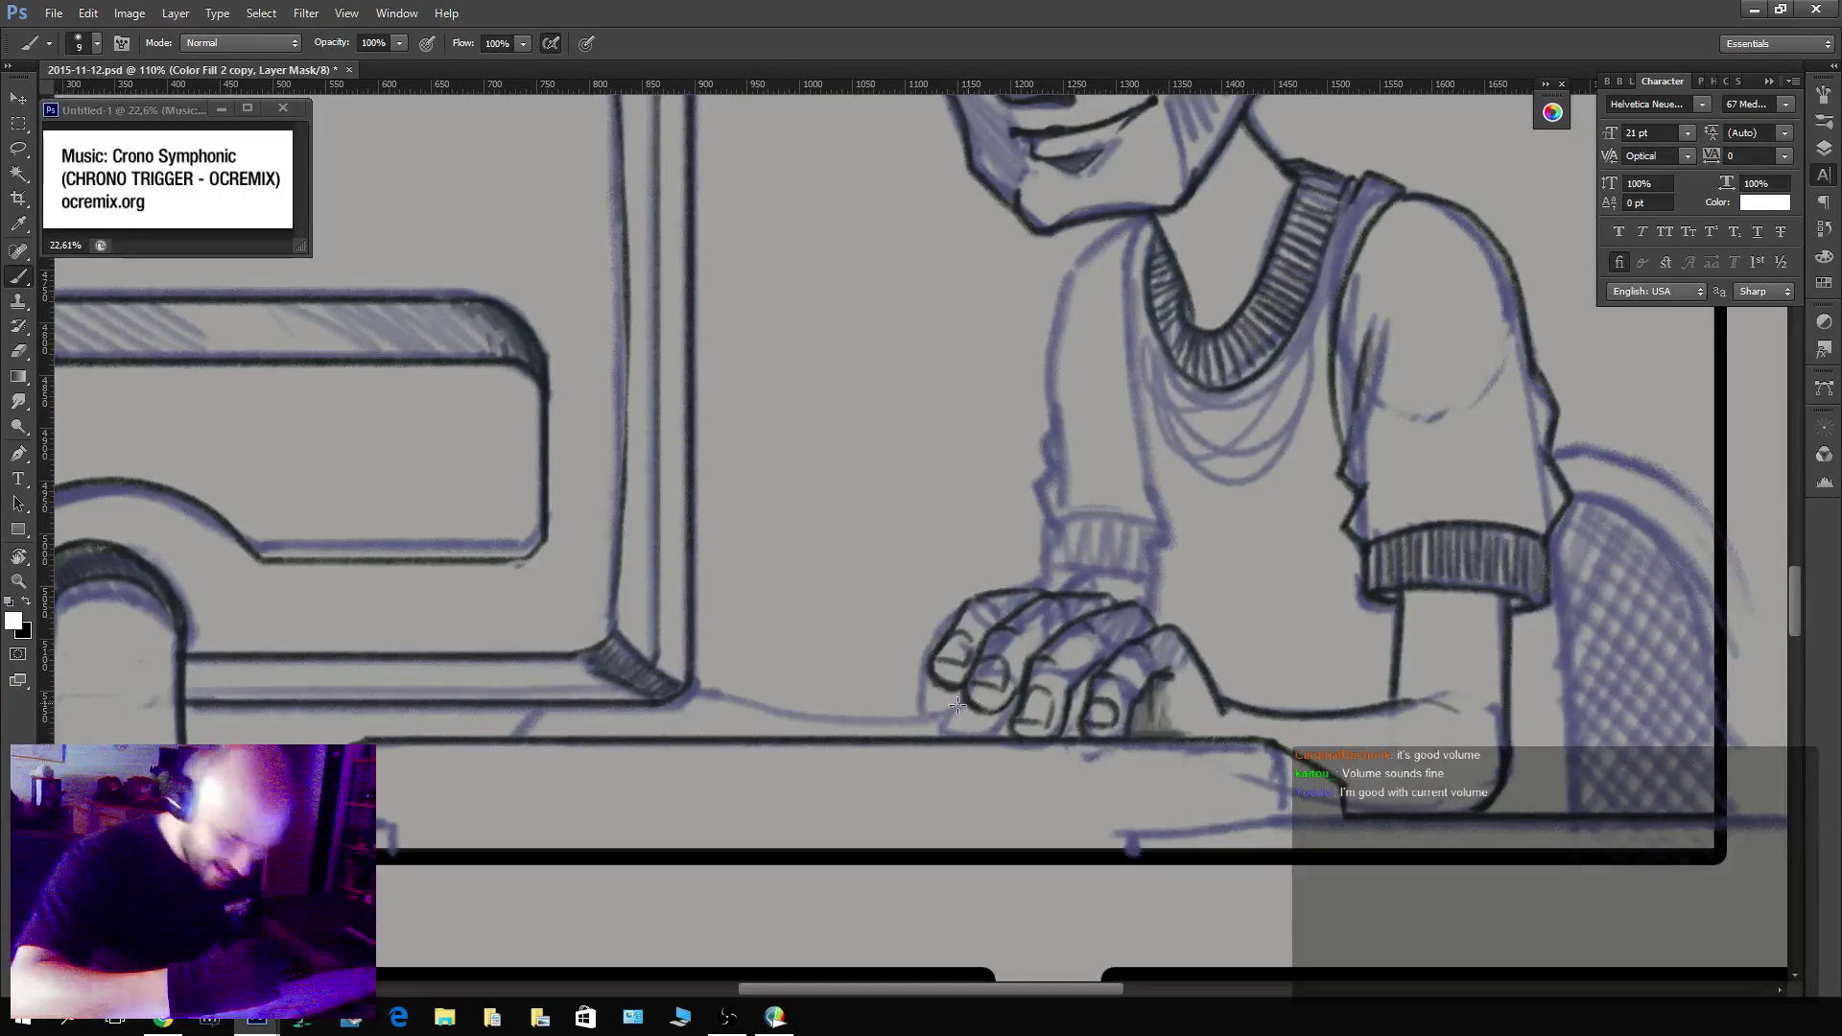
mouse_move(963, 702)
left_mouse_down()
mouse_move(966, 733)
mouse_move(952, 708)
mouse_move(1011, 736)
mouse_move(1000, 707)
mouse_move(1017, 695)
mouse_move(1085, 711)
left_mouse_up()
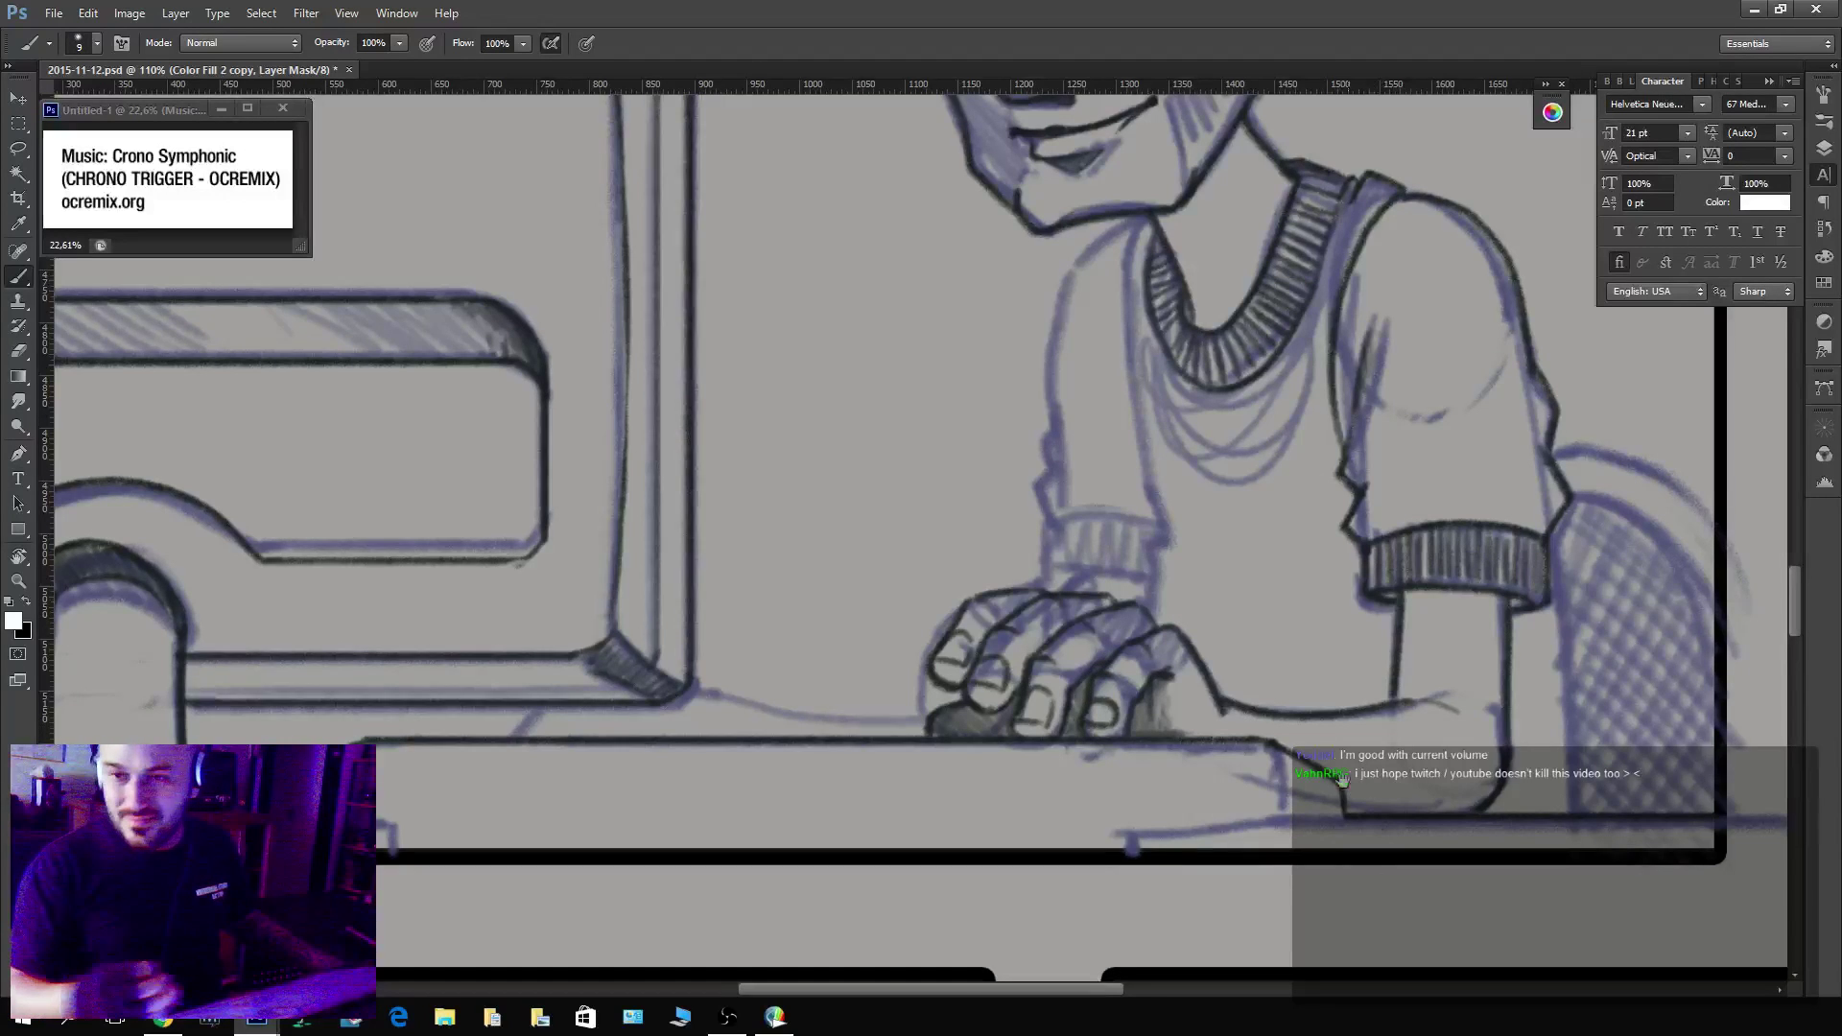
Ink the far sleeve's inner edge down from the collar and shade the shirt folds below the neckline.
left_click_drag(1341, 779, 1201, 828)
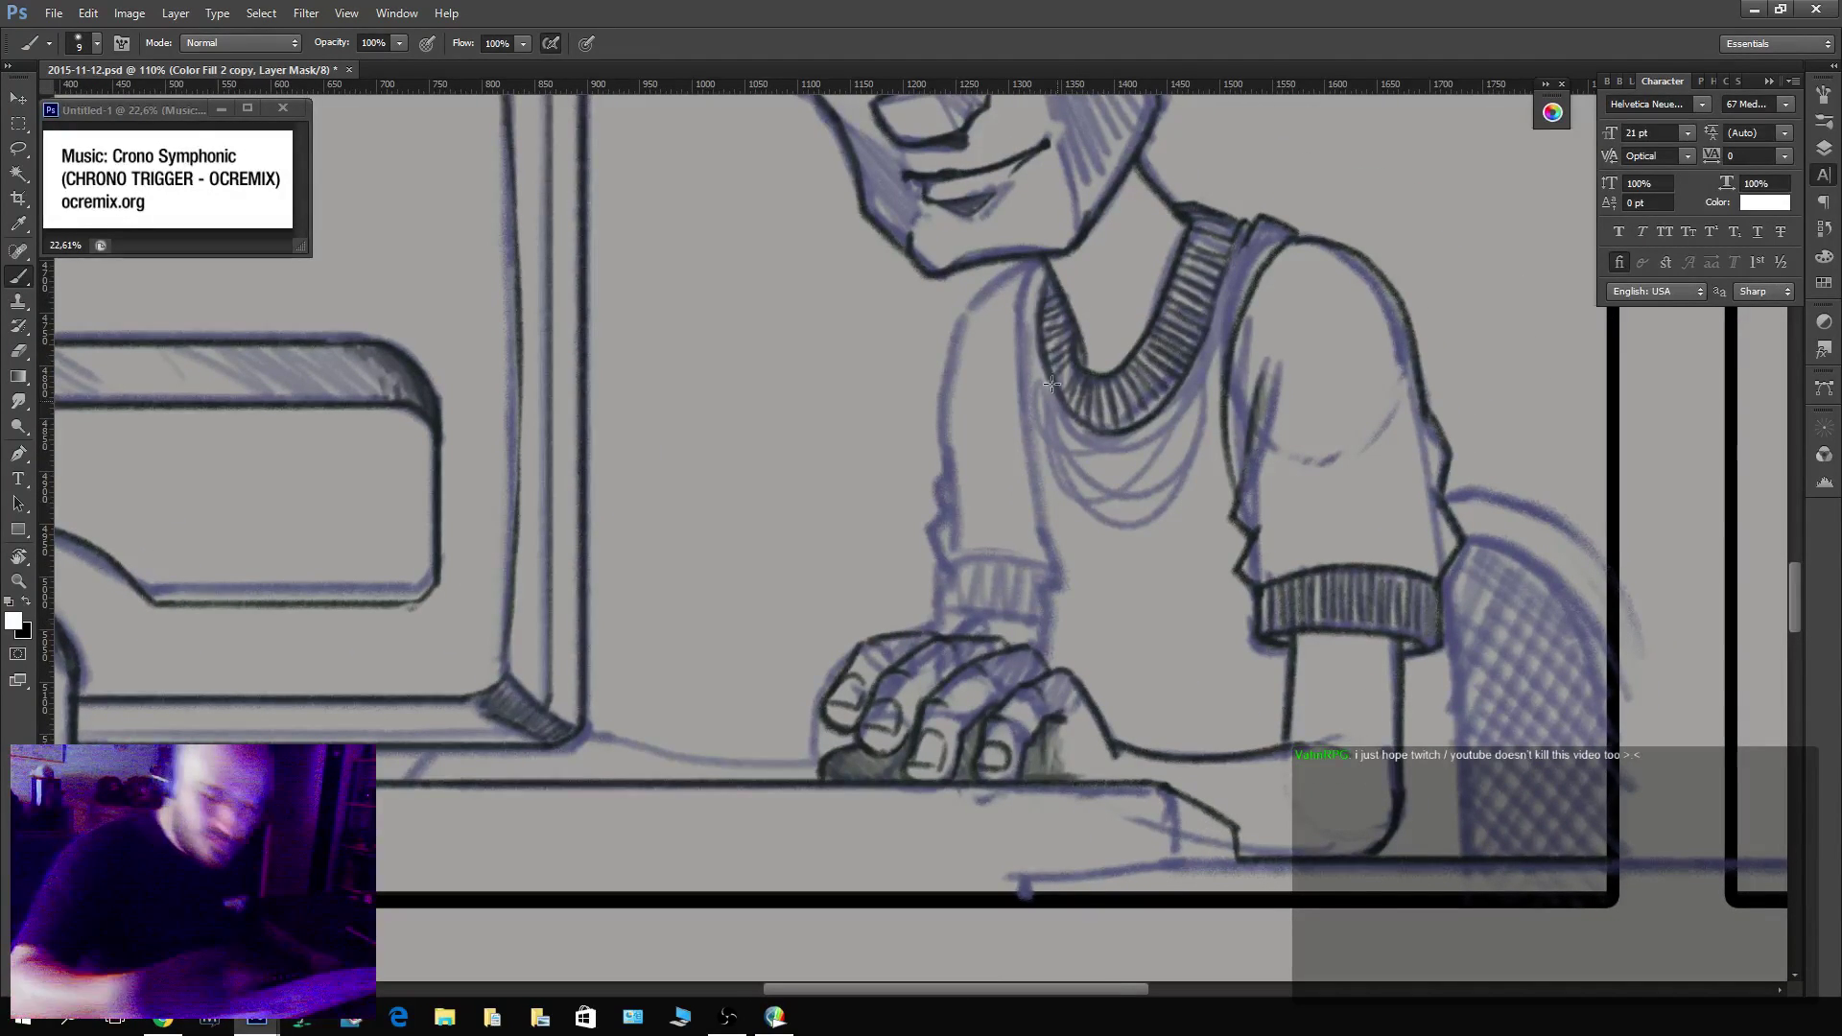
mouse_move(1046, 254)
left_mouse_down()
mouse_move(1026, 387)
mouse_move(1046, 518)
left_mouse_up()
mouse_move(1070, 408)
left_mouse_down()
mouse_move(1137, 461)
mouse_move(1171, 424)
mouse_move(1072, 423)
mouse_move(1184, 465)
mouse_move(1125, 378)
mouse_move(1153, 475)
mouse_move(1104, 469)
mouse_move(1138, 512)
mouse_move(1163, 473)
mouse_move(1127, 507)
mouse_move(1094, 464)
mouse_move(1156, 473)
mouse_move(1081, 462)
mouse_move(1152, 503)
left_mouse_up()
key("x")
key("x")
key("x")
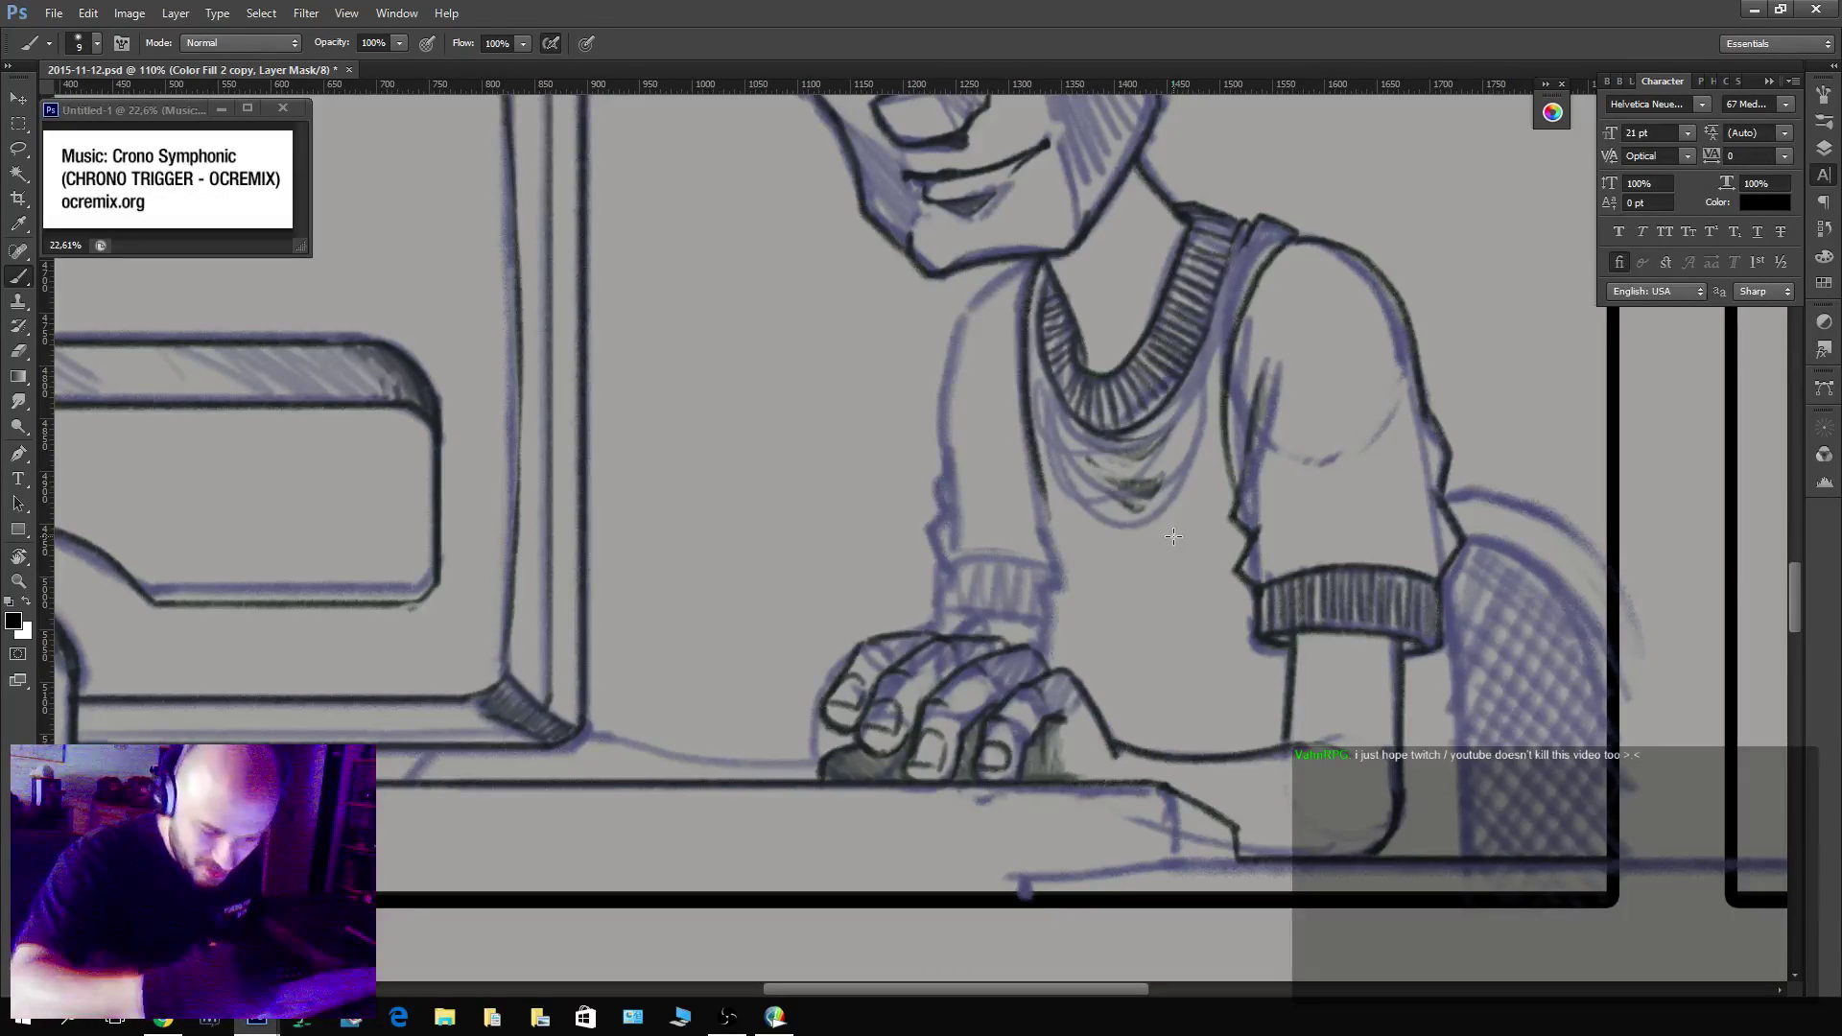
Ink the far sleeve's outer edge, its ribbed cuff and the wrist below it, undoing the last stray stroke.
key("x")
mouse_move(1044, 485)
left_mouse_down()
mouse_move(1038, 650)
mouse_move(937, 616)
mouse_move(945, 572)
mouse_move(1031, 563)
mouse_move(1047, 612)
mouse_move(1002, 565)
mouse_move(986, 597)
mouse_move(957, 570)
mouse_move(1026, 562)
mouse_move(949, 569)
mouse_move(932, 538)
mouse_move(951, 515)
mouse_move(969, 314)
mouse_move(1051, 243)
mouse_move(984, 309)
mouse_move(926, 549)
left_mouse_up()
key("x")
key("x")
key("ctrl+z")
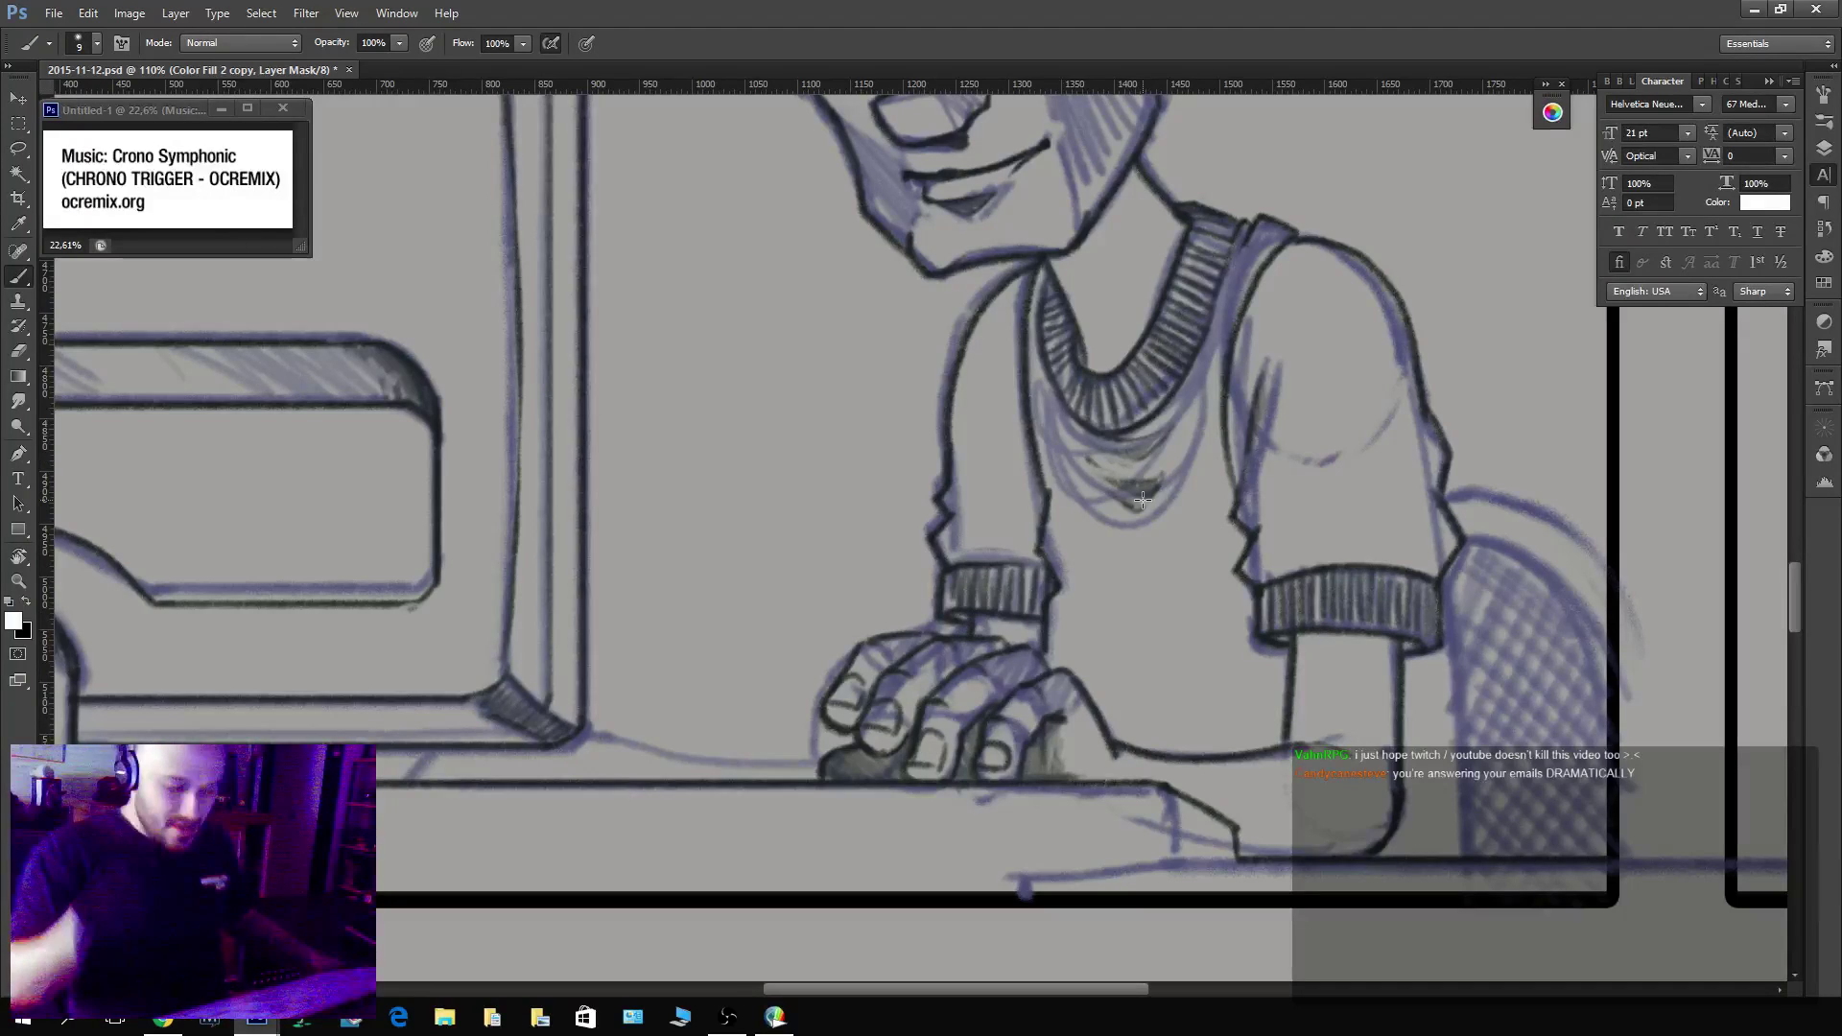
Ink the curved edge between the hand and the monitor's lower corner and fill the shape above the desk edge with shading.
left_click_drag(998, 676, 1266, 628)
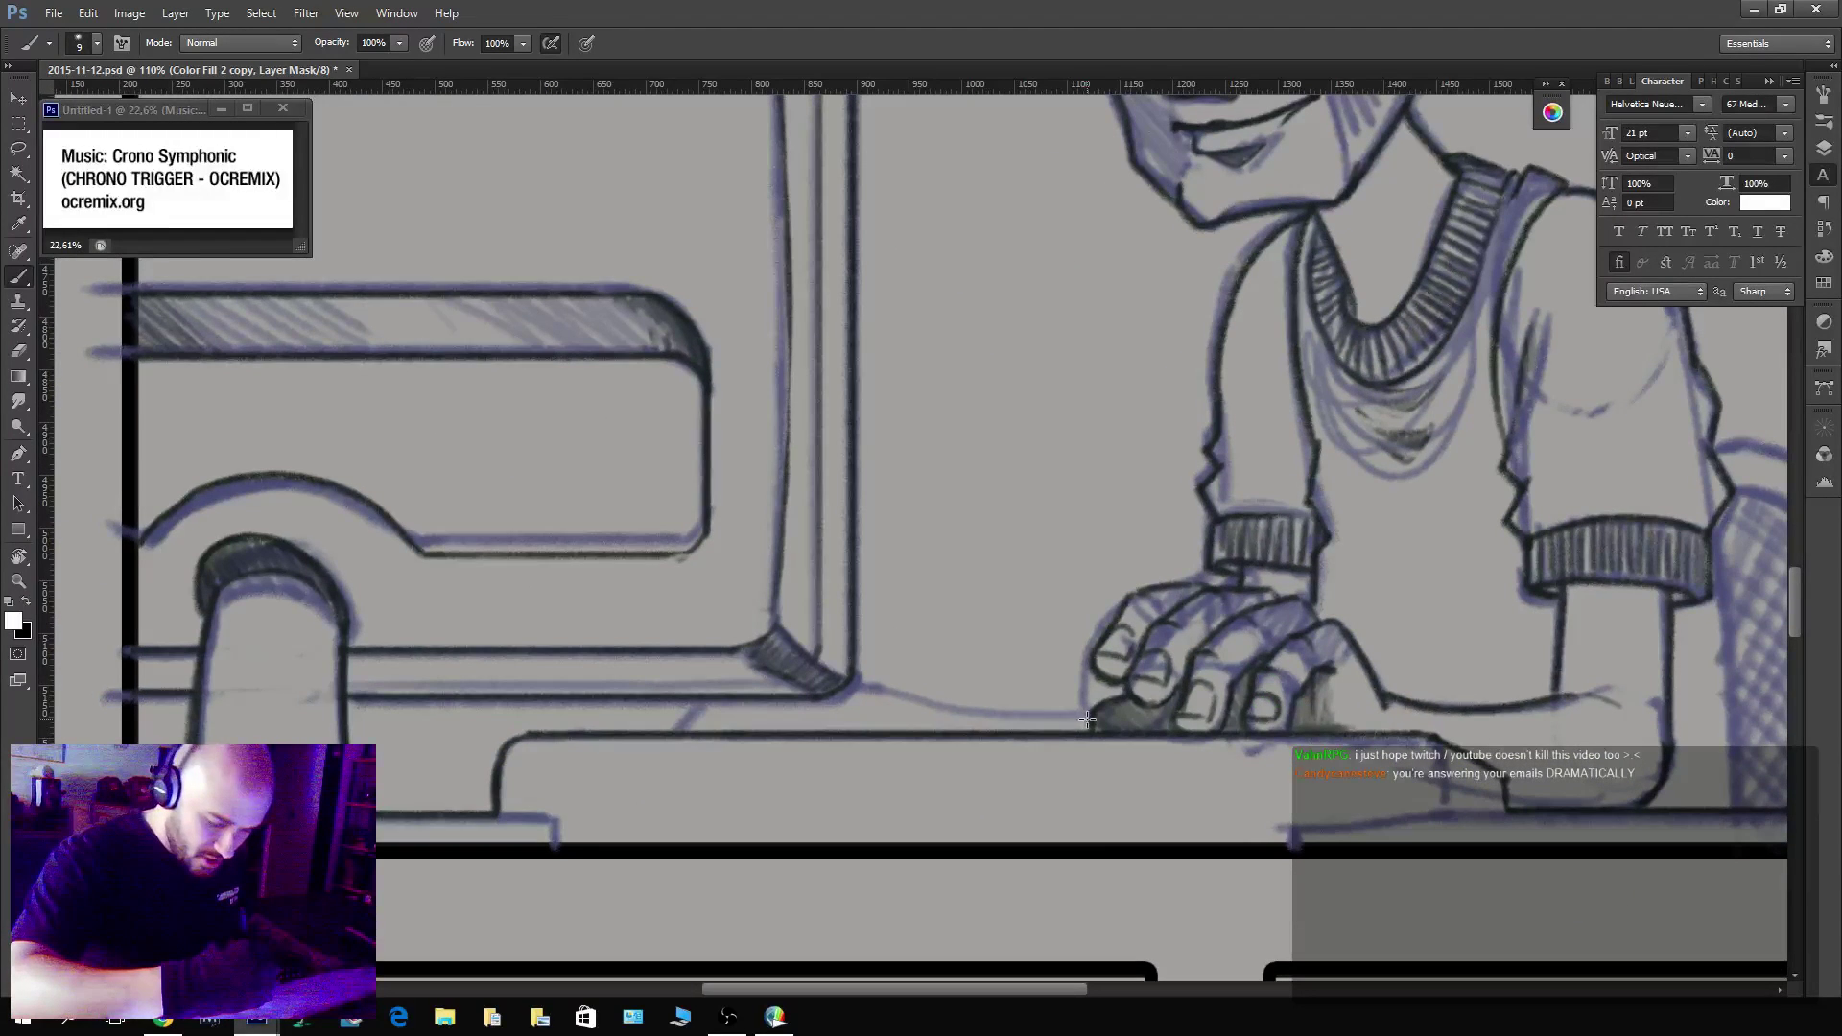
left_click_drag(1087, 720, 854, 680)
mouse_move(717, 695)
left_mouse_down()
mouse_move(682, 731)
mouse_move(717, 734)
mouse_move(700, 706)
mouse_move(759, 732)
mouse_move(734, 698)
mouse_move(880, 738)
mouse_move(833, 690)
mouse_move(924, 735)
mouse_move(941, 736)
mouse_move(916, 705)
mouse_move(1020, 726)
left_mouse_up()
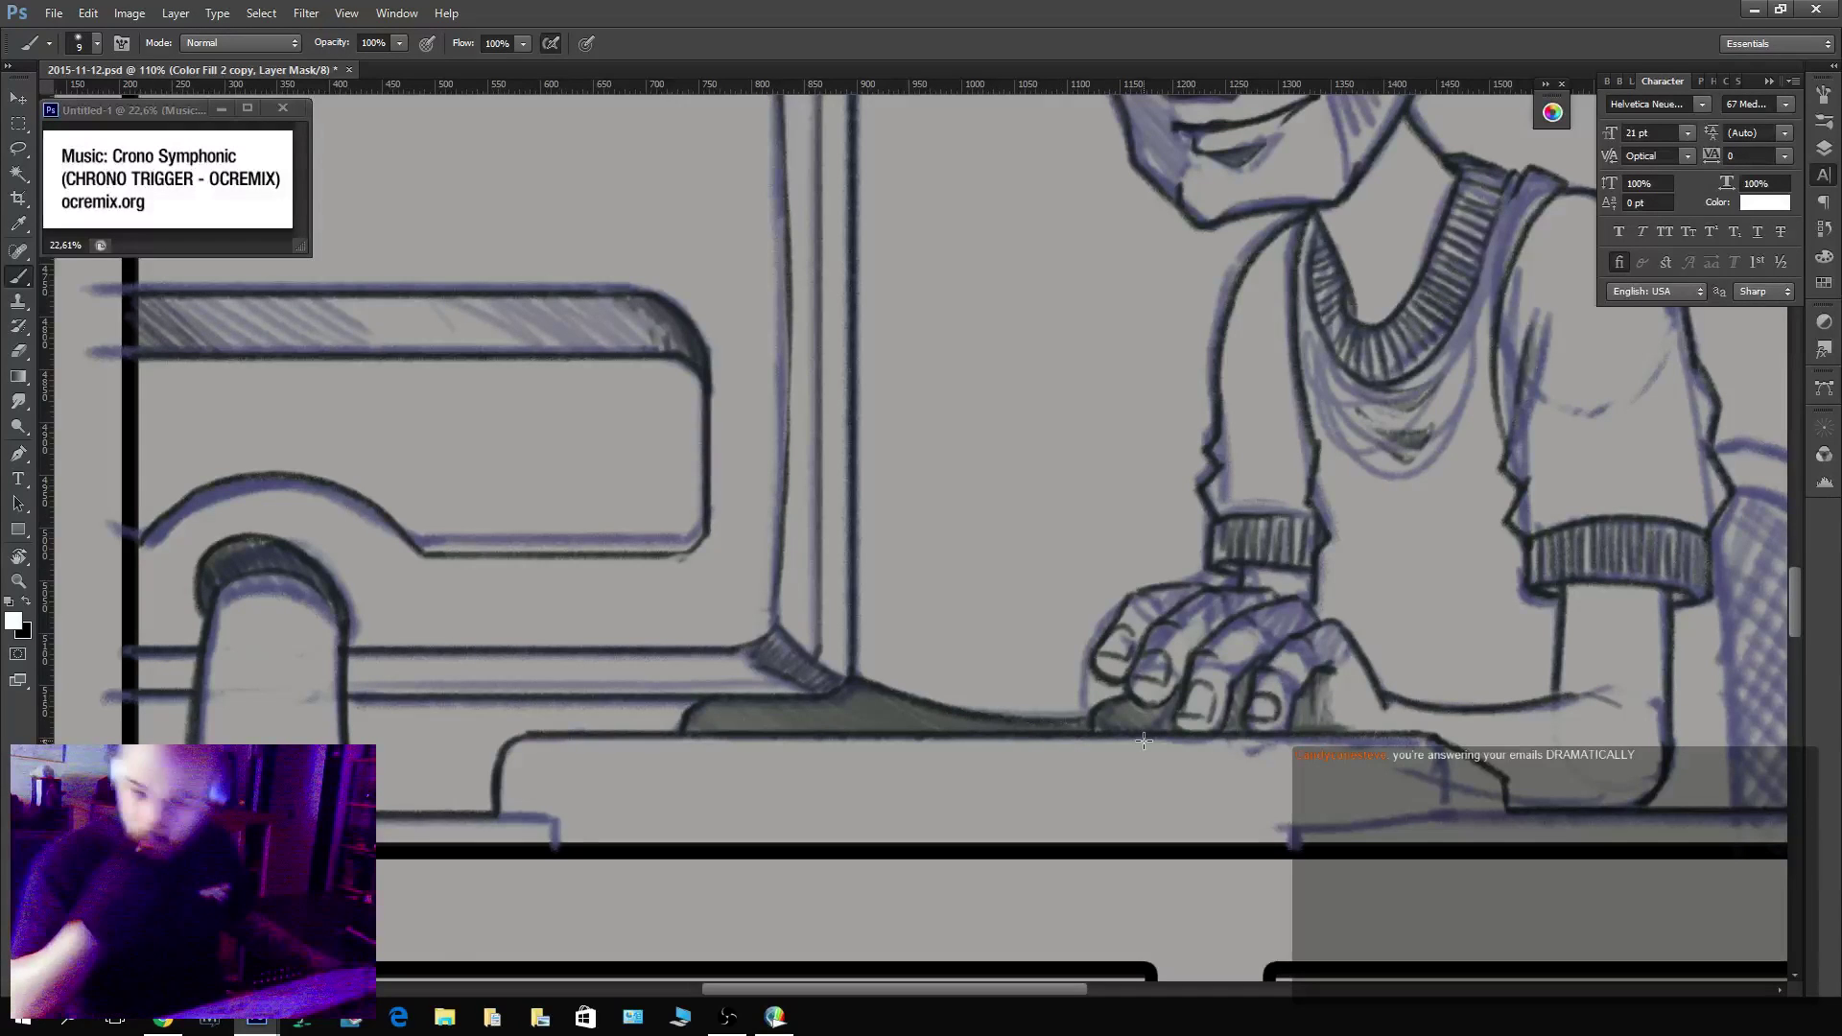
Ink the chair back behind the near arm: its side edge, the curve around the mesh and the outer top edge.
scroll(1144, 741, "up", 3)
key("z")
scroll(1325, 744, "up", 3)
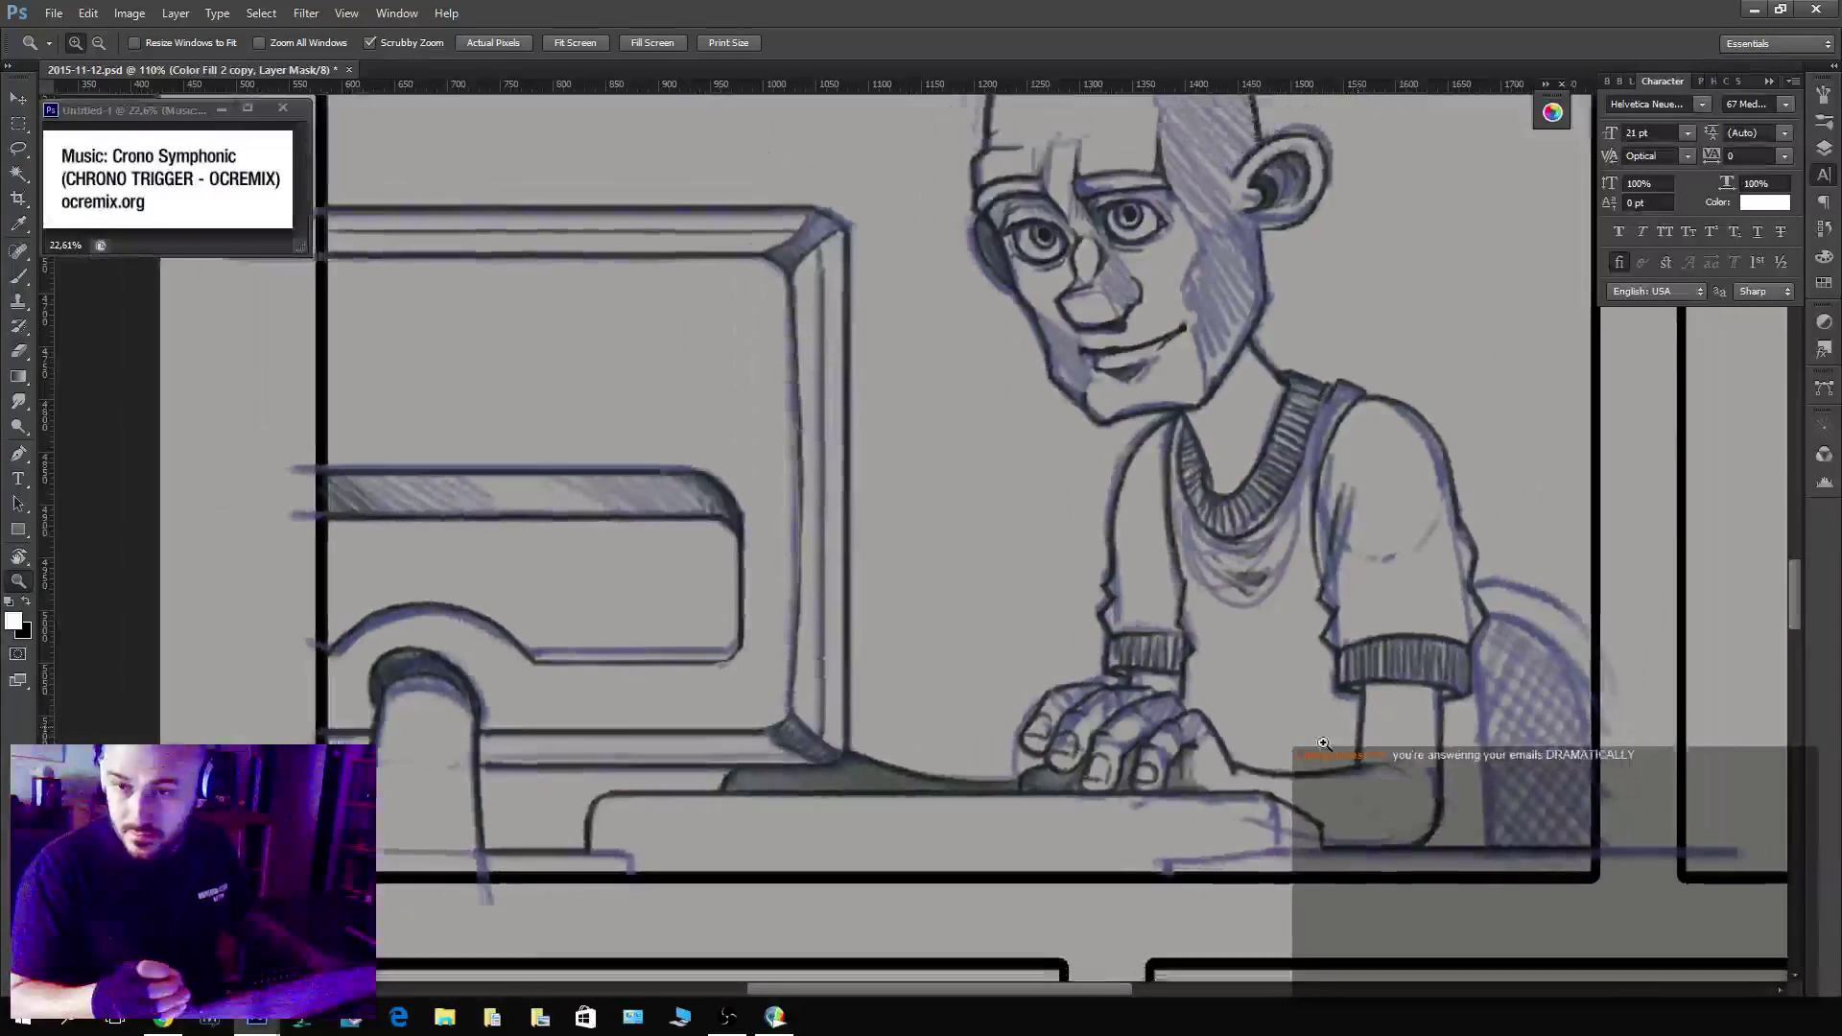
scroll(1324, 743, "down", 2)
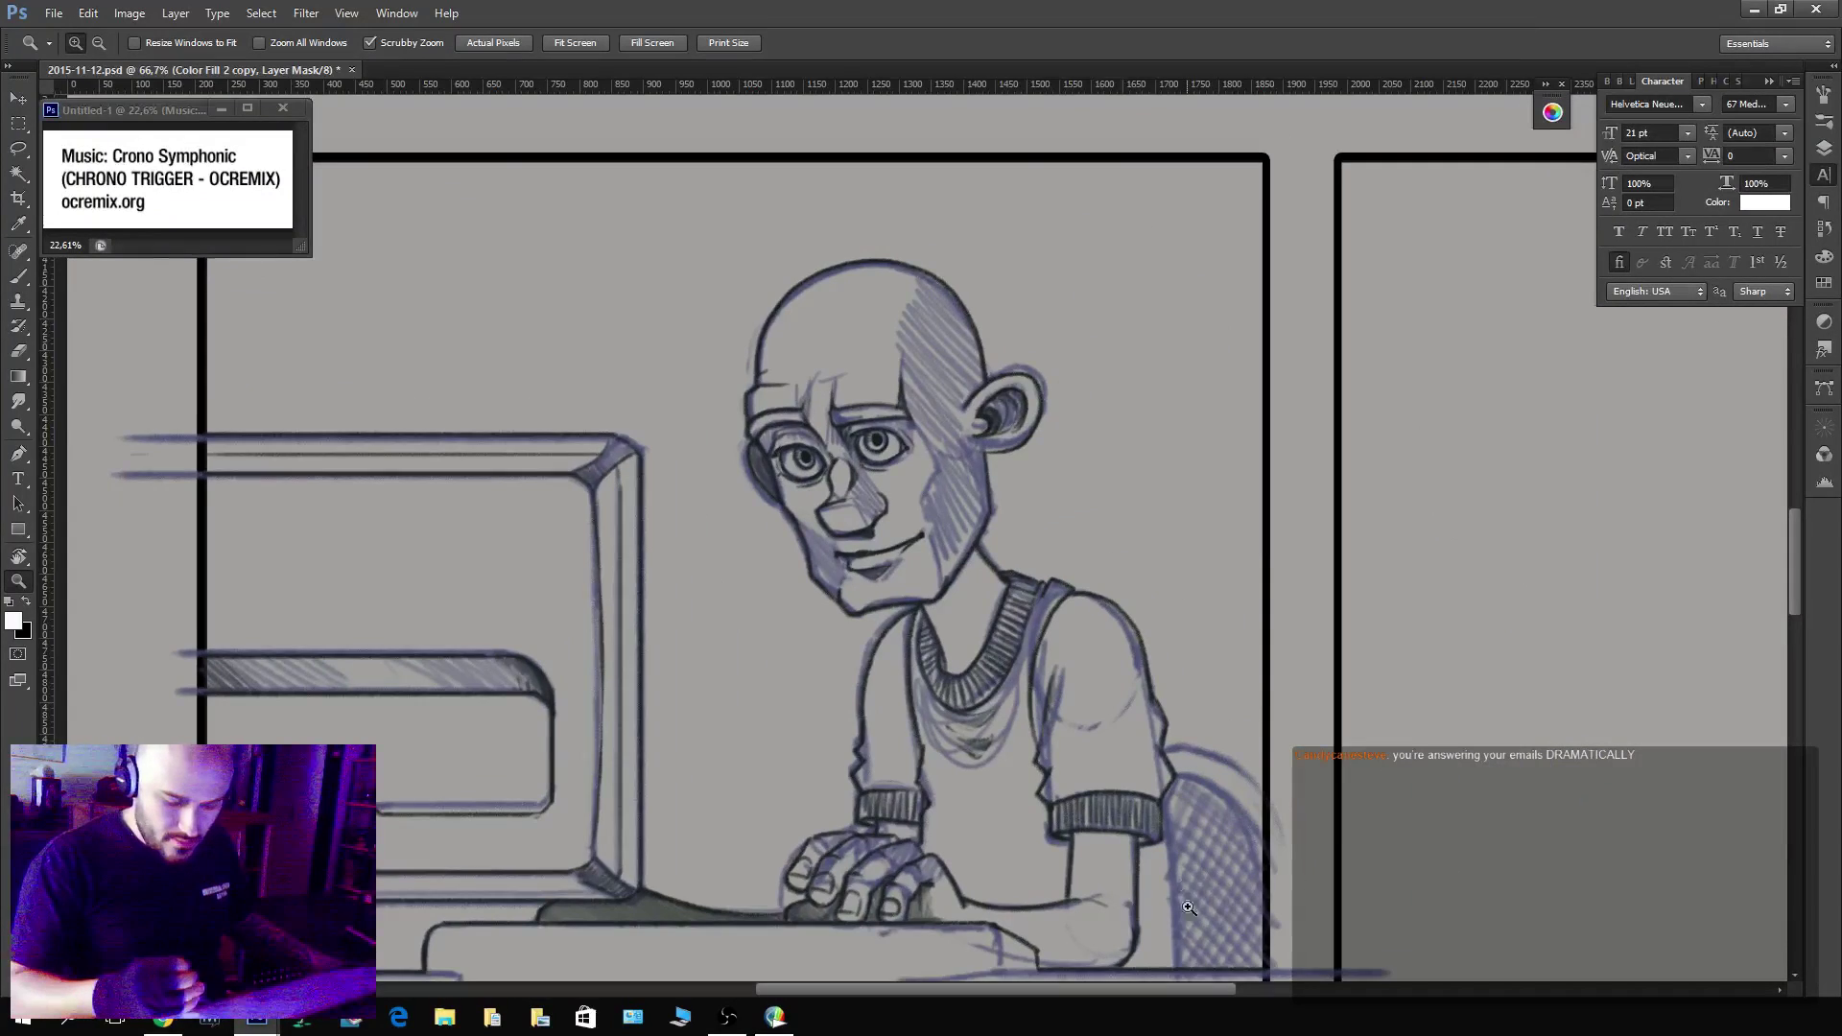
scroll(1189, 908, "up", 4)
key("b")
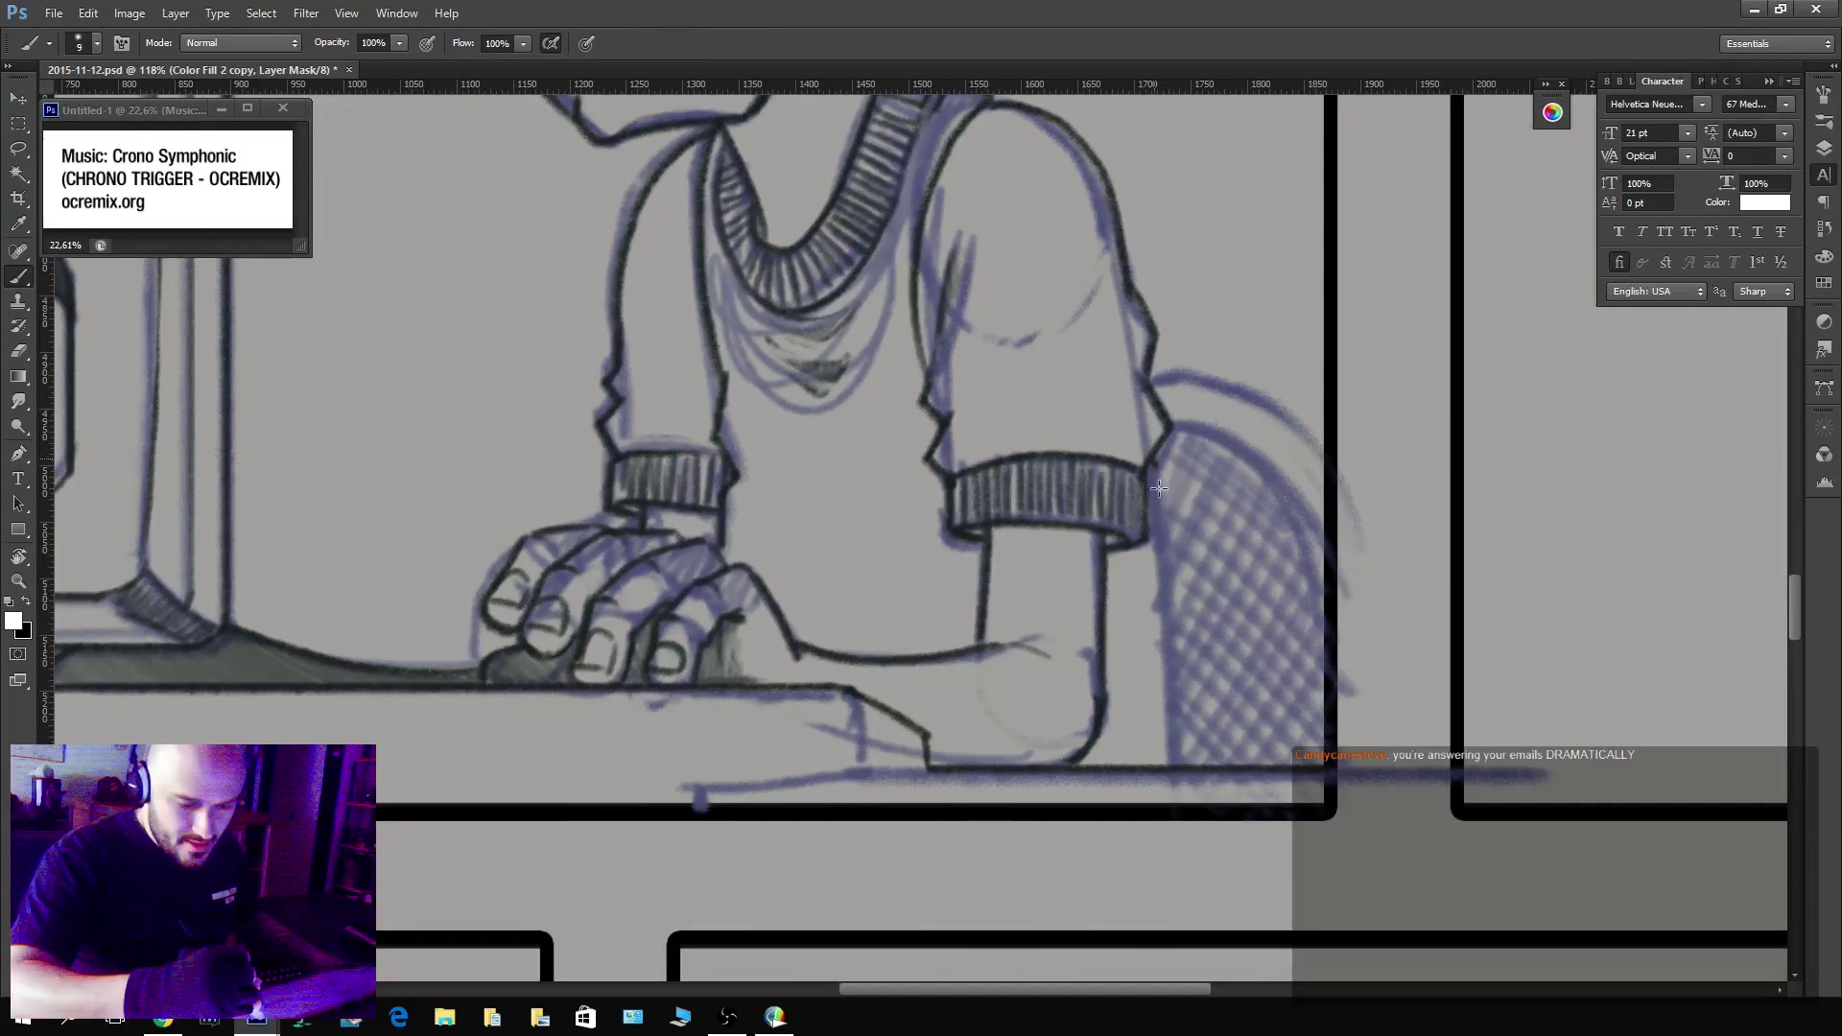
left_click_drag(1159, 489, 1181, 770)
mouse_move(1178, 433)
left_mouse_down()
mouse_move(1249, 459)
mouse_move(1322, 564)
left_mouse_up()
mouse_move(1146, 374)
left_mouse_down()
mouse_move(1280, 395)
mouse_move(1344, 458)
left_mouse_up()
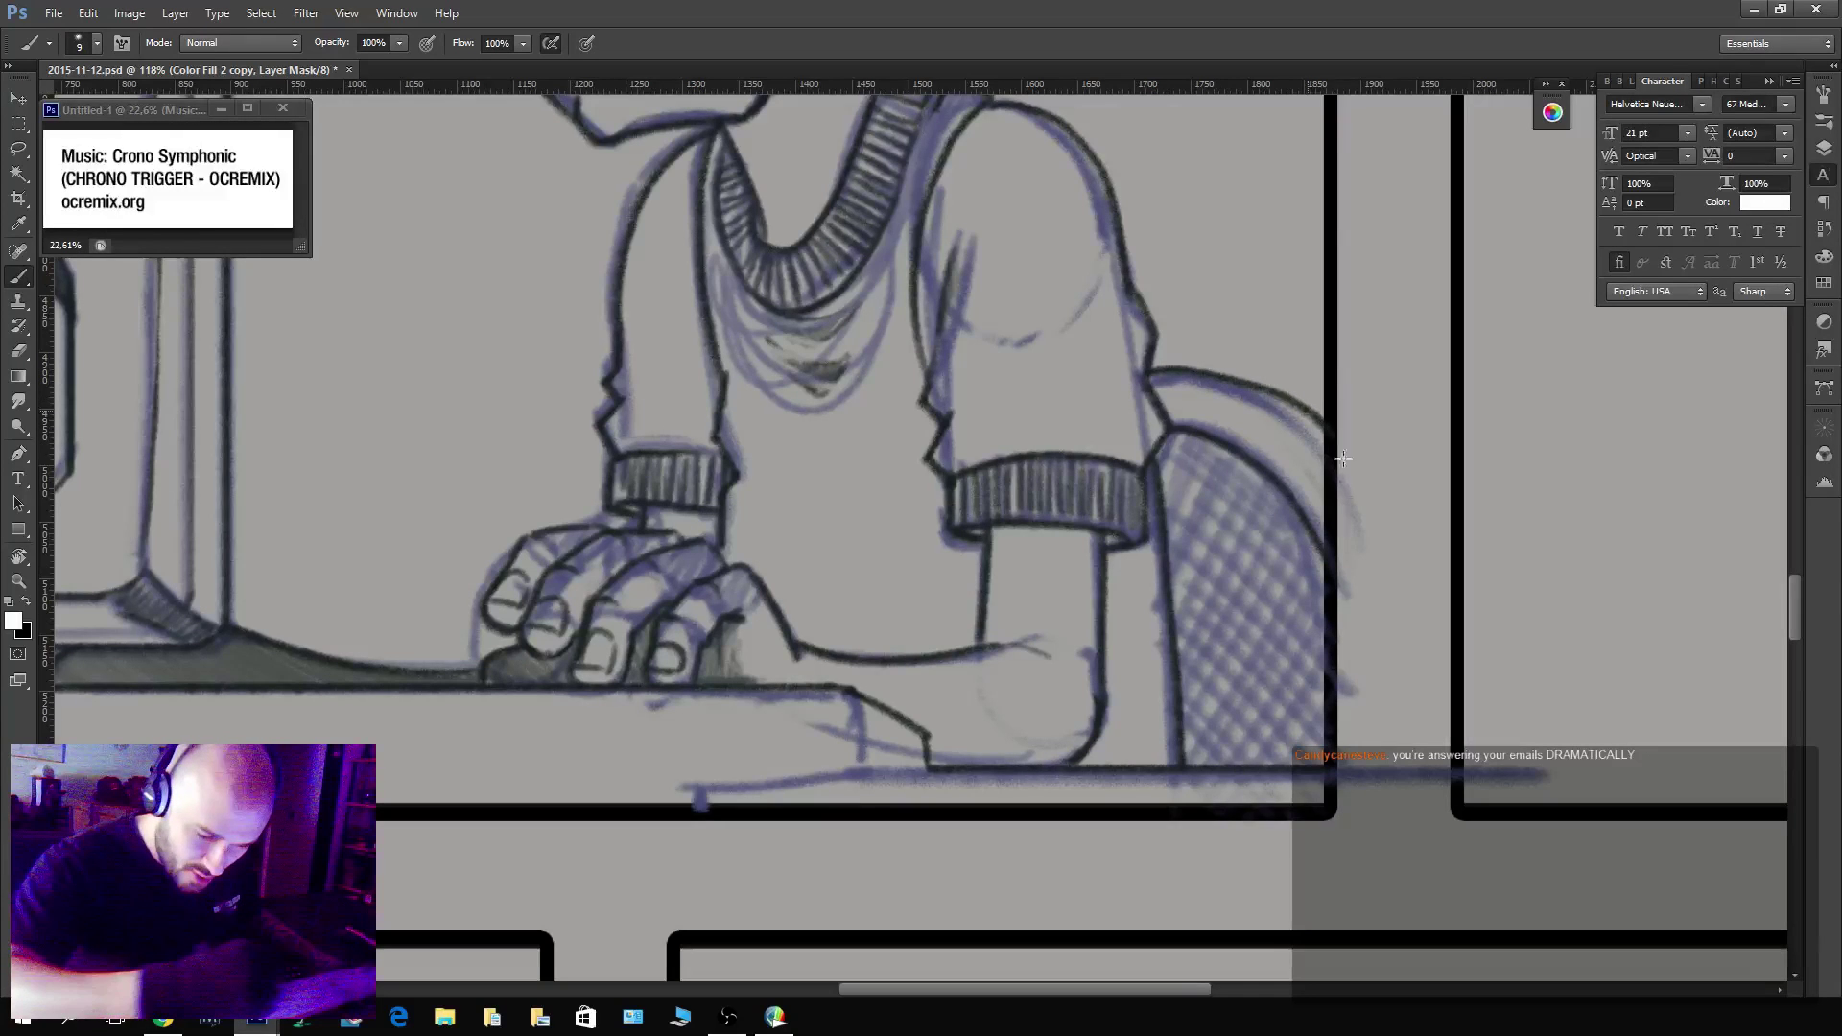
key("ctrl+z")
mouse_move(1146, 370)
left_mouse_down()
mouse_move(1291, 409)
mouse_move(1336, 461)
left_mouse_up()
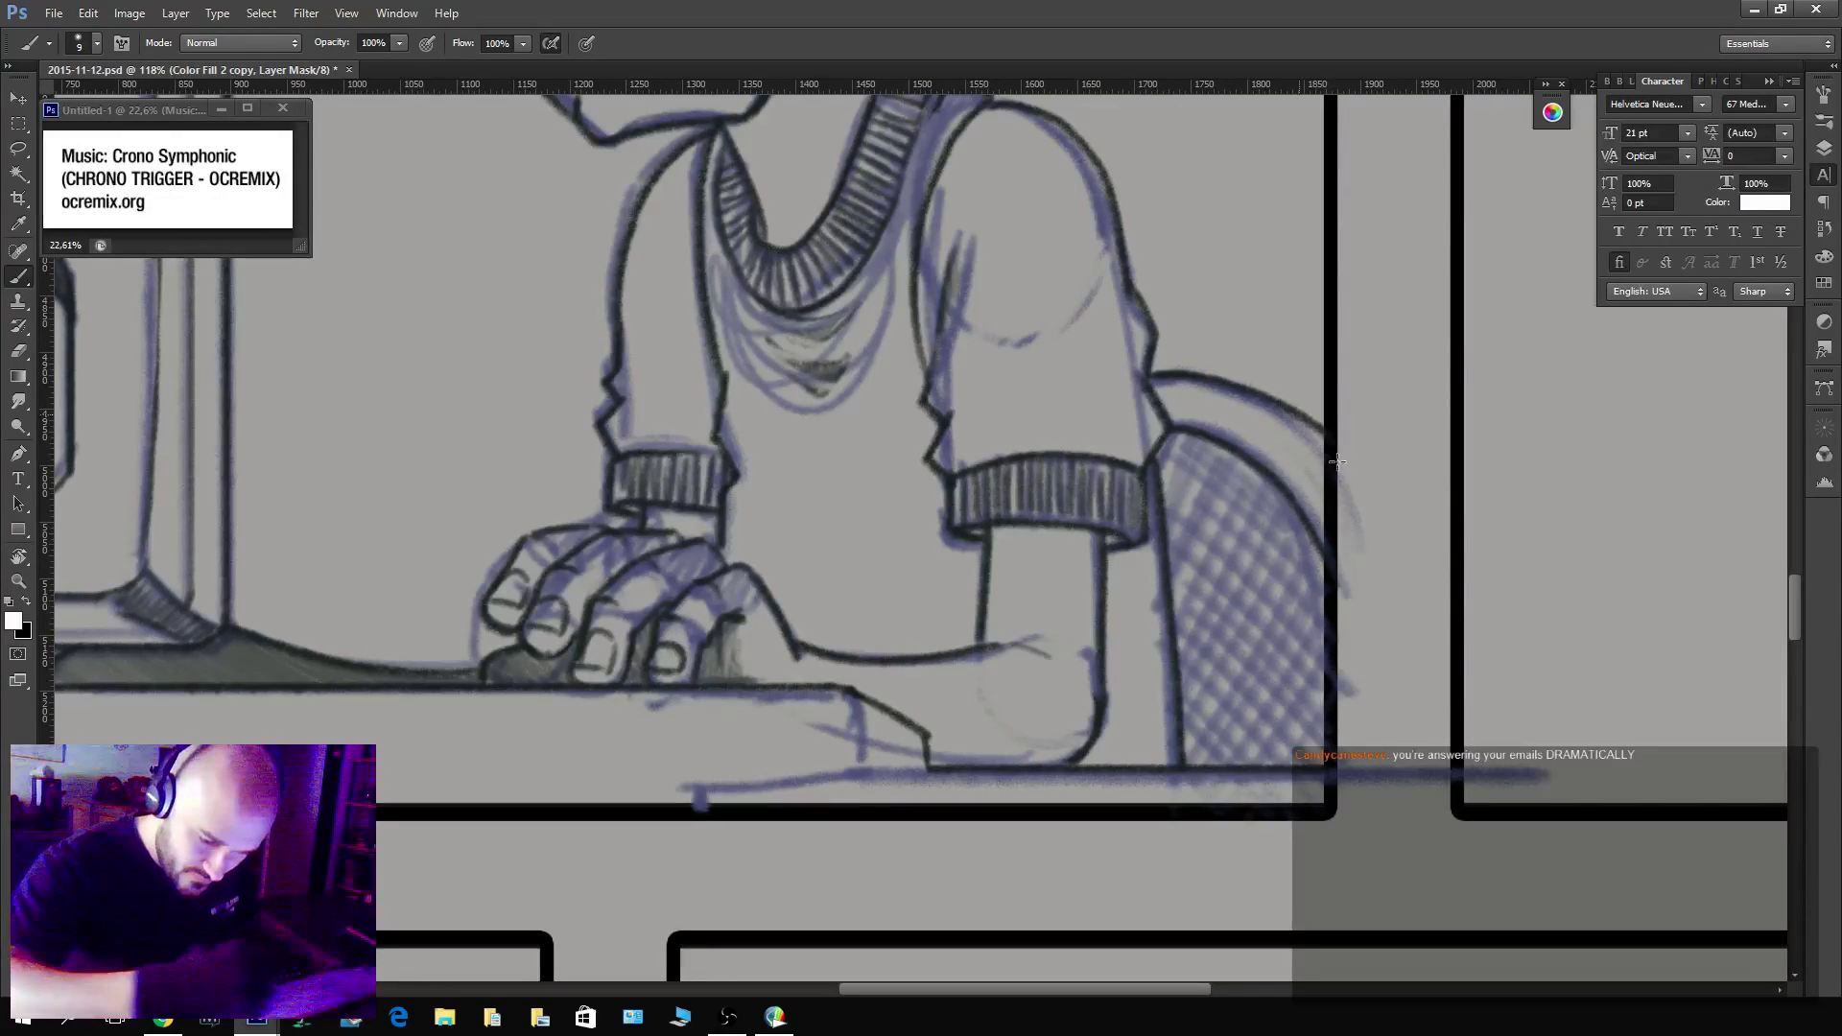
Ink a thin inner line along the chair back's top rim, undoing the stray strokes.
key("x")
mouse_move(1274, 401)
left_mouse_down()
mouse_move(1324, 432)
mouse_move(1276, 403)
mouse_move(1295, 443)
left_mouse_up()
key("x")
key("ctrl+z")
left_click_drag(1149, 387, 1263, 426)
key("x")
key("ctrl+alt+z")
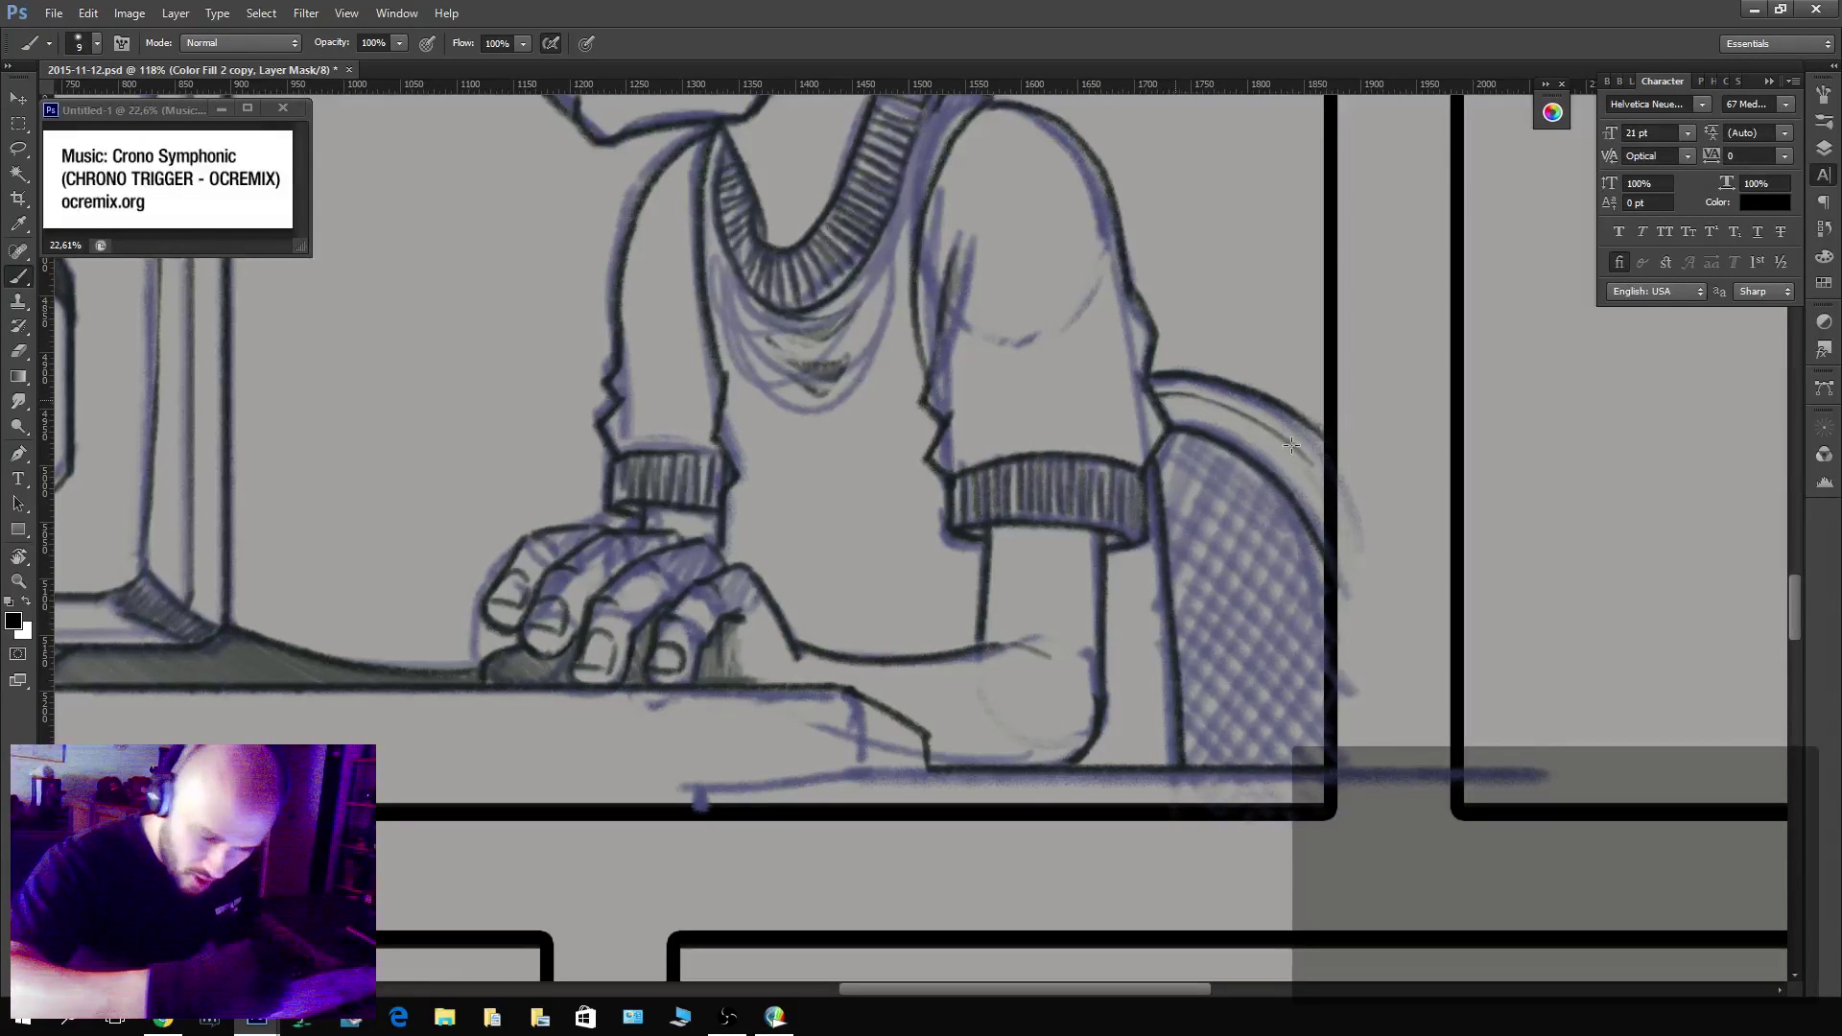
key("ctrl+alt+z")
Duplicate the Color Fill 2 copy layer and make the duplicate's blanked mask the painting target.
left_click_drag(1382, 659, 1344, 721)
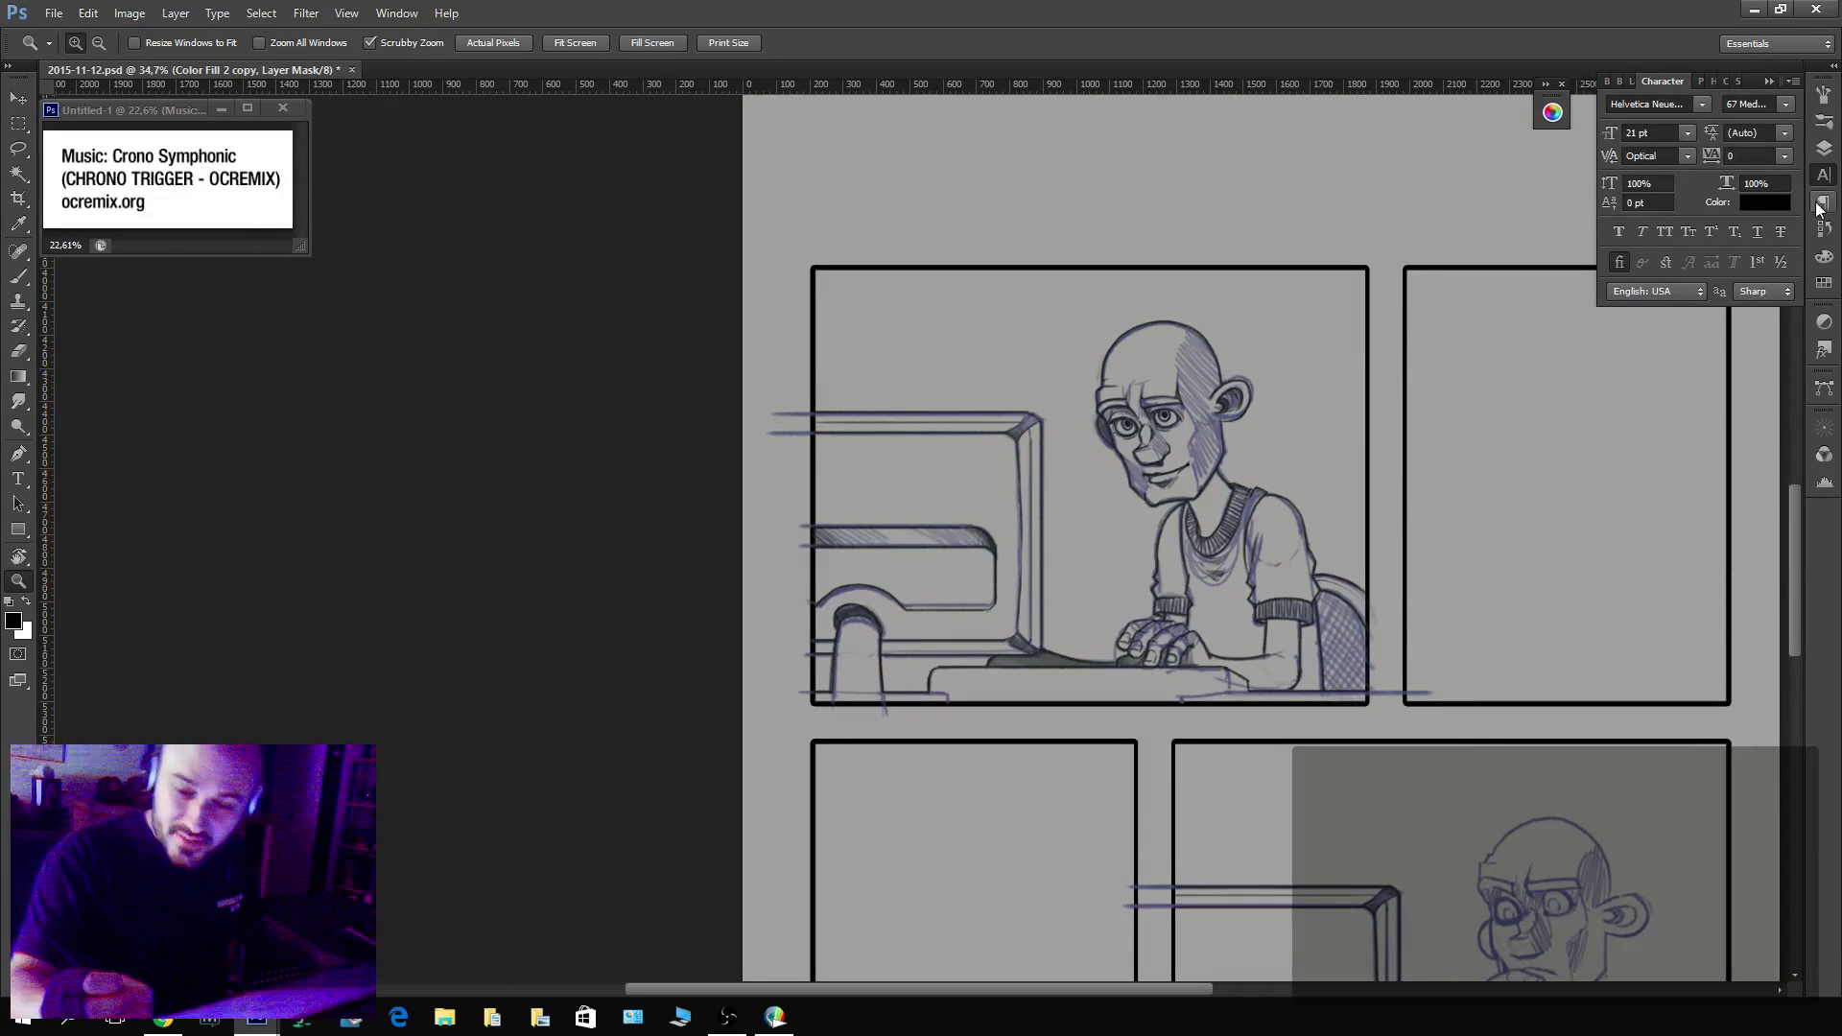
left_click(1825, 148)
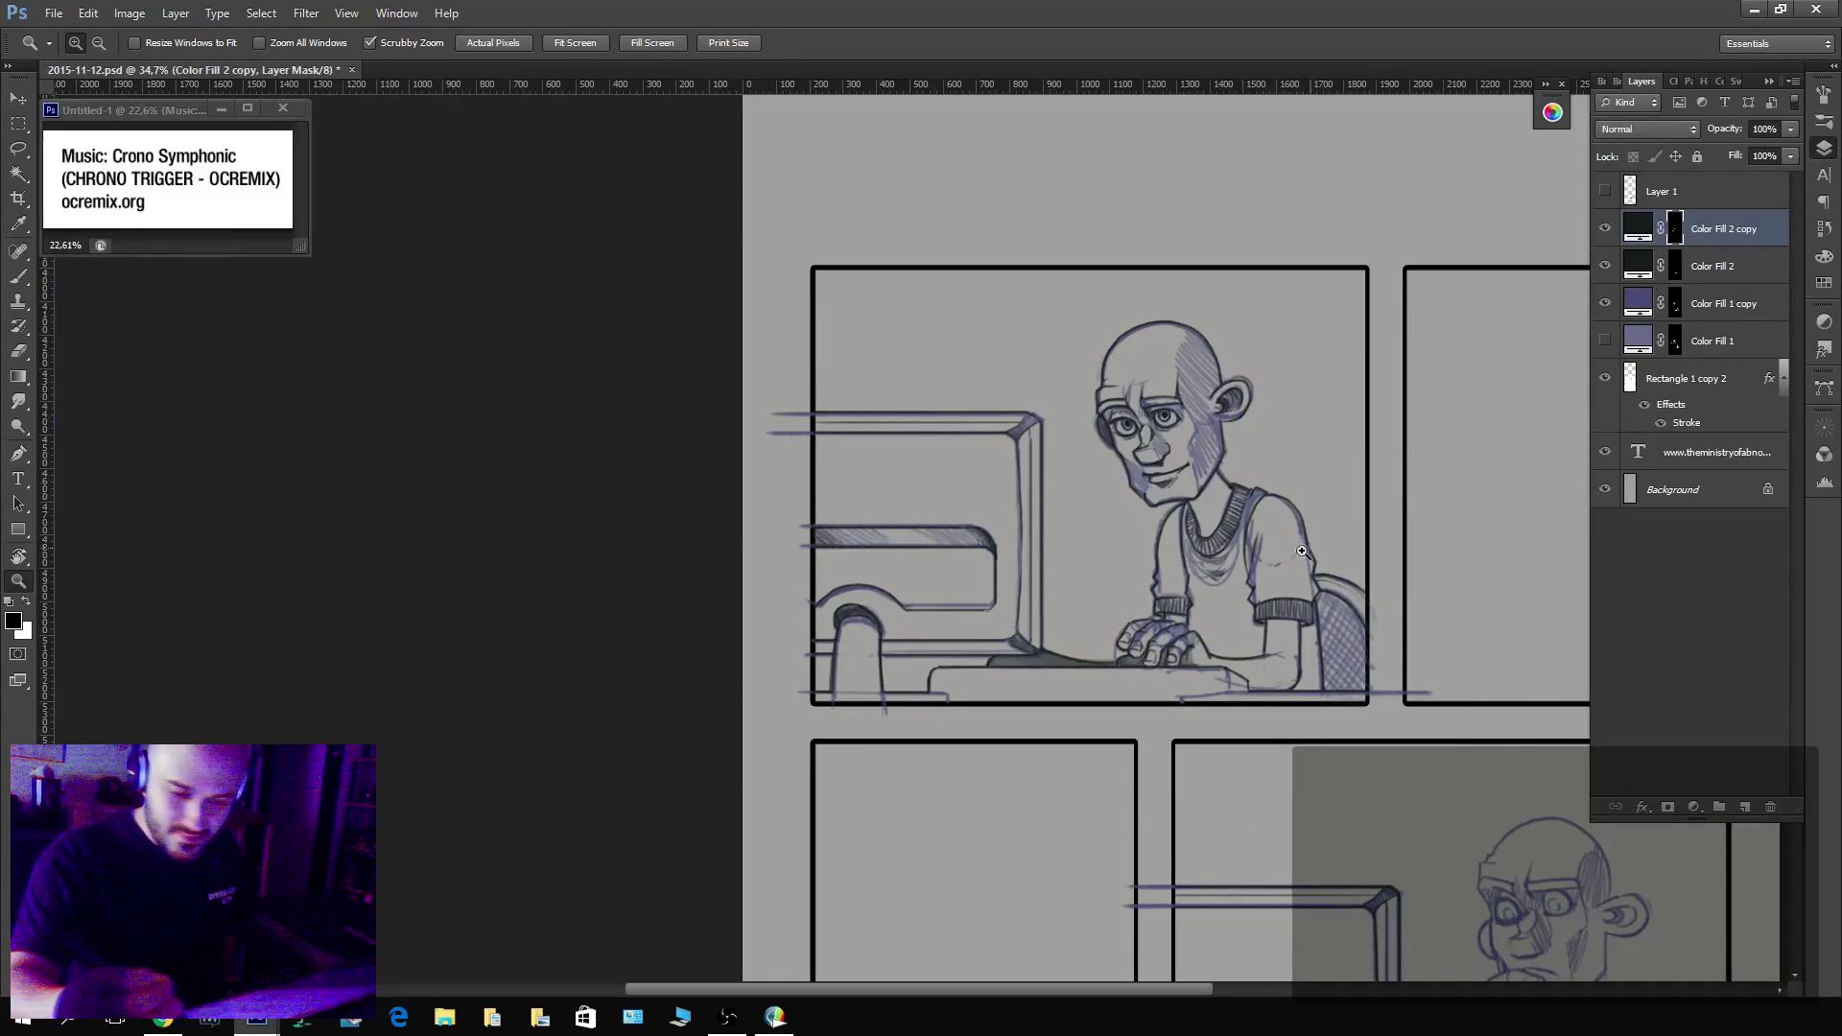
left_click_drag(1302, 552, 1329, 552)
key("ctrl+j")
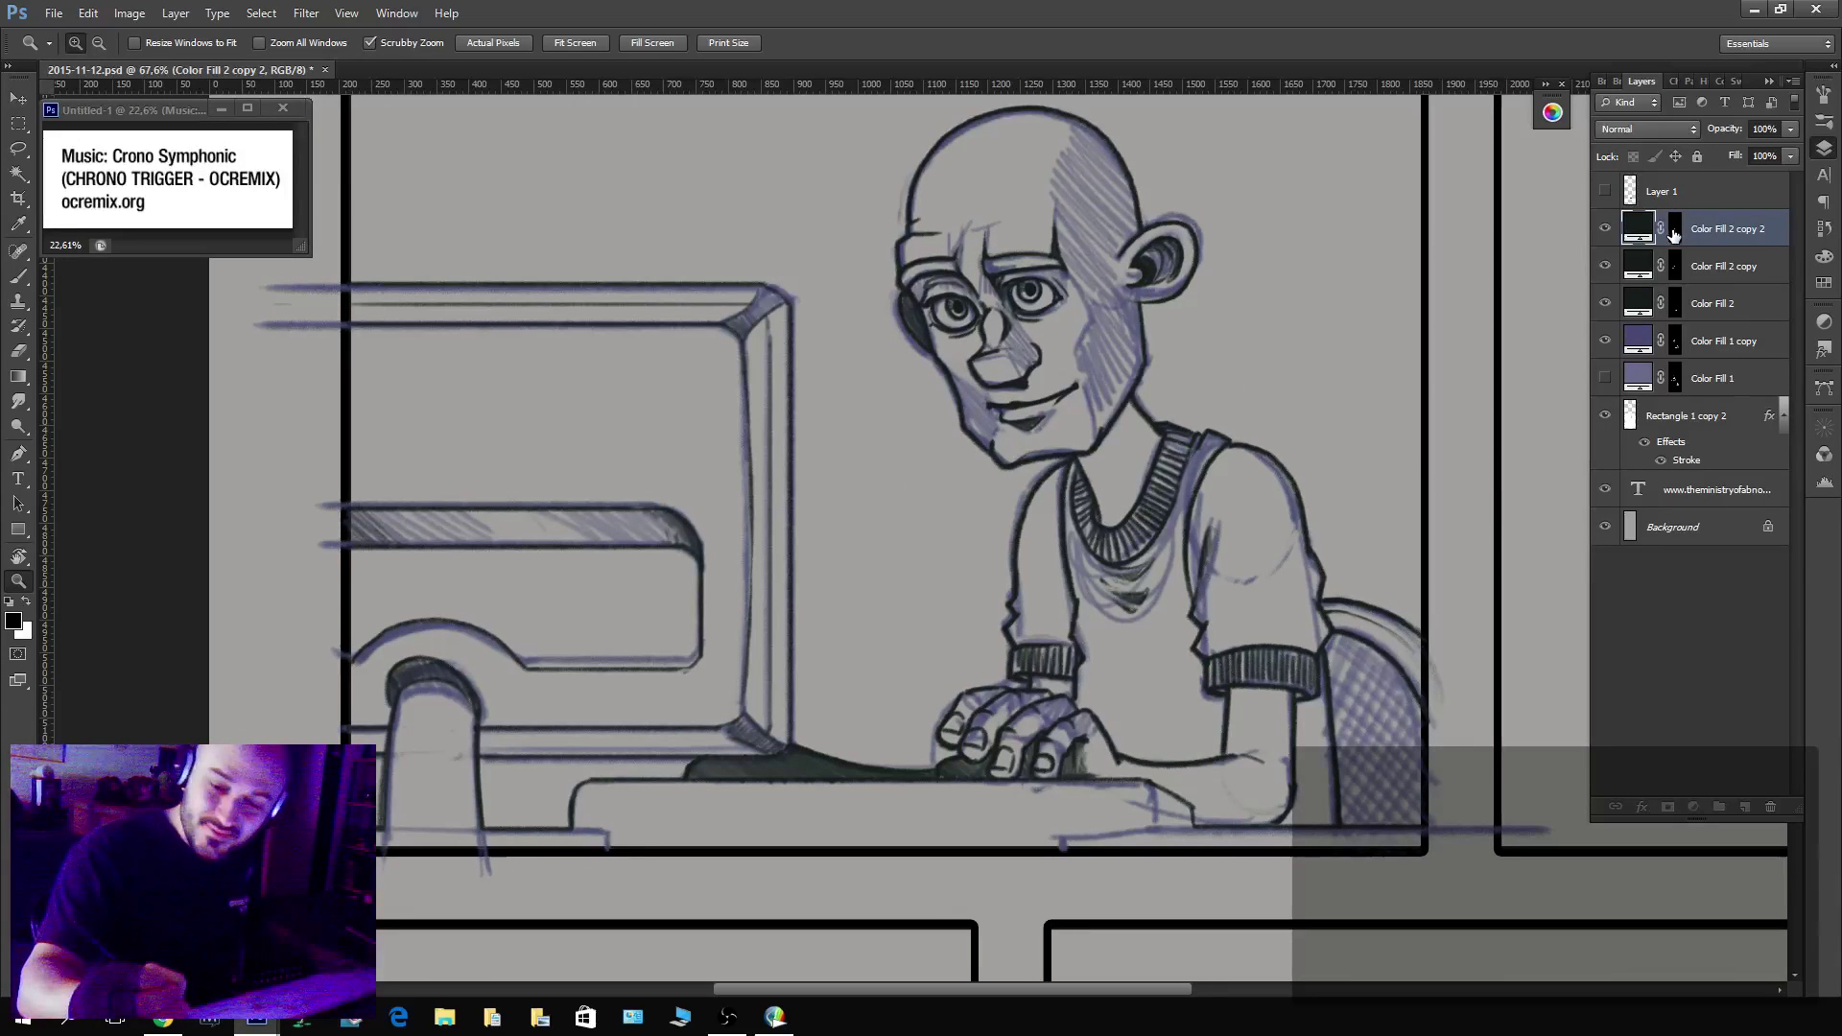
left_click(1674, 230)
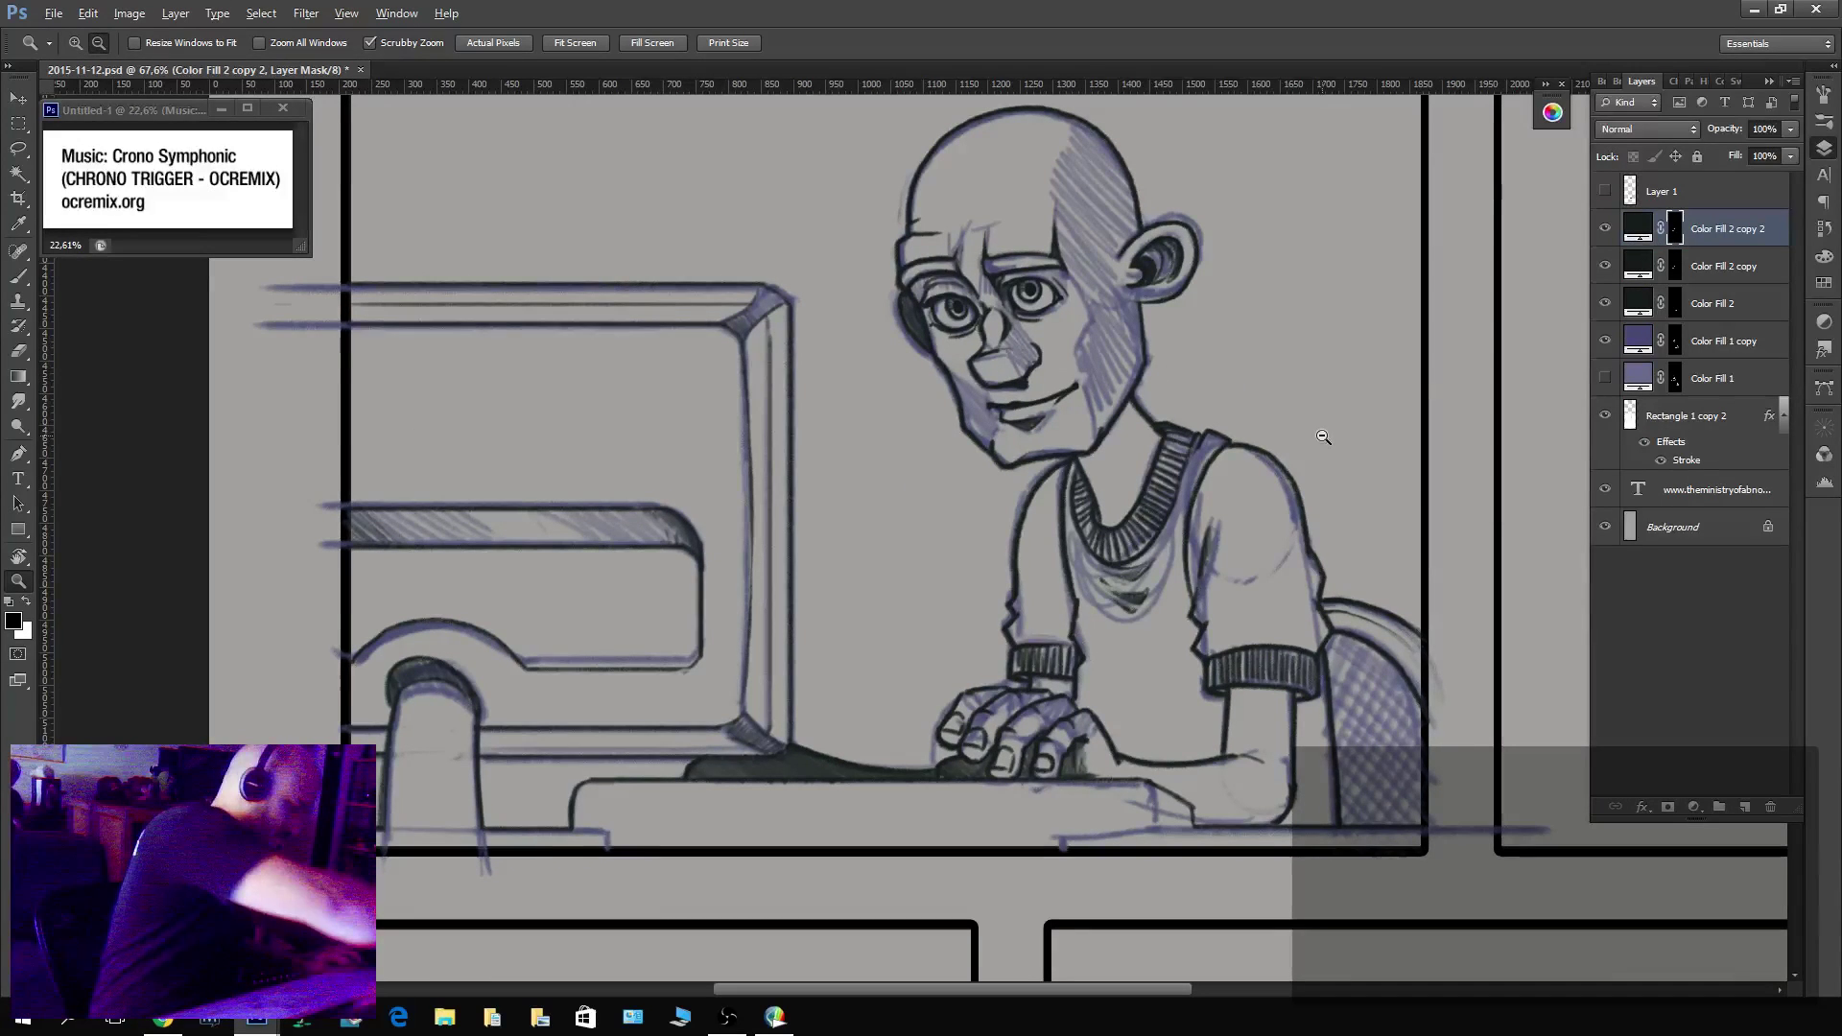
Choose the 001 SUPER INKER brush and set its size to 10.
key("b")
left_click(86, 42)
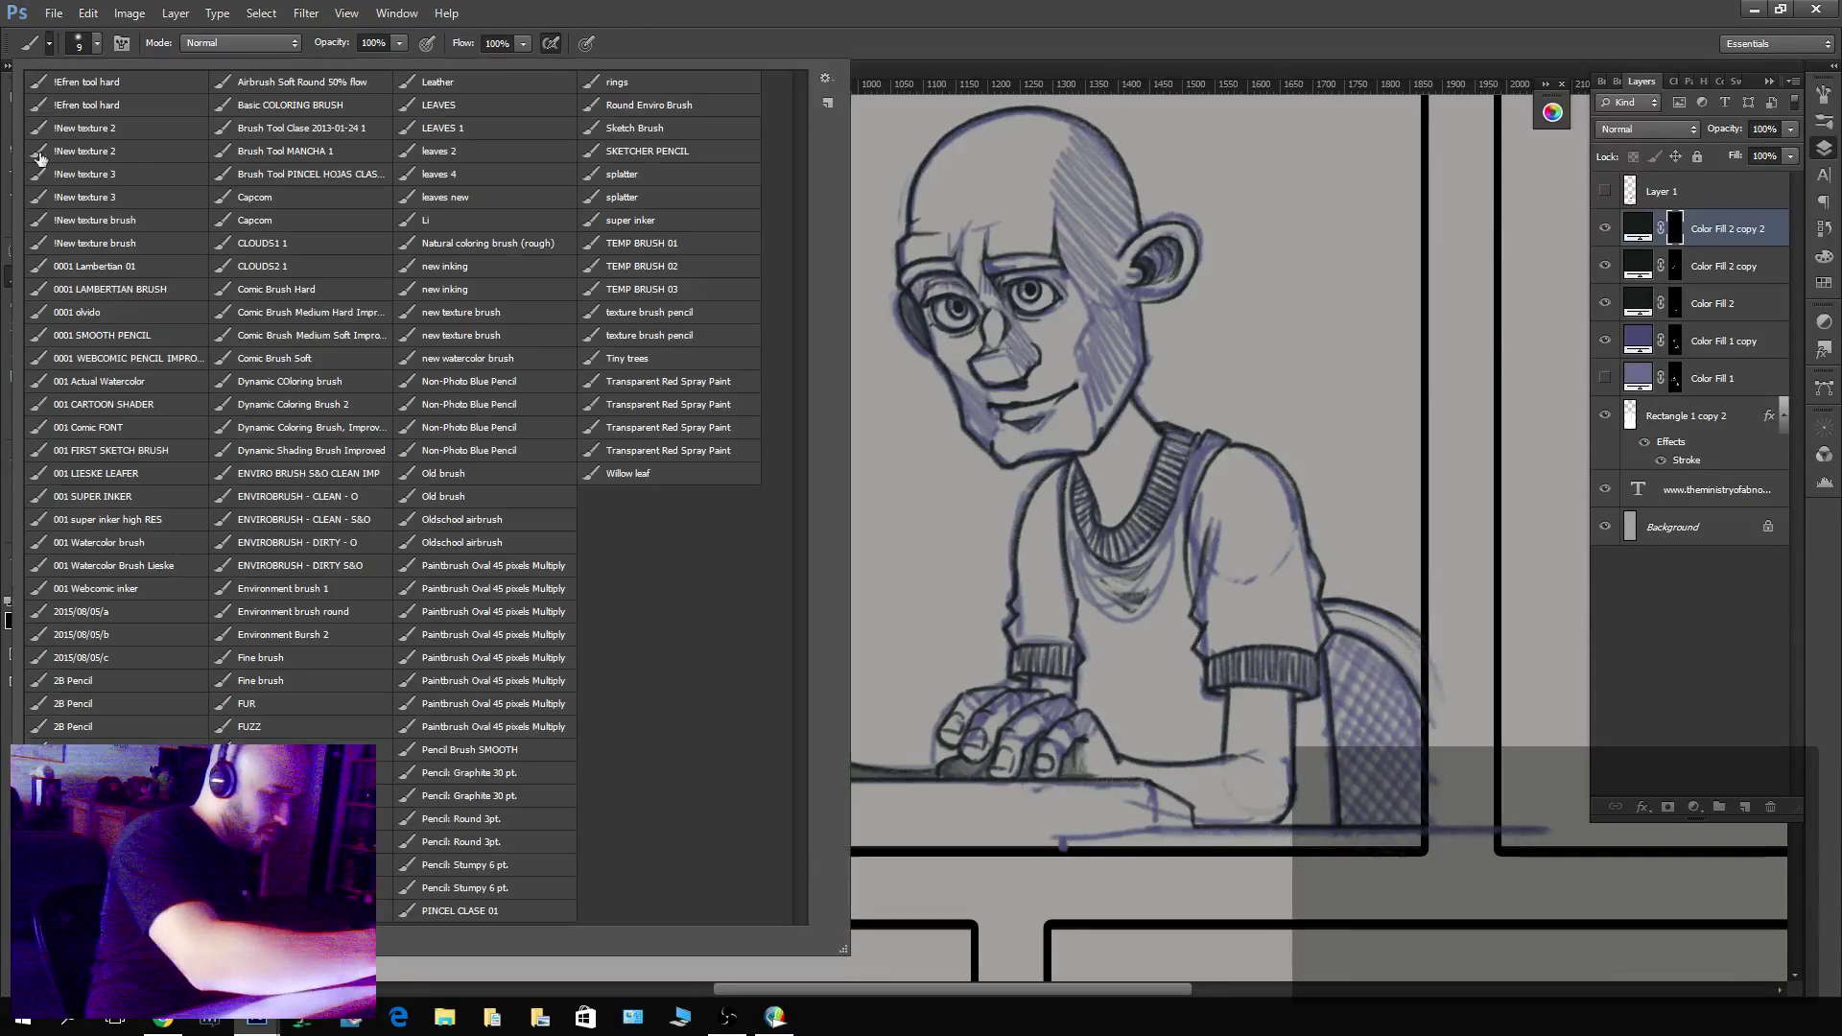
left_click(96, 504)
key("Return")
scroll(1391, 767, "up", 3)
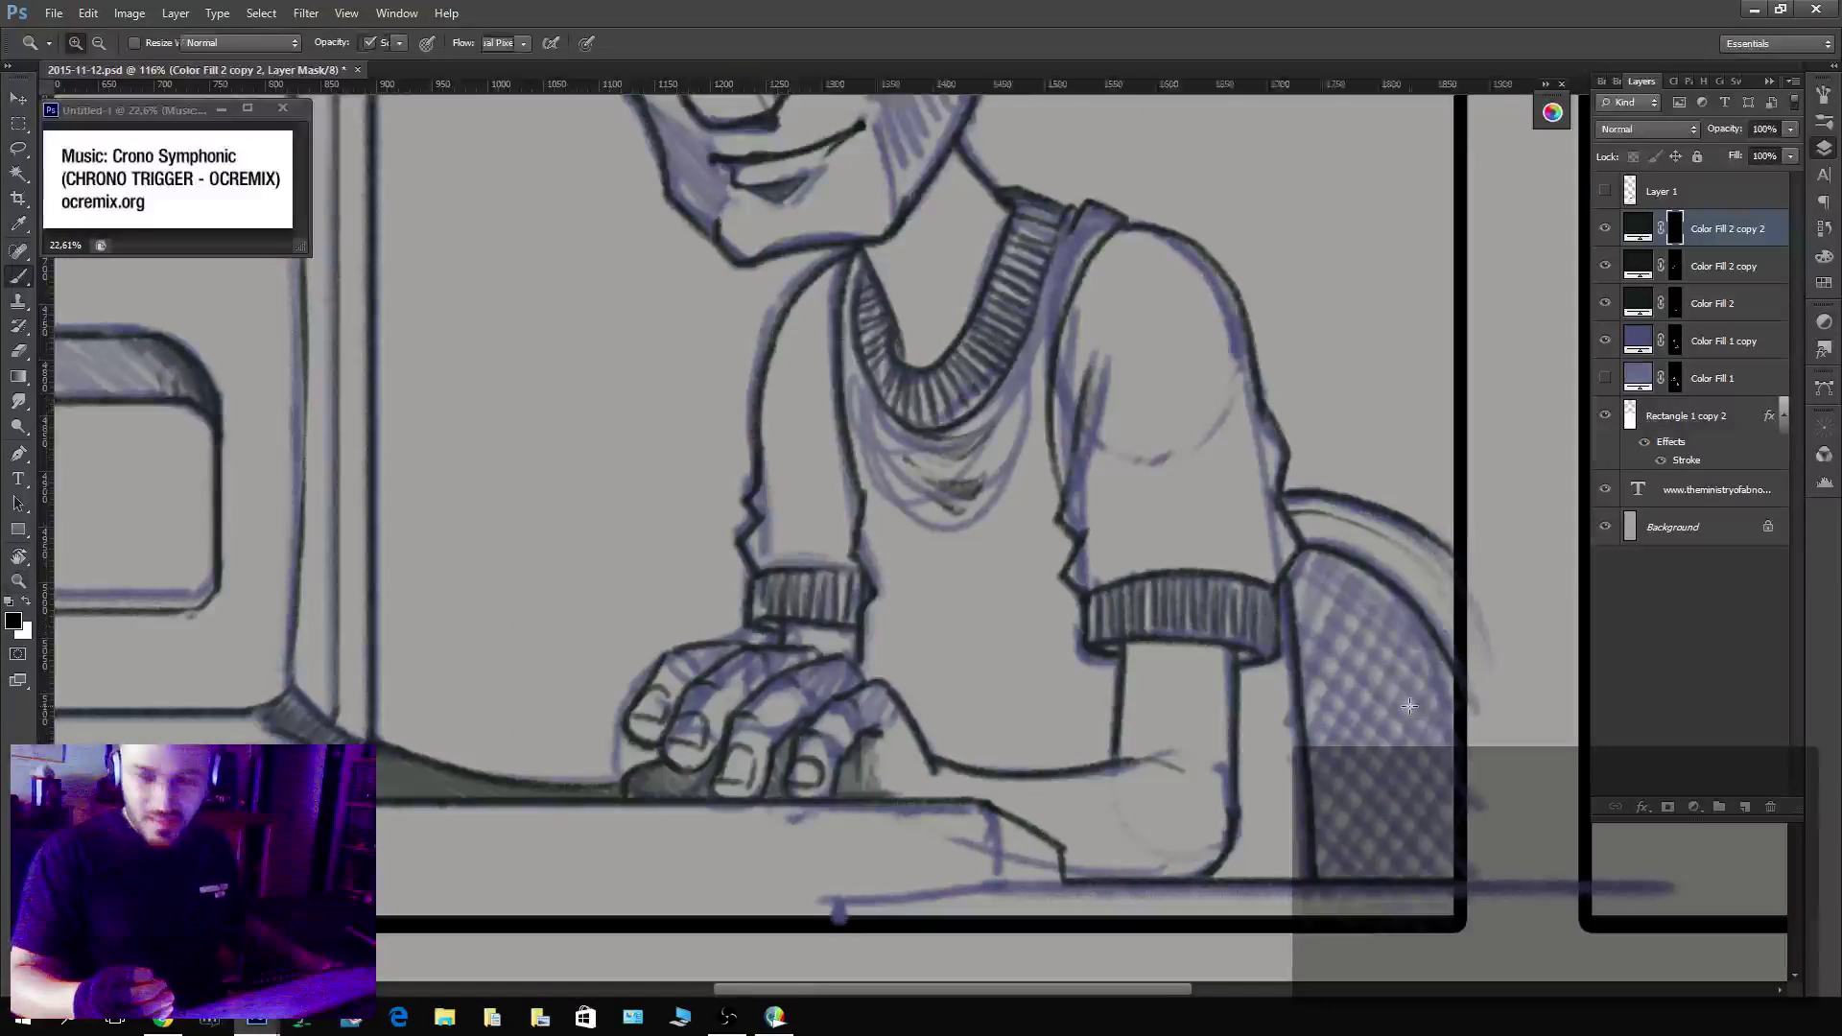
key("bracketleft")
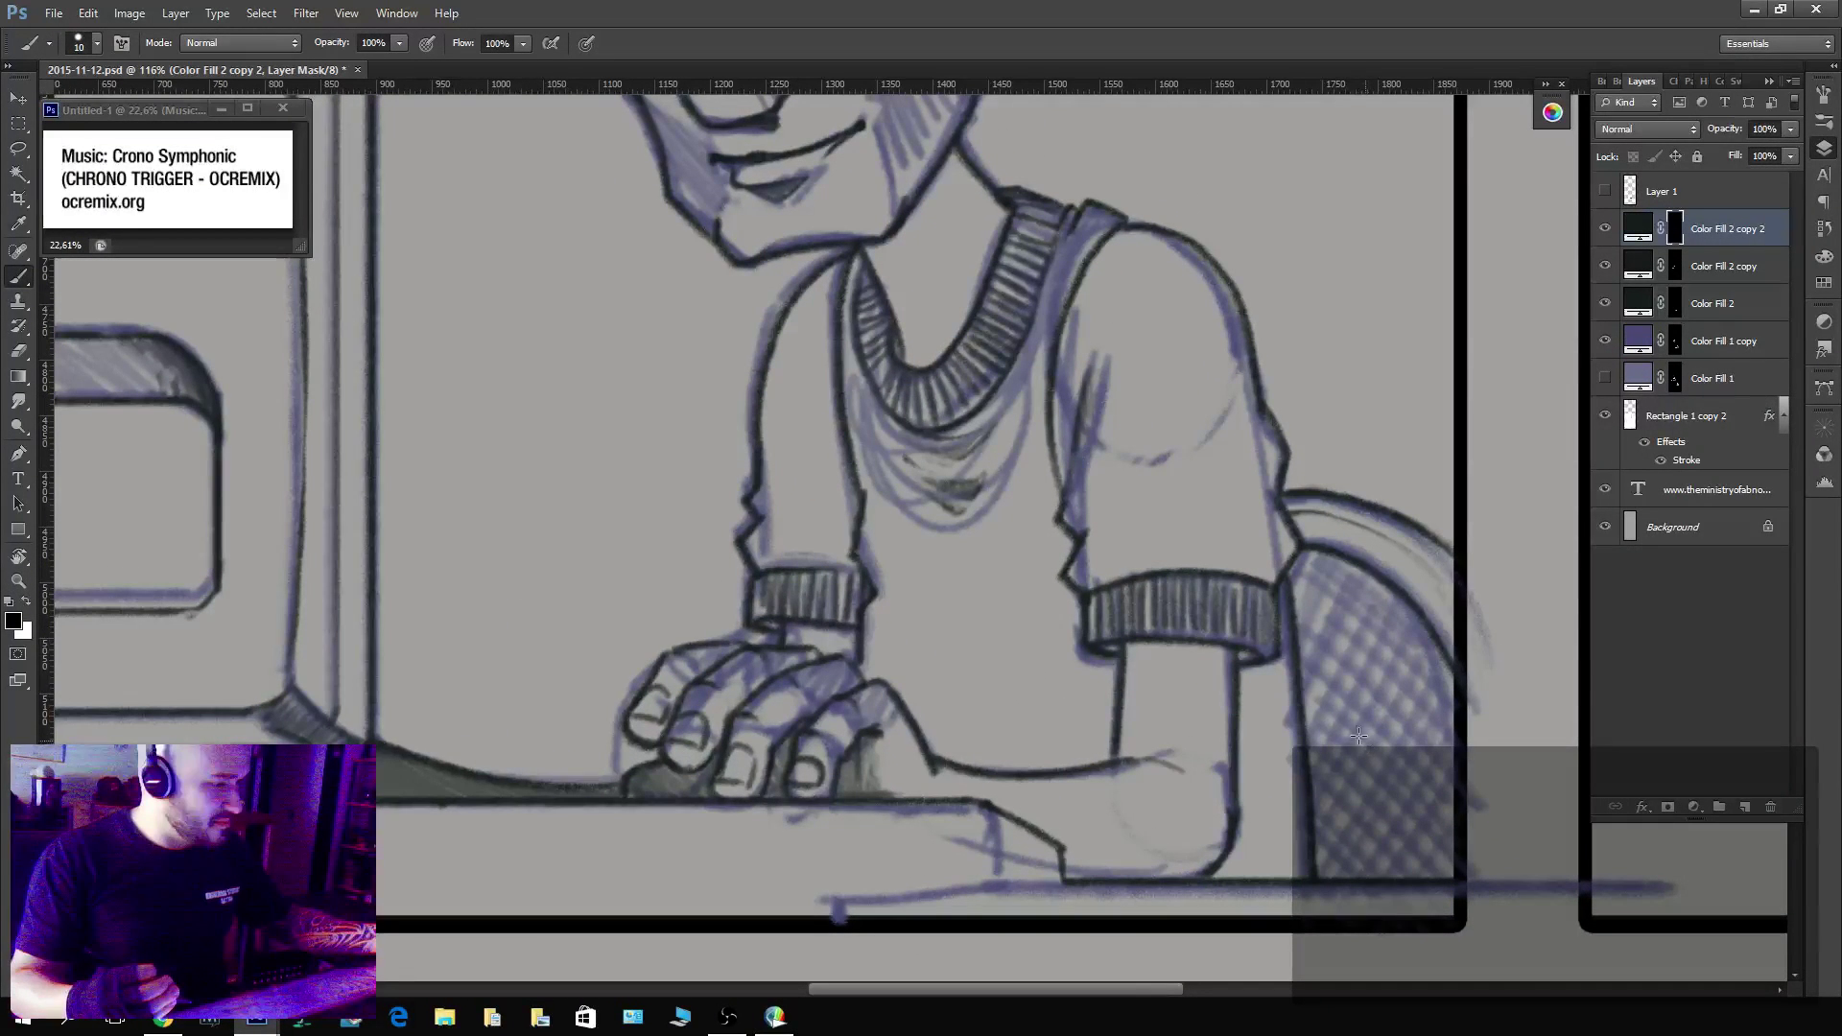
Thicken the chair back's side edge beside the near arm and the adjoining lower corner of the sleeve cuff.
key("x")
left_click_drag(1290, 585, 1317, 878)
key("ctrl+z")
left_click_drag(1289, 588, 1311, 854)
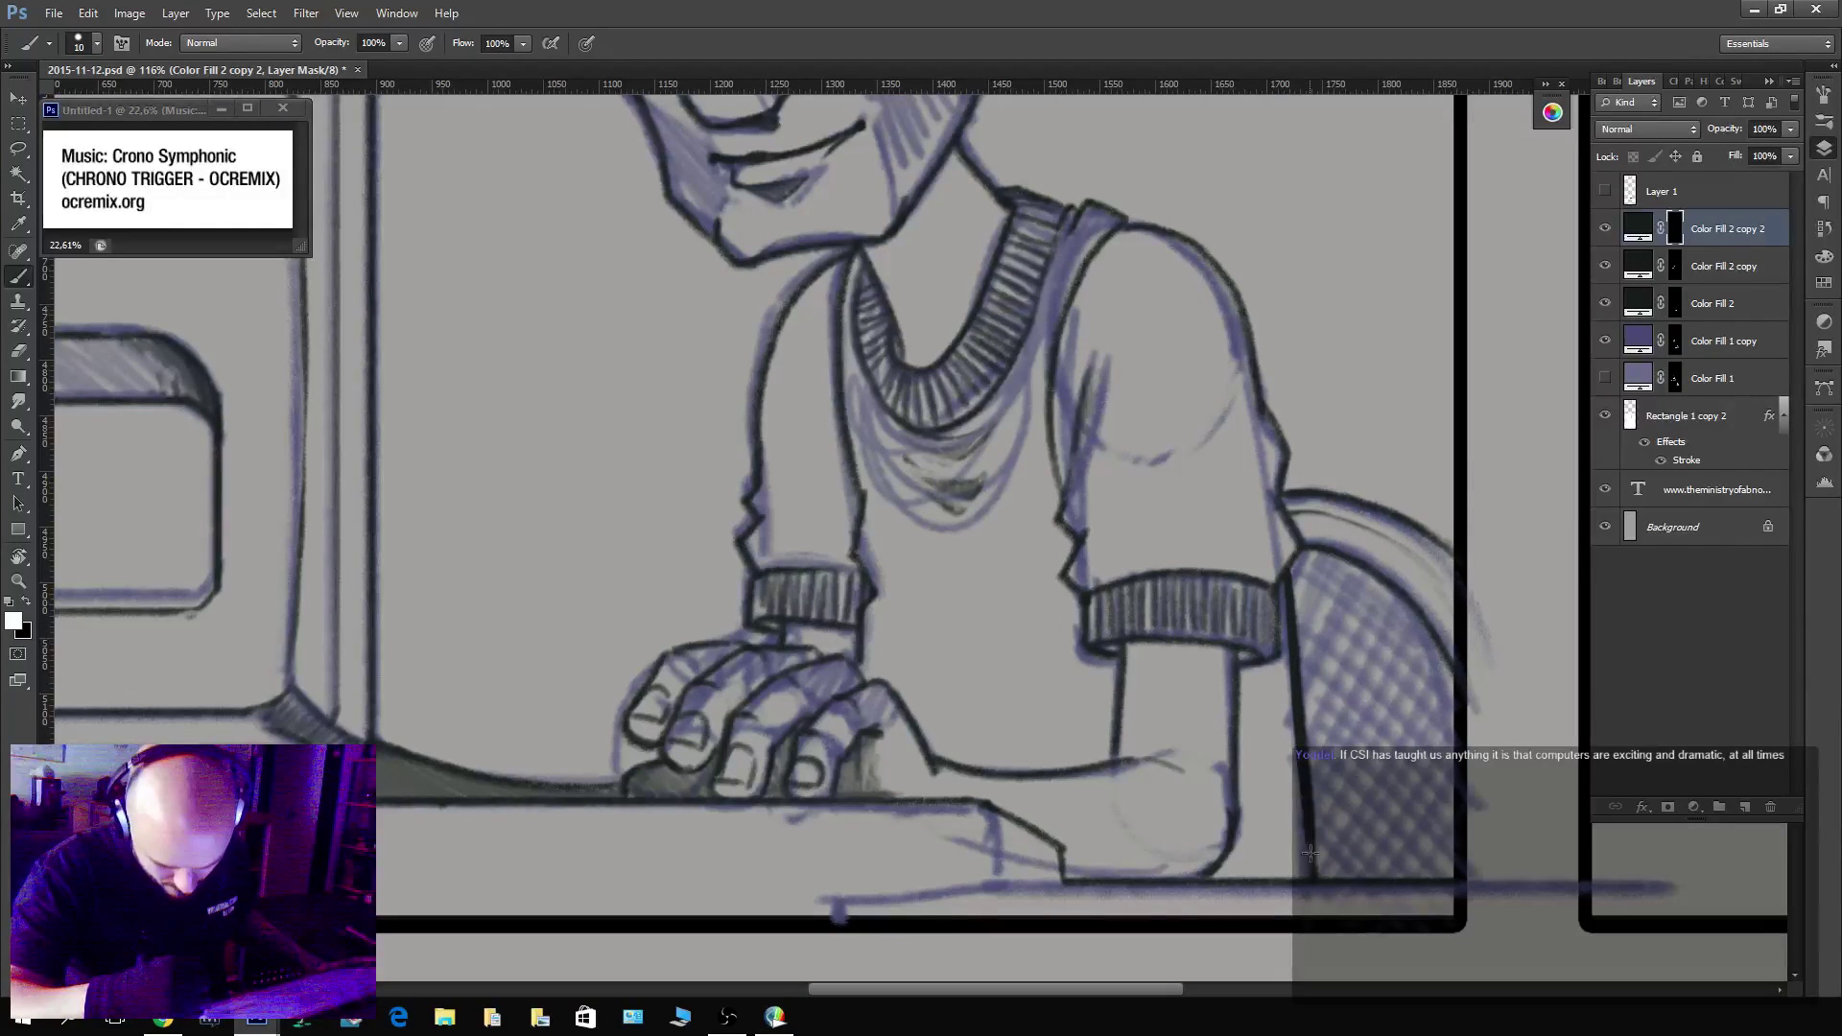
mouse_move(1248, 664)
left_mouse_down()
mouse_move(1282, 641)
mouse_move(1280, 587)
left_mouse_up()
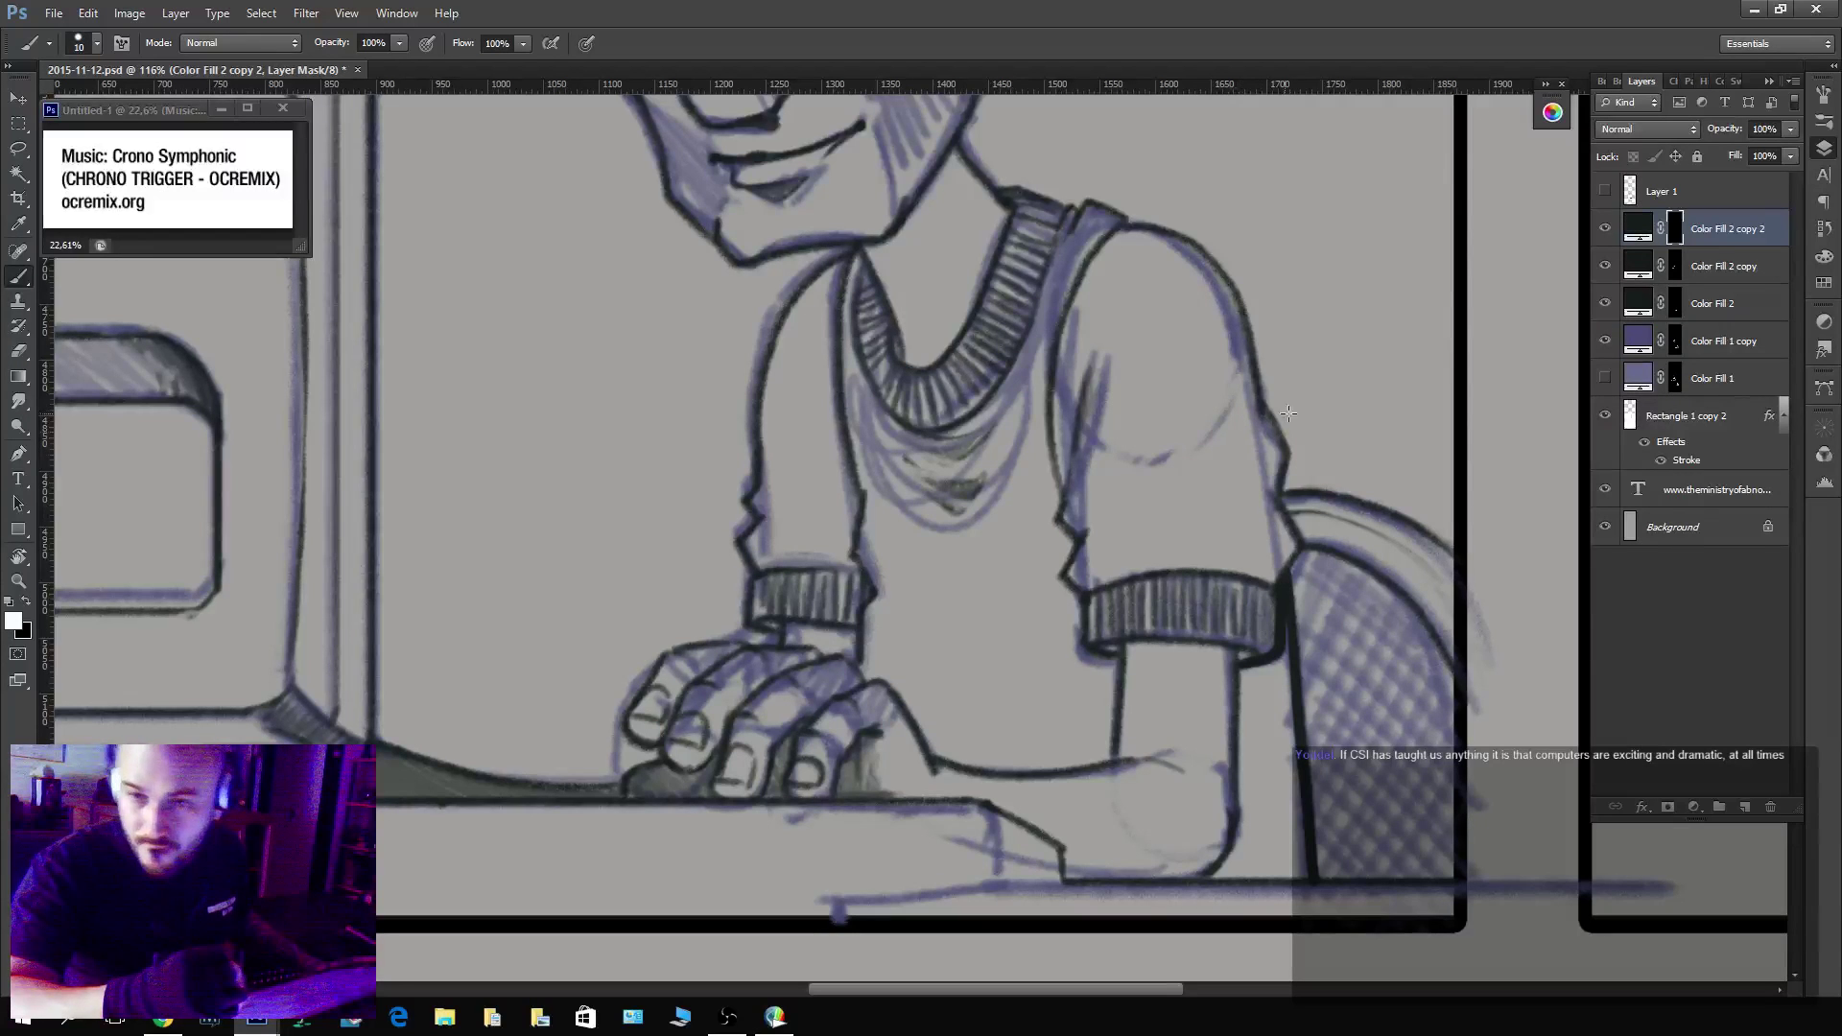
Thicken the outer contour up the near sleeve, over the shoulder and neck, and along the jaw, undoing the last stray stroke.
mouse_move(1281, 584)
left_mouse_down()
mouse_move(1290, 449)
mouse_move(1239, 292)
mouse_move(1182, 235)
mouse_move(1120, 234)
mouse_move(1259, 515)
mouse_move(1252, 593)
mouse_move(1090, 508)
mouse_move(1045, 493)
mouse_move(1042, 513)
mouse_move(983, 432)
left_mouse_up()
left_click_drag(1153, 687, 1157, 699)
left_click_drag(999, 461, 1104, 682)
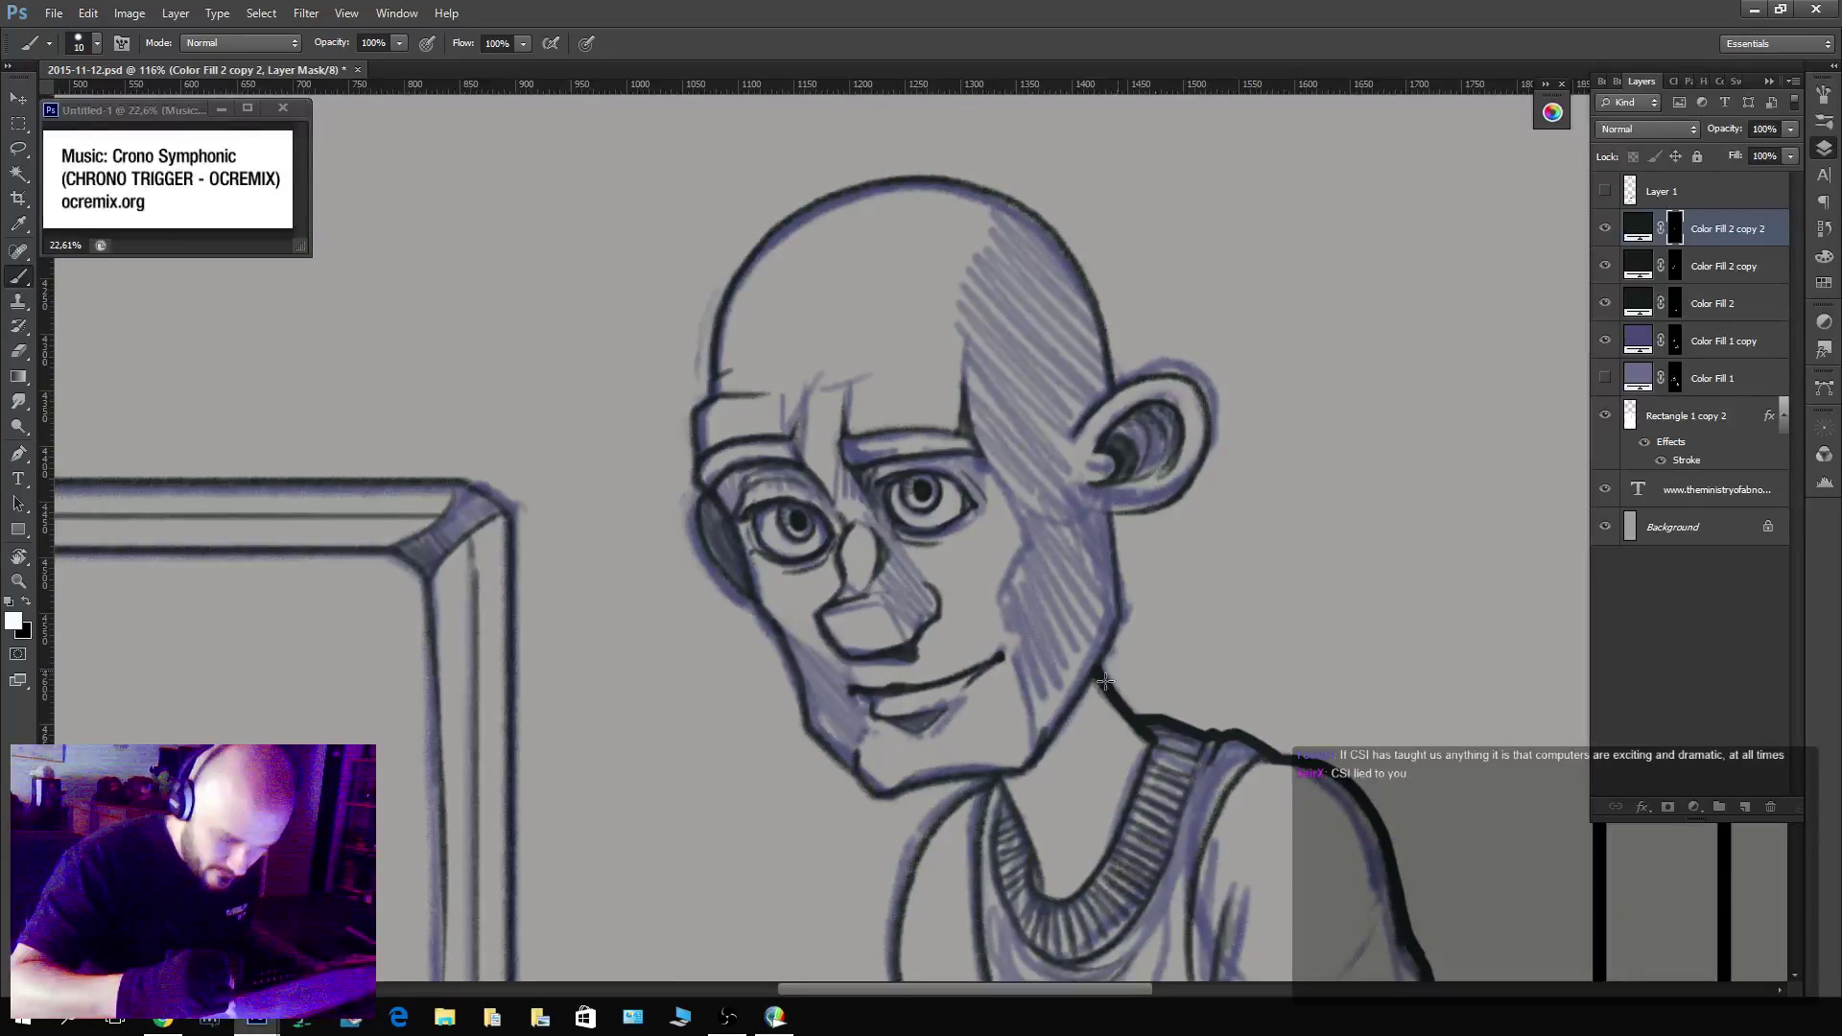
mouse_move(1038, 758)
left_mouse_down()
mouse_move(1120, 625)
mouse_move(1103, 508)
mouse_move(1152, 510)
mouse_move(1198, 476)
mouse_move(1214, 428)
mouse_move(1181, 385)
mouse_move(1168, 415)
mouse_move(1234, 422)
left_mouse_up()
key("ctrl+z")
Thicken the outer contour of the near ear on a rotated canvas and return the view upright.
key("z")
key("r")
mouse_move(1260, 356)
left_mouse_down()
mouse_move(1018, 192)
mouse_move(845, 144)
left_mouse_up()
key("b")
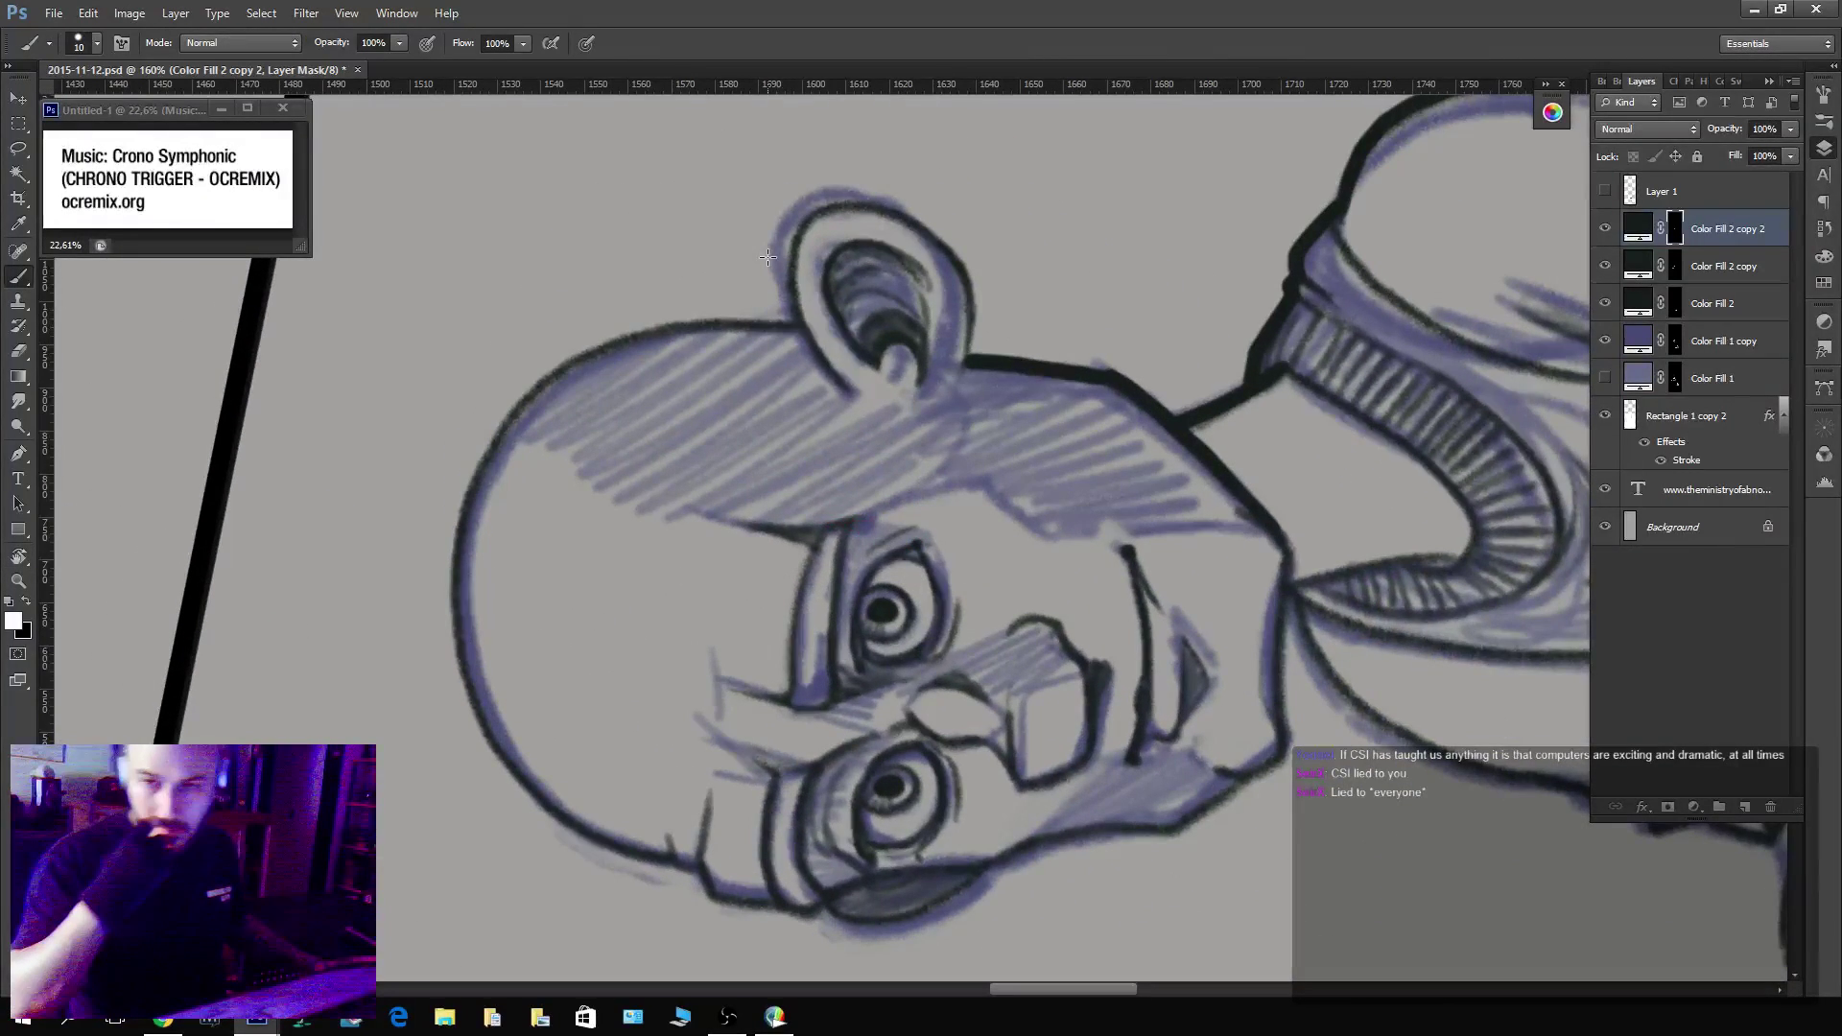
mouse_move(845, 393)
left_mouse_down()
mouse_move(800, 336)
mouse_move(785, 255)
left_mouse_up()
key("ctrl+z")
mouse_move(831, 378)
left_mouse_down()
mouse_move(792, 273)
mouse_move(828, 203)
mouse_move(889, 207)
mouse_move(943, 244)
mouse_move(966, 350)
mouse_move(933, 397)
mouse_move(960, 356)
left_mouse_up()
key("x")
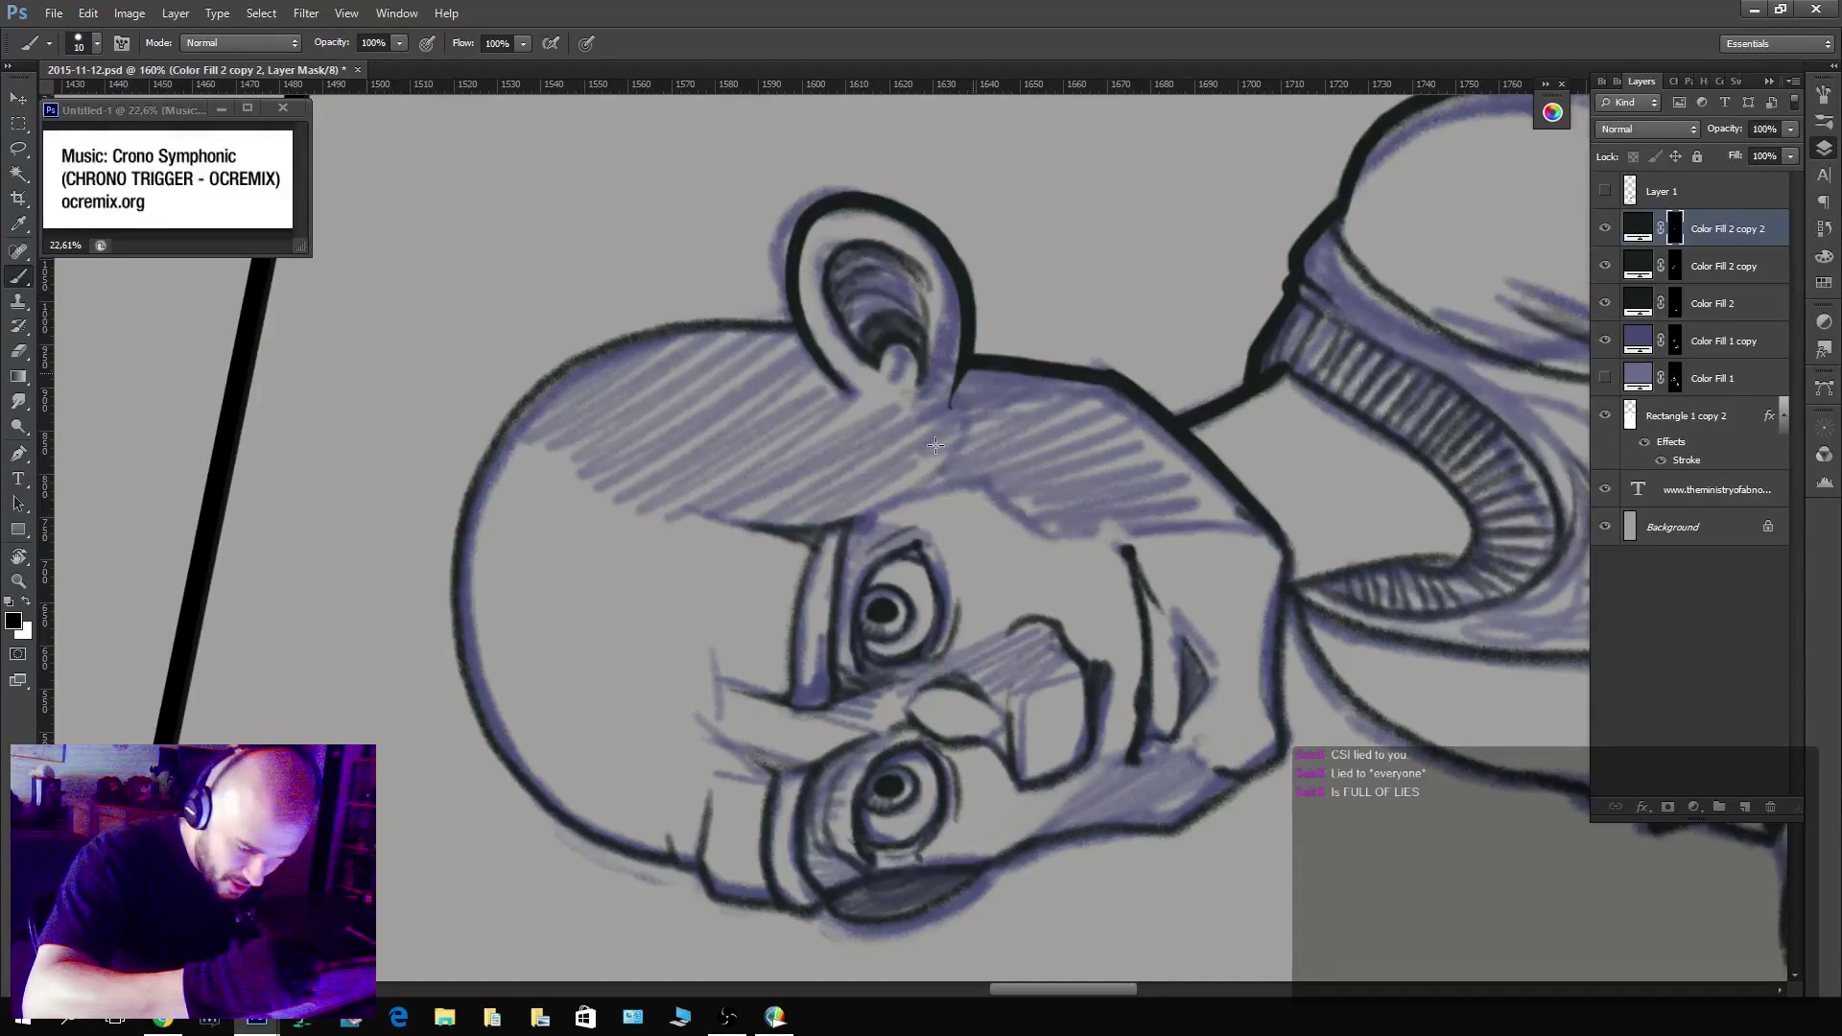
left_click_drag(901, 257, 1301, 611)
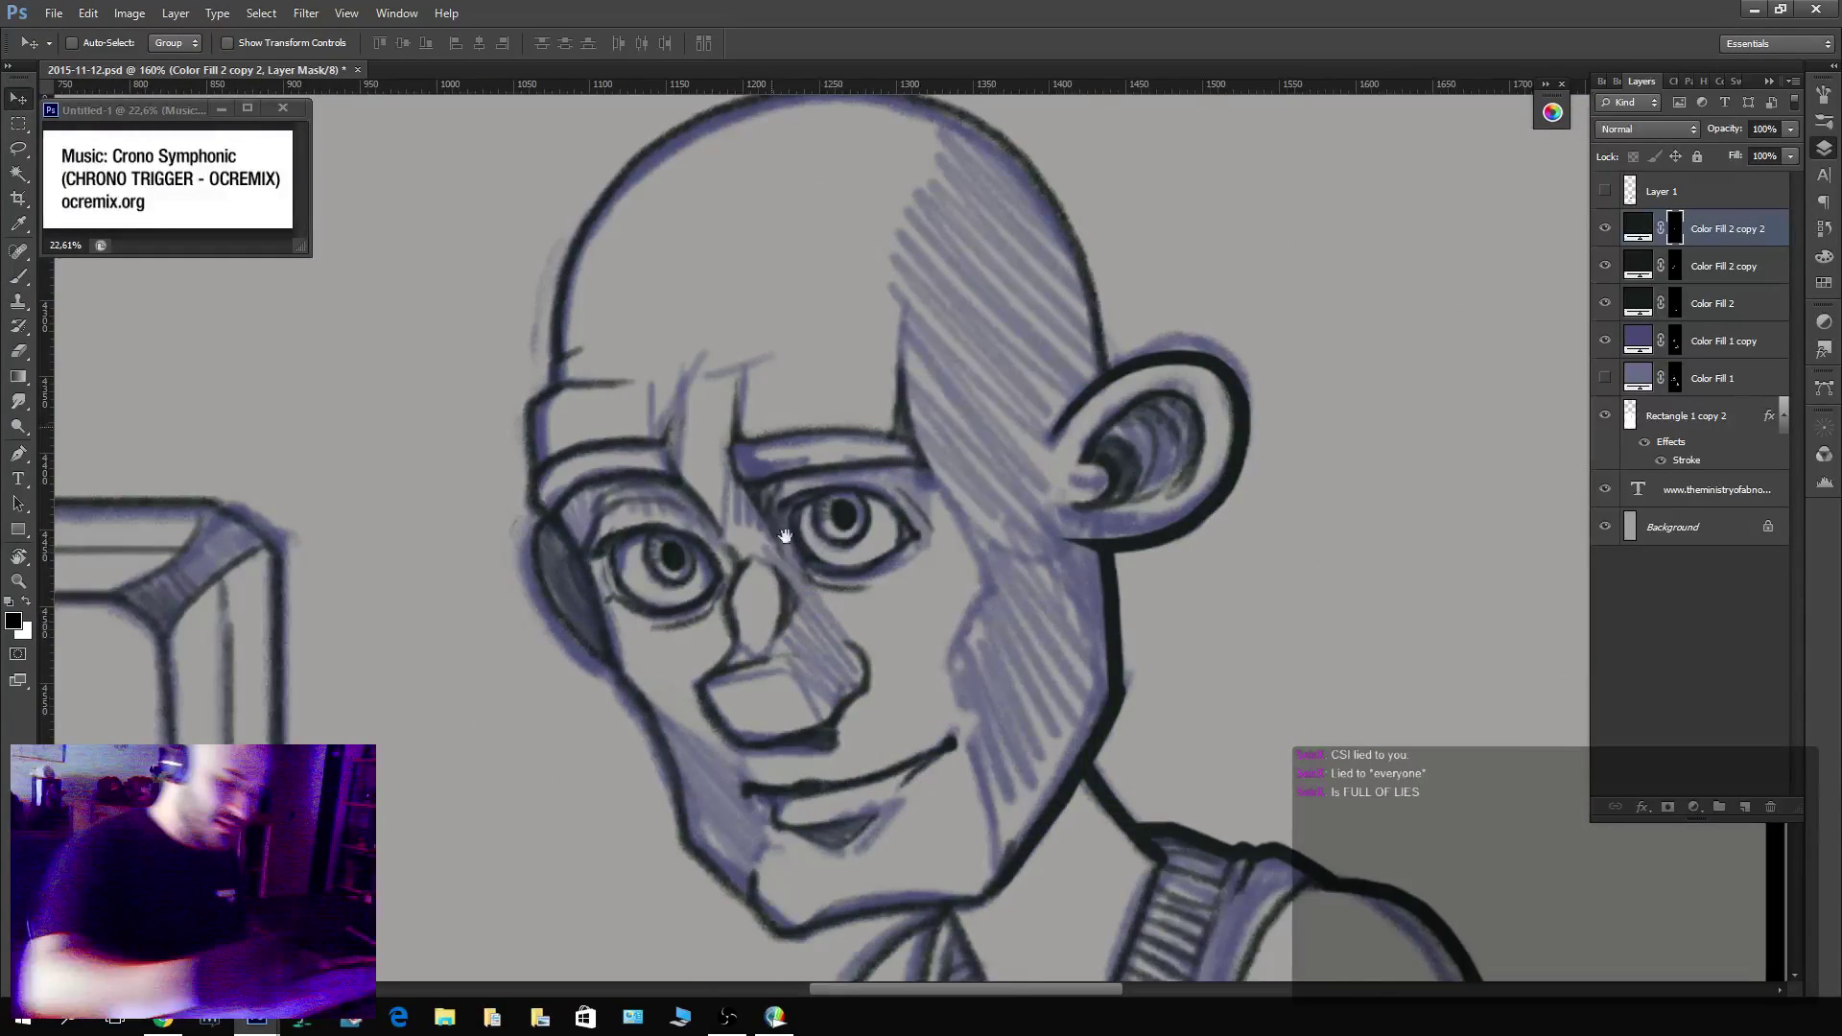
Thicken the contour over the bald head, down the brow and around the far ear, cleaning up the line's edges.
mouse_move(539, 452)
left_mouse_down()
mouse_move(556, 543)
mouse_move(577, 393)
mouse_move(638, 281)
mouse_move(777, 200)
mouse_move(859, 189)
mouse_move(1005, 237)
mouse_move(1073, 307)
mouse_move(1114, 483)
left_mouse_up()
key("x")
left_click_drag(550, 587, 622, 737)
key("x")
left_click_drag(603, 634, 634, 748)
key("x")
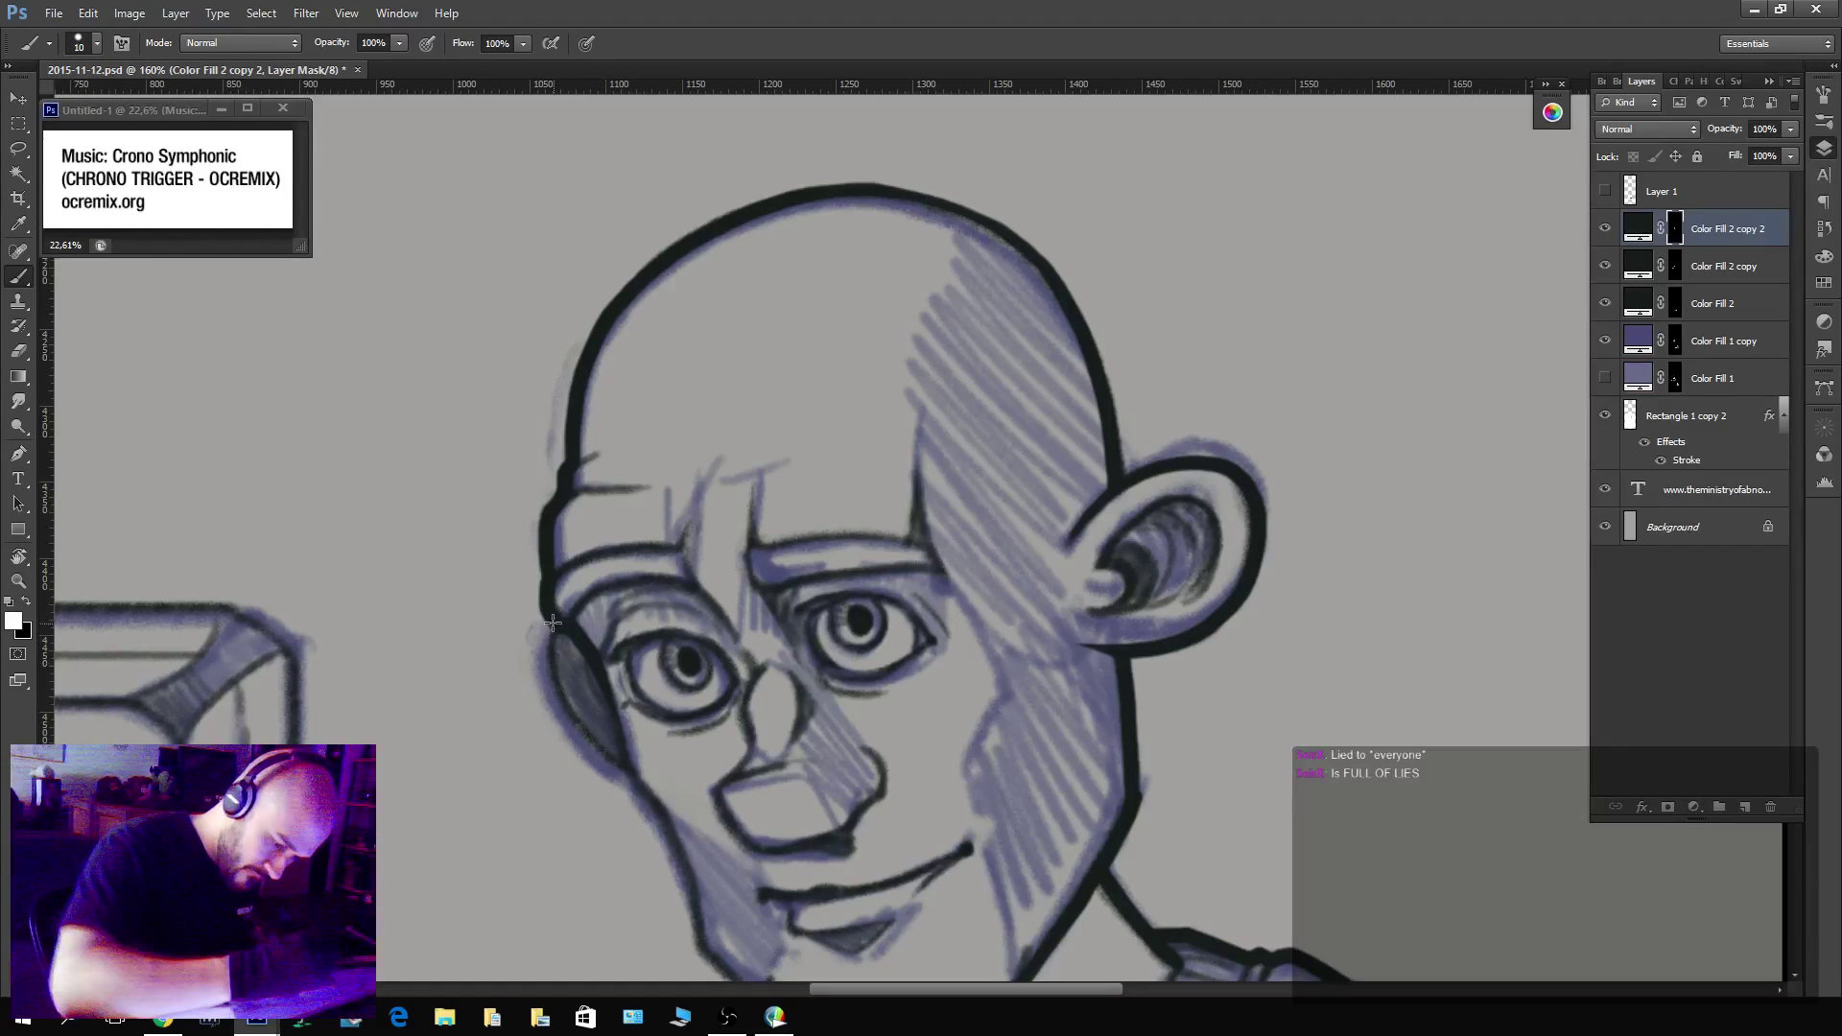
mouse_move(551, 617)
left_mouse_down()
mouse_move(555, 677)
mouse_move(614, 753)
left_mouse_up()
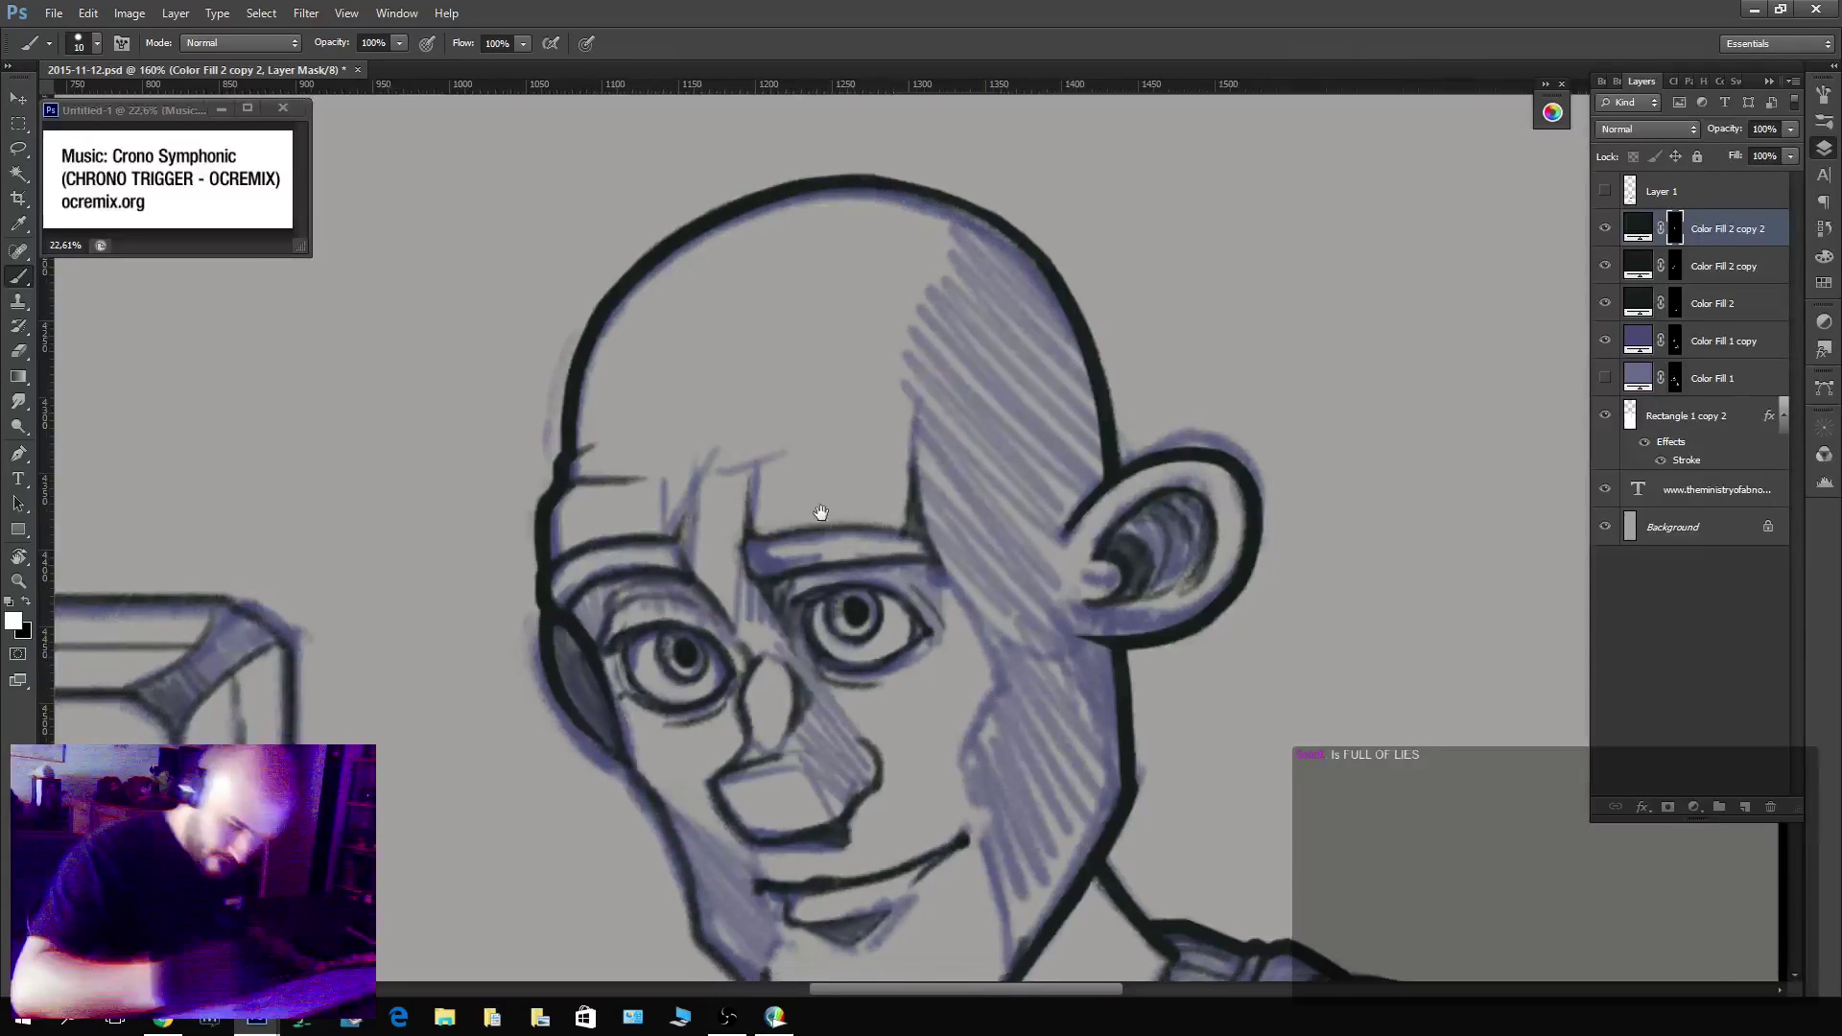
Thicken the far cheek's contour down to the chin and the far sleeve's outer edge down around its cuff.
left_click_drag(822, 515, 739, 191)
mouse_move(565, 478)
left_mouse_down()
mouse_move(617, 597)
mouse_move(727, 721)
mouse_move(942, 672)
left_mouse_up()
key("z")
mouse_move(1248, 633)
left_mouse_down()
mouse_move(1127, 771)
mouse_move(1194, 824)
left_mouse_up()
key("b")
mouse_move(1060, 403)
left_mouse_down()
mouse_move(974, 526)
mouse_move(960, 620)
left_mouse_up()
mouse_move(949, 716)
left_mouse_down()
mouse_move(947, 773)
mouse_move(978, 832)
left_mouse_up()
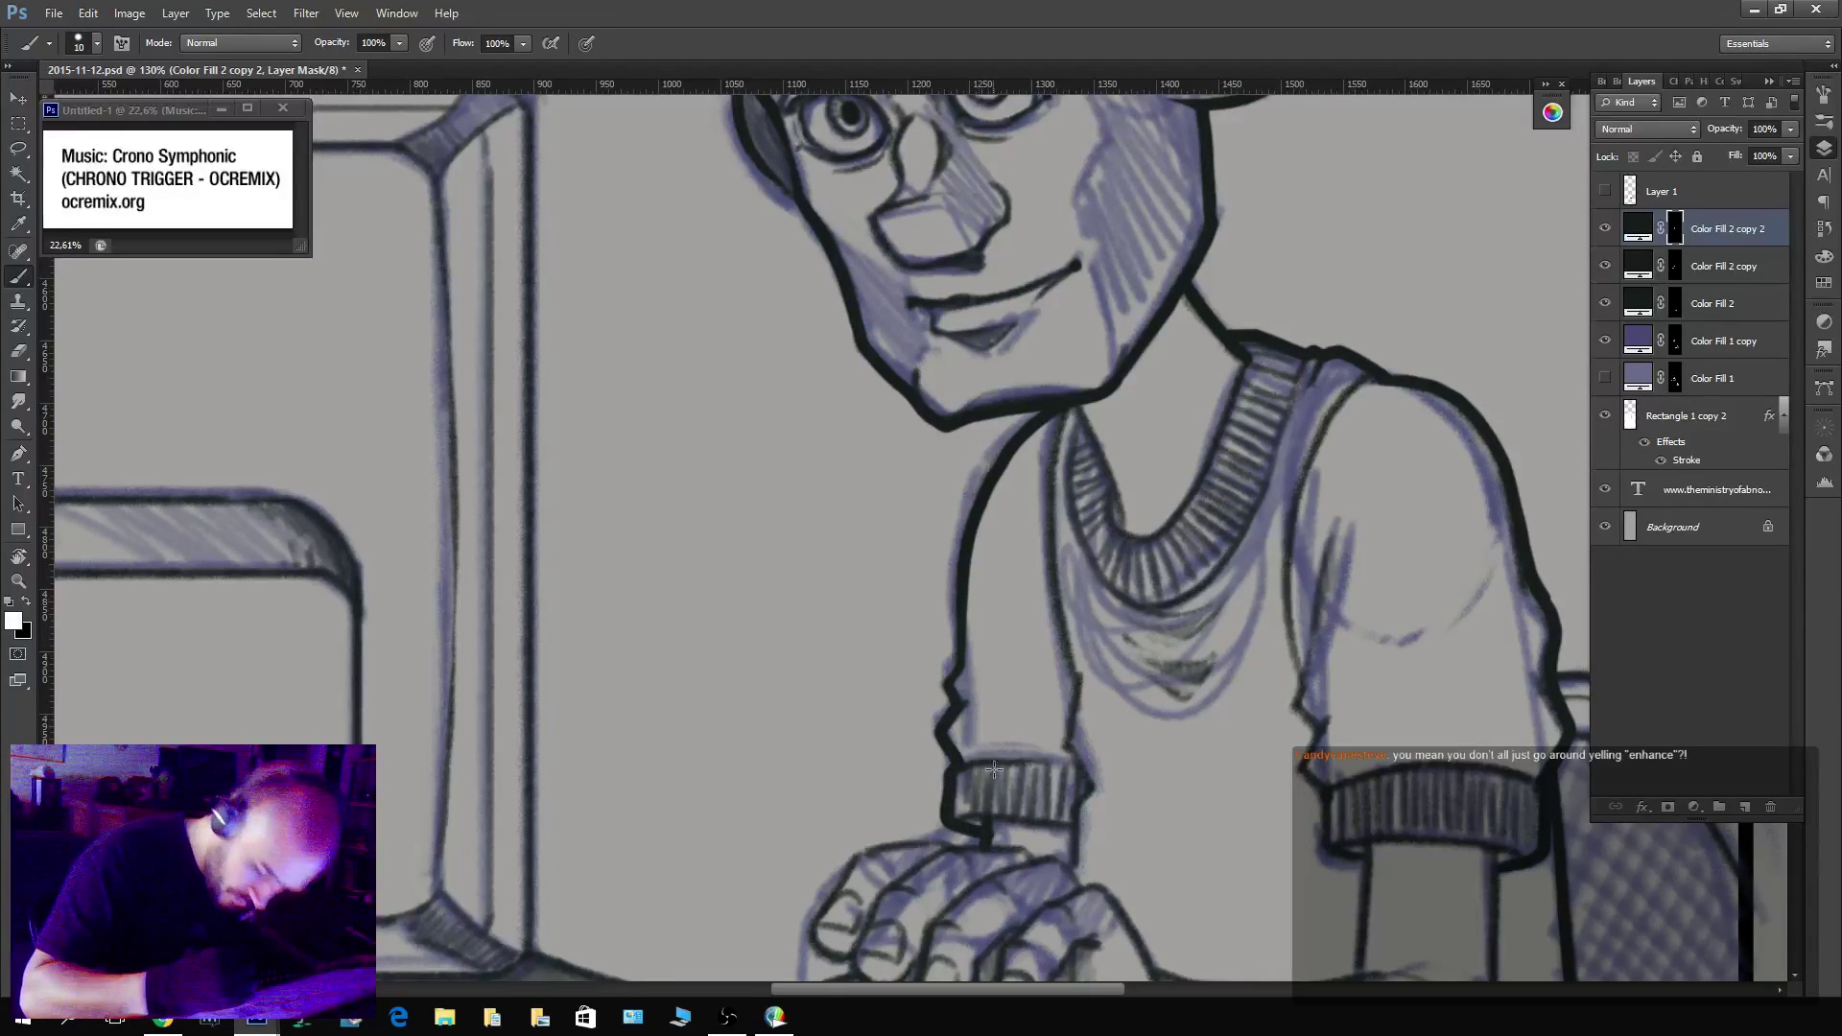
Thicken the outer contour around the hands and forearm resting on the desk.
left_click_drag(994, 769, 972, 583)
mouse_move(848, 688)
left_mouse_down()
mouse_move(806, 653)
mouse_move(833, 603)
mouse_move(914, 556)
mouse_move(859, 582)
mouse_move(1038, 582)
mouse_move(1136, 717)
mouse_move(1298, 715)
left_mouse_up()
key("x")
key("x")
key("x")
key("z")
left_click_drag(1435, 786, 1271, 797)
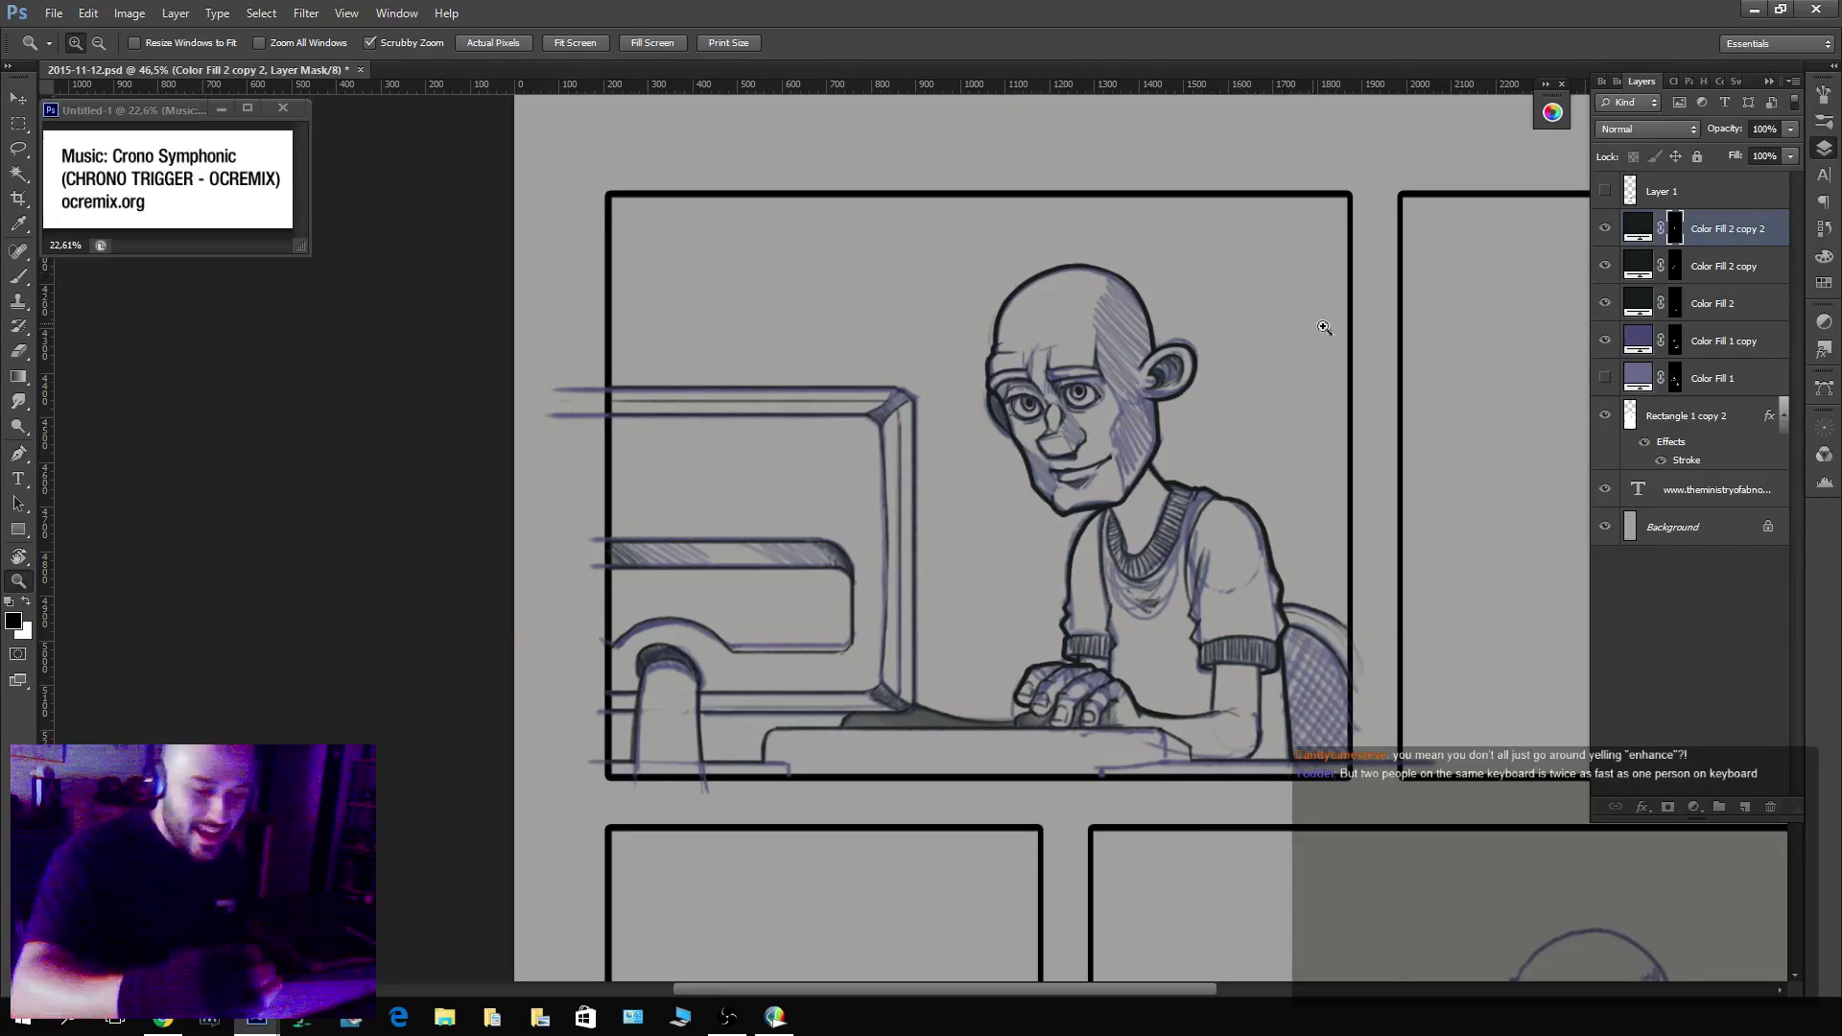
Choose the 0001 WEBCOMIC PENCIL brush for inking the thinking figure in the second row's wide panel.
left_click_drag(1324, 326, 1263, 333)
left_click_drag(1579, 424, 1063, 413)
left_click_drag(936, 866, 1001, 818)
key("b")
left_click_drag(862, 860, 901, 887)
left_click(49, 43)
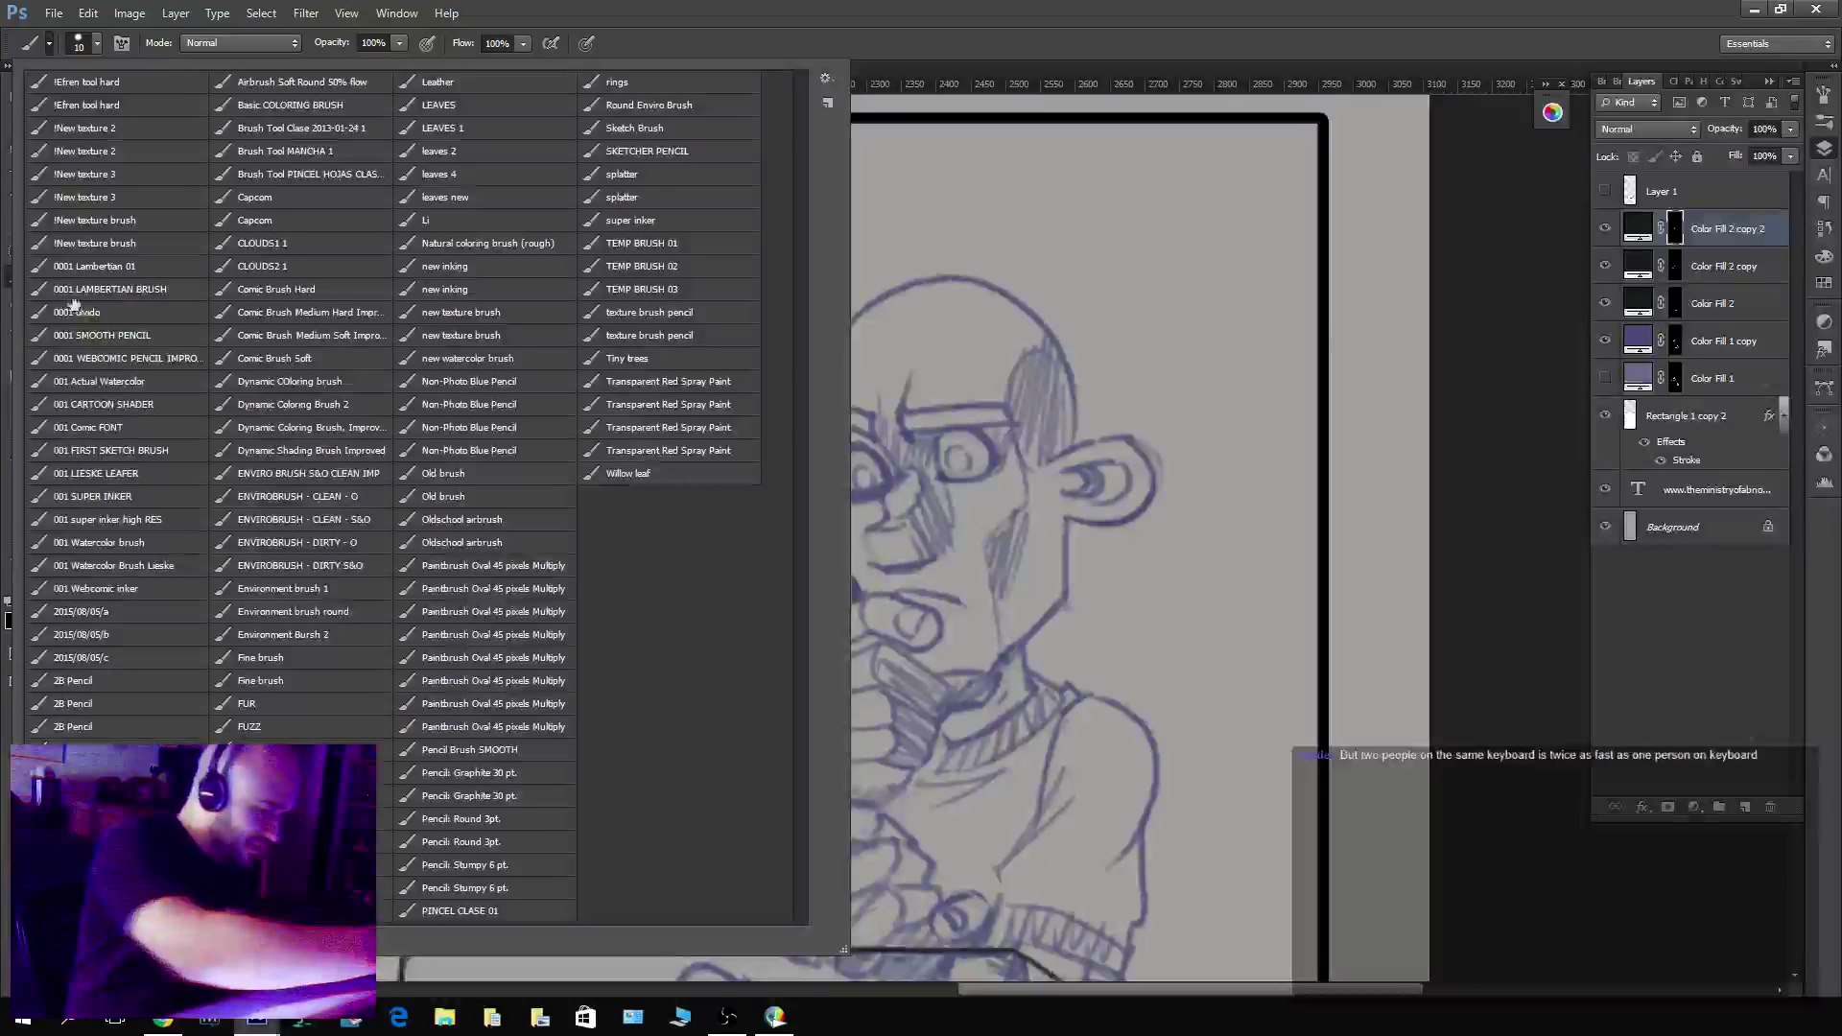
left_click(105, 363)
left_click(1483, 488)
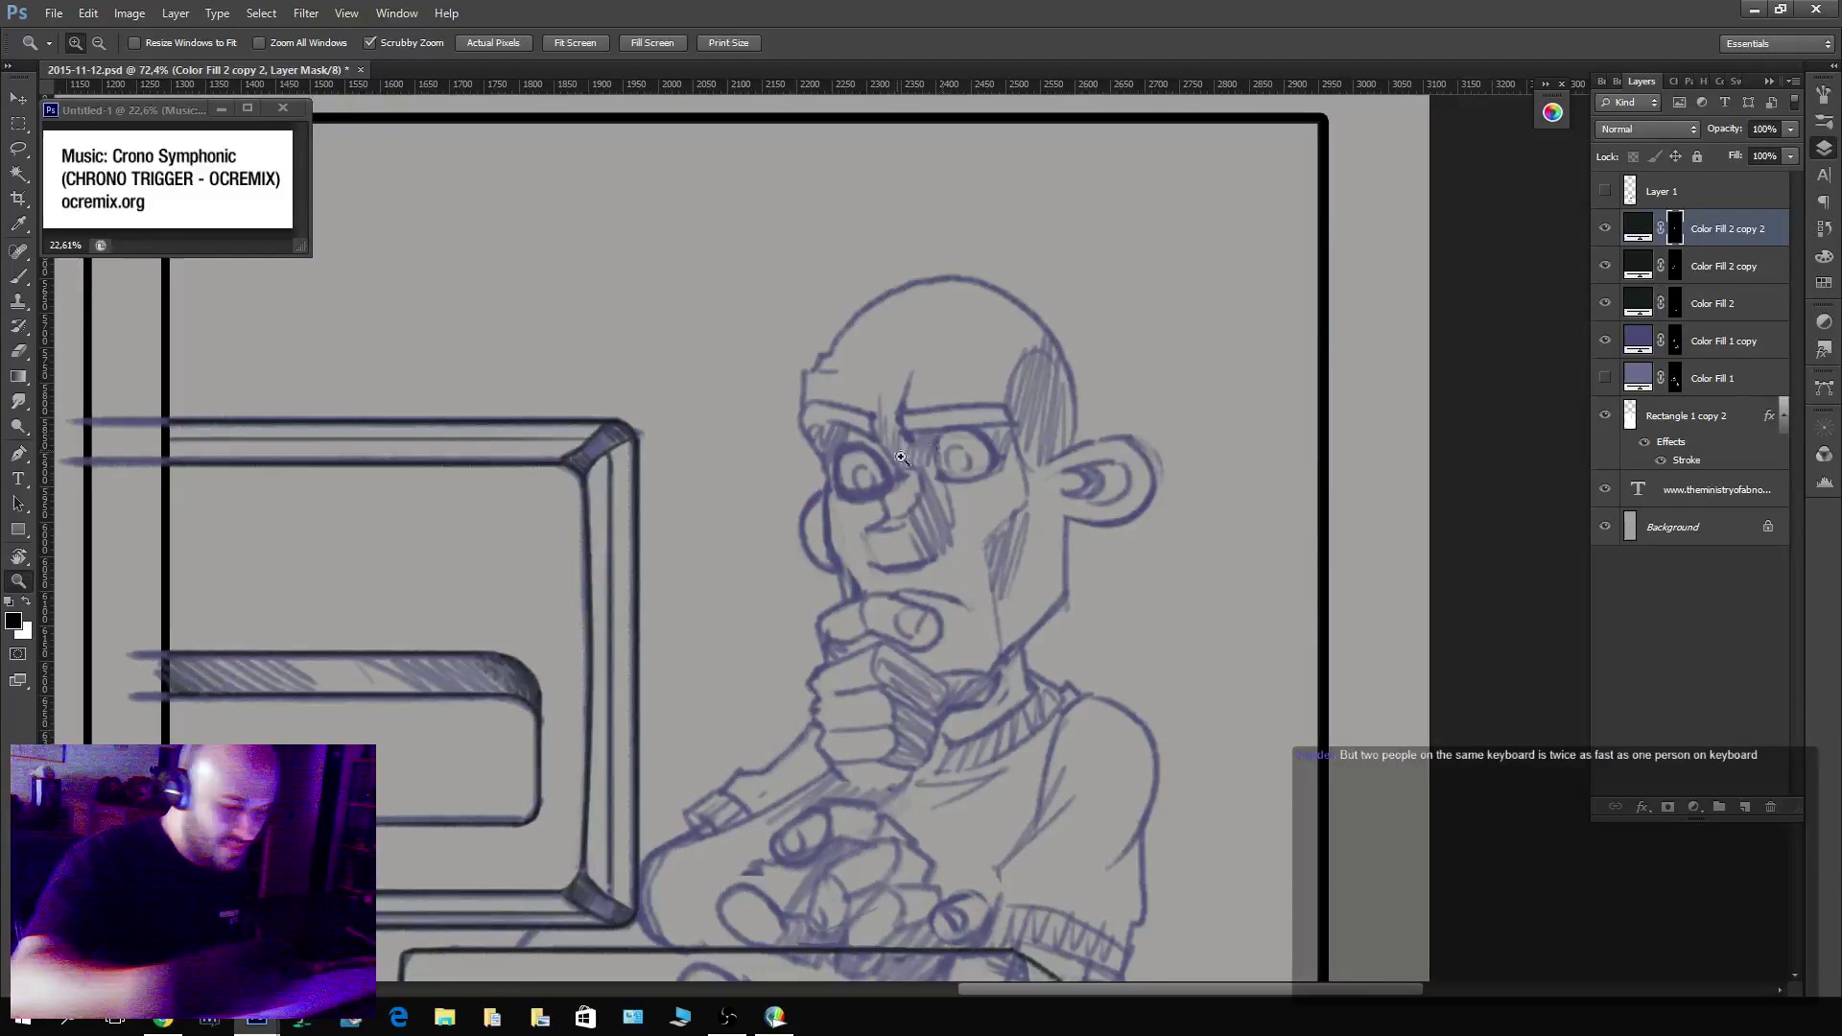
Ink the thinking figure's nose bridge and nose edge, plus both frowning eyebrows.
mouse_move(845, 471)
left_mouse_down()
mouse_move(877, 592)
mouse_move(836, 575)
mouse_move(923, 557)
left_mouse_up()
key("x")
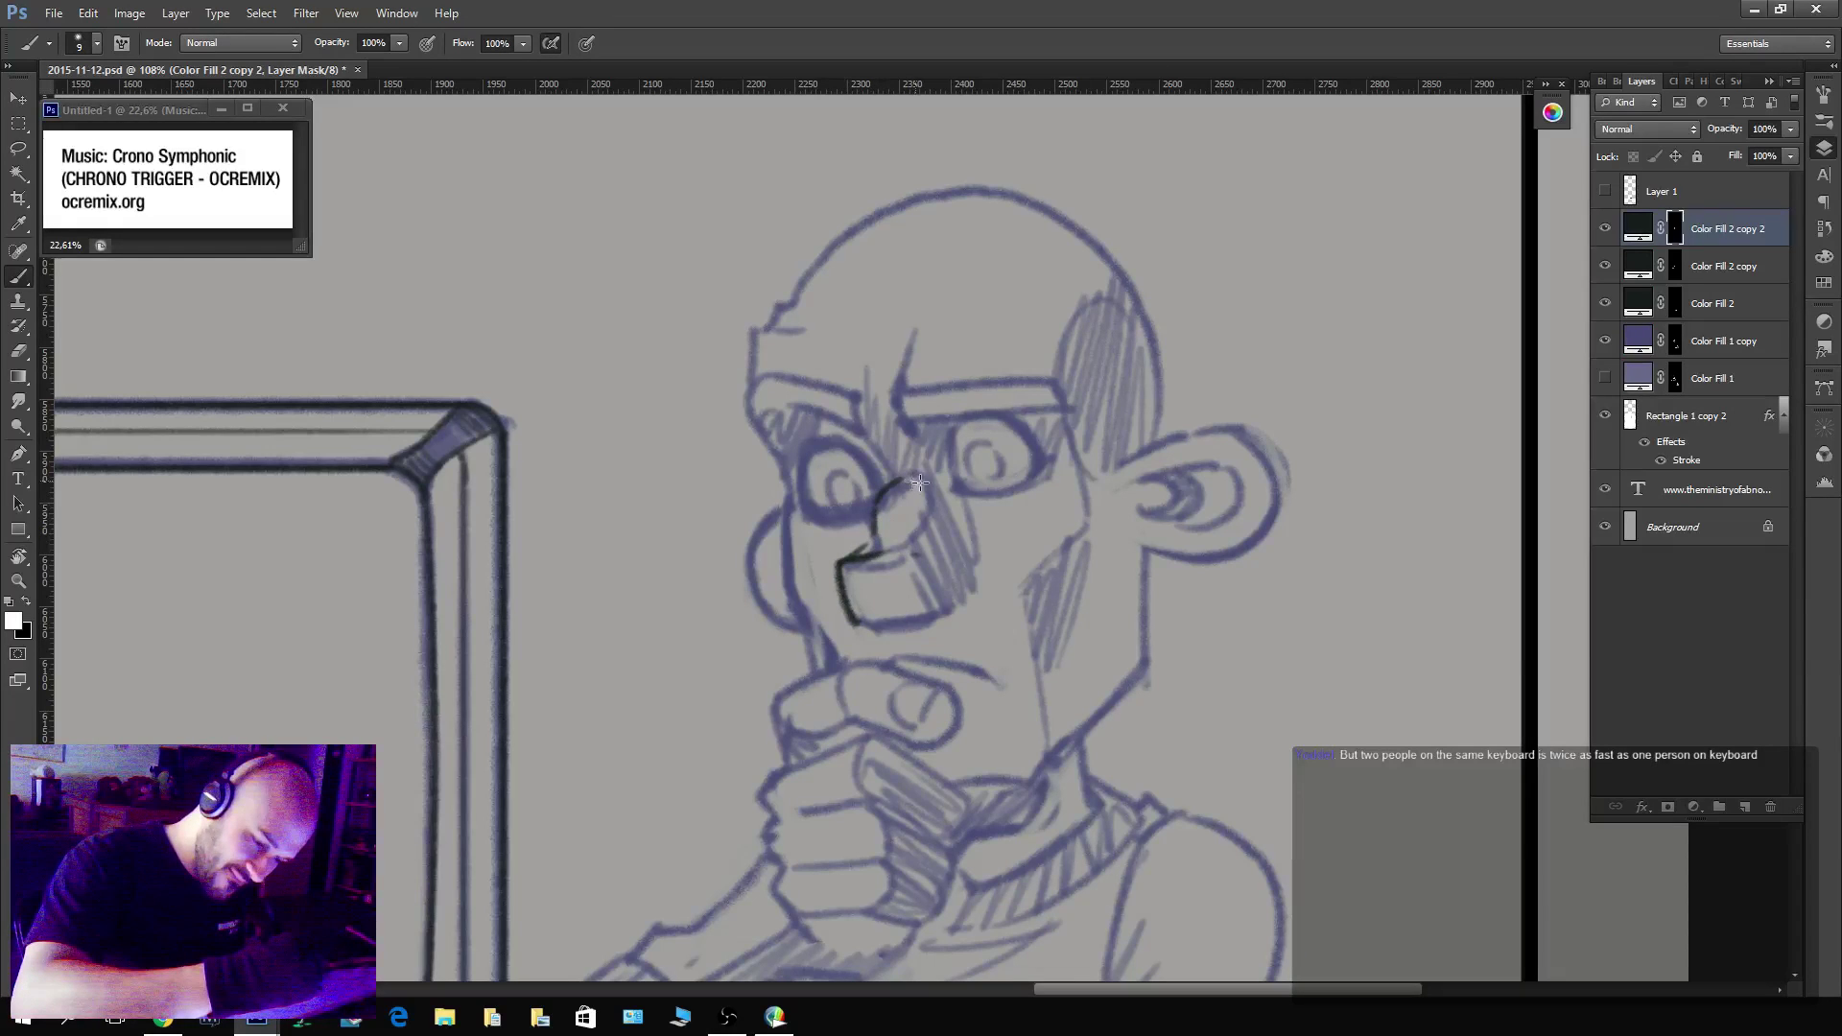
left_click_drag(920, 482, 915, 530)
key("x")
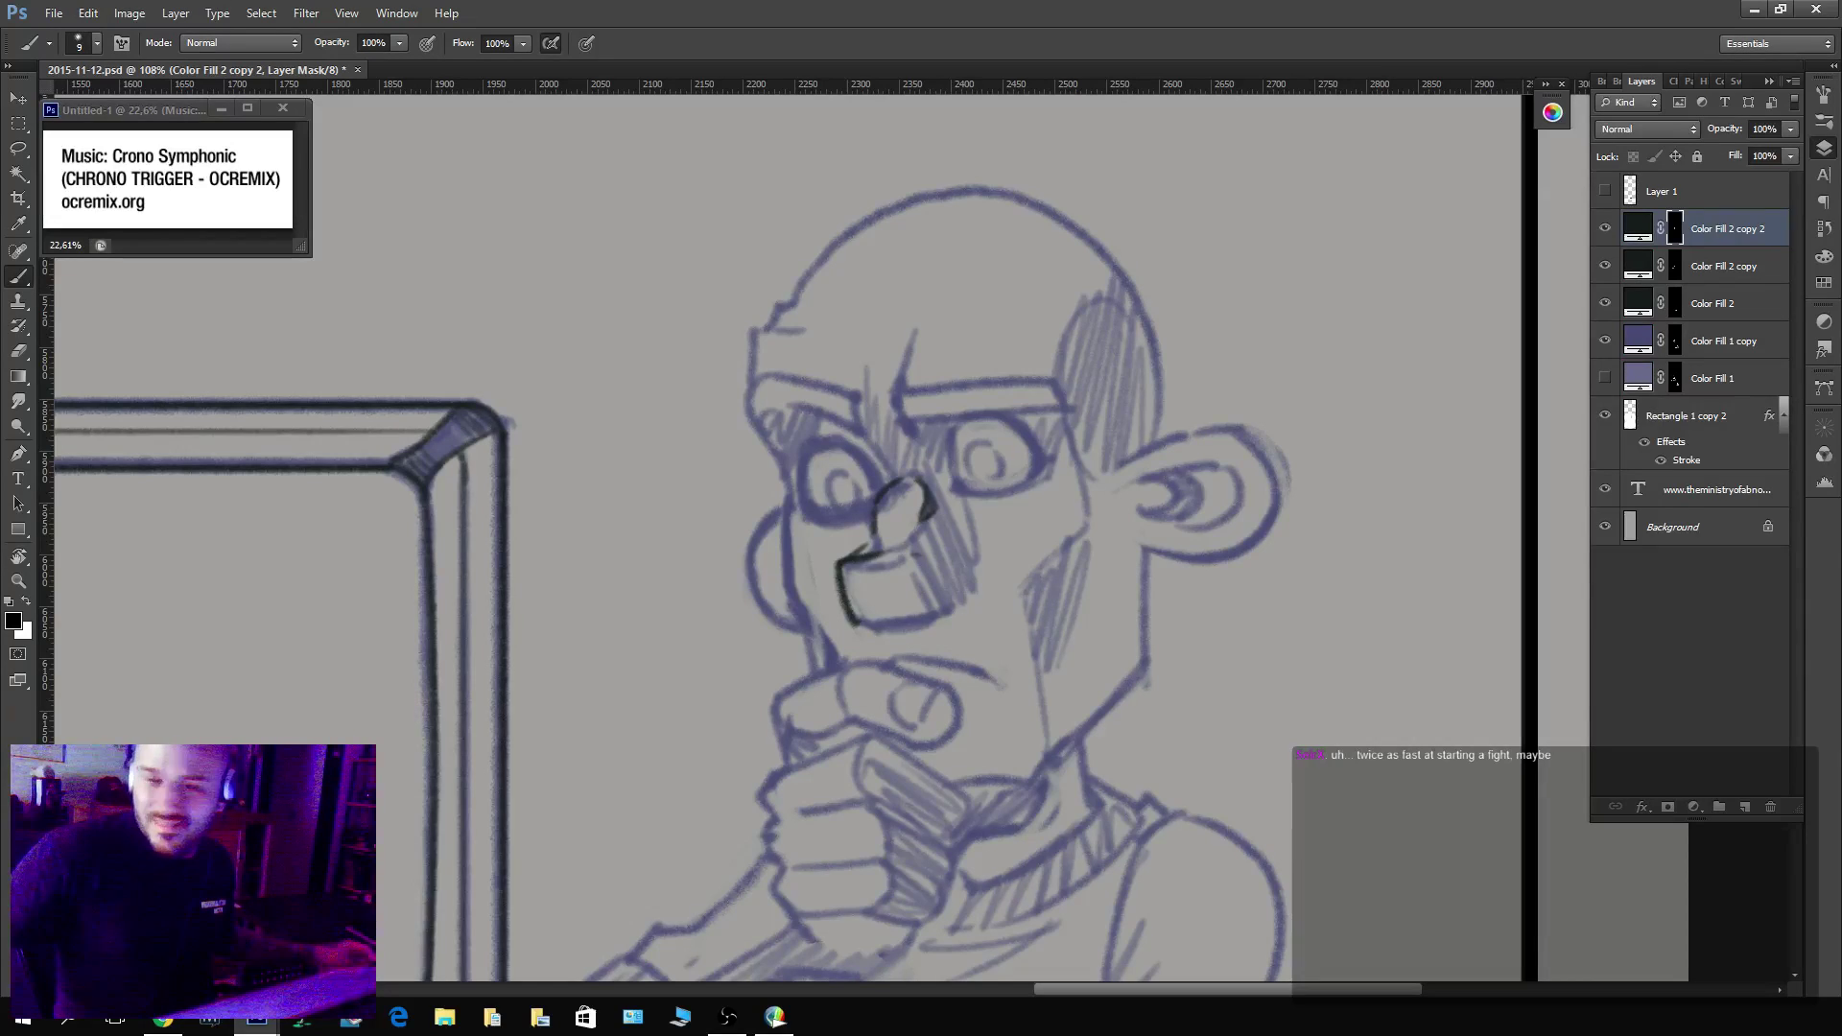
key("x")
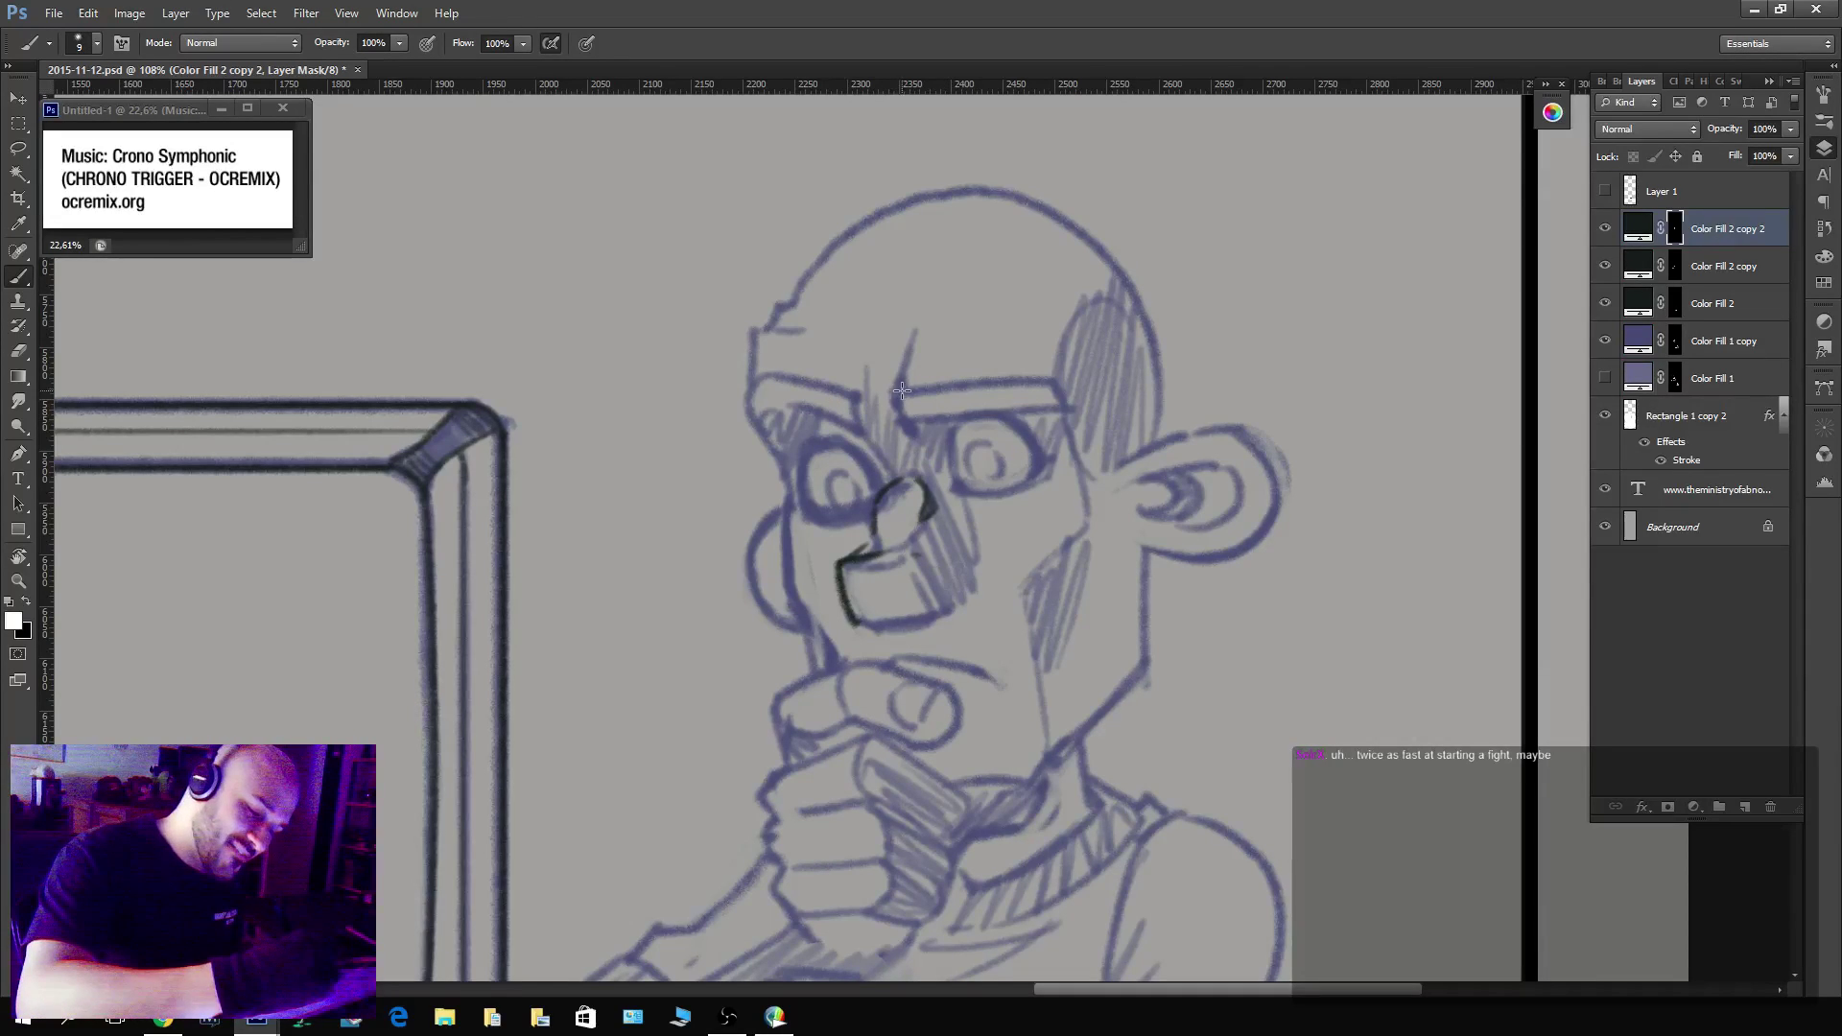
mouse_move(899, 389)
left_mouse_down()
mouse_move(929, 422)
mouse_move(1053, 421)
mouse_move(1029, 382)
mouse_move(910, 395)
mouse_move(913, 342)
mouse_move(840, 421)
mouse_move(861, 435)
mouse_move(819, 416)
mouse_move(755, 427)
mouse_move(750, 392)
mouse_move(850, 399)
mouse_move(867, 363)
left_mouse_up()
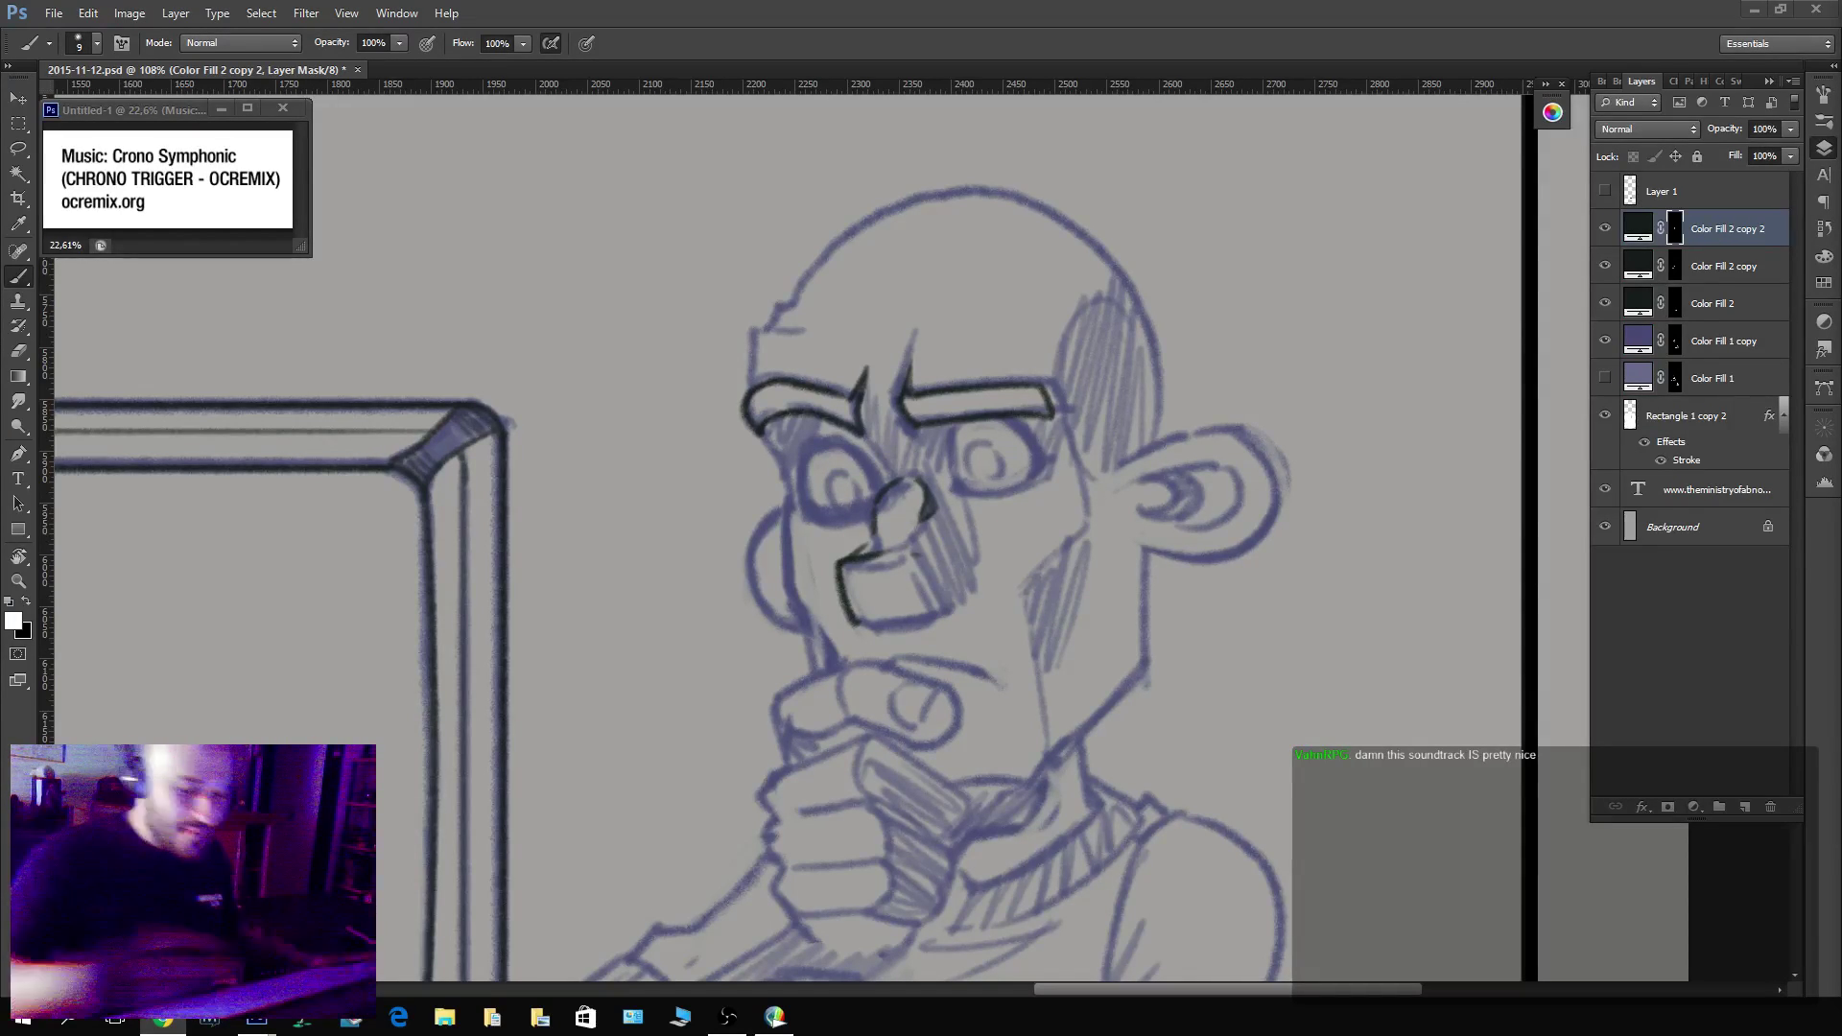
Ink the outlines of both eyes and the creases between the eyebrows and the nose bridge.
mouse_move(954, 427)
left_mouse_down()
mouse_move(968, 493)
mouse_move(1017, 489)
mouse_move(1049, 457)
mouse_move(1022, 429)
mouse_move(969, 422)
left_mouse_up()
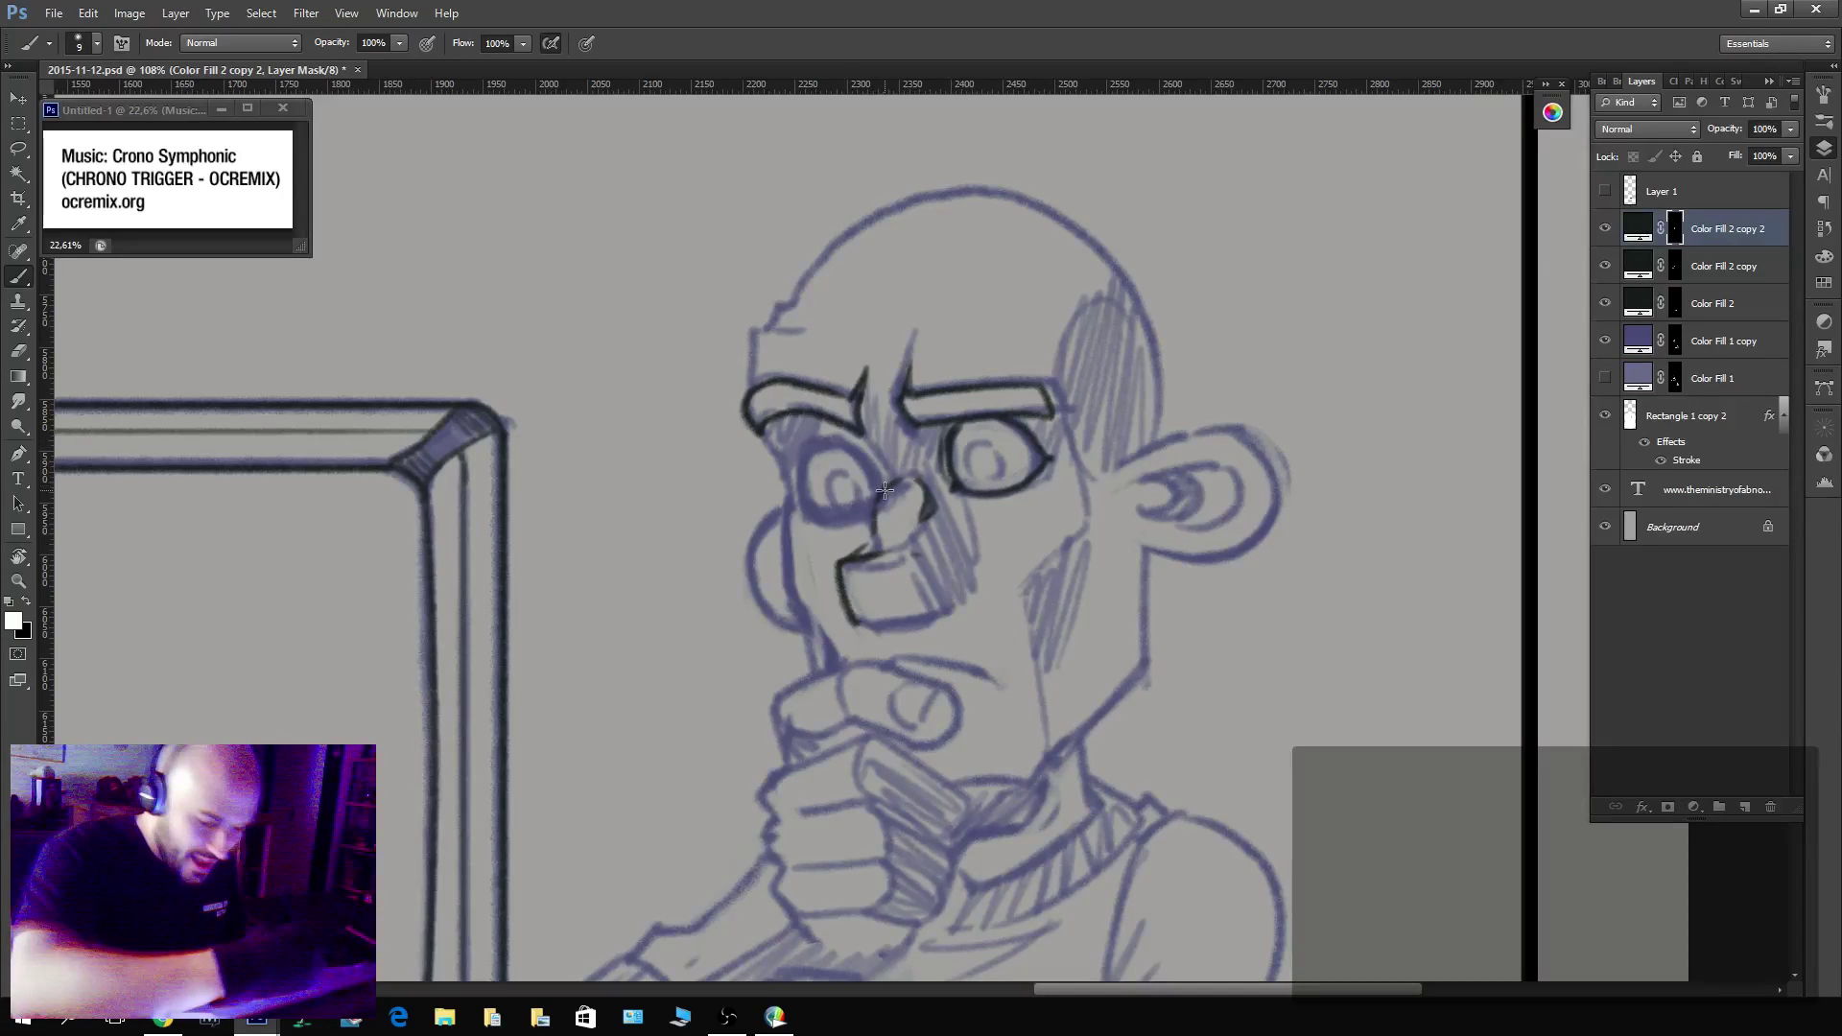
mouse_move(875, 506)
left_mouse_down()
mouse_move(807, 507)
mouse_move(808, 456)
mouse_move(848, 449)
mouse_move(828, 444)
mouse_move(803, 498)
mouse_move(831, 509)
mouse_move(800, 450)
mouse_move(811, 409)
mouse_move(832, 509)
mouse_move(809, 484)
mouse_move(804, 469)
mouse_move(859, 535)
mouse_move(825, 432)
mouse_move(861, 451)
mouse_move(789, 441)
left_mouse_up()
key("x")
key("x")
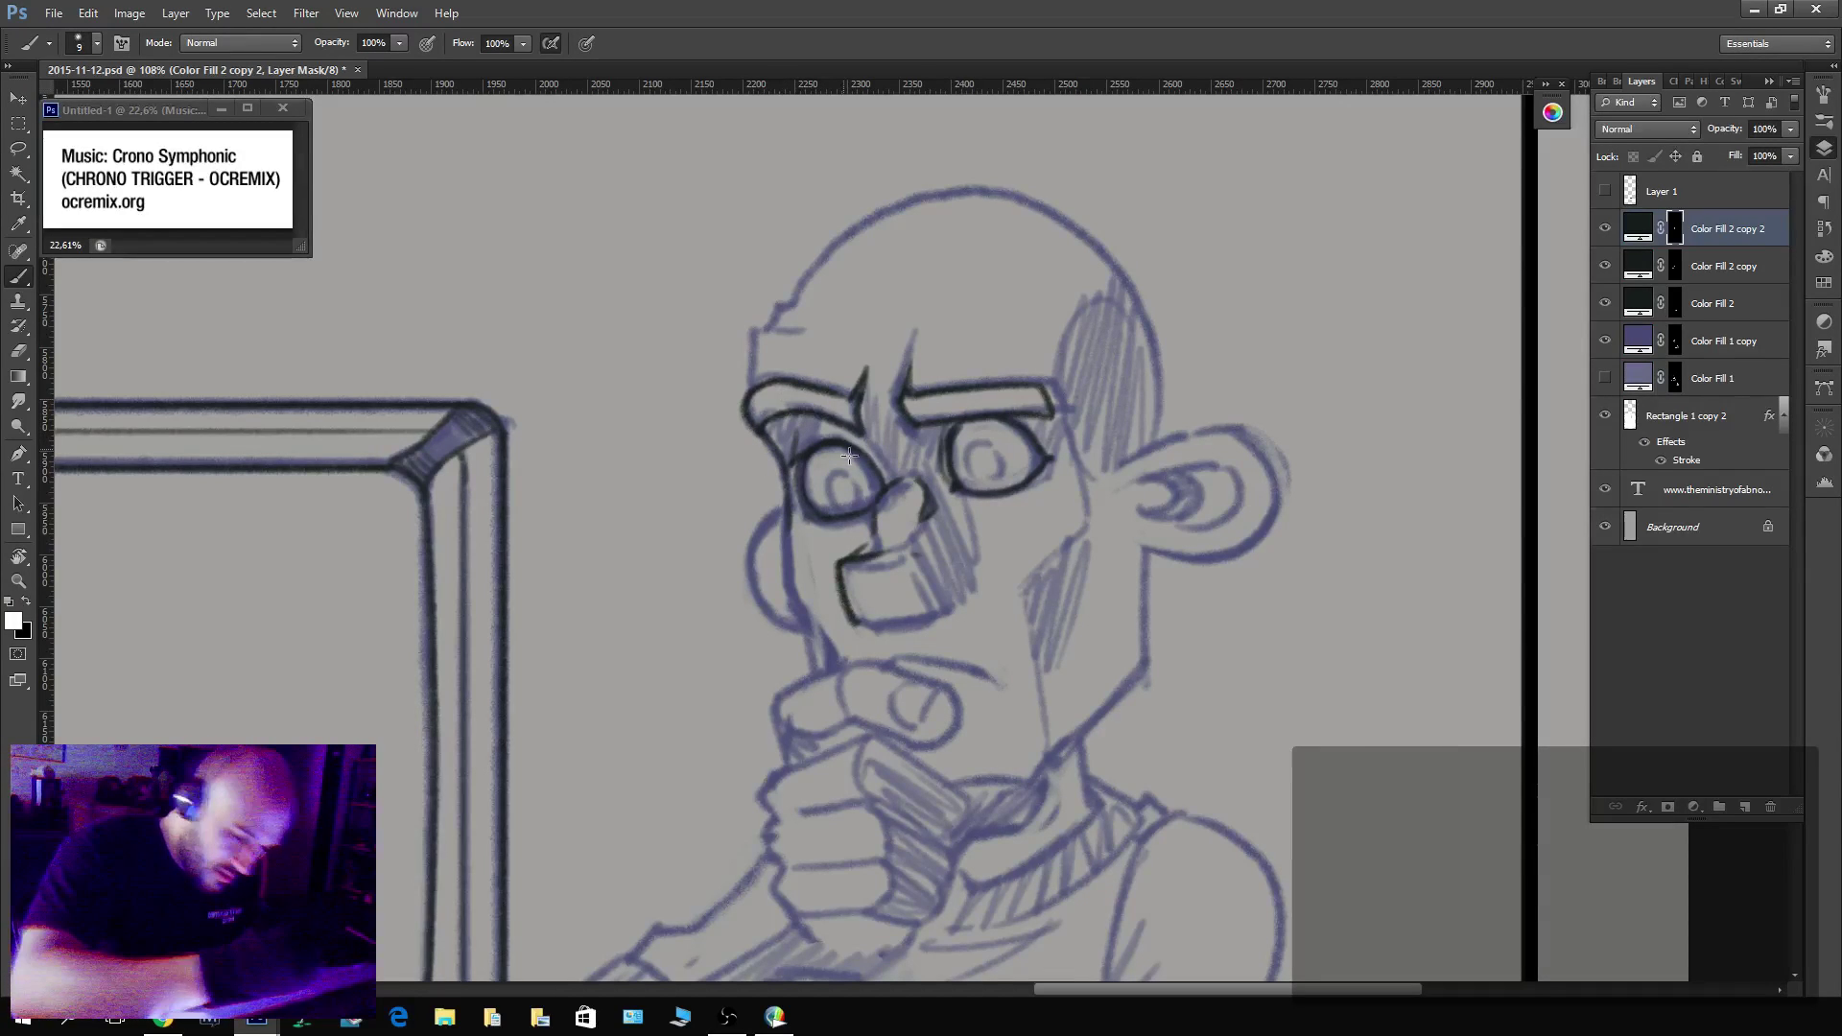
key("x")
mouse_move(893, 490)
left_mouse_down()
mouse_move(921, 461)
mouse_move(909, 447)
left_mouse_up()
key("x")
key("x")
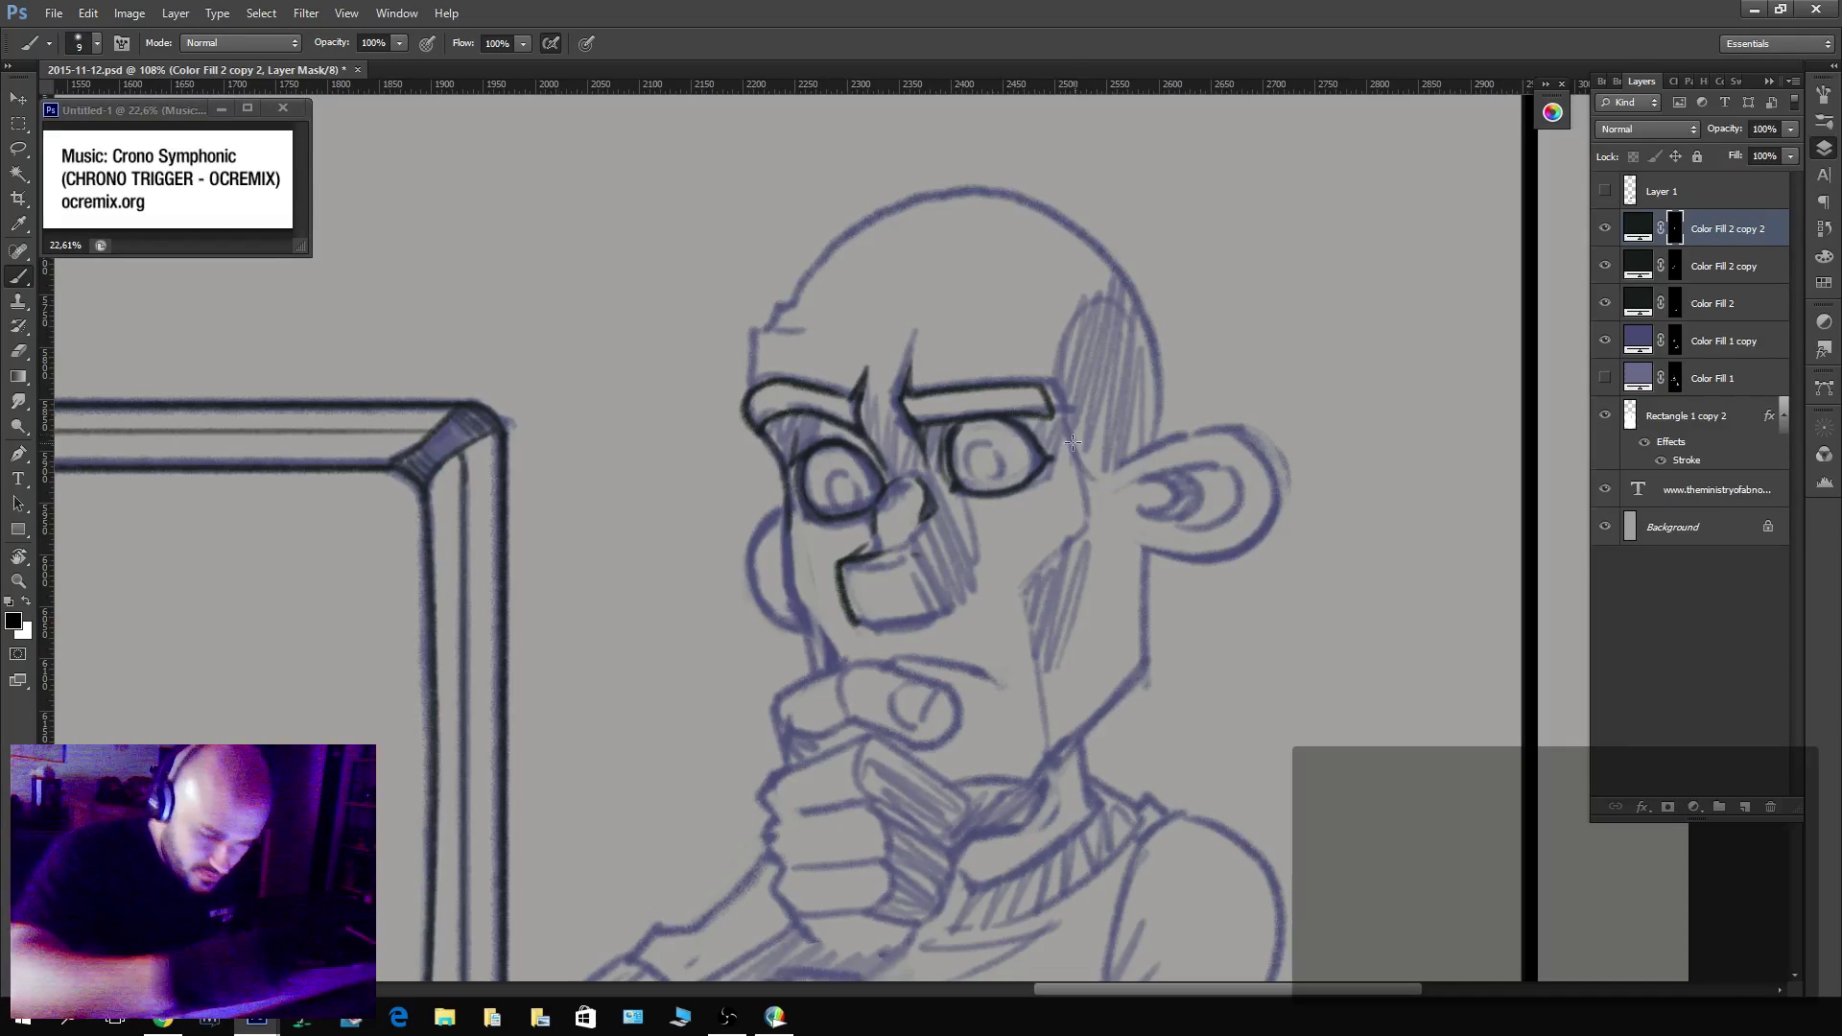
Reduce the brush size to 6 and ink the iris and pupil in both of the thinking figure's eyes.
key("x")
key("bracketleft")
key("bracketleft")
key("bracketleft")
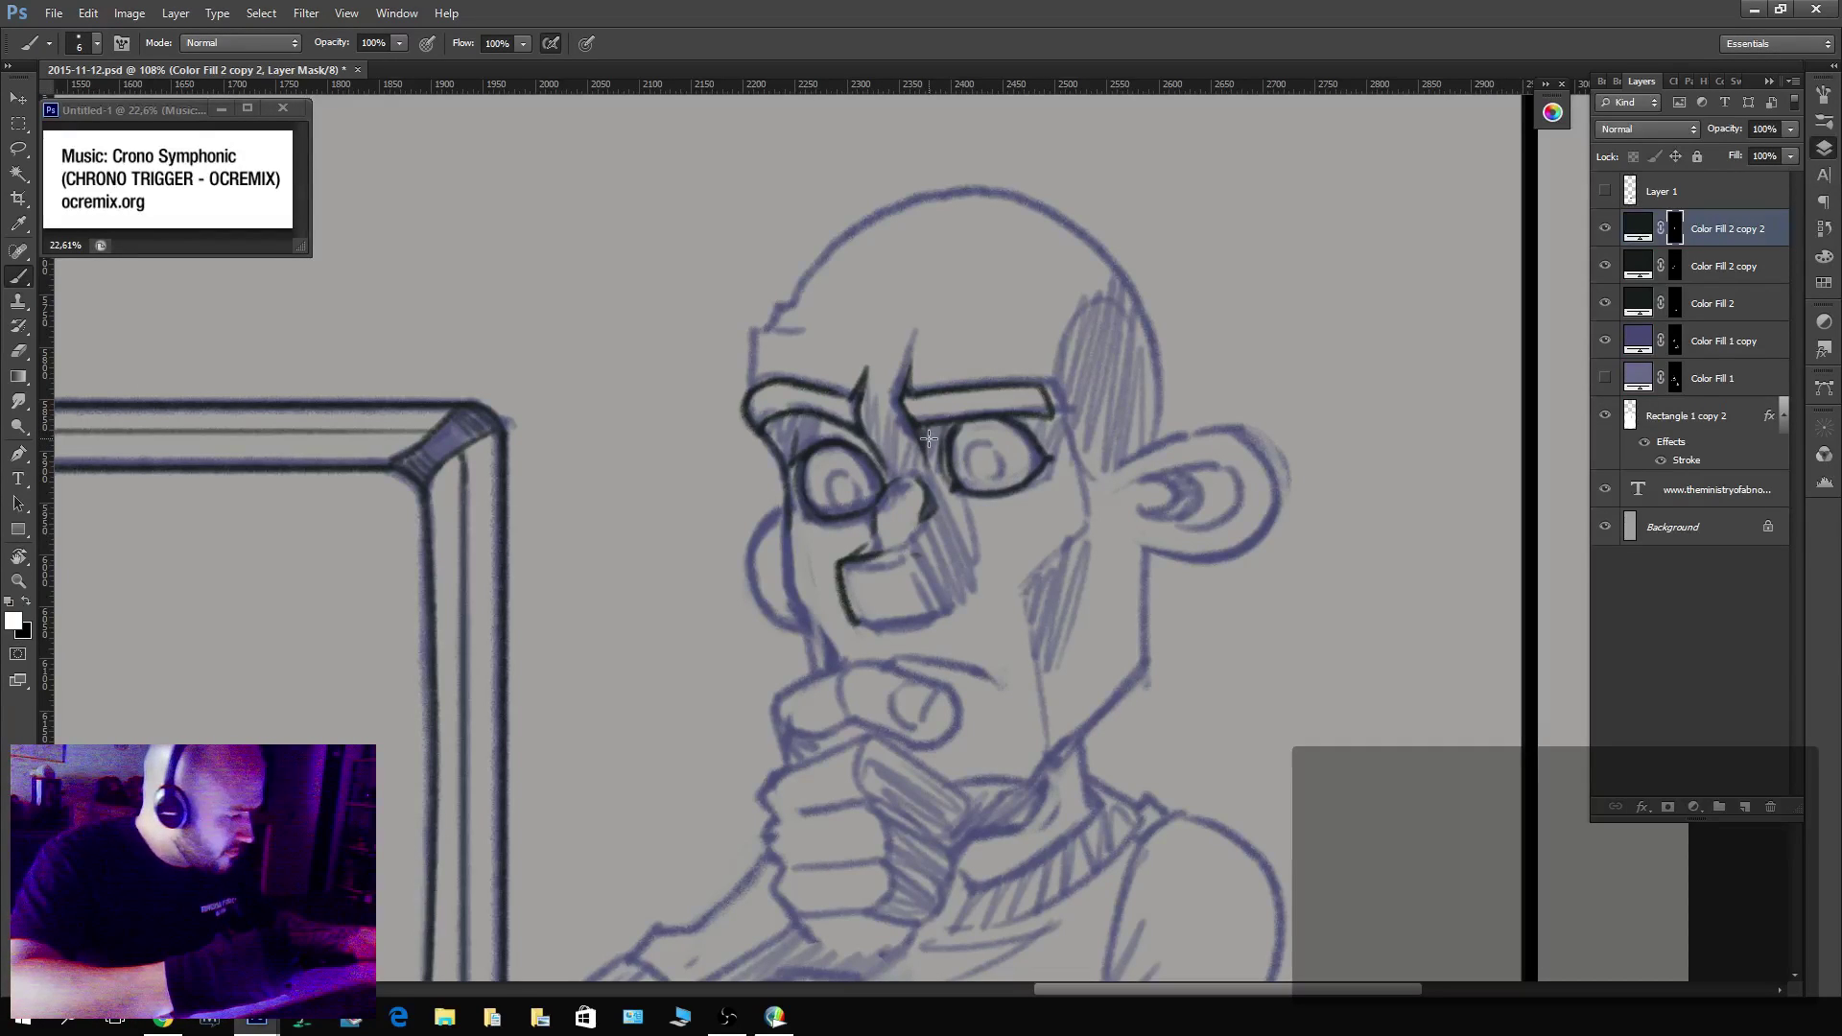
key("x")
key("x")
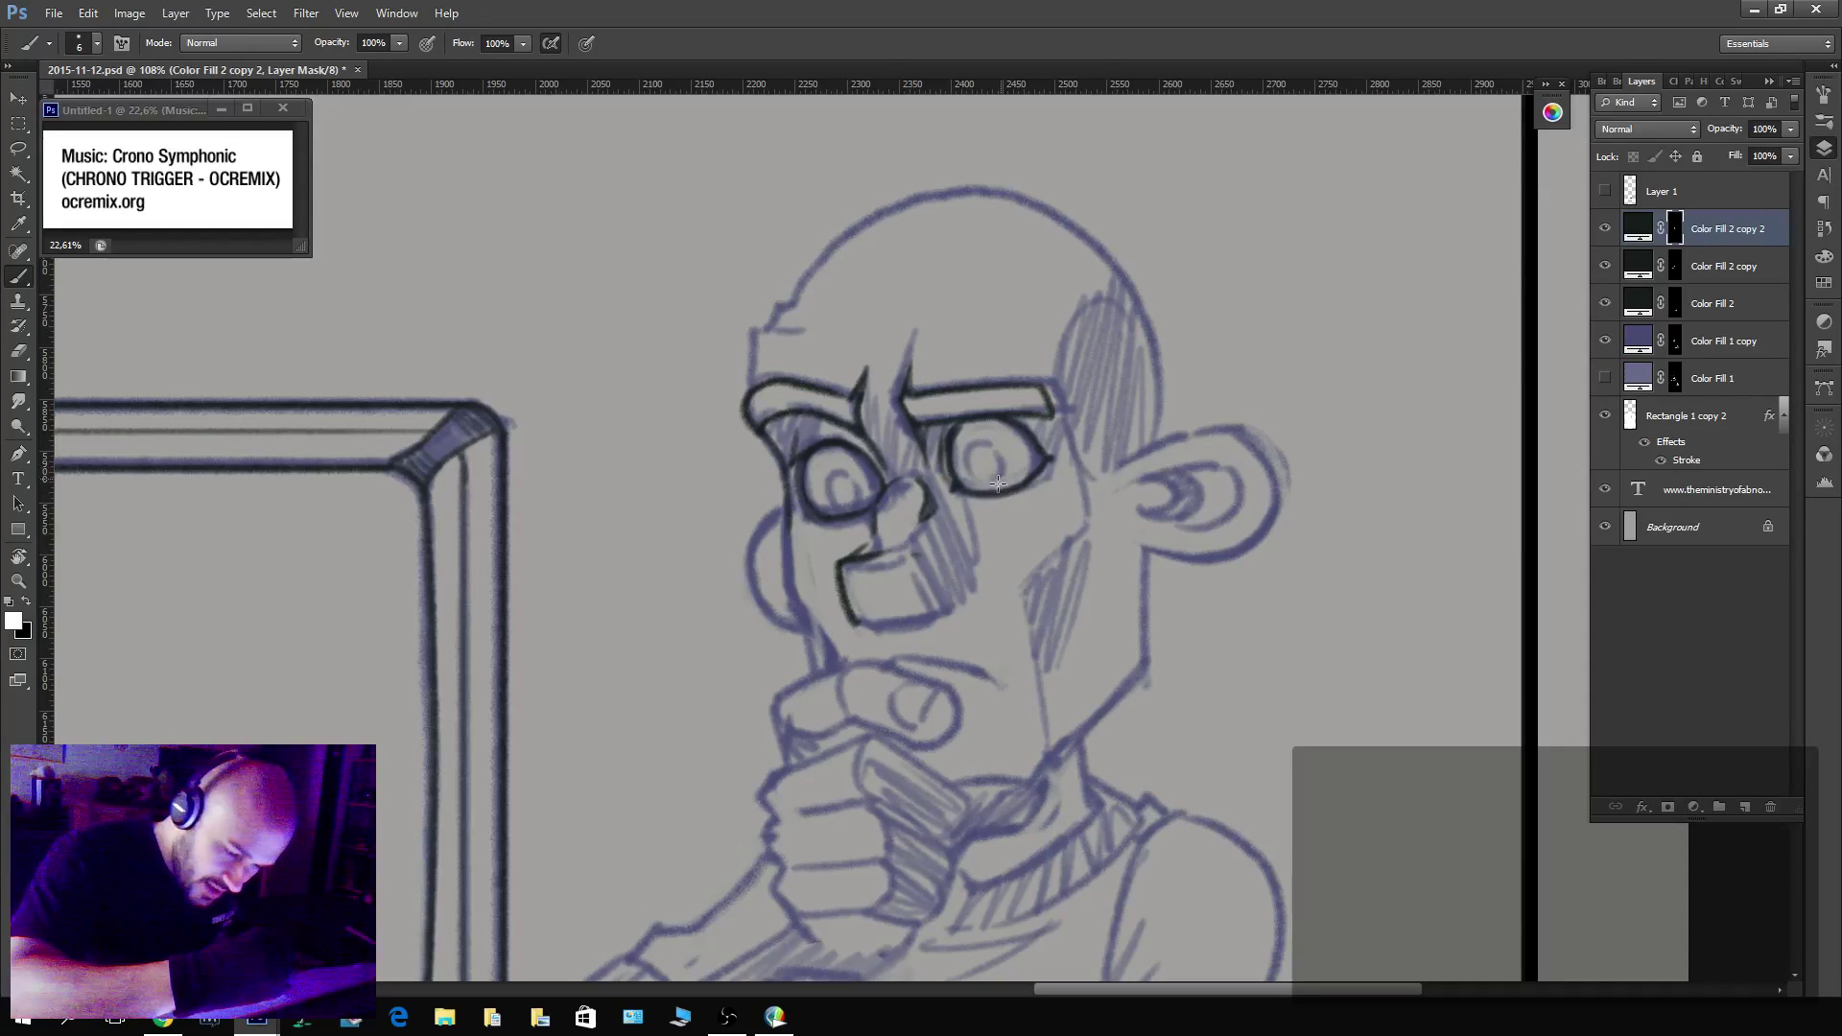
left_click_drag(971, 451, 979, 468)
key("x")
key("x")
mouse_move(851, 499)
left_mouse_down()
mouse_move(989, 464)
mouse_move(974, 451)
mouse_move(851, 492)
left_mouse_up()
key("x")
key("x")
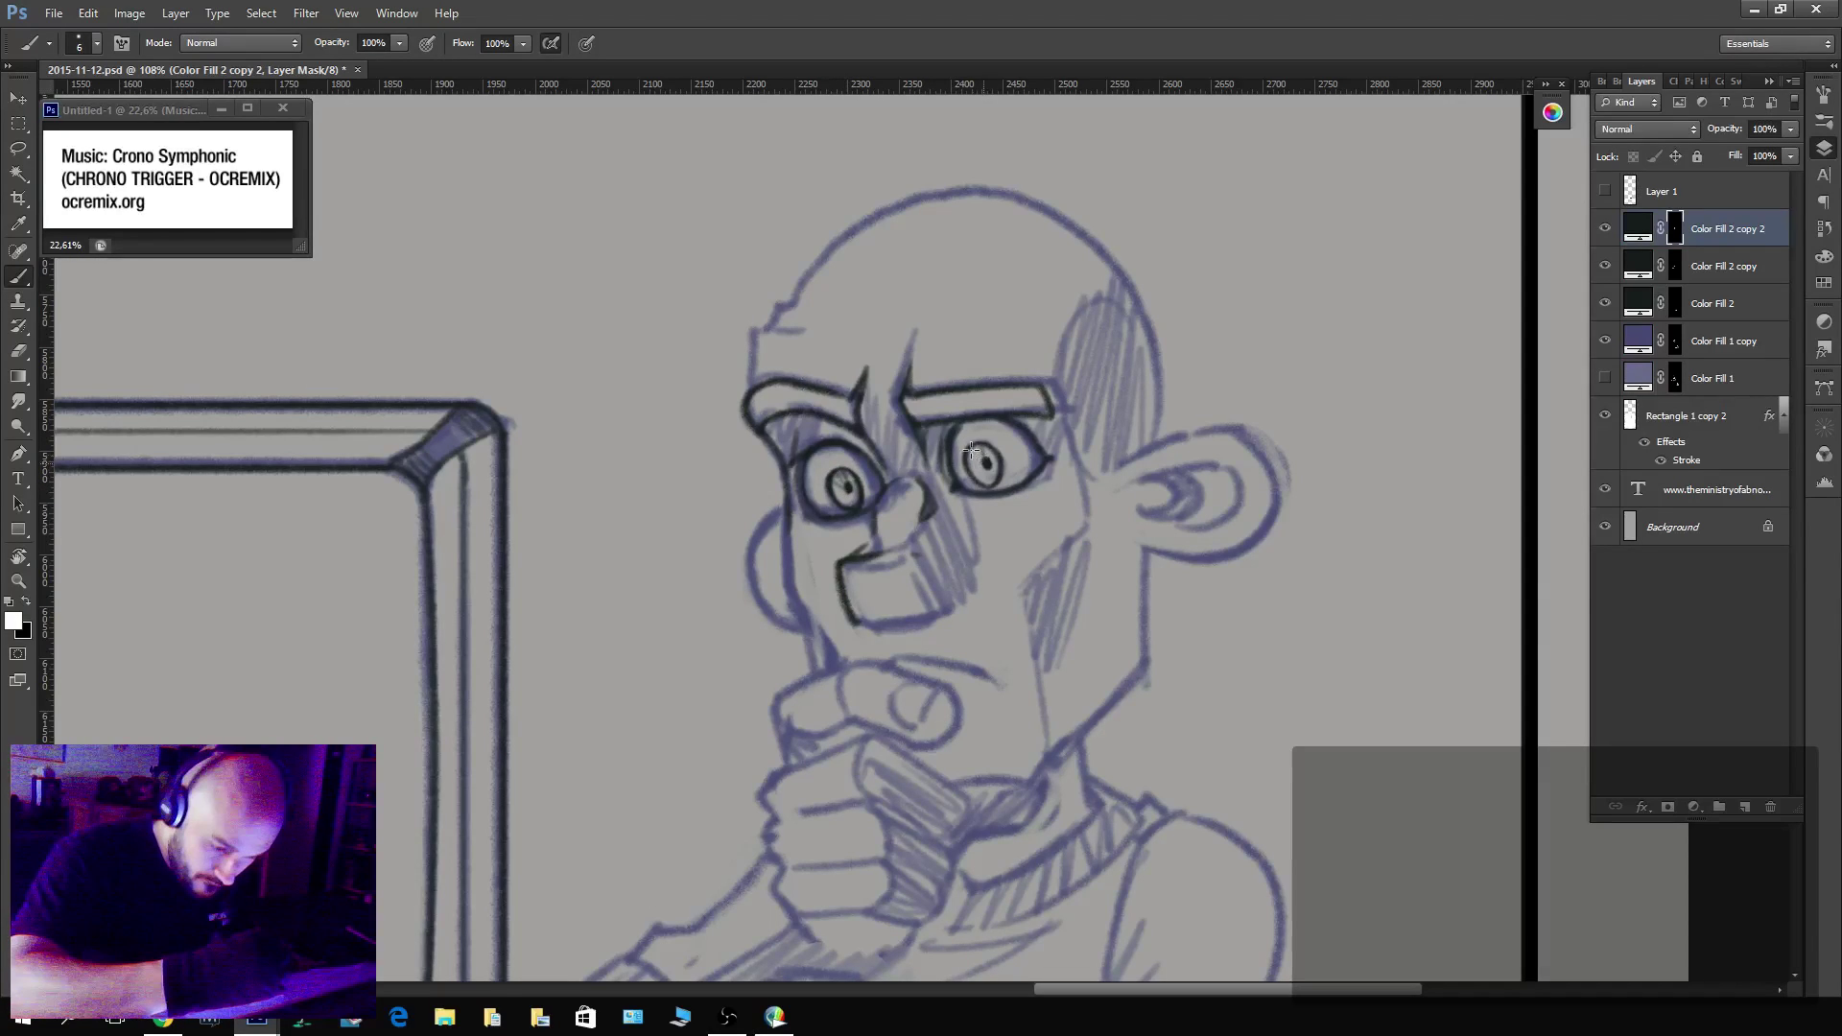
Raise the brush size to 9 and ink the finger creases and outer contour of the thinking figure's raised fist.
left_click_drag(971, 449, 977, 465)
key("bracketright")
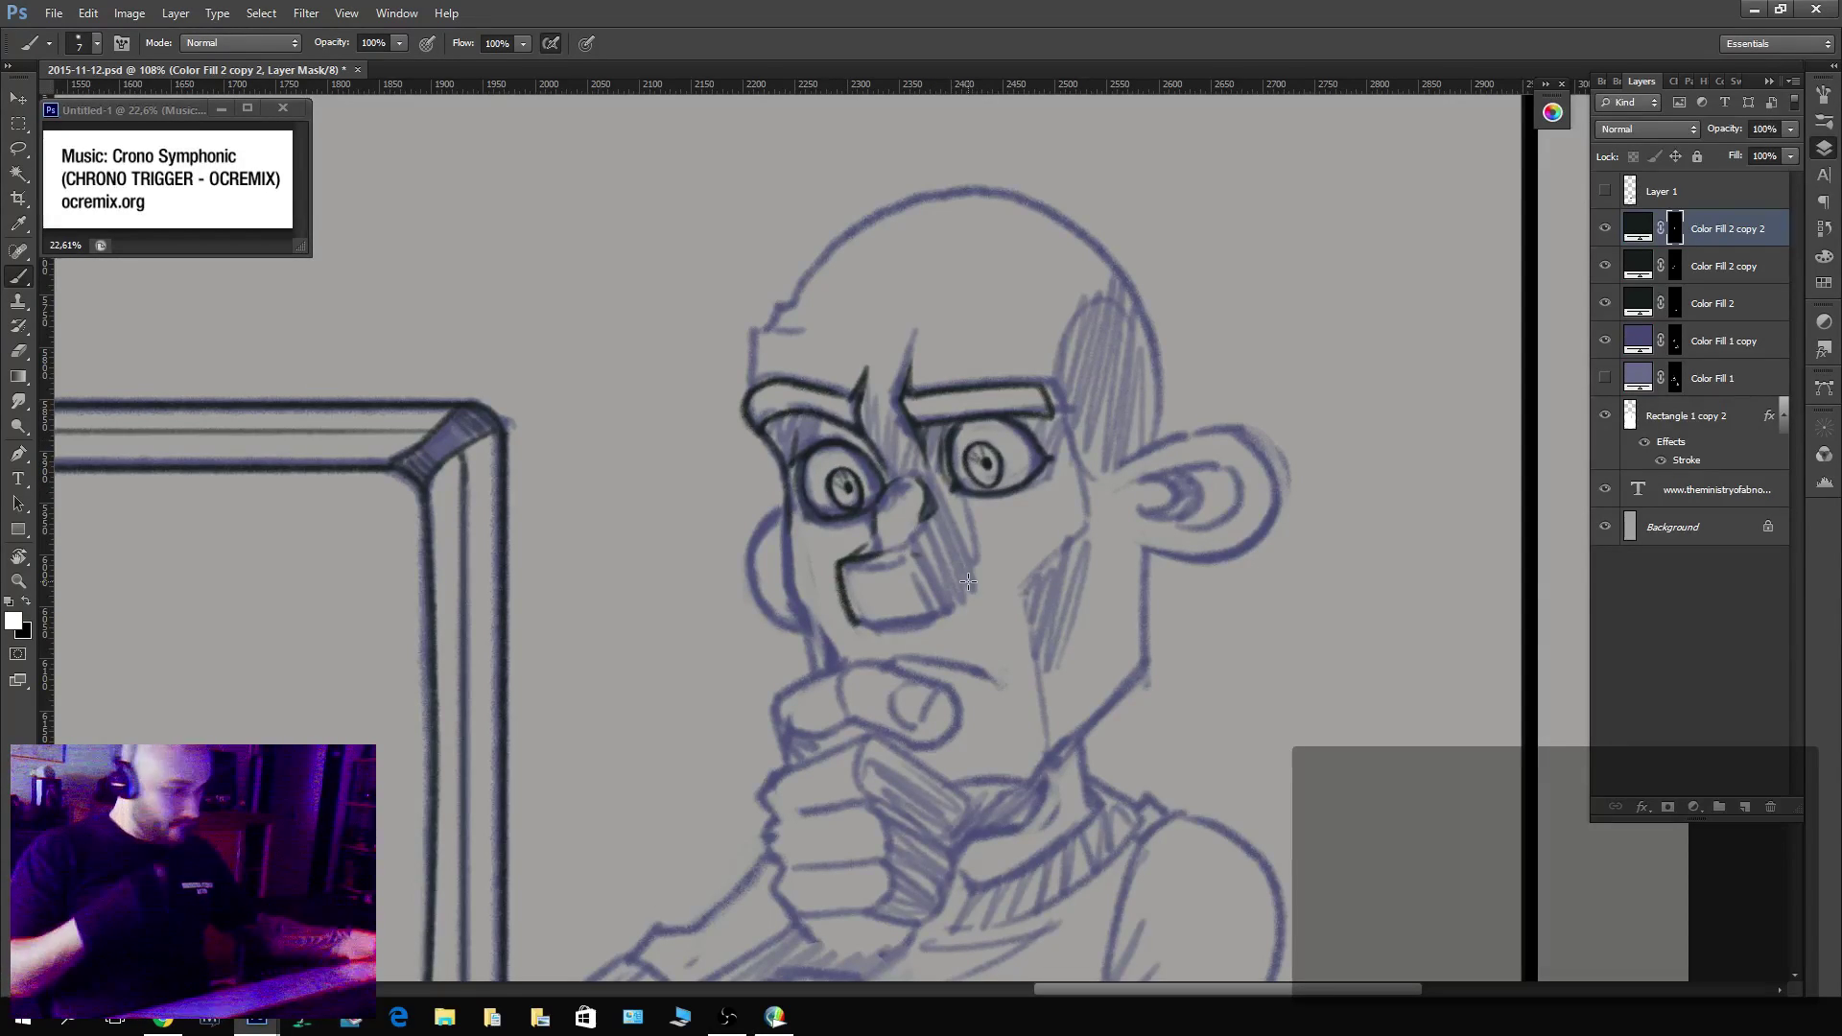
key("bracketright")
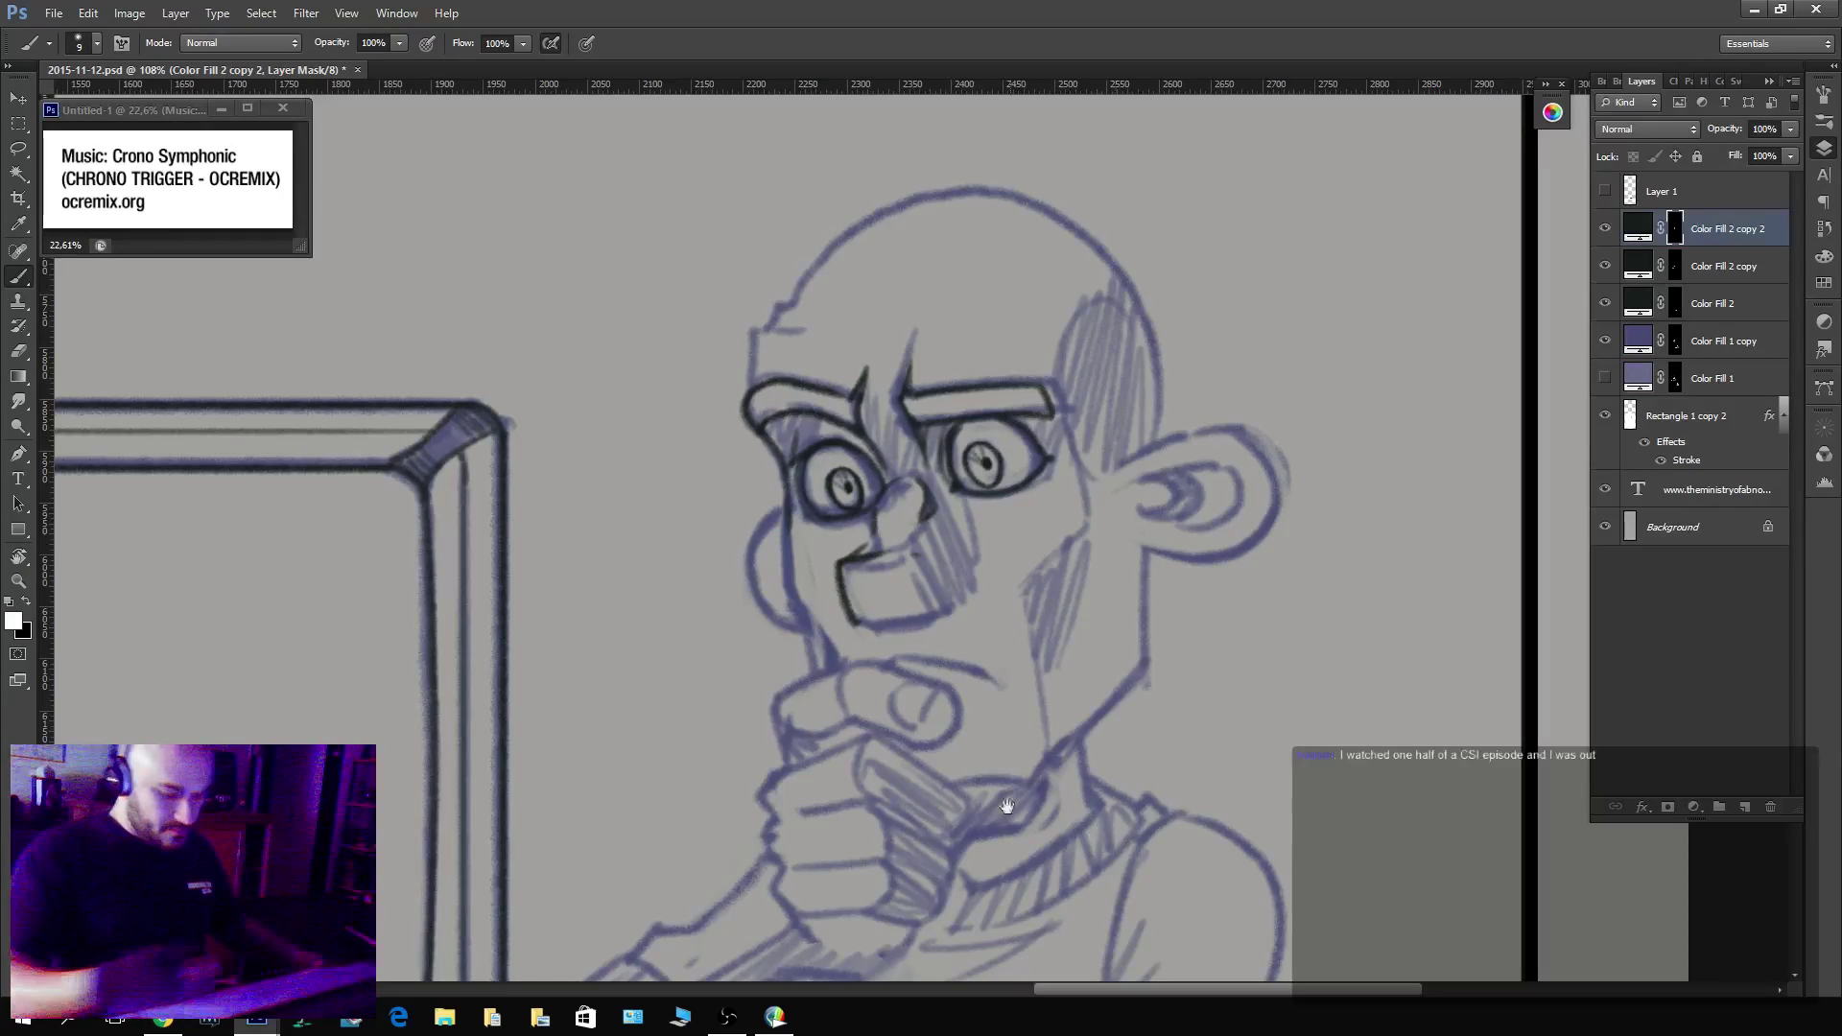
left_click_drag(1025, 797, 1116, 543)
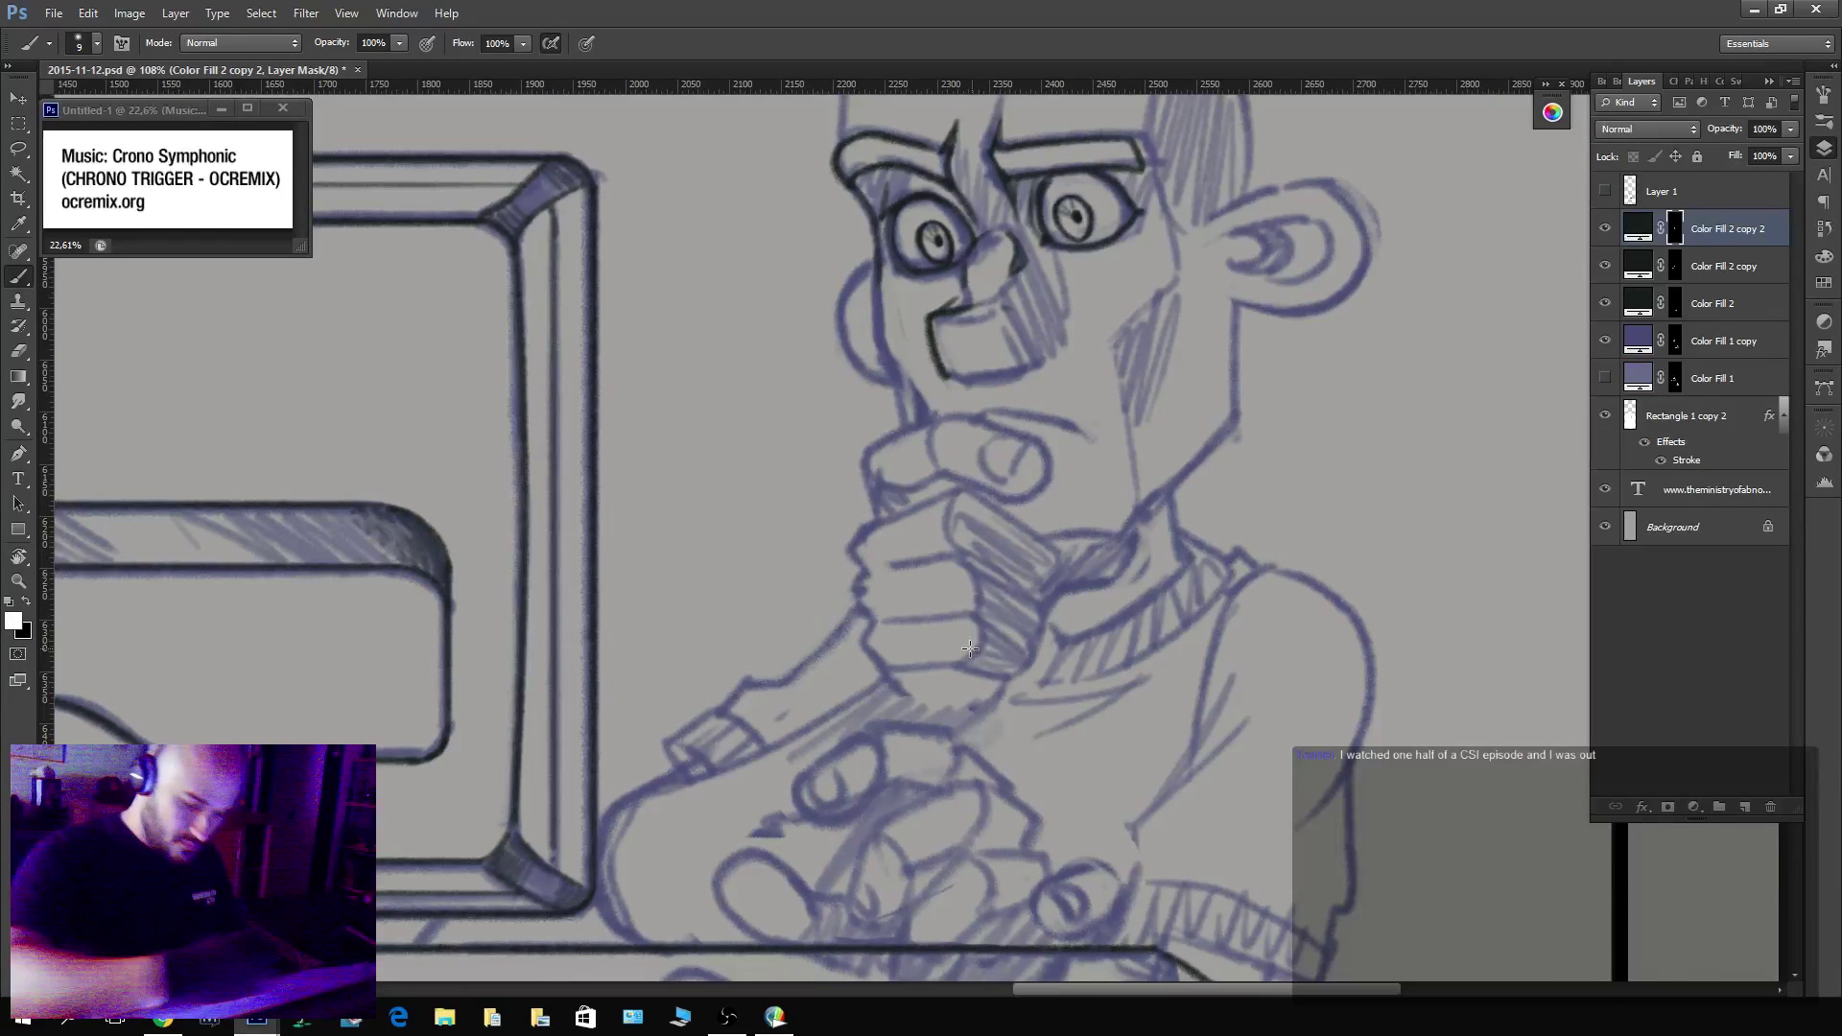
mouse_move(969, 649)
left_mouse_down()
mouse_move(964, 613)
mouse_move(897, 615)
left_mouse_up()
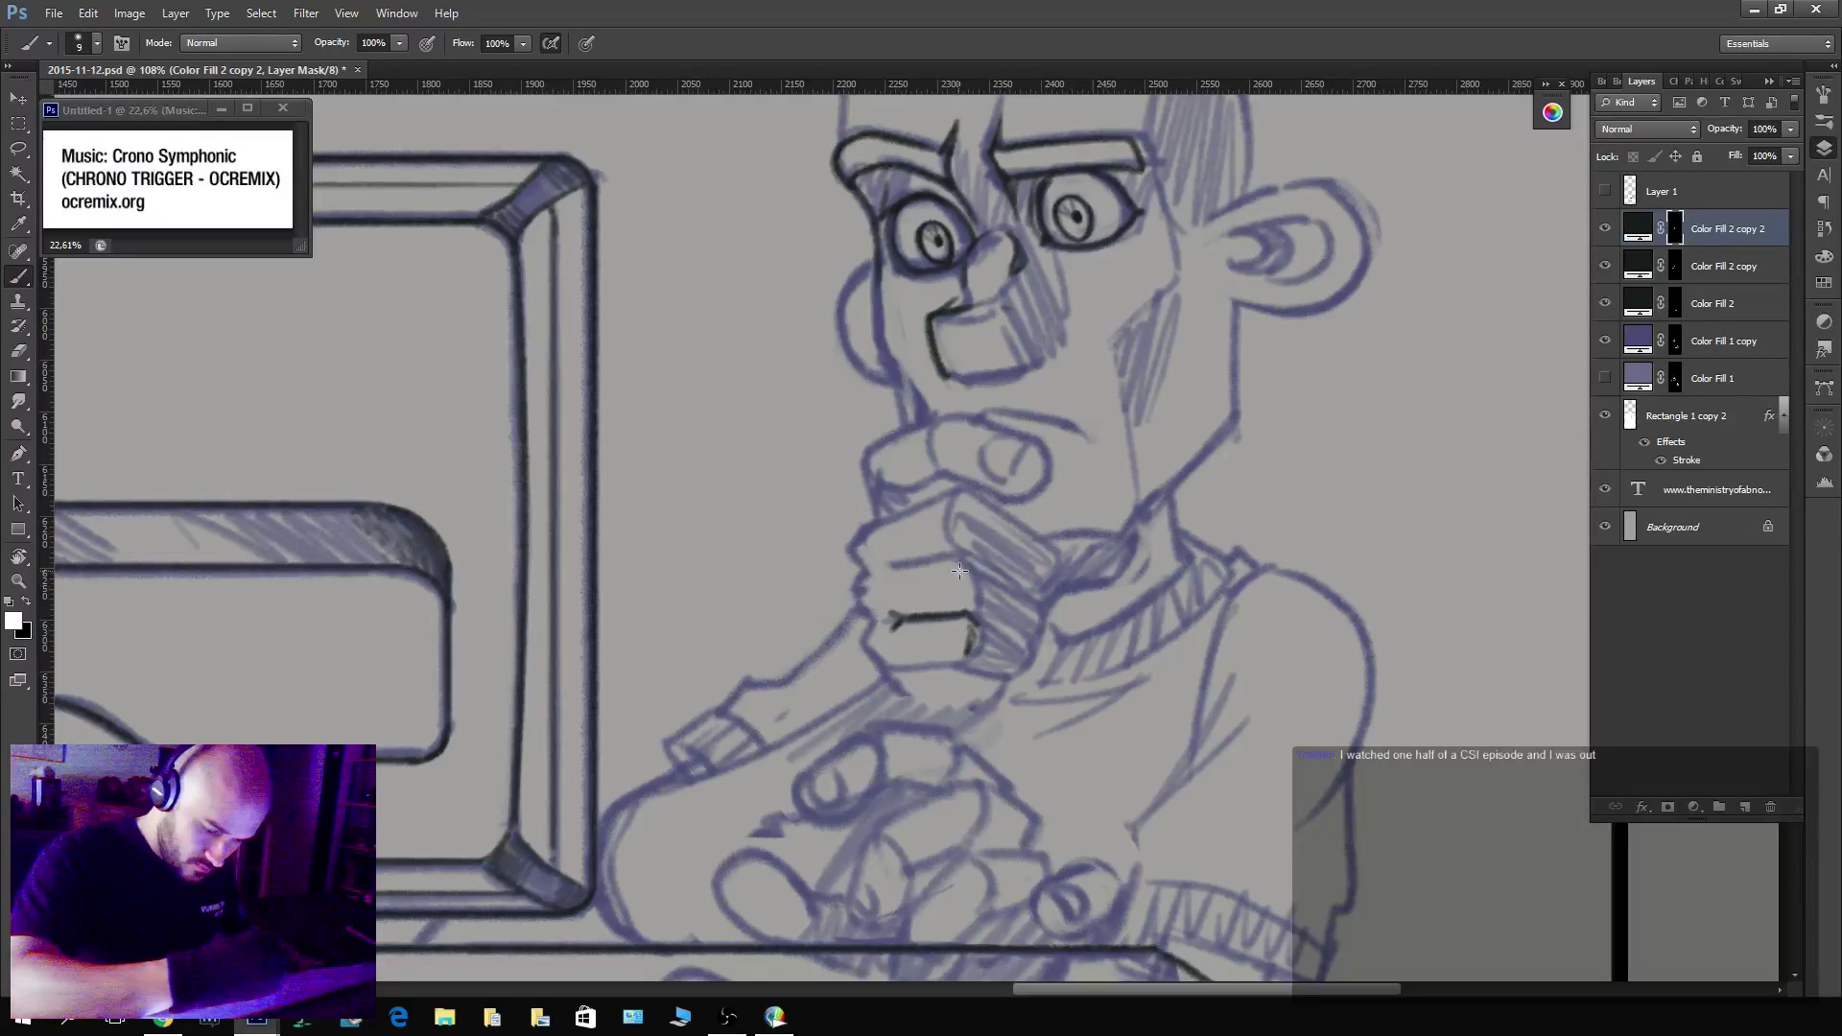
left_click_drag(956, 560, 895, 570)
mouse_move(972, 622)
left_mouse_down()
mouse_move(1022, 651)
mouse_move(998, 682)
mouse_move(881, 668)
mouse_move(956, 713)
mouse_move(1015, 672)
left_mouse_up()
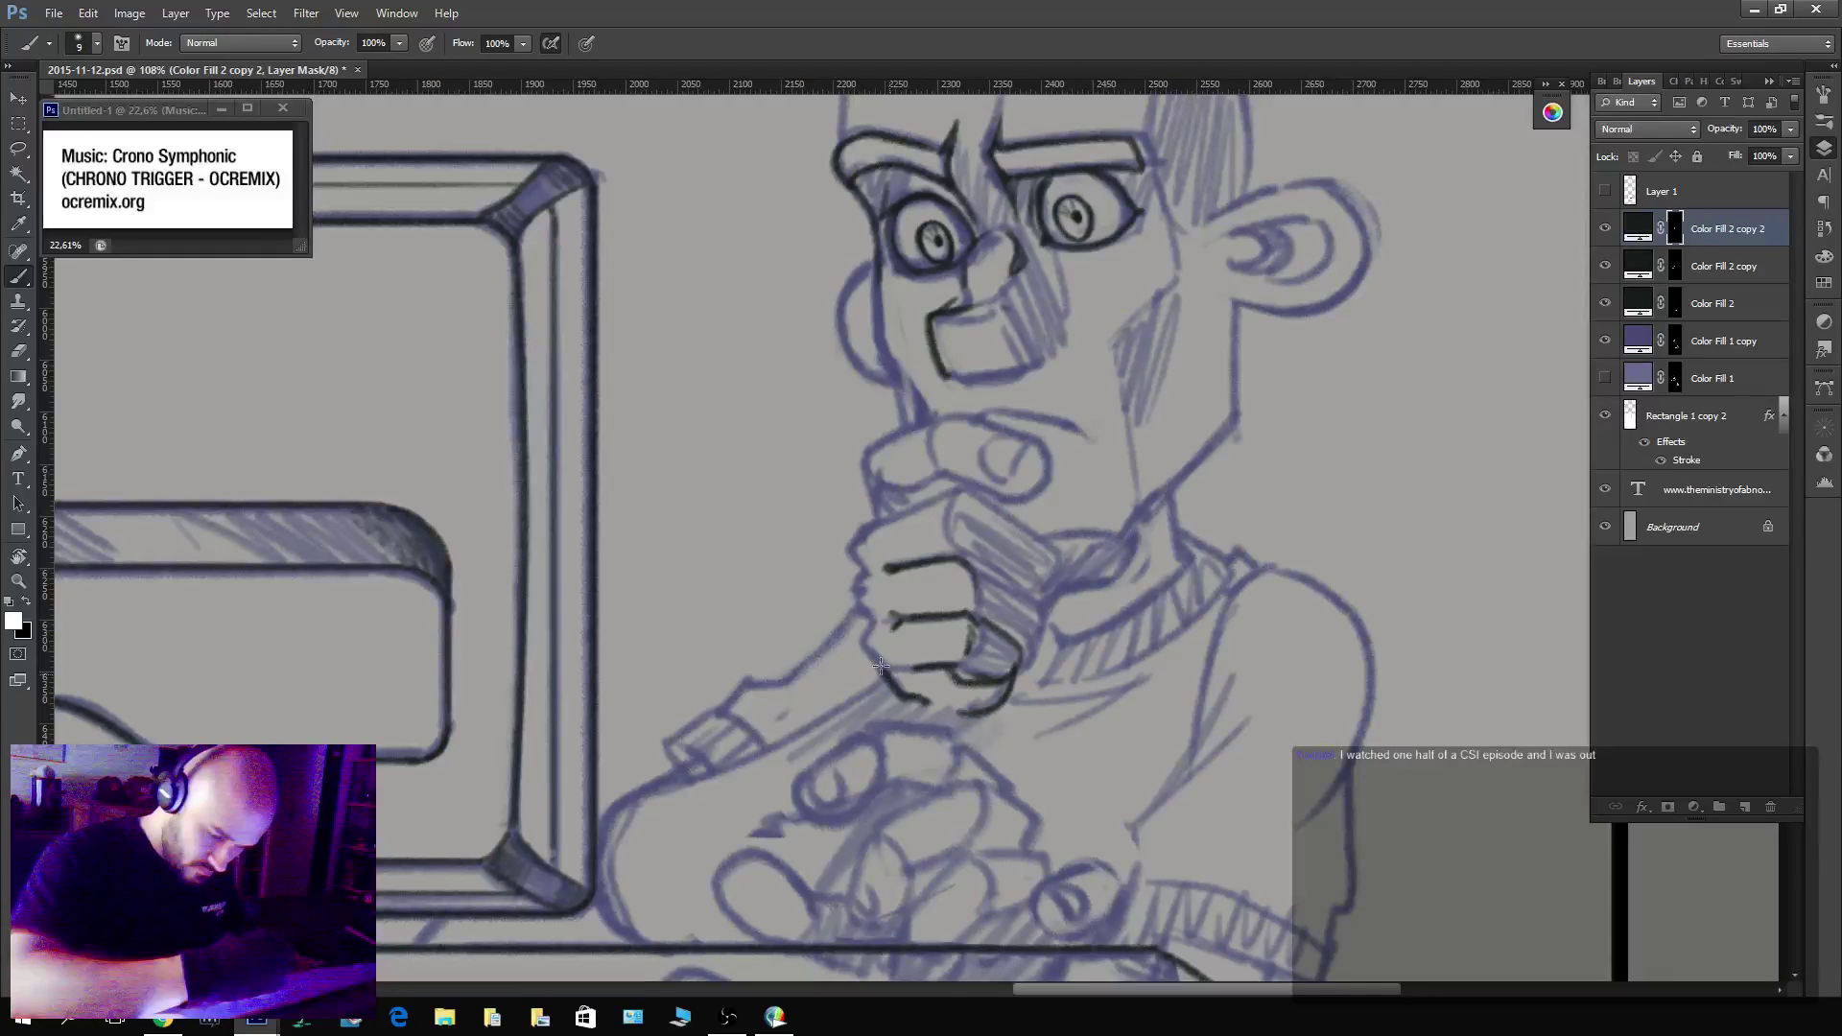
mouse_move(881, 665)
left_mouse_down()
mouse_move(854, 599)
mouse_move(868, 521)
mouse_move(964, 488)
mouse_move(1051, 552)
left_mouse_up()
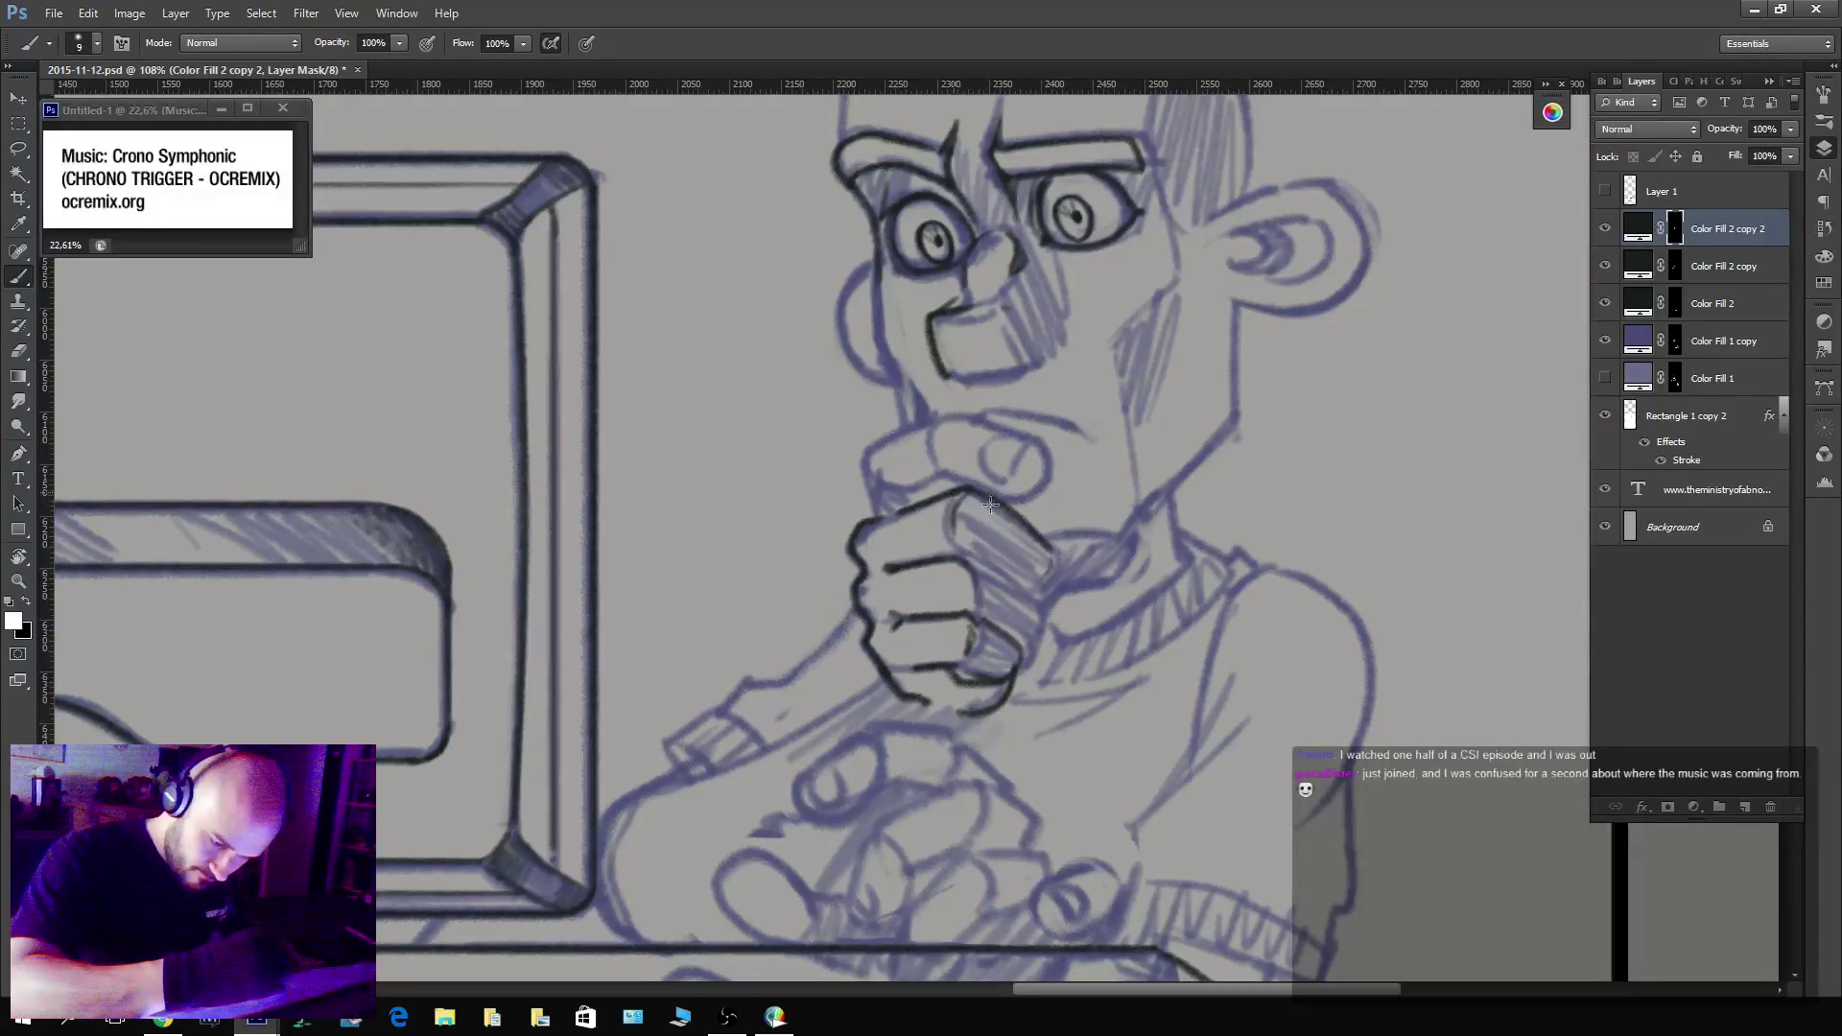
Ink the shaded side of the raised fist and the index finger with its nail resting at the mouth.
key("x")
mouse_move(960, 495)
left_mouse_down()
mouse_move(1008, 505)
mouse_move(969, 486)
mouse_move(1058, 577)
mouse_move(1047, 548)
mouse_move(996, 588)
mouse_move(966, 559)
mouse_move(1032, 603)
mouse_move(1015, 641)
left_mouse_up()
key("x")
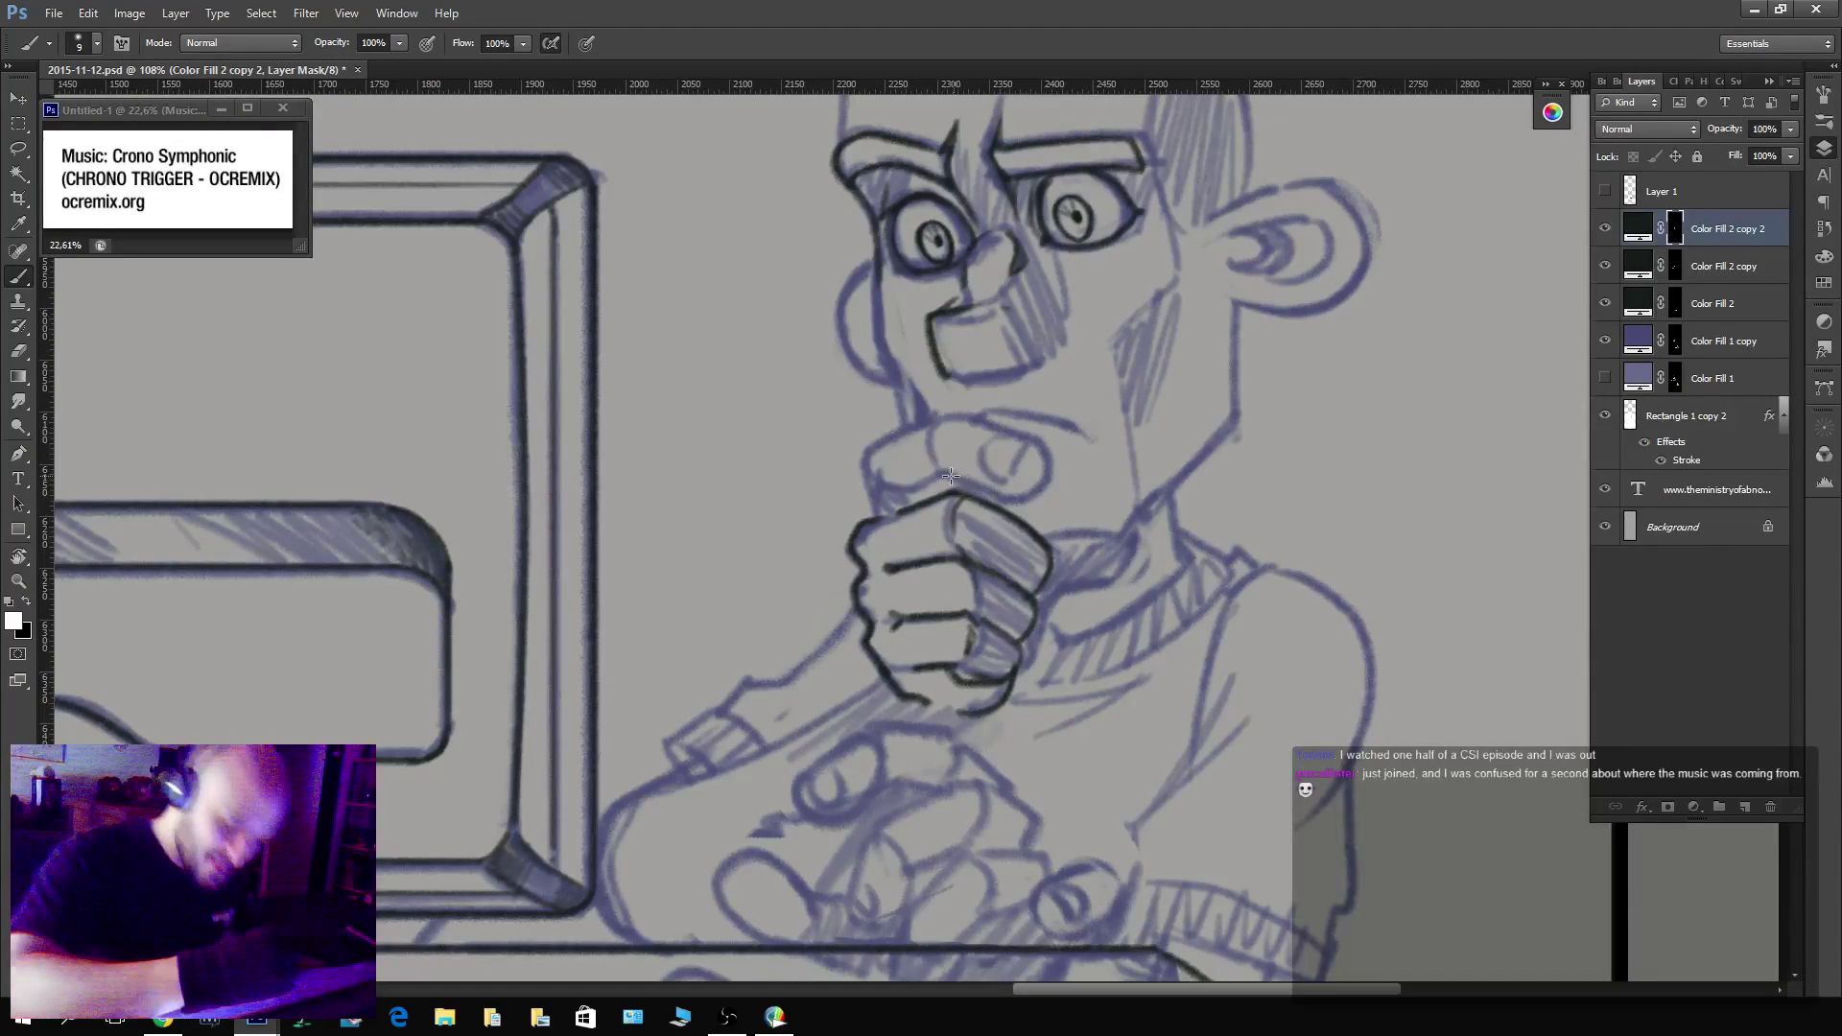
mouse_move(950, 477)
left_mouse_down()
mouse_move(1039, 485)
mouse_move(1048, 455)
mouse_move(947, 413)
mouse_move(964, 485)
mouse_move(1033, 443)
mouse_move(1014, 477)
mouse_move(988, 464)
mouse_move(988, 433)
mouse_move(1032, 443)
mouse_move(911, 492)
left_mouse_up()
key("x")
key("x")
mouse_move(942, 418)
left_mouse_down()
mouse_move(878, 444)
mouse_move(891, 497)
mouse_move(870, 456)
mouse_move(872, 519)
mouse_move(929, 486)
mouse_move(930, 502)
mouse_move(876, 483)
mouse_move(870, 508)
mouse_move(930, 494)
left_mouse_up()
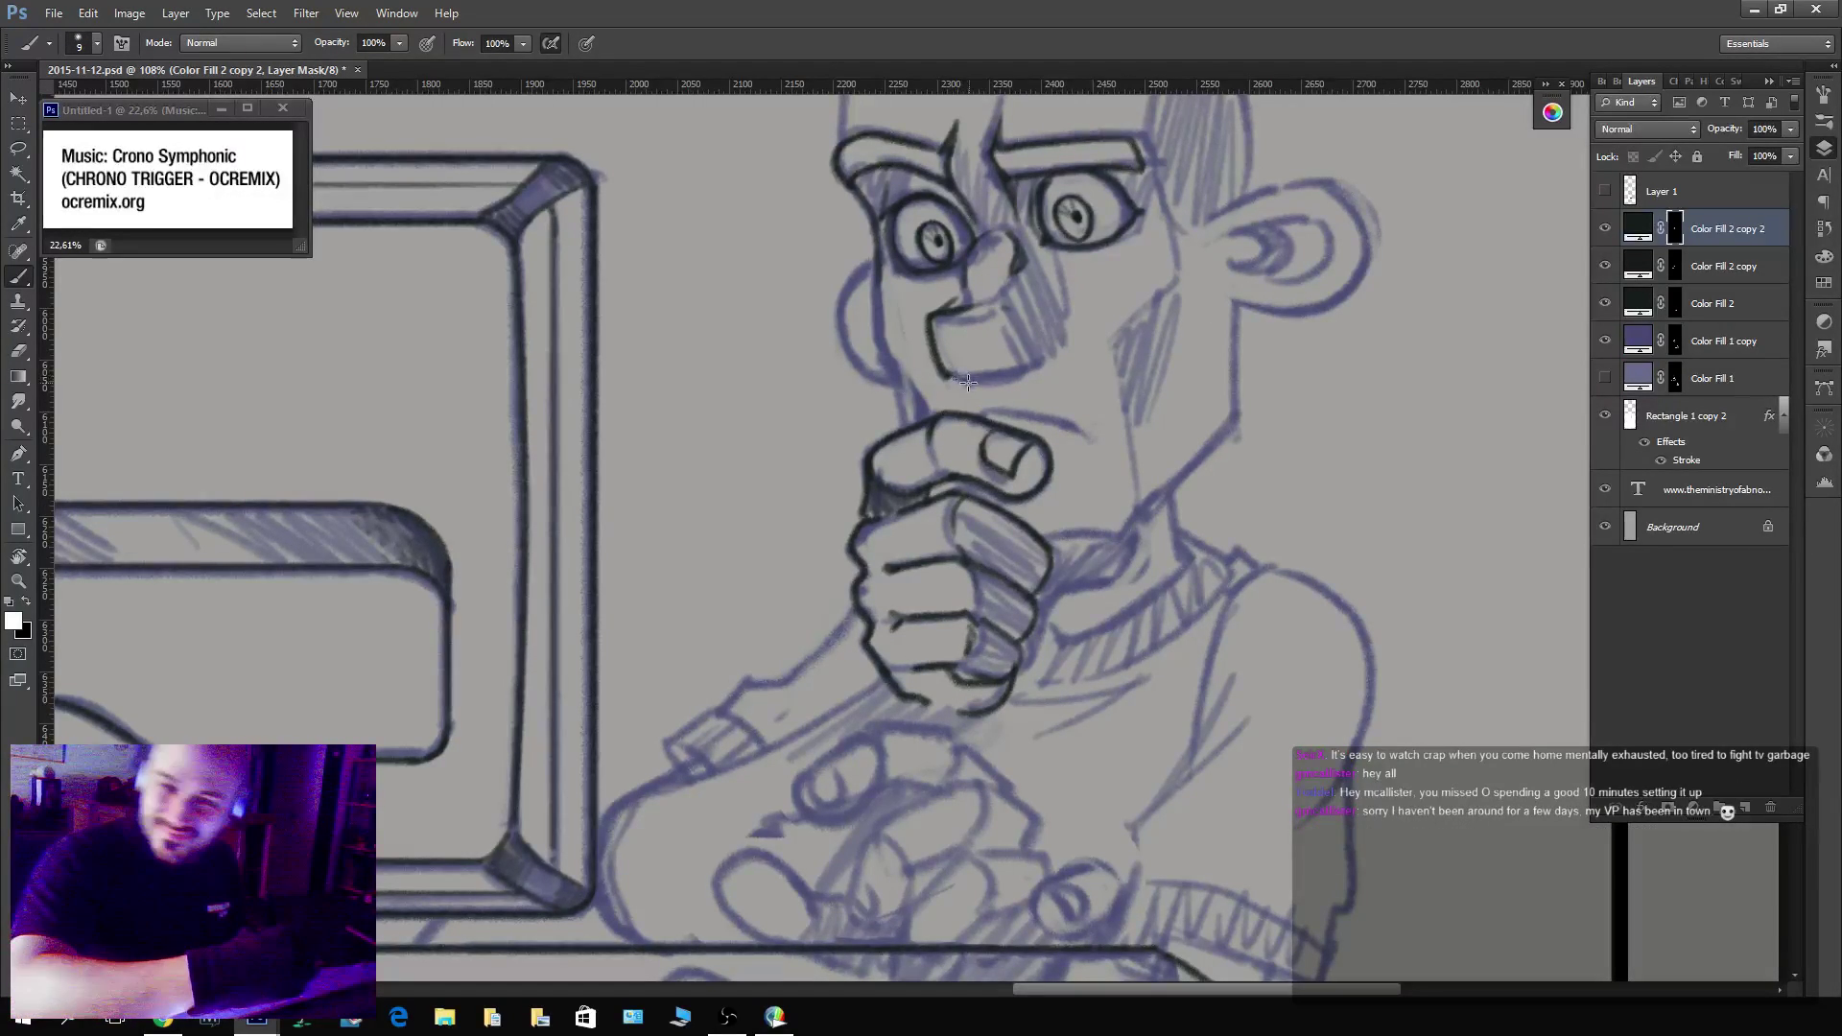
Ink the lower contour of the thinking figure's nose, the mouth line and the jaw.
mouse_move(952, 377)
left_mouse_down()
mouse_move(1011, 372)
mouse_move(969, 379)
mouse_move(1010, 390)
mouse_move(1040, 367)
mouse_move(989, 378)
mouse_move(1064, 347)
mouse_move(1025, 318)
left_mouse_up()
key("x")
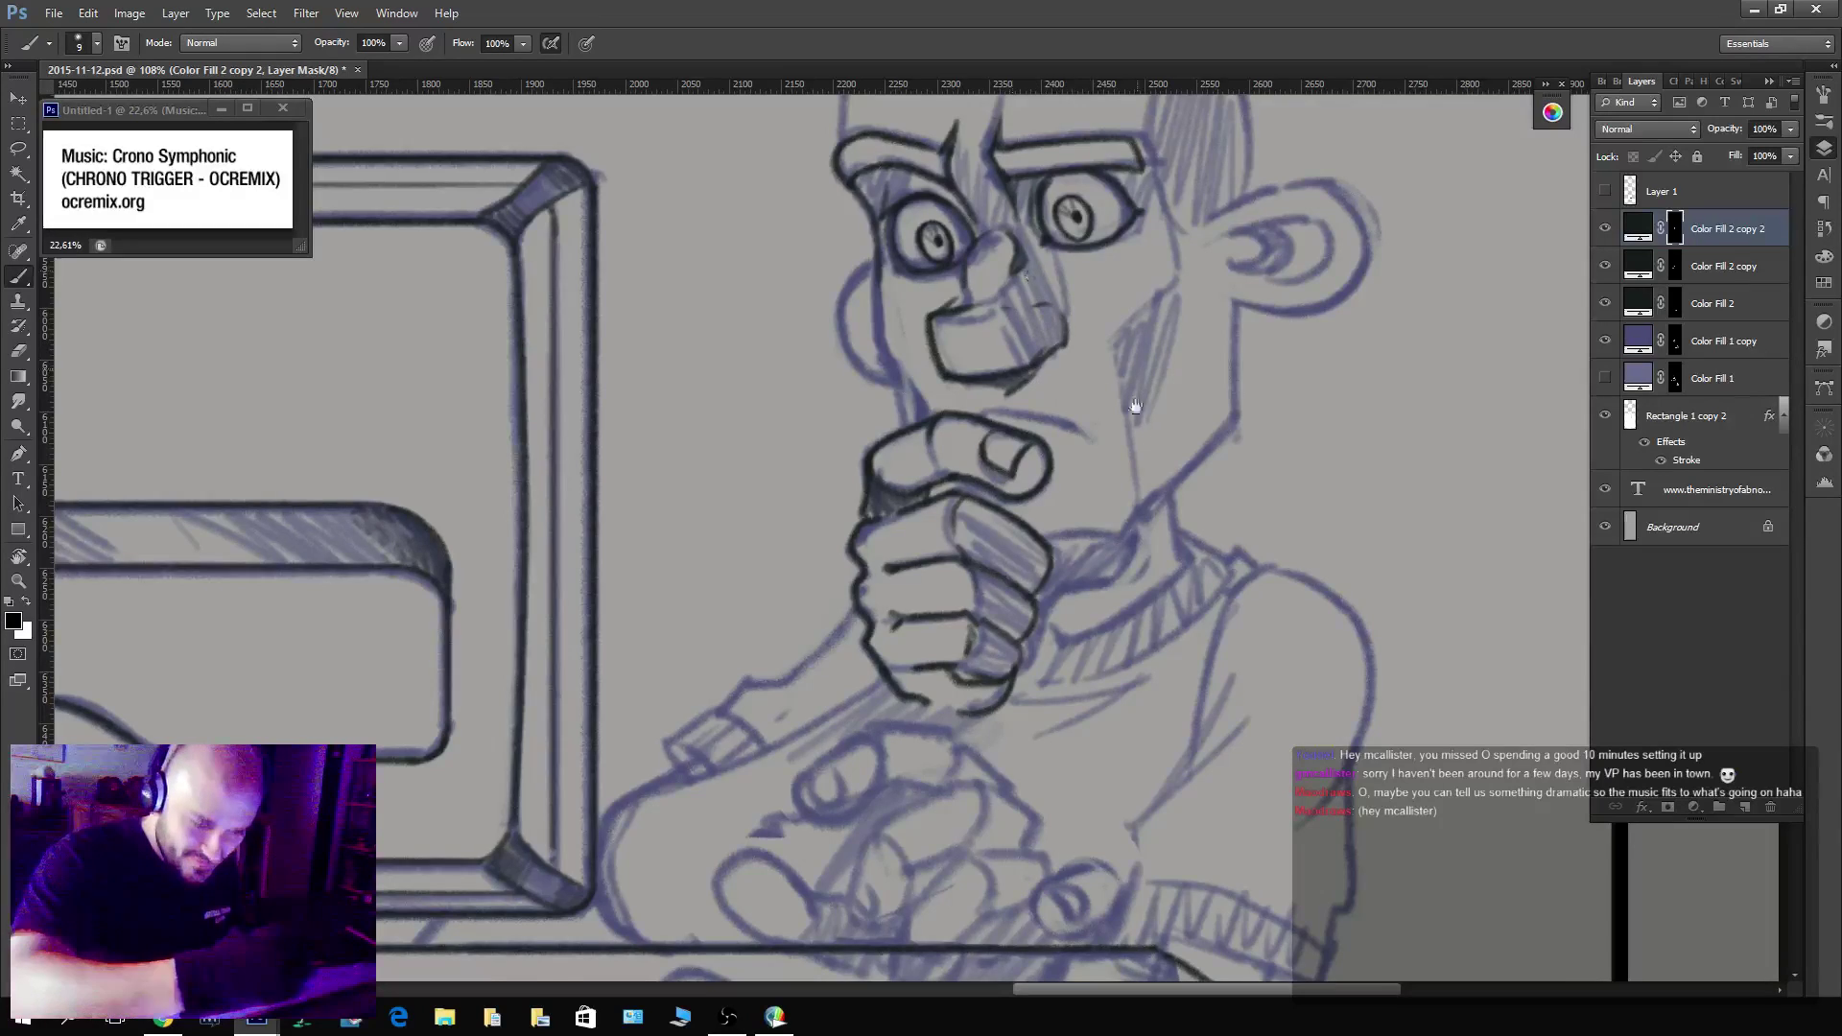
left_click_drag(1136, 406, 1071, 555)
key("x")
mouse_move(906, 572)
left_mouse_down()
mouse_move(990, 568)
mouse_move(1023, 592)
mouse_move(1003, 605)
left_mouse_up()
mouse_move(979, 691)
left_mouse_down()
mouse_move(1048, 693)
mouse_move(1082, 645)
mouse_move(1076, 693)
mouse_move(1079, 660)
mouse_move(1173, 549)
left_mouse_up()
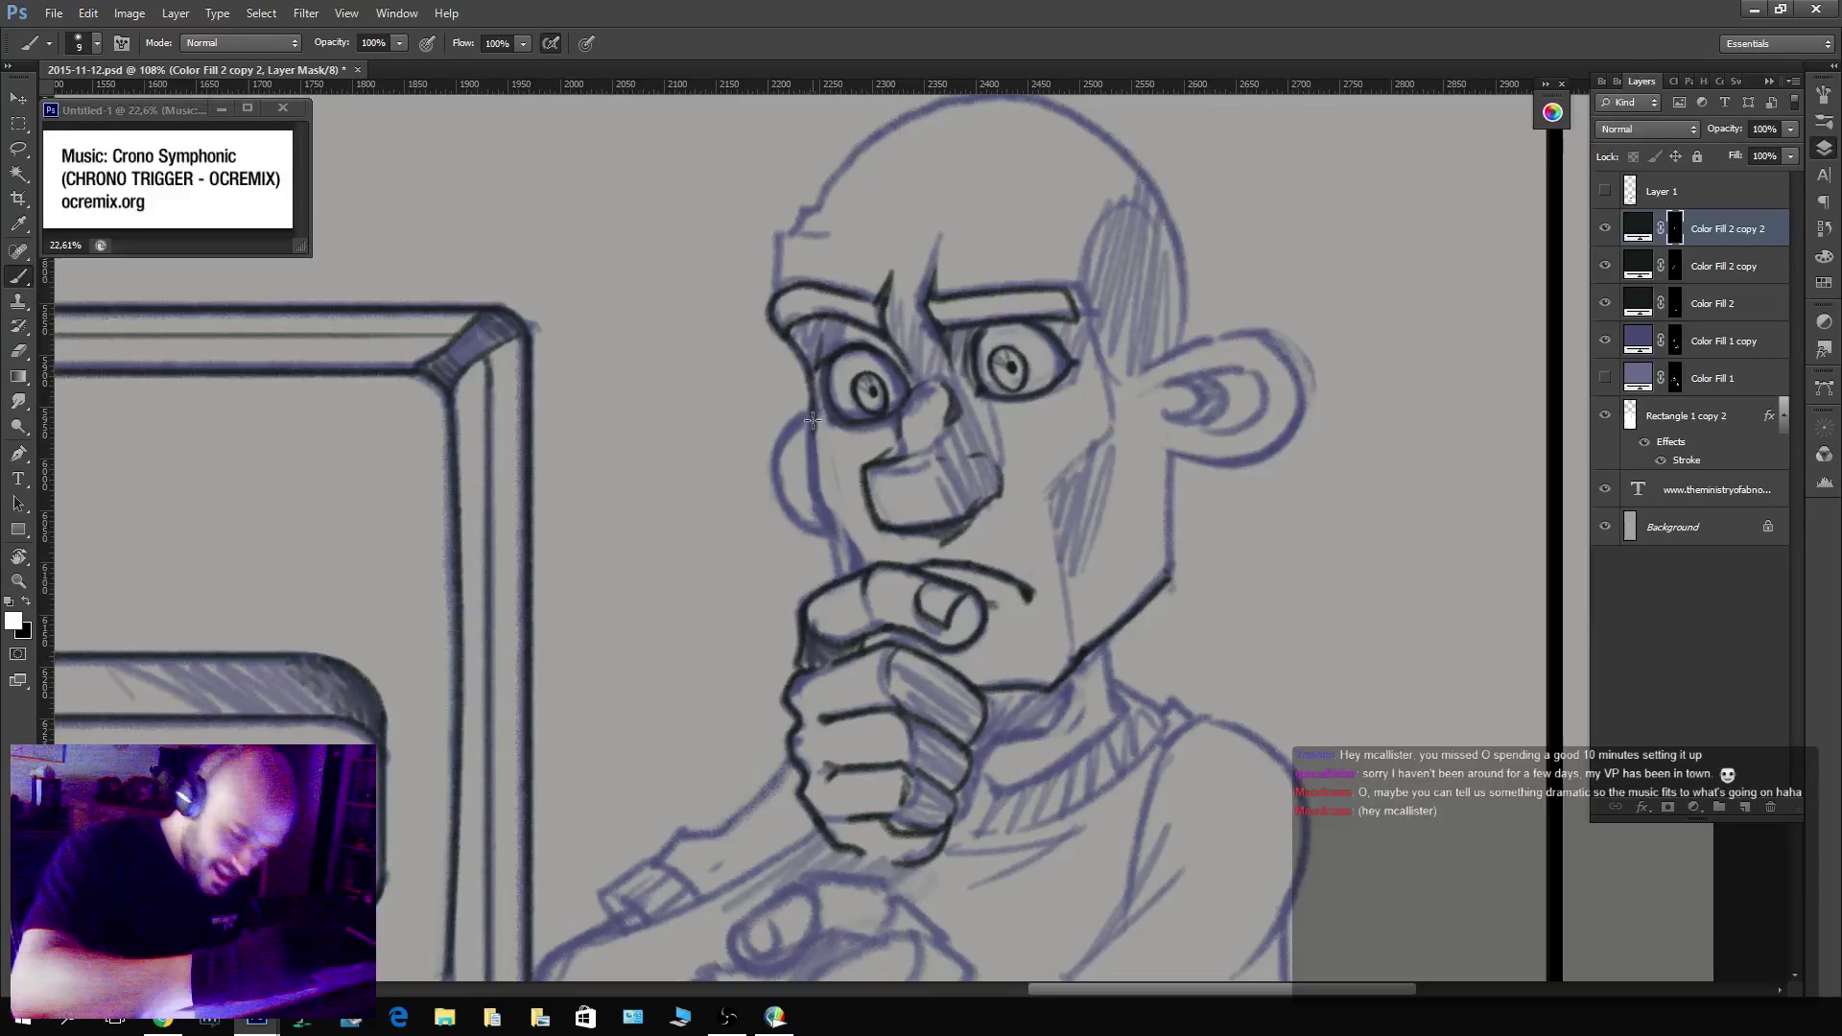
Ink the face edge, the bald skull contour with forehead wrinkles, and both ears.
mouse_move(812, 420)
left_mouse_down()
mouse_move(842, 575)
mouse_move(806, 411)
mouse_move(779, 456)
mouse_move(823, 530)
left_mouse_up()
mouse_move(1154, 365)
left_mouse_down()
mouse_move(1247, 340)
mouse_move(1281, 369)
mouse_move(1283, 431)
mouse_move(1247, 458)
mouse_move(1173, 450)
mouse_move(1209, 434)
mouse_move(1175, 418)
mouse_move(1201, 376)
mouse_move(1244, 394)
mouse_move(1226, 395)
mouse_move(1247, 576)
left_mouse_up()
mouse_move(816, 508)
left_mouse_down()
mouse_move(839, 441)
mouse_move(912, 461)
mouse_move(1024, 441)
left_mouse_up()
mouse_move(875, 437)
left_mouse_down()
mouse_move(1030, 424)
mouse_move(881, 433)
mouse_move(980, 424)
mouse_move(865, 411)
mouse_move(920, 349)
mouse_move(976, 320)
mouse_move(1100, 314)
mouse_move(1187, 381)
mouse_move(1225, 568)
left_mouse_up()
key("x")
key("x")
left_click_drag(1115, 494, 1124, 451)
key("x")
key("x")
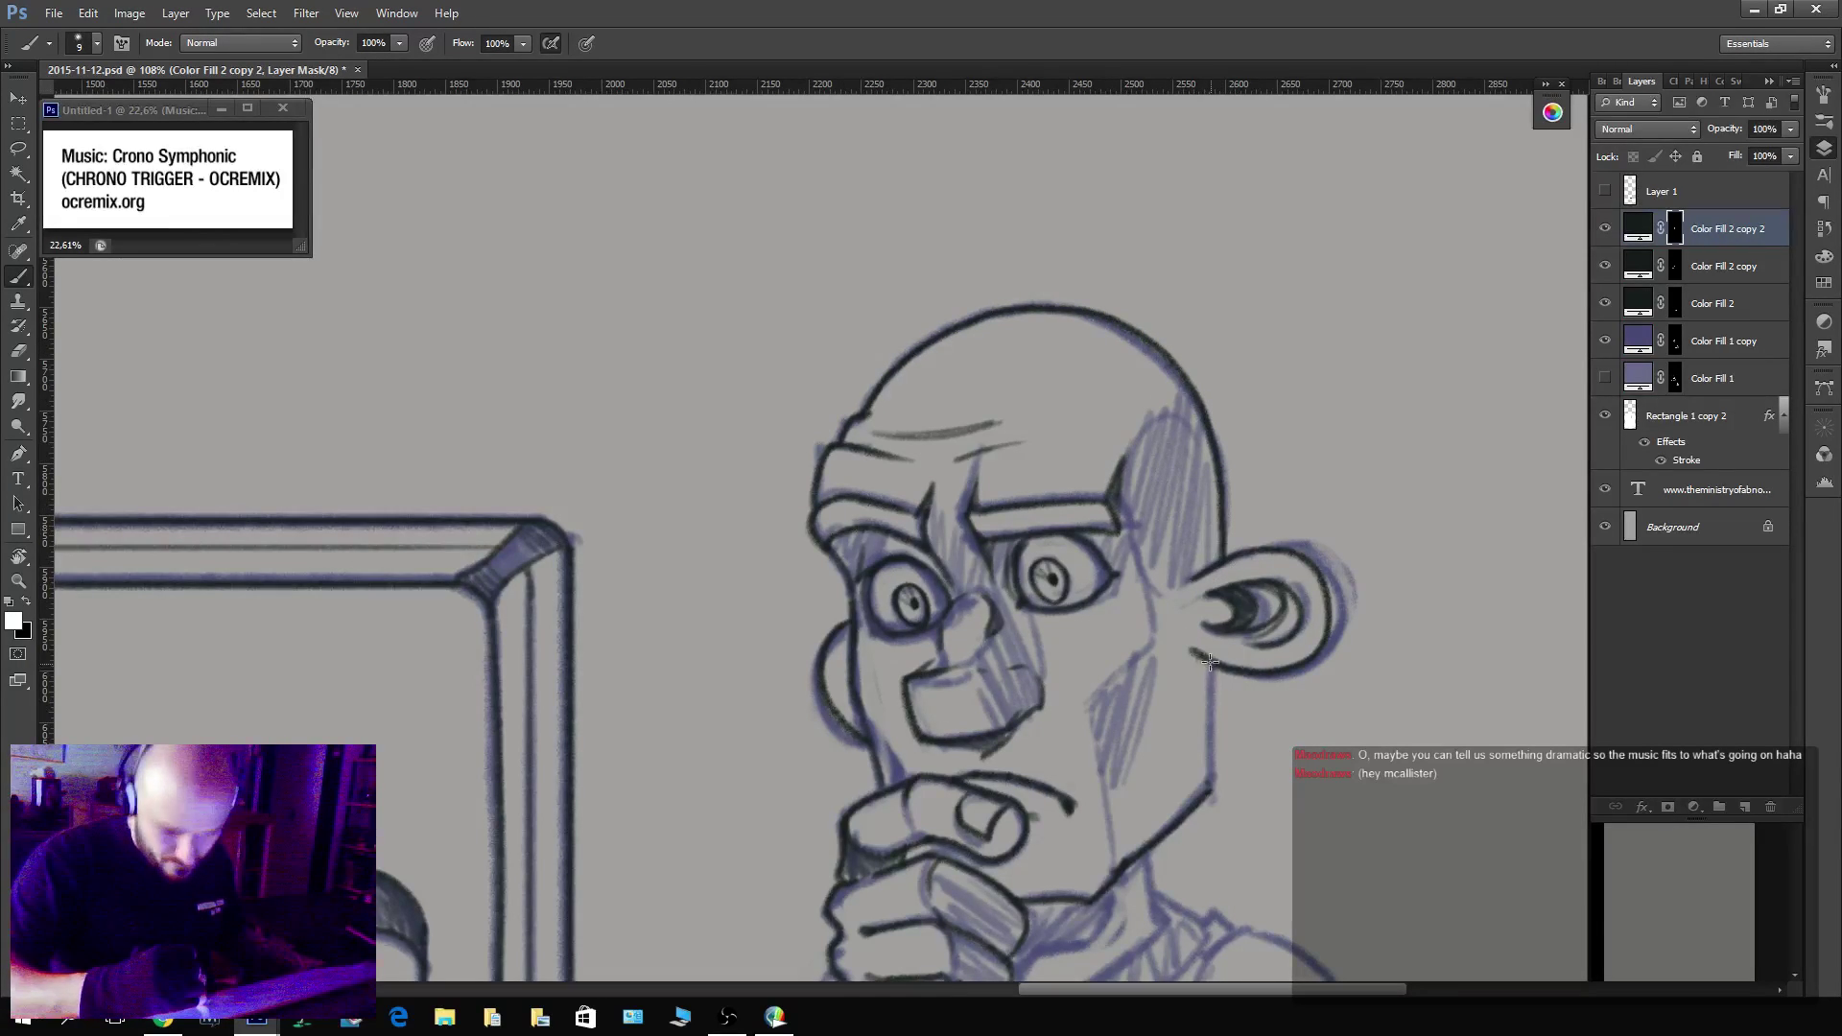
Ink the jaw line below the near ear and refine the back-of-head contour just above it.
left_click_drag(1211, 662, 1213, 801)
left_click_drag(1216, 455, 1216, 554)
key("x")
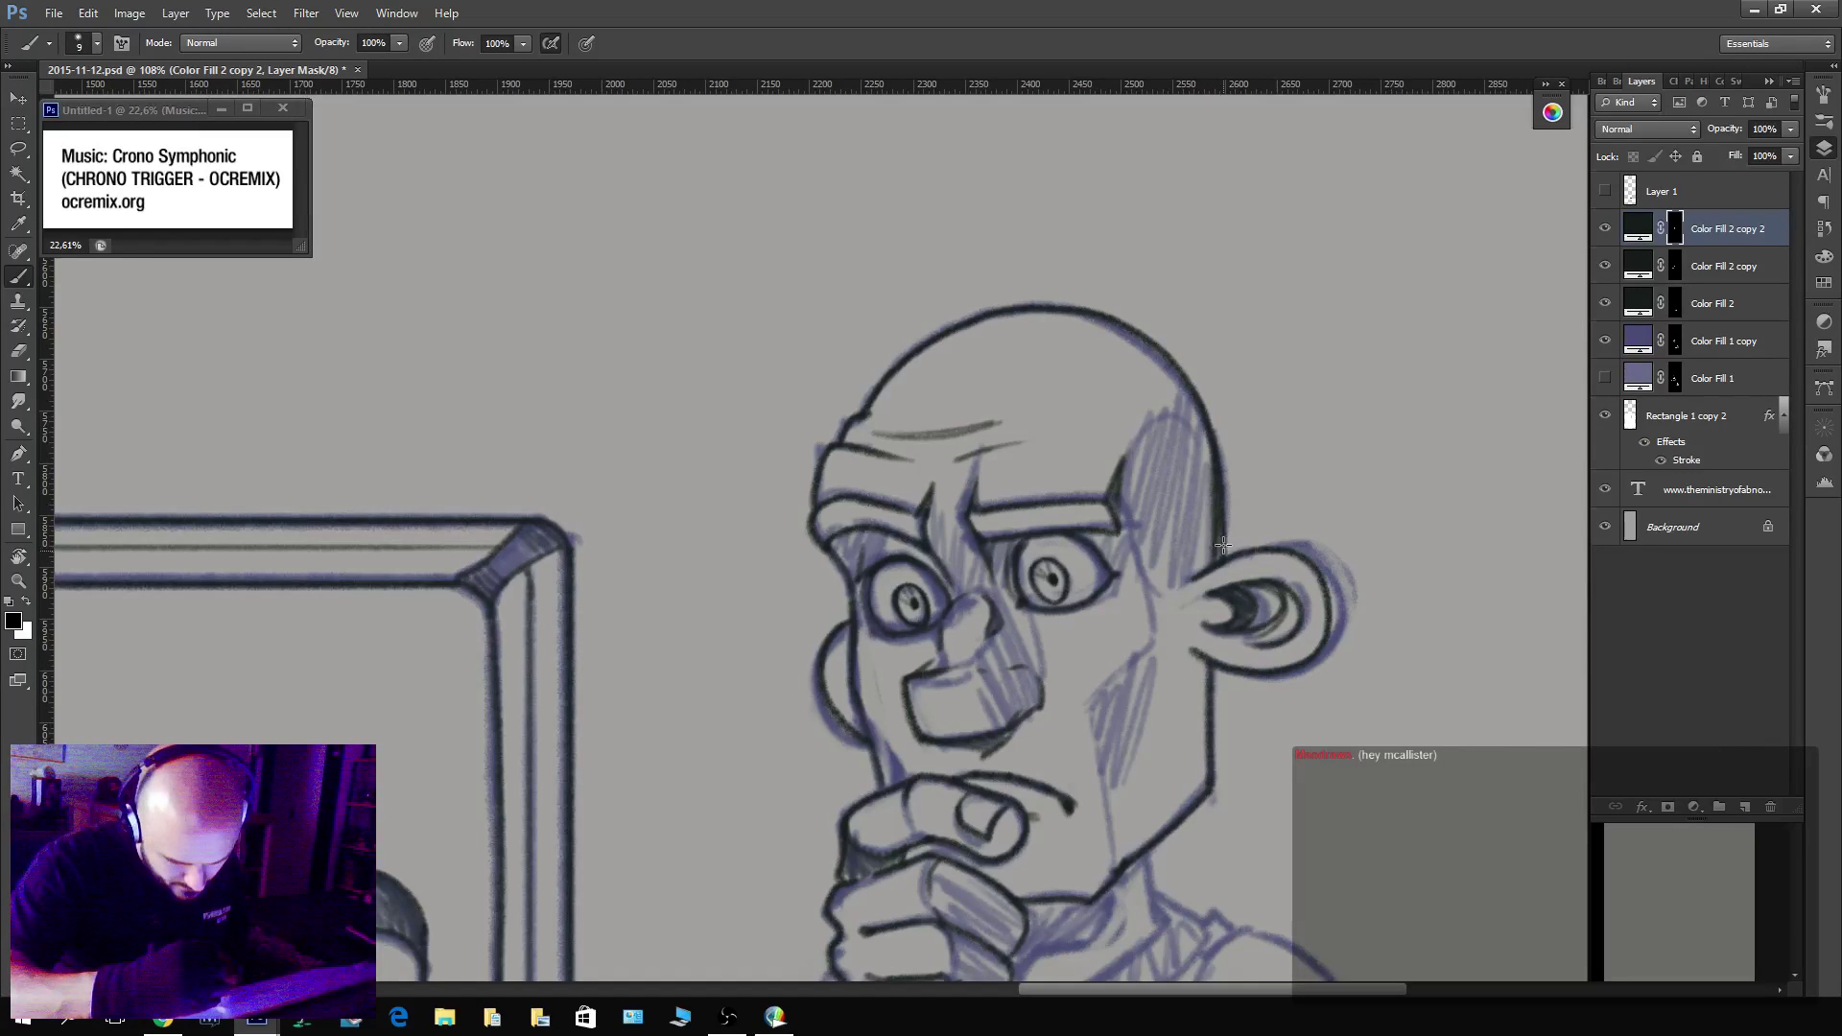
left_click_drag(1222, 453, 1226, 552)
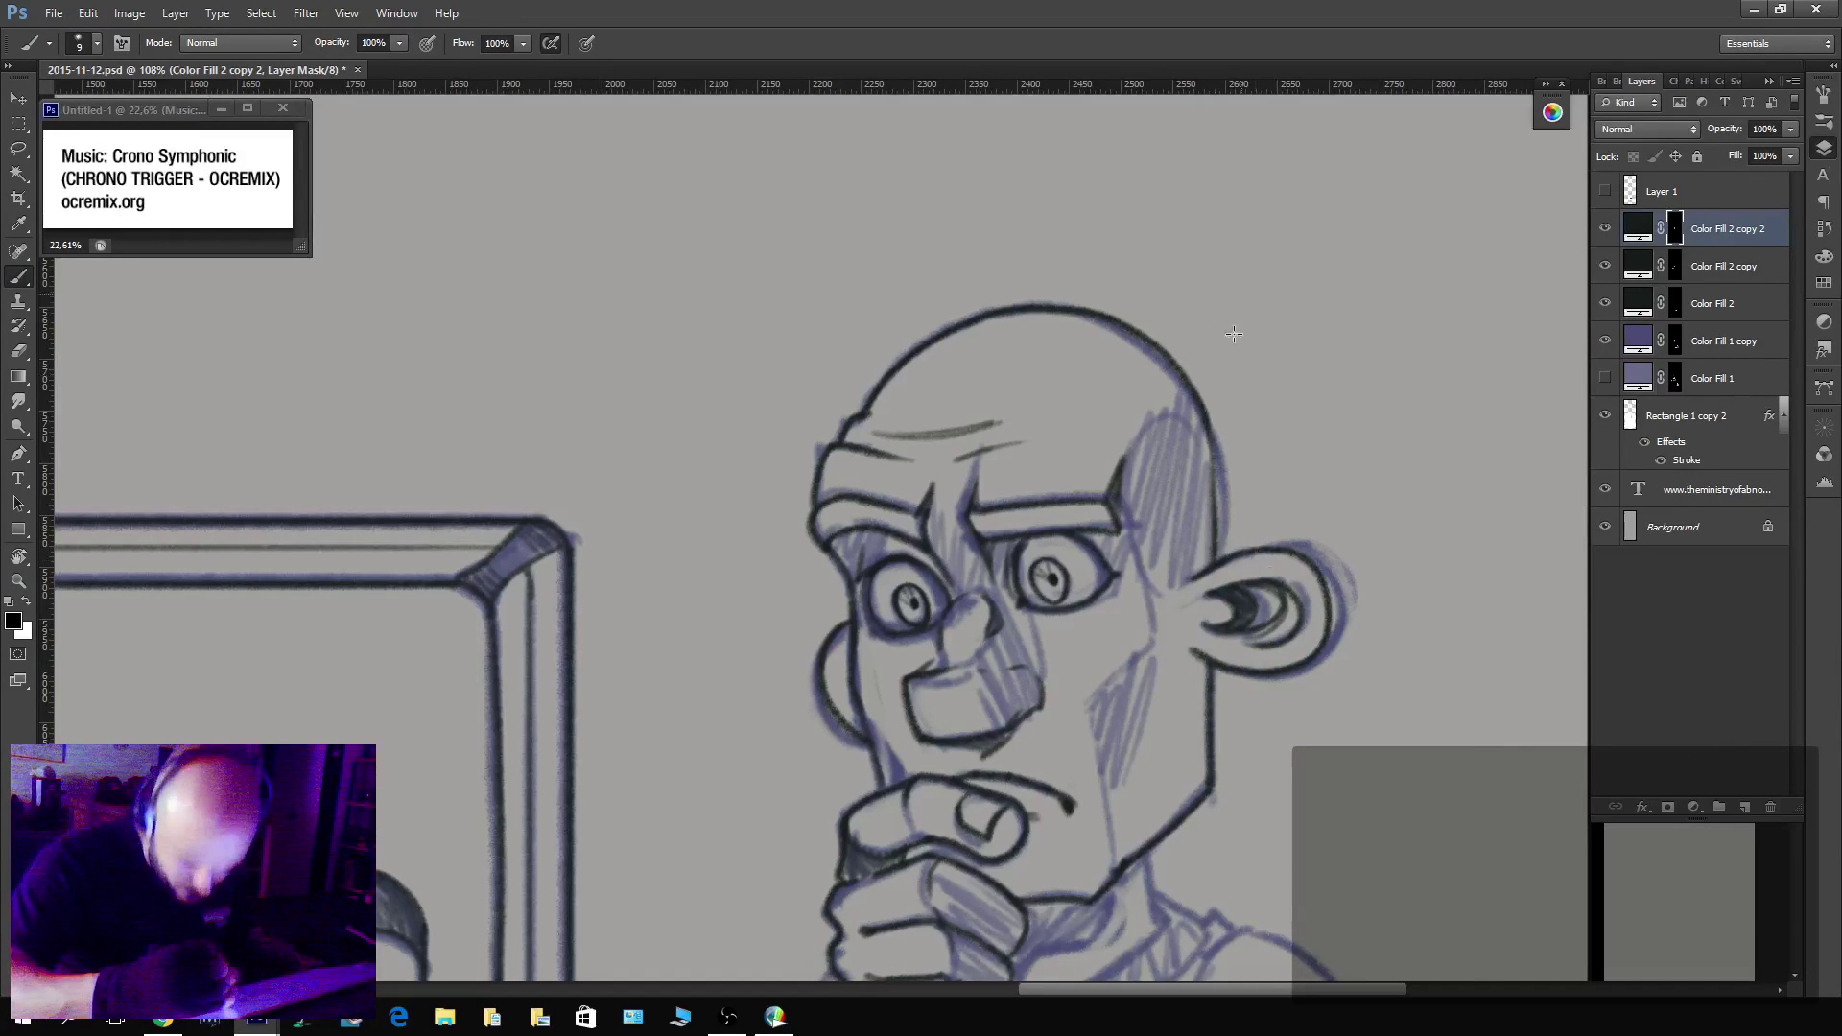
Ink the shadow edge on the thinking figure's cheek beside the nose.
key("z")
left_click_drag(1496, 782, 1388, 787)
key("b")
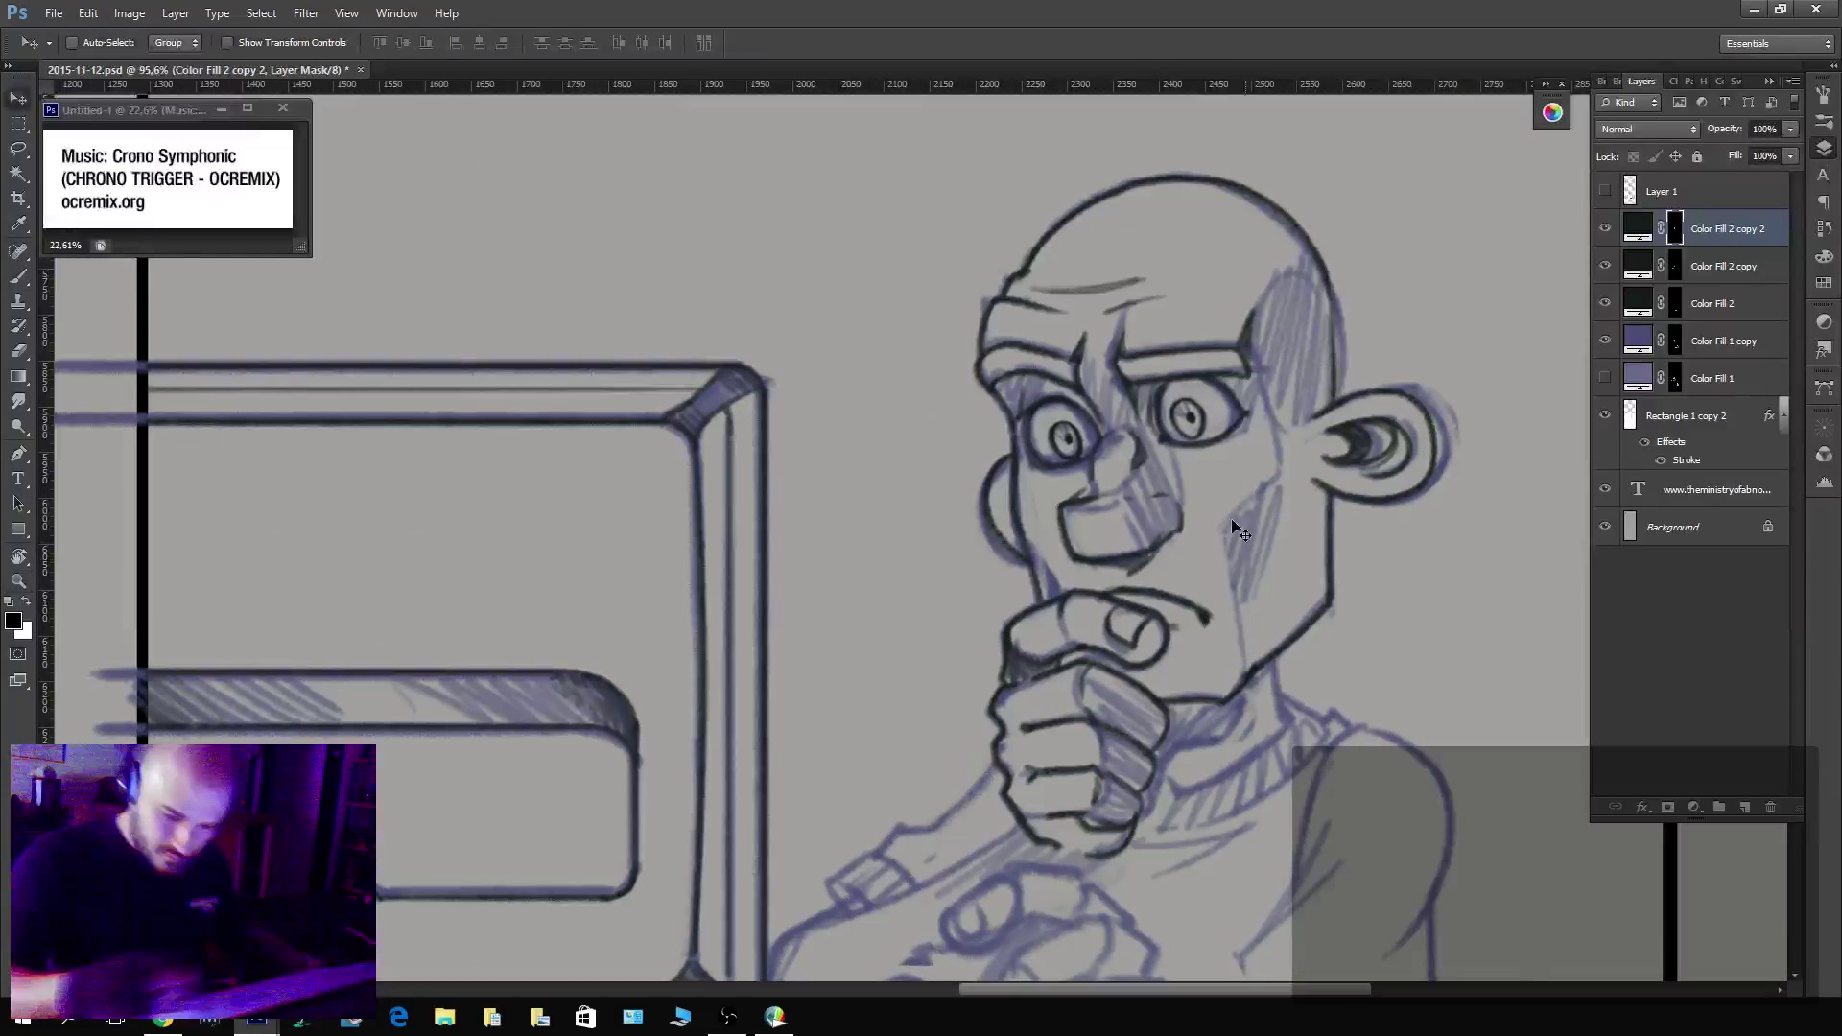
key("x")
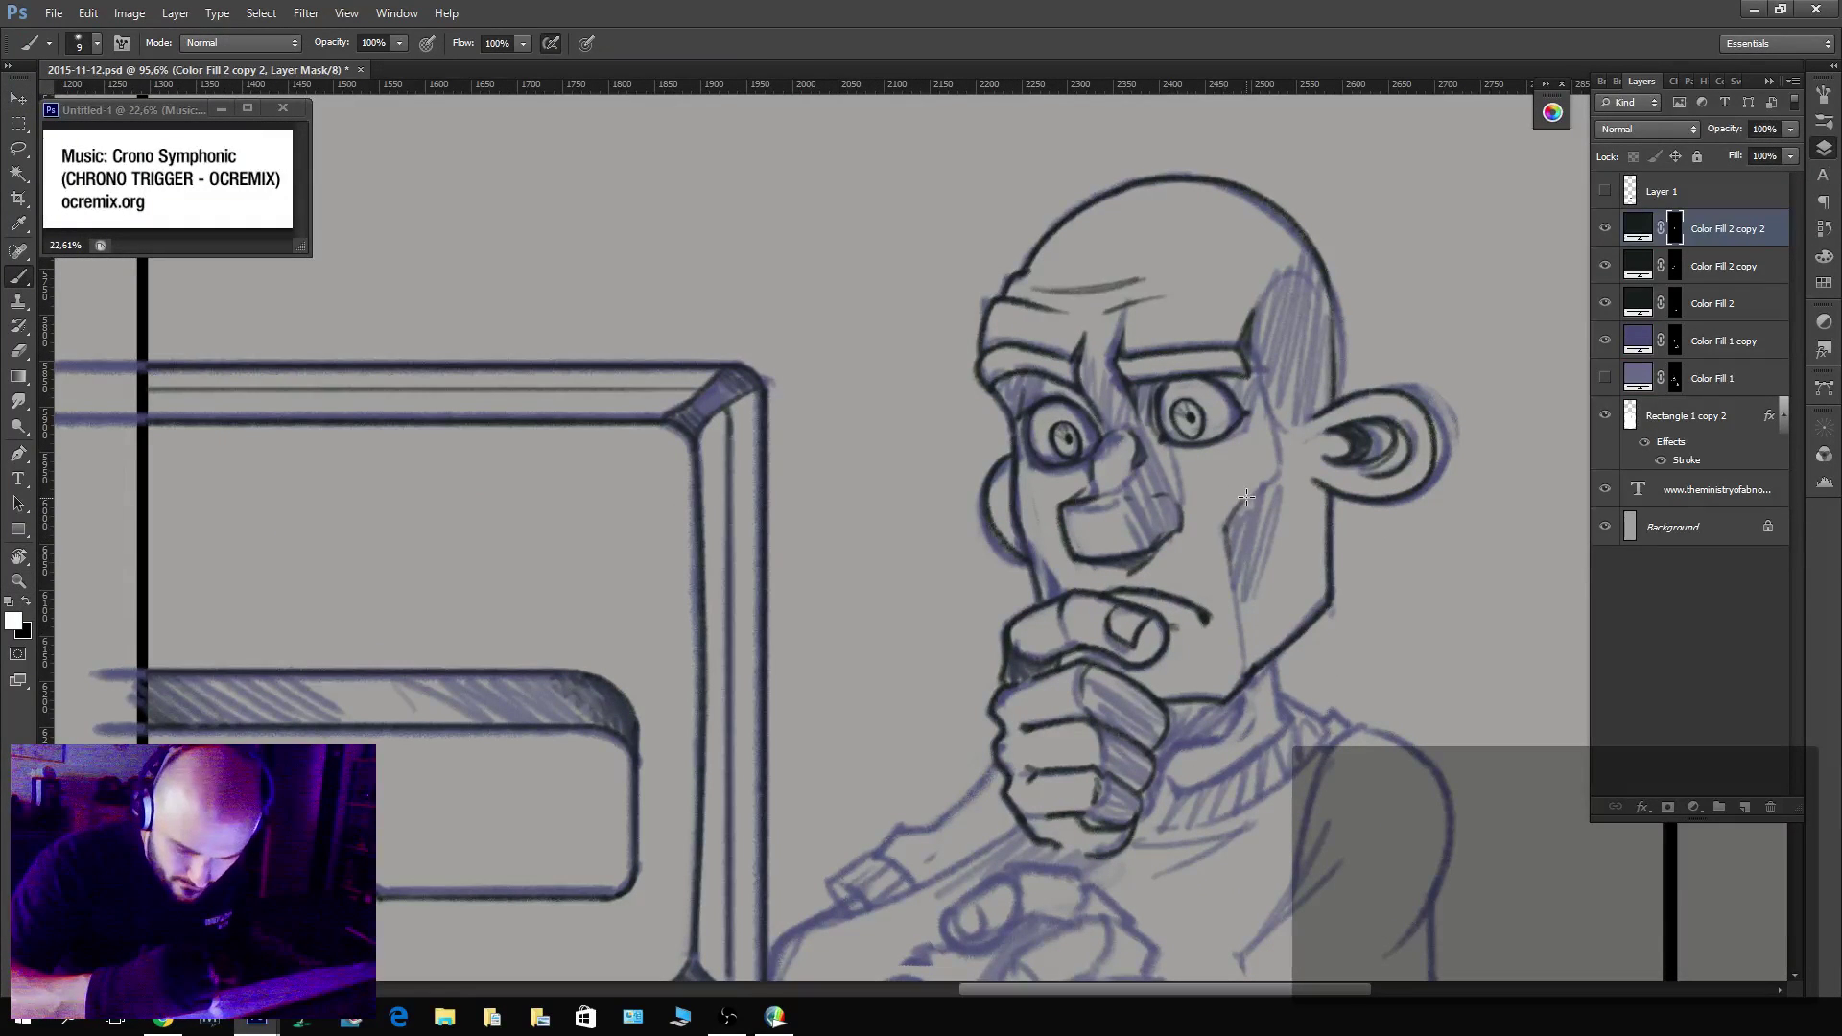
left_click_drag(1246, 496, 1232, 564)
key("x")
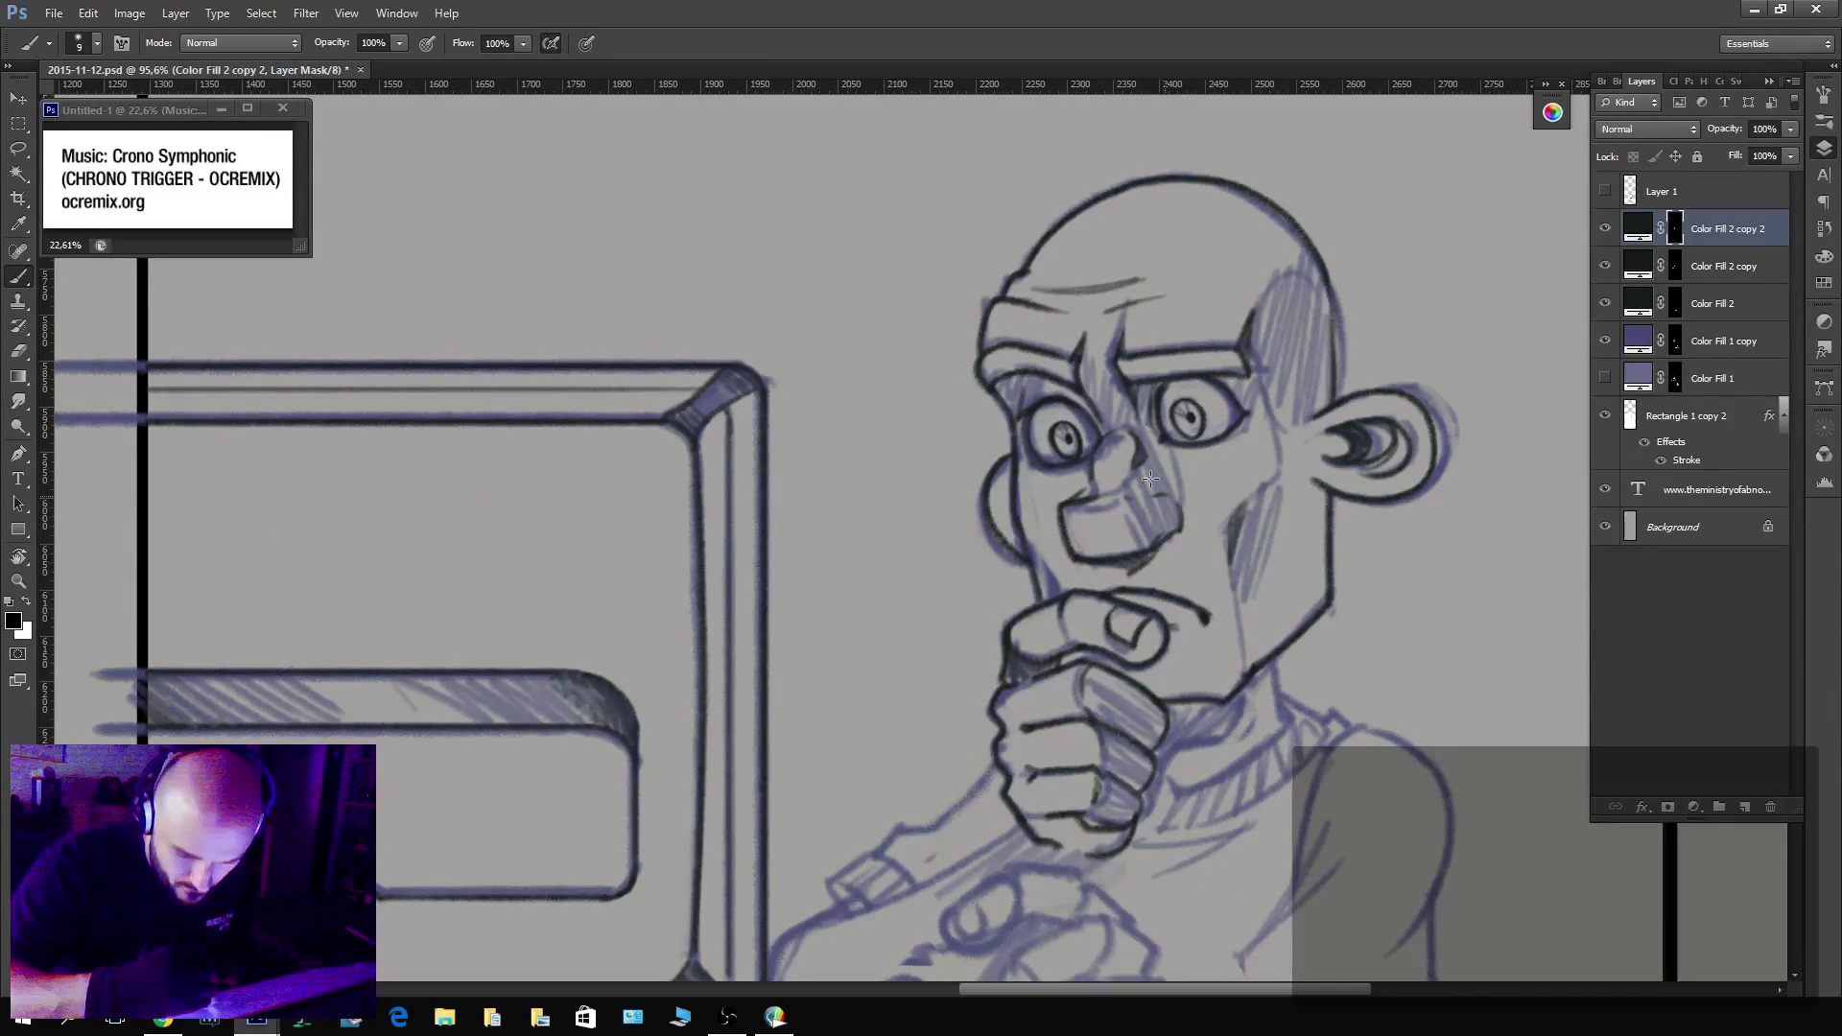
Ink the neck, the ribbed sweater collar, and the shoulder and upper sleeve with fold shading.
left_click_drag(1284, 583, 1094, 388)
key("x")
mouse_move(1083, 511)
left_mouse_down()
mouse_move(1067, 554)
mouse_move(984, 587)
left_mouse_up()
mouse_move(1097, 506)
left_mouse_down()
mouse_move(1130, 530)
mouse_move(1092, 592)
mouse_move(969, 635)
mouse_move(970, 581)
mouse_move(1006, 603)
mouse_move(996, 632)
mouse_move(1023, 584)
mouse_move(1067, 602)
mouse_move(1077, 549)
mouse_move(1110, 559)
mouse_move(1099, 523)
mouse_move(1139, 564)
mouse_move(1131, 524)
mouse_move(1174, 537)
mouse_move(1101, 662)
left_mouse_up()
scroll(1228, 624, "down", 3)
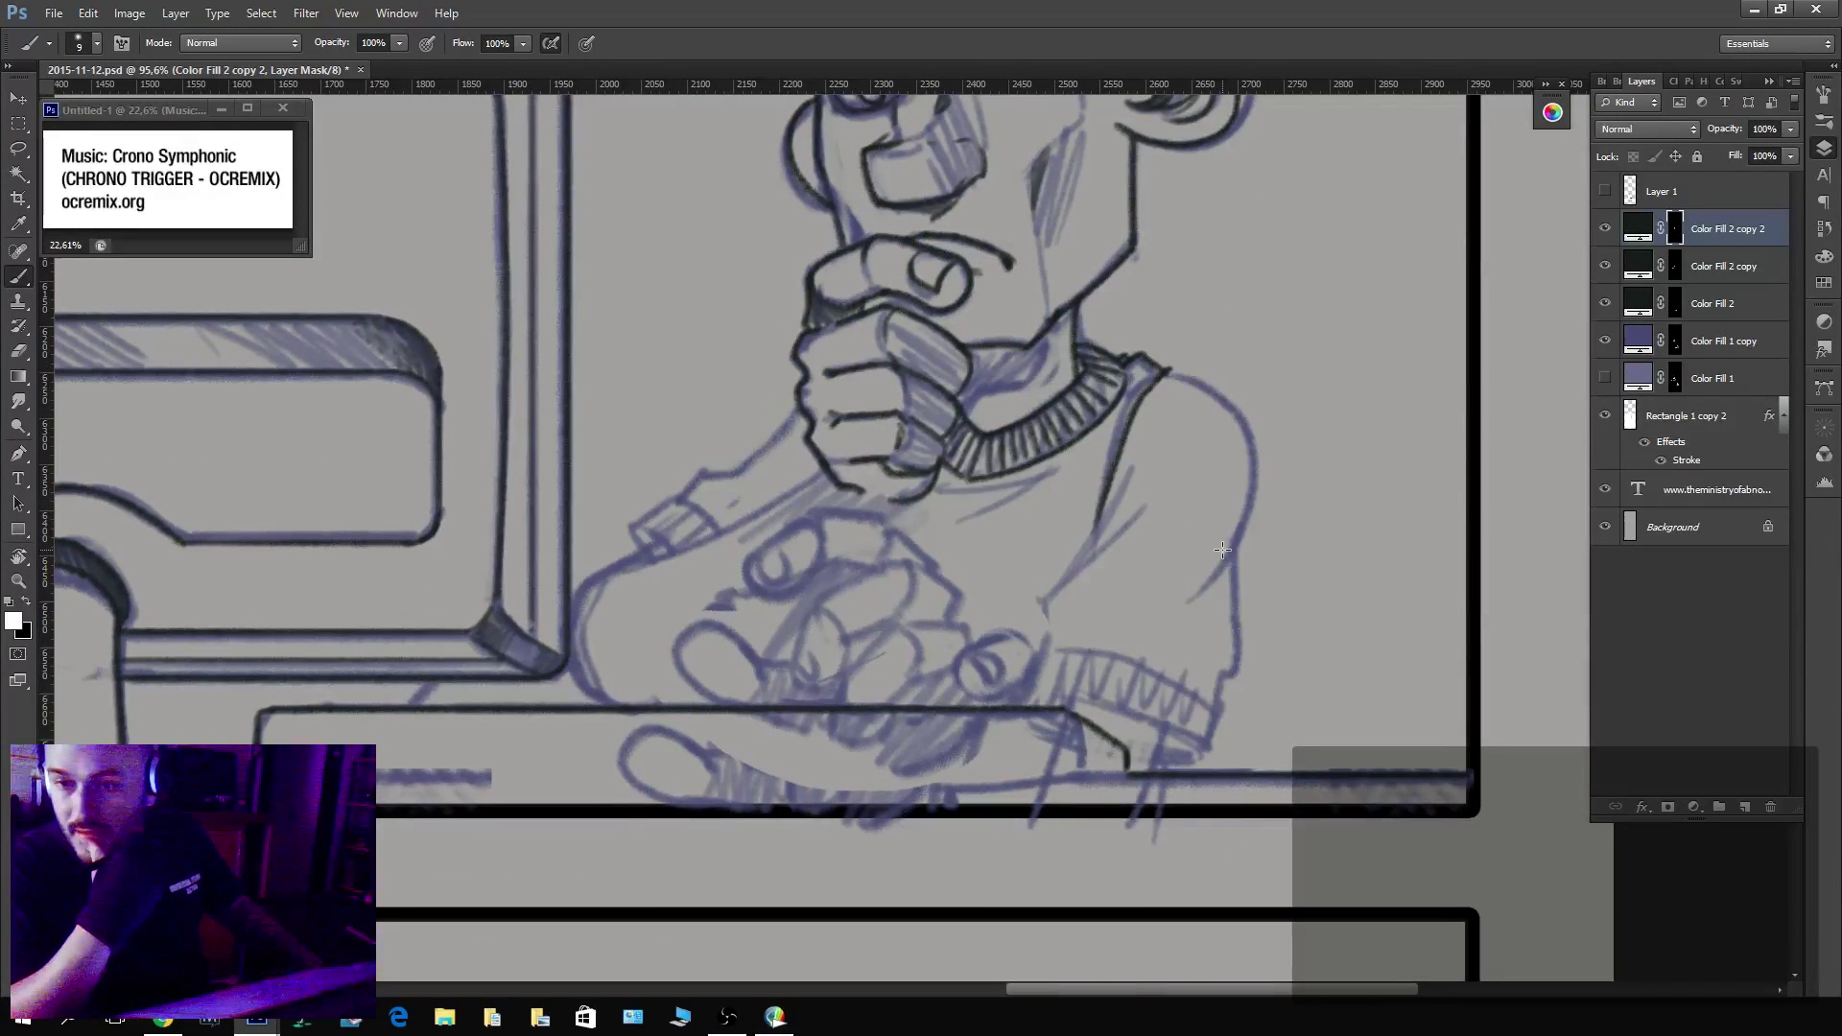
mouse_move(1088, 544)
left_mouse_down()
mouse_move(1145, 481)
mouse_move(1078, 555)
mouse_move(1140, 488)
mouse_move(1084, 558)
mouse_move(1156, 525)
mouse_move(1115, 555)
mouse_move(1101, 521)
mouse_move(1046, 639)
mouse_move(1165, 672)
mouse_move(1207, 744)
mouse_move(1244, 707)
mouse_move(1259, 459)
mouse_move(1190, 374)
left_mouse_up()
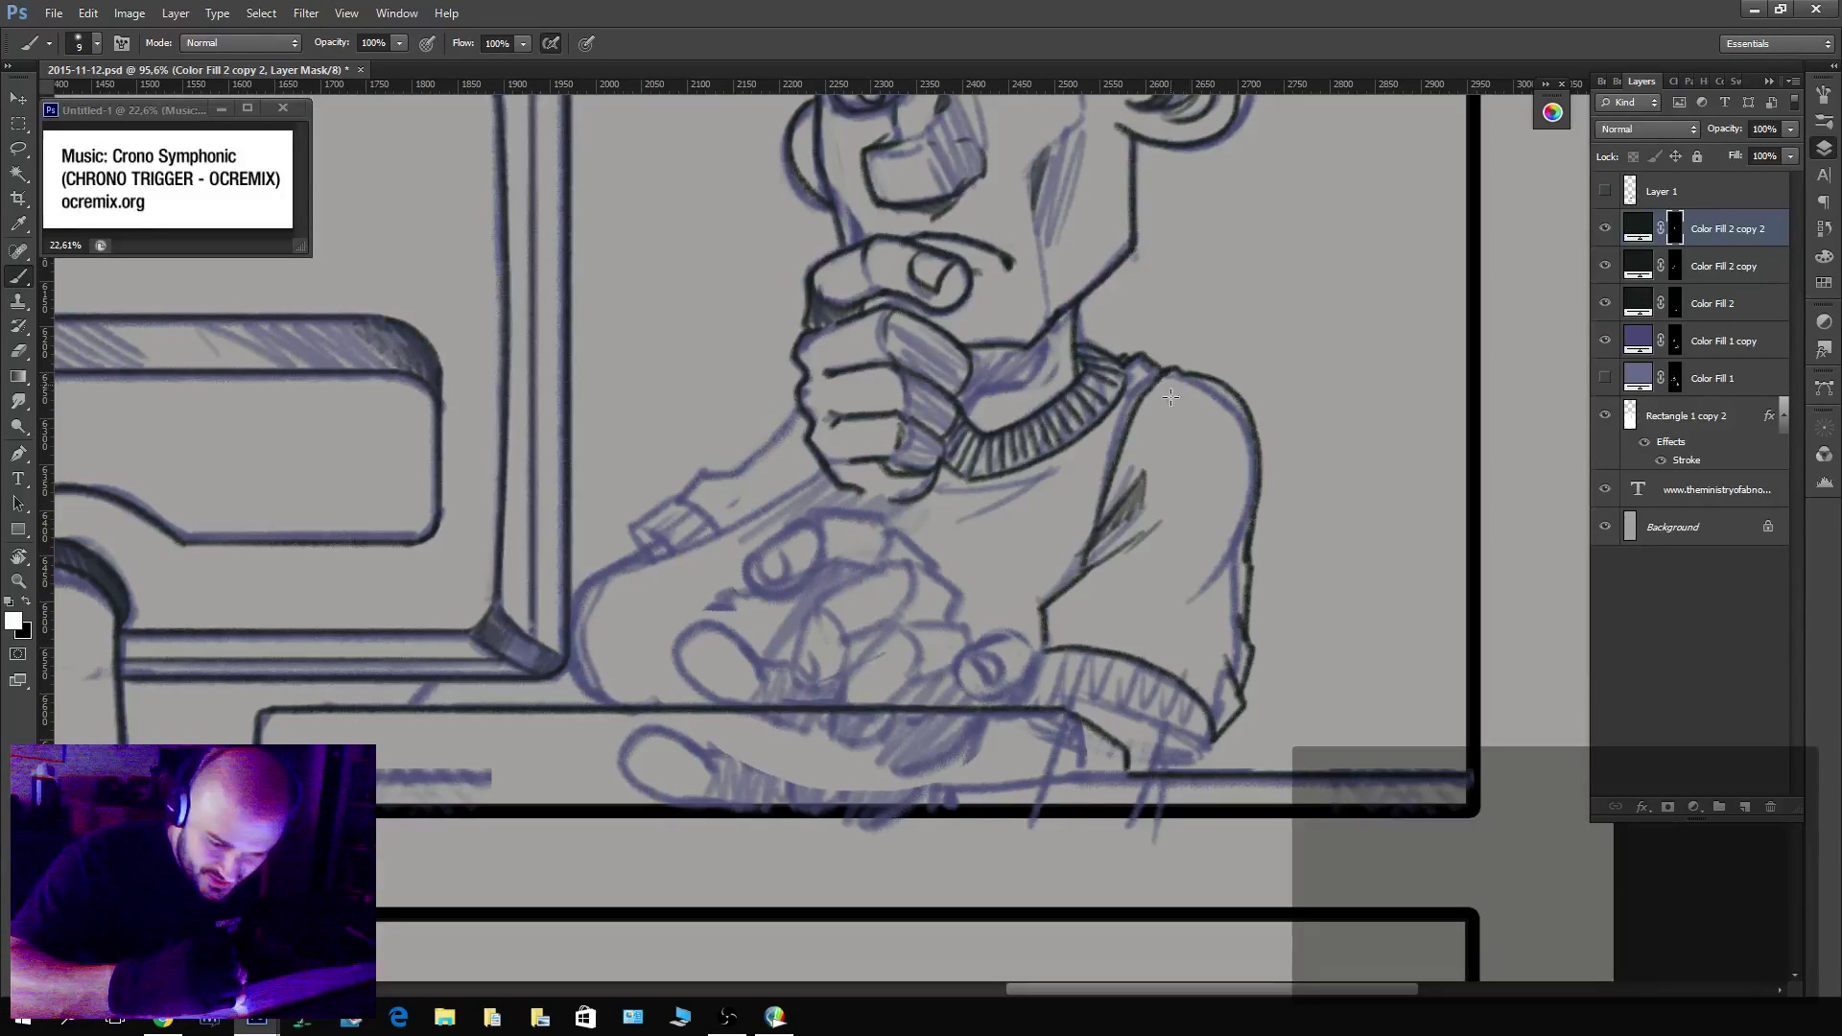
Ink the resting hand's fingertip and nail beside the cuff, plus the two neighbouring fingers, rotating the canvas for easier strokes.
mouse_move(1030, 680)
left_mouse_down()
mouse_move(958, 674)
mouse_move(1012, 632)
mouse_move(1026, 681)
mouse_move(1007, 704)
mouse_move(973, 654)
left_mouse_up()
key("x")
key("x")
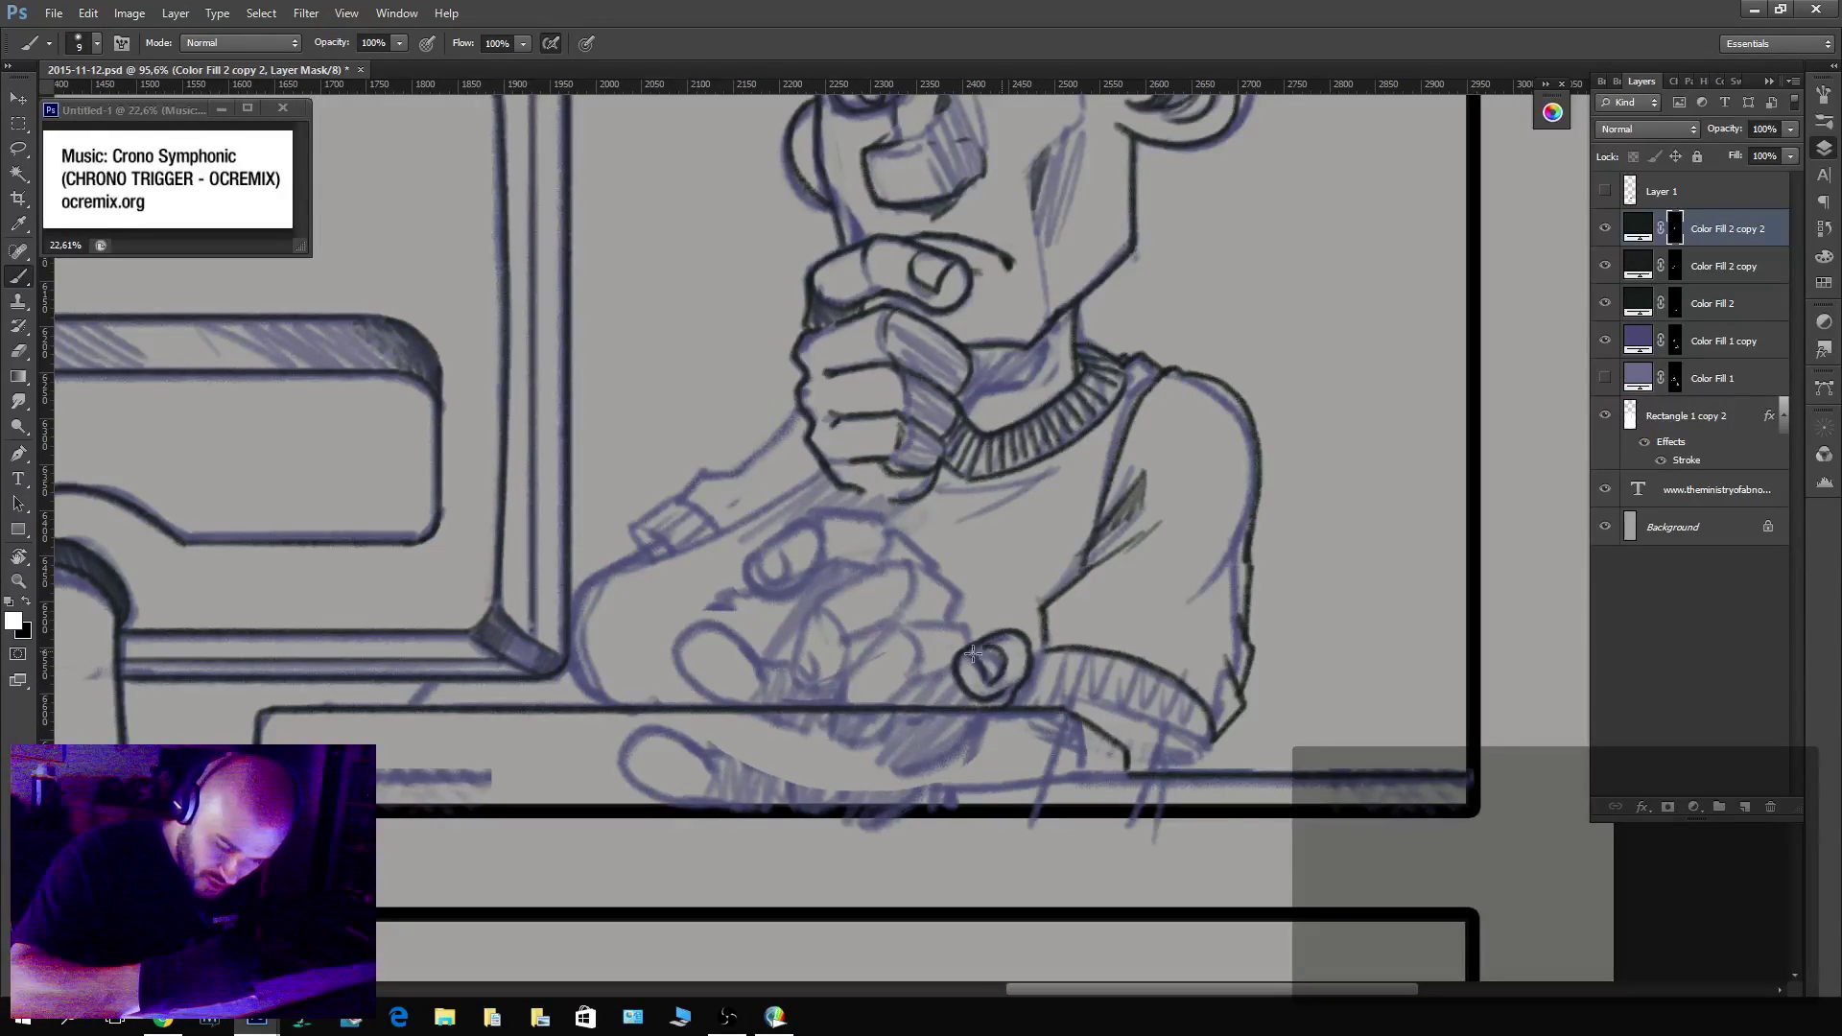
key("r")
mouse_move(1303, 629)
left_mouse_down()
mouse_move(1104, 671)
mouse_move(986, 612)
mouse_move(1000, 628)
left_mouse_up()
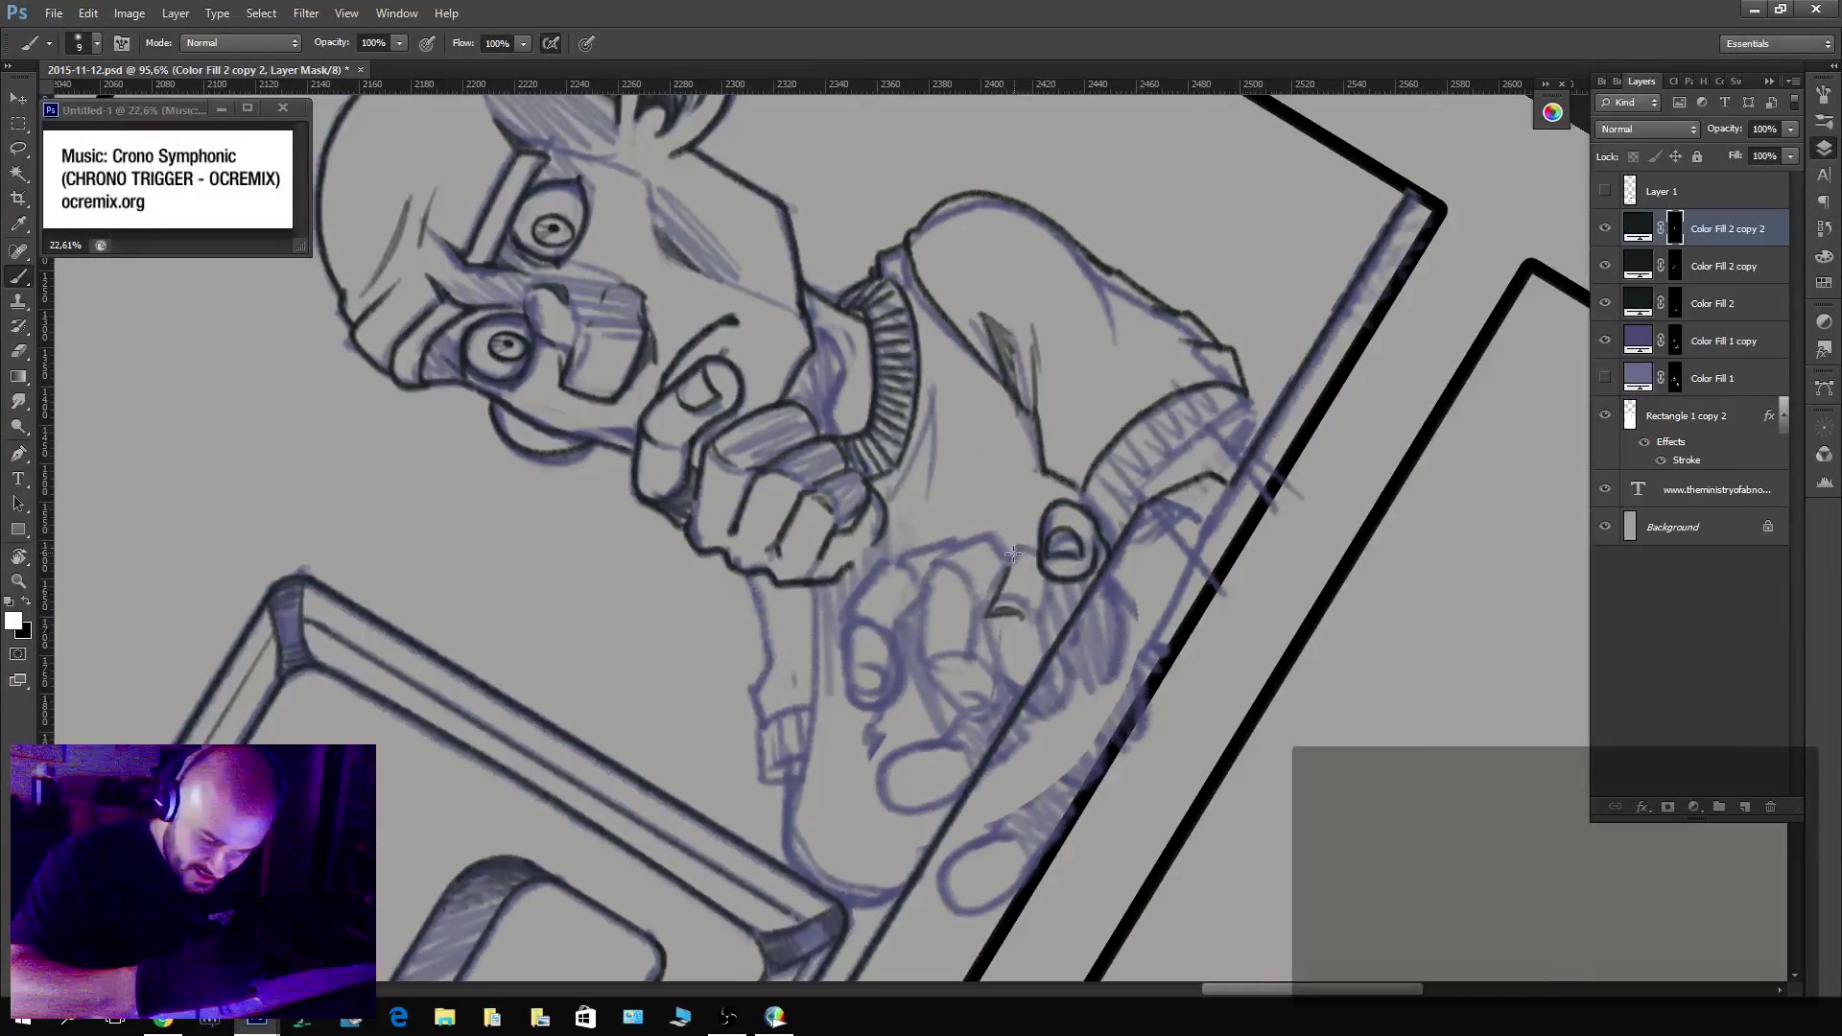
key("x")
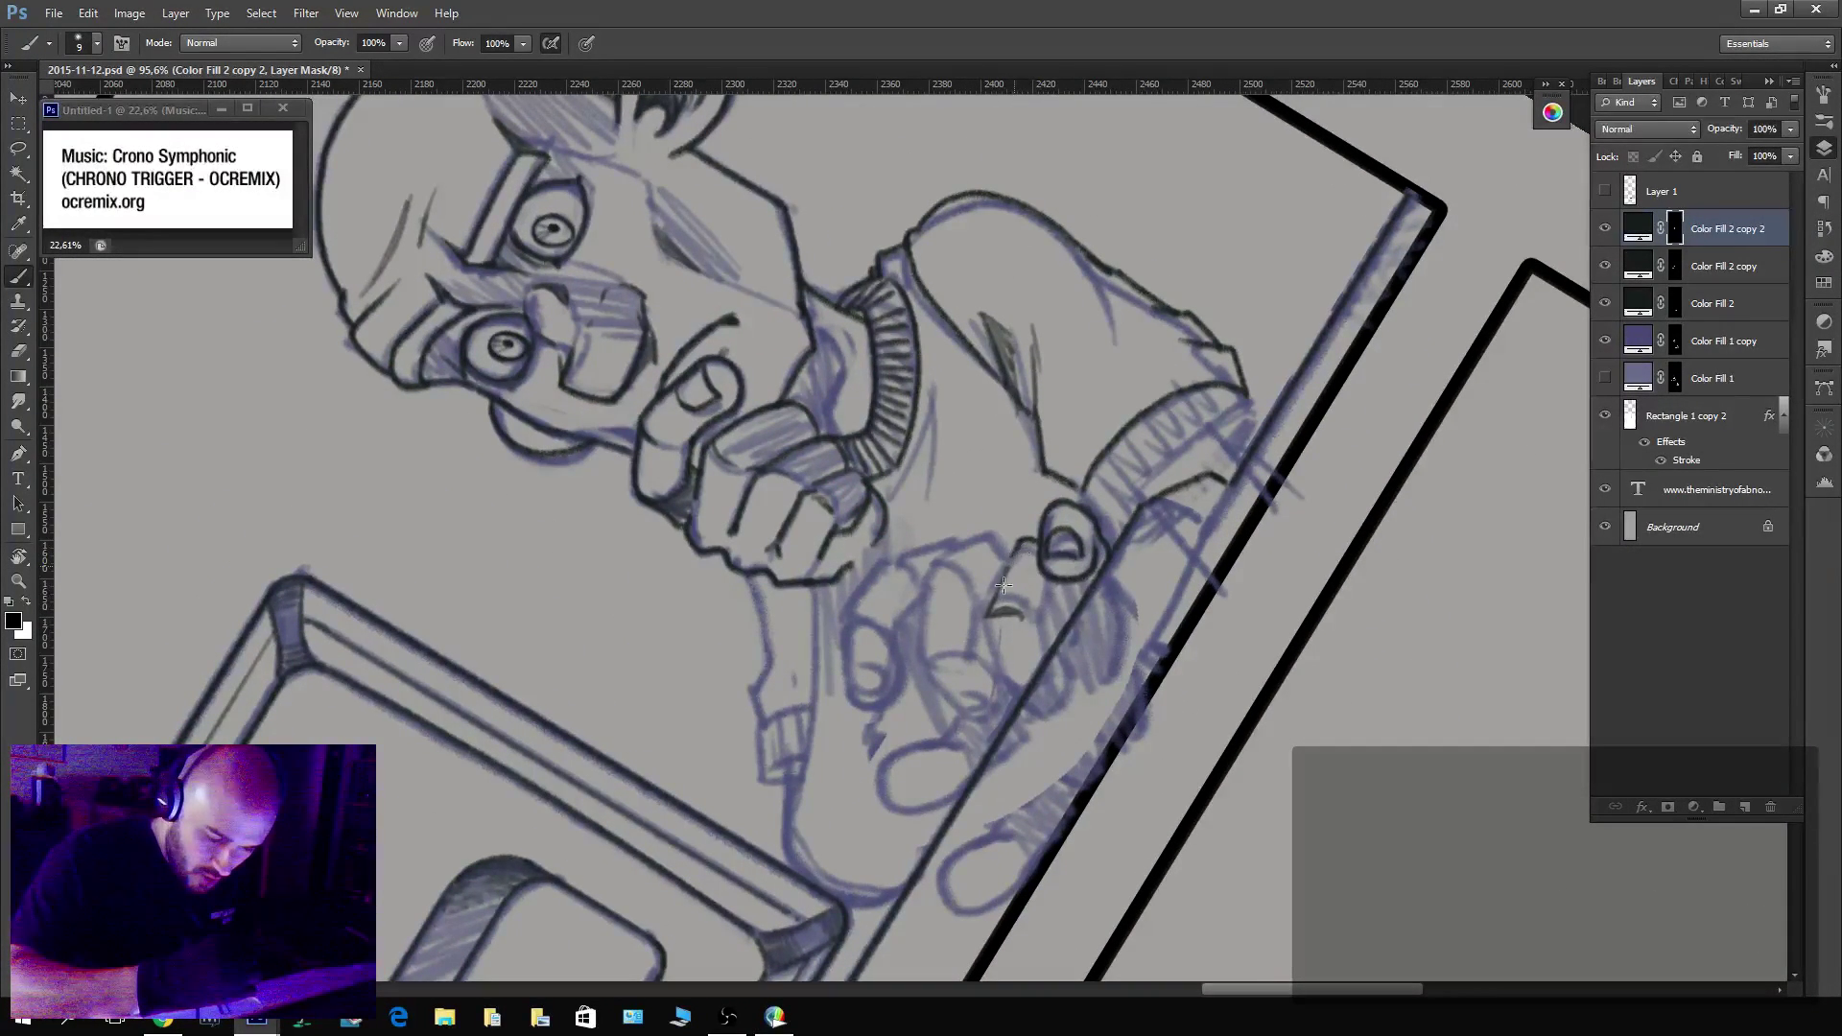
key("x")
mouse_move(1050, 588)
left_mouse_down()
mouse_move(1008, 689)
mouse_move(1013, 651)
mouse_move(935, 665)
mouse_move(950, 655)
mouse_move(924, 648)
mouse_move(932, 575)
mouse_move(974, 581)
mouse_move(935, 563)
mouse_move(987, 533)
mouse_move(1007, 543)
mouse_move(981, 667)
mouse_move(985, 601)
left_mouse_up()
key("x")
key("x")
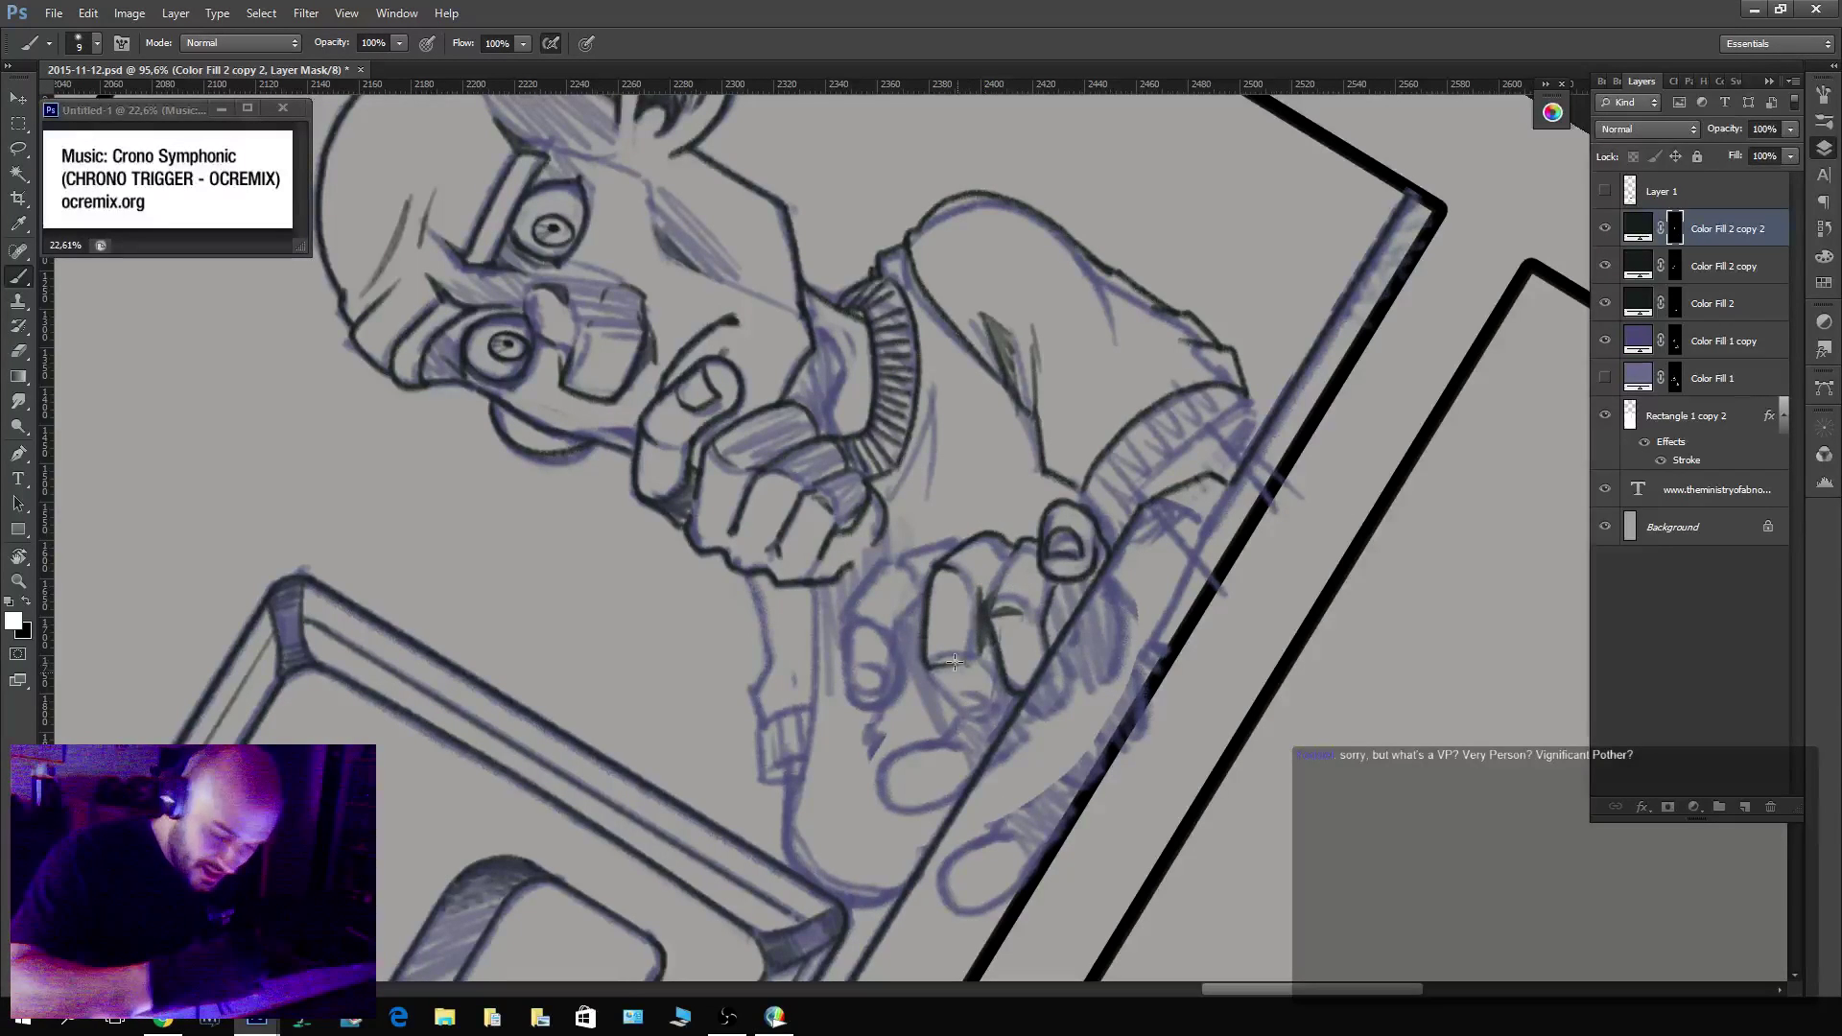
Ink the resting hand's middle fingertip and nail, and darken the gap between the fingers.
left_click_drag(952, 699, 1009, 708)
mouse_move(982, 623)
left_mouse_down()
mouse_move(961, 706)
mouse_move(996, 702)
mouse_move(954, 686)
mouse_move(996, 707)
mouse_move(935, 666)
mouse_move(979, 672)
left_mouse_up()
key("x")
key("x")
key("x")
key("x")
key("x")
key("x")
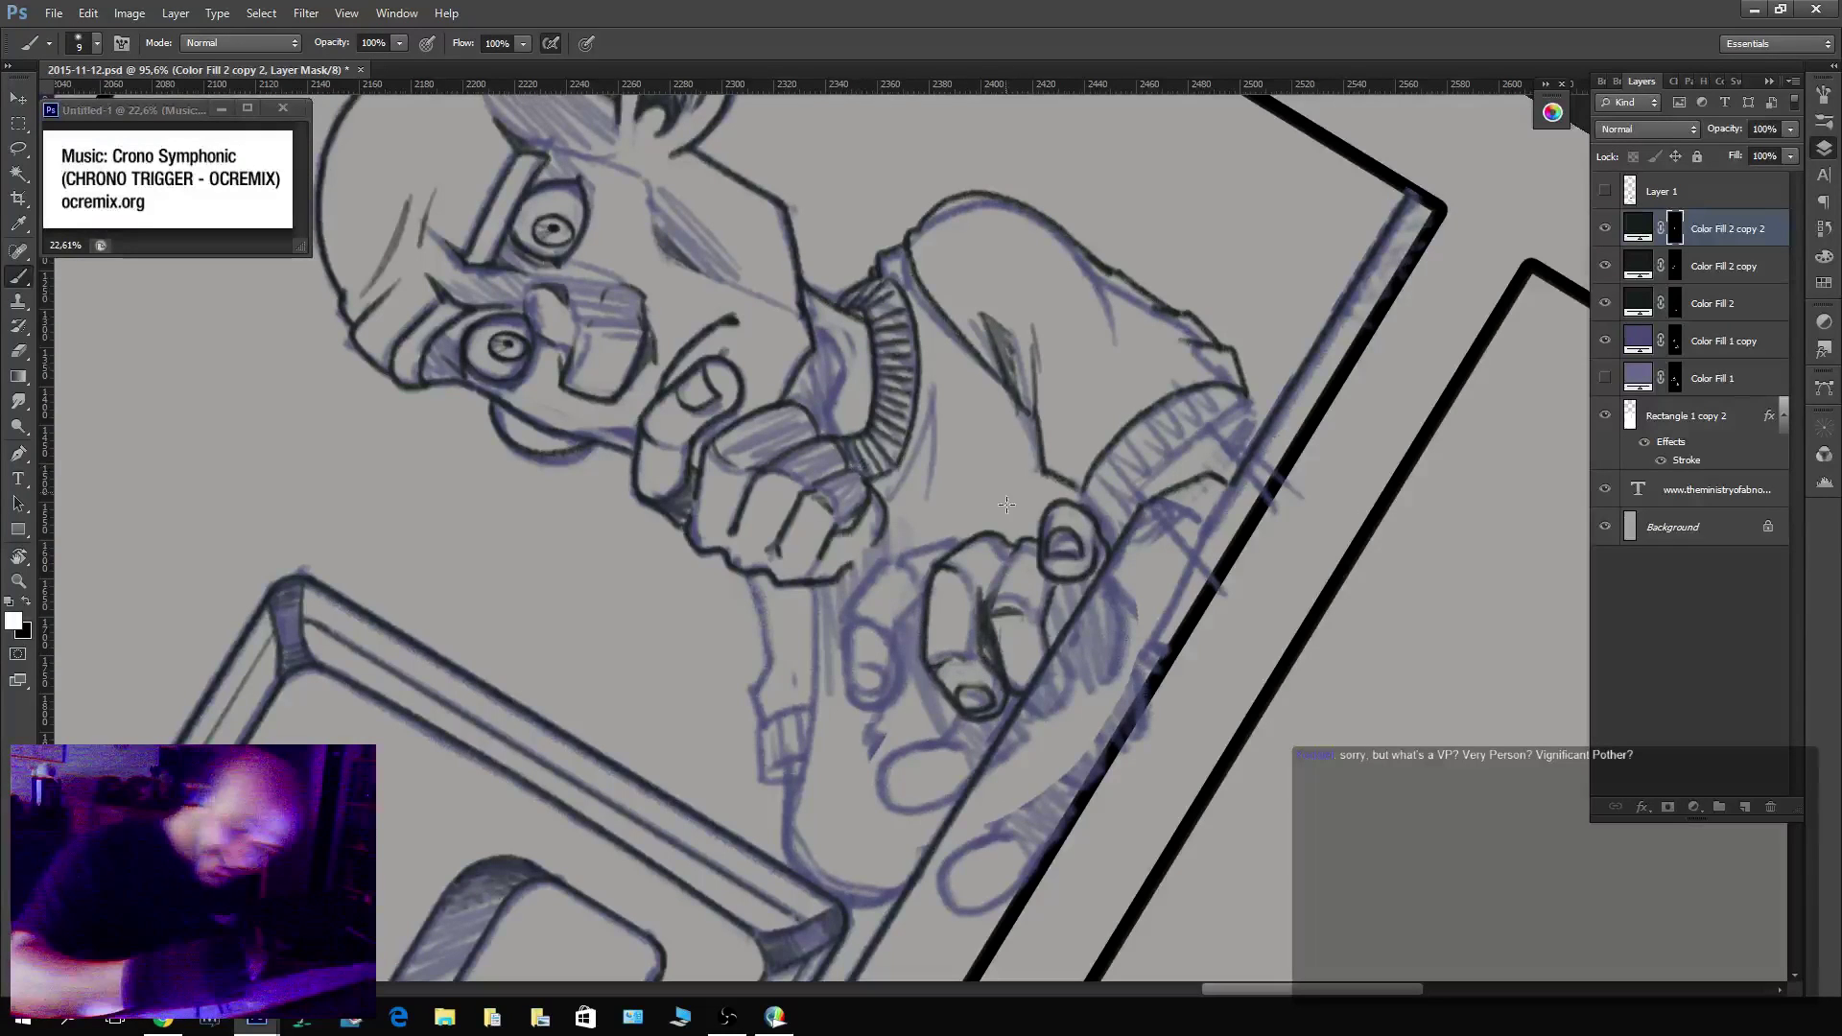
Ink the resting hand's remaining bent finger with its nail, the extended fingertip and the shadow under the hand, with the canvas rotation reset.
mouse_move(931, 549)
left_mouse_down()
mouse_move(880, 568)
mouse_move(894, 652)
mouse_move(887, 562)
mouse_move(846, 623)
mouse_move(928, 592)
mouse_move(876, 662)
mouse_move(846, 624)
mouse_move(854, 701)
mouse_move(885, 707)
mouse_move(888, 641)
mouse_move(856, 689)
mouse_move(883, 688)
mouse_move(844, 660)
left_mouse_up()
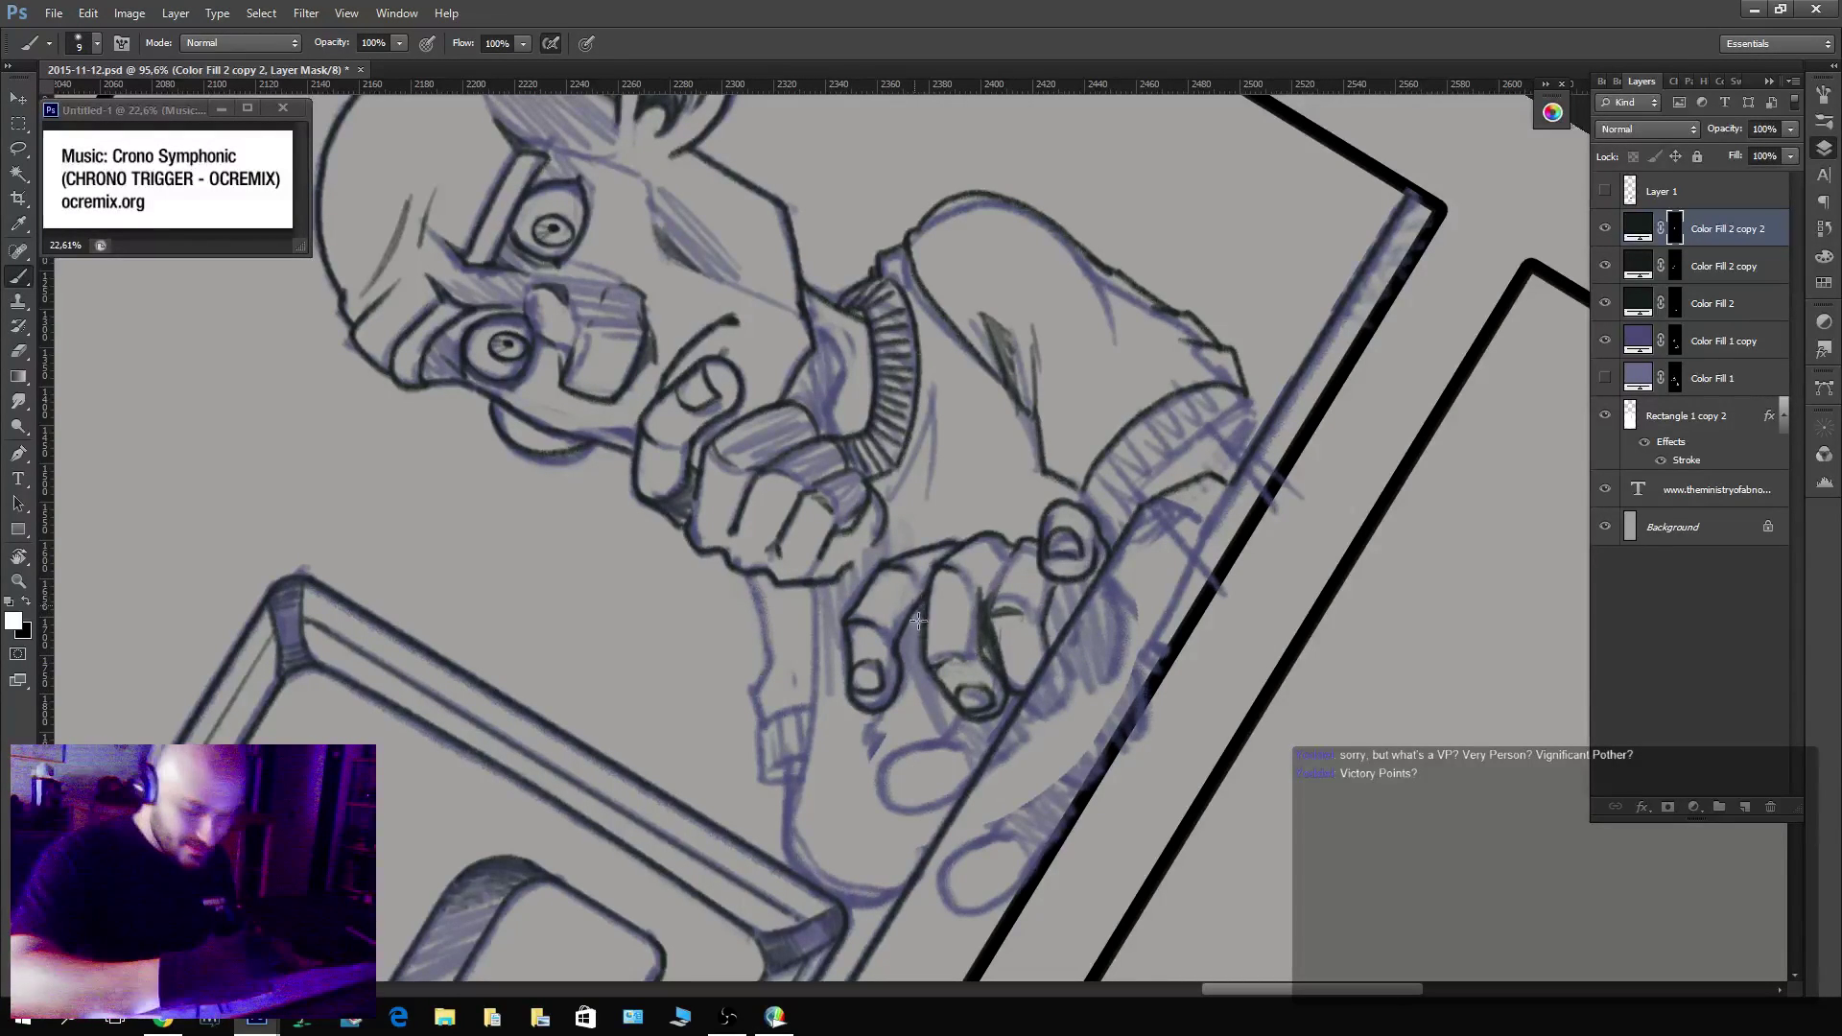
key("Escape")
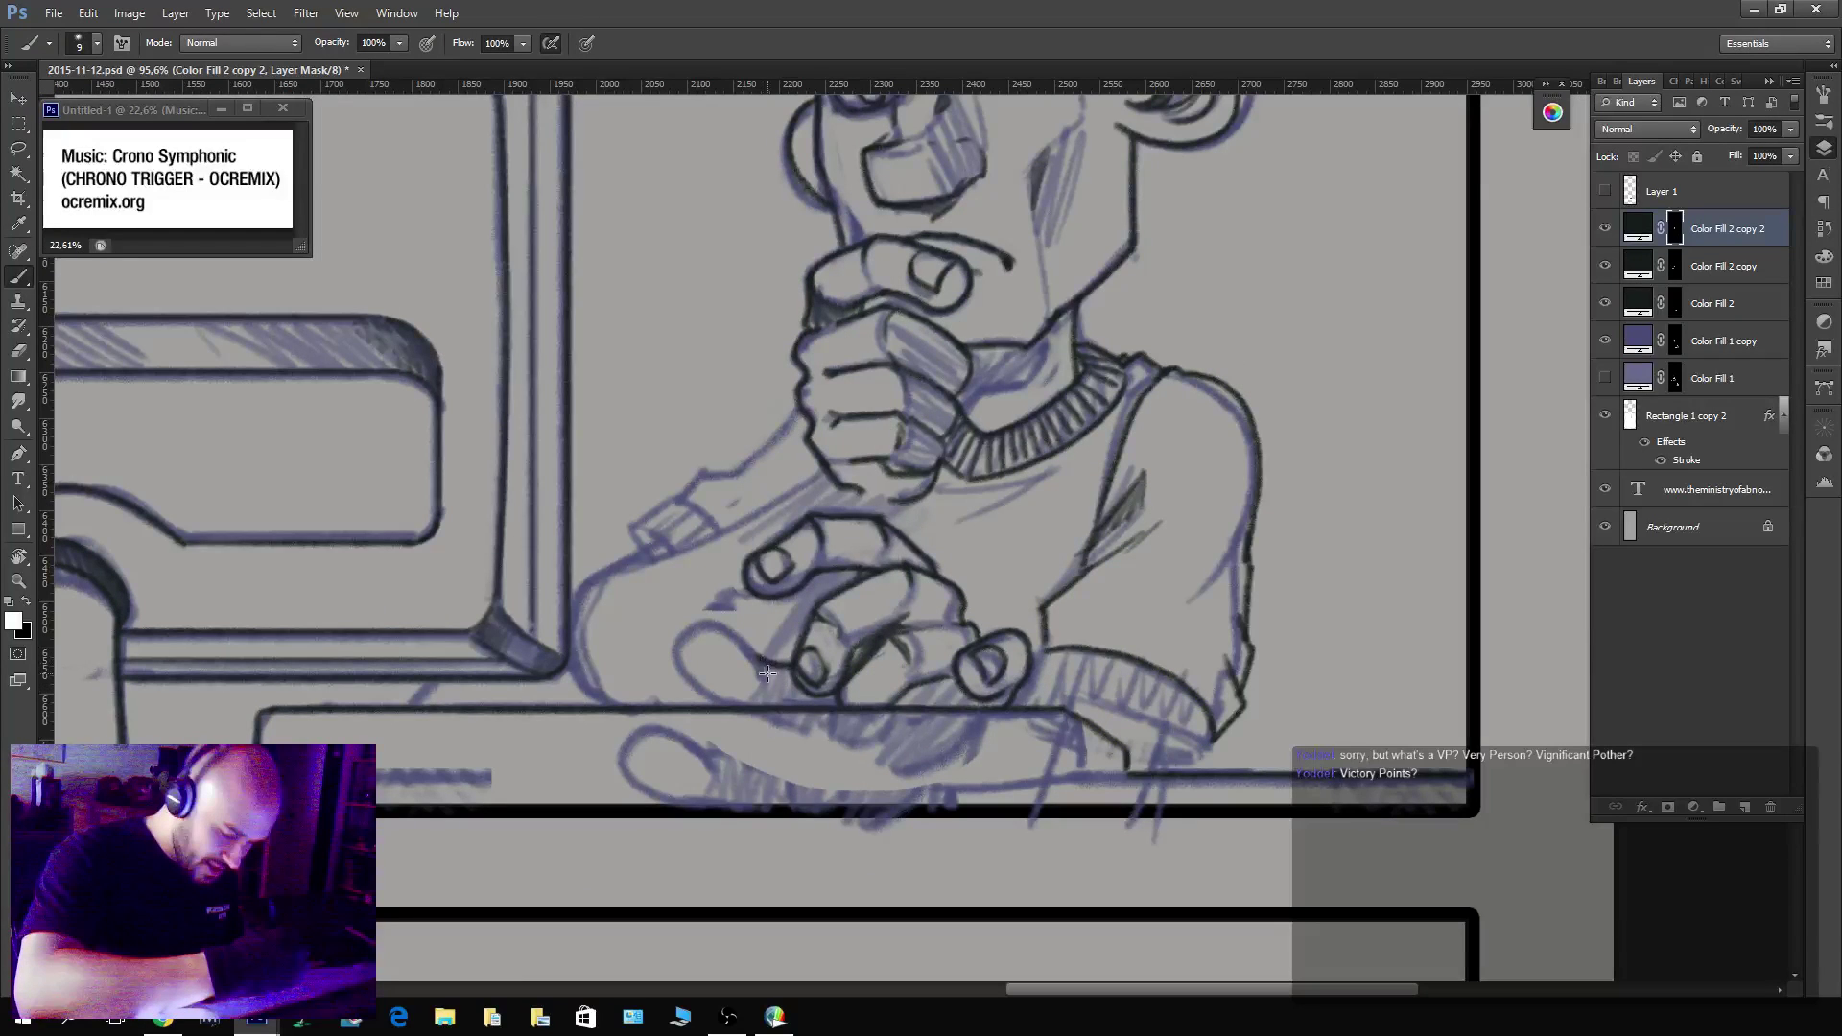
mouse_move(760, 657)
left_mouse_down()
mouse_move(687, 636)
mouse_move(685, 677)
mouse_move(761, 685)
mouse_move(762, 670)
mouse_move(771, 698)
mouse_move(741, 700)
mouse_move(782, 705)
mouse_move(803, 706)
mouse_move(782, 669)
mouse_move(832, 703)
mouse_move(948, 707)
mouse_move(943, 684)
mouse_move(1136, 680)
mouse_move(1323, 754)
mouse_move(1319, 795)
mouse_move(1078, 733)
mouse_move(1045, 651)
mouse_move(1034, 707)
mouse_move(1188, 760)
left_mouse_up()
key("ctrl+z")
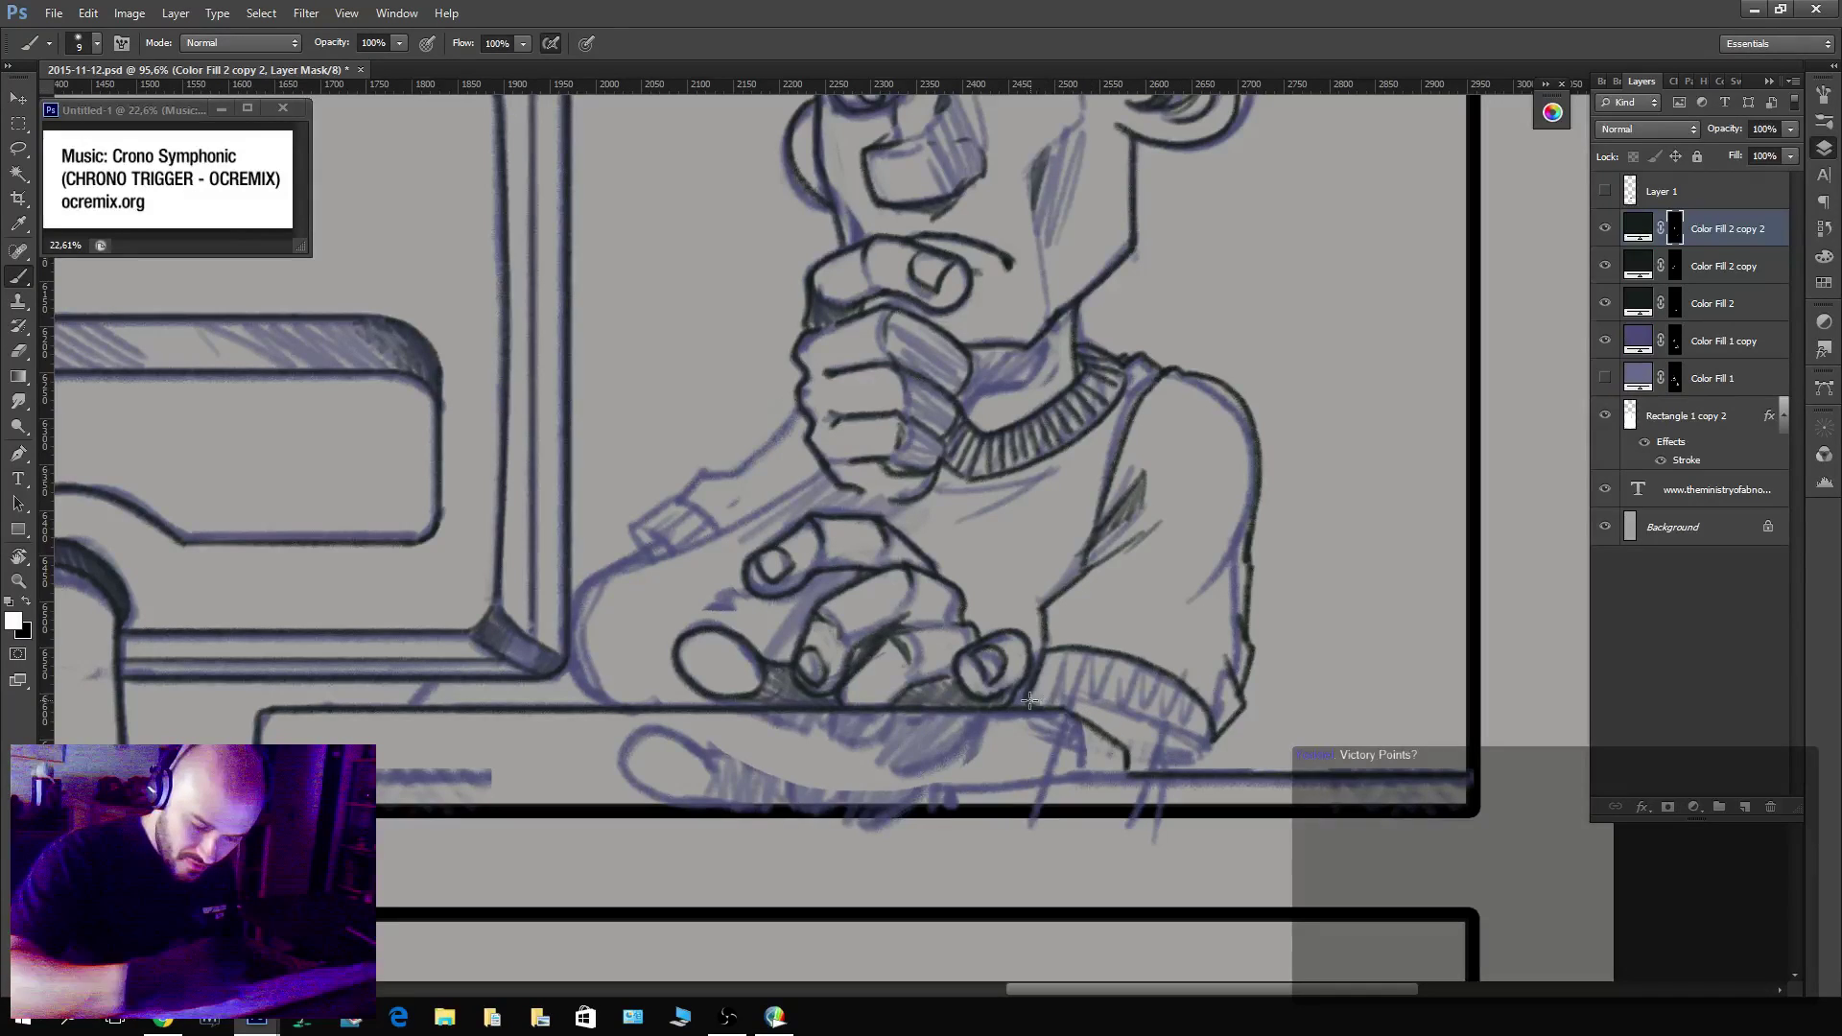
Ink the near sleeve's ribbed cuff, the dark shadow beneath it and the sweater's chest folds.
mouse_move(1023, 698)
left_mouse_down()
mouse_move(1148, 724)
mouse_move(1180, 770)
mouse_move(1214, 732)
mouse_move(1199, 773)
mouse_move(1204, 708)
mouse_move(1168, 677)
mouse_move(1154, 718)
mouse_move(1152, 683)
mouse_move(1074, 662)
mouse_move(1089, 652)
mouse_move(1073, 682)
mouse_move(1062, 648)
mouse_move(1041, 694)
left_mouse_up()
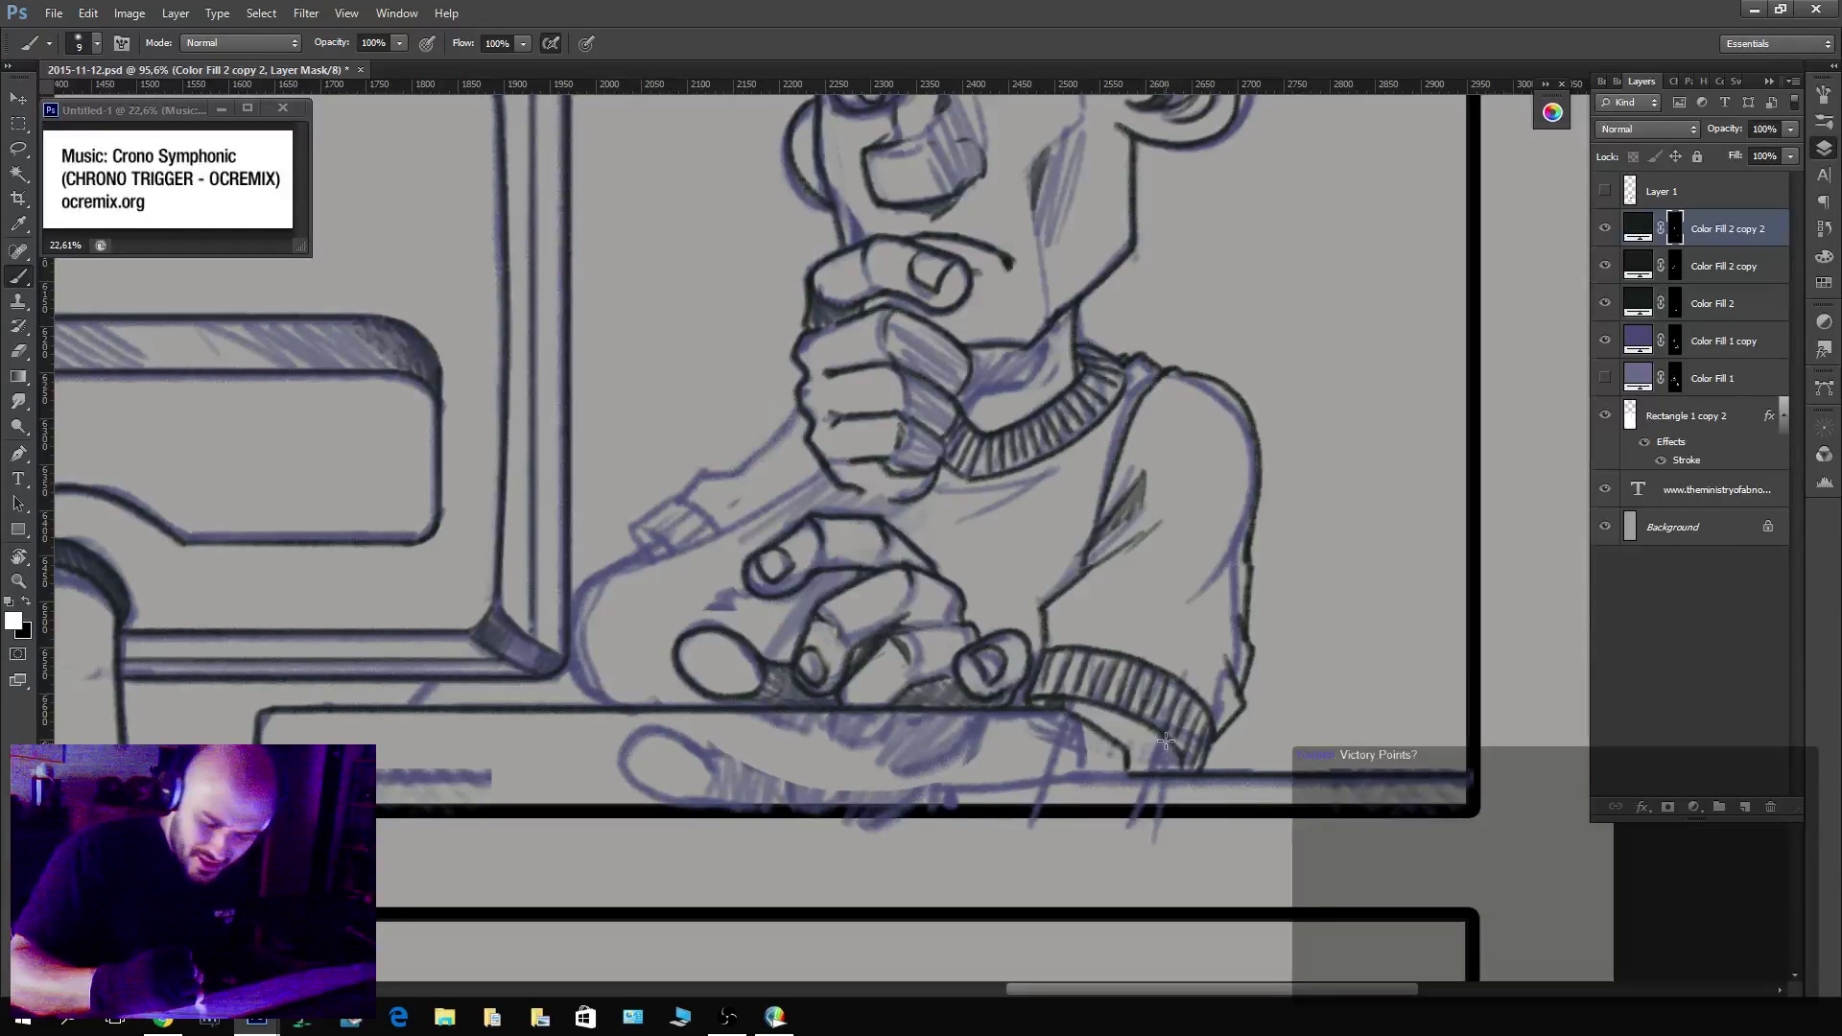
mouse_move(1168, 737)
left_mouse_down()
mouse_move(1156, 767)
mouse_move(1175, 753)
left_mouse_up()
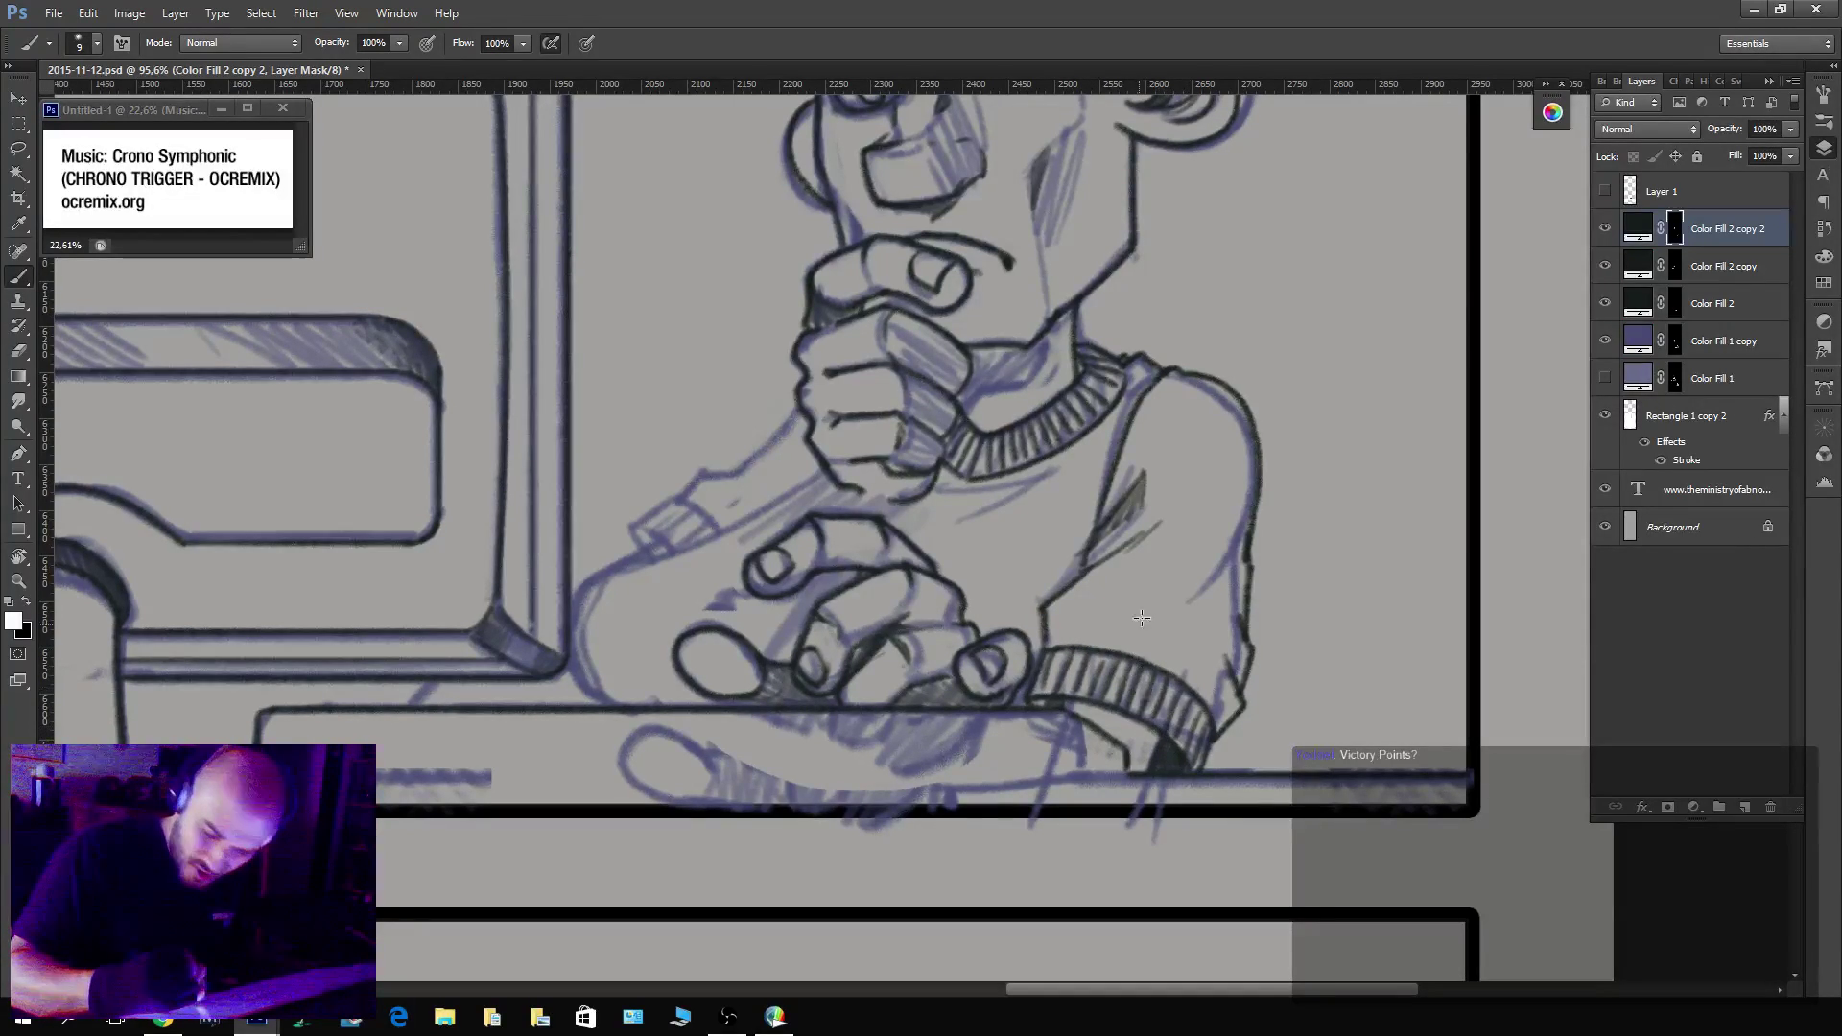
mouse_move(977, 491)
left_mouse_down()
mouse_move(1051, 477)
mouse_move(957, 515)
mouse_move(1060, 477)
mouse_move(915, 496)
mouse_move(981, 528)
mouse_move(934, 525)
mouse_move(1000, 516)
left_mouse_up()
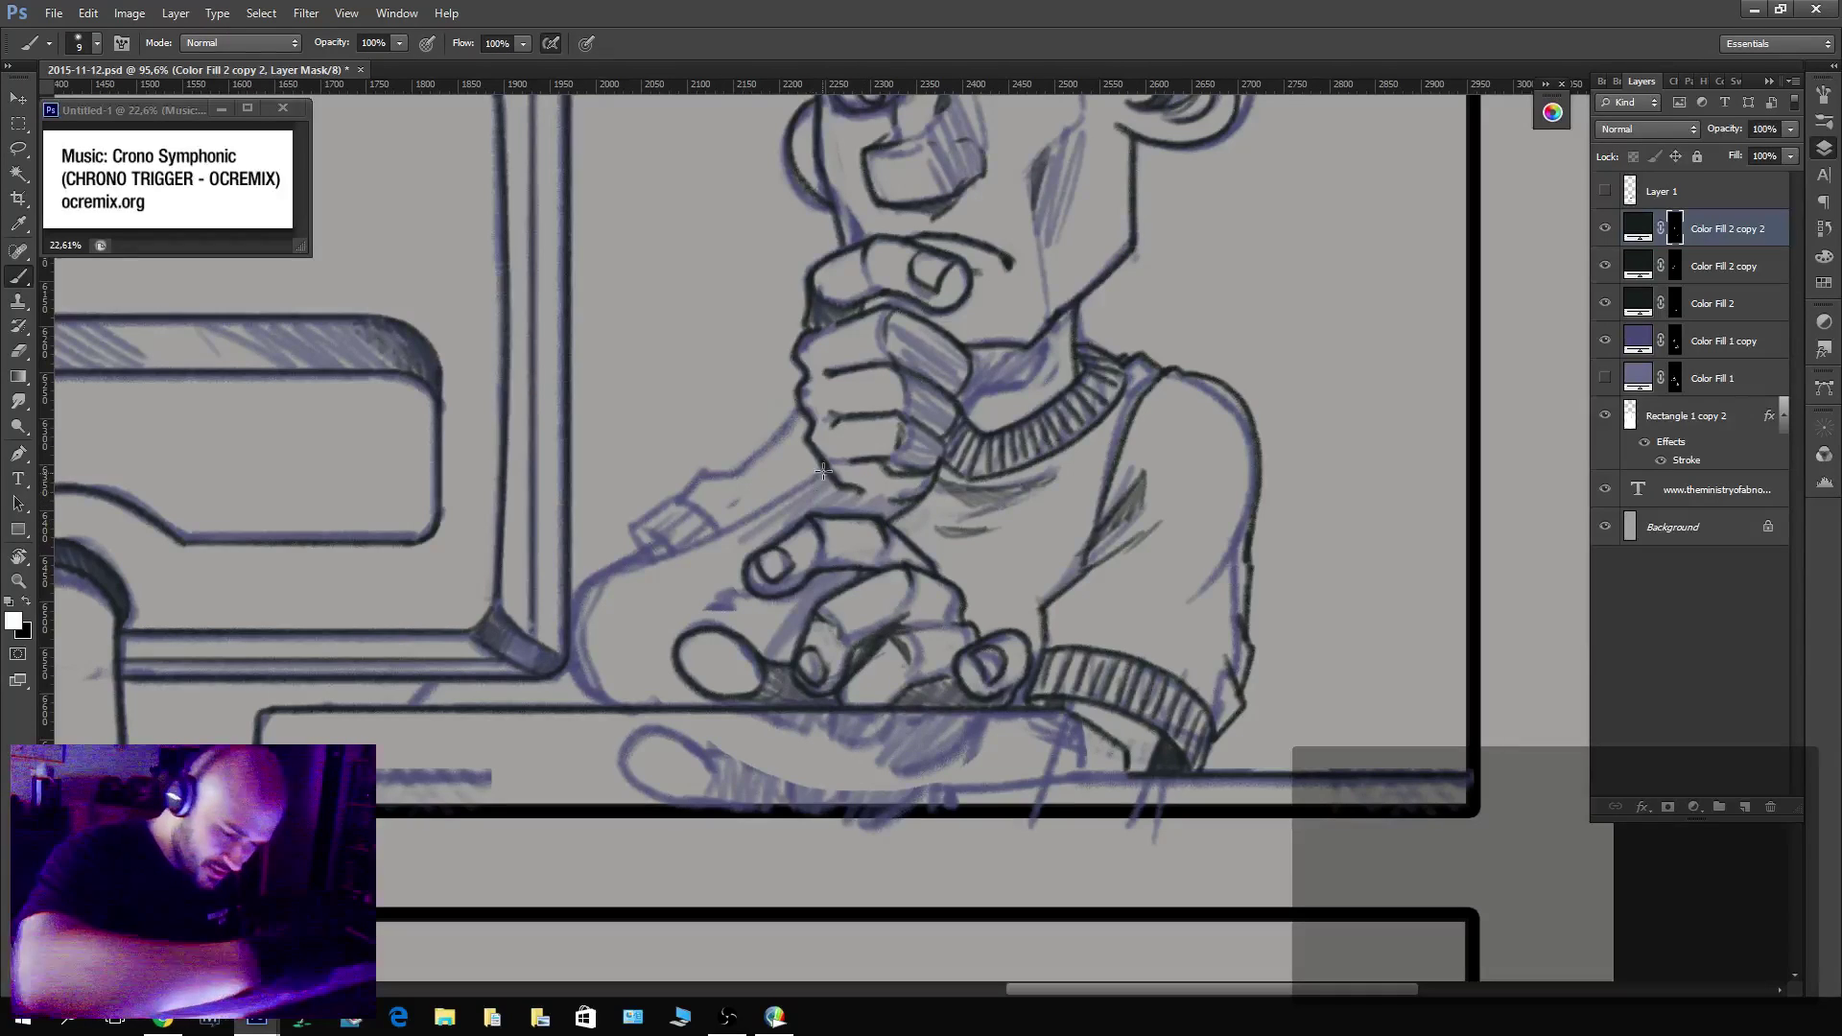
Ink the rounded contour of the forearm on the desk and the raised arm's wrist and ribbed cuff.
mouse_move(830, 470)
left_mouse_down()
mouse_move(578, 596)
mouse_move(600, 705)
left_mouse_up()
left_click_drag(581, 611, 658, 540)
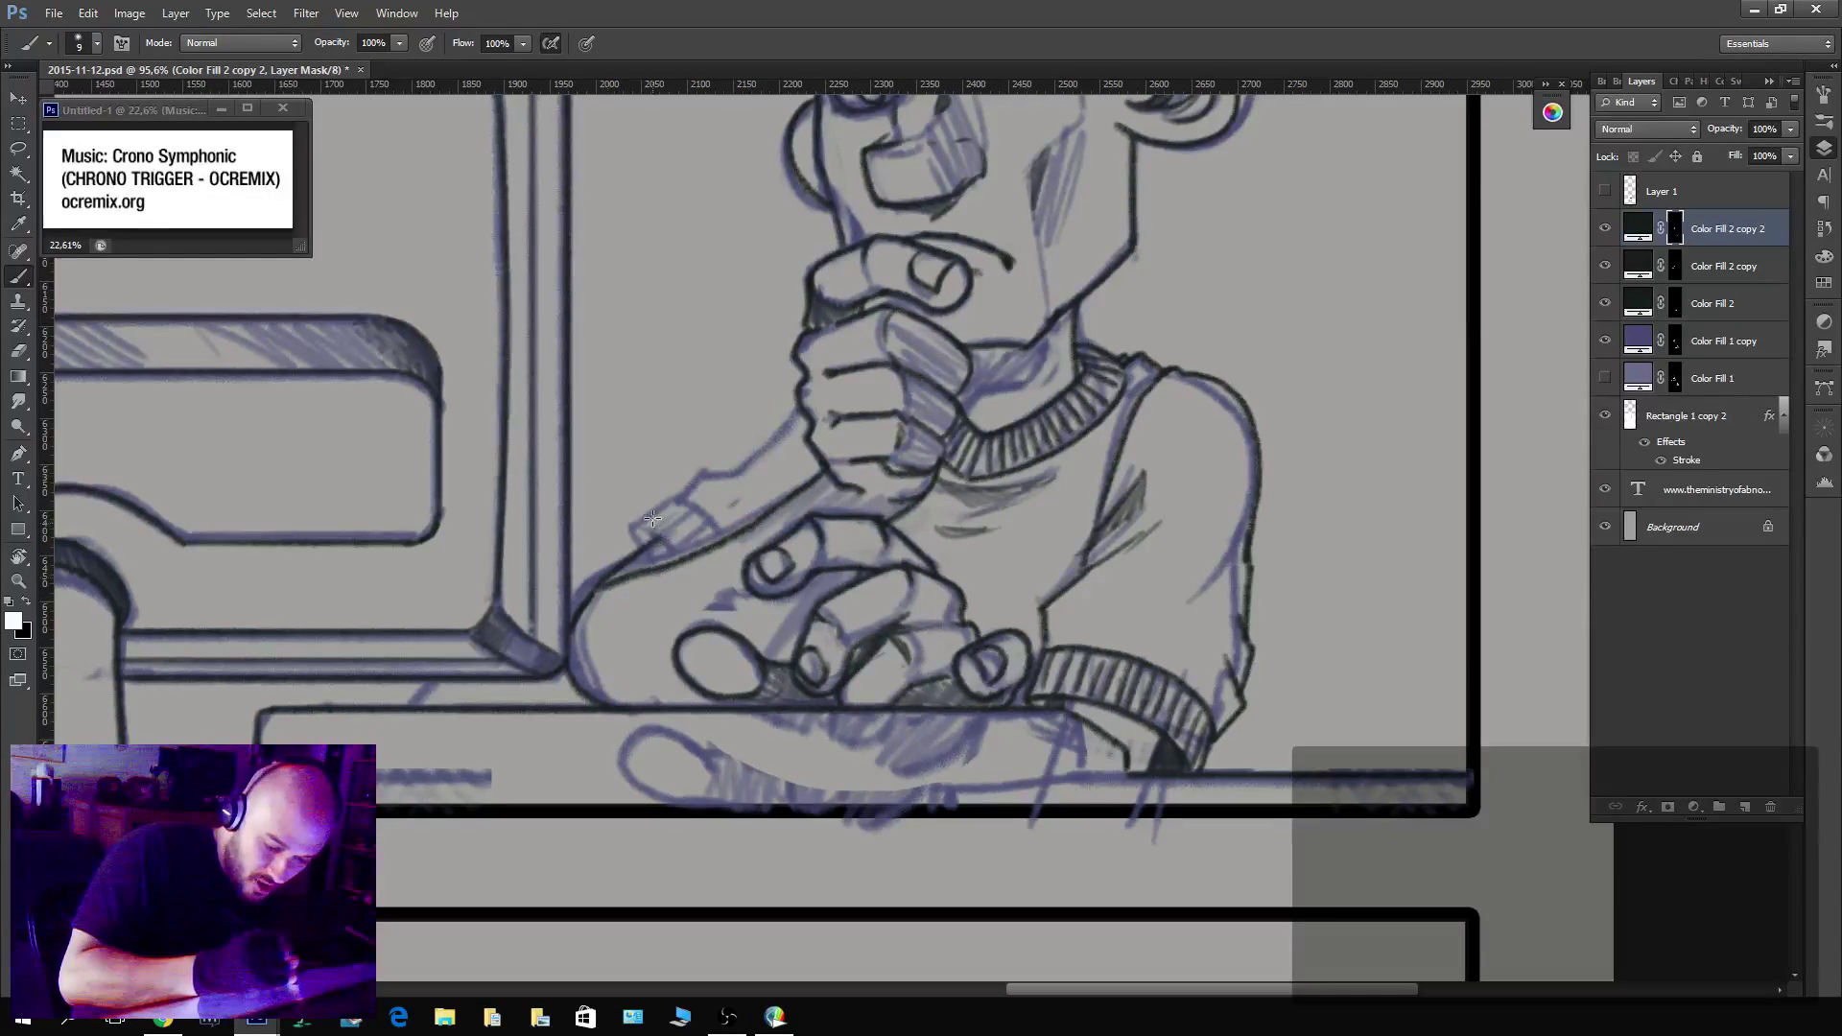
key("ctrl+z")
mouse_move(584, 606)
left_mouse_down()
mouse_move(654, 542)
mouse_move(633, 534)
mouse_move(673, 565)
mouse_move(632, 536)
mouse_move(668, 501)
mouse_move(715, 545)
mouse_move(651, 527)
mouse_move(712, 557)
left_mouse_up()
mouse_move(687, 472)
left_mouse_down()
mouse_move(764, 476)
mouse_move(727, 471)
mouse_move(797, 417)
left_mouse_up()
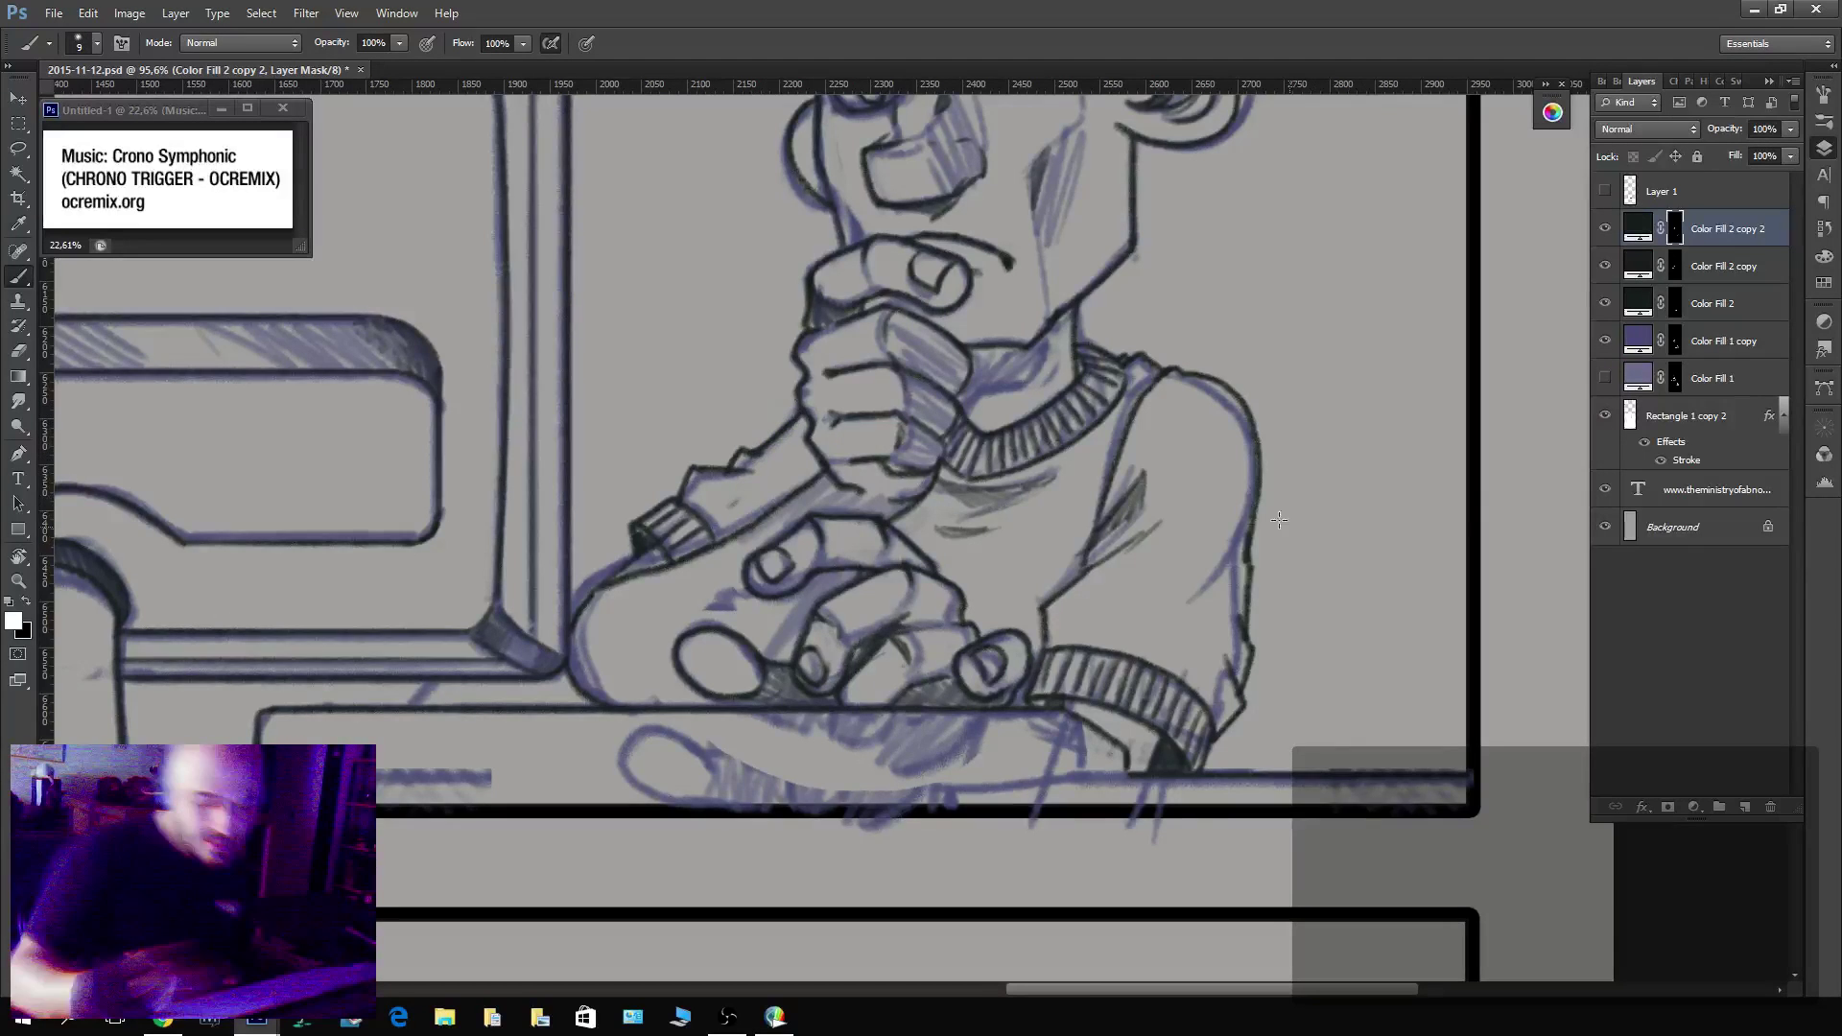
Clean up the forearm contour where it meets the raised arm's cuff near the monitor's lower corner.
scroll(1279, 519, "down", 3)
key("z")
scroll(1315, 729, "down", 3)
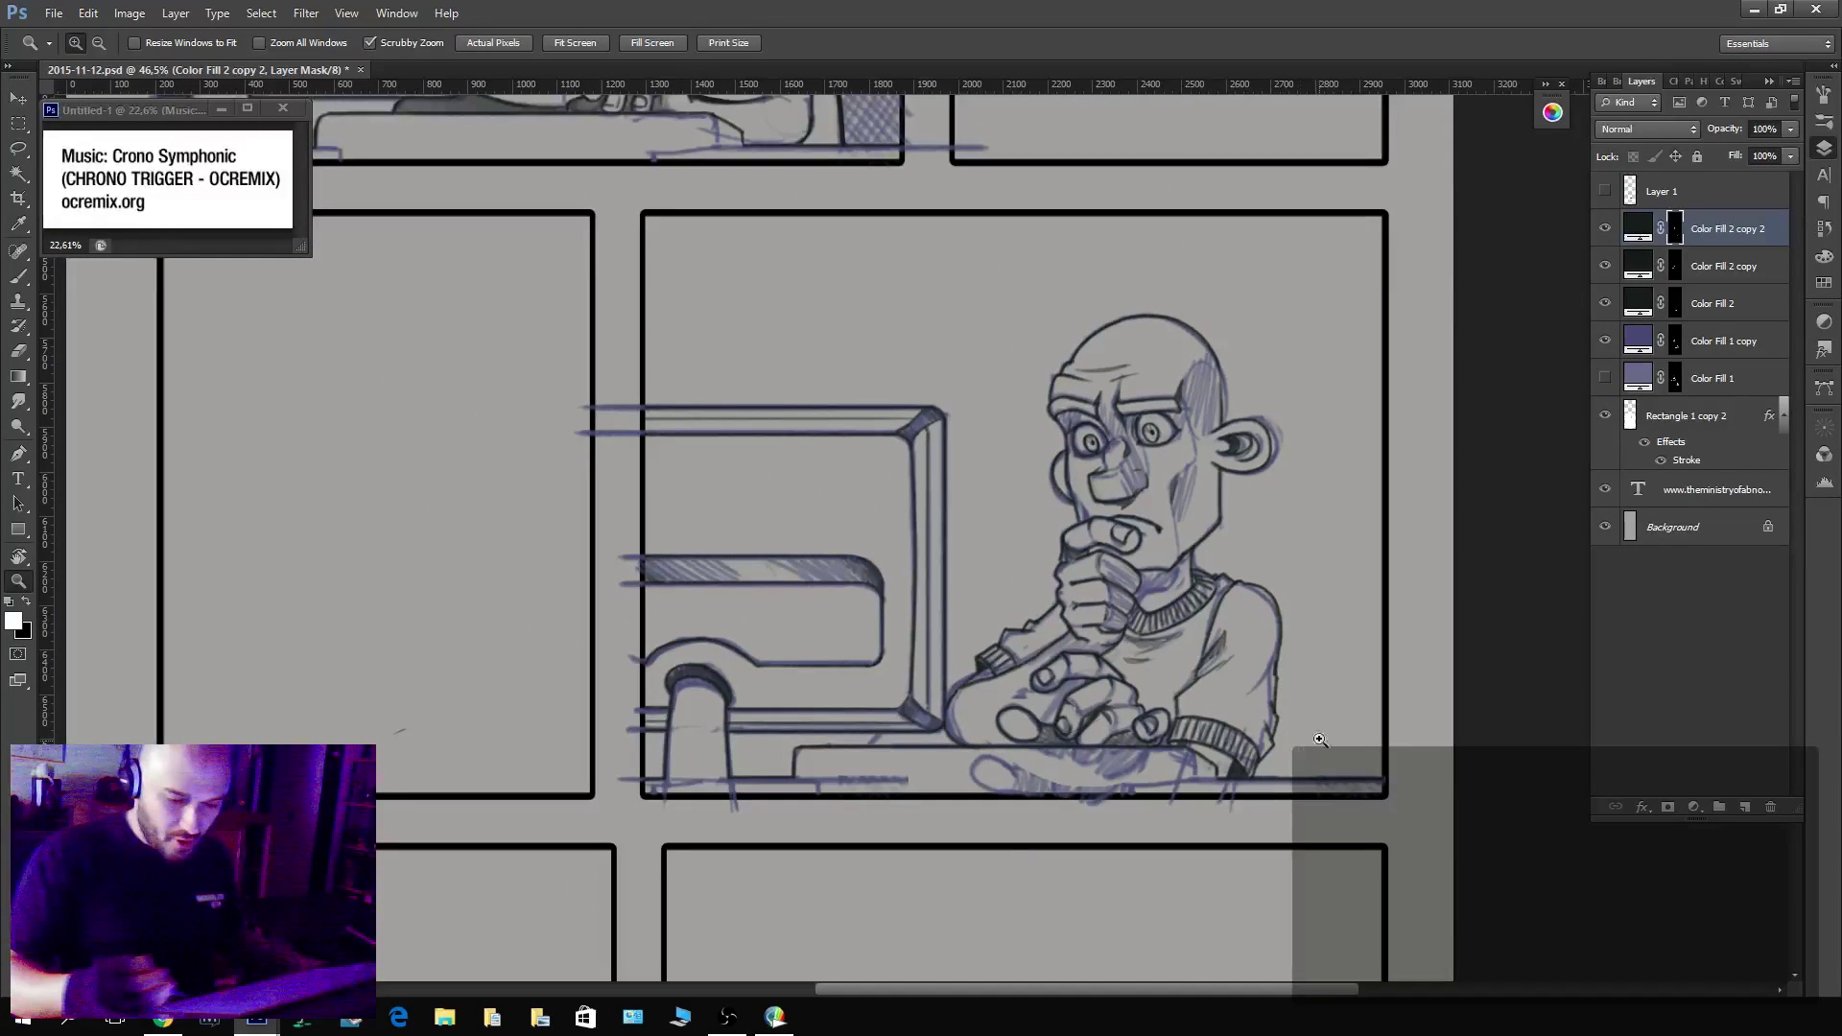
scroll(1273, 725, "up", 3)
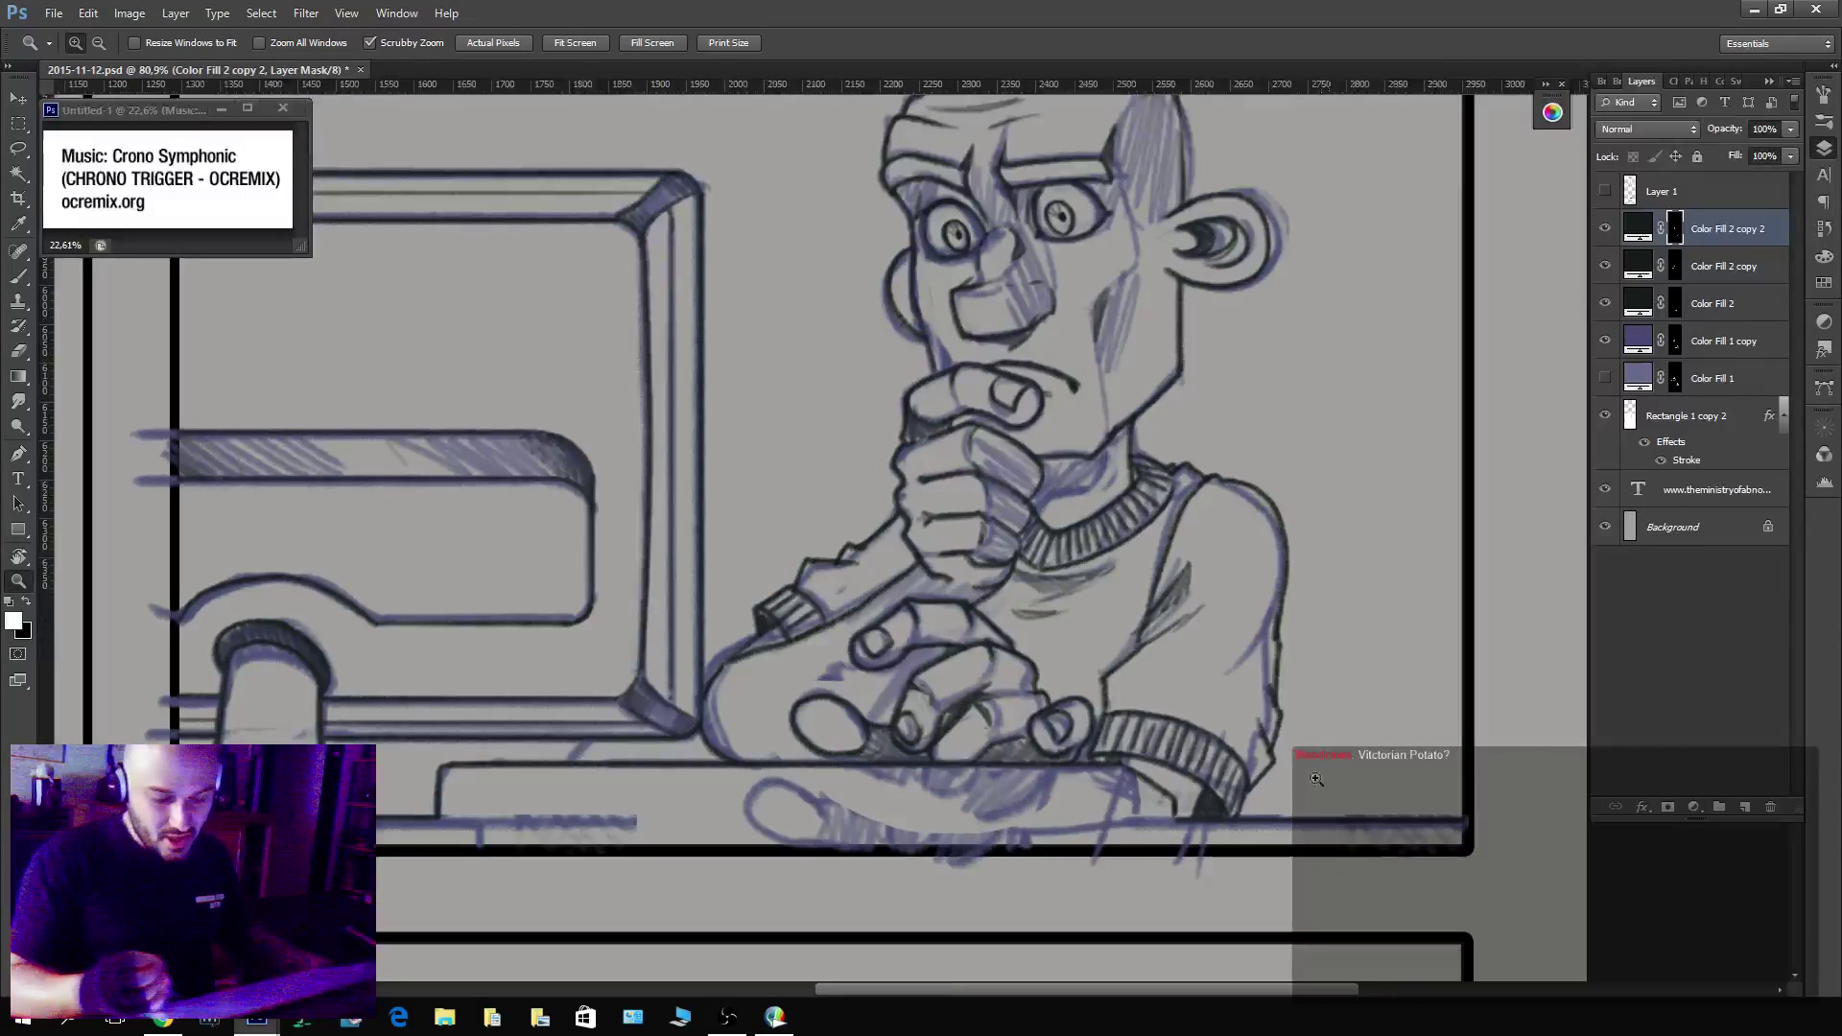
scroll(709, 710, "up", 2)
key("b")
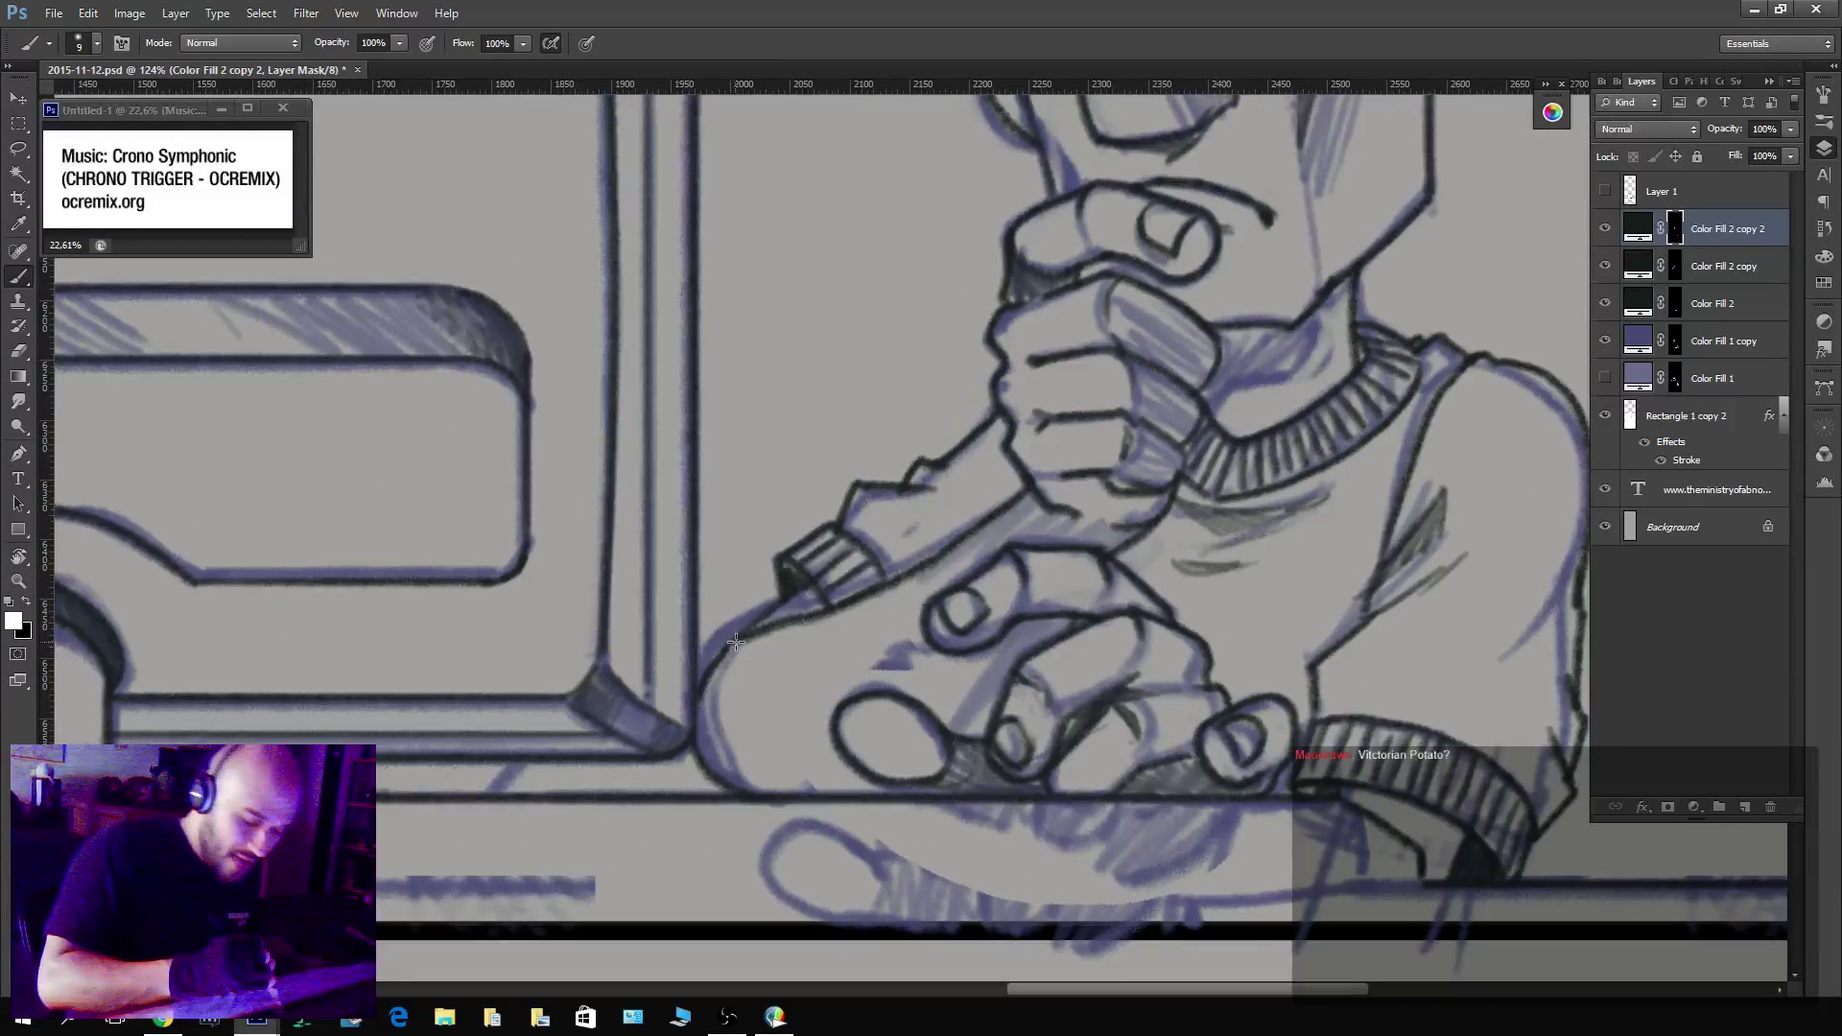
key("x")
left_click_drag(736, 649, 741, 651)
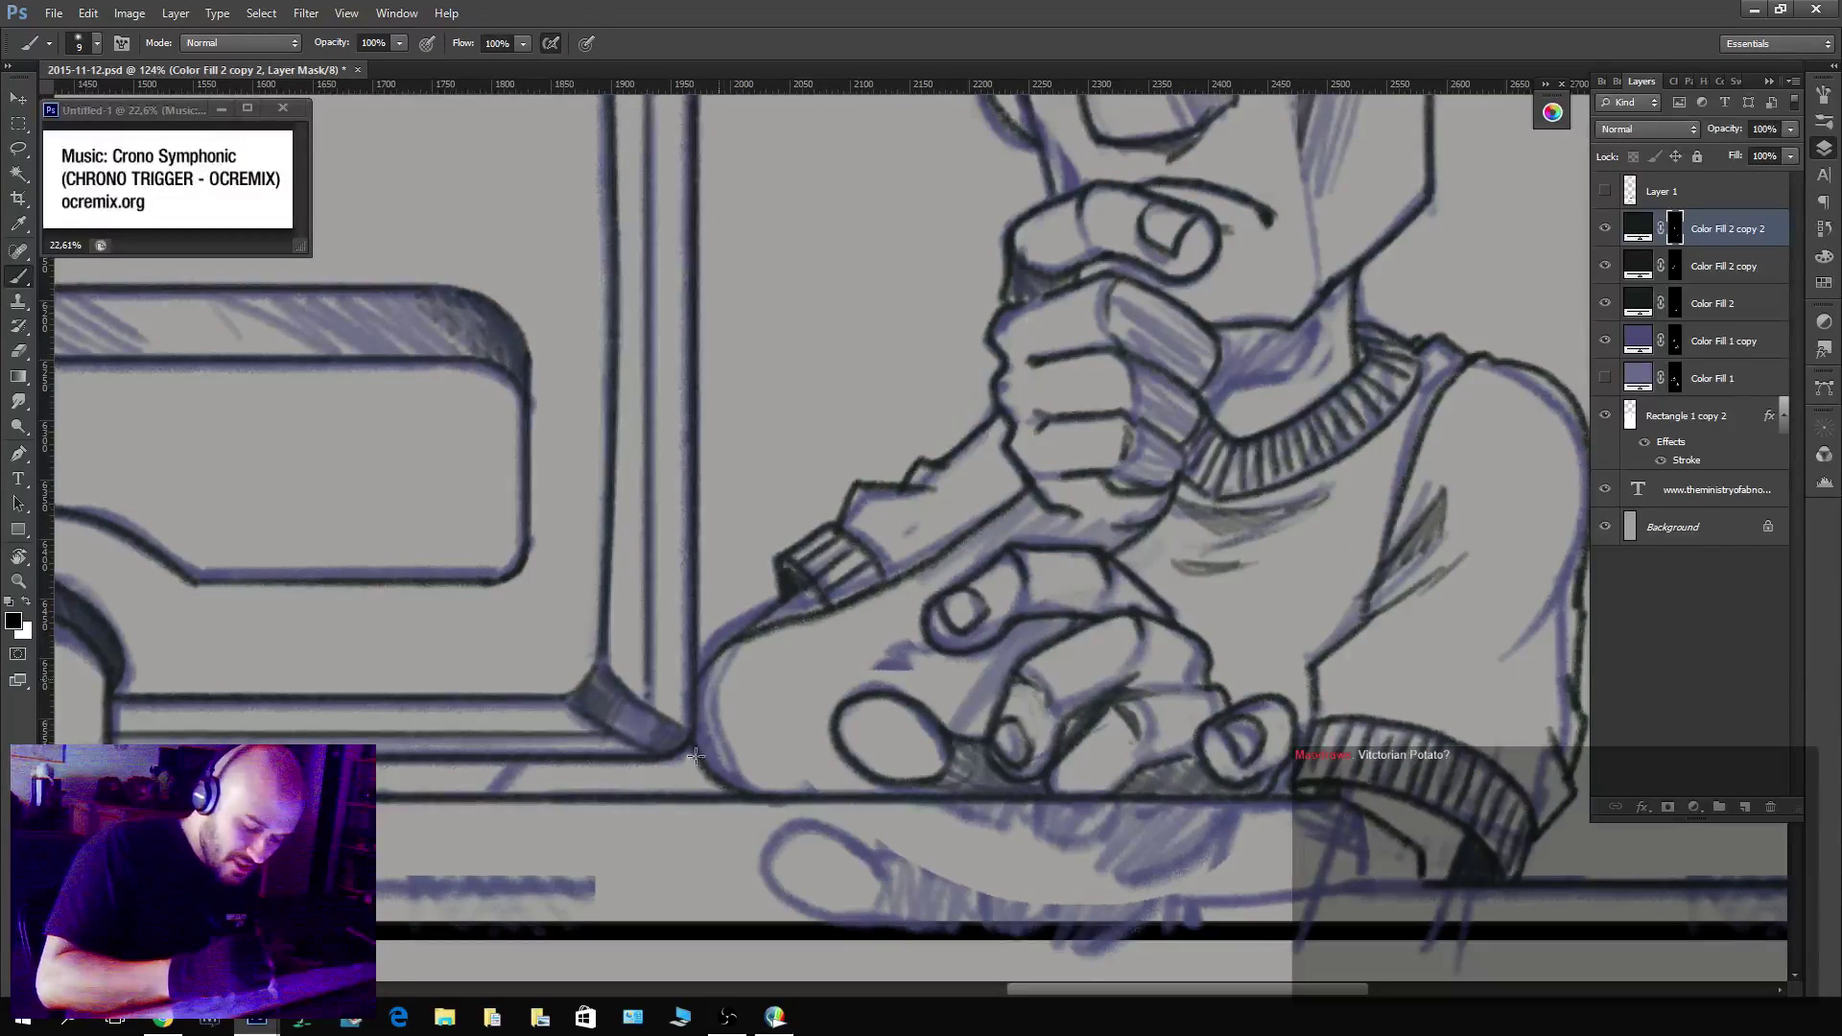
Ink the rounded elbow contour where the forearm meets the desk beside the monitor's lower corner.
key("x")
key("x")
mouse_move(733, 795)
left_mouse_down()
mouse_move(687, 739)
mouse_move(697, 752)
left_mouse_up()
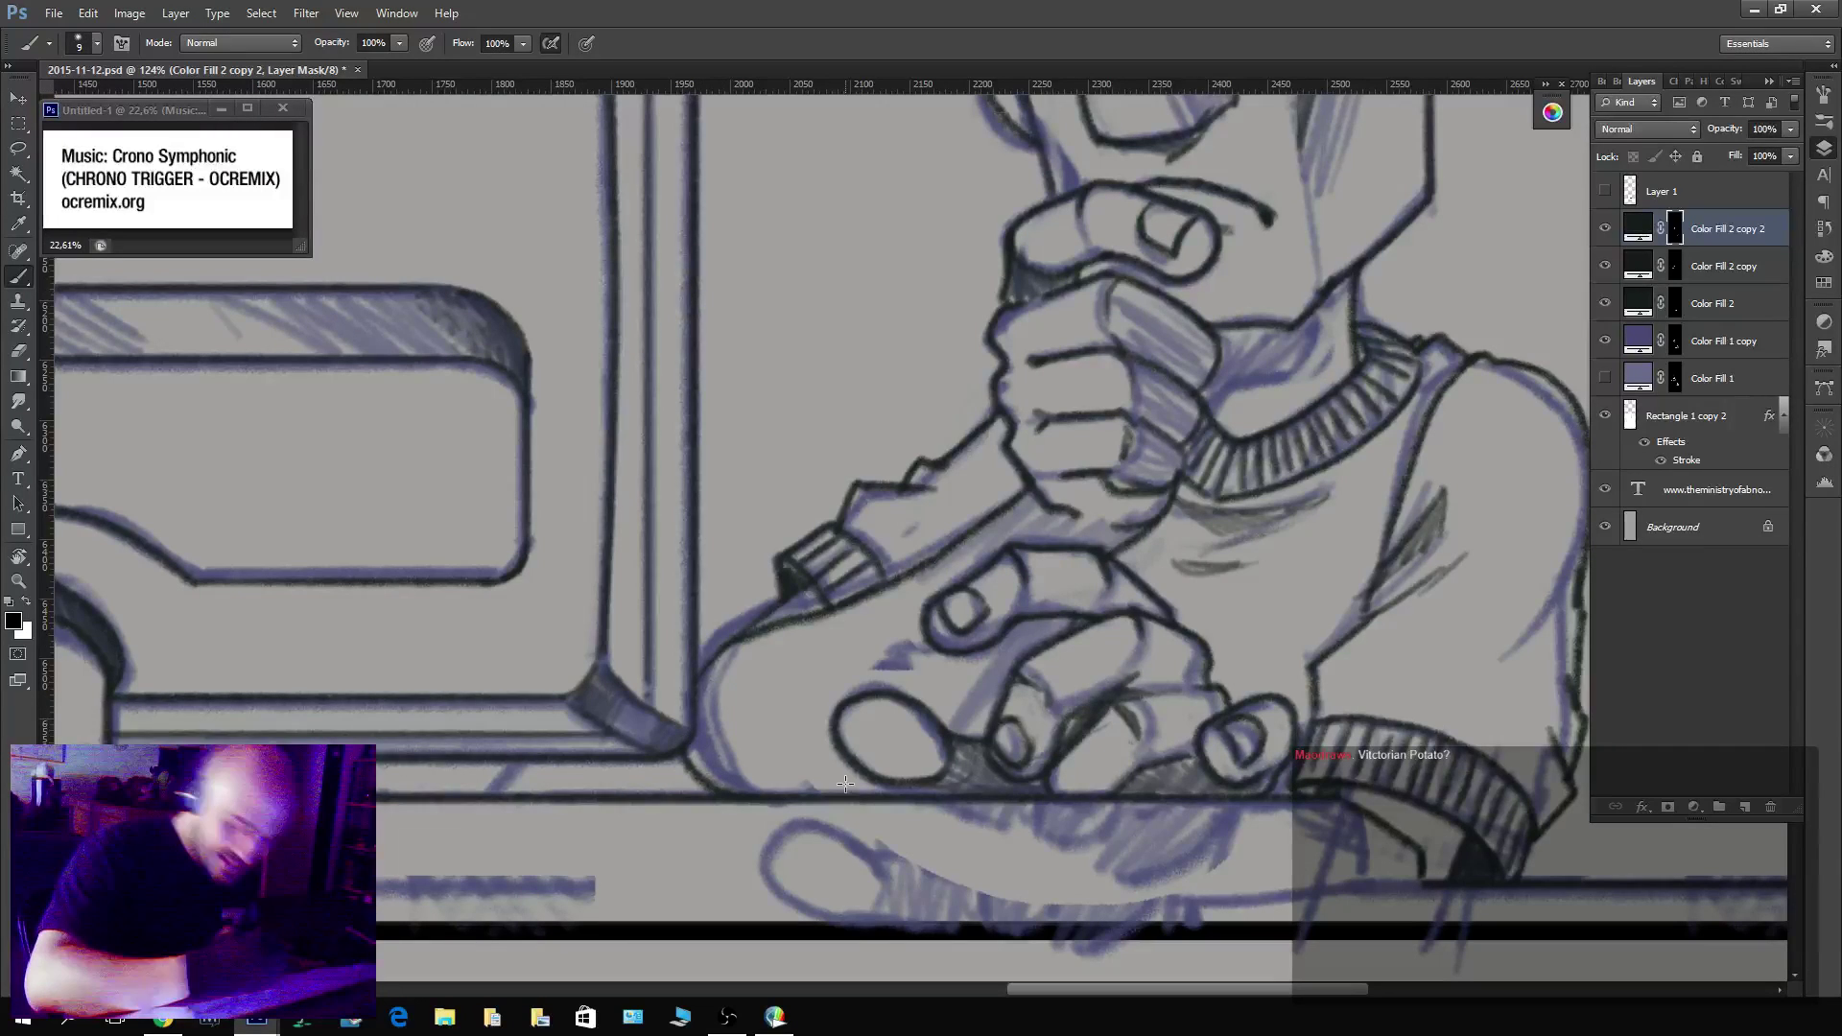
Thicken the sweater's outer contour from the collar over the shoulder and down the near sleeve, using the 001 SUPER INKER brush at size 10.
right_click(142, 165)
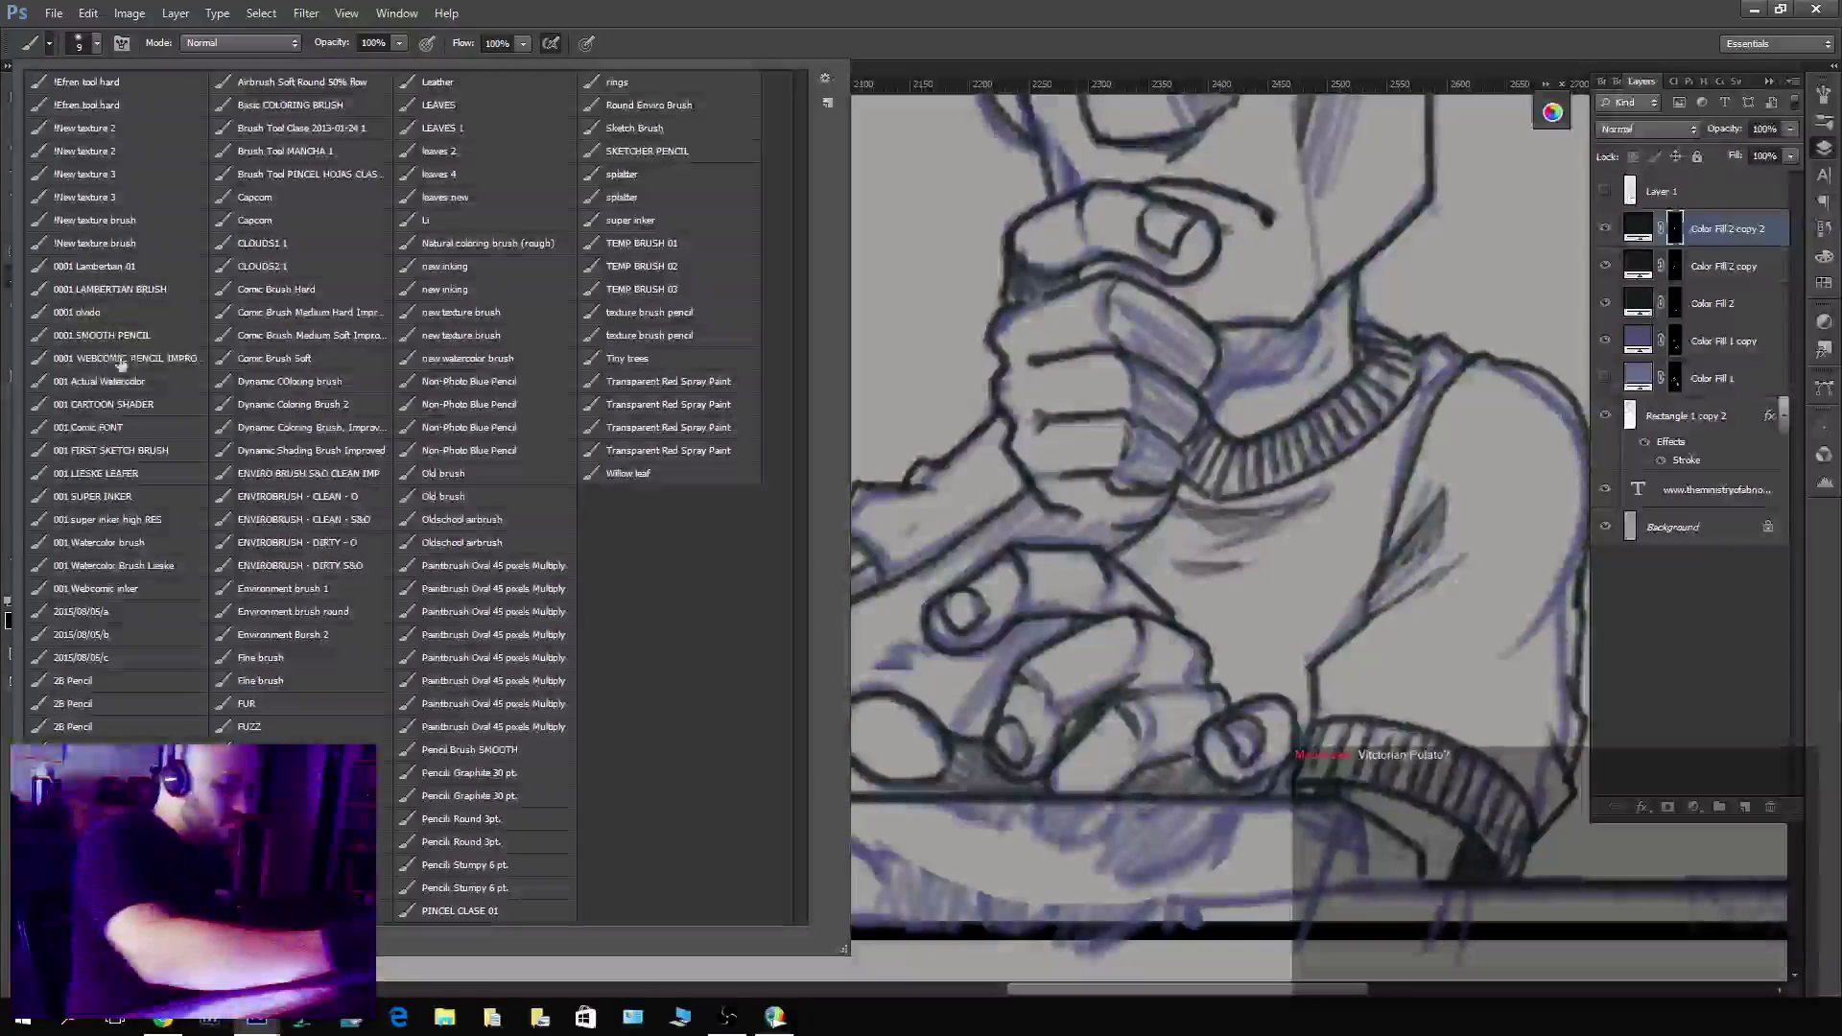
left_click(135, 496)
key("Return")
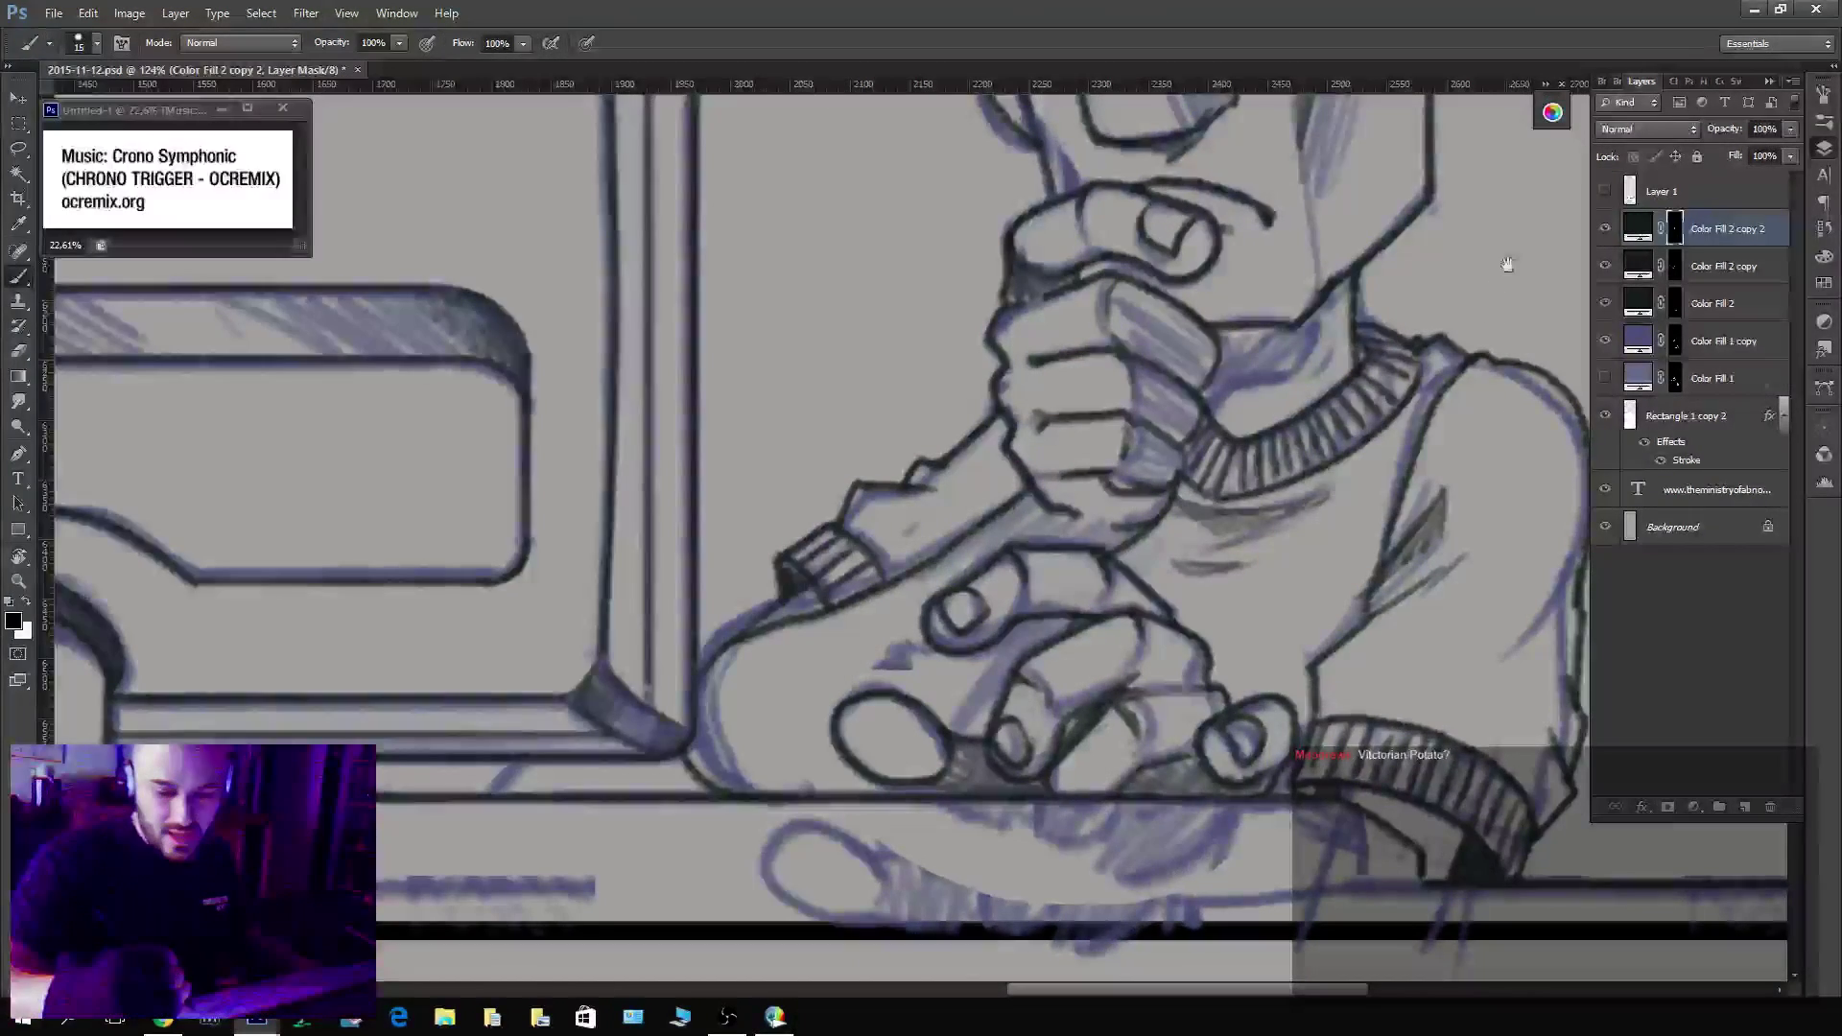
left_click_drag(1493, 255, 1023, 332)
key("bracketleft")
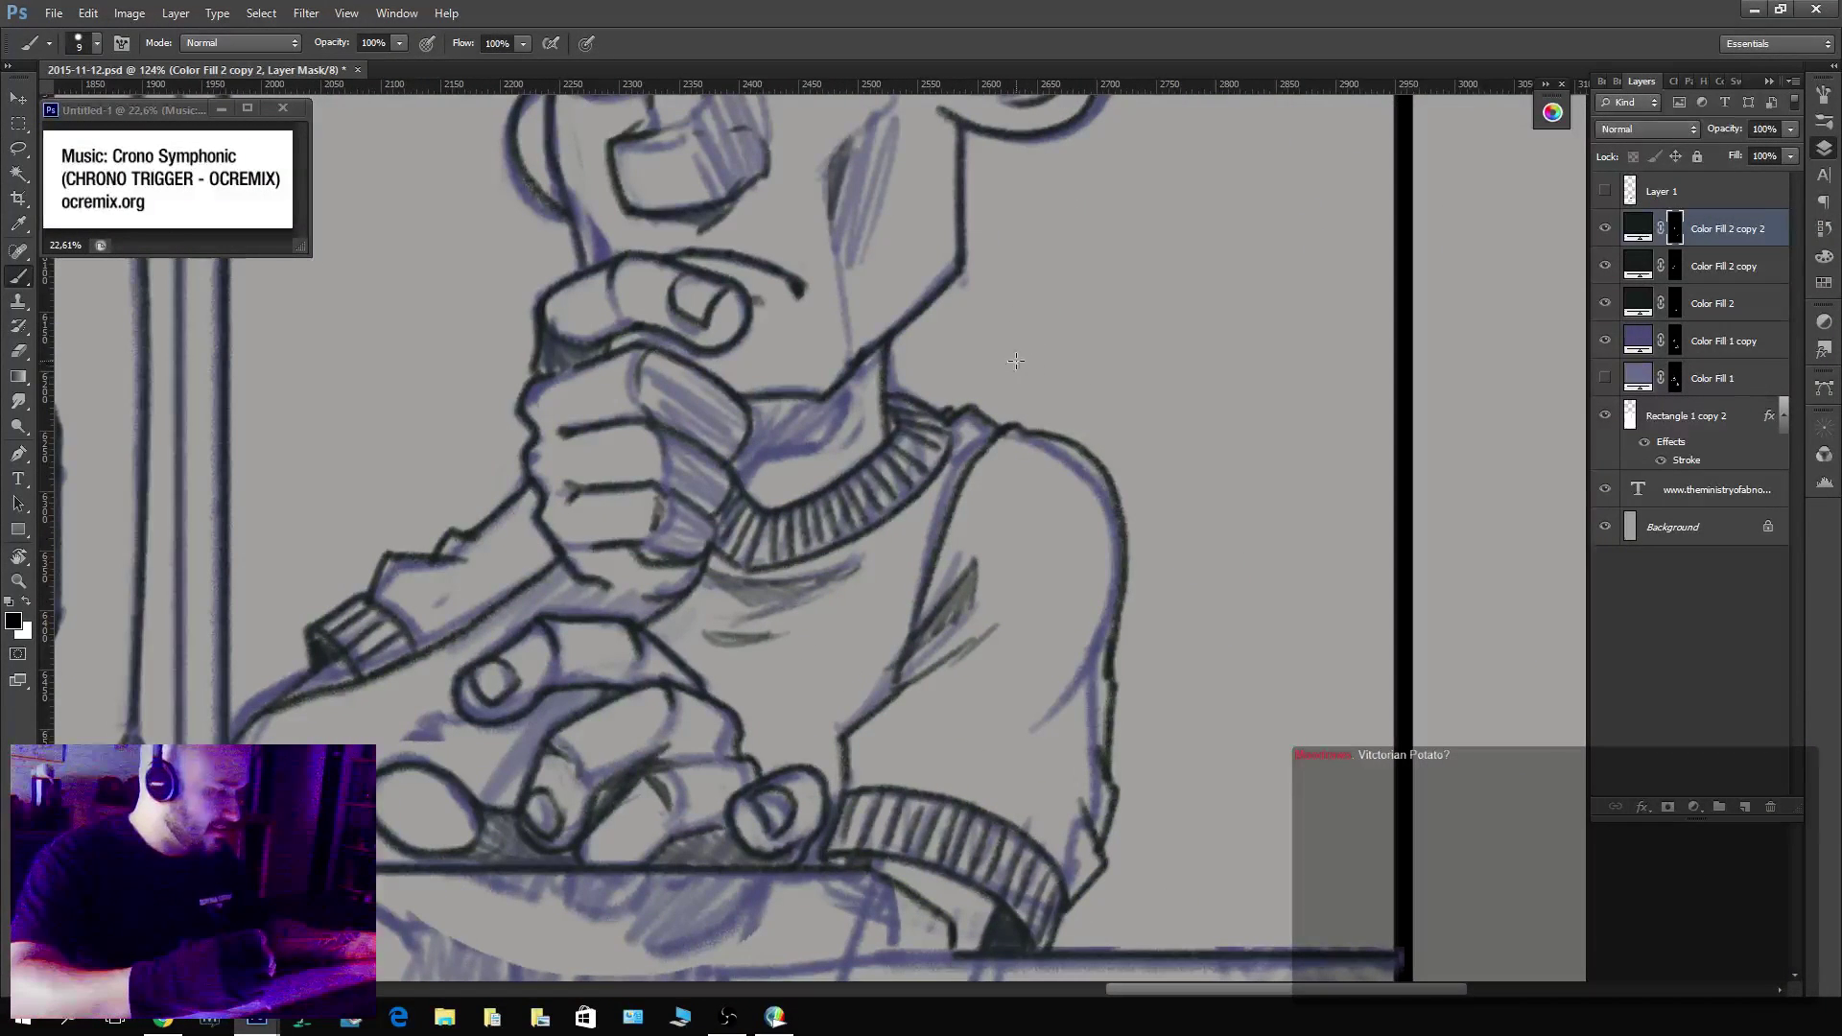
key("x")
mouse_move(885, 386)
left_mouse_down()
mouse_move(950, 418)
mouse_move(988, 407)
mouse_move(1099, 467)
mouse_move(1118, 508)
left_mouse_up()
key("ctrl+z")
mouse_move(1025, 431)
left_mouse_down()
mouse_move(1103, 475)
mouse_move(1129, 566)
mouse_move(1113, 676)
mouse_move(1192, 536)
left_mouse_up()
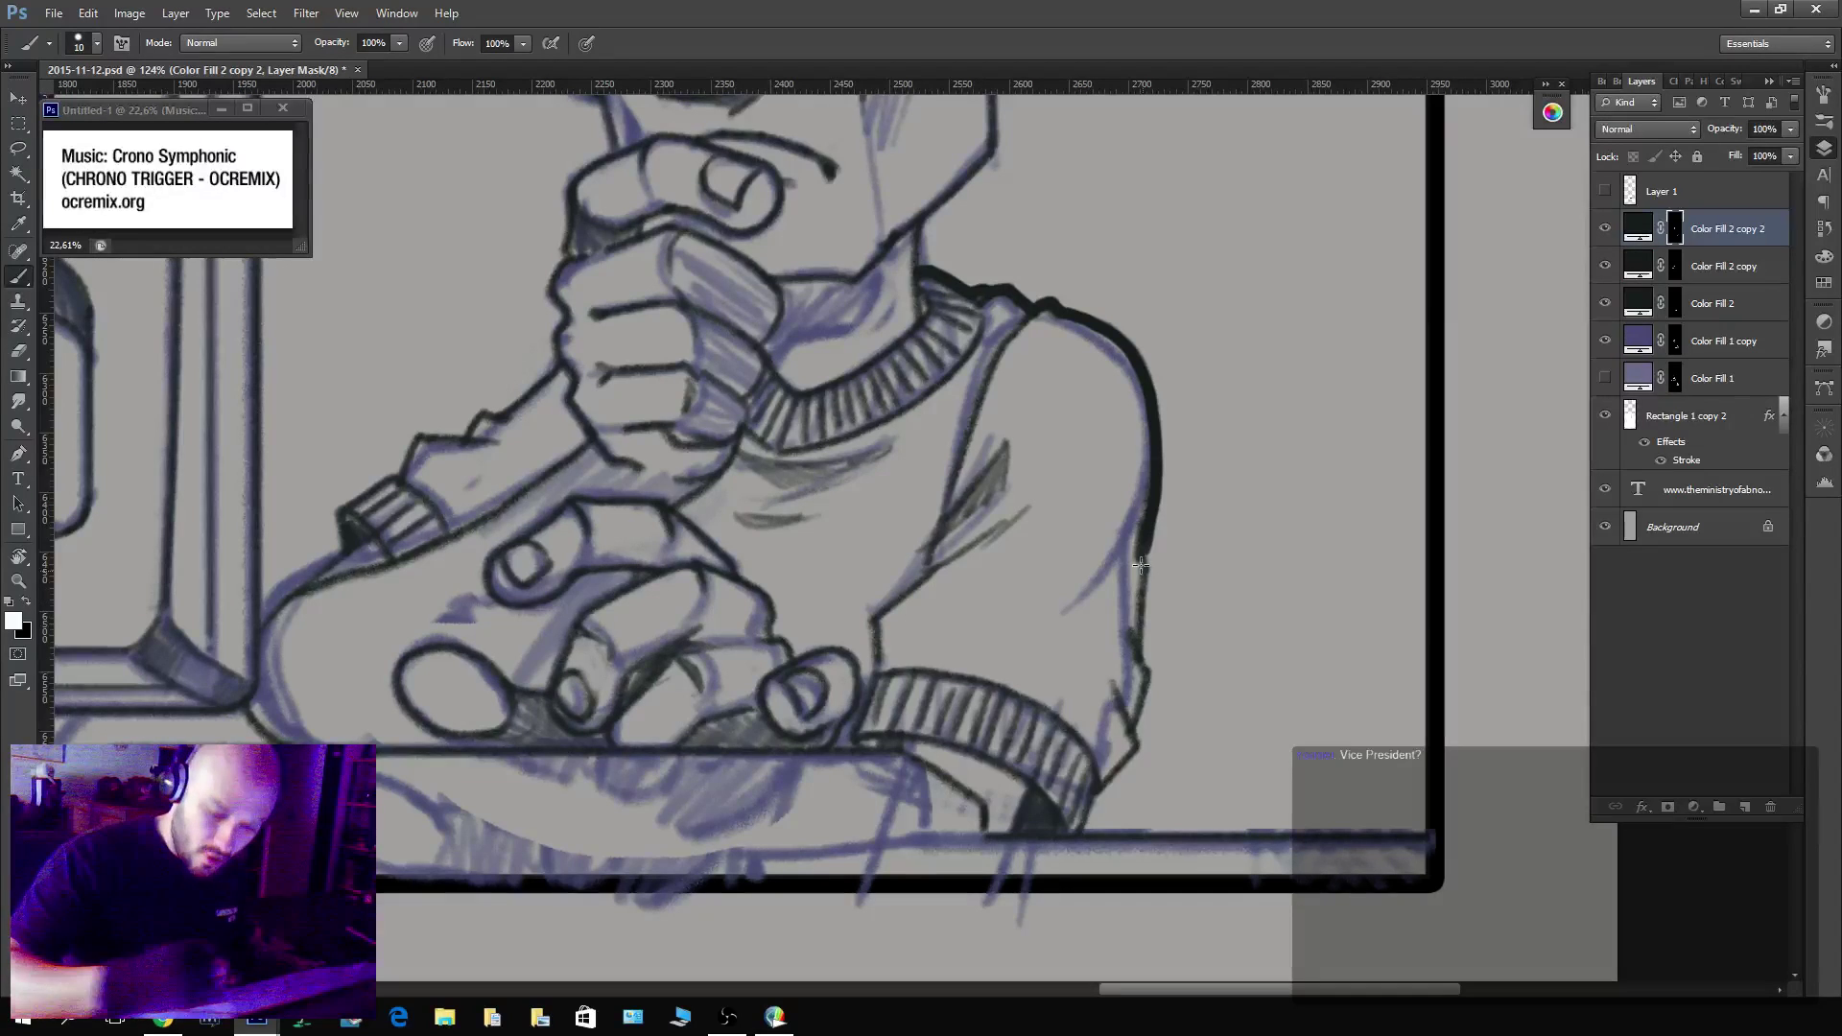
mouse_move(1147, 552)
left_mouse_down()
mouse_move(1135, 751)
mouse_move(1081, 842)
left_mouse_up()
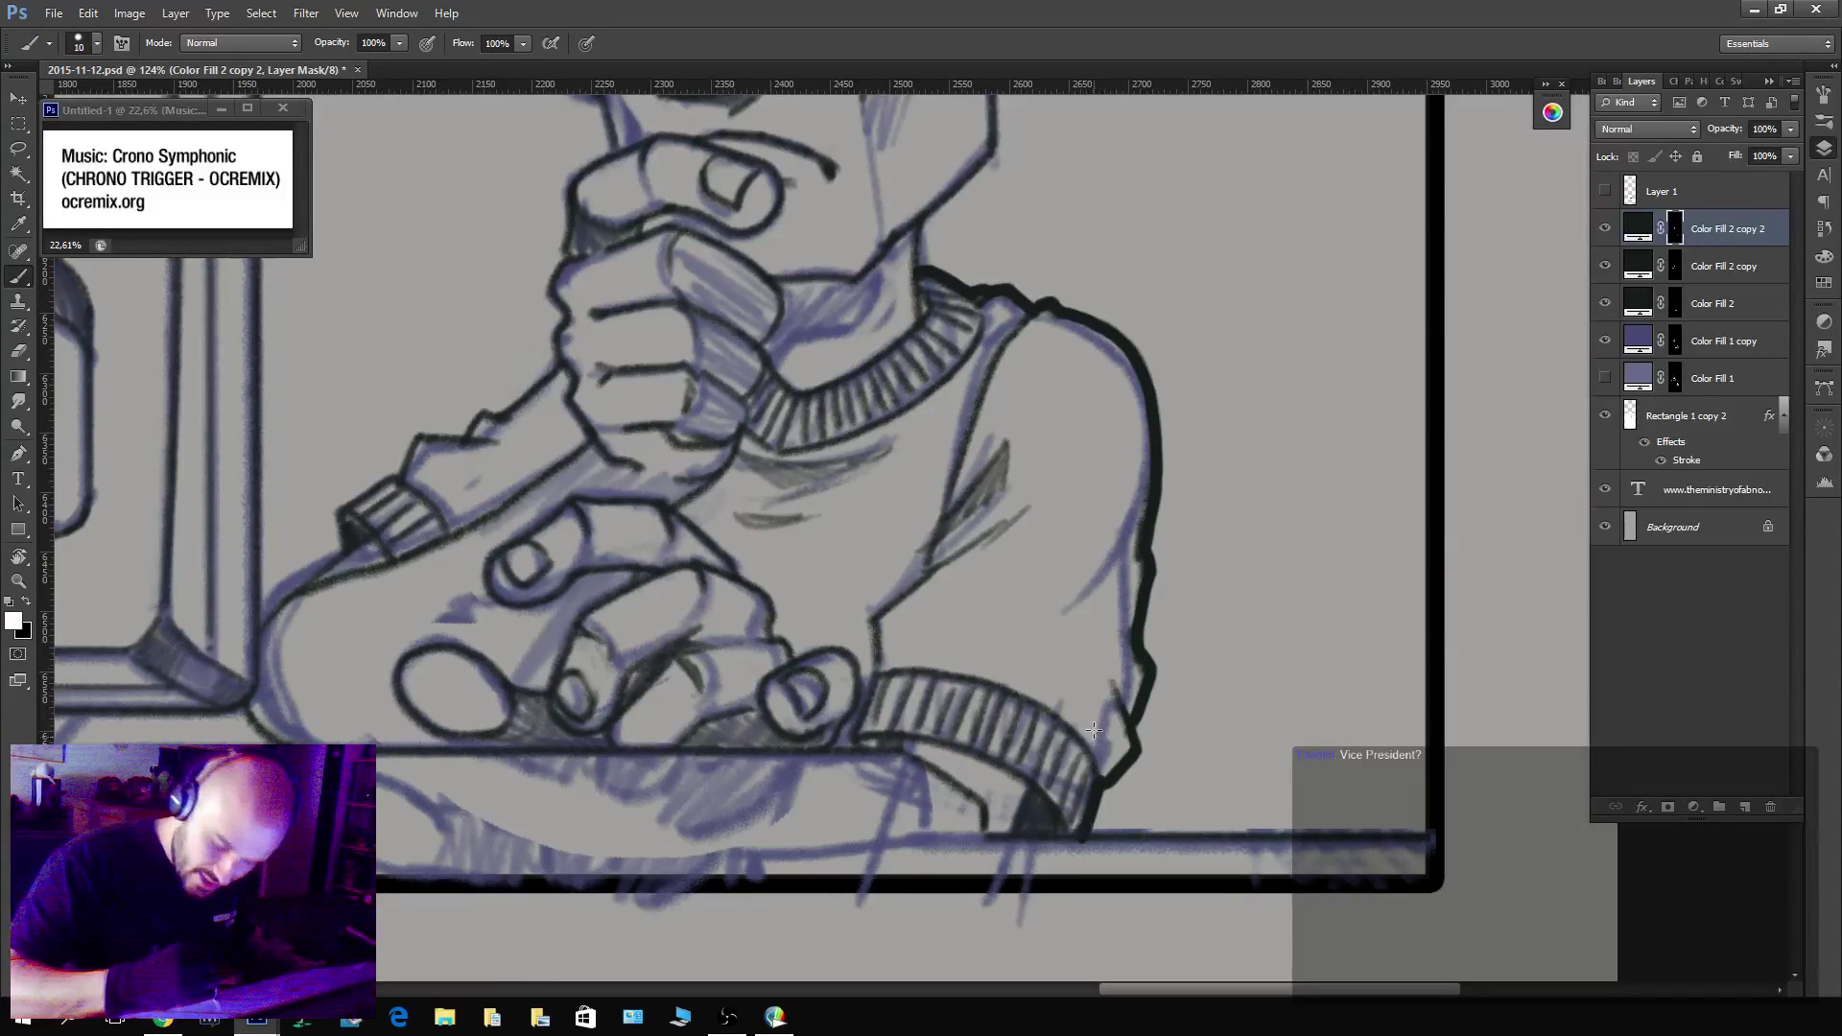
Thicken the outer contour of the thinking figure's neck, jaw, ears and head and the finger resting against the mouth.
mouse_move(1056, 580)
left_mouse_down()
mouse_move(1213, 691)
mouse_move(1153, 593)
left_mouse_up()
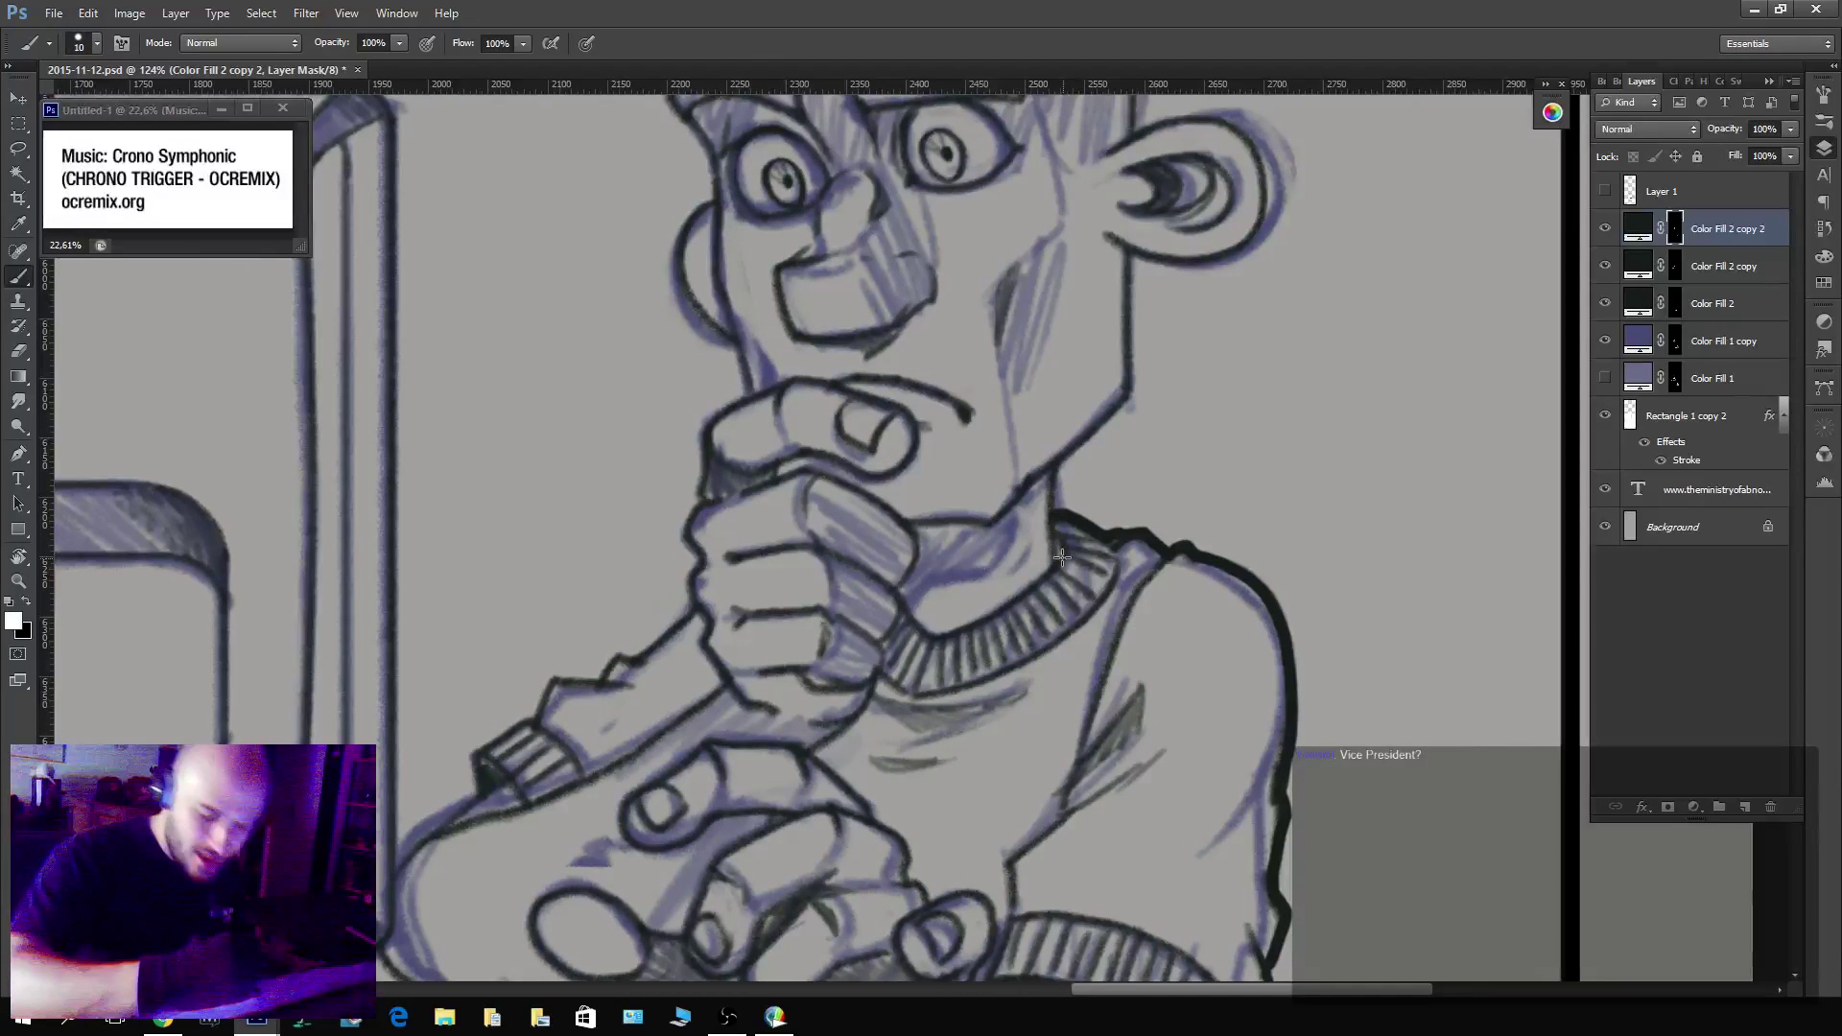
mouse_move(1063, 556)
left_mouse_down()
mouse_move(1080, 426)
mouse_move(1037, 483)
mouse_move(1111, 418)
mouse_move(1046, 480)
mouse_move(1069, 476)
mouse_move(1130, 384)
mouse_move(1129, 254)
mouse_move(1164, 576)
left_mouse_up()
mouse_move(1072, 531)
left_mouse_down()
mouse_move(1132, 552)
mouse_move(1195, 527)
mouse_move(1219, 475)
mouse_move(1197, 425)
mouse_move(1053, 388)
mouse_move(1235, 432)
left_mouse_up()
mouse_move(823, 475)
left_mouse_down()
mouse_move(798, 427)
mouse_move(902, 259)
mouse_move(977, 211)
mouse_move(1084, 196)
mouse_move(1172, 227)
mouse_move(1235, 288)
mouse_move(1275, 403)
mouse_move(1252, 466)
left_mouse_up()
mouse_move(828, 510)
left_mouse_down()
mouse_move(837, 561)
mouse_move(811, 586)
mouse_move(837, 676)
mouse_move(870, 695)
mouse_move(872, 743)
left_mouse_up()
mouse_move(975, 813)
left_mouse_down()
mouse_move(993, 827)
mouse_move(1051, 795)
mouse_move(1027, 754)
mouse_move(907, 739)
mouse_move(841, 779)
mouse_move(831, 857)
left_mouse_up()
left_click_drag(994, 592, 1233, 165)
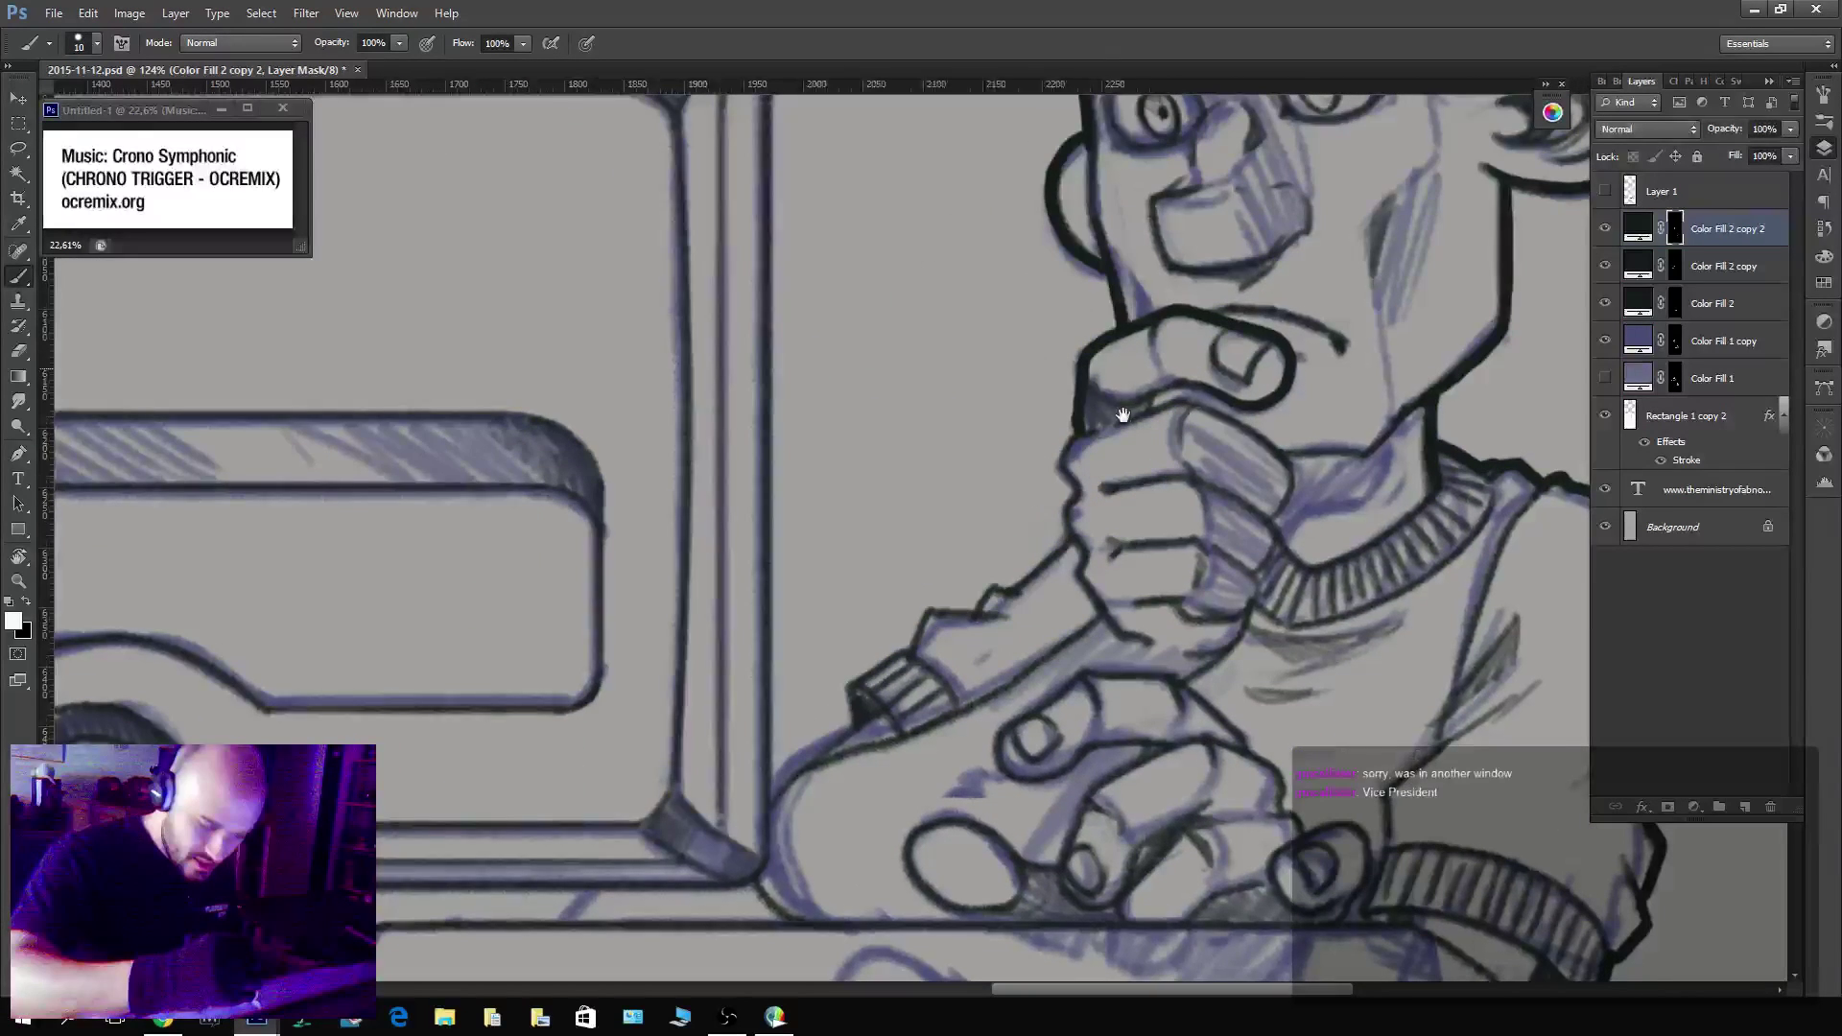
Thicken the outer edge of the raised fist and the forearm's contour around the elbow down to the desk.
mouse_move(1083, 420)
left_mouse_down()
mouse_move(1065, 484)
mouse_move(1082, 604)
left_mouse_up()
left_click_drag(783, 795, 874, 697)
left_click_drag(758, 879, 843, 923)
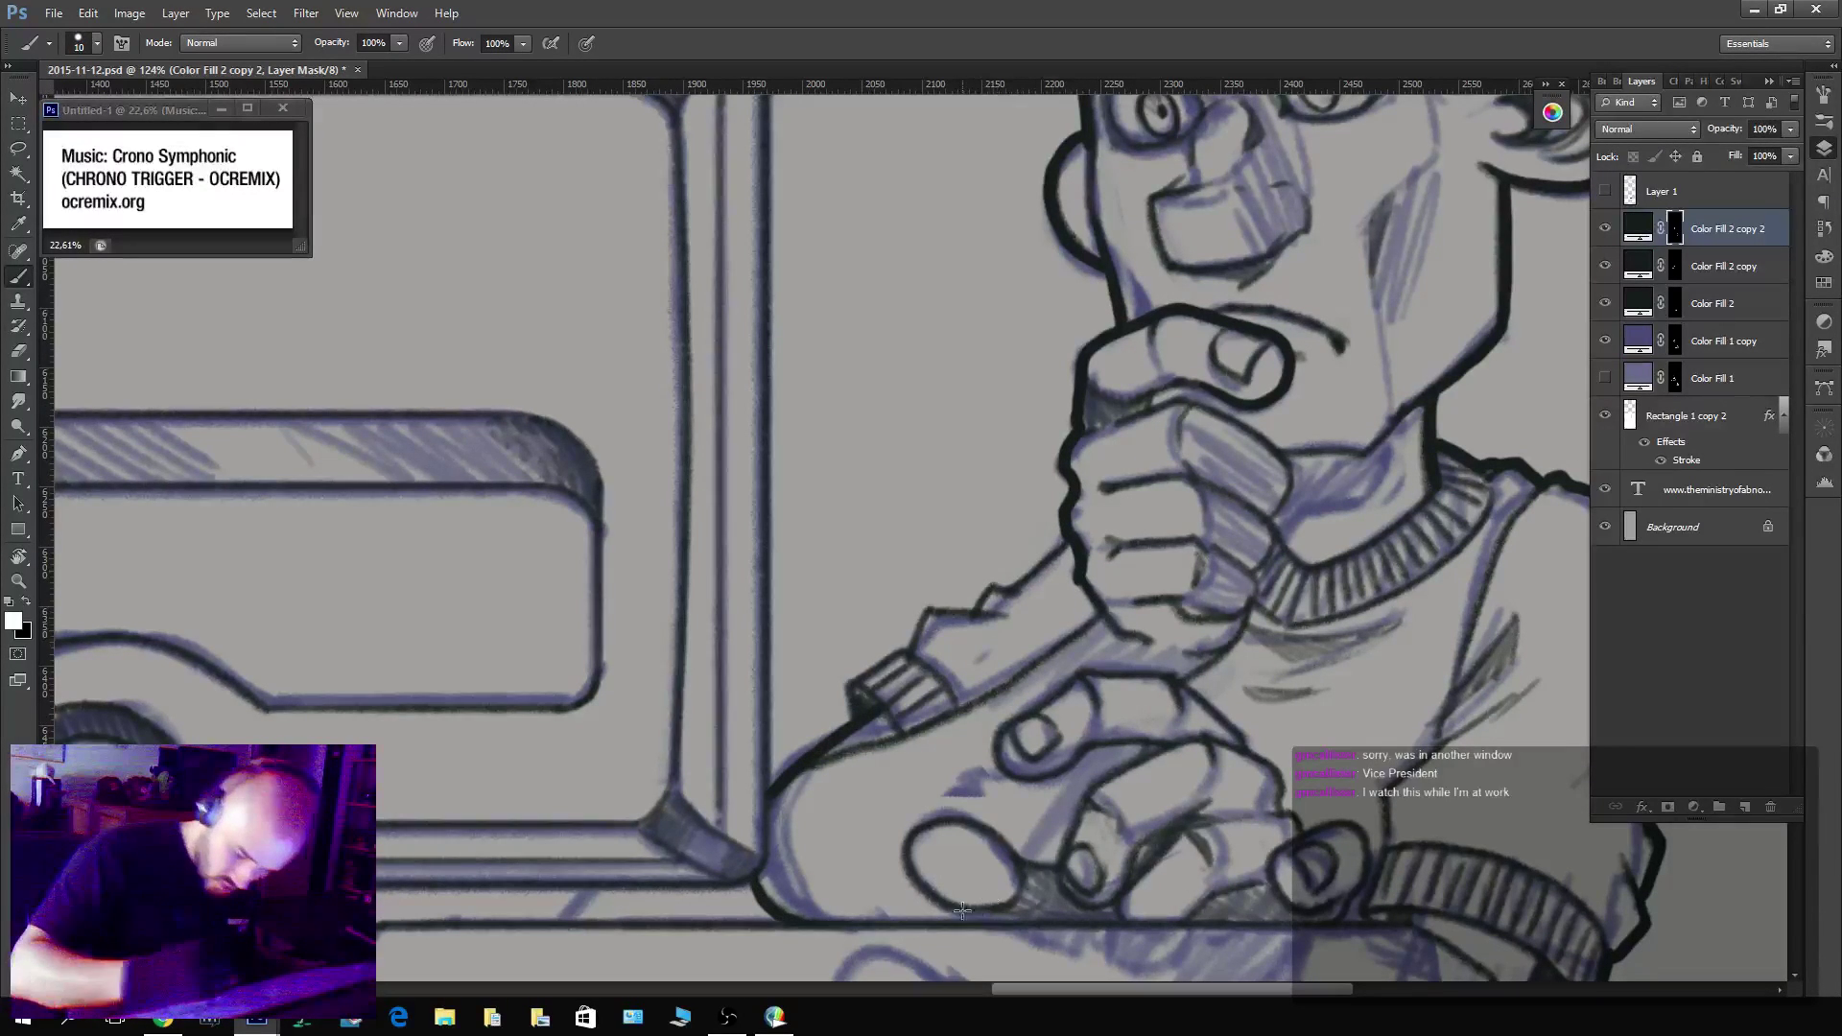
Thicken the outlines of the resting hand's thumb, bent fingers and extended fingertip.
mouse_move(967, 913)
left_mouse_down()
mouse_move(906, 833)
mouse_move(998, 827)
mouse_move(1056, 870)
mouse_move(1111, 770)
mouse_move(1187, 743)
mouse_move(1014, 780)
mouse_move(994, 715)
mouse_move(1091, 669)
mouse_move(1208, 690)
left_mouse_up()
key("x")
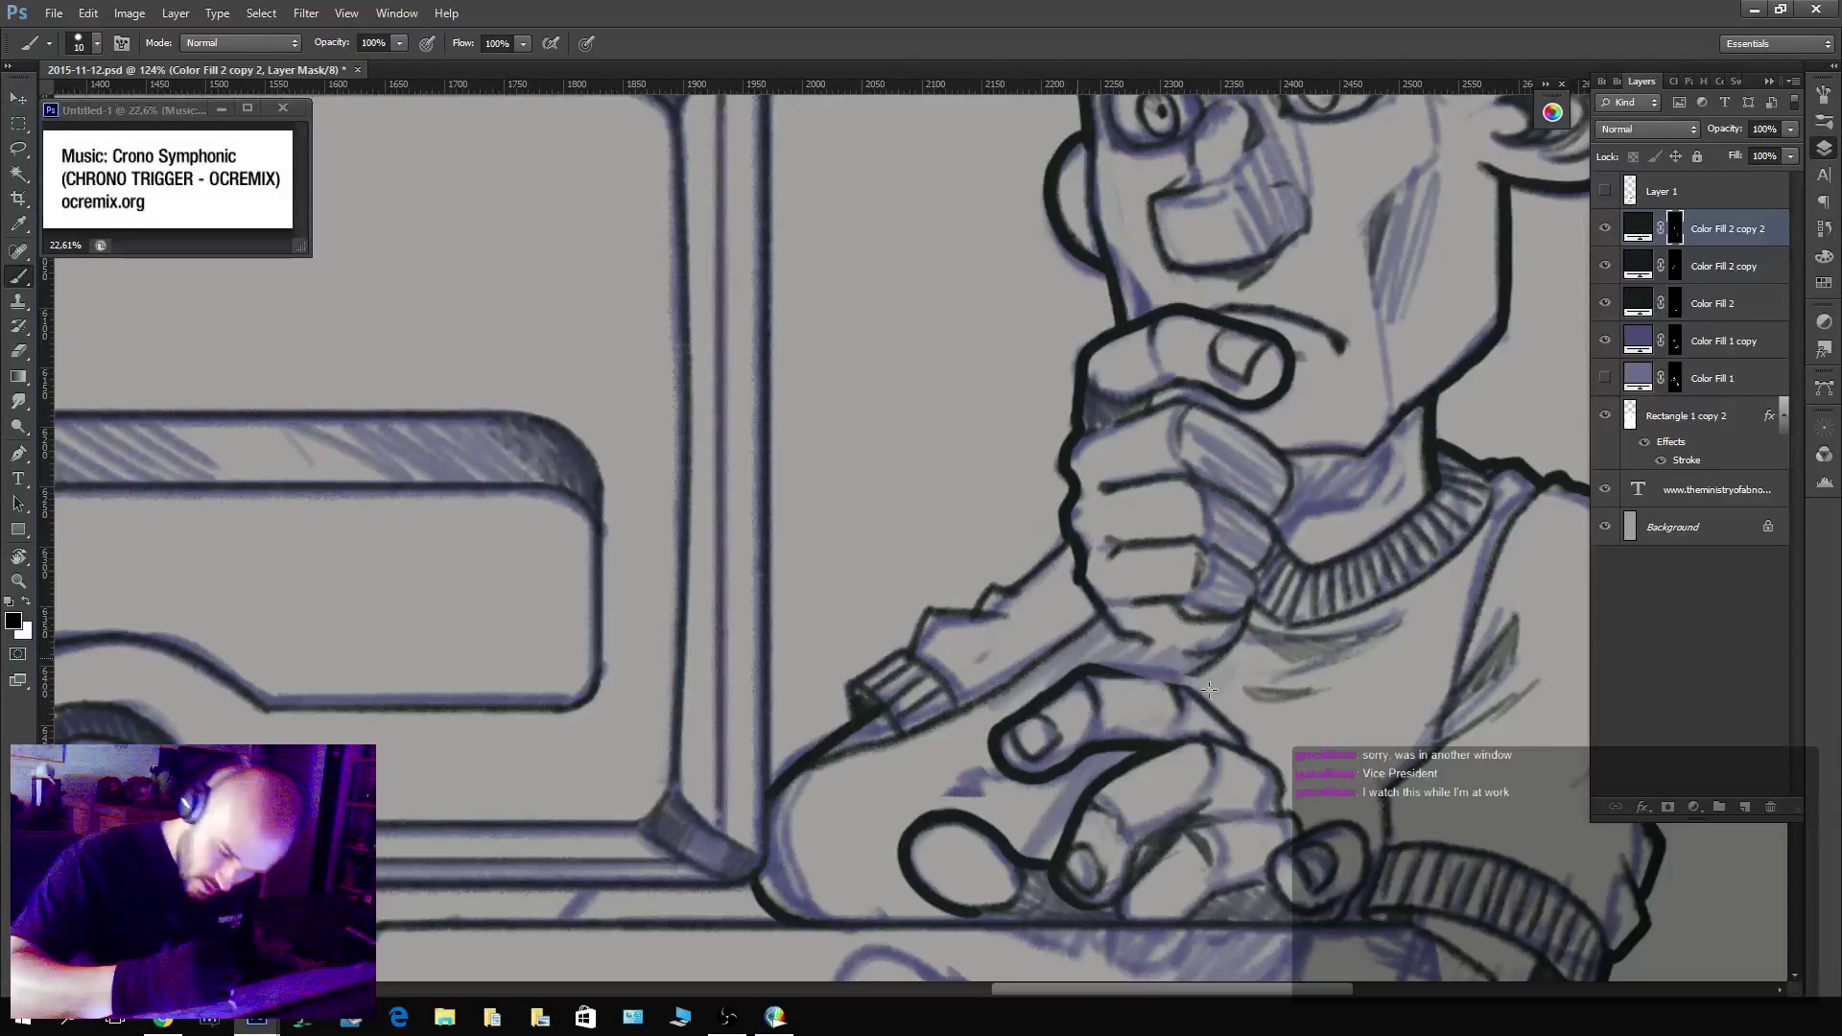
key("x")
mouse_move(1094, 670)
left_mouse_down()
mouse_move(1195, 683)
mouse_move(1109, 664)
mouse_move(1199, 686)
mouse_move(1234, 749)
left_mouse_up()
key("x")
key("x")
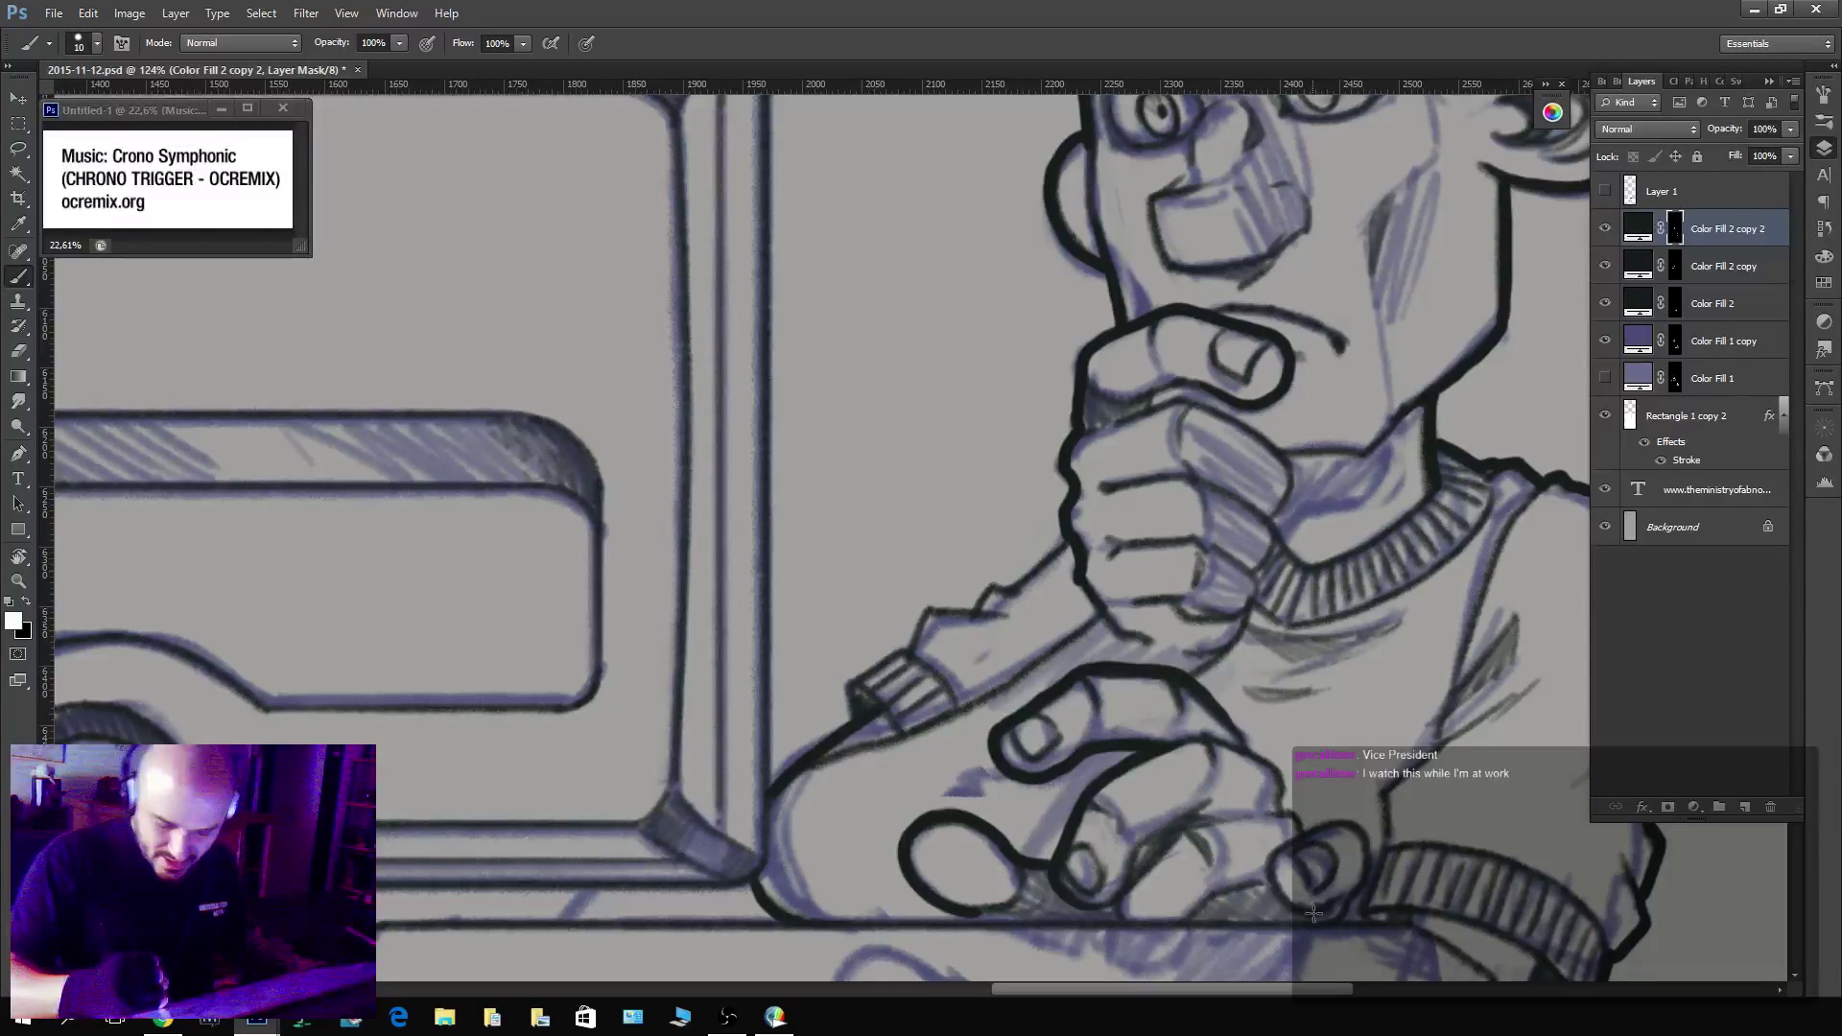
mouse_move(1313, 915)
left_mouse_down()
mouse_move(1266, 861)
mouse_move(1329, 820)
mouse_move(1372, 854)
mouse_move(1346, 912)
left_mouse_up()
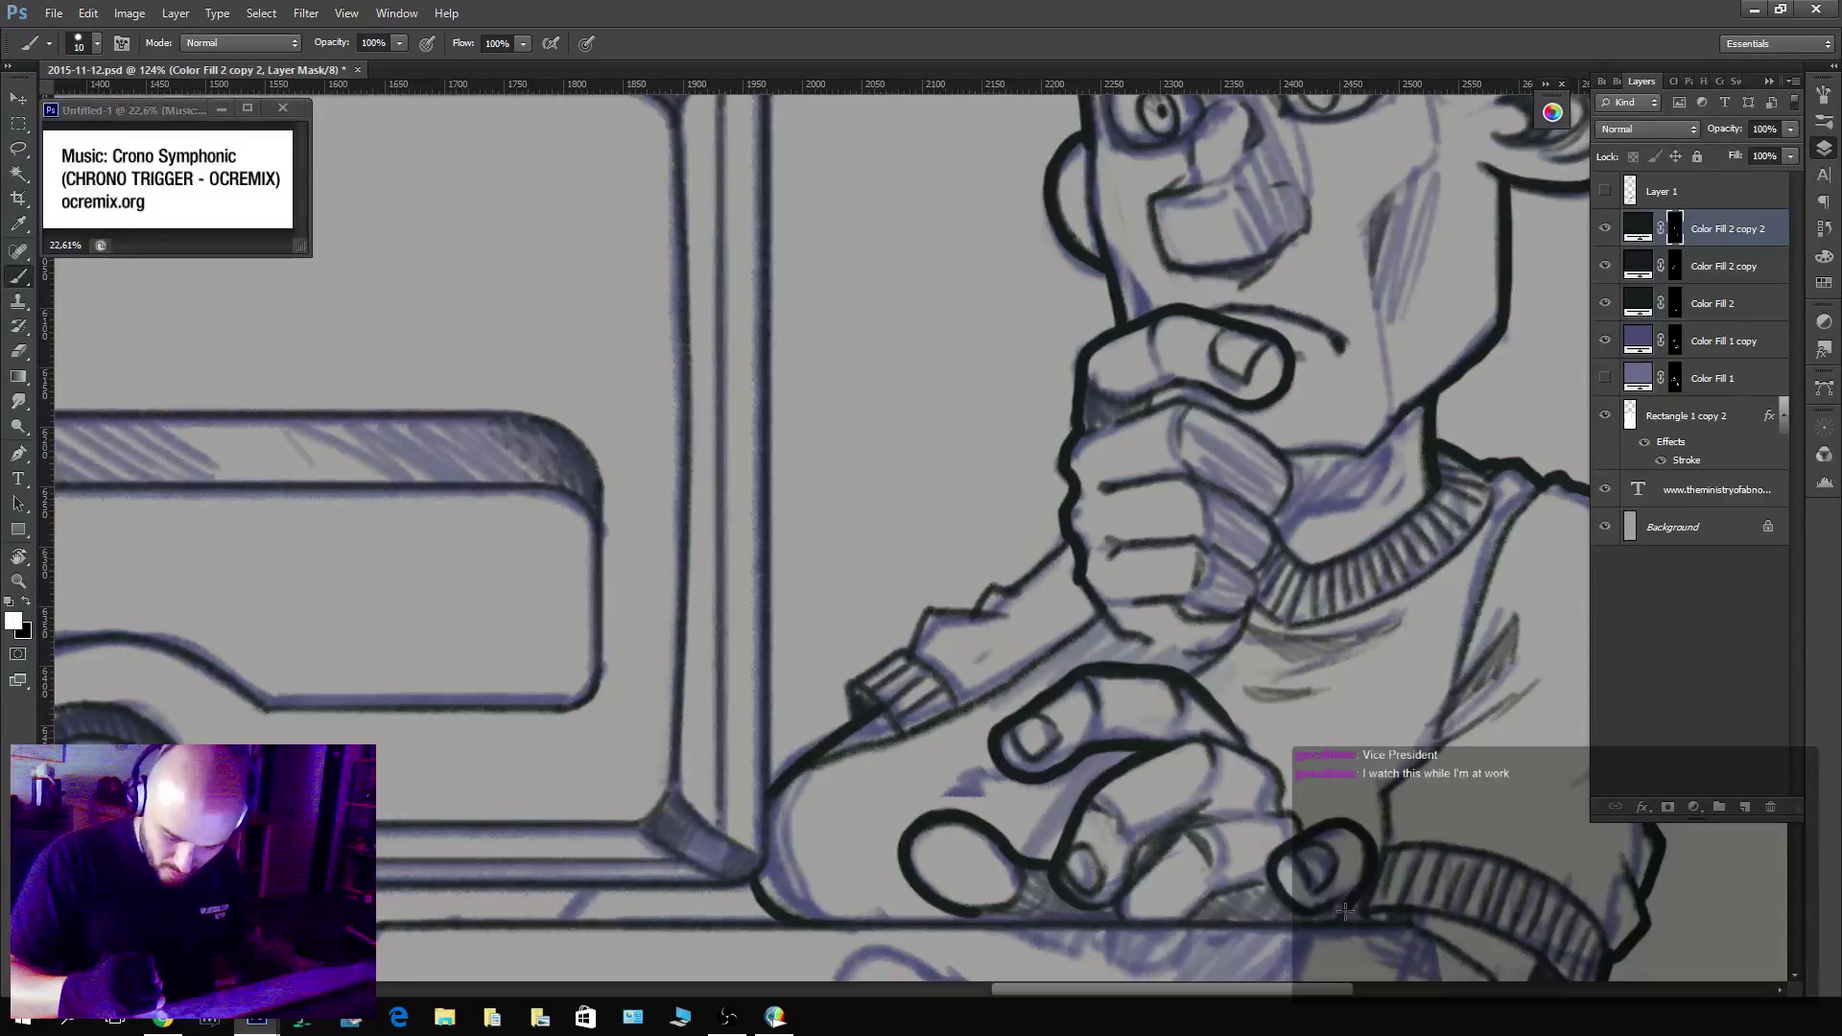
Thicken the outer contour of the raised arm's cuff and forearm, and hide the two purple sketch fill layers.
mouse_move(851, 728)
left_mouse_down()
mouse_move(857, 683)
mouse_move(927, 611)
left_mouse_up()
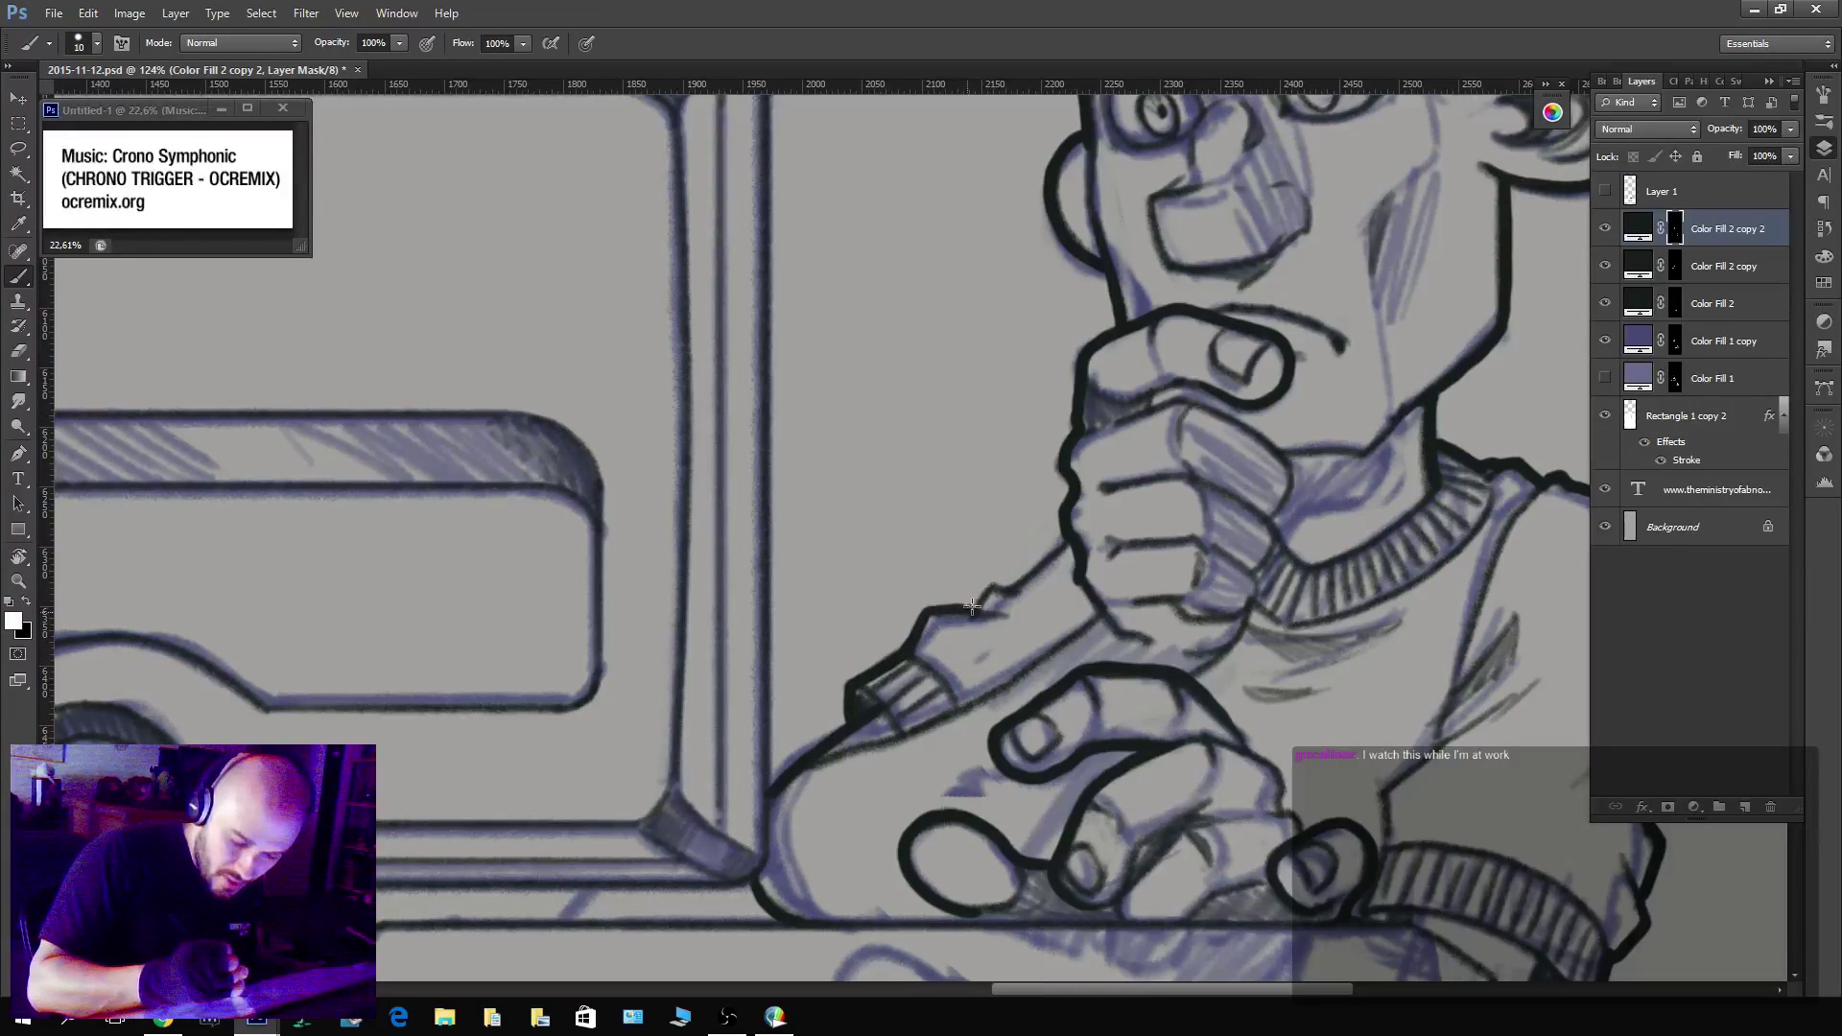
key("z")
mouse_move(1487, 683)
left_mouse_down()
mouse_move(1420, 701)
mouse_move(1522, 765)
left_mouse_up()
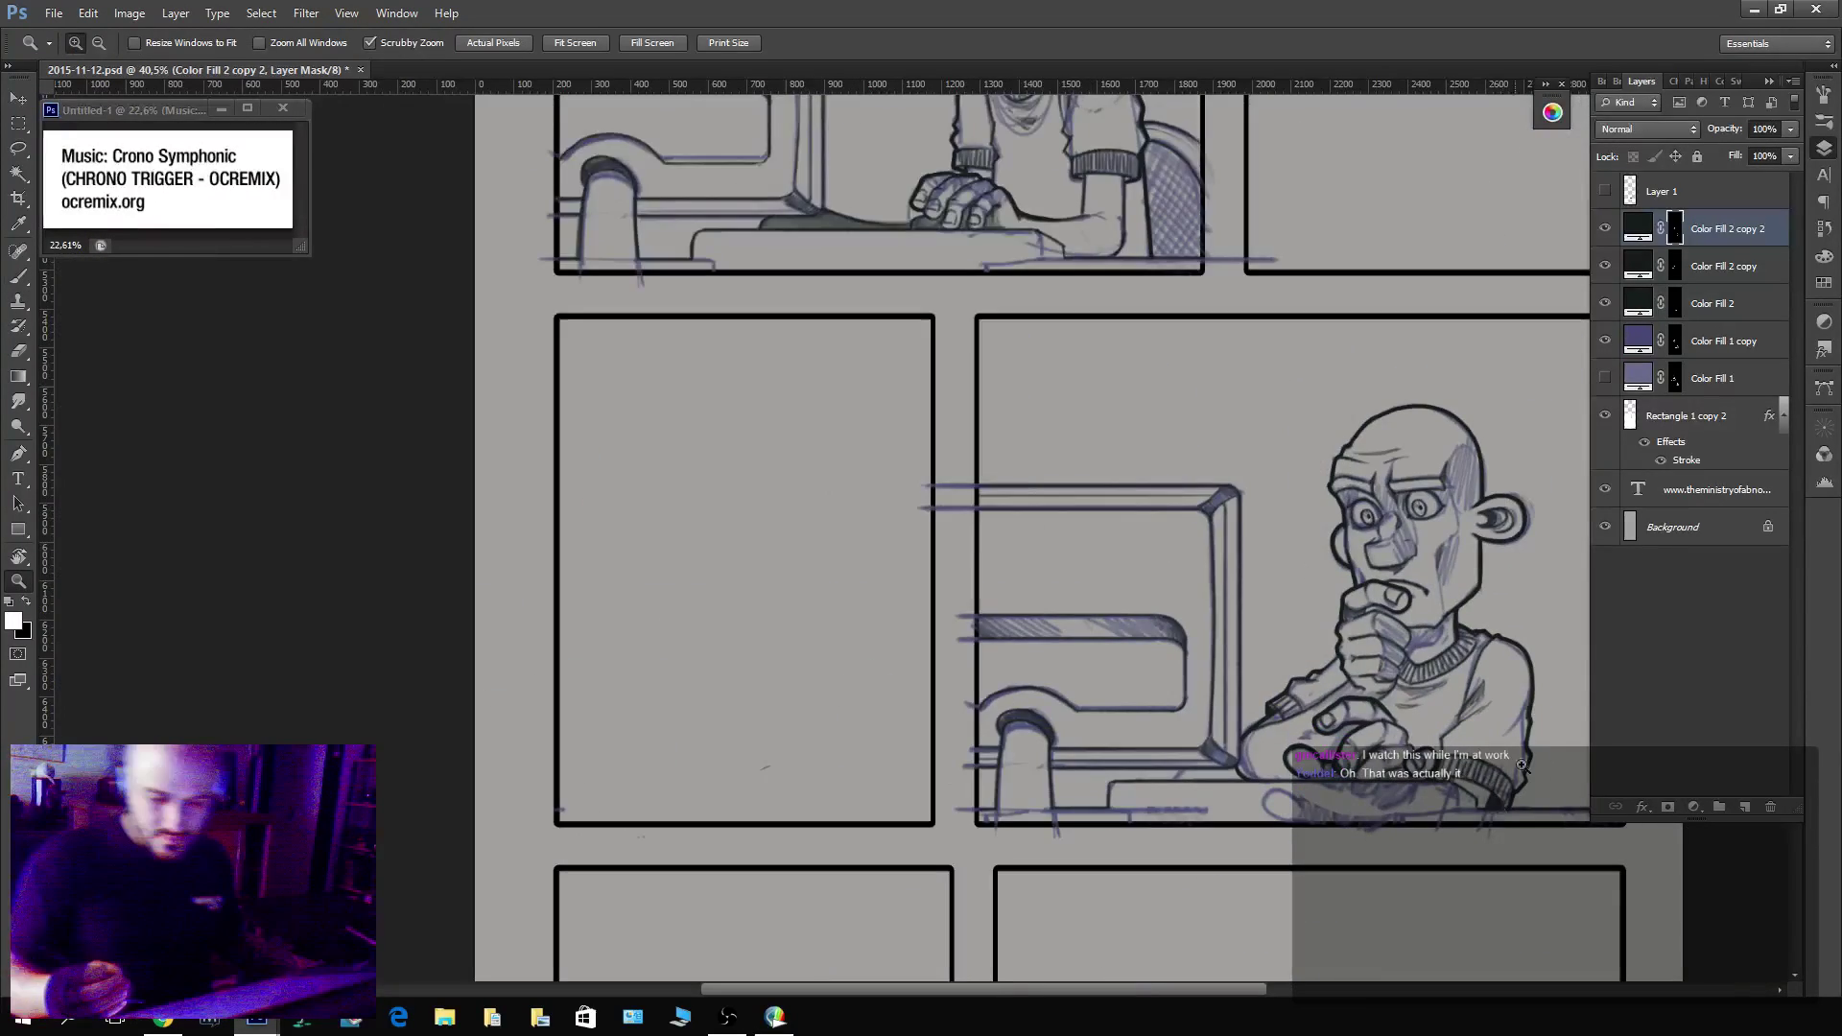
left_click_drag(1474, 620, 1401, 715)
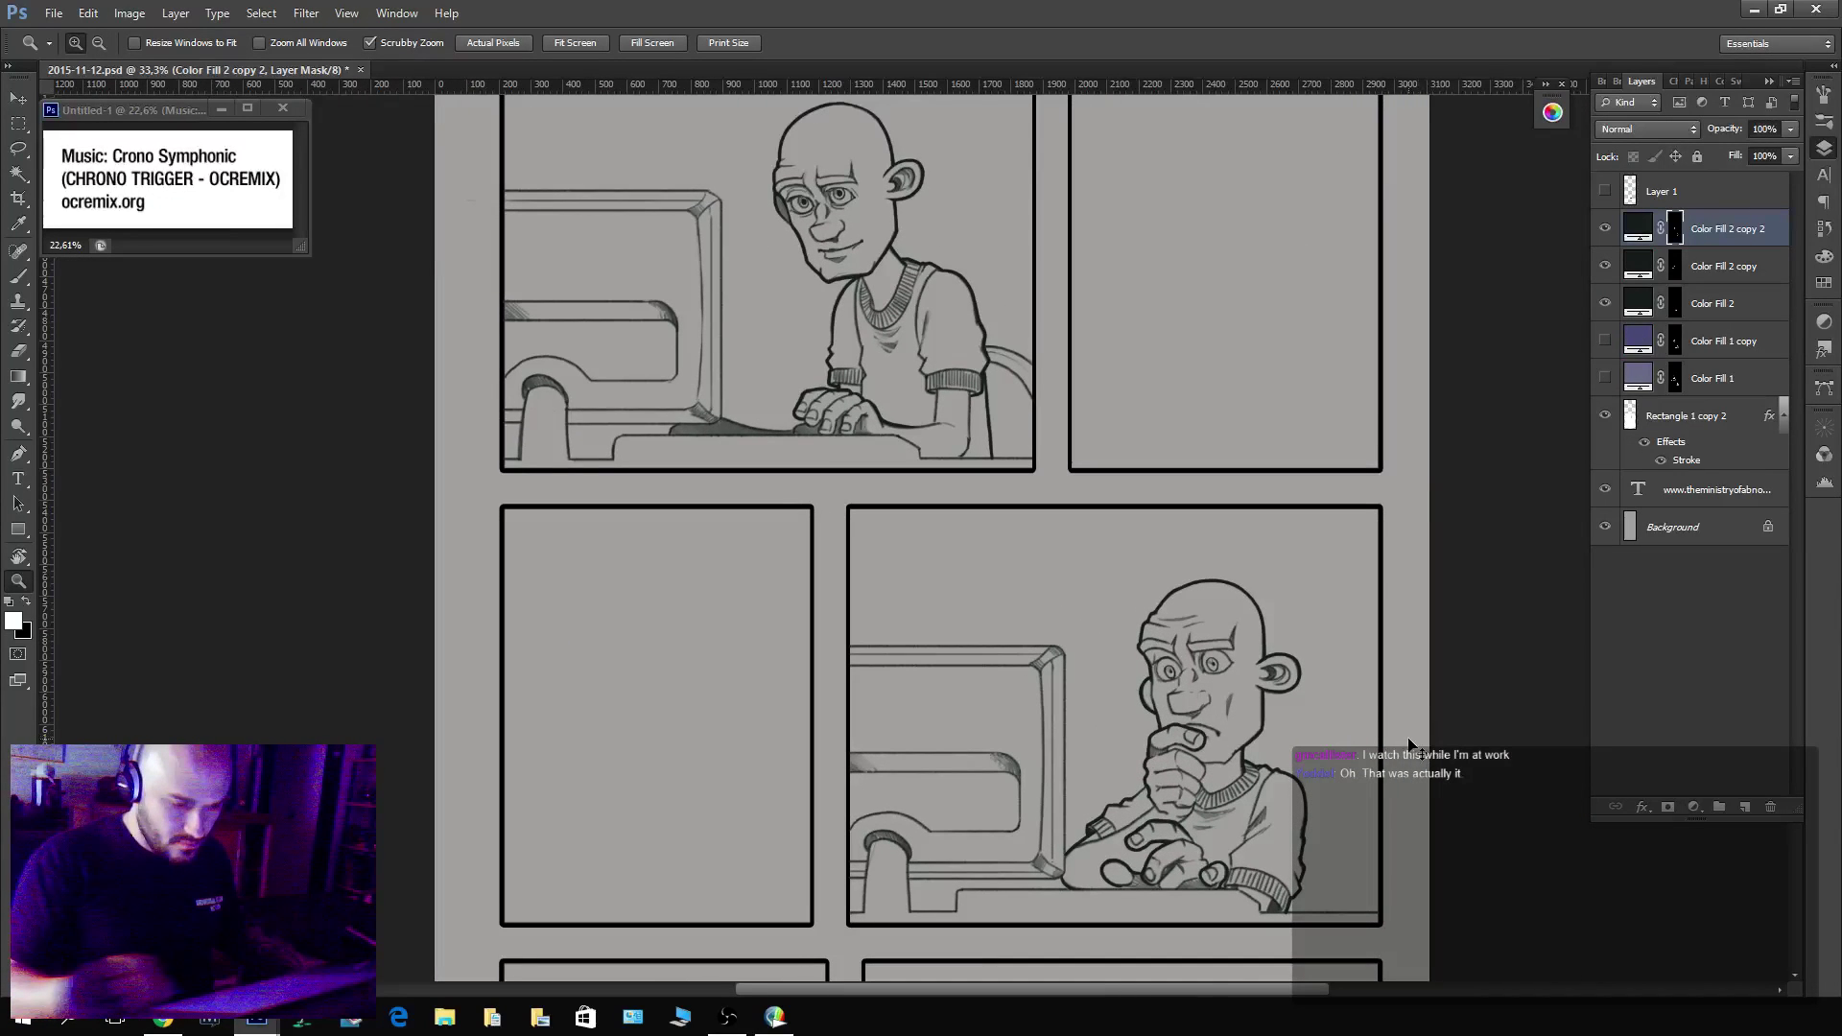
Open the recent file Scenery Color 10.psb and view the dragon painting enlarged in full screen without rulers.
left_click(53, 13)
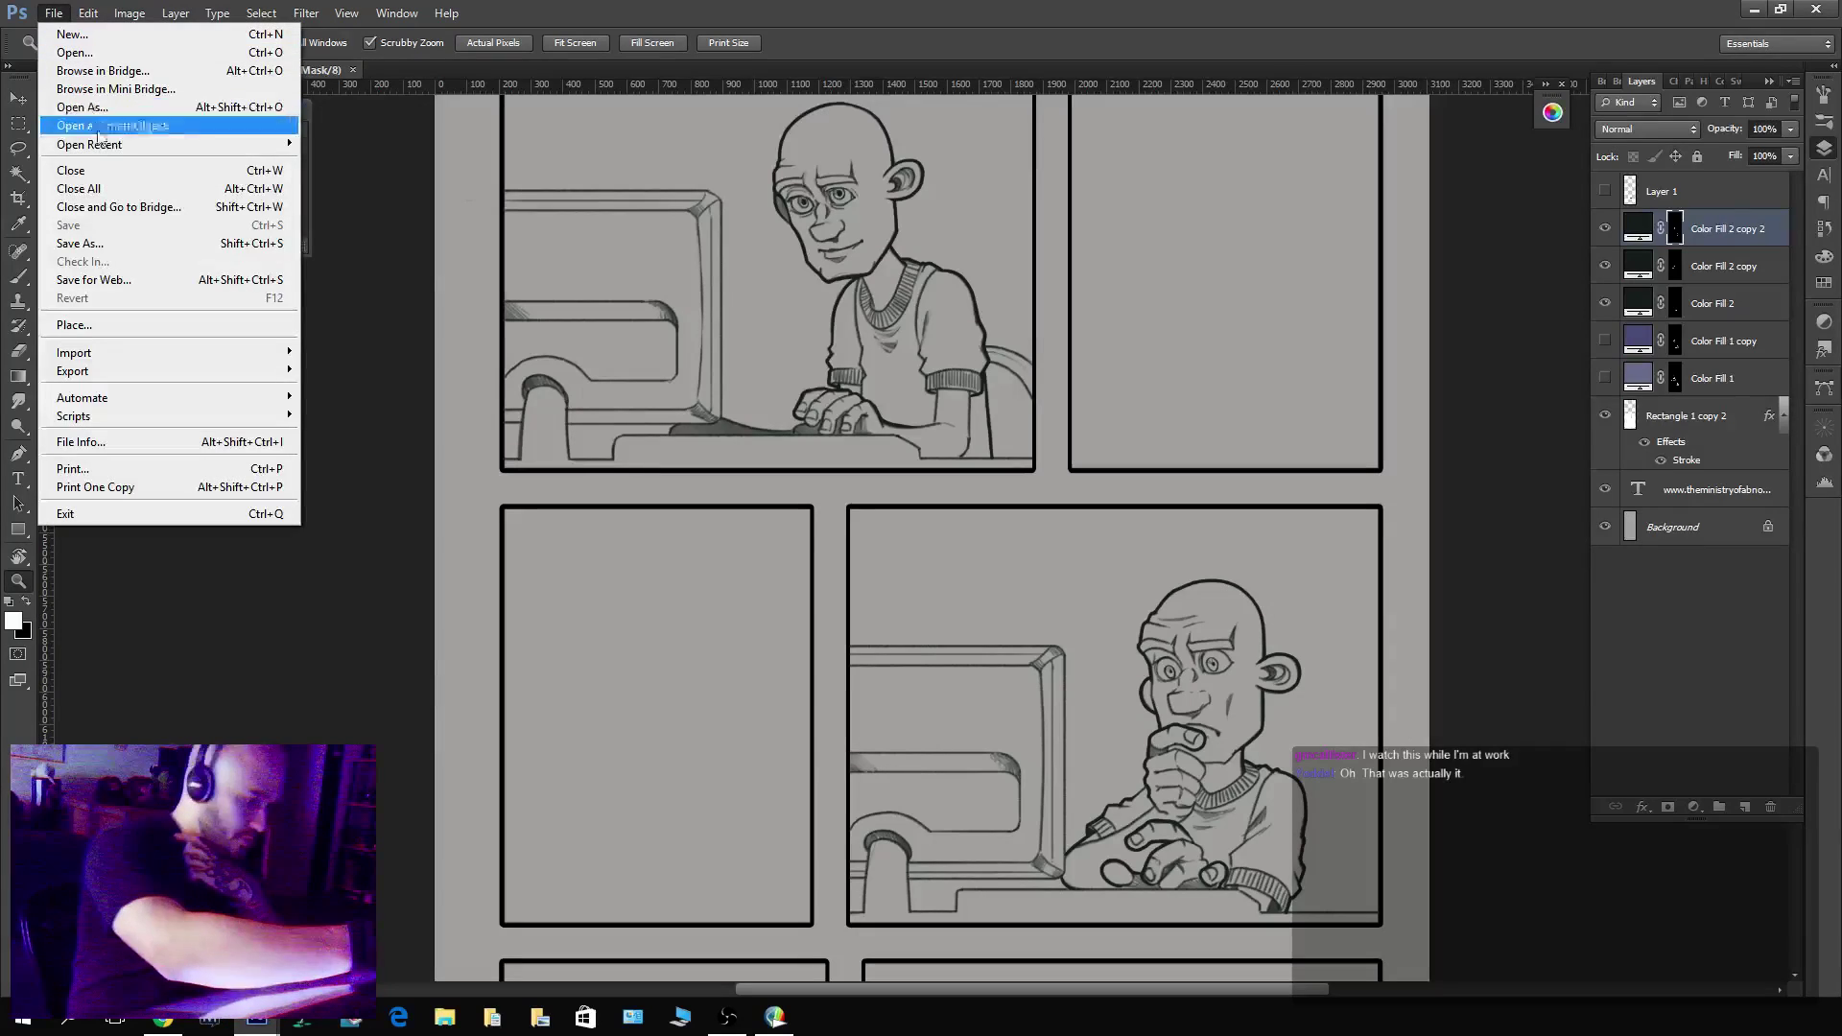
mouse_move(192, 144)
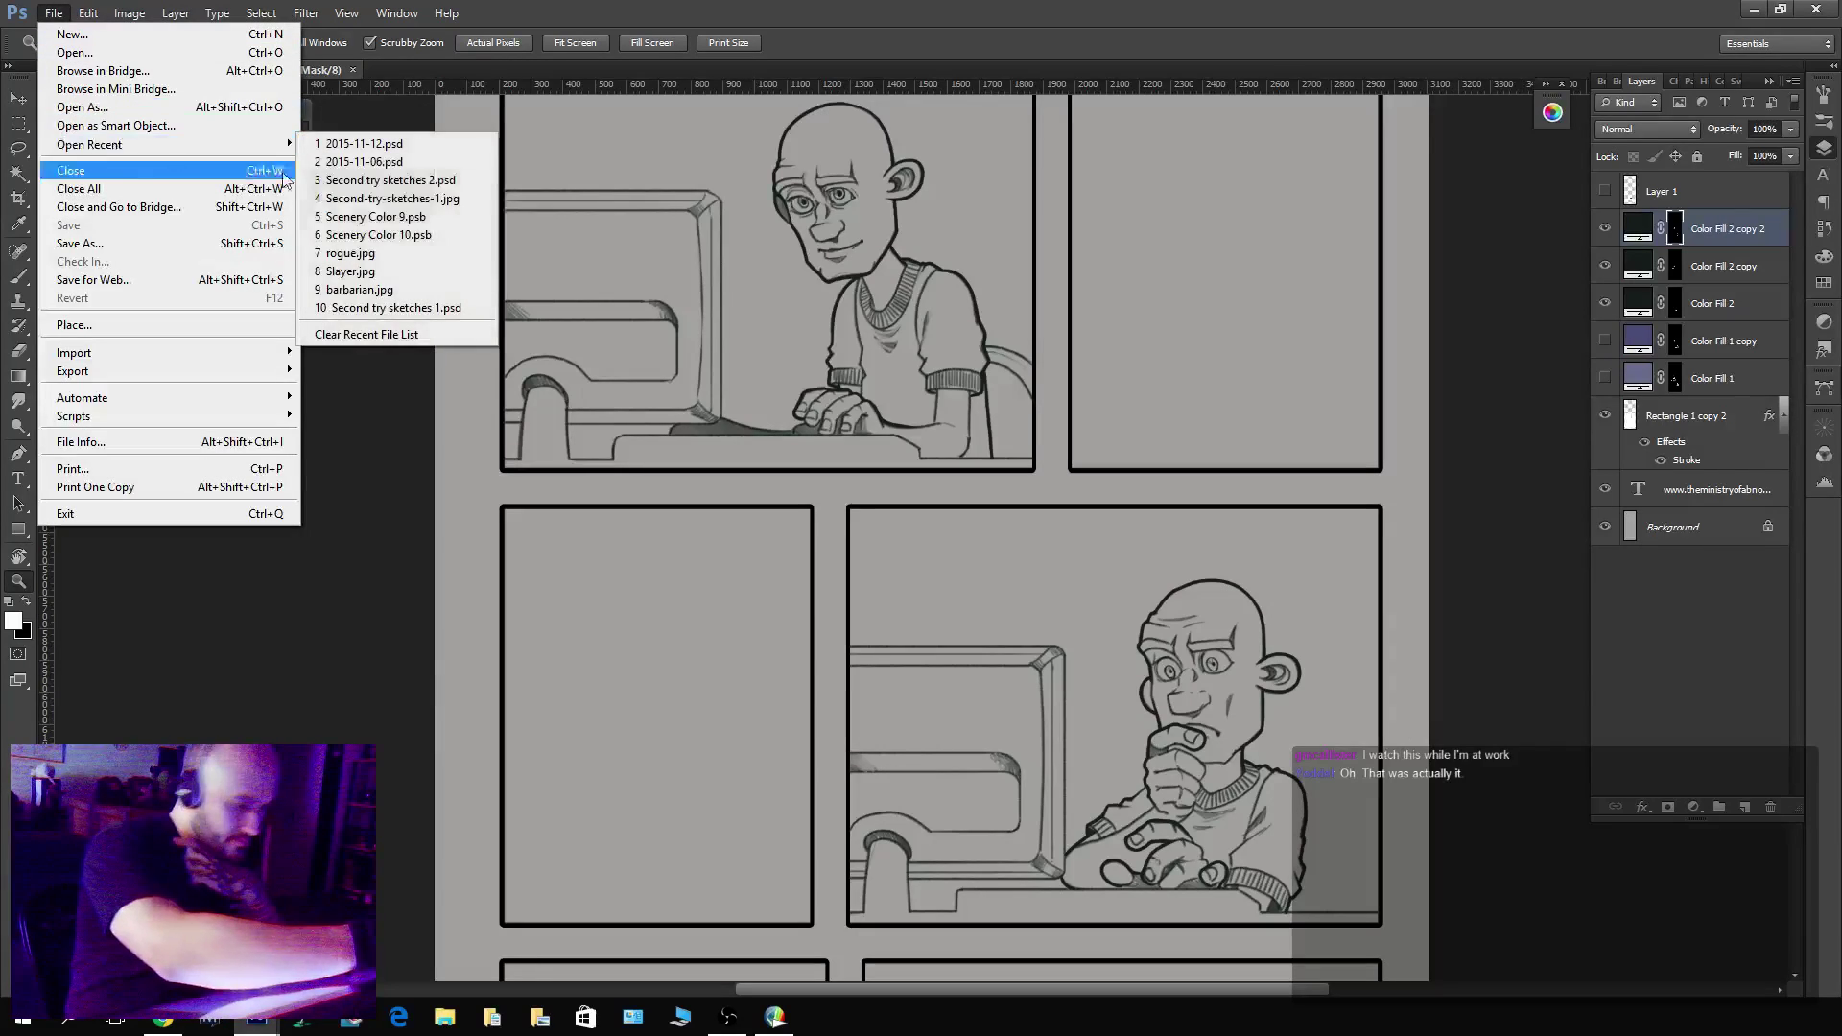
left_click(459, 234)
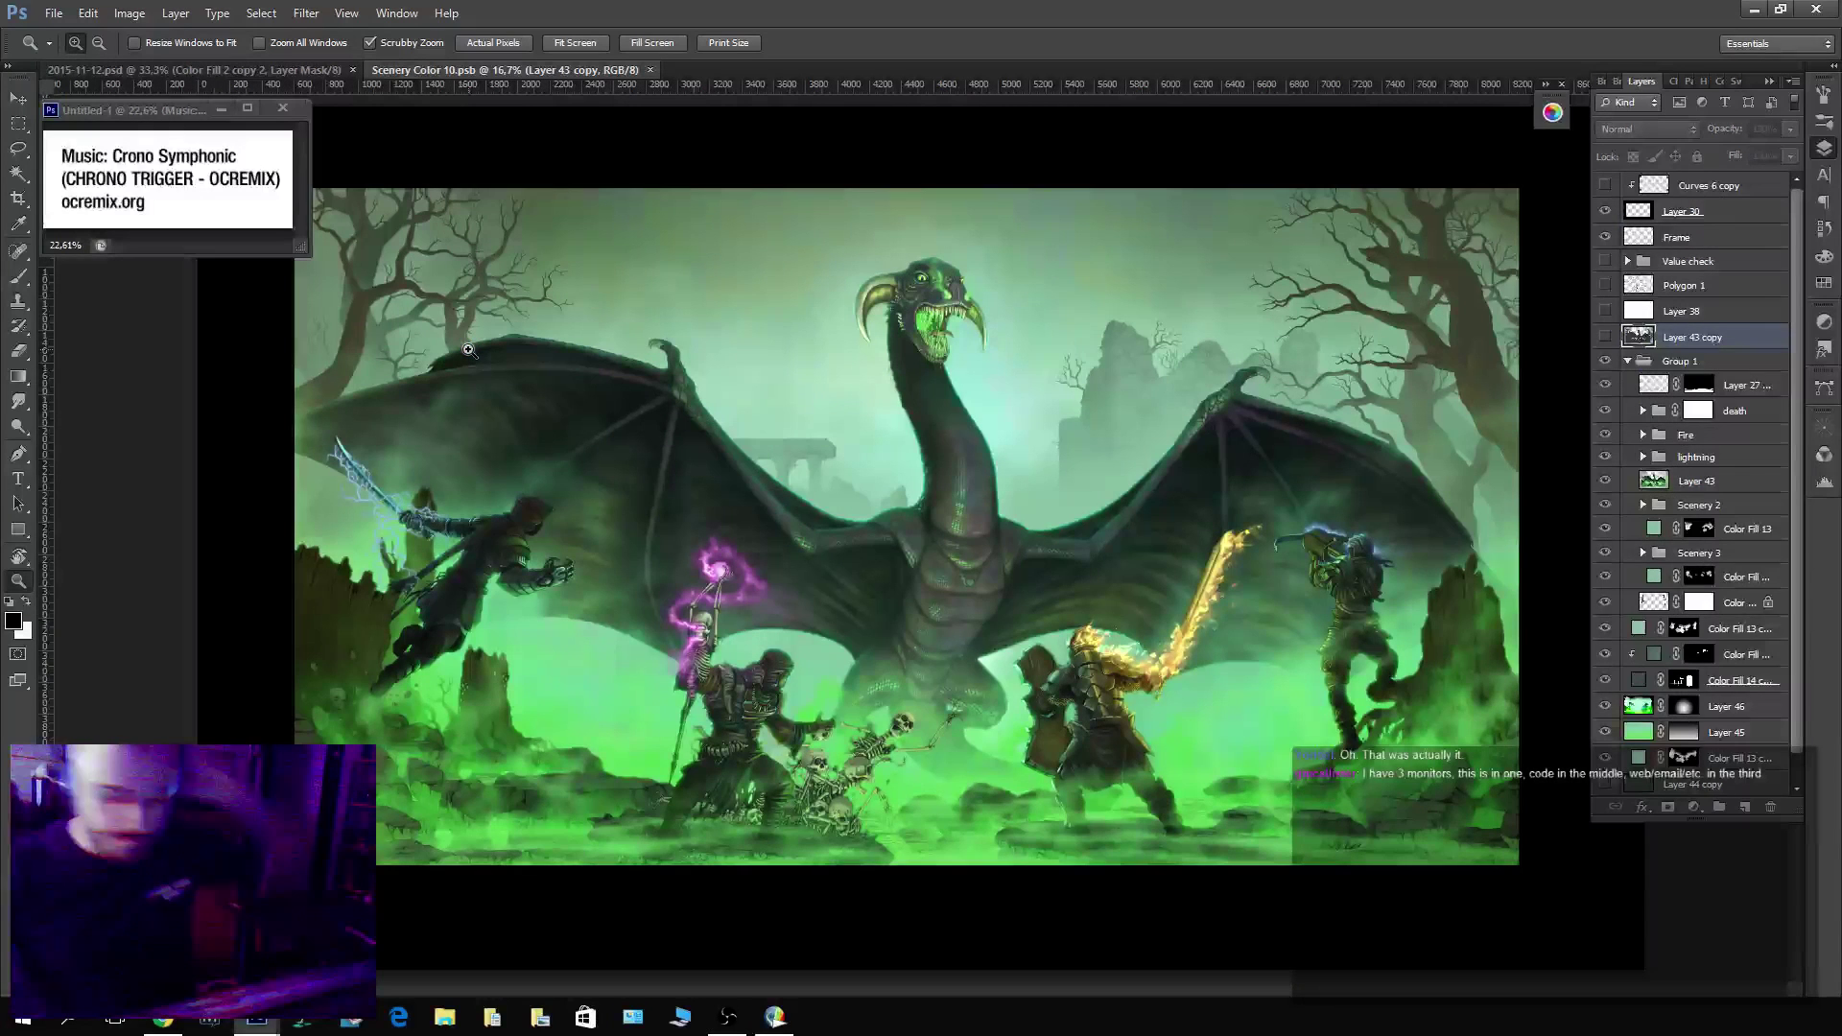
key("f")
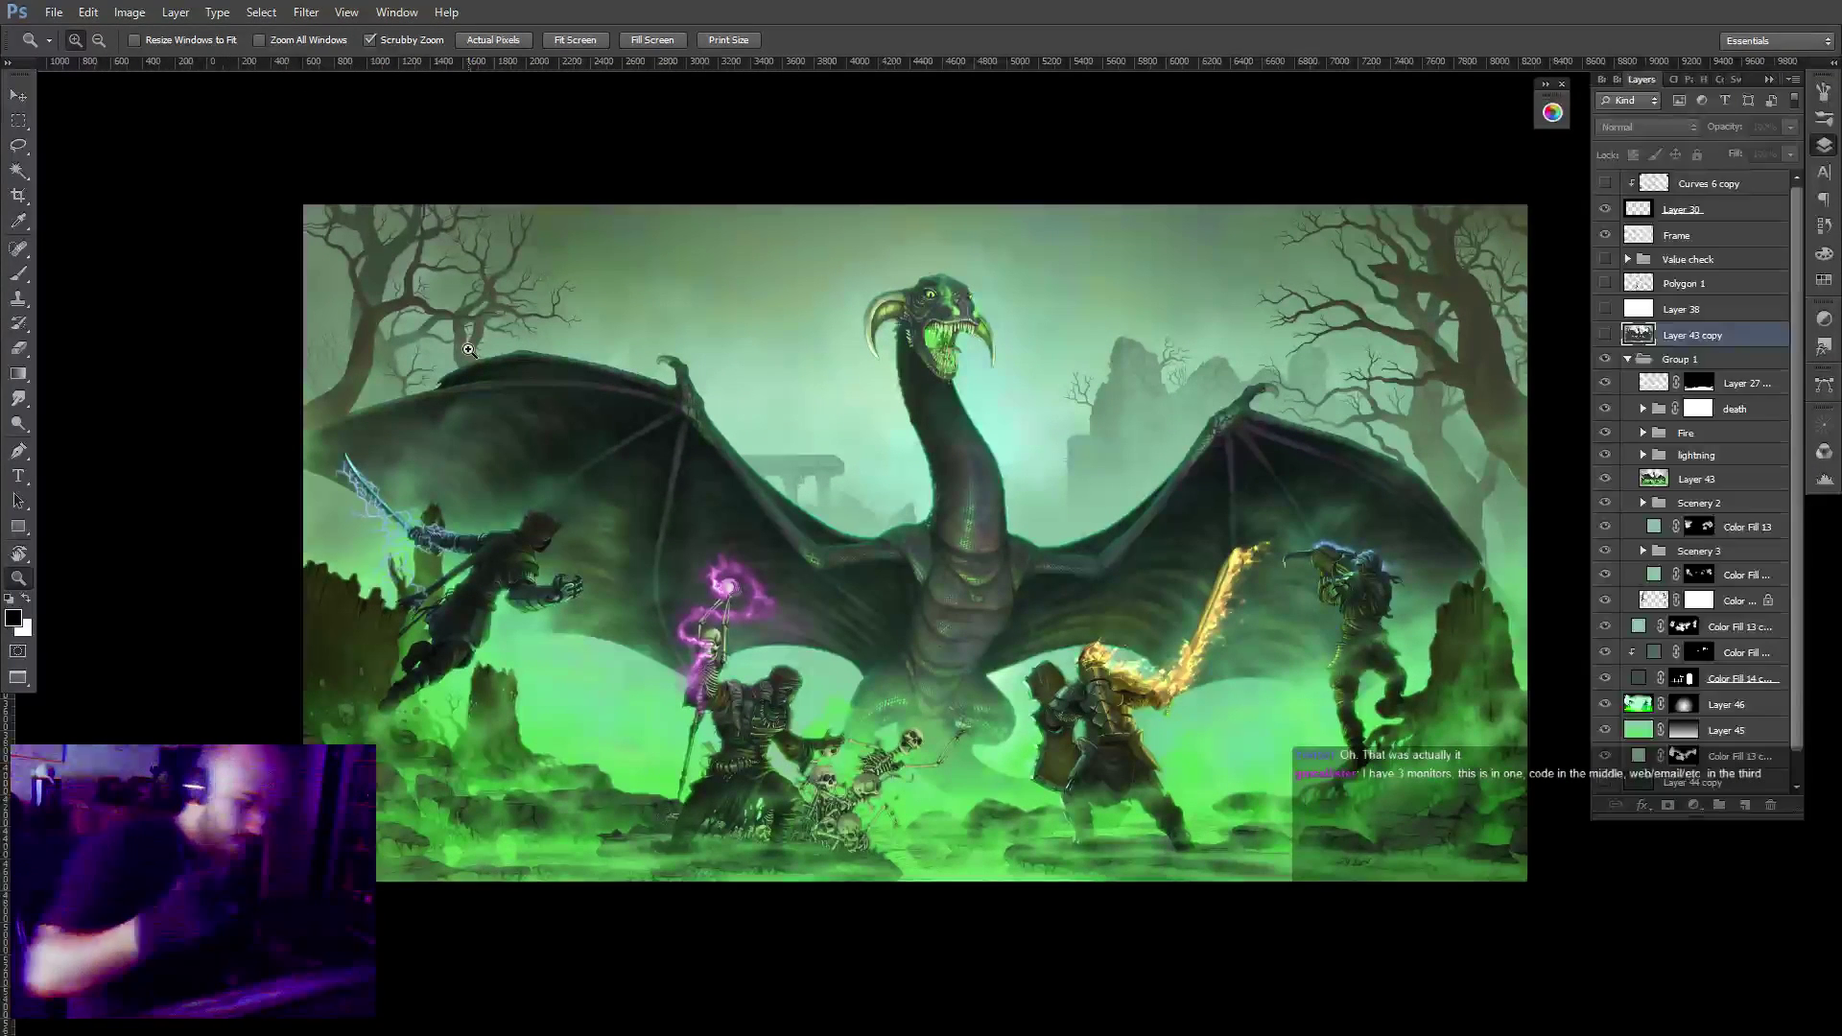
key("f")
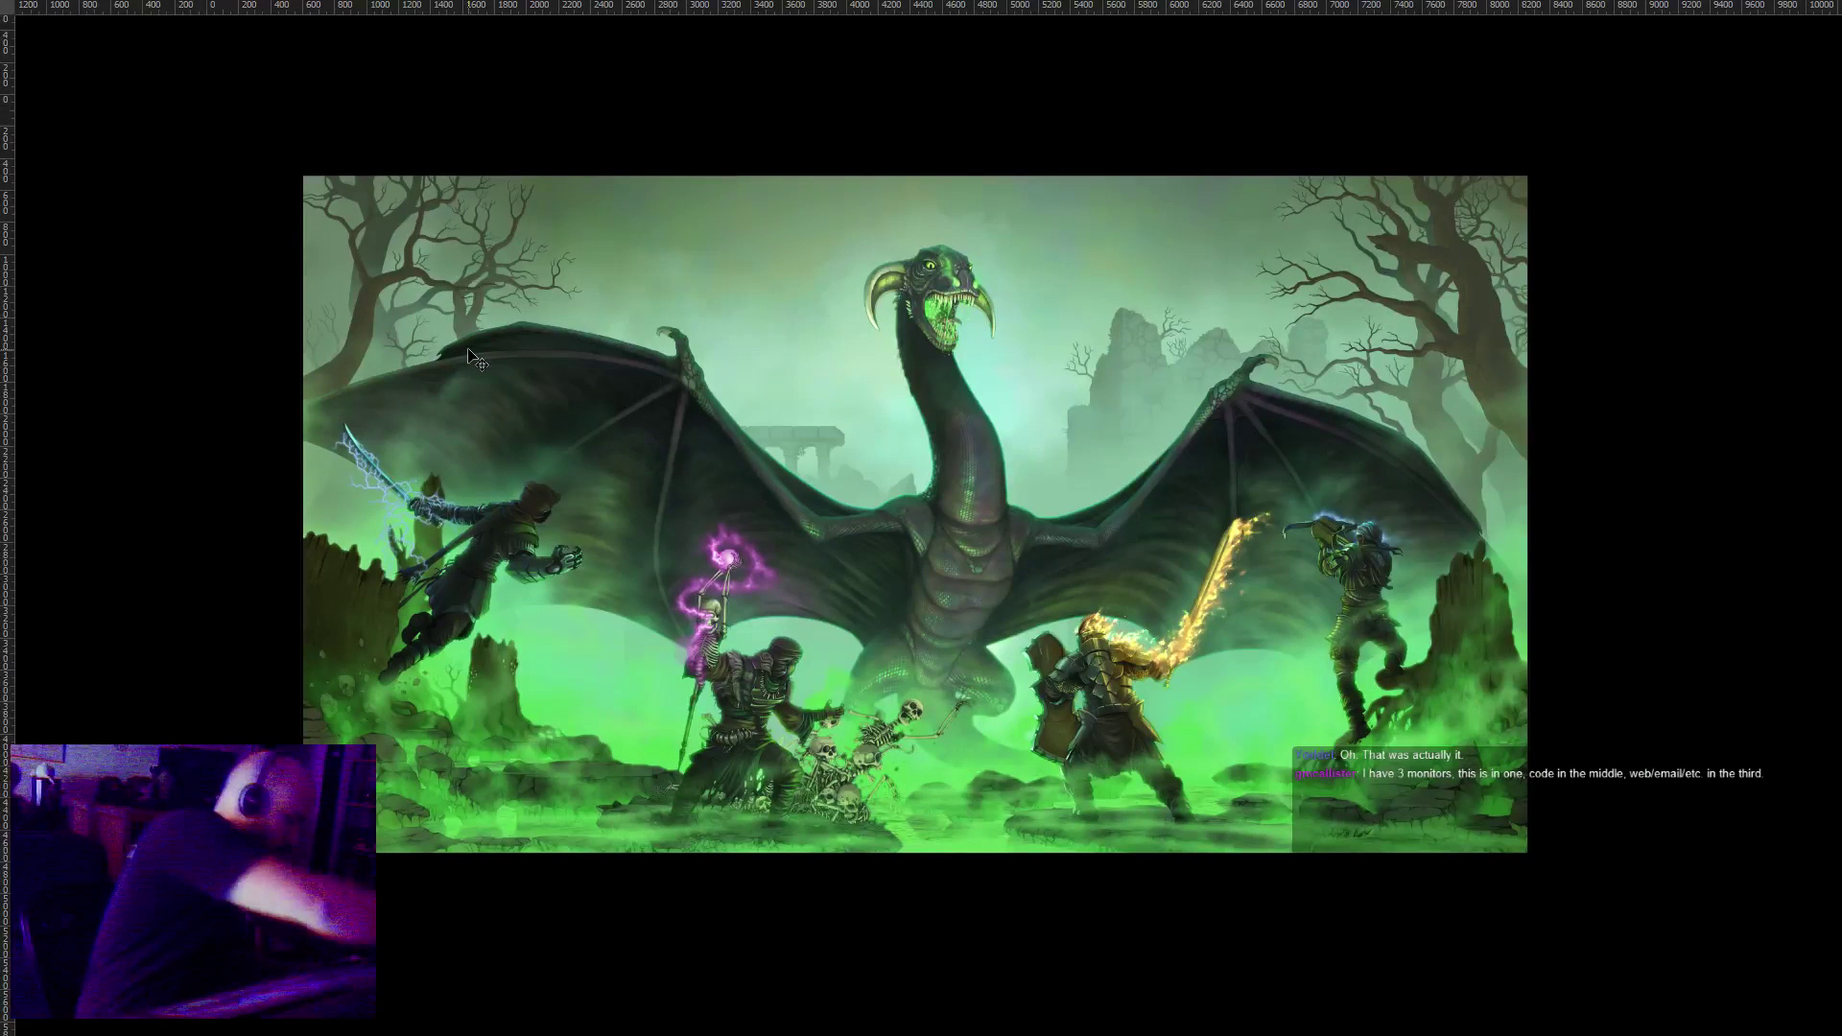
key("ctrl+r")
key("ctrl+plus")
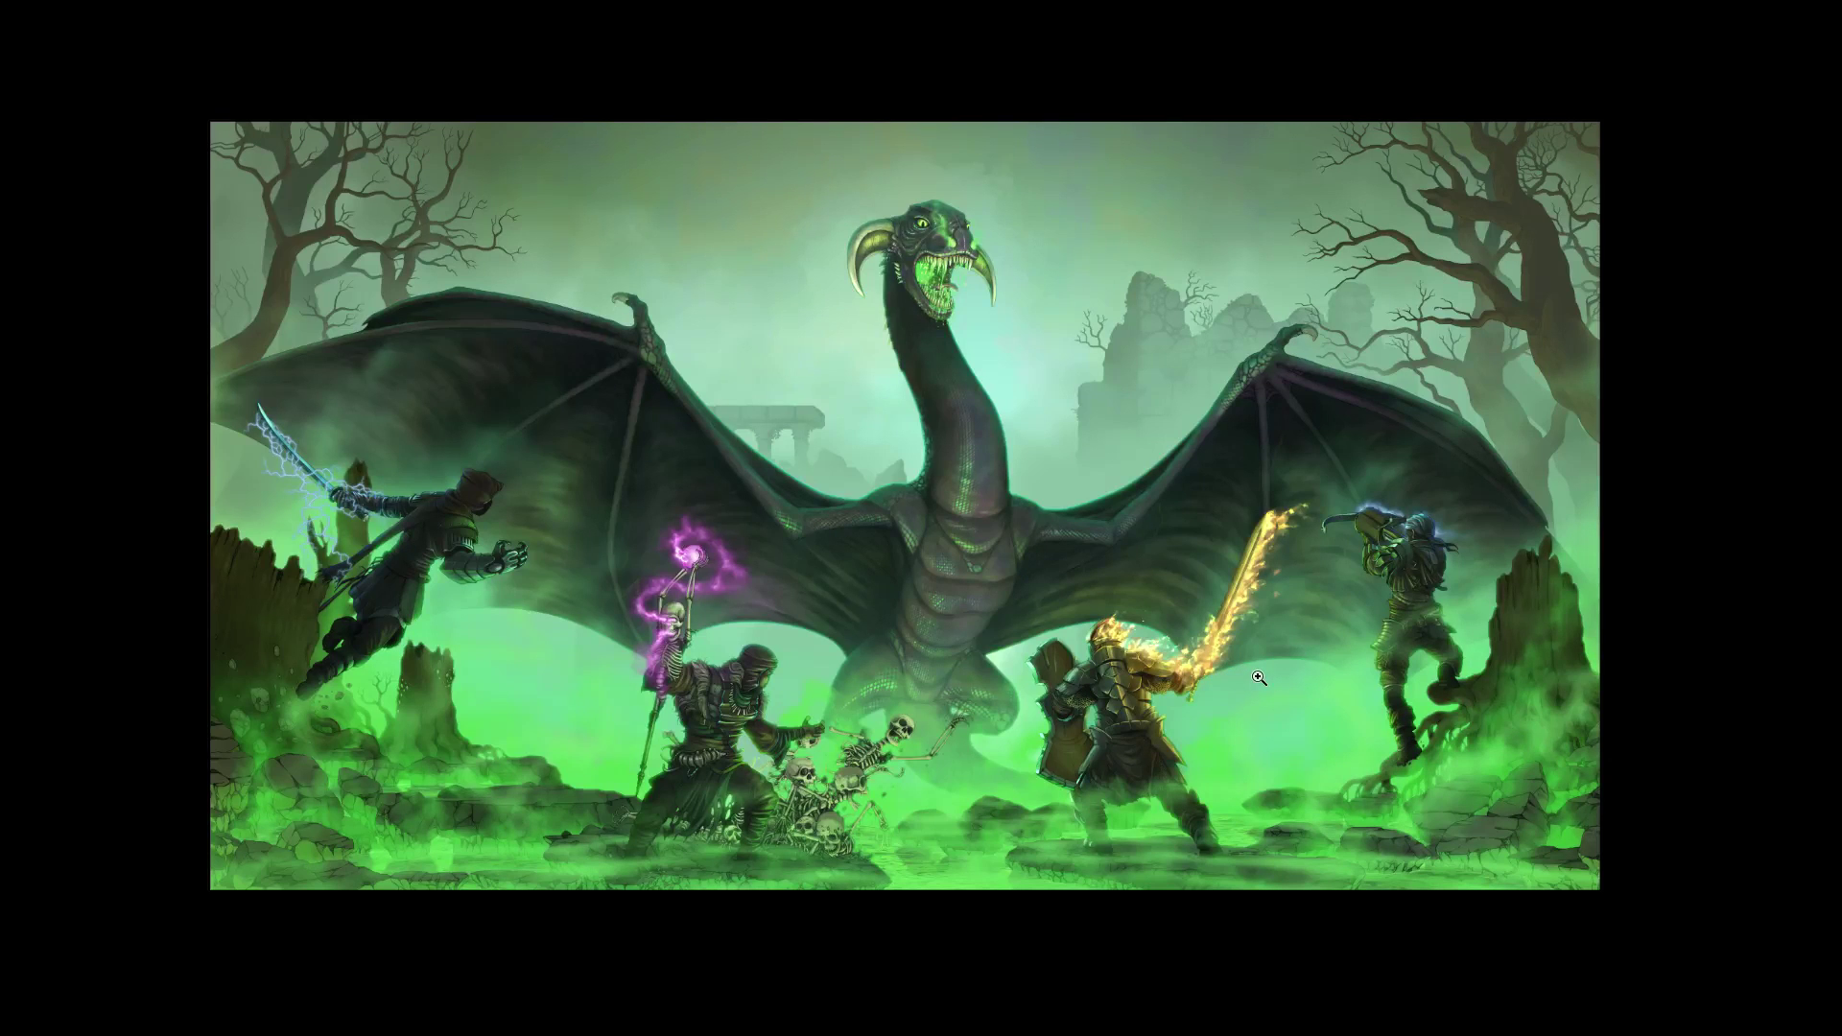
left_click(1214, 646)
left_click_drag(1230, 643, 1322, 651)
left_click(1307, 653)
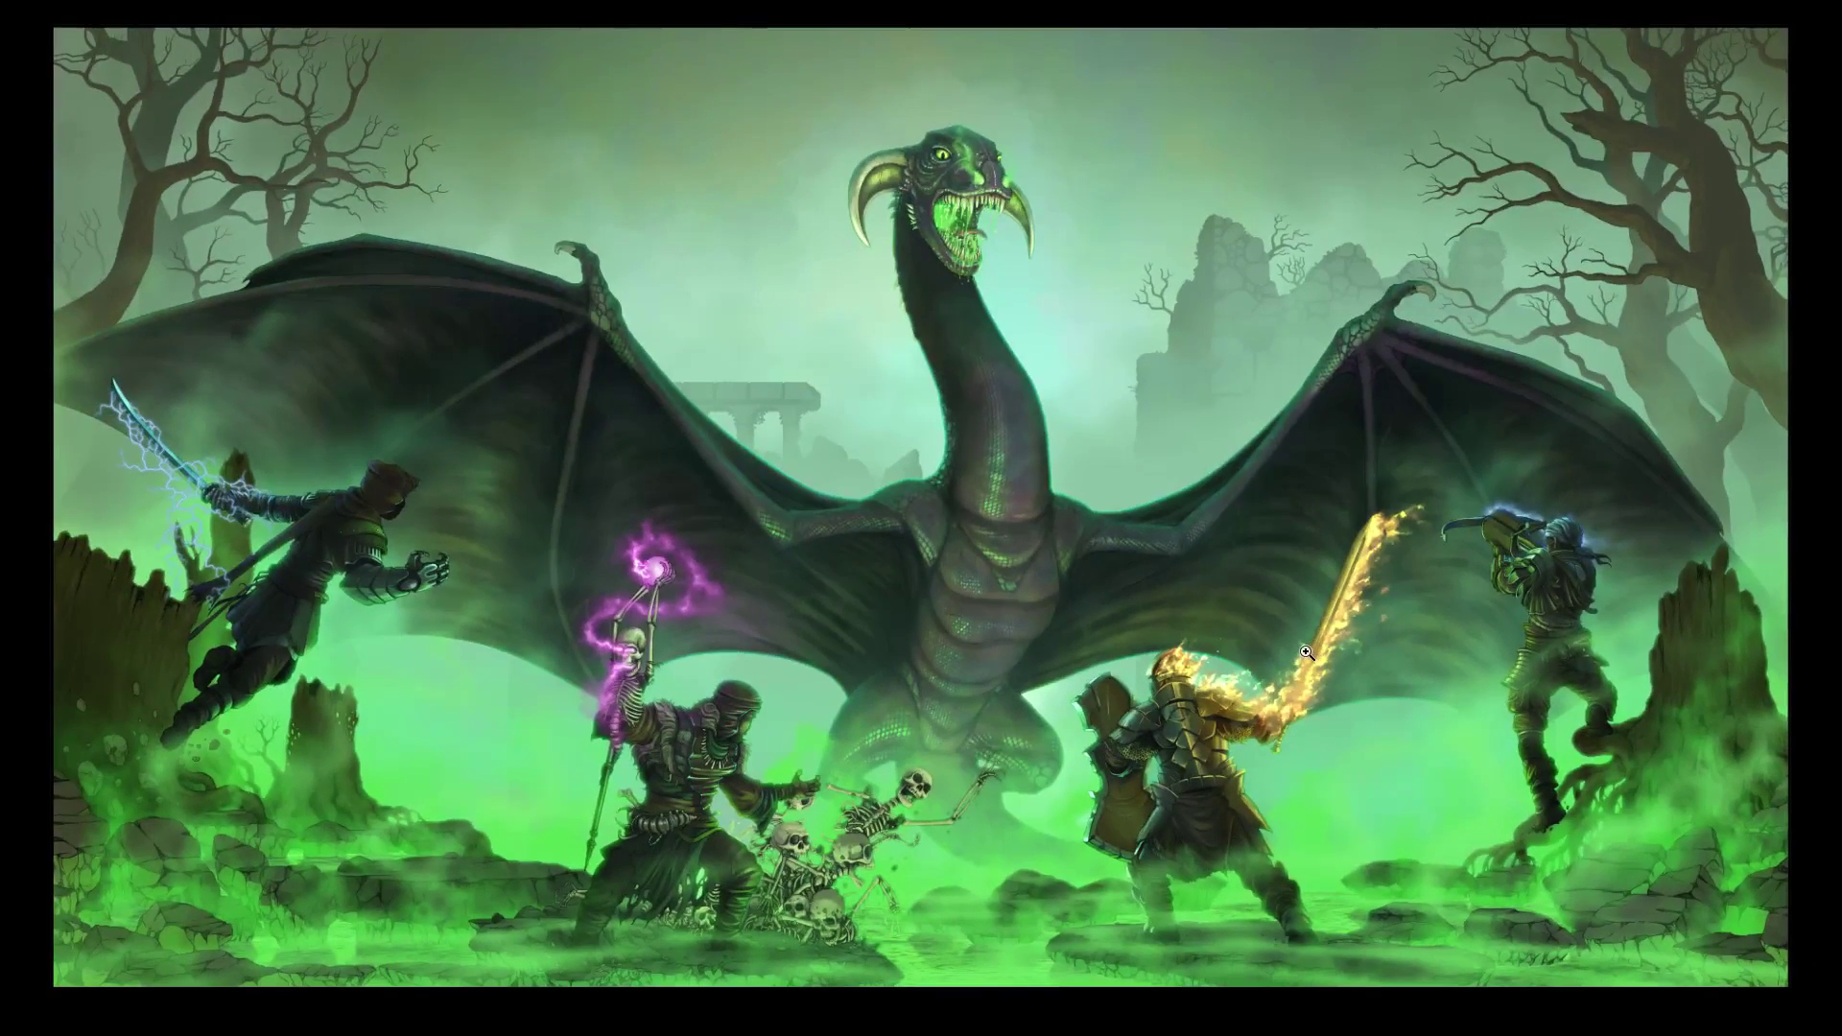
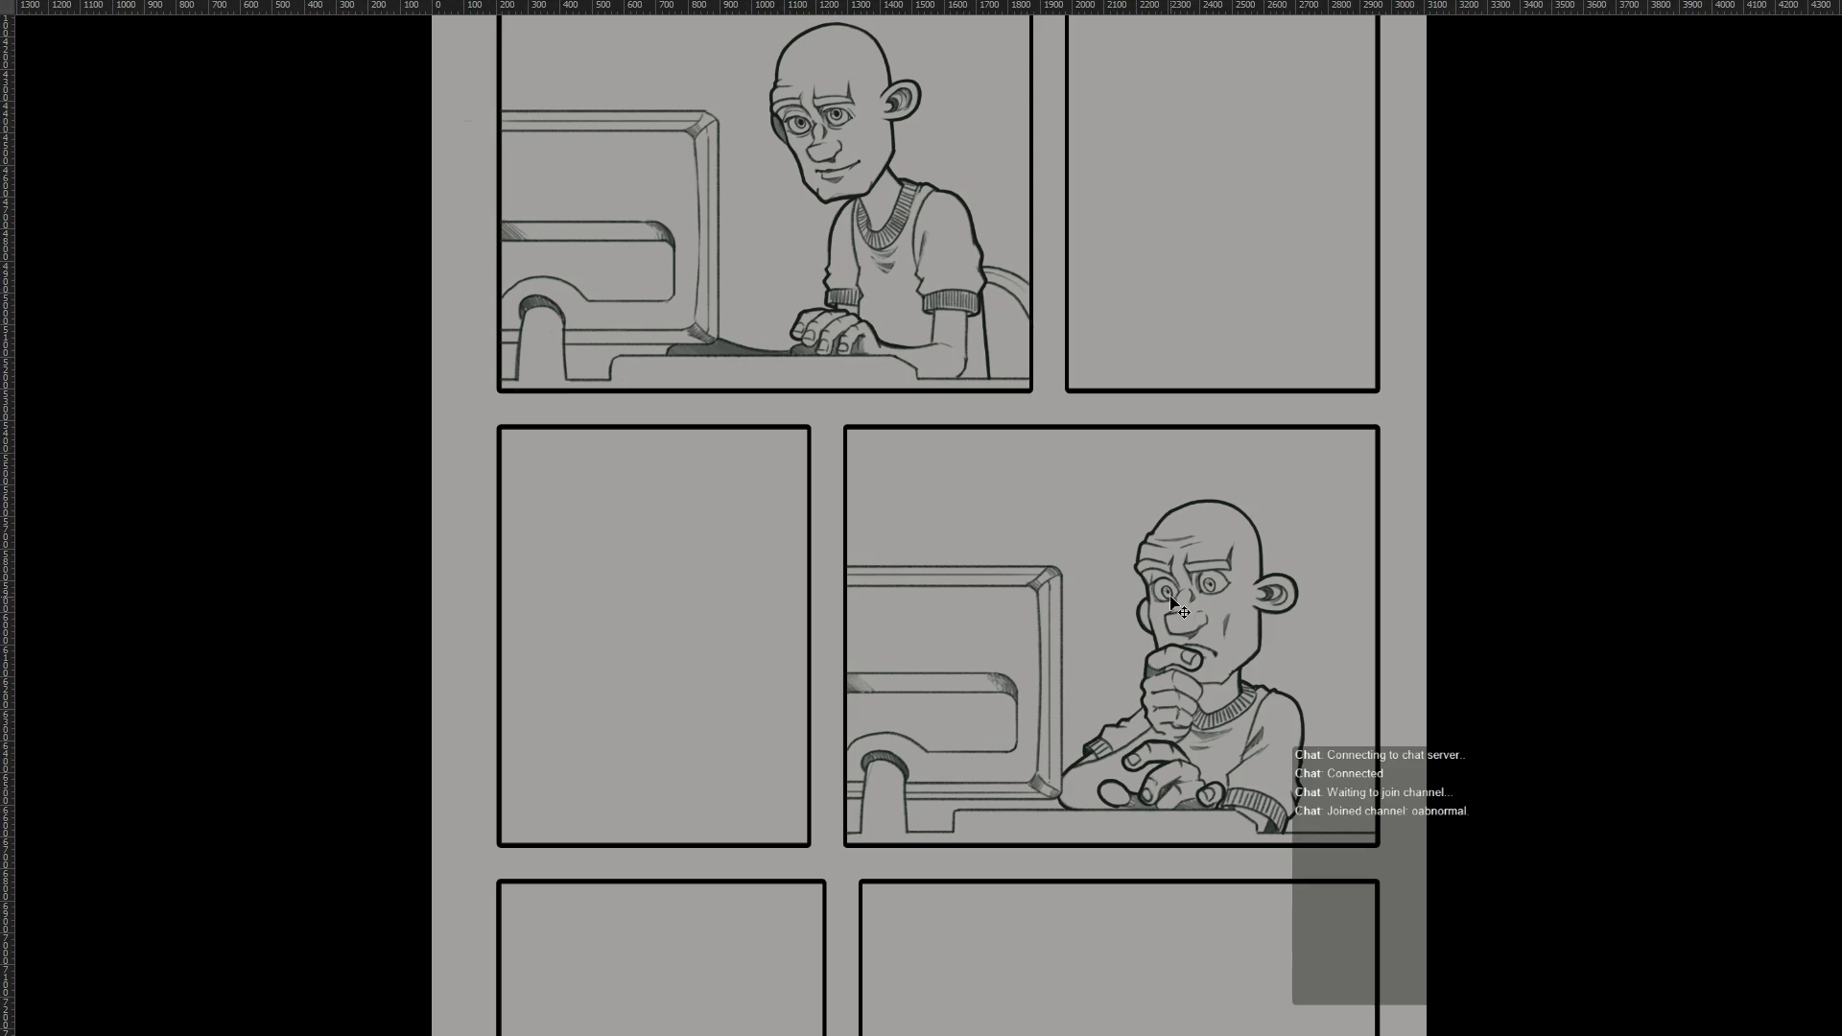
Leave full screen on the comic page and add a solid colour fill layer in 222225 above the Color Fill 1 copy layer.
key("f")
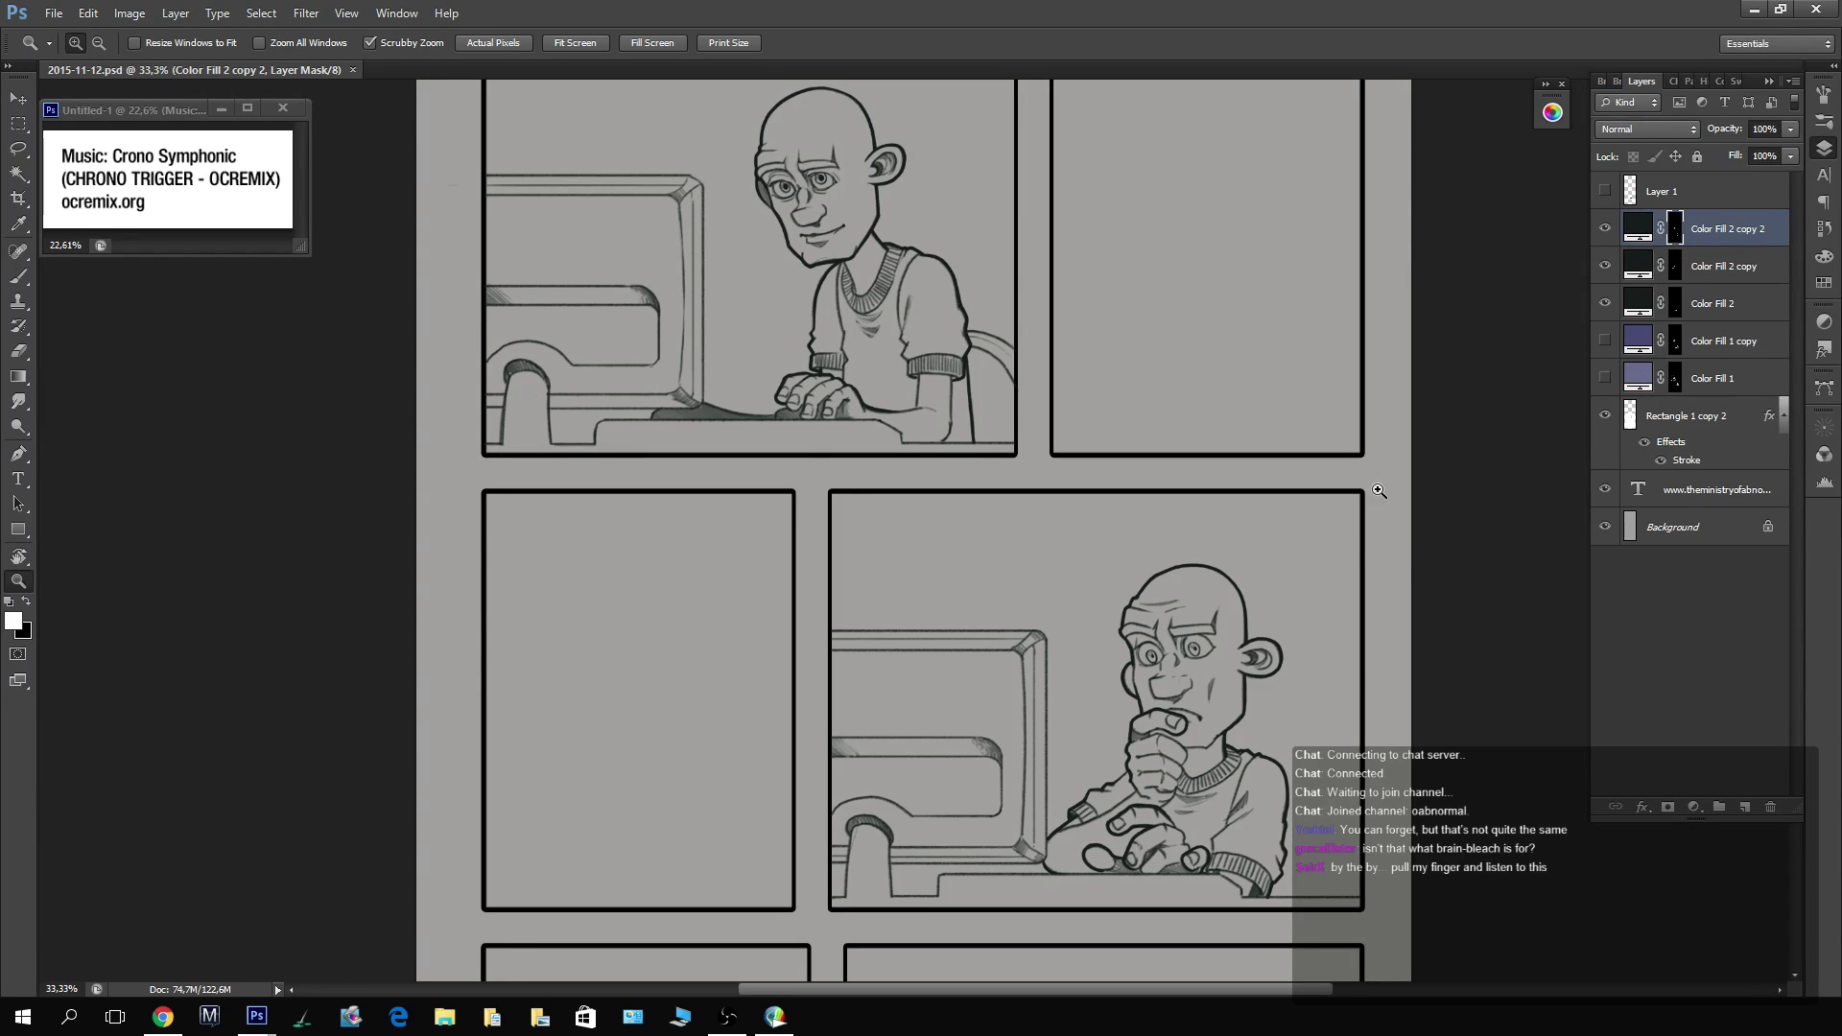
key("ctrl+0")
left_click(1701, 238)
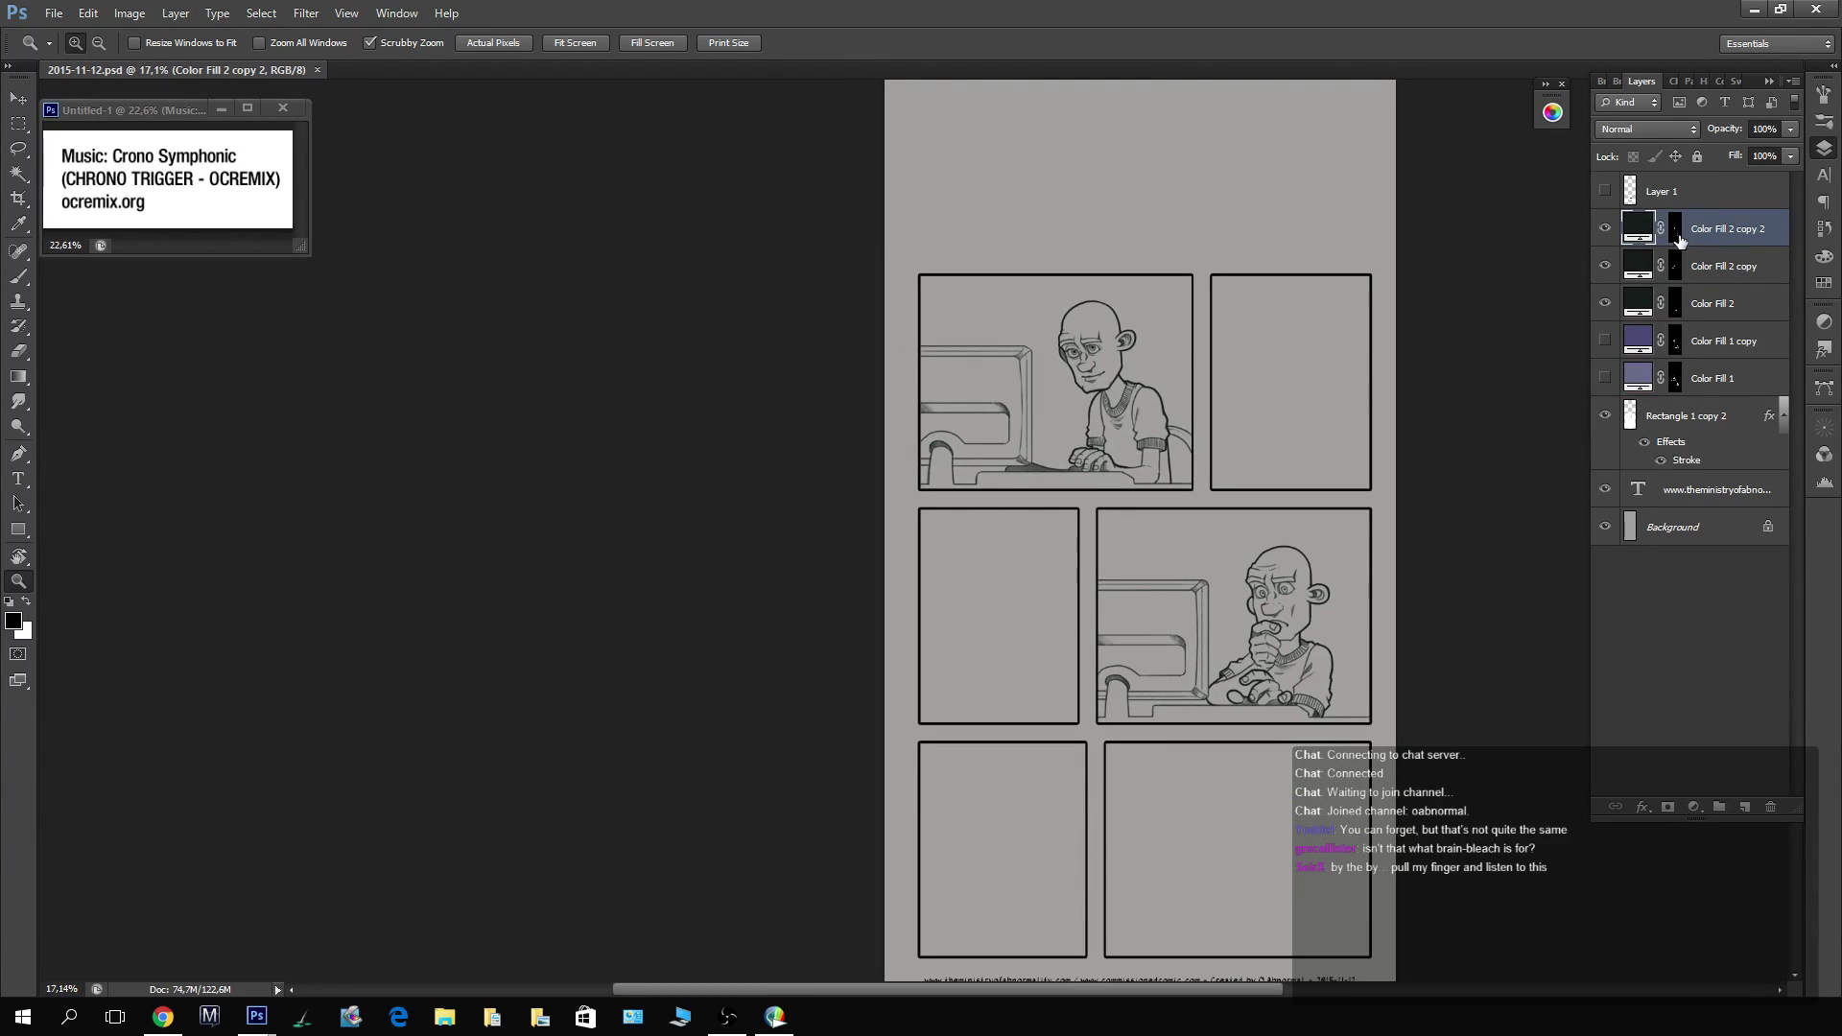
left_click(1701, 304)
left_click(1709, 345)
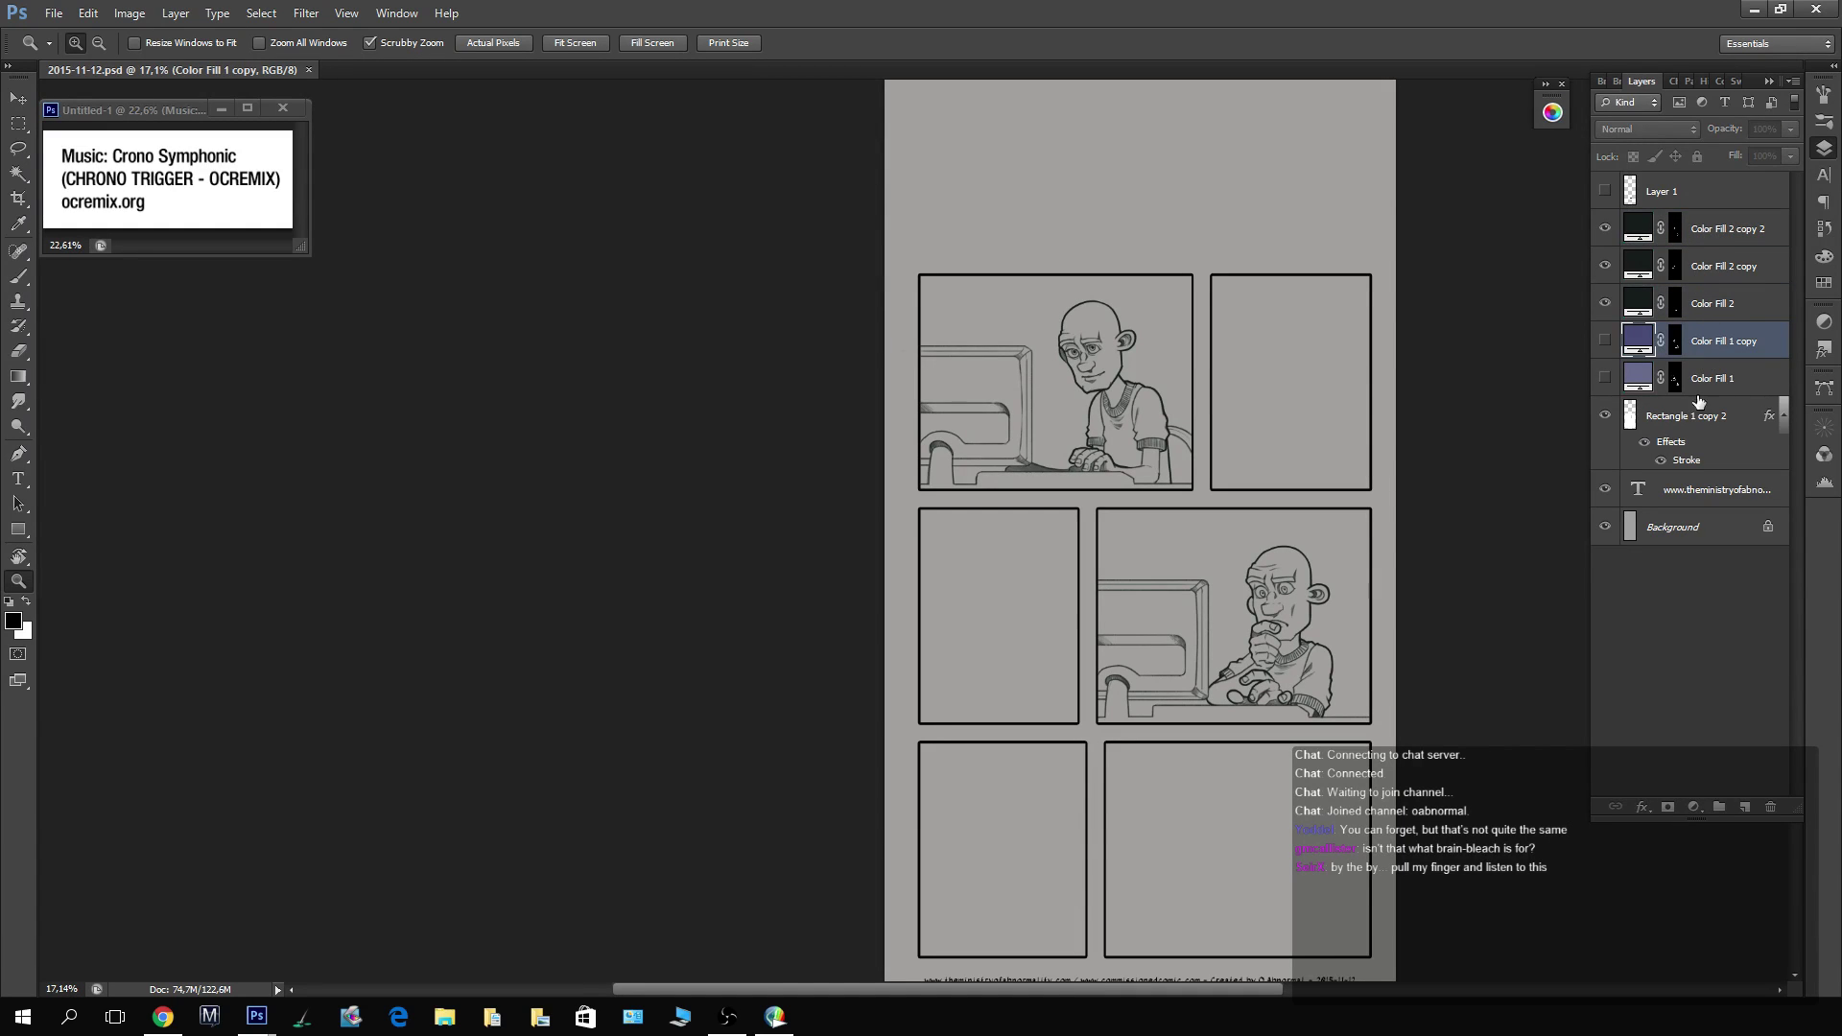
left_click(1695, 809)
left_click(1689, 398)
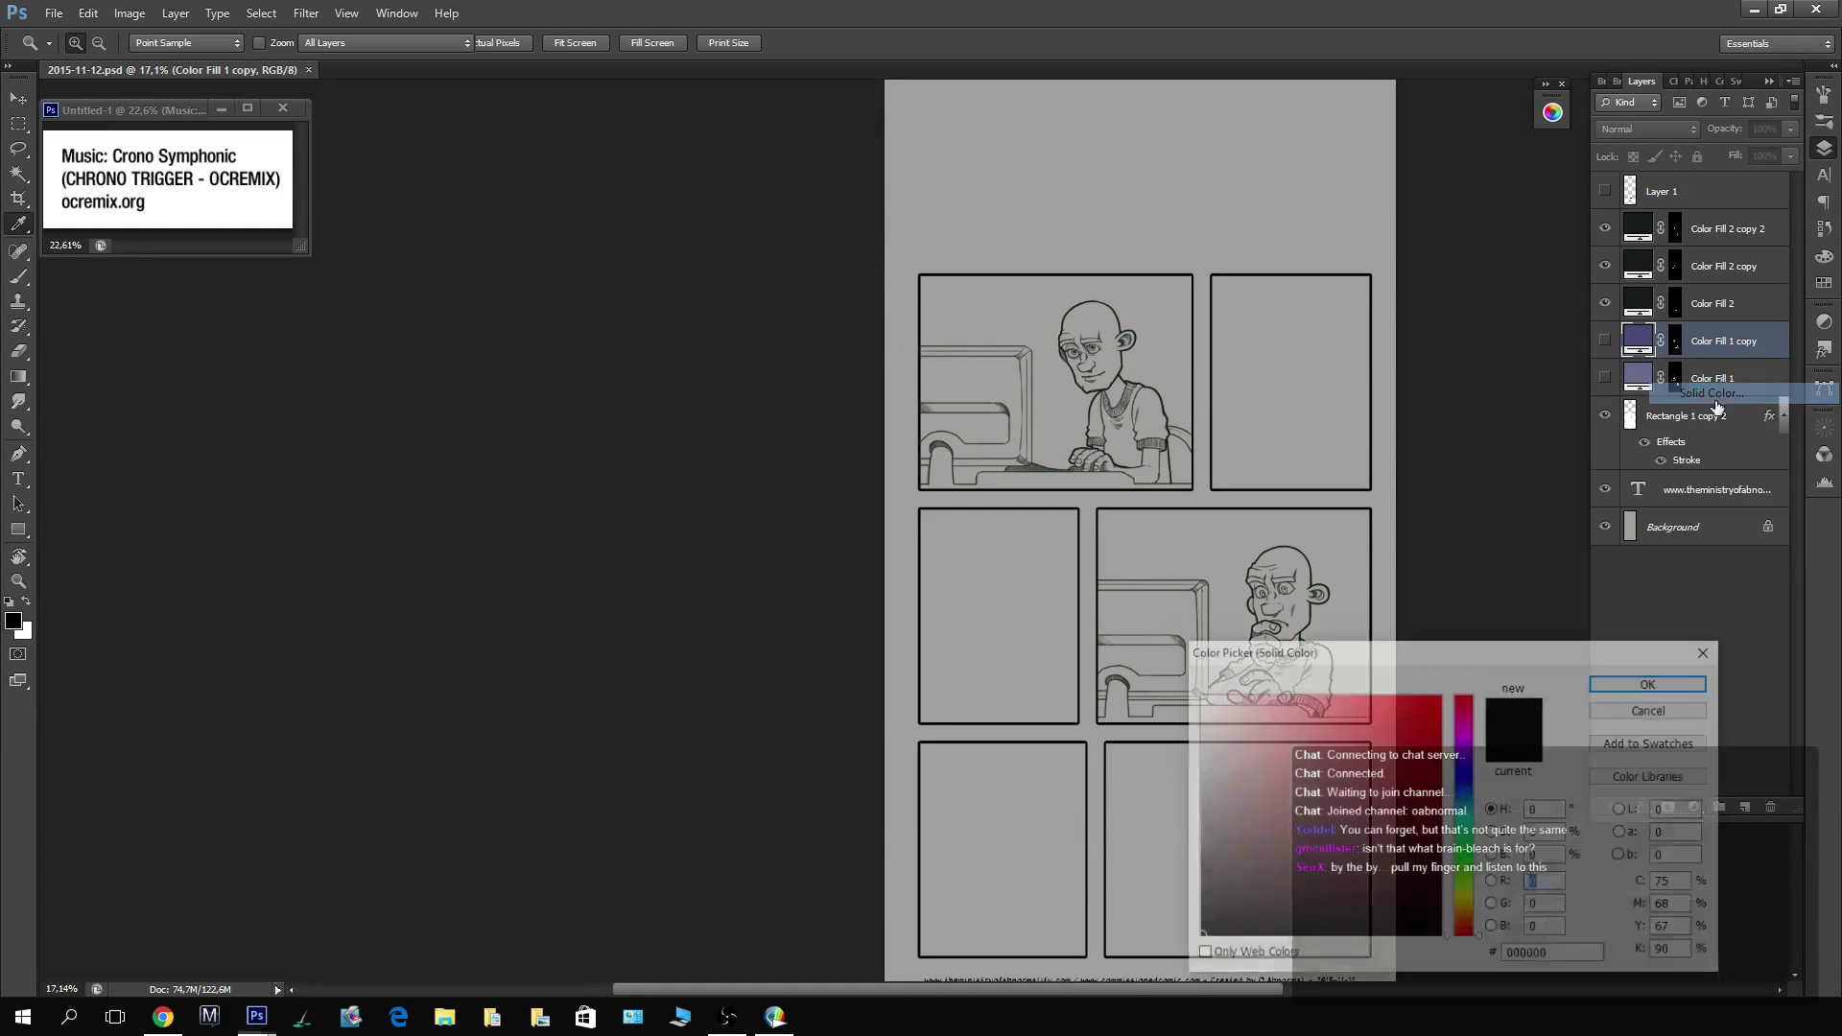
left_click(1467, 779)
left_click(1222, 896)
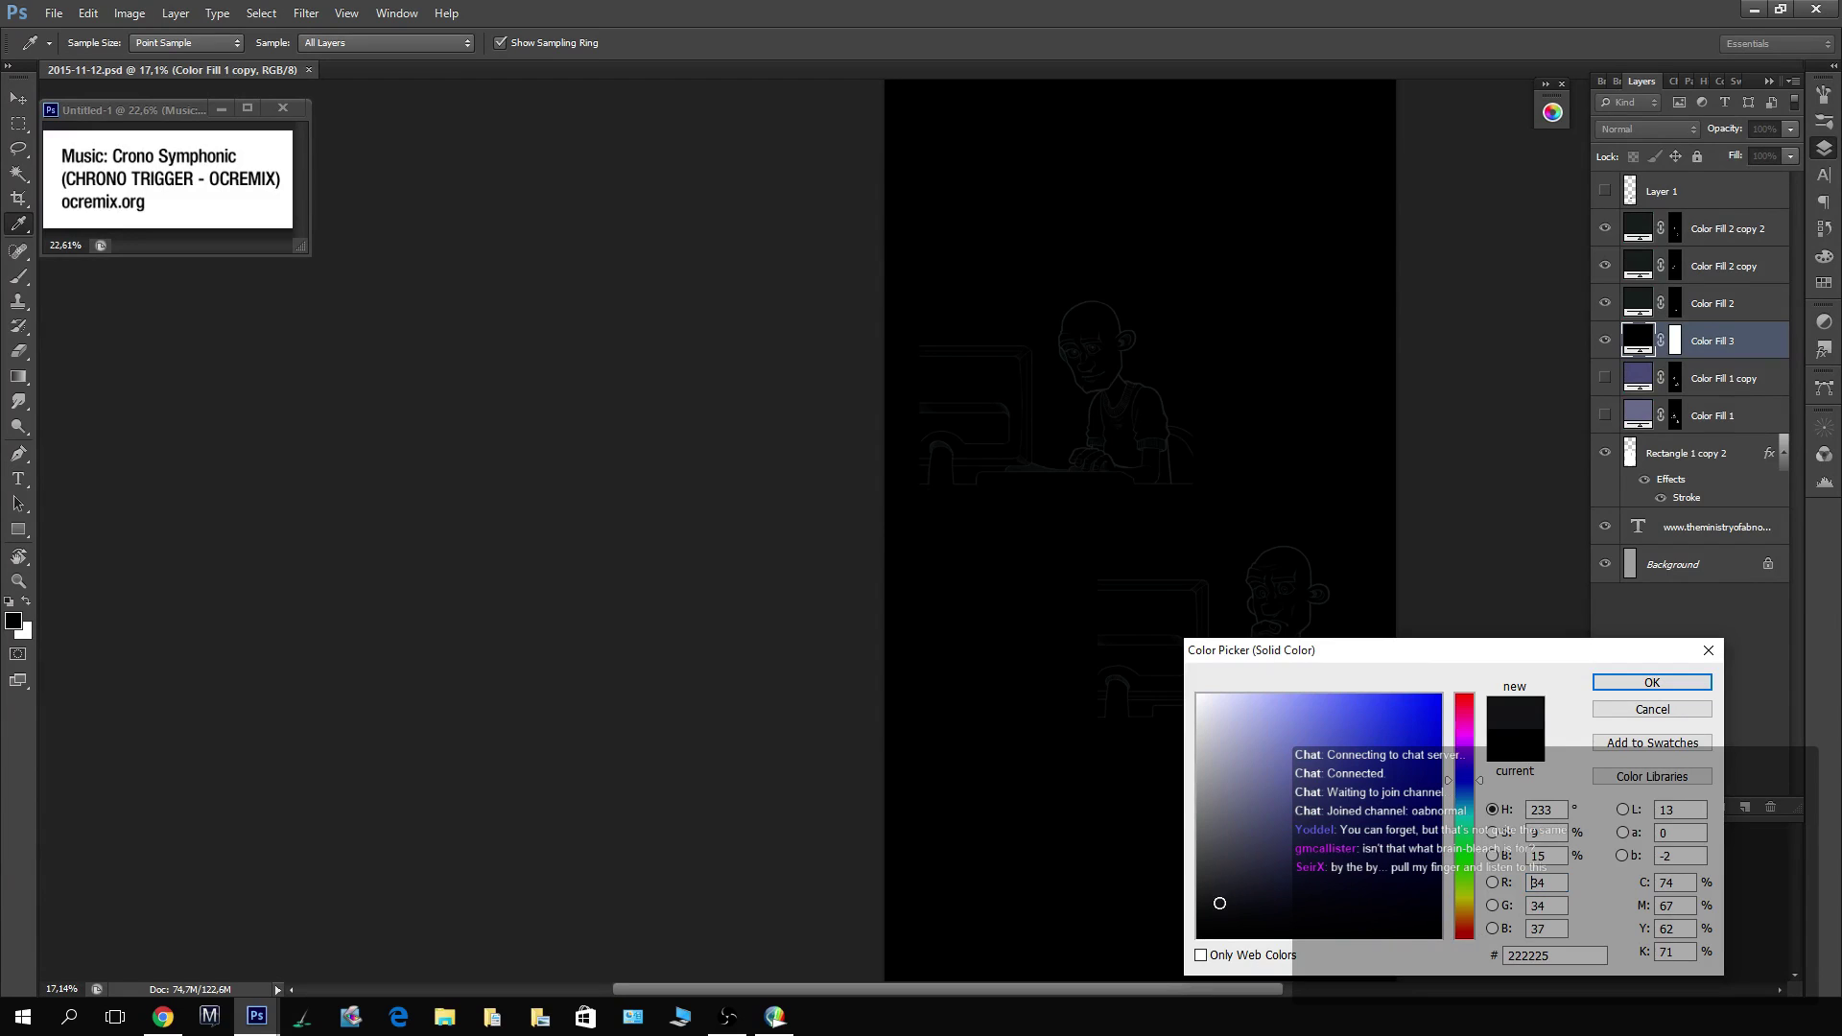
left_click(1637, 679)
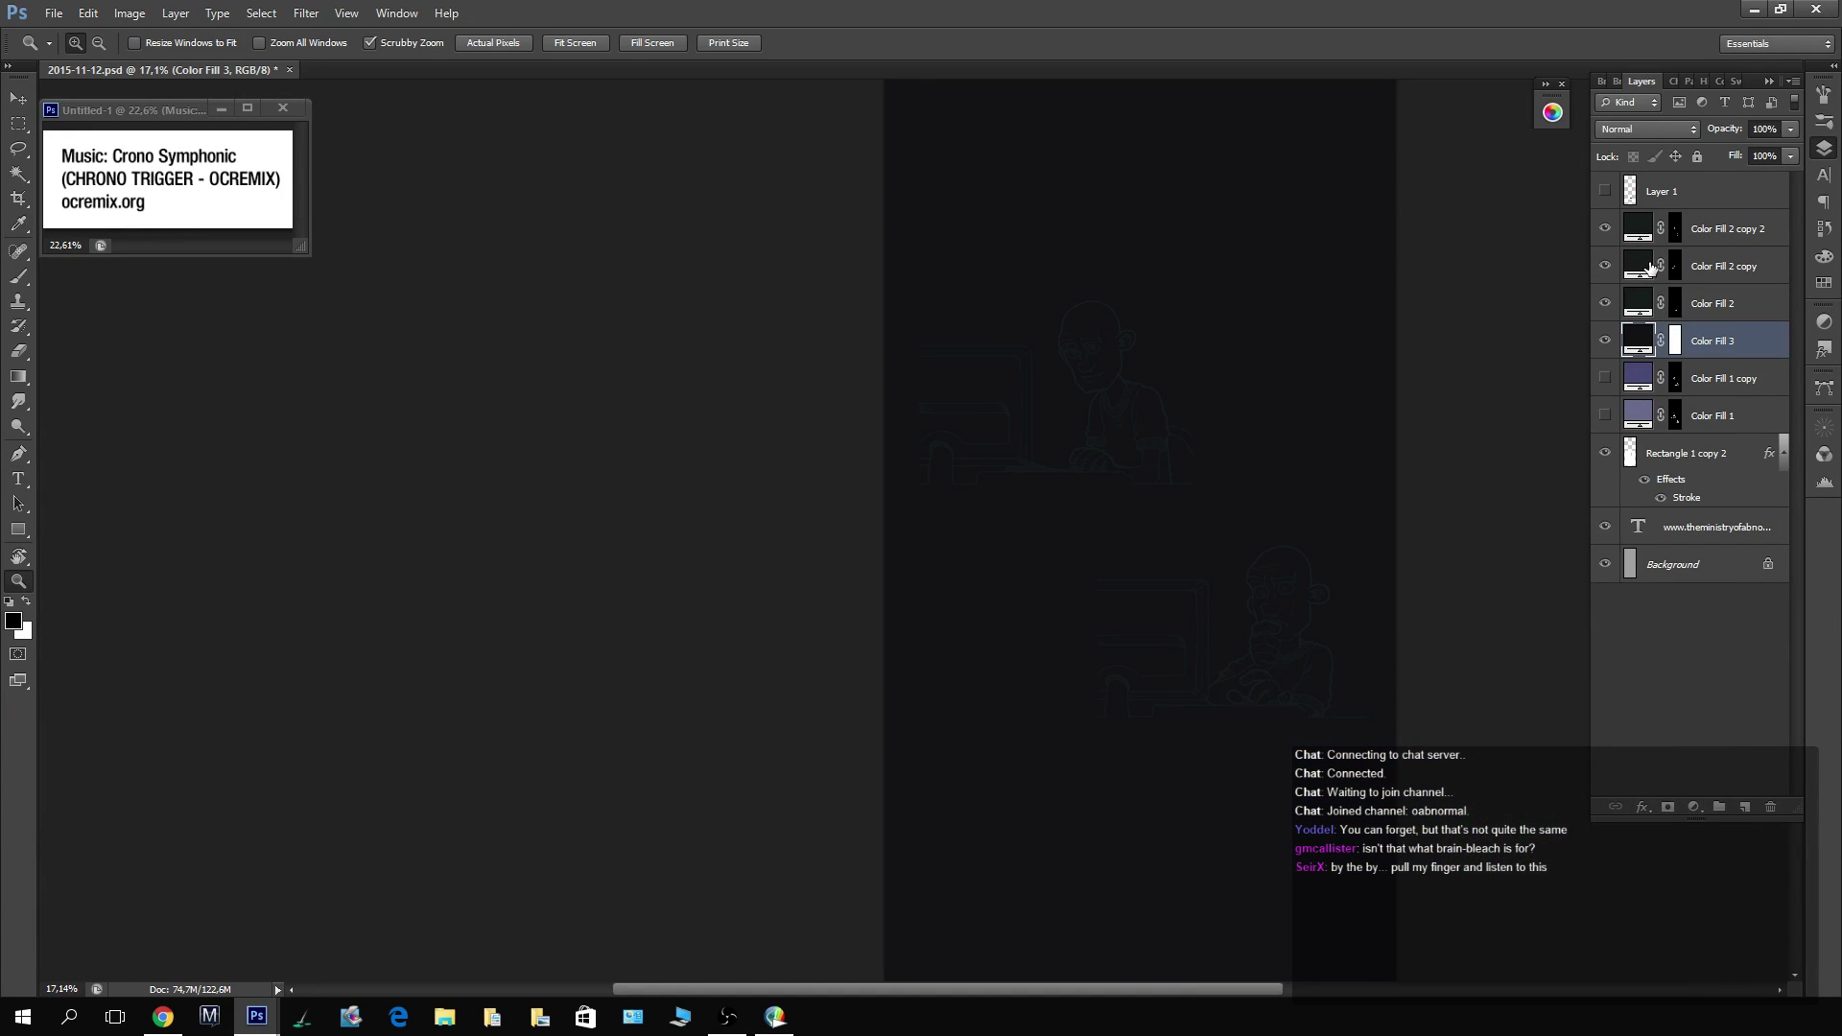
Lighten the new fill layer's colour to the dark blue-grey 2d2d32.
left_click_drag(1156, 382, 1229, 375)
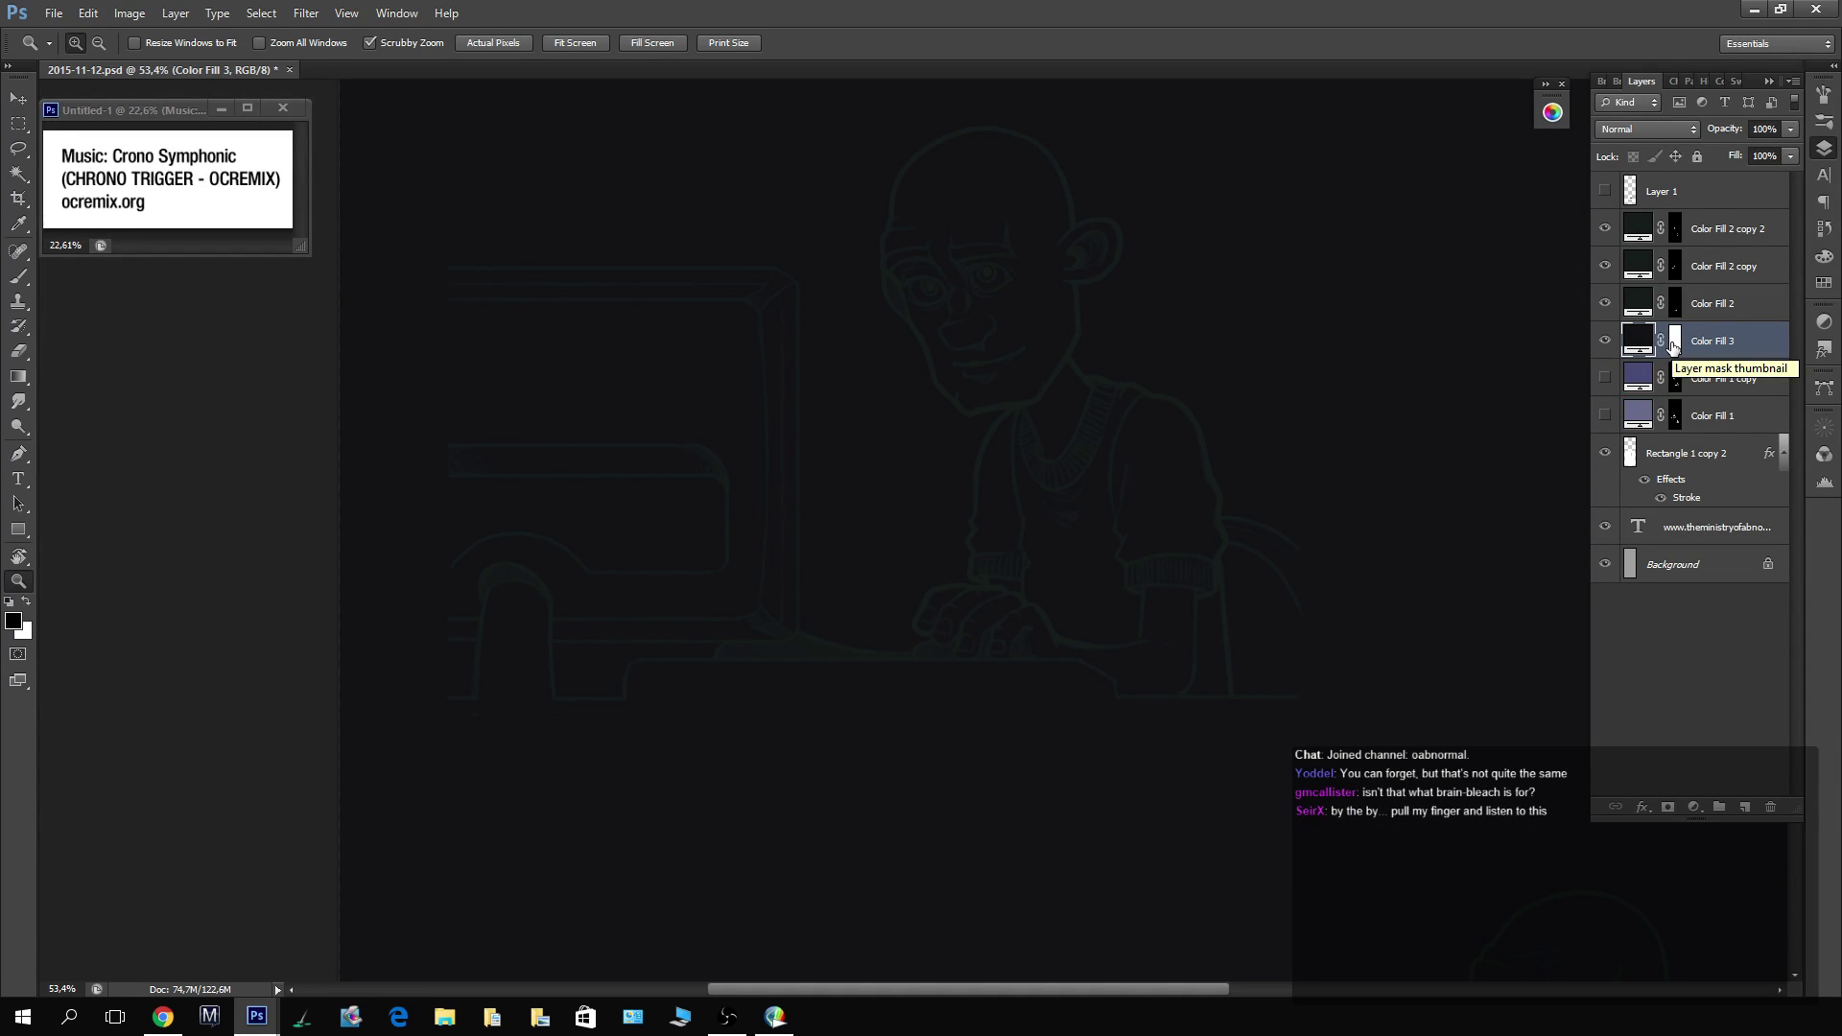
double_click(1638, 339)
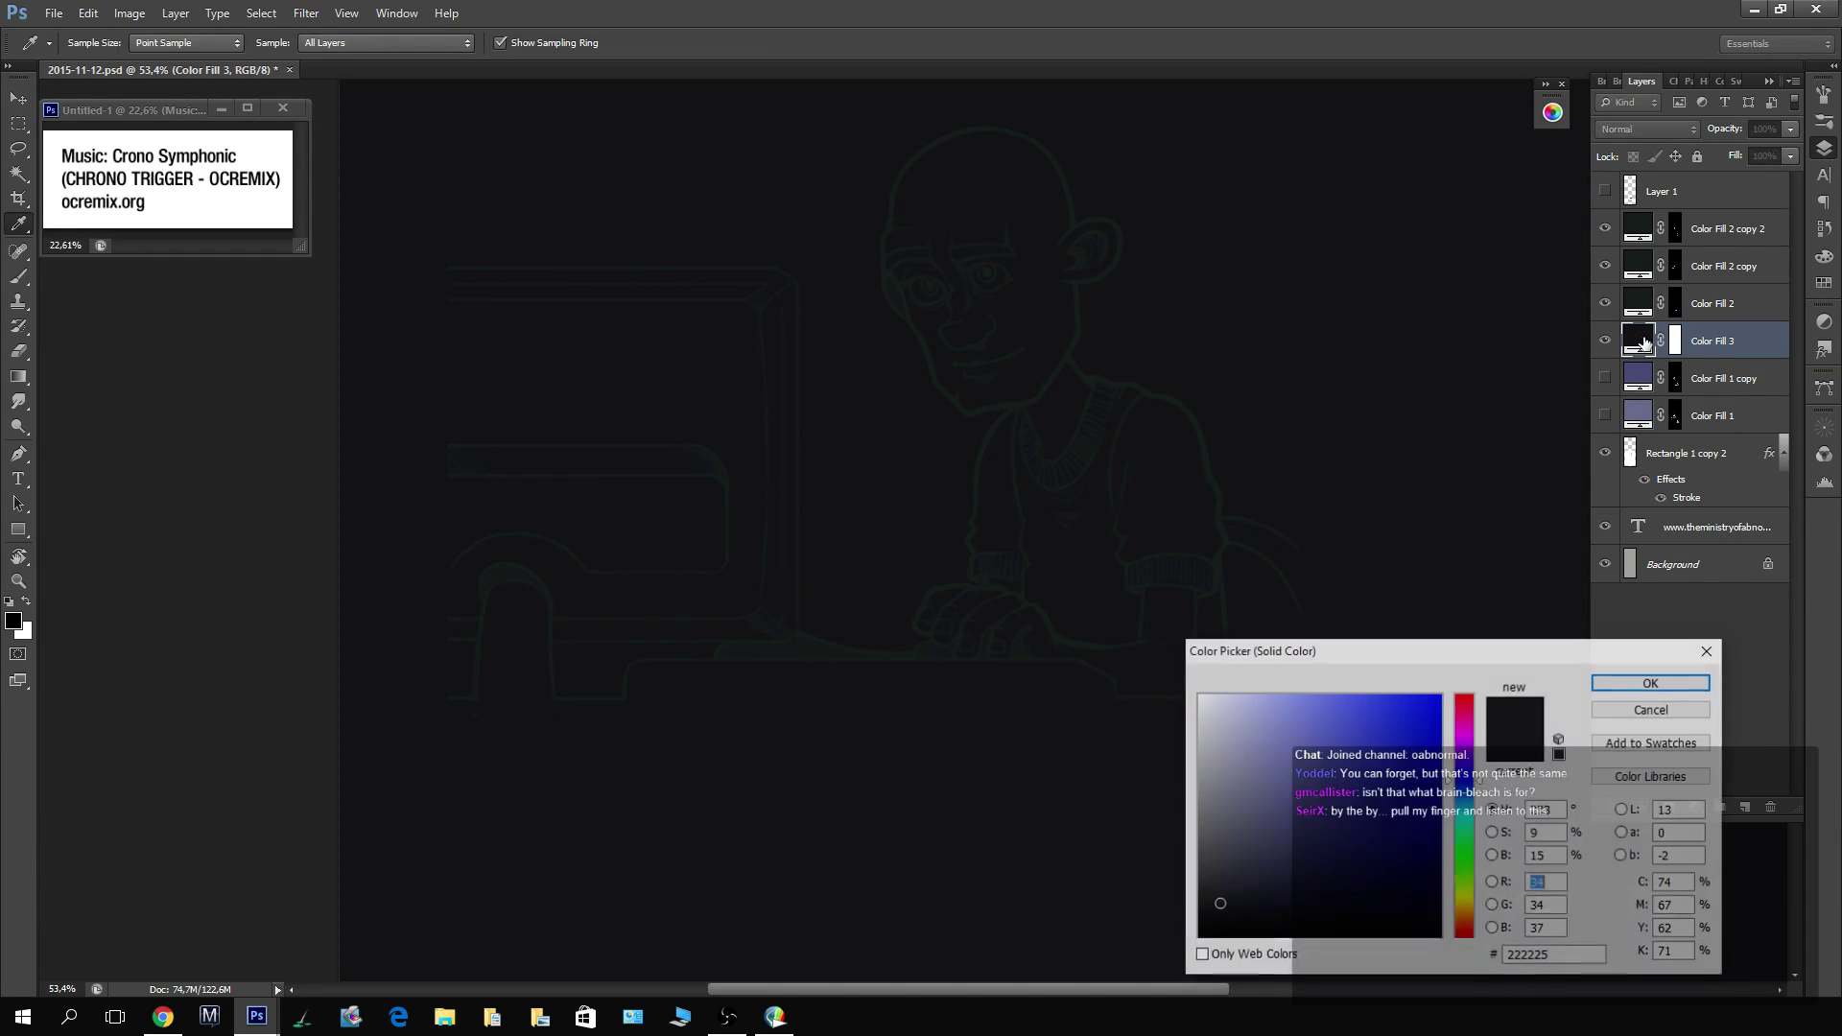
left_click(1225, 886)
left_click(1225, 889)
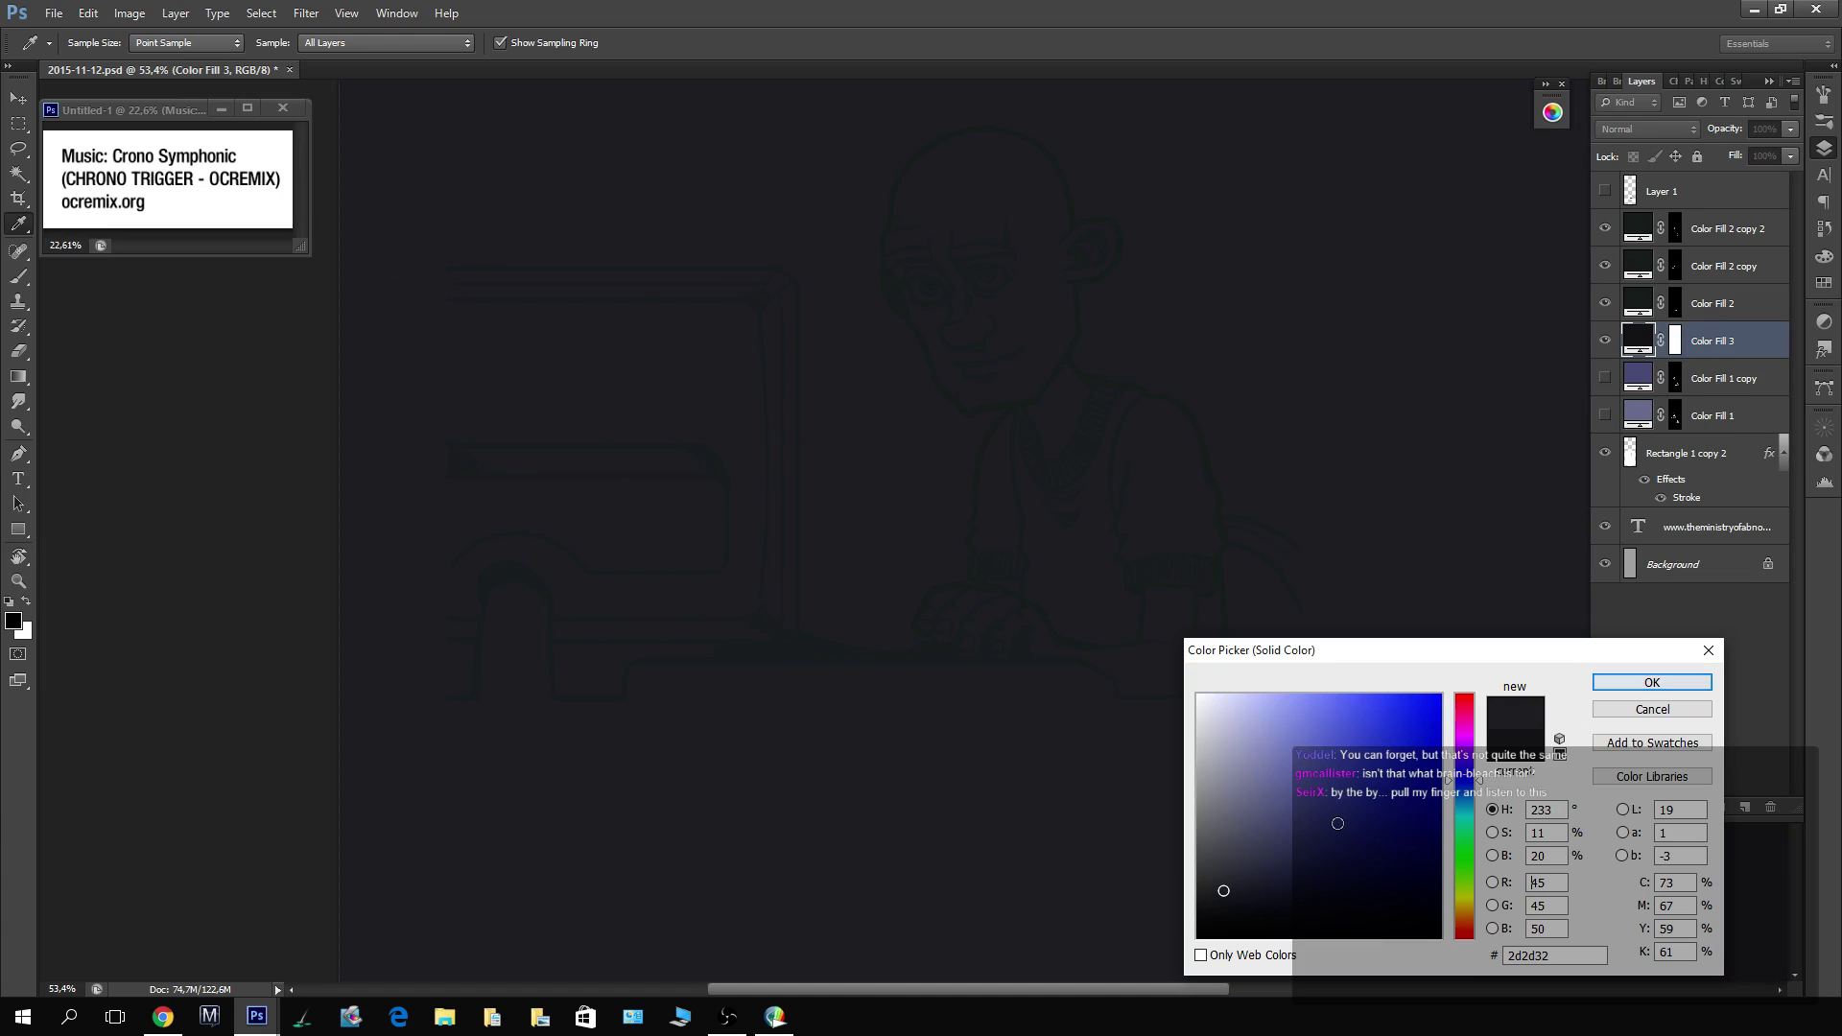
left_click(1222, 887)
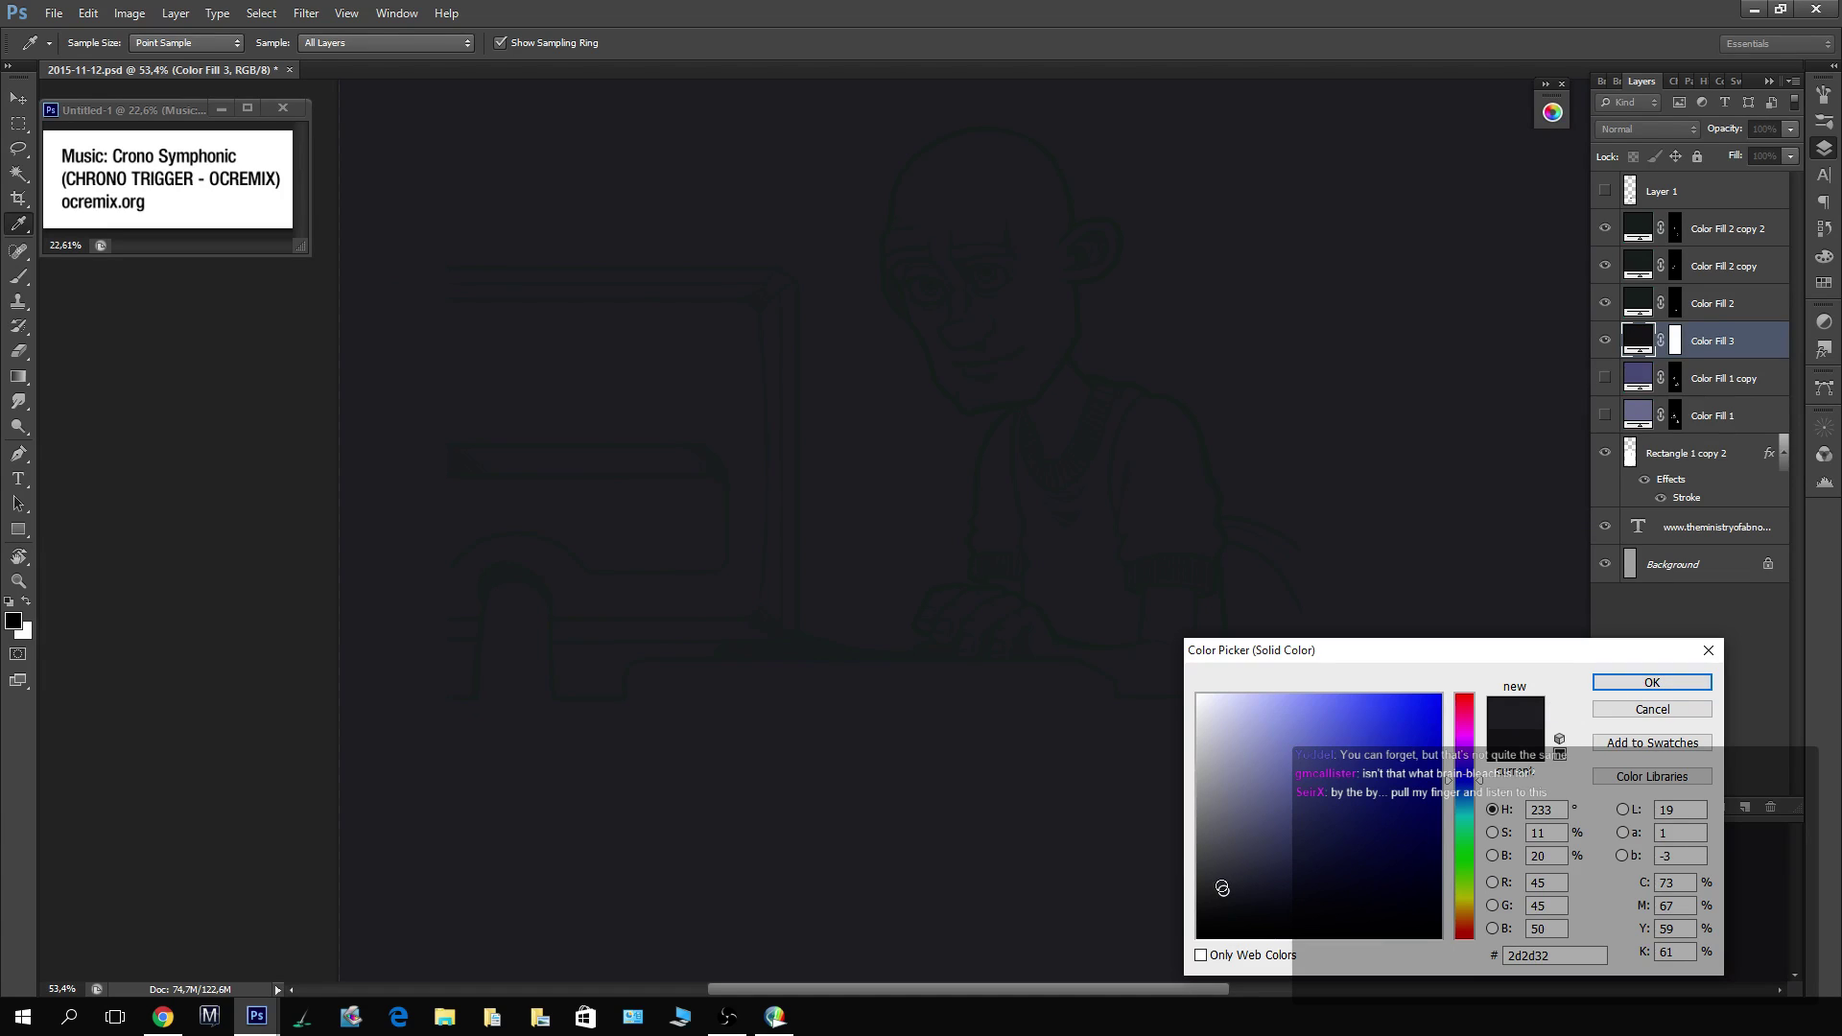
left_click(1637, 682)
Invert the new fill layer's mask to black and ready the Brush tool over the first panel's desk.
key("z")
left_click(1673, 346)
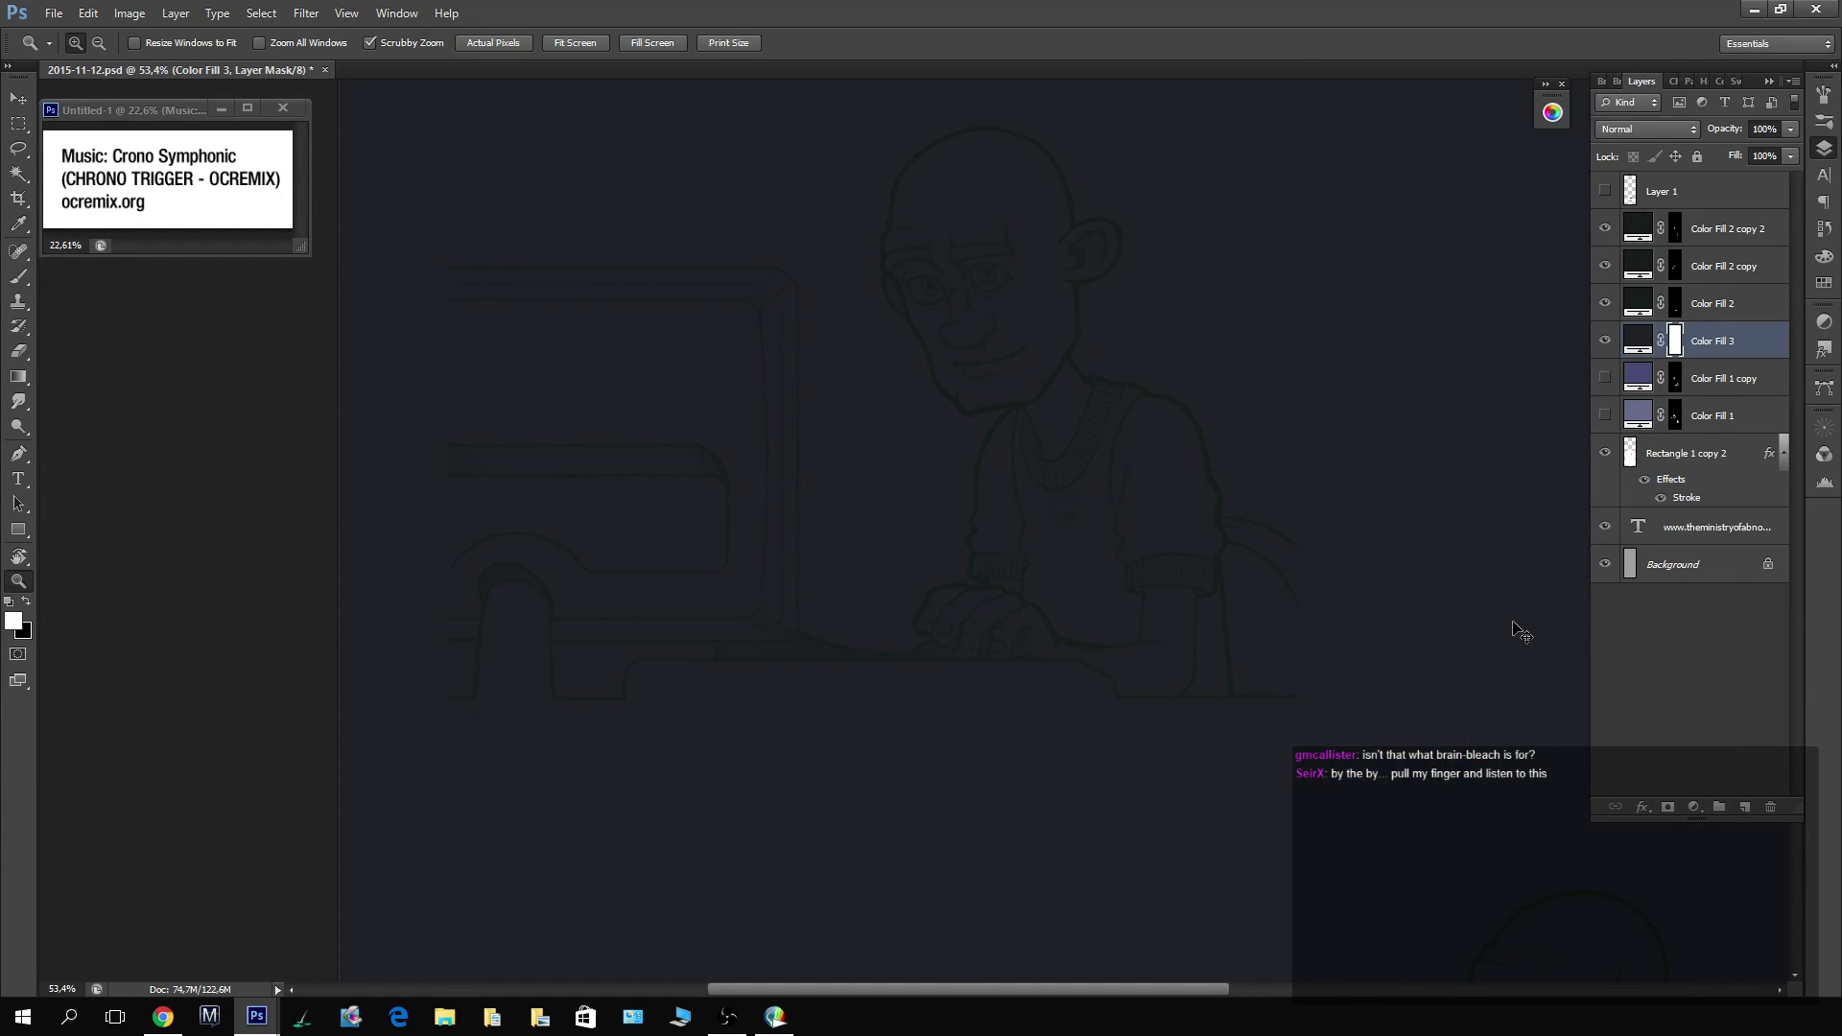
key("ctrl+i")
mouse_move(1132, 638)
left_mouse_down()
mouse_move(1158, 654)
mouse_move(1135, 686)
left_mouse_up()
key("b")
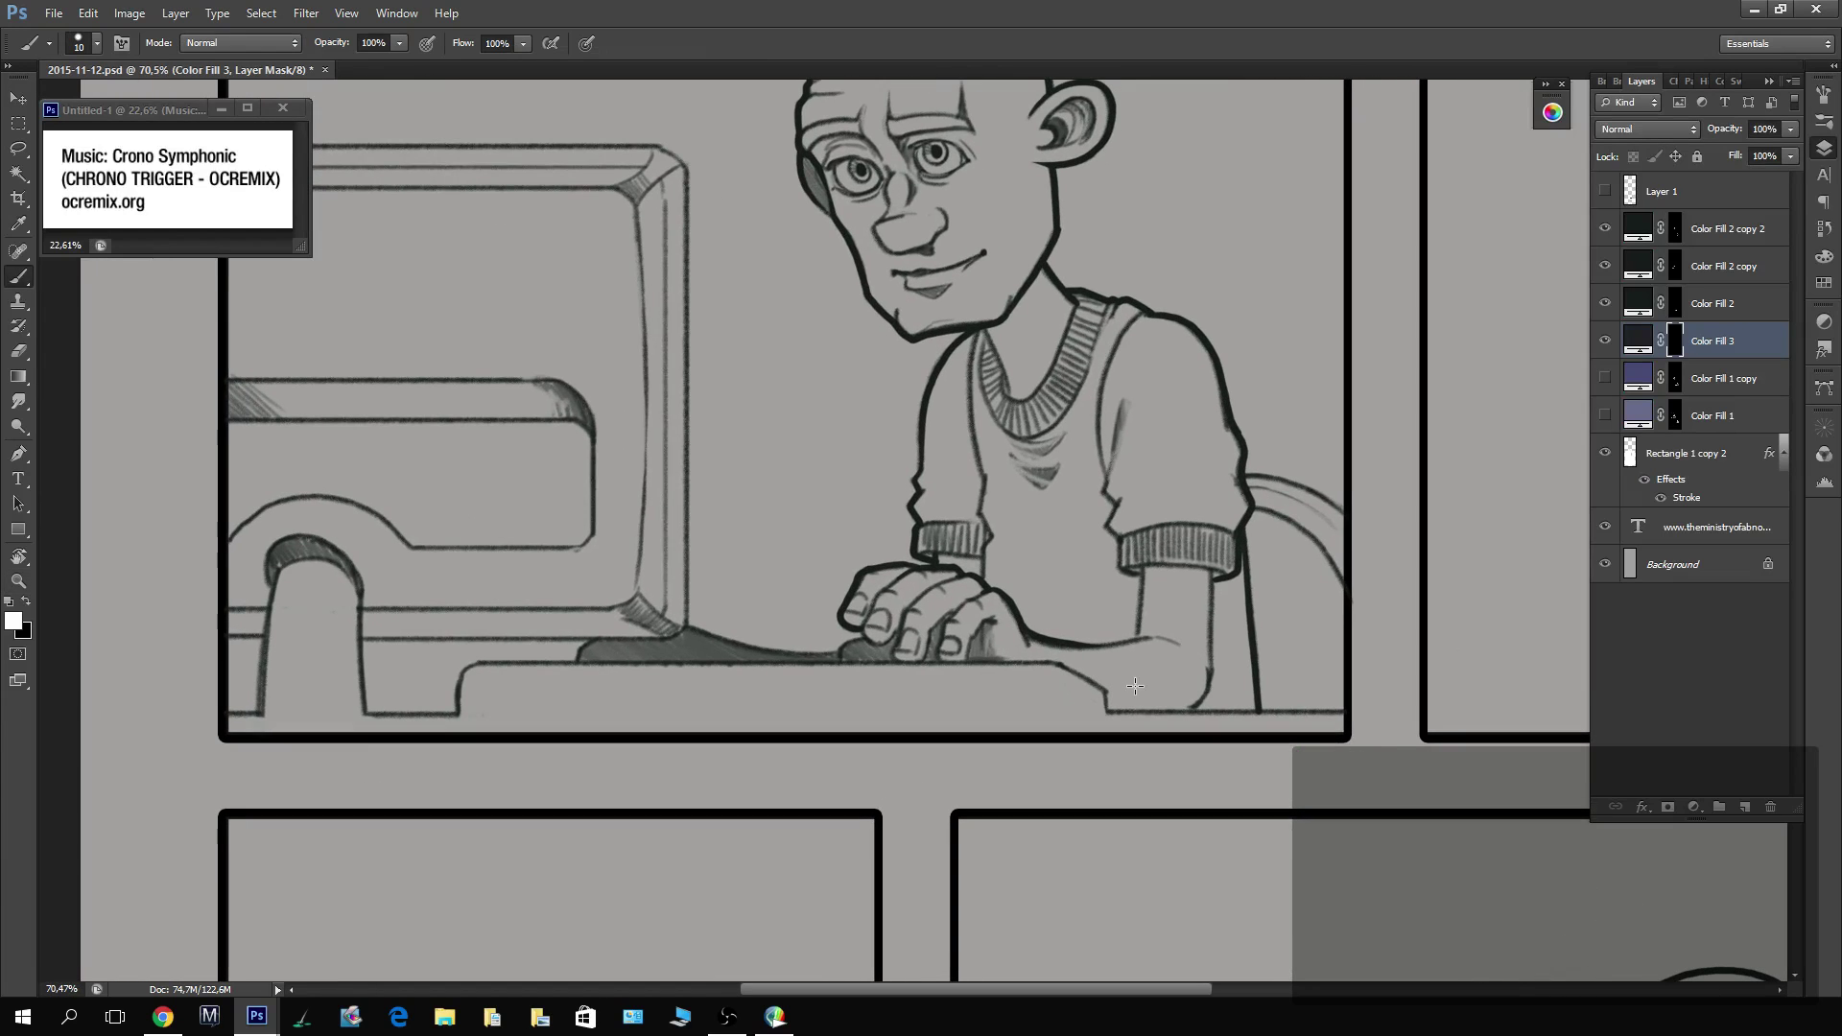
Choose the Comic Brush Hard preset and paint the desk's edge along the base of the first panel.
left_click(49, 42)
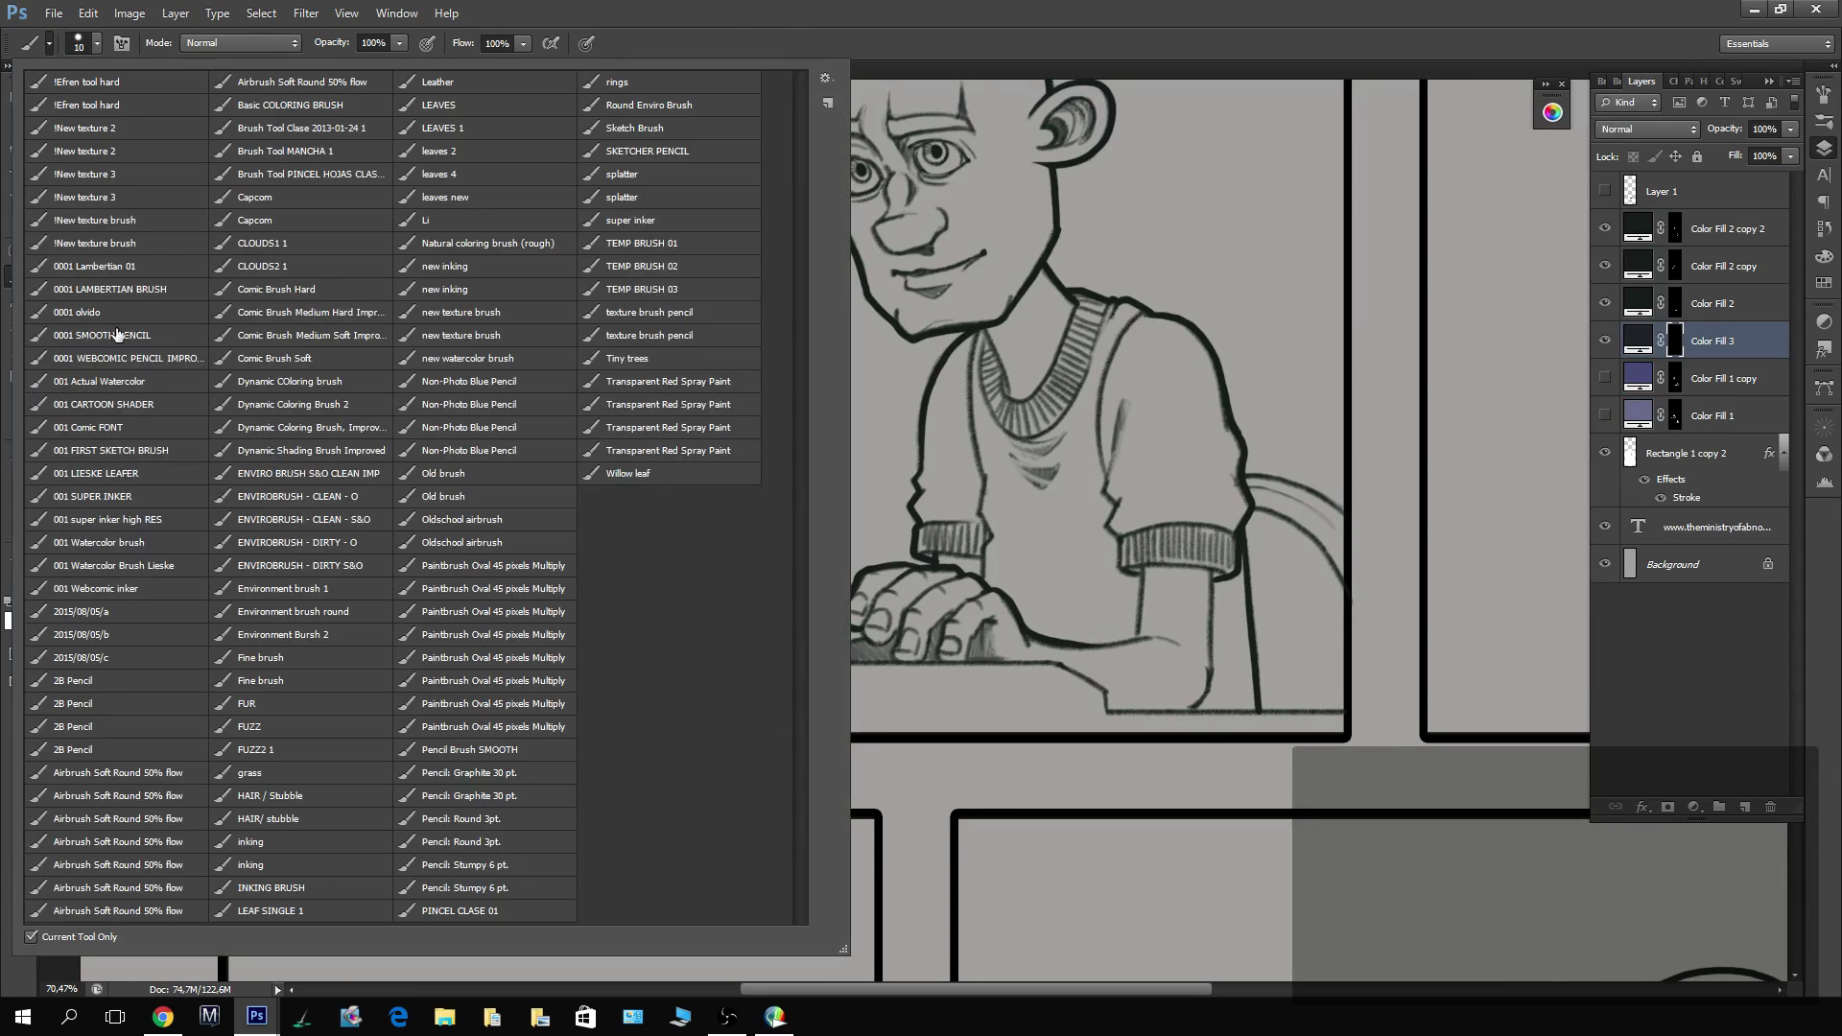
left_click(308, 294)
left_click_drag(1092, 696, 1067, 685)
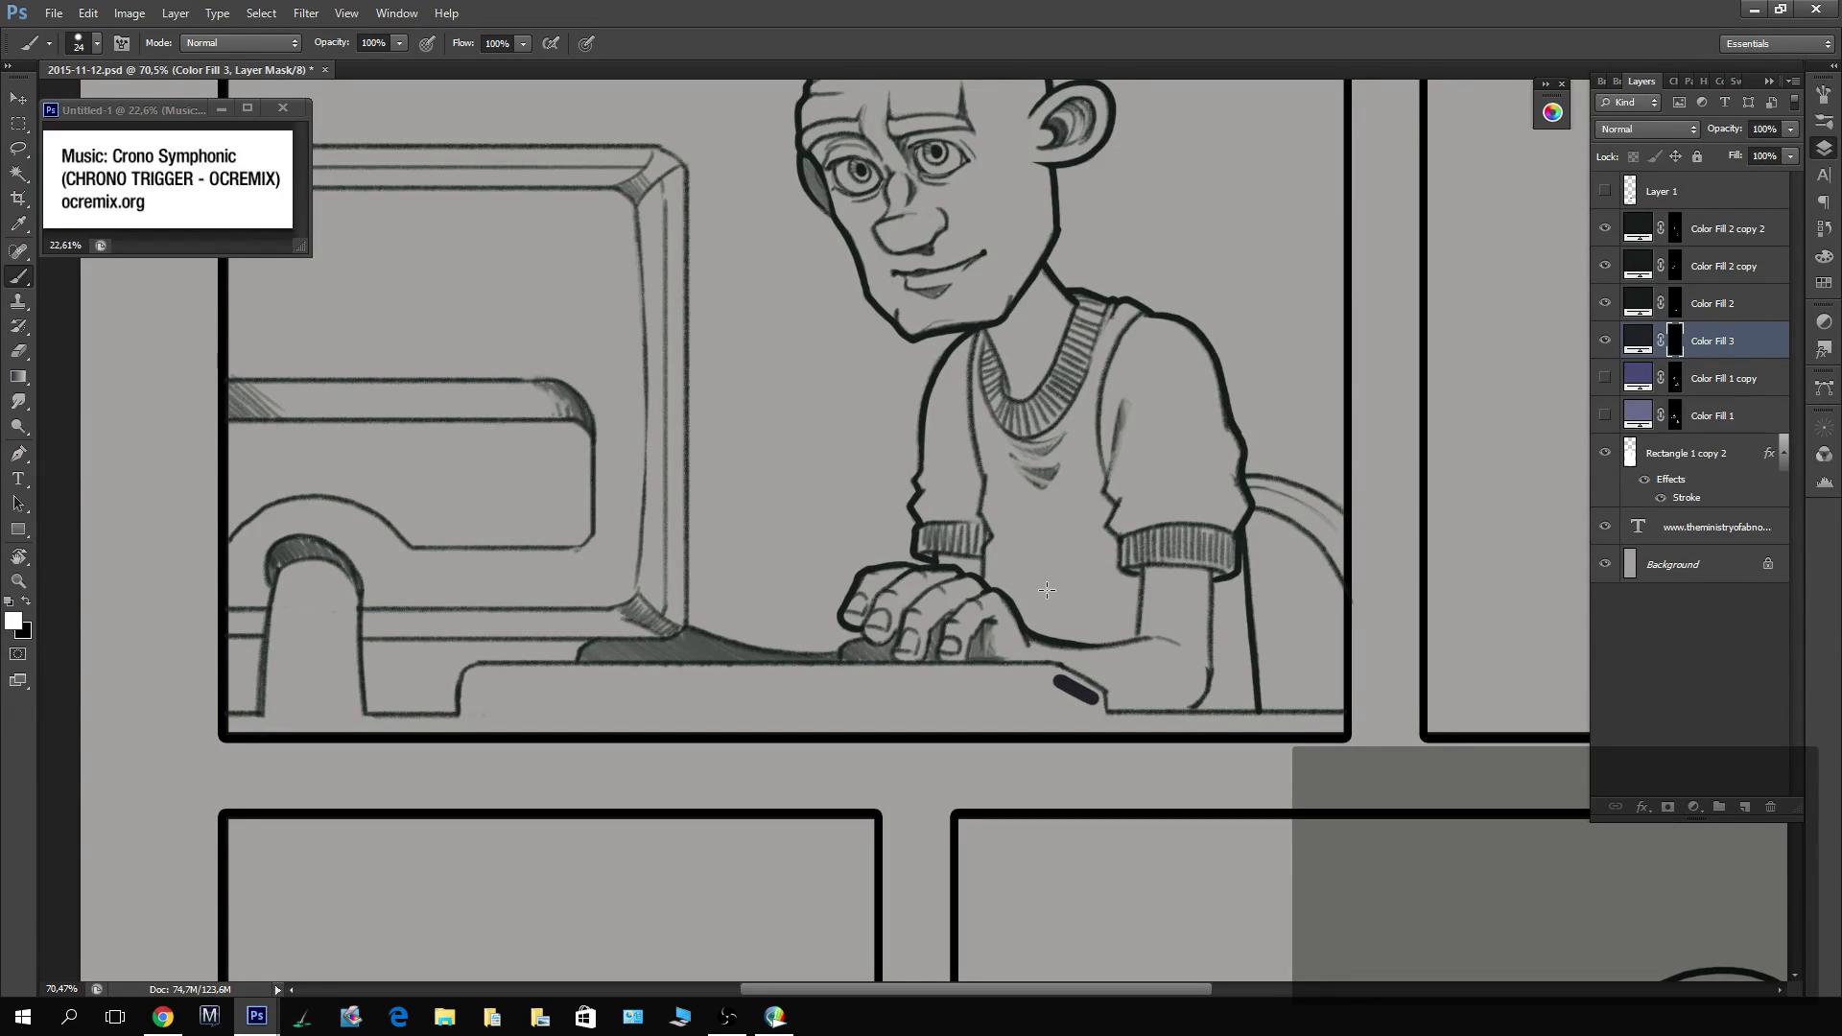
mouse_move(1066, 678)
left_mouse_down()
mouse_move(1102, 723)
mouse_move(1345, 715)
left_mouse_up()
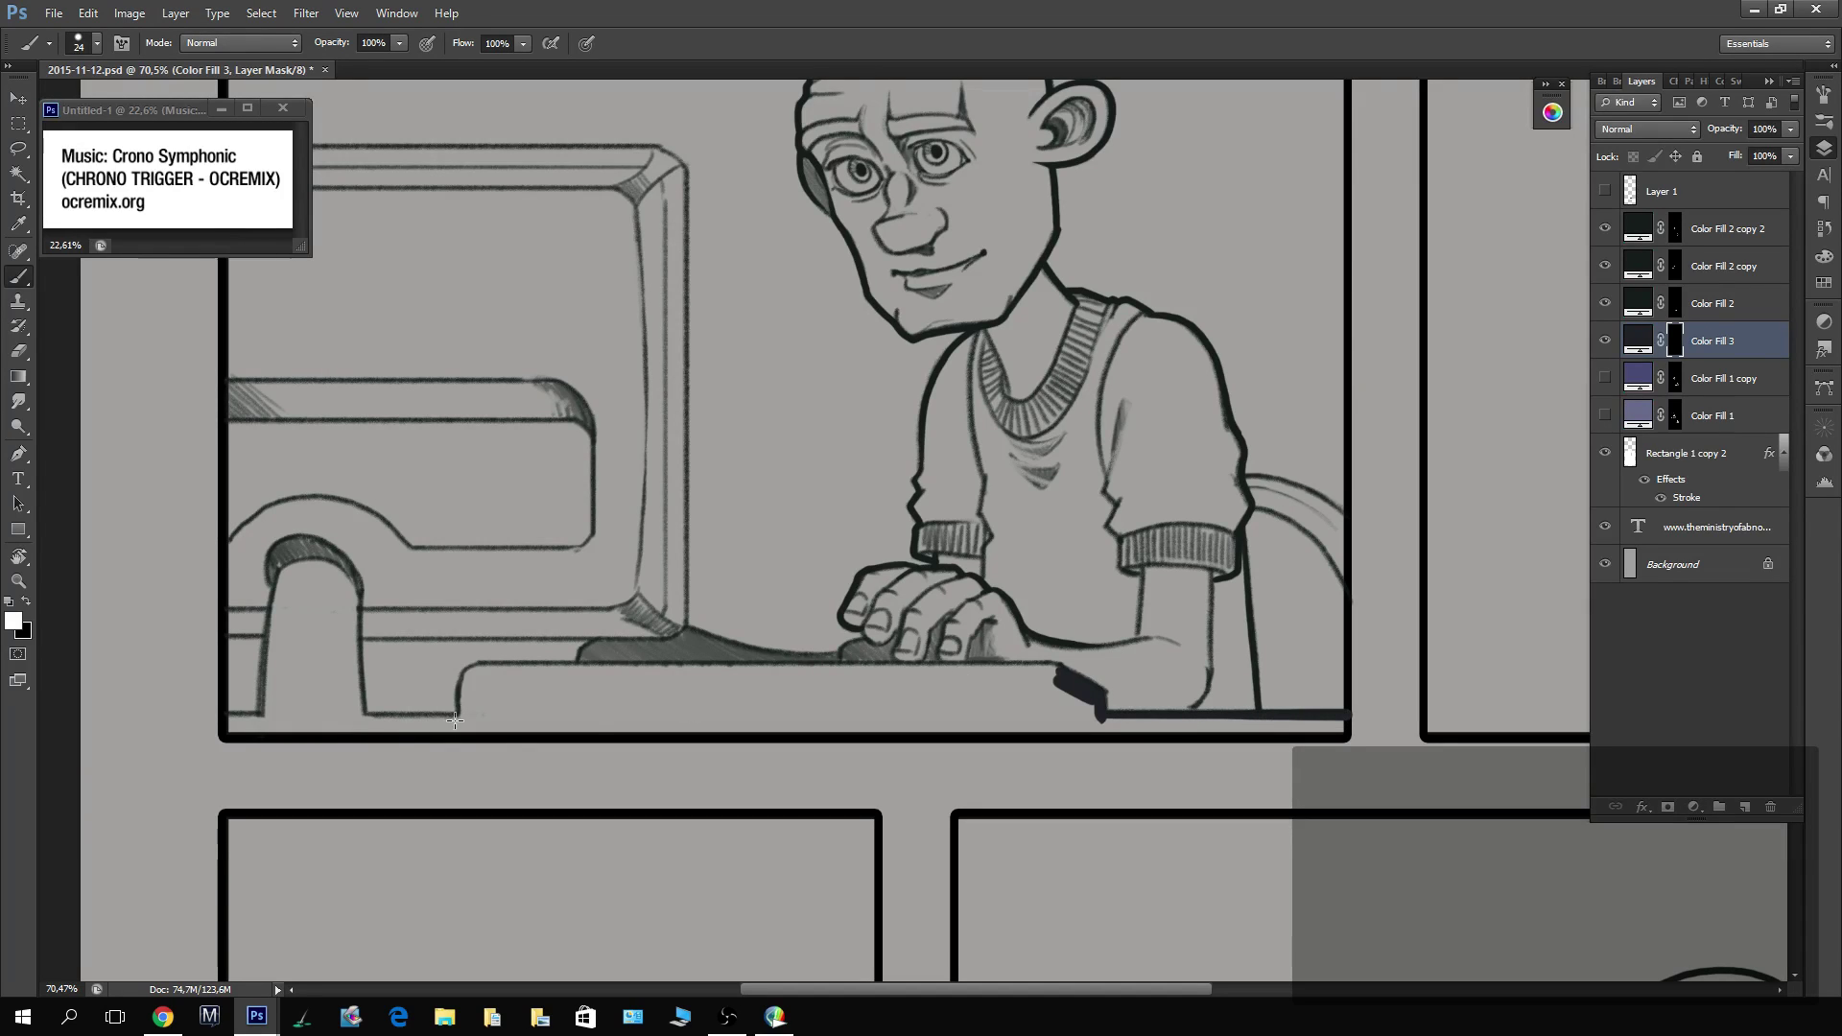
left_click_drag(466, 715, 209, 727)
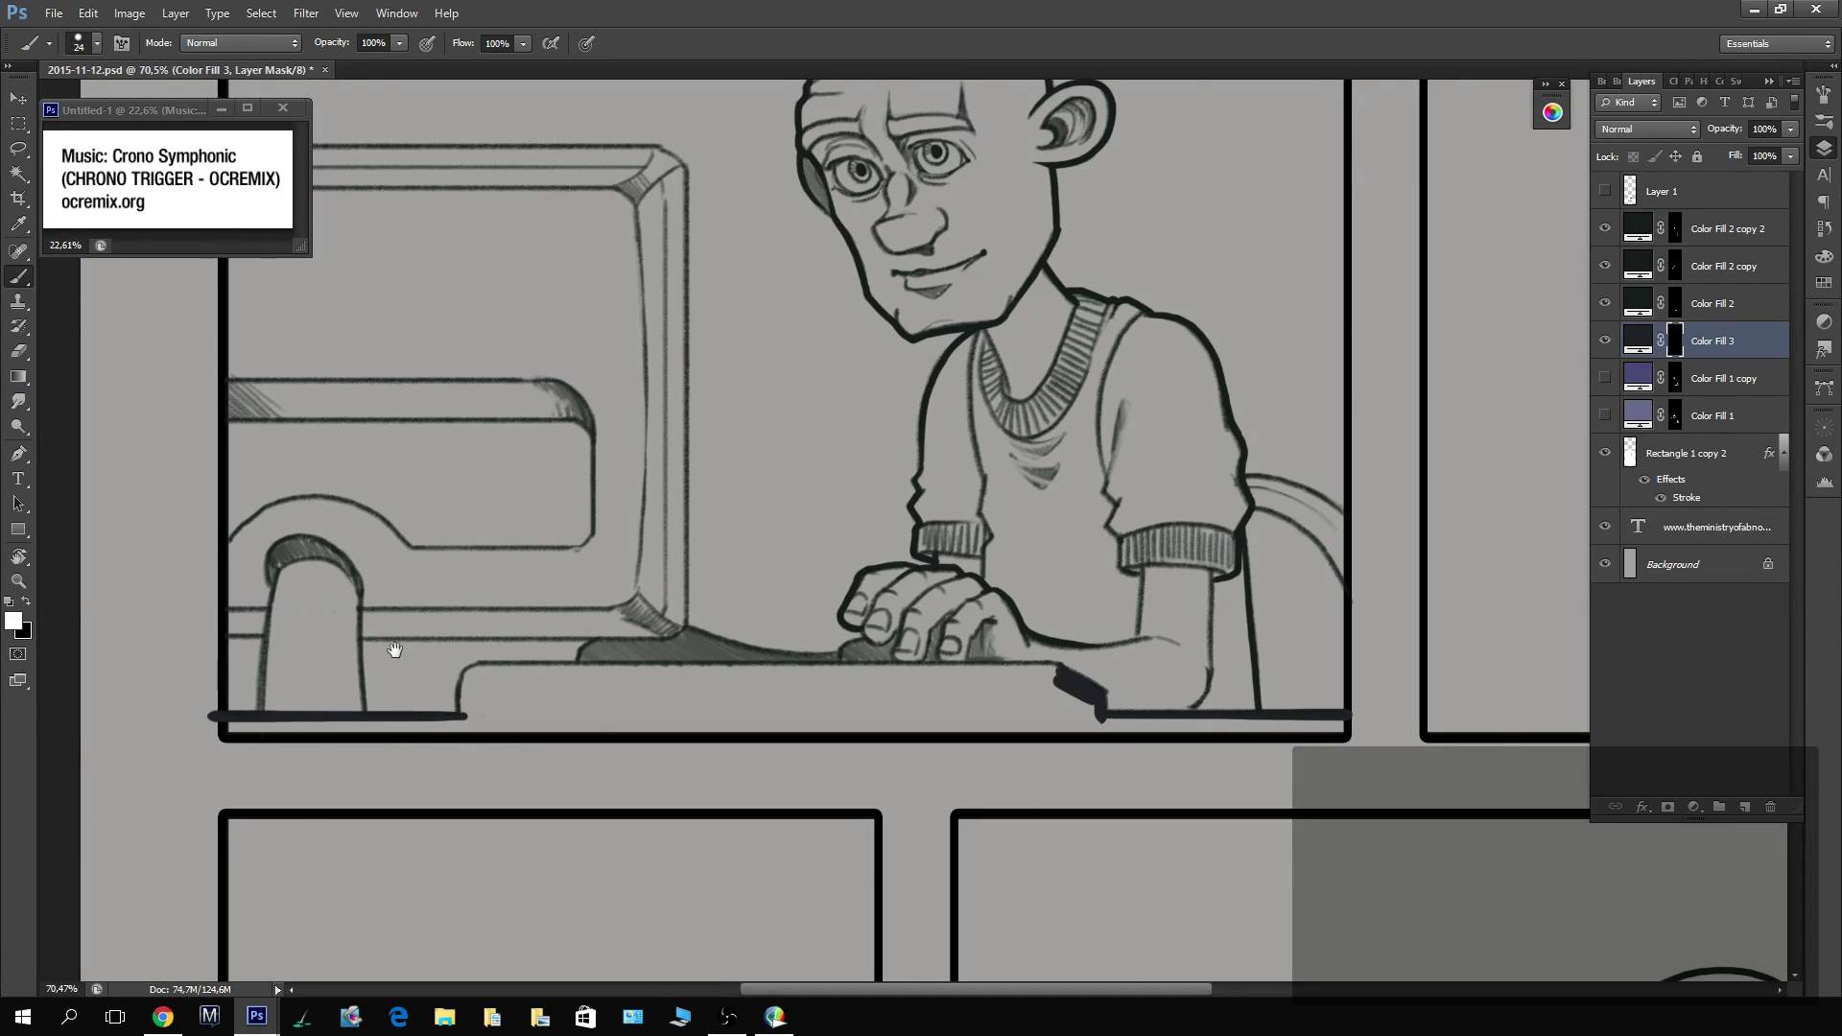
Move the Rectangle 1 copy 2 frame layer above Color Fill 2 copy 2 and reactivate the Color Fill 3 mask for painting.
left_click_drag(394, 651, 959, 609)
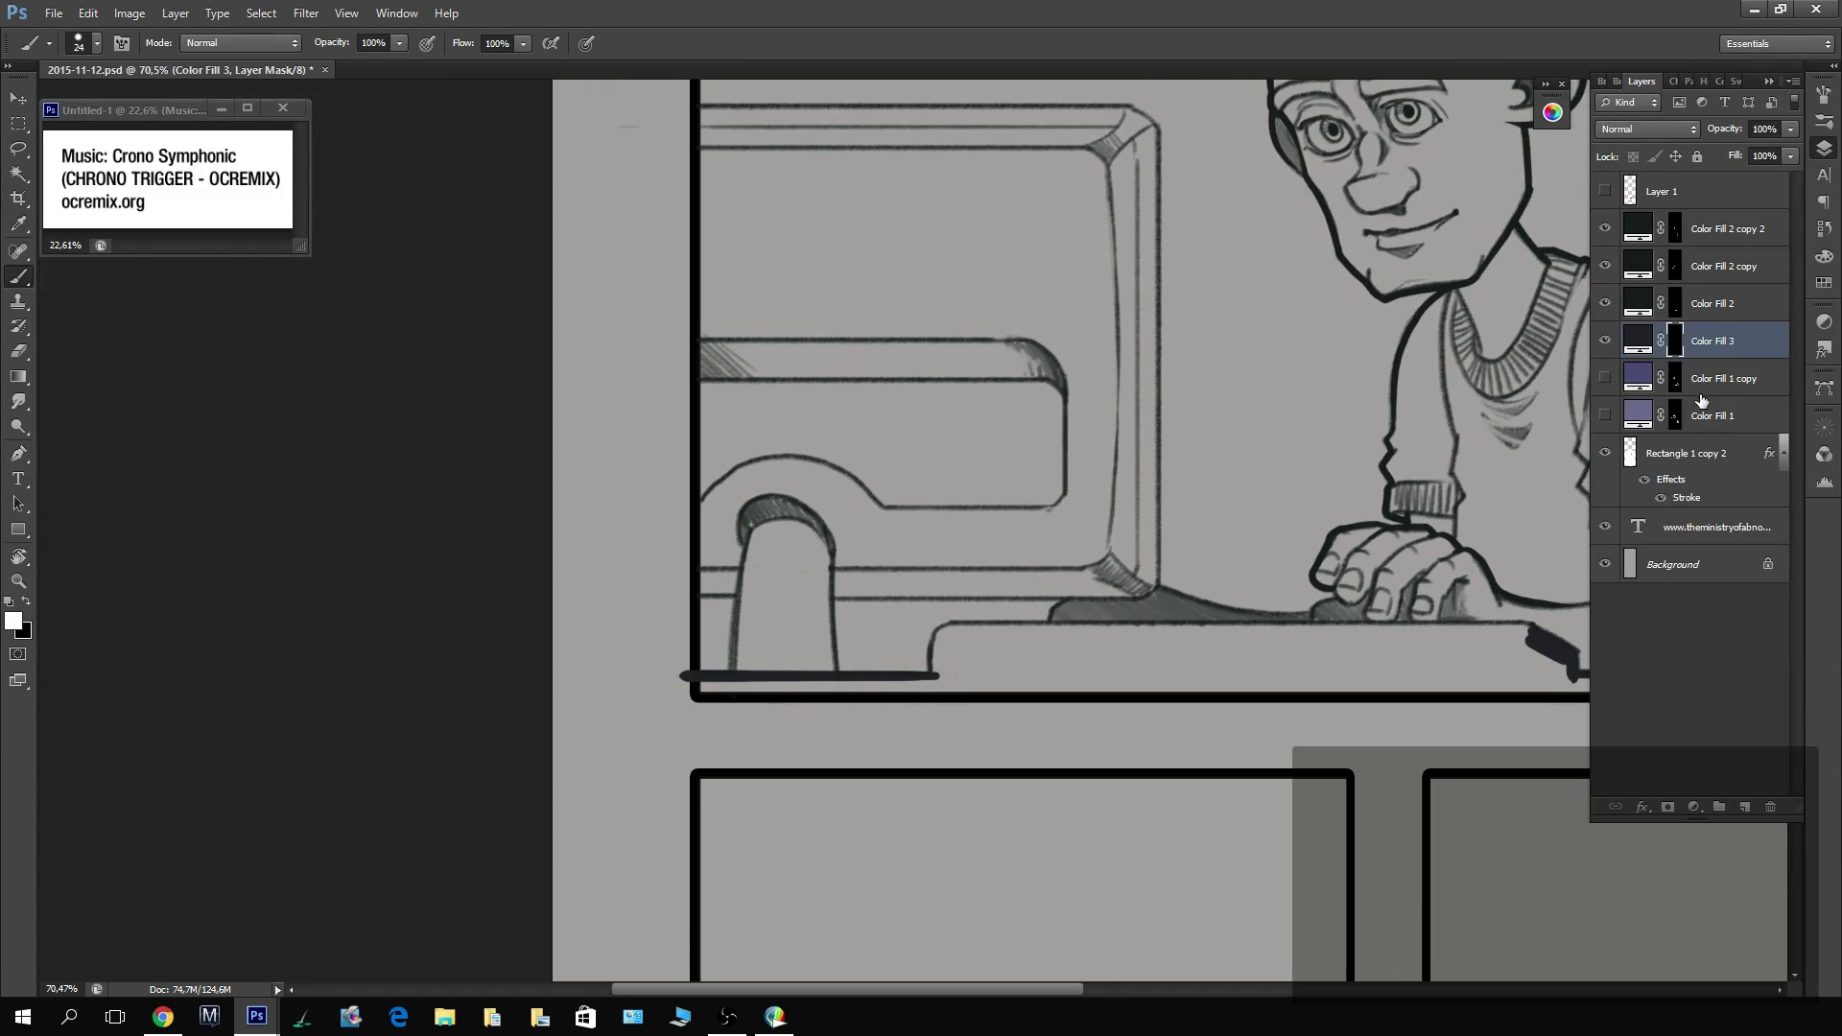
left_click_drag(1691, 467, 1674, 218)
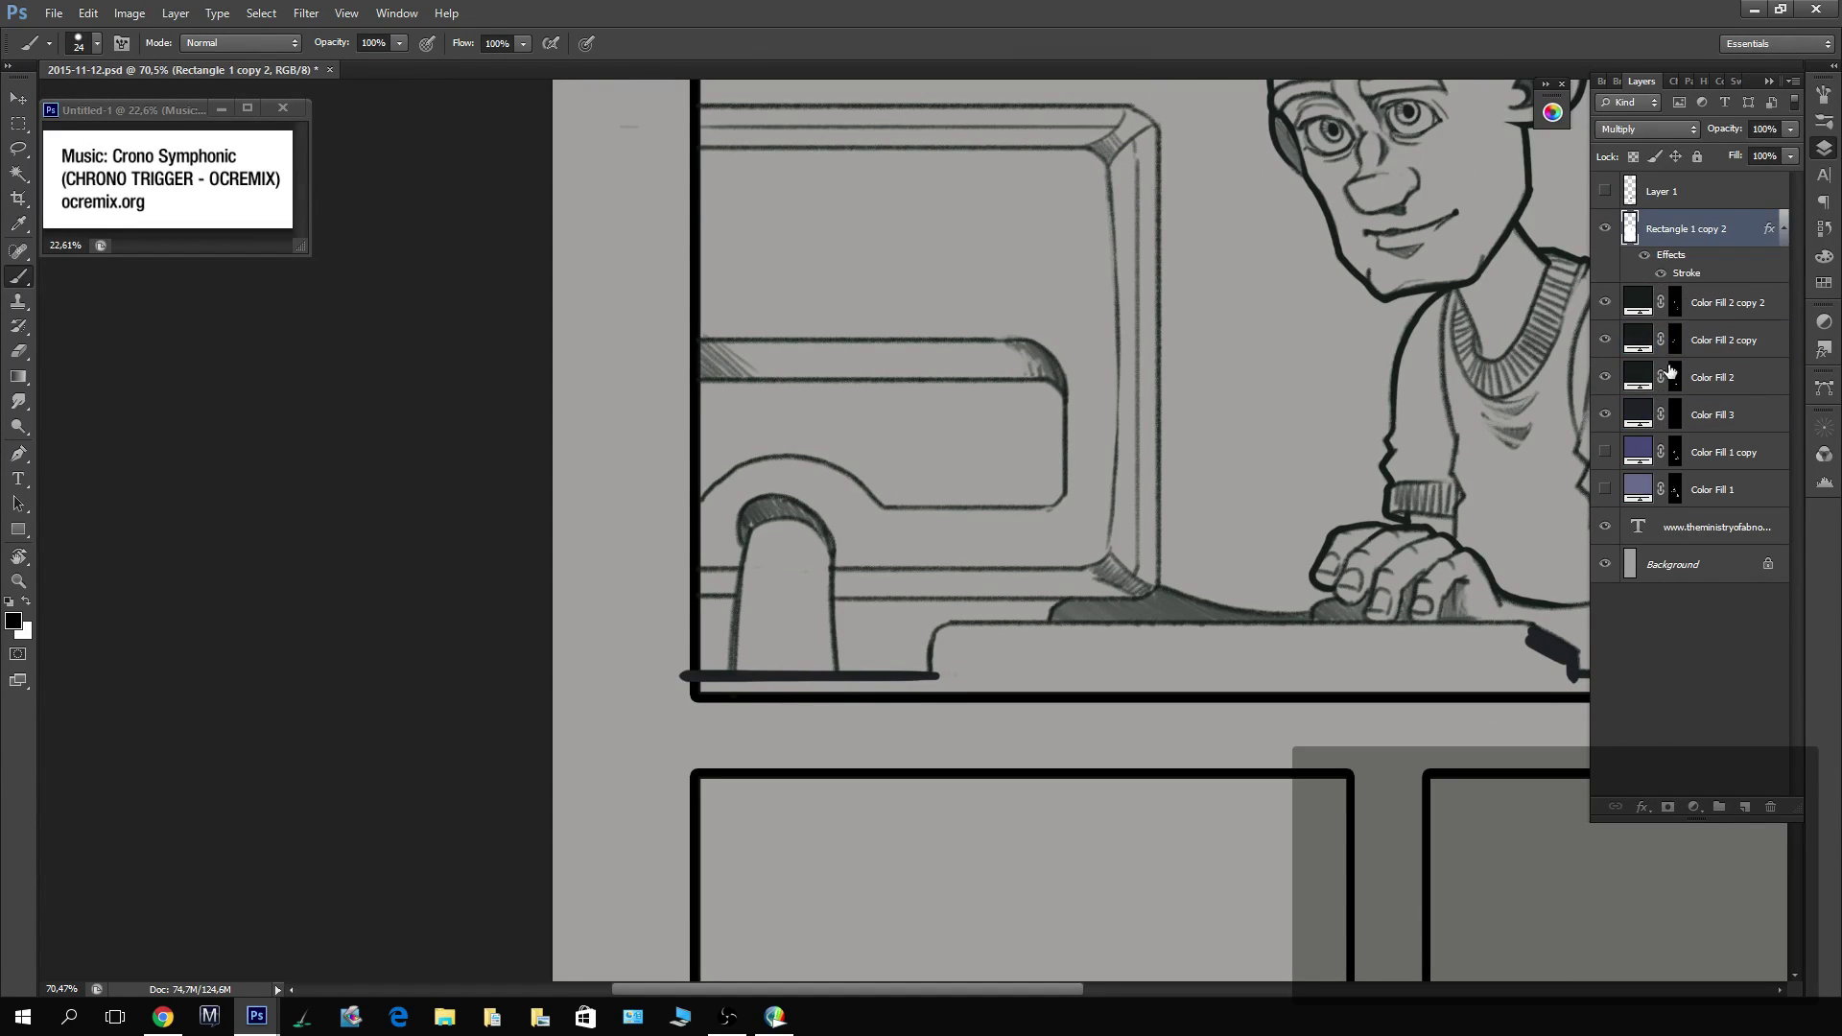
key("x")
left_click(1675, 422)
key("x")
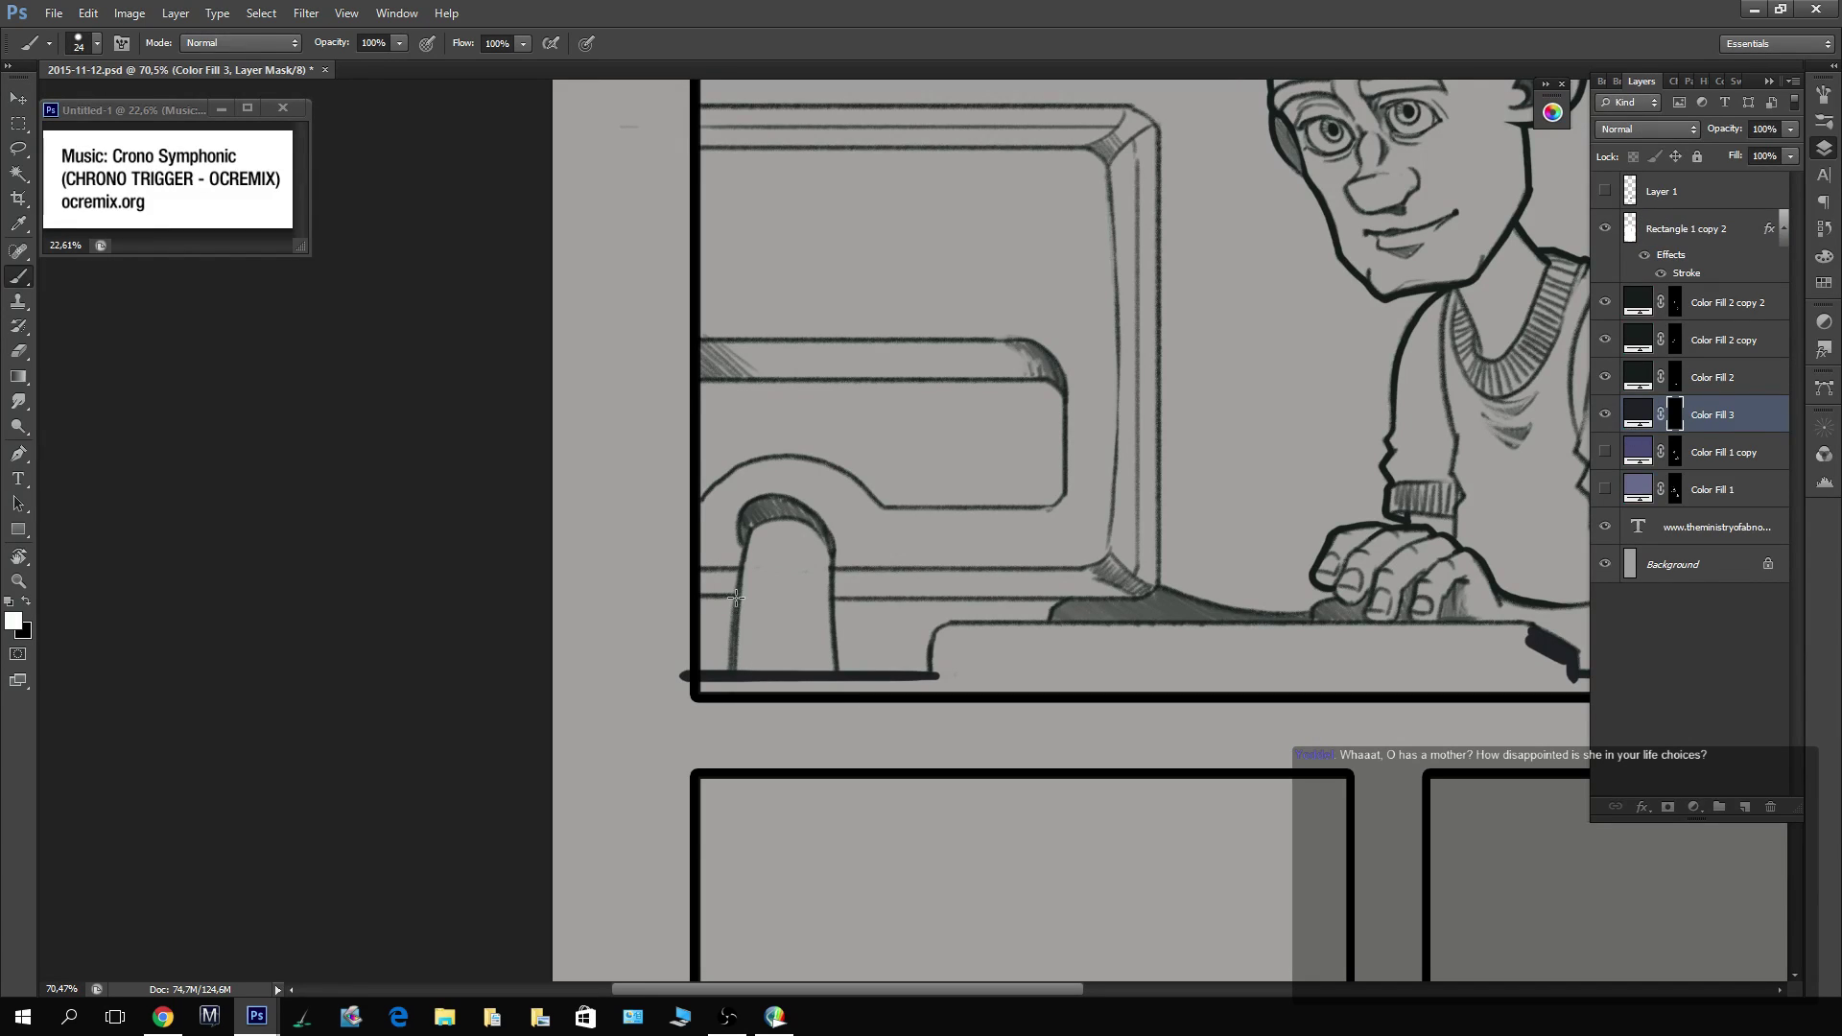
key("x")
key("x")
Fill the desk strip and the raised block under the hand in the first panel with solid dark colour.
mouse_move(701, 684)
left_mouse_down()
mouse_move(1493, 678)
mouse_move(970, 676)
mouse_move(1305, 693)
mouse_move(1000, 693)
left_mouse_up()
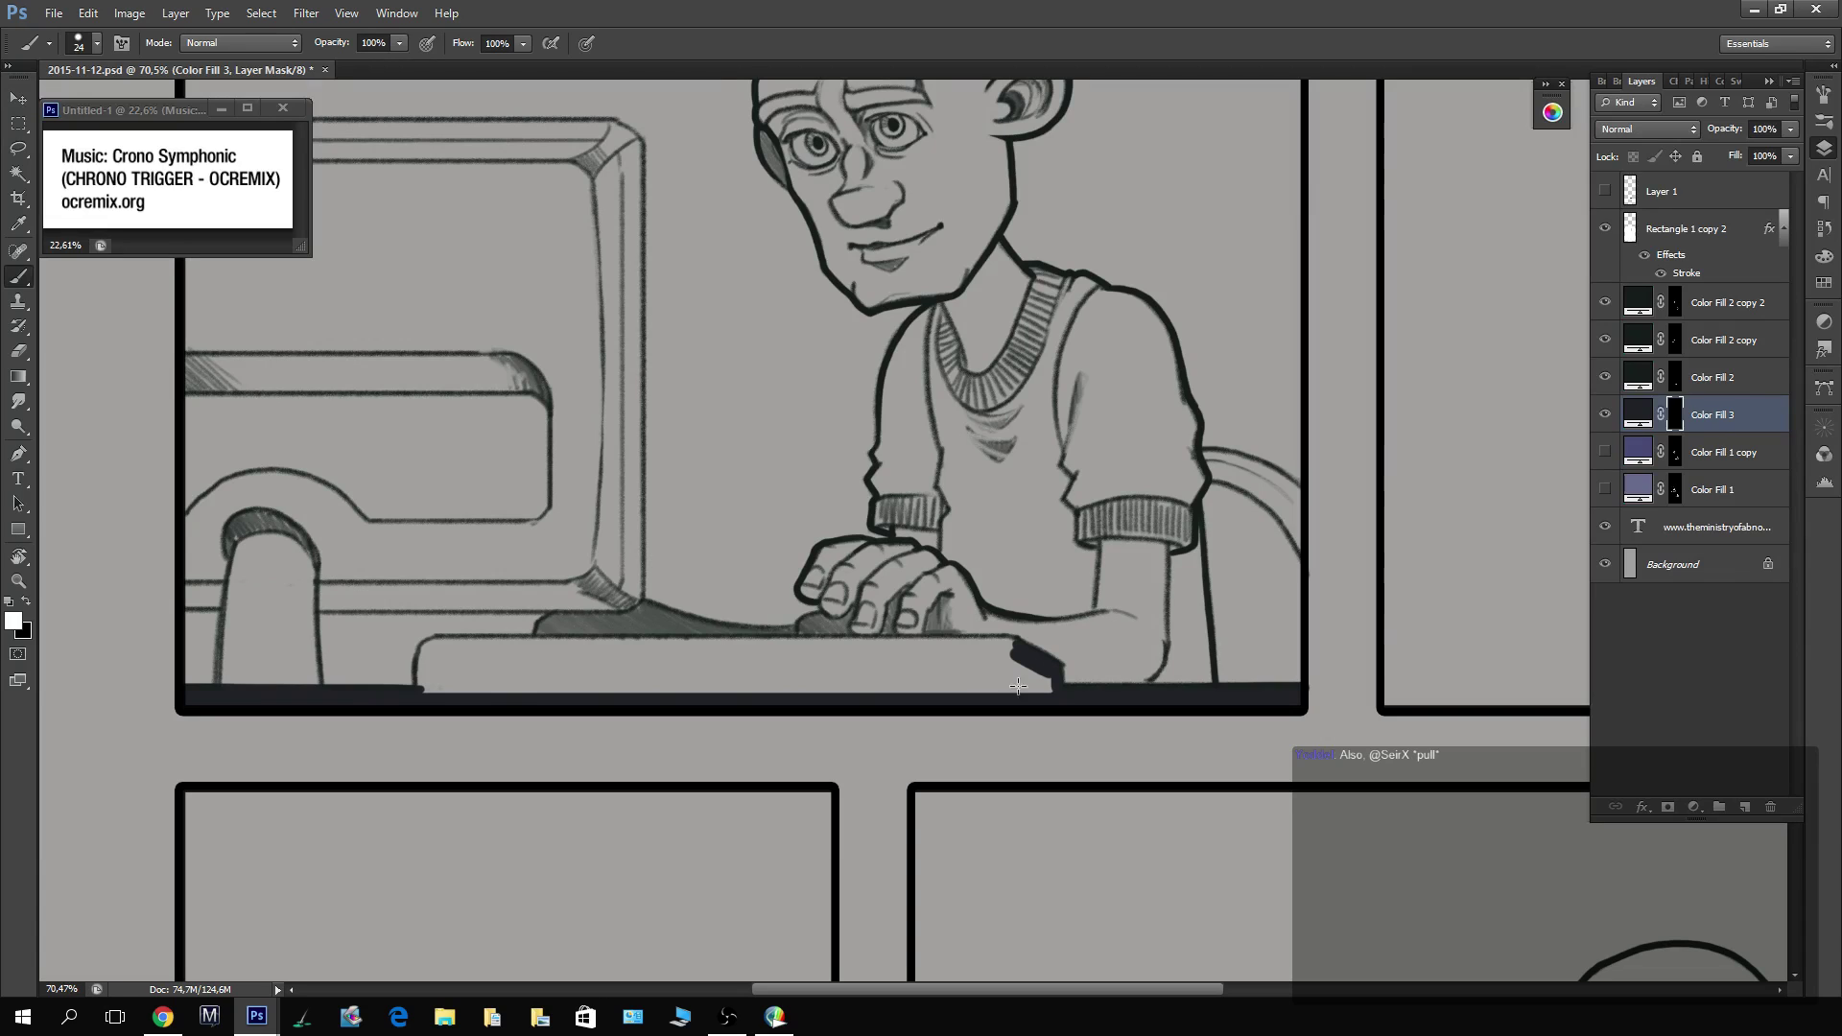
mouse_move(1023, 684)
left_mouse_down()
mouse_move(1054, 686)
mouse_move(1012, 683)
left_mouse_up()
mouse_move(422, 666)
left_mouse_down()
mouse_move(442, 643)
mouse_move(1017, 627)
left_mouse_up()
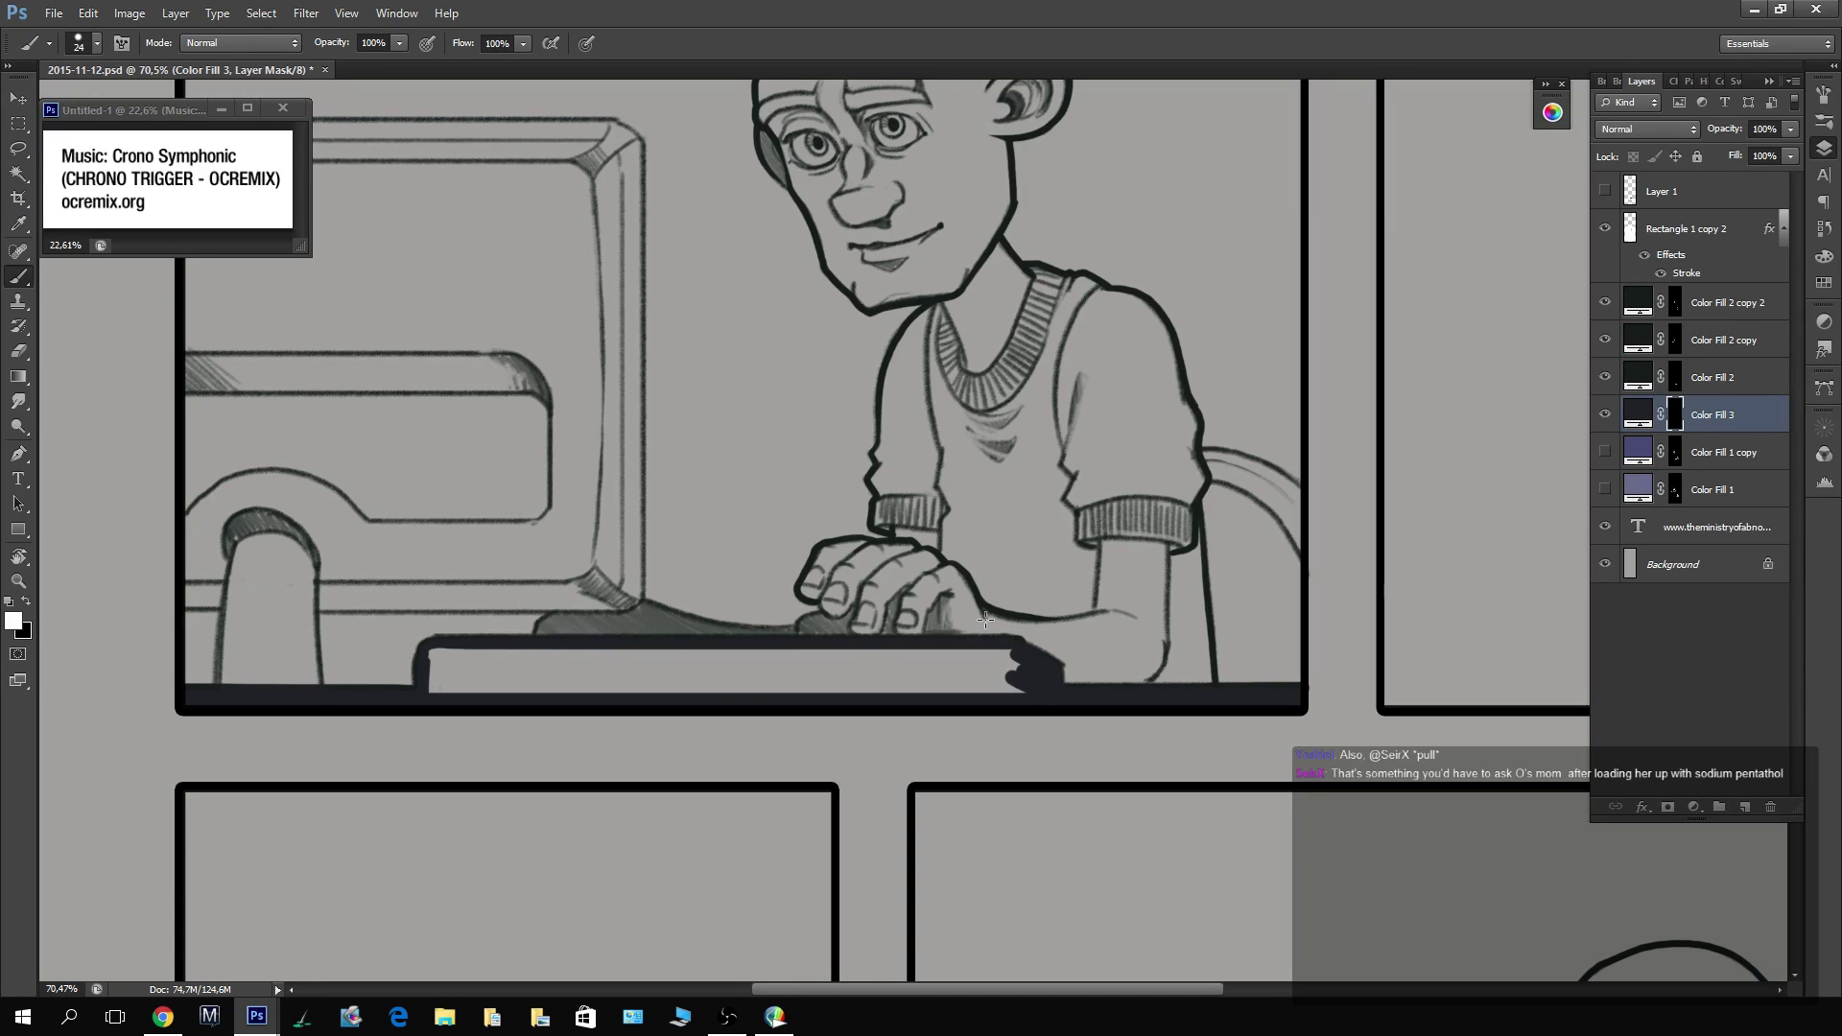
key("x")
key("x")
mouse_move(1006, 670)
left_mouse_down()
mouse_move(1014, 688)
mouse_move(428, 685)
mouse_move(572, 649)
mouse_move(991, 648)
mouse_move(960, 672)
mouse_move(460, 677)
mouse_move(813, 676)
mouse_move(835, 650)
mouse_move(803, 671)
mouse_move(823, 671)
left_mouse_up()
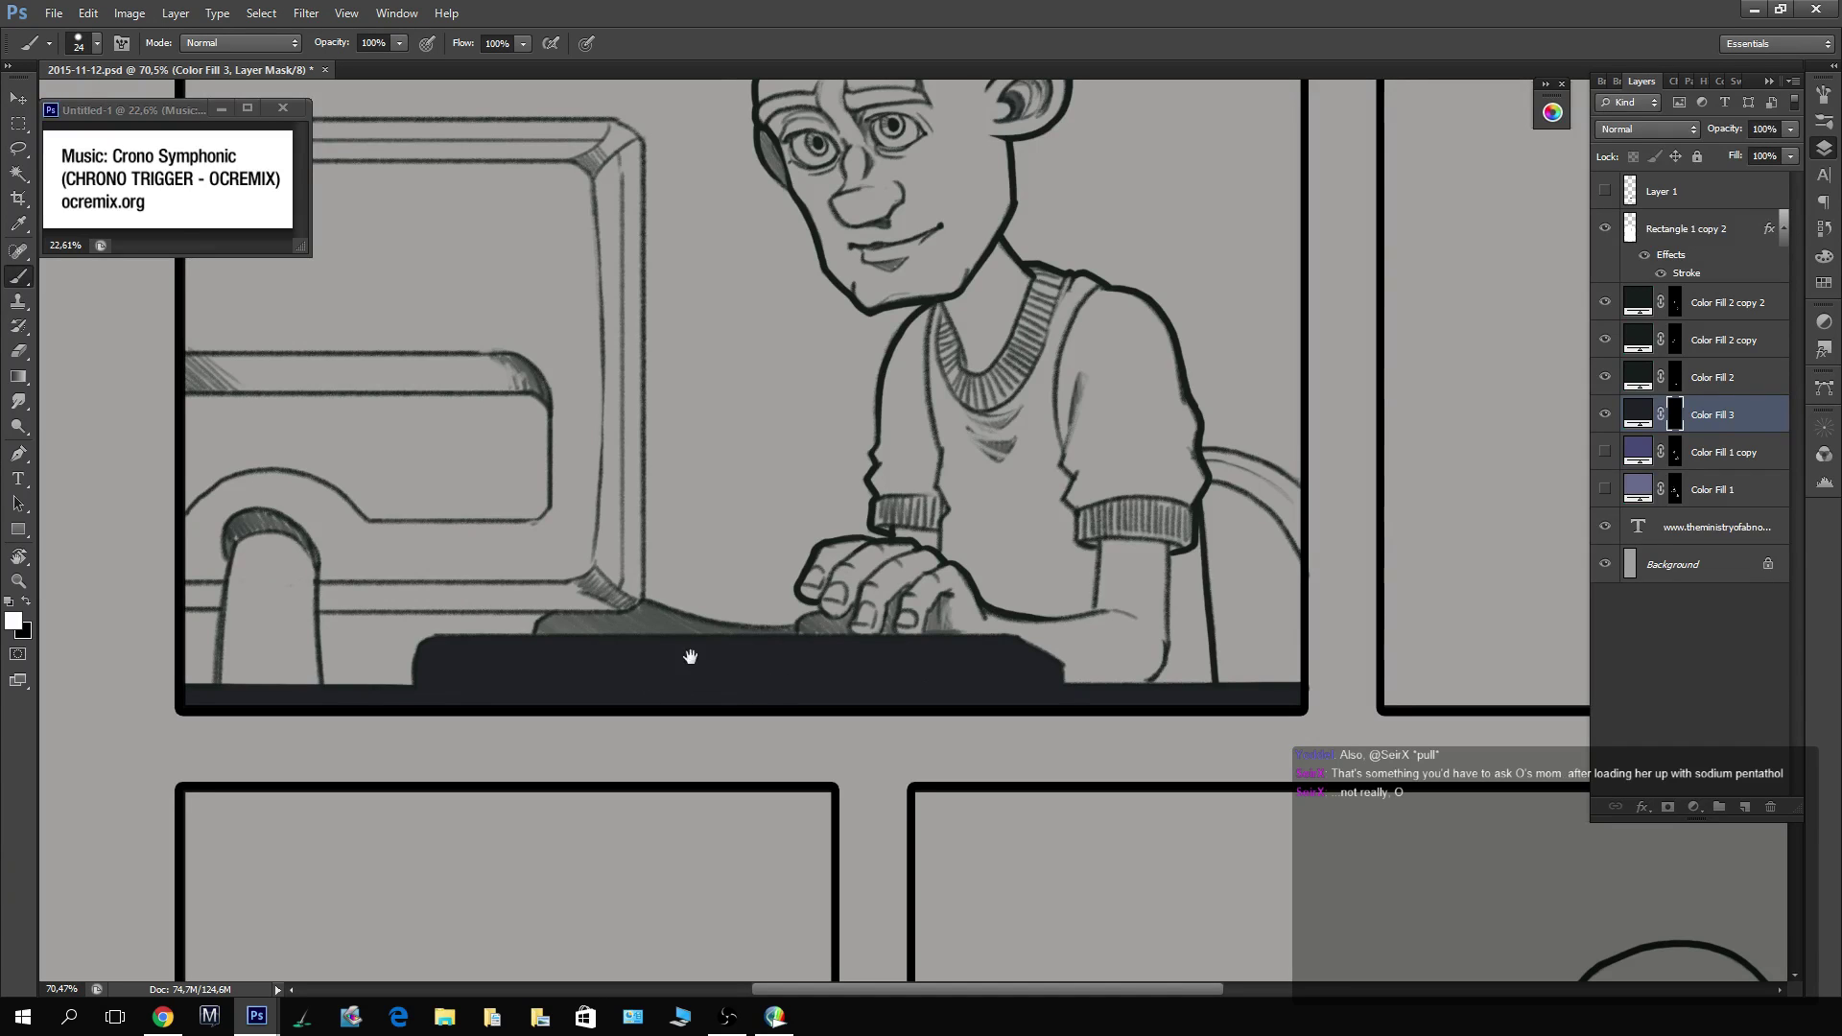
Paint the monitor stand in the first panel solid dark down to the desk.
mouse_move(690, 657)
left_mouse_down()
mouse_move(1168, 637)
mouse_move(1094, 604)
left_mouse_up()
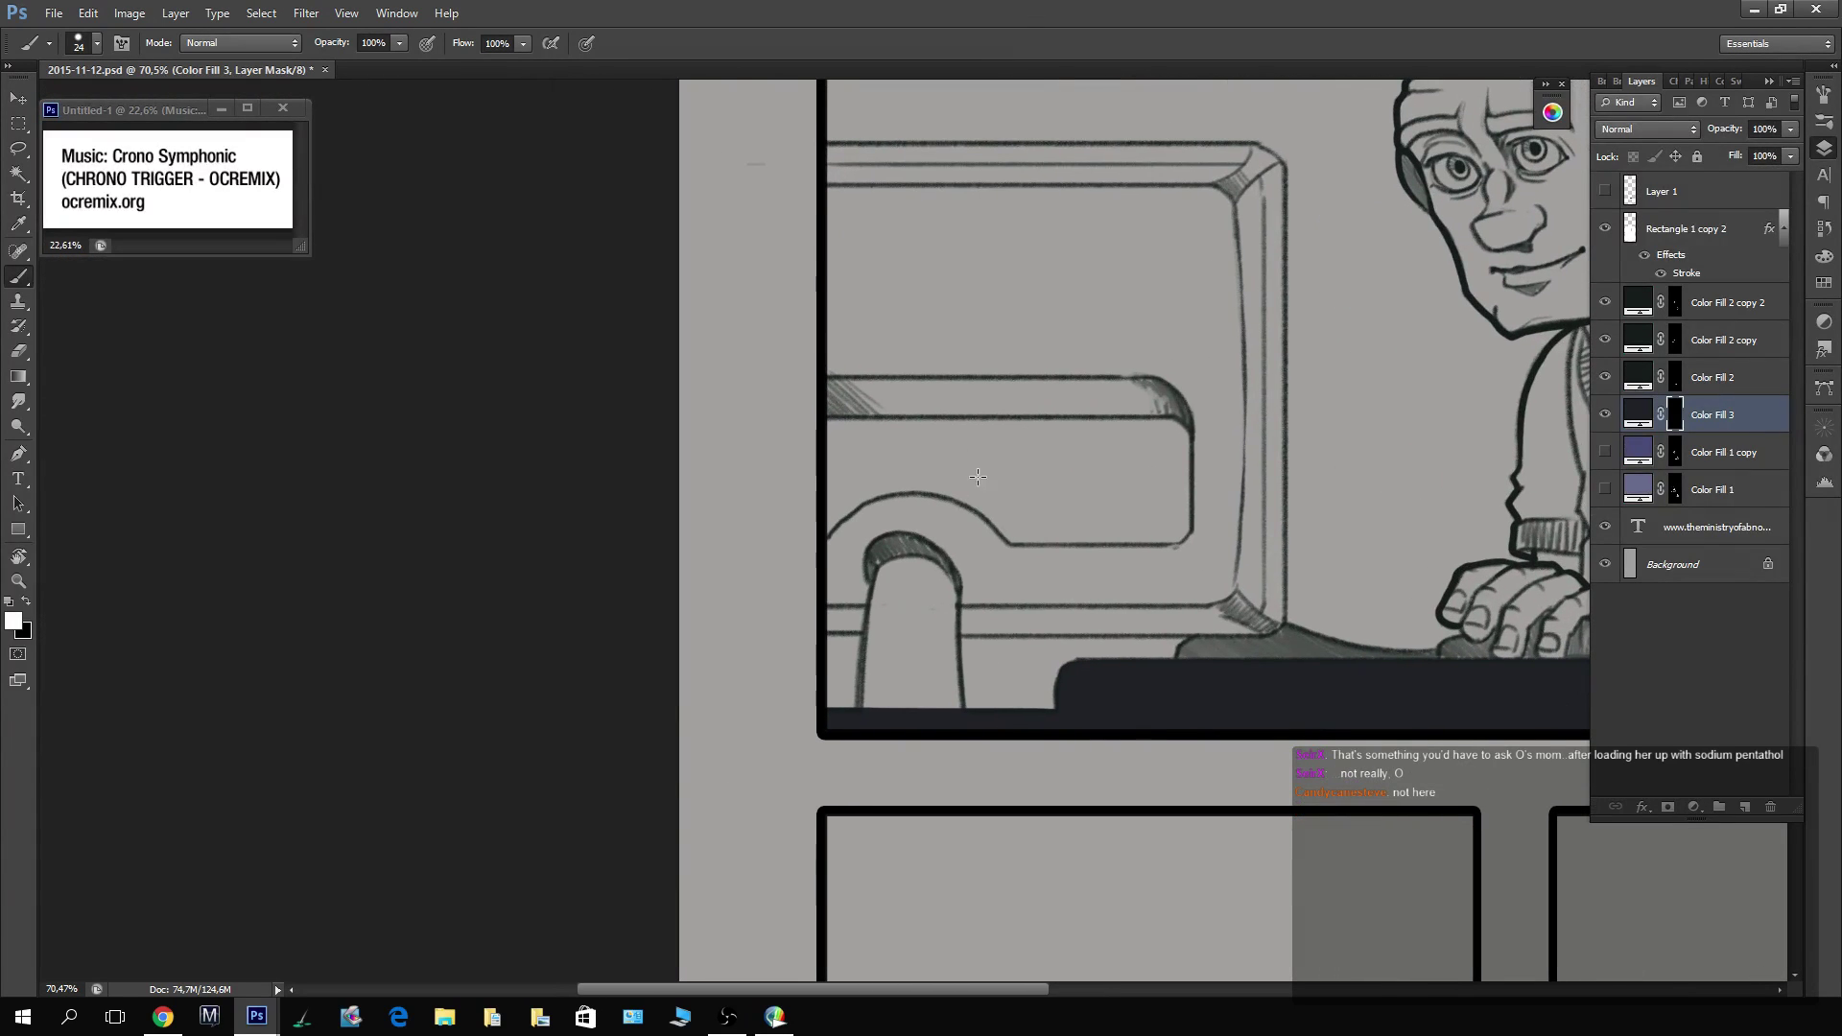
left_click_drag(948, 592, 961, 715)
mouse_move(875, 653)
left_mouse_down()
mouse_move(866, 715)
mouse_move(871, 614)
left_mouse_up()
mouse_move(862, 696)
left_mouse_down()
mouse_move(873, 601)
mouse_move(918, 561)
mouse_move(958, 600)
mouse_move(948, 708)
mouse_move(915, 624)
mouse_move(879, 722)
mouse_move(876, 699)
left_mouse_up()
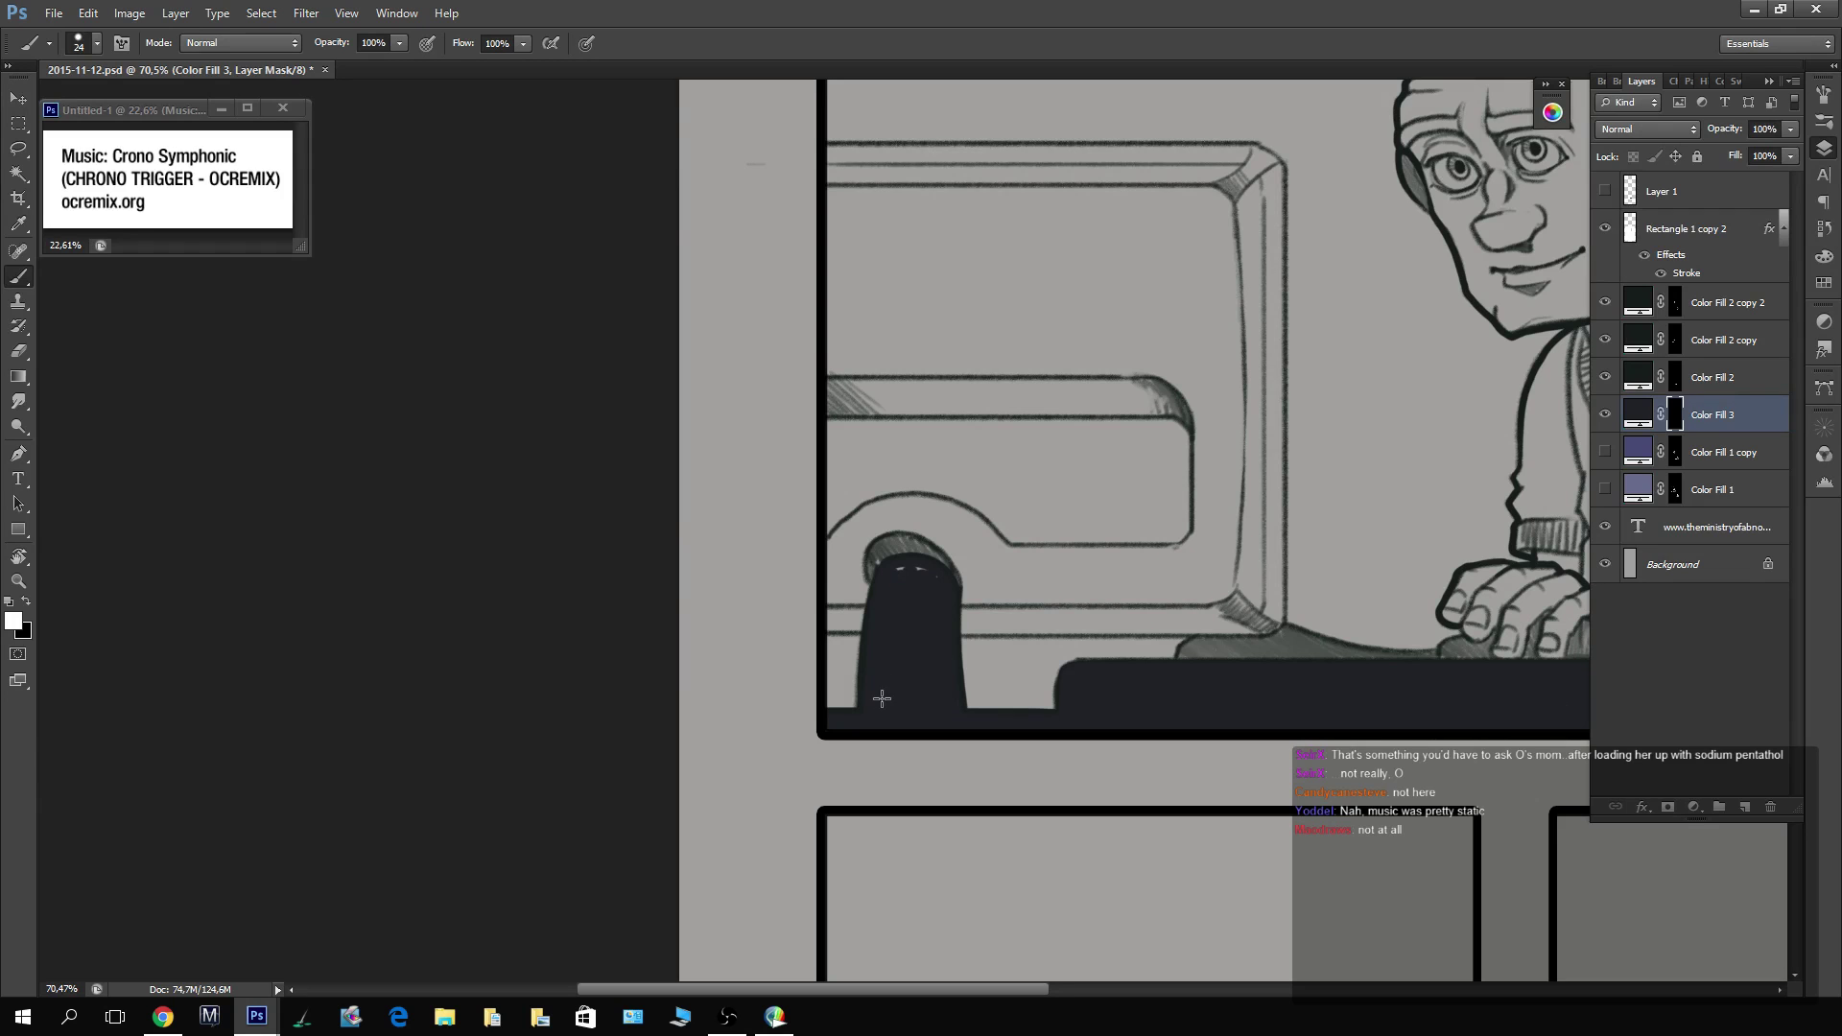
Paint the dark desk strip along the base of the thinking figure's panel and erase the spill outside its frame.
left_click_drag(1329, 722, 510, 138)
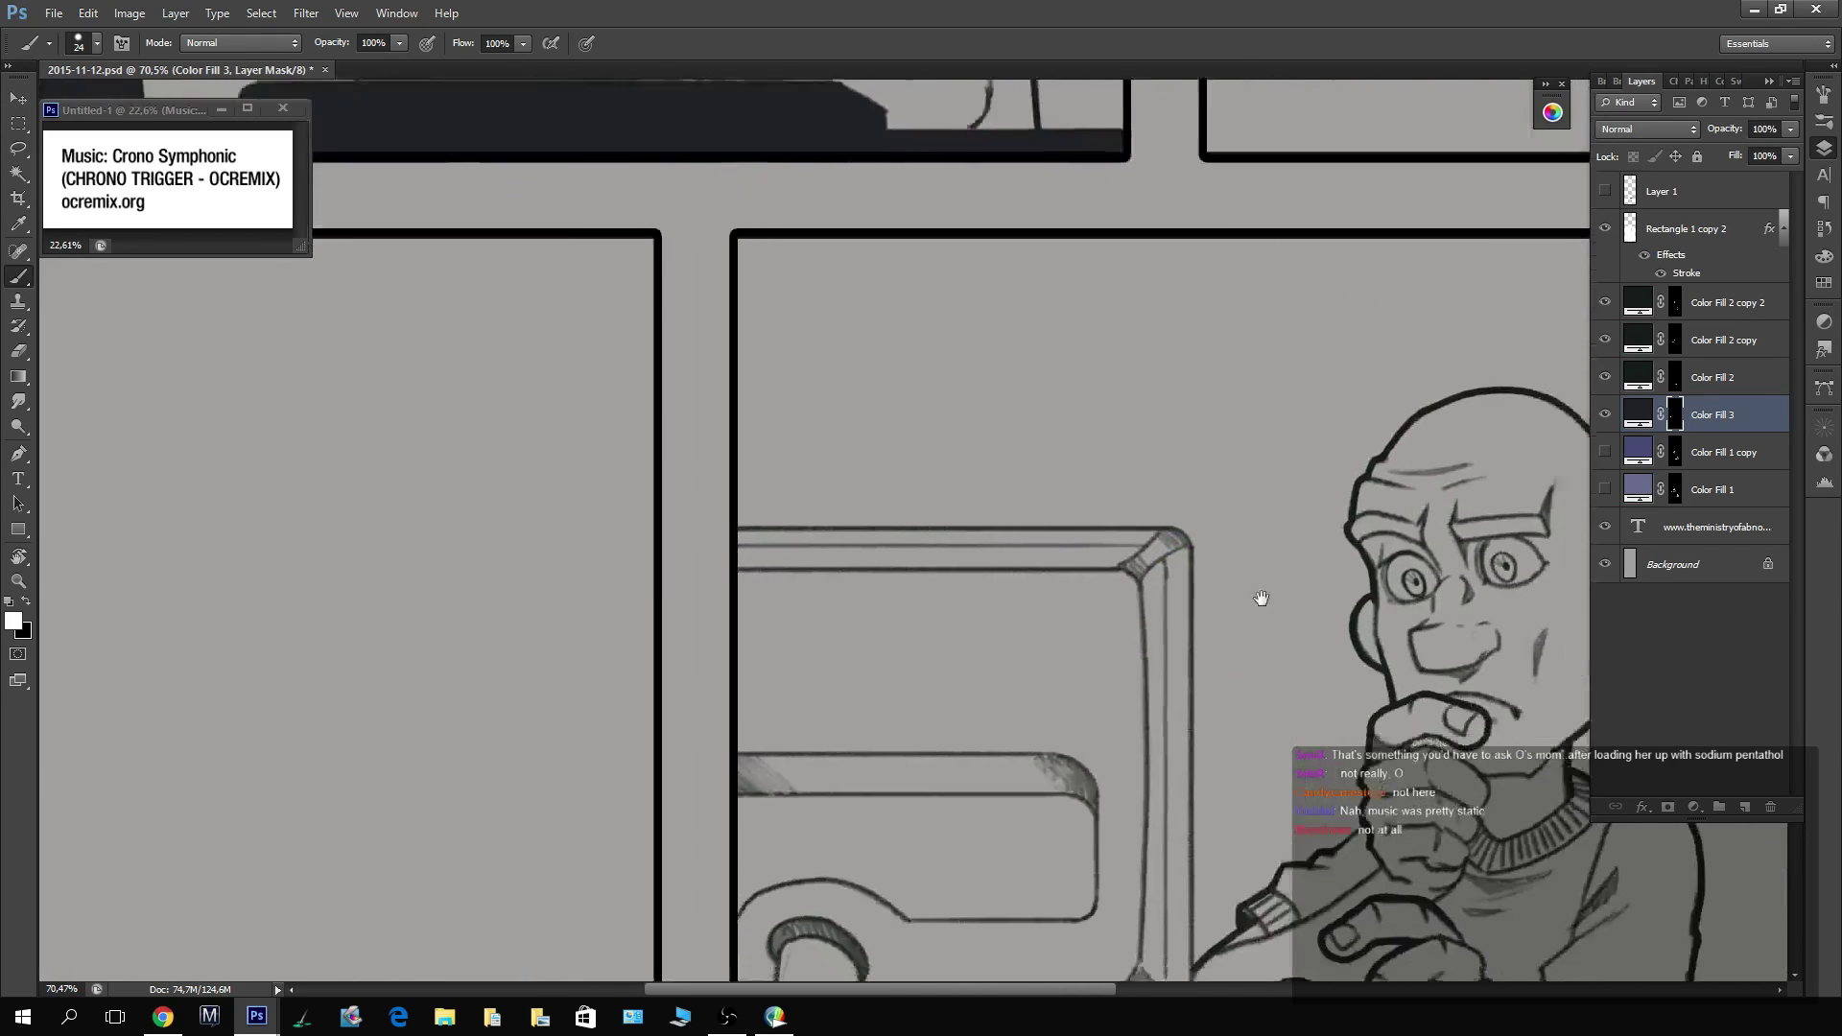
left_click_drag(1563, 879, 1334, 492)
mouse_move(505, 710)
left_mouse_down()
mouse_move(1600, 701)
mouse_move(1554, 678)
mouse_move(1277, 663)
mouse_move(1256, 699)
mouse_move(228, 706)
left_mouse_up()
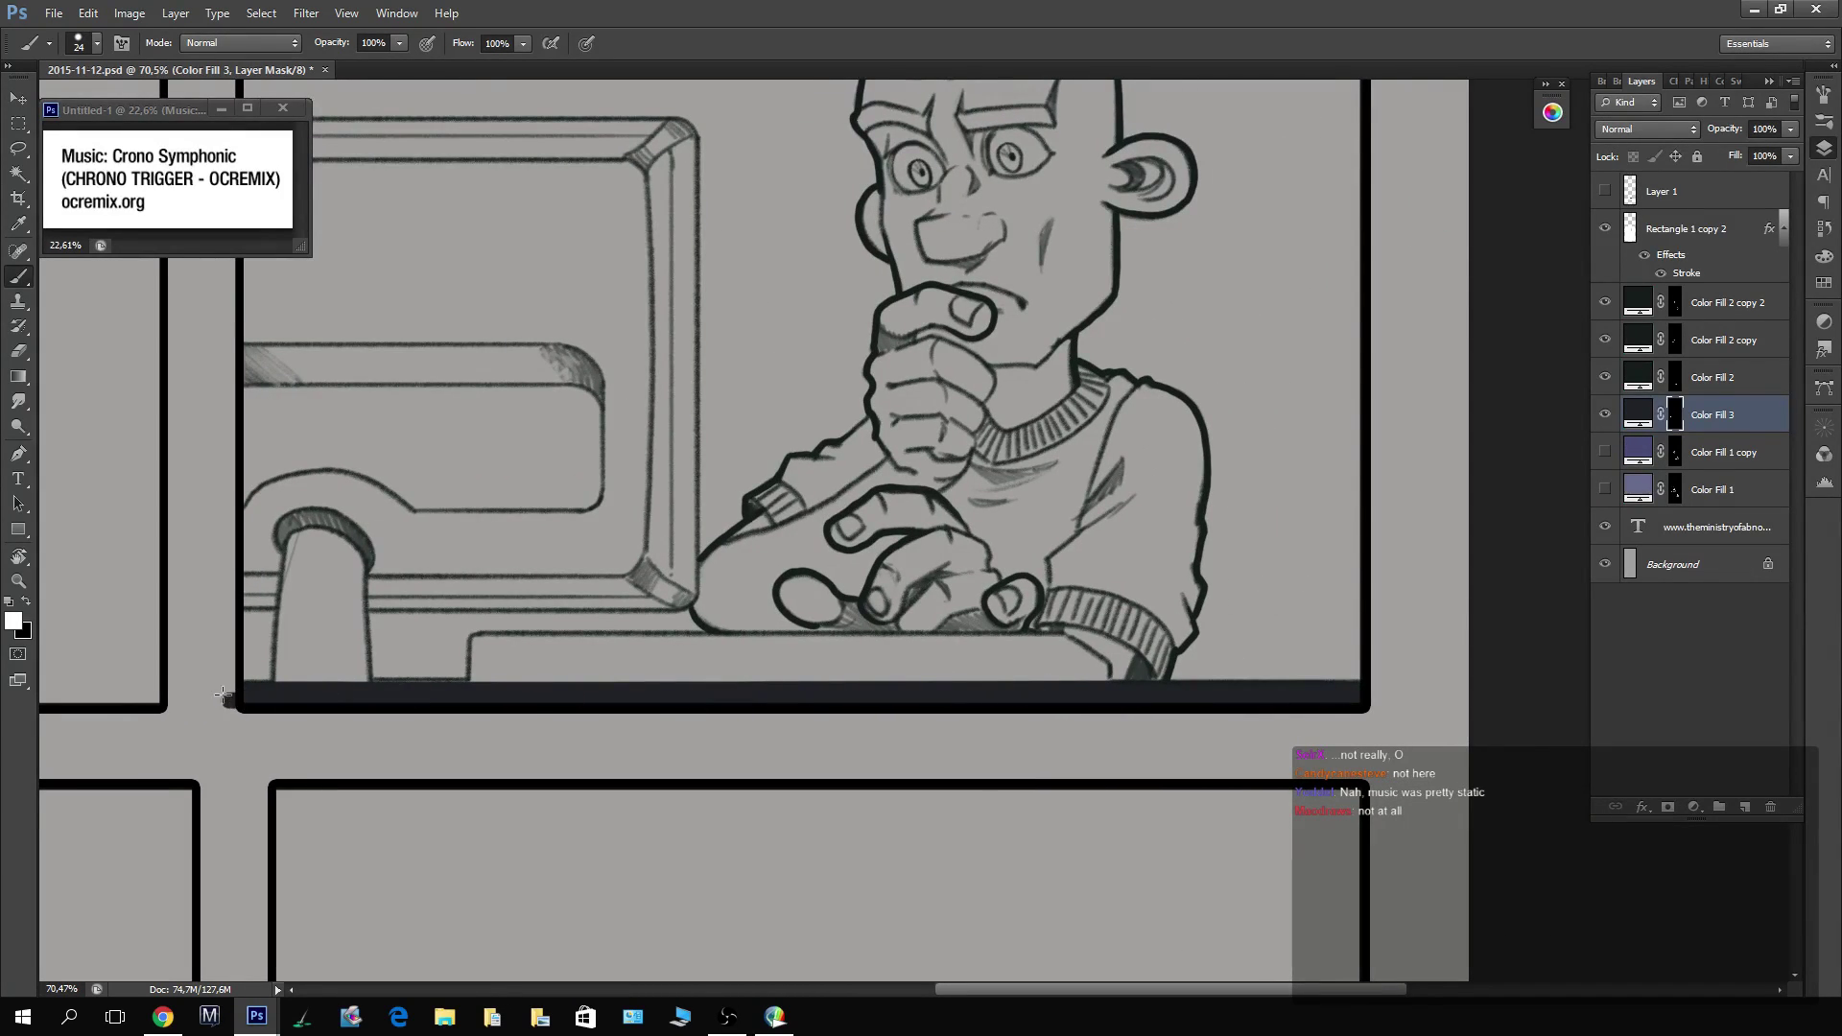
key("x")
left_click(226, 700)
key("x")
key("x")
left_click_drag(487, 667, 584, 687)
key("x")
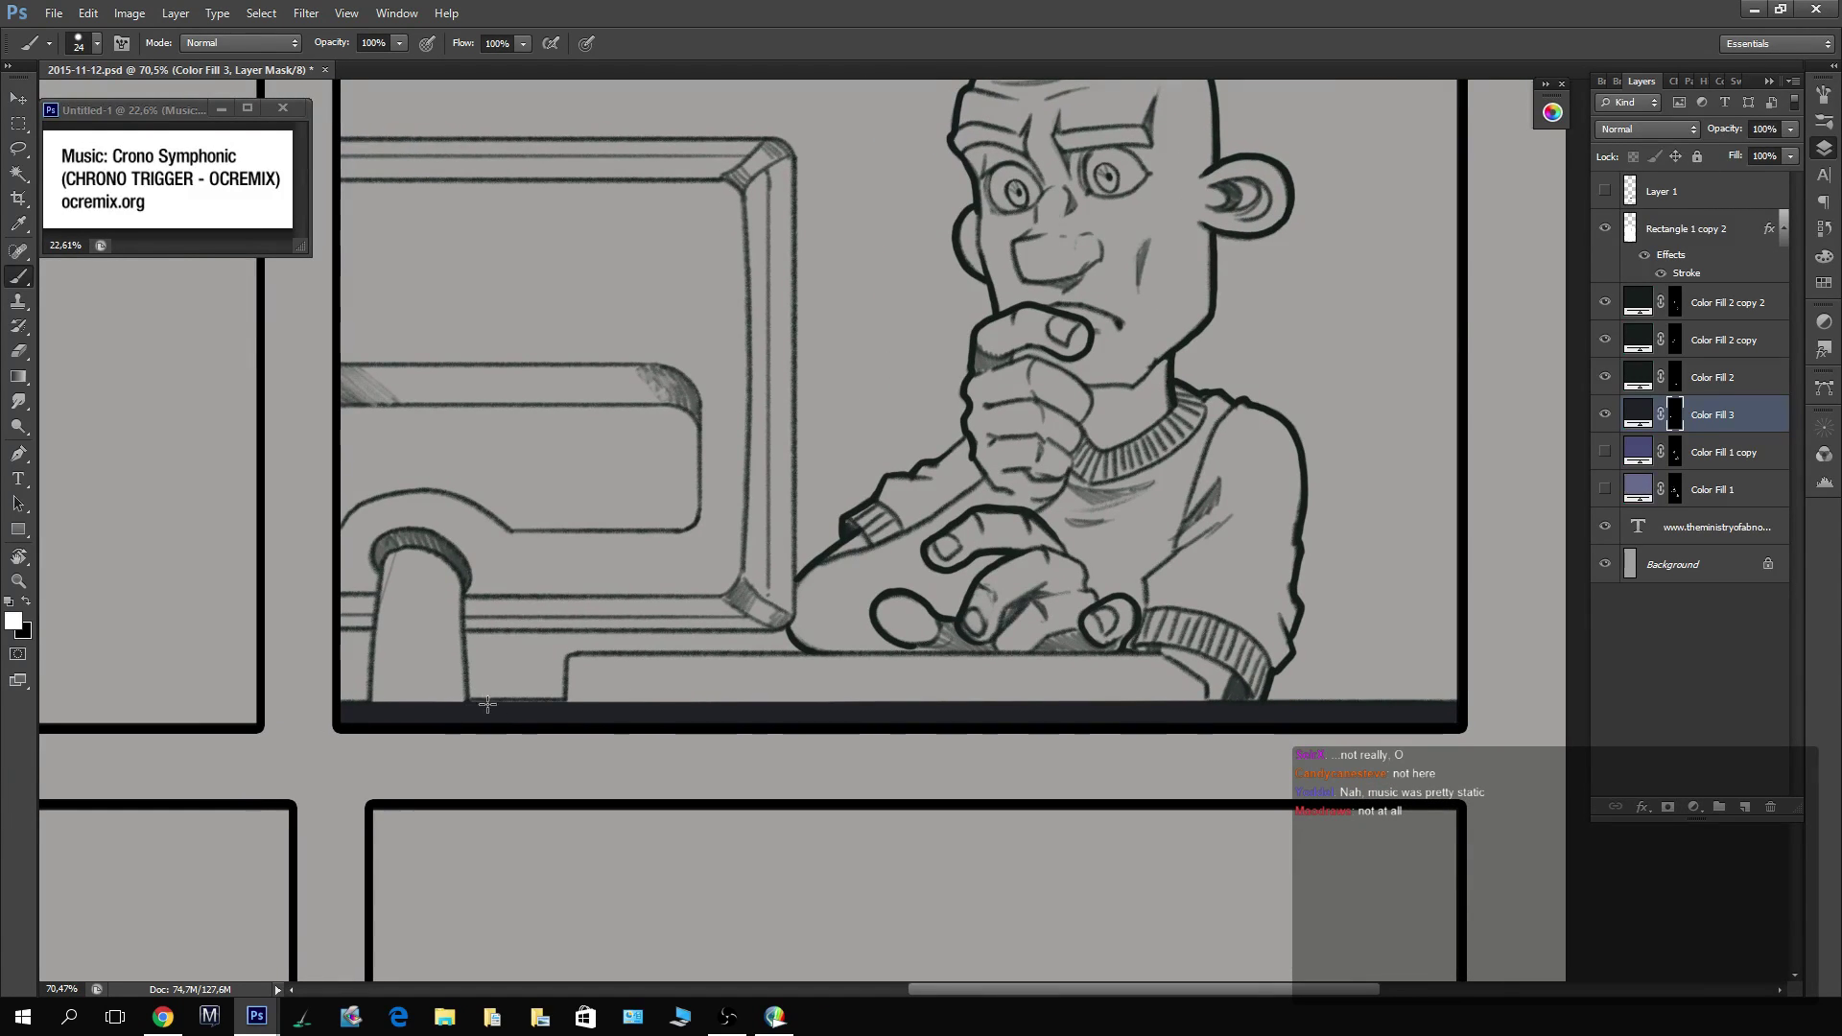
Fill the raised desk block and the monitor stand in the thinking figure's panel with the dark colour.
mouse_move(573, 669)
left_mouse_down()
mouse_move(1109, 635)
mouse_move(1157, 644)
mouse_move(1207, 701)
left_mouse_up()
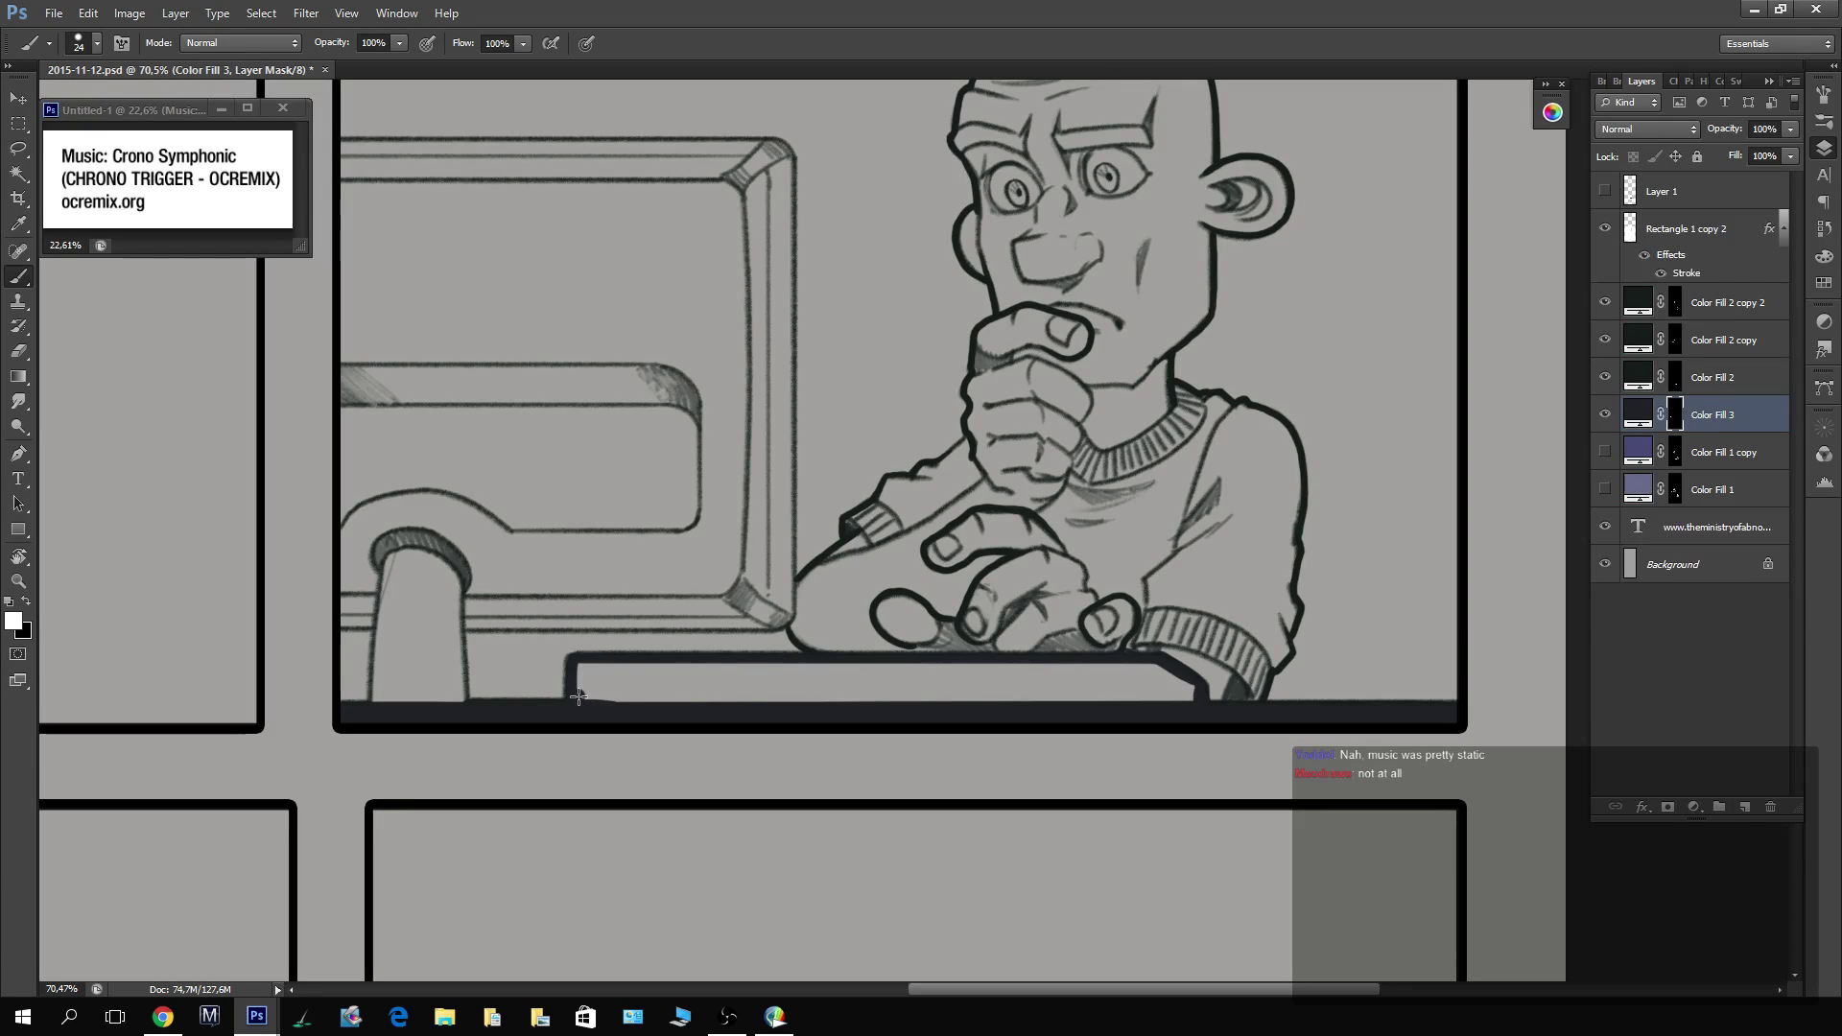
mouse_move(579, 696)
left_mouse_down()
mouse_move(877, 678)
mouse_move(1193, 688)
mouse_move(1155, 664)
mouse_move(701, 659)
mouse_move(580, 683)
mouse_move(1182, 689)
left_mouse_up()
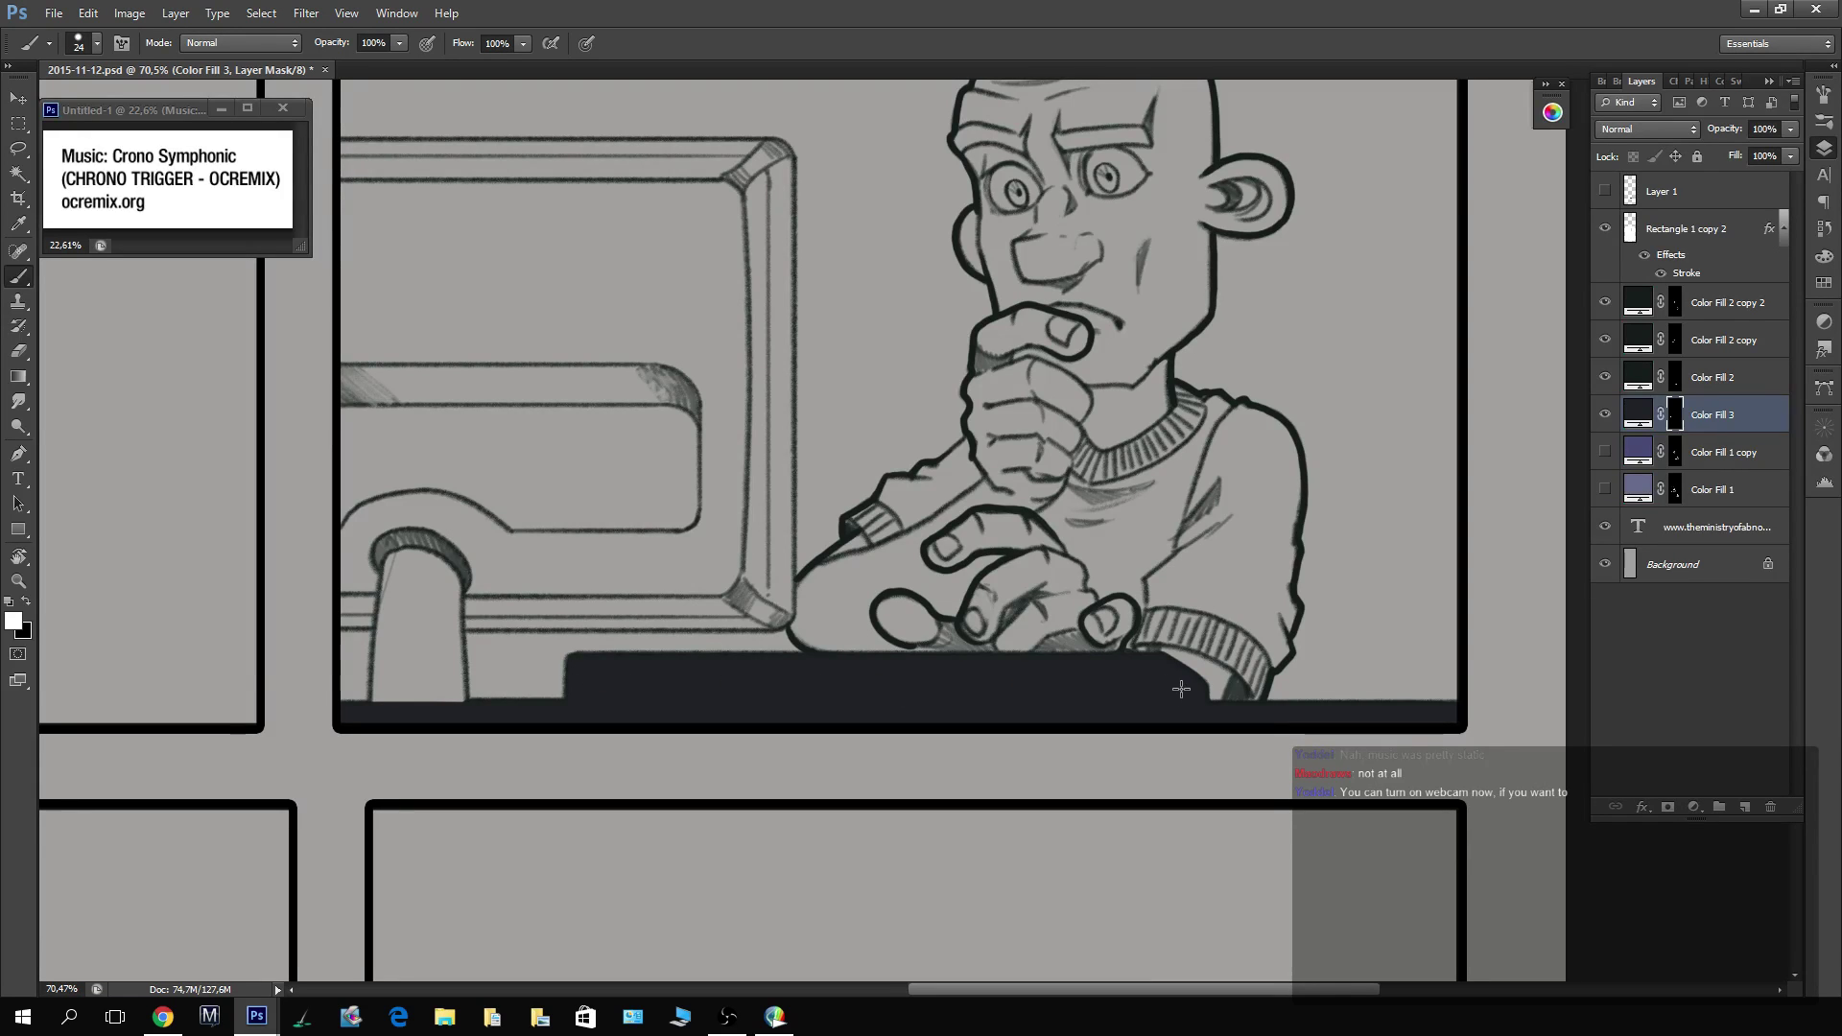
scroll(1055, 575, "up", 2)
scroll(1056, 576, "left", 5)
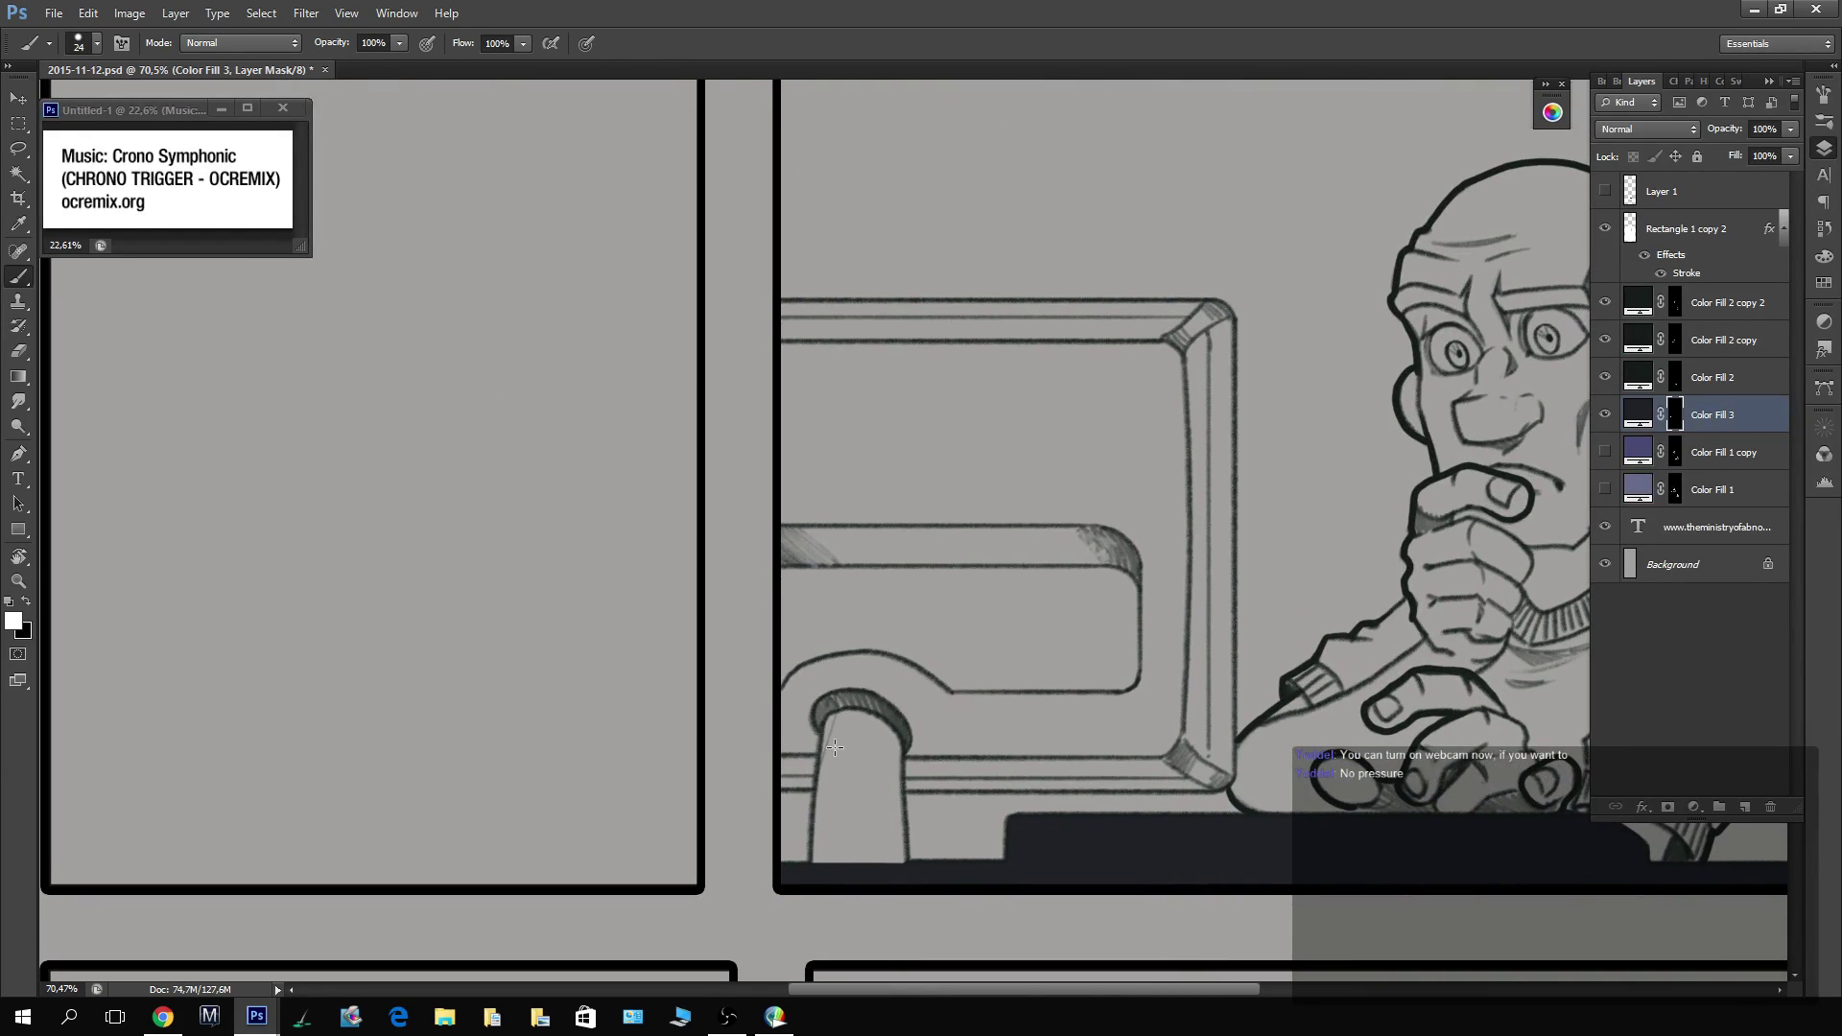
mouse_move(835, 748)
left_mouse_down()
mouse_move(820, 879)
mouse_move(844, 712)
mouse_move(828, 745)
mouse_move(864, 724)
mouse_move(844, 718)
mouse_move(889, 734)
mouse_move(905, 879)
mouse_move(889, 749)
mouse_move(892, 812)
mouse_move(860, 727)
mouse_move(833, 804)
left_mouse_up()
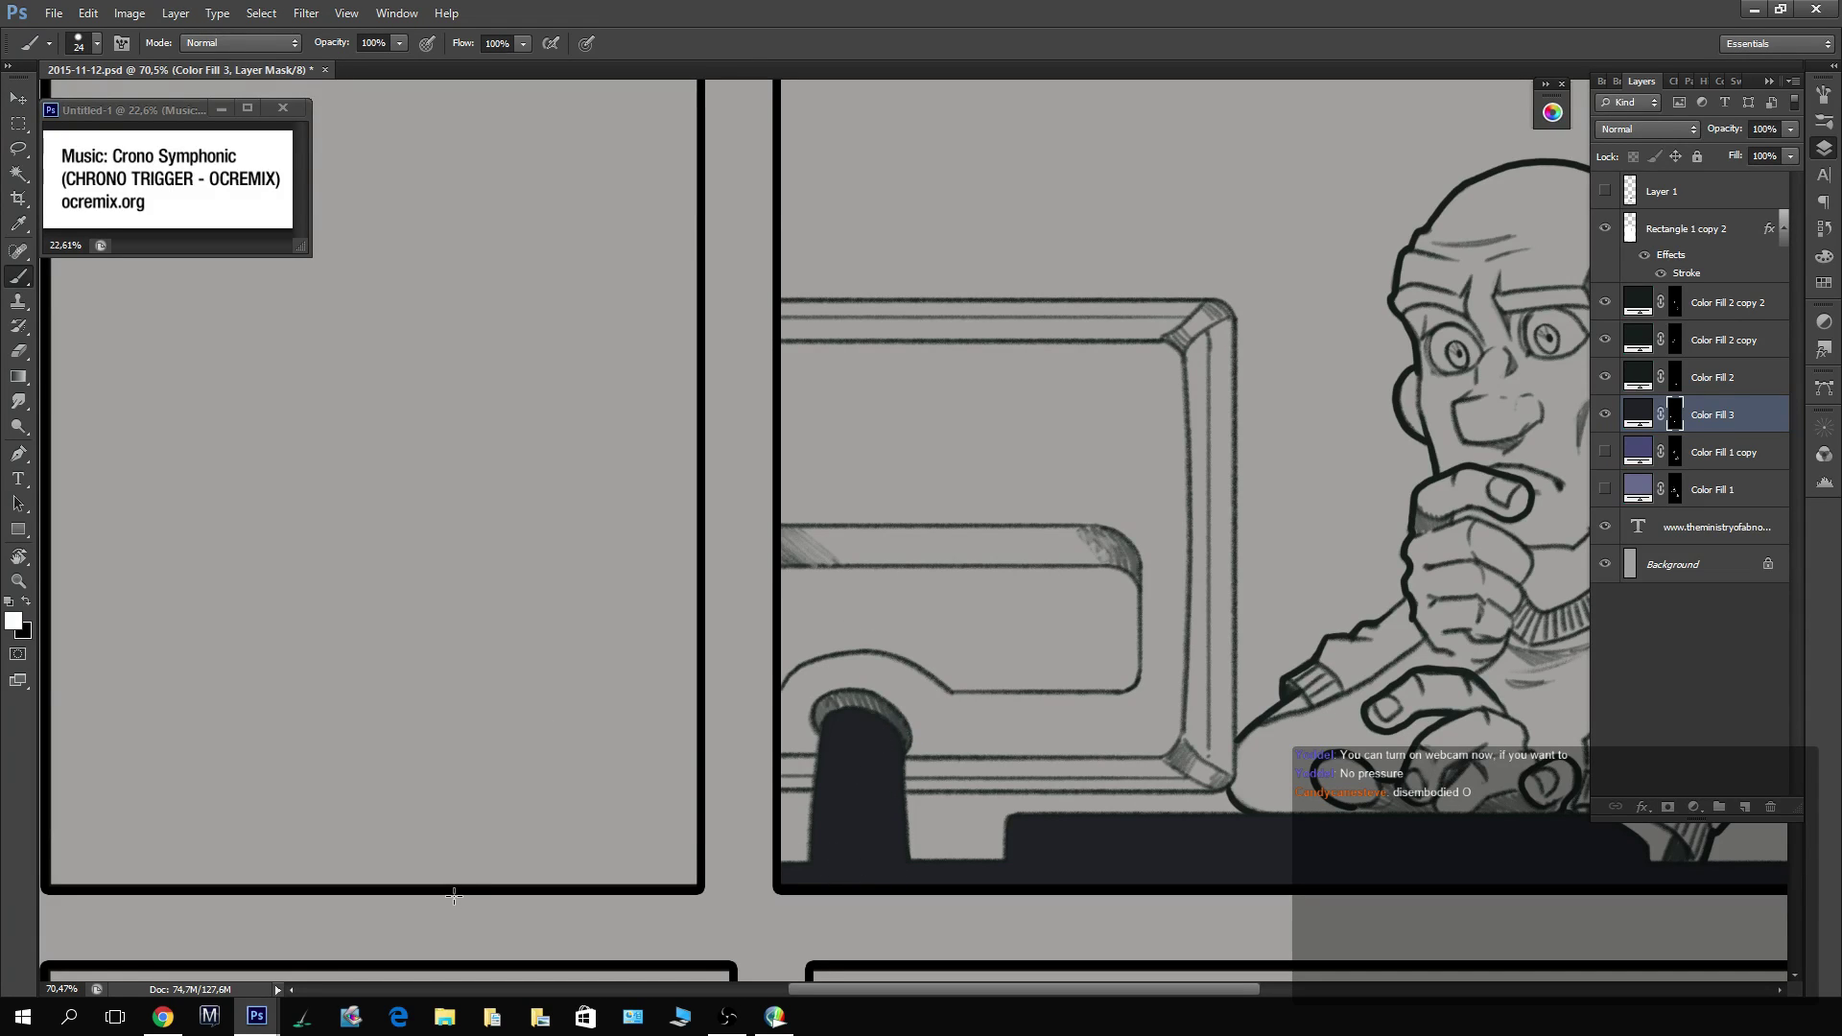
Duplicate the Color Fill 3 layer and lighten the original layer's fill to a muted blue-grey.
key("z")
left_click_drag(1293, 543, 1241, 513)
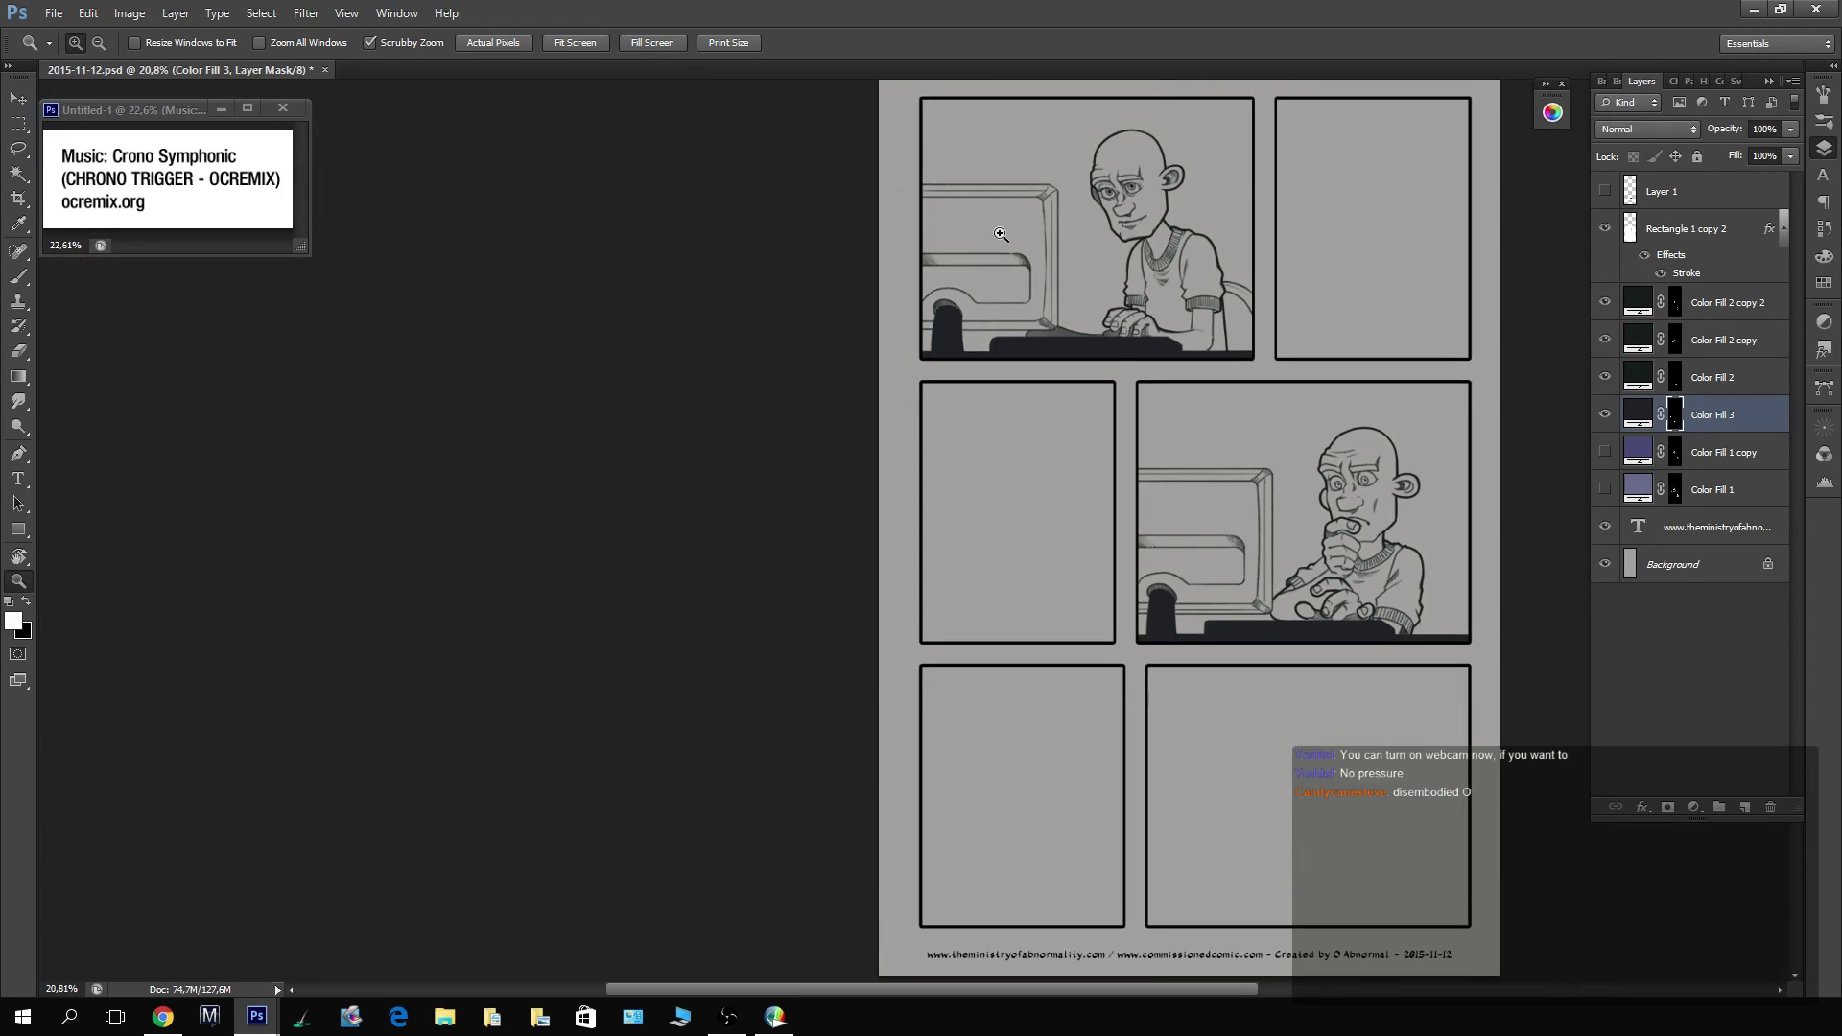
left_click_drag(1000, 234, 1057, 231)
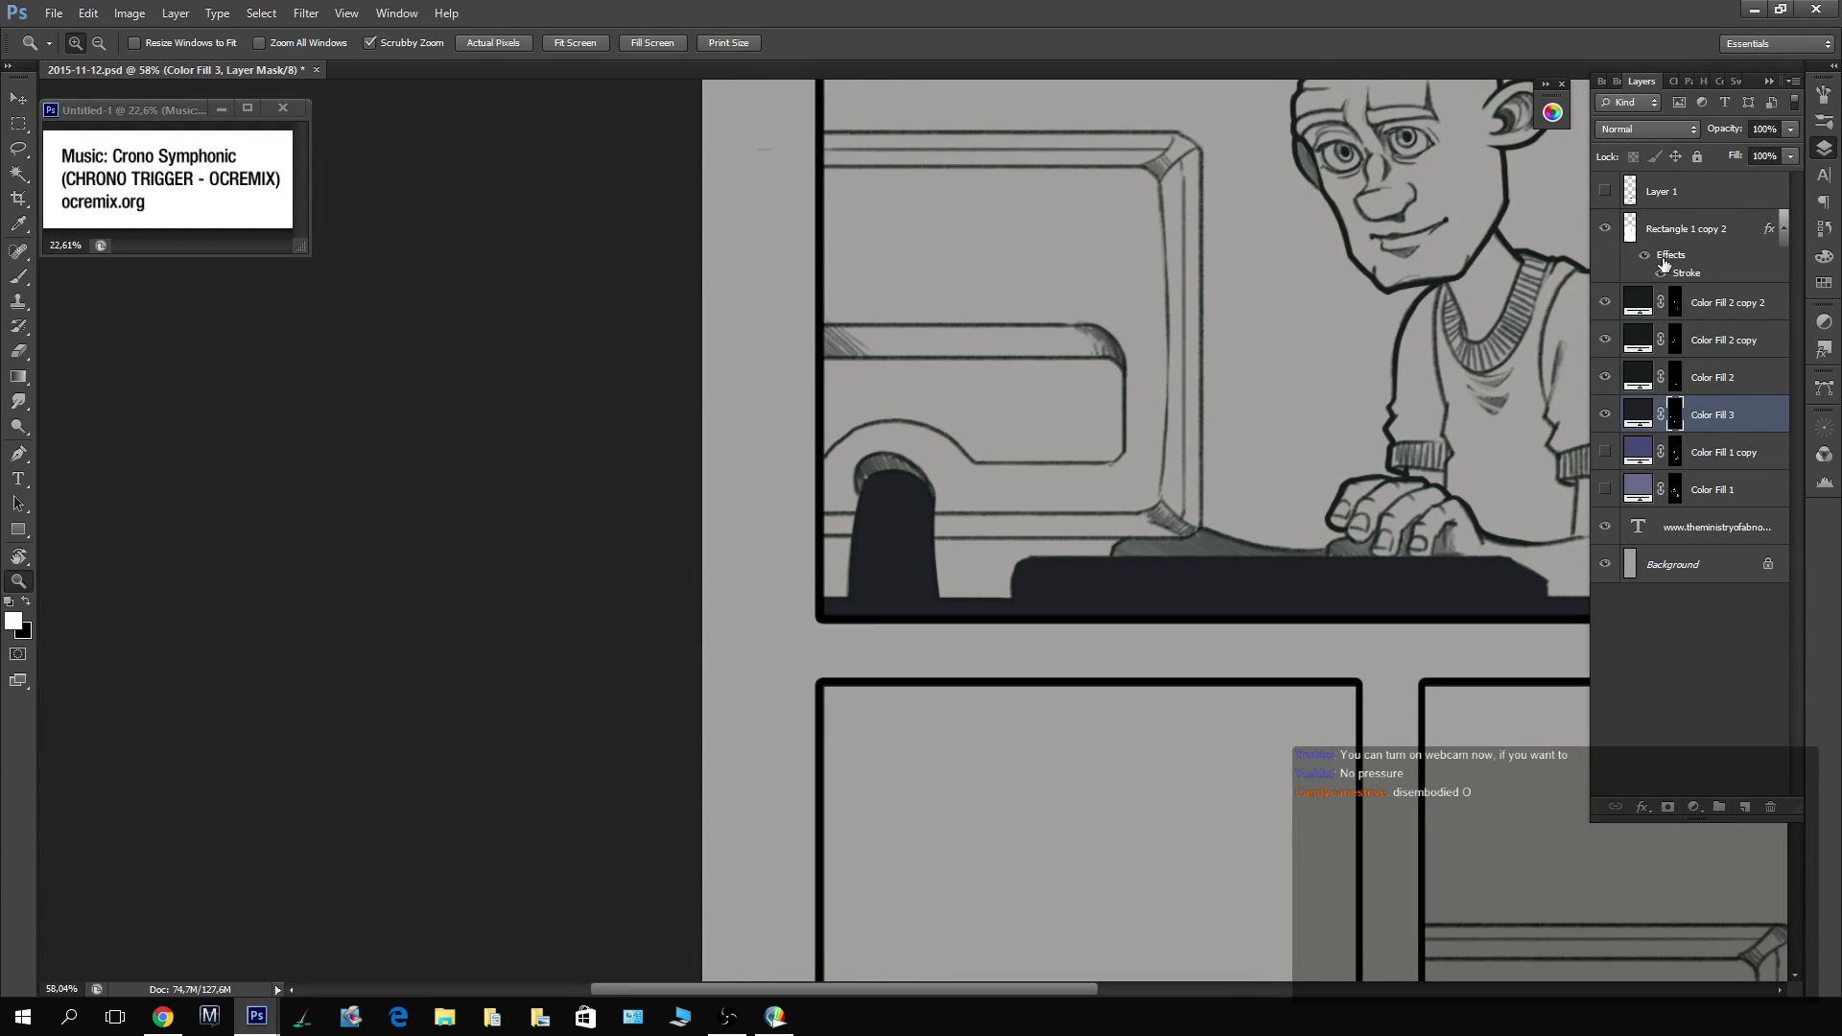
left_click(1711, 423)
key("ctrl+j")
double_click(1638, 459)
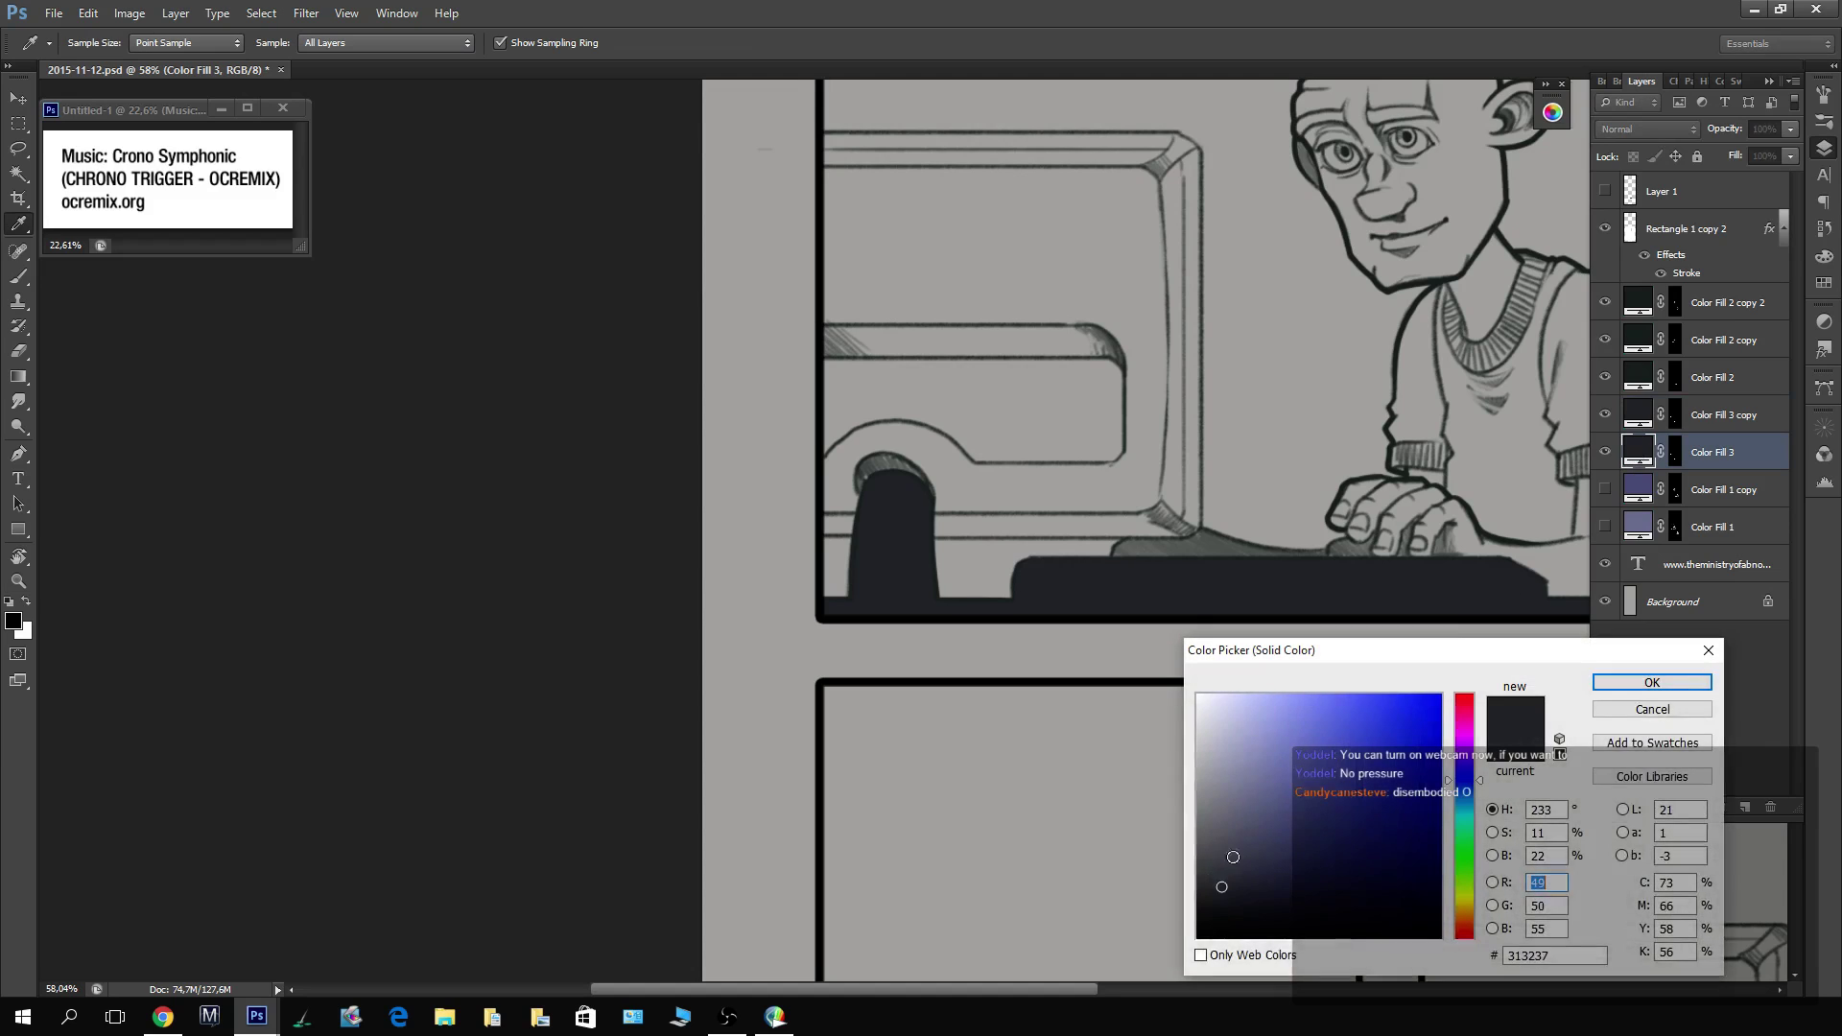
left_click(1220, 868)
left_click(1634, 680)
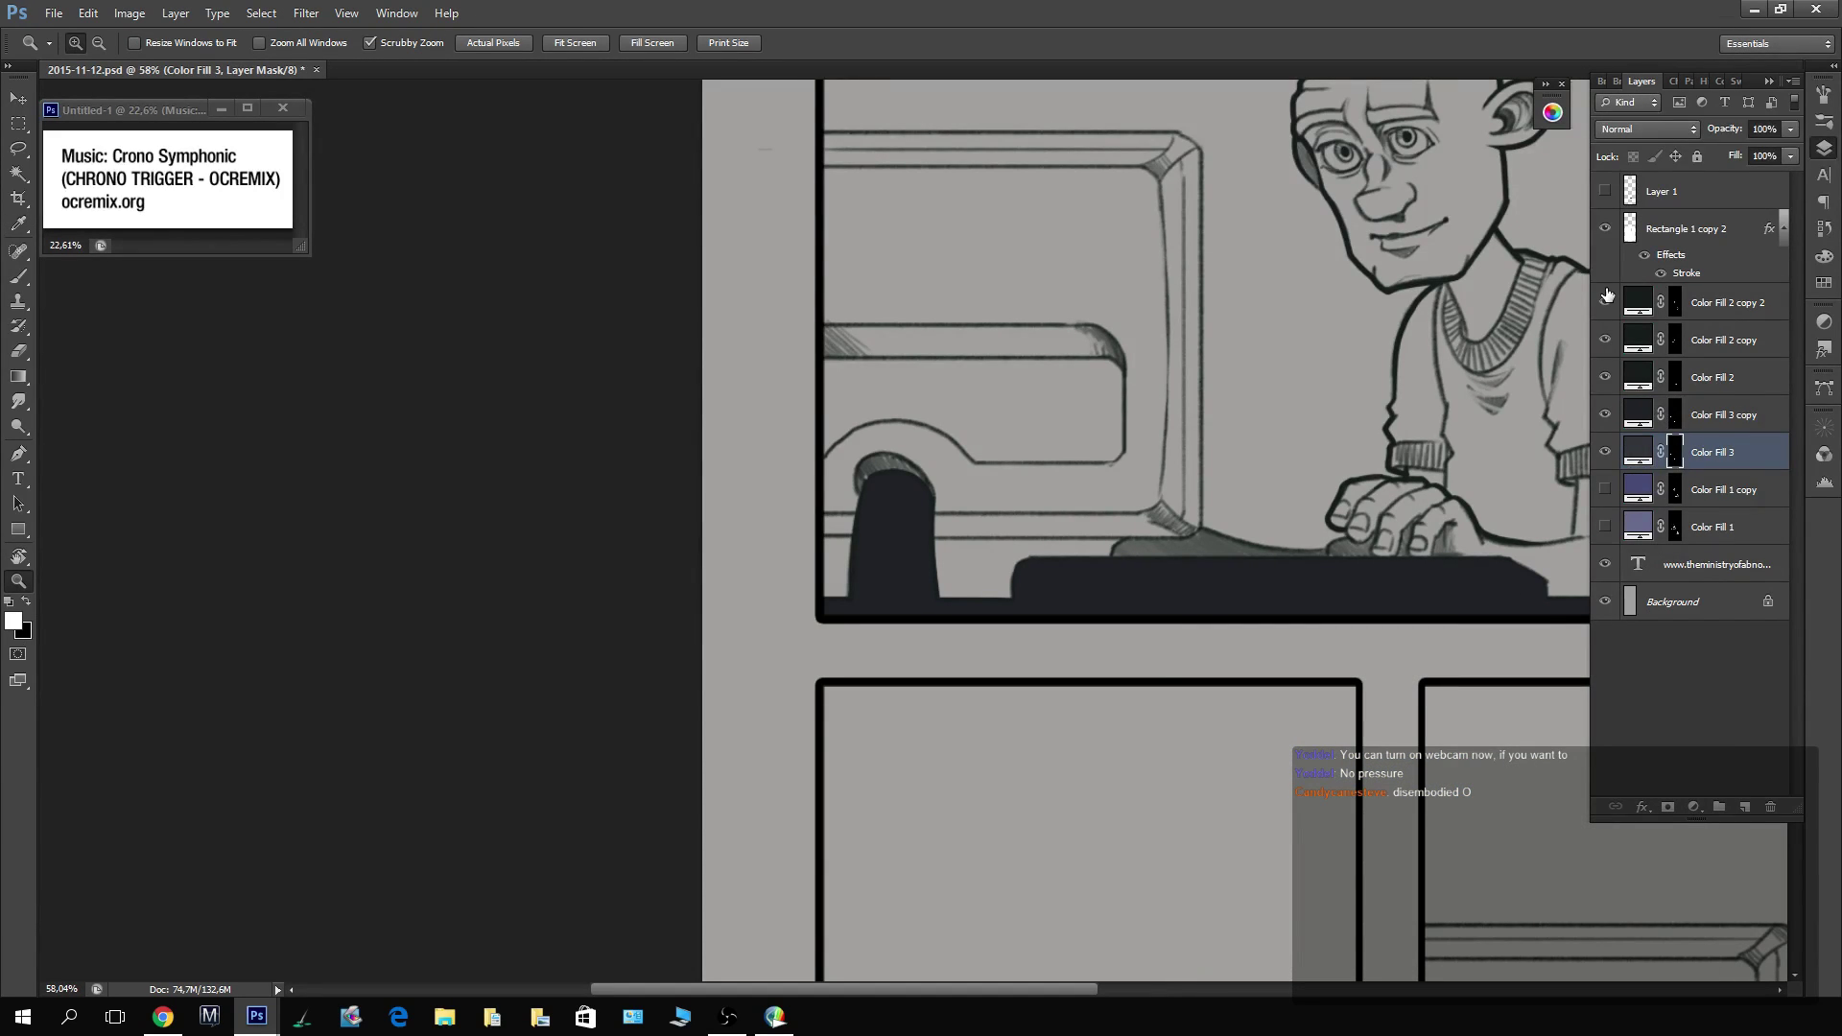
Paint the outer border of the first panel's monitor on the Color Fill 3 mask.
mouse_move(866, 475)
left_mouse_down()
mouse_move(844, 477)
mouse_move(864, 474)
mouse_move(873, 508)
mouse_move(856, 522)
mouse_move(999, 519)
left_mouse_up()
key("b")
key("z")
key("b")
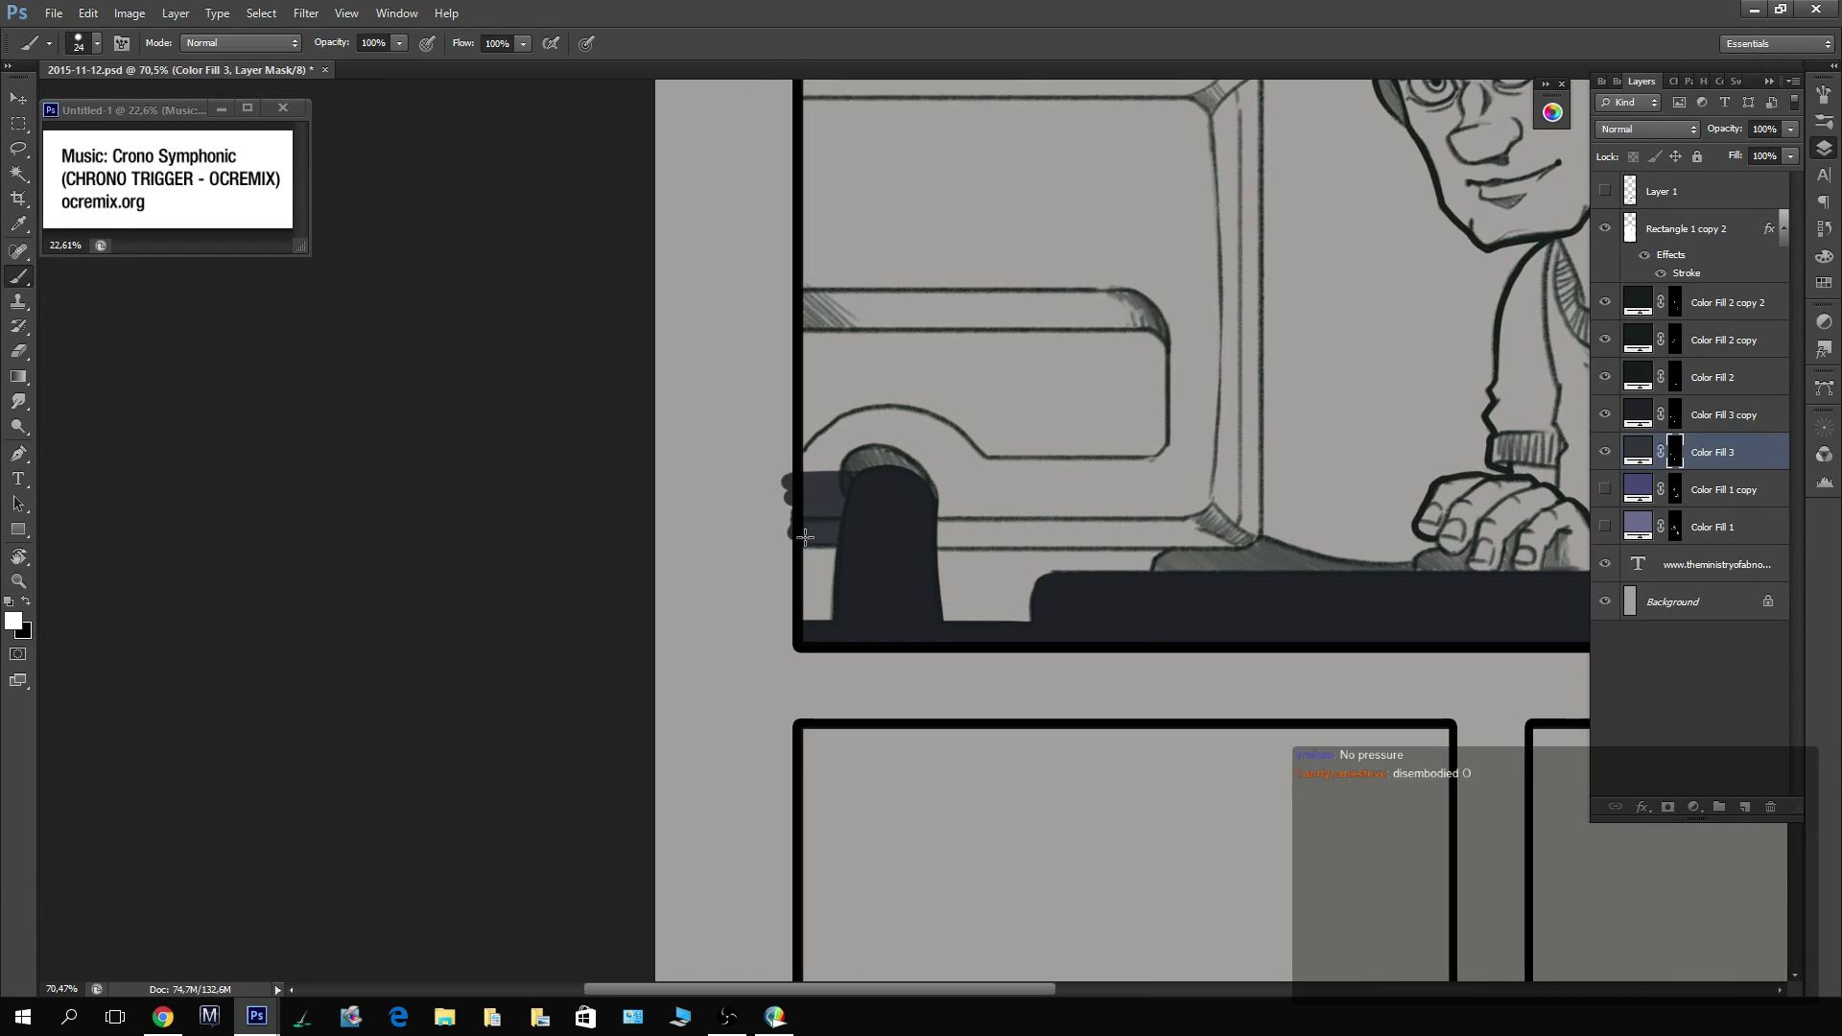
mouse_move(806, 535)
left_mouse_down()
mouse_move(1241, 530)
mouse_move(1262, 505)
mouse_move(1259, 664)
mouse_move(1244, 262)
mouse_move(1222, 243)
mouse_move(801, 245)
mouse_move(802, 441)
left_mouse_up()
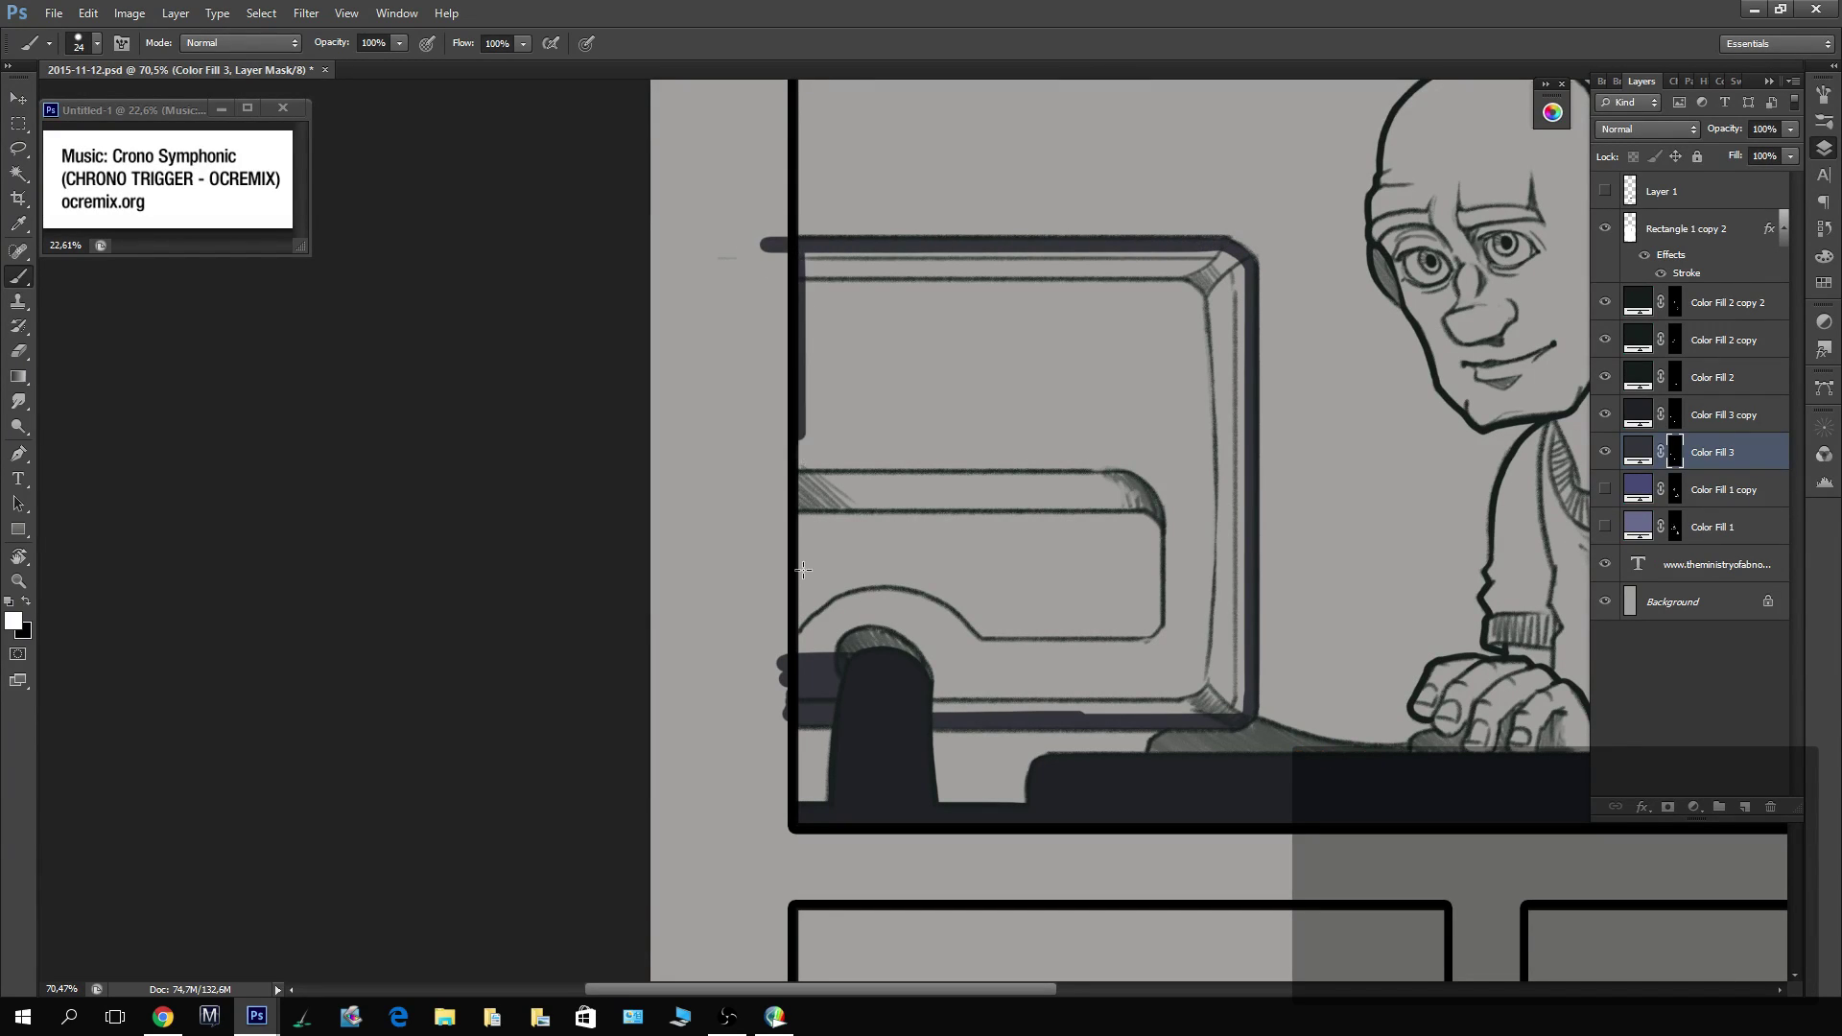
left_click_drag(804, 570, 802, 655)
Erase the monitor colour spilling past the first panel's frame and paint around the top of the stand.
key("x")
left_click_drag(767, 280, 781, 245)
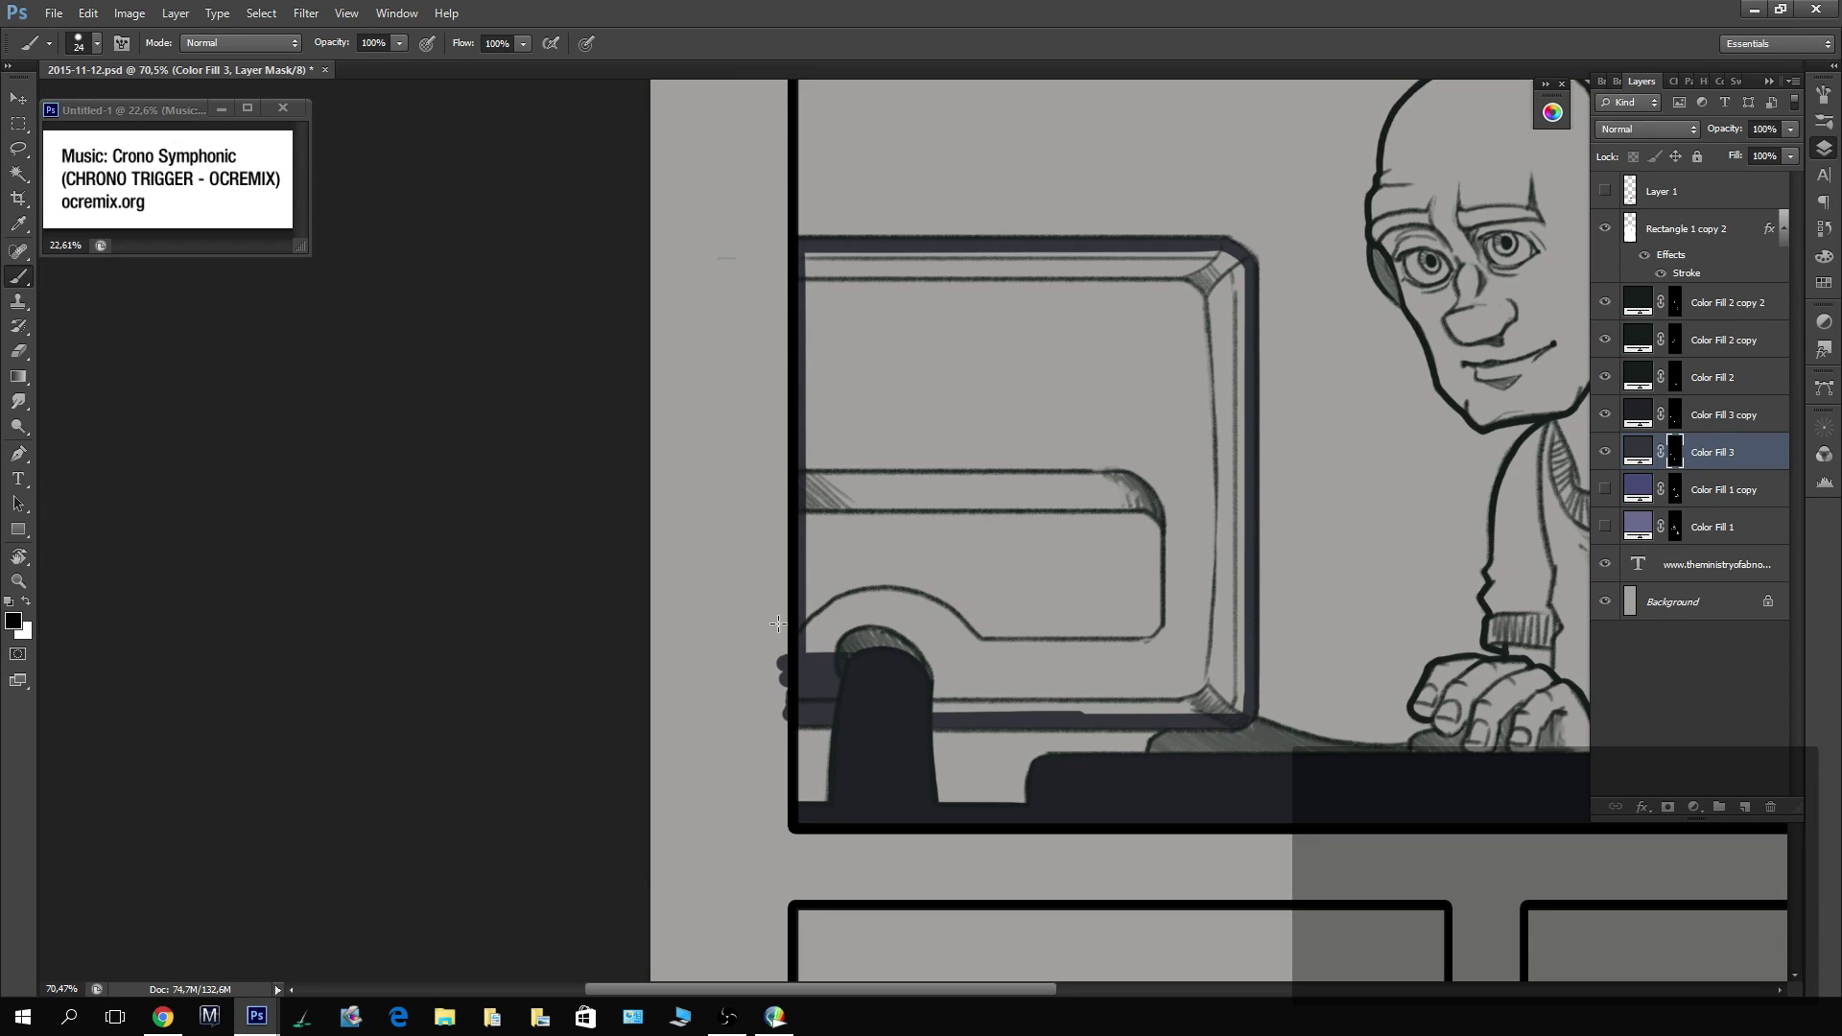
left_click_drag(778, 624, 774, 724)
key("x")
mouse_move(868, 659)
left_mouse_down()
mouse_move(883, 650)
mouse_move(930, 710)
mouse_move(873, 653)
mouse_move(902, 638)
left_mouse_up()
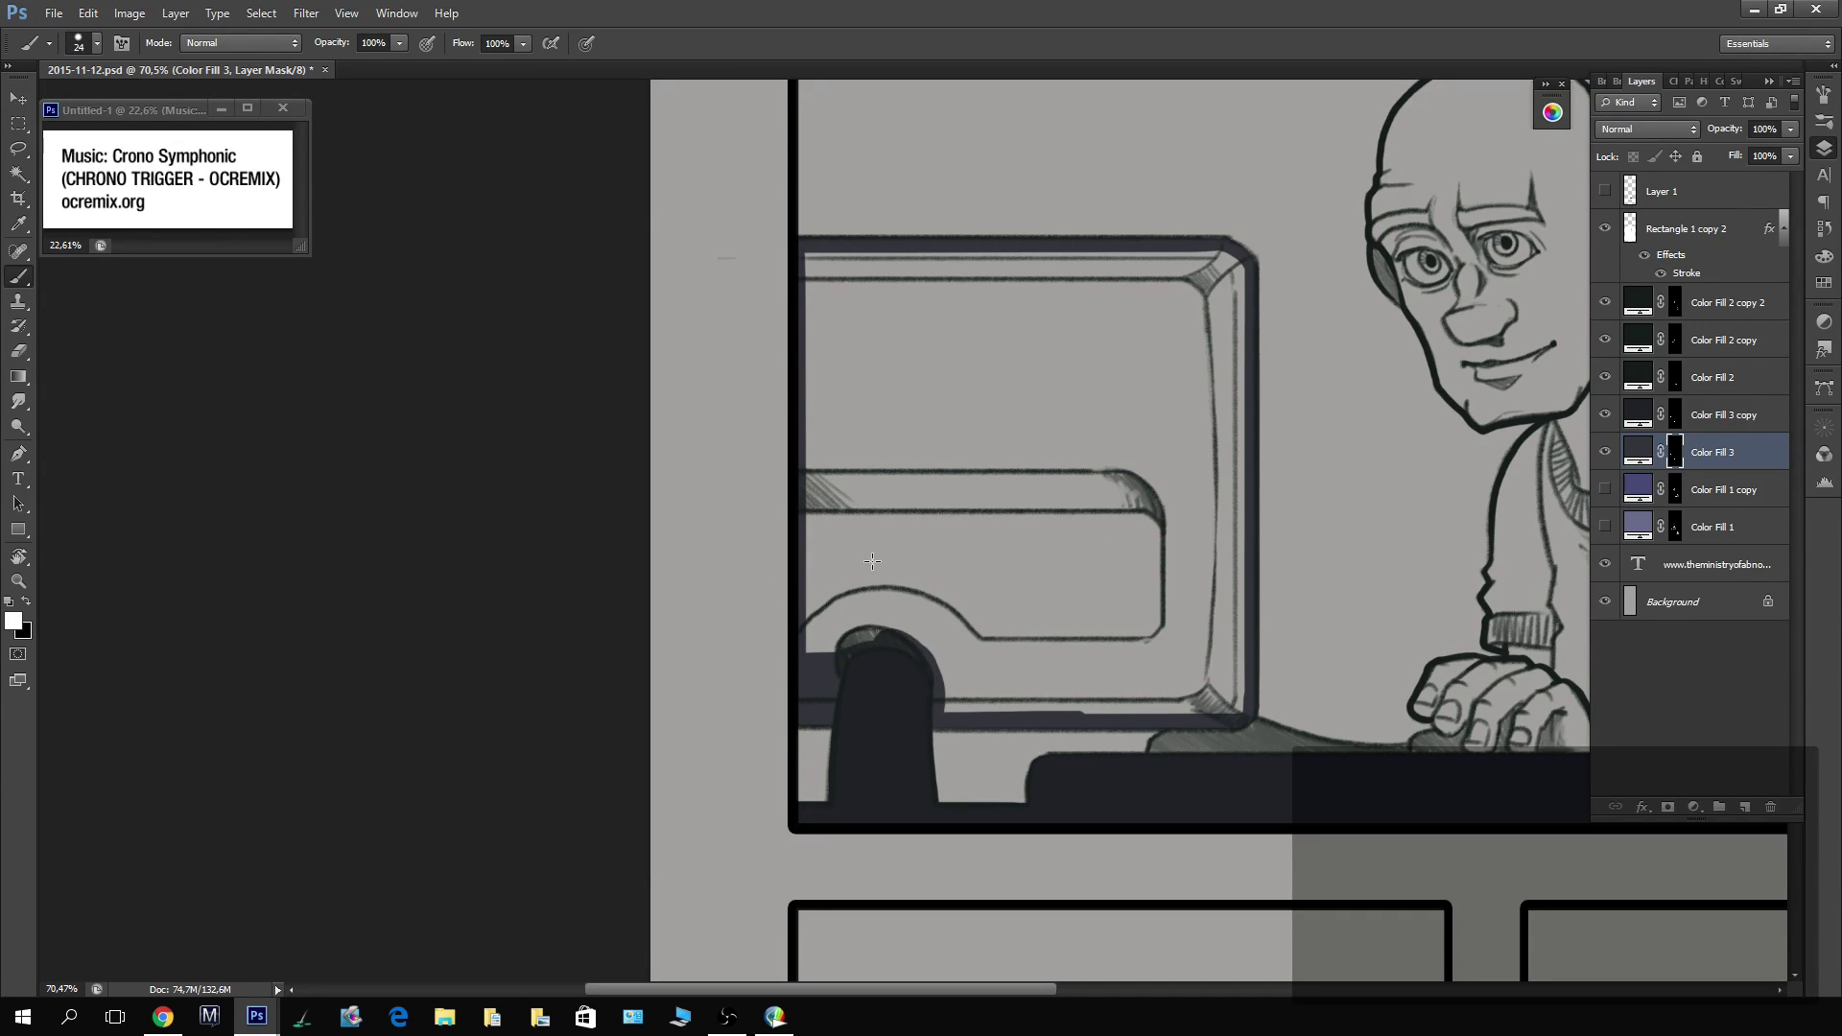
Thicken the first monitor's painted border and fill its interior through a rectangular selection on the mask.
mouse_move(807, 255)
left_mouse_down()
mouse_move(821, 662)
mouse_move(854, 628)
mouse_move(950, 664)
mouse_move(998, 712)
mouse_move(1228, 707)
mouse_move(1239, 300)
mouse_move(1228, 257)
mouse_move(811, 252)
mouse_move(1176, 257)
mouse_move(1224, 280)
mouse_move(1224, 696)
mouse_move(1226, 642)
left_mouse_up()
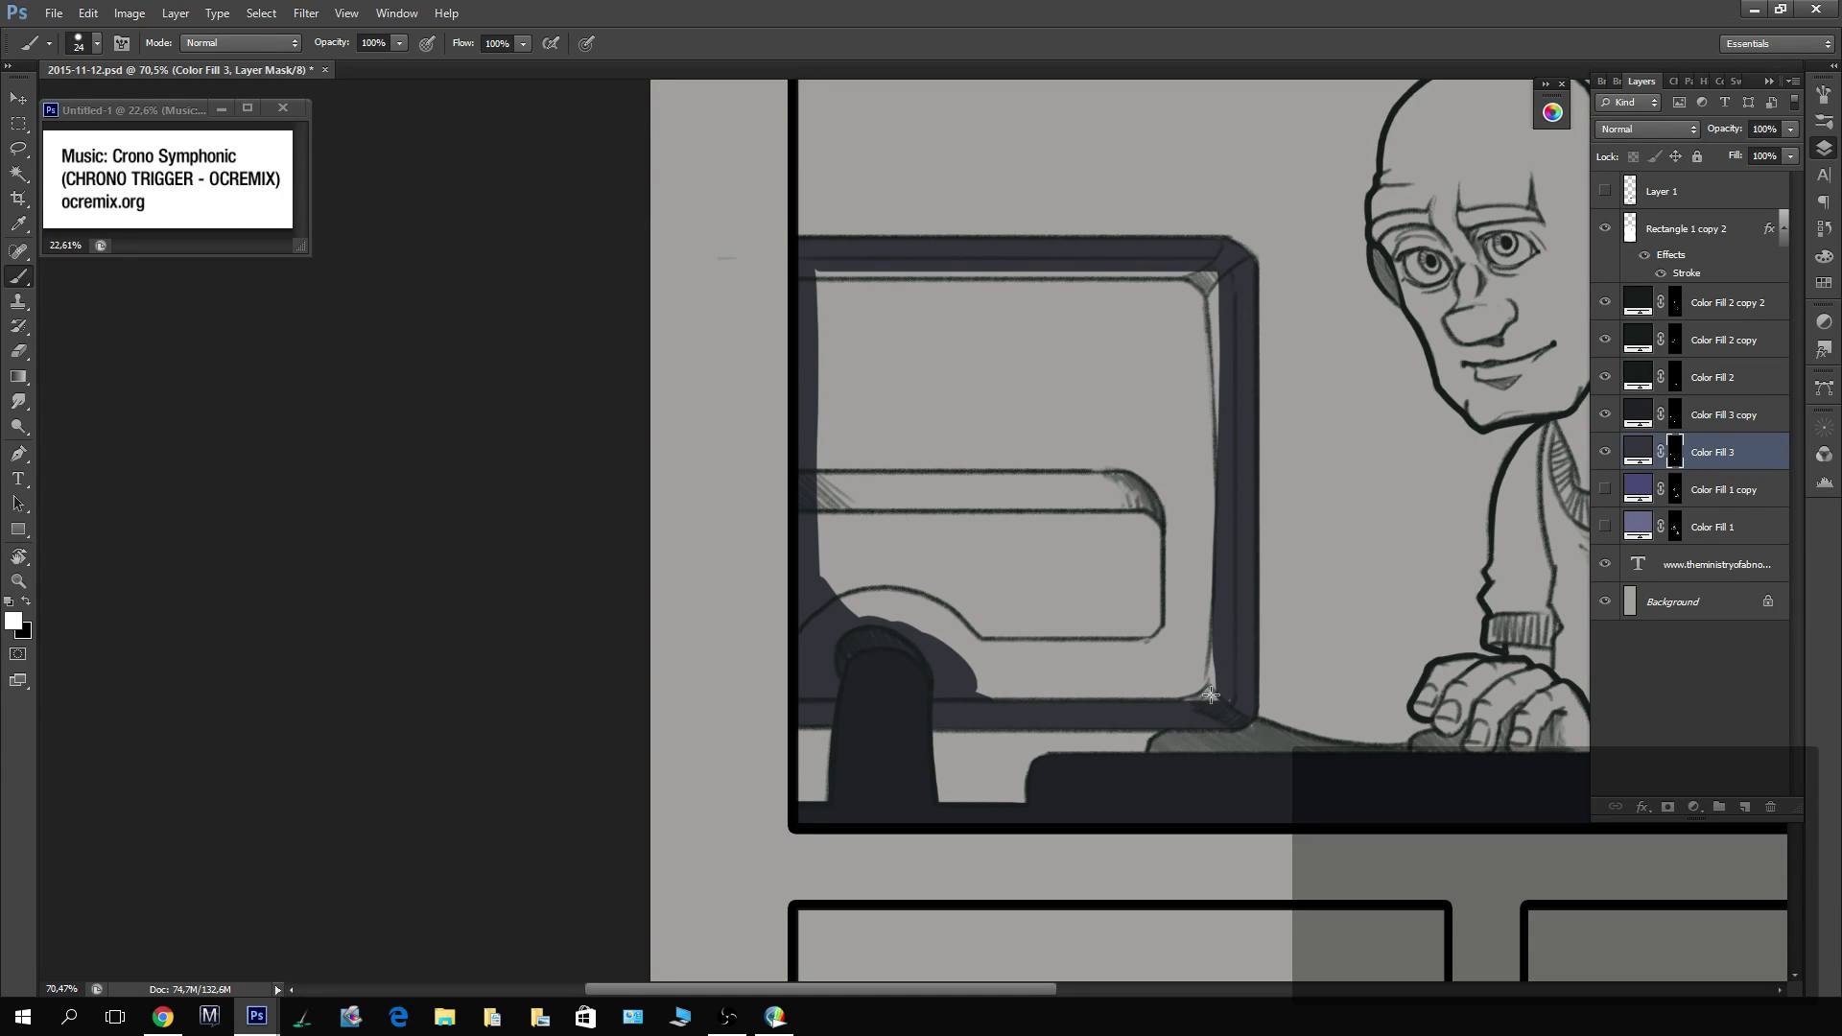
key("m")
mouse_move(802, 255)
left_mouse_down()
mouse_move(911, 297)
mouse_move(1241, 710)
left_mouse_up()
key("alt+BackSpace")
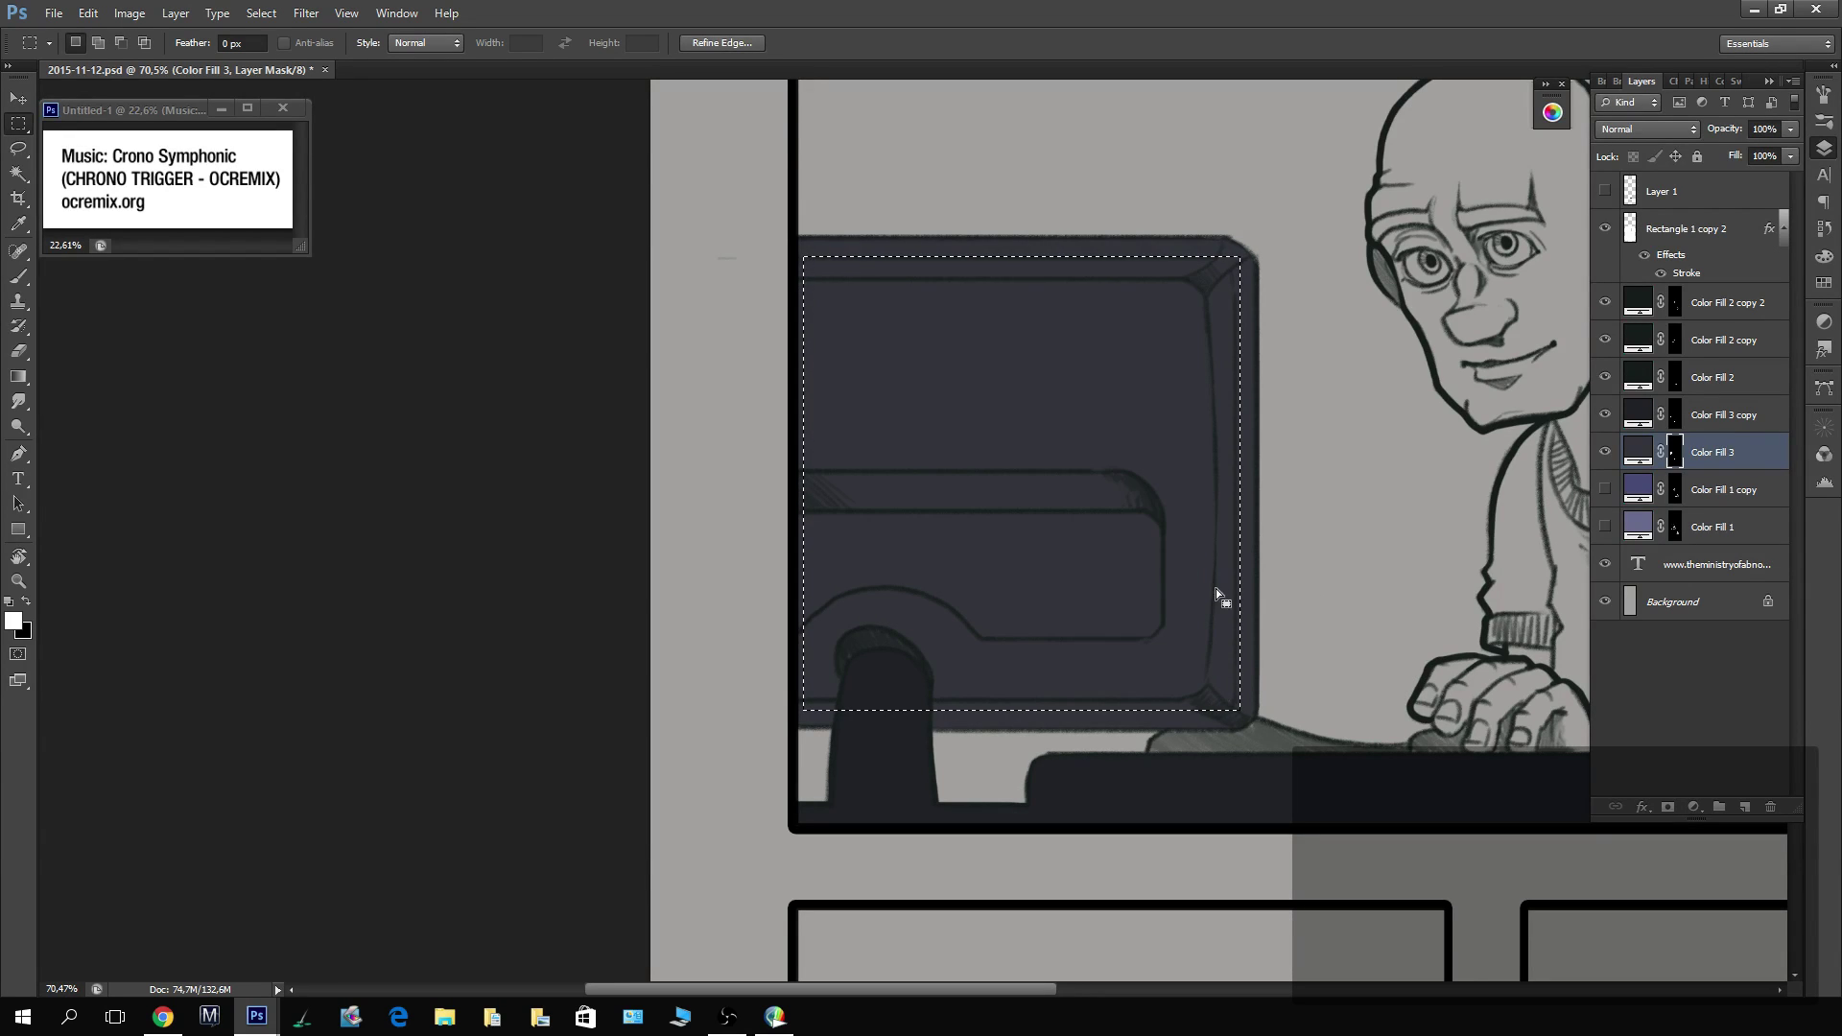
key("ctrl+d")
Outline the monitor in the thinking figure's panel and fill its interior through a rectangular selection on the mask.
left_click_drag(1213, 588, 1168, 415)
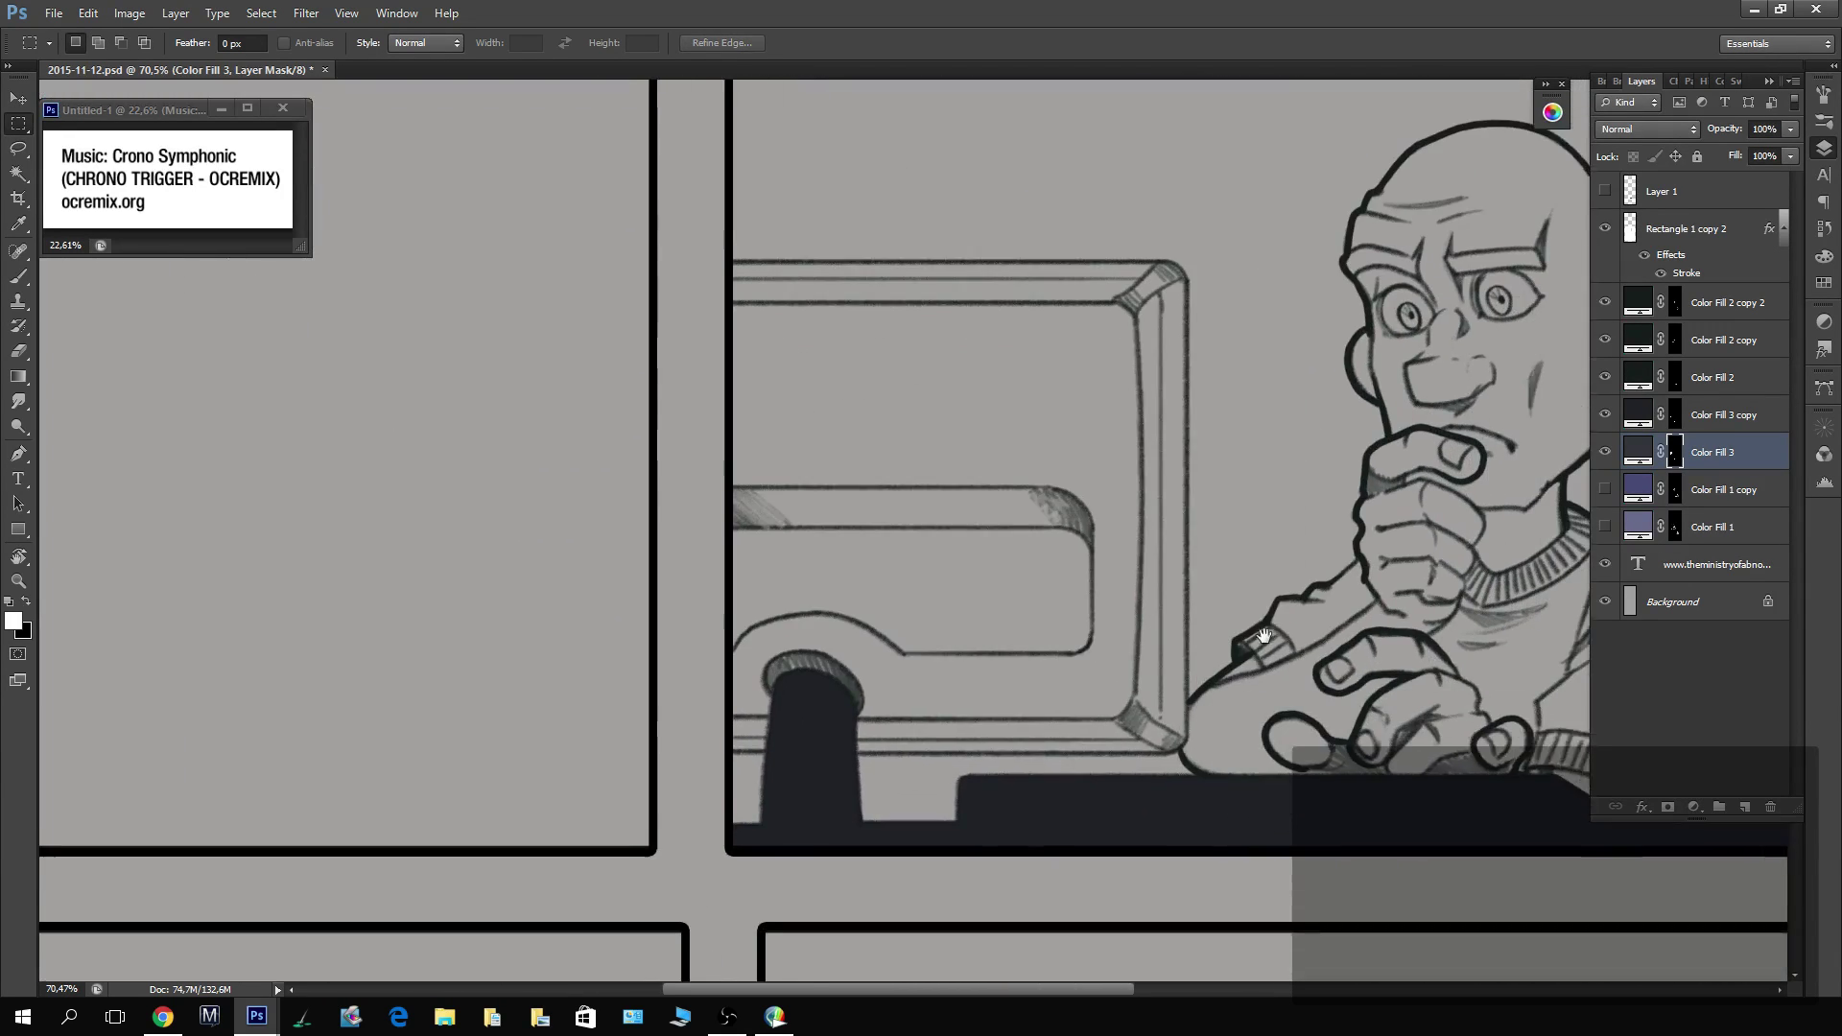
left_click_drag(1265, 636, 1252, 596)
key("b")
mouse_move(747, 703)
left_mouse_down()
mouse_move(1169, 703)
mouse_move(1160, 221)
mouse_move(1167, 242)
mouse_move(1131, 223)
mouse_move(1148, 225)
mouse_move(725, 230)
mouse_move(727, 689)
mouse_move(869, 394)
mouse_move(1167, 230)
left_mouse_up()
key("m")
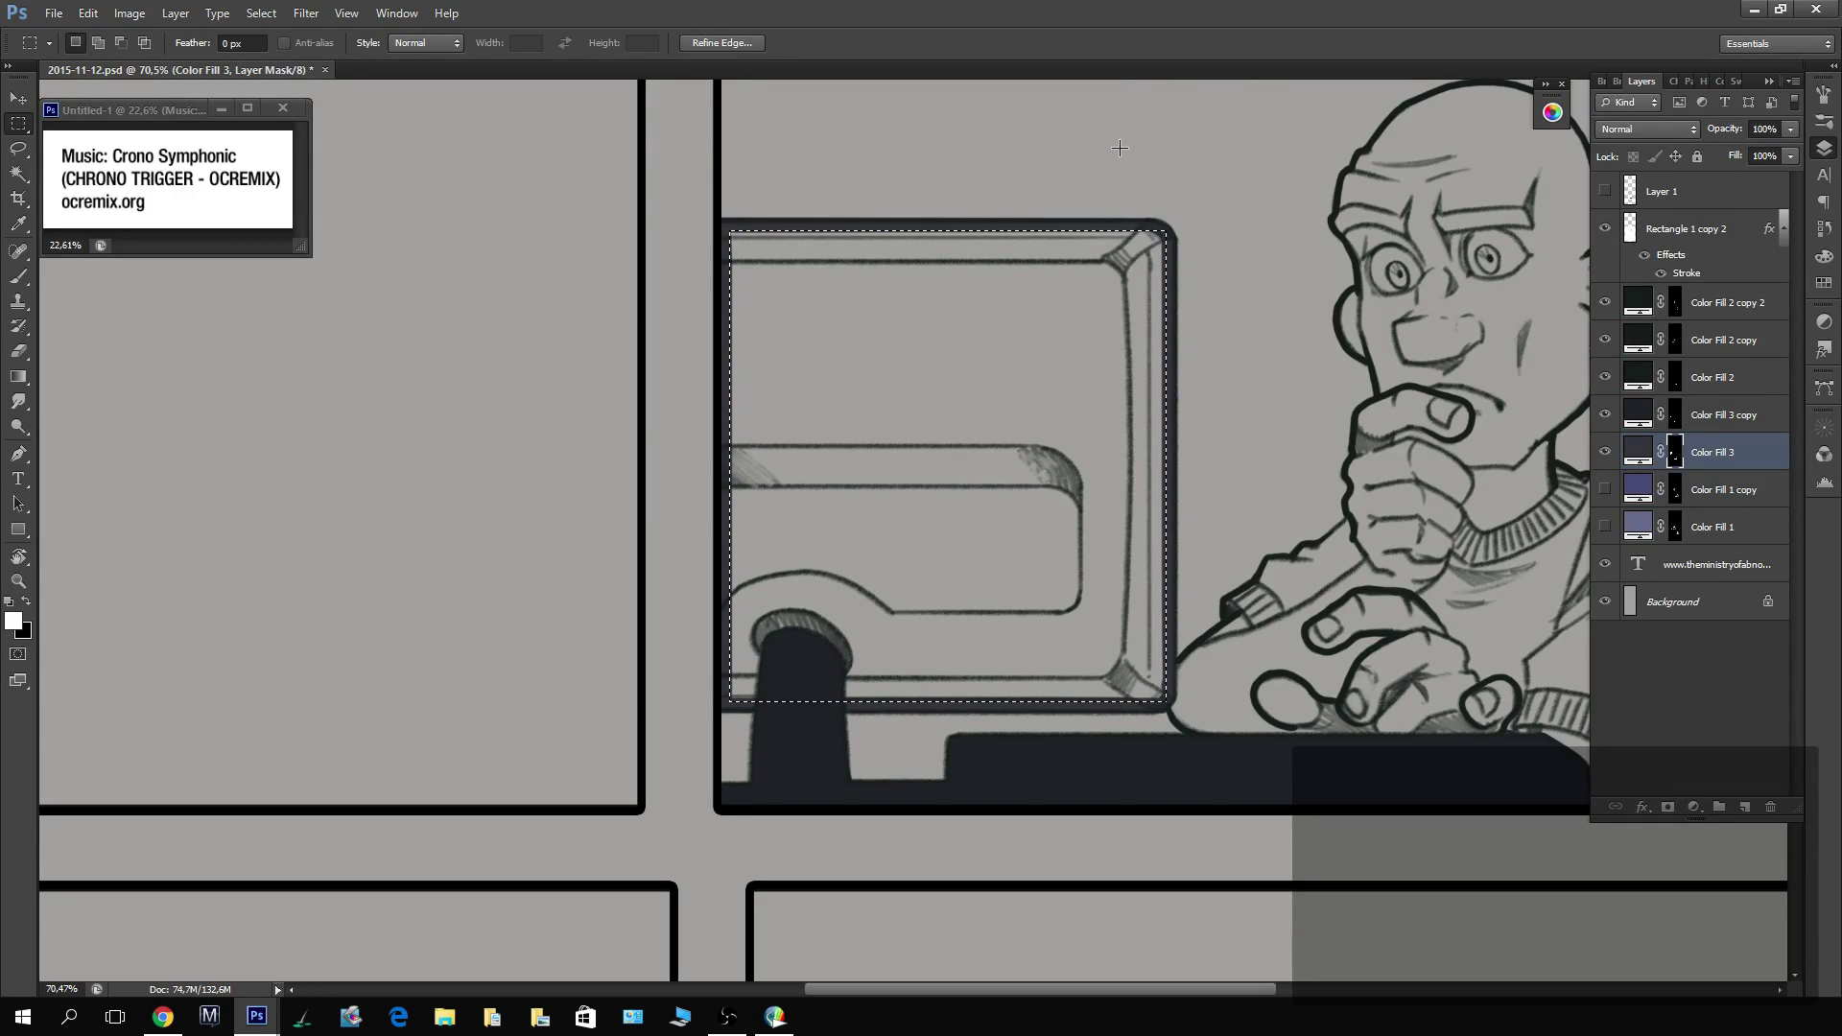
key("alt+BackSpace")
key("ctrl+d")
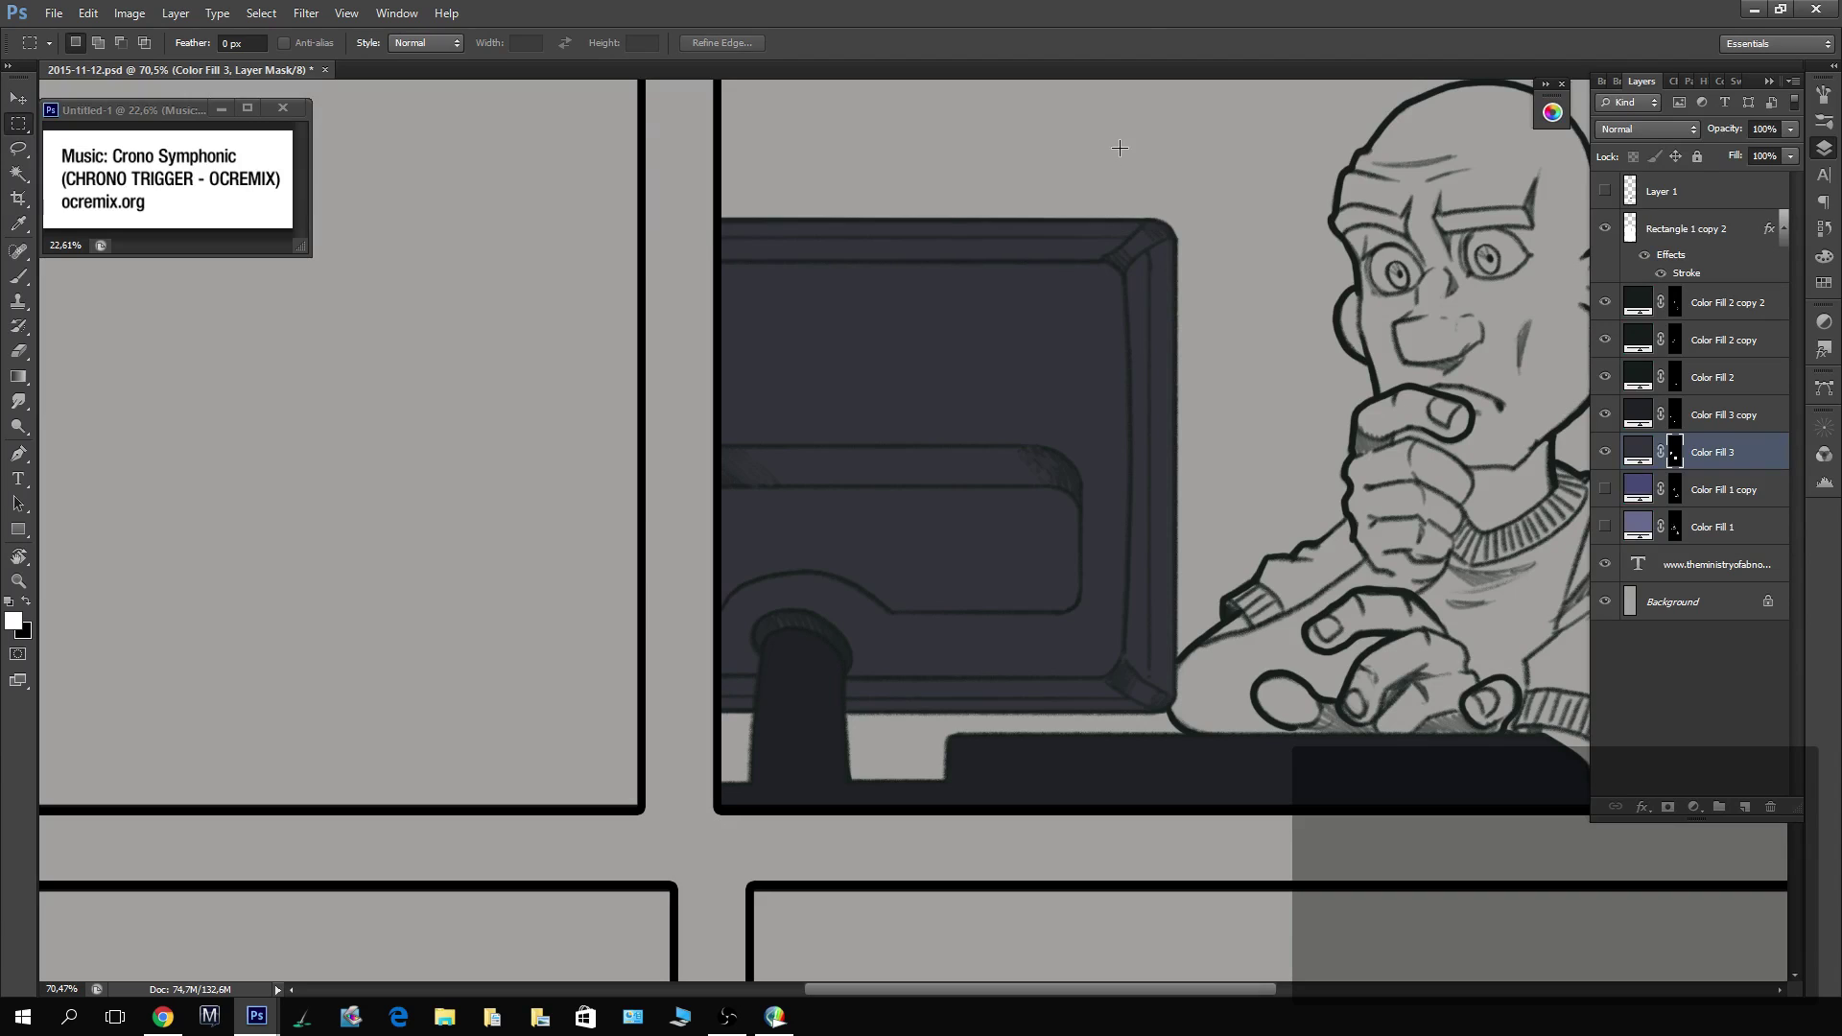
Review both filled monitors on the page and compare them with the Color Fill 3 copy layer hidden and shown.
key("z")
scroll(1409, 585, "down", 5)
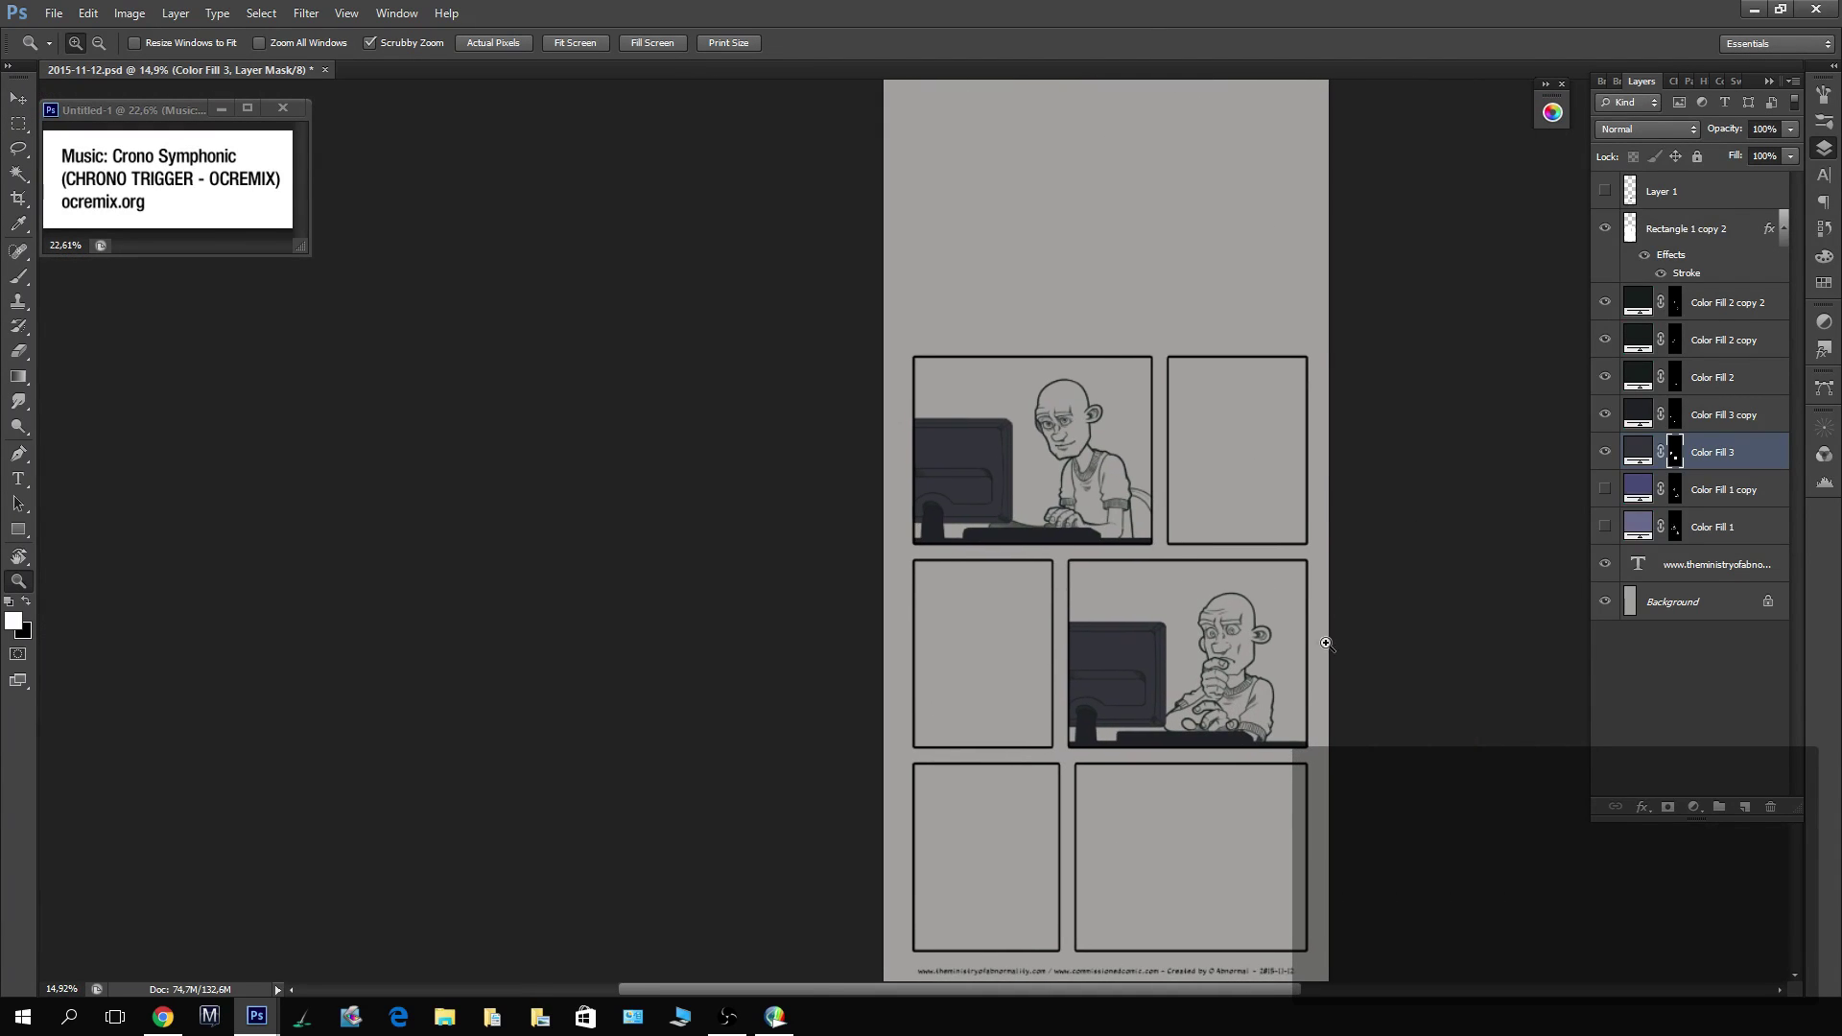
scroll(1329, 645, "up", 3)
key("b")
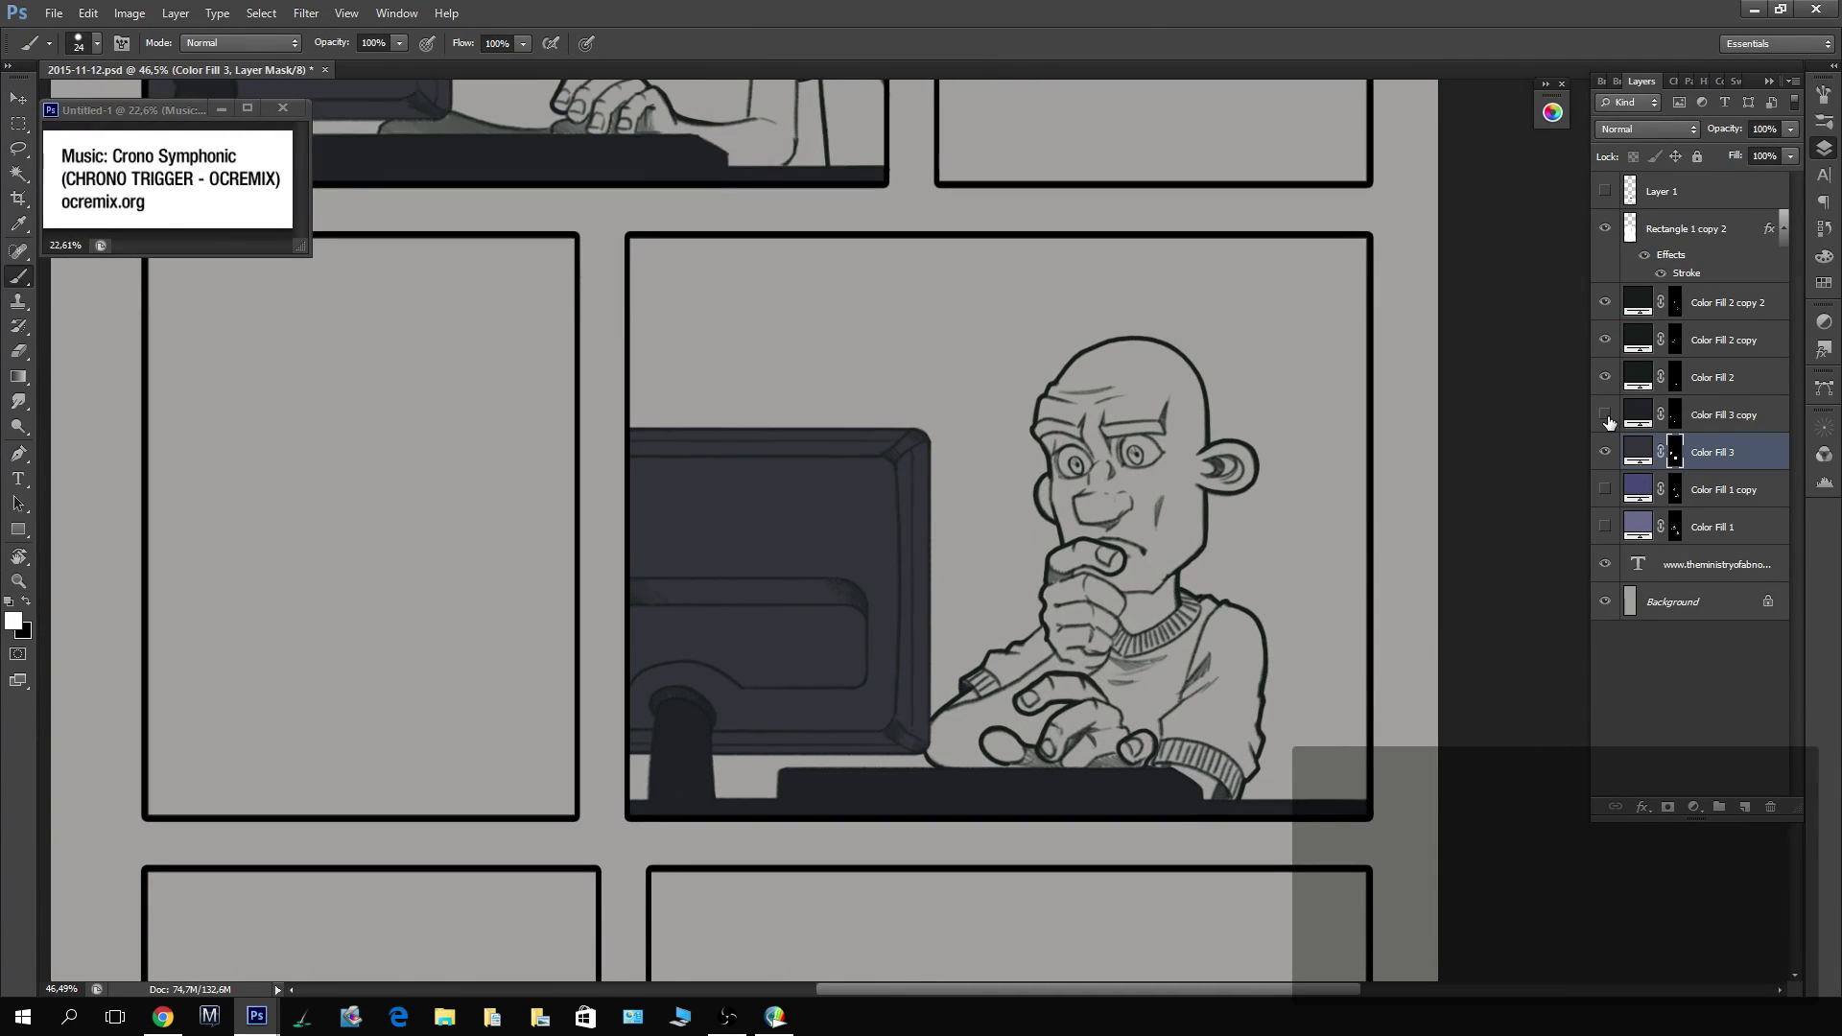
left_click(1608, 417)
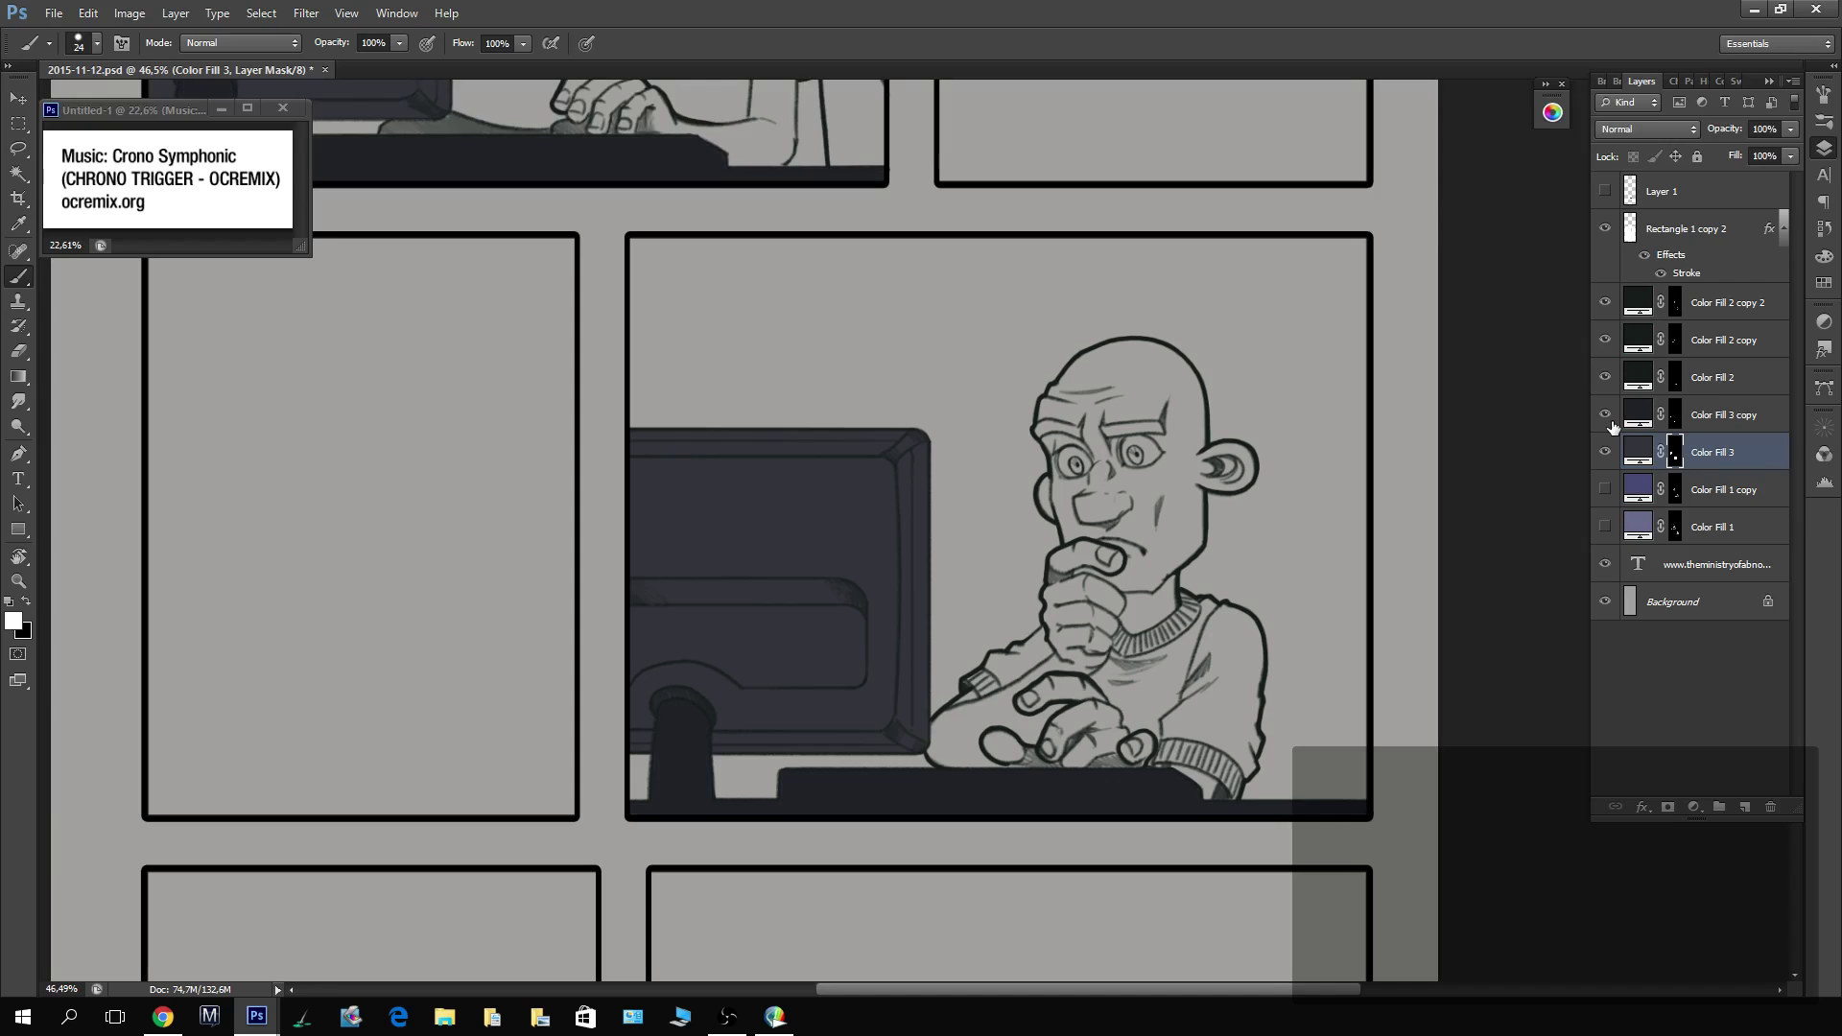
Target the Color Fill 2 copy layer's mask and choose the 0001 WEBCOMIC PENCIL brush preset for inking.
left_click(1673, 413)
left_click(1606, 378)
left_click(1607, 378)
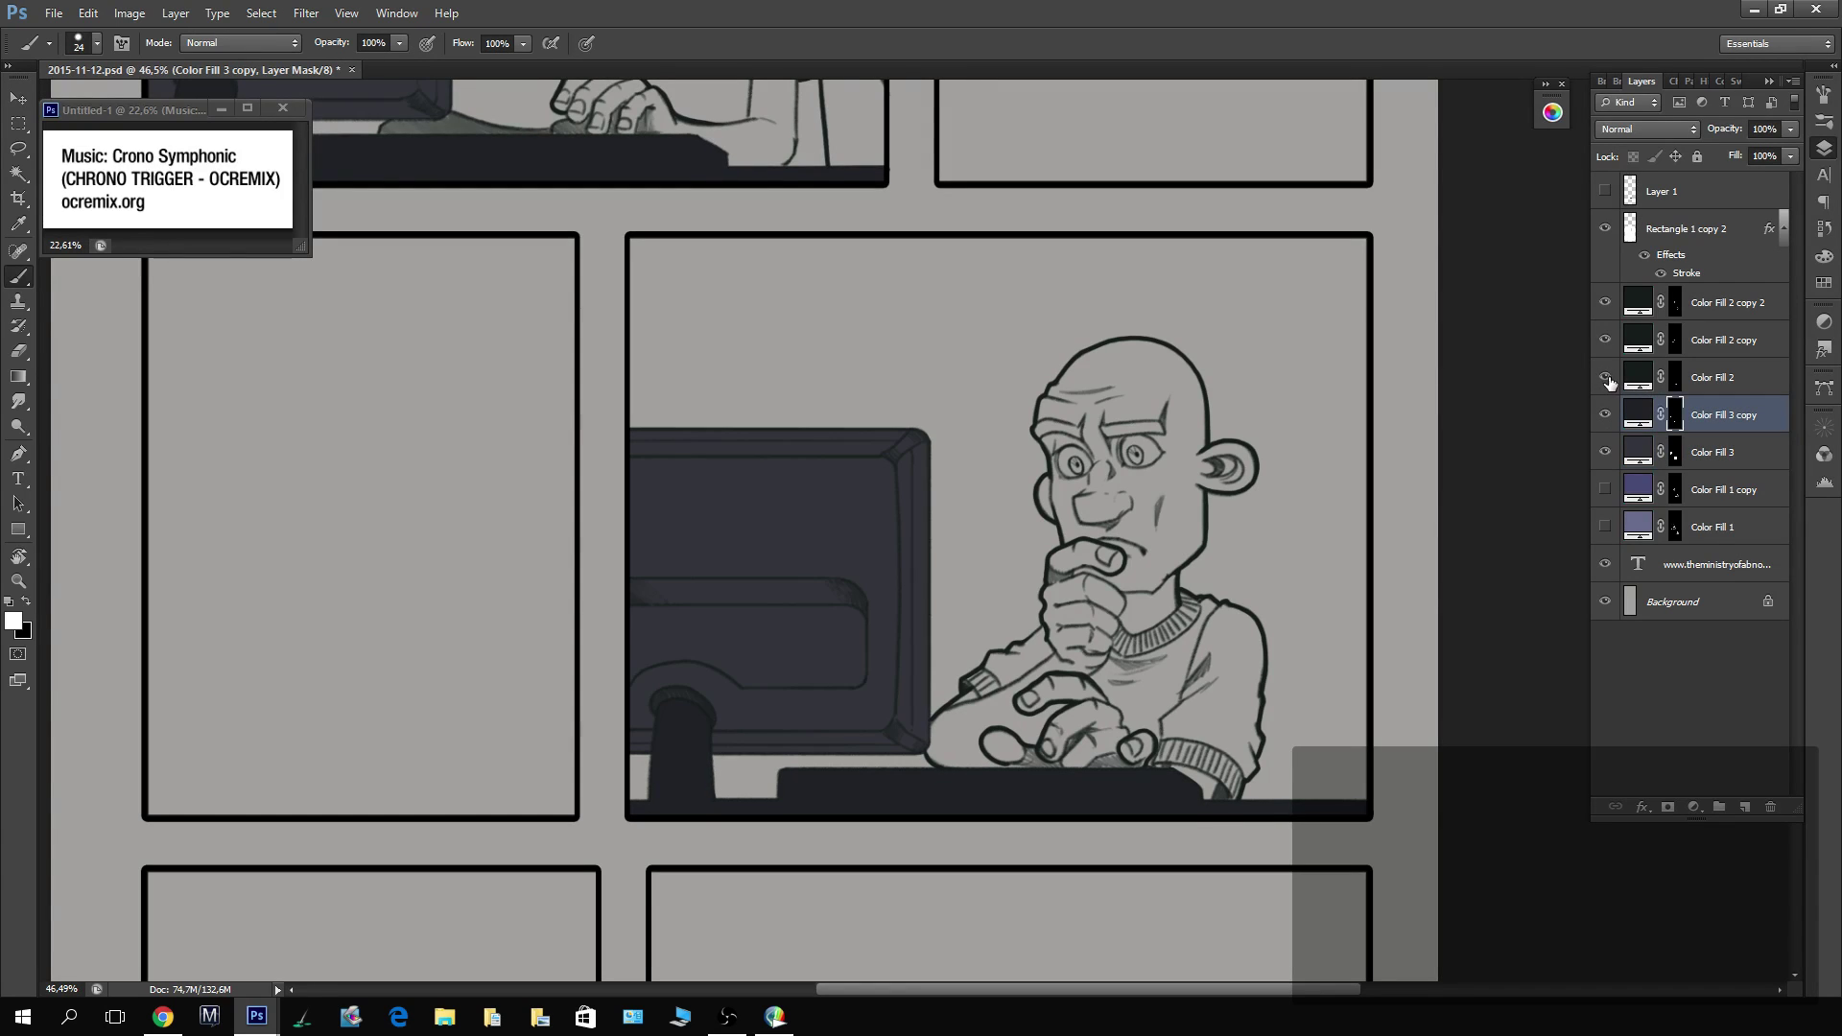
left_click(1675, 340)
left_click_drag(1306, 719, 1331, 636)
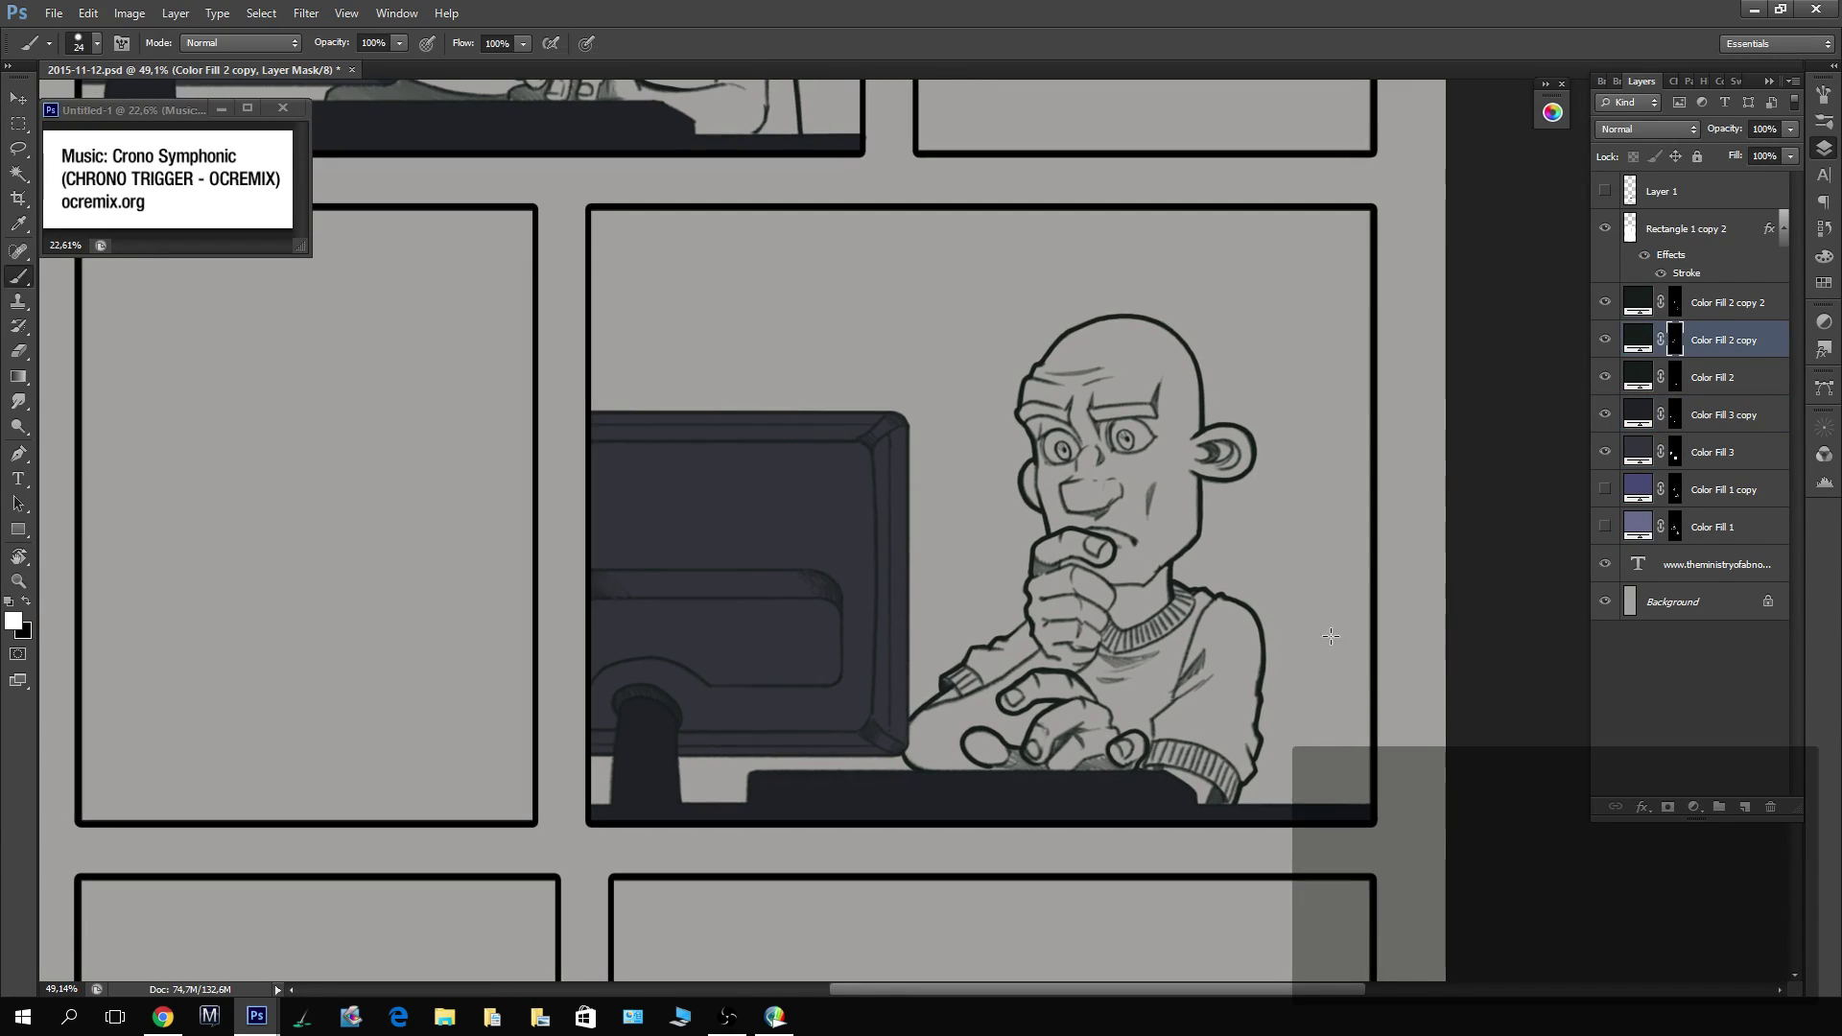
left_click(52, 44)
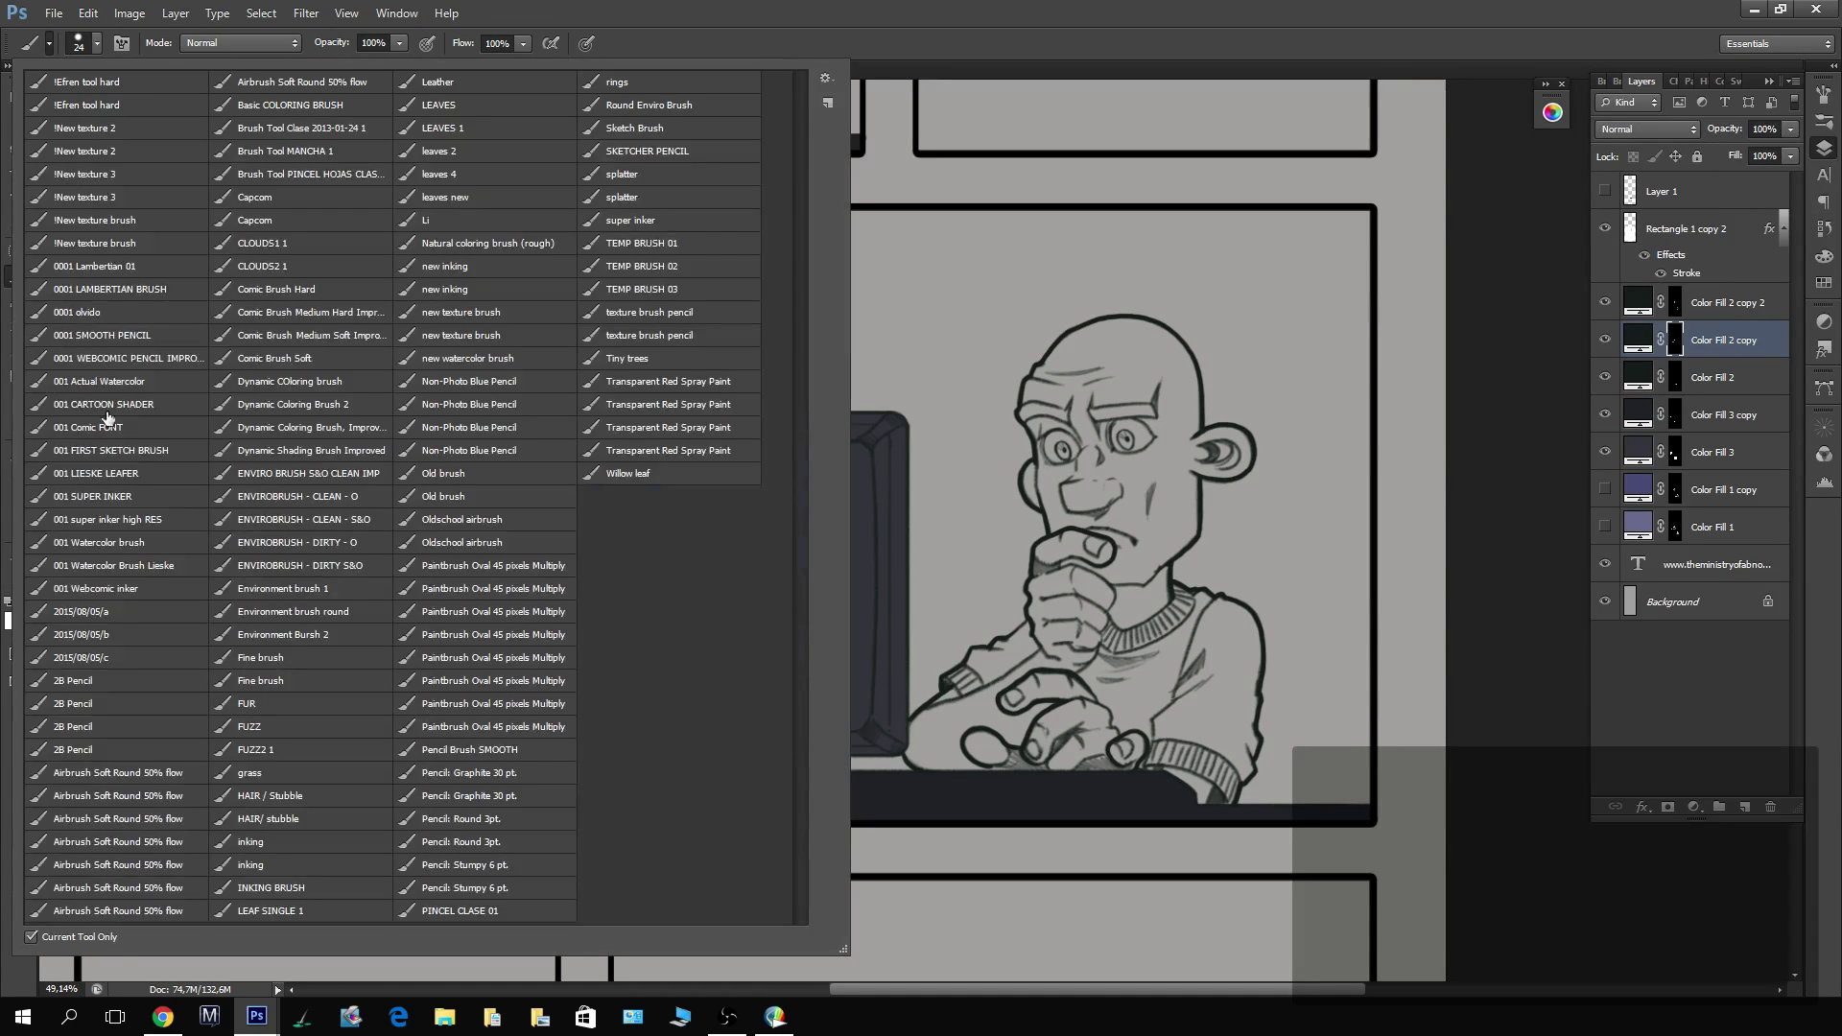
left_click(152, 358)
Ink the curved chair back behind the thinking figure's shoulder with outer, inner and middle contour lines running down to the desk.
mouse_move(1486, 515)
left_mouse_down()
mouse_move(1287, 724)
mouse_move(1258, 465)
mouse_move(1229, 547)
mouse_move(1254, 596)
left_mouse_up()
mouse_move(1147, 526)
left_mouse_down()
mouse_move(1284, 582)
mouse_move(1327, 629)
mouse_move(1347, 706)
left_mouse_up()
key("ctrl+z")
mouse_move(1147, 523)
left_mouse_down()
mouse_move(1230, 545)
mouse_move(1303, 629)
mouse_move(1328, 754)
mouse_move(1309, 793)
left_mouse_up()
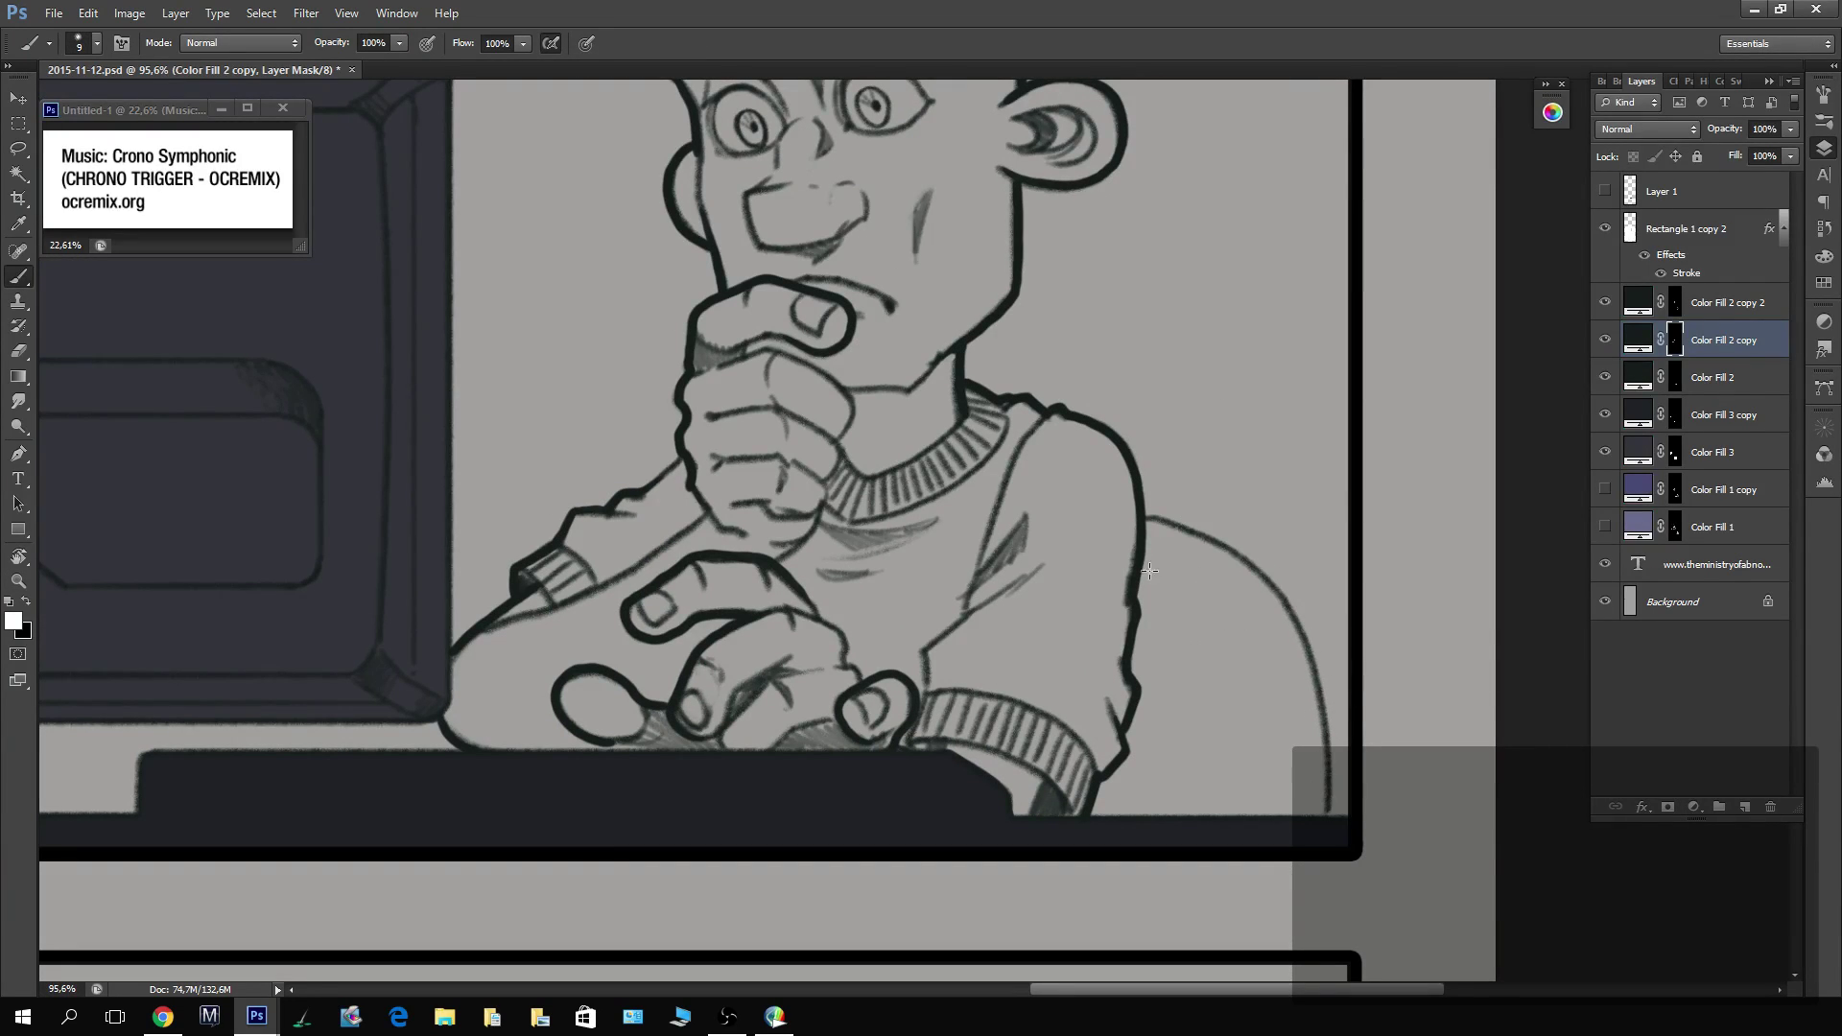
mouse_move(1150, 571)
left_mouse_down()
mouse_move(1233, 629)
mouse_move(1201, 589)
mouse_move(1255, 649)
mouse_move(1278, 808)
left_mouse_up()
key("ctrl+z")
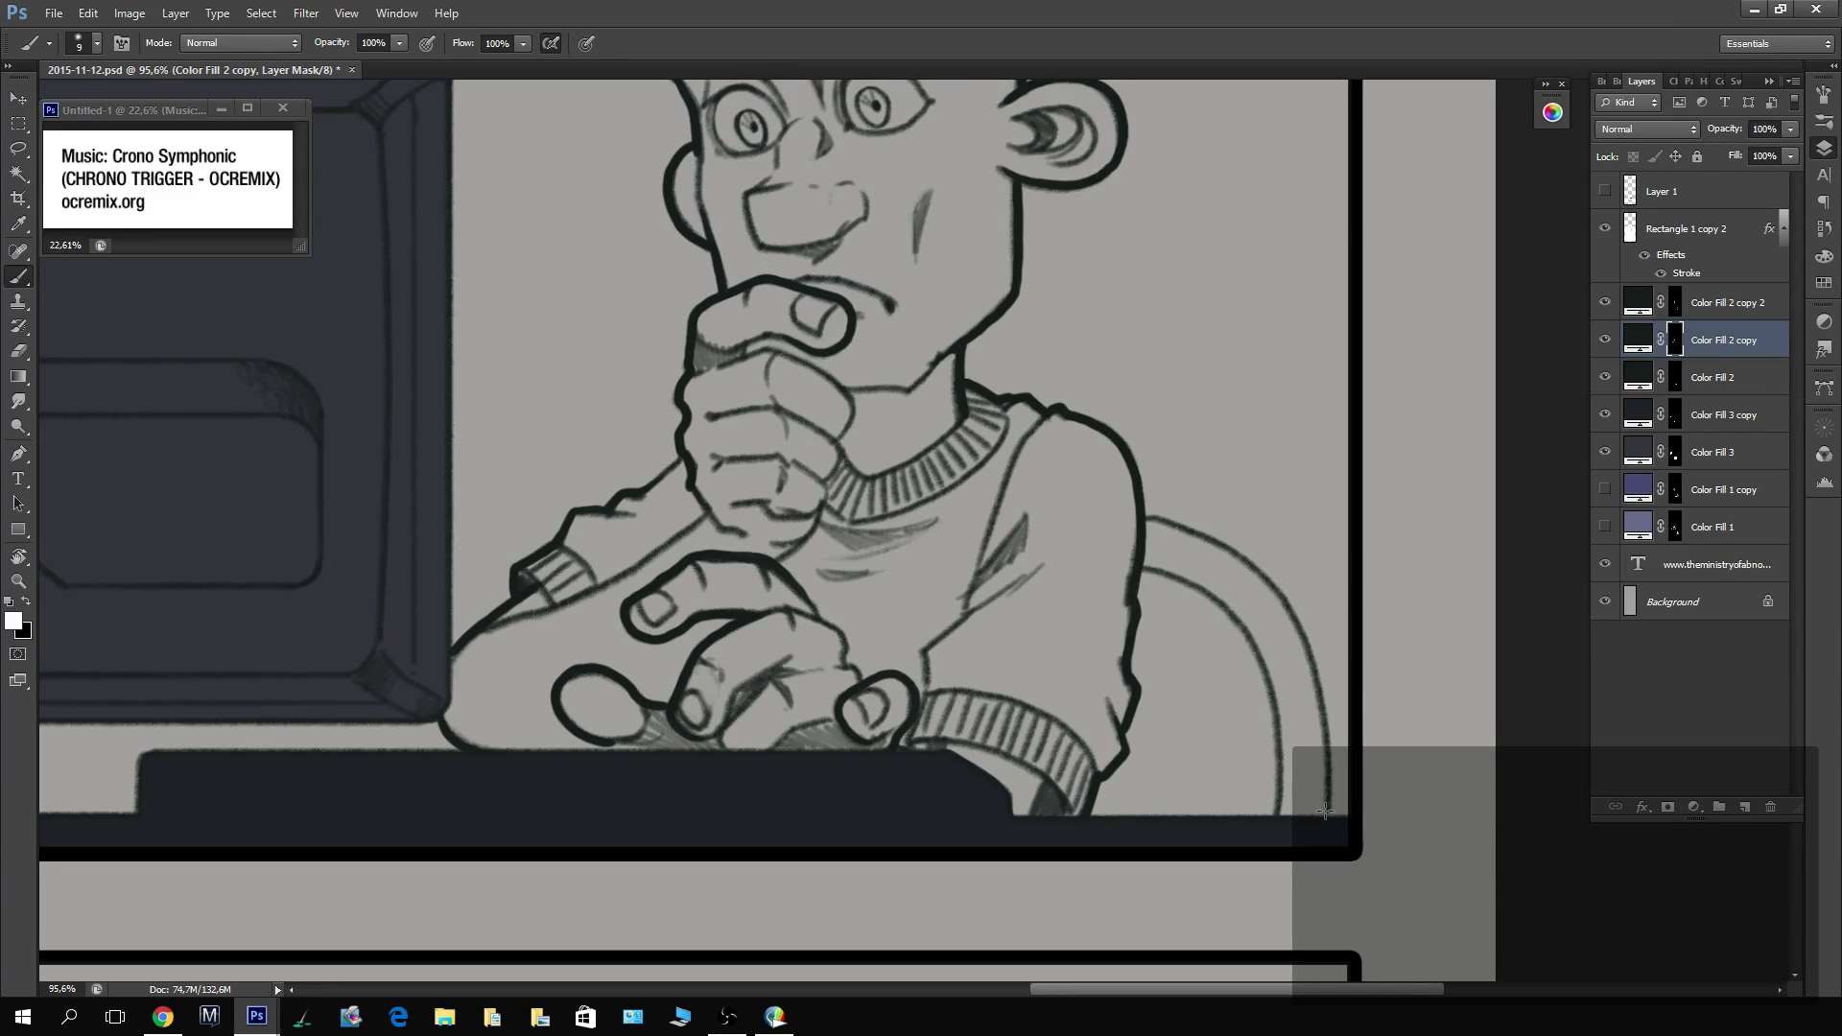
left_click_drag(1142, 540, 1231, 580)
left_click_drag(1293, 680, 1303, 825)
Move the Color Fill 2 copy and Color Fill 2 copy 2 line-art layers beneath Color Fill 3 in the layer stack.
key("z")
left_click_drag(1419, 679, 1363, 679)
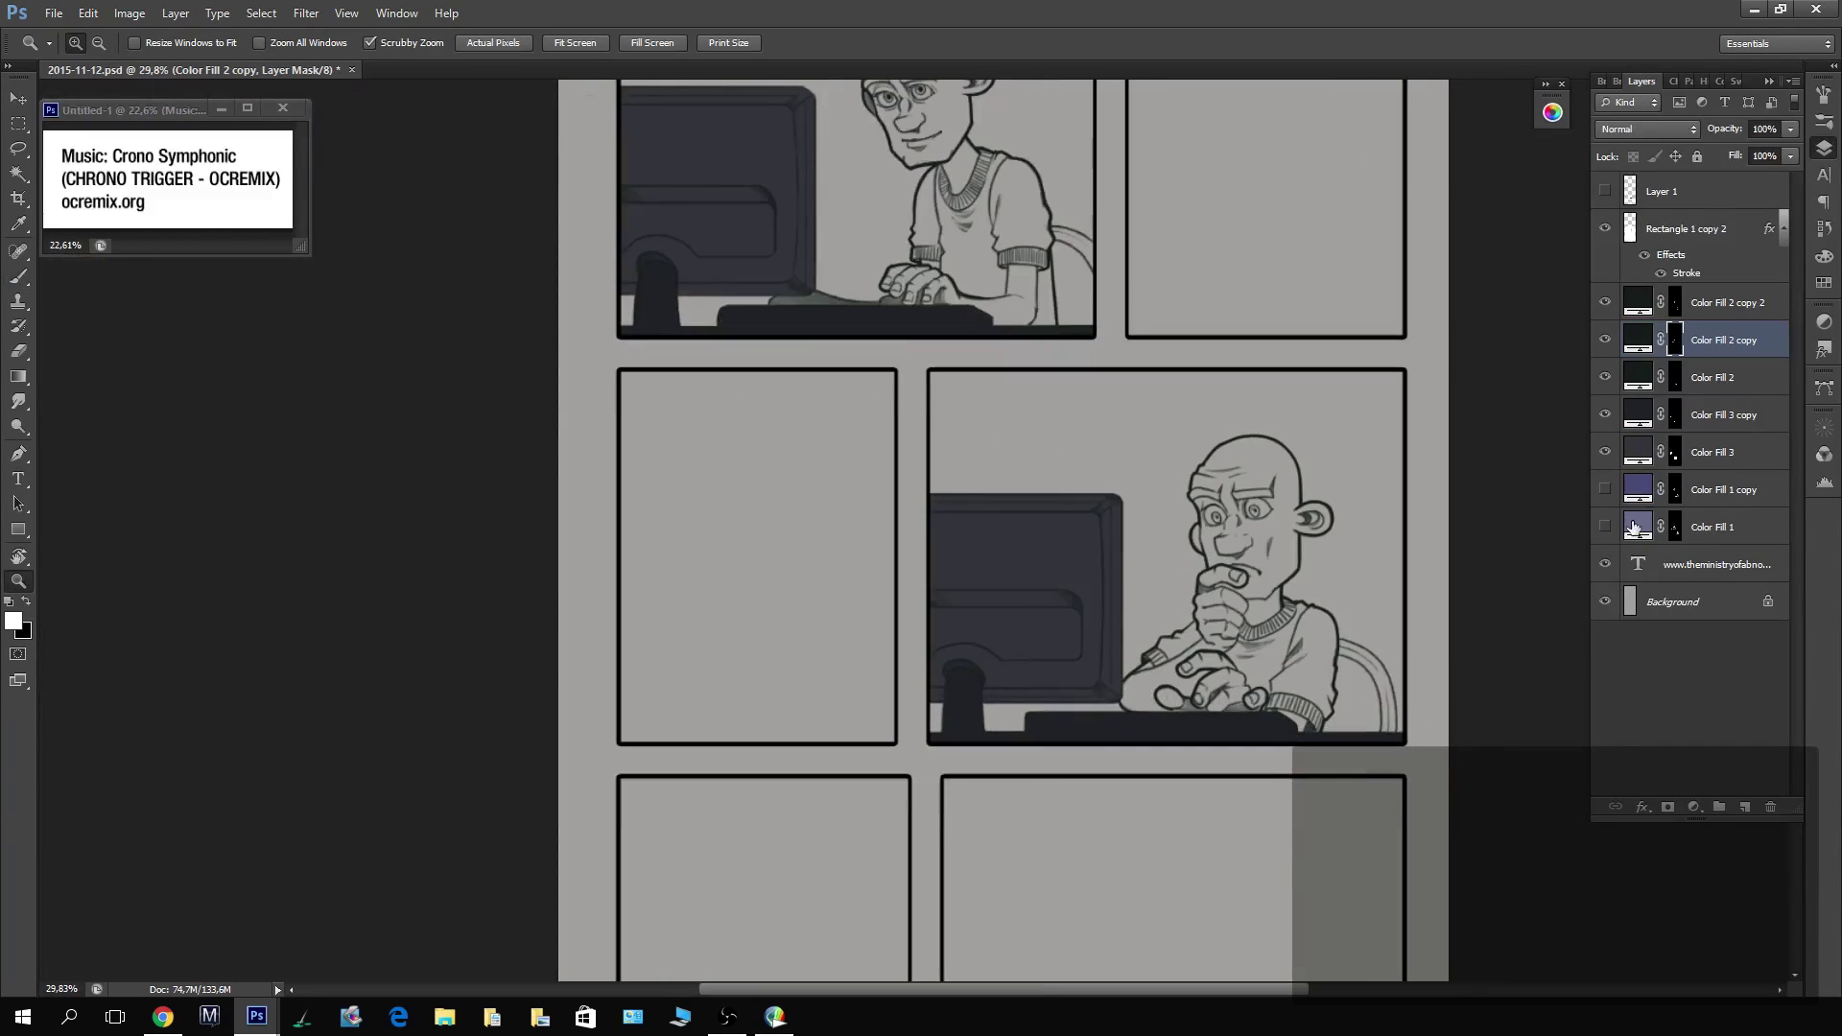
left_click(1605, 303)
left_click(1606, 303)
left_click(1605, 378)
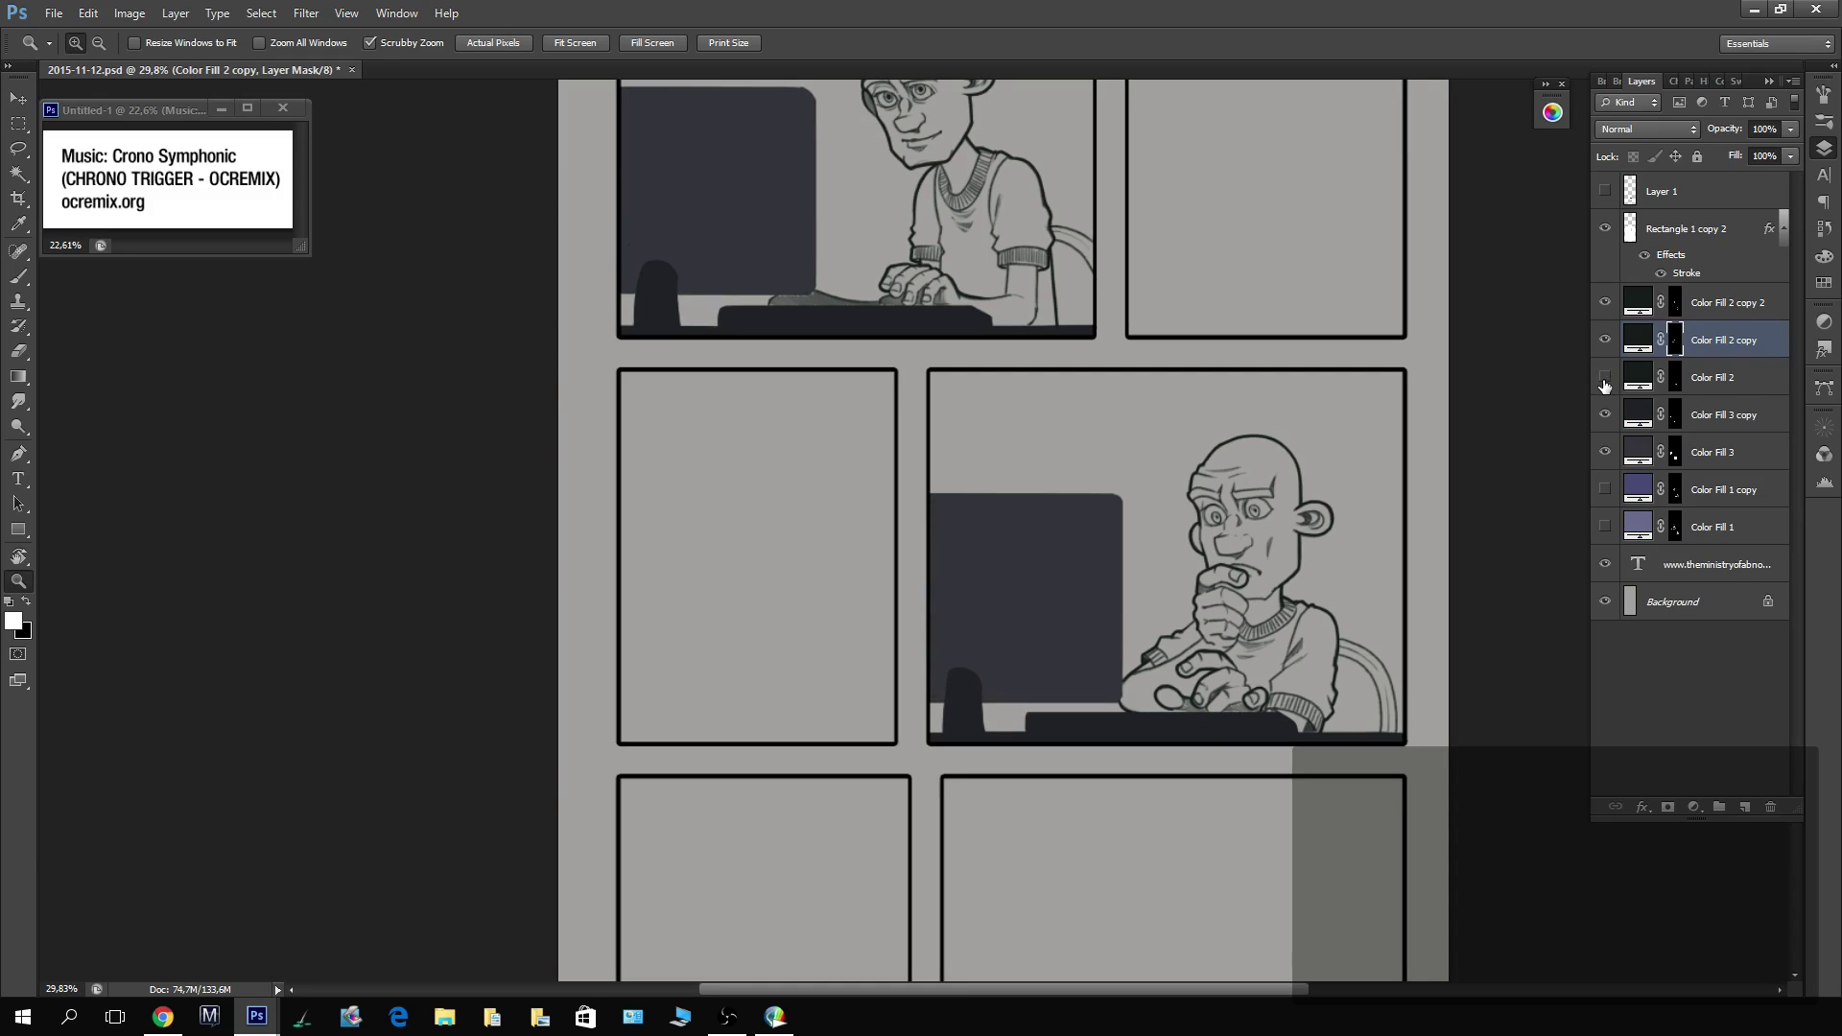
left_click(1605, 377)
left_click(1704, 303, "shift")
left_click_drag(1704, 307, 1704, 468)
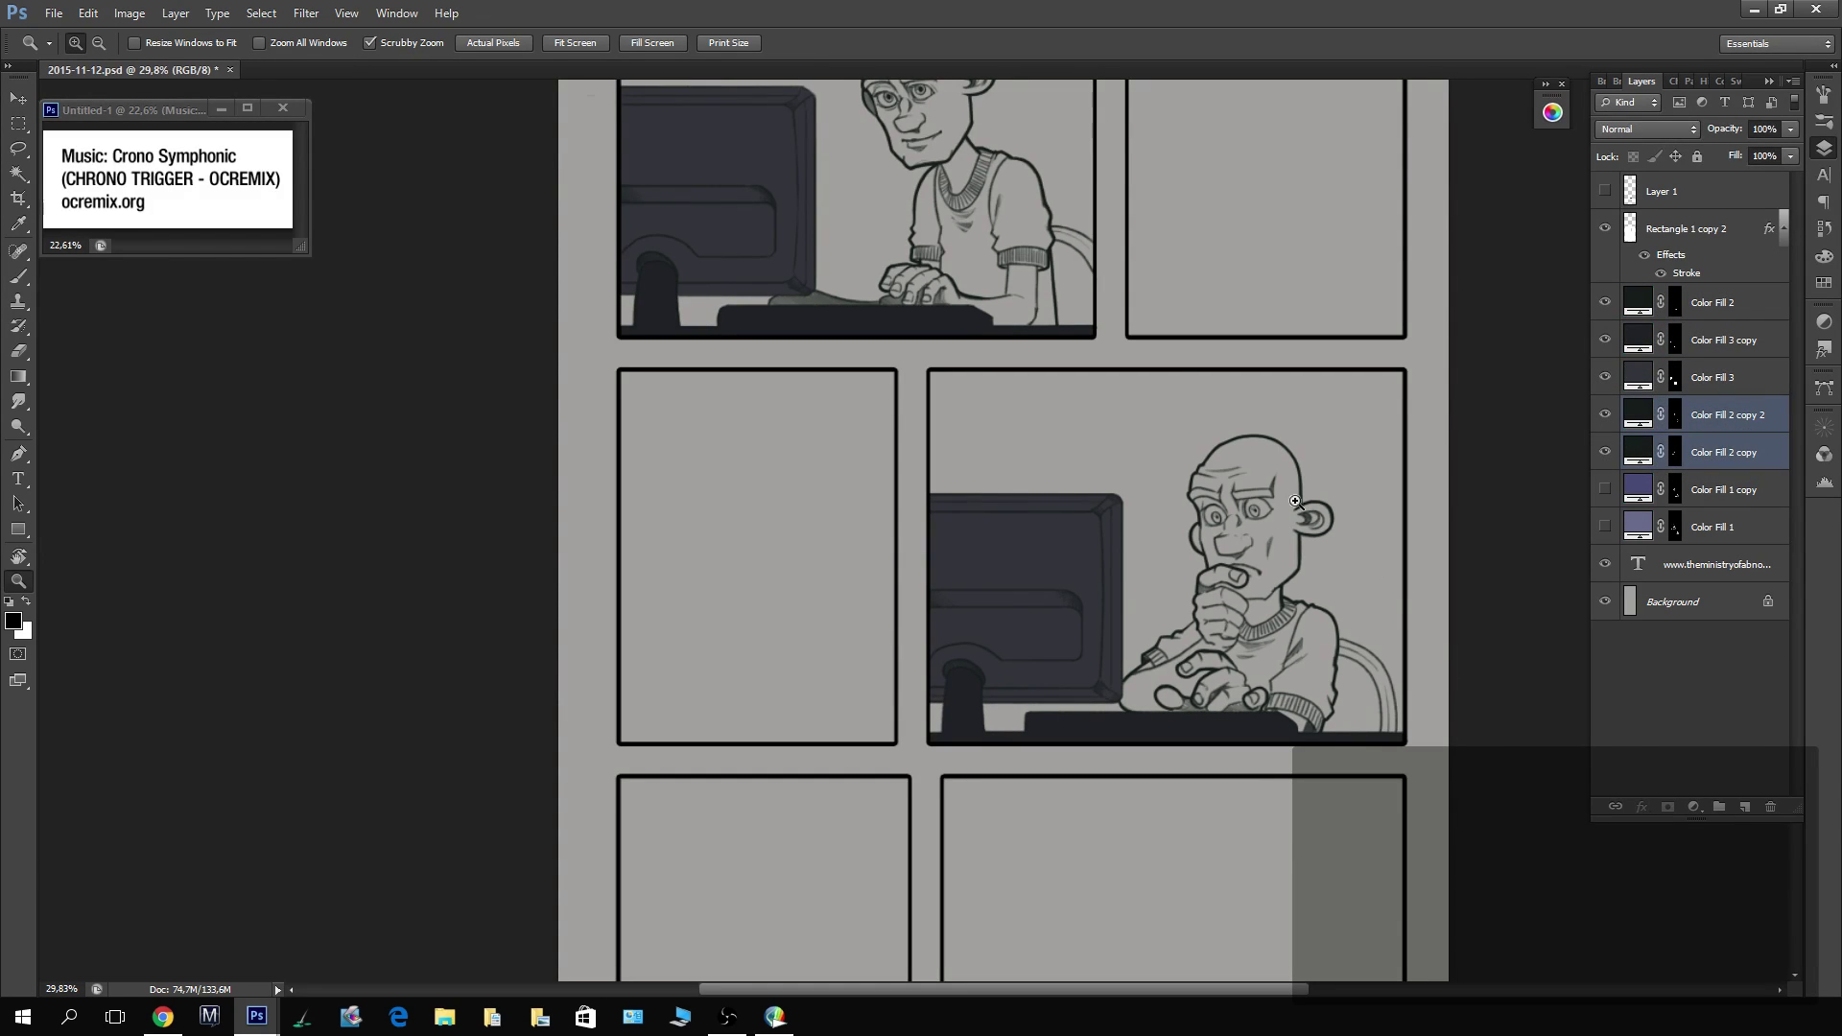
Examine the thinking figure's panel with the Color Fill 3 copy and Color Fill 2 layers hidden and shown, then review both drawn panels.
scroll(1195, 239, "down", 3)
scroll(1305, 467, "up", 8)
key("b")
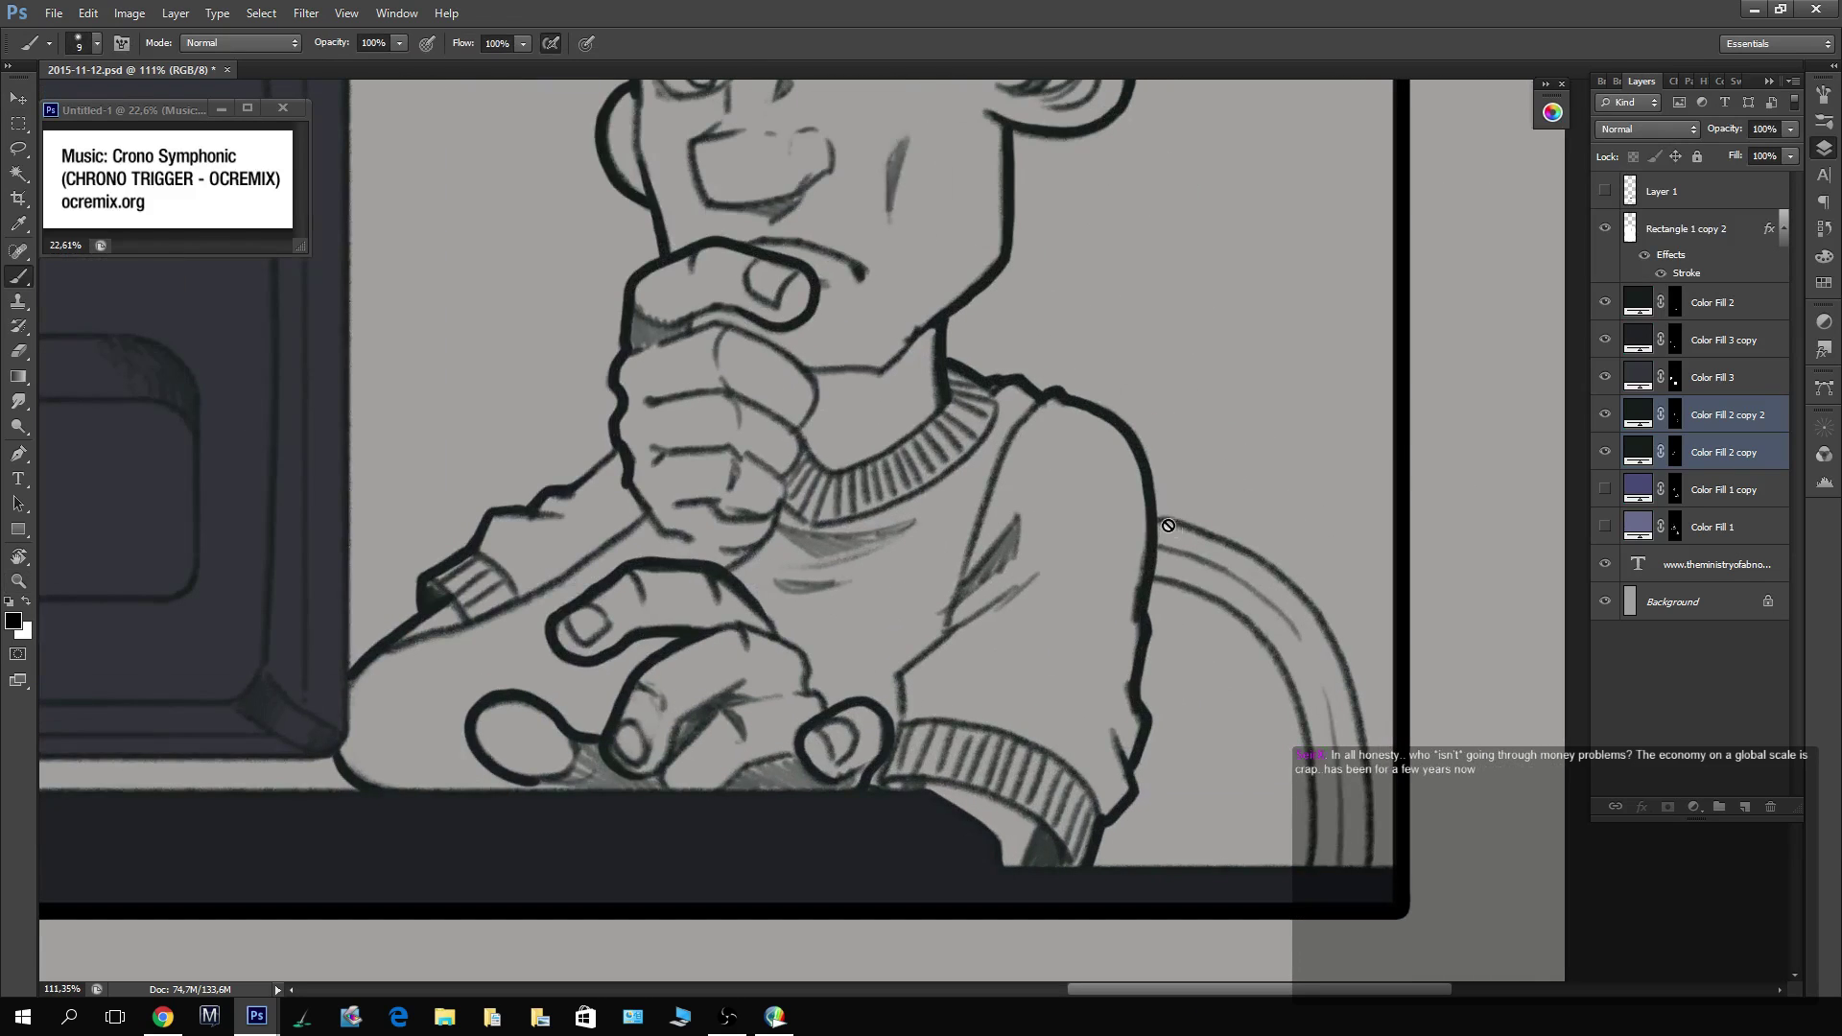
left_click(1675, 341)
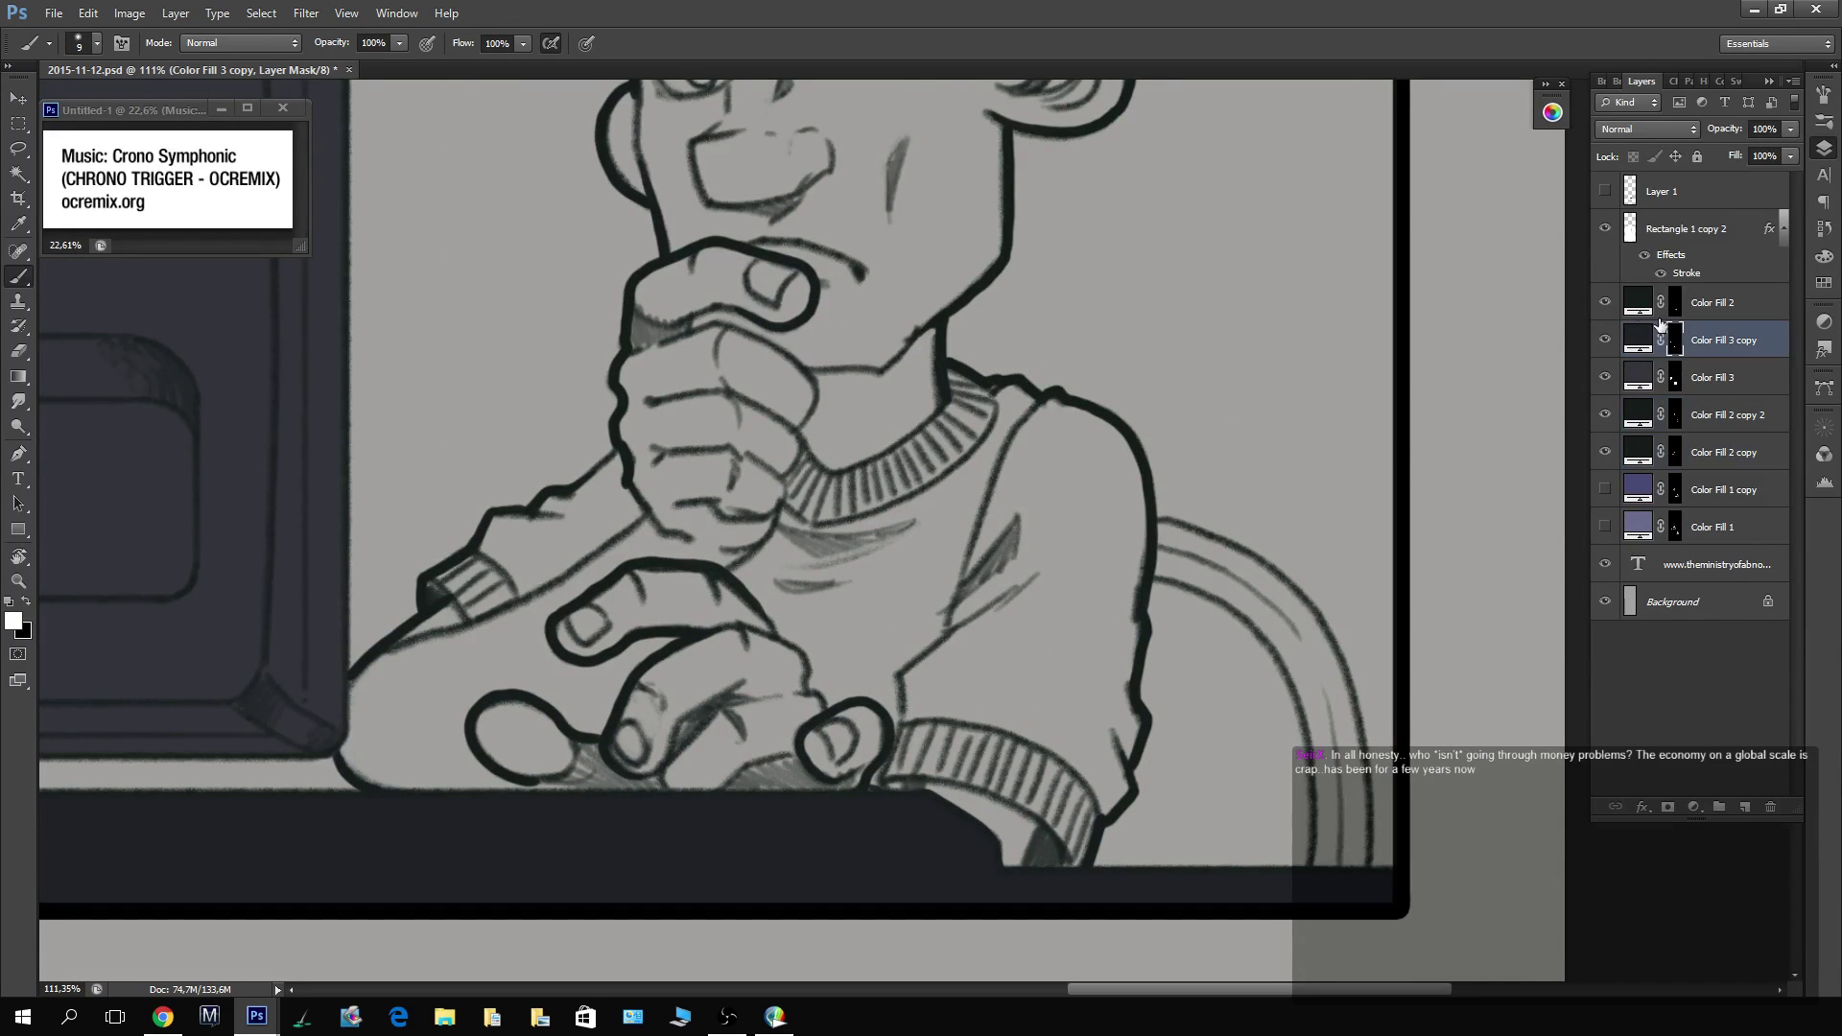
left_click(1606, 341)
left_click(1606, 304)
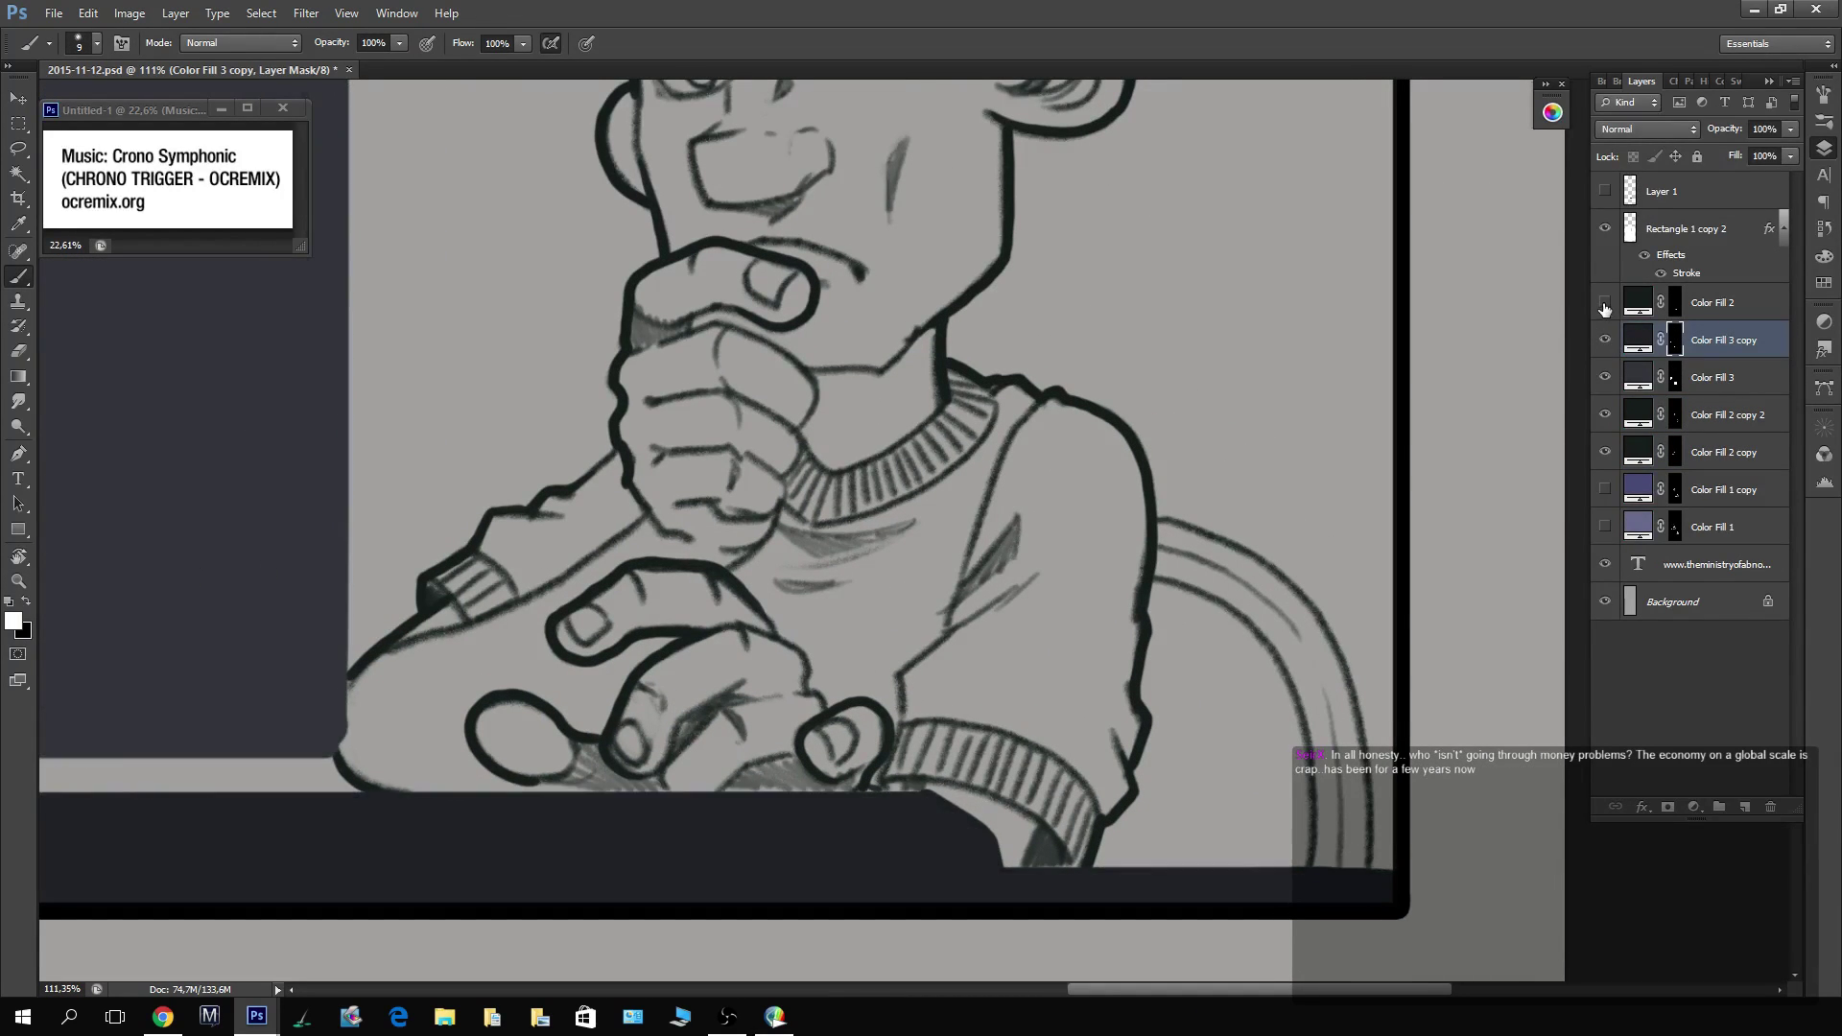
left_click(1606, 303)
key("z")
left_click(1329, 592, "alt")
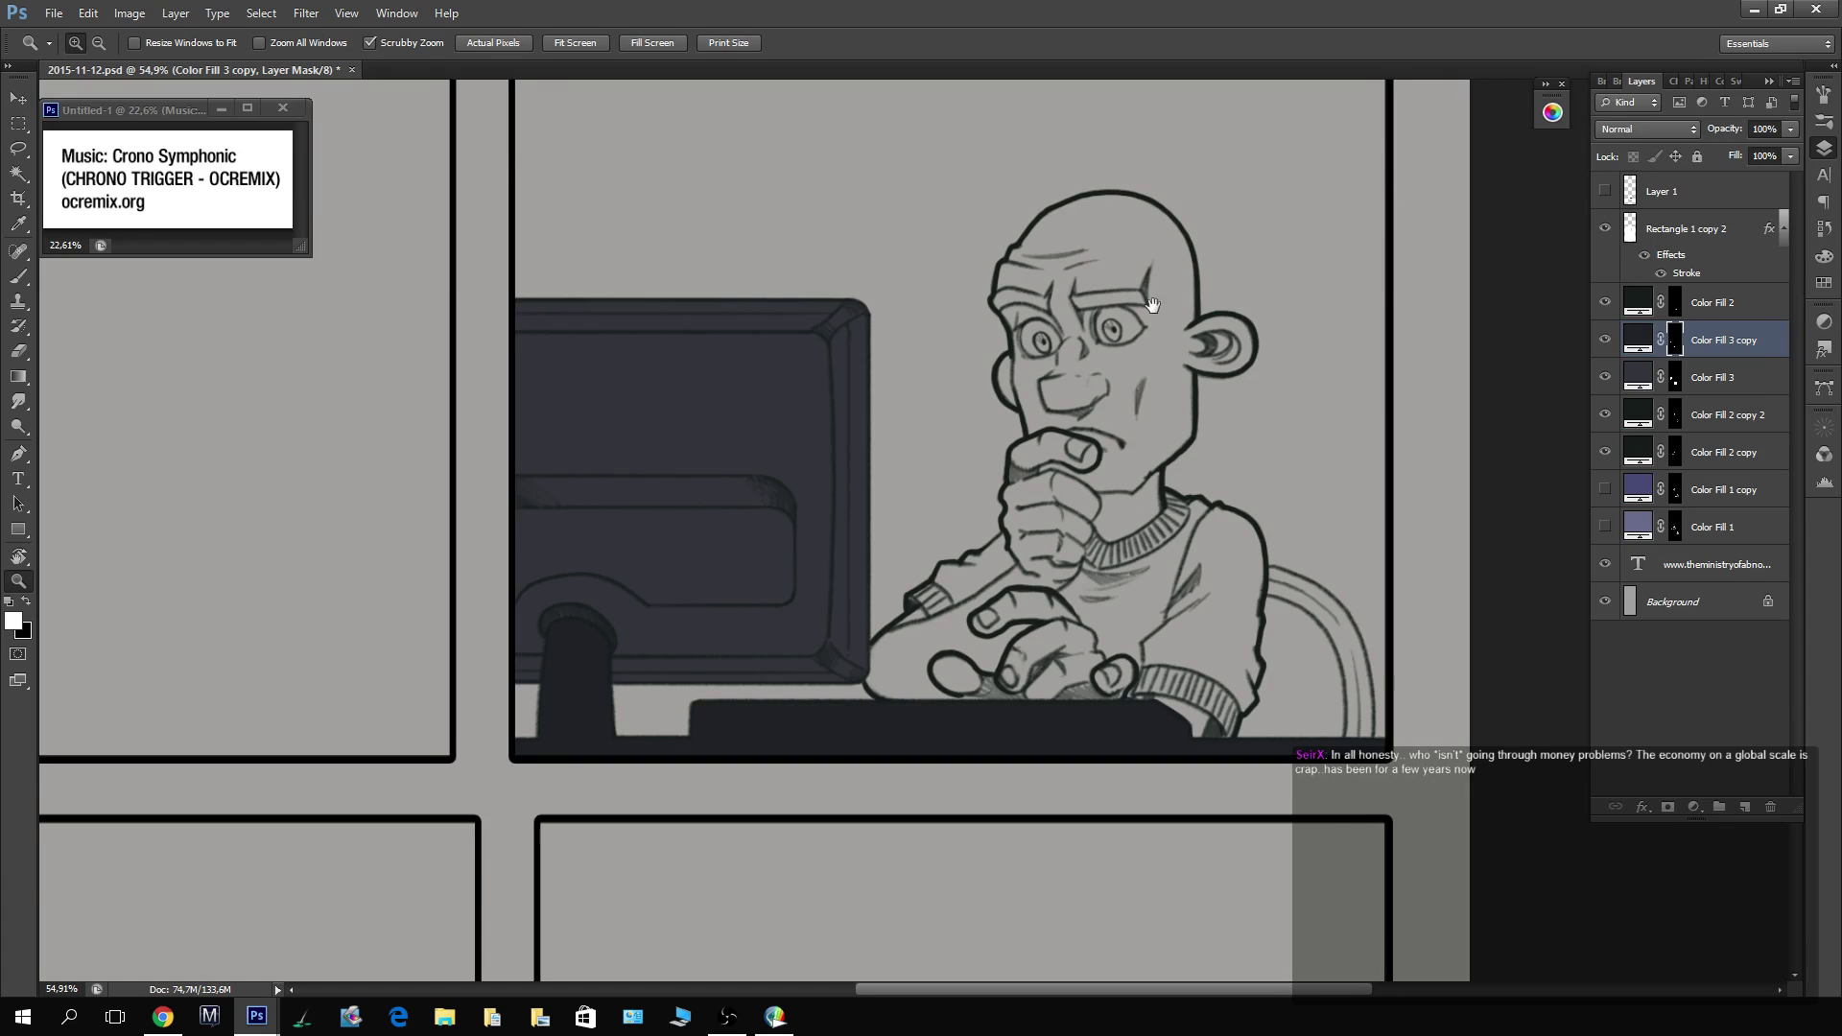
left_click_drag(1153, 305, 1164, 337)
left_click(1164, 337, "alt")
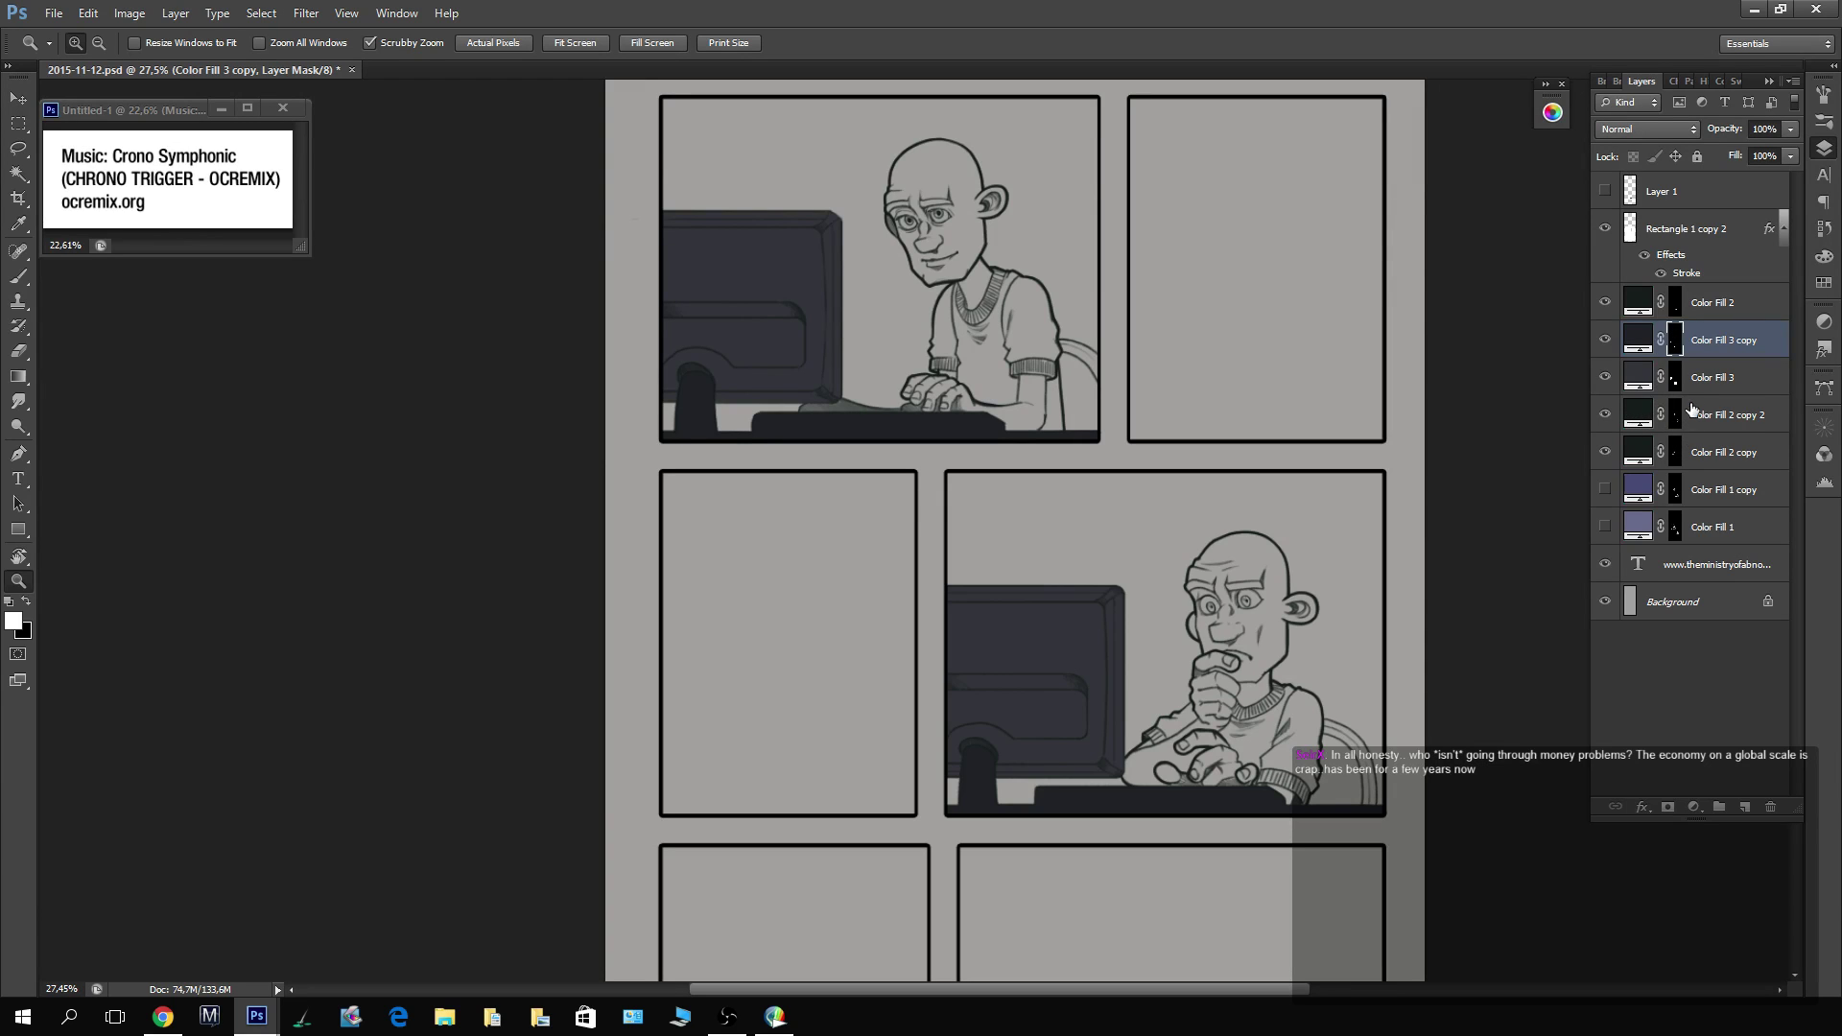
Target the Color Fill 2 copy layer's mask for painting and open the brush presets.
left_click(1679, 465)
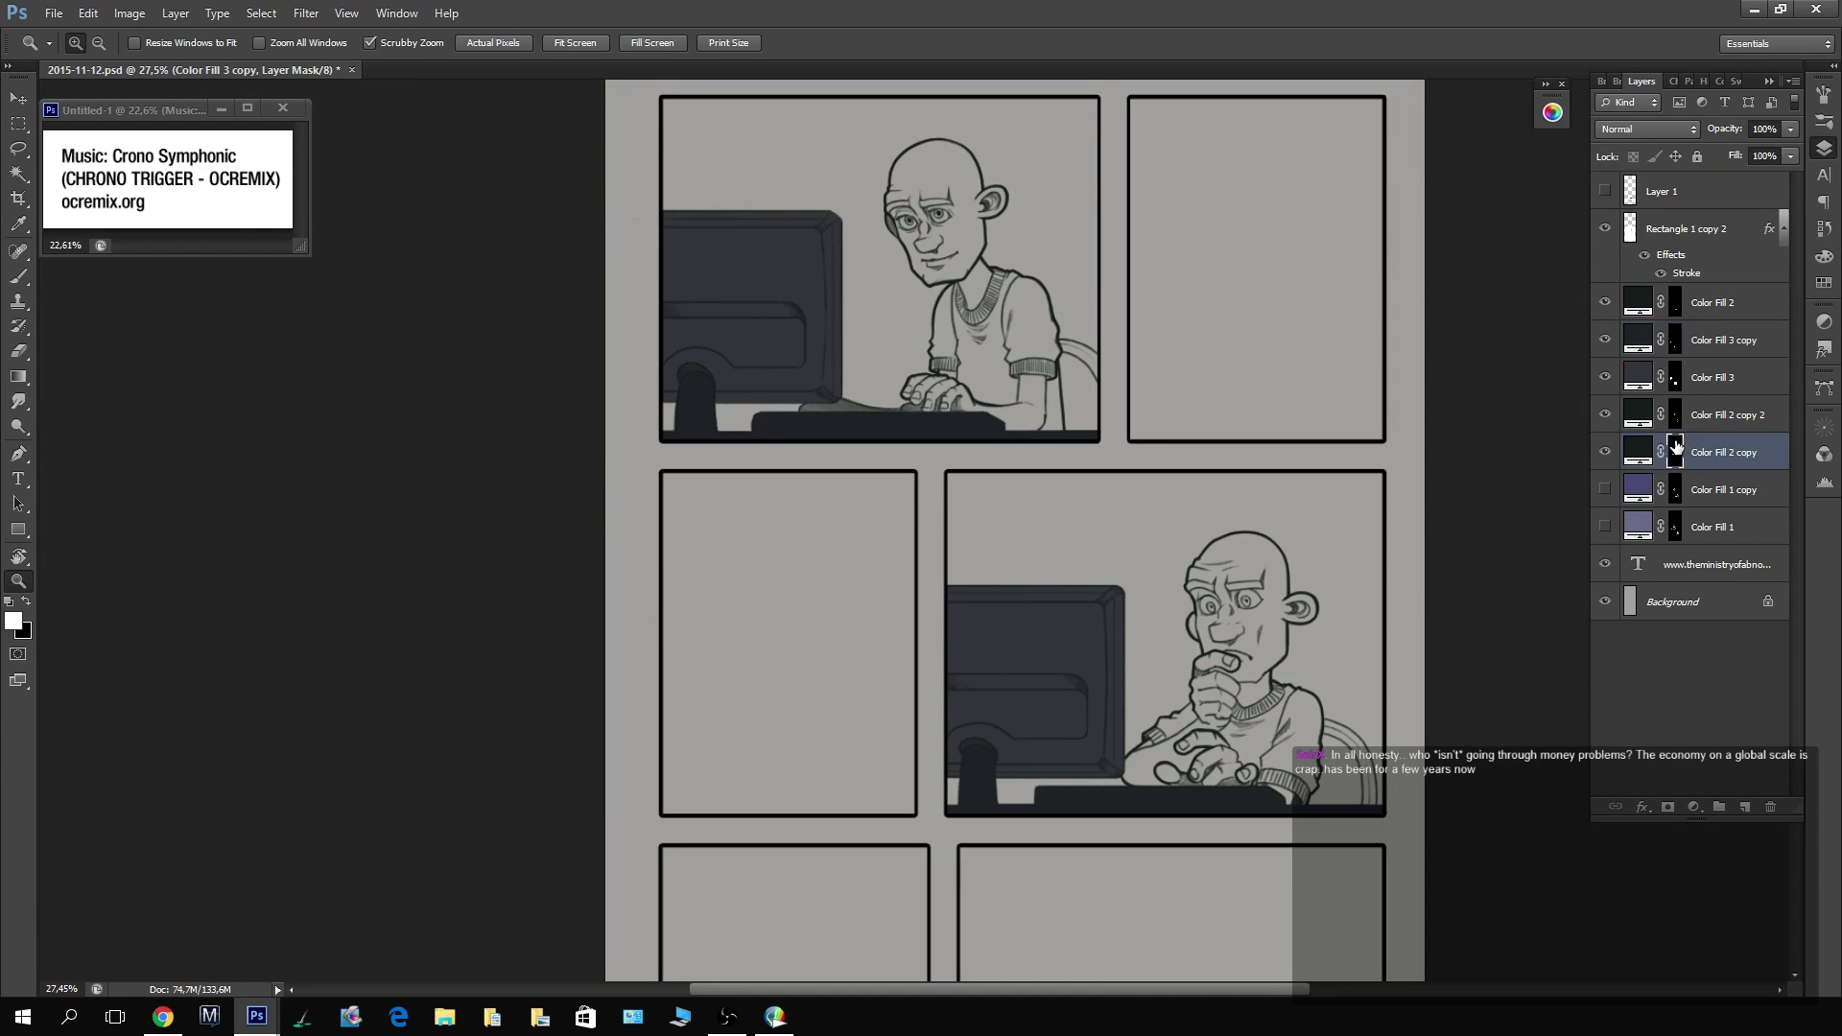
left_click_drag(1068, 691, 1076, 688)
key("b")
left_click(43, 43)
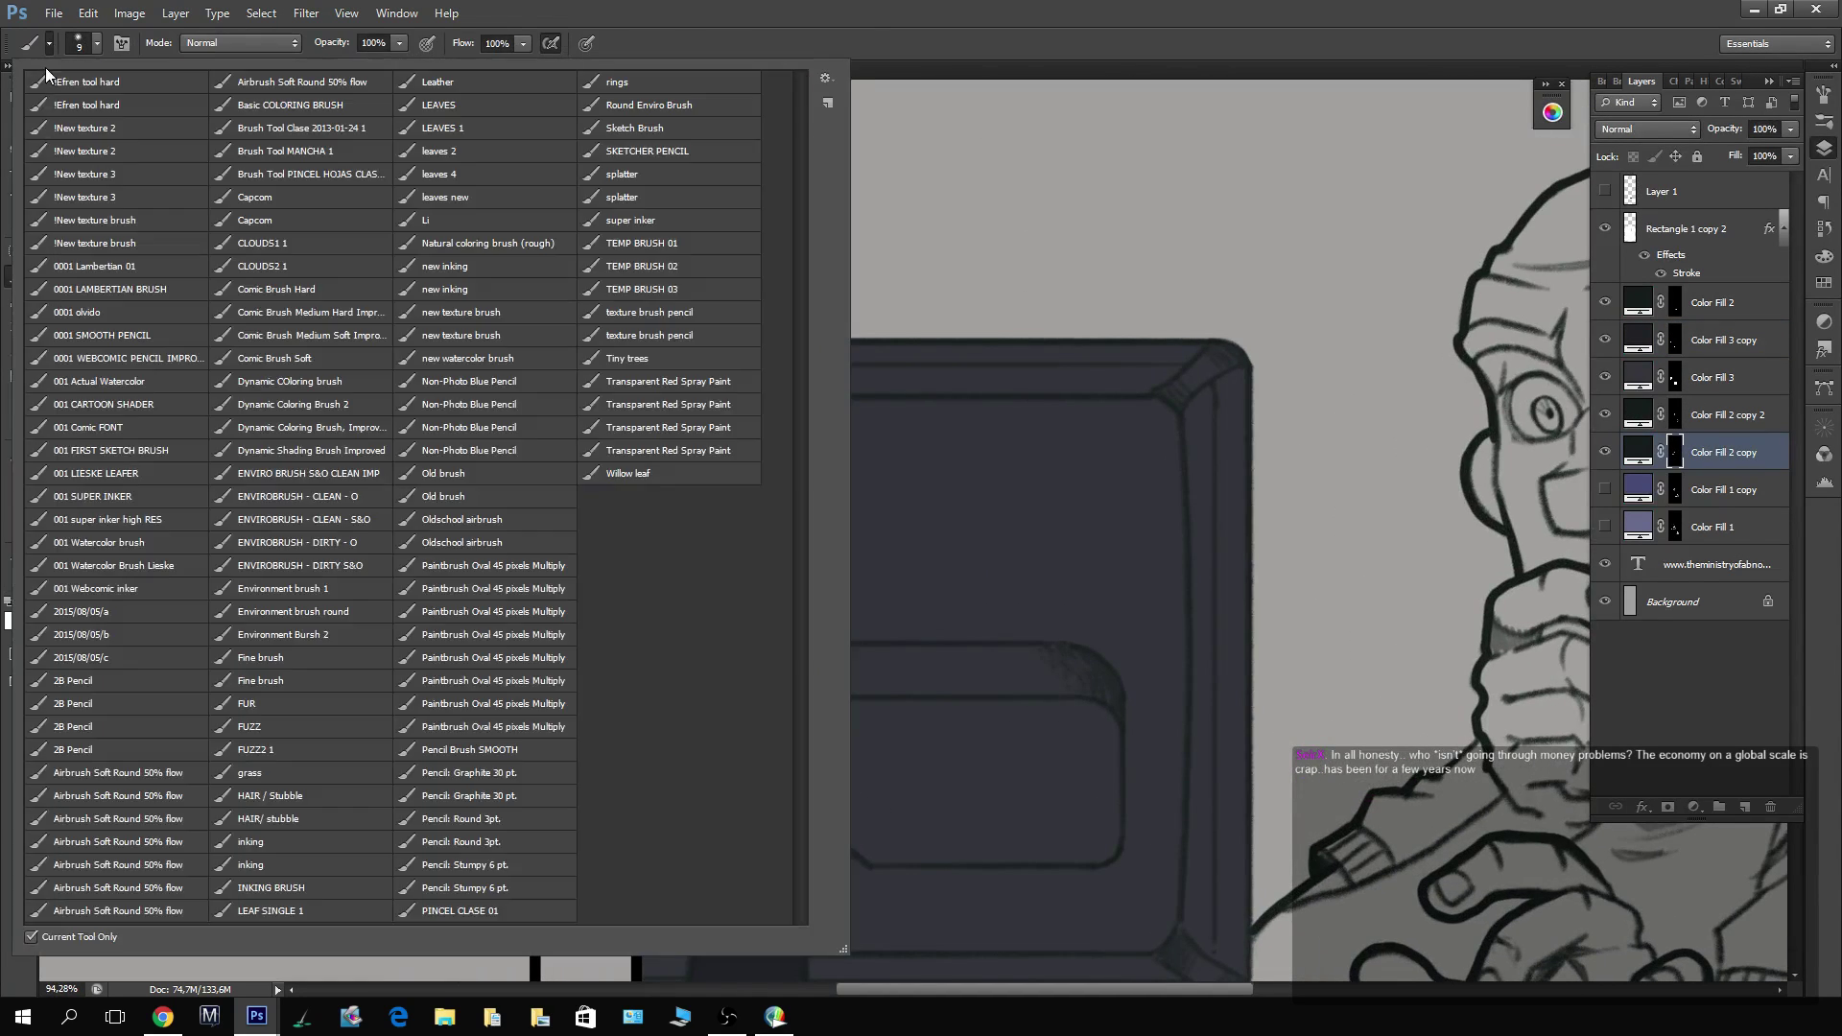
Load the 001 Watercolor brush preset and set white as the foreground colour for painting on the layer masks.
left_click(99, 542)
left_click(995, 666)
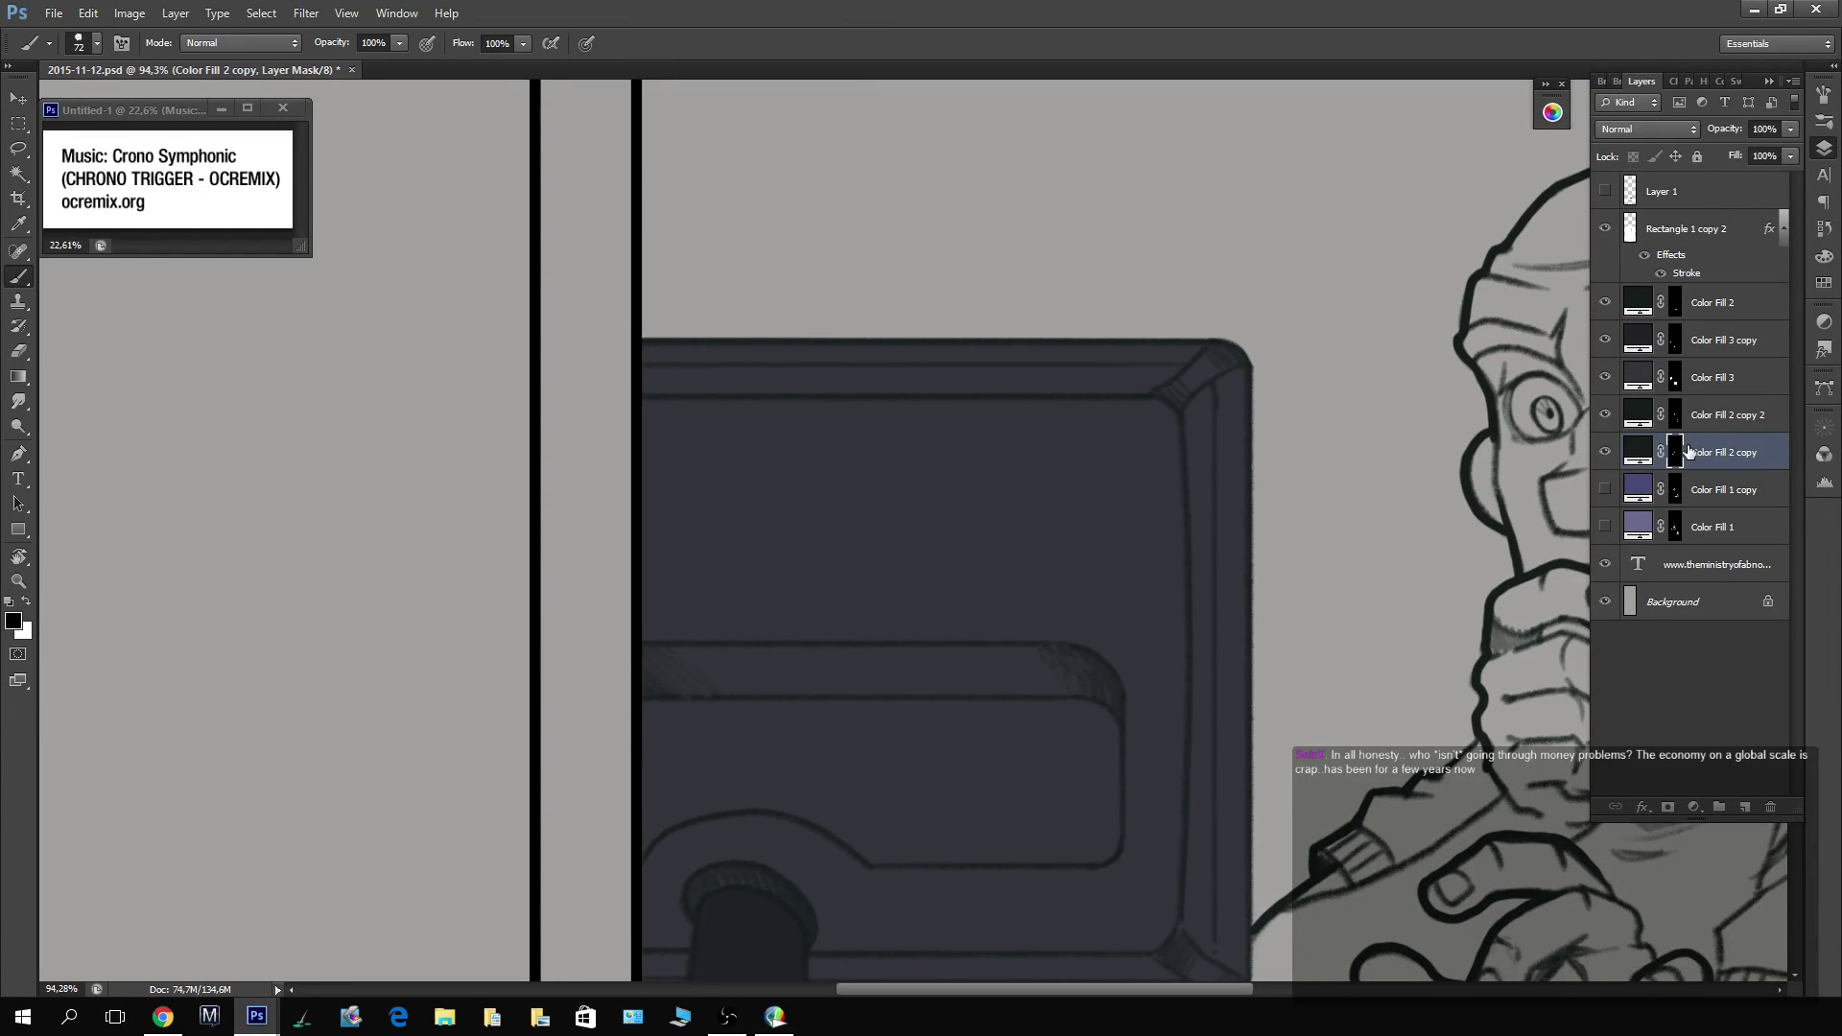
left_click(1605, 454)
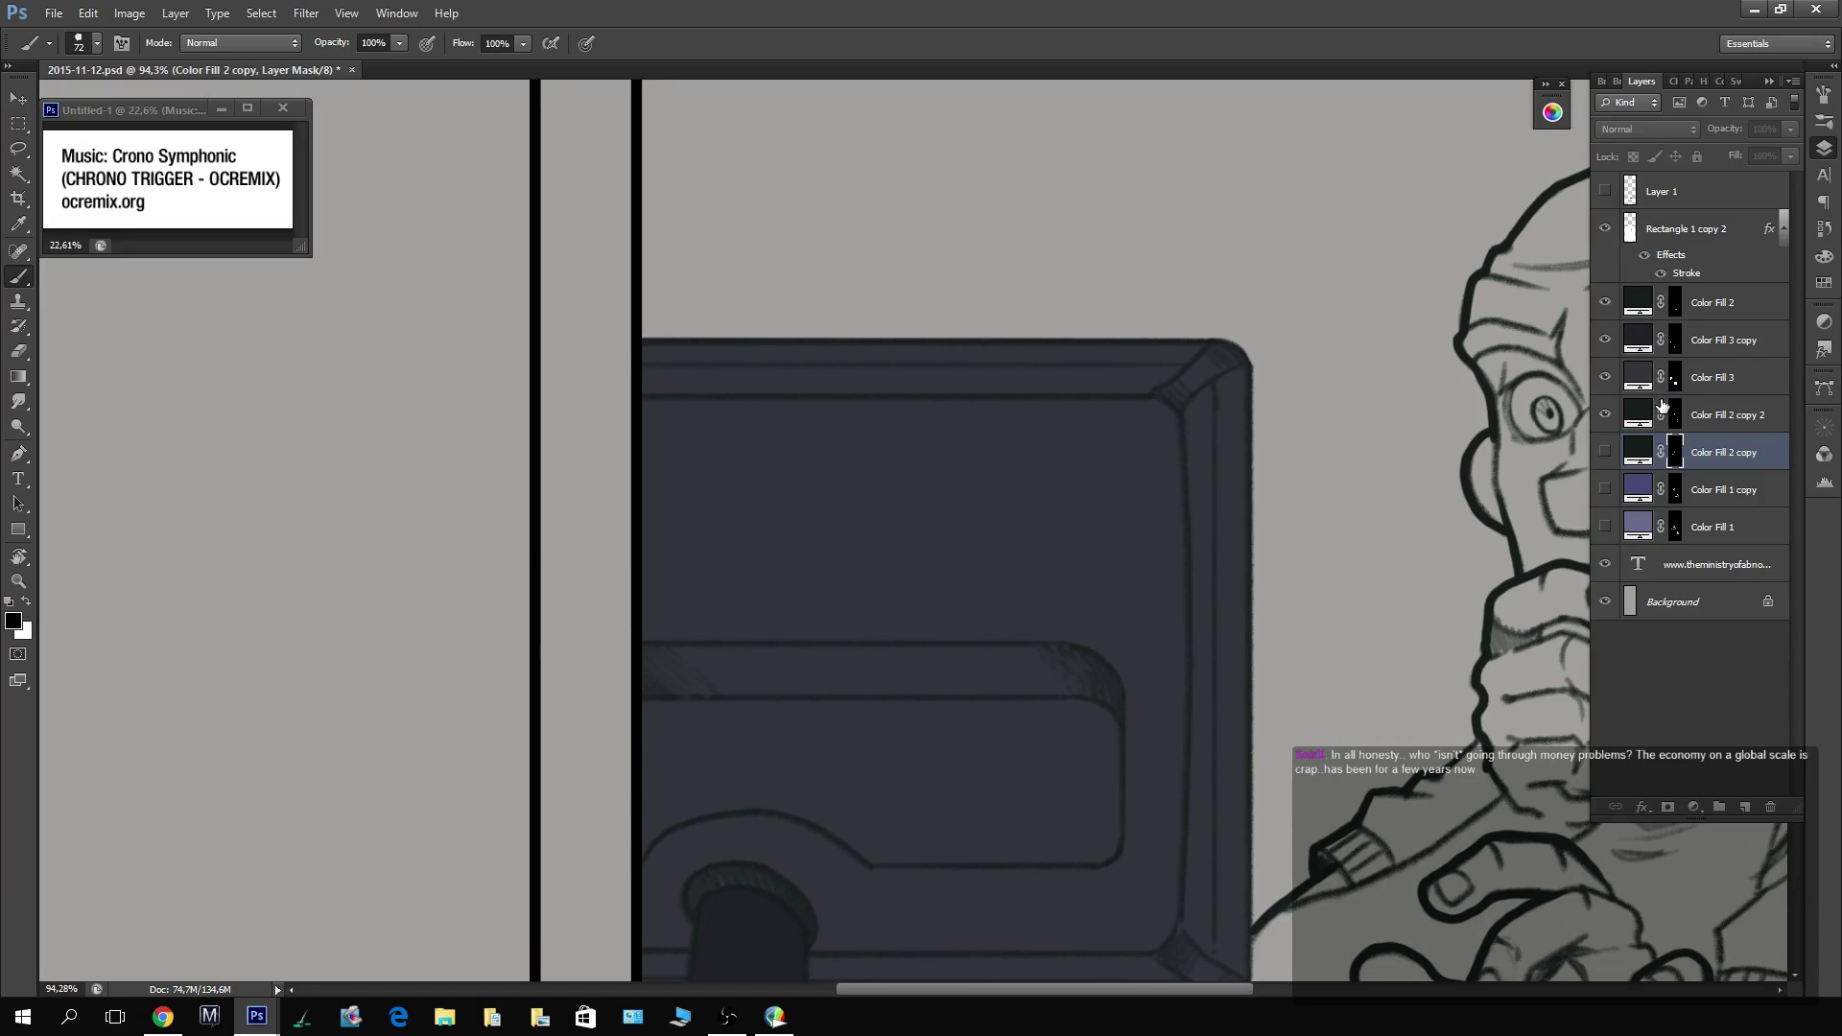
left_click(1605, 452)
left_click(1674, 414)
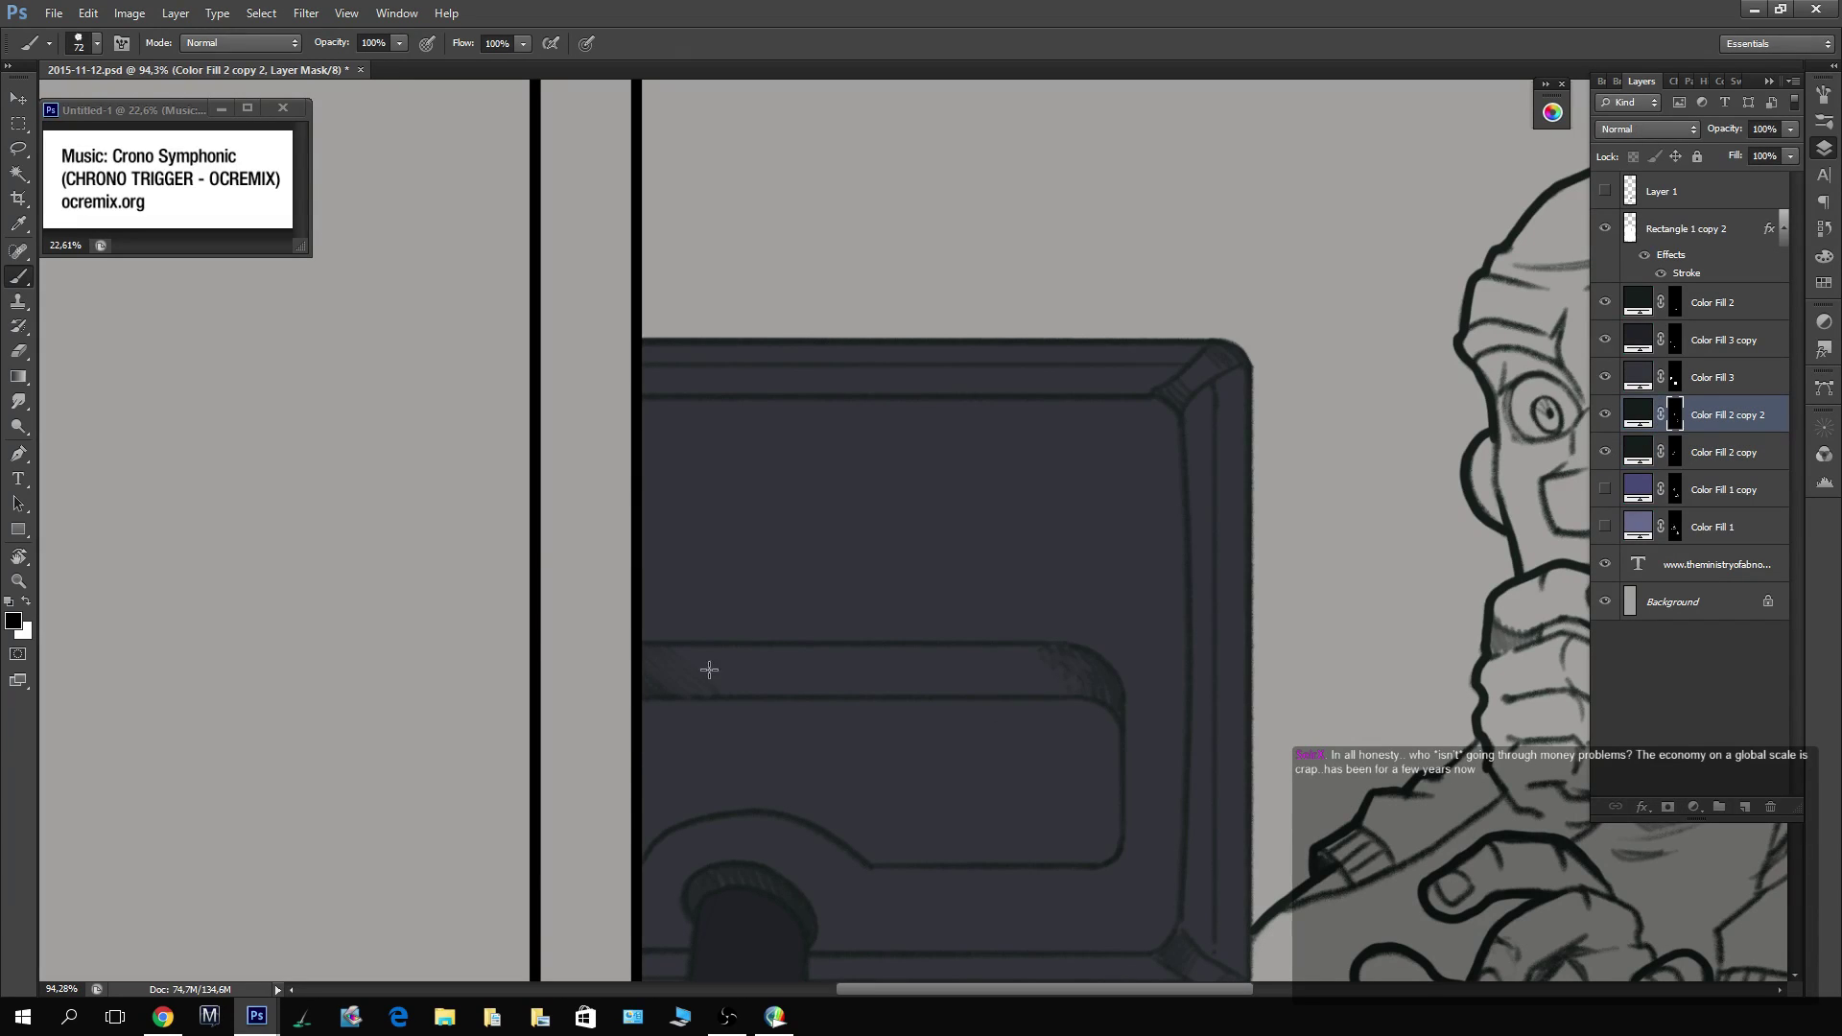
key("x")
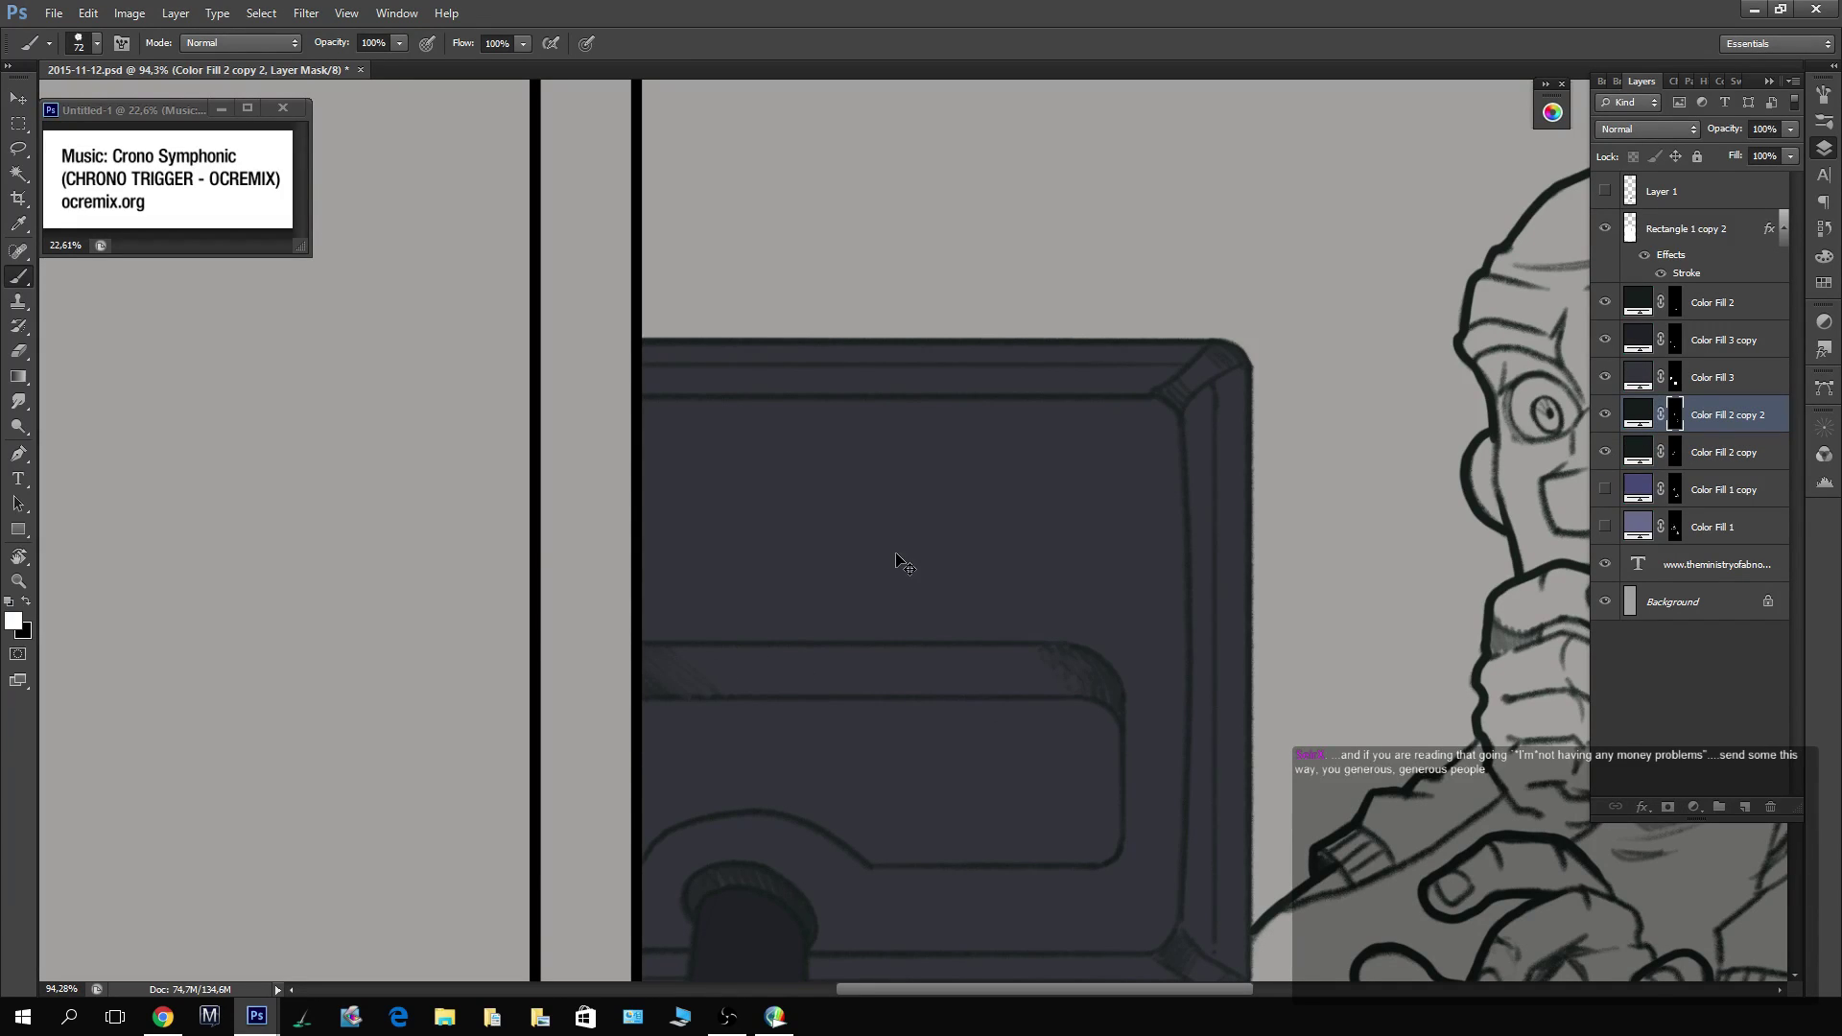
left_click(1675, 303)
mouse_move(738, 676)
left_mouse_down()
mouse_move(670, 659)
mouse_move(728, 662)
left_mouse_up()
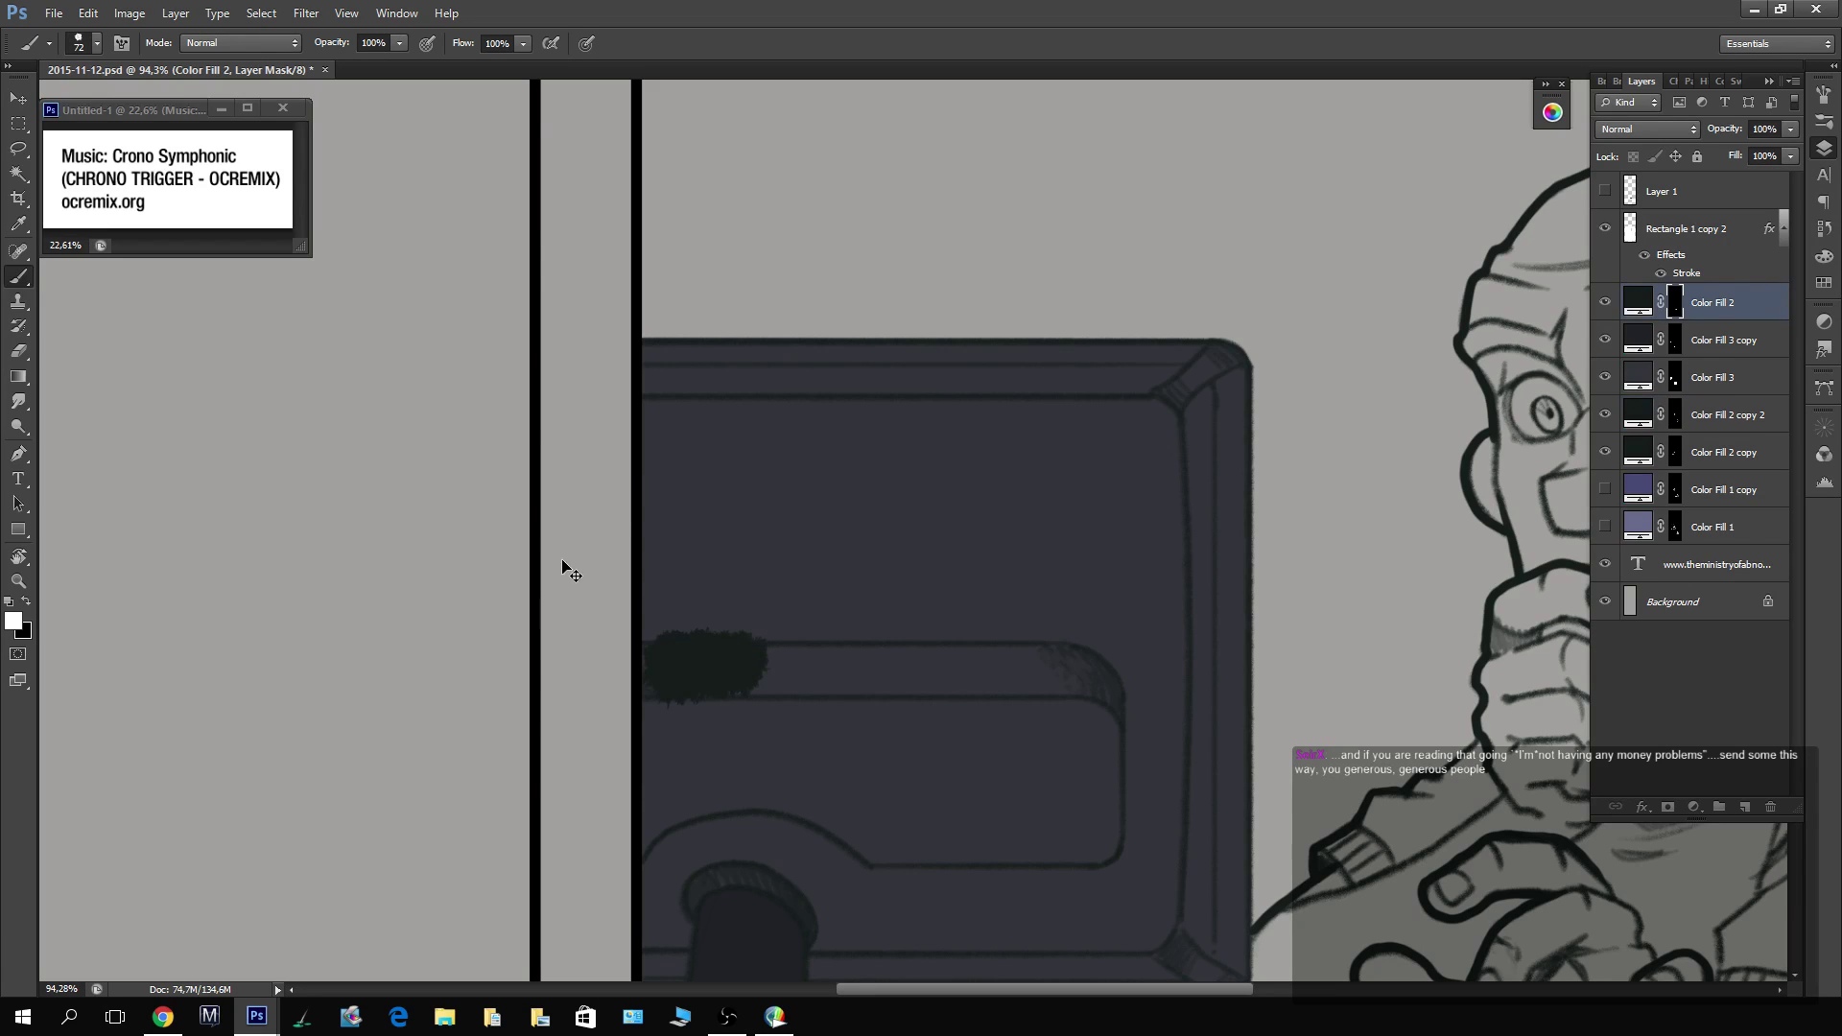
key("ctrl+z")
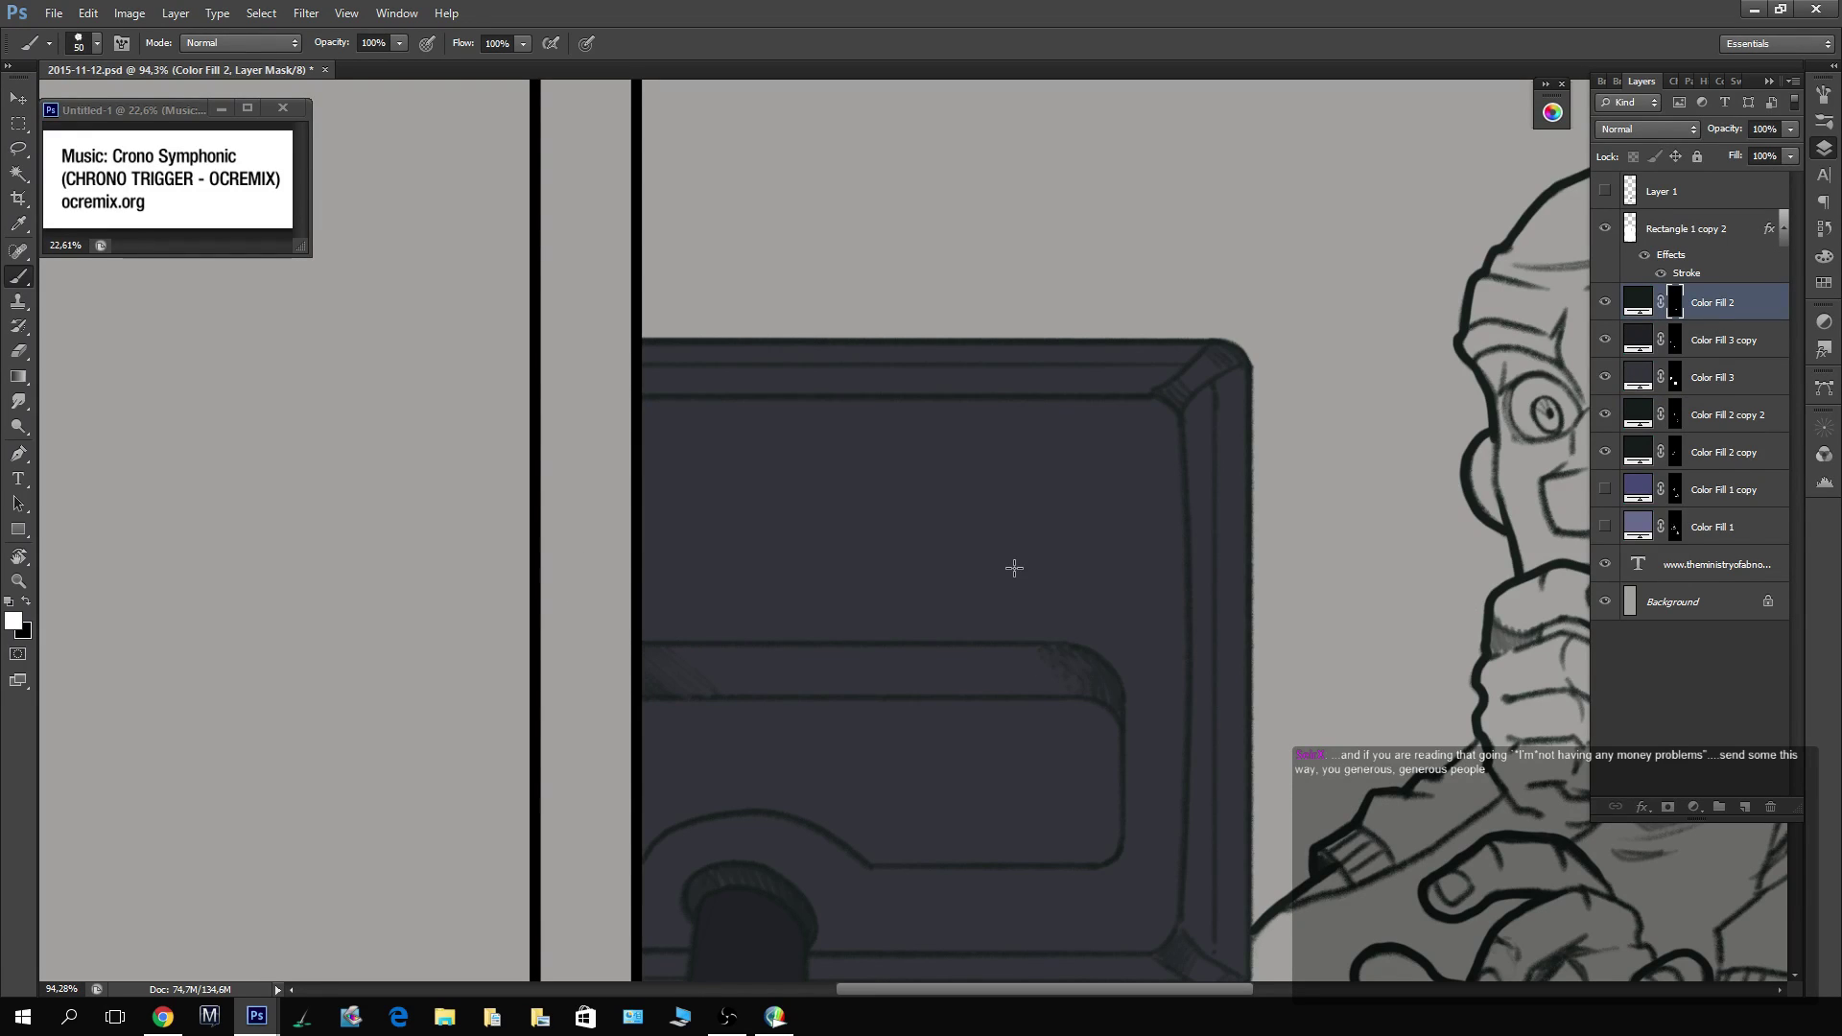
left_click(1604, 303)
left_click(1605, 303)
Shade the recessed band of the thinking man's monitor on the Color Fill 3 copy mask and clip that layer to Color Fill 3.
left_click(1637, 353)
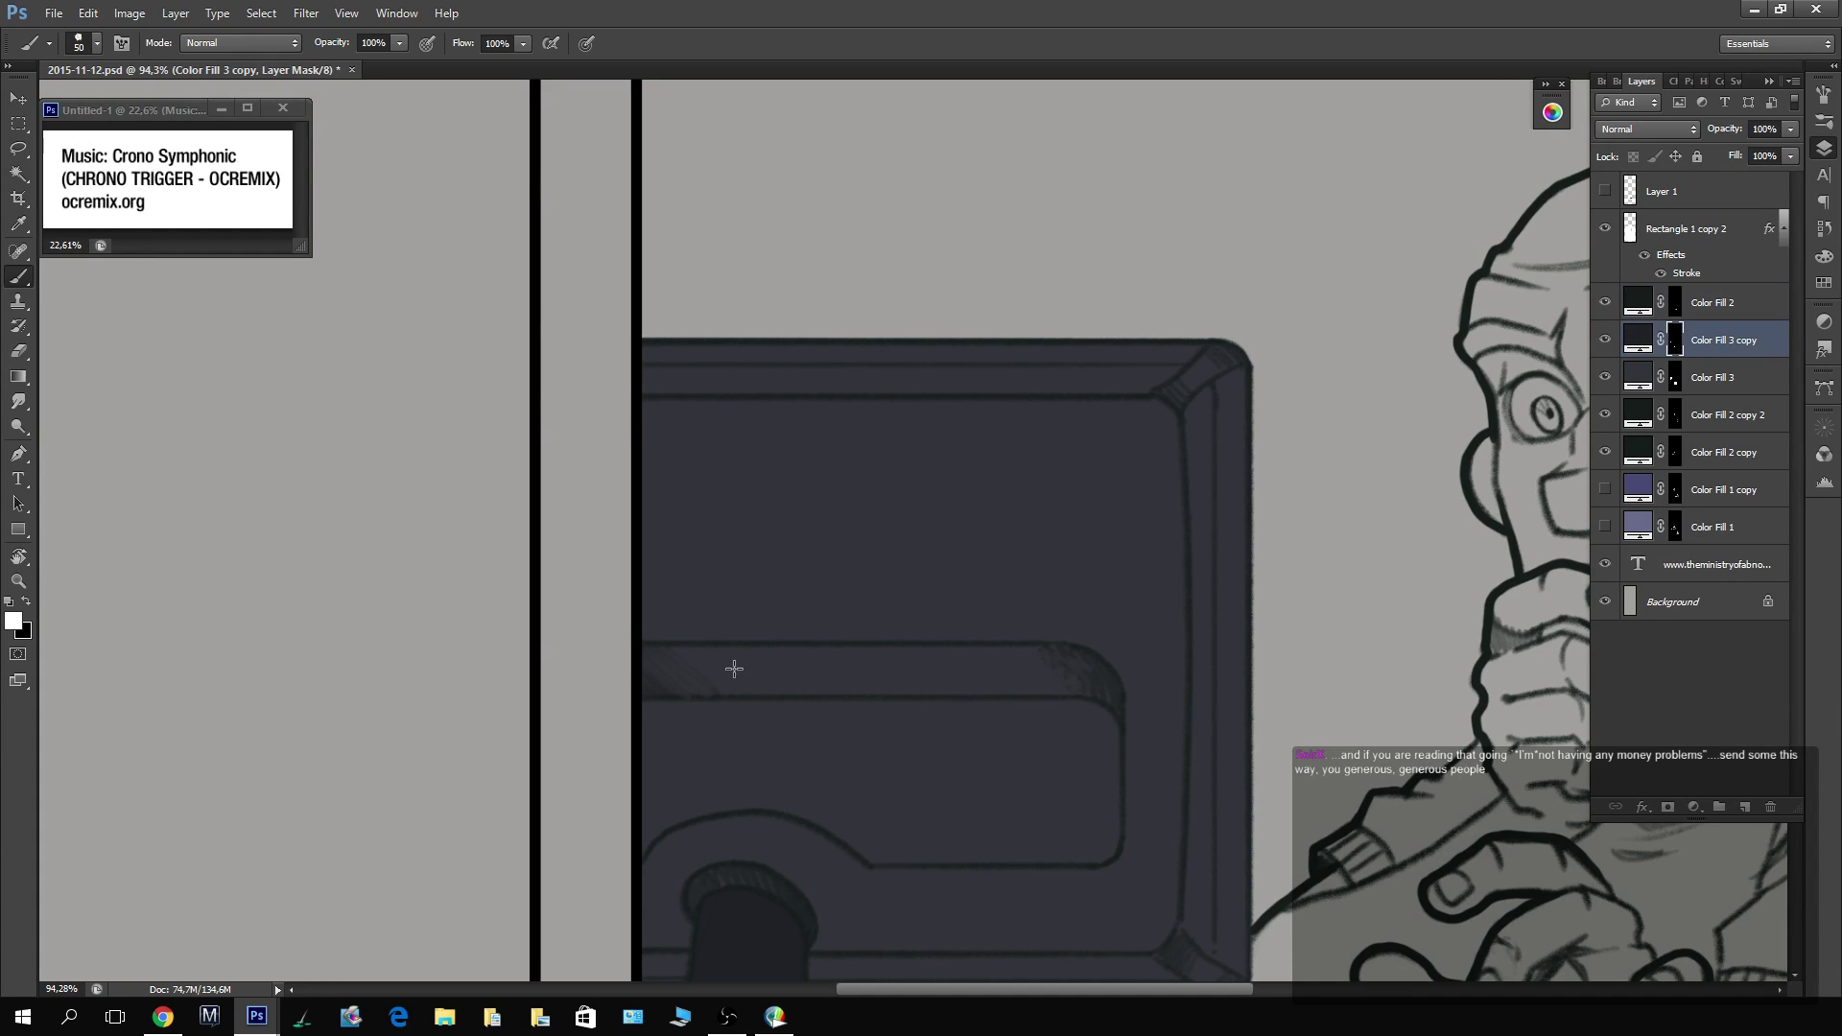
mouse_move(735, 669)
left_mouse_down()
mouse_move(656, 653)
mouse_move(702, 661)
mouse_move(648, 677)
mouse_move(752, 685)
mouse_move(711, 671)
mouse_move(791, 658)
mouse_move(737, 652)
mouse_move(871, 685)
mouse_move(796, 667)
mouse_move(899, 653)
mouse_move(857, 682)
mouse_move(952, 685)
mouse_move(907, 661)
mouse_move(999, 660)
mouse_move(941, 685)
mouse_move(1072, 686)
mouse_move(972, 657)
mouse_move(1088, 667)
left_mouse_up()
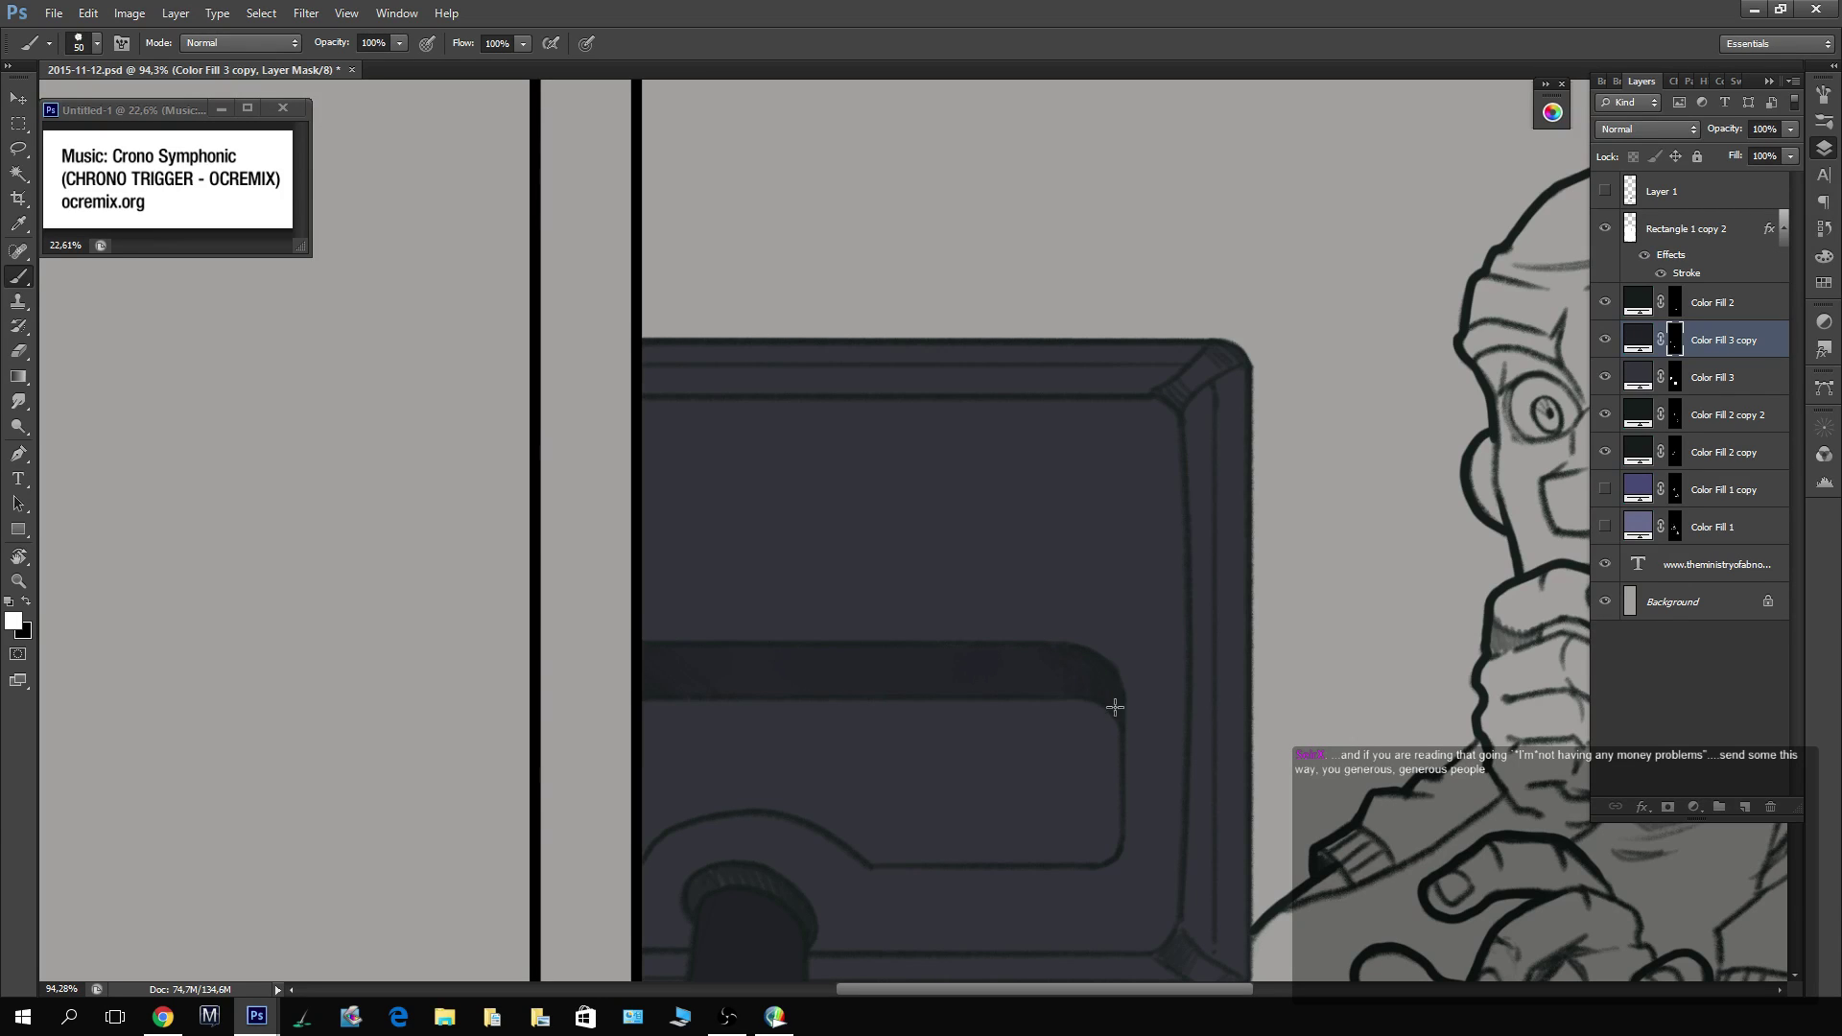
left_click(1675, 378, "ctrl")
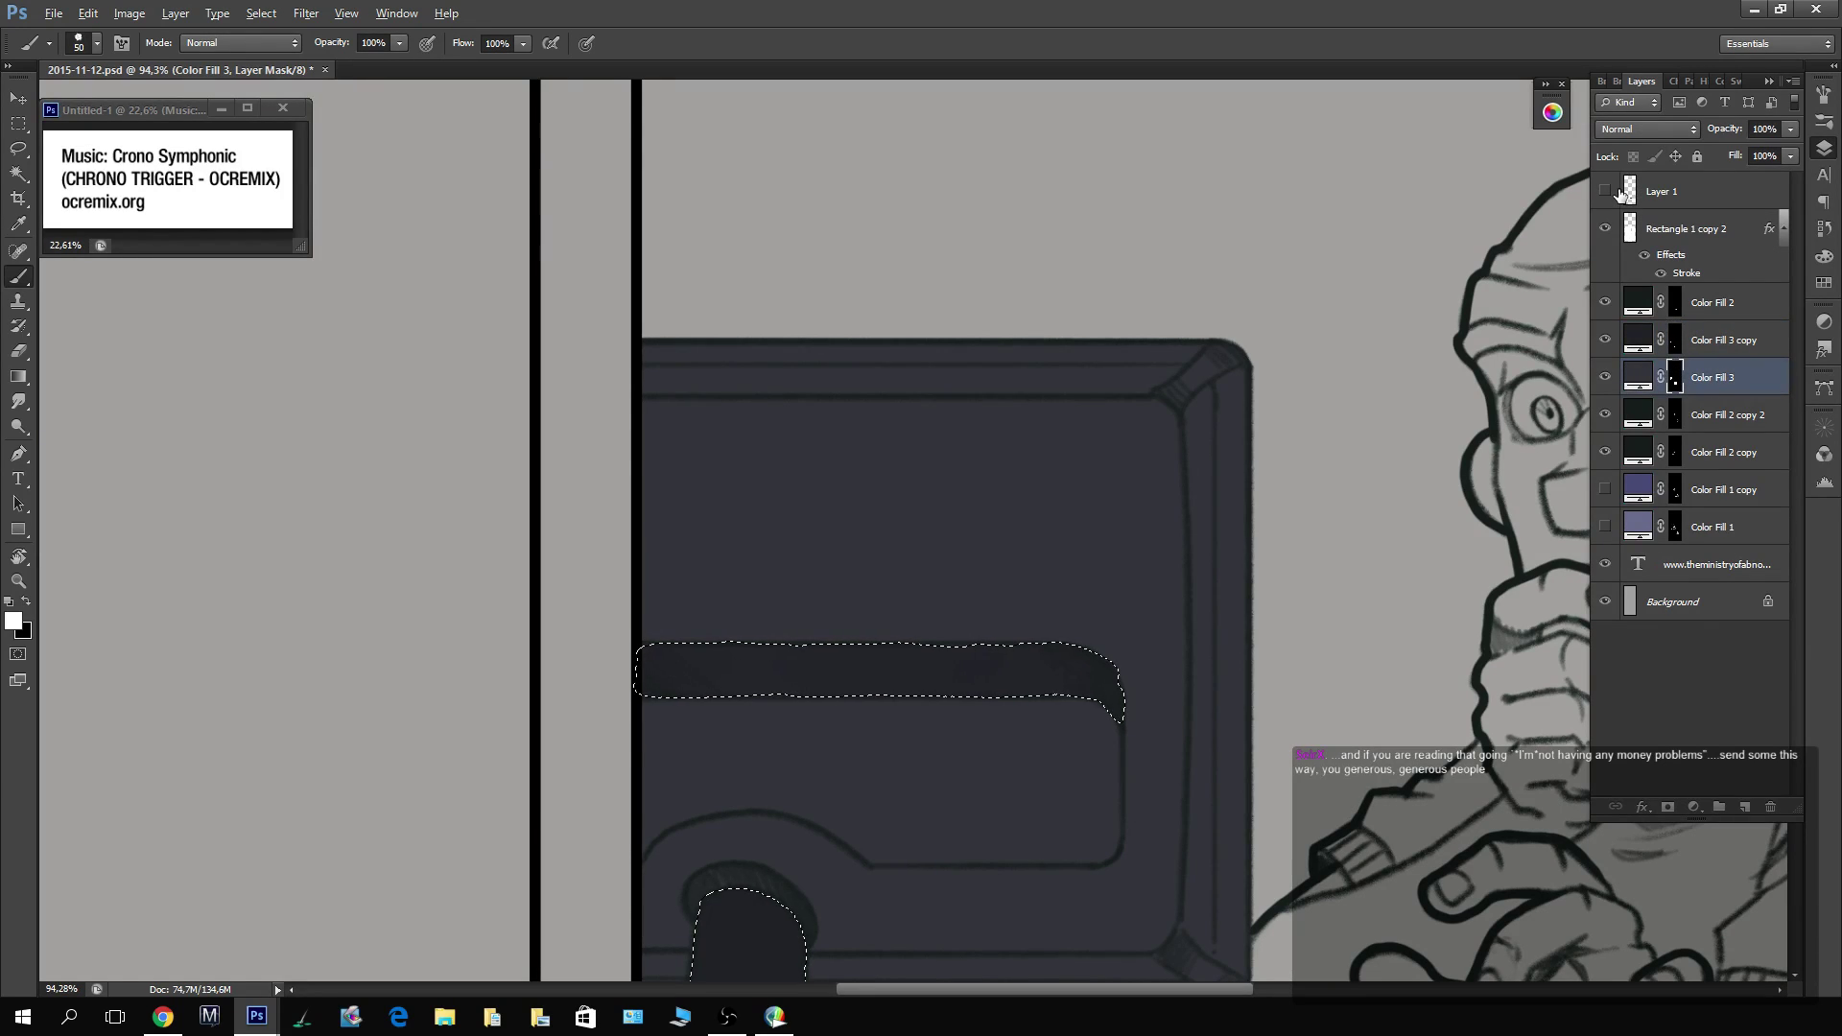
key("ctrl+d")
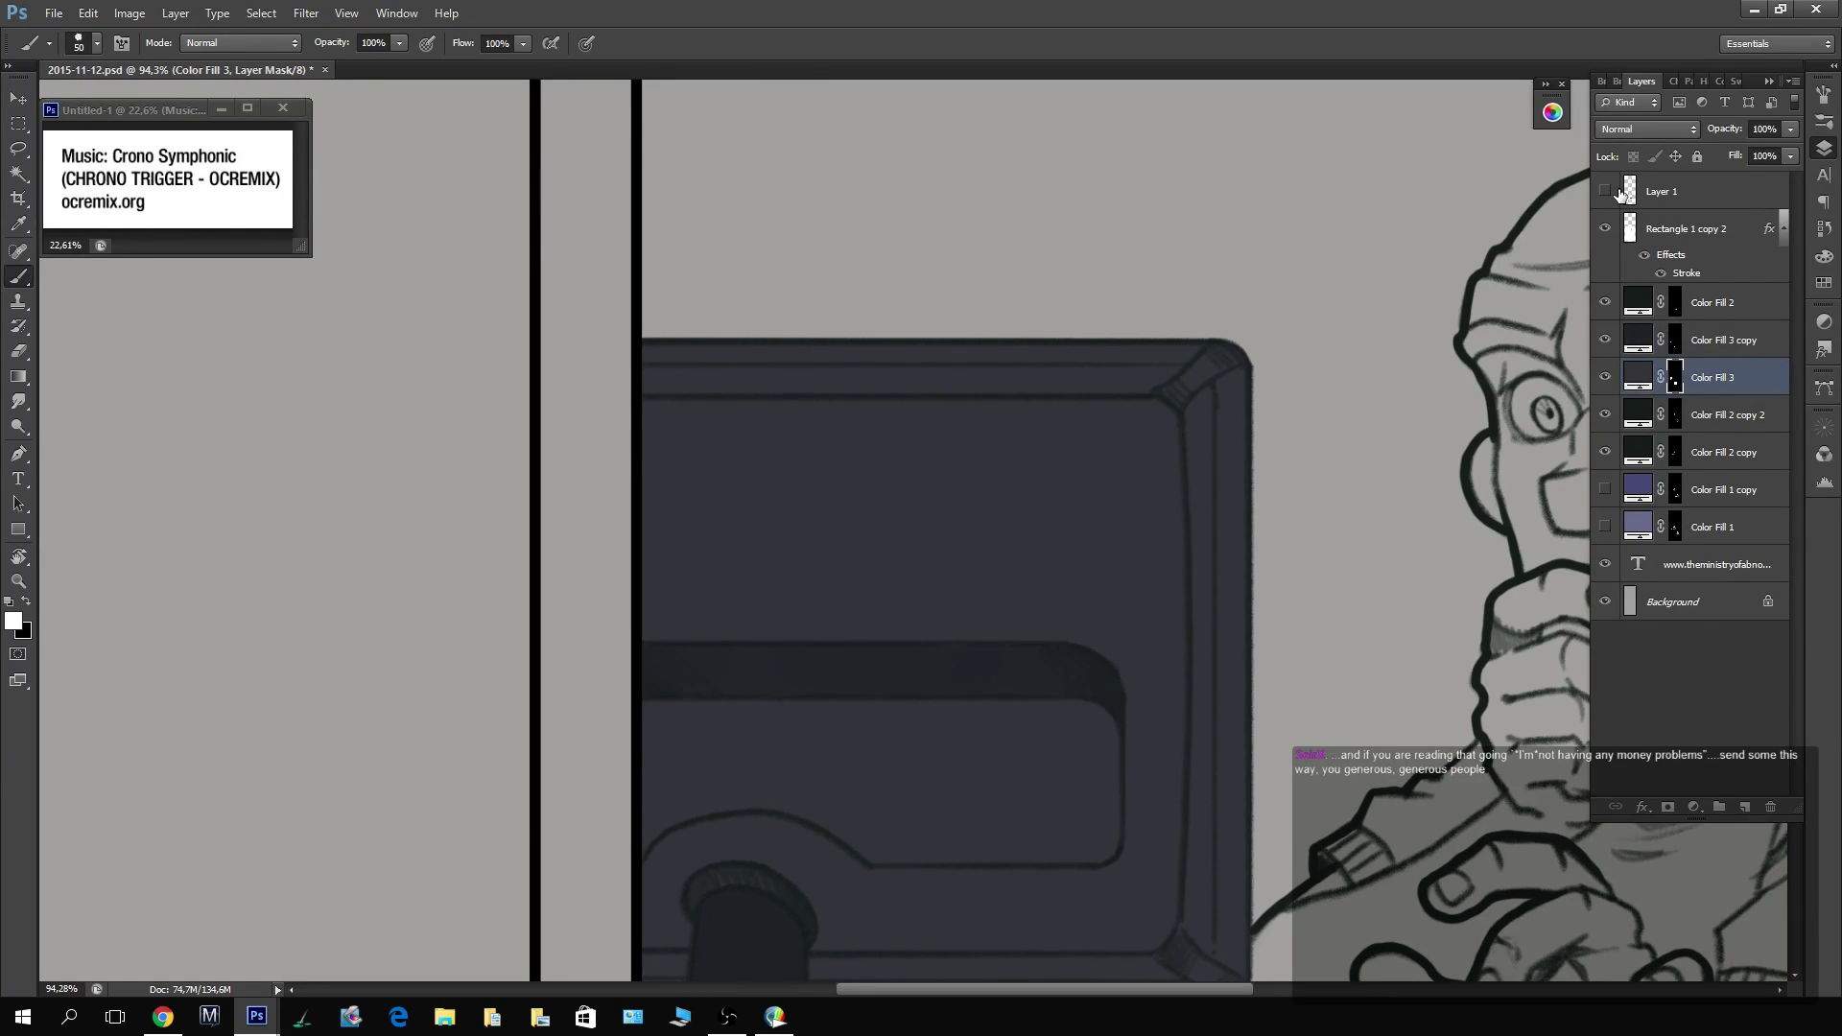
left_click(1675, 348)
left_click(1632, 358, "alt")
Paint dark shading along the same monitor's lower bezel, its lower corner and the collar of its stand.
left_click_drag(1143, 634, 1199, 401)
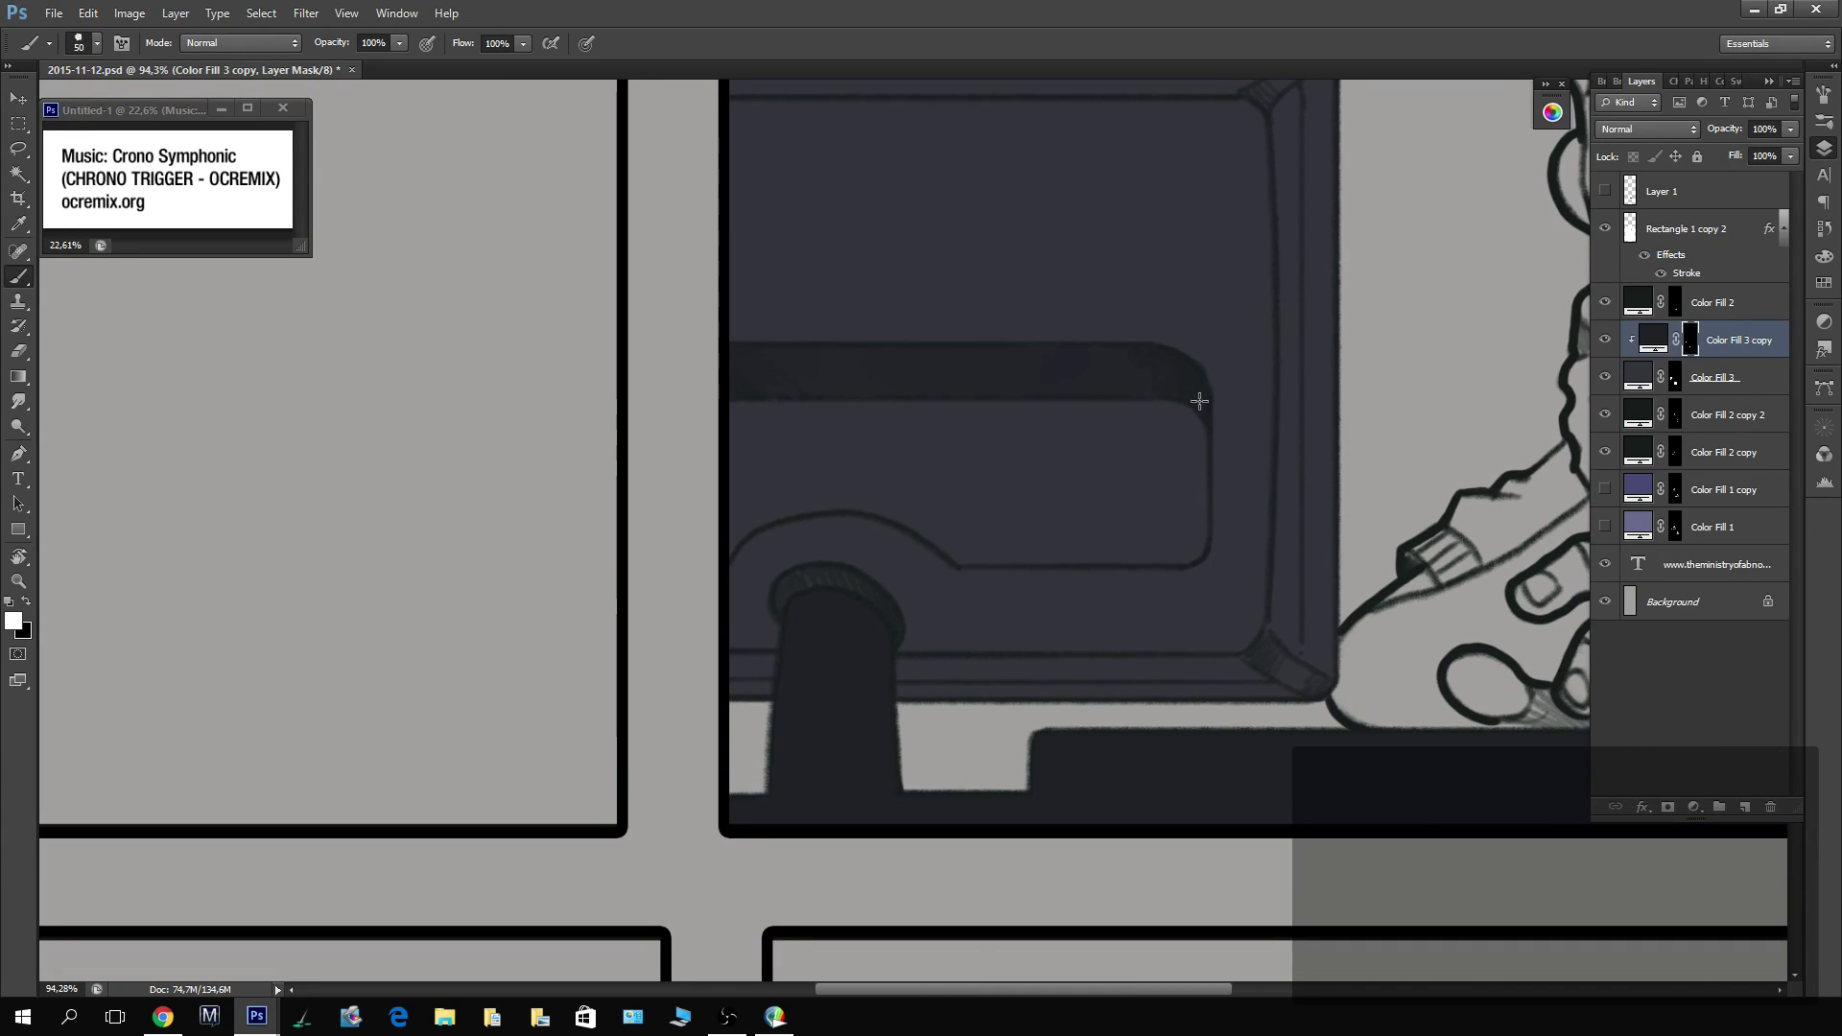
key("x")
mouse_move(726, 681)
left_mouse_down()
mouse_move(787, 683)
mouse_move(733, 662)
mouse_move(788, 660)
mouse_move(998, 680)
mouse_move(1045, 662)
mouse_move(1097, 691)
mouse_move(1176, 670)
mouse_move(1255, 682)
left_mouse_up()
key("x")
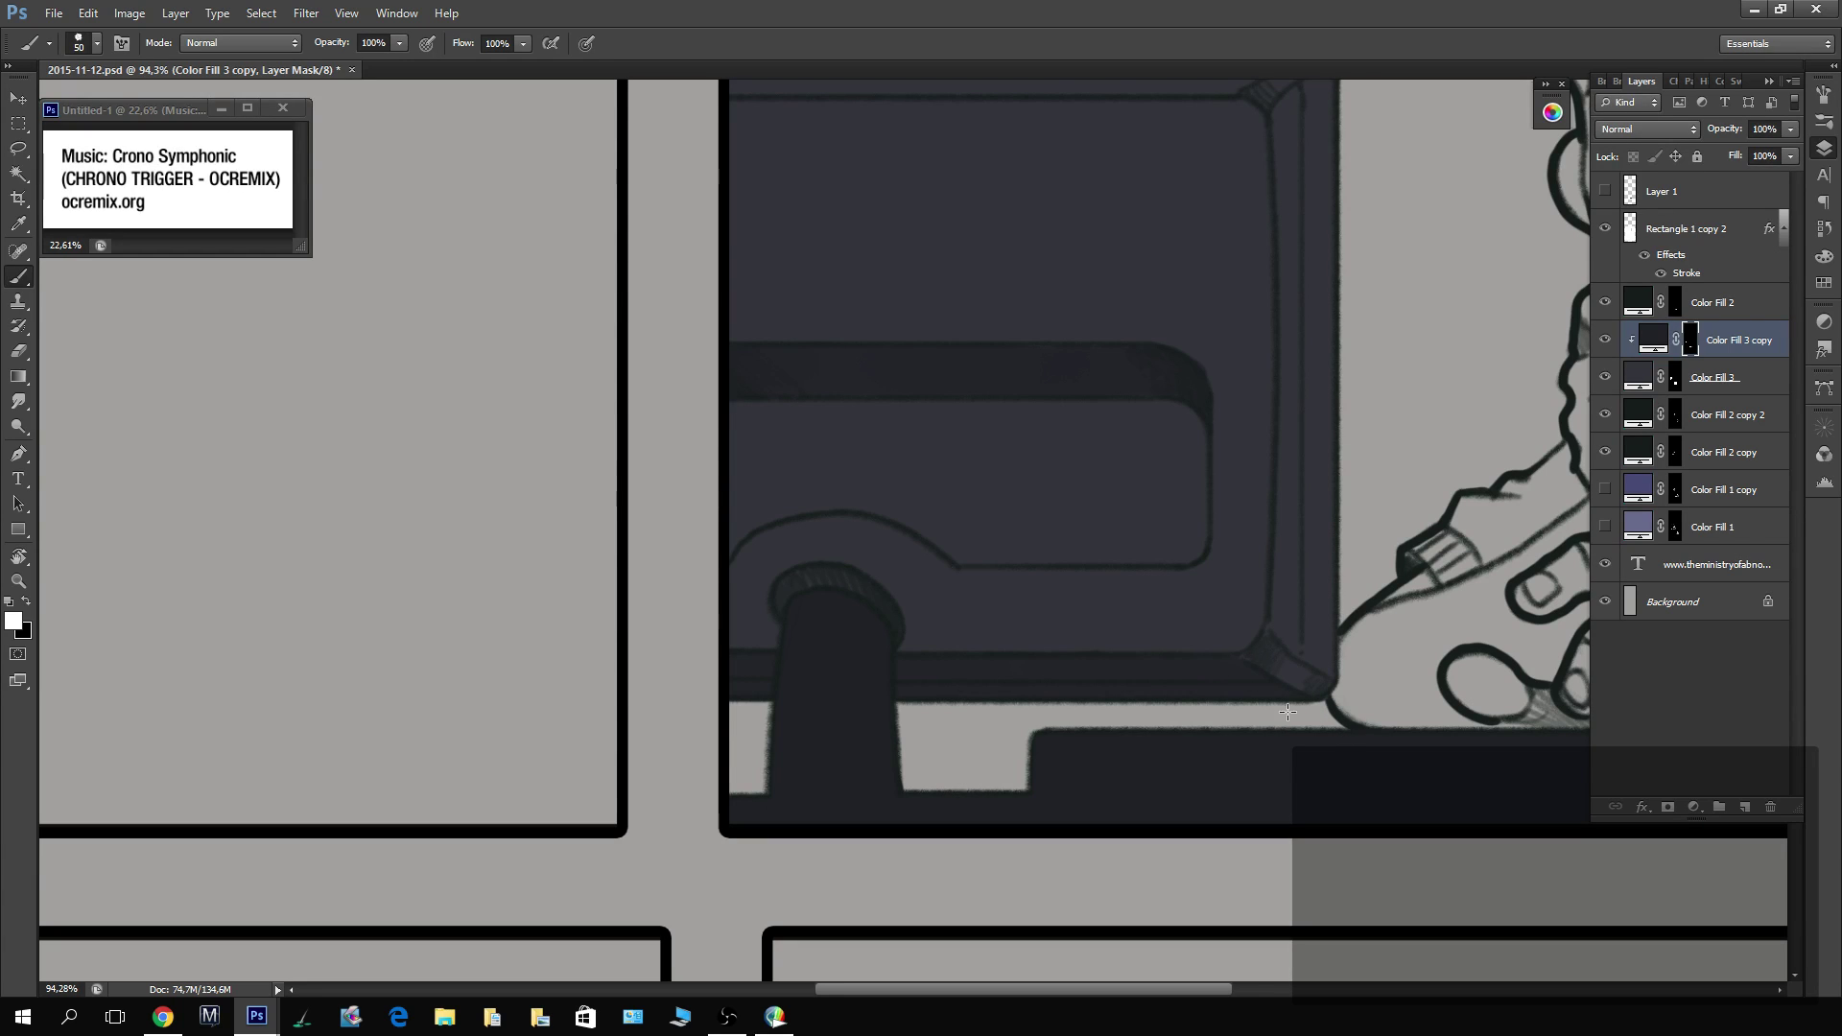
left_click_drag(1230, 432, 1206, 588)
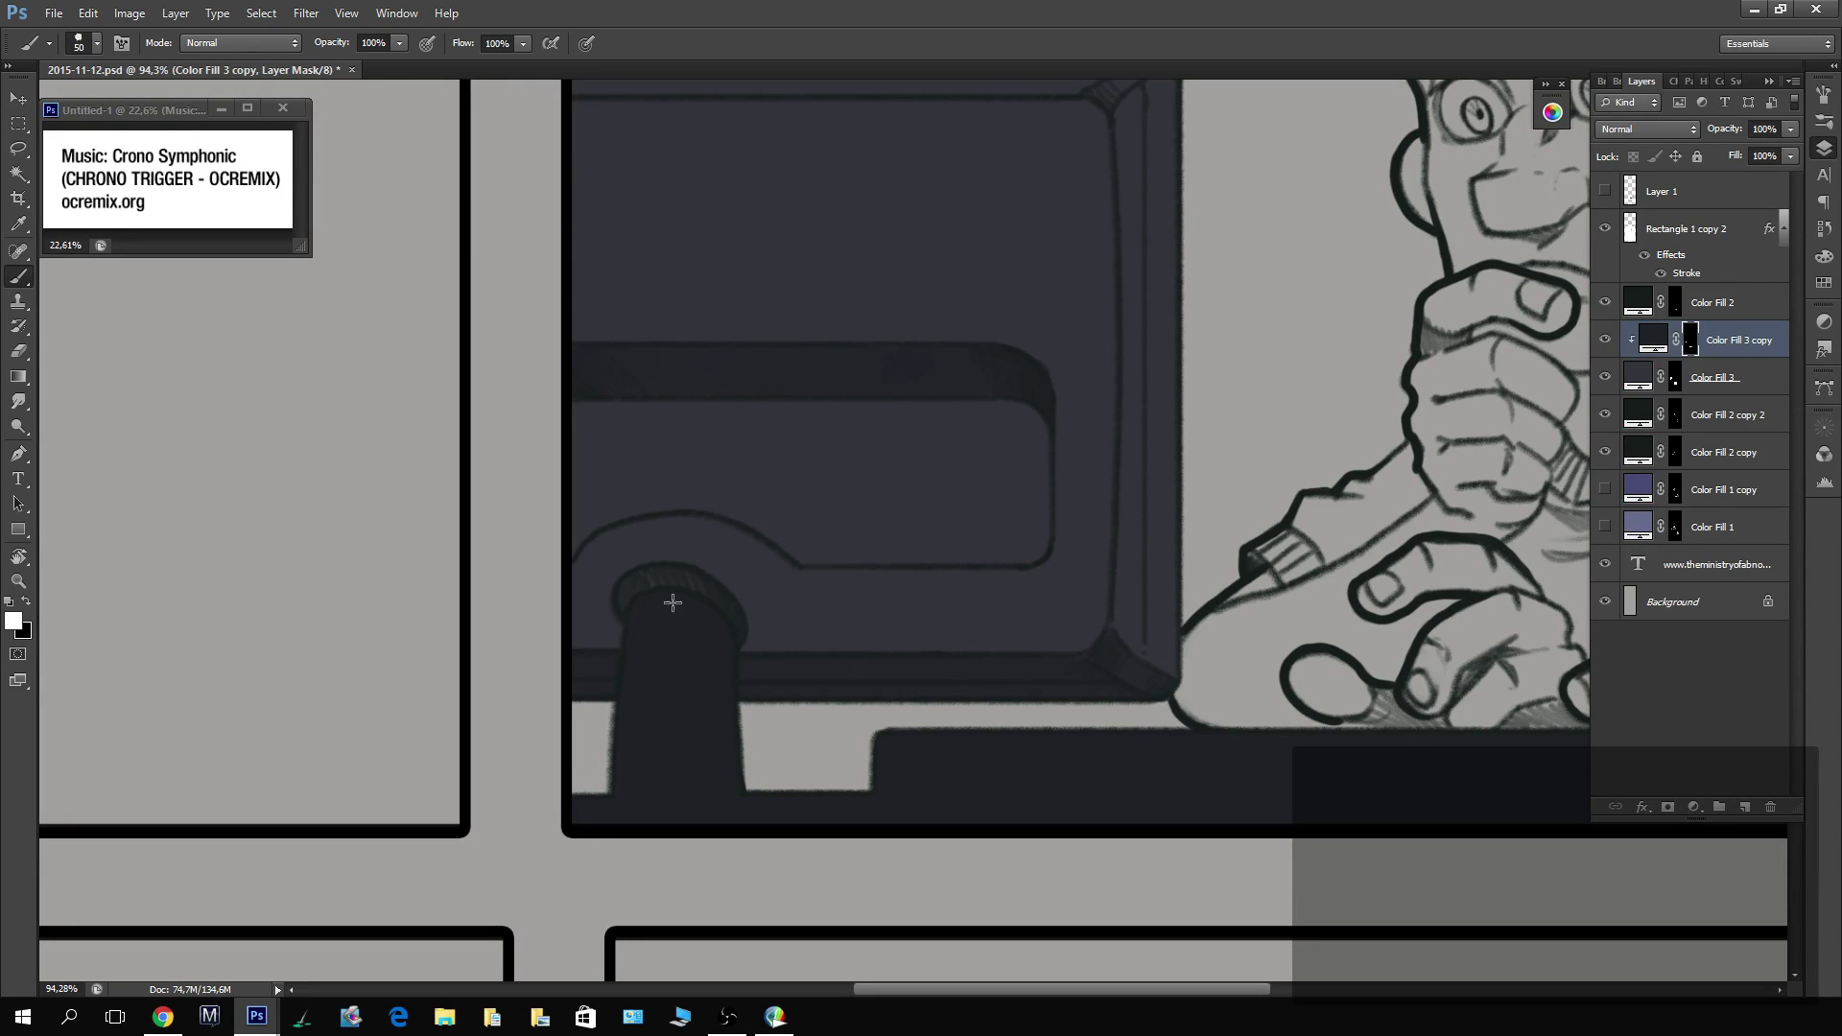
left_click_drag(763, 633, 1133, 411)
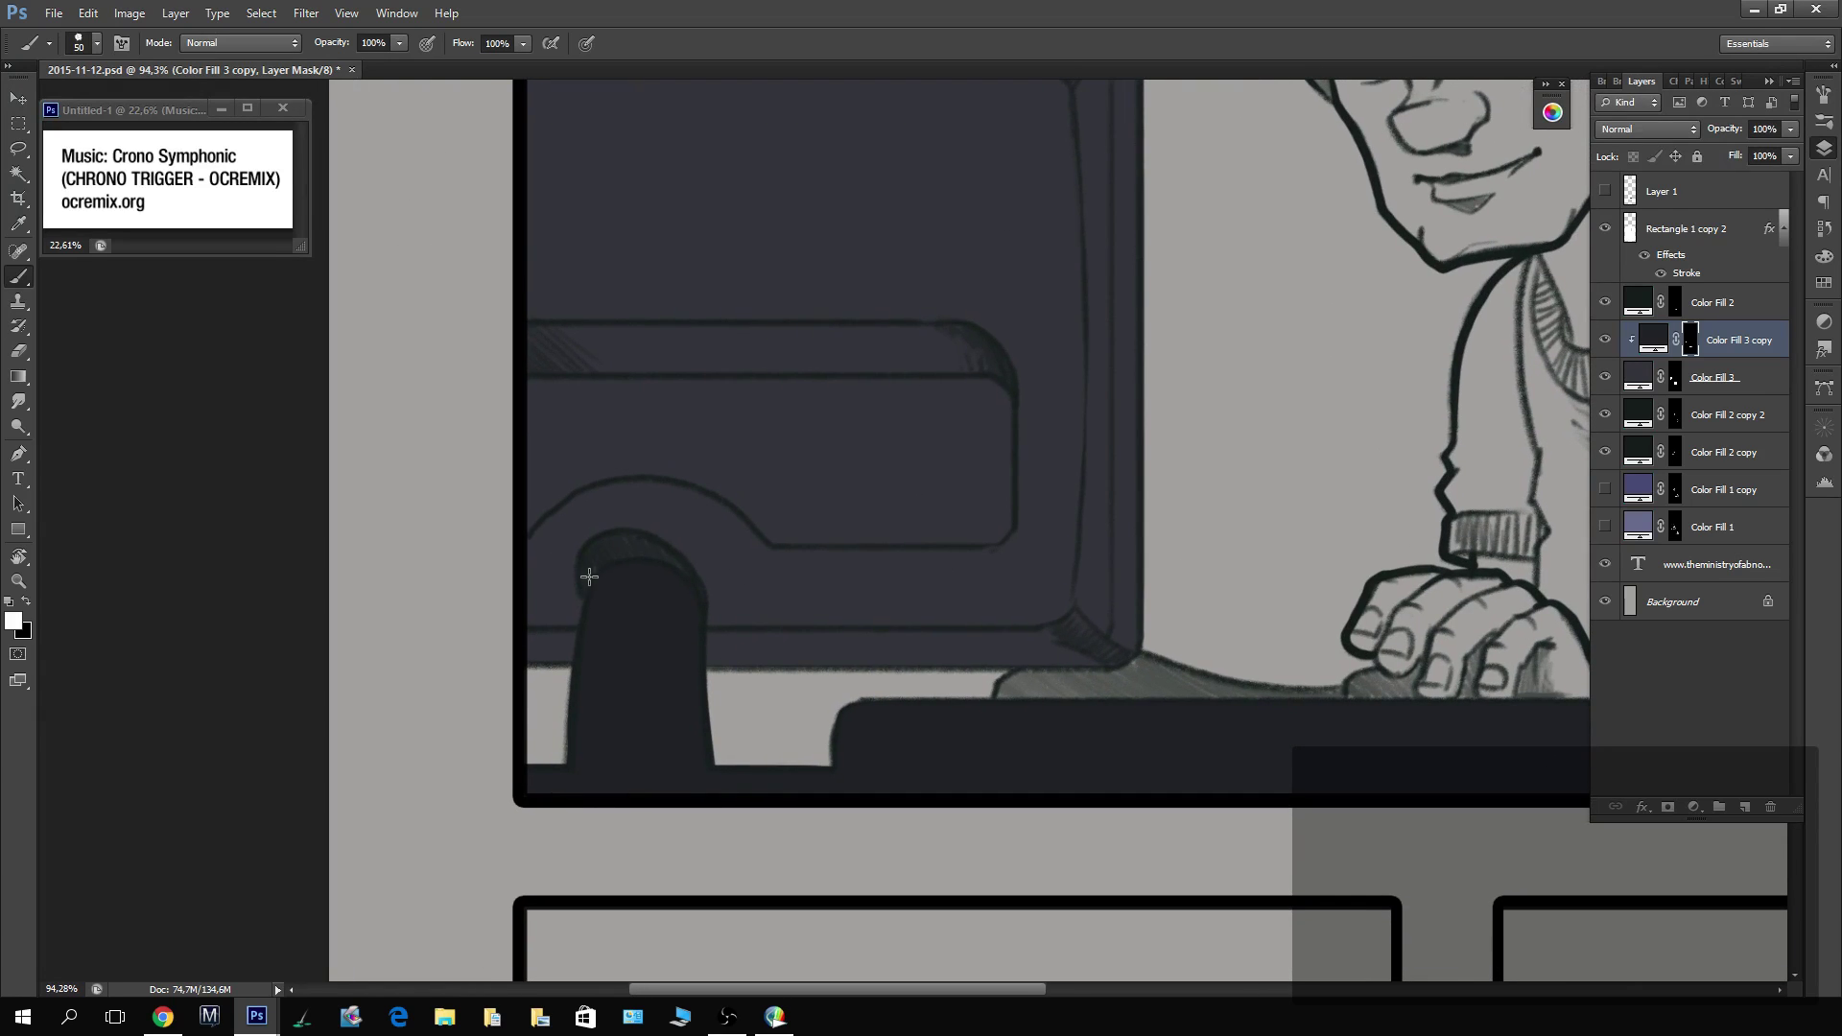
Shade the recessed band, stand collar and lower bezel of the monitor in the first comic panel.
mouse_move(546, 374)
left_mouse_down()
mouse_move(586, 368)
mouse_move(519, 333)
mouse_move(715, 340)
mouse_move(719, 360)
mouse_move(670, 369)
mouse_move(664, 352)
mouse_move(739, 336)
mouse_move(847, 354)
mouse_move(747, 366)
mouse_move(921, 339)
mouse_move(866, 358)
mouse_move(980, 370)
mouse_move(949, 334)
left_mouse_up()
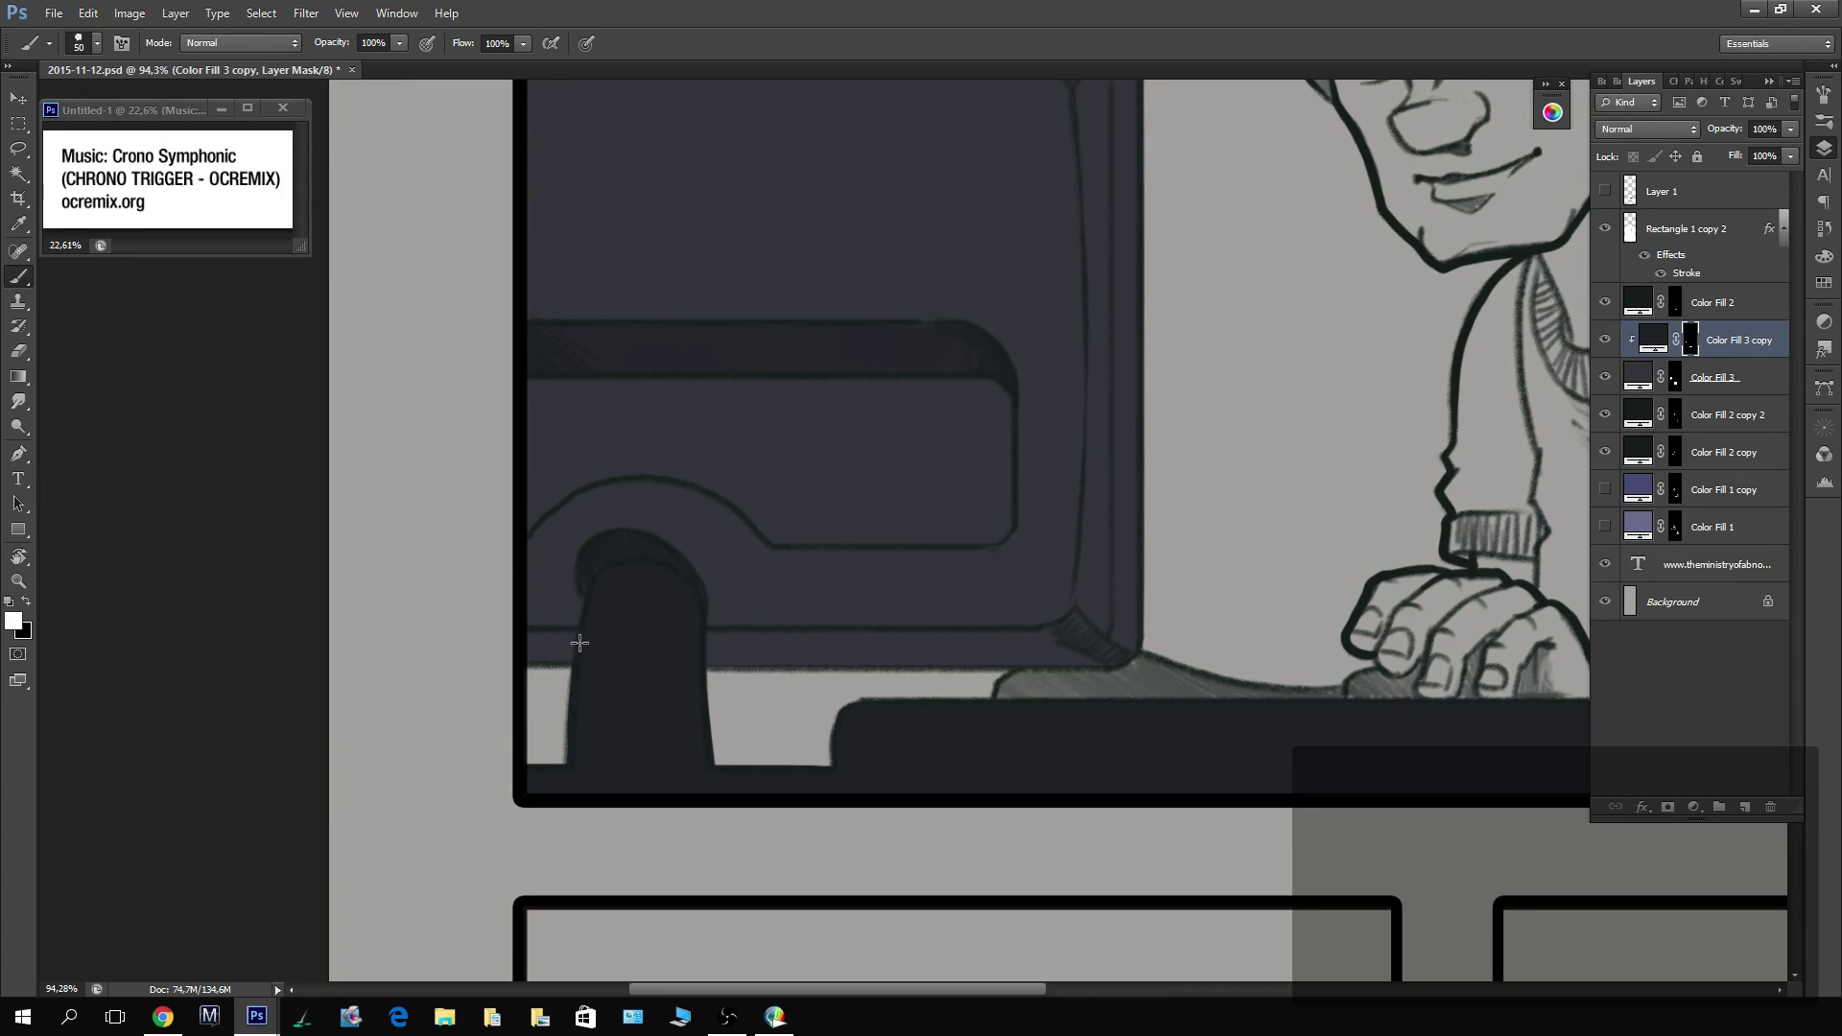
mouse_move(579, 643)
left_mouse_down()
mouse_move(741, 646)
mouse_move(726, 633)
mouse_move(943, 672)
mouse_move(847, 632)
mouse_move(1029, 664)
mouse_move(983, 645)
mouse_move(1040, 647)
mouse_move(1103, 672)
mouse_move(1024, 619)
mouse_move(941, 613)
left_mouse_up()
key("x")
key("x")
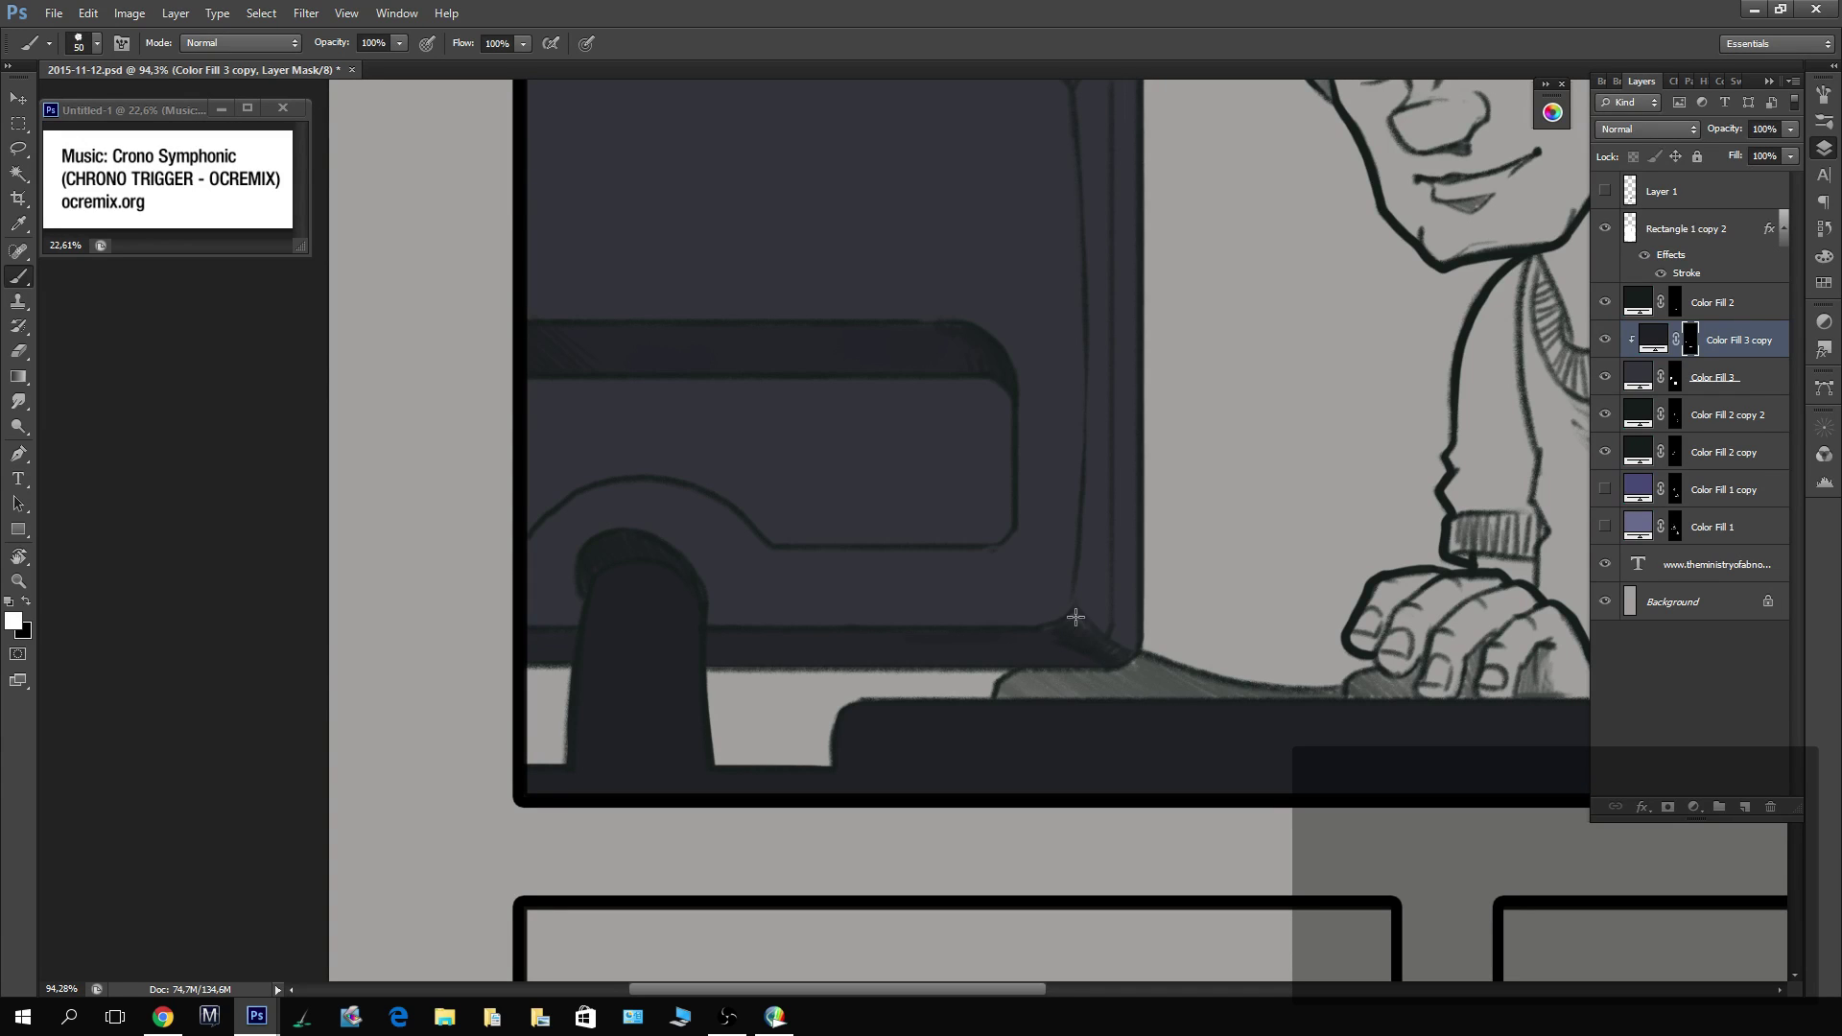
Examine the shaded monitors in both comic panels together at page scale.
key("z")
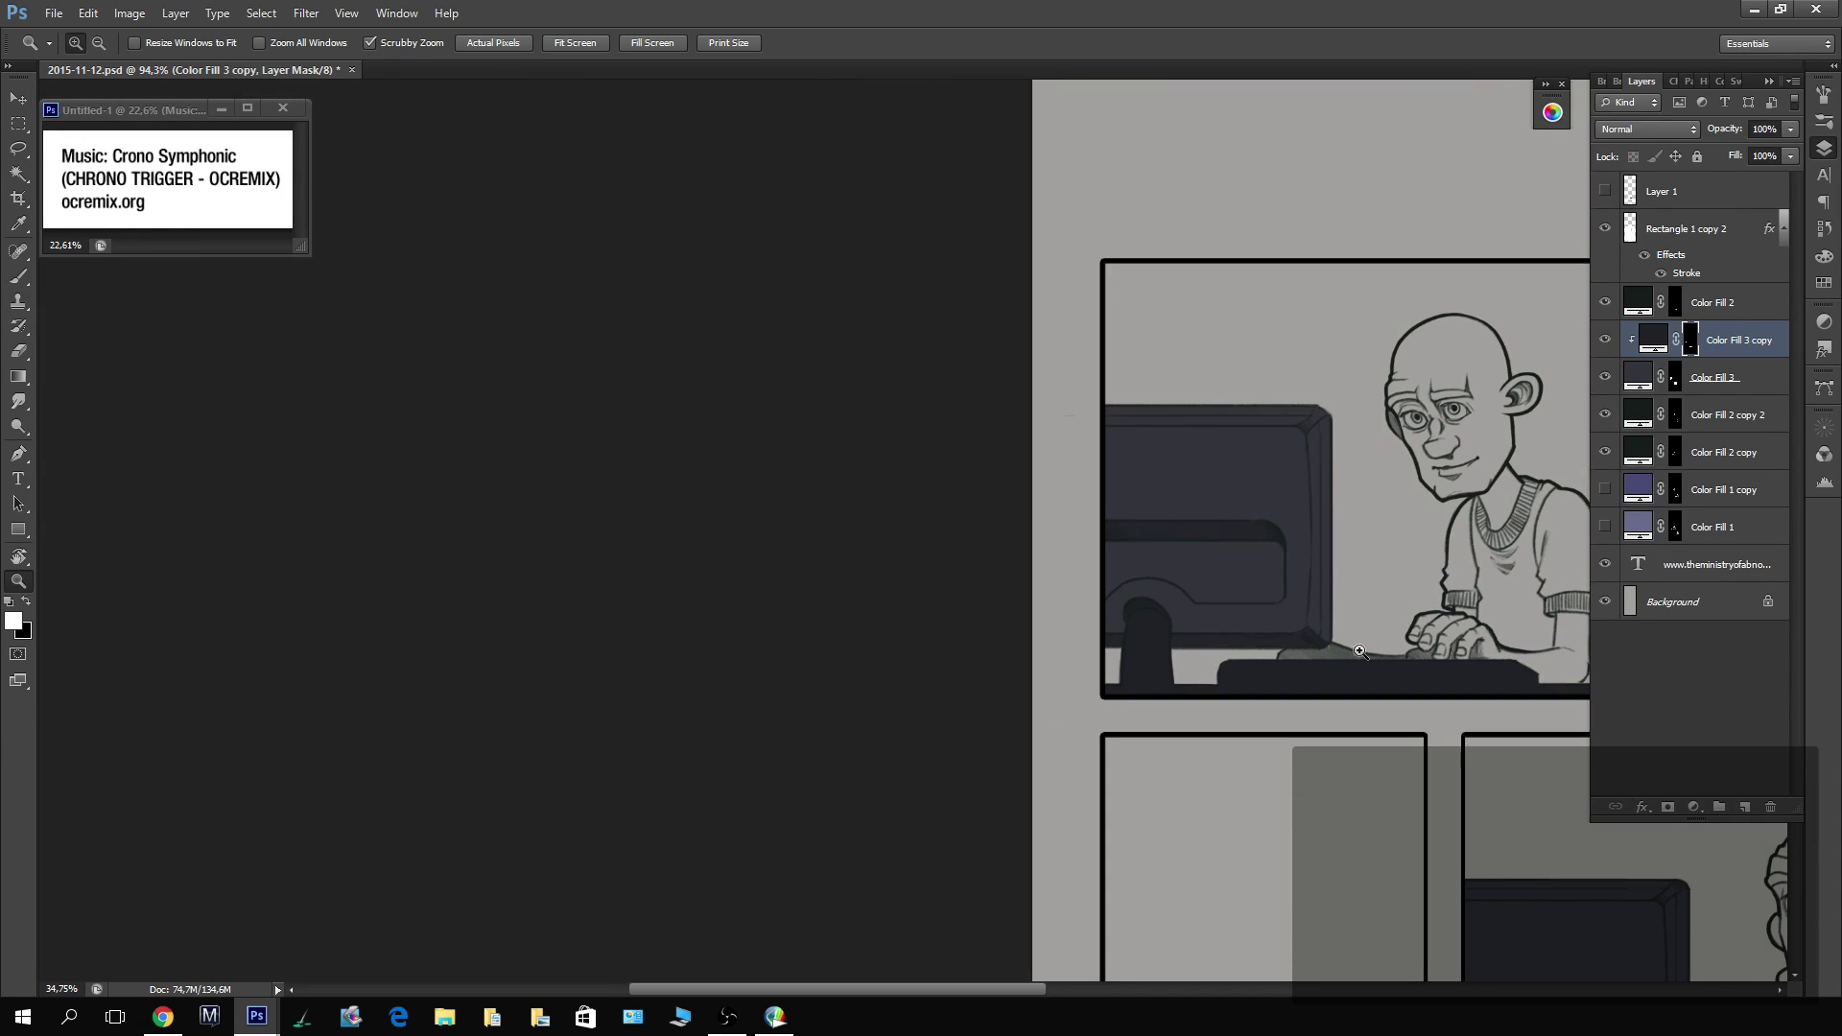
scroll(1446, 631, "down", 5)
left_click_drag(1498, 629, 1207, 721)
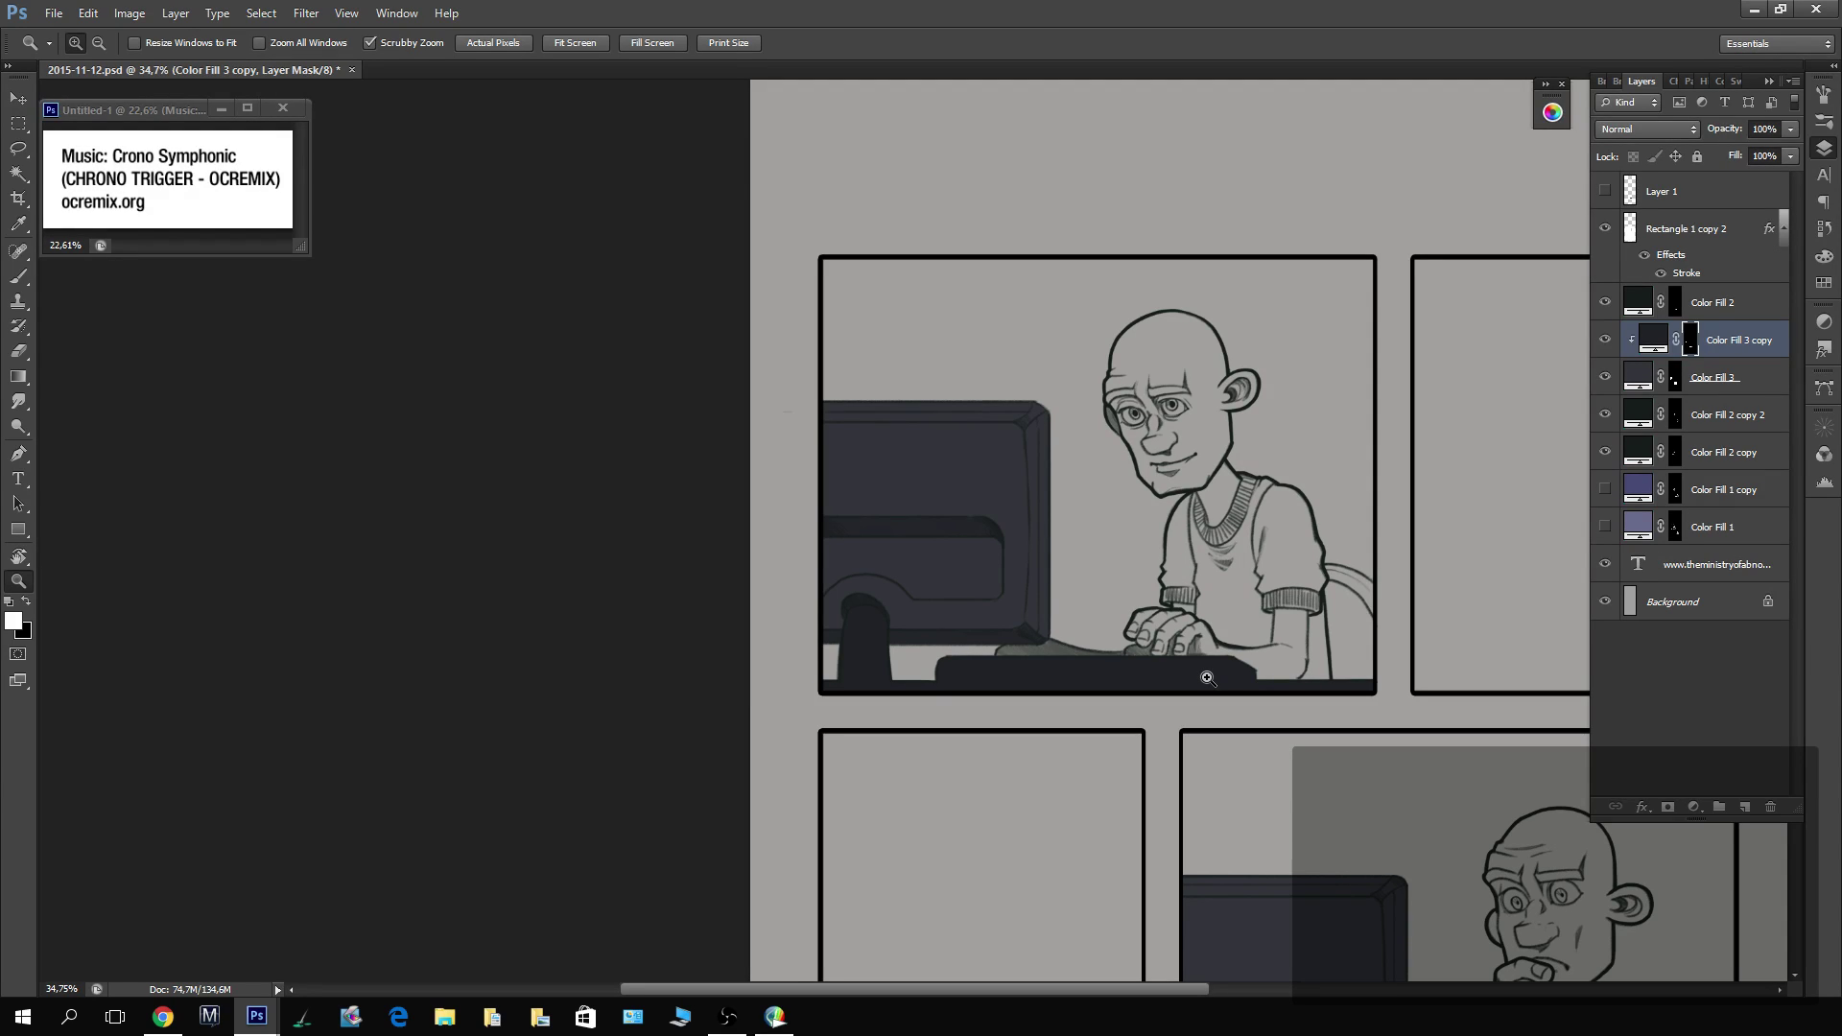
left_click_drag(1207, 170, 1268, 316)
left_click_drag(1378, 720, 813, 556)
left_click_drag(1208, 900, 1275, 653)
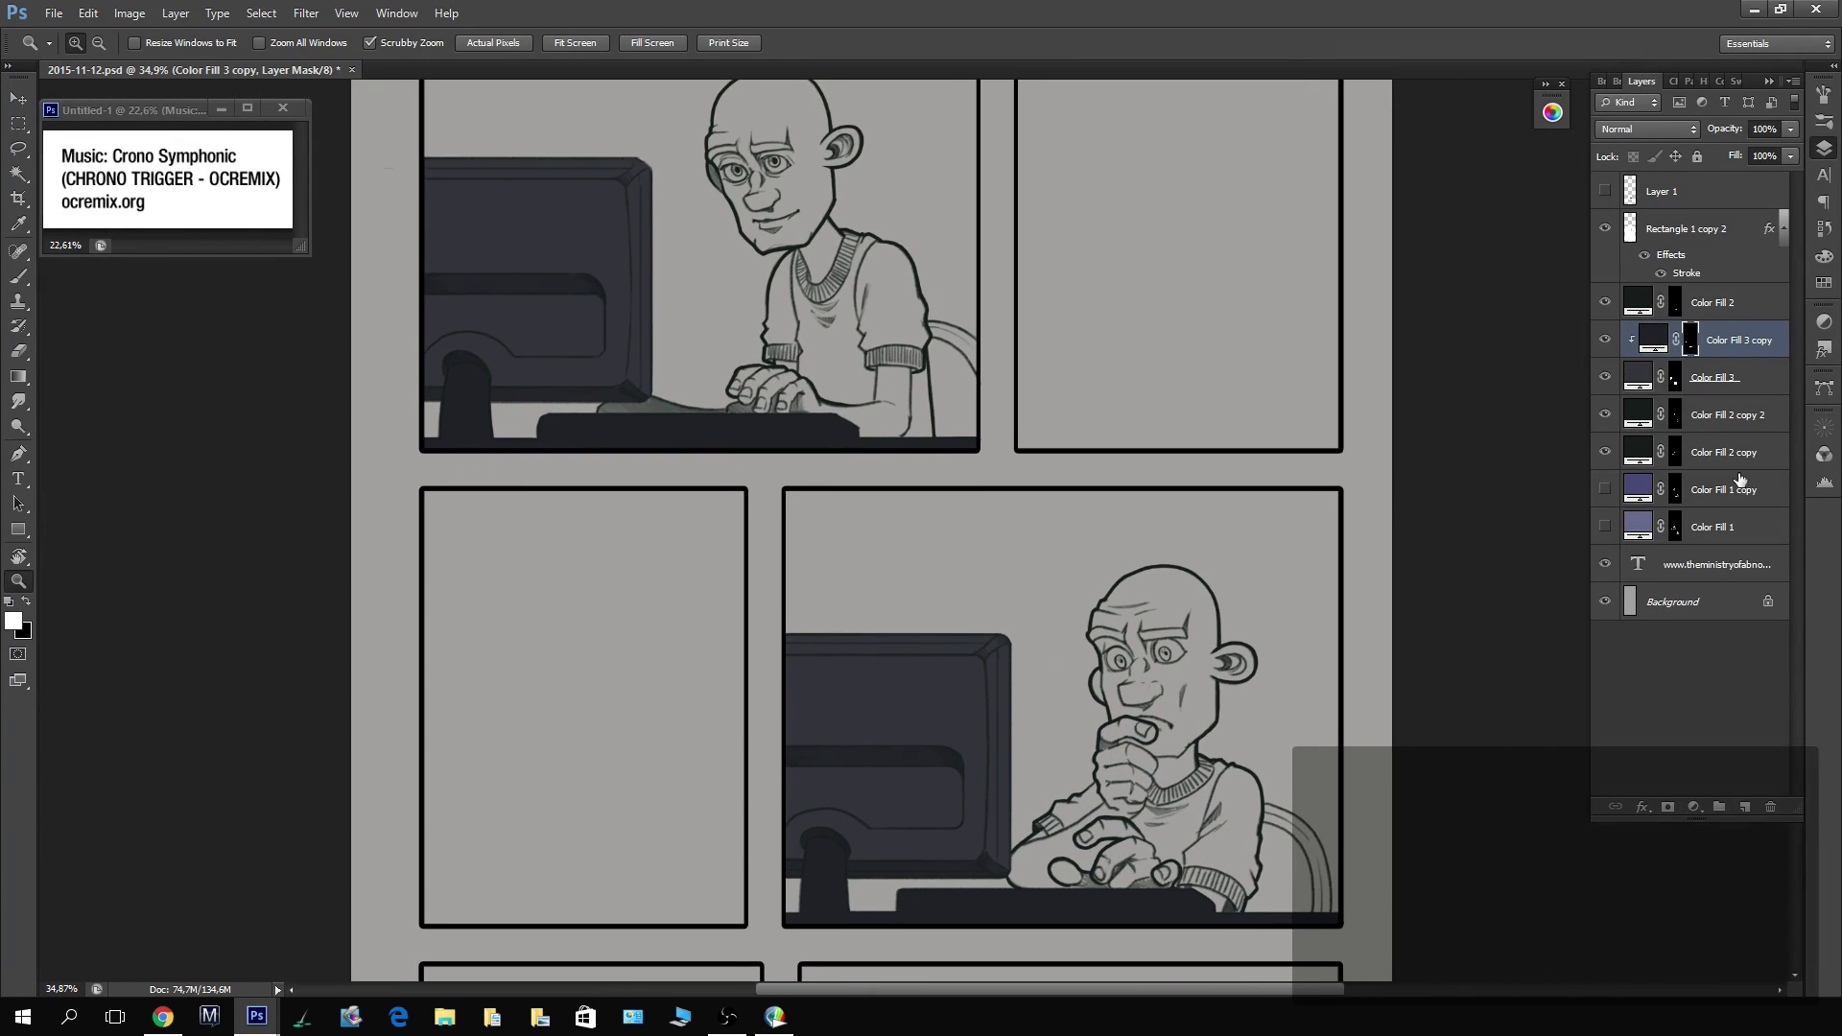
left_click_drag(1366, 499, 1209, 190)
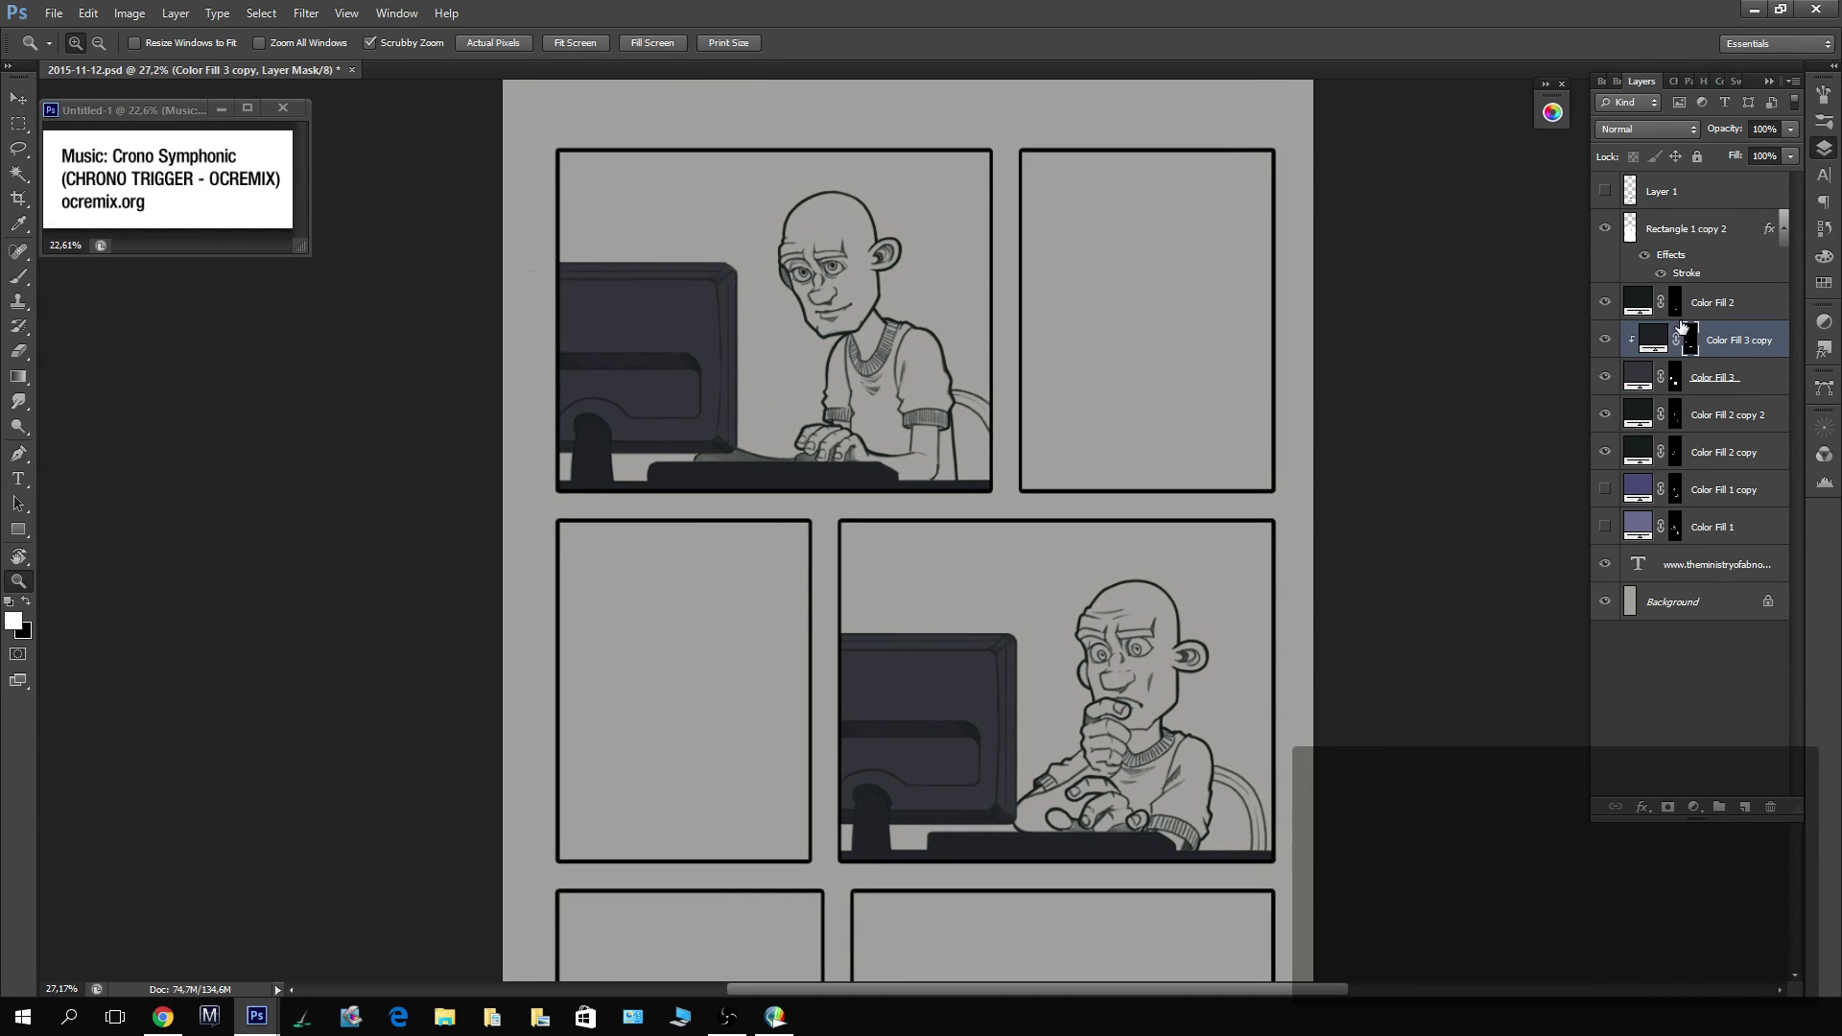
Load the comic panel rectangles as a selection and add a new layer directly above the text layer.
left_click(1631, 228, "ctrl")
left_click(1718, 564)
key("x")
left_click(1746, 809)
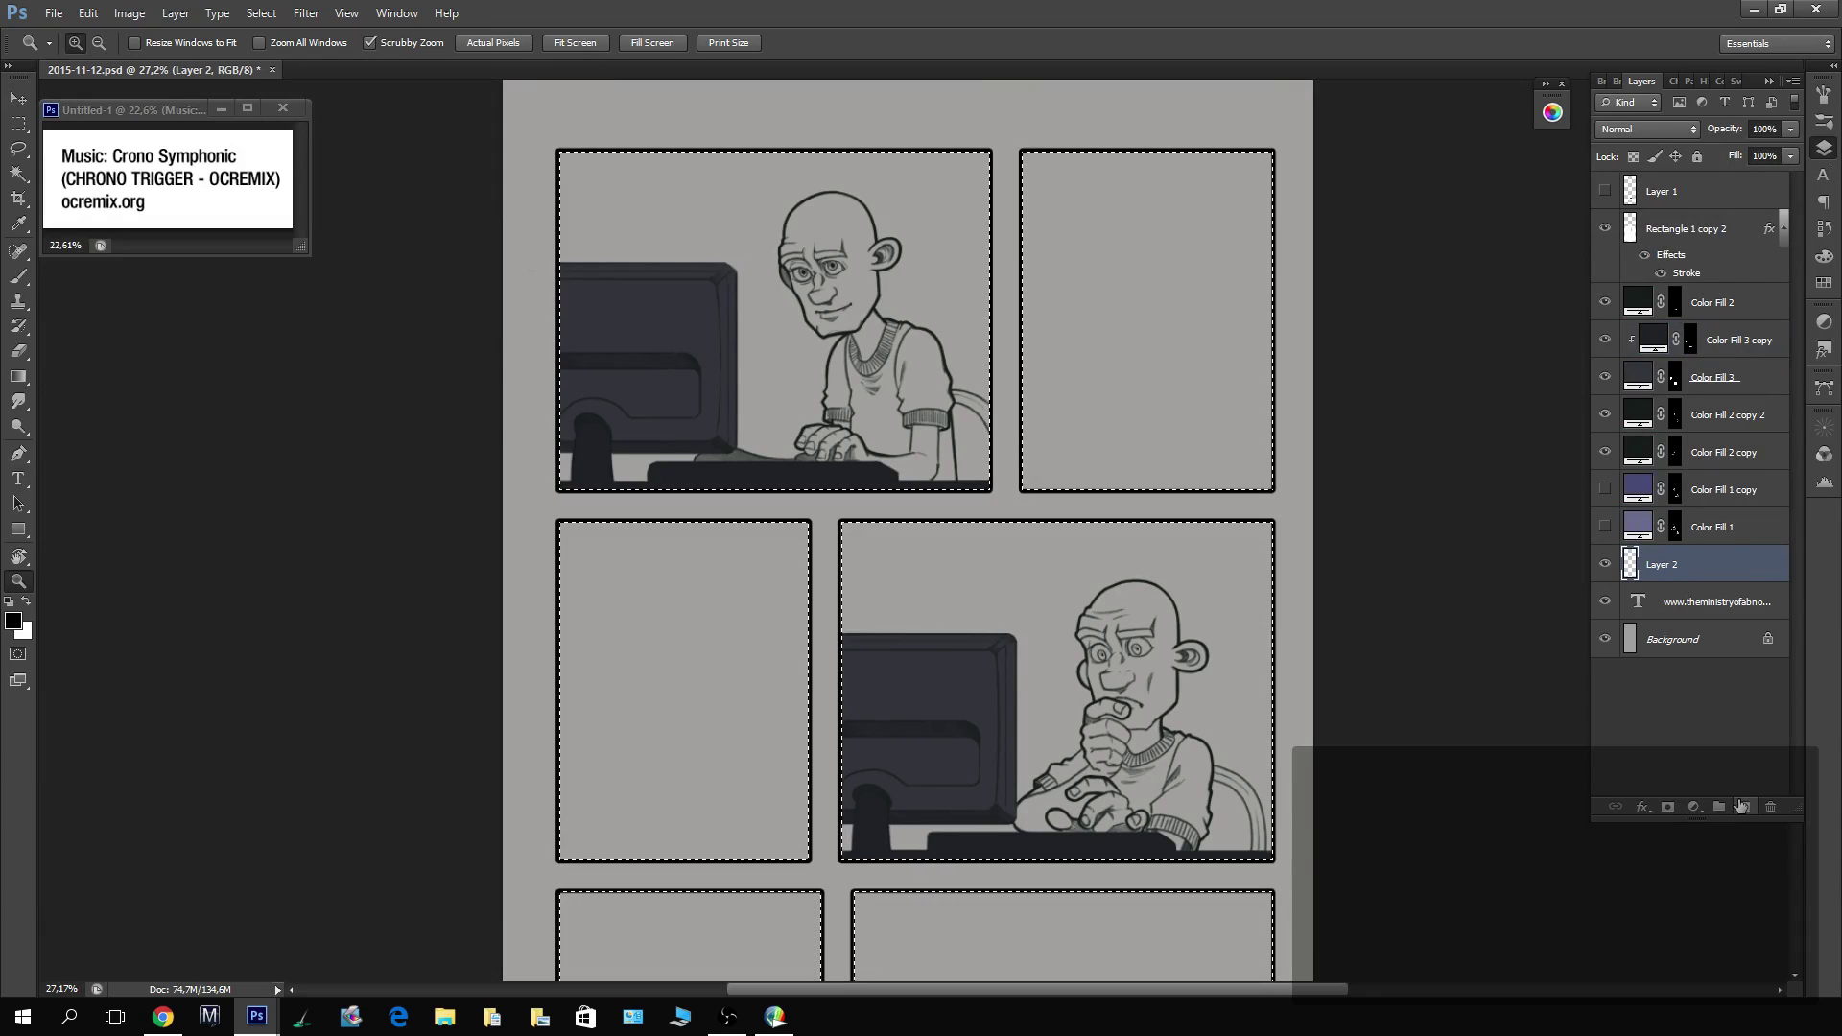
left_click(943, 140)
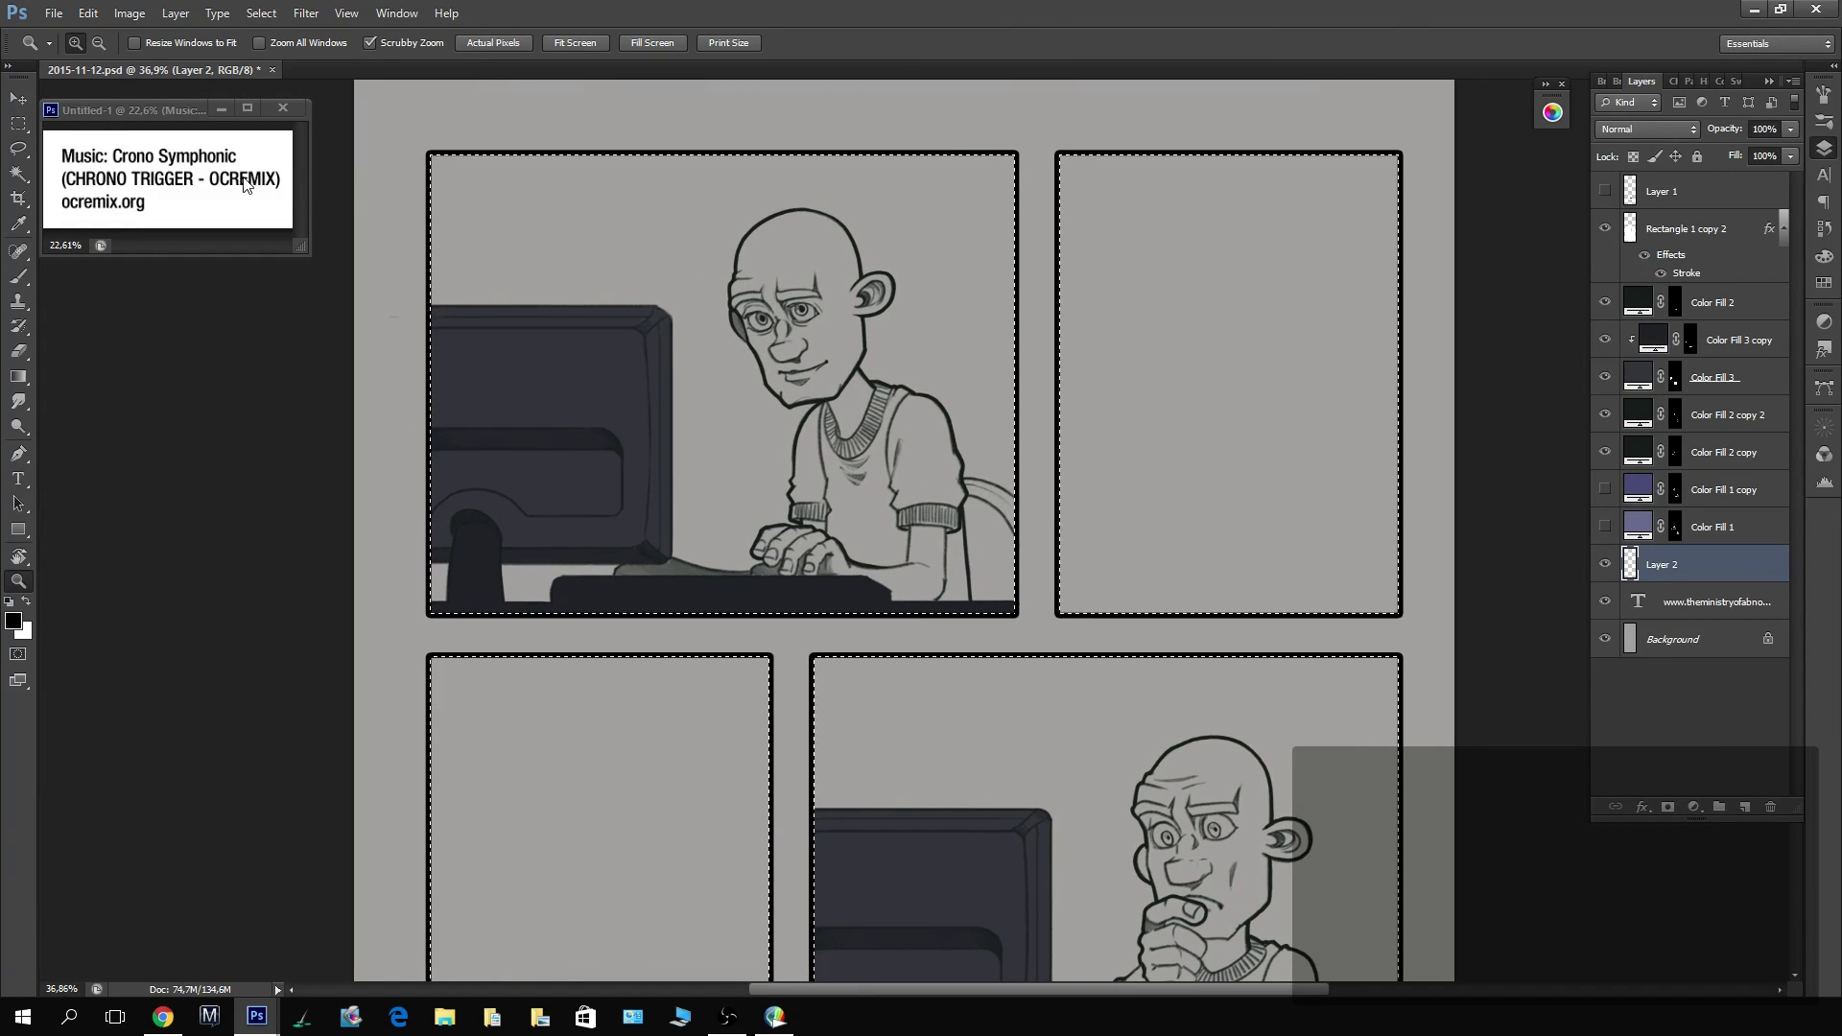
key("b")
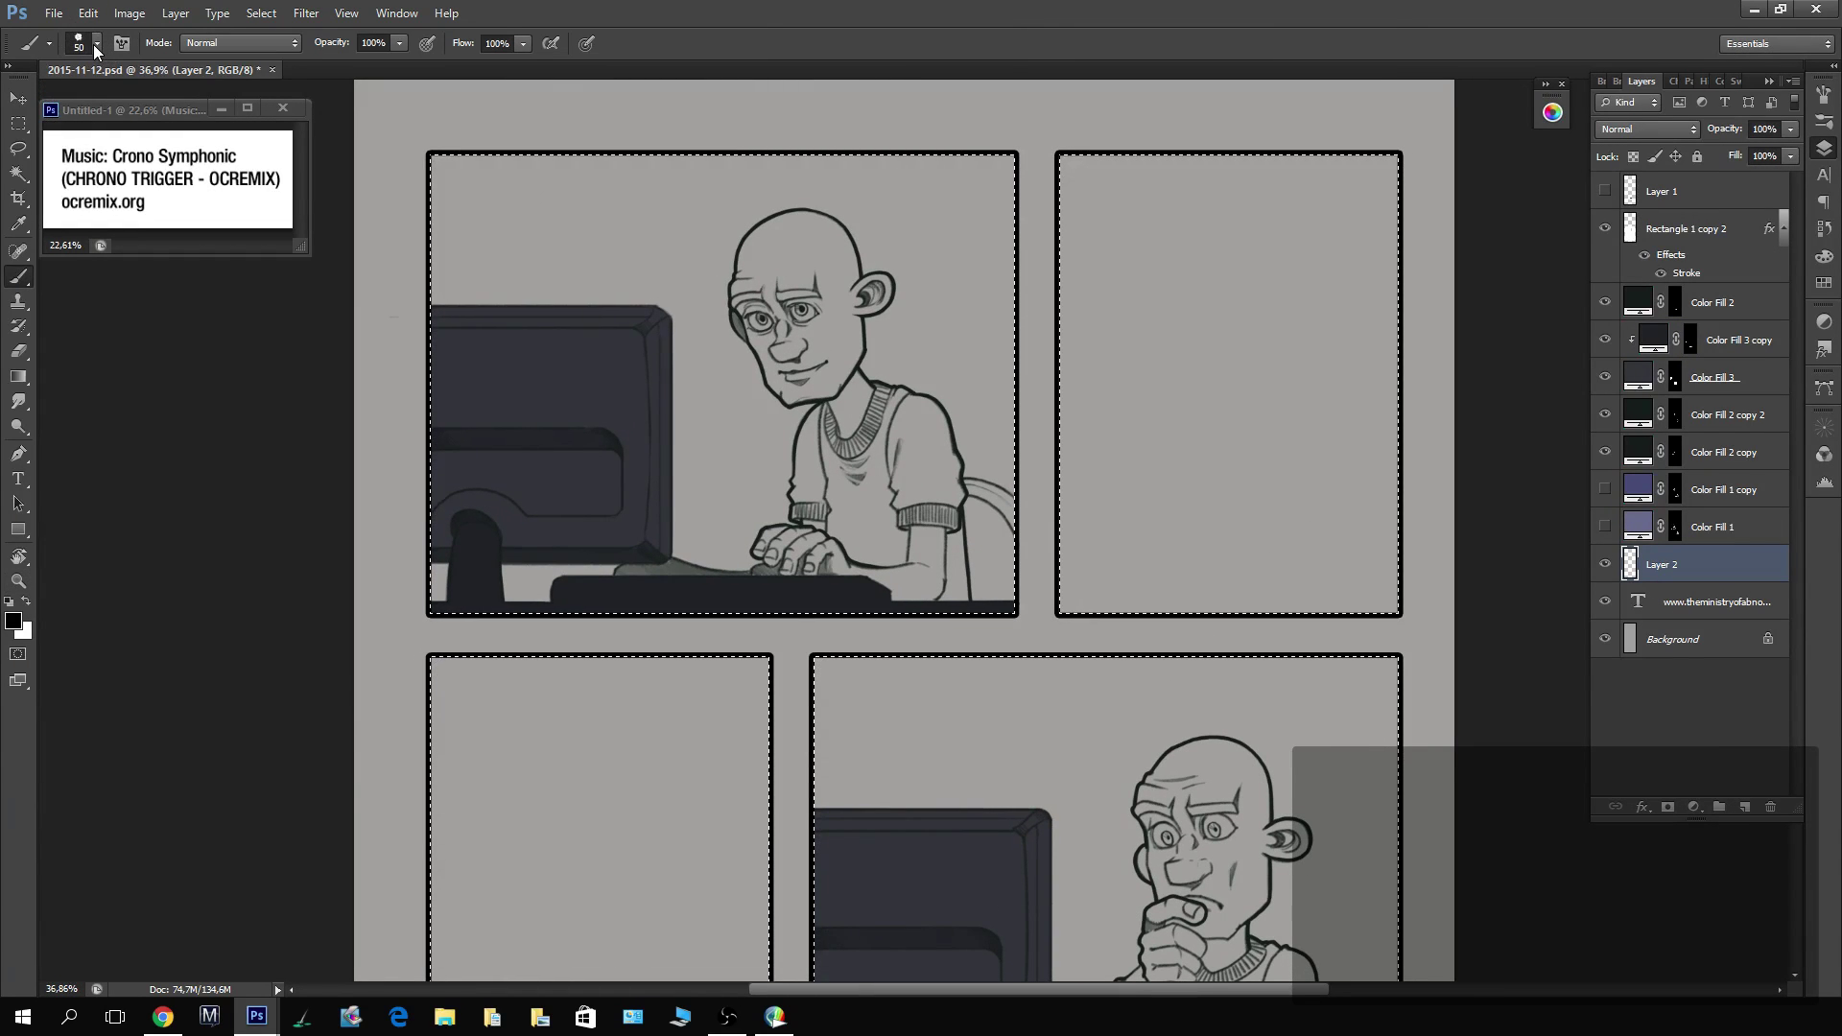
left_click(95, 45)
left_click(48, 44)
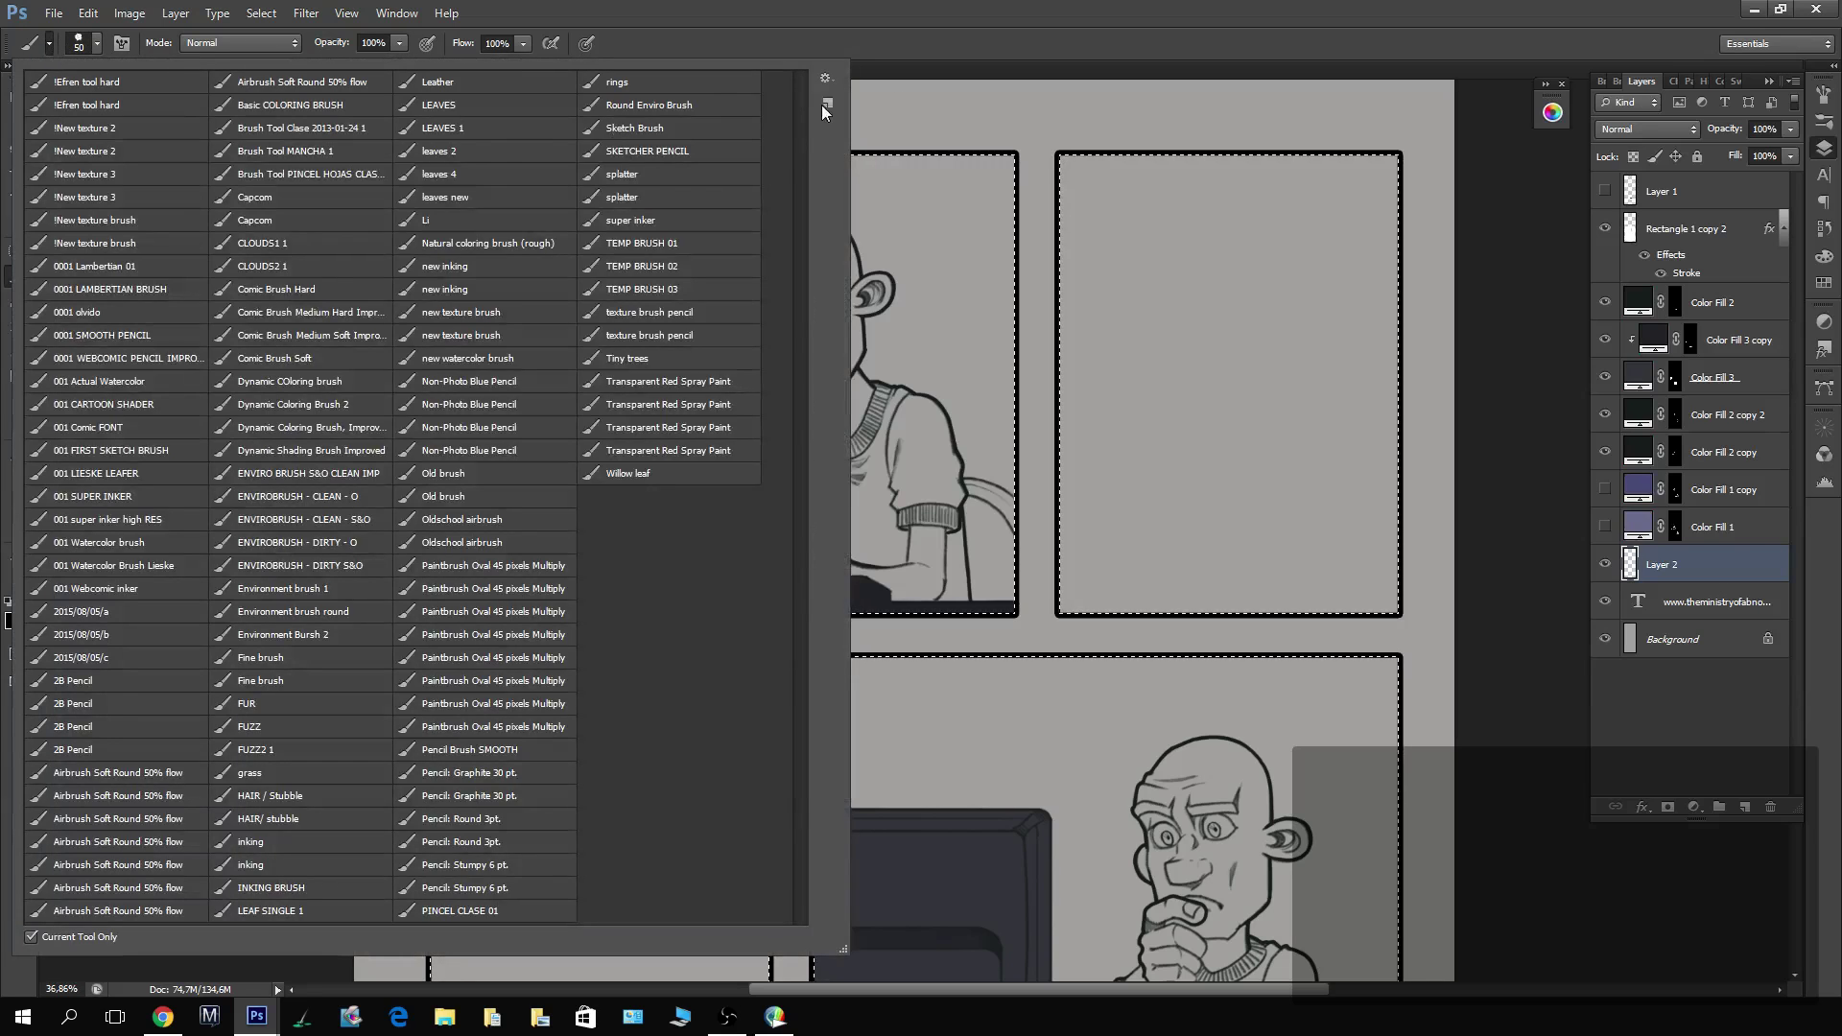
key("Escape")
Fill the selected comic panels on the new layer with muted green #89a99a and clear the selection.
left_click(16, 622)
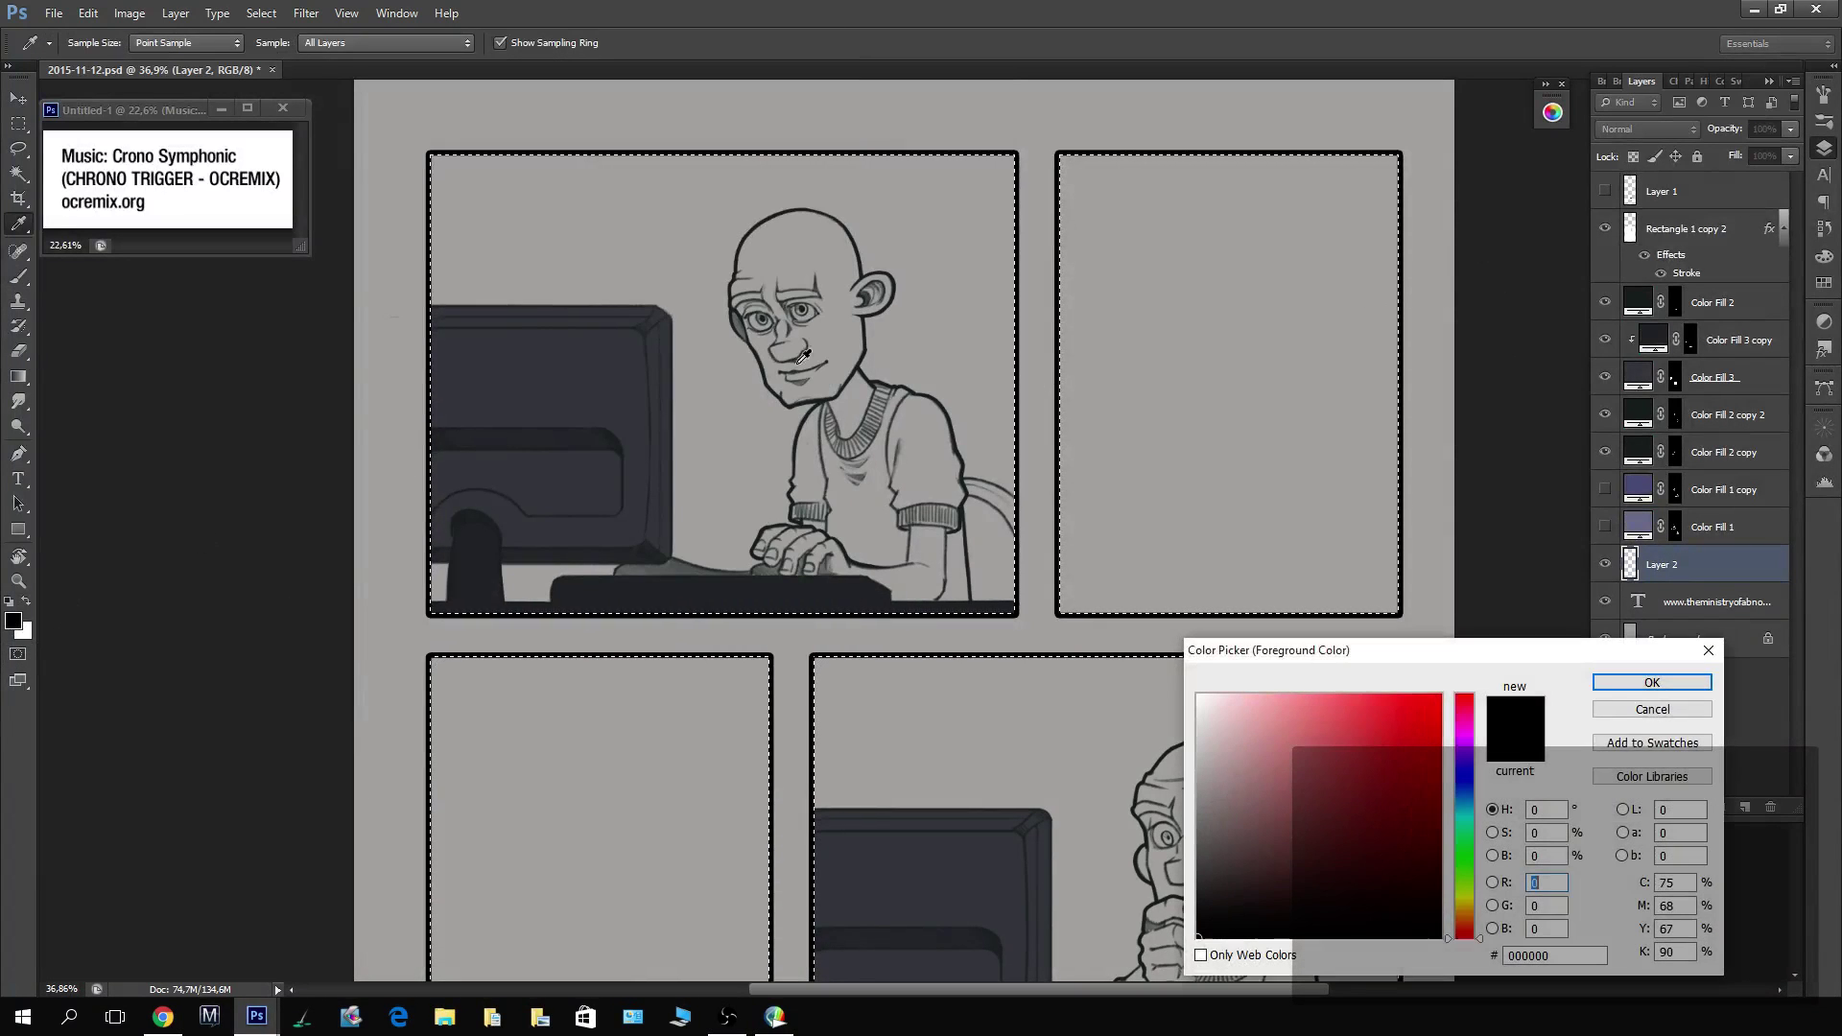
left_click(1465, 835)
left_click(1247, 773)
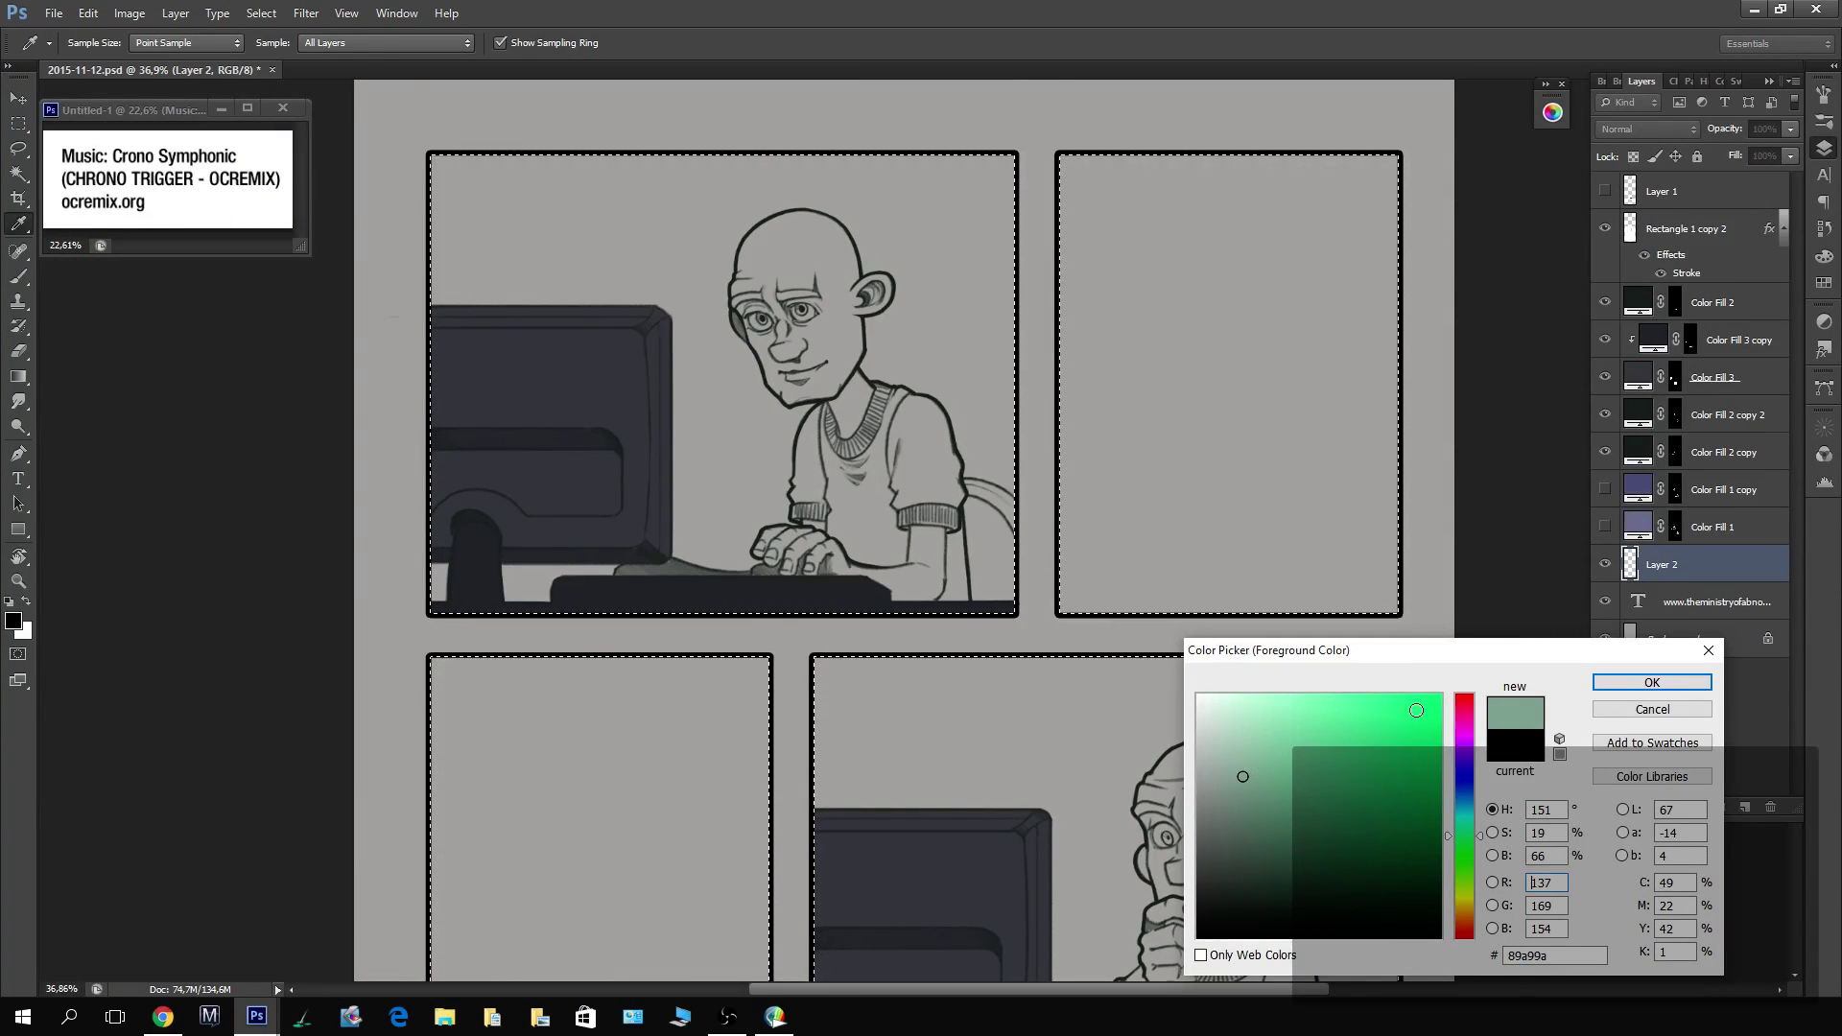
left_click(1652, 683)
key("b")
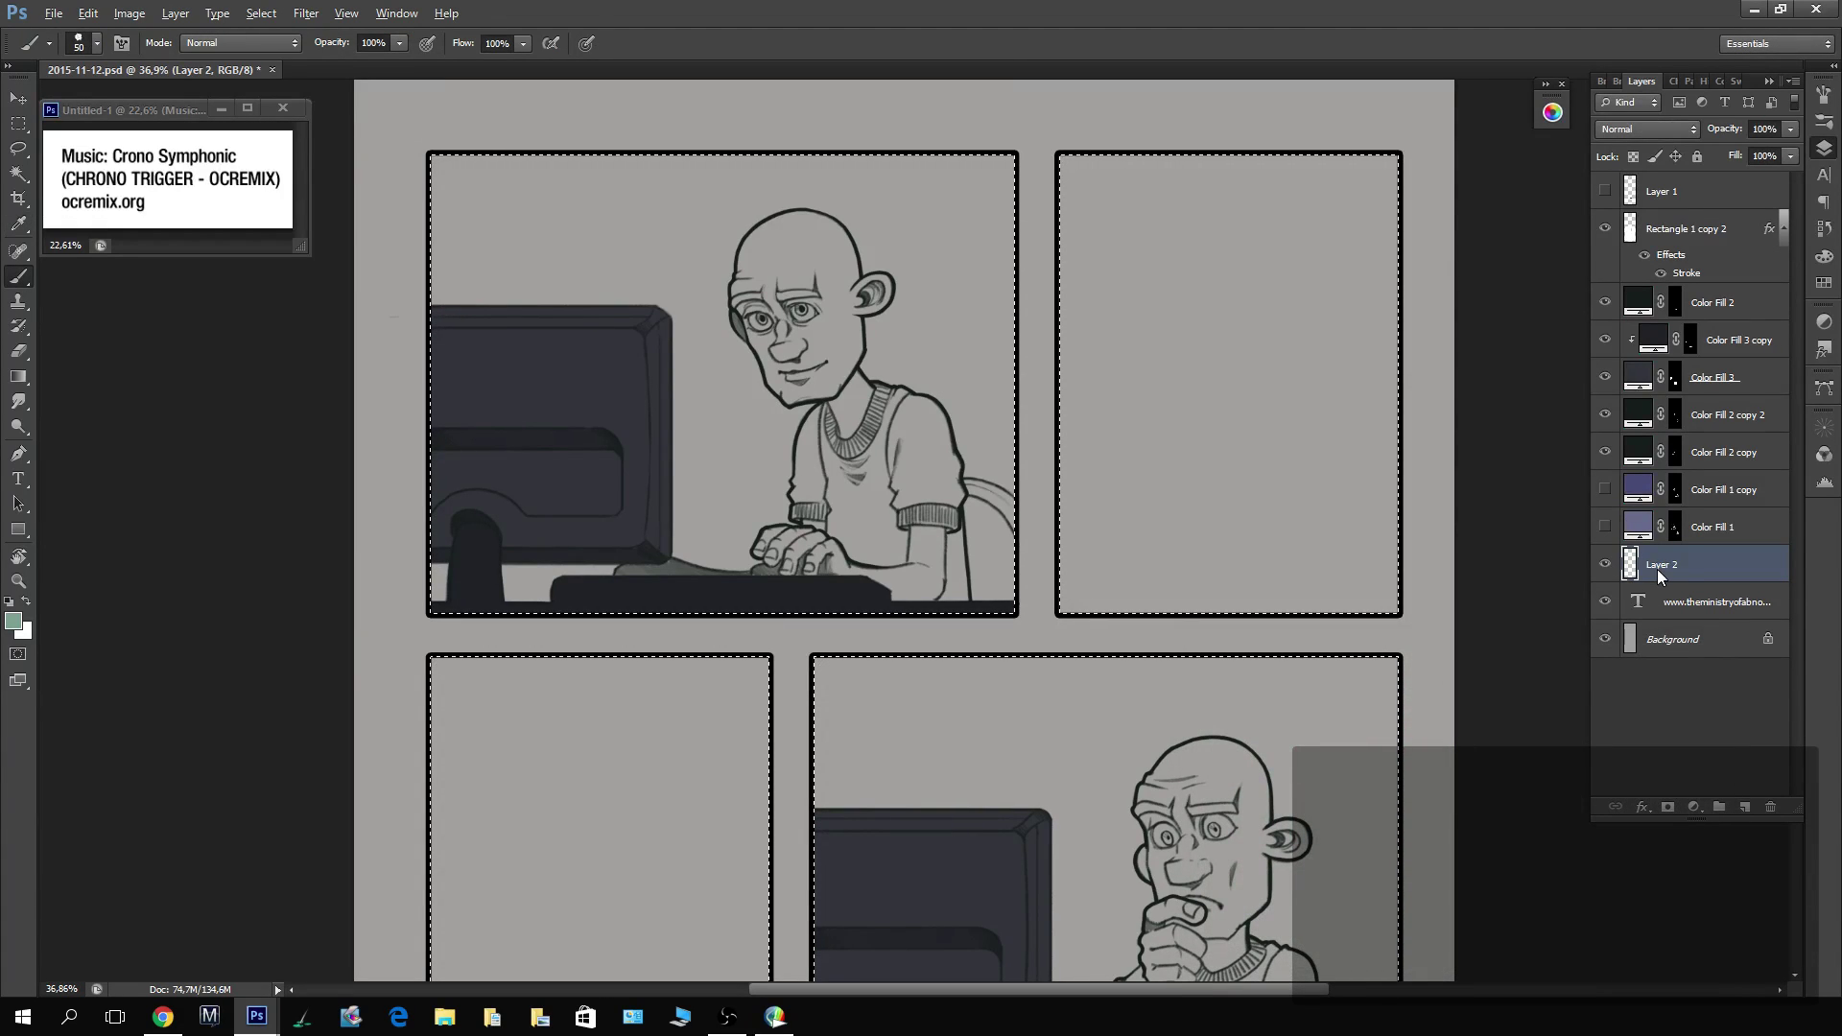
key("alt+BackSpace")
key("ctrl+d")
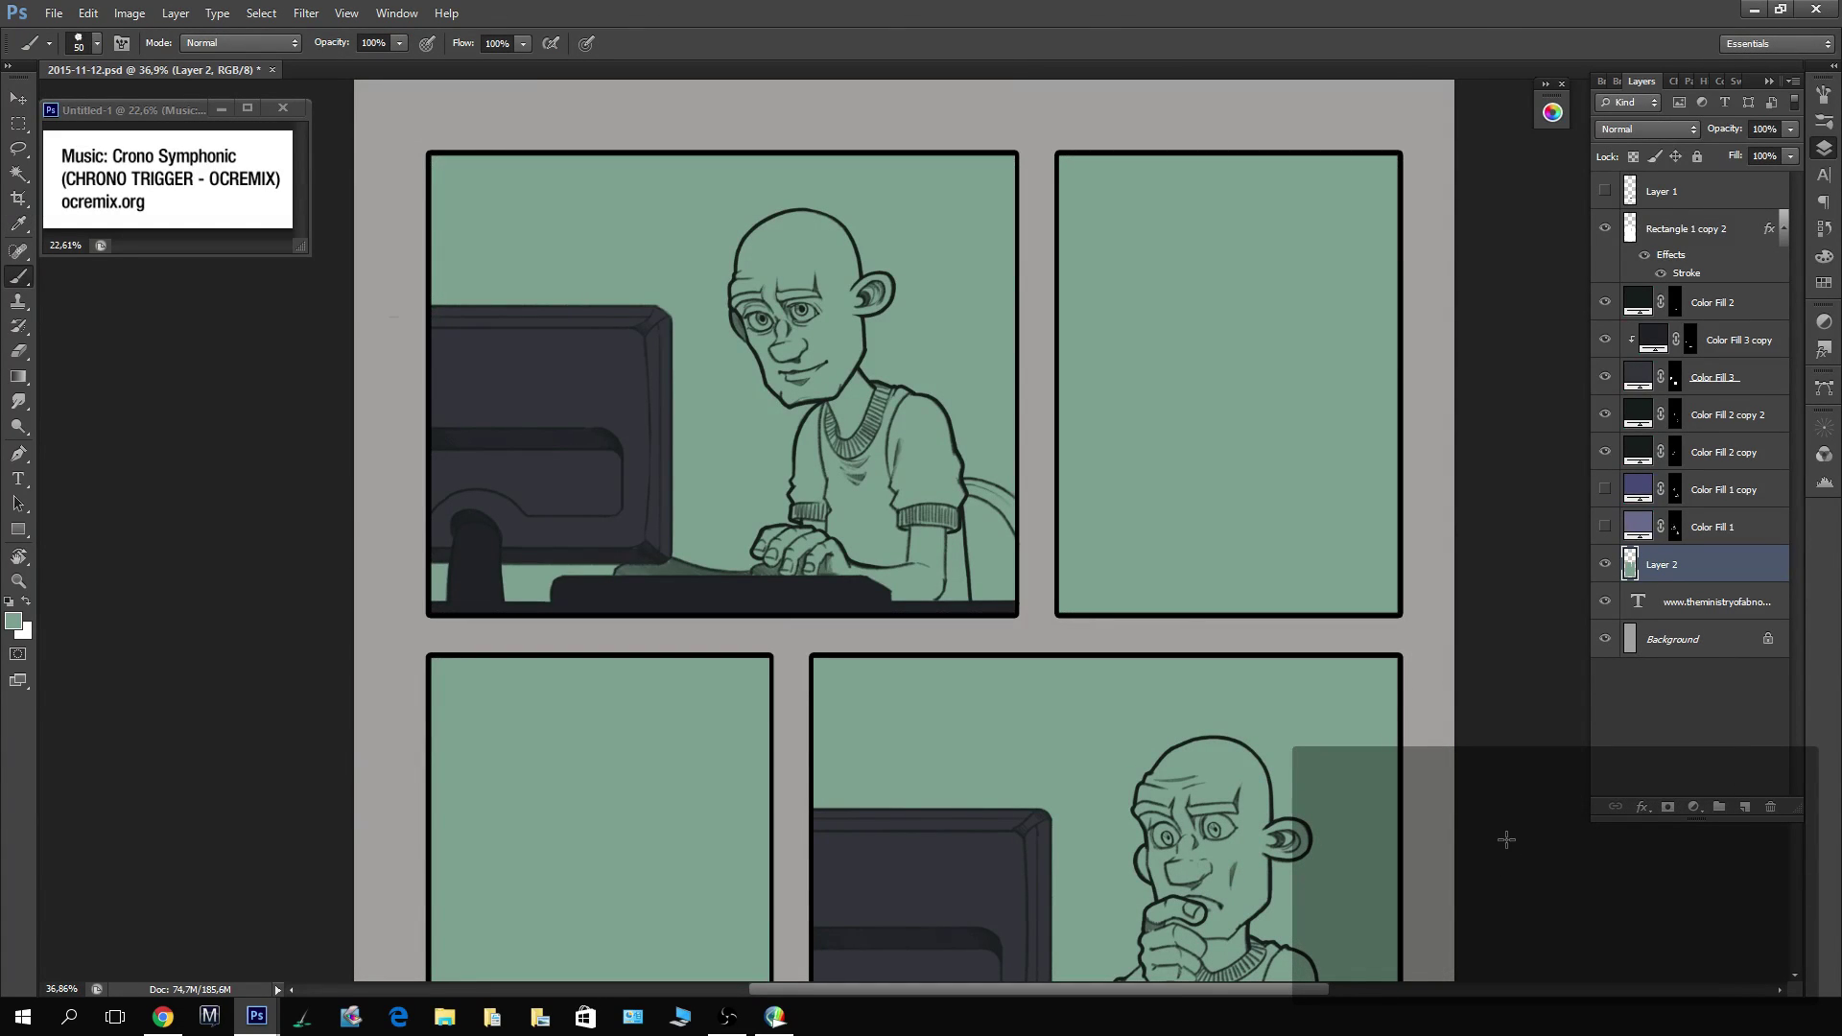
Hide the green background layer together with the Color Fill 3 and Color Fill 3 copy layers, leaving the linework displayed.
left_click(1607, 562)
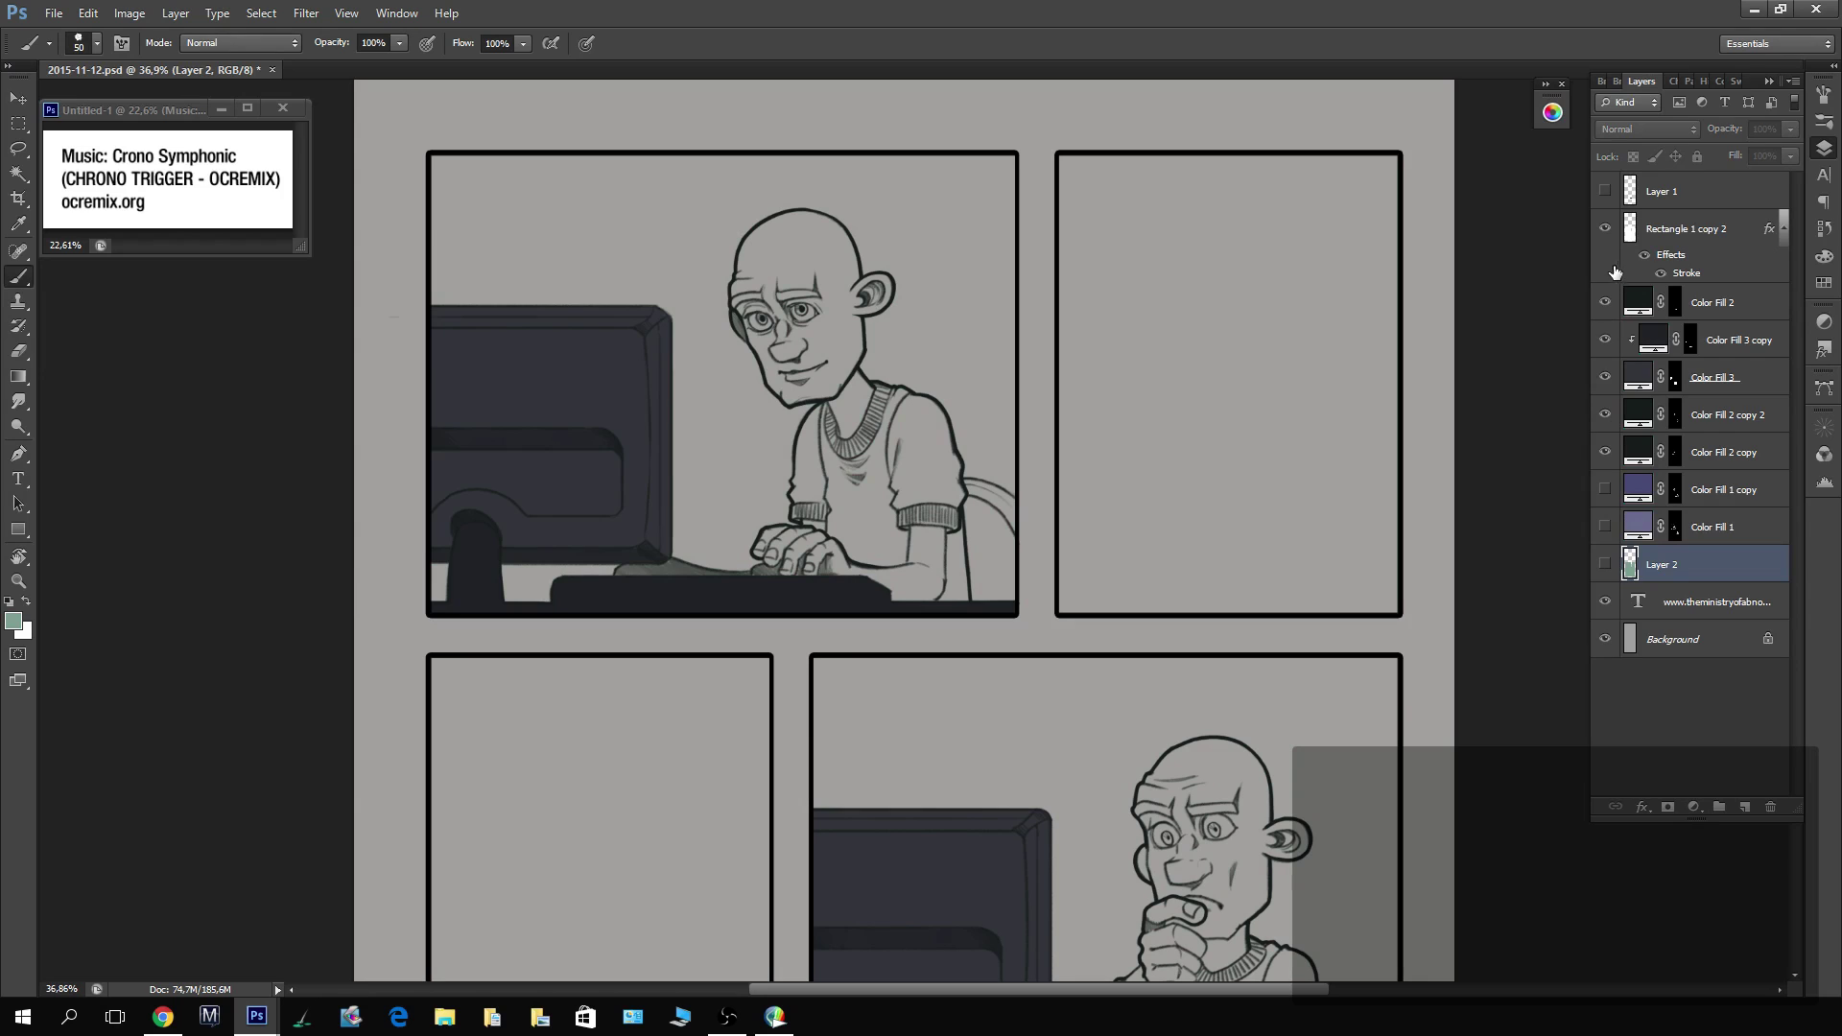
left_click_drag(1606, 343, 1605, 379)
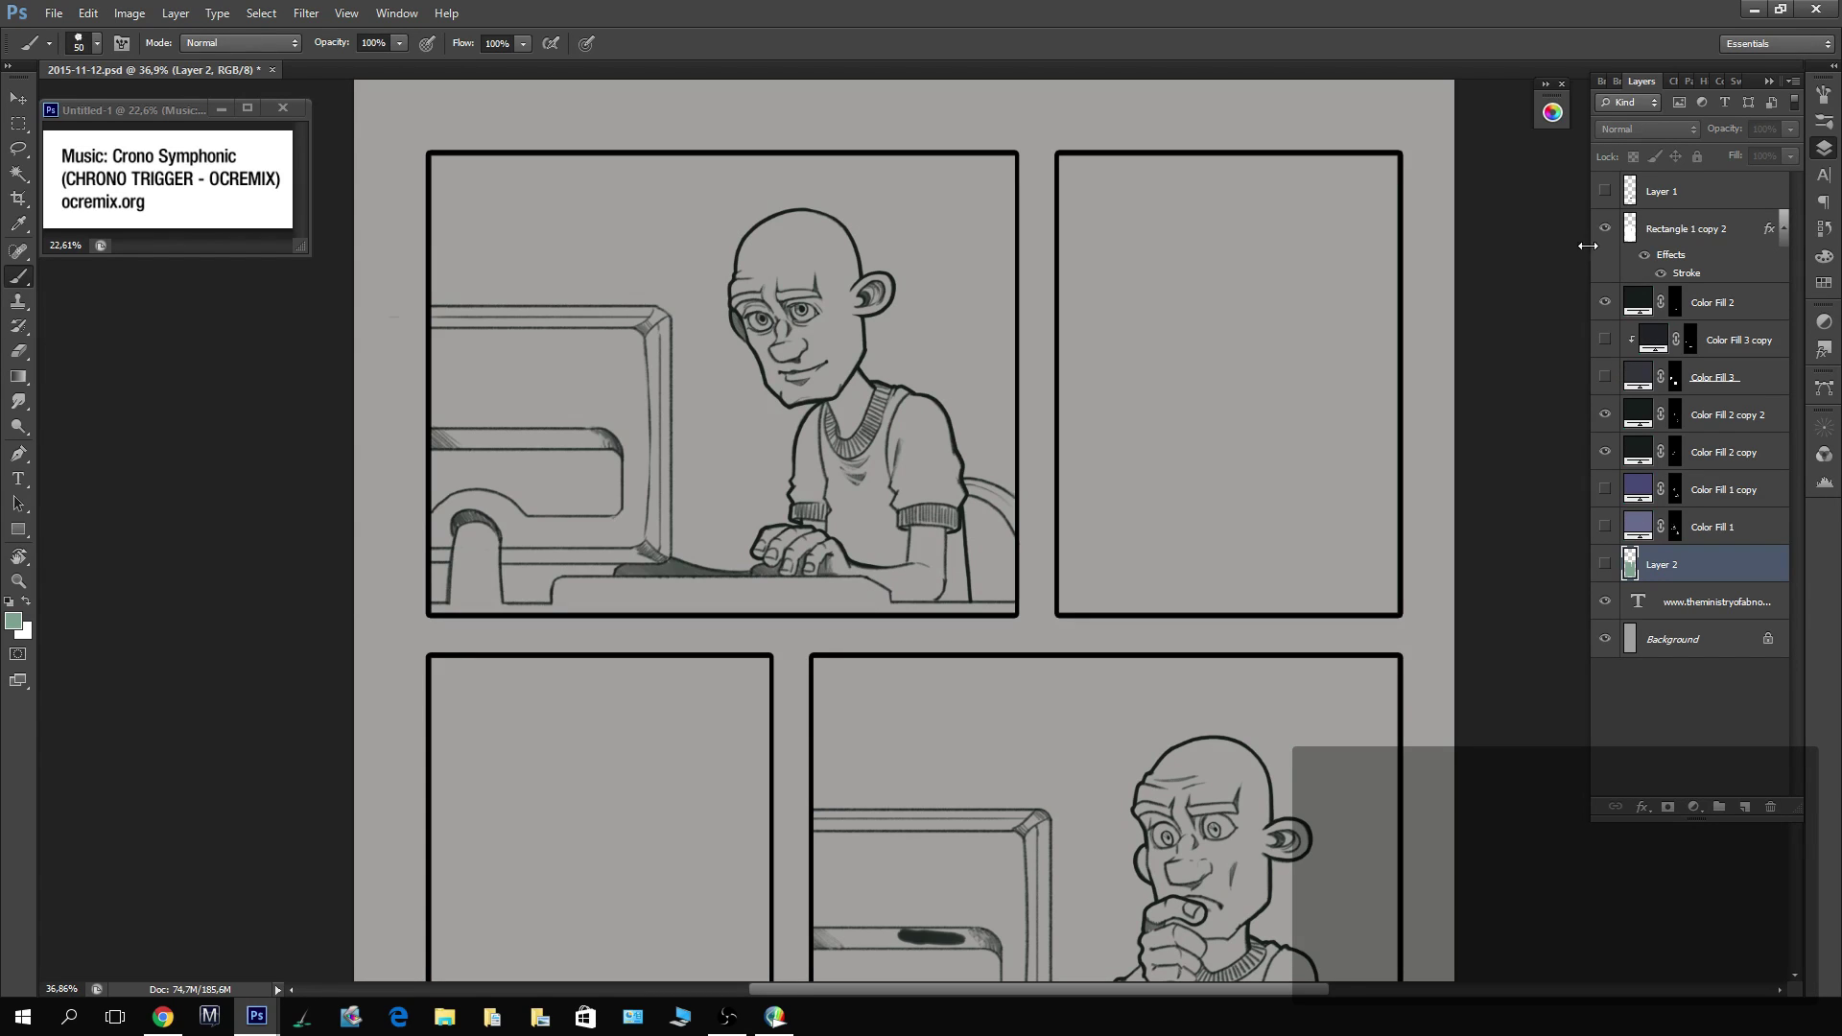
key("z")
scroll(1359, 426, "down", 3)
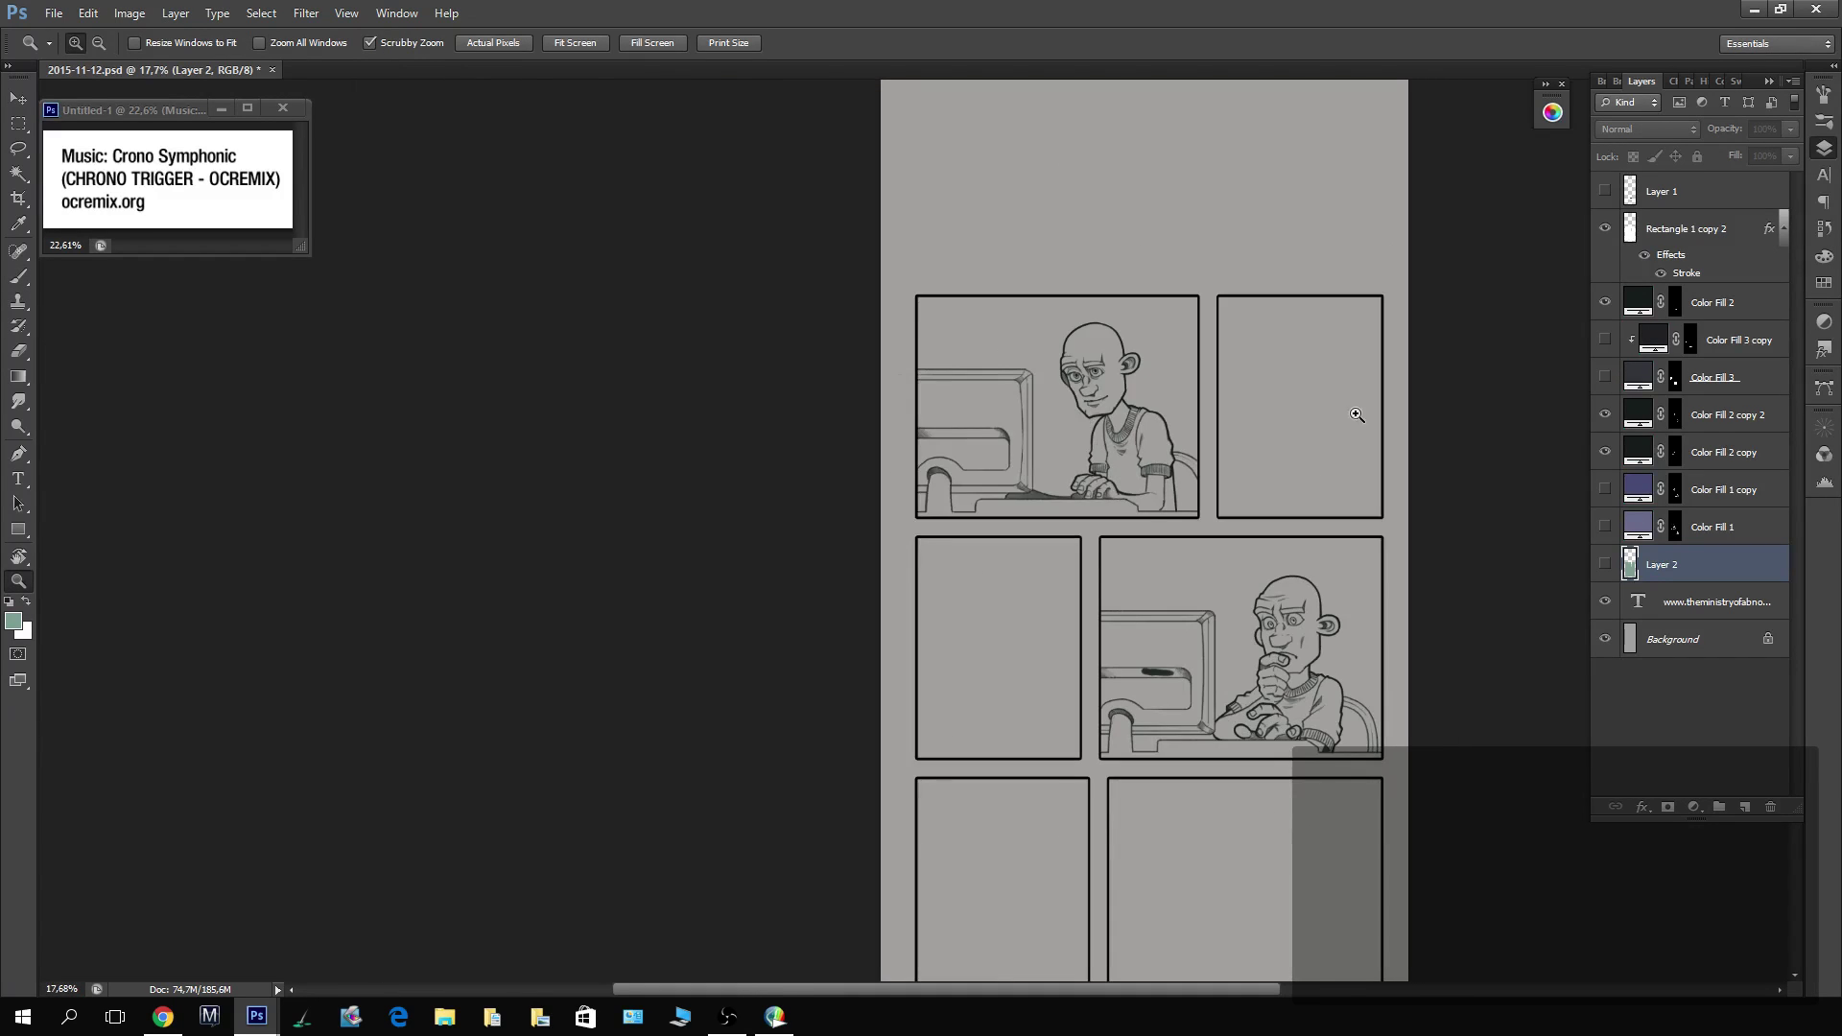
Examine which linework belongs to Color Fill 2, Color Fill 2 copy and Color Fill 2 copy 2 by toggling the copies' visibility.
left_click(1671, 304)
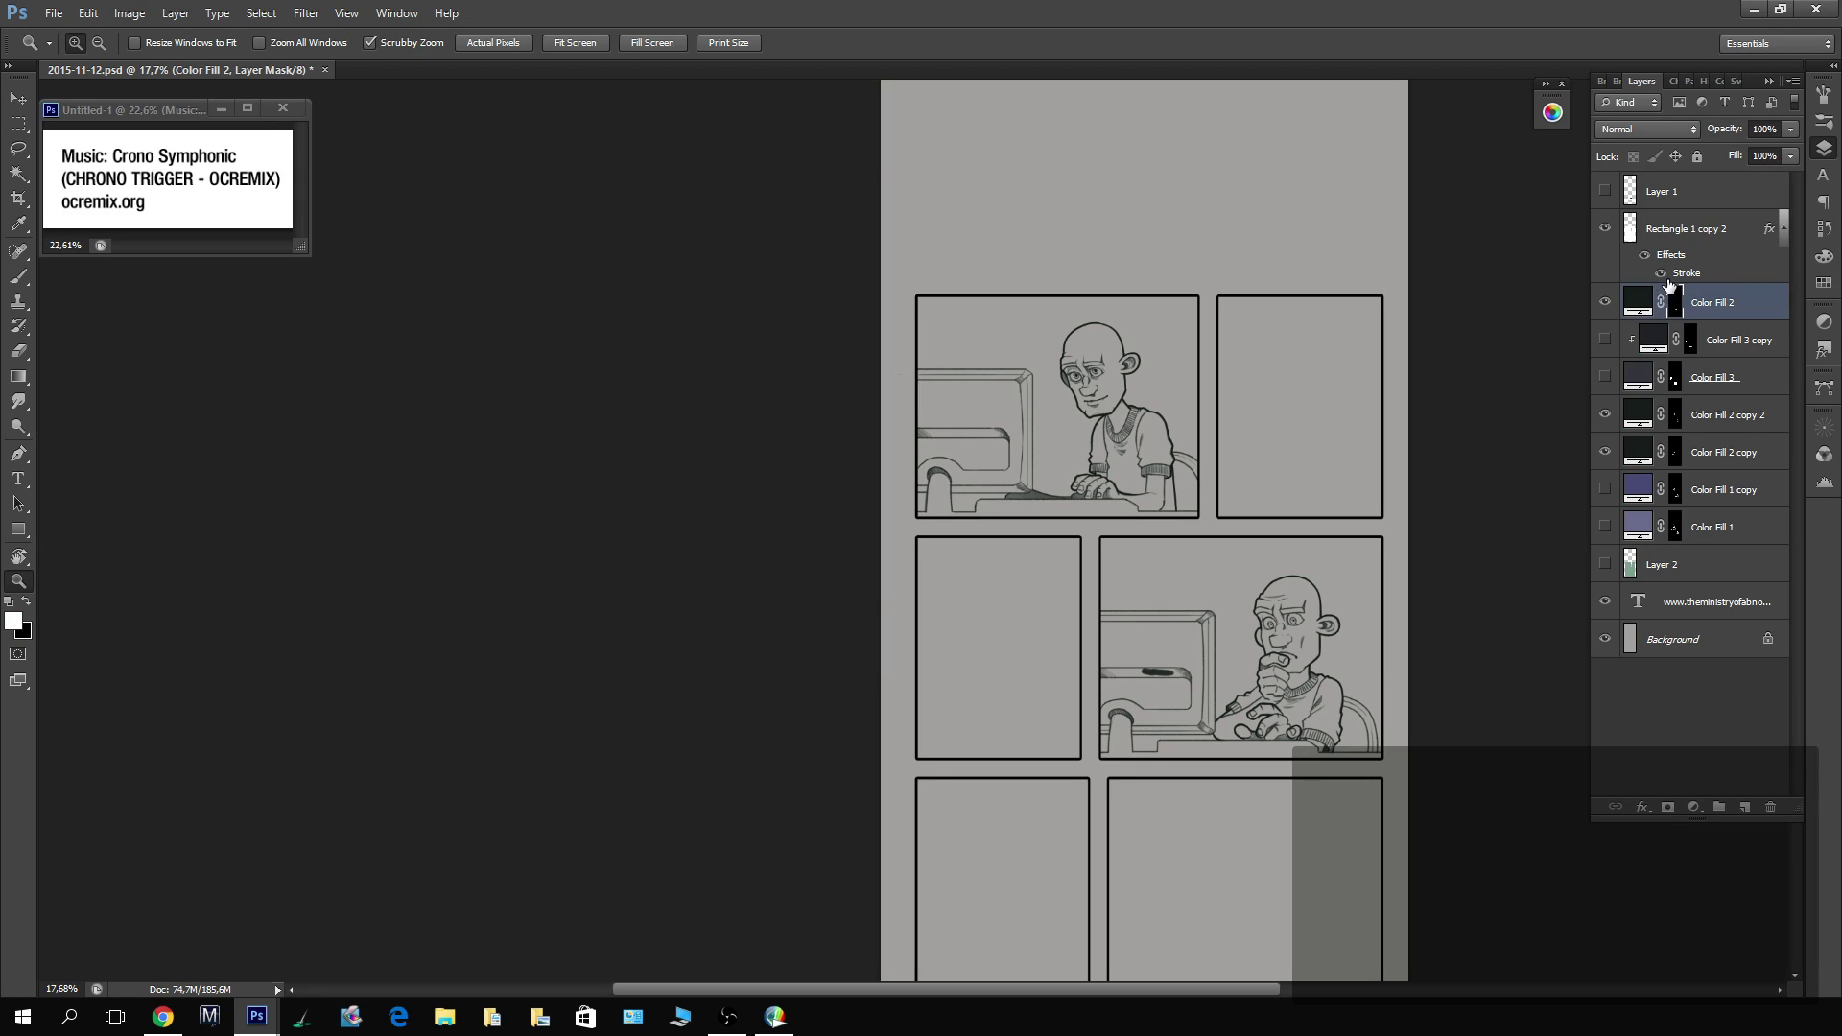
left_click(1674, 417)
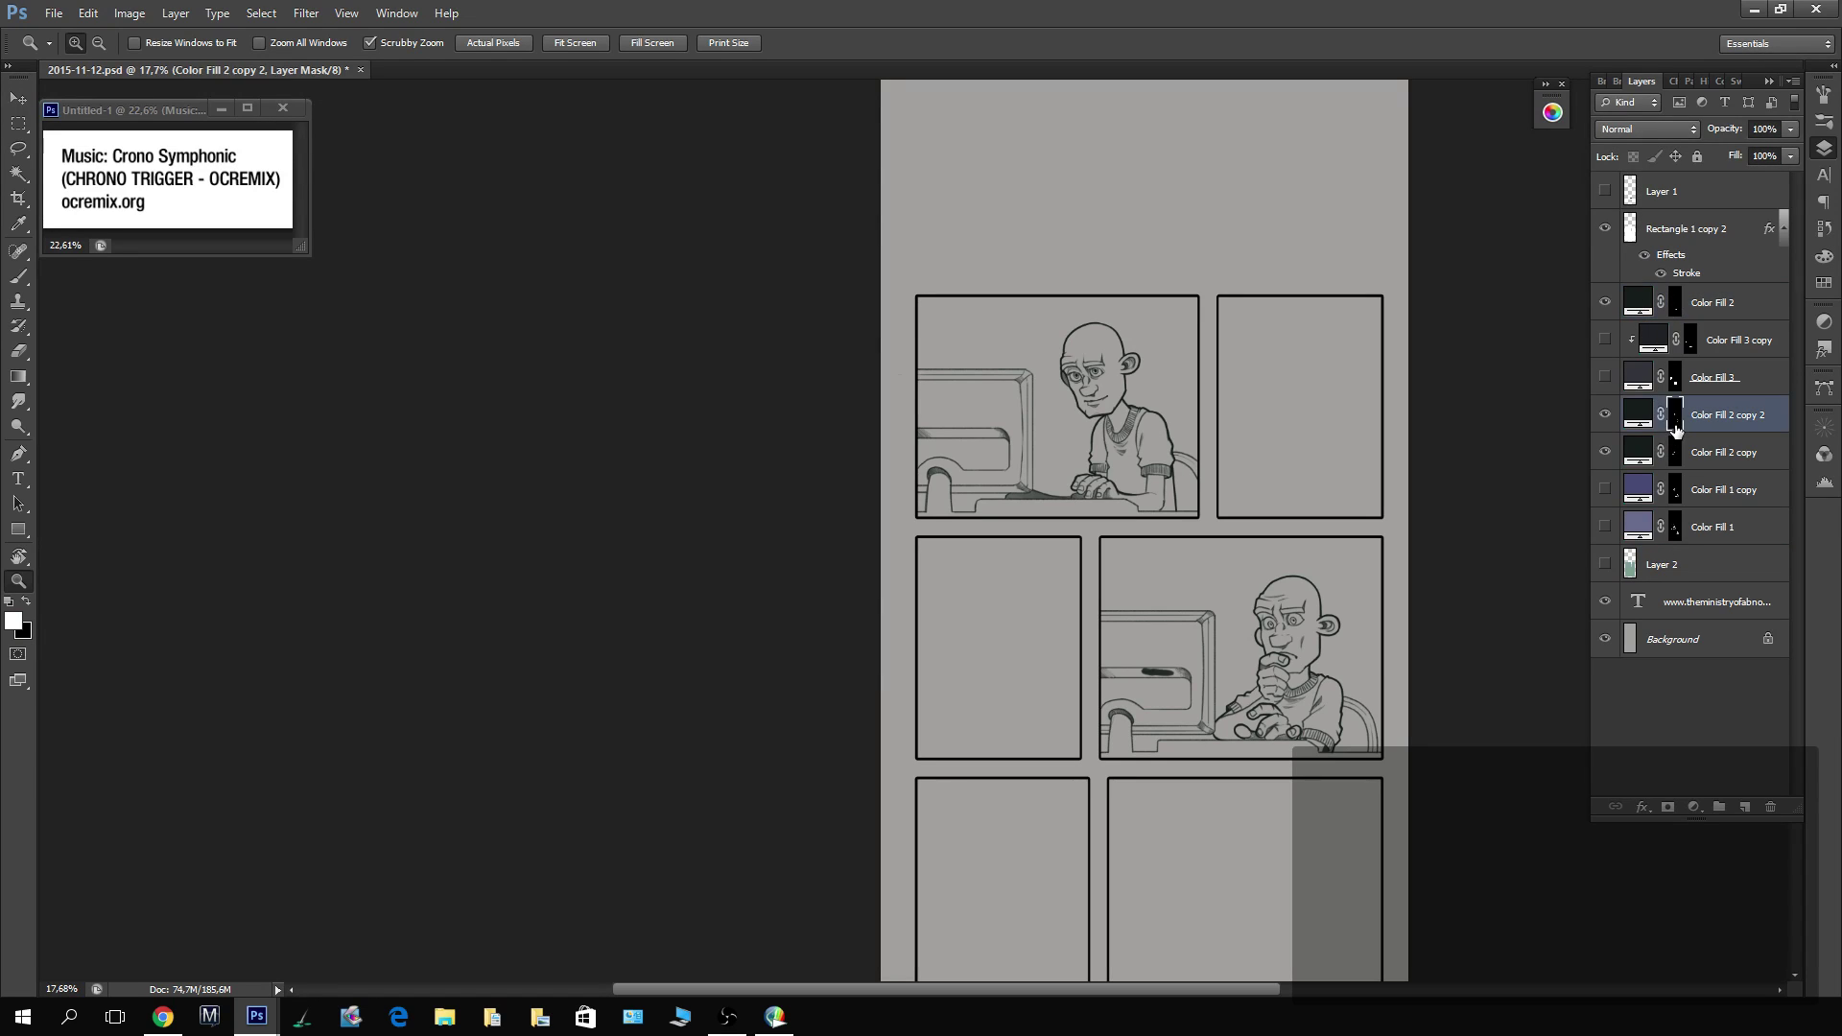
left_click(1605, 414)
left_click(1605, 414)
left_click(1606, 452)
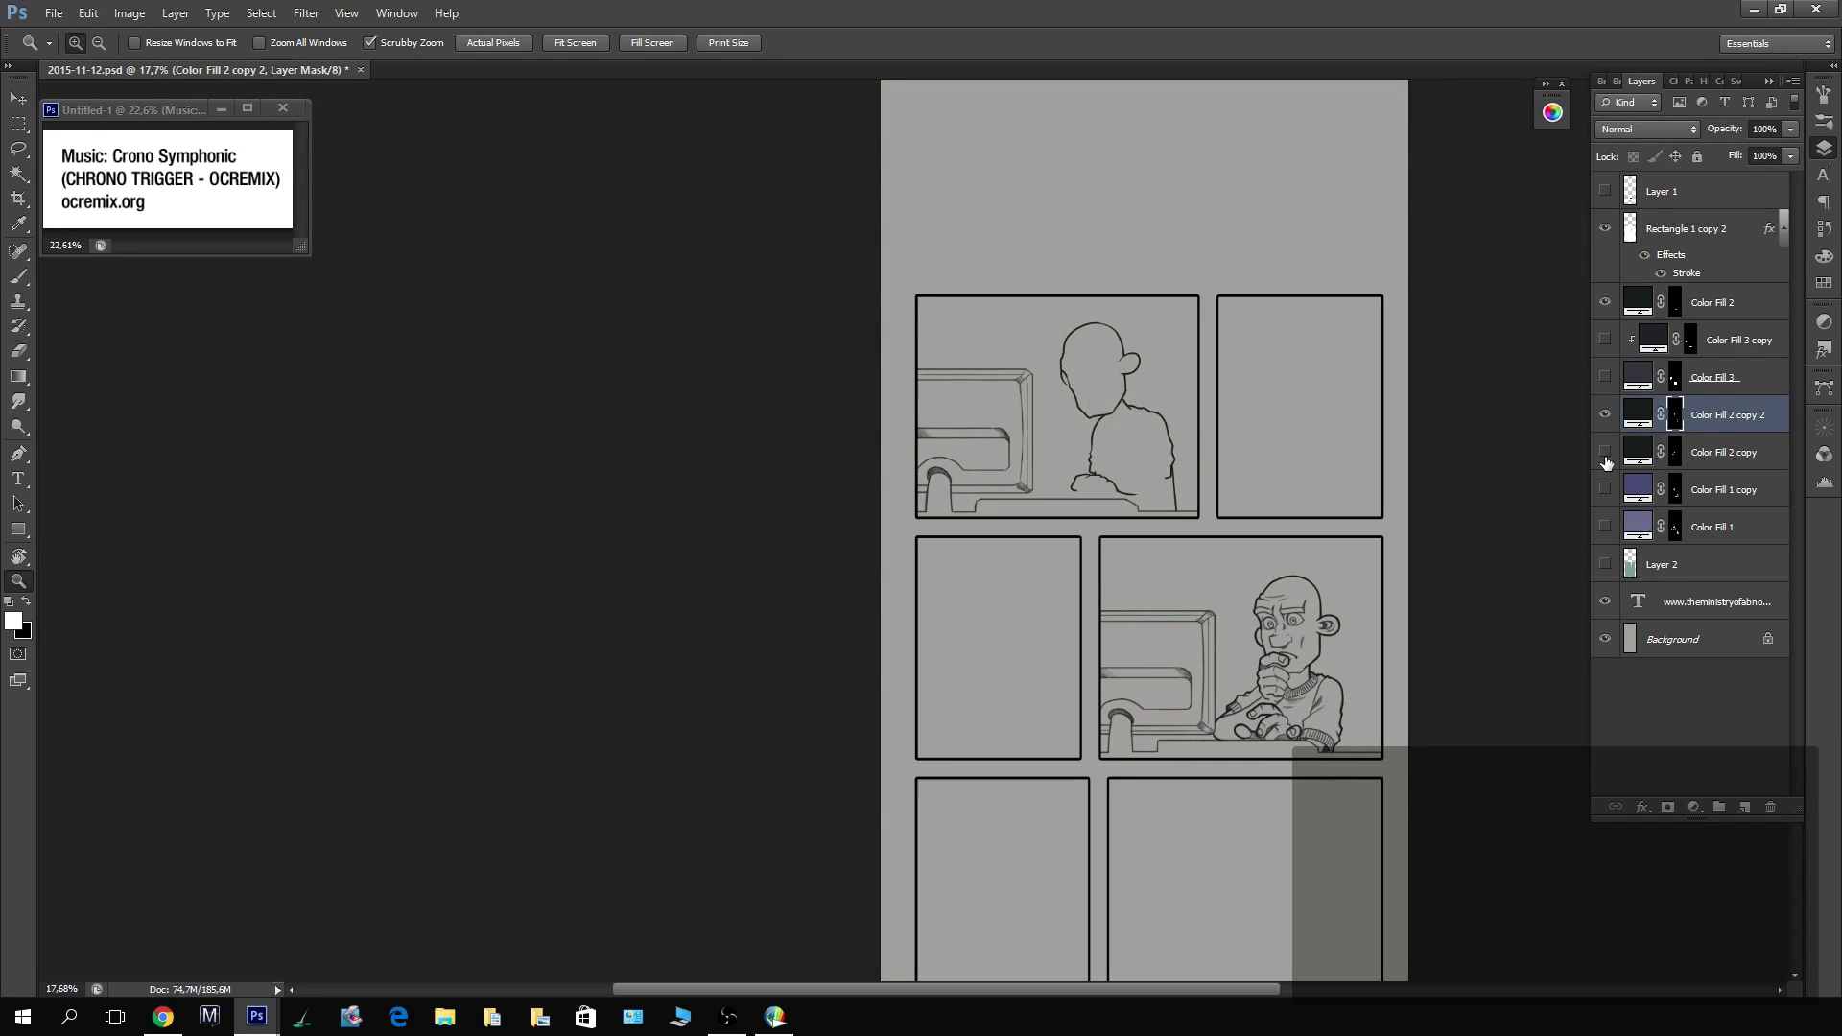
left_click(1605, 452)
left_click(1677, 455)
left_click_drag(1146, 706, 1267, 672)
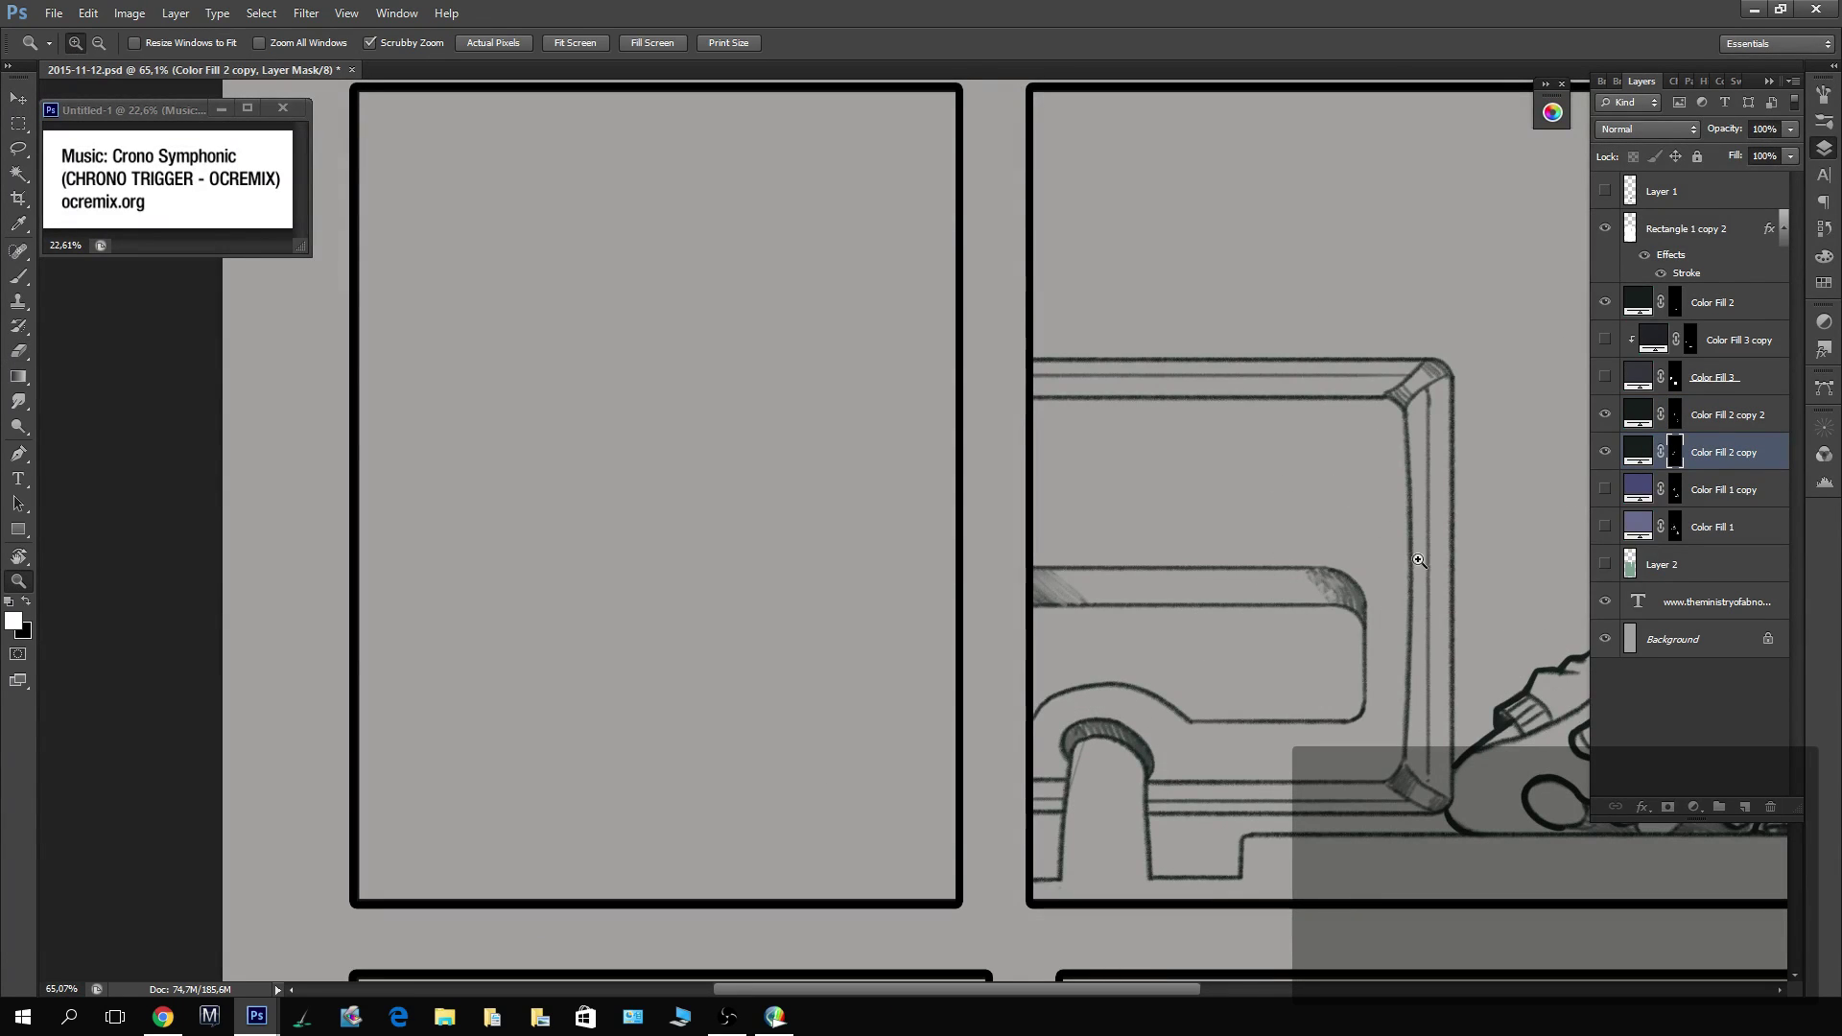
left_click_drag(1419, 560, 1066, 581)
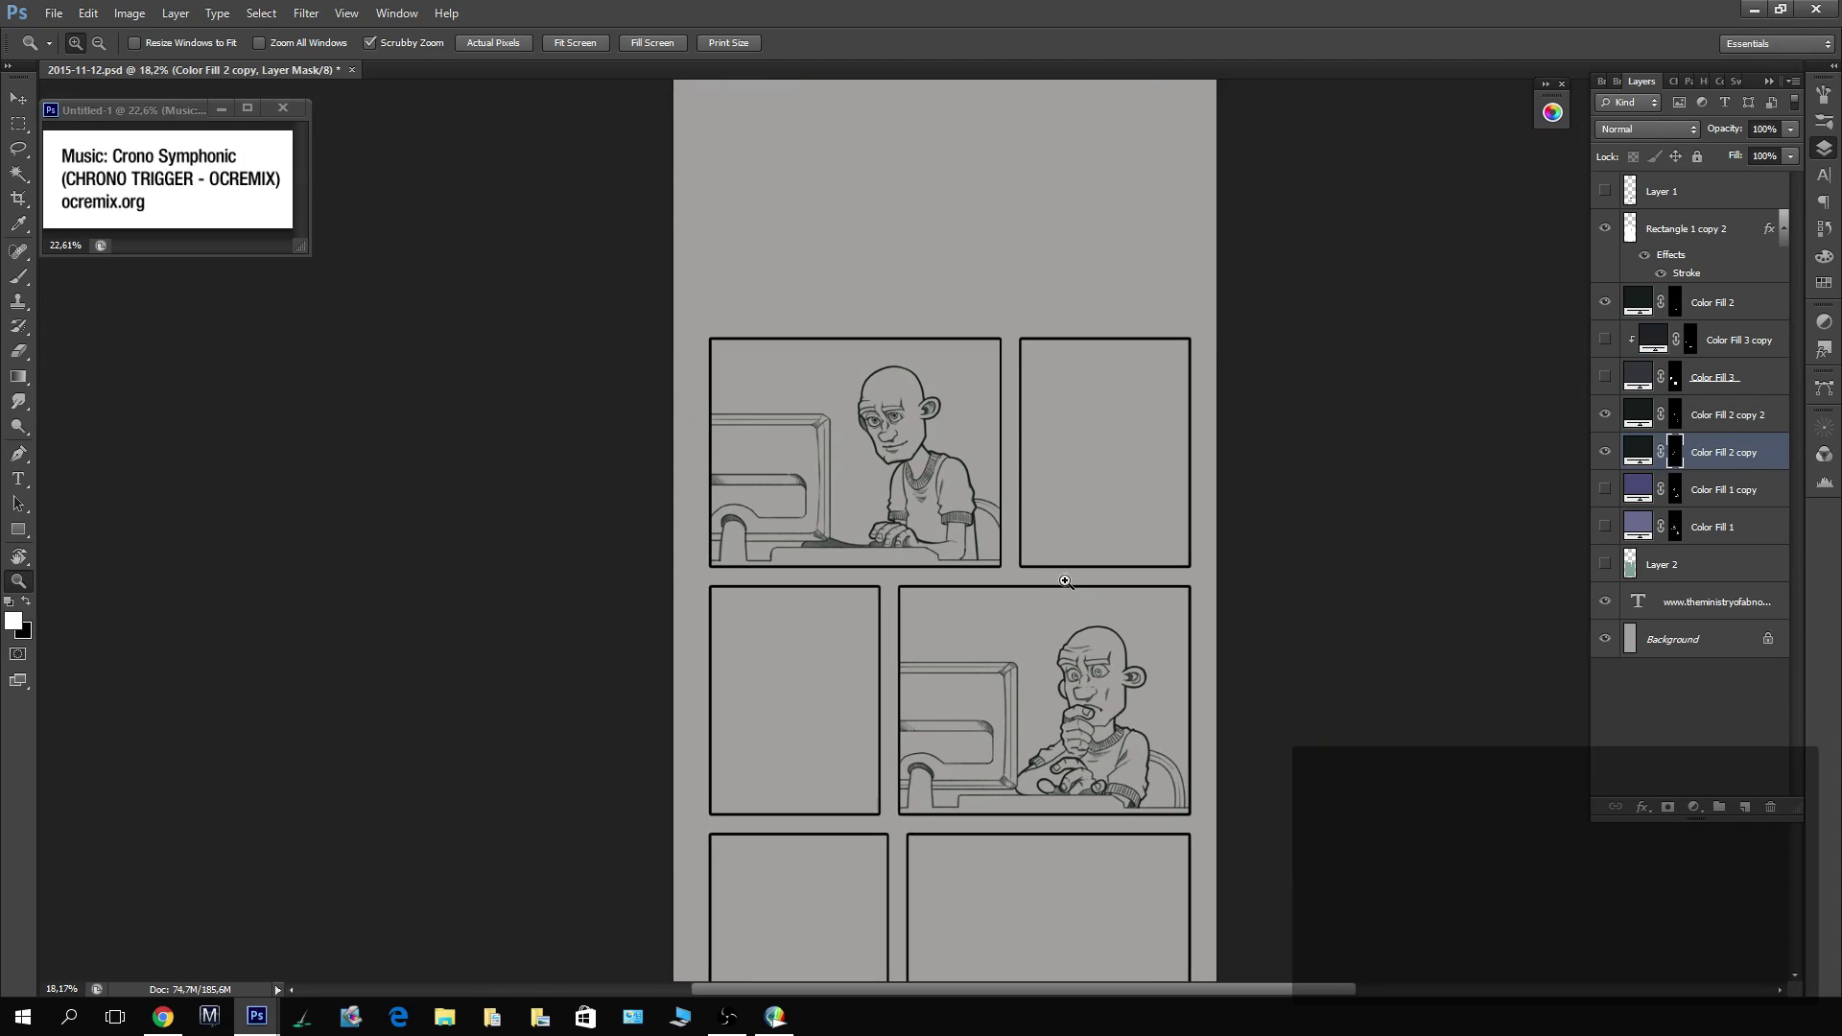
scroll(1065, 582, "down", 2)
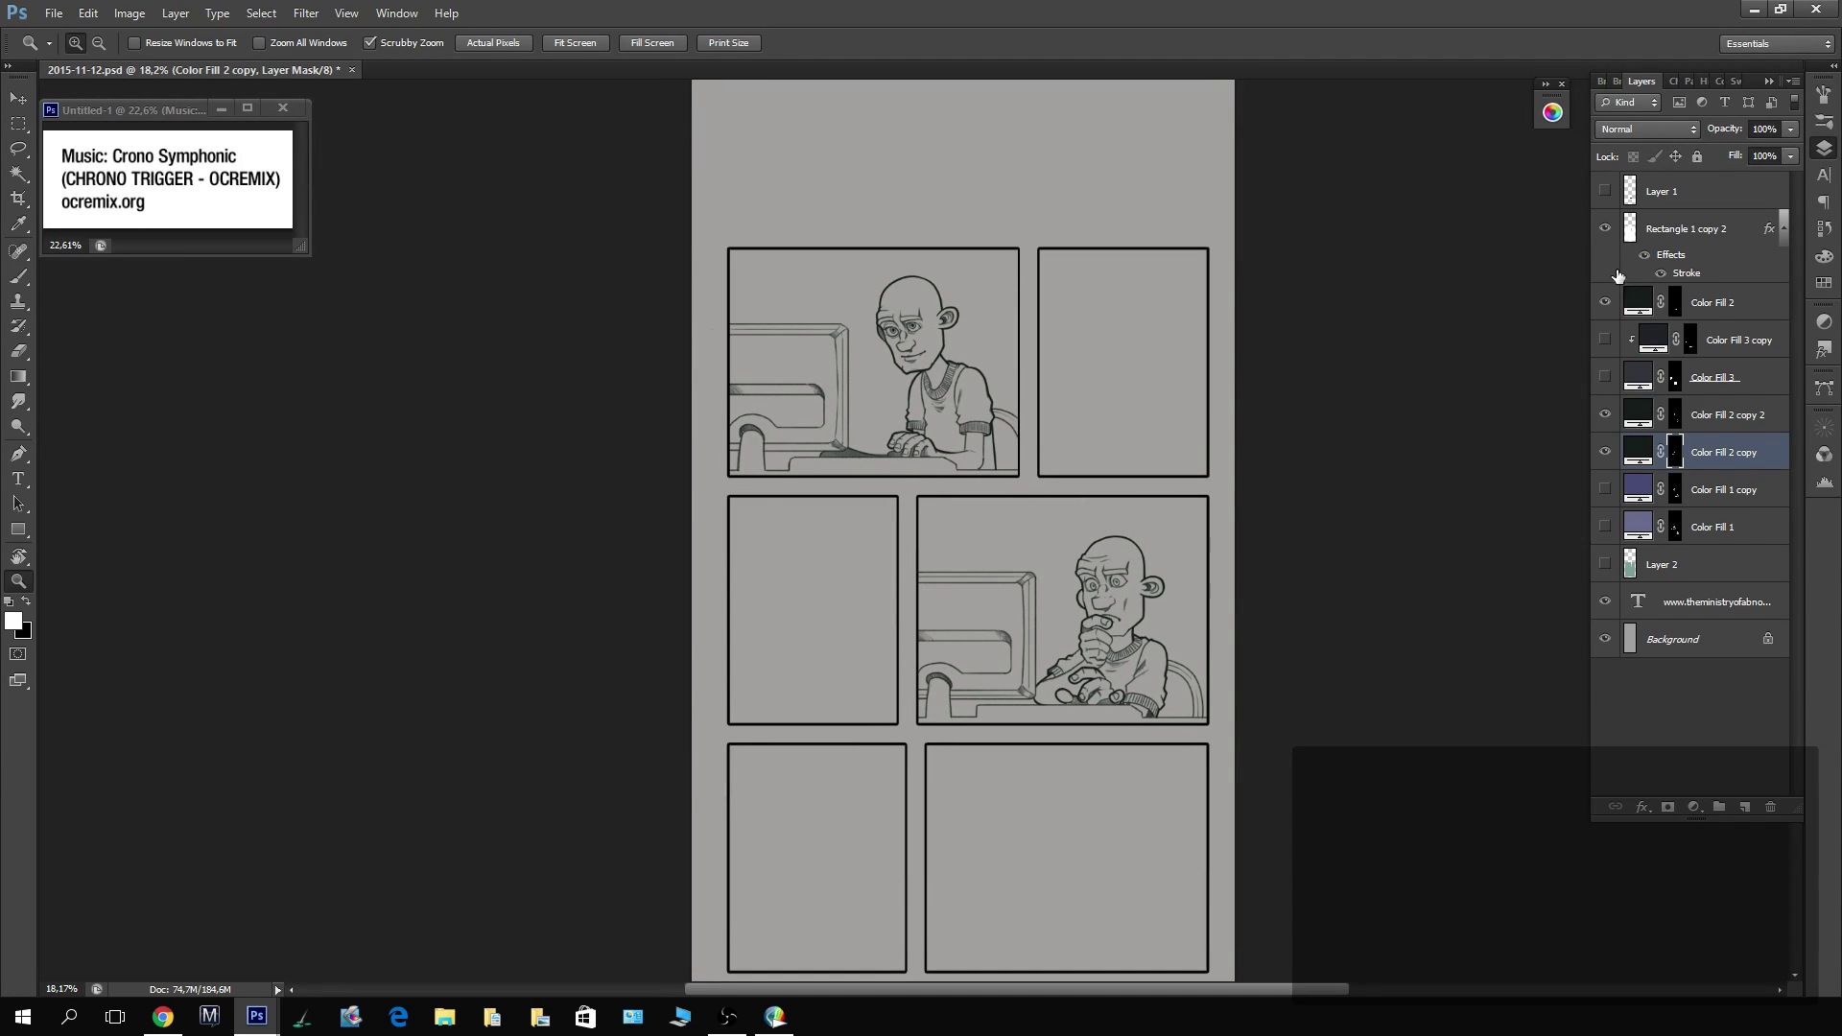
Merge the Color Fill 2, Color Fill 2 copy 2 and Color Fill 2 copy linework layers into one layer.
left_click(1703, 422, "ctrl")
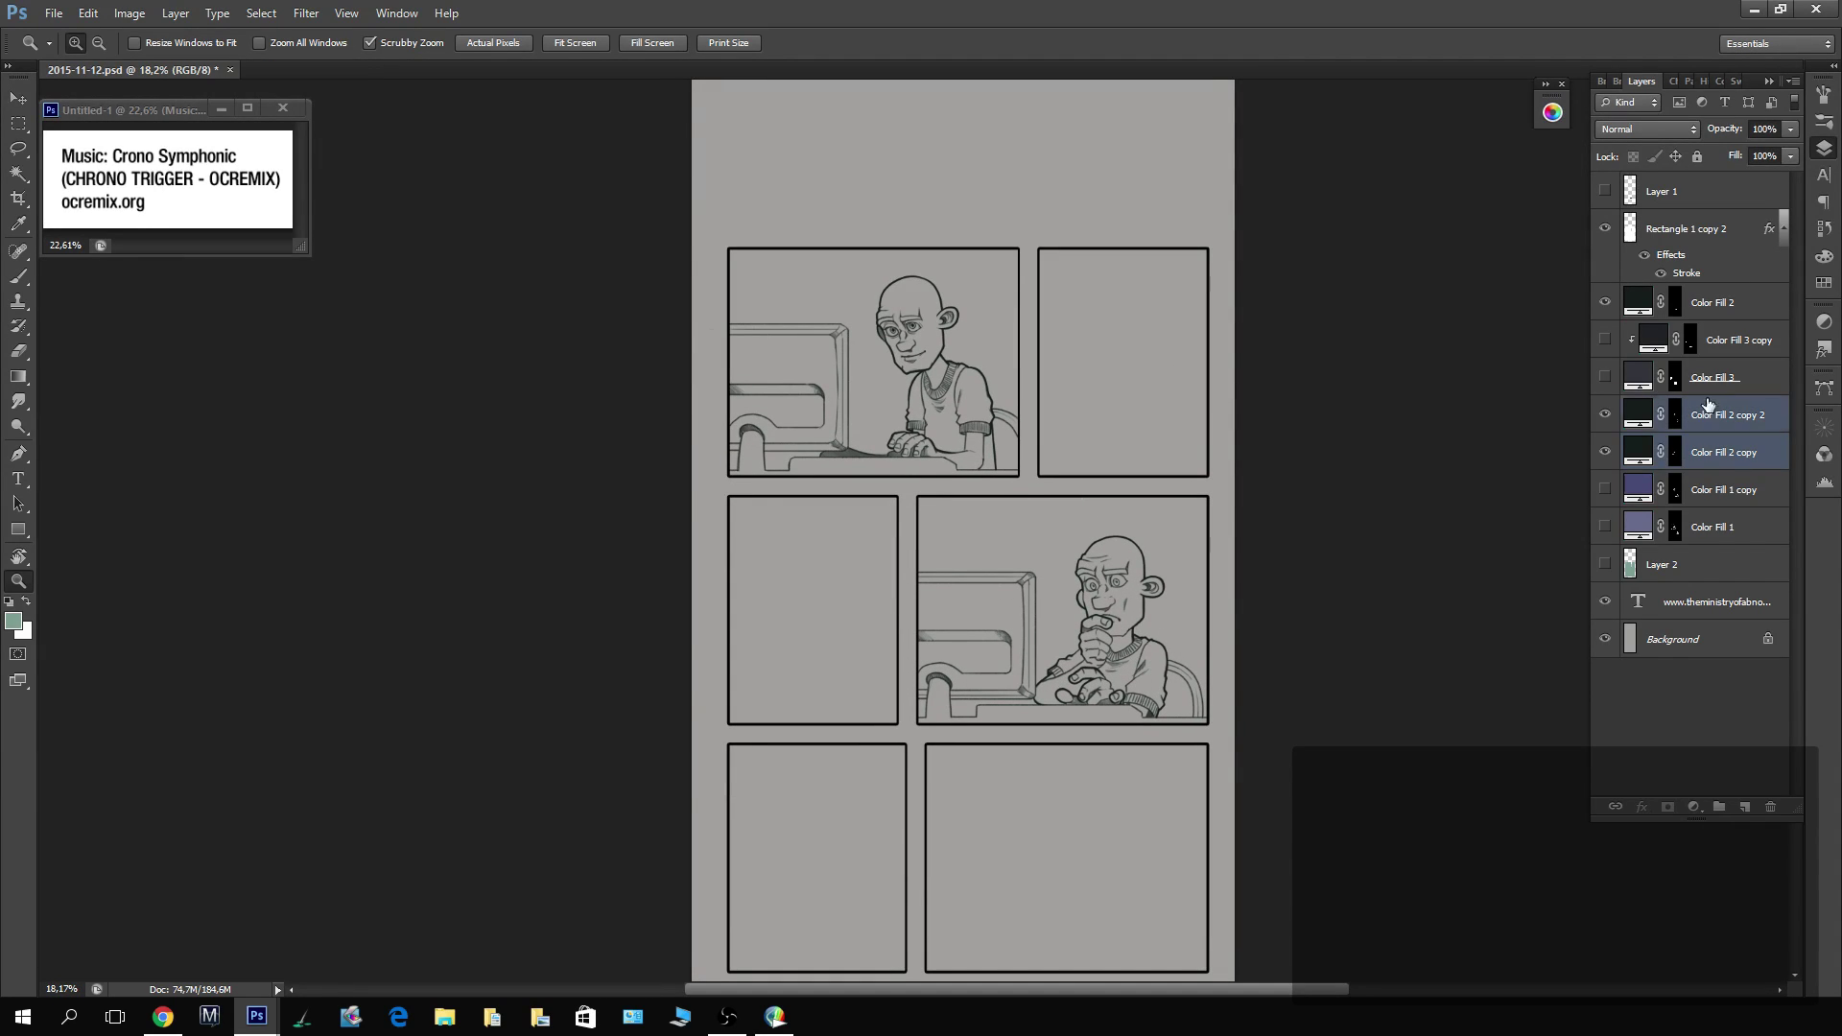
left_click(1712, 307, "ctrl")
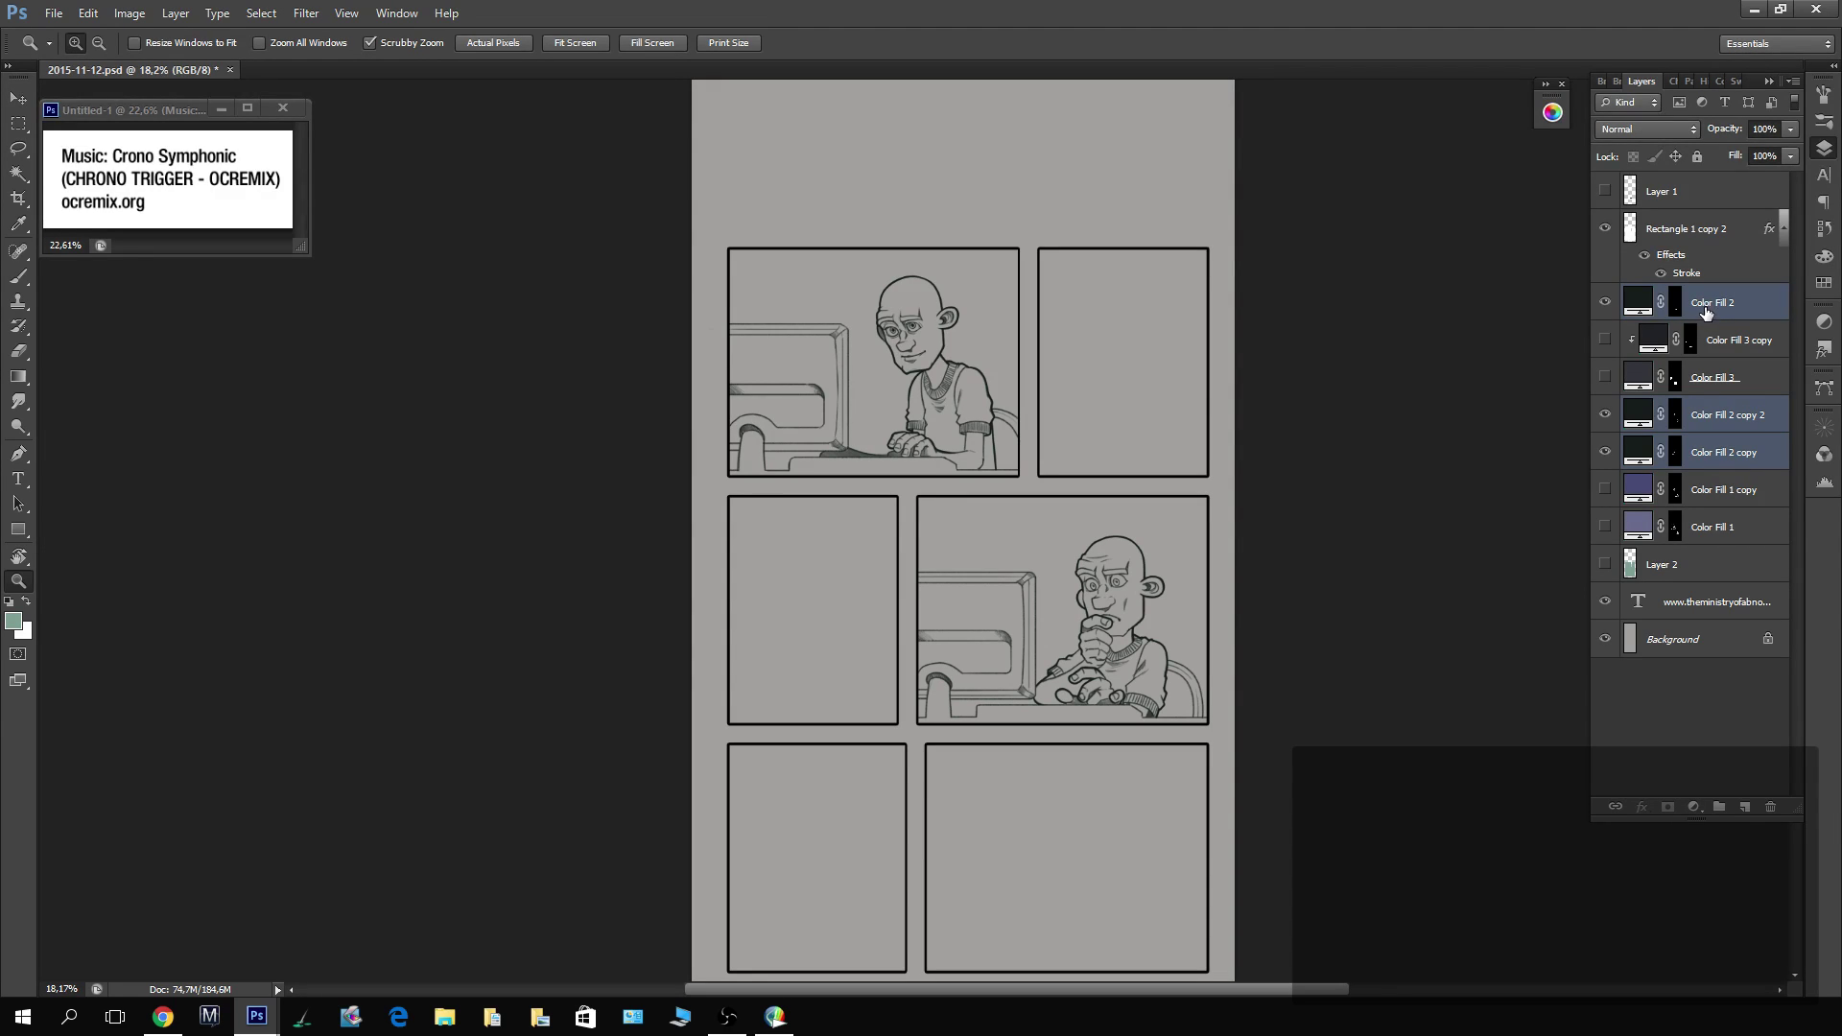
key("ctrl+e")
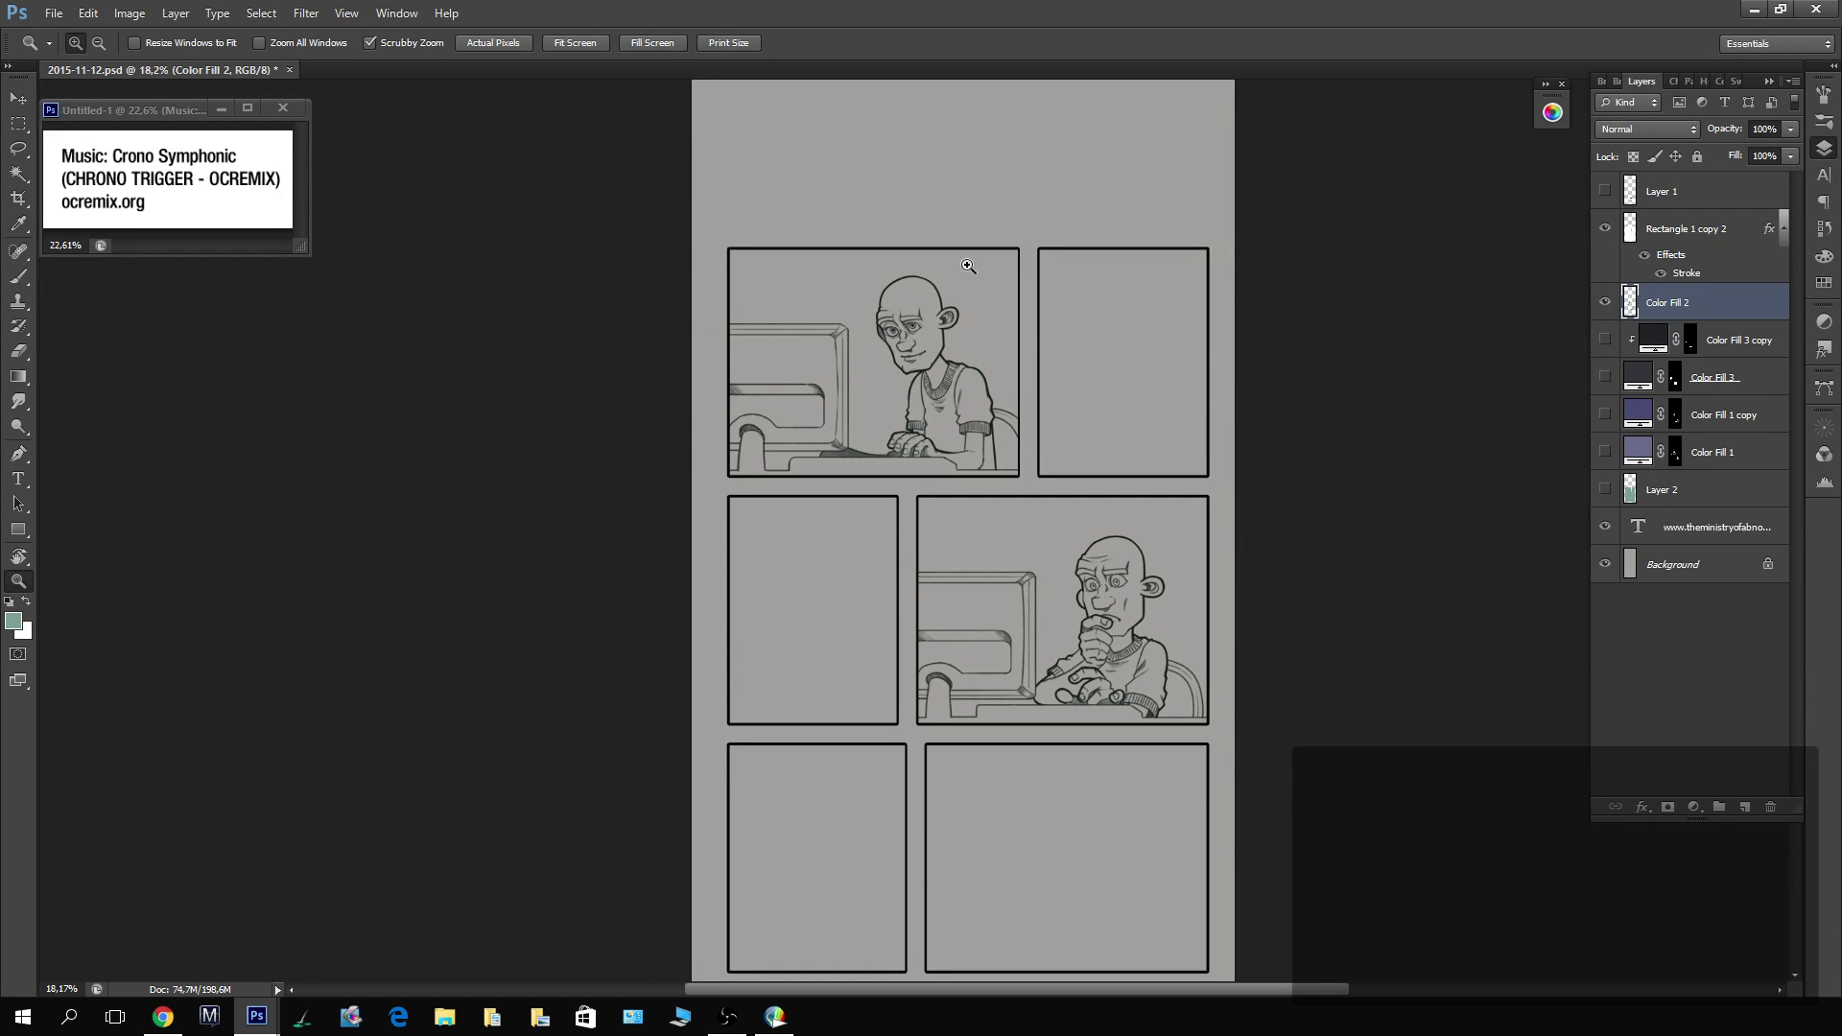
Duplicate the merged linework layer together with Rectangle 1 copy 2 and merge the two duplicates into a single layer.
left_click_drag(968, 266, 1156, 137)
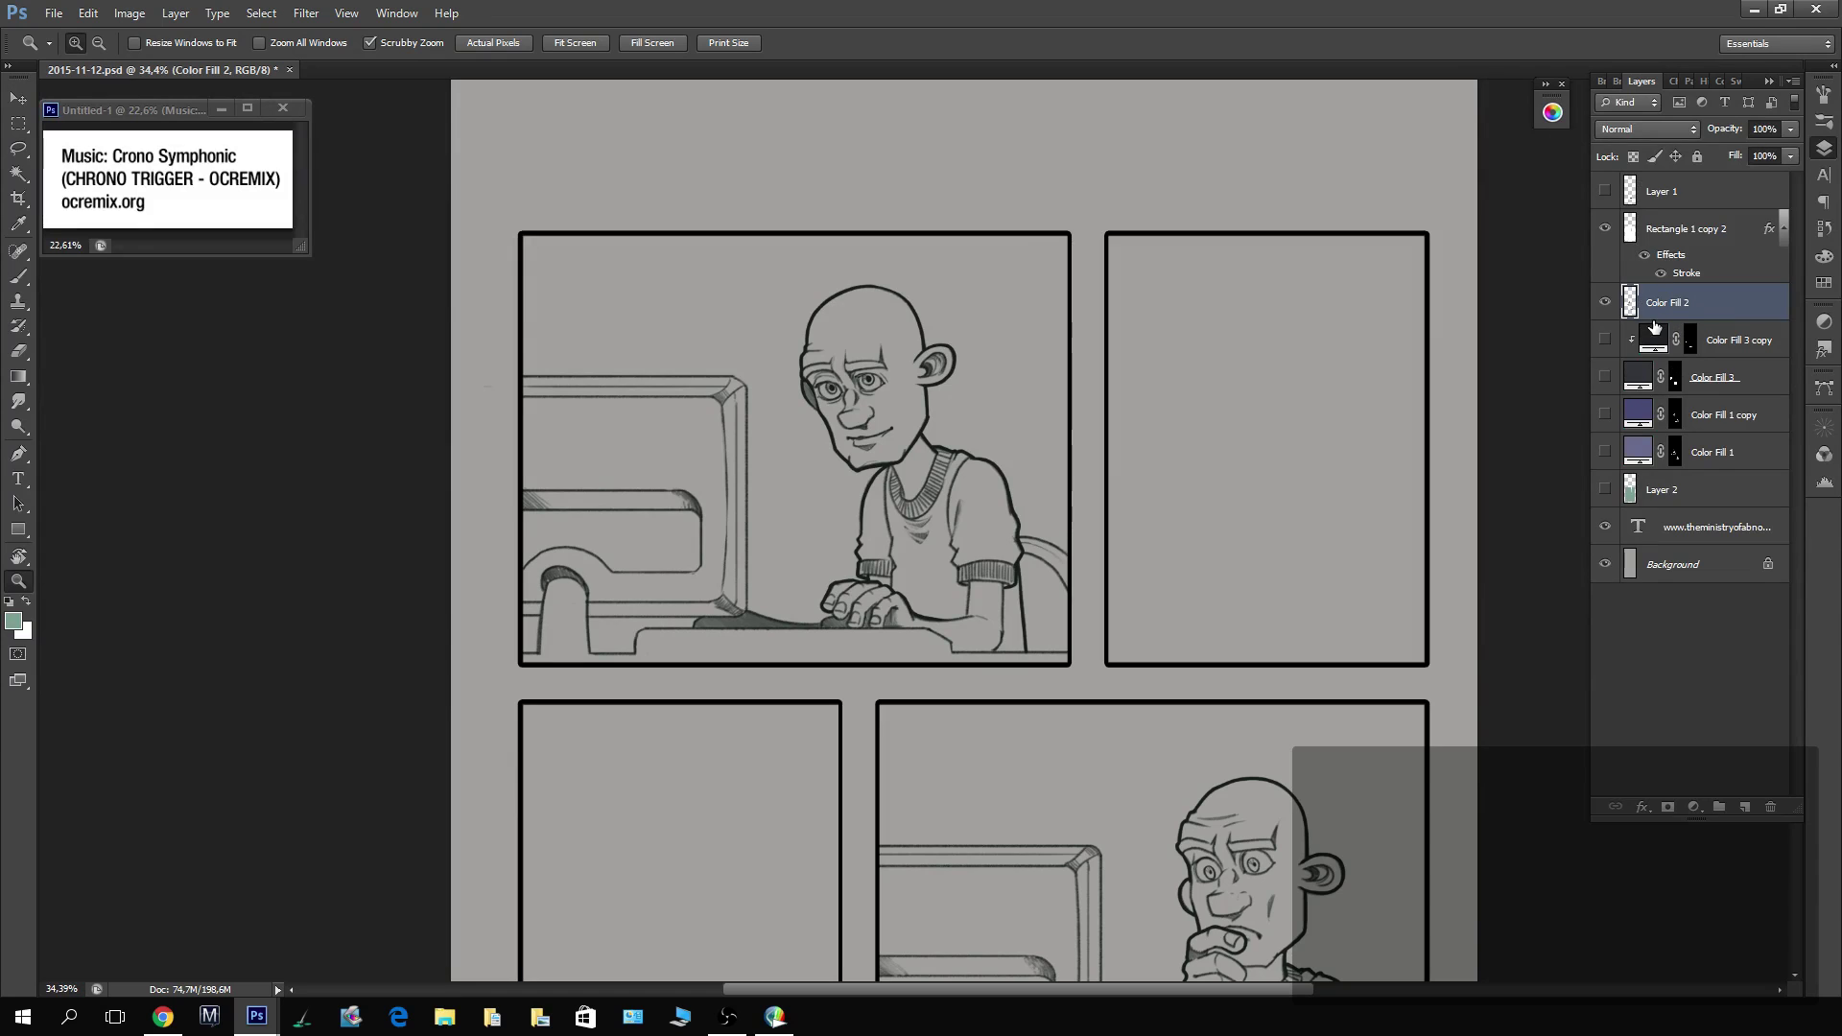
left_click(1677, 220, "ctrl")
key("ctrl+j")
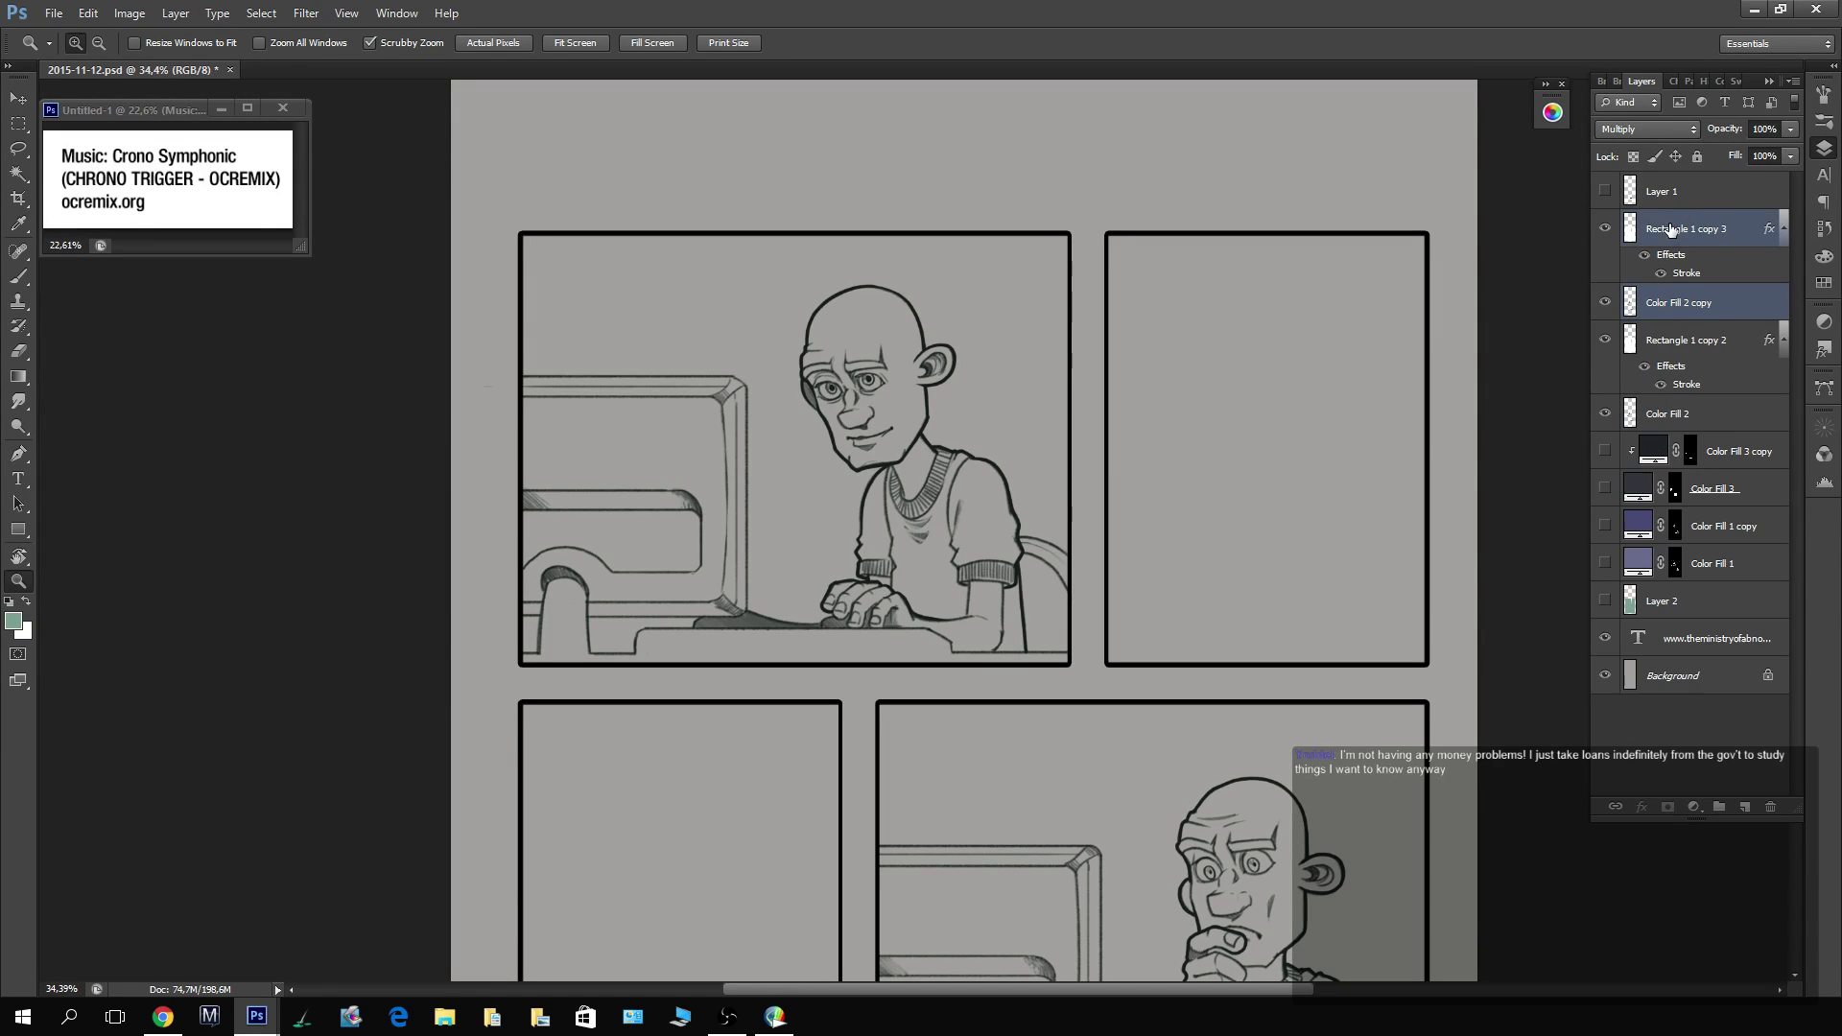
key("ctrl+e")
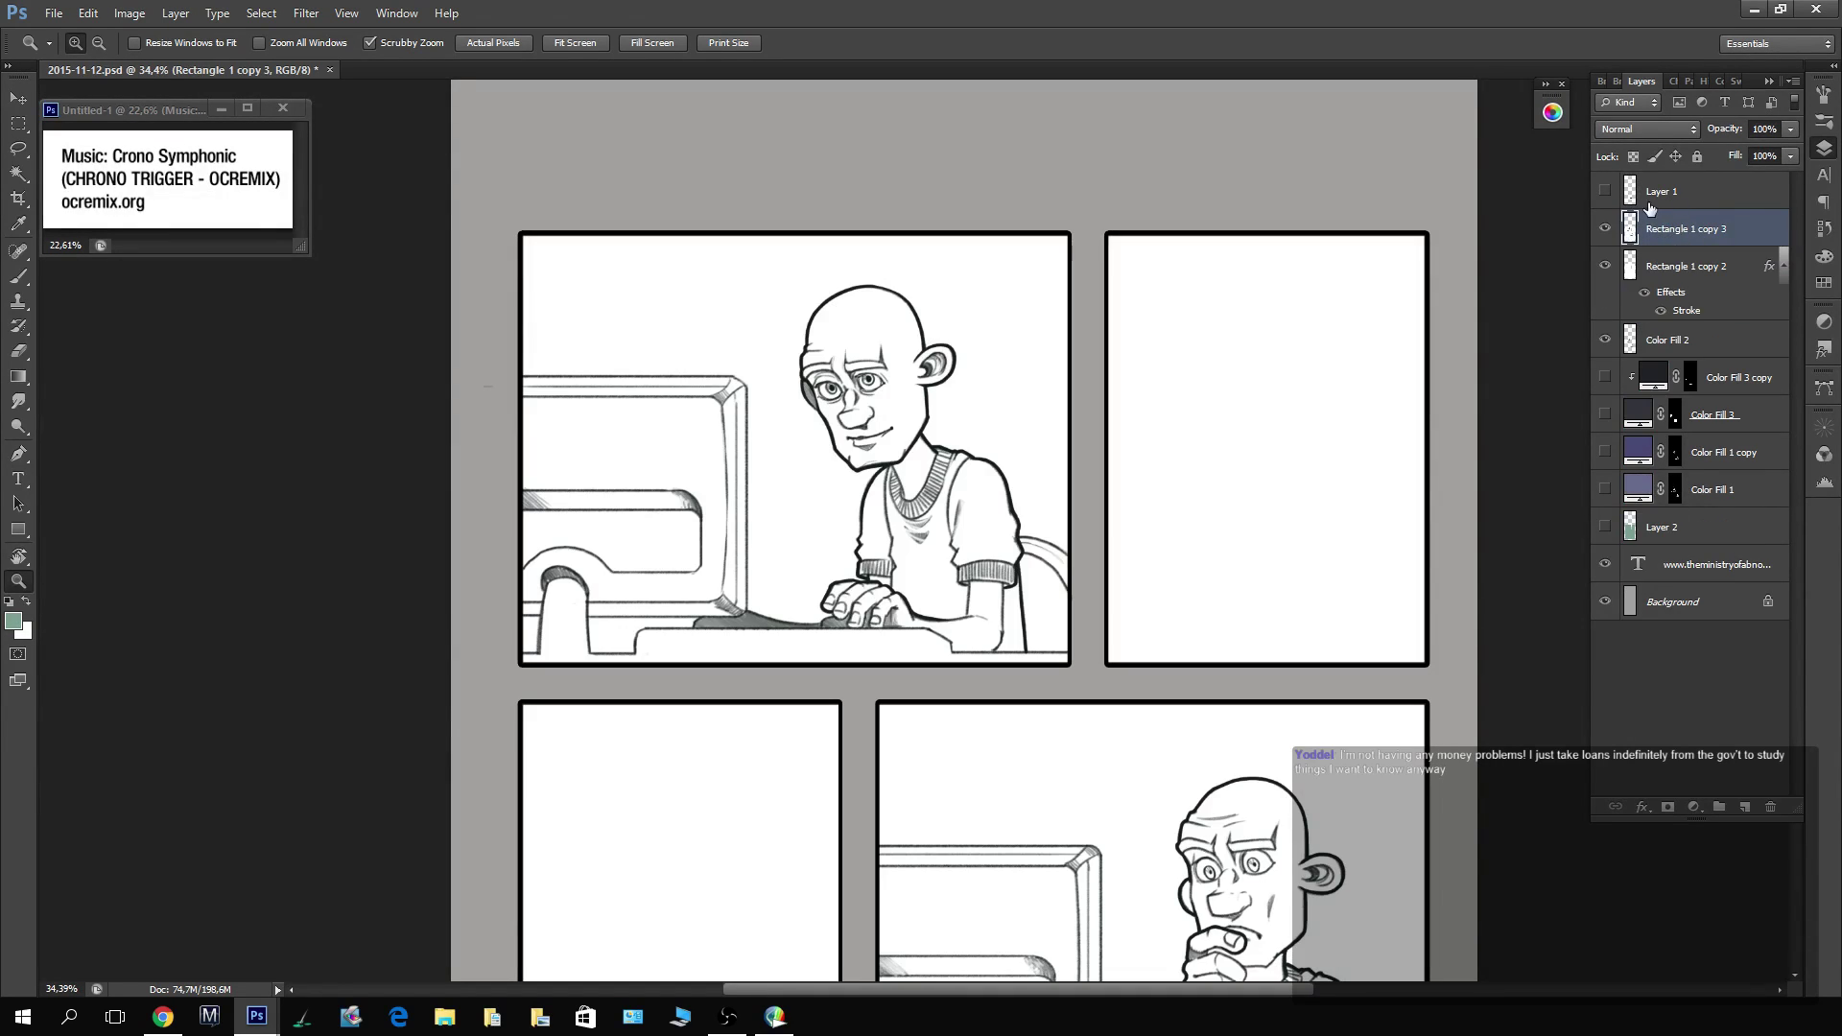
Select the empty background areas of the two top-row panels with the contiguous Magic Wand at tolerance 32, including the gaps beneath the monitor.
key("w")
right_click(993, 411)
left_click(979, 378)
left_click(979, 377)
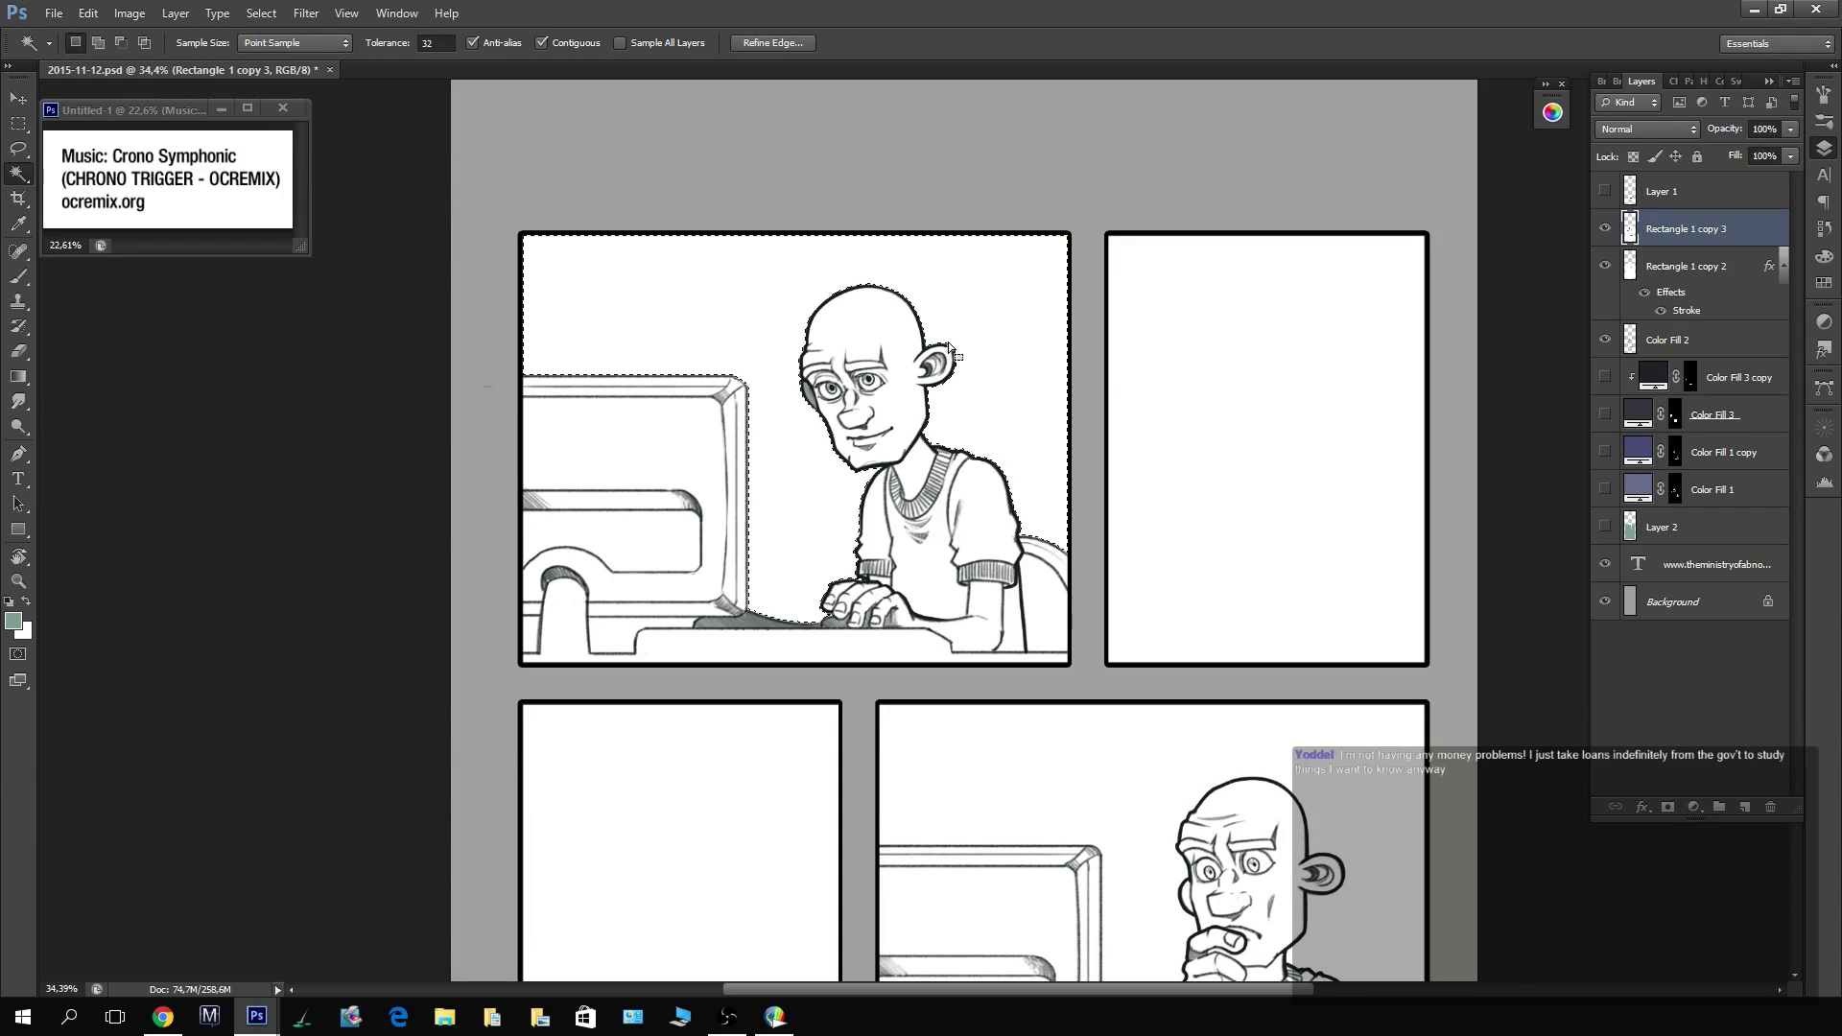
left_click(609, 637)
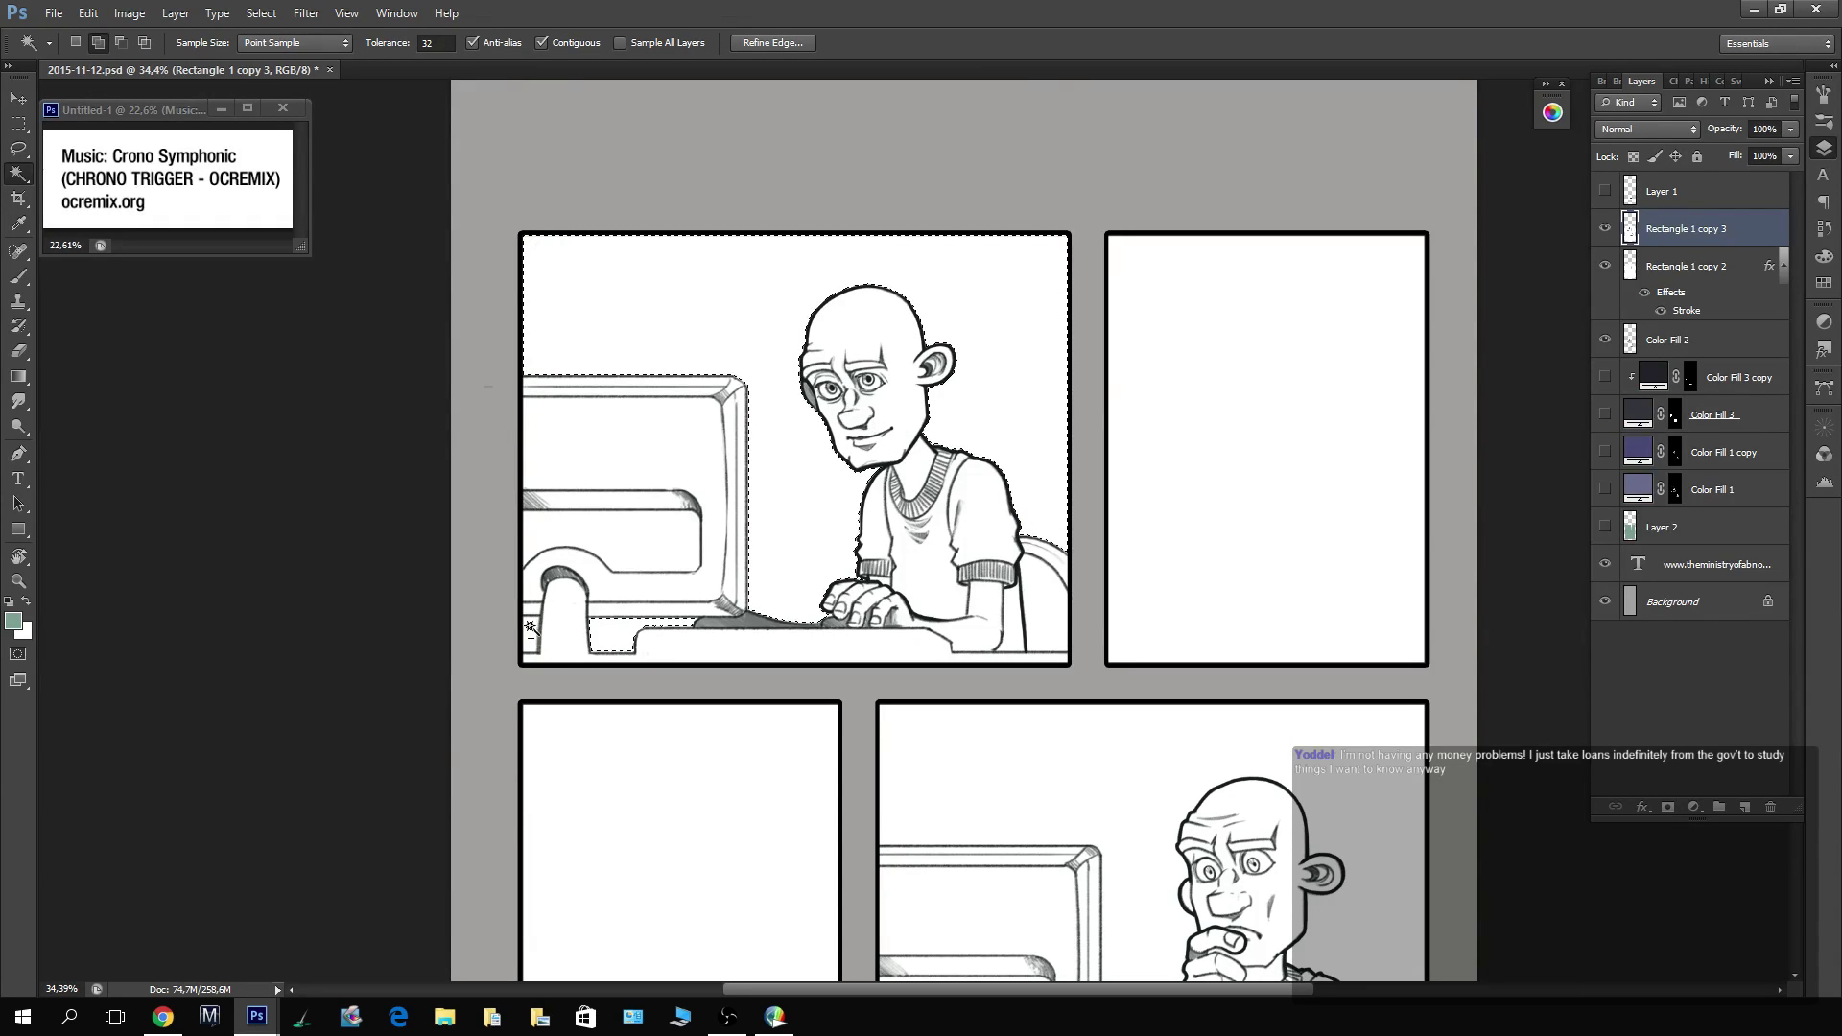
left_click(530, 634)
left_click(1267, 494)
Add the background areas of the second-row and third-row panels to the selection, including the gaps around the monitor and chair.
scroll(1102, 526, "down", 5)
scroll(1102, 527, "left", 2)
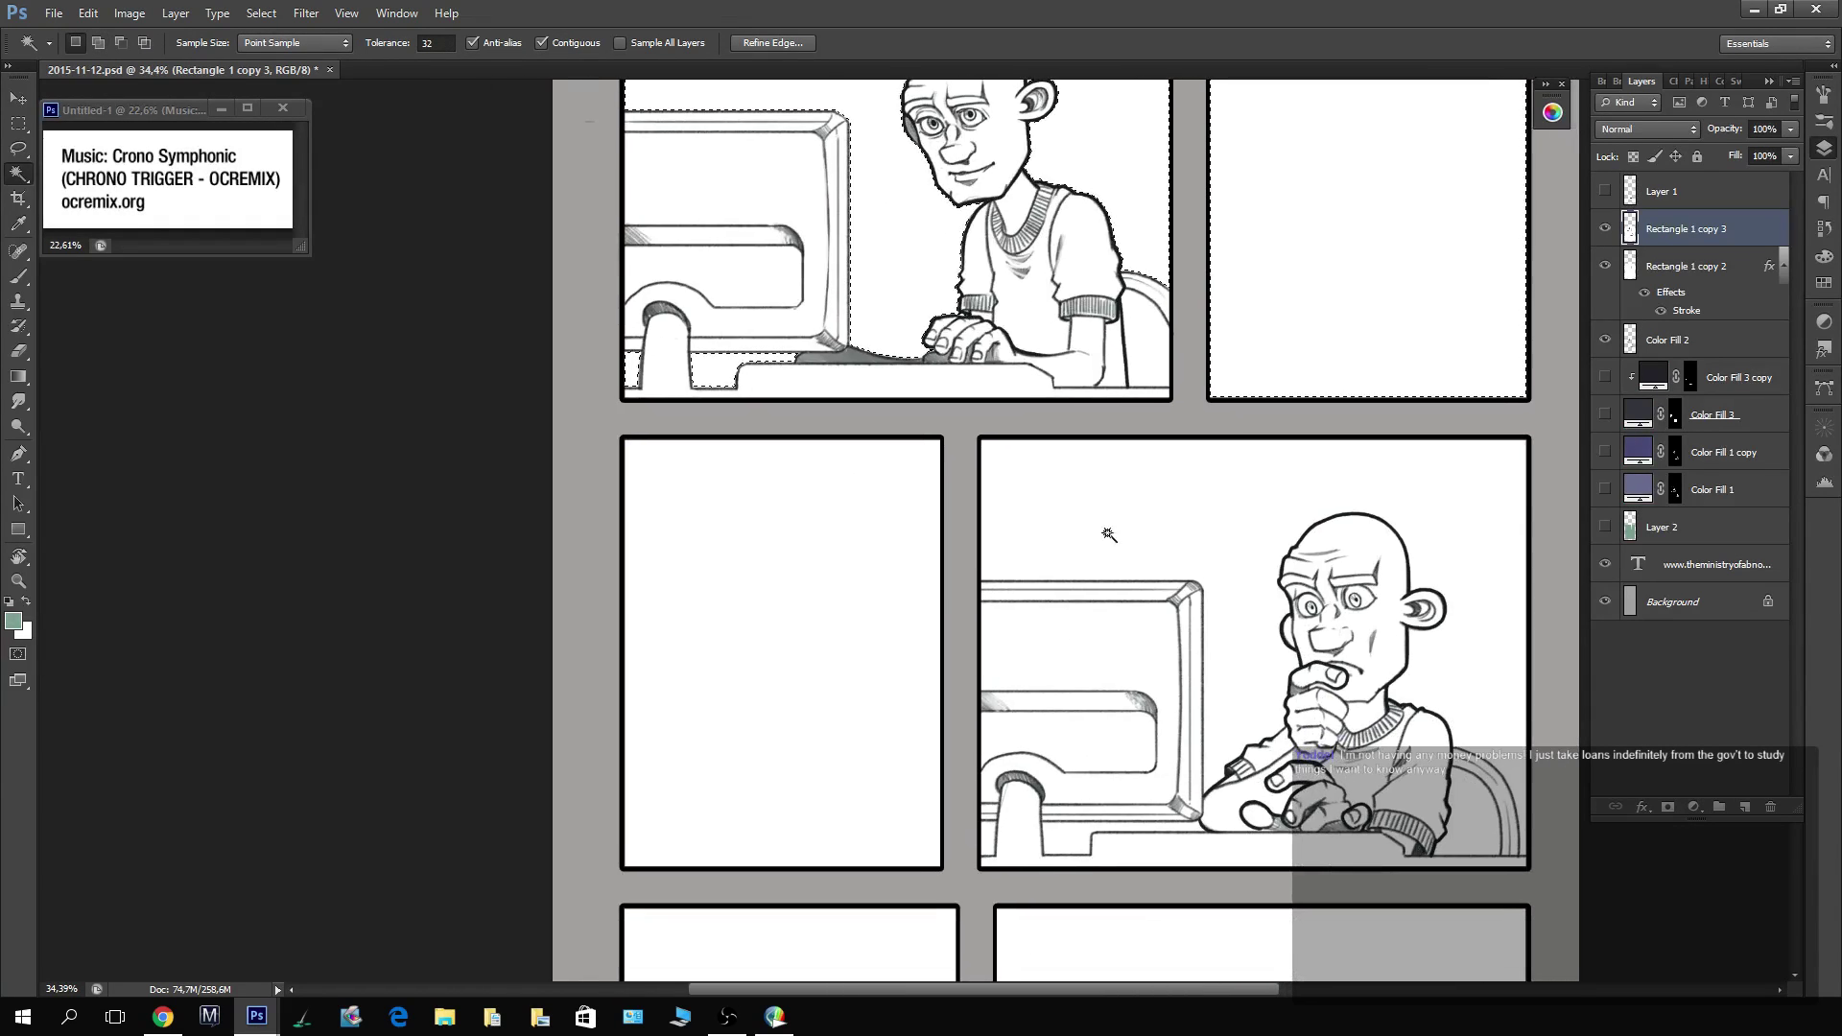
left_click(864, 608)
left_click(1459, 614)
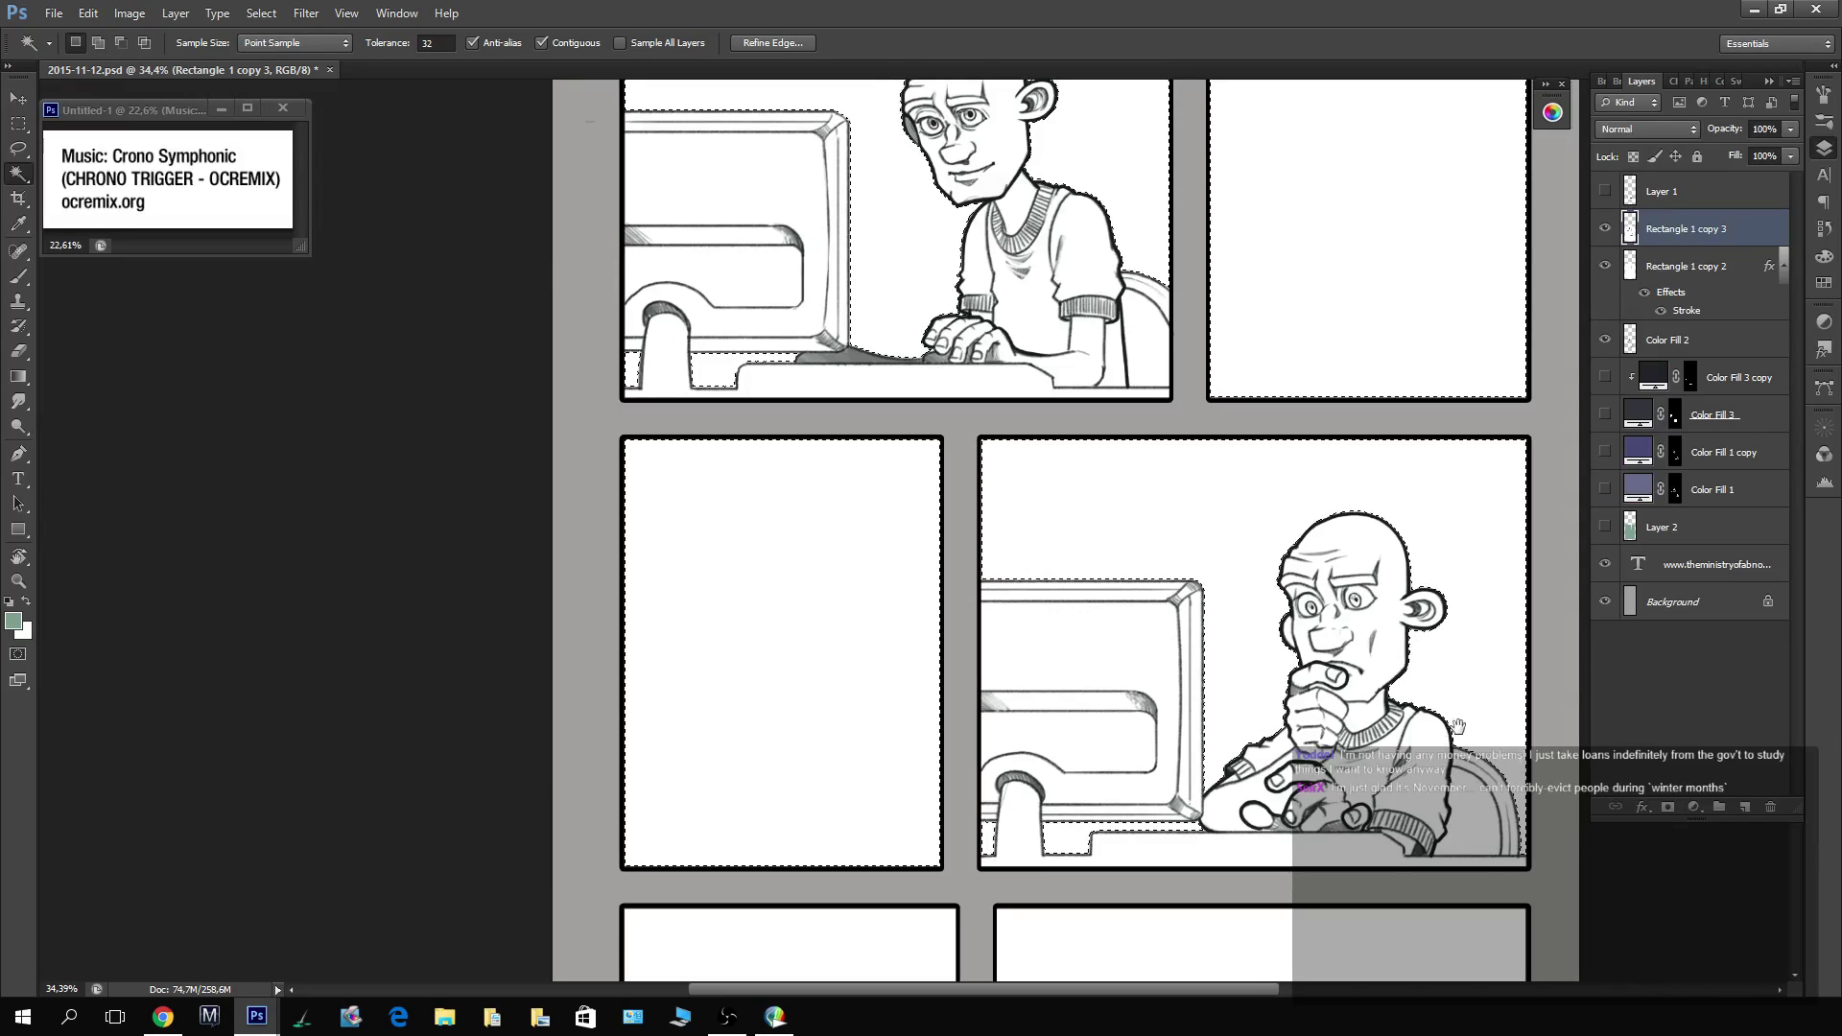
left_click_drag(1459, 694, 1441, 644)
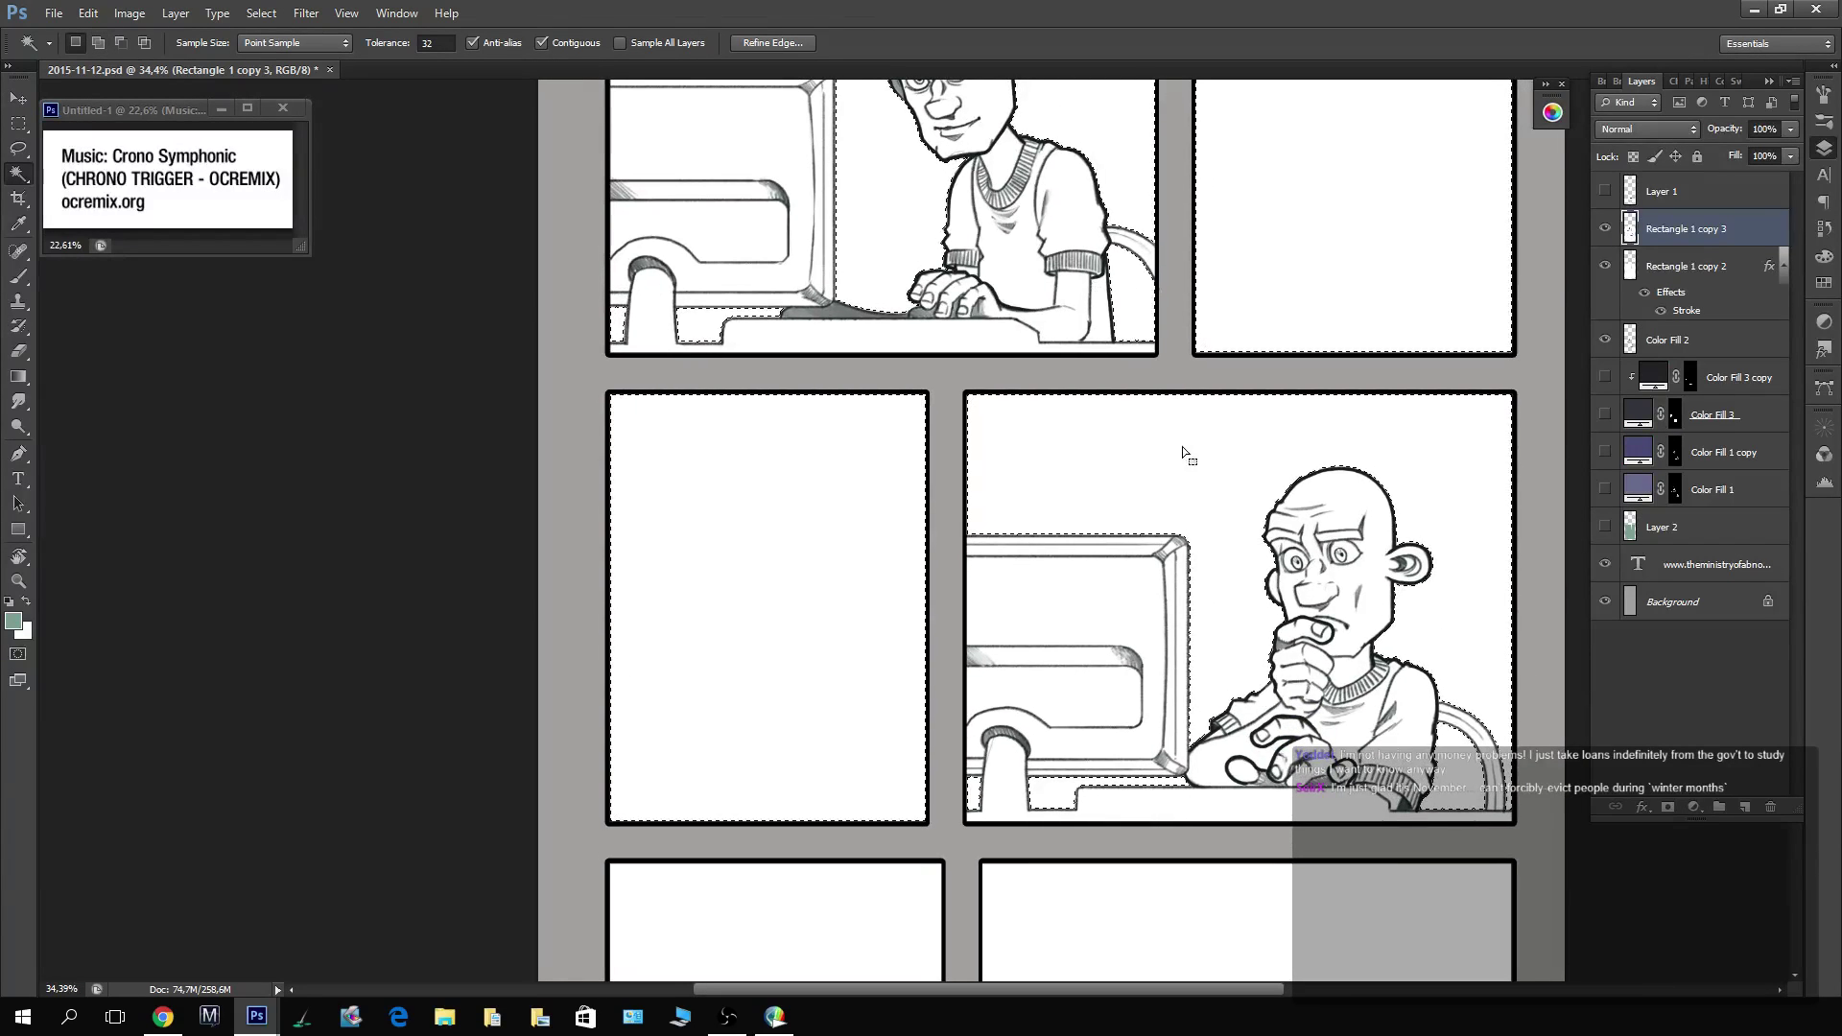
left_click_drag(1228, 777, 1238, 433)
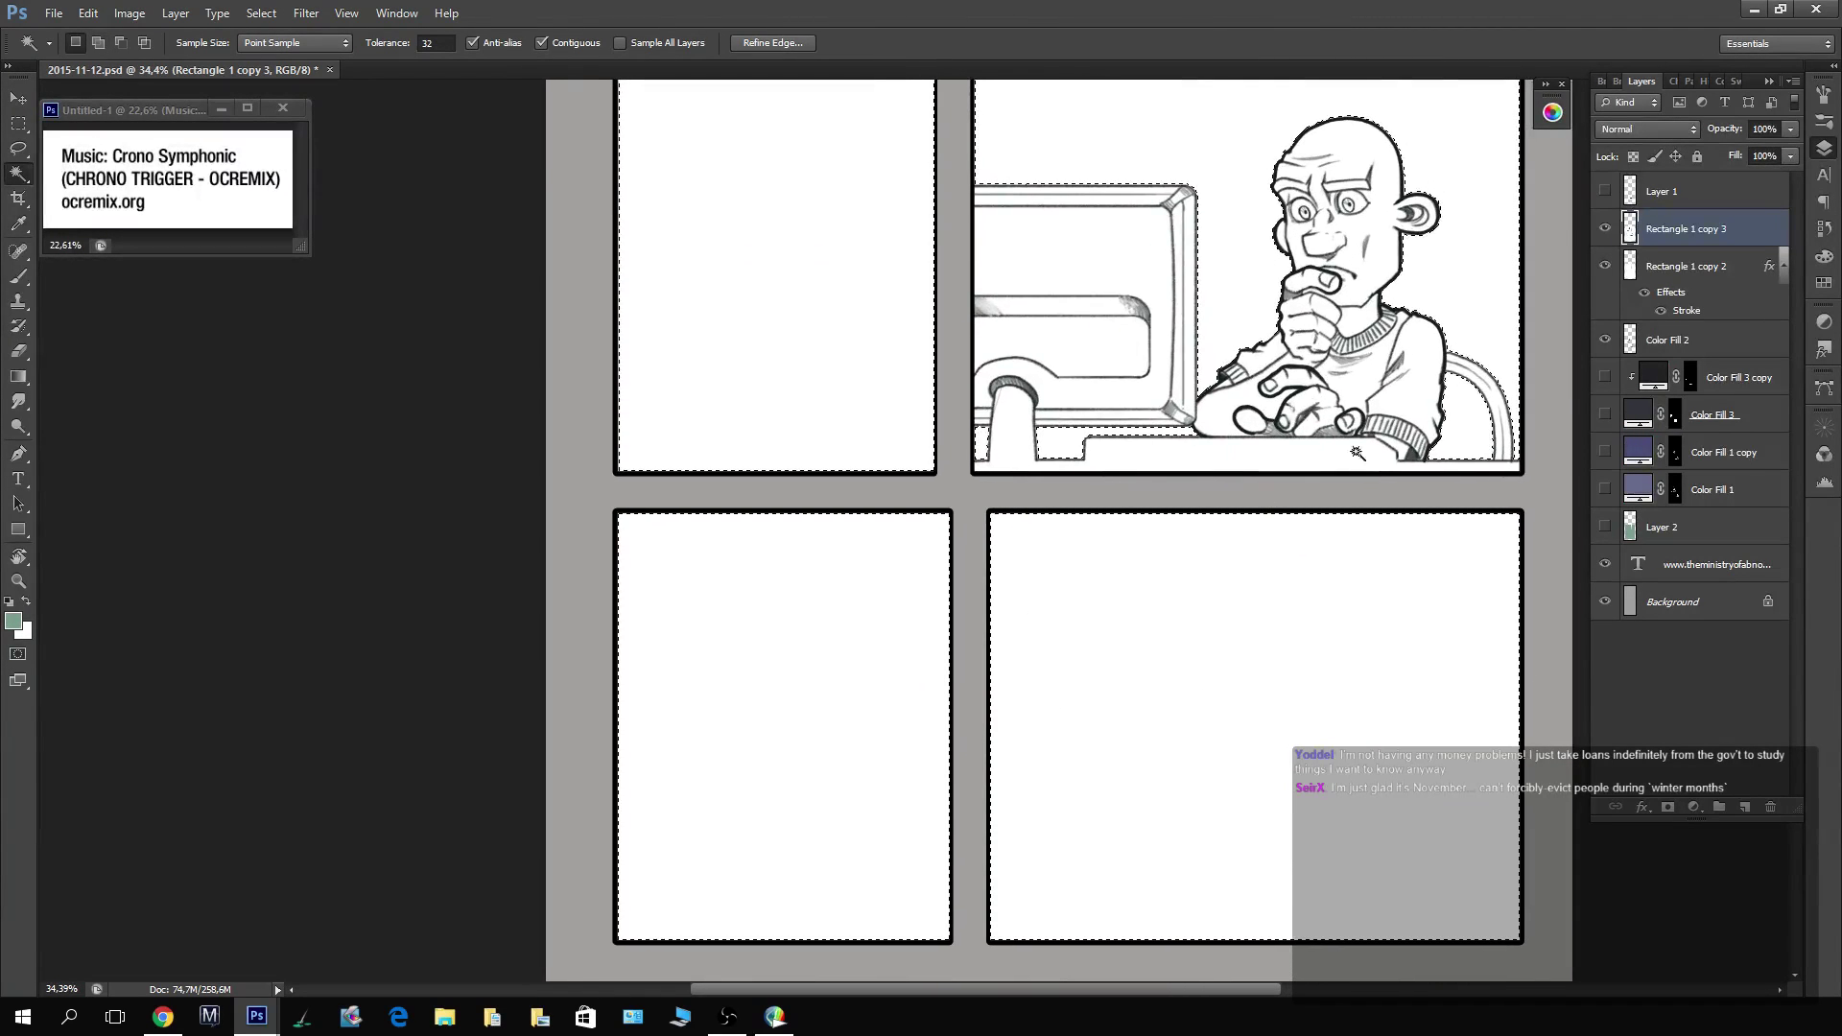
Expand the background selection by 2 pixels.
key("z")
left_click_drag(1379, 321, 825, 274)
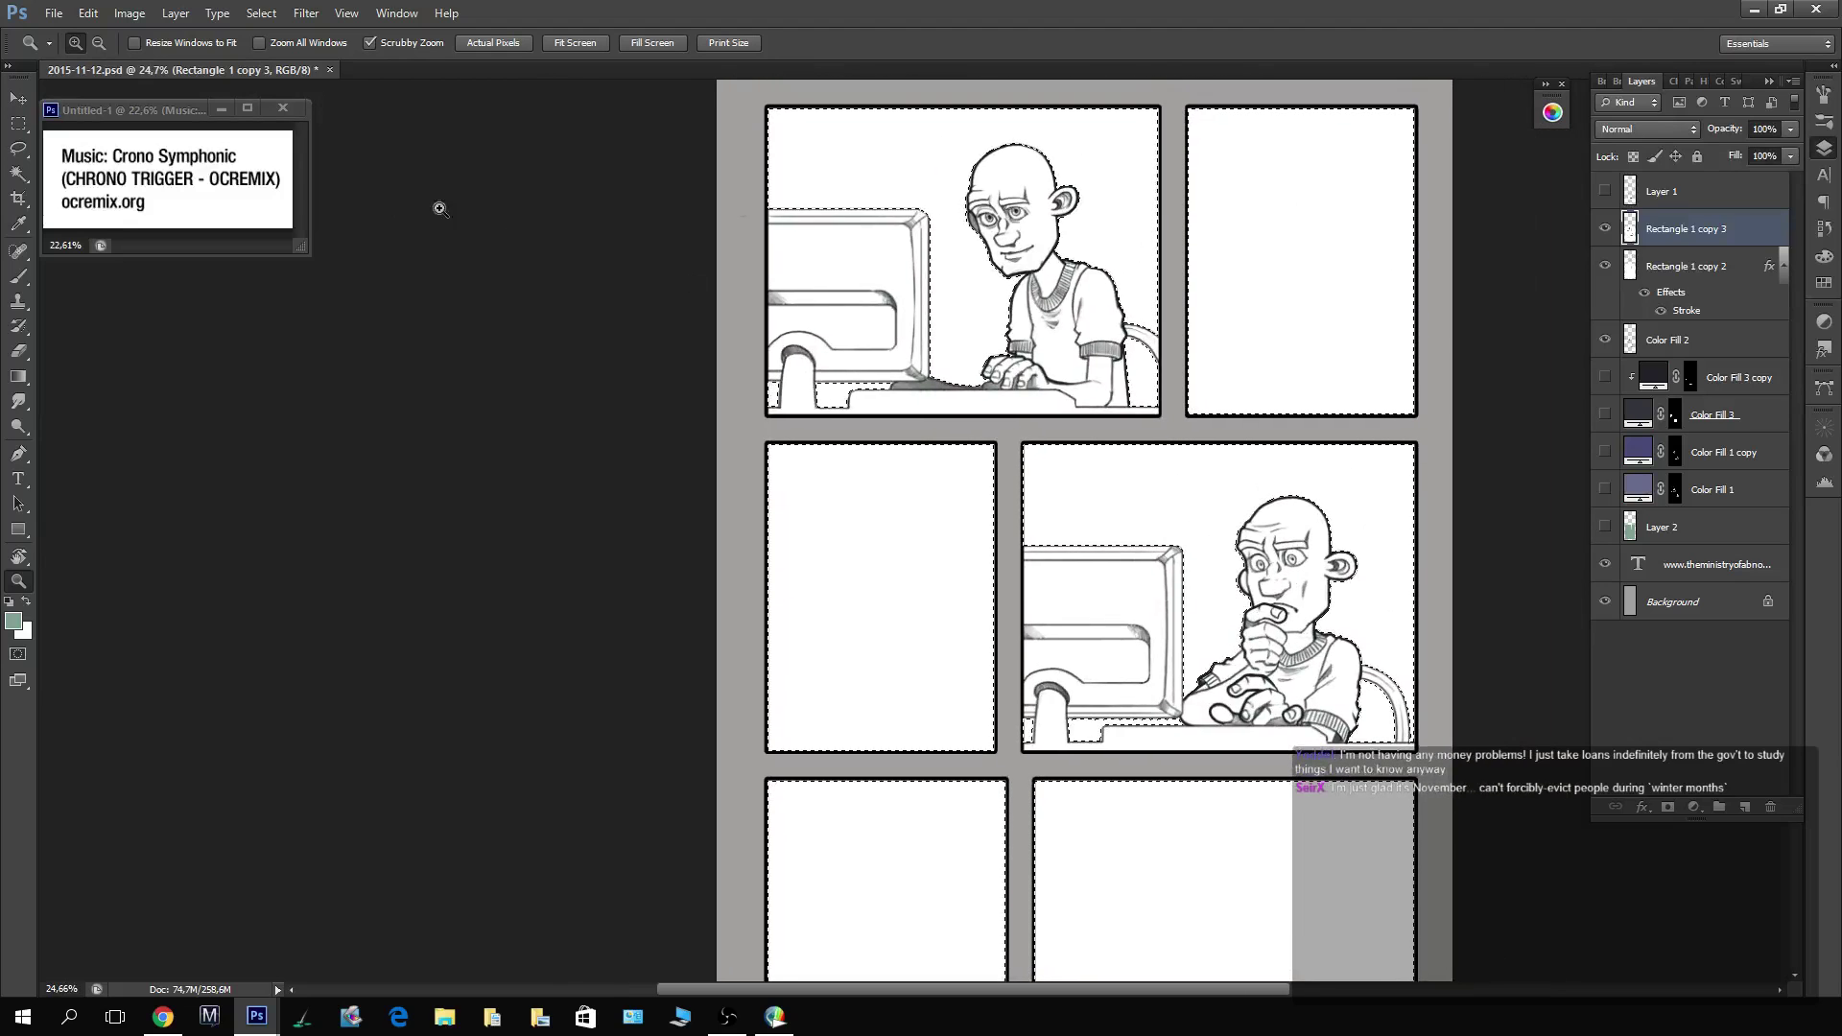
left_click(261, 12)
mouse_move(287, 224)
left_click(158, 264)
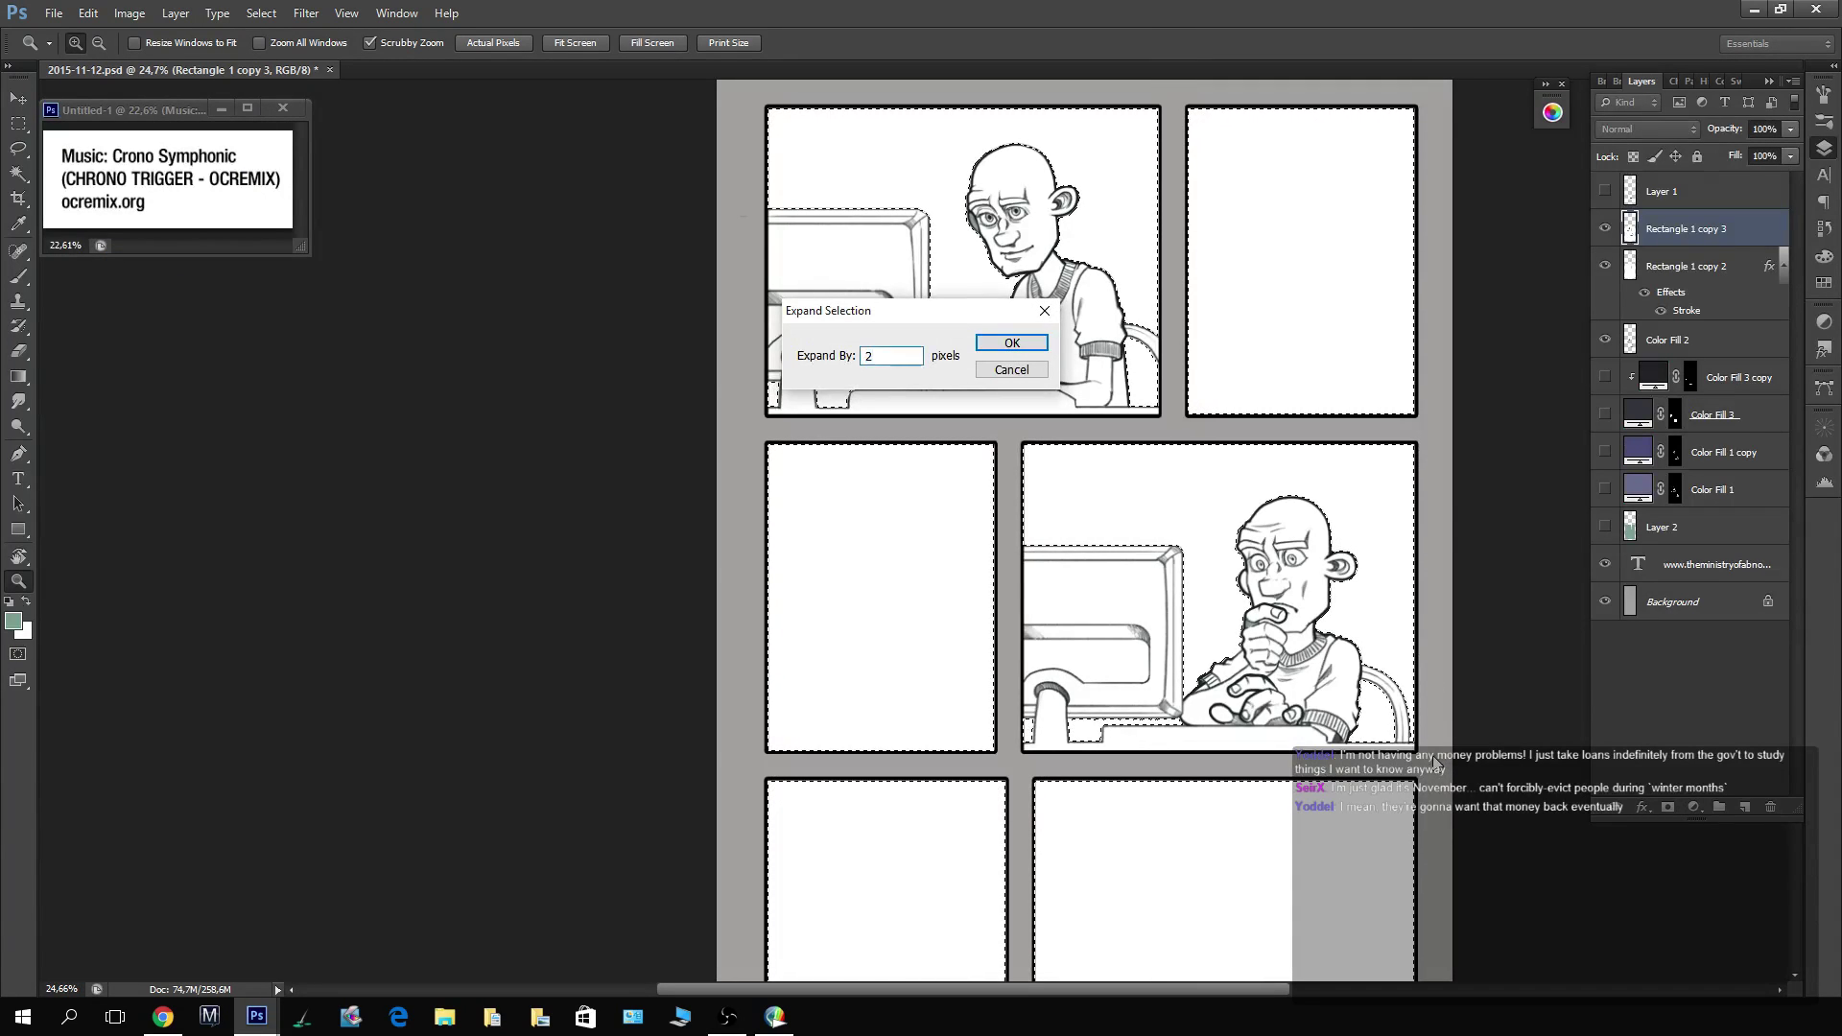
key("Return")
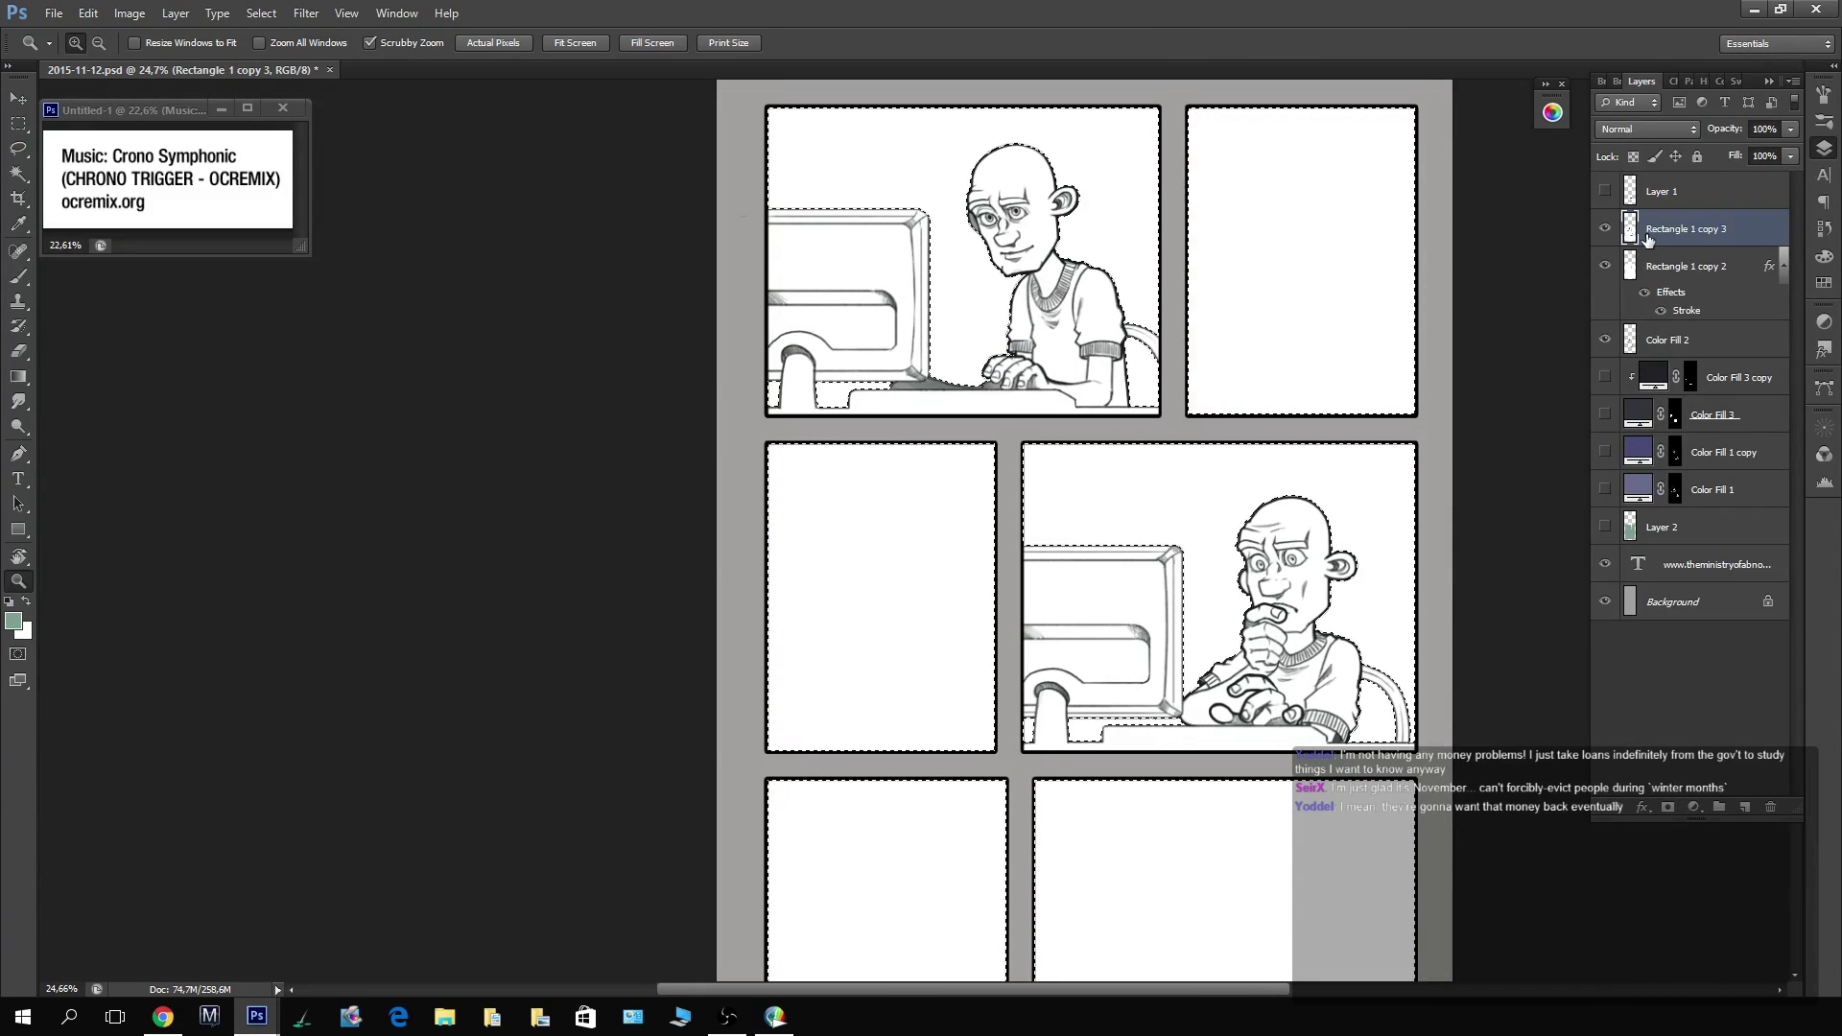
Hide the merged Rectangle 1 copy 3 layer, show the green Layer 2 and add a new layer directly above it.
left_click(1605, 229)
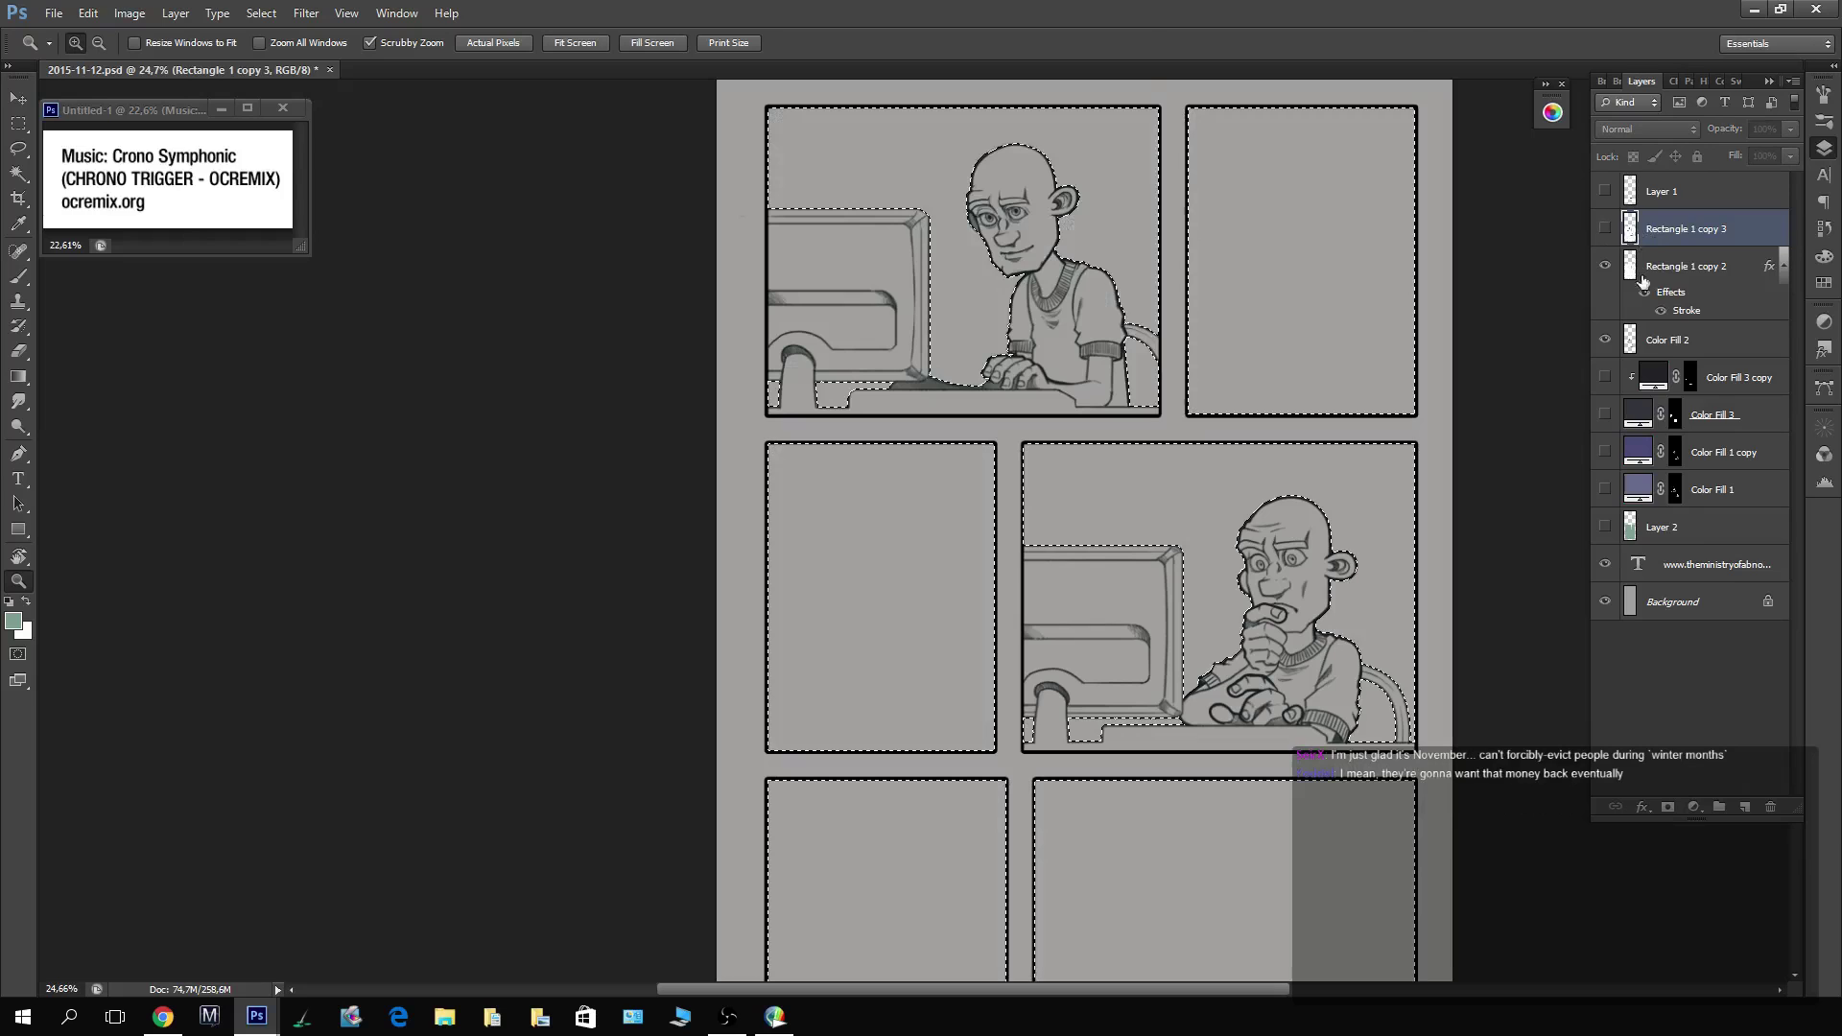
left_click(1681, 526)
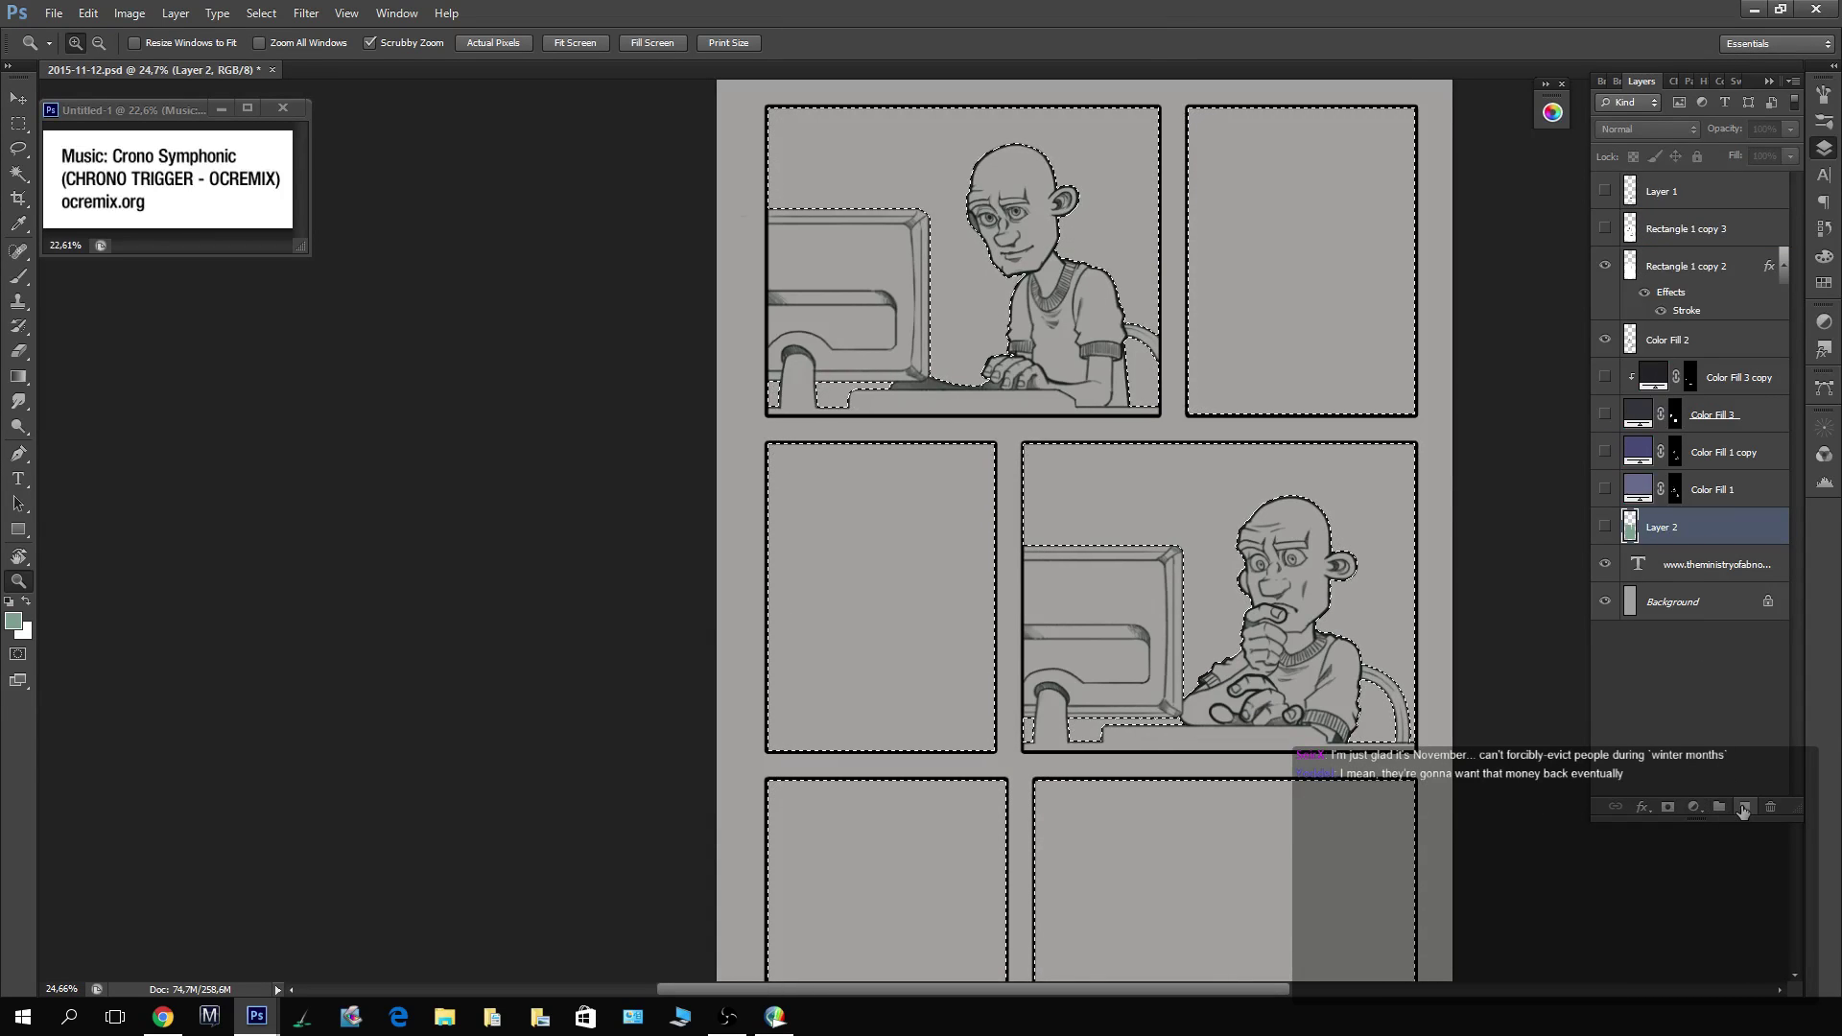
left_click(1605, 527)
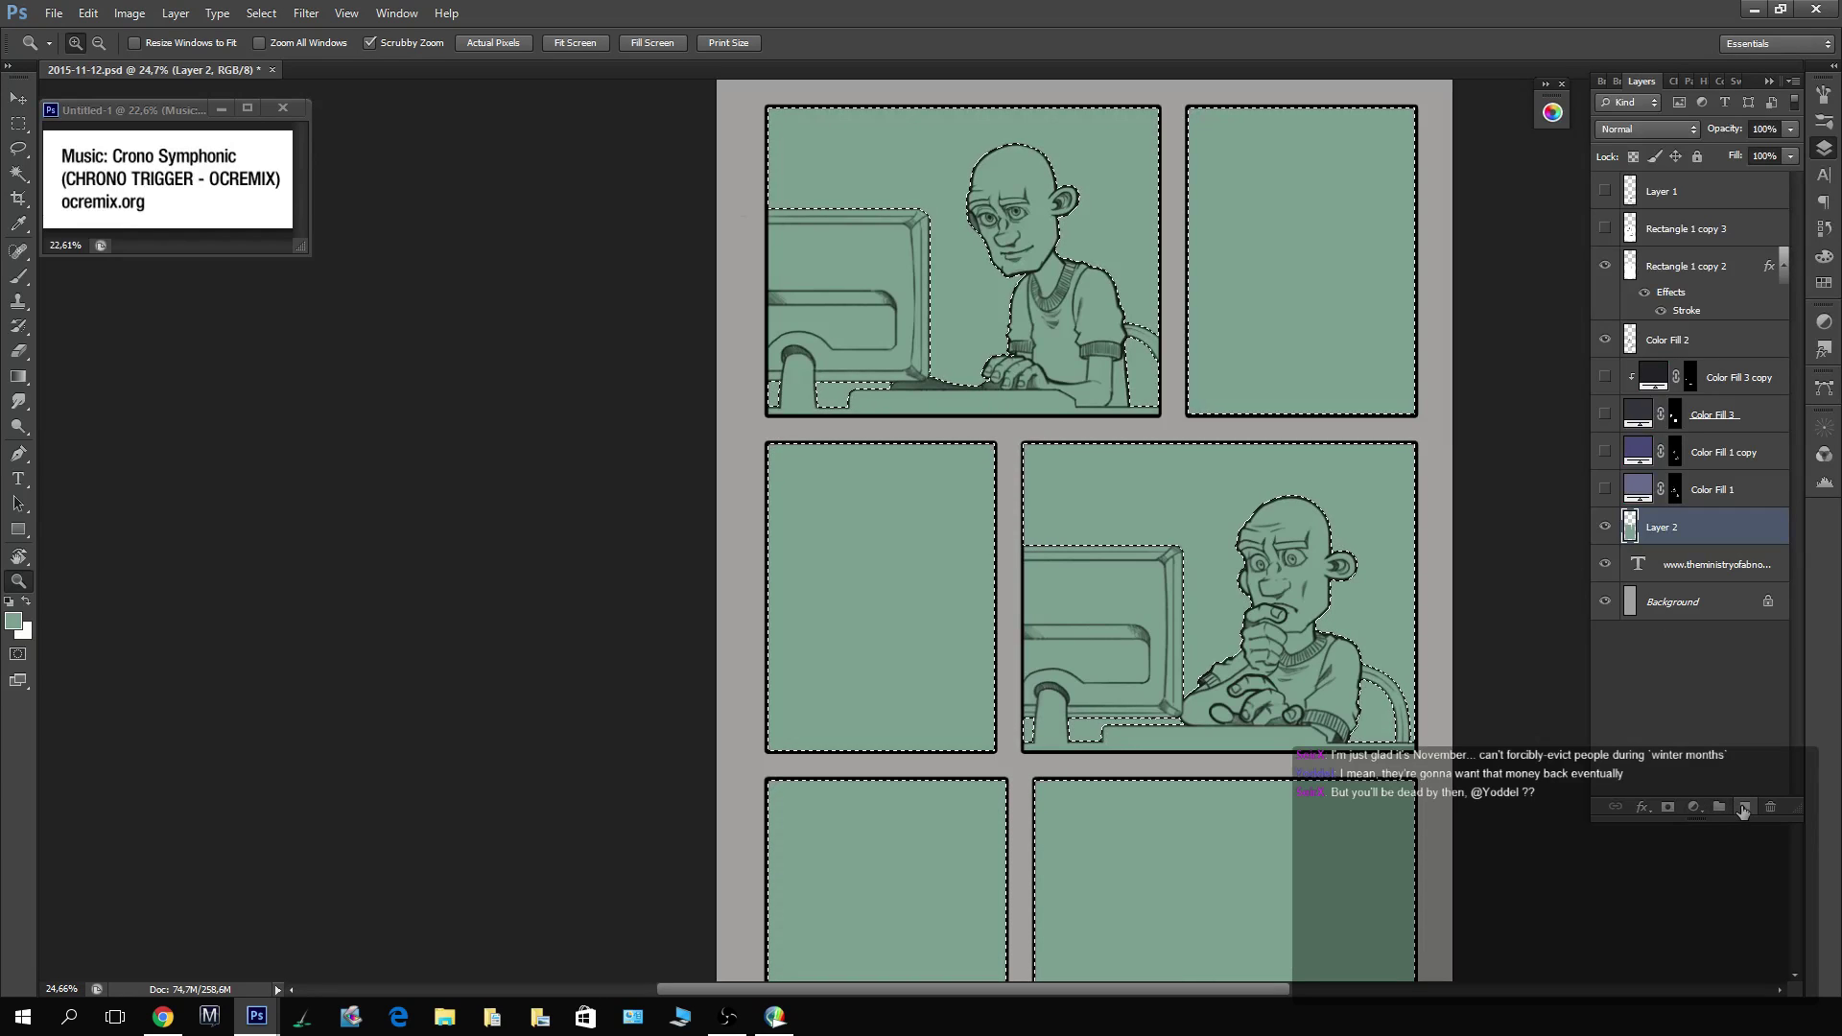
left_click(1743, 809)
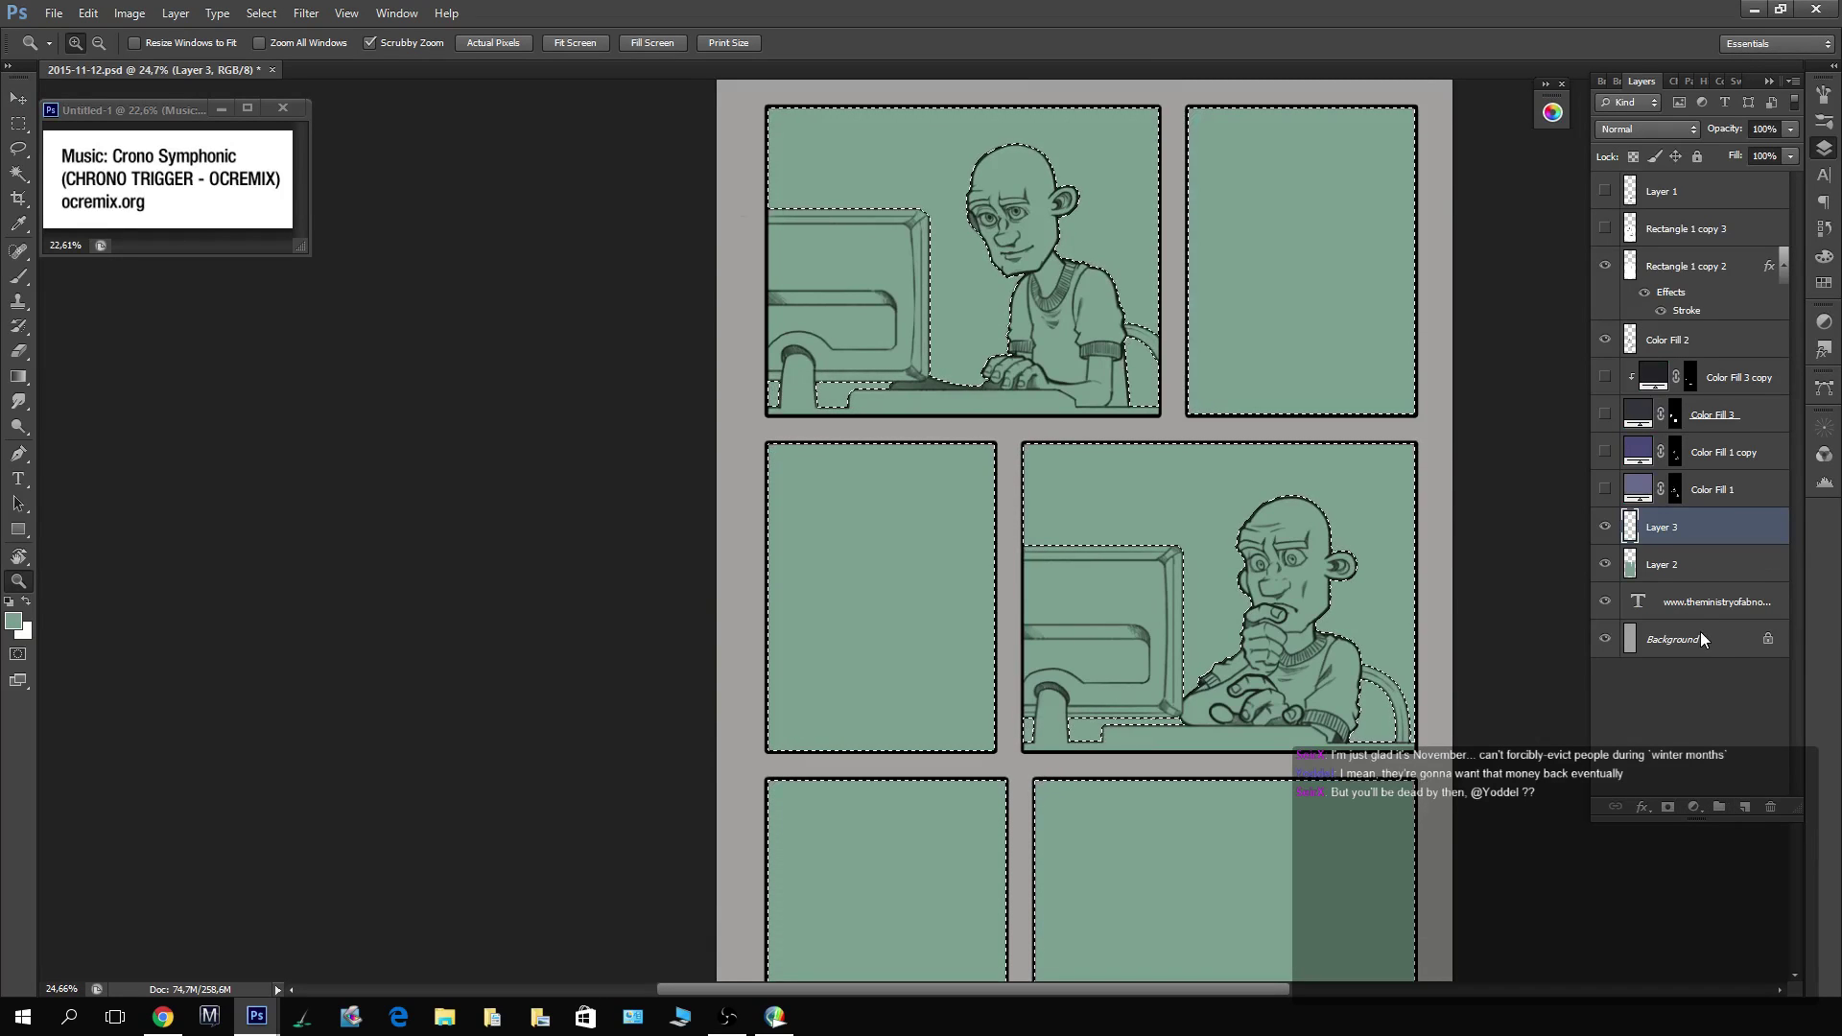
Fill everything outside the selected backgrounds with white on the new layer, deselect, and clip the layer to the green panel layer.
key("x")
key("alt+BackSpace")
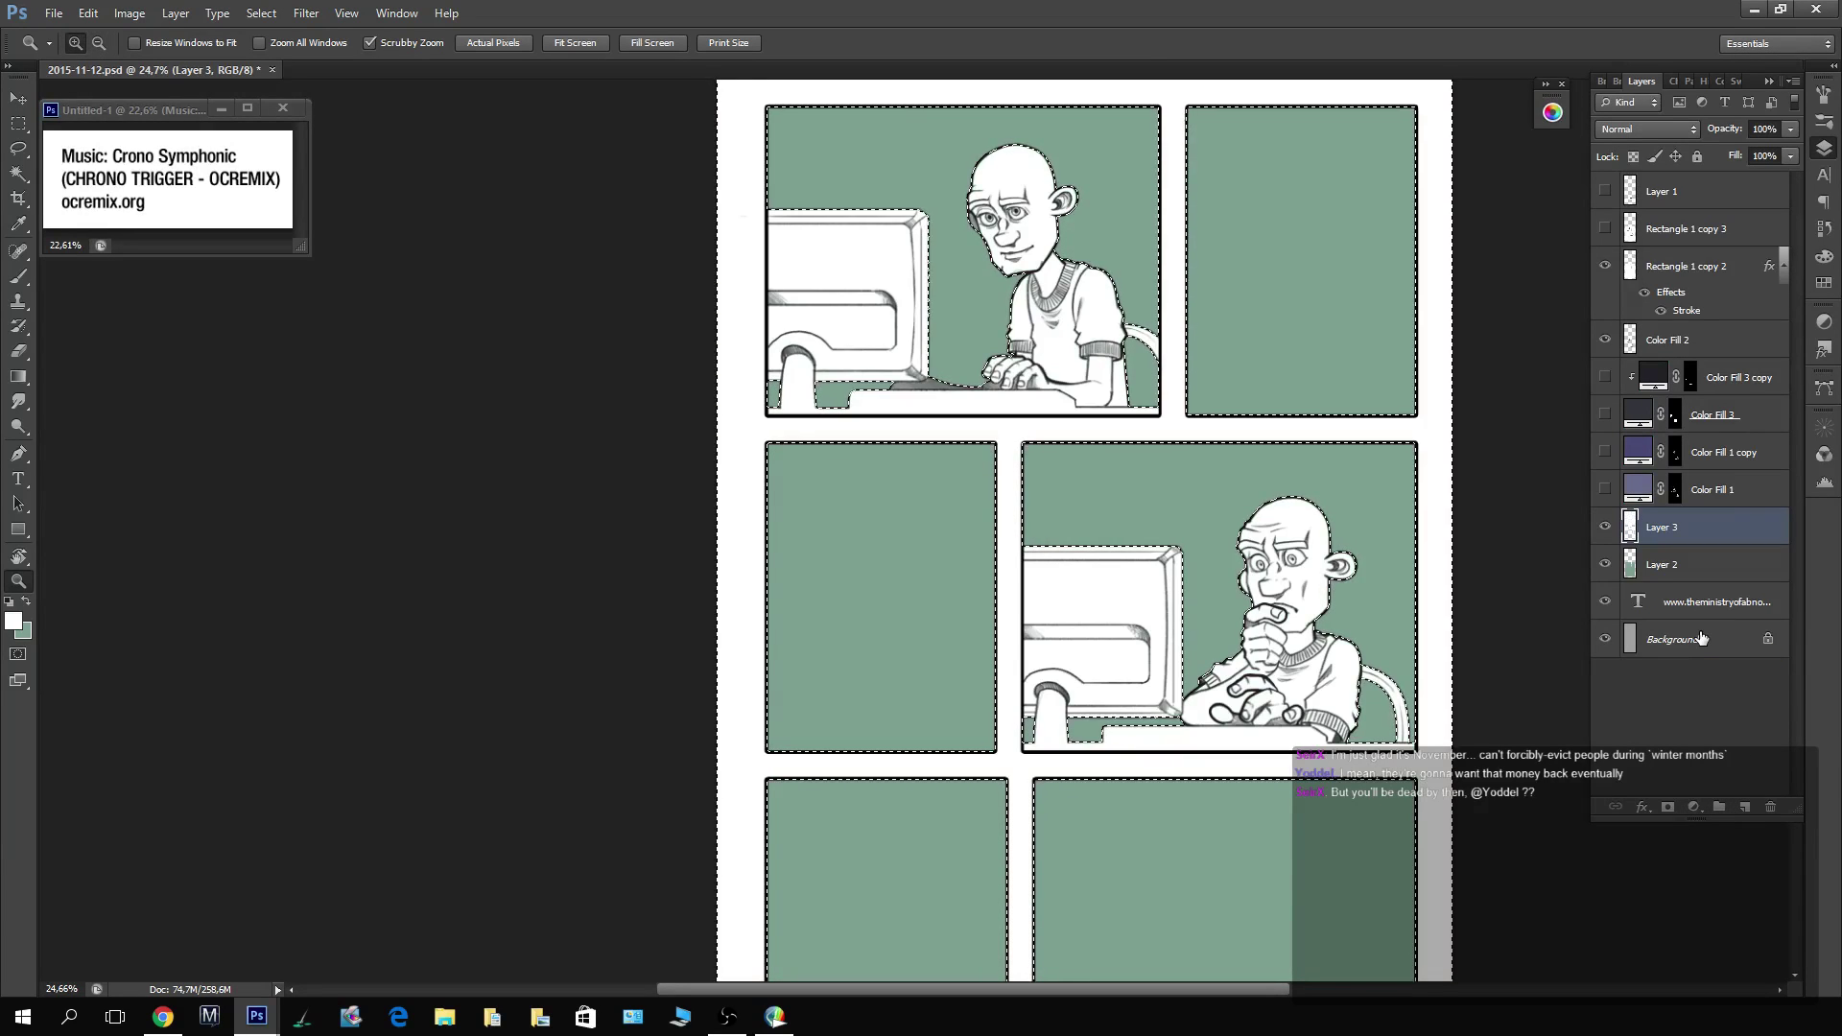
key("ctrl+d")
left_click(1670, 539, "alt")
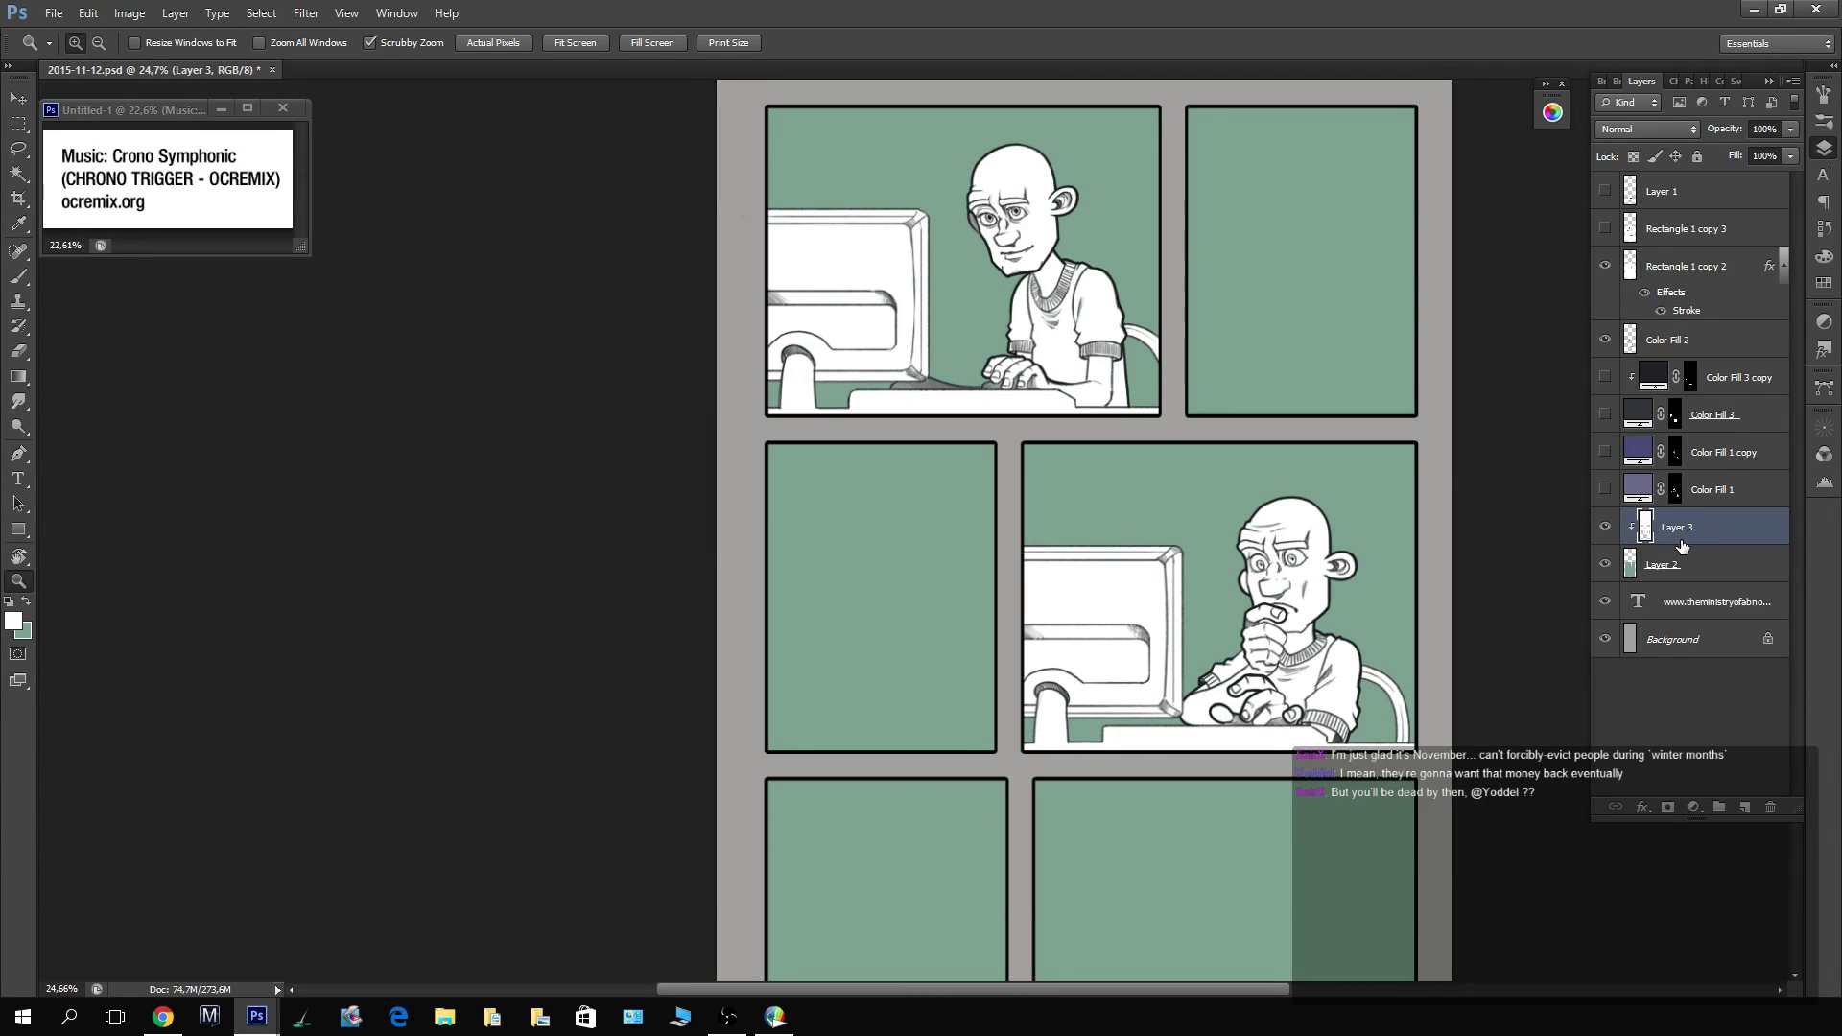
Show the Color Fill 3 and Color Fill 3 copy monitor layers, keeping Color Fill 1 and Color Fill 1 copy hidden.
left_click_drag(1606, 489, 1606, 377)
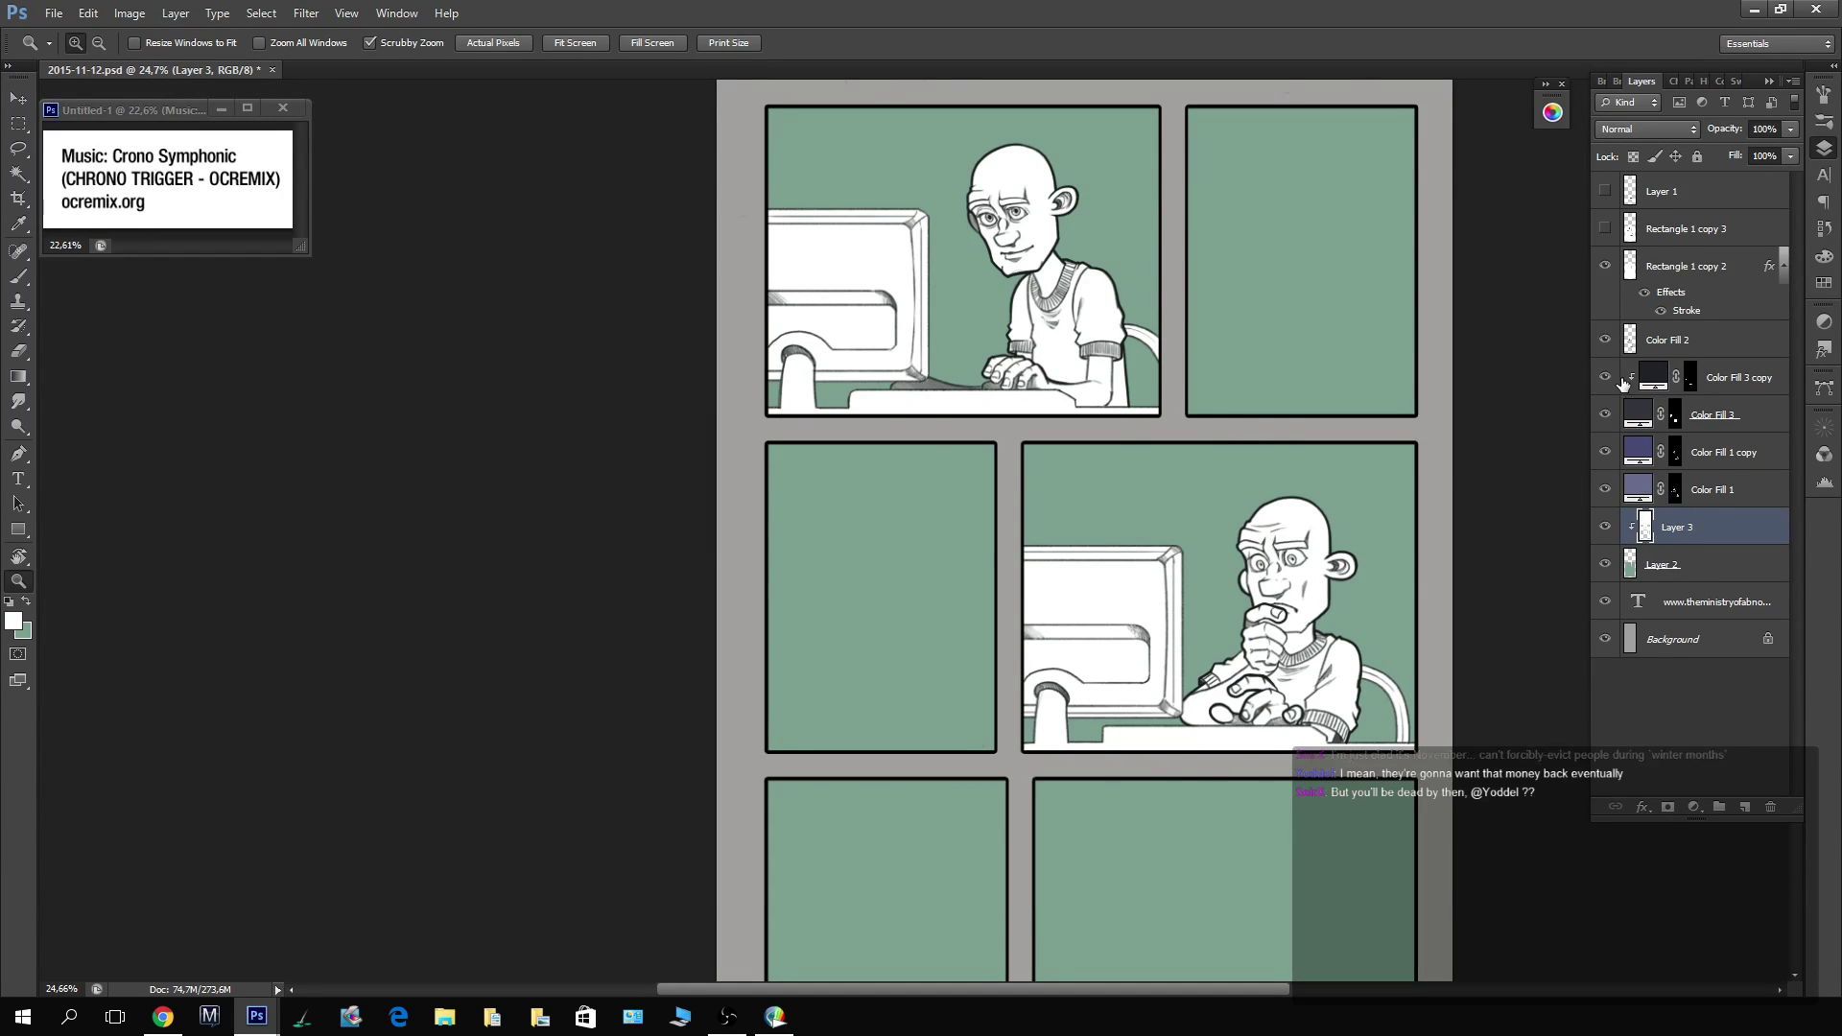
left_click_drag(1609, 452, 1612, 490)
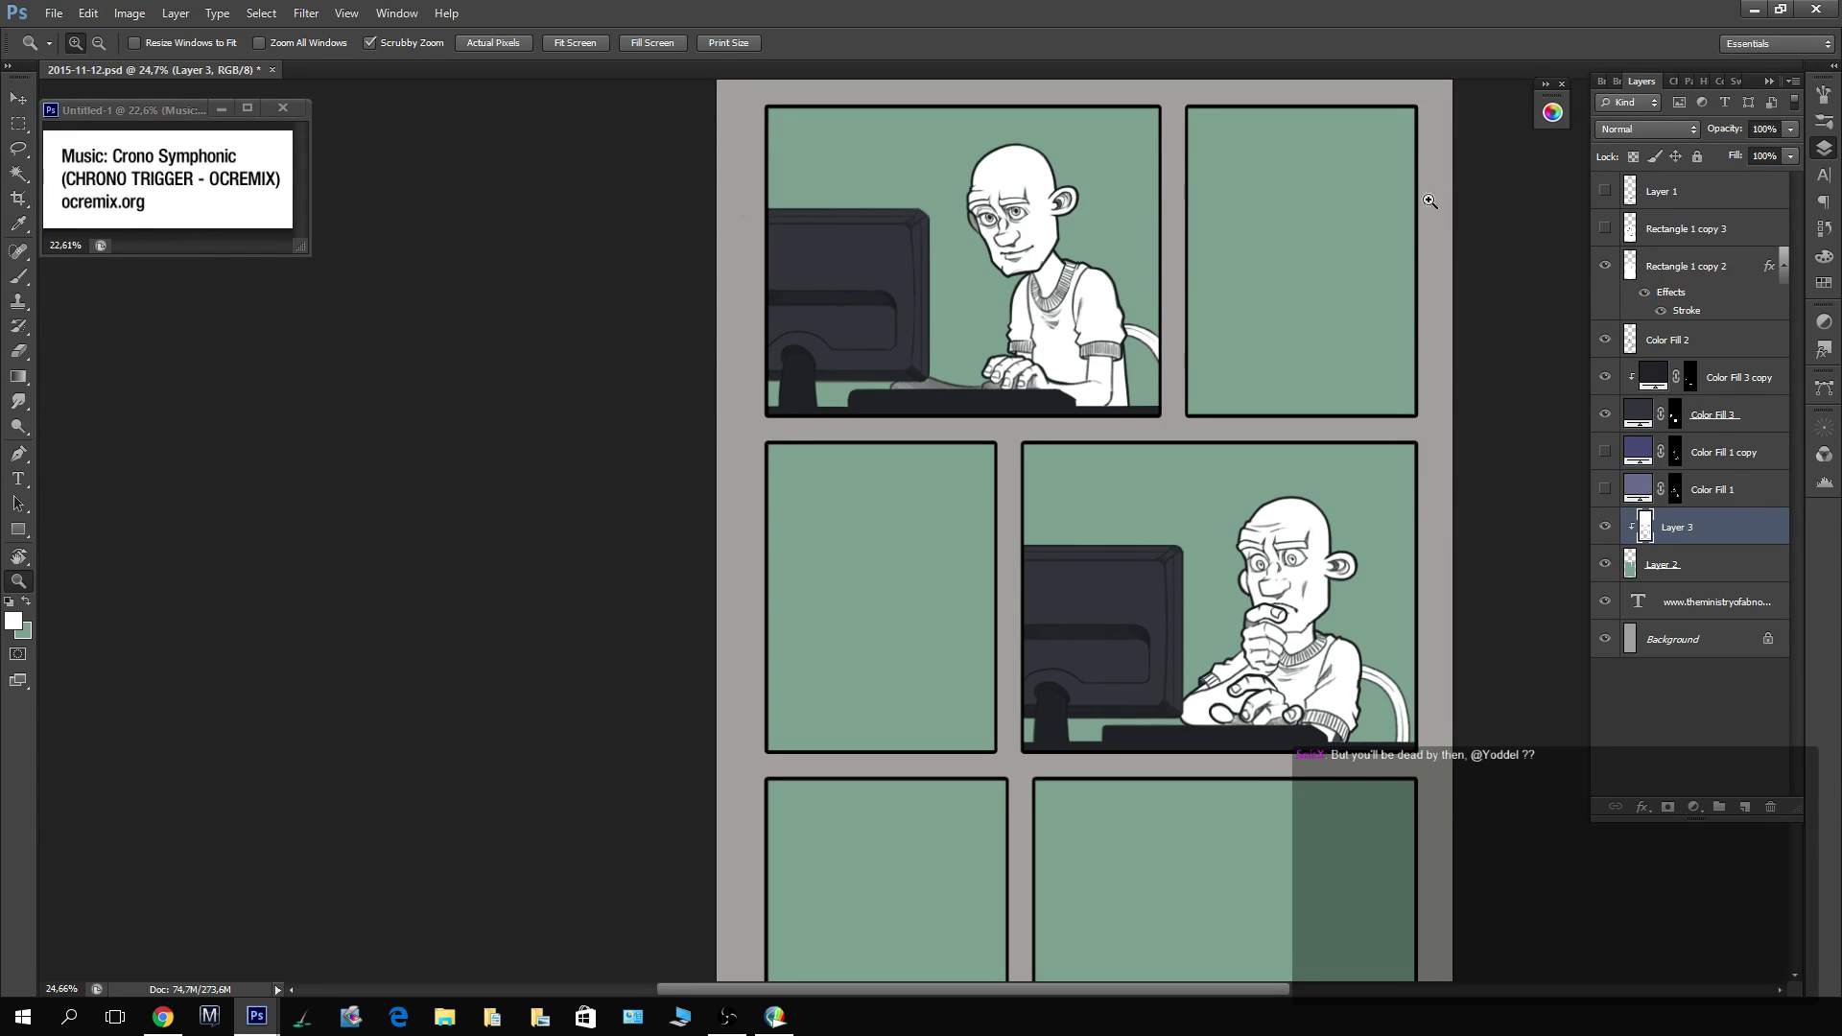
Choose a muted tan foreground colour and recolour the white figure shapes on Layer 3 with it, locking the layer's transparent pixels.
left_click(1343, 622)
key("b")
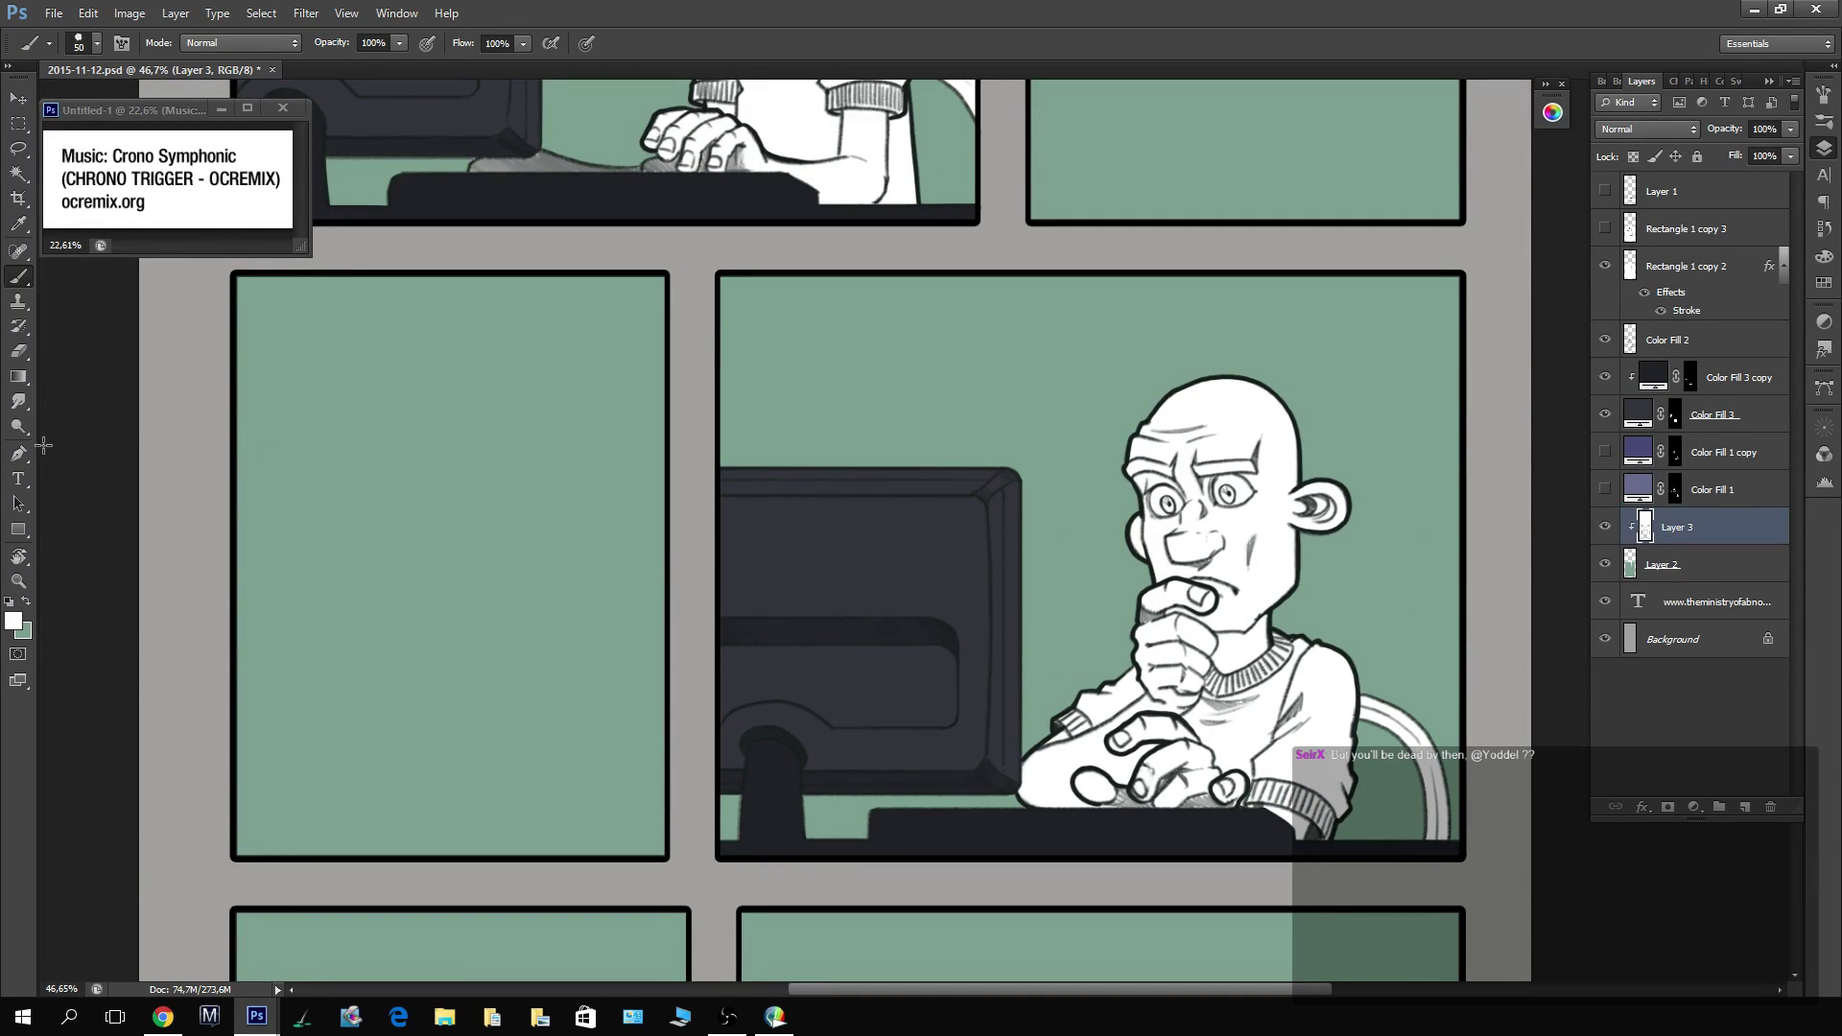
left_click(14, 621)
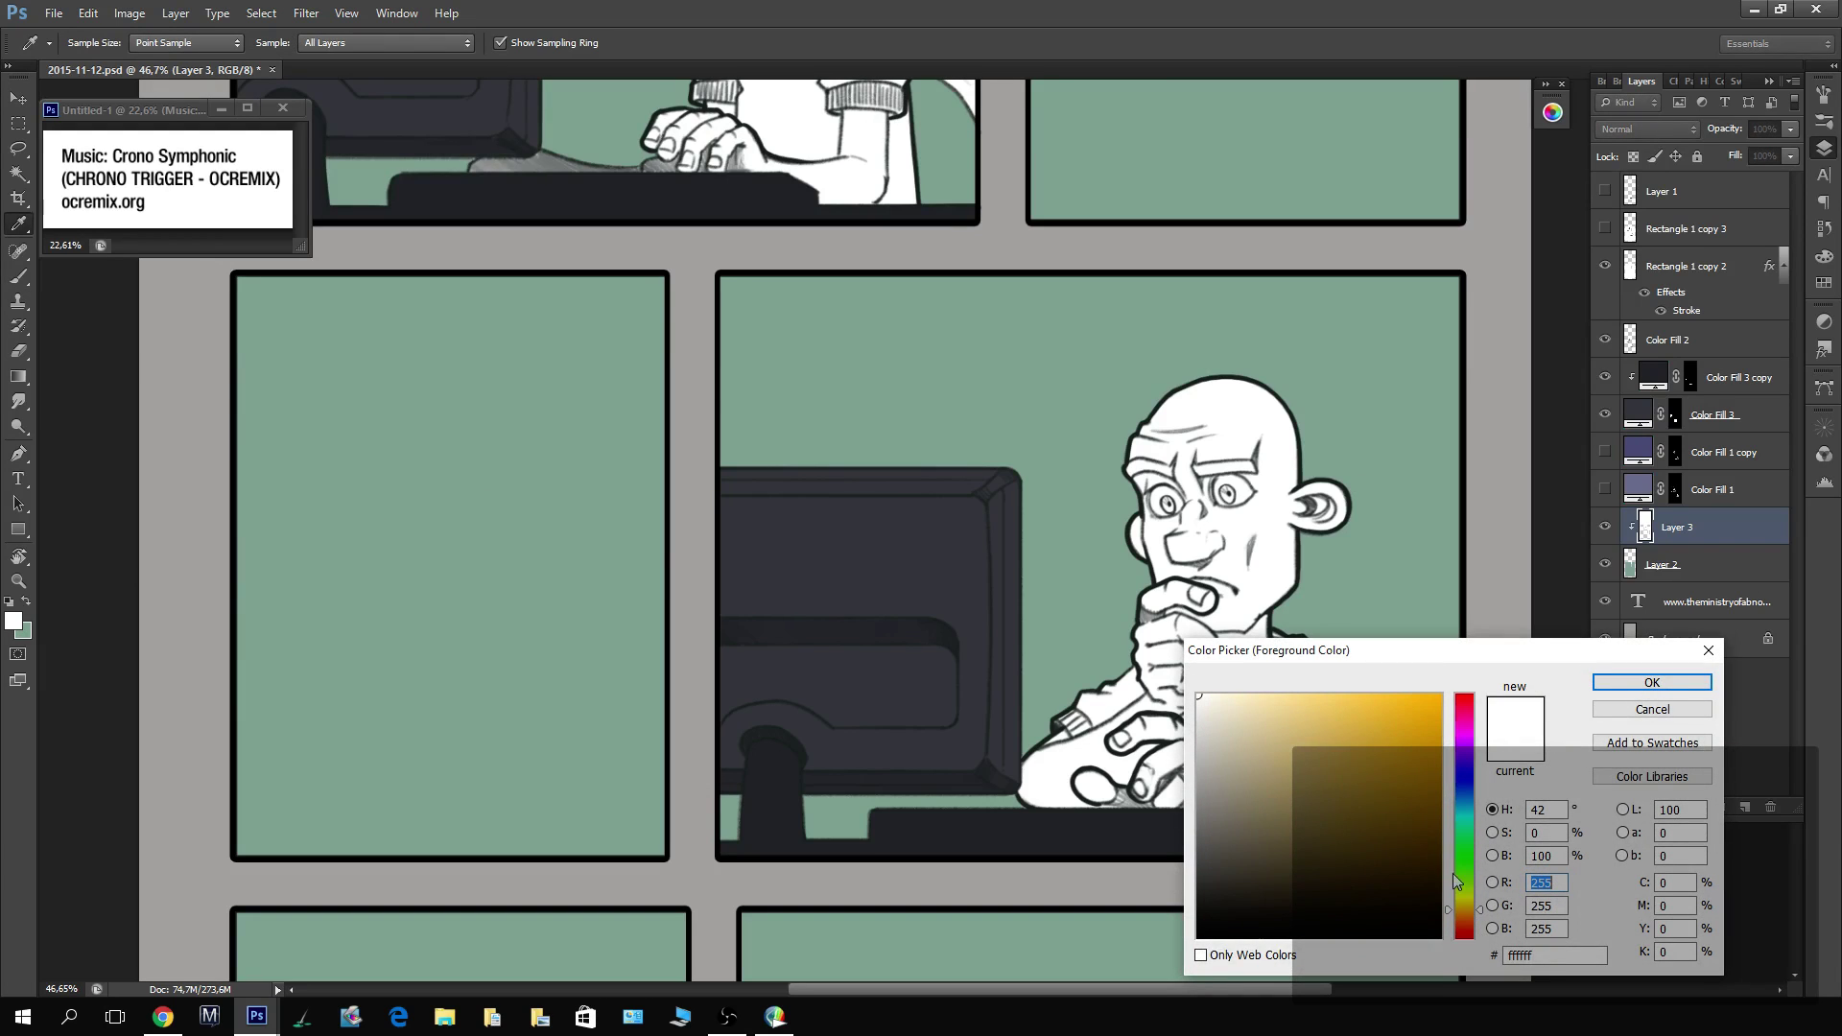
left_click(1234, 771)
left_click(1653, 682)
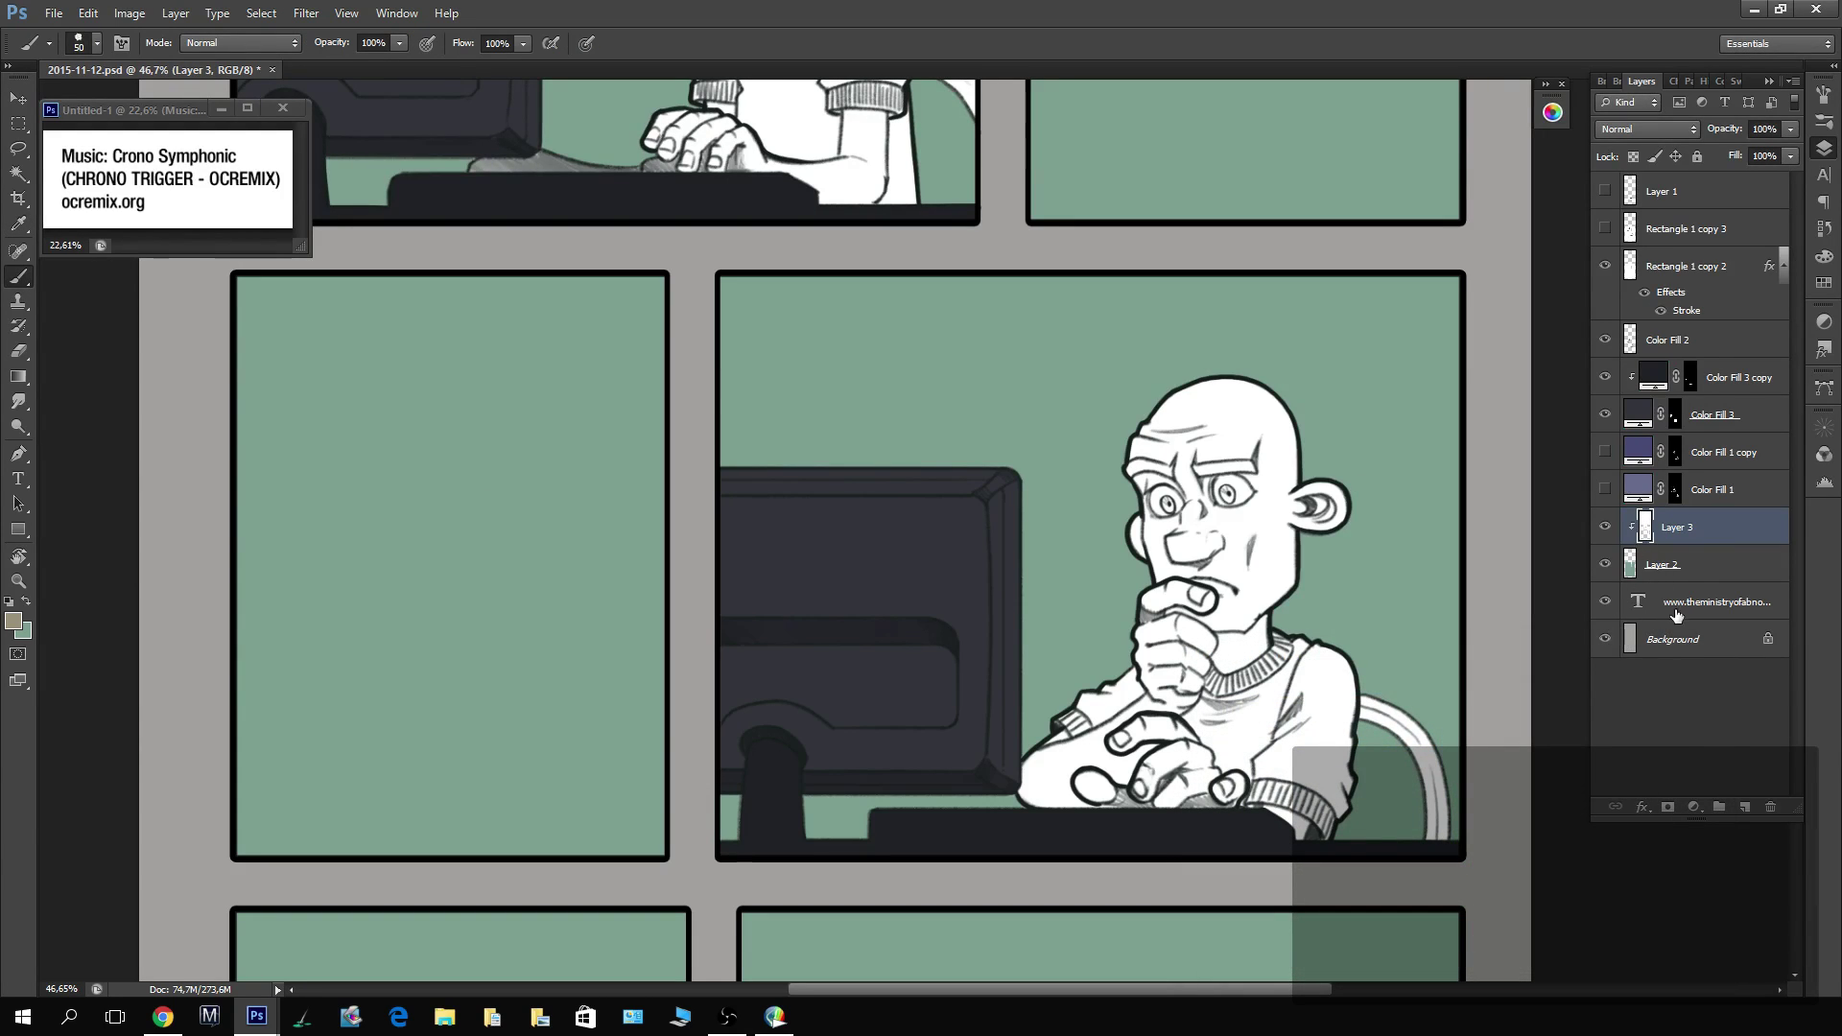
key("alt+BackSpace")
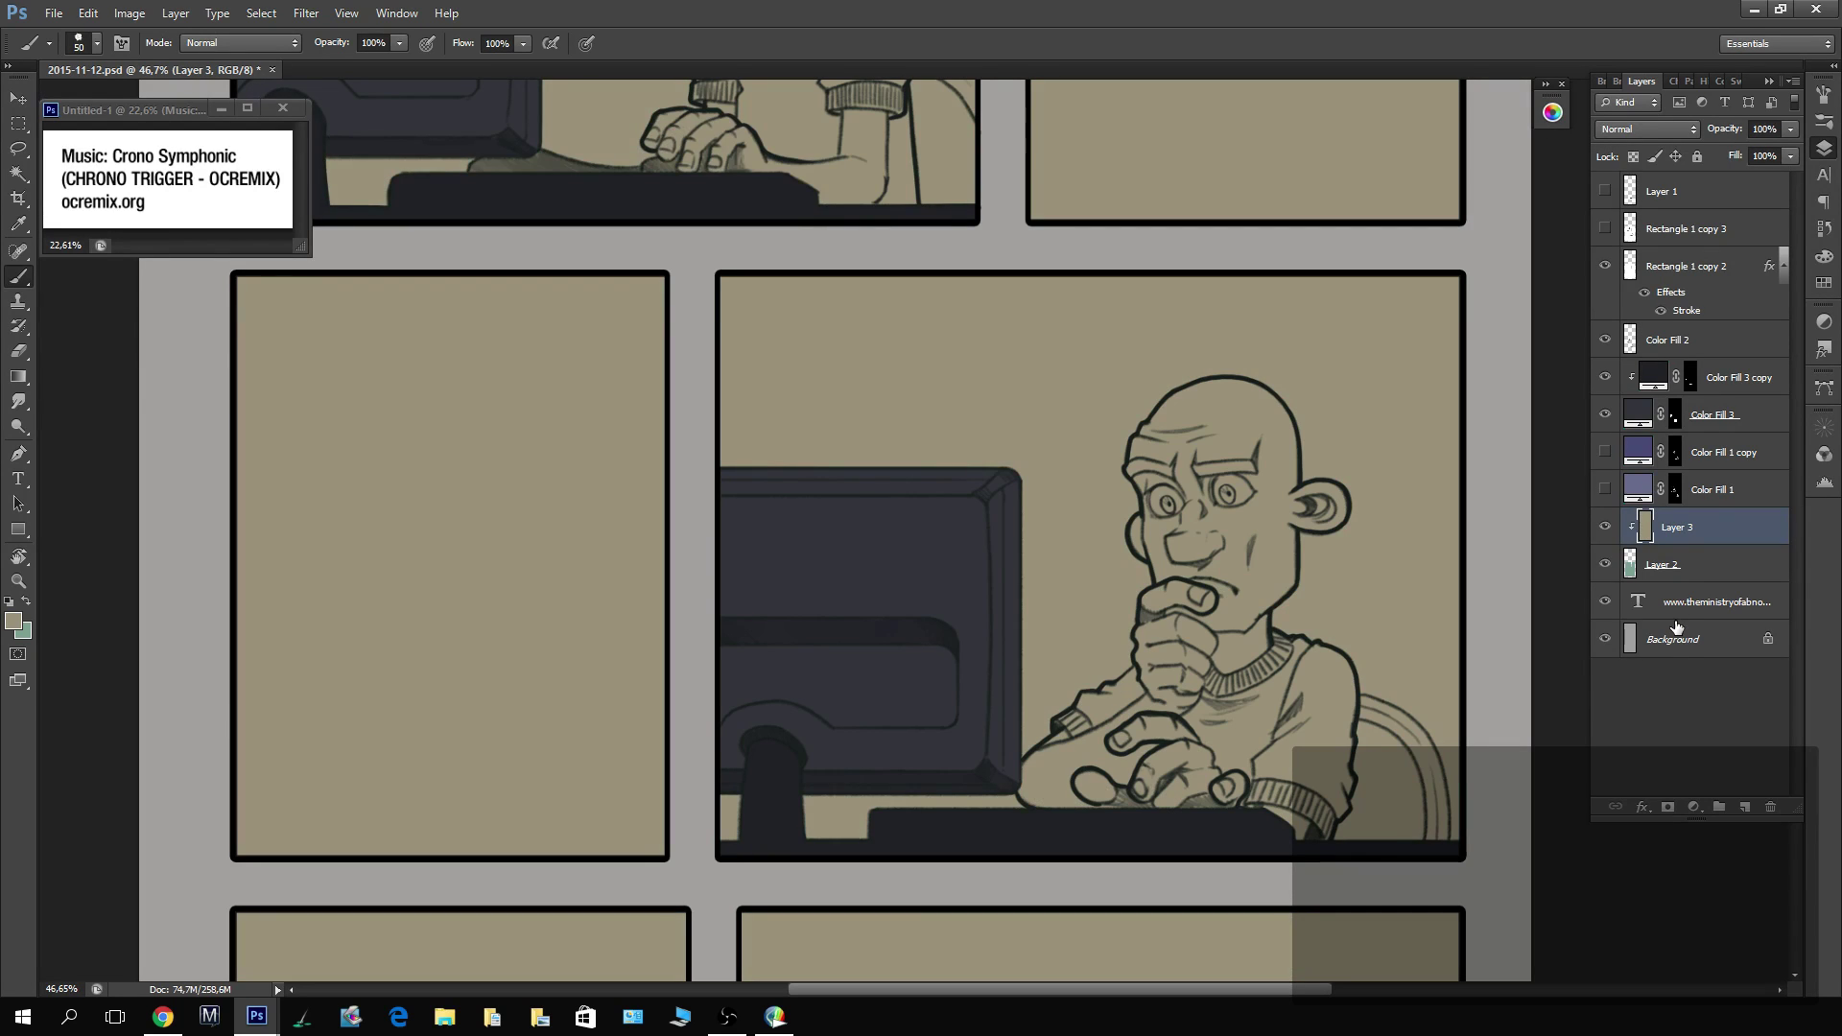
key("ctrl+z")
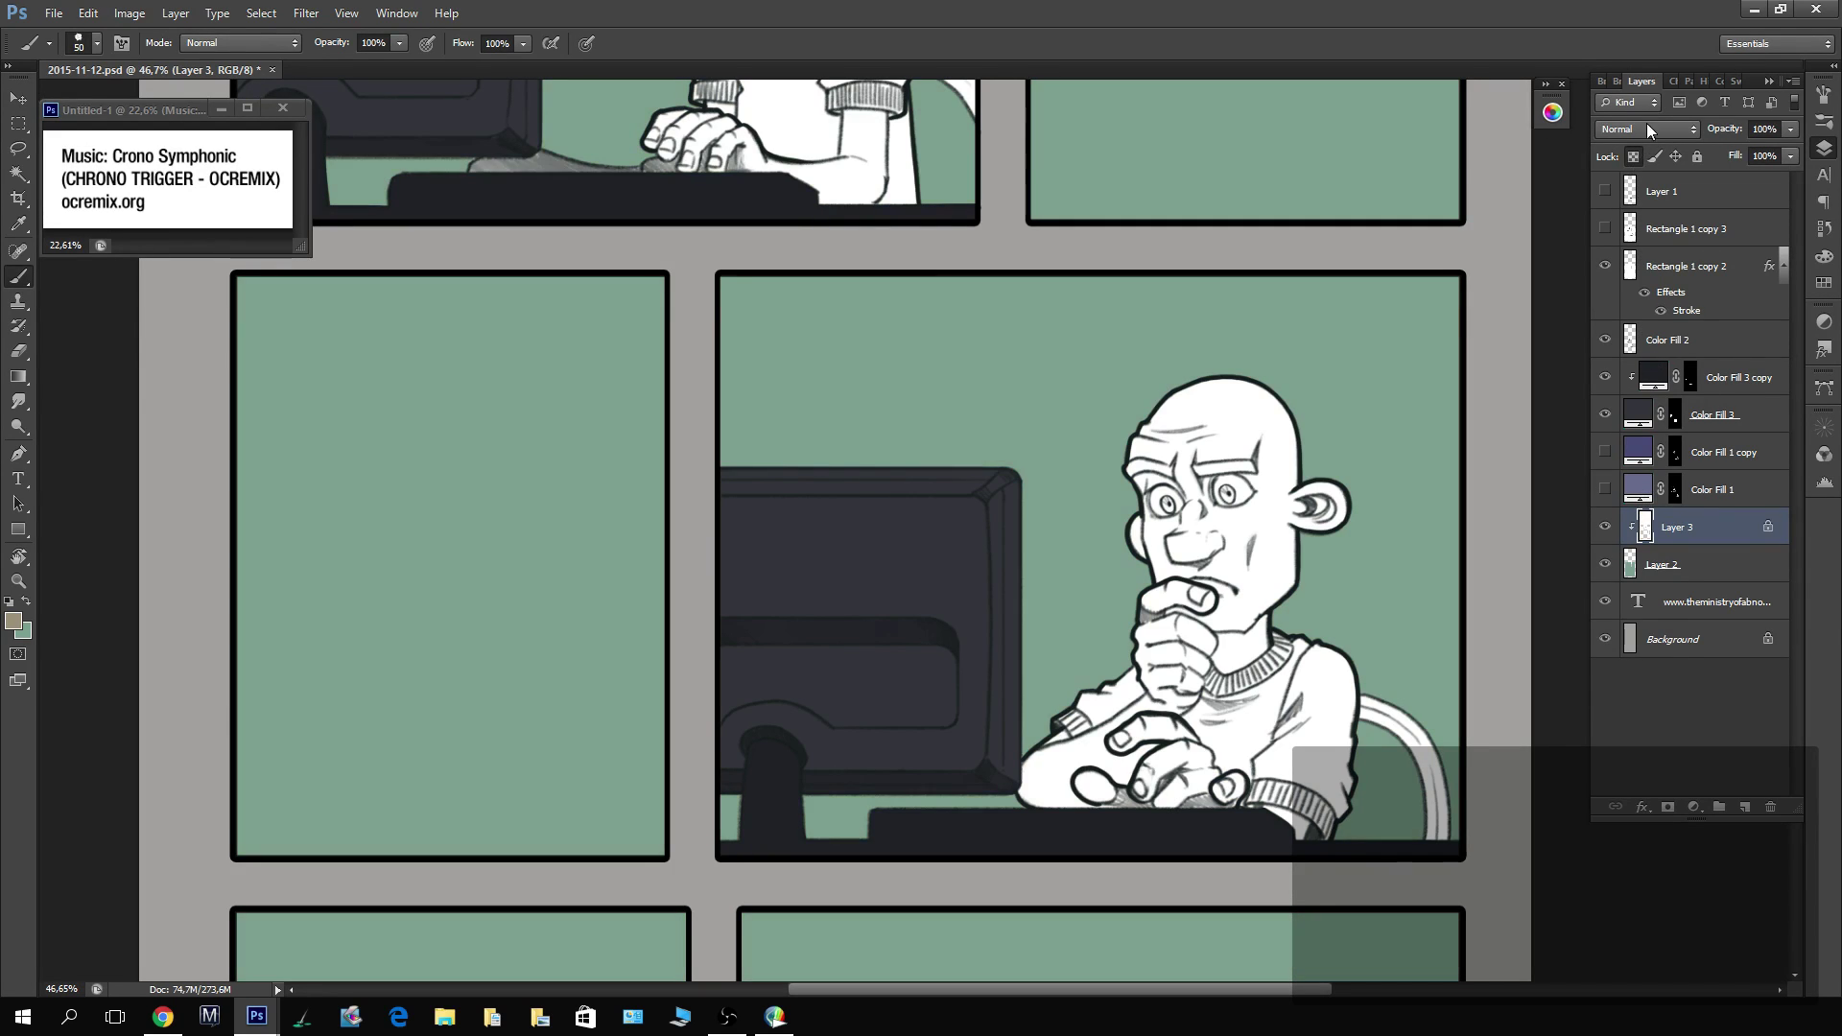
key("alt+BackSpace")
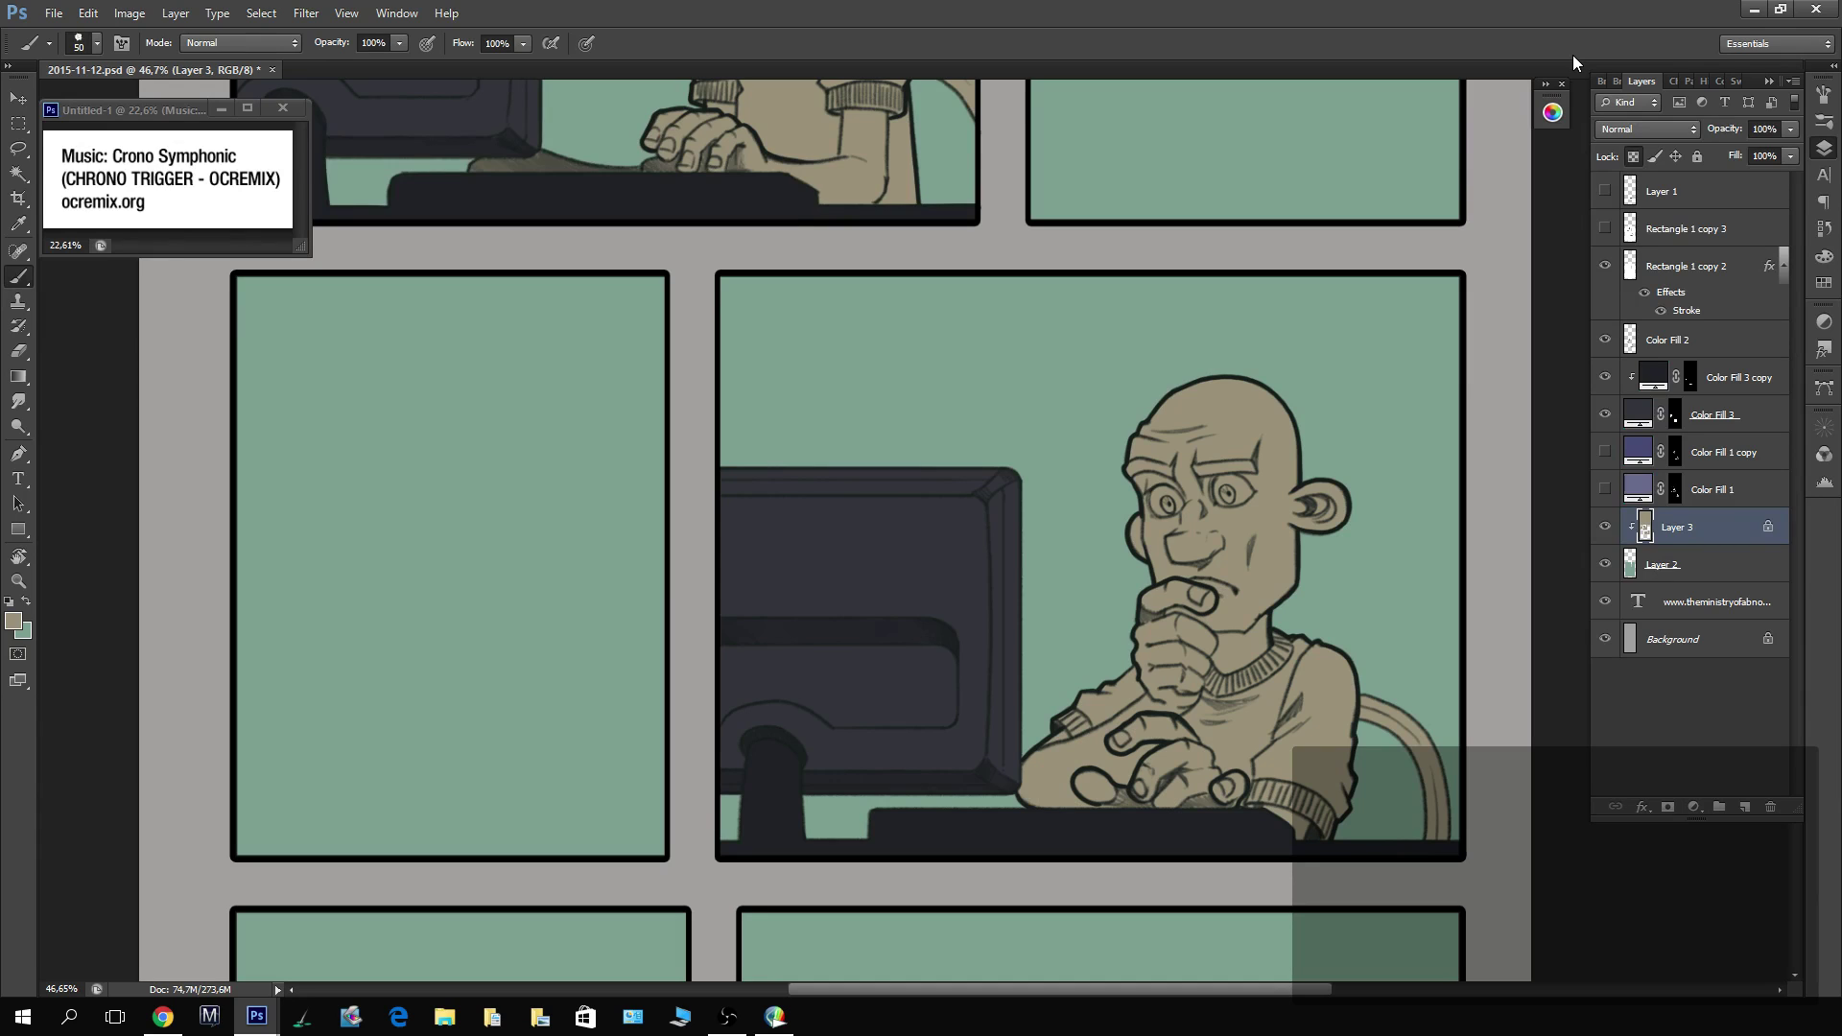
Apply a Hue/Saturation adjustment with the hue set to -1 to the tan figure shapes on Layer 3.
key("ctrl+u")
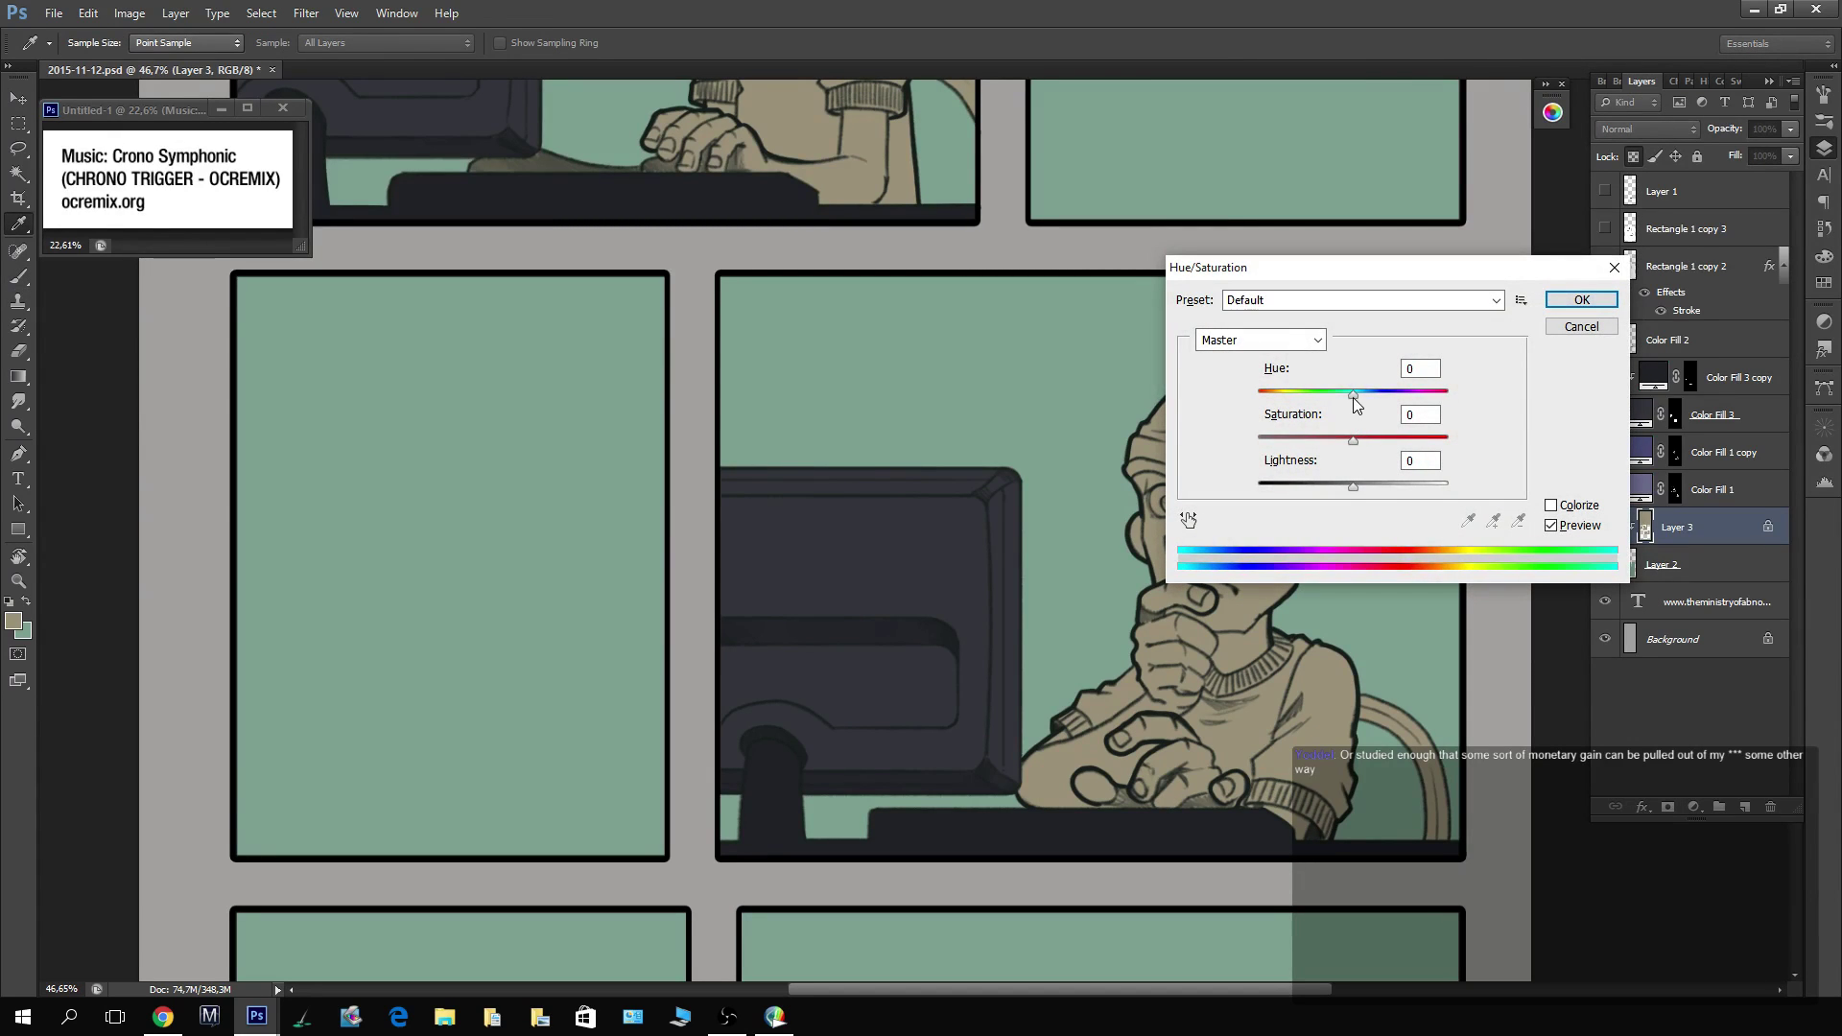
mouse_move(1353, 395)
left_mouse_down()
mouse_move(1376, 397)
mouse_move(1357, 403)
left_mouse_up()
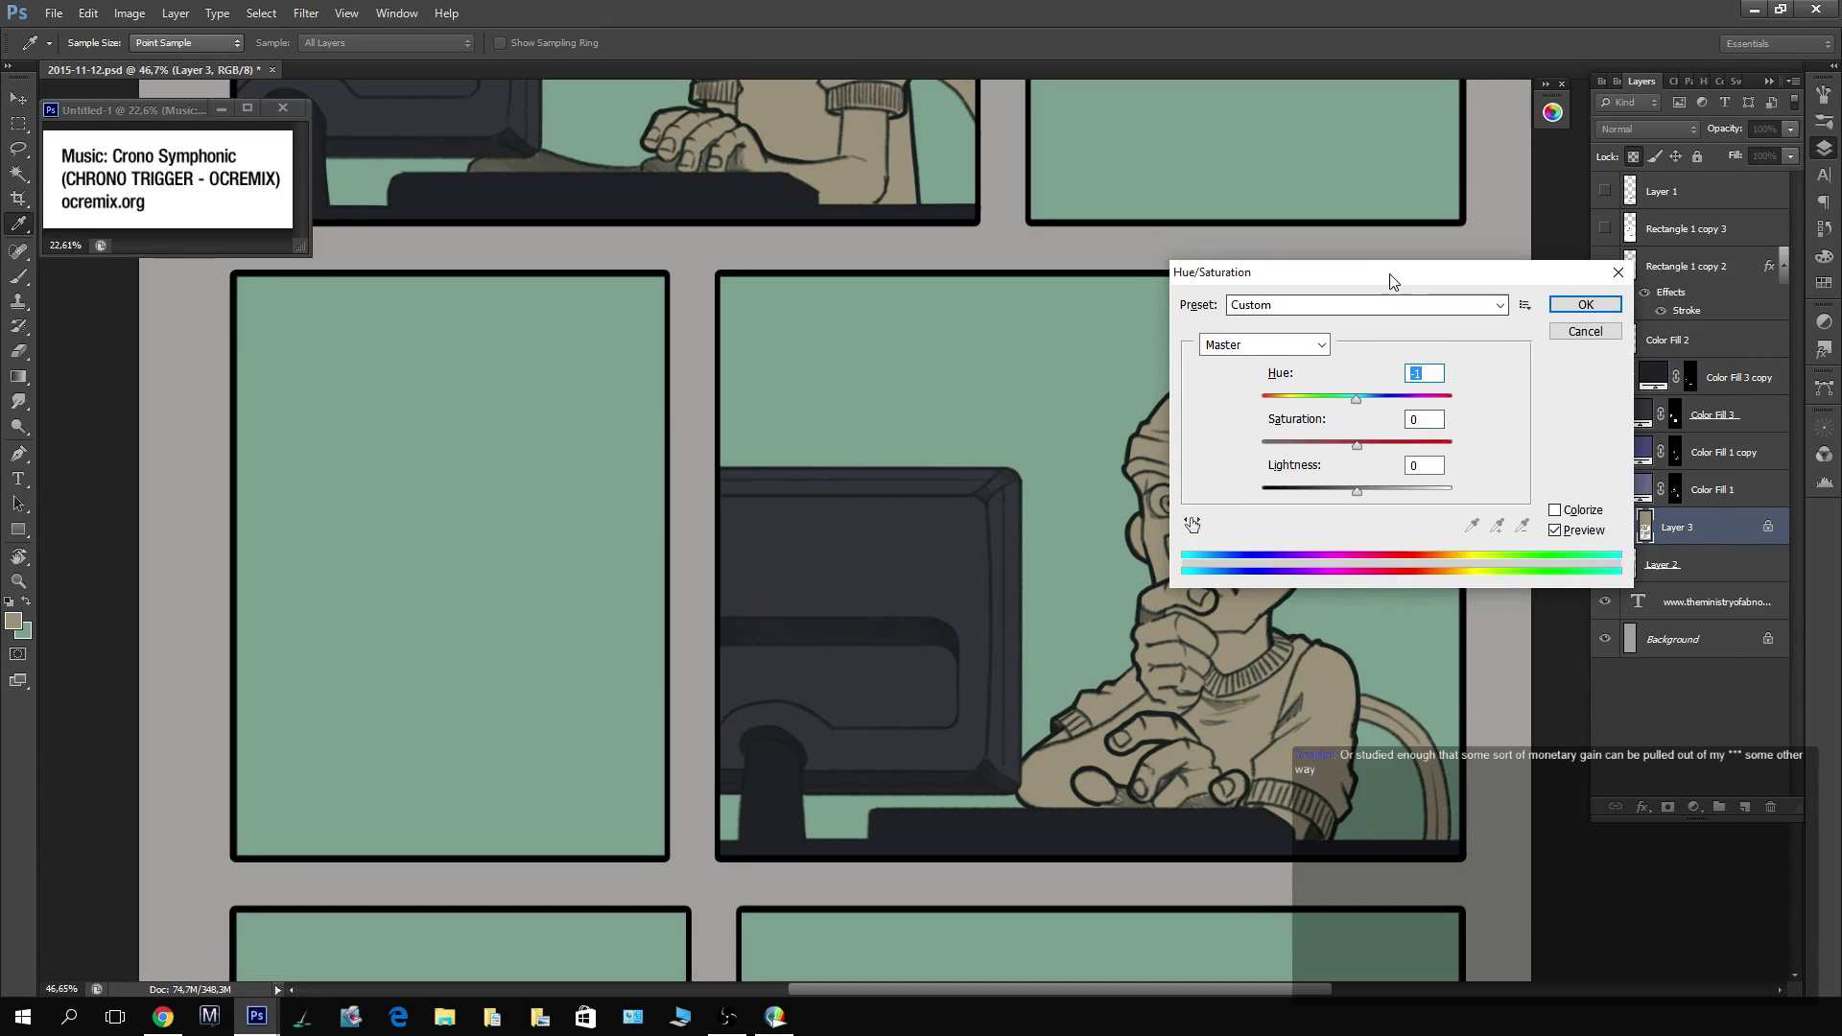
left_click_drag(1343, 268, 1430, 579)
left_click(1668, 606)
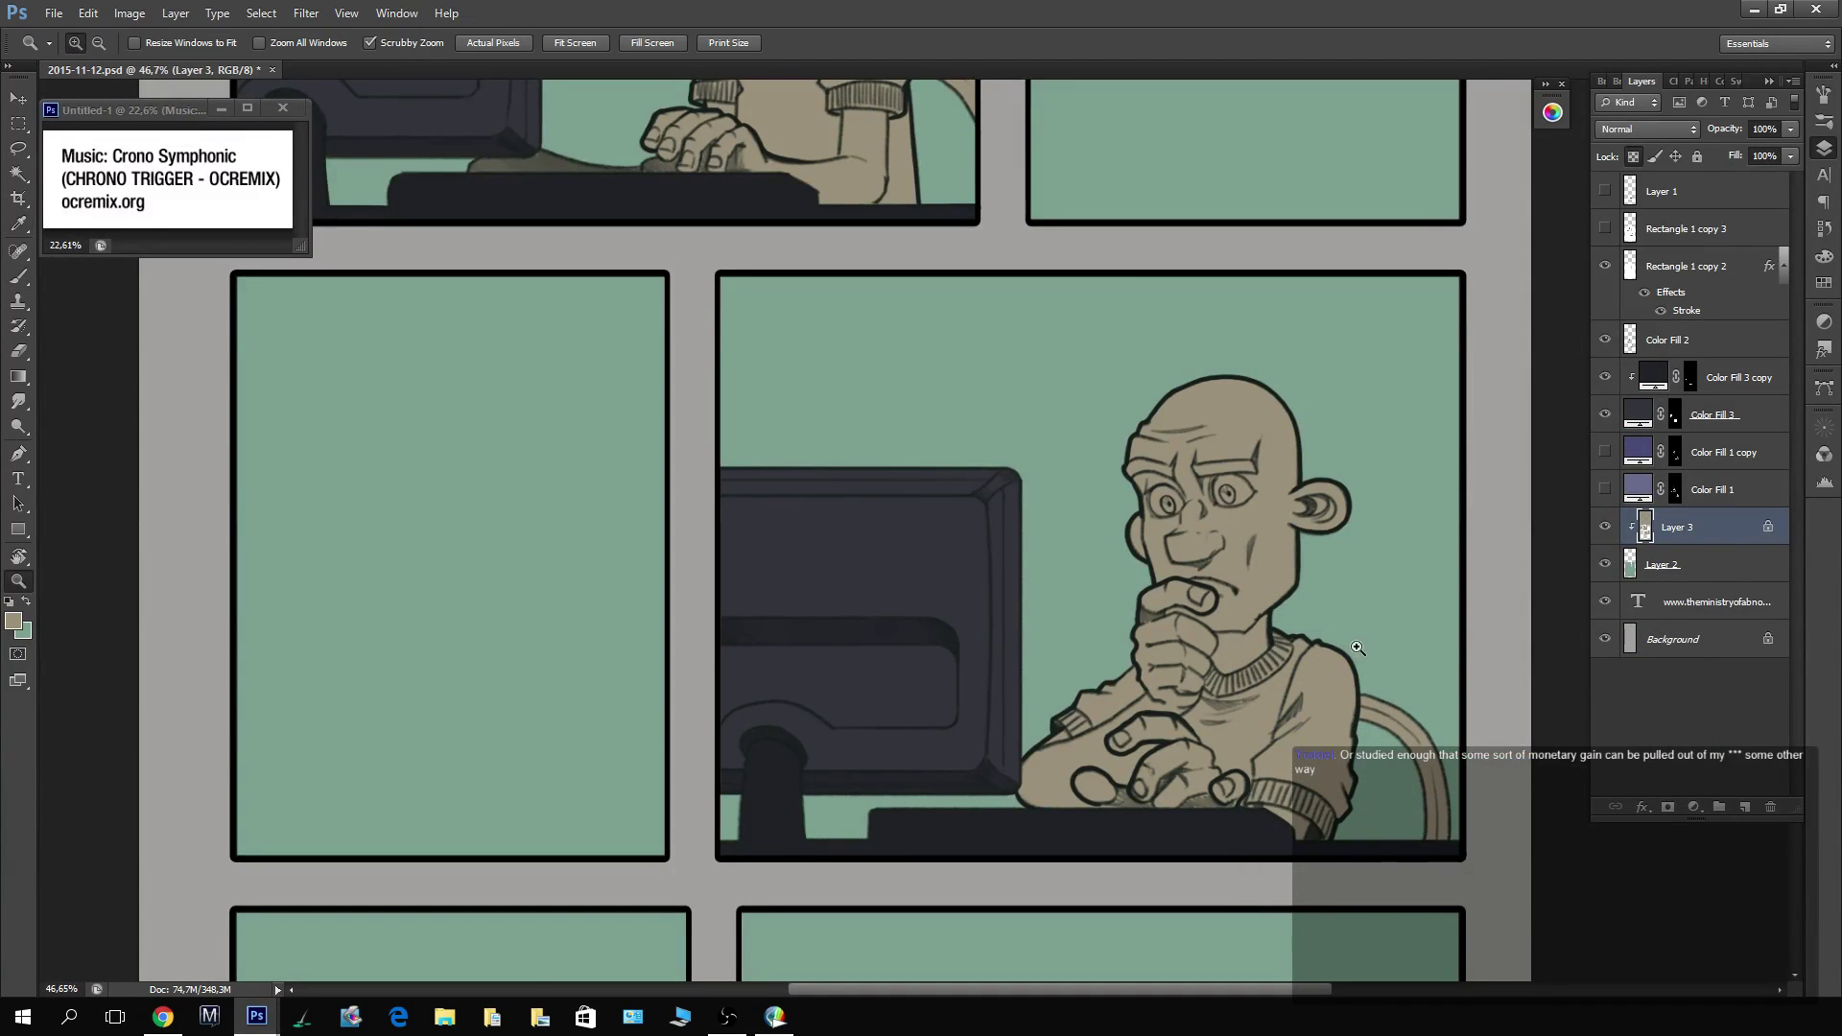
Add a new layer clipped directly above Layer 3, choose the 001 Watercolor brush preset and undo the test stroke.
left_click_drag(1348, 638, 1397, 623)
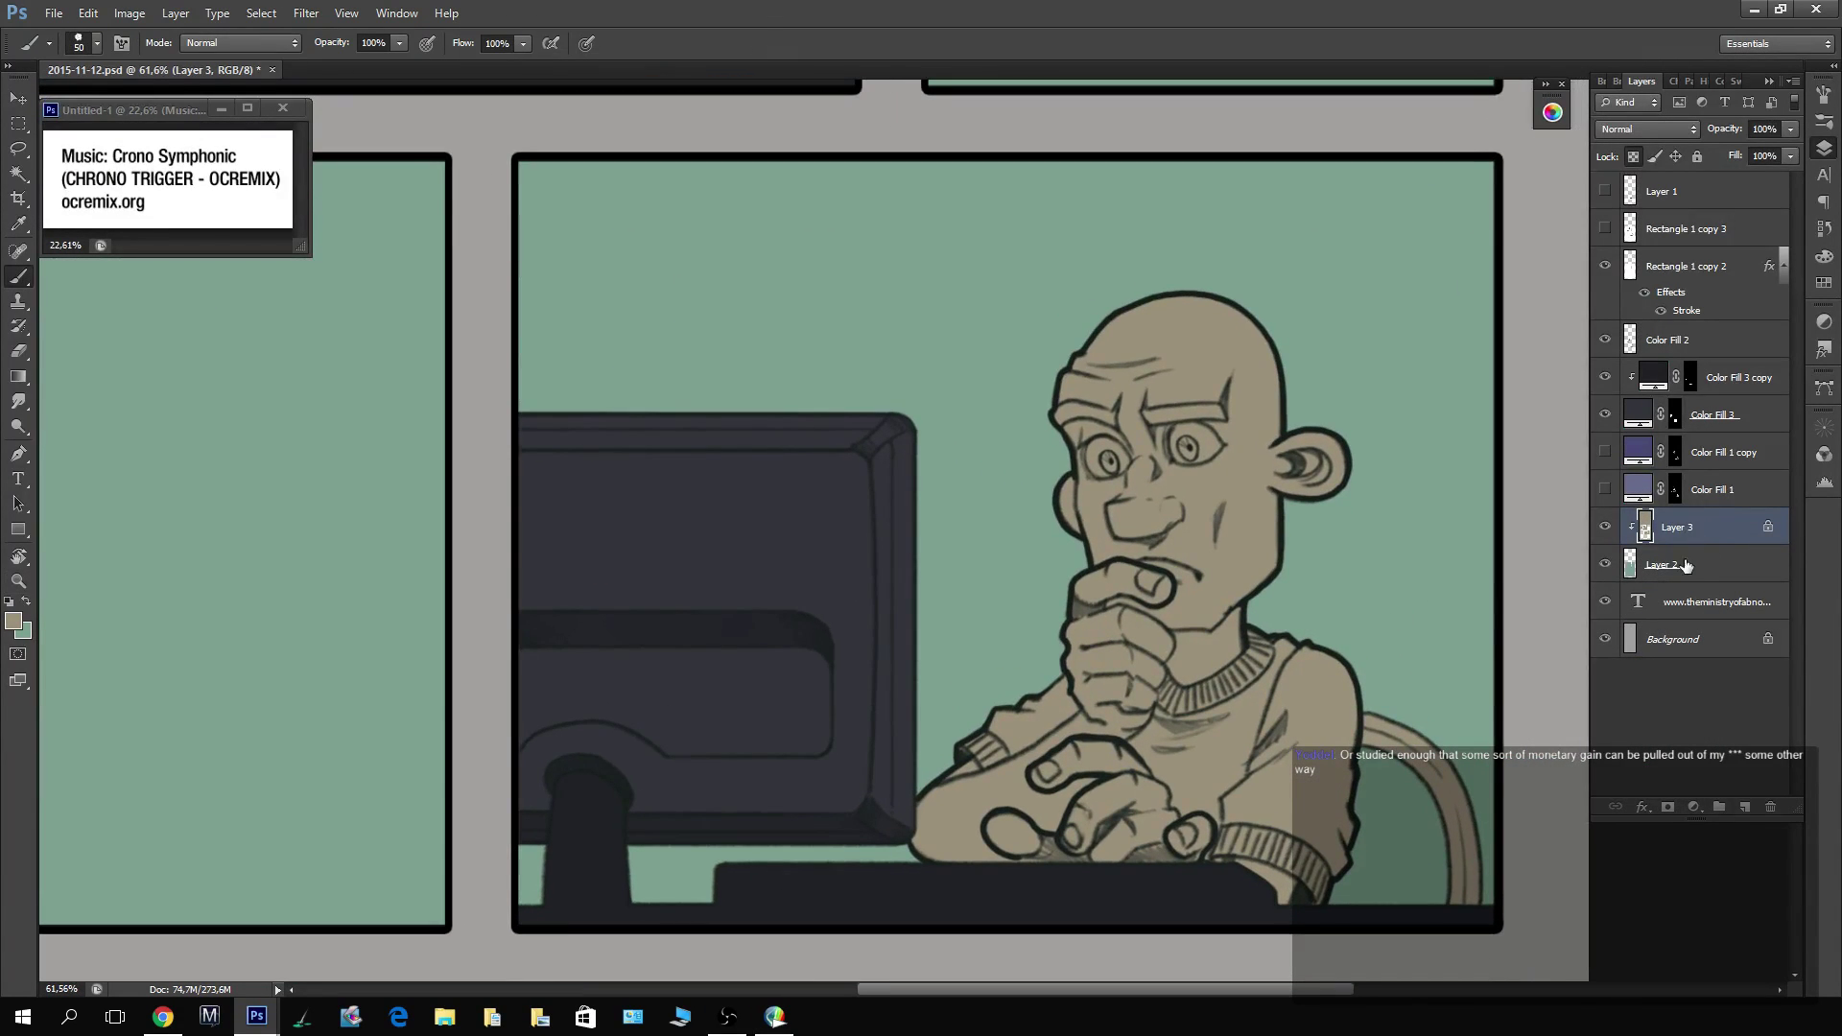
left_click(1743, 809)
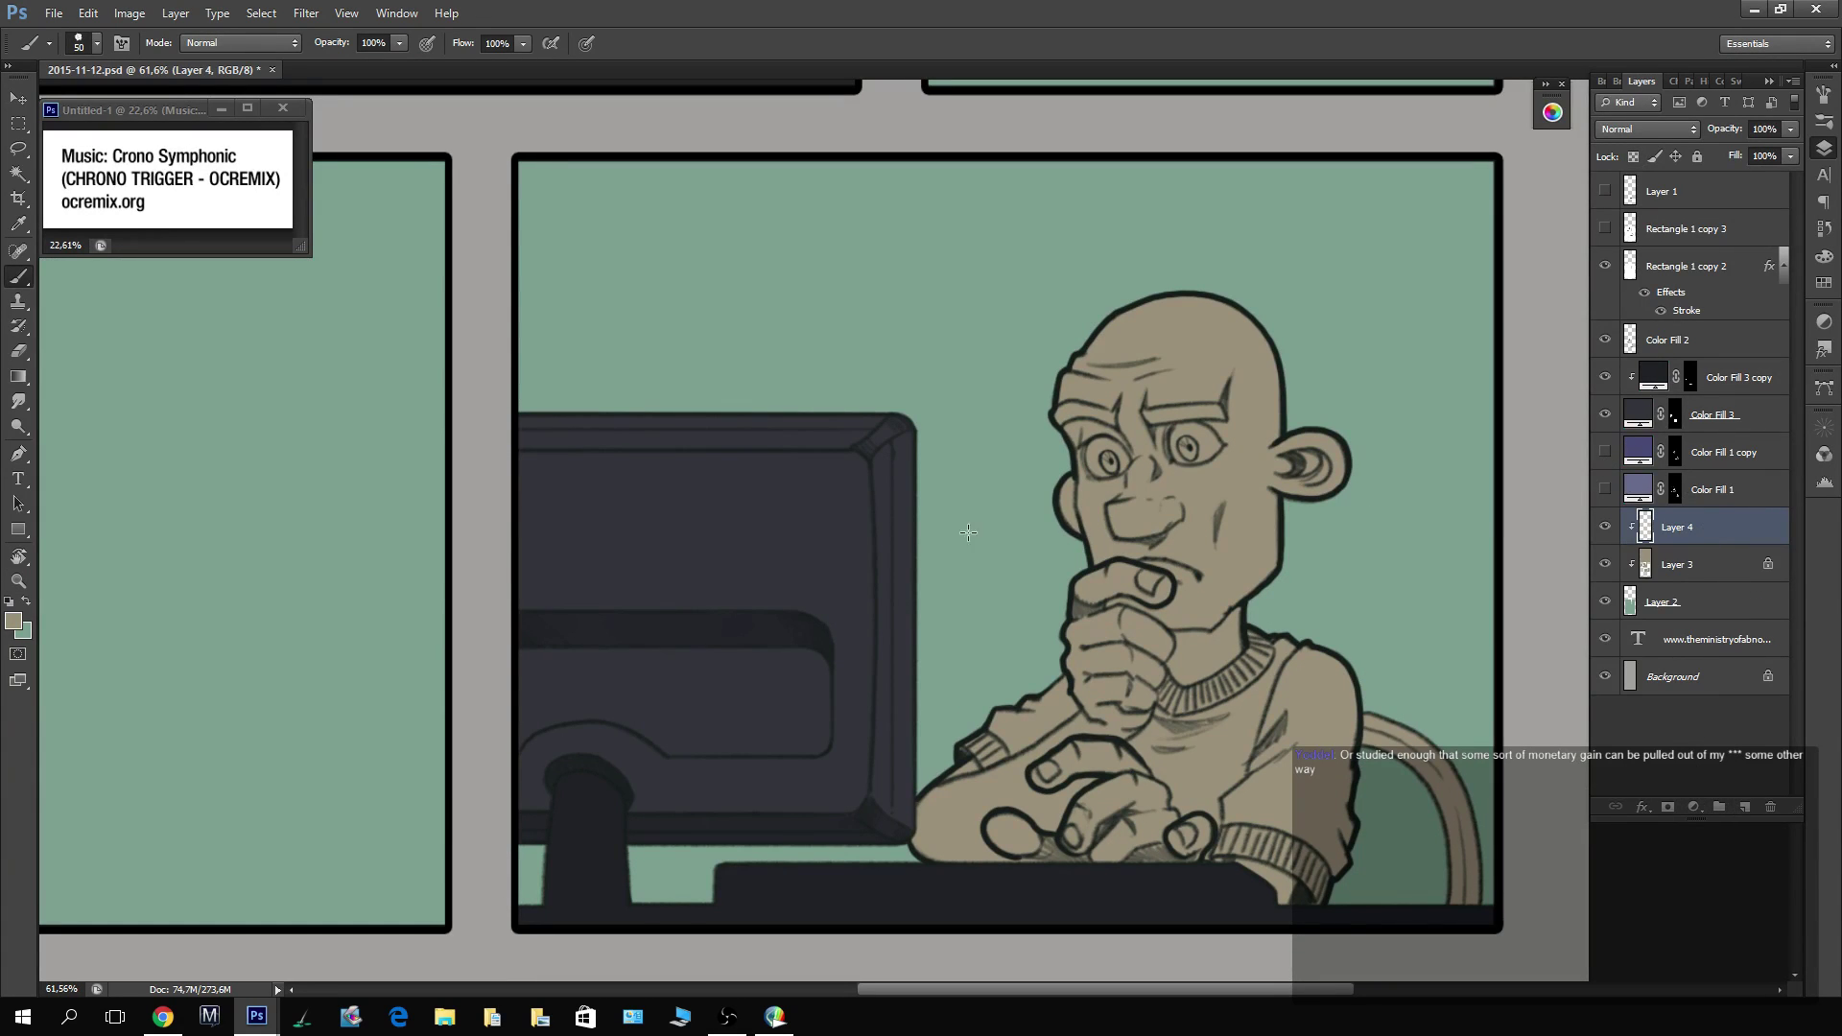
left_click(48, 43)
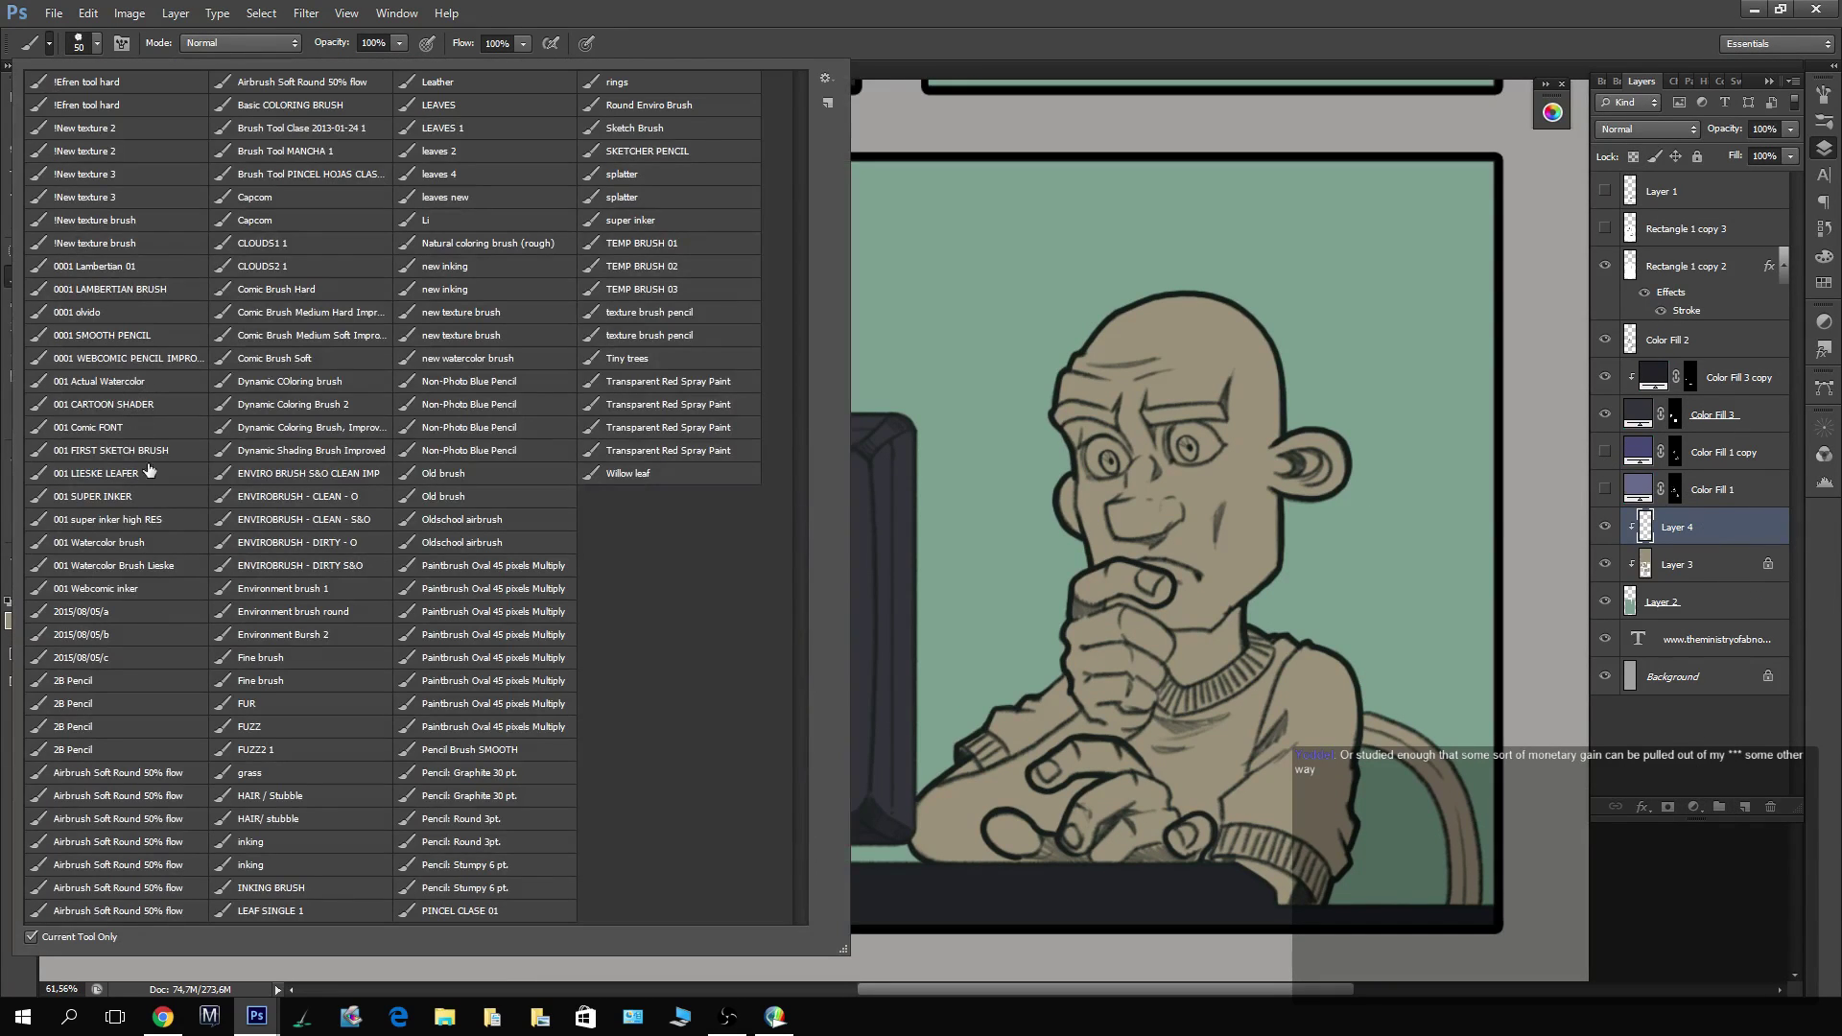
left_click(159, 543)
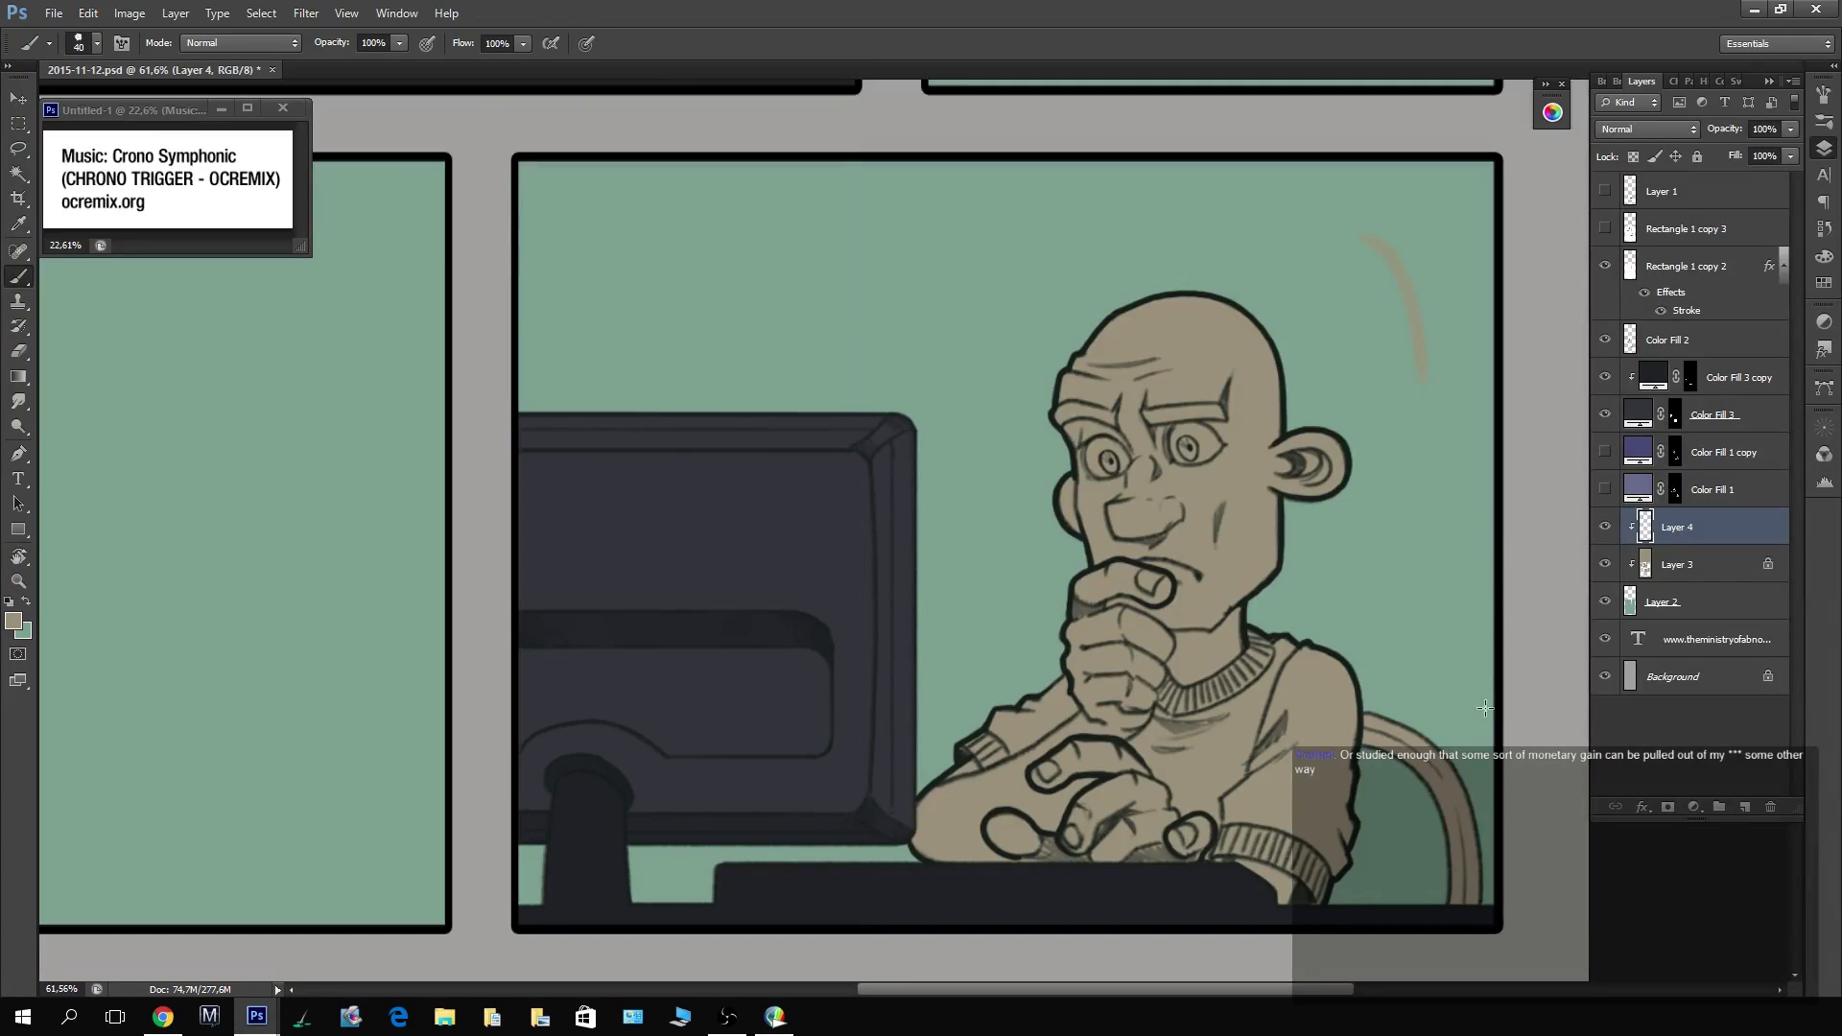
key("ctrl+z")
Sample the dark monitor colour and paint the chairs behind both men, plus the shoulder edge of the smiling man's vest.
left_click(821, 573, "alt")
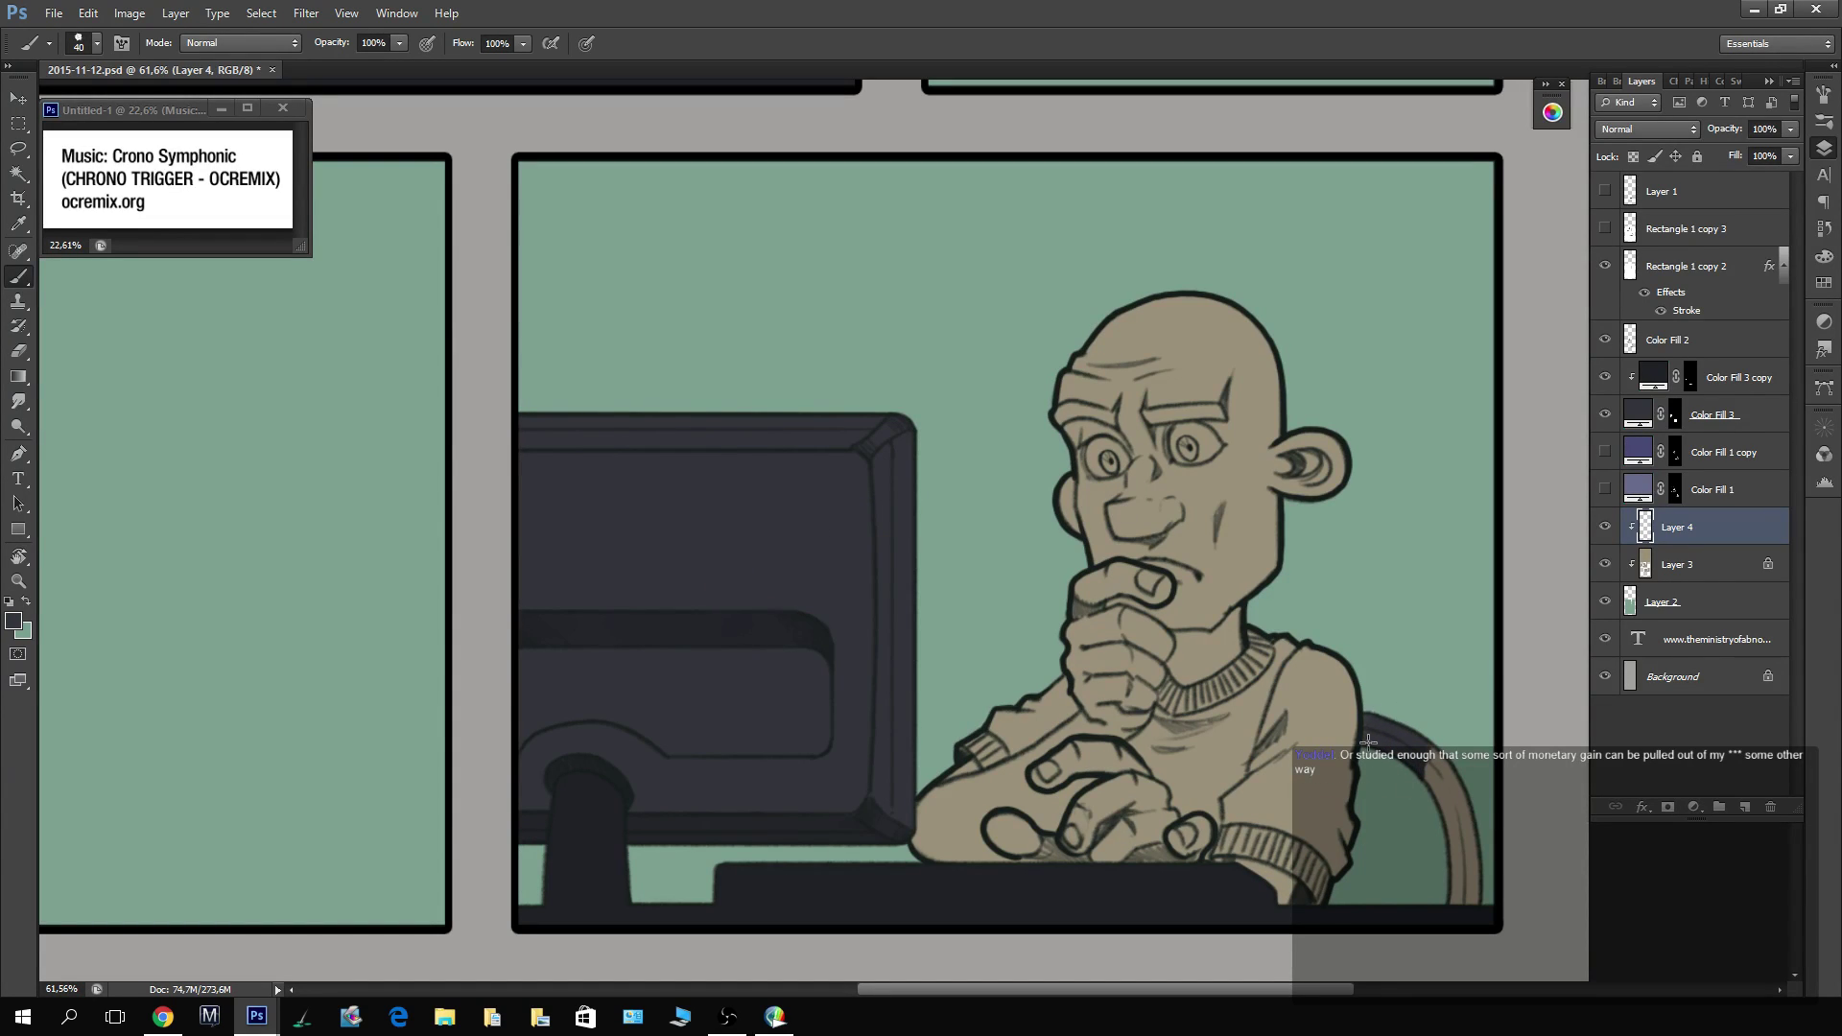
mouse_move(1431, 737)
left_mouse_down()
mouse_move(1444, 812)
mouse_move(1452, 777)
mouse_move(1469, 784)
mouse_move(1471, 869)
left_mouse_up()
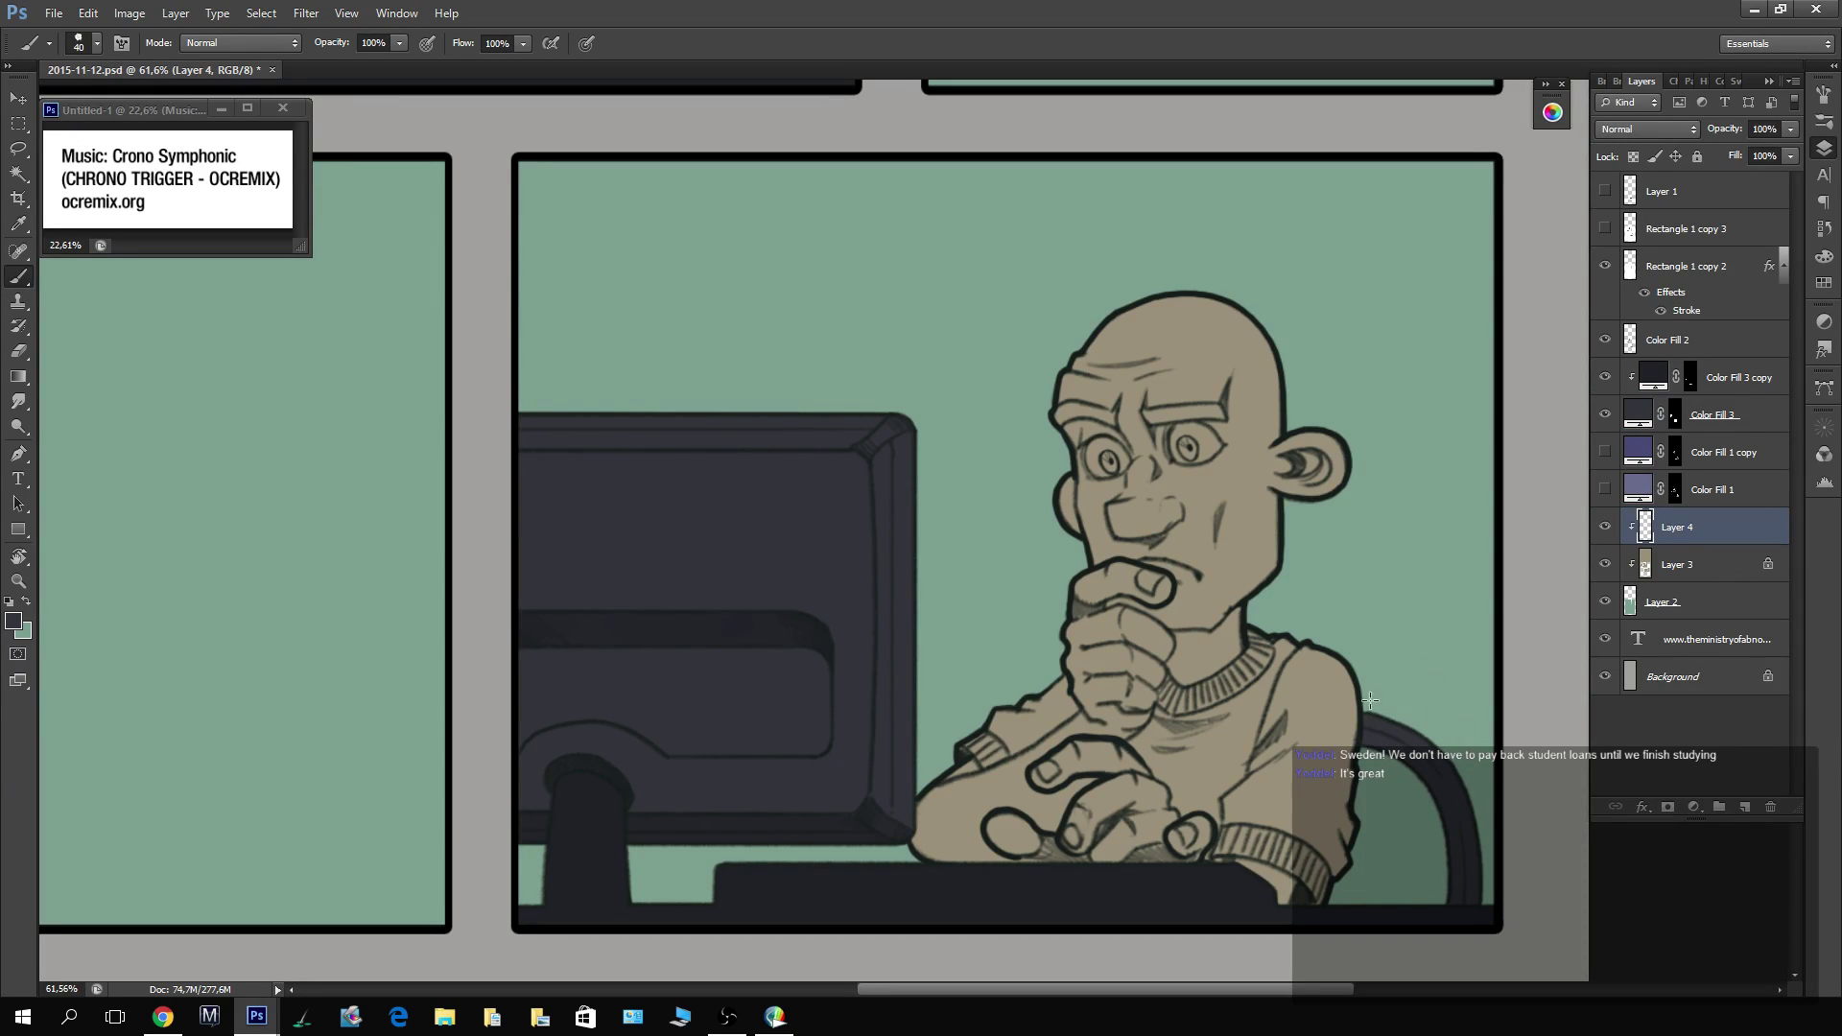
left_click_drag(1275, 559, 1460, 893)
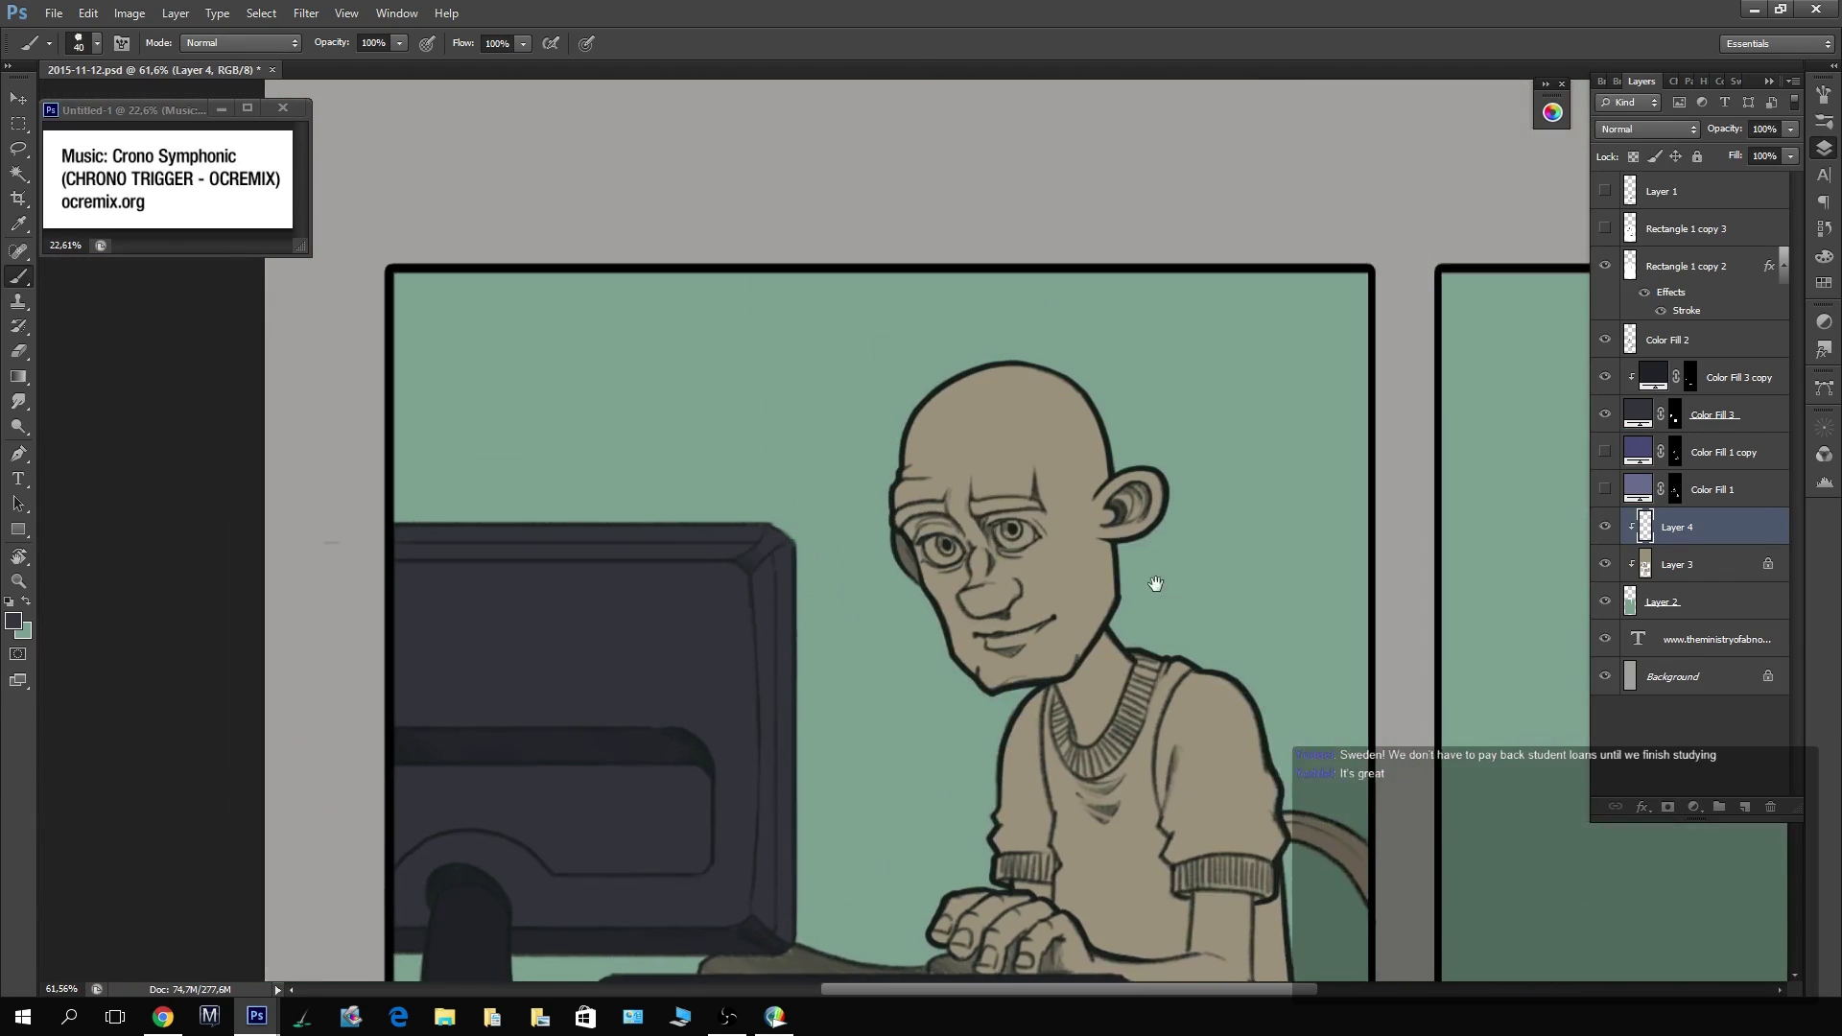
left_click_drag(1156, 585, 1149, 481)
mouse_move(1306, 717)
left_mouse_down()
mouse_move(1319, 736)
mouse_move(1296, 739)
mouse_move(1329, 739)
mouse_move(1386, 841)
left_mouse_up()
mouse_move(1291, 902)
left_mouse_down()
mouse_move(1266, 868)
mouse_move(1244, 905)
mouse_move(1253, 812)
mouse_move(1266, 854)
mouse_move(1283, 833)
left_mouse_up()
mouse_move(1140, 634)
left_mouse_down()
mouse_move(1162, 554)
mouse_move(1133, 674)
mouse_move(1190, 550)
mouse_move(1137, 633)
left_mouse_up()
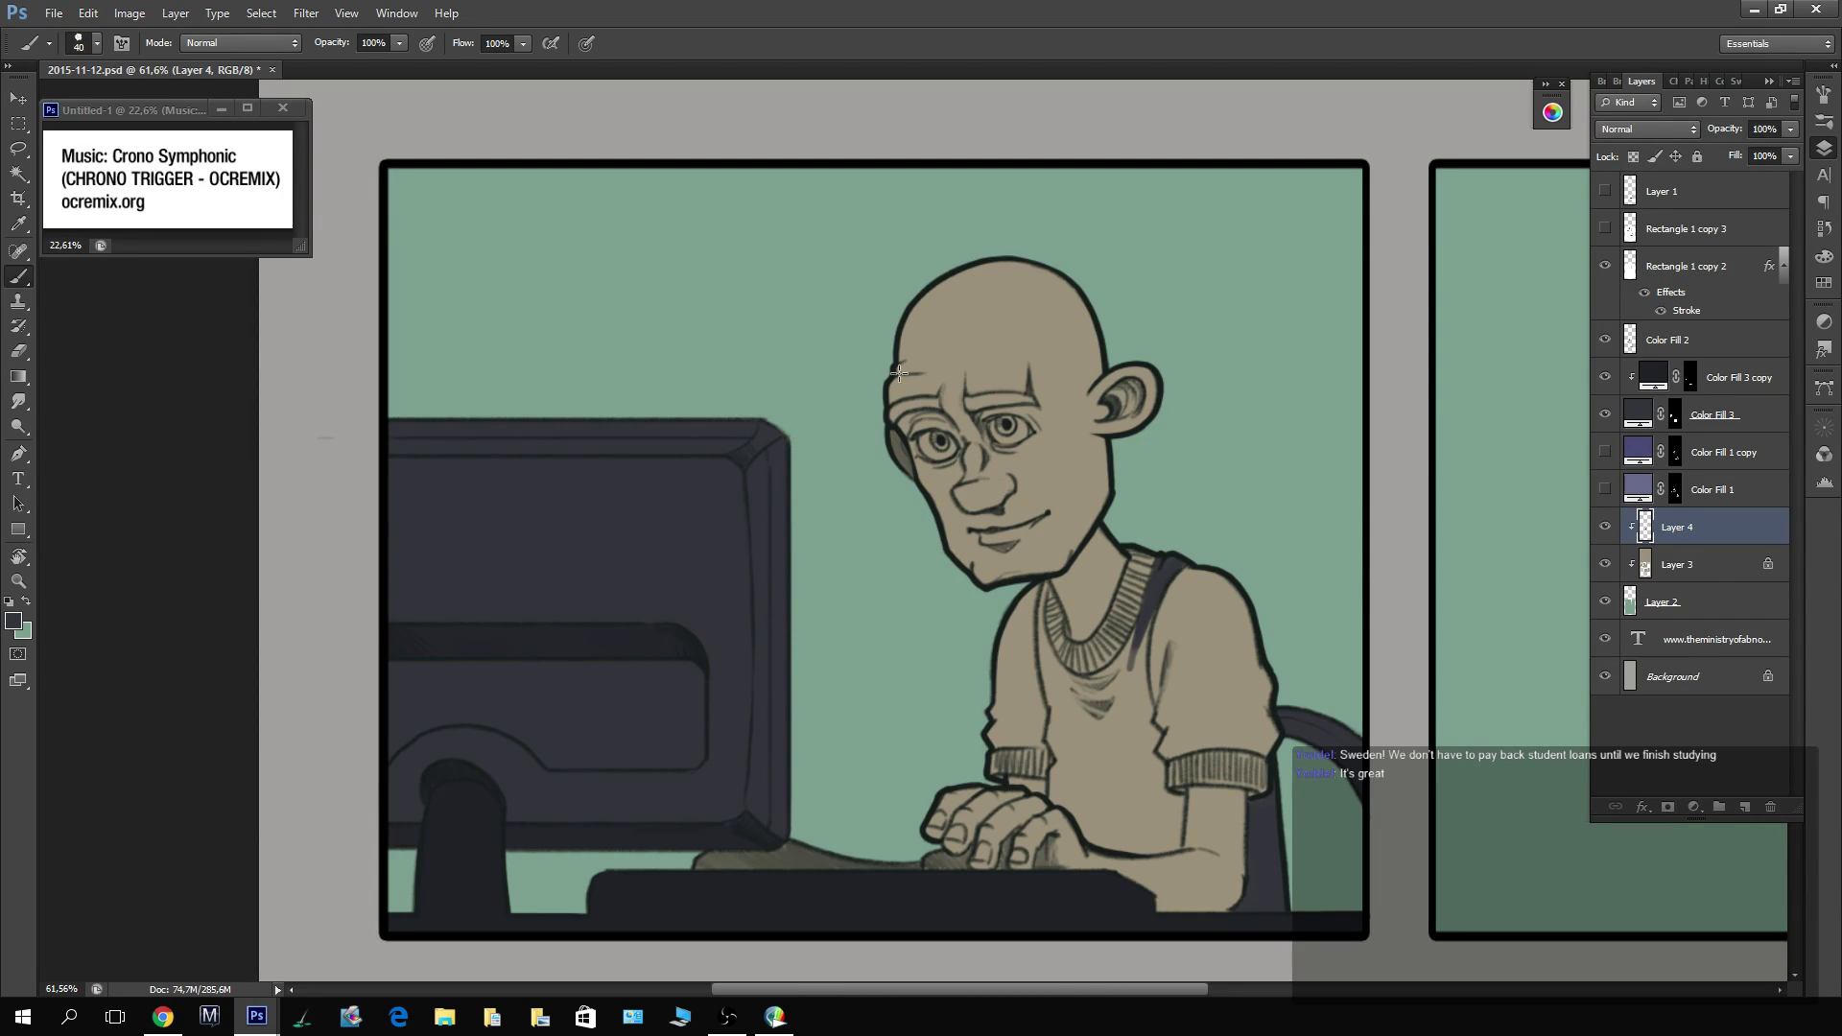
mouse_move(1155, 601)
left_mouse_down()
mouse_move(1140, 735)
mouse_move(1149, 718)
left_mouse_up()
Choose a pale off-white foreground colour and paint the smiling man's near sleeve with it.
left_click(13, 622)
left_click(1216, 734)
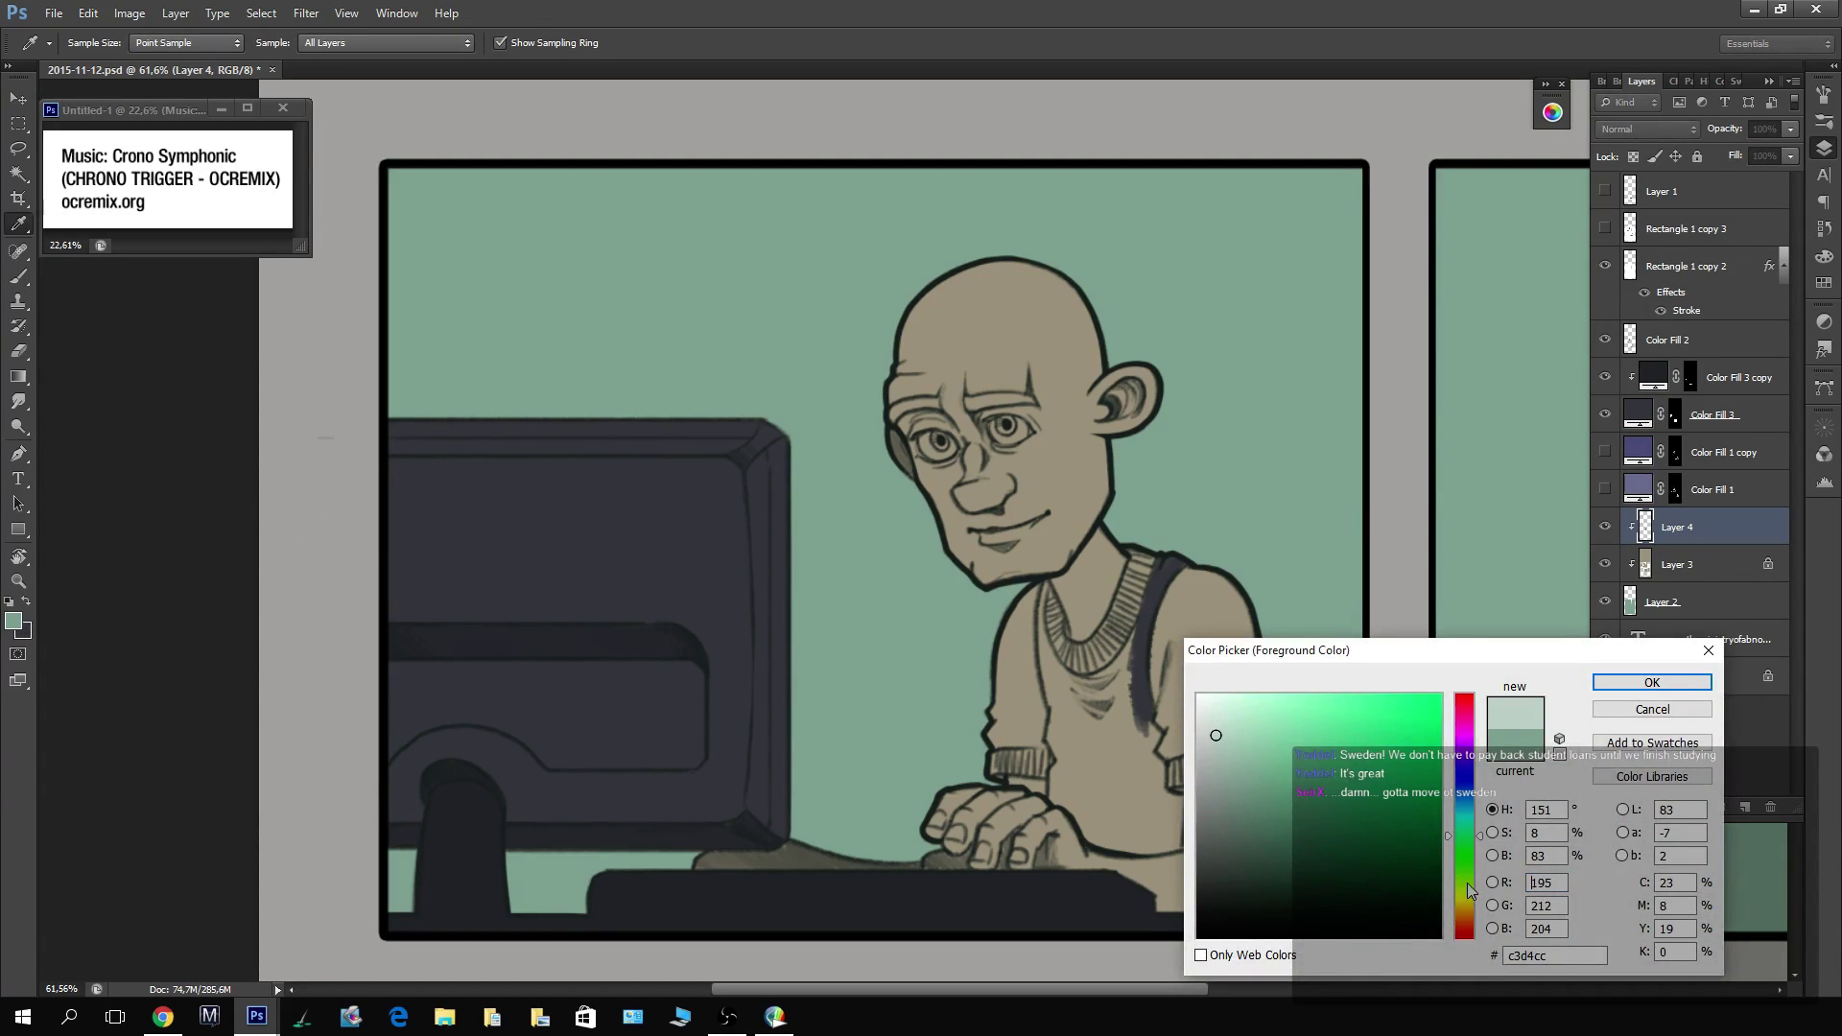
left_click(1466, 896)
left_click(1651, 682)
mouse_move(1245, 693)
left_mouse_down()
mouse_move(1199, 636)
mouse_move(1236, 572)
mouse_move(1240, 614)
left_mouse_up()
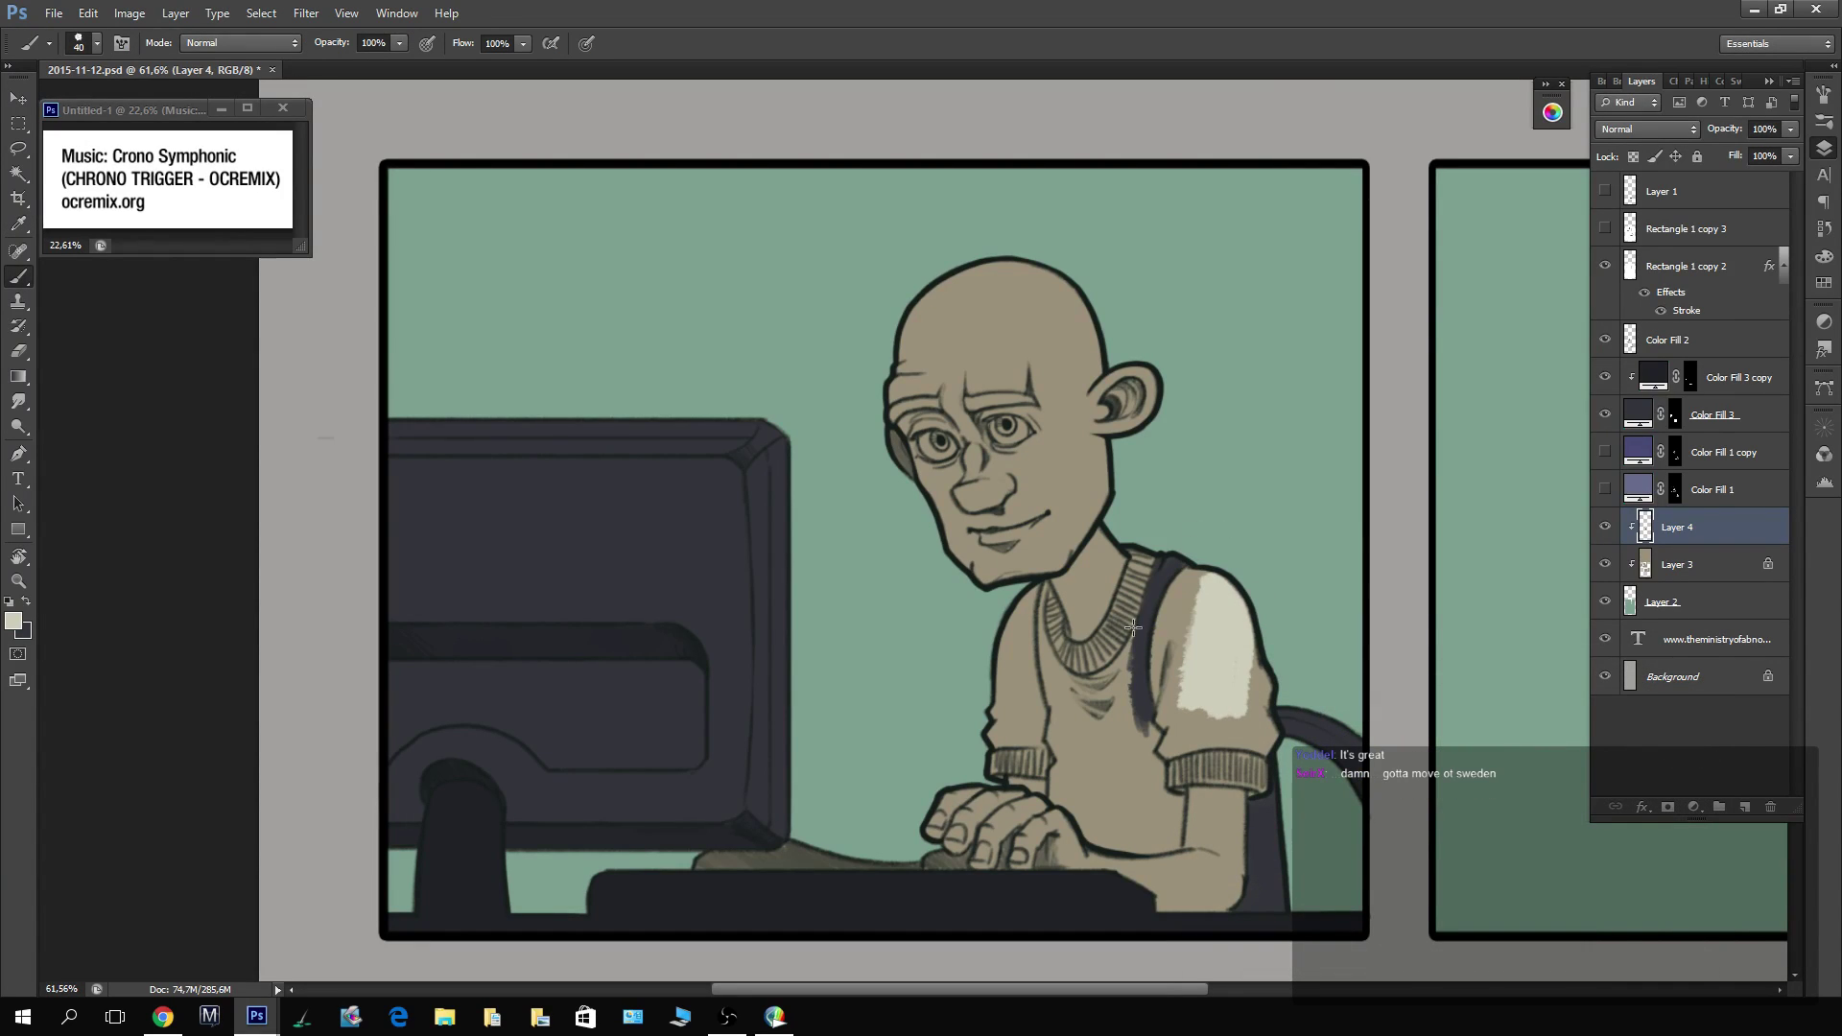
mouse_move(1164, 680)
left_mouse_down()
mouse_move(1164, 626)
mouse_move(1163, 703)
mouse_move(1186, 588)
mouse_move(1165, 612)
mouse_move(1209, 558)
mouse_move(1153, 608)
mouse_move(1186, 639)
mouse_move(1176, 605)
mouse_move(1215, 561)
left_mouse_up()
mouse_move(1246, 688)
left_mouse_down()
mouse_move(1249, 730)
mouse_move(1269, 684)
mouse_move(1228, 673)
mouse_move(1173, 734)
mouse_move(1165, 666)
mouse_move(1190, 708)
mouse_move(1188, 747)
left_mouse_up()
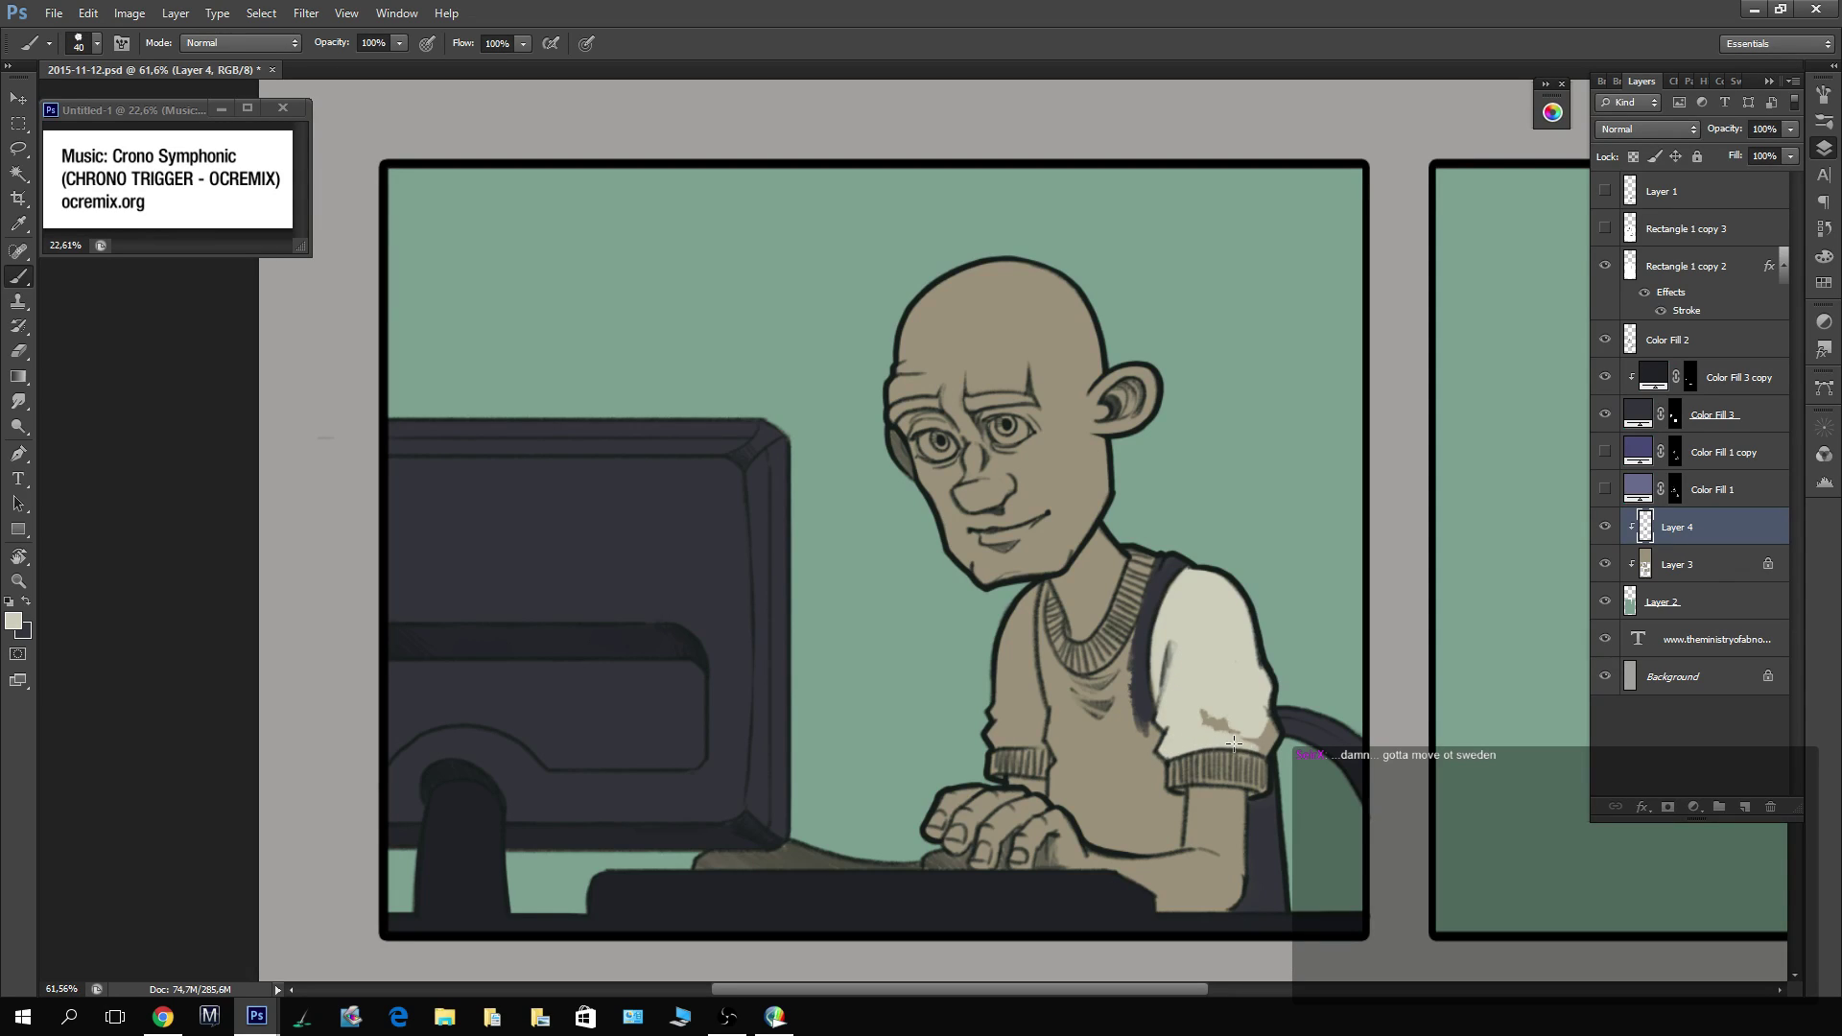
Paint the smiling man's far sleeve off-white and fill the body of his vest with the dark colour.
mouse_move(1251, 726)
left_mouse_down()
mouse_move(1145, 725)
mouse_move(1164, 810)
mouse_move(1183, 798)
mouse_move(1181, 849)
mouse_move(1112, 844)
left_mouse_up()
key("x")
key("x")
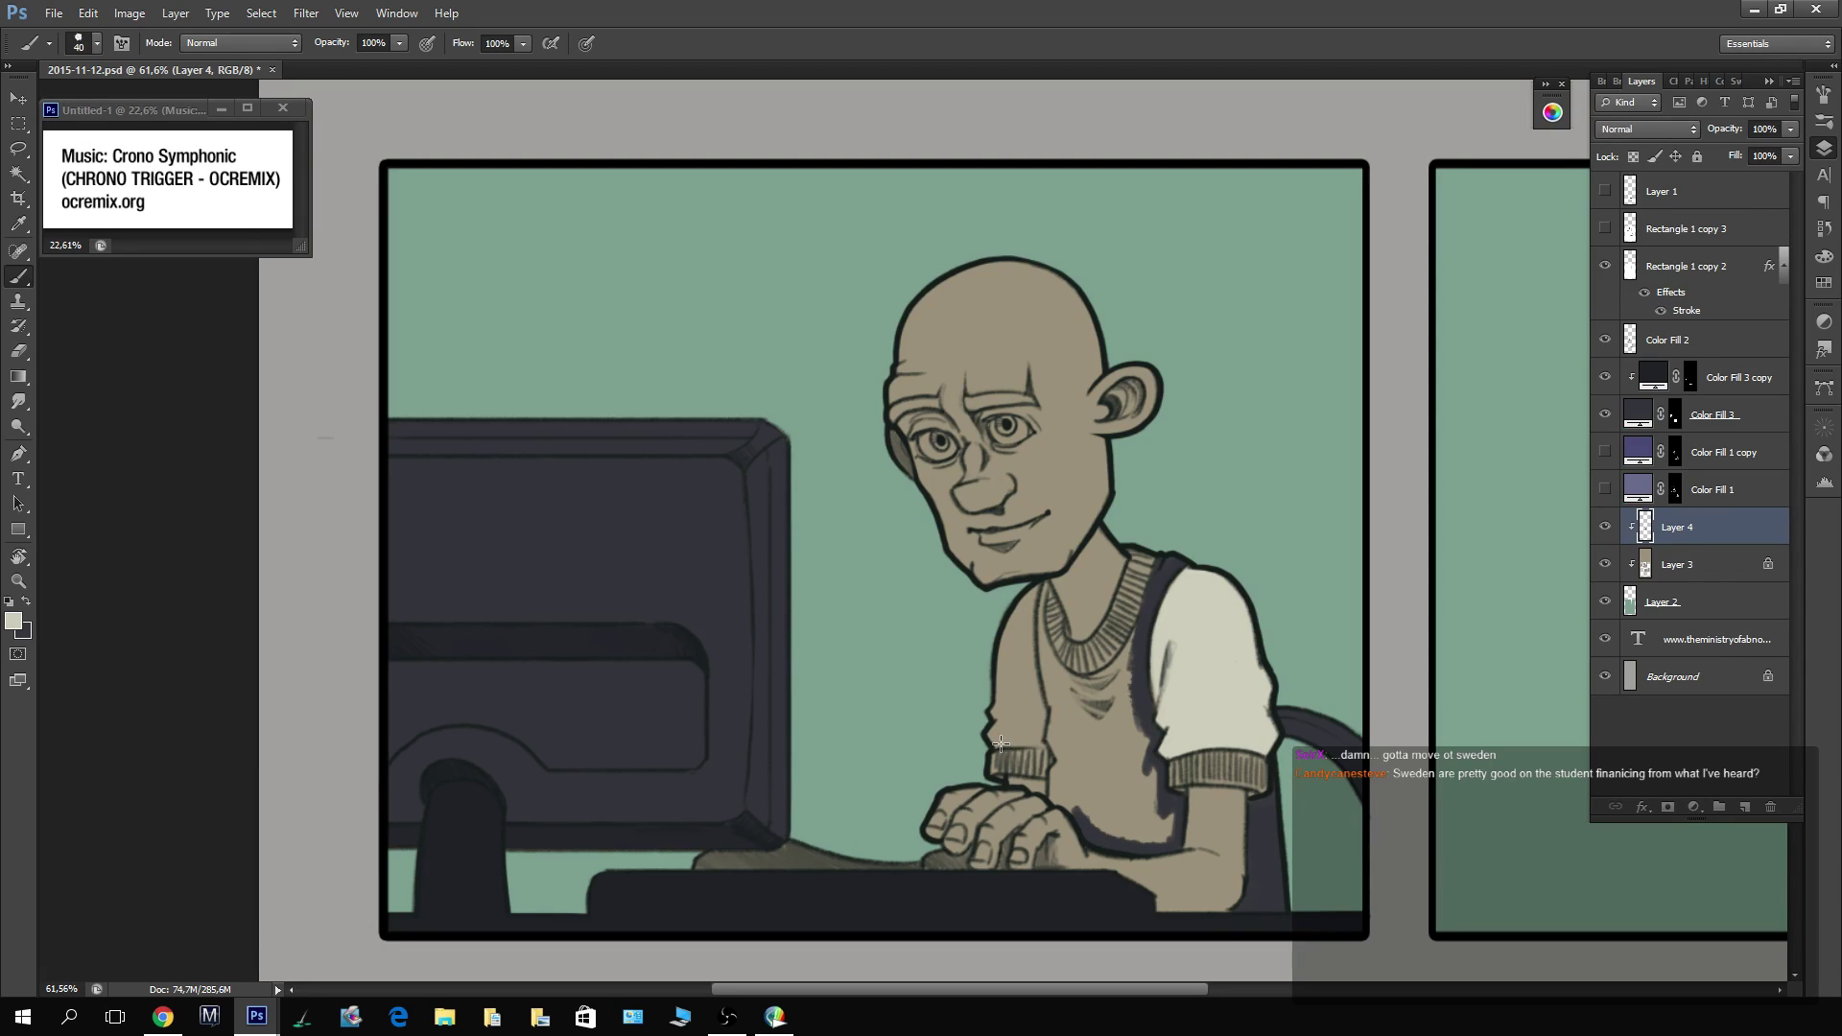
mouse_move(1032, 747)
left_mouse_down()
mouse_move(1007, 732)
mouse_move(1003, 663)
mouse_move(1022, 624)
mouse_move(1027, 672)
mouse_move(1027, 628)
left_mouse_up()
mouse_move(1042, 710)
left_mouse_down()
mouse_move(1029, 741)
mouse_move(1017, 696)
mouse_move(1056, 744)
mouse_move(1044, 585)
mouse_move(1046, 658)
mouse_move(1083, 707)
mouse_move(1056, 664)
mouse_move(1113, 674)
mouse_move(1093, 678)
mouse_move(1142, 650)
mouse_move(1148, 596)
left_mouse_up()
key("x")
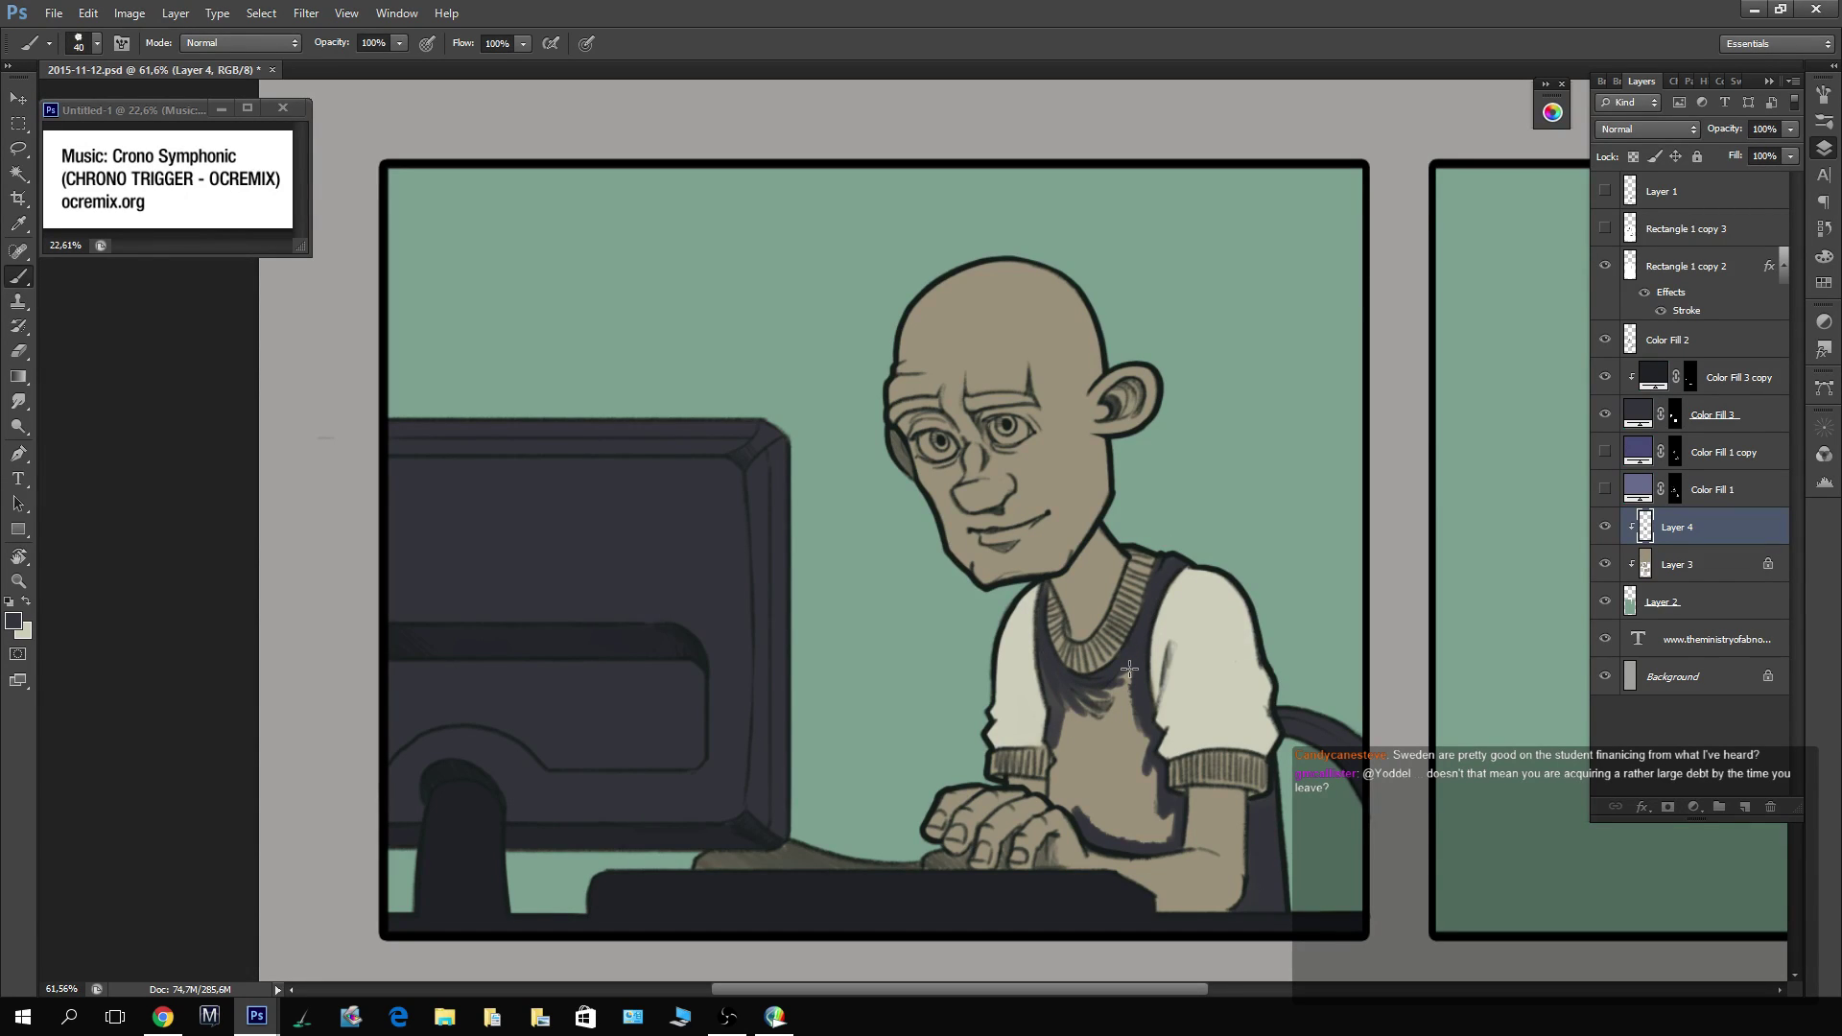
mouse_move(1130, 669)
left_mouse_down()
mouse_move(1134, 645)
mouse_move(1128, 816)
mouse_move(1151, 754)
mouse_move(1166, 833)
mouse_move(1059, 798)
mouse_move(1051, 741)
mouse_move(1100, 693)
mouse_move(1110, 798)
left_mouse_up()
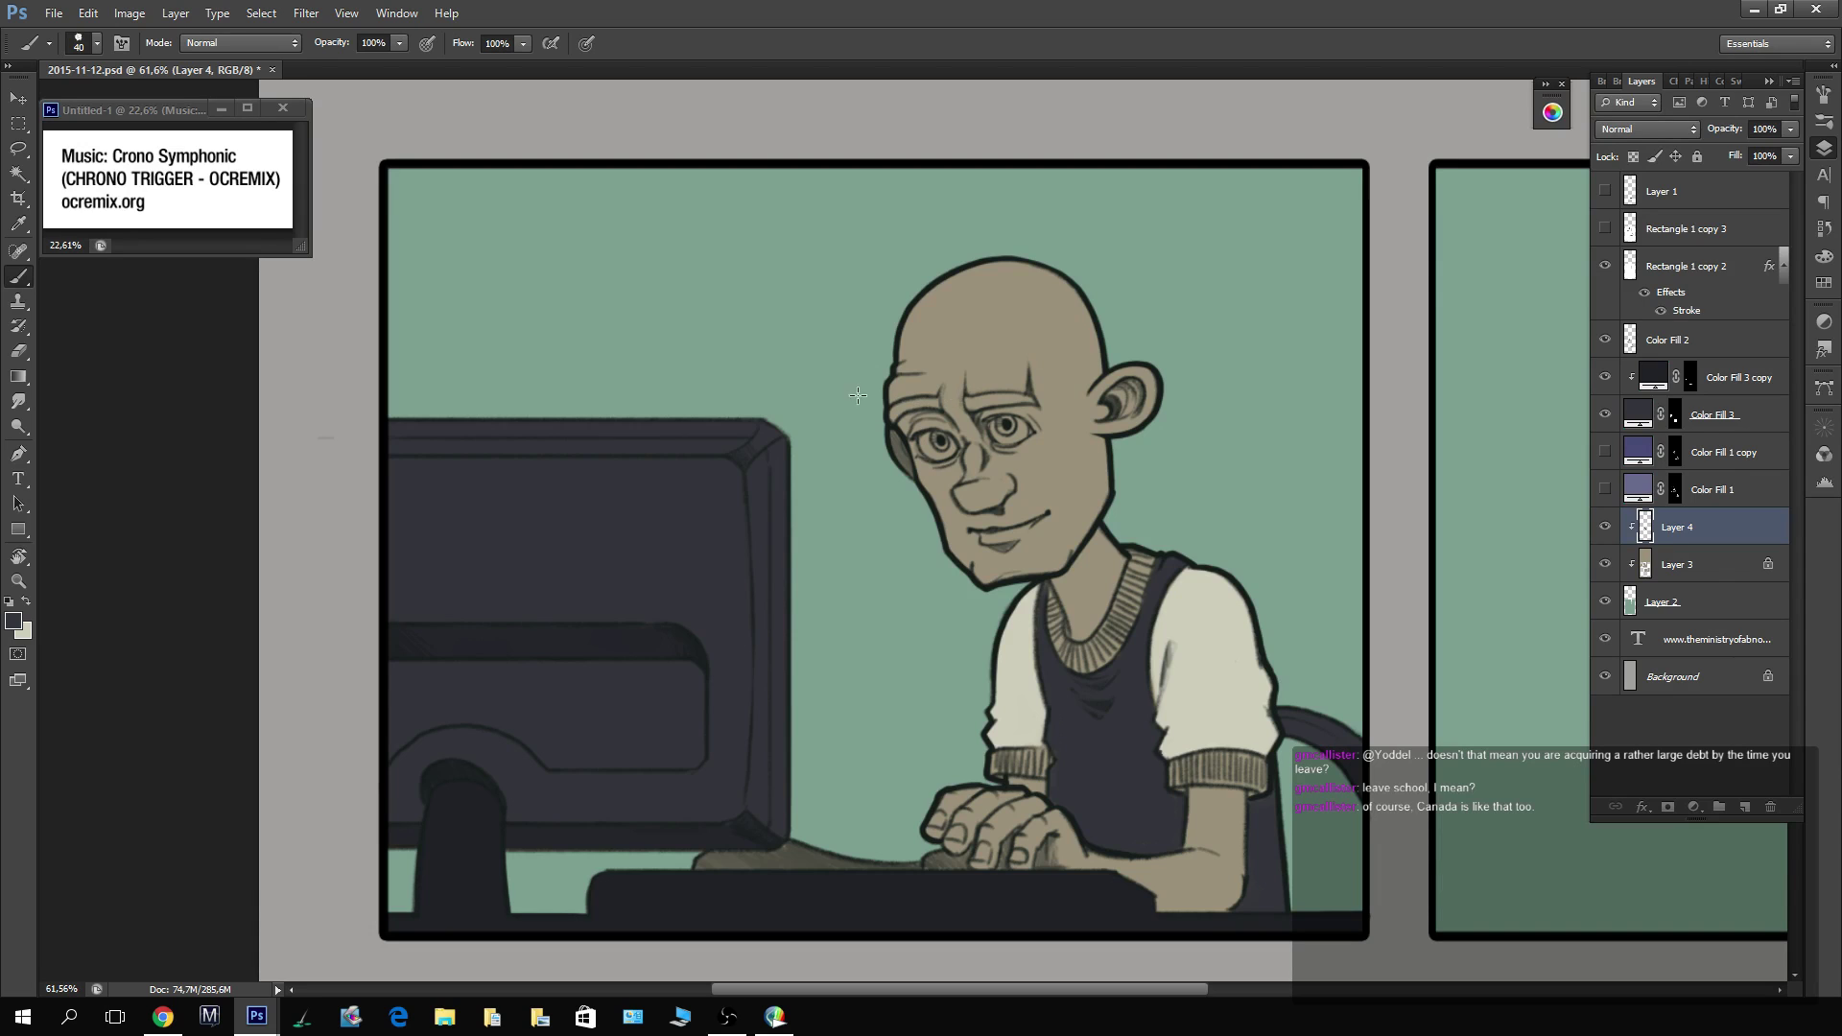
Set the brush mode to Behind, choose a mid grey and paint the smiling man's ribbed collar and cuffs.
left_click(50, 44)
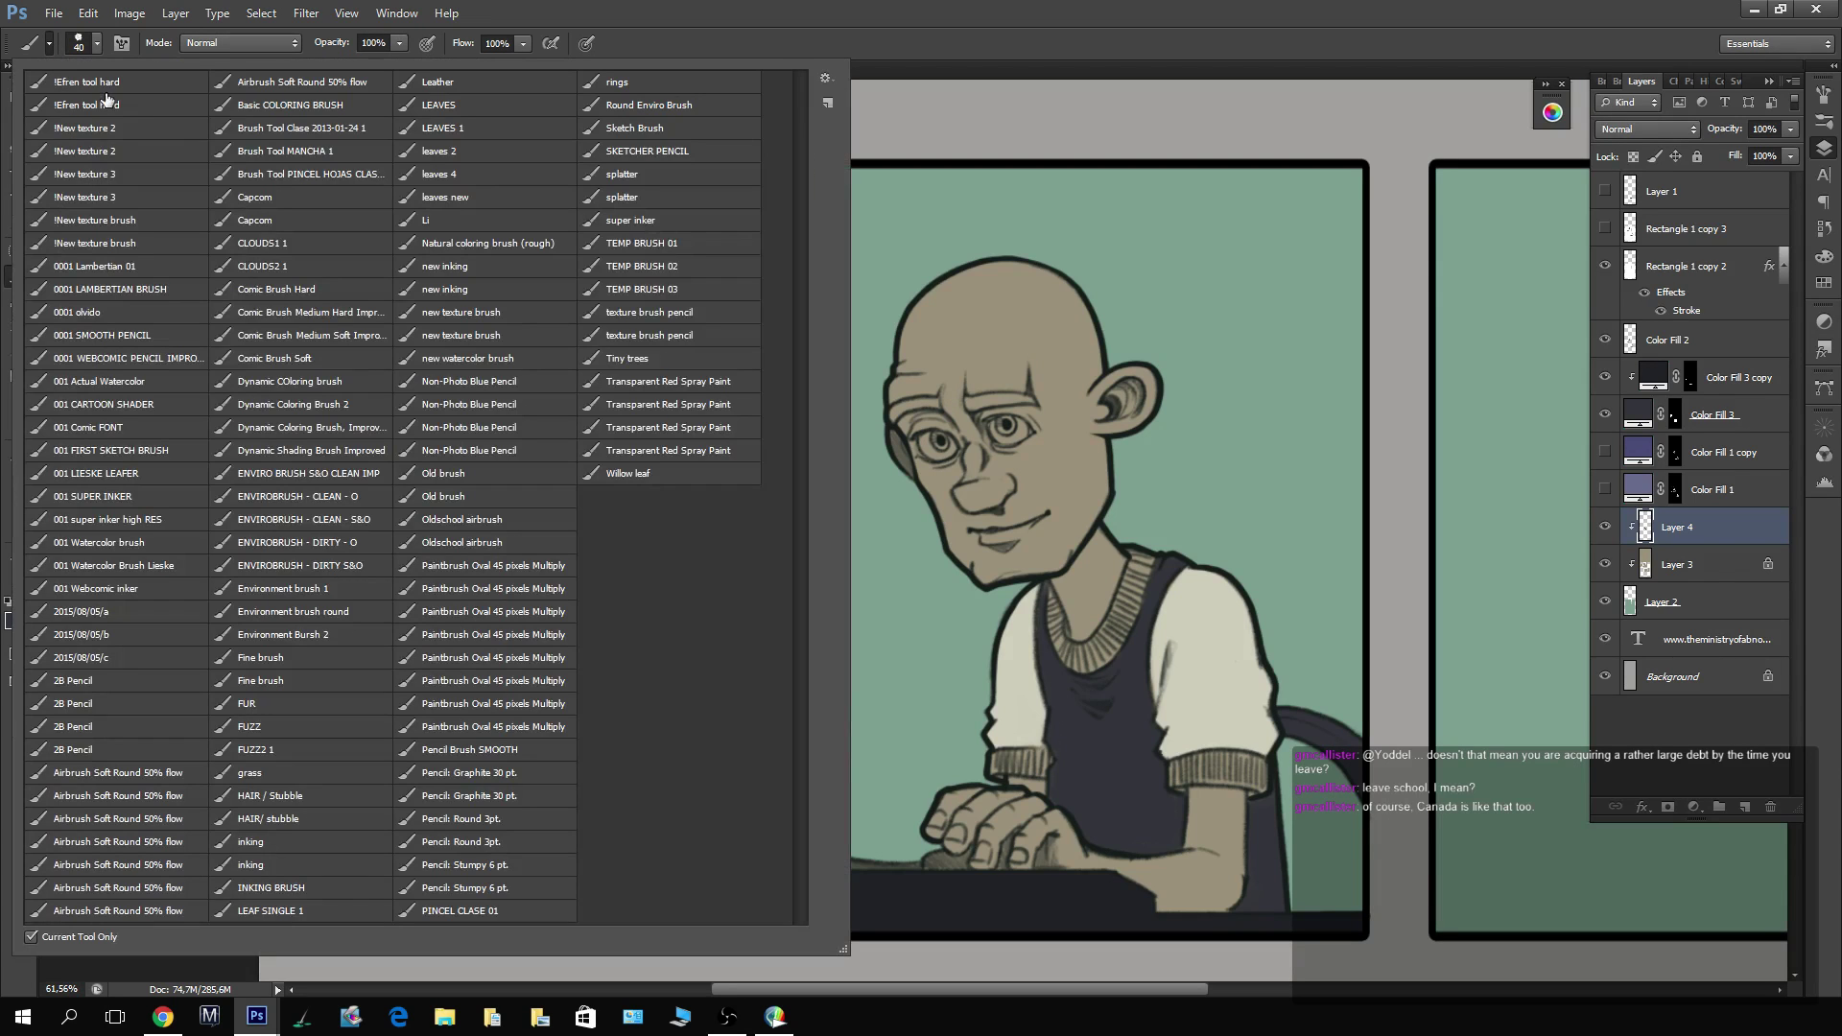
left_click(251, 43)
left_click(251, 93)
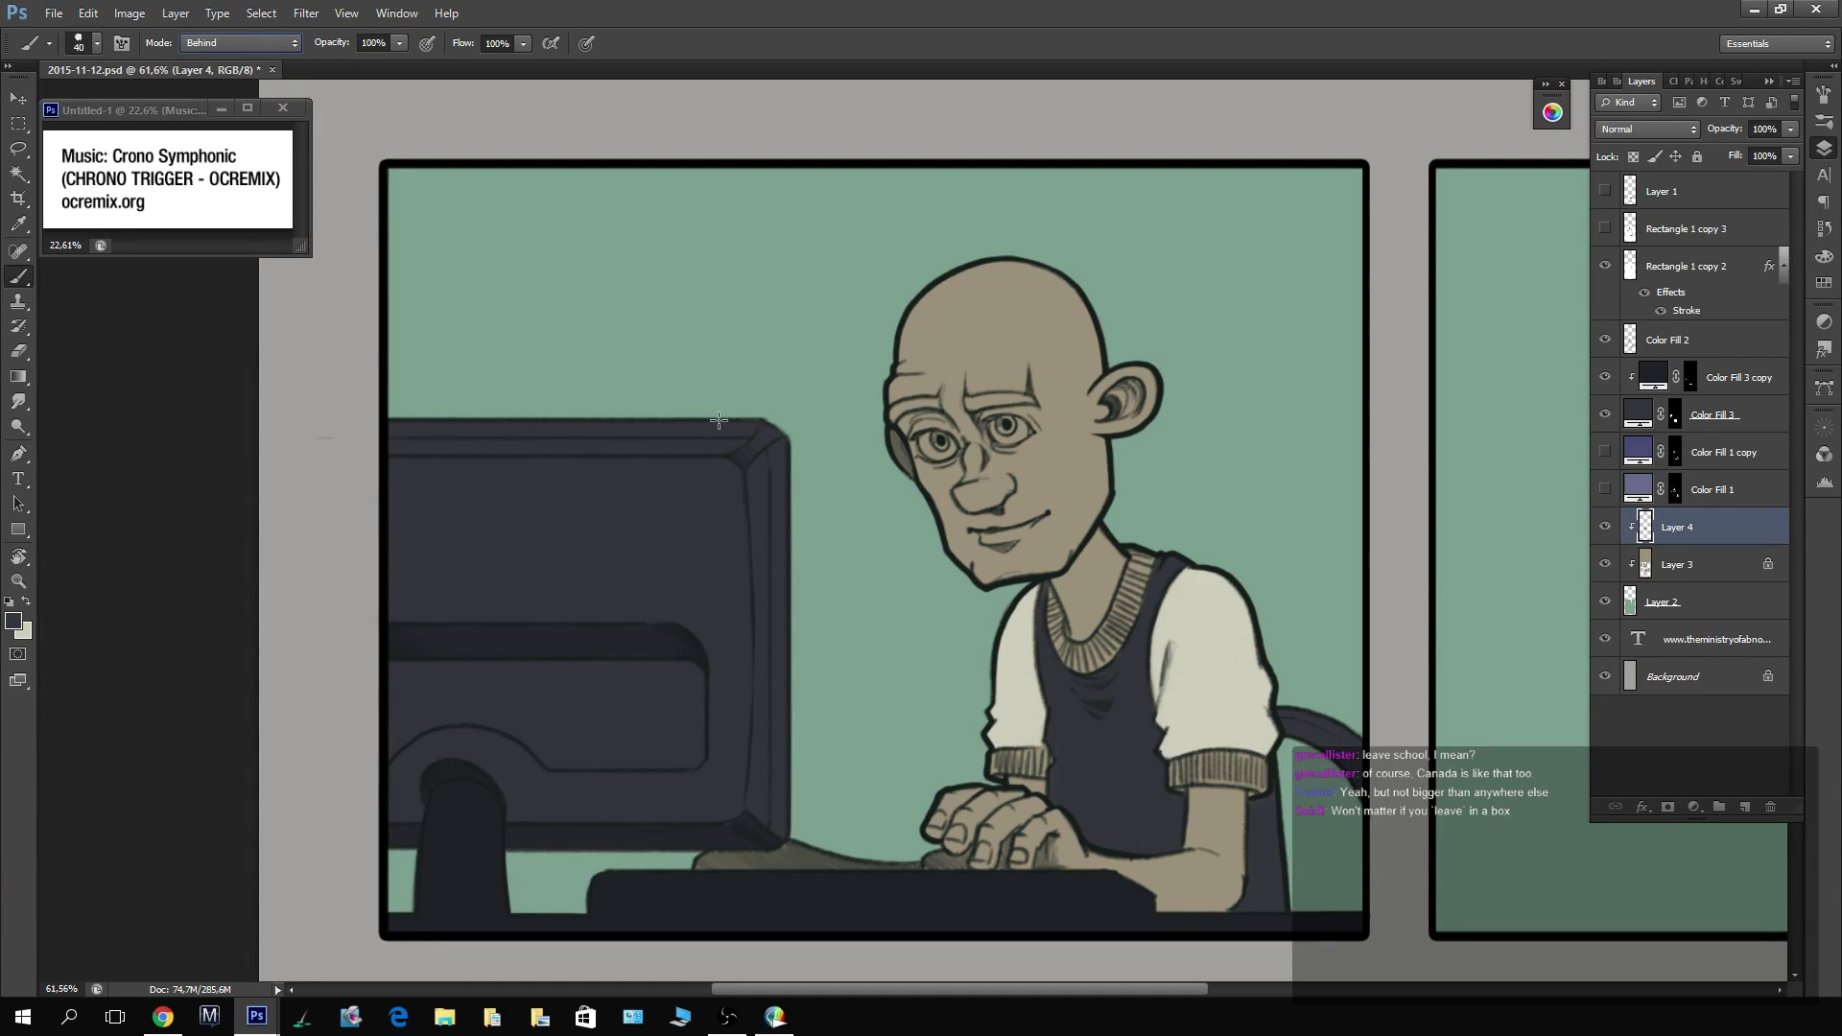
left_click(13, 621)
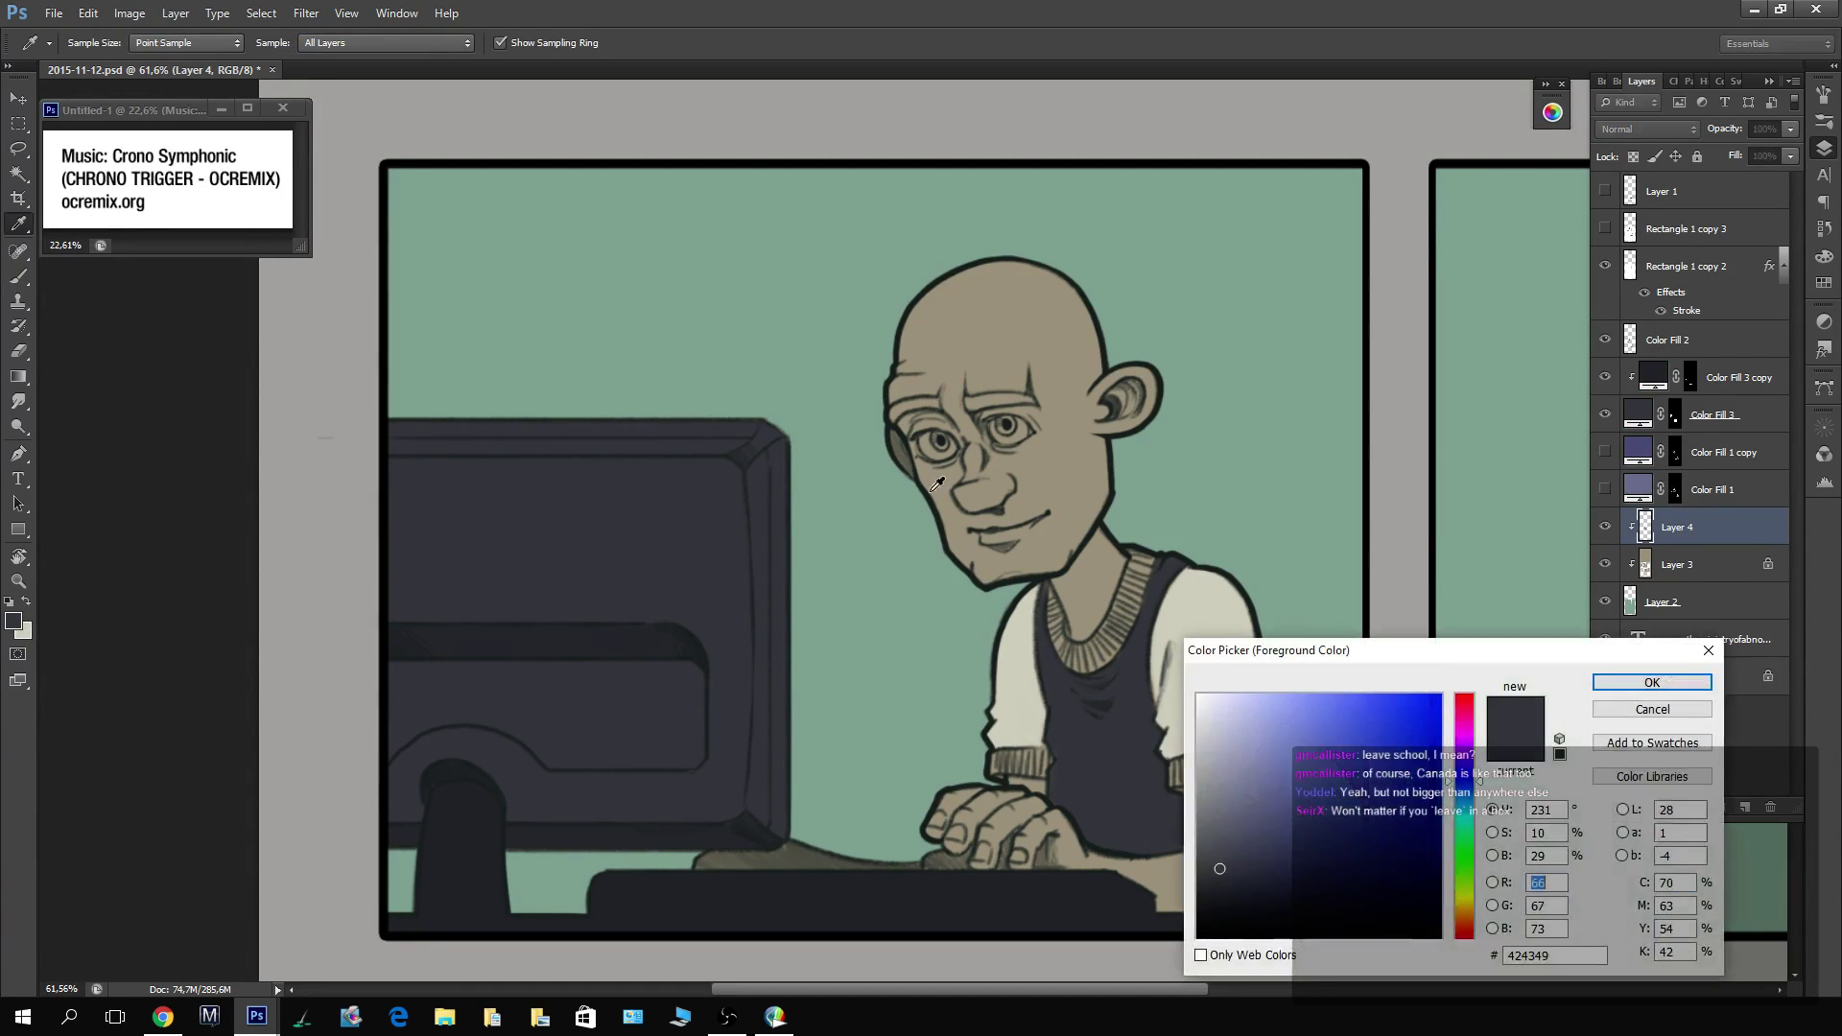
left_click(1199, 785)
left_click(1651, 682)
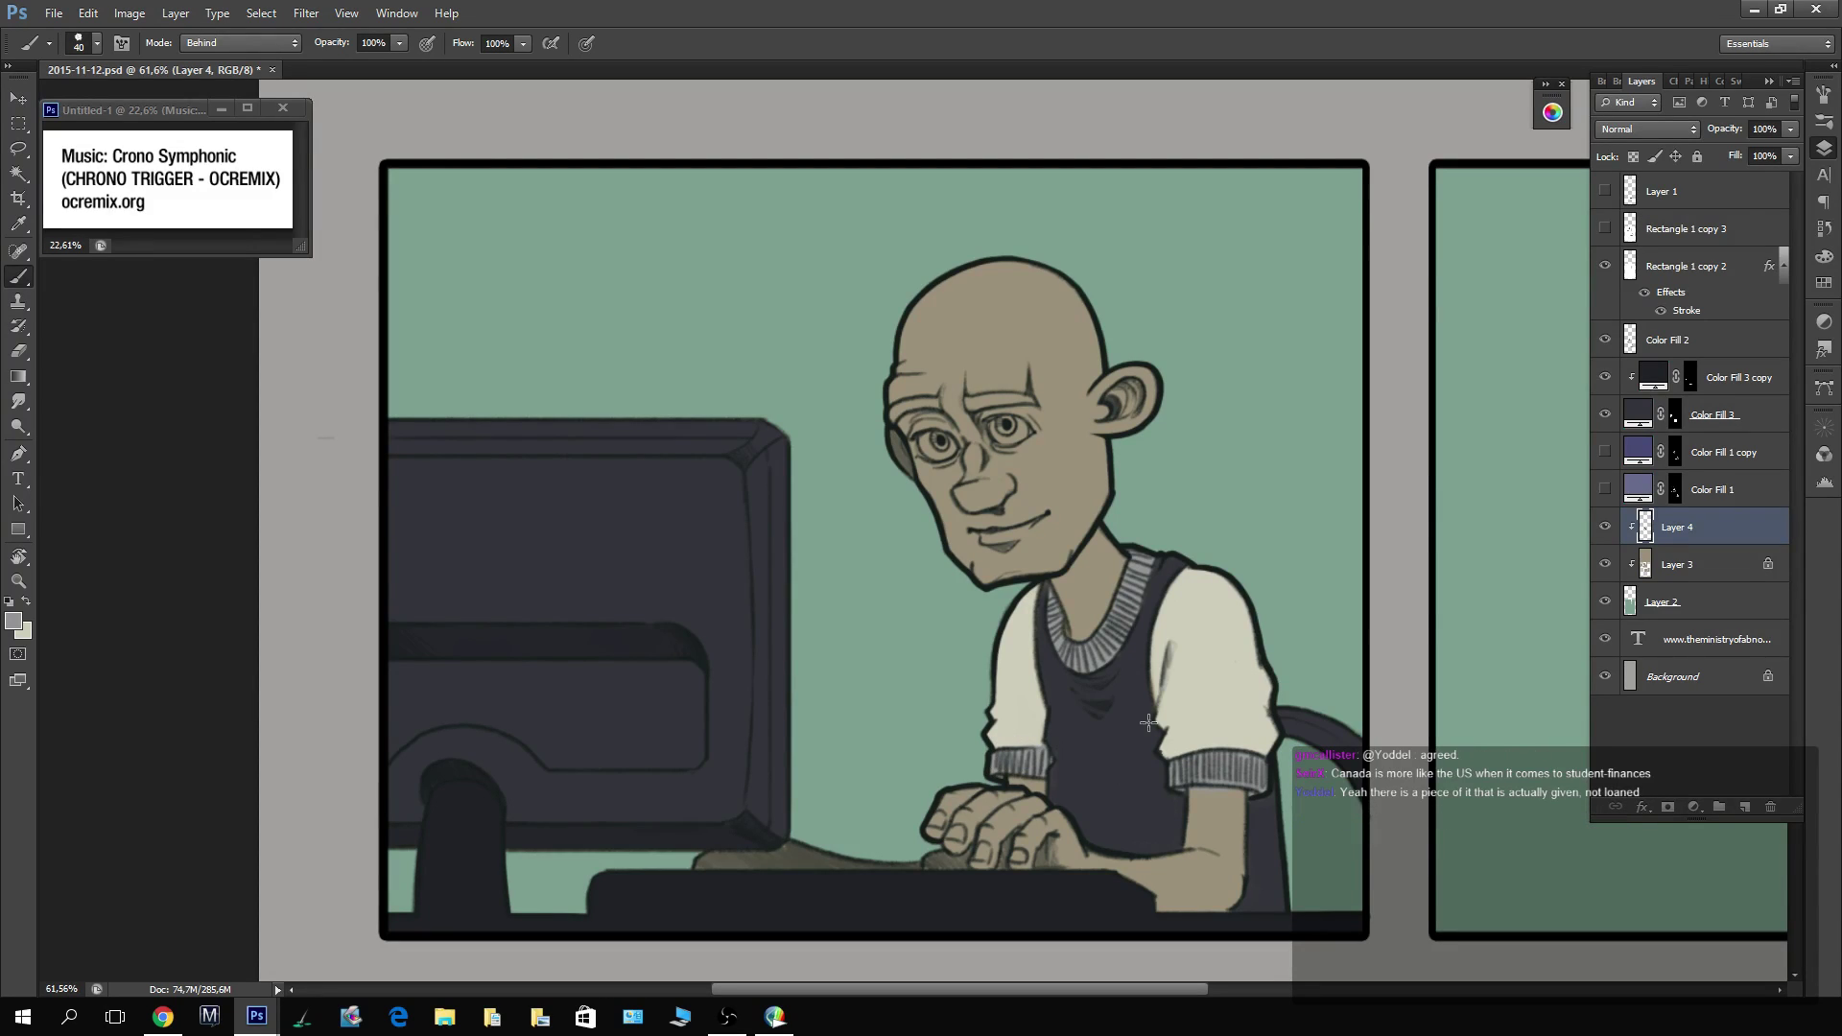
Sample the dark and grey clothing colours from the smiling man and paint the thinking man's vest dark.
left_click_drag(1237, 718, 925, 429)
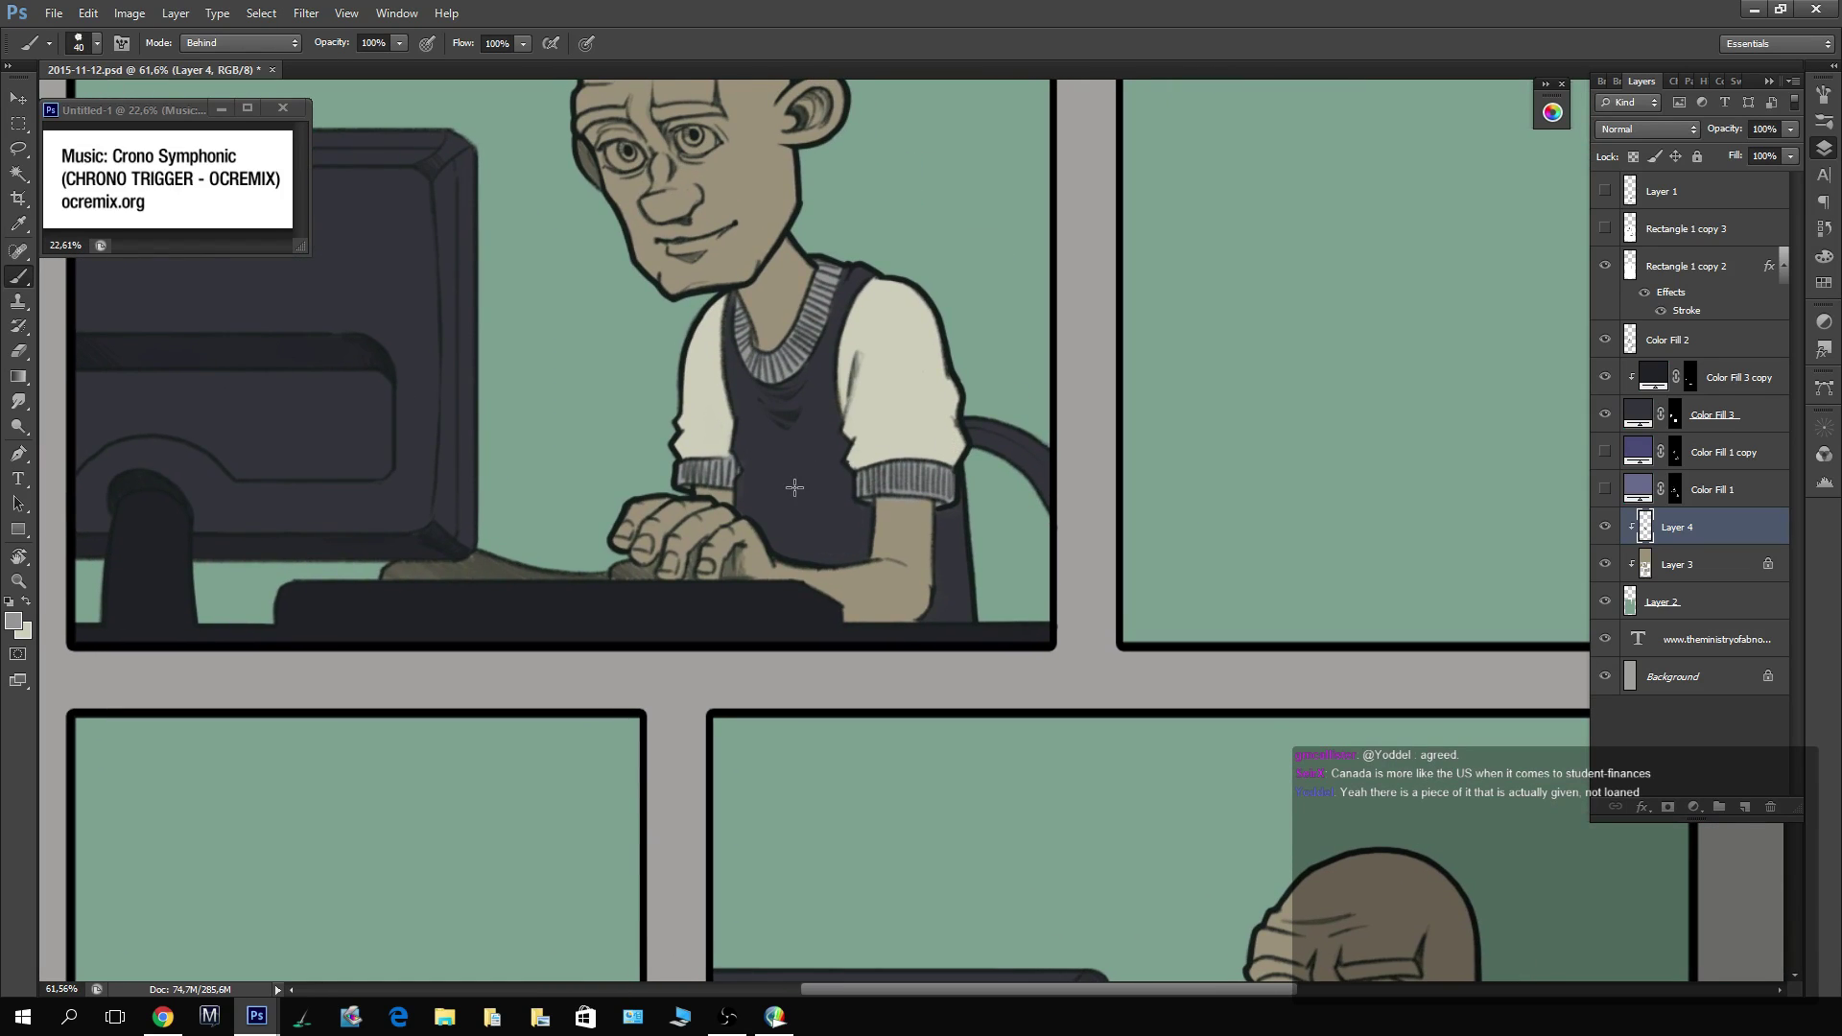
left_click(815, 503, "alt")
scroll(1213, 707, "down", 1)
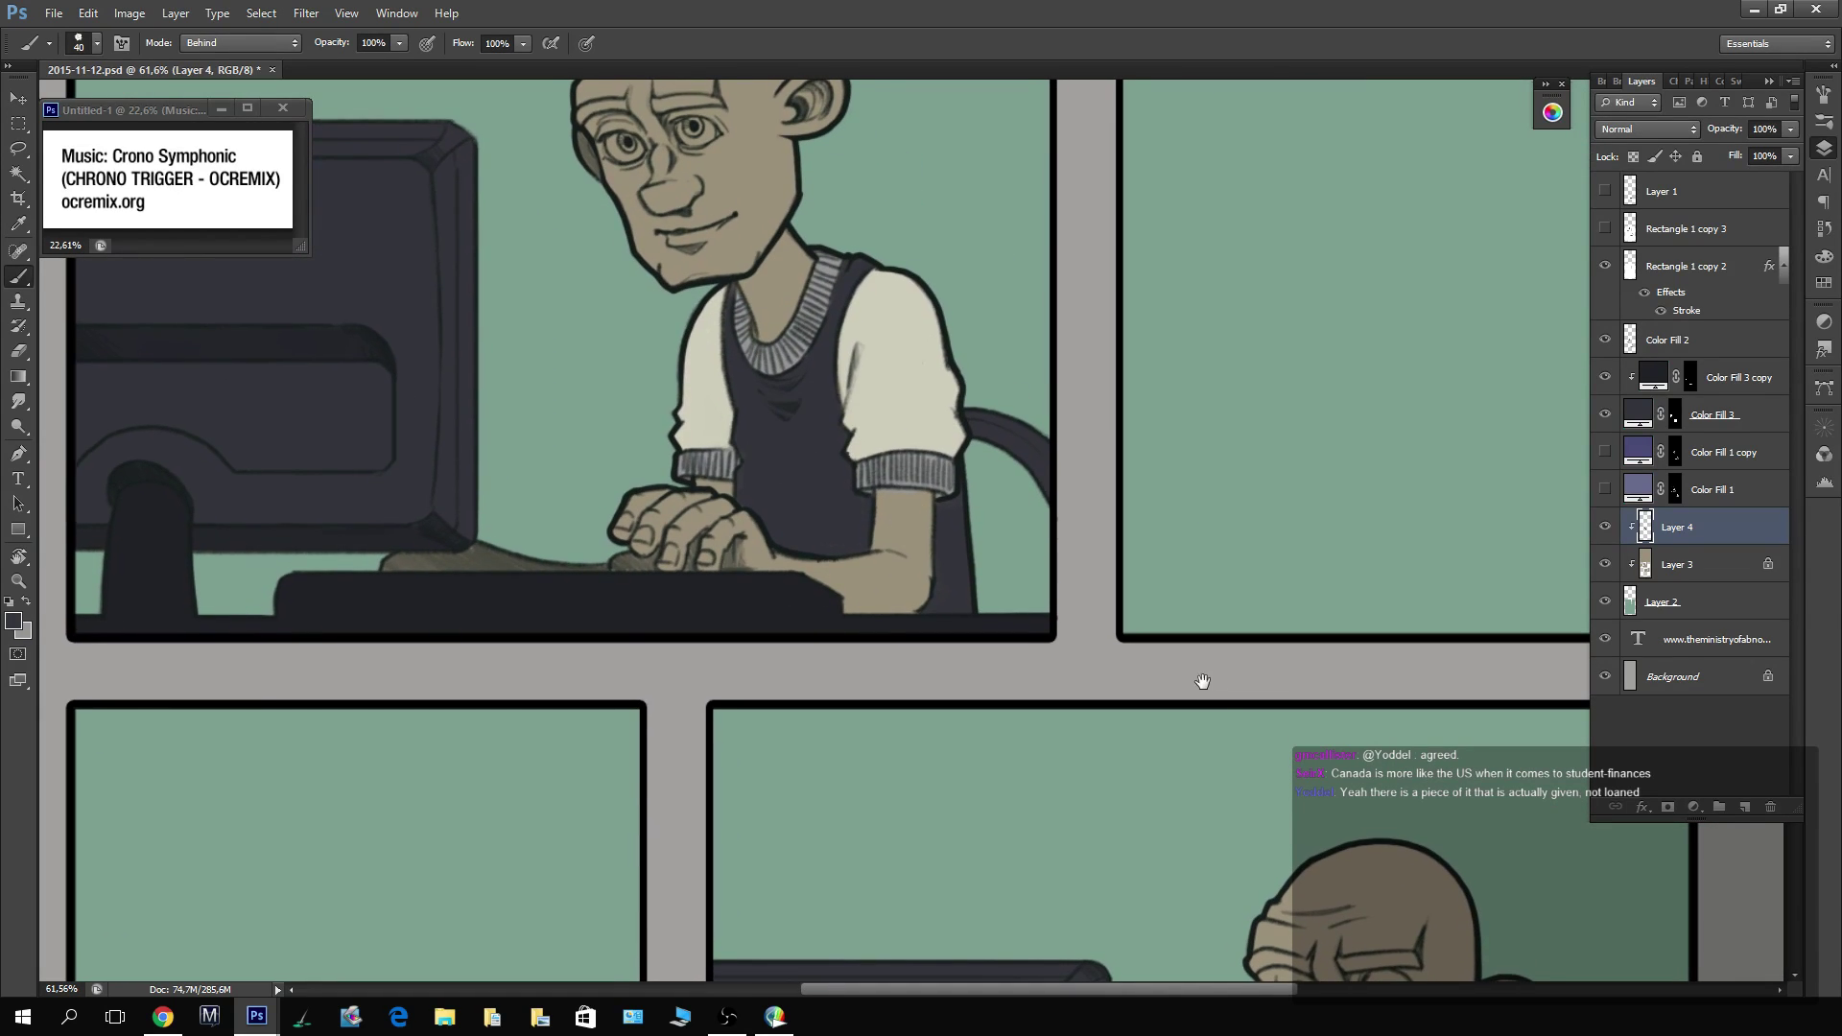
key("e")
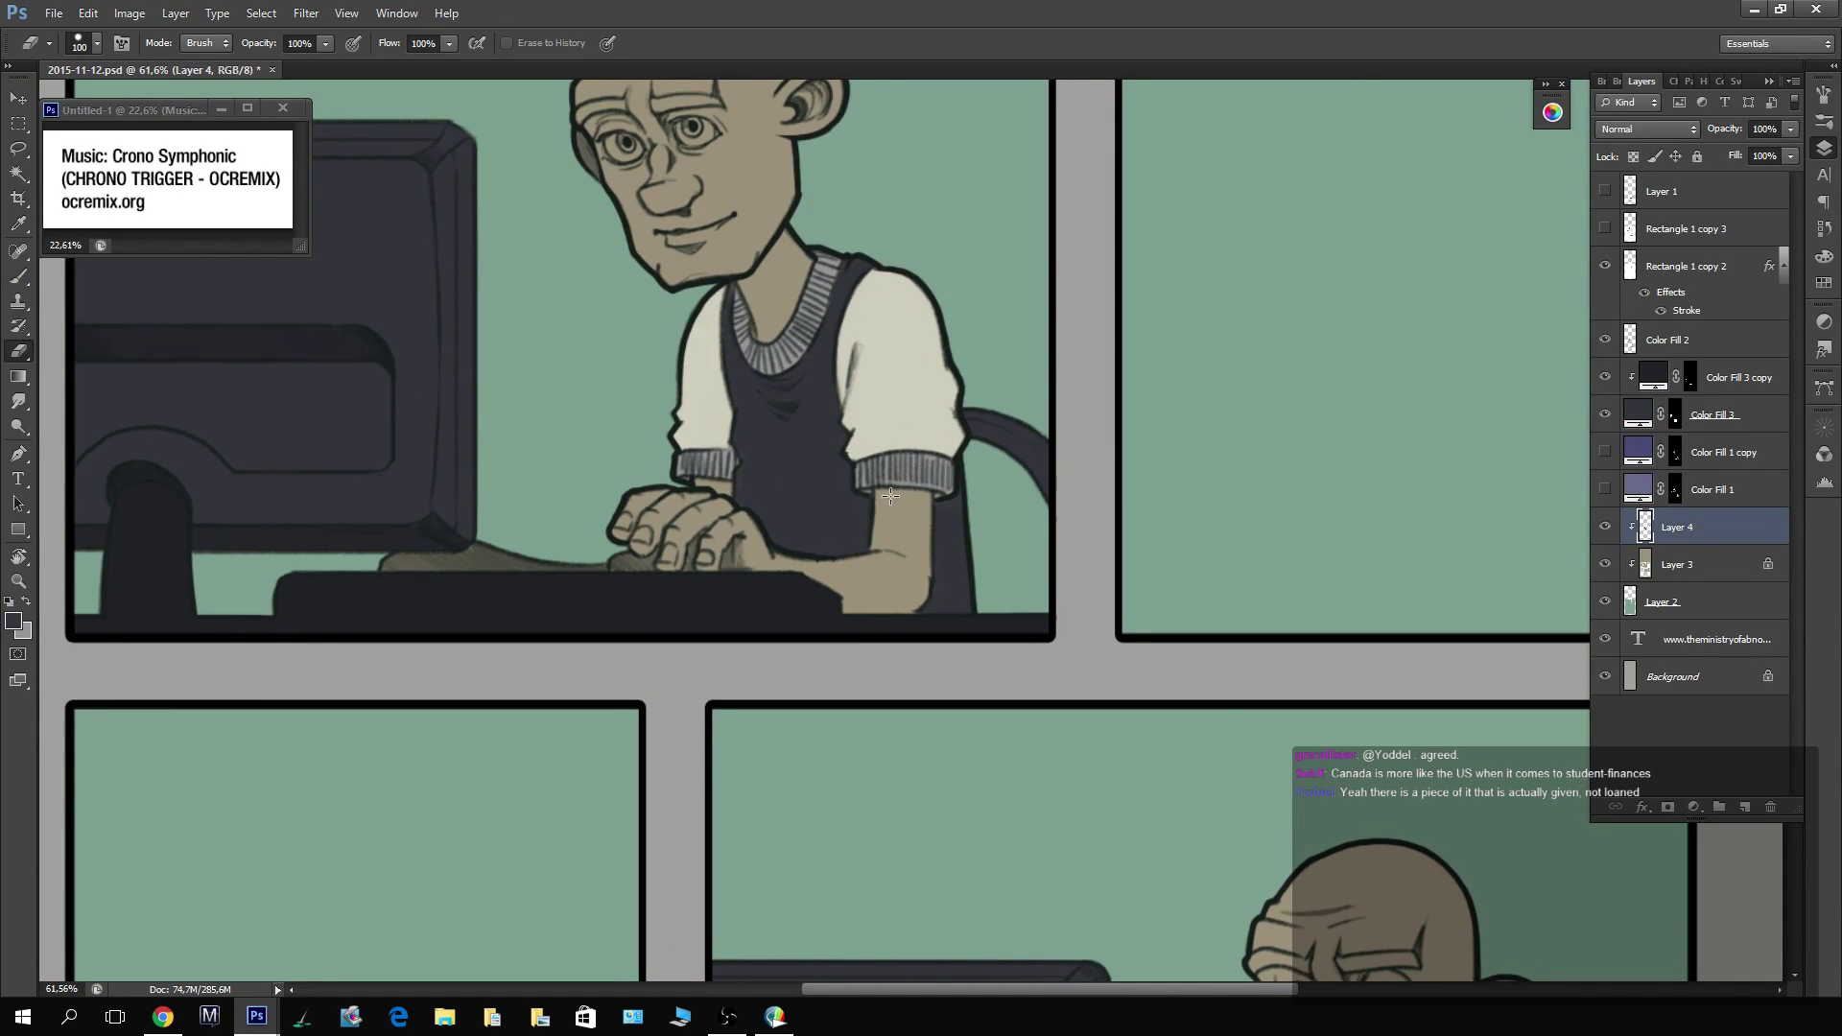
key("b")
left_click(851, 480, "alt")
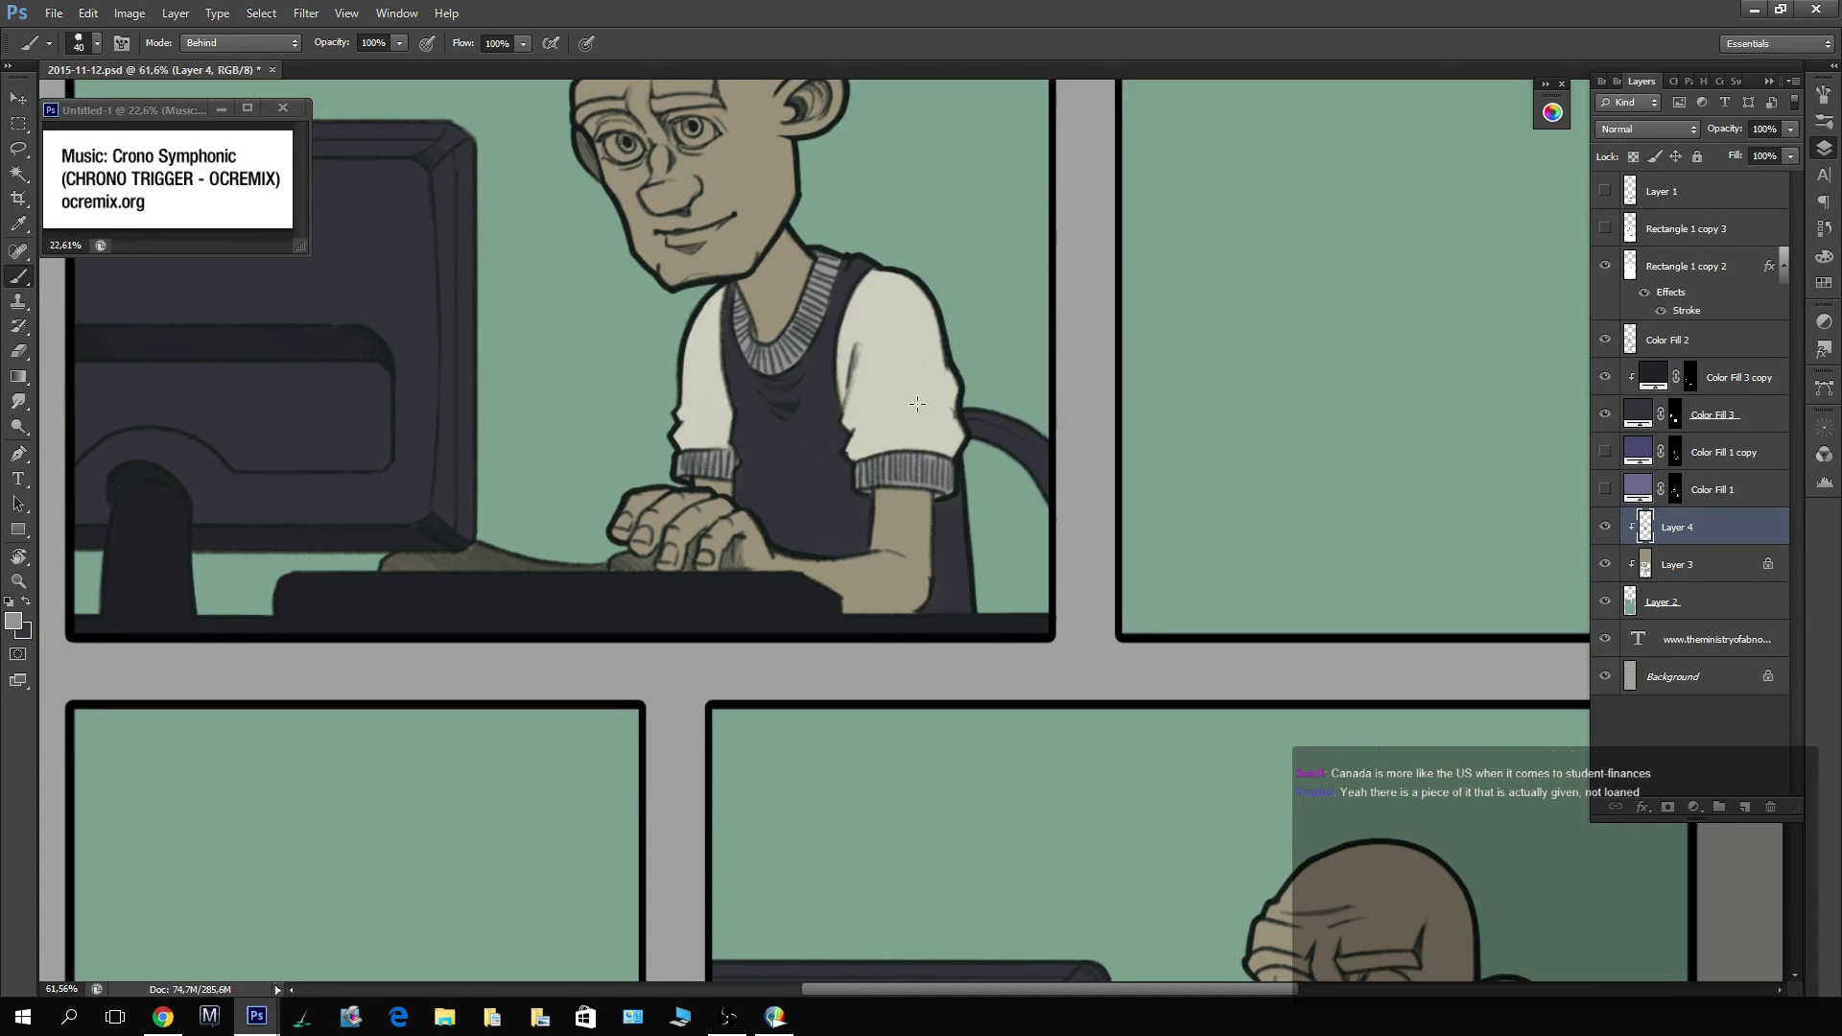
left_click_drag(1295, 677, 1028, 275)
left_click_drag(1184, 691, 1158, 458)
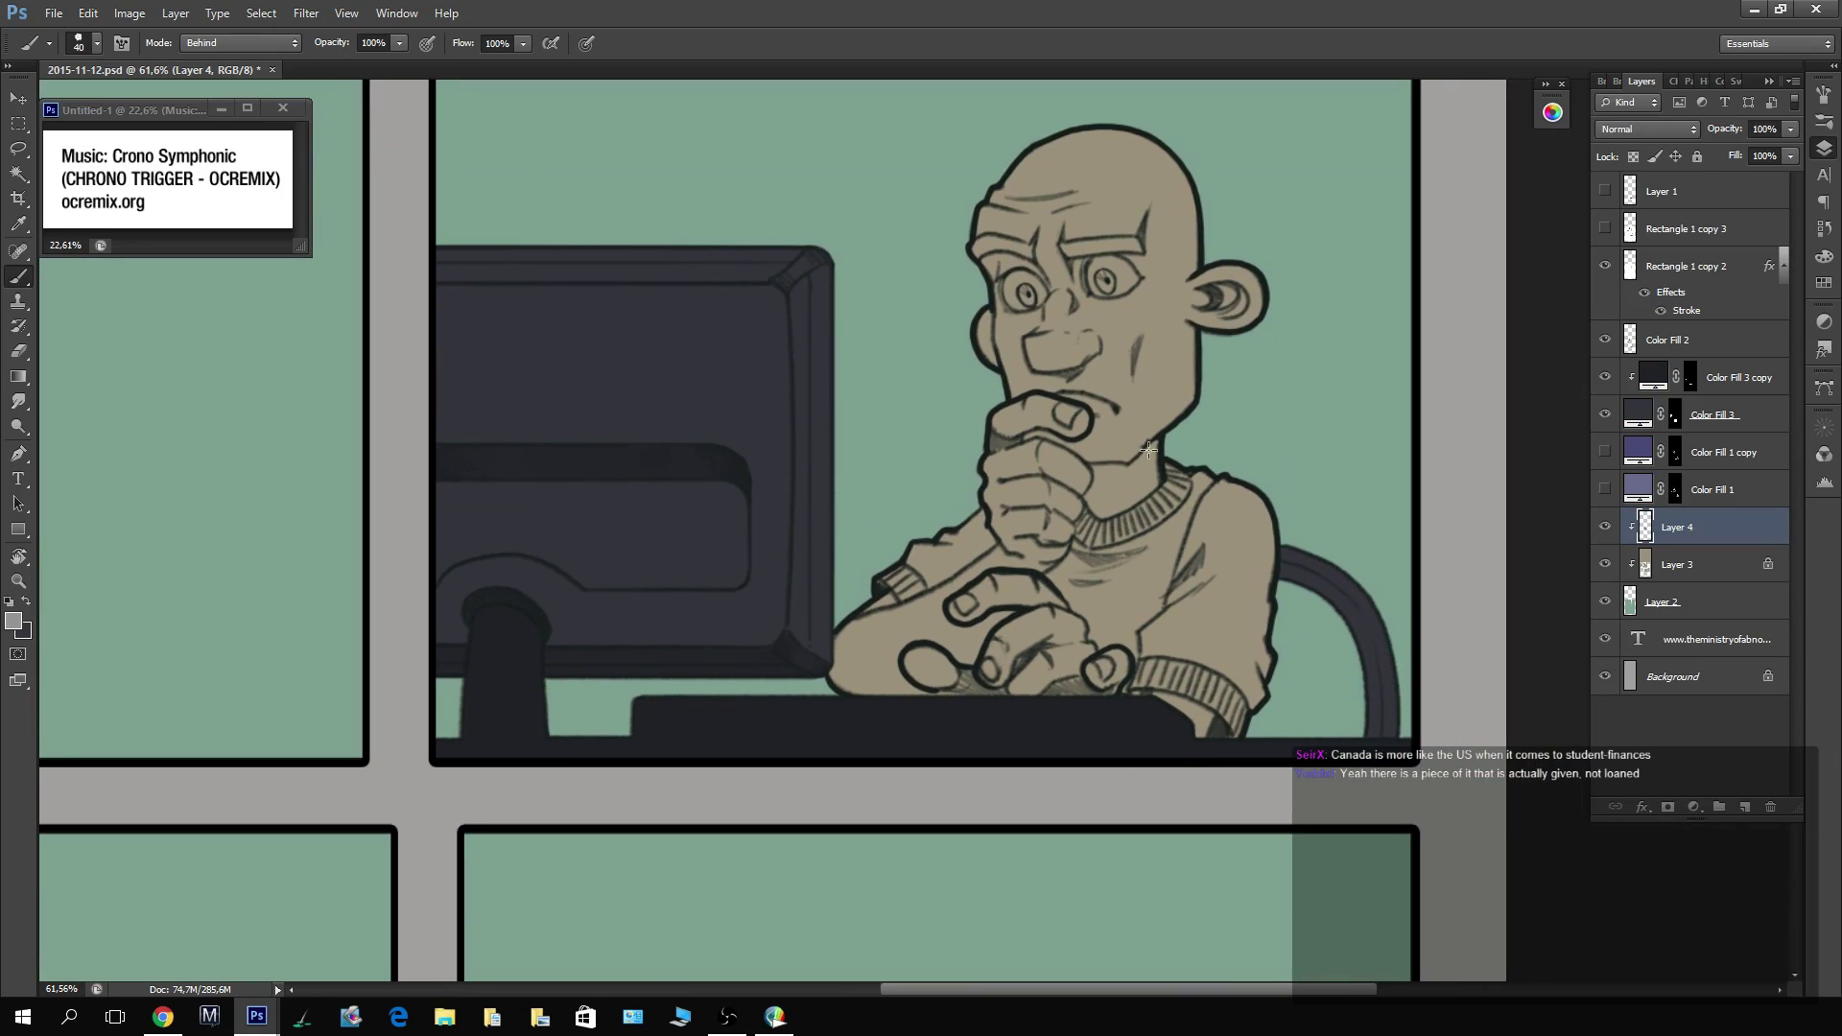
left_click(1150, 451, "alt")
mouse_move(1084, 590)
left_mouse_down()
mouse_move(1048, 572)
mouse_move(1074, 546)
mouse_move(1112, 560)
mouse_move(1074, 541)
mouse_move(1163, 549)
mouse_move(1144, 546)
mouse_move(1212, 477)
mouse_move(1159, 610)
mouse_move(1129, 623)
mouse_move(1156, 611)
mouse_move(1130, 682)
left_mouse_up()
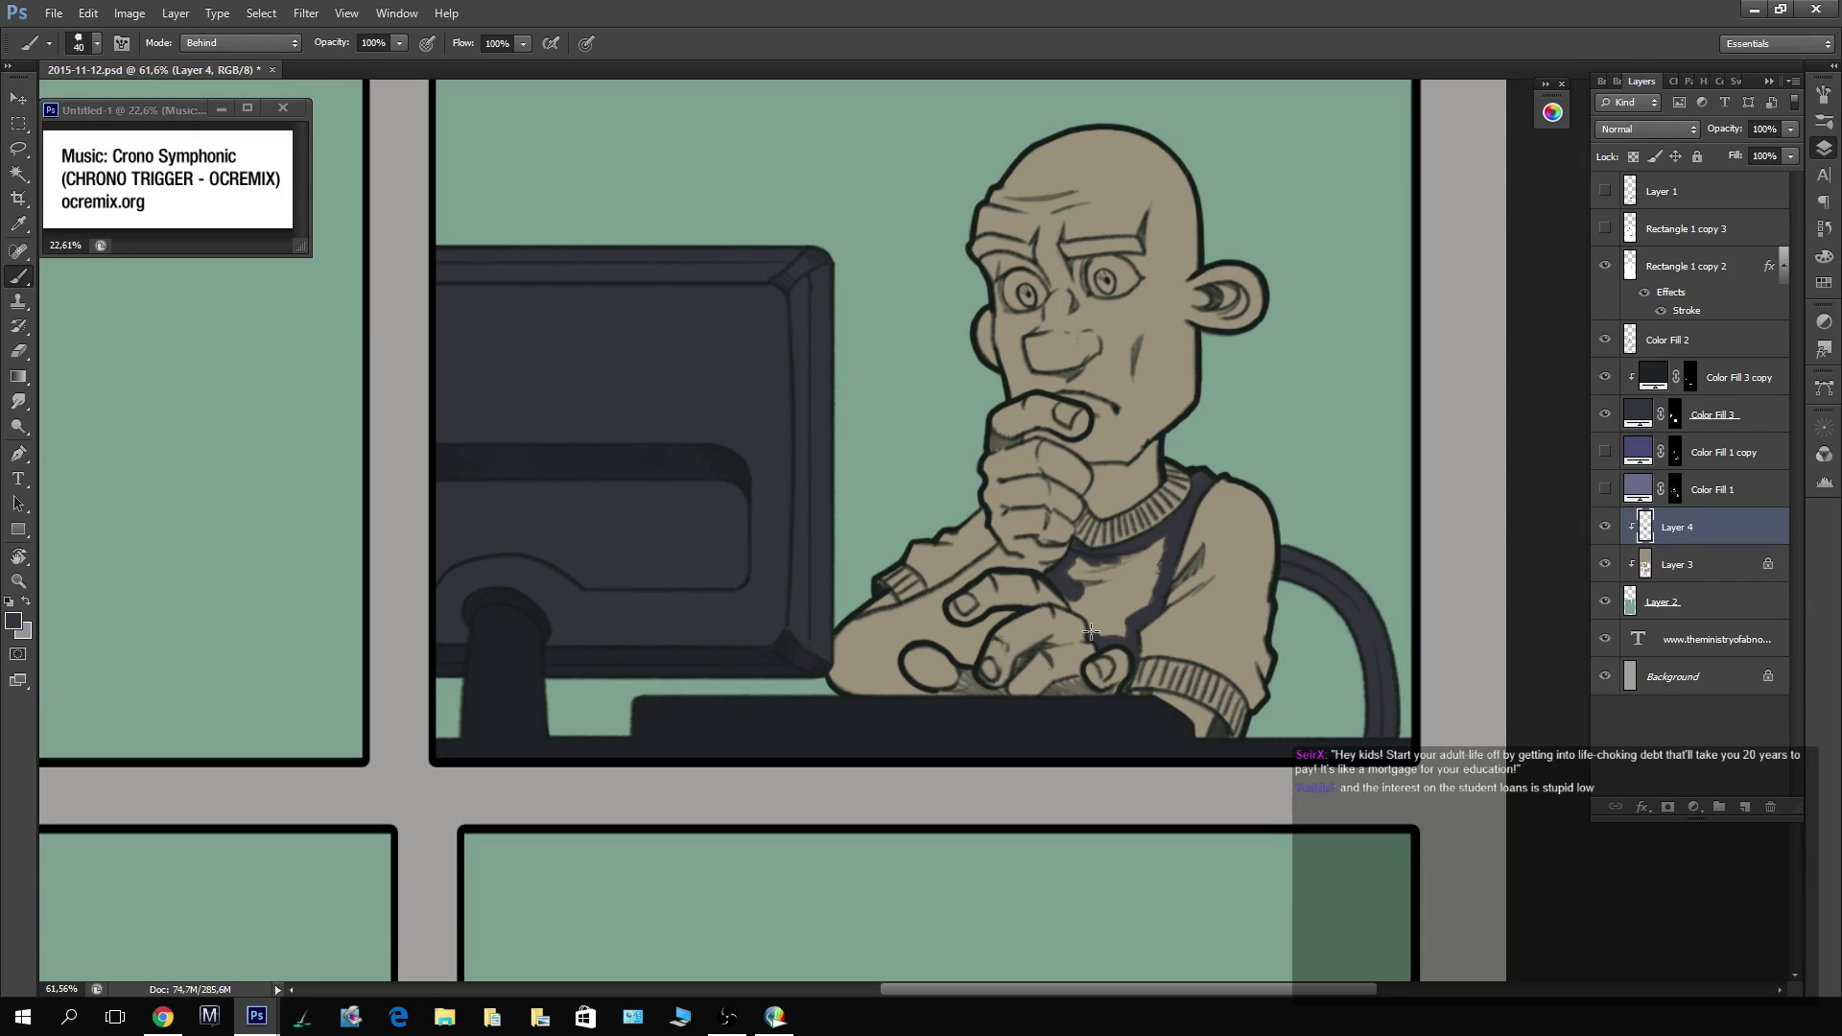
mouse_move(1091, 630)
left_mouse_down()
mouse_move(1070, 601)
mouse_move(1094, 572)
mouse_move(1118, 583)
mouse_move(1159, 552)
mouse_move(1147, 597)
mouse_move(1101, 630)
left_mouse_up()
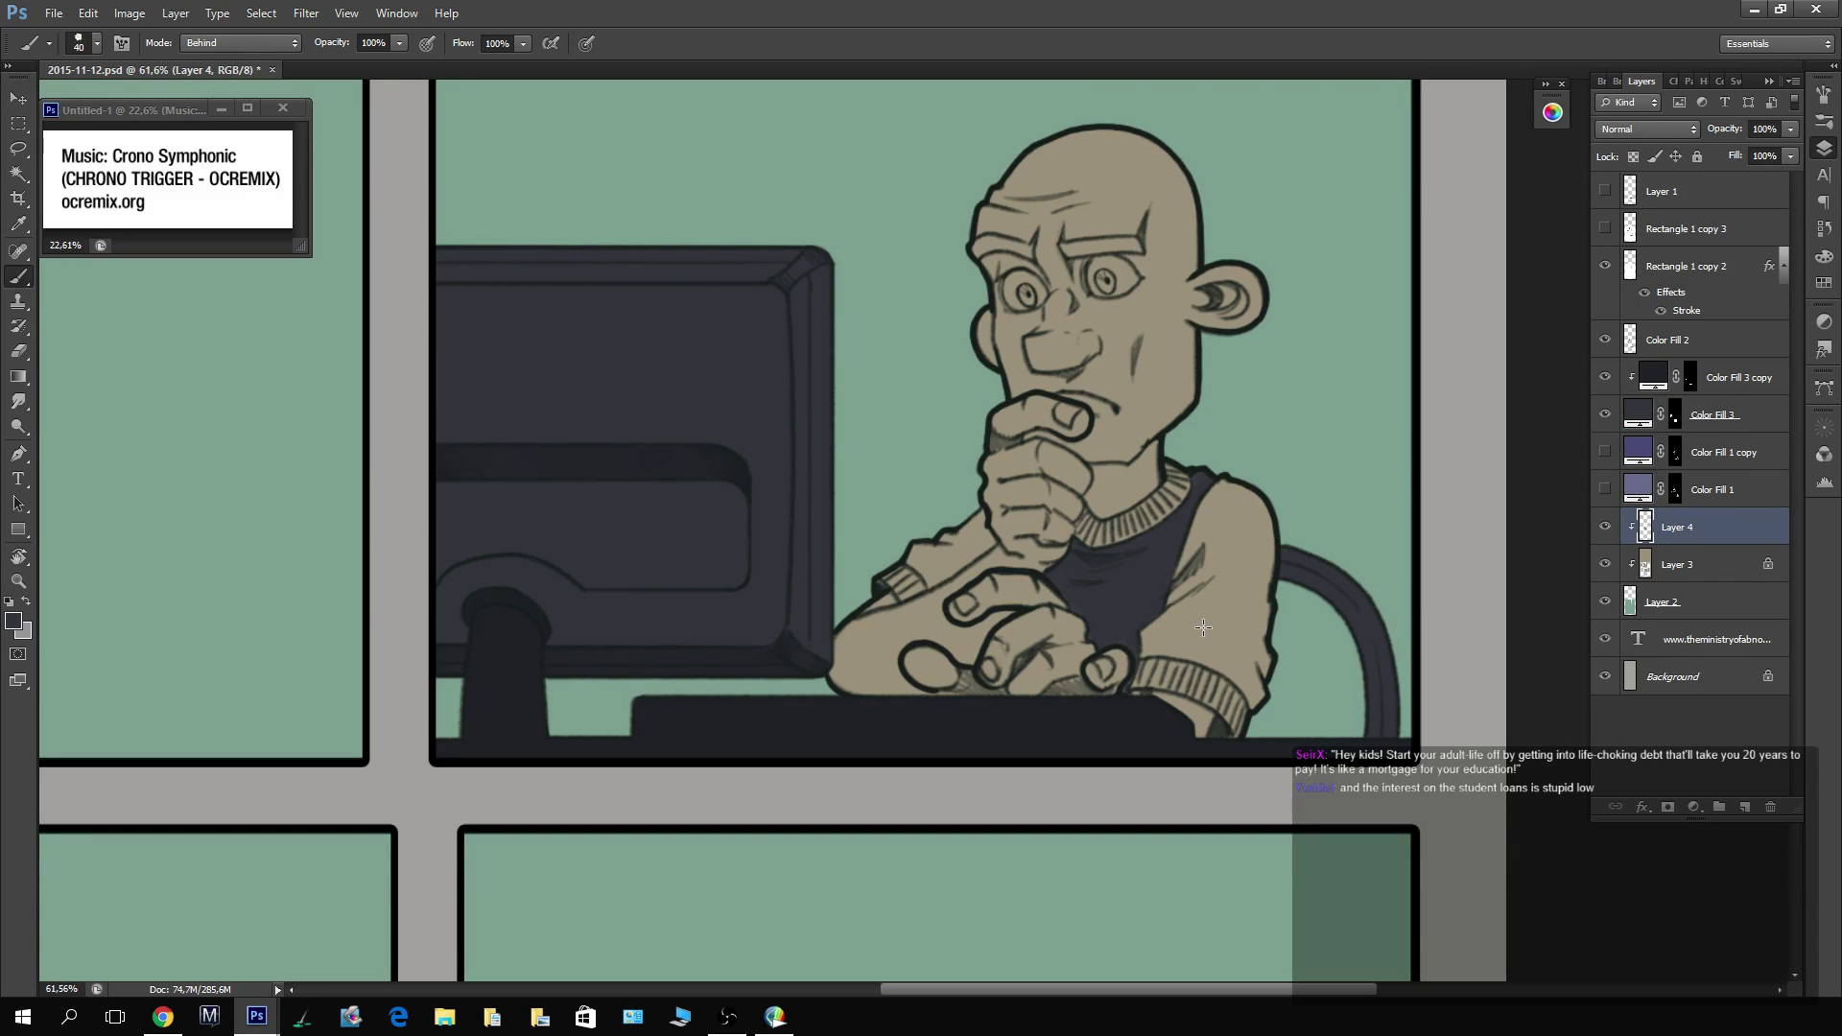
Paint the thinking man's ribbed collar and cuffs grey, undoing a stray stroke.
key("x")
left_click_drag(1200, 586, 1259, 614)
key("ctrl+z")
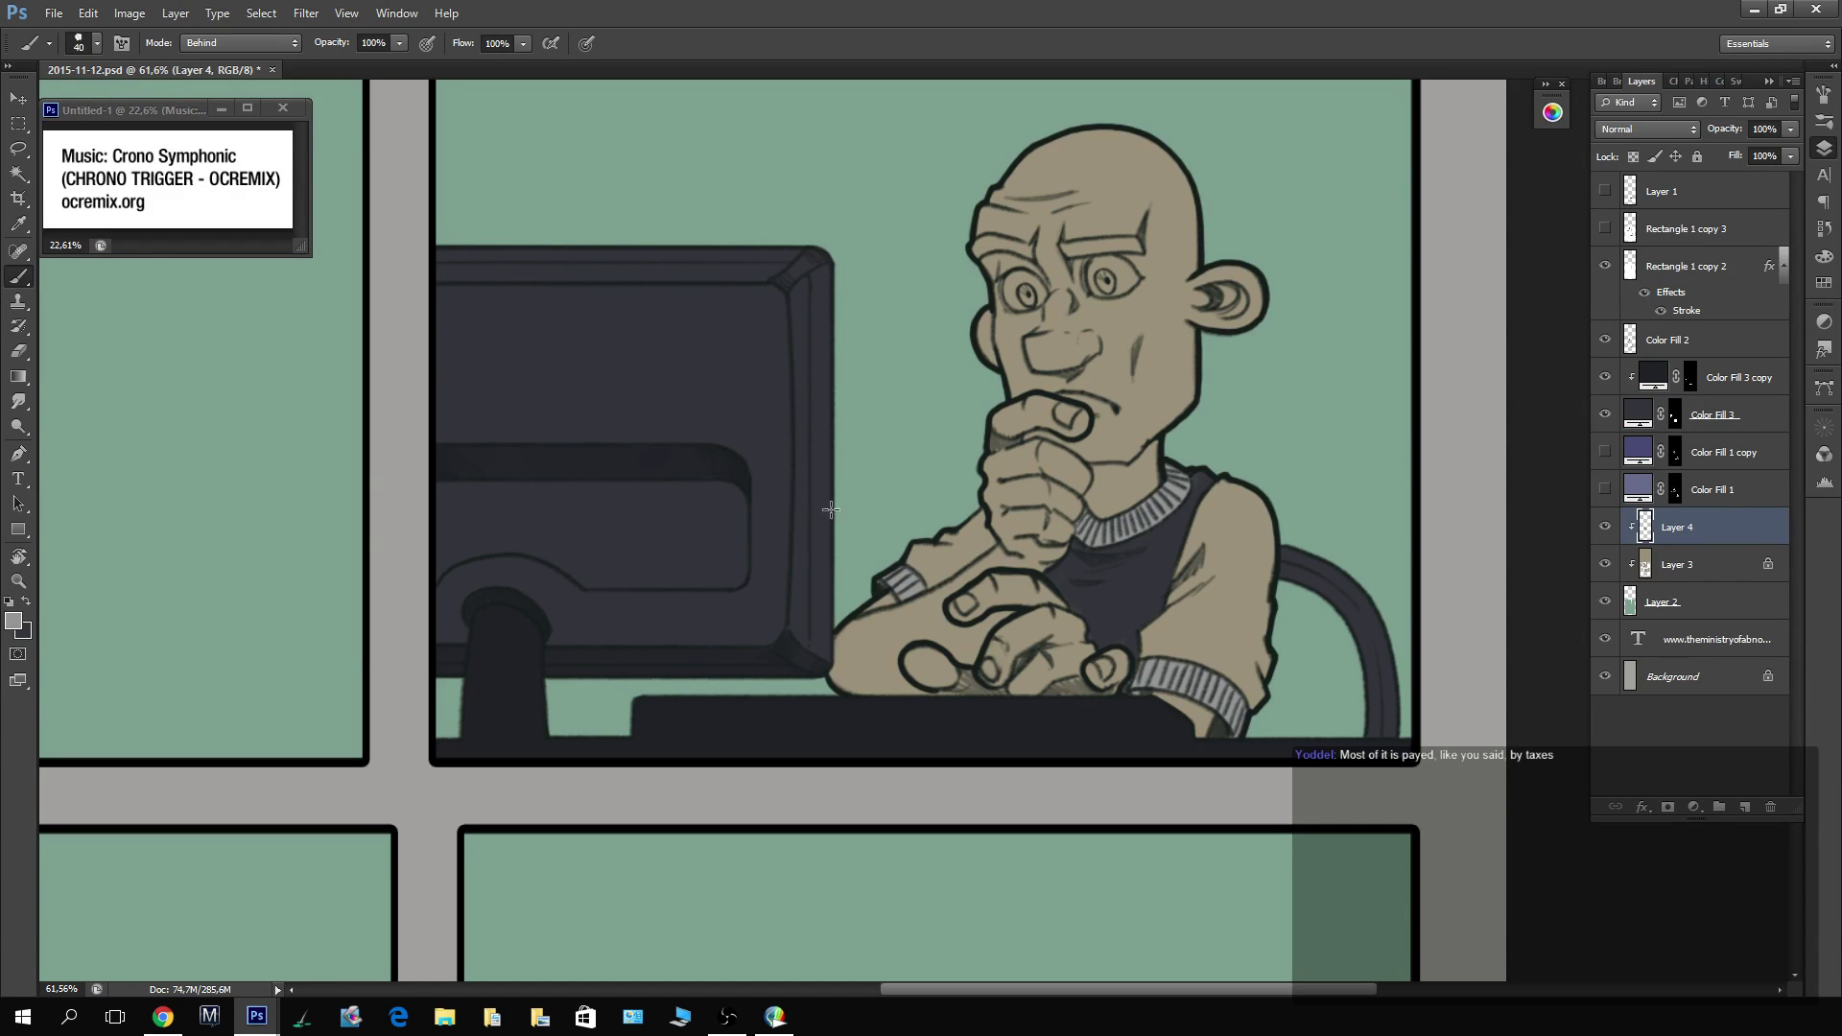
Sample the off-white from the smiling man's sleeve and paint the thinking man's sleeves and the whites of his eyes.
key("x")
scroll(924, 381, "up", 5)
scroll(923, 382, "left", 2)
left_click(842, 185, "alt")
scroll(1180, 518, "down", 4)
scroll(1180, 518, "right", 3)
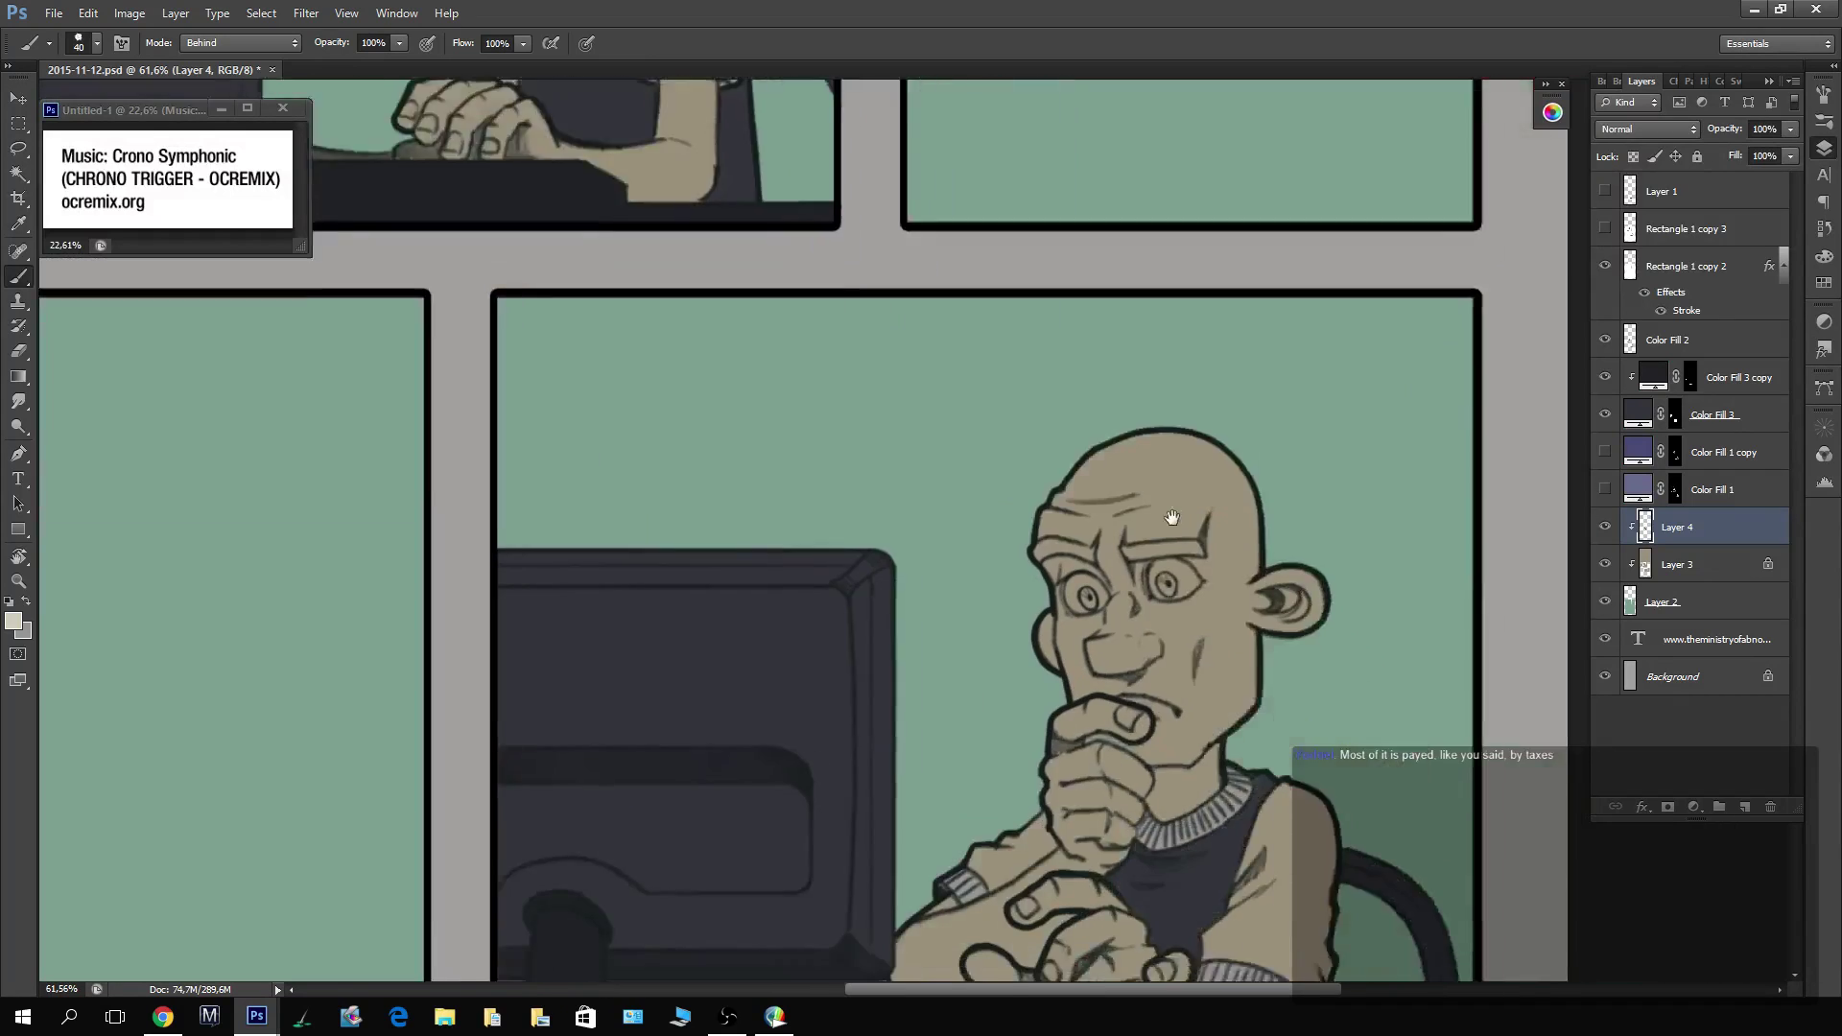
mouse_move(852, 670)
left_mouse_down()
mouse_move(883, 658)
mouse_move(864, 684)
mouse_move(887, 689)
mouse_move(921, 660)
mouse_move(887, 650)
mouse_move(922, 645)
left_mouse_up()
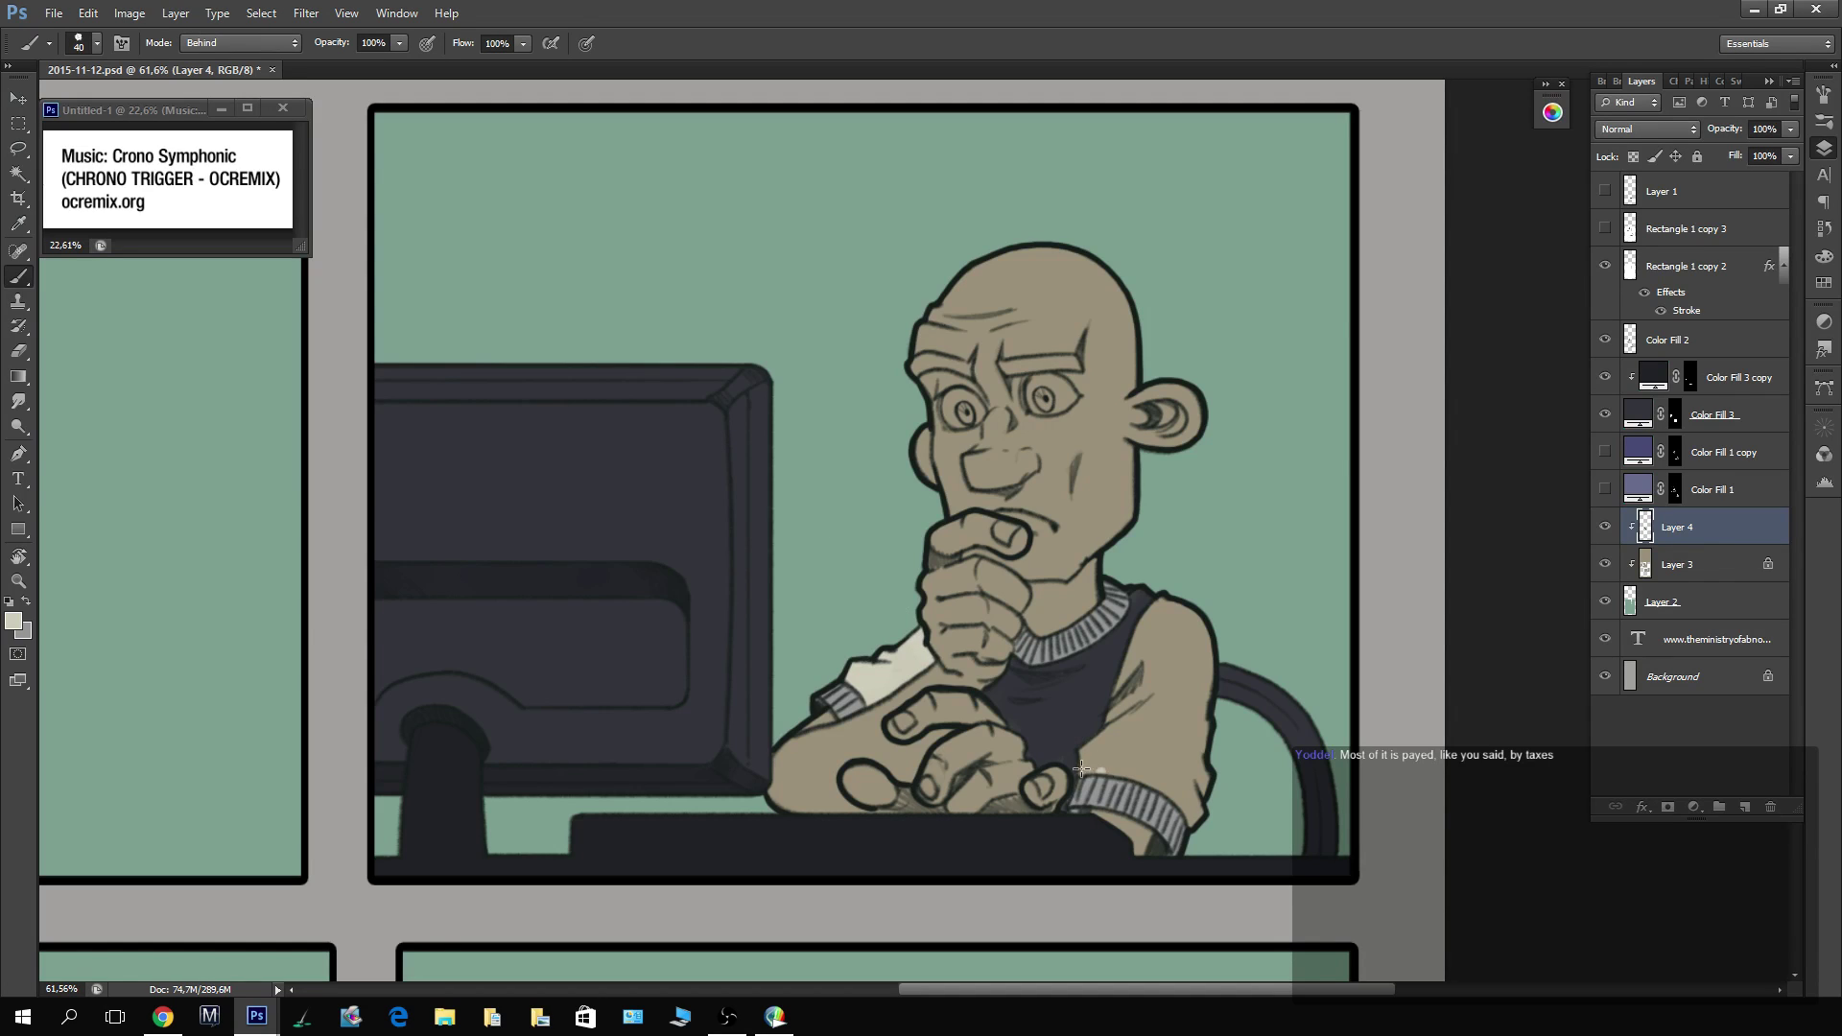
mouse_move(1081, 768)
left_mouse_down()
mouse_move(1195, 801)
mouse_move(1113, 702)
mouse_move(1160, 717)
mouse_move(1151, 784)
mouse_move(1146, 716)
mouse_move(1204, 718)
mouse_move(1168, 712)
mouse_move(1121, 646)
mouse_move(1142, 638)
mouse_move(1218, 678)
left_mouse_up()
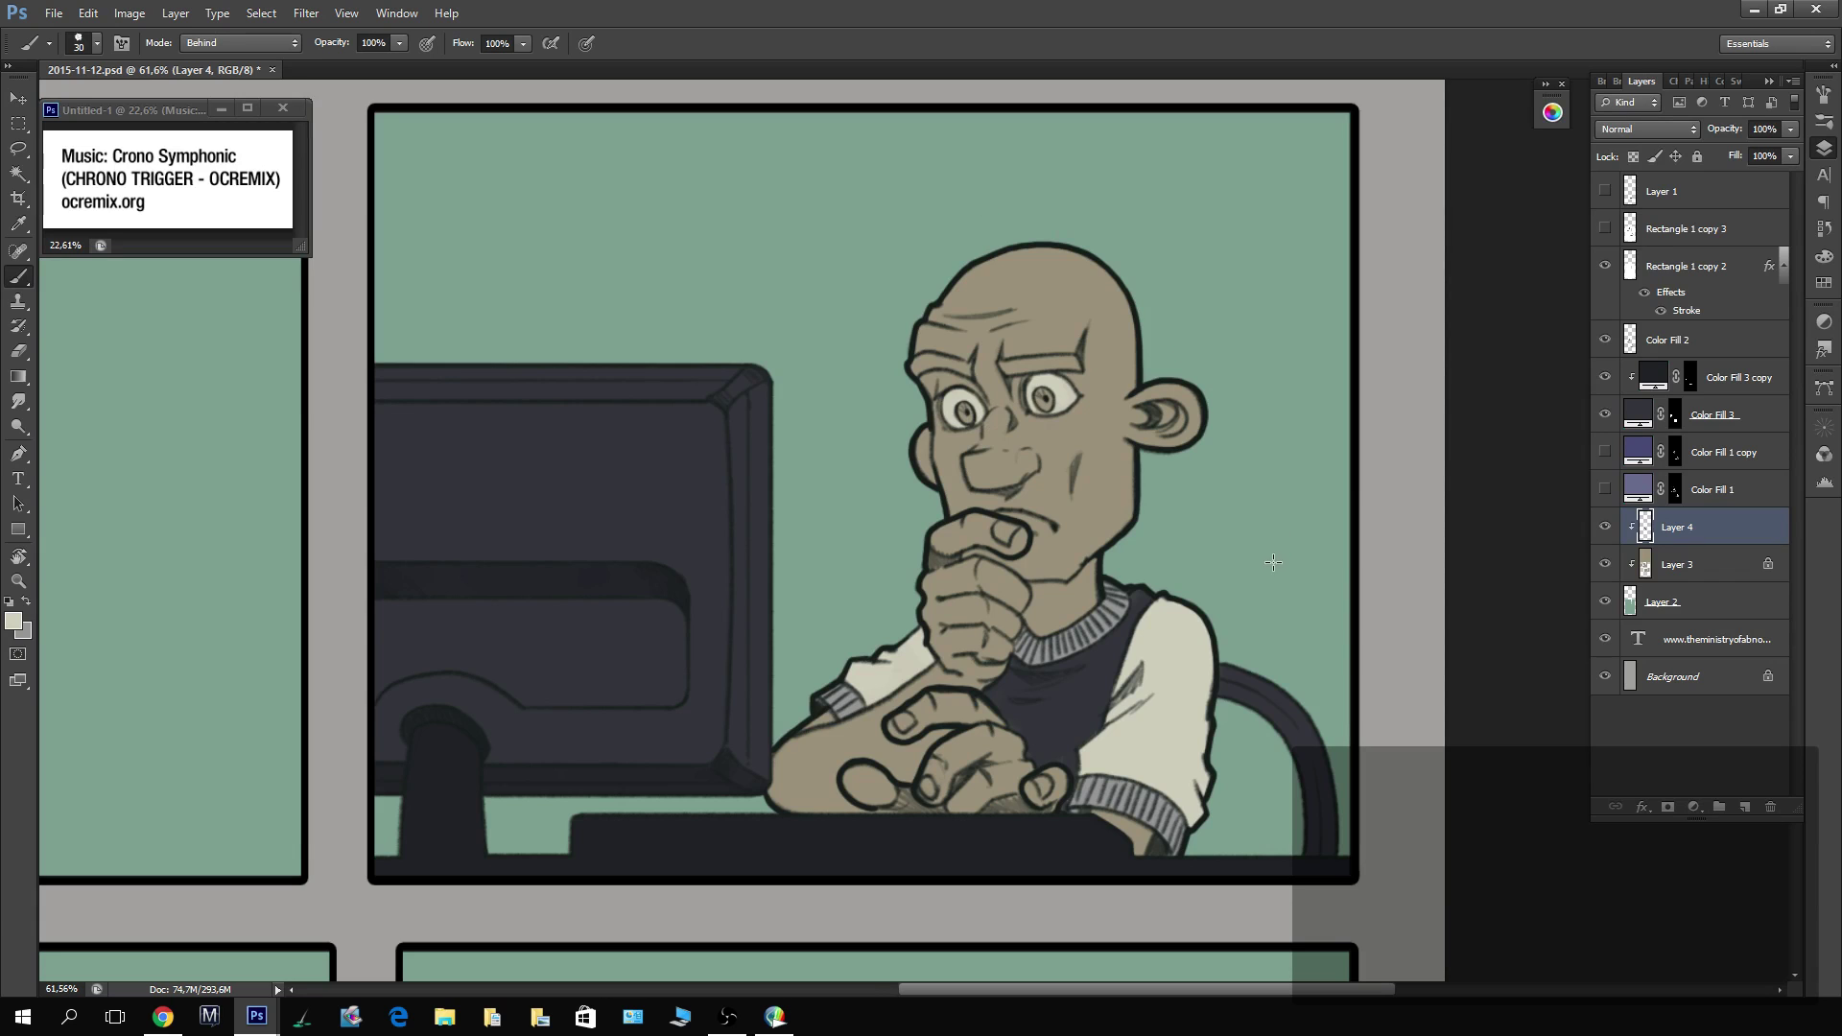
Paint the whites of the smiling man's eyes off-white.
left_click_drag(1121, 412, 1299, 654)
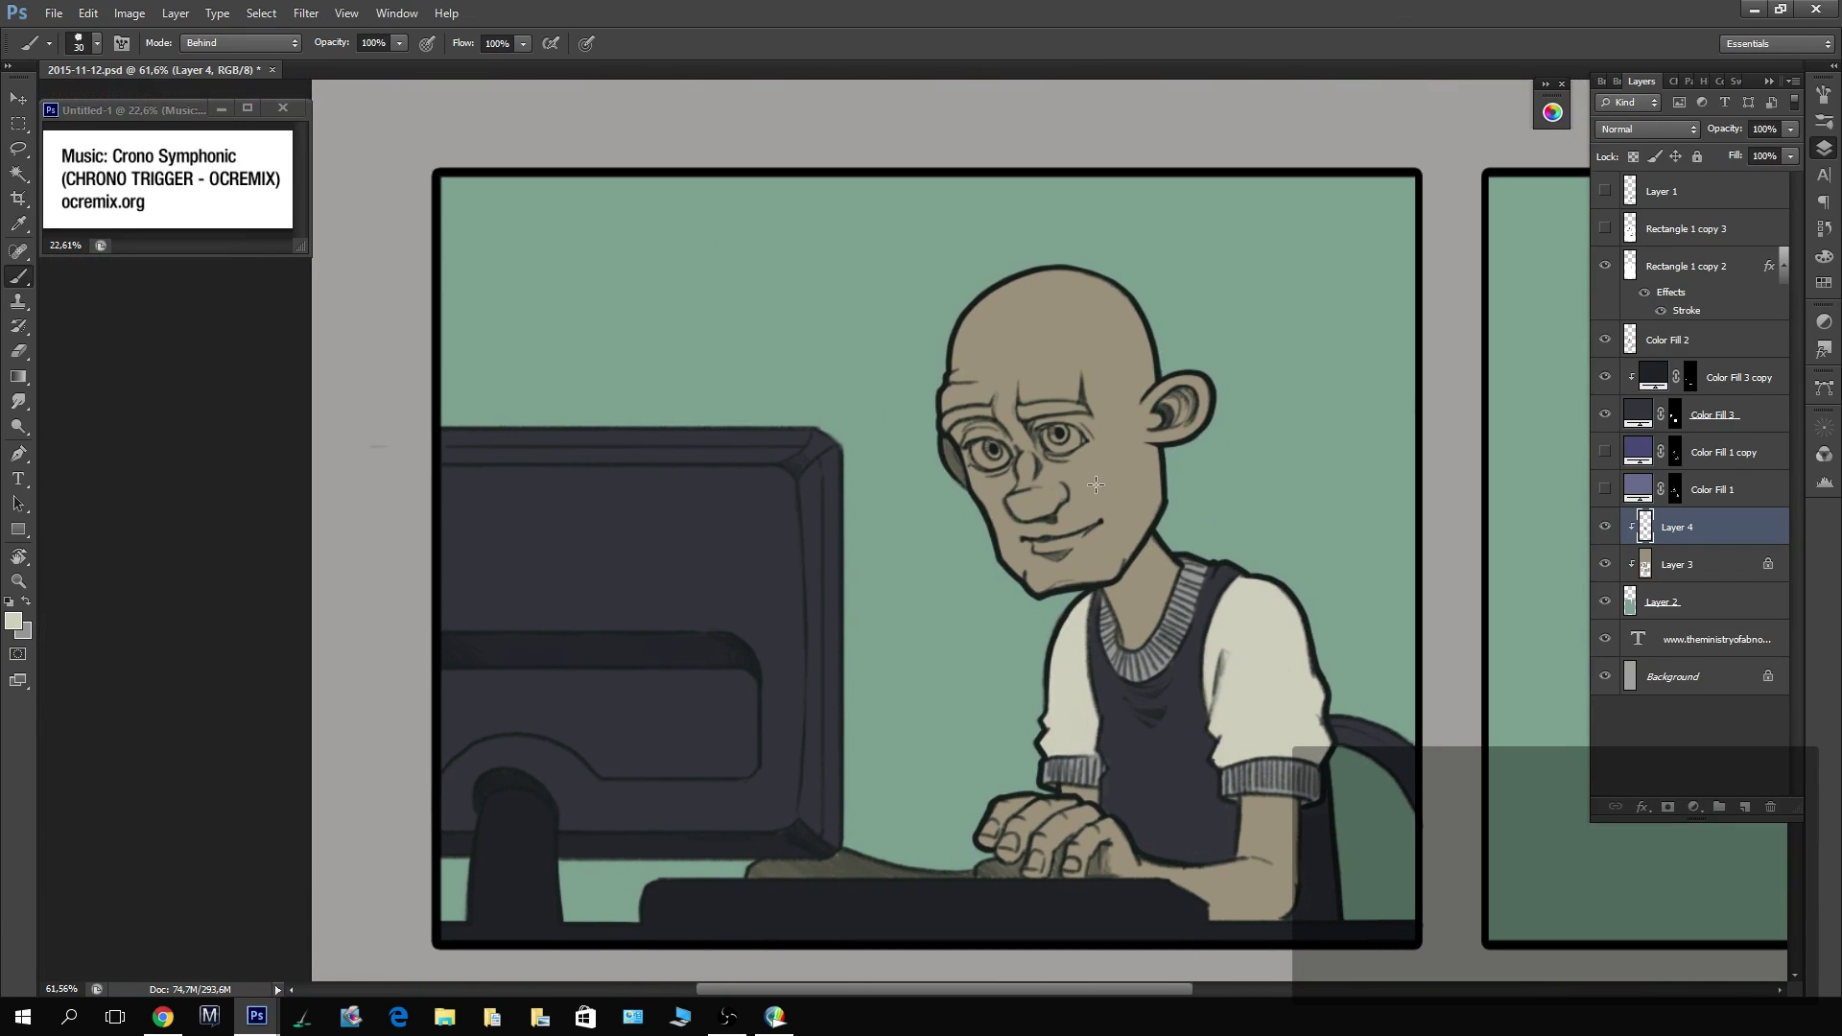
key("z")
left_click(1059, 436)
key("b")
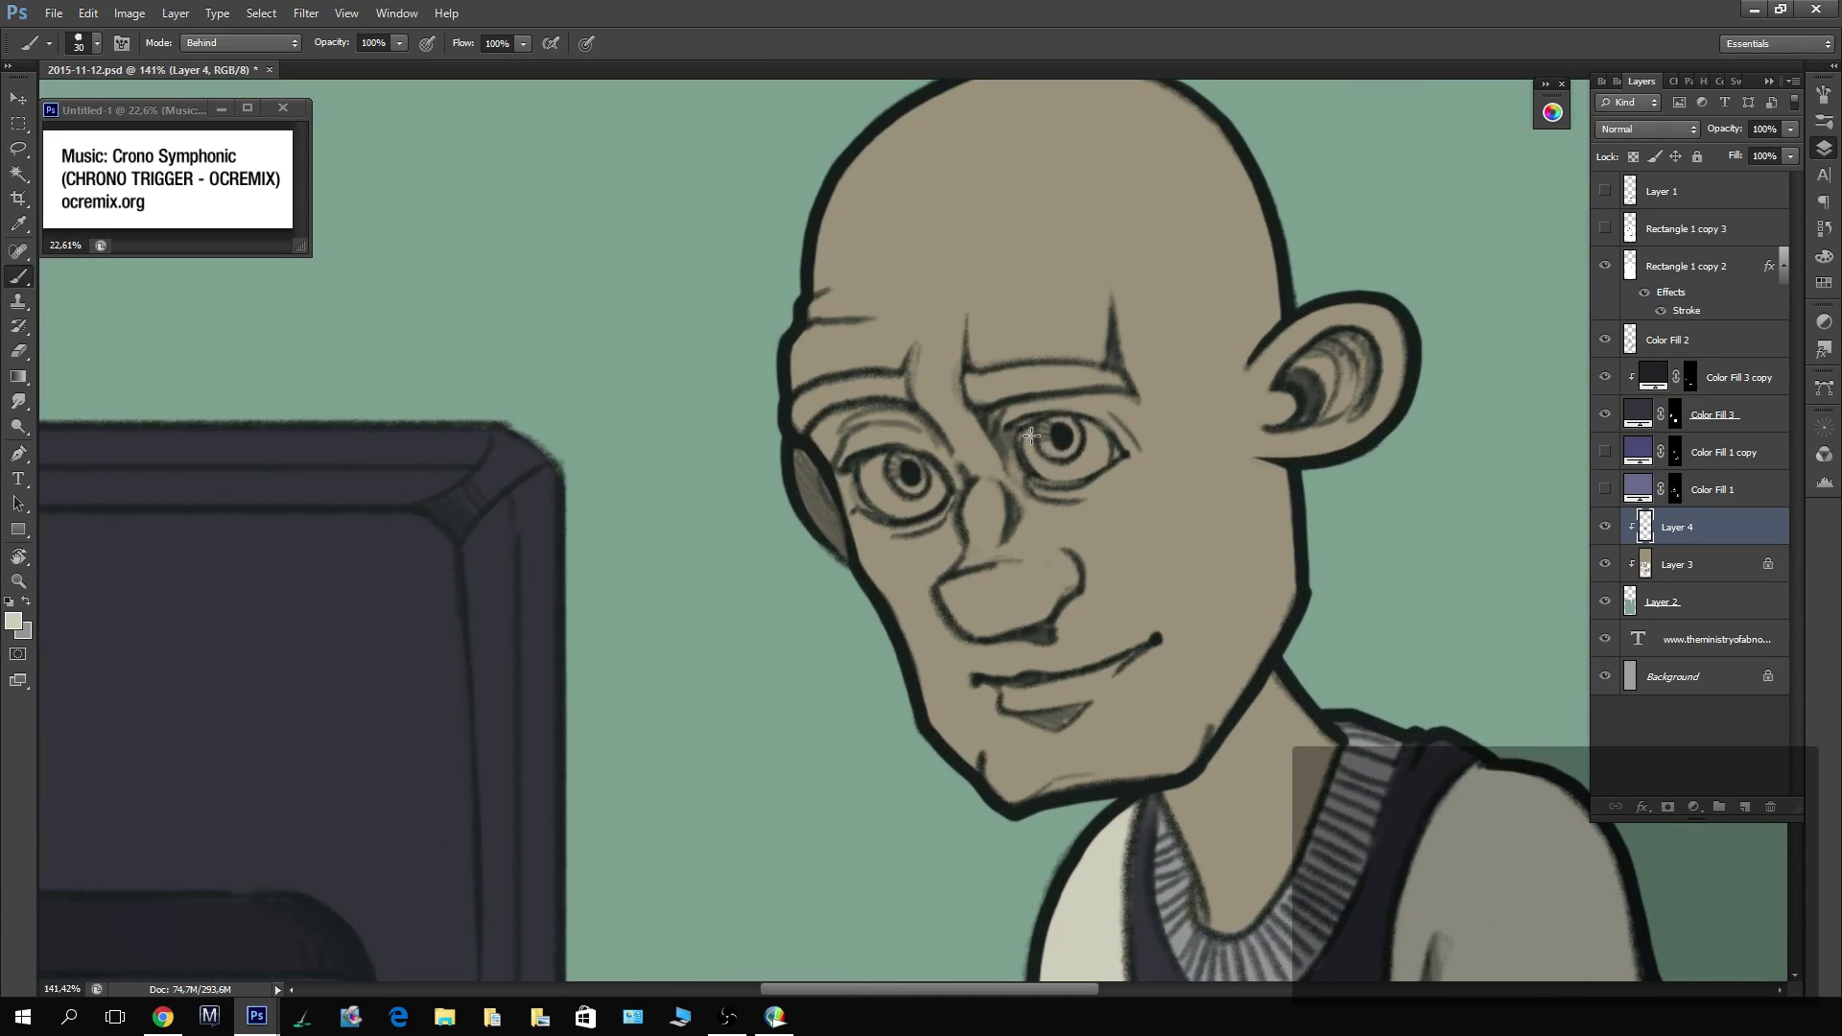
mouse_move(1048, 469)
left_mouse_down()
mouse_move(1029, 441)
mouse_move(1037, 461)
mouse_move(1099, 463)
mouse_move(1084, 423)
left_mouse_up()
mouse_move(929, 468)
left_mouse_down()
mouse_move(942, 495)
mouse_move(907, 511)
mouse_move(872, 494)
mouse_move(883, 457)
left_mouse_up()
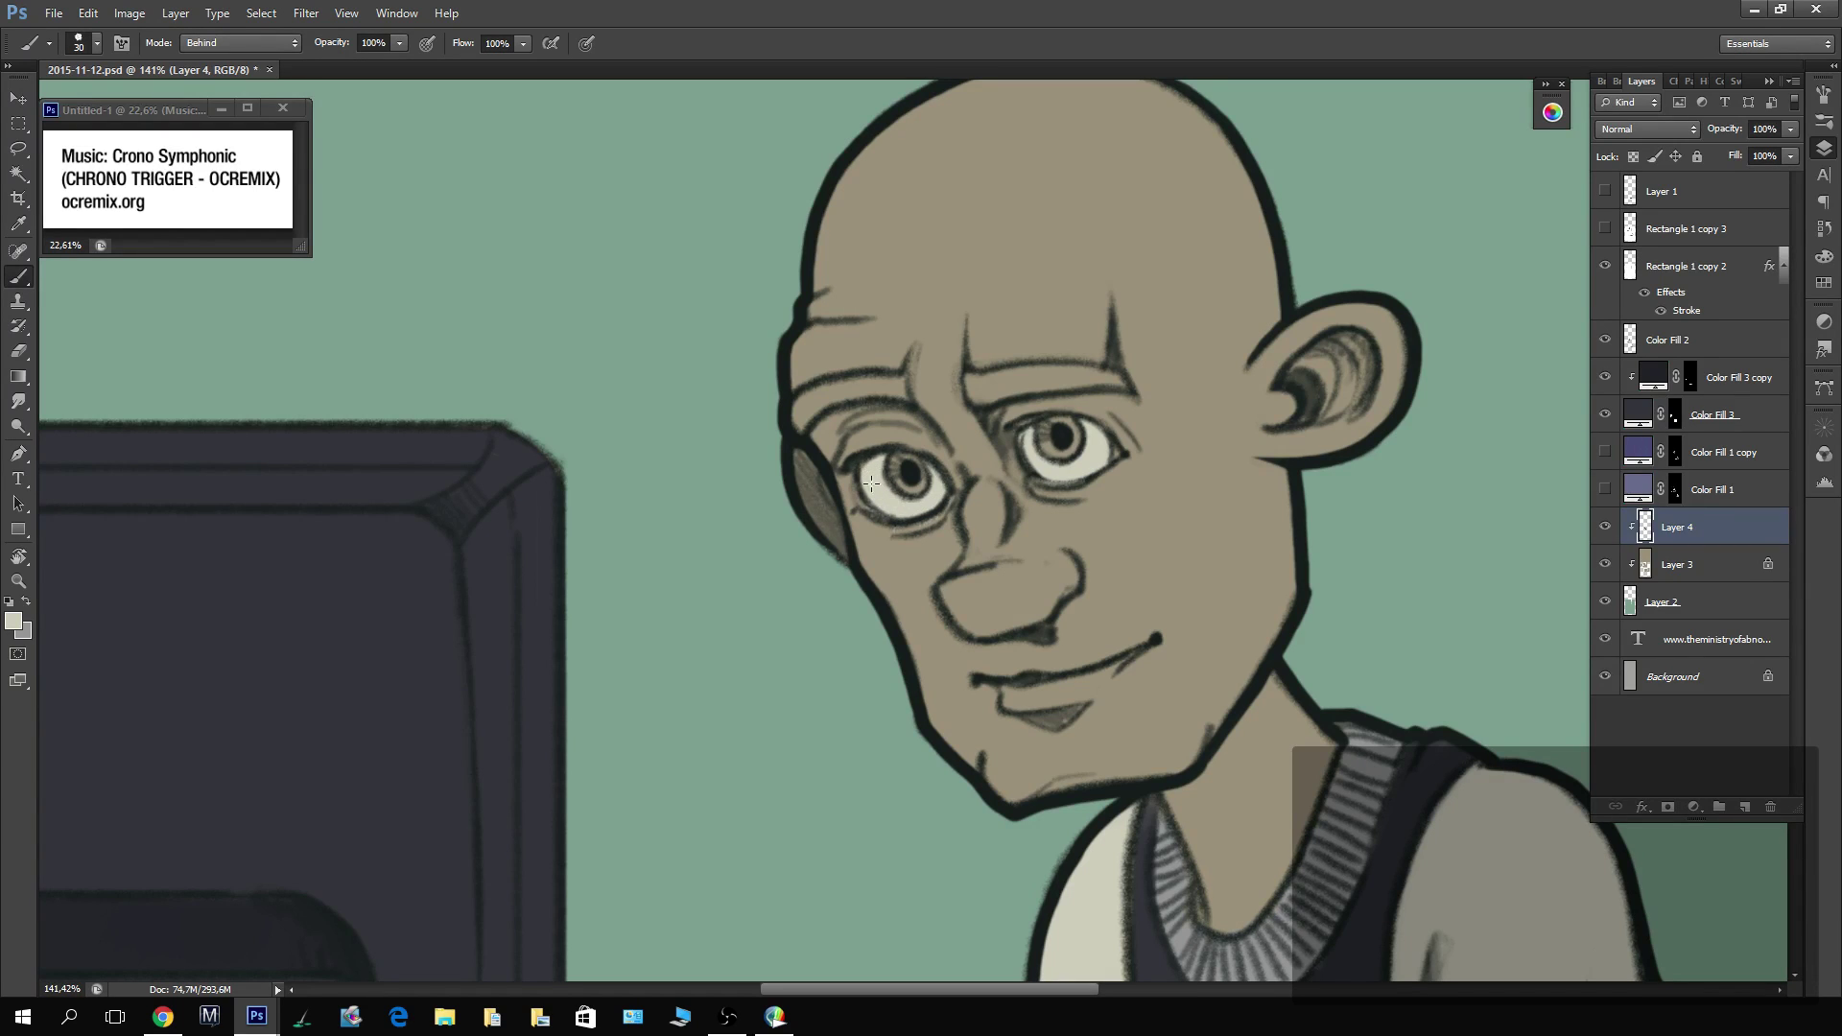
Raise the saturation of the skin colour layer, Layer 3, to +15 with Hue/Saturation.
key("z")
mouse_move(1447, 642)
left_mouse_down()
mouse_move(1390, 761)
mouse_move(1219, 692)
mouse_move(1324, 686)
left_mouse_up()
key("b")
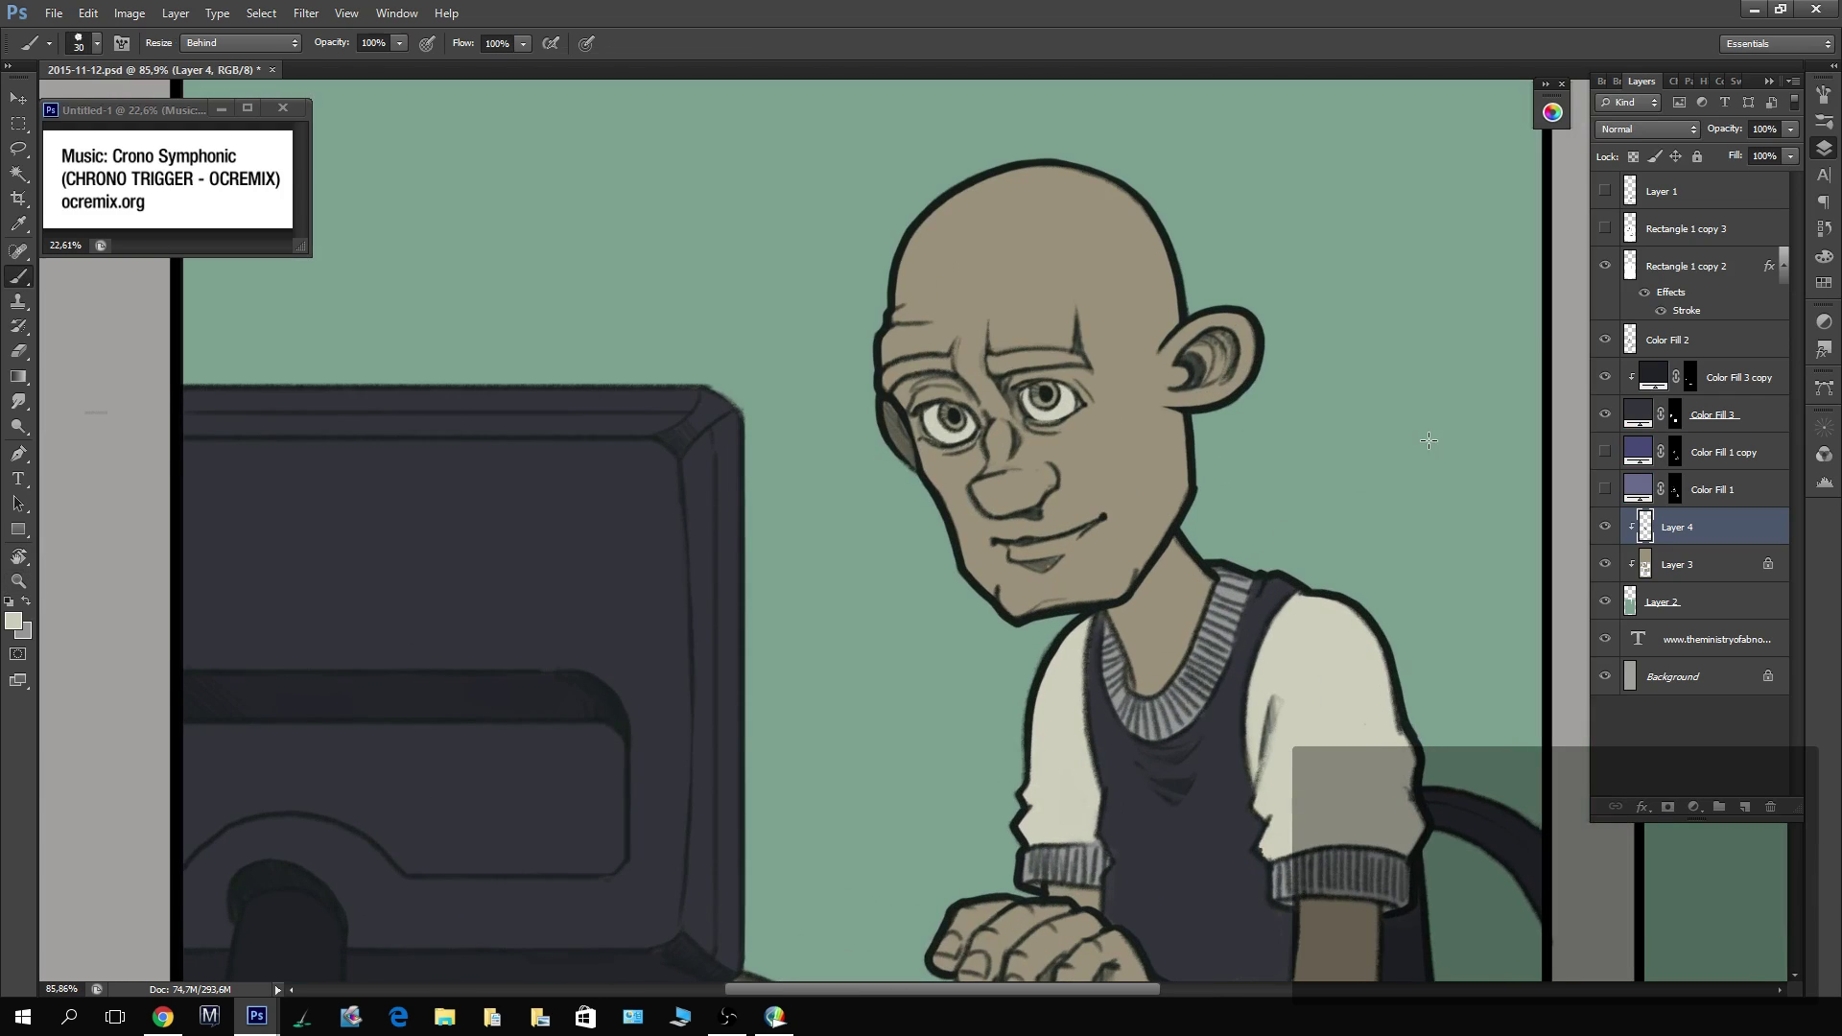
left_click(1669, 565)
key("ctrl+u")
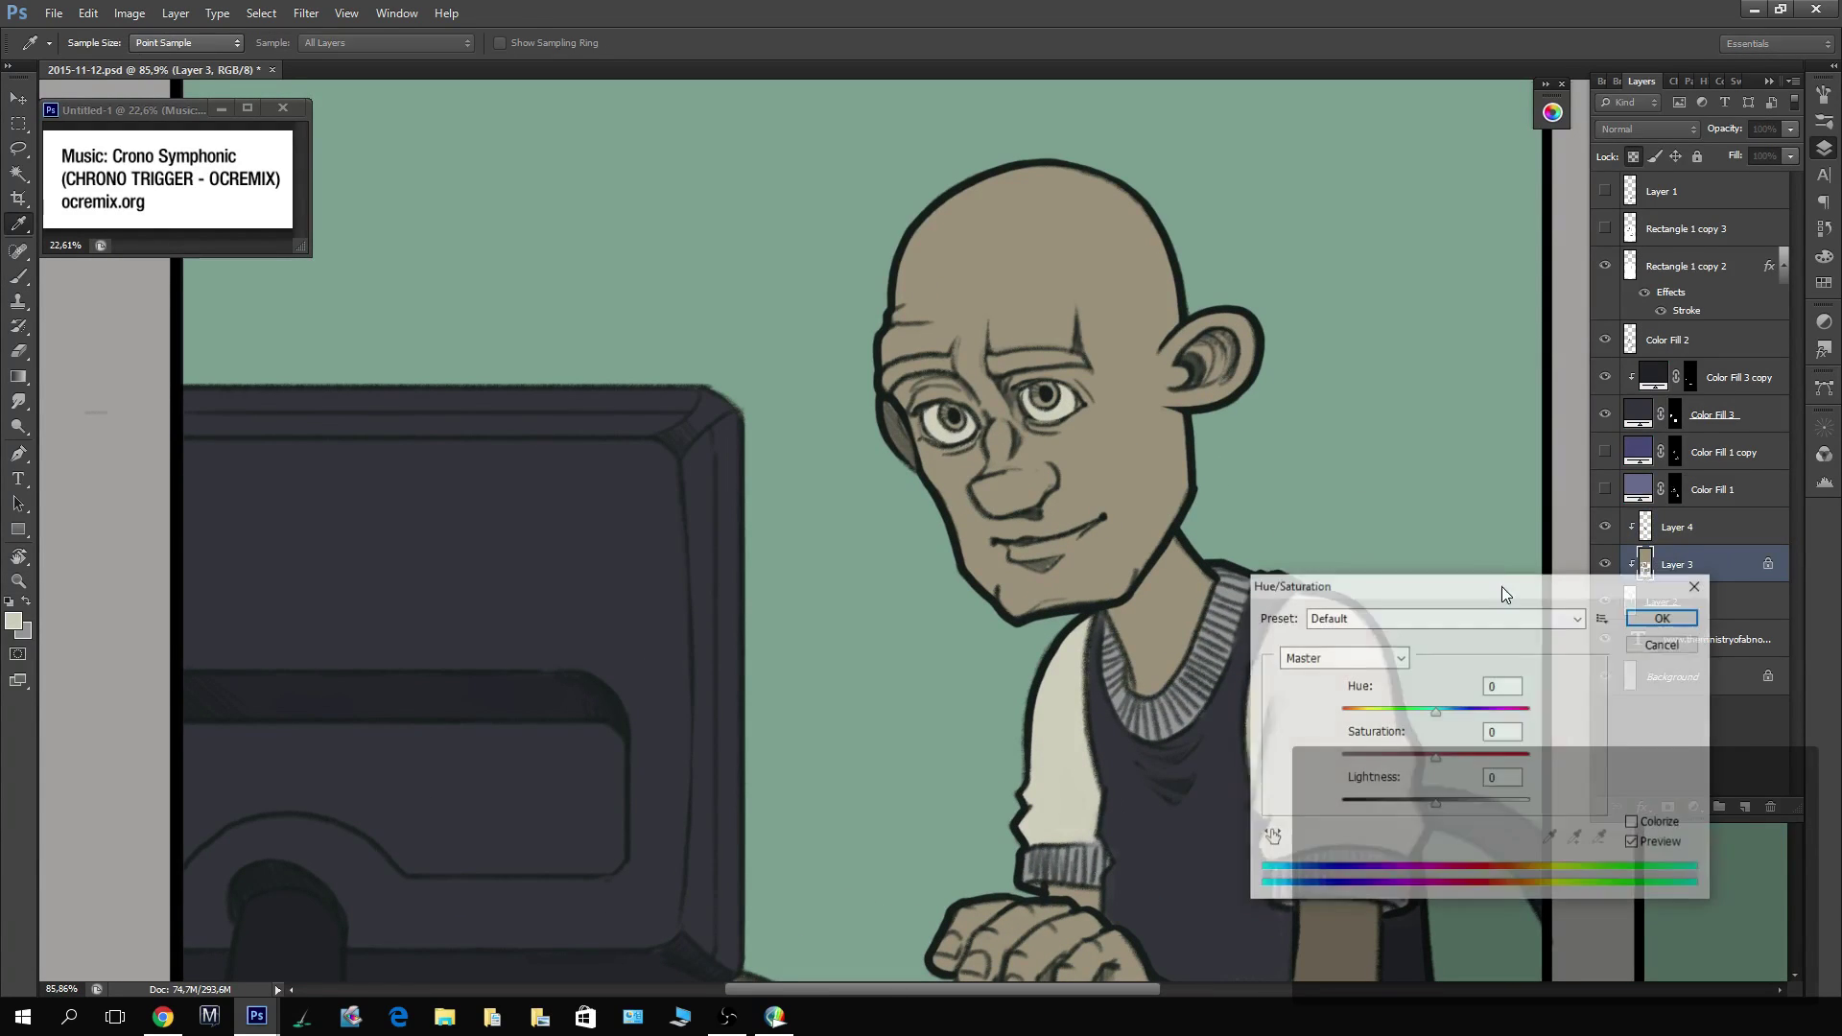
left_click_drag(1436, 756, 1449, 760)
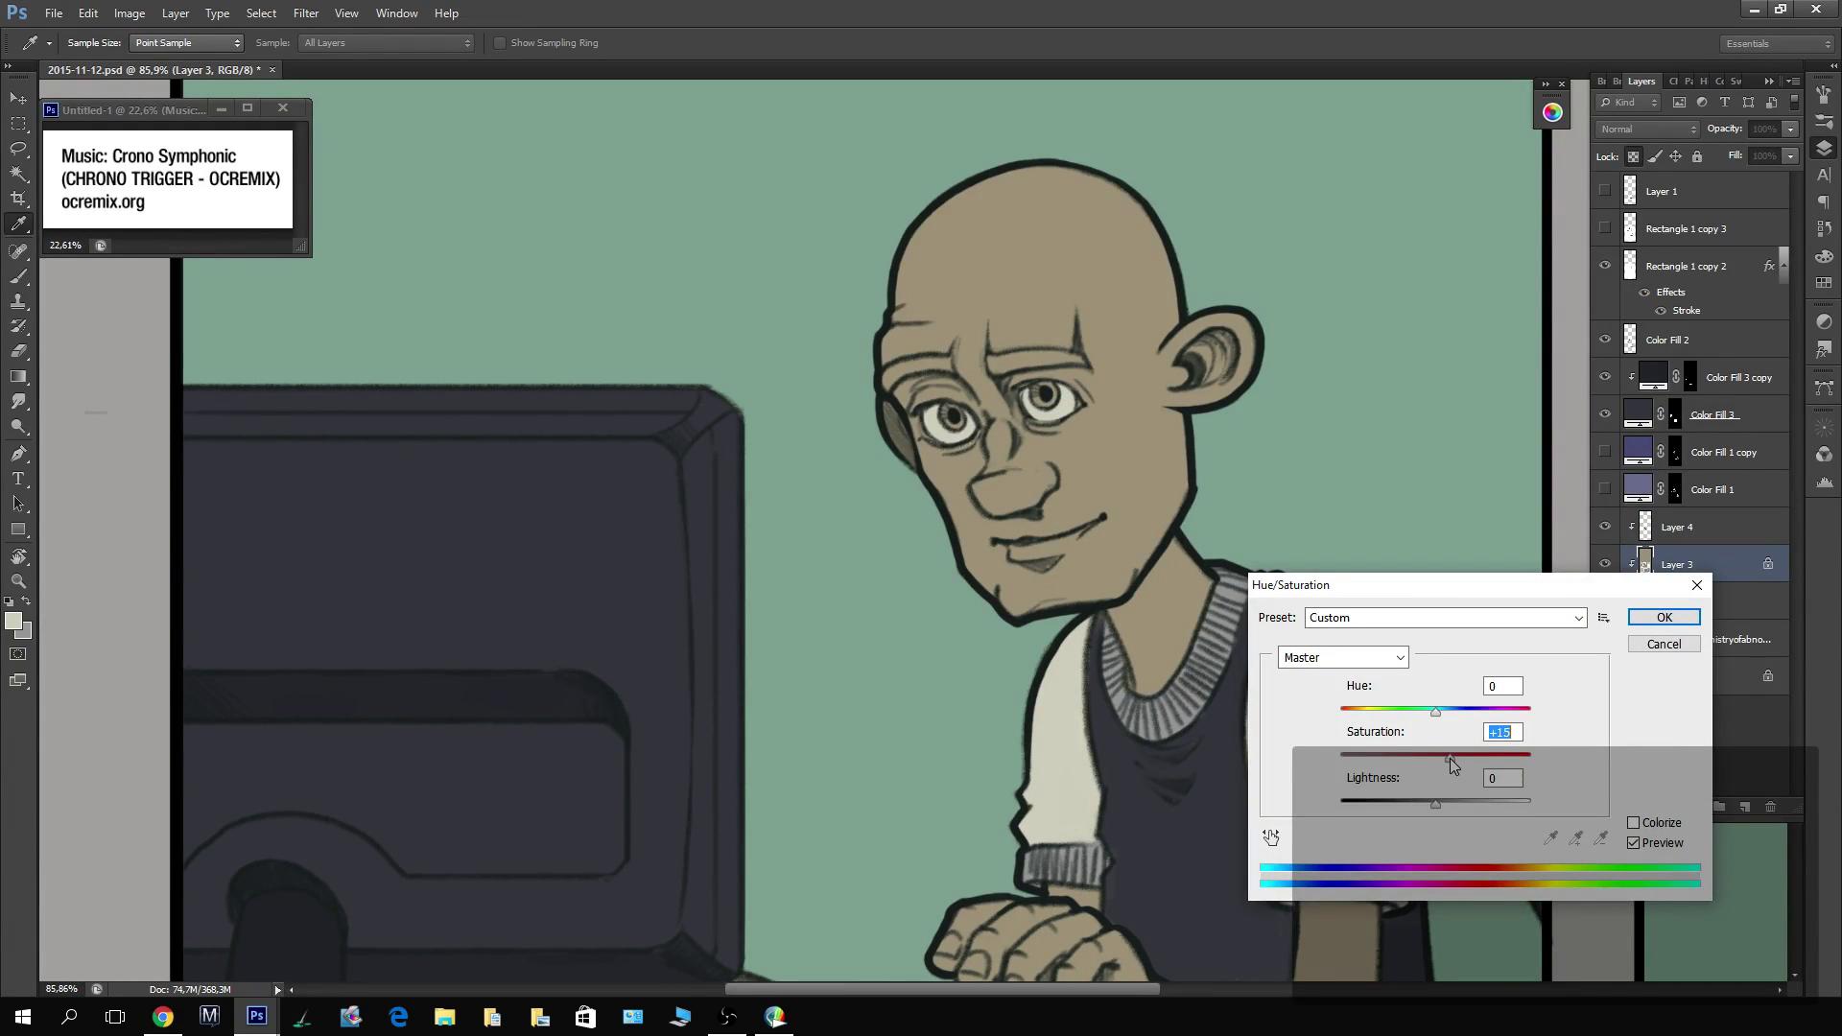
left_click(1663, 617)
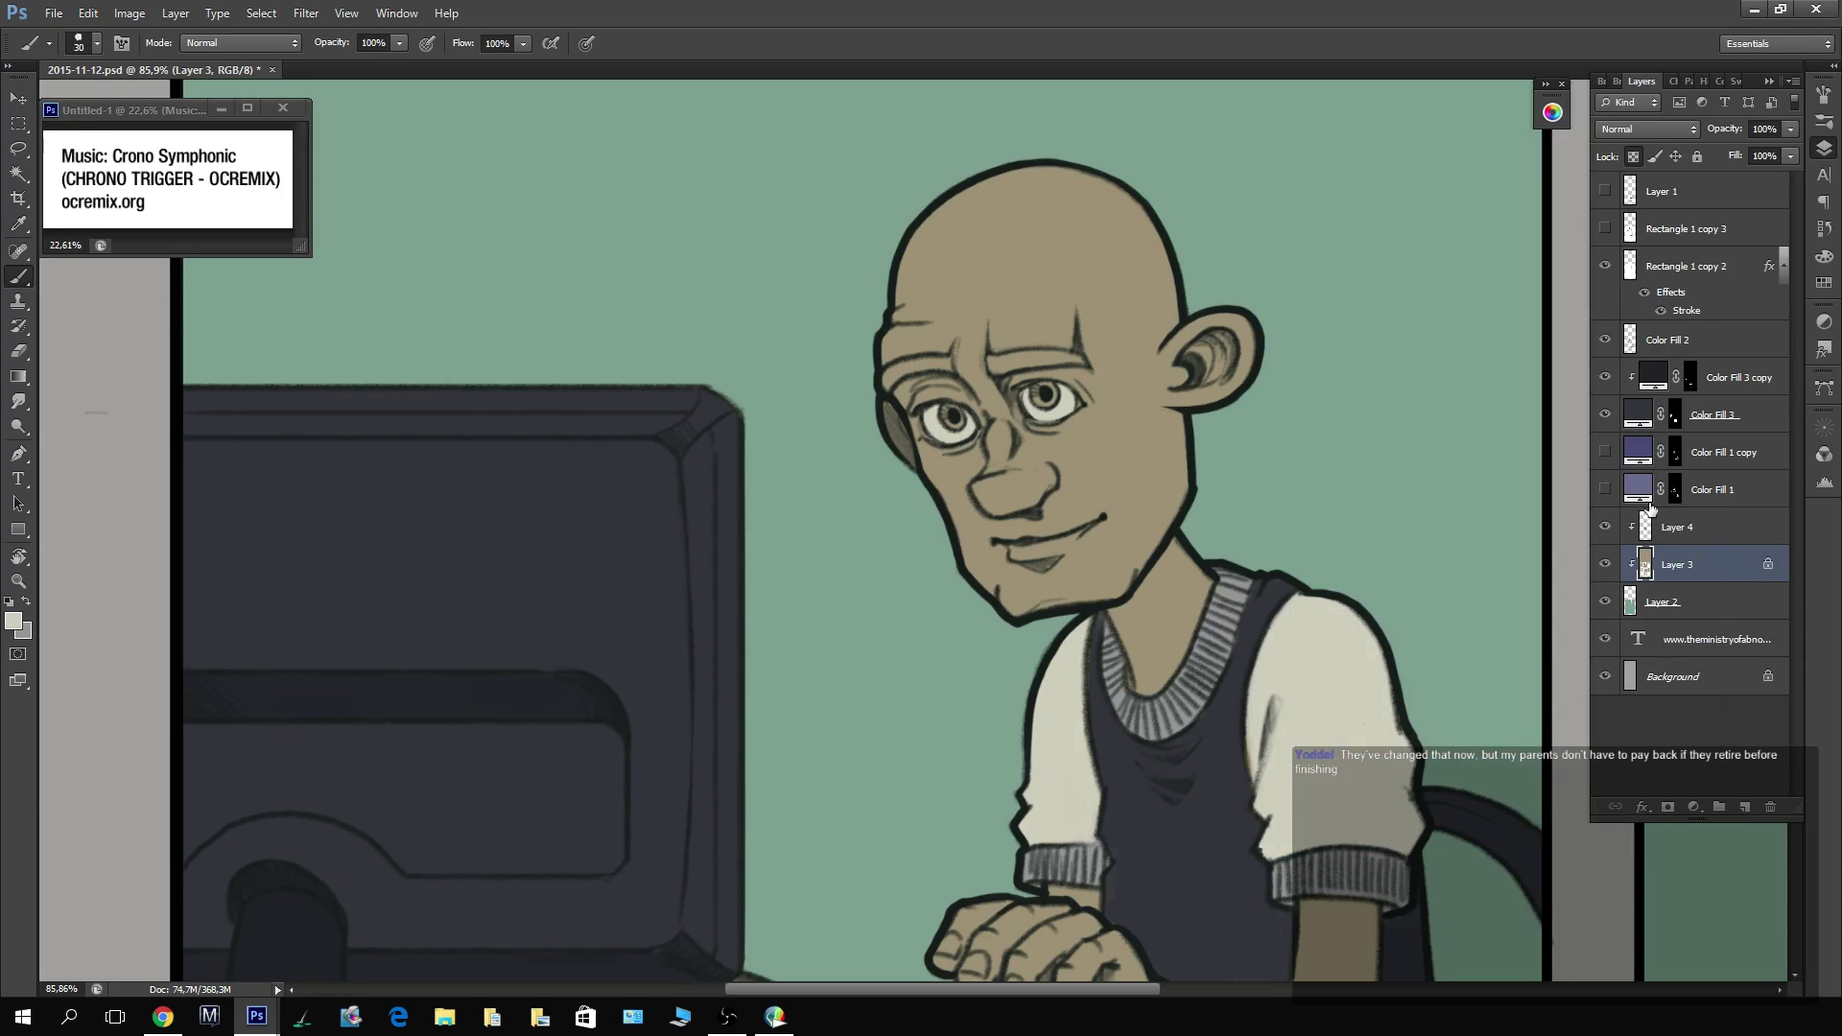
Mix the muted reddish brown 896B62 and paint both of the smiling man's eyebrows with it on Layer 4.
left_click(1680, 518)
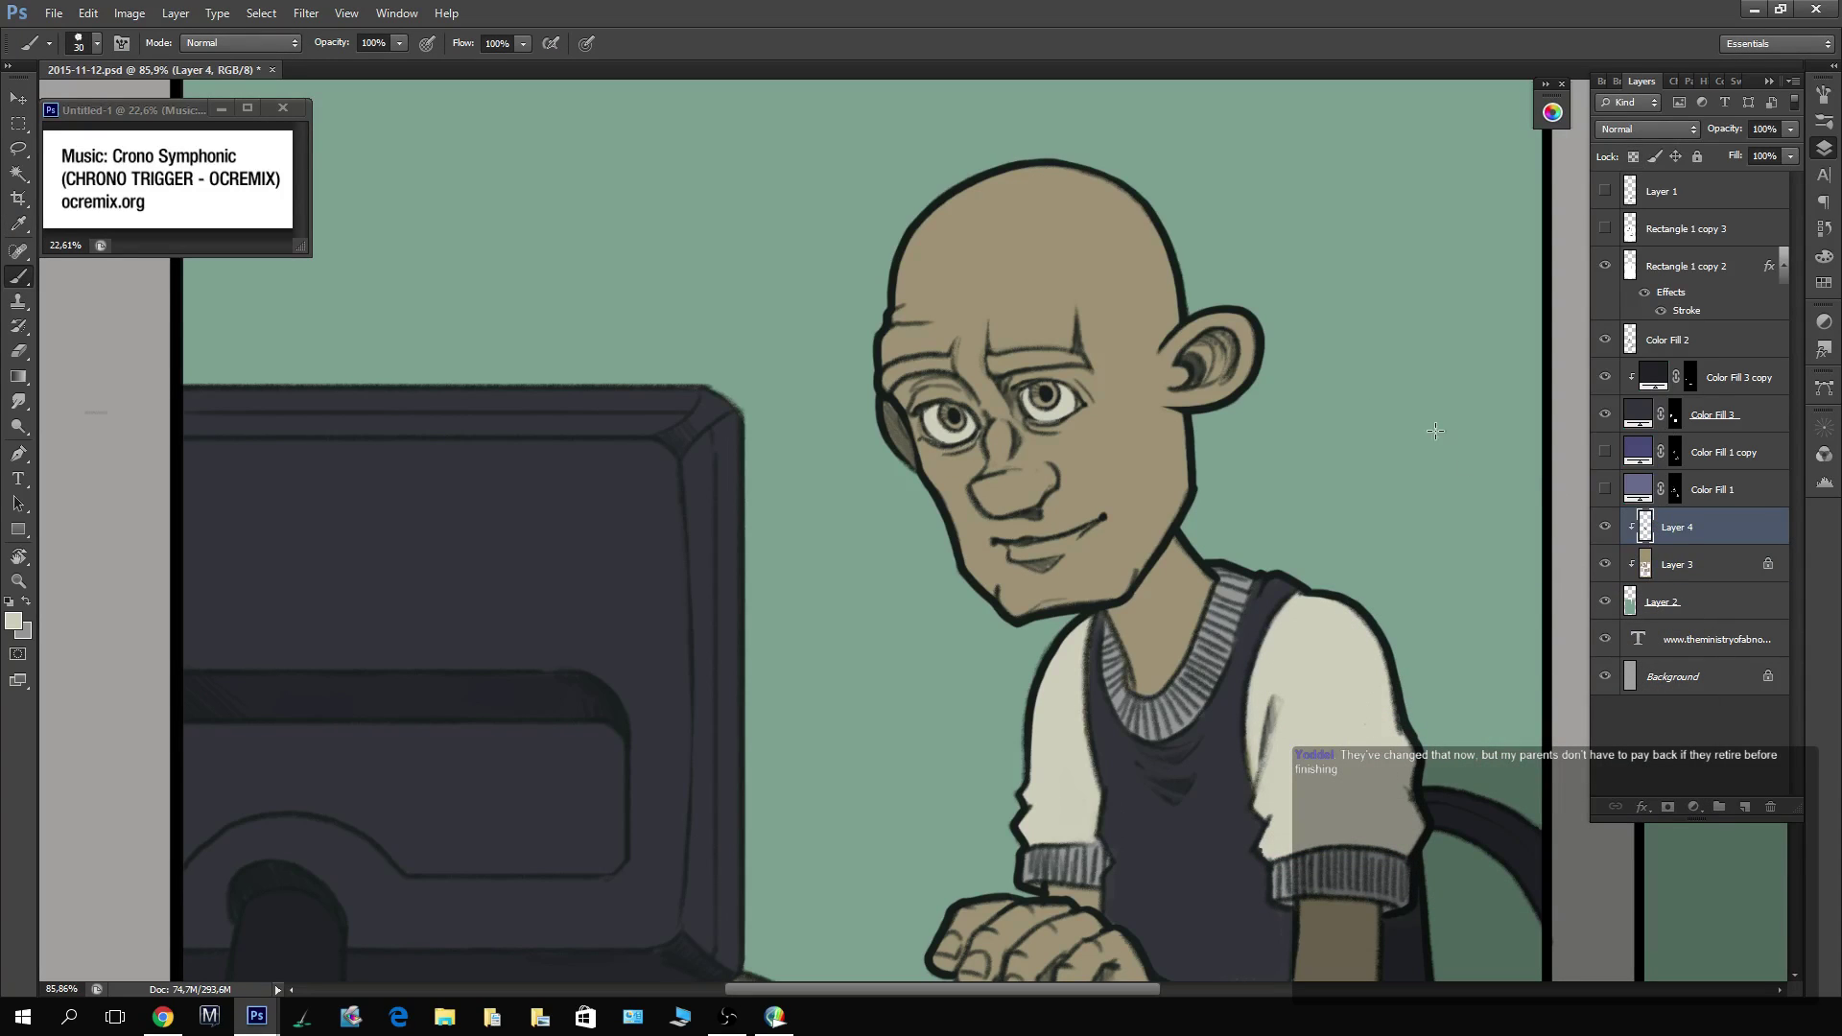
left_click(1554, 114)
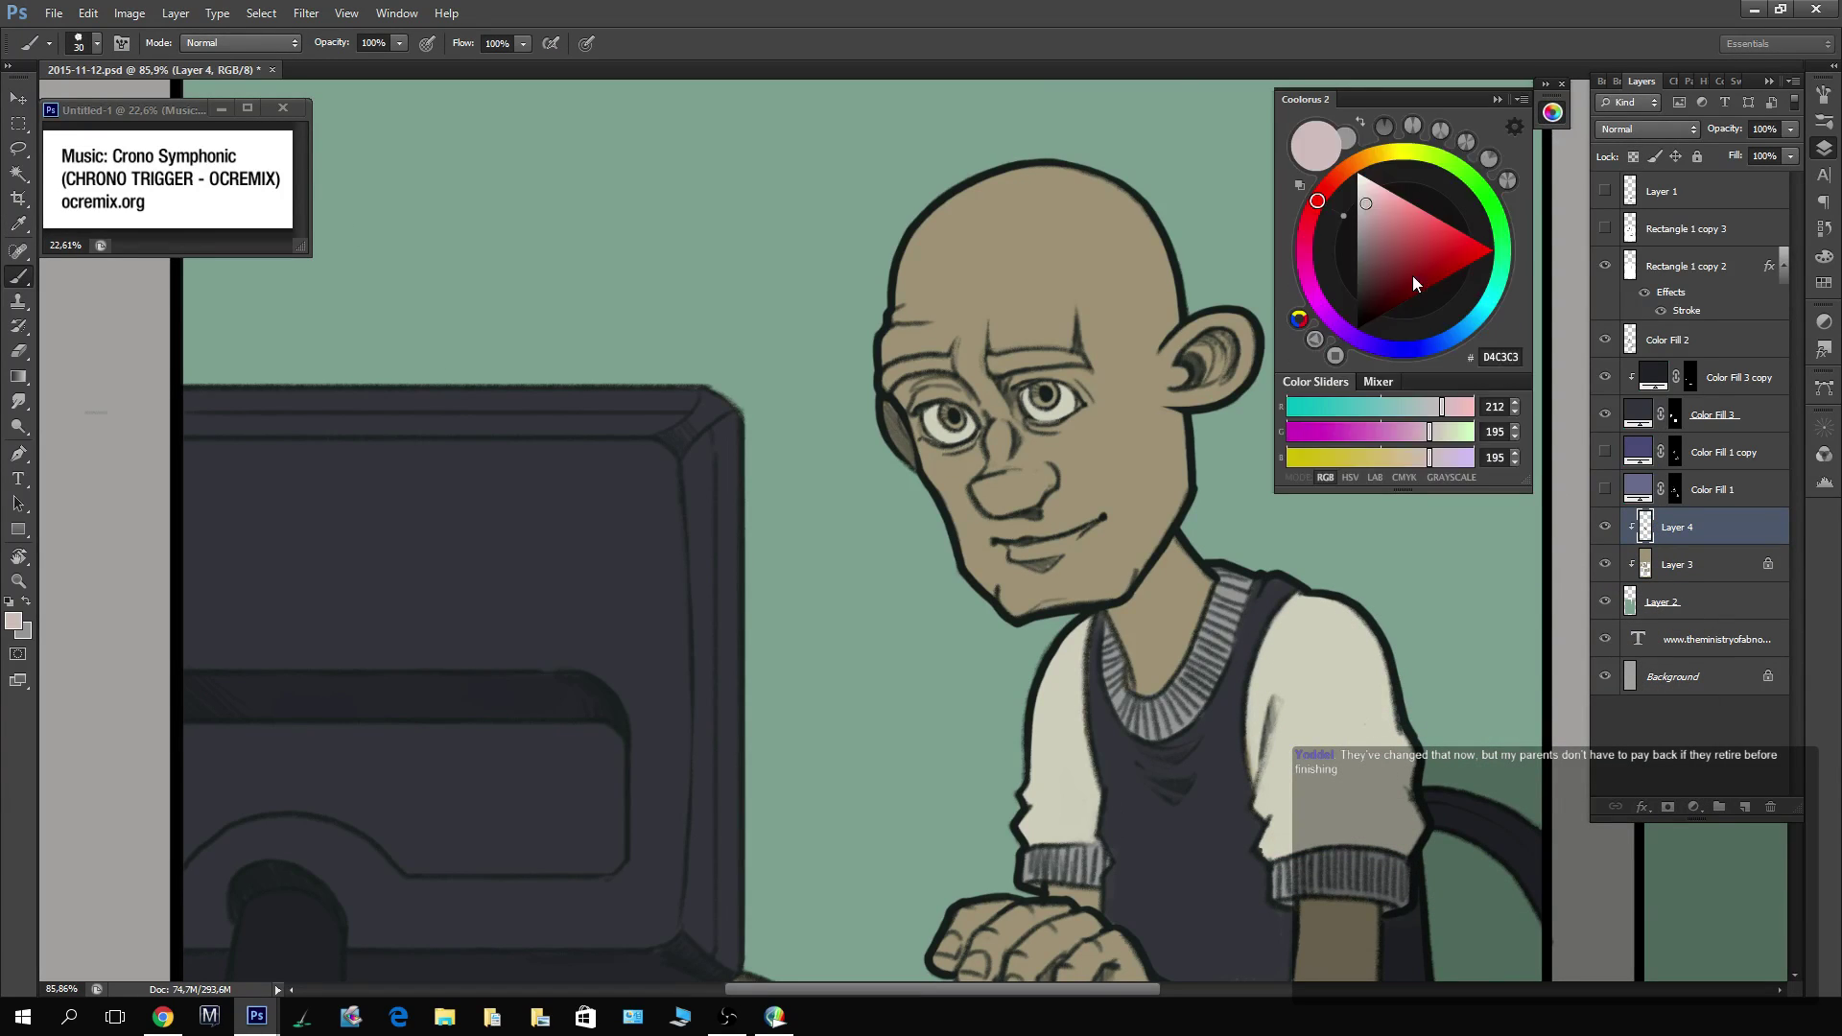
left_click(1383, 258)
left_click_drag(1328, 202, 1357, 200)
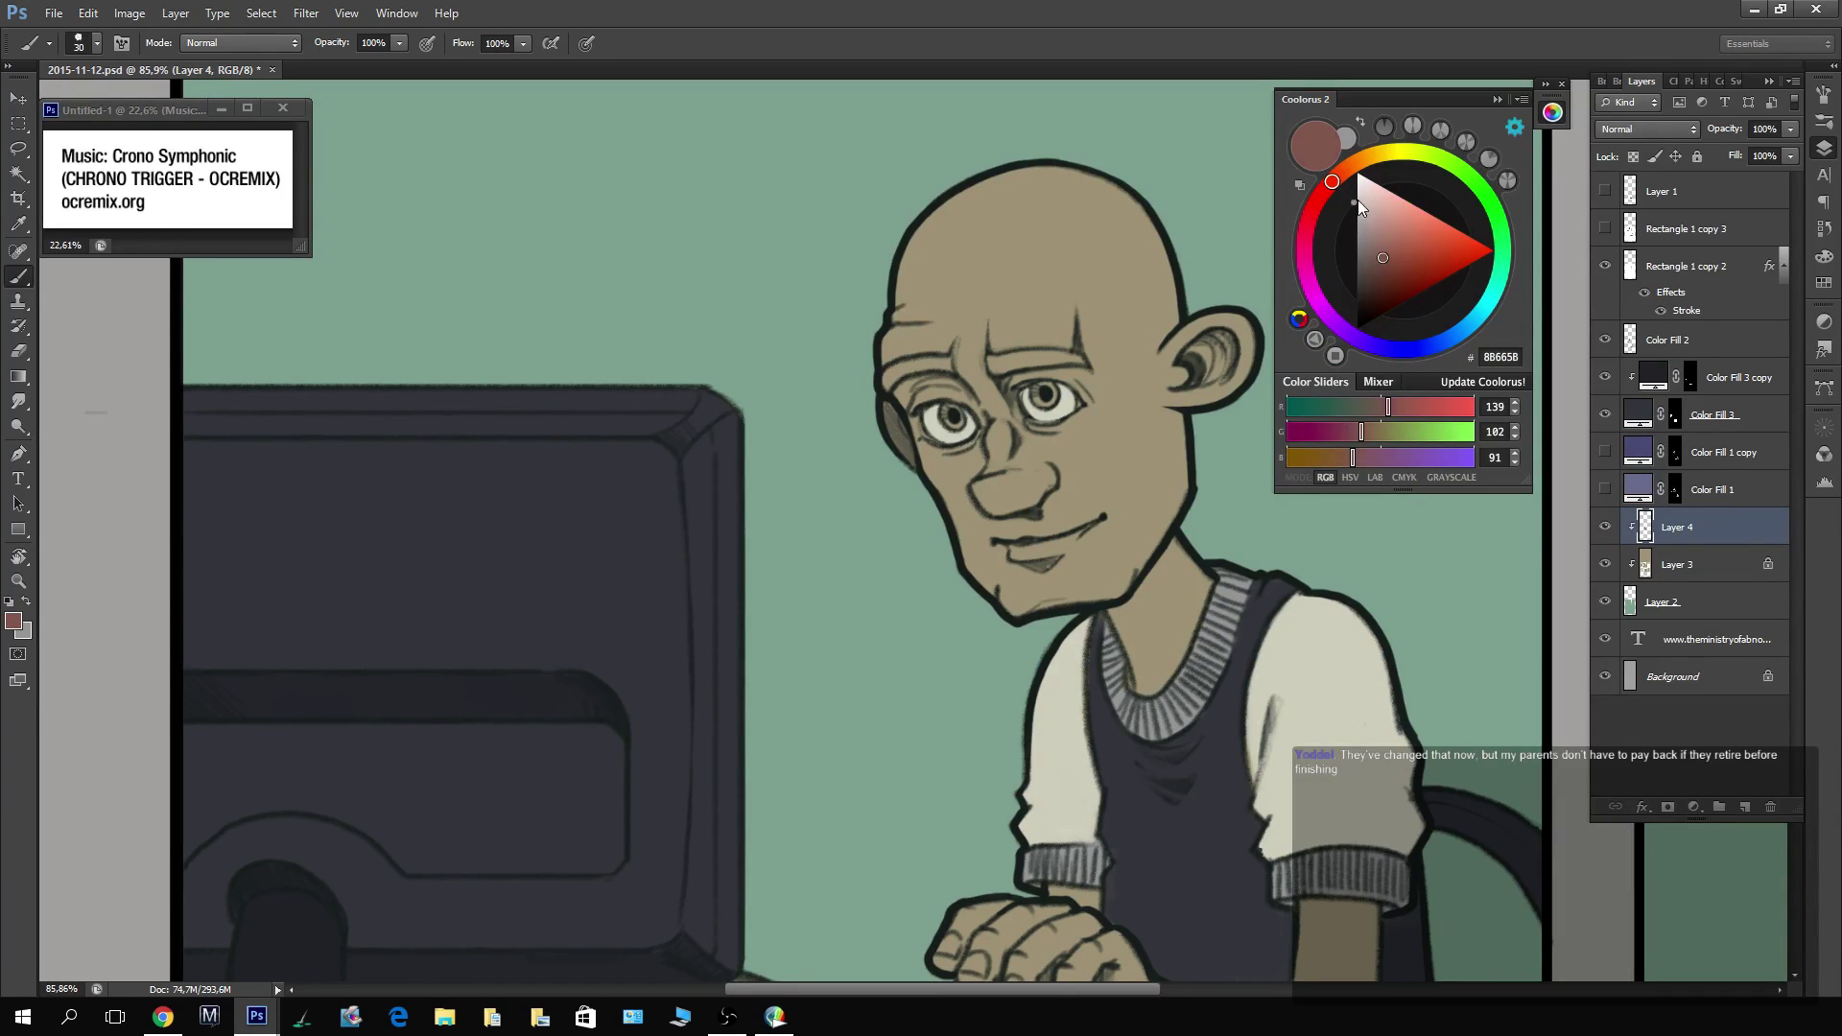
left_click(1378, 258)
left_click_drag(993, 358, 1022, 359)
mouse_move(1050, 360)
left_mouse_down()
mouse_move(1011, 366)
mouse_move(1058, 357)
left_mouse_up()
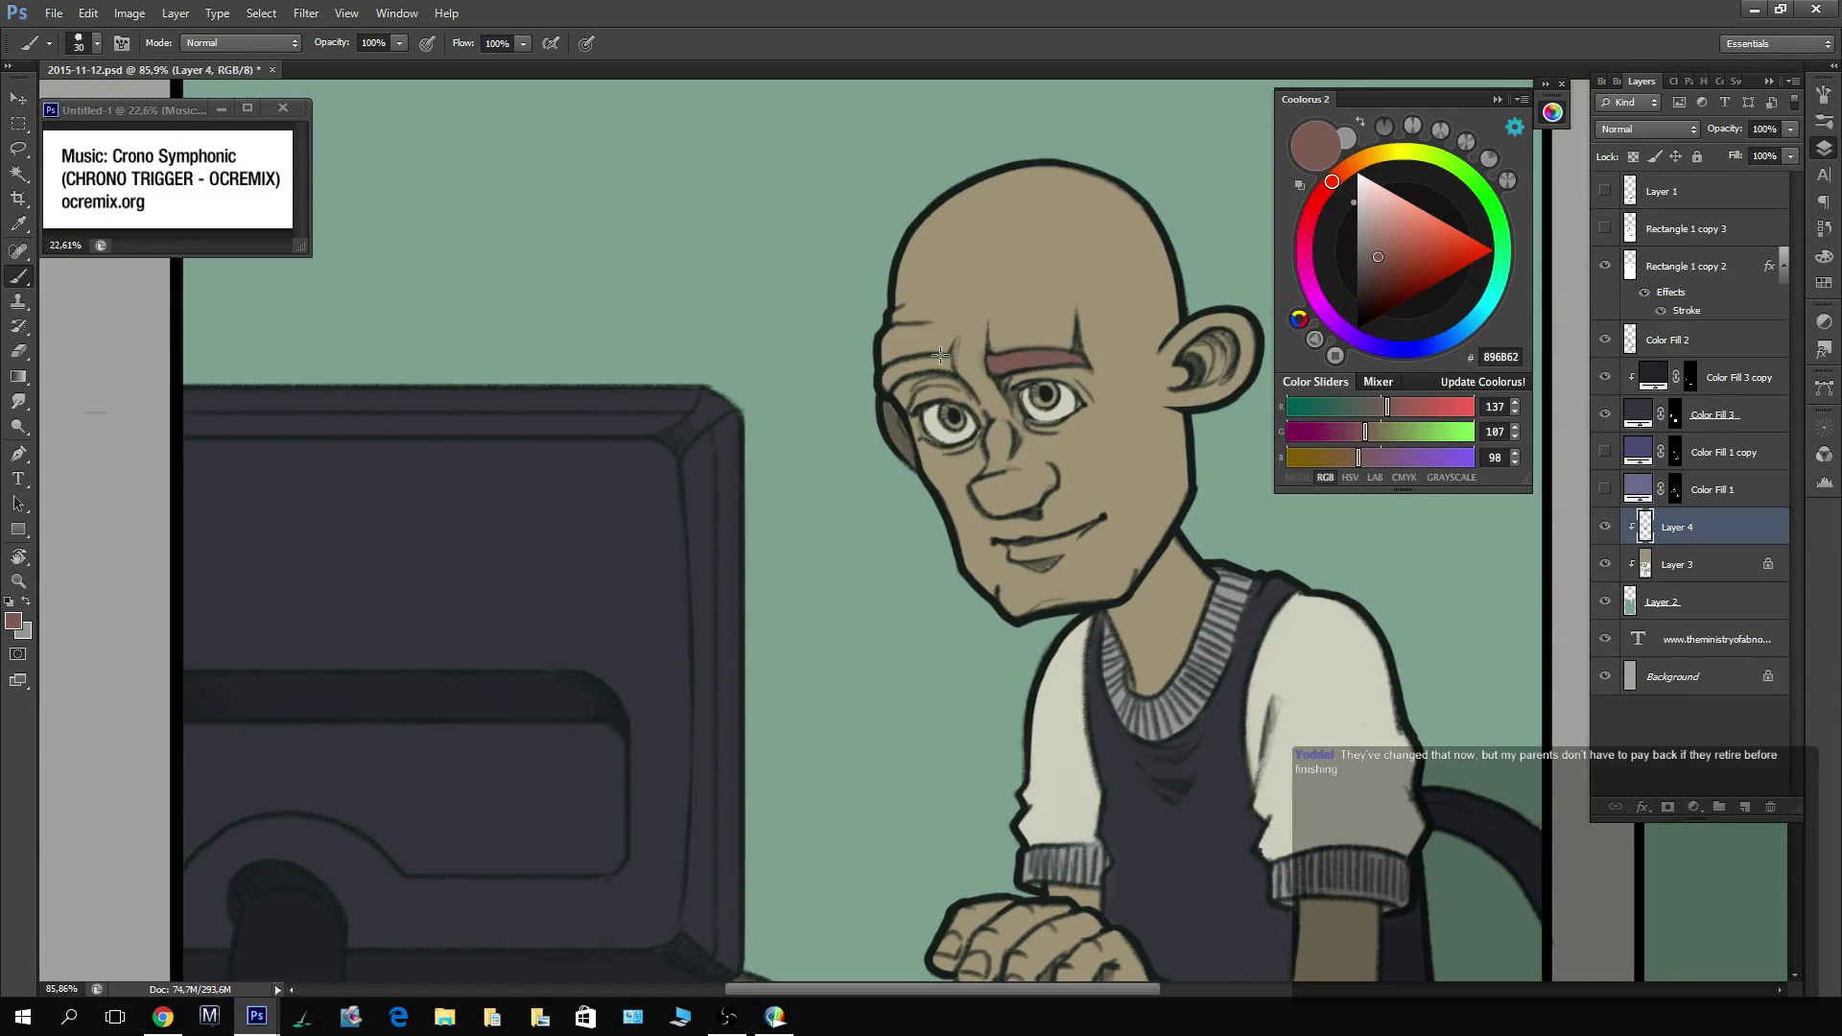
left_click_drag(939, 359, 891, 373)
Set the brush mode to Behind and paint the irises of the thinking man and the smiling man reddish brown.
left_click_drag(1169, 547, 1075, 552)
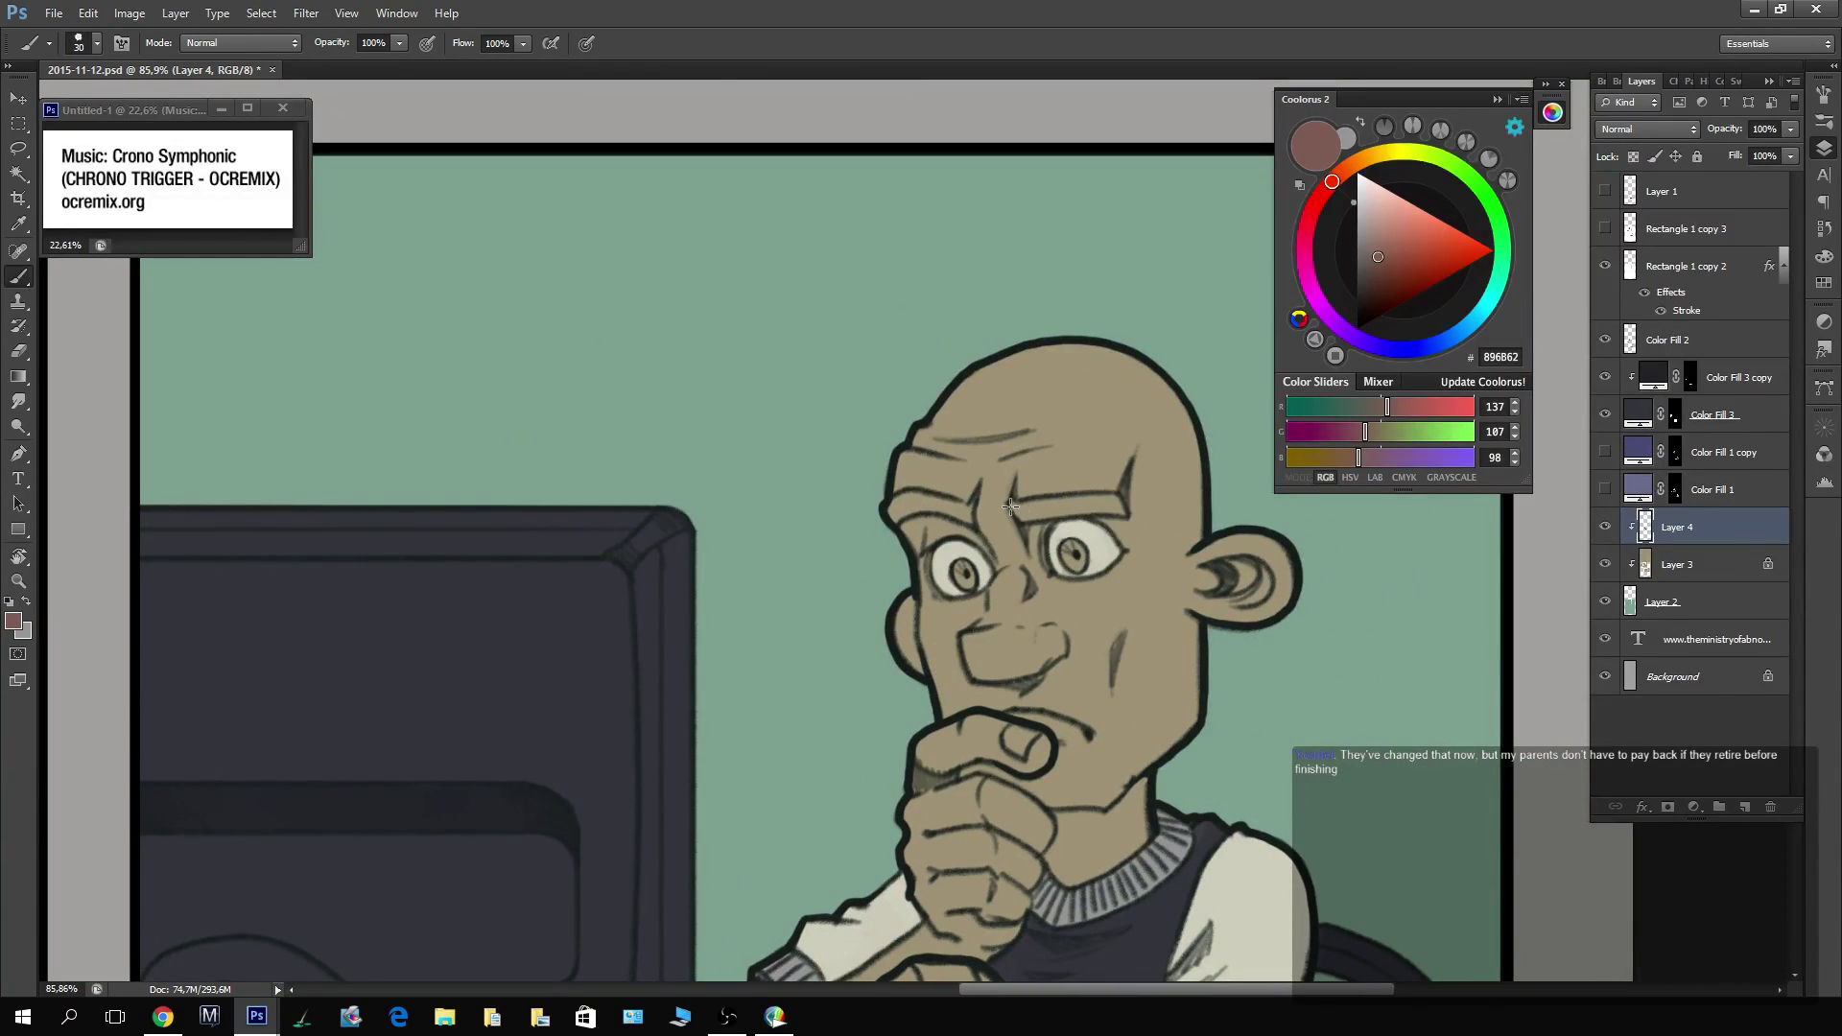
left_click(295, 44)
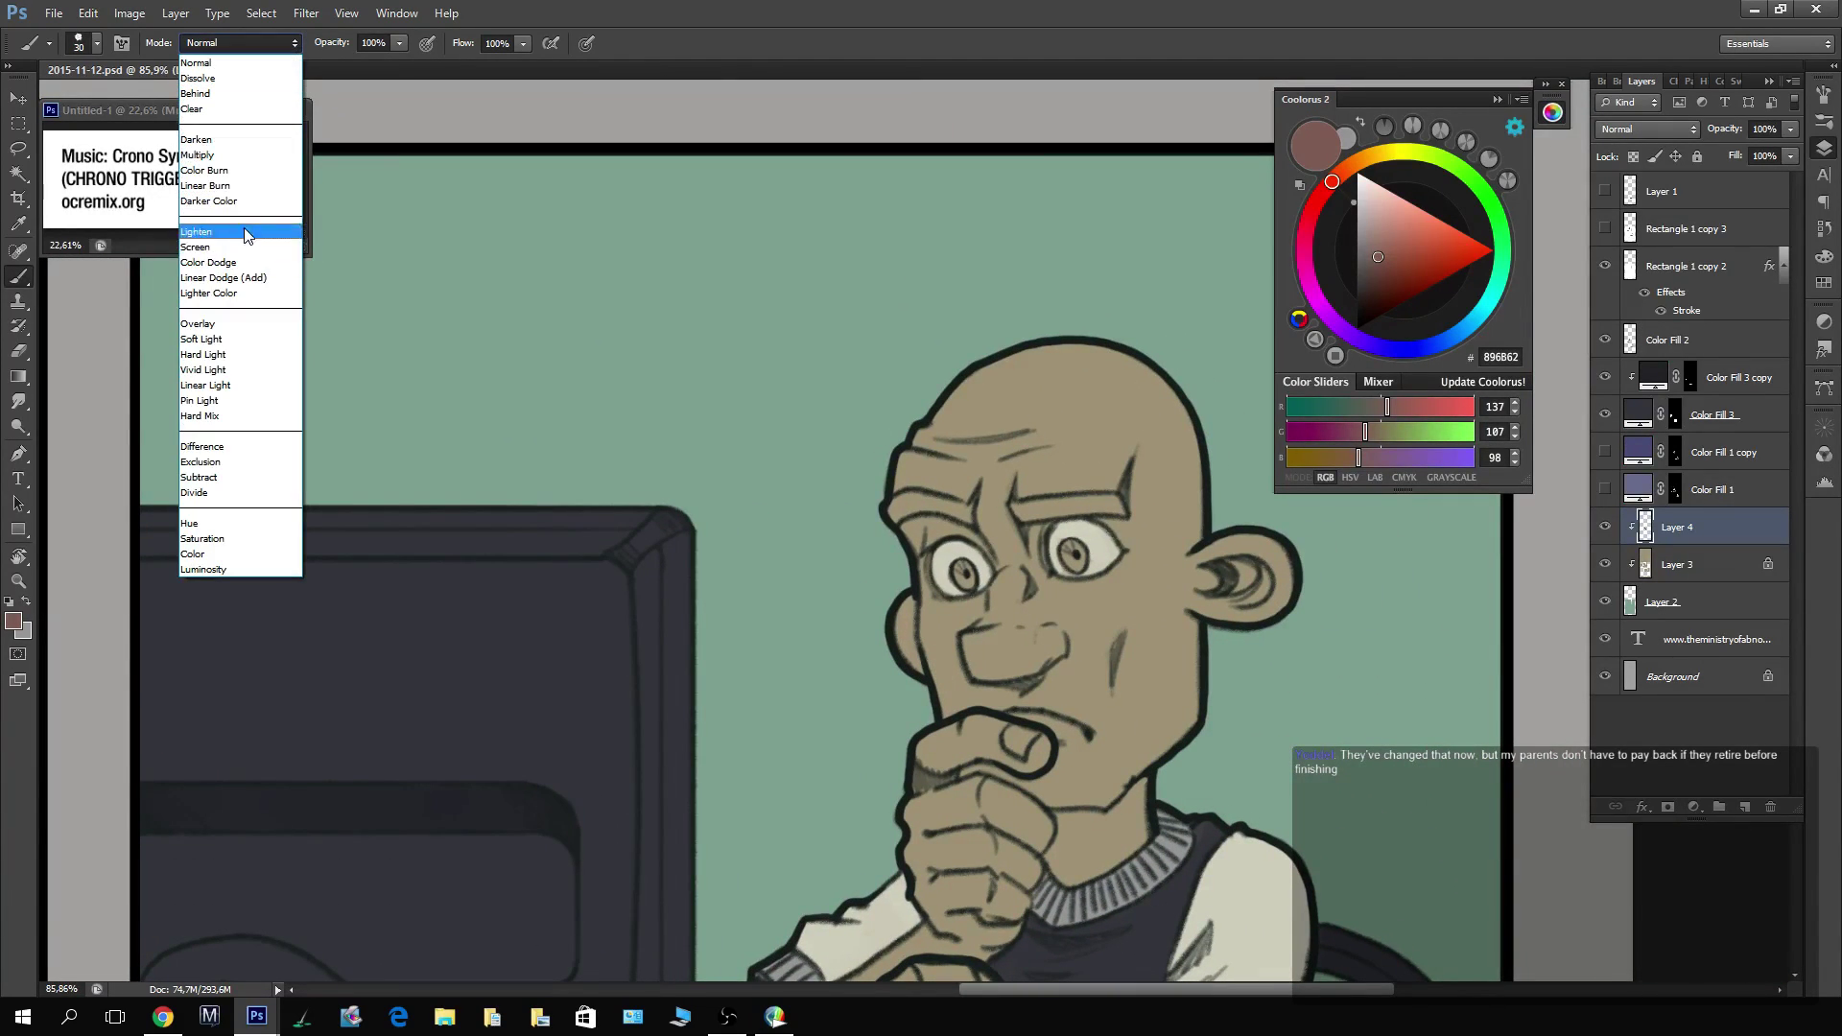
left_click(219, 94)
mouse_move(1068, 556)
left_mouse_down()
mouse_move(1085, 561)
mouse_move(1070, 574)
mouse_move(966, 582)
left_mouse_up()
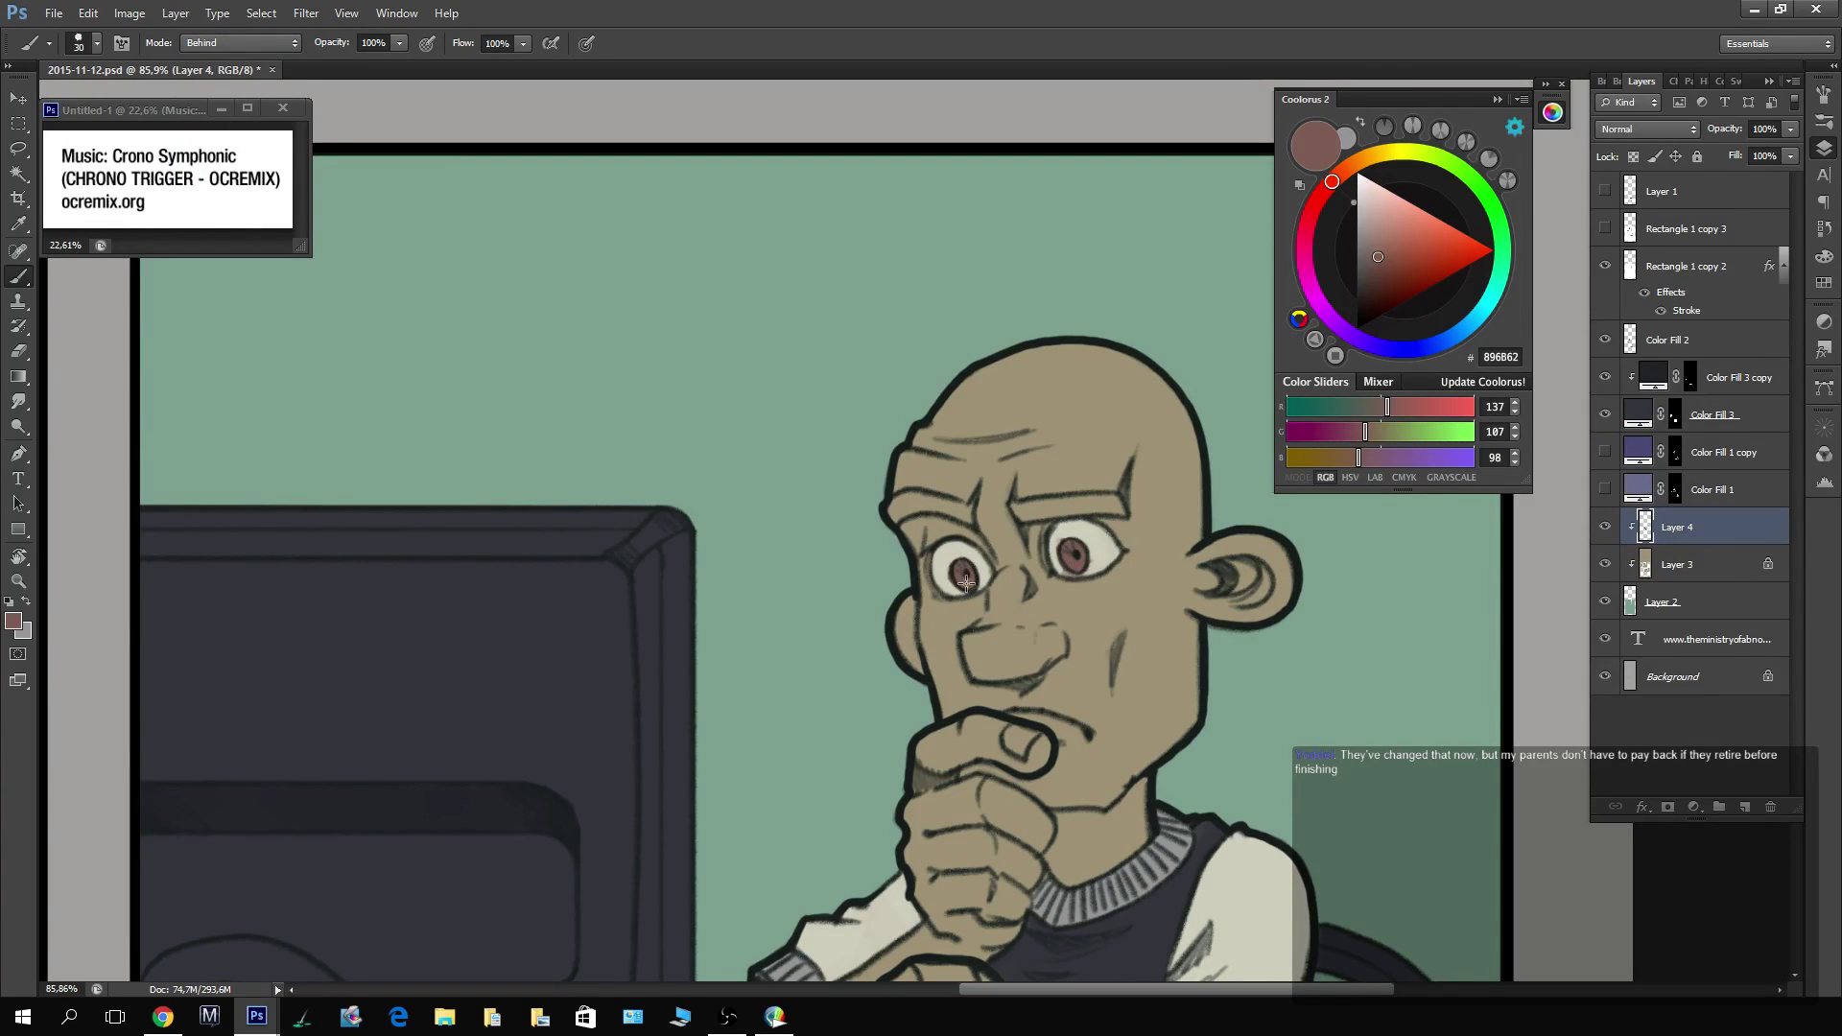
scroll(1094, 518, "down", 10)
scroll(1098, 498, "up", 8)
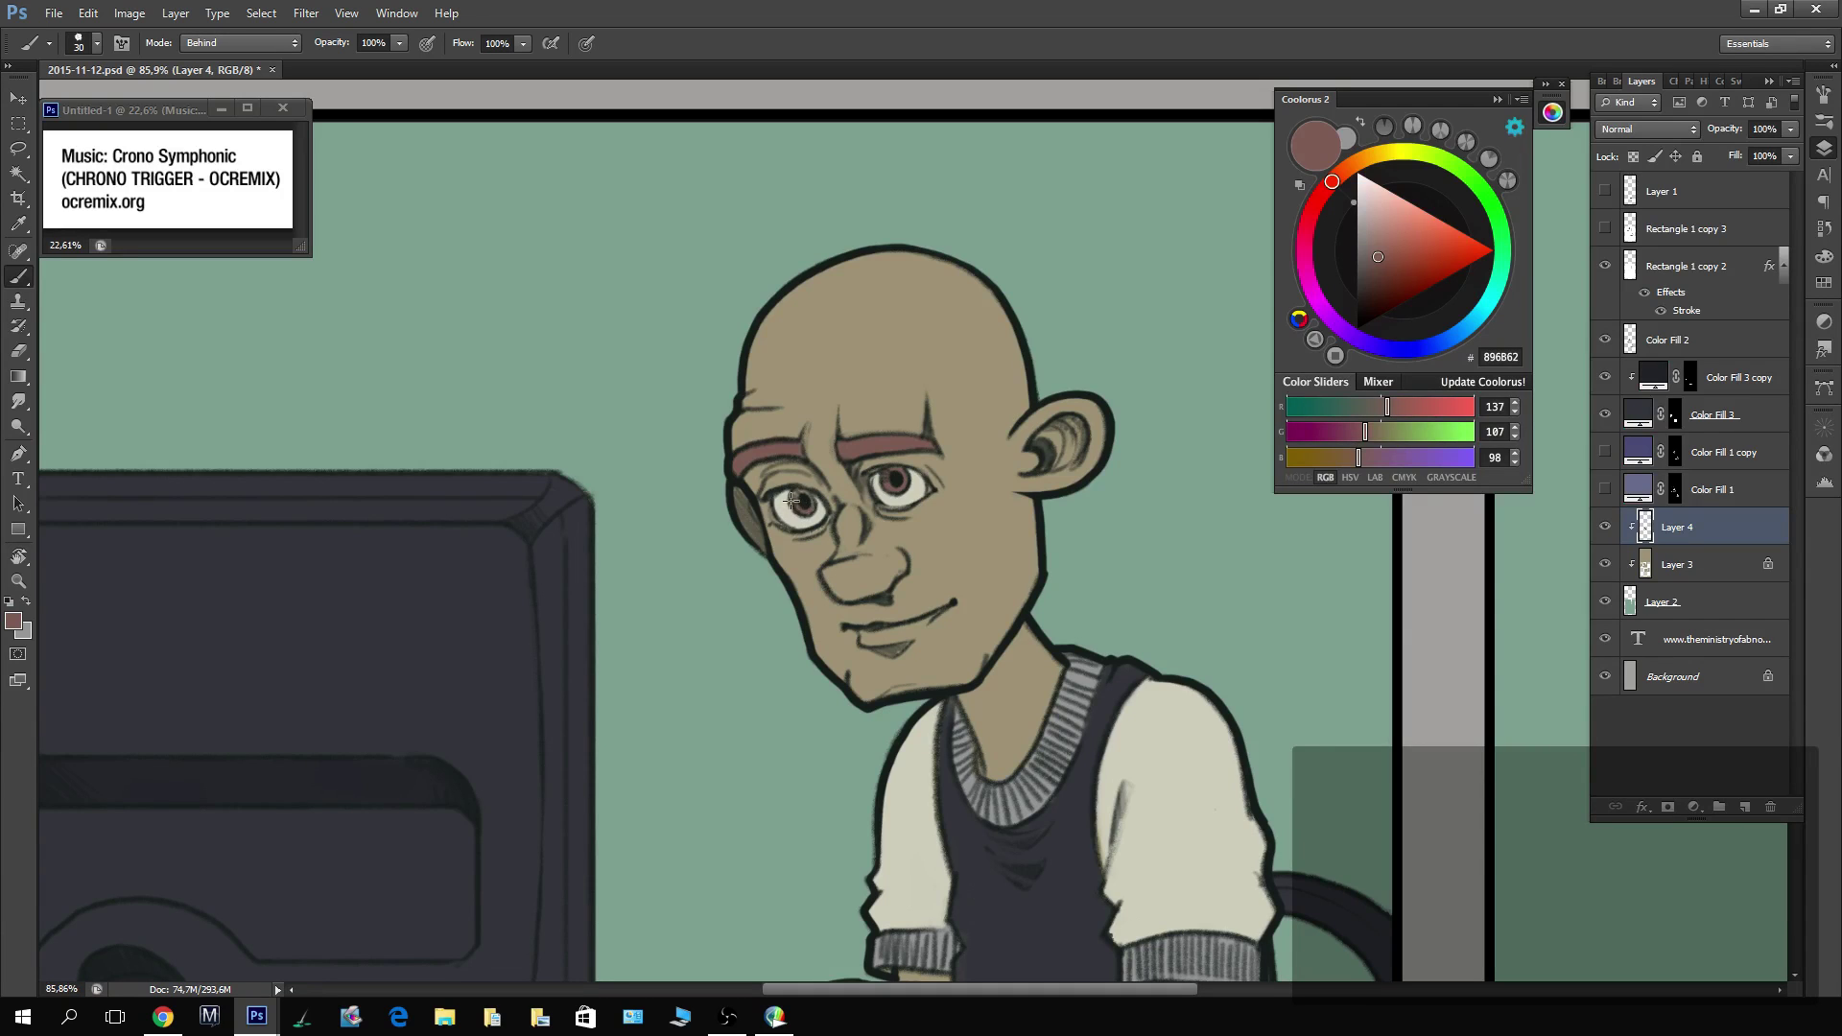
Paint both of the thinking man's eyebrows with the same reddish brown.
left_click_drag(1203, 576, 925, 374)
scroll(1089, 596, "down", 8)
scroll(1090, 596, "right", 4)
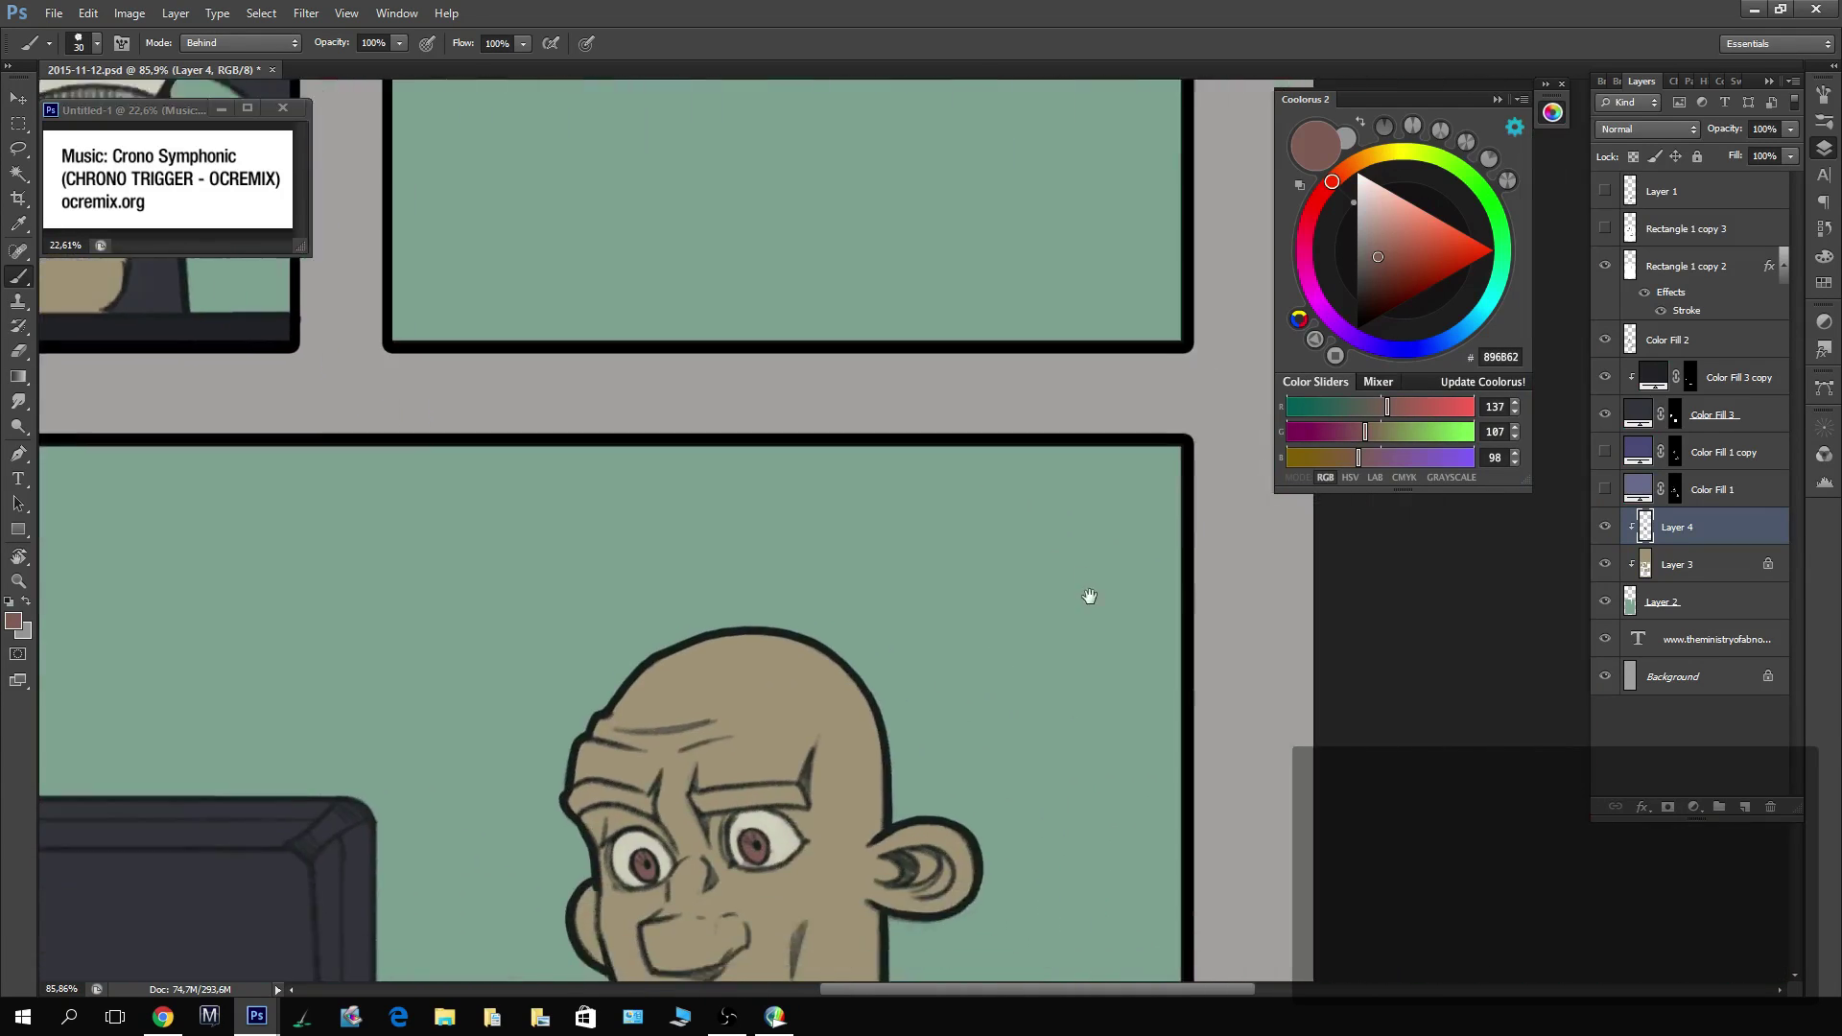
mouse_move(681, 632)
left_mouse_down()
mouse_move(736, 635)
mouse_move(698, 645)
mouse_move(775, 630)
left_mouse_up()
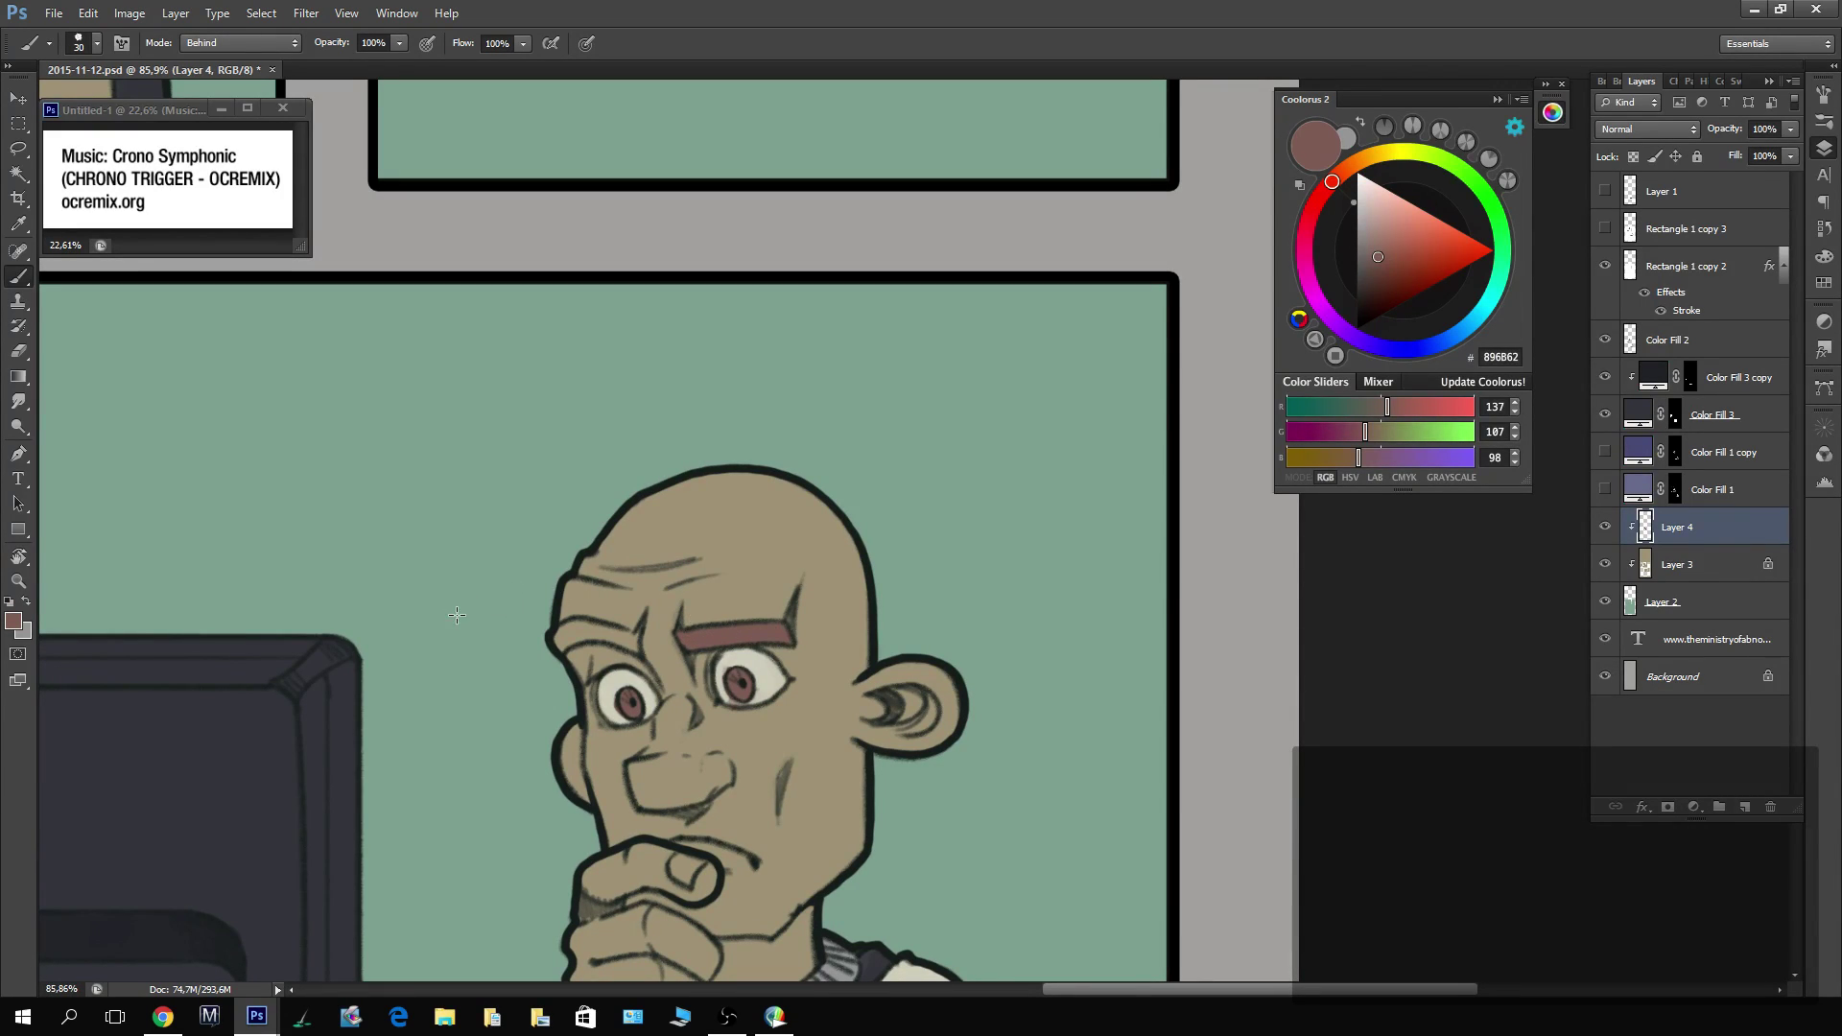
mouse_move(622, 634)
left_mouse_down()
mouse_move(573, 629)
mouse_move(547, 653)
left_mouse_up()
key("ctrl+z")
Select the brow and eye areas of both men with the Lasso, and subtract the whites of their eyes with the Magic Wand.
key("l")
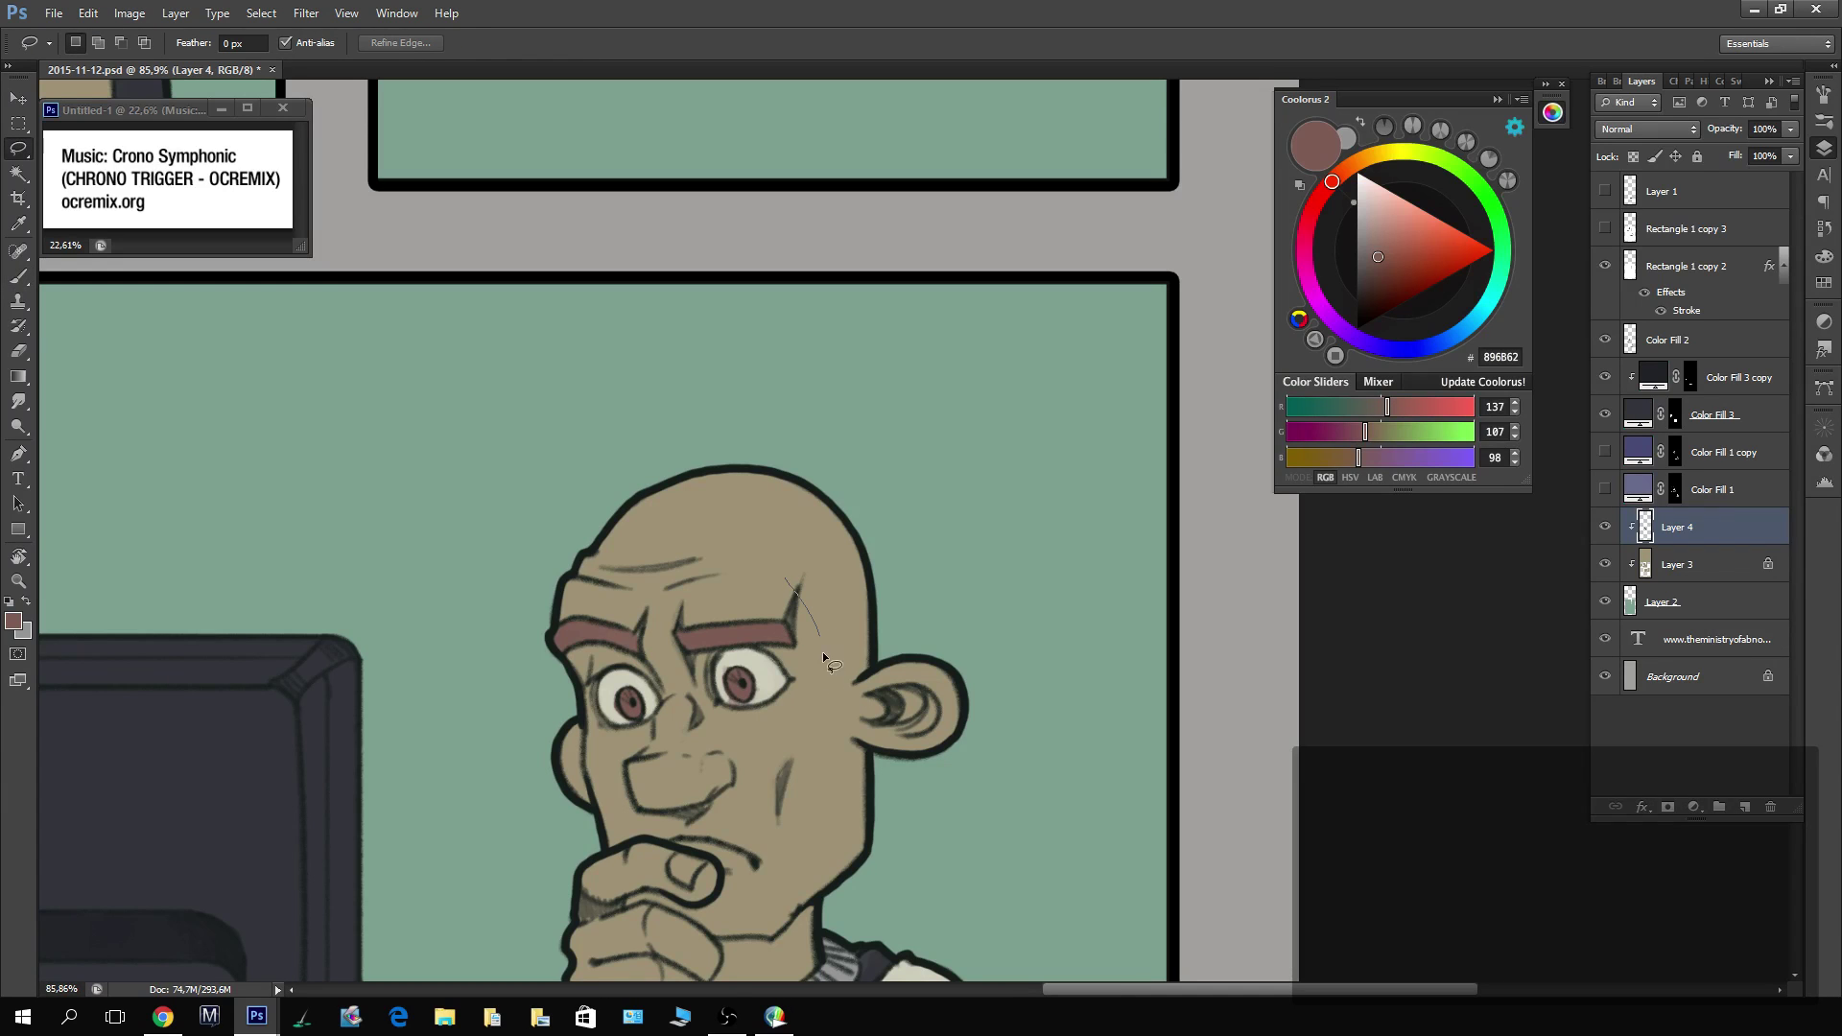
mouse_move(824, 657)
left_mouse_down()
mouse_move(539, 700)
mouse_move(739, 573)
left_mouse_up()
mouse_move(872, 403)
left_mouse_down()
mouse_move(984, 511)
mouse_move(958, 411)
left_mouse_up()
key("shift")
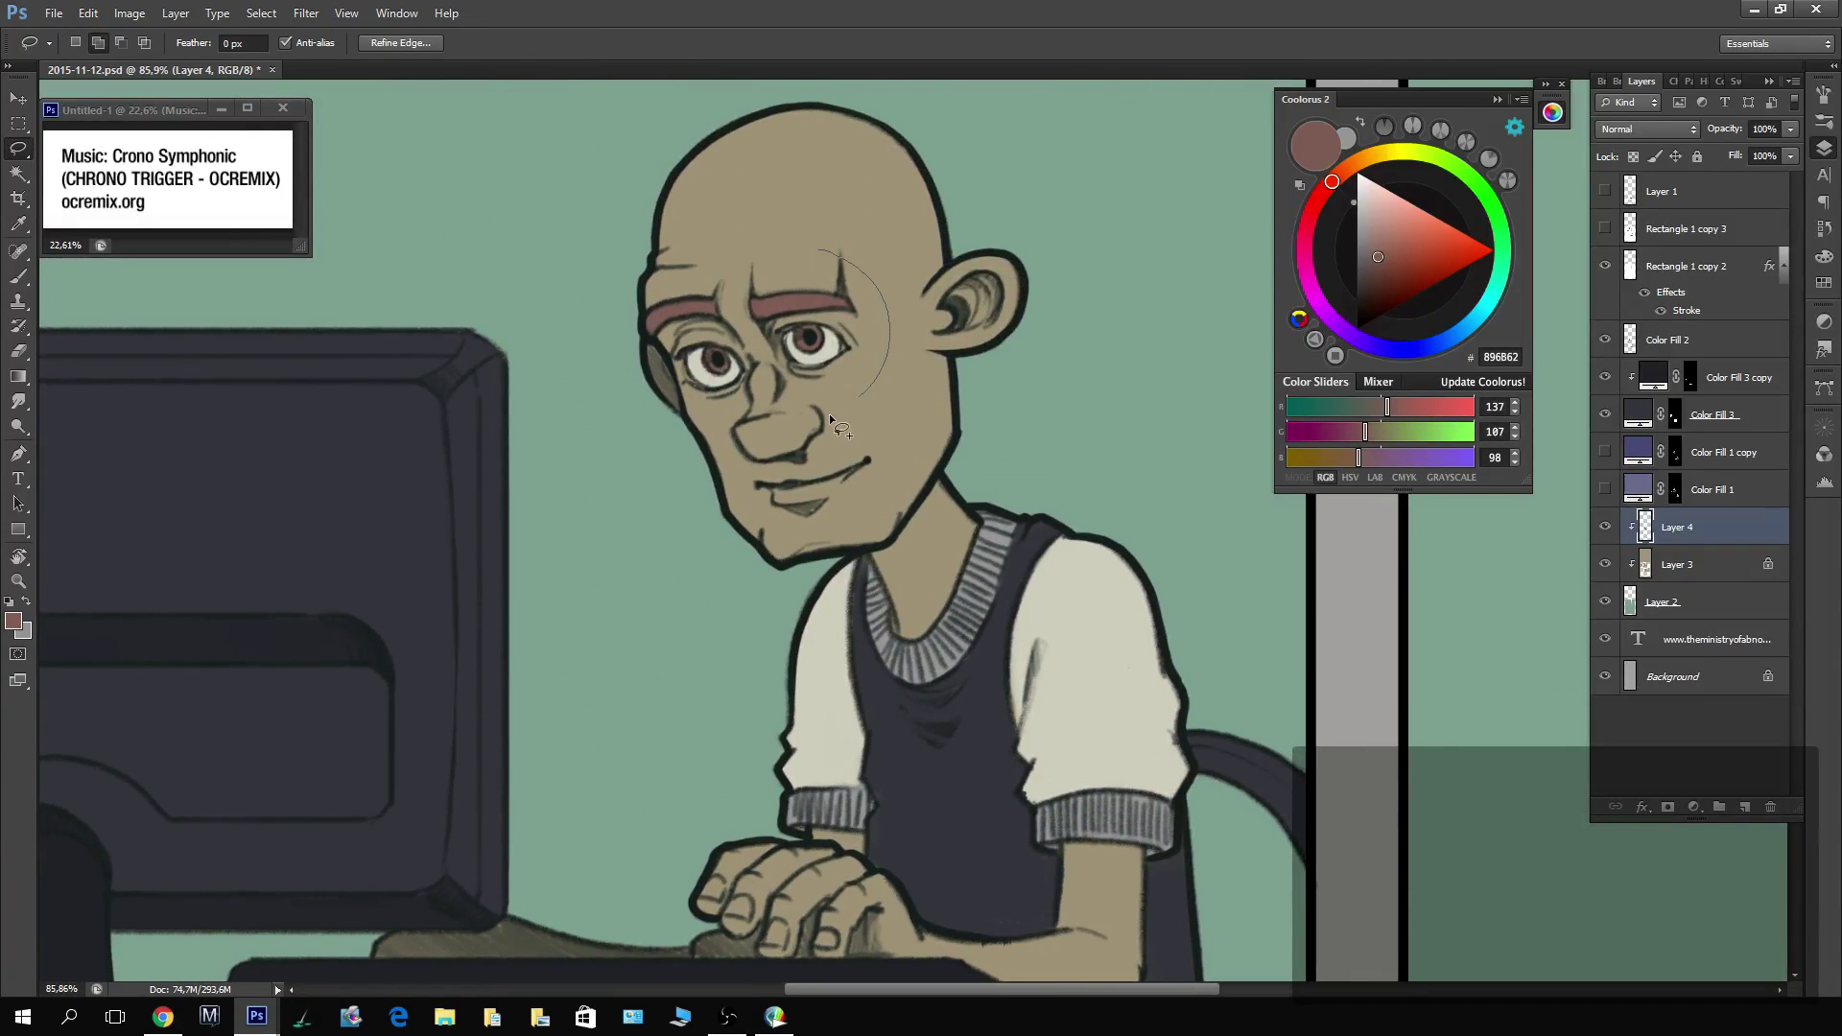
mouse_move(832, 422)
left_mouse_down()
mouse_move(628, 288)
mouse_move(710, 238)
left_mouse_up()
key("w")
left_click(814, 351, "alt")
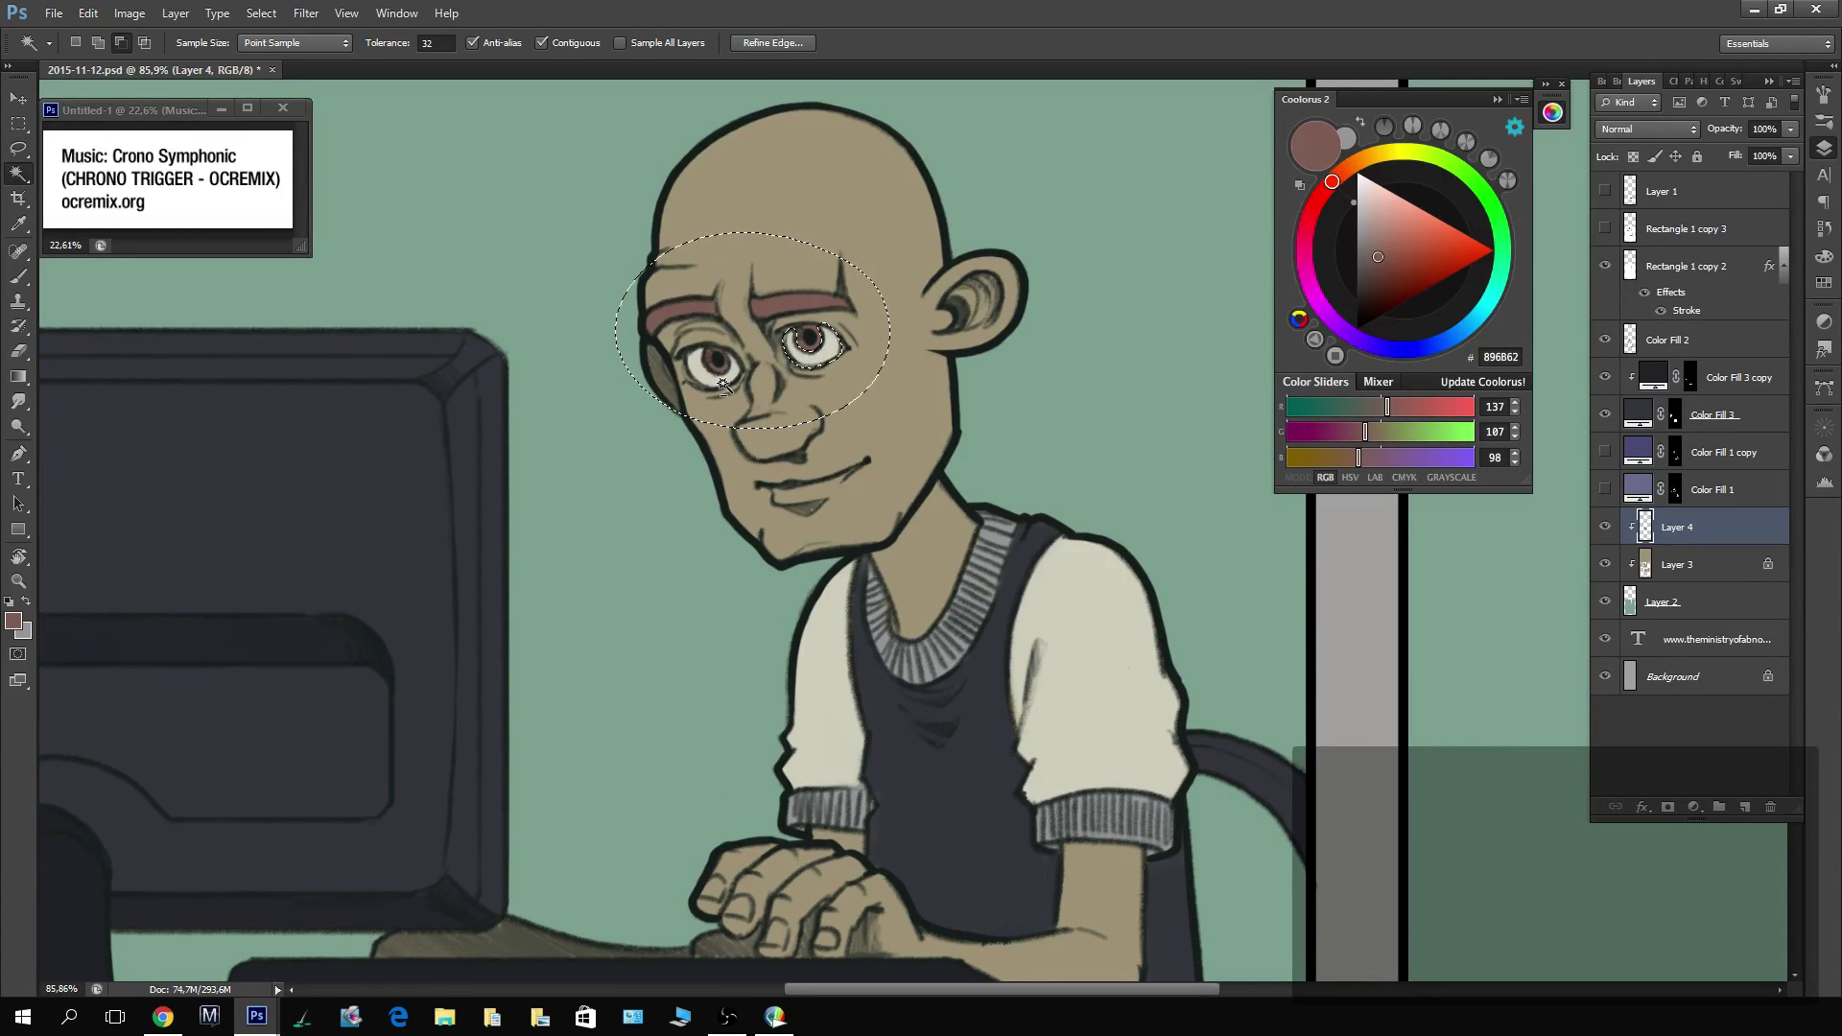
scroll(995, 456, "up", 8)
scroll(1024, 441, "left", 3)
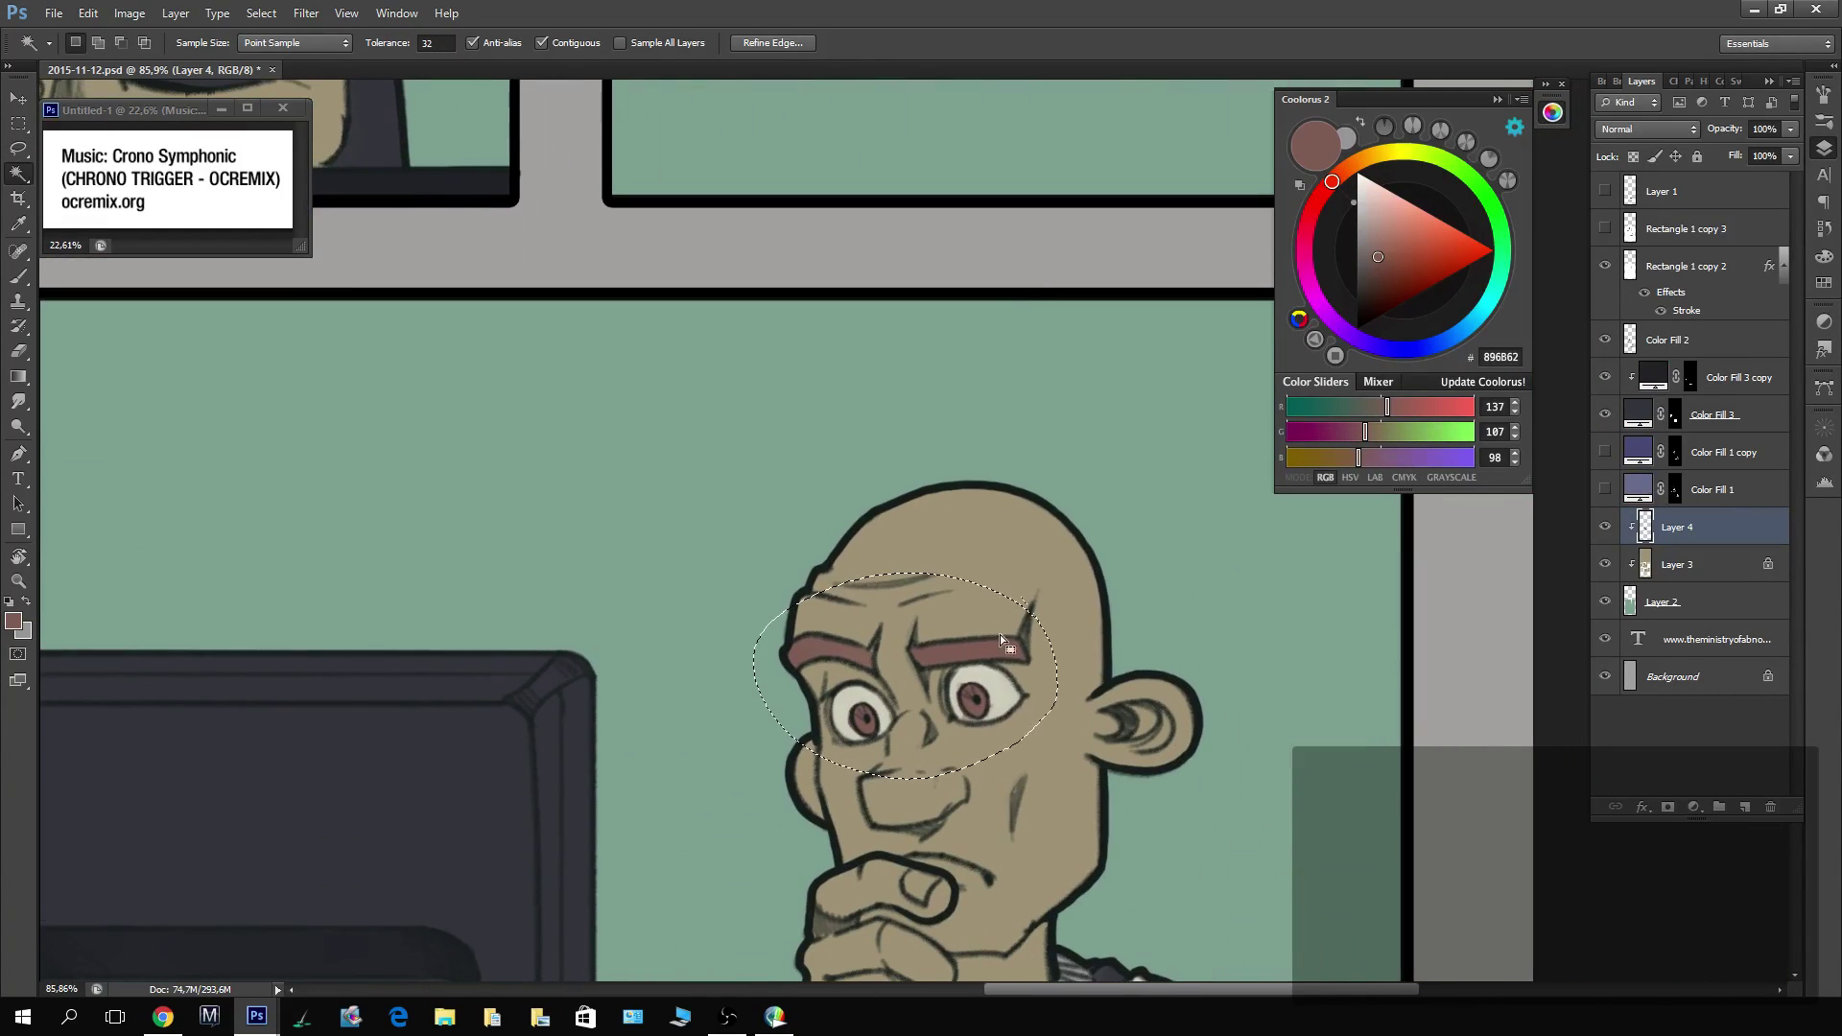
left_click(984, 695, "alt")
left_click(857, 708, "alt")
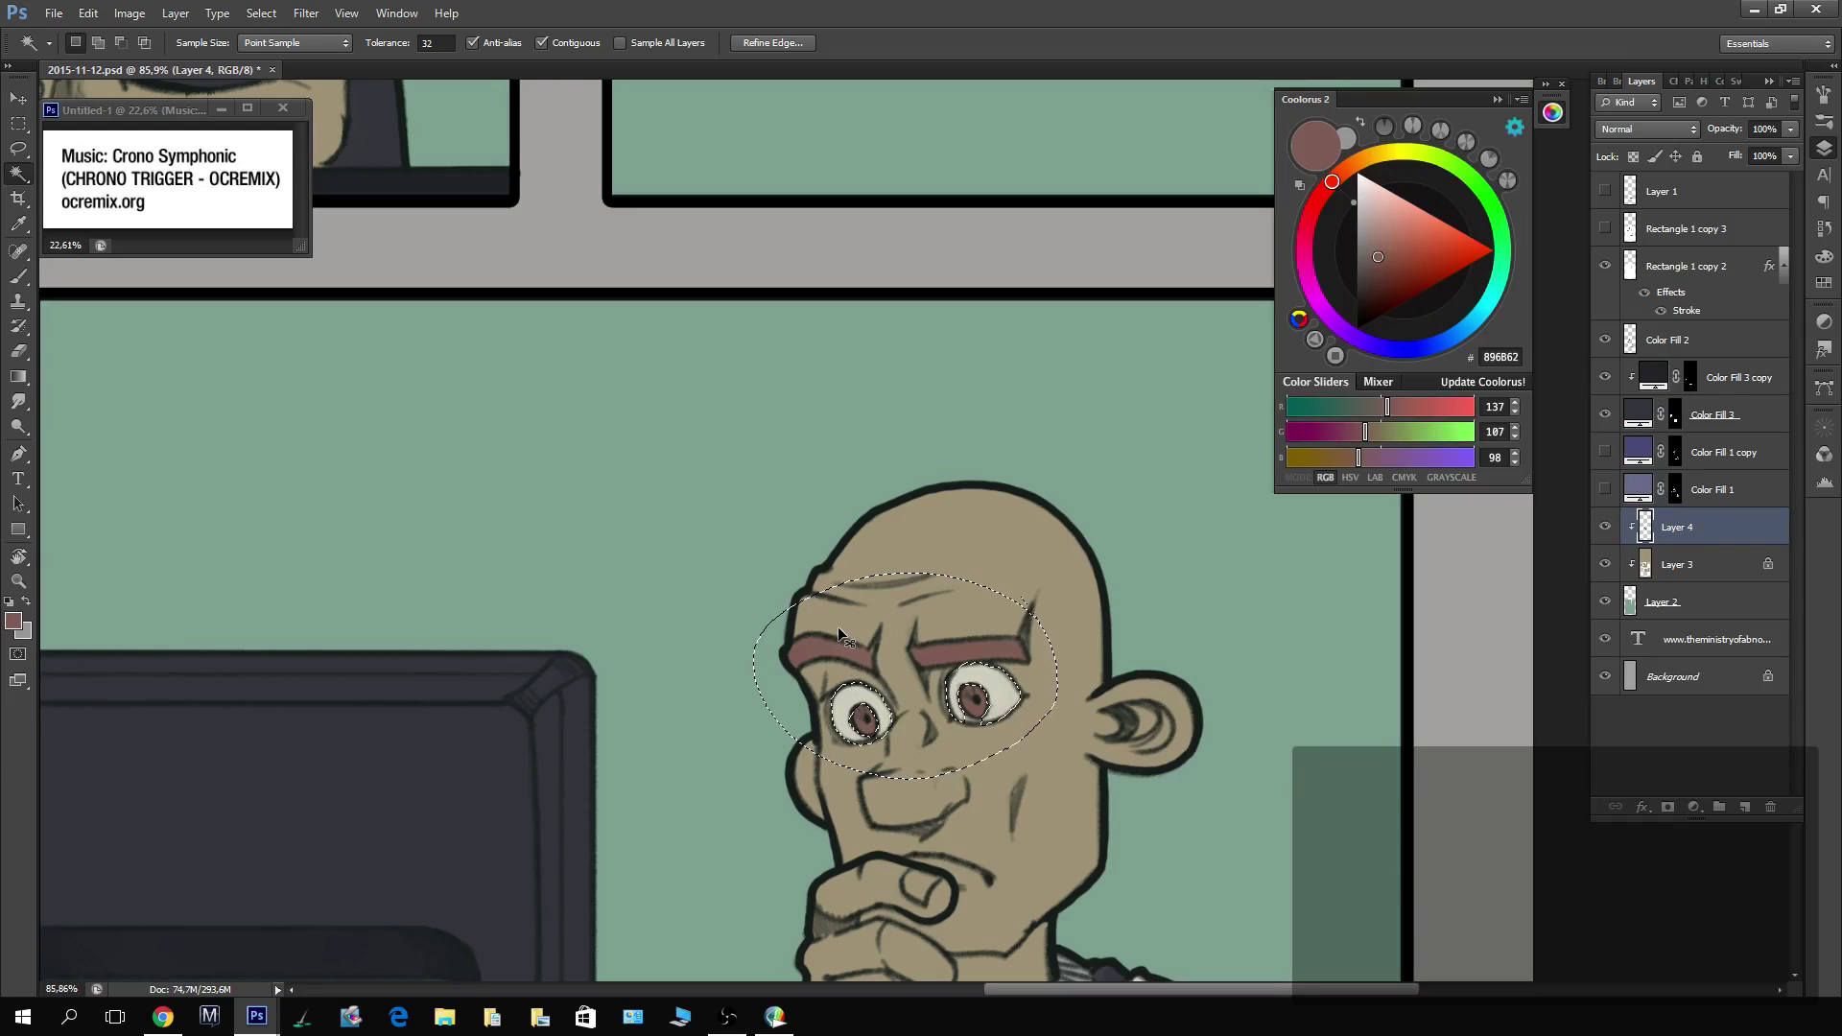
Shift the midtones of the selected eyebrows and irises slightly toward yellow with Color Balance, and clear the selection.
key("ctrl+b")
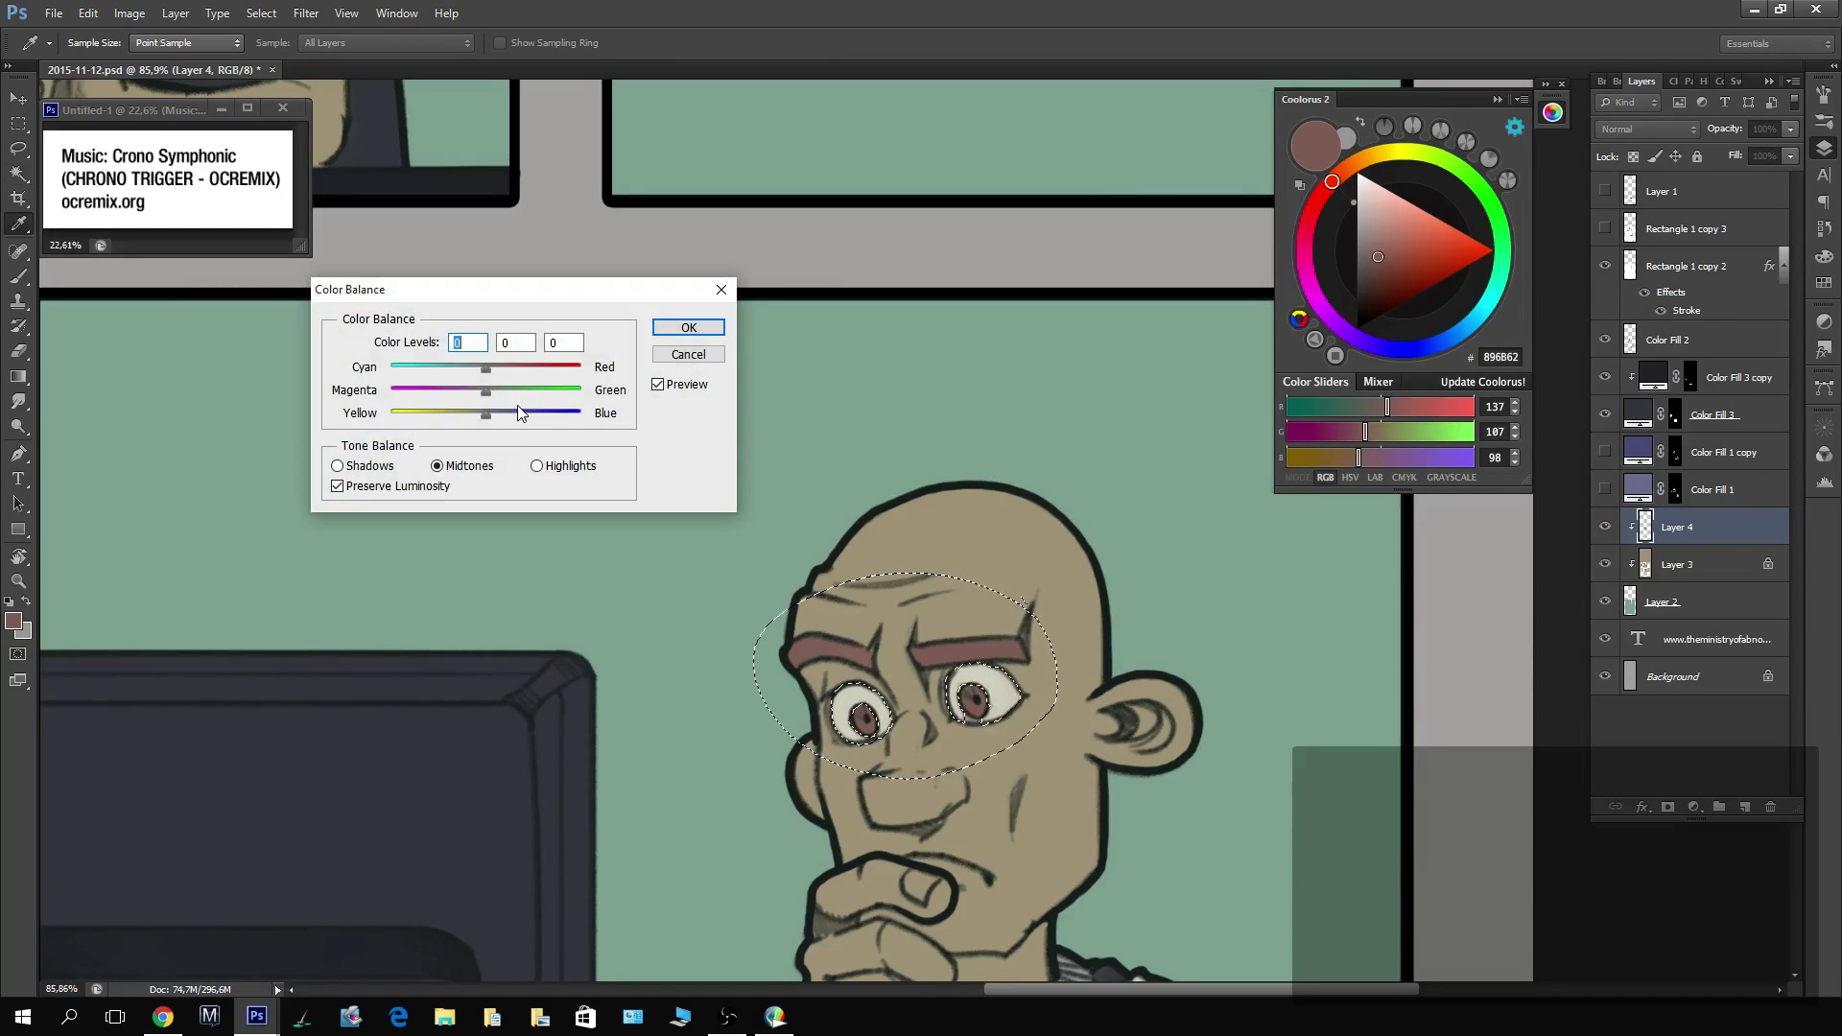
left_click_drag(491, 415, 482, 413)
left_click(689, 328)
key("ctrl+d")
Move Color Fill 1 copy directly above Layer 4 as a visible clipped layer, and place a duplicate of it above Color Fill 1.
key("z")
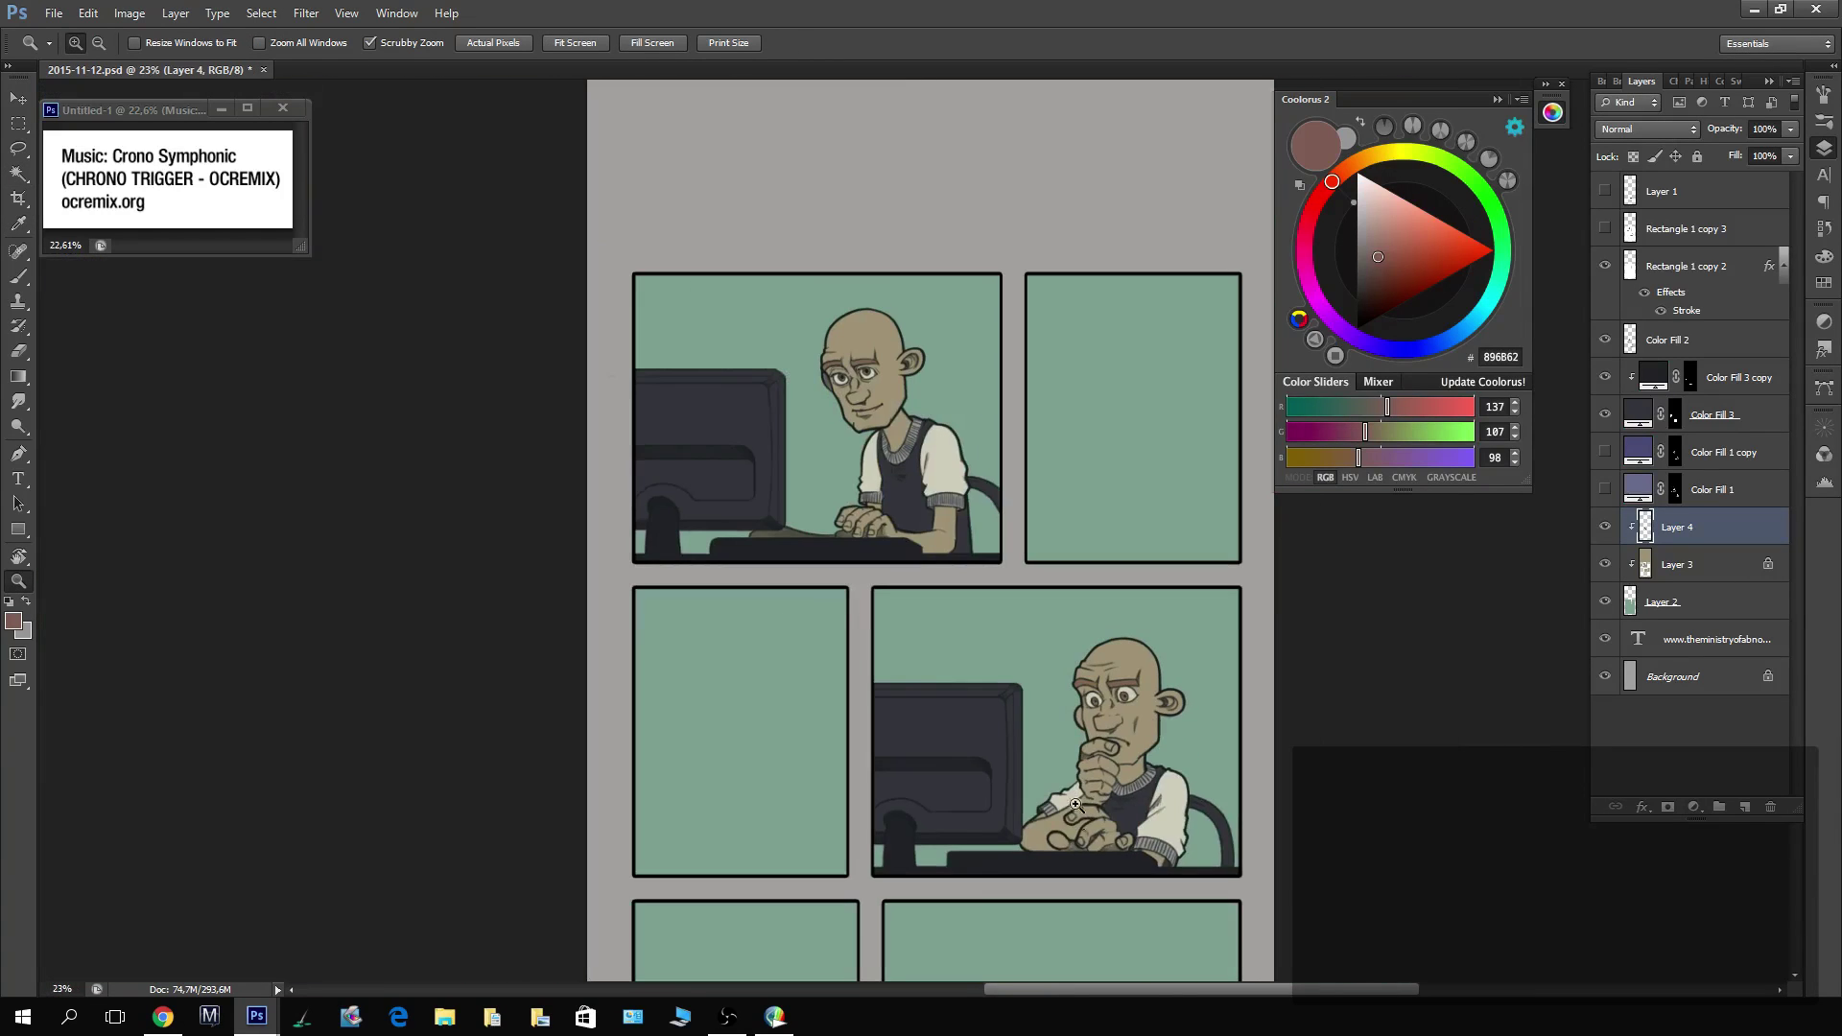
left_click_drag(1180, 694, 1068, 848)
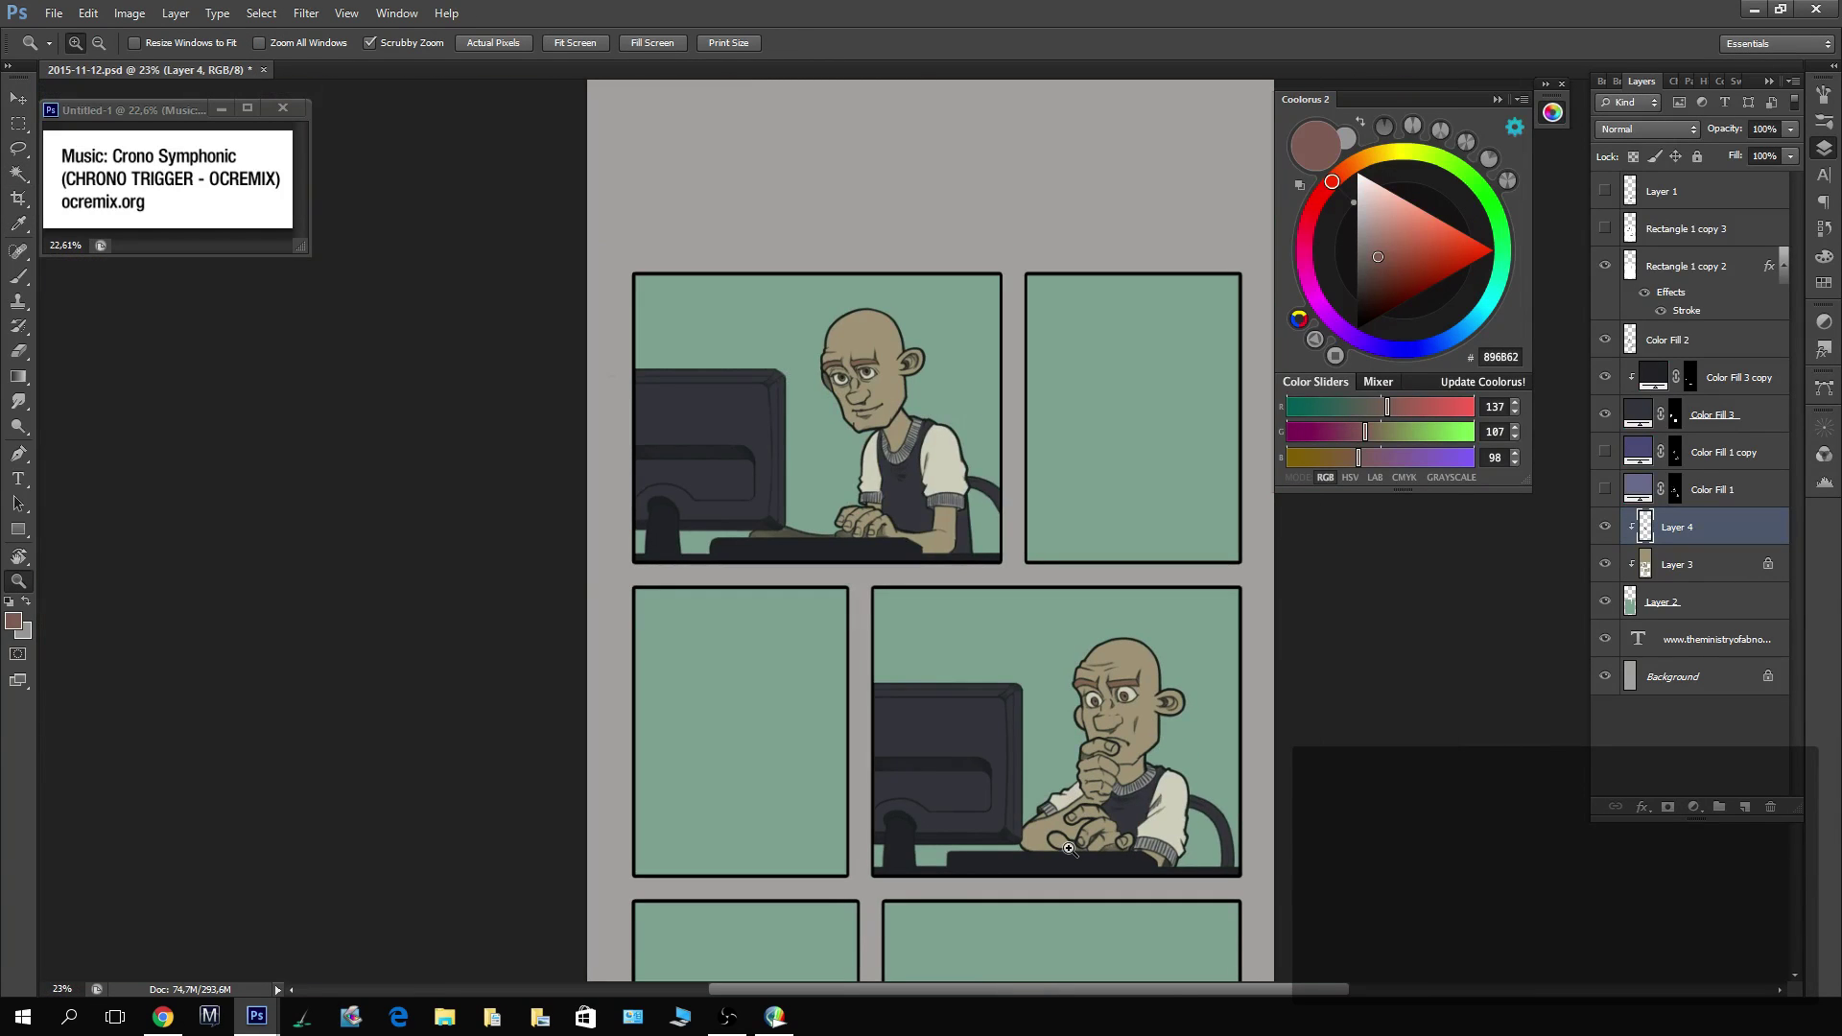
left_click(1707, 462)
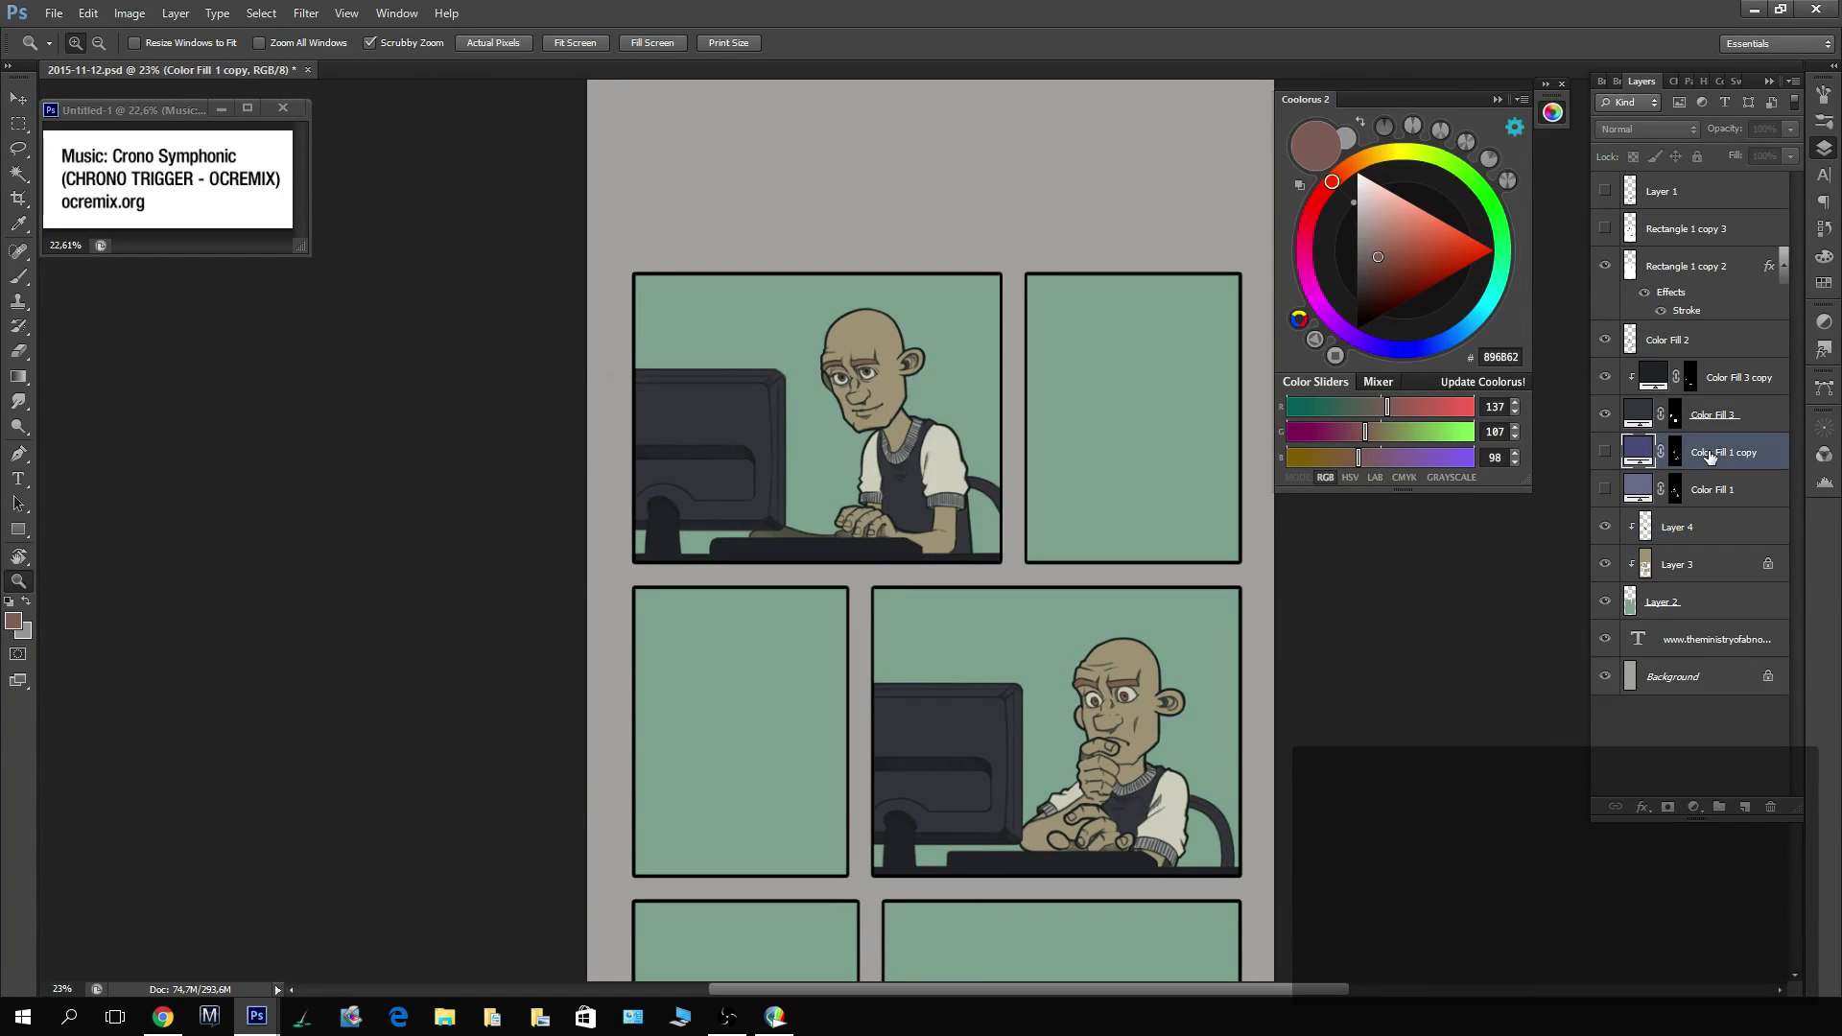
left_click_drag(1699, 477, 1690, 501)
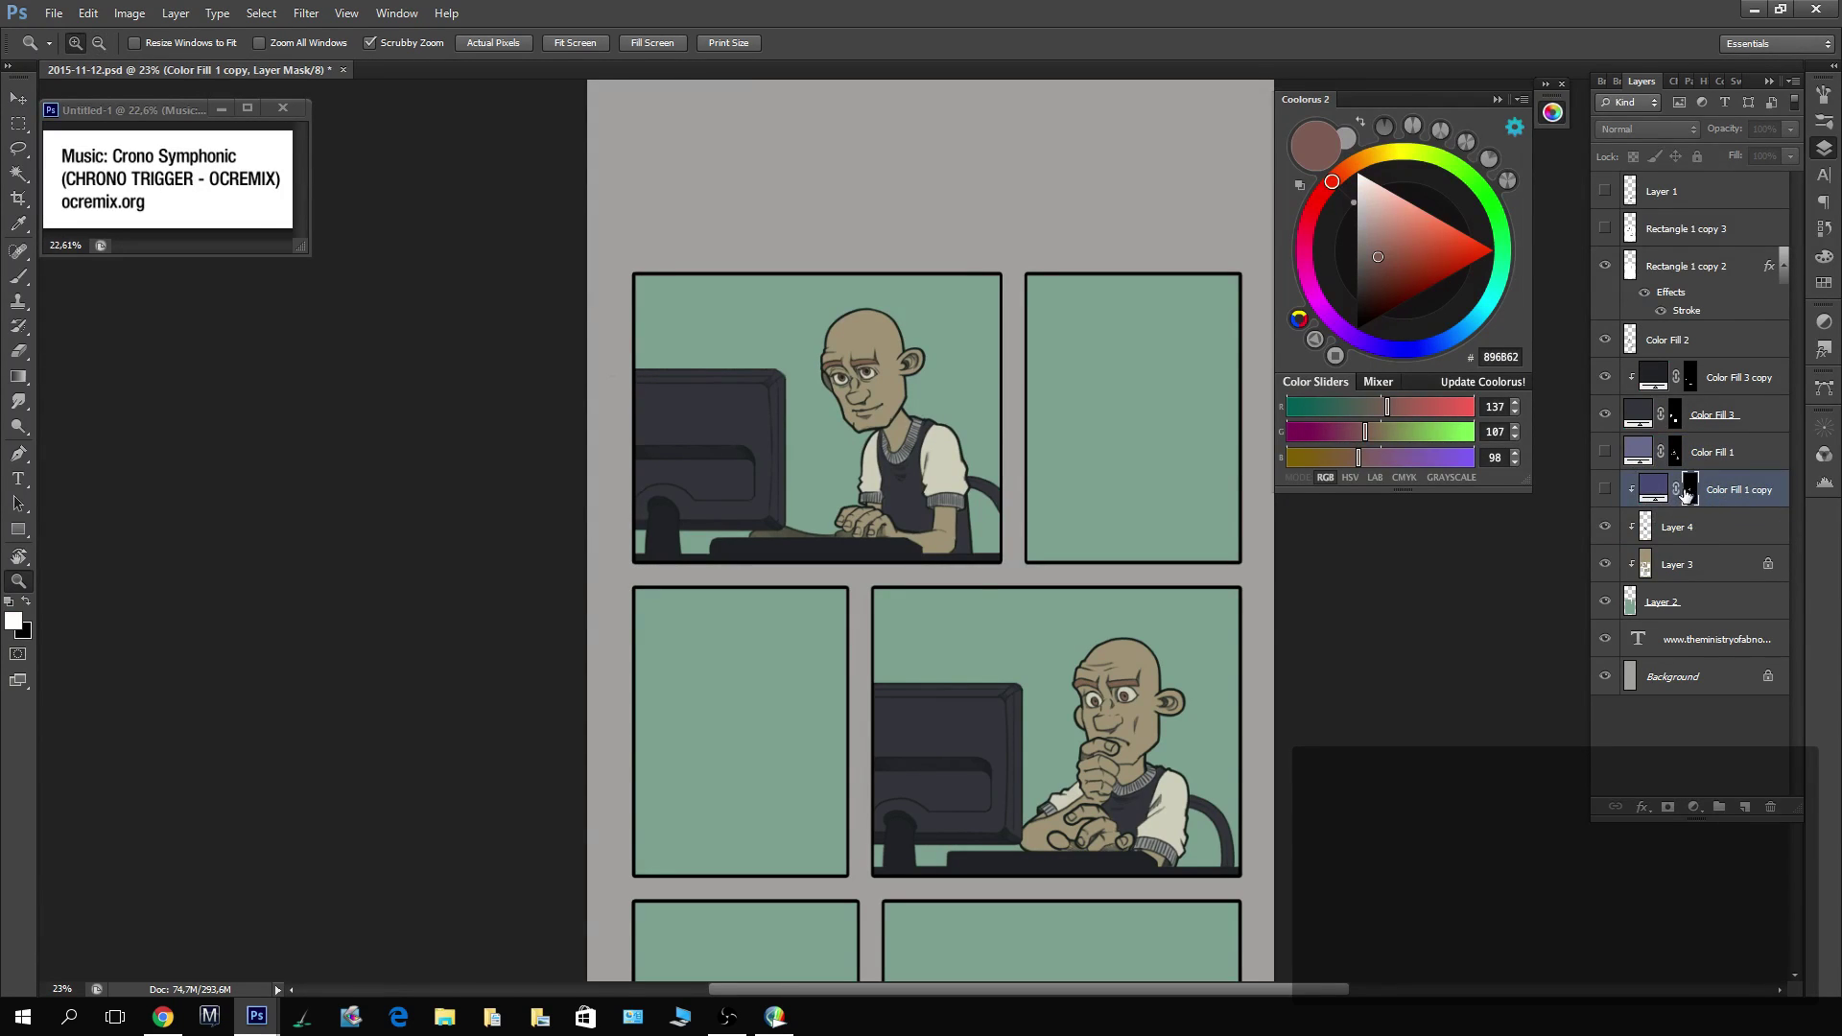
left_click(1606, 489)
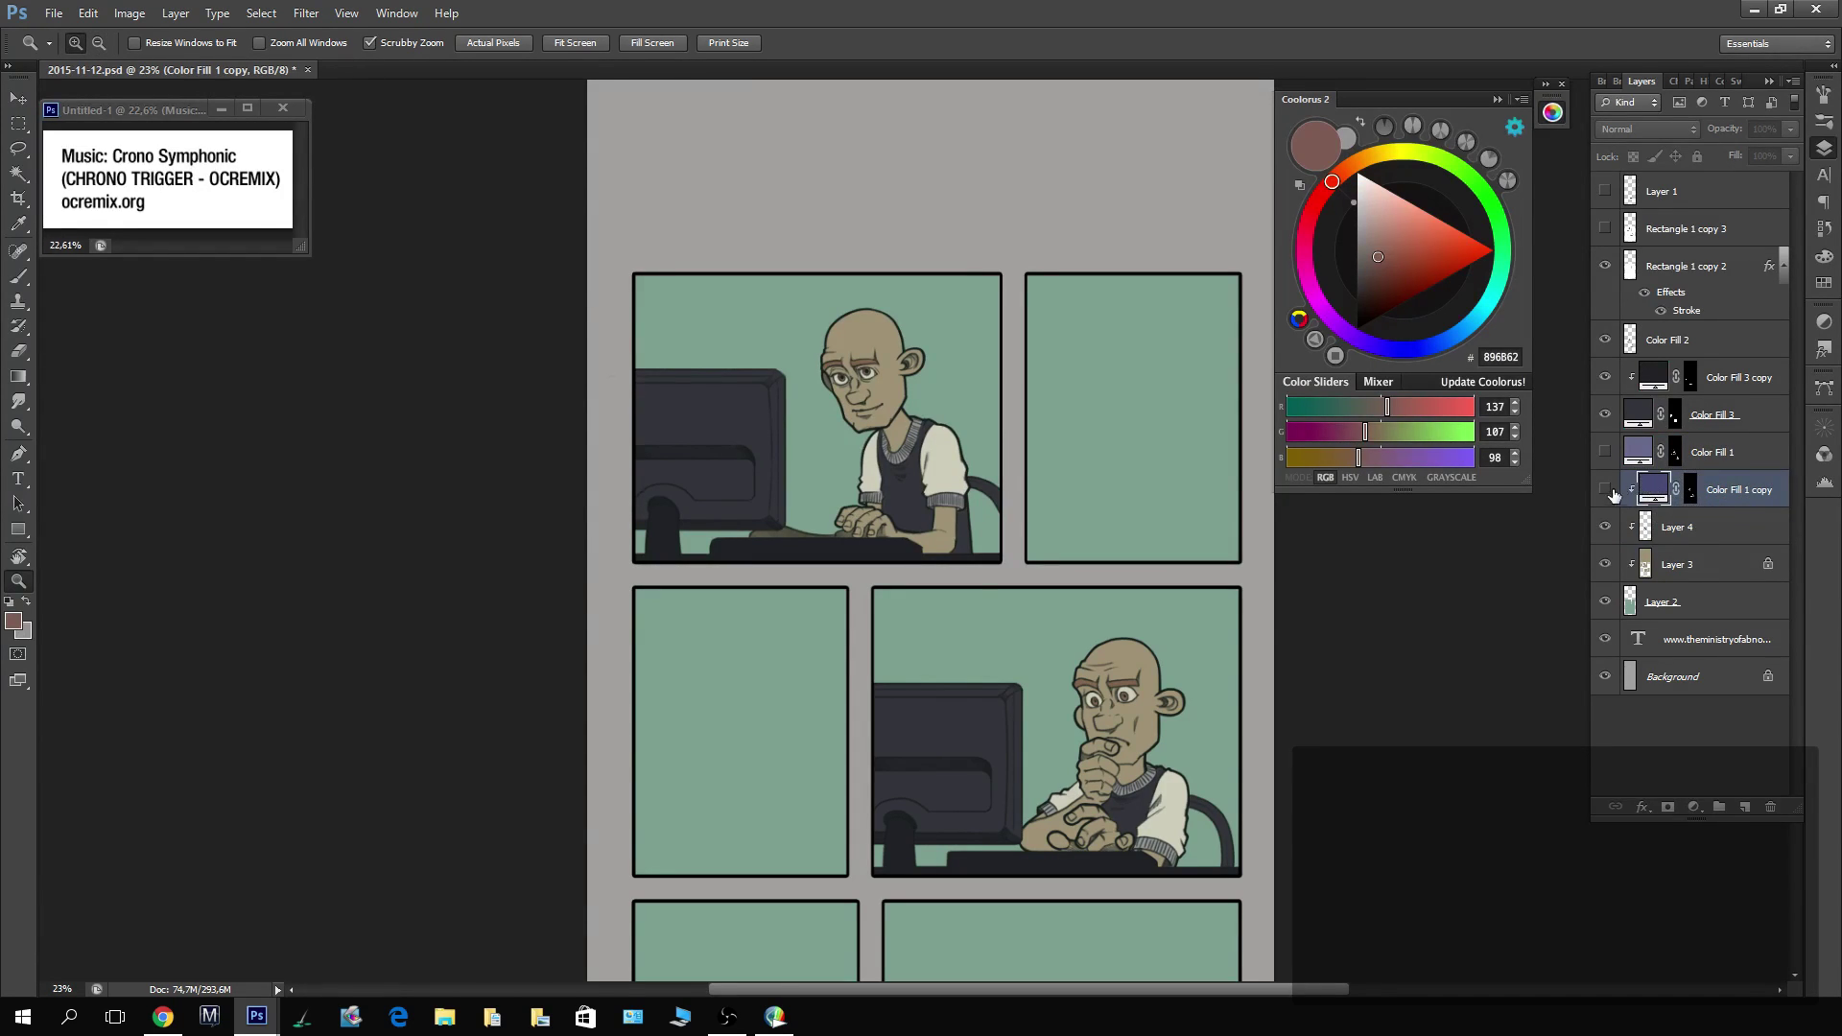
left_click(1691, 489)
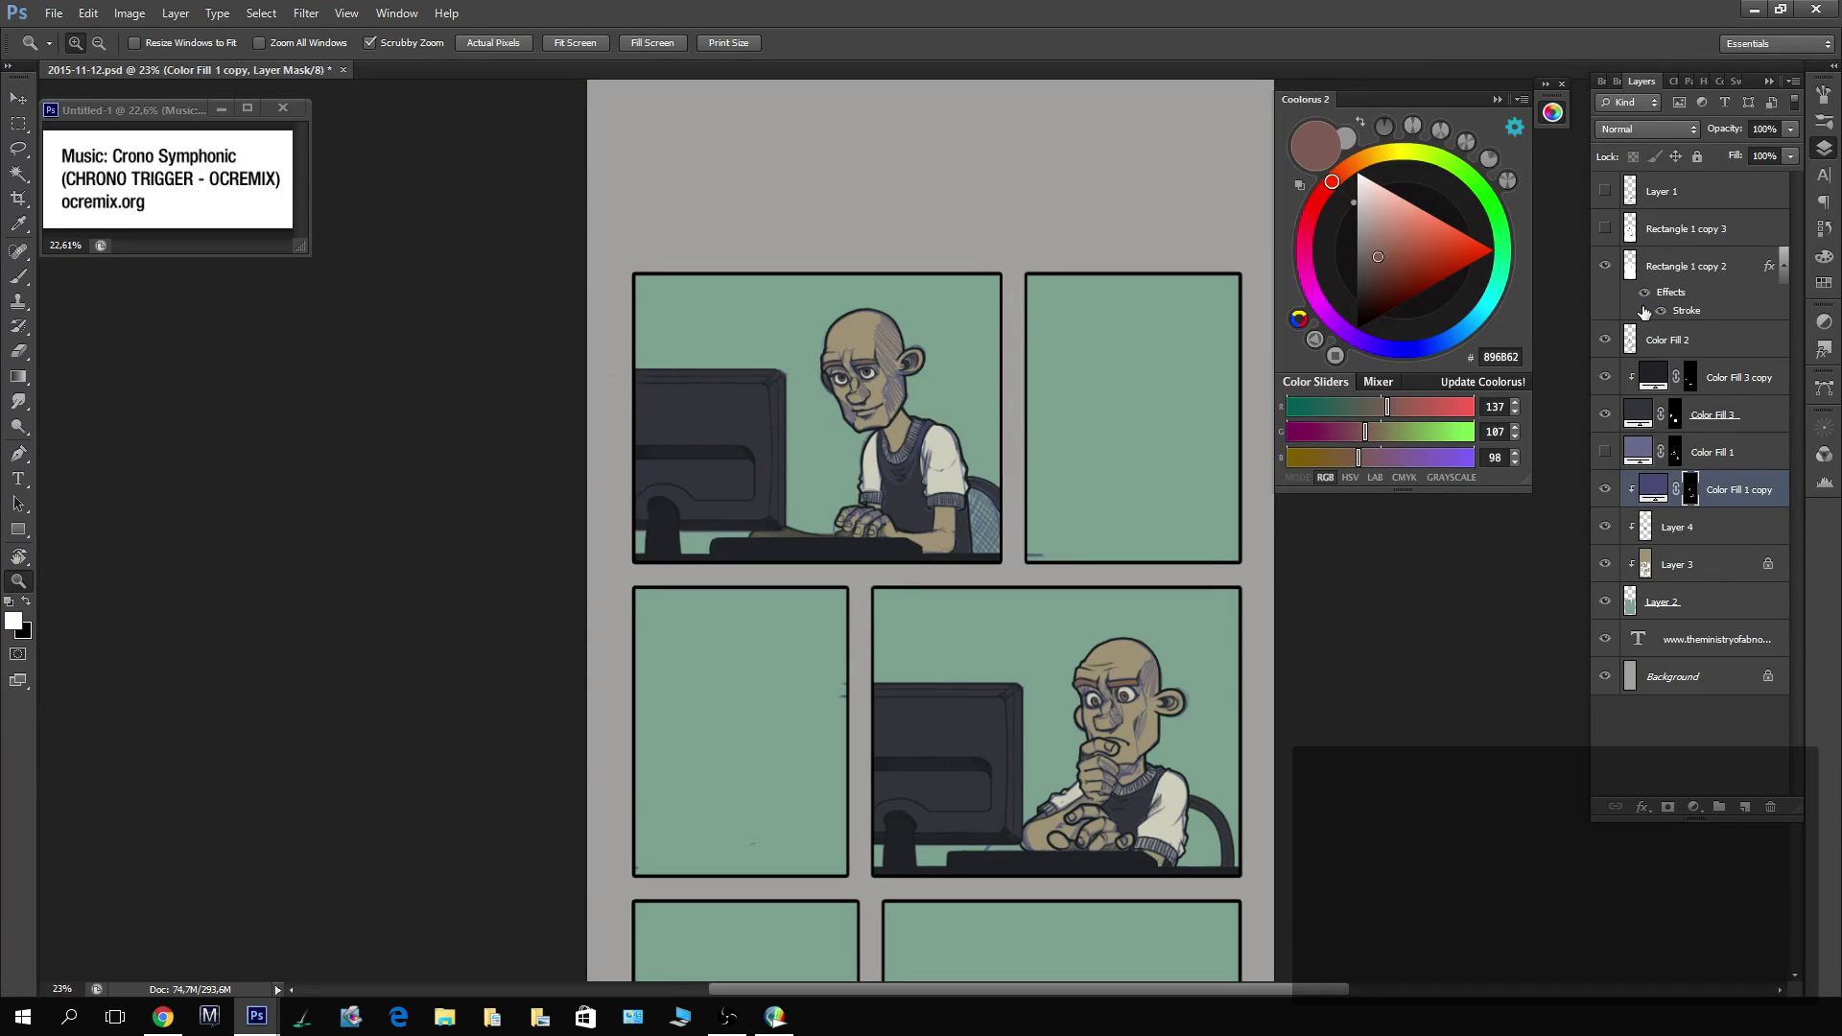
left_click_drag(1718, 494, 1710, 438)
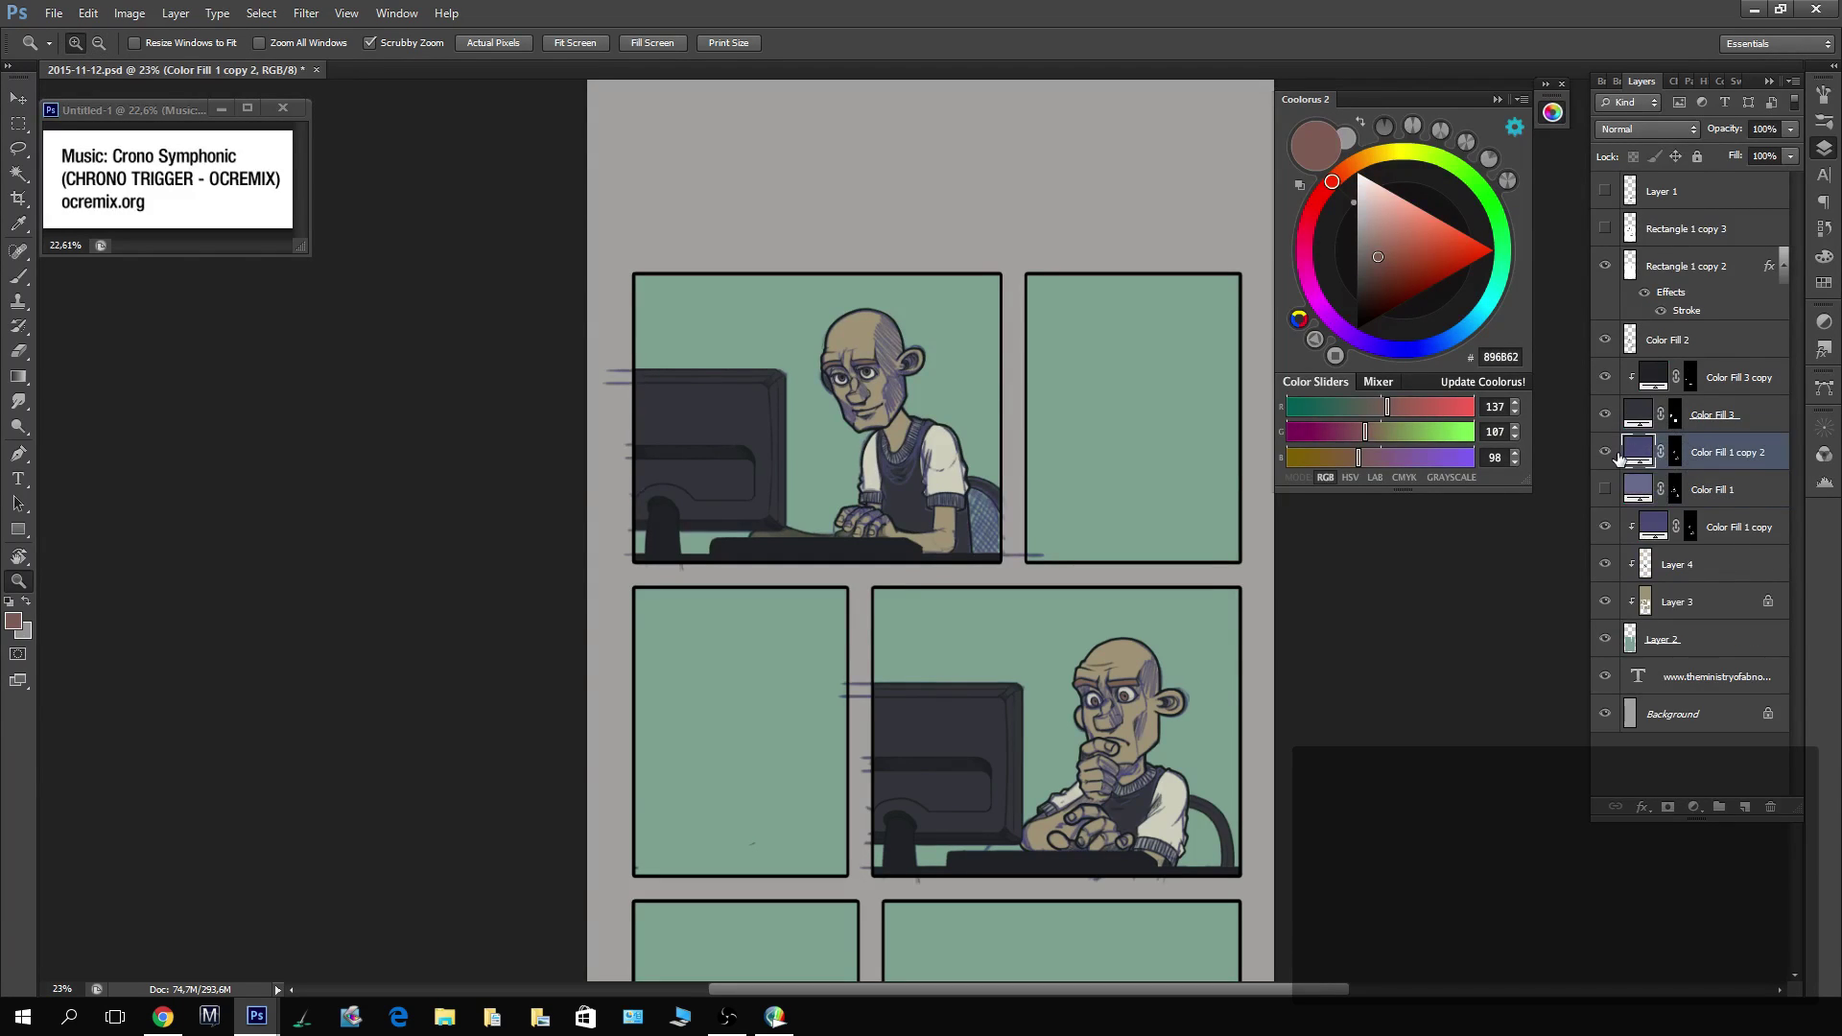
Turn the mask of the clipped Color Fill 1 copy fully white and set the layer's blend mode to Darken.
left_click(1690, 526)
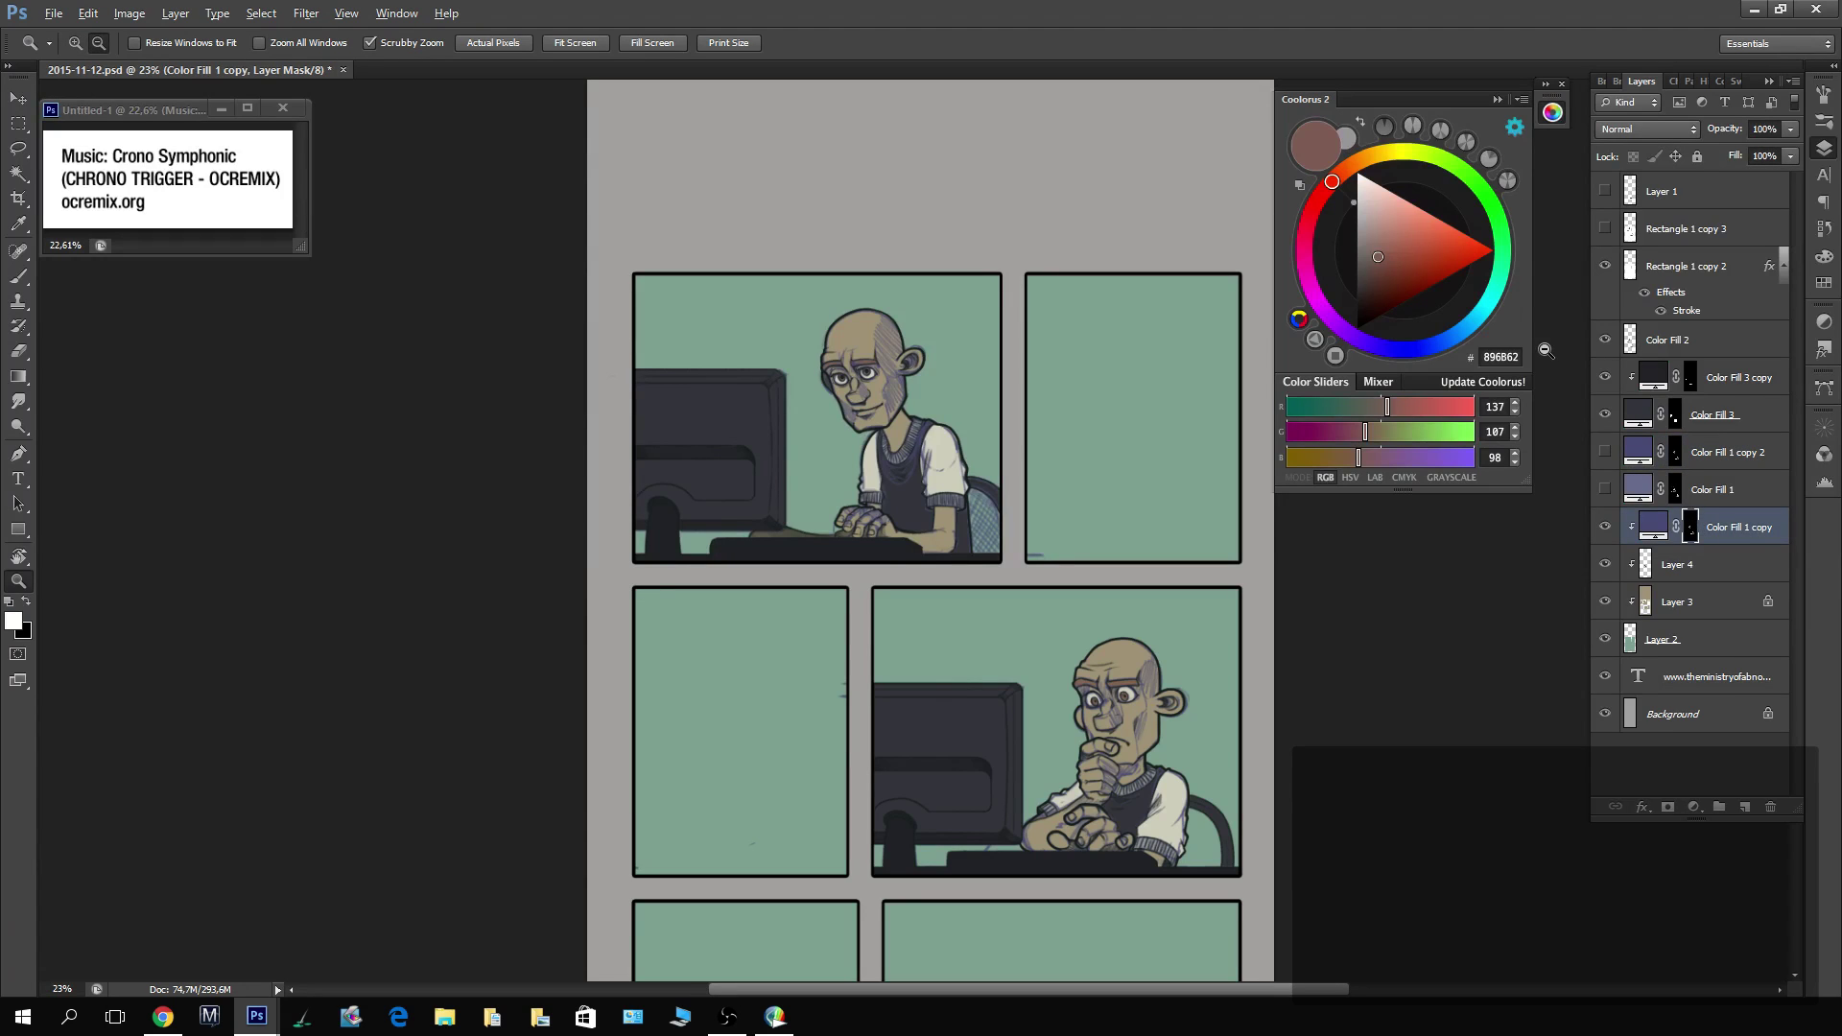
key("ctrl+i")
left_click(1670, 129)
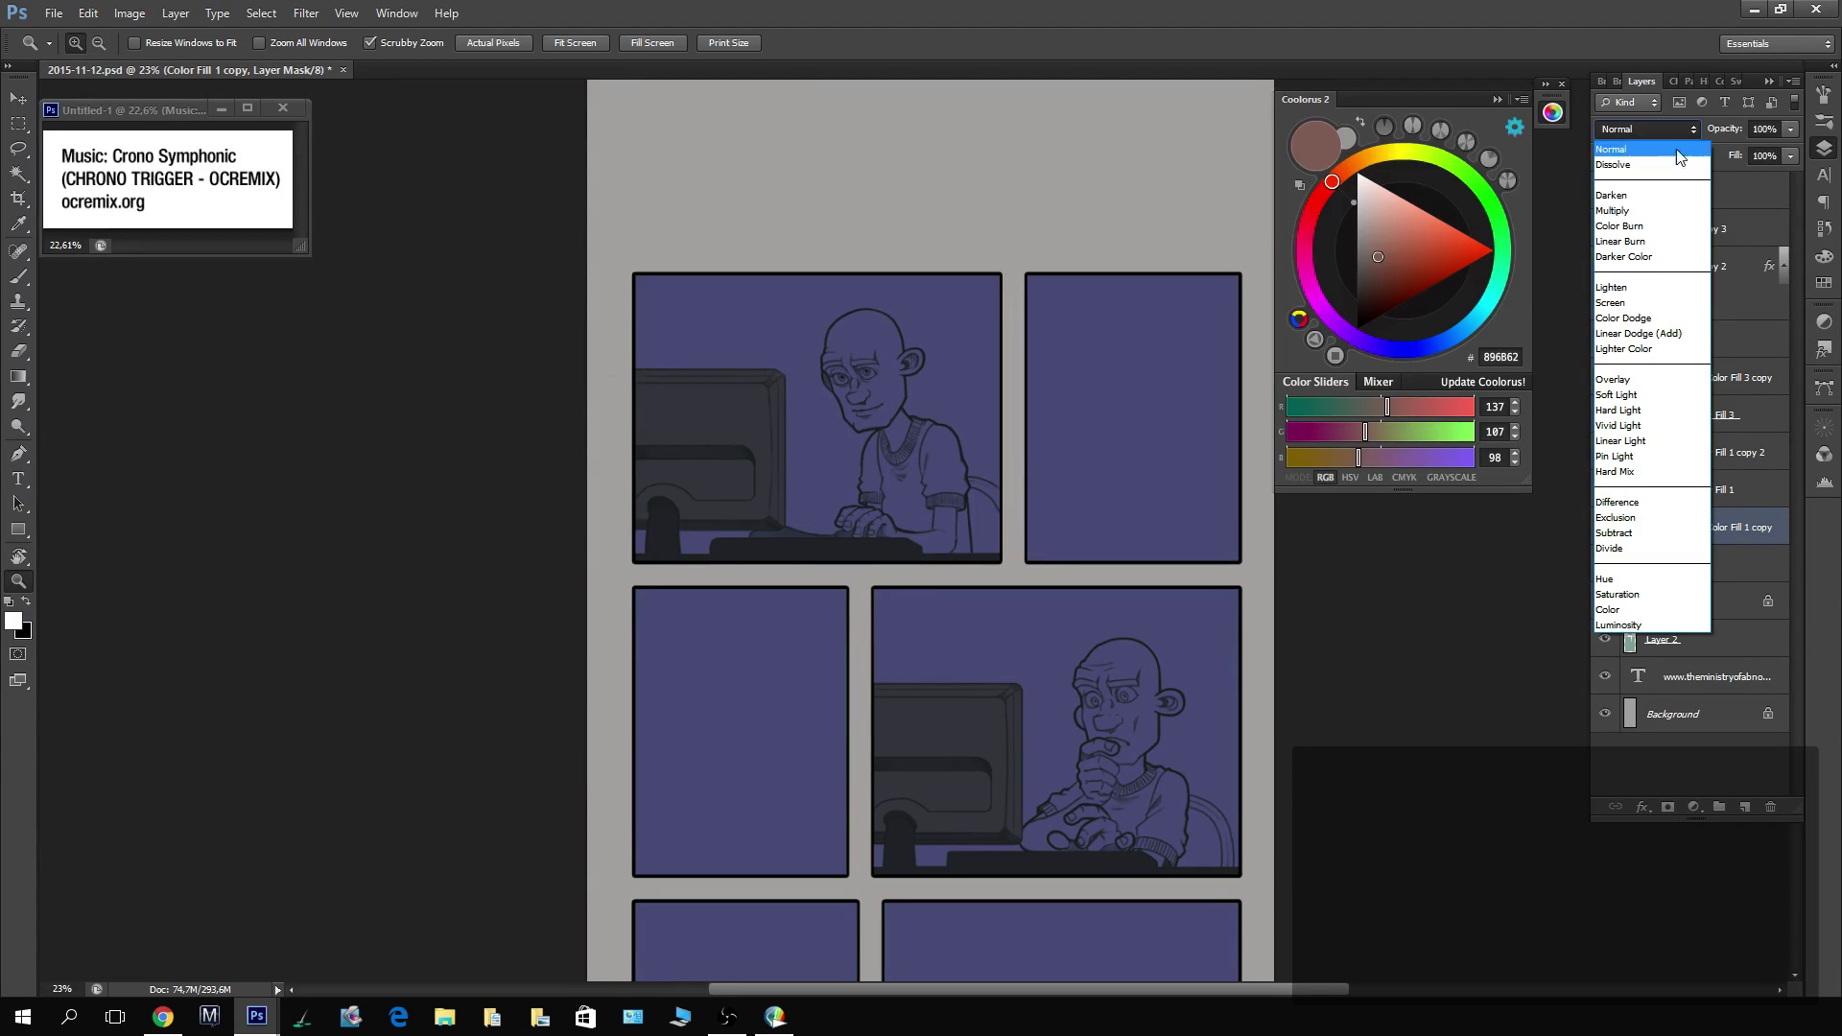
left_click(1617, 195)
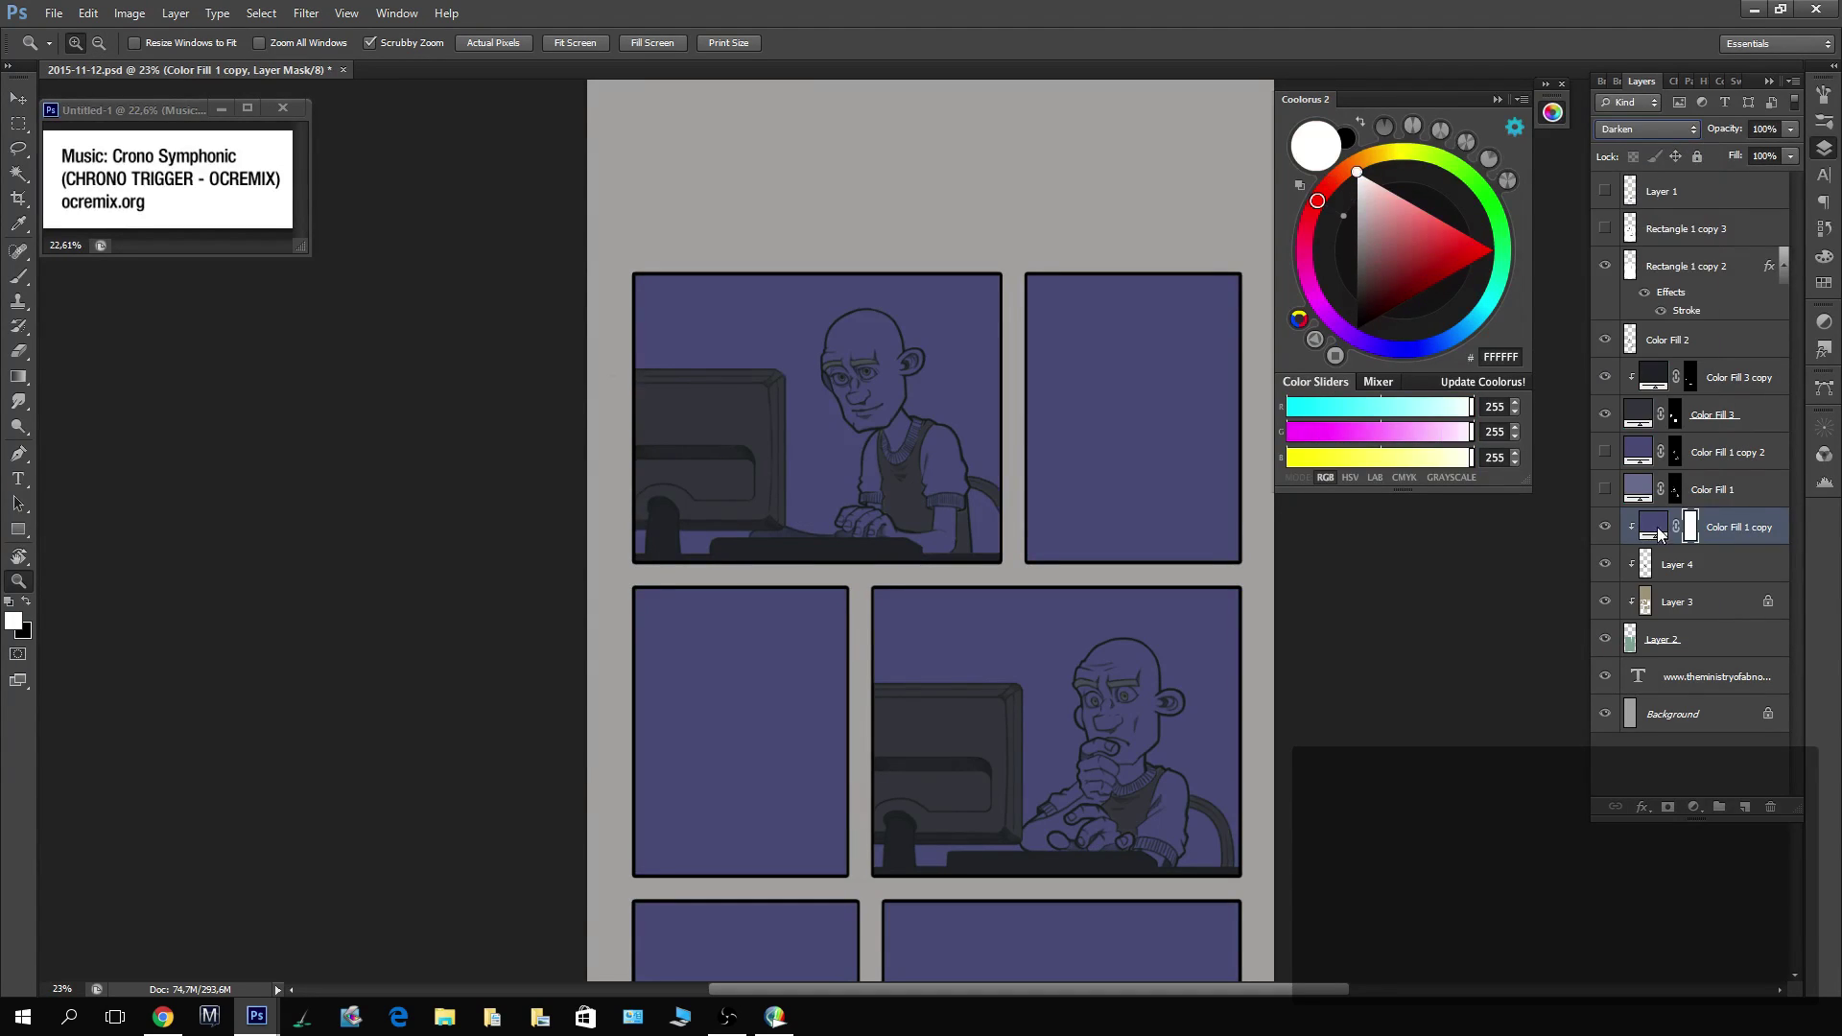
Change the clipped fill's colour to a muted greyish purple and lower the layer's opacity to 69%.
double_click(1655, 526)
left_click_drag(1251, 814, 1237, 829)
left_click(1460, 765)
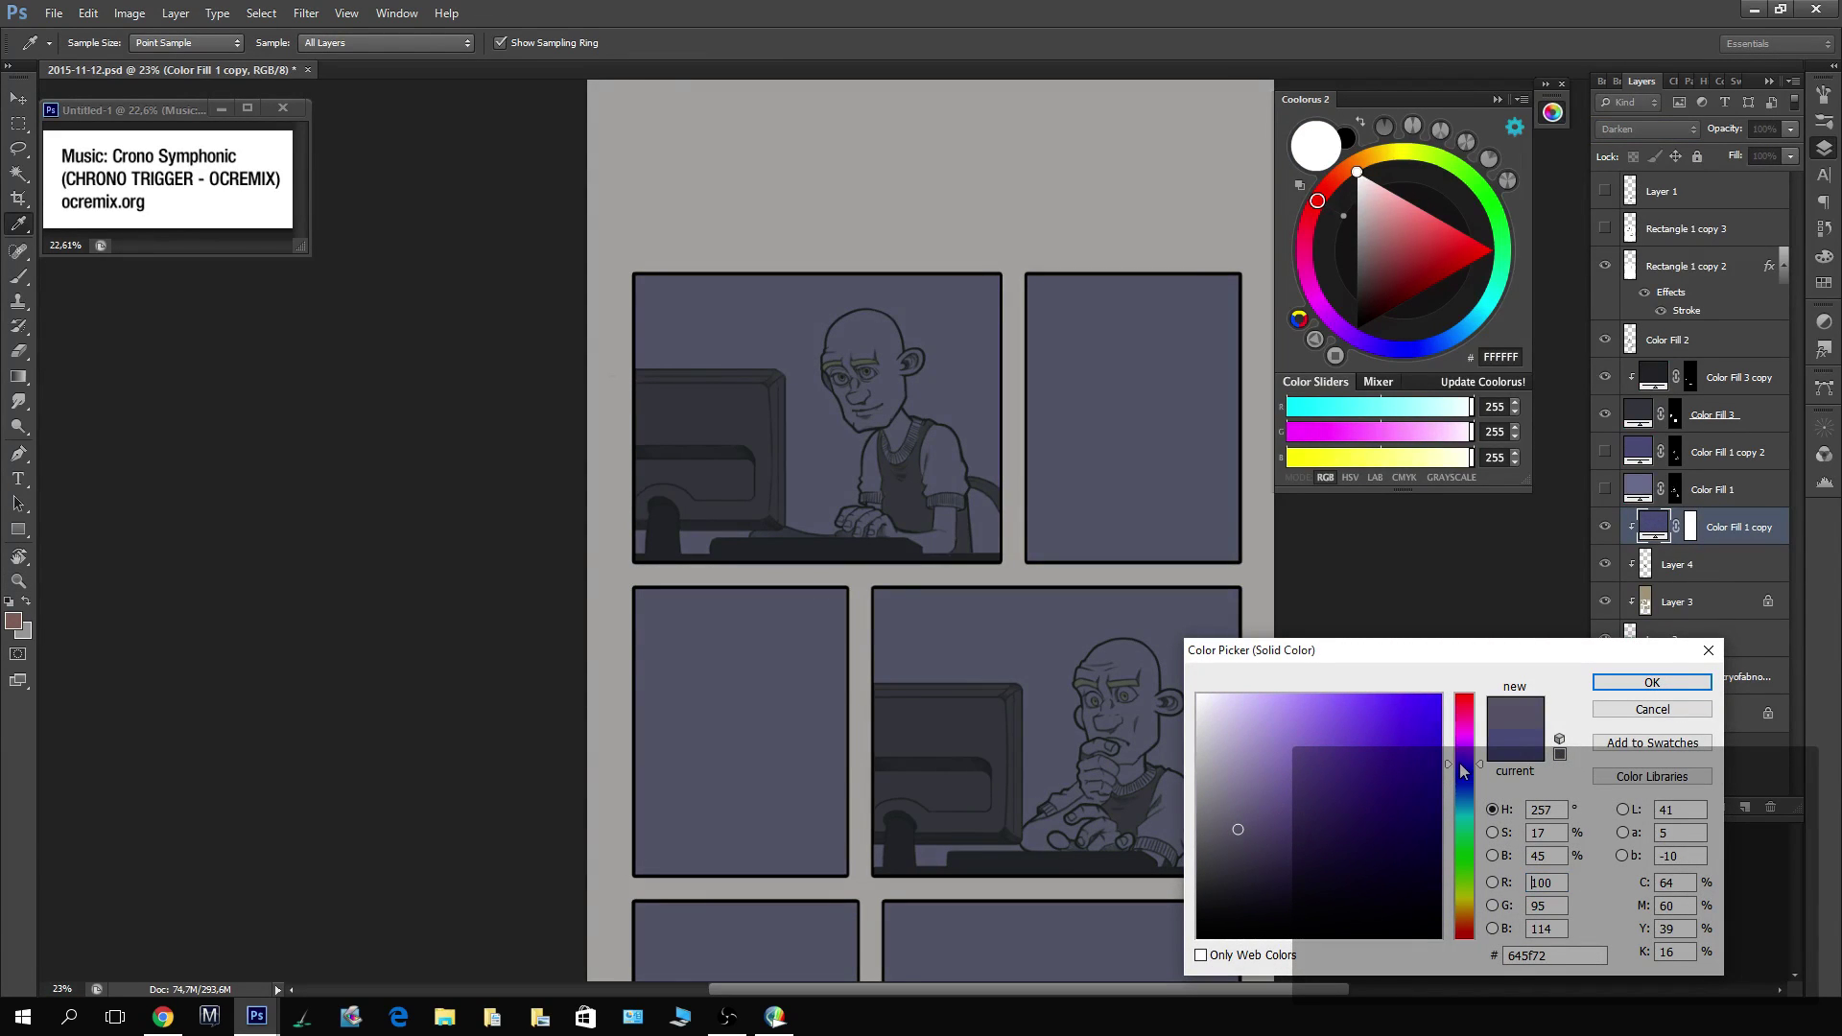
left_click(1617, 687)
key("z")
left_click(1789, 131)
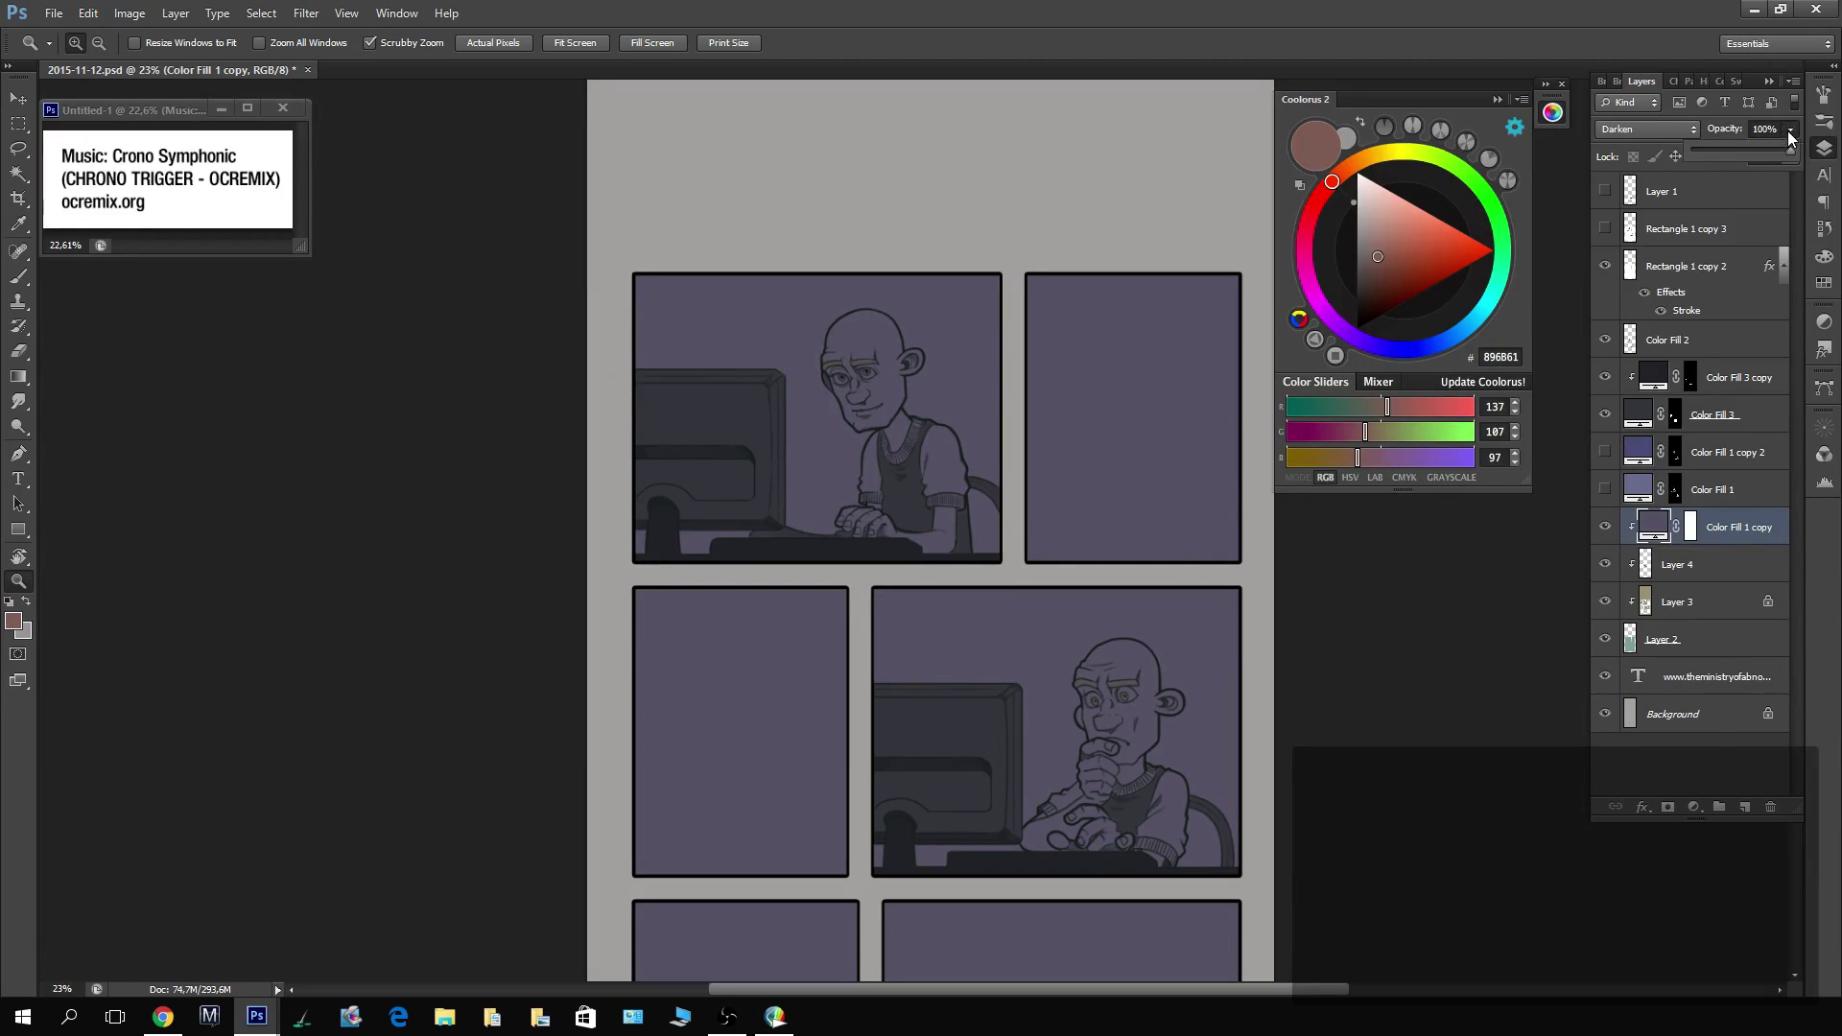
left_click_drag(1760, 146, 1758, 146)
Invert the clipped fill's mask to black and brush a shadow in white onto the thinking man's neck below the chin.
left_click(1691, 527)
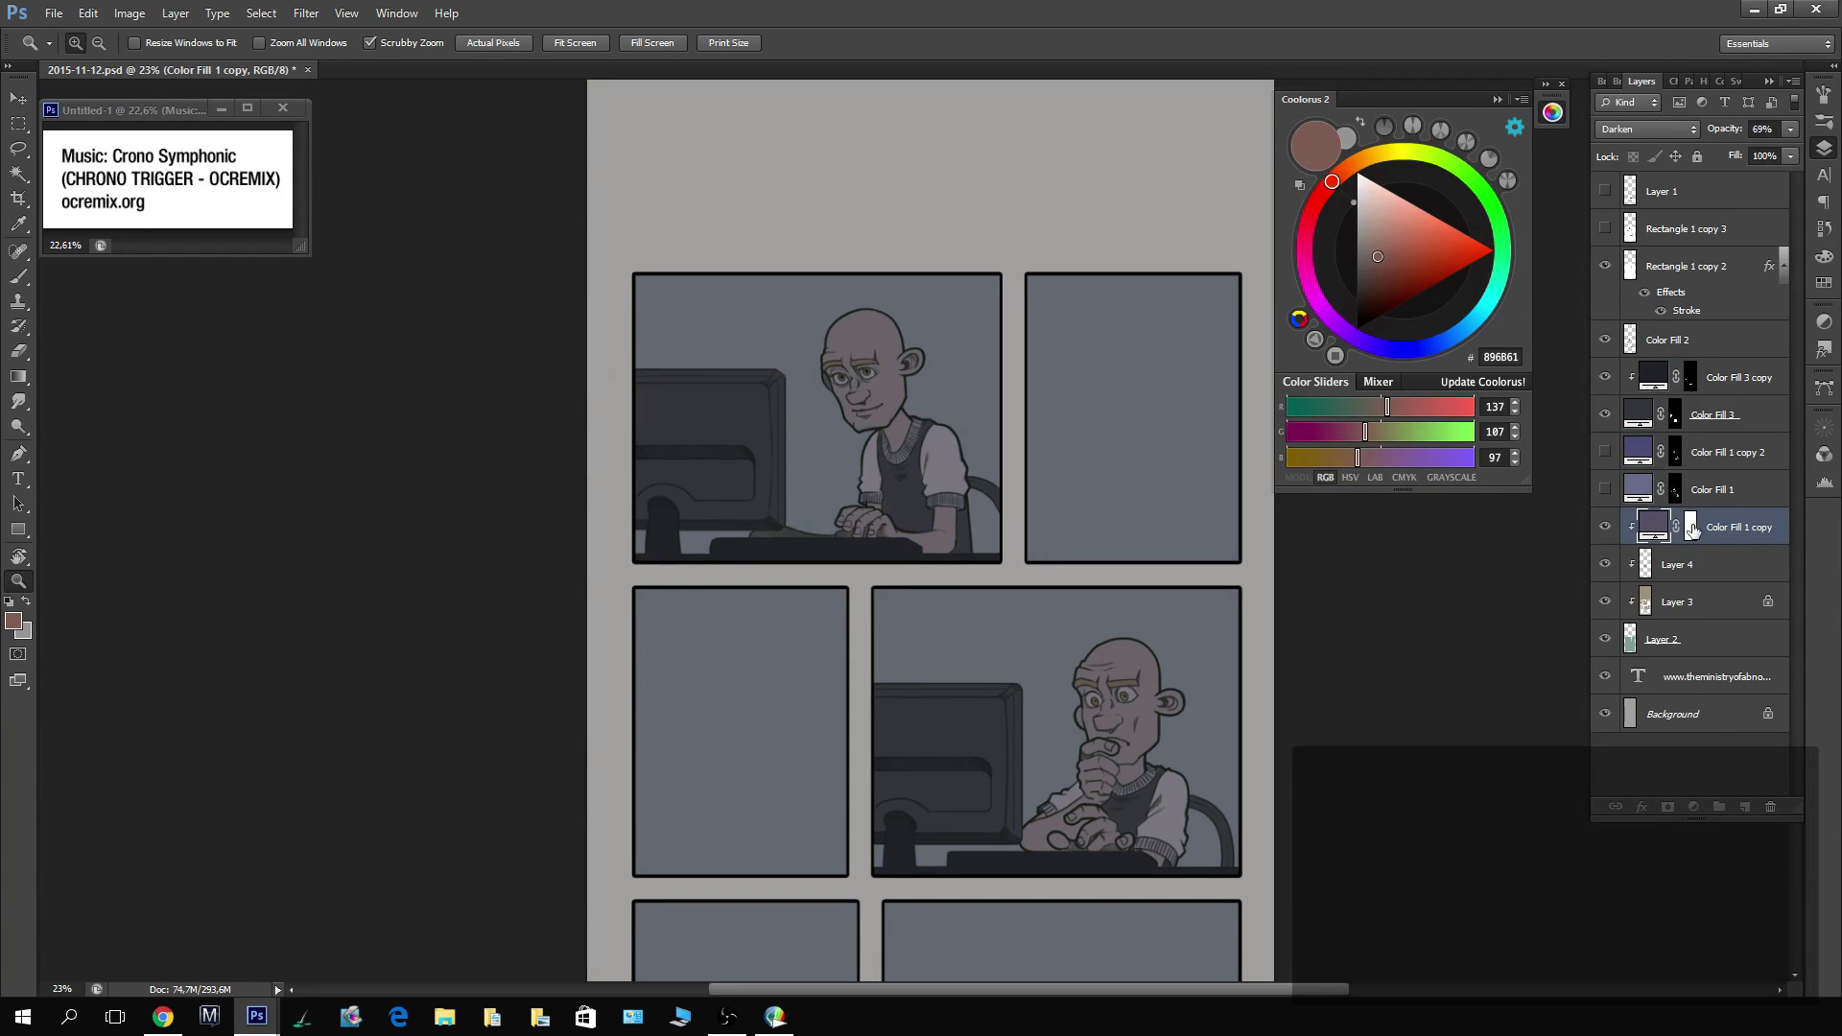
key("ctrl+i")
scroll(1130, 779, "up", 5)
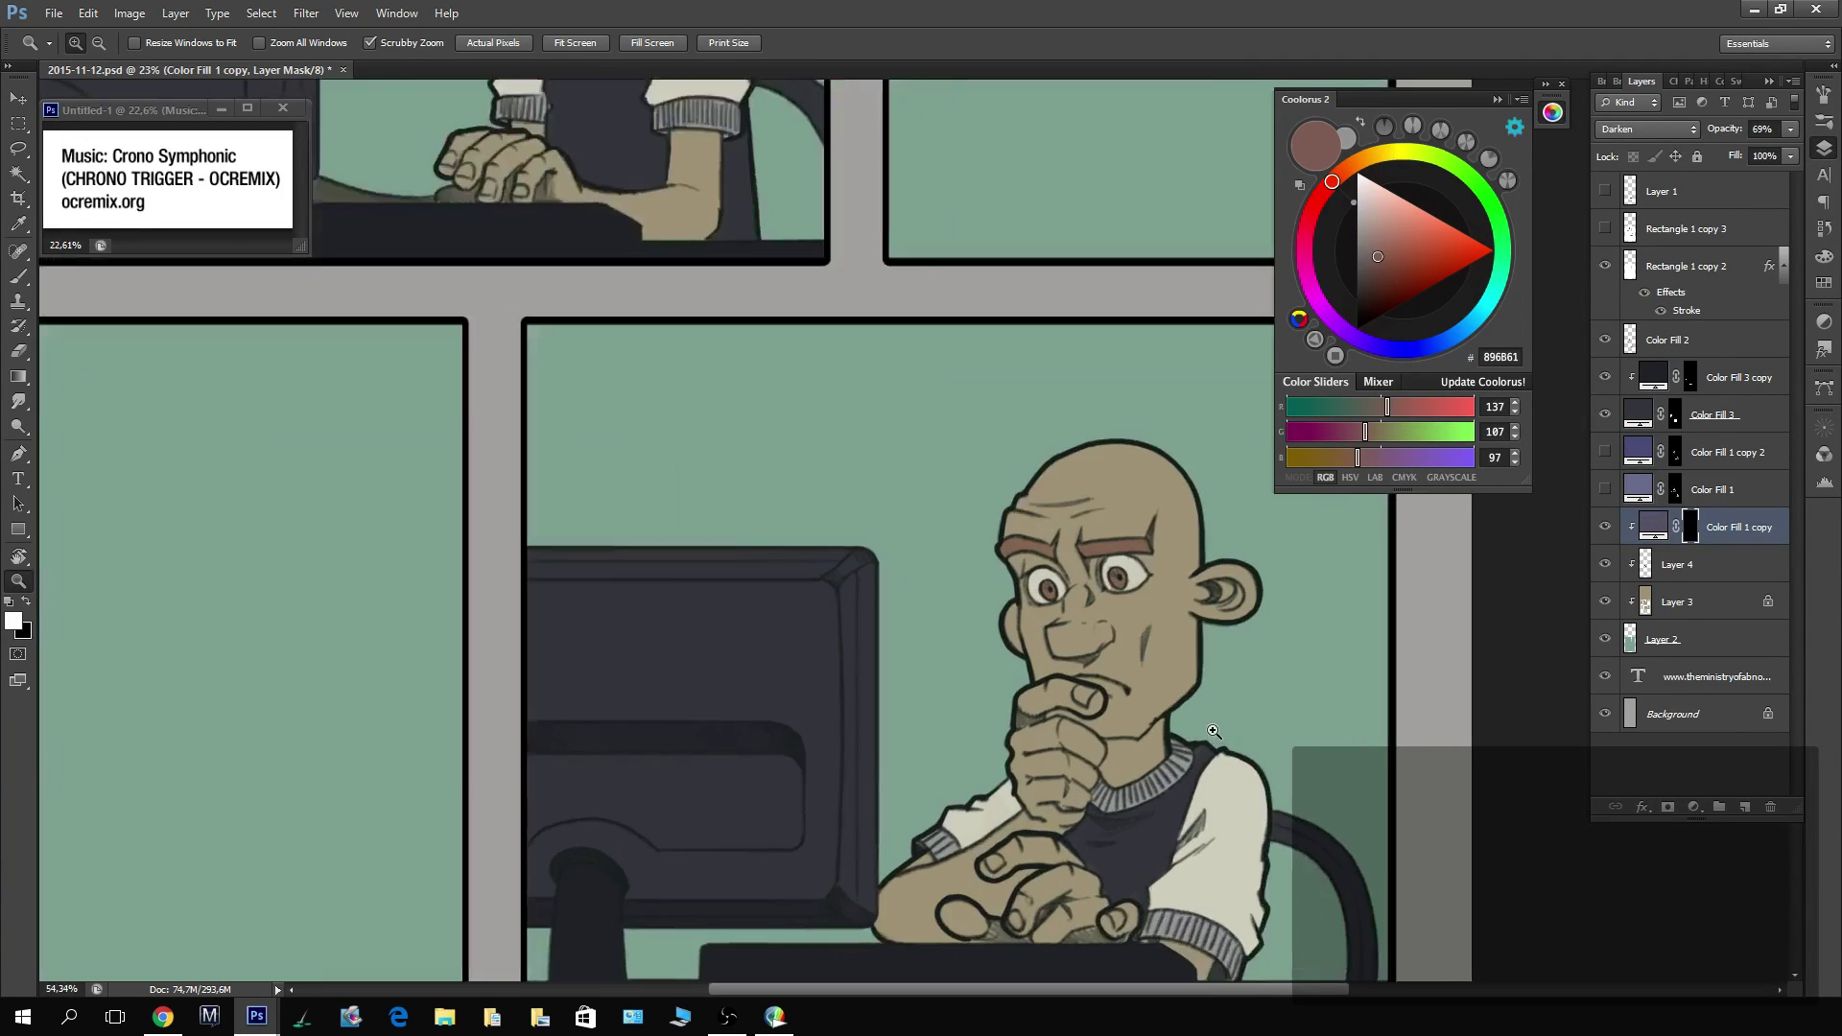
key("b")
mouse_move(1131, 780)
left_mouse_down()
mouse_move(1102, 753)
mouse_move(1132, 776)
mouse_move(1105, 735)
mouse_move(1153, 740)
mouse_move(1118, 778)
mouse_move(1161, 724)
left_mouse_up()
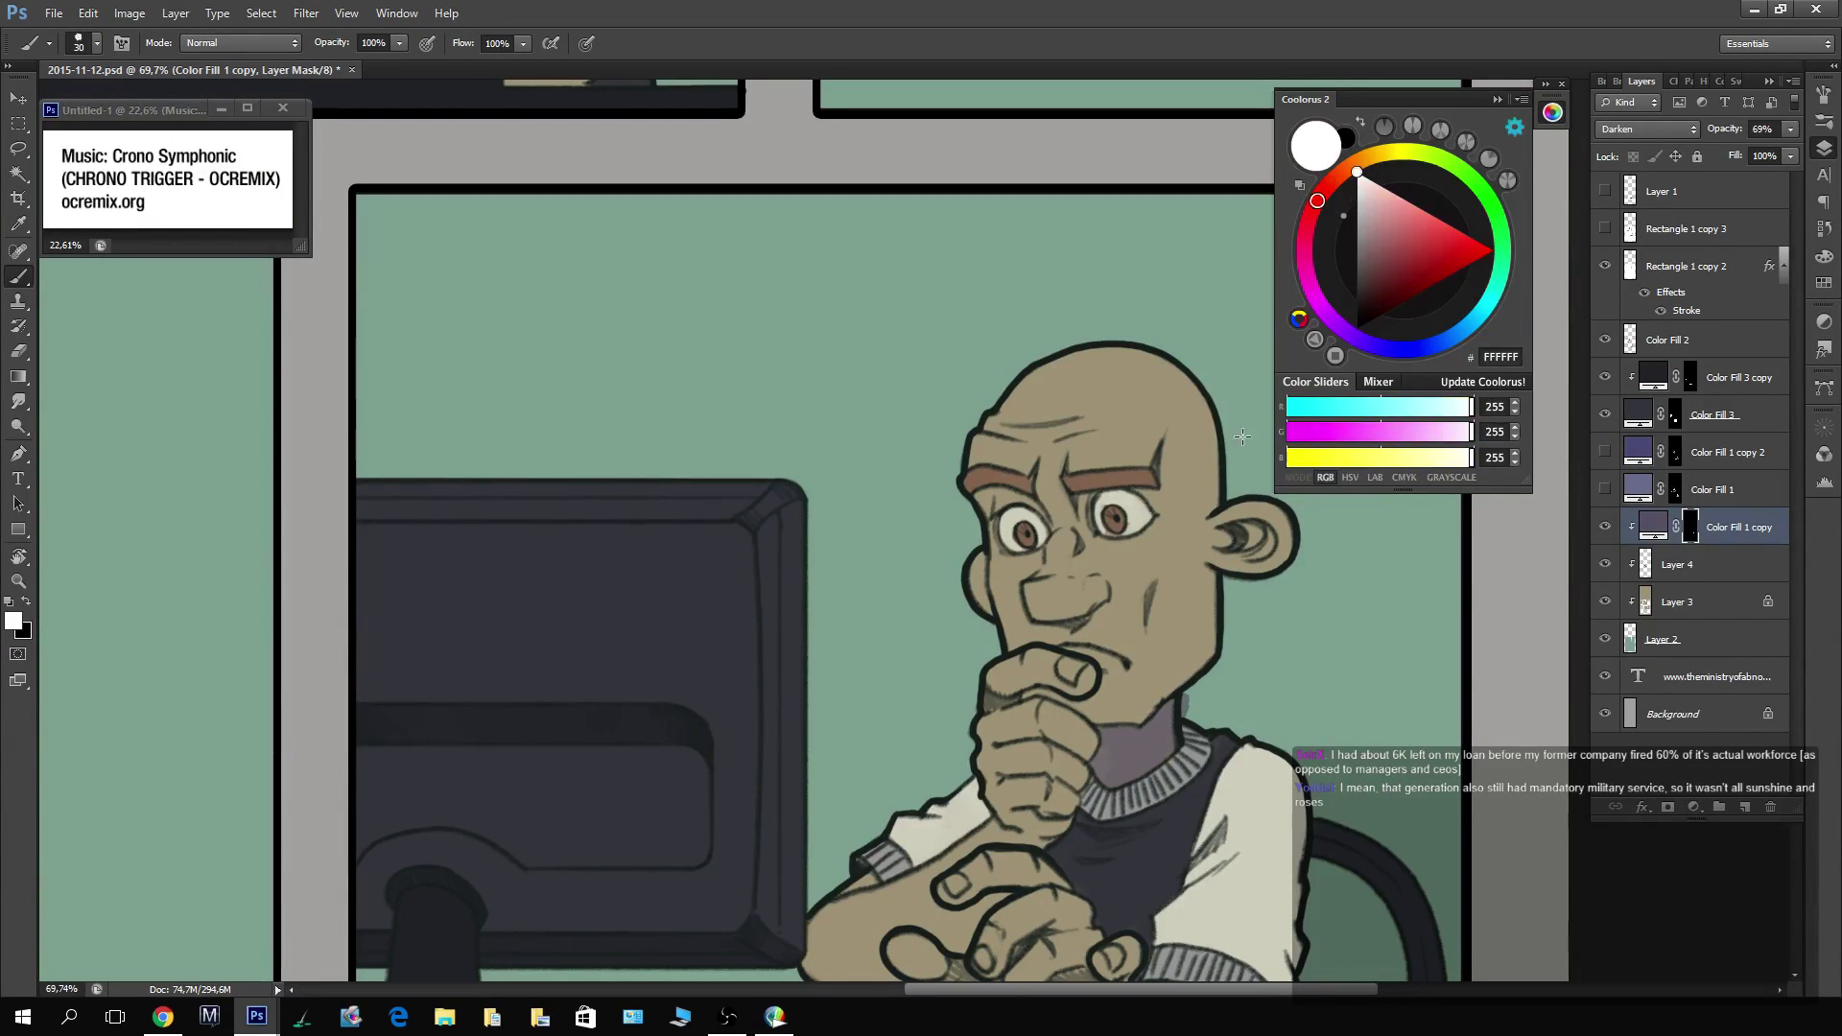
Brush shadows in white on the mask inside the thinking man's ear, around his eye, under his nose and below his lip.
left_click_drag(1256, 526, 1218, 557)
mouse_move(1084, 516)
left_mouse_down()
mouse_move(1106, 539)
mouse_move(1134, 494)
mouse_move(1148, 516)
left_mouse_up()
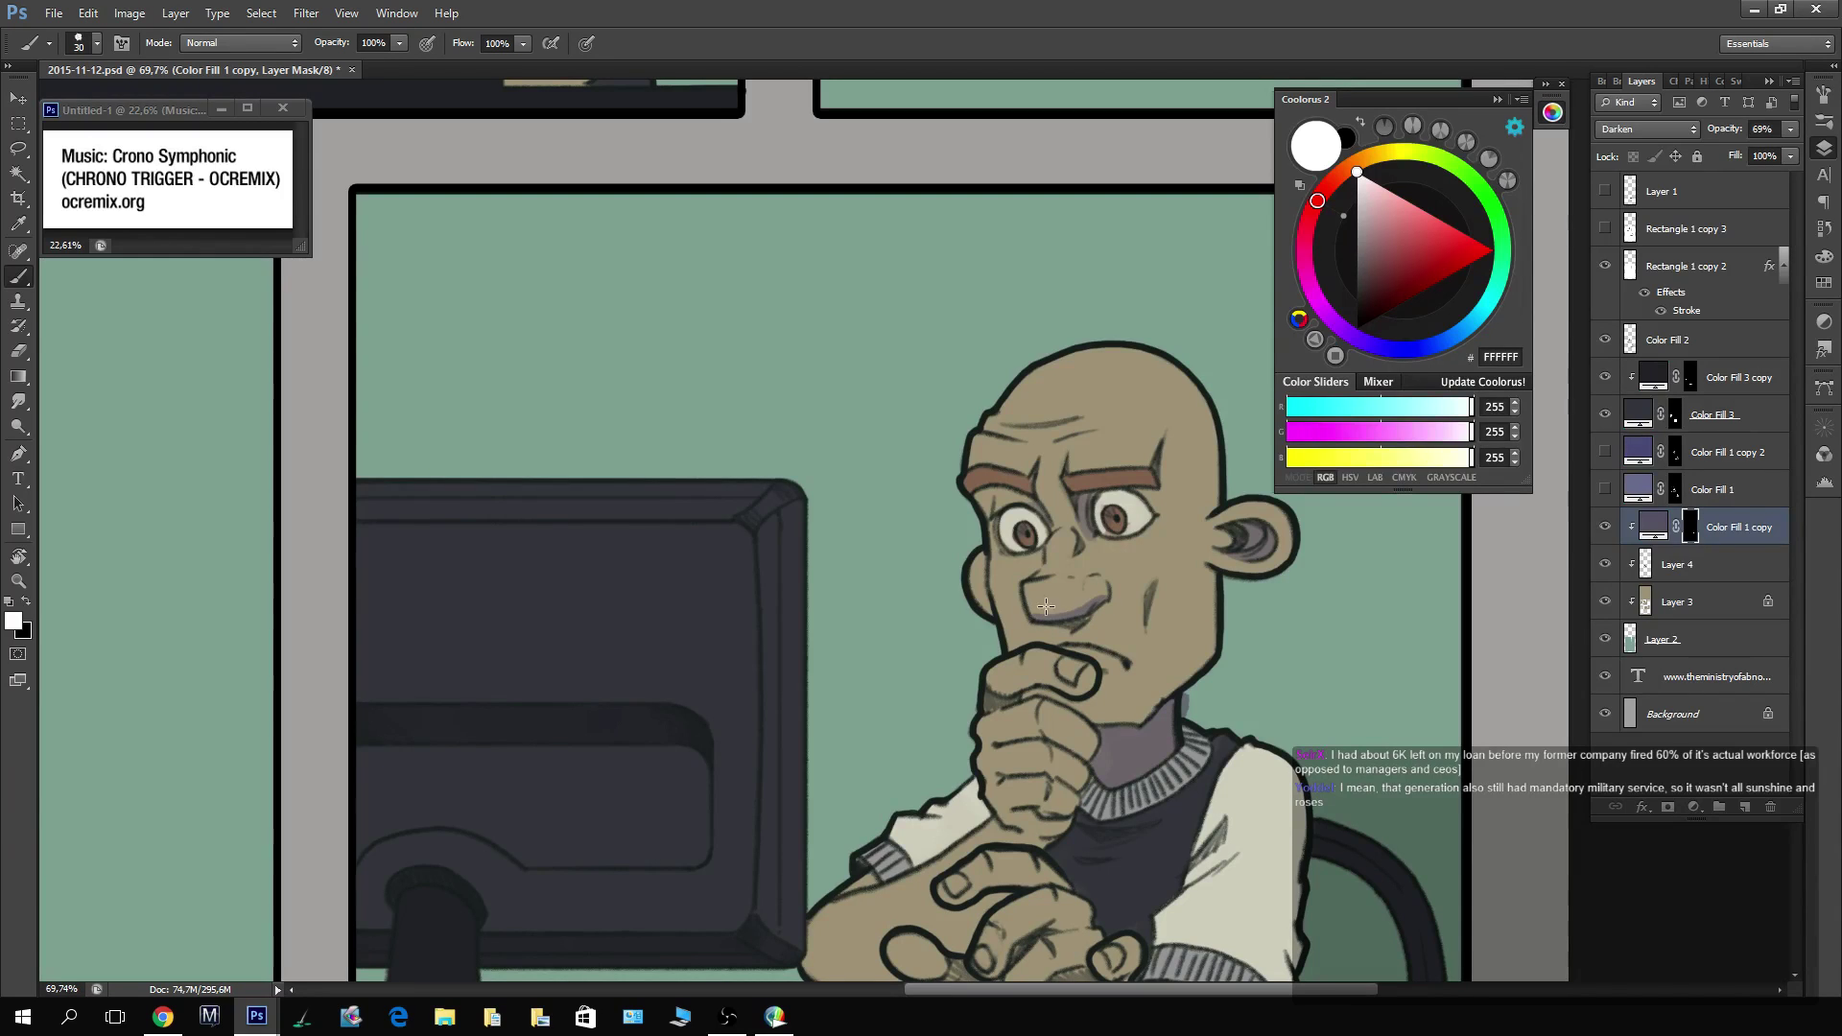
key("x")
key("x")
key("x")
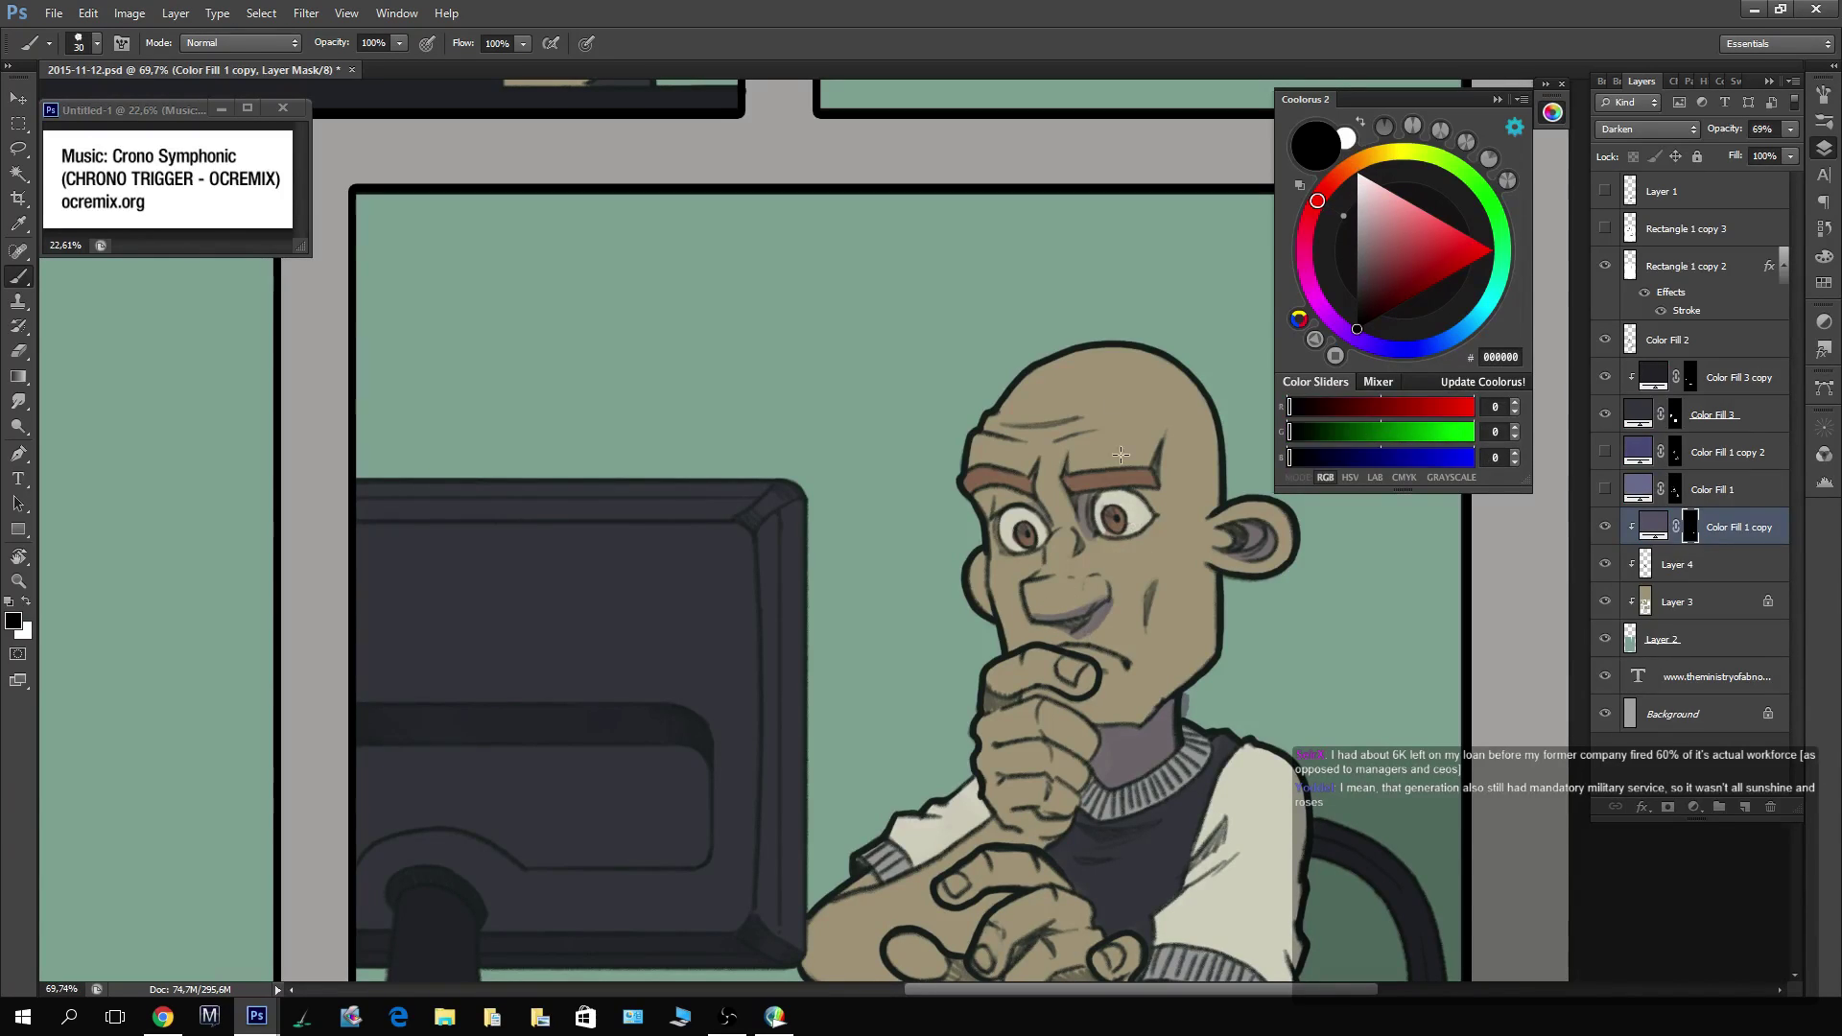
key("x")
mouse_move(1104, 677)
left_mouse_down()
mouse_move(1083, 708)
mouse_move(1023, 693)
left_mouse_up()
key("x")
key("x")
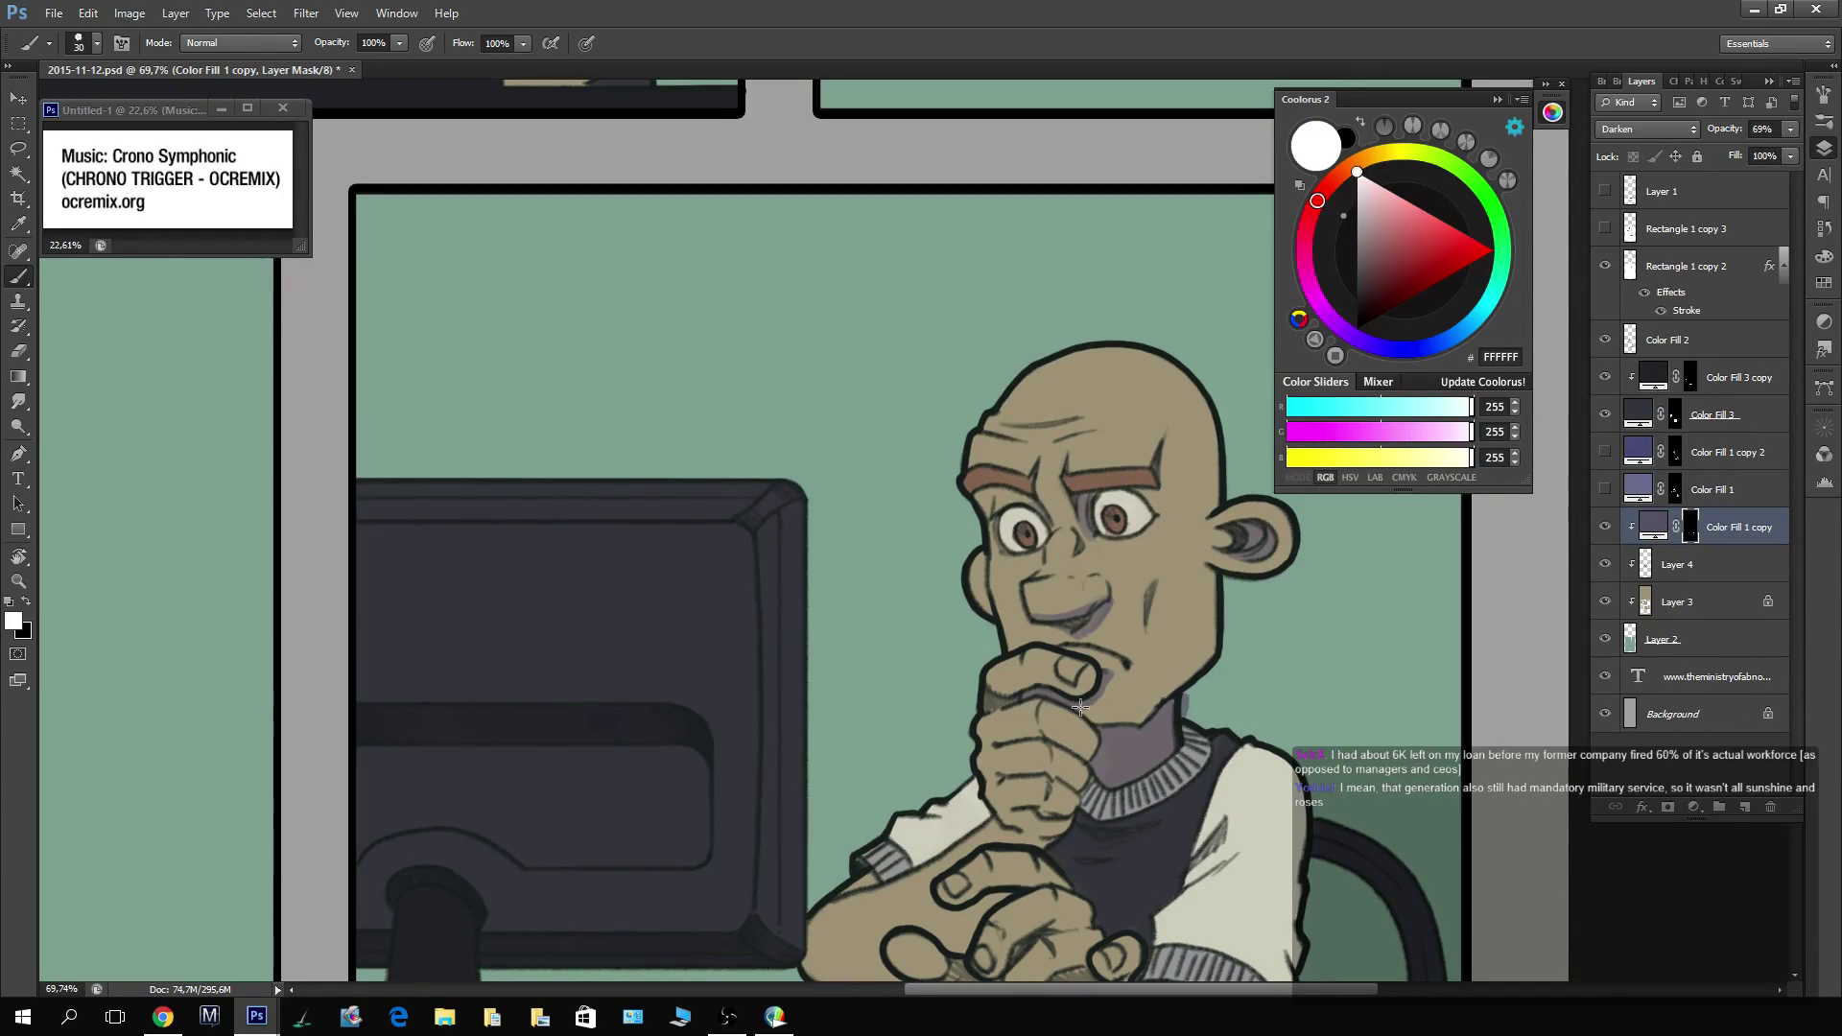
Paint the shadow between the brows, down the side of the nose and onto the cheek, trimming its edge in black.
left_click_drag(1051, 611, 945, 619)
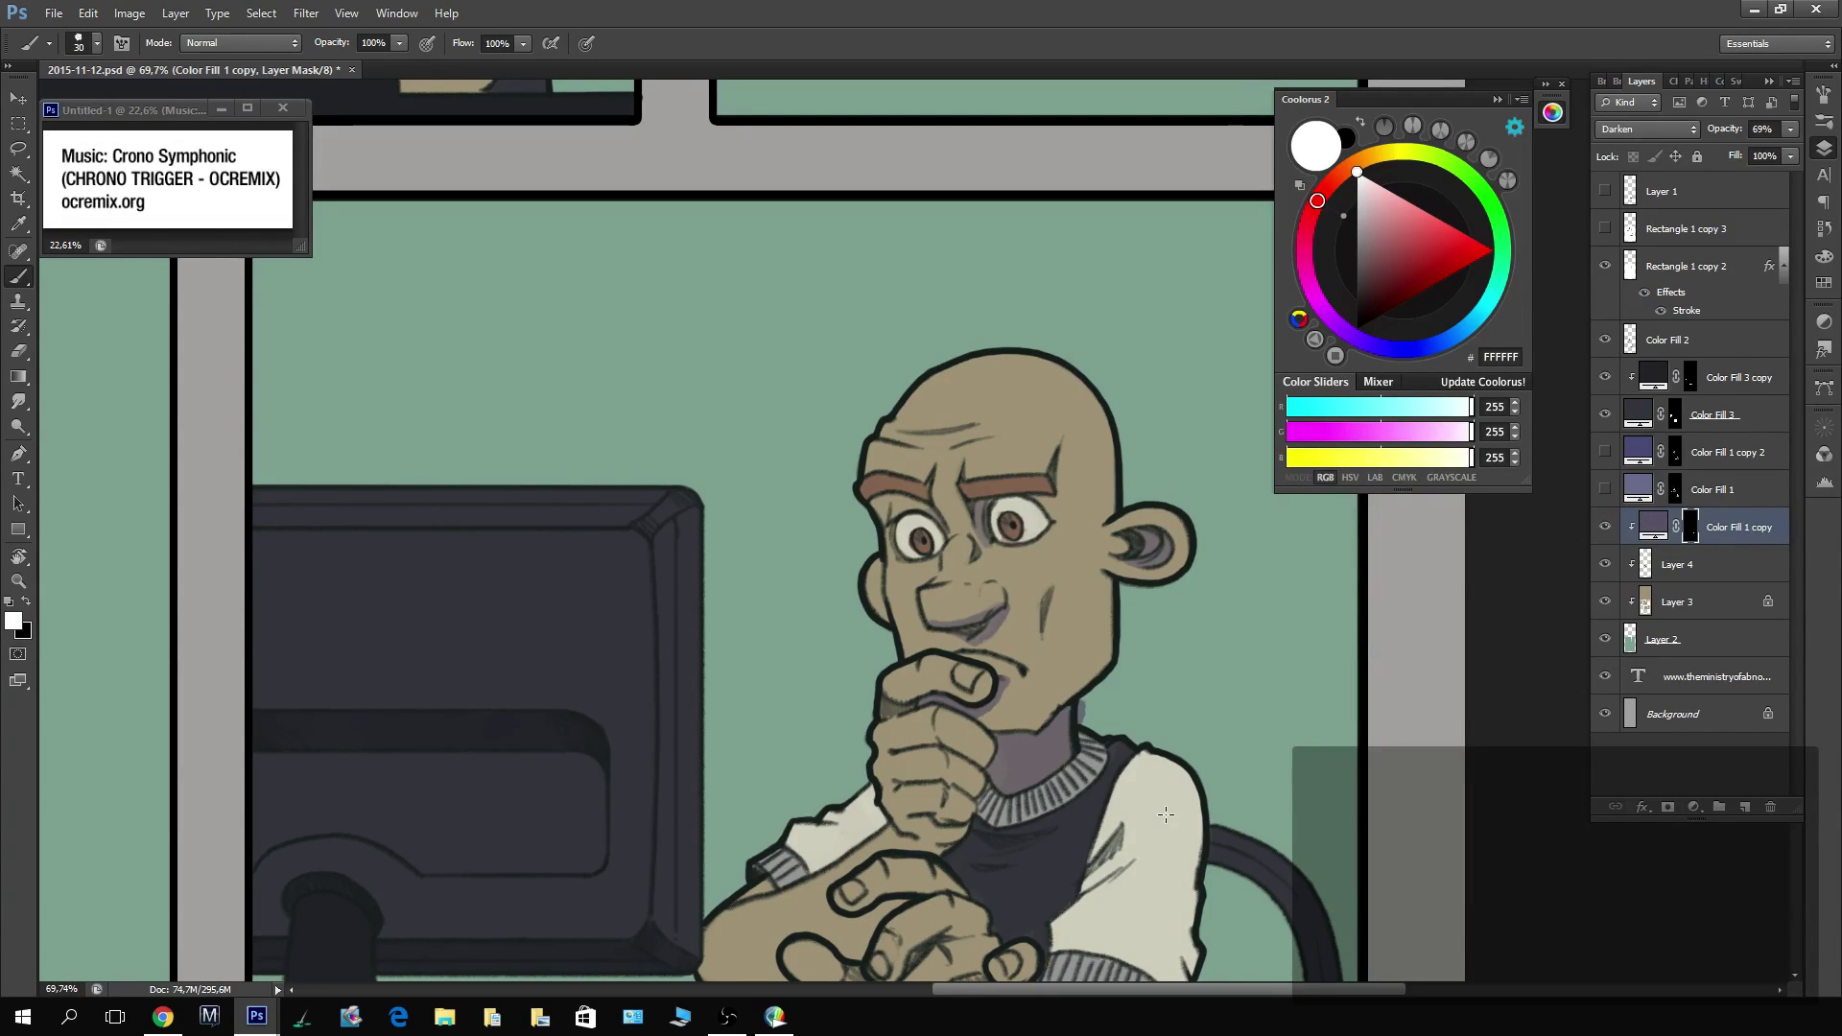
left_click_drag(950, 532, 953, 492)
key("x")
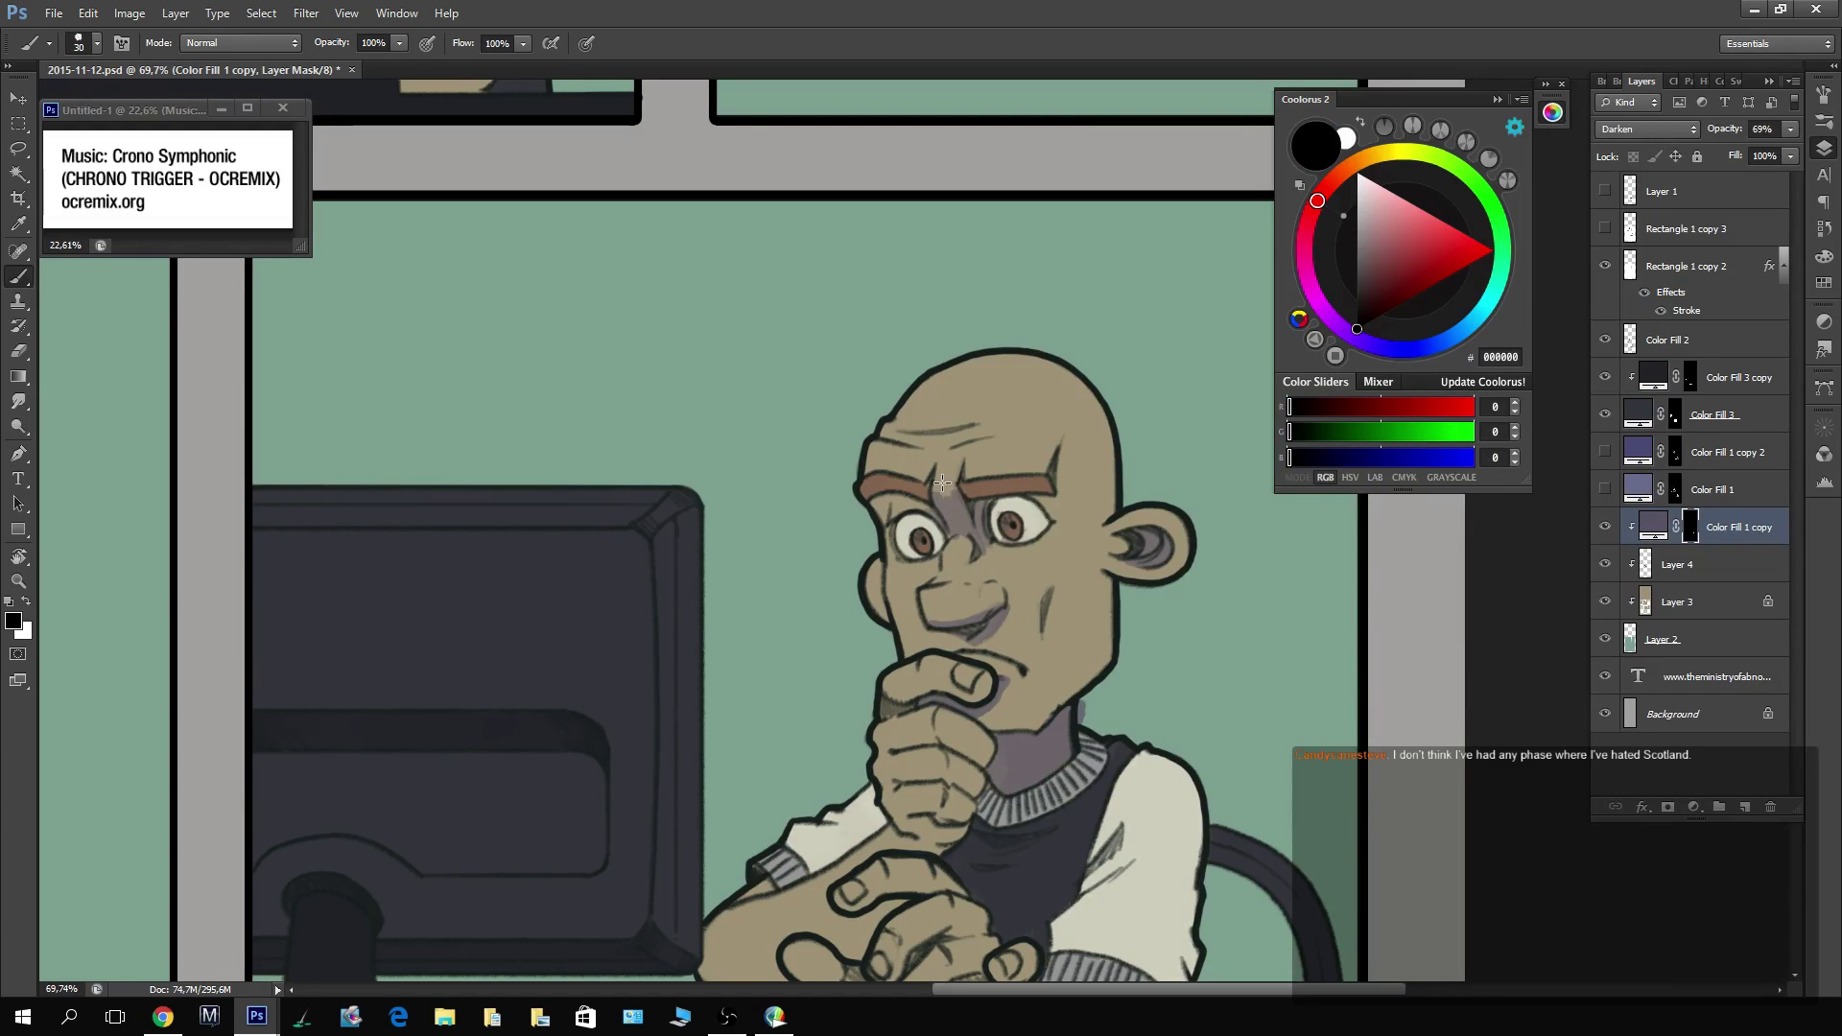
key("x")
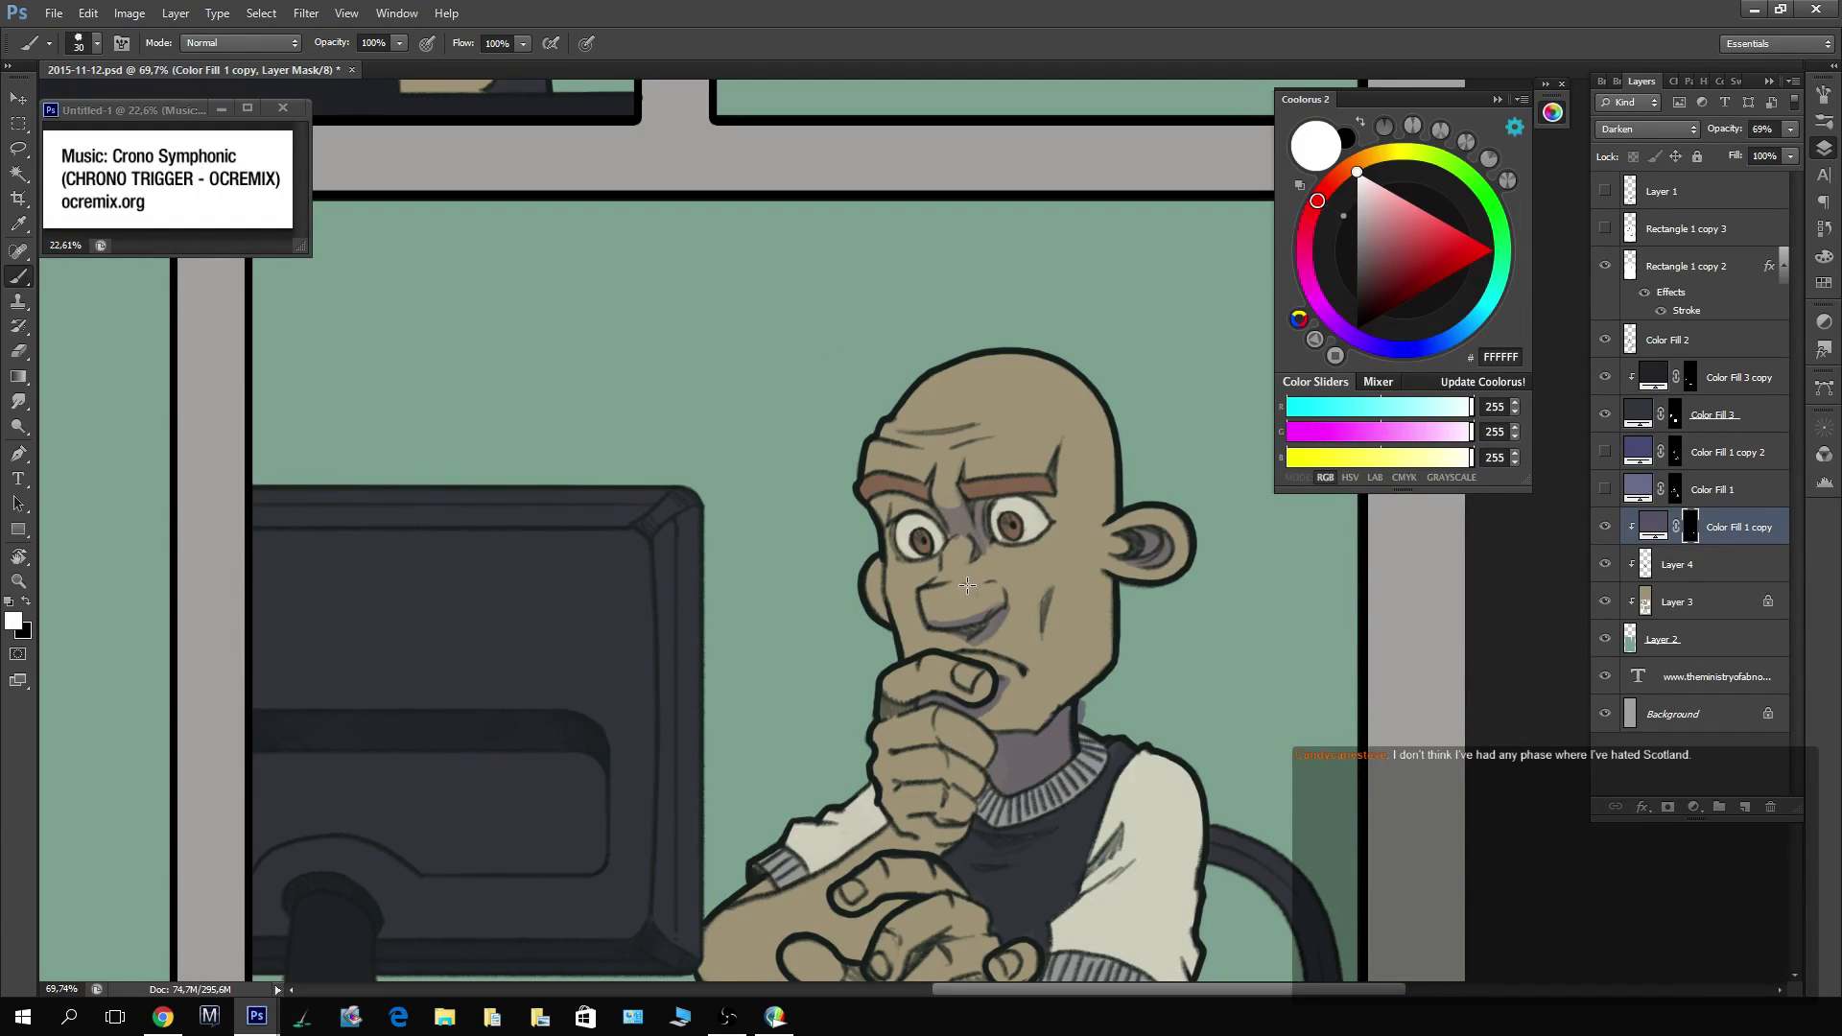
left_click_drag(974, 577, 979, 621)
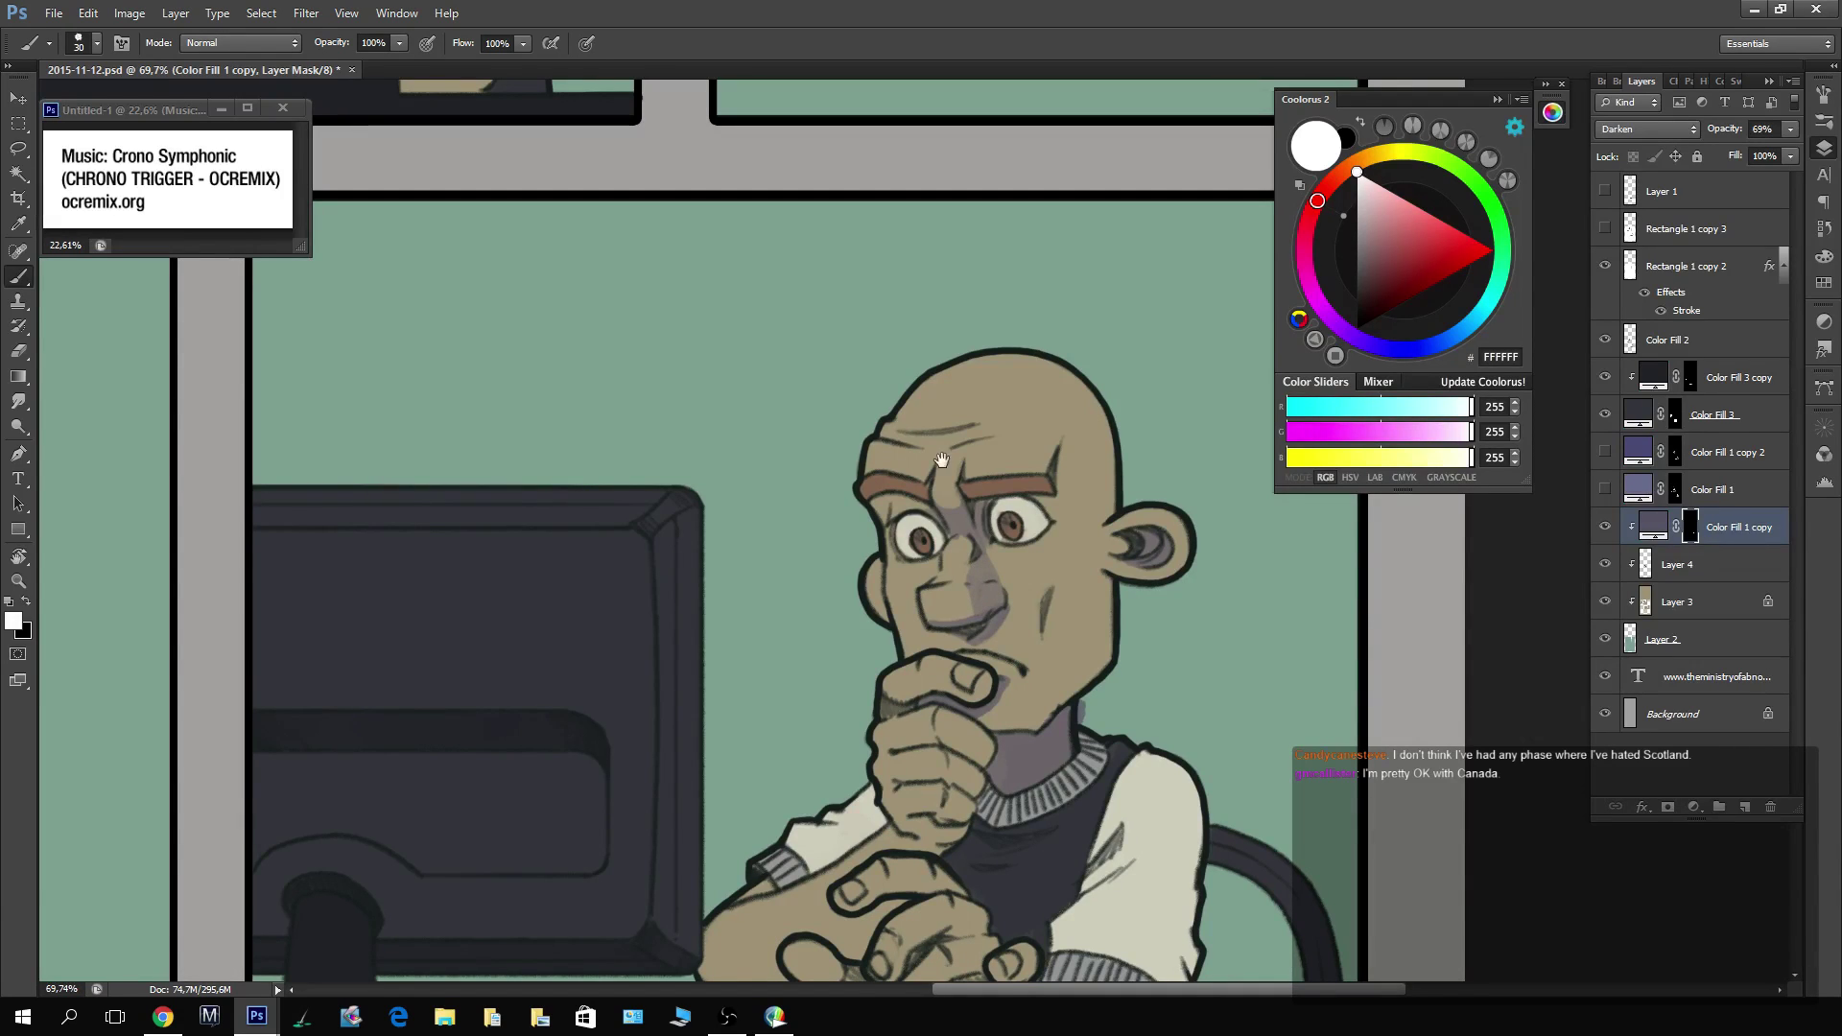
Paint shadows over the back of the fist at his chin and across the hand resting on the desk.
left_click_drag(942, 460, 879, 268)
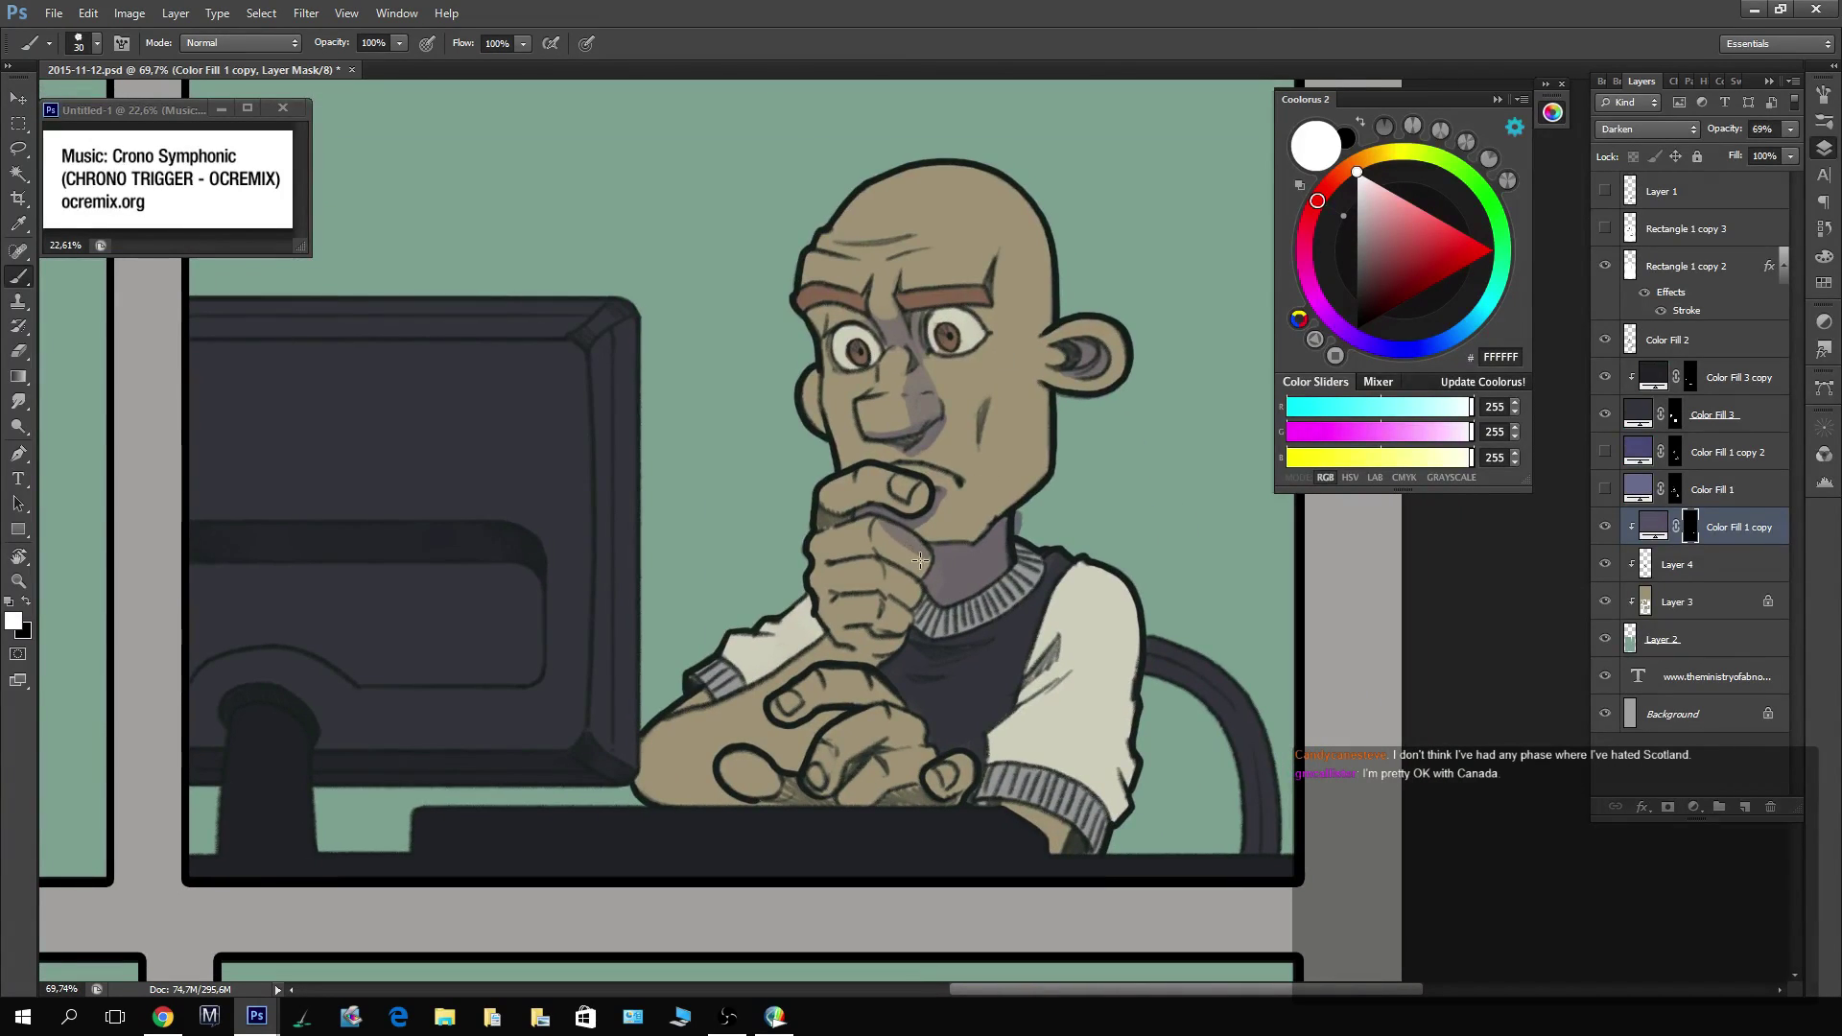
mouse_move(921, 560)
left_mouse_down()
mouse_move(878, 533)
mouse_move(921, 567)
mouse_move(888, 590)
mouse_move(907, 615)
mouse_move(878, 633)
mouse_move(894, 601)
left_mouse_up()
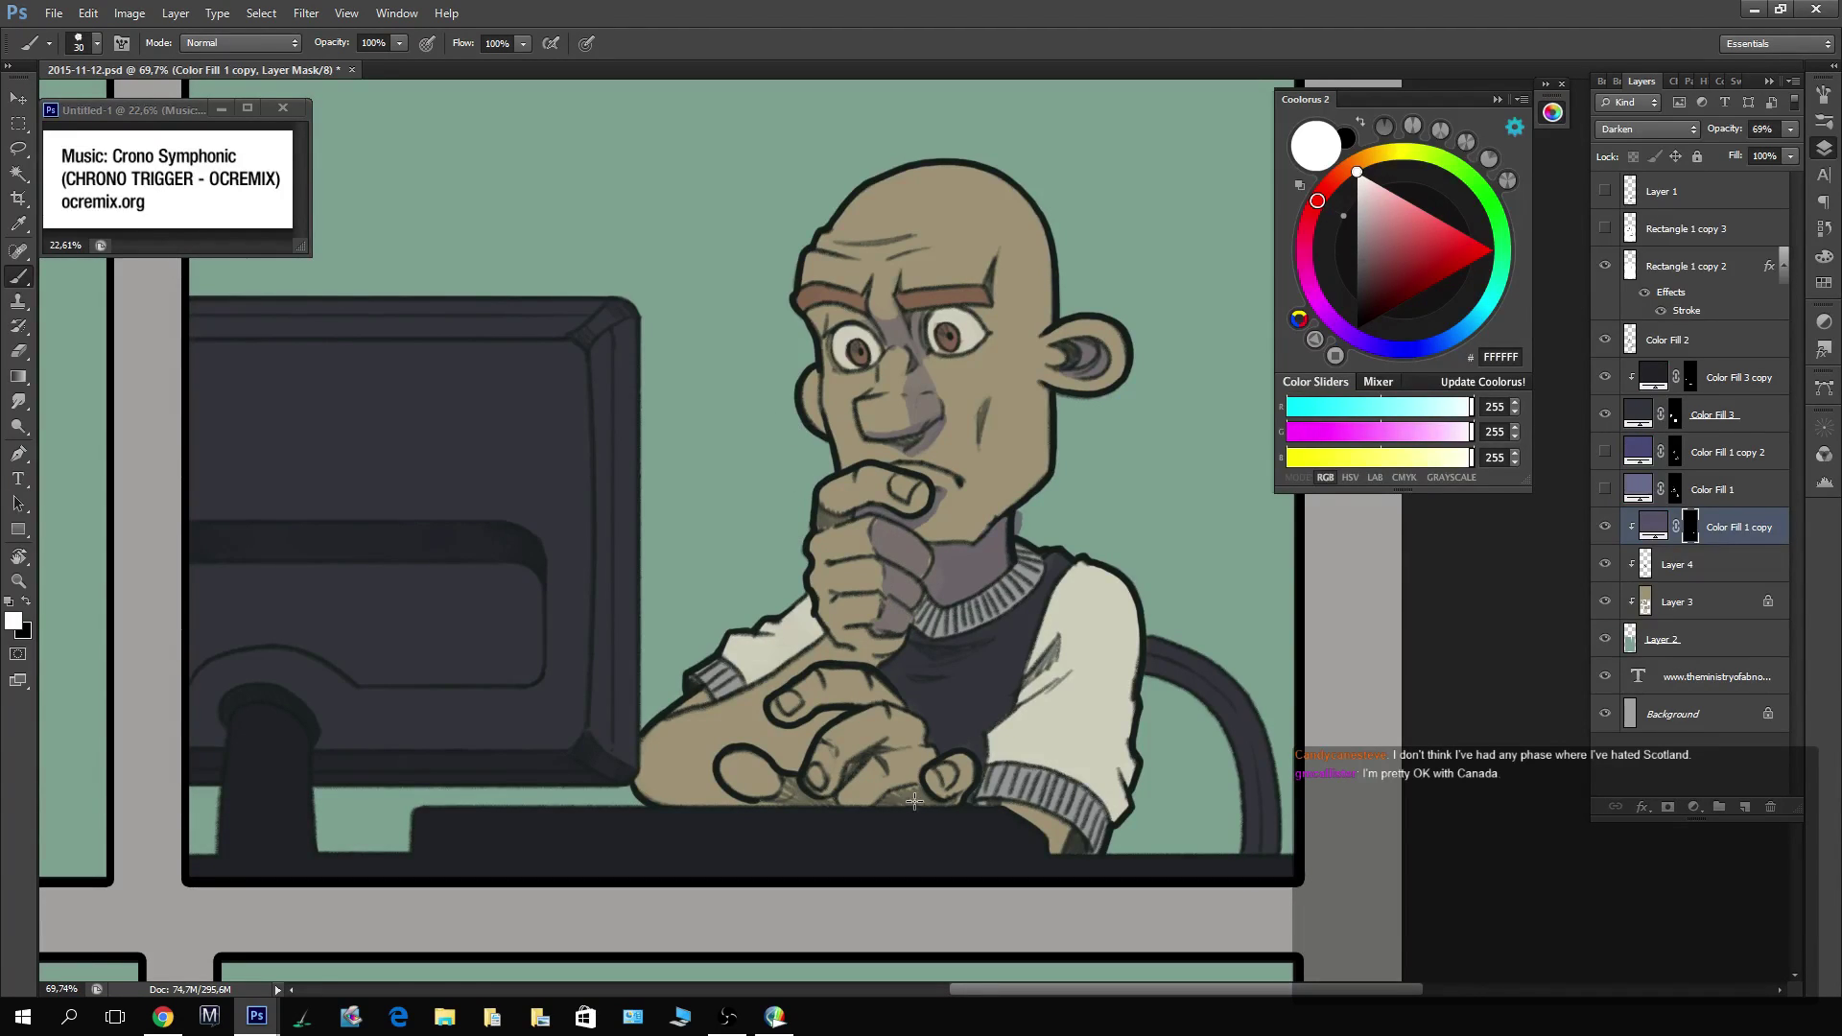
key("x")
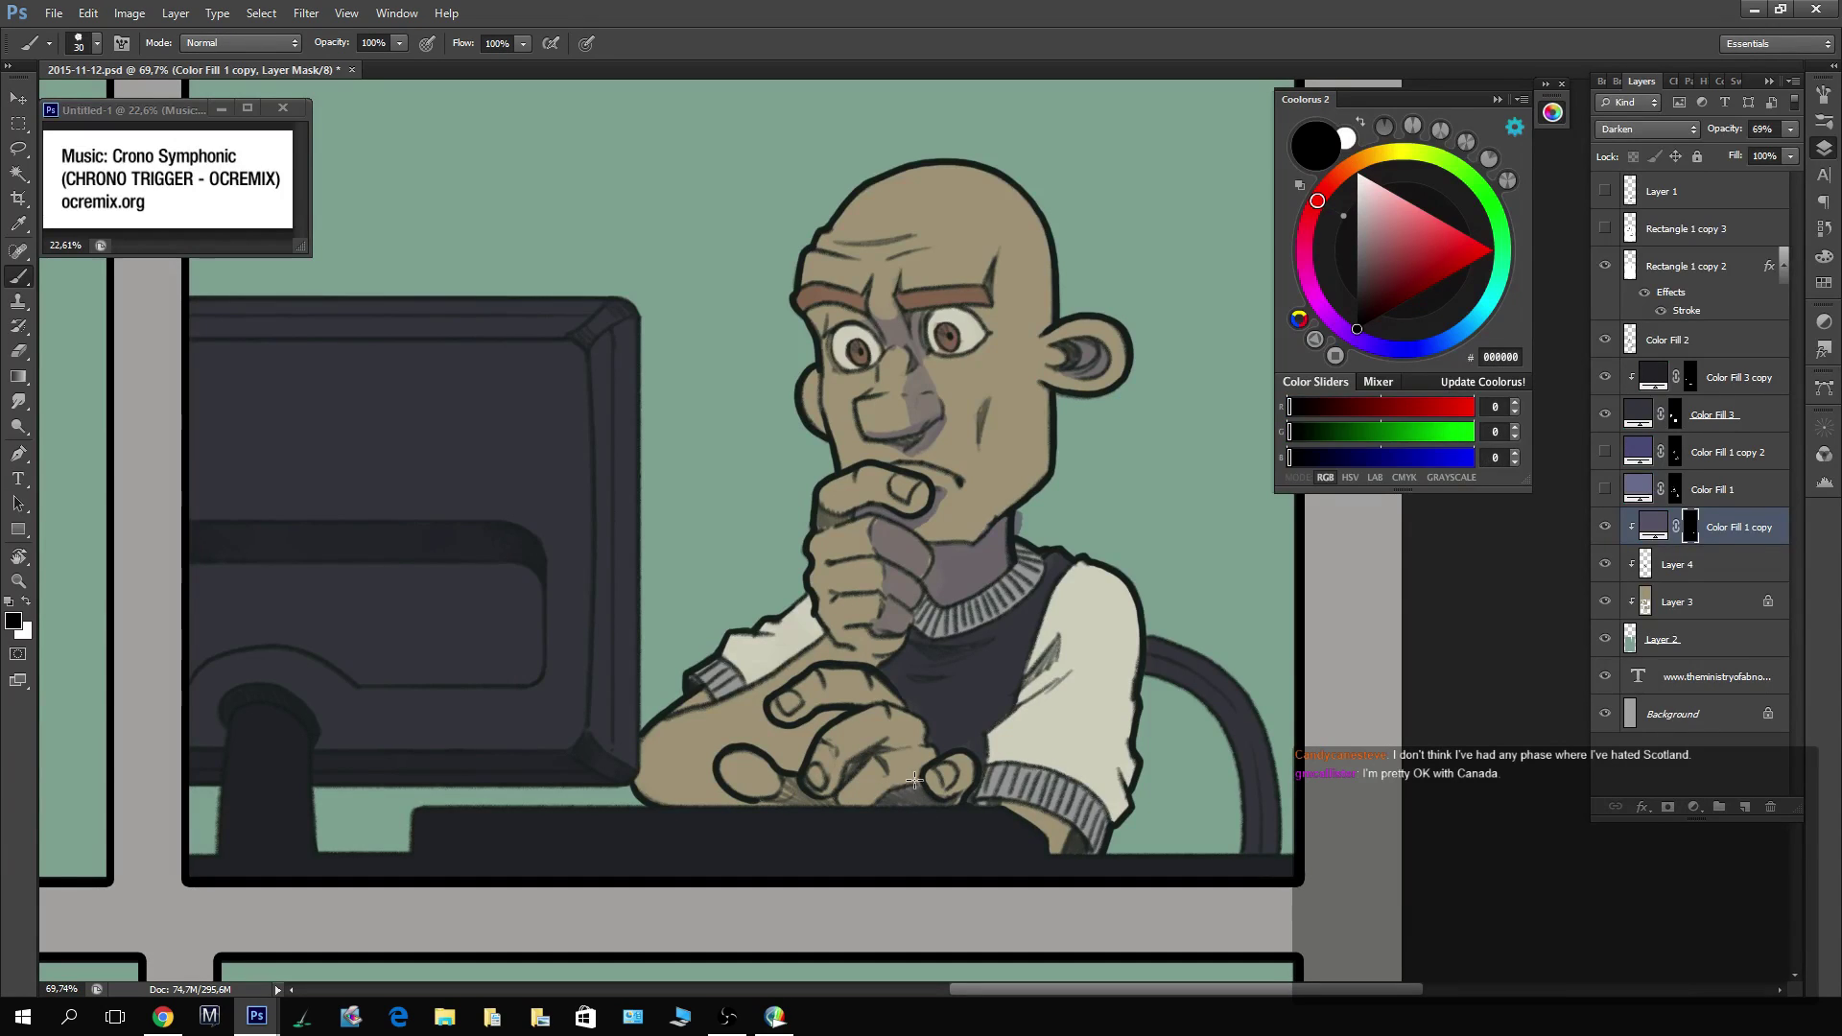
key("x")
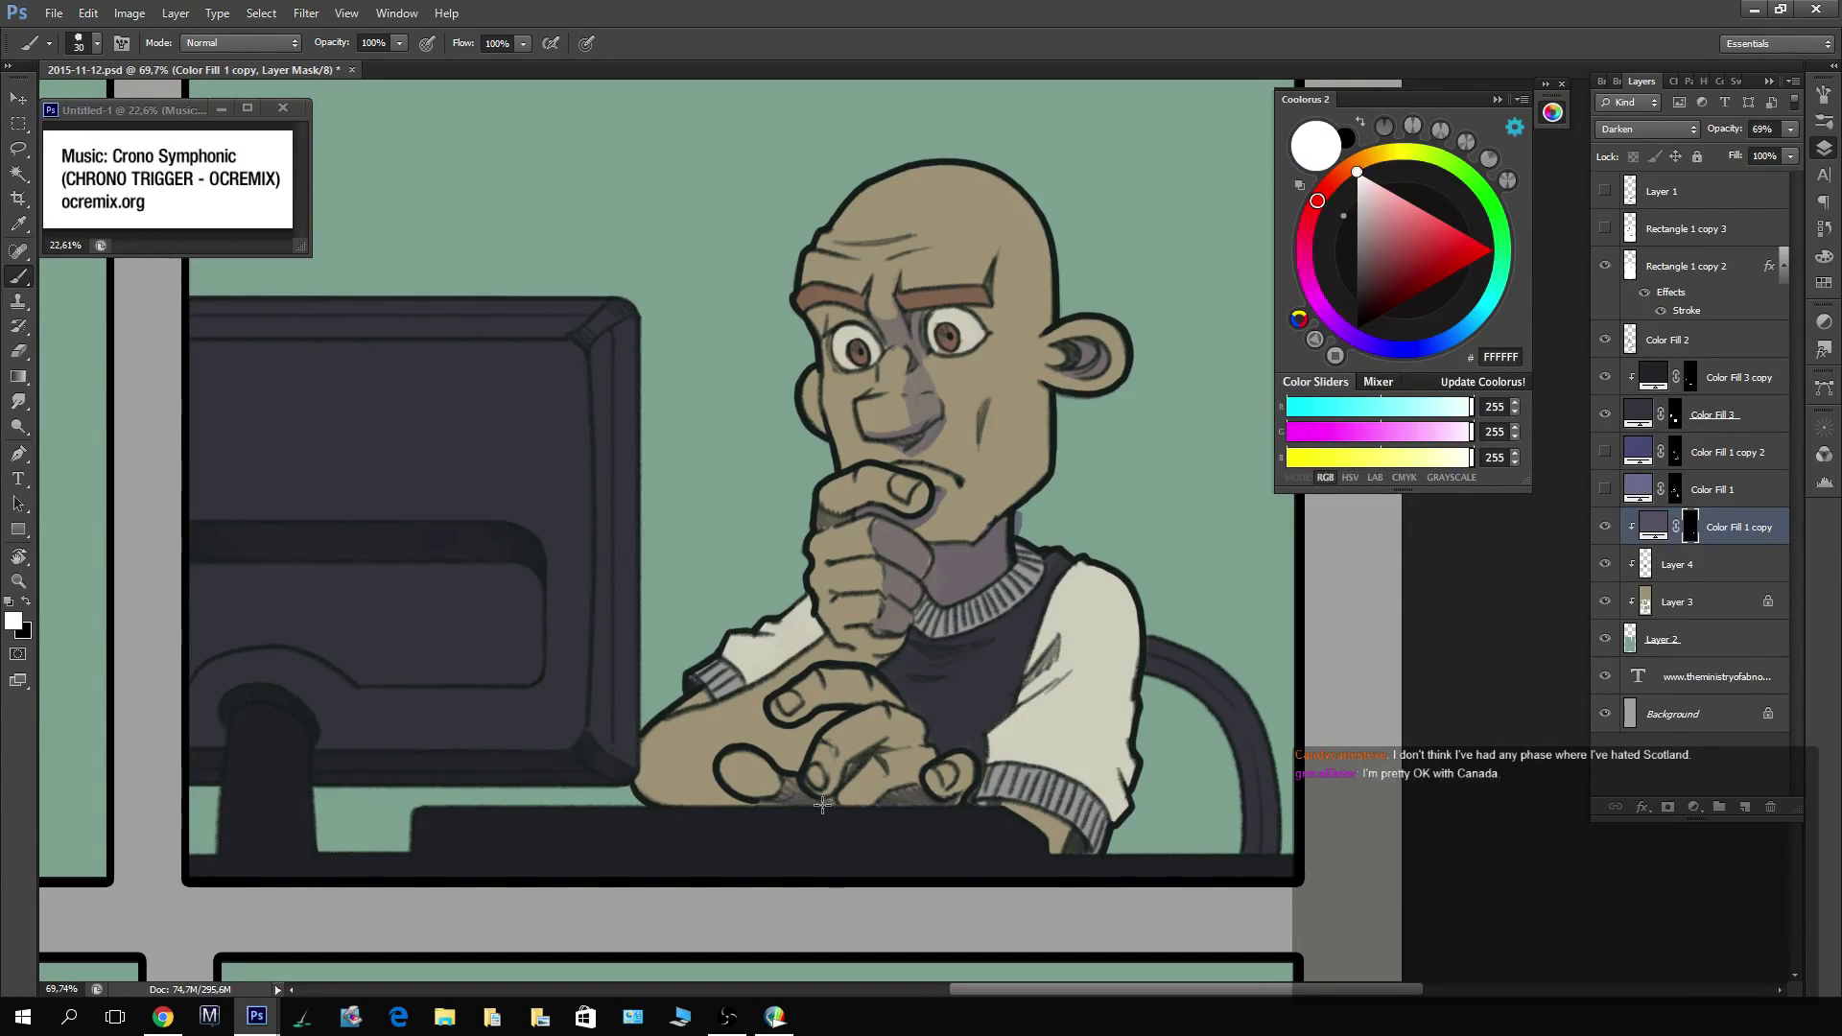
mouse_move(908, 717)
left_mouse_down()
mouse_move(916, 730)
mouse_move(887, 739)
mouse_move(910, 782)
mouse_move(892, 793)
left_mouse_up()
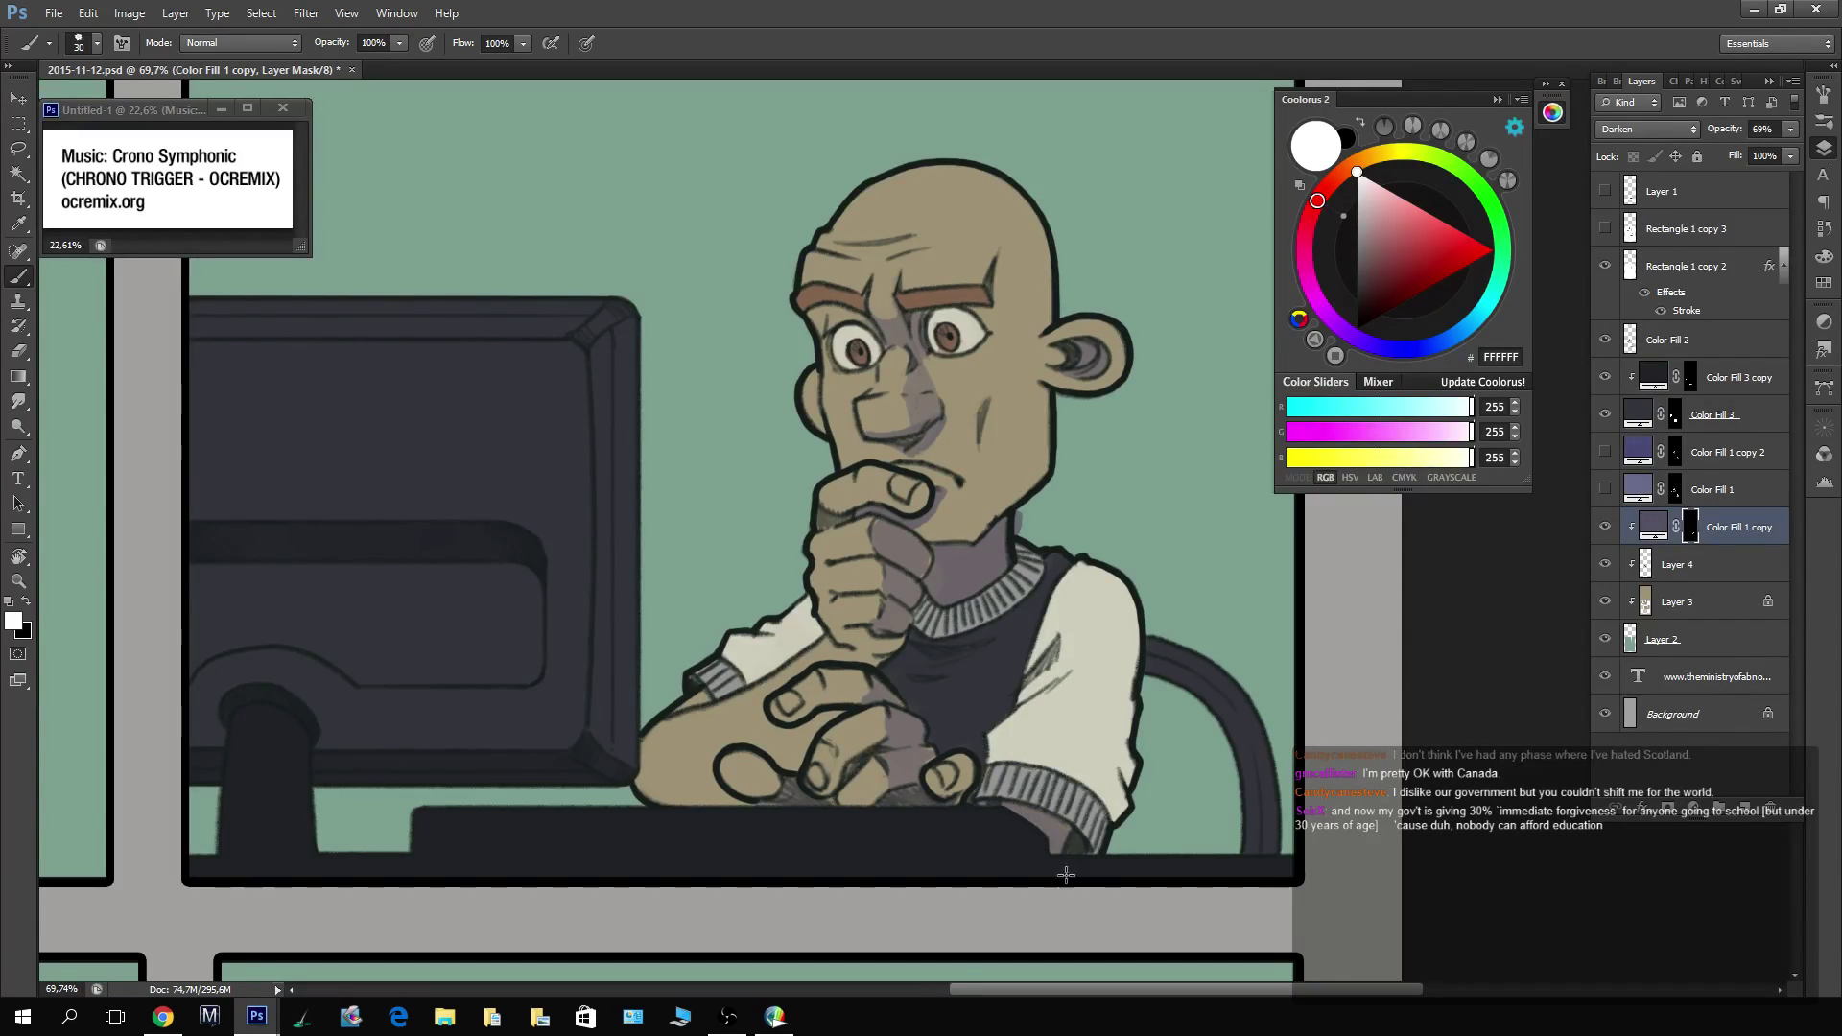
Shade the lower edge of the sleeve and the forearm beneath the ribbed cuff, cleaning the shadow's edges in black.
mouse_move(1094, 809)
left_mouse_down()
mouse_move(1088, 766)
mouse_move(1114, 813)
mouse_move(1100, 789)
mouse_move(1125, 803)
mouse_move(1108, 753)
mouse_move(1095, 782)
mouse_move(1098, 688)
mouse_move(1130, 755)
mouse_move(1100, 702)
mouse_move(1087, 575)
mouse_move(1113, 764)
left_mouse_up()
key("x")
key("x")
key("x")
key("x")
key("x")
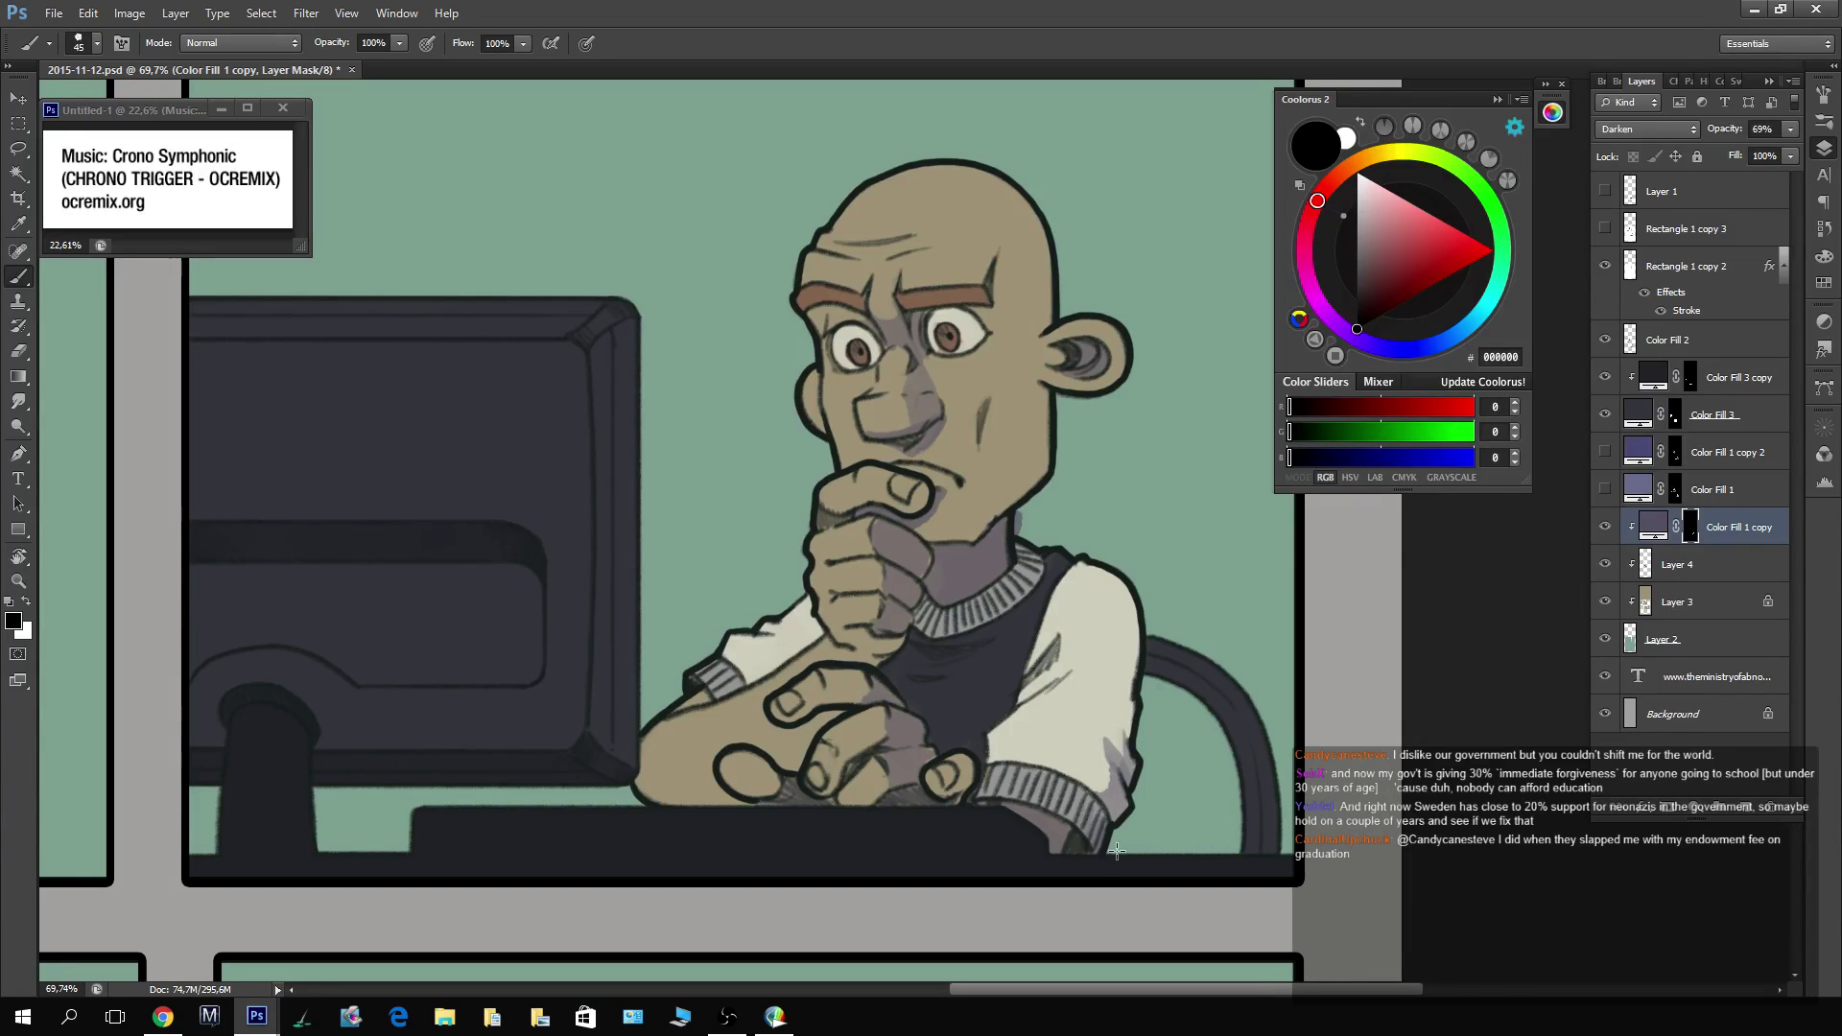
Brush a shadow onto the wrist and forearm below the raised fist and refine its edges.
key("x")
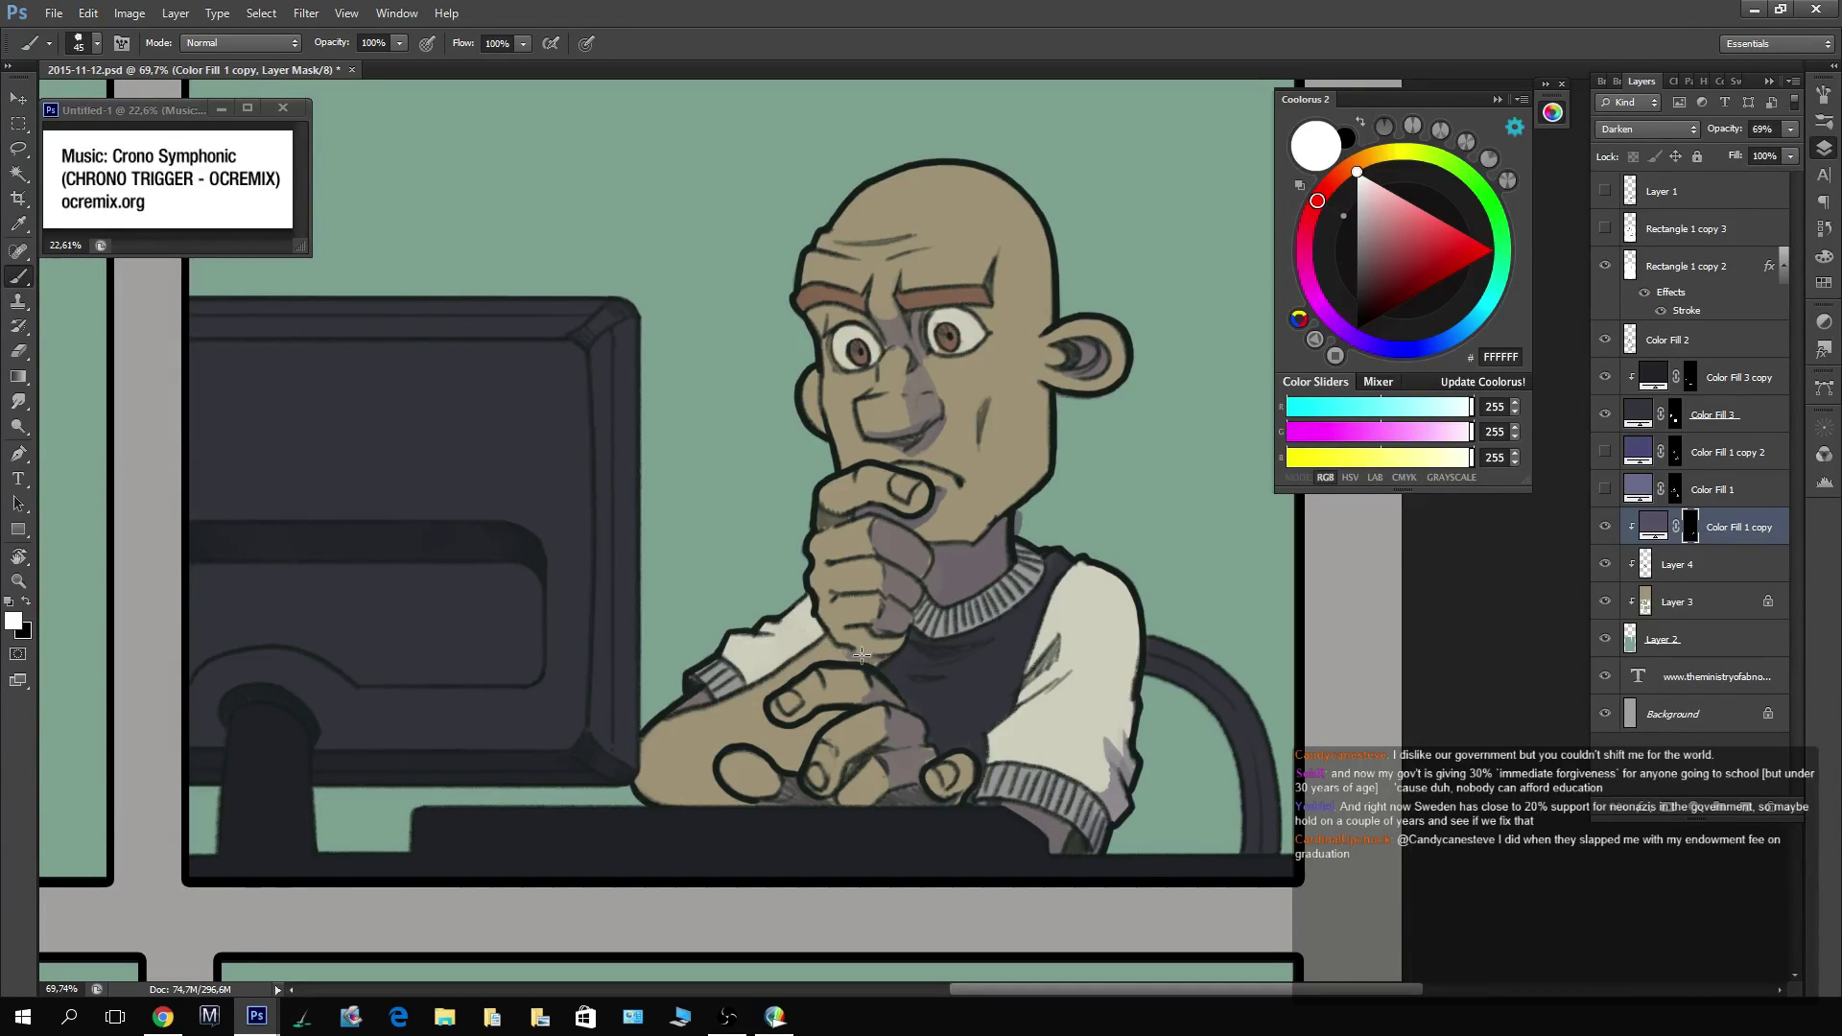
key("x")
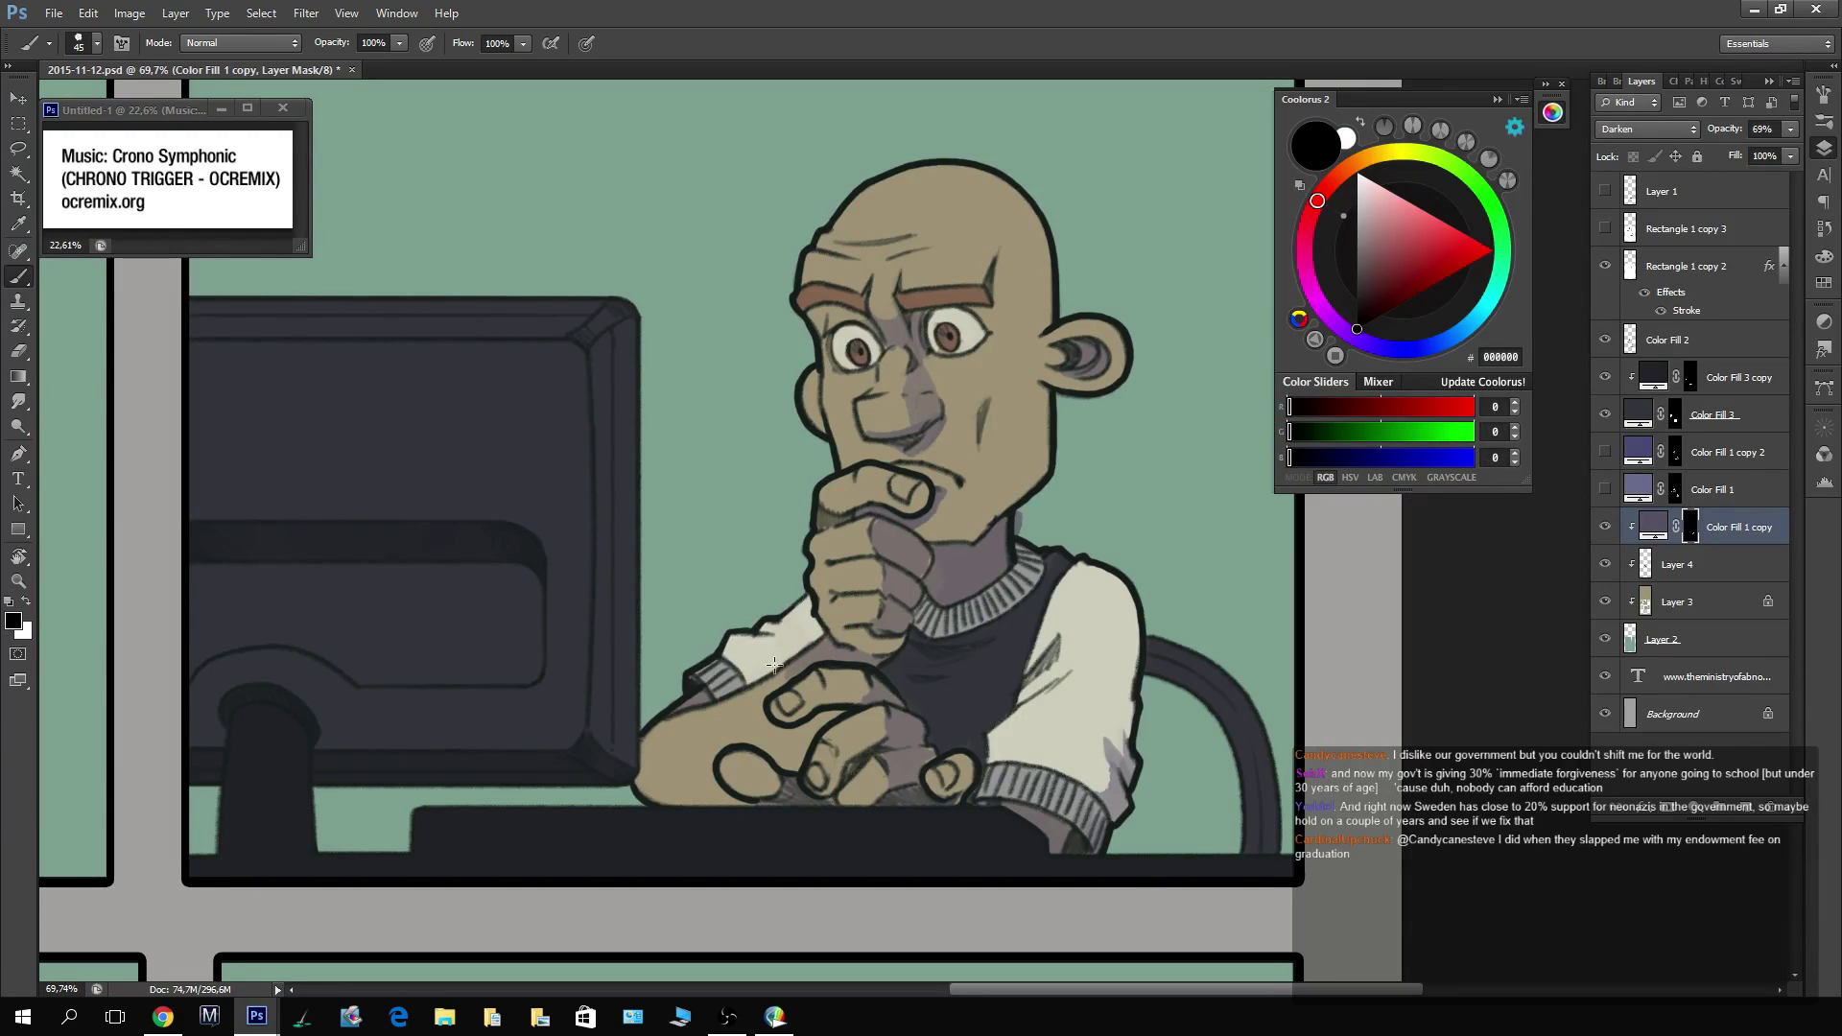
key("x")
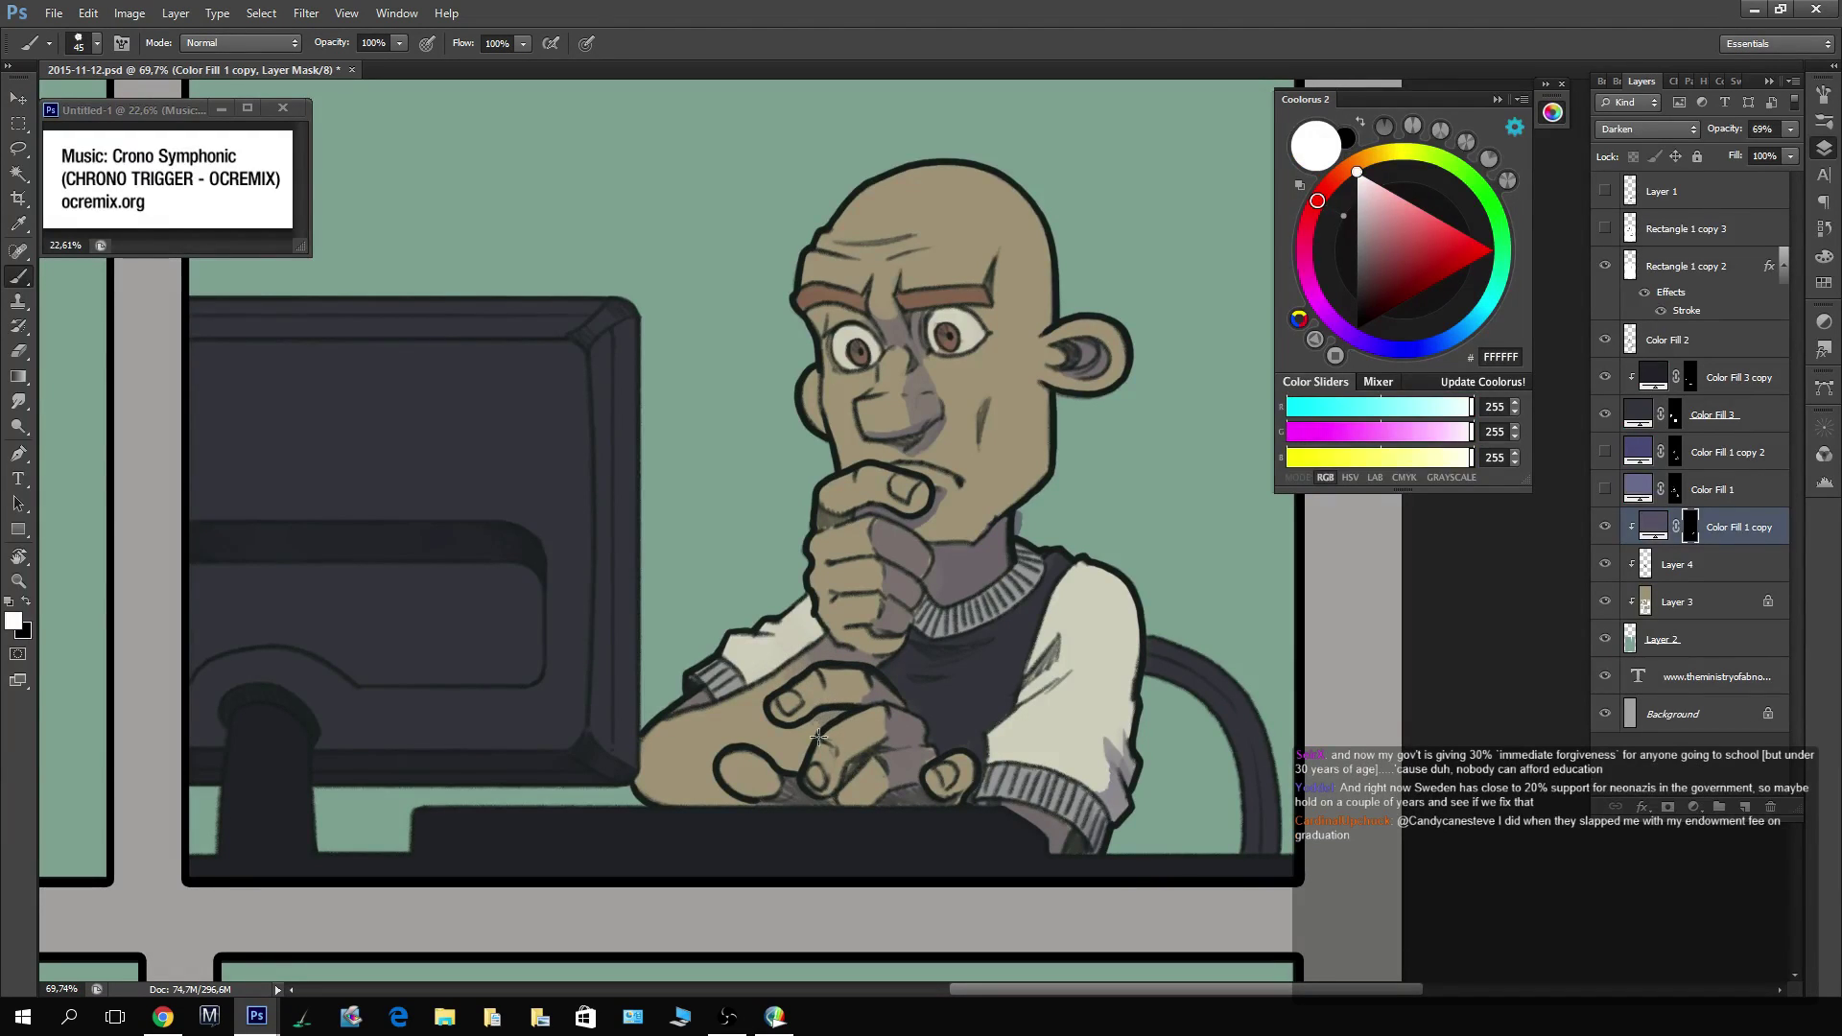
key("x")
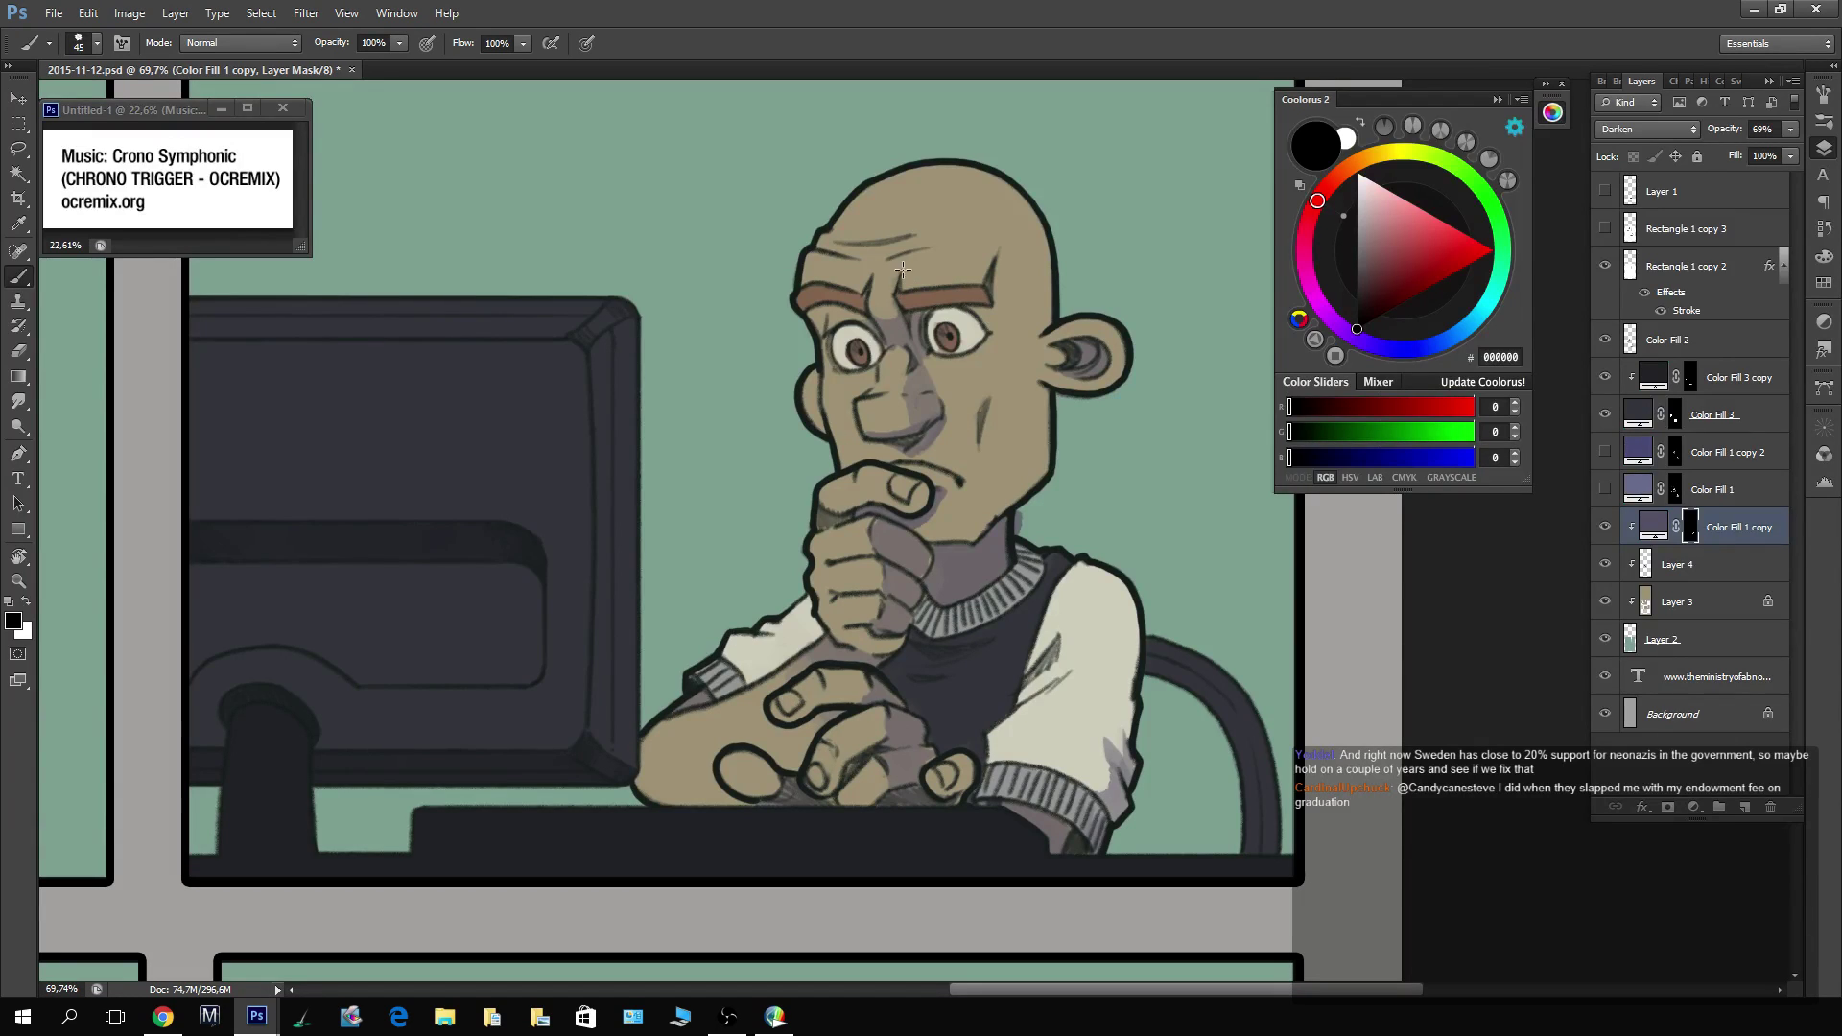
key("x")
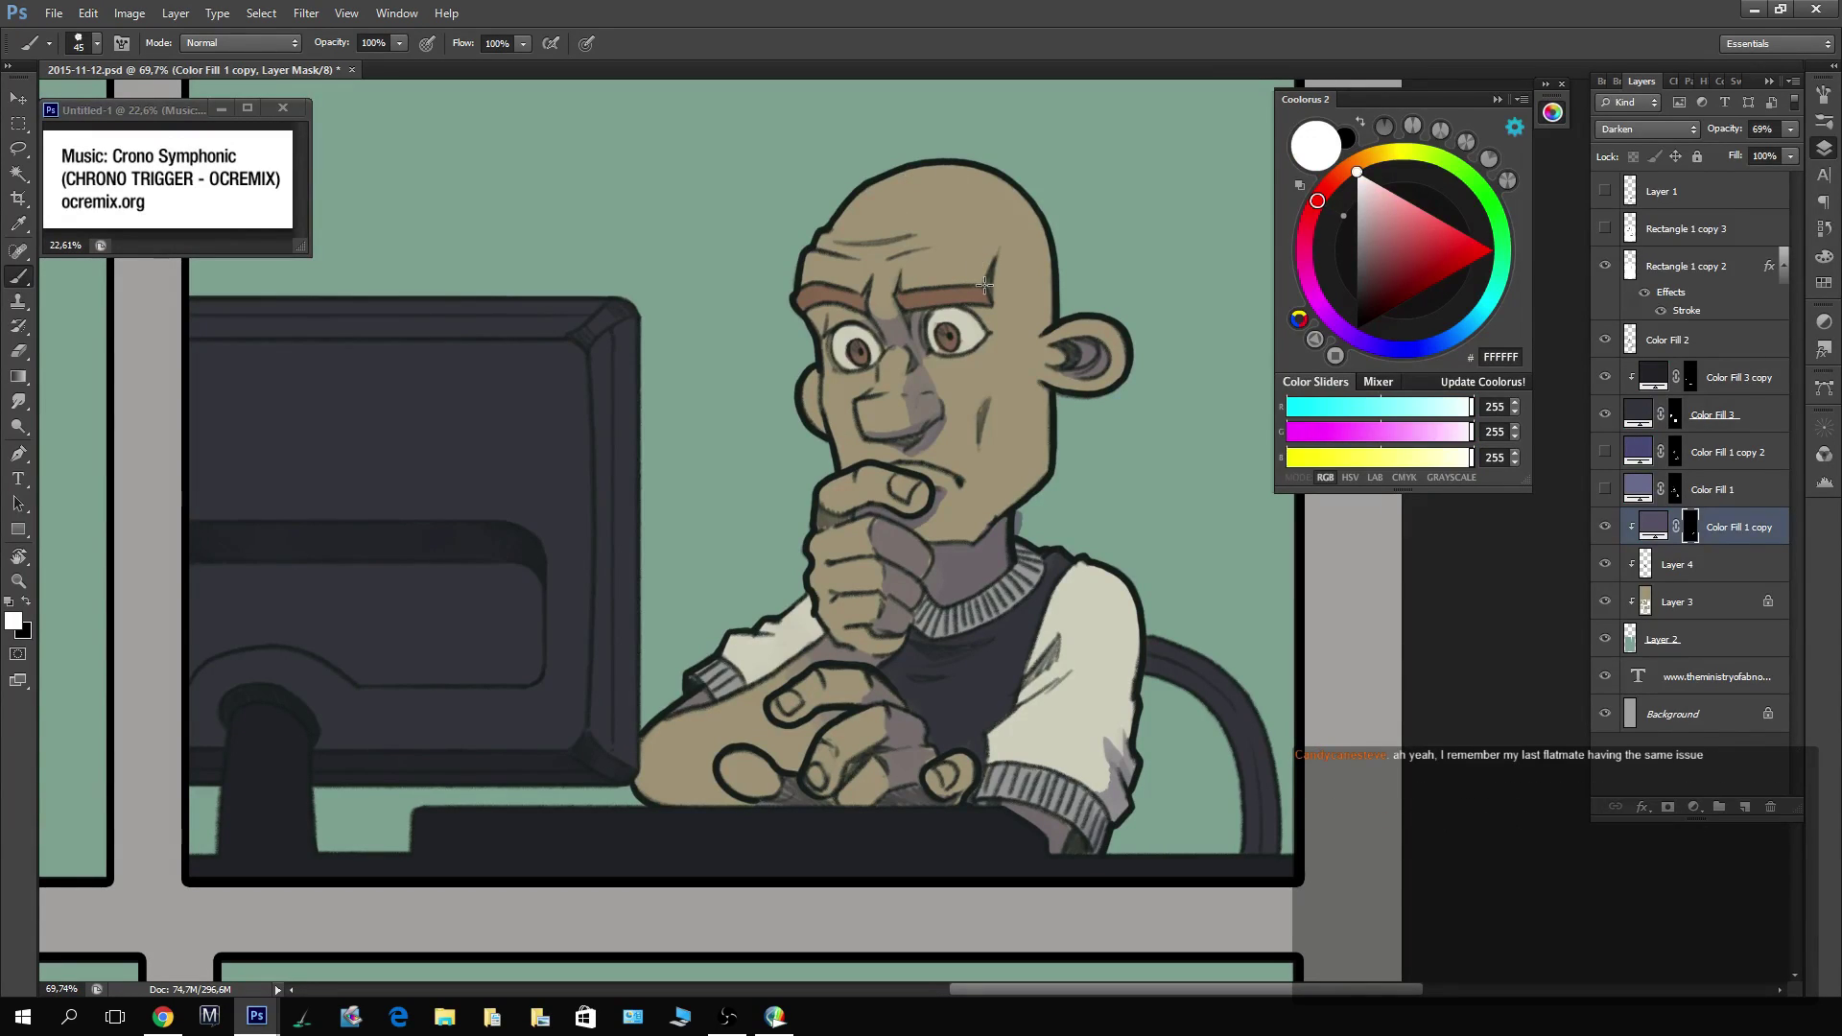
Brush a full-strength white mask shadow onto the temple beside the brow, redoing the first stroke.
mouse_move(993, 300)
left_mouse_down()
mouse_move(1022, 203)
mouse_move(1009, 168)
left_mouse_up()
key("ctrl+z")
left_click_drag(1000, 255, 1009, 186)
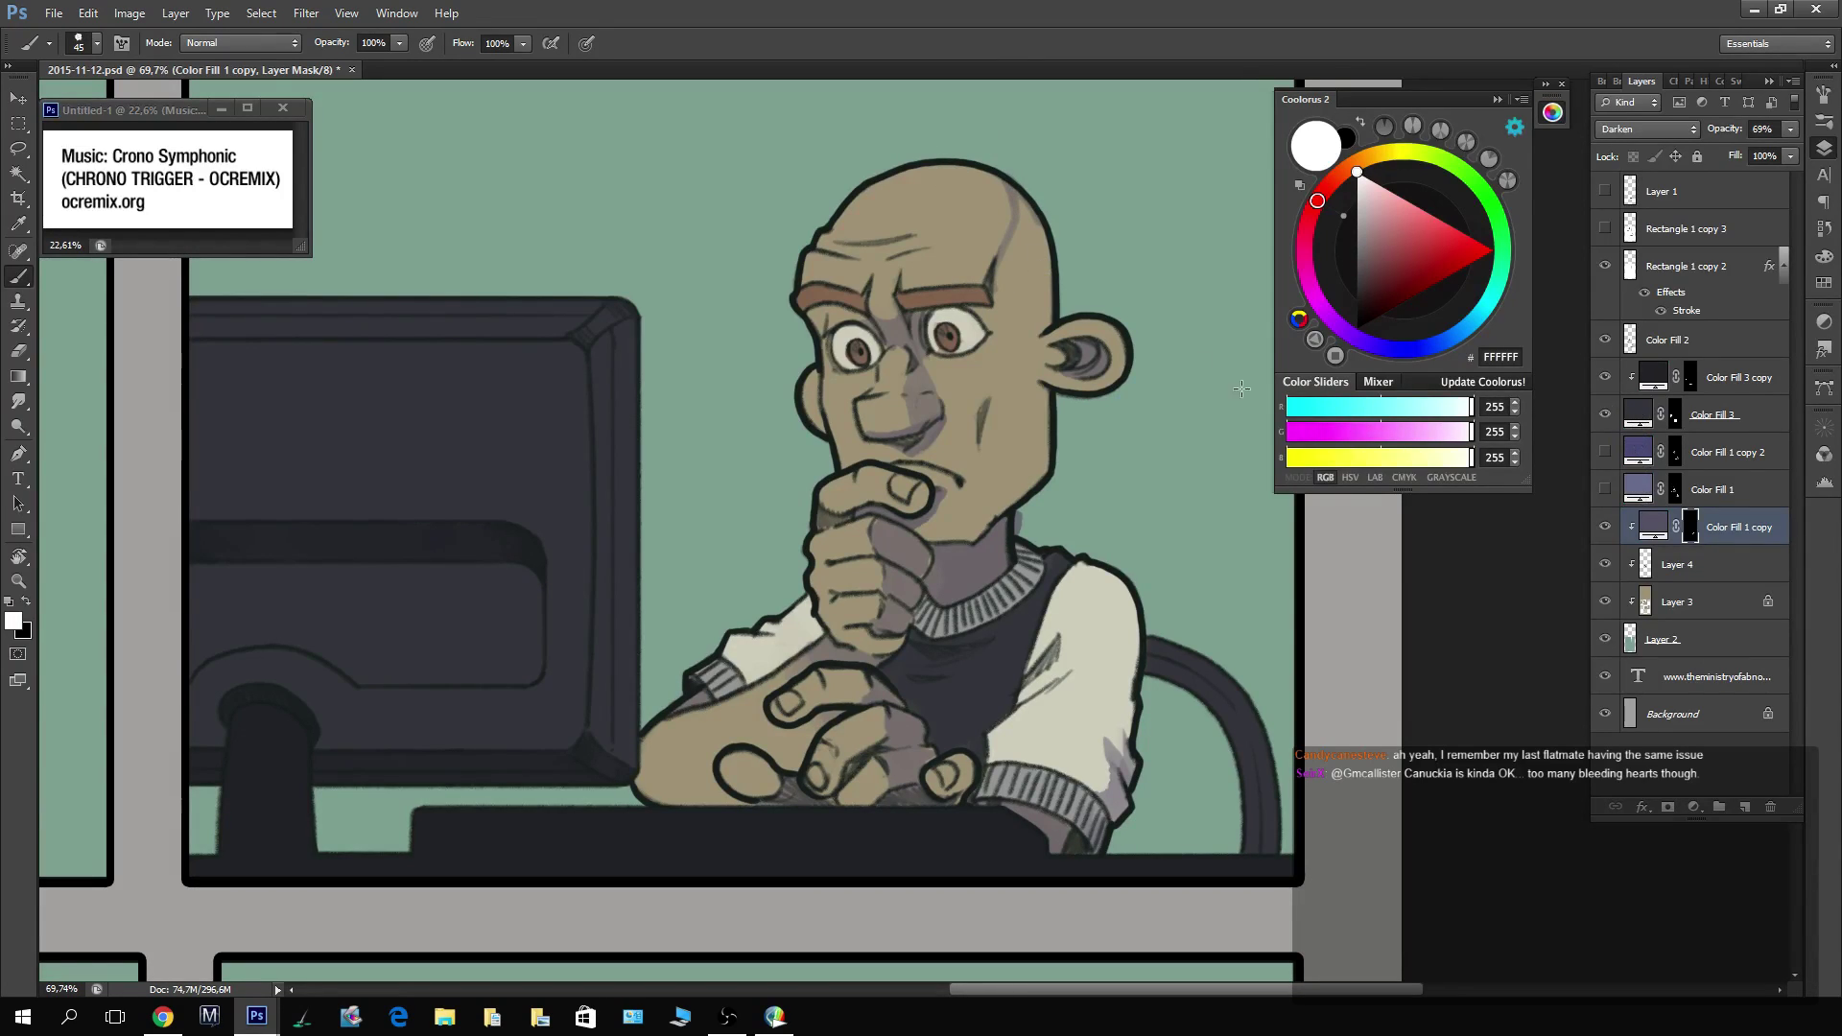
mouse_move(1011, 286)
left_mouse_down()
mouse_move(1002, 307)
mouse_move(1019, 197)
left_mouse_up()
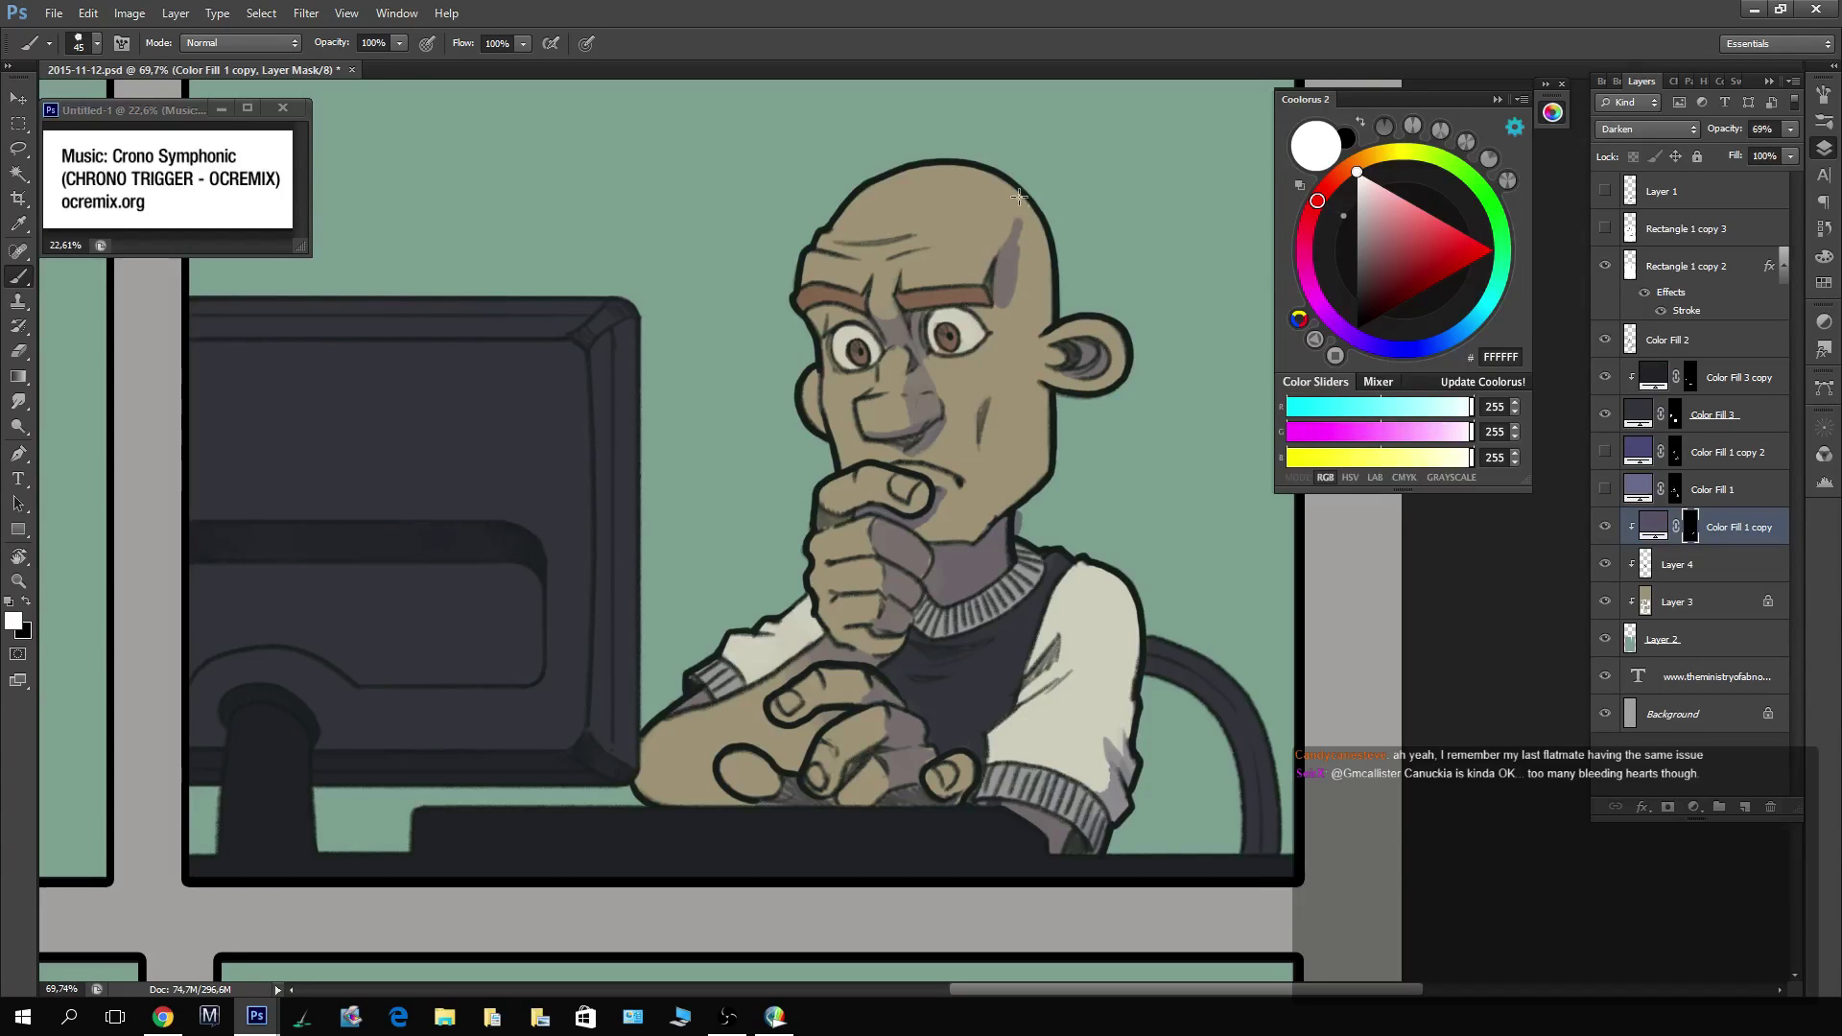
Set the foreground colour to grey 858585 and brush a half-strength shadow down the side of the head and jaw.
left_click(16, 623)
left_click_drag(1197, 730, 1198, 811)
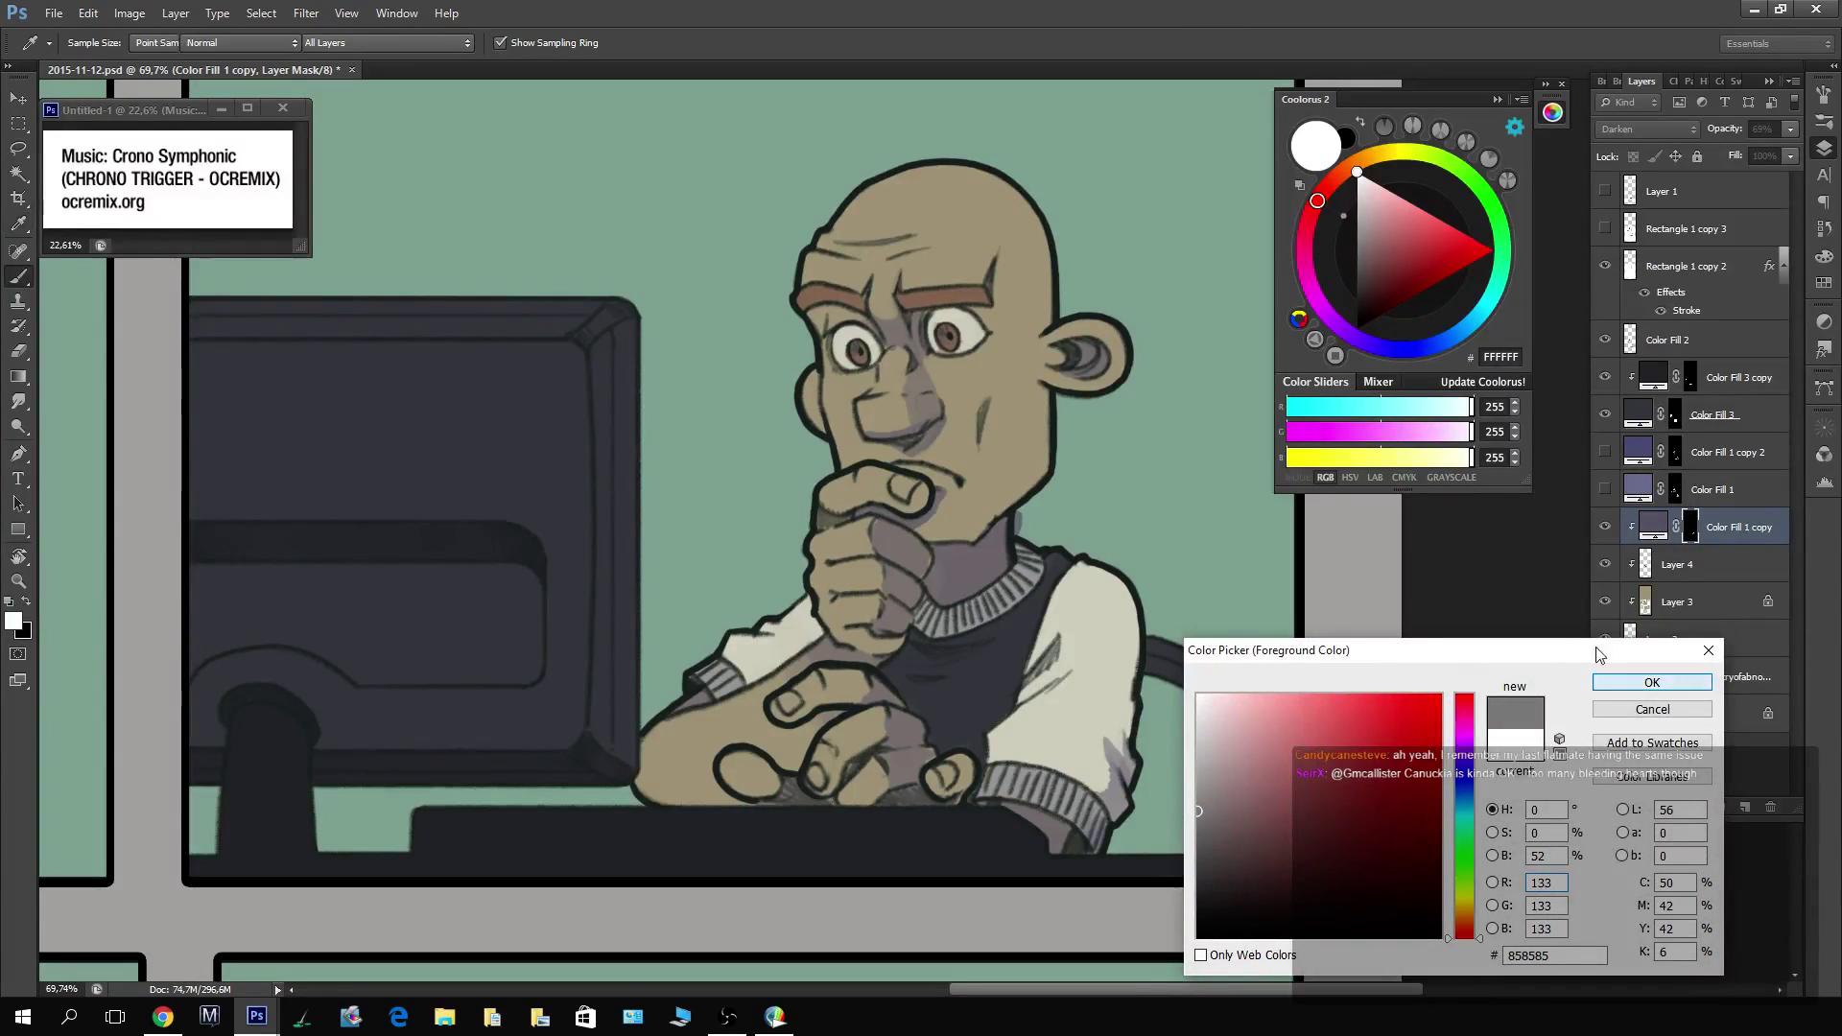
left_click(1653, 682)
mouse_move(1019, 258)
left_mouse_down()
mouse_move(999, 307)
mouse_move(1017, 192)
mouse_move(1032, 322)
mouse_move(1044, 301)
mouse_move(1006, 331)
mouse_move(1018, 389)
mouse_move(988, 523)
mouse_move(1013, 412)
mouse_move(1031, 508)
mouse_move(1032, 379)
mouse_move(1045, 427)
left_mouse_up()
Erase the grey shadow's spill outside the head in black and touch up the half-tone along the skull and jaw.
key("d")
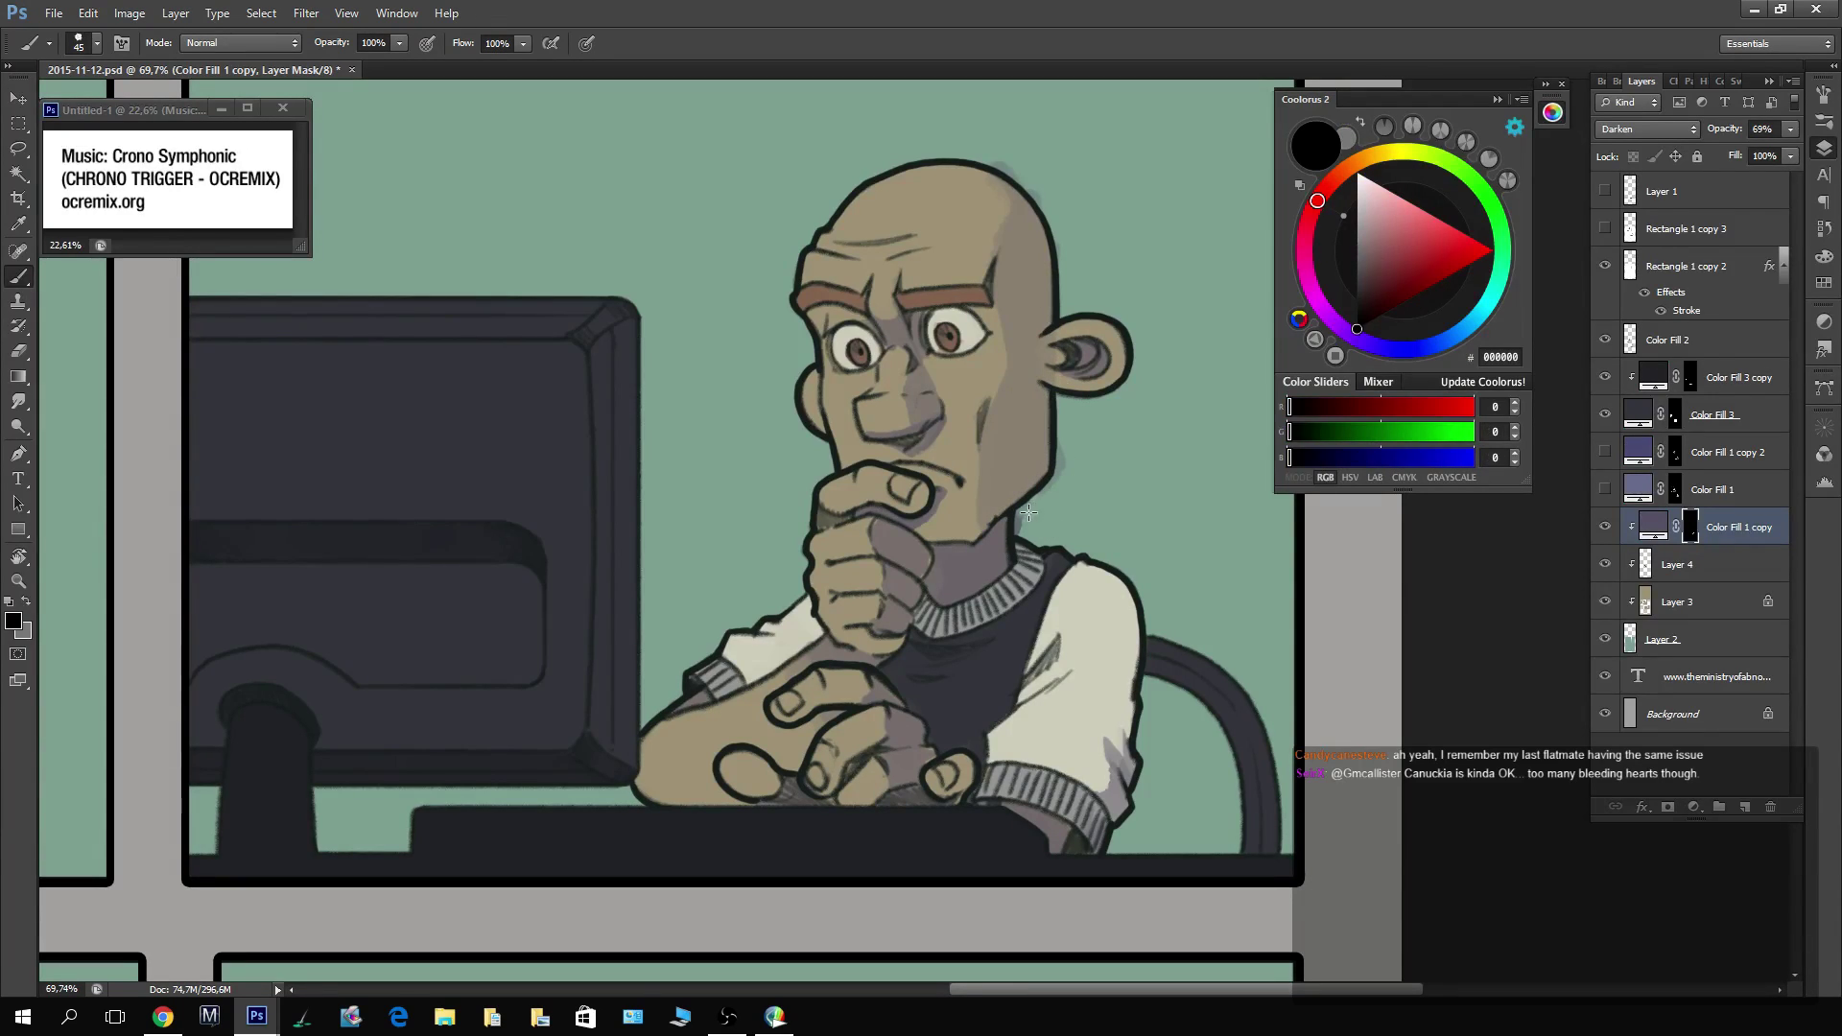
left_click_drag(1065, 437, 1062, 479)
key("x")
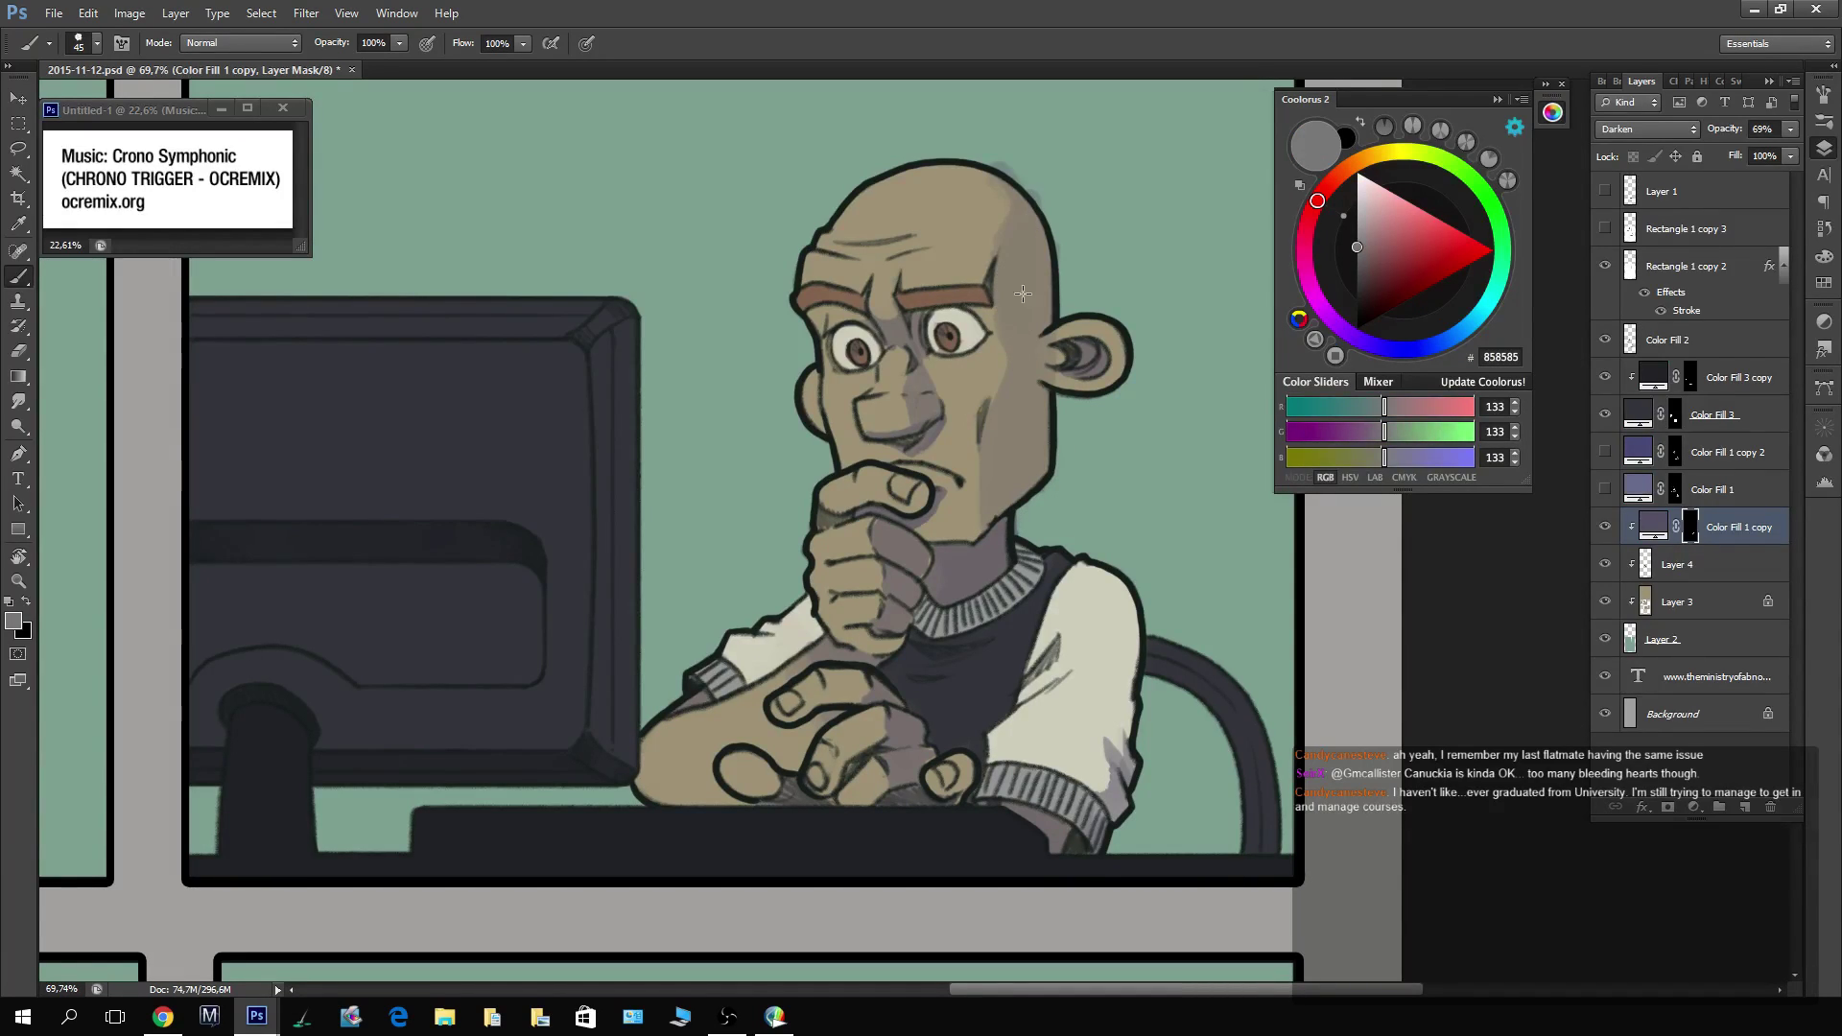
key("x")
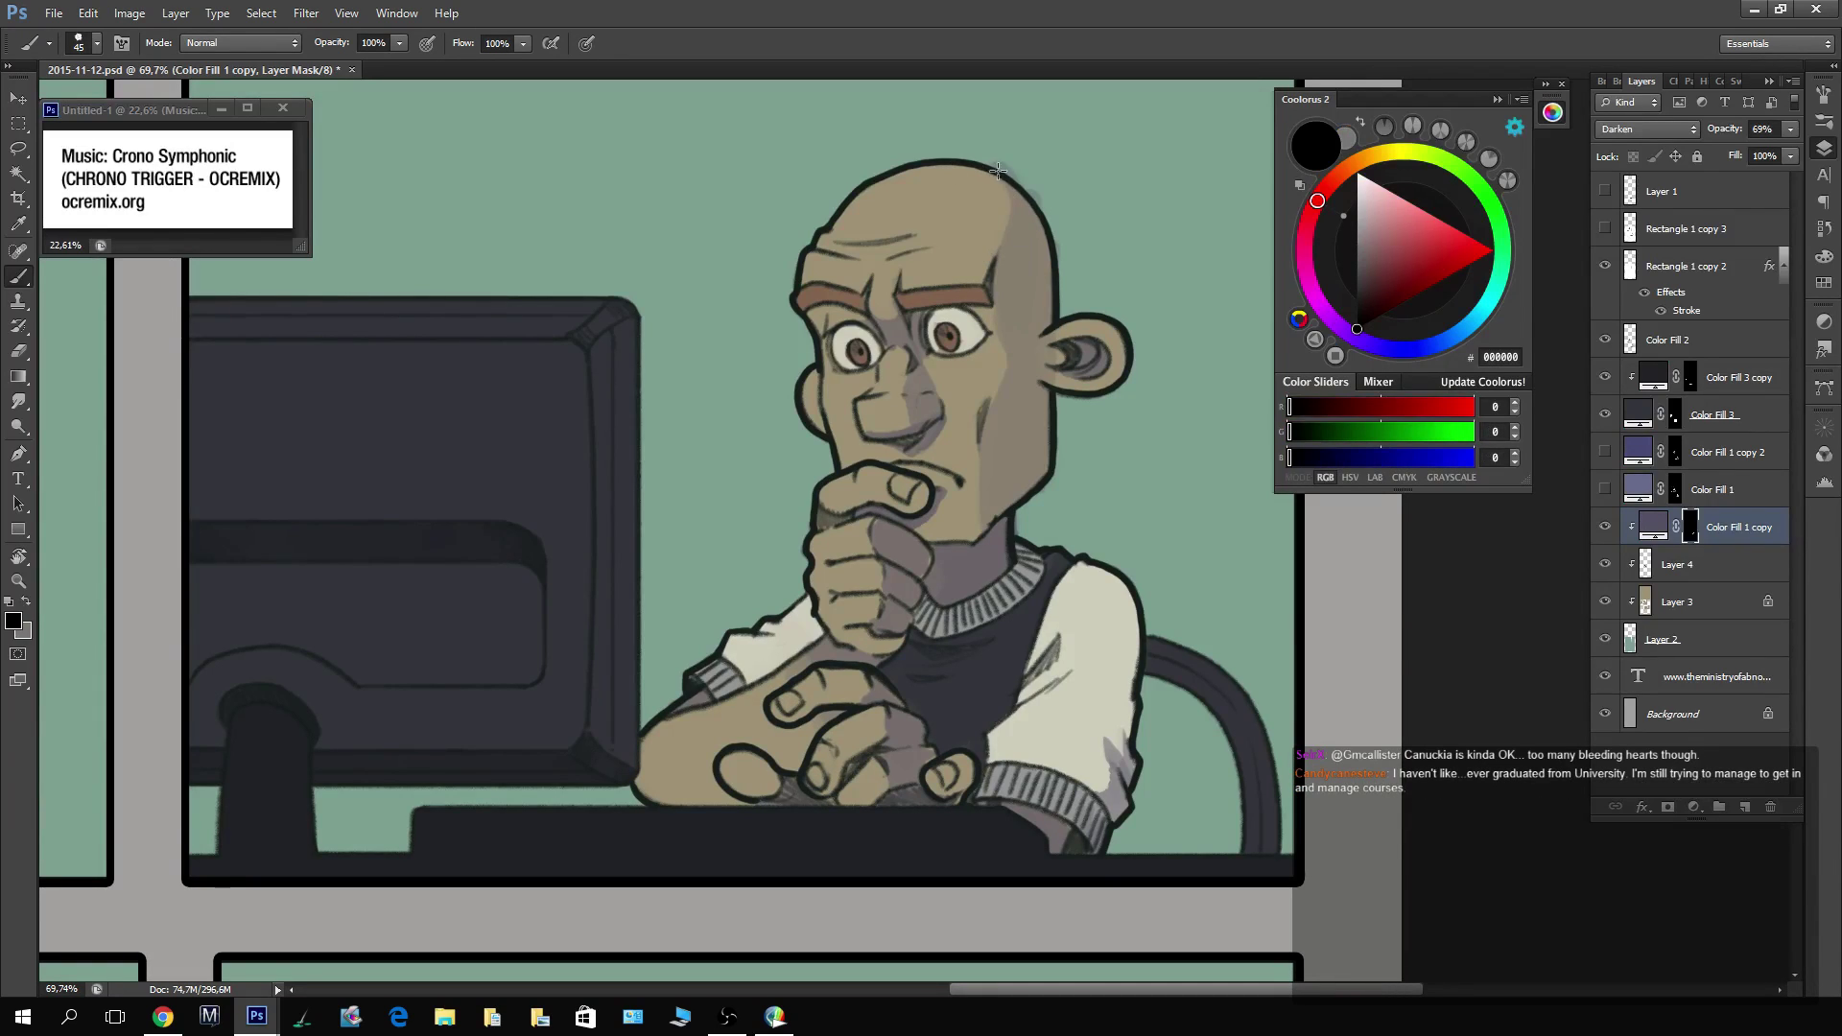
key("x")
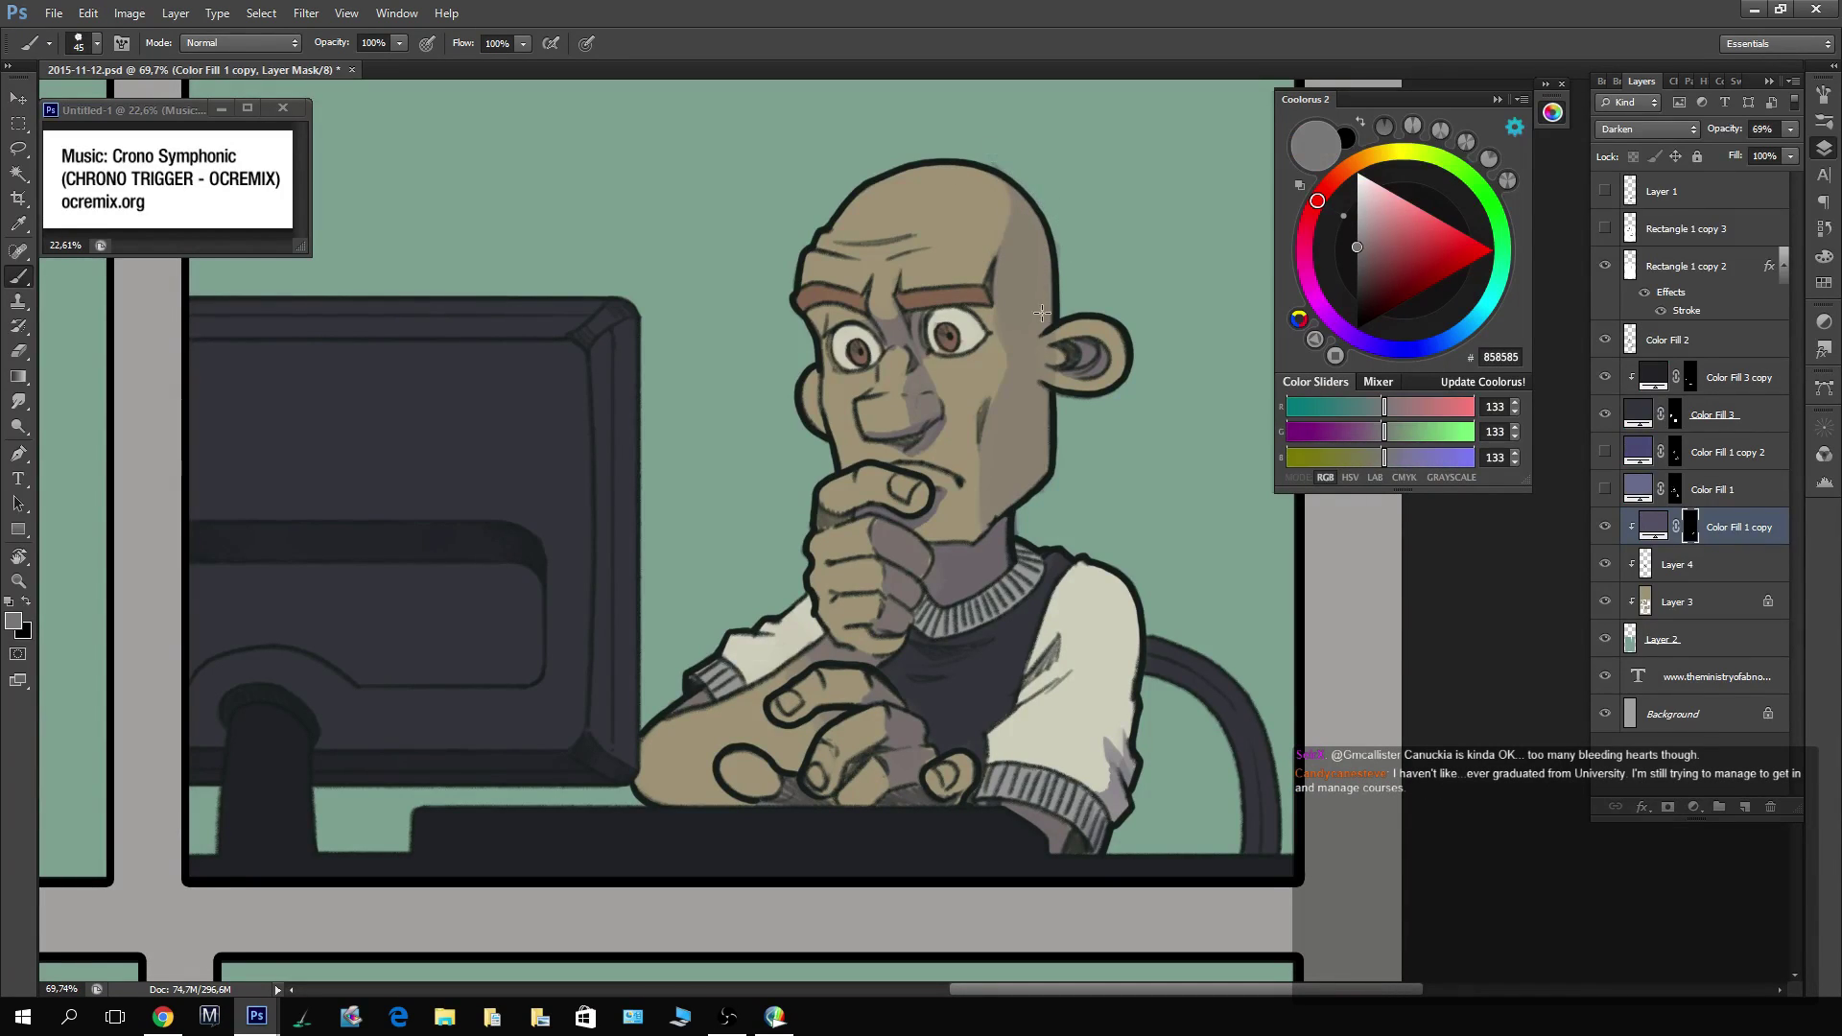
key("x")
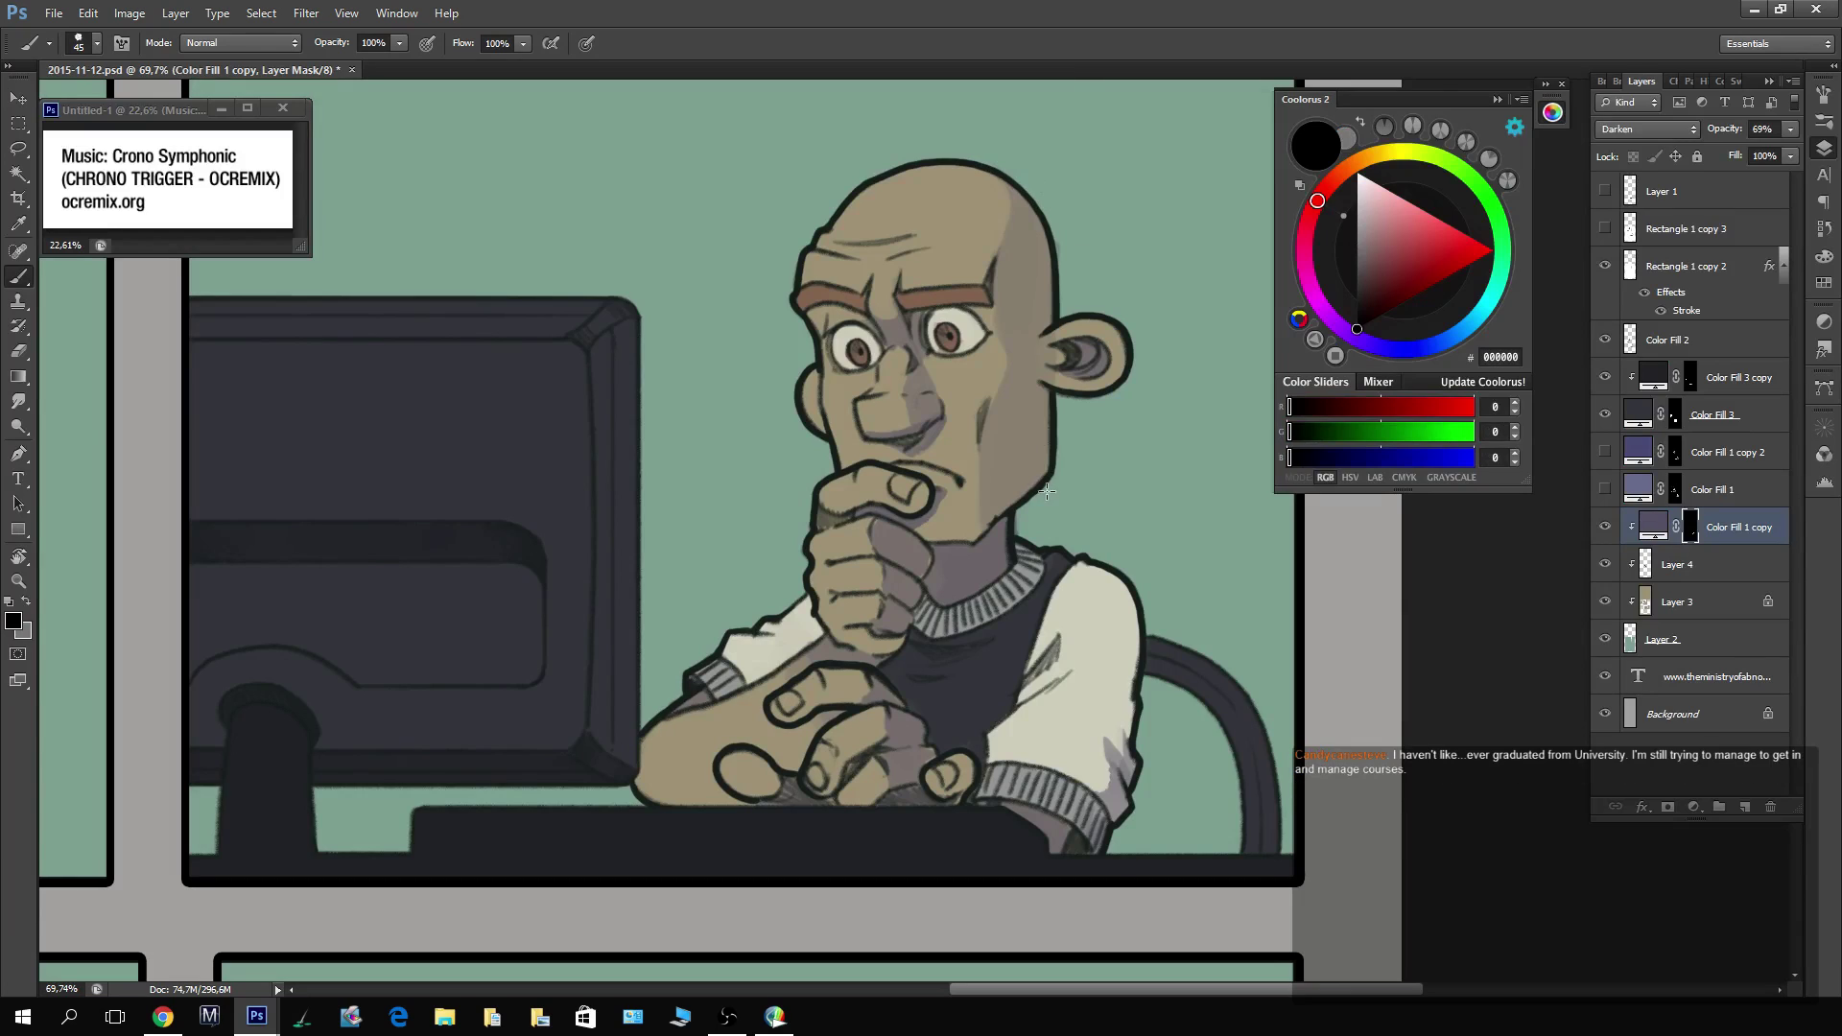
key("x")
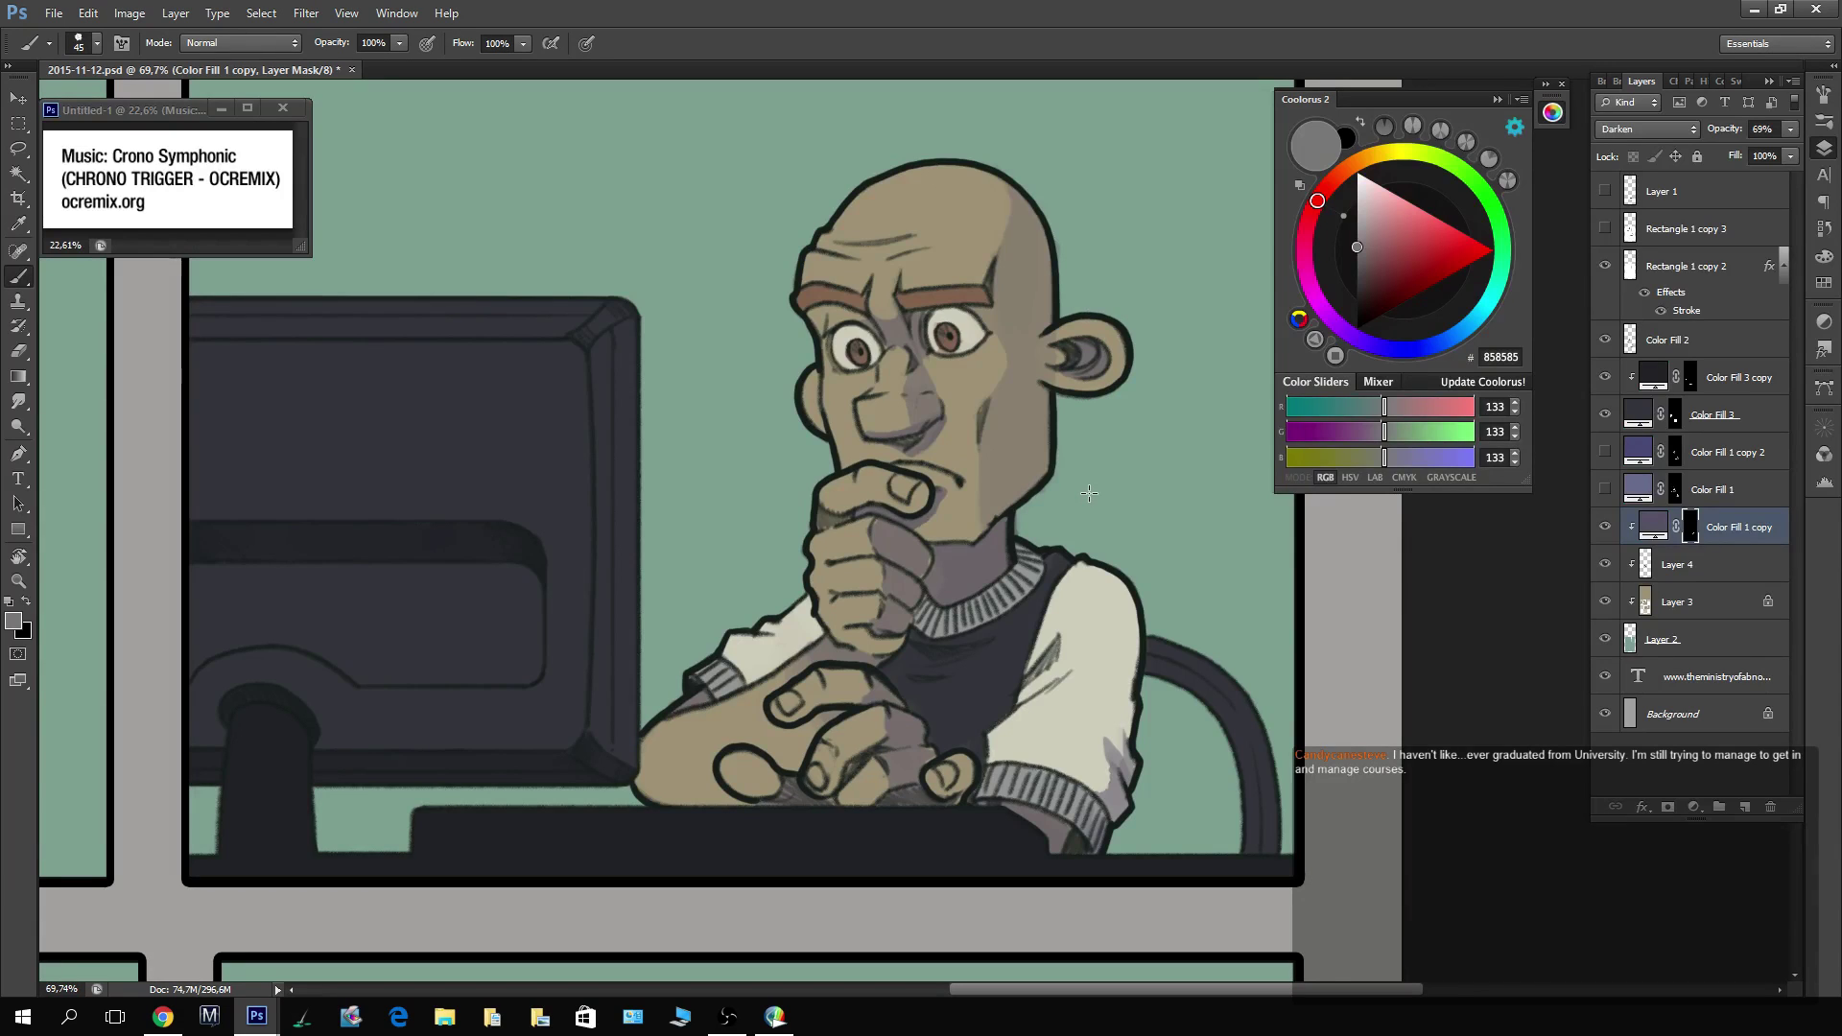
Restore the default white and black brush colours and refine the shadows on the fingers of the desk hand.
key("d")
key("x")
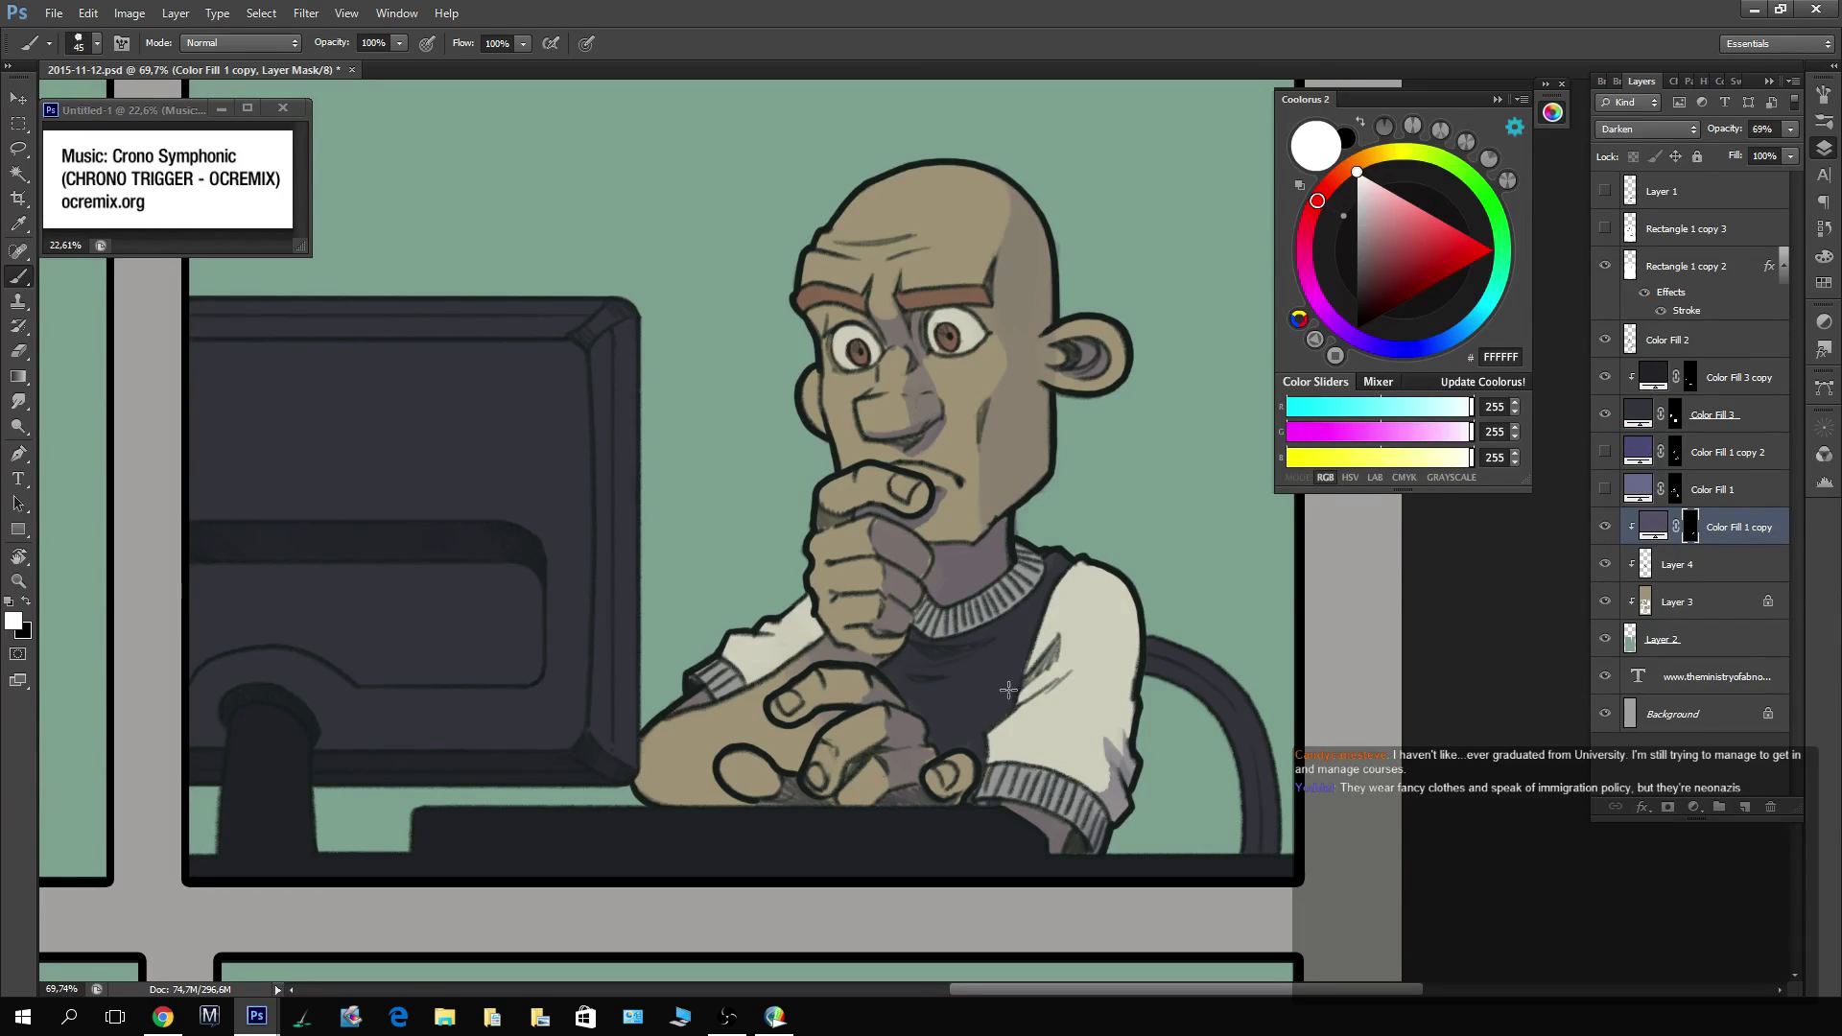
key("x")
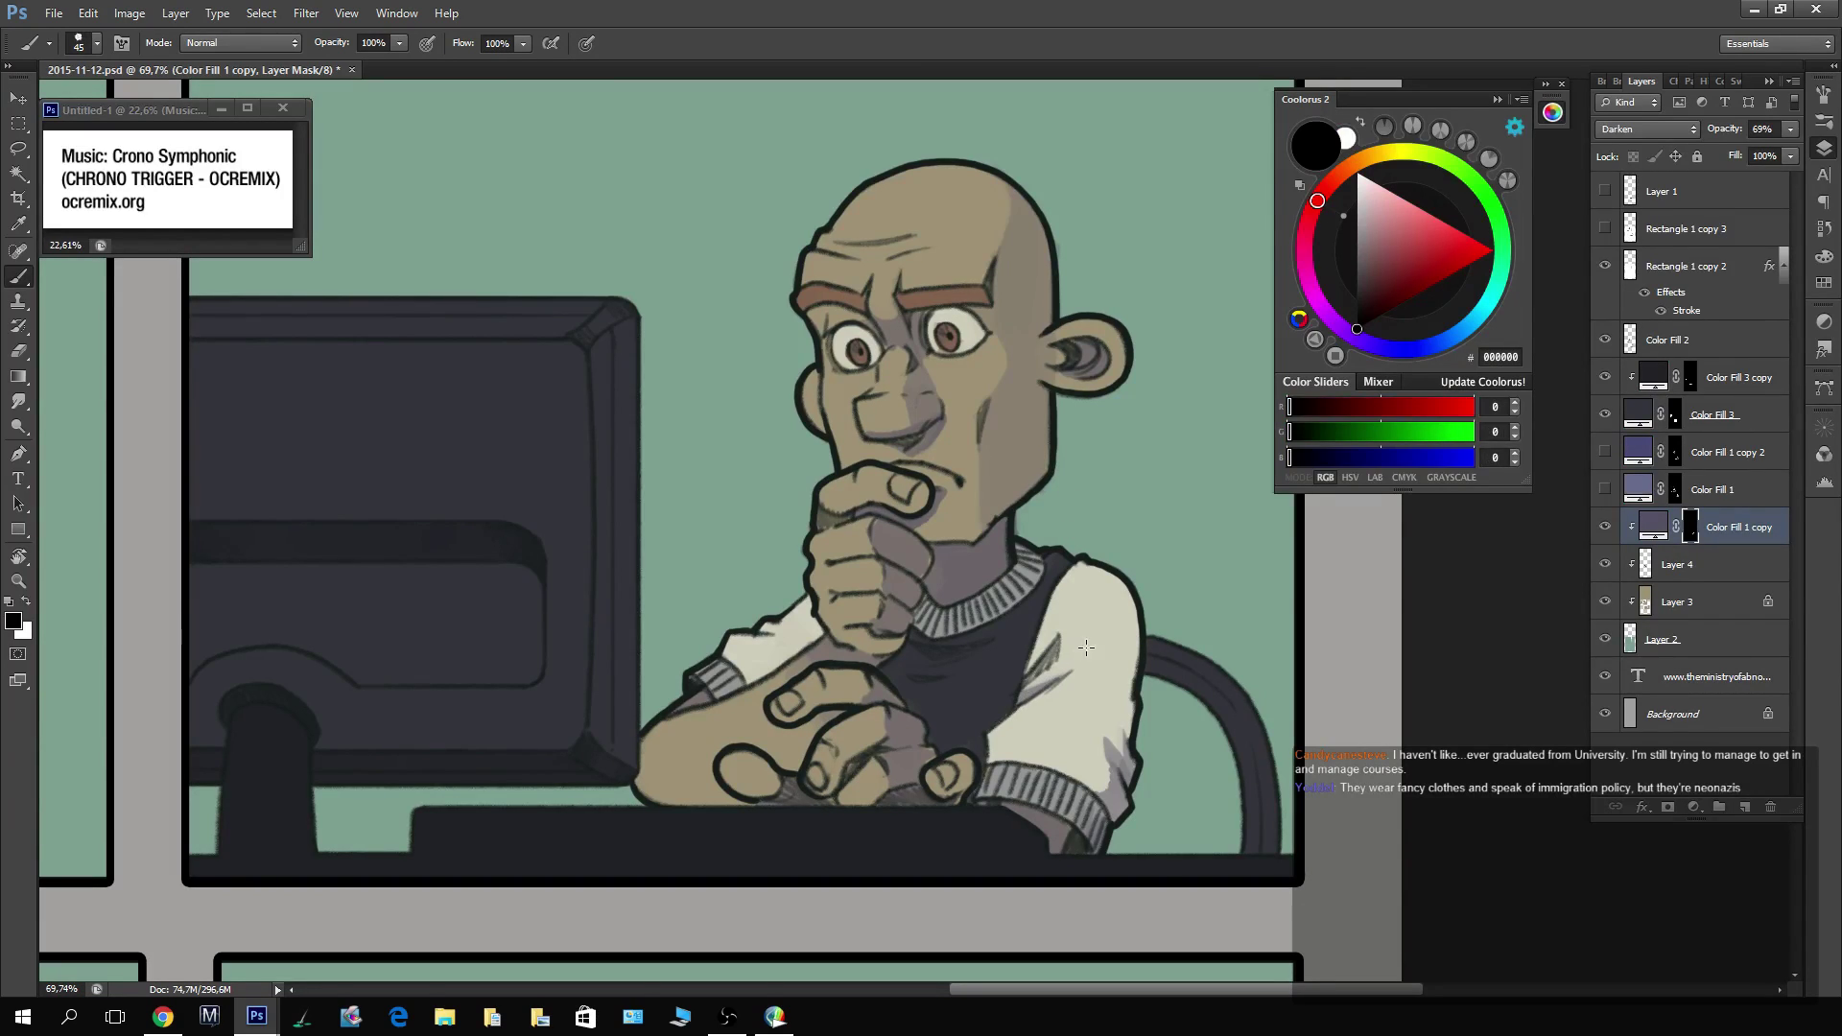
key("x")
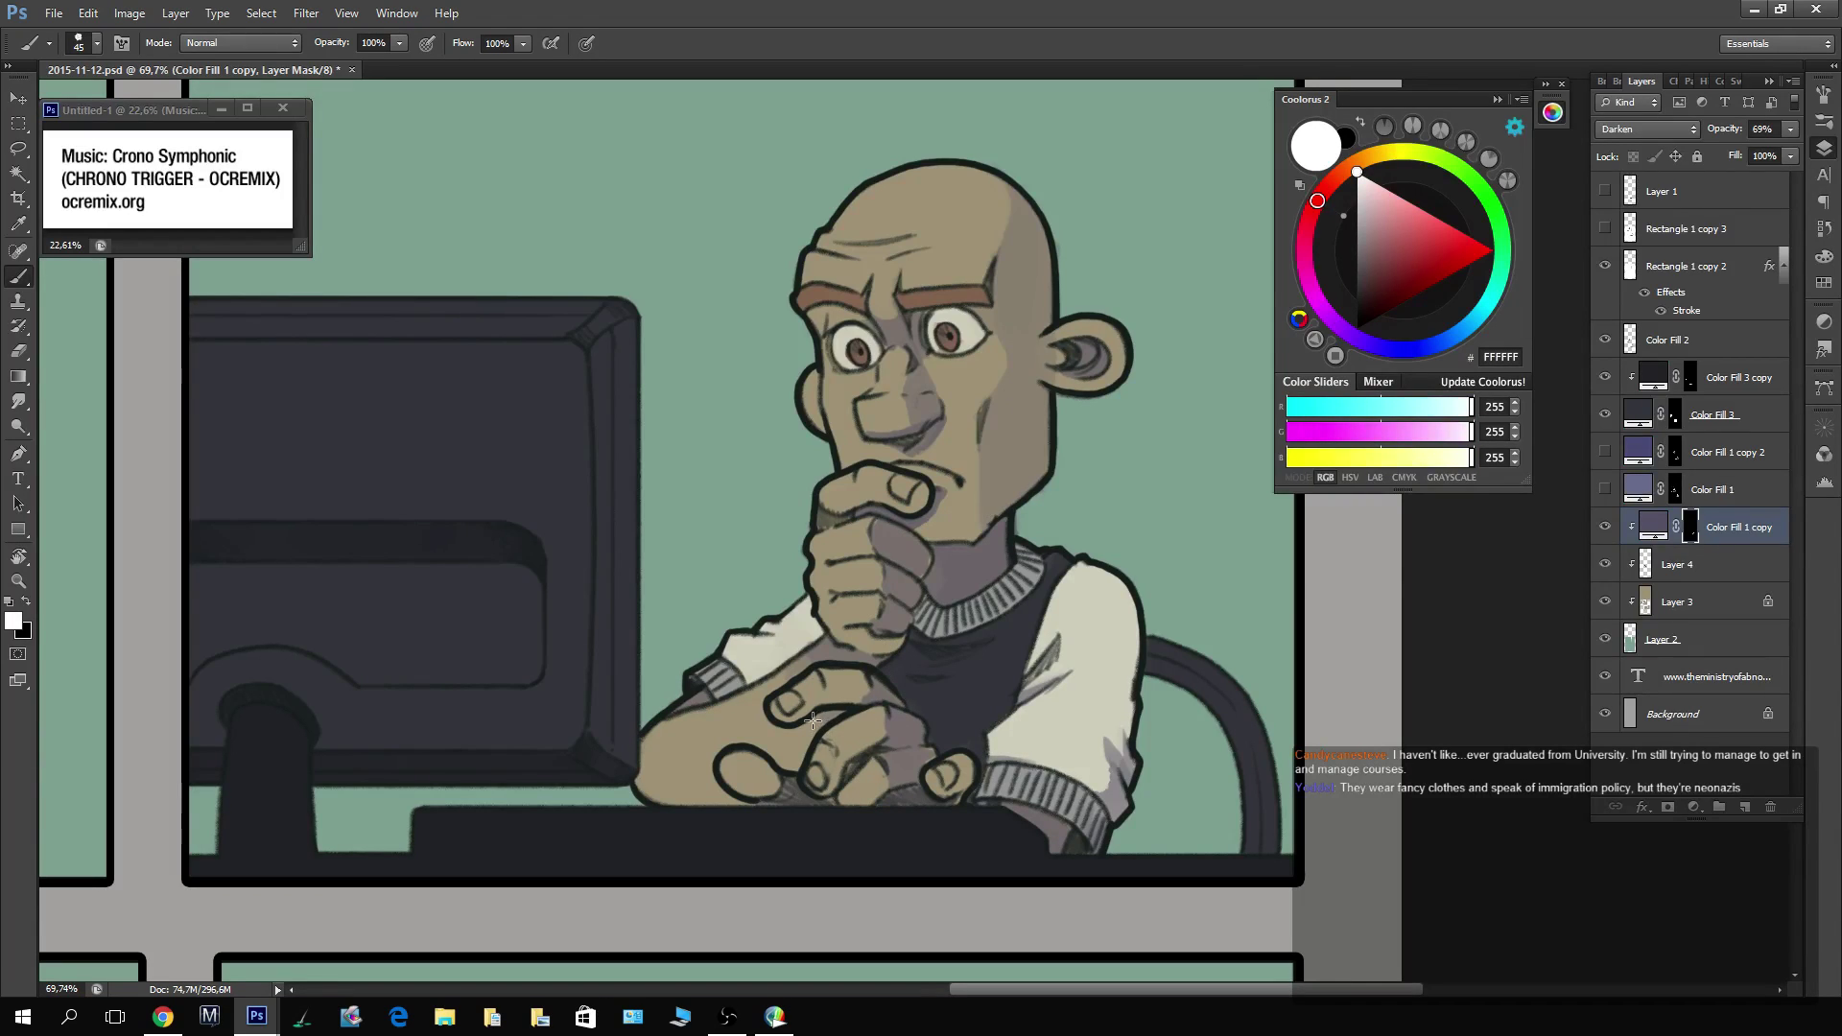
key("x")
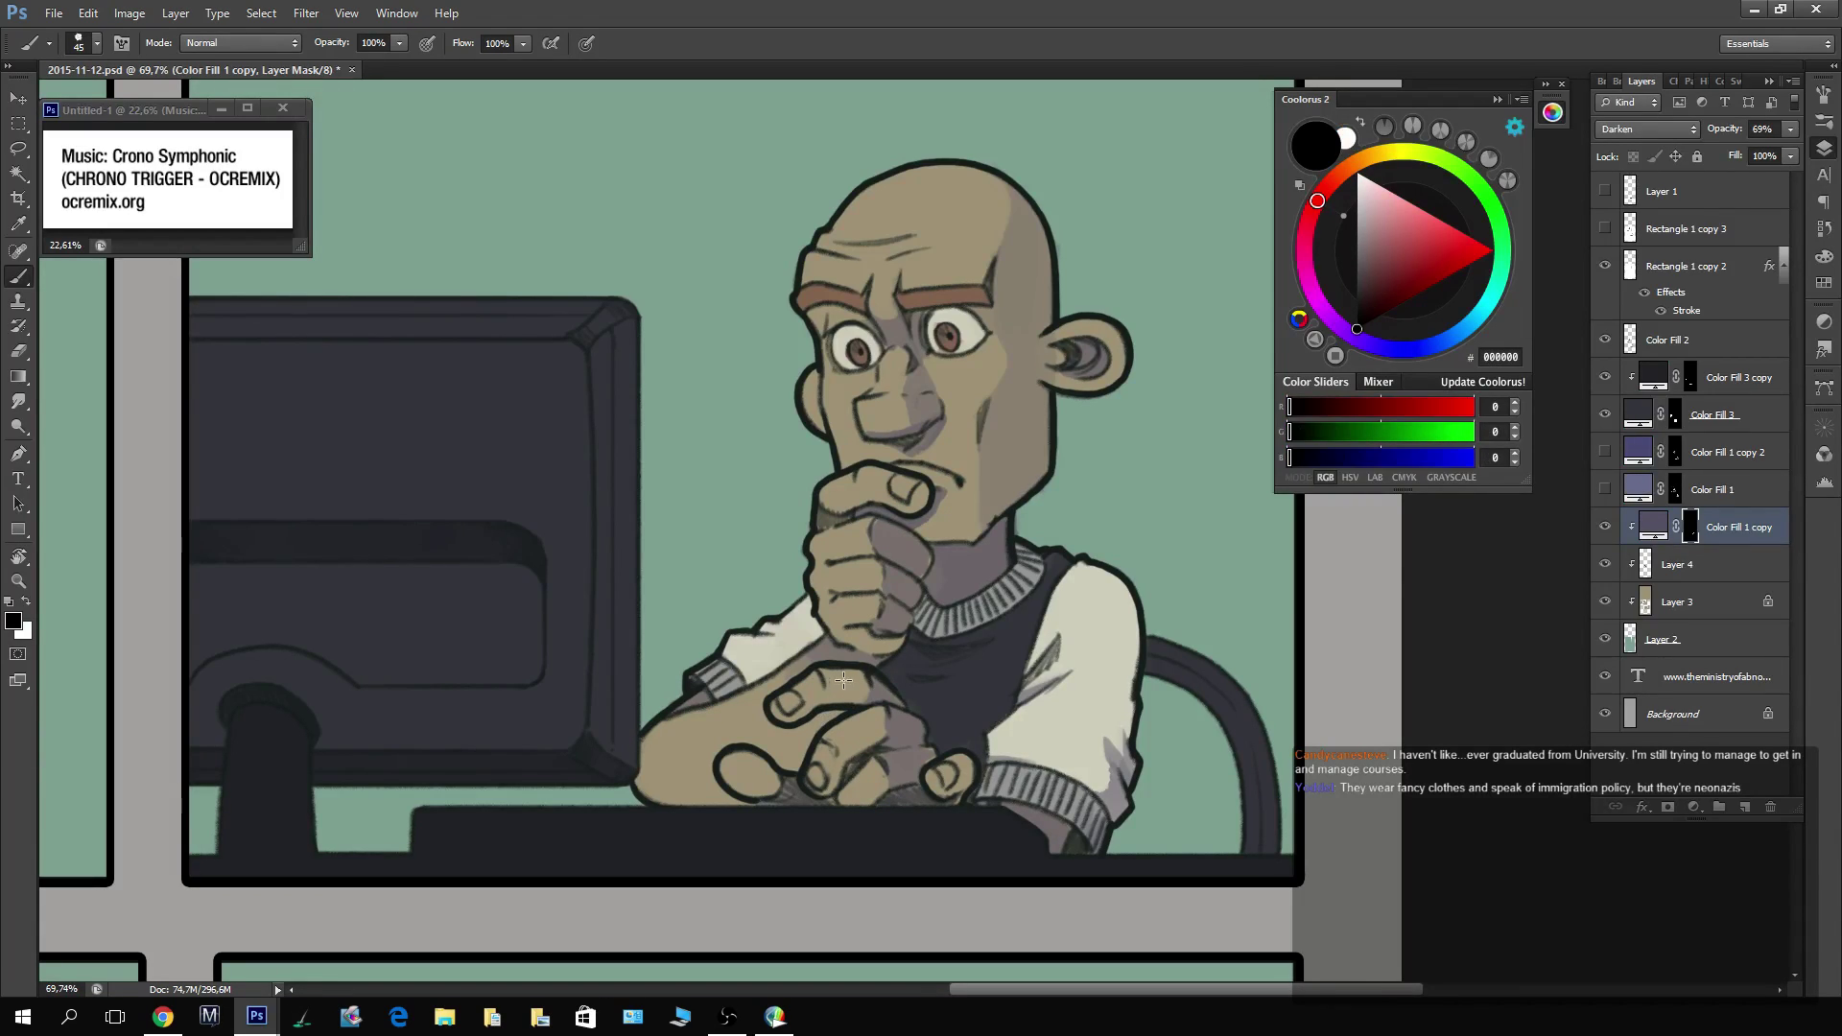
key("x")
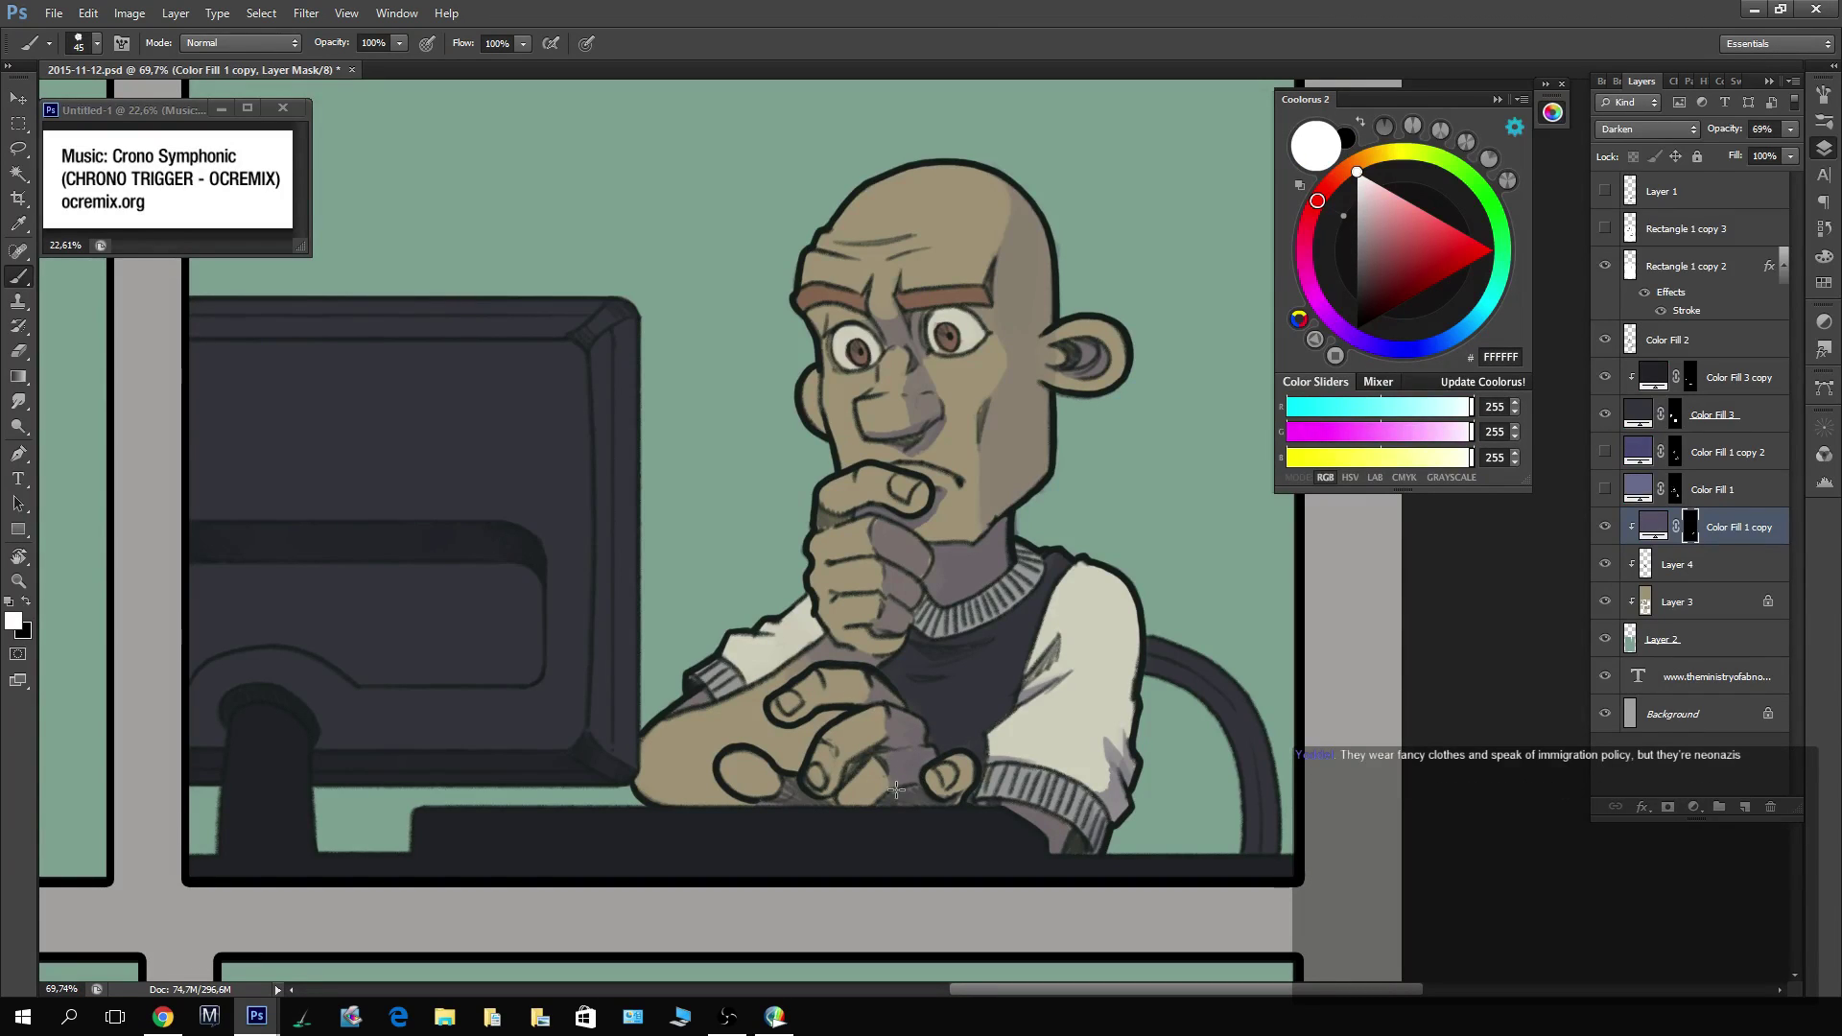
In the panel with the smiling man at the monitor, brush a shadow onto his arm below the cuff and trim it.
key("z")
key("ctrl+0")
left_click_drag(983, 448, 1094, 448)
key("b")
mouse_move(1084, 706)
left_mouse_down()
mouse_move(1139, 722)
mouse_move(1079, 674)
mouse_move(1141, 697)
mouse_move(1142, 682)
mouse_move(1071, 656)
mouse_move(1130, 654)
left_mouse_up()
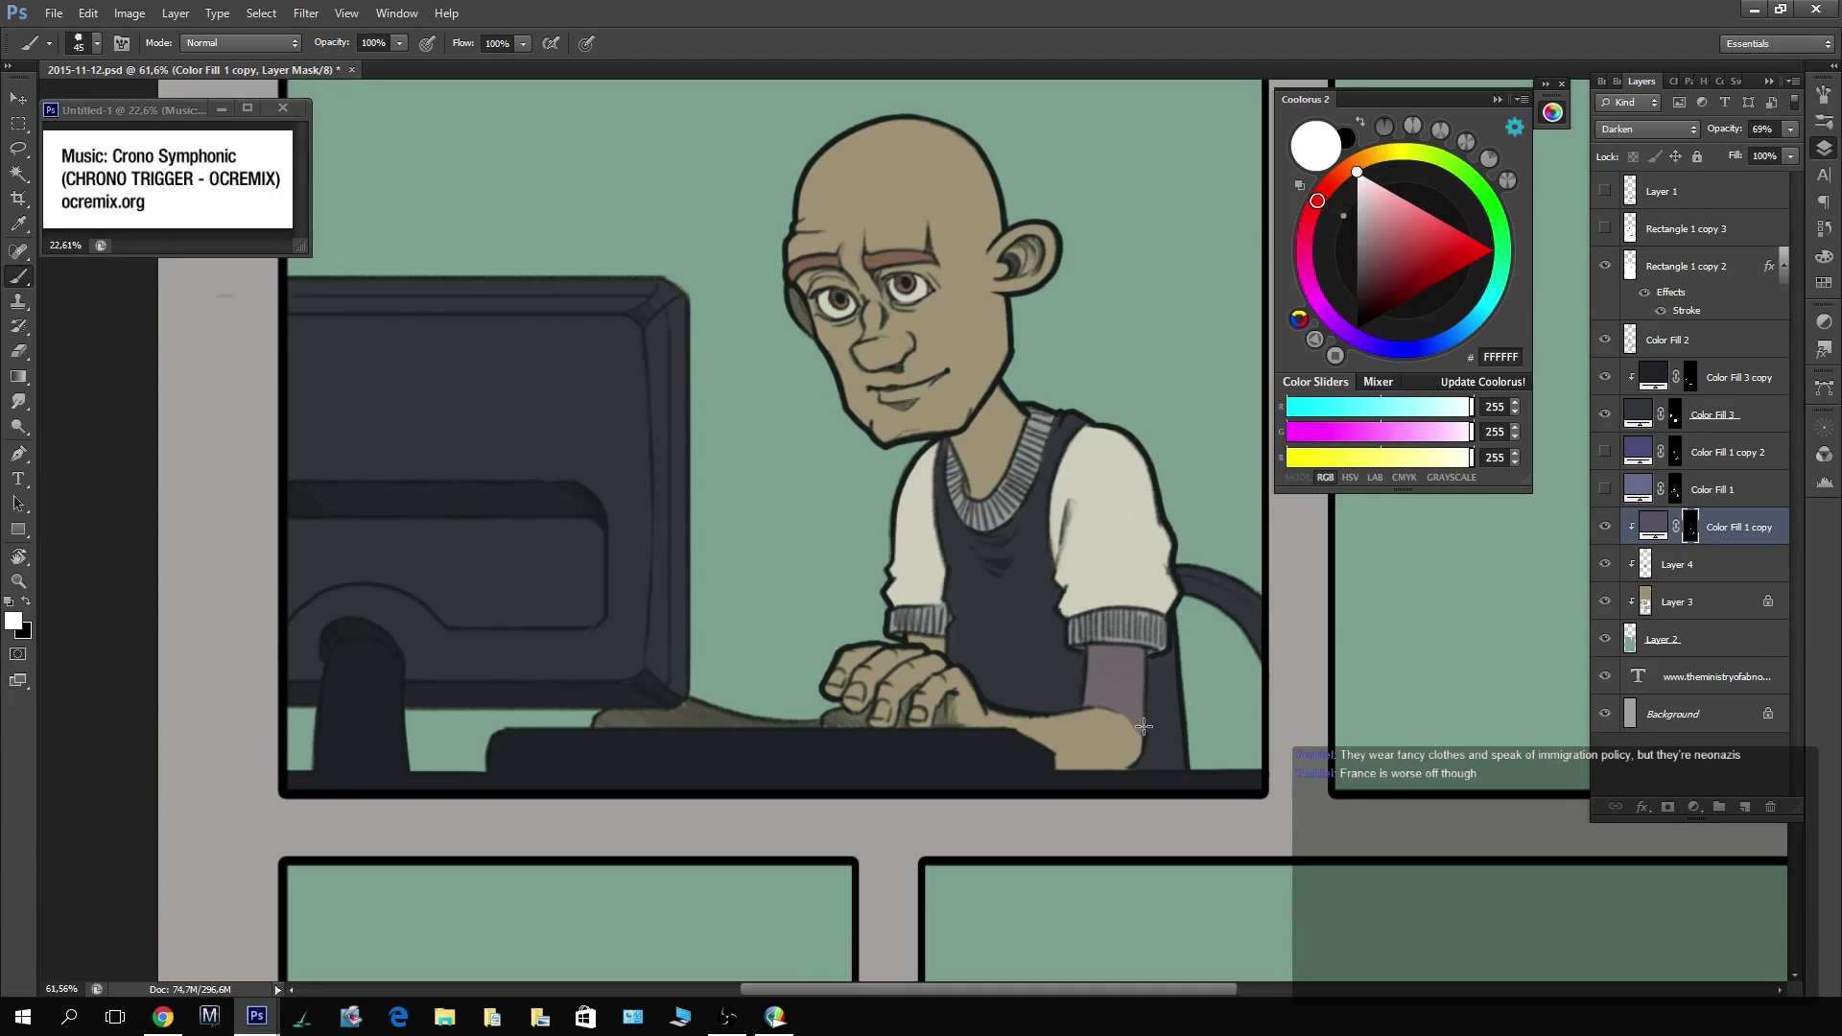
mouse_move(1143, 727)
left_mouse_down()
mouse_move(1058, 761)
mouse_move(1136, 767)
mouse_move(1091, 763)
mouse_move(1151, 734)
mouse_move(1023, 763)
mouse_move(1132, 753)
left_mouse_up()
key("x")
key("x")
Paint a shadow across the back of the smiling man's hand and wrist and tidy its edge.
mouse_move(957, 675)
left_mouse_down()
mouse_move(979, 729)
mouse_move(948, 719)
left_mouse_up()
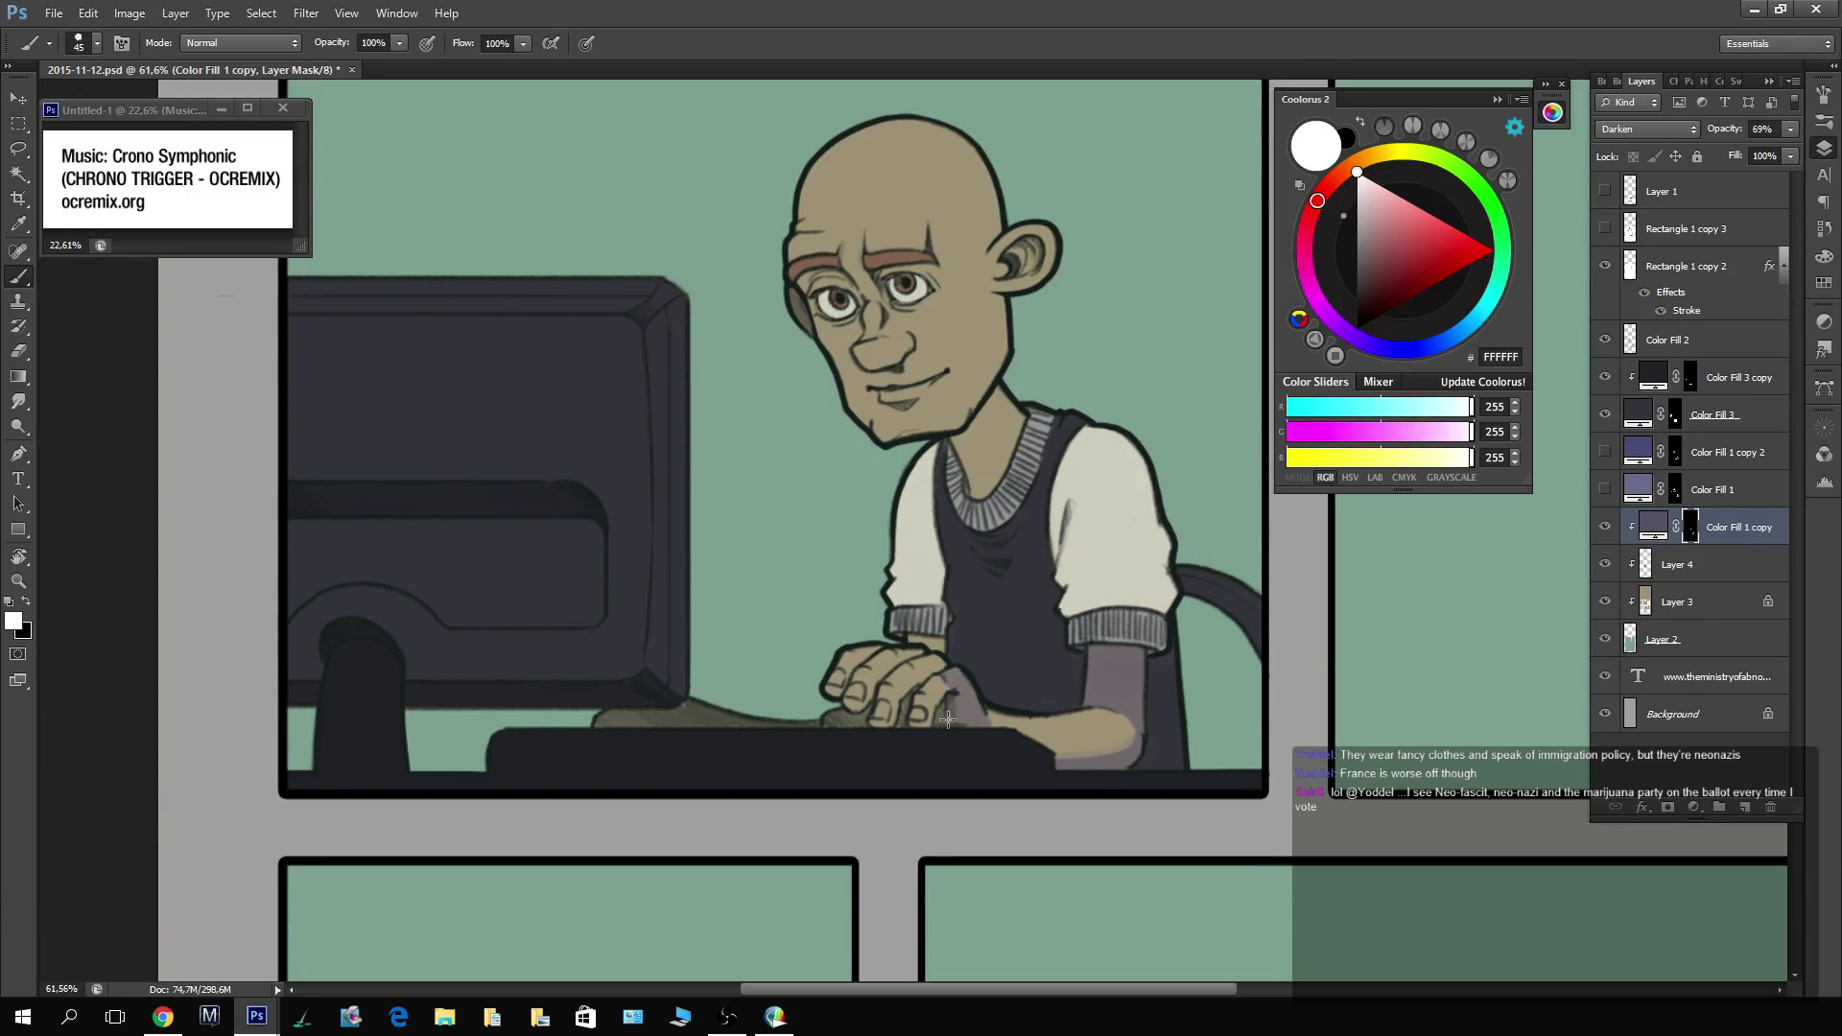
key("x")
key("x")
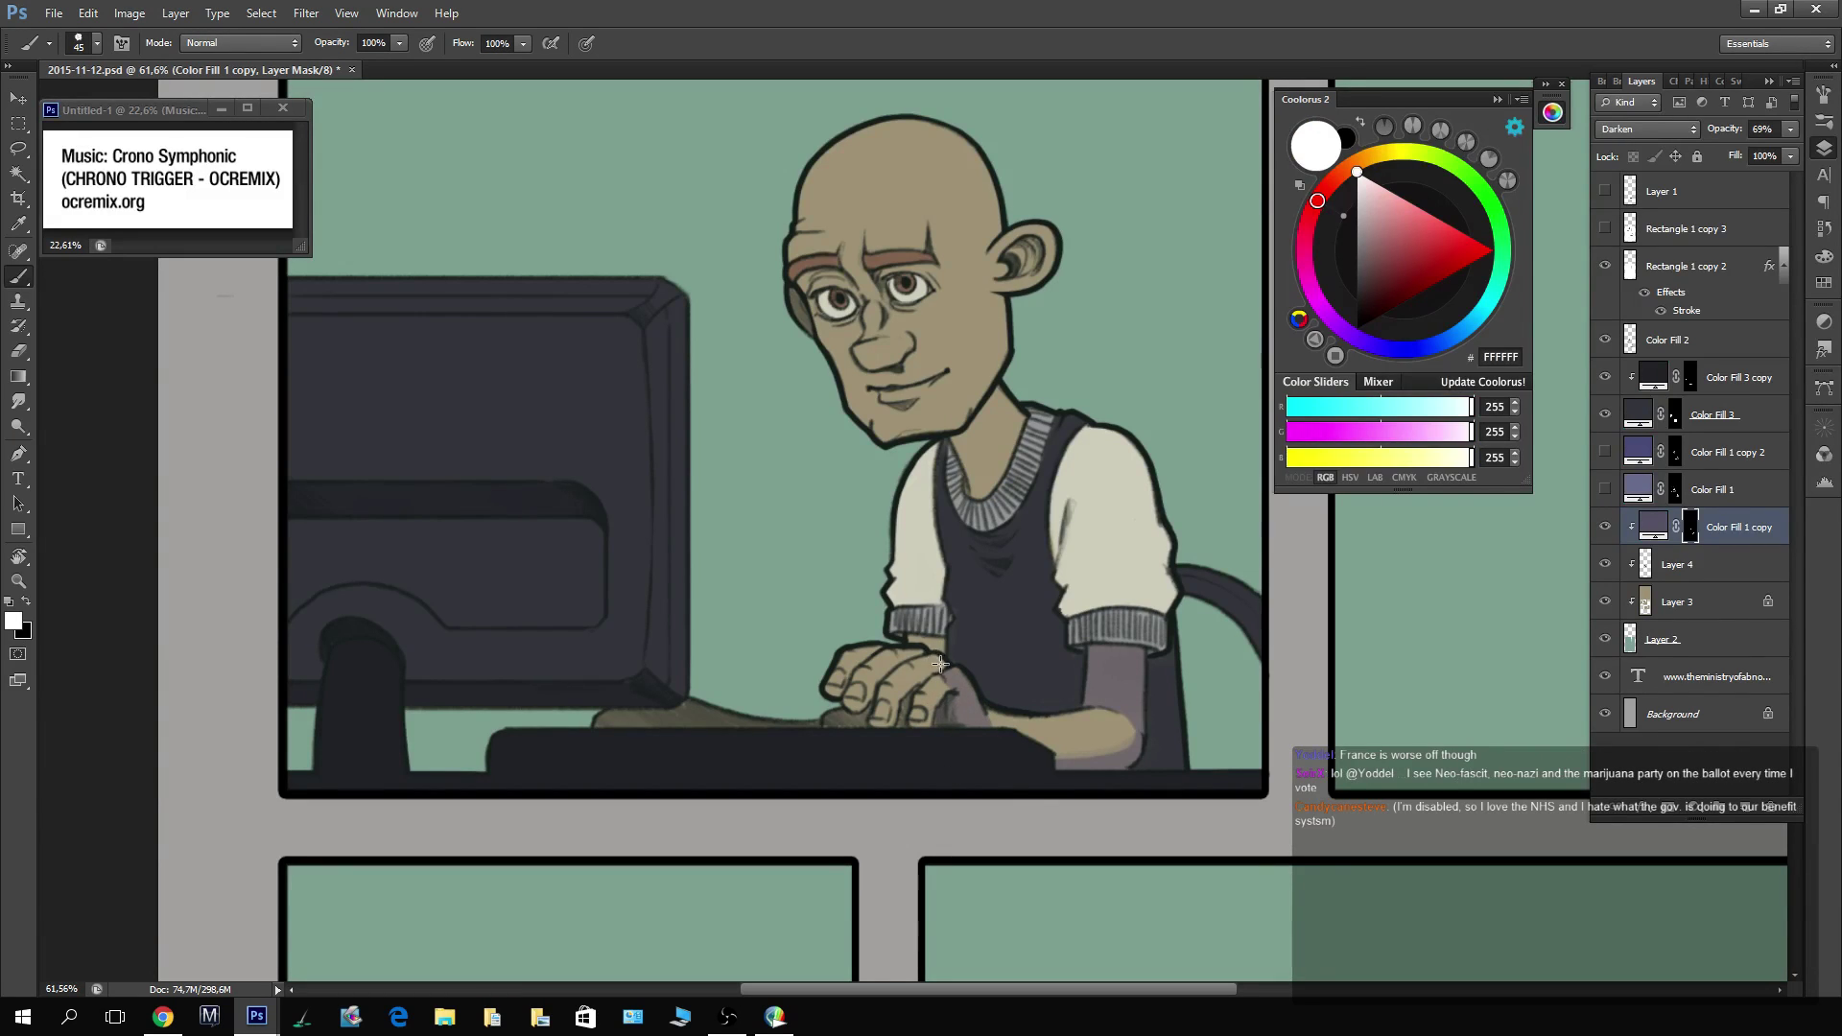
Extend the shadow over the smiling man's knuckles and shade the brown strip behind the keyboard.
left_click_drag(923, 656, 896, 664)
mouse_move(677, 712)
left_mouse_down()
mouse_move(590, 718)
mouse_move(792, 715)
left_mouse_up()
key("ctrl+z")
mouse_move(666, 722)
left_mouse_down()
mouse_move(720, 733)
mouse_move(672, 700)
mouse_move(808, 719)
left_mouse_up()
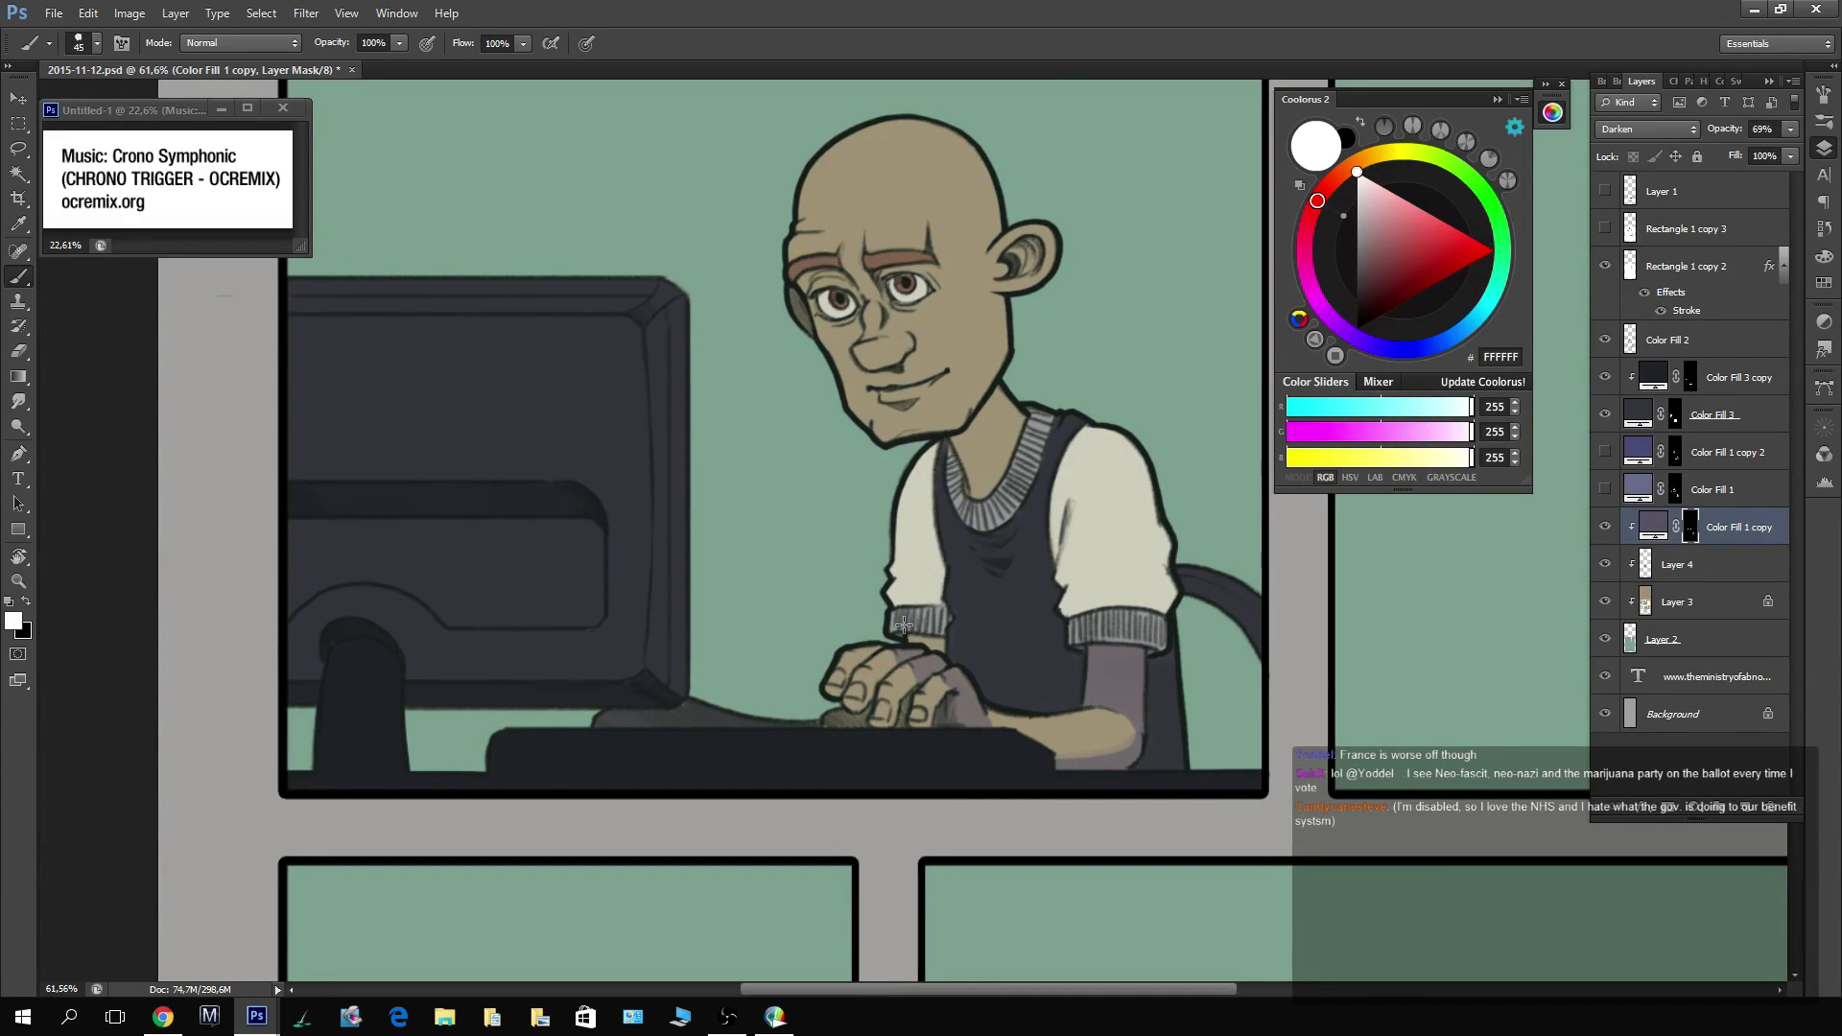
Paint shadows on the smiling man's neck below the jaw and along the side of his nose.
scroll(1003, 576, "up", 3)
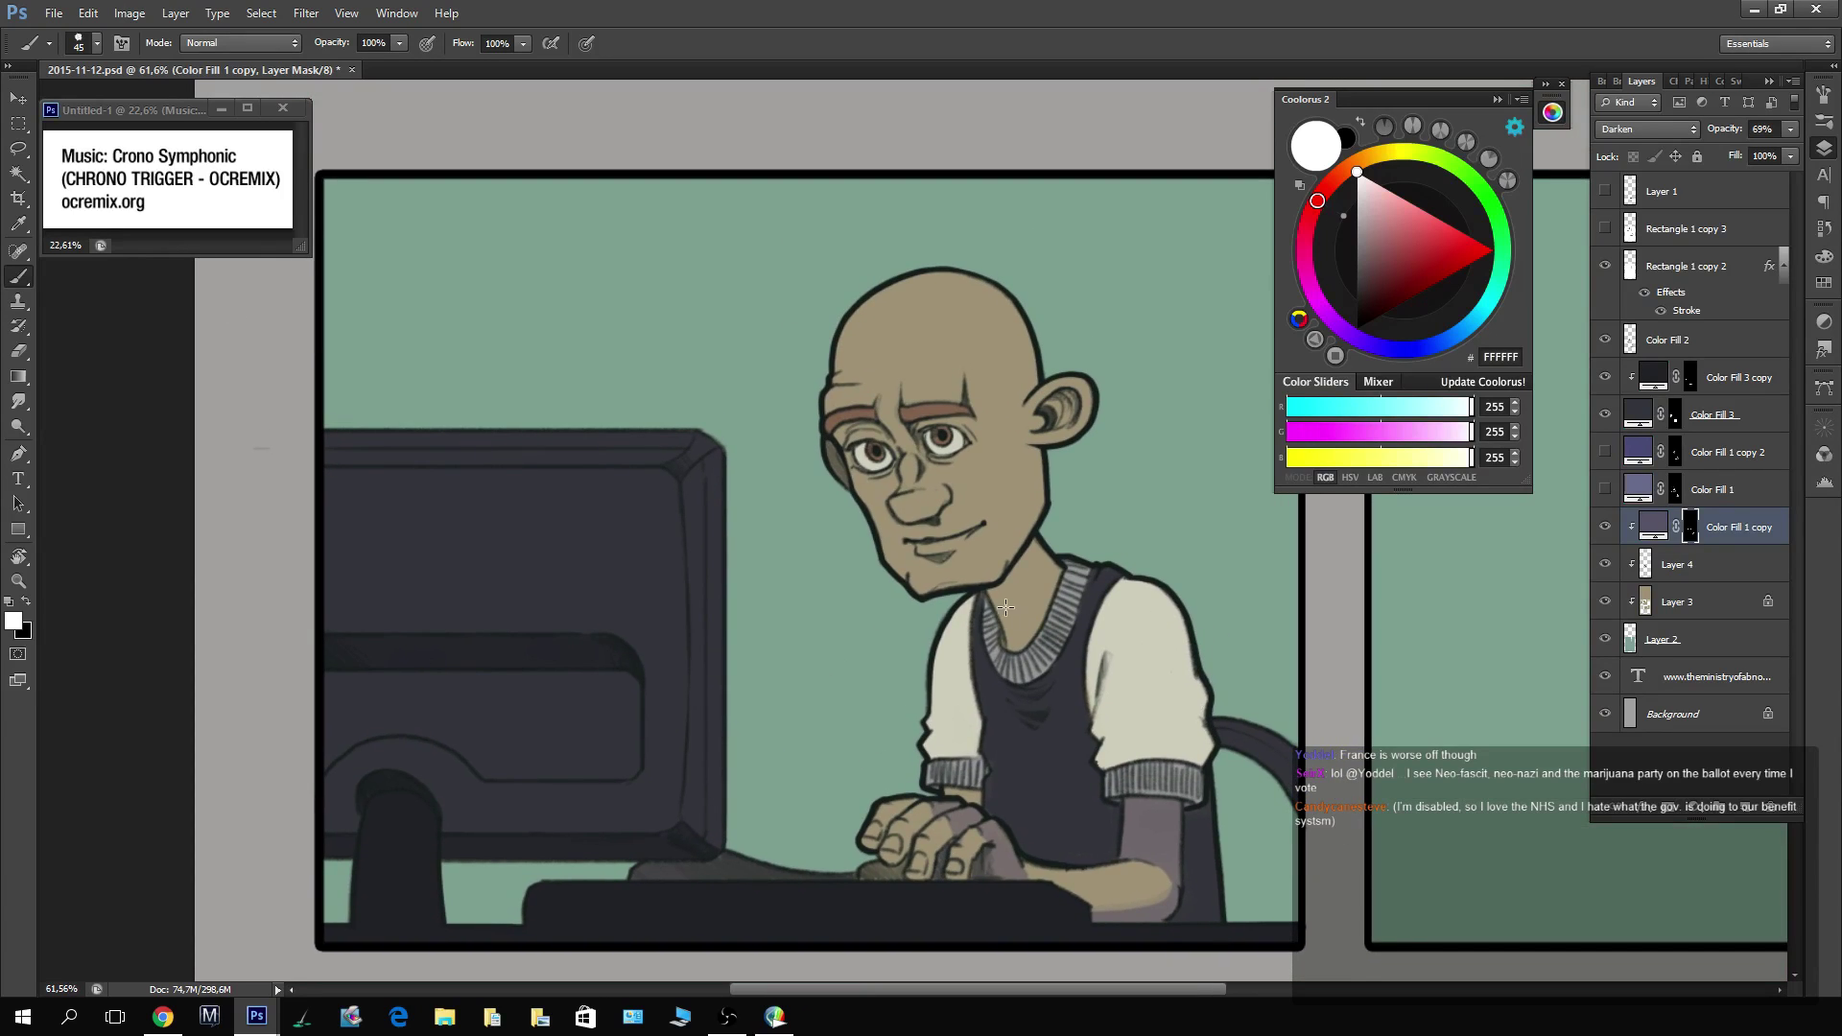
mouse_move(1005, 607)
left_mouse_down()
mouse_move(1010, 593)
mouse_move(1025, 575)
mouse_move(1043, 595)
mouse_move(1055, 562)
left_mouse_up()
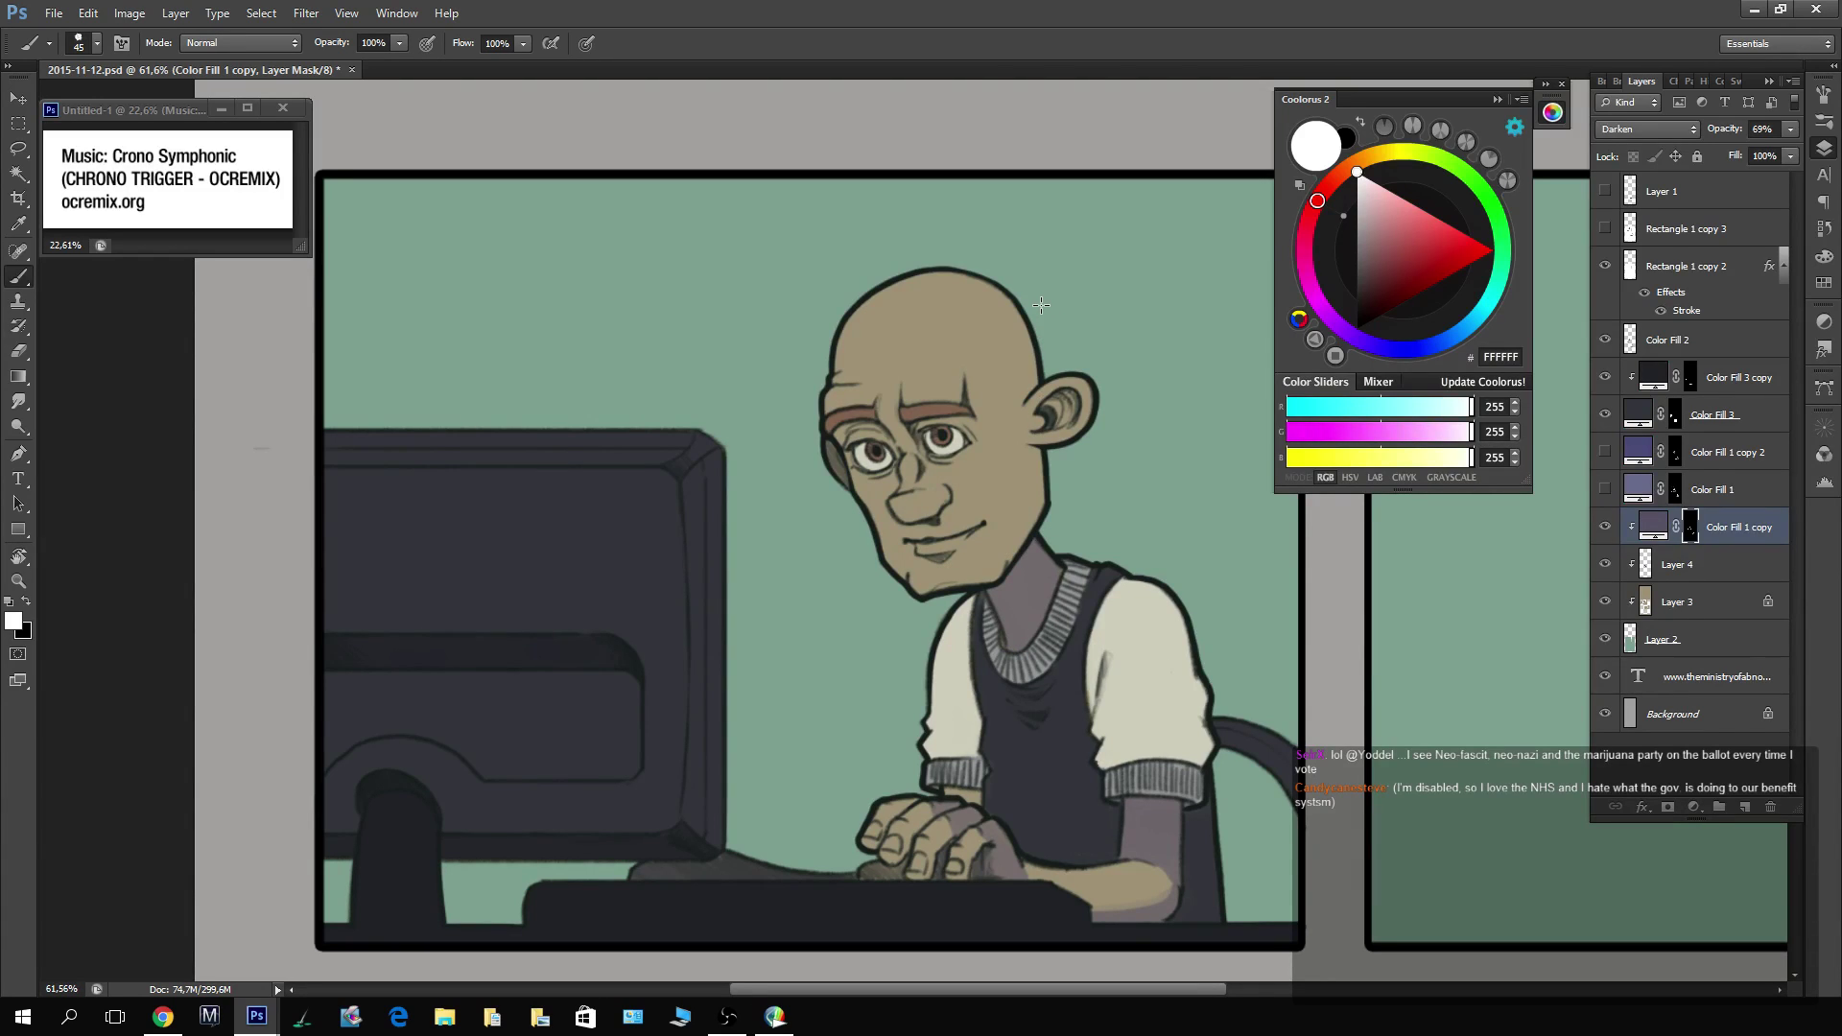
scroll(1075, 393, "up", 3)
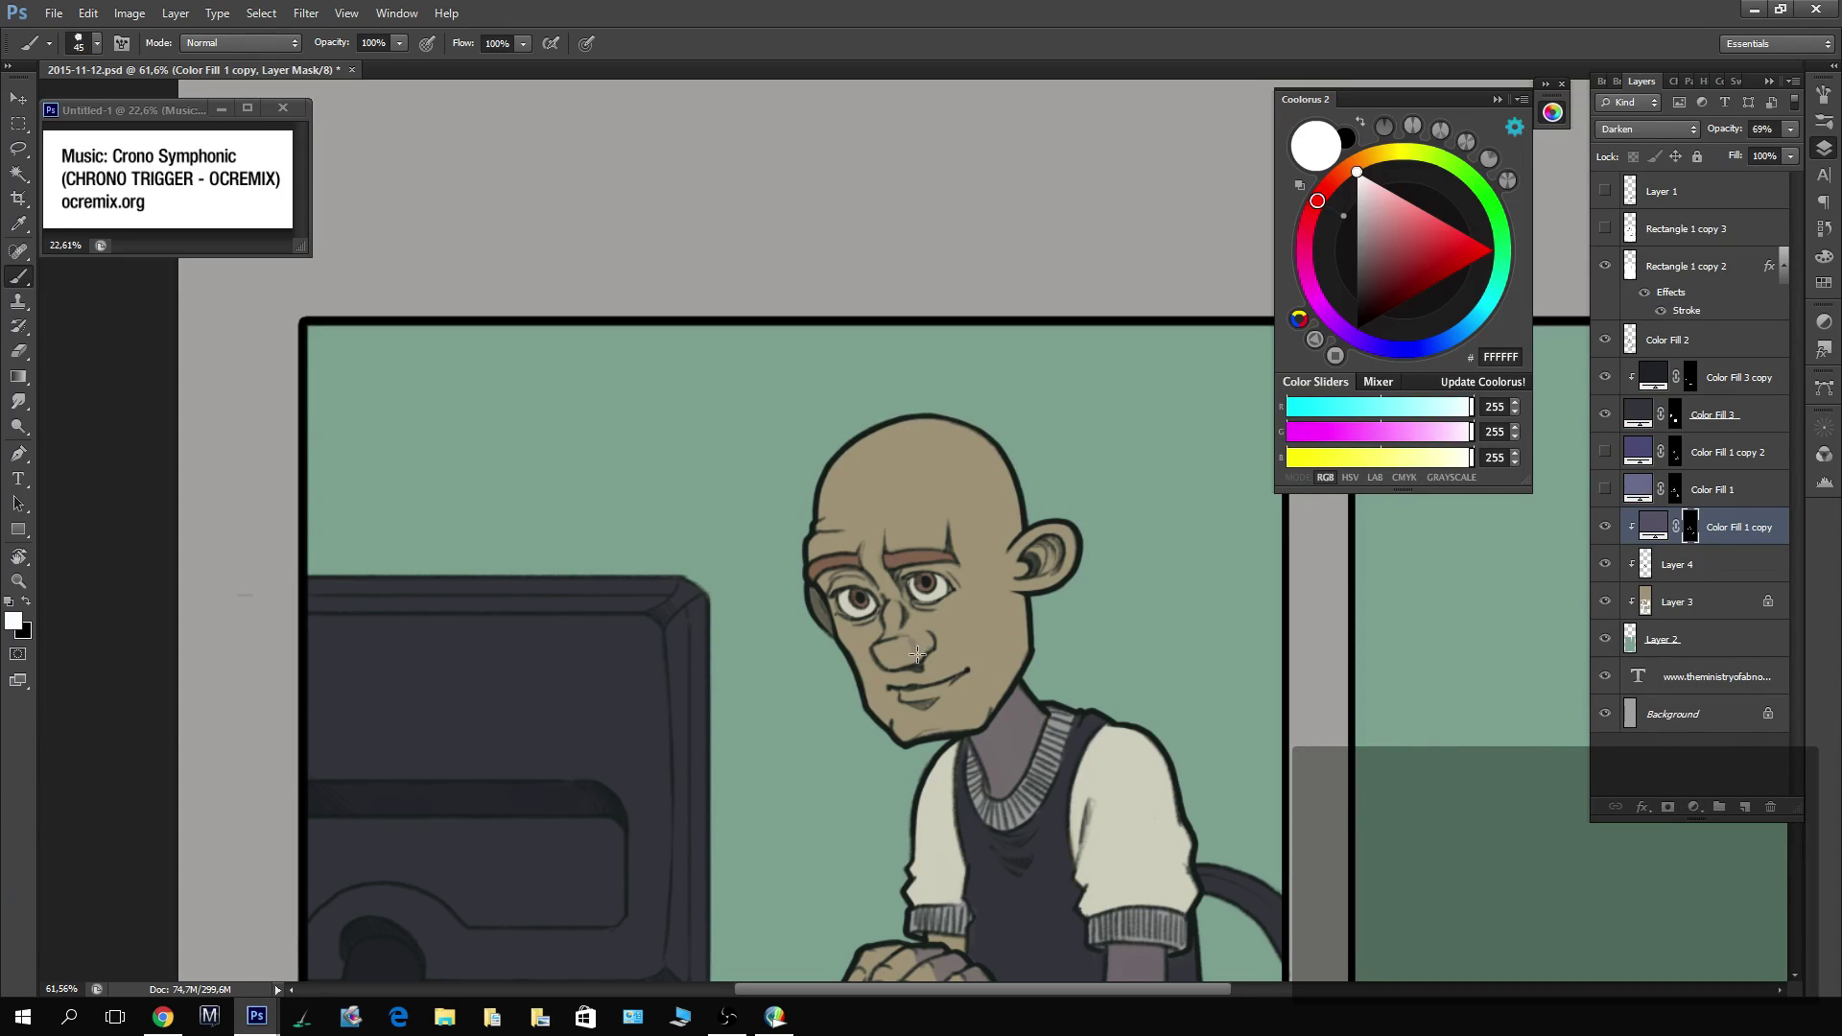
left_click_drag(919, 648, 900, 592)
key("x")
key("x")
key("x")
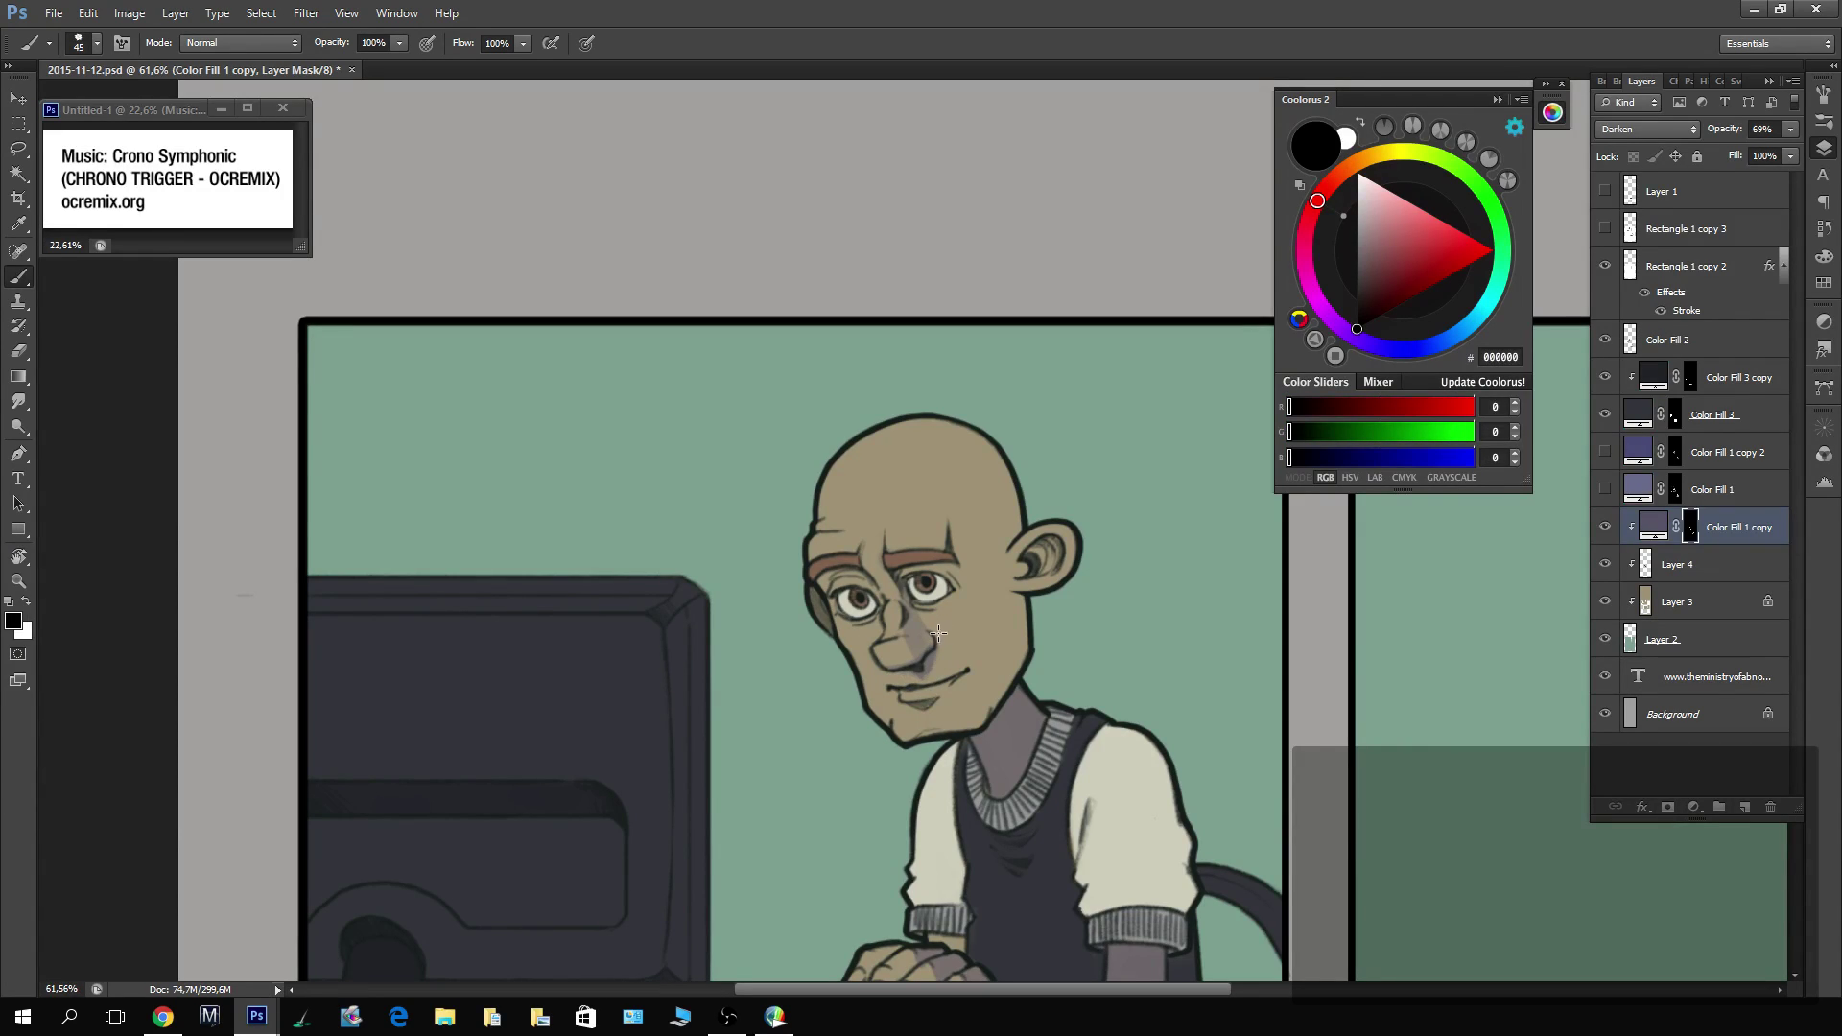
key("x")
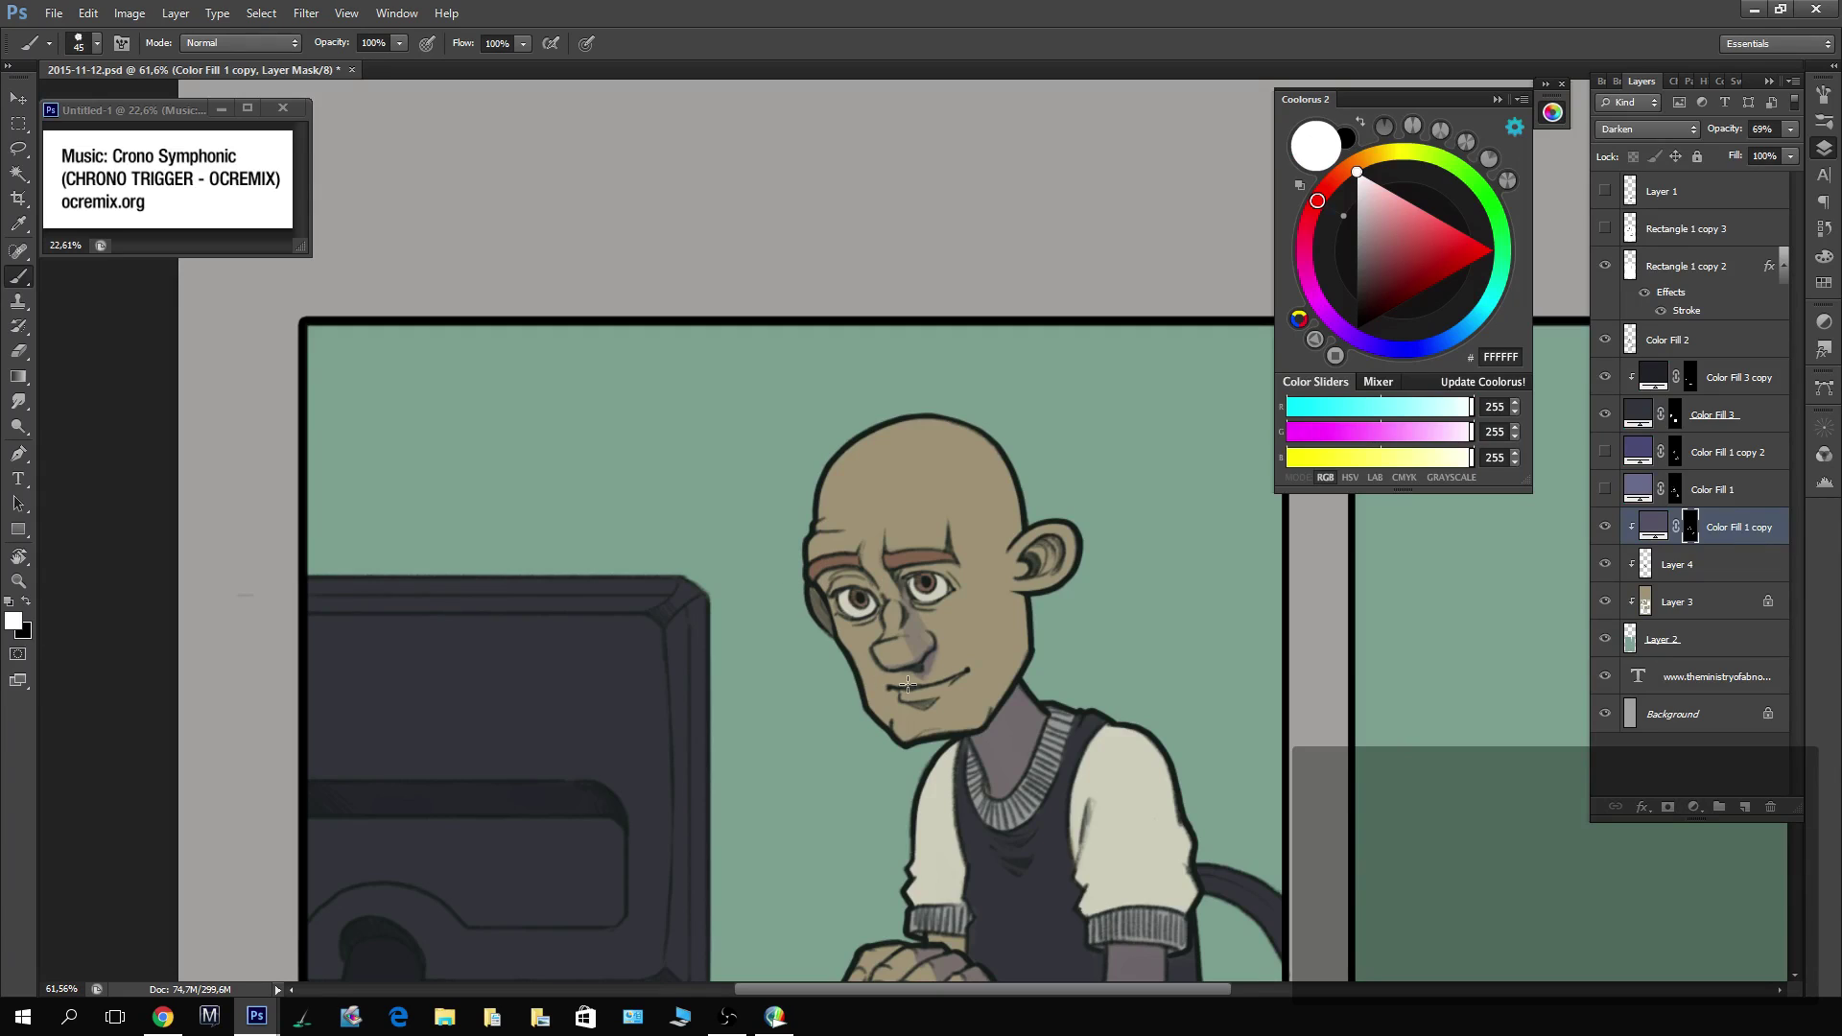
Trim the shadow between the smiling man's nose and mouth with black.
key("x")
left_click_drag(885, 687, 971, 668)
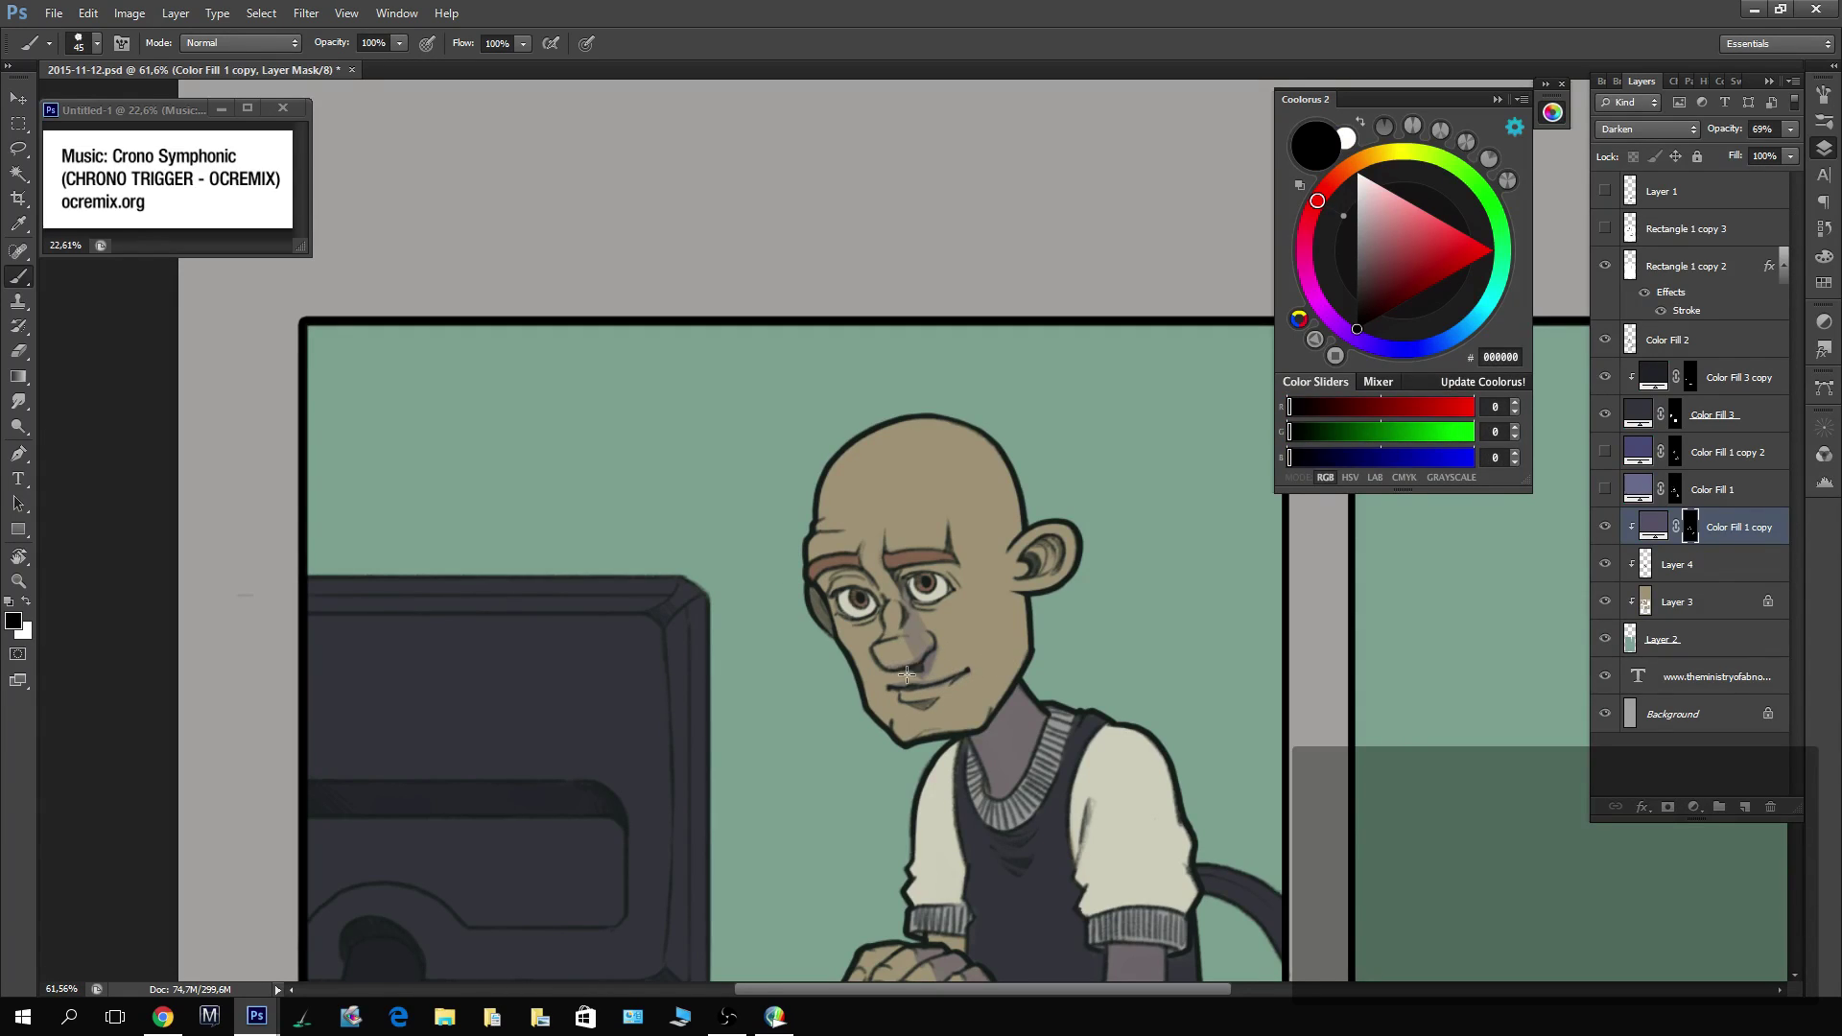
key("x")
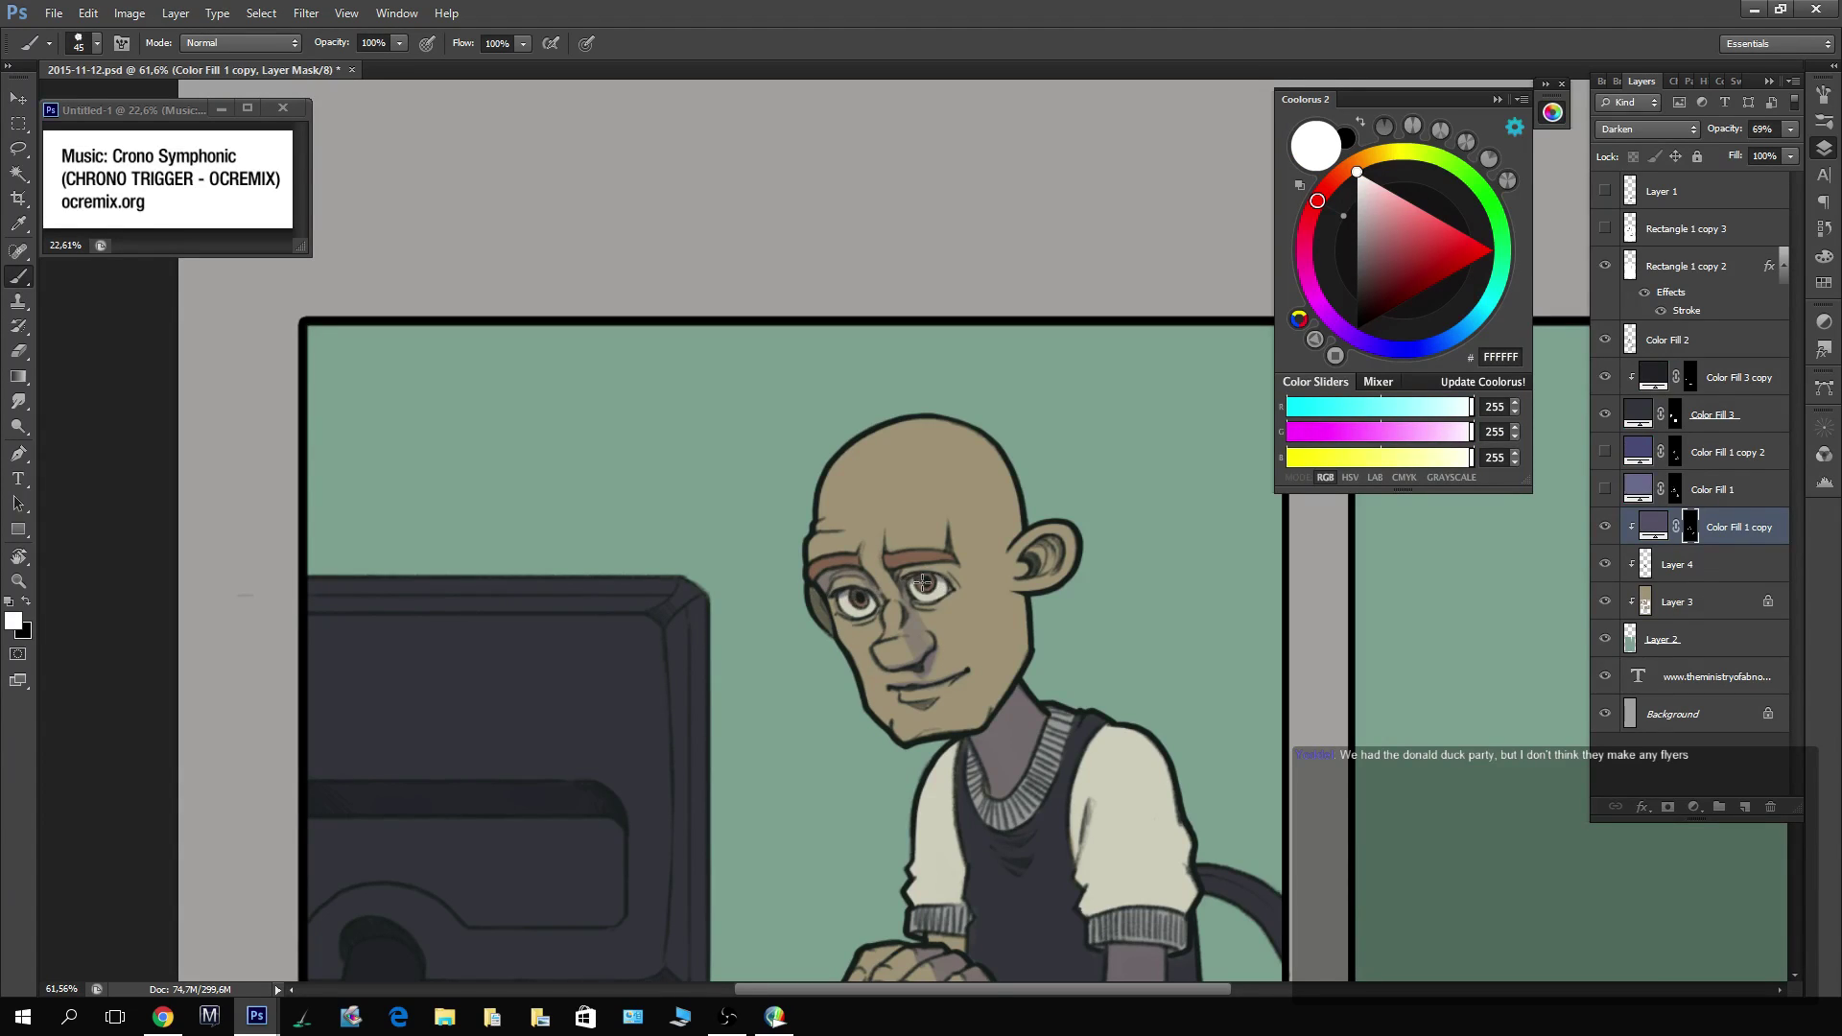
Brush shadows around the smiling man's eyes, nose bridge and inner ear, cleaning their edges in black.
key("x")
key("x")
left_click_drag(900, 577, 878, 576)
key("x")
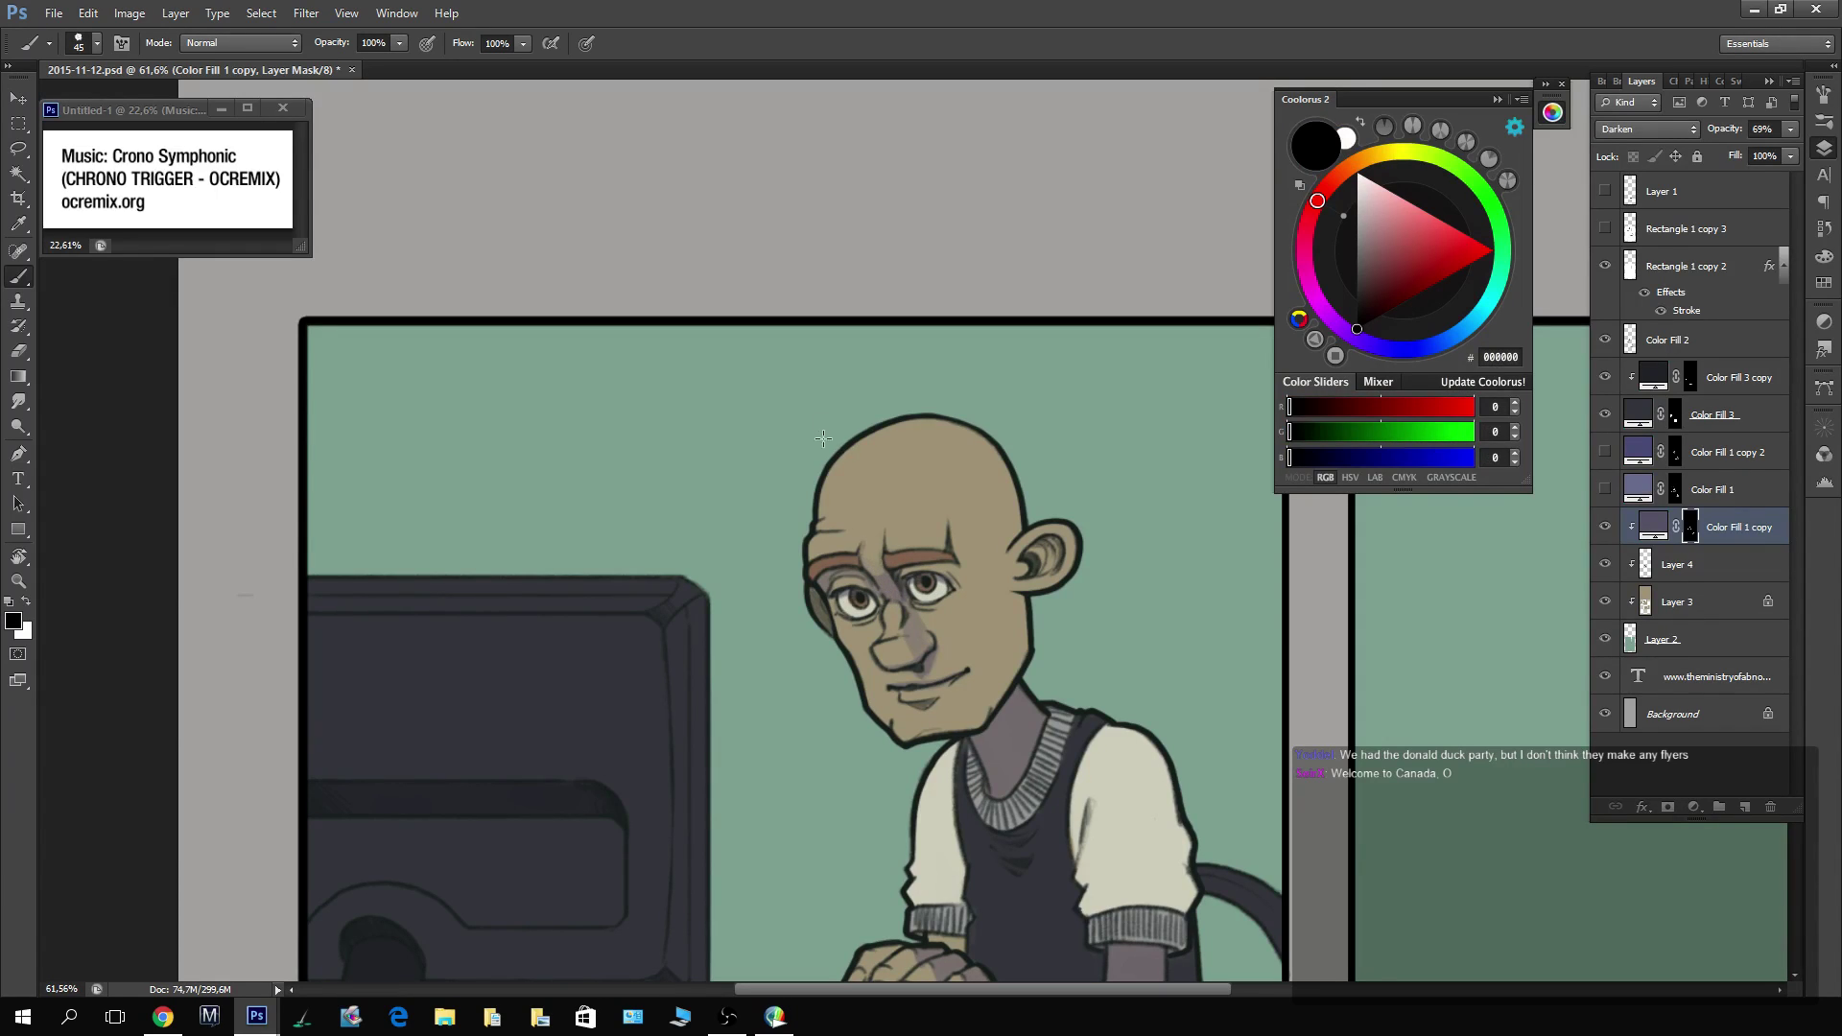
key("x")
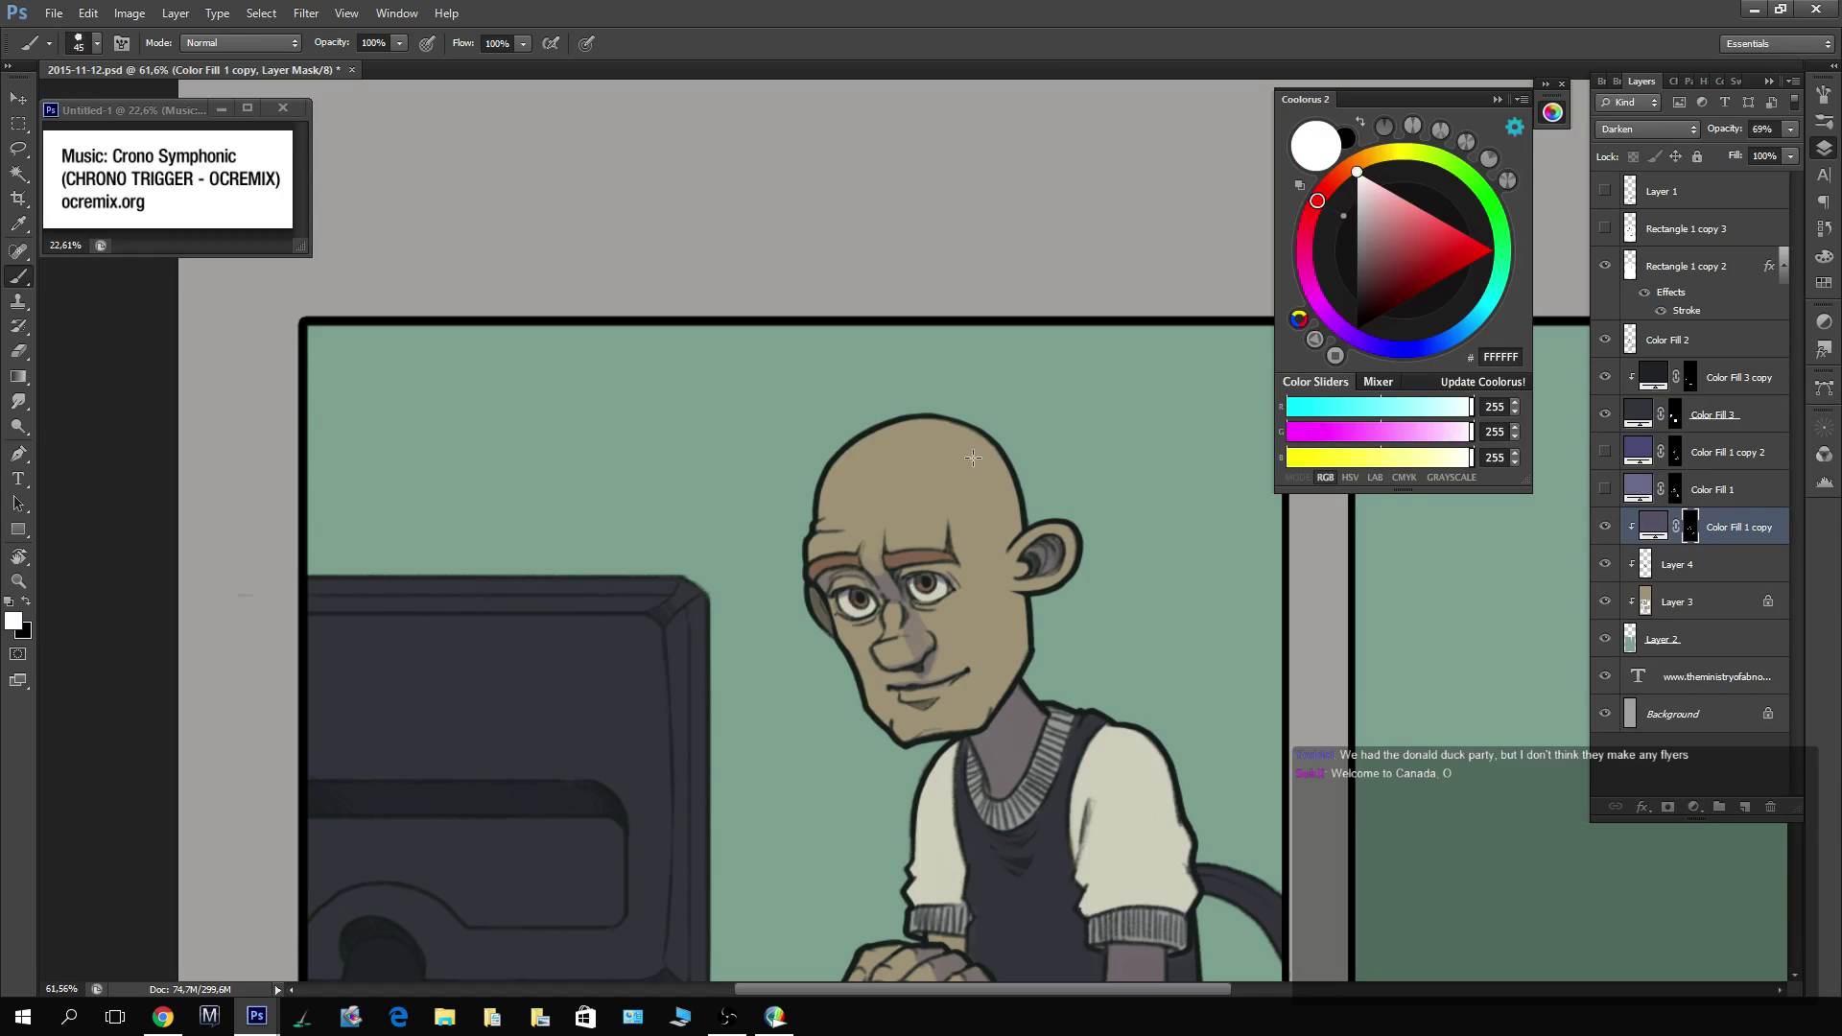
left_click_drag(932, 642, 869, 662)
key("x")
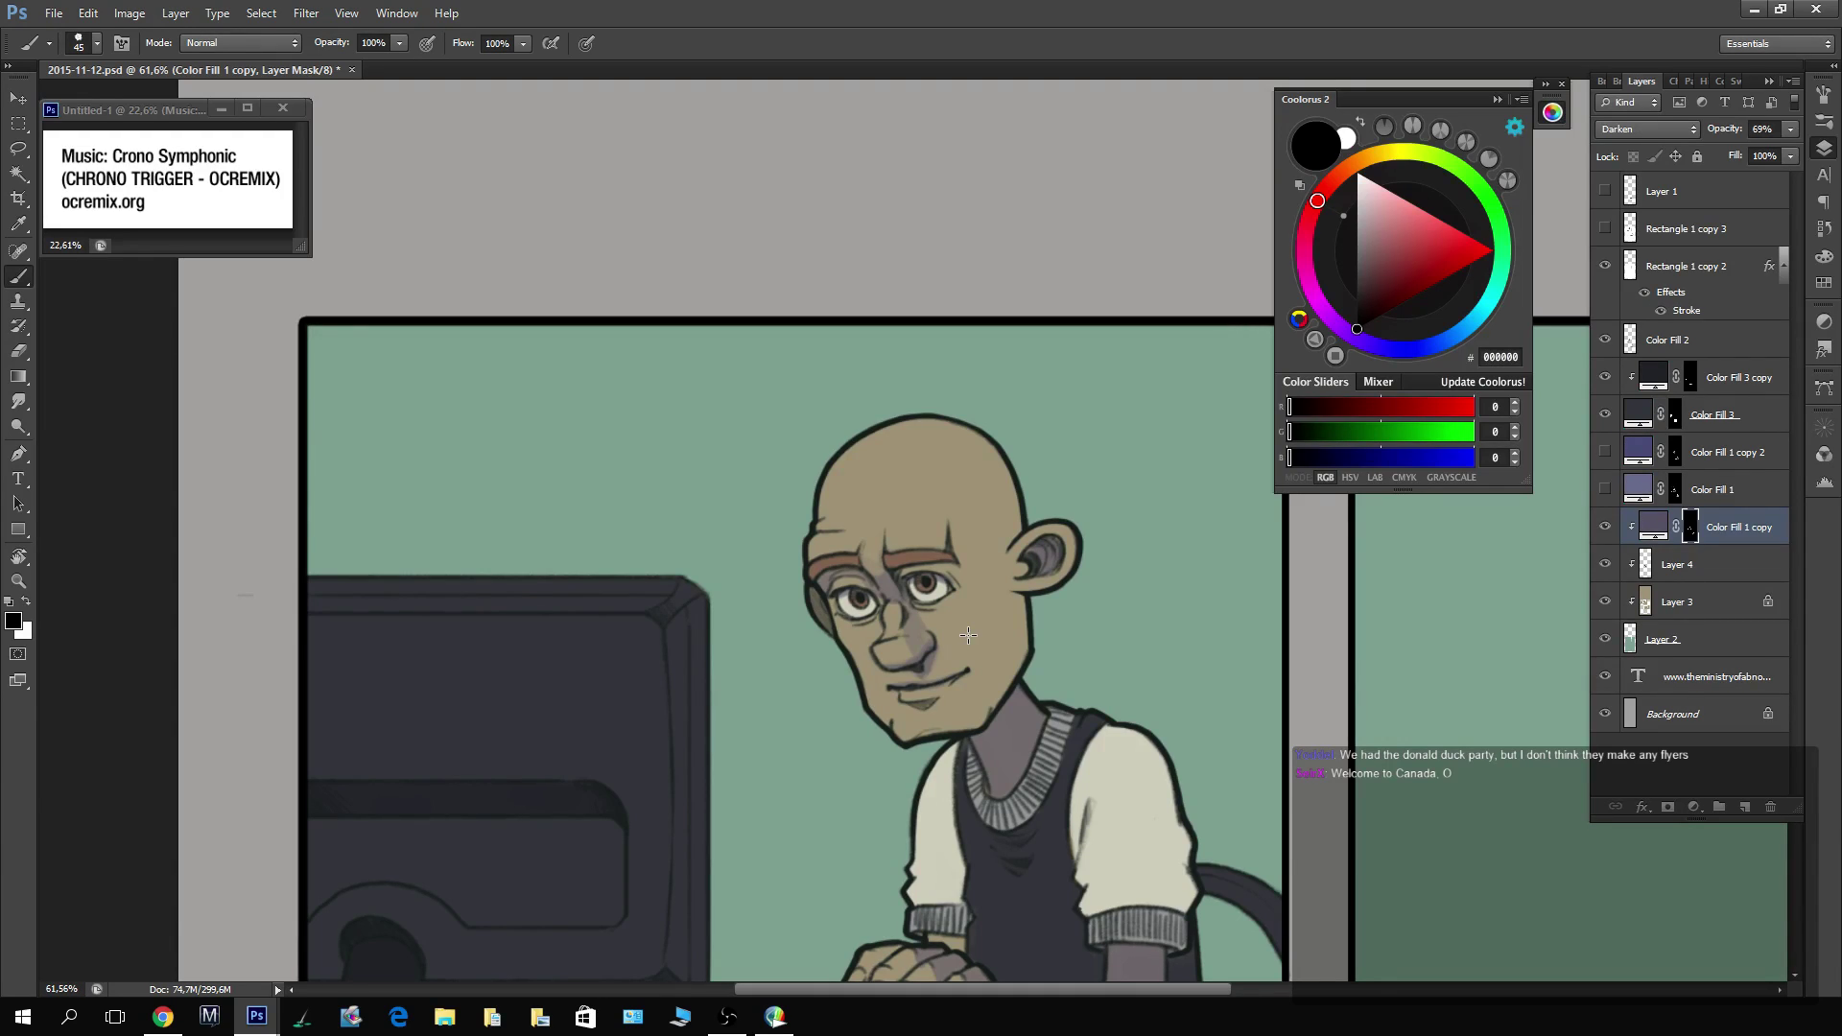
Set the brush's foreground colour to the mid-grey 828282.
left_click_drag(972, 497, 924, 424)
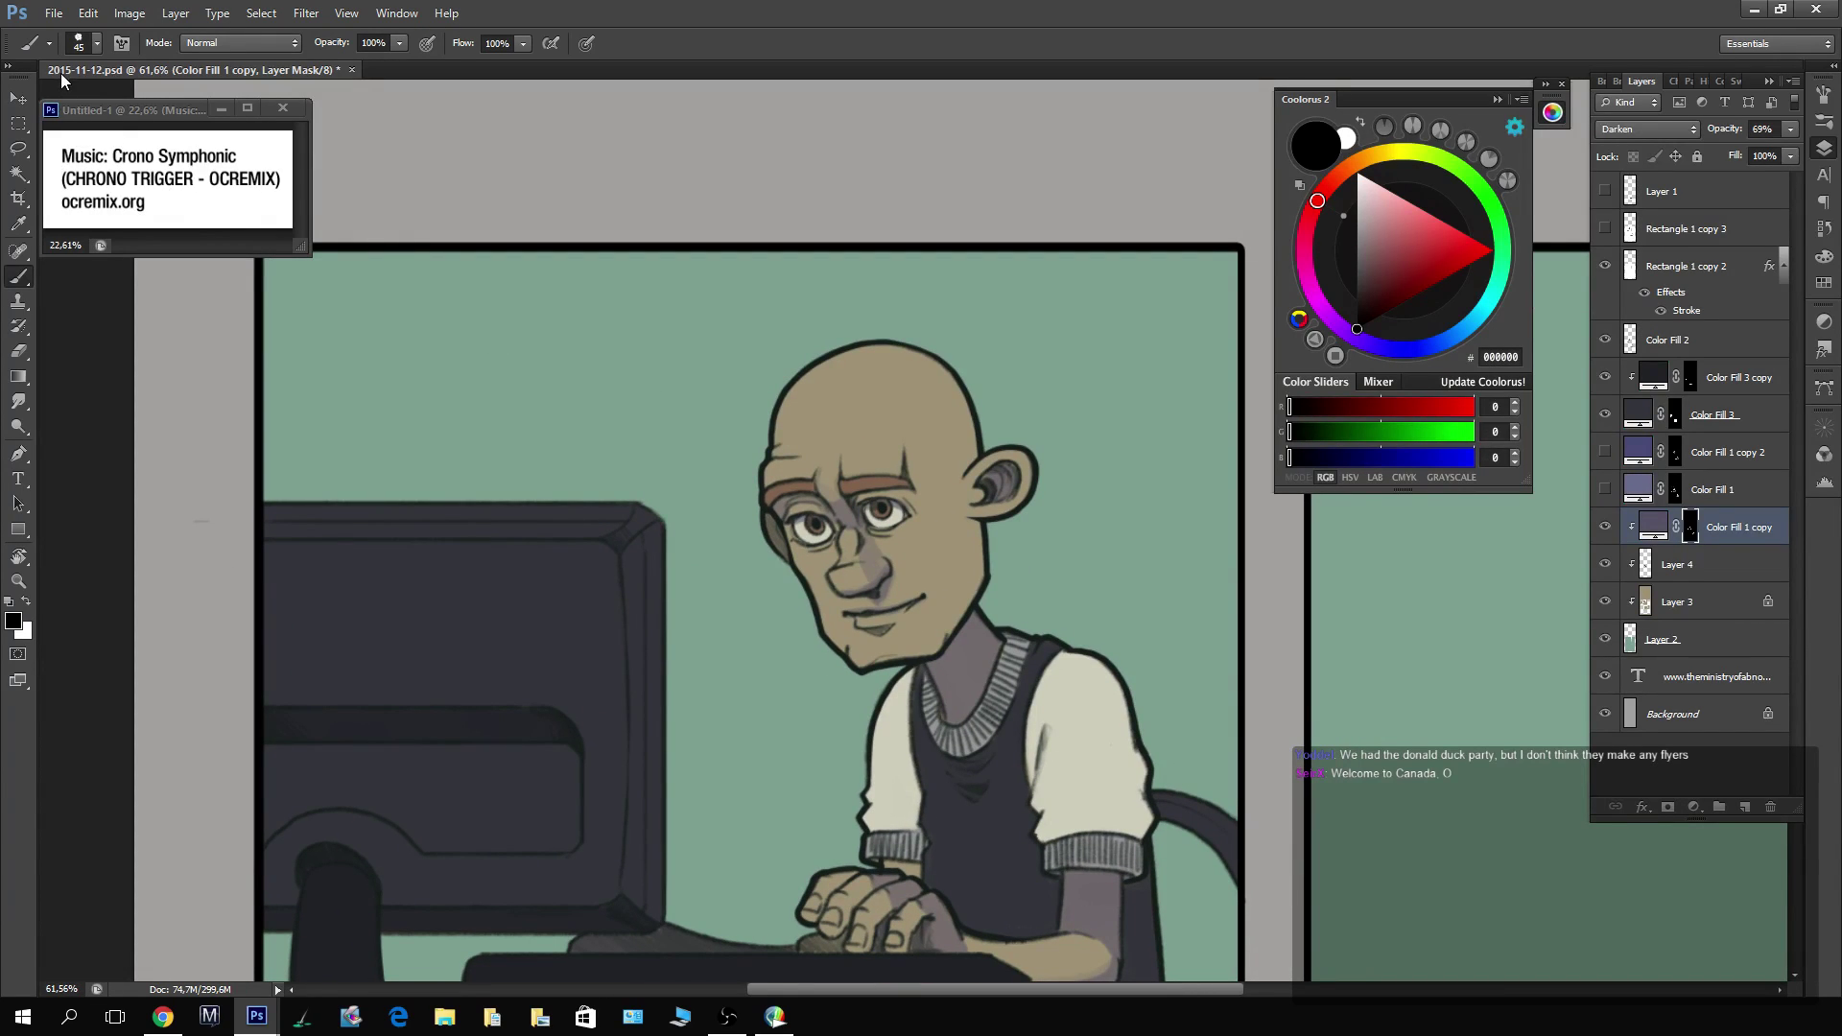
left_click(15, 624)
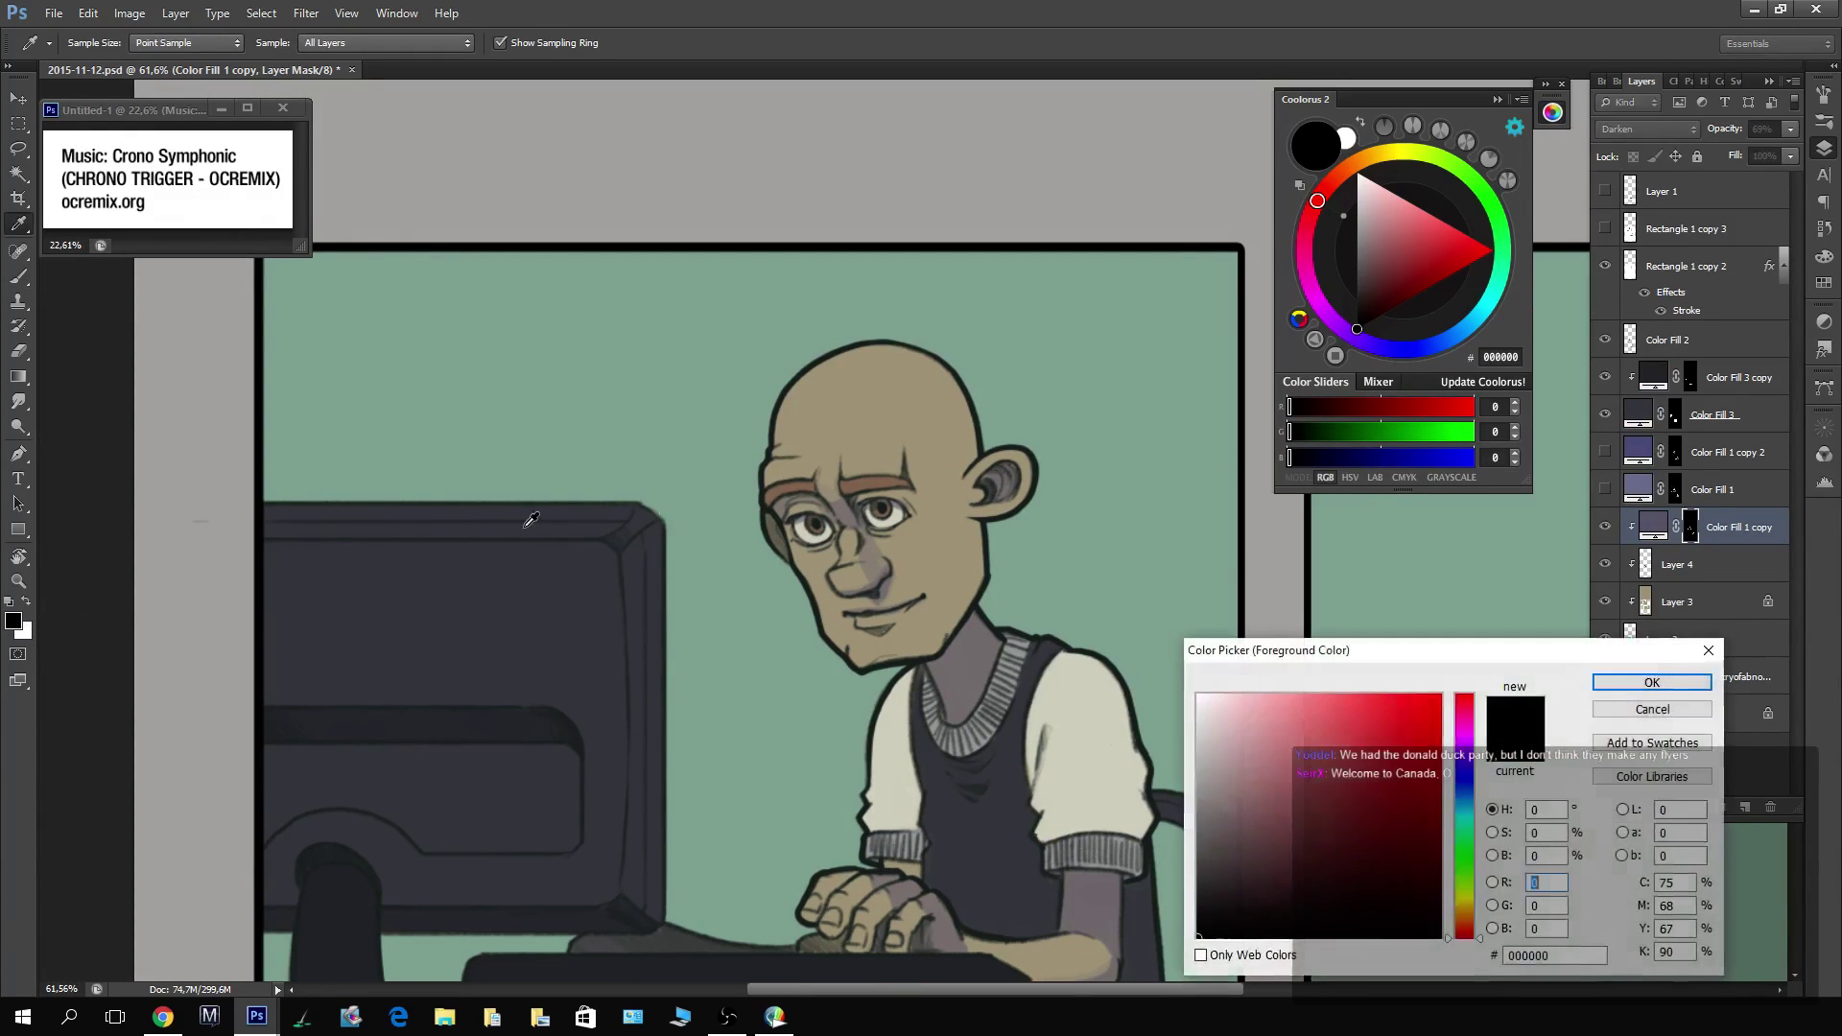
left_click(1653, 710)
key("x")
left_click(15, 624)
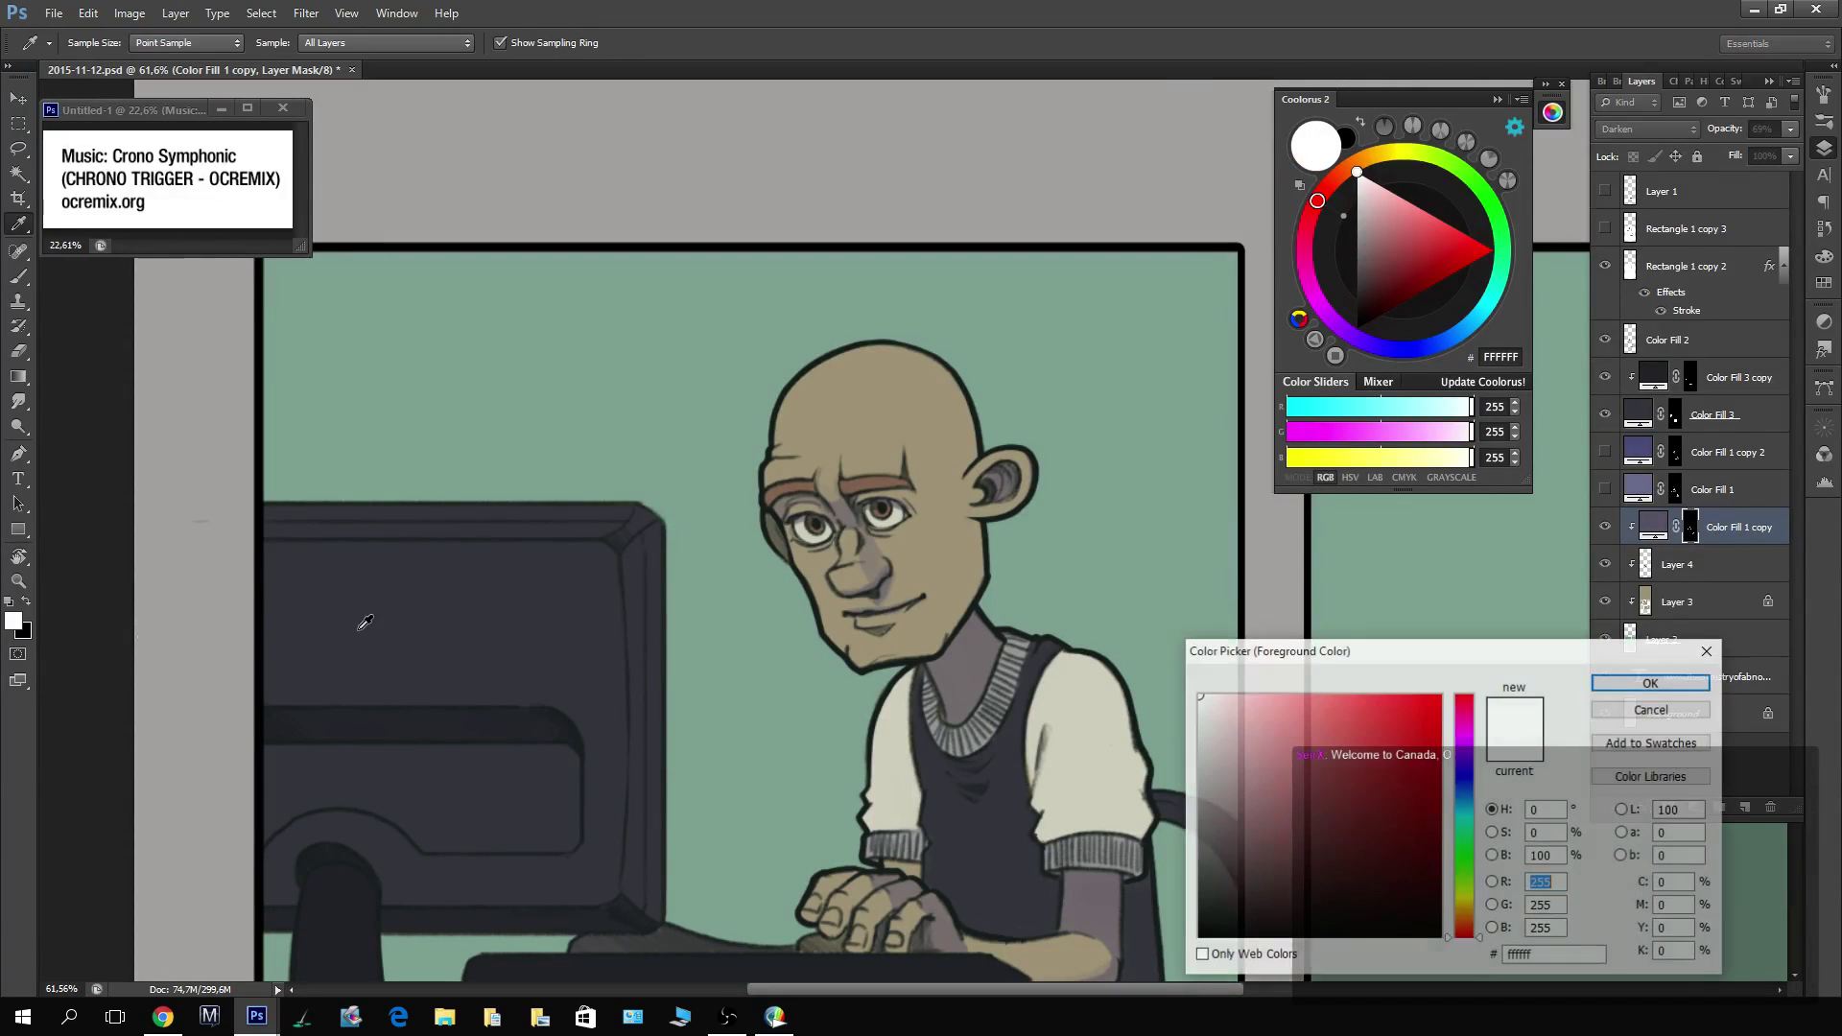
left_click_drag(1260, 822, 1170, 814)
left_click(1653, 682)
key("b")
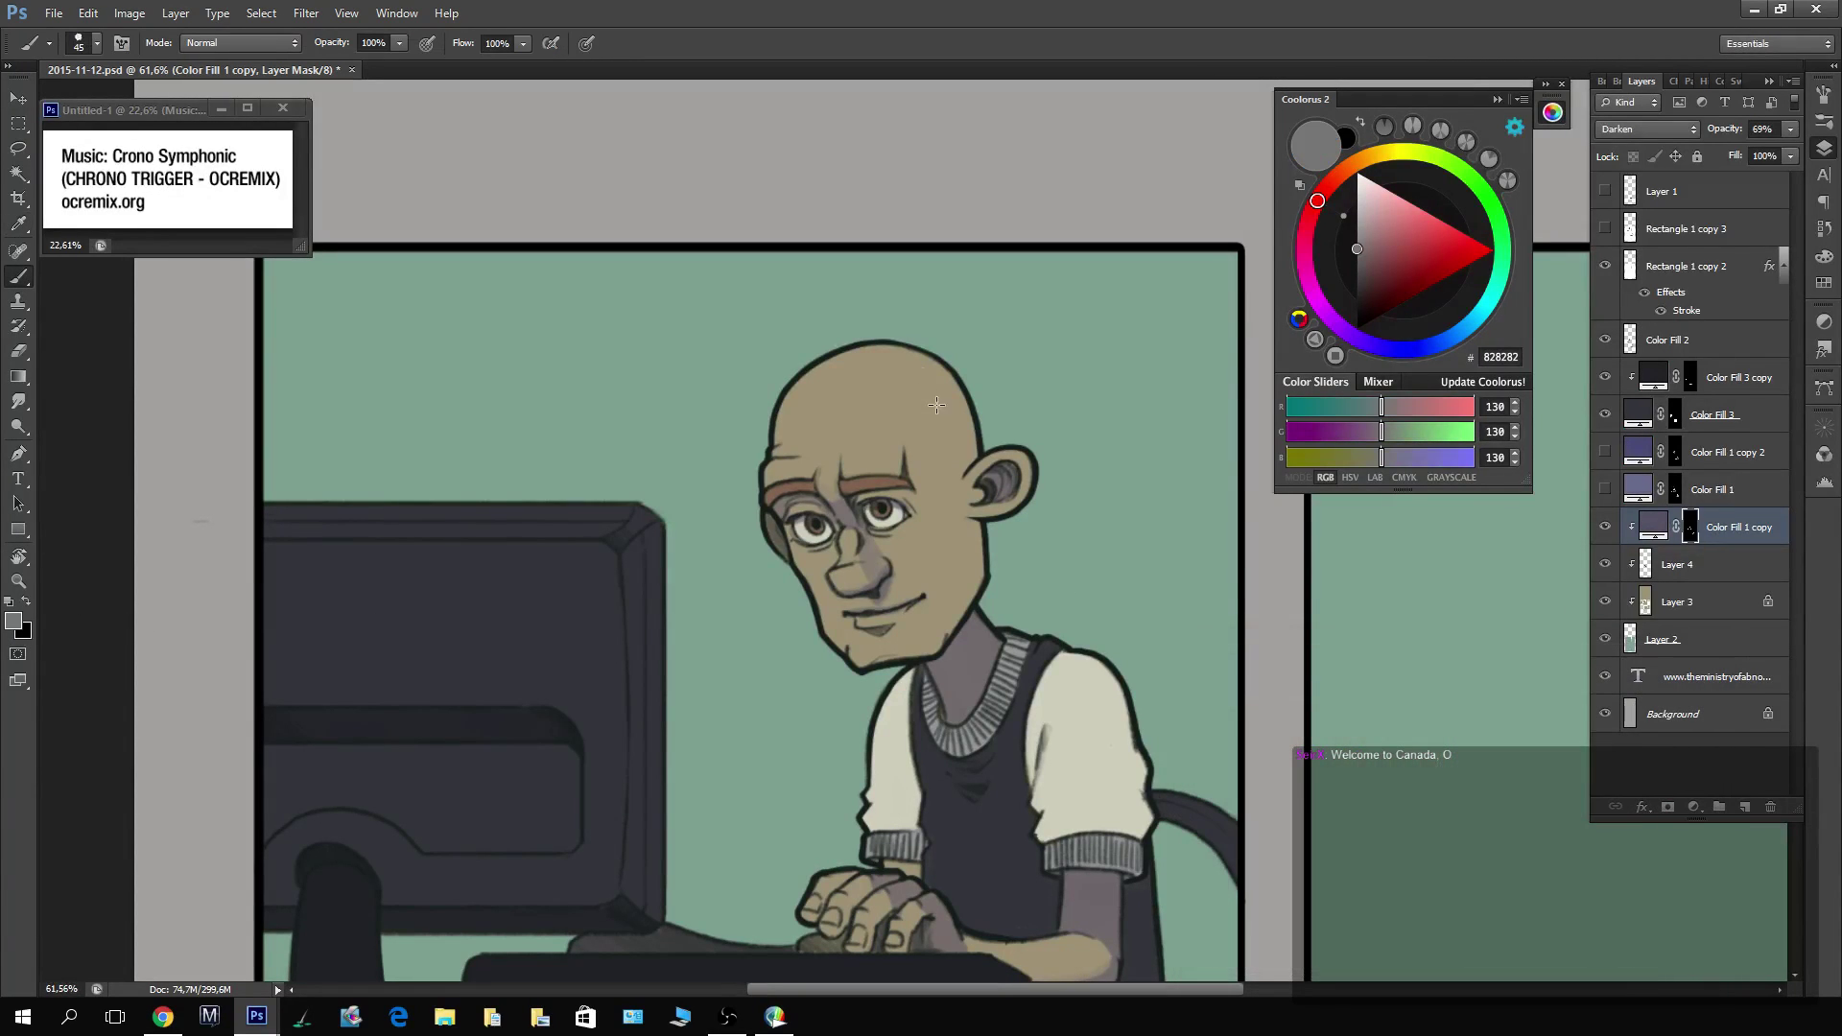
Paint a grey half-tone down the back of the smiling man's skull, temple and cheek and tidy its edge.
mouse_move(917, 352)
left_mouse_down()
mouse_move(932, 386)
mouse_move(917, 489)
mouse_move(935, 361)
mouse_move(949, 400)
mouse_move(914, 372)
mouse_move(918, 399)
mouse_move(902, 354)
mouse_move(914, 378)
mouse_move(963, 385)
mouse_move(957, 472)
mouse_move(978, 441)
mouse_move(979, 503)
mouse_move(958, 470)
mouse_move(993, 519)
left_mouse_up()
key("x")
key("x")
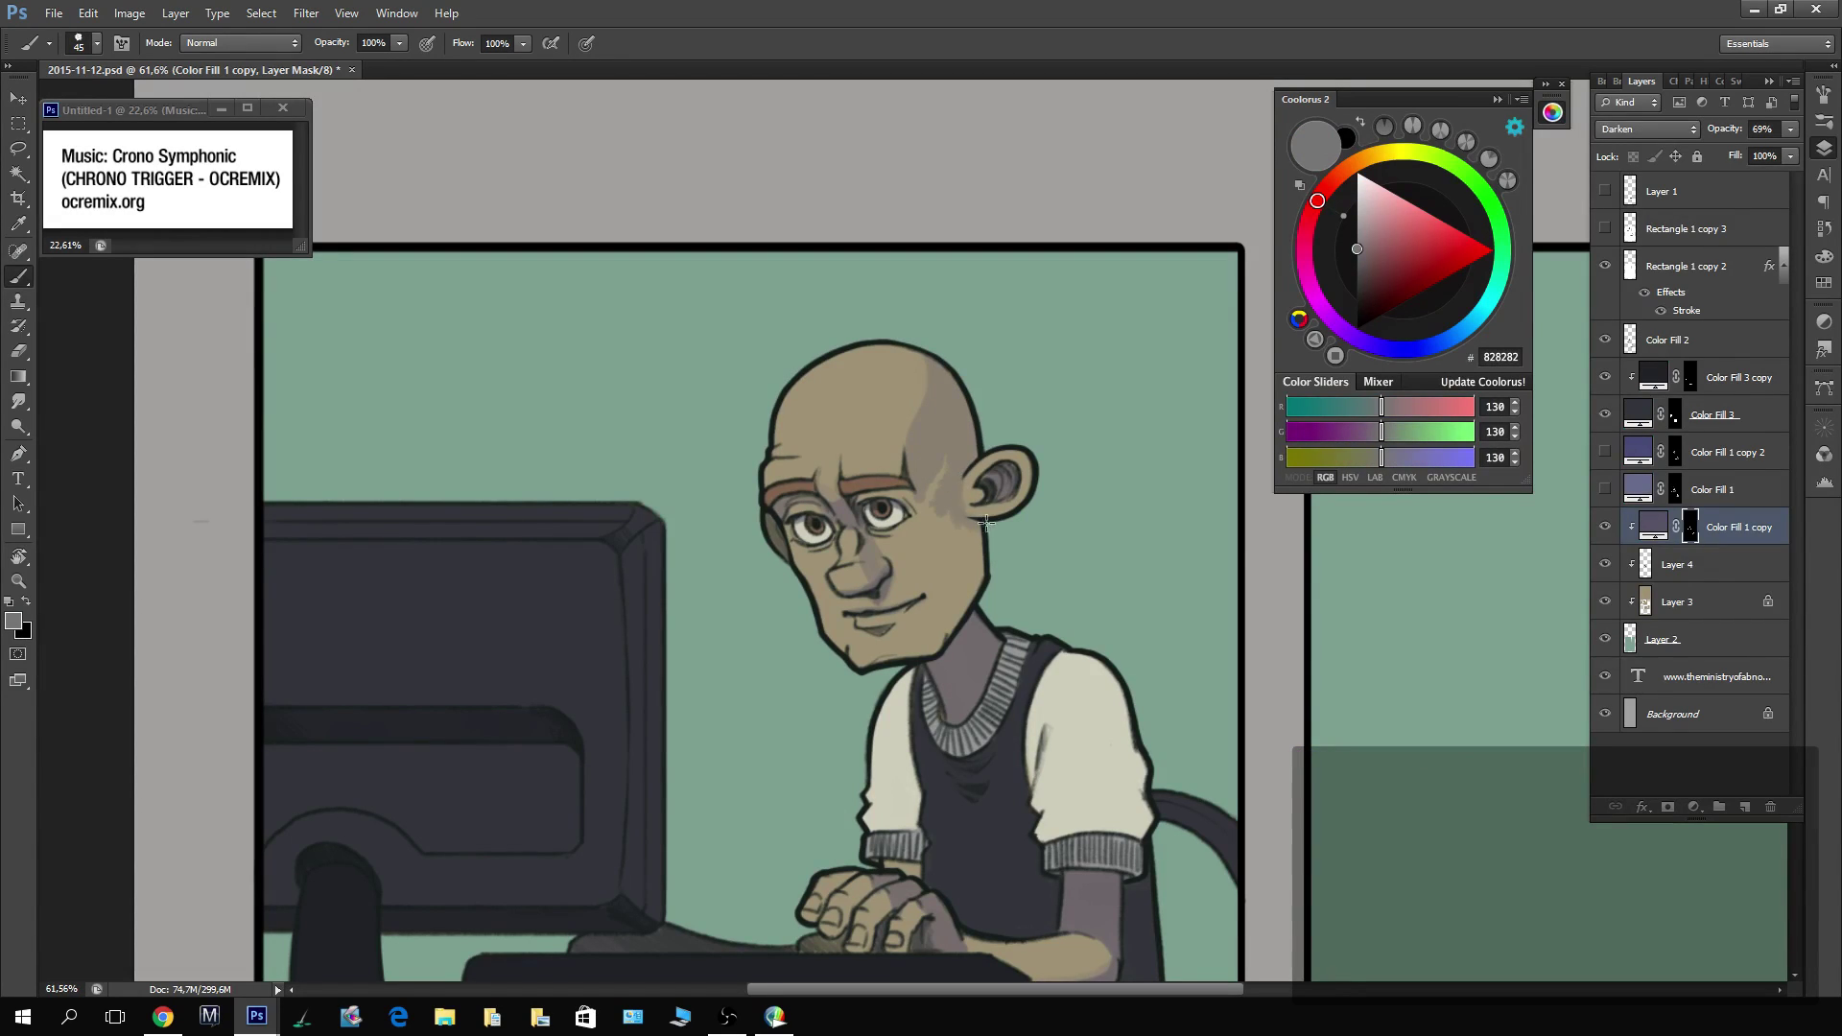
key("x")
key("x")
mouse_move(928, 496)
left_mouse_down()
mouse_move(940, 636)
mouse_move(922, 460)
mouse_move(967, 594)
mouse_move(976, 529)
left_mouse_up()
key("x")
key("x")
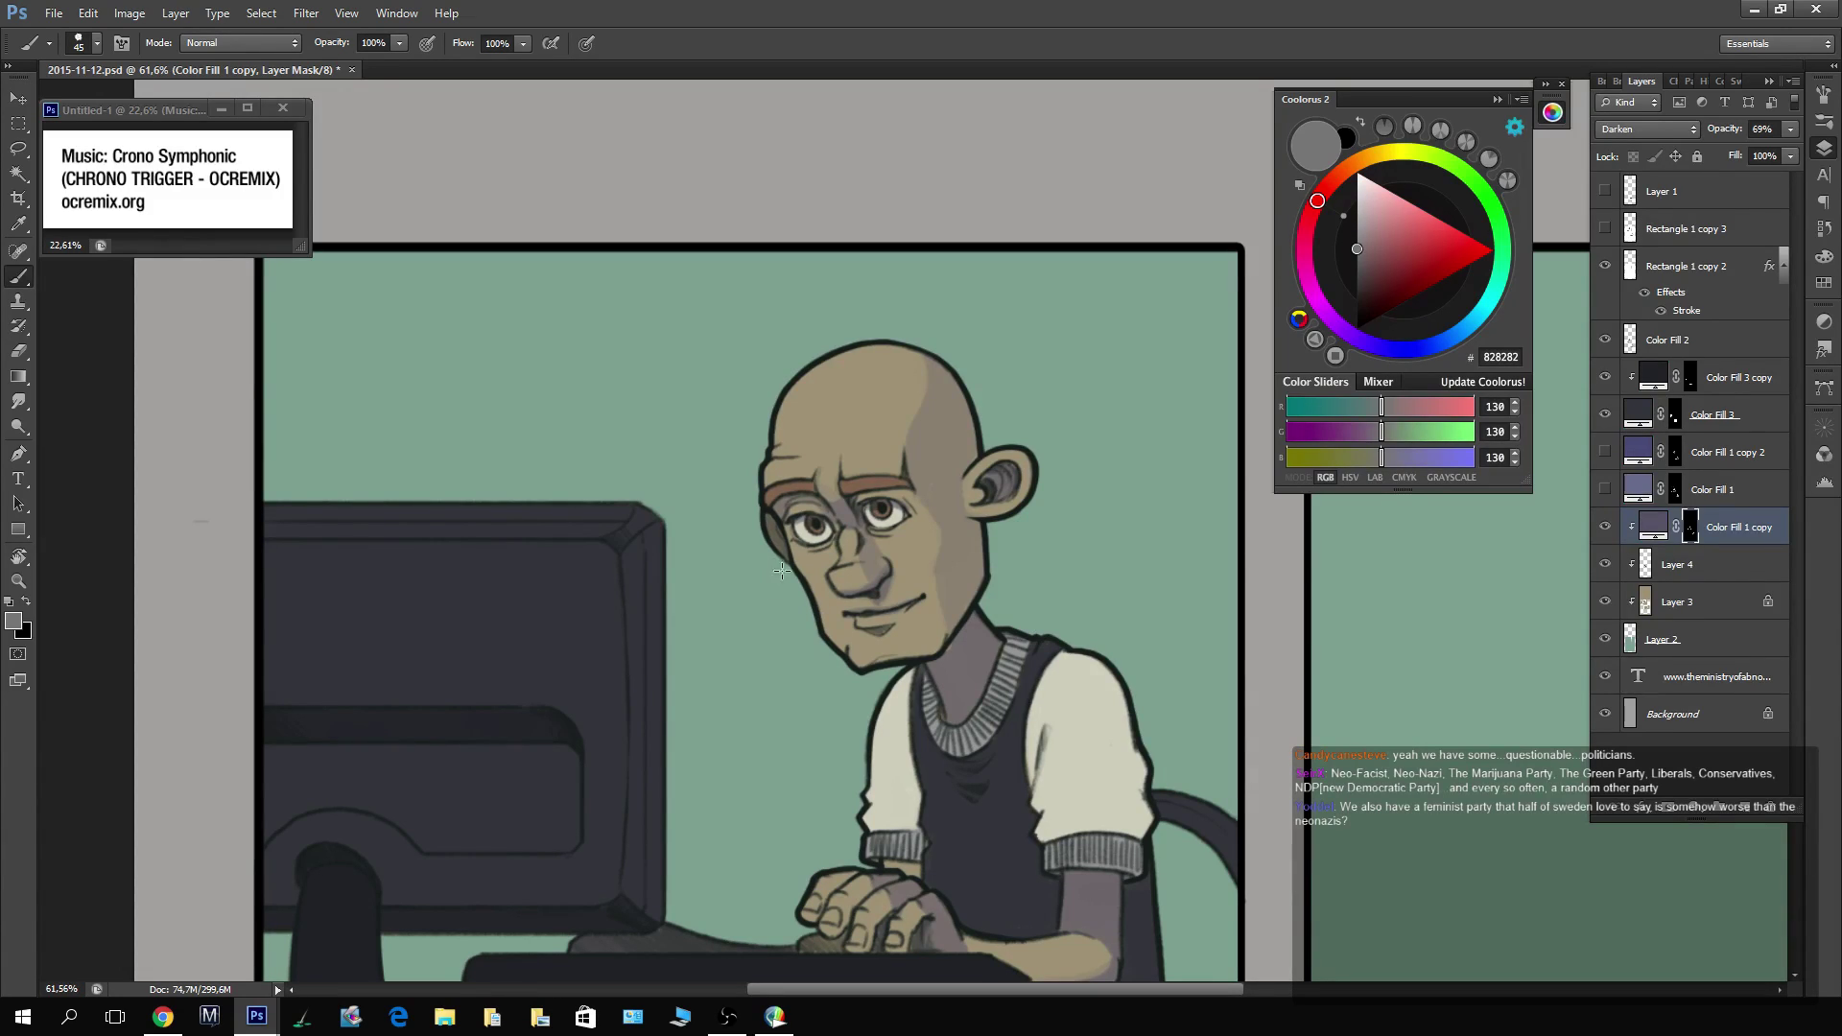
Restore the default brush colours and shade the near sleeve's fold and outer edge and the far wrist below its cuff.
key("d")
mouse_move(1036, 731)
left_mouse_down()
mouse_move(1025, 792)
mouse_move(1032, 758)
left_mouse_up()
key("x")
left_click_drag(1051, 696, 1044, 758)
key("x")
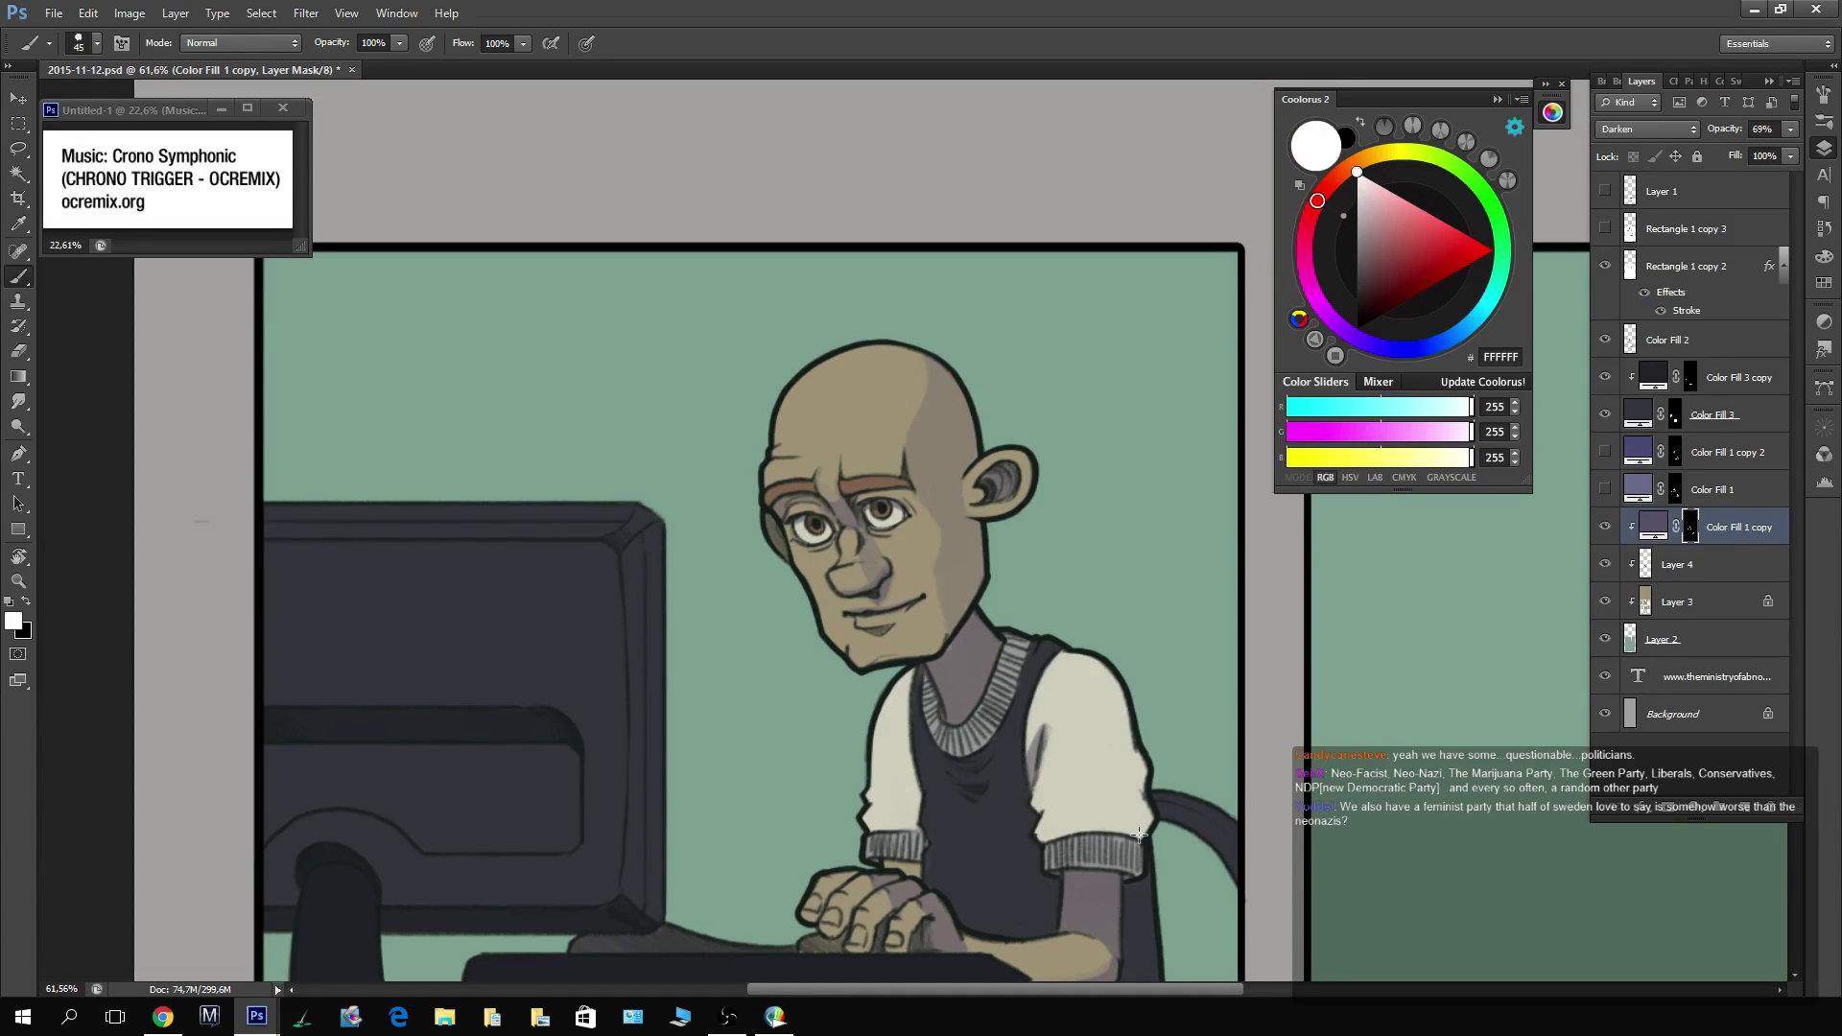
mouse_move(1144, 840)
left_mouse_down()
mouse_move(1147, 744)
mouse_move(1138, 842)
mouse_move(1062, 607)
left_mouse_up()
key("x")
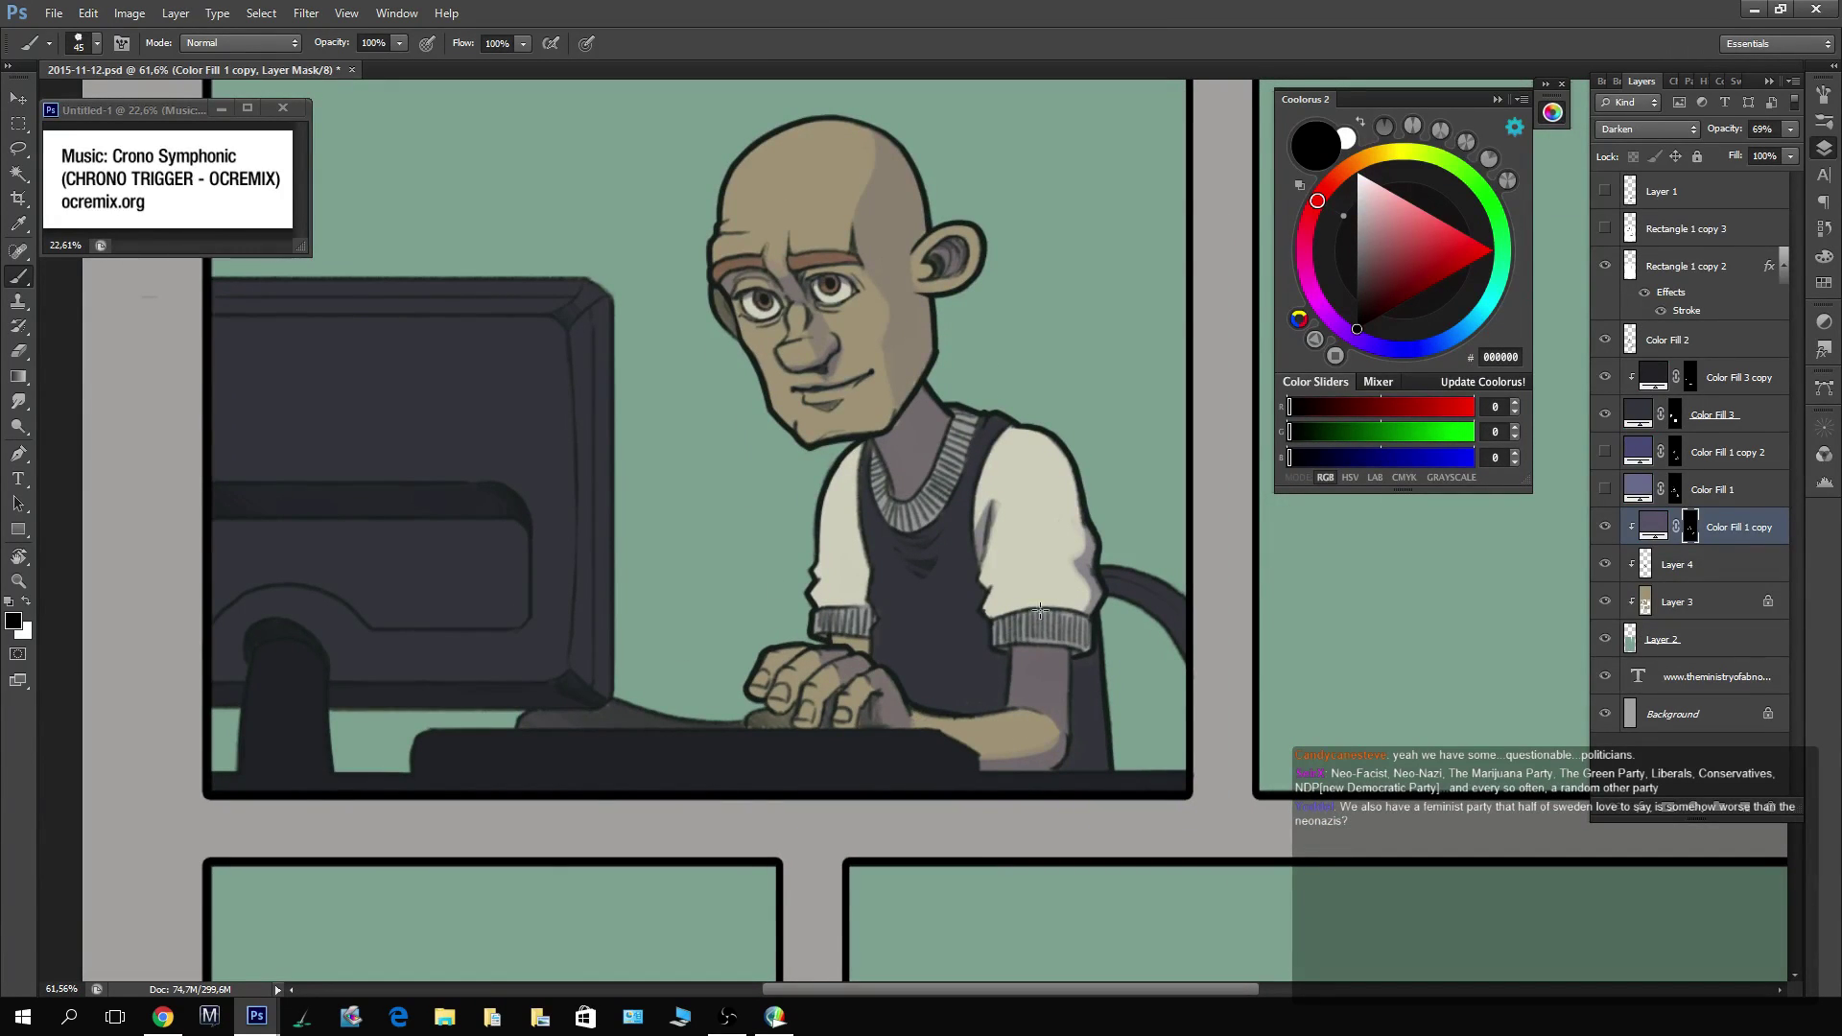
key("x")
left_click_drag(827, 641, 840, 643)
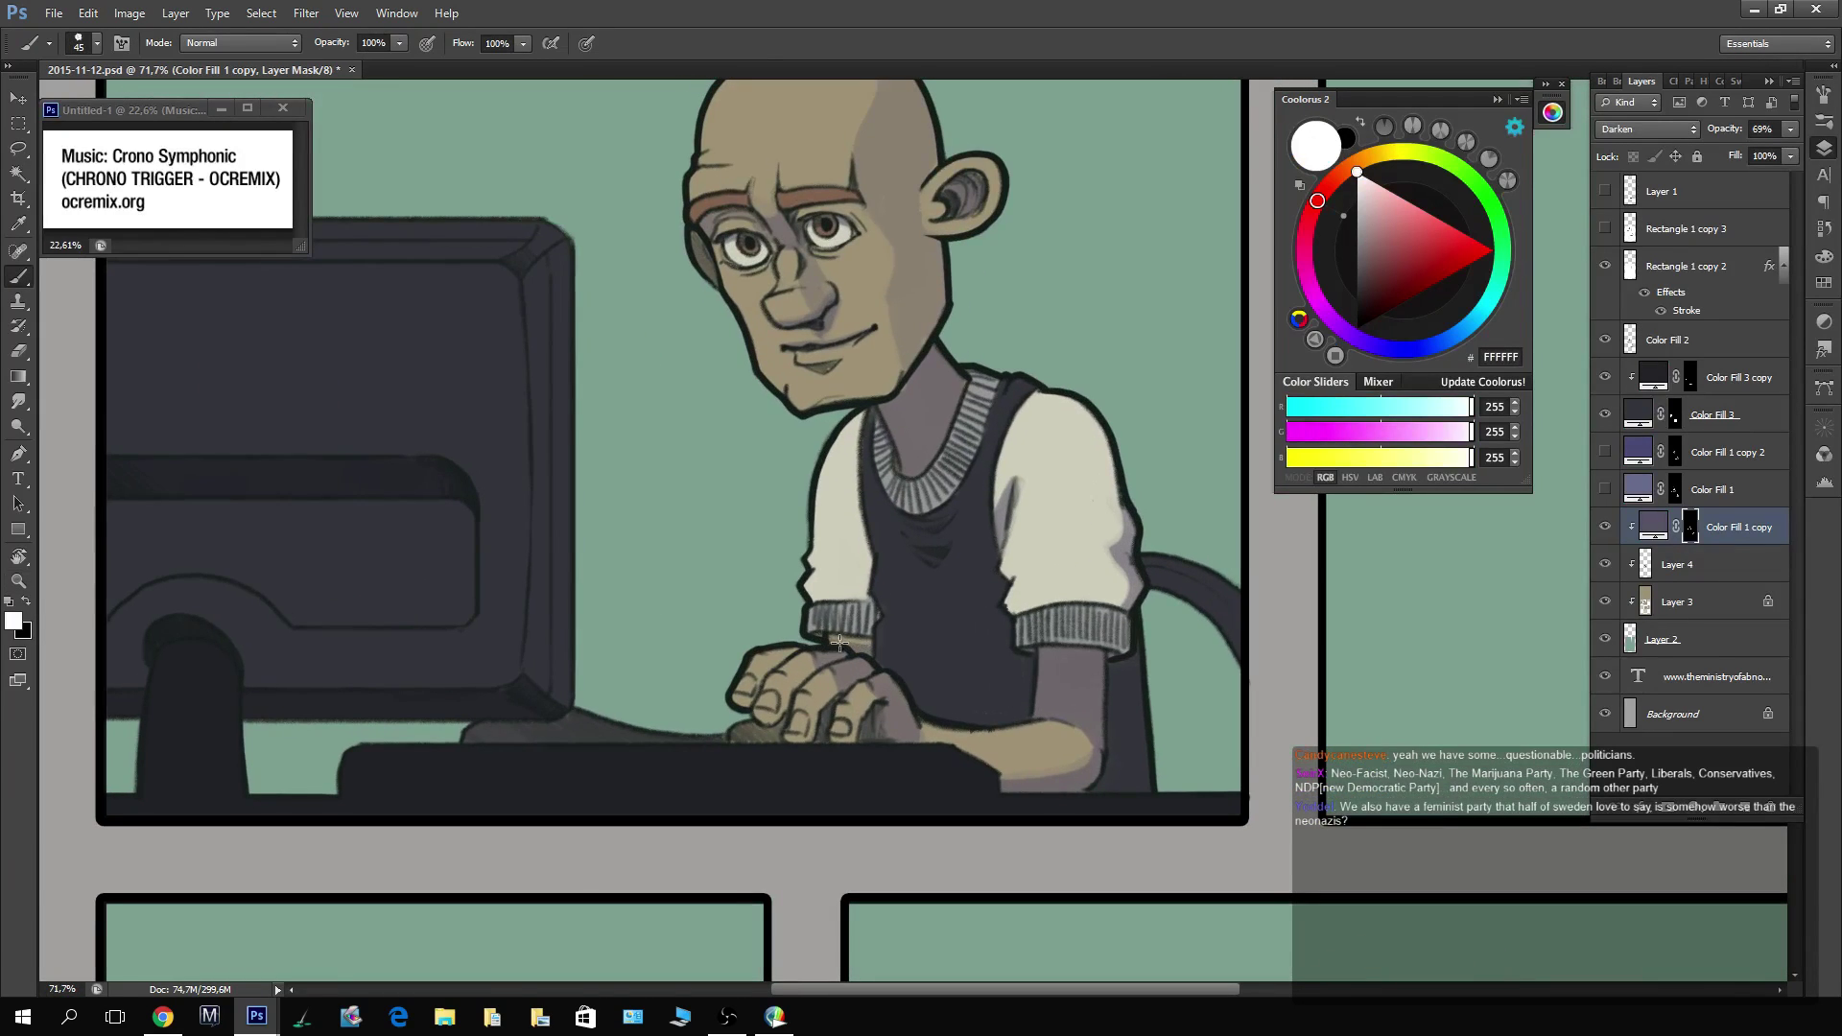
Save the comic page document.
key("z")
left_click(1114, 542, "alt")
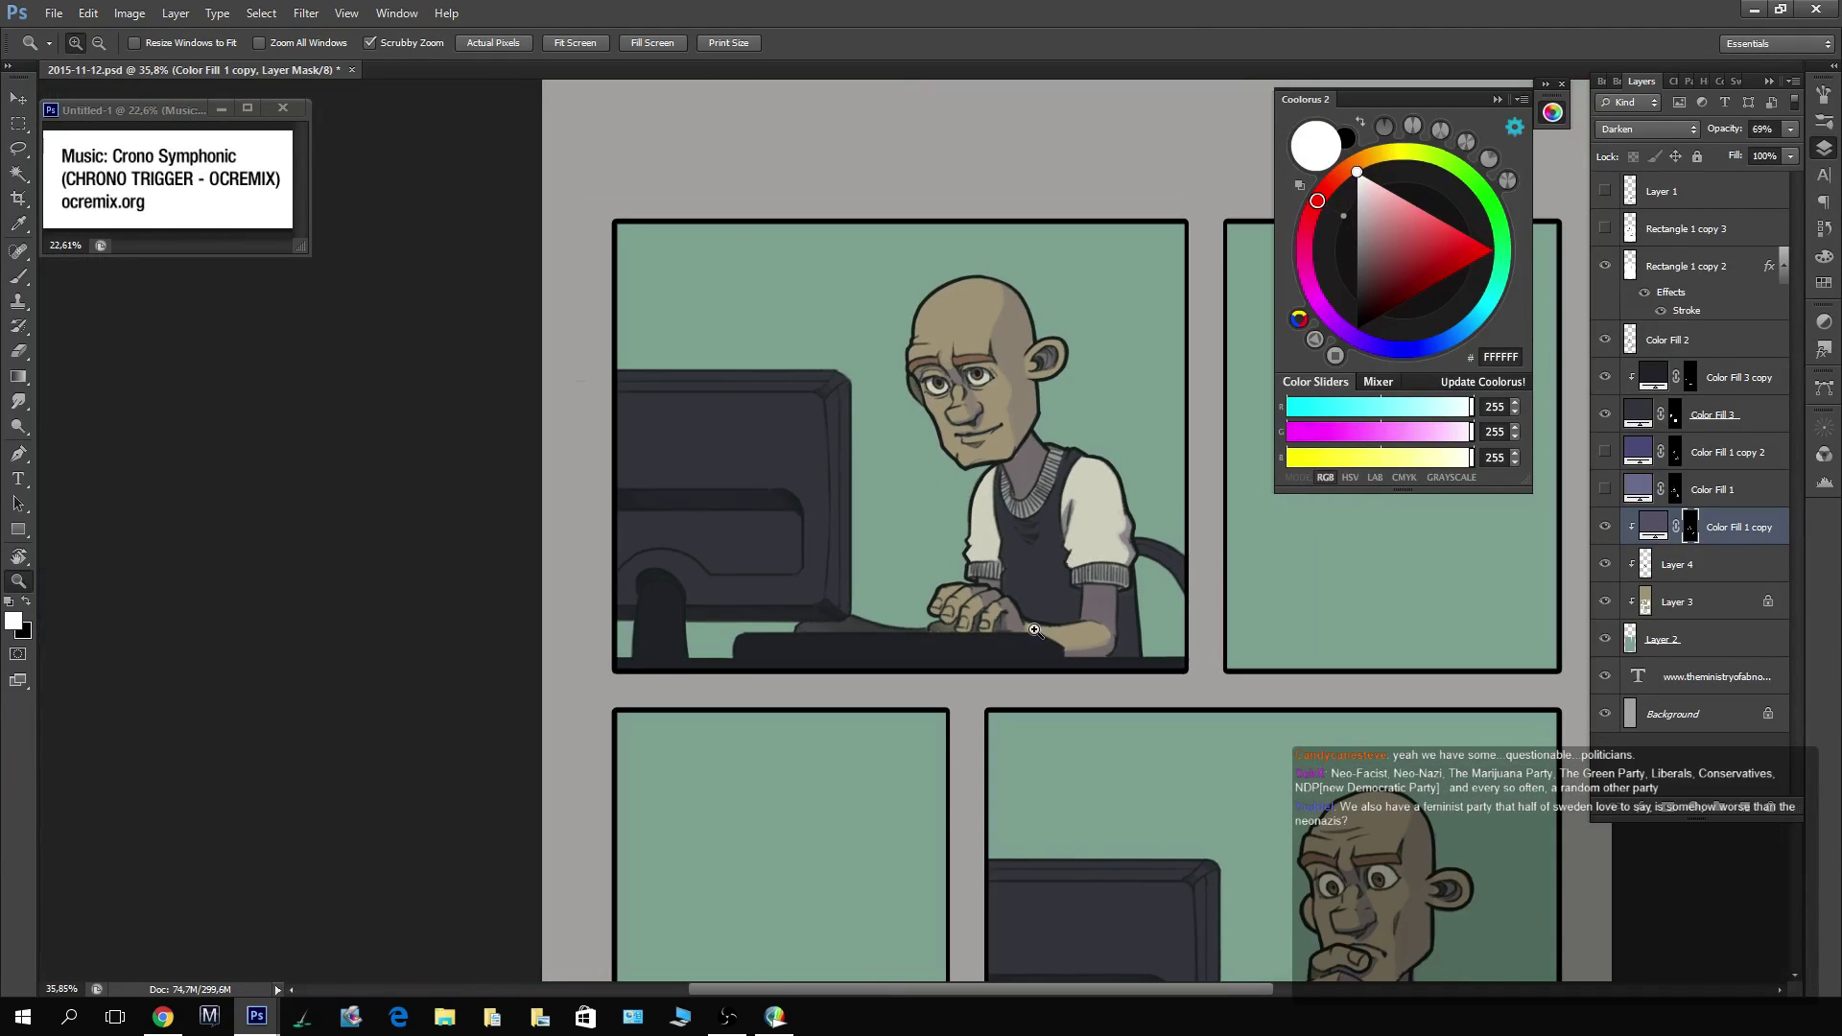
key("ctrl+s")
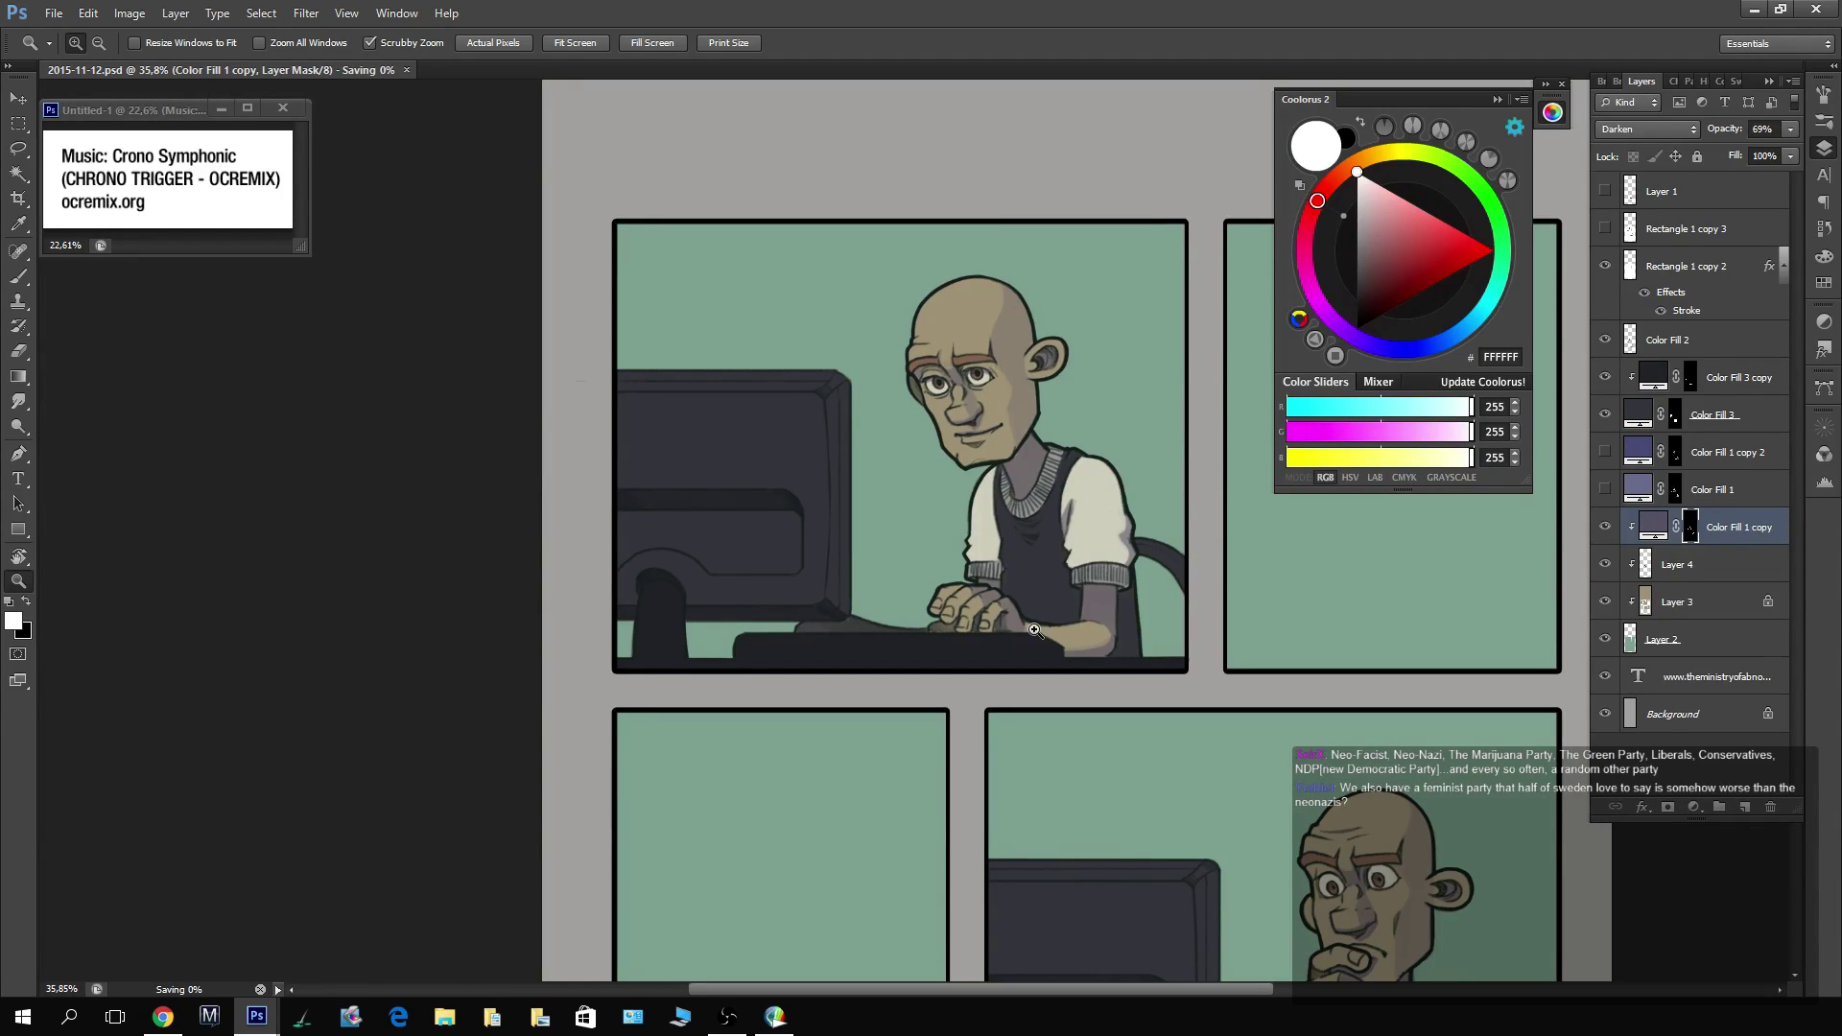
Add a Curves adjustment layer above the purple shadow fill, raise its midtones to brighten, and invert its mask to black.
mouse_move(1019, 394)
left_mouse_down()
mouse_move(1028, 470)
mouse_move(1027, 415)
left_mouse_up()
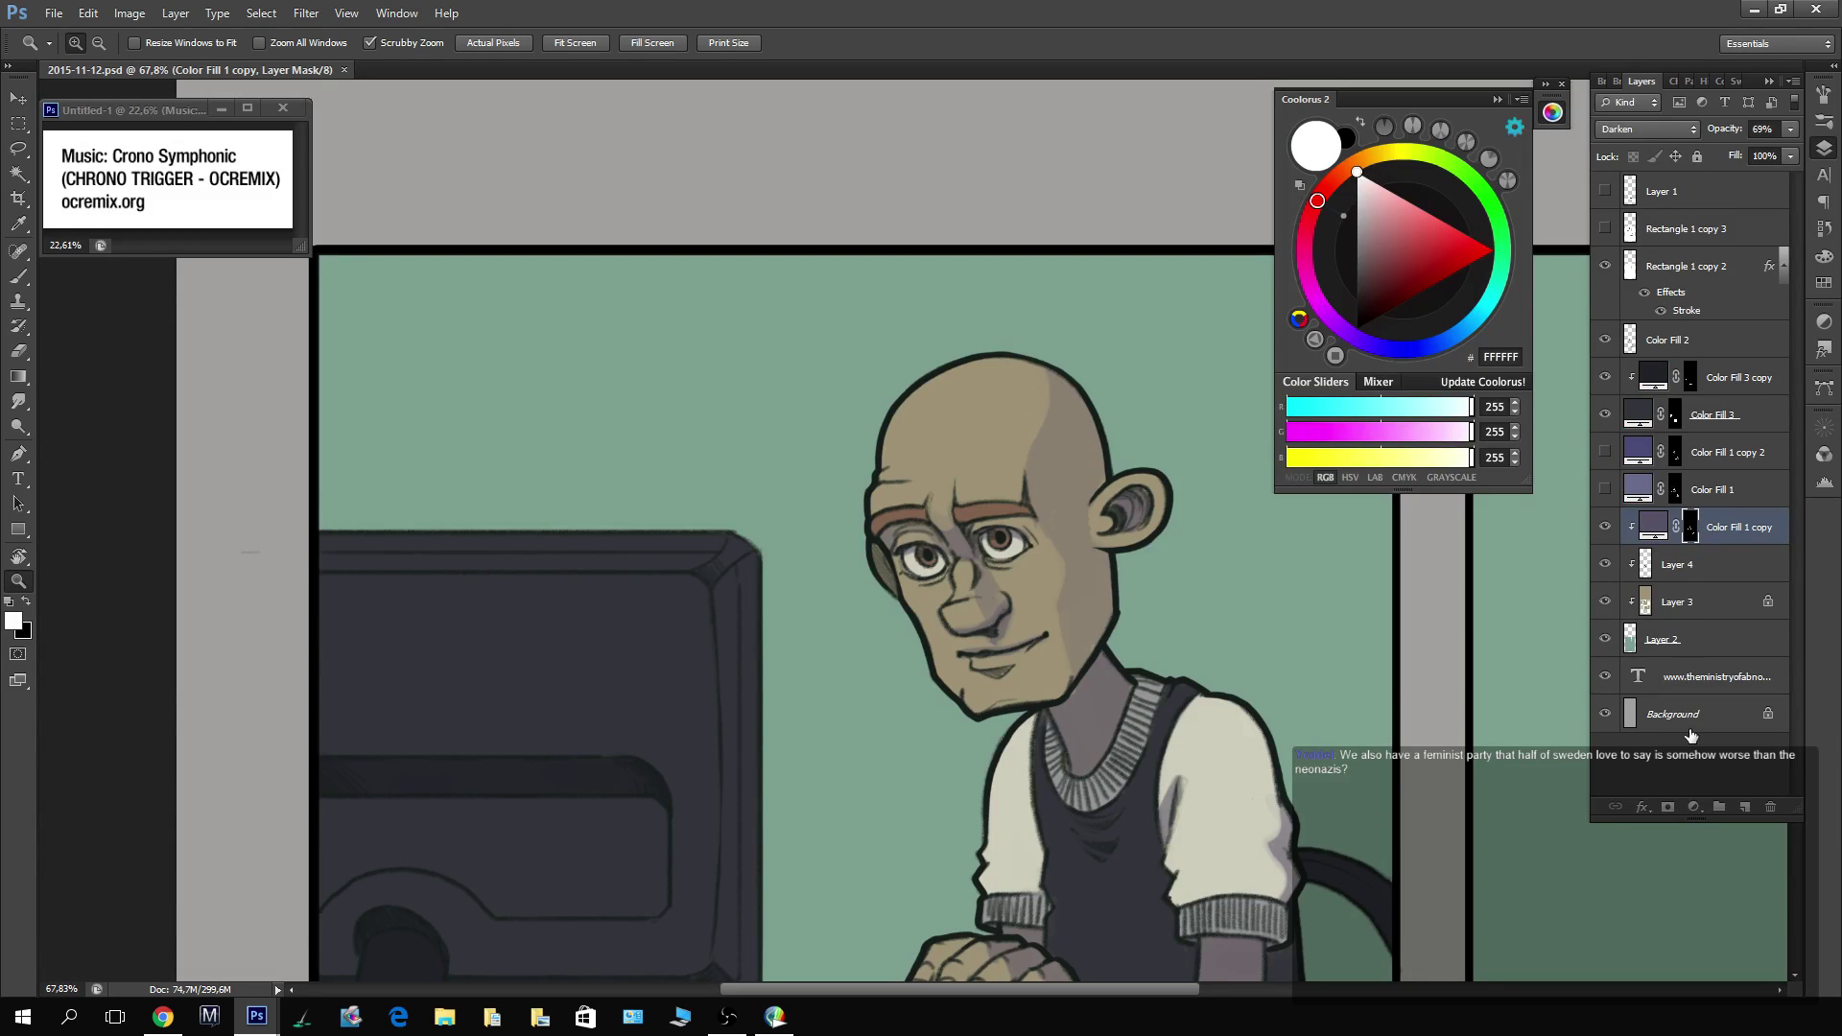
left_click(1693, 807)
left_click(1701, 507)
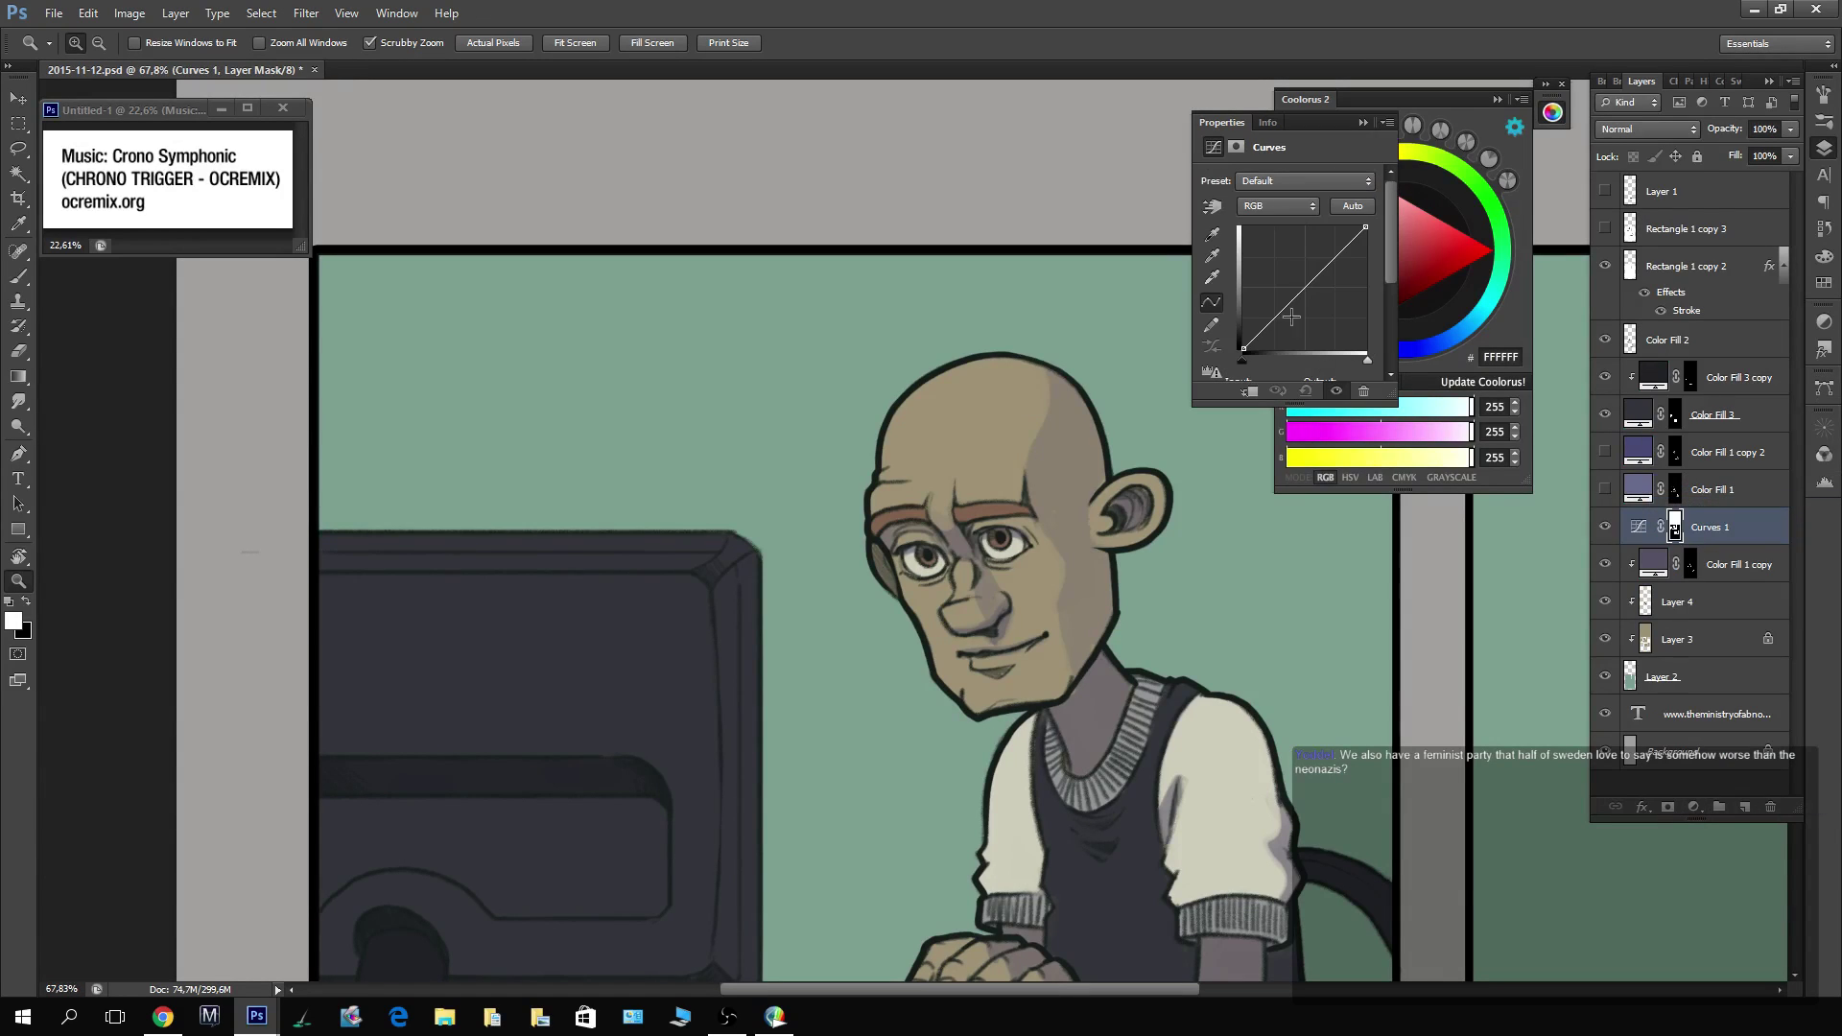
left_click_drag(1290, 305, 1295, 281)
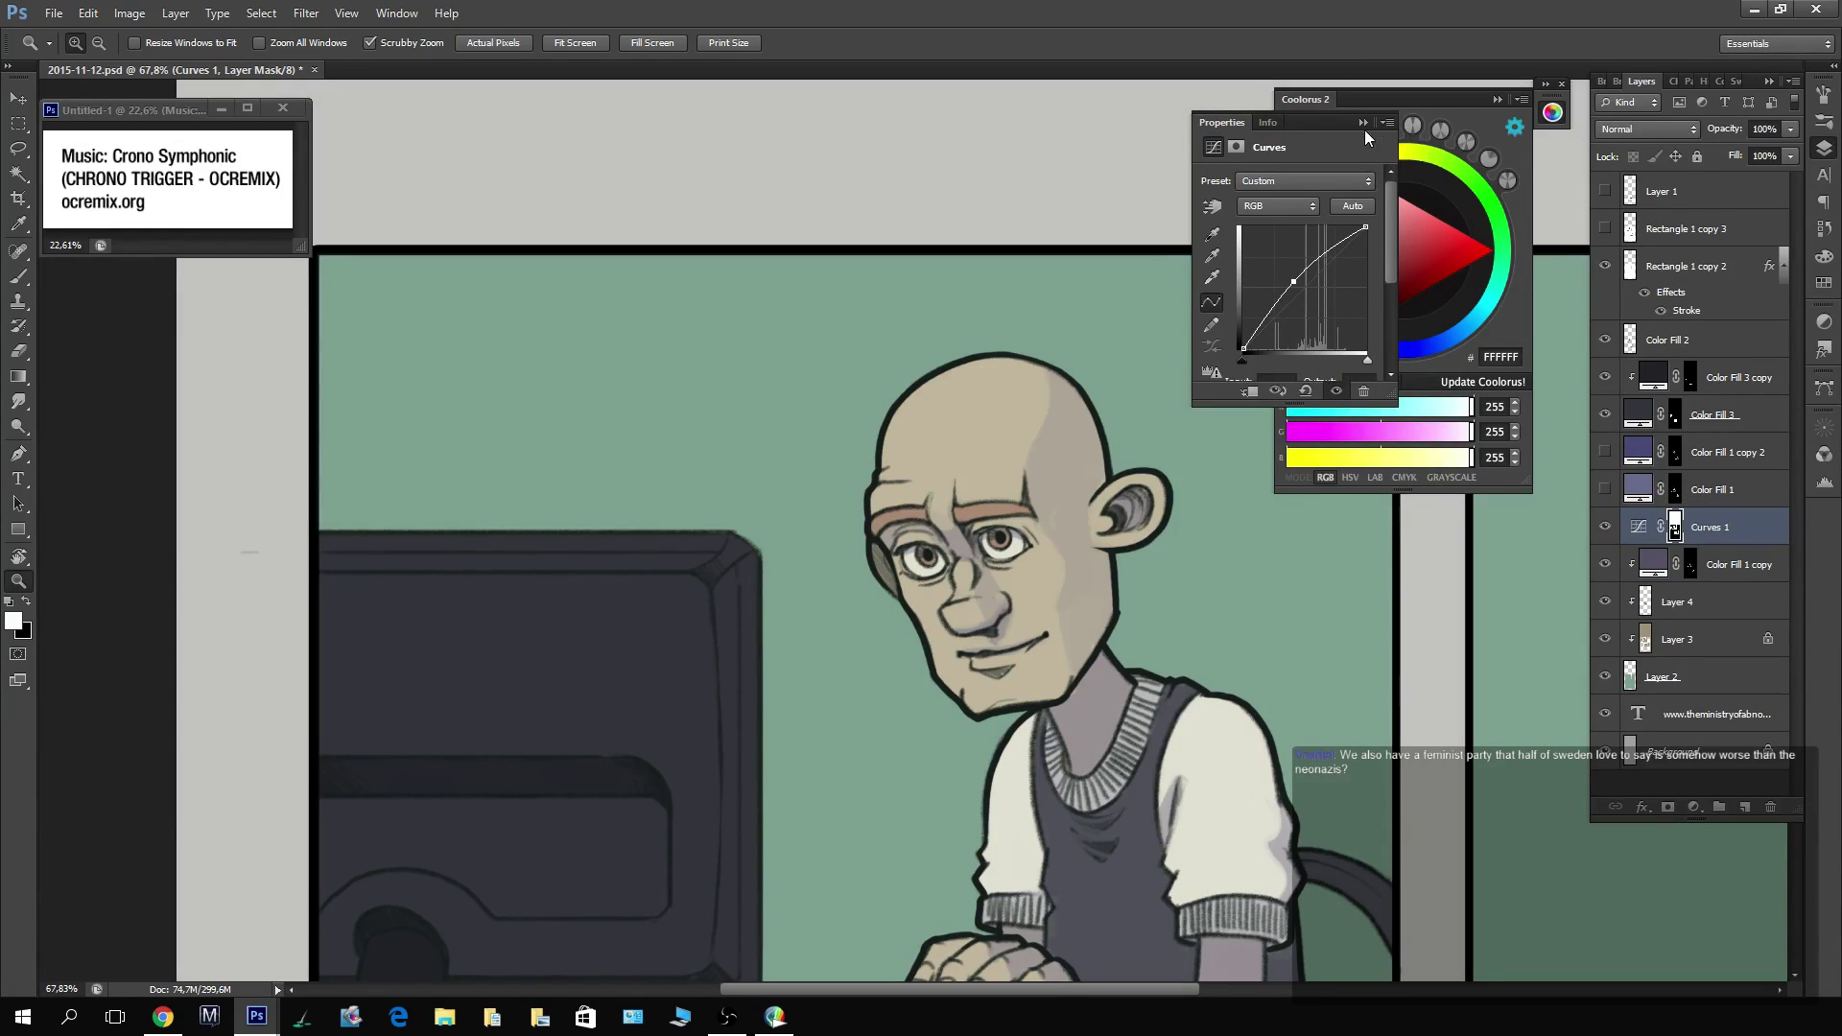
left_click(1363, 123)
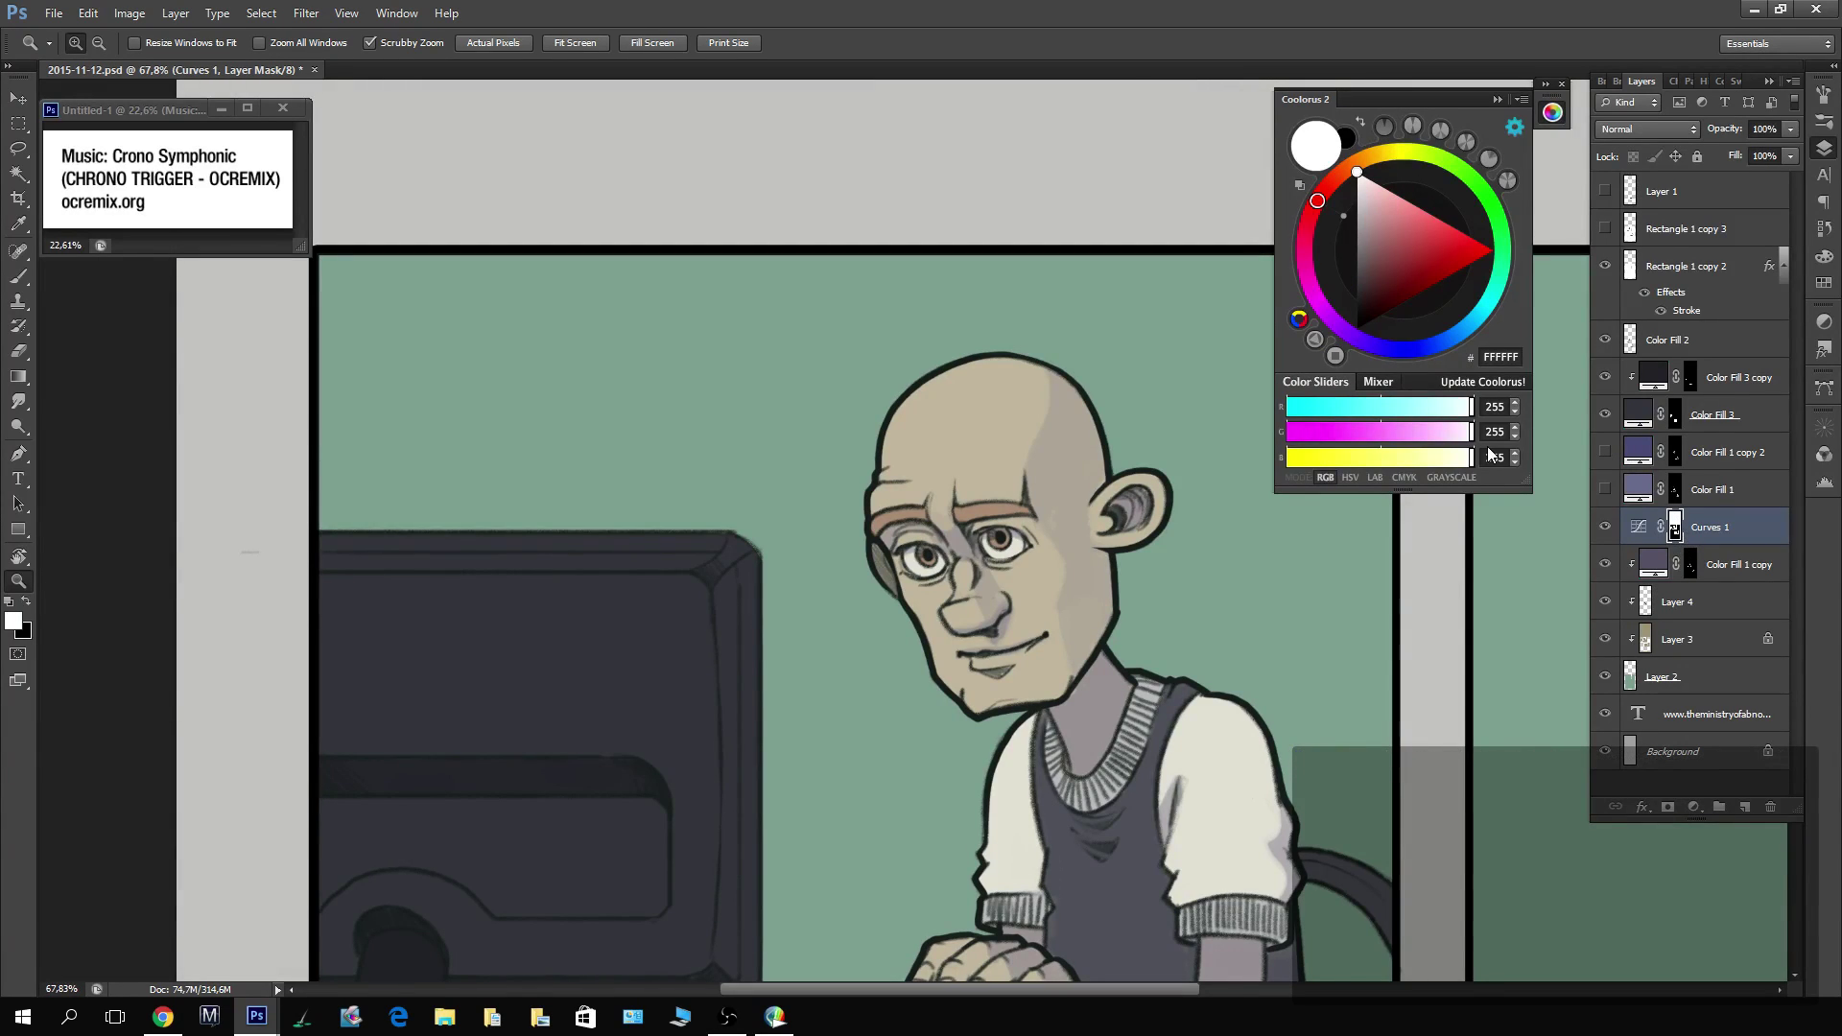
key("ctrl+i")
Brush an oval highlight onto the smiling man's forehead through the Curves mask and trim it in black.
key("b")
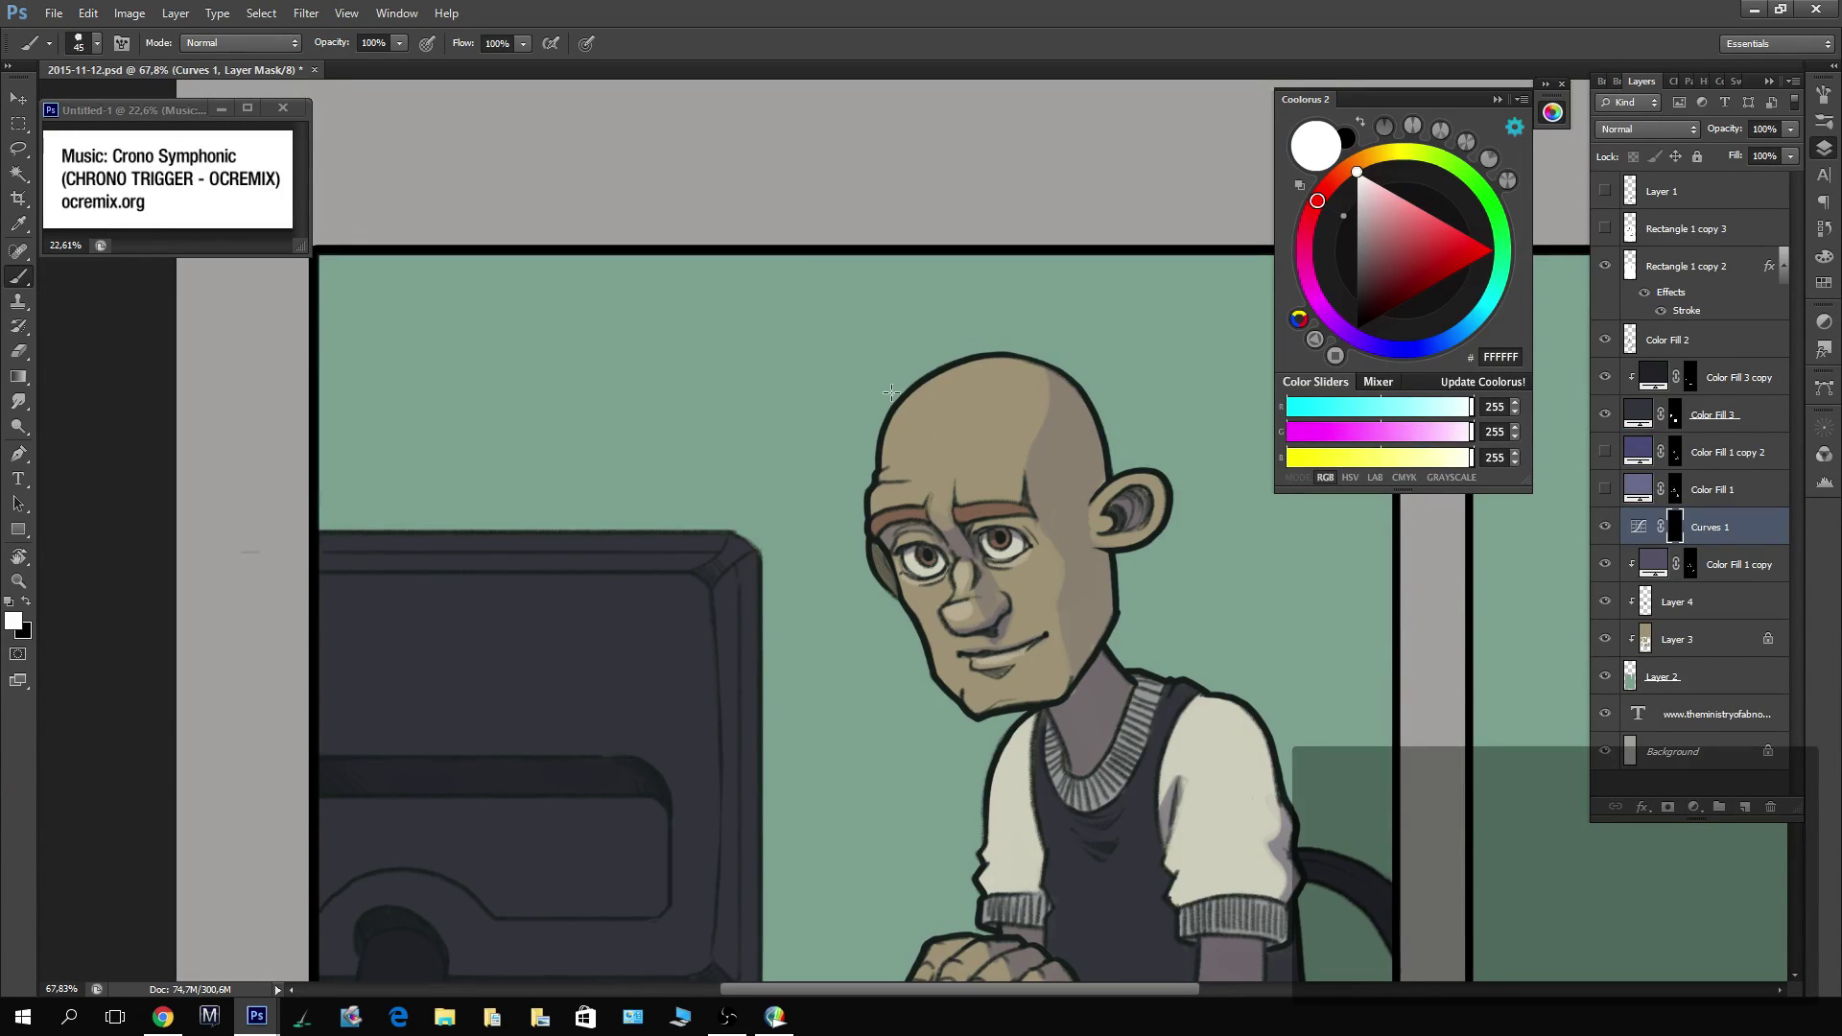
mouse_move(916, 422)
left_mouse_down()
mouse_move(936, 403)
mouse_move(895, 425)
left_mouse_up()
key("x")
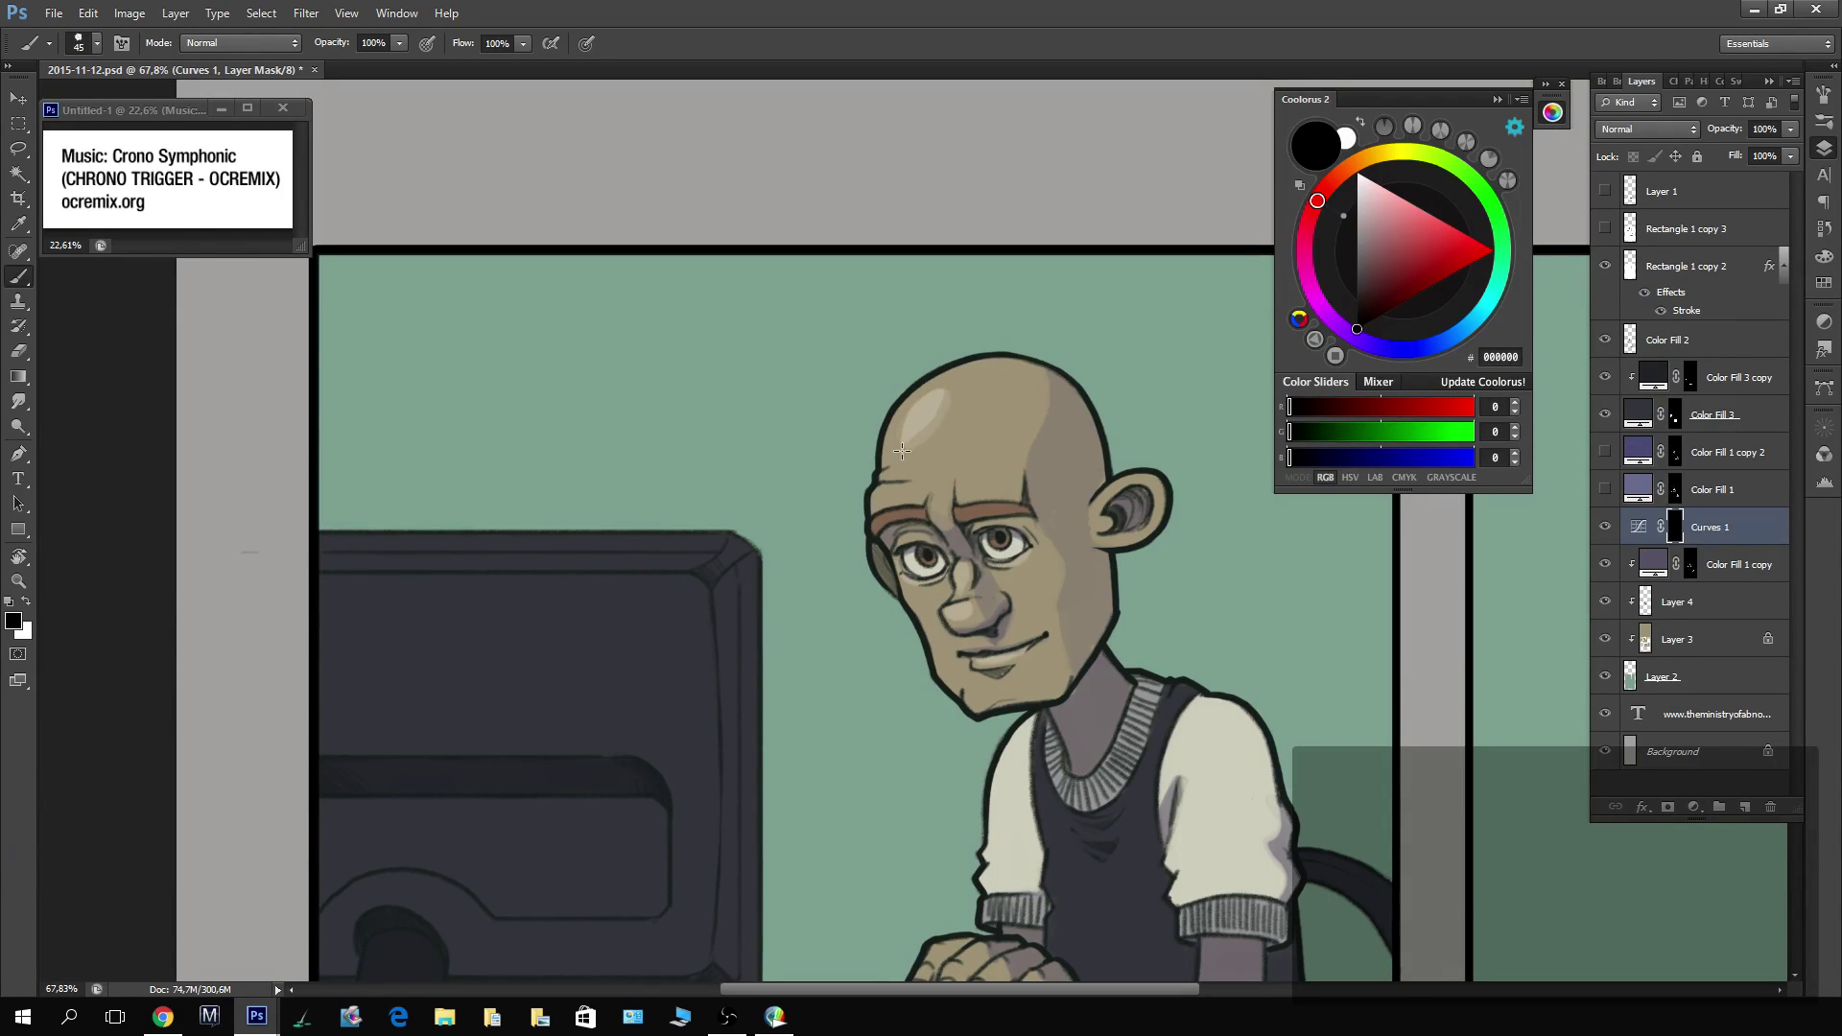
key("x")
In the panel with the thinking man, paint highlights on his forehead, nose and thumb through the Curves mask.
scroll(916, 485, "down", 10)
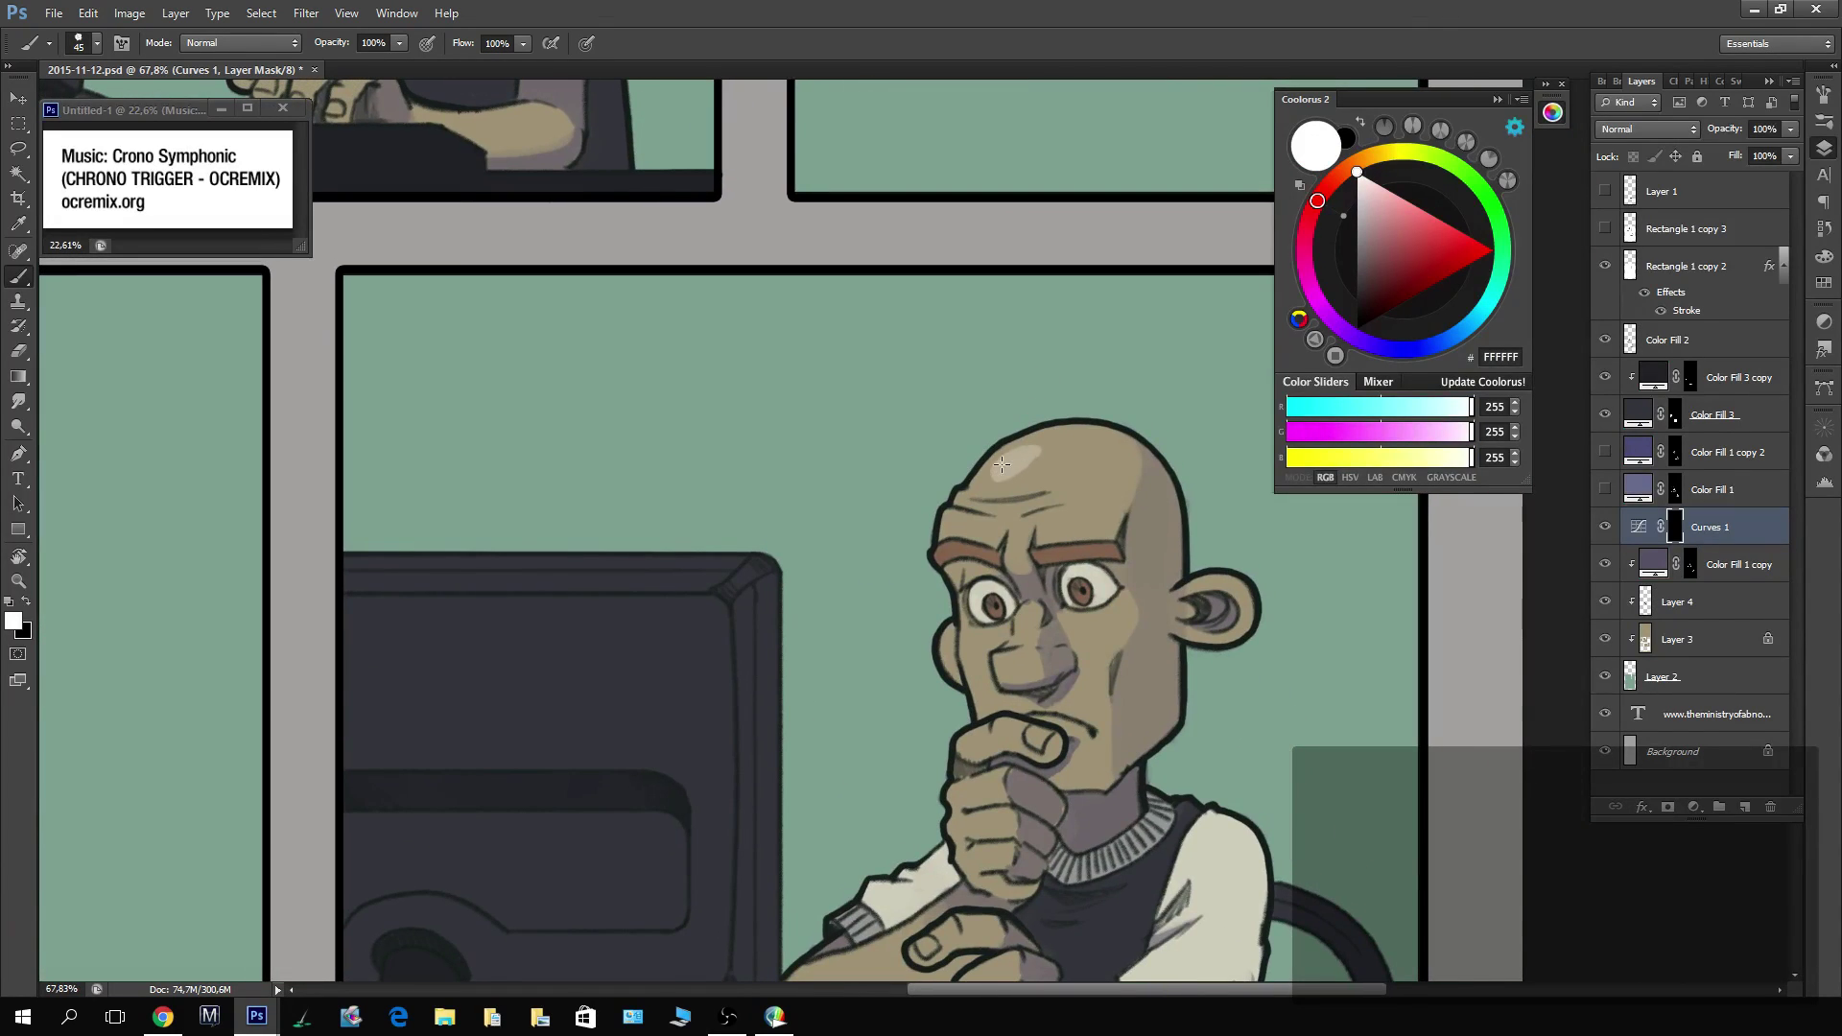
key("x")
key("x")
key("x")
key("x")
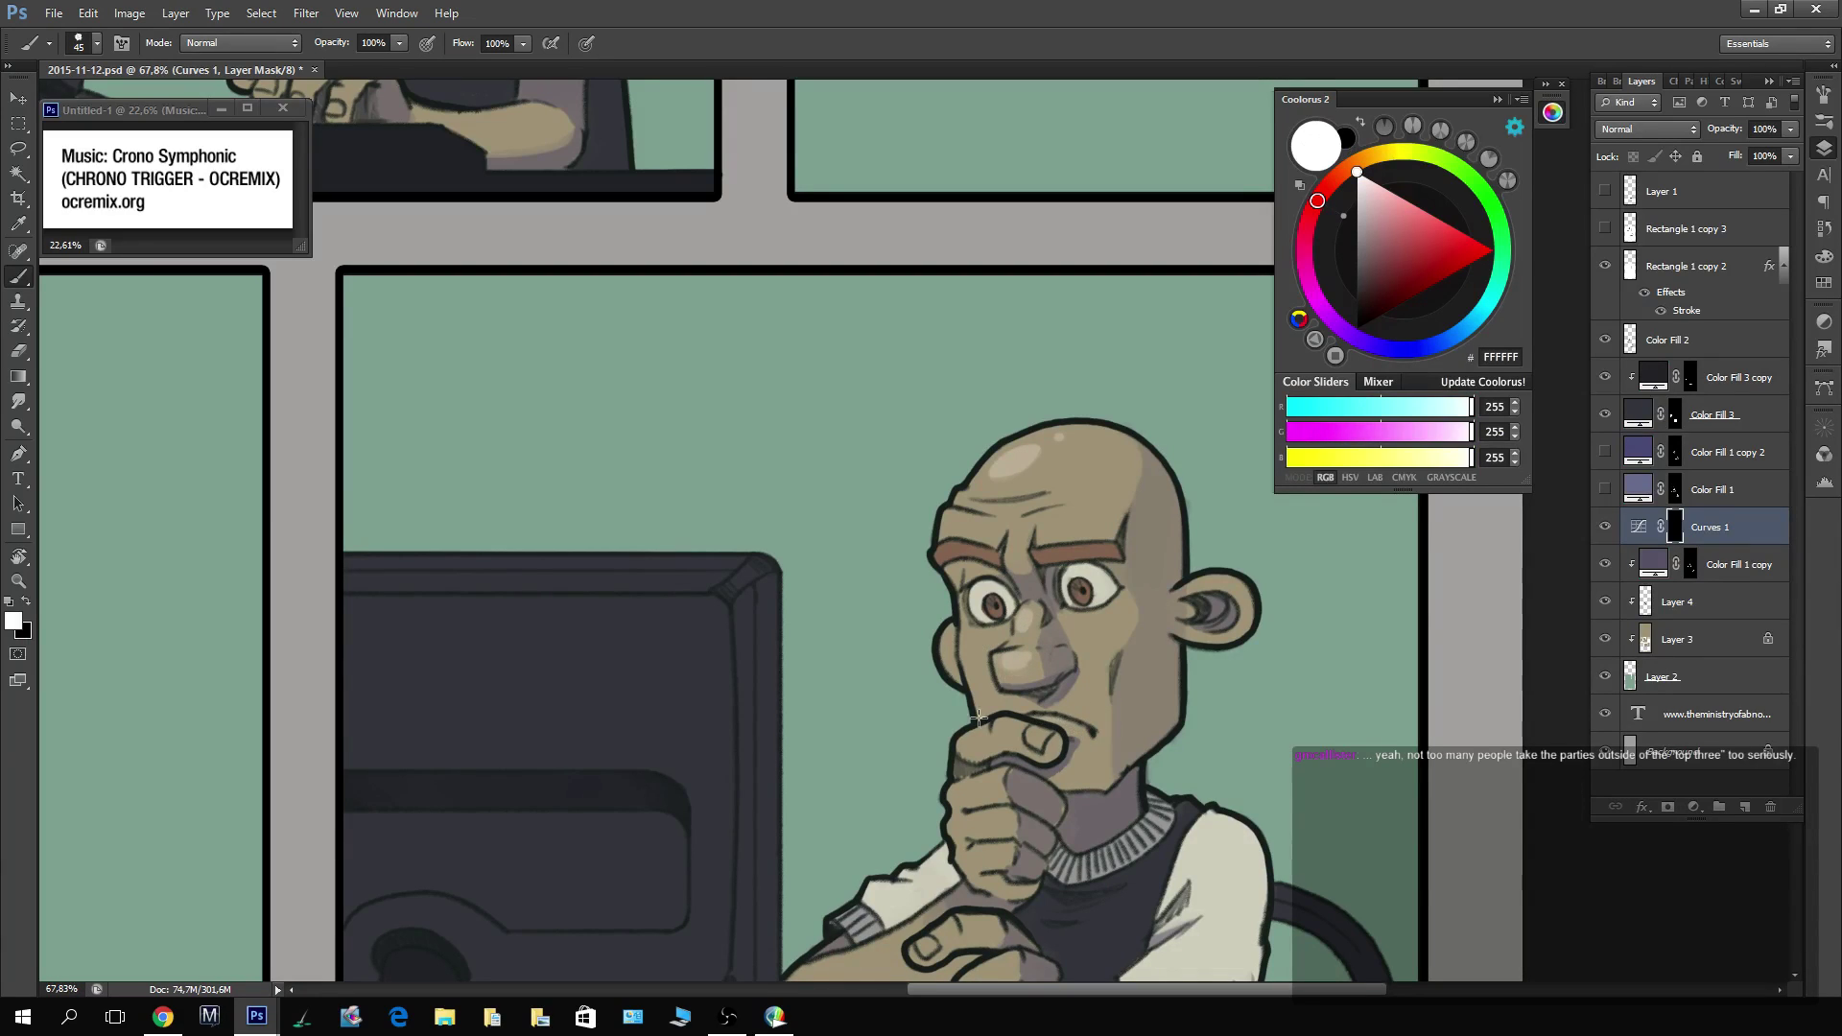
key("x")
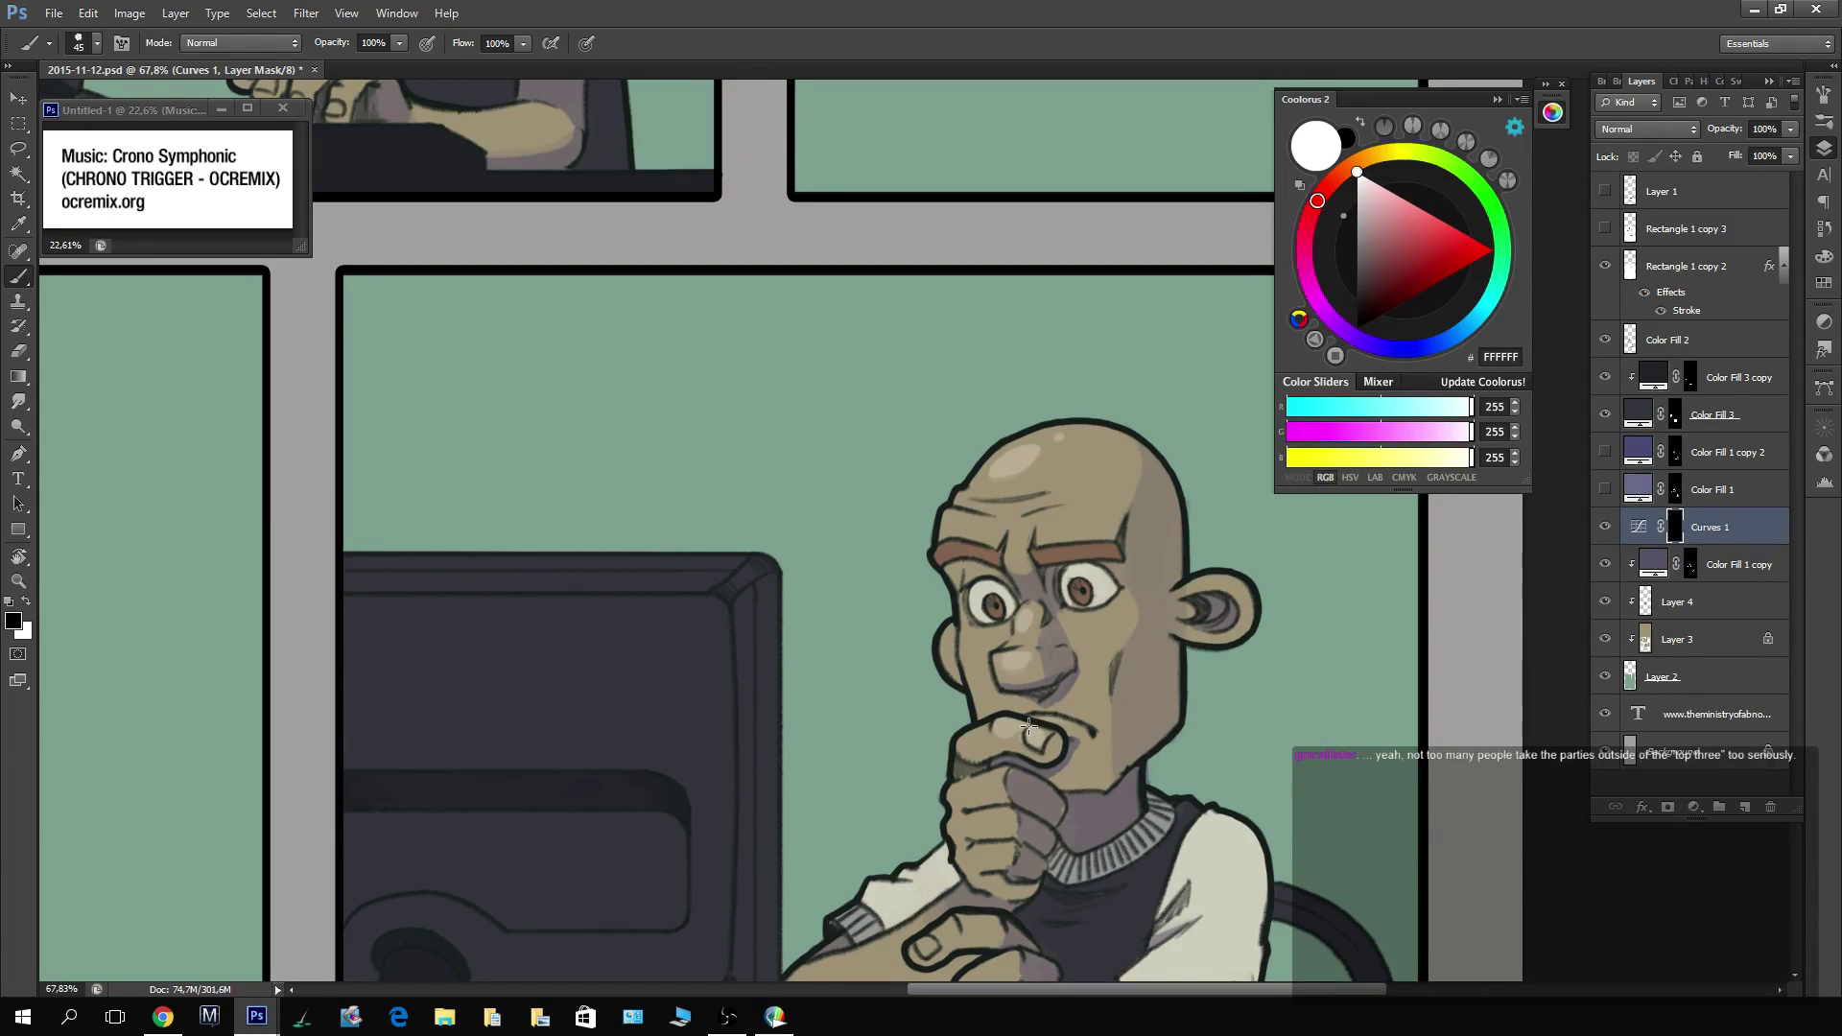
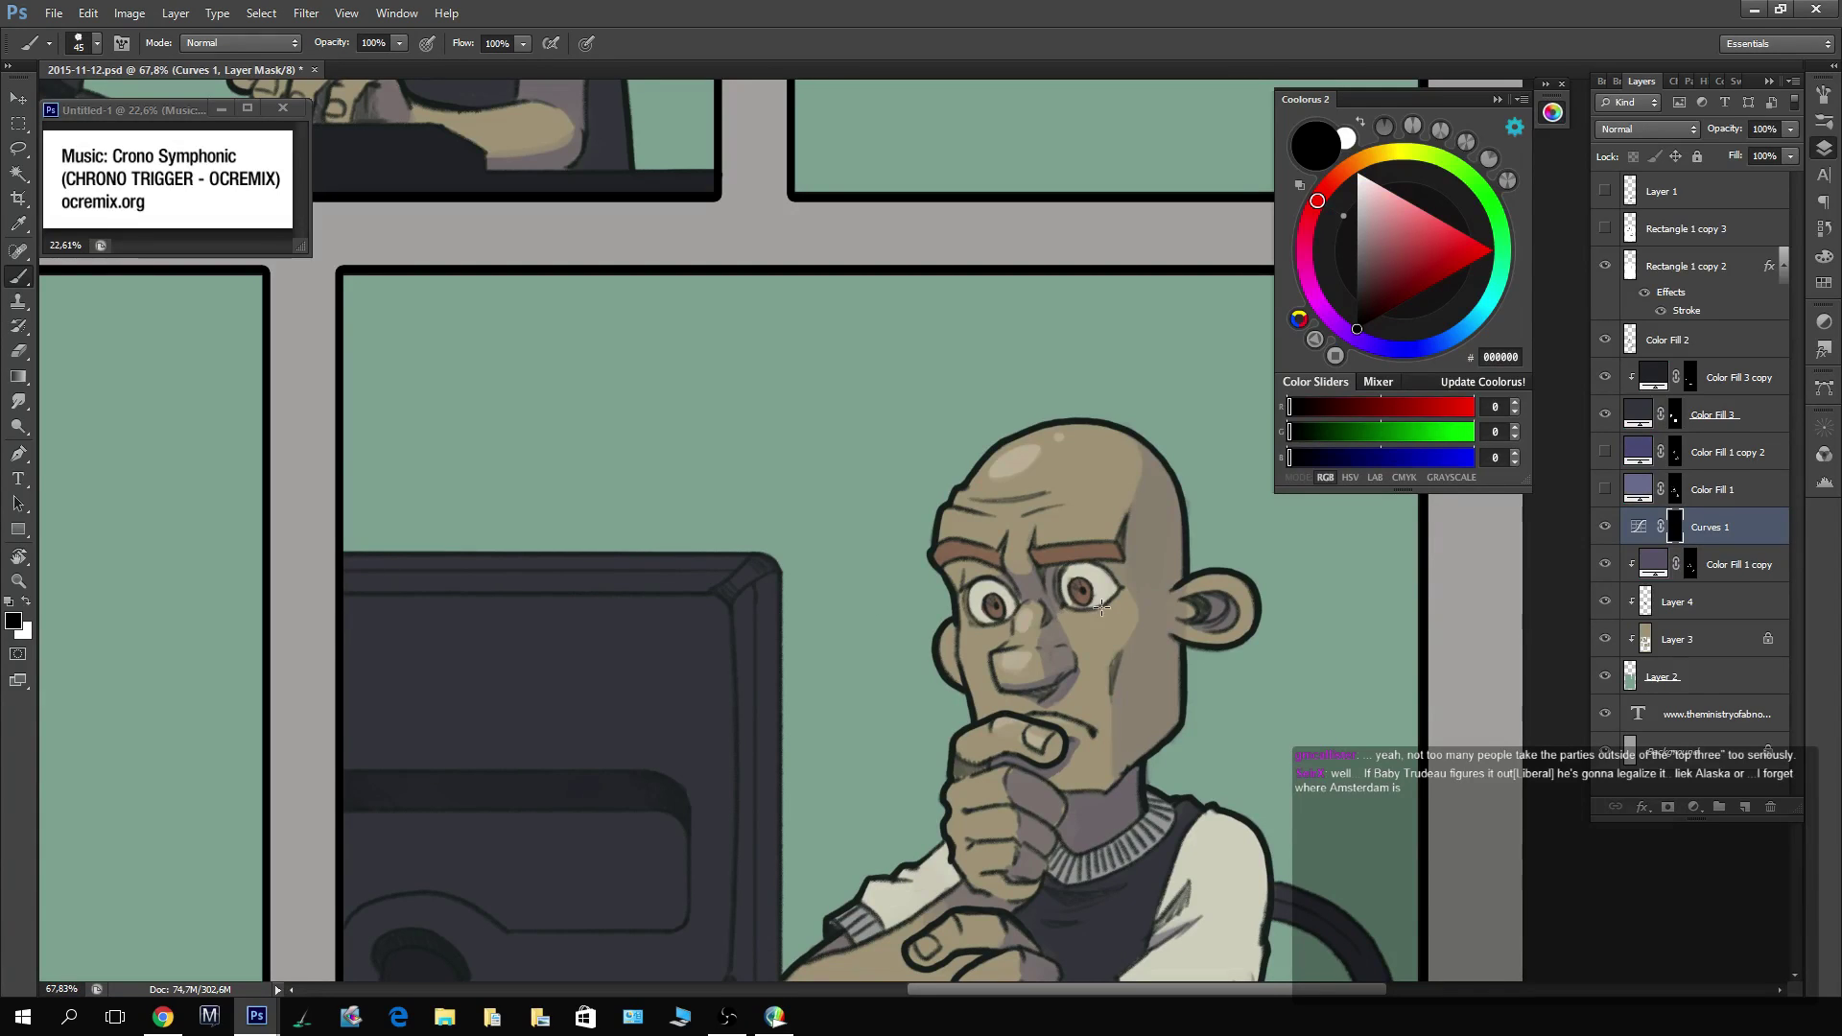
Add a red Solid Color fill layer directly above the Curves adjustment layer.
key("x")
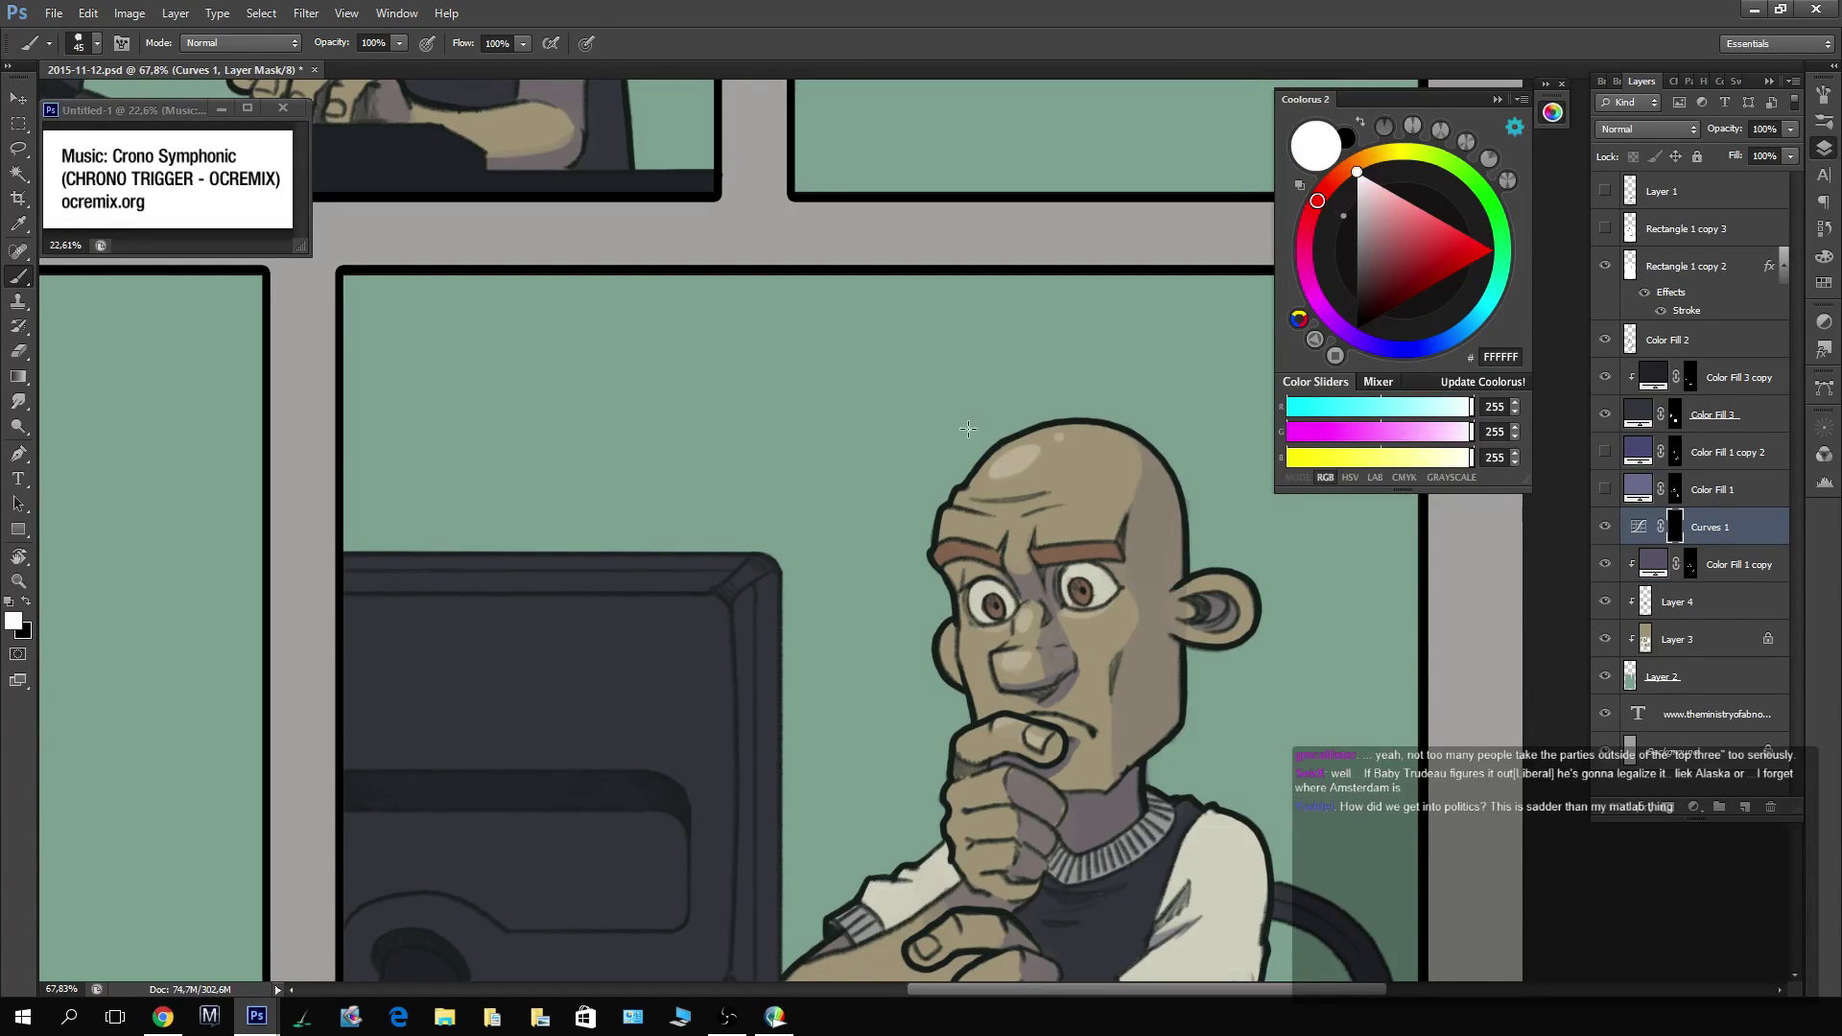
left_click_drag(974, 624, 978, 502)
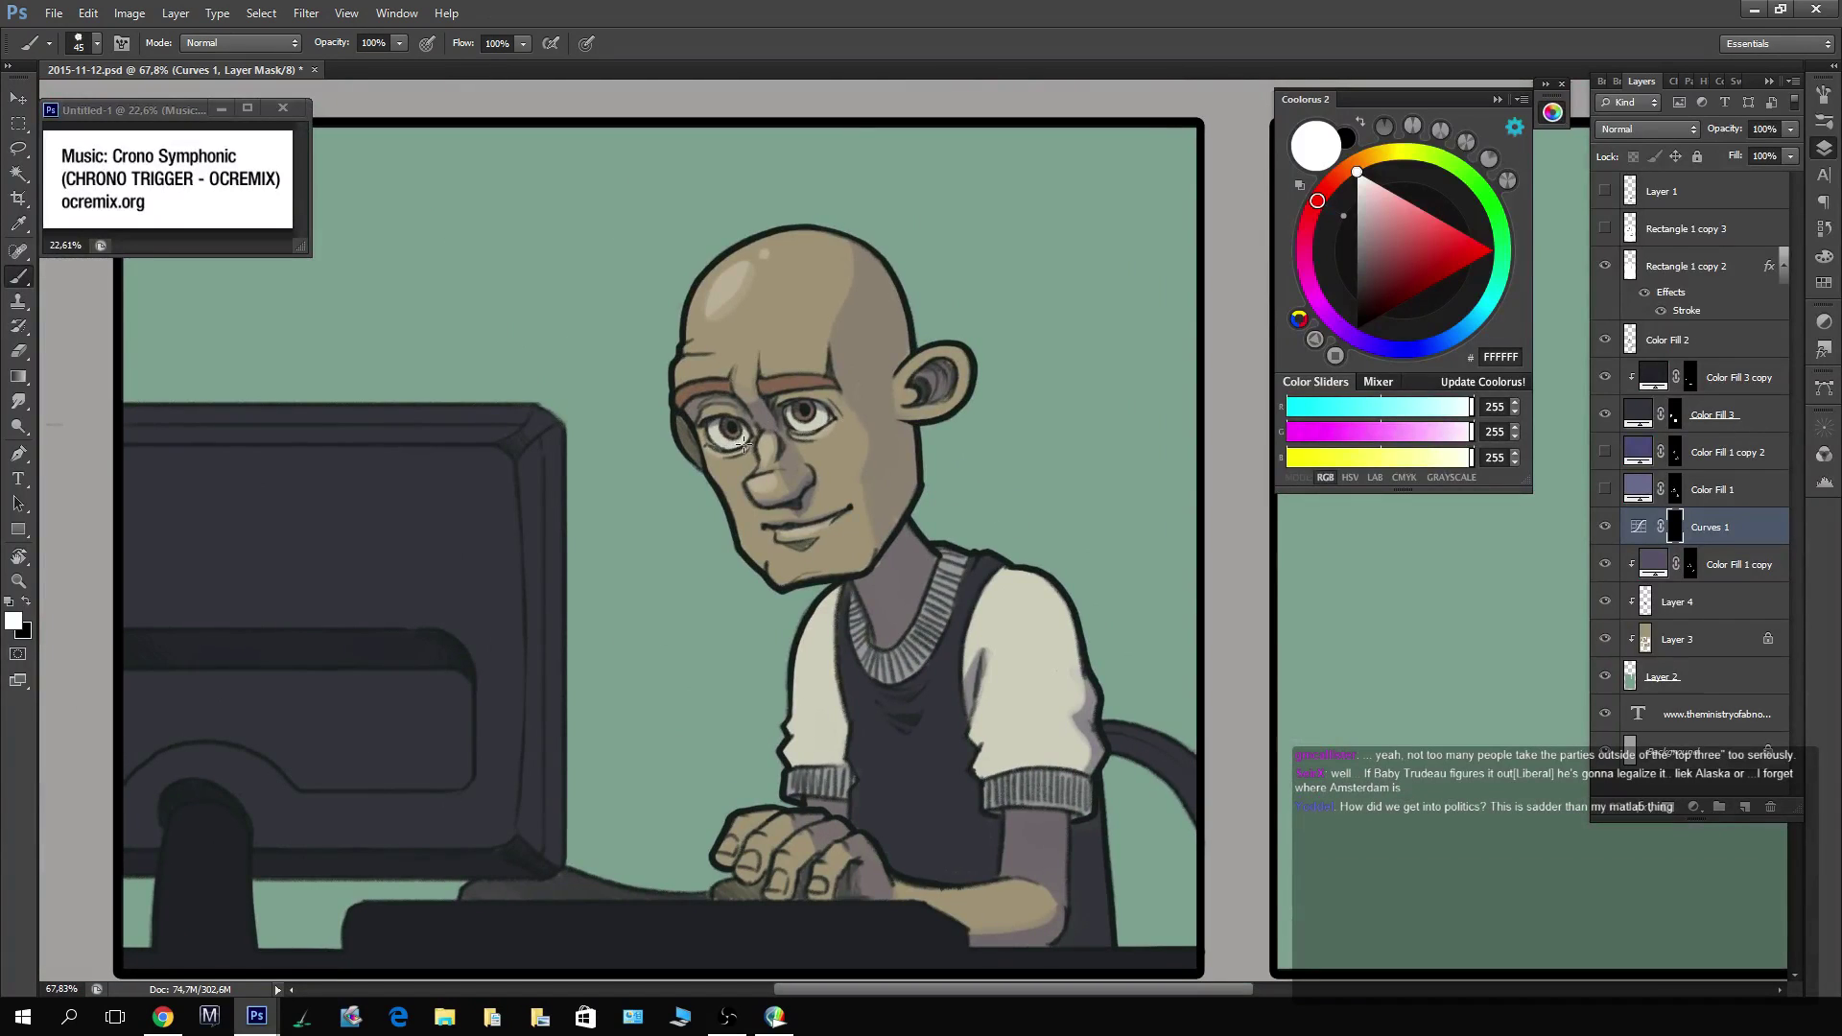
key("x")
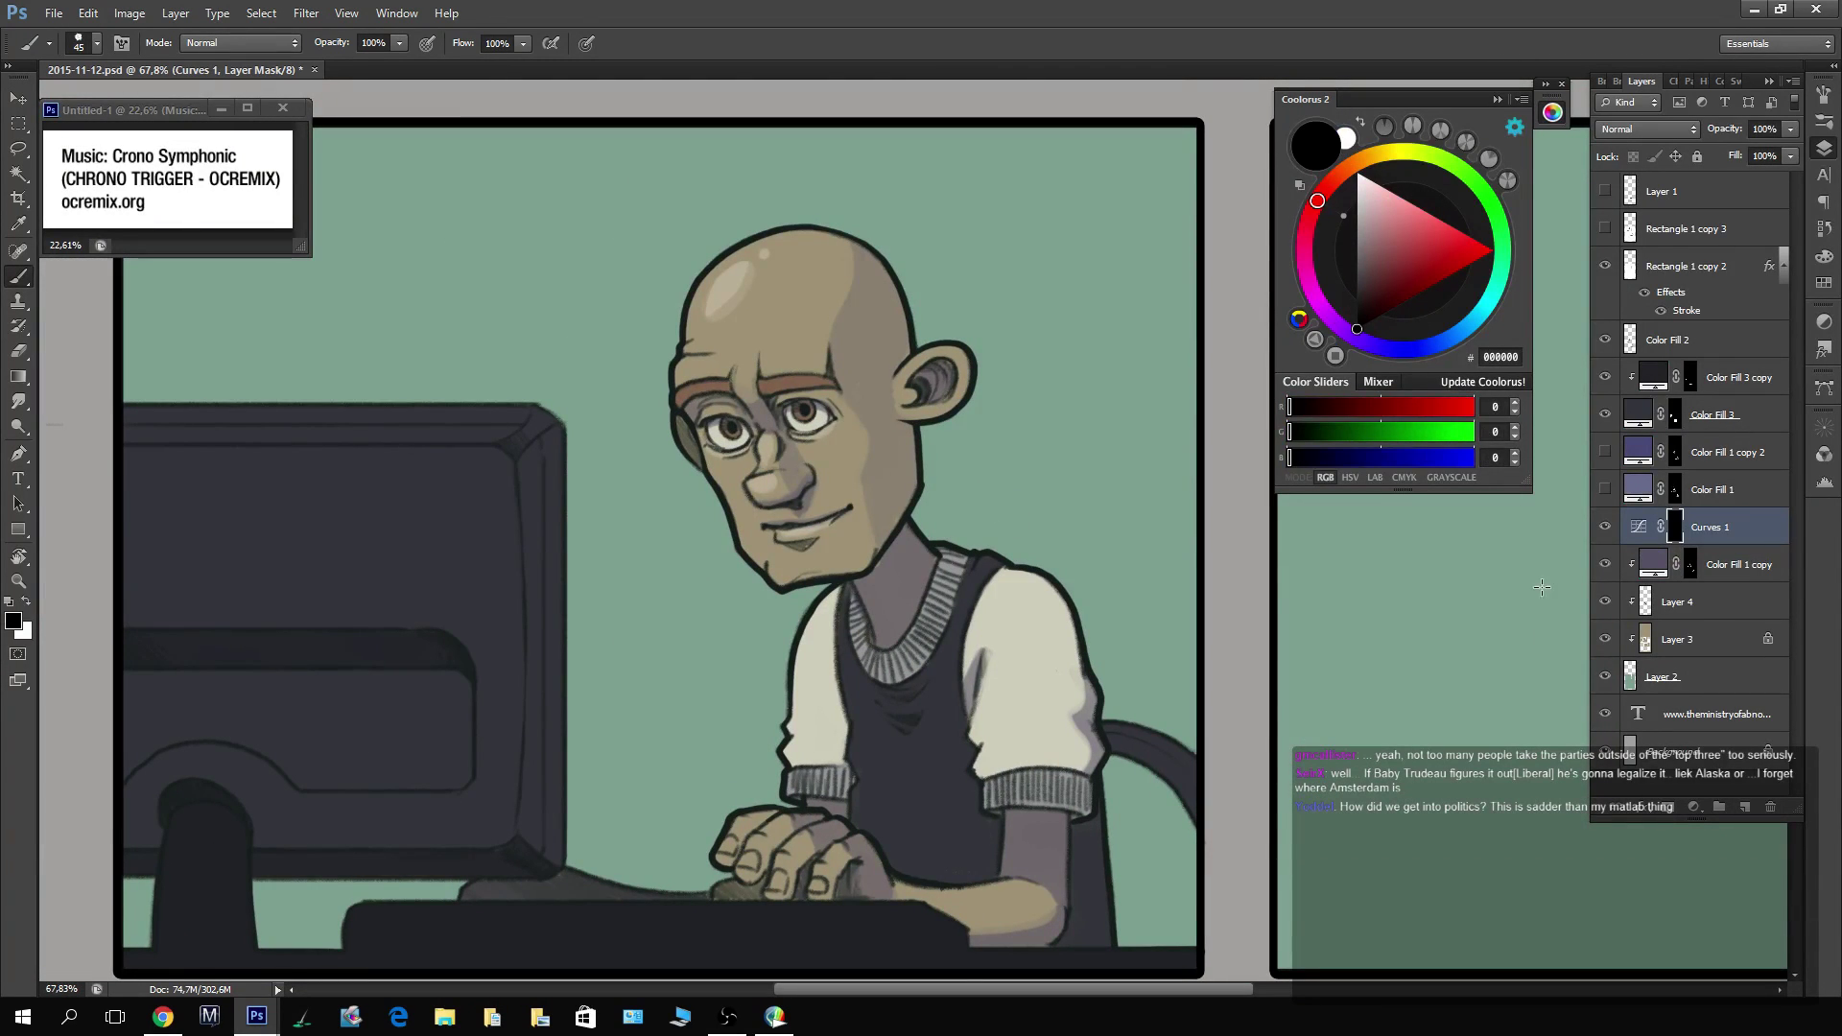
left_click(1693, 807)
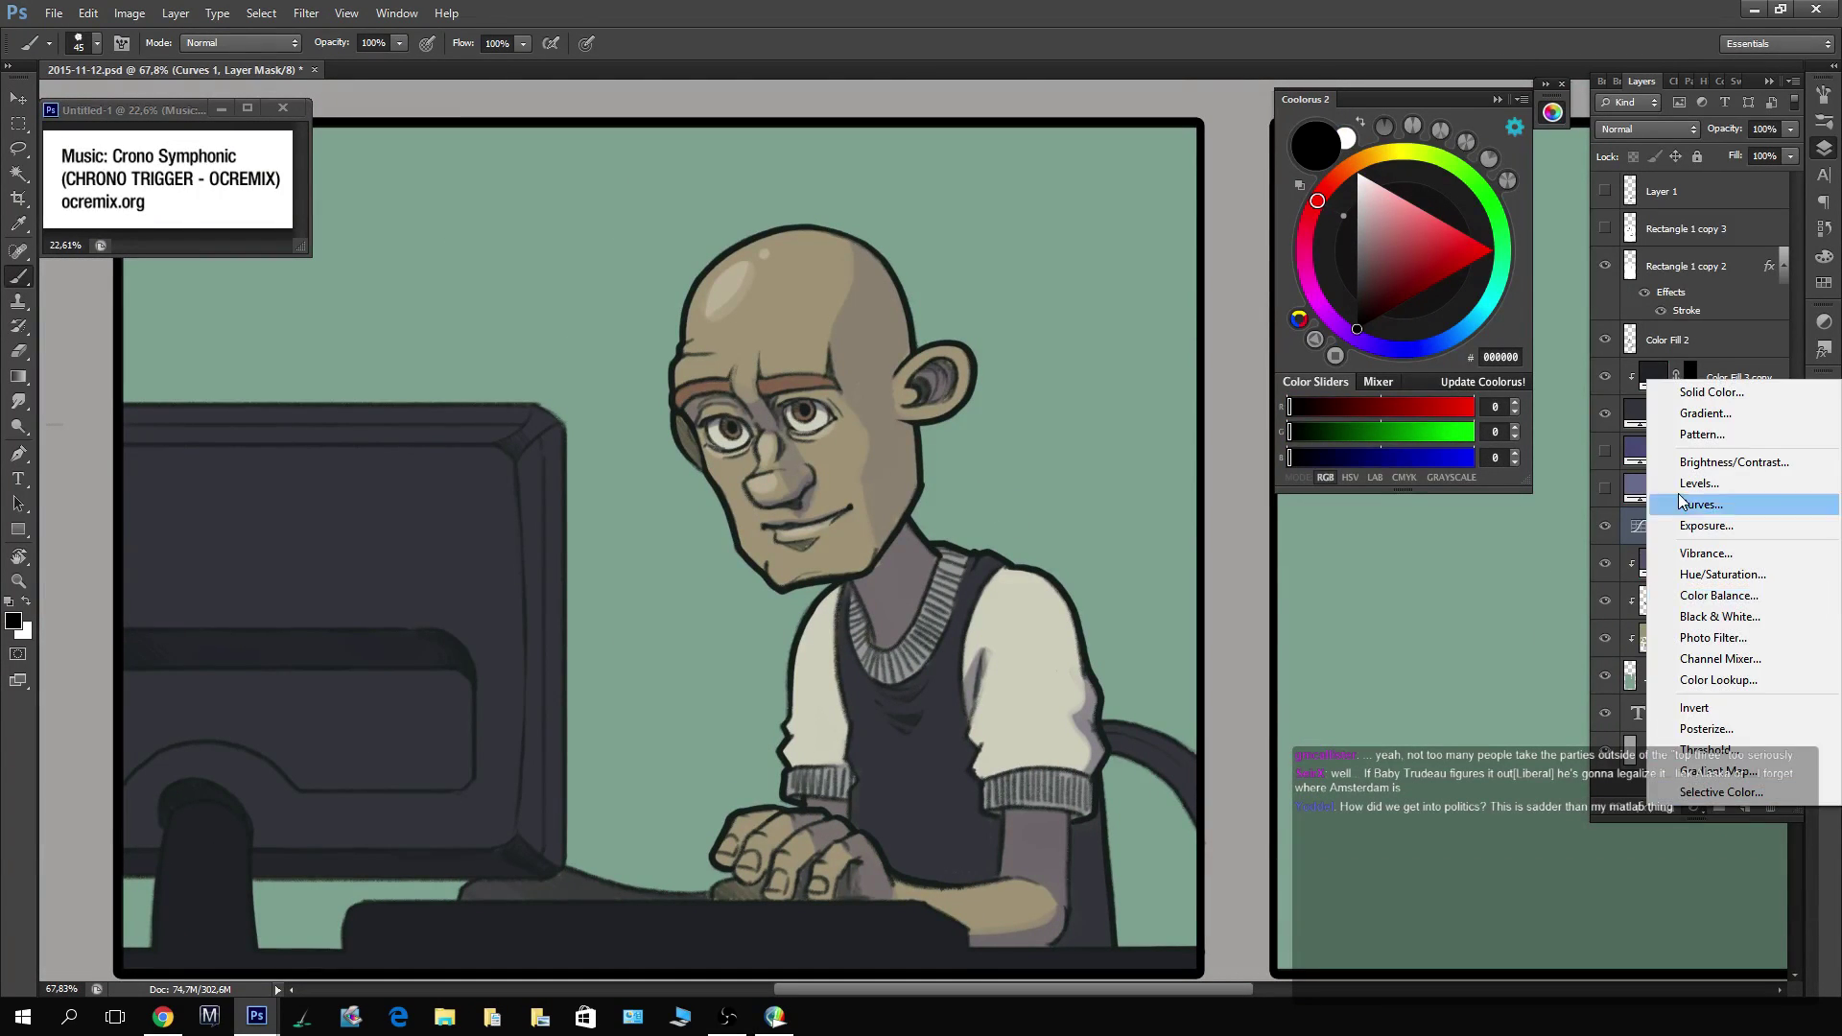
left_click(1689, 391)
left_click(1339, 737)
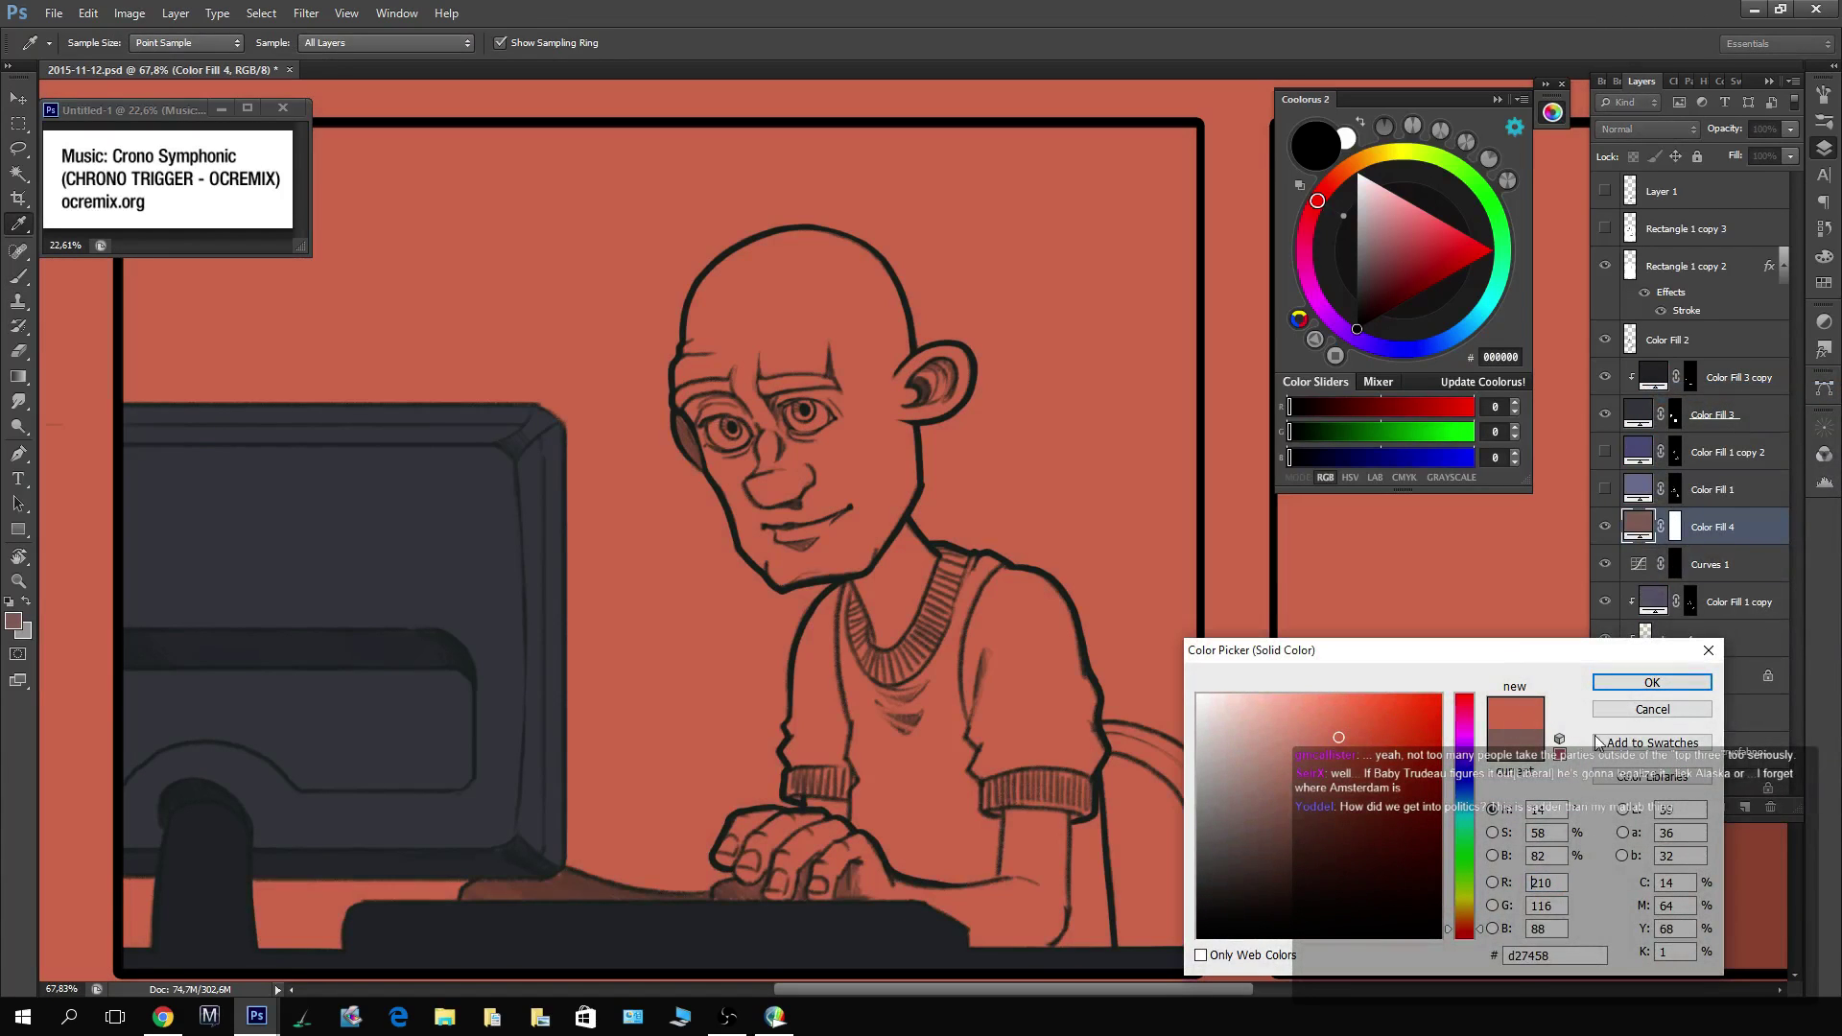
left_click(1647, 689)
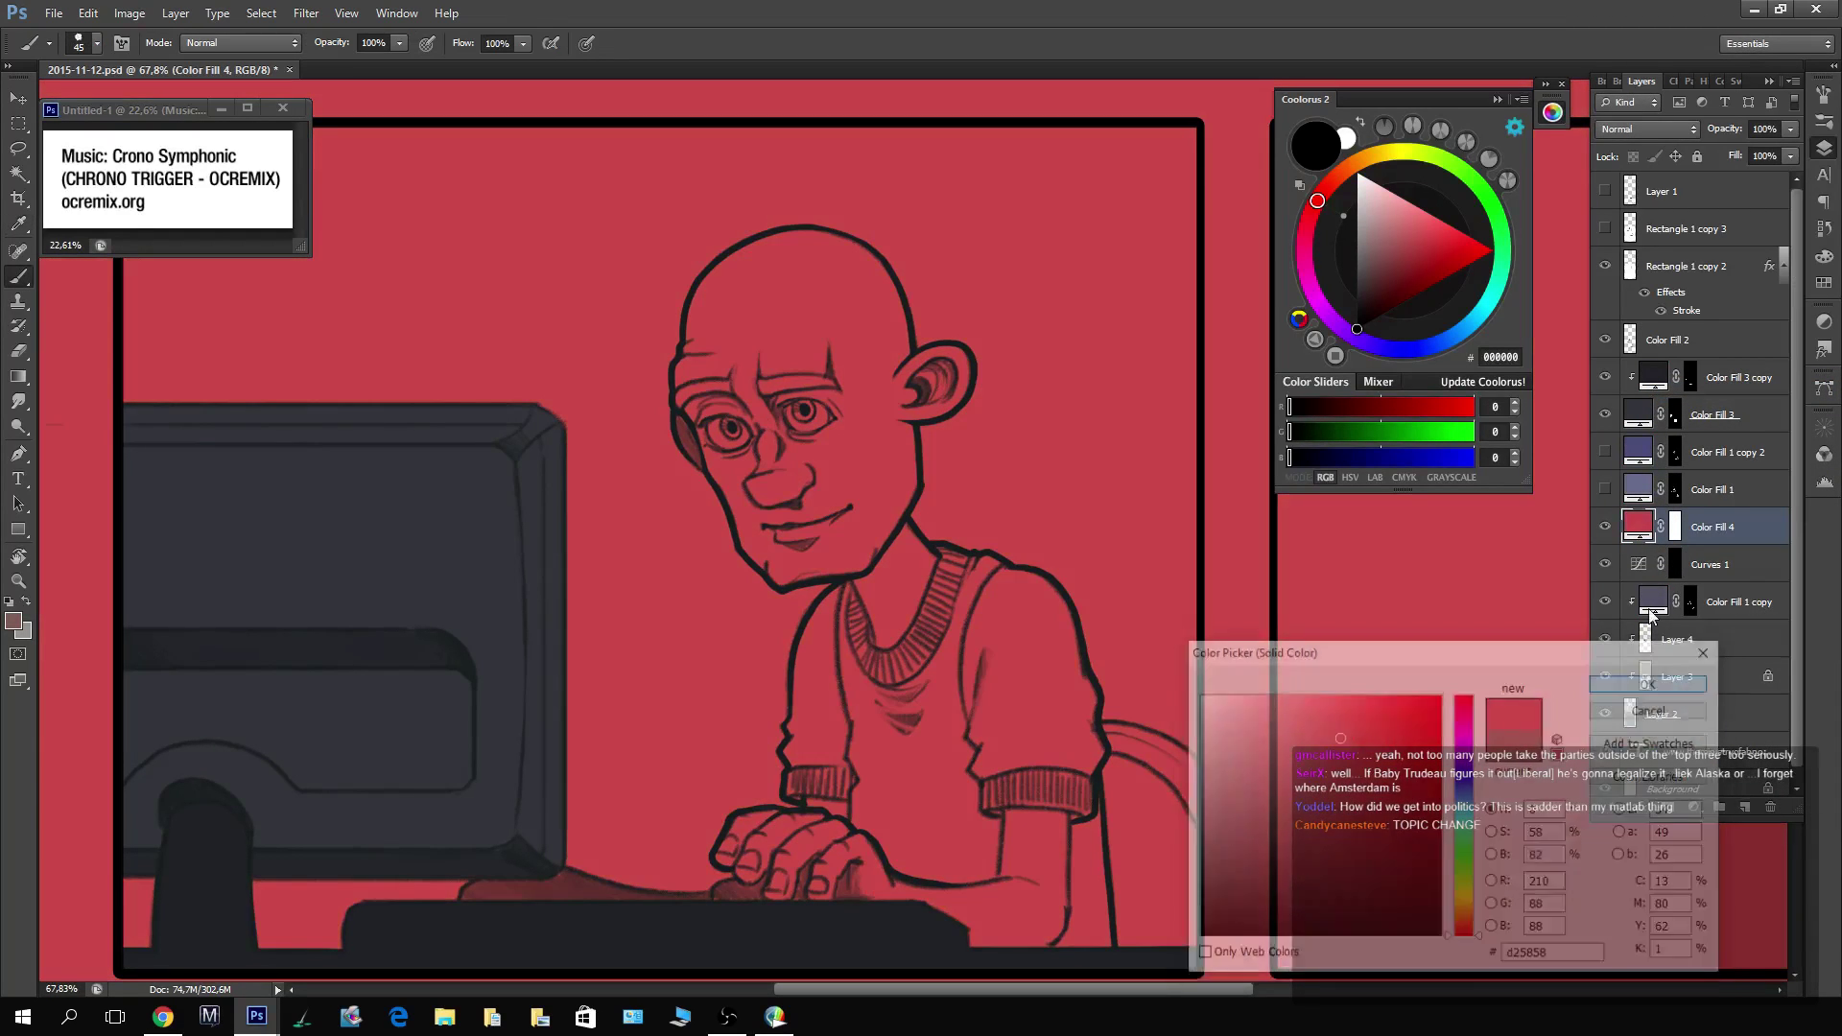
Set the red fill layer to Multiply at 55% opacity and clip it directly beneath the purple shadow fill.
left_click(1665, 128)
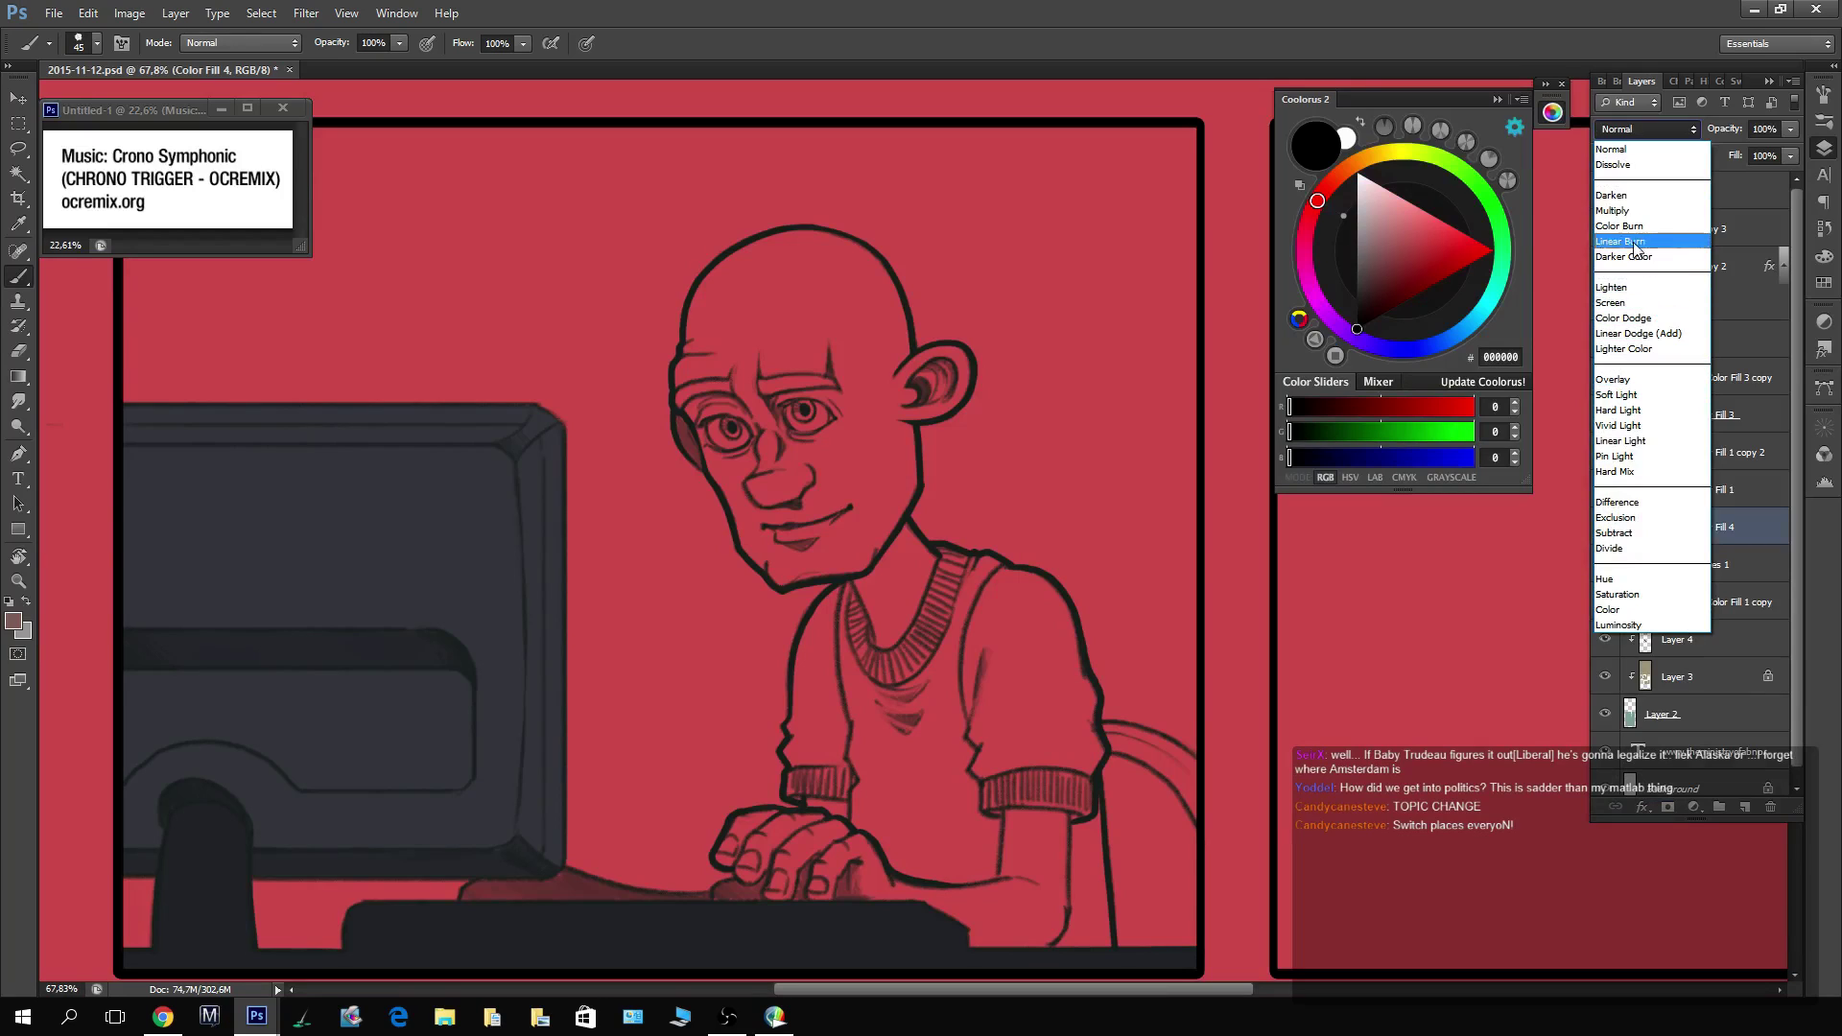
left_click(1621, 210)
left_click_drag(1698, 541, 1718, 614)
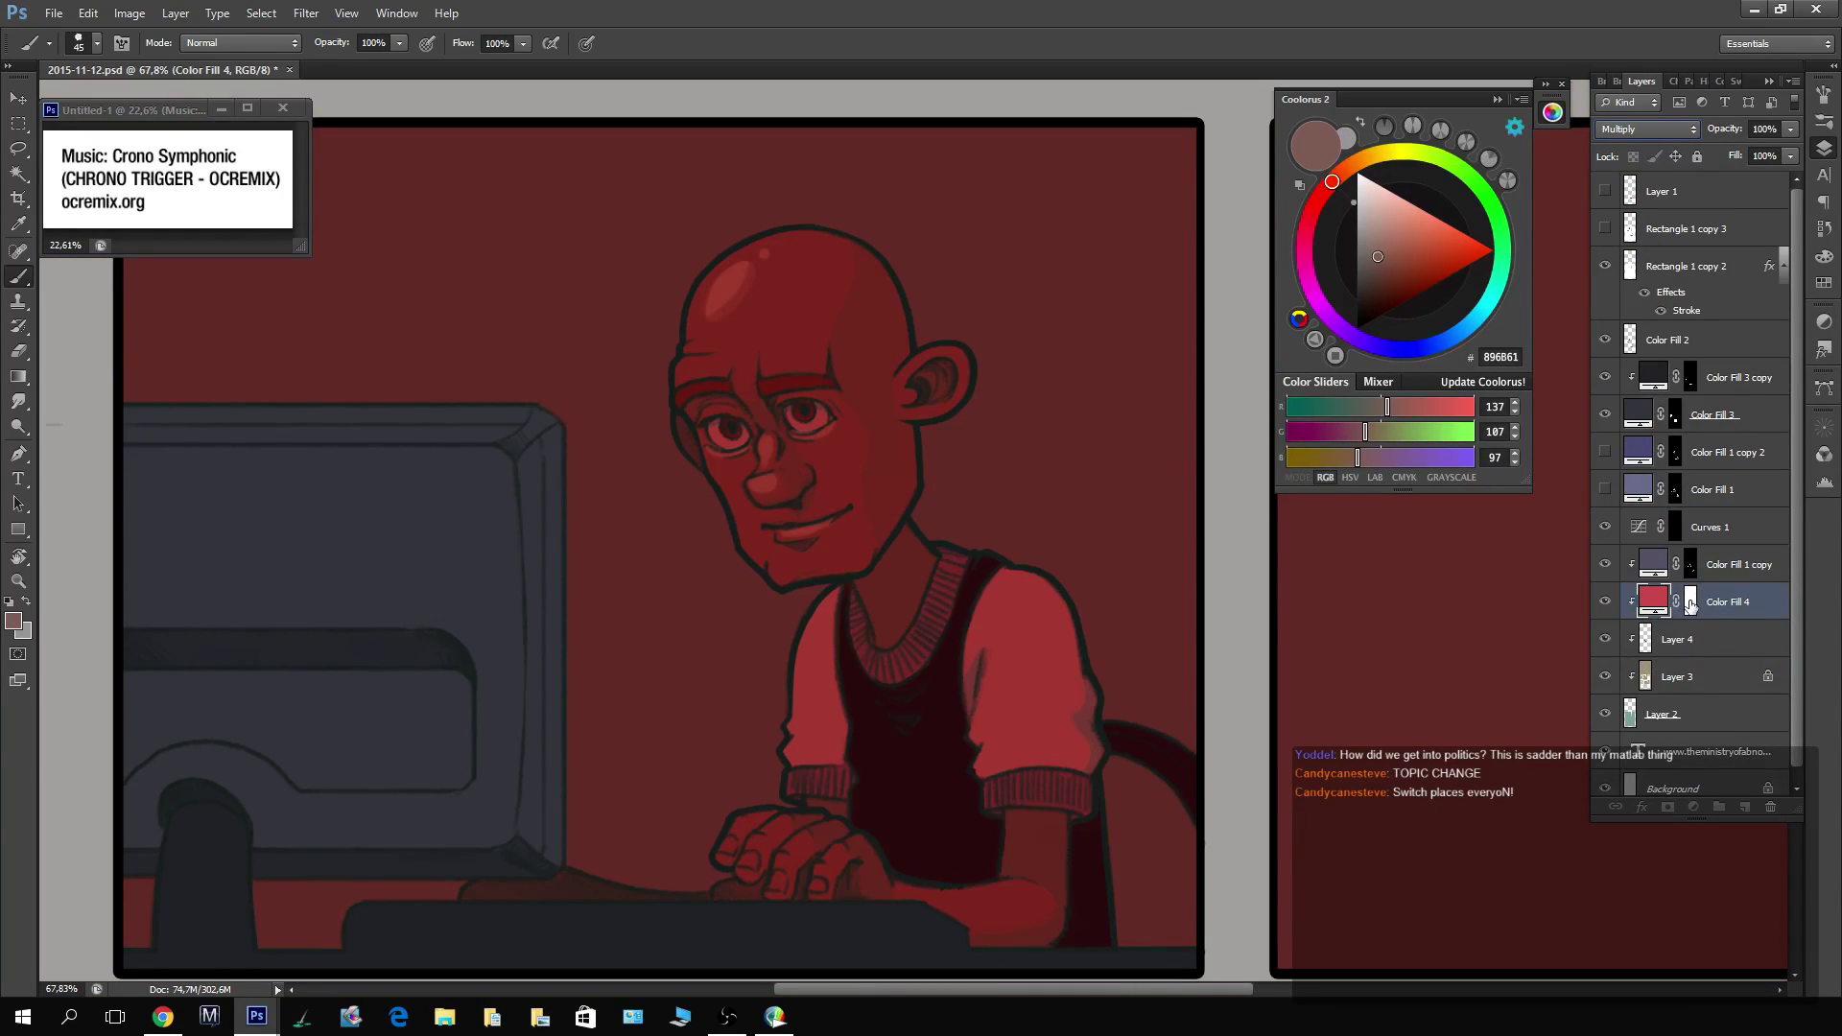
left_click(1691, 607)
left_click(1790, 128)
left_click_drag(1791, 152, 1748, 152)
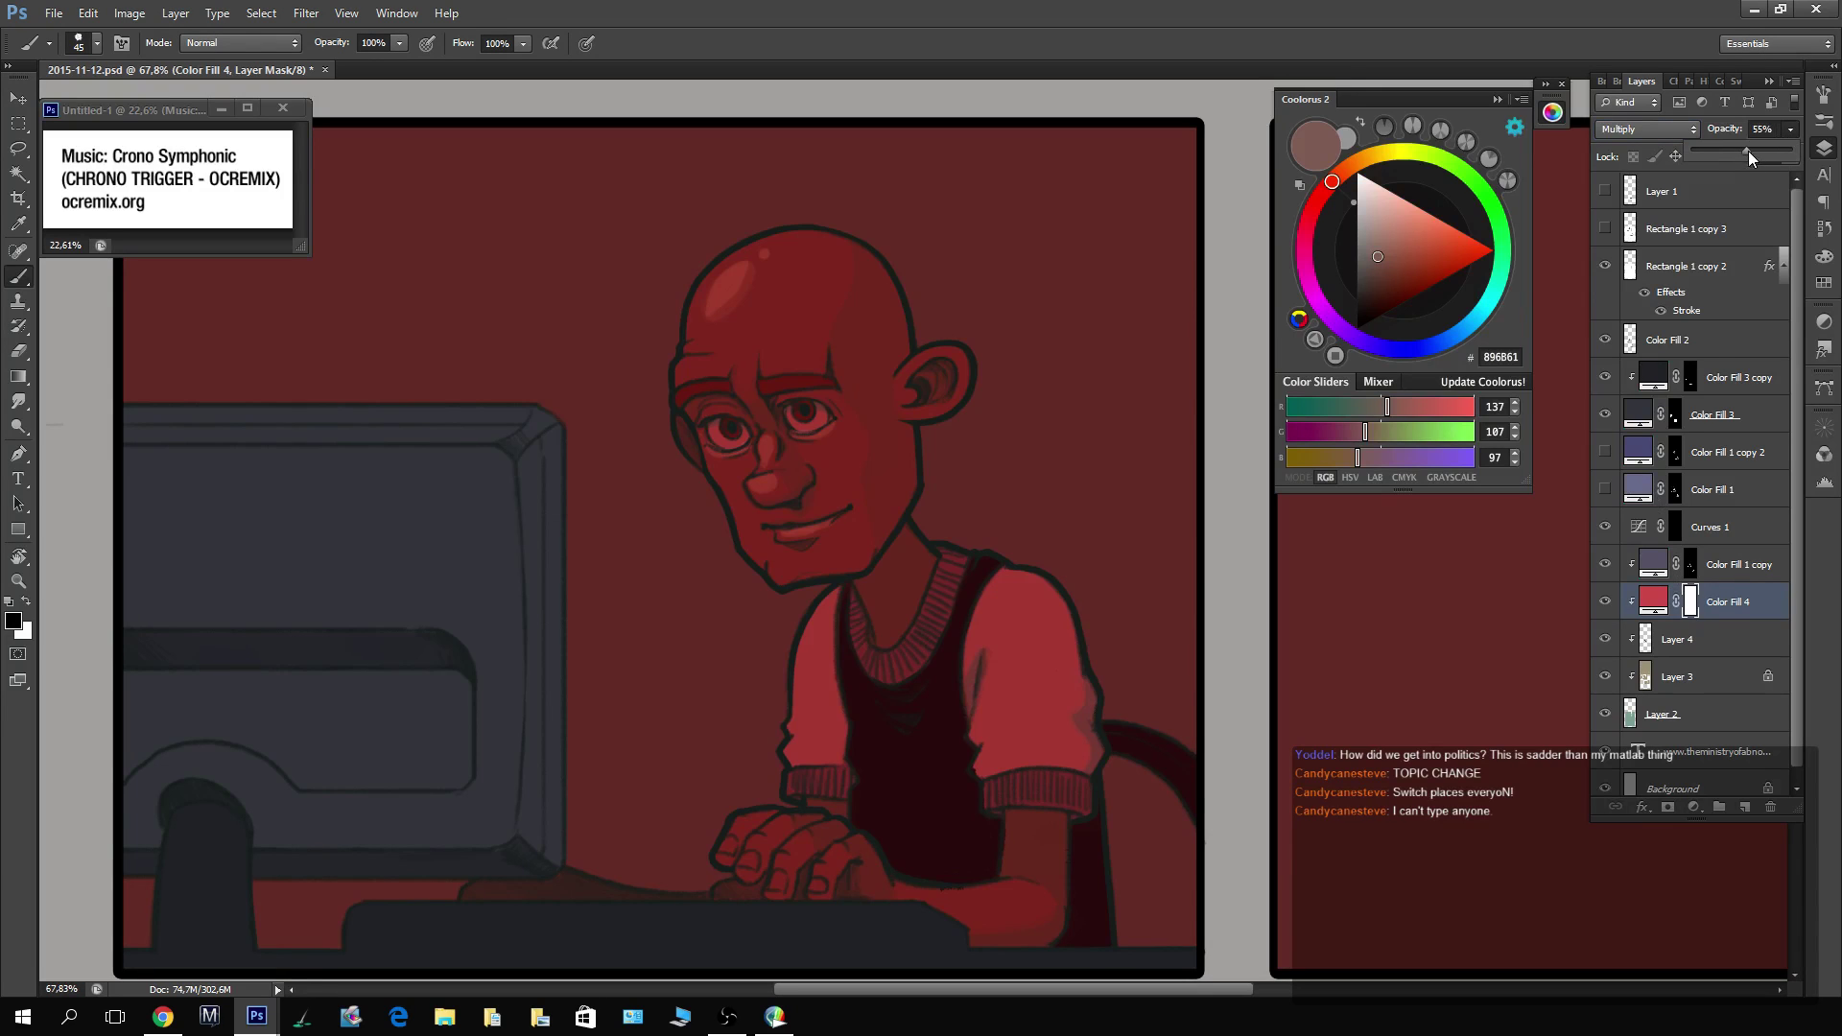
Fill the red layer's mask with black and brush redness around the smiling man's eyes in white.
left_click(1688, 602)
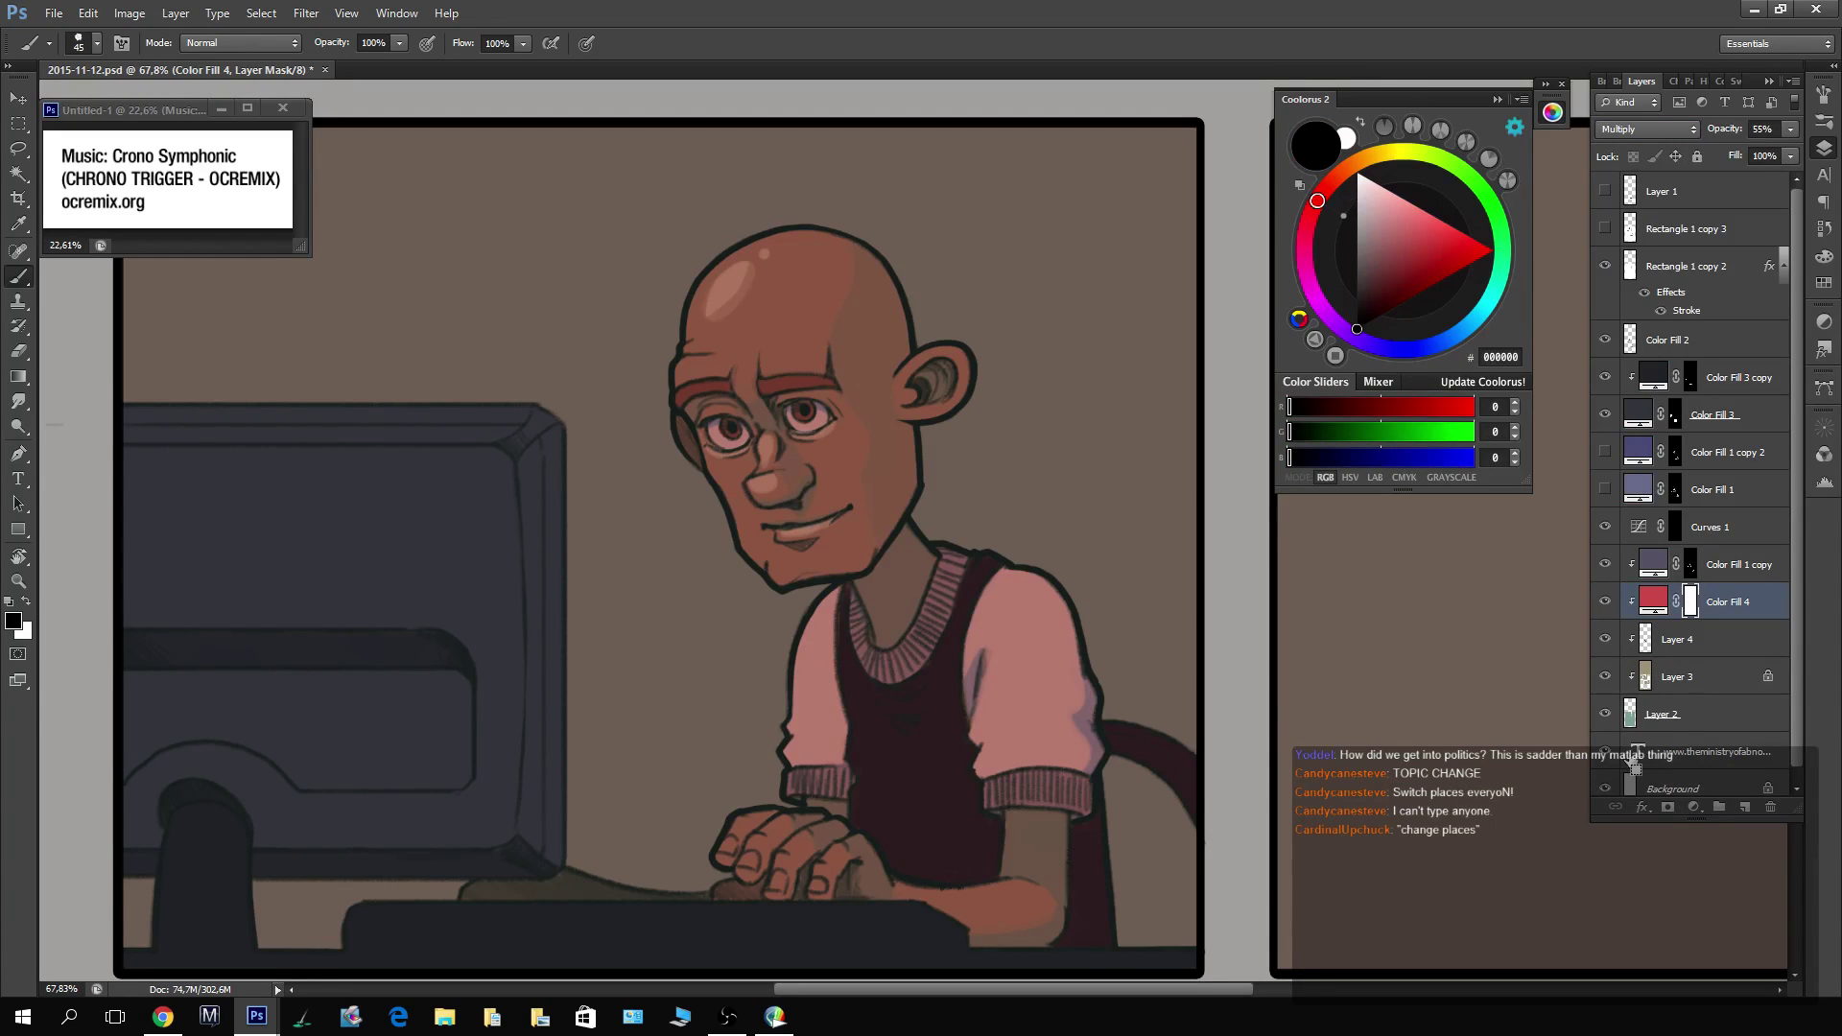
key("alt+BackSpace")
key("x")
left_click_drag(832, 414, 823, 427)
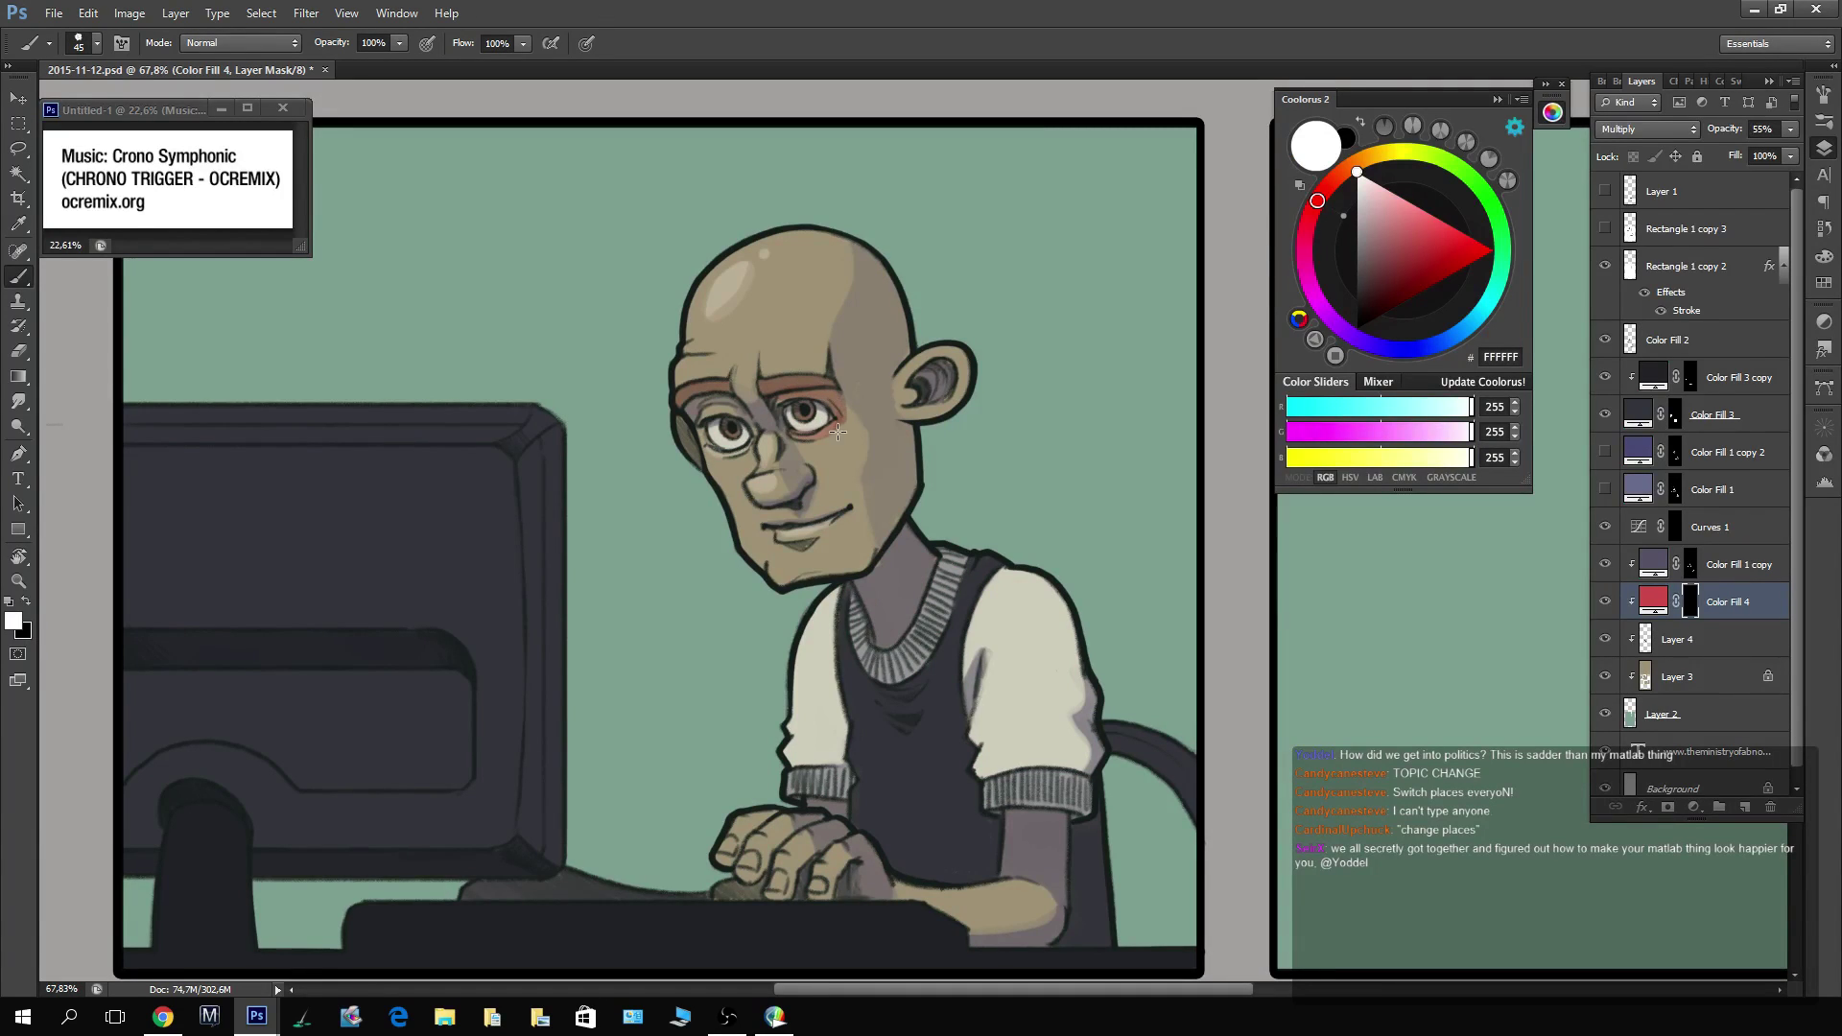
mouse_move(708, 406)
left_mouse_down()
mouse_move(702, 434)
mouse_move(690, 397)
left_mouse_up()
Brush redness onto the smiling man's ears through the red fill's mask, redoing the first stroke.
mouse_move(940, 340)
left_mouse_down()
mouse_move(962, 398)
mouse_move(945, 411)
left_mouse_up()
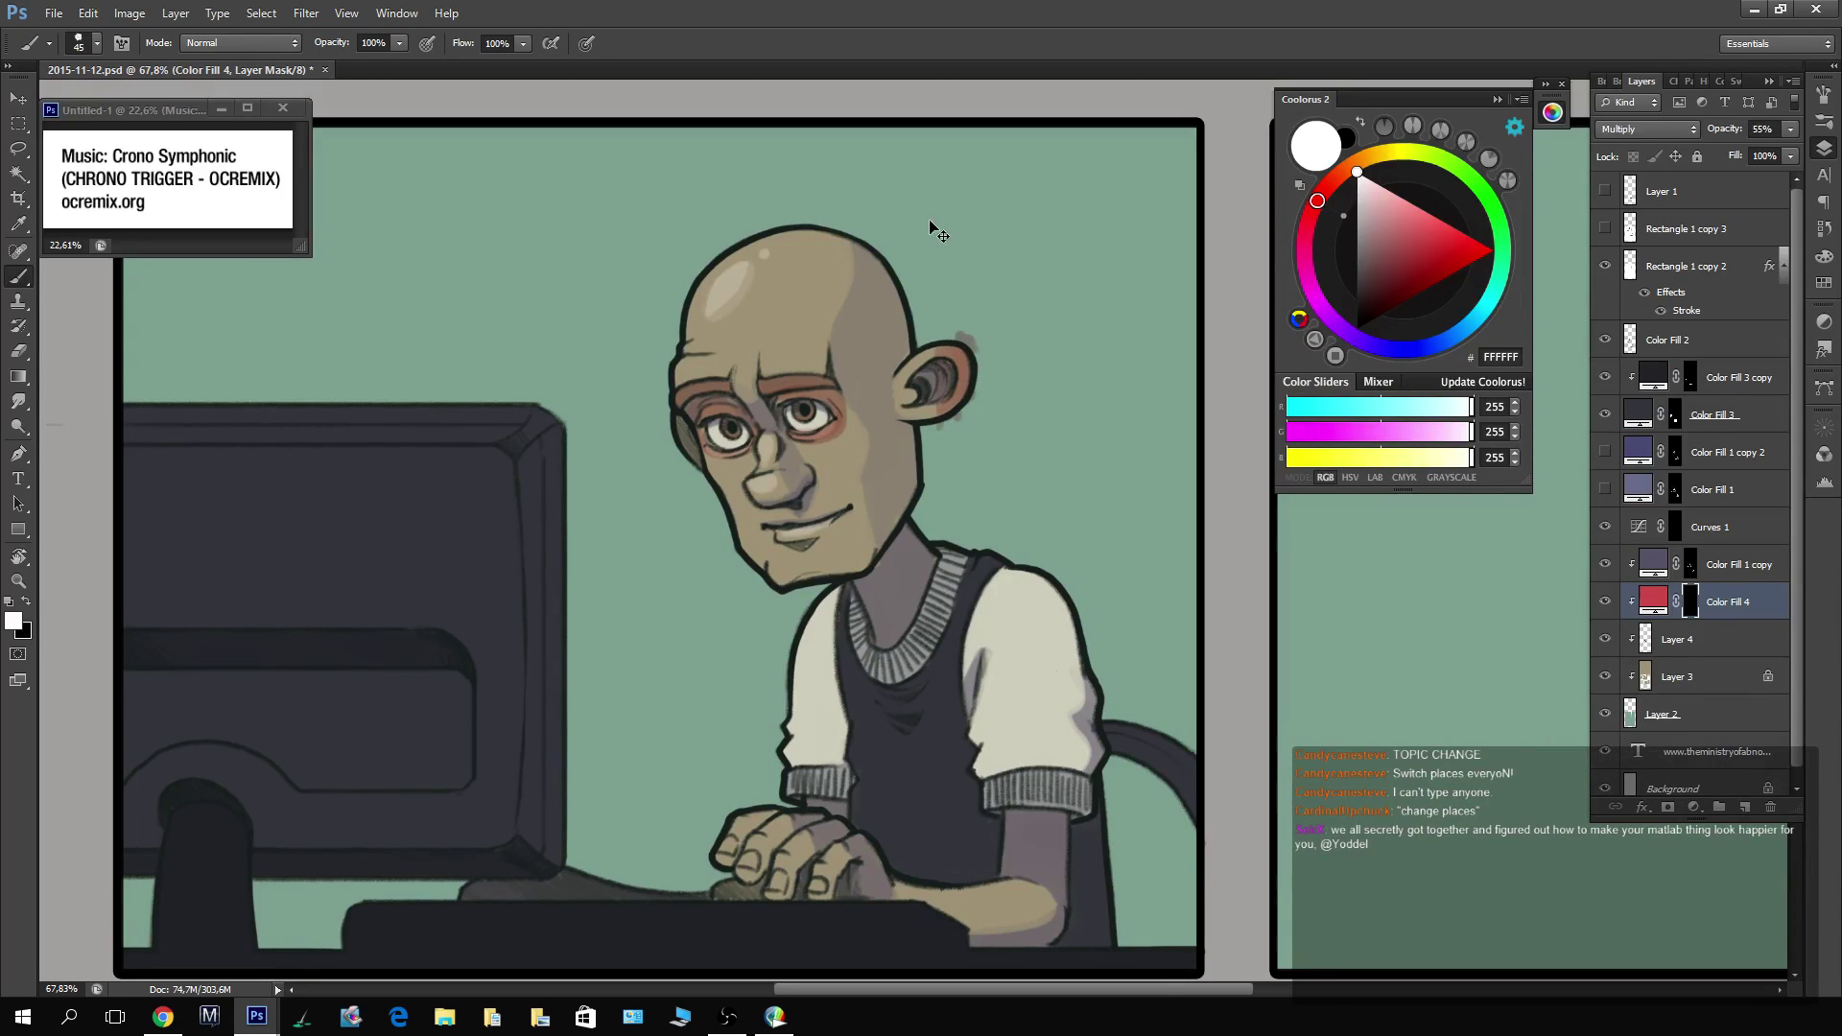
key("ctrl+z")
mouse_move(962, 345)
left_mouse_down()
mouse_move(936, 408)
mouse_move(916, 394)
mouse_move(897, 411)
left_mouse_up()
key("x")
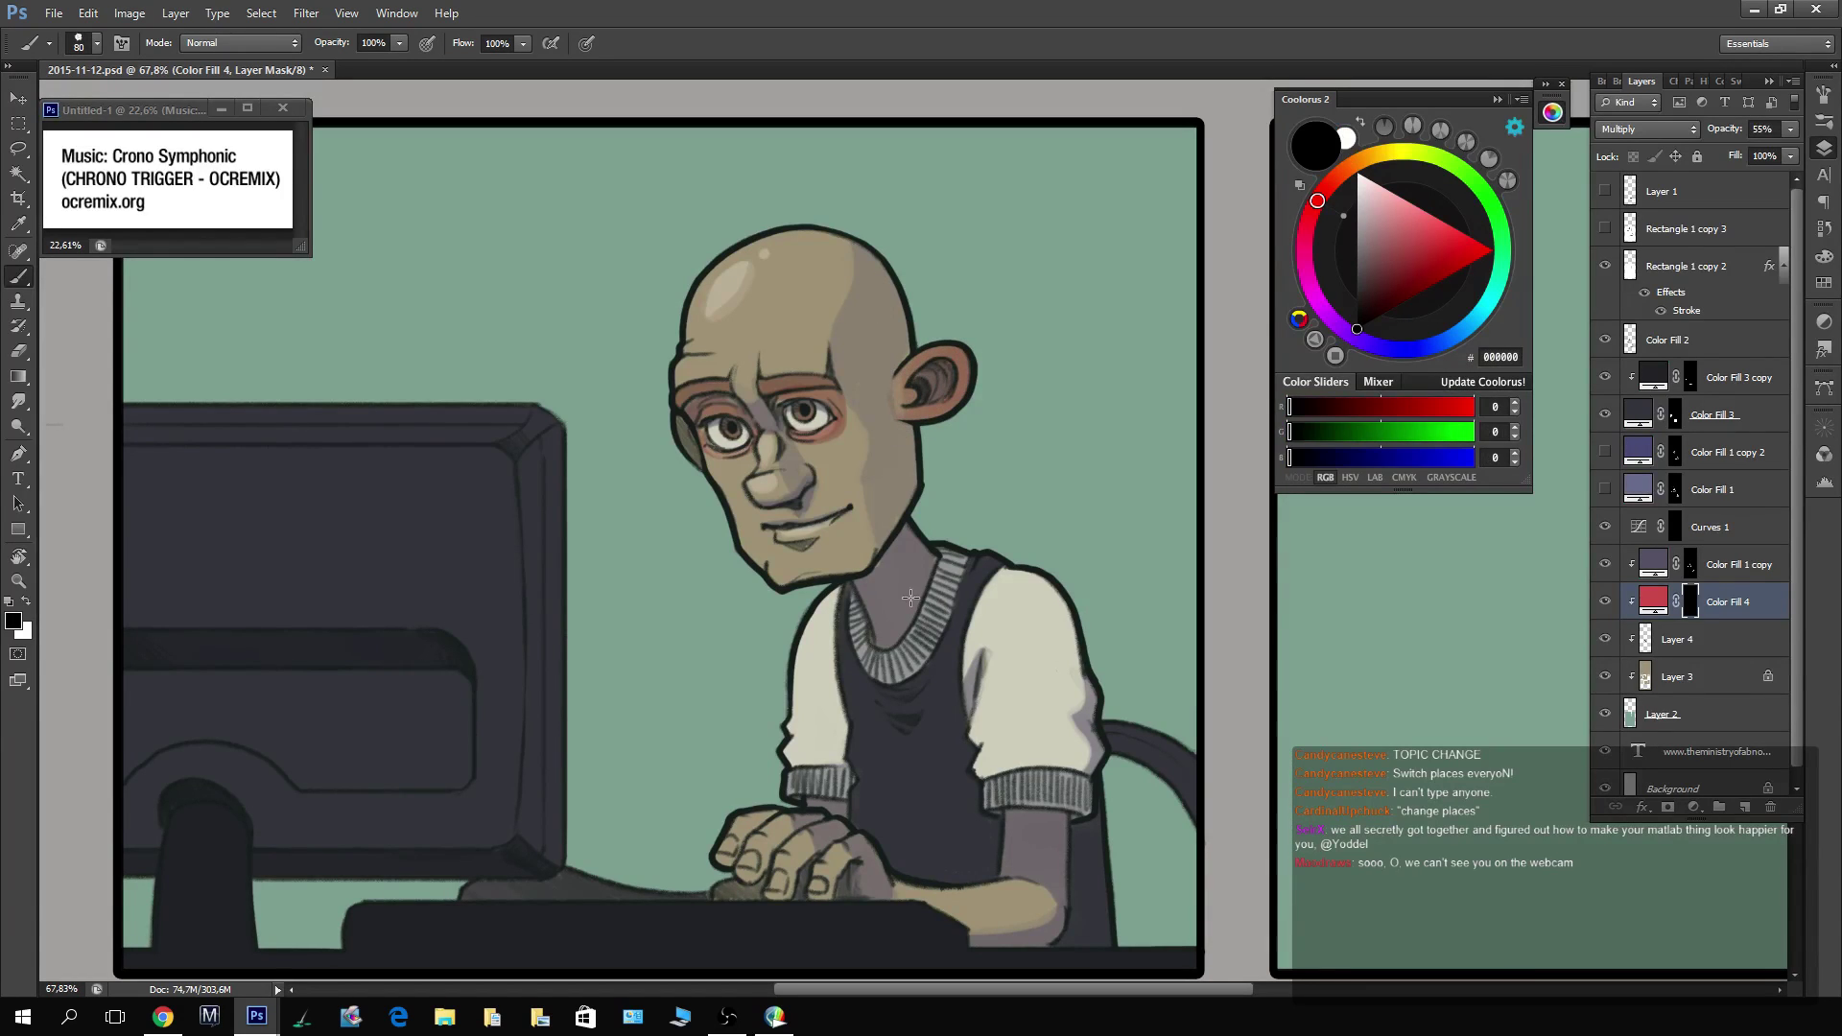
key("x")
left_click_drag(689, 420, 686, 460)
In the panel with the thinking man, paint redness under his eyes and on his nose through the mask.
mouse_move(779, 529)
left_mouse_down()
mouse_move(863, 506)
mouse_move(768, 484)
mouse_move(768, 439)
mouse_move(809, 472)
mouse_move(826, 192)
left_mouse_up()
key("x")
mouse_move(1248, 575)
left_mouse_down()
mouse_move(1262, 646)
mouse_move(965, 801)
left_mouse_up()
key("x")
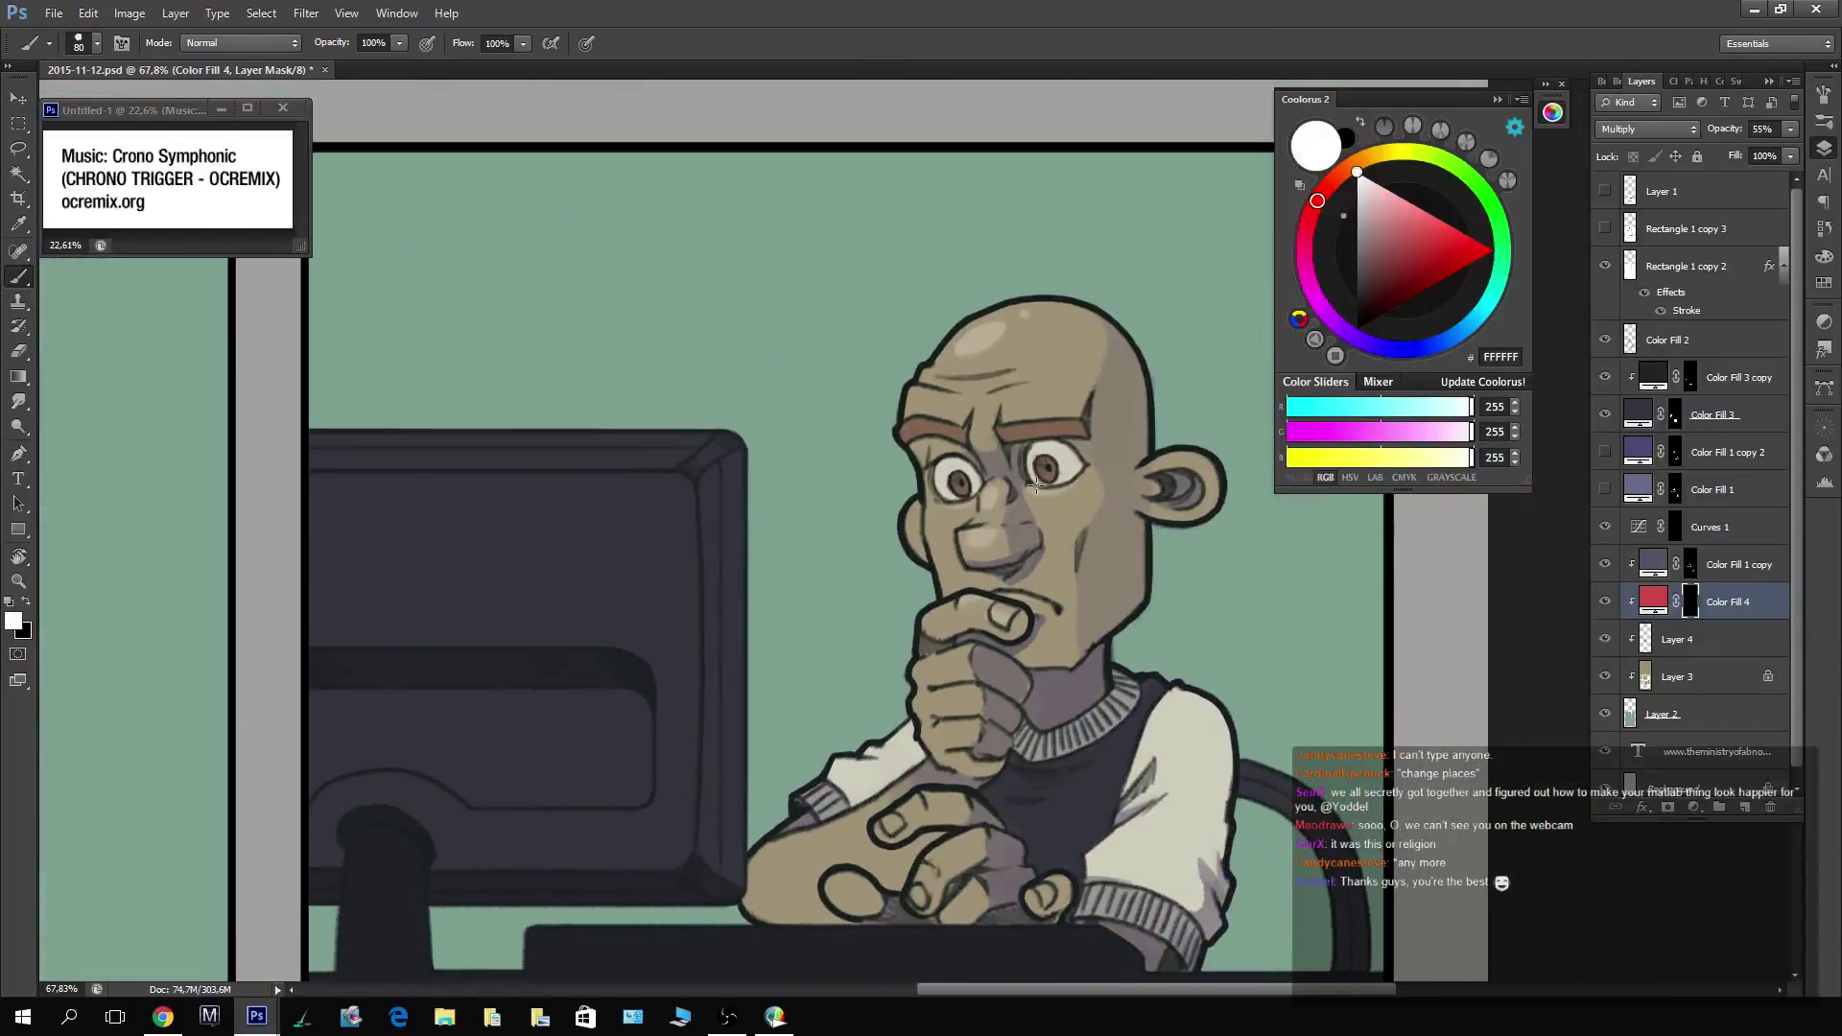
mouse_move(1033, 487)
left_mouse_down()
mouse_move(1091, 462)
mouse_move(1056, 440)
mouse_move(1021, 446)
mouse_move(1023, 479)
mouse_move(925, 473)
mouse_move(936, 442)
mouse_move(937, 498)
mouse_move(914, 452)
mouse_move(955, 513)
mouse_move(972, 498)
mouse_move(987, 557)
mouse_move(976, 546)
mouse_move(1011, 557)
mouse_move(988, 492)
mouse_move(1051, 547)
left_mouse_up()
key("x")
key("x")
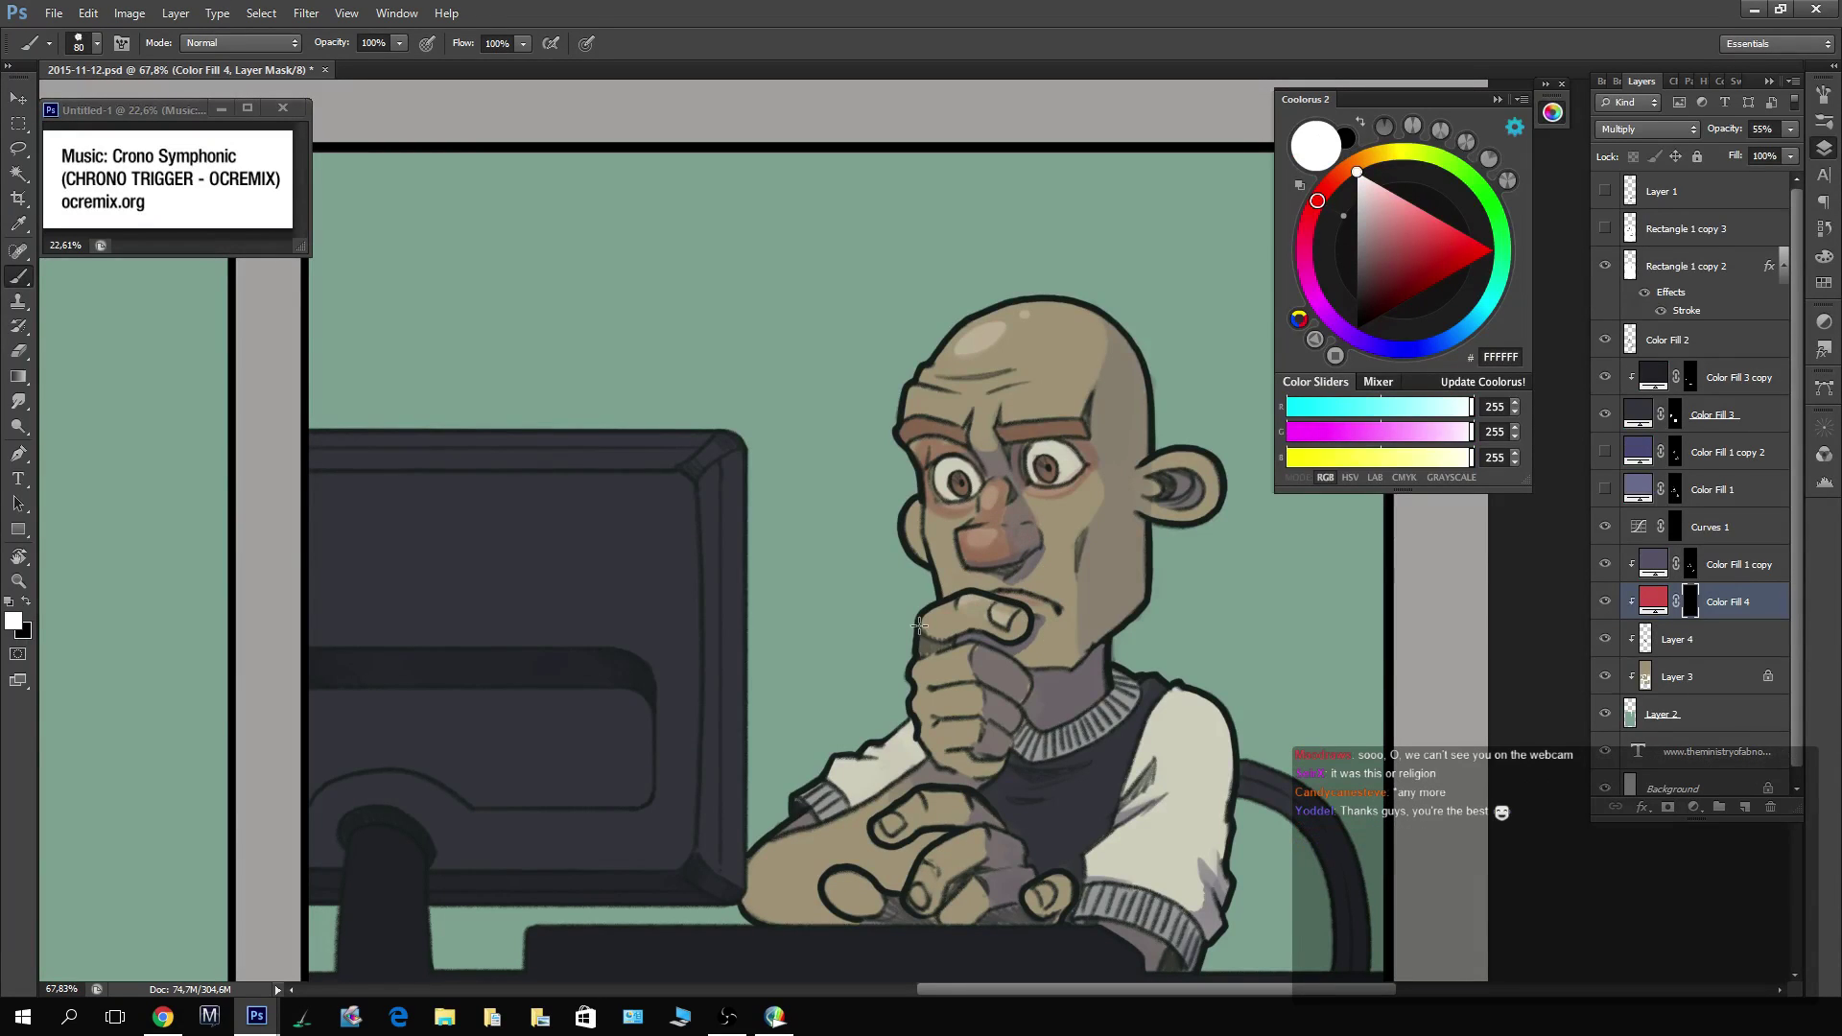
Paint redness on the thinking man's bent finger and both ears through the red fill's mask.
mouse_move(923, 624)
left_mouse_down()
mouse_move(970, 601)
mouse_move(941, 636)
mouse_move(954, 615)
mouse_move(989, 617)
mouse_move(984, 686)
mouse_move(956, 653)
mouse_move(912, 672)
mouse_move(946, 682)
mouse_move(964, 648)
left_mouse_up()
key("x")
key("x")
key("x")
key("x")
mouse_move(1211, 465)
left_mouse_down()
mouse_move(1169, 457)
mouse_move(1144, 518)
left_mouse_up()
key("x")
key("x")
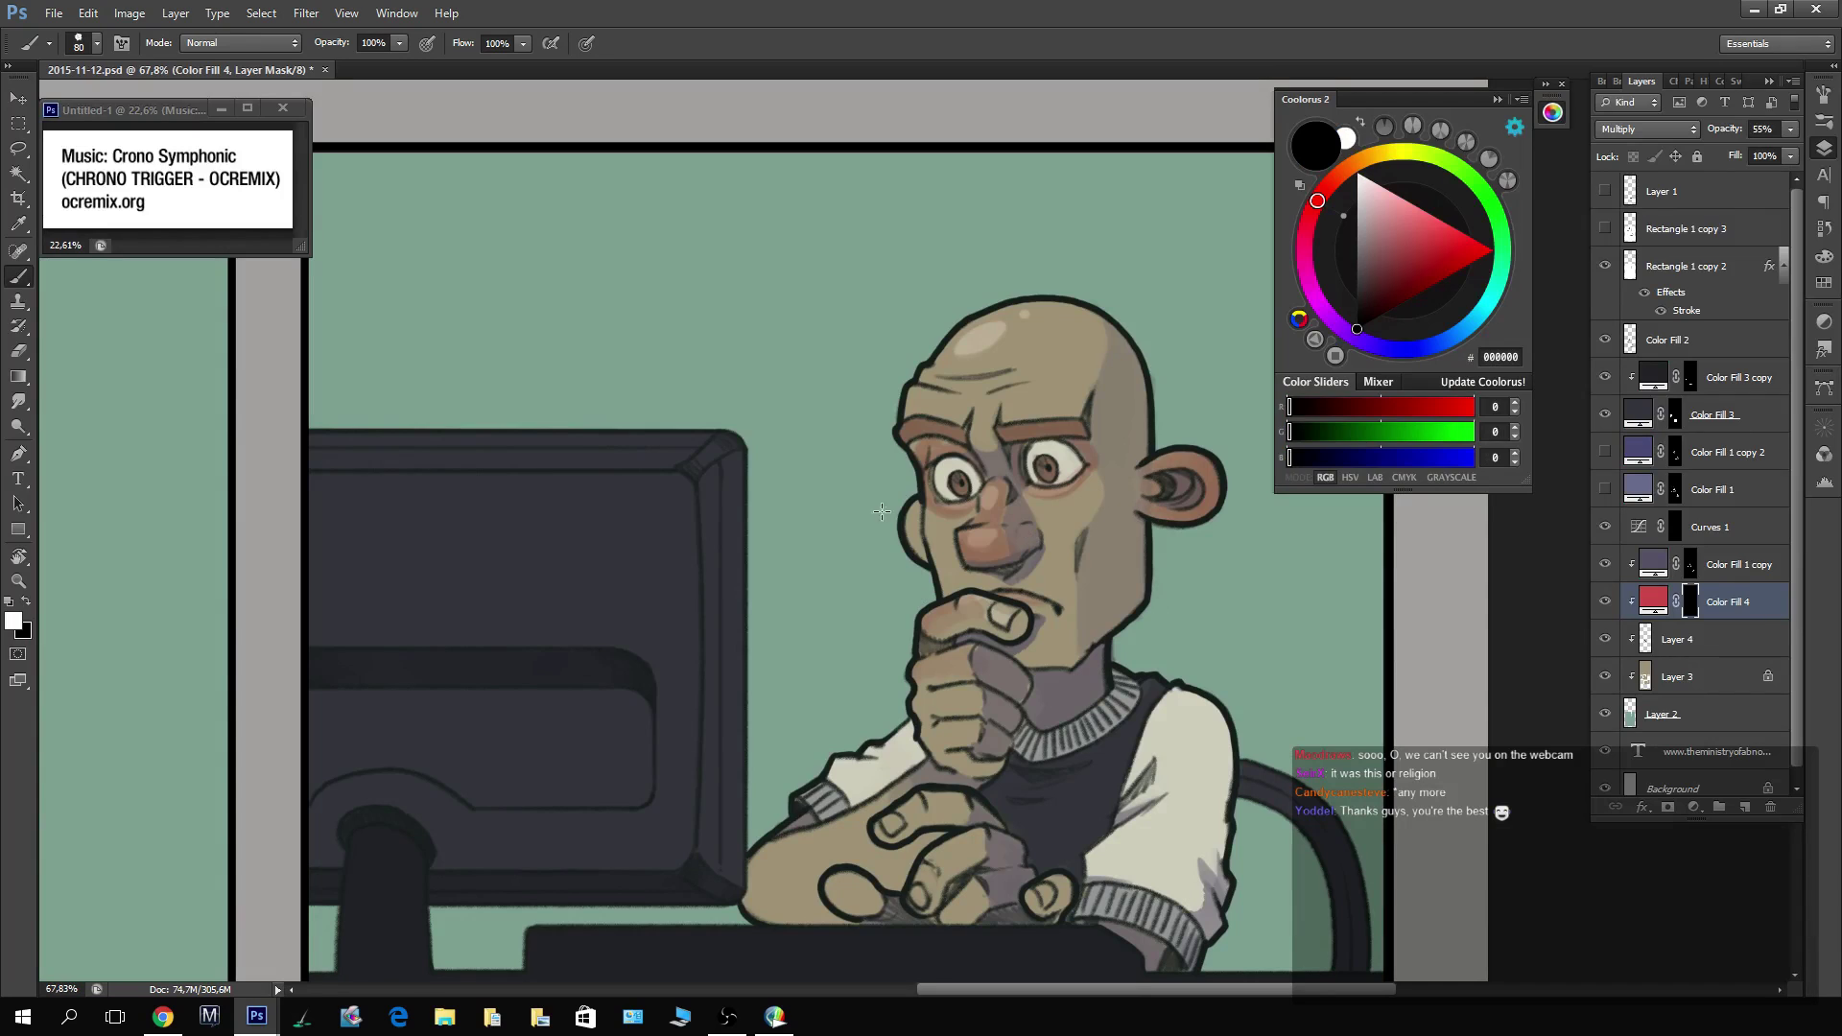
left_click_drag(912, 552, 913, 498)
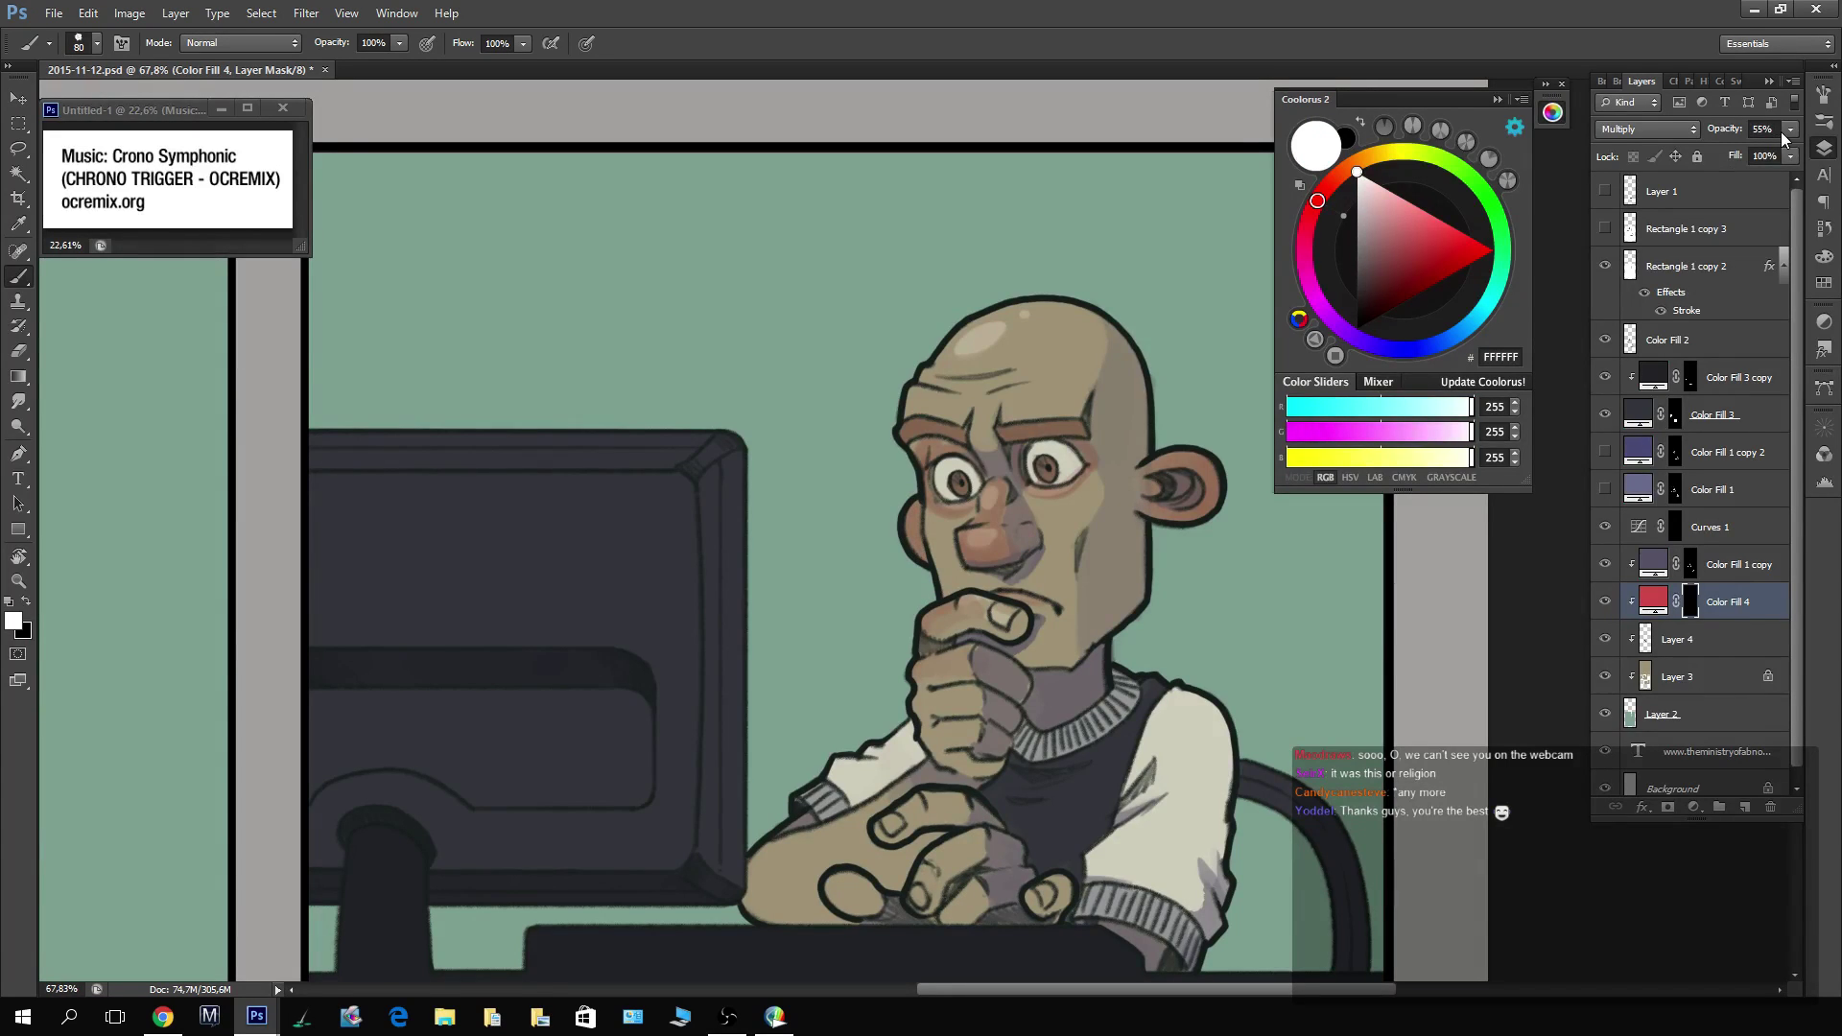
Lower the red fill layer's opacity to 32% and save the comic page document.
key("z")
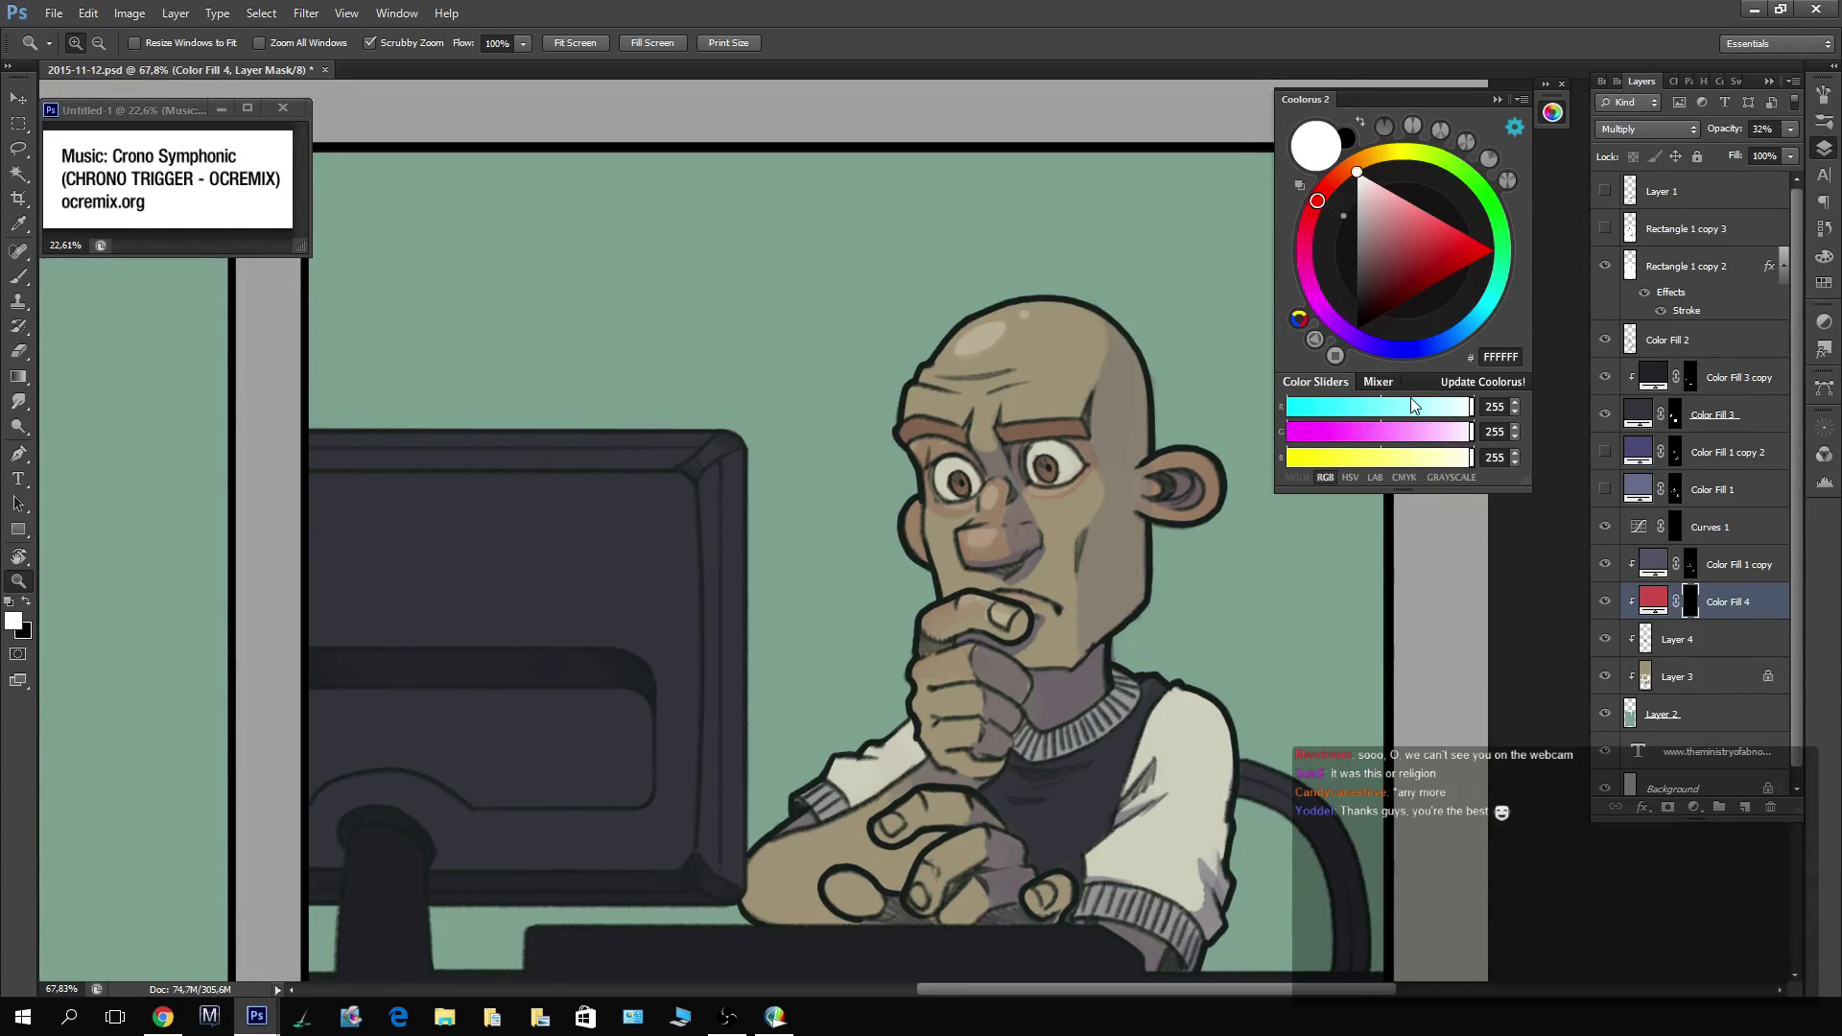
left_click_drag(1190, 734, 1151, 759)
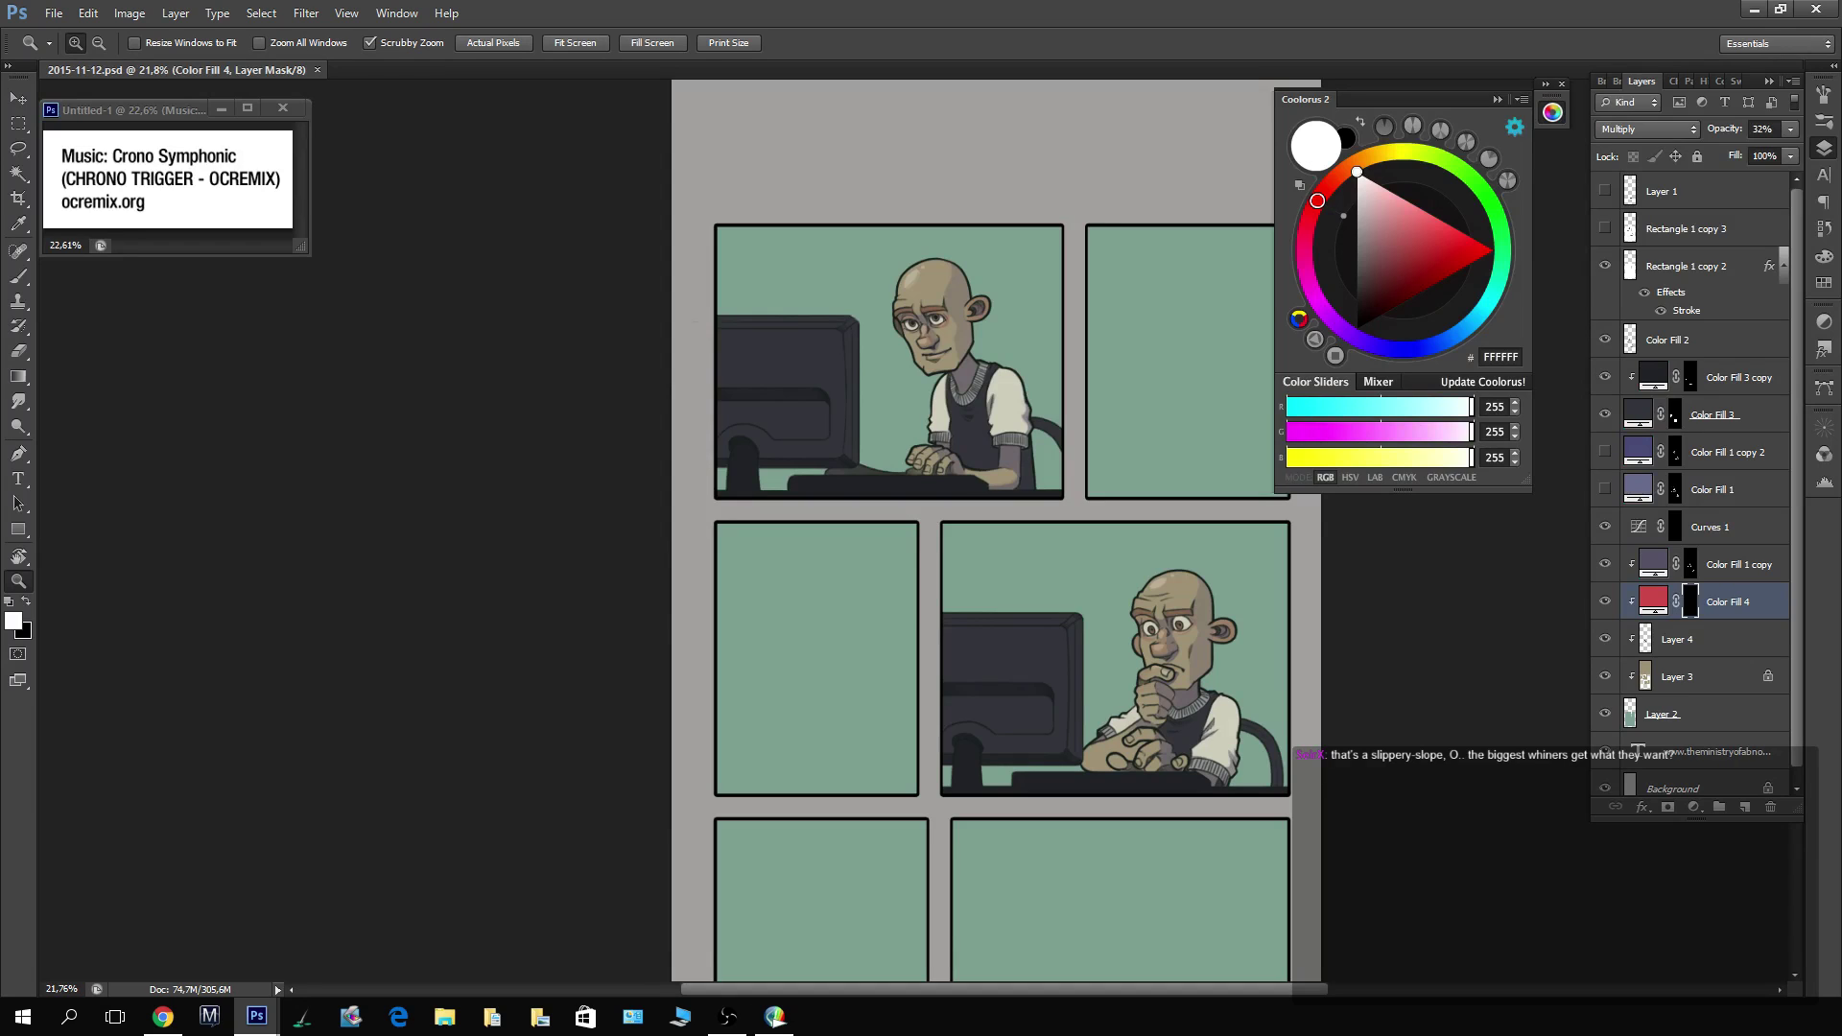
key("alt+Tab")
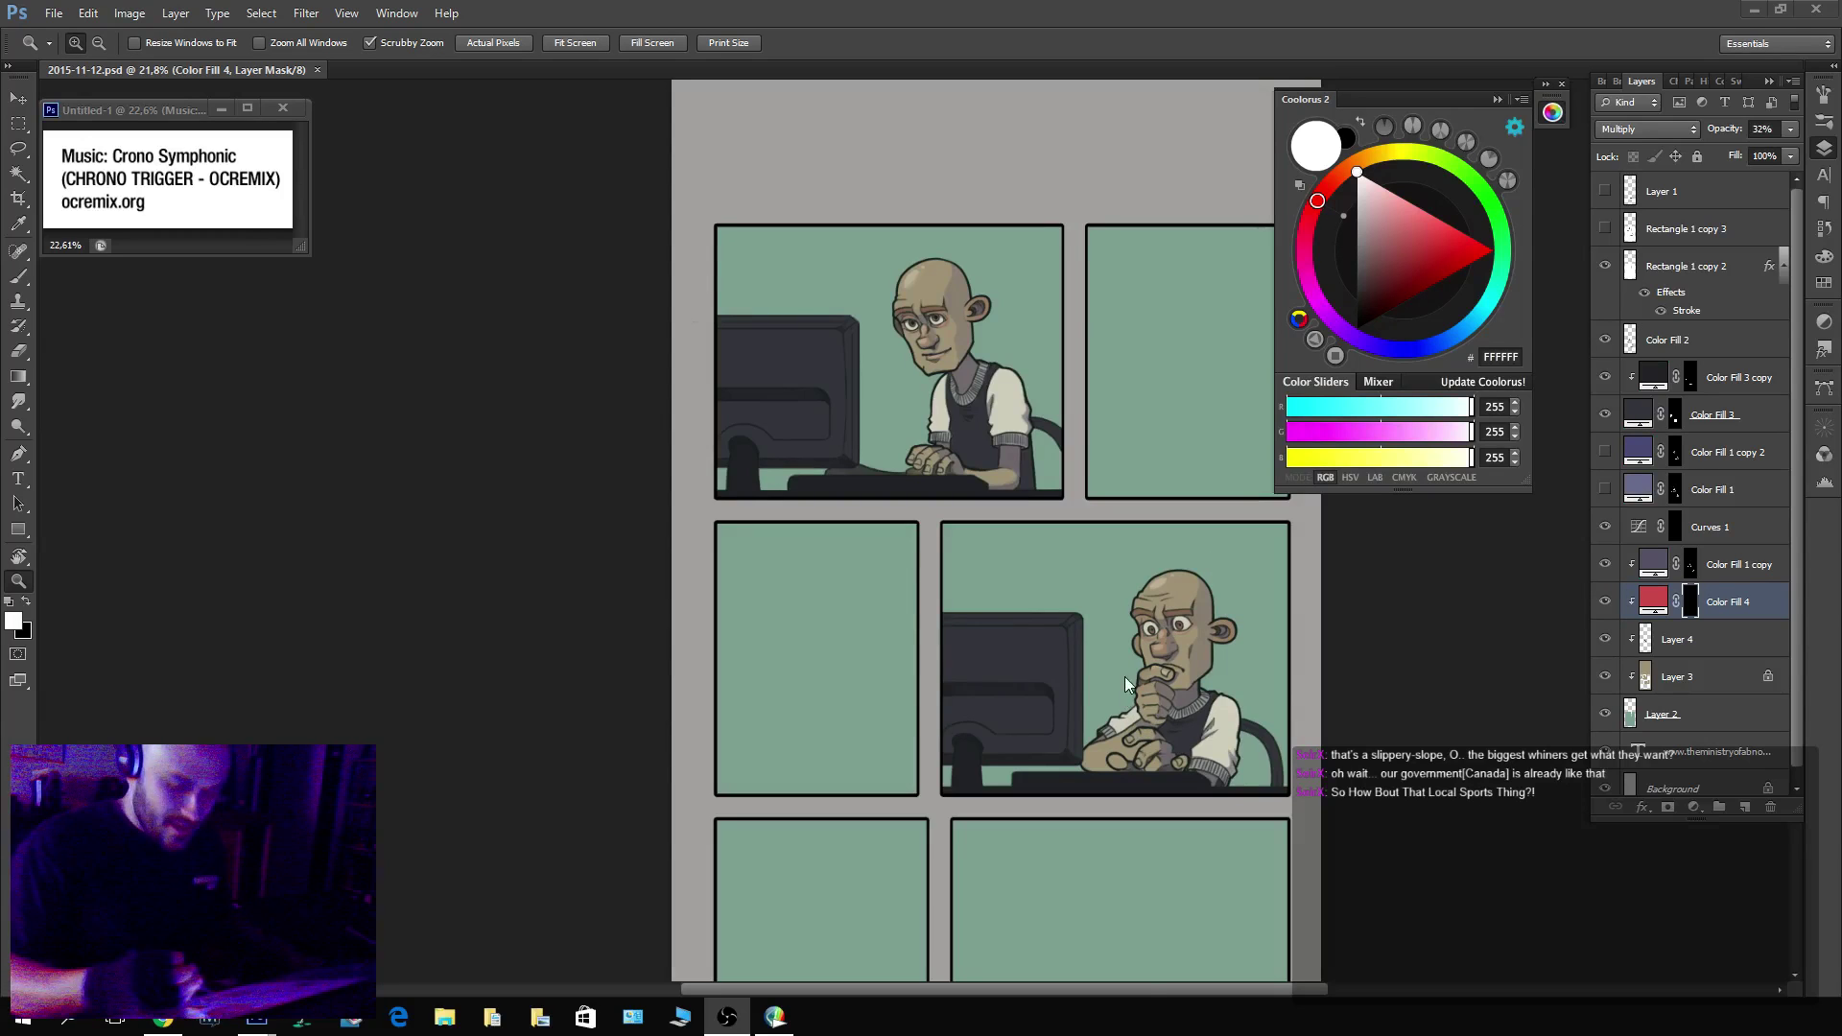
left_click_drag(1125, 676, 1229, 703)
key("b")
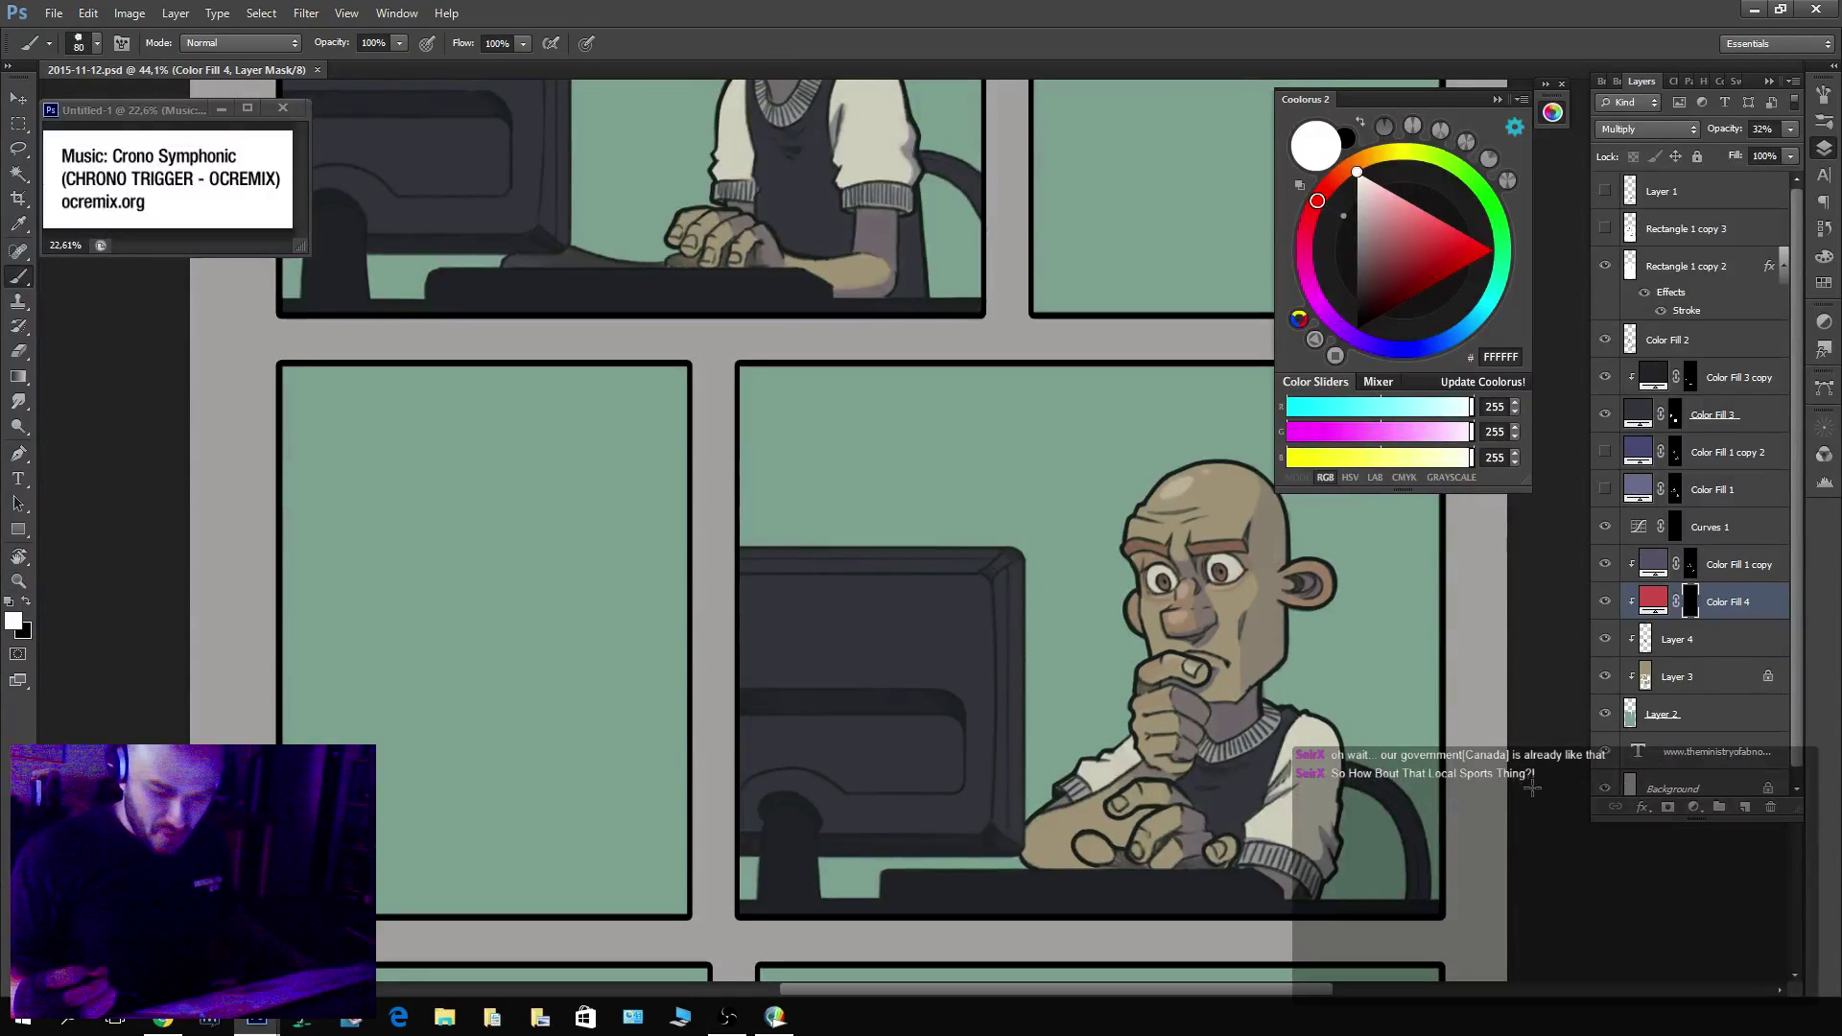
key("z")
left_click_drag(1538, 773, 1408, 782)
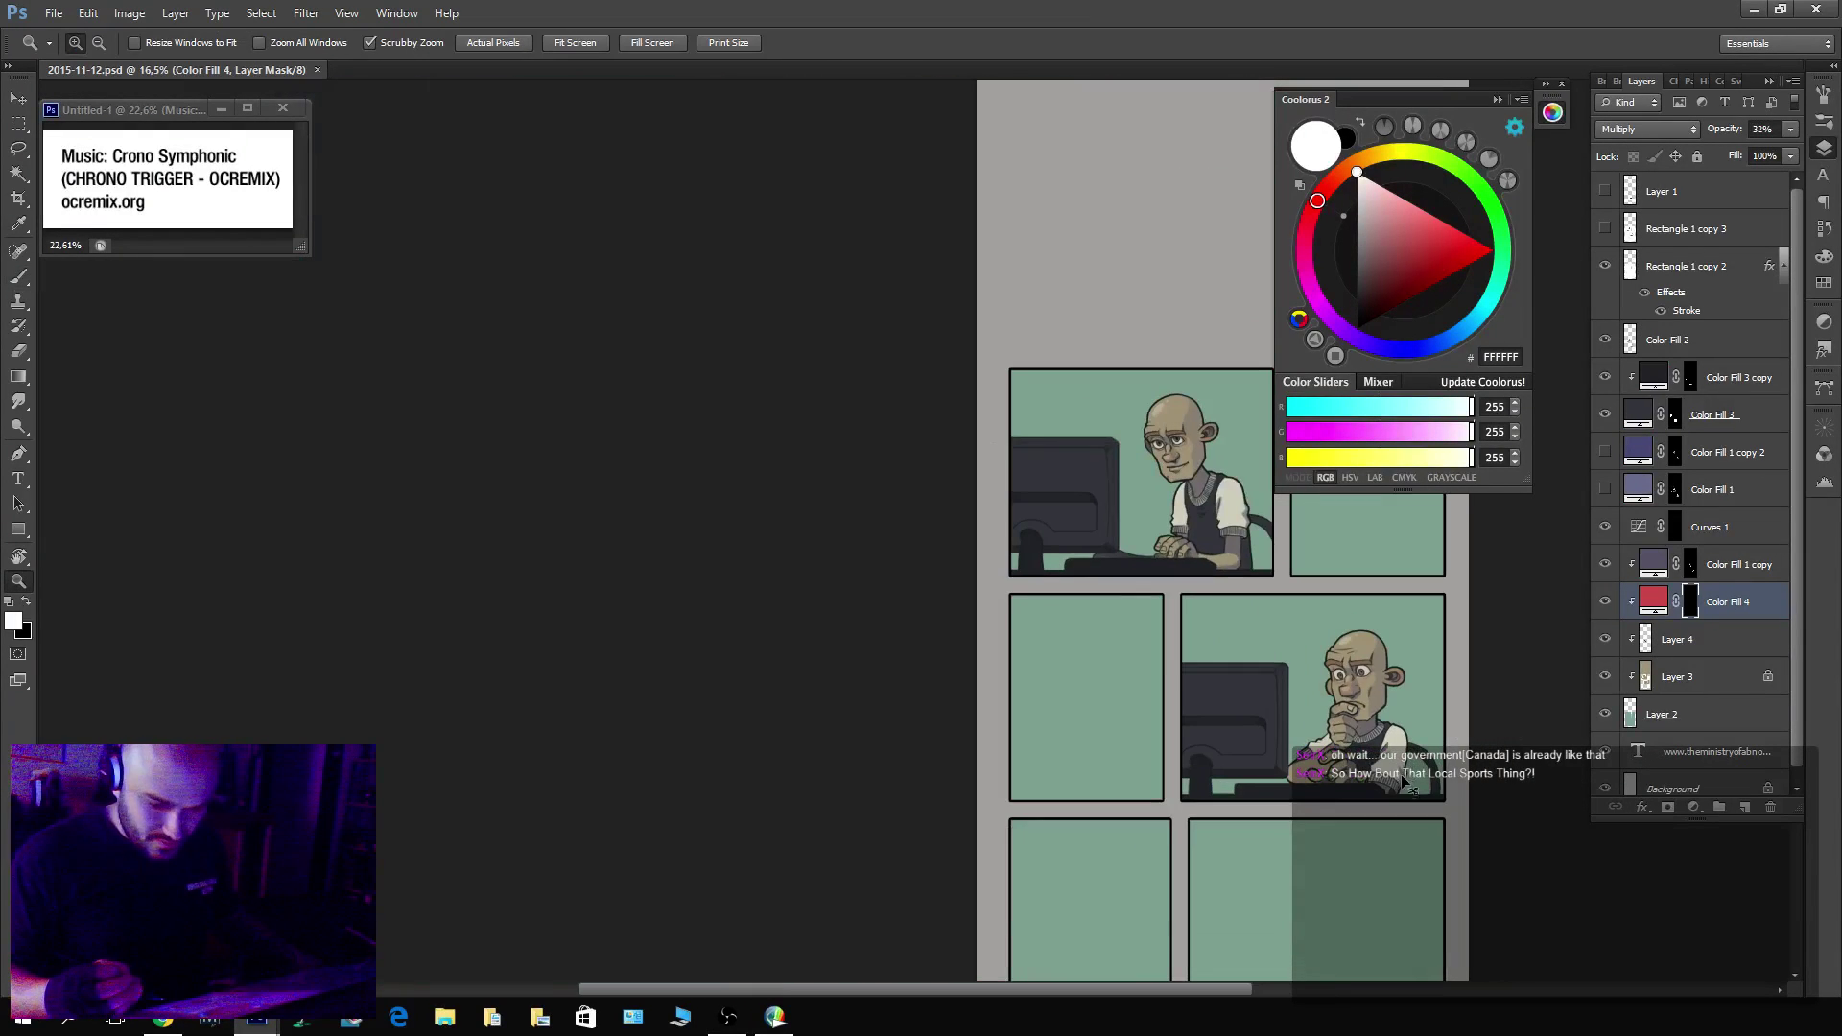
left_click_drag(1235, 564, 1247, 568)
key("b")
Add an empty layer directly above the website text layer.
left_click(1703, 751)
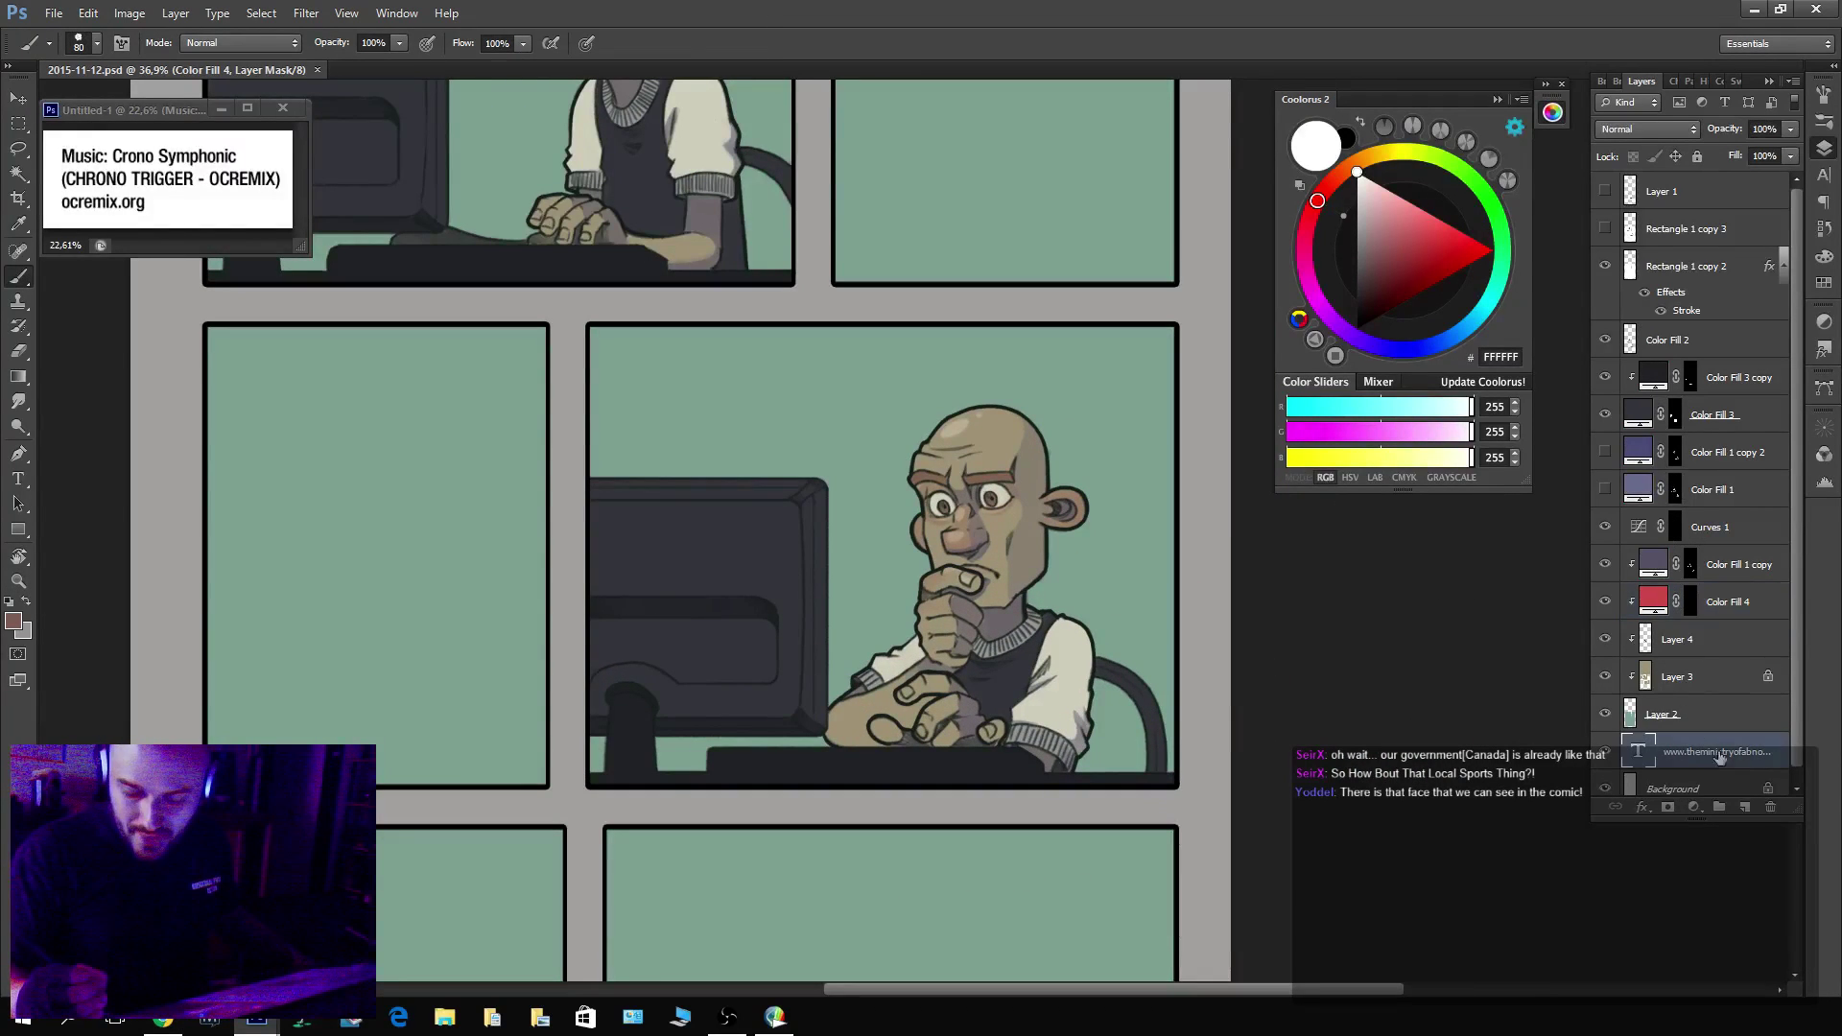
left_click(1746, 807)
key("z")
left_click_drag(914, 398, 923, 396)
key("b")
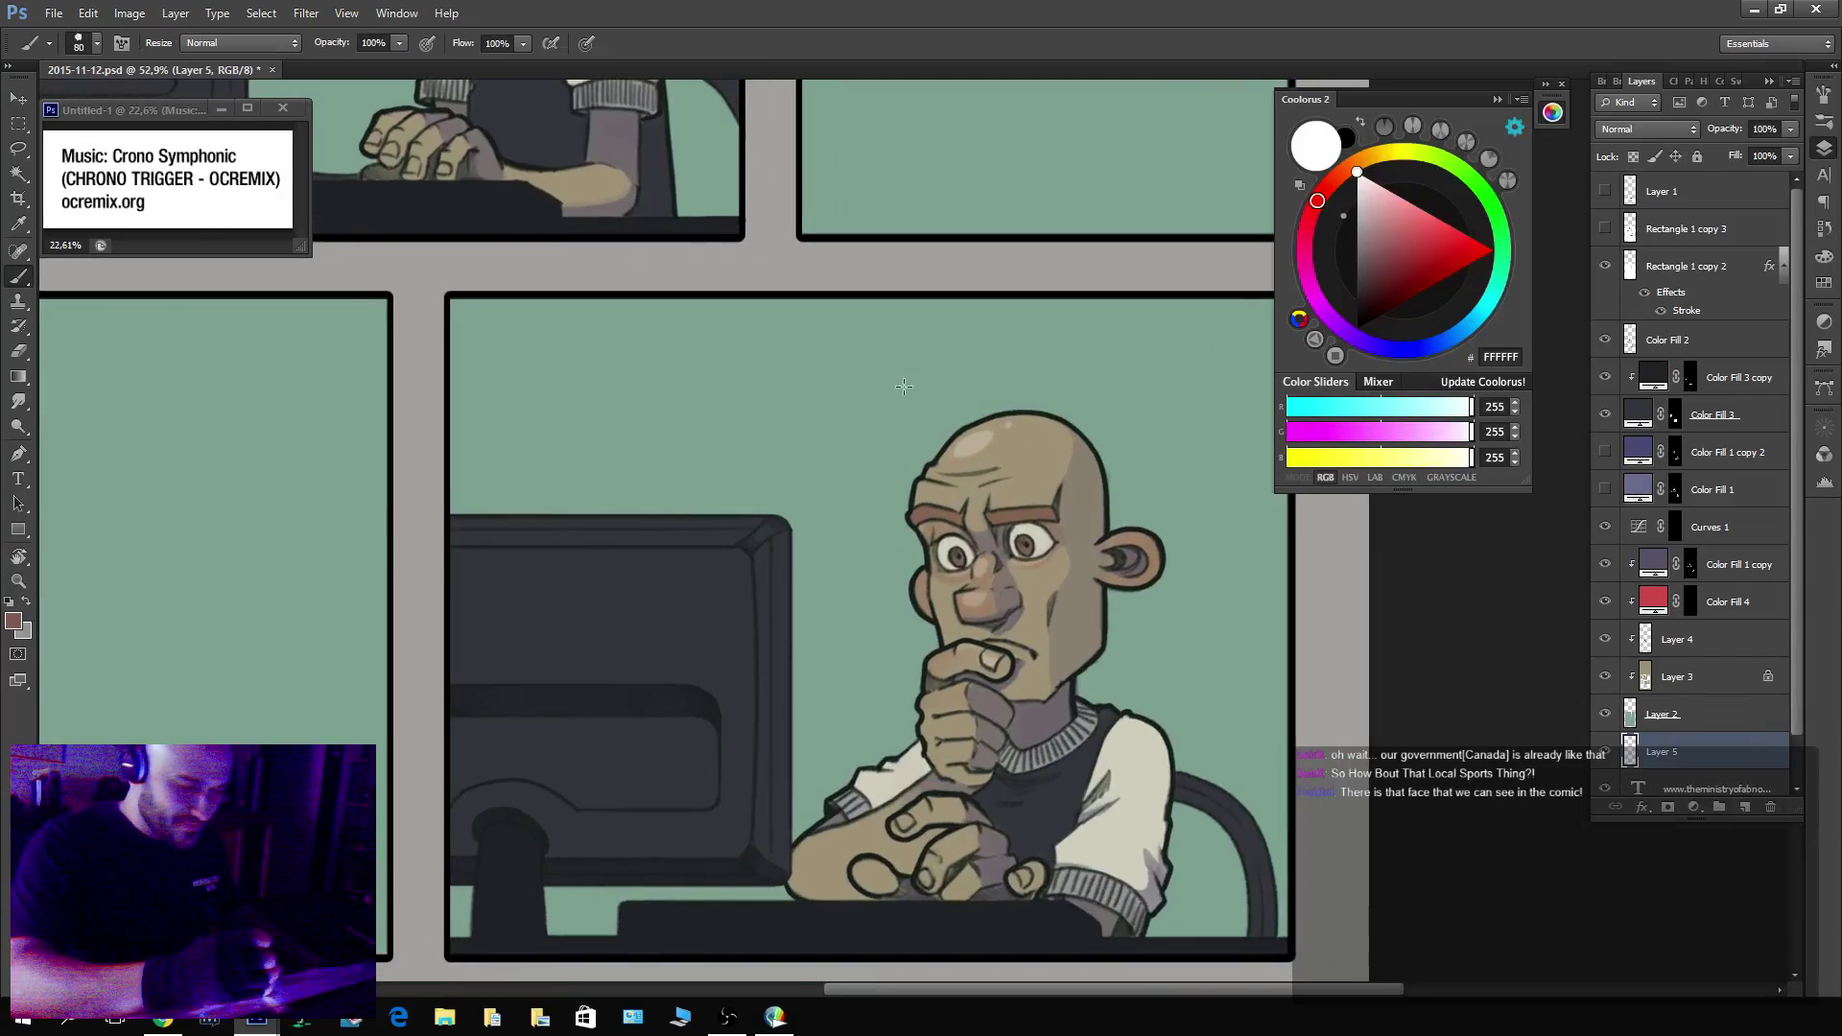
Choose the 0001 WEBCOMIC PENCIL IMPRO brush preset for drawing in the empty panel of the second row.
left_click_drag(652, 533, 1061, 514)
key("z")
left_click_drag(883, 595, 907, 597)
key("b")
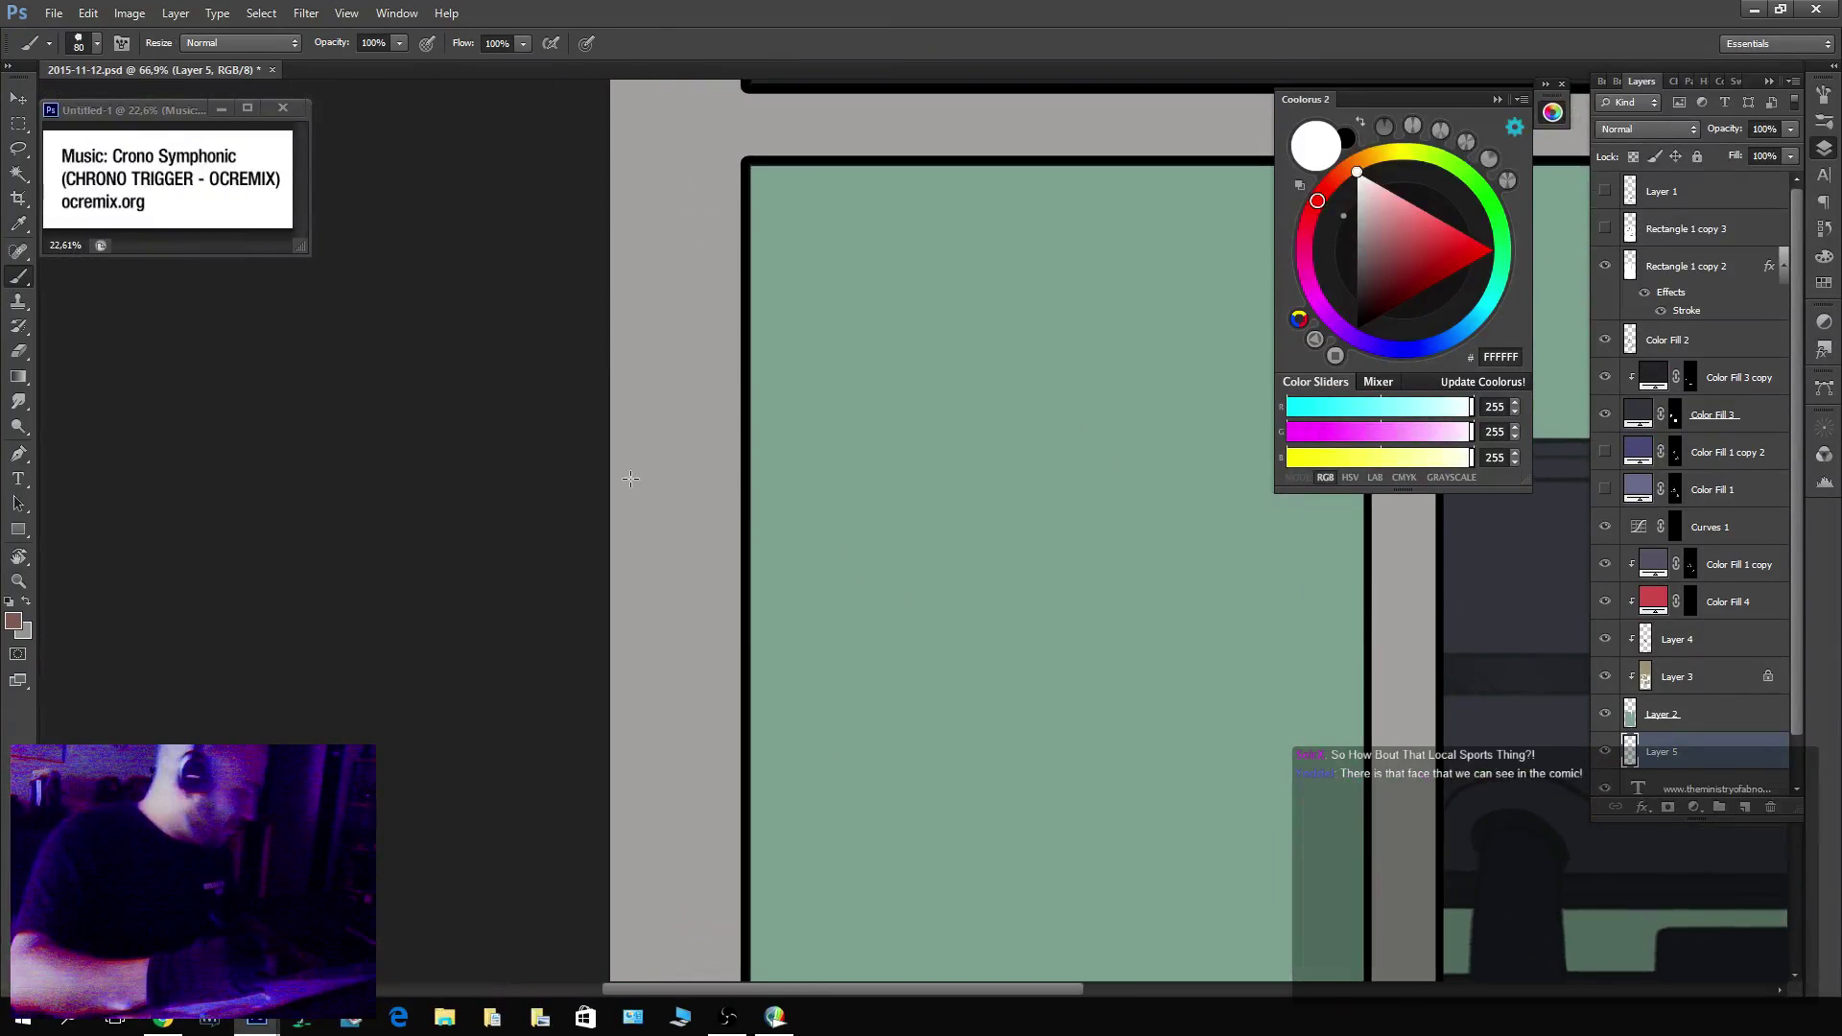
left_click(49, 44)
left_click(125, 358)
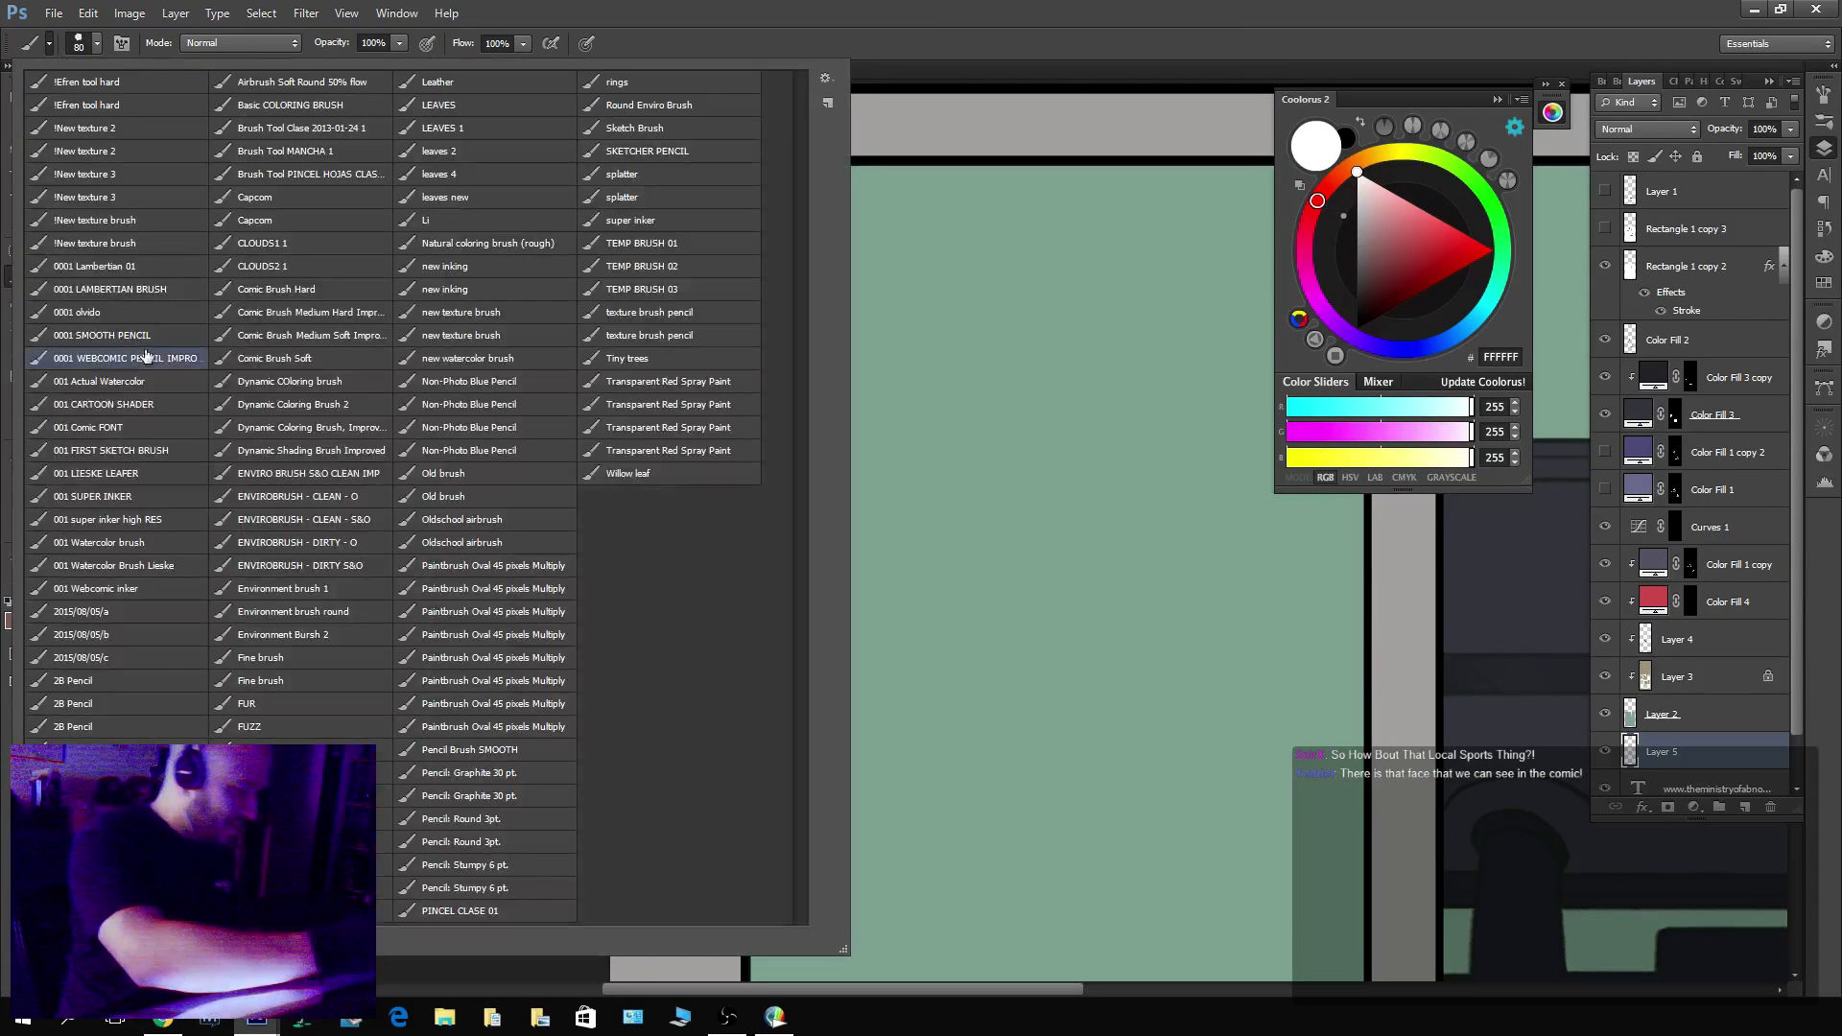
key("Return")
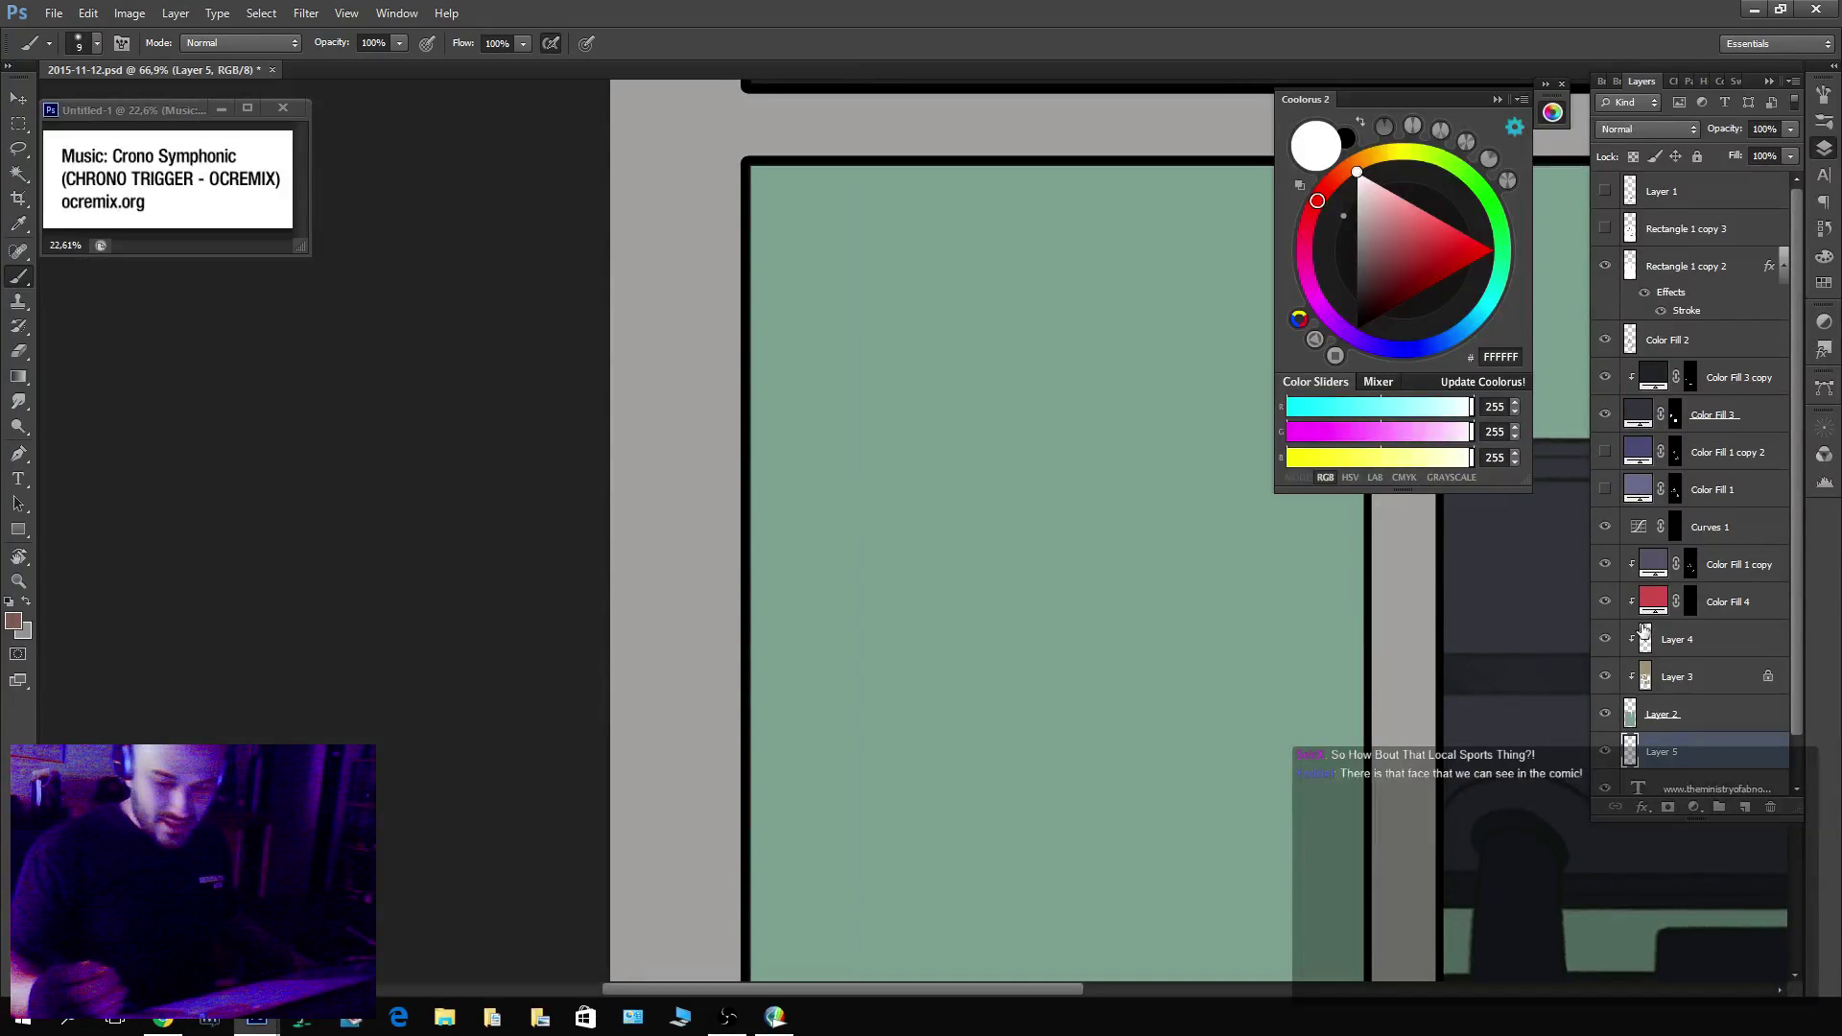
left_click_drag(1715, 386, 1723, 351)
left_click(1673, 384)
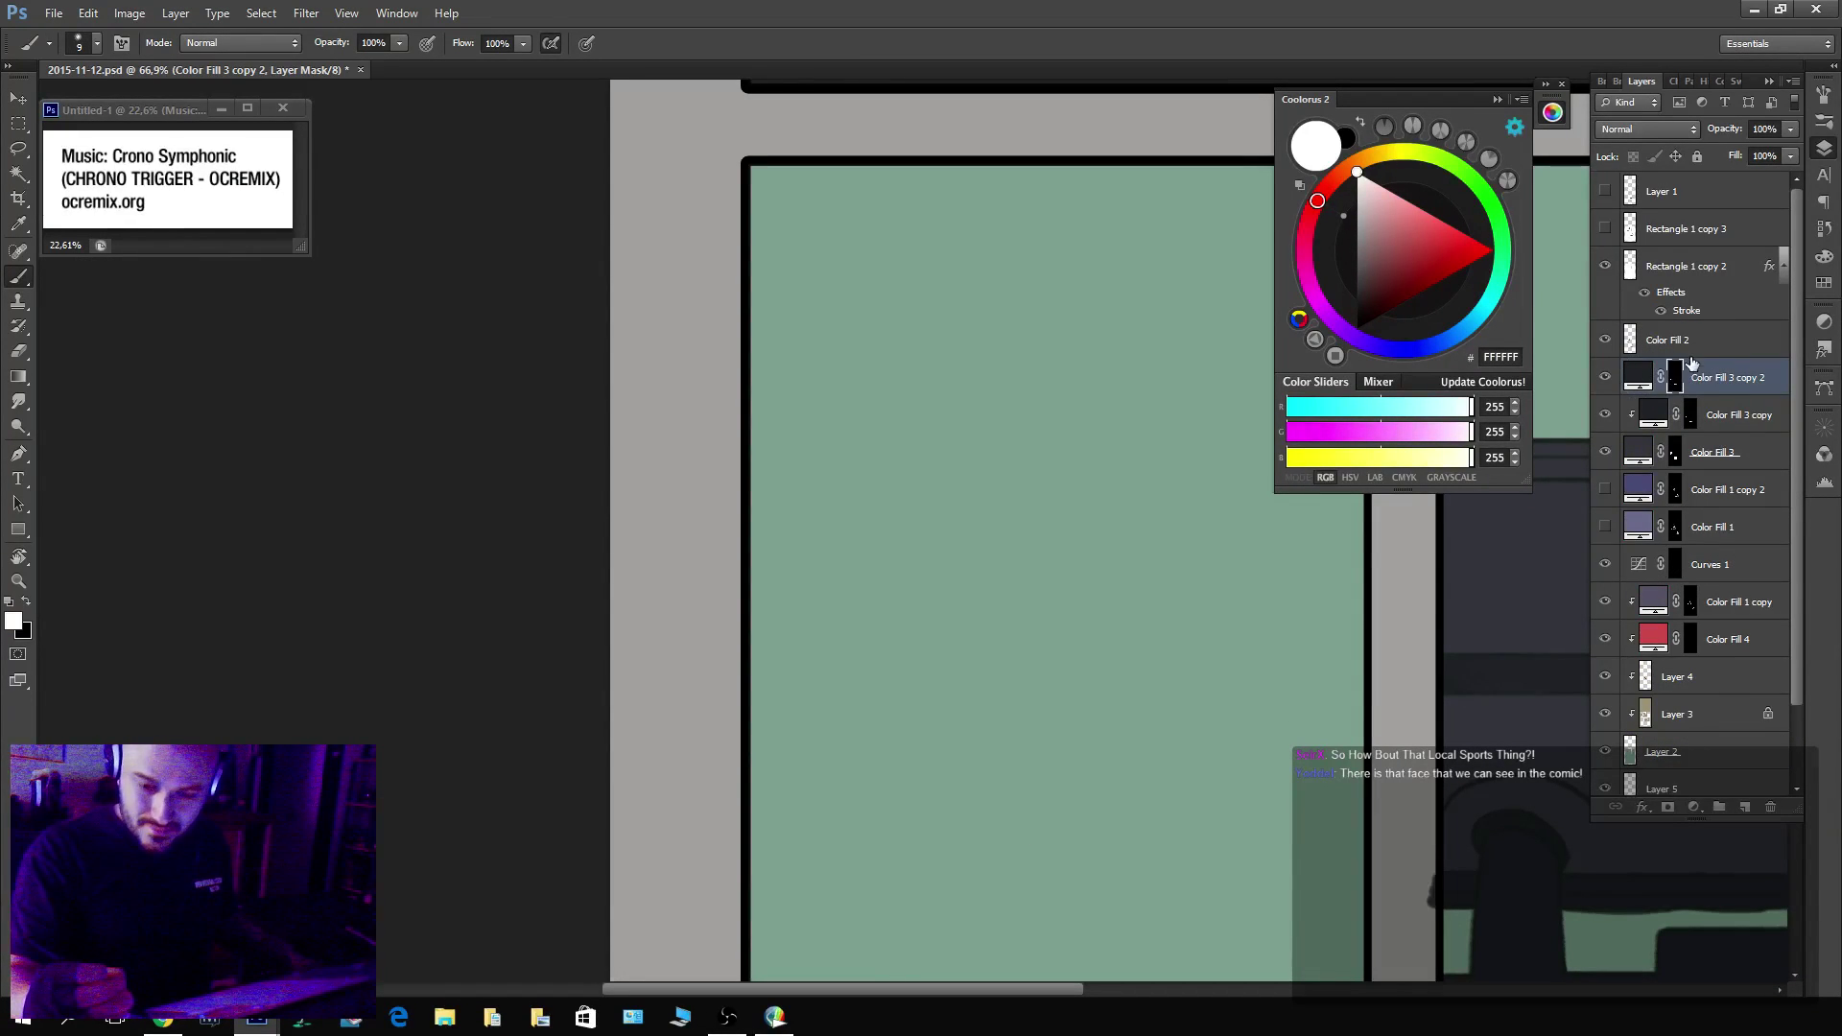
key("x")
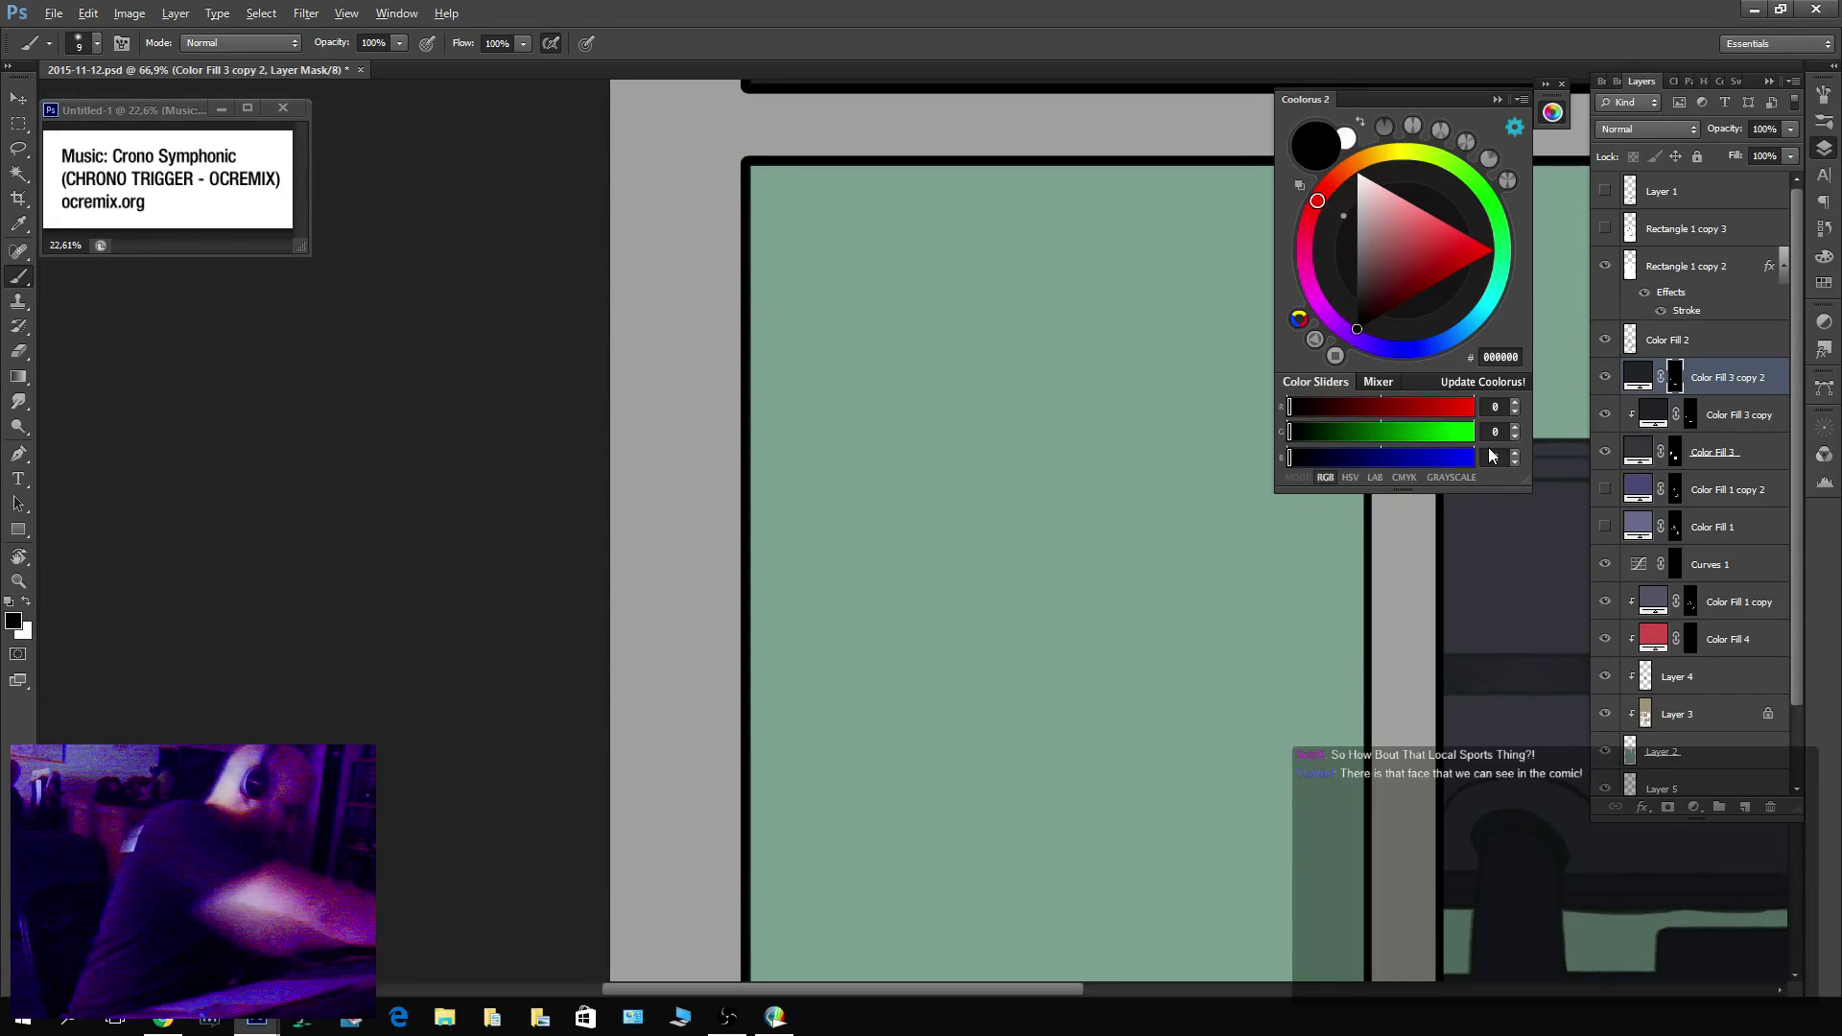
key("x")
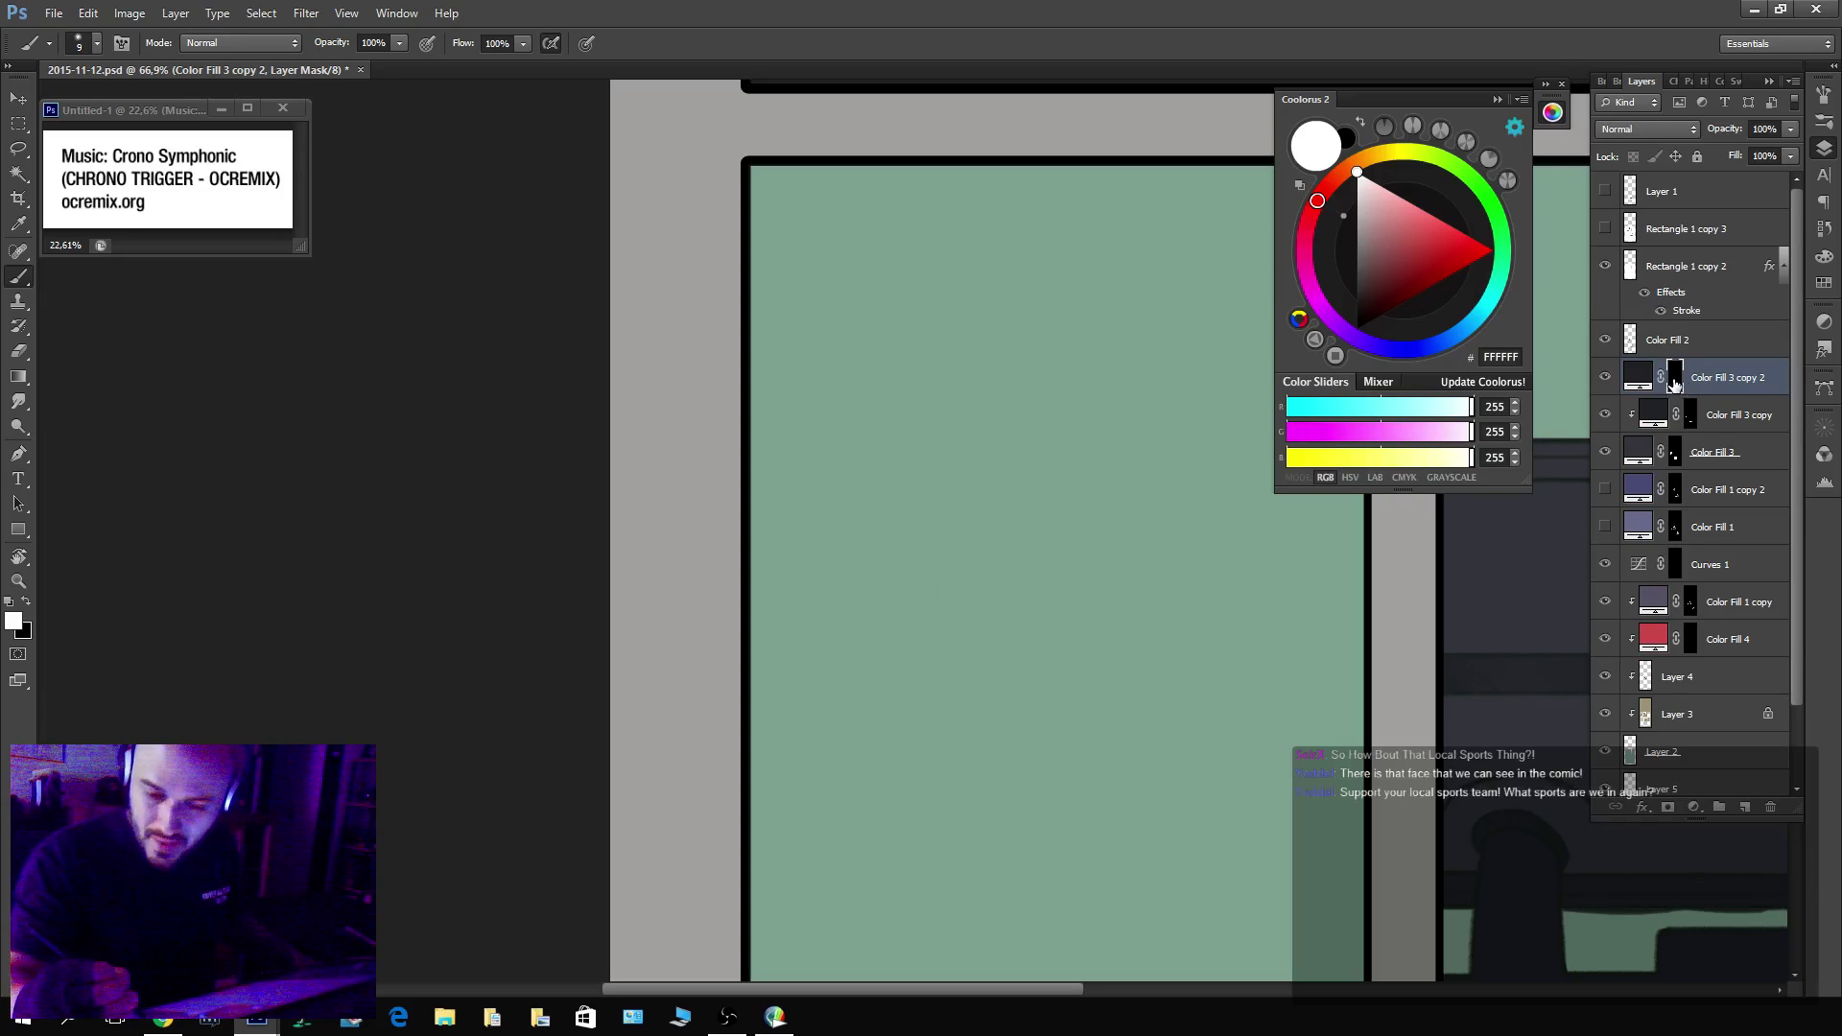
left_click_drag(900, 457, 900, 797)
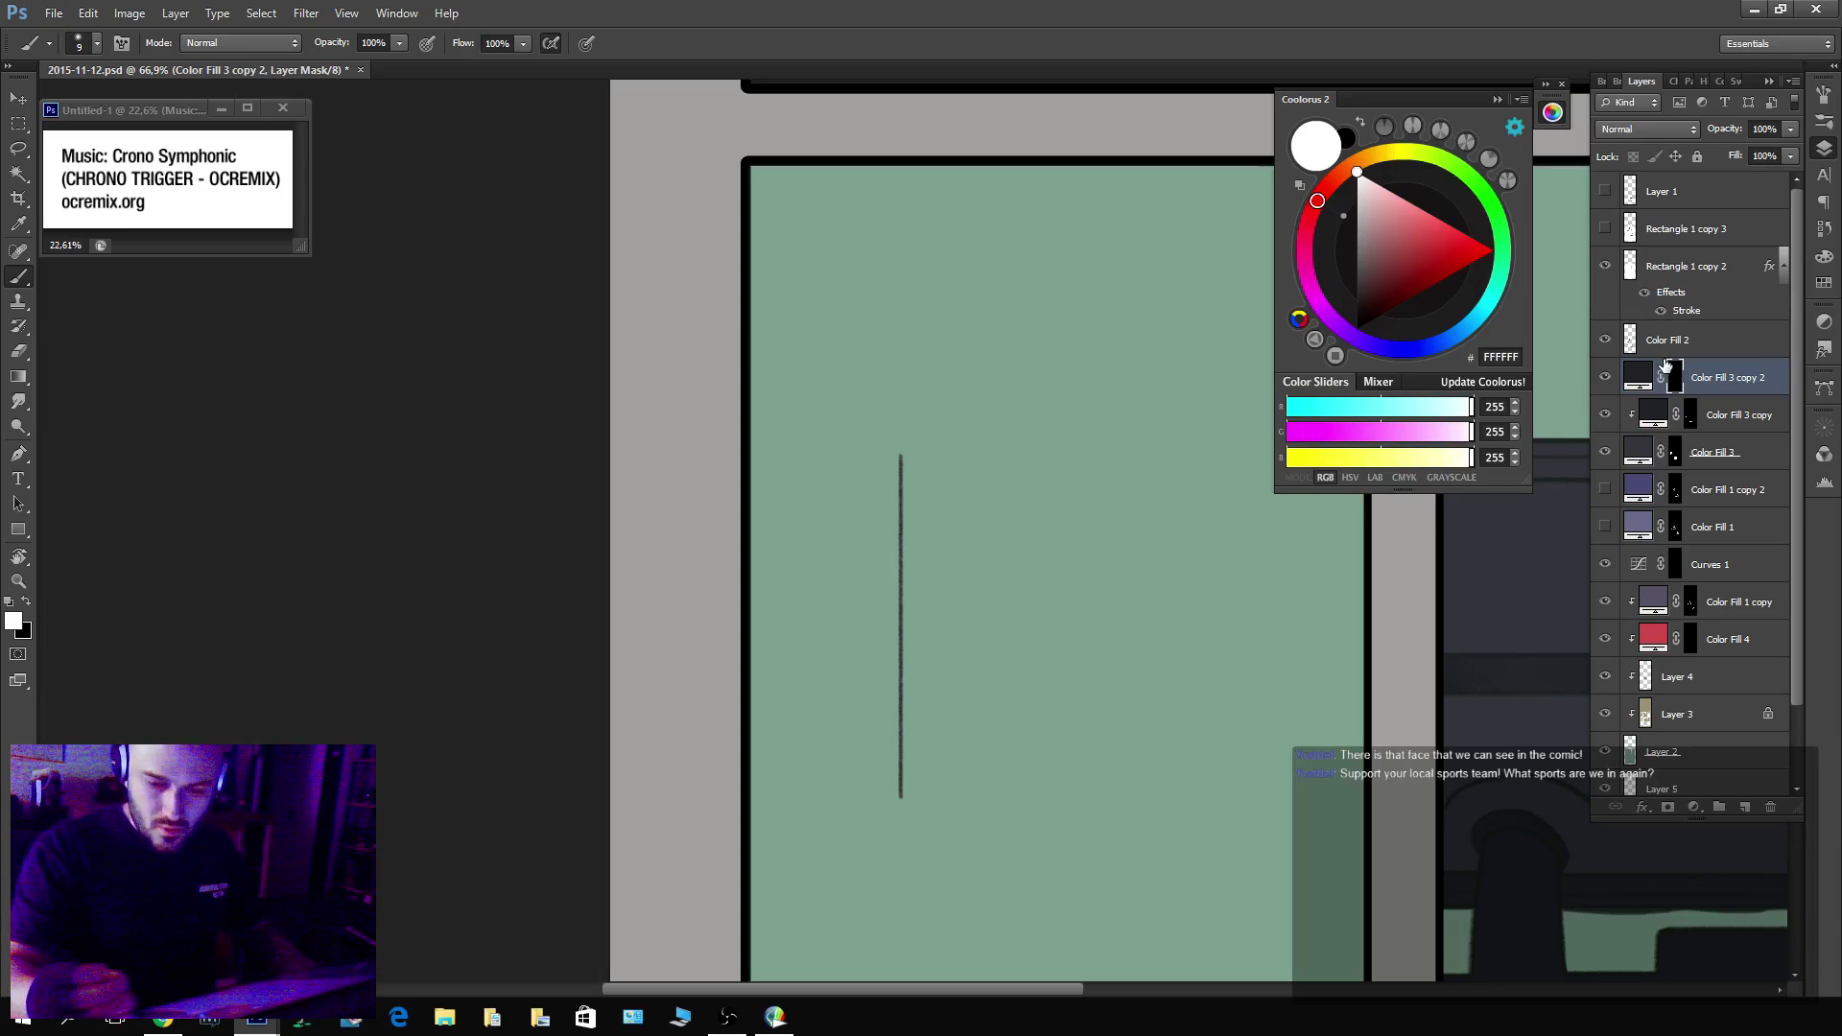
left_click_drag(1710, 383, 1770, 807)
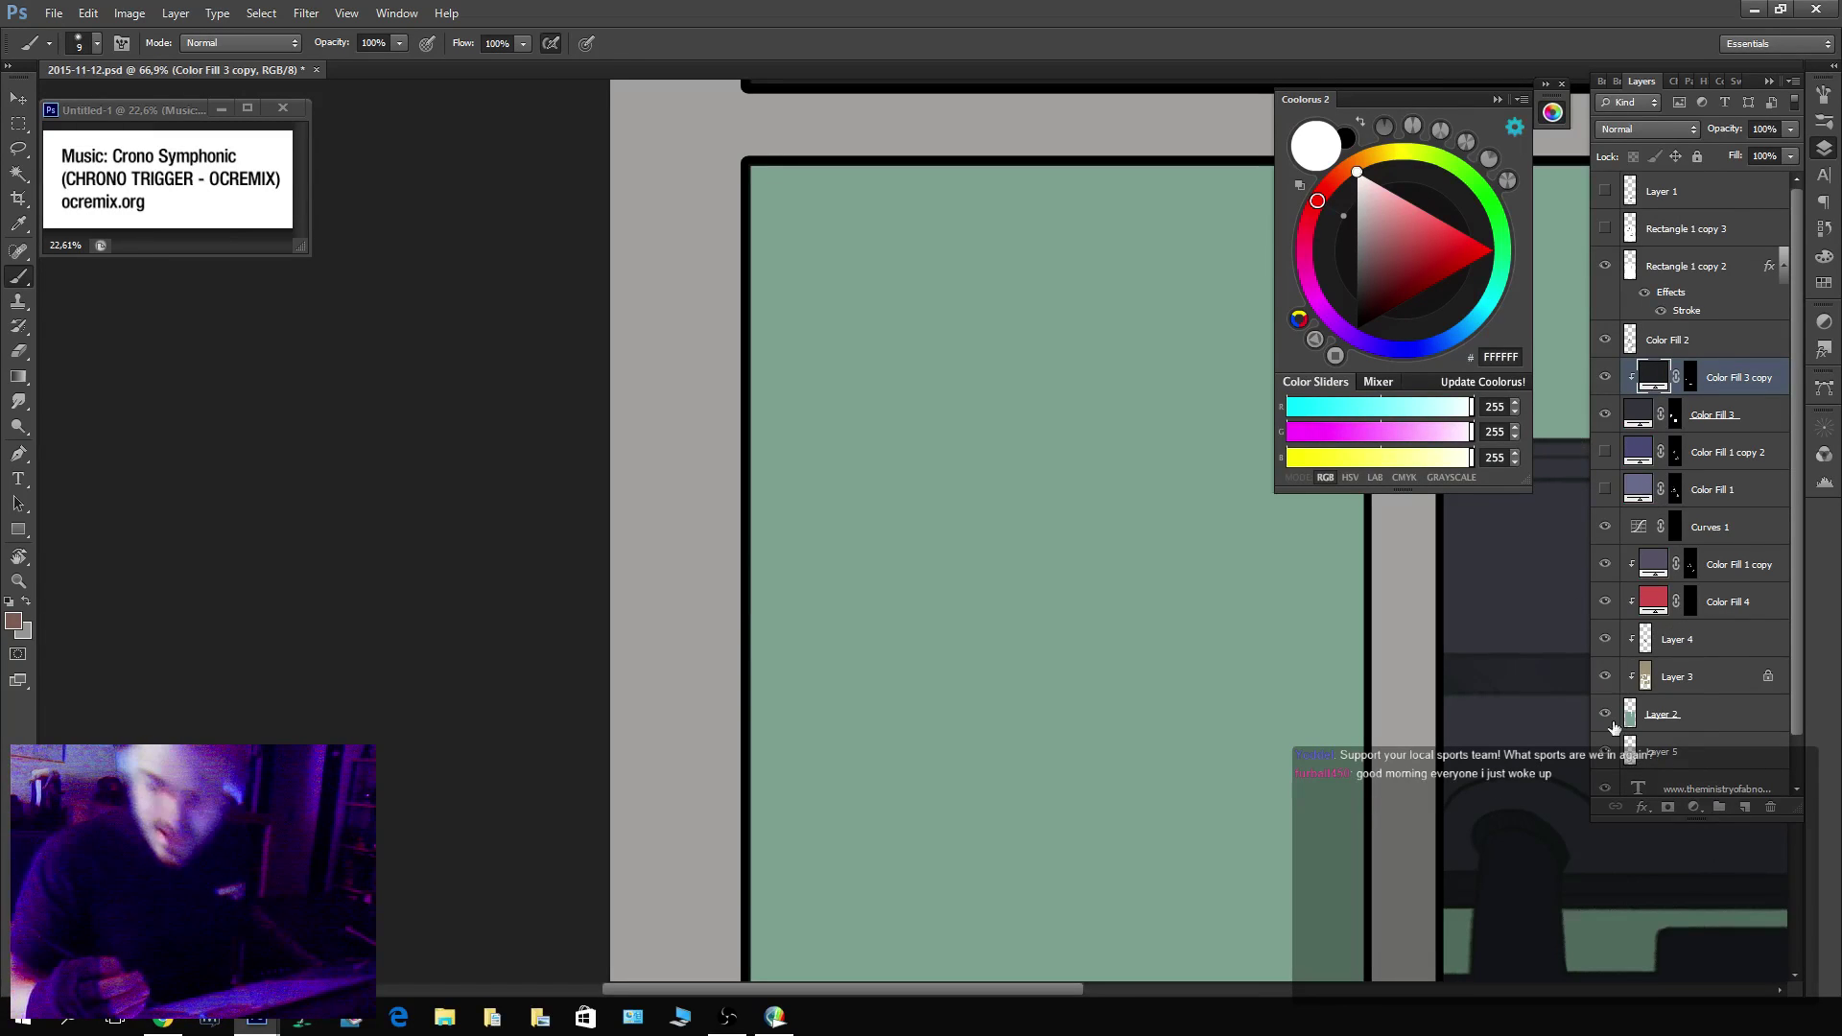
Pick dark teal 293D3A as the drawing colour for the brush.
left_click(1692, 808)
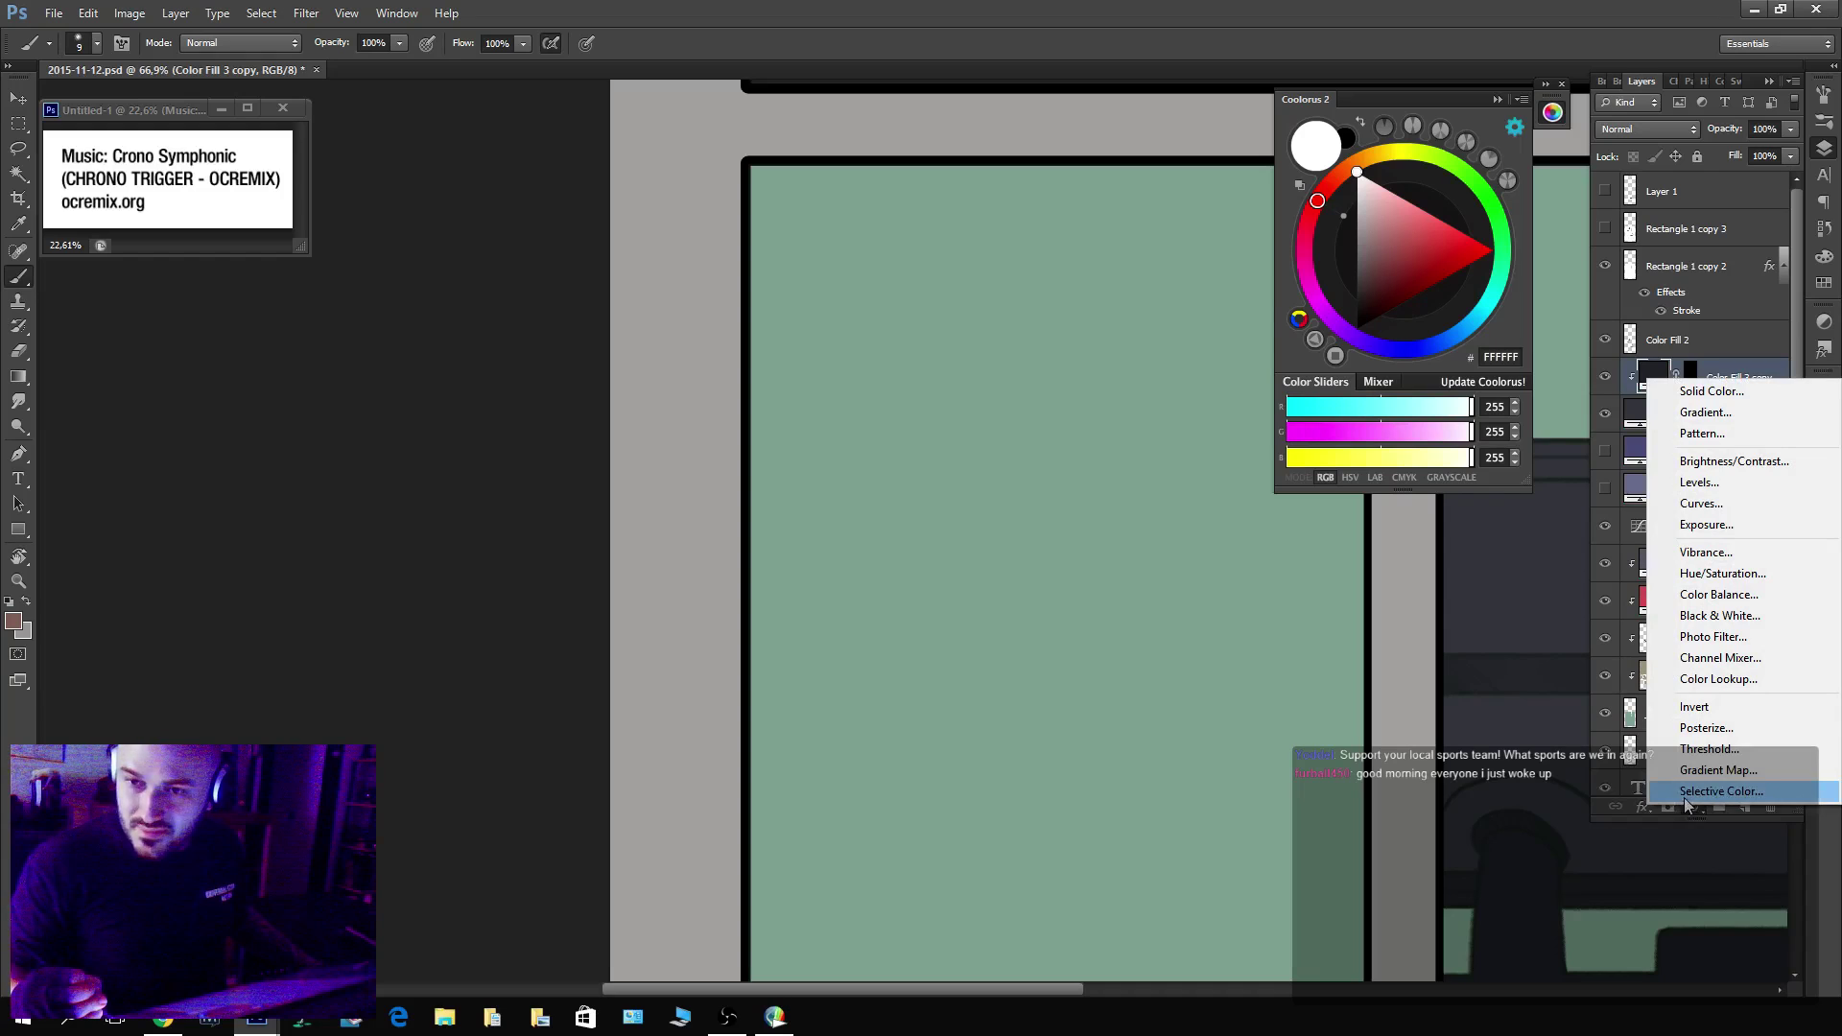
left_click(1431, 270)
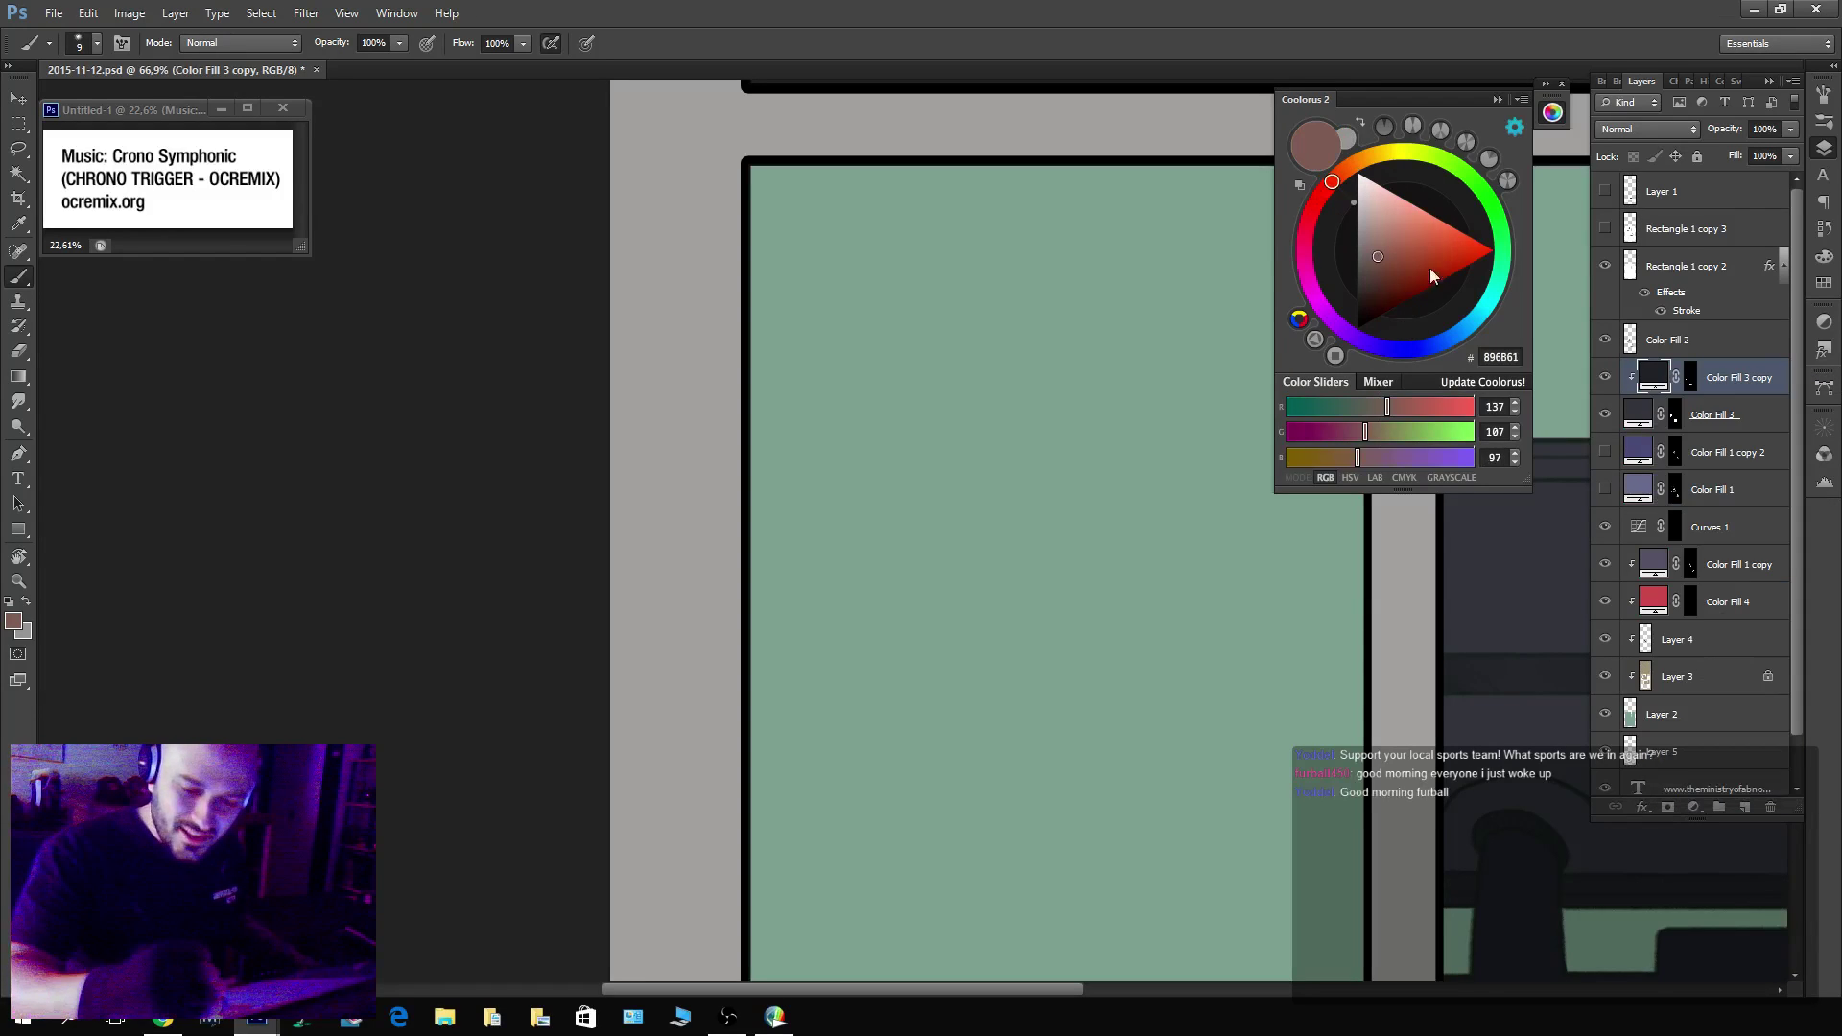
left_click(1484, 305)
left_click(1370, 297)
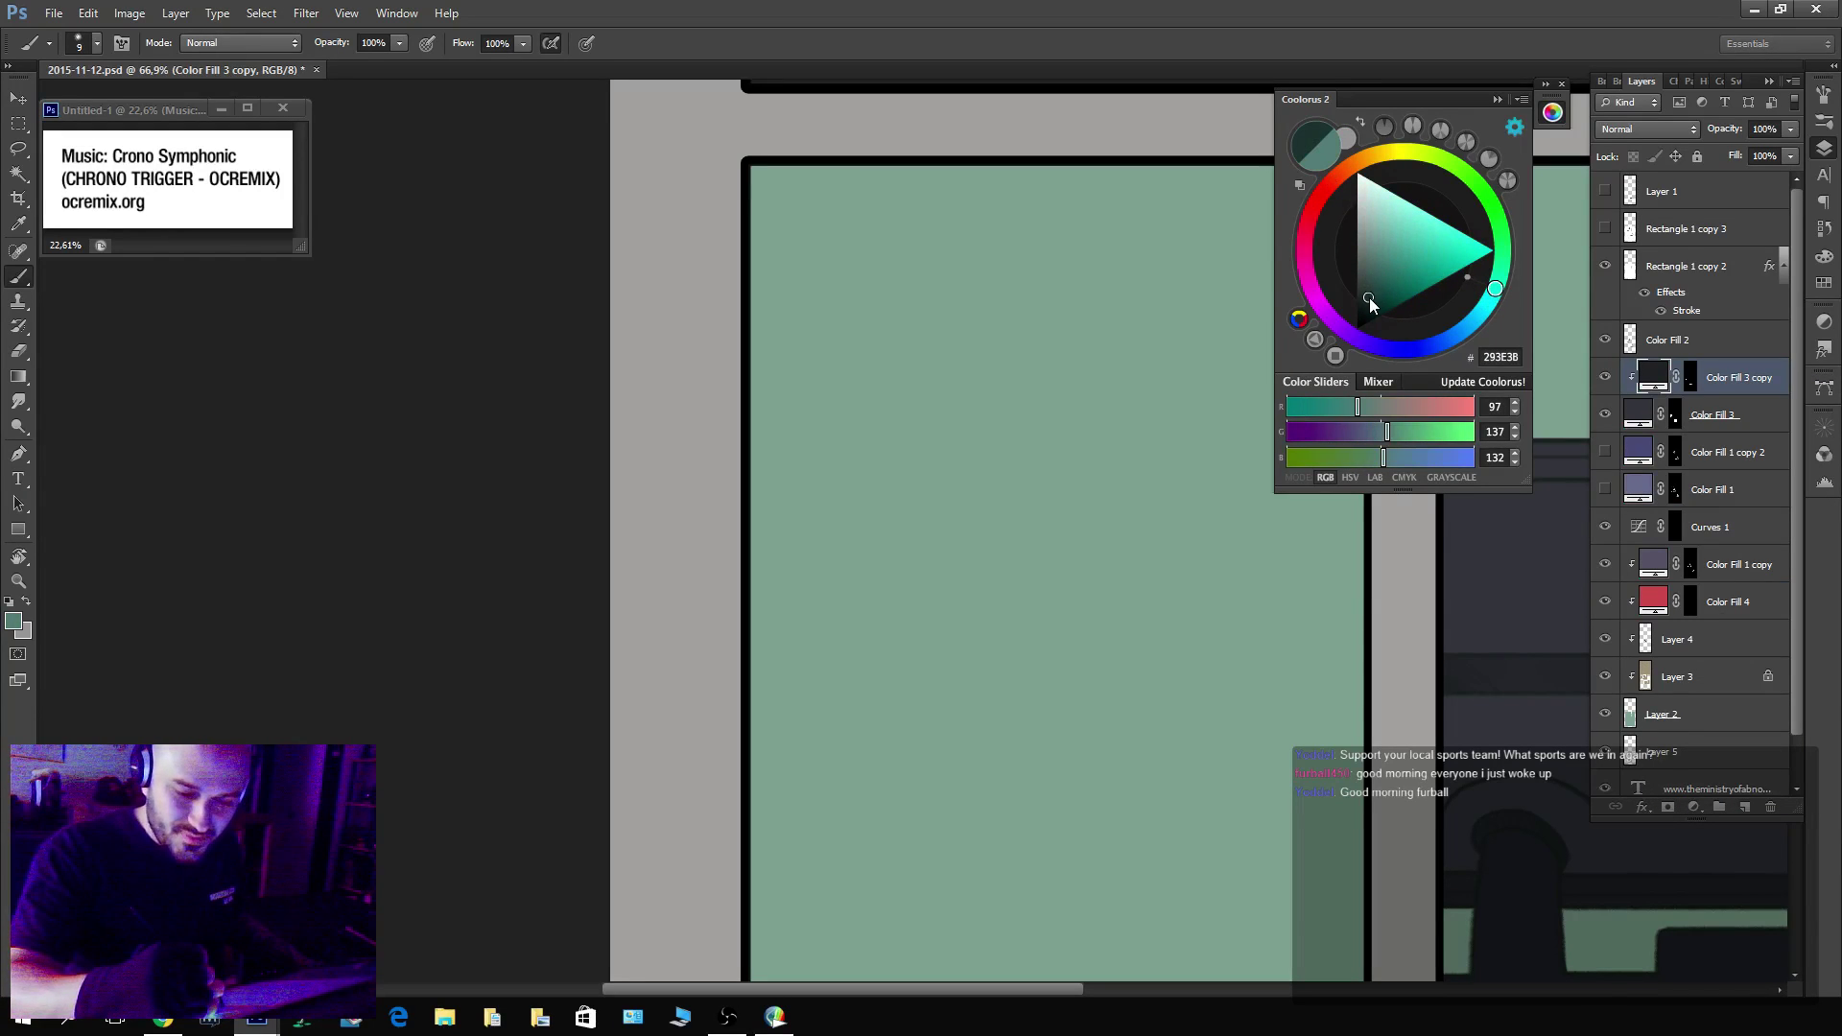
left_click(962, 409)
key("Escape")
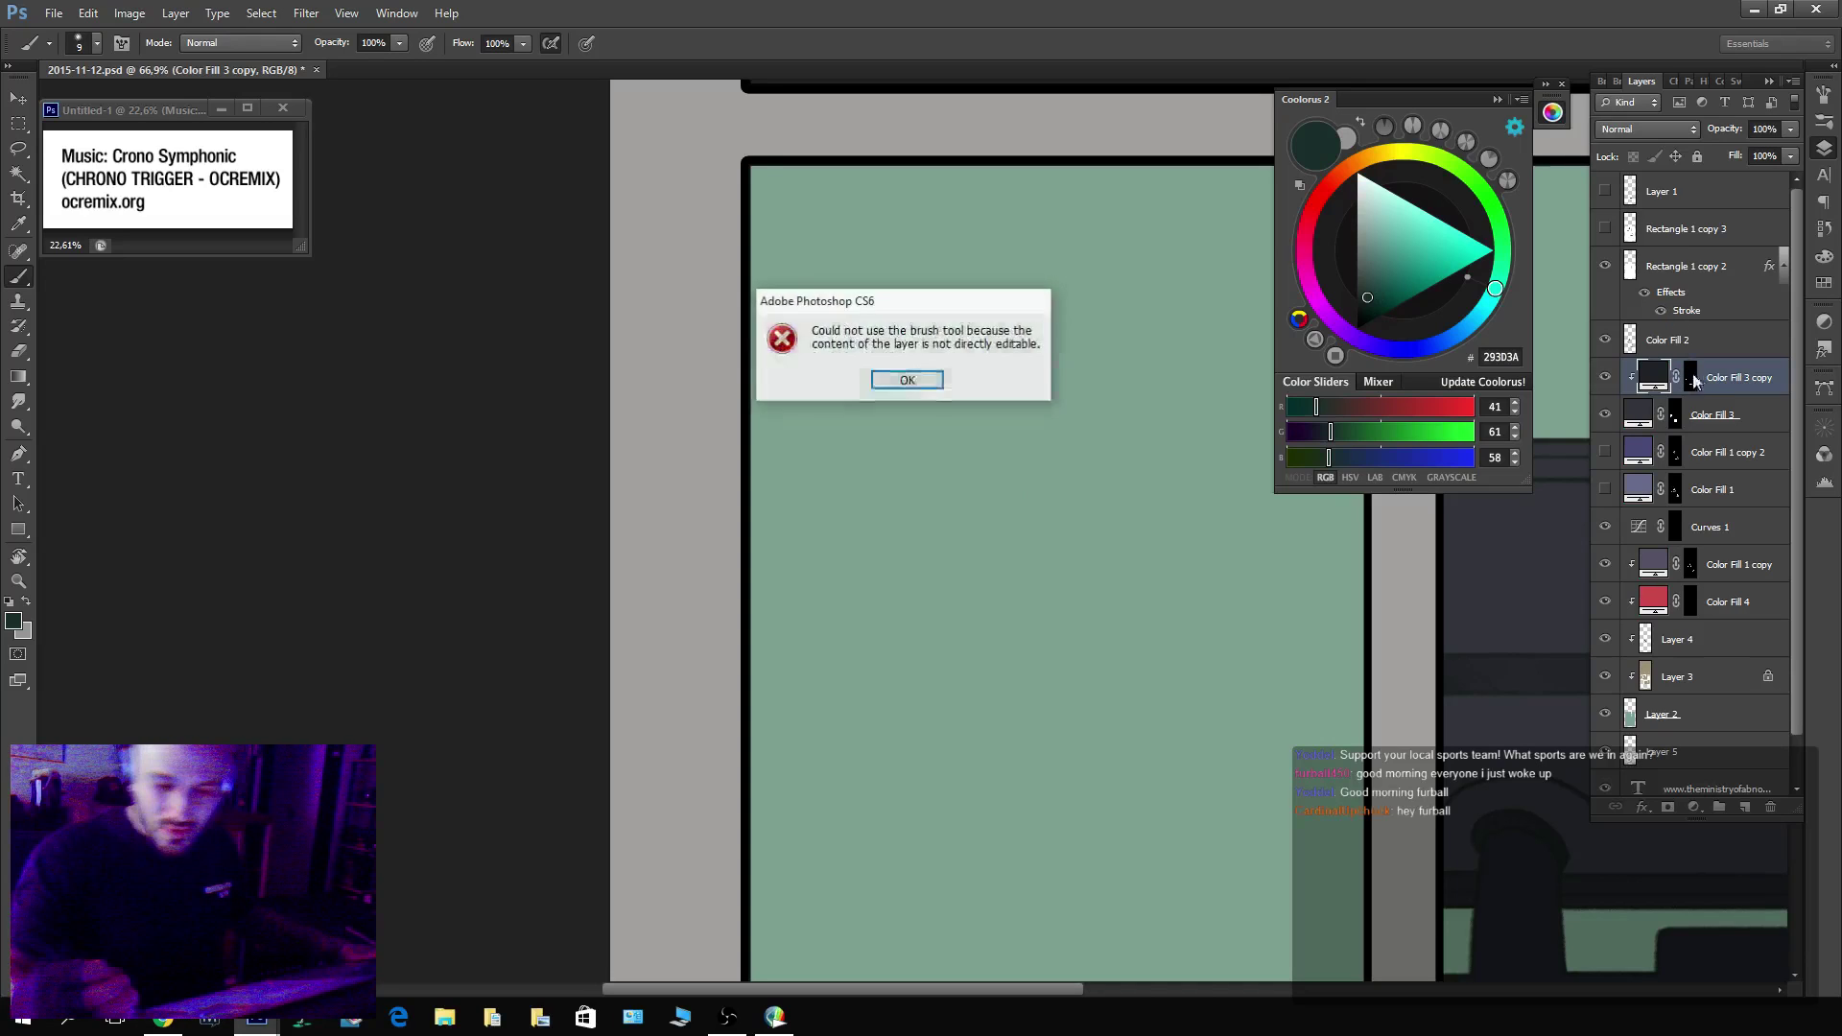
key("Escape")
Add an empty layer above Color Fill 3 copy and draw one straight vertical line in the empty second-row panel.
left_click(1694, 373)
left_click(1746, 806)
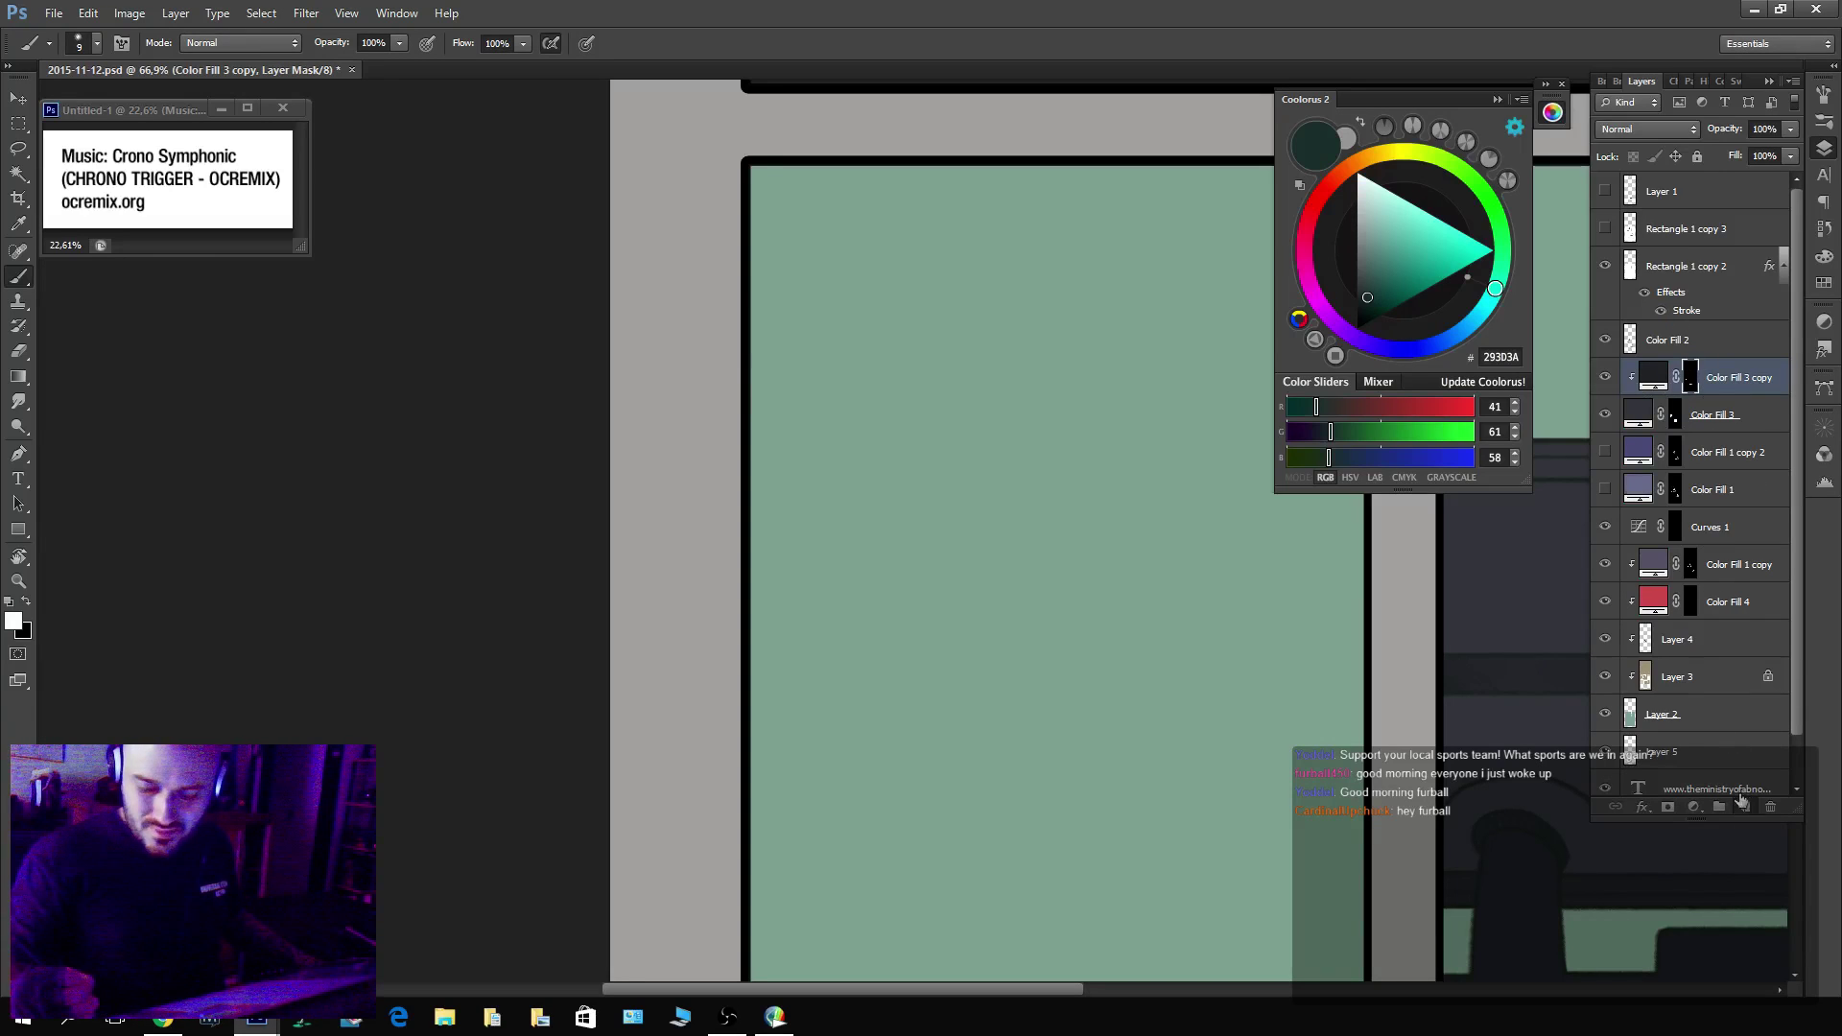
left_click_drag(930, 409, 930, 779)
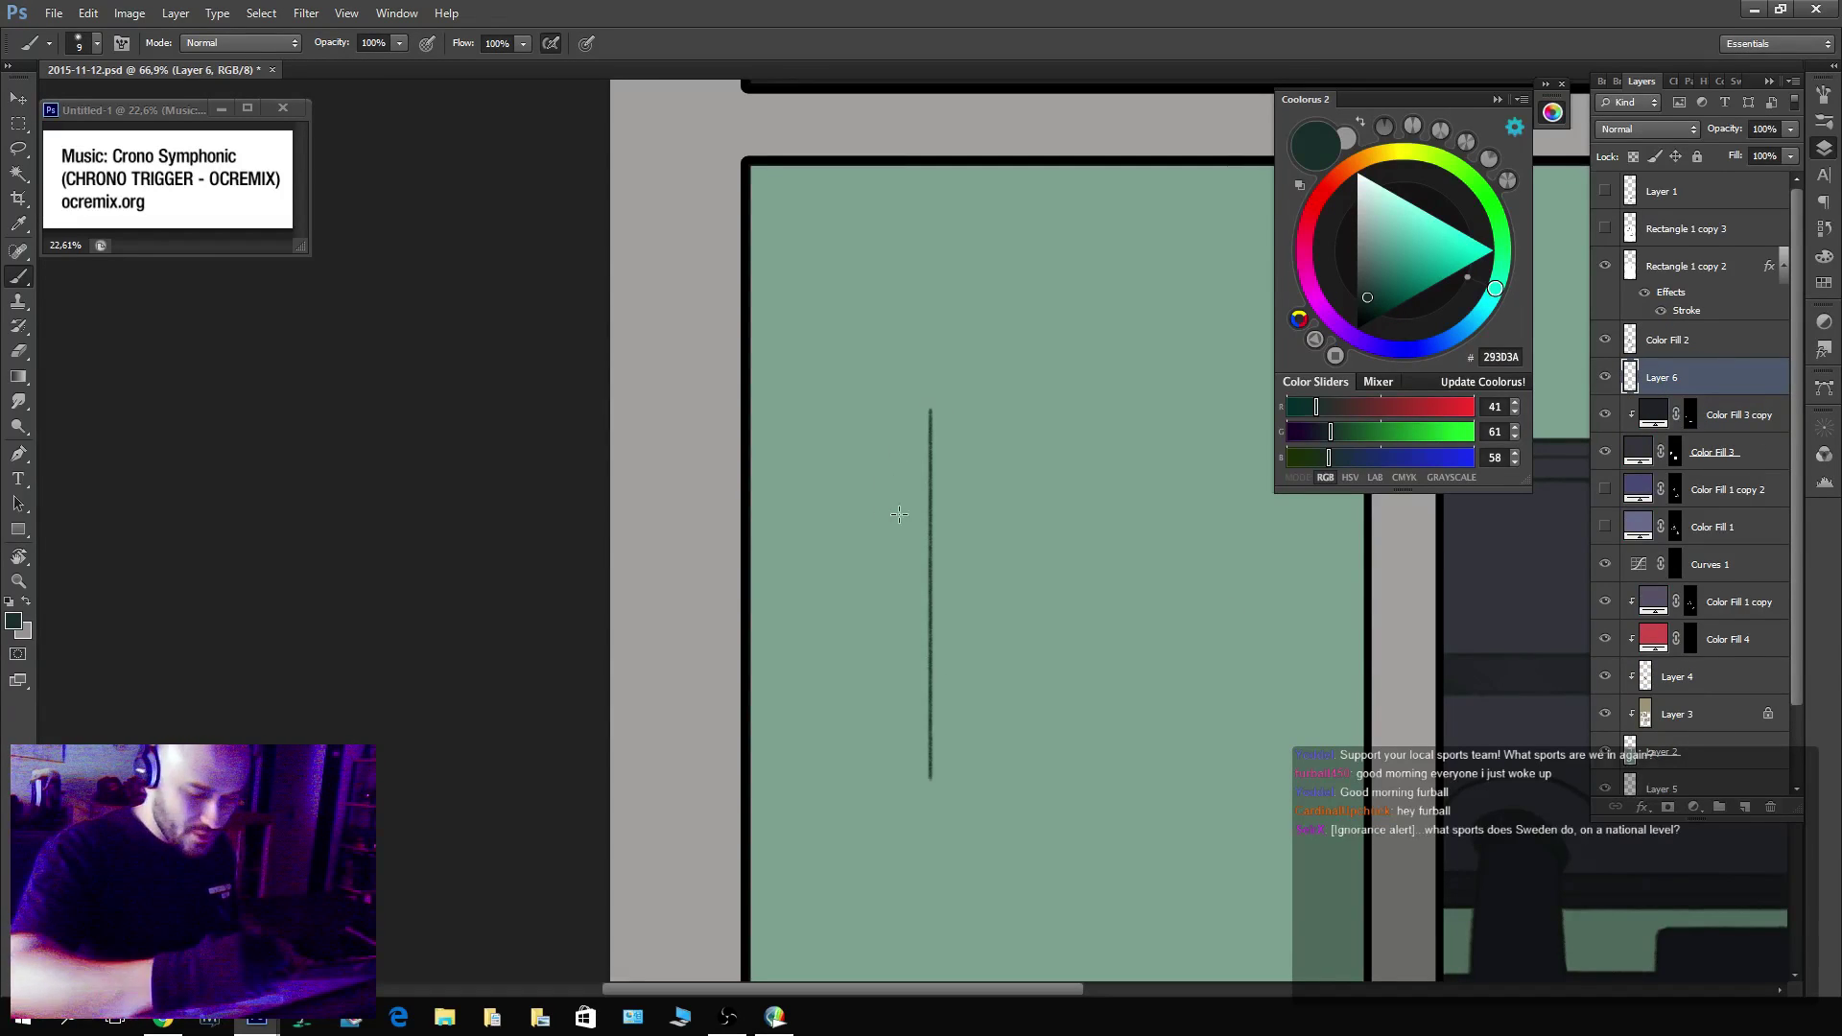
Duplicate the vertical line six times to the right, distribute the lines evenly and merge them into one layer.
key("v")
left_click_drag(938, 556, 976, 543, "alt")
left_click(1686, 605, "shift")
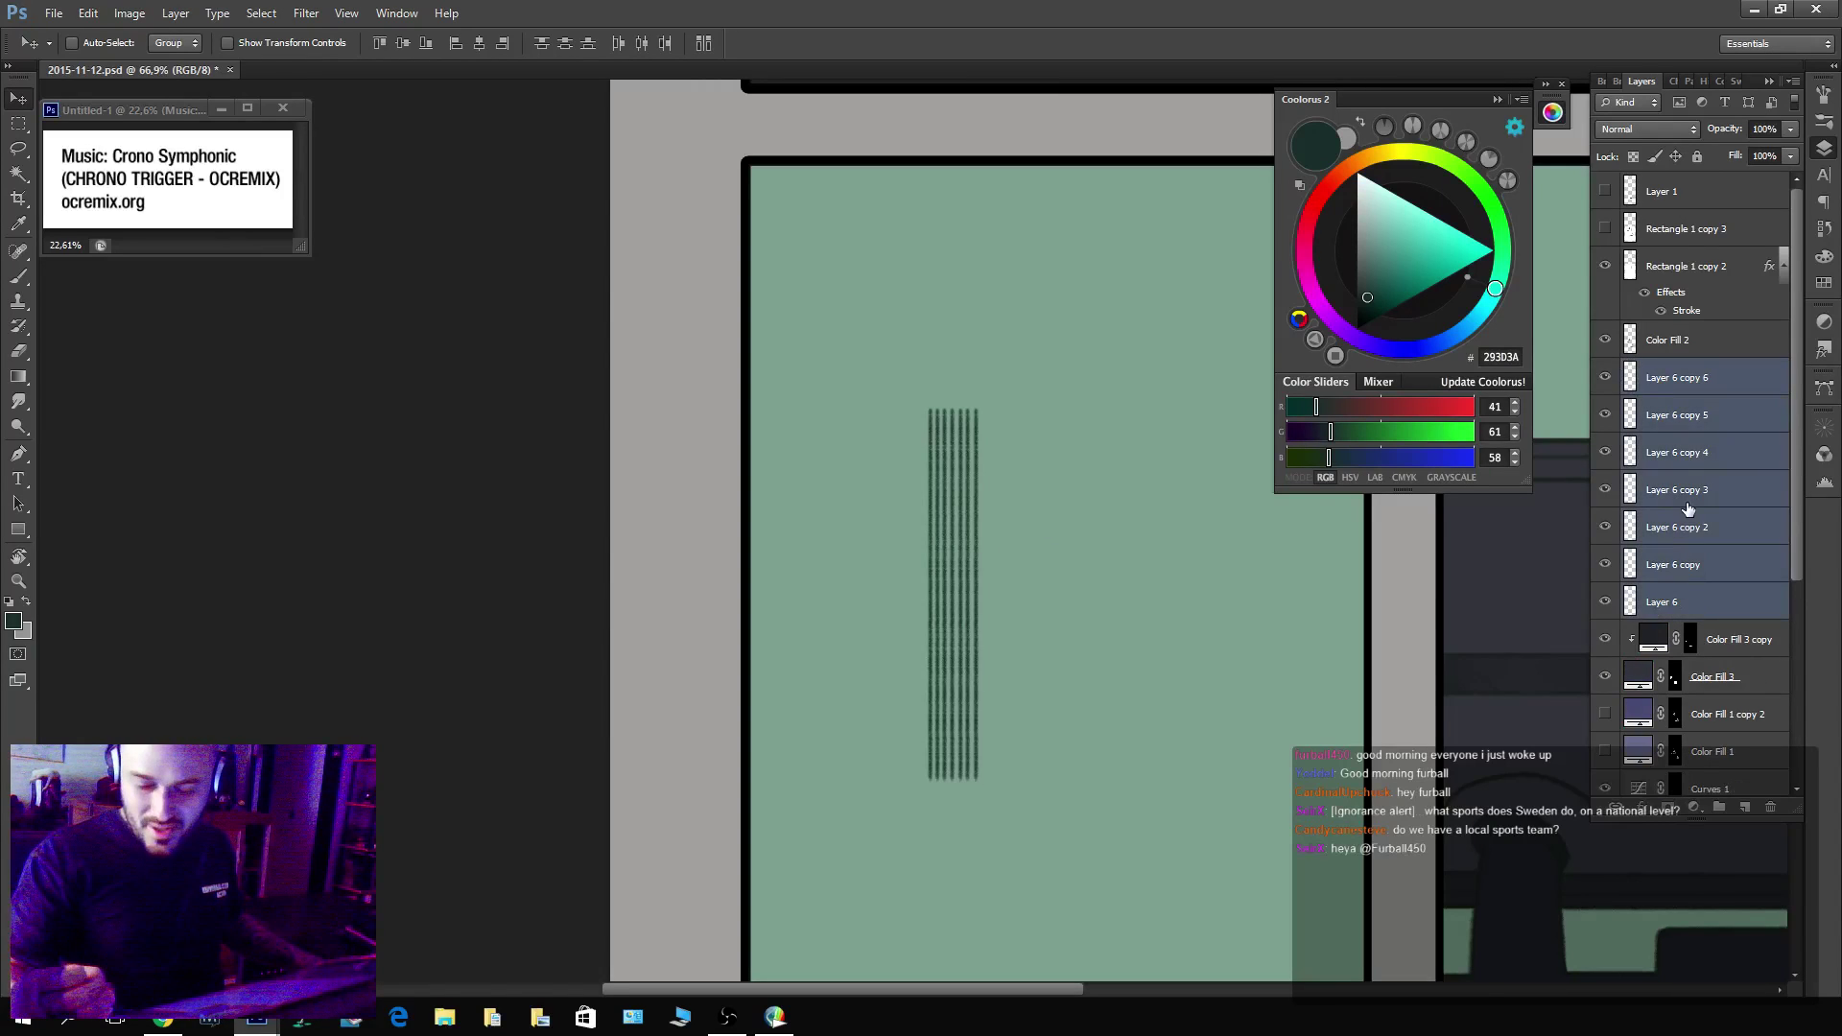
left_click(642, 43)
key("ctrl+e")
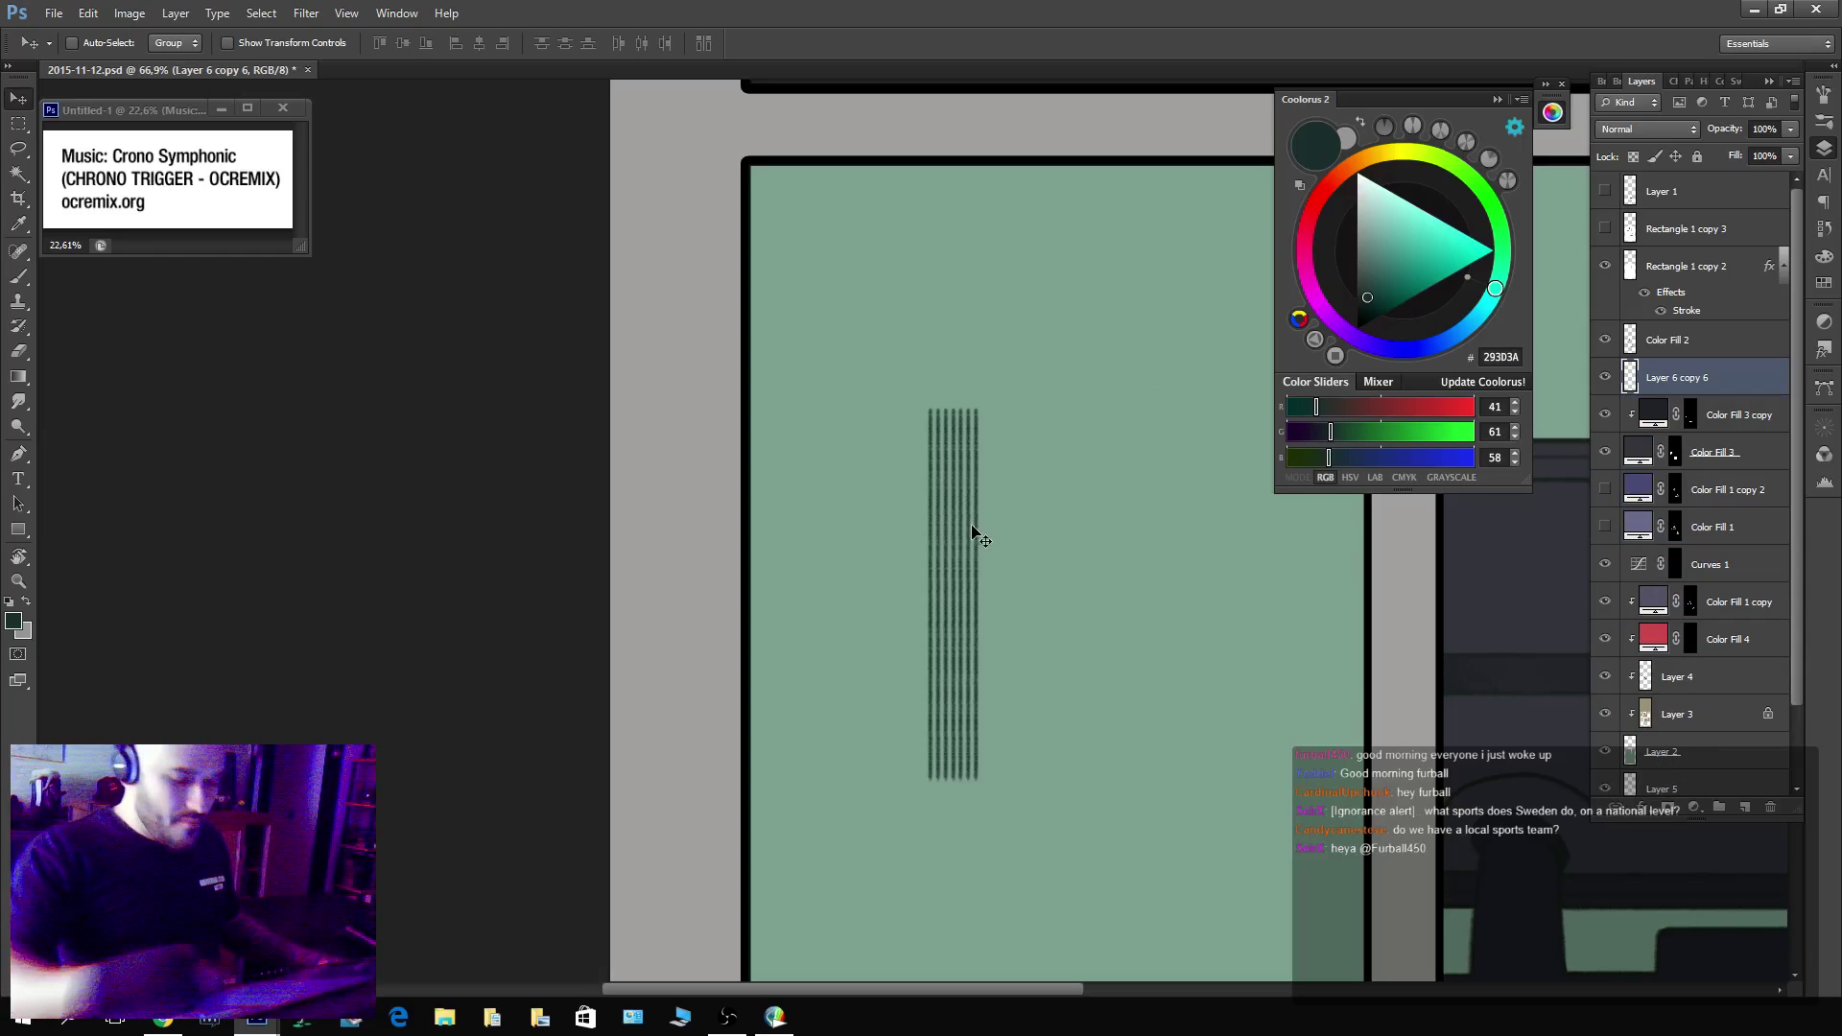
Copy the strip of lines four times to the right, distribute the copies evenly and merge them into one layer.
left_click_drag(975, 530, 1022, 525, "alt")
mouse_move(1019, 519)
left_mouse_down()
mouse_move(1079, 486)
mouse_move(1057, 489)
left_mouse_up()
left_click_drag(1057, 489, 1111, 476)
left_click_drag(1111, 476, 1160, 468)
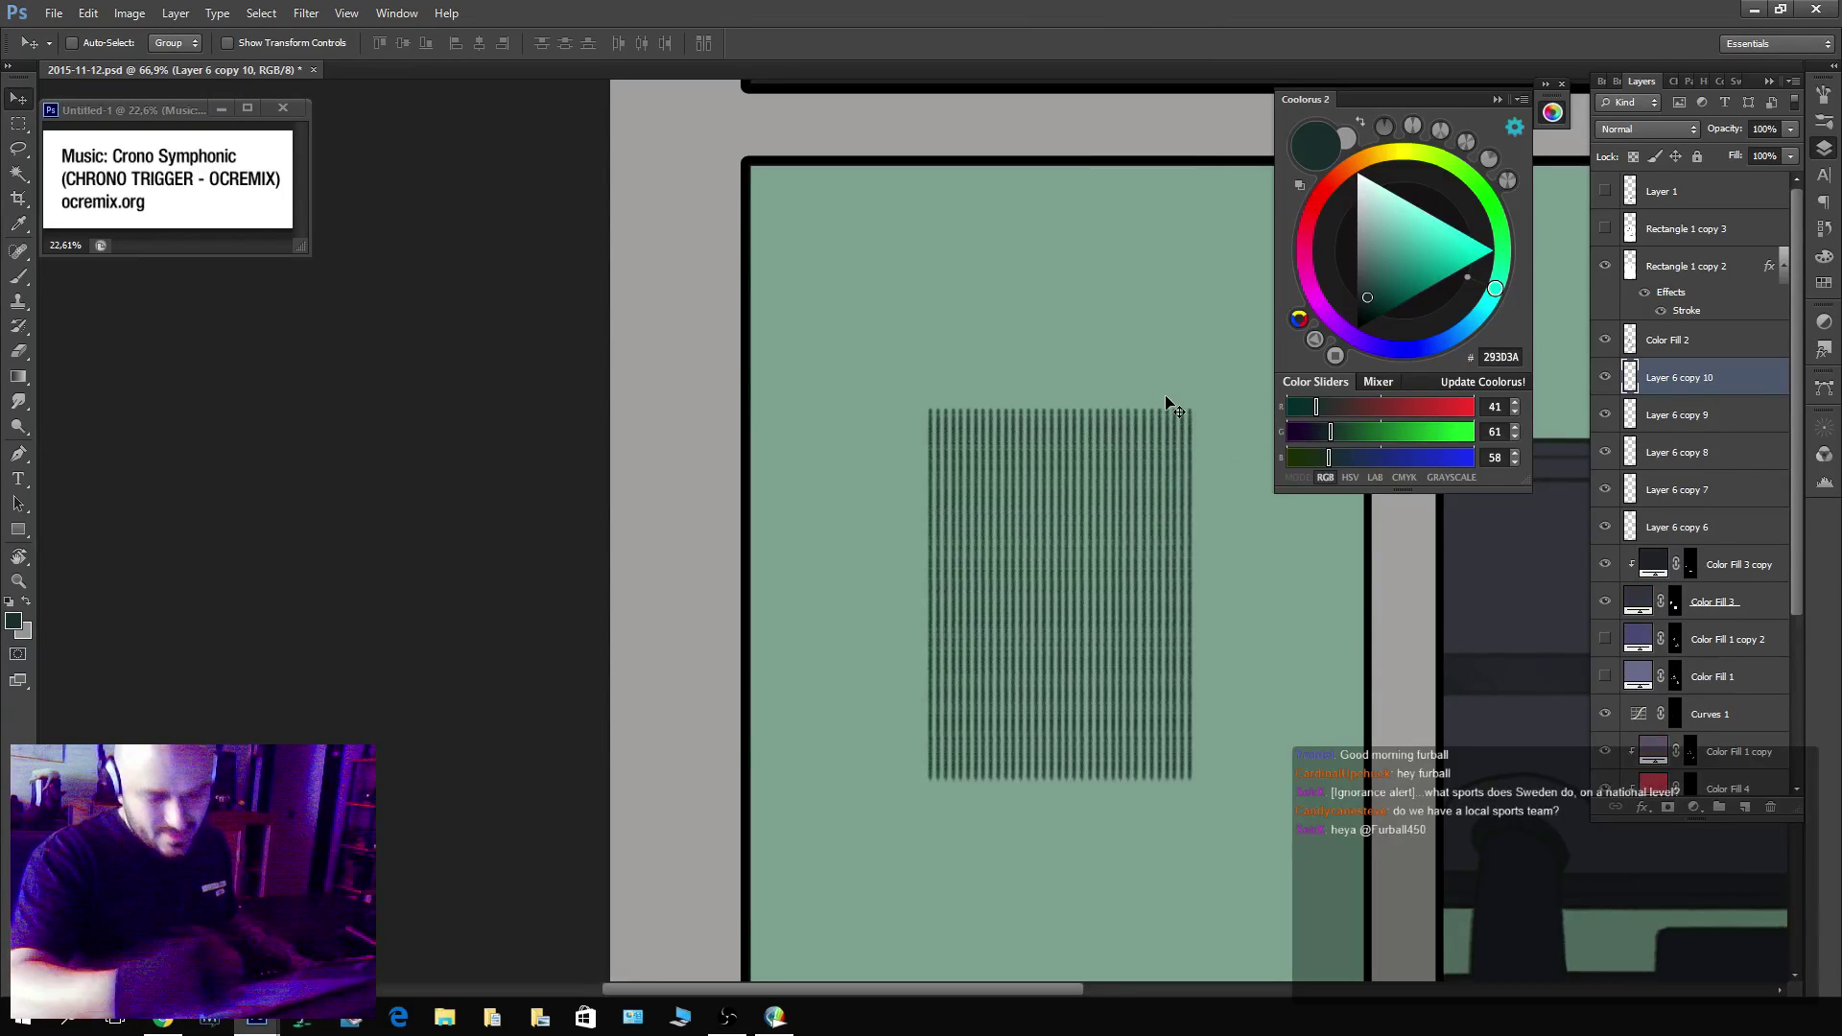
left_click(1691, 533, "shift")
left_click(643, 43)
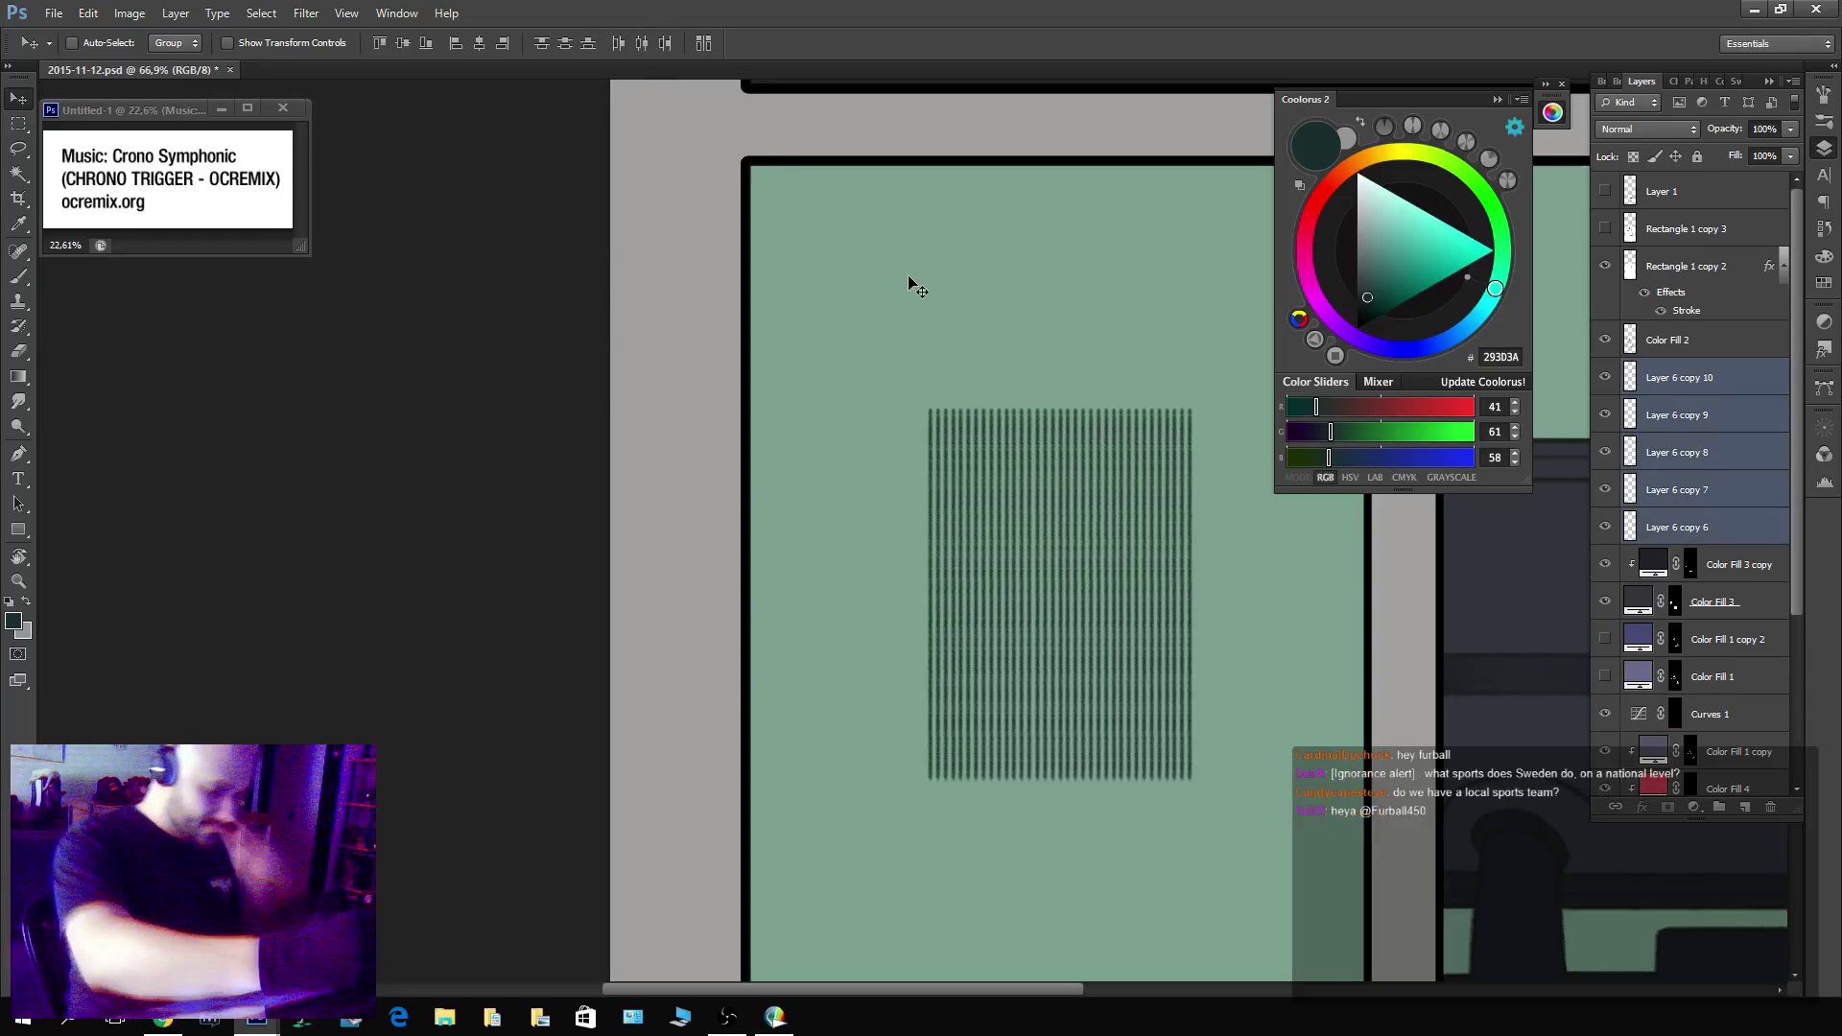
key("ctrl+e")
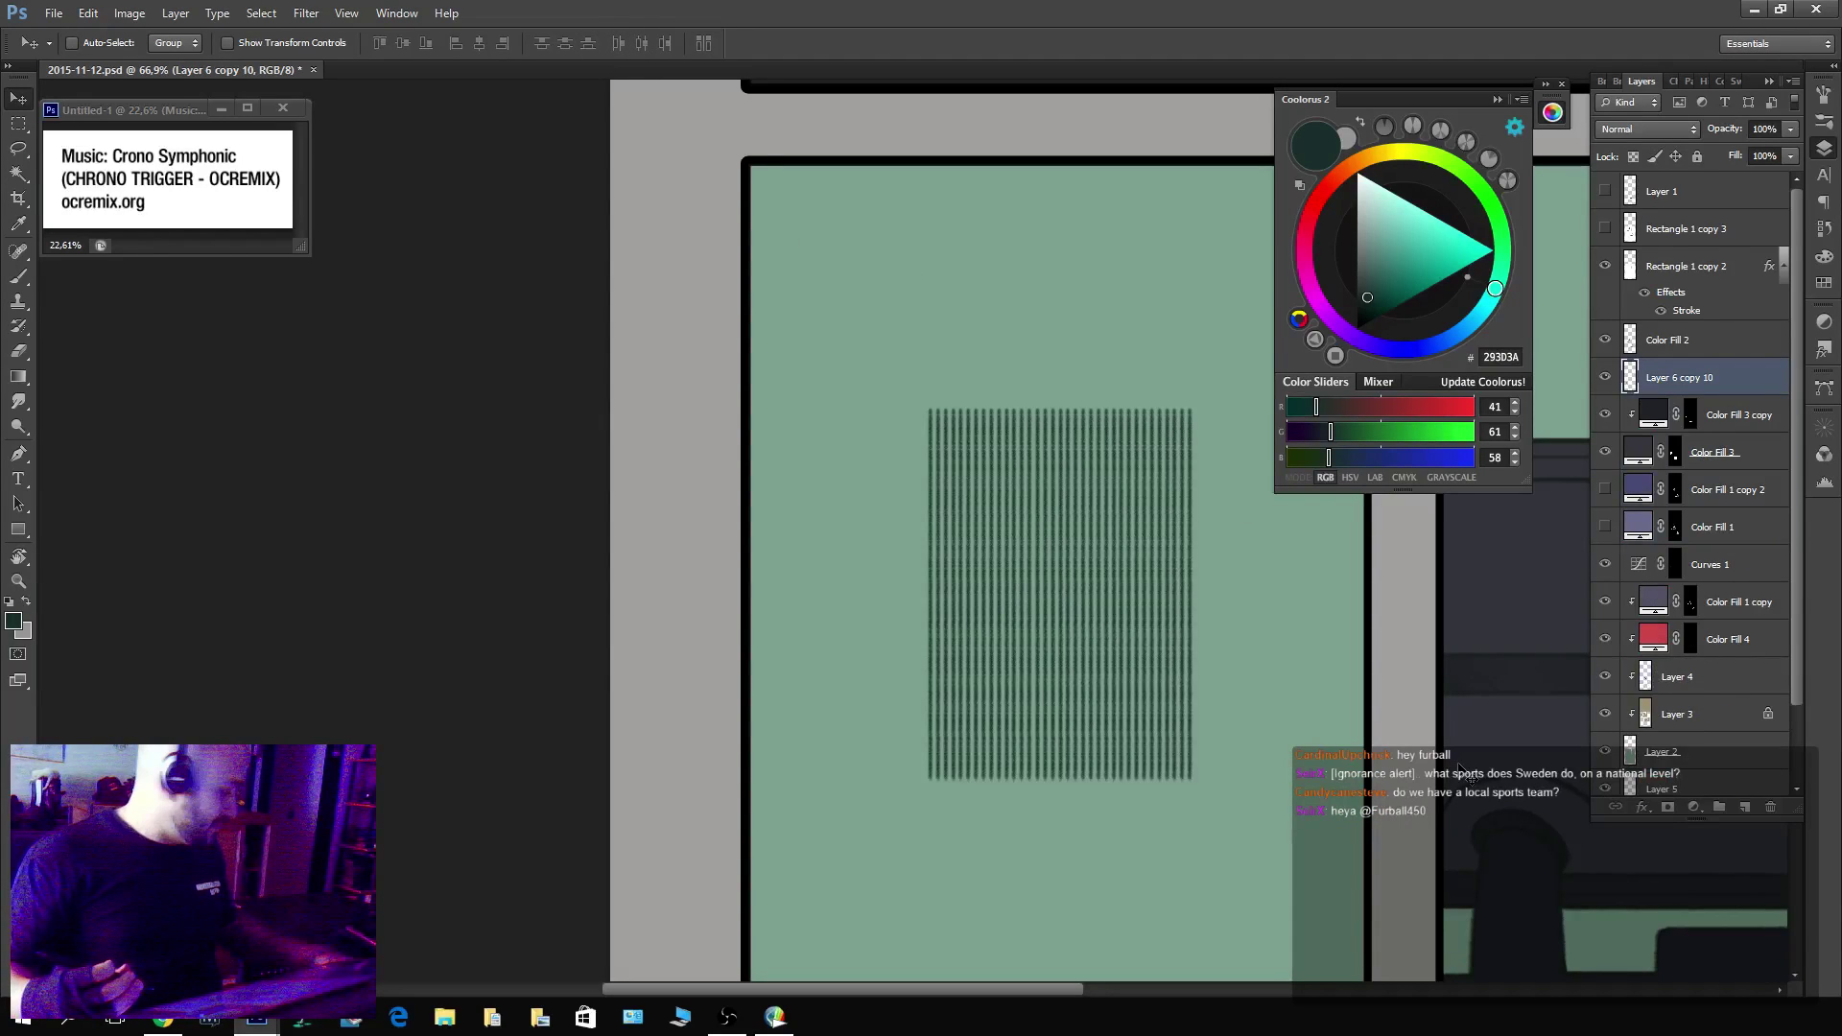
Duplicate the line pattern, rotate the copy 90° clockwise to form a grid and merge both layers.
key("ctrl+j")
key("ctrl+t")
right_click(1091, 555)
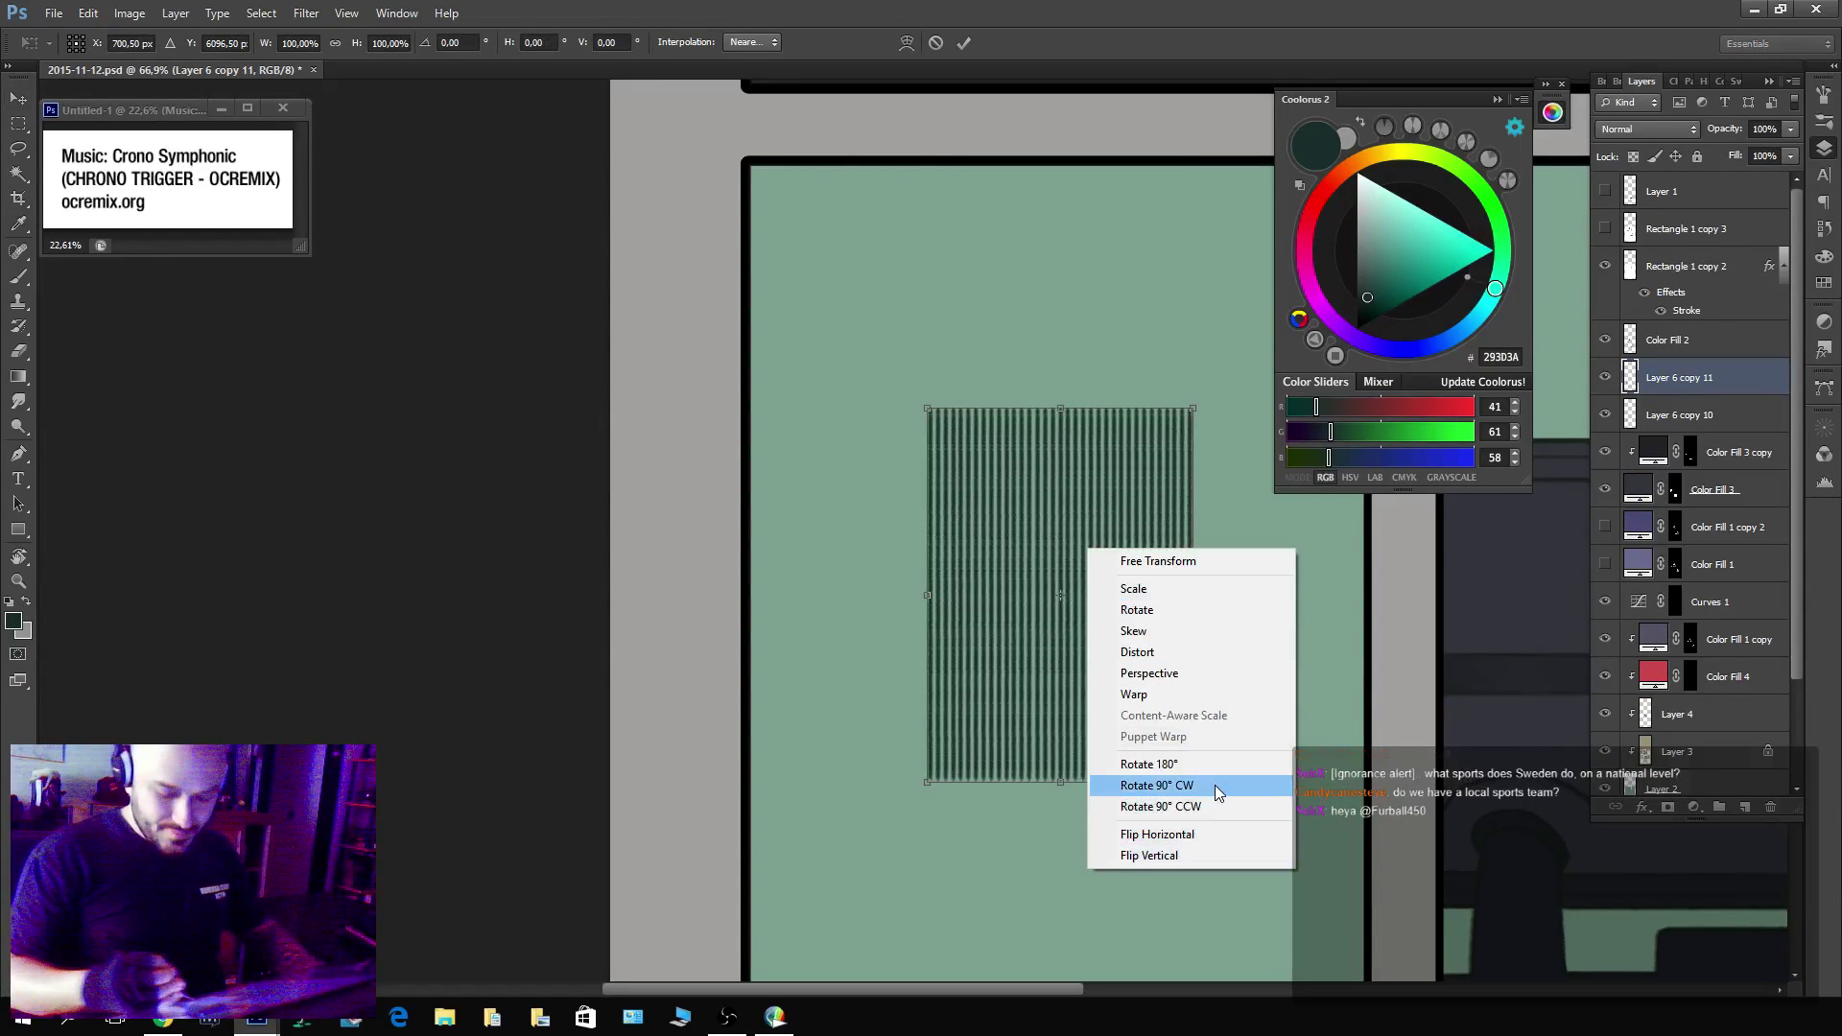
left_click(1215, 785)
key("Return")
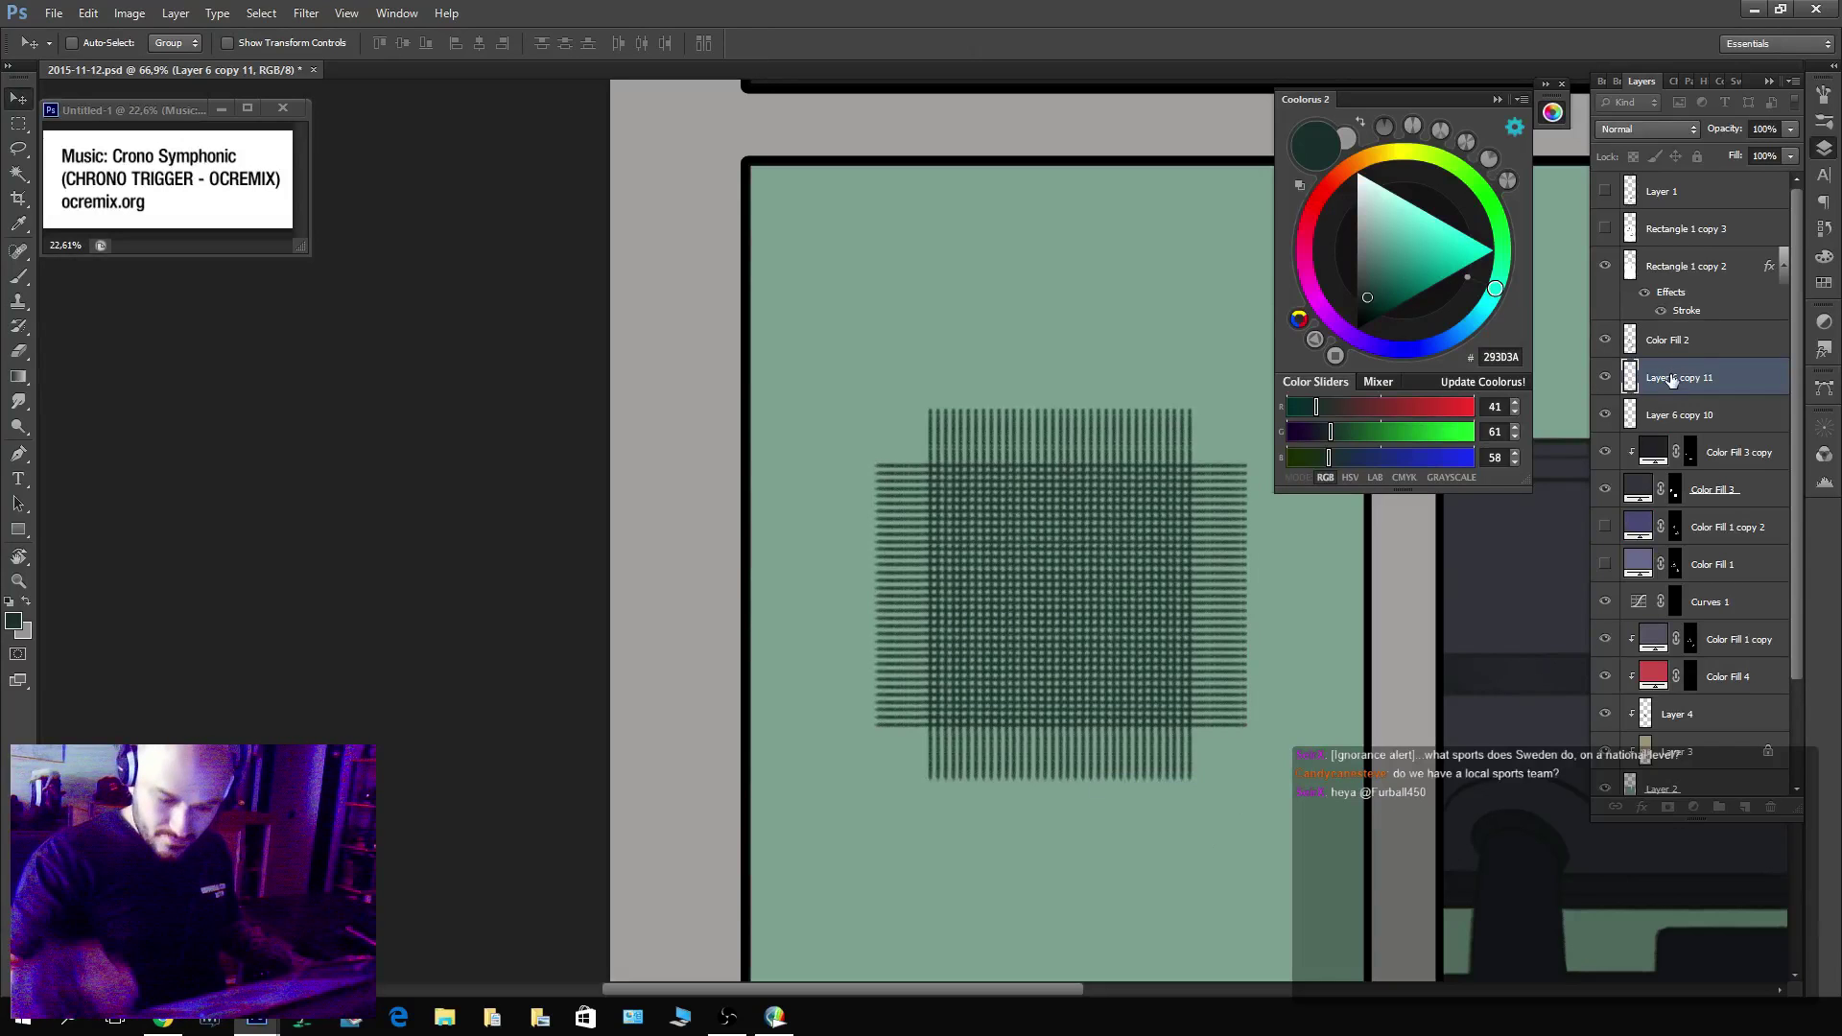
left_click(1696, 415, "shift")
key("ctrl+e")
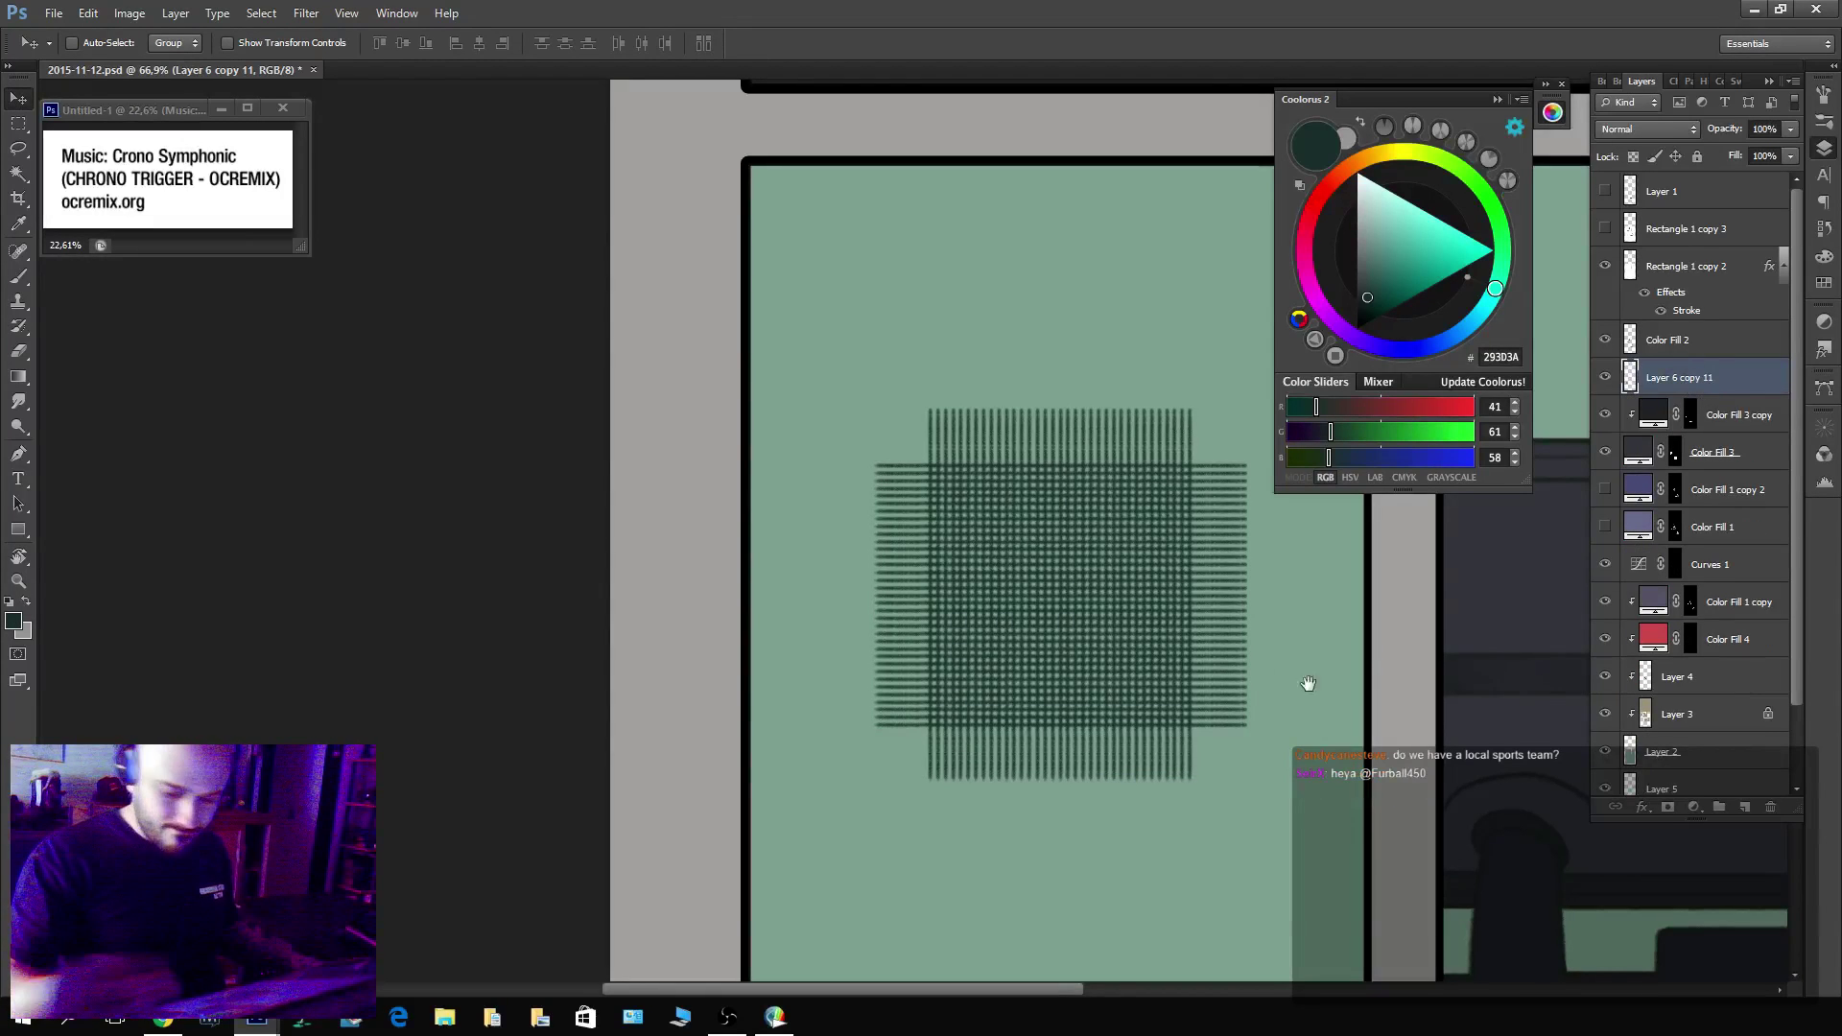
Move the grid over the thinking man's chair back and skew it so its vertical lines lean with the chair.
left_click_drag(1308, 683, 678, 556)
left_click_drag(475, 514, 1099, 695)
key("ctrl+t")
right_click(1046, 631)
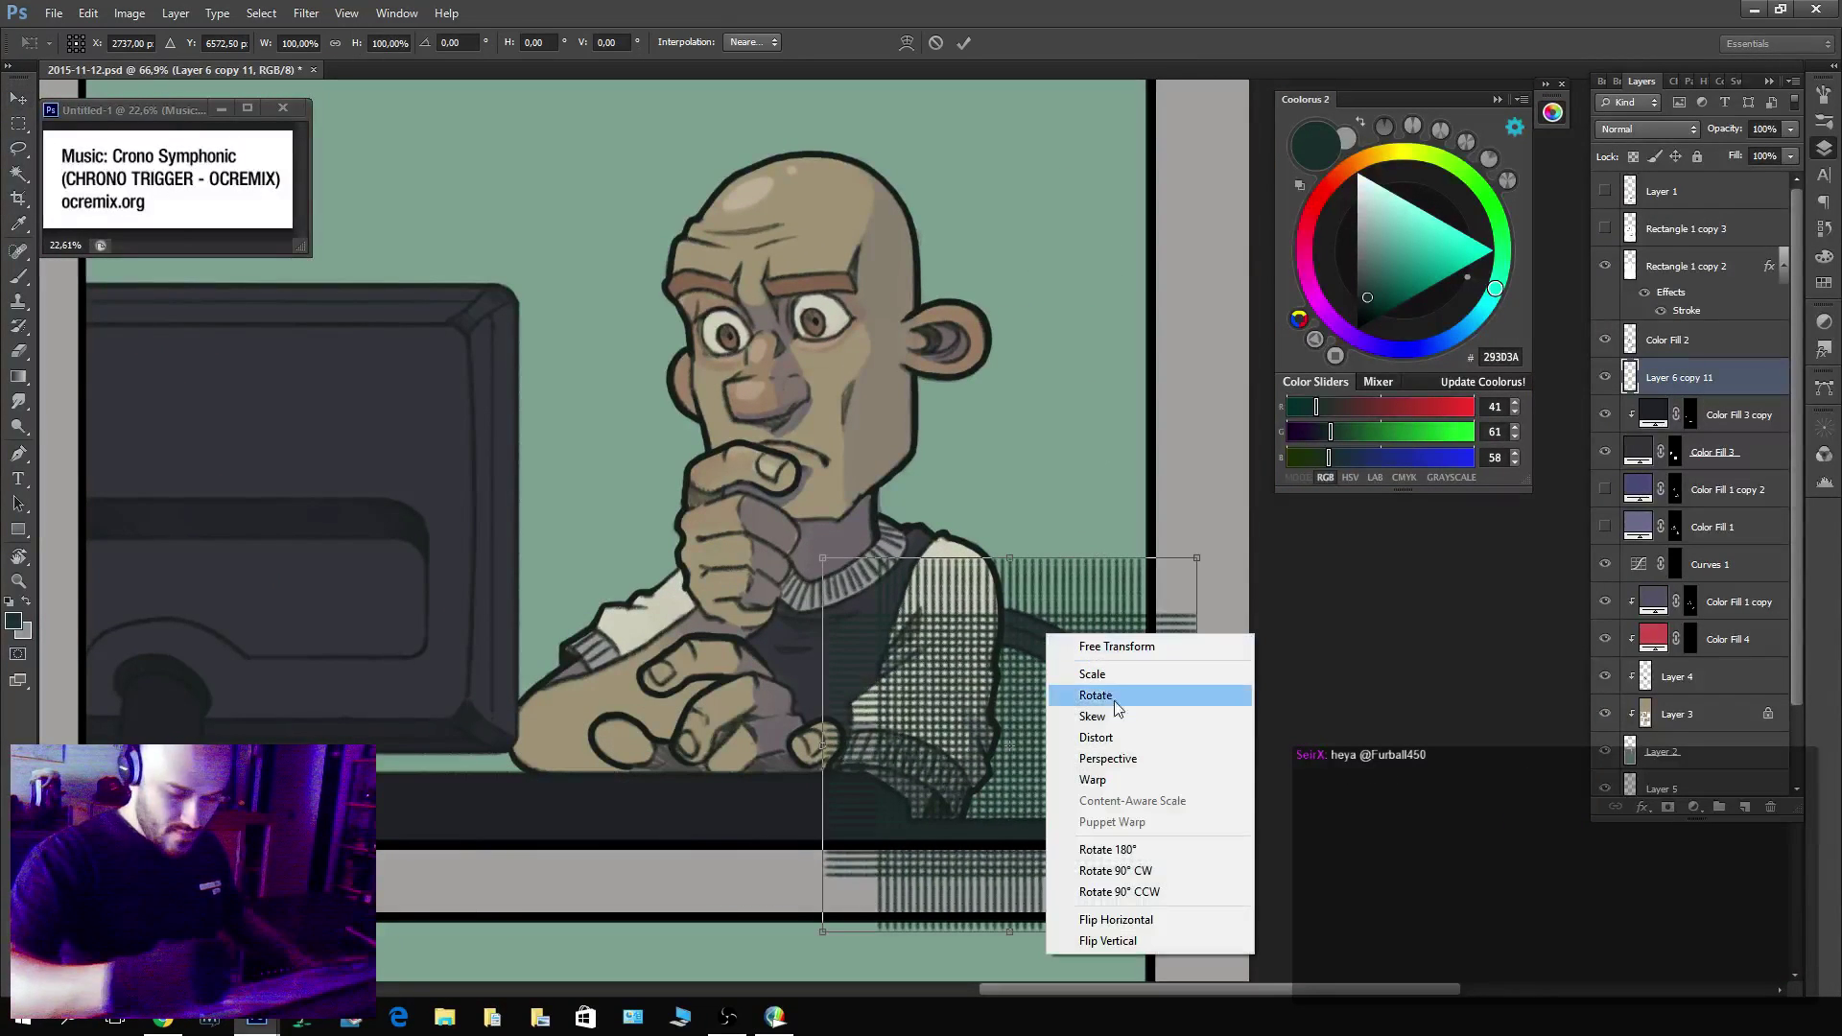
left_click(1094, 707)
left_click_drag(1023, 565, 1044, 630)
key("Return")
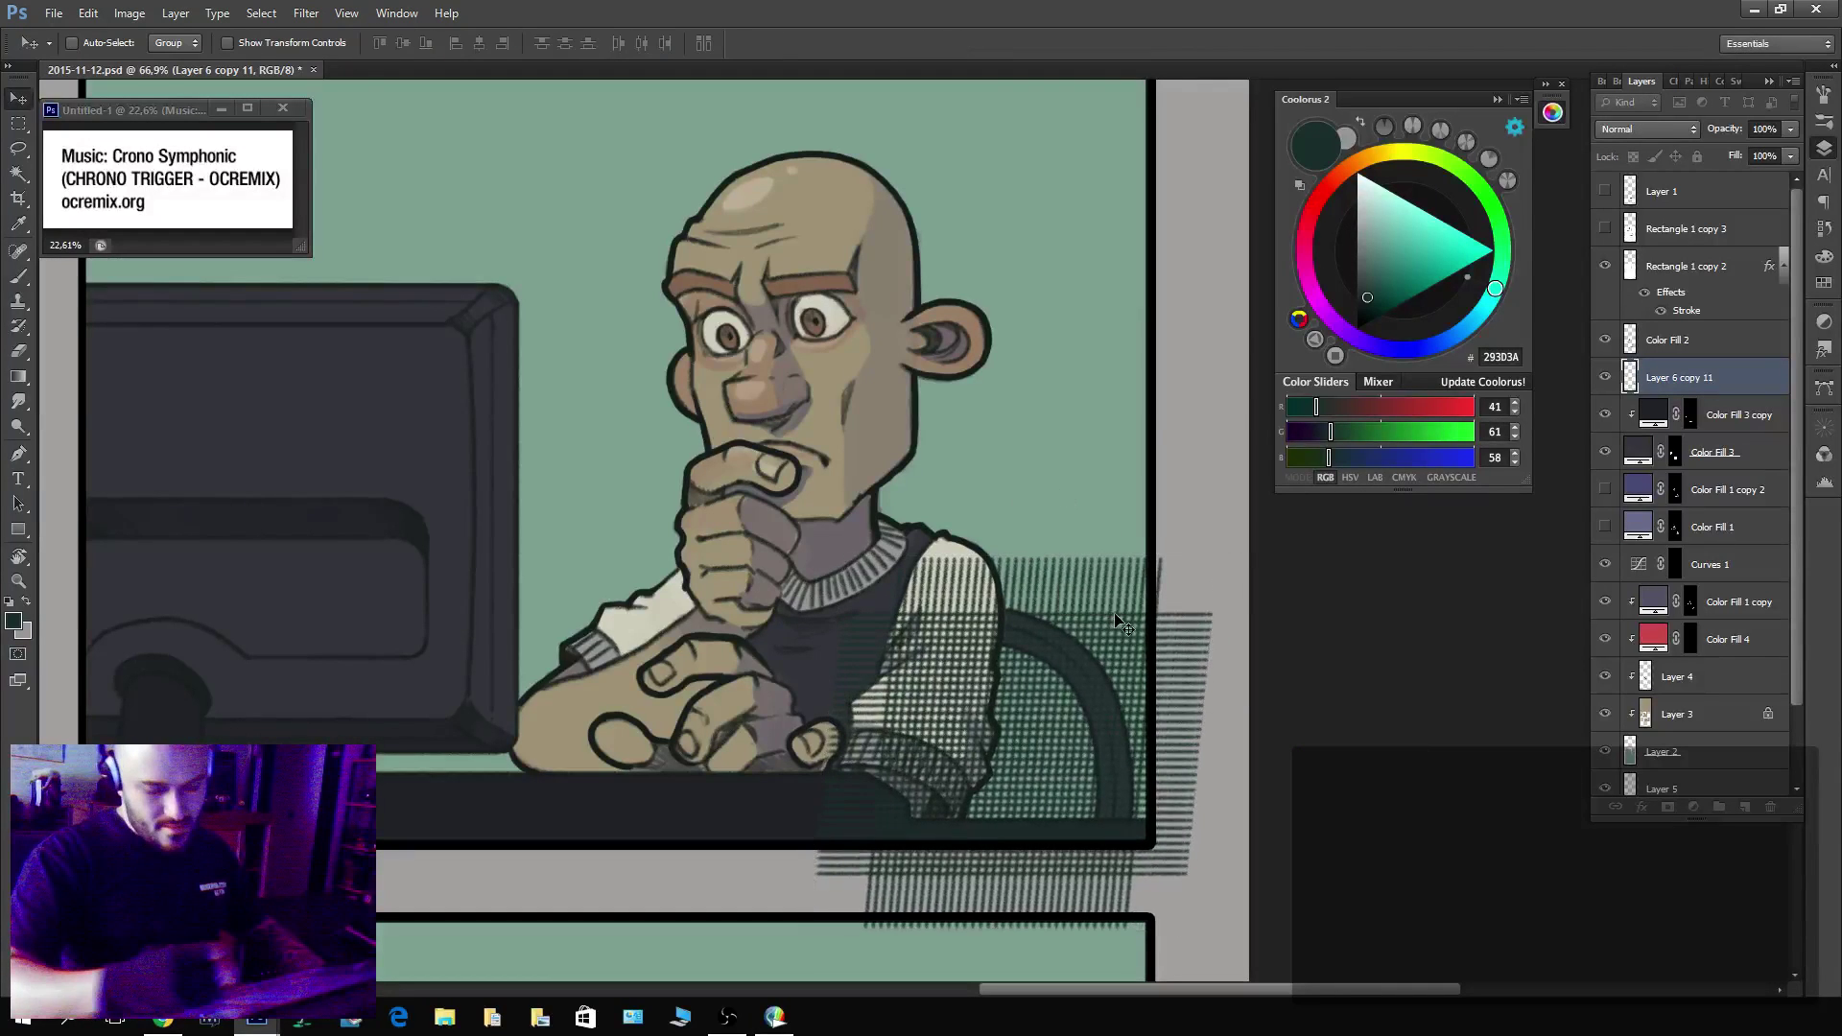
Place a copy of the skewed grid over the smiling man's chair back in the first panel.
mouse_move(1142, 705)
left_mouse_down()
mouse_move(499, 250)
mouse_move(454, 85)
mouse_move(1183, 672)
mouse_move(1248, 763)
mouse_move(748, 466)
mouse_move(1264, 713)
mouse_move(1348, 796)
mouse_move(883, 471)
mouse_move(887, 326)
mouse_move(1113, 514)
mouse_move(1367, 668)
mouse_move(1155, 712)
left_mouse_up()
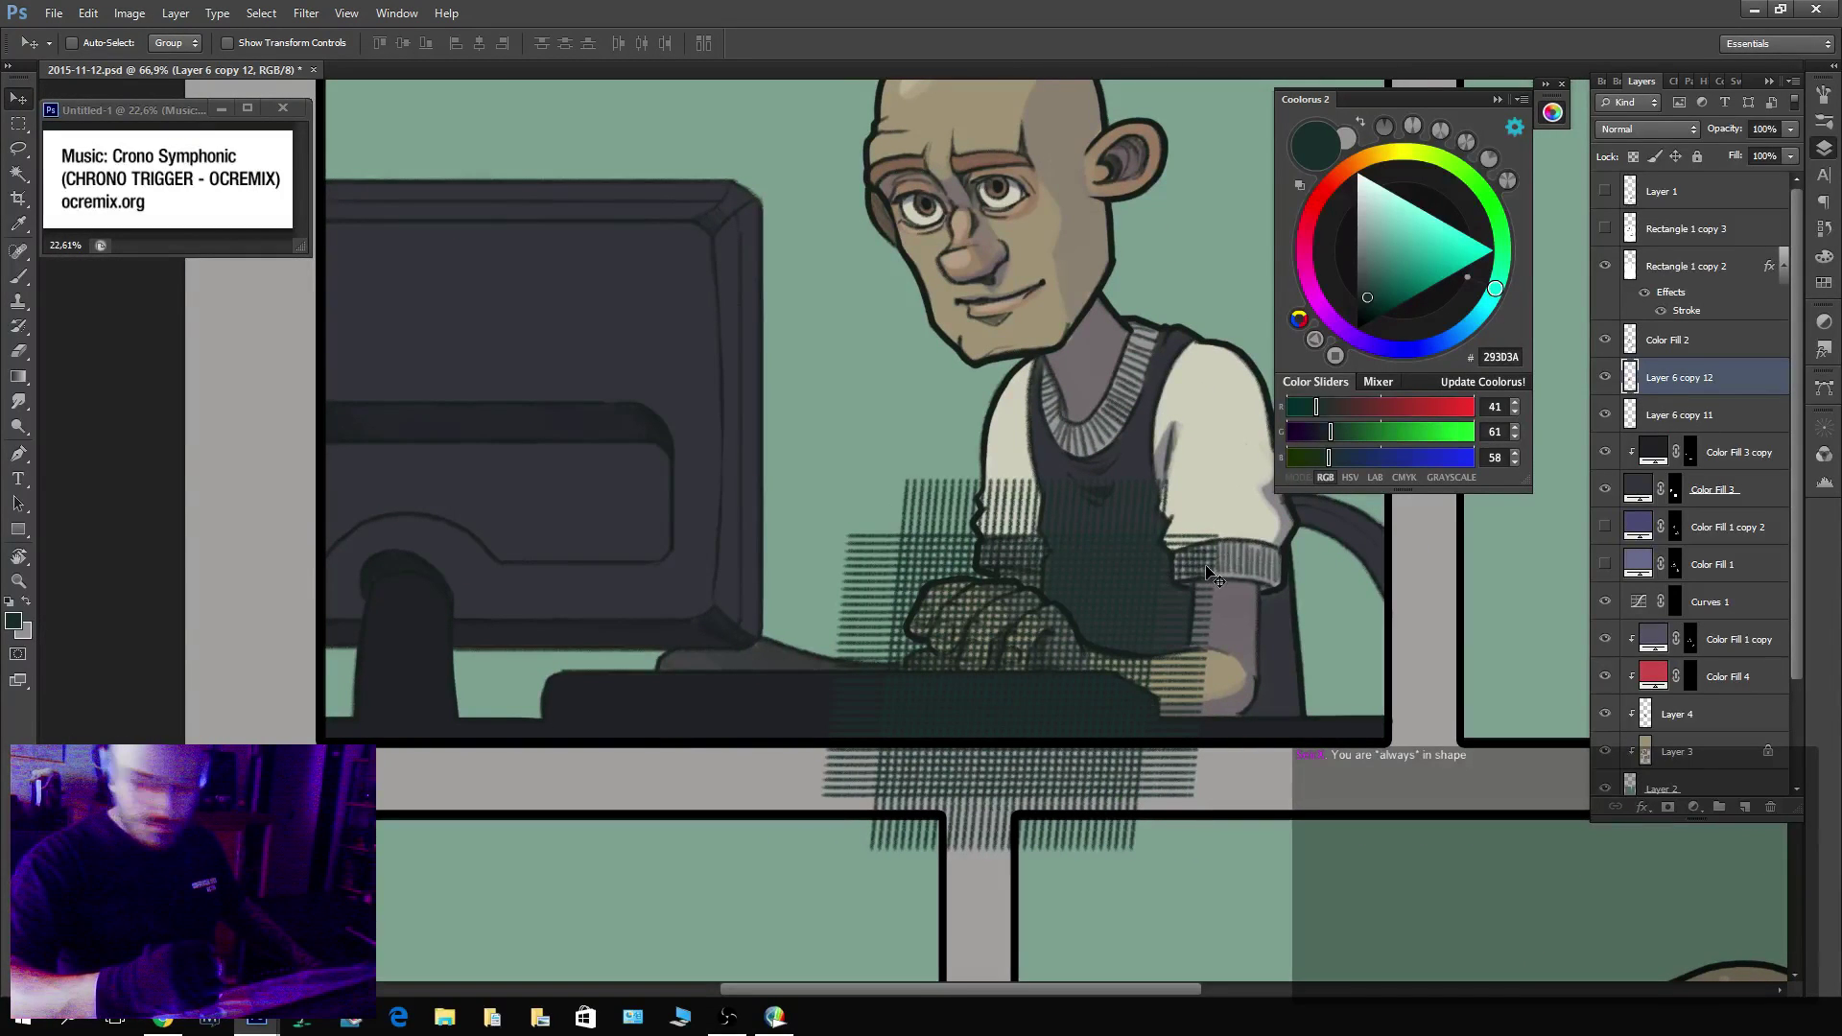
left_click_drag(1209, 573, 1468, 537)
left_click_drag(1385, 622, 843, 519)
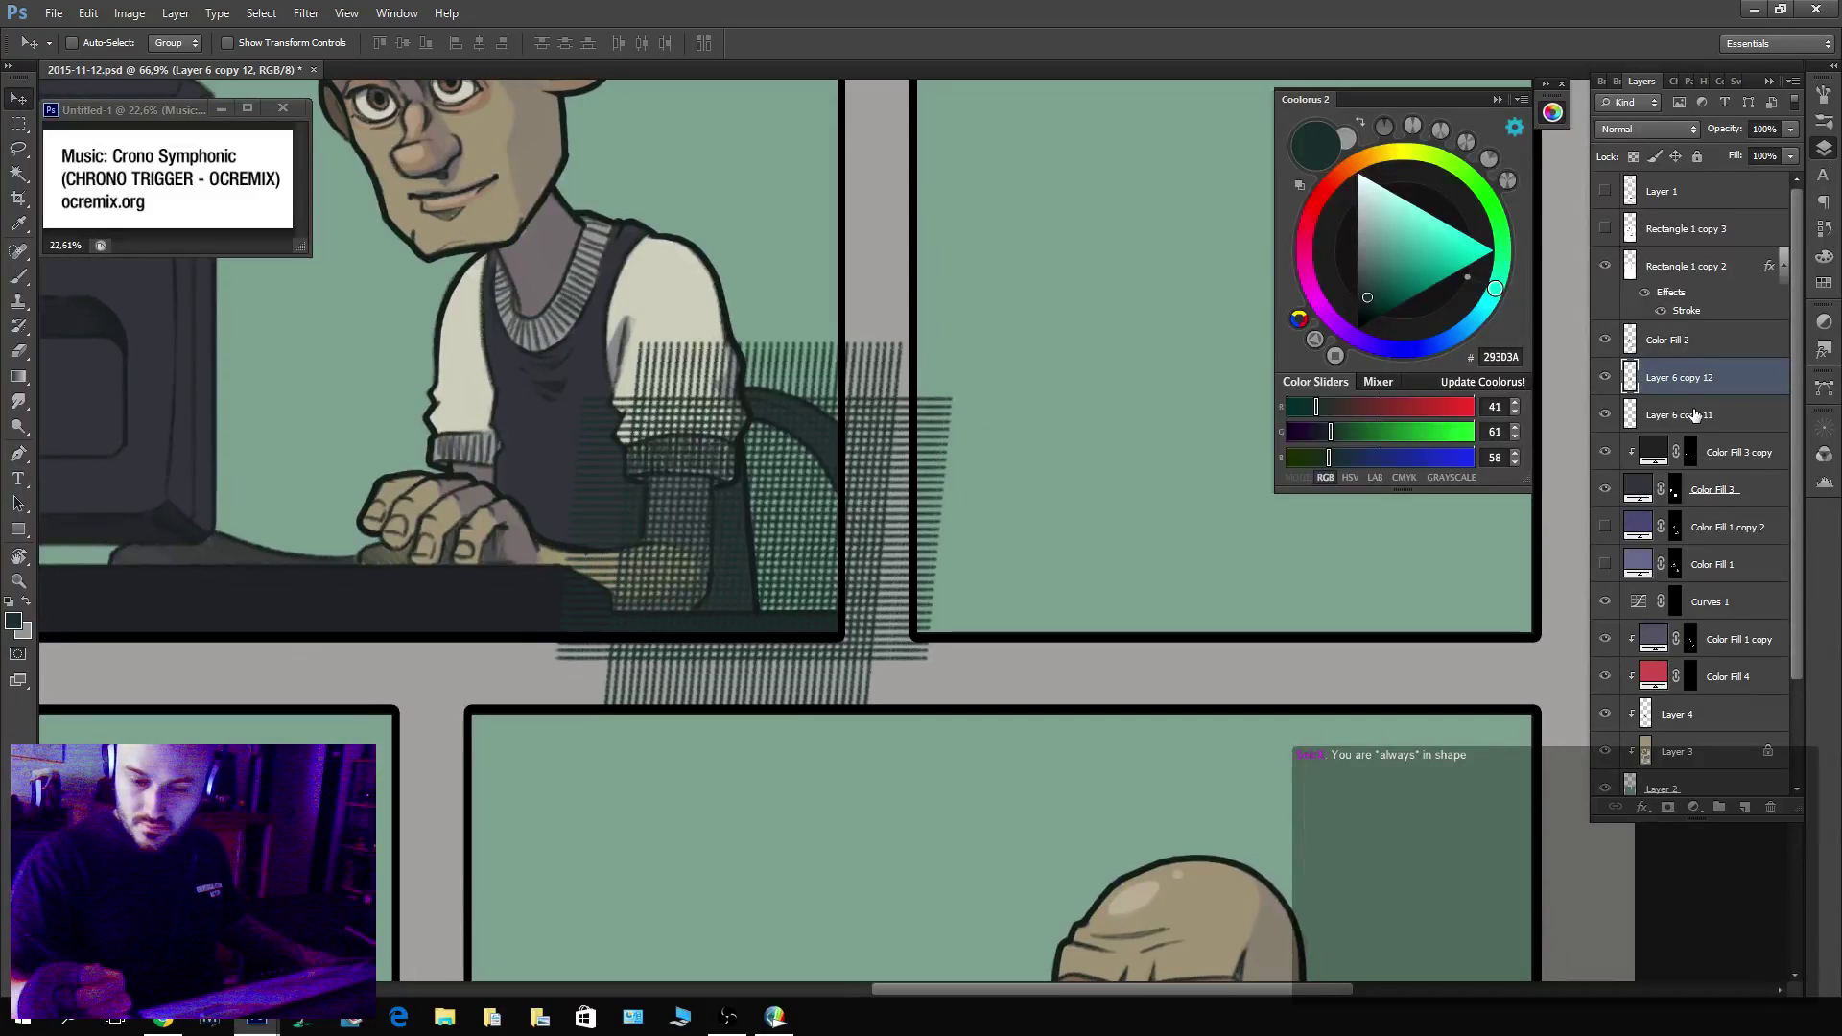
Merge the two chair grid layers and move the result between Layer 3 and Layer 2 so it lies behind the characters.
left_click(1695, 415, "shift")
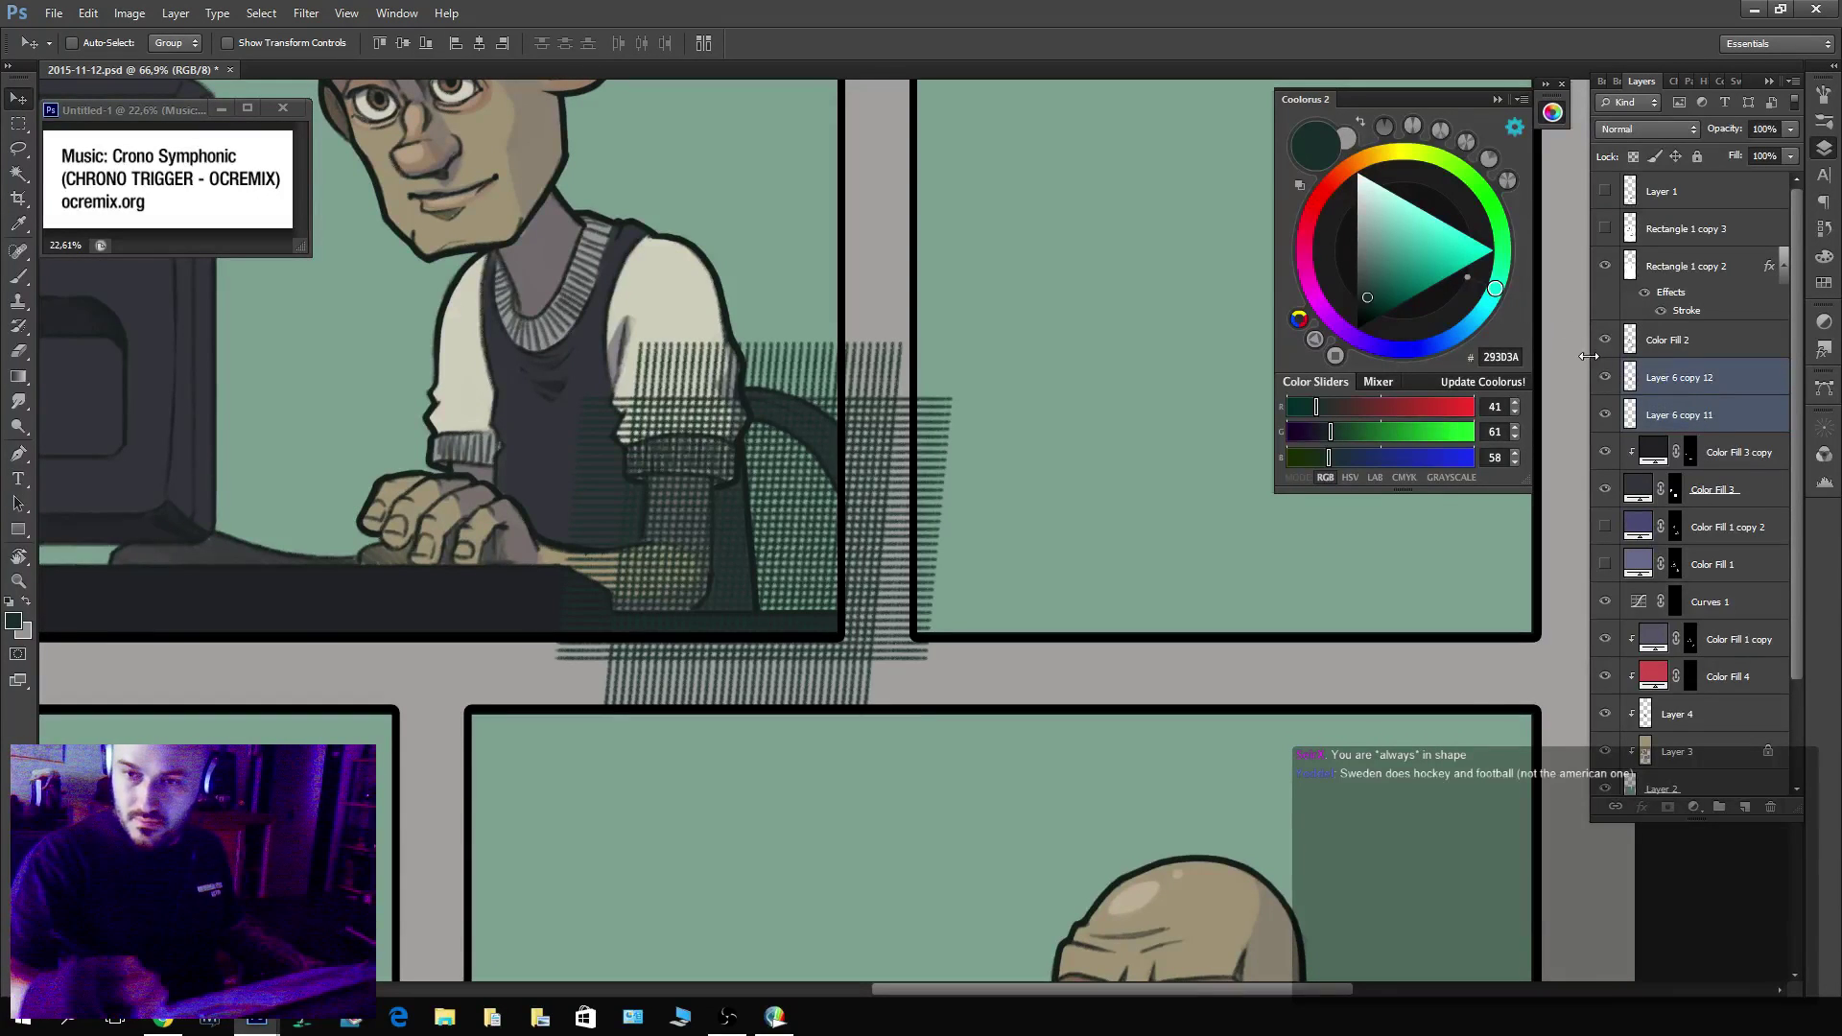
left_click(1606, 417)
left_click_drag(1477, 624, 1354, 656)
key("ctrl+e")
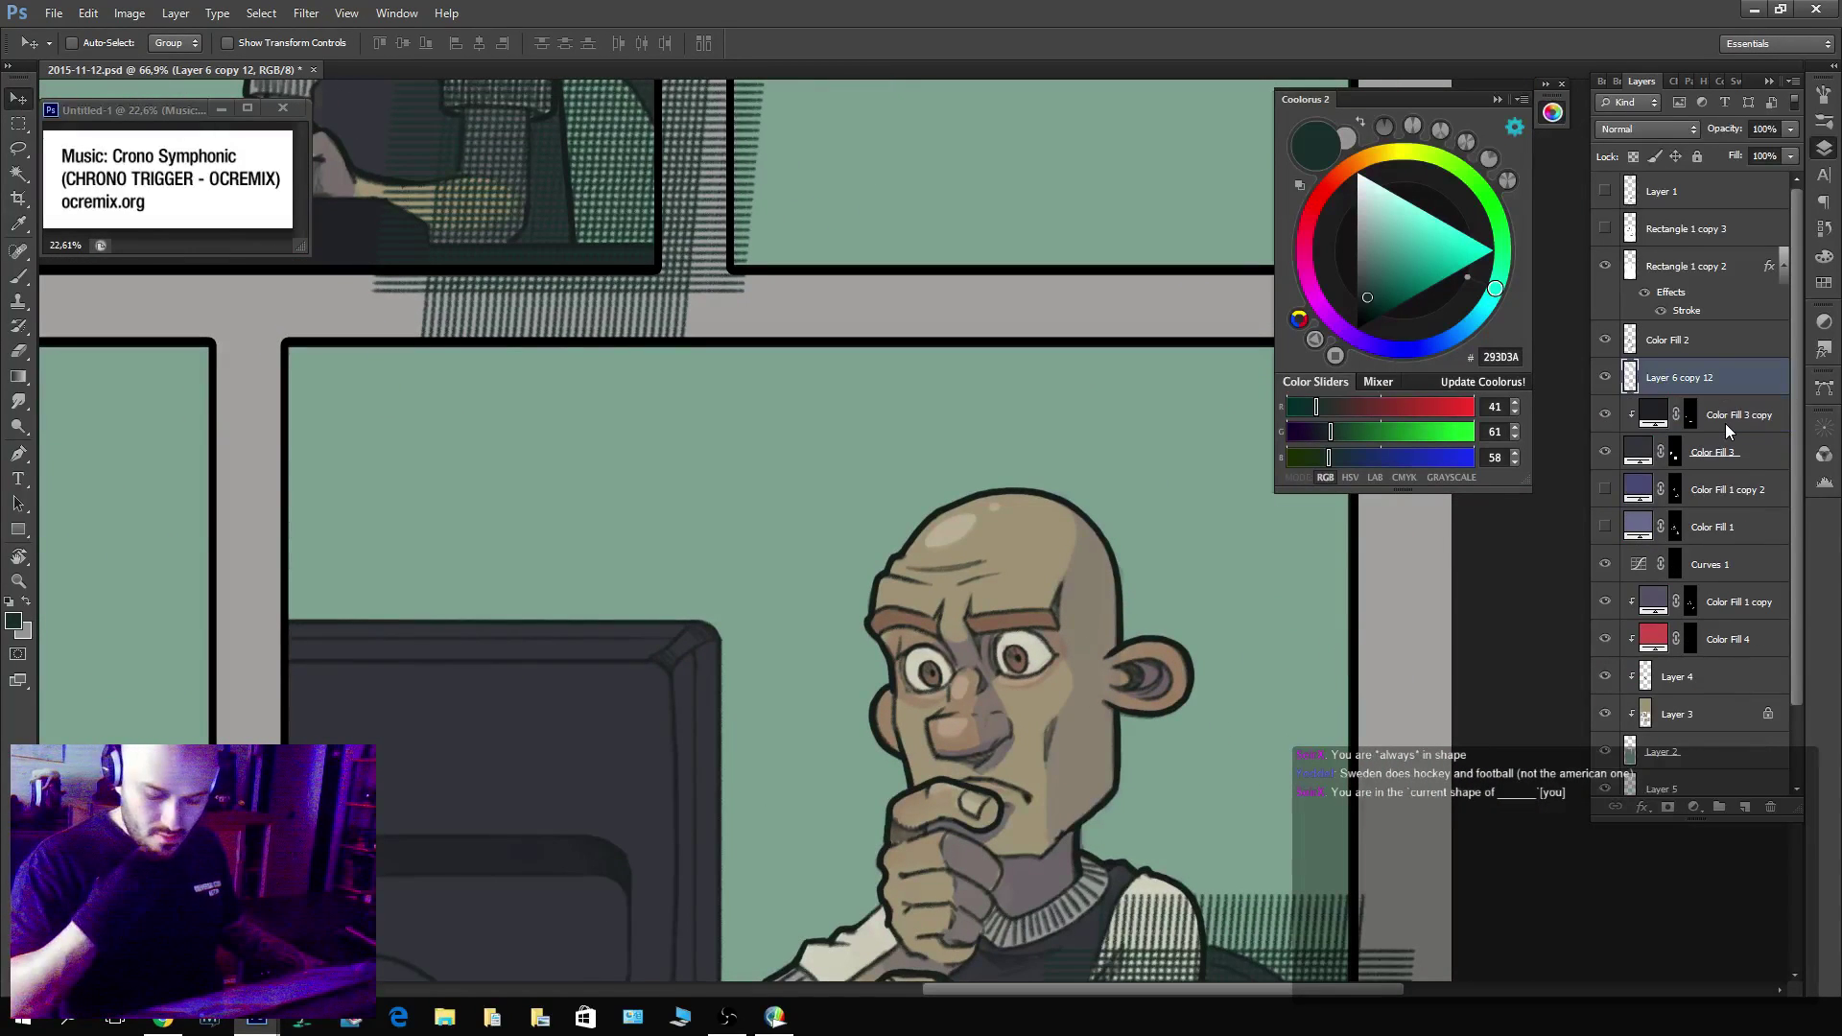
left_click_drag(1687, 433, 1689, 732)
left_click_drag(1336, 867, 1194, 375)
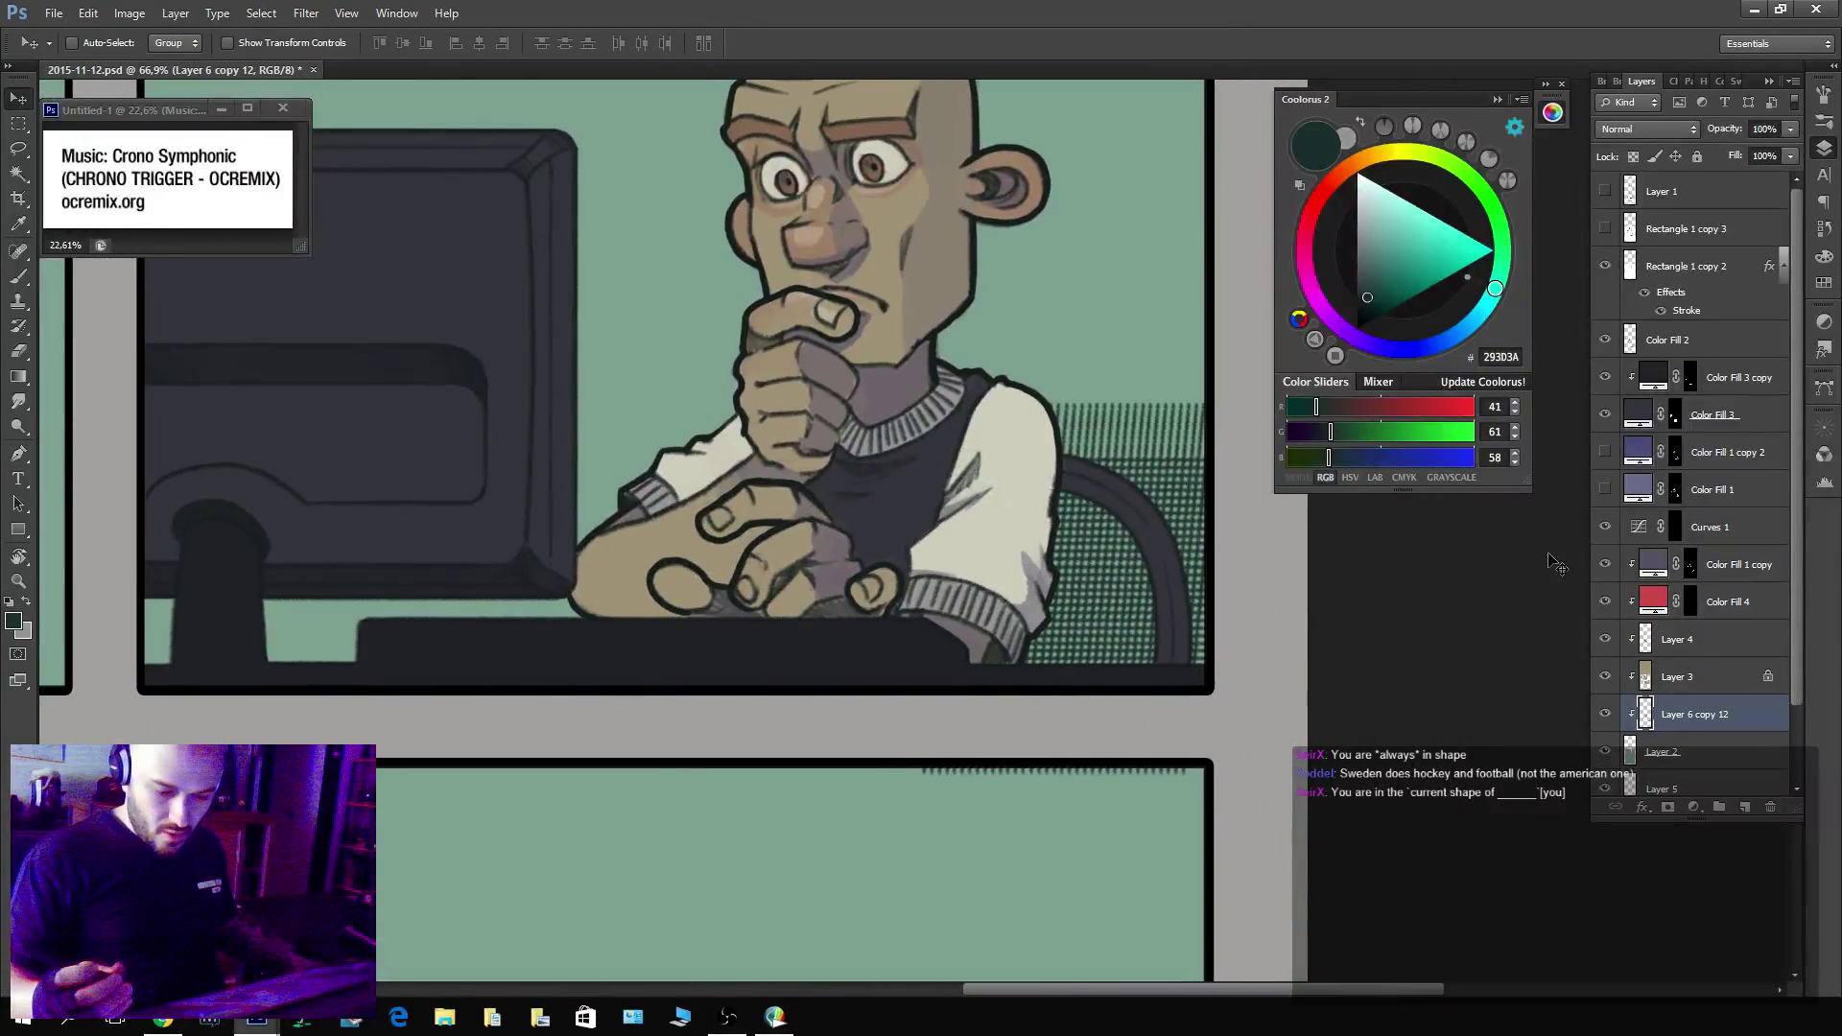
Delete the part of the grid that spills into the empty panel below the thinking man.
key("z")
key("m")
left_click_drag(873, 849, 1301, 684)
key("ctrl+d")
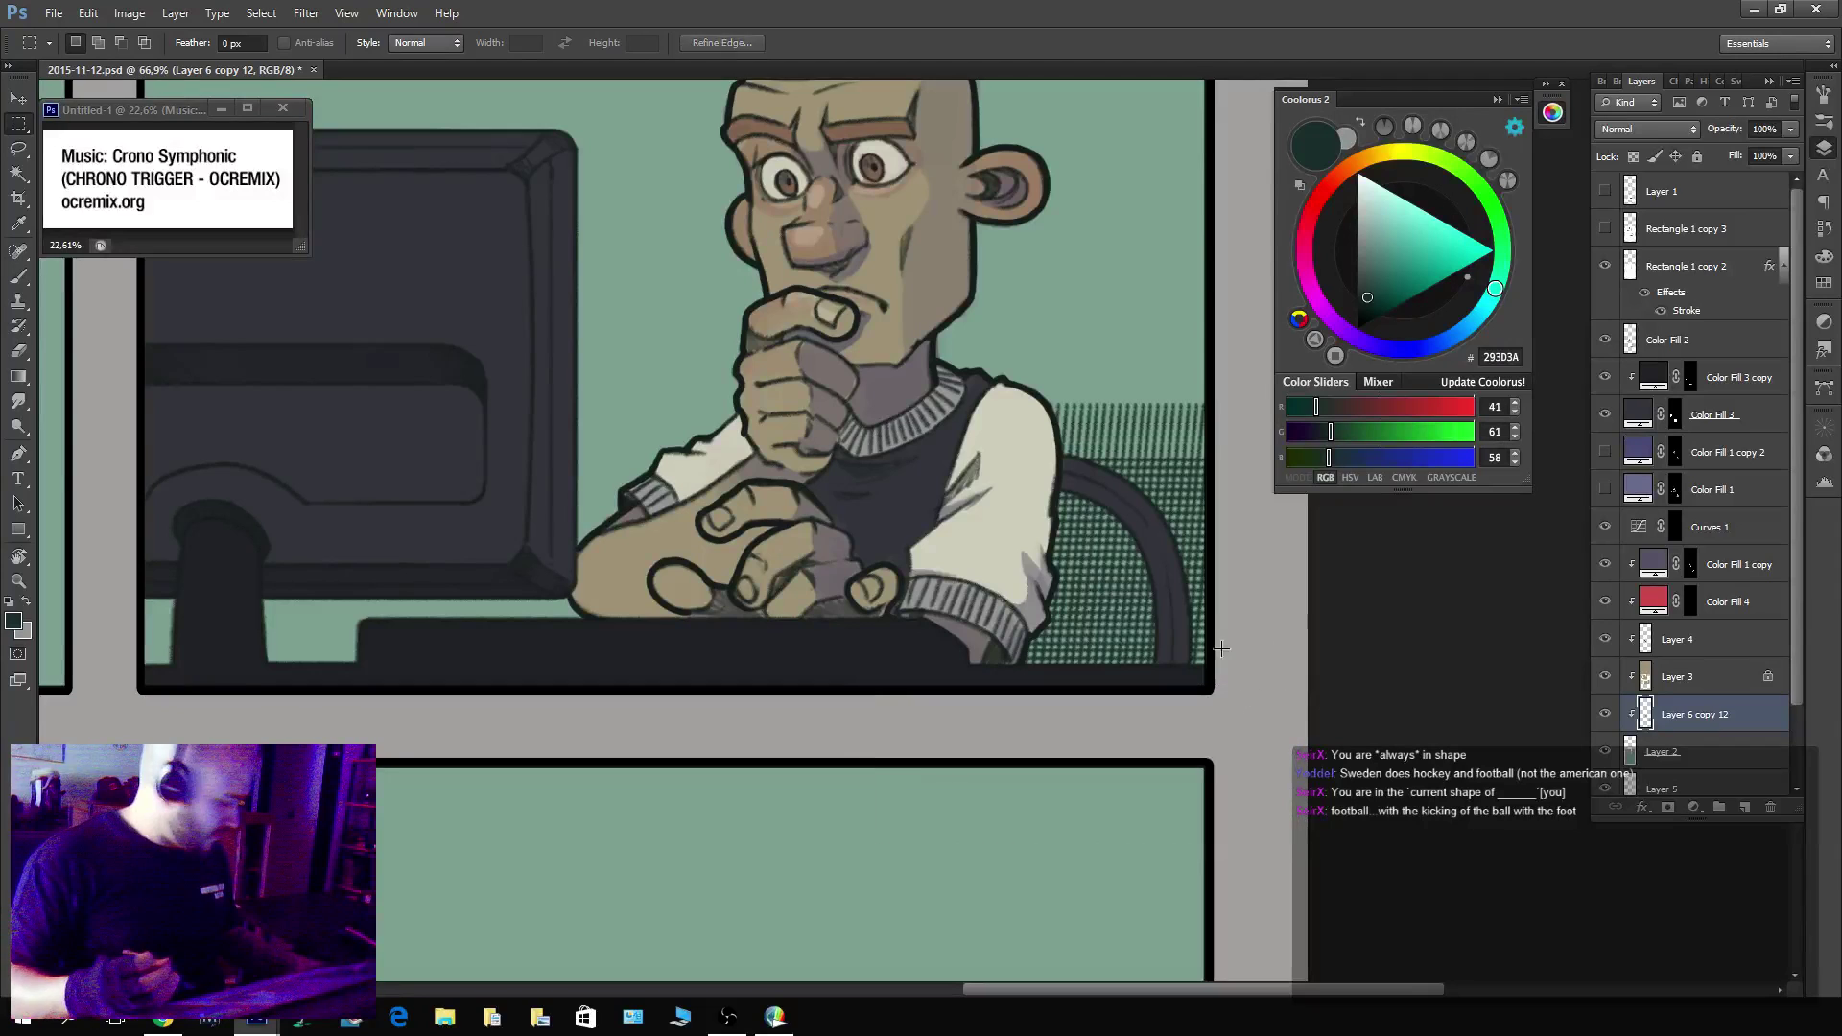
Erase the grid outside the chair backs in both character panels and save the document.
key("e")
mouse_move(1187, 568)
left_mouse_down()
mouse_move(1113, 470)
mouse_move(1044, 438)
mouse_move(1166, 456)
mouse_move(1207, 485)
mouse_move(1204, 670)
mouse_move(1121, 617)
mouse_move(1252, 547)
mouse_move(1381, 729)
mouse_move(1417, 595)
left_mouse_up()
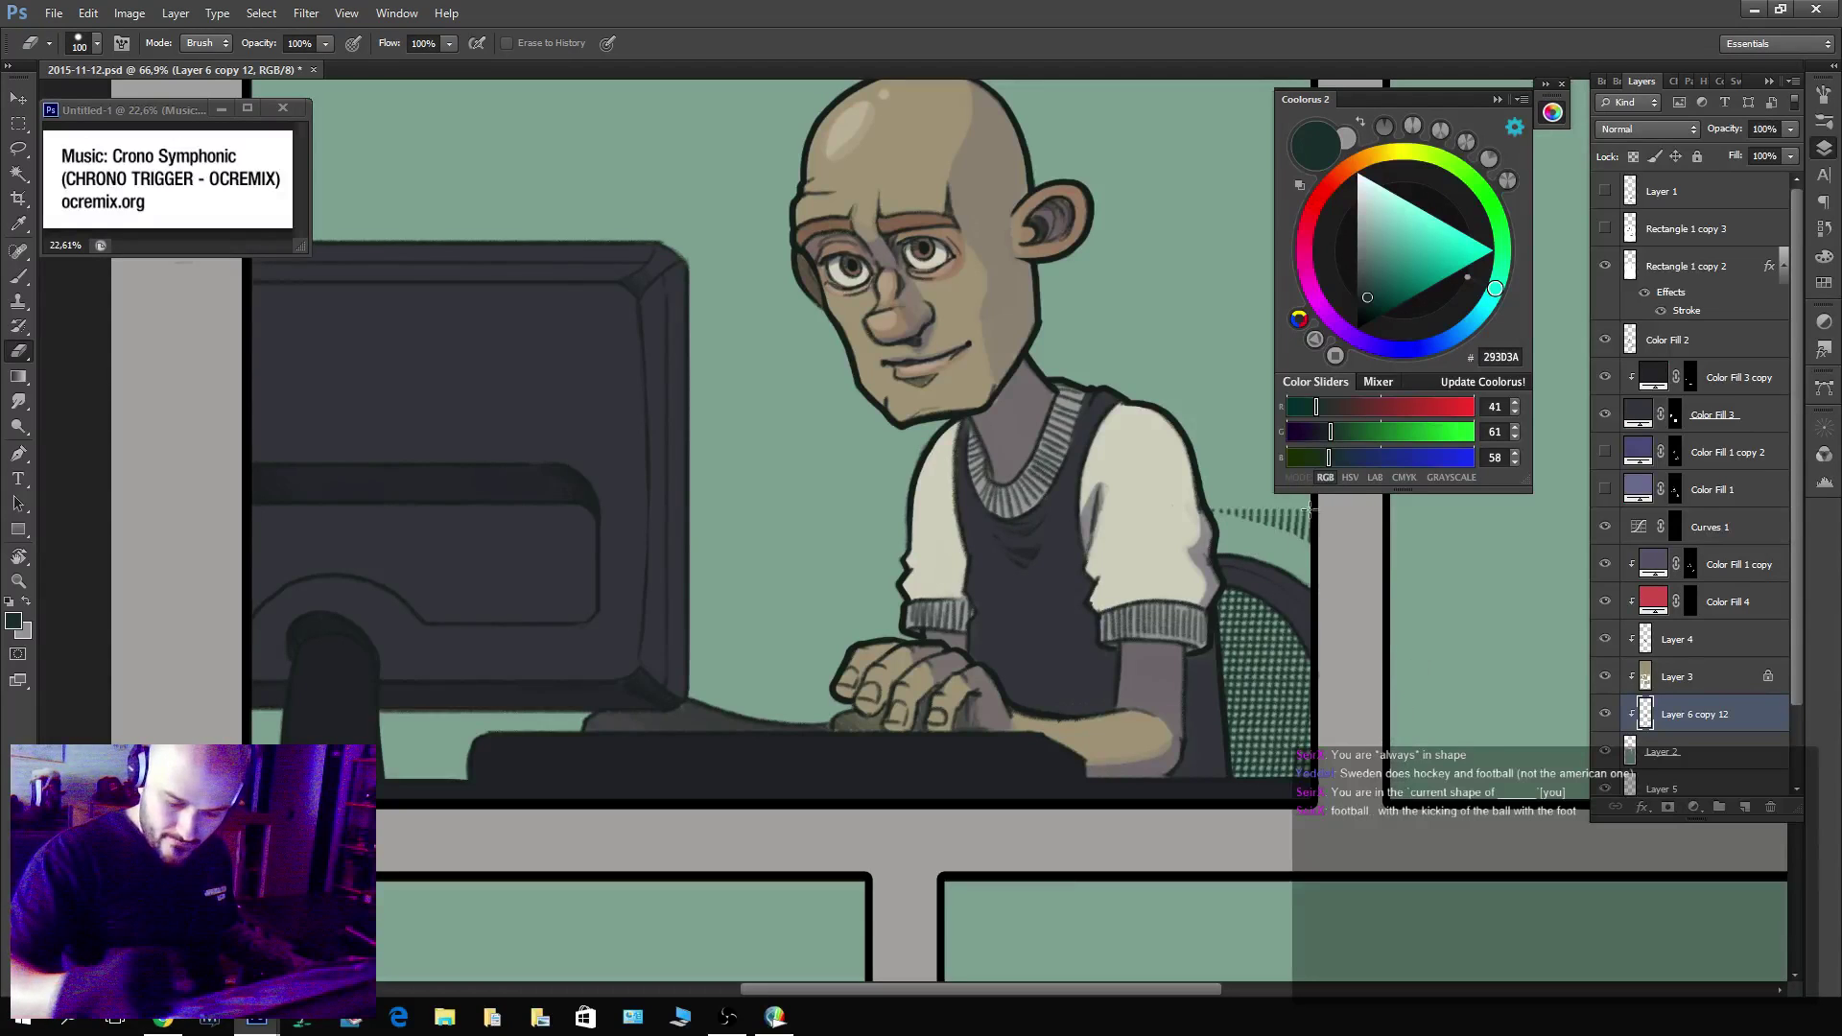
left_click_drag(1309, 509, 1264, 511)
key("z")
left_click(1371, 566, "alt")
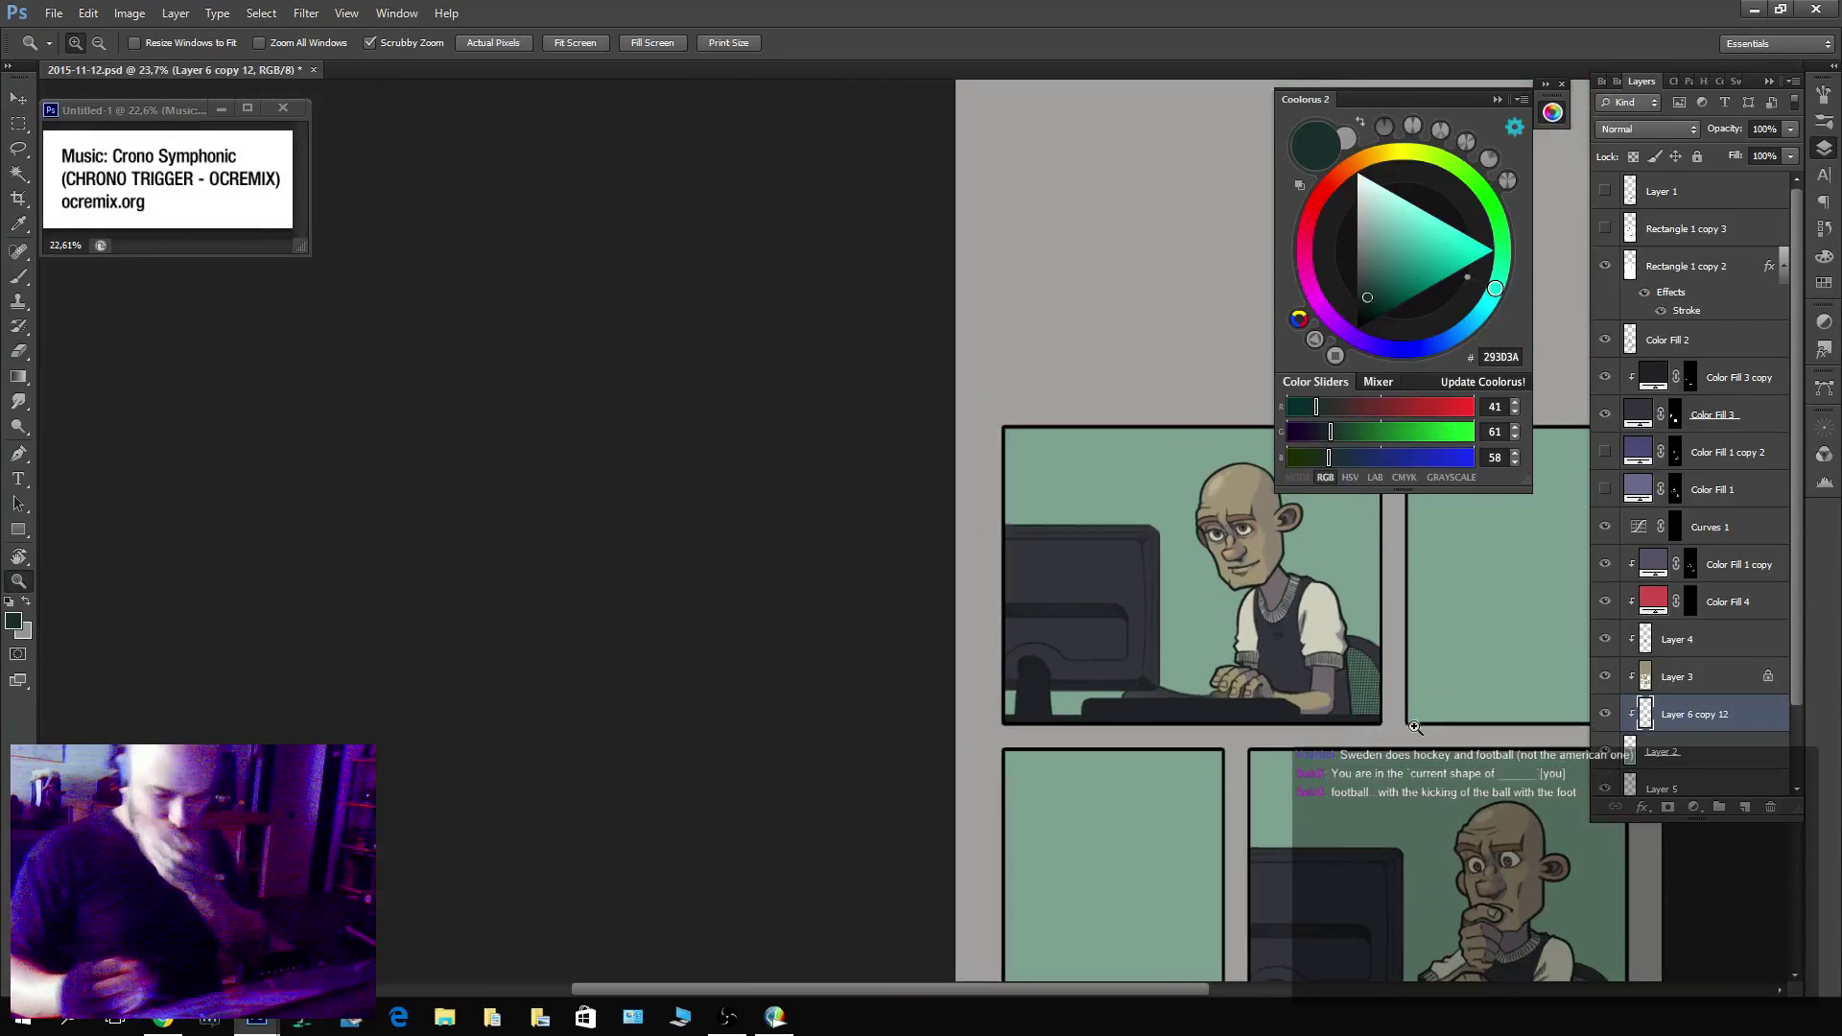
left_click_drag(1622, 989, 1235, 726)
key("ctrl+s")
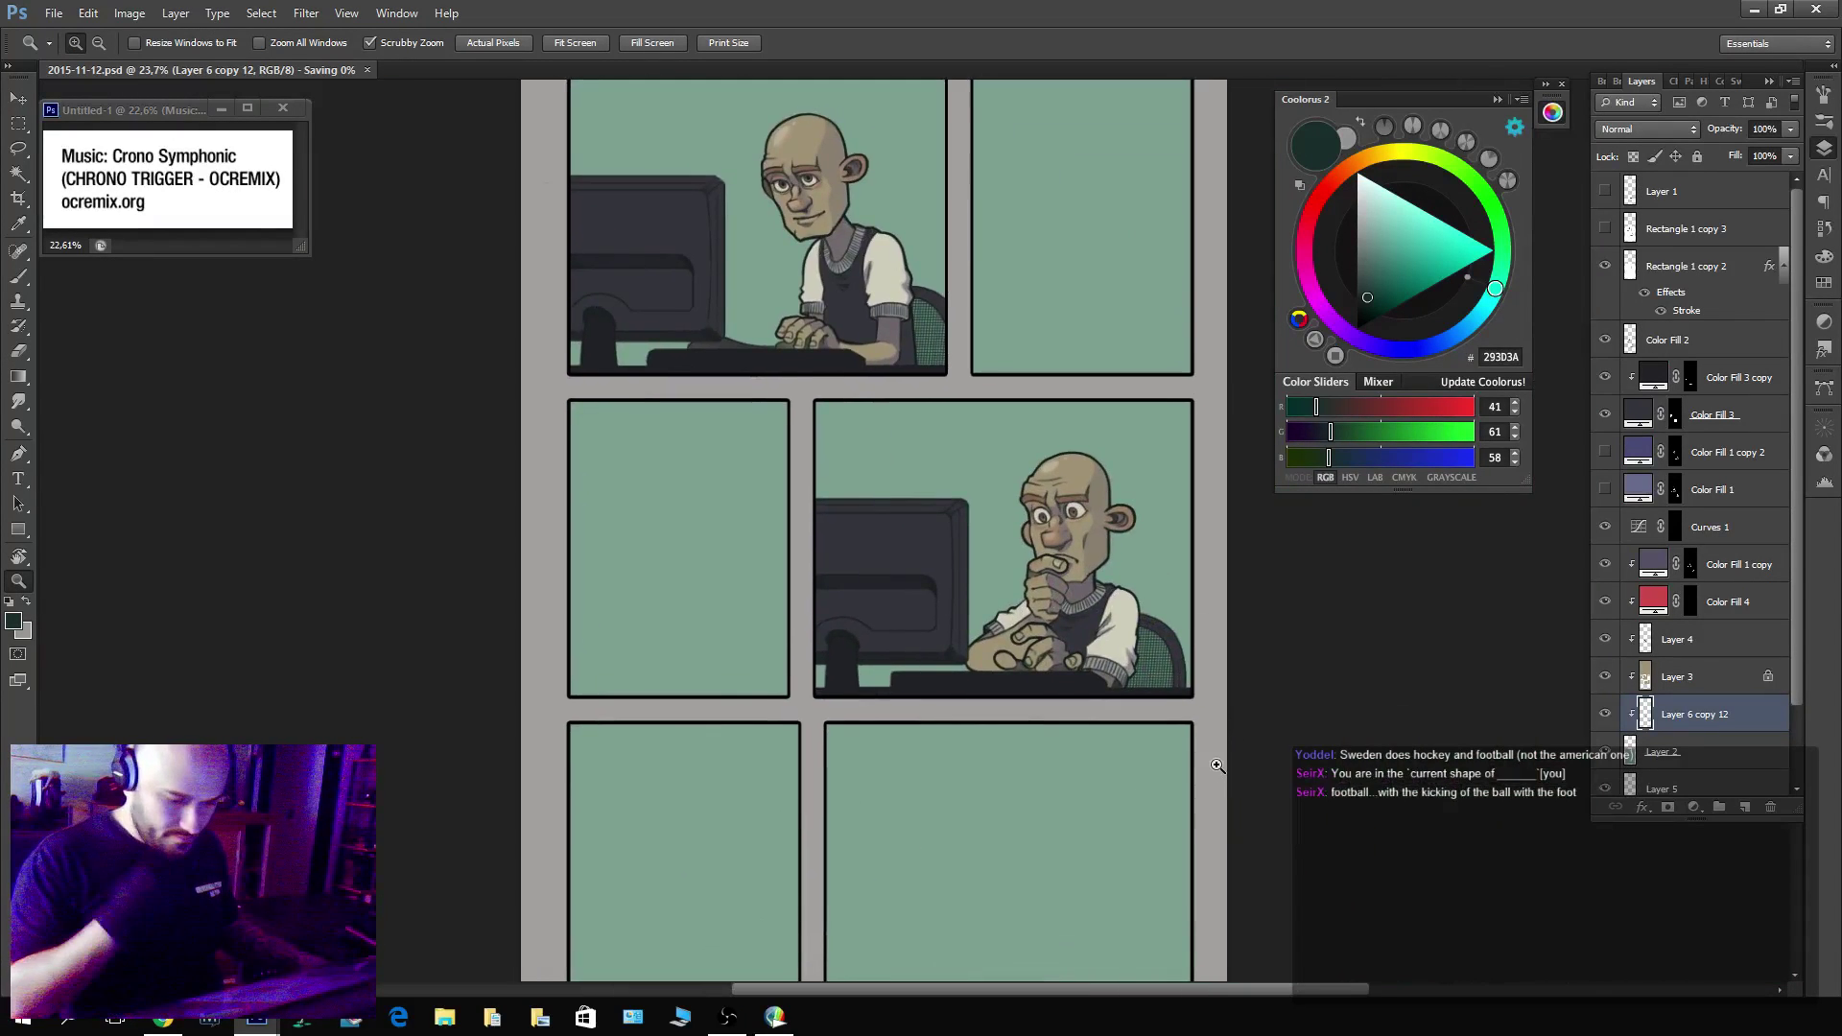
Select the three narrow empty panels, one in each row, on the panel background Layer 2.
left_click(1673, 756)
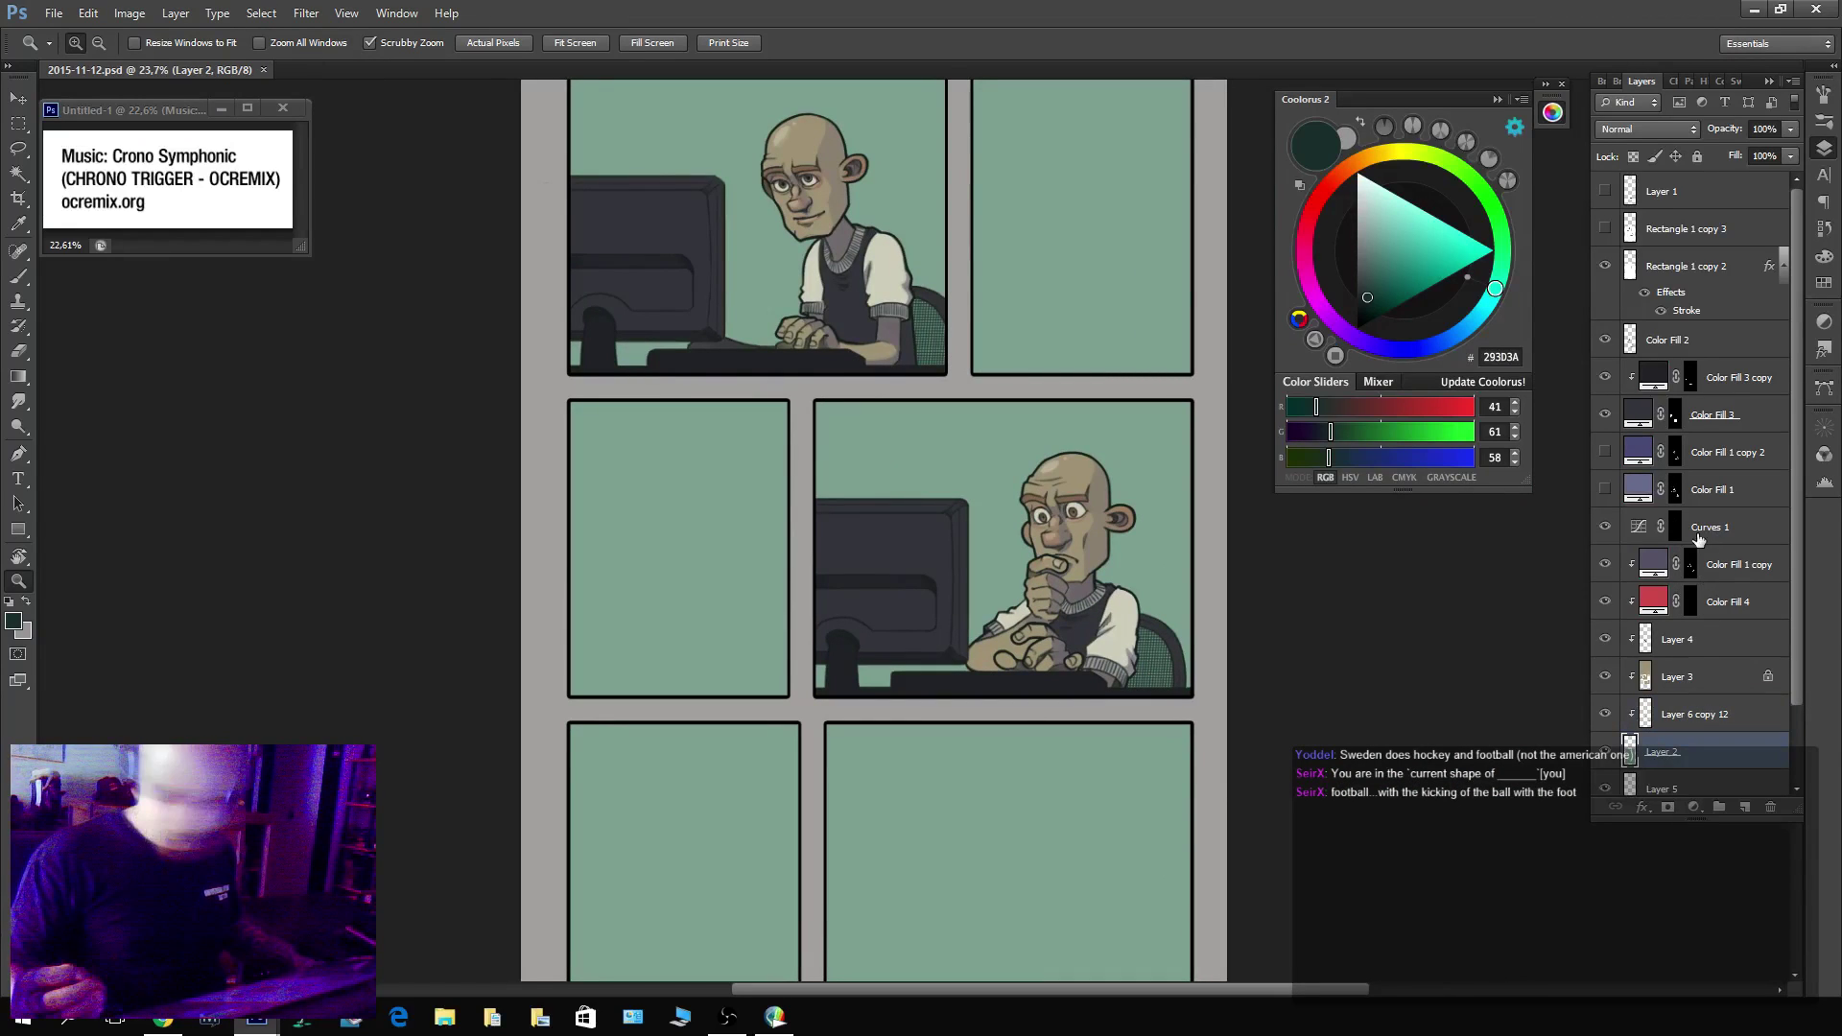
key("m")
left_click_drag(1017, 203, 1003, 370)
left_click_drag(960, 224, 1193, 518)
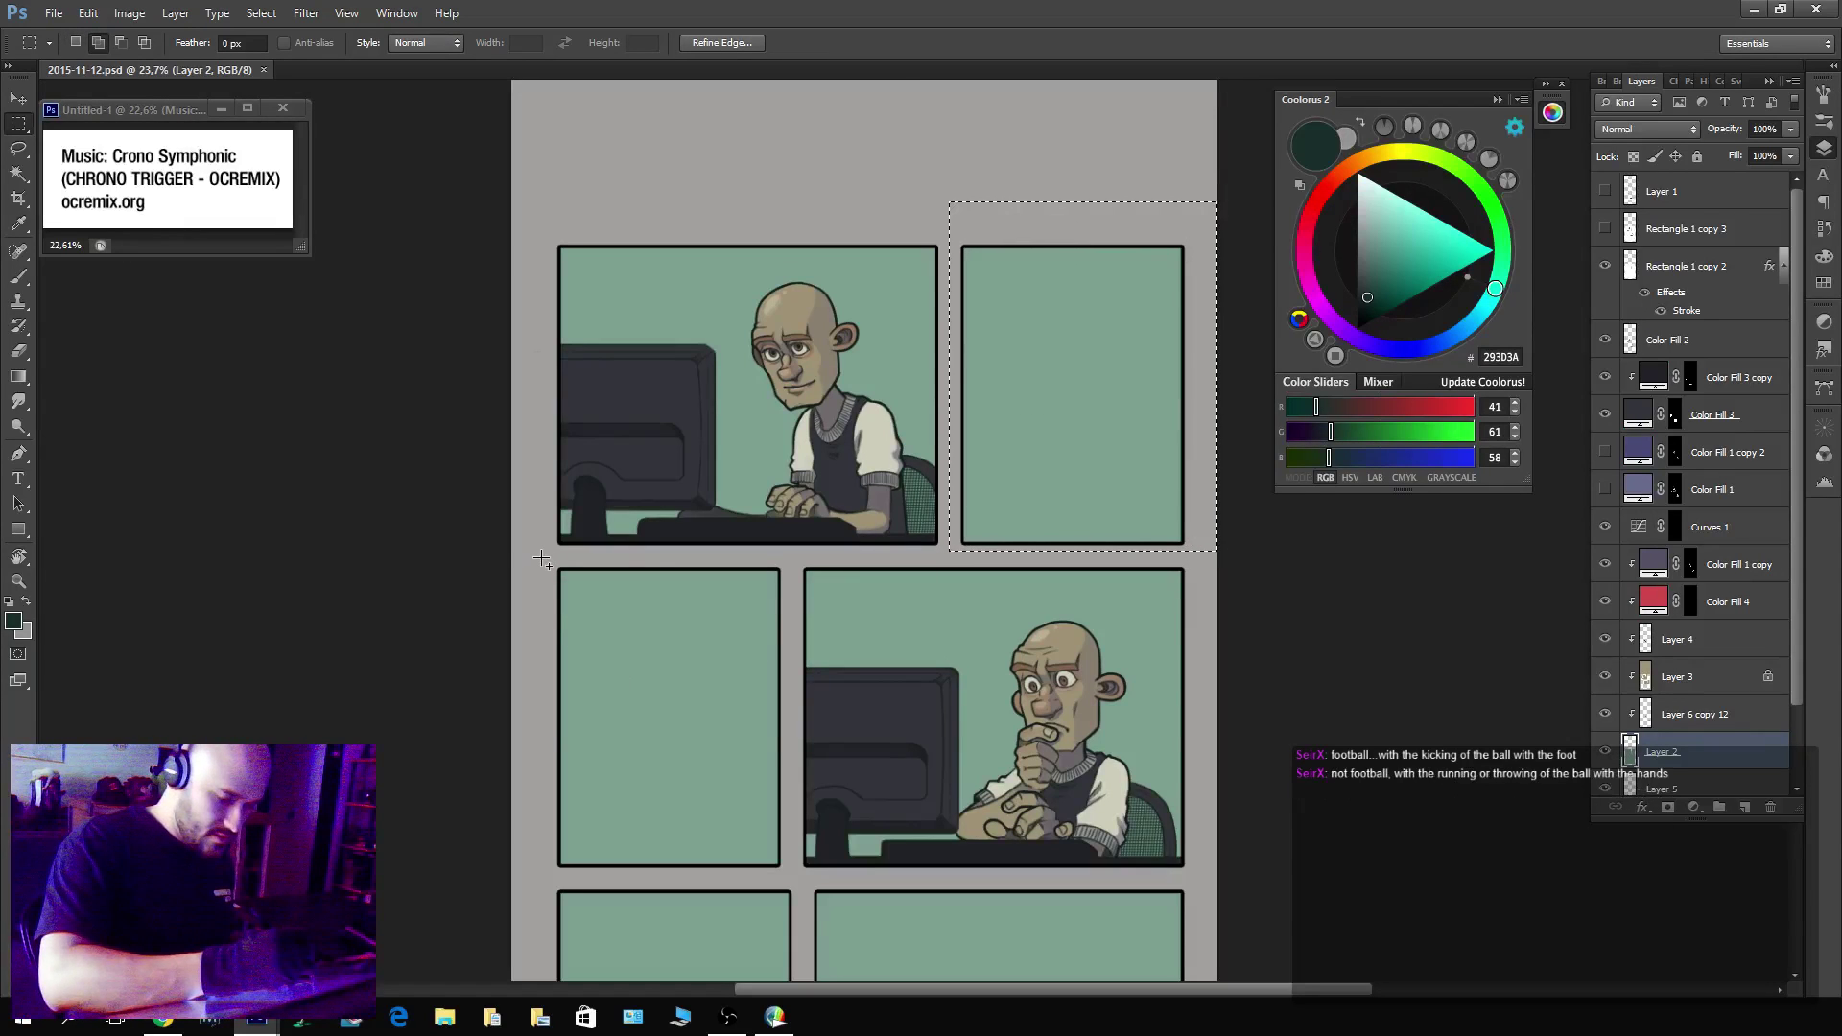
left_click_drag(542, 555, 786, 876)
left_click_drag(787, 864, 900, 431)
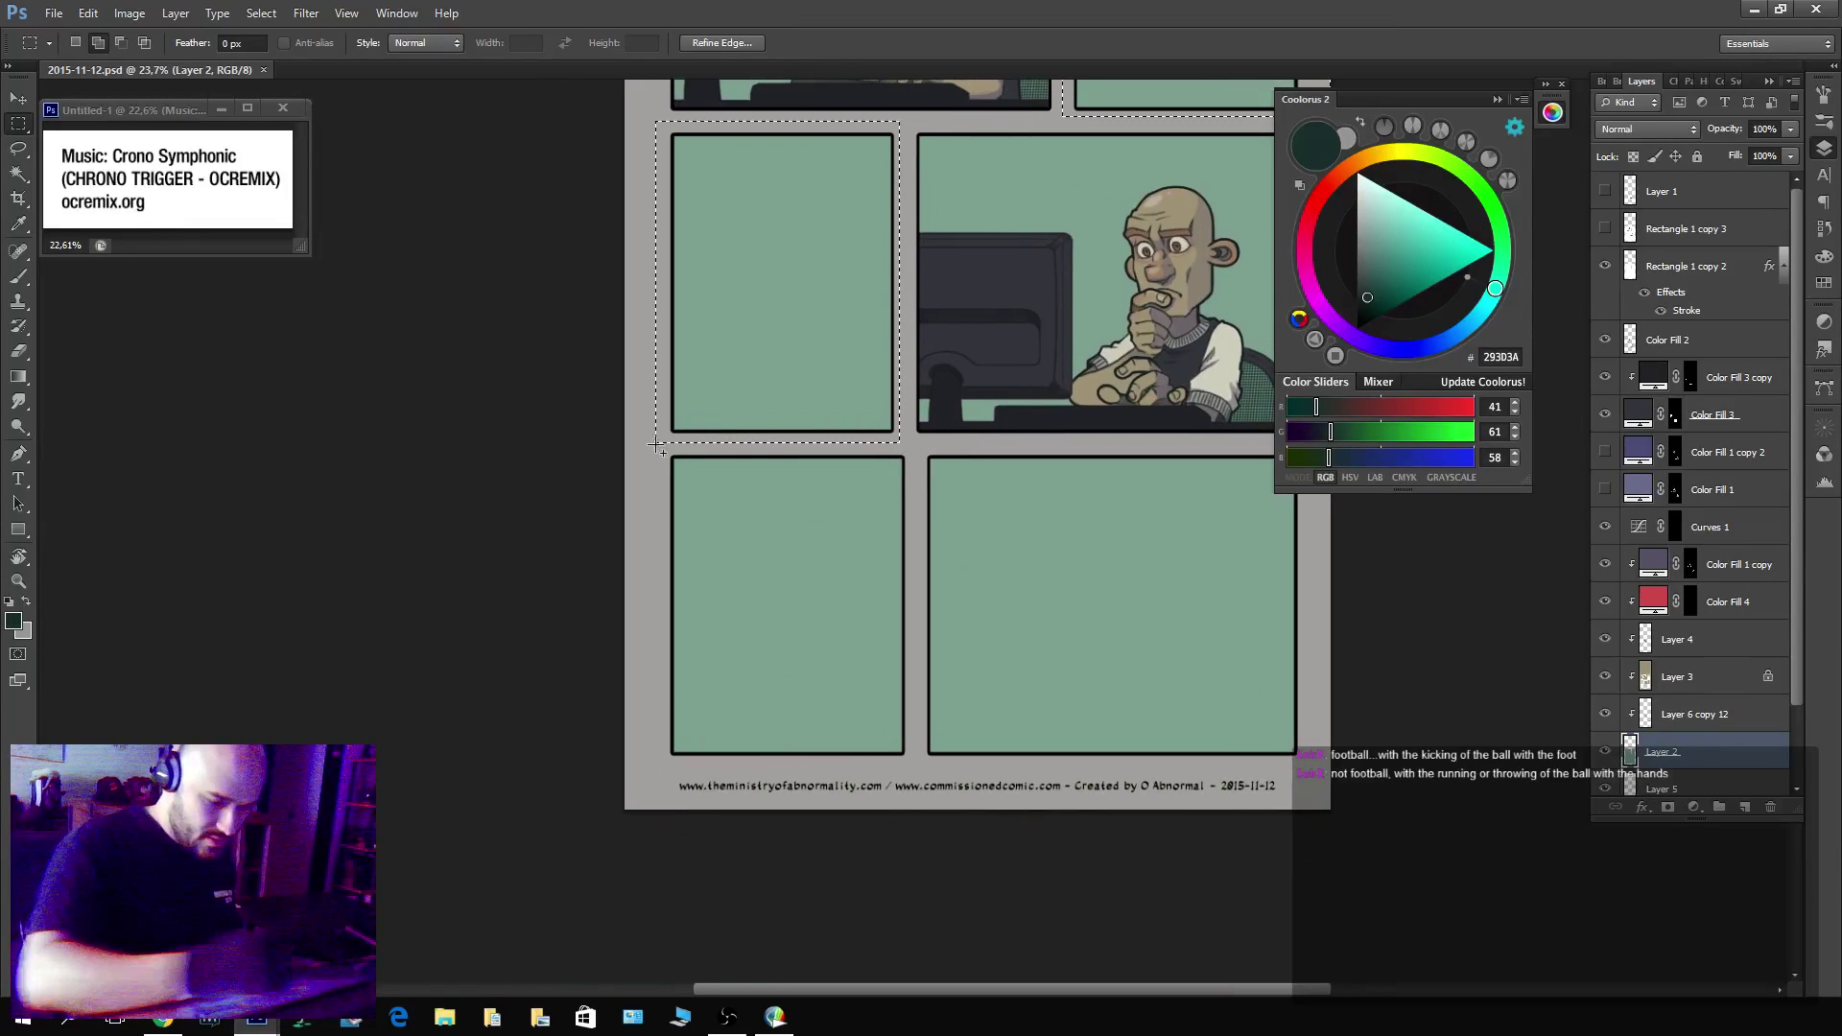
left_click_drag(908, 769, 656, 442, "shift")
Turn the selected panels pale grey with Hue/Saturation at saturation -69 and raised lightness, deselect, and save the document.
key("ctrl+u")
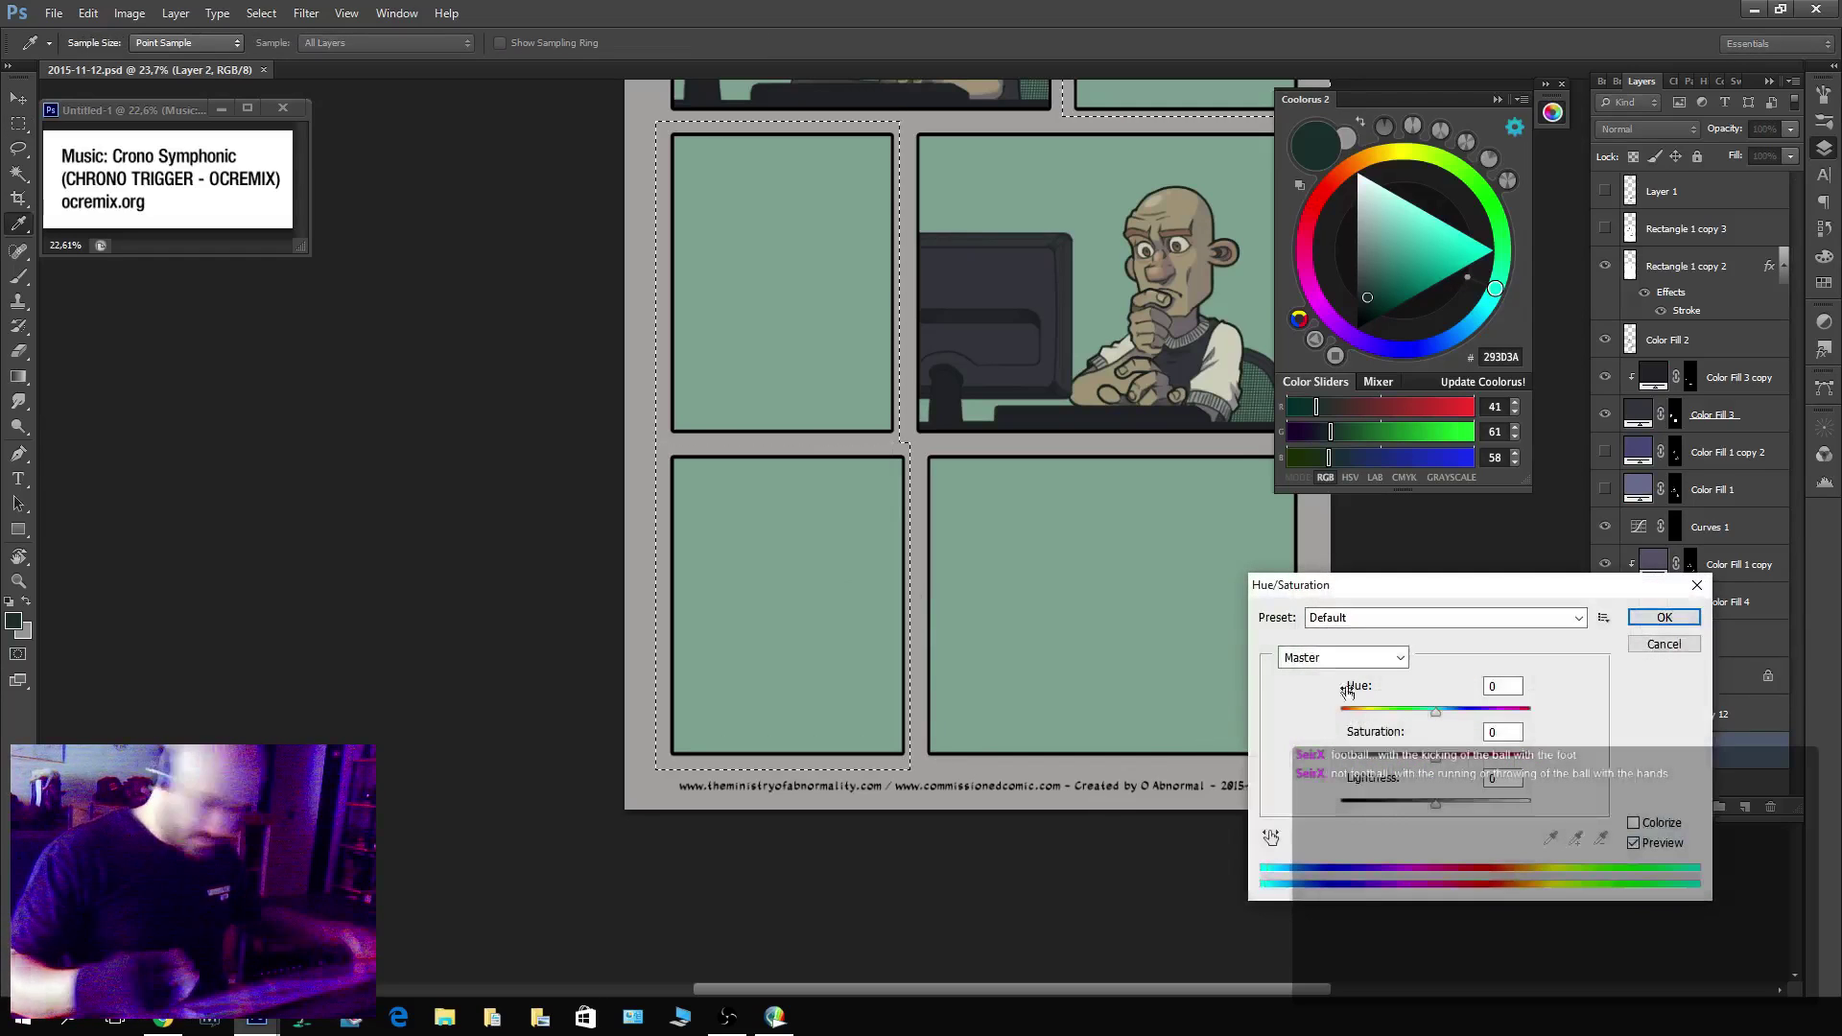
left_click_drag(1436, 755, 1371, 754)
left_click_drag(1436, 804, 1493, 804)
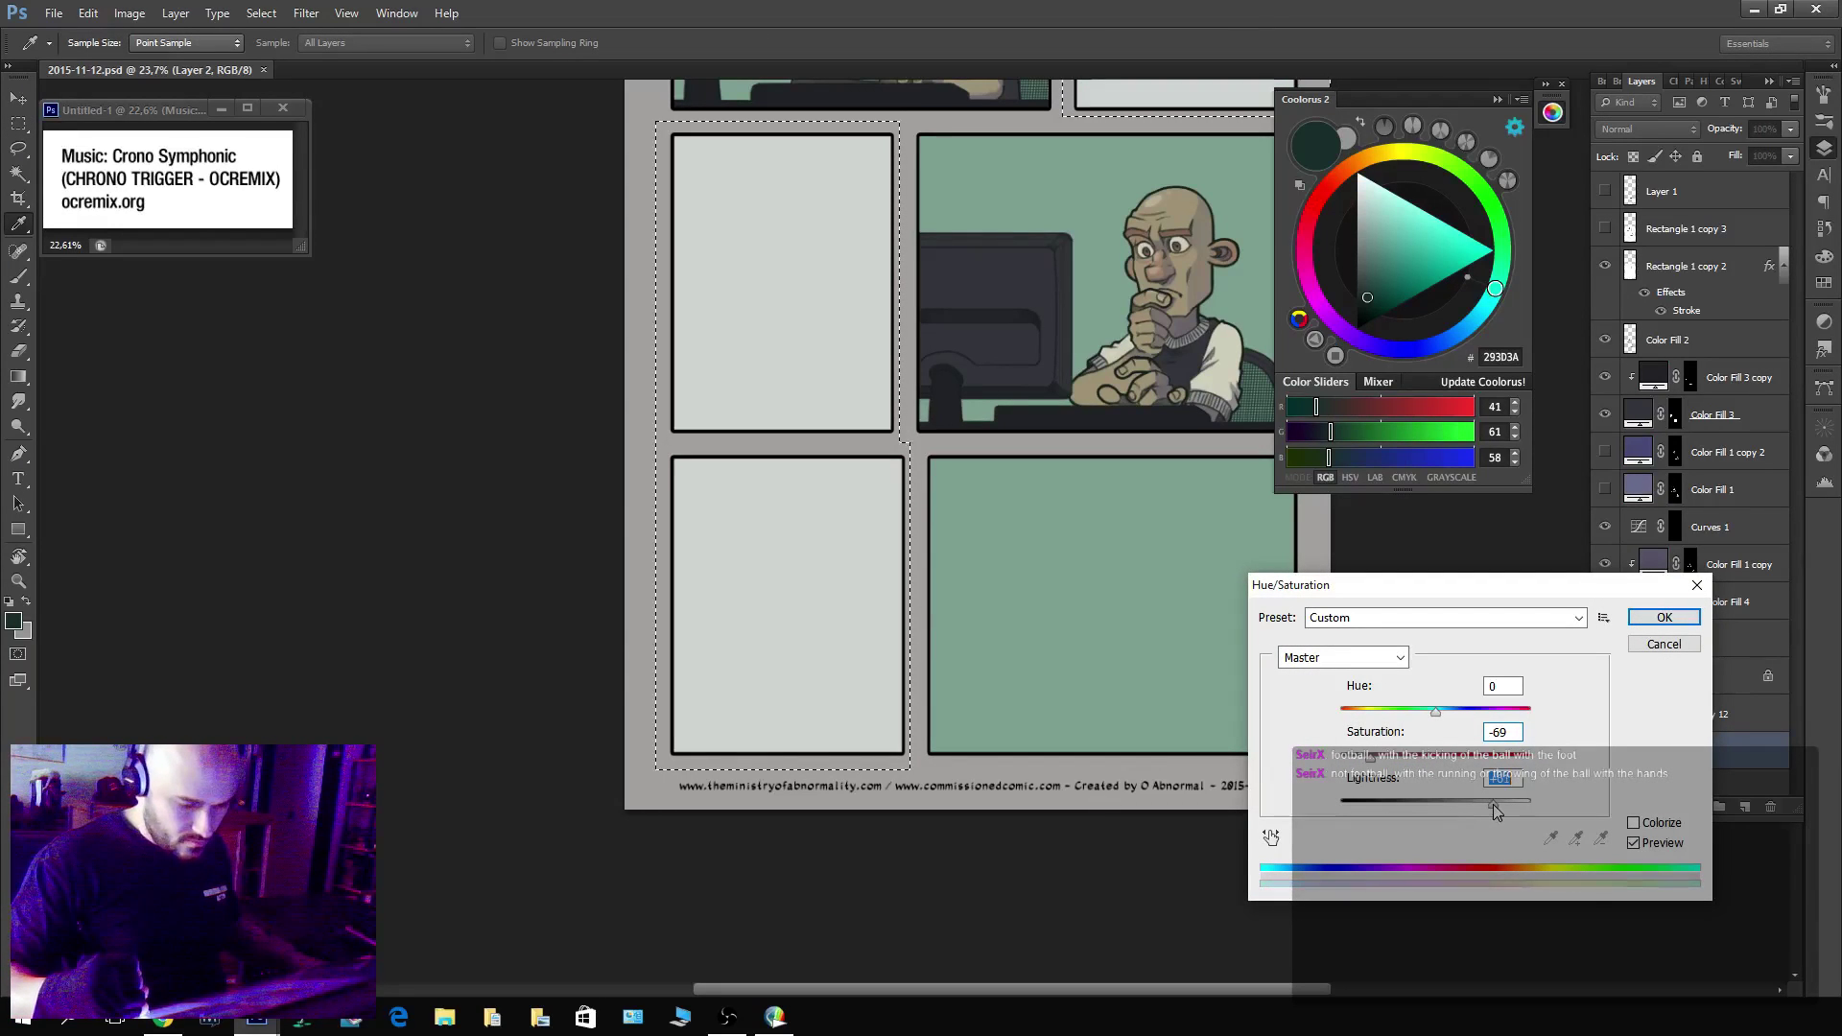
left_click(1665, 617)
key("ctrl+d")
key("m")
left_click_drag(1189, 549, 1056, 918)
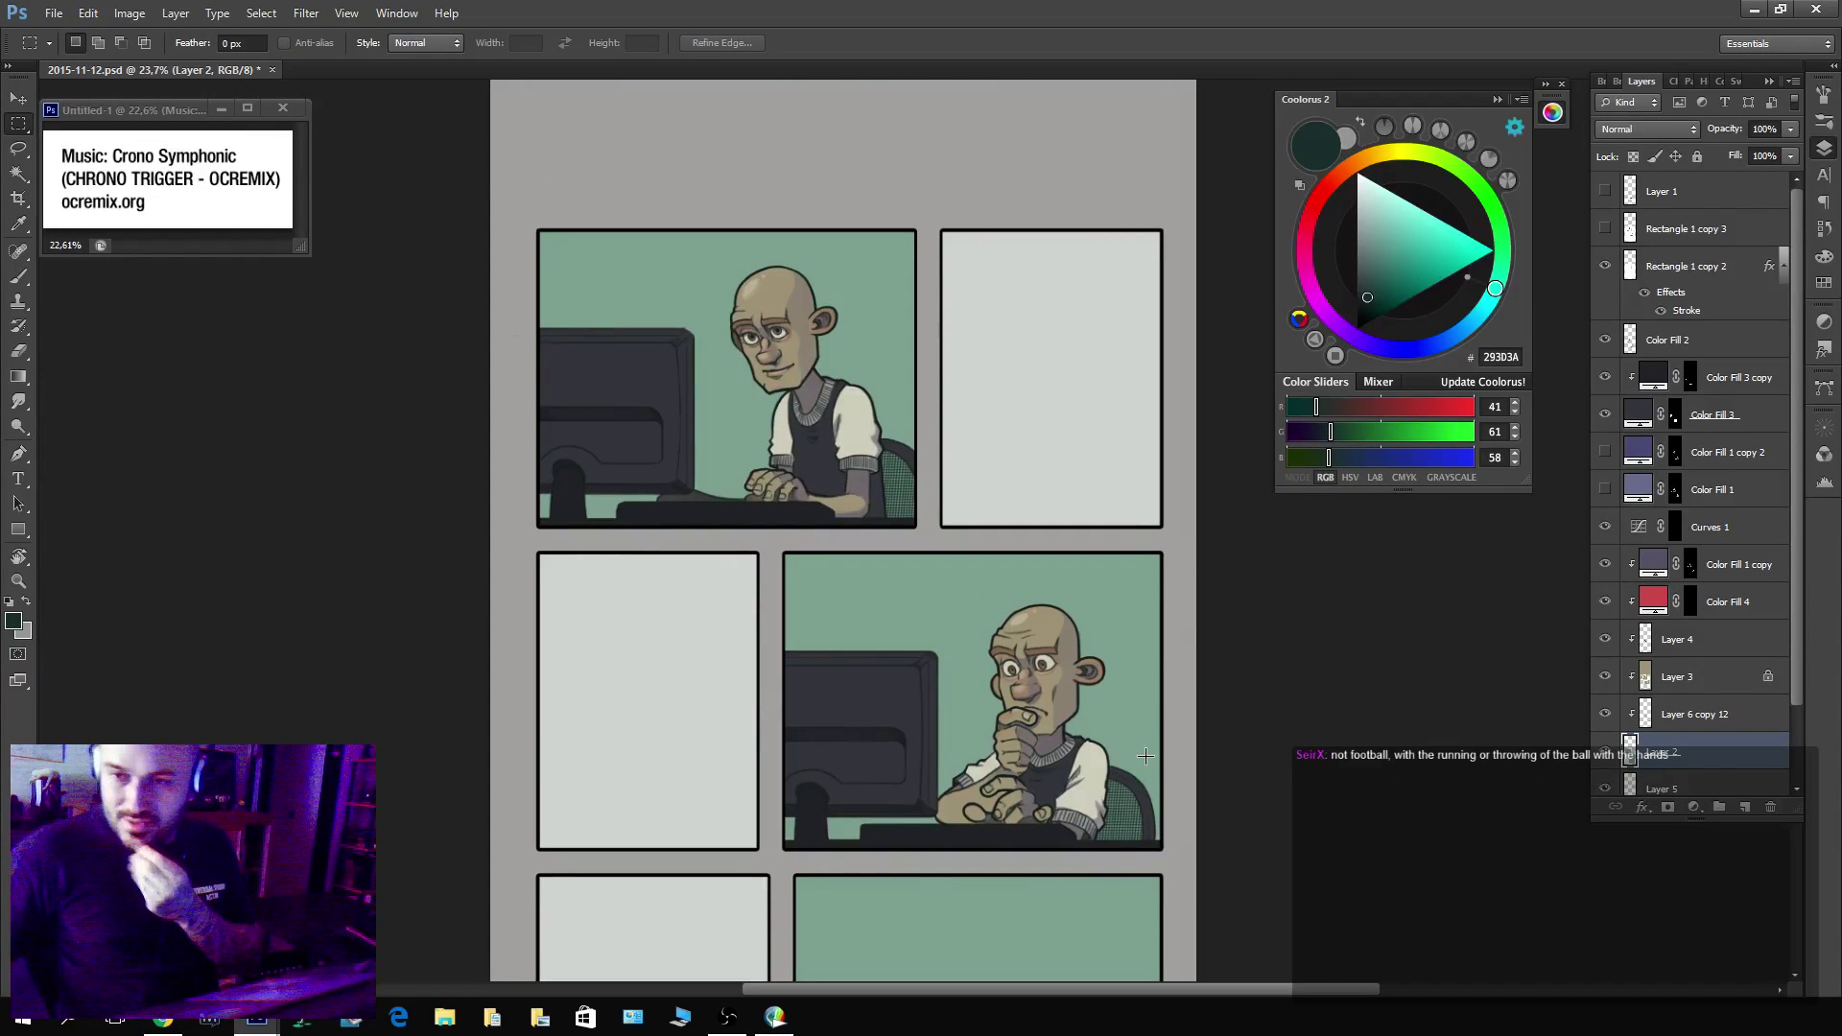
left_click_drag(1145, 756, 1122, 769)
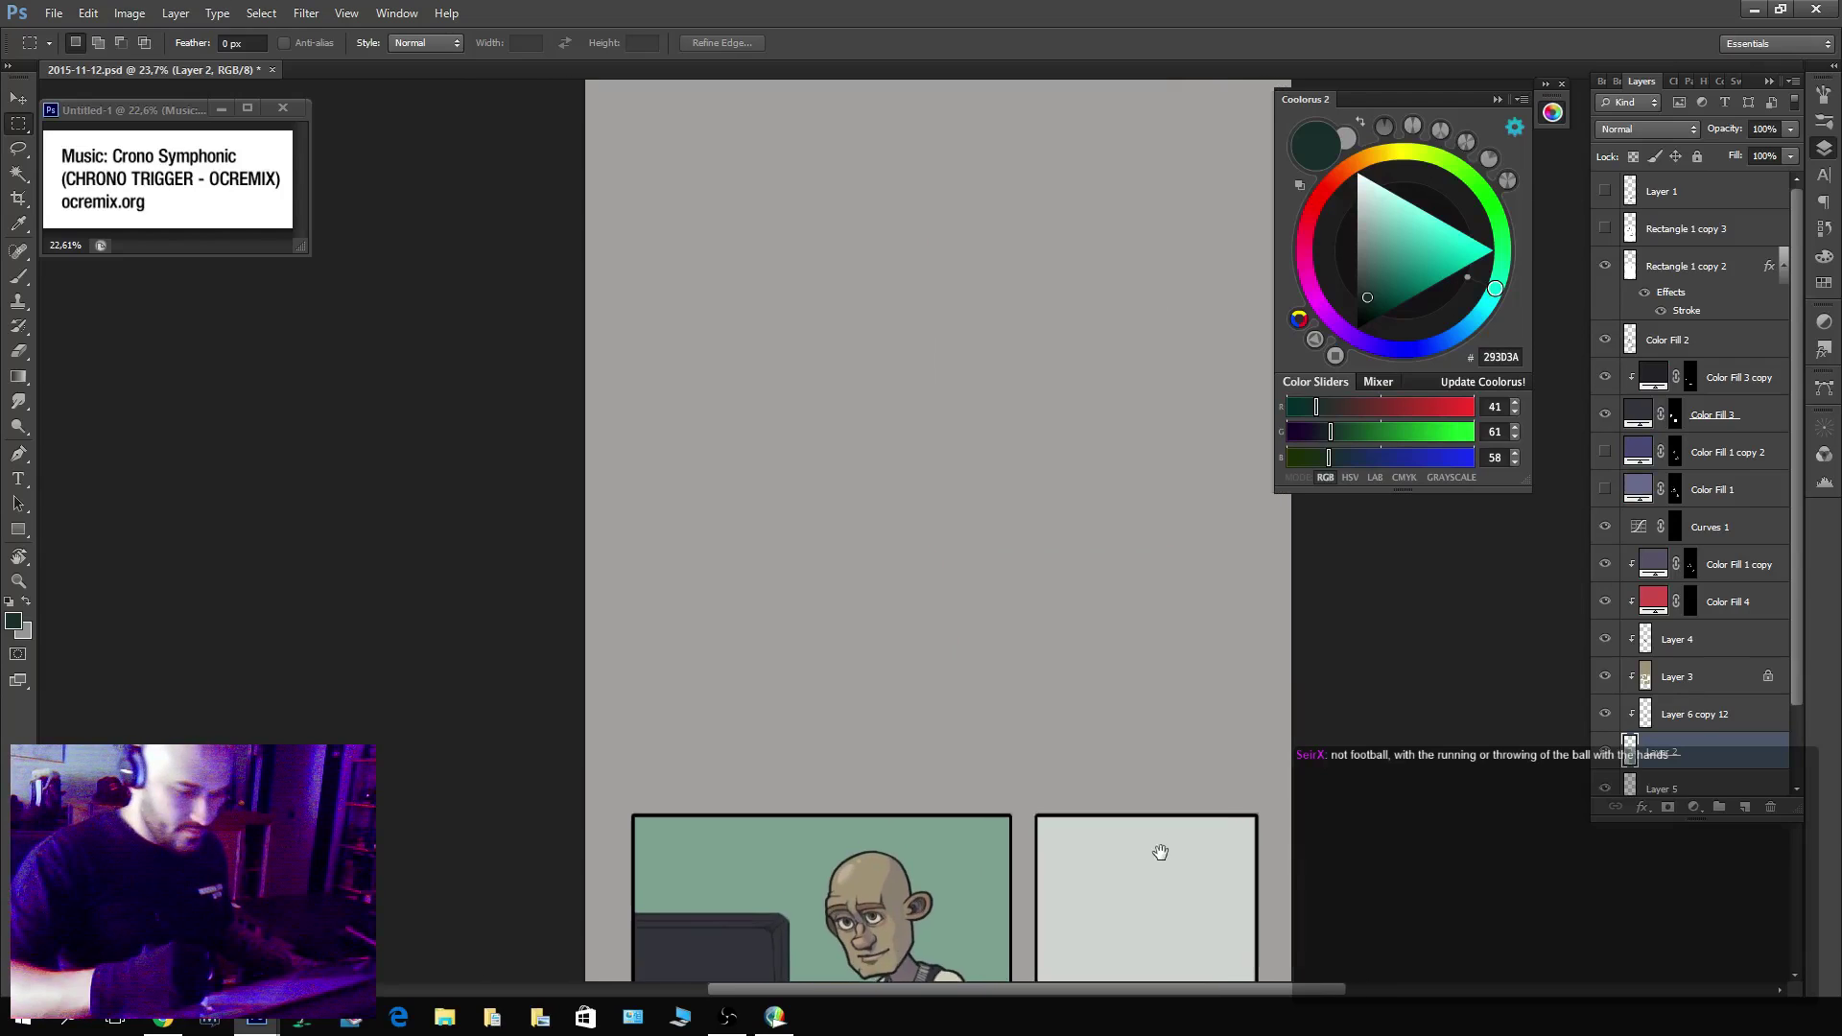
key("ctrl+s")
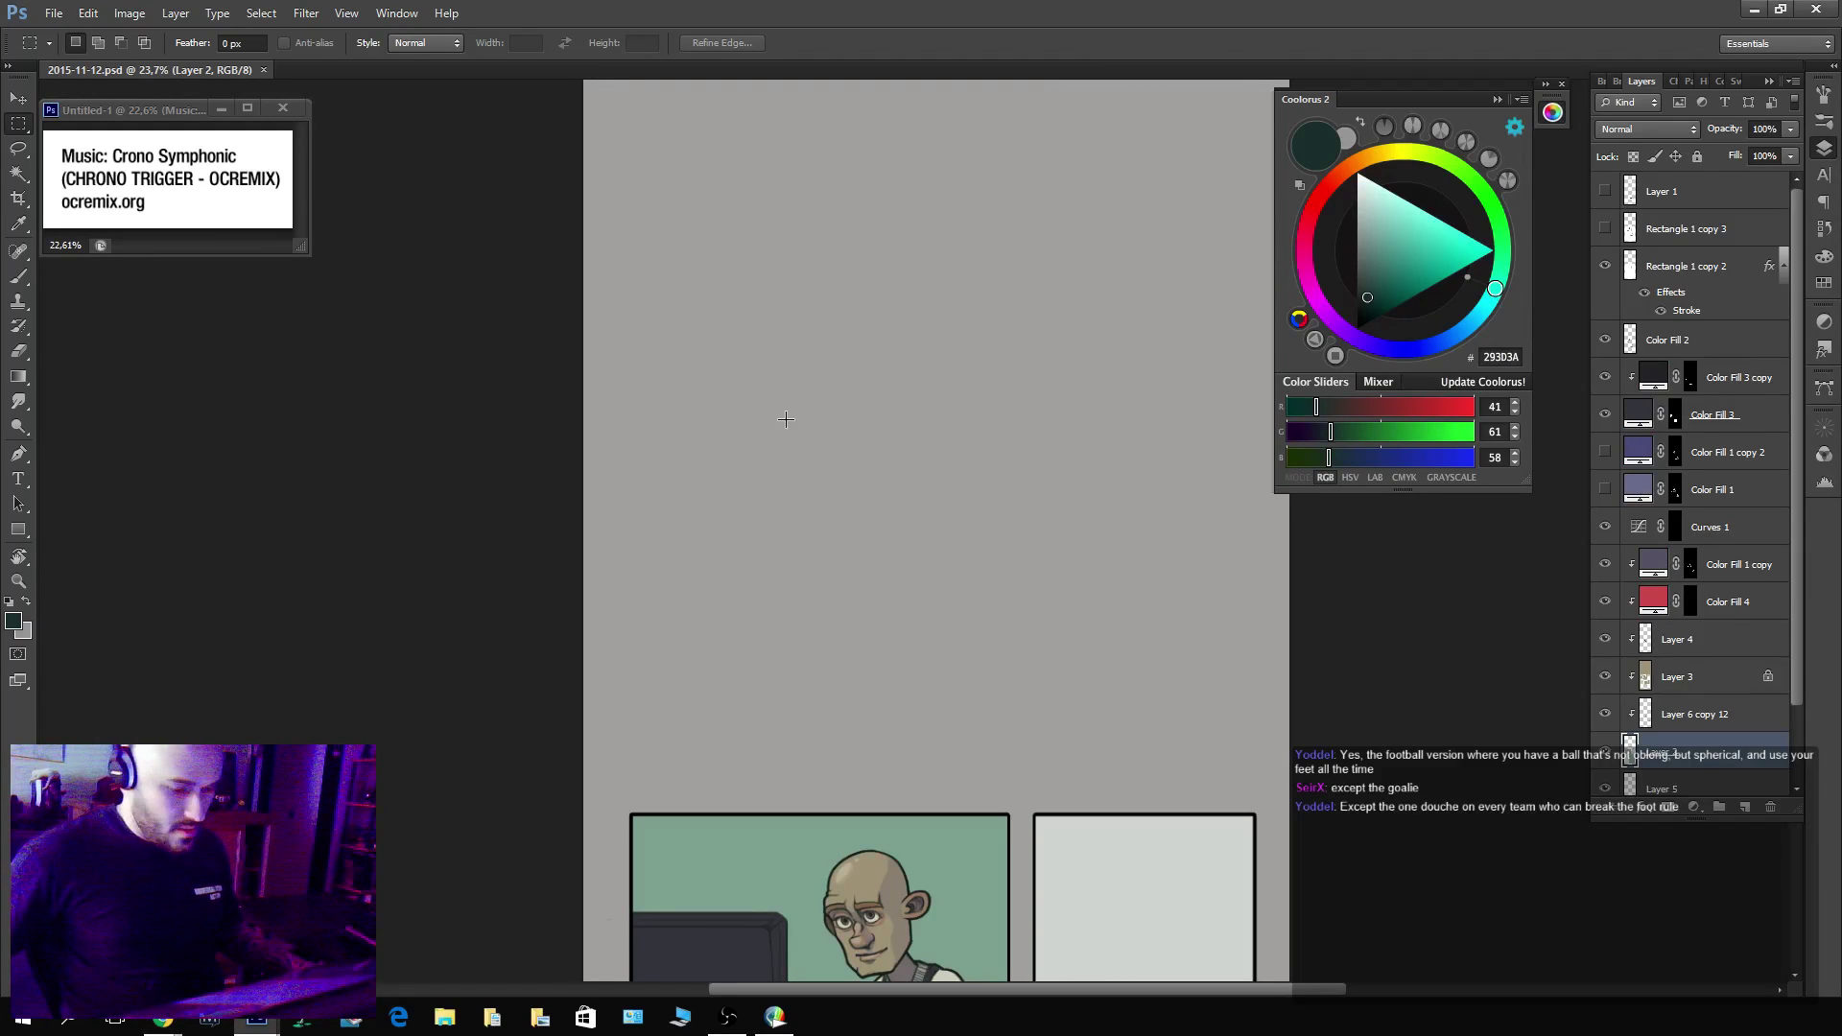
Paste the captured desktop image as a new layer and move it directly above Color Fill 2.
key("ctrl+alt+shift+n")
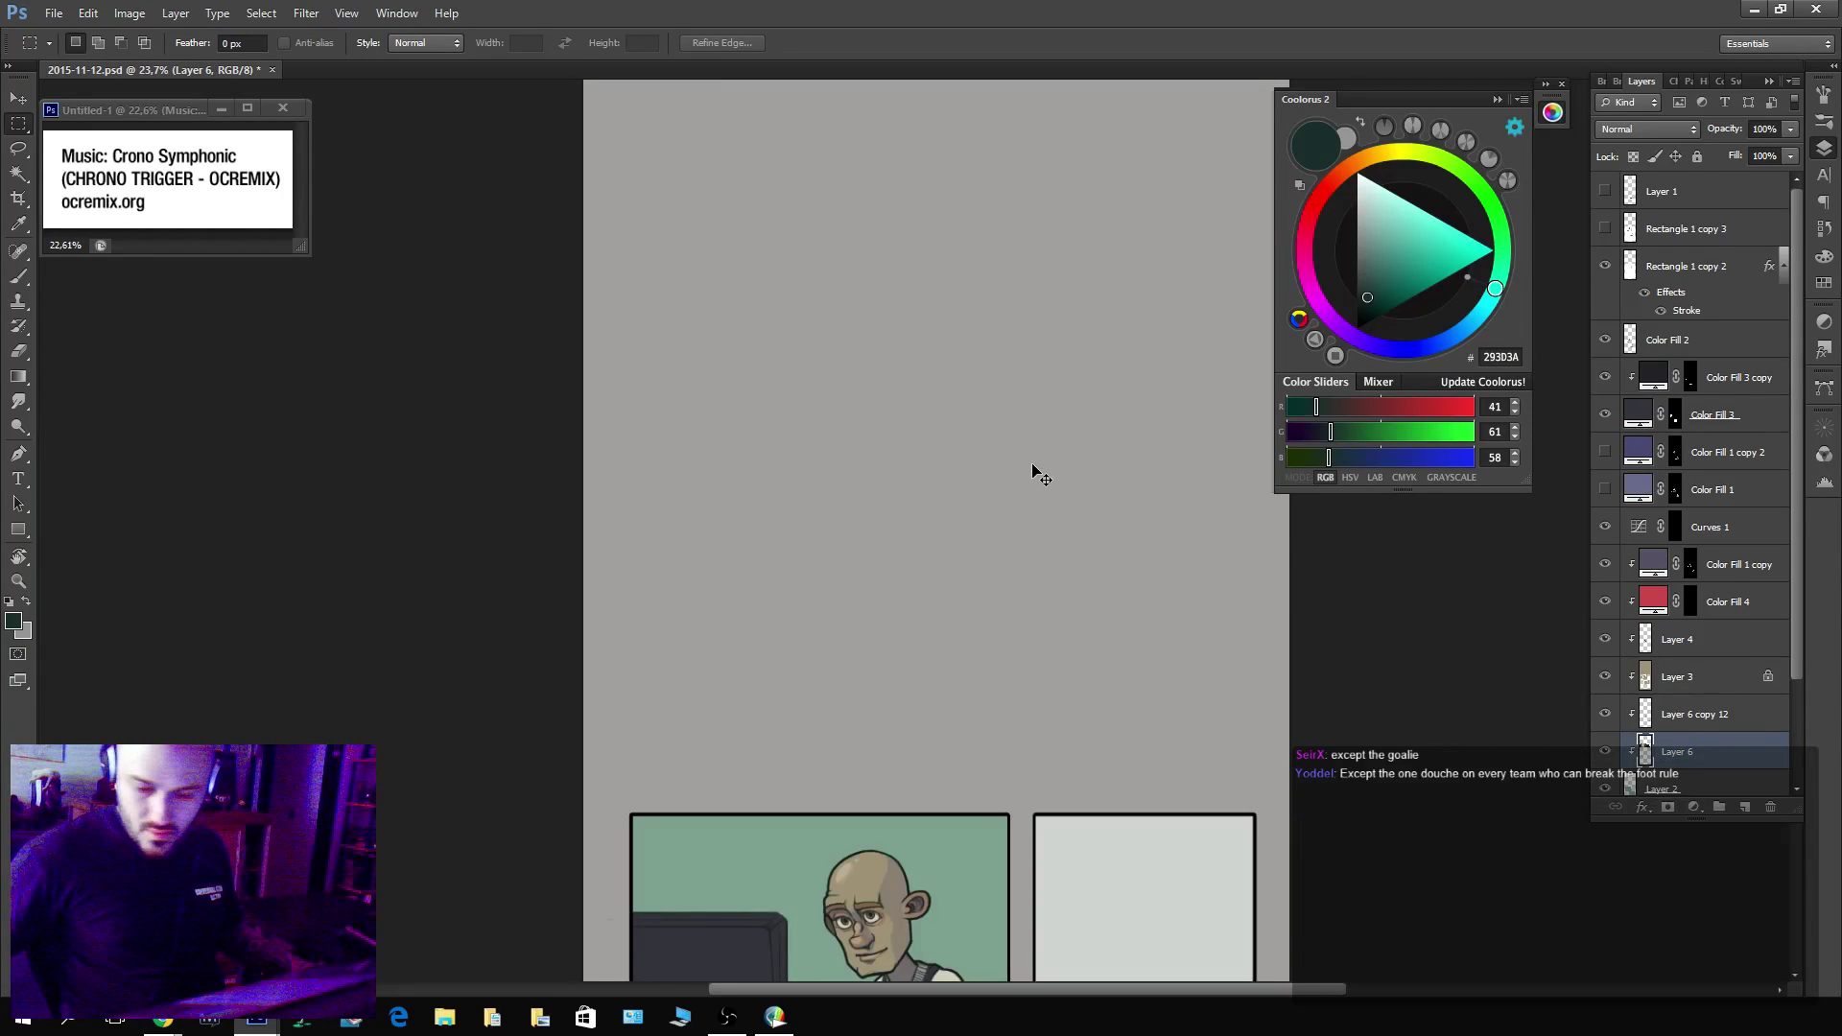
left_click_drag(1694, 748, 1712, 329)
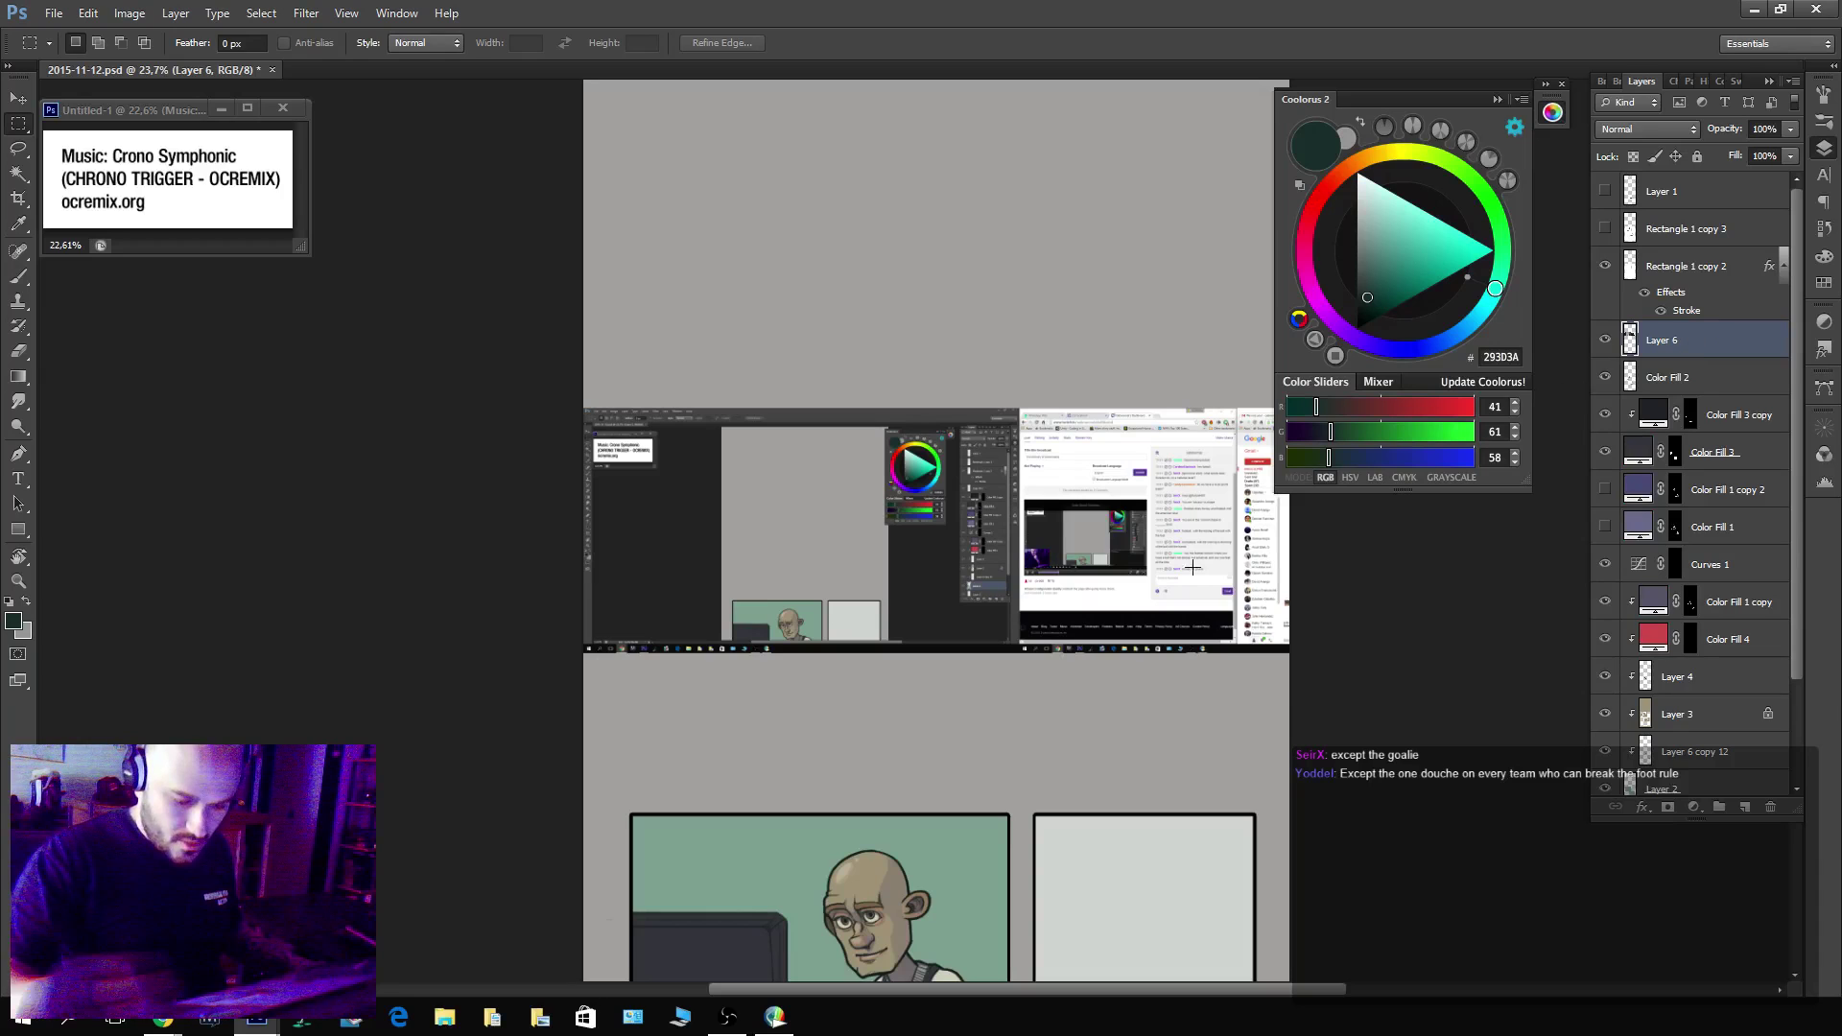
Delete the part of the pasted capture left of the mail window and move the remaining piece fully onto the page.
key("v")
left_click_drag(1193, 567, 1329, 565)
key("m")
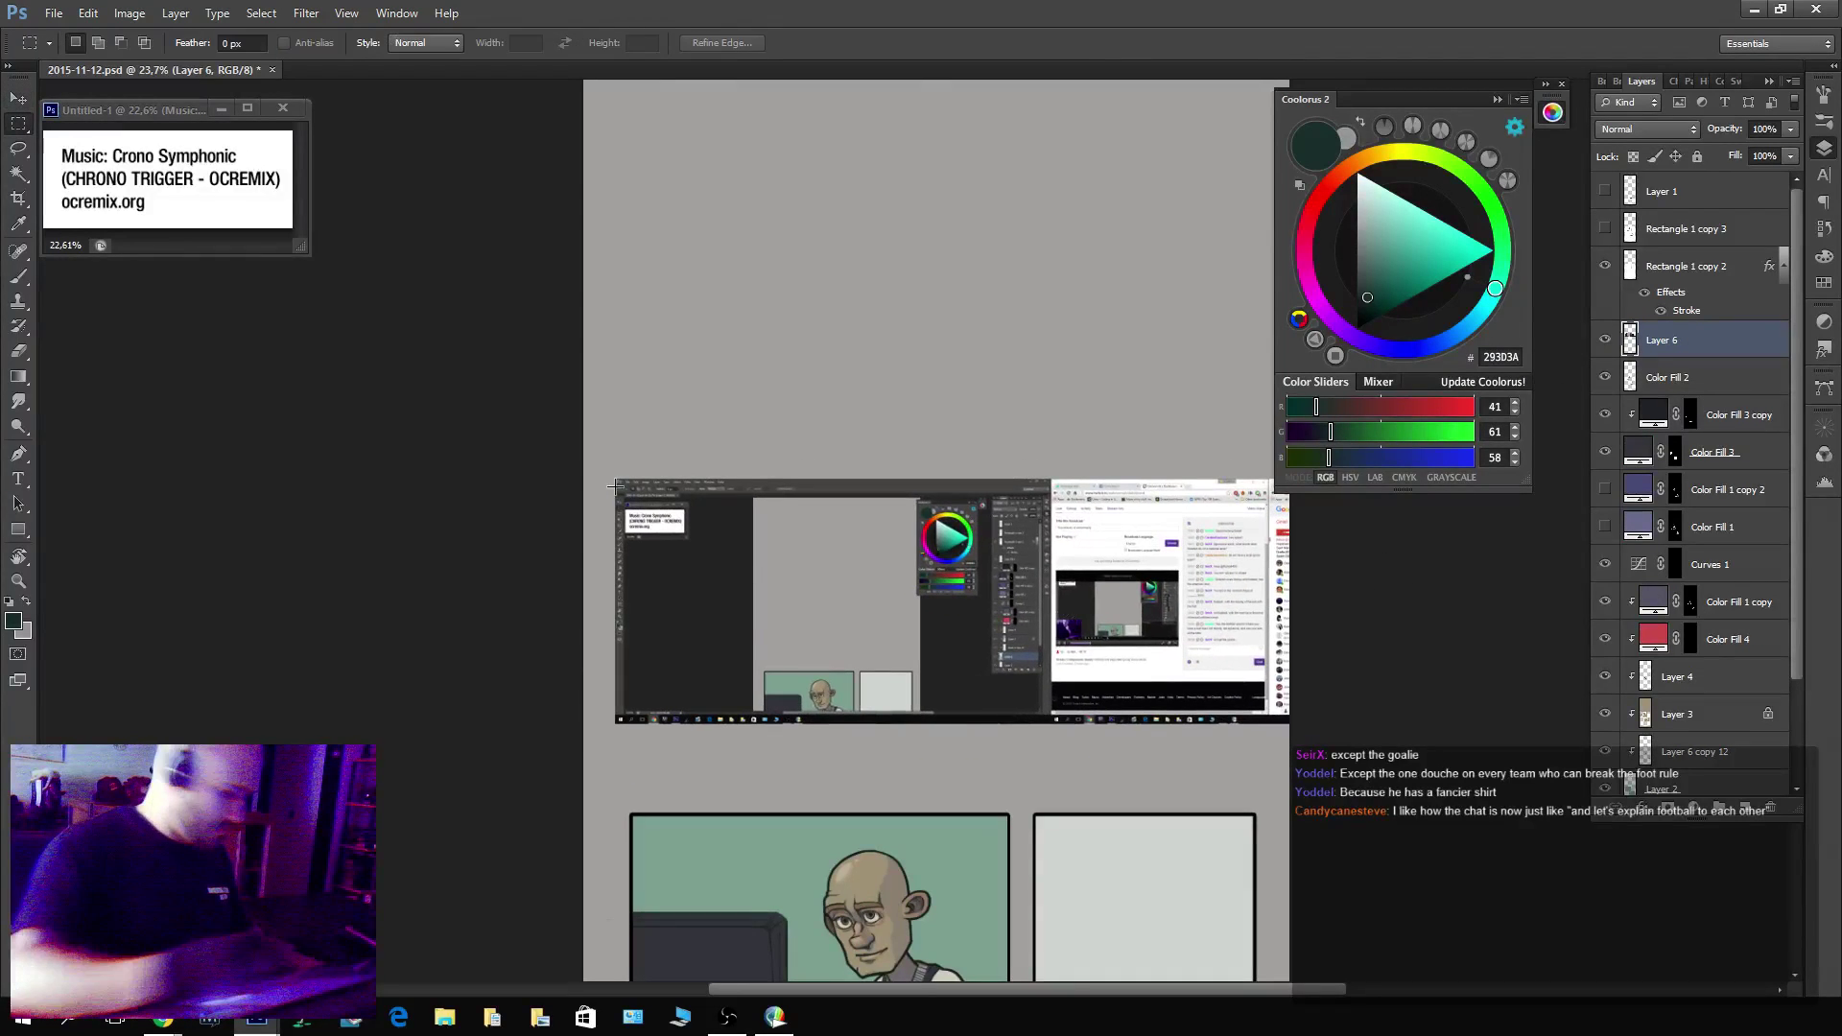
left_click_drag(592, 435, 1247, 758)
key("Delete")
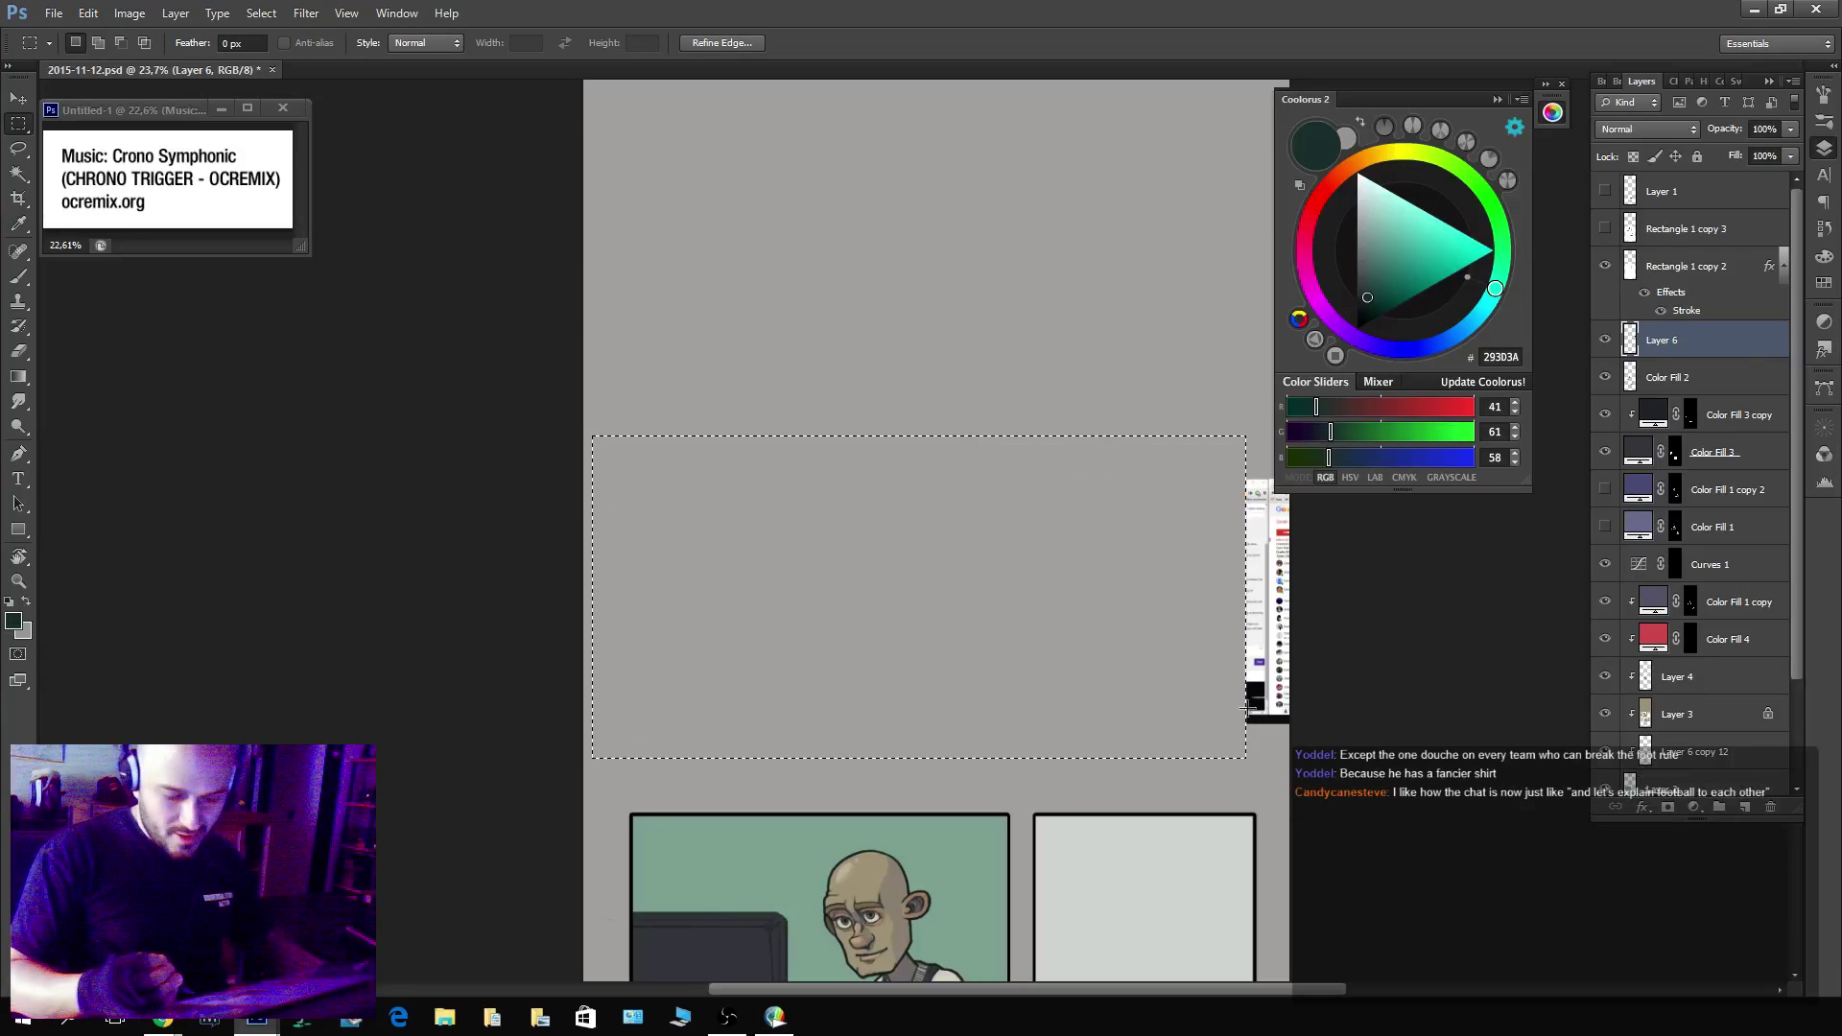
key("ctrl+d")
key("v")
left_click_drag(1272, 599, 1090, 554)
Crop the capture to the open email message and its reply box by deleting everything outside that rectangle.
key("z")
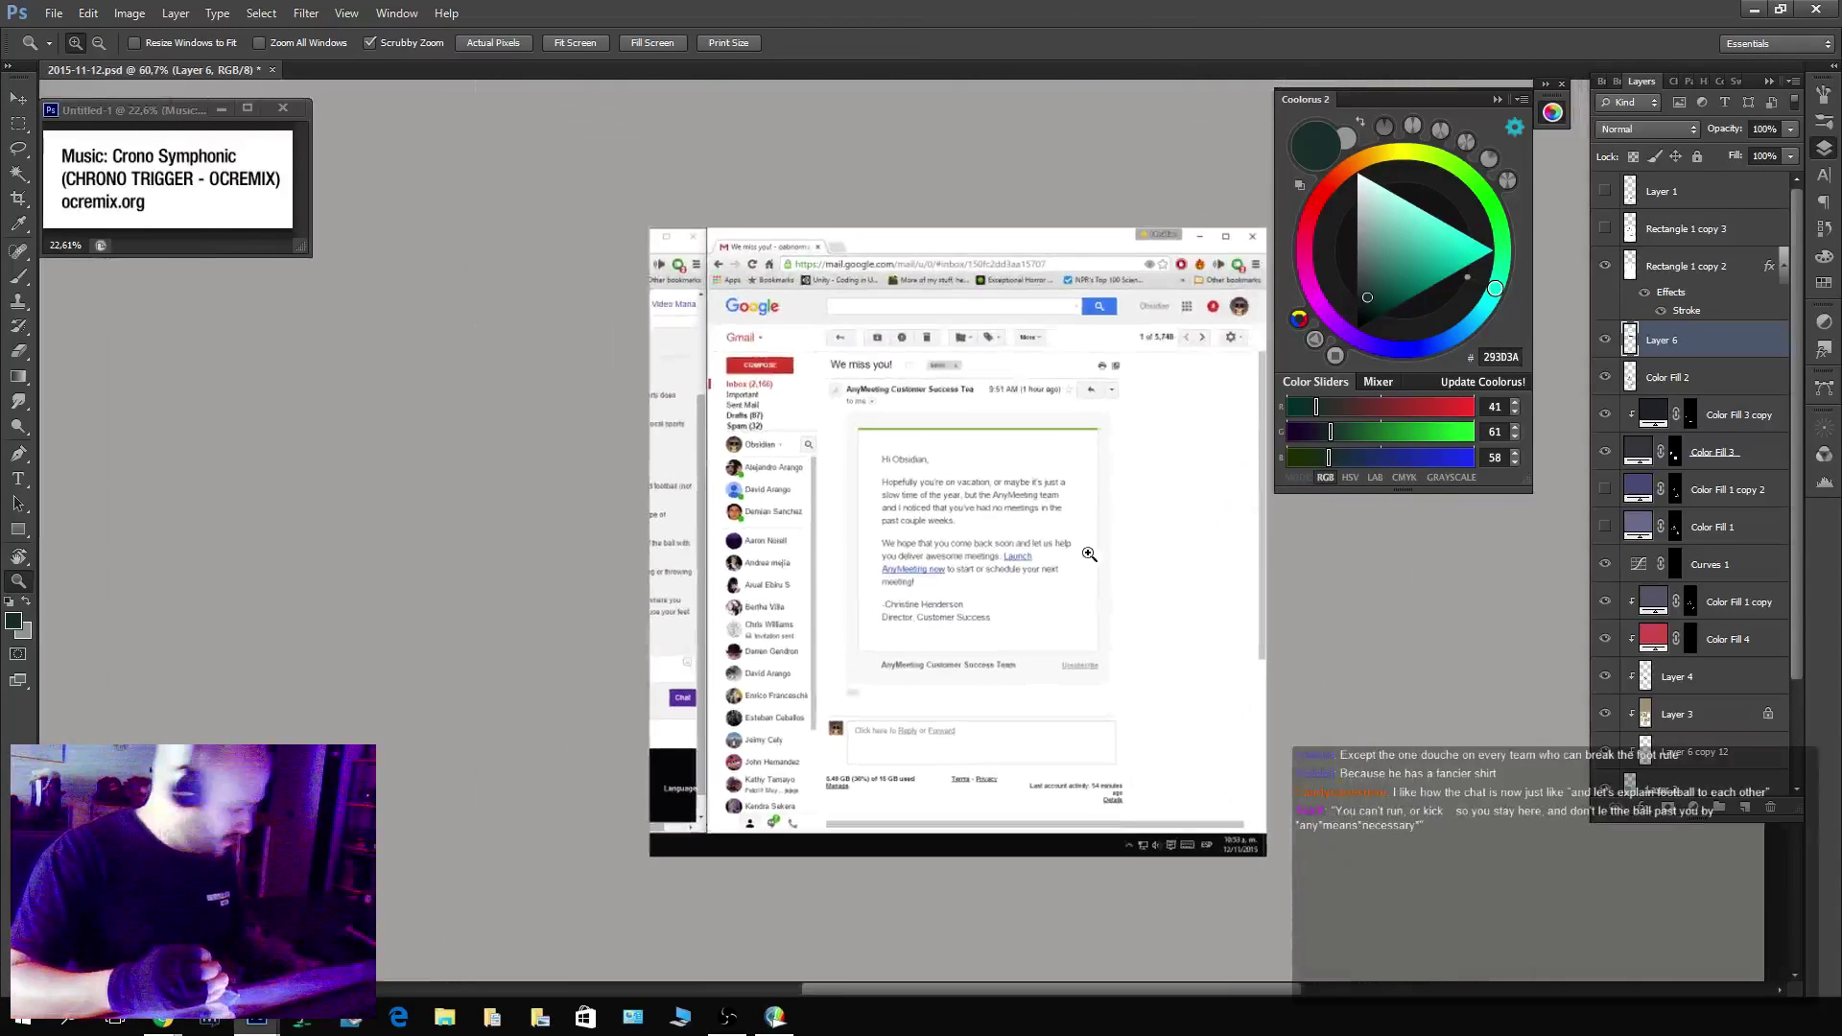
key("m")
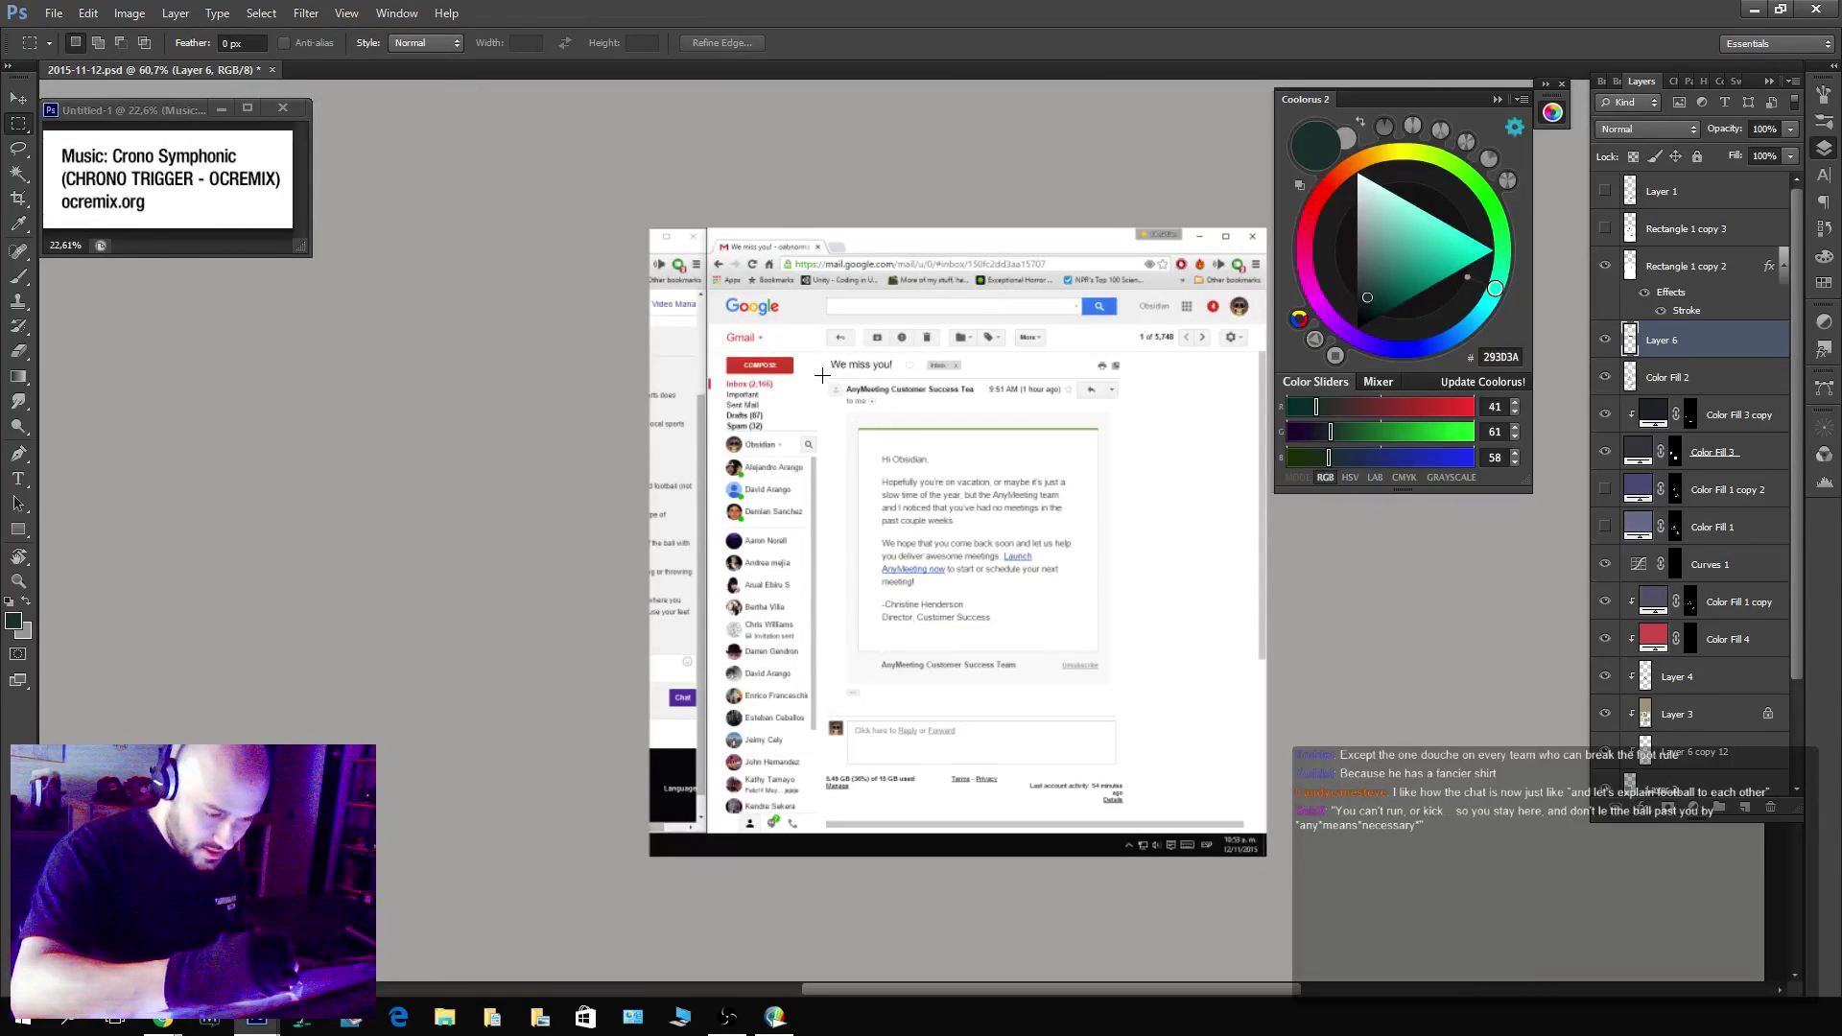
left_click_drag(822, 356, 1125, 770)
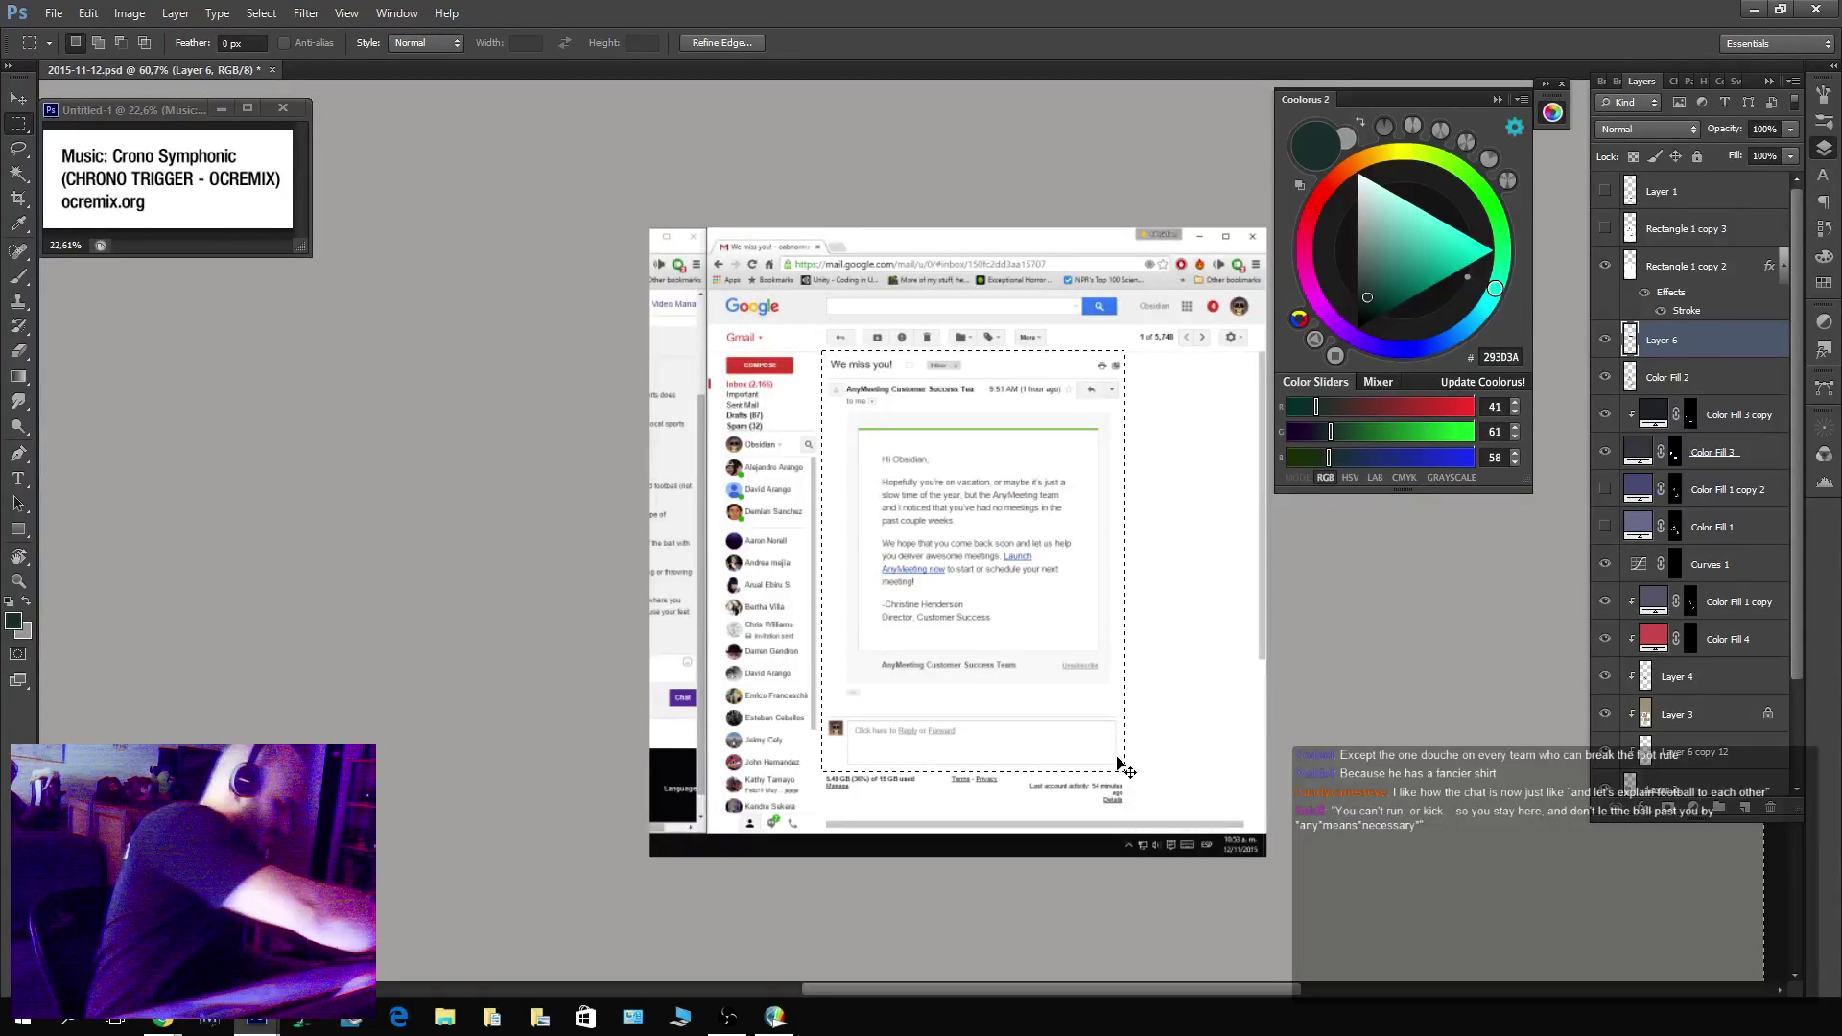
key("ctrl+shift+i")
key("Delete")
key("ctrl+d")
key("z")
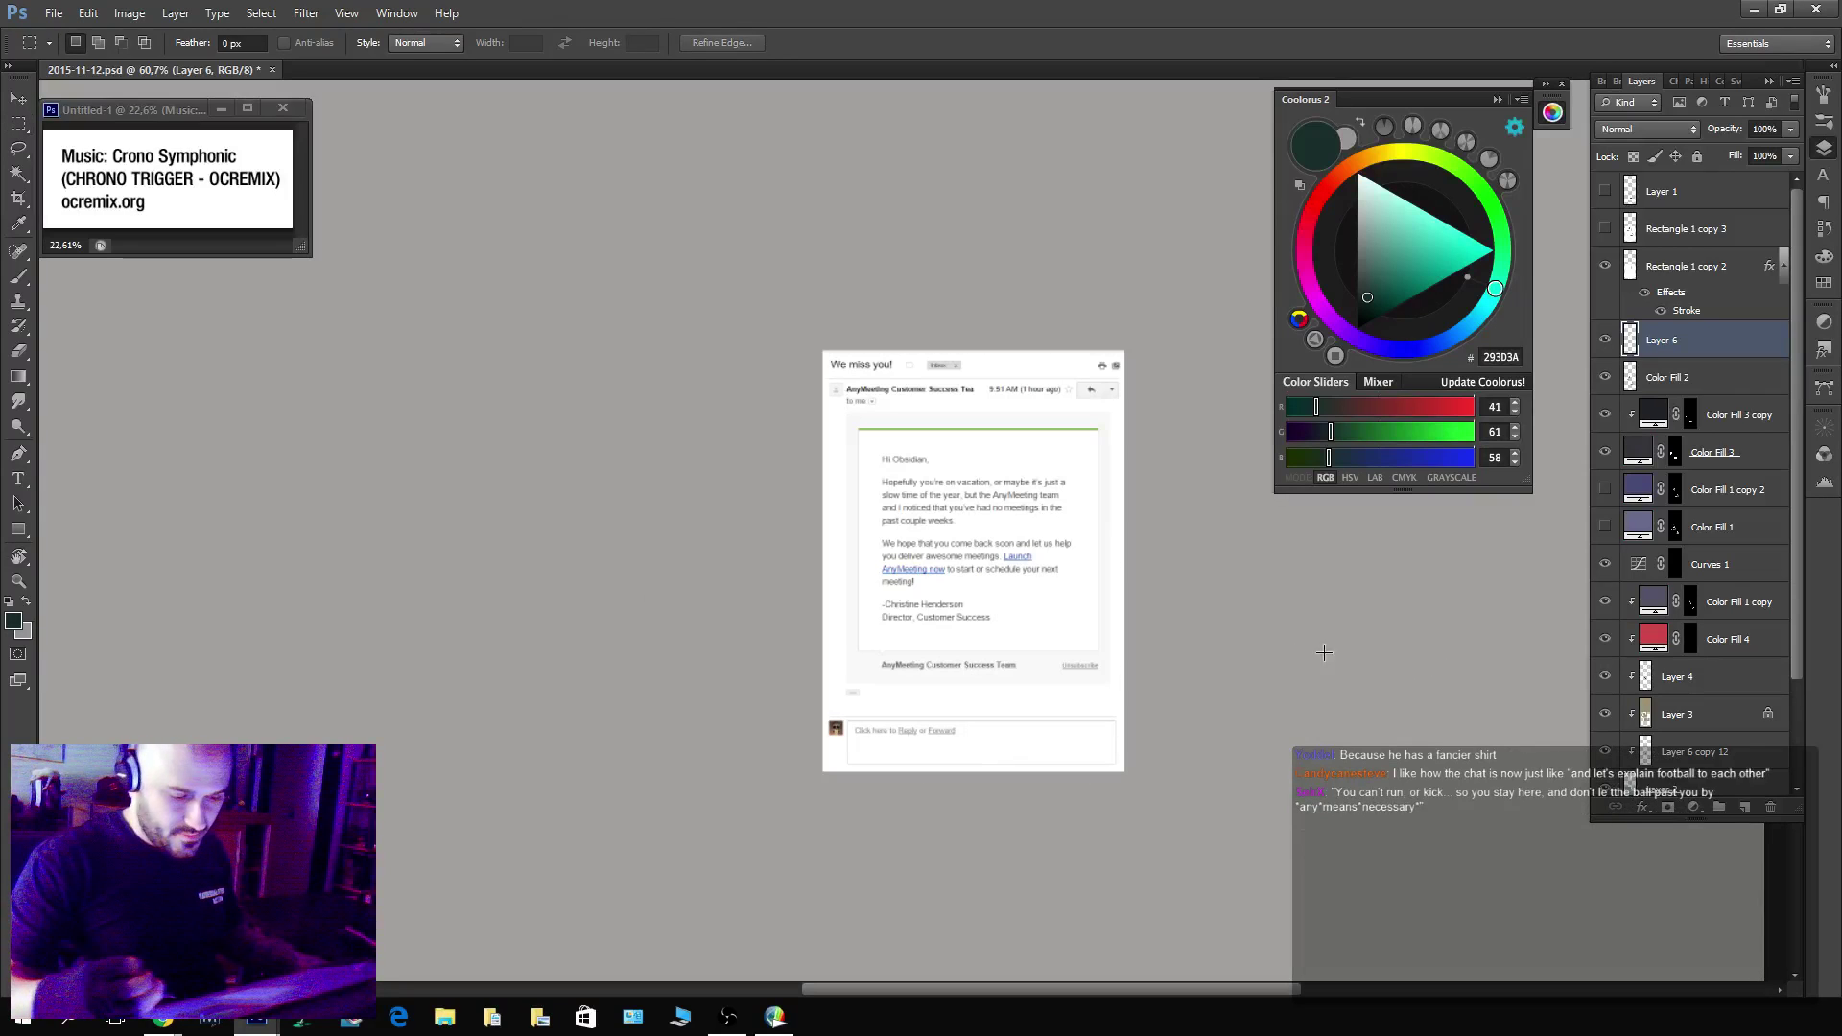
Move the cropped email into the upper-left corner of the pale grey panel in the top row.
left_click_drag(1227, 711, 1178, 743)
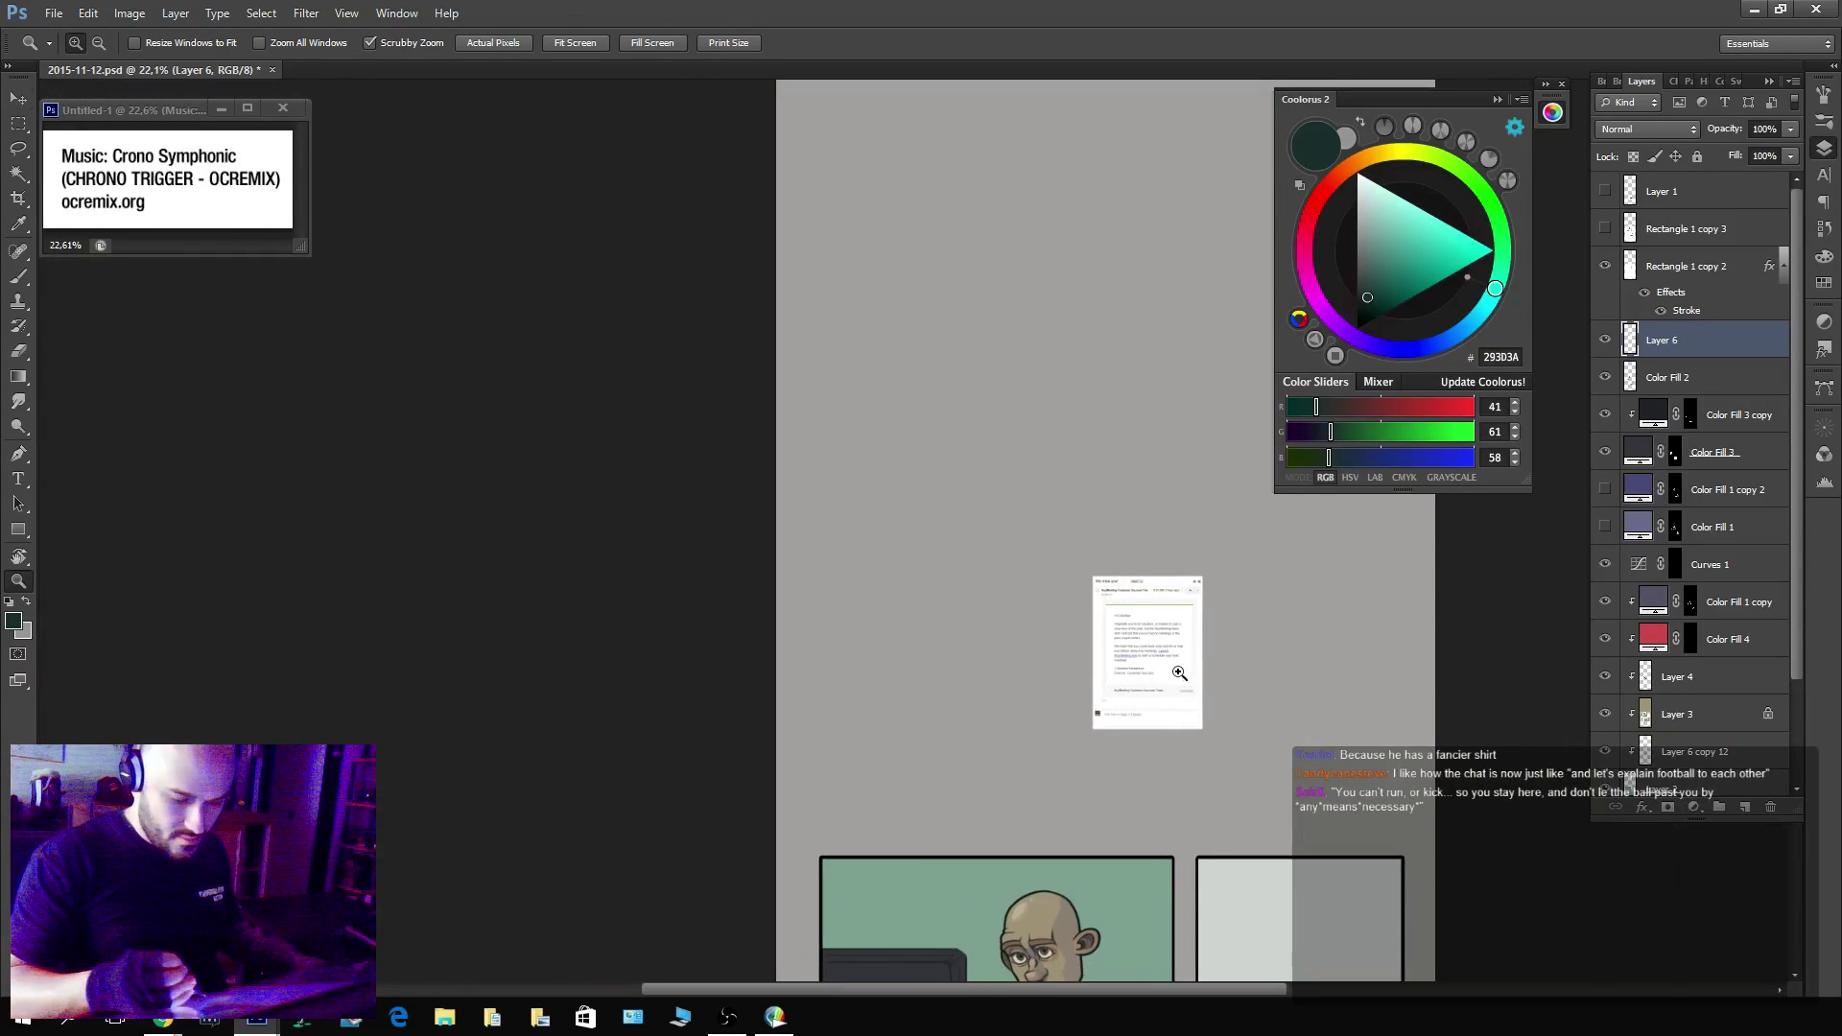
key("v")
left_click_drag(1180, 674, 937, 419)
key("ctrl+plus")
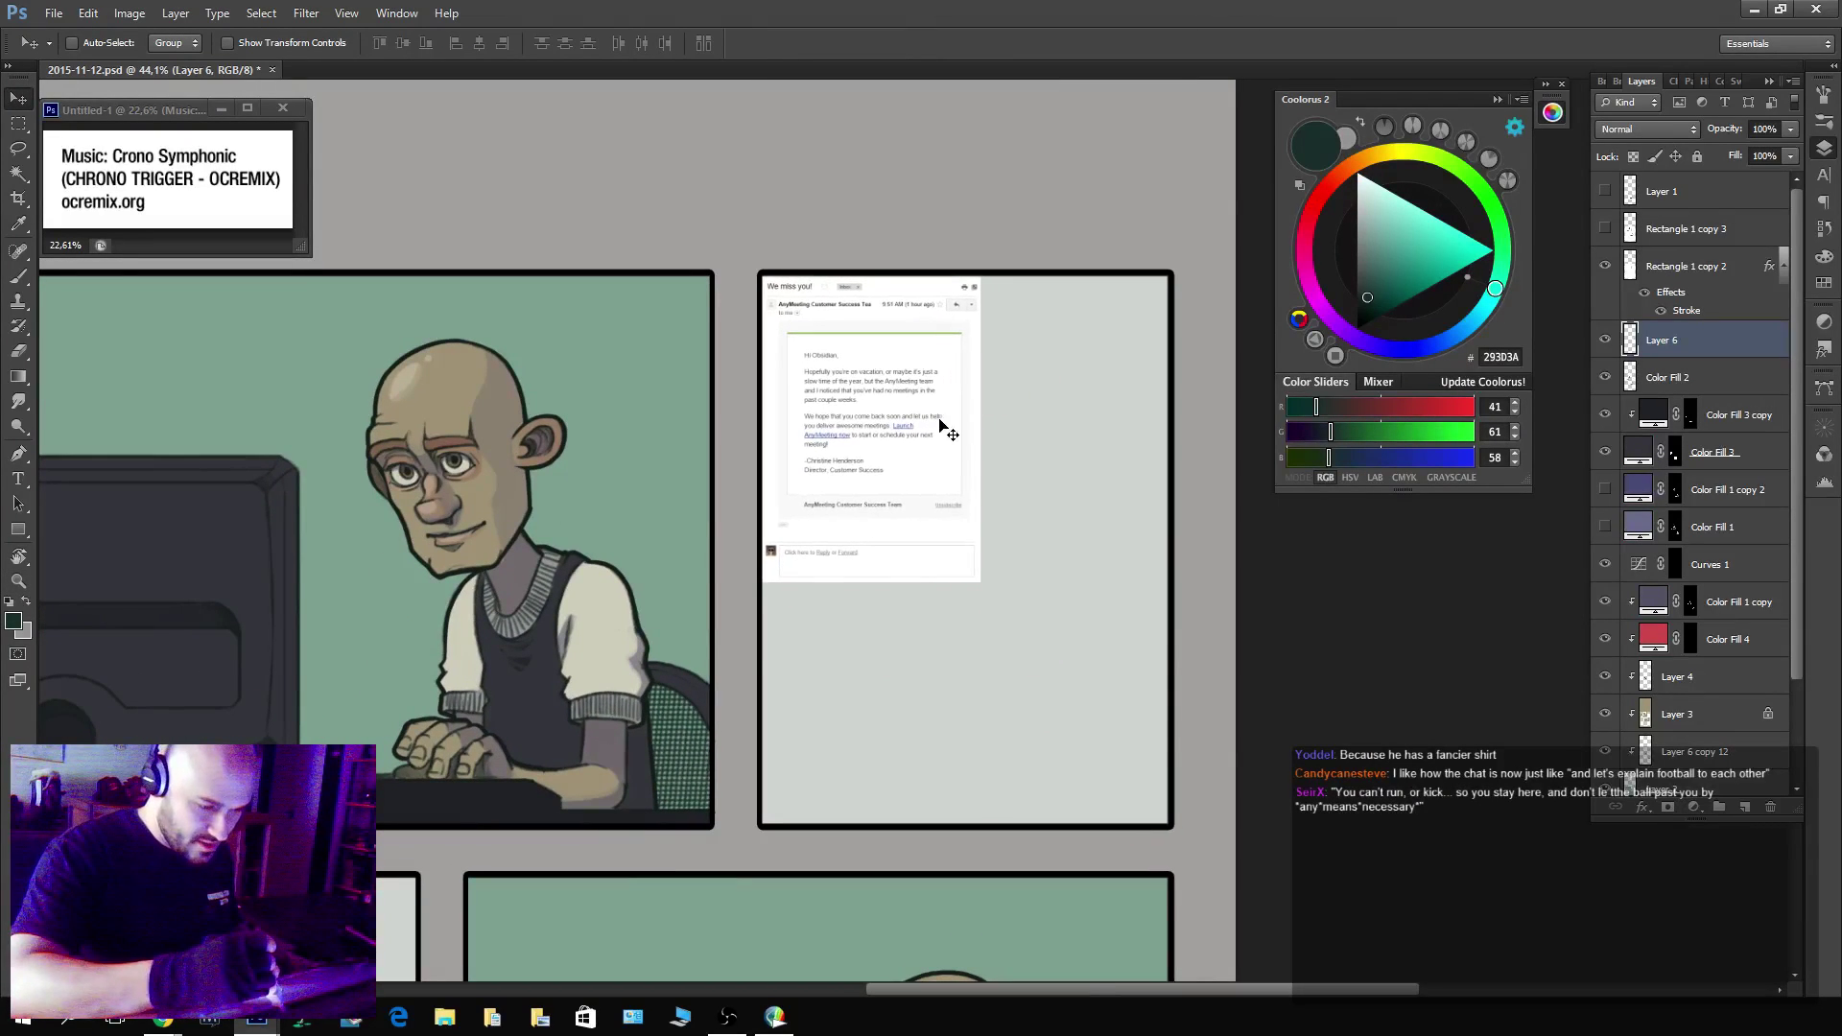
Scale the email image proportionally to about 187% so it spans the panel's full width.
key("ctrl+t")
left_click_drag(981, 582, 1180, 824)
key("ctrl+z")
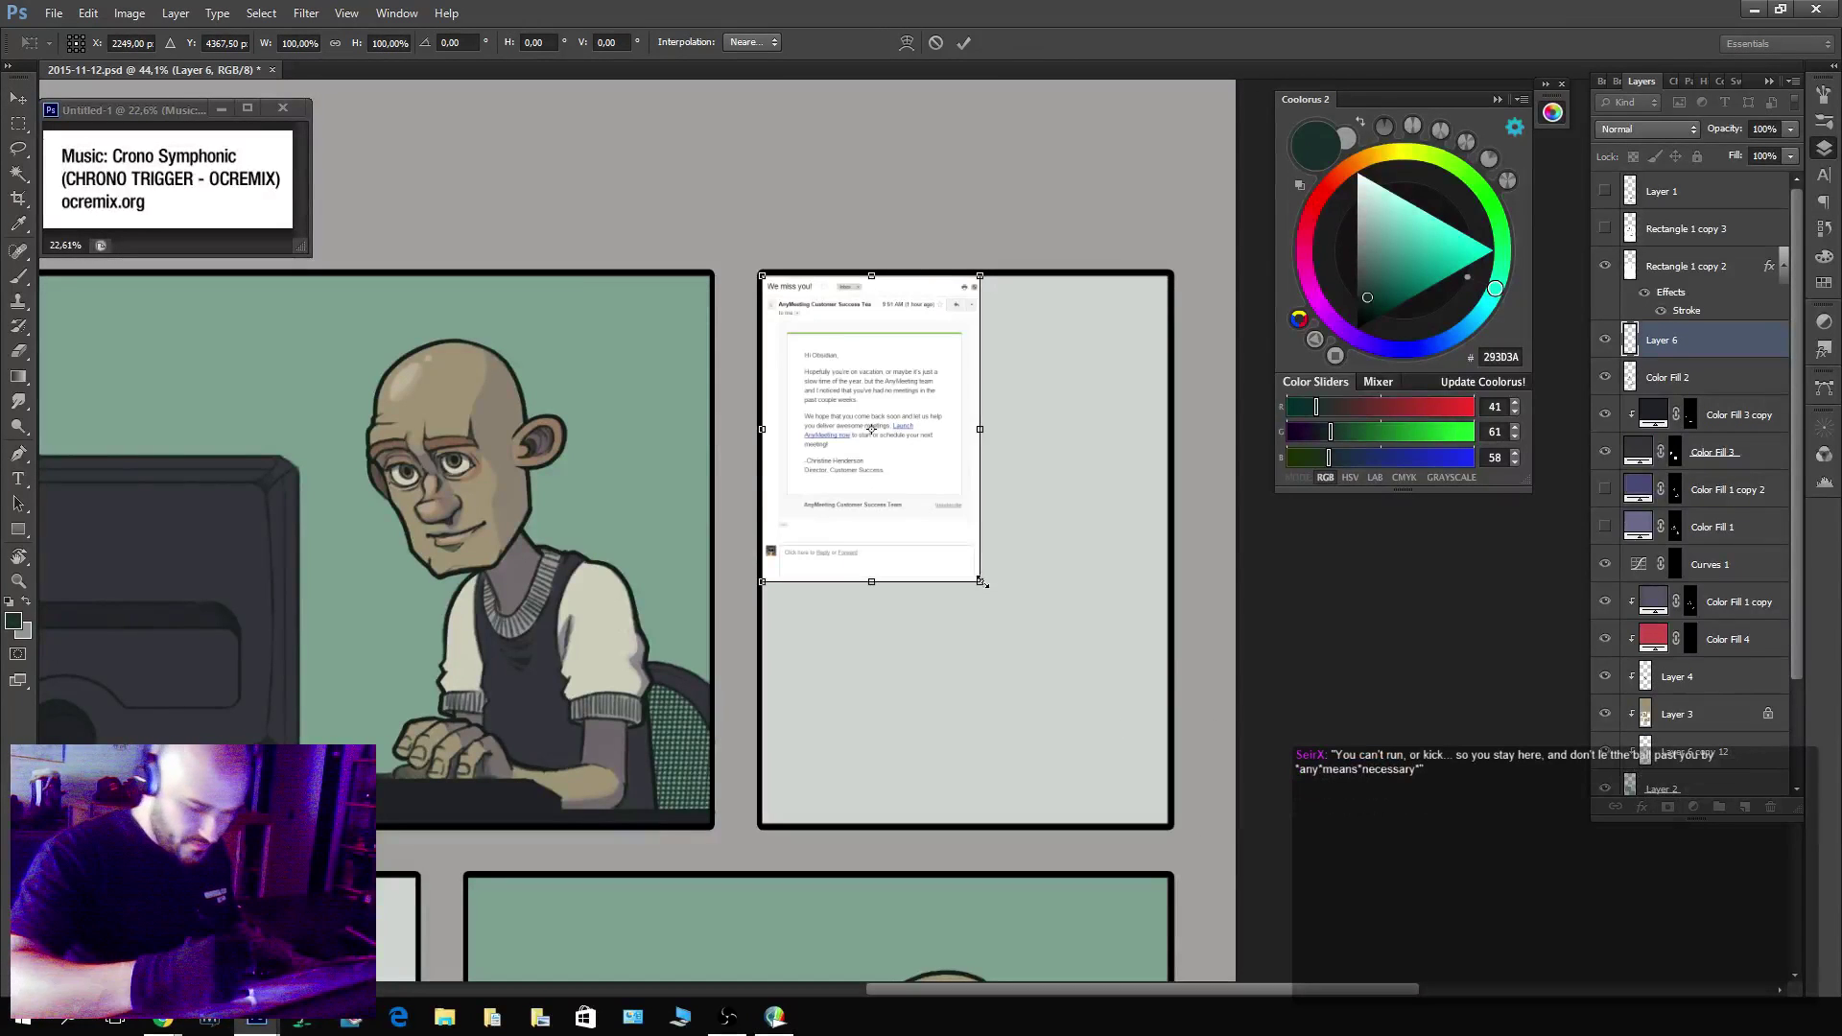
left_click_drag(984, 584, 1190, 832)
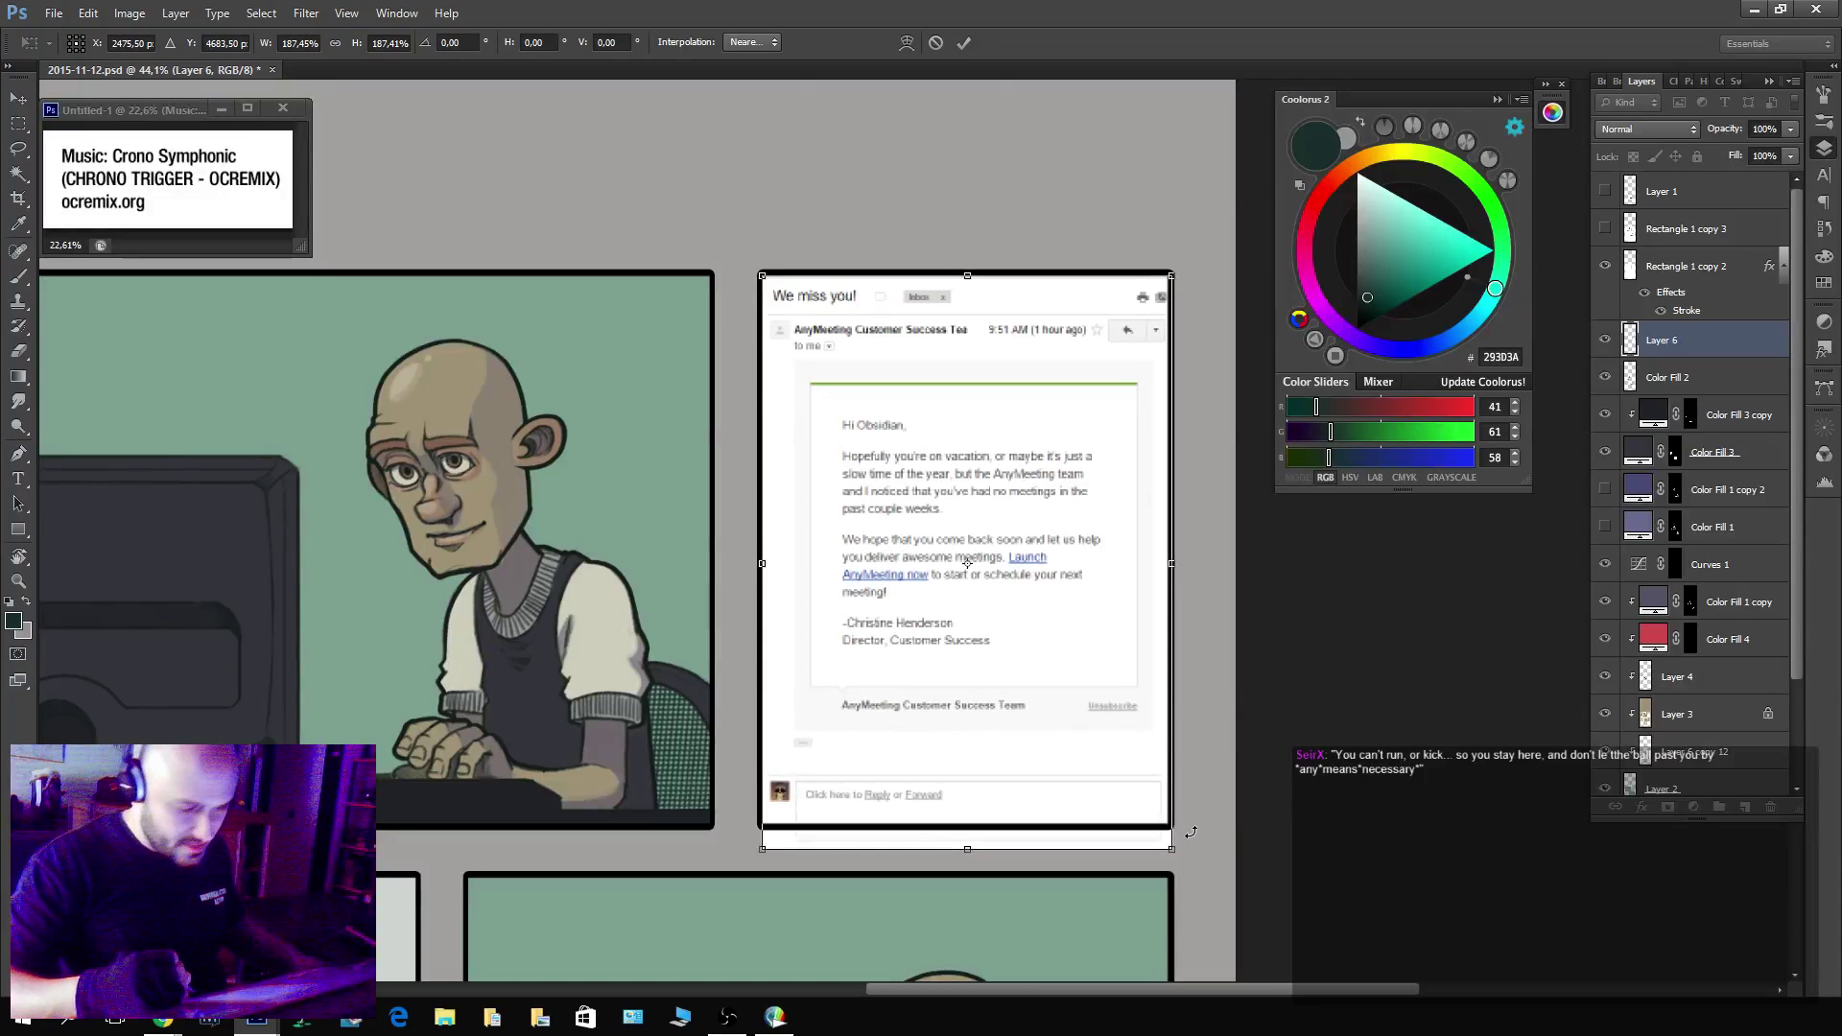
key("Return")
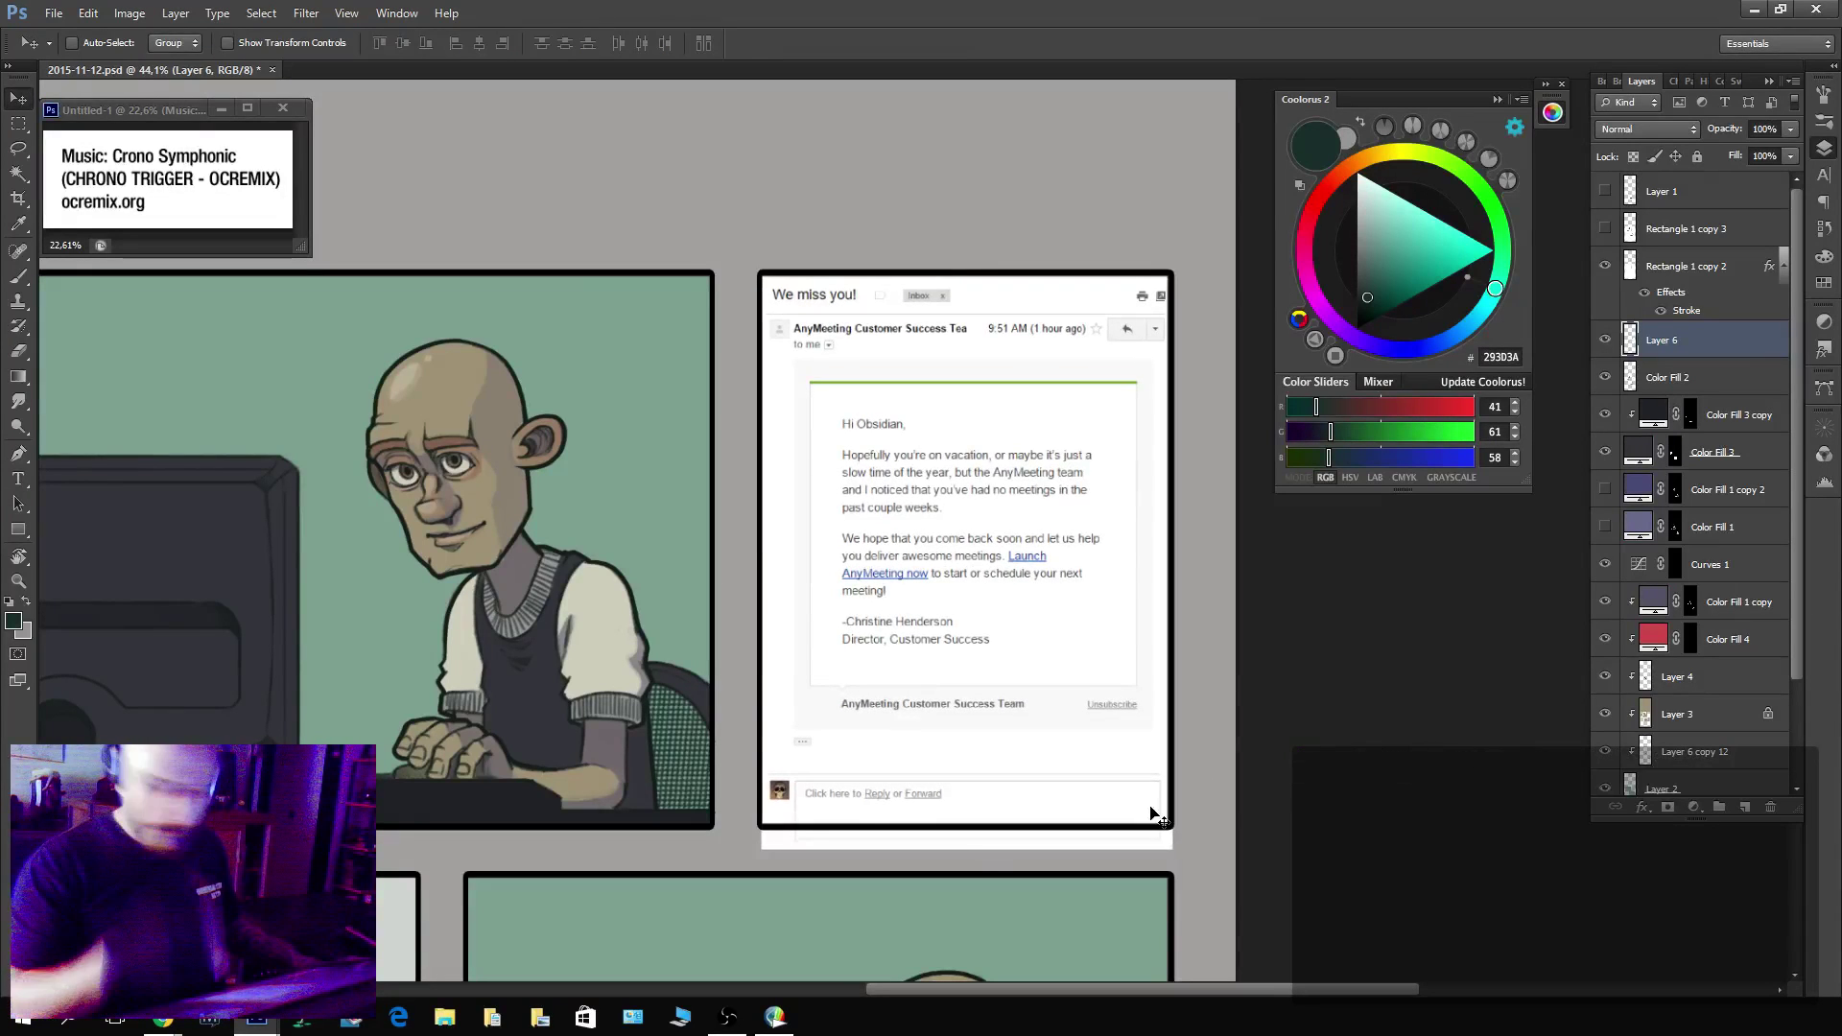
Lower the opacity of the email image on Layer 6 to 57%.
key("z")
left_click_drag(1103, 583, 1195, 624)
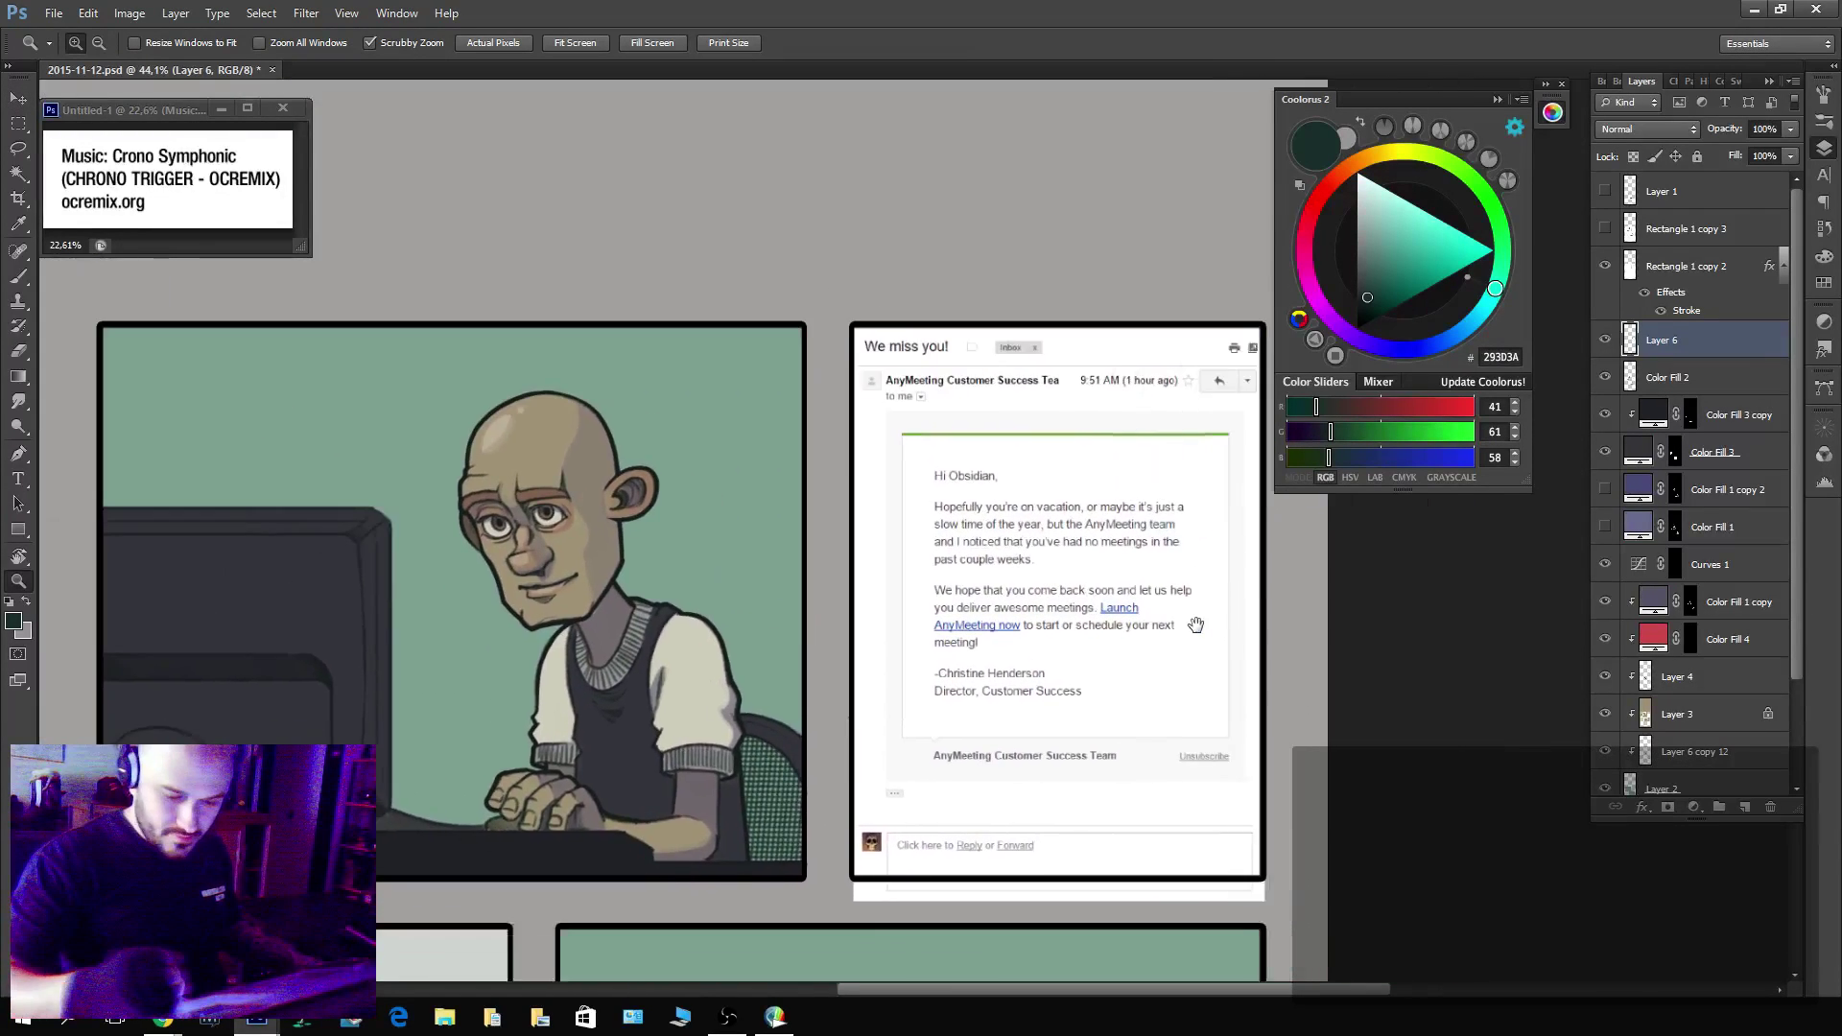
left_click(1152, 612)
key("y")
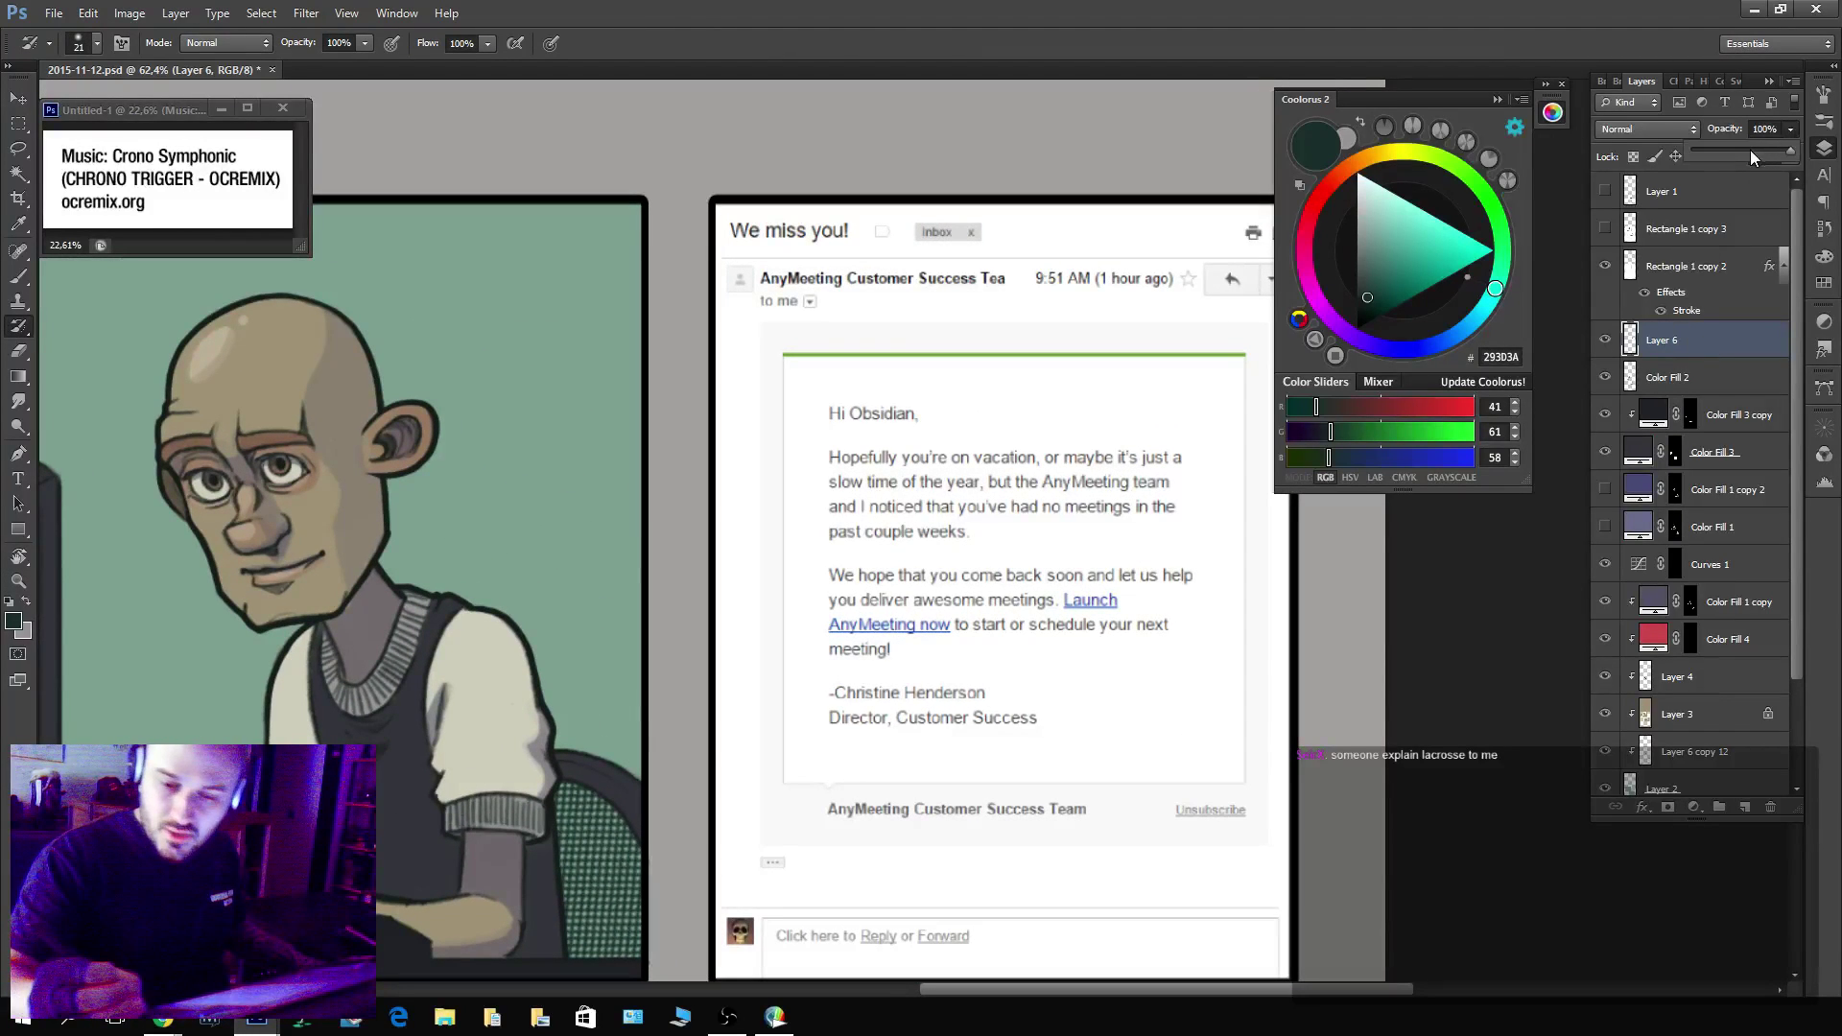
left_click(1750, 151)
left_click_drag(1159, 550, 1121, 691)
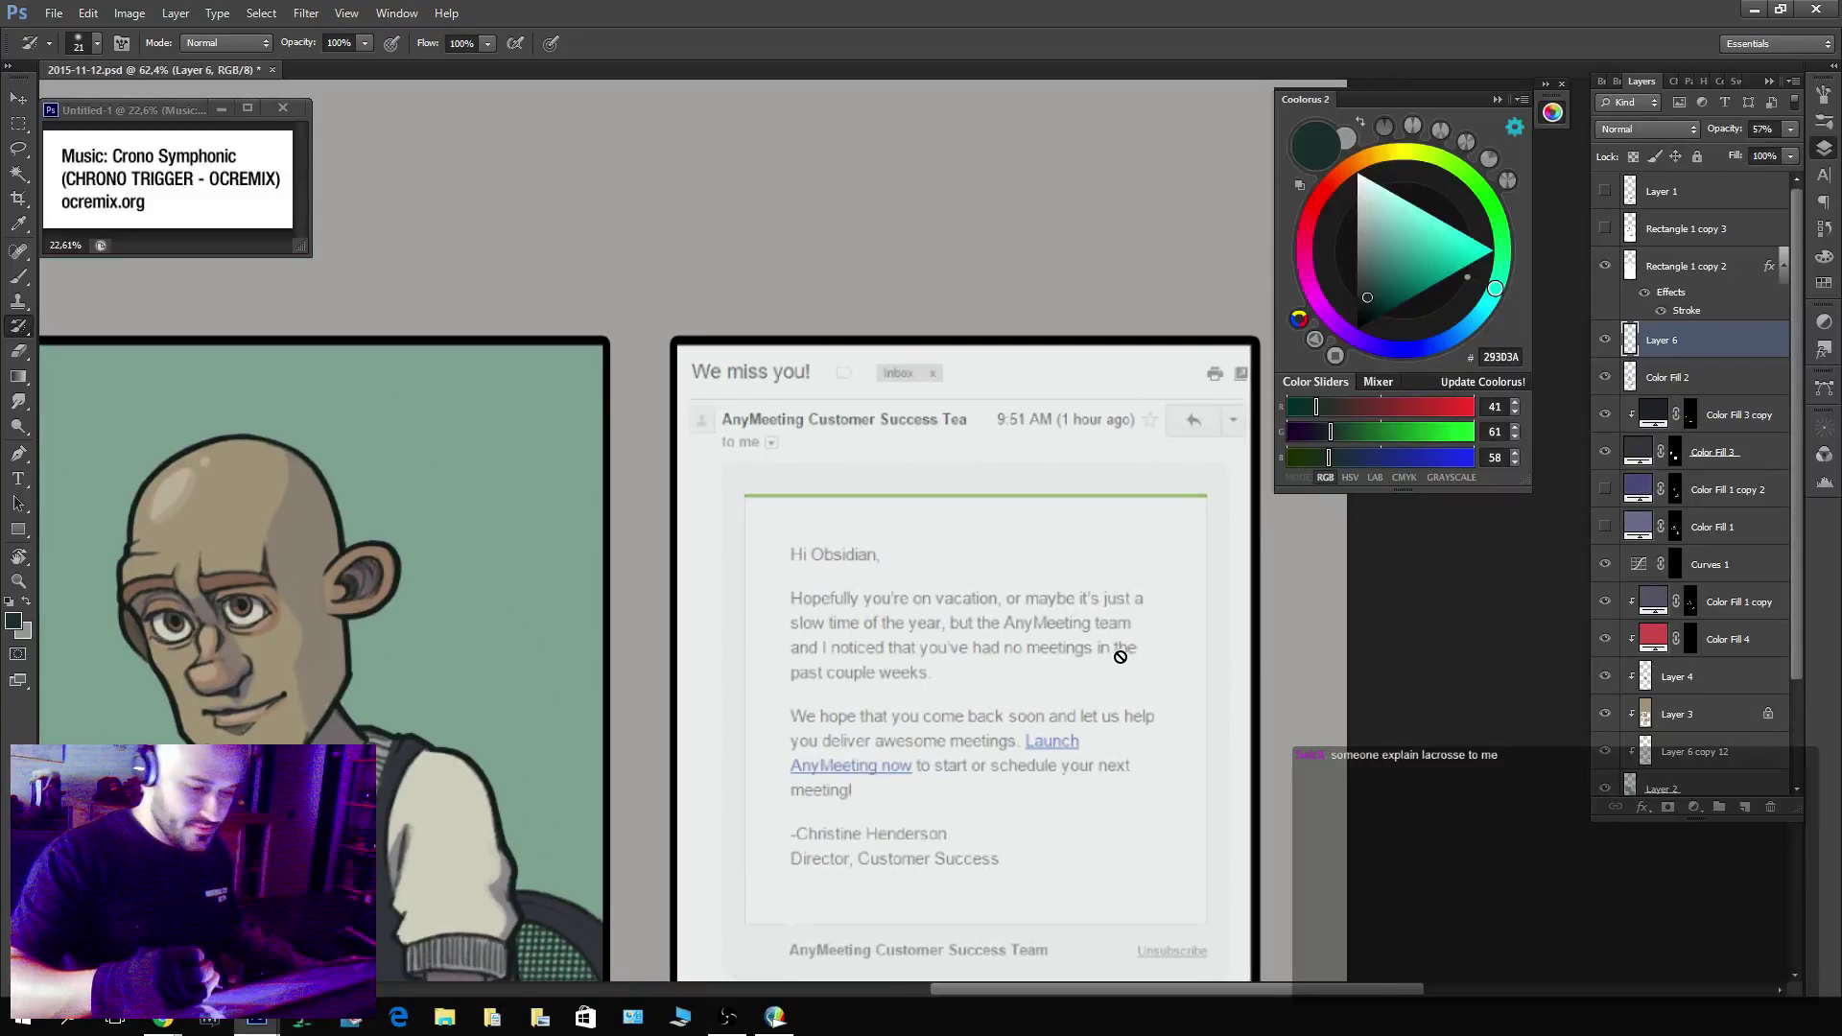
key("z")
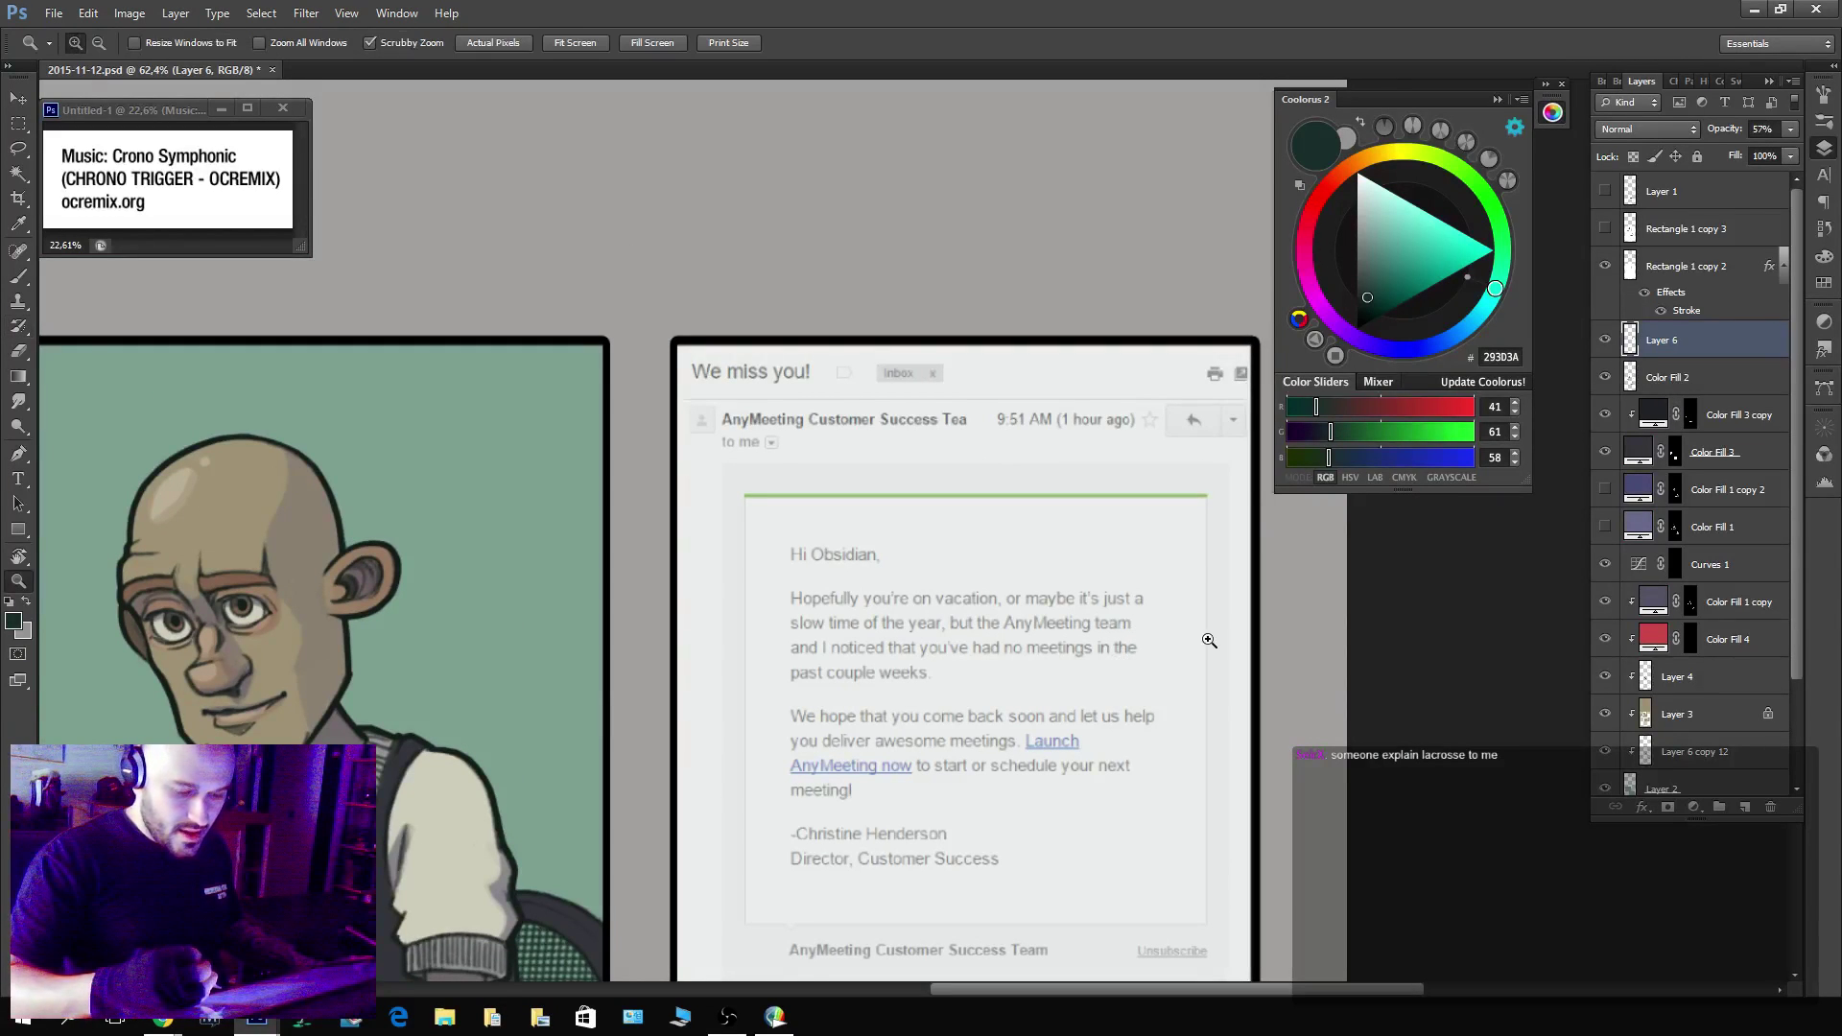
left_click(1200, 638, "alt")
left_click_drag(1195, 717, 1147, 671)
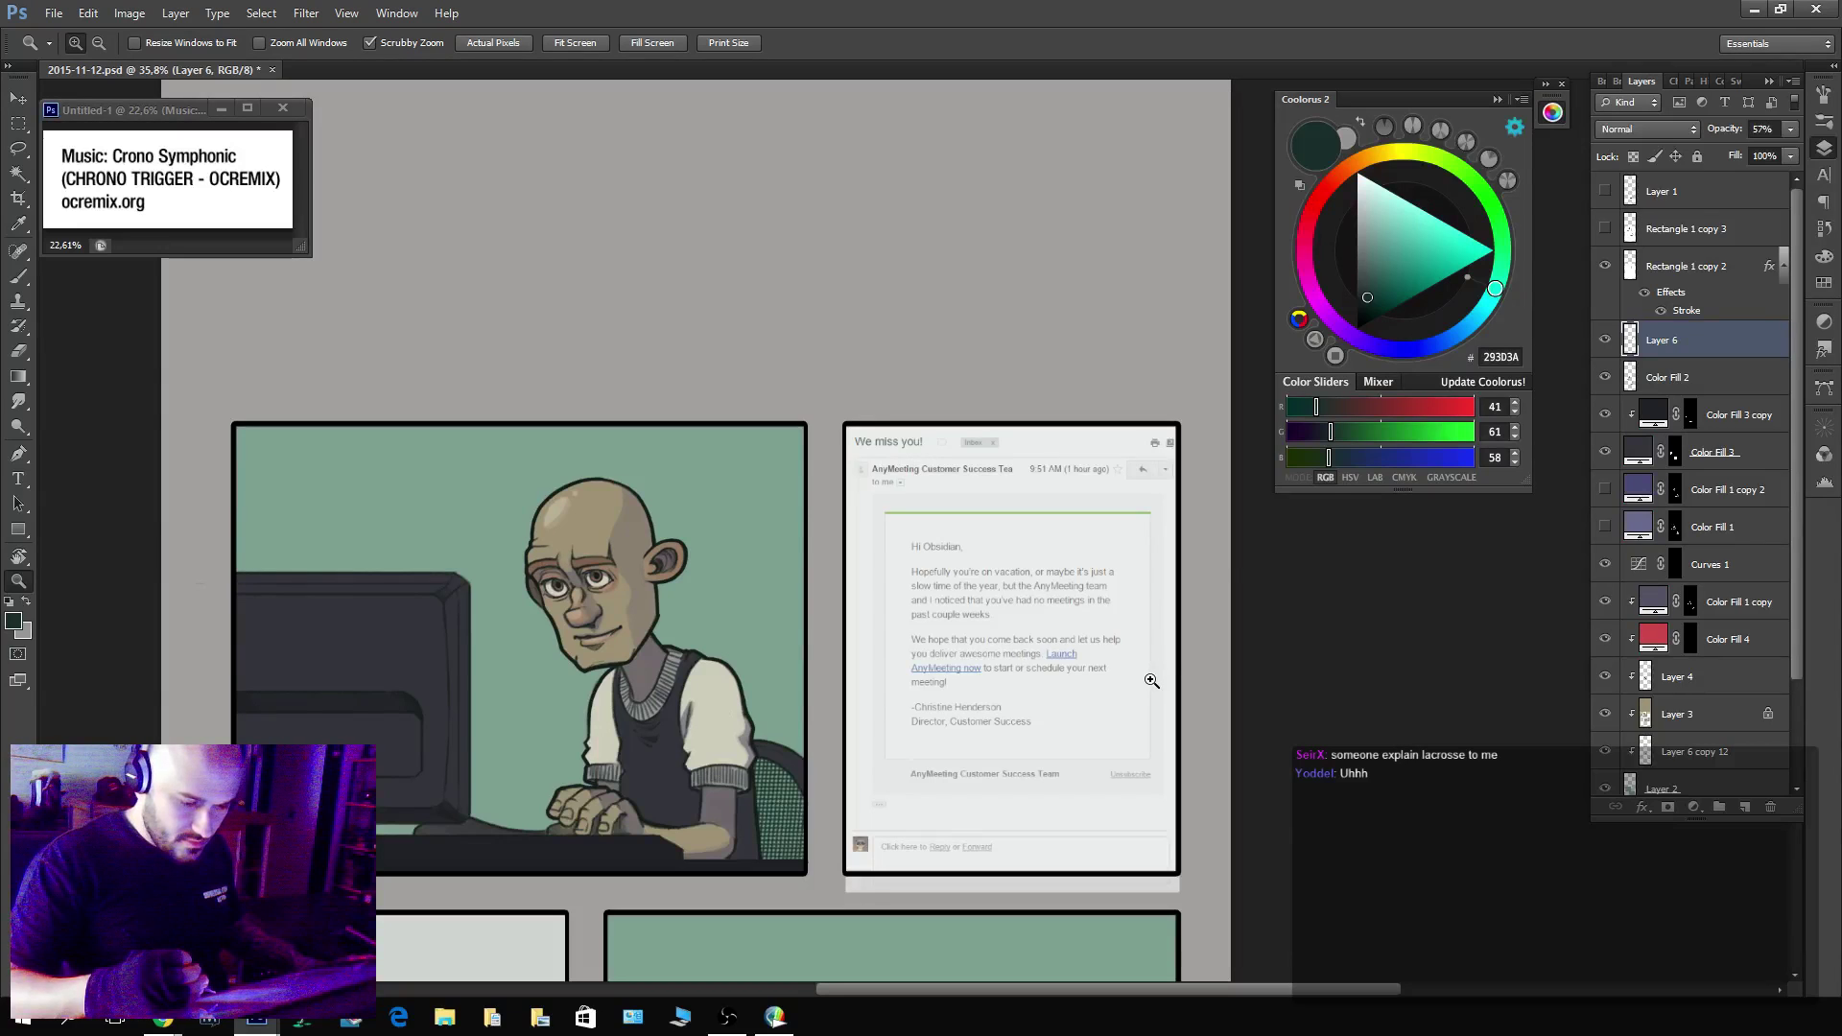
left_click(1647, 375)
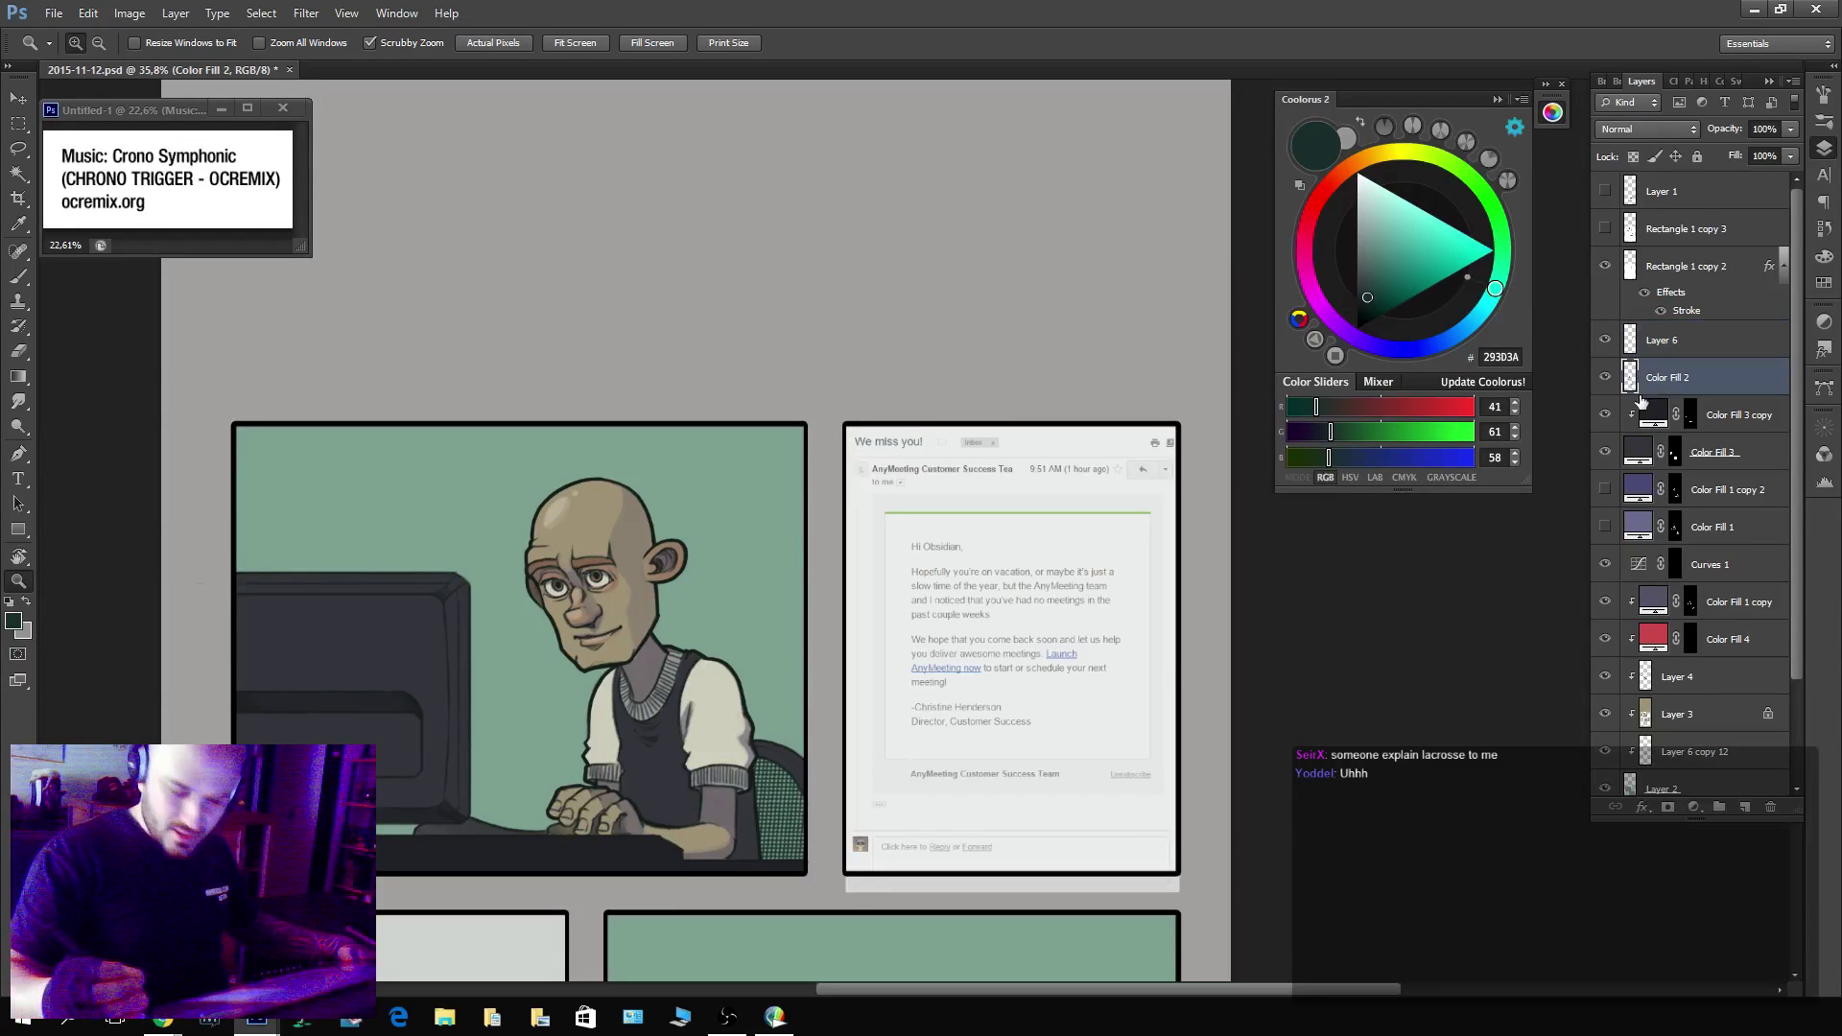
key("ctrl+t")
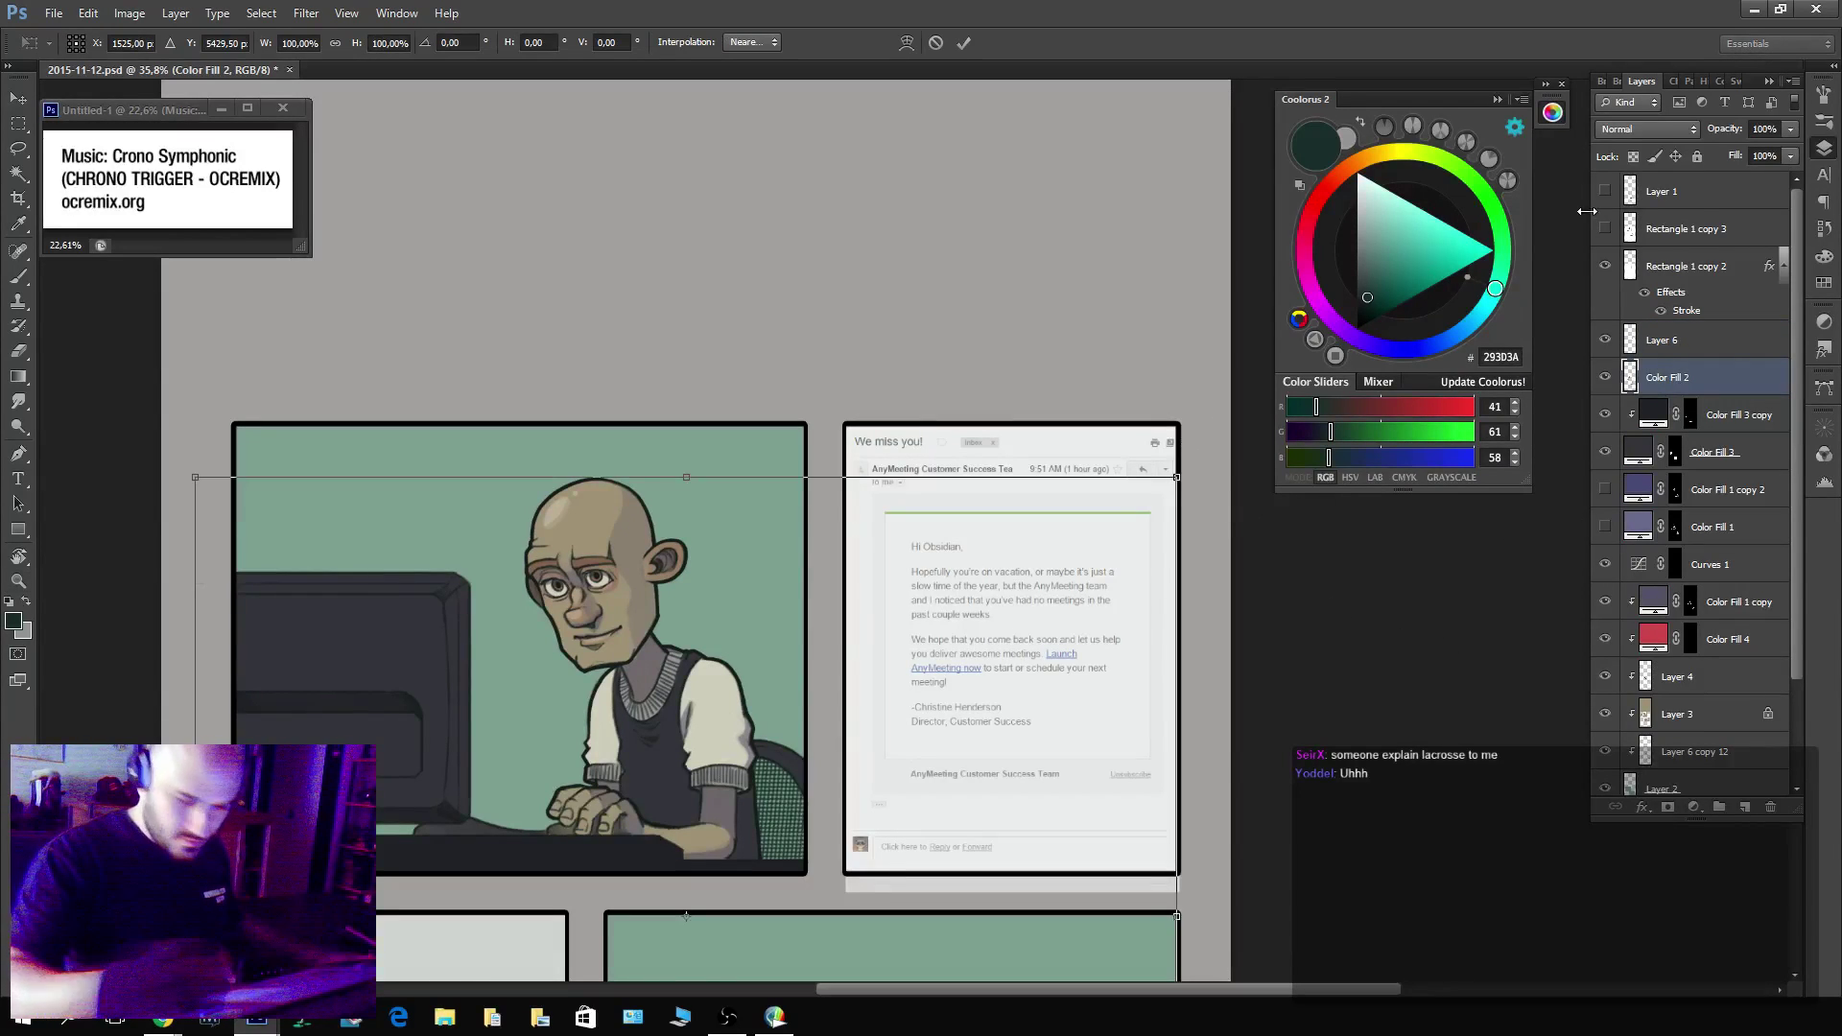
key("Escape")
key("alt+bracketright")
Enlarge the email image to about 110% and move it out of the panel into the empty page area above the top row.
key("ctrl+t")
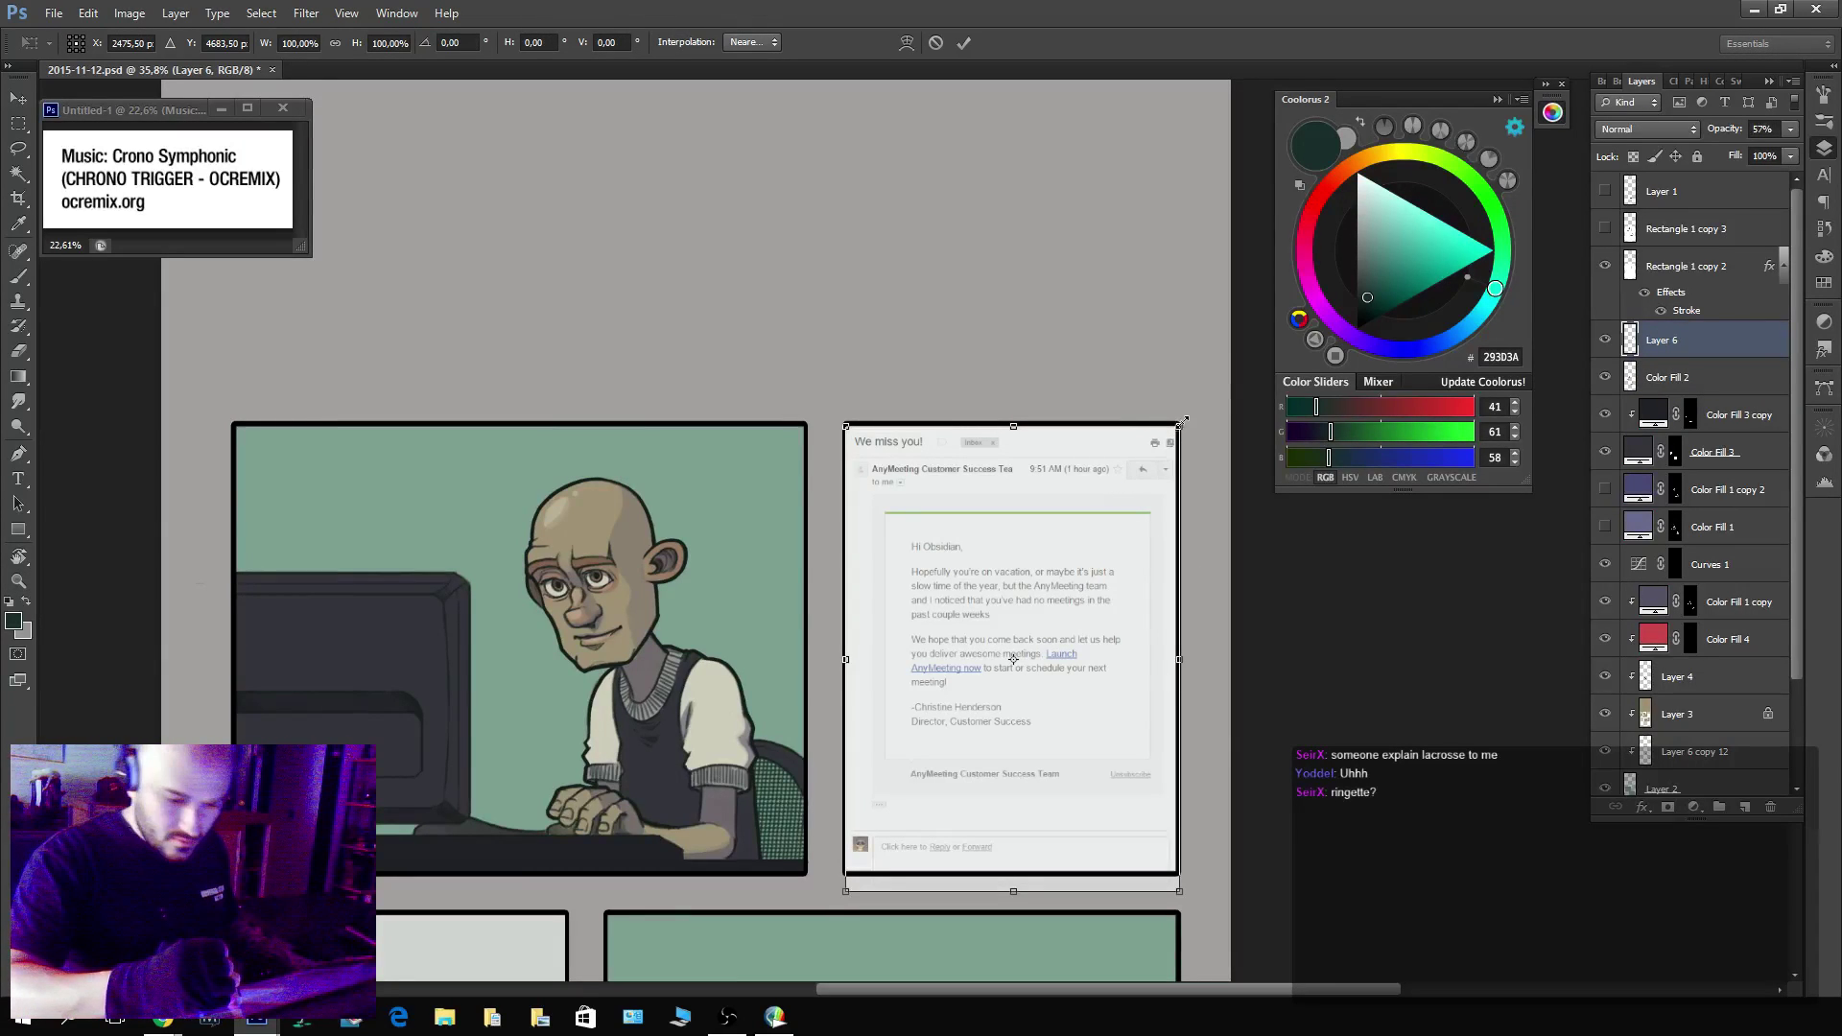
left_click_drag(1183, 421, 1194, 399)
left_click_drag(1176, 442, 1187, 459)
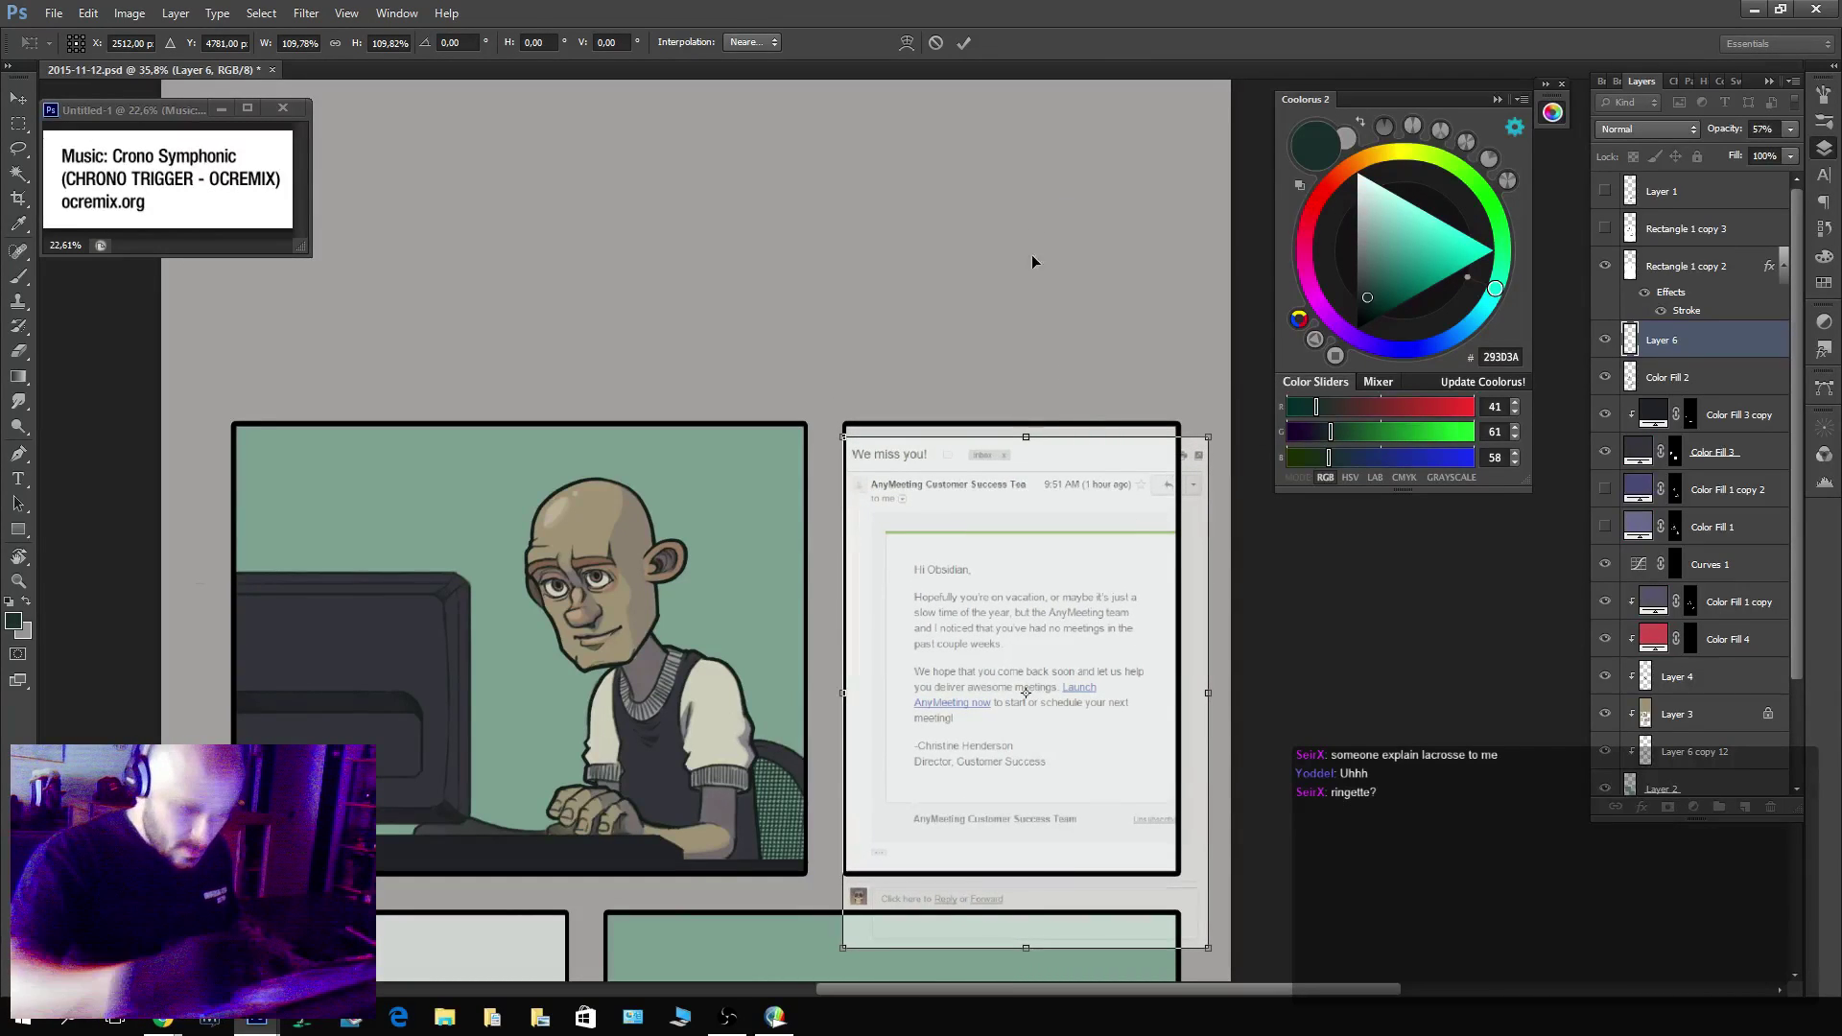
left_click_drag(1032, 256, 1002, 213)
left_click_drag(1002, 220, 868, 430)
left_click_drag(968, 327, 980, 314)
key("Return")
Fade the email image on Layer 6 to 39% opacity as a tracing reference.
key("z")
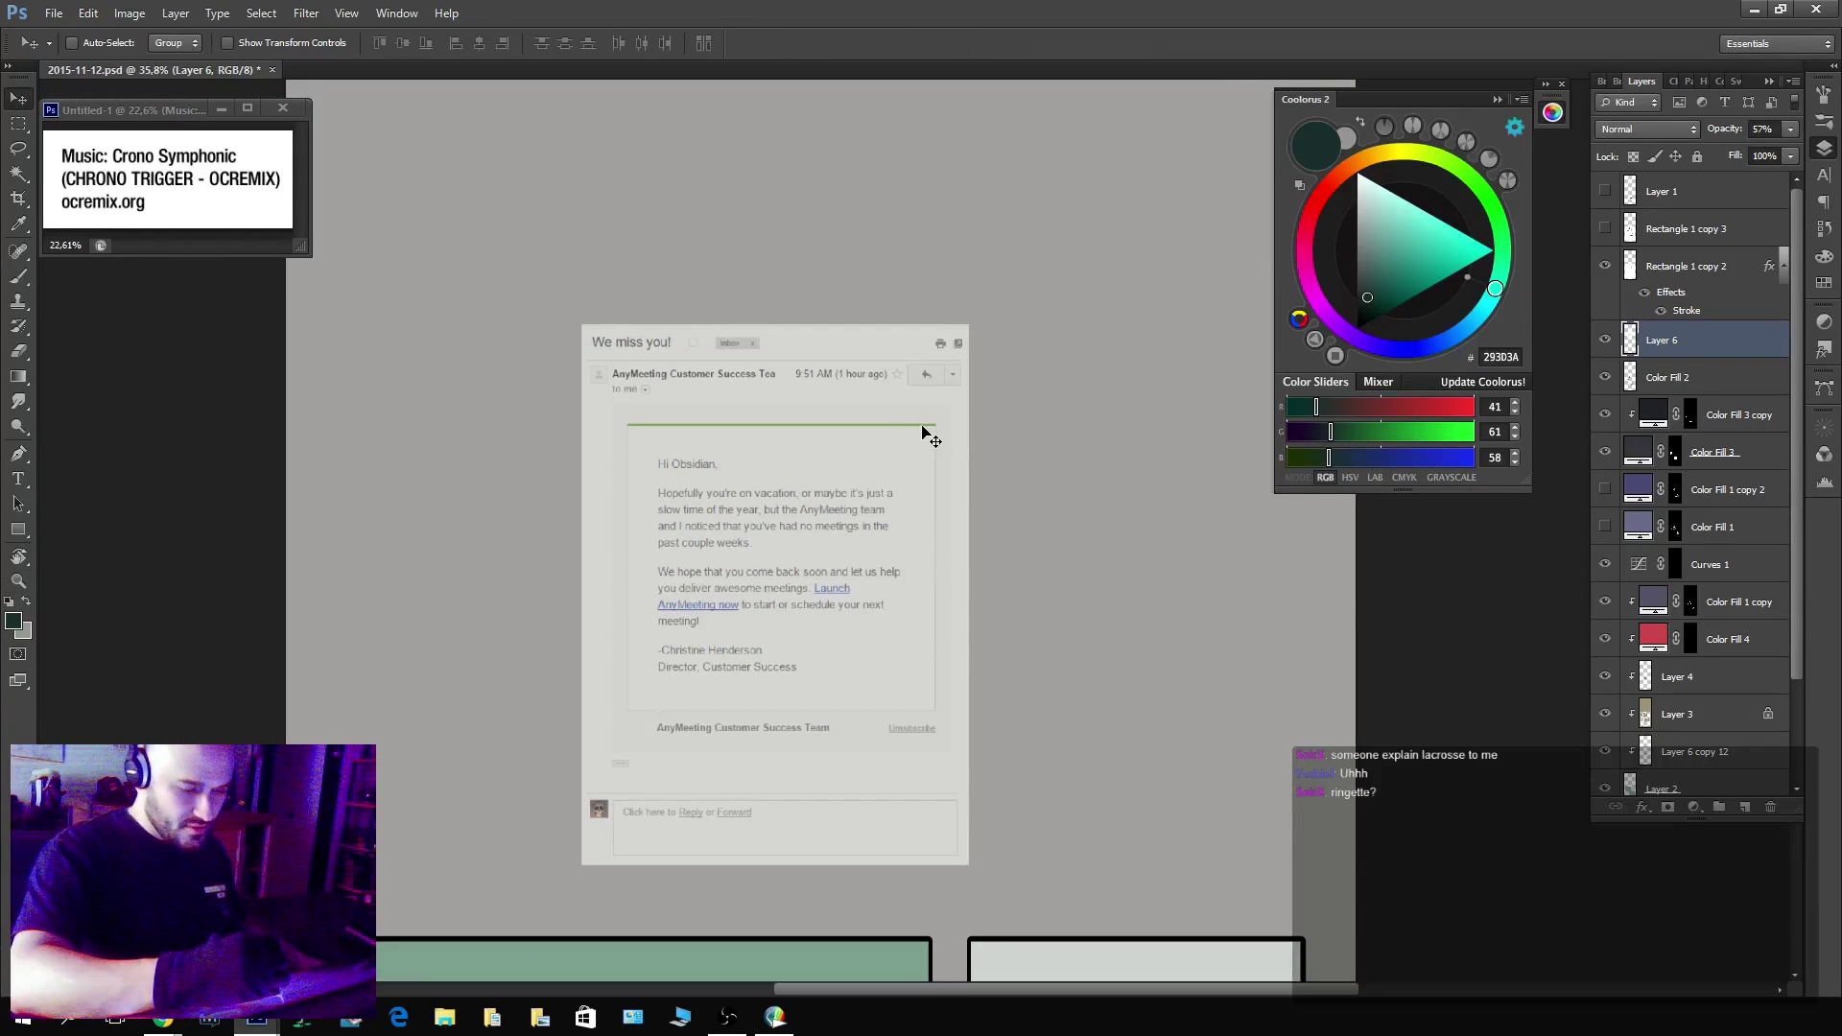
left_click_drag(923, 430, 758, 415)
left_click_drag(601, 348, 983, 362)
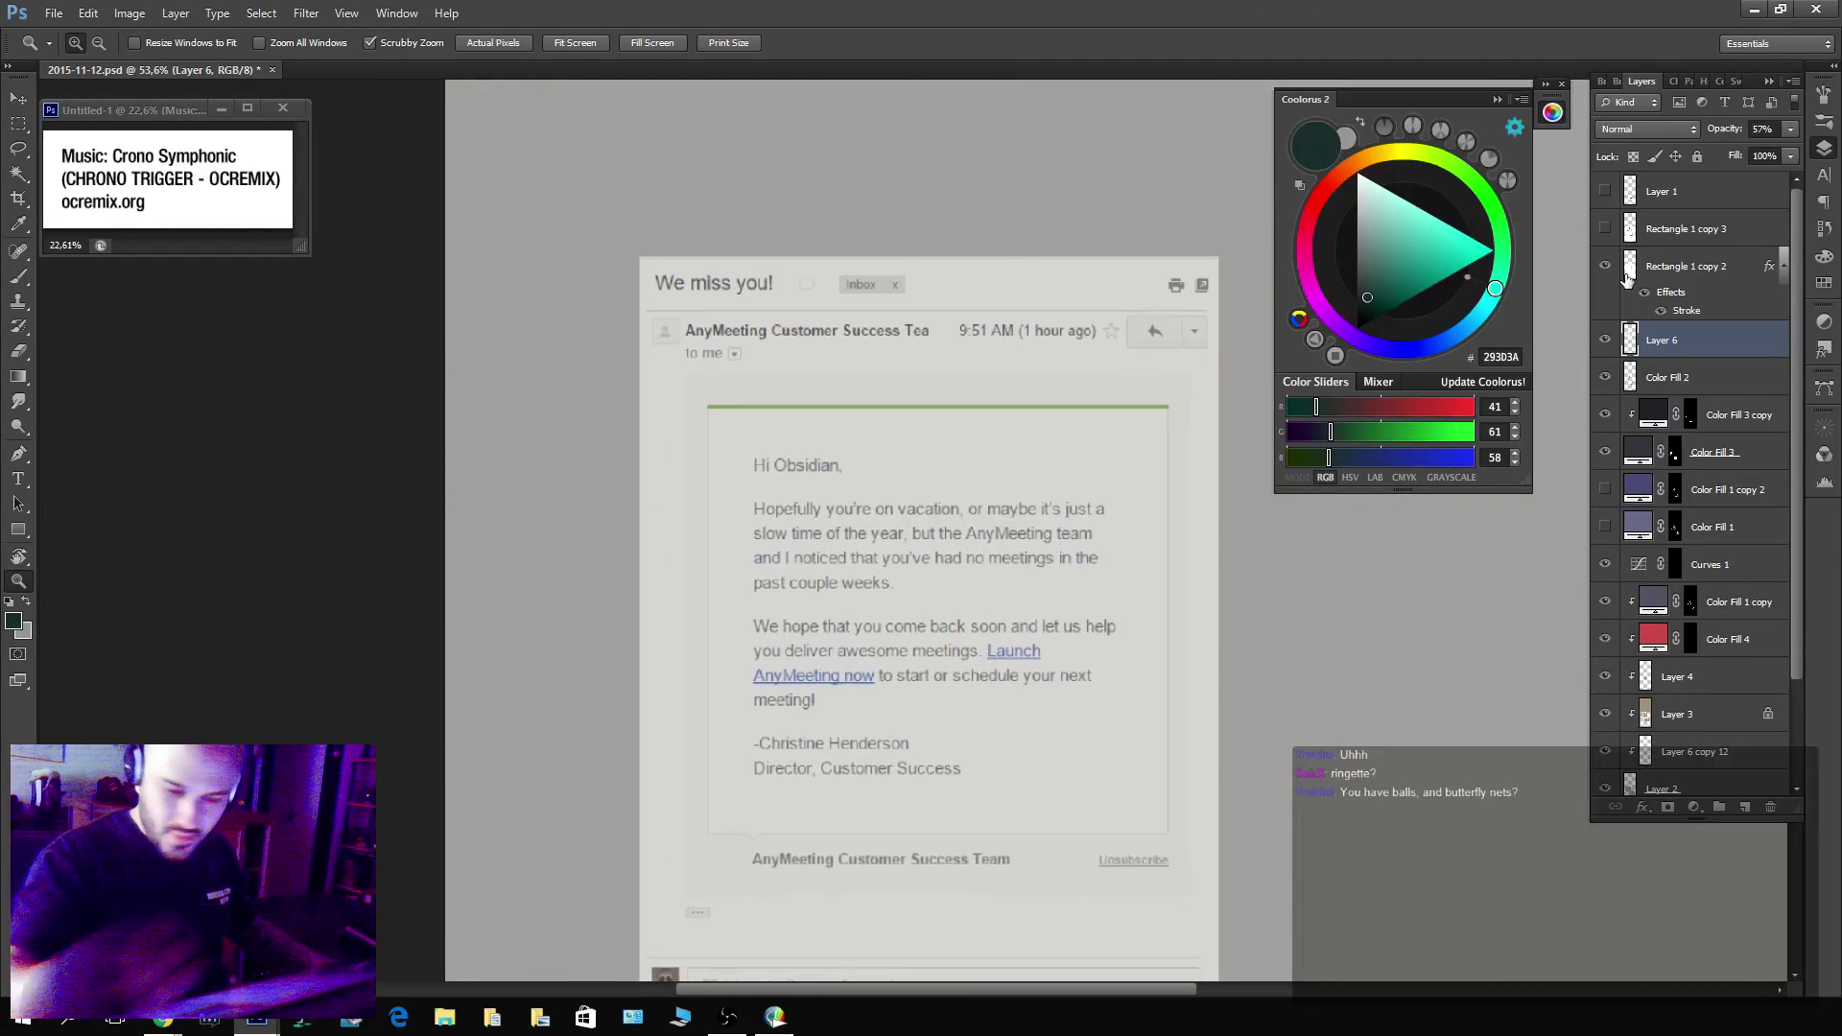
left_click(1790, 129)
left_click(1736, 151)
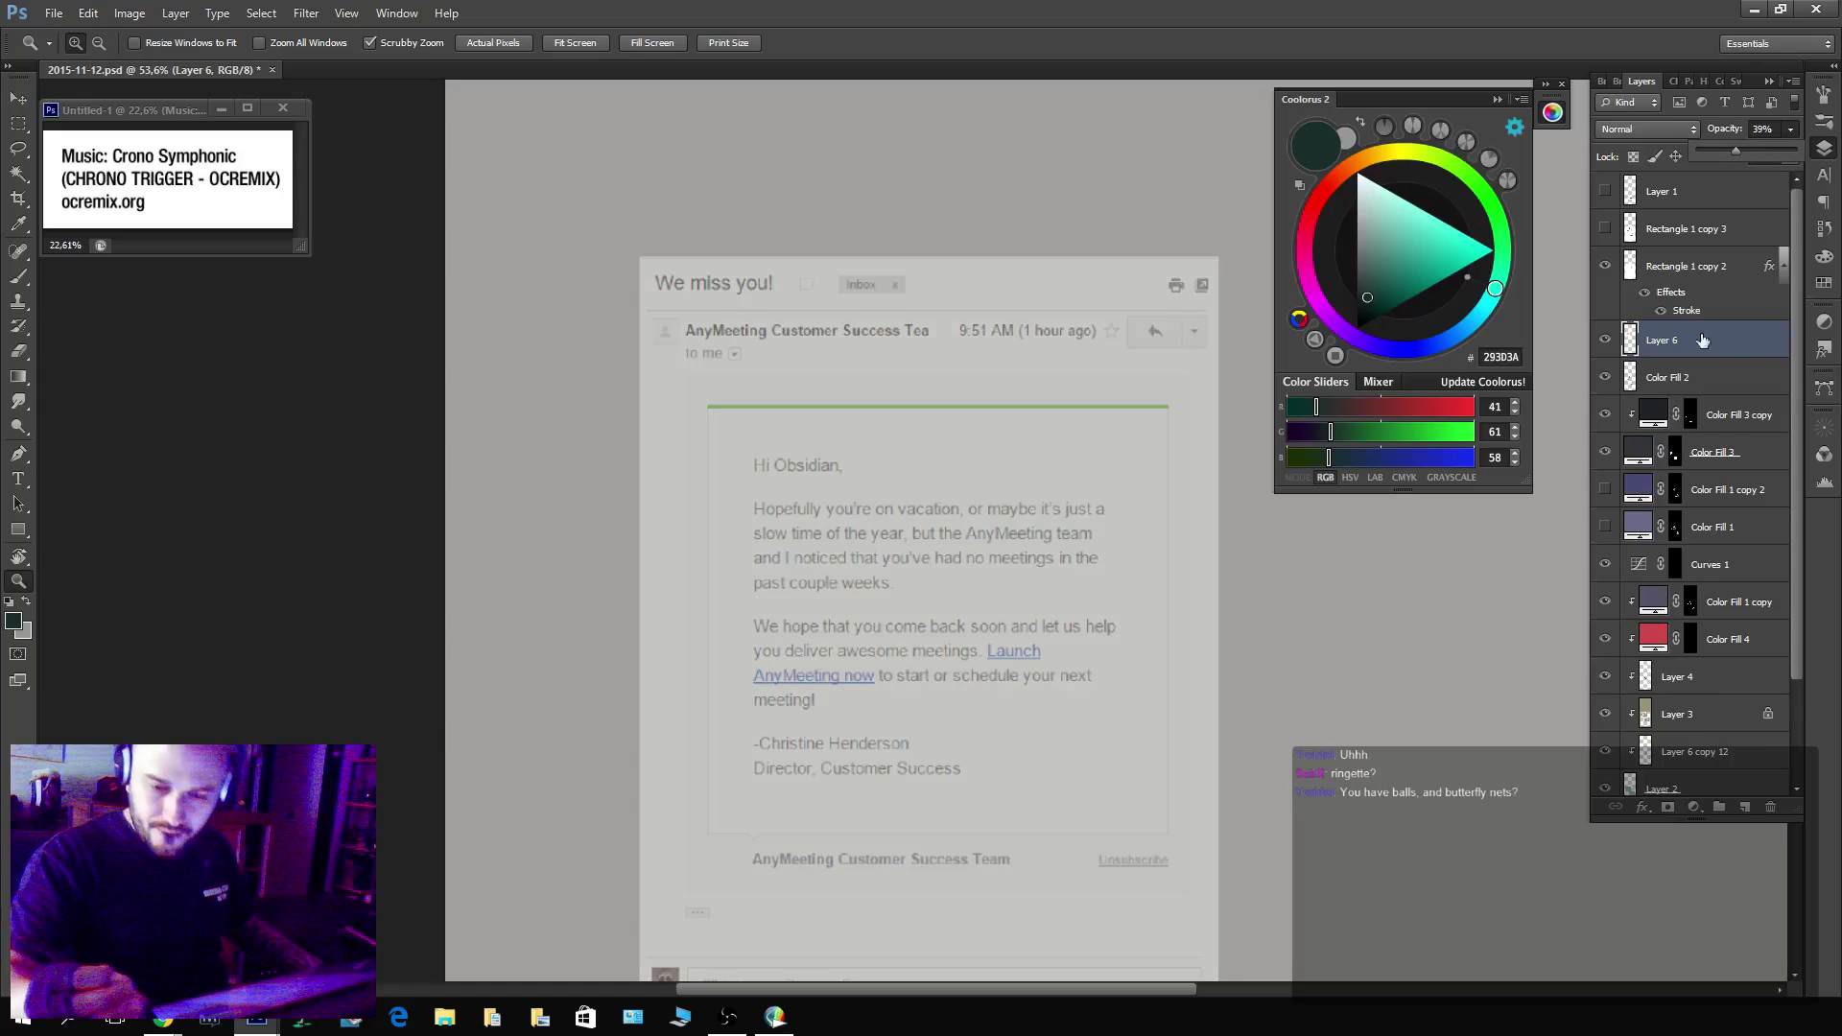
Start a black text line on a new layer above the email reference and set its font to Arial Regular.
left_click(1739, 808)
key("t")
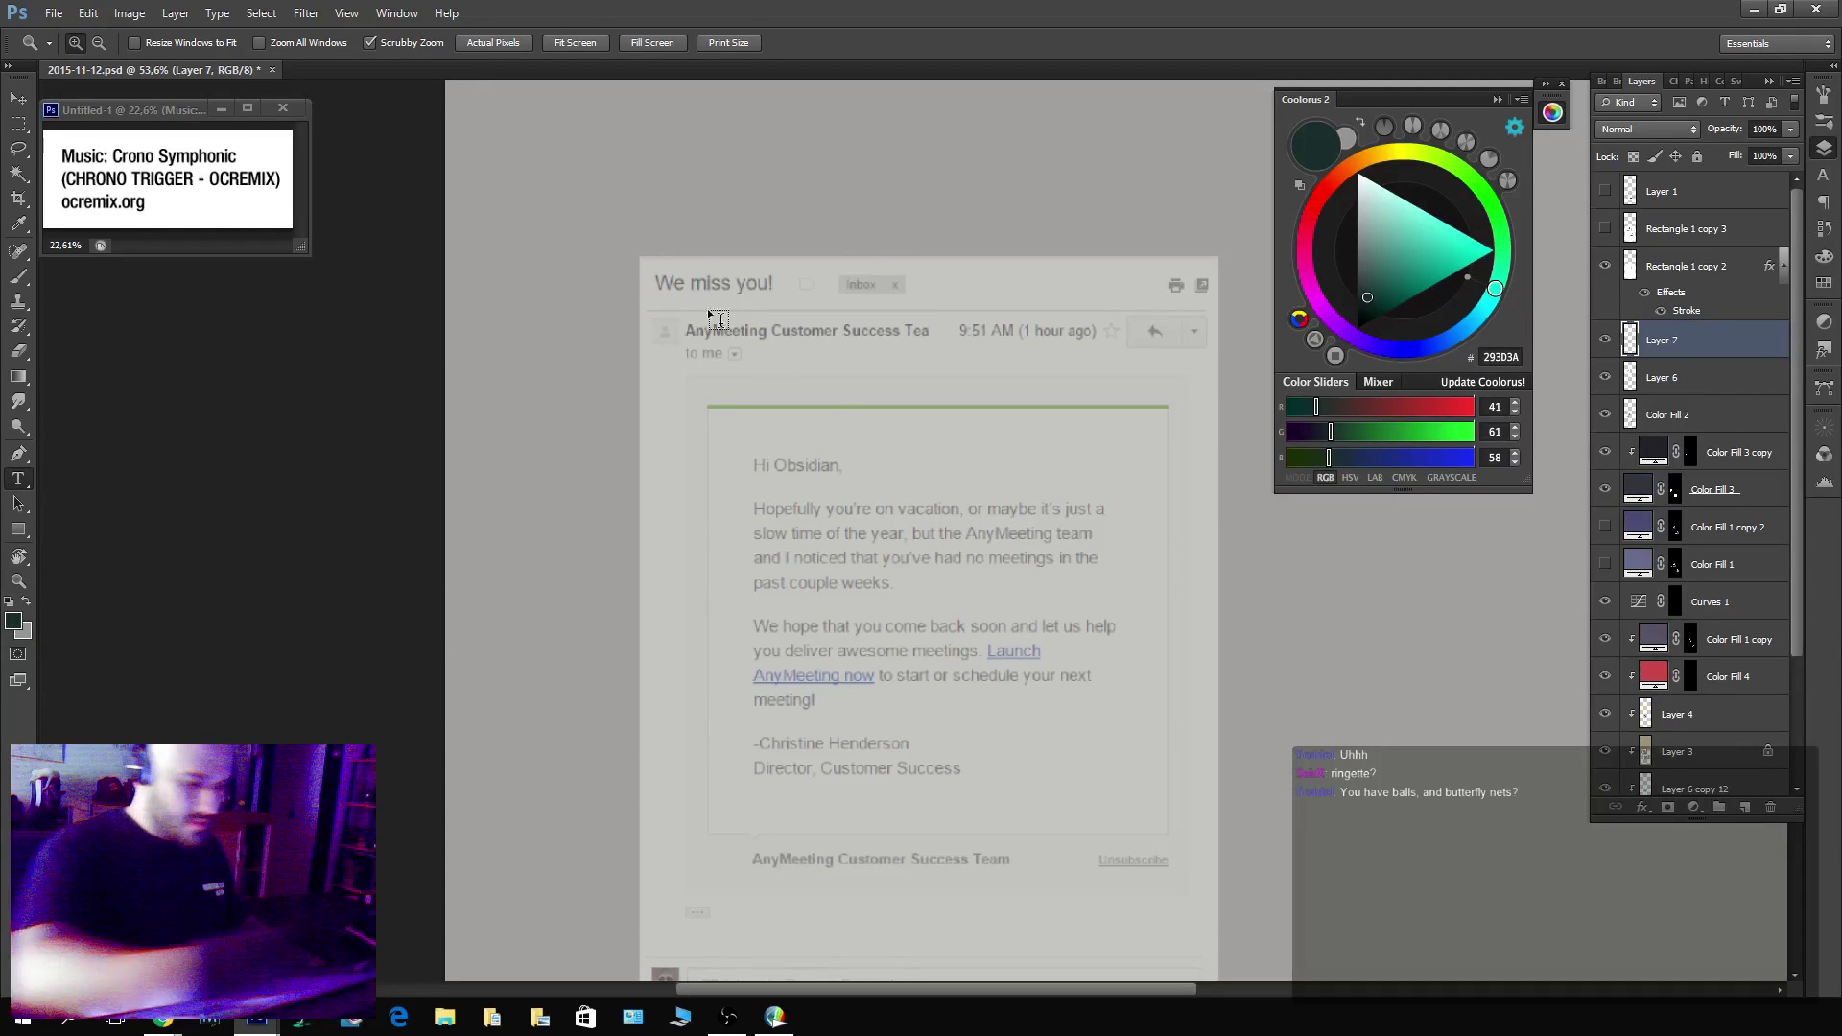
key("d")
left_click(696, 205)
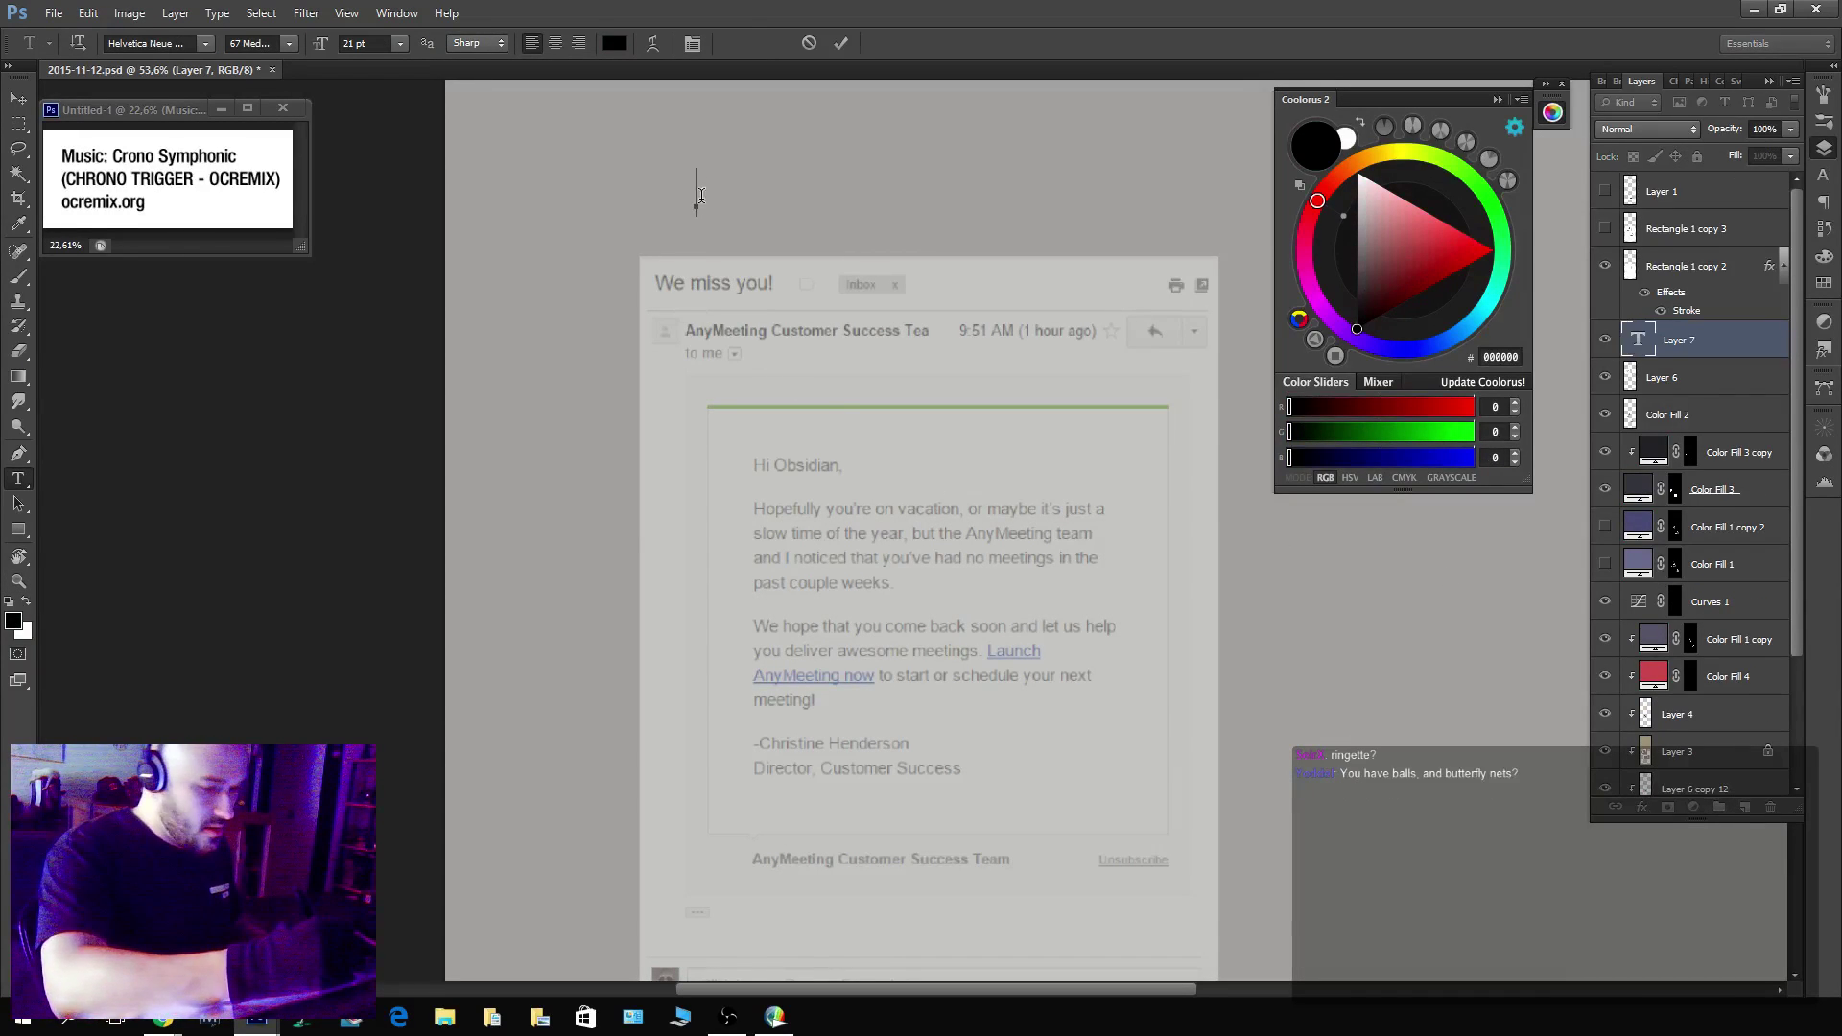
left_click(290, 44)
left_click(221, 67)
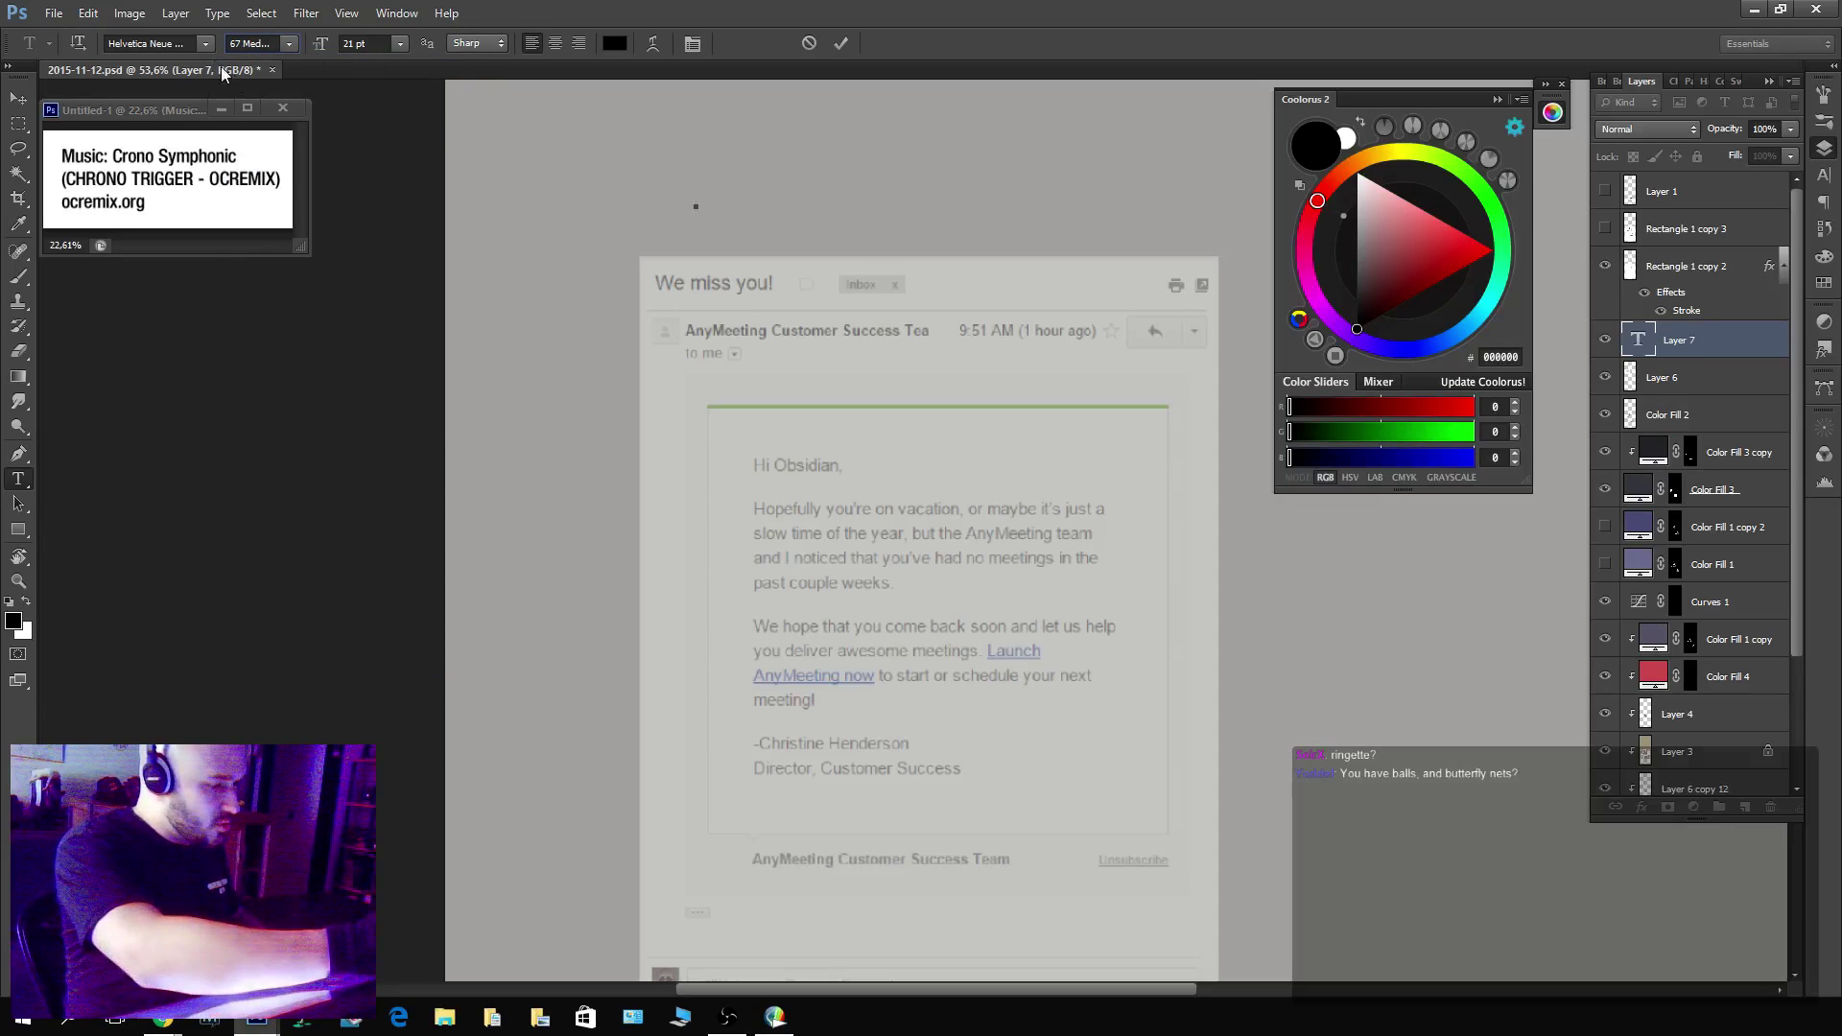
left_click(205, 44)
scroll(298, 139, "up", 10)
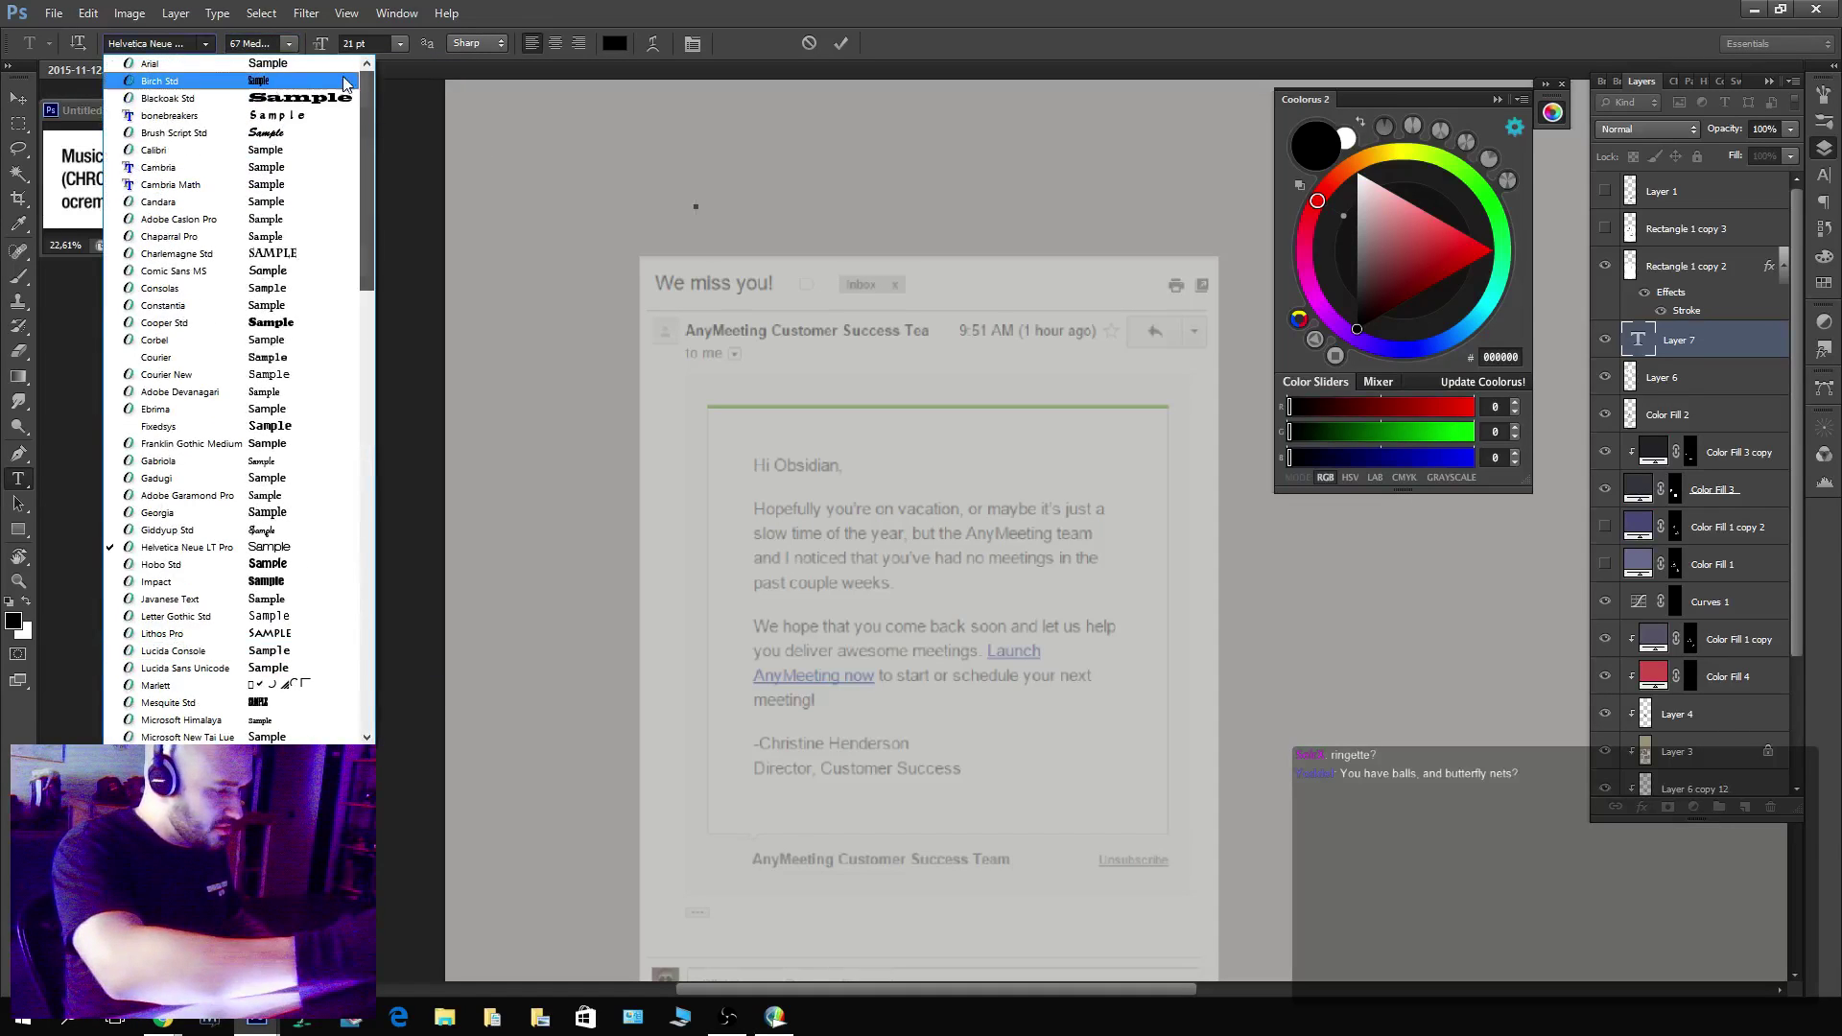
left_click(348, 84)
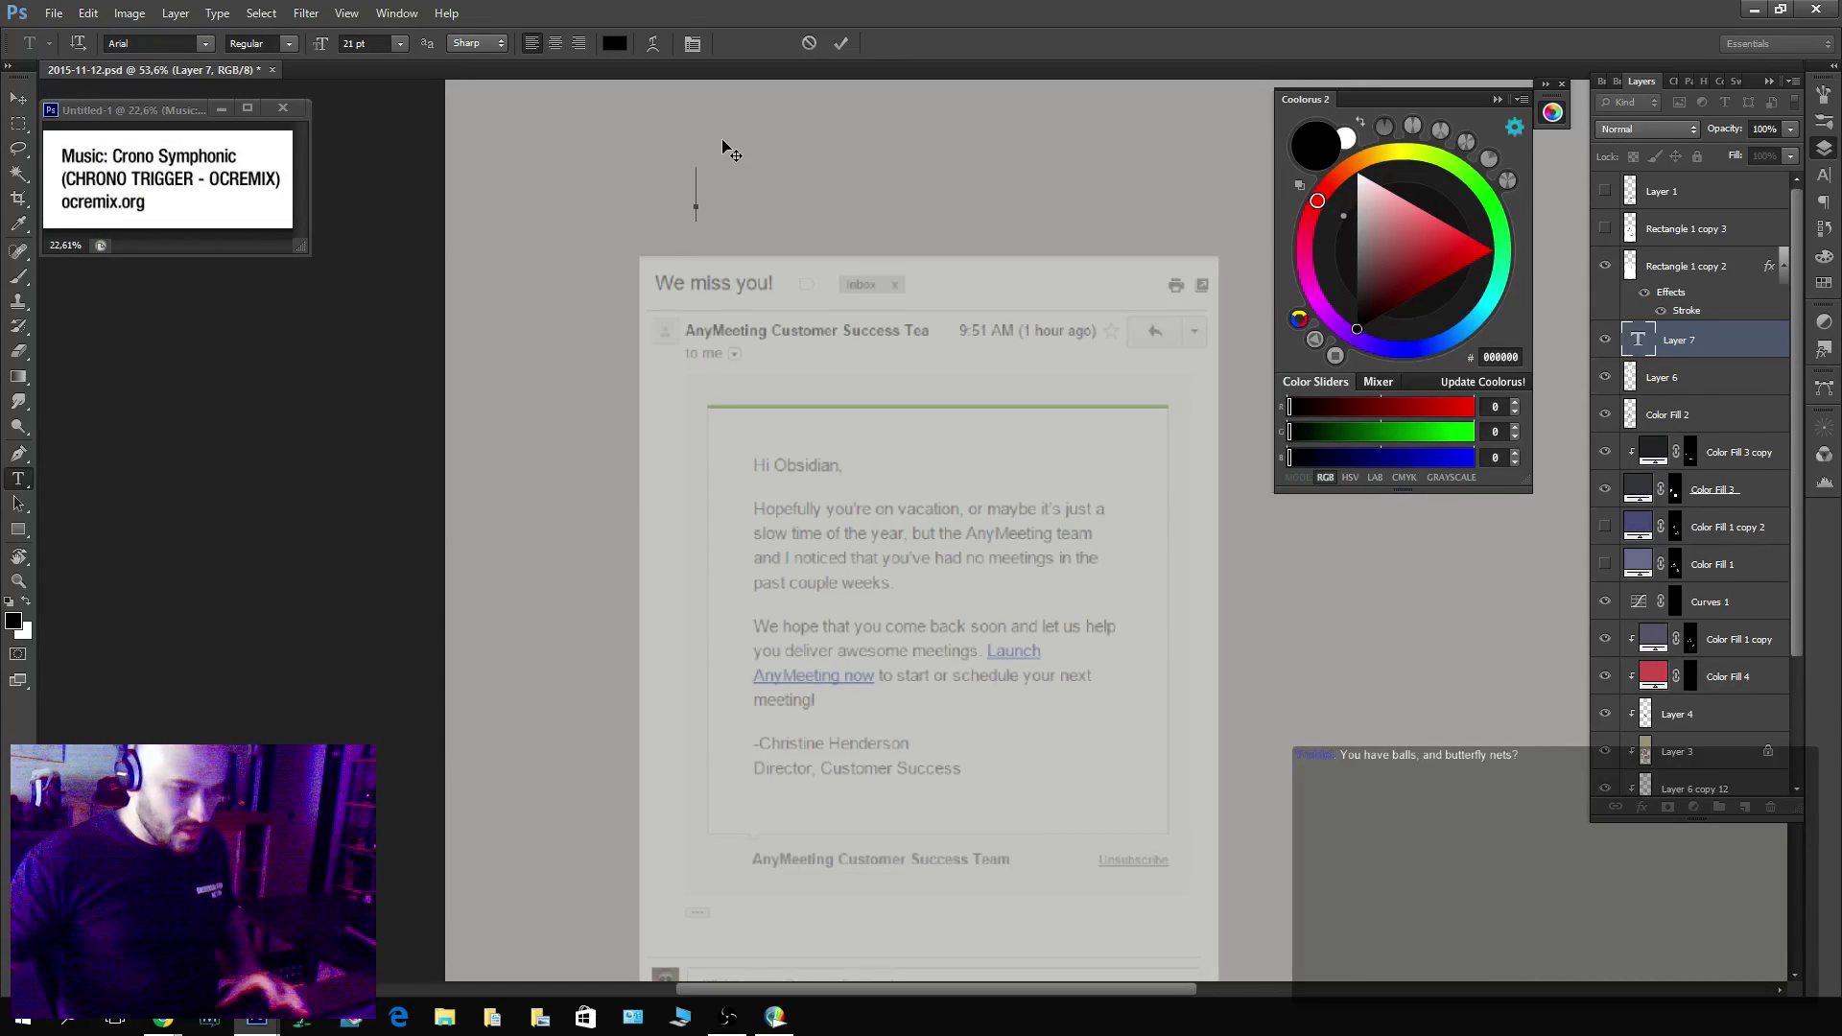
Enter the text "Commission Inquiry" and scale it down proportionally to about 61%.
type("Comm")
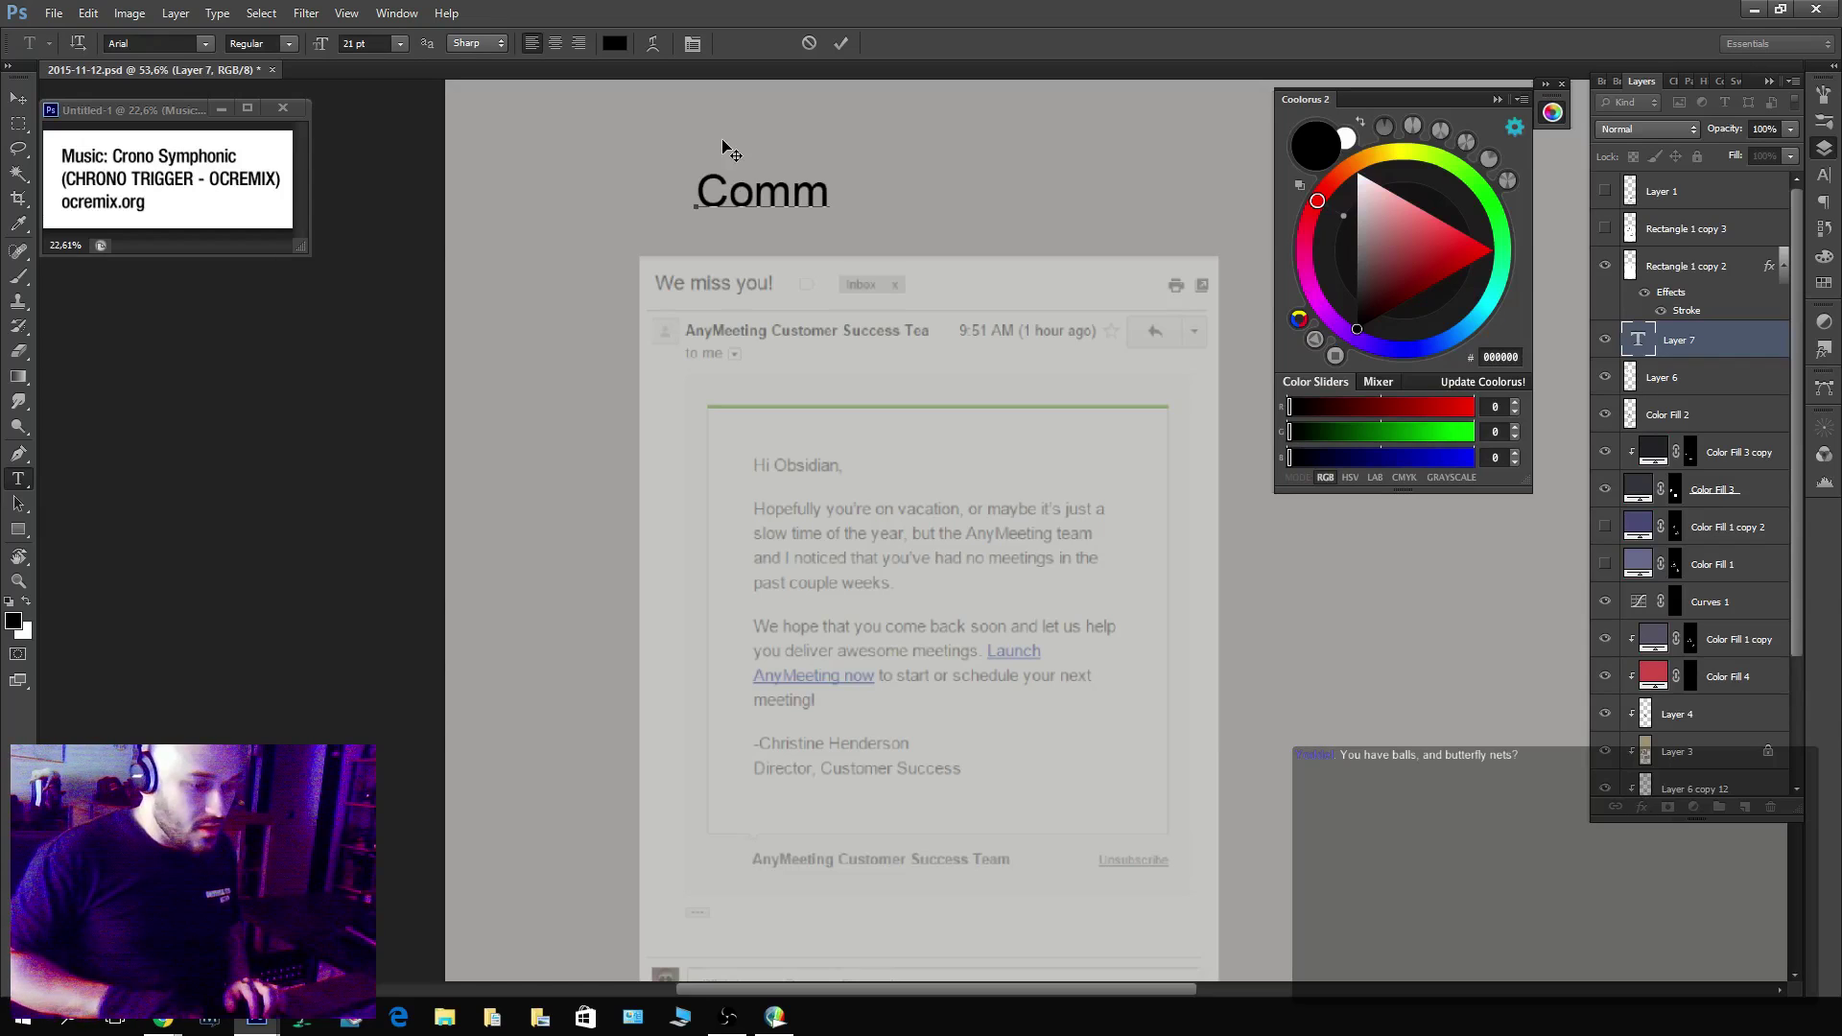
type("ission ")
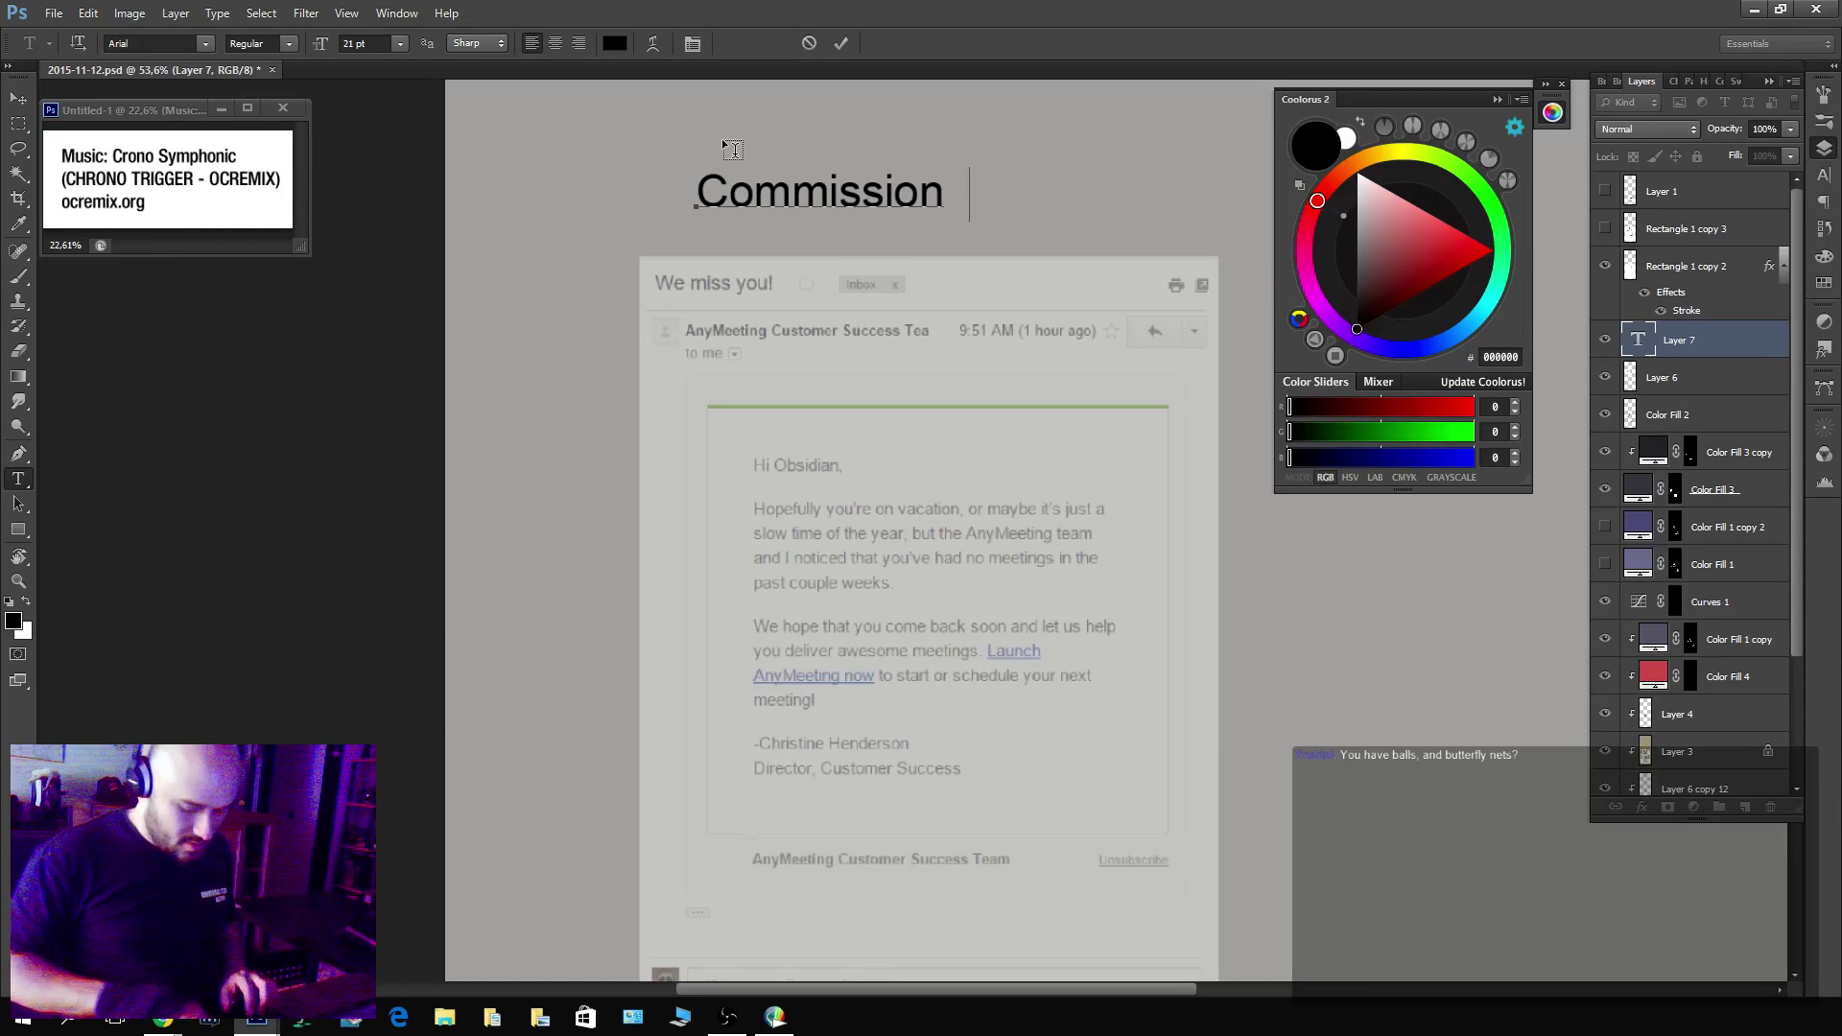
type("Inquiry")
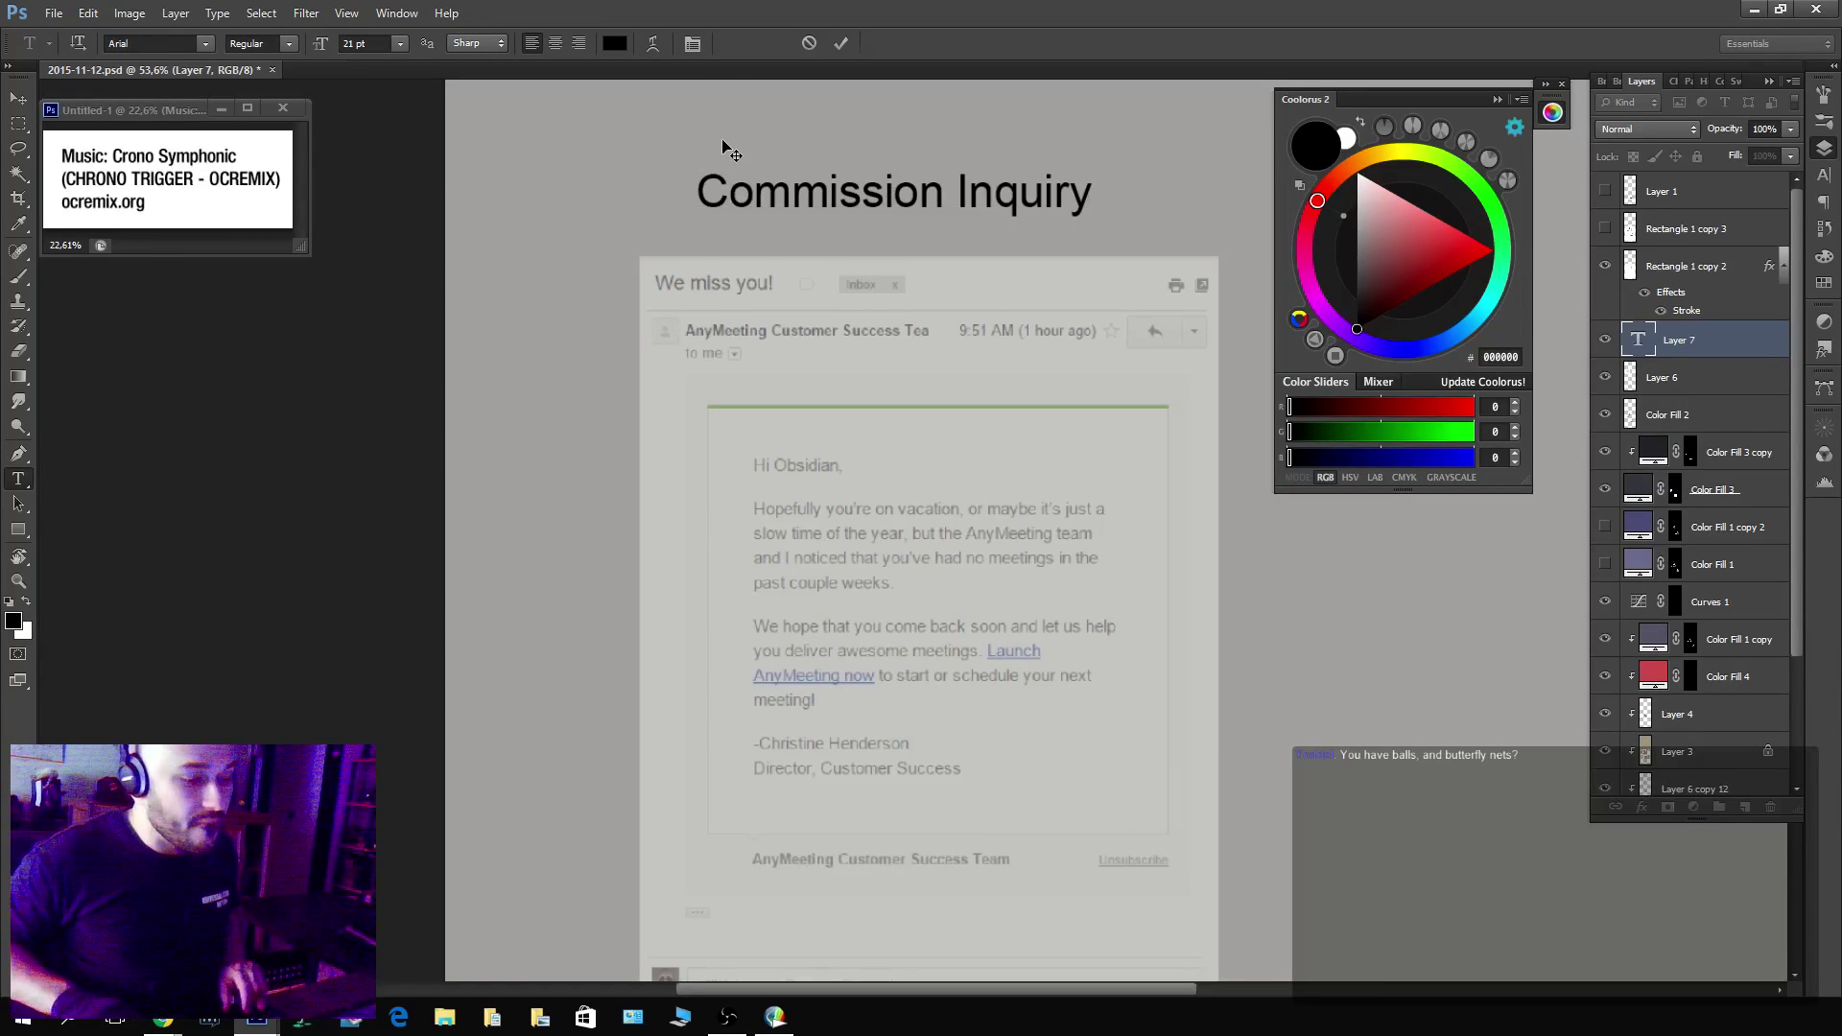
key("ctrl+Return")
key("ctrl+t")
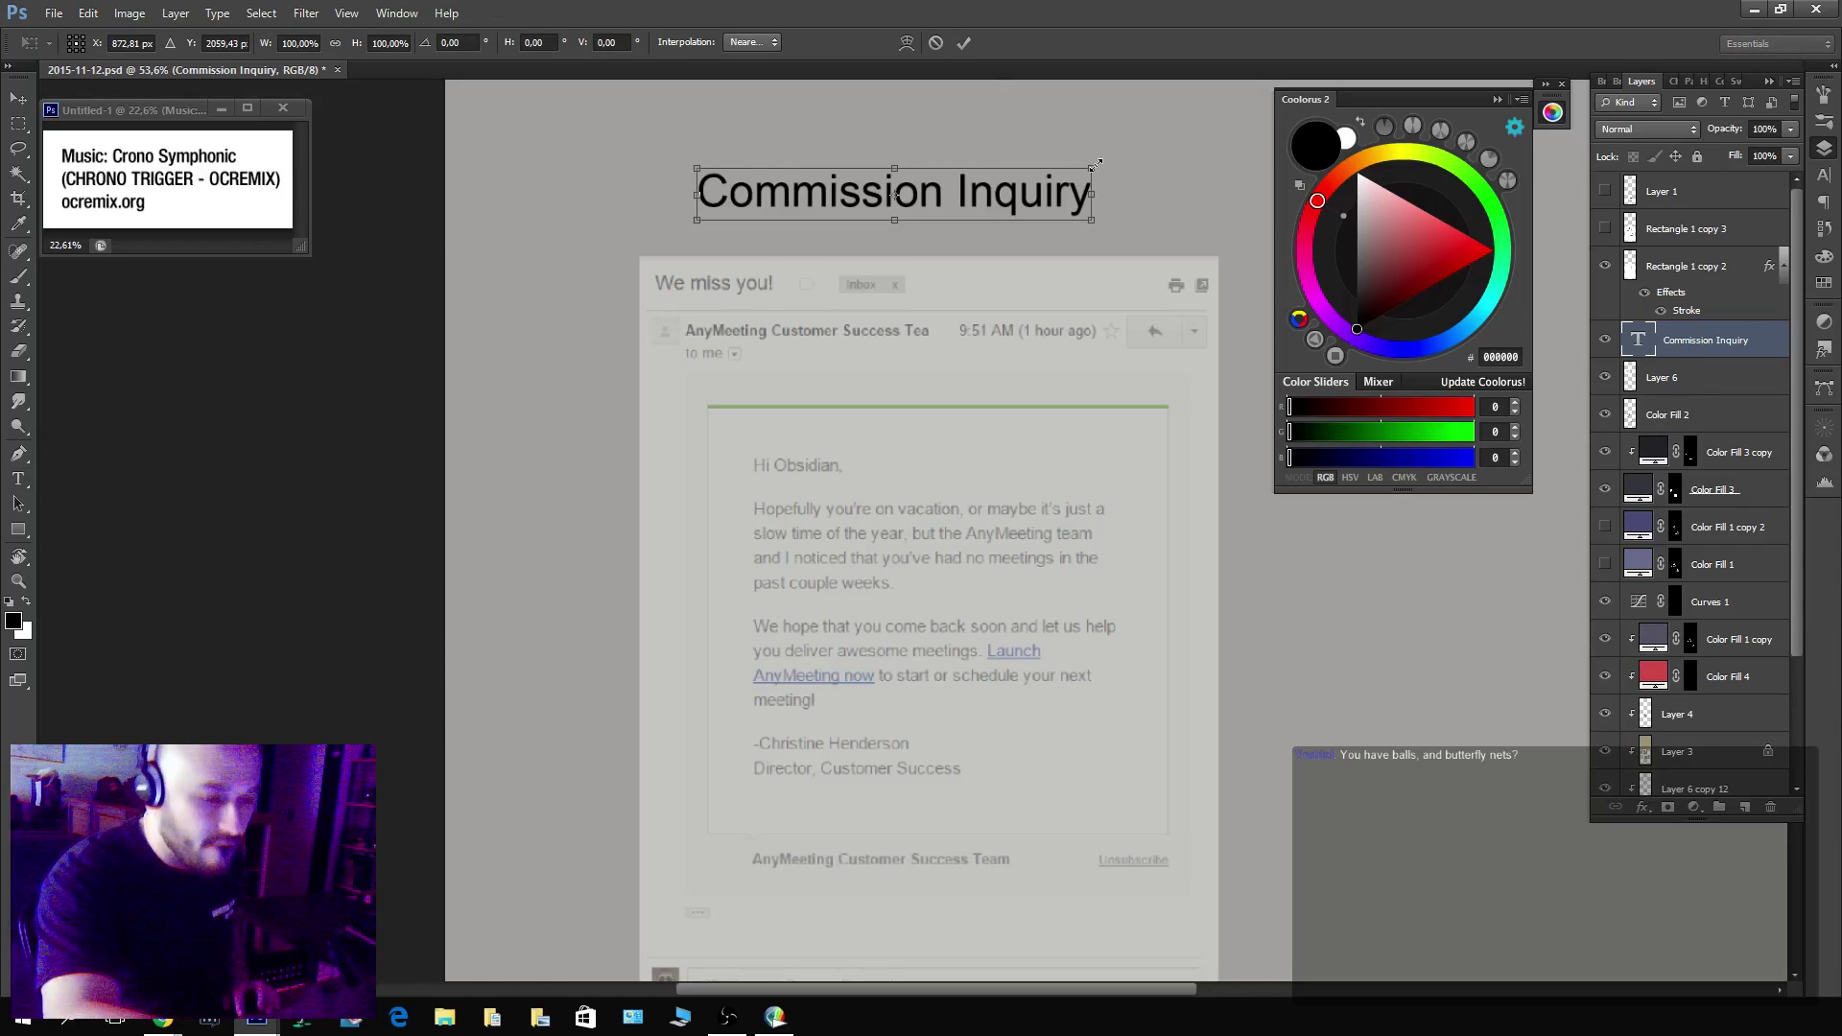
left_click_drag(1092, 194, 1016, 195)
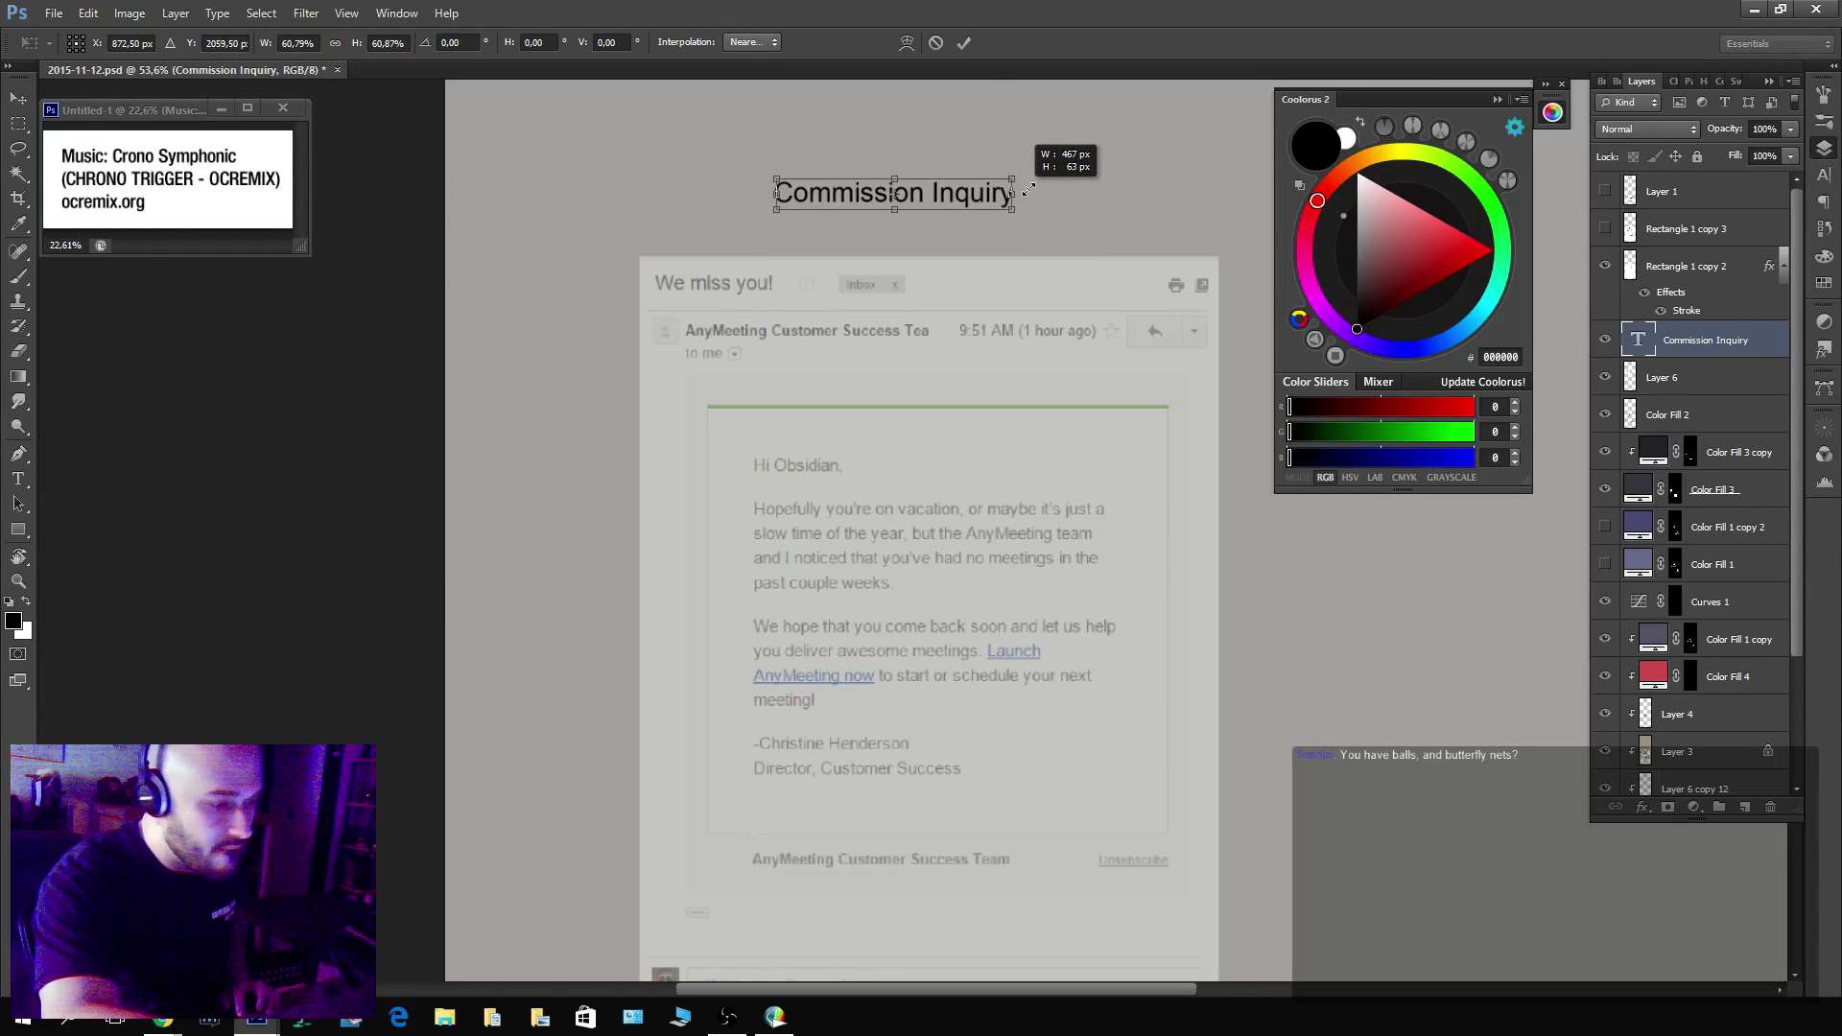
key("Return")
key("t")
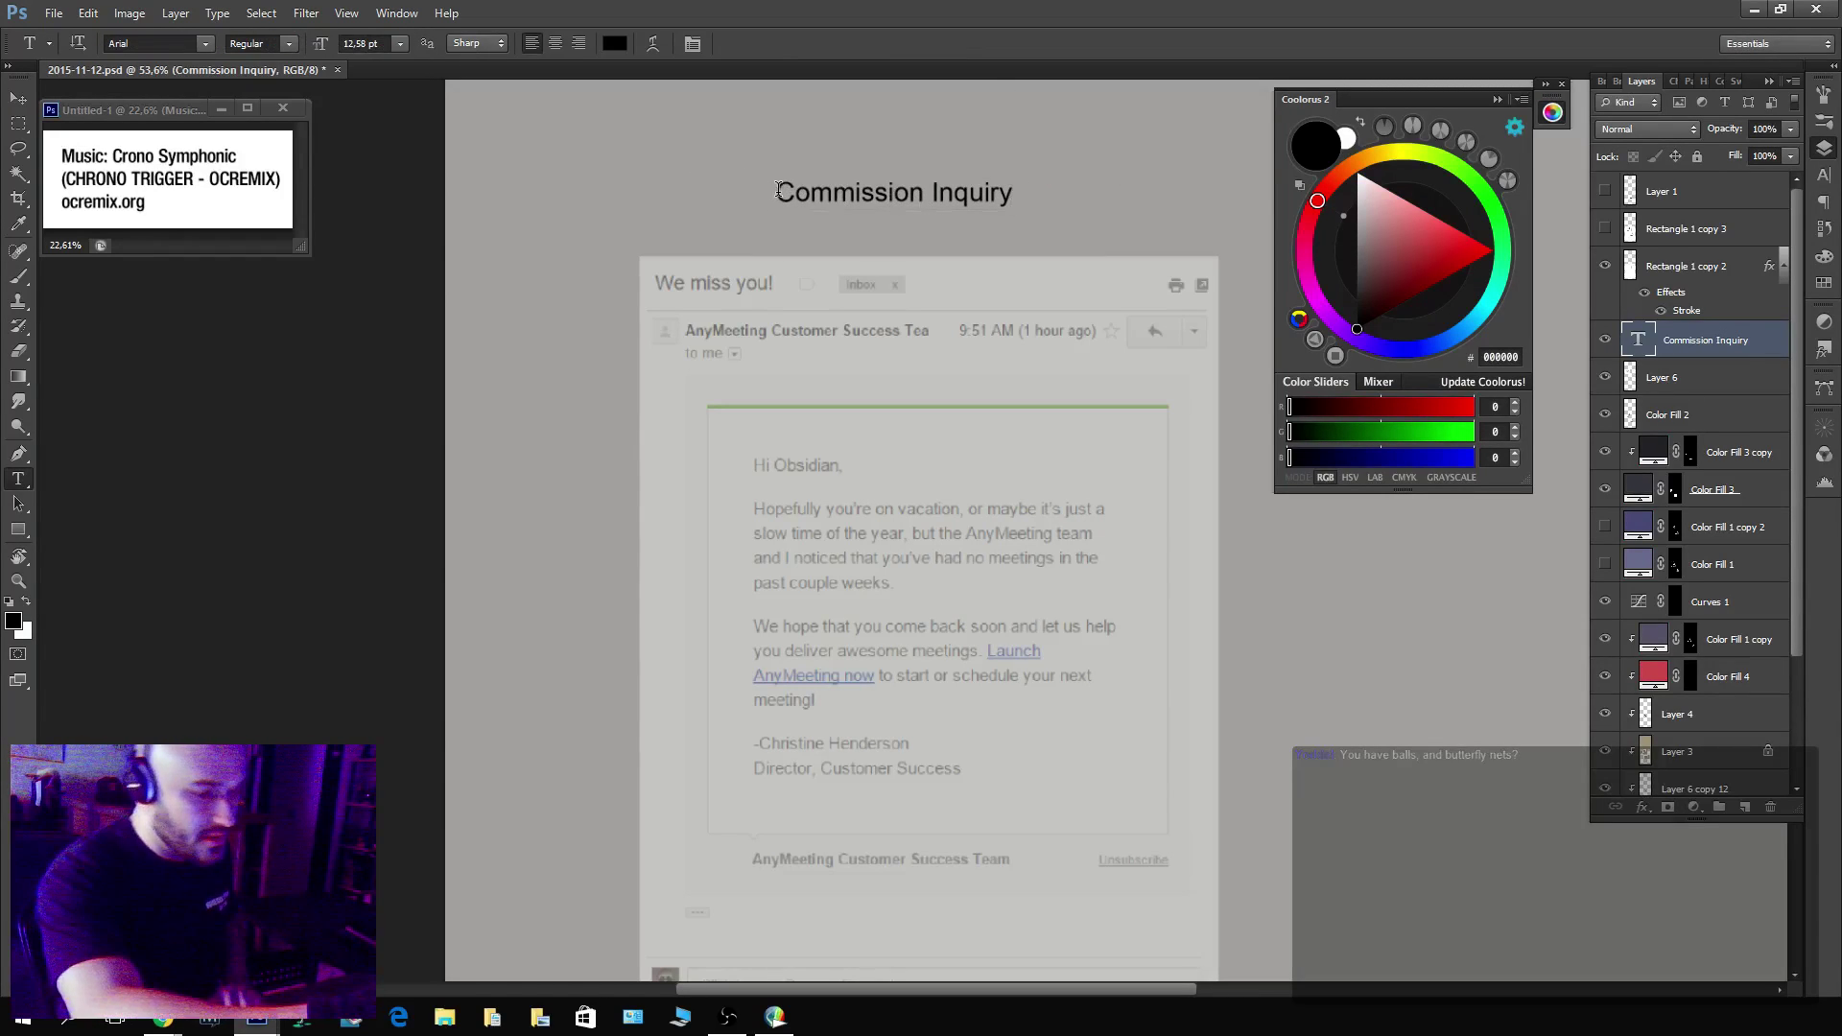
left_click_drag(773, 192, 1085, 189)
key("ctrl+h")
key("ctrl+Return")
key("v")
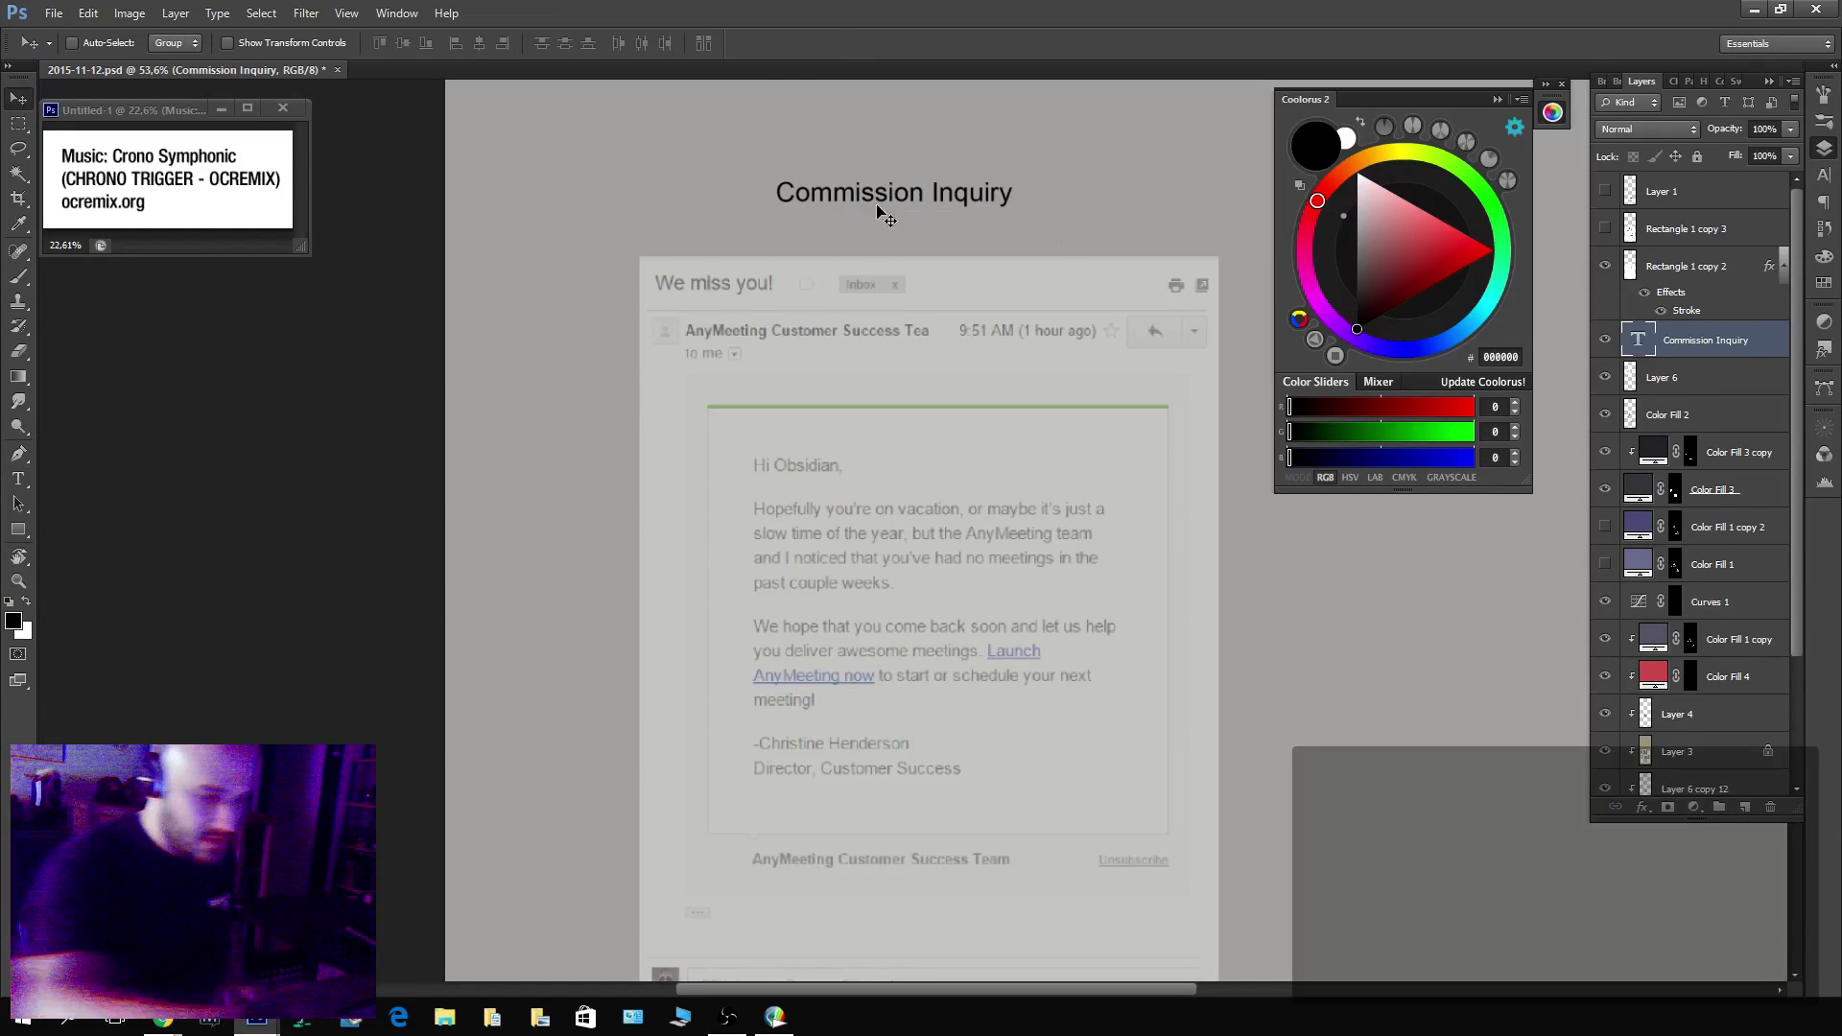
Move the "Commission Inquiry" text onto the reference's subject line and scale it down proportionally to about 84%.
left_click_drag(880, 211, 763, 289)
key("ctrl+t")
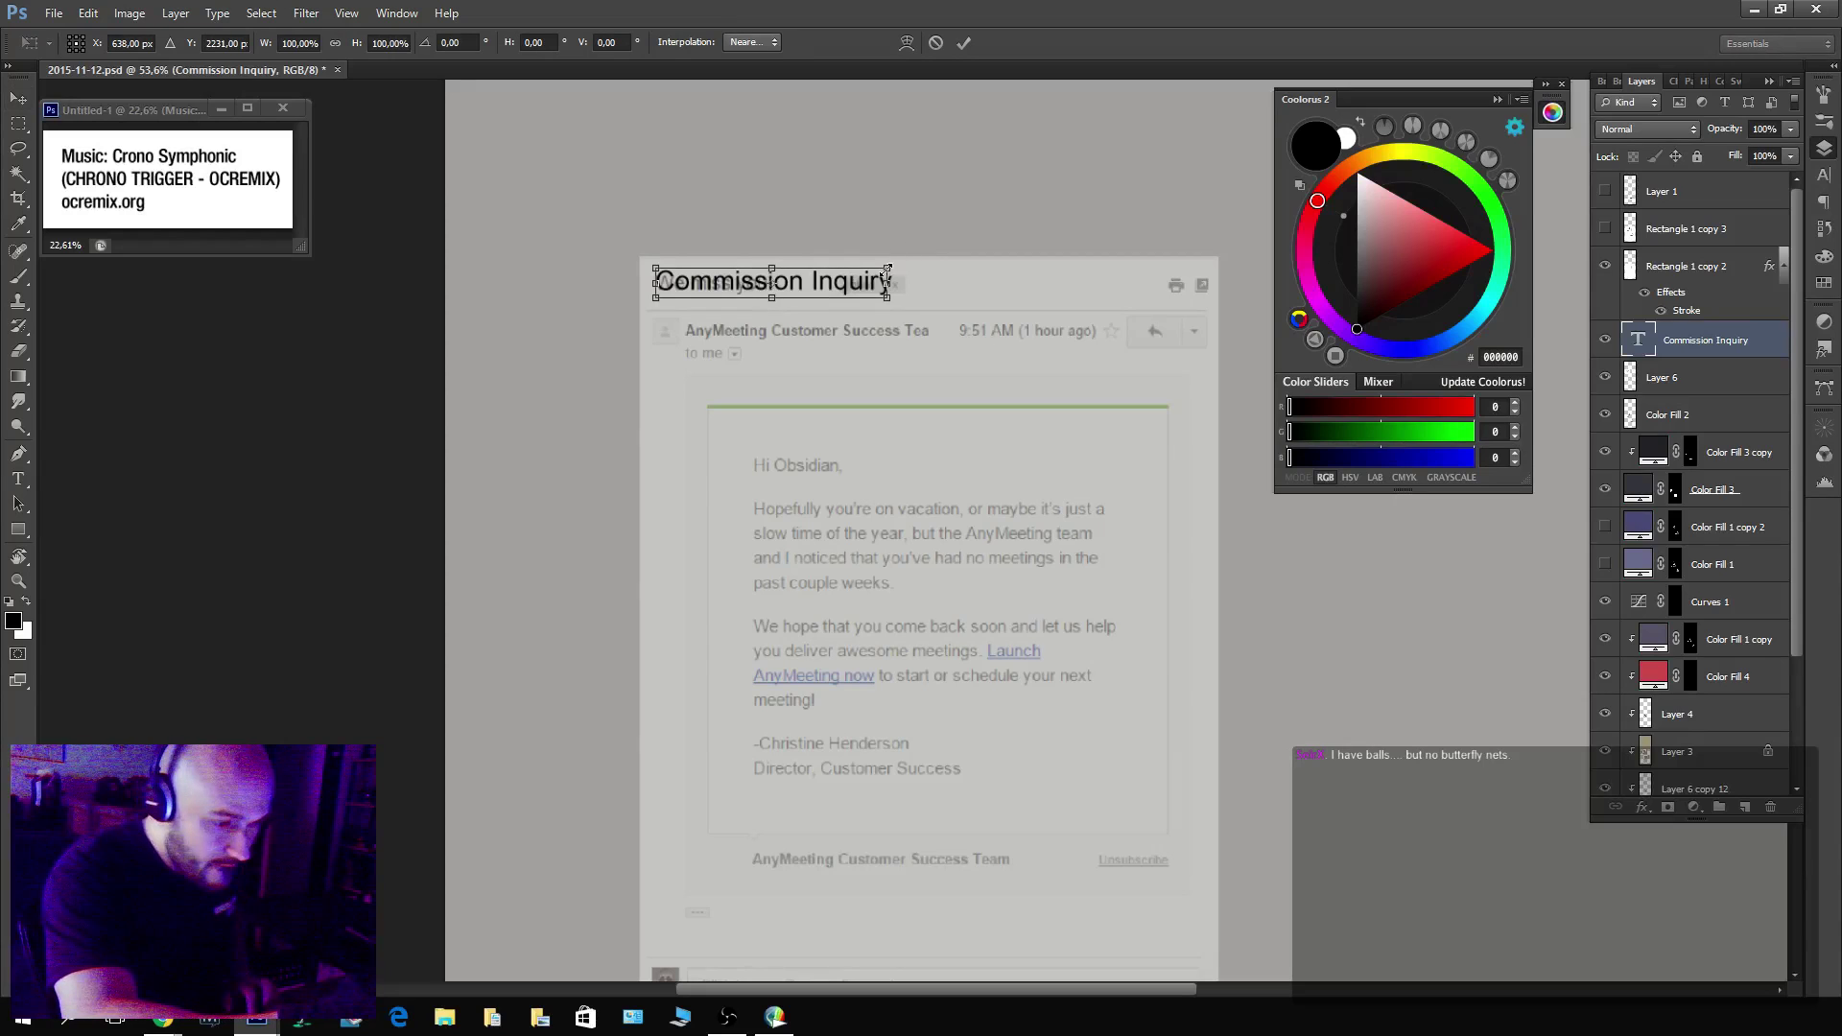
left_click_drag(891, 268, 856, 286)
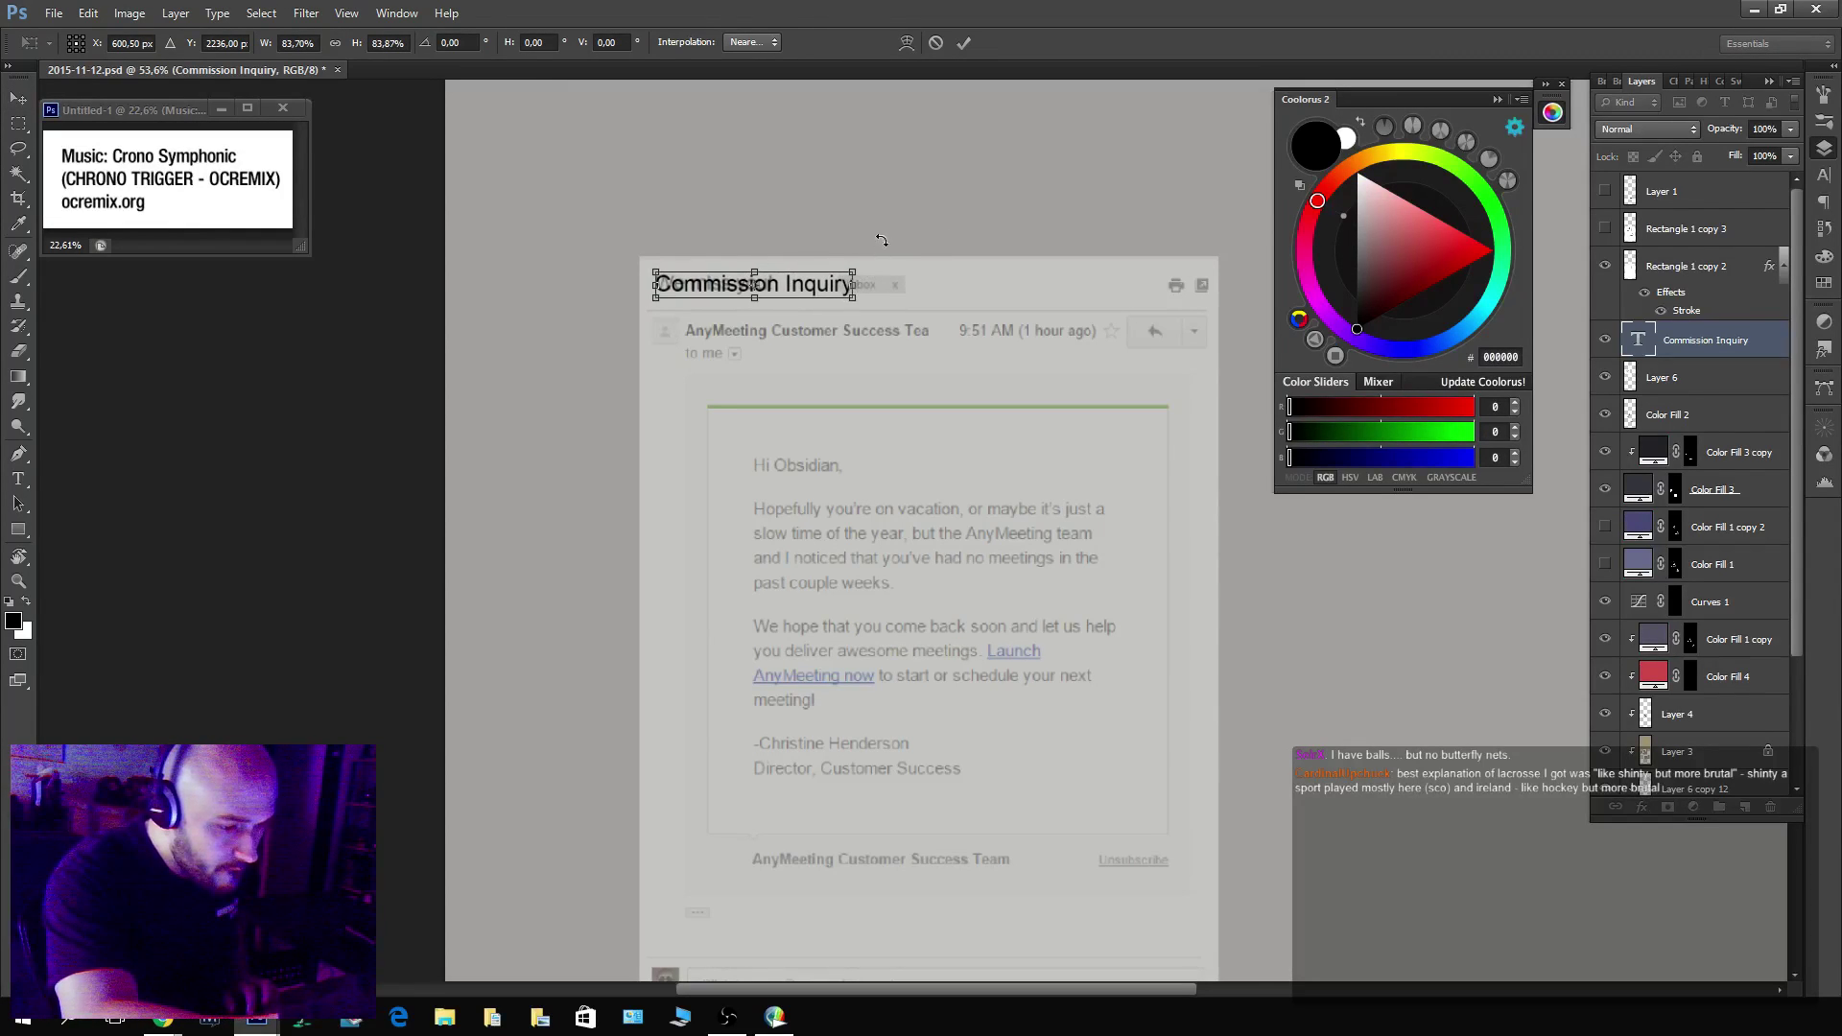
key("Return")
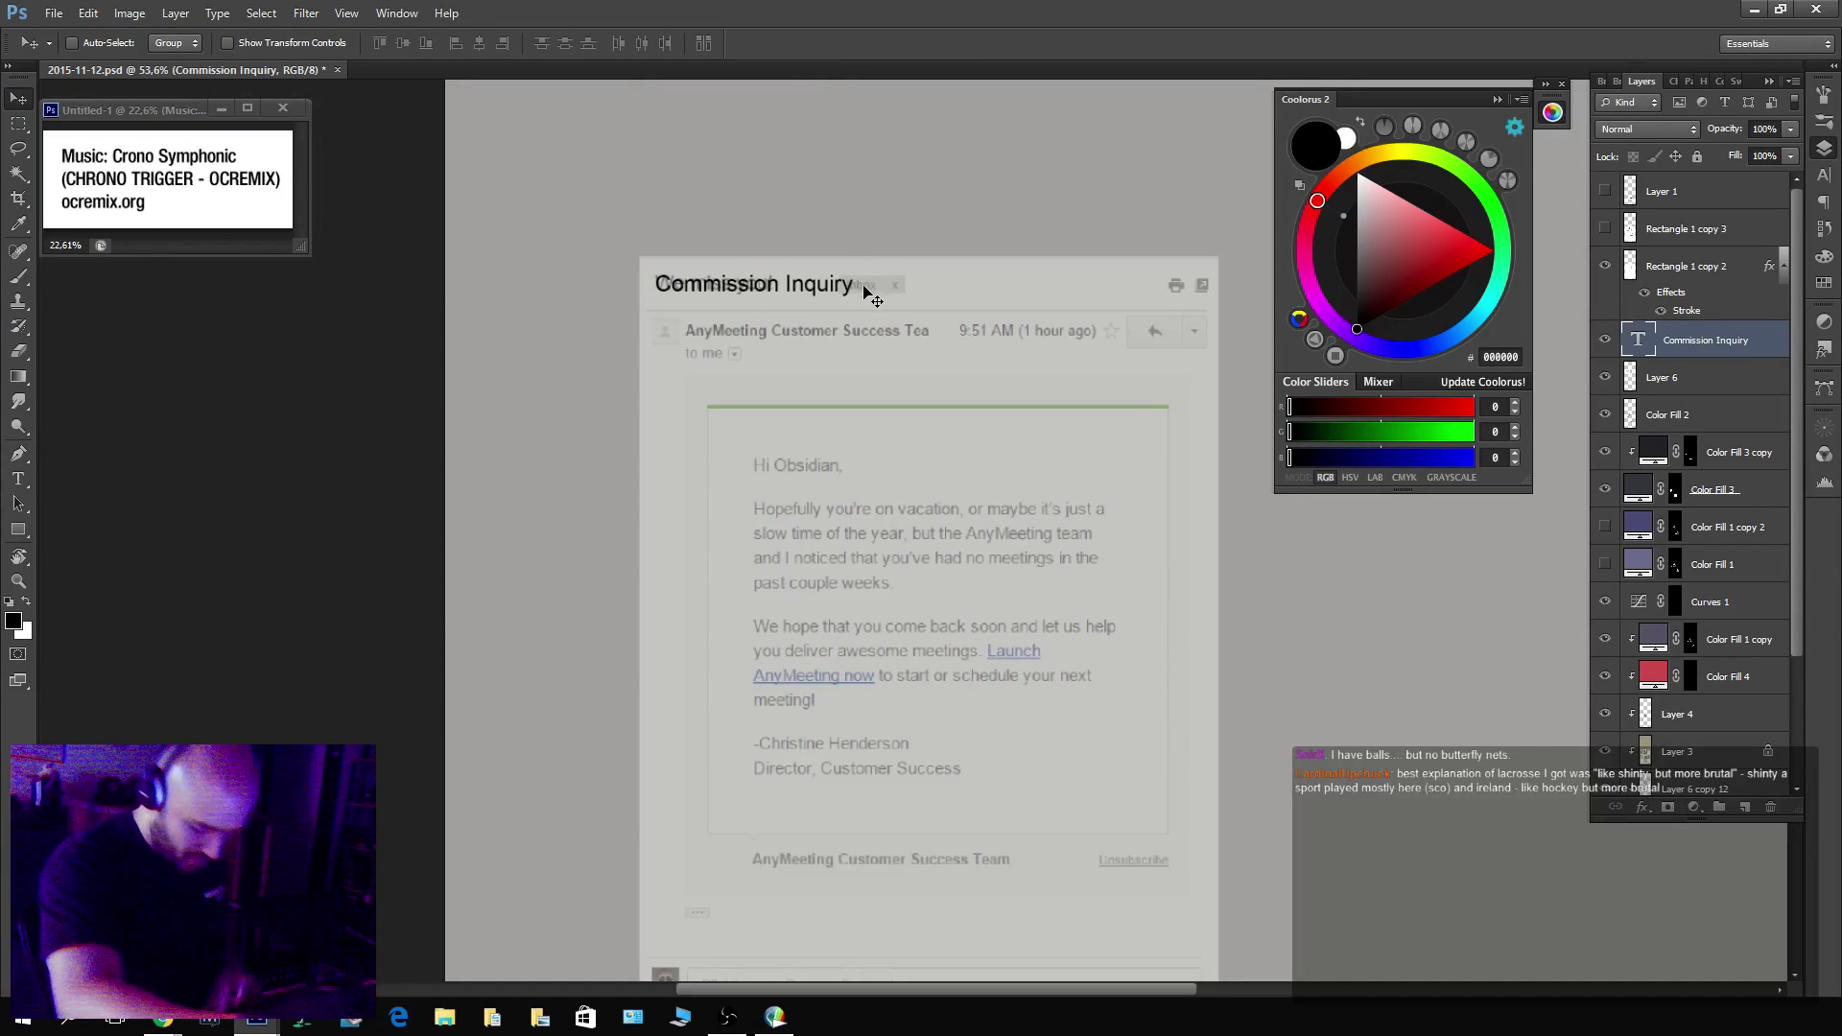
Start a new text line just below the reference's sender line and enter "Marketing".
key("z")
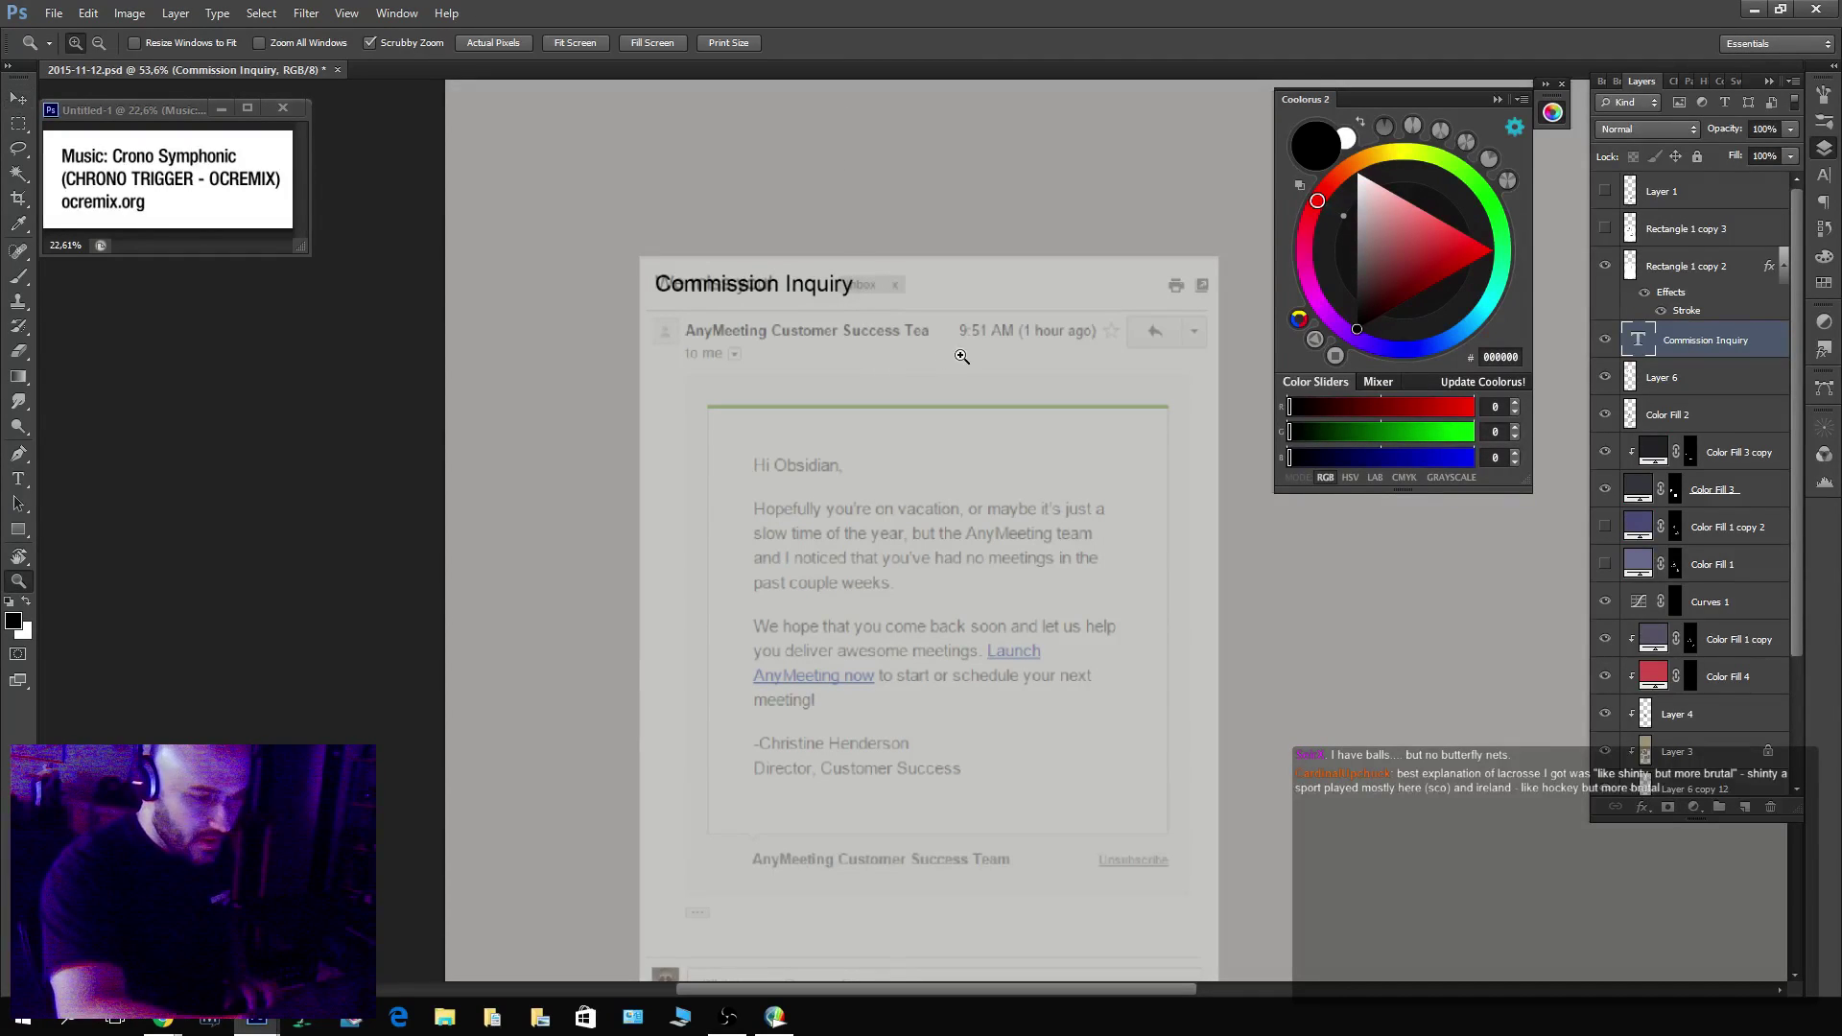
left_click_drag(959, 354, 972, 324)
key("t")
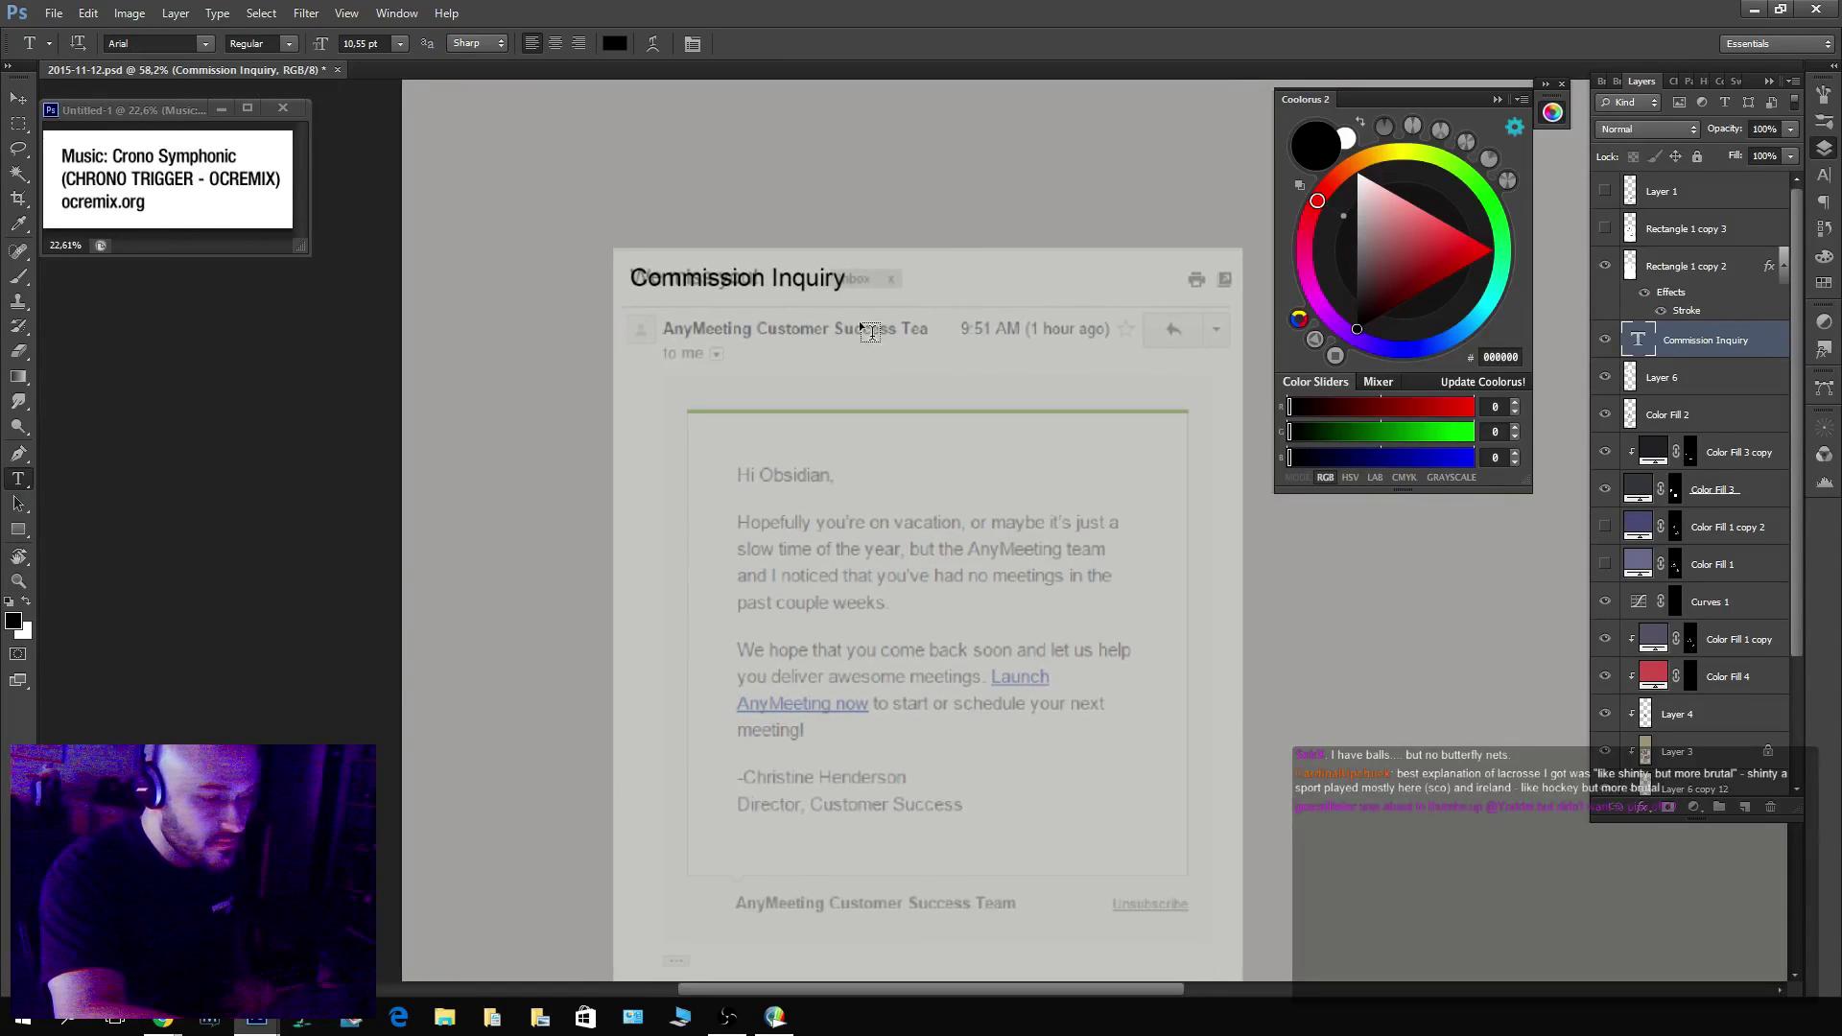
left_click(794, 378)
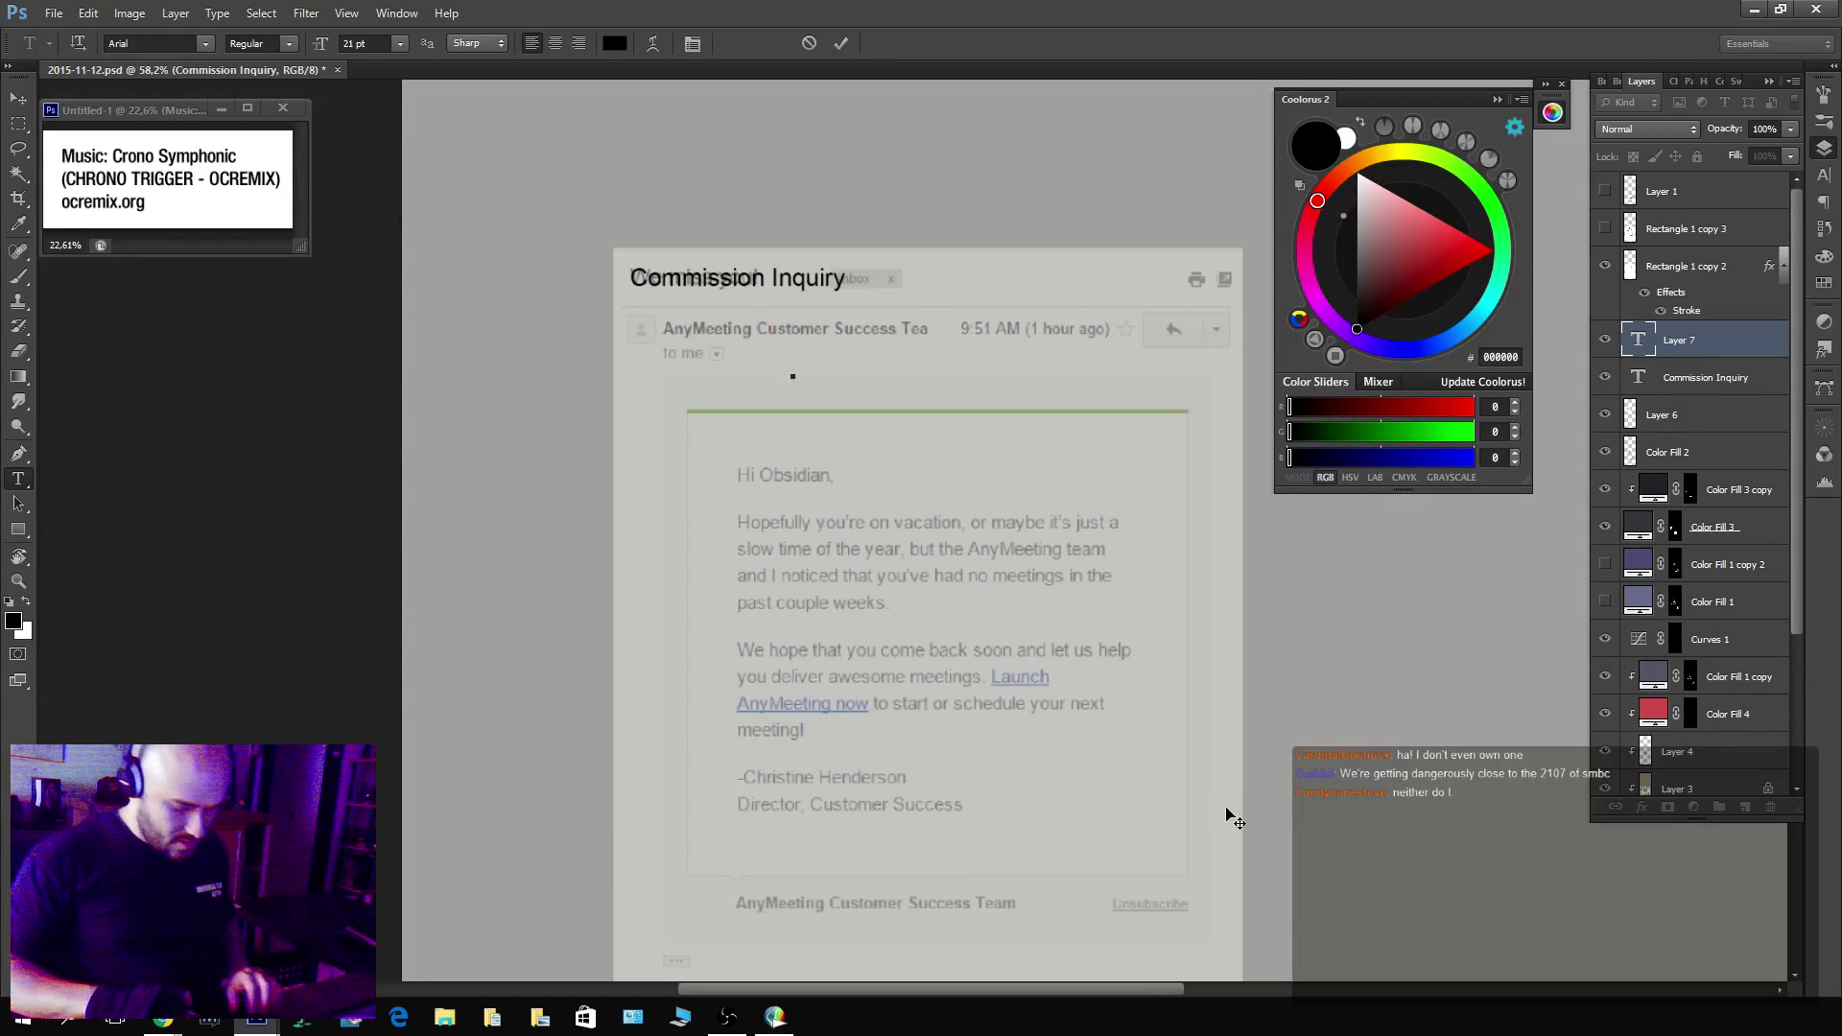
type("Market")
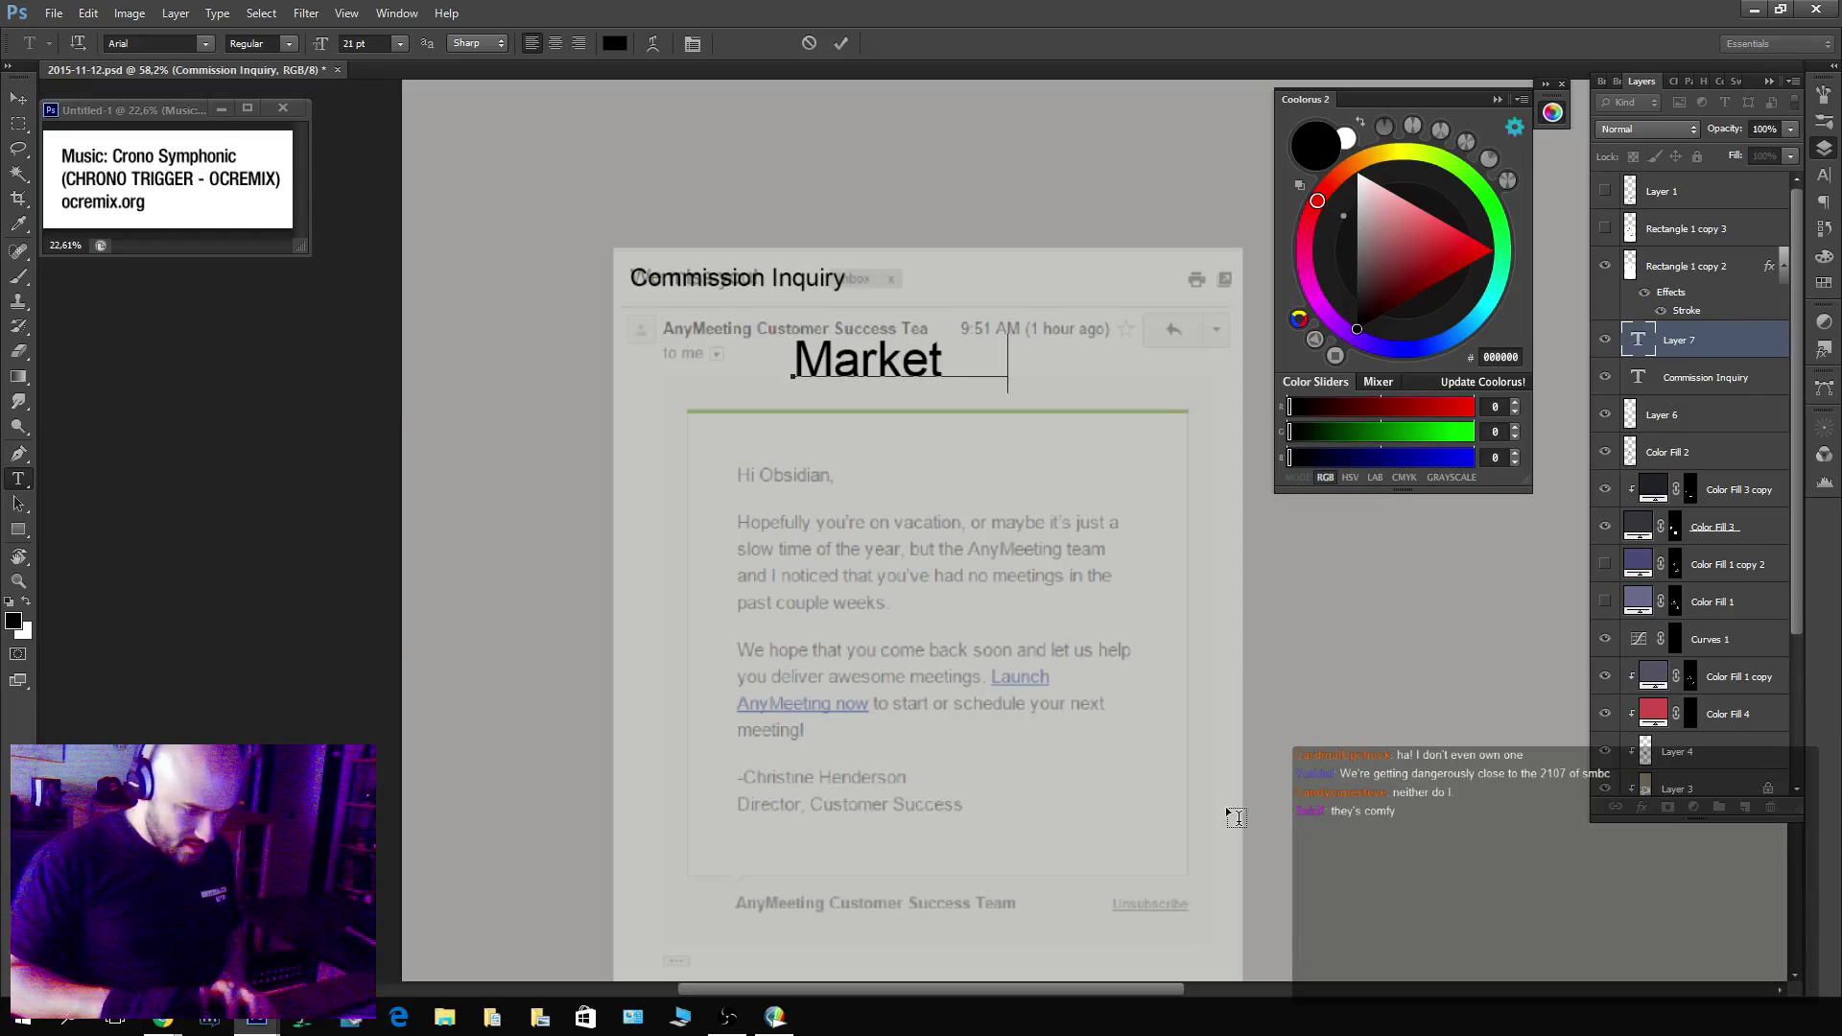
type("ing at")
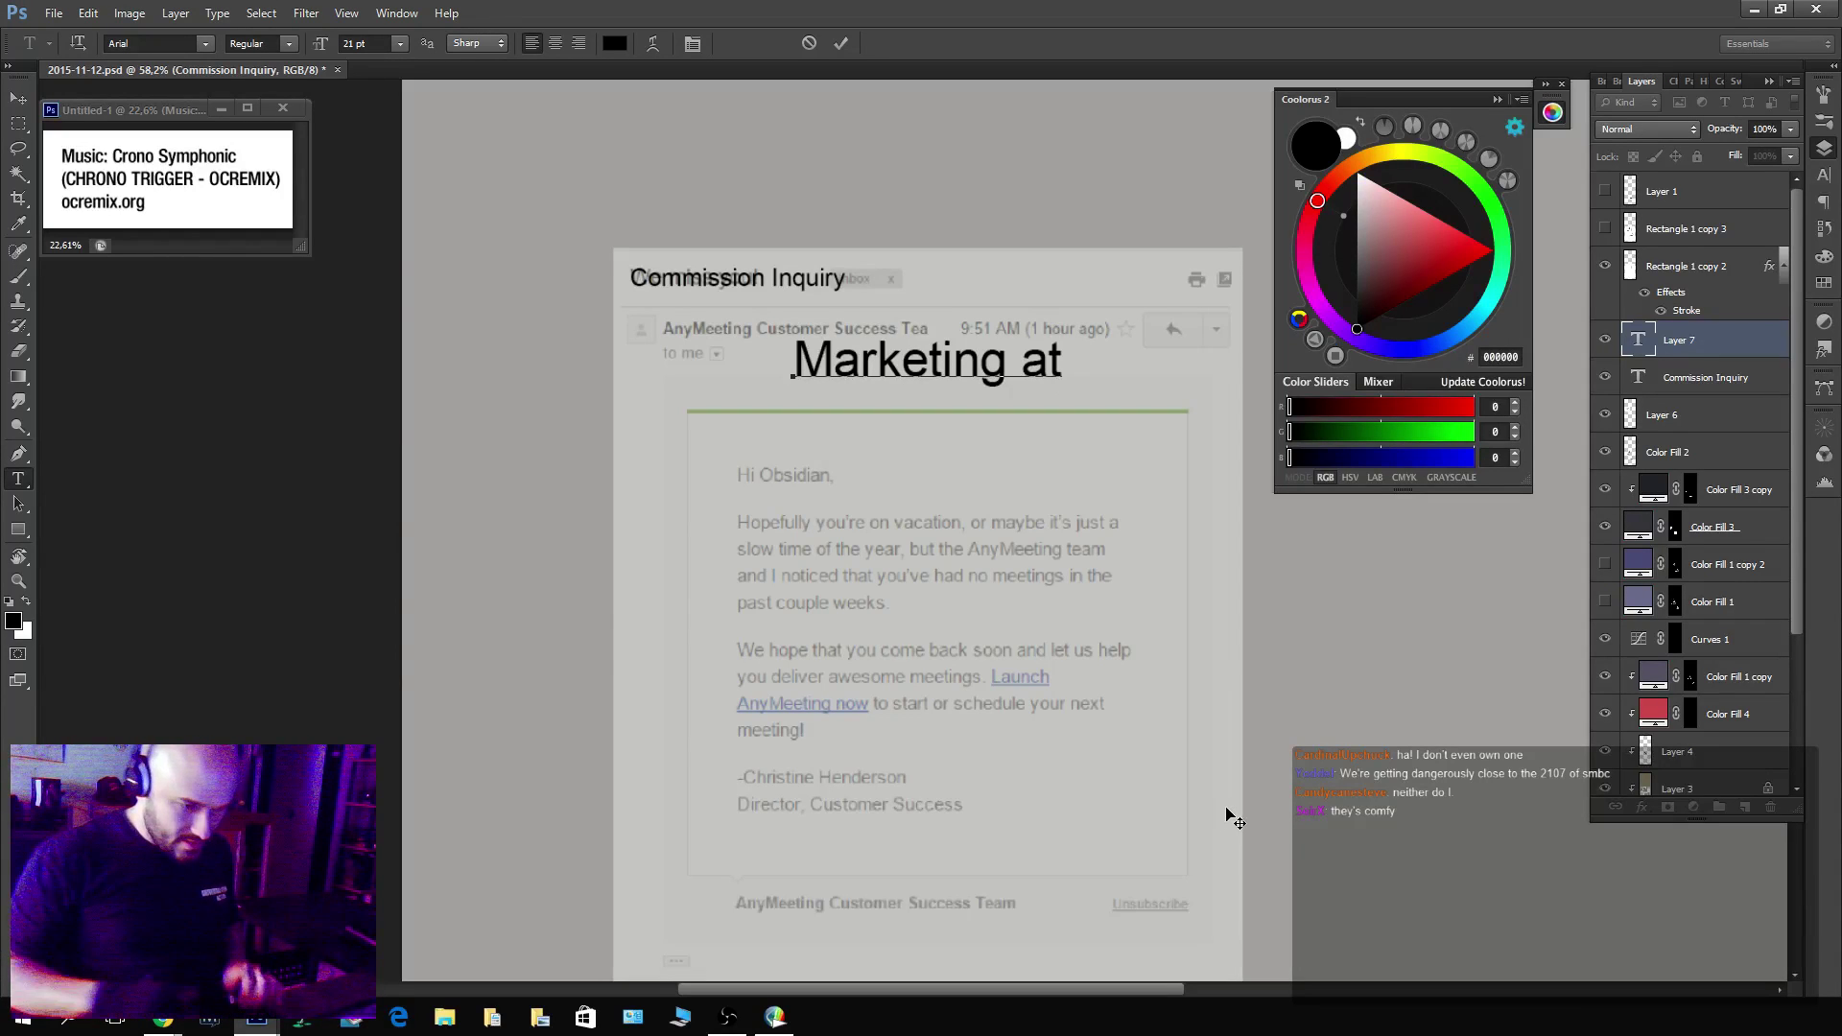
key("BackSpace")
key("BackSpace")
key("BackSpace")
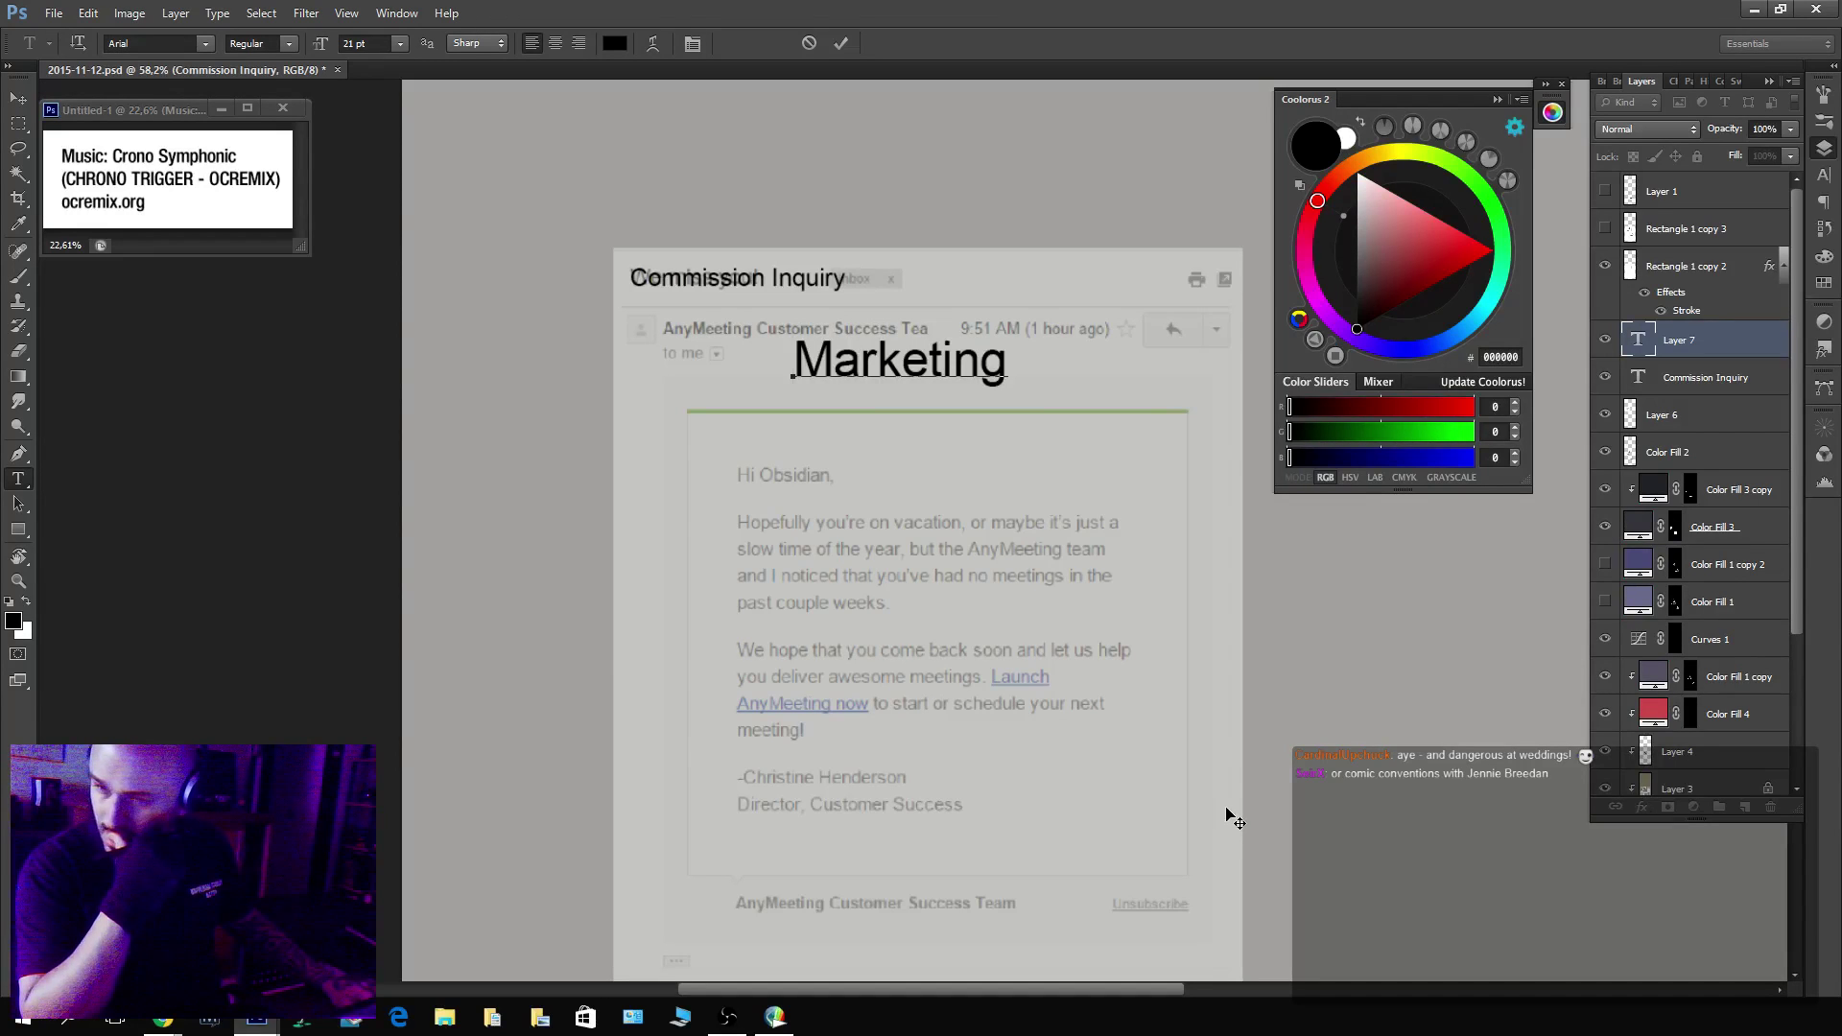
Insert "NipplePunch" before "Marketing" so that the sender line reads "NipplePunch Marketing", and commit the text.
type("Nipp")
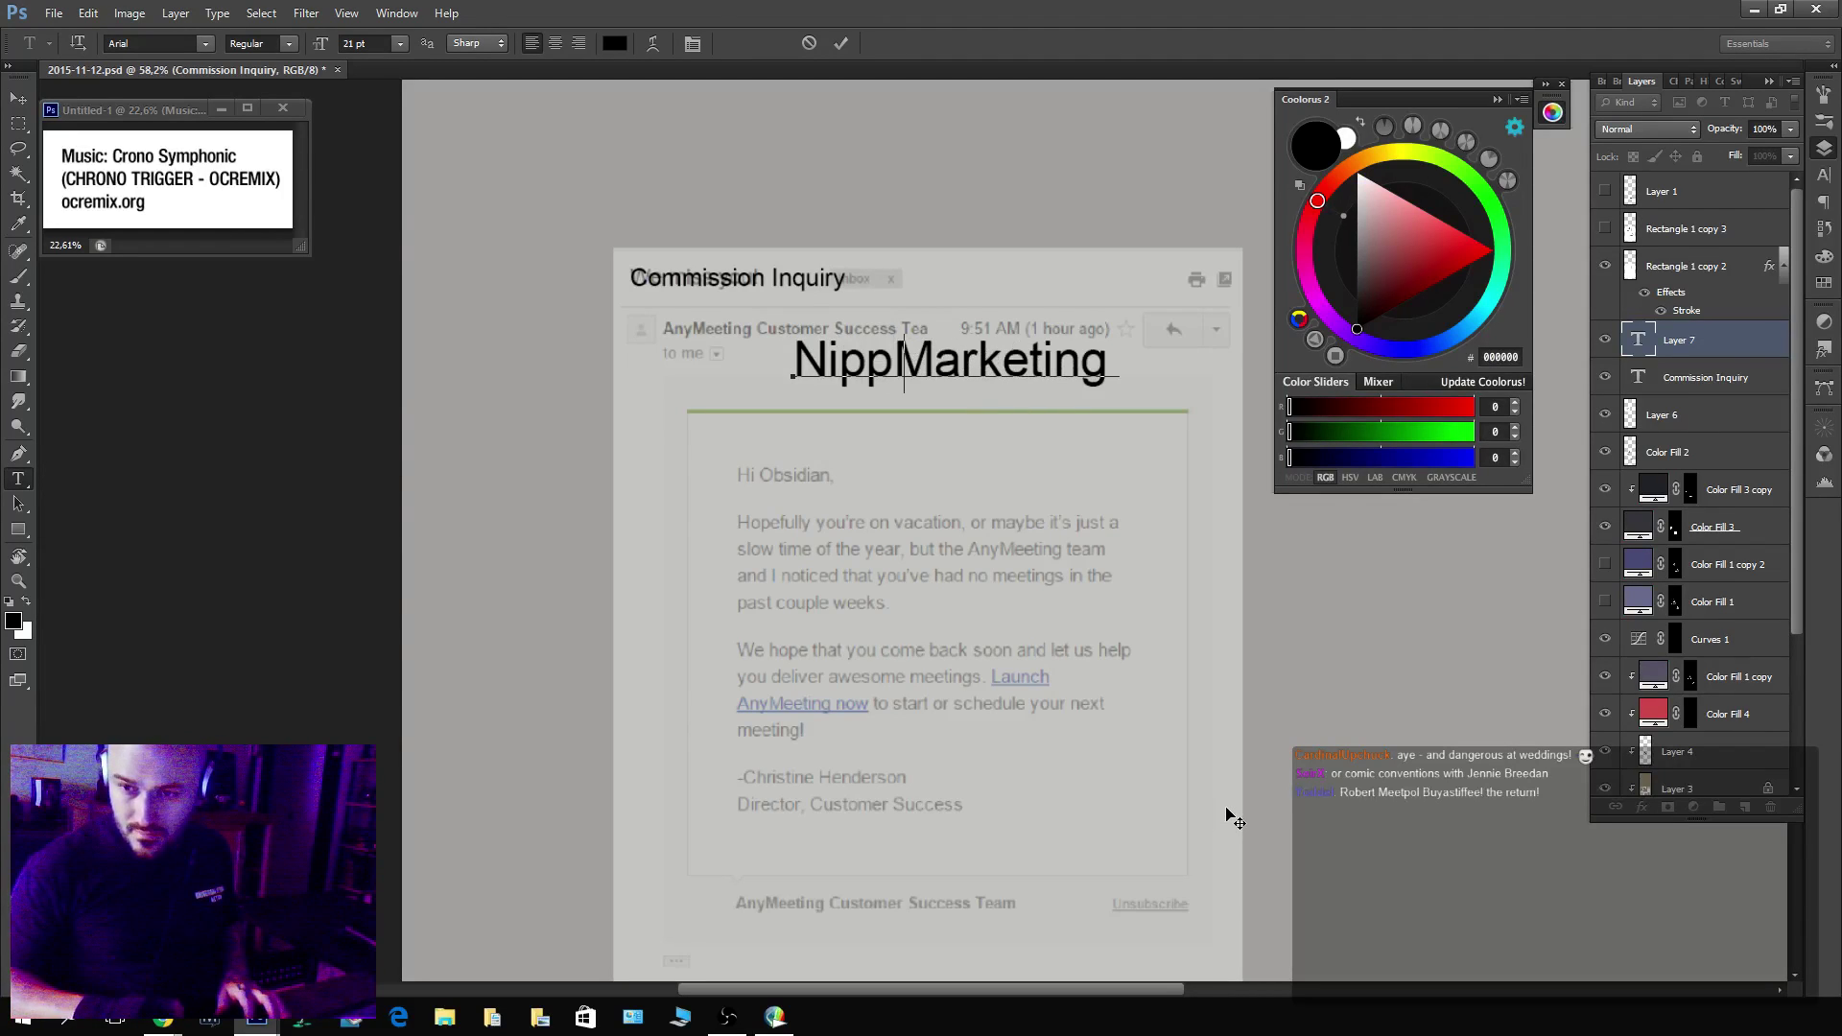
type("le")
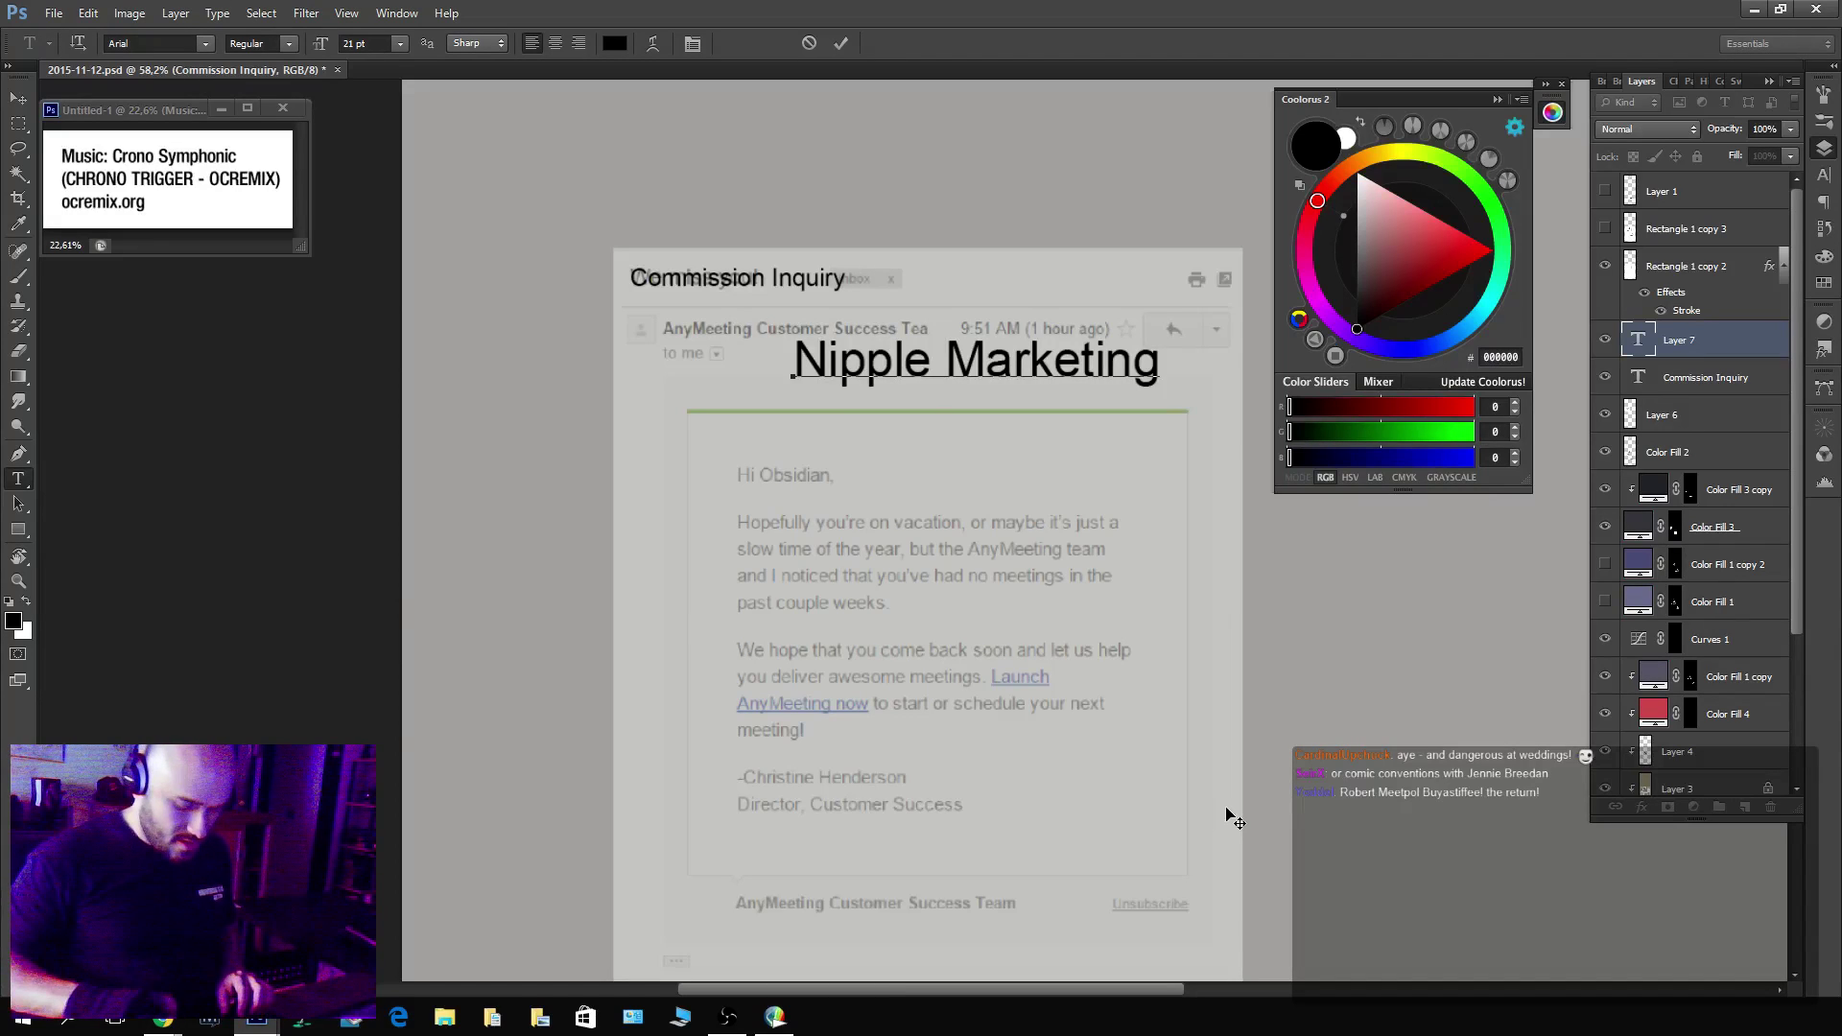
key("Left")
key("Delete")
type("Punch")
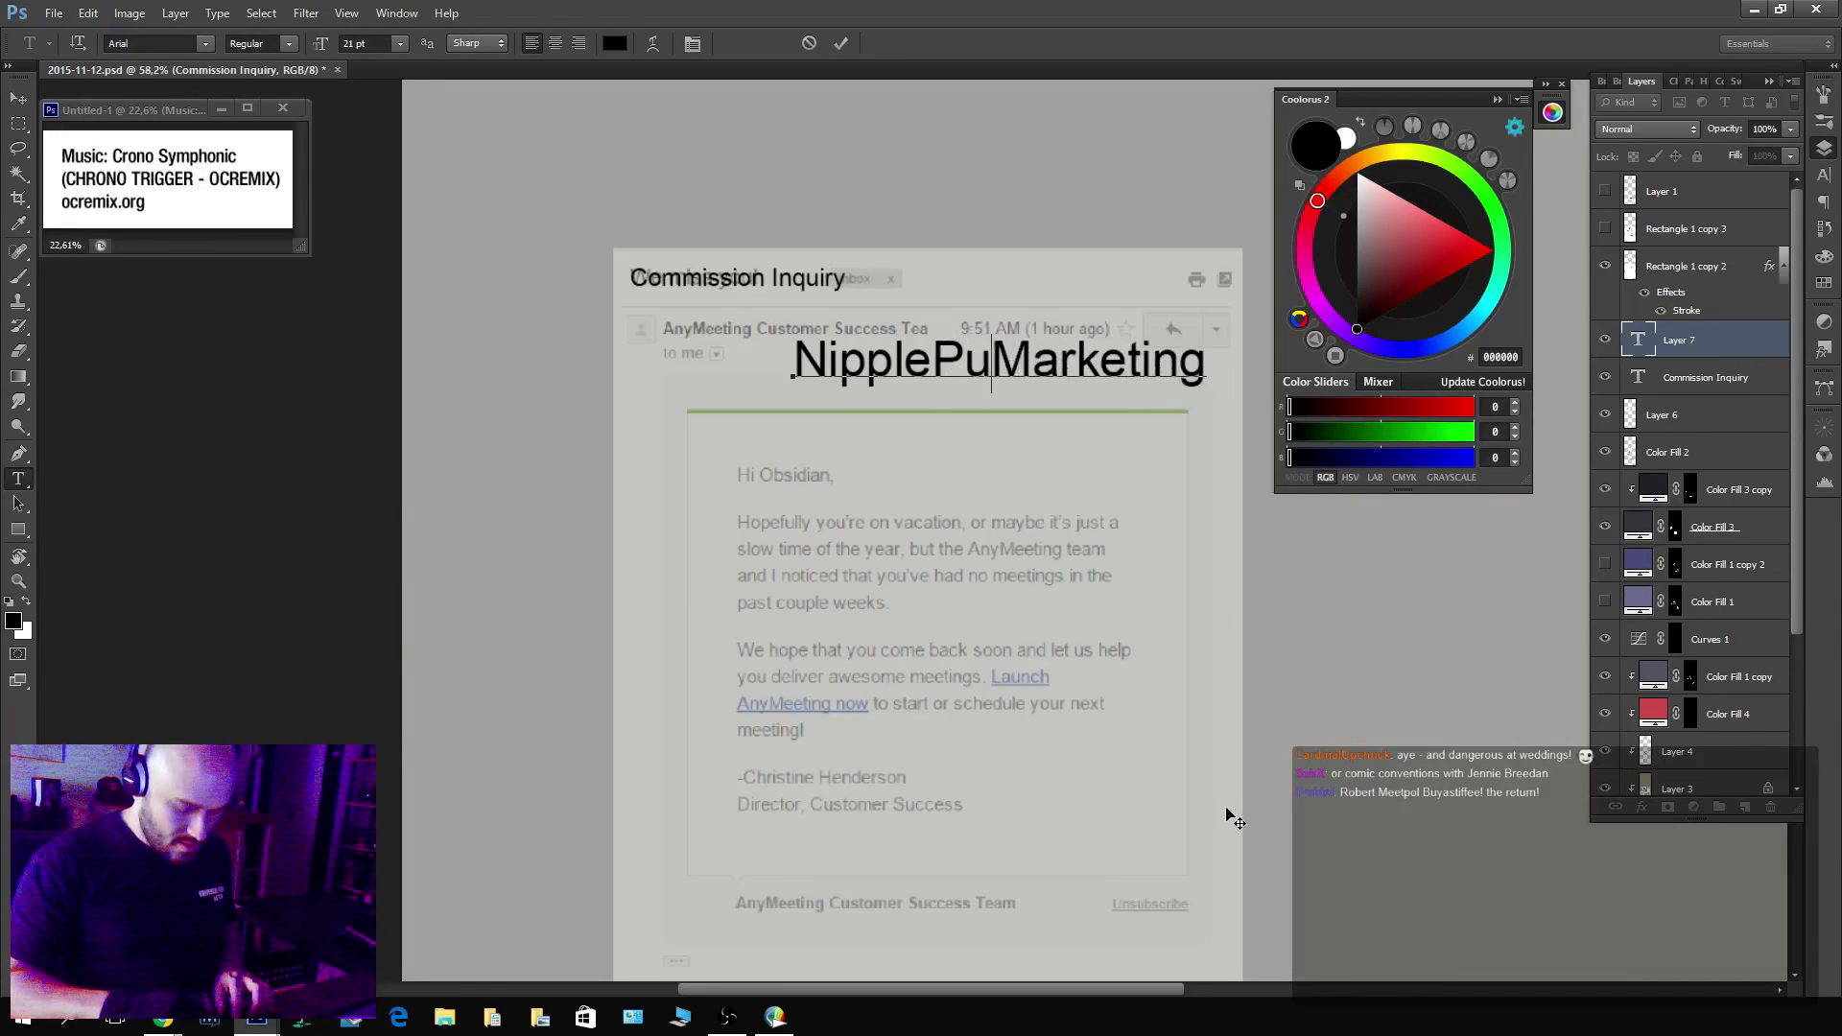
key("ctrl+Return")
key("v")
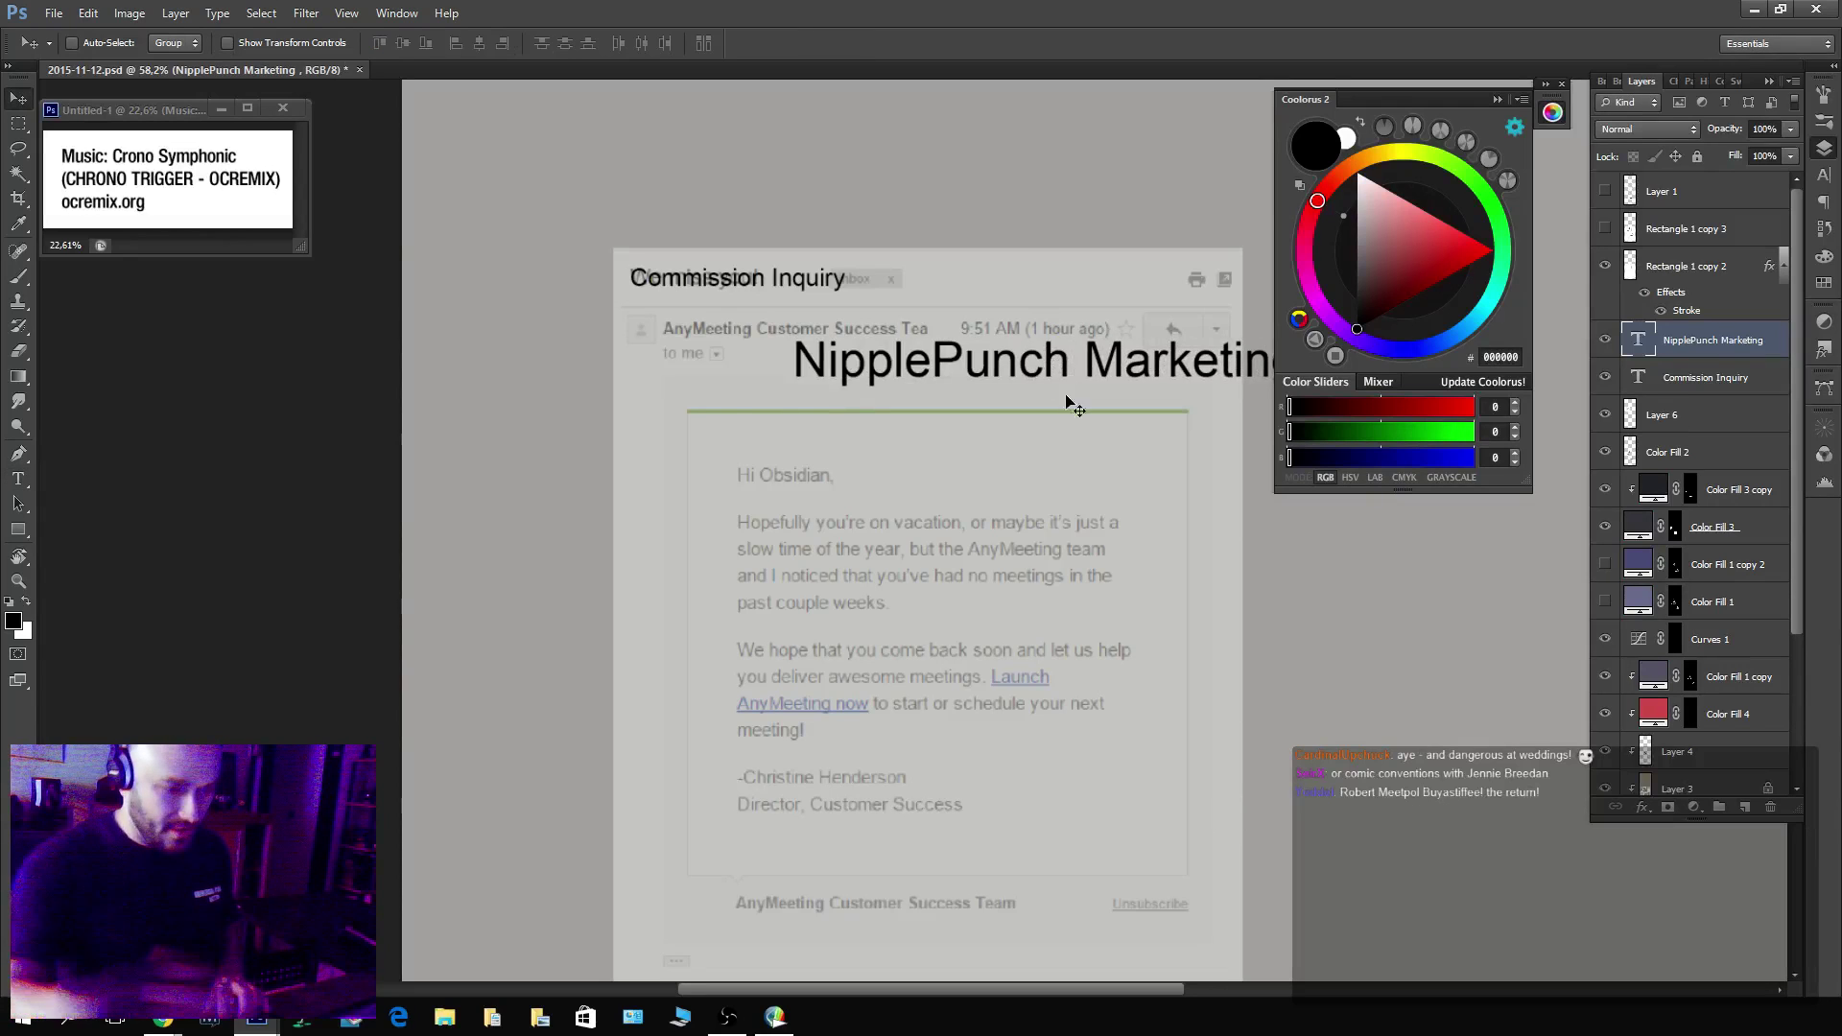
Move the "NipplePunch Marketing" text onto the reference's sender line and scale it down proportionally to about 51%.
left_click_drag(932, 369, 902, 330)
left_click_drag(950, 313, 932, 320)
key("ctrl+t")
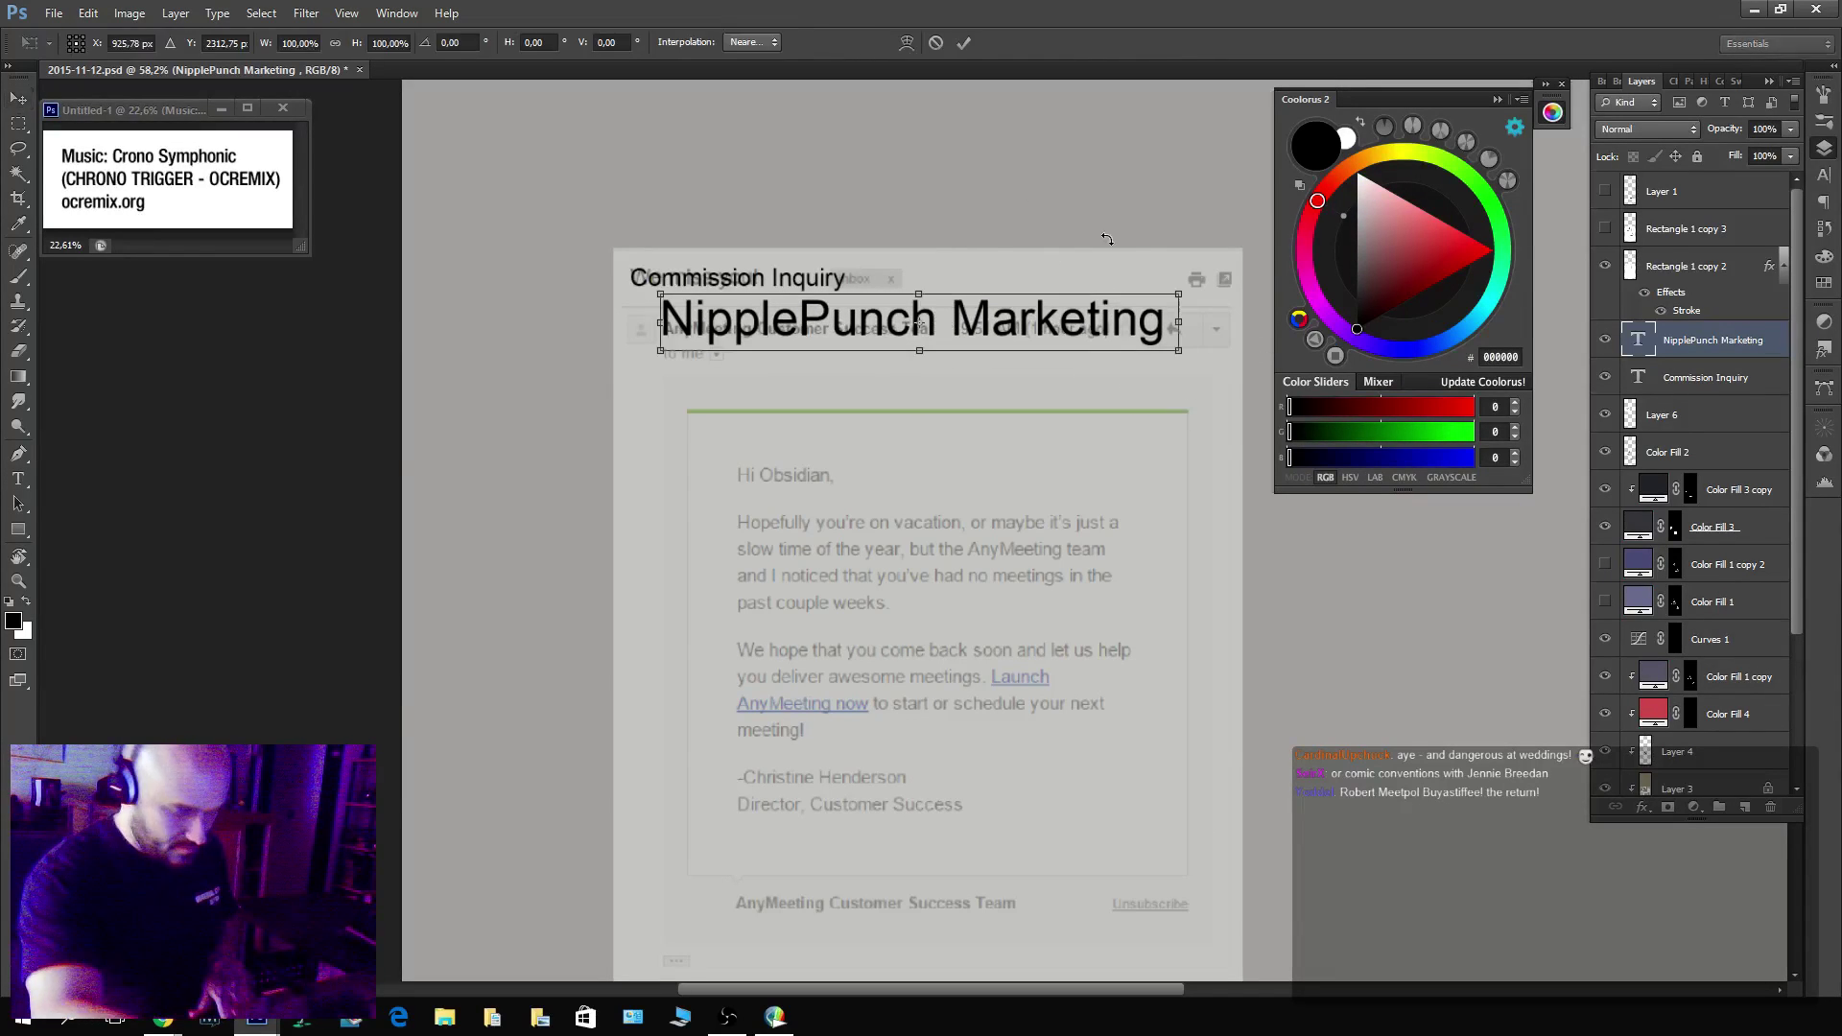
left_click_drag(1184, 331, 931, 344)
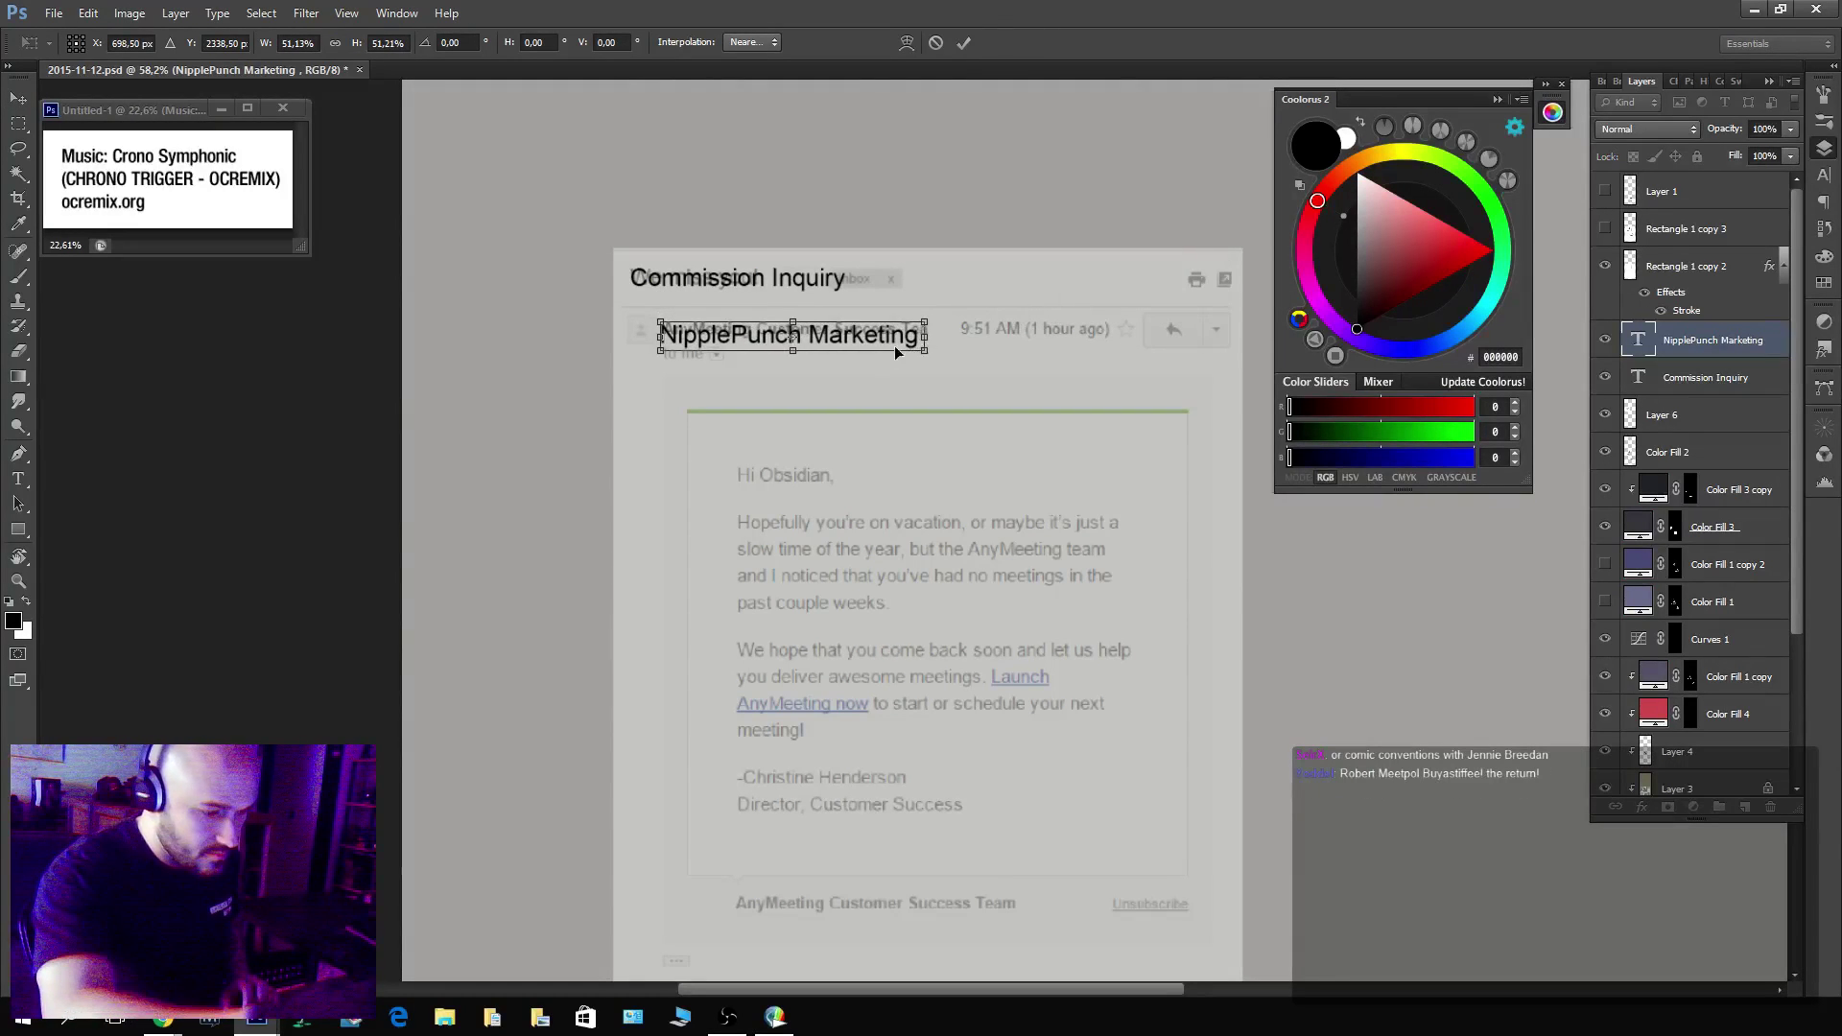
key("Return")
Align the "NipplePunch Marketing" text with the start of the reference's sender name and scale it down further to about 75%.
key("z")
left_click_drag(842, 276, 922, 279)
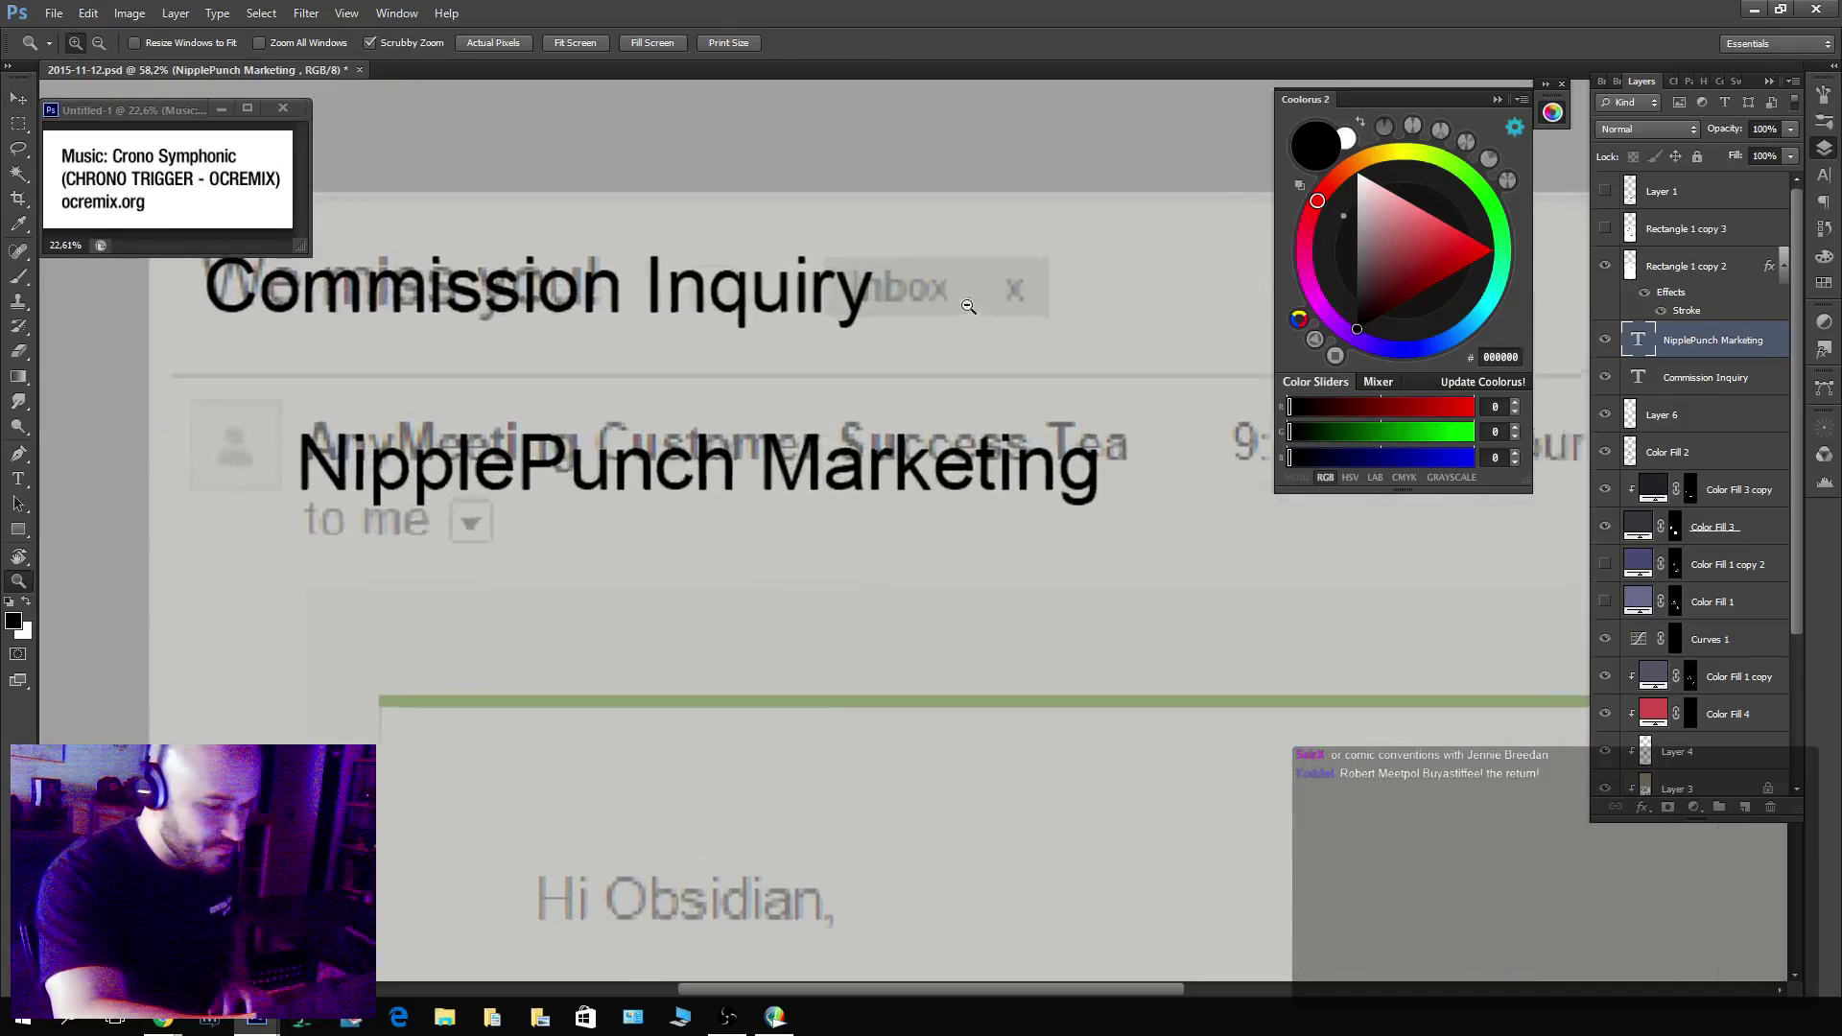
key("v")
left_click_drag(841, 472, 863, 442)
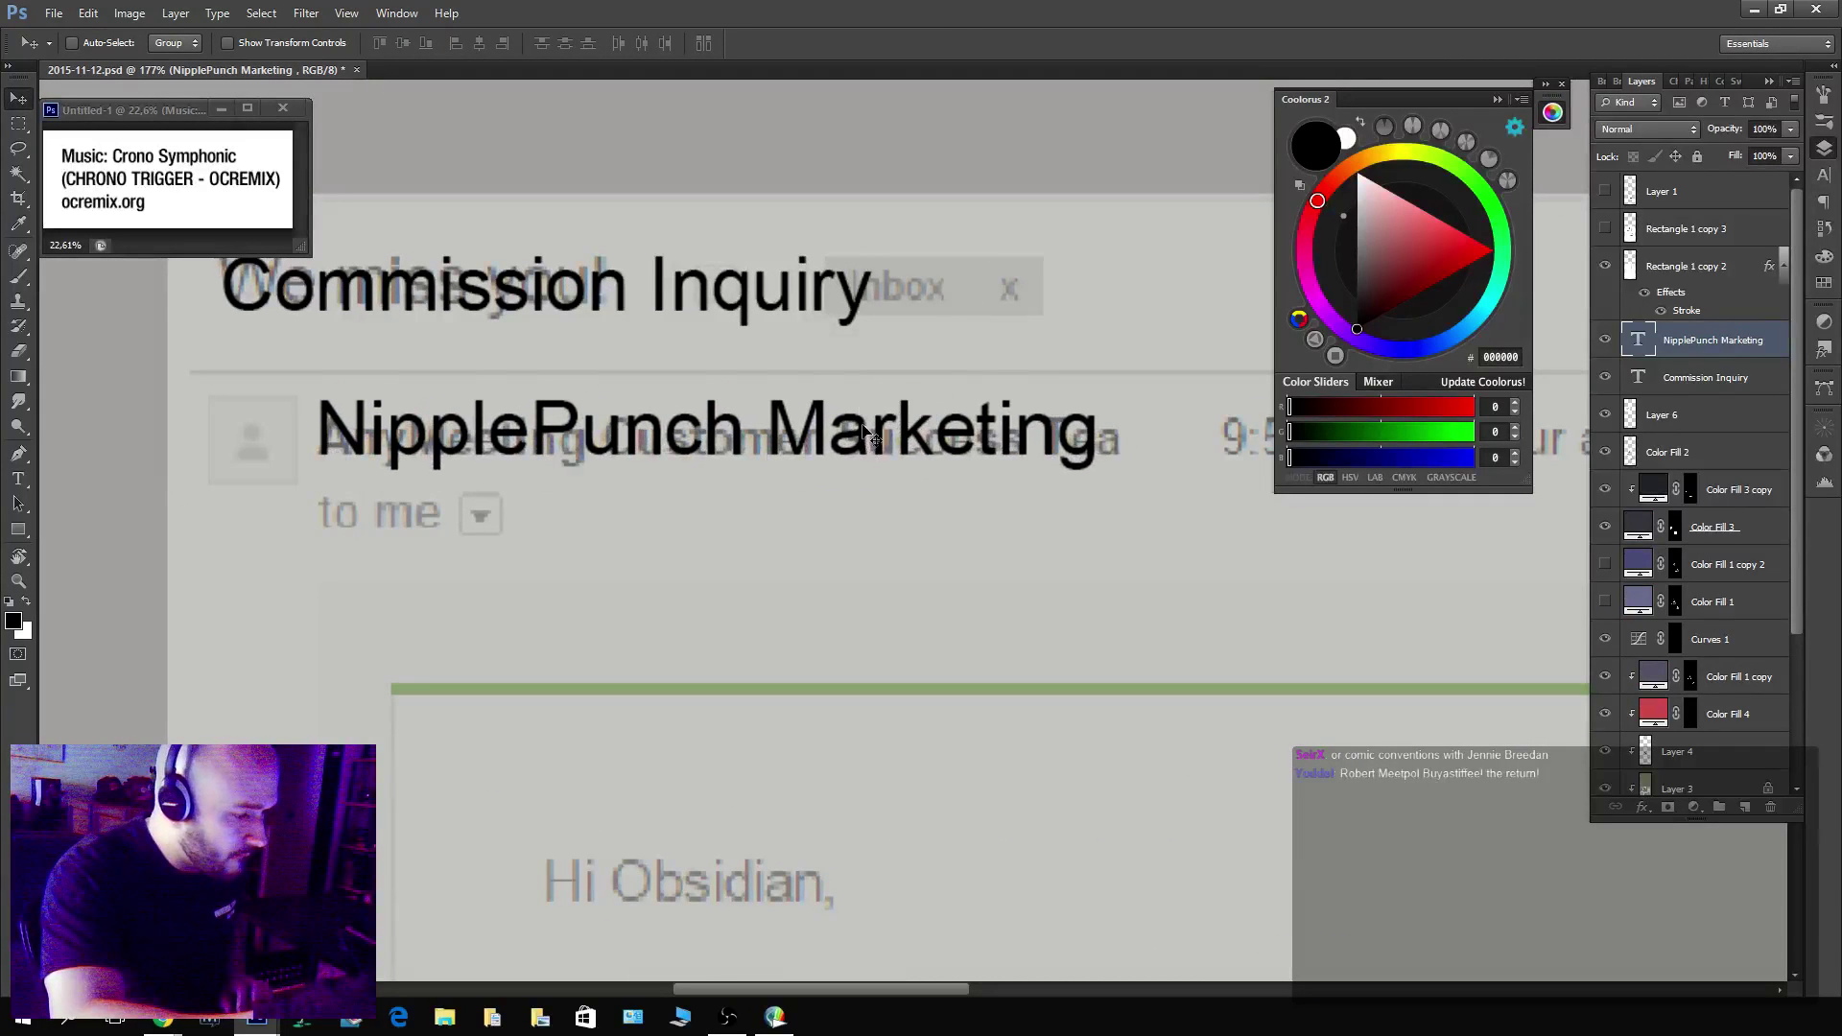
key("ctrl+t")
left_click_drag(1119, 389, 856, 437)
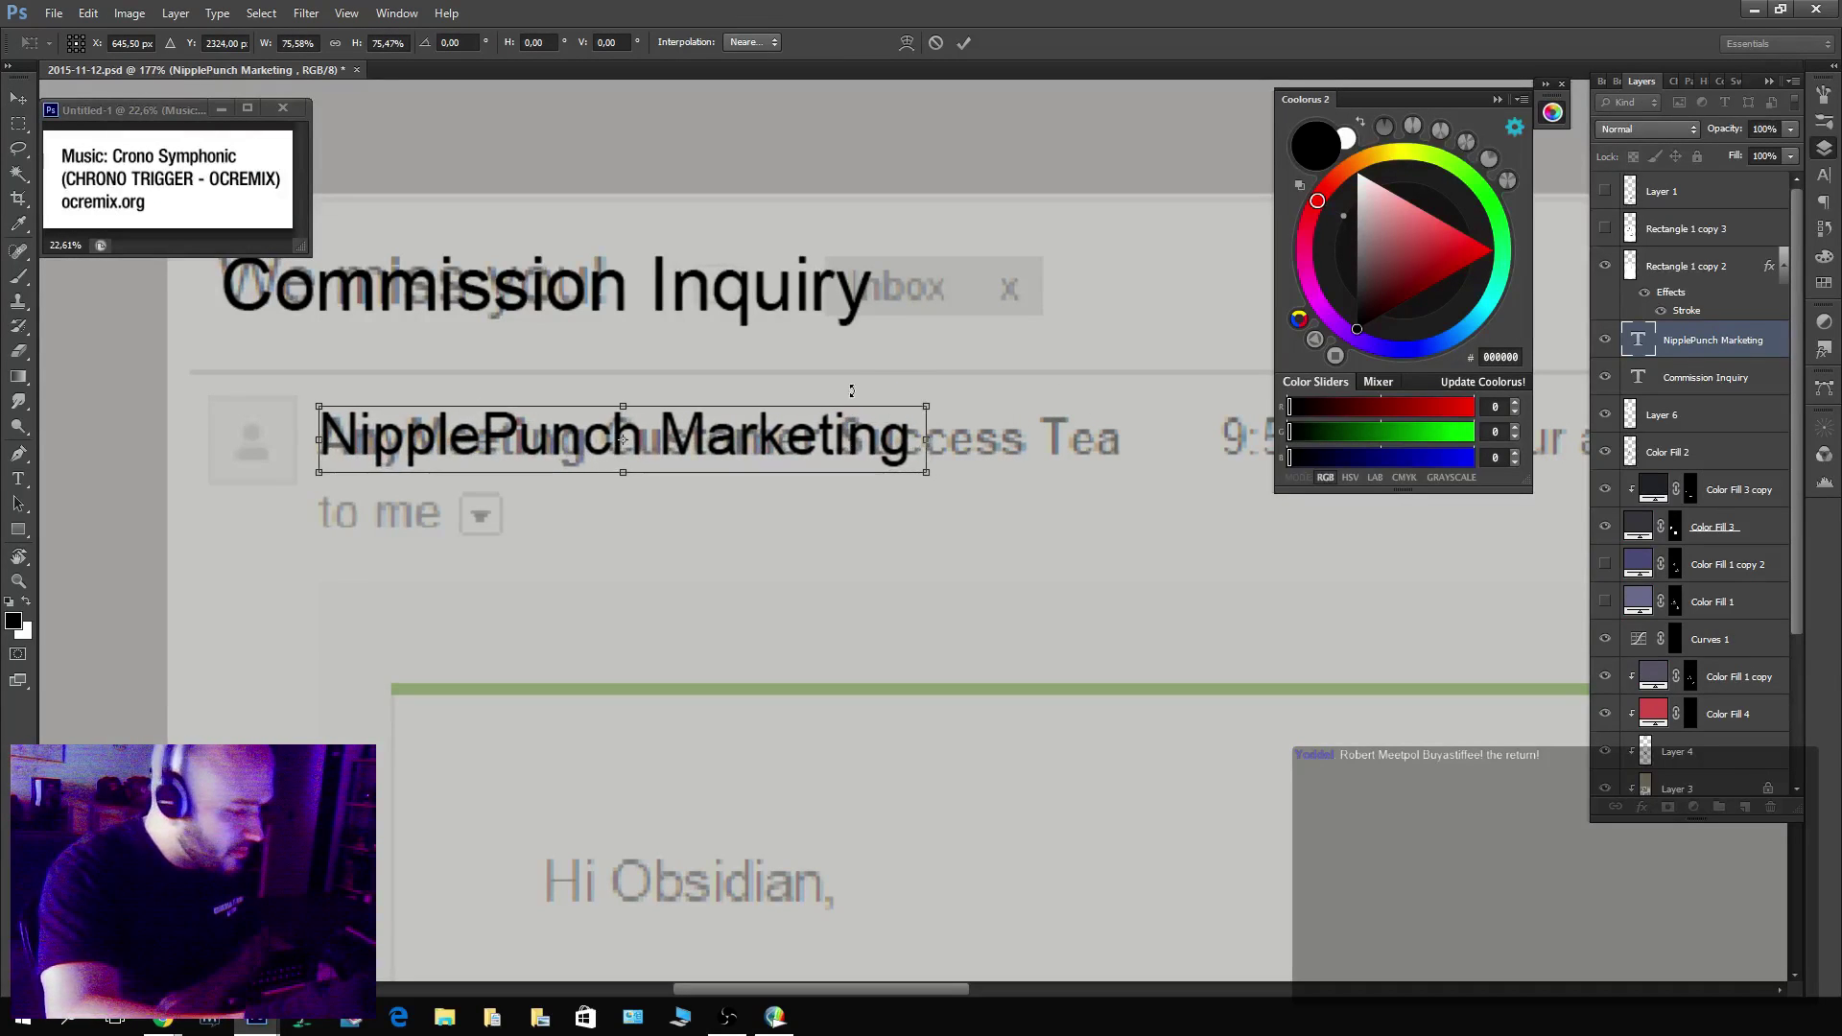
key("Return")
Scale the "Commission Inquiry" text down slightly so it ends before the Inbox label, and nudge it four times to the left.
left_click(1689, 266)
left_click(1691, 379)
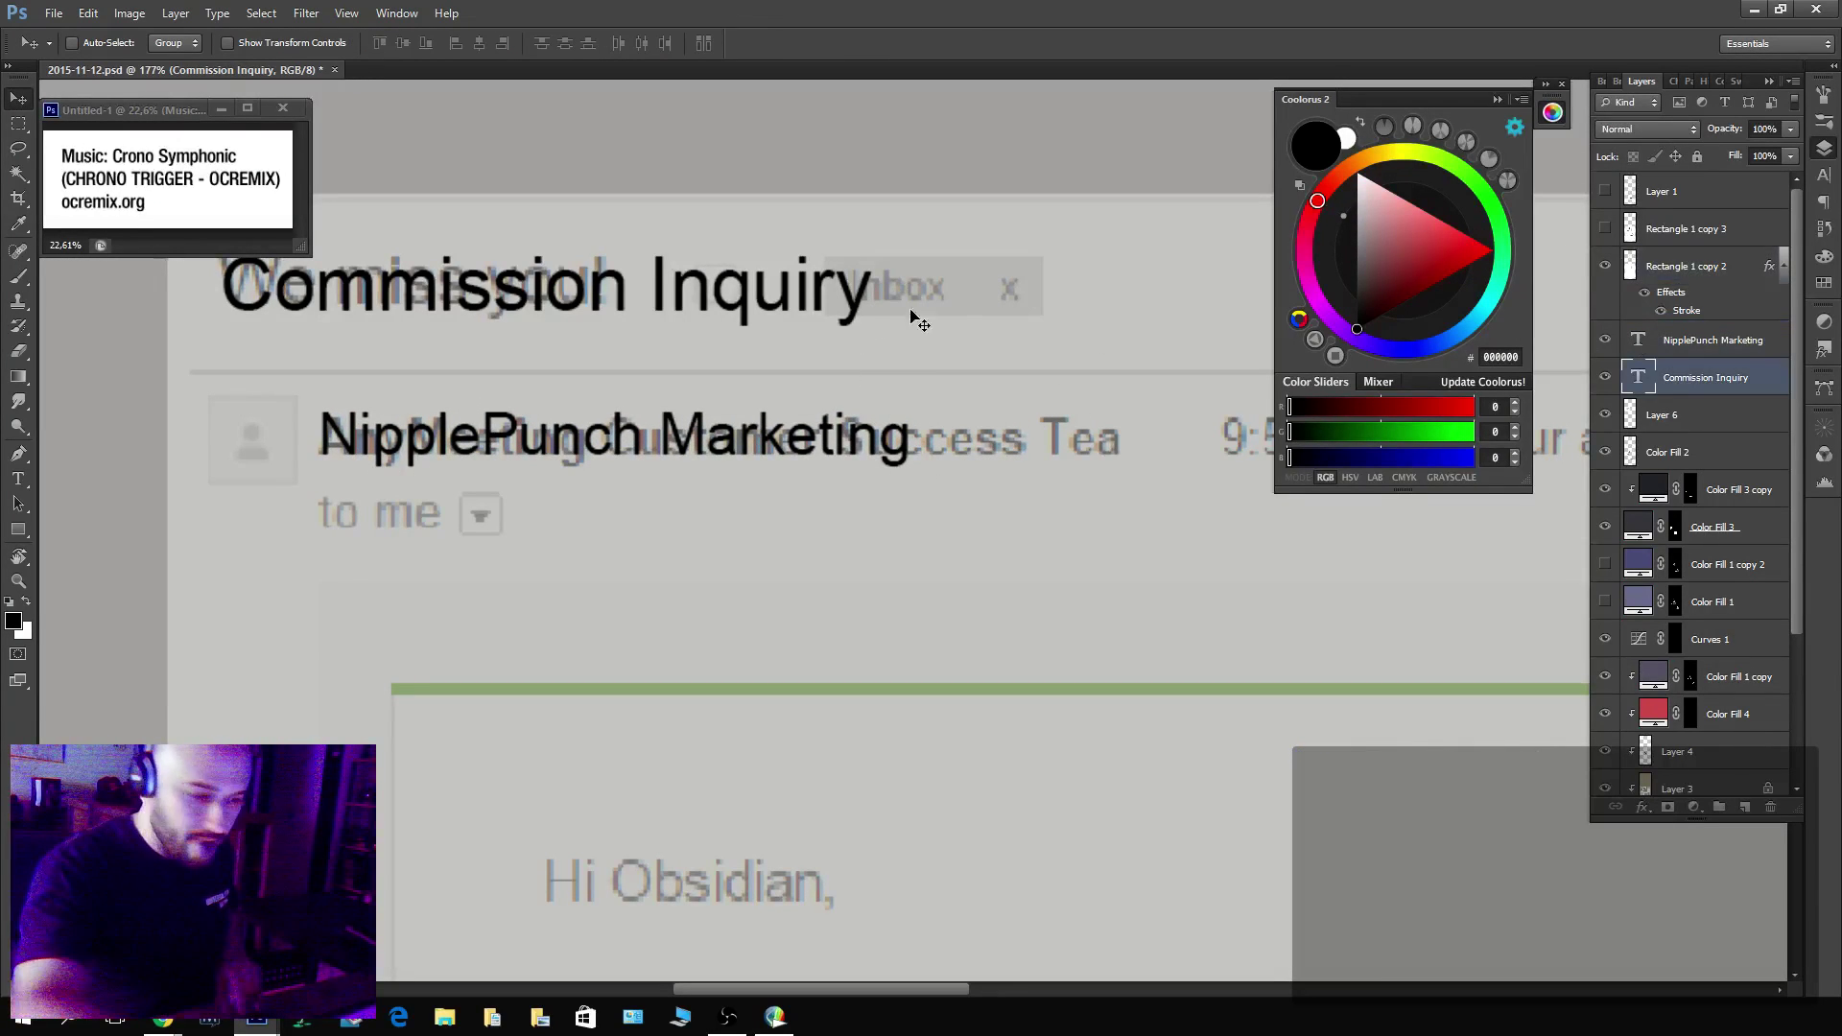
left_click_drag(735, 308, 893, 521)
key("ctrl+t")
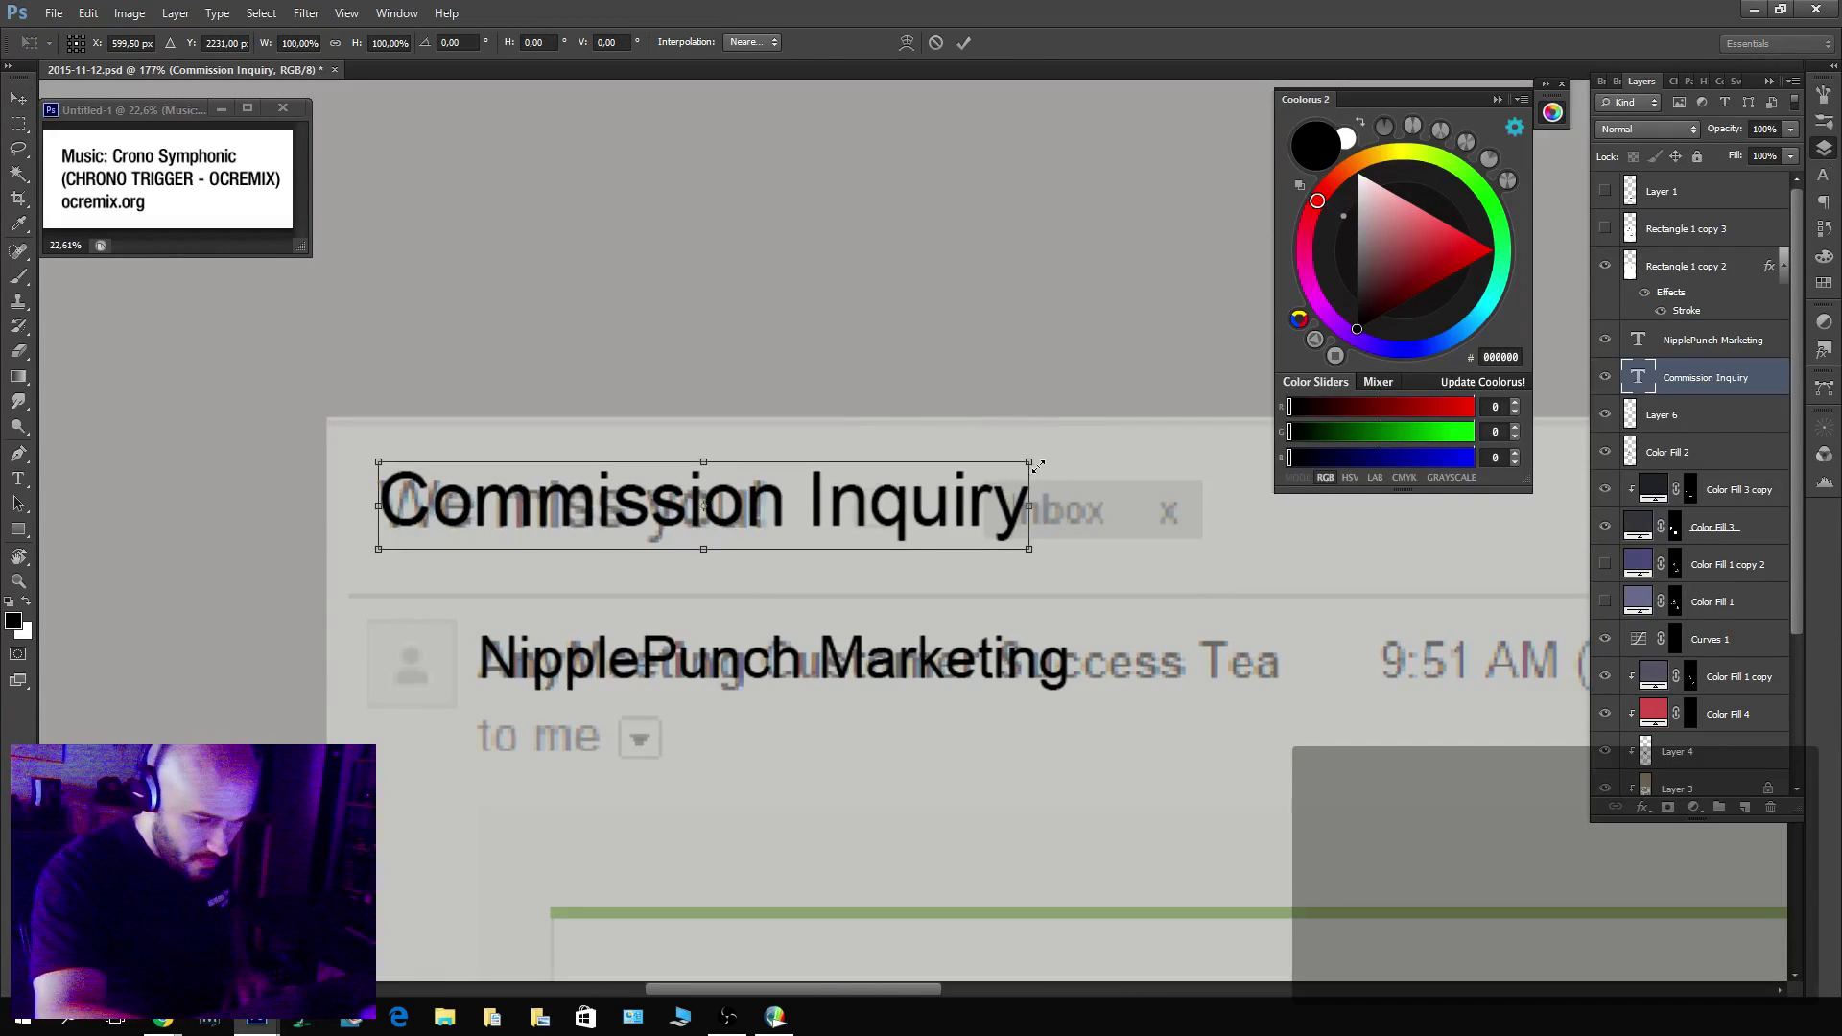
left_click_drag(1030, 461, 966, 470)
key("Return")
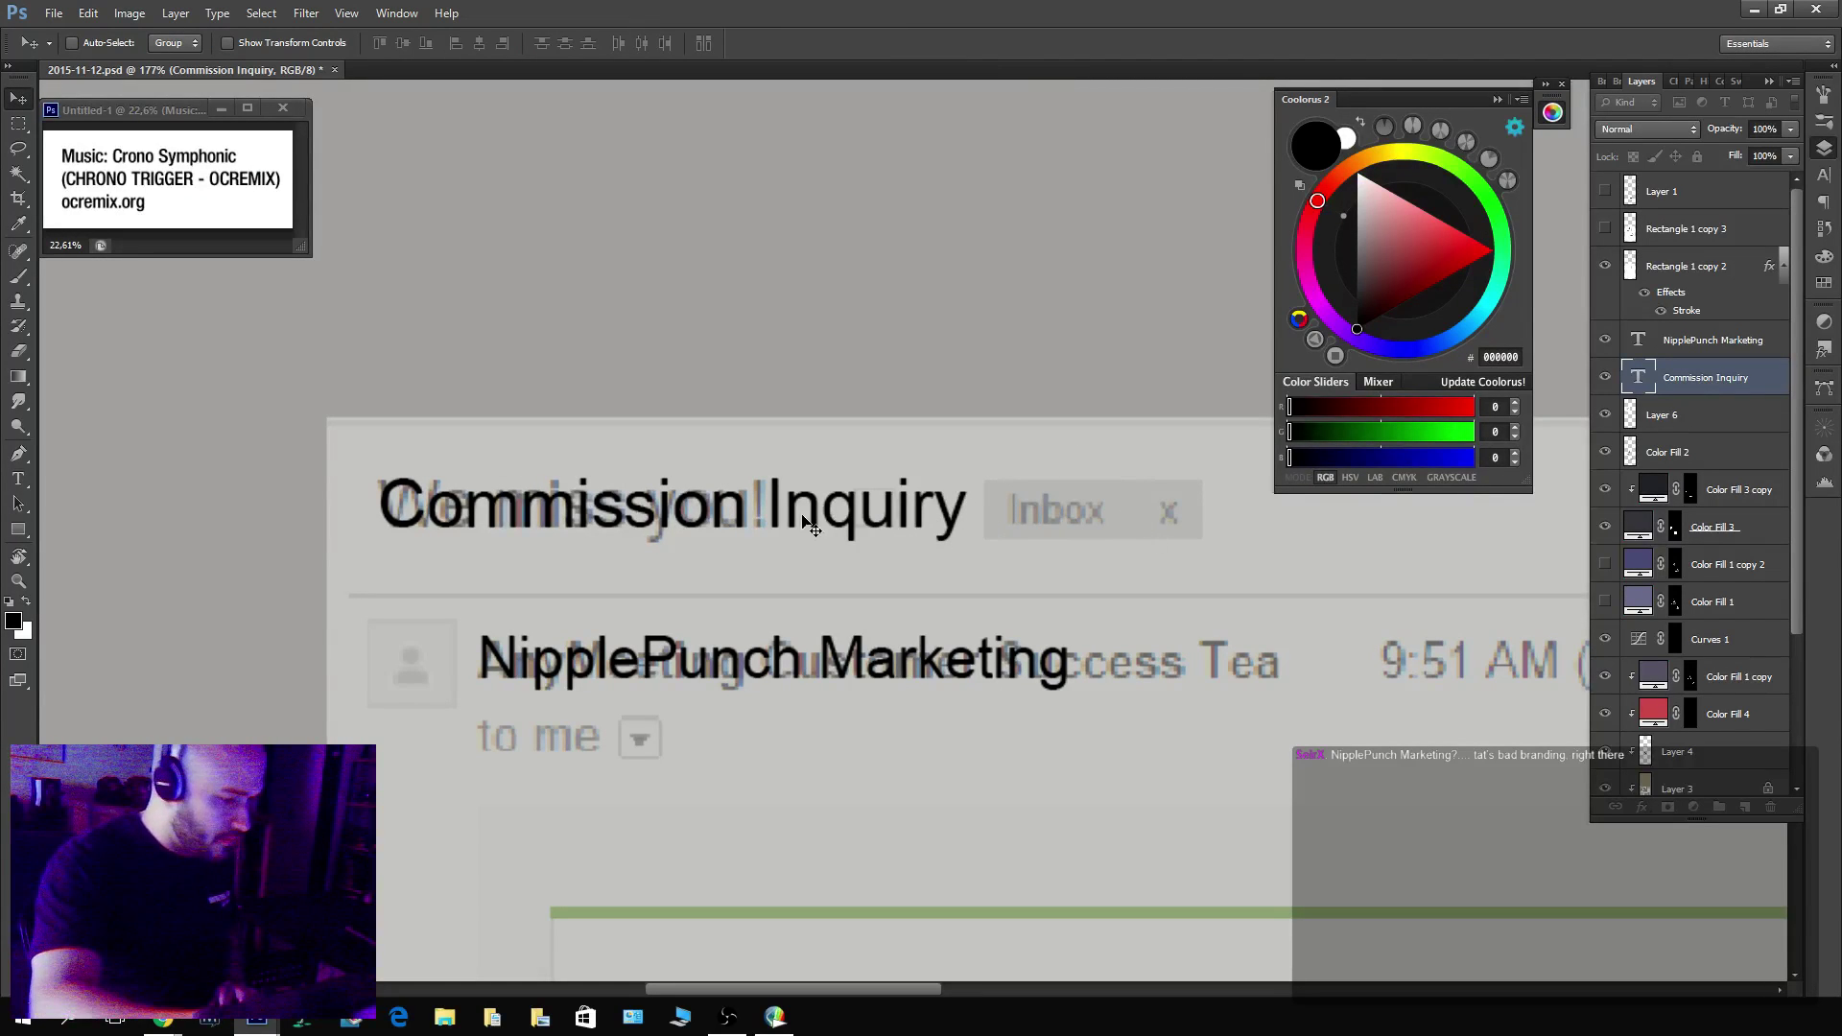
key("Left")
key("Left")
key("Left")
key("Left")
Create an empty paragraph text box covering the reference email's body, from the greeting to below the signature.
key("z")
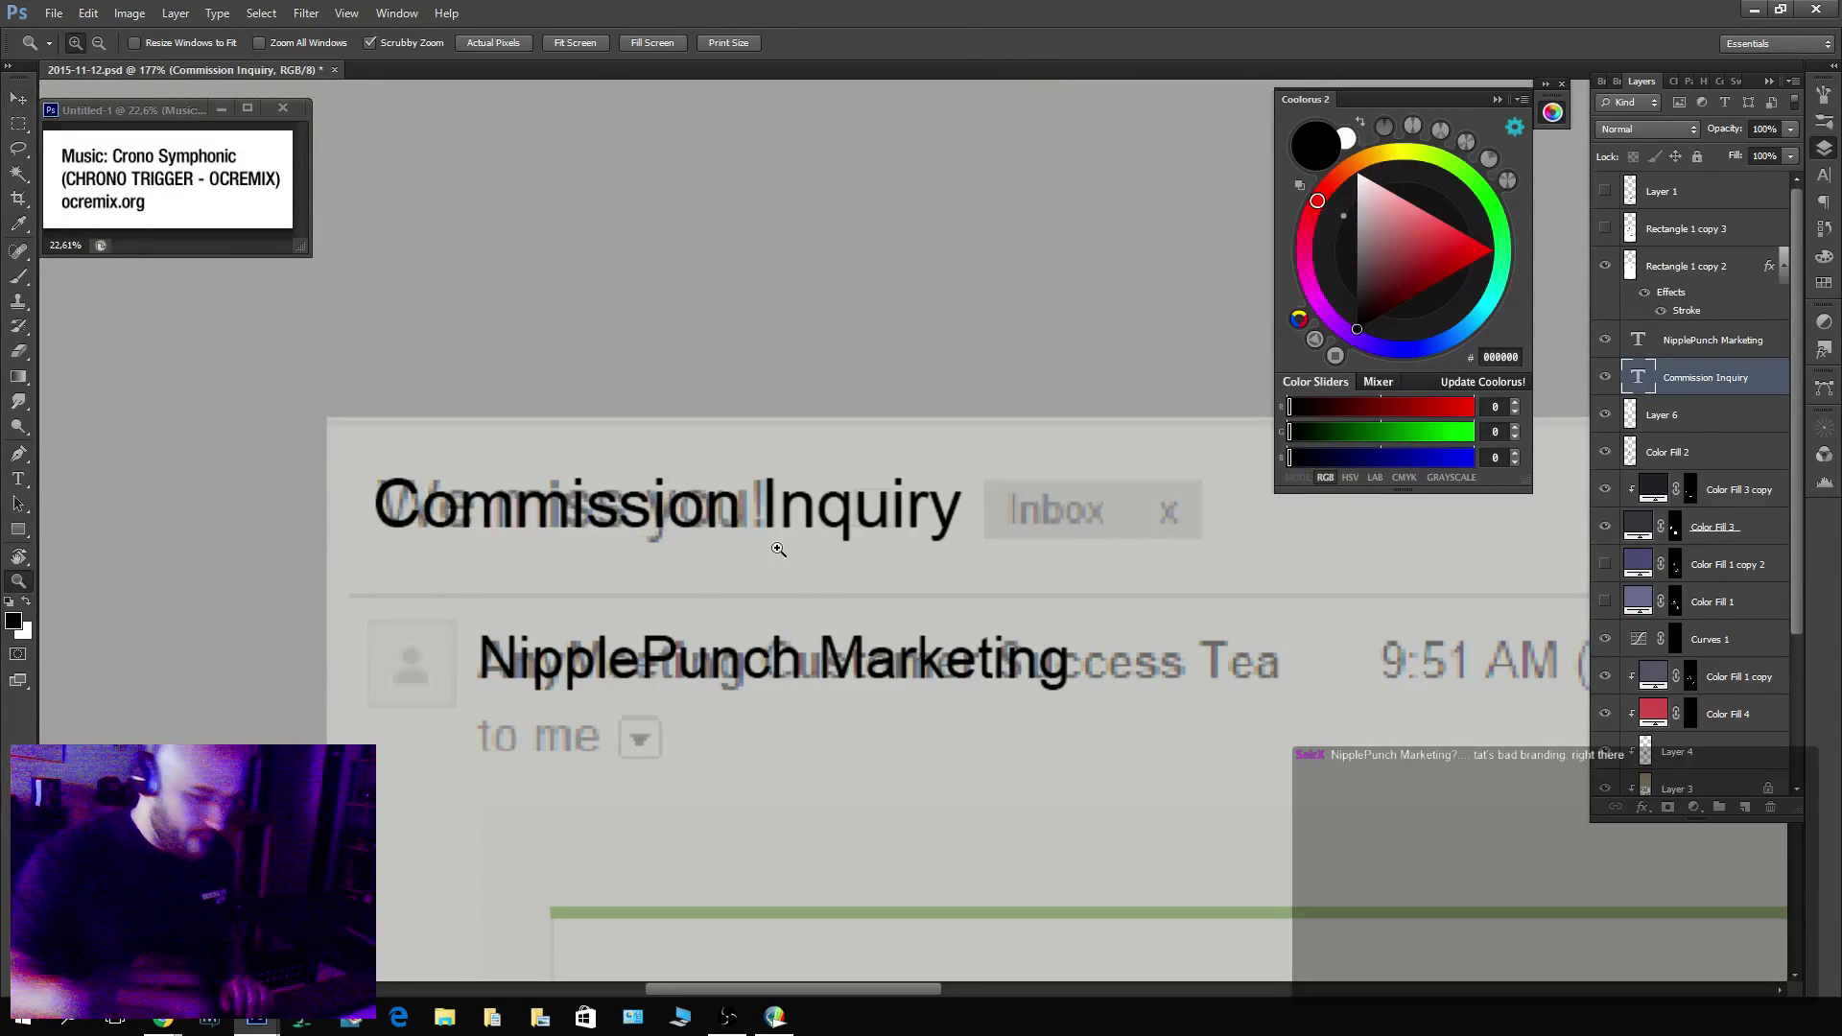
left_click_drag(778, 557, 730, 557)
left_click_drag(1740, 785, 1174, 679)
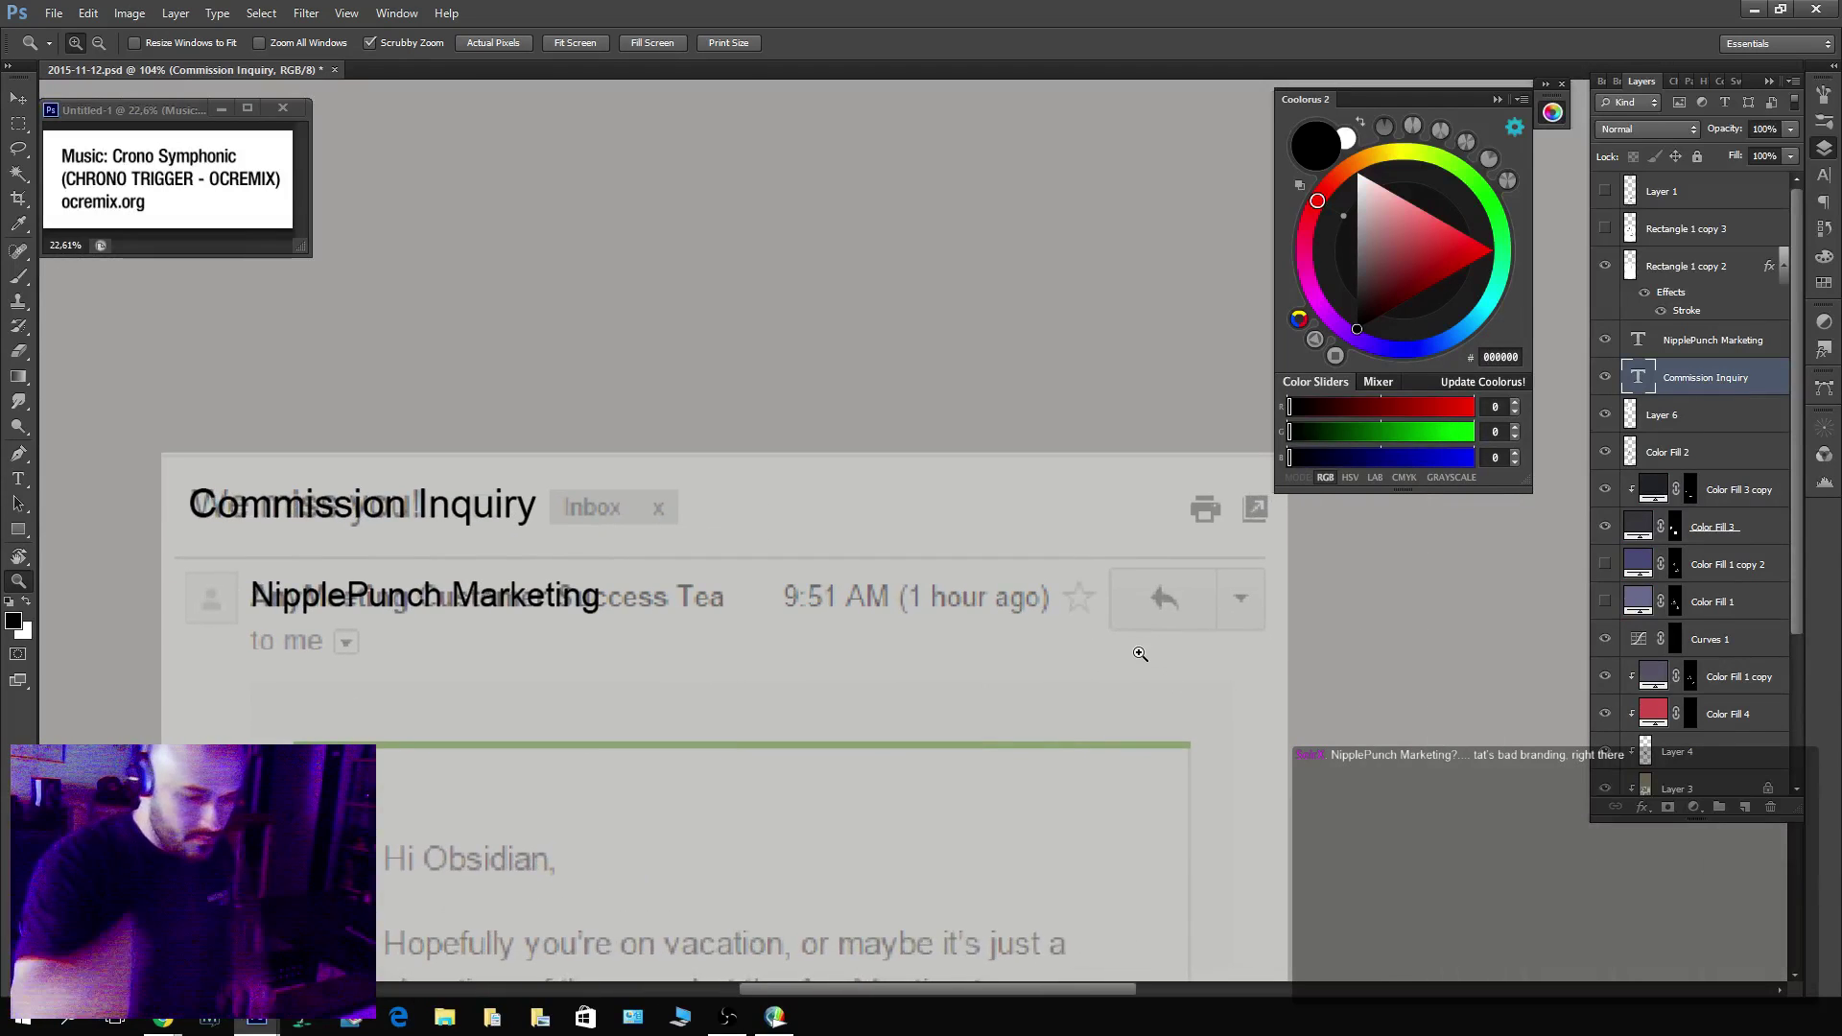
left_click_drag(967, 812, 1011, 609)
left_click_drag(1003, 686, 1022, 677)
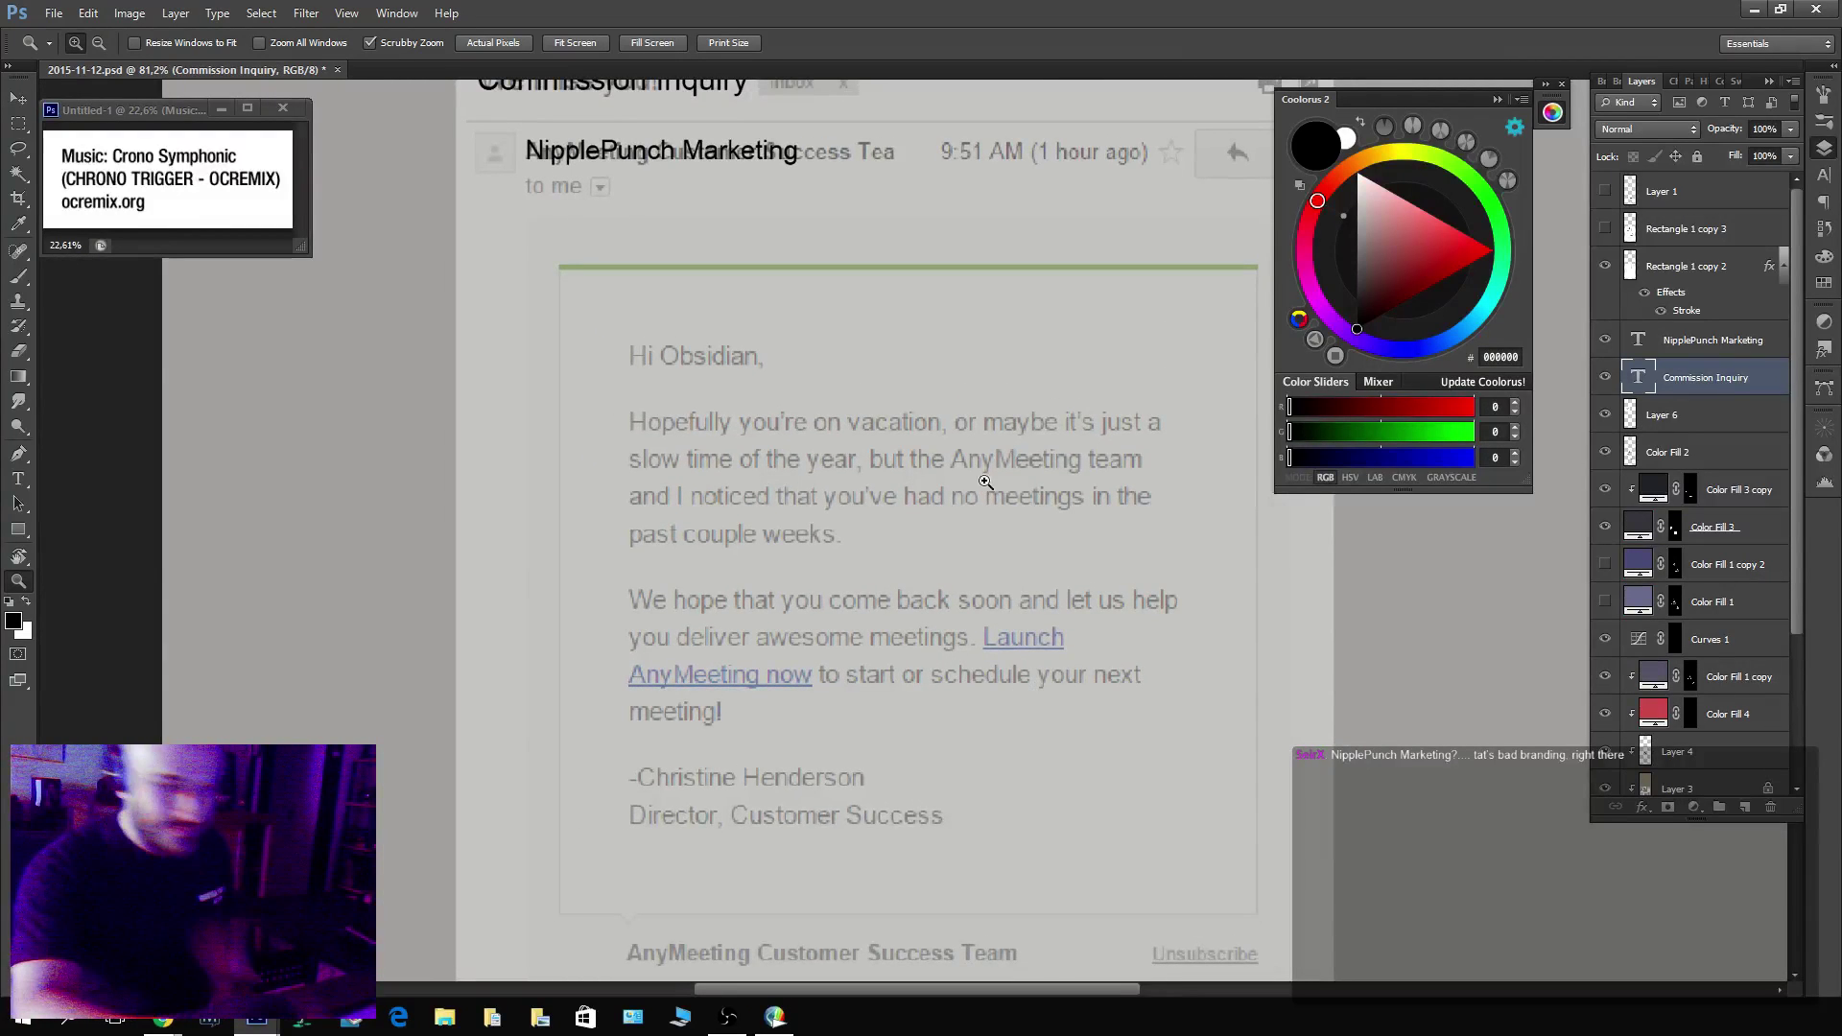
left_click_drag(987, 482, 983, 518)
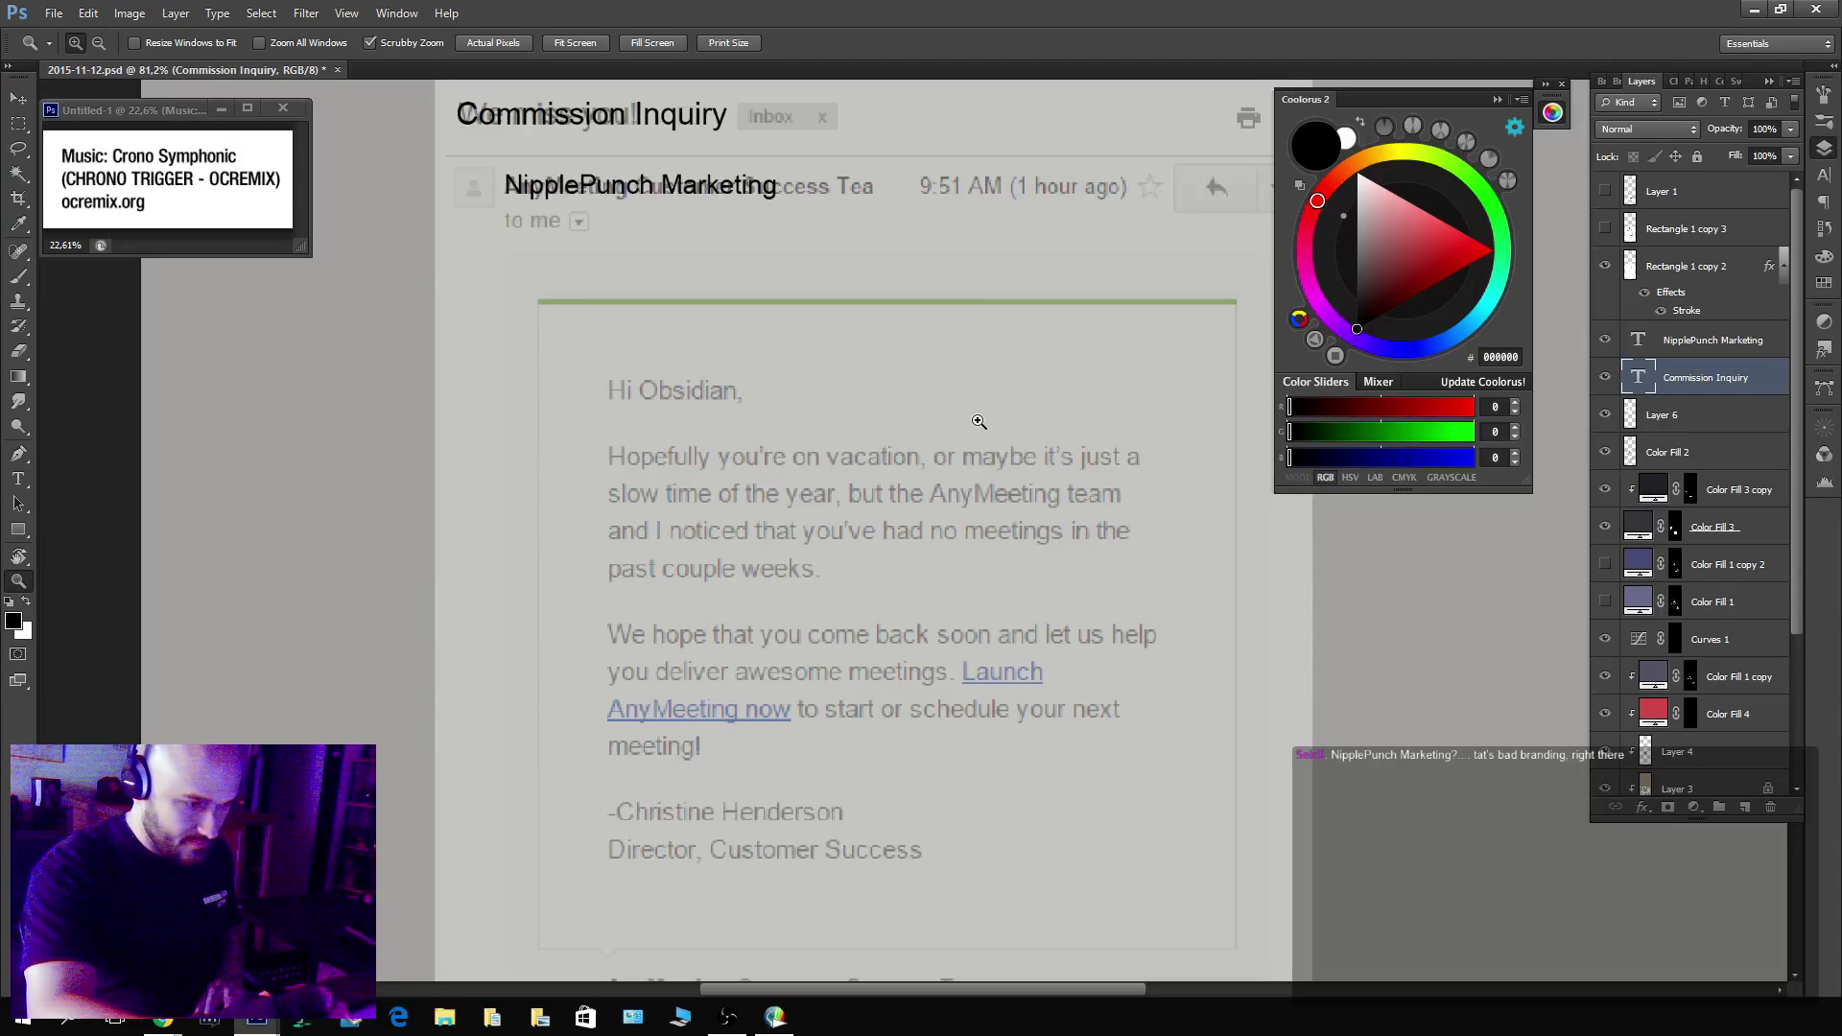
key("m")
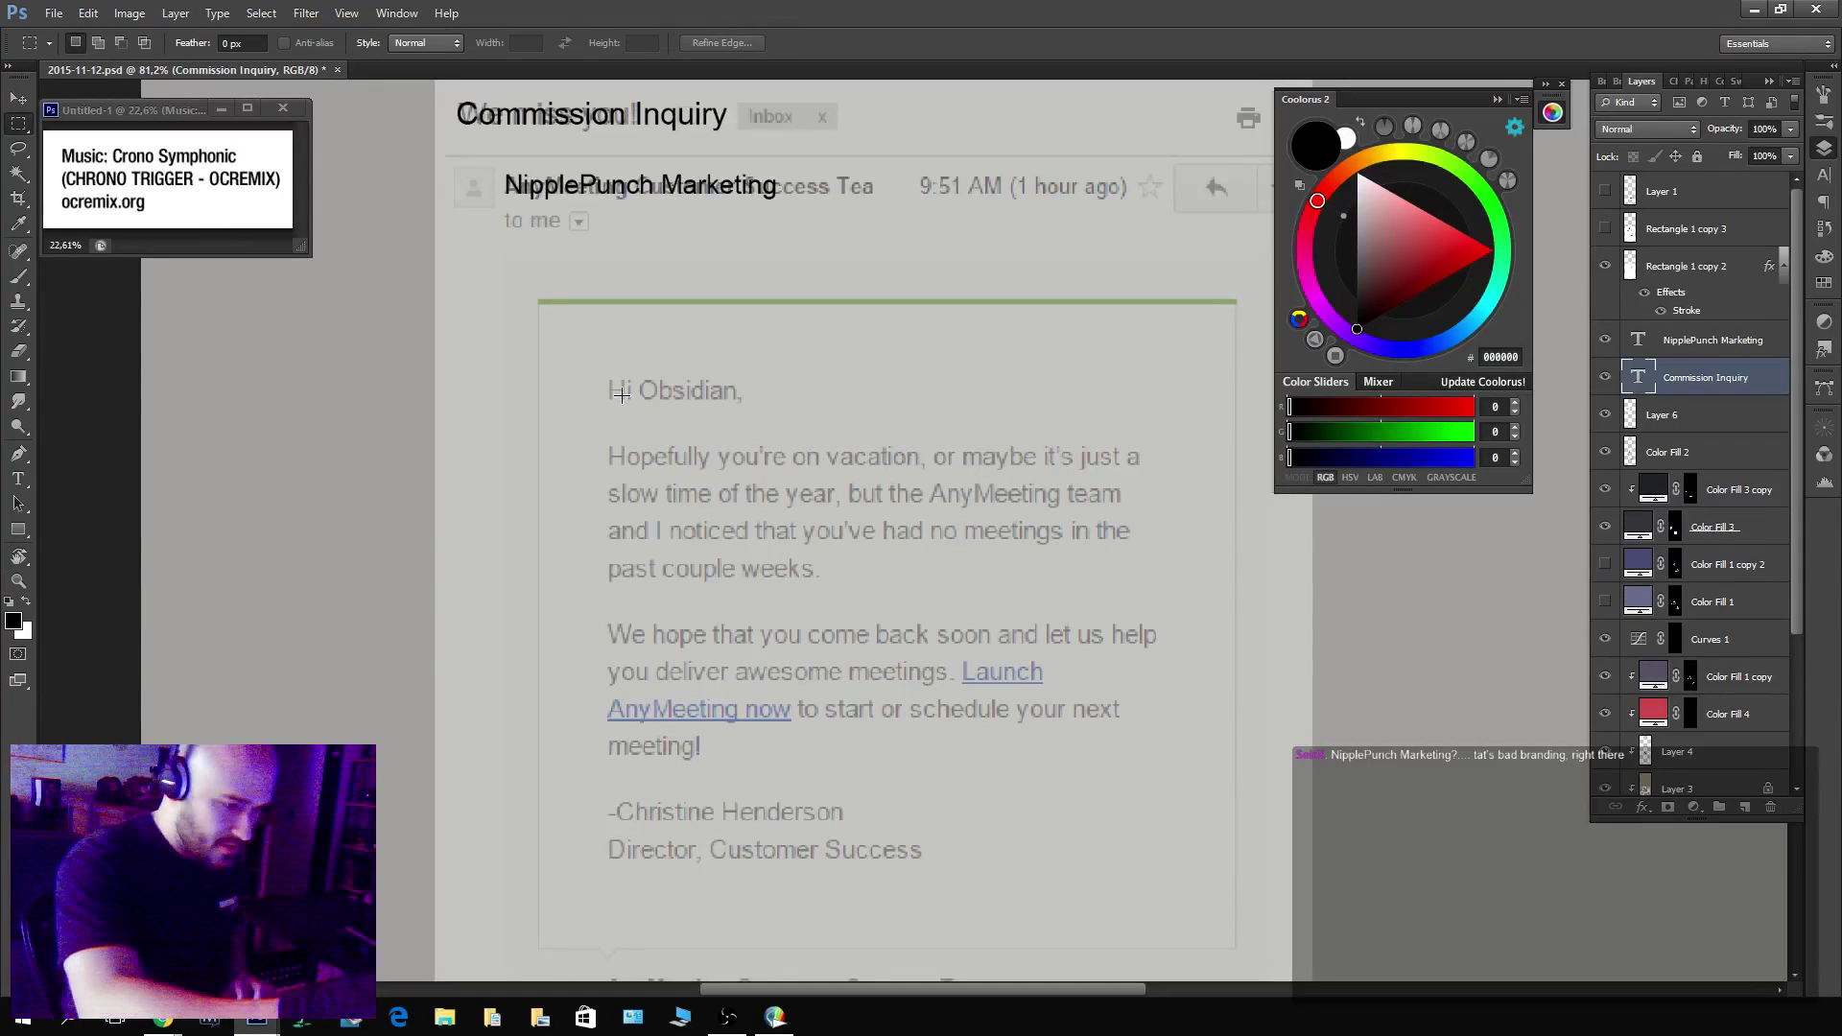
key("t")
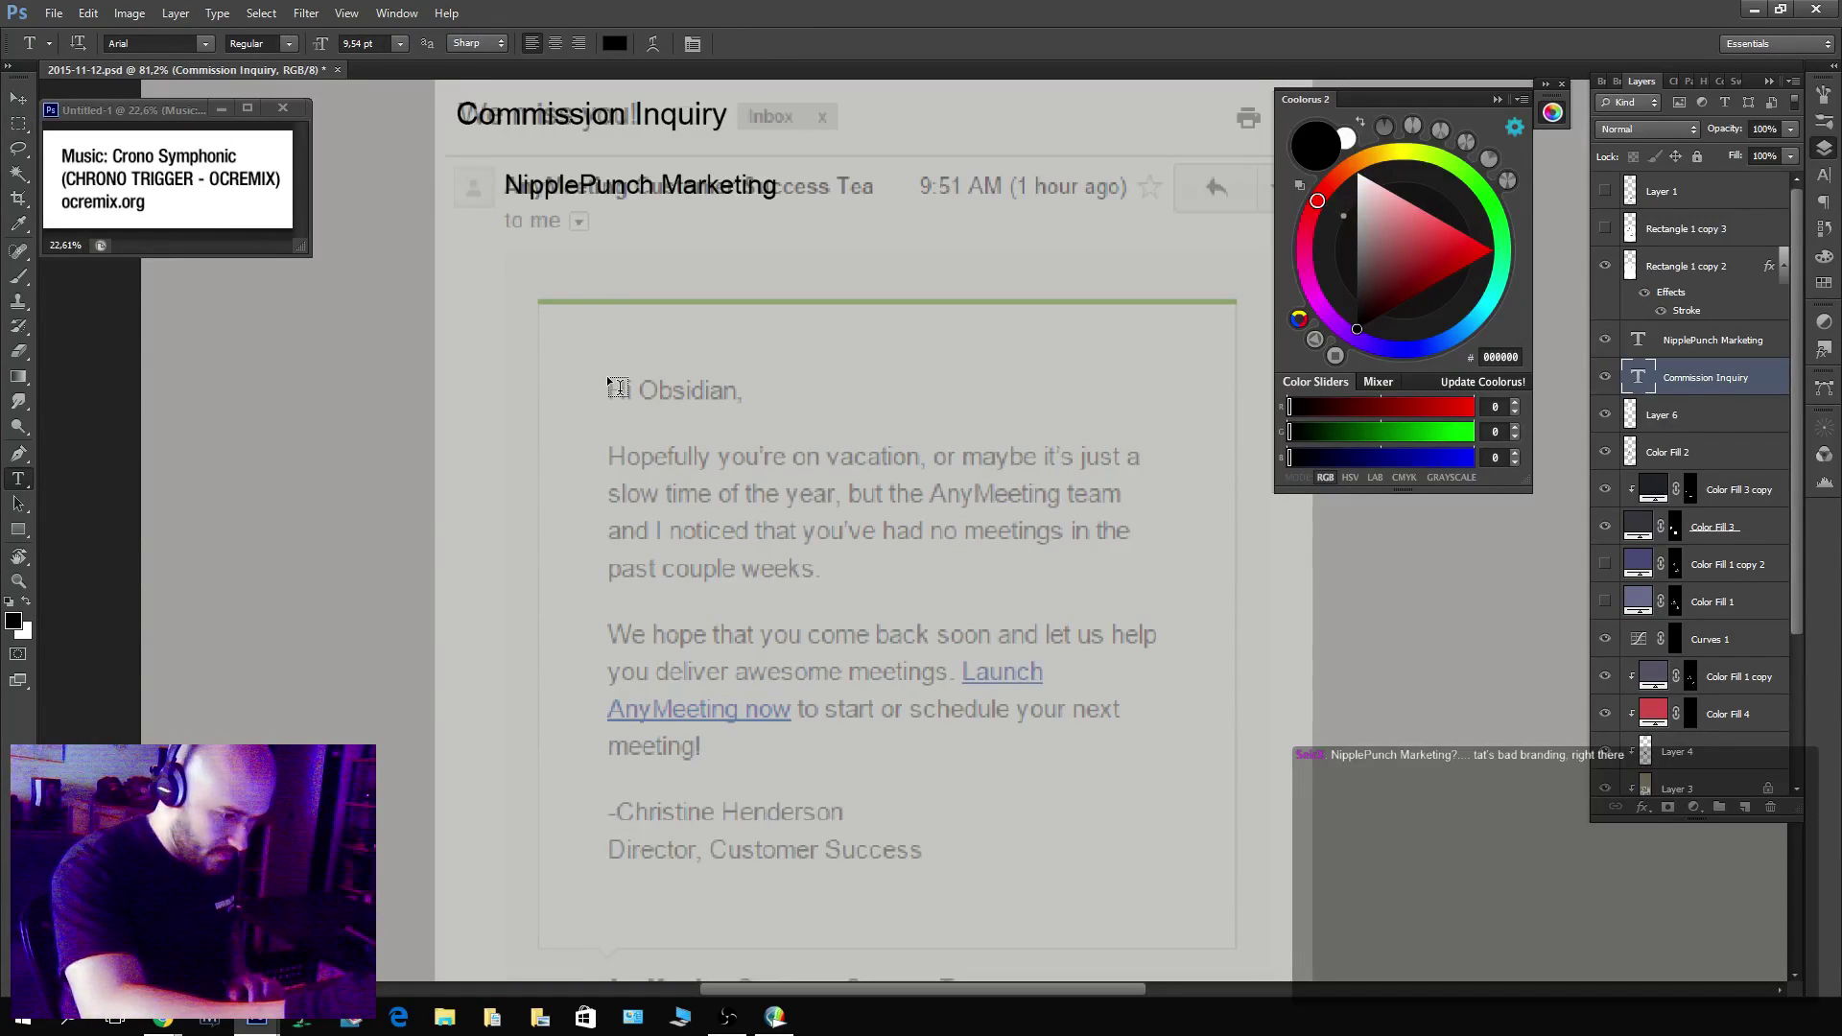
left_click_drag(608, 376, 1187, 931)
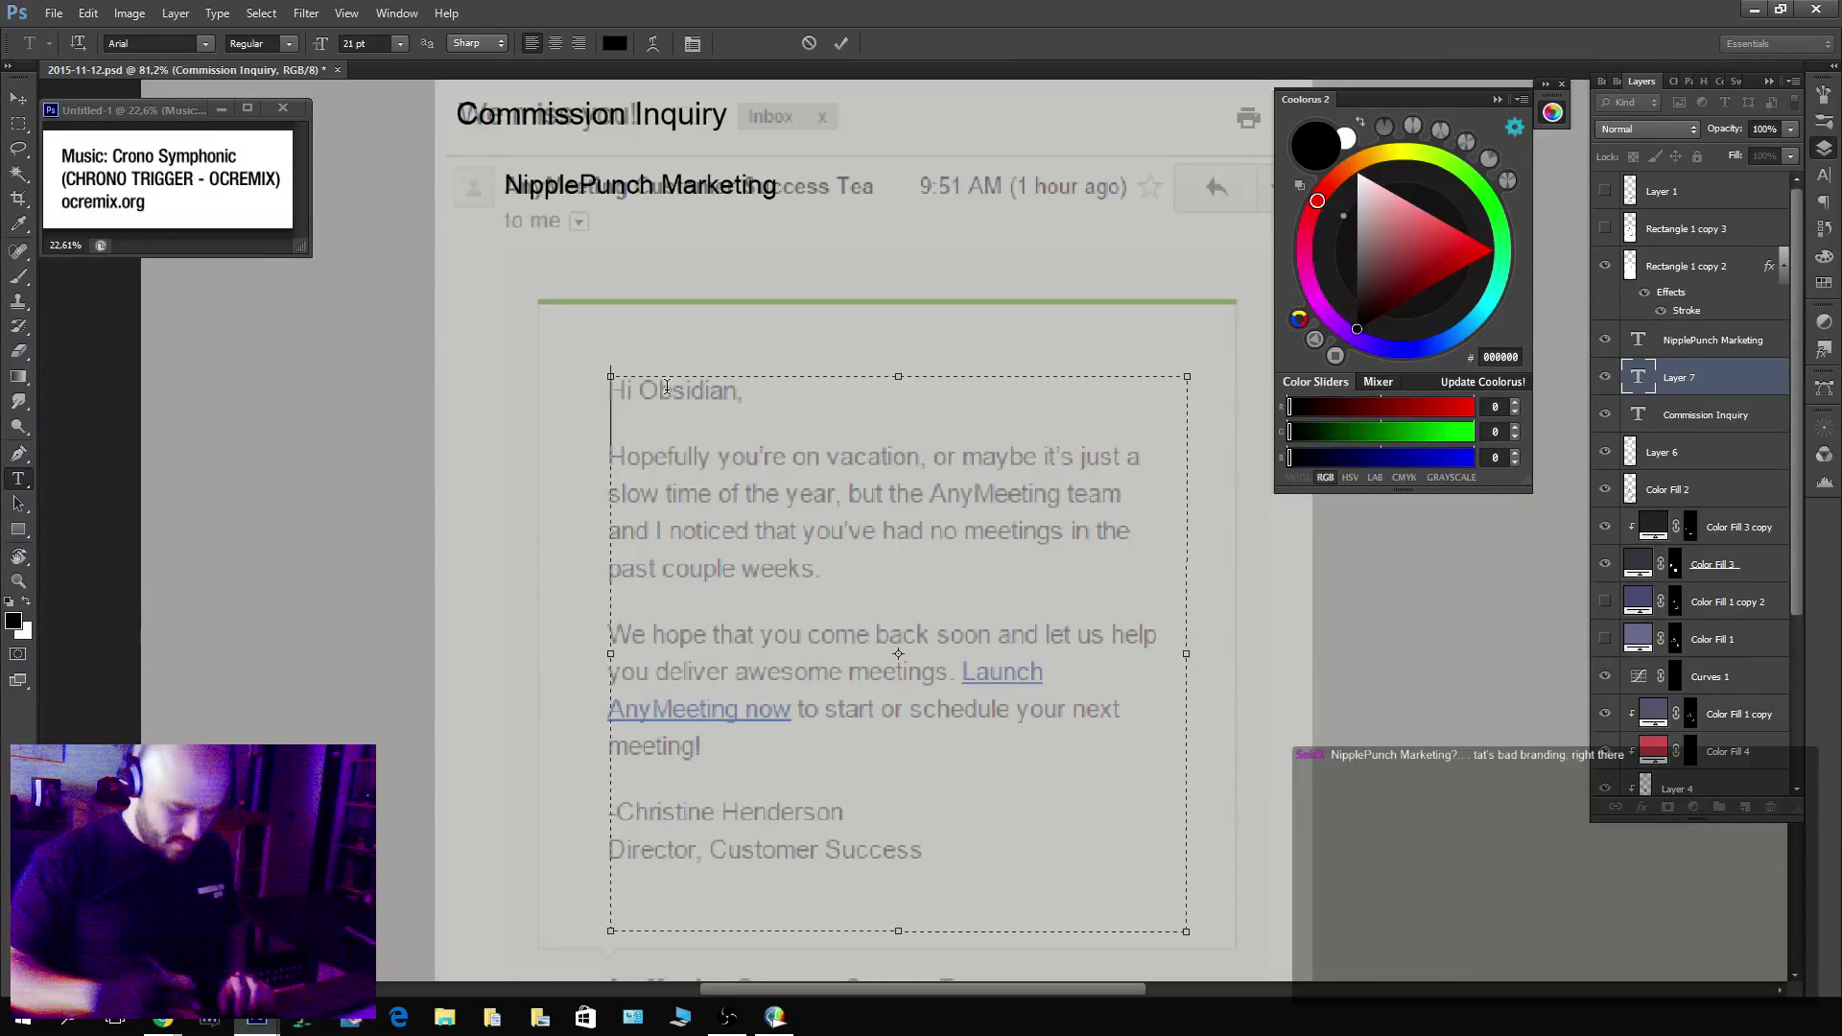
type("HY")
key("BackSpace")
key("BackSpace")
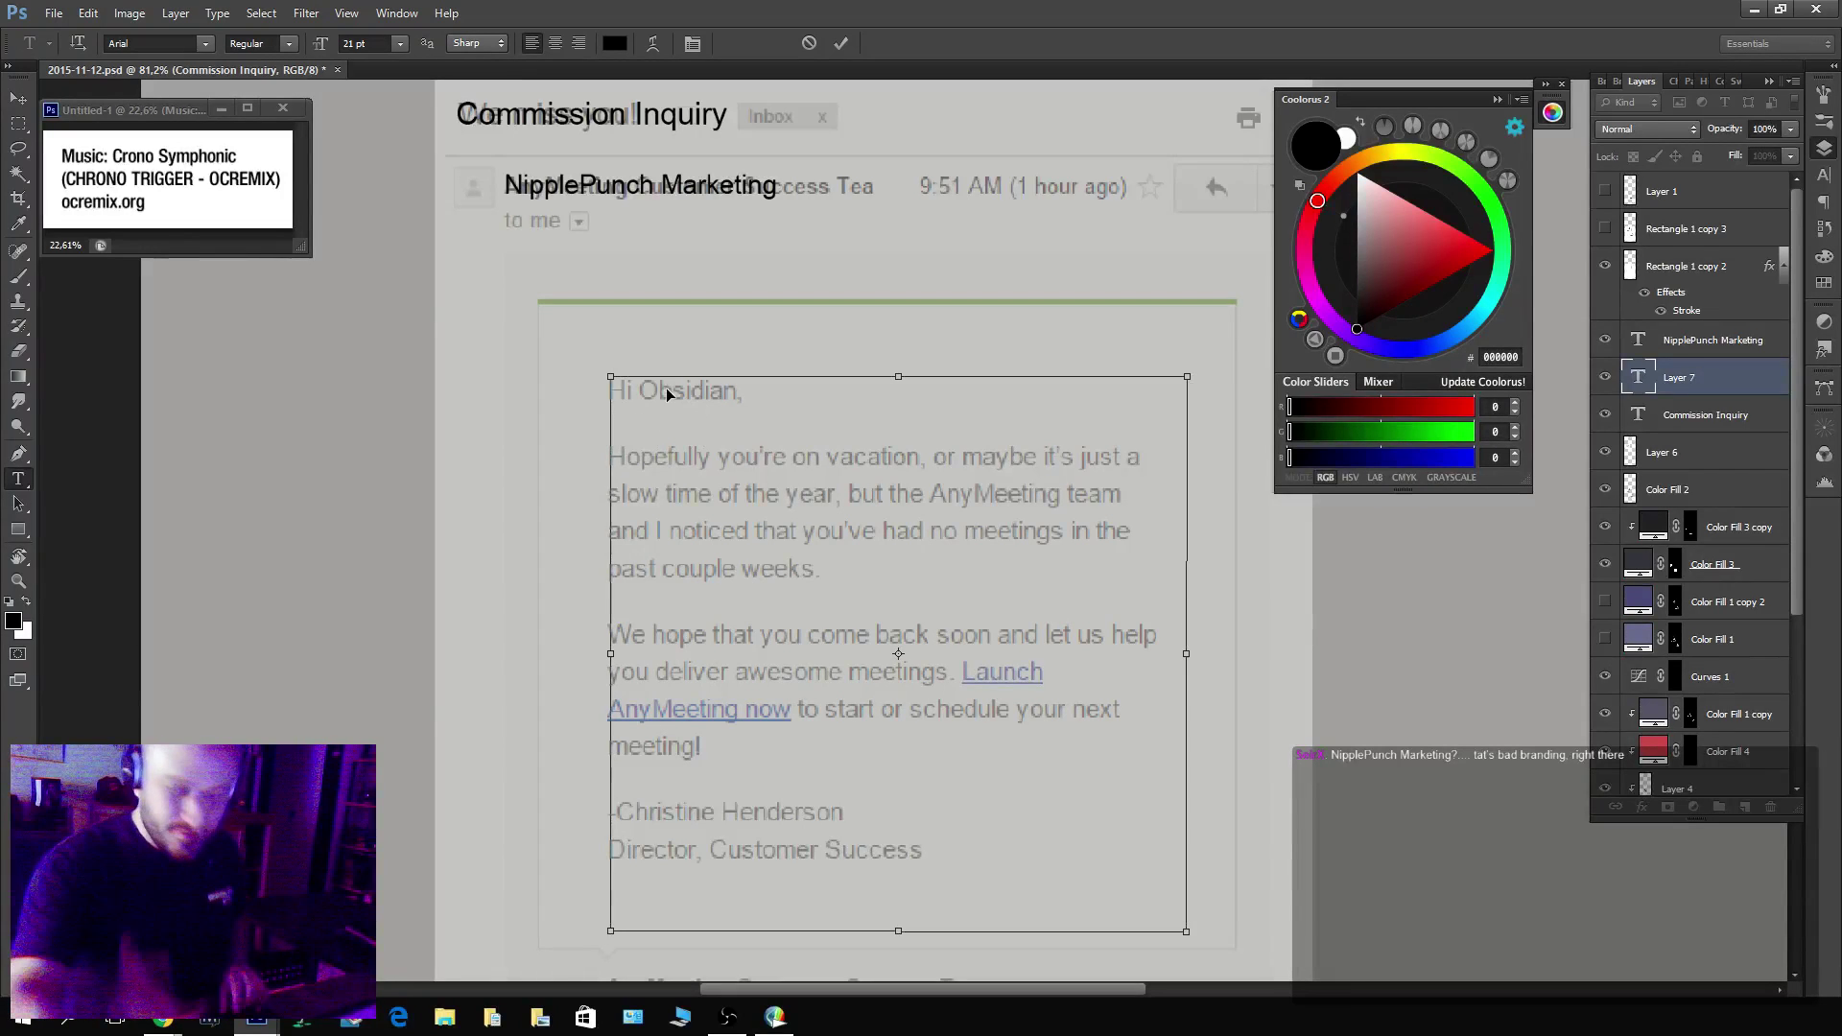
Set the font size to 14 pt and enter the email greeting "Hi" with the recipient's name and a semicolon.
left_click(1824, 174)
left_click(1687, 133)
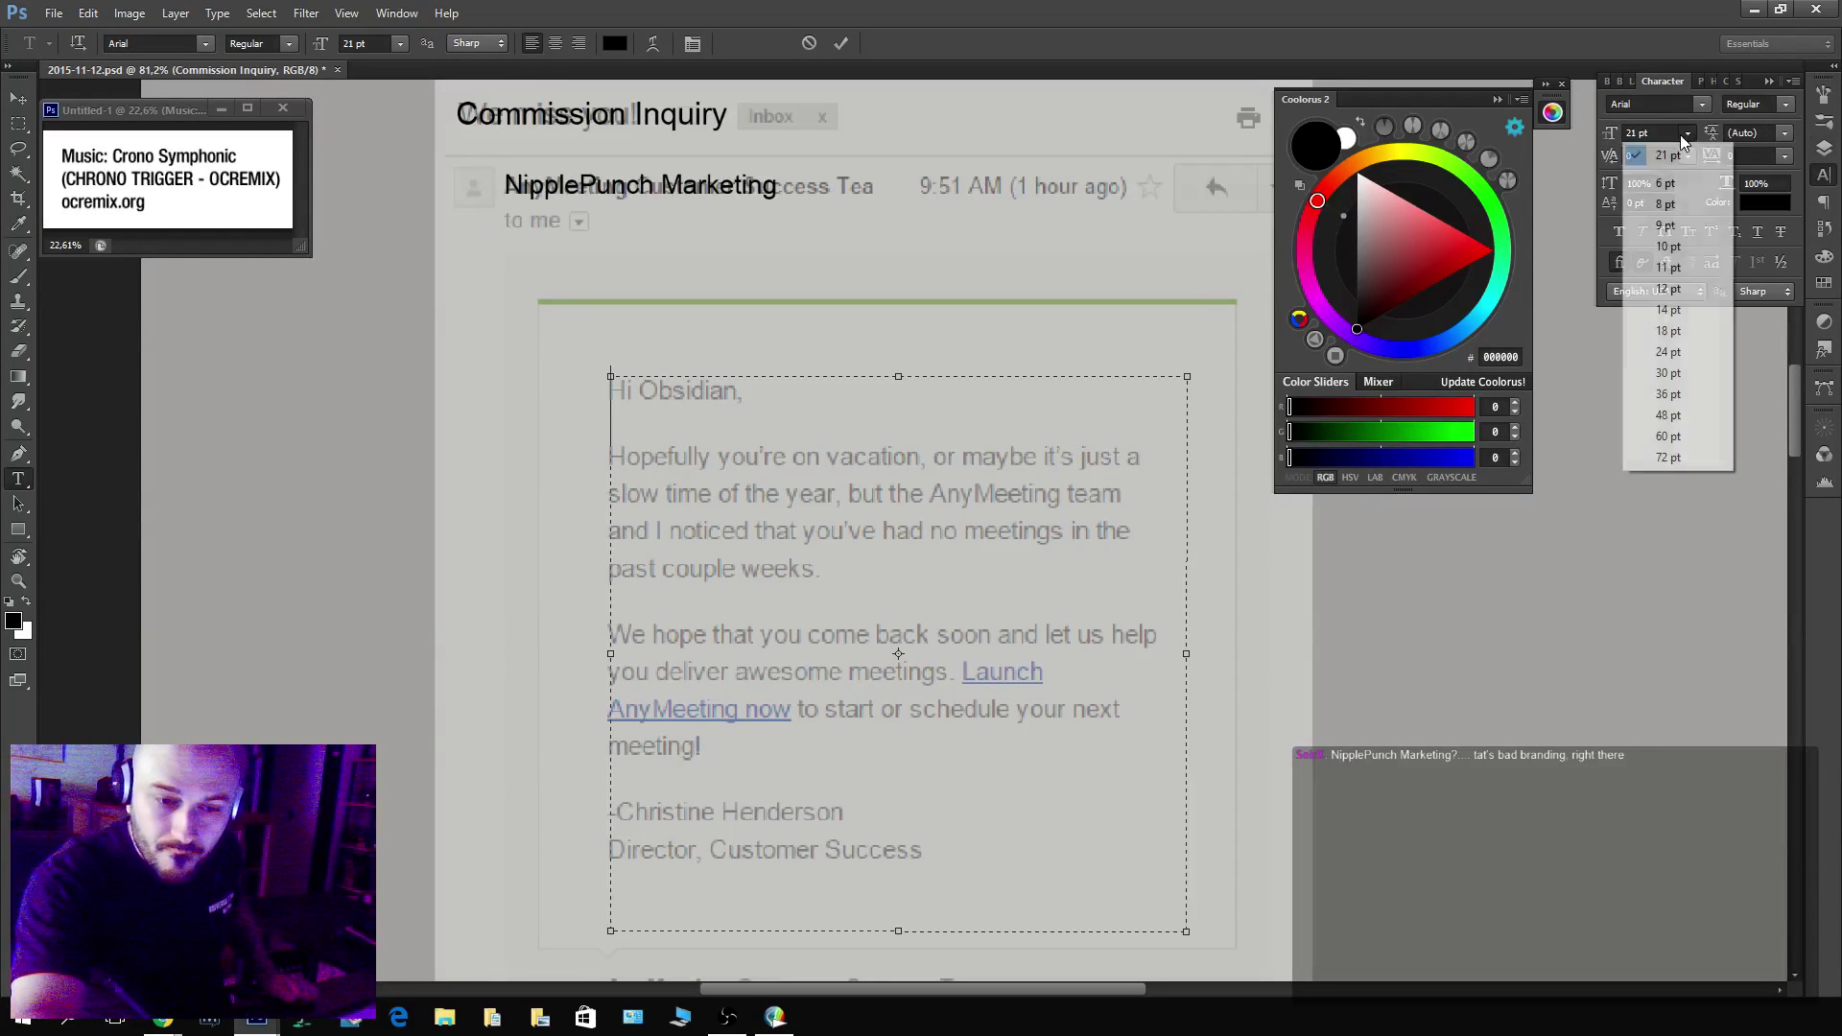
left_click(1669, 308)
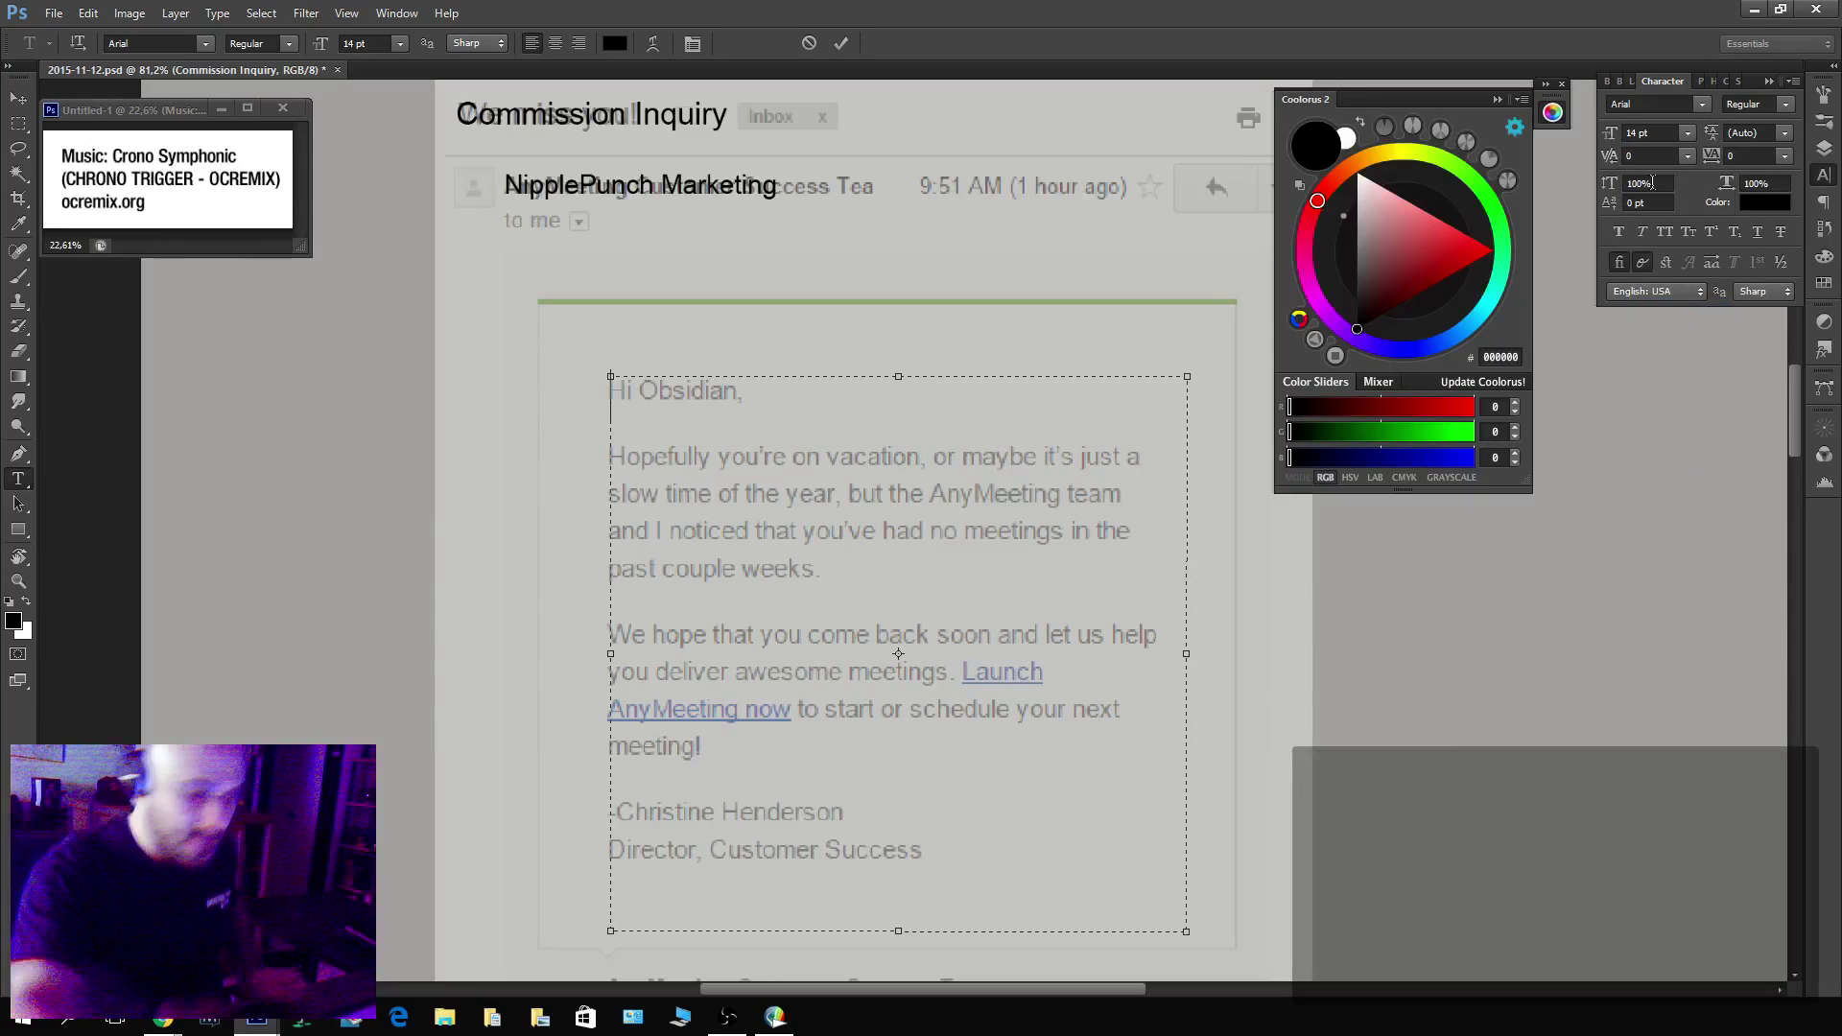
type("Hi")
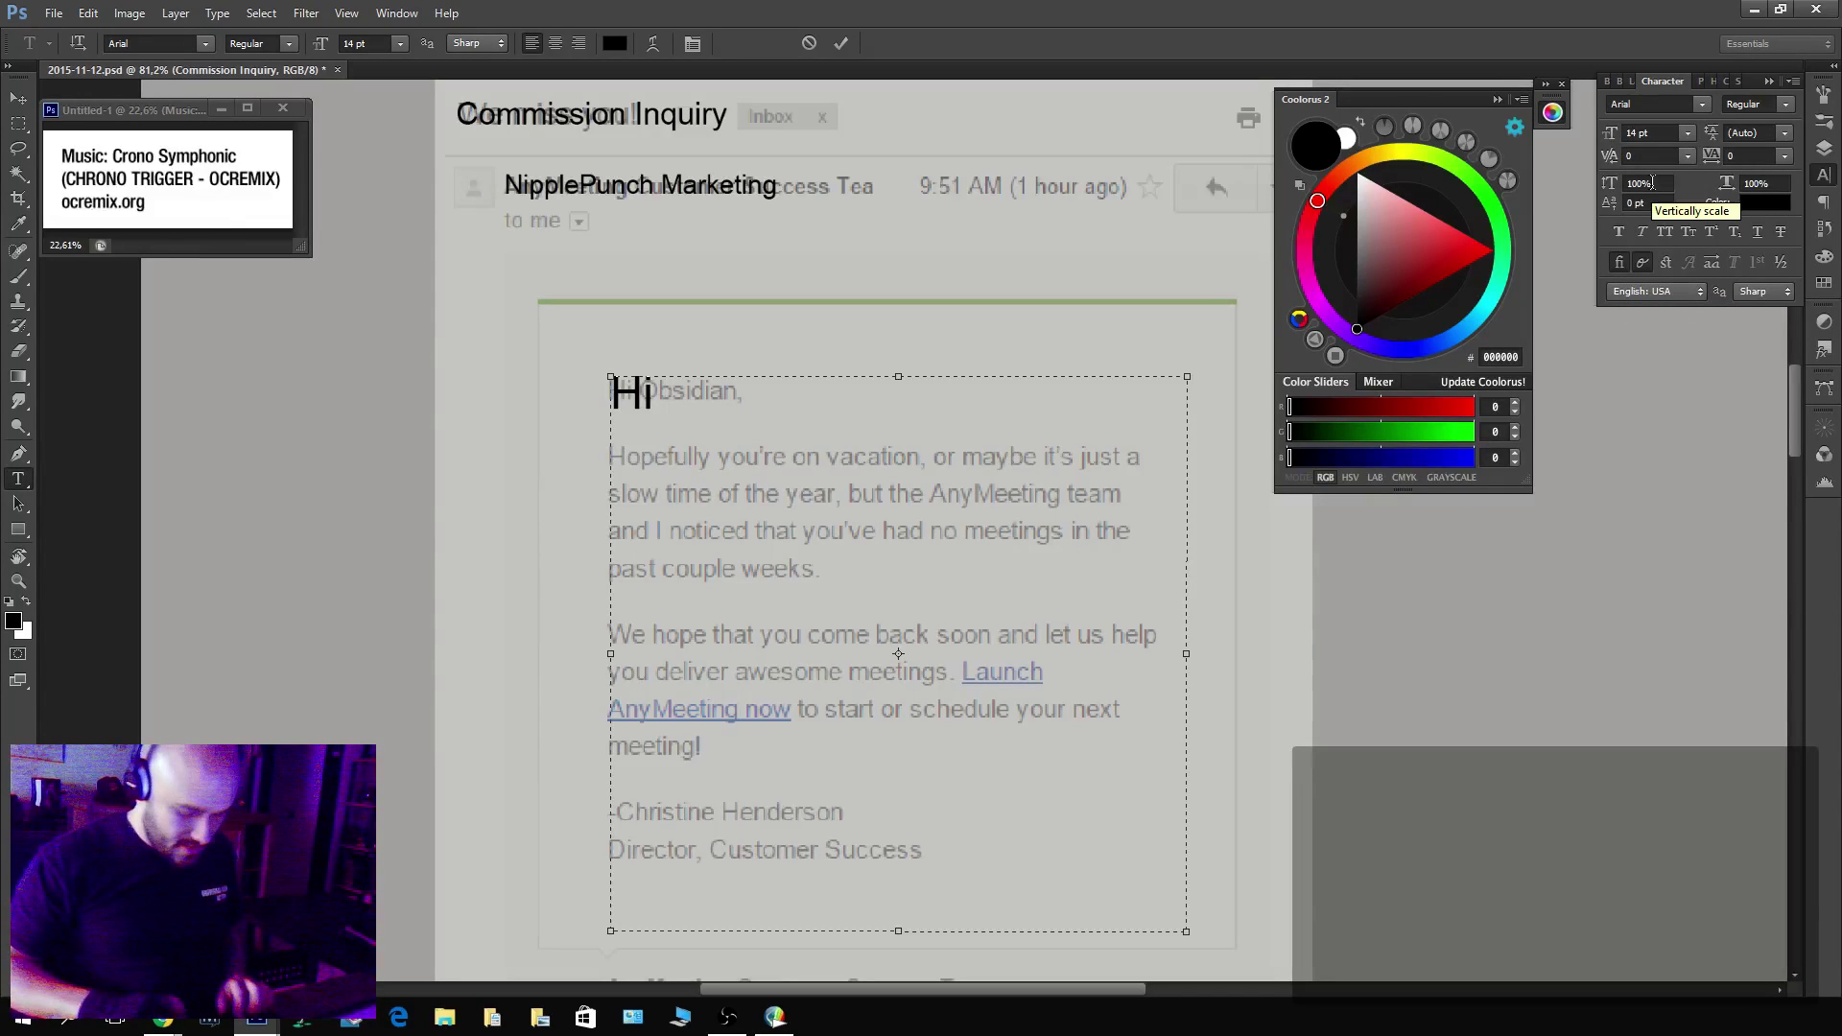
type(" Obsidian")
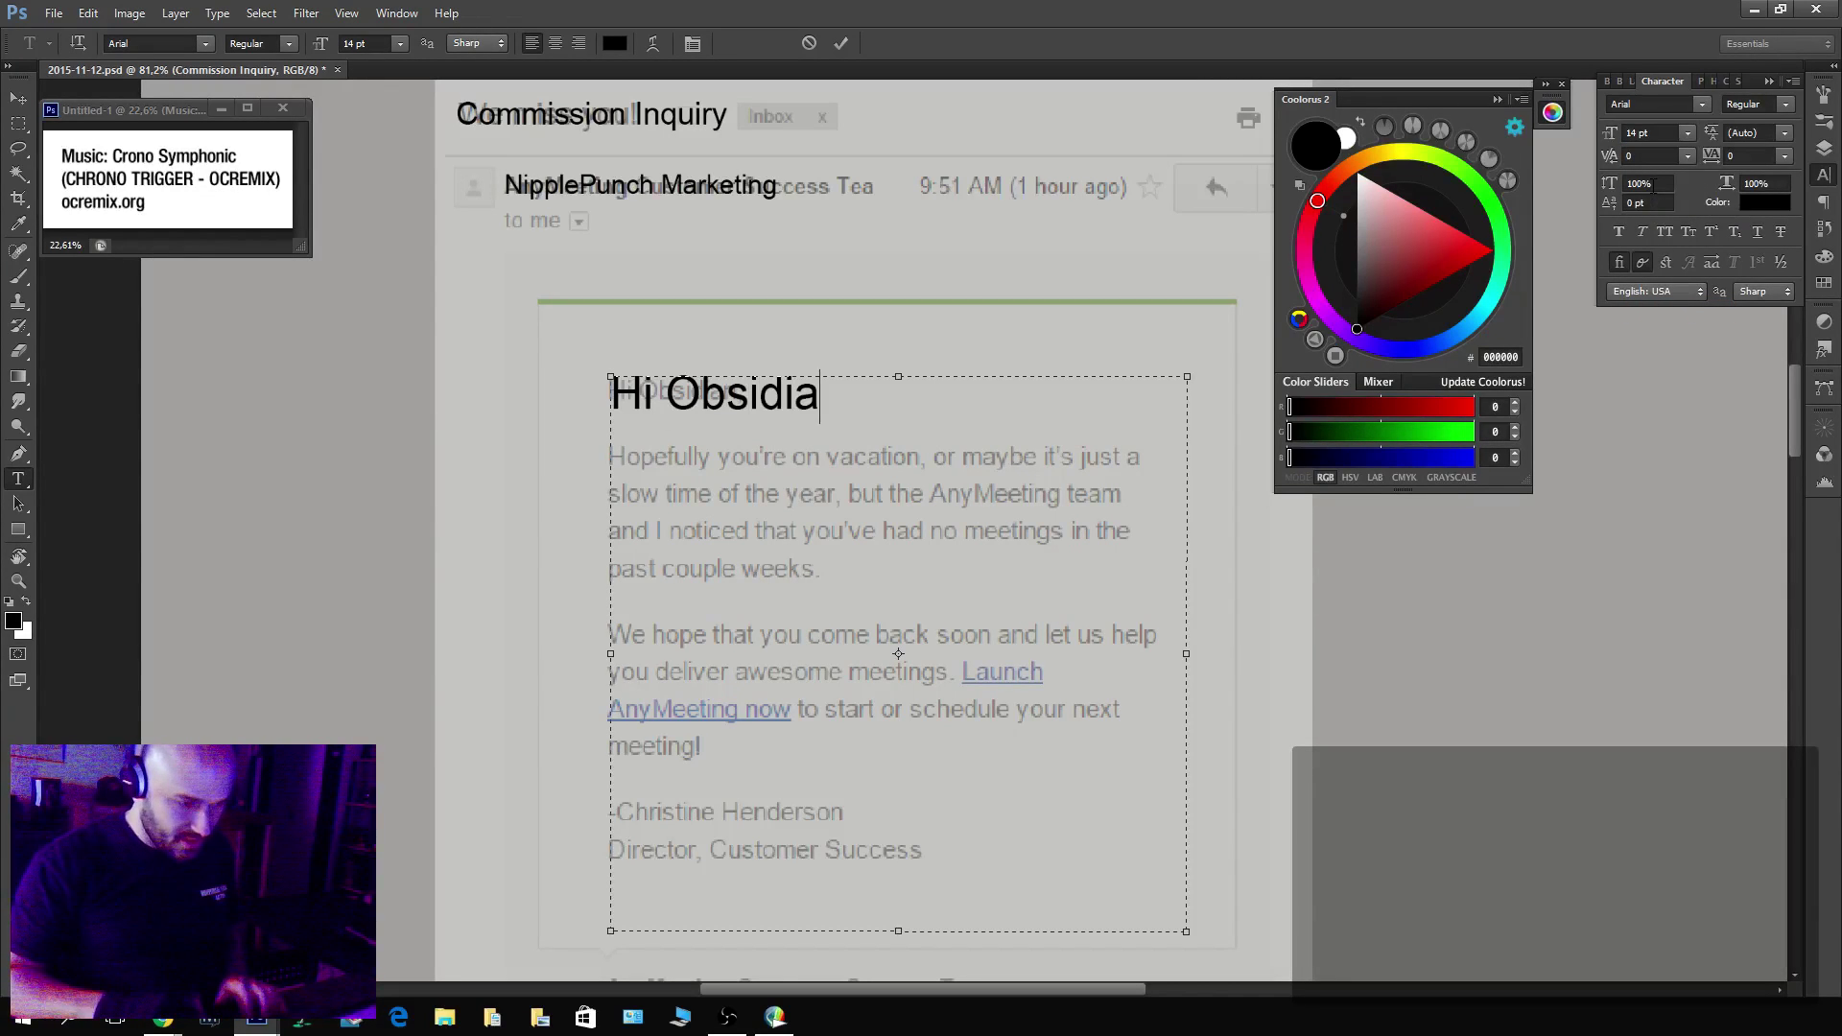
Reduce the whole greeting text to a font size of 10 pt.
key("ctrl+a")
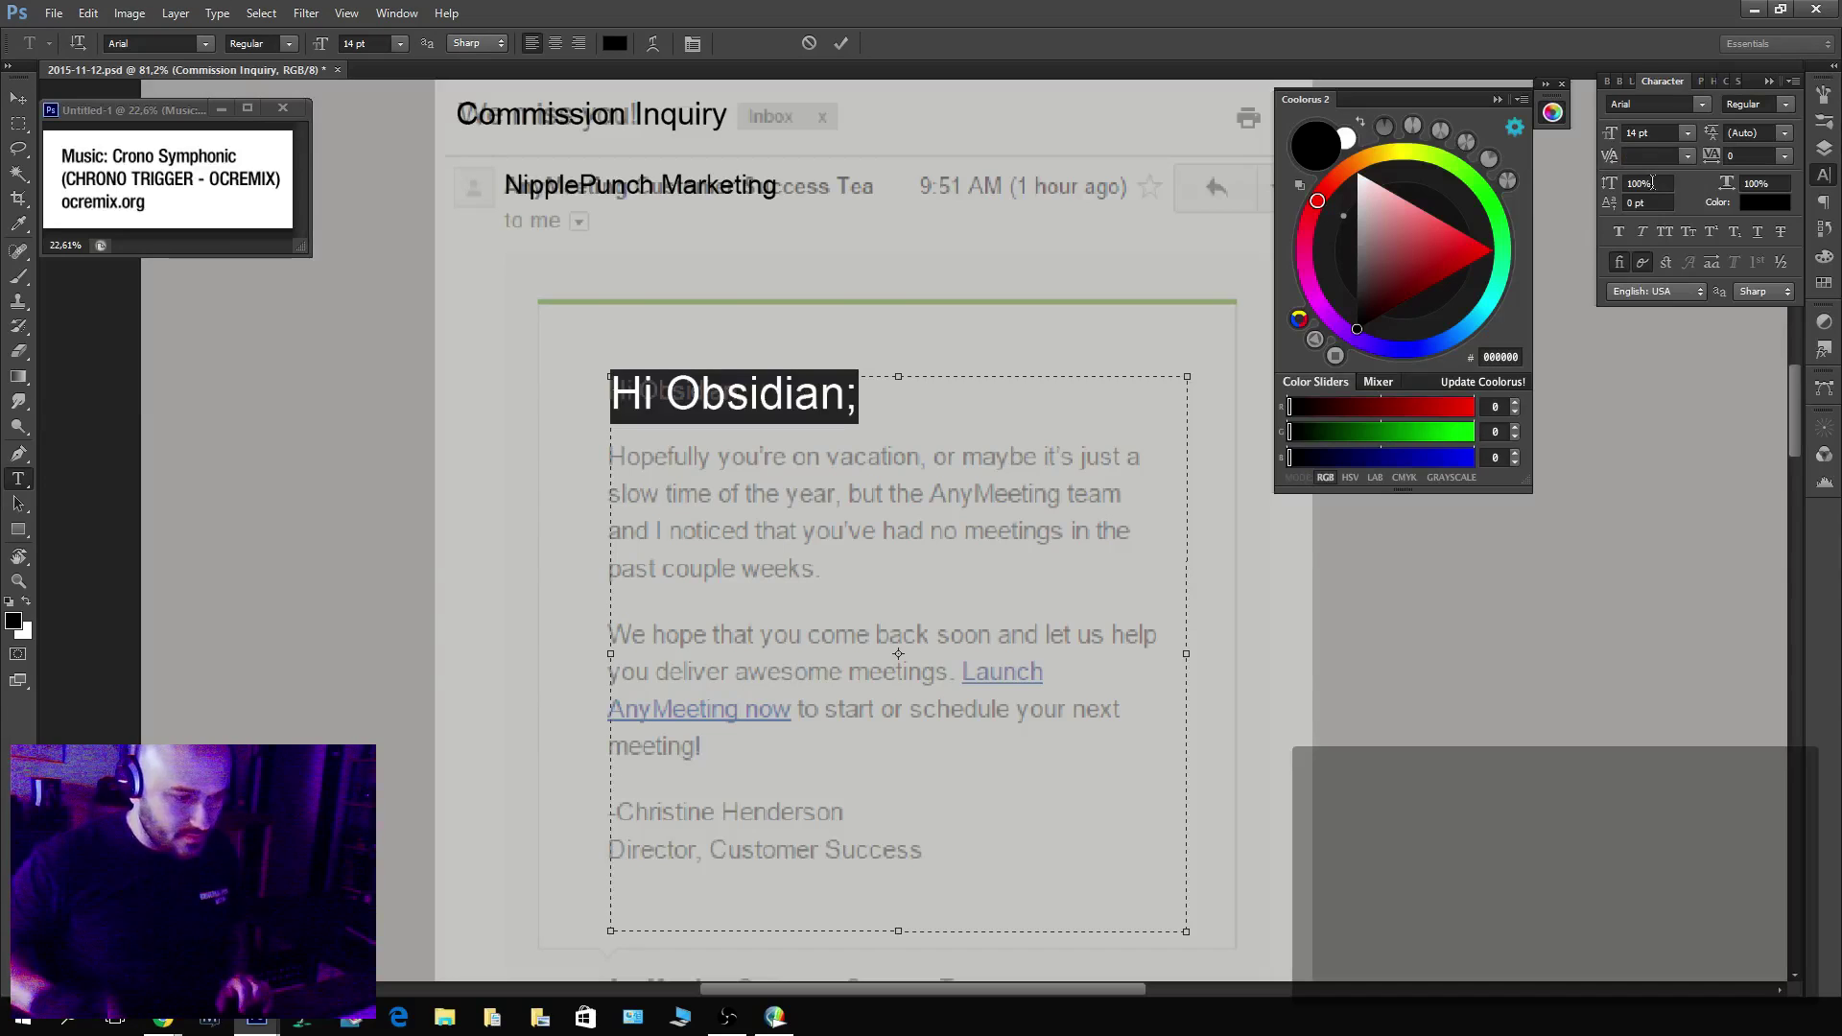
left_click(1688, 132)
left_click(1677, 247)
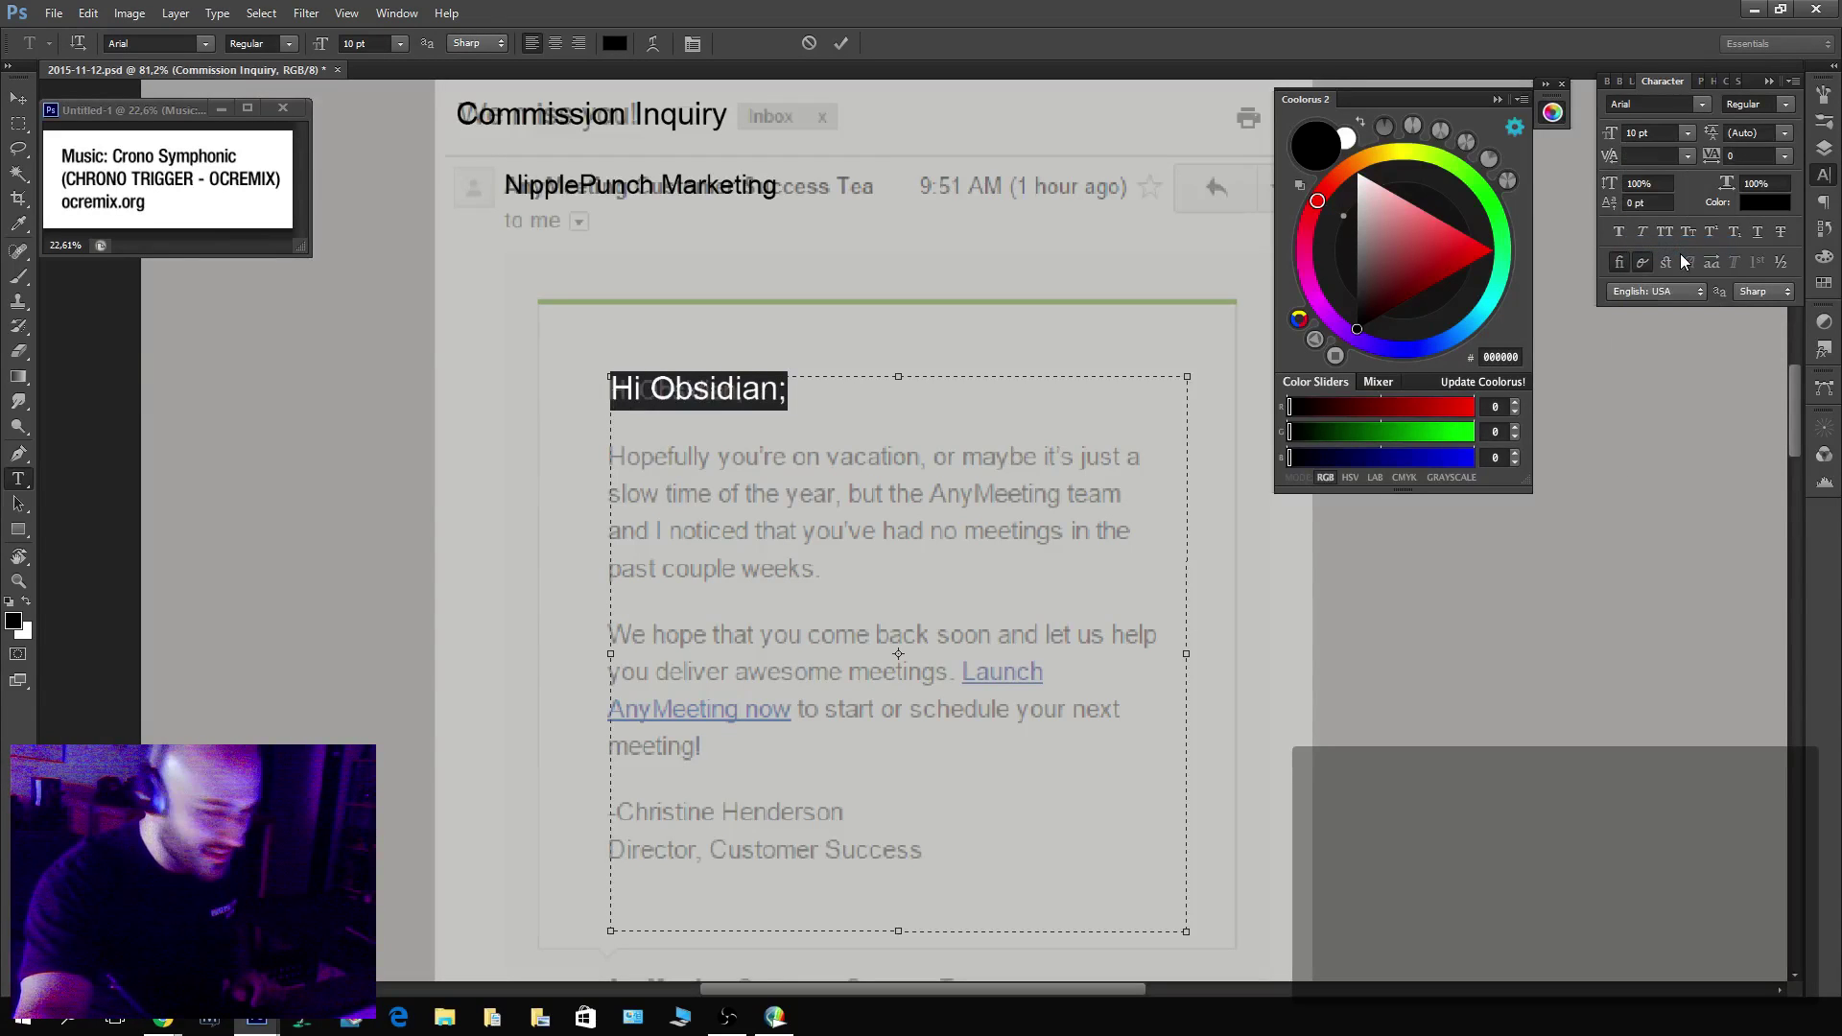
Leave a blank line below the greeting and start the email body with "We're interested in".
left_click(1637, 182)
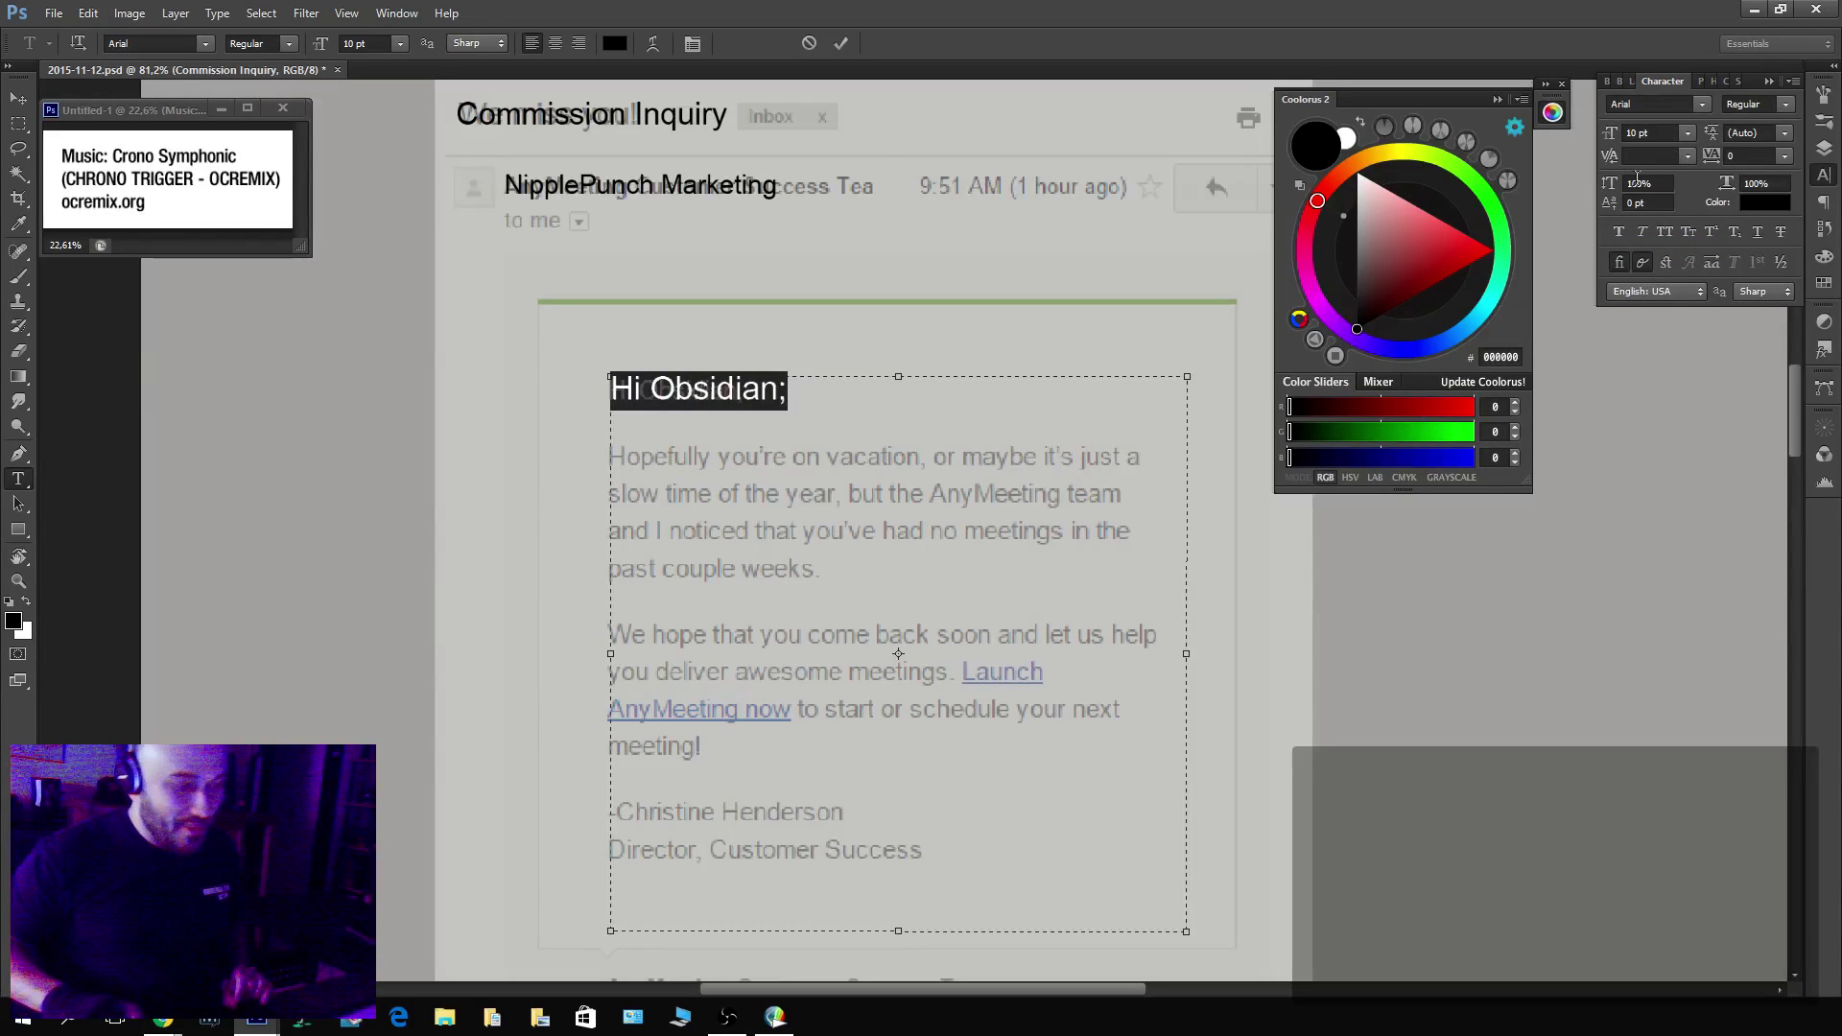
left_click(842, 581)
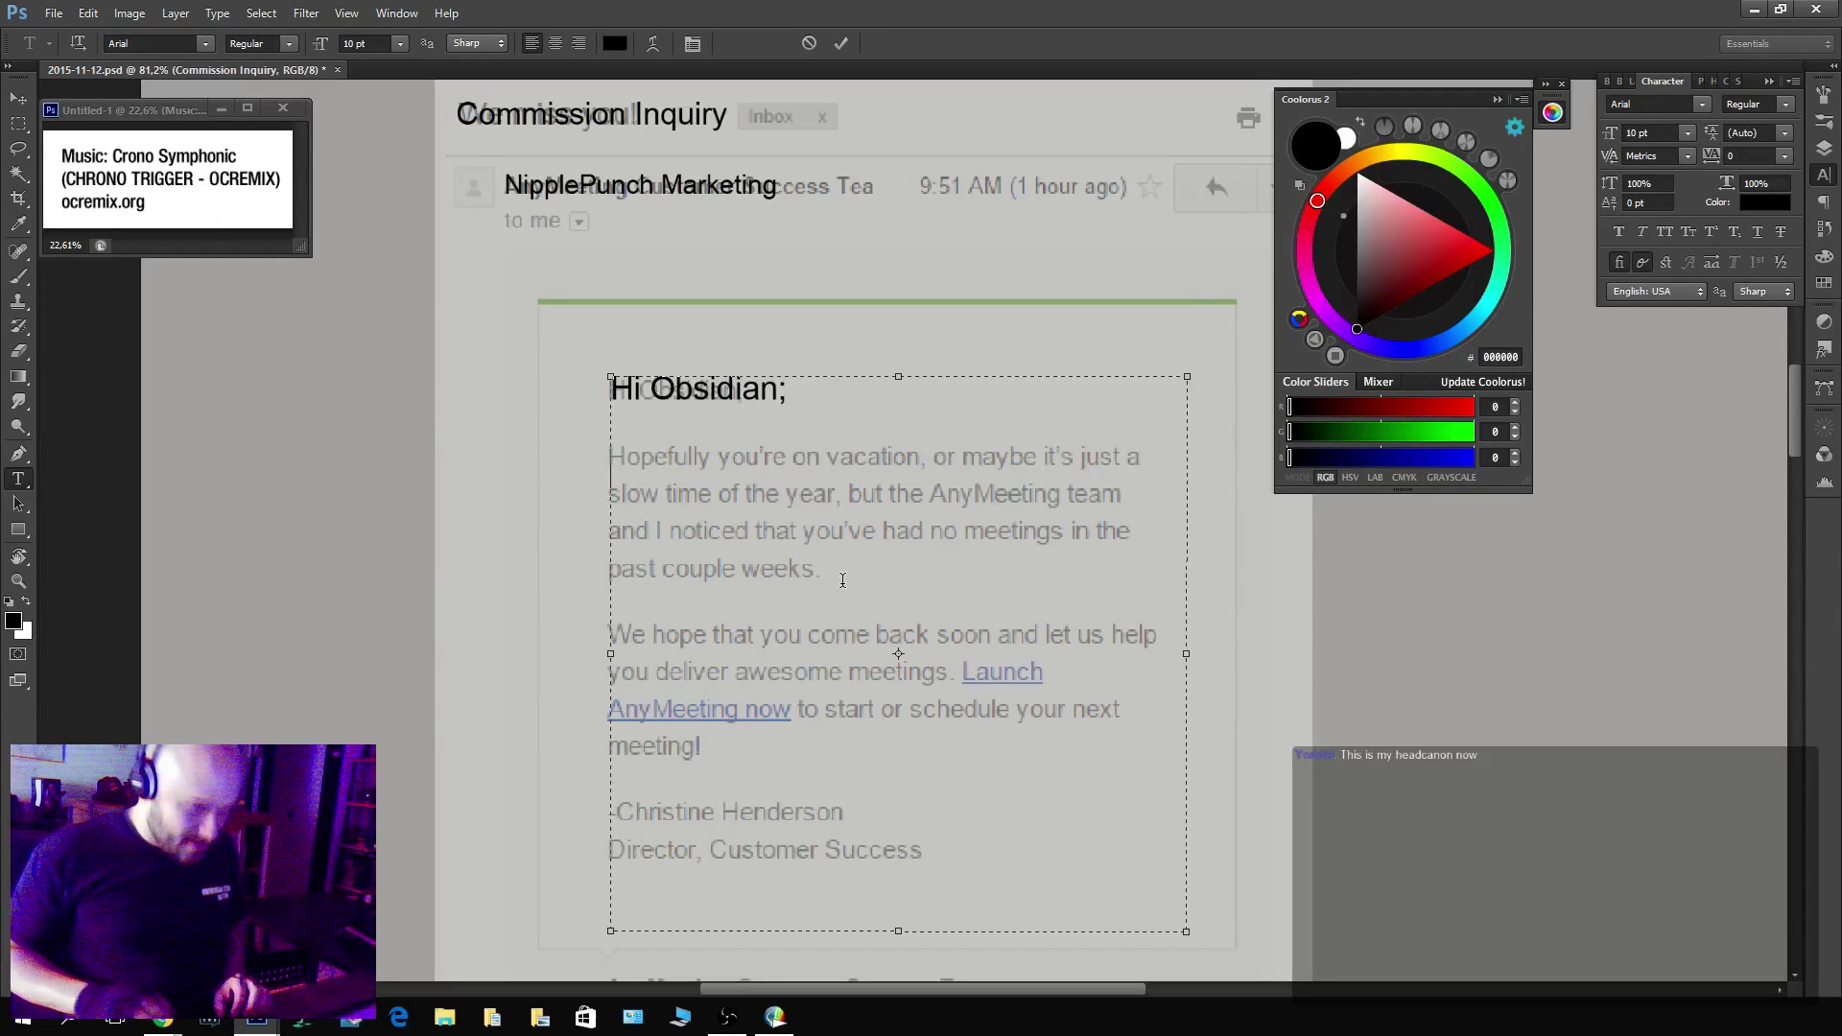
type("We0re")
key("BackSpace")
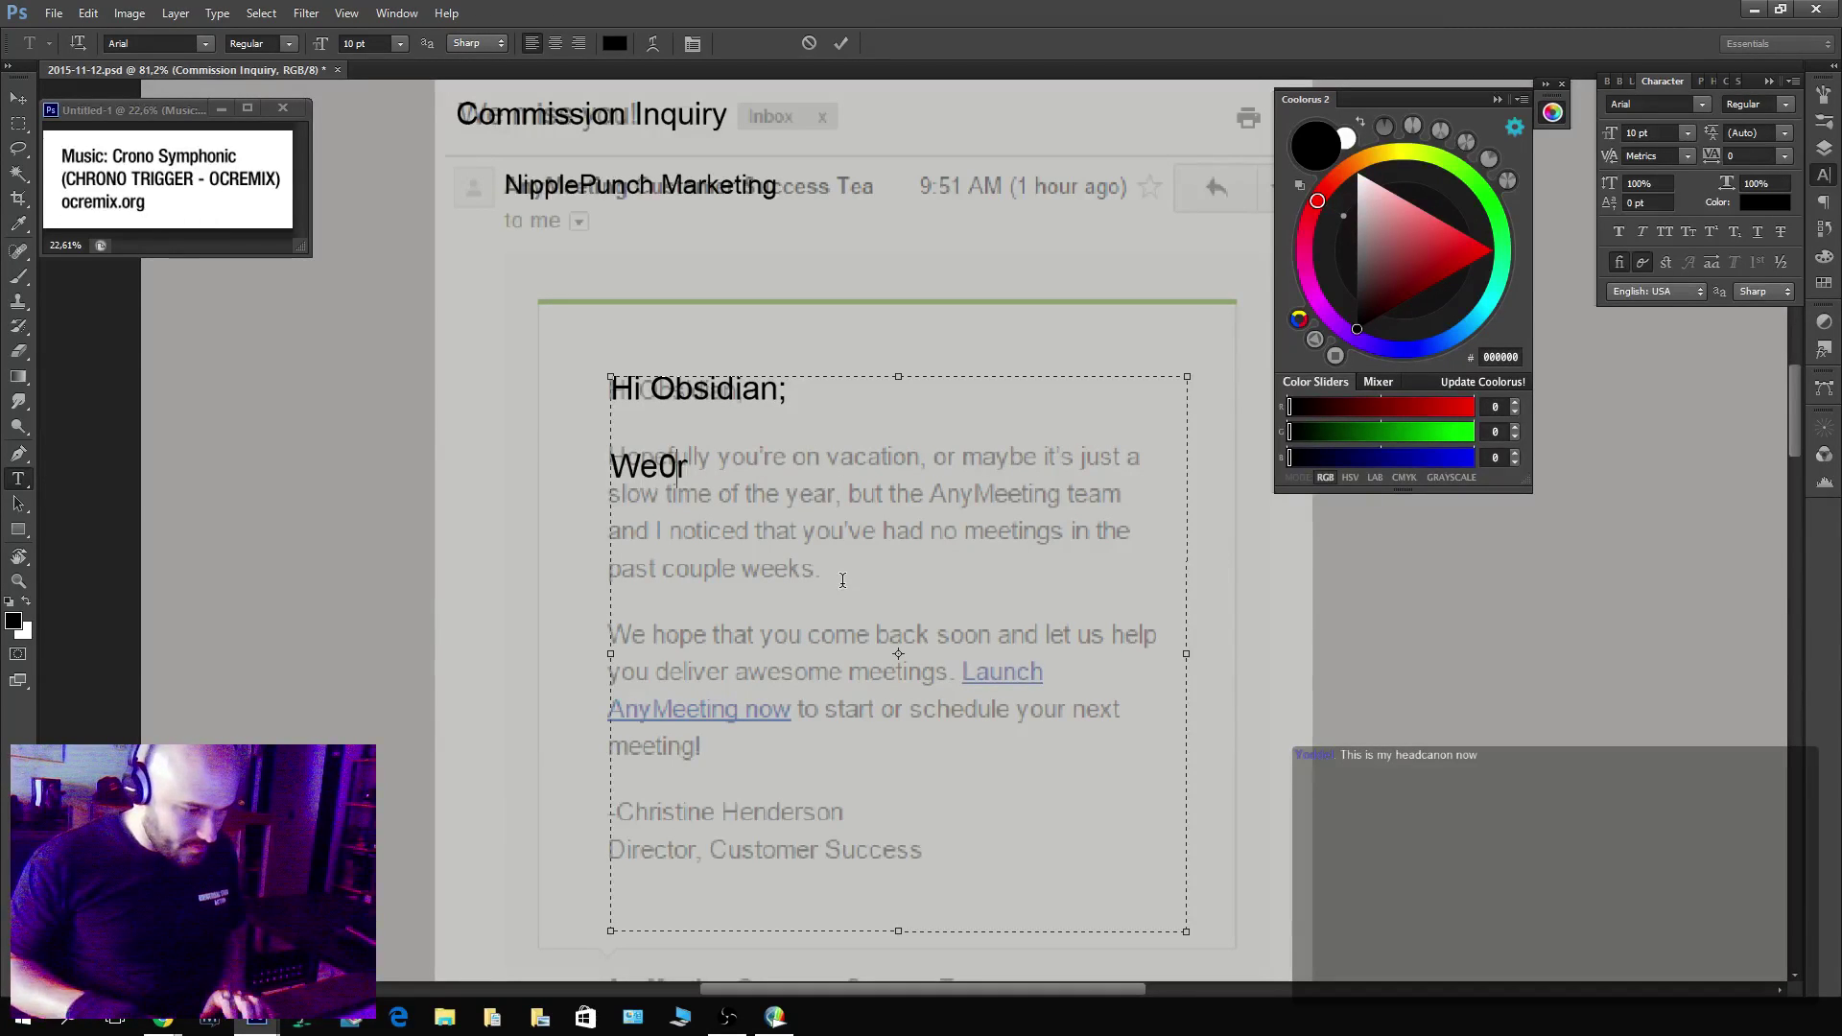
key("BackSpace")
key("BackSpace")
type("'re interested in")
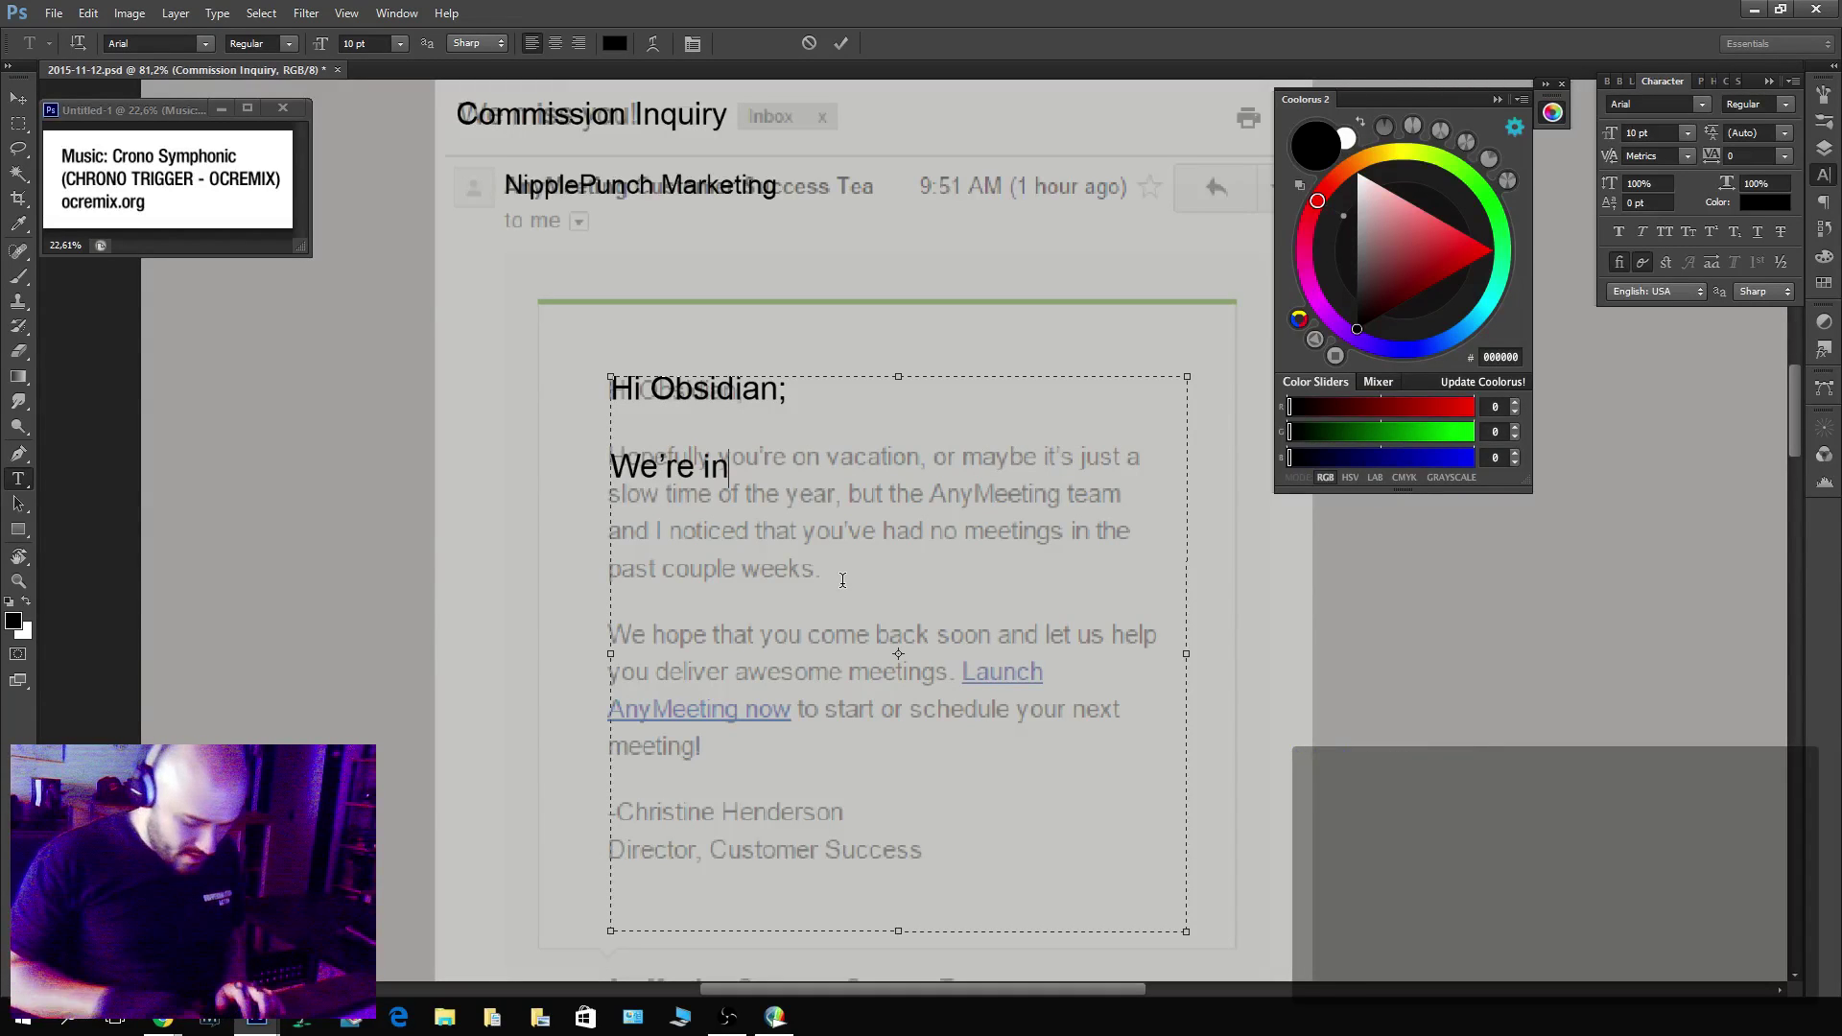
type(" commissi")
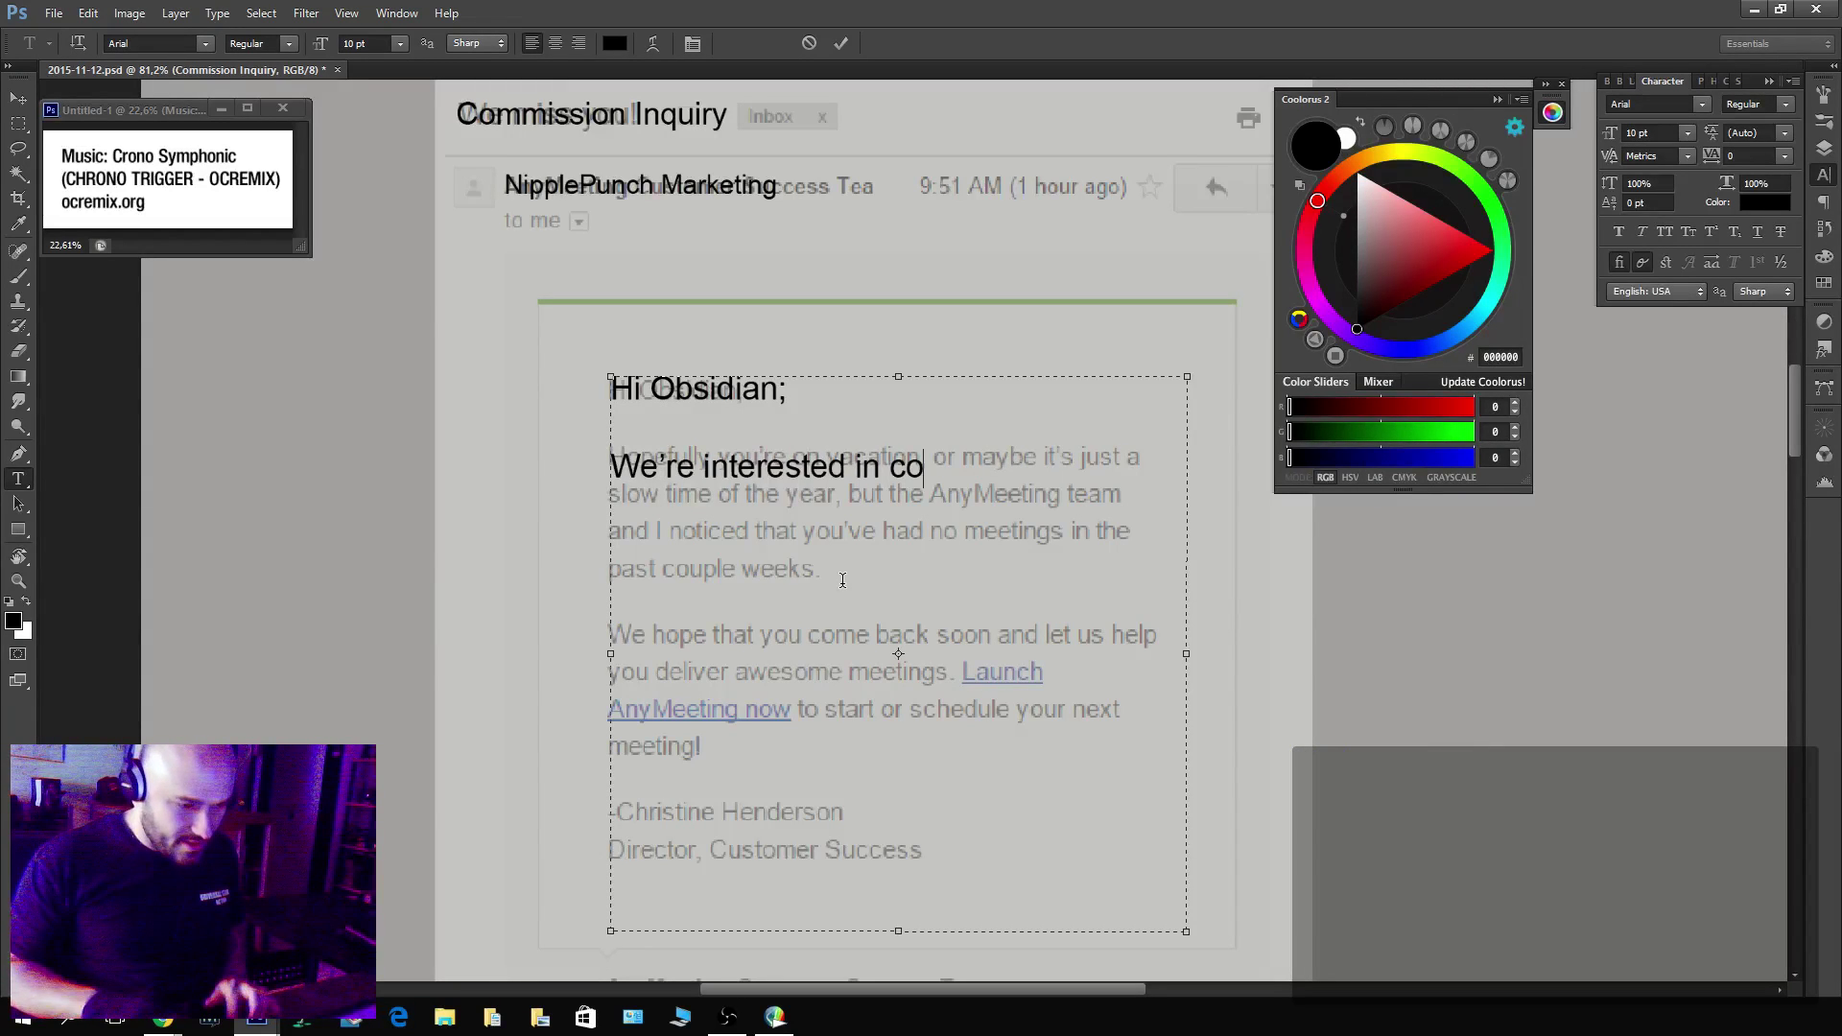
key("BackSpace")
key("BackSpace")
key("BackSpace")
key("BackSpace")
key("BackSpace")
key("BackSpace")
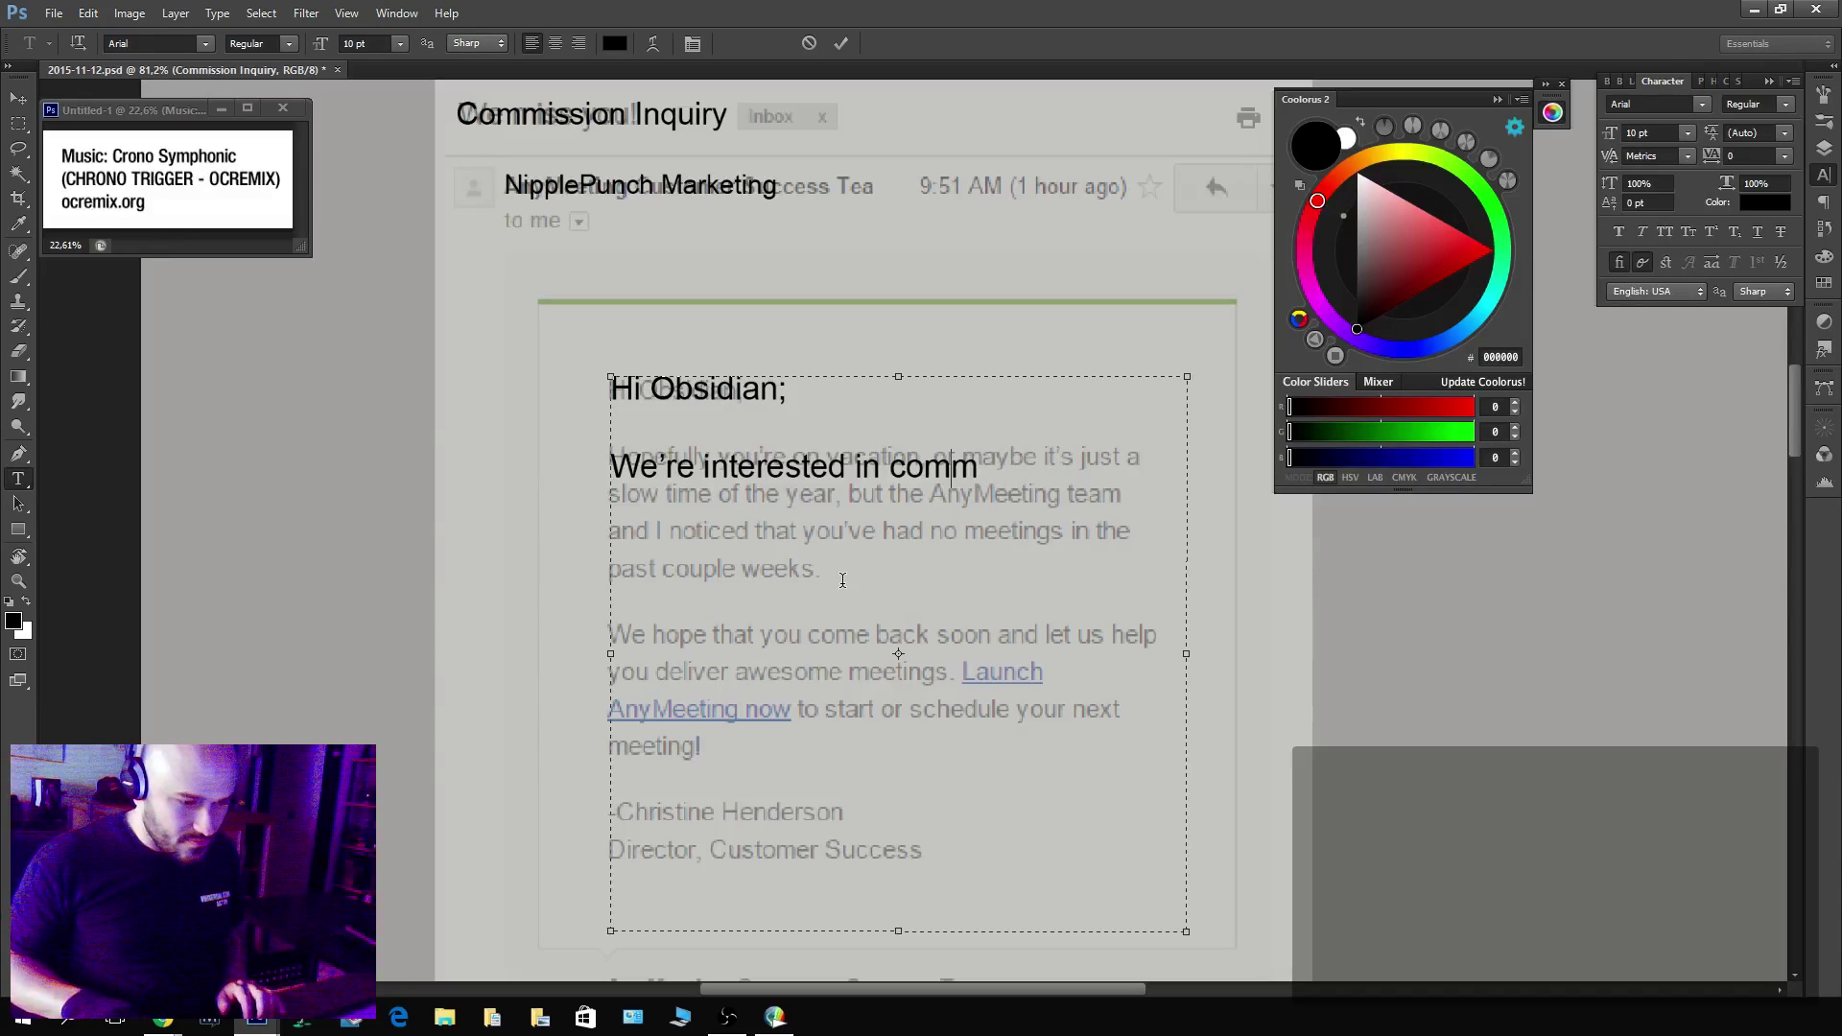
Continue the opening sentence with "hiring you to produce an", correcting the misspelled words.
type("hiri")
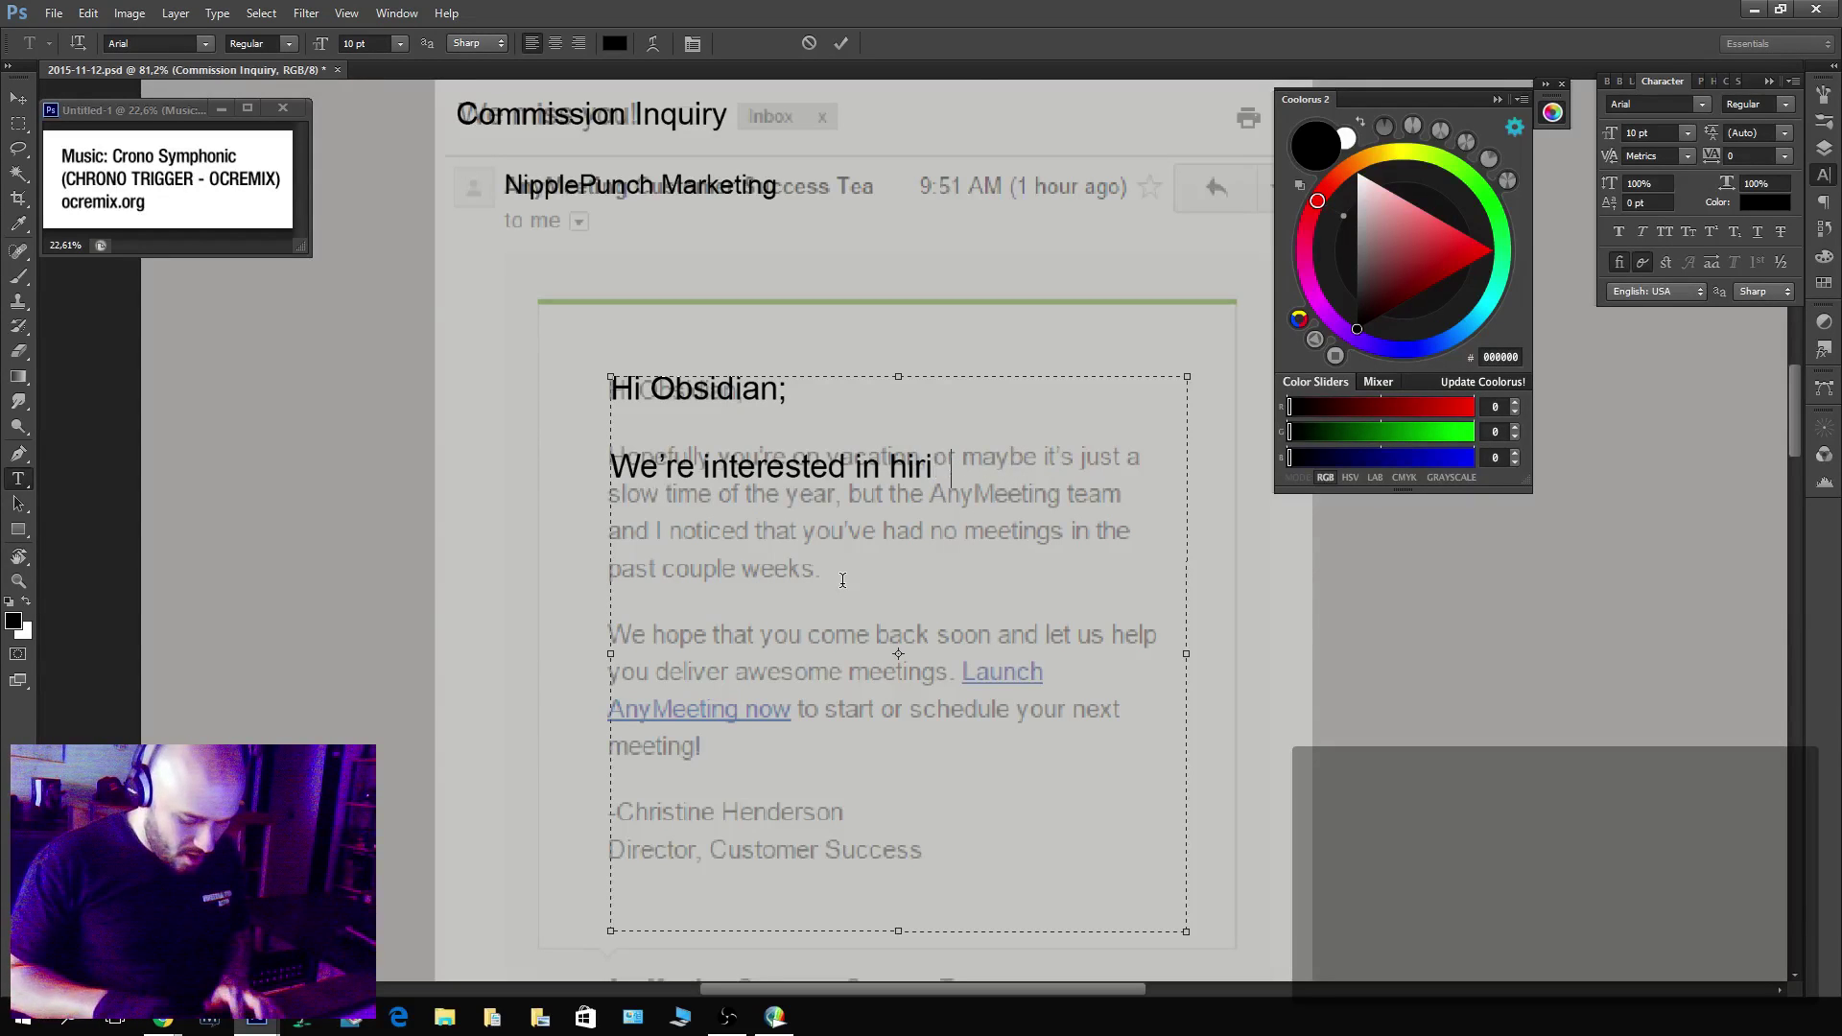
type("ng you to por")
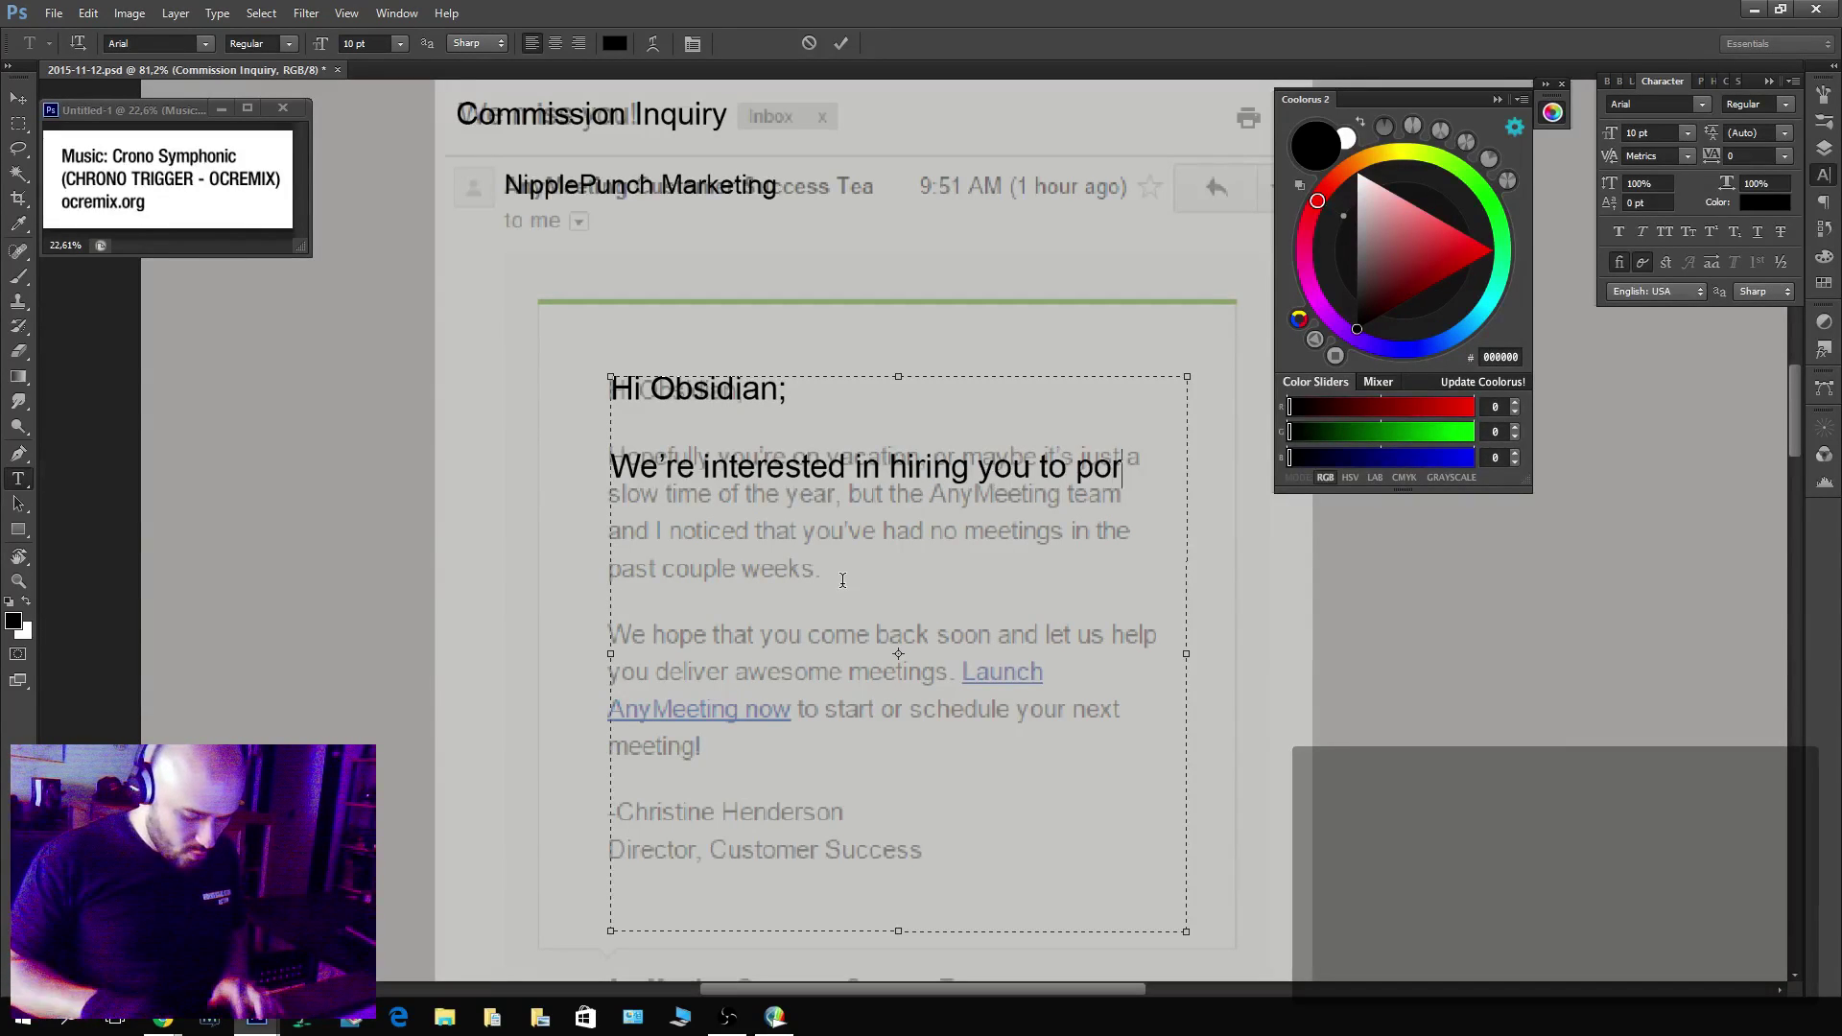
type("oduce a nd")
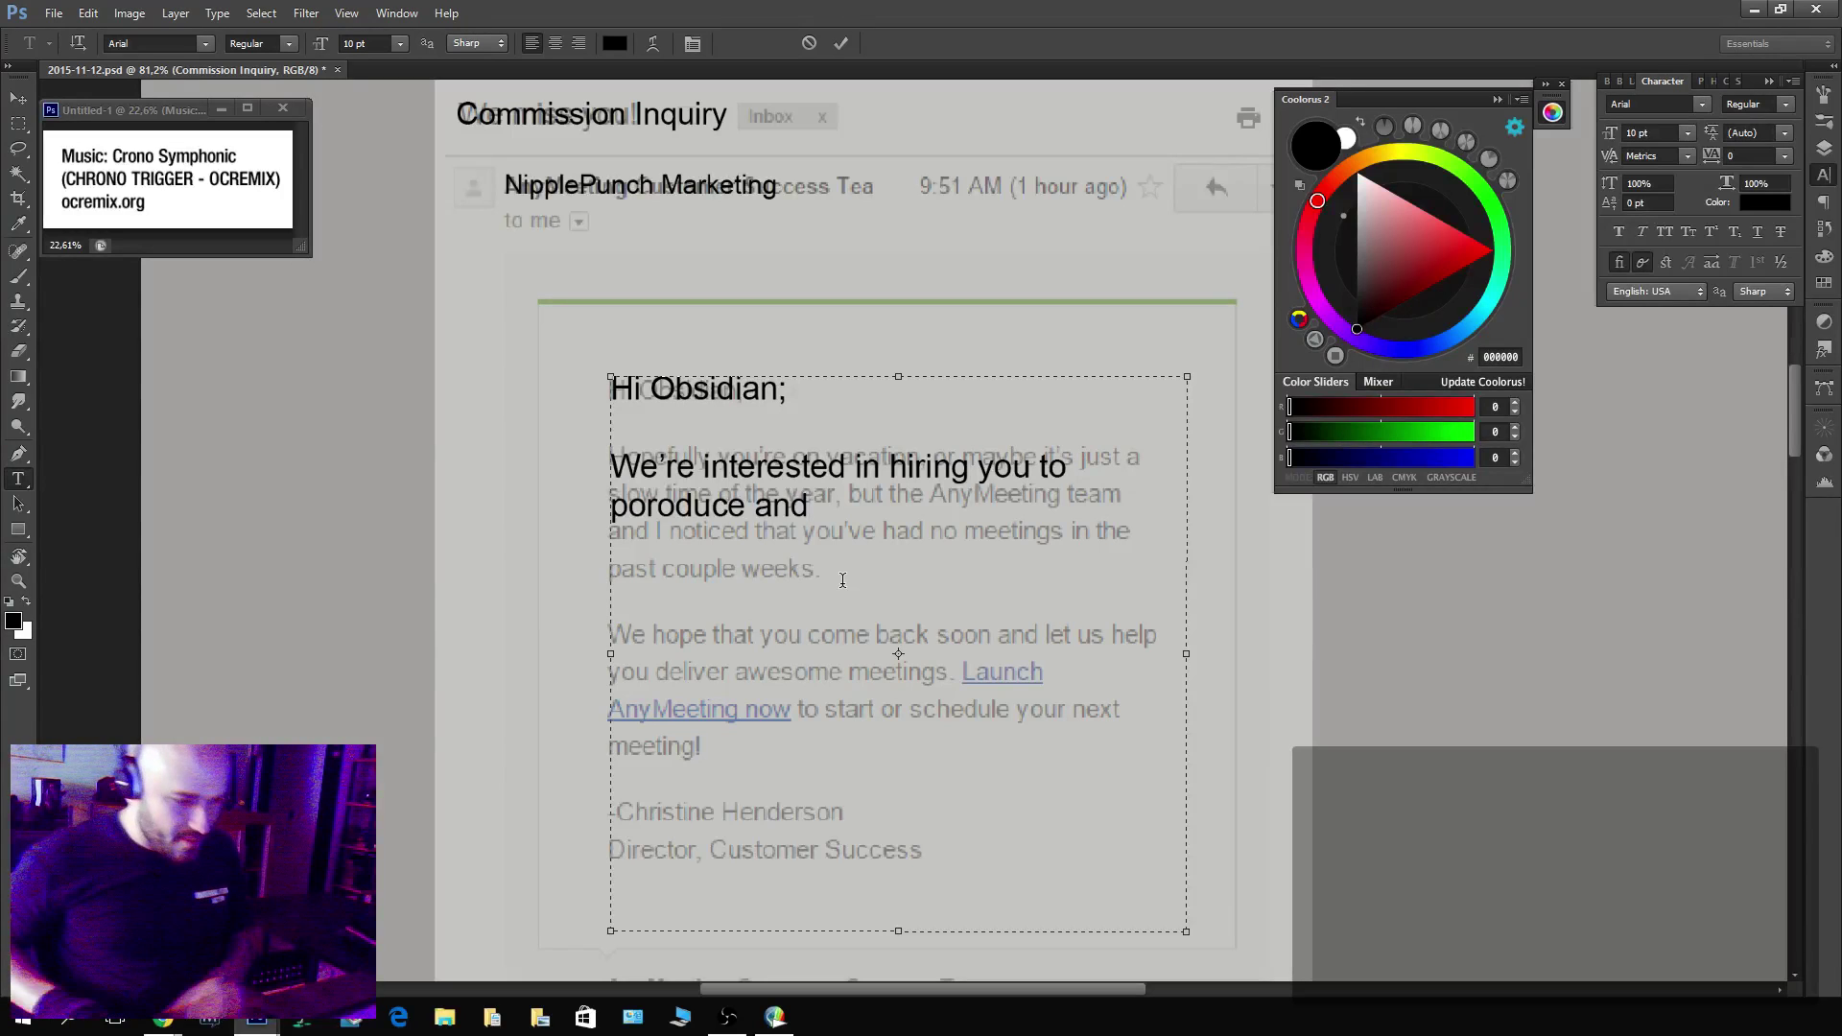
key("BackSpace")
key("Left")
key("Left")
key("Left")
key("Left")
key("Left")
key("Left")
key("Left")
key("Left")
key("Left")
key("BackSpace")
key("End")
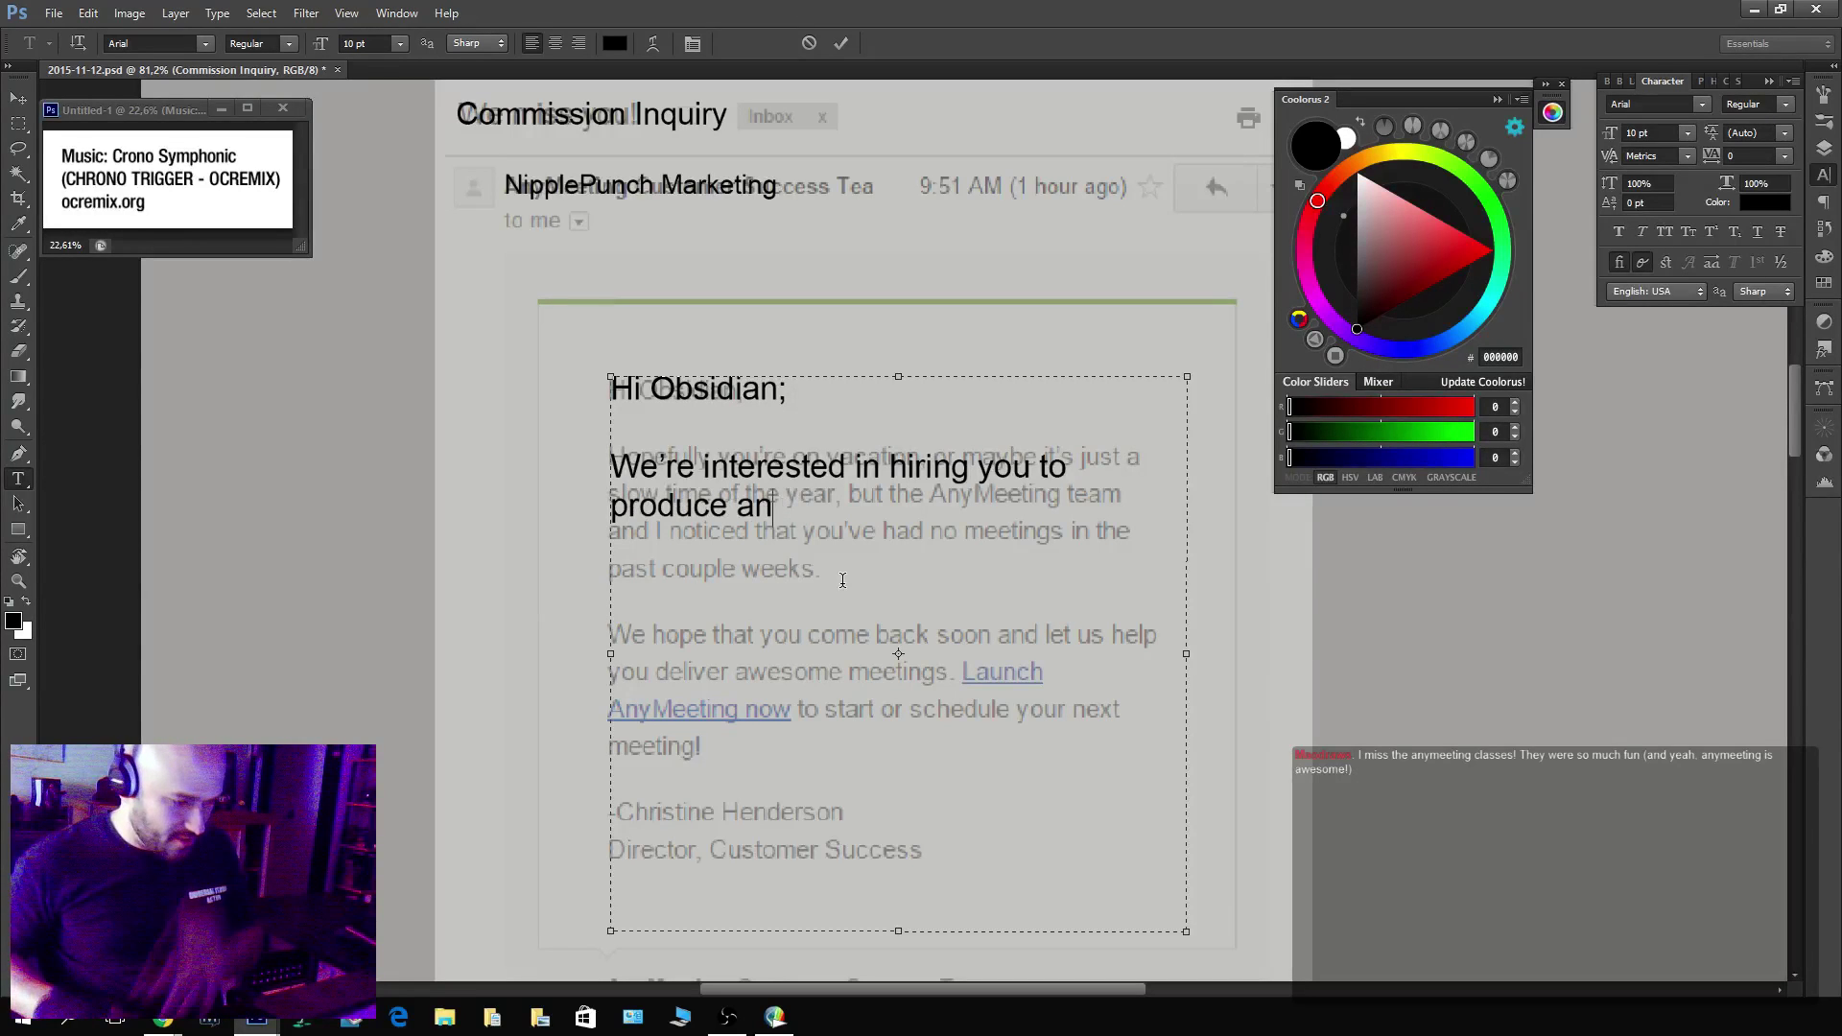
Extend the sentence with "image of a female model for one".
type("image of a")
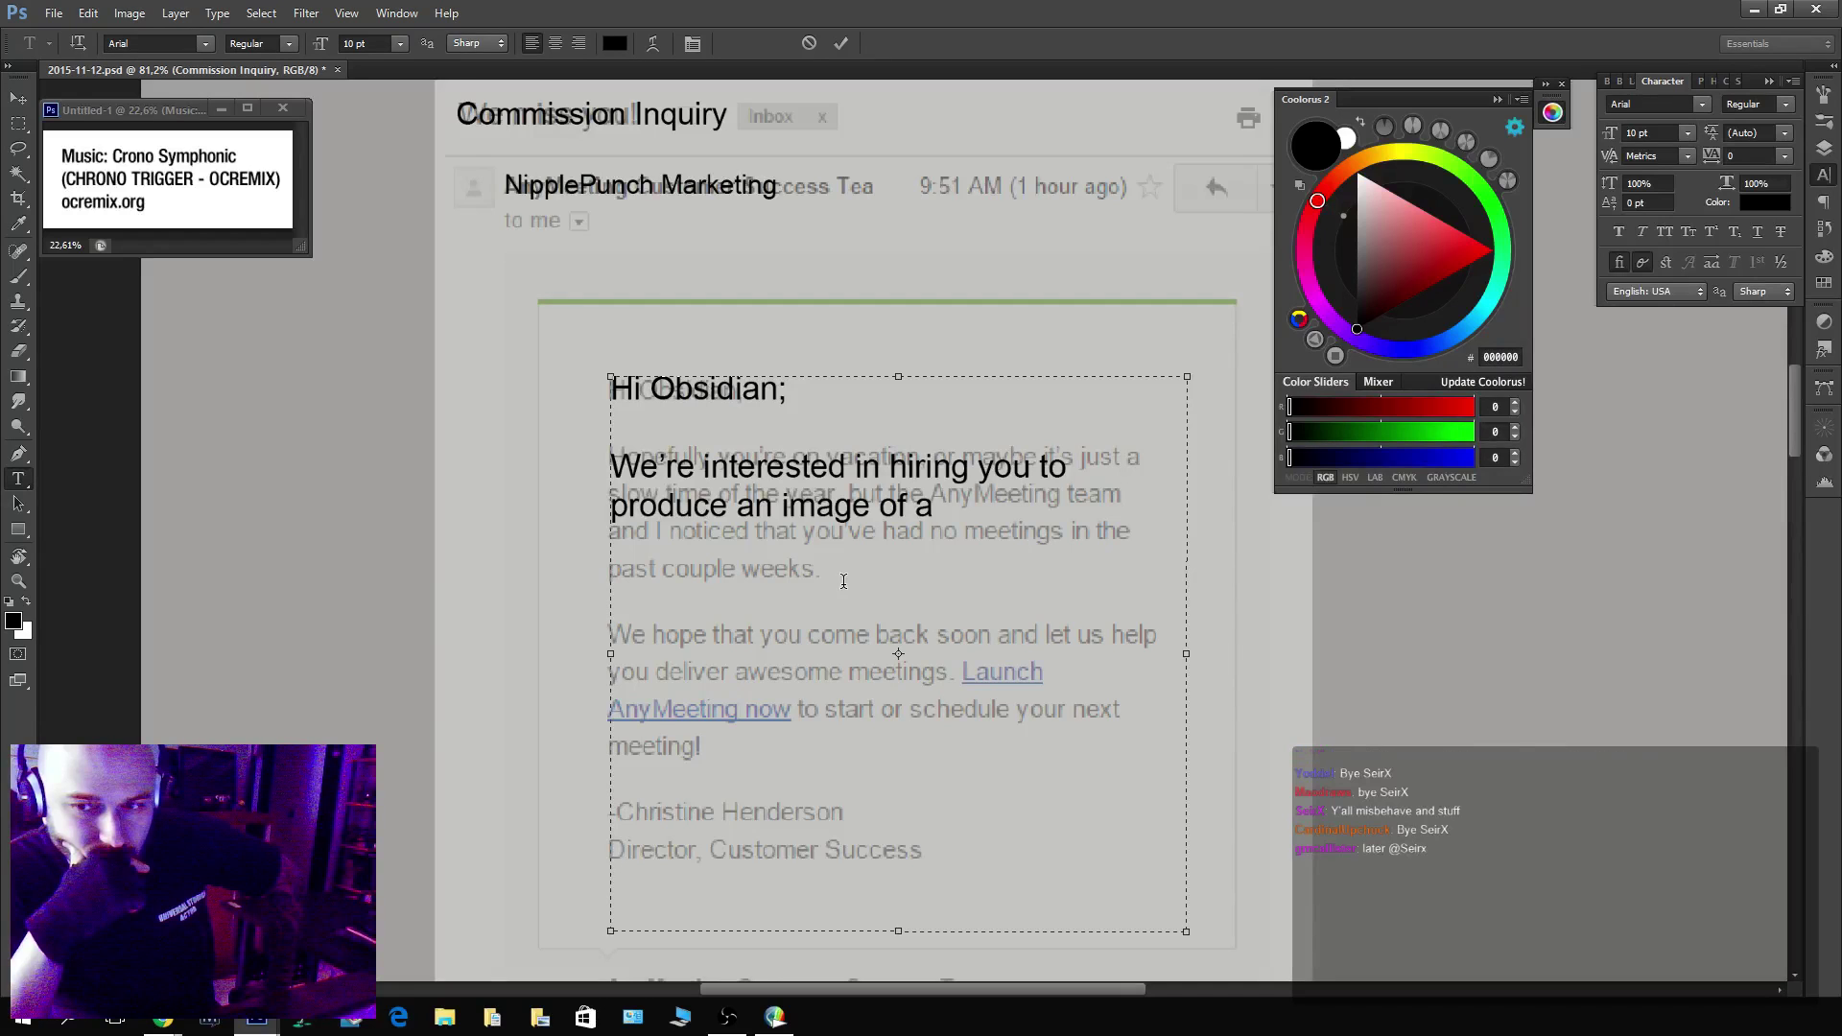
type("female")
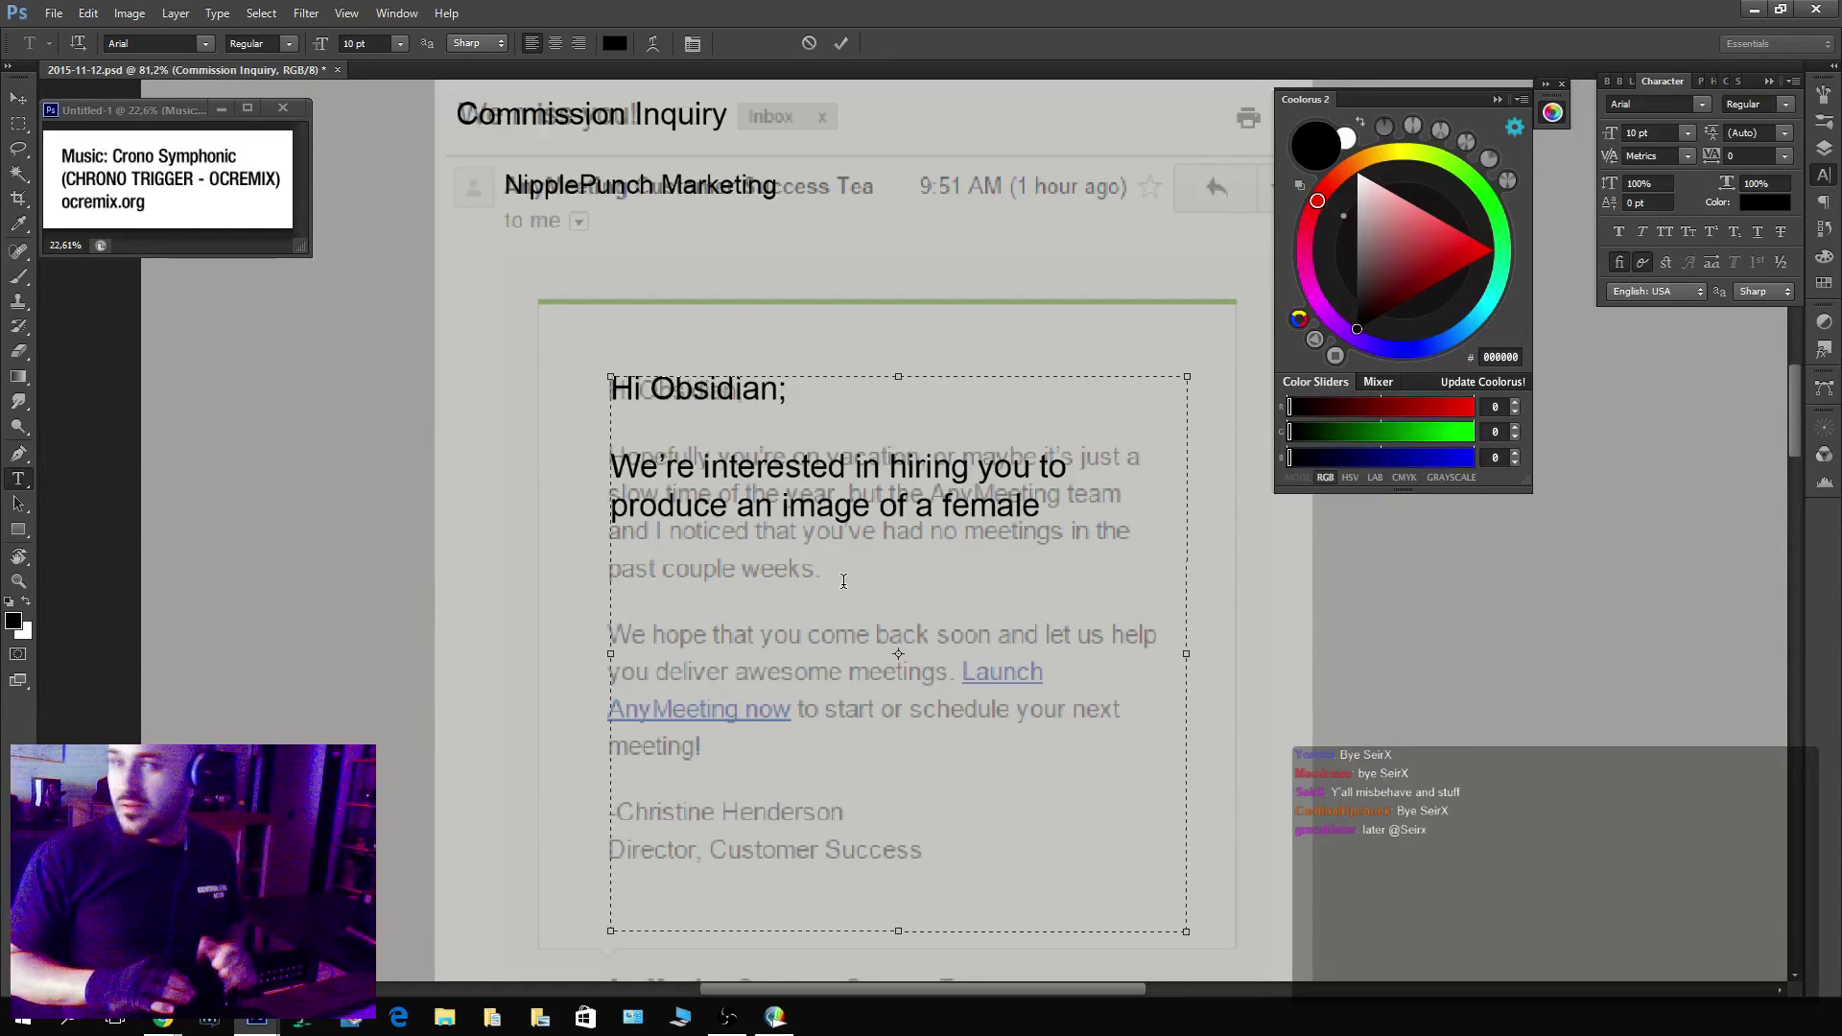
type("mi")
key("BackSpace")
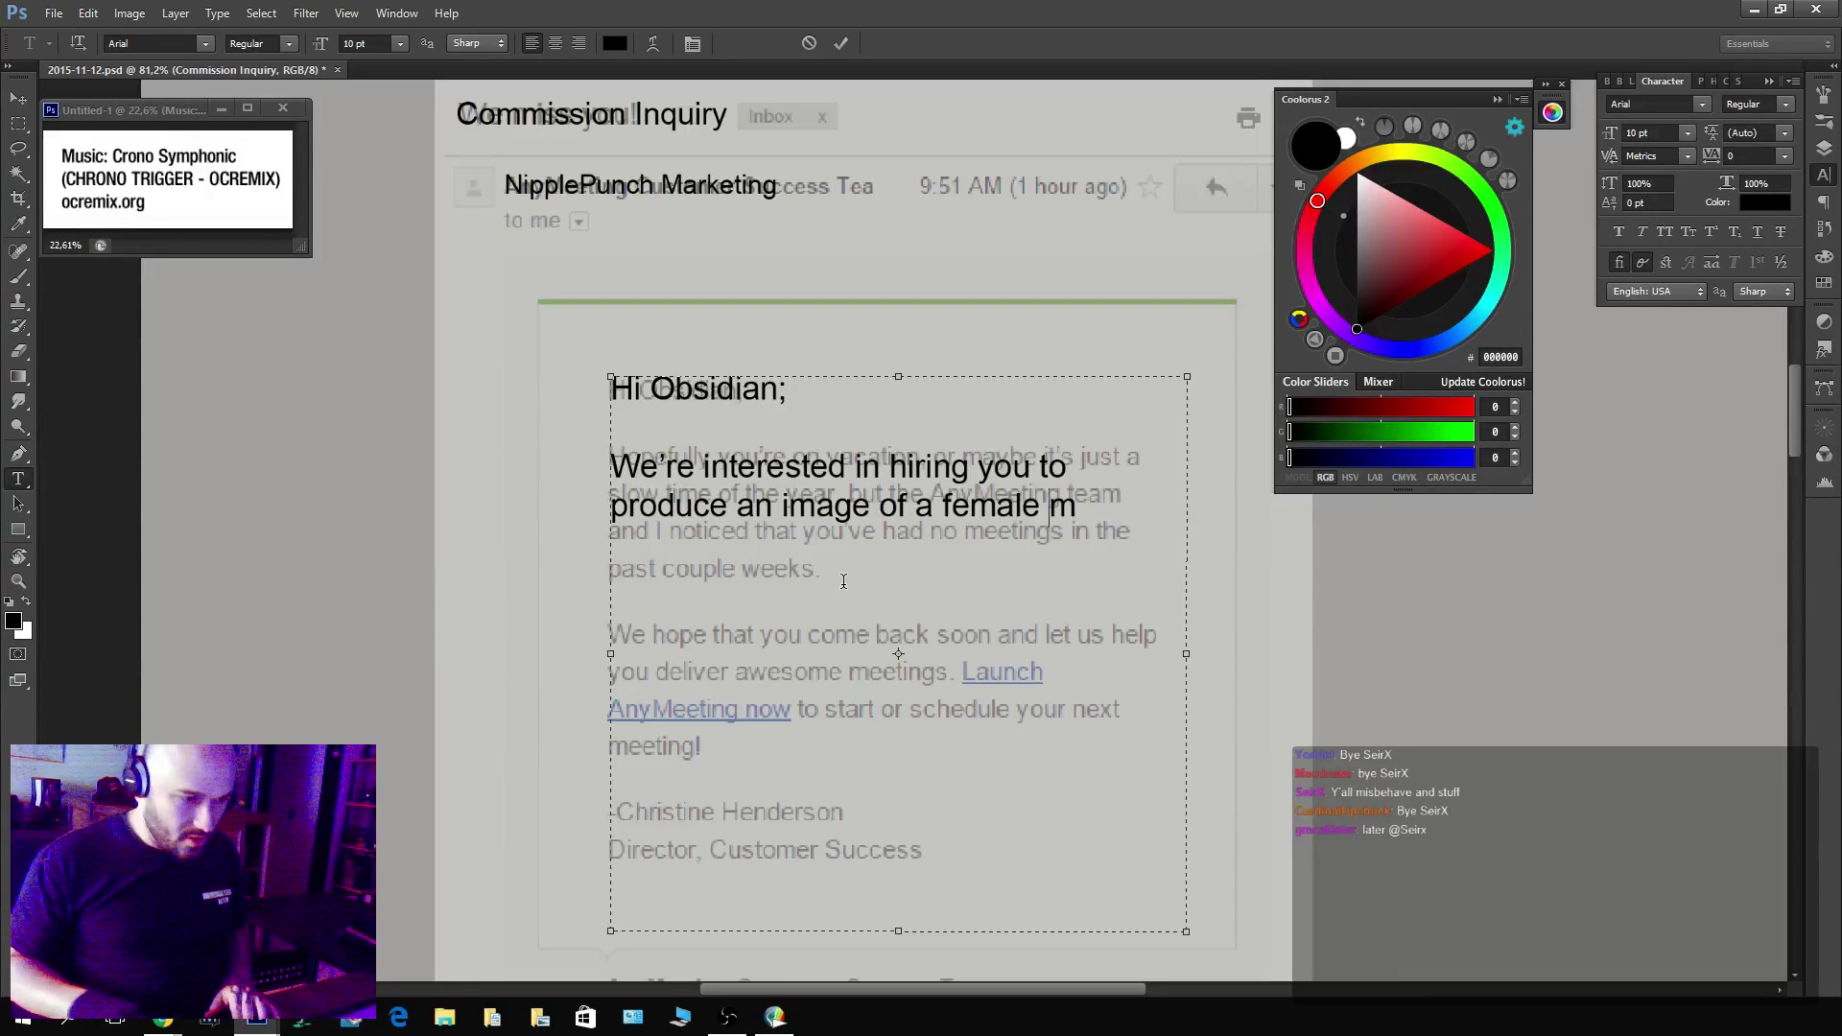
key("BackSpace")
type("model")
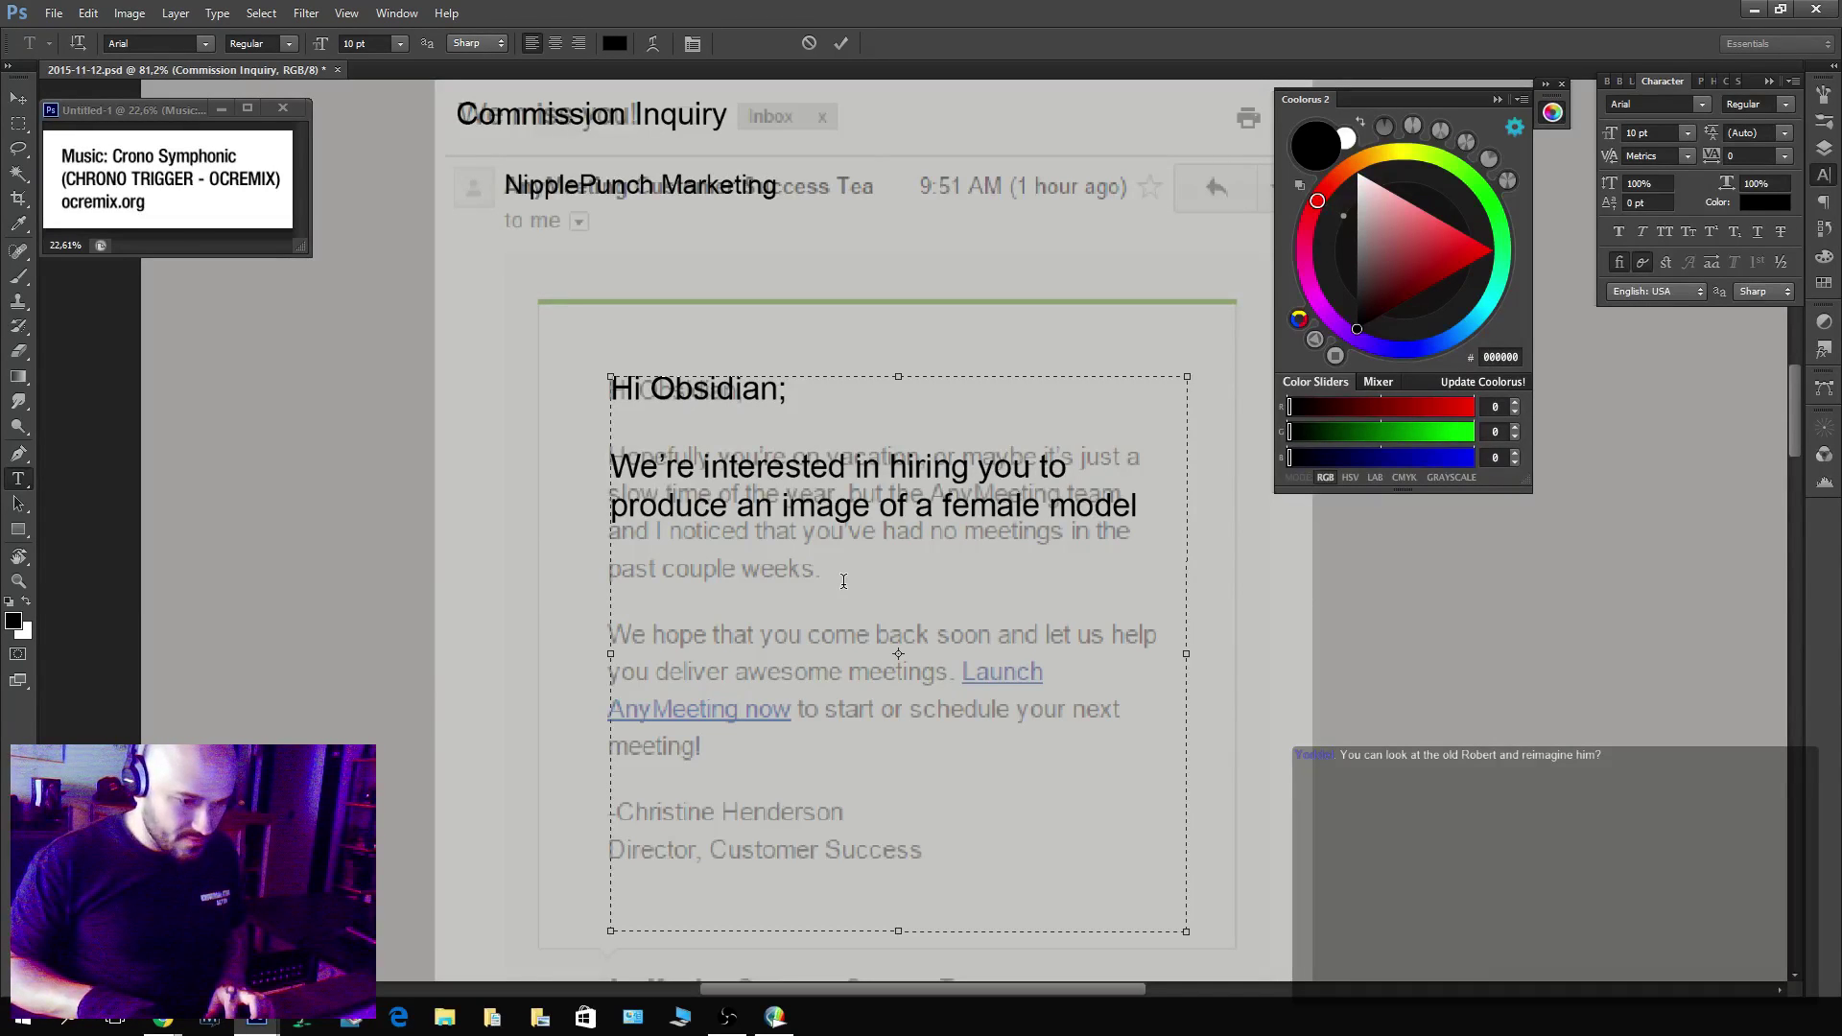
type("for opne")
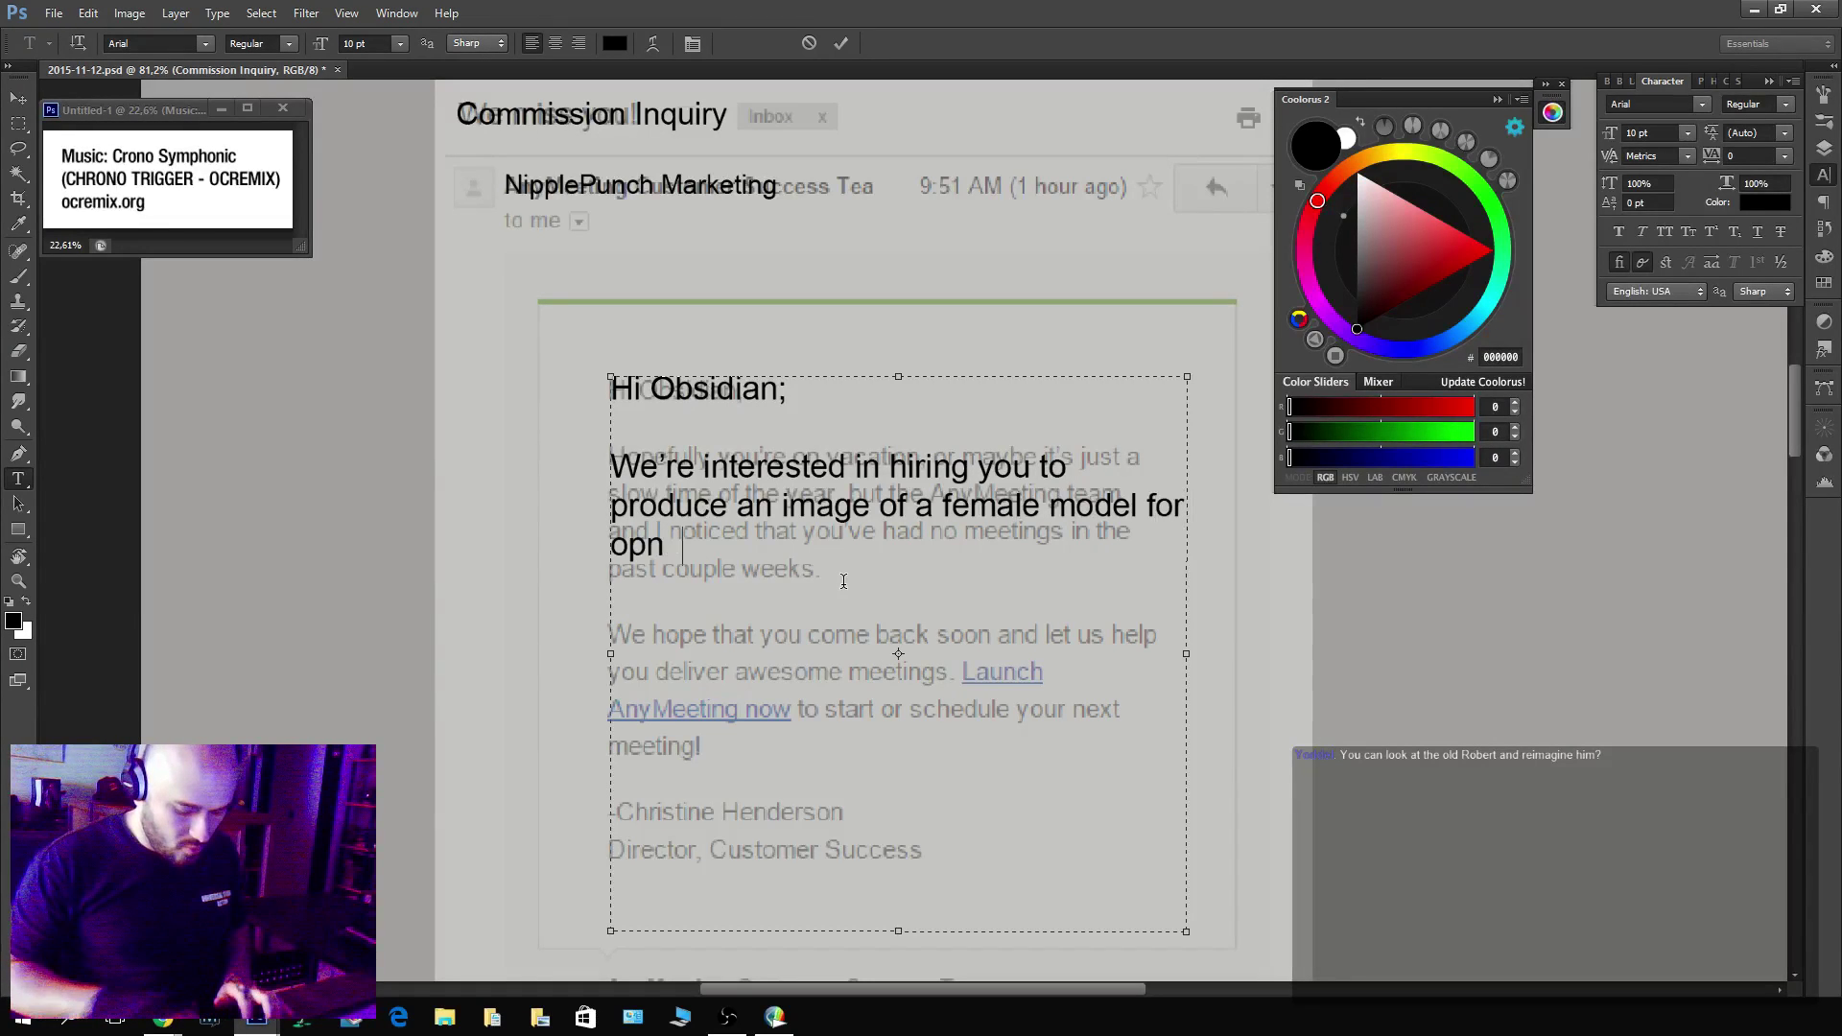
key("BackSpace")
key("BackSpace")
key("BackSpace")
type("ne")
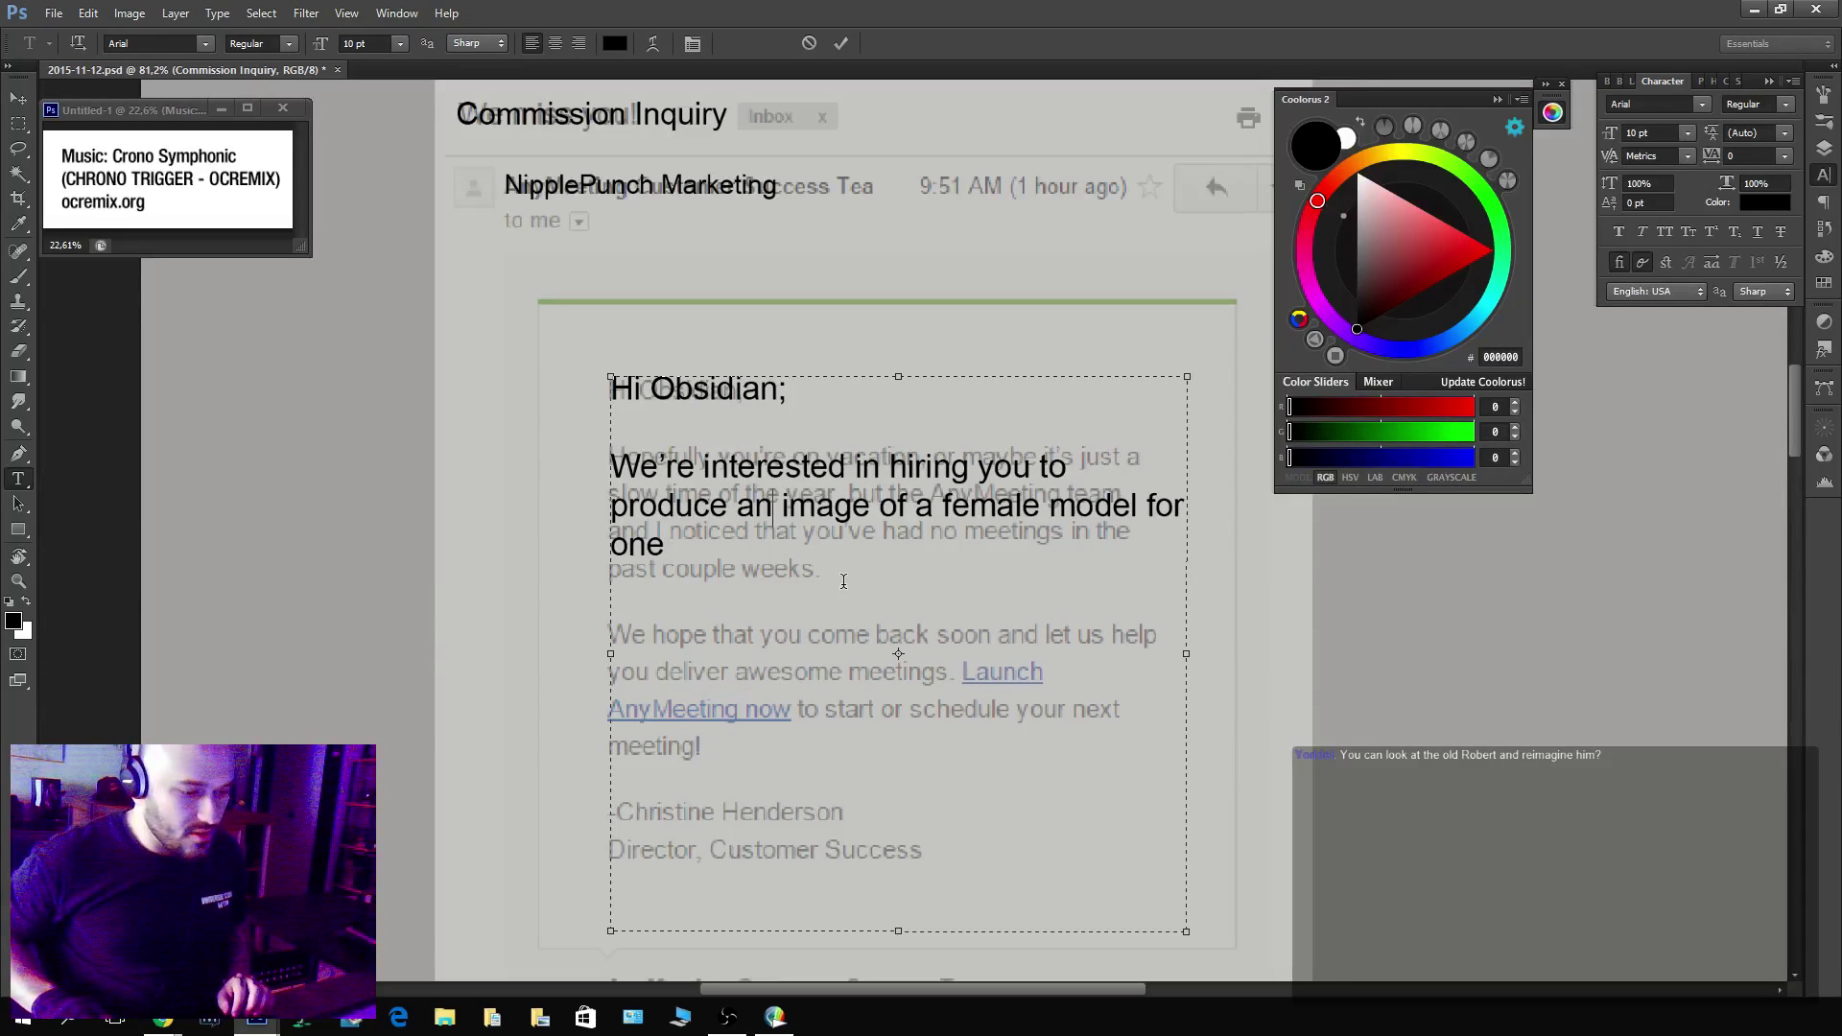
Insert "art" before "image" and end the sentence with "of our publications.".
type("art")
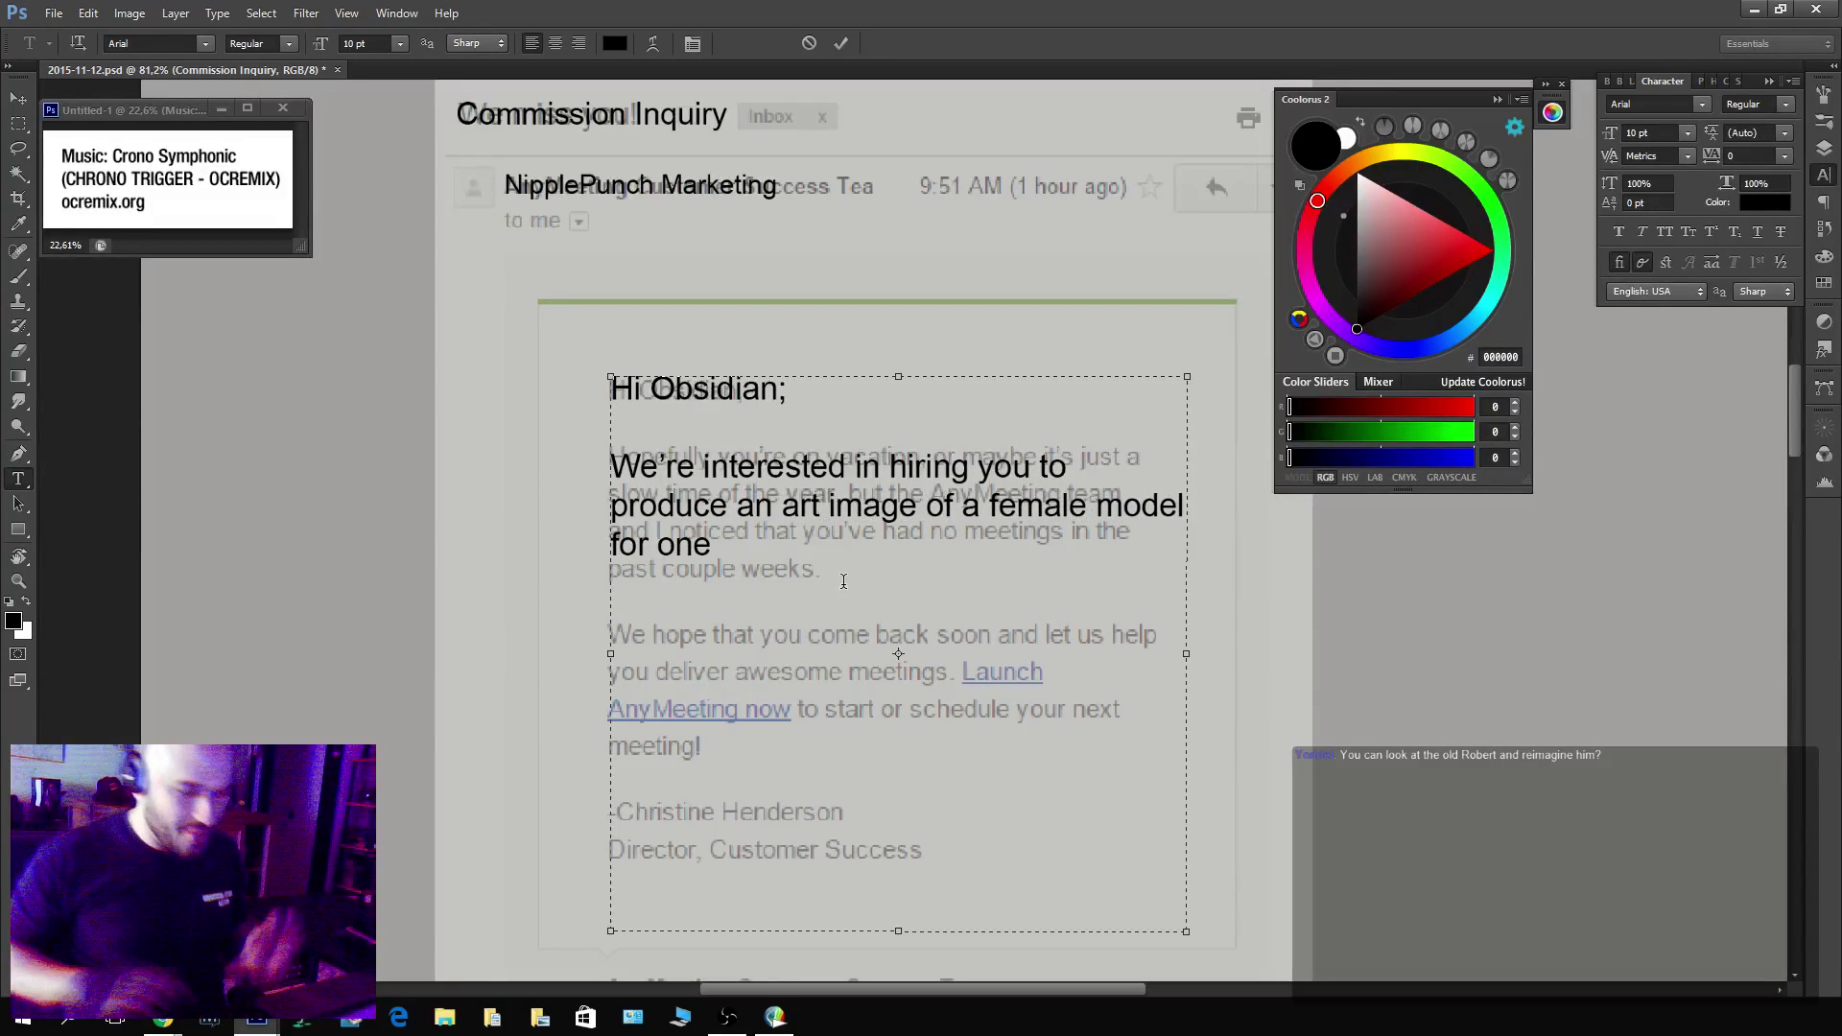
key("ctrl+End")
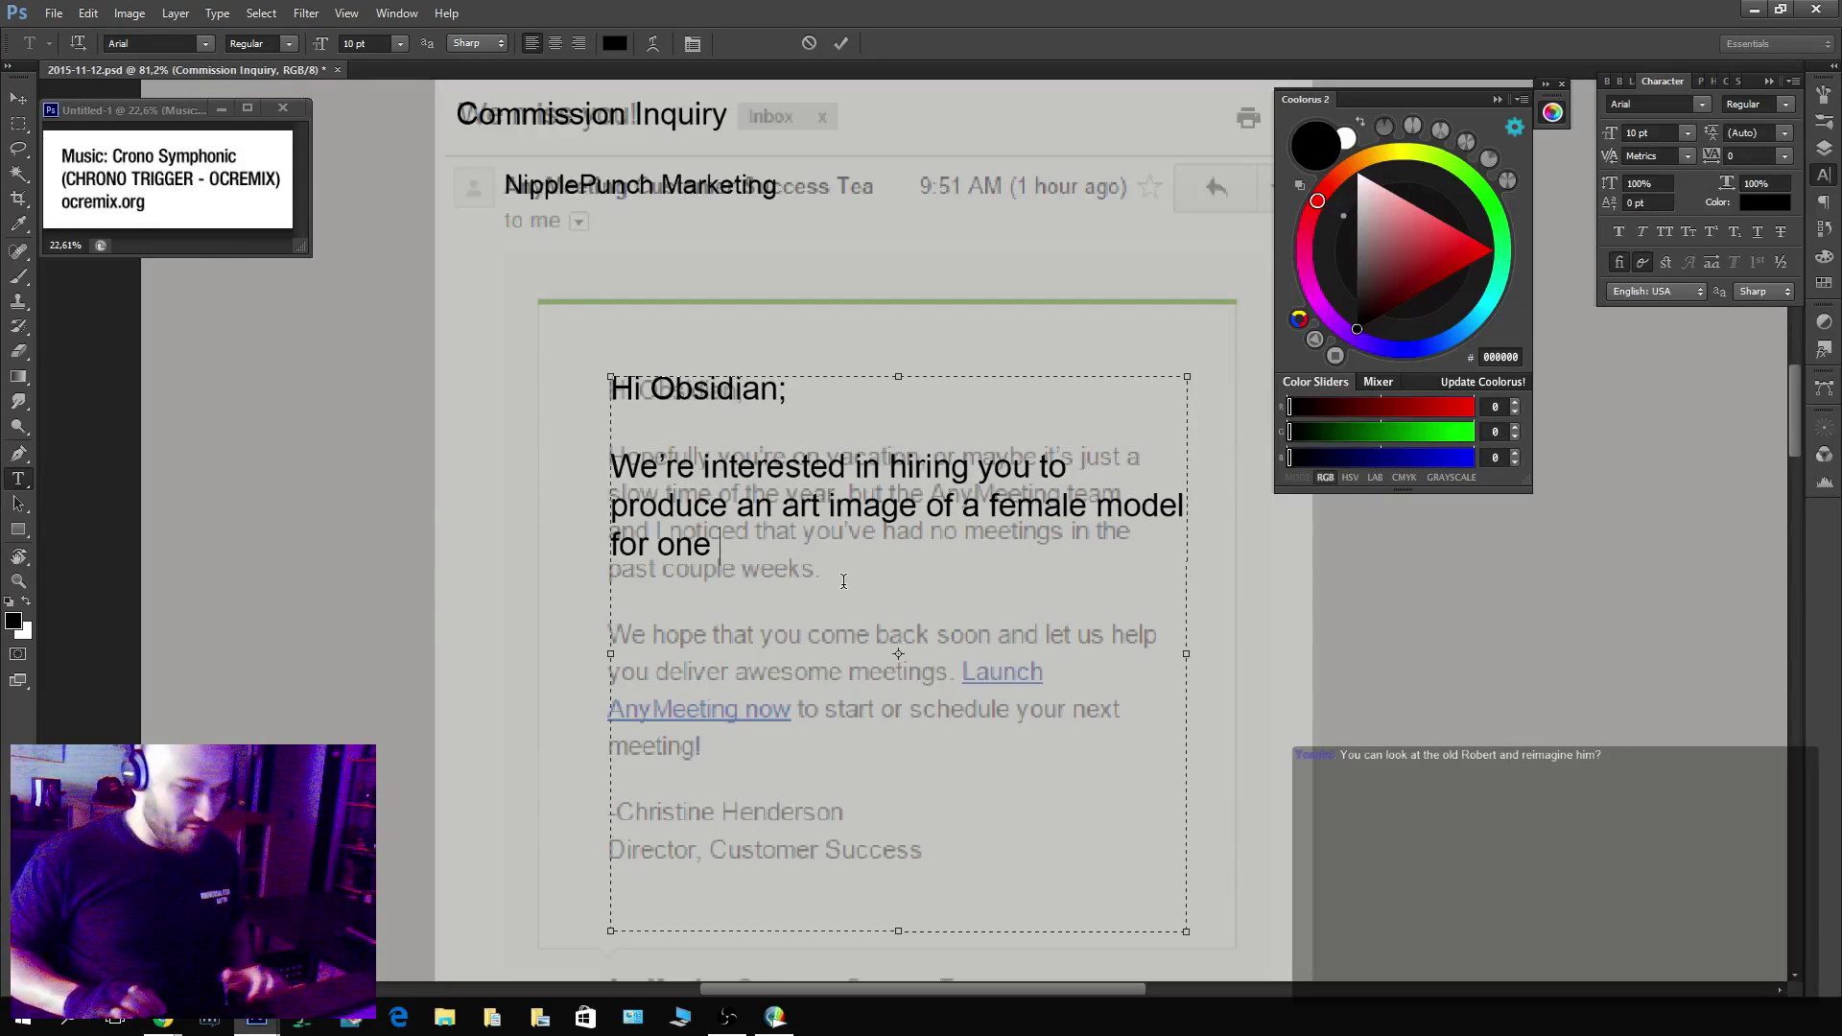
type("of")
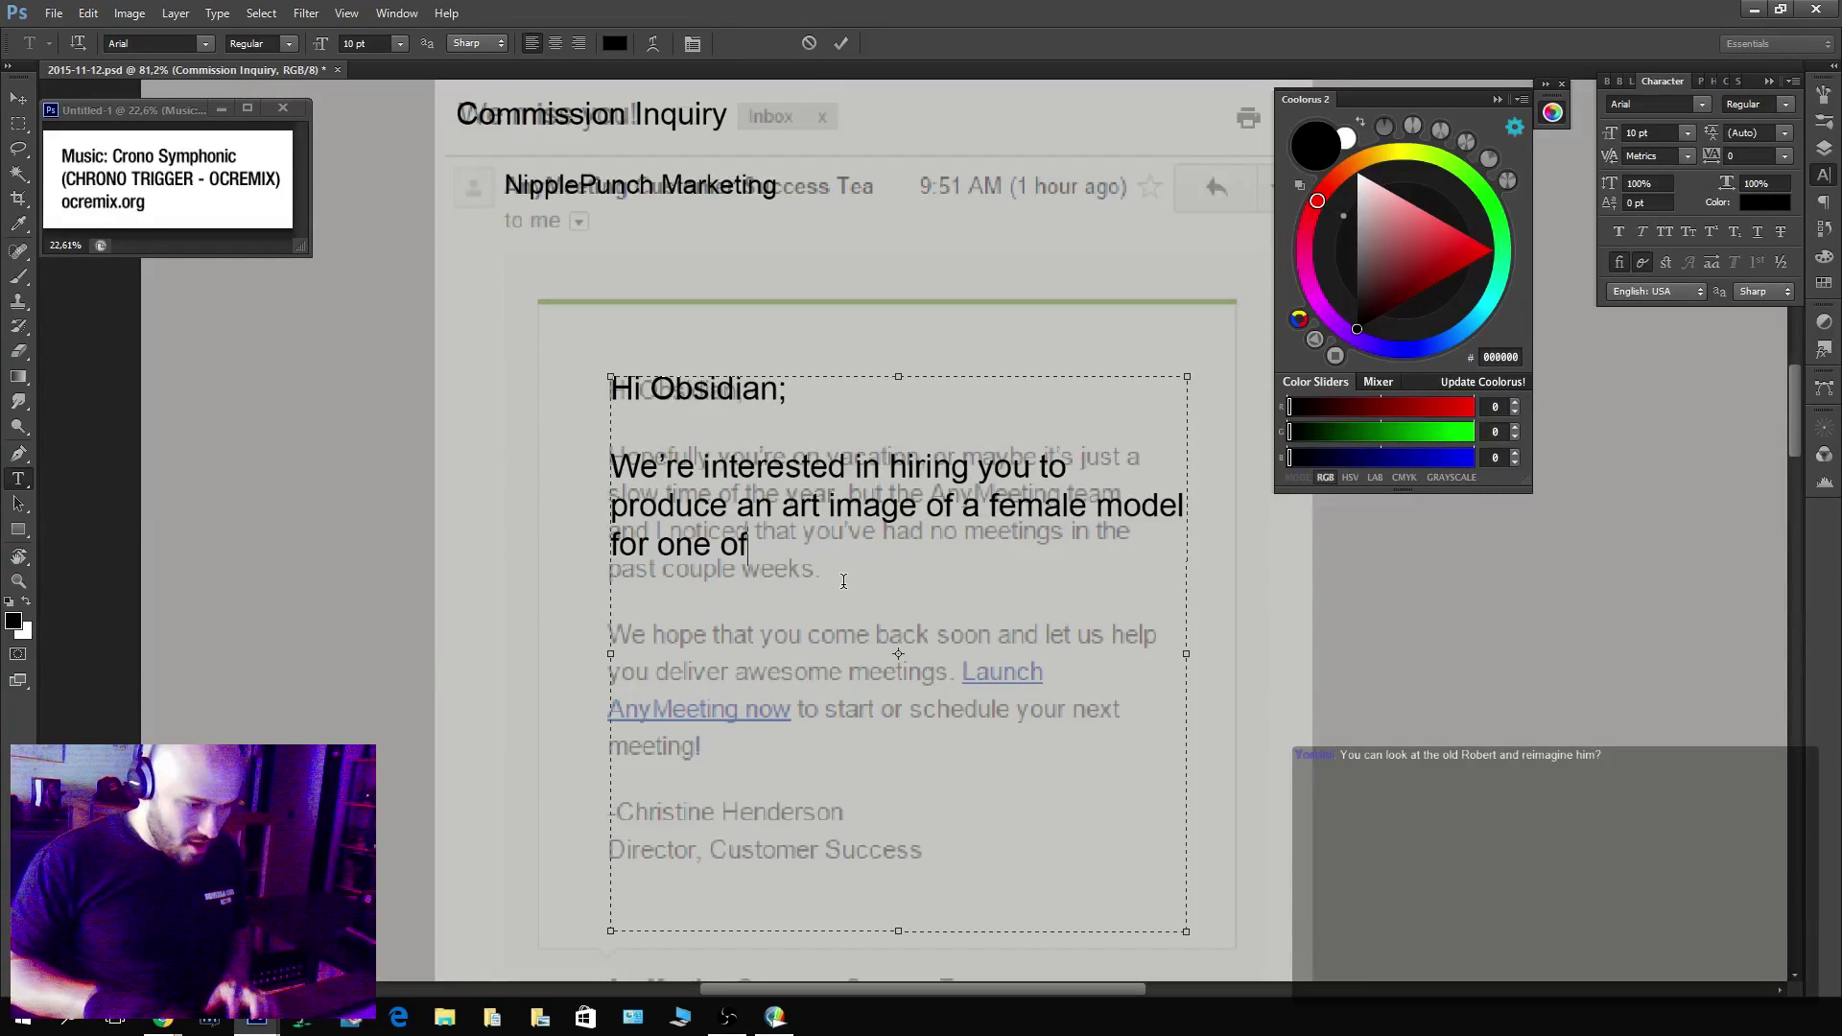
type(" our pu blications.")
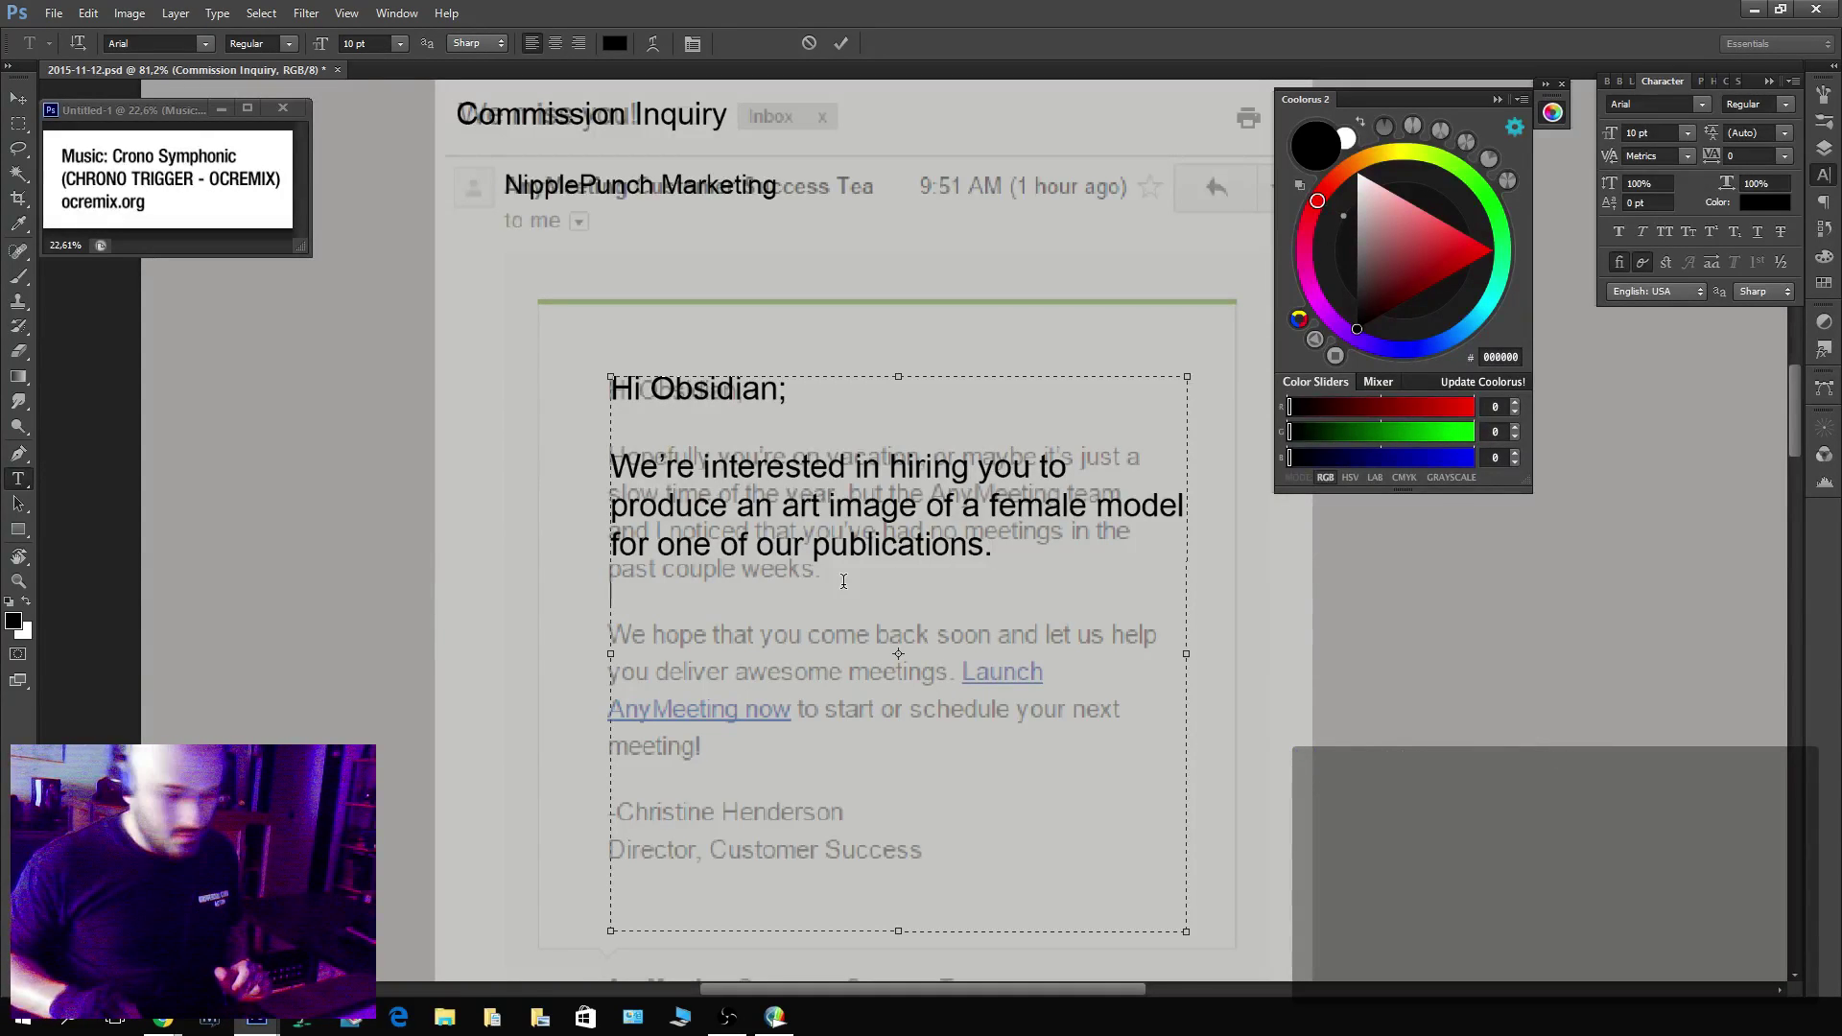
Add the question "Would you be able to send us a quote for what this could cost?" on a new line.
type("Would")
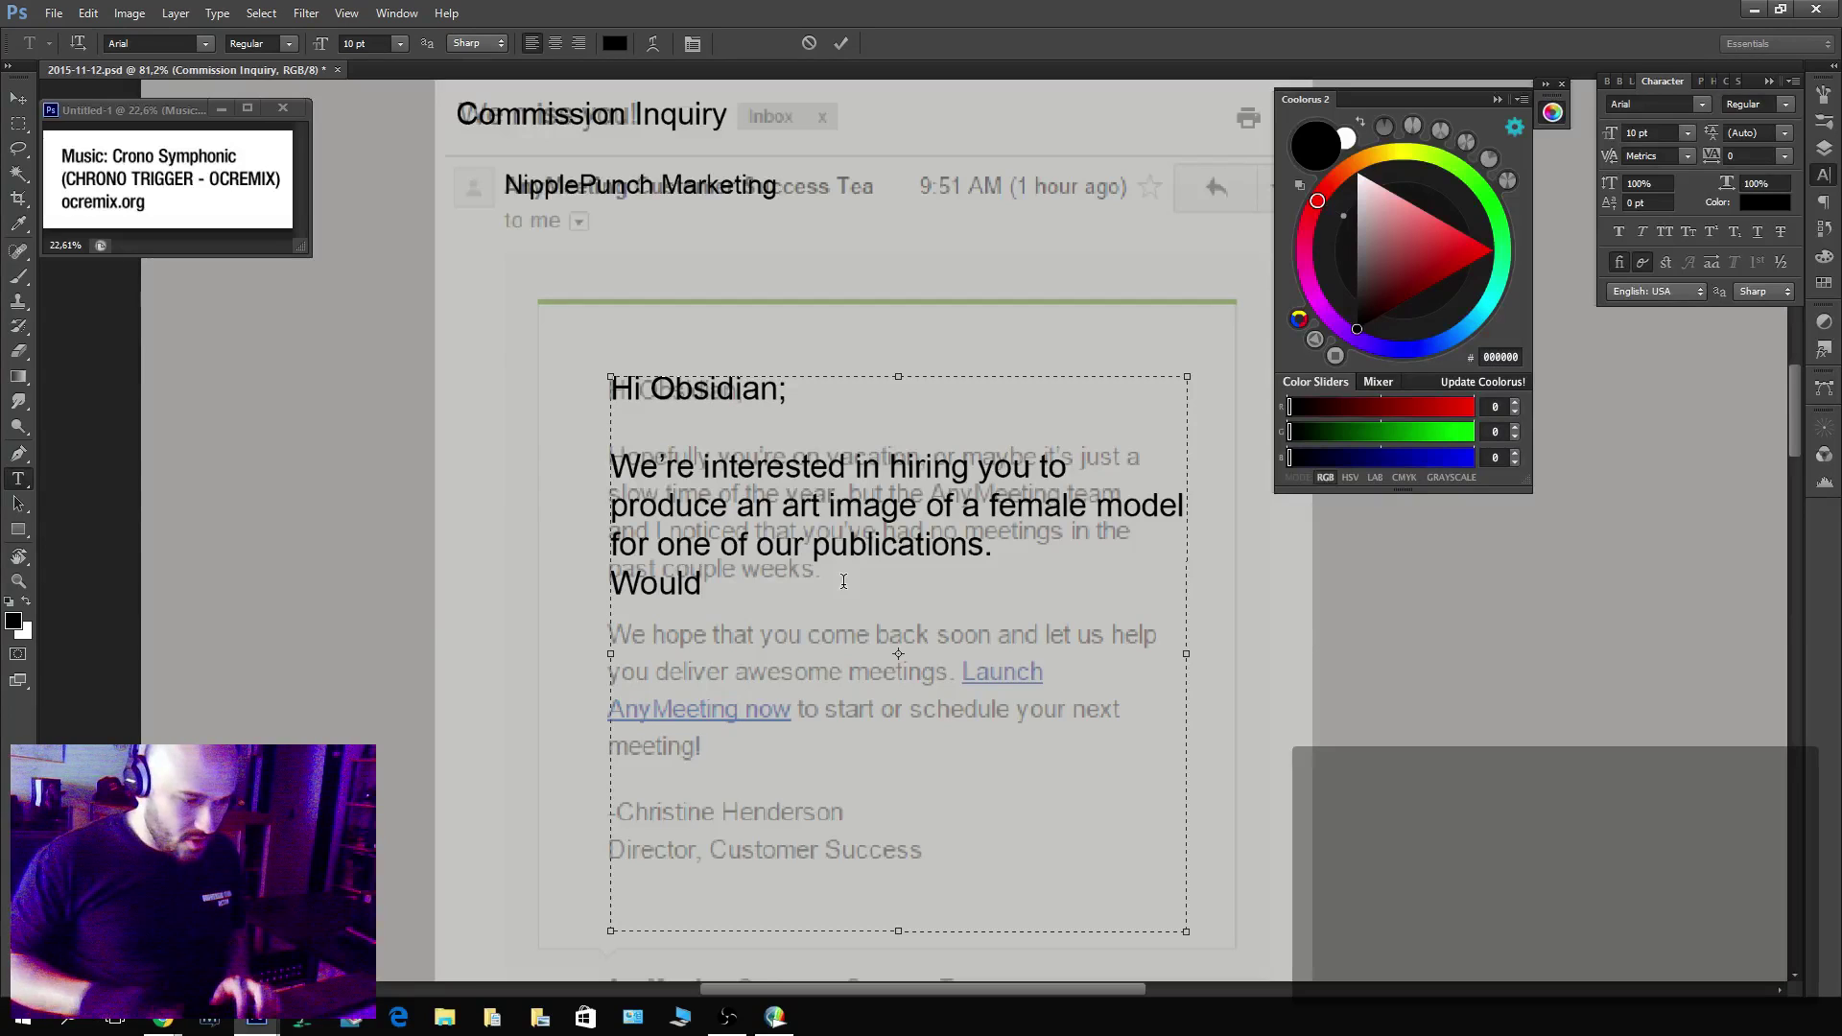
type(" you be ab")
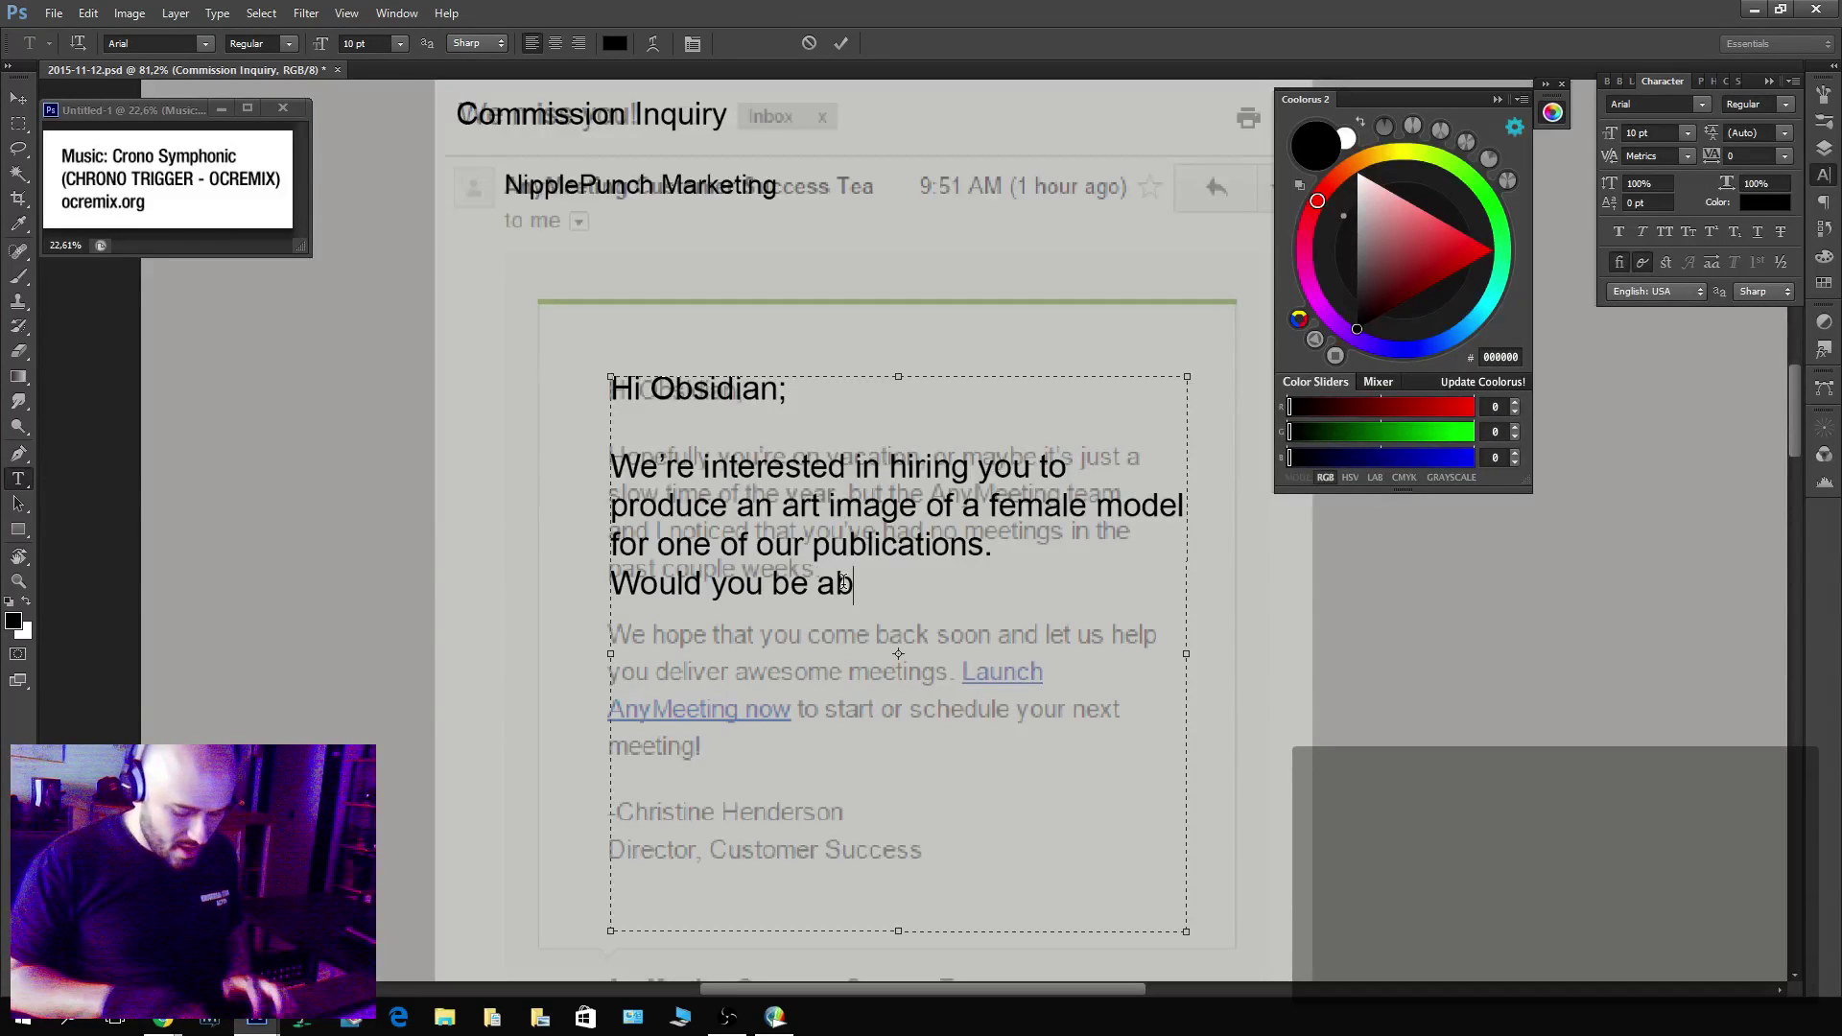
type("le to send us a quote")
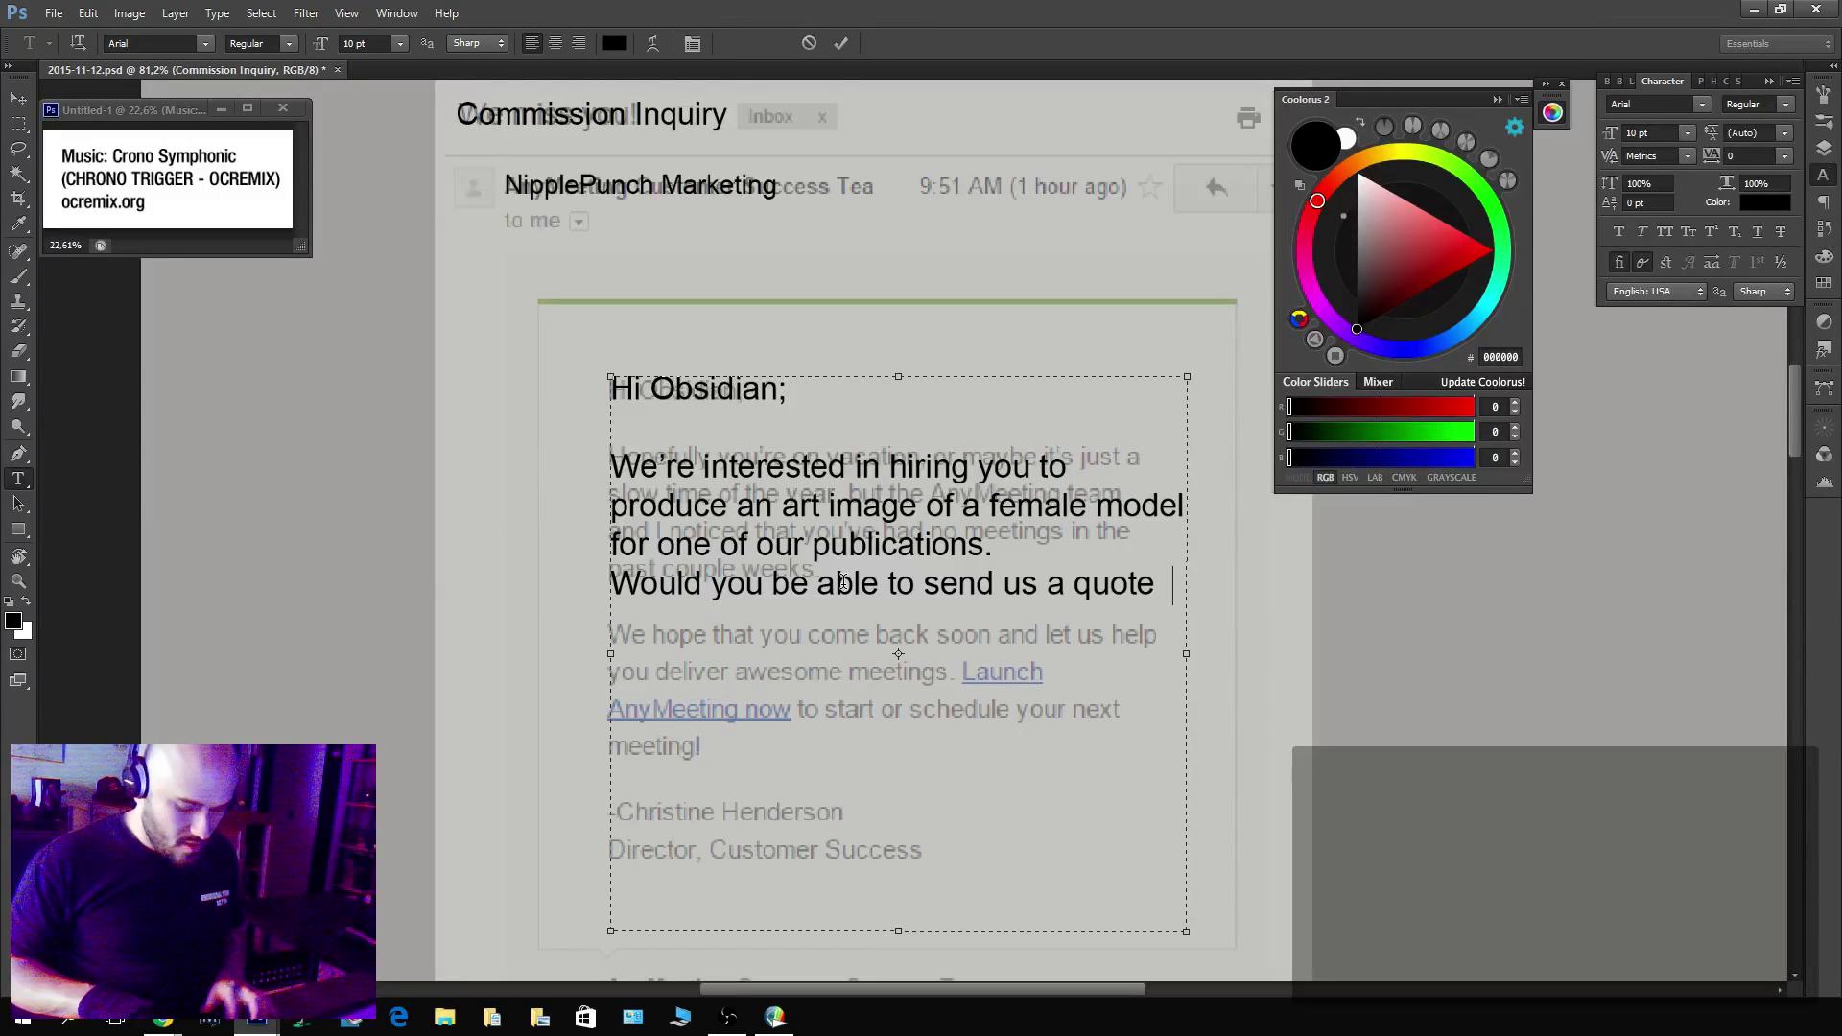
type("for what this")
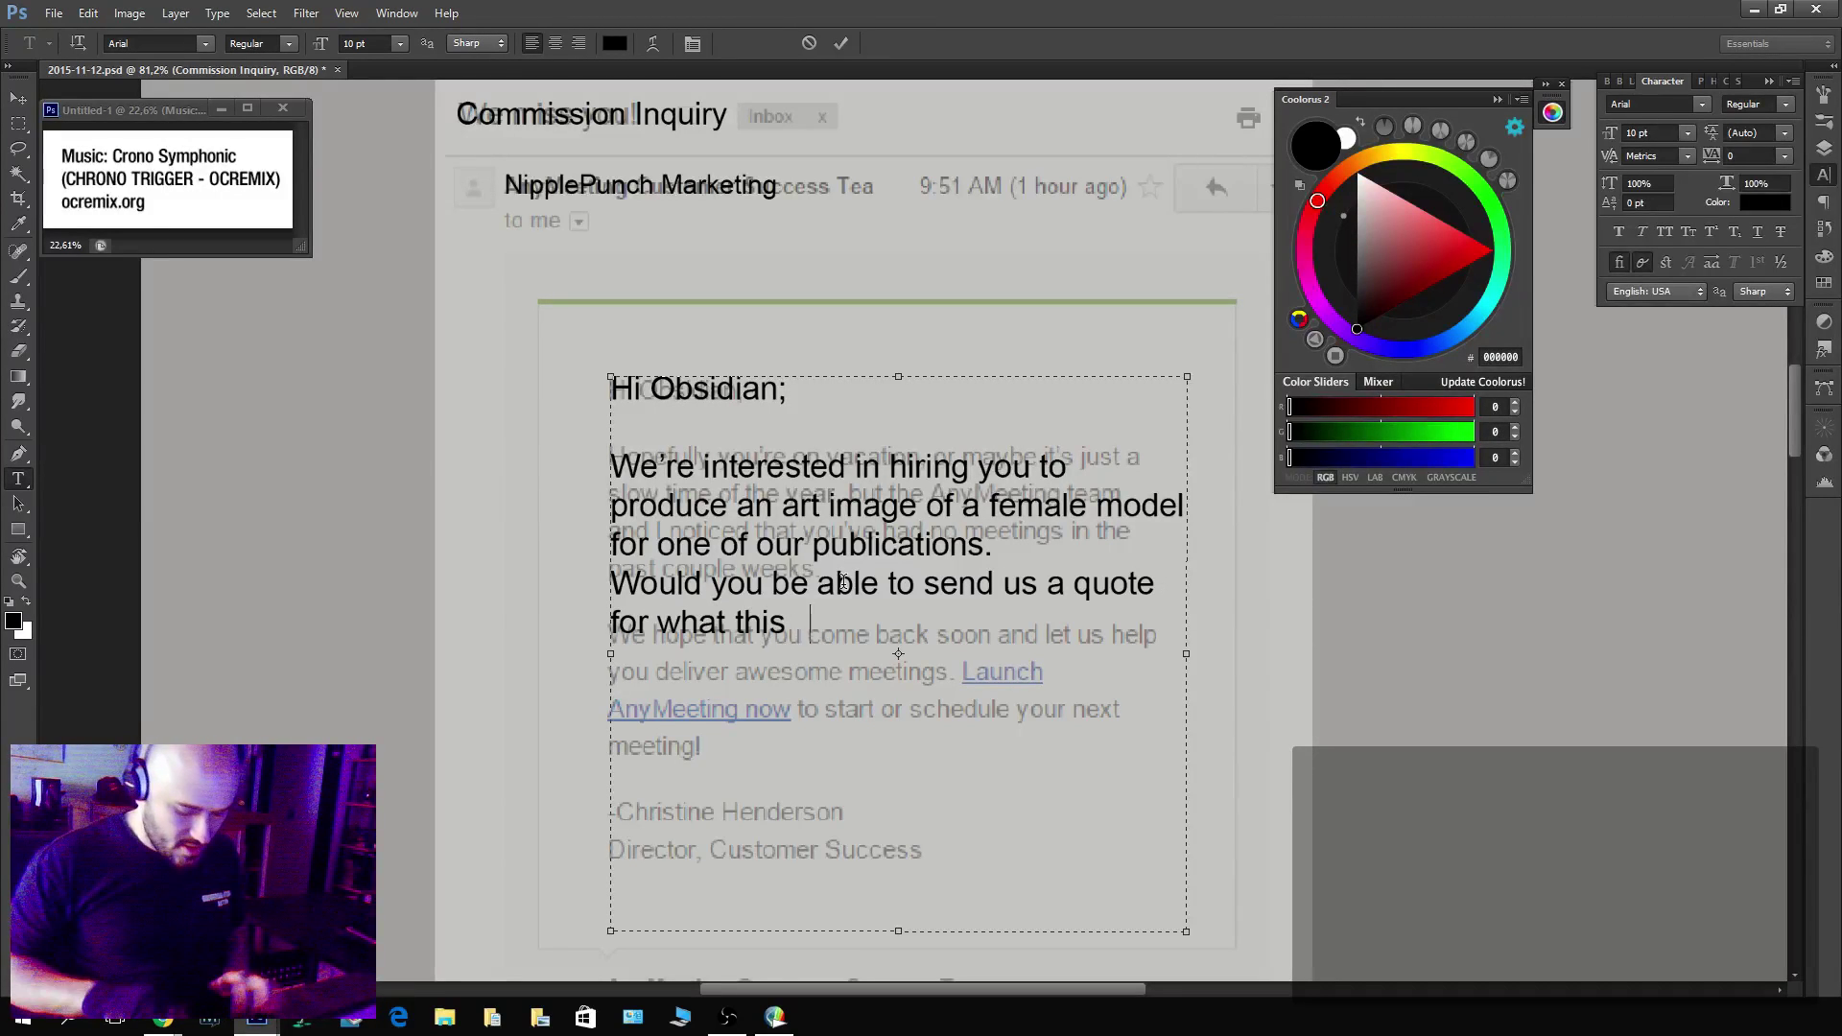
type(" could cost")
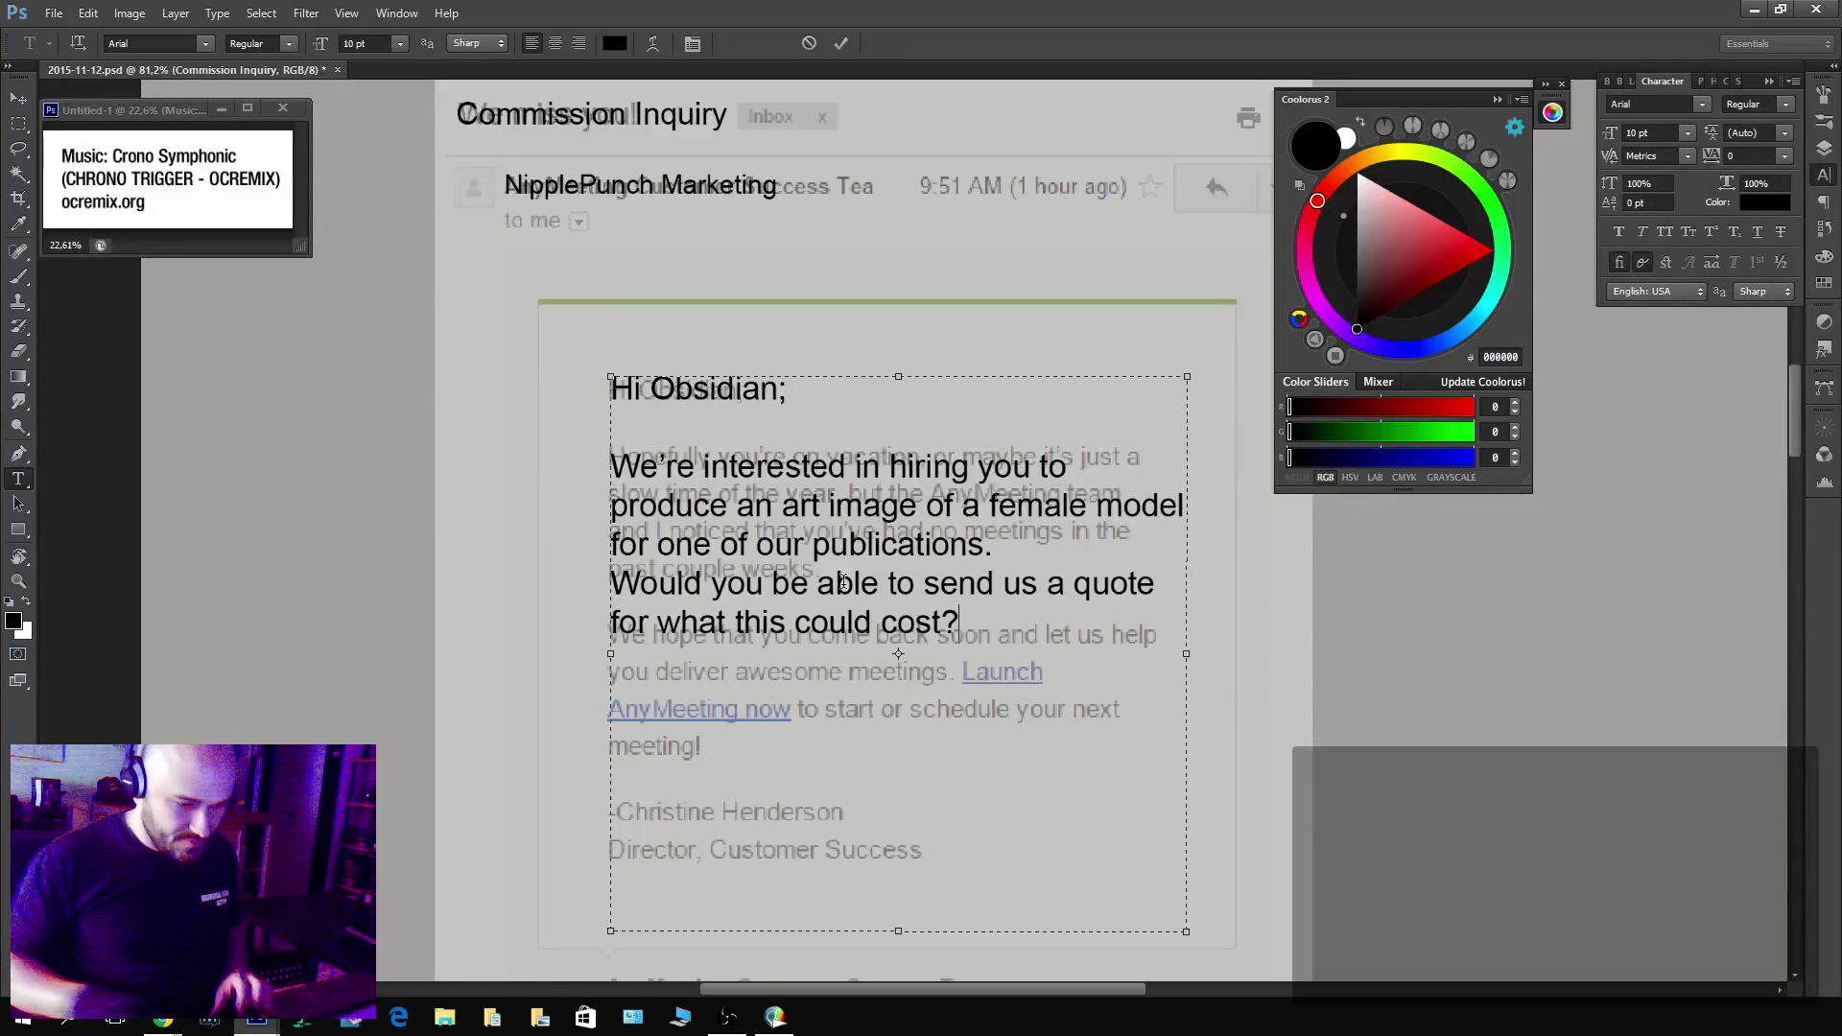
type("?")
Leave a blank line after the question and add the closing line "Thank you for your time.".
key("Return")
key("Return")
type("Thank")
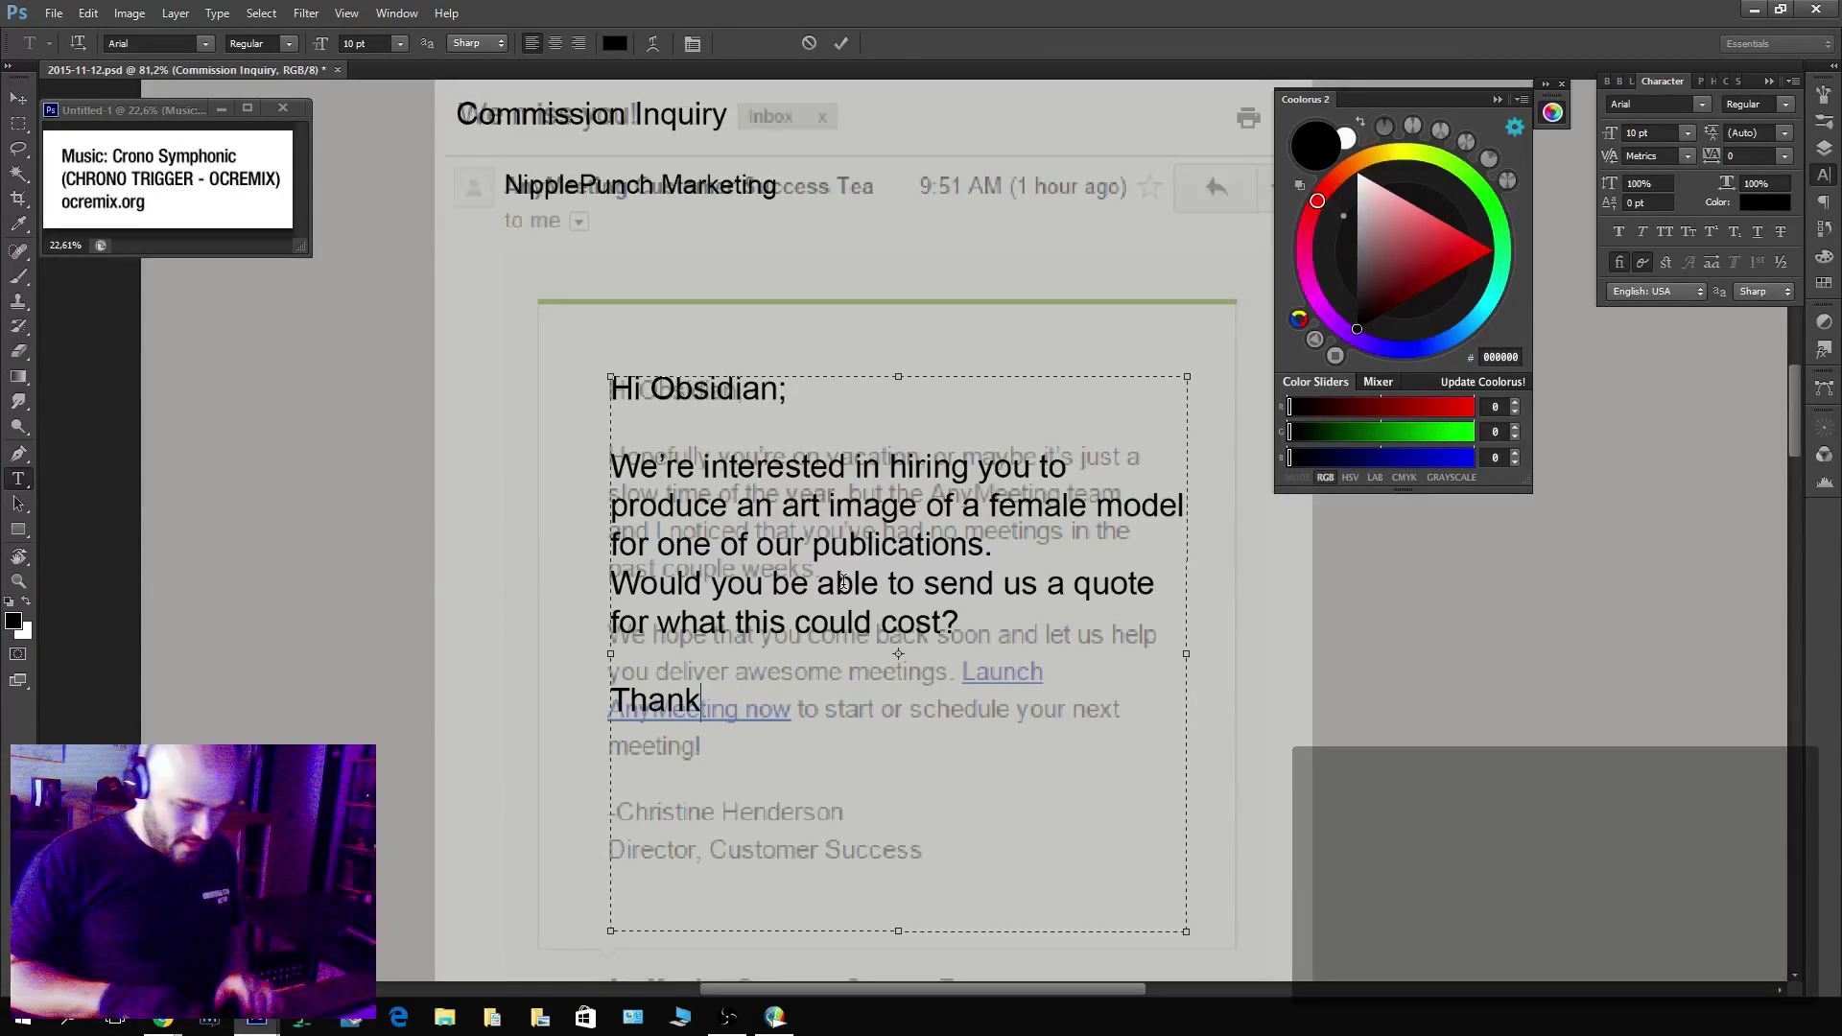
type(" you for ")
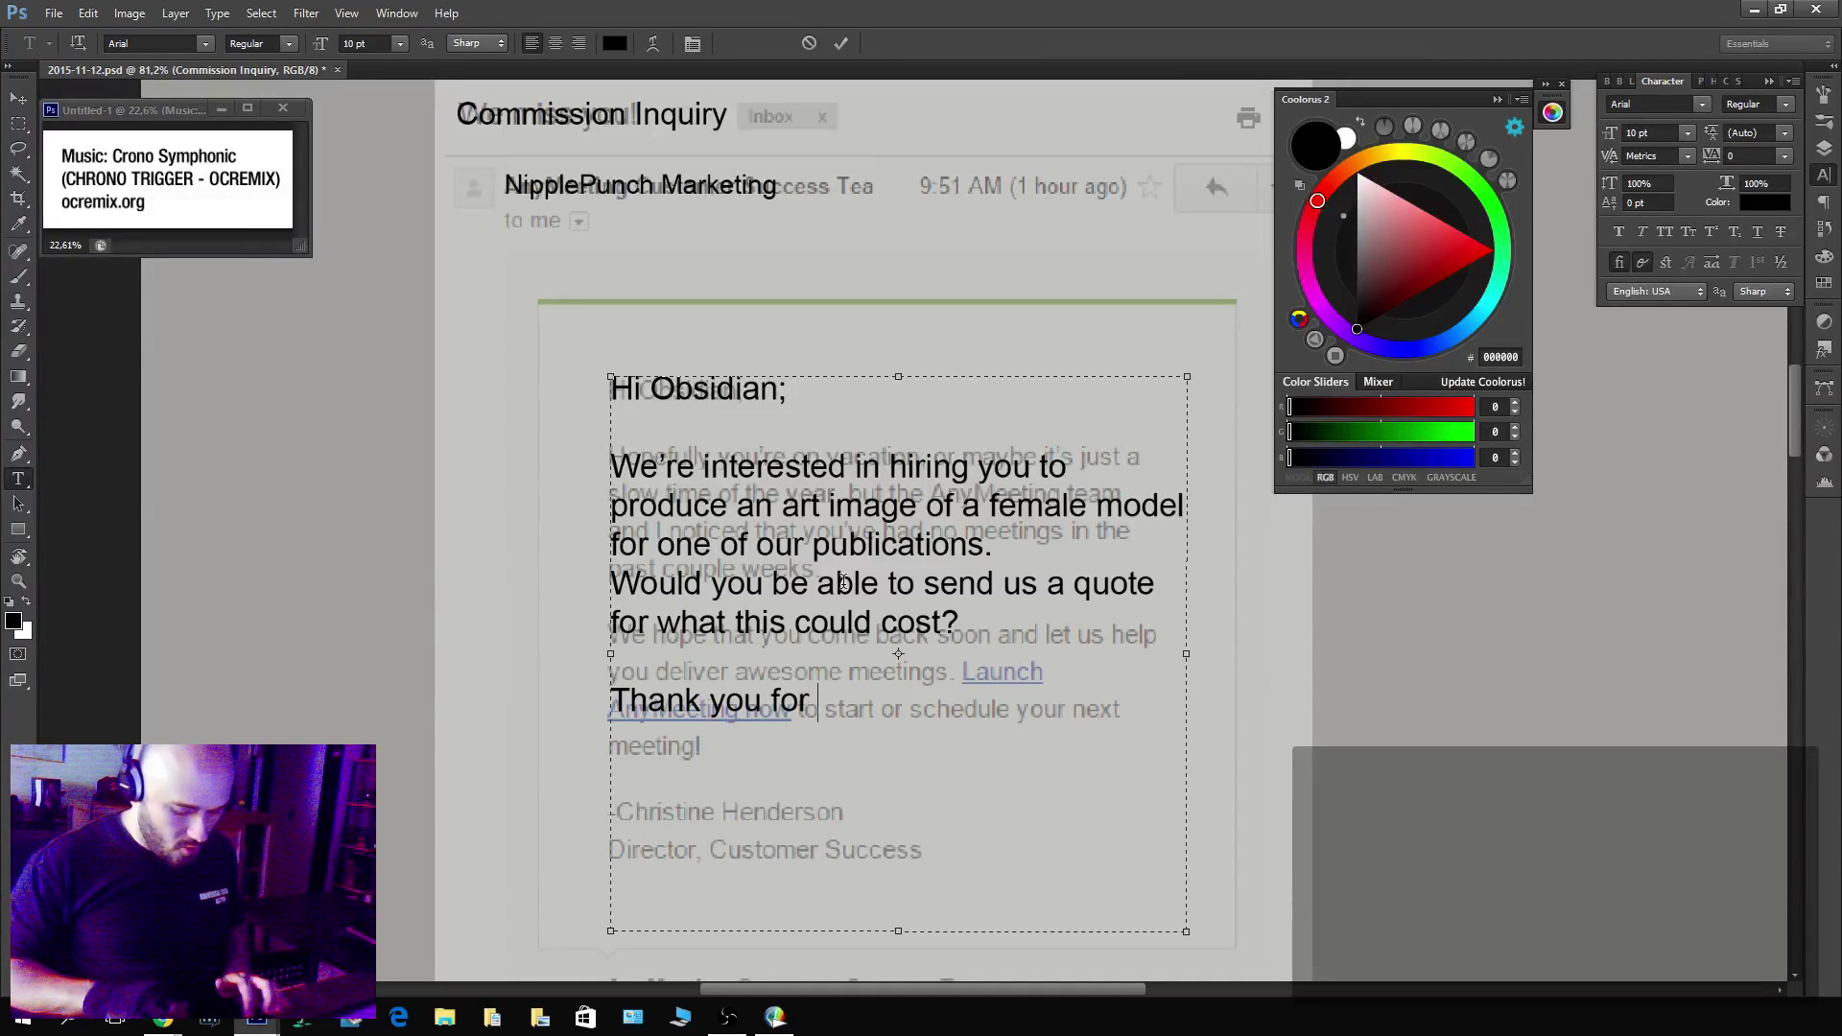
type("your time")
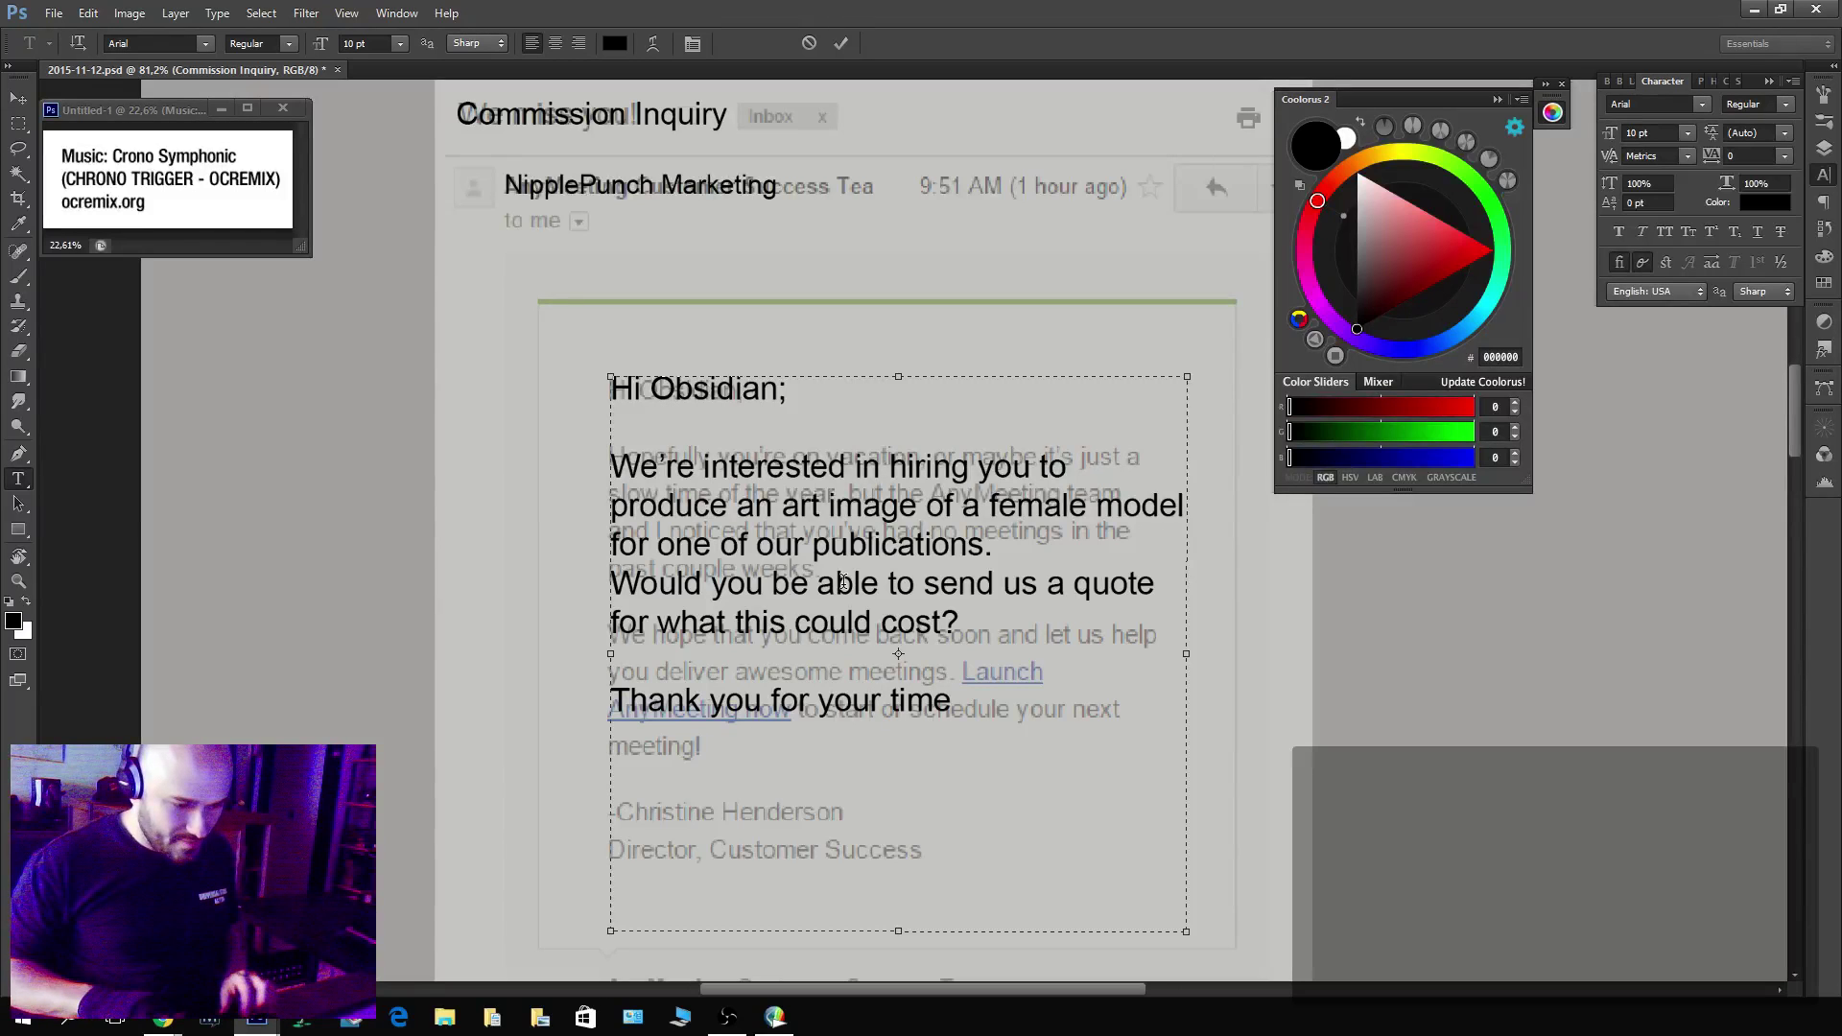
type(".")
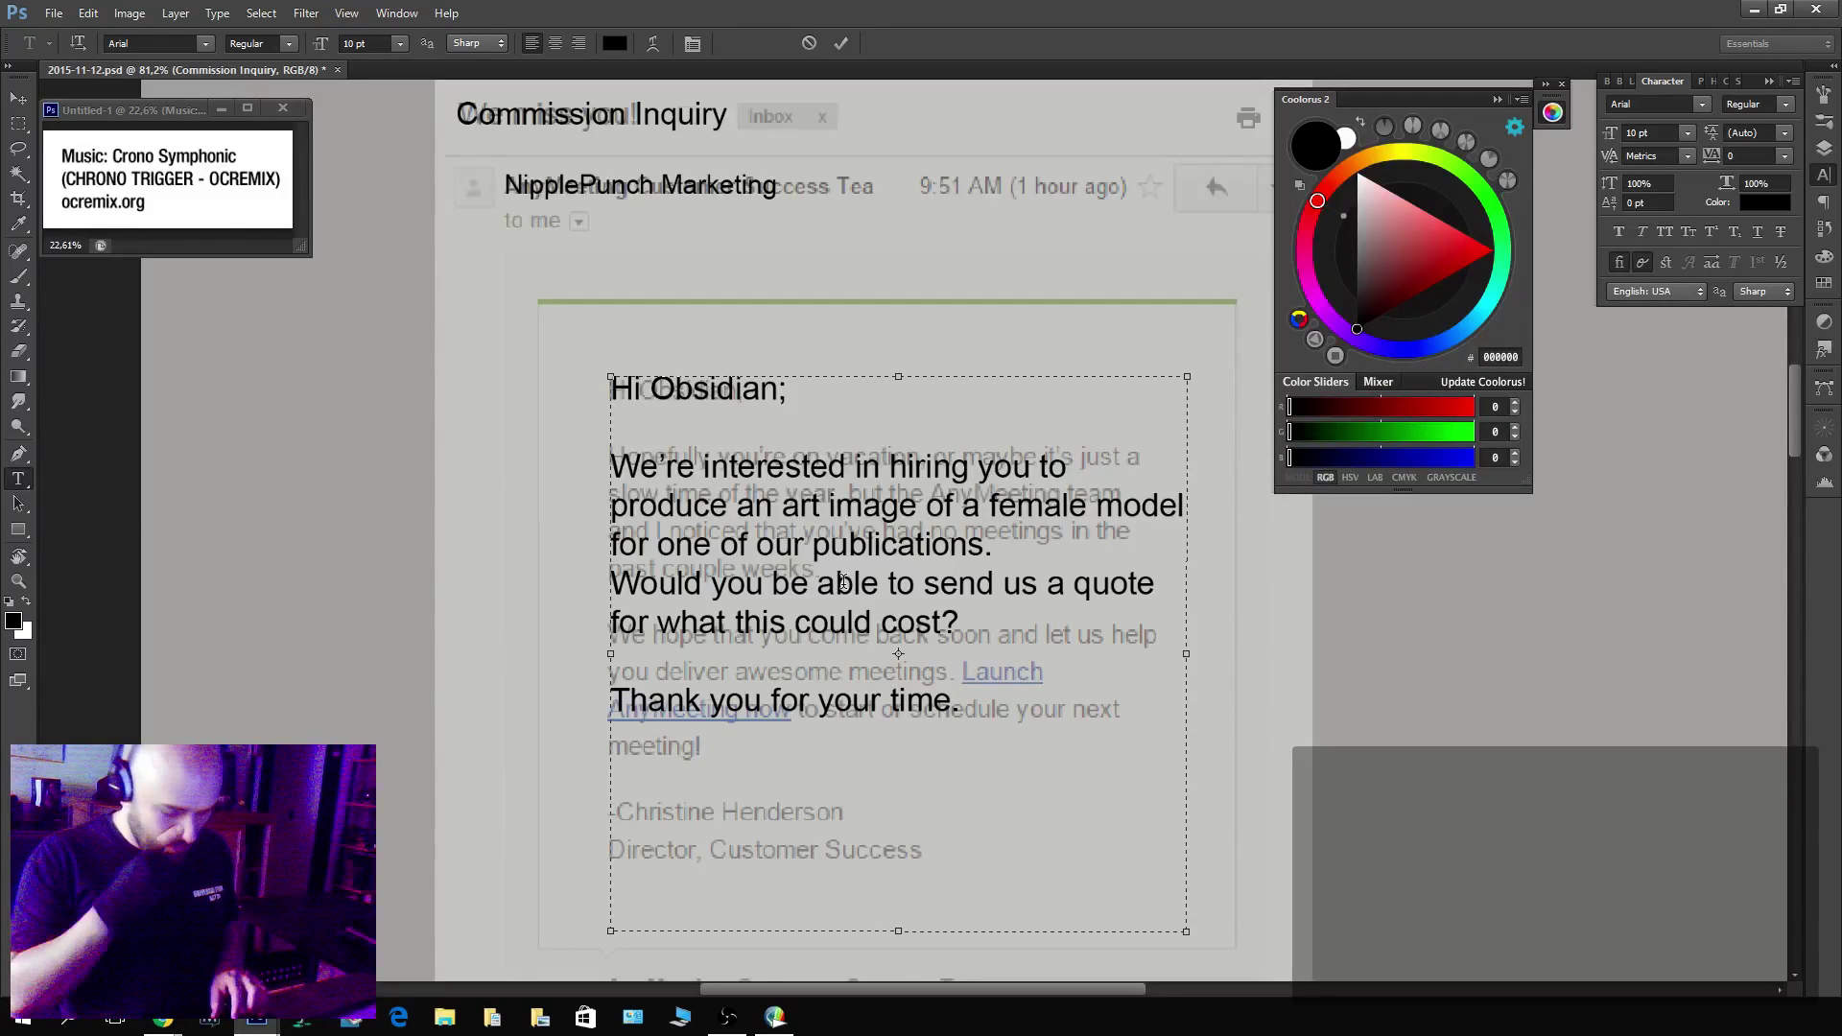
Leave a blank line and sign the email with the sender's full name, fixing the surname's spelling with a second "f".
key("Return")
key("Return")
type("Robert Mee")
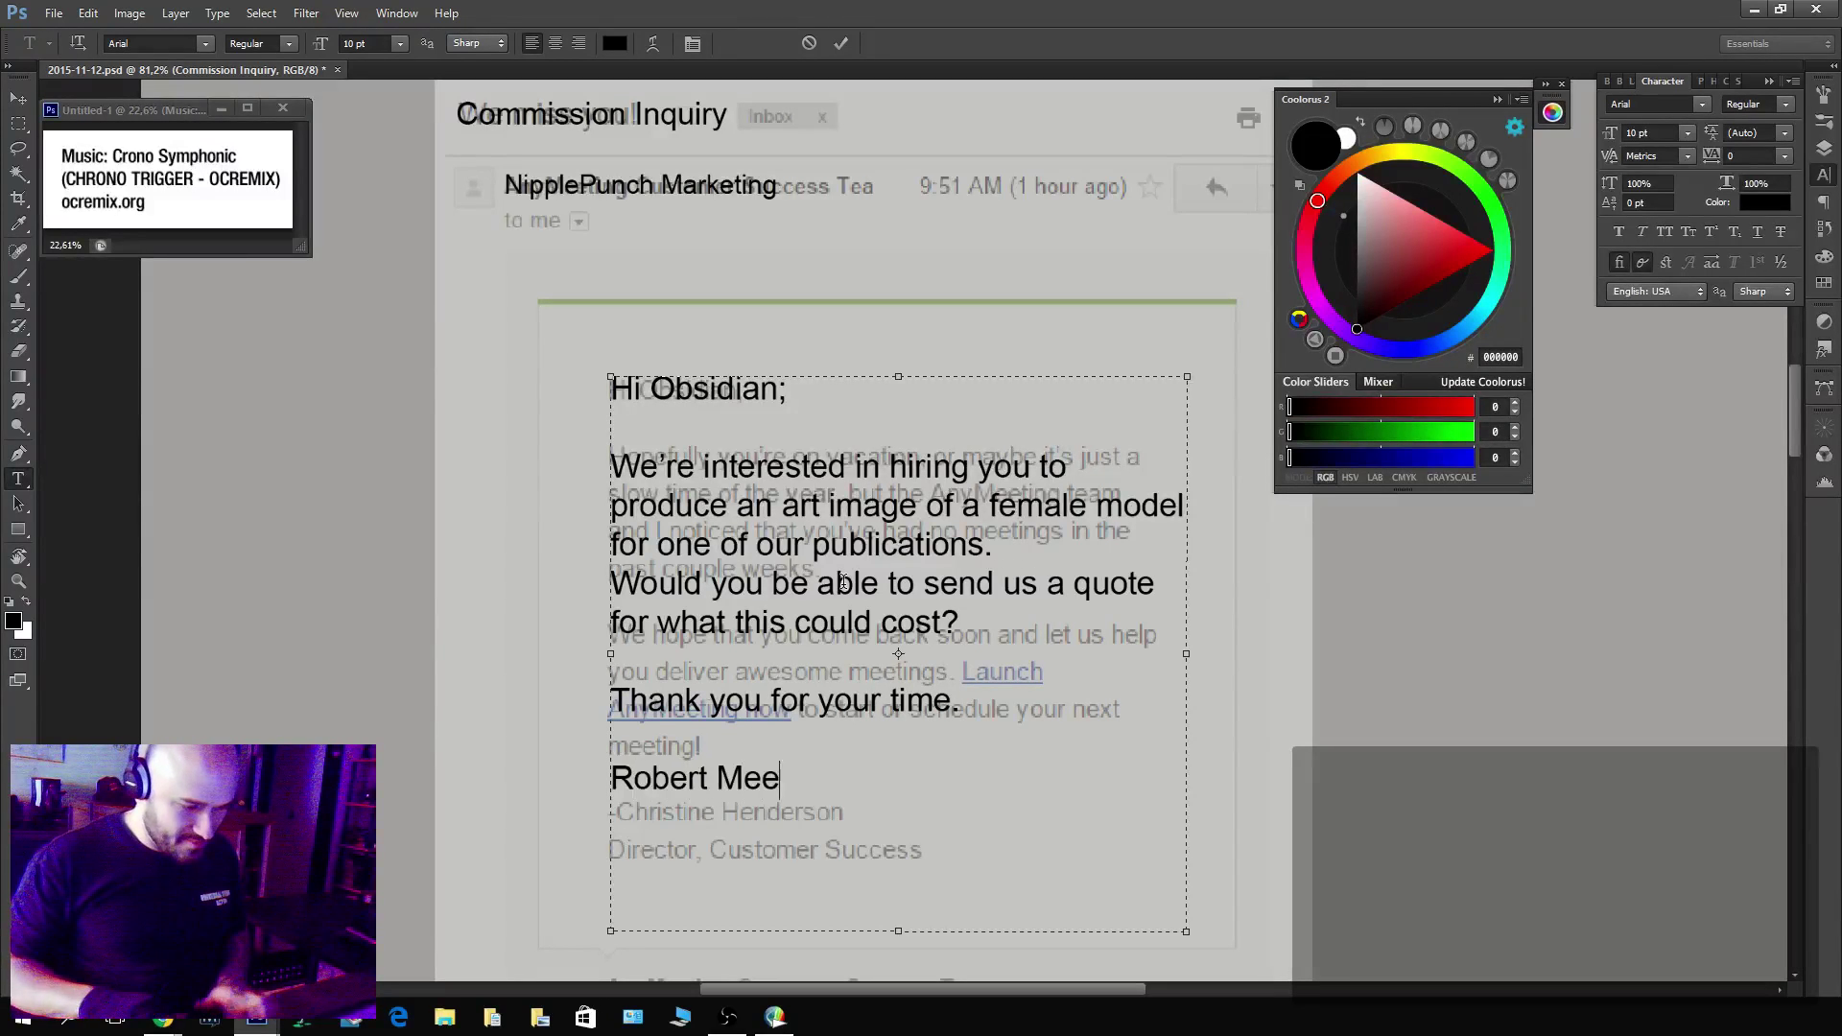
type("tpol Bu")
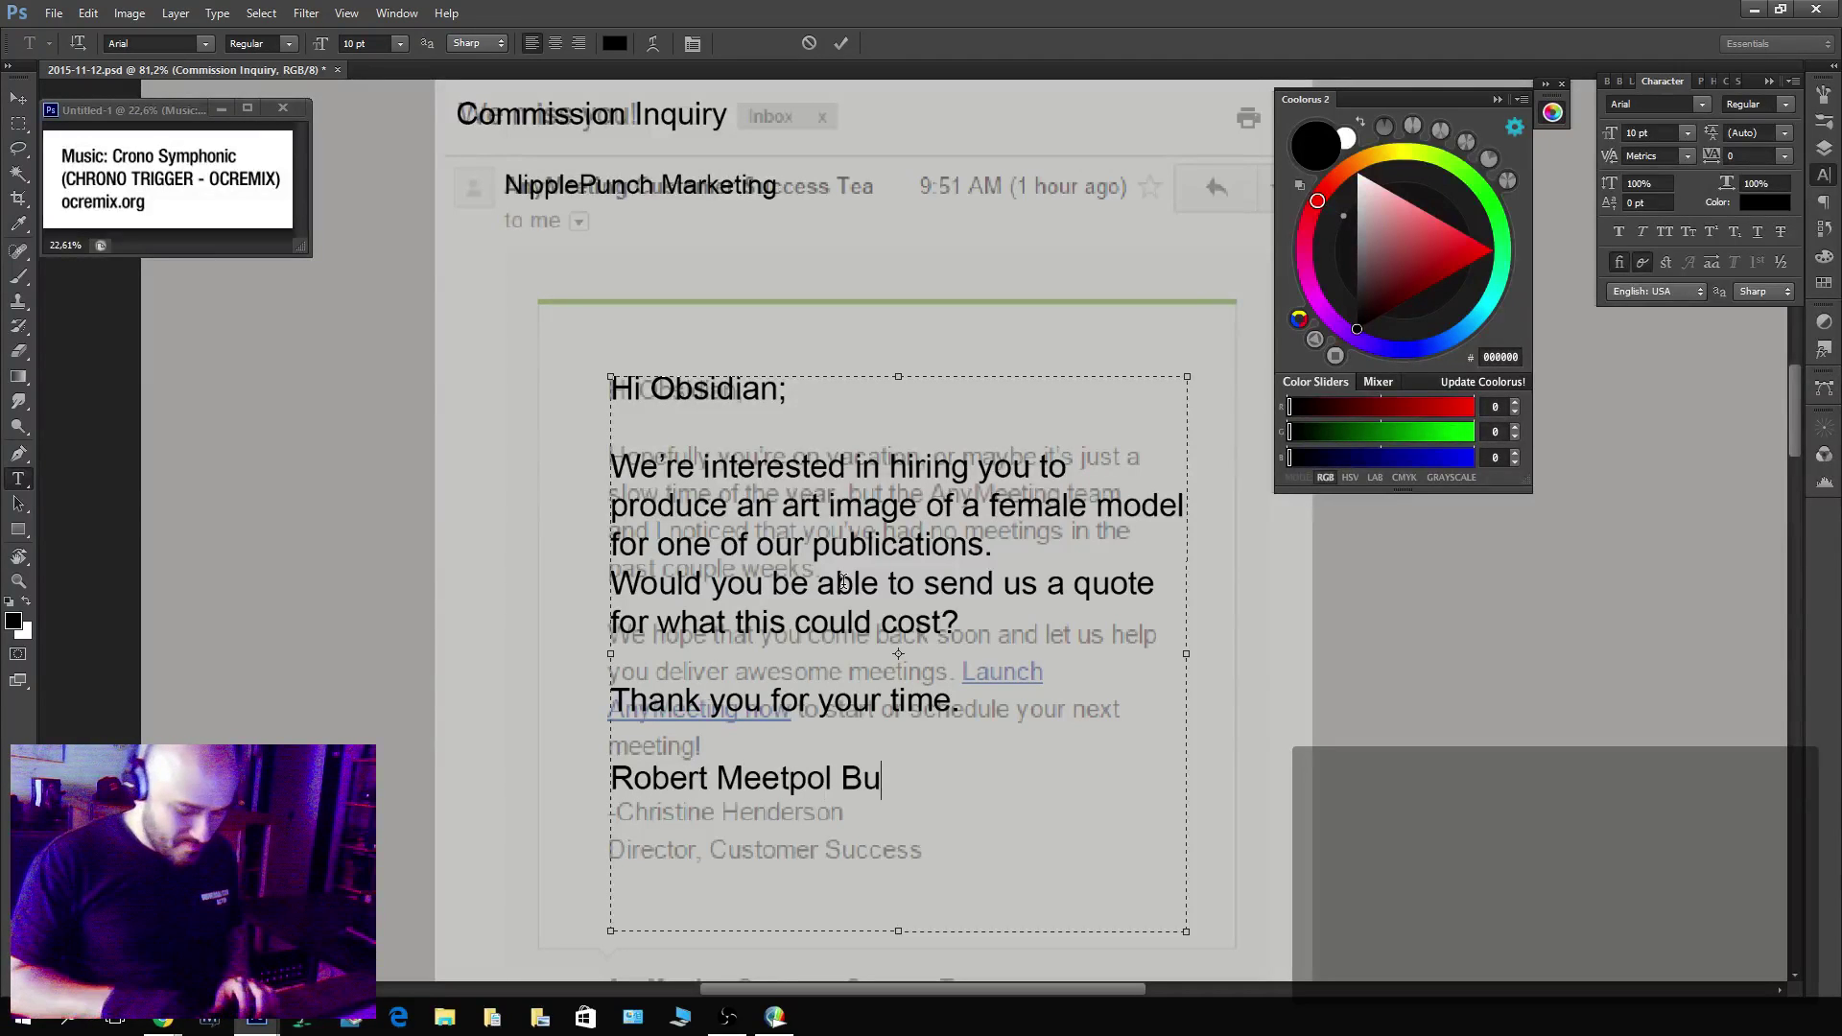
type("yastifee")
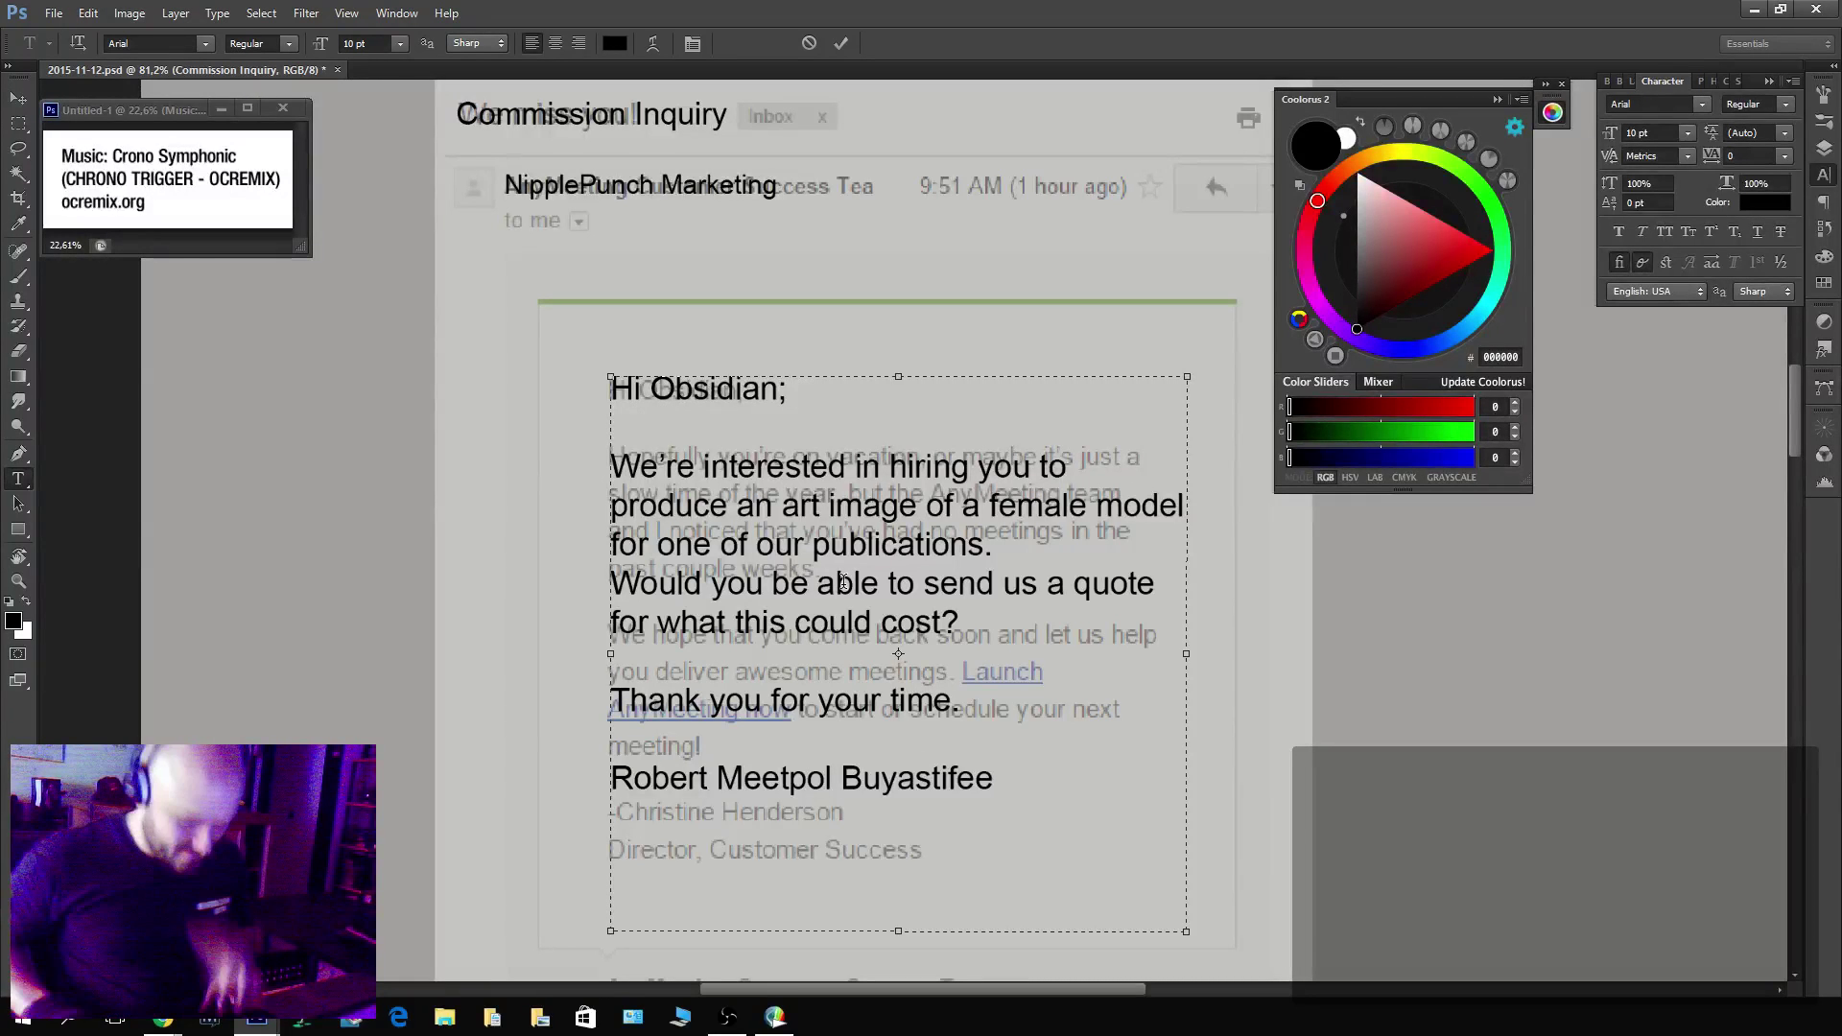
key("Left")
key("Left")
type("f")
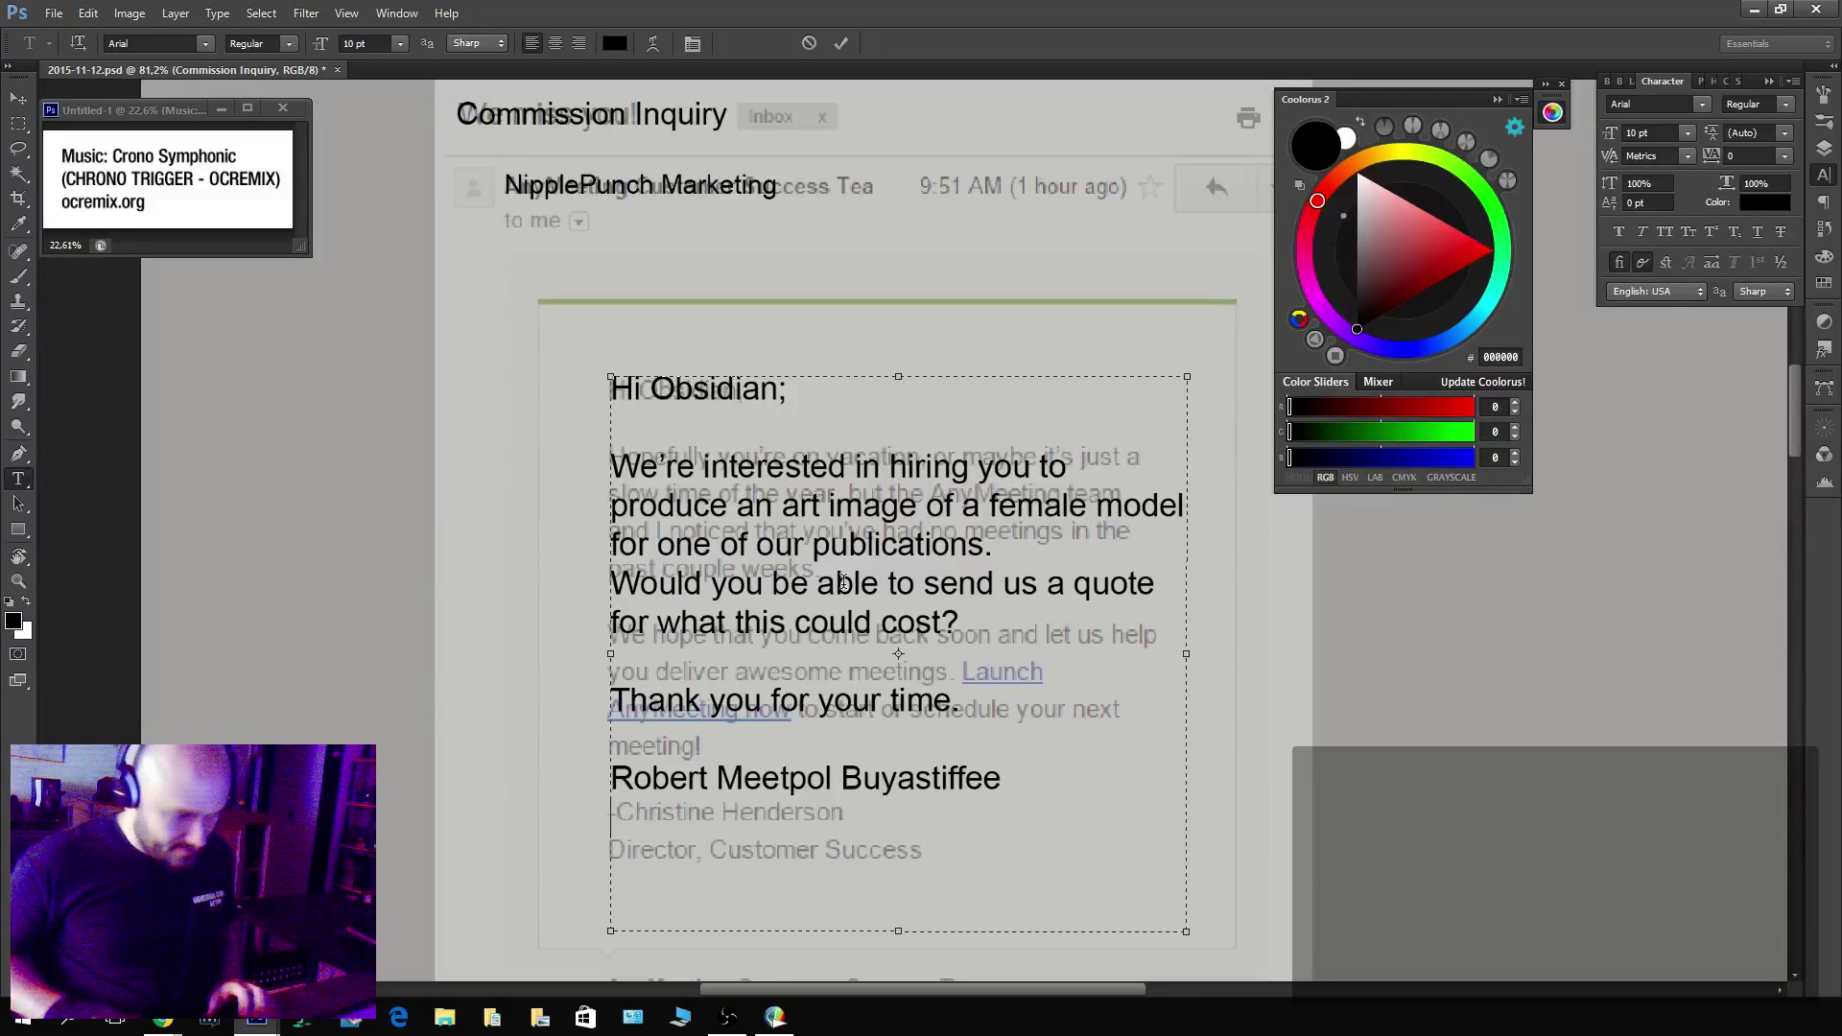
Add the company name "NipplePunch Marketing" on the line below the sender's name.
type("Nipp")
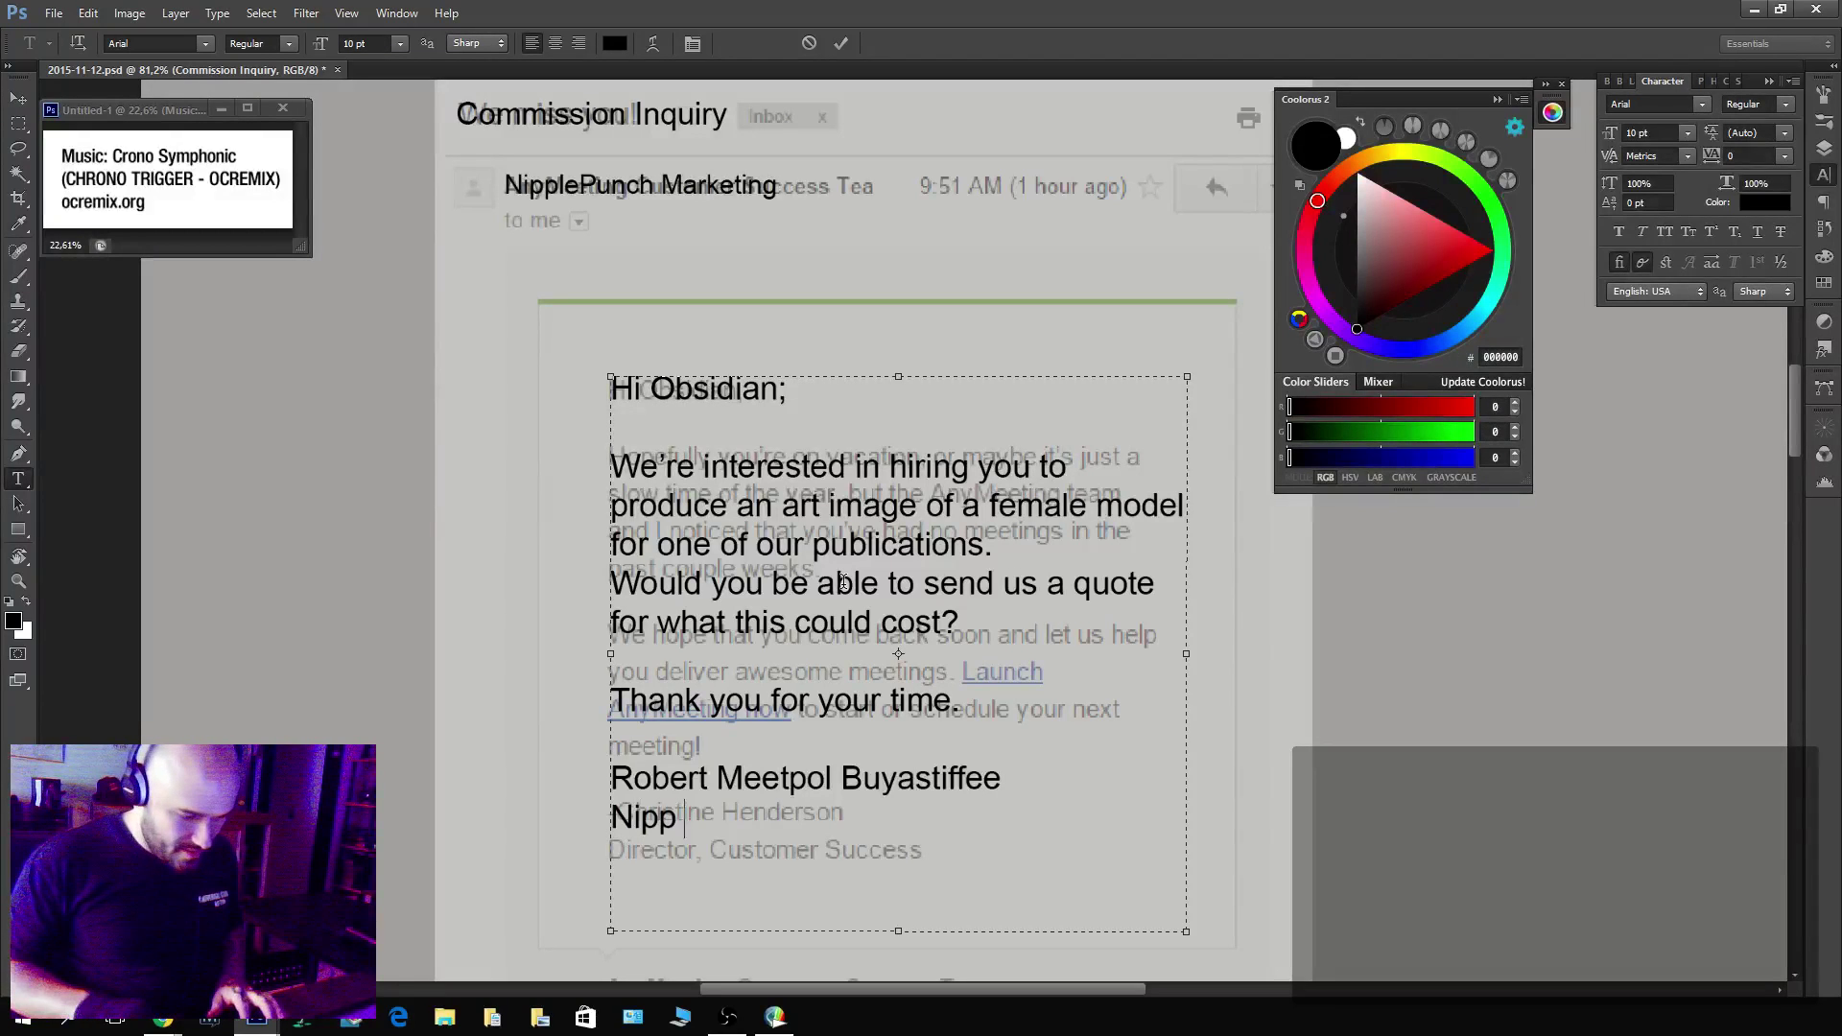
type("leP")
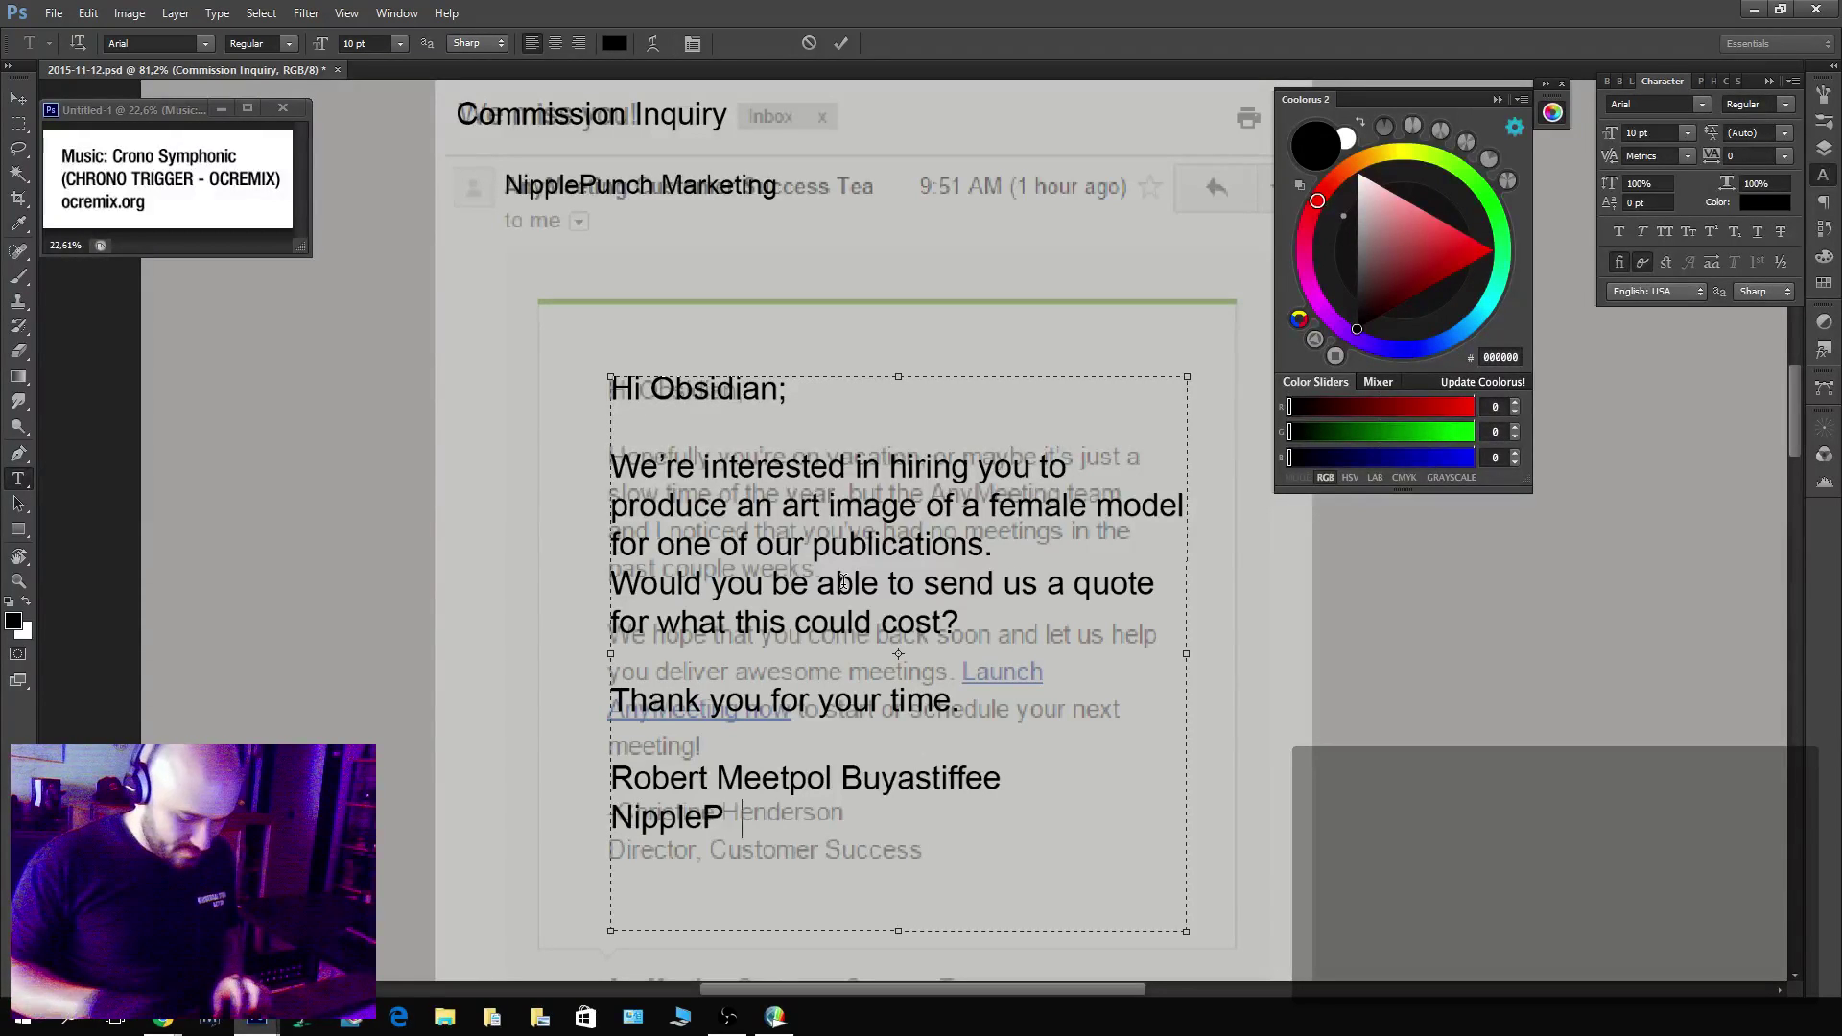
type("unch Marketing ")
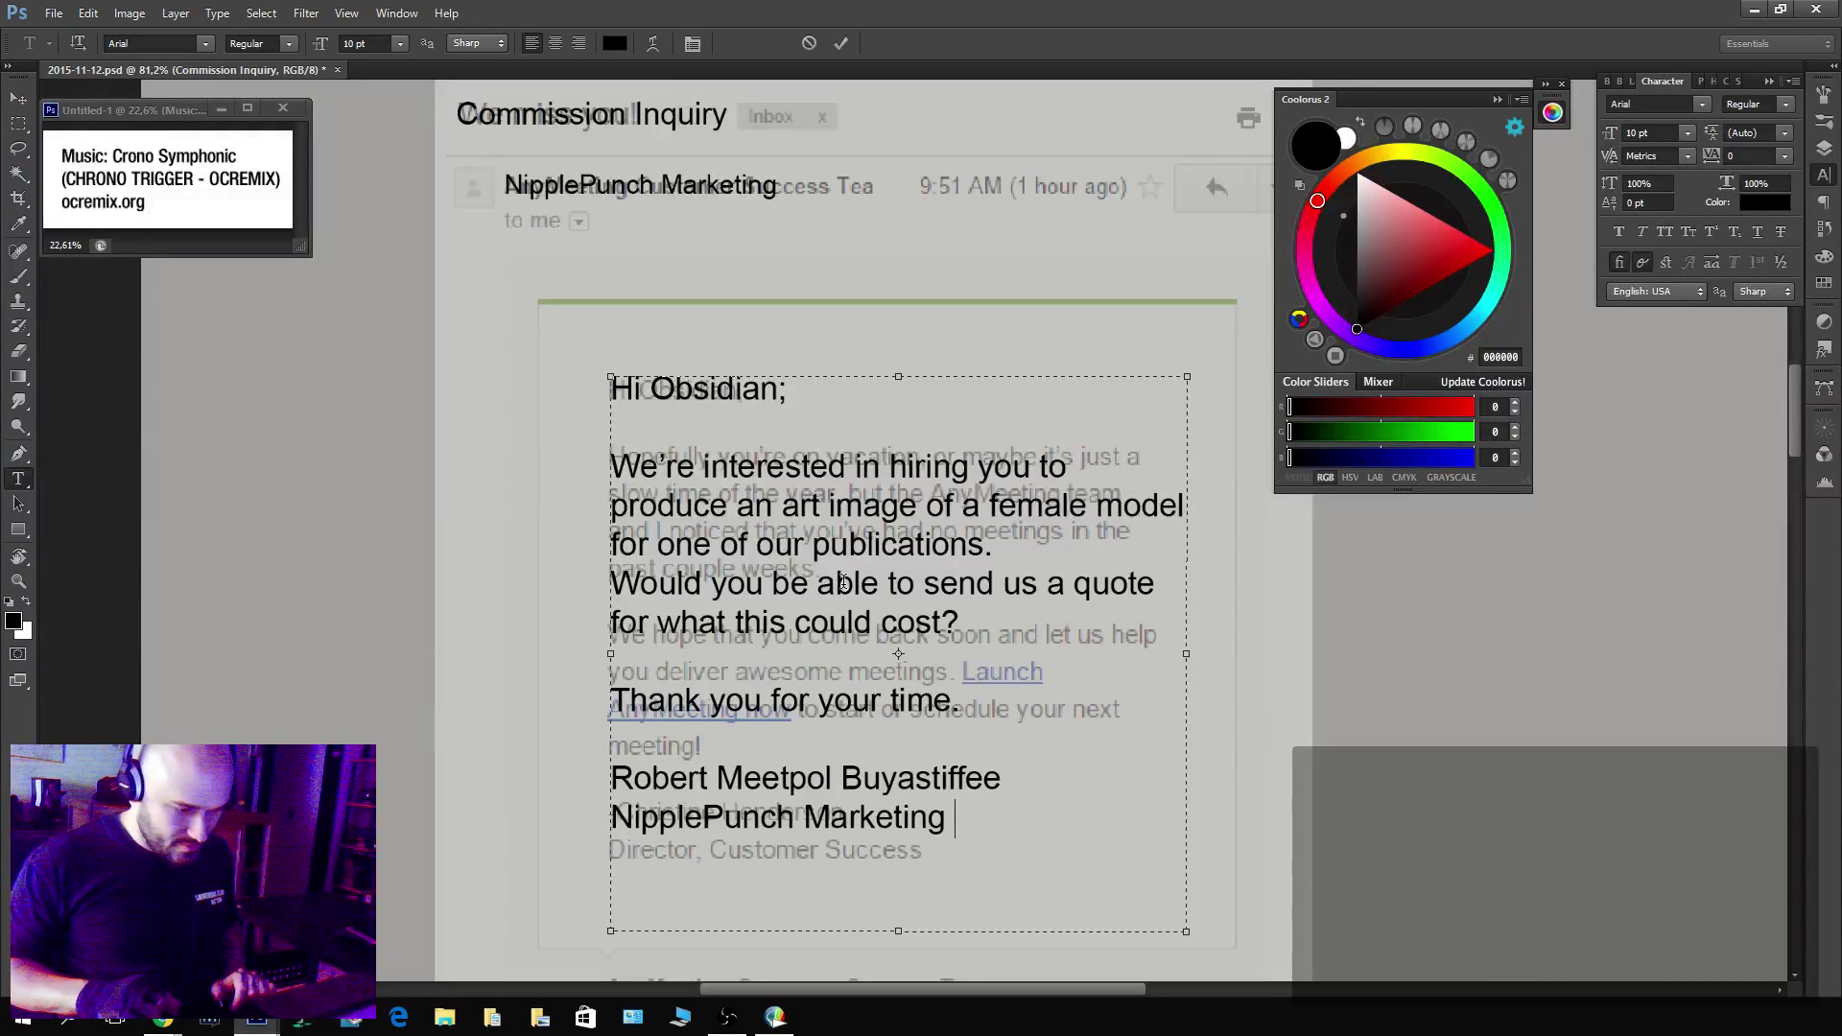
Continue the company line with the job title "Communications Representative", correcting its spelling.
type("Commu")
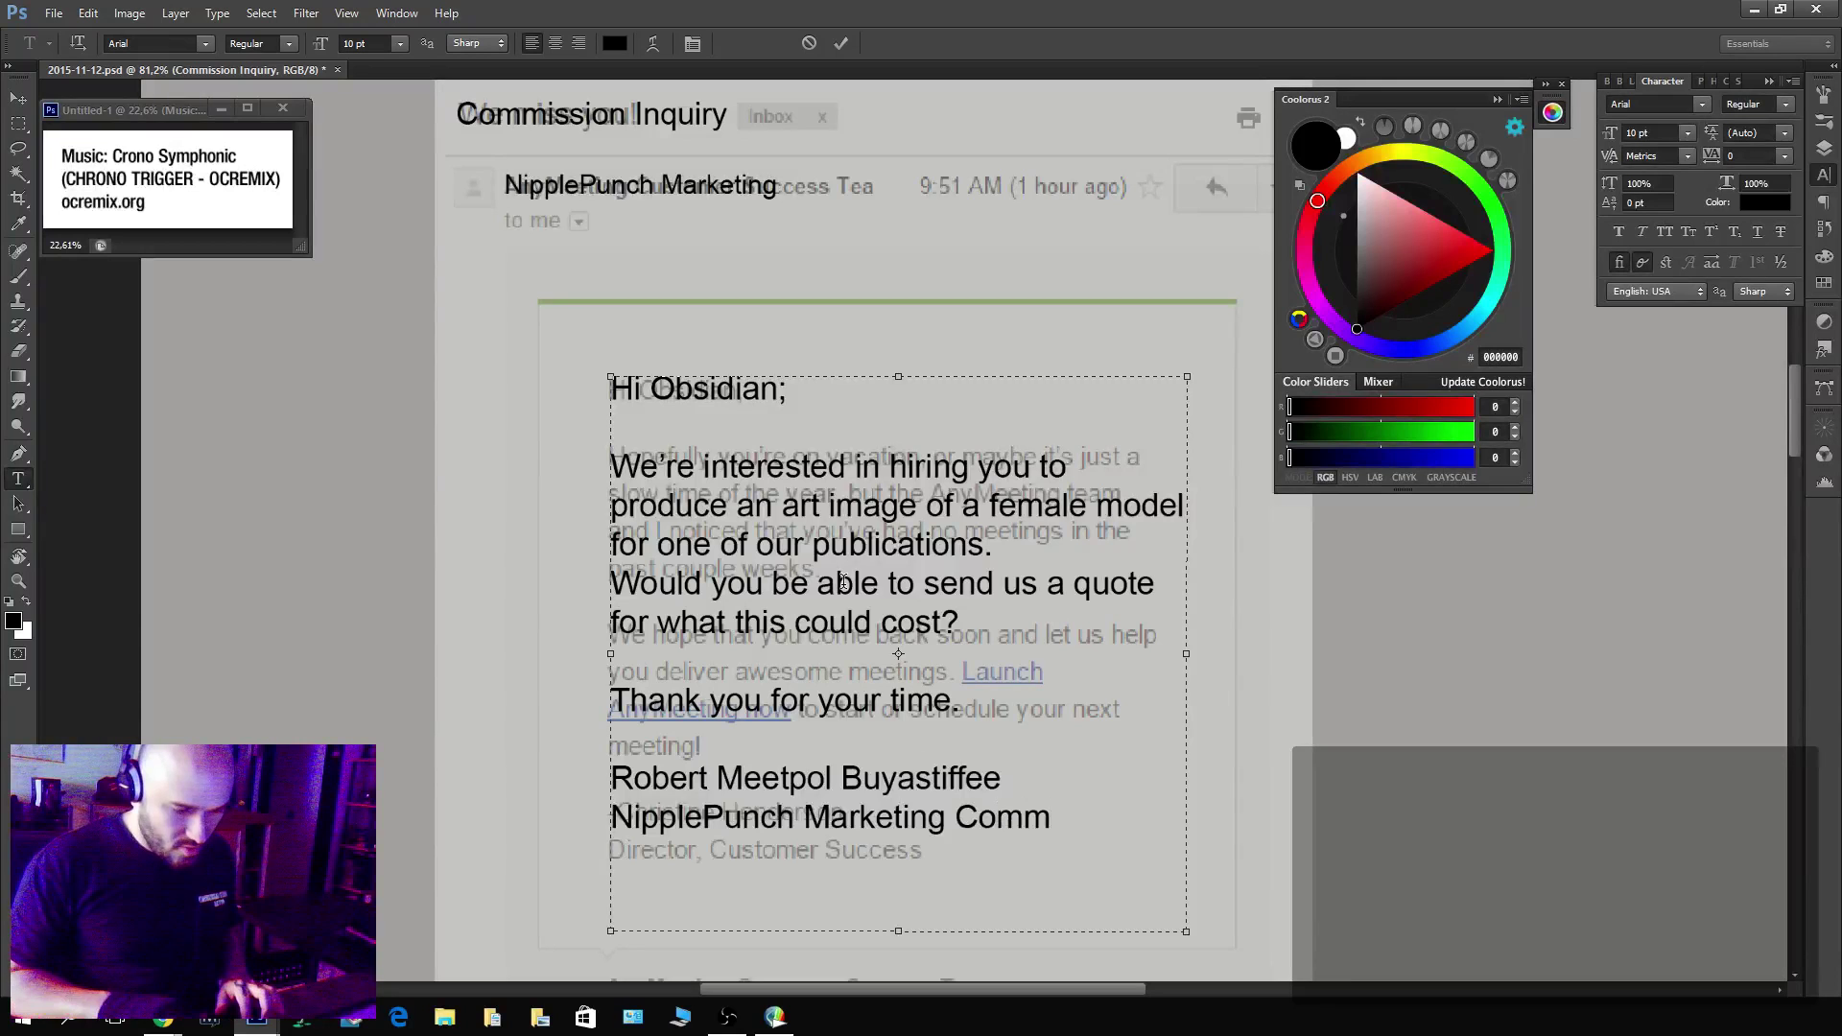
key("BackSpace")
key("BackSpace")
type("u")
key("BackSpace")
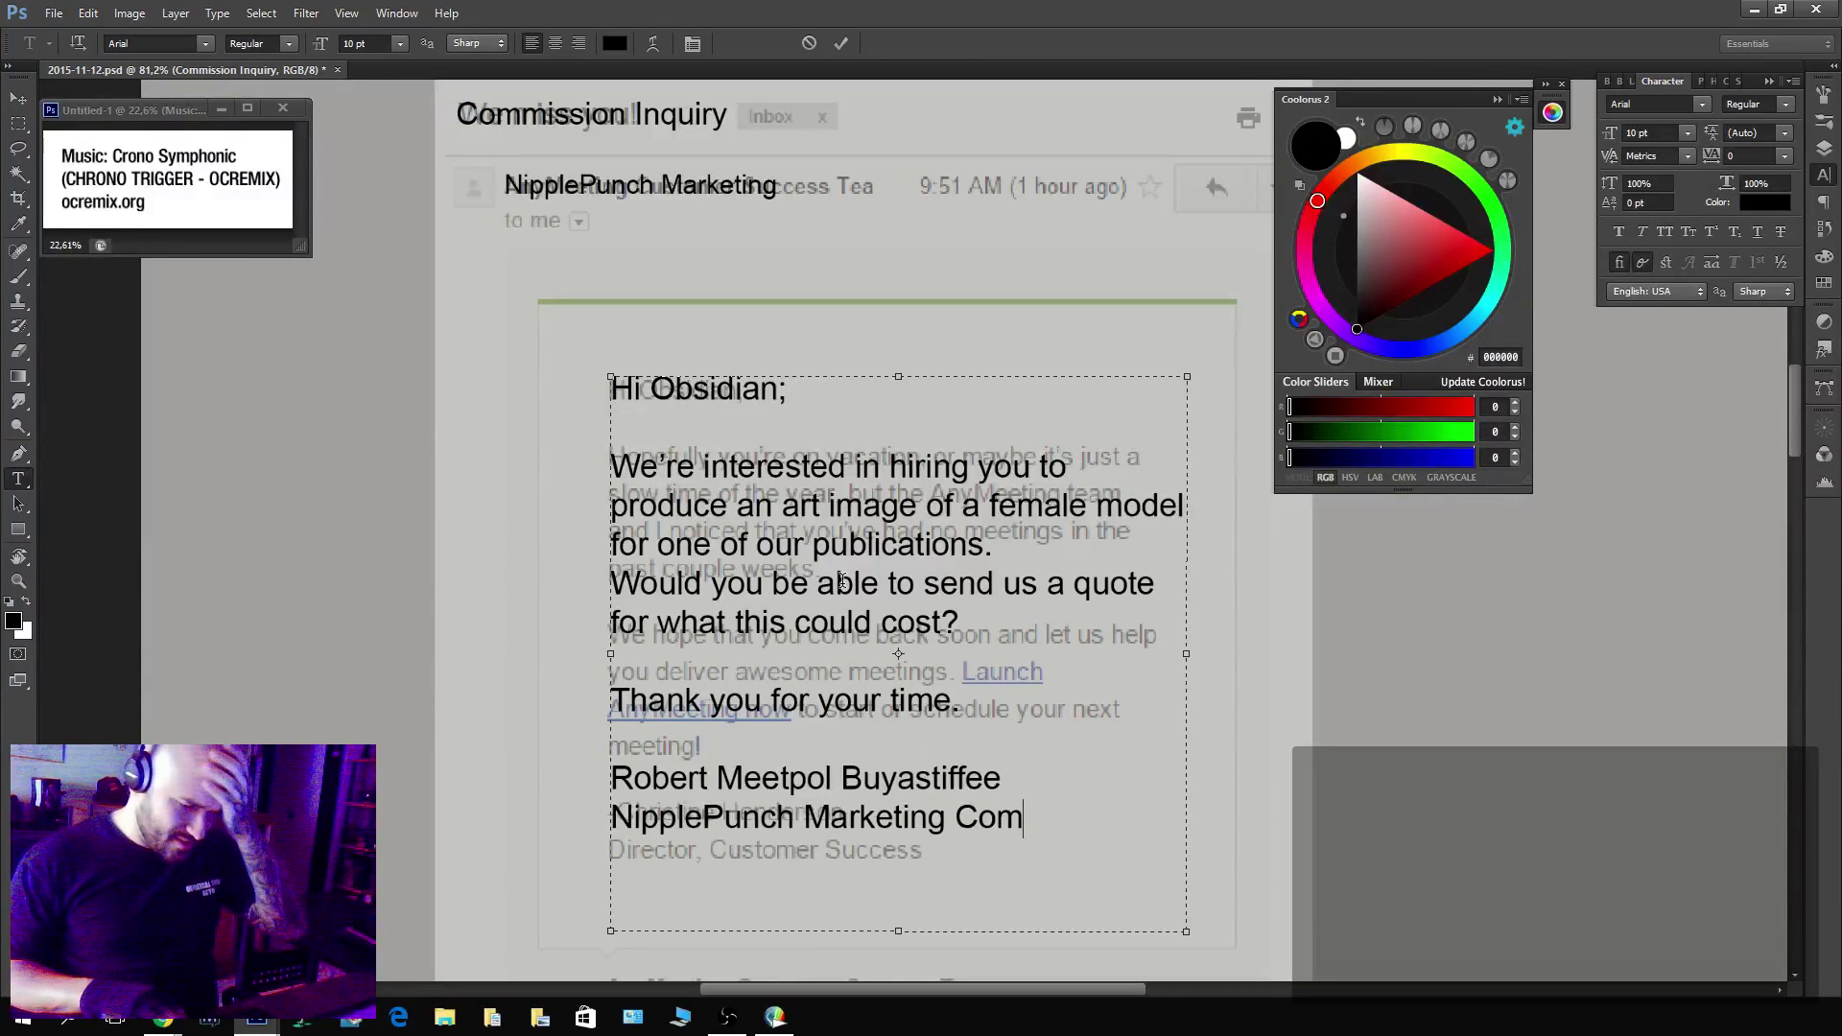
type("mmunicatio")
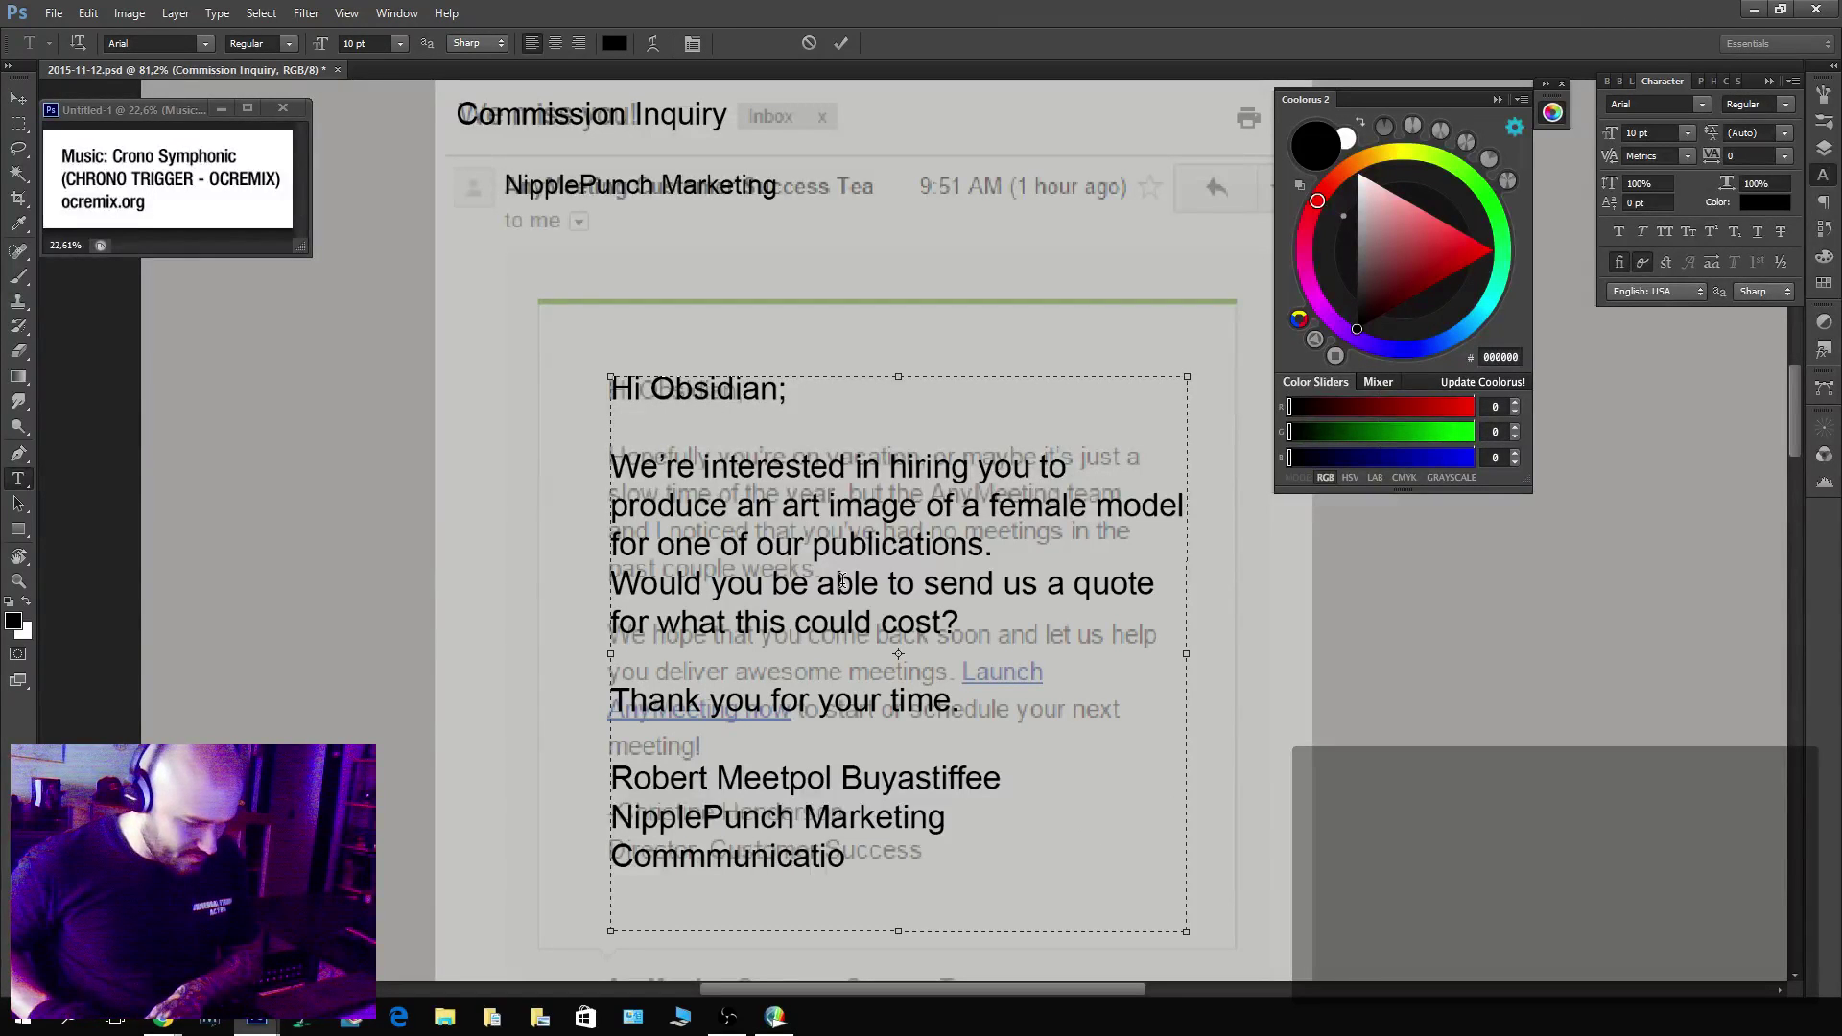
key("BackSpace")
key("BackSpace")
key("BackSpace")
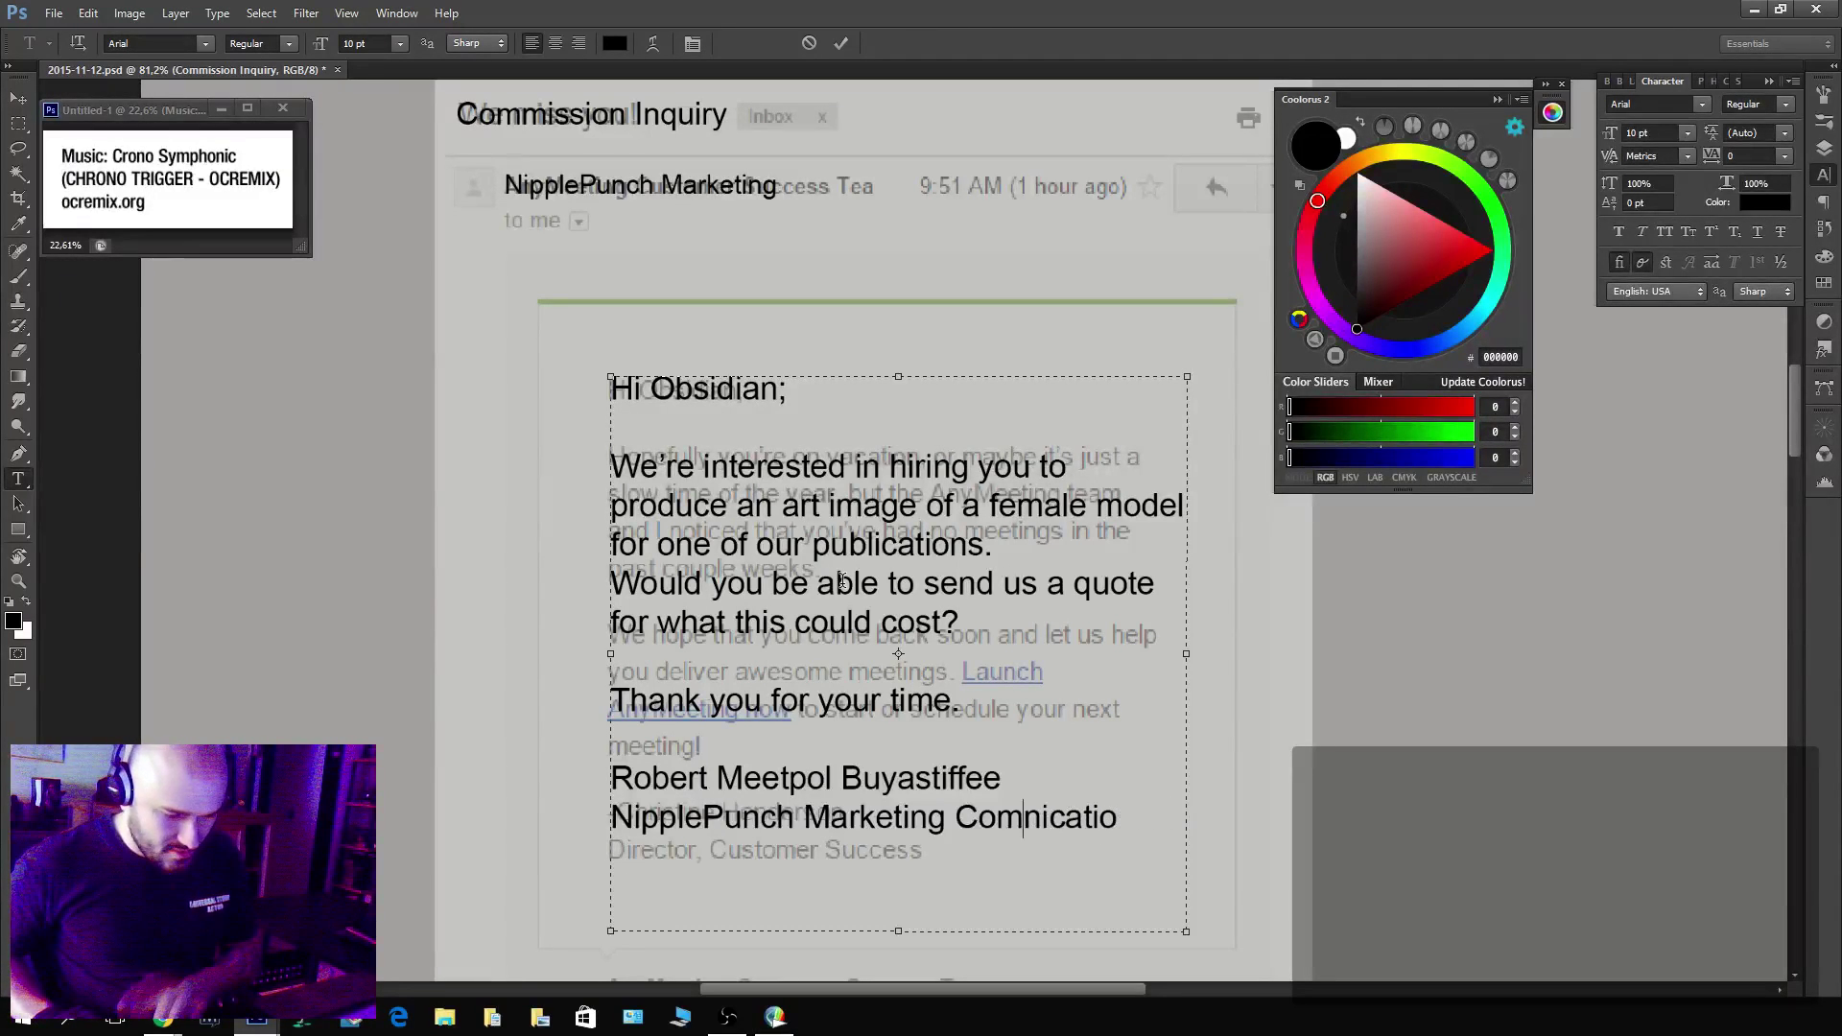
type("ur ti")
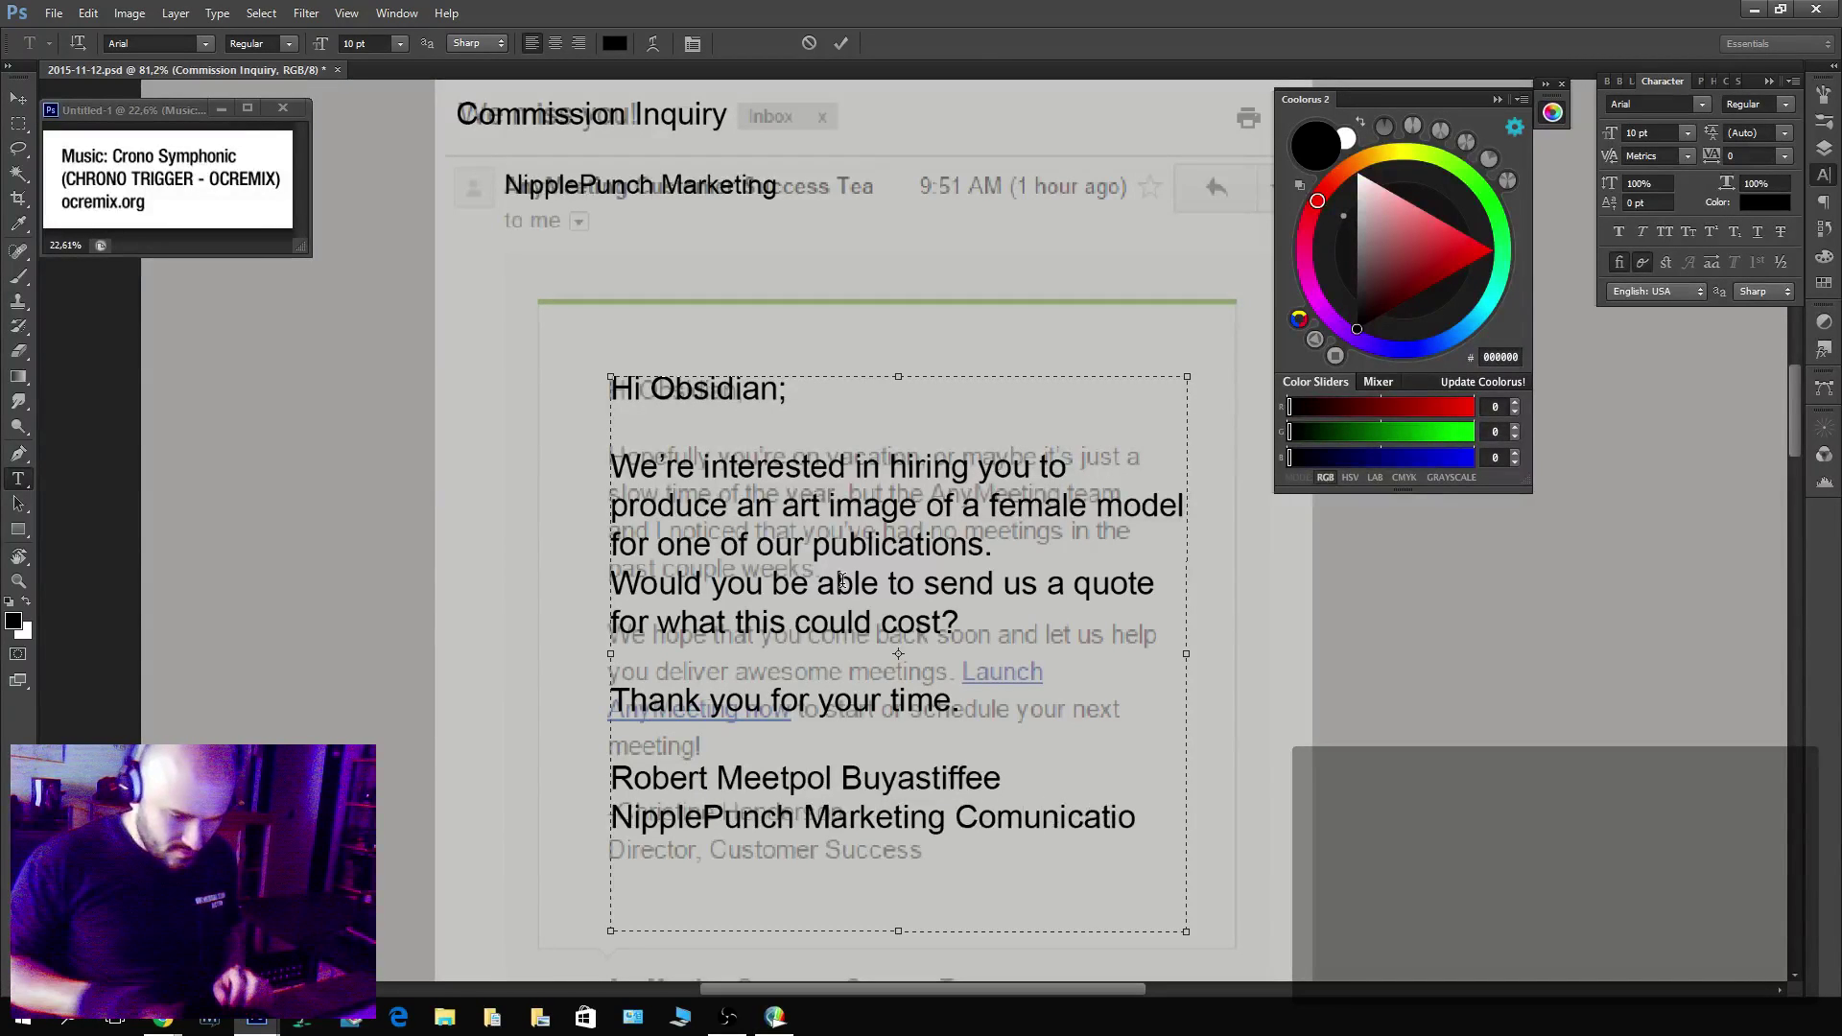
type("m")
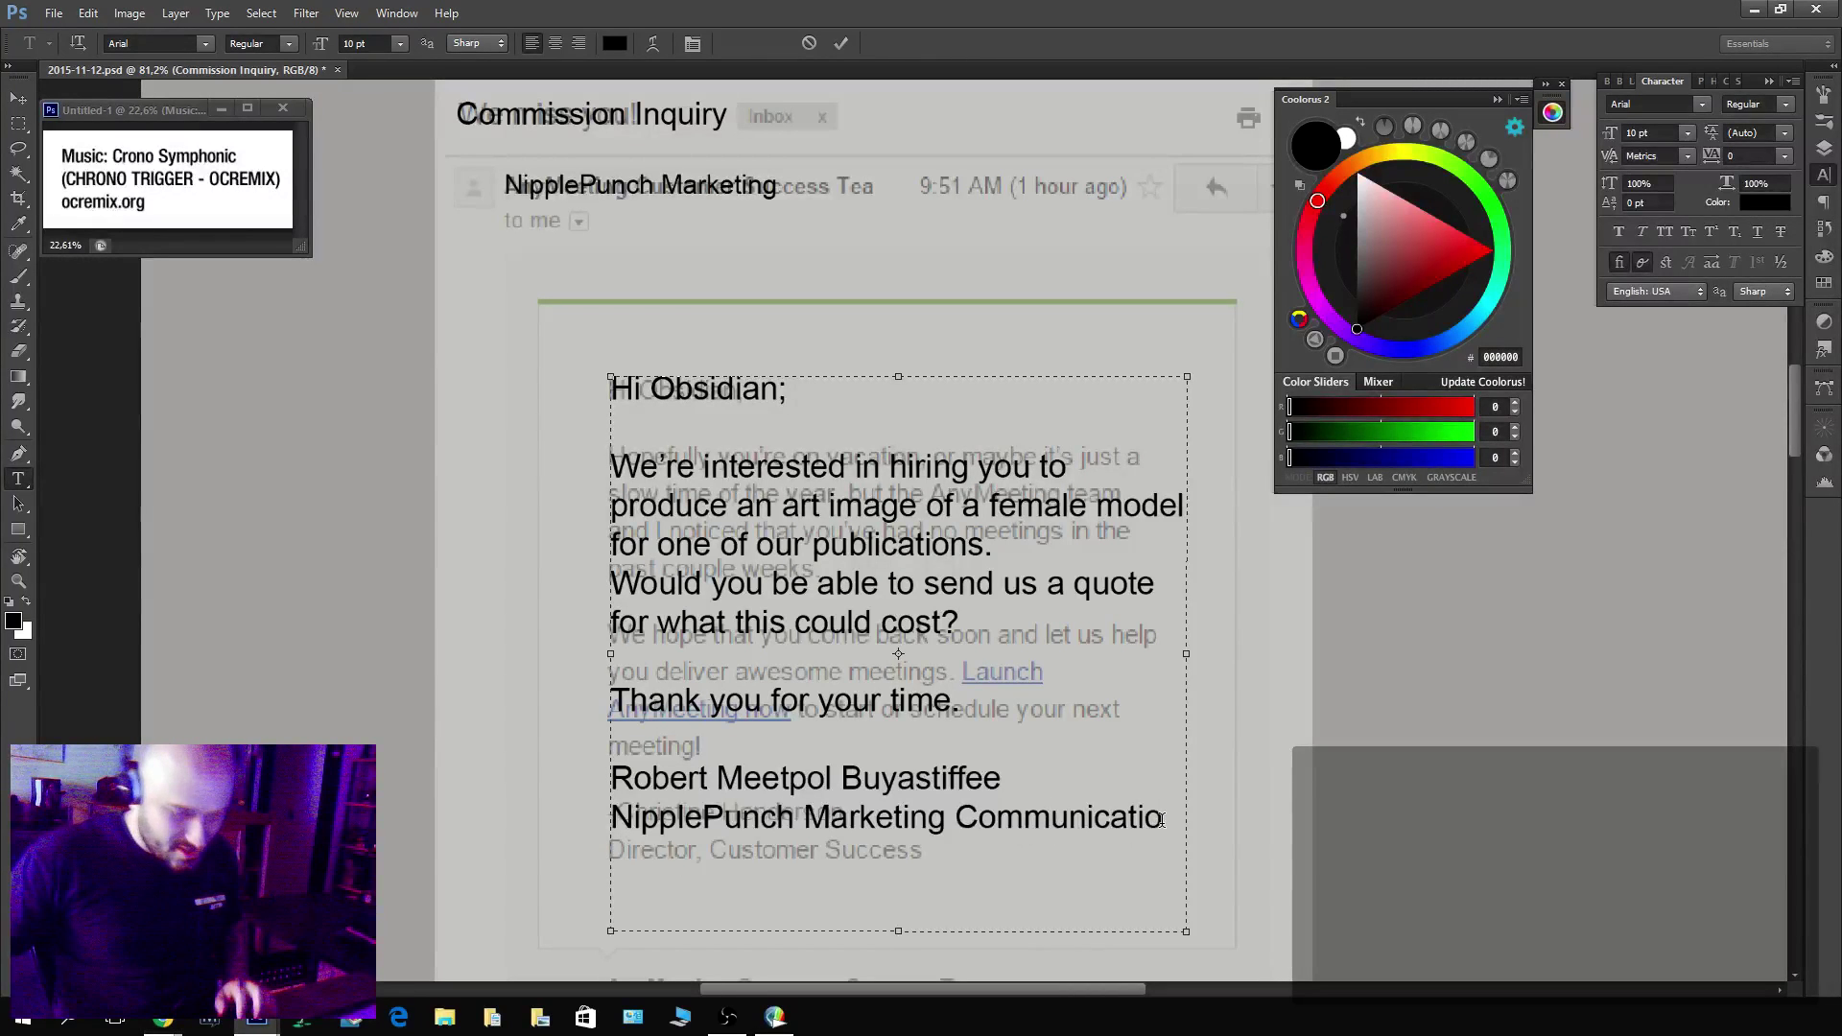
type("ns Rep")
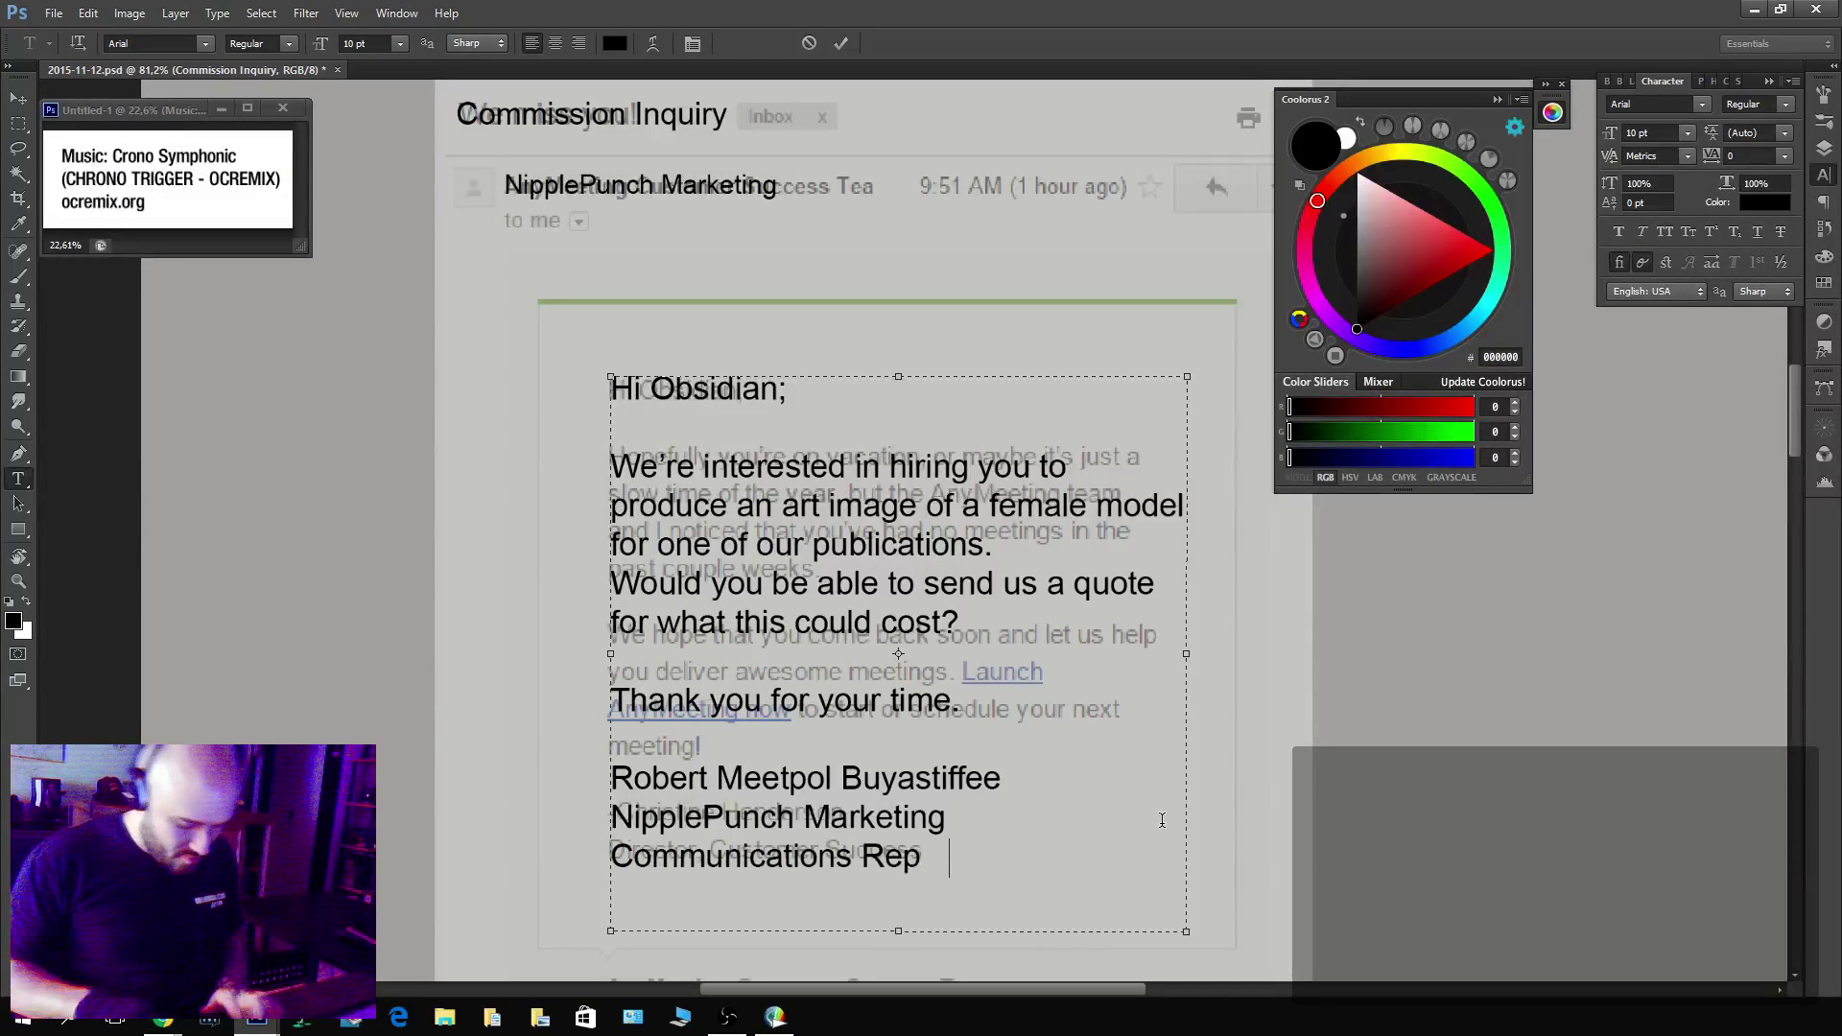
type("resentatiev")
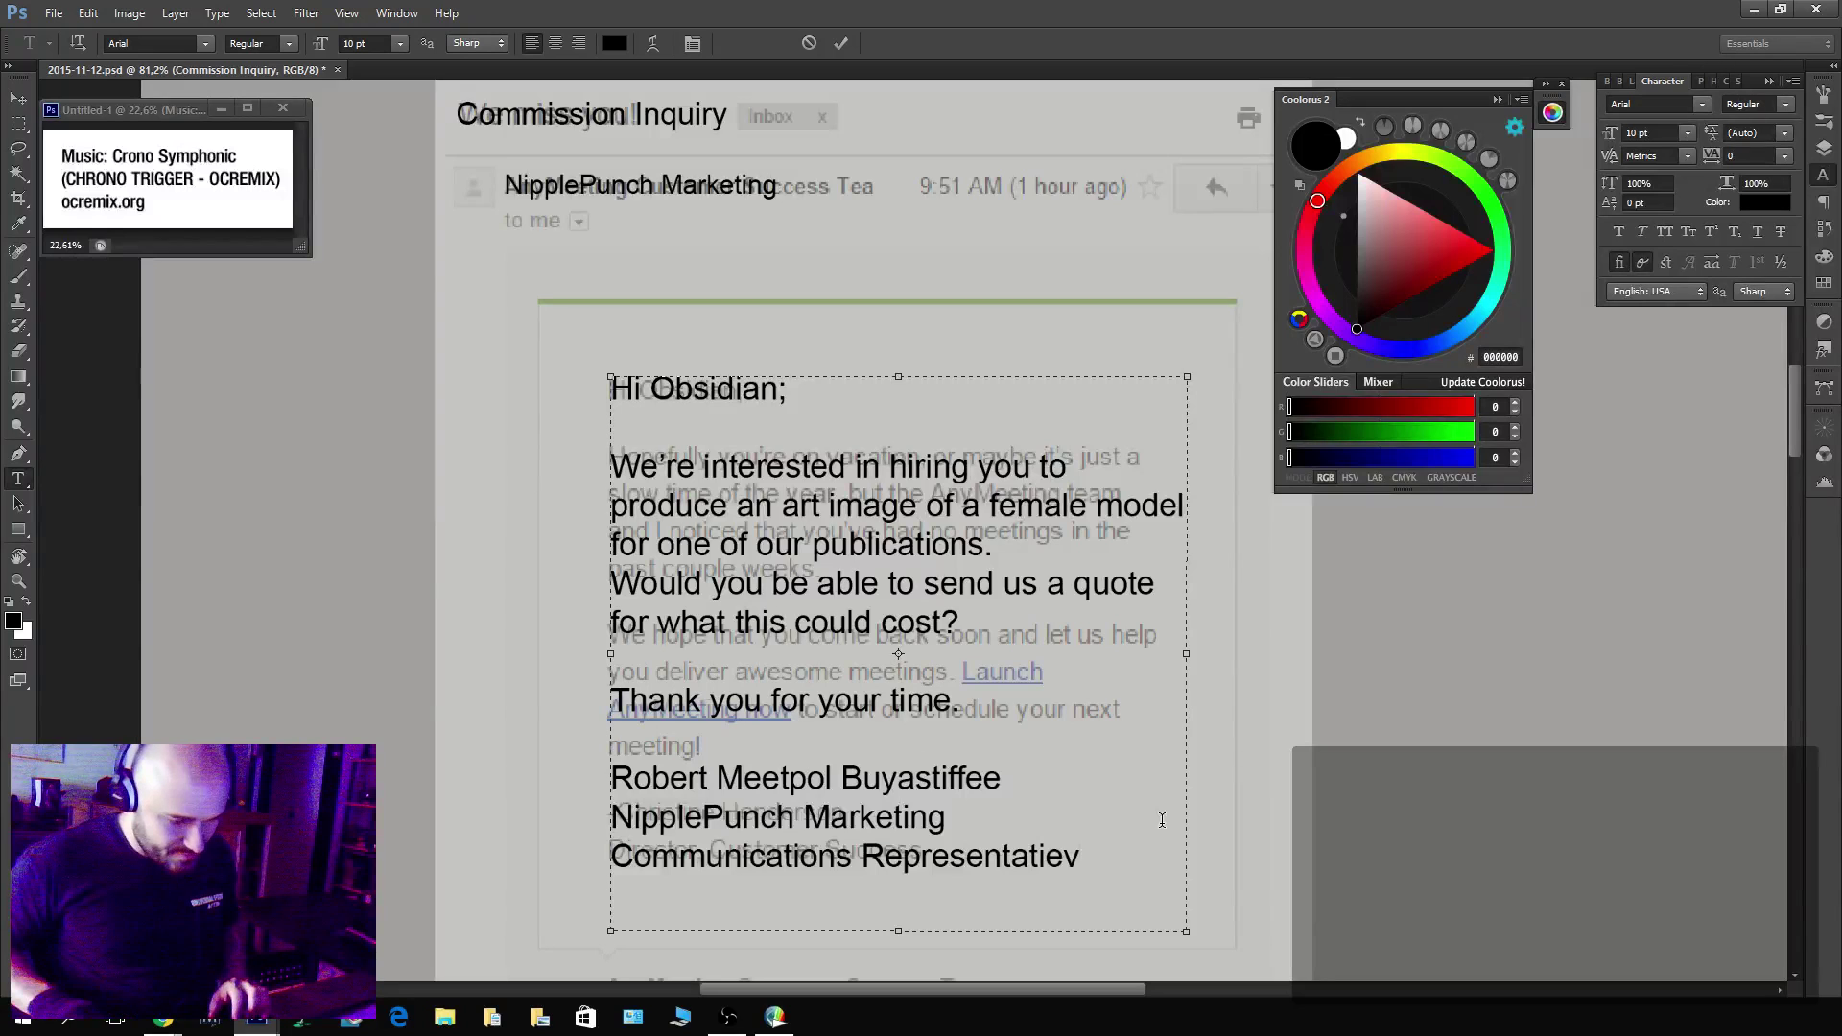
key("BackSpace")
key("BackSpace")
type("ve")
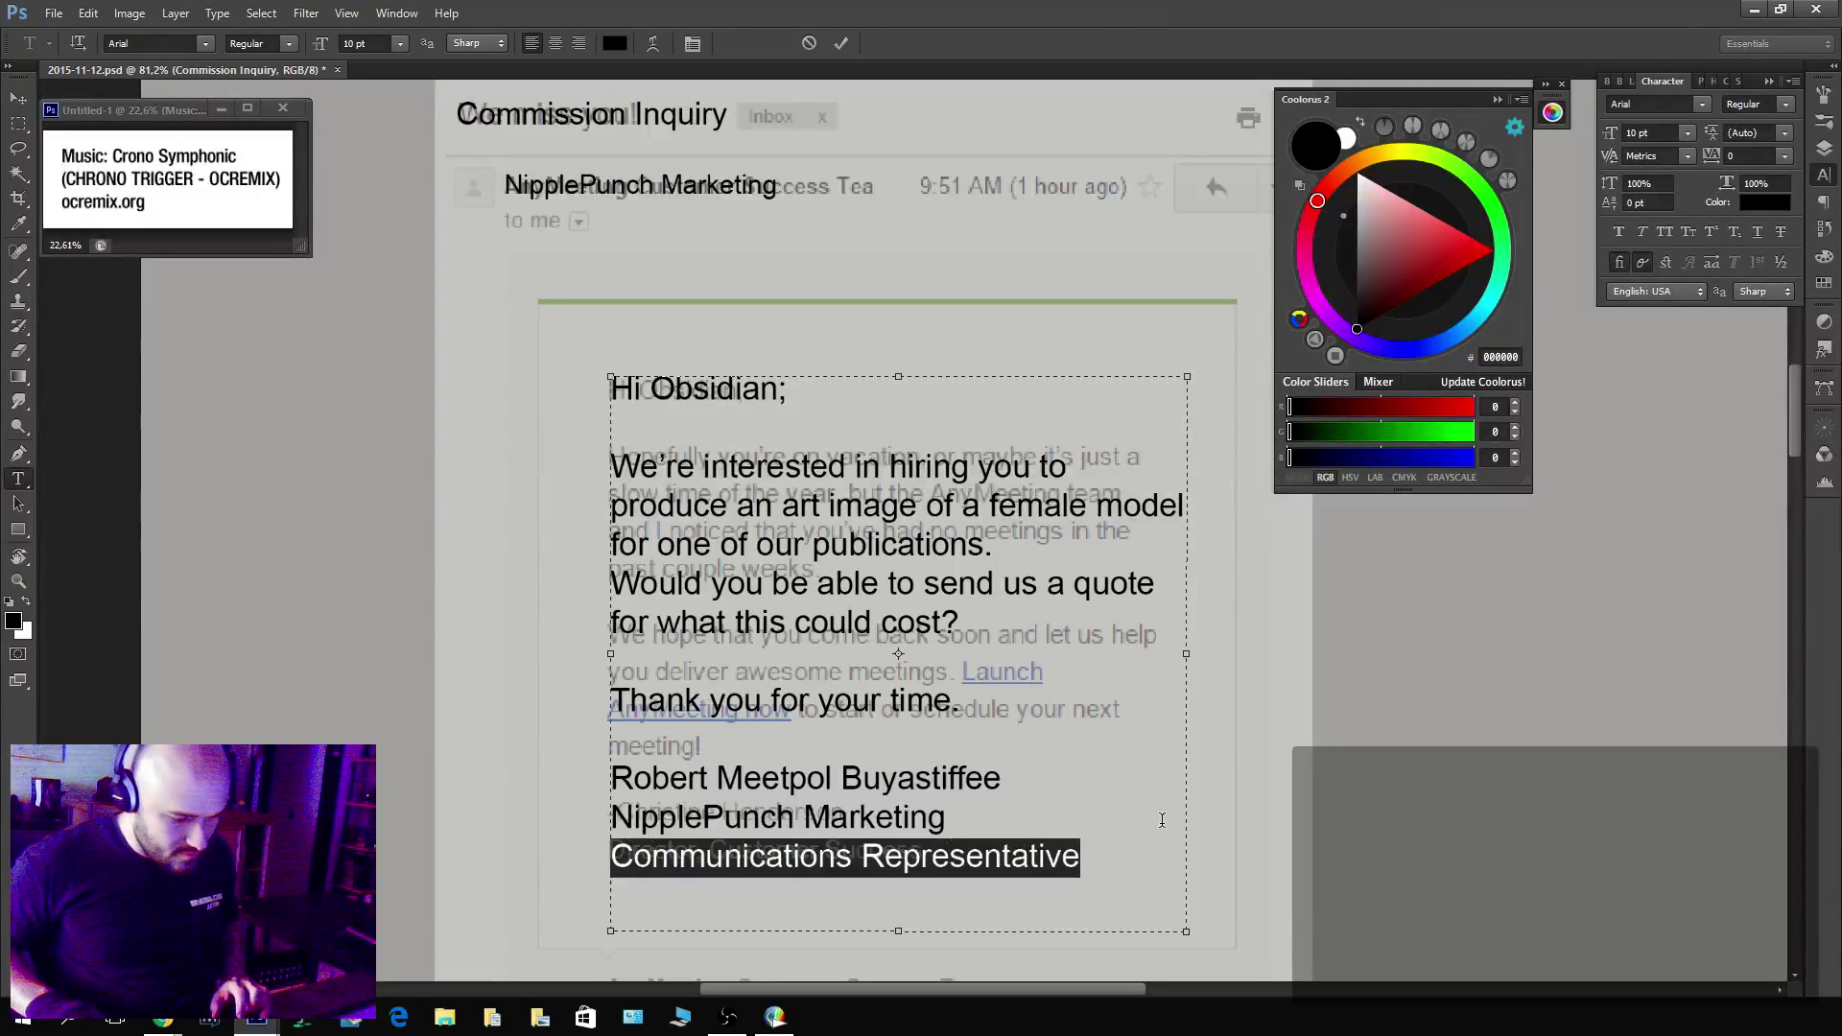
Reduce the company and job title text under the sender's name to 6 pt.
key("shift+Up")
key("shift+Up")
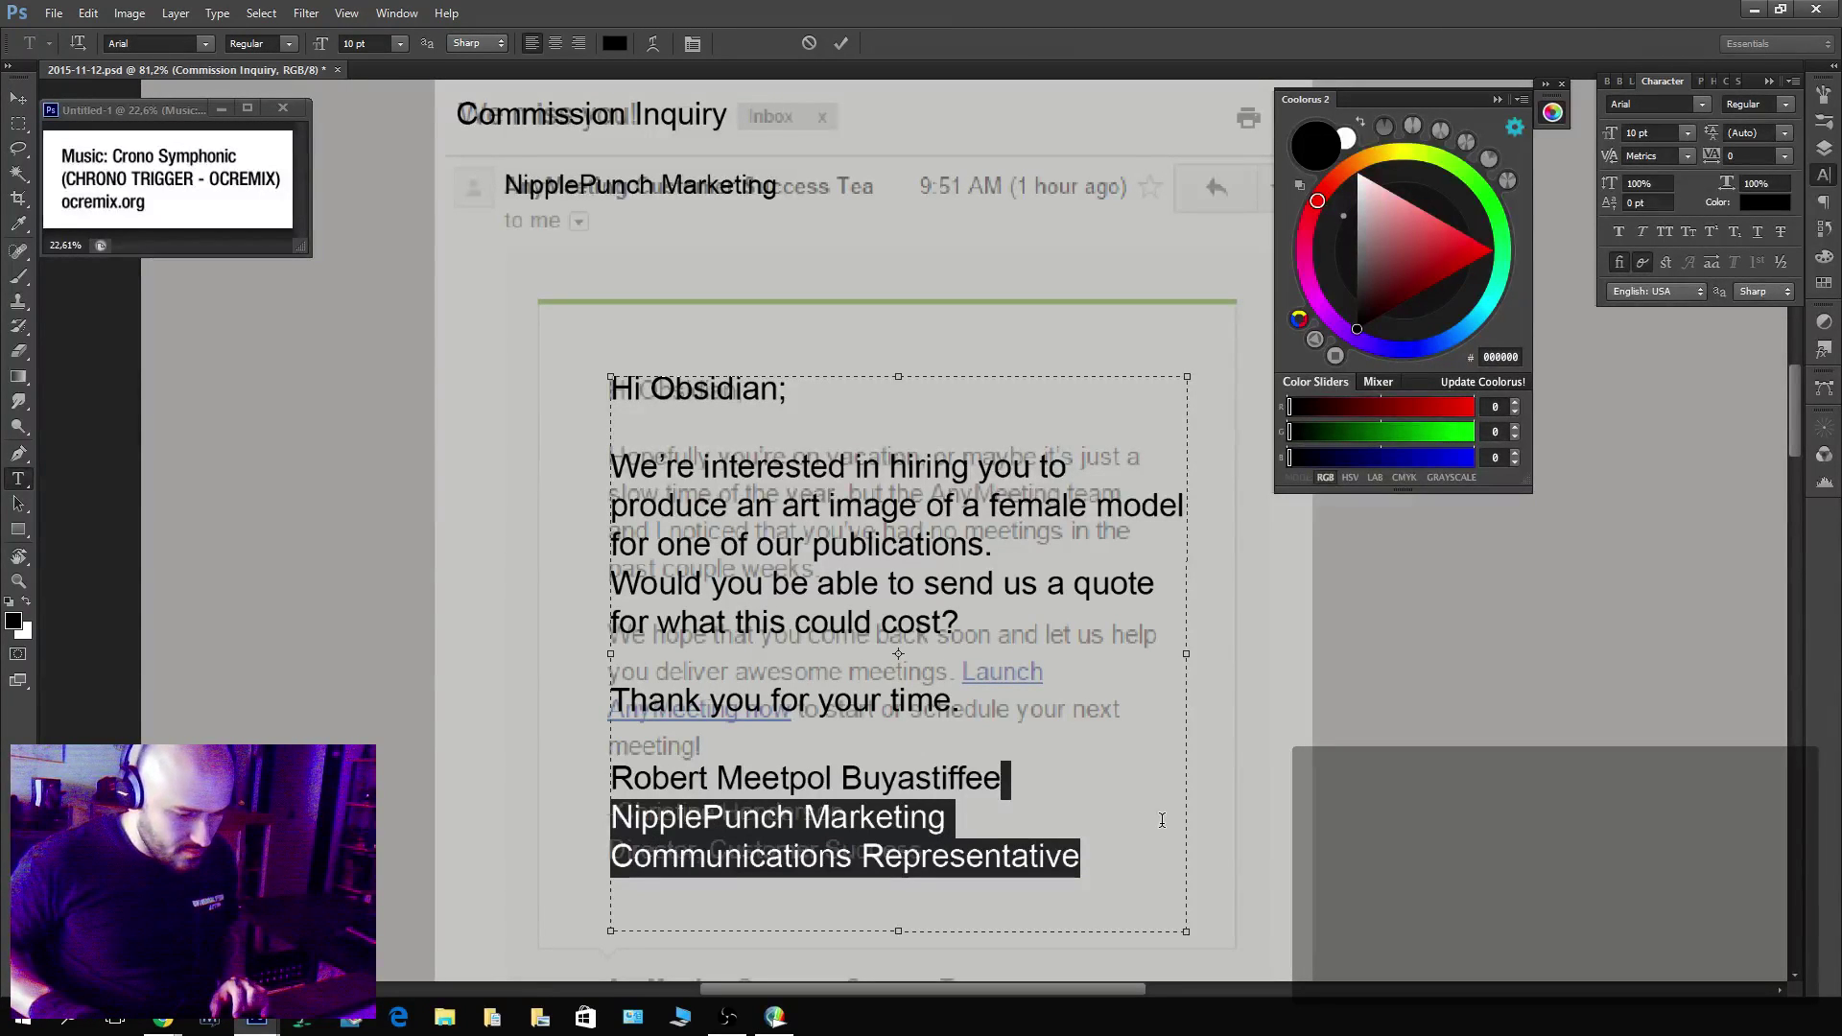
key("shift+Down")
key("shift+Up")
key("shift+Right")
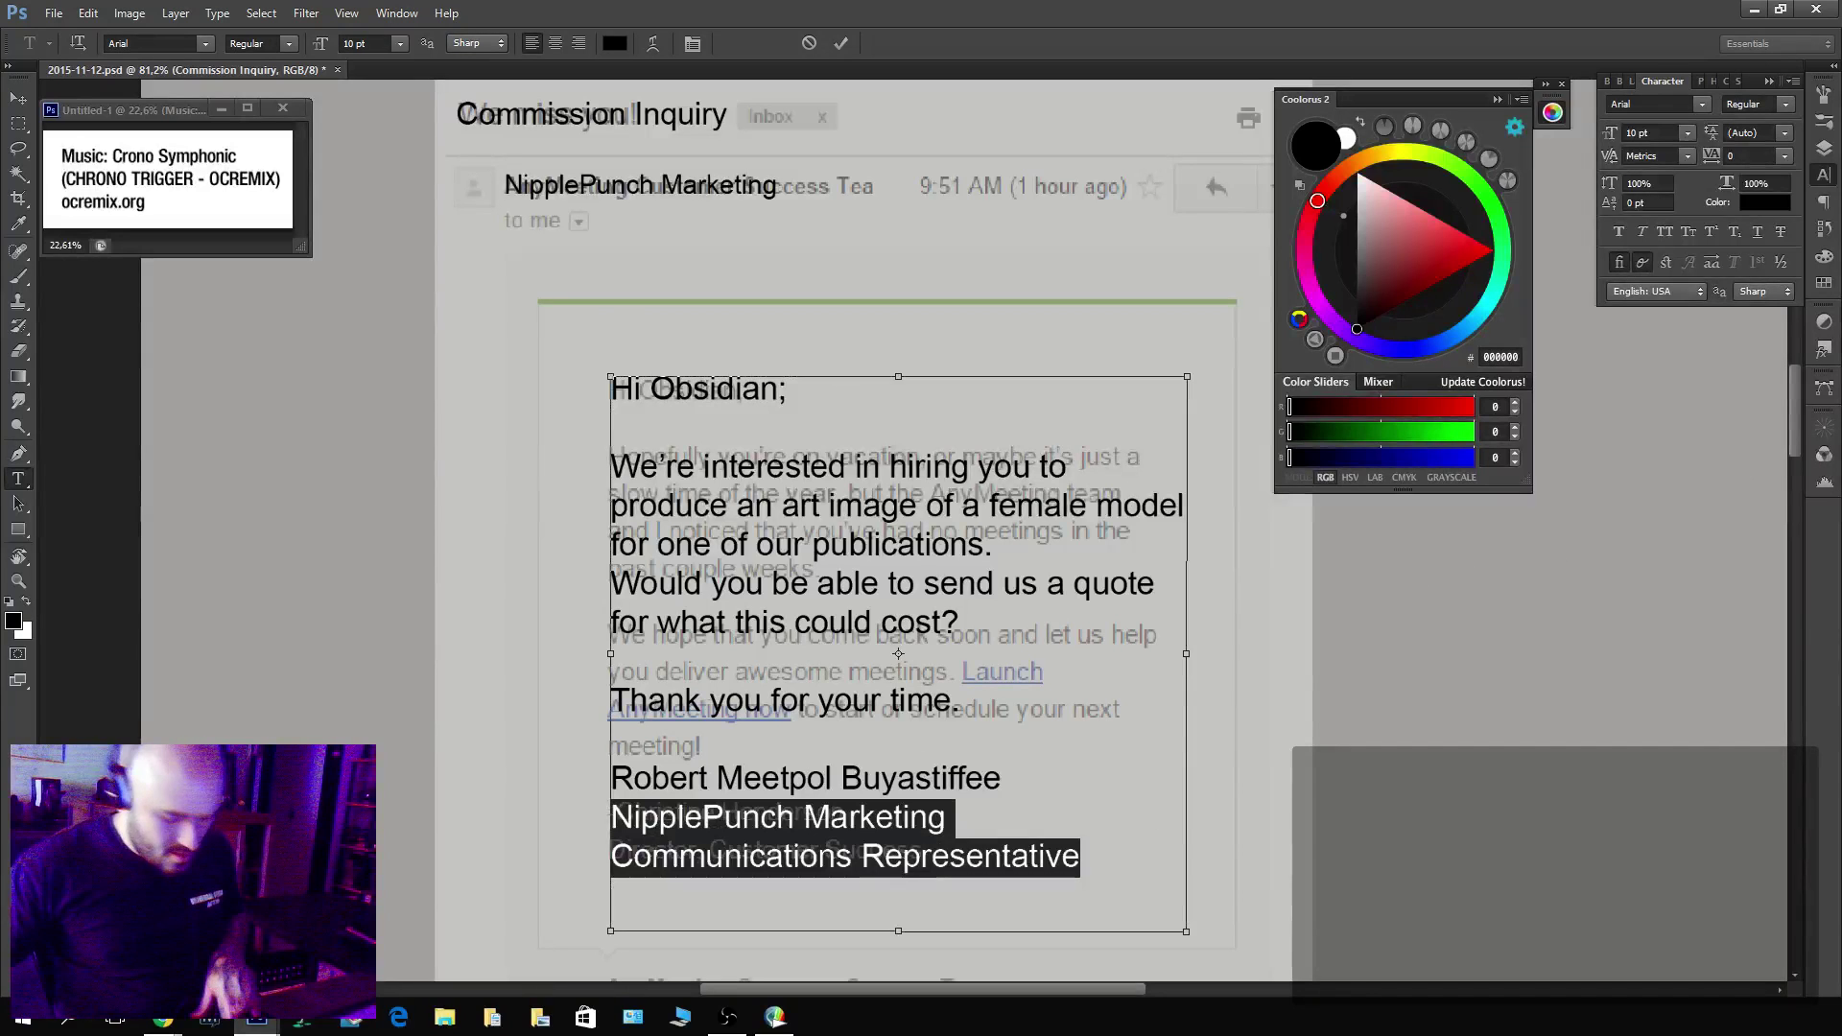
left_click(1689, 133)
left_click(1668, 184)
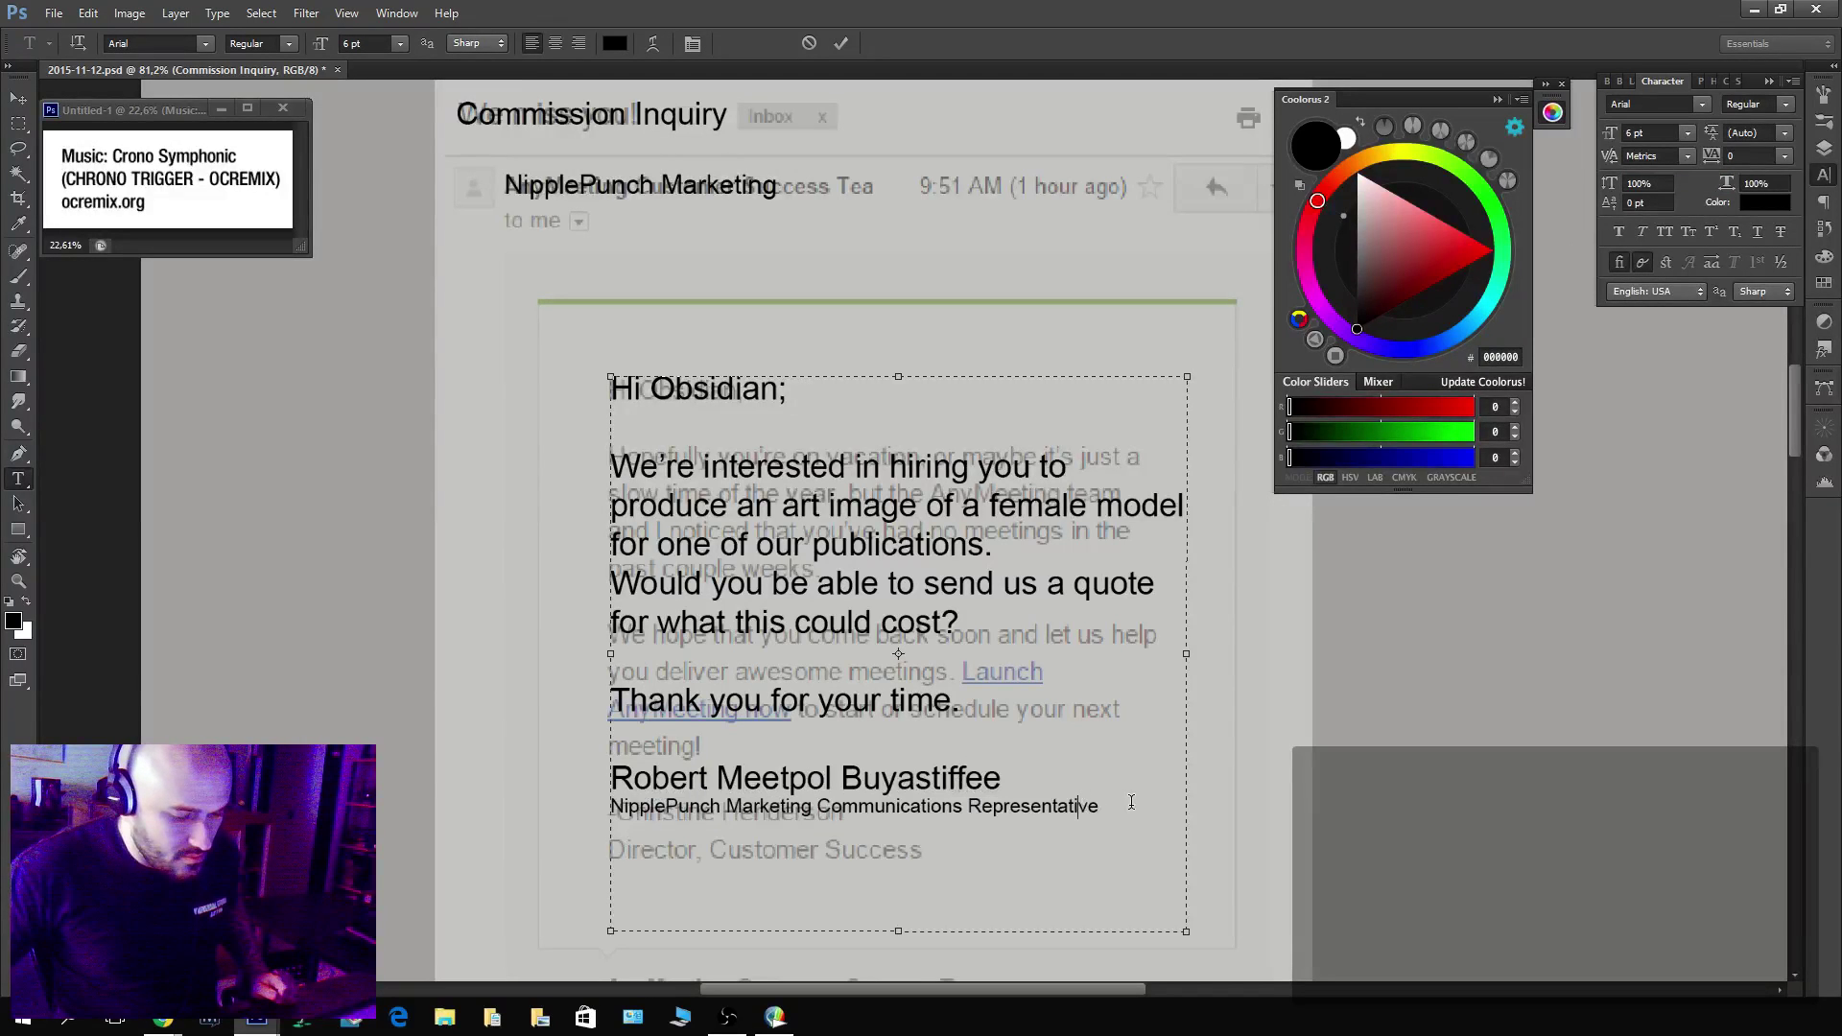
Set the kerning of the whole email body to Optical and commit the text.
mouse_move(1133, 805)
left_mouse_down()
mouse_move(732, 584)
mouse_move(610, 388)
left_mouse_up()
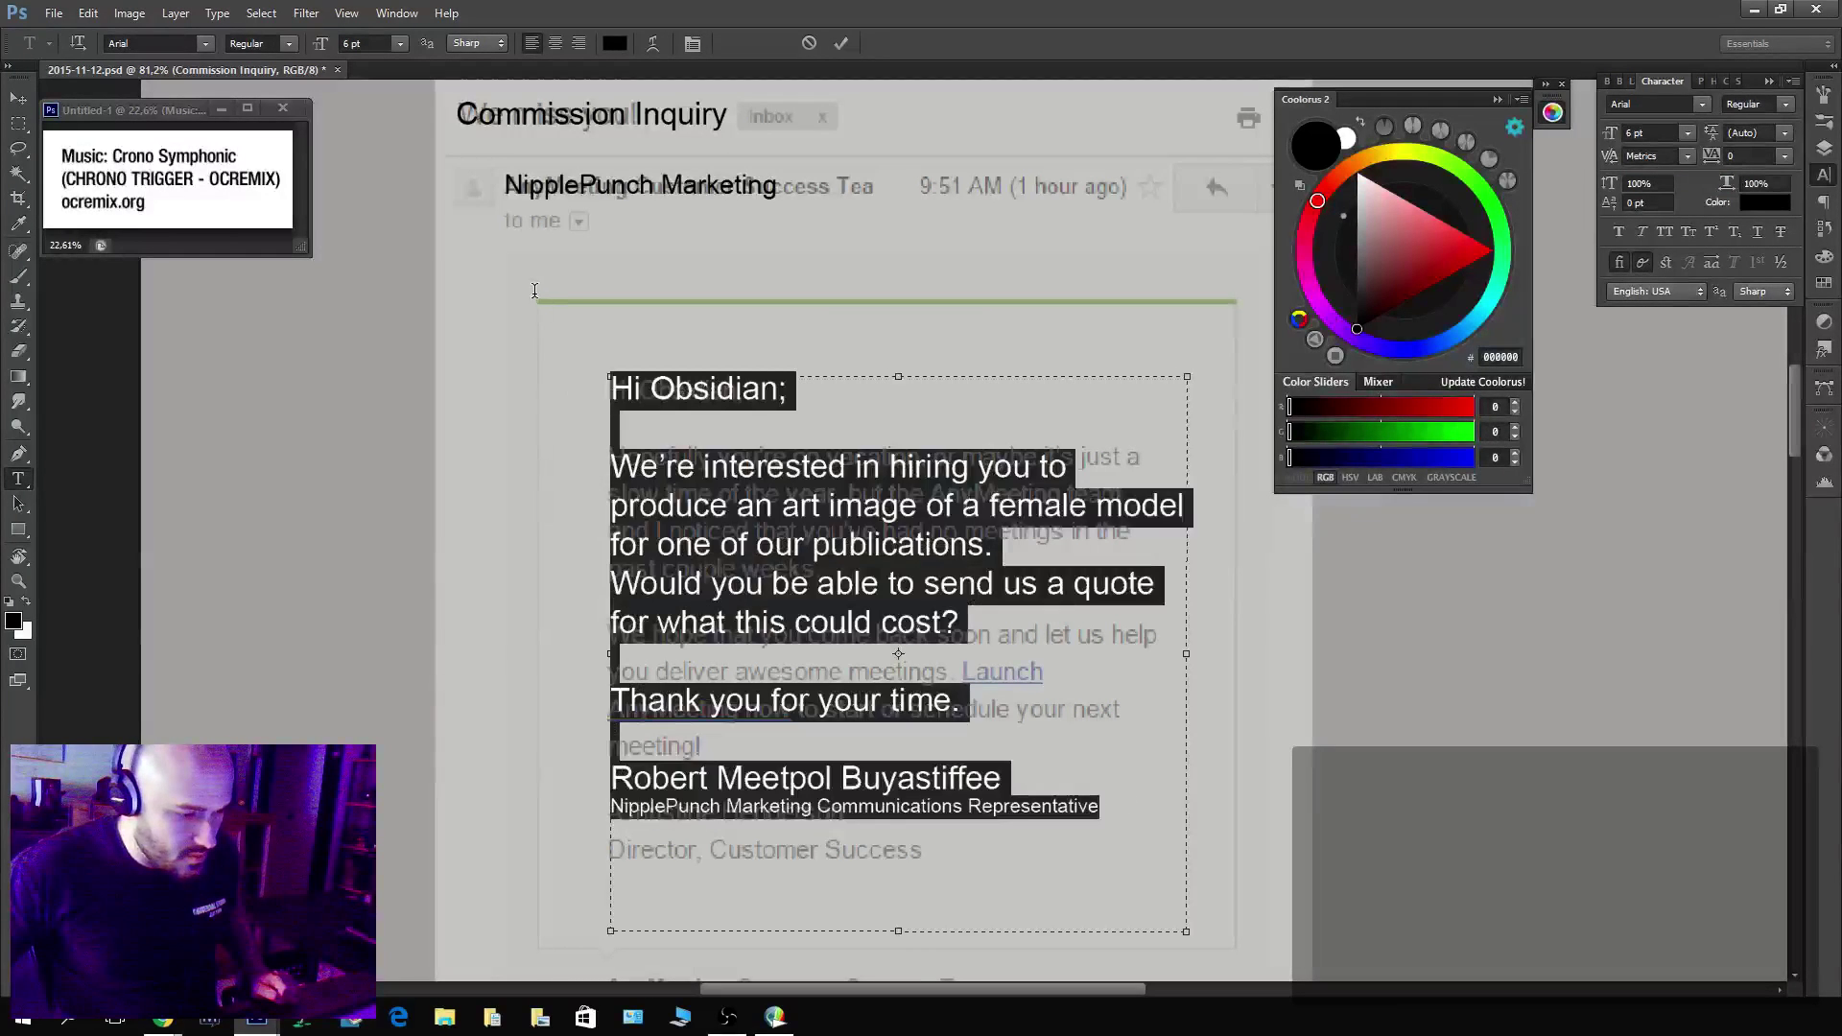
left_click(1687, 156)
left_click(1679, 195)
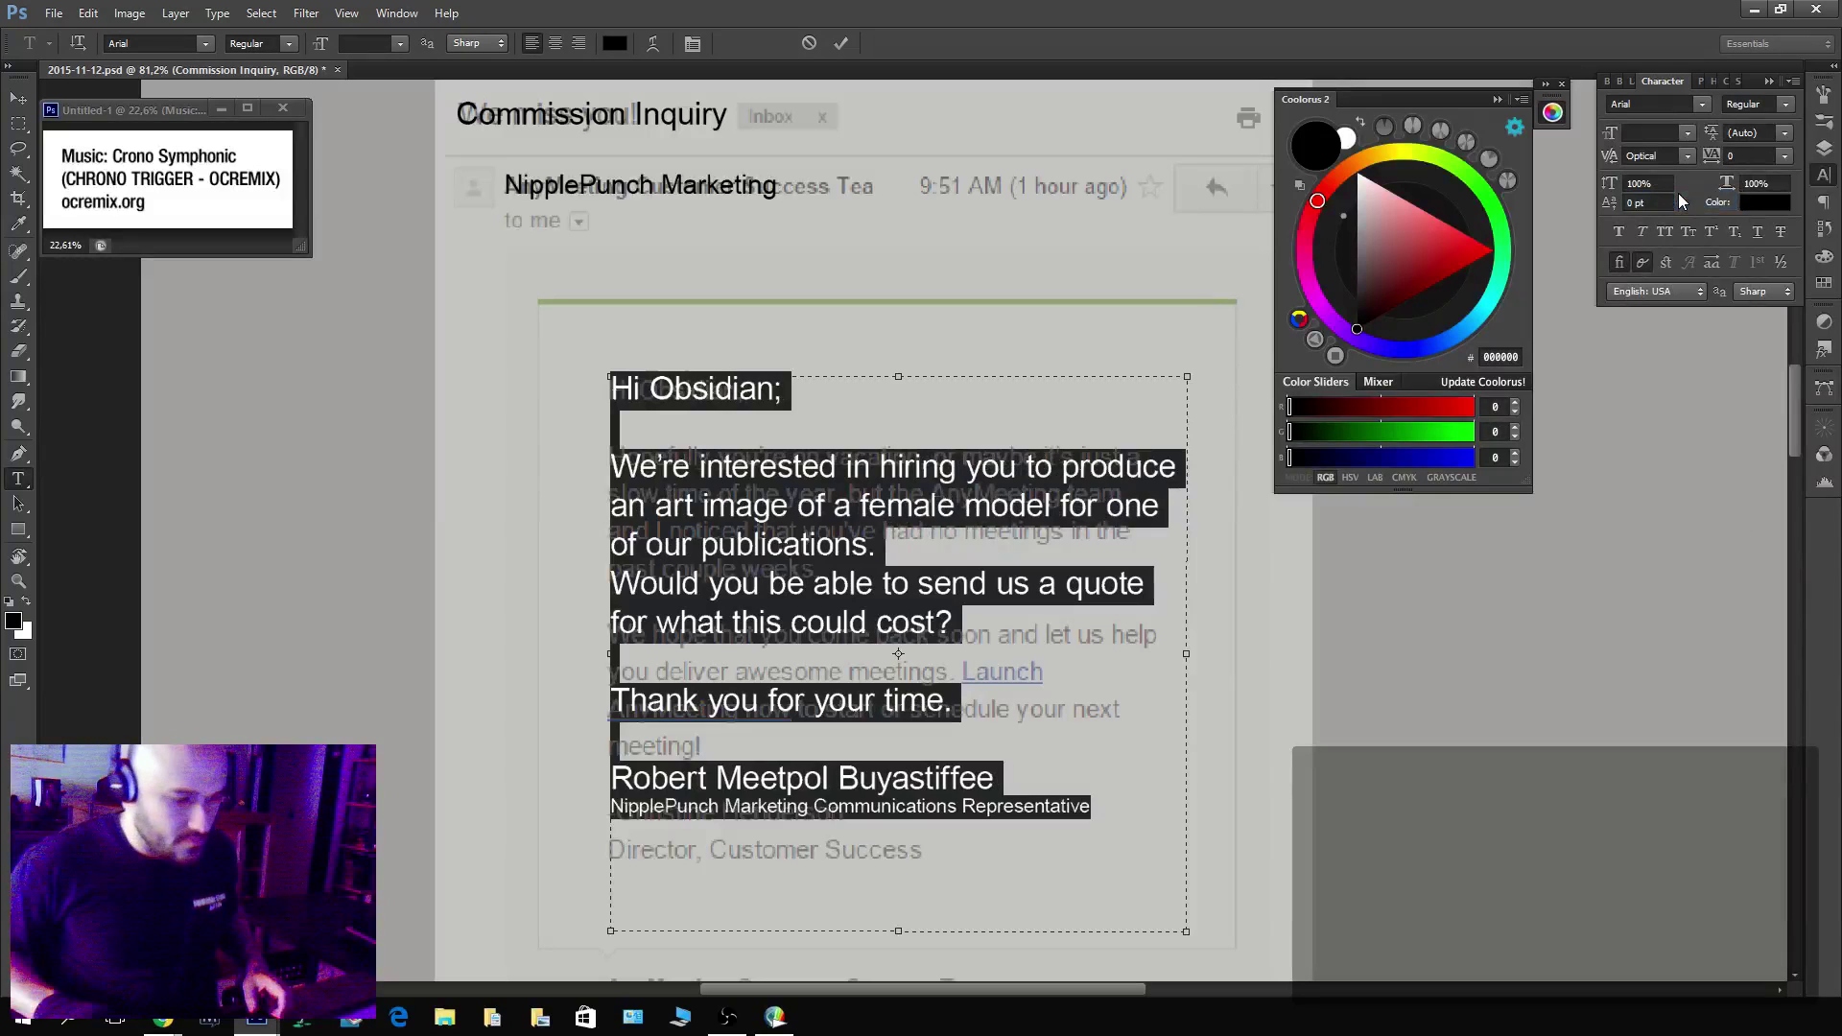
key("ctrl+Return")
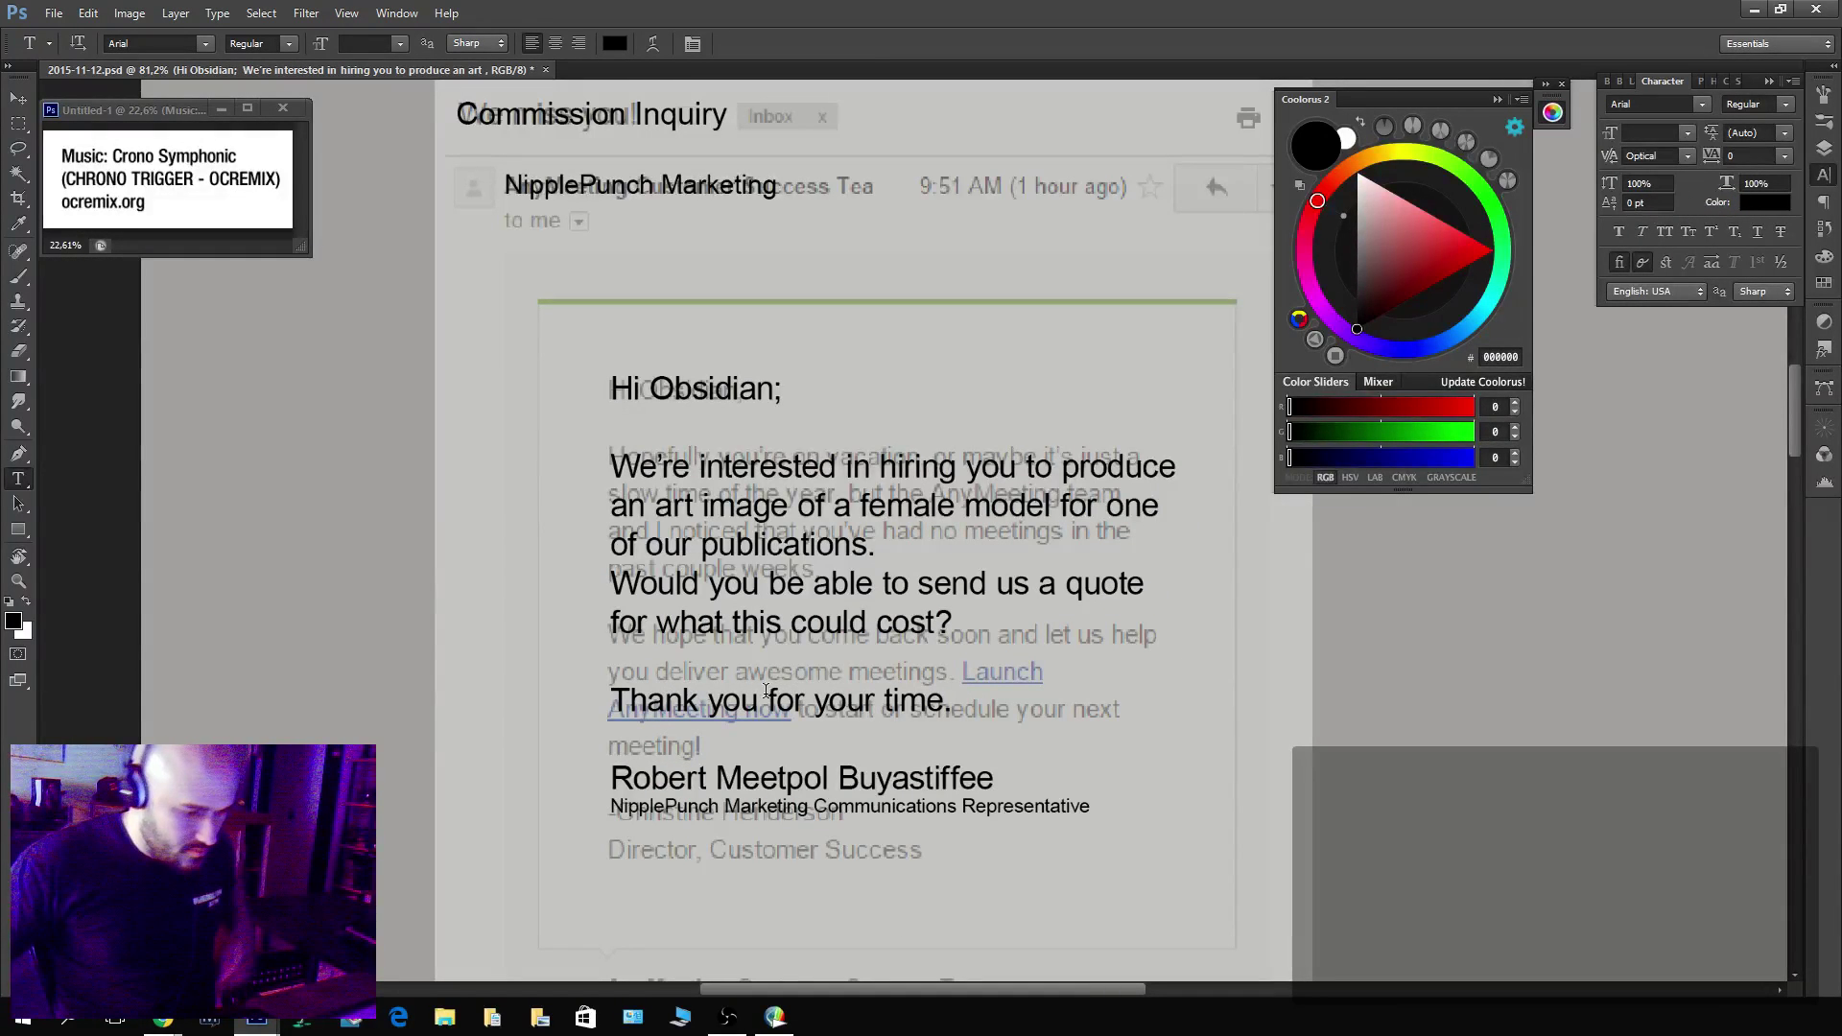
Bring the email reference's footer and reply box into view with the Rectangular Marquee tool ready.
key("z")
left_click(945, 771, "alt")
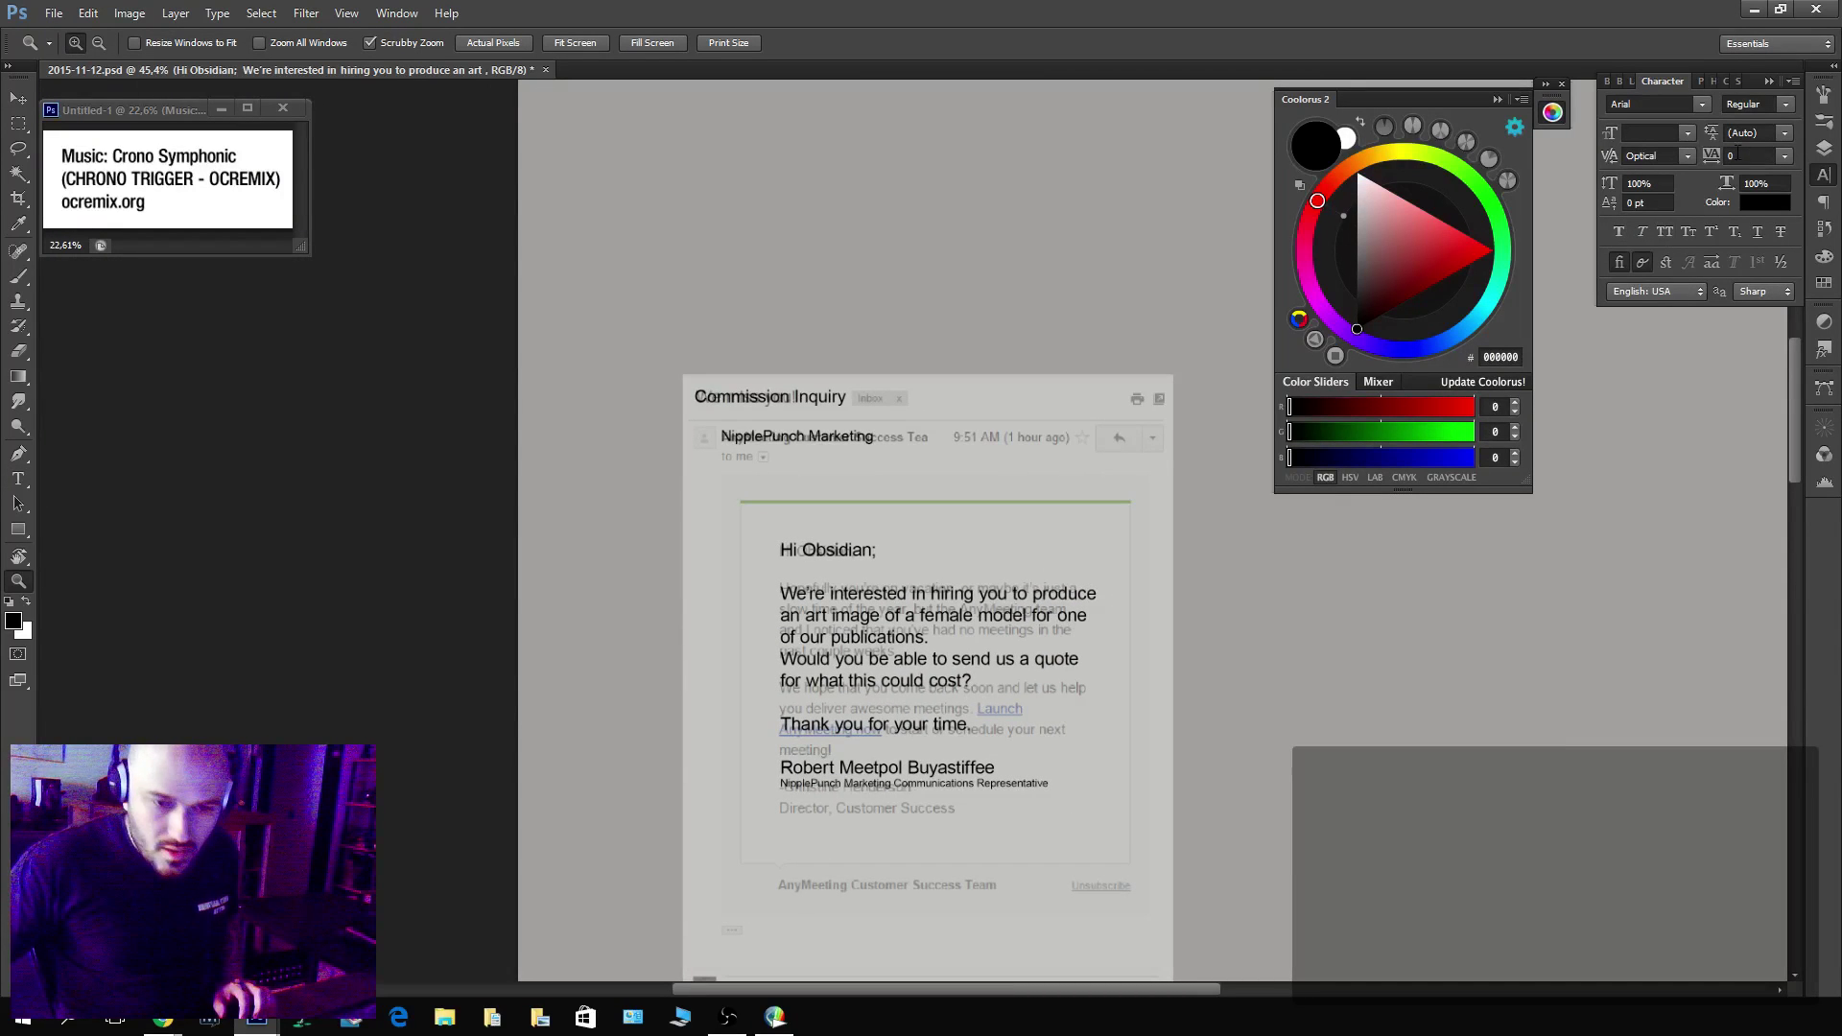
left_click(939, 881)
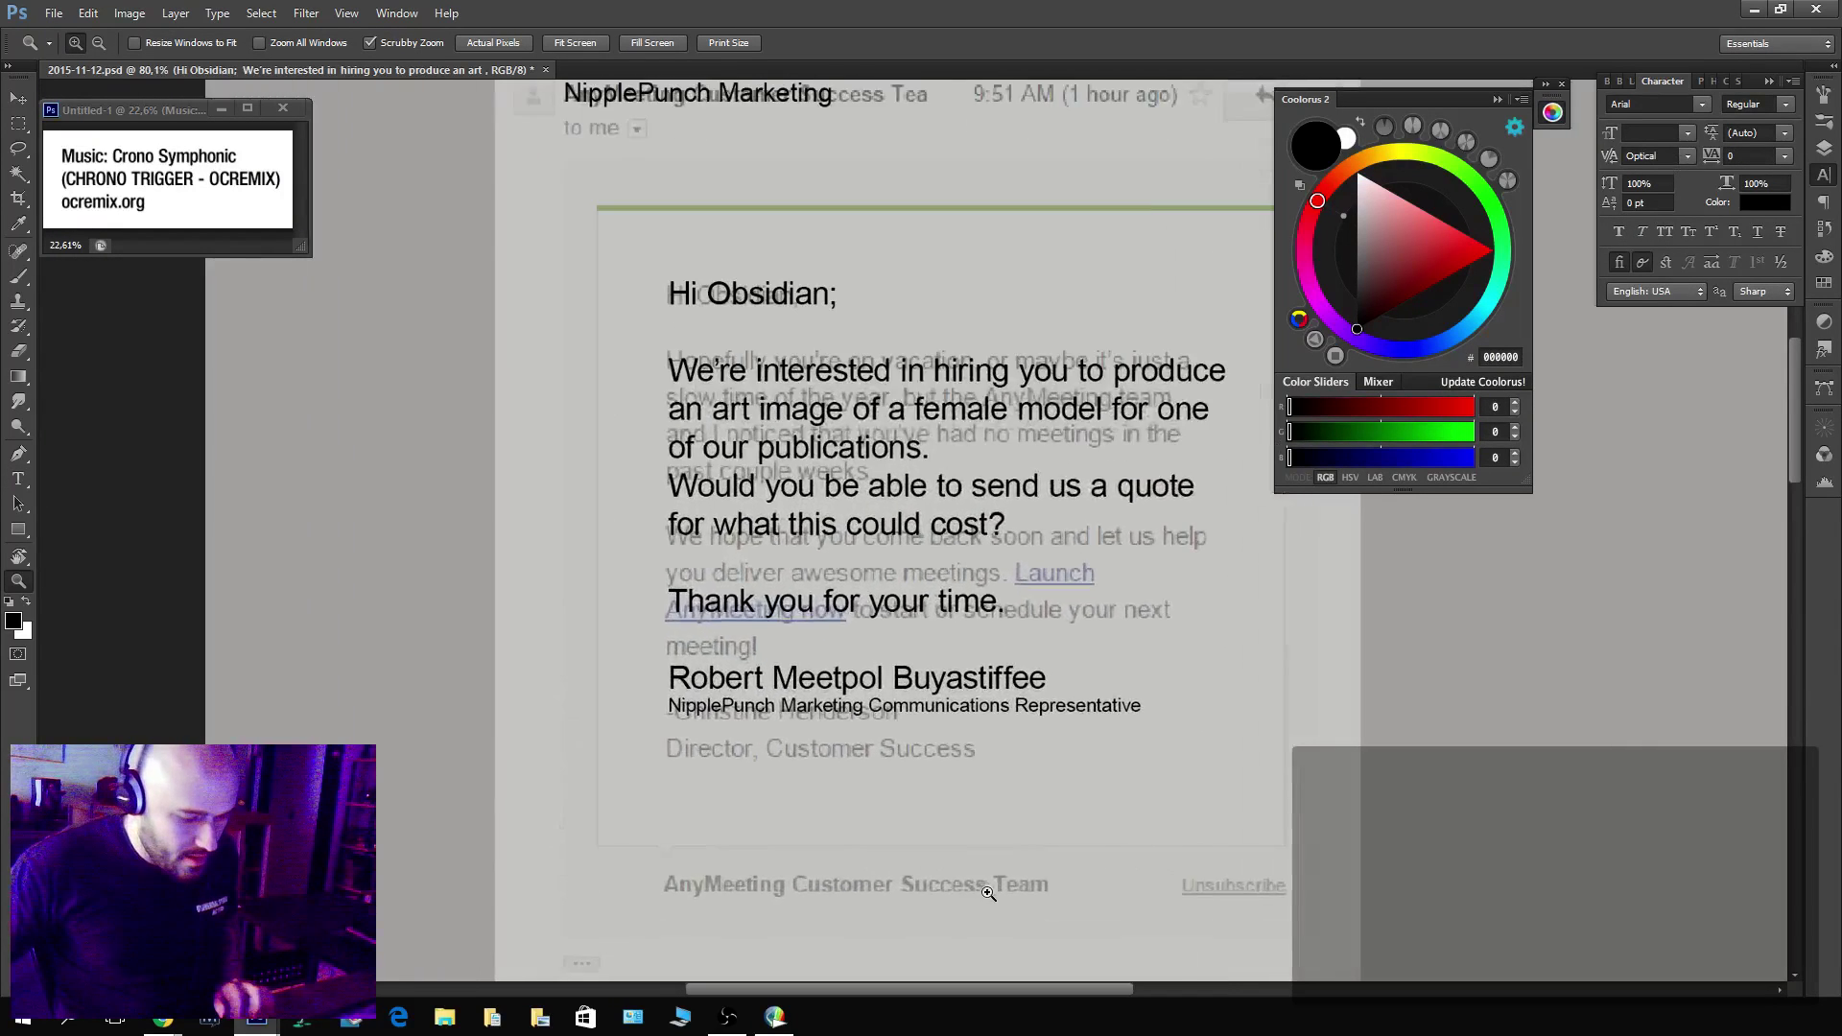
left_click_drag(939, 881, 936, 613)
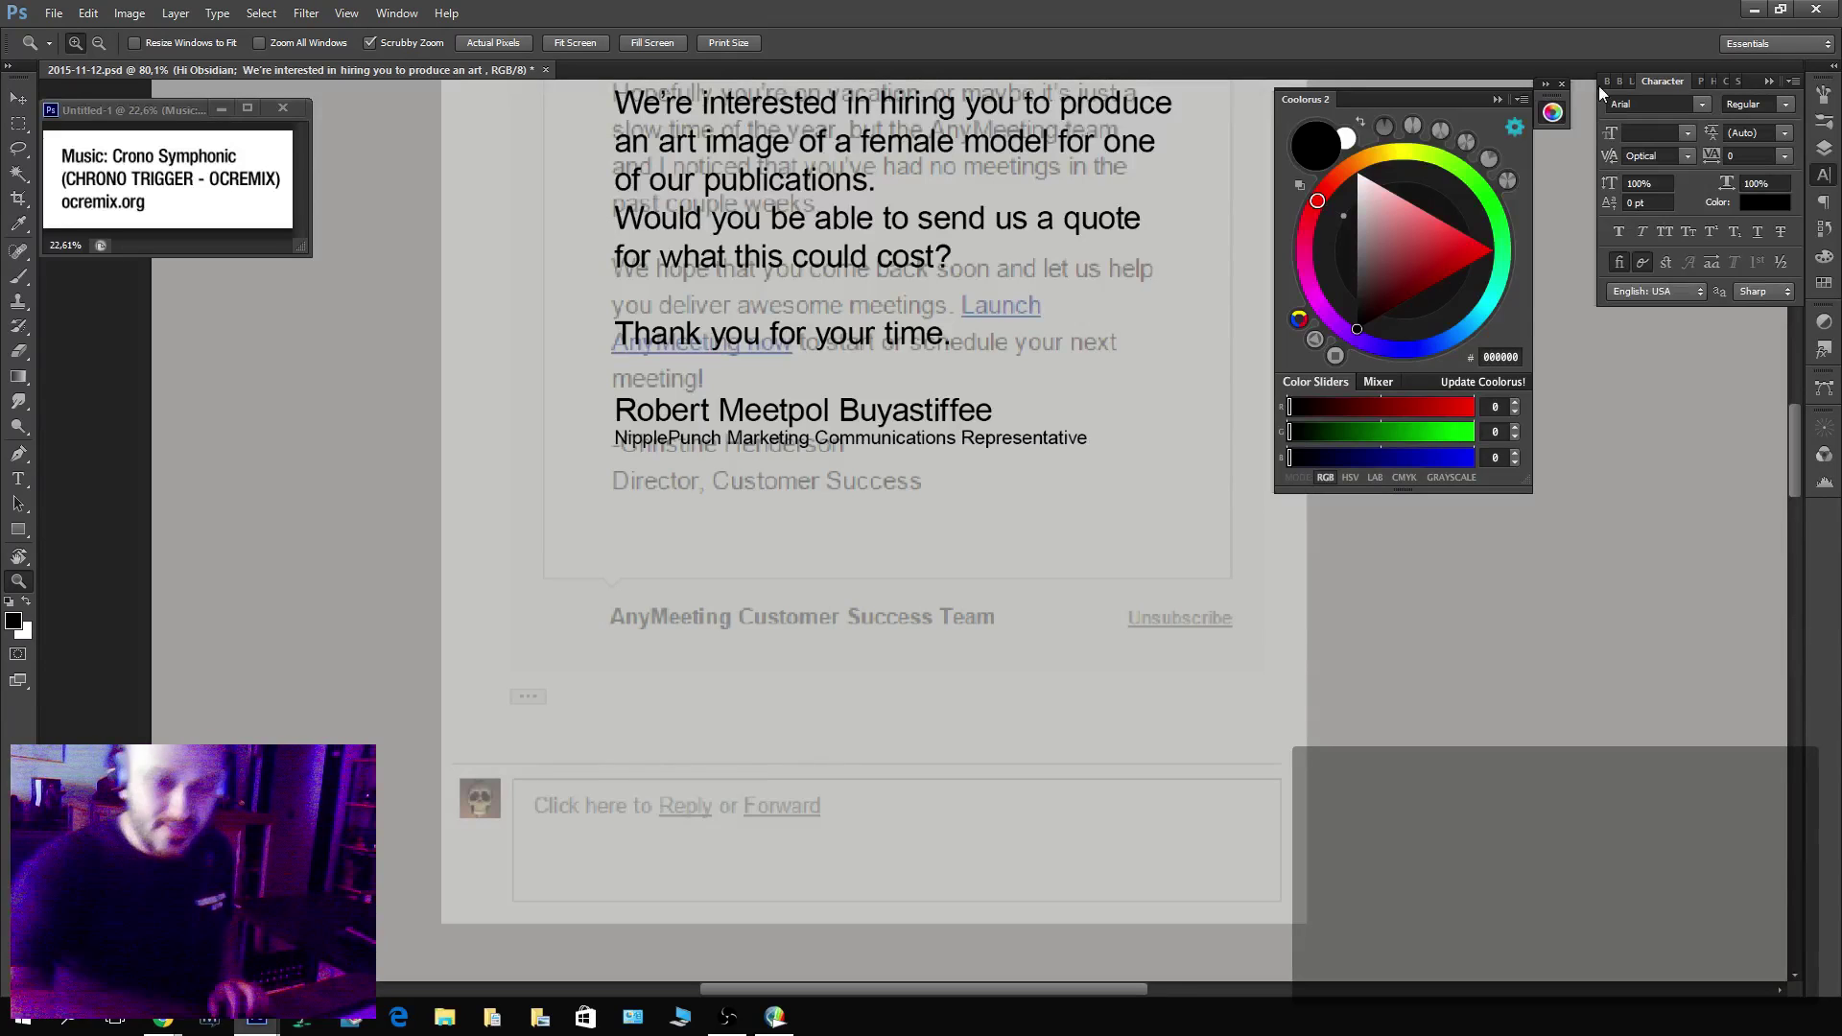
key("m")
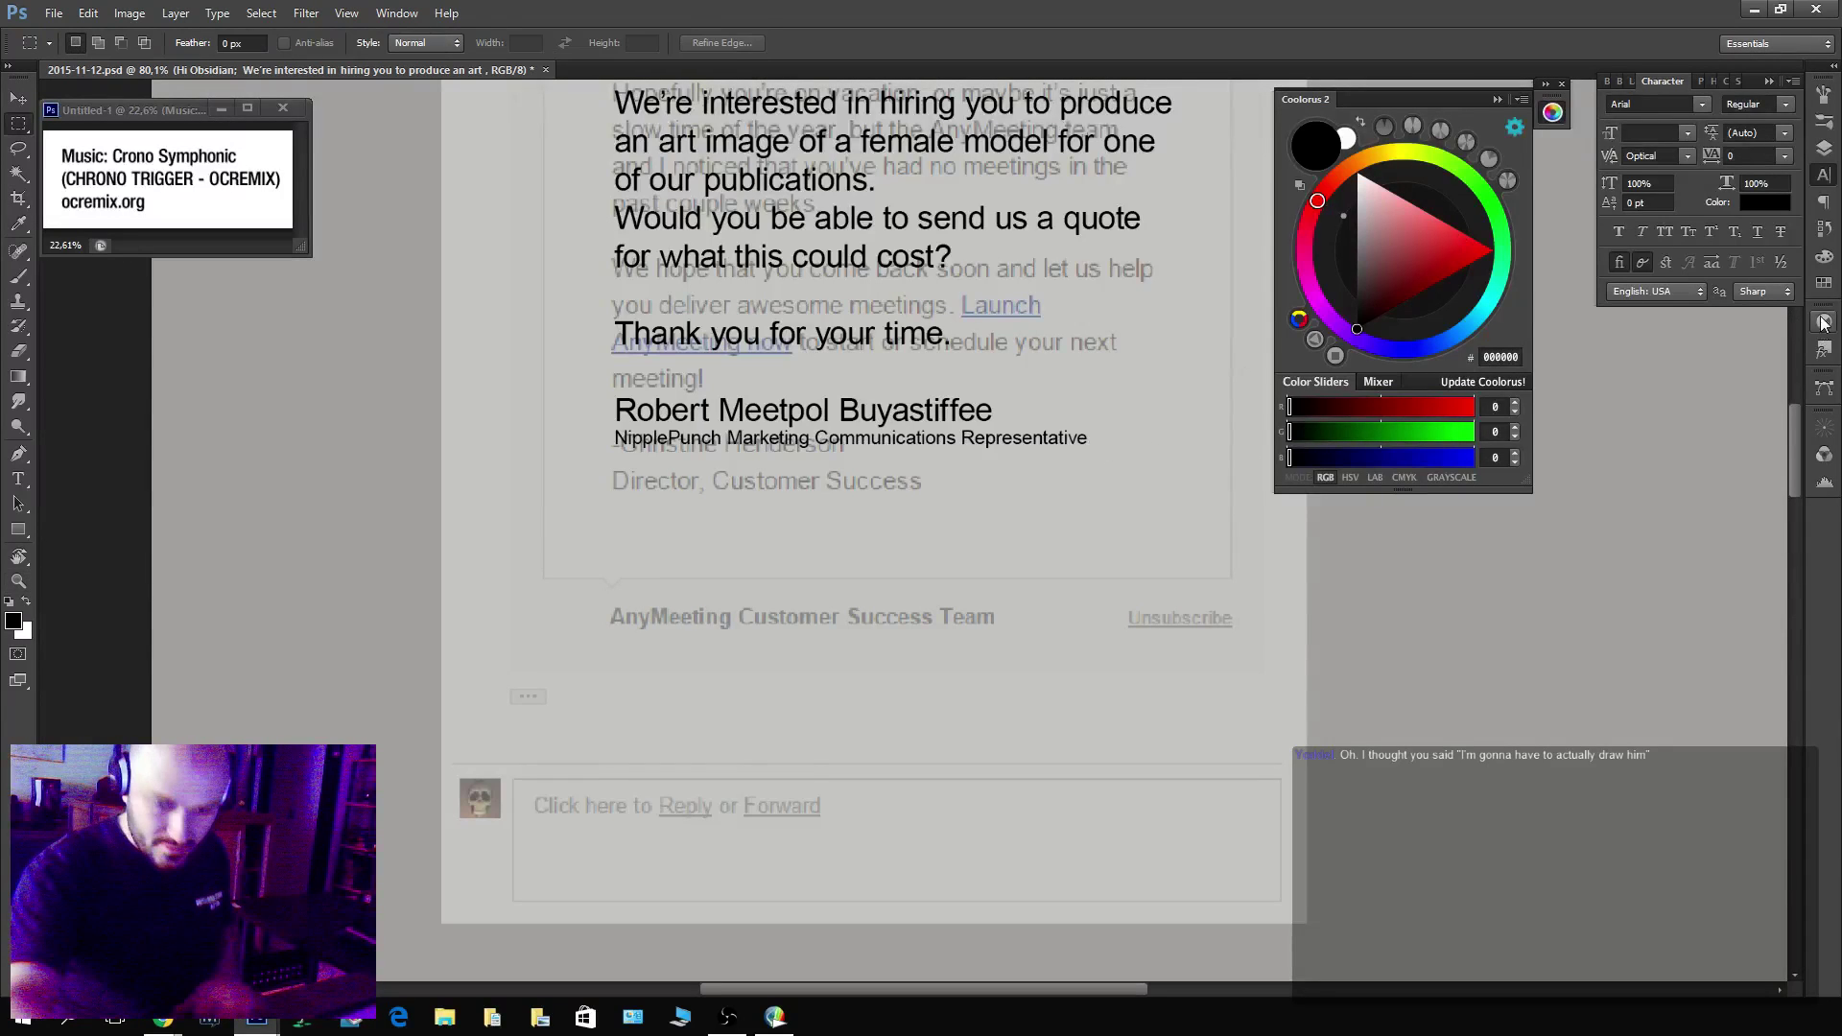
Duplicate Layer 6, the semi-transparent email screenshot, and hide the original layer.
left_click(1824, 149)
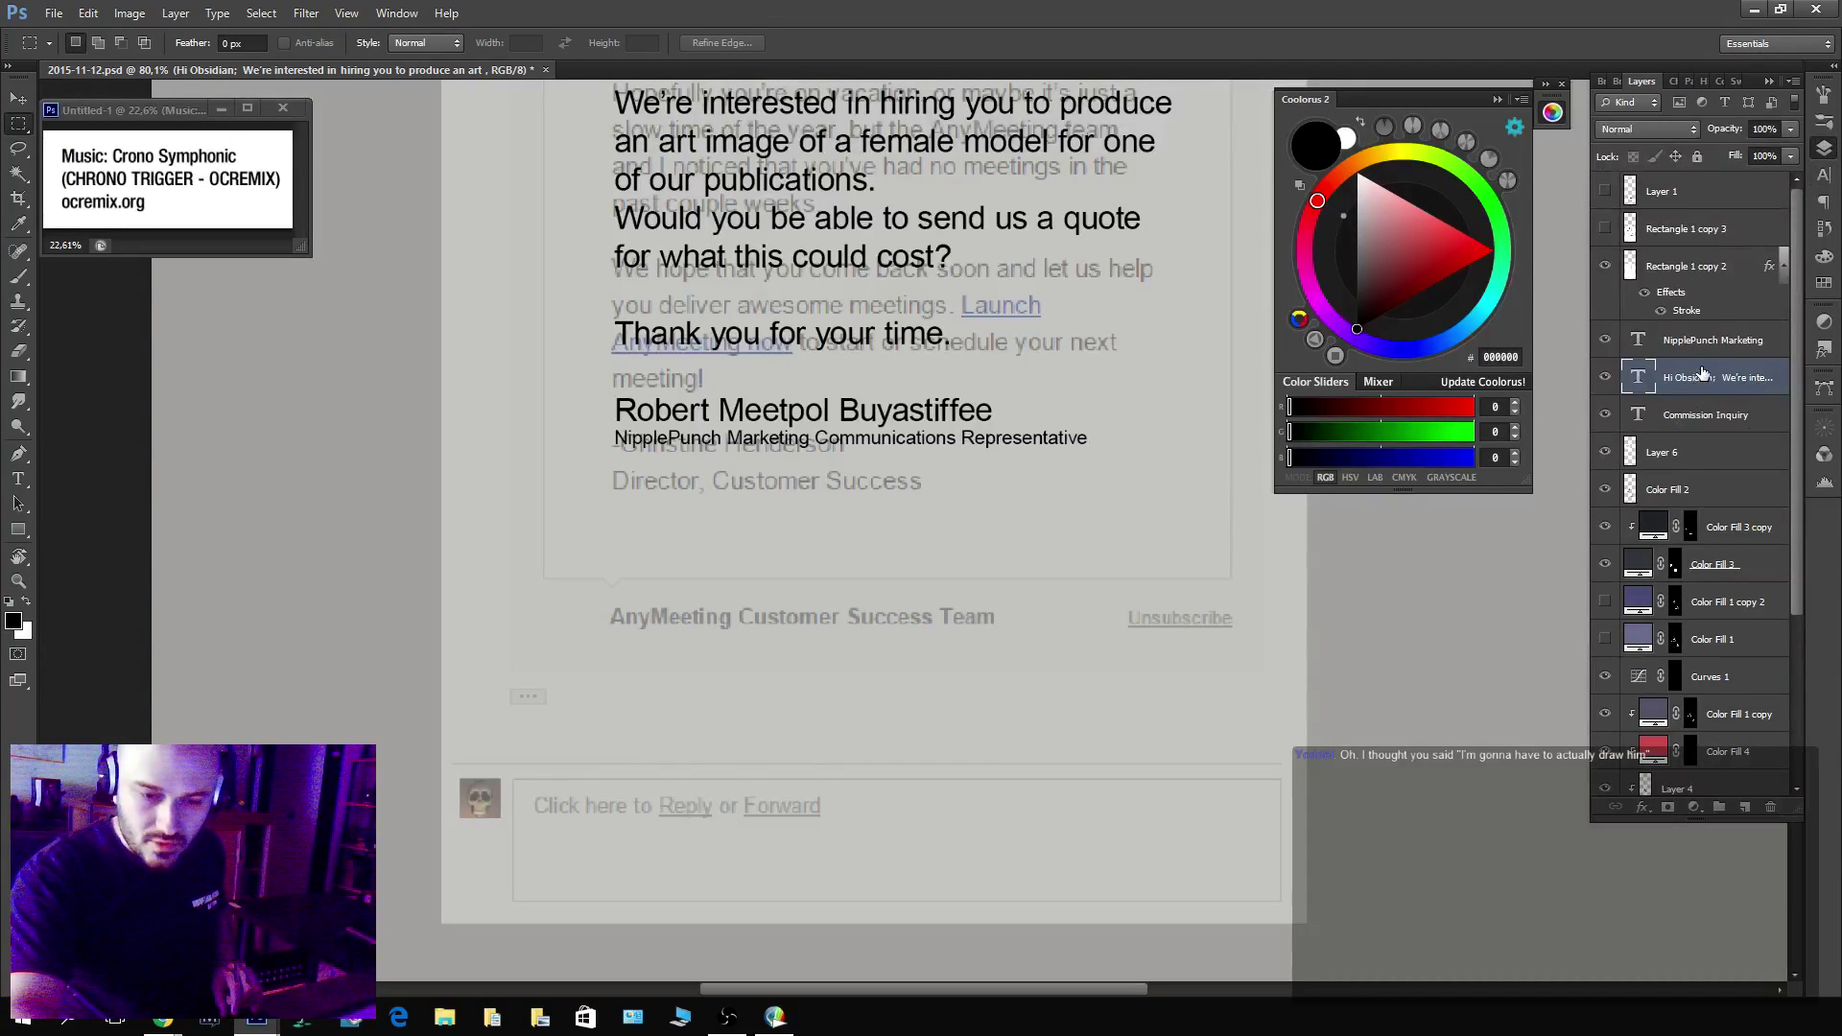
left_click(1703, 460)
left_click(1604, 452)
left_click(1605, 452)
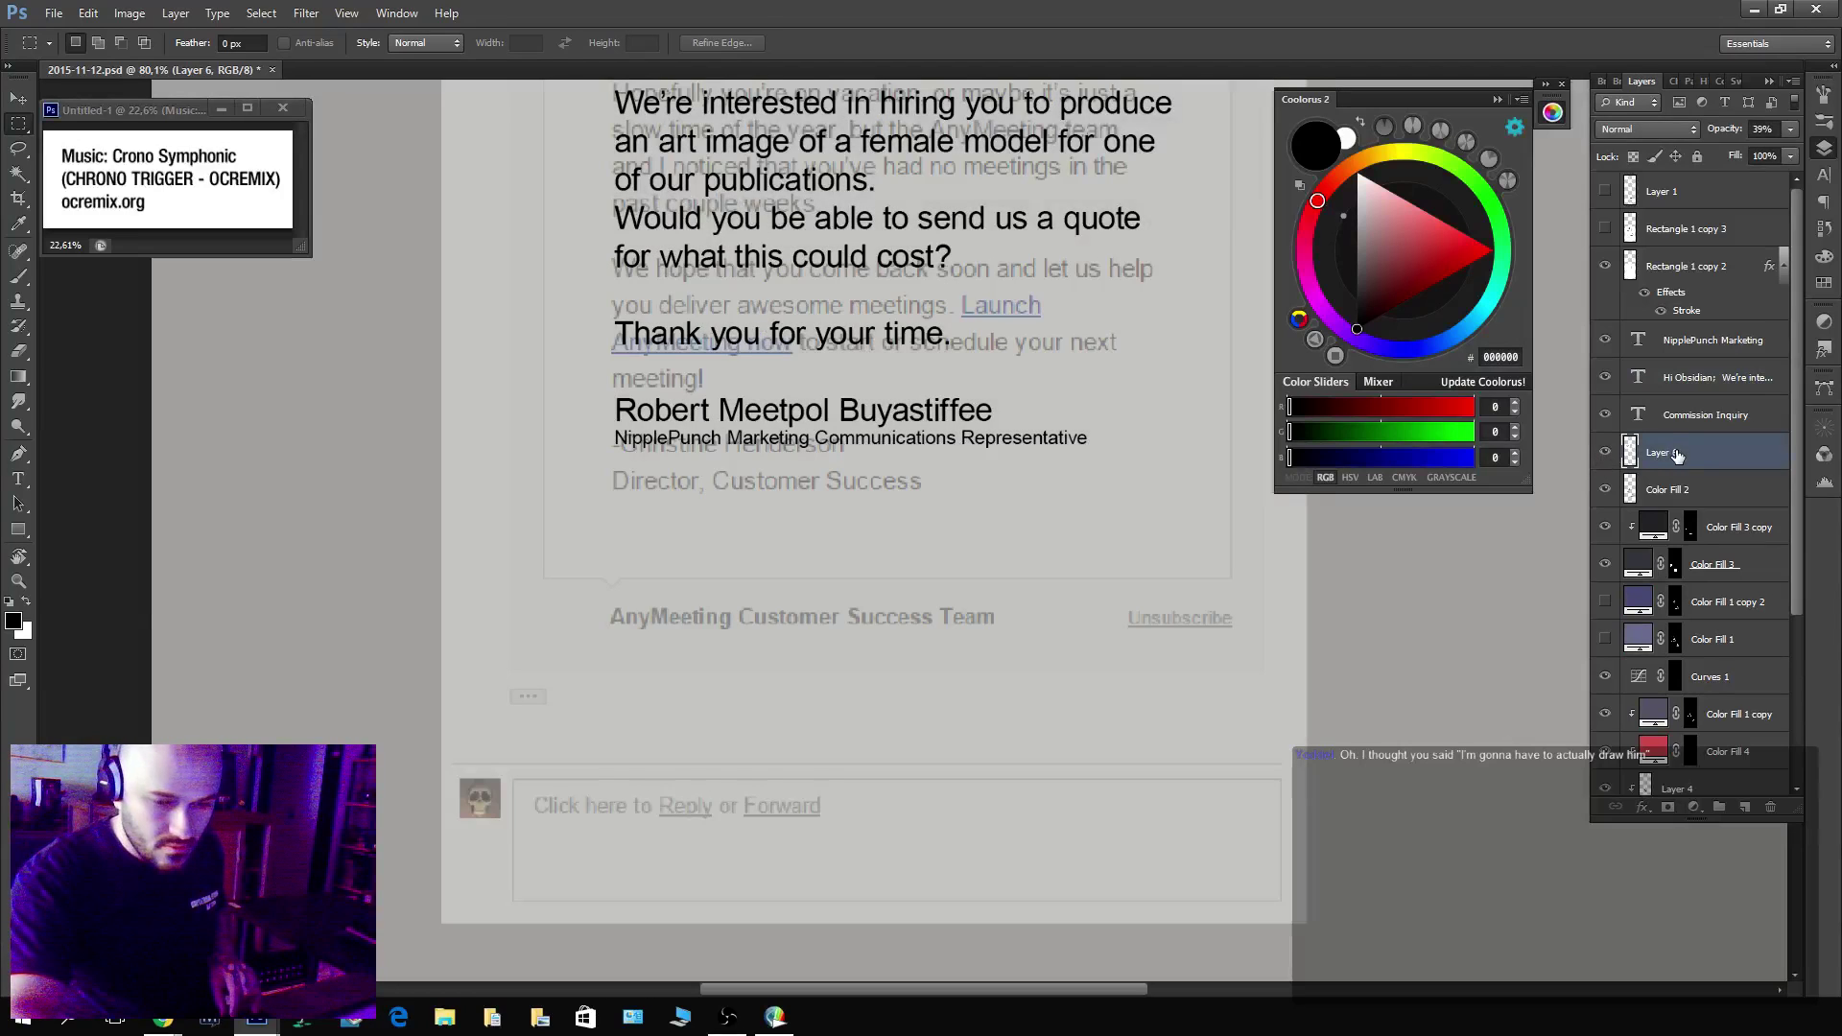
key("ctrl+j")
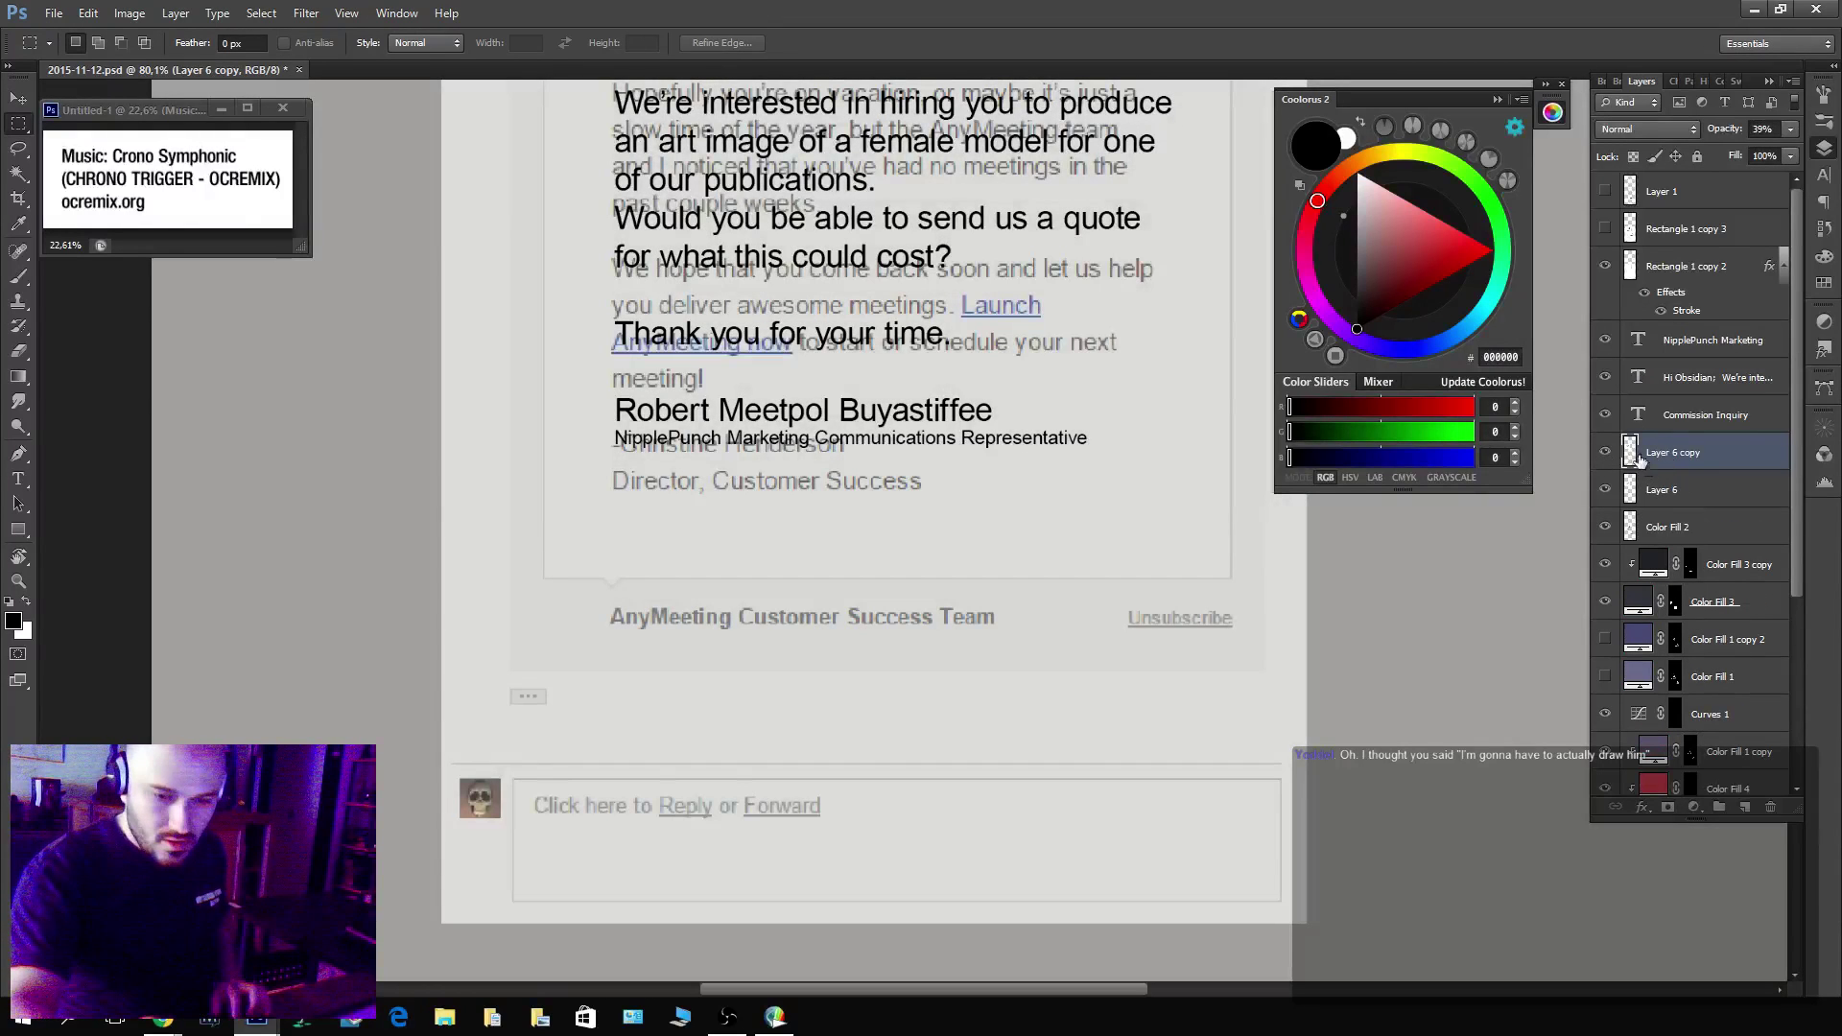
left_click(1604, 489)
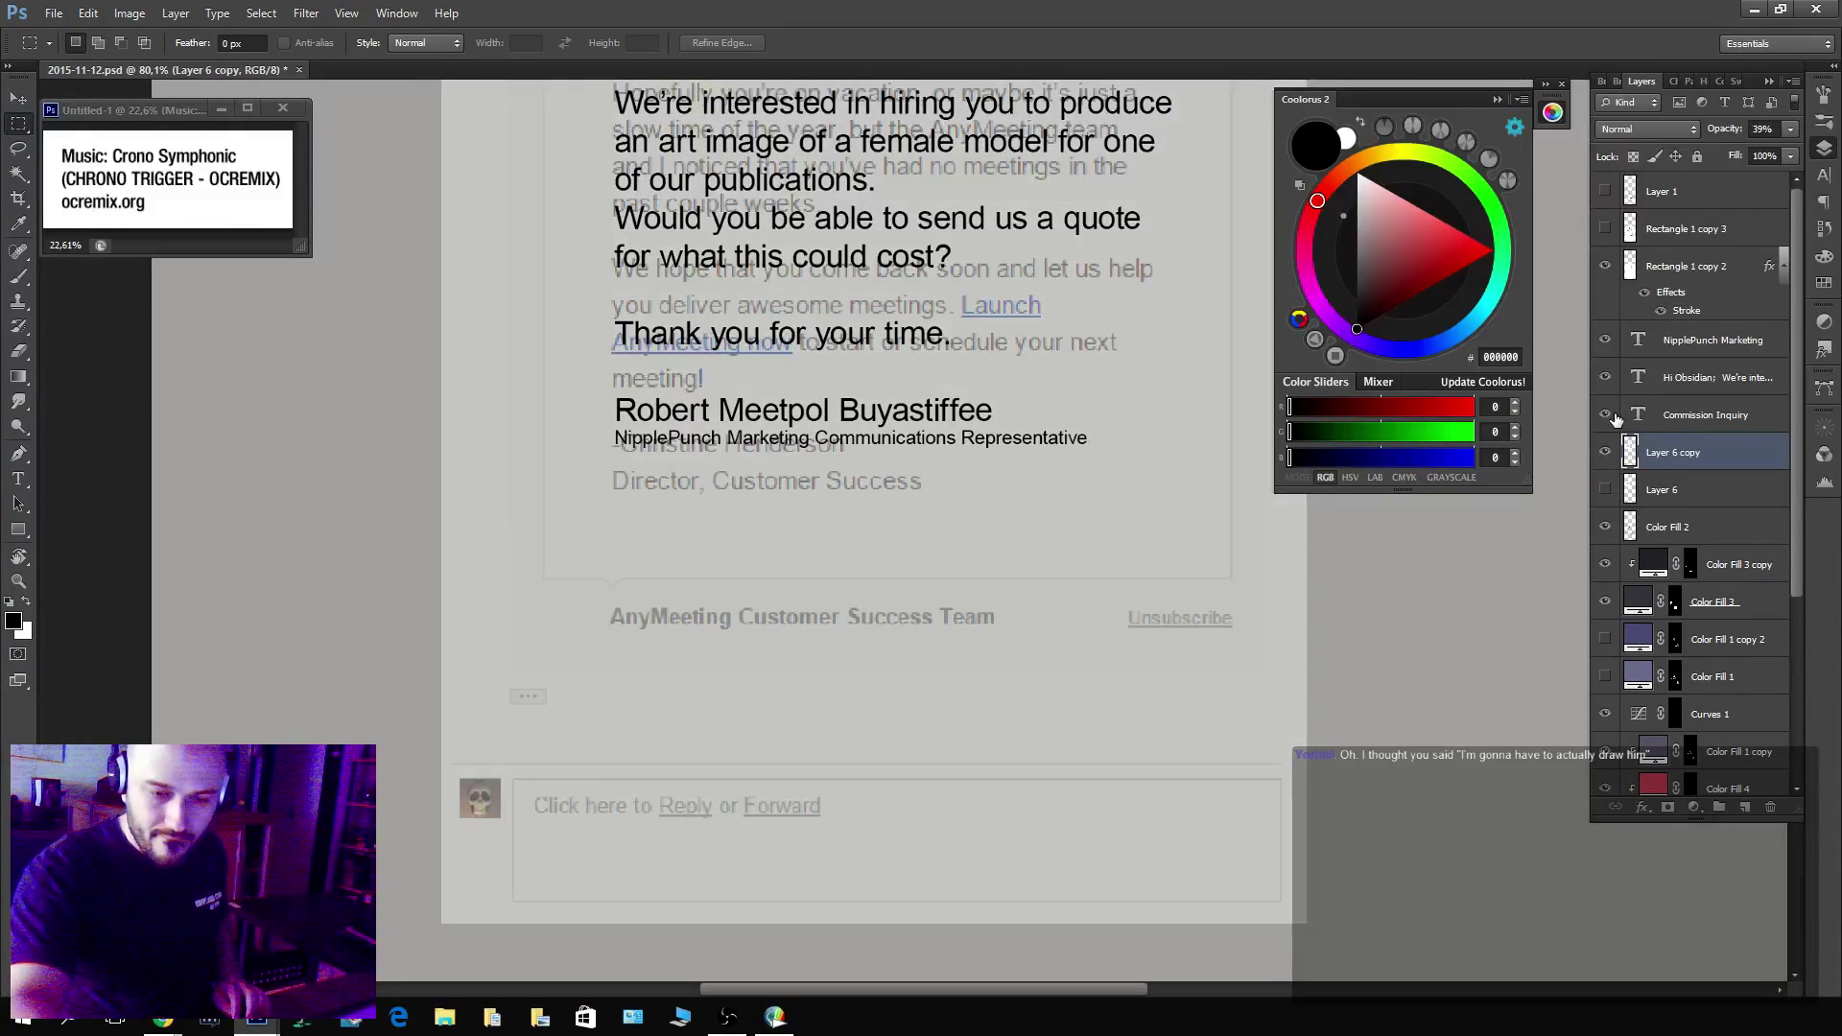
Hide the three email text layers and set the duplicated screenshot layer's opacity to 100%.
left_click_drag(1604, 415, 1604, 340)
key("z")
left_click_drag(1211, 568, 1133, 730)
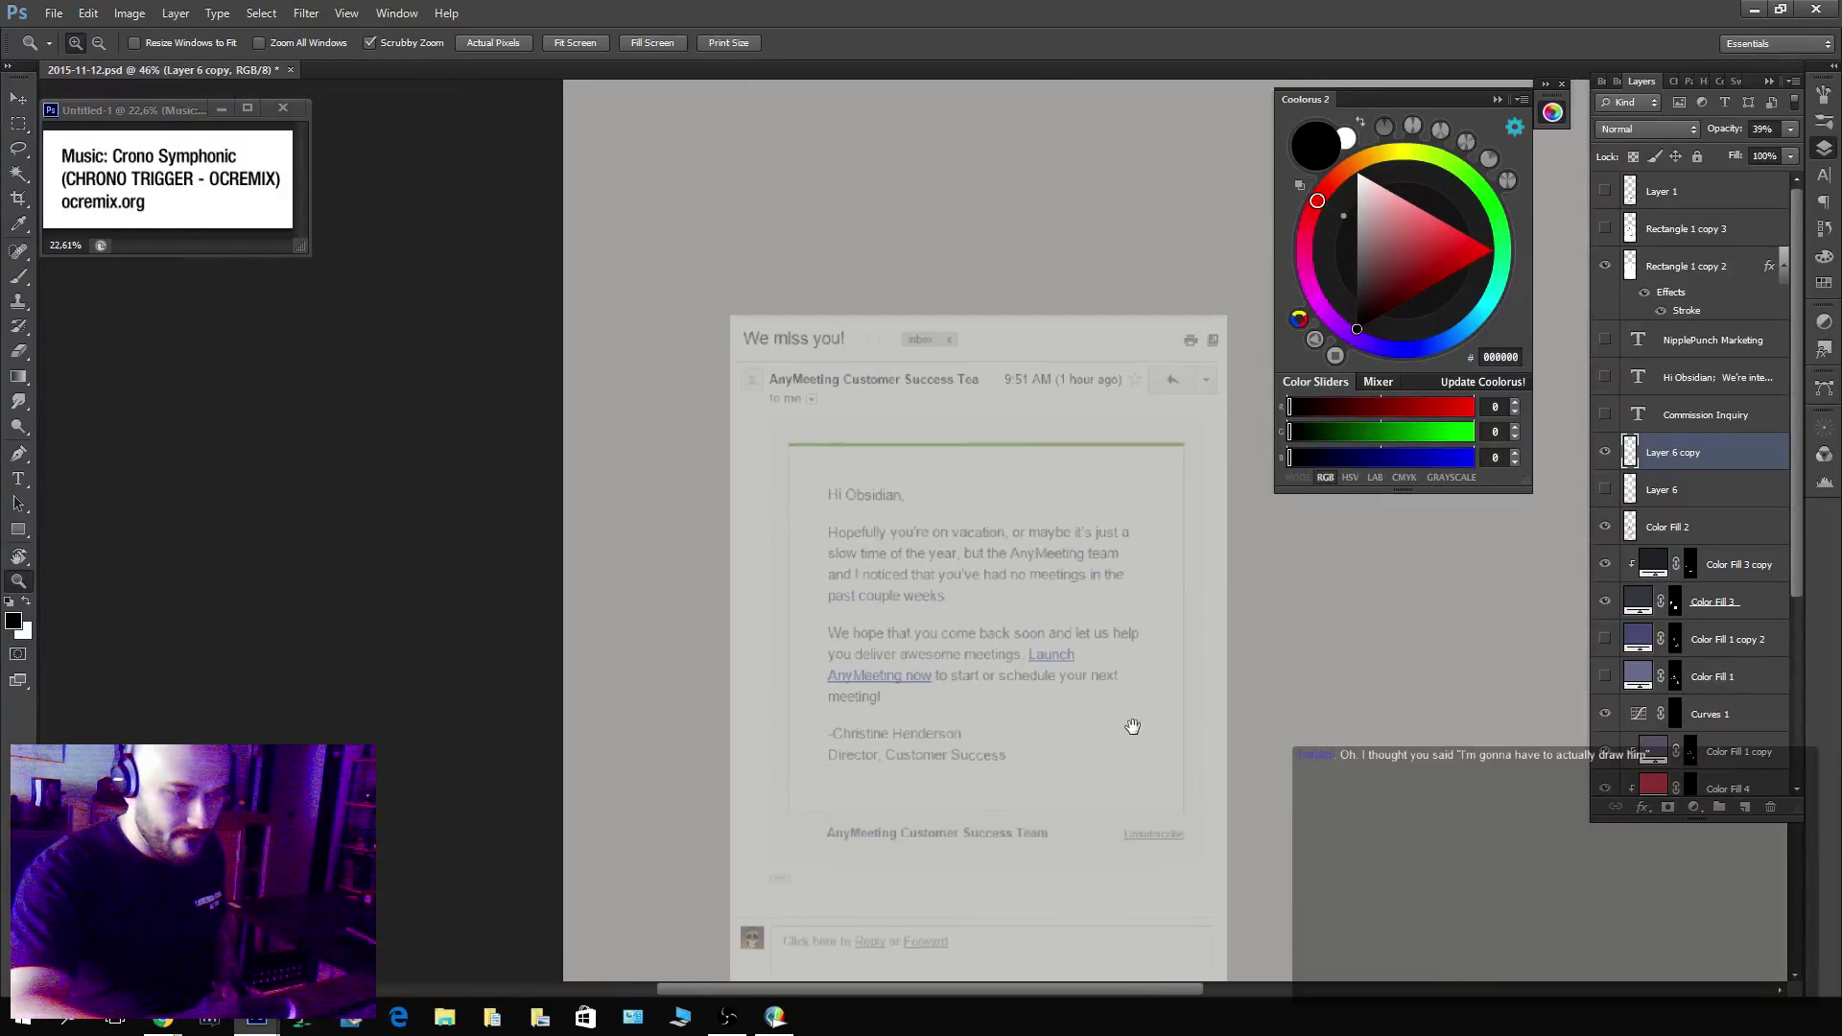
left_click(1790, 128)
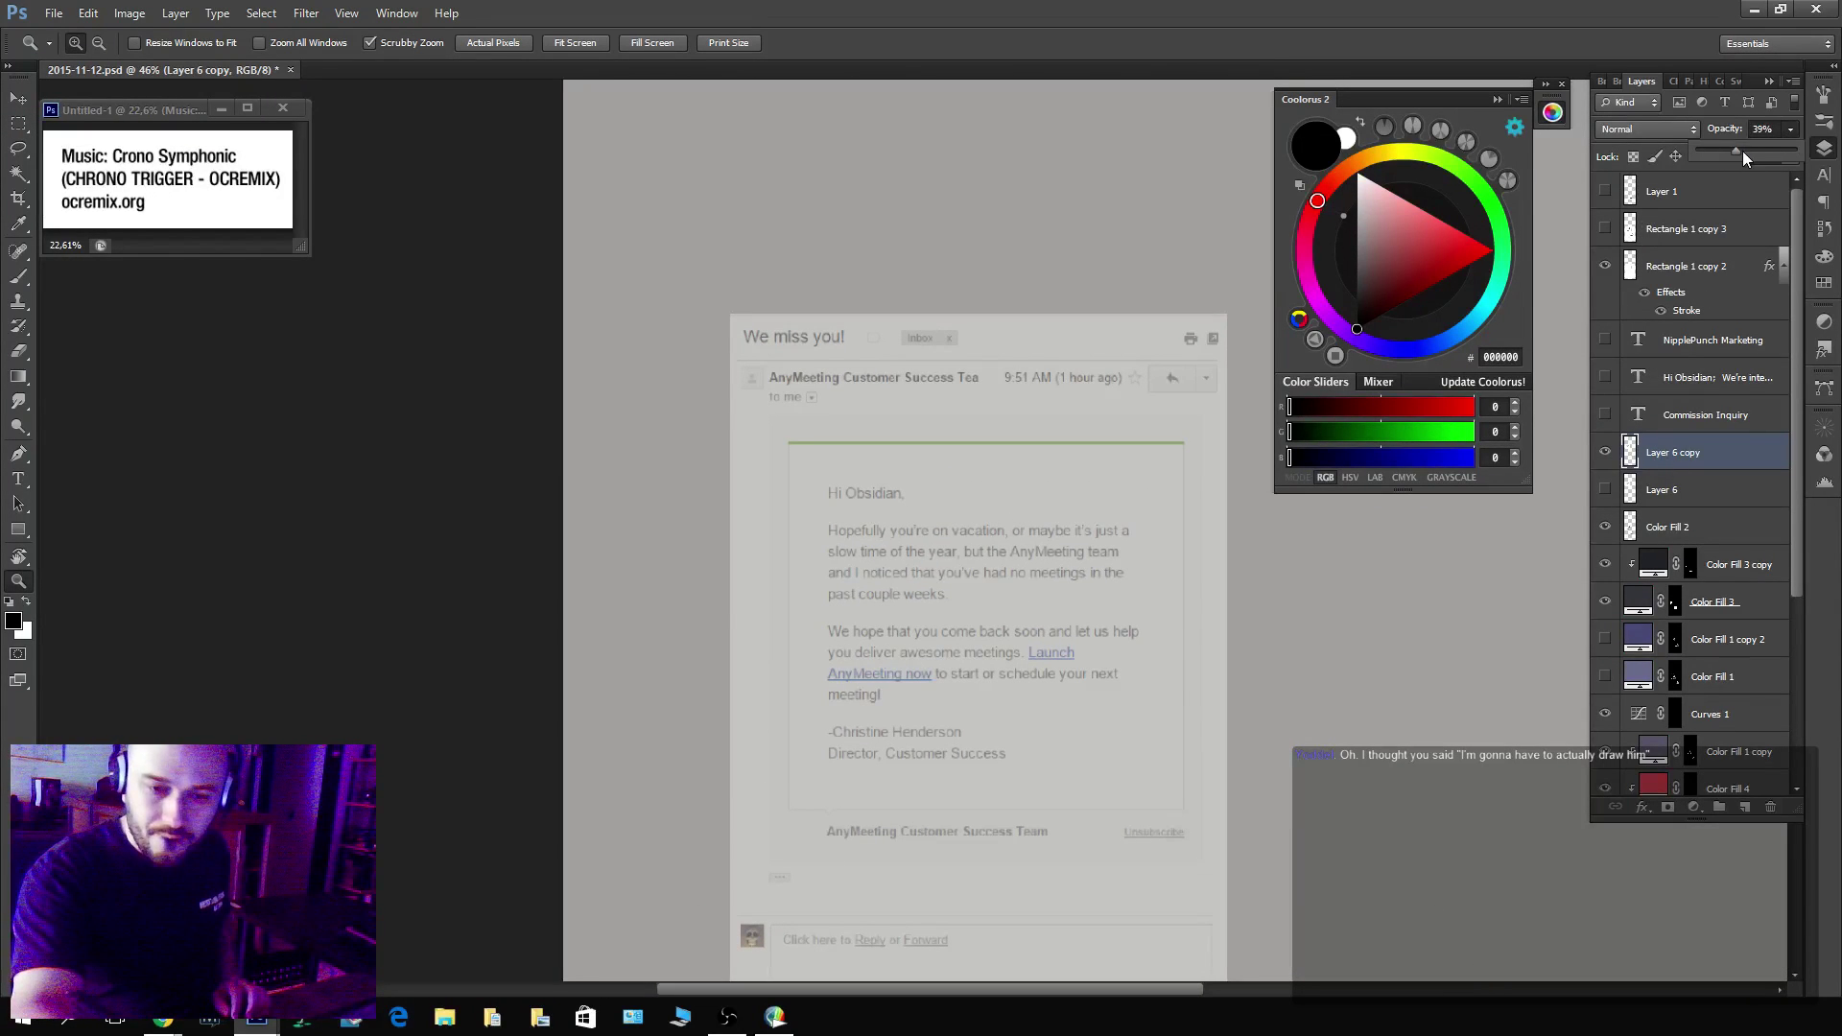
left_click_drag(1738, 153, 1796, 151)
Cover the sender name "AnyMeeting Customer Success Tea" in the email header with a rectangular white fill.
left_click_drag(938, 327, 965, 345)
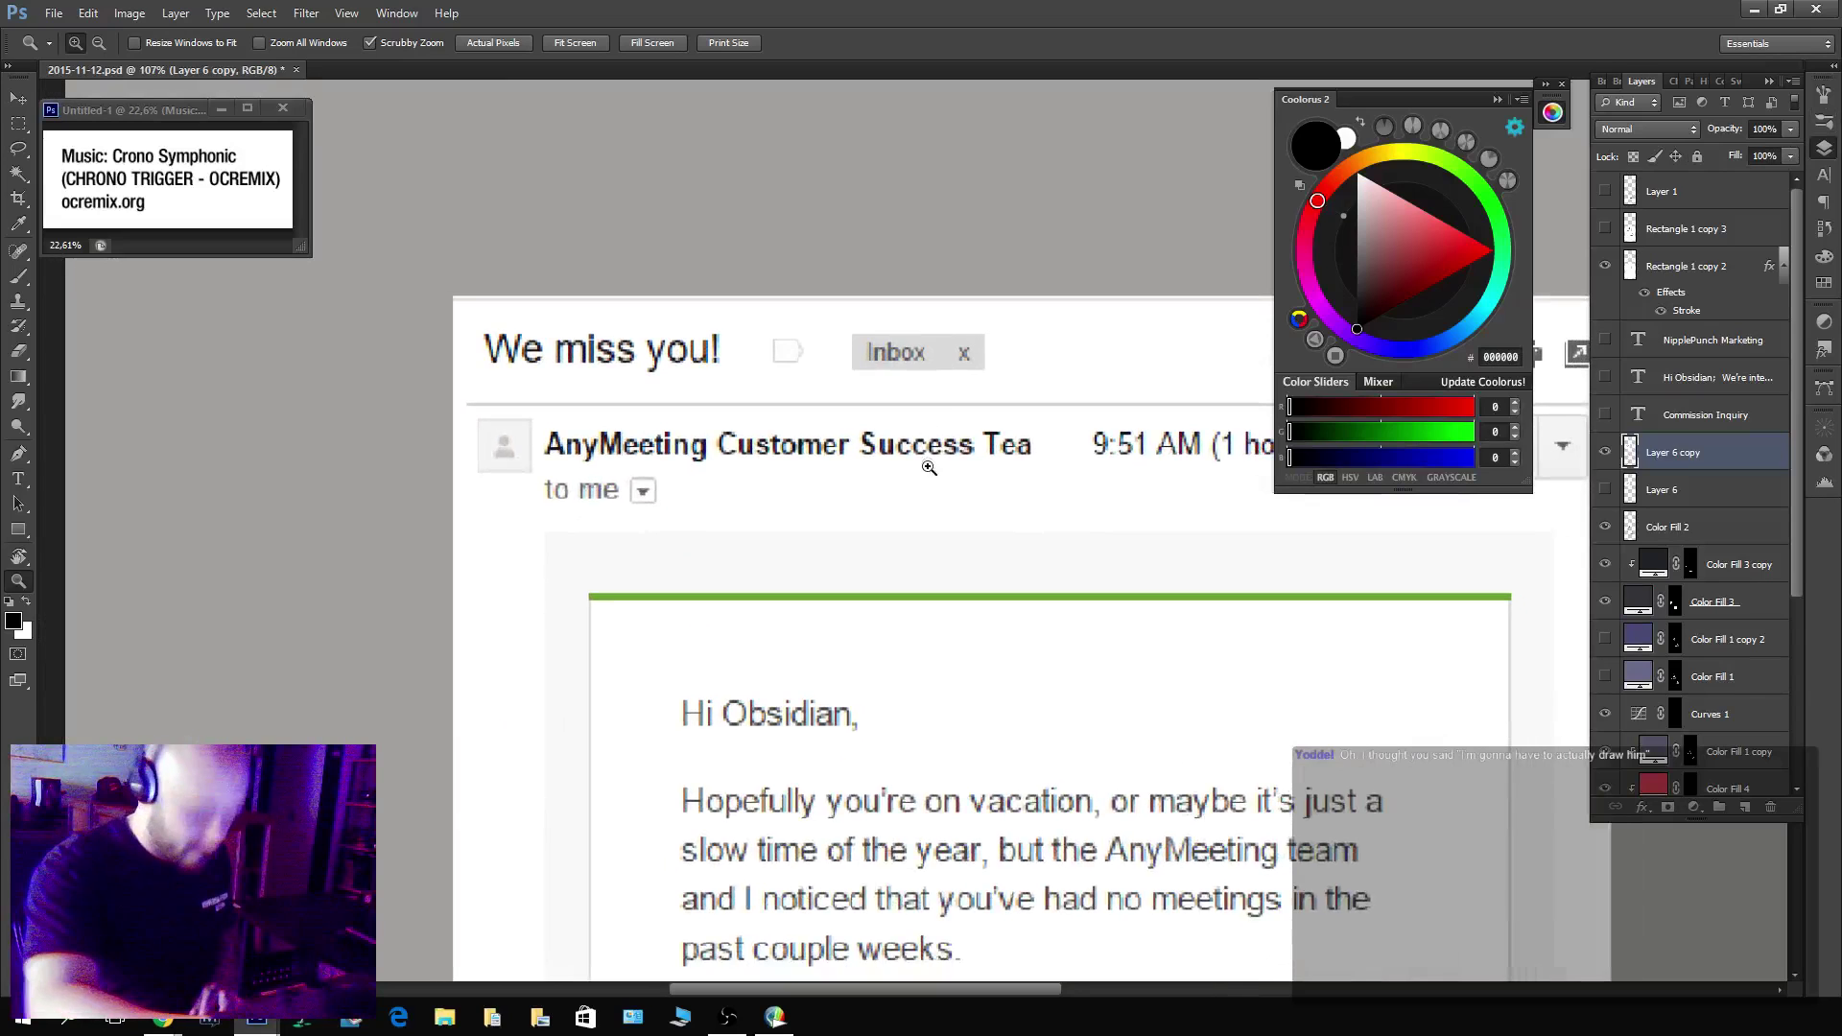
key("m")
left_click_drag(543, 423, 1058, 464)
key("x")
key("alt+BackSpace")
Fill a rectangular selection over the original message body text with white and deselect.
left_click_drag(1022, 758, 966, 334)
left_click_drag(538, 143, 1358, 892)
key("alt+BackSpace")
key("ctrl+d")
Cover the "AnyMeeting Customer Success Team" footer text with the light gray F9F9F9 sampled from the footer background.
left_click_drag(1008, 768, 1008, 362)
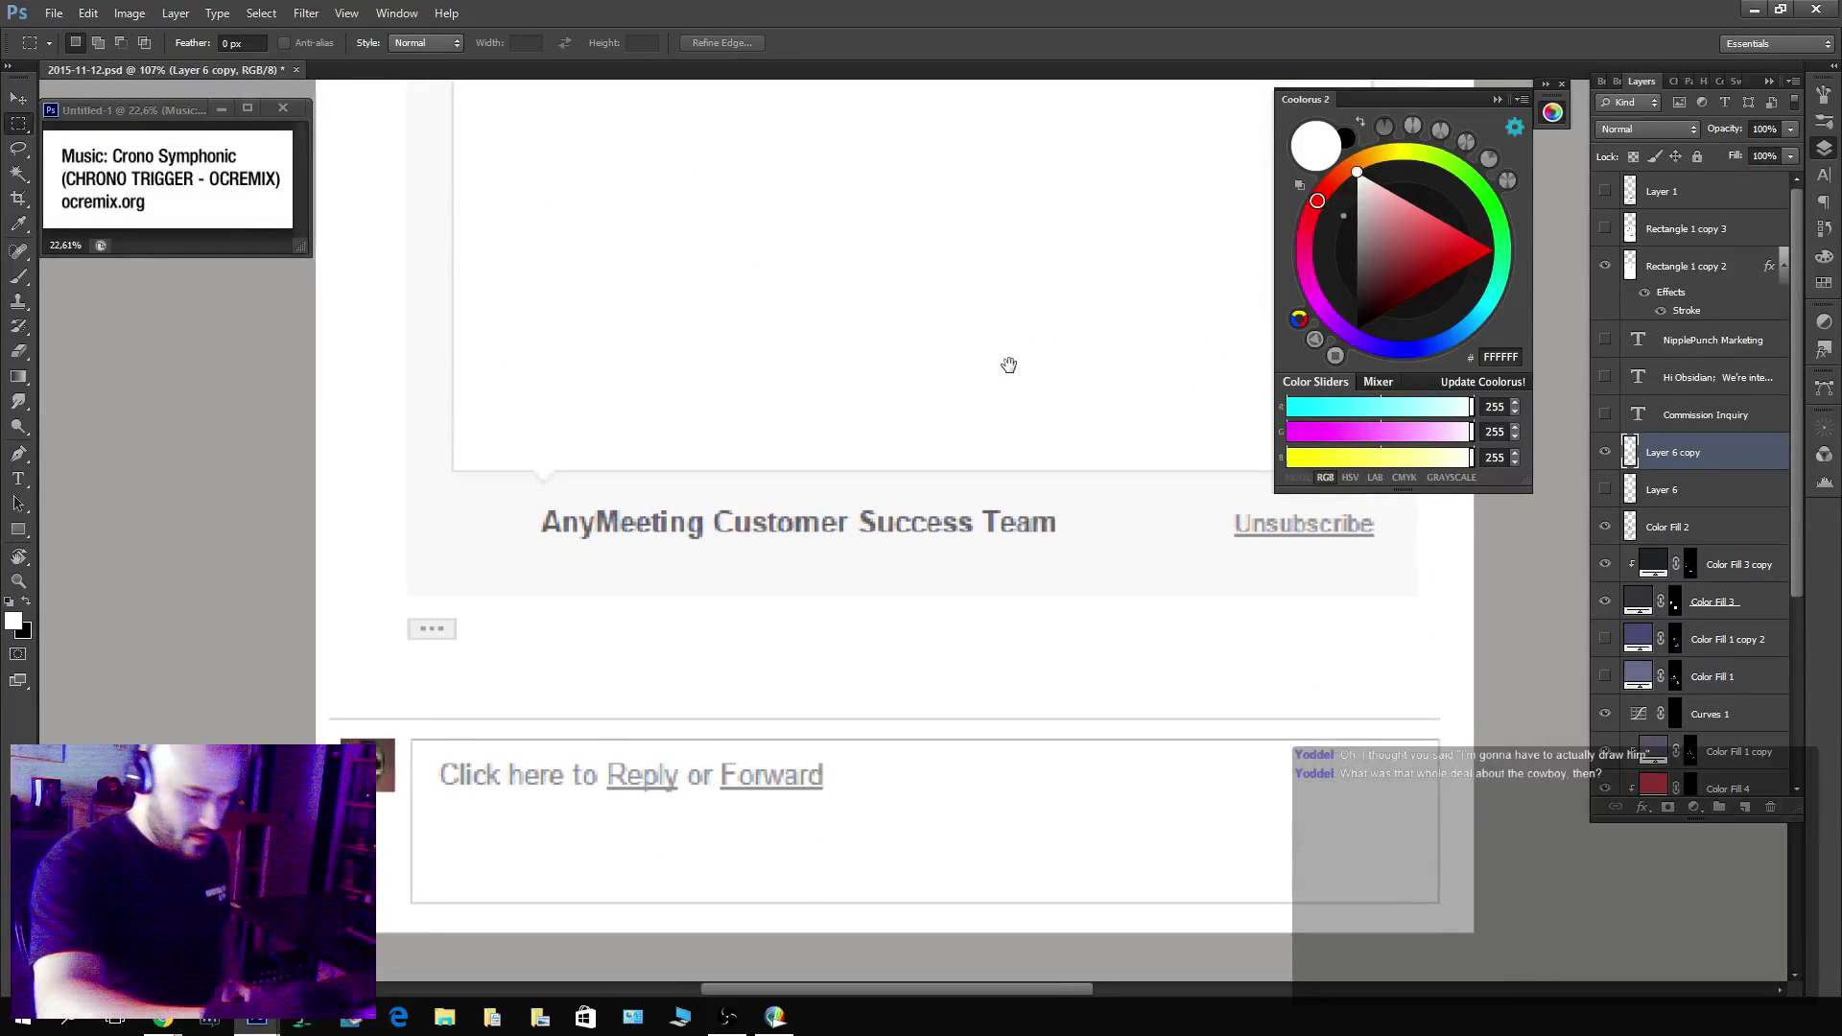
left_click_drag(523, 500, 1130, 564)
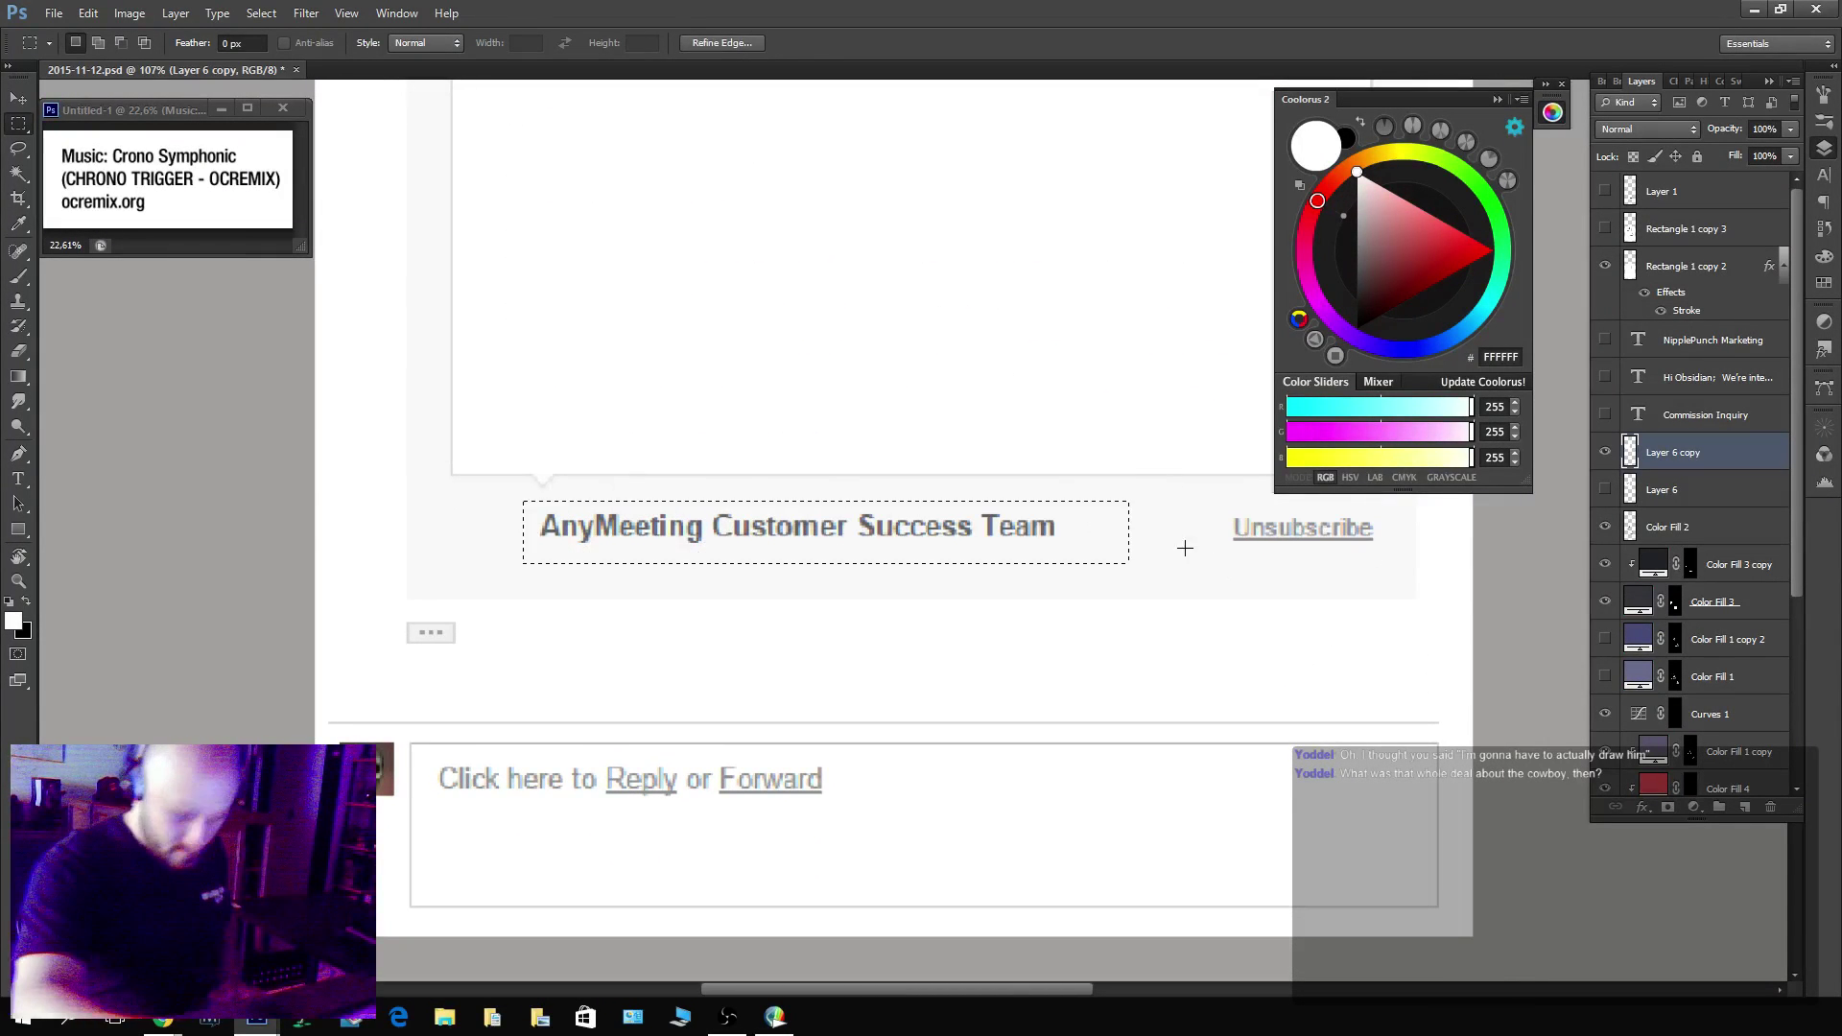
key("i")
left_click(1176, 564)
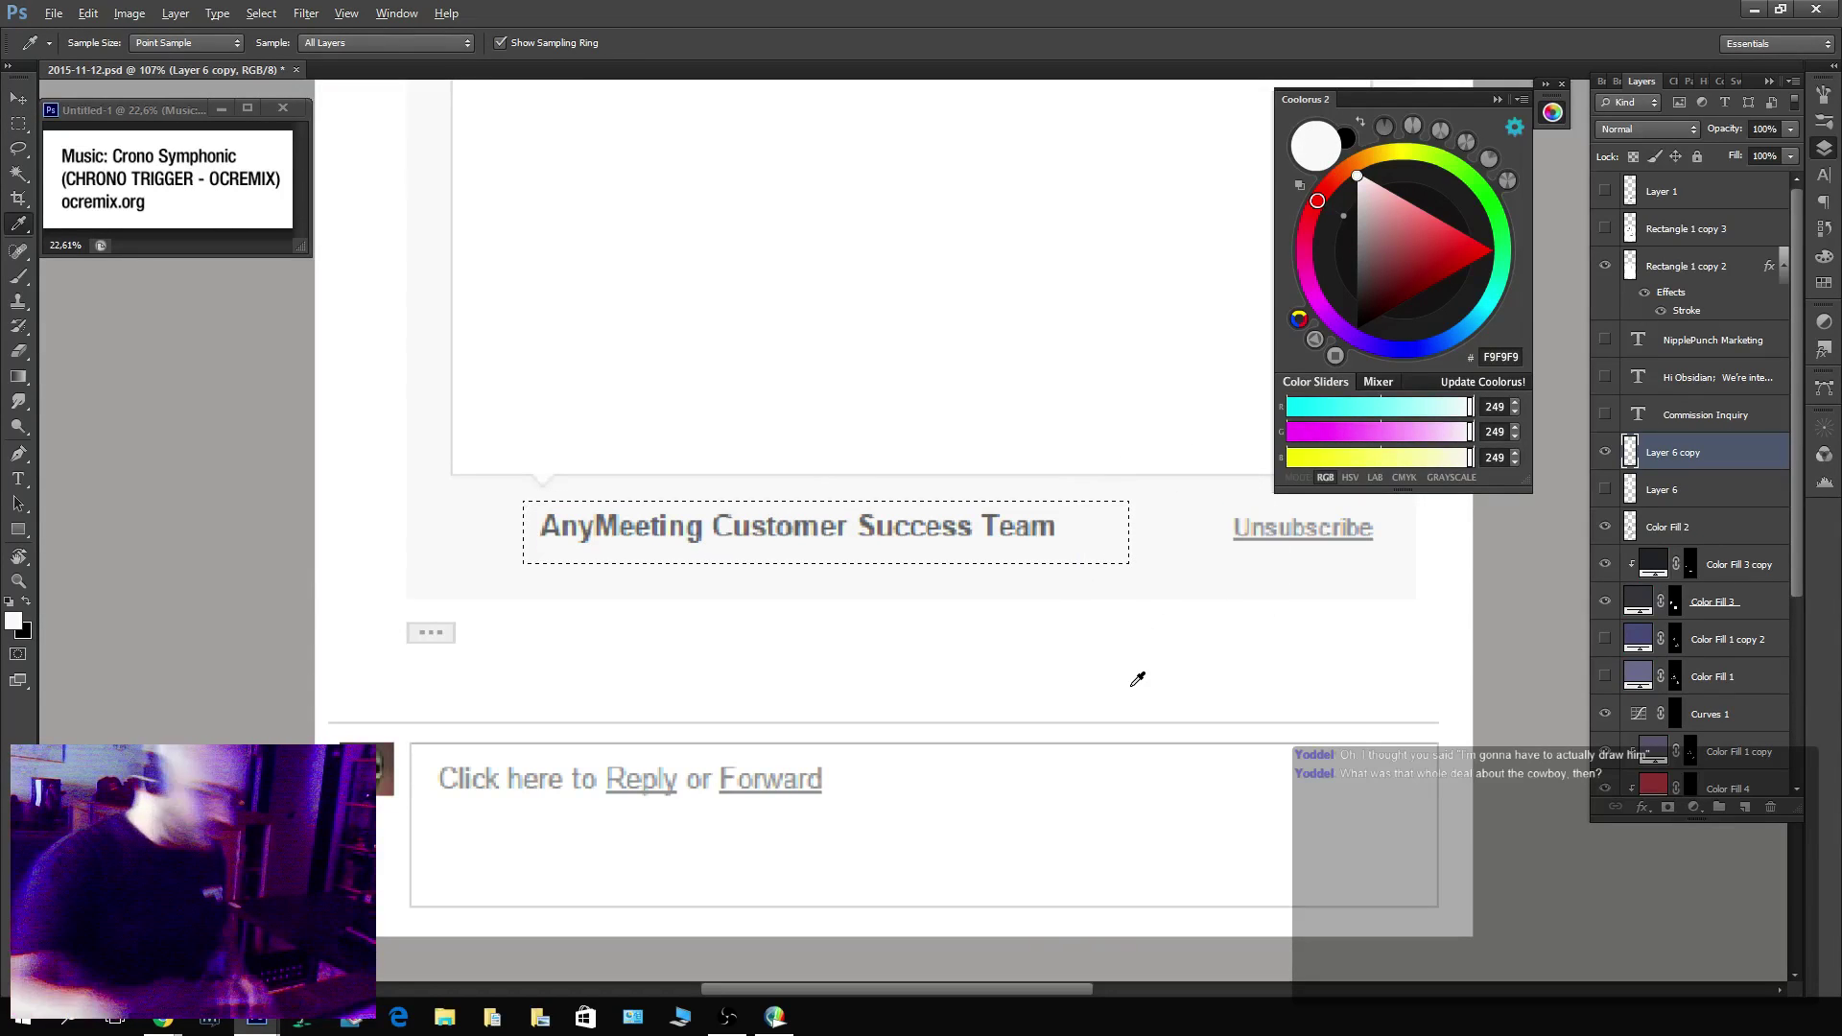
key("alt+BackSpace")
key("ctrl+d")
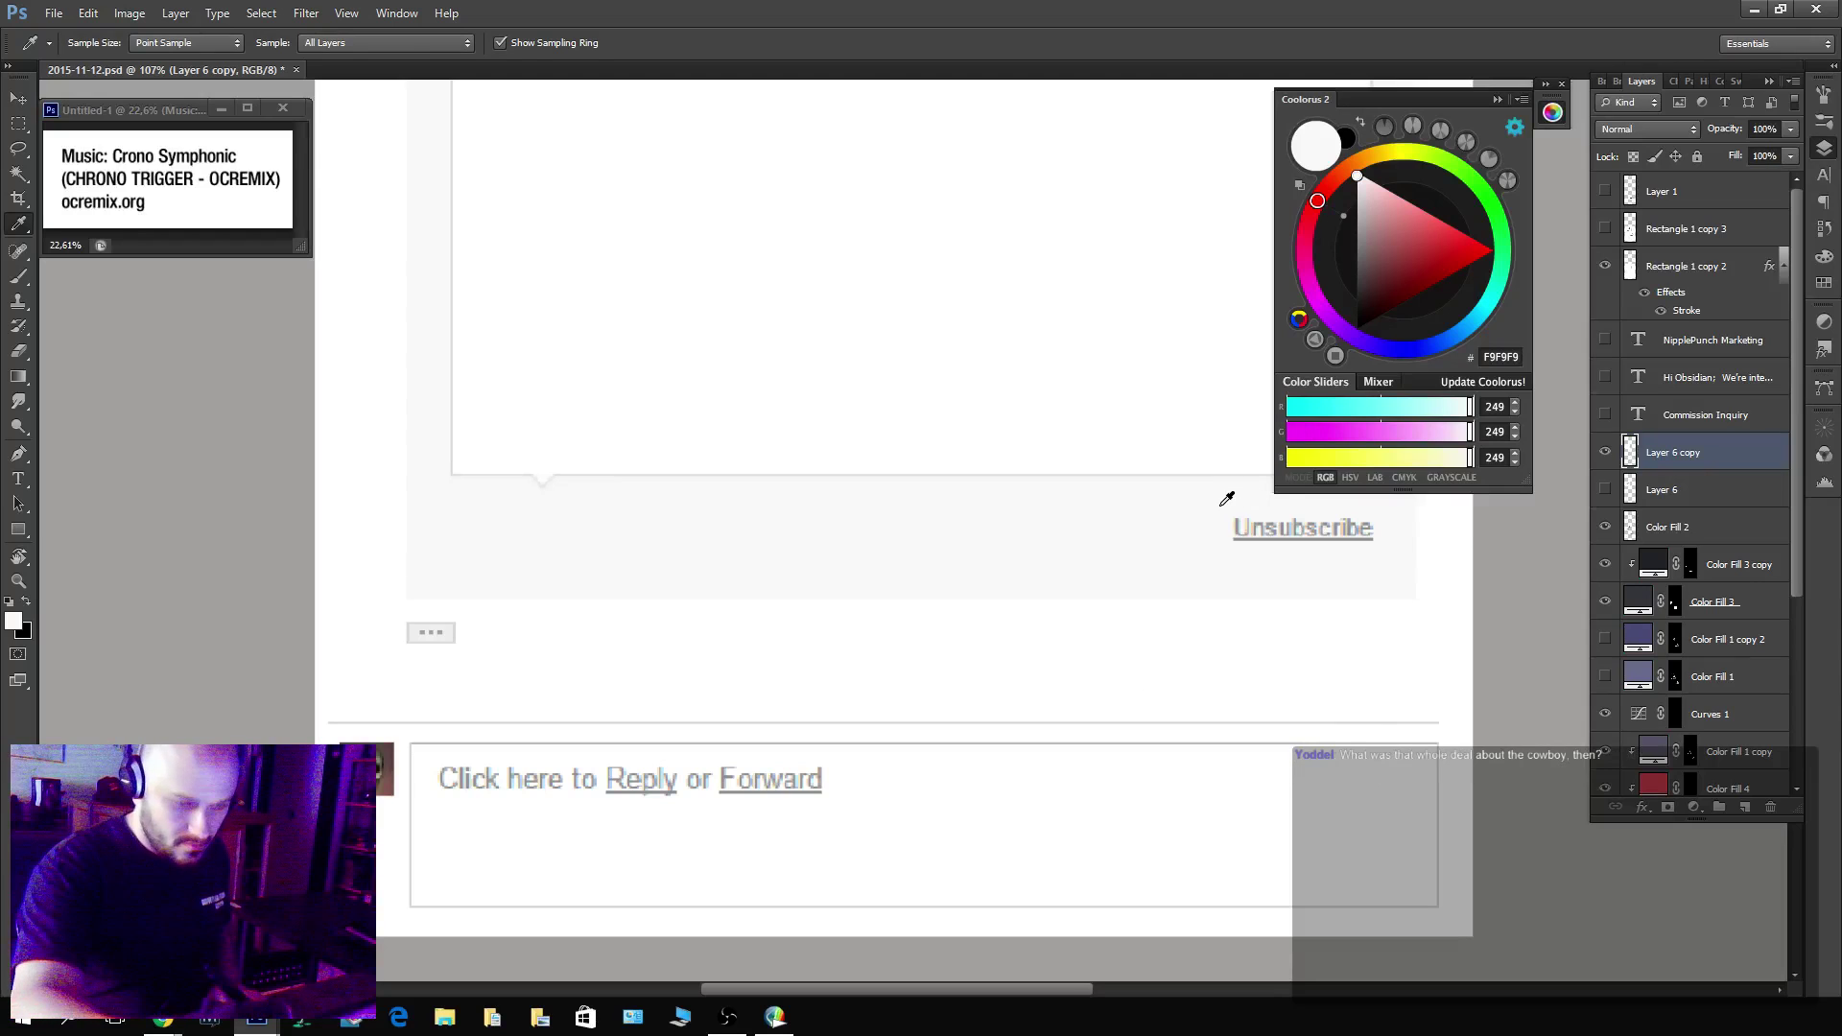
Cover the "Unsubscribe" link in the footer with the same light gray and deselect.
key("m")
left_click_drag(1218, 499, 1392, 570)
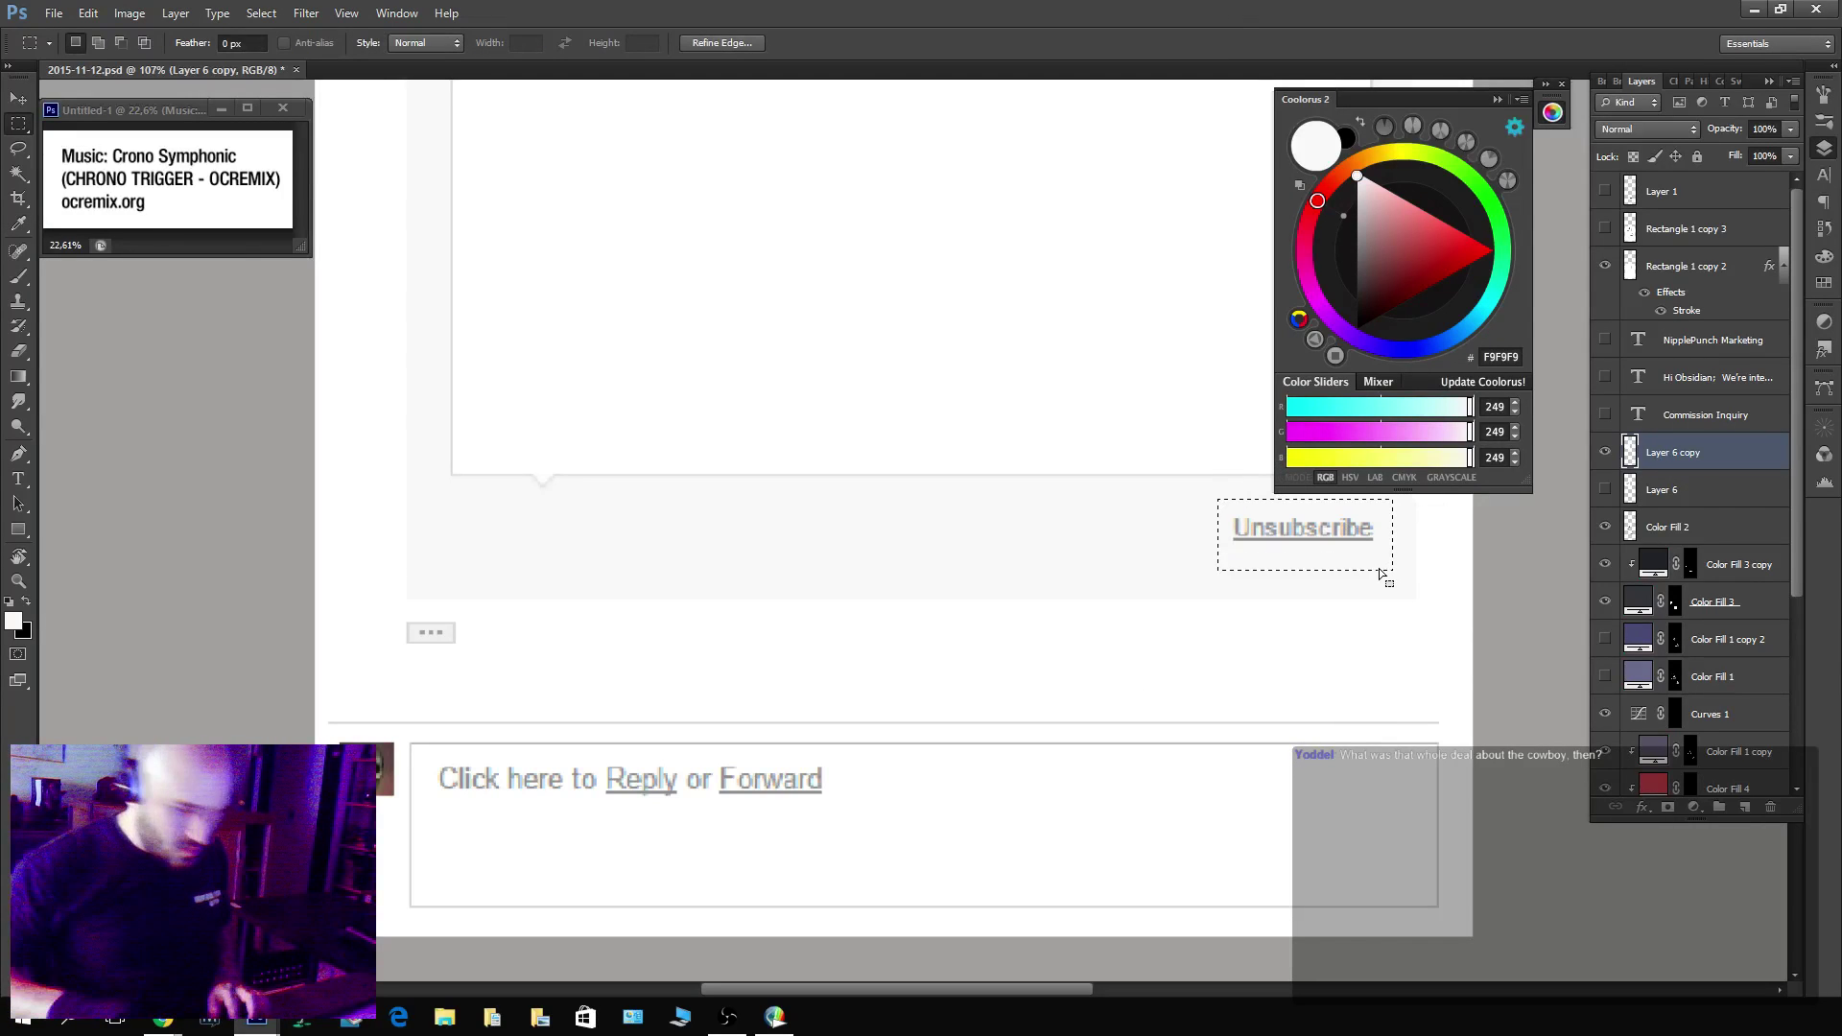
key("alt+BackSpace")
key("ctrl+d")
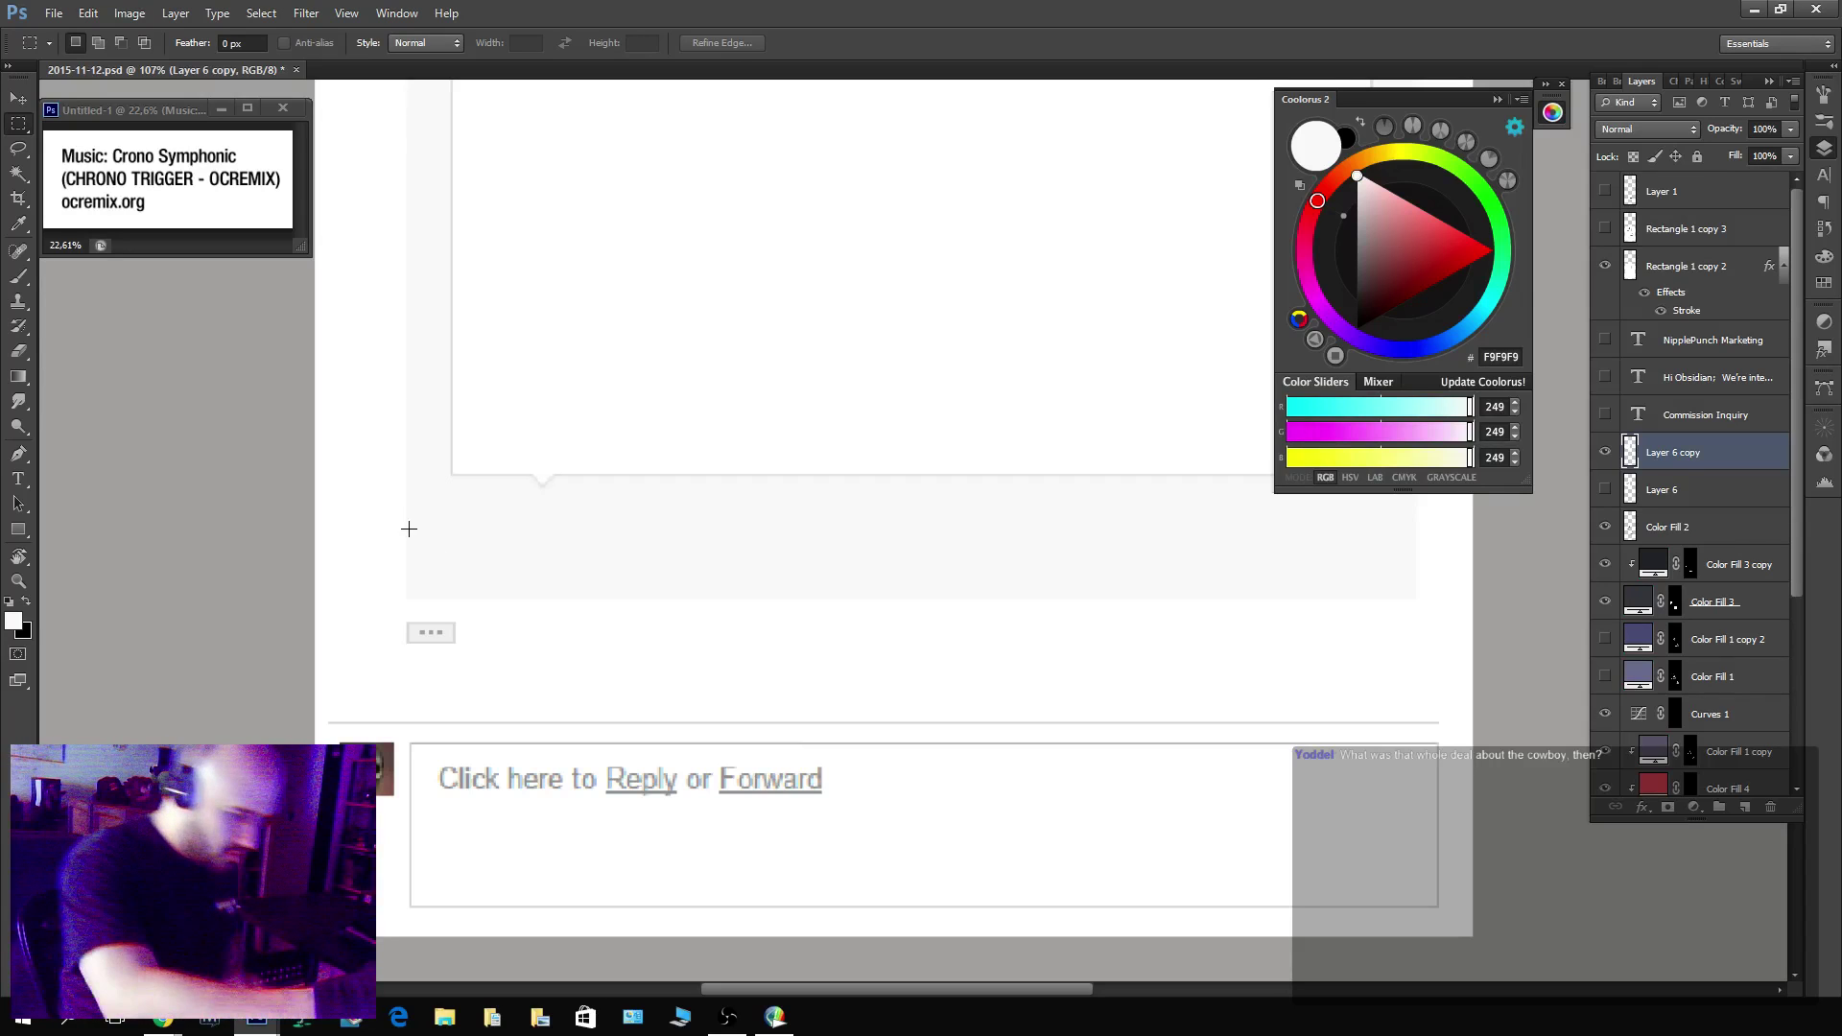
Move the strip with the footer's lower edge and the ellipsis button upward to shorten the gray footer.
left_click_drag(525, 630, 1445, 678)
key("v")
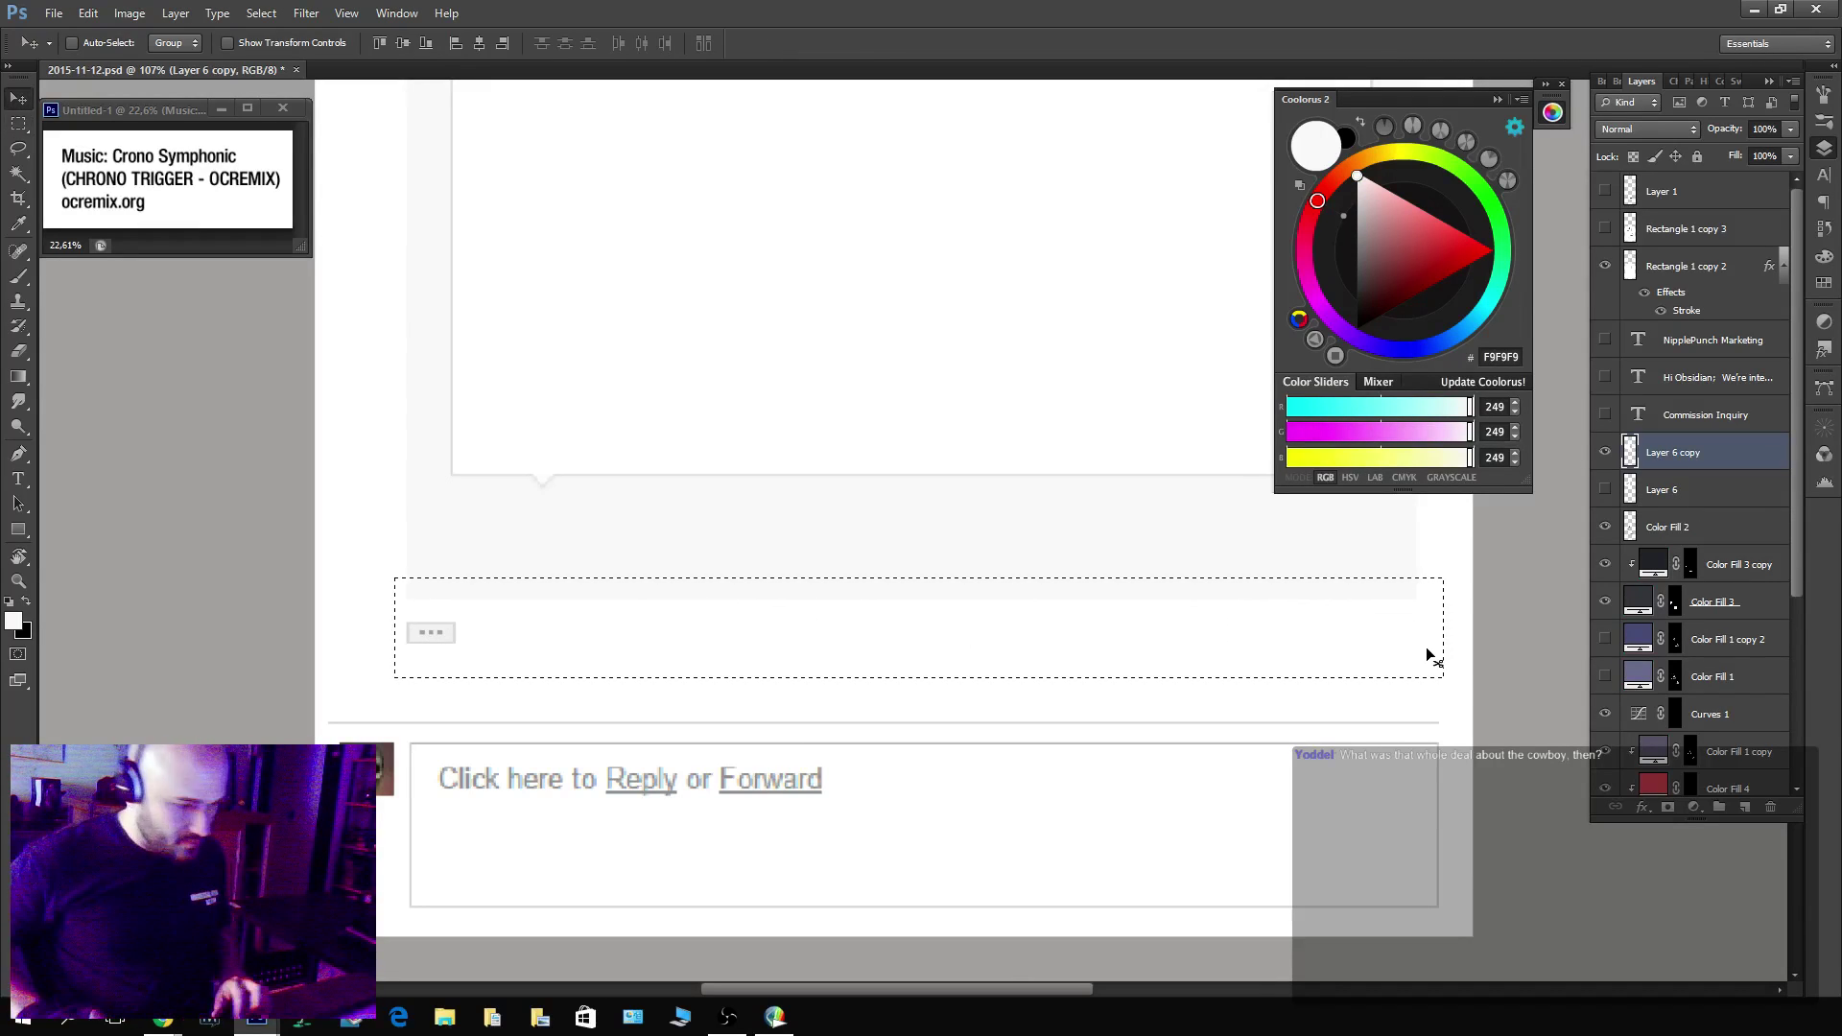
key("shift+Up")
key("shift+Up")
key("shift+Up")
key("shift+Up")
key("shift+Up")
key("shift+Up")
key("shift+Up")
key("shift+Up")
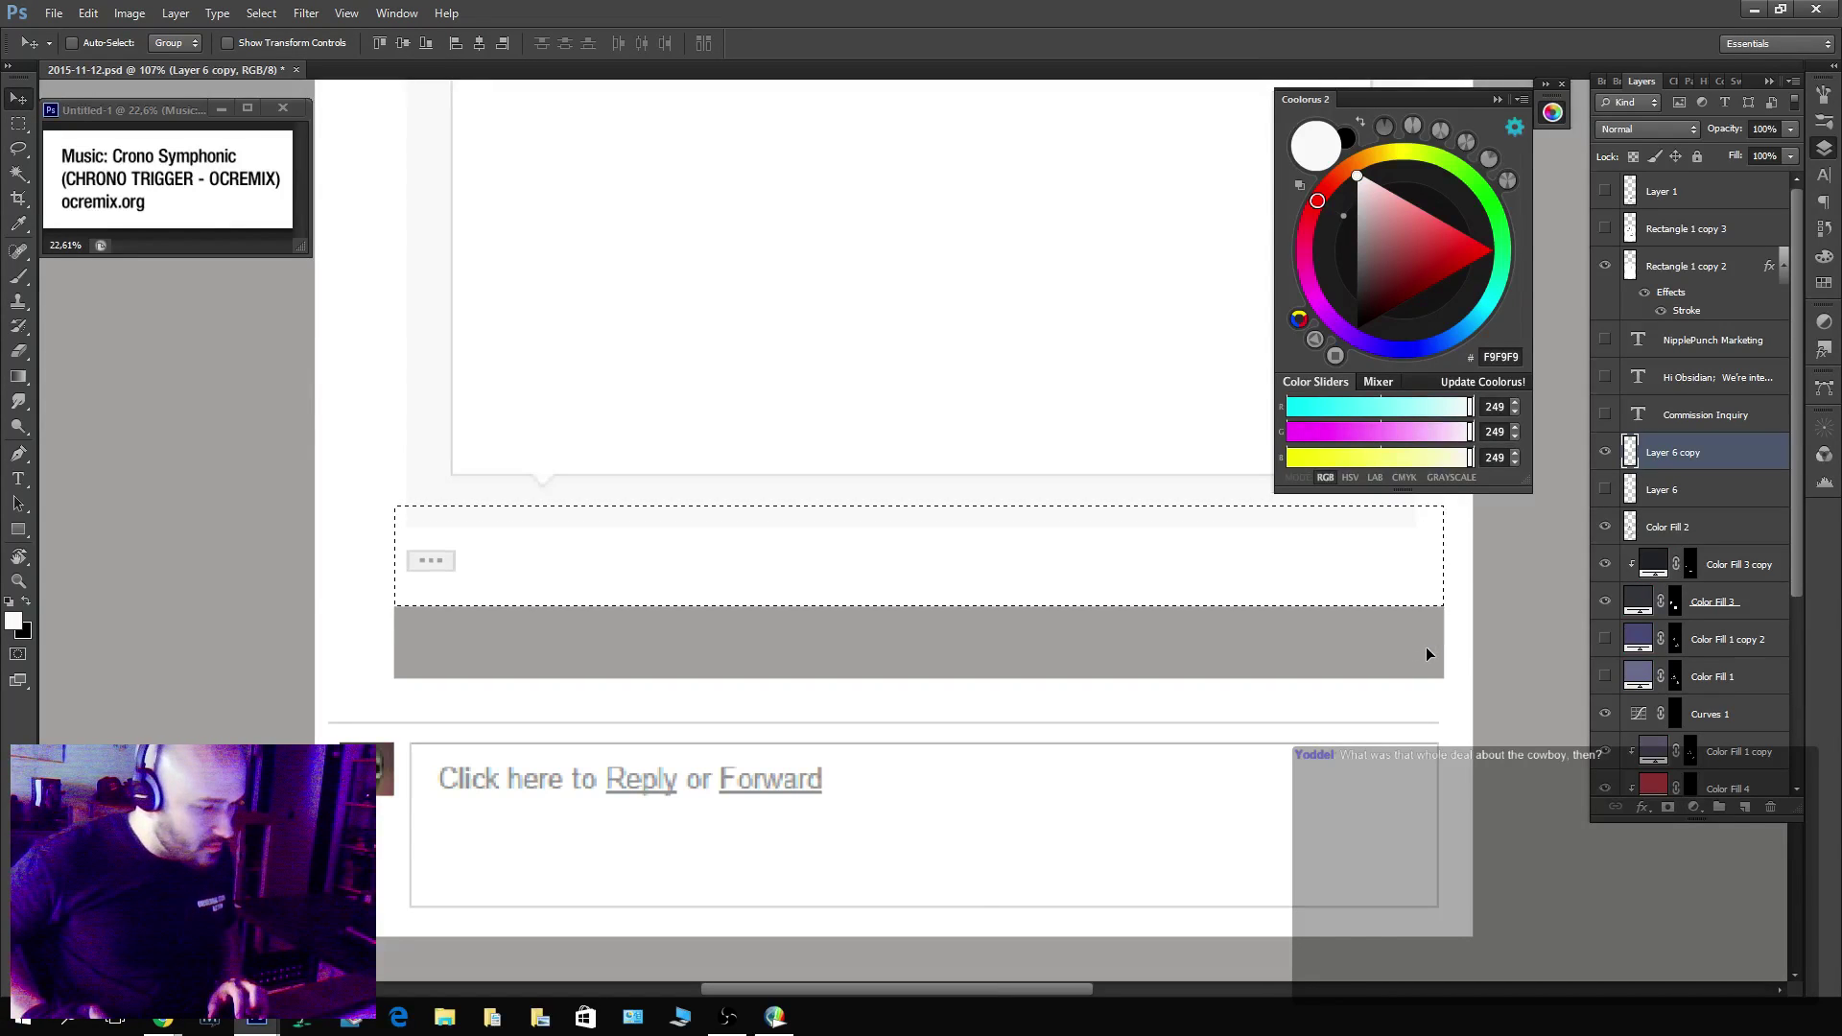
key("ctrl+d")
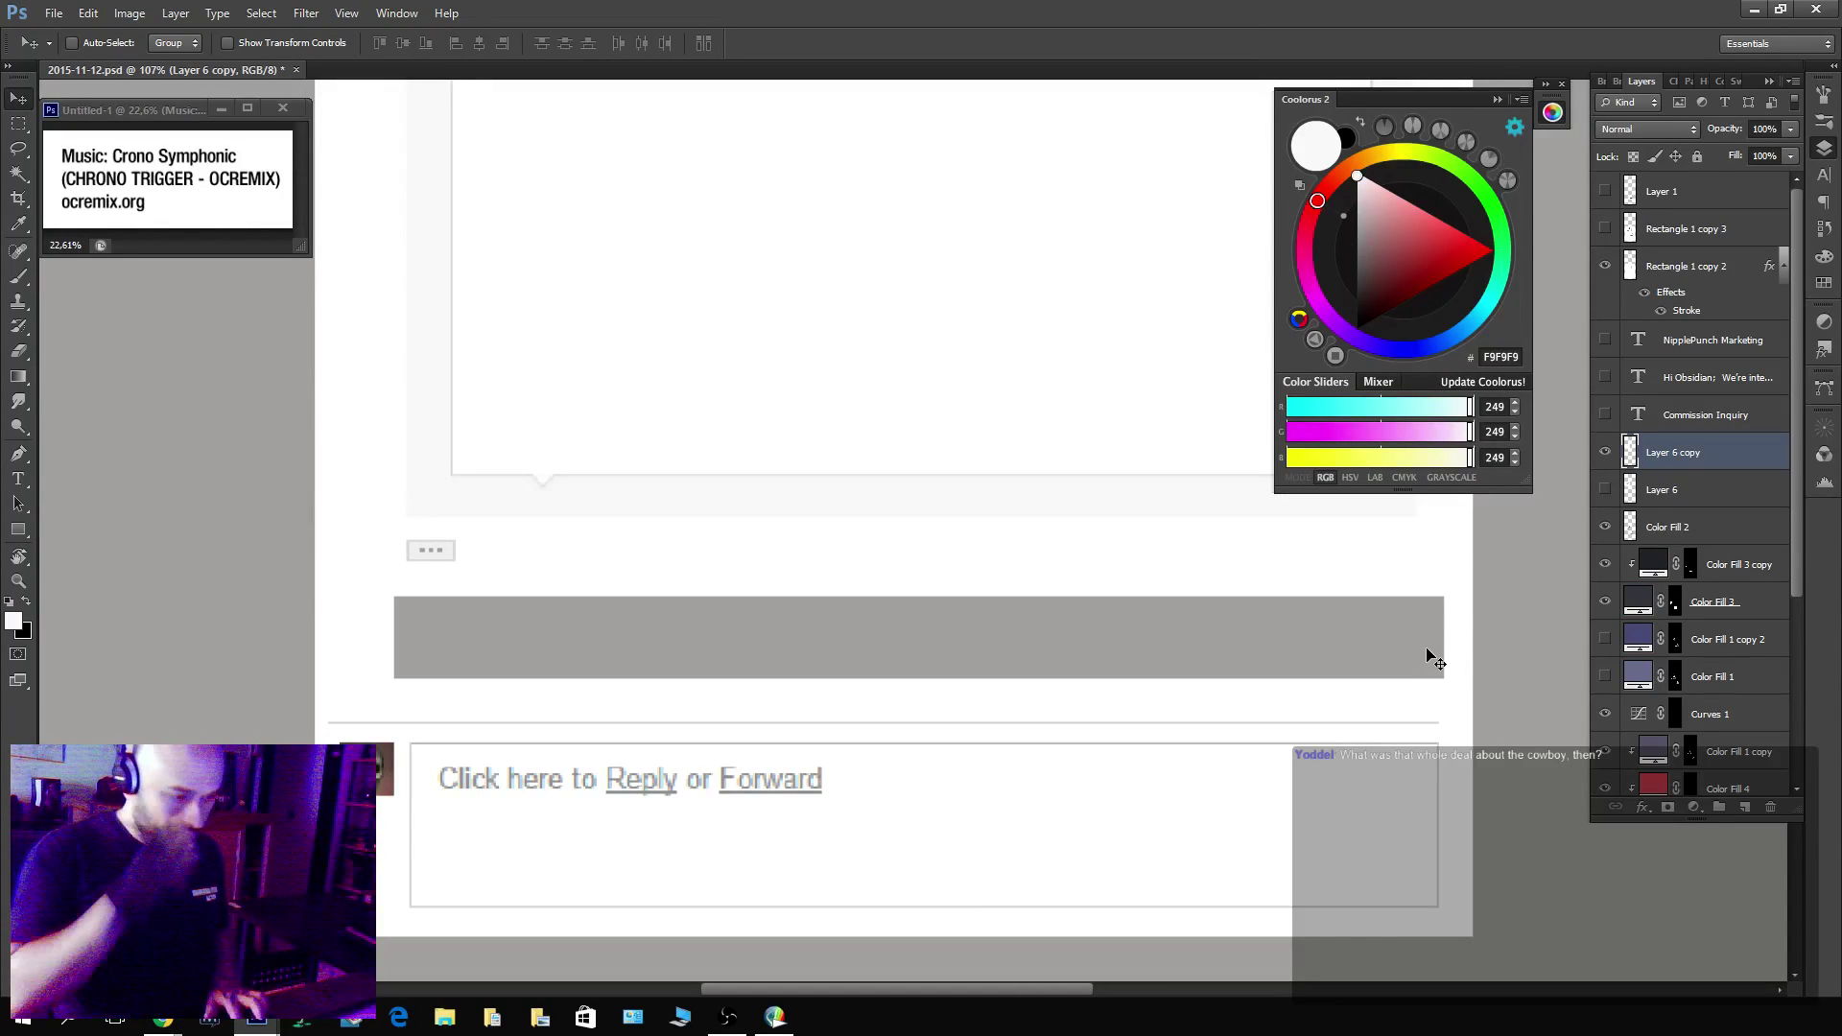
Fill the empty gap between the ellipsis button and the reply section with the light gray F9F9F9.
key("m")
left_click_drag(389, 701, 1449, 590)
key("alt+BackSpace")
key("ctrl+d")
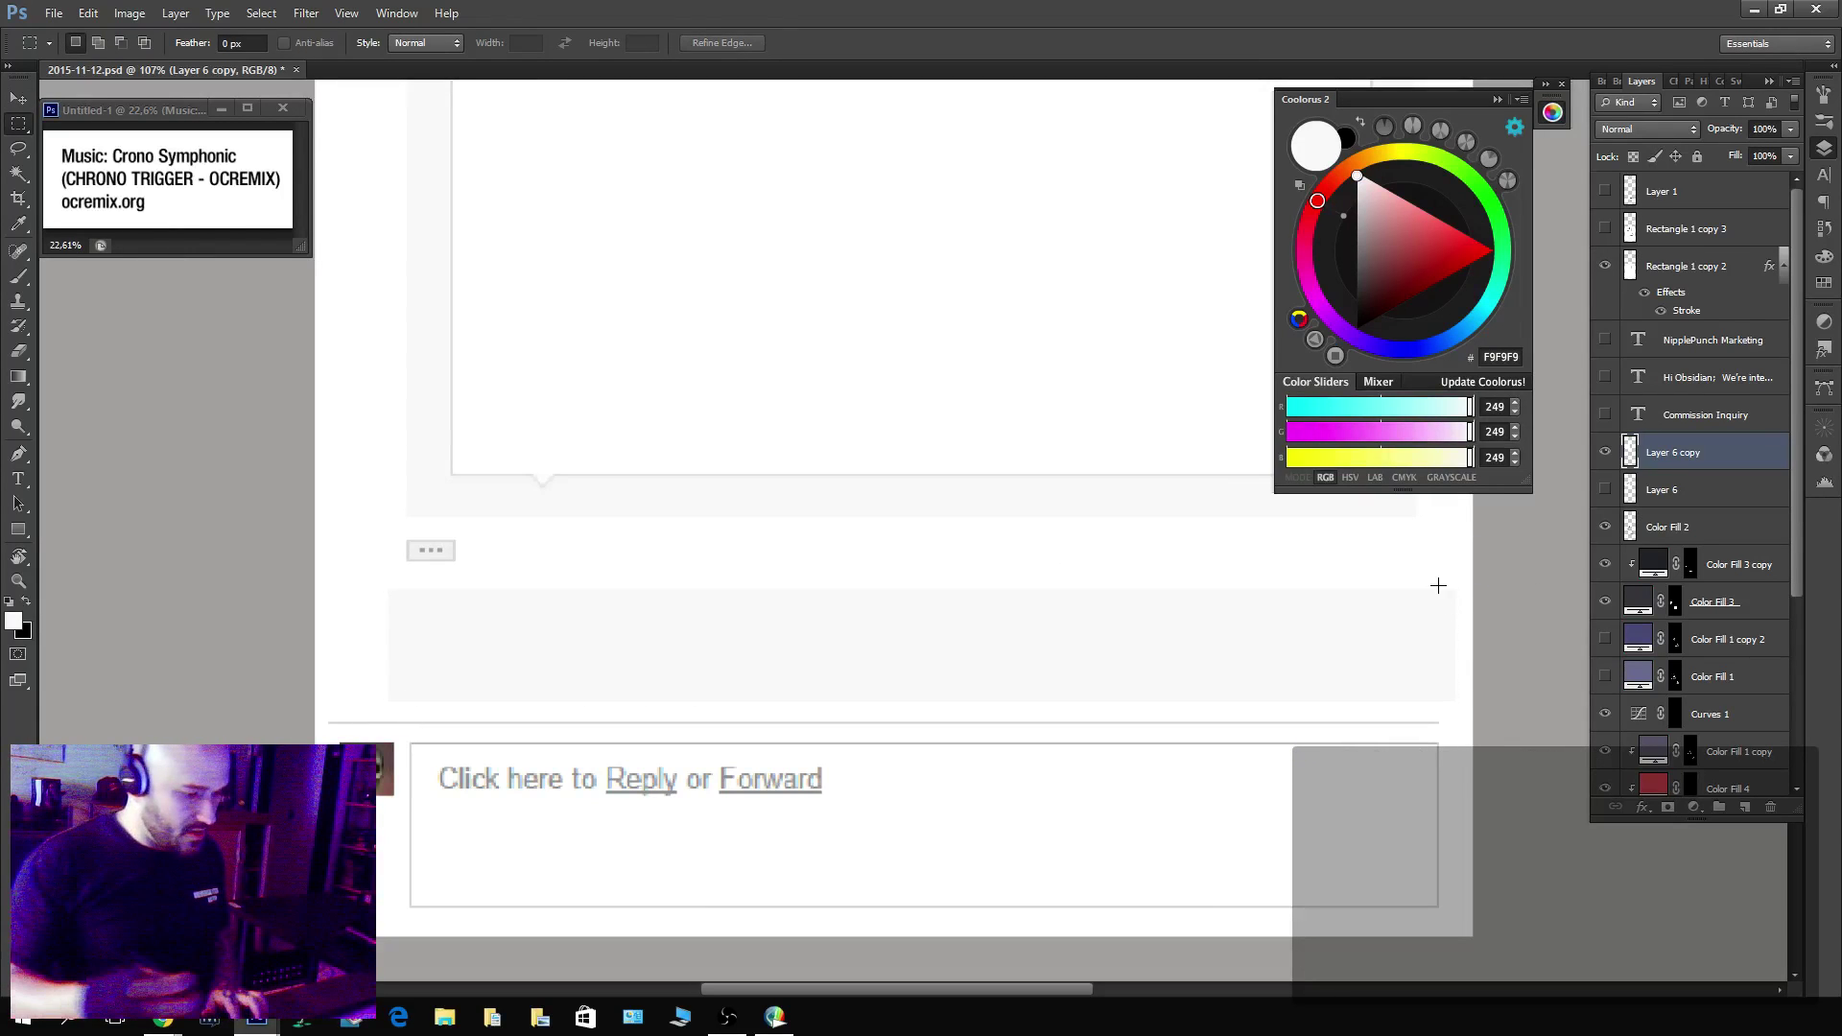
left_click_drag(324, 705, 1453, 919)
key("v")
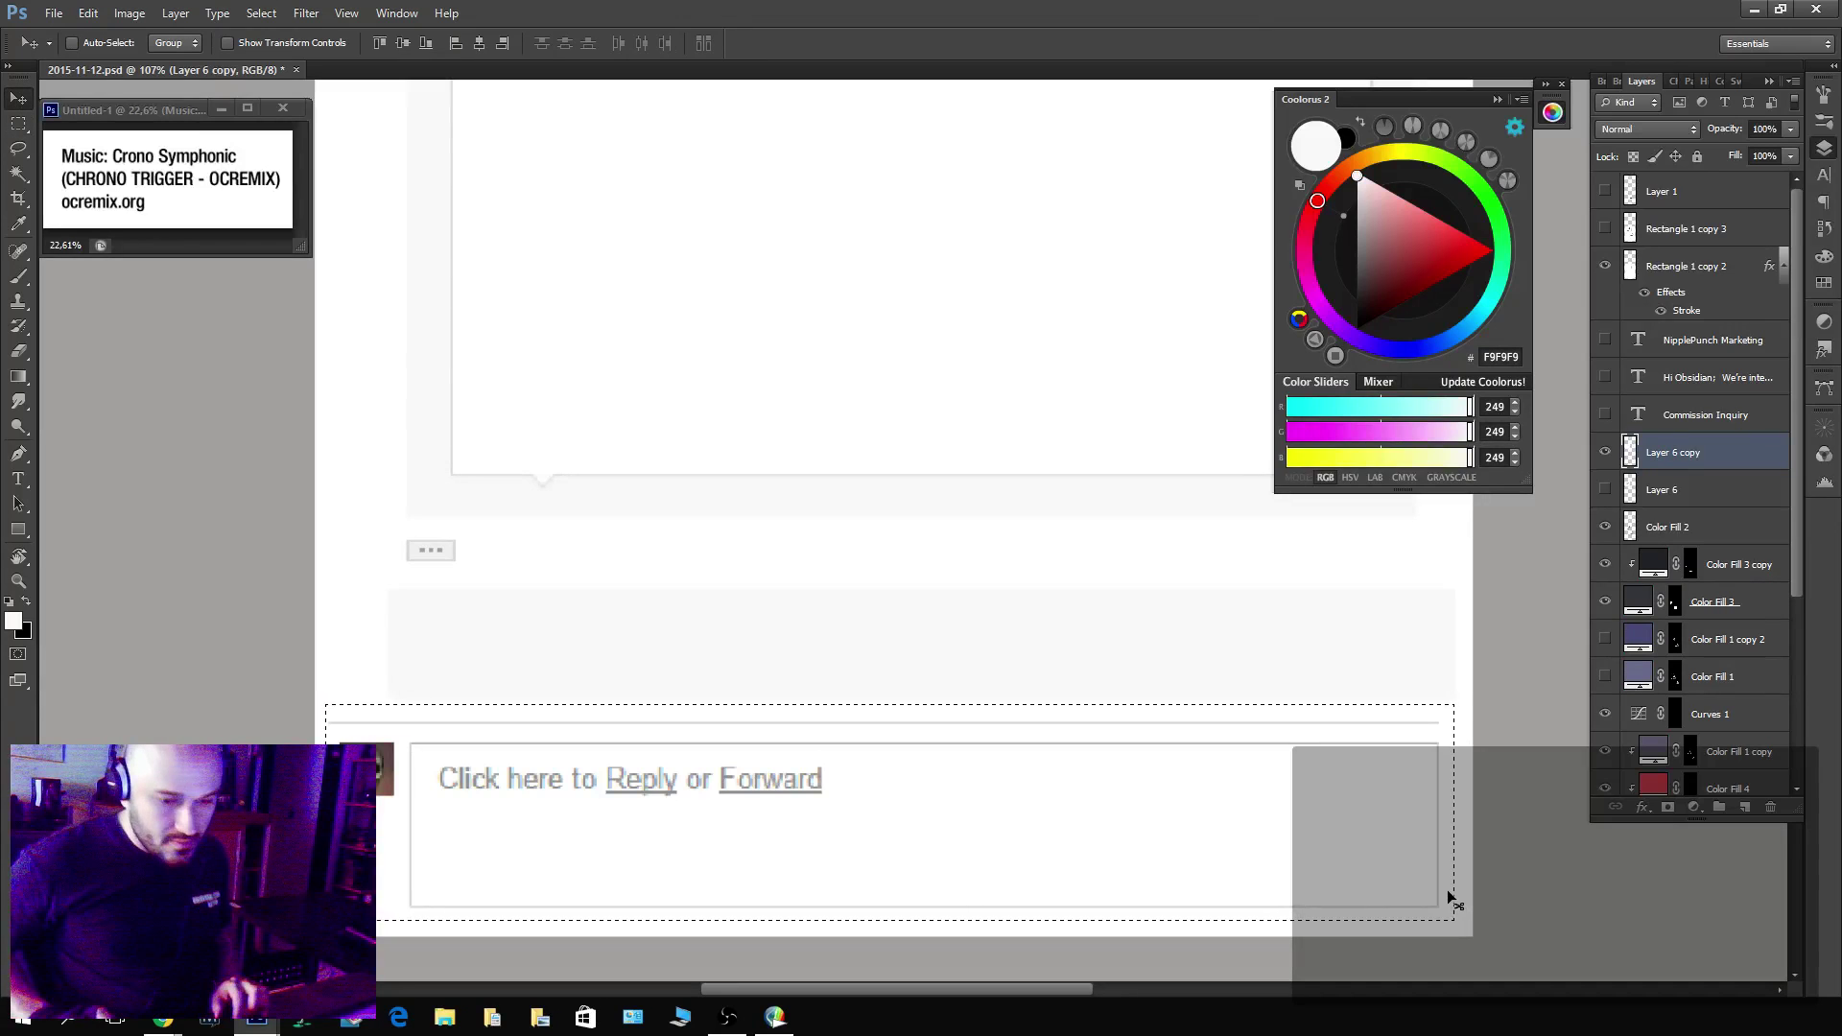
key("ctrl+d")
key("m")
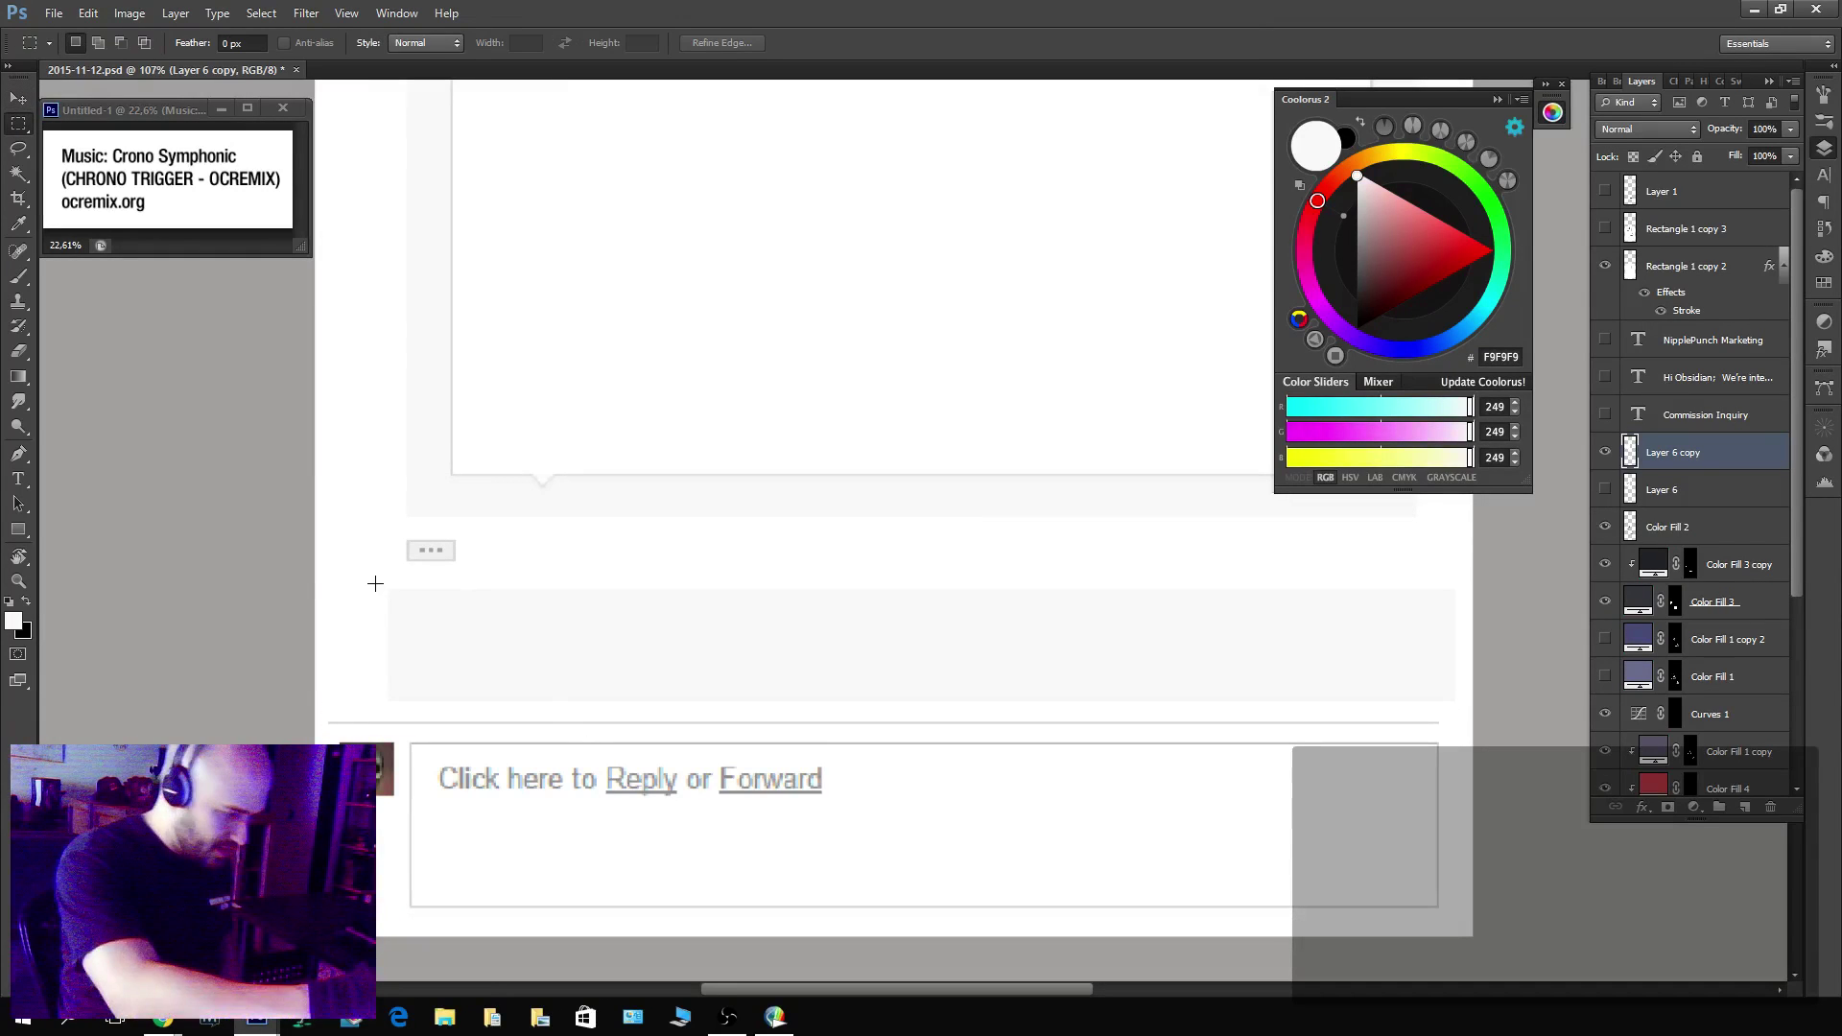
Reset the foreground color to white and fill the gray band above the reply section with it.
key("d")
key("x")
left_click_drag(371, 578, 1465, 716)
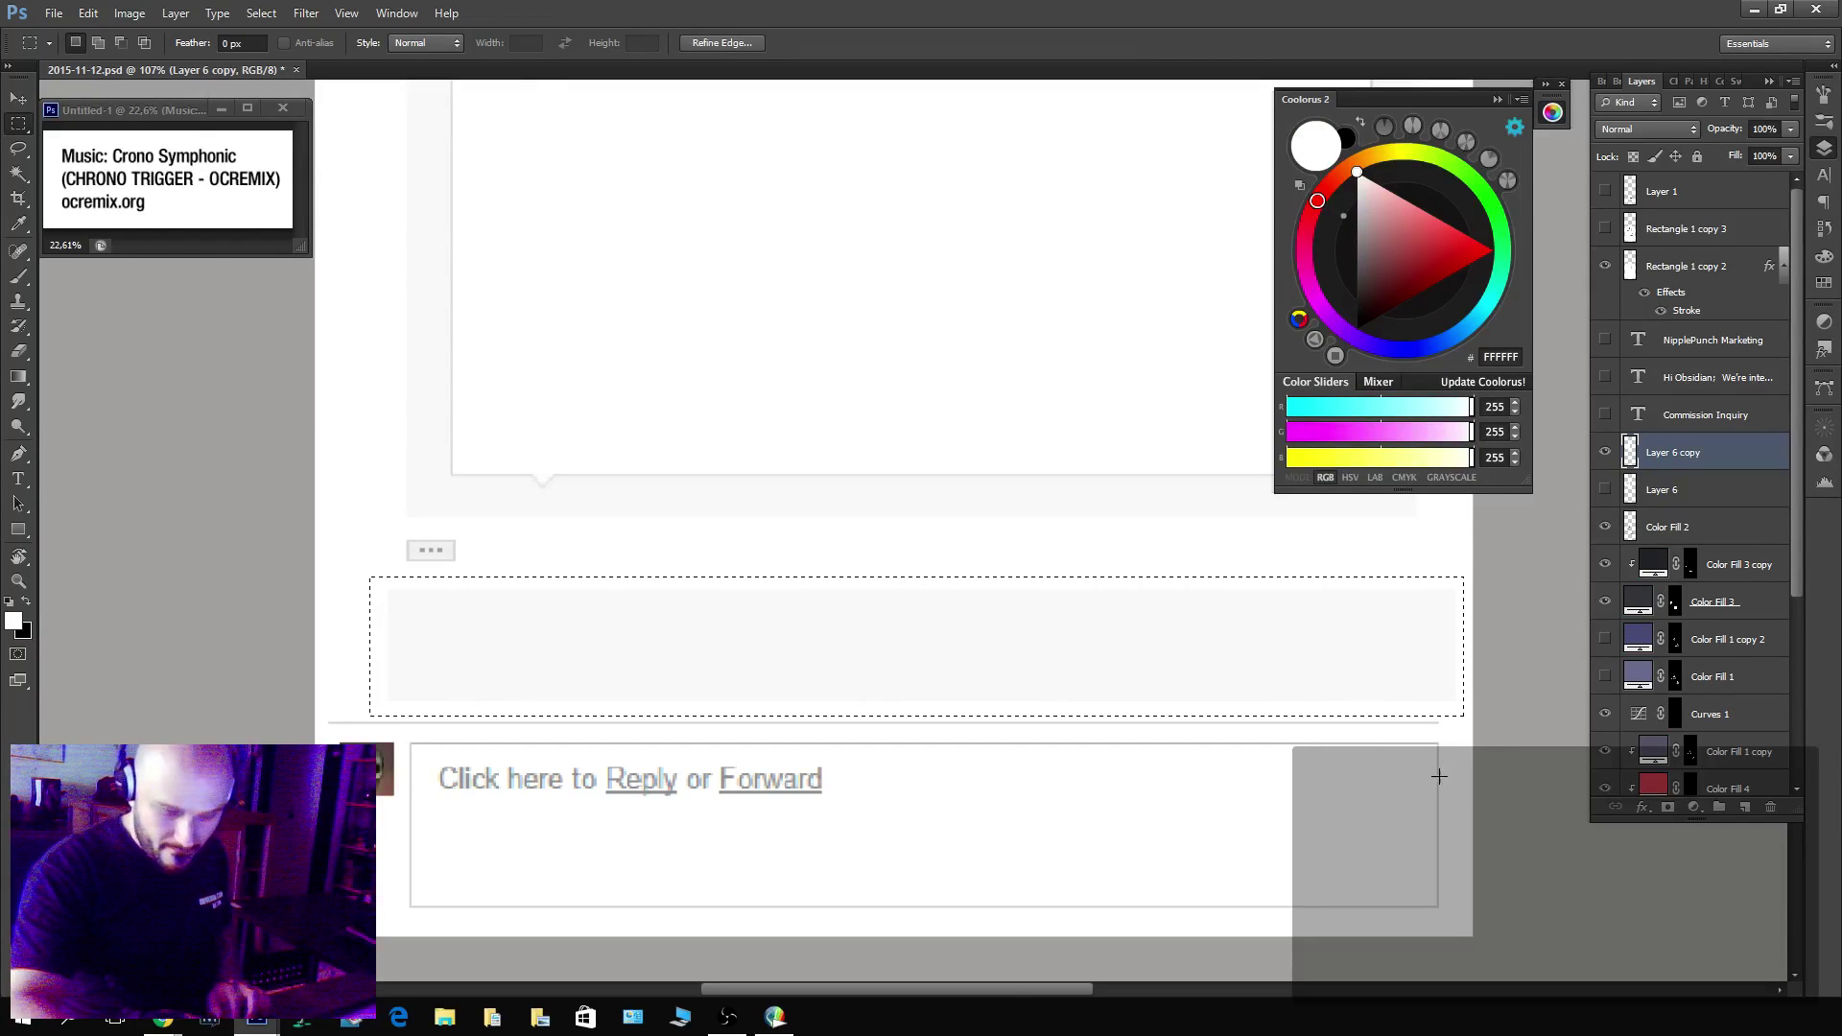
key("i")
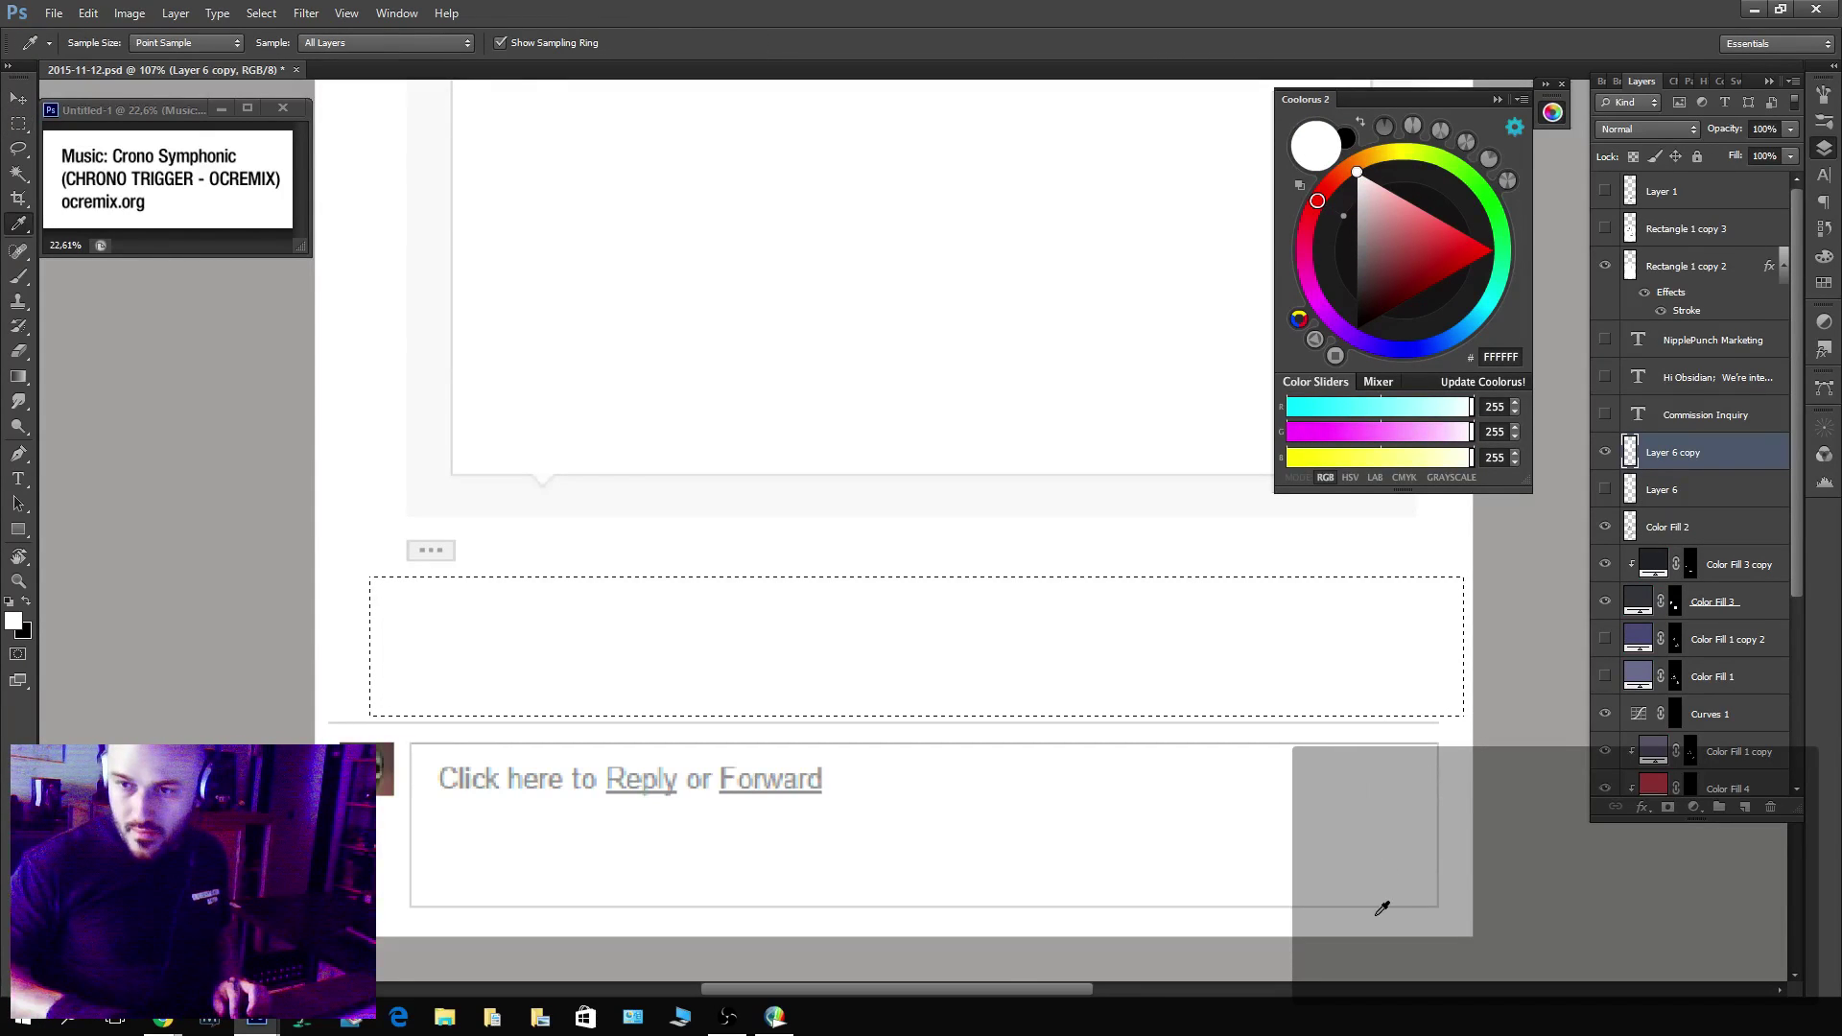
key("alt+BackSpace")
key("ctrl+d")
Select the reply section with its divider line and avatar and move it up to just below the ellipsis button.
key("m")
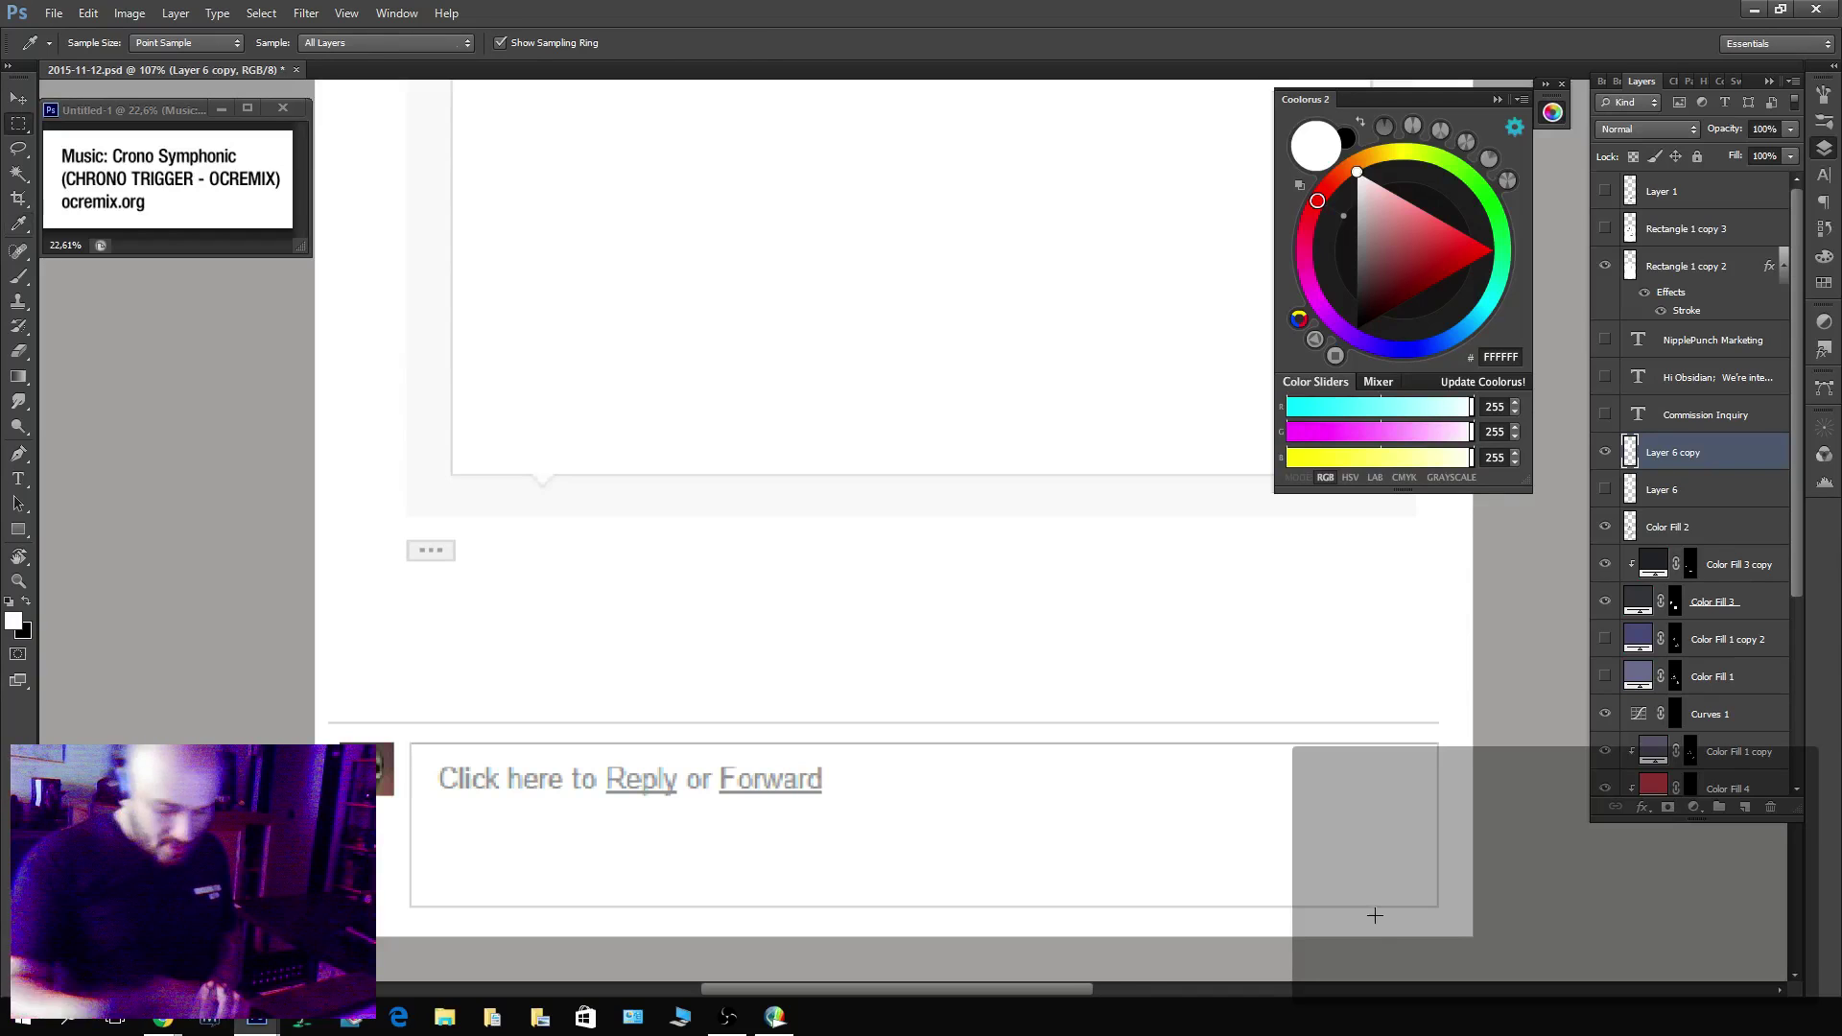
left_click_drag(323, 711, 1456, 915)
key("v")
key("shift+Up")
key("shift+Up")
key("Up")
key("Up")
key("shift+Up")
key("shift+Up")
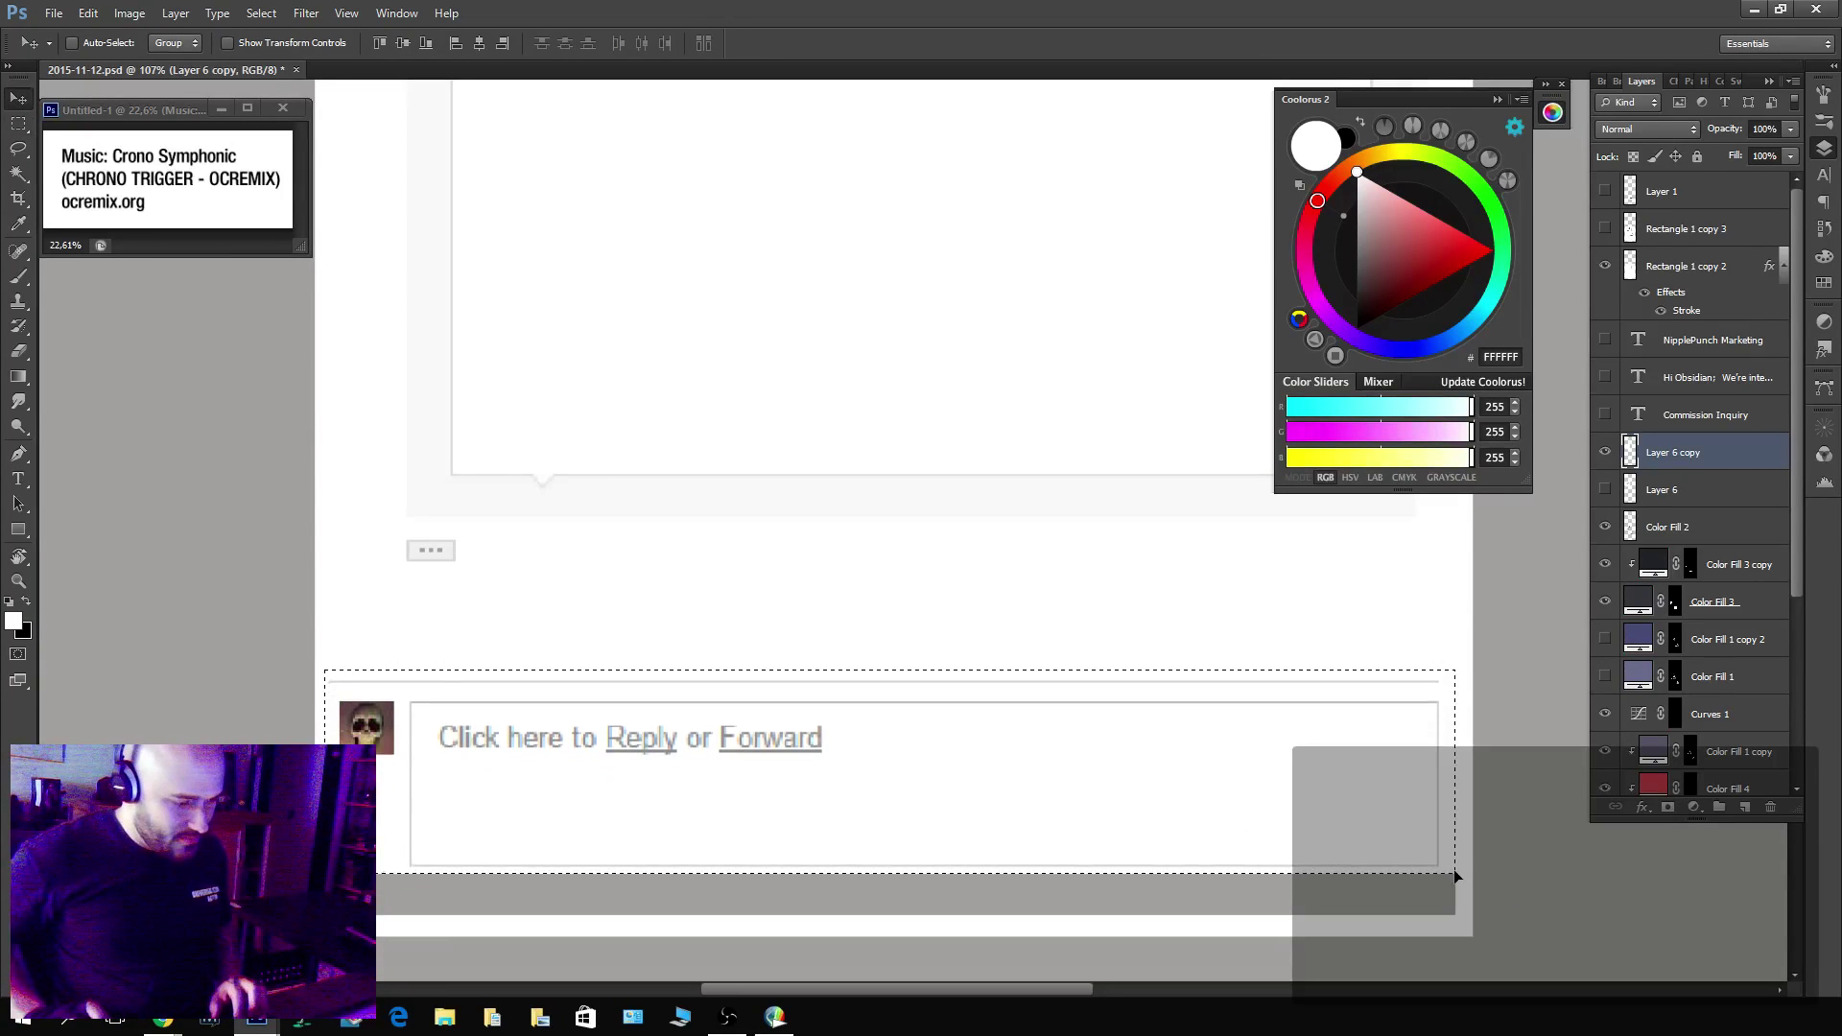
key("shift+Down")
key("shift+Down")
key("shift+Down")
key("shift+Down")
key("x")
key("shift+Up")
key("shift+Up")
key("shift+Up")
key("shift+Up")
key("shift+Up")
key("shift+Up")
key("shift+Up")
key("shift+Up")
key("shift+Up")
key("shift+Up")
key("shift+Up")
key("shift+Up")
key("shift+Up")
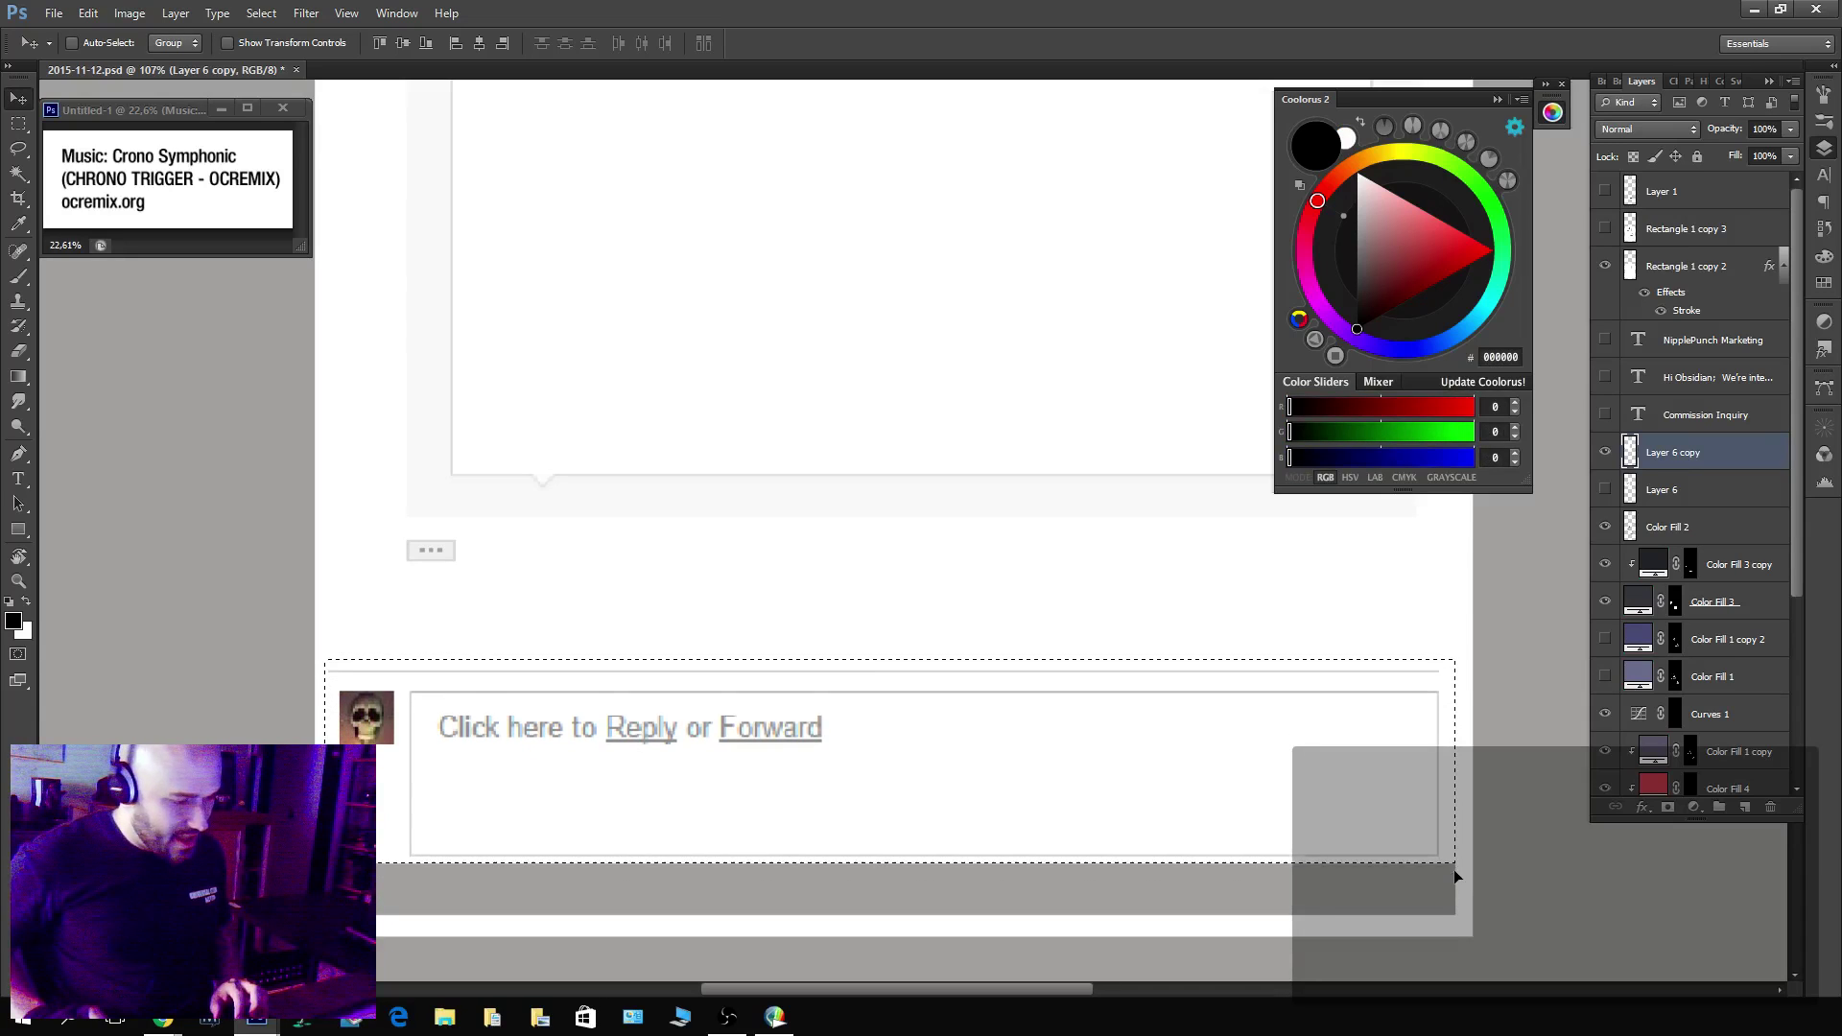
key("ctrl+d")
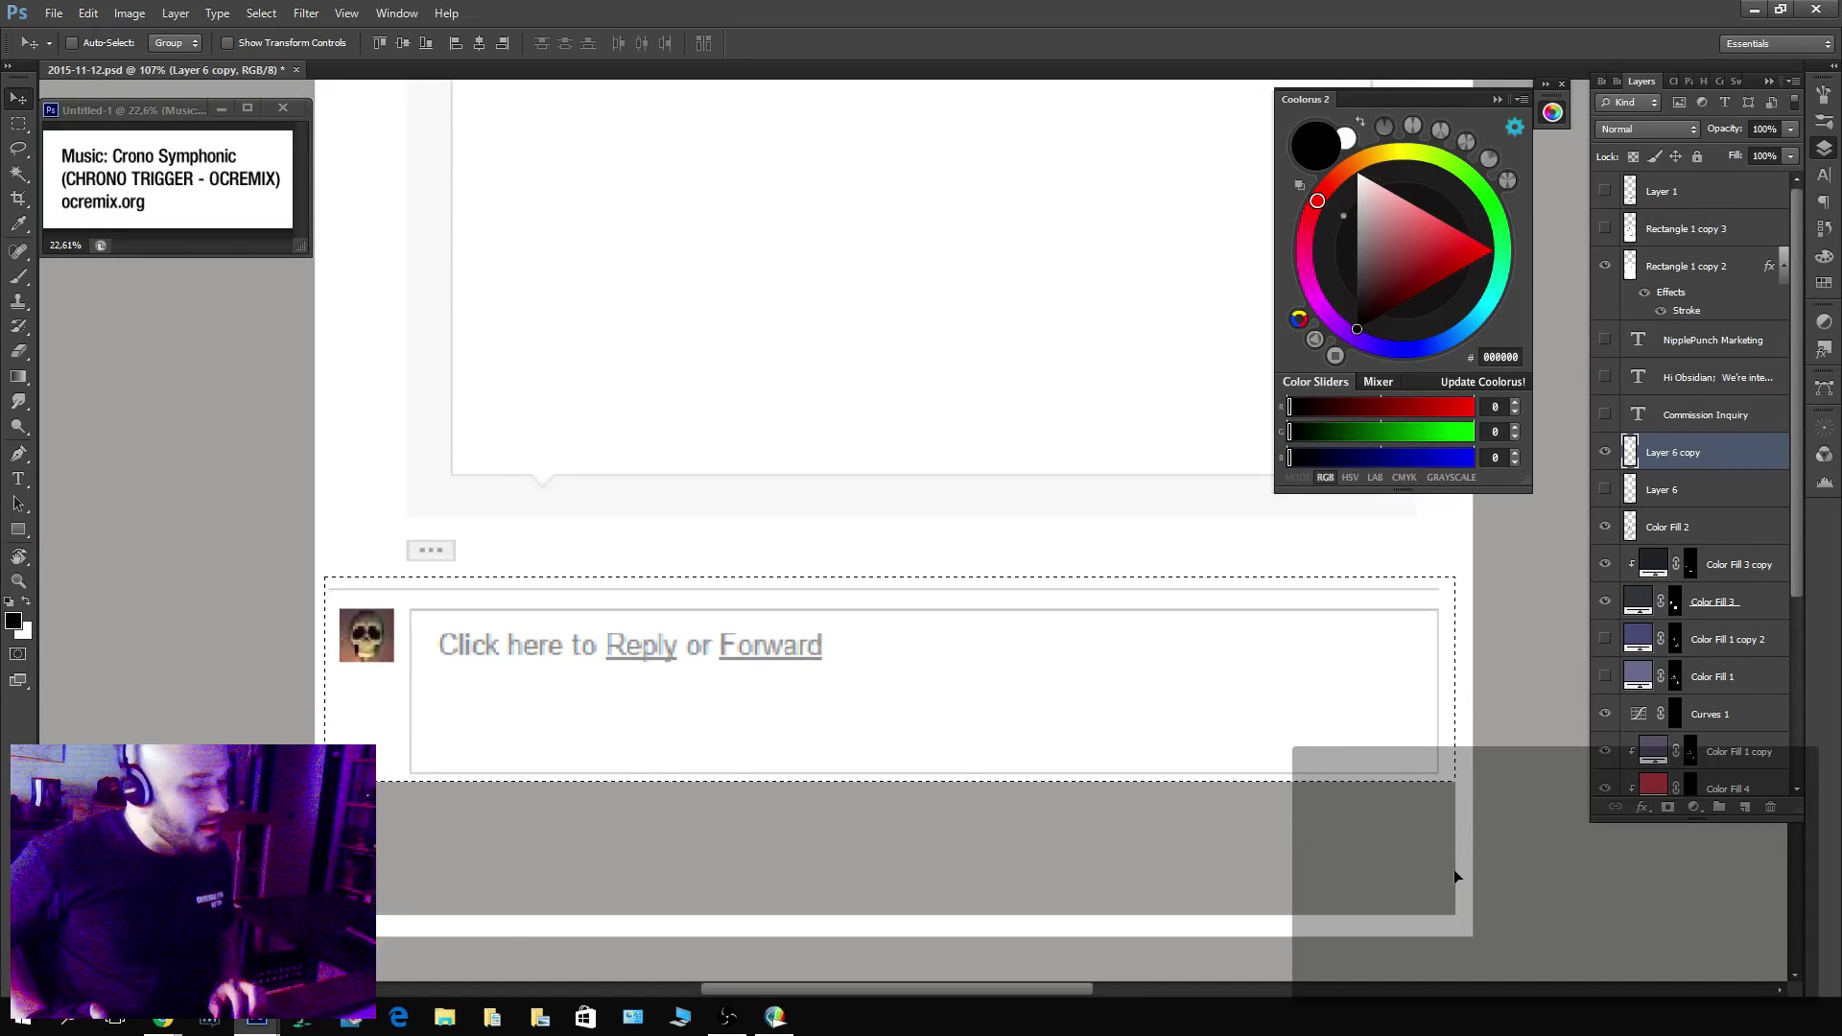
Fill the empty gap left beneath the reply box with white and deselect.
key("m")
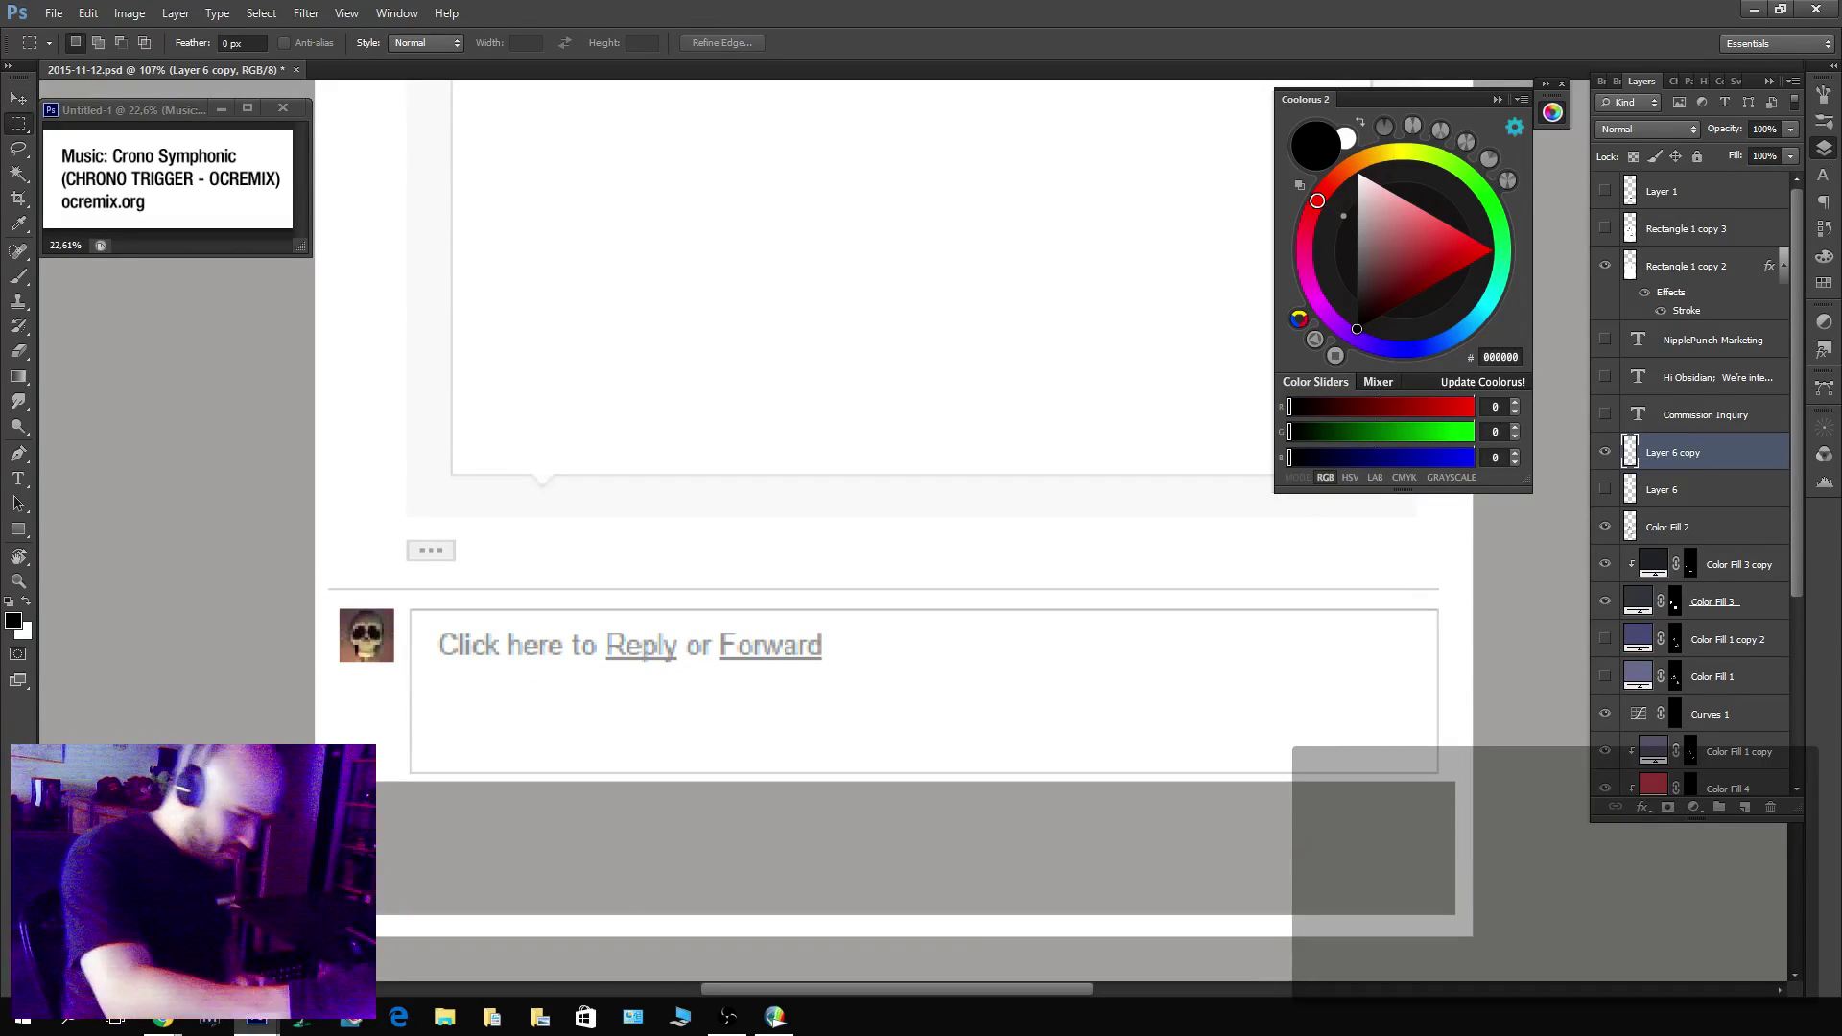
left_click_drag(321, 775, 1466, 933)
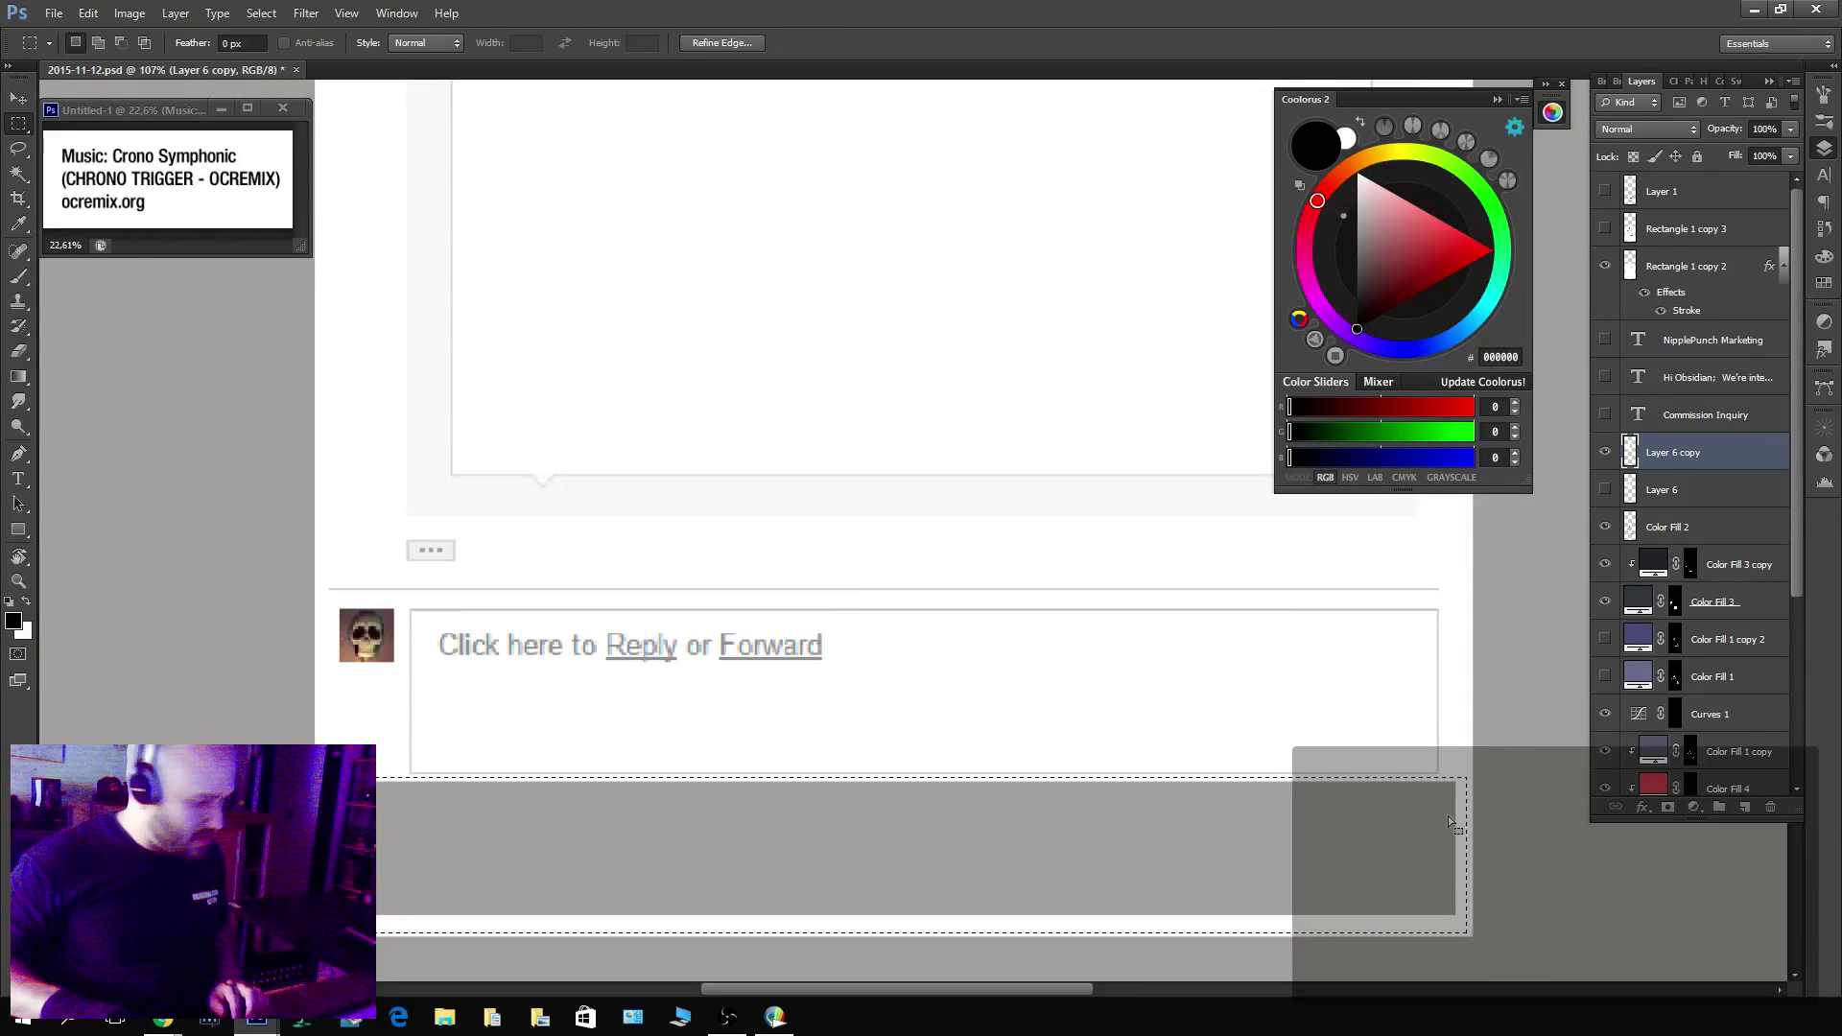
key("x")
key("alt+BackSpace")
key("ctrl+d")
Show the three email text layers to check them against the cleaned screenshot, and hide them again.
key("z")
left_click_drag(1197, 572, 981, 626)
left_click_drag(1605, 415, 1620, 319)
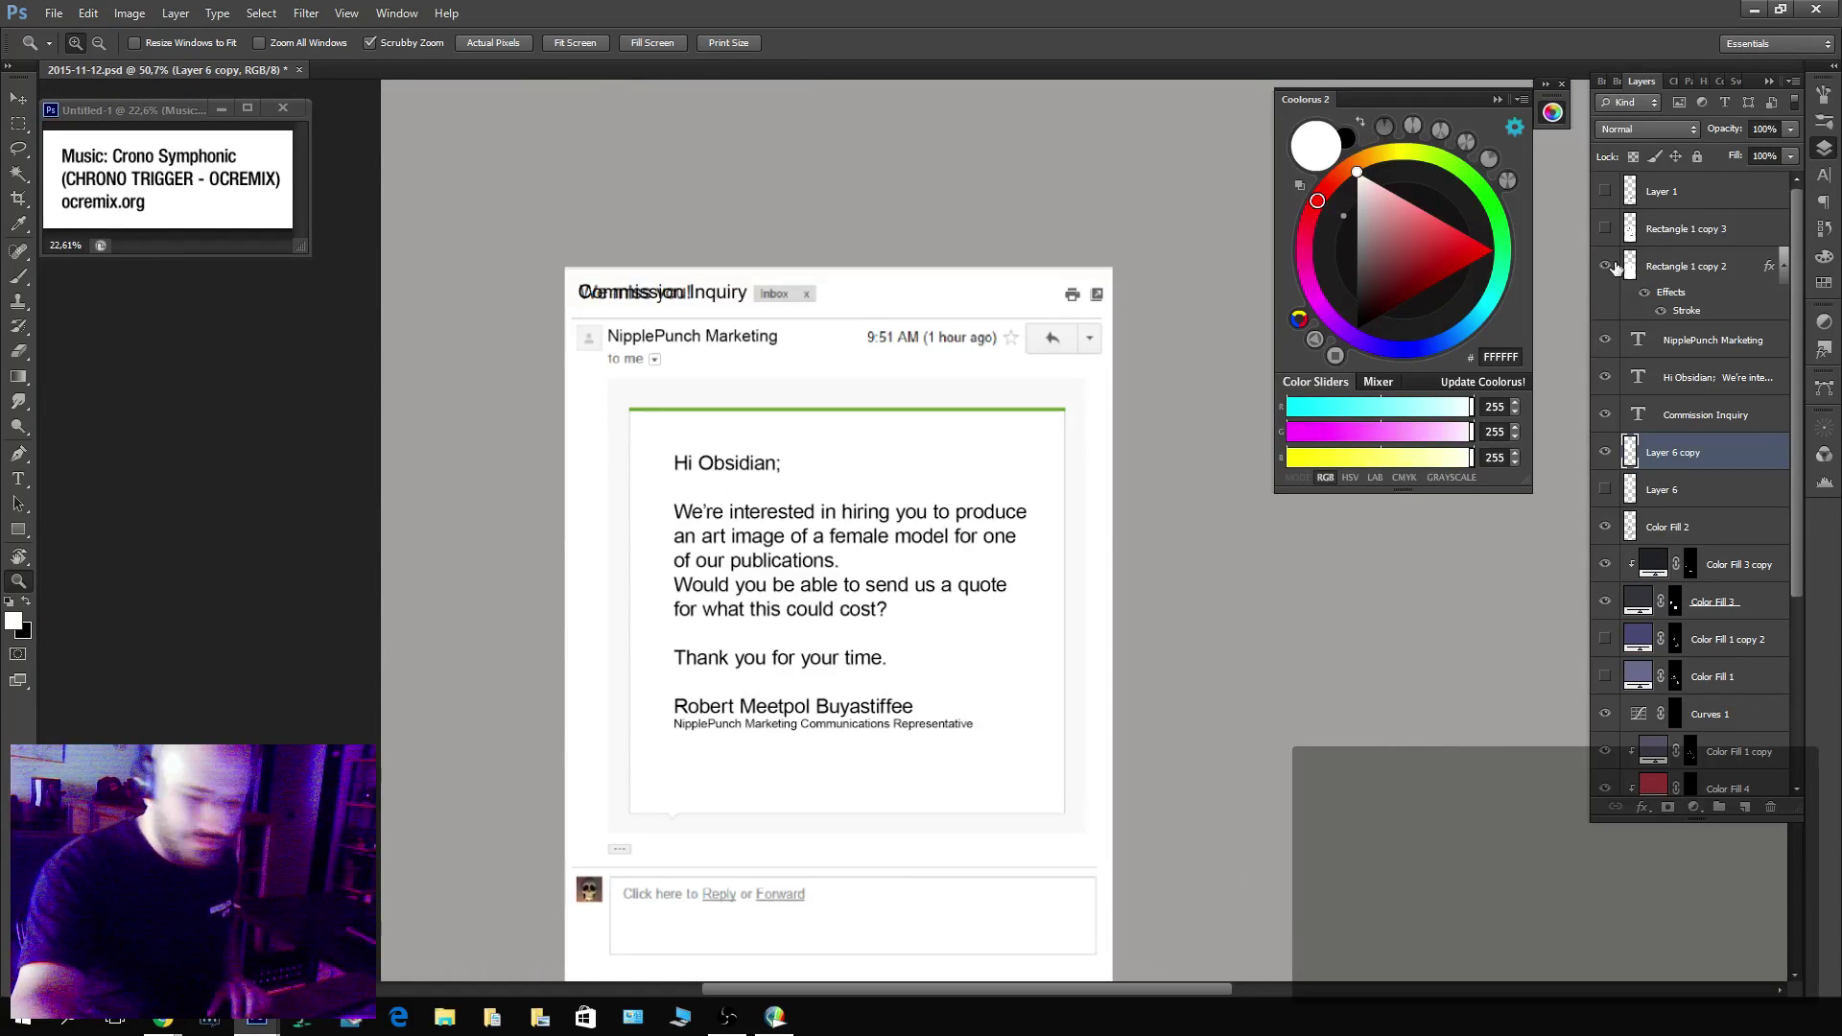
left_click_drag(1606, 339, 1605, 414)
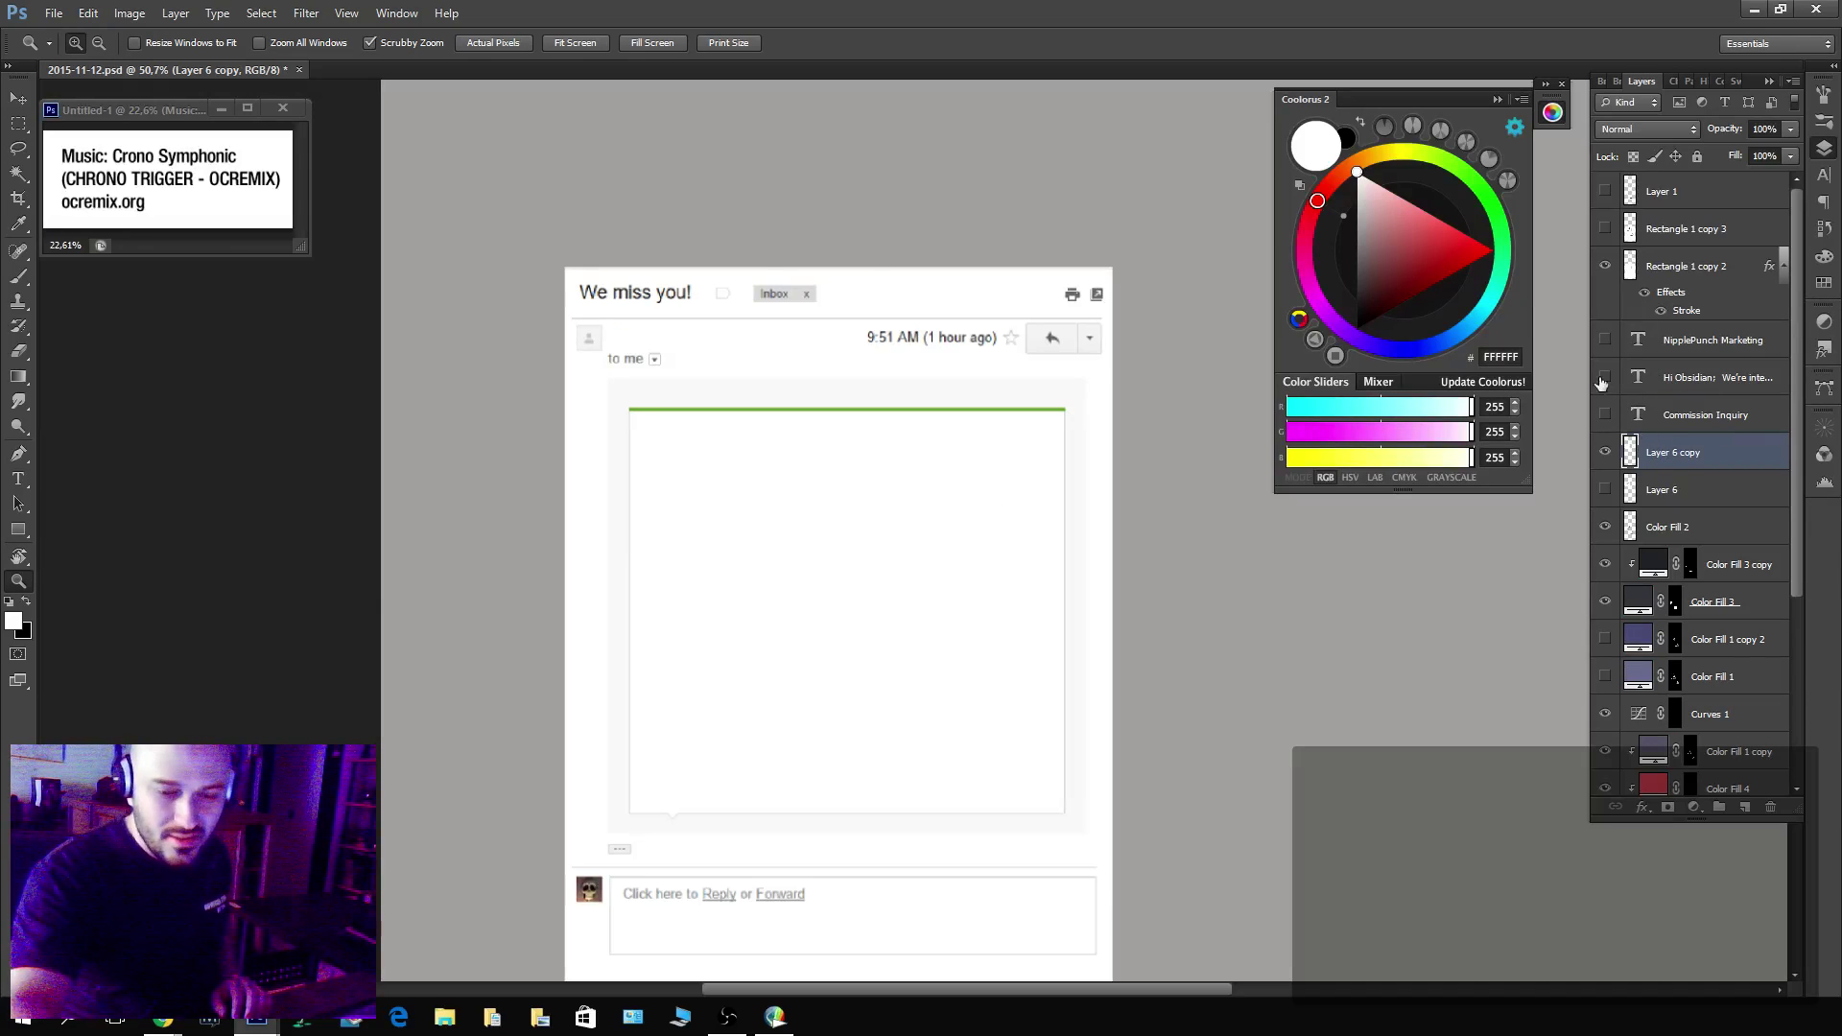
Erase the "We miss you!" subject line to plain white using a rectangular selection, and deselect.
left_click_drag(592, 255, 630, 280)
key("m")
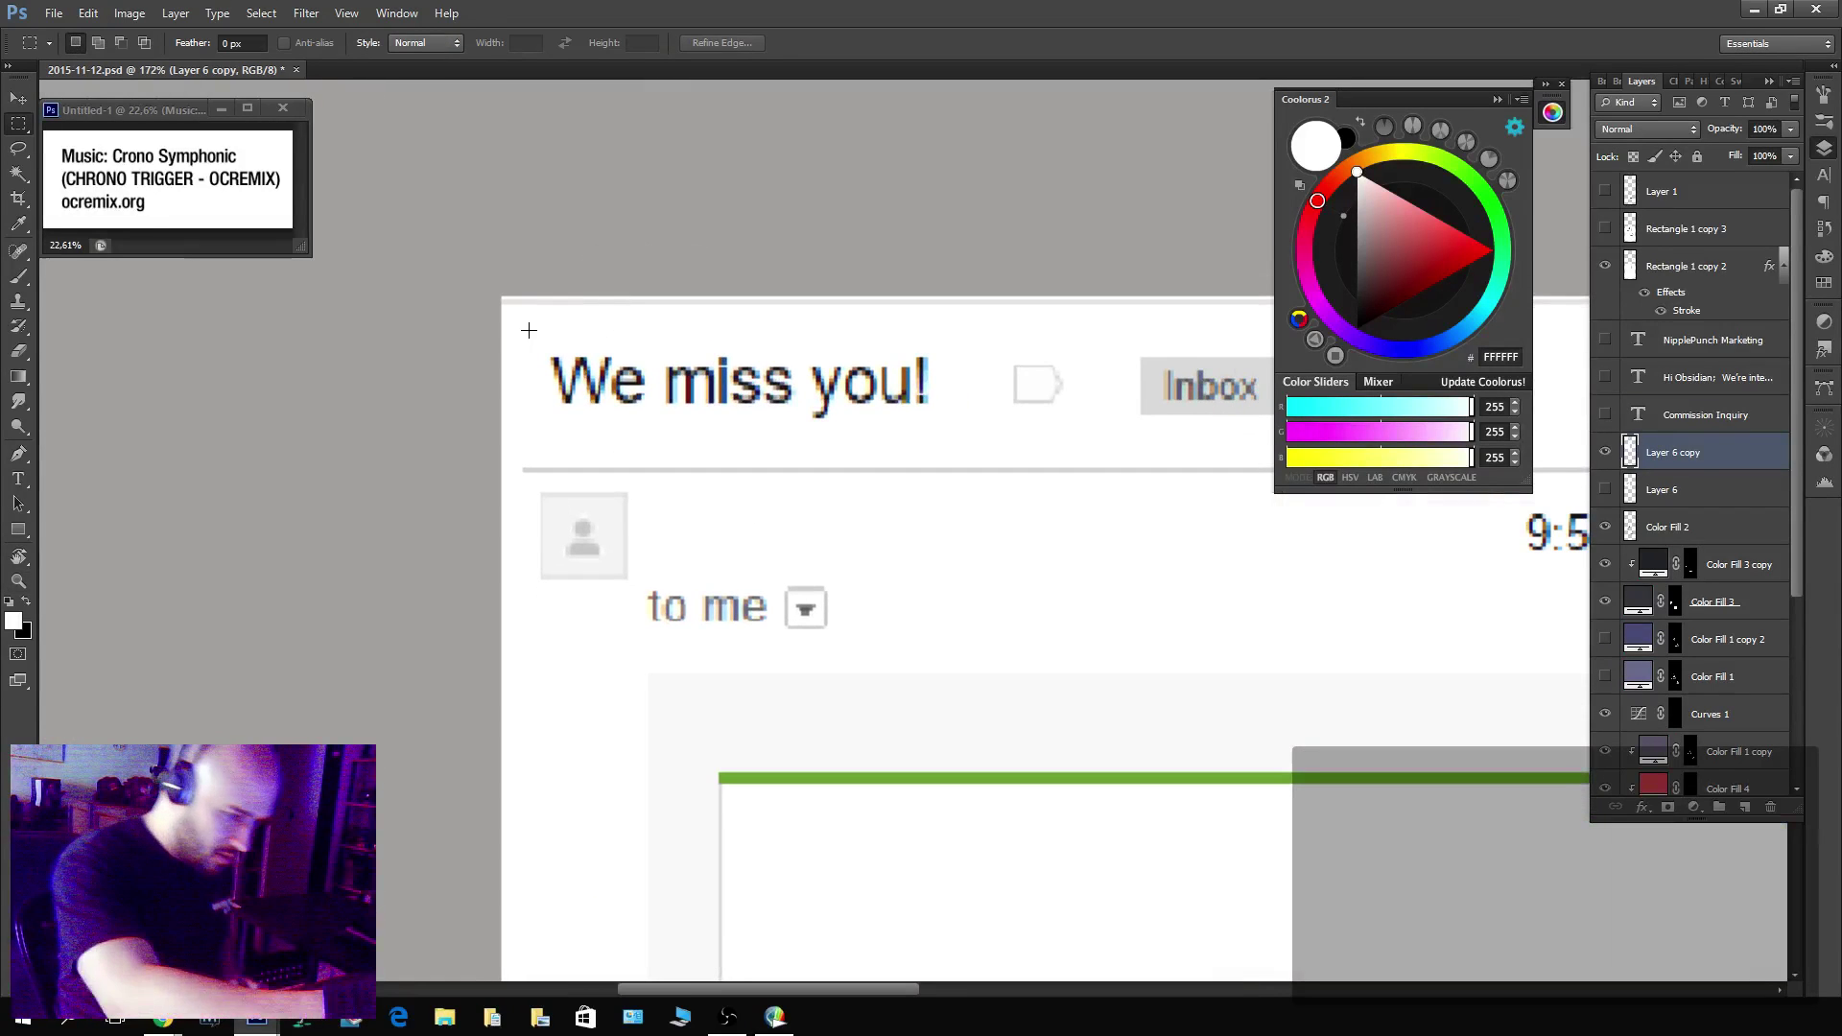
left_click_drag(527, 327, 983, 443)
key("Delete")
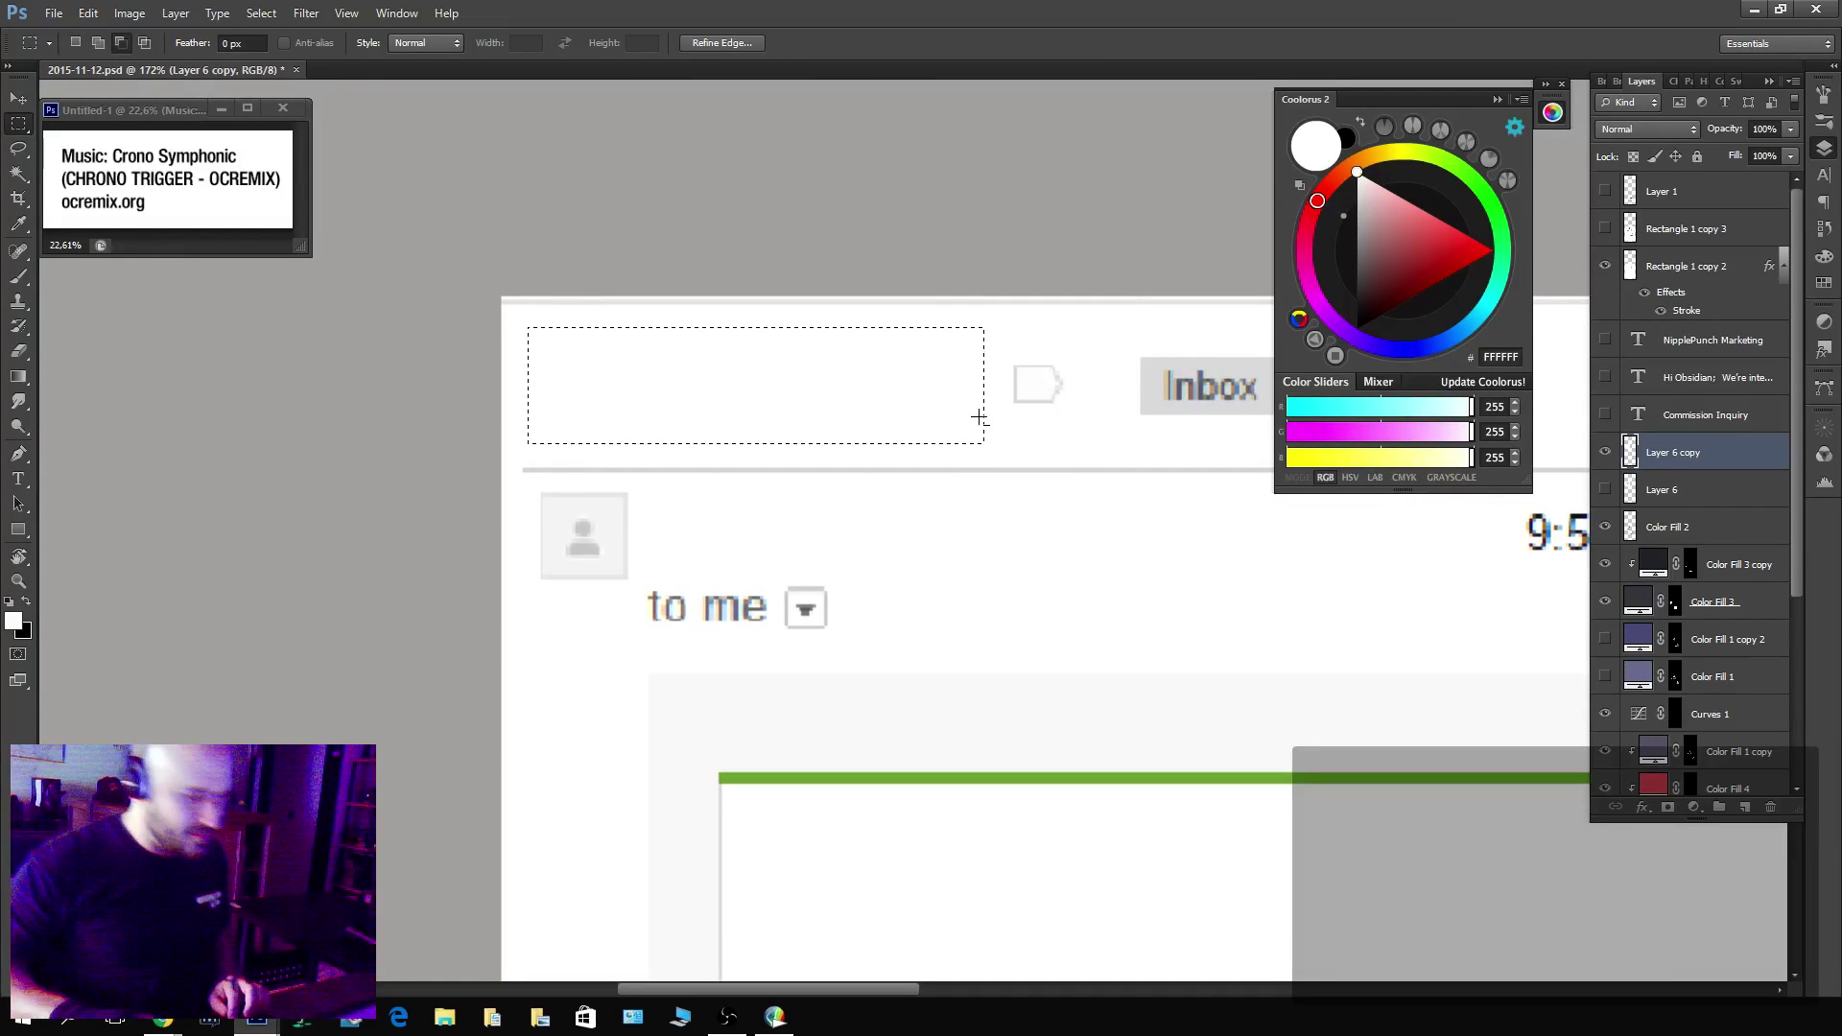
key("ctrl+d")
Show the sender, message body and "Commission Inquiry" text layers over the cleaned email.
key("z")
left_click(1269, 709, "alt")
left_click(1218, 659, "alt")
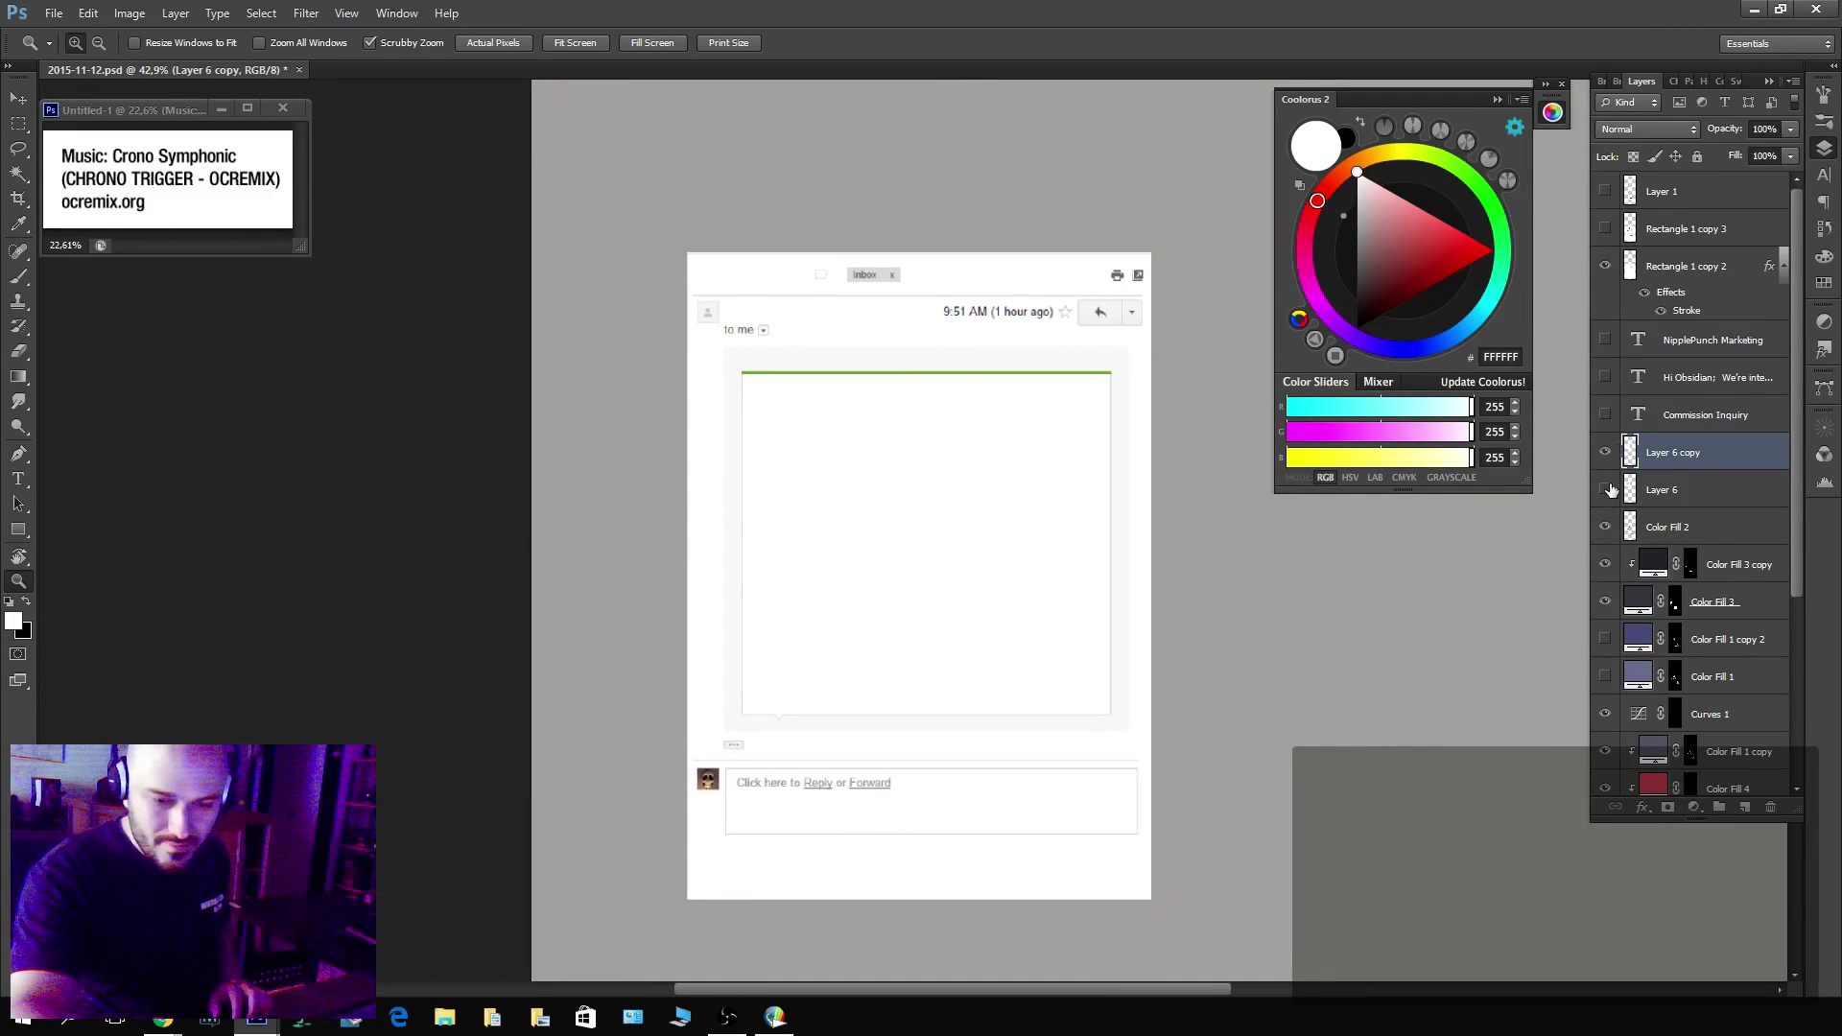
left_click_drag(1606, 339, 1605, 415)
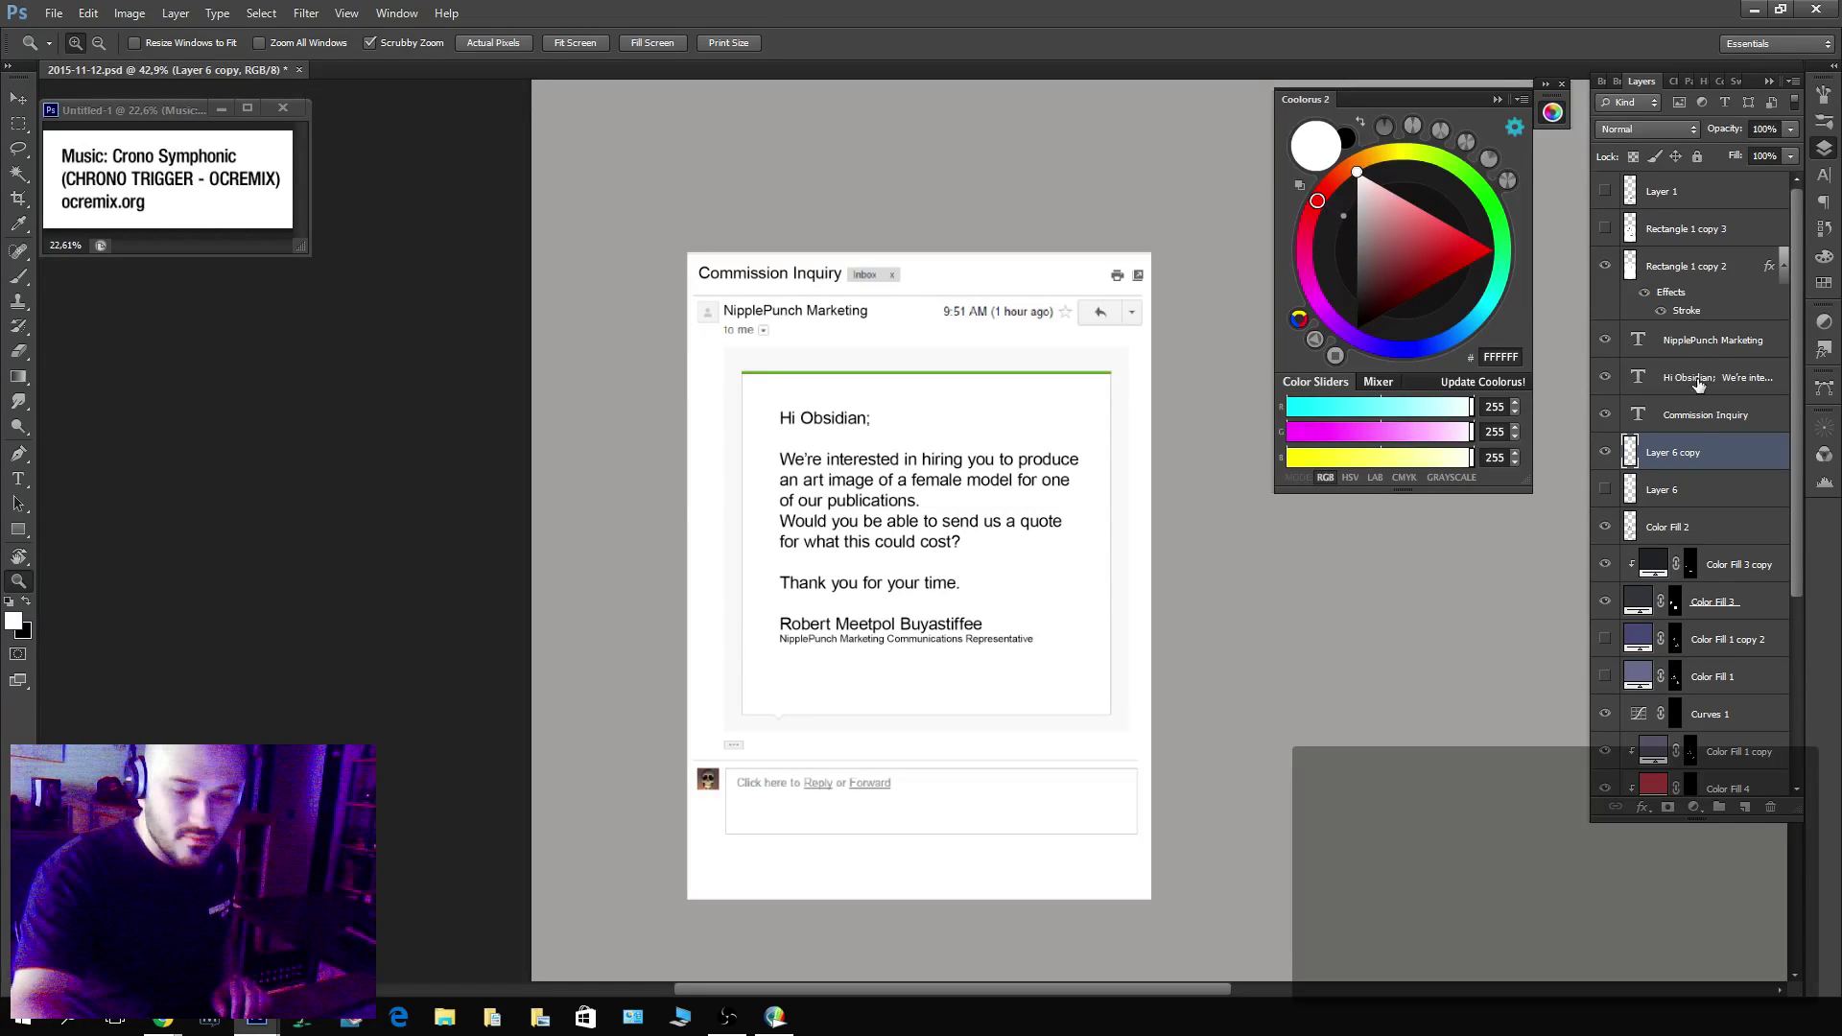
Duplicate the cleaned email layer "Layer 6 copy" and lock the transparent pixels of the lower copy.
left_click(1681, 483)
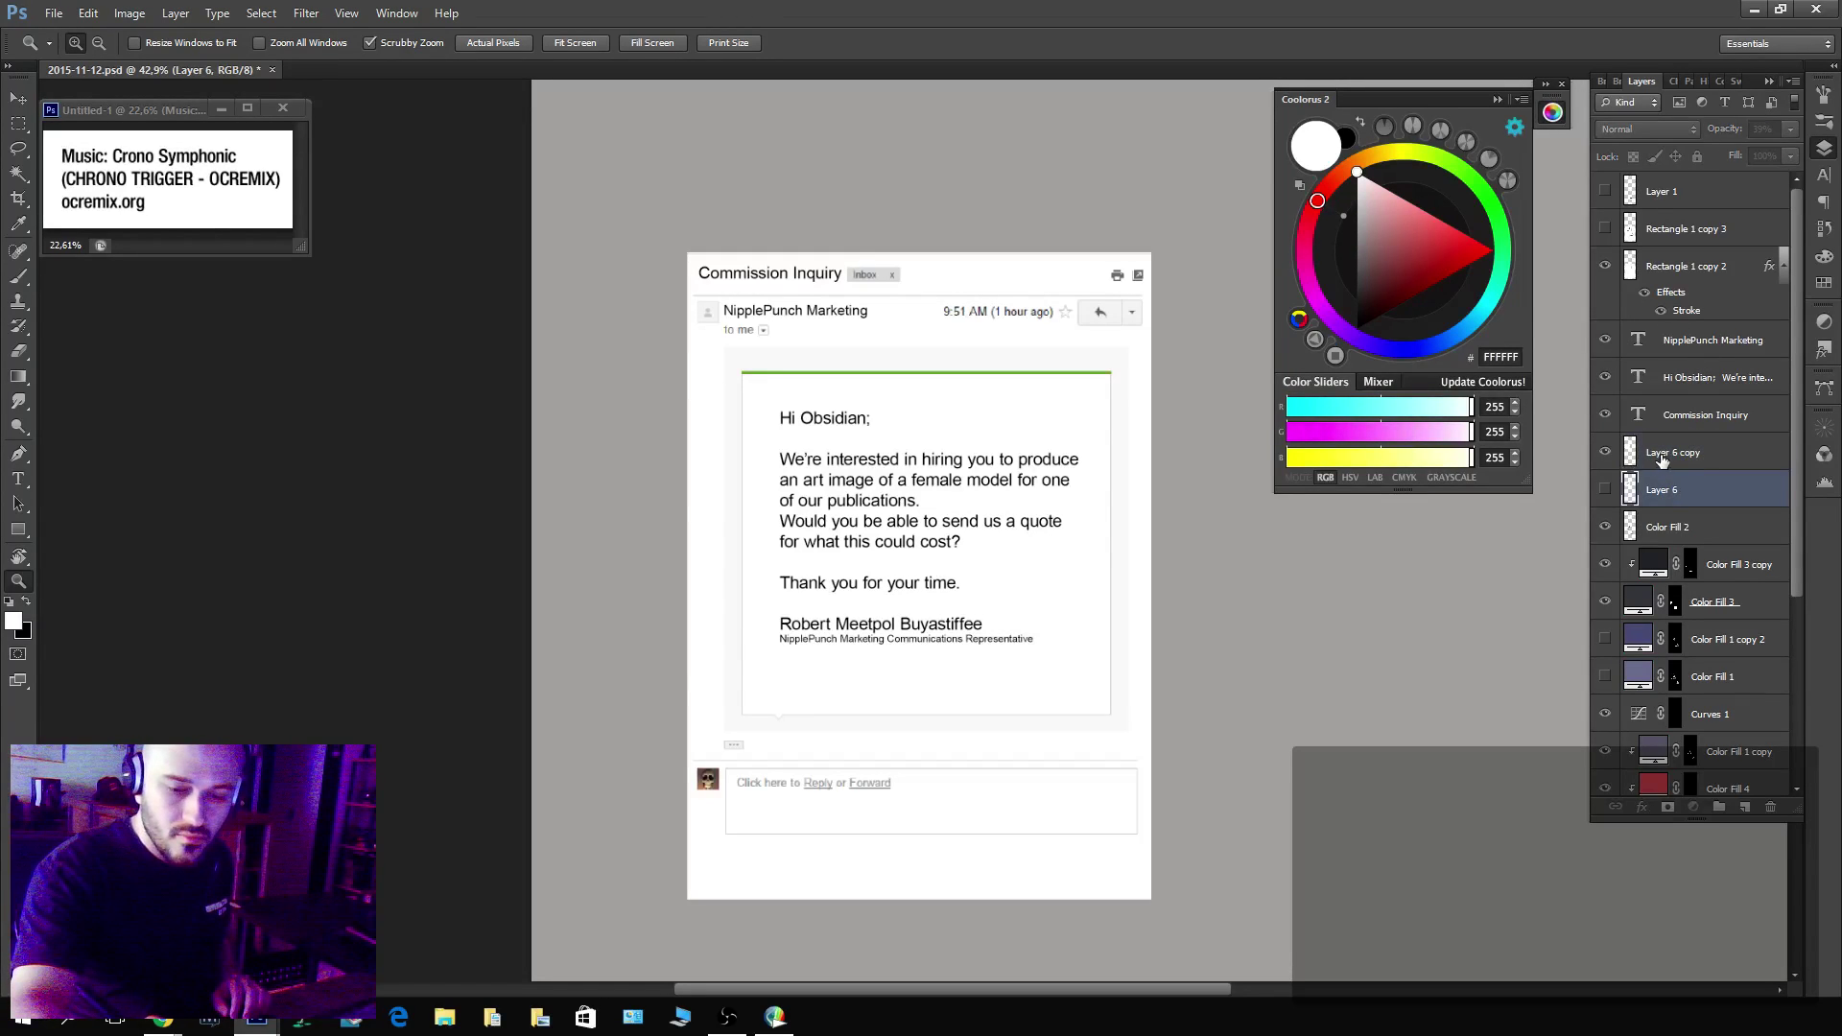
left_click(1662, 459)
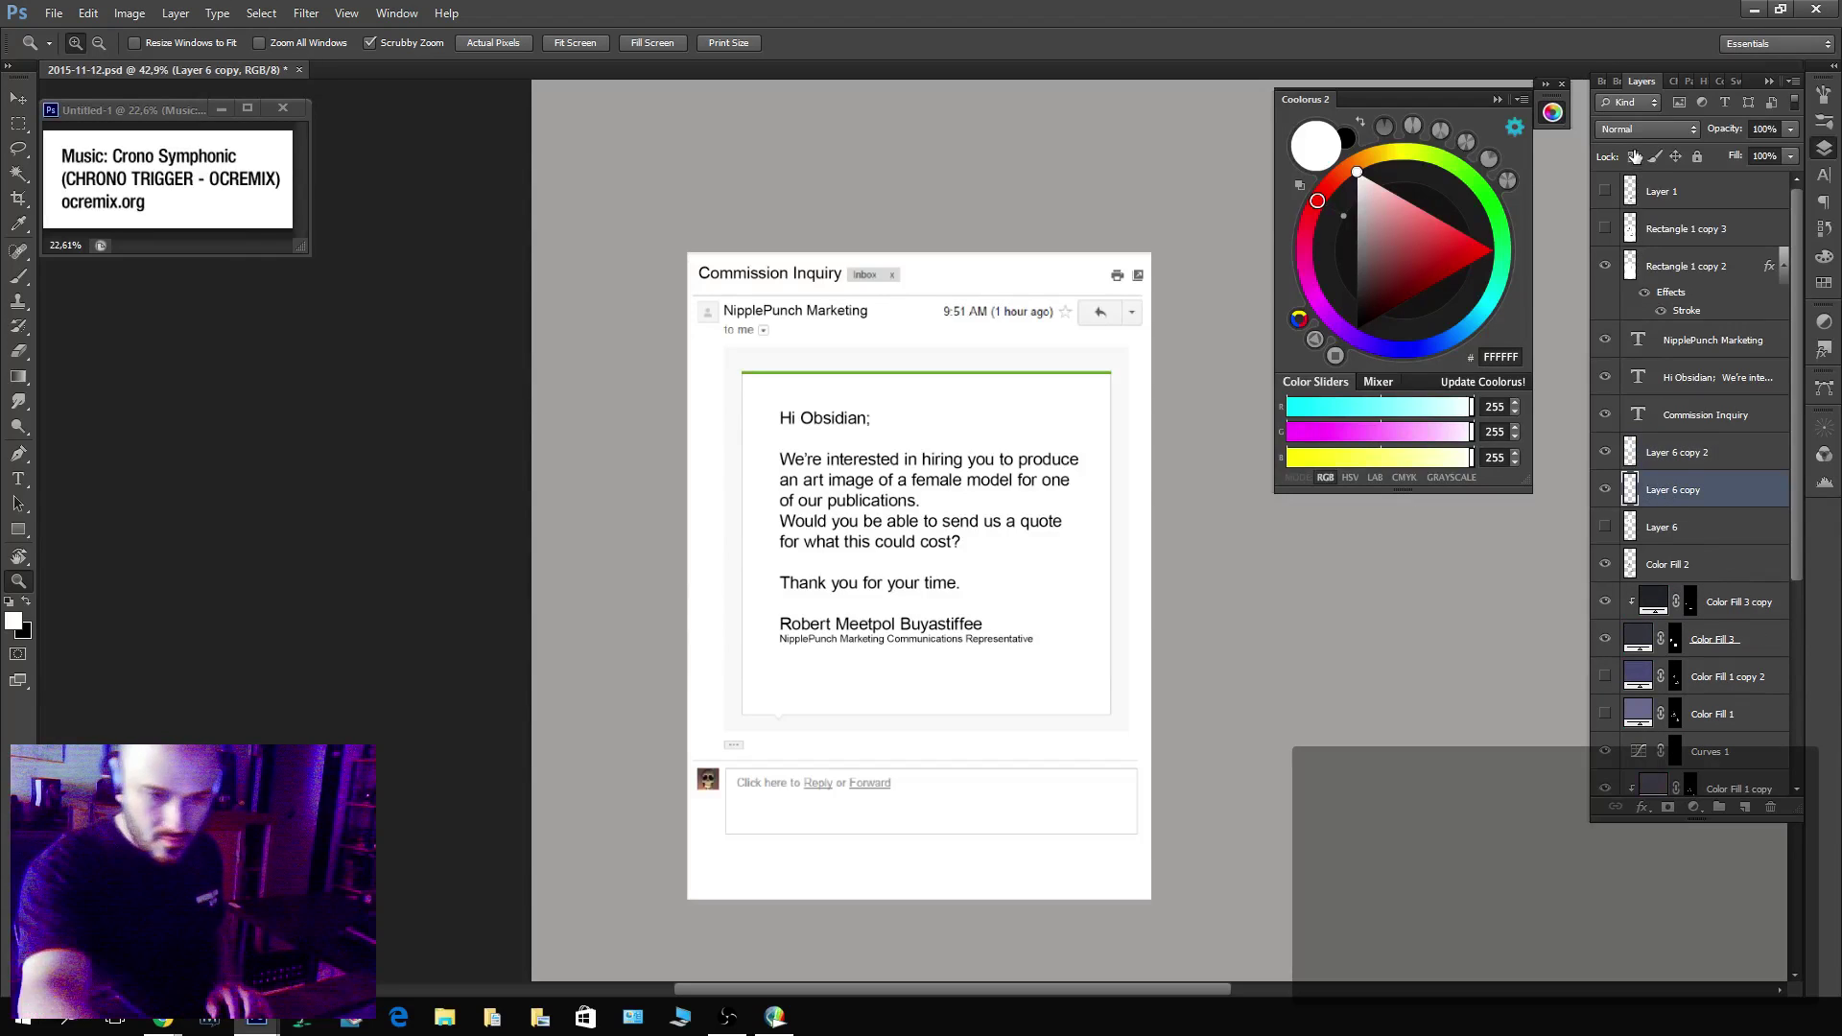
key("ctrl+j")
left_click(1660, 490)
left_click(1633, 157)
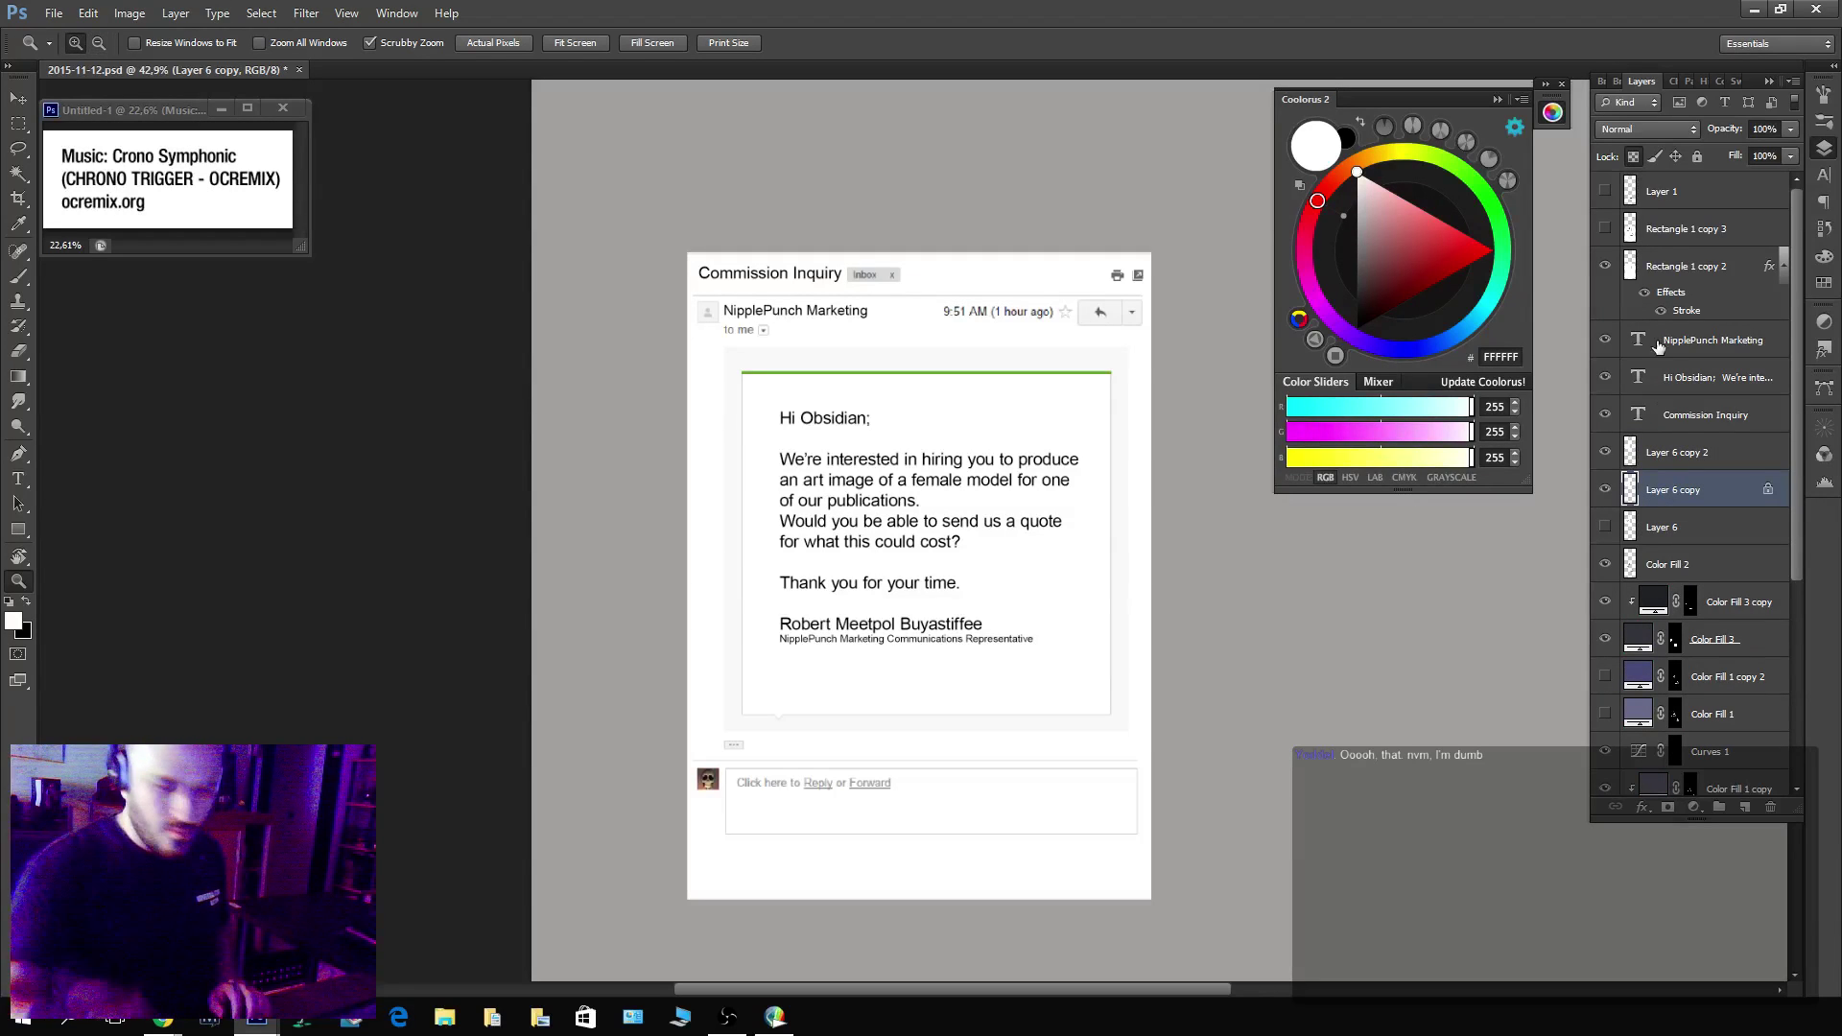
On "Layer 6 copy 2", select the grey "Inbox" tag with a rectangular marquee, shift it right away from the subject line, and deselect.
left_click(1679, 451)
left_click_drag(863, 235, 942, 228)
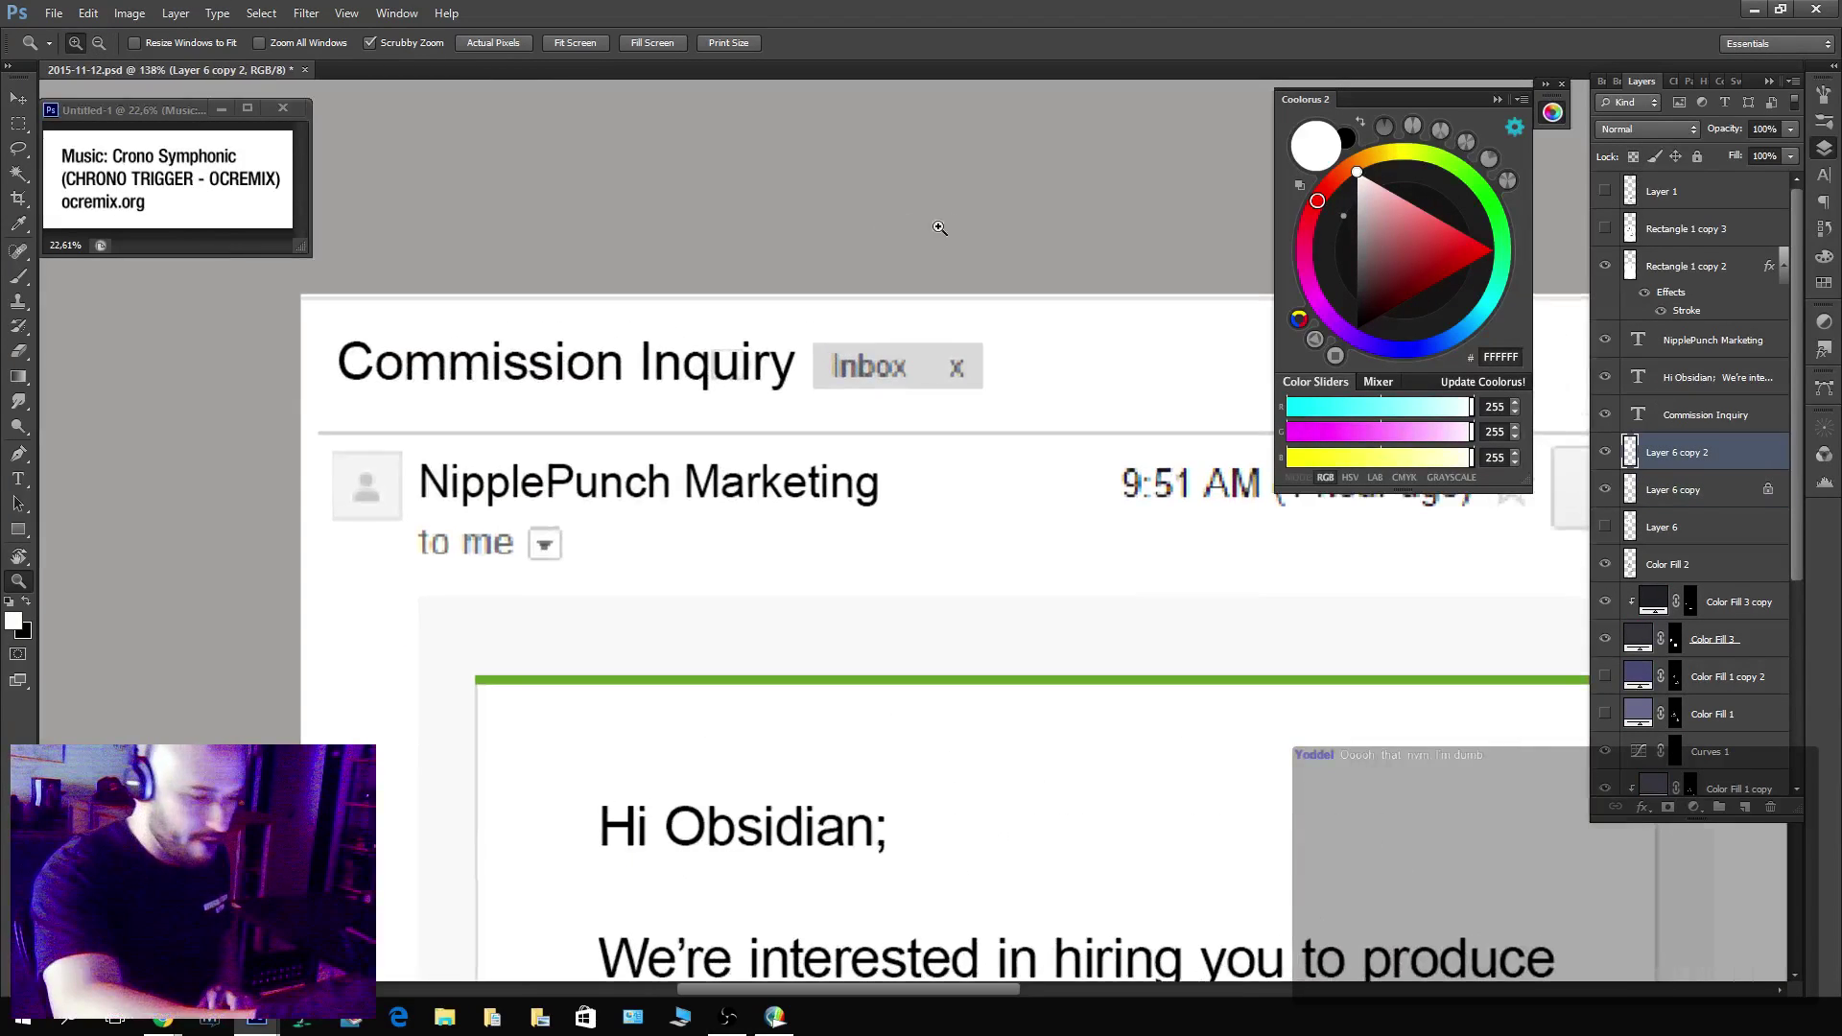
key("m")
mouse_move(829, 328)
left_mouse_down()
mouse_move(1065, 398)
mouse_move(1016, 359)
mouse_move(1051, 358)
left_mouse_up()
key("v")
key("ctrl+d")
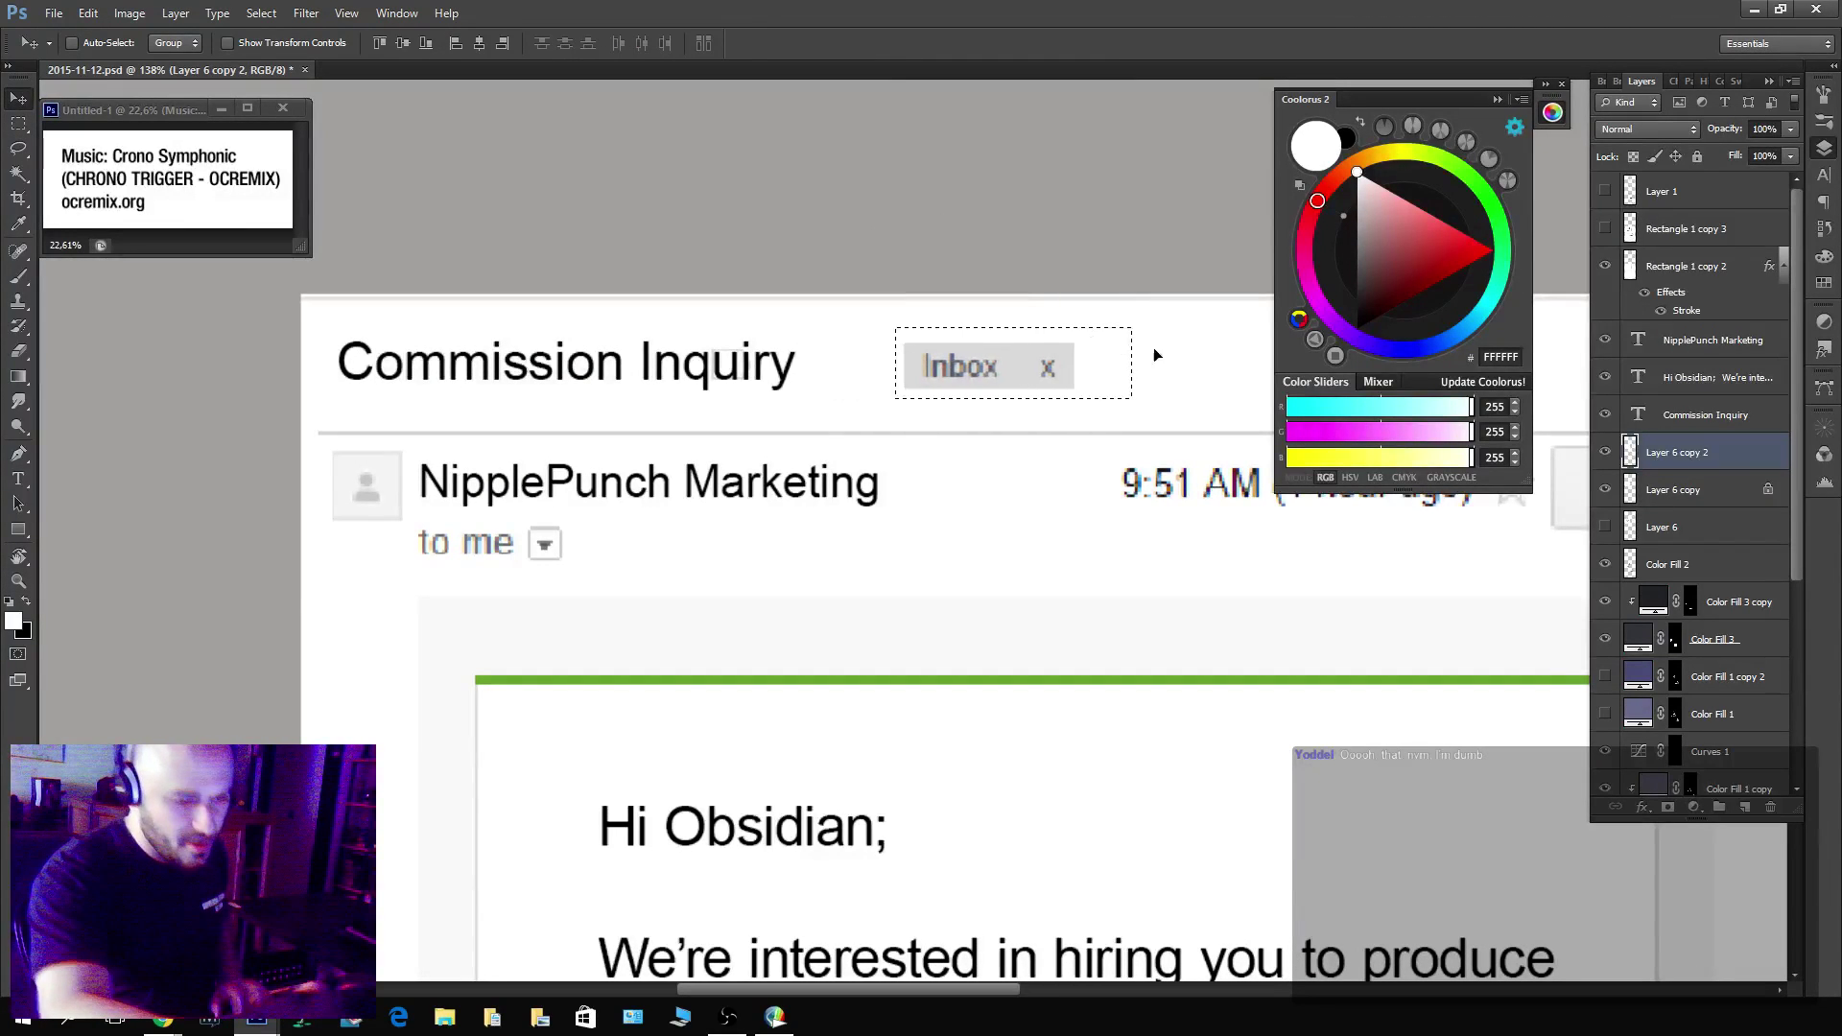
key("z")
left_click_drag(1226, 589, 1132, 588)
left_click_drag(1454, 863, 1169, 643)
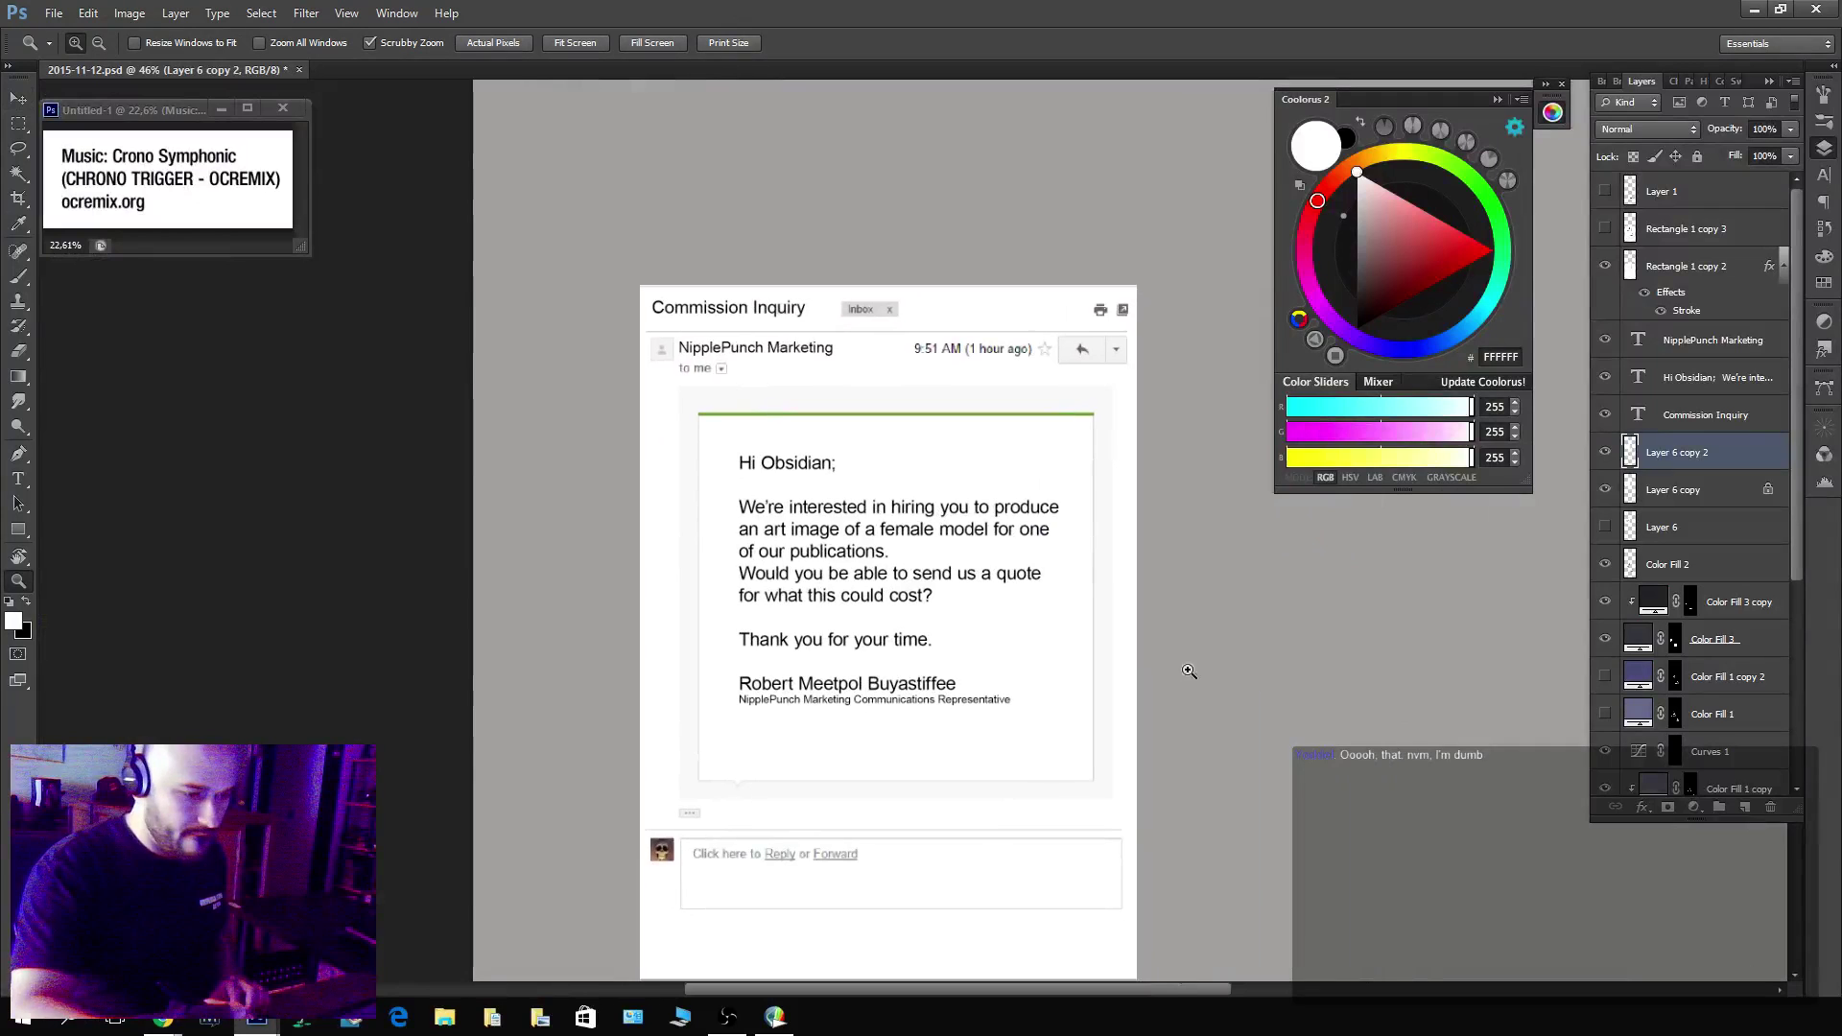
Undo the "Inbox" tag's move, nudge it slightly right and up from its original spot instead, and deselect.
key("ctrl+alt+z")
key("ctrl+alt+z")
key("v")
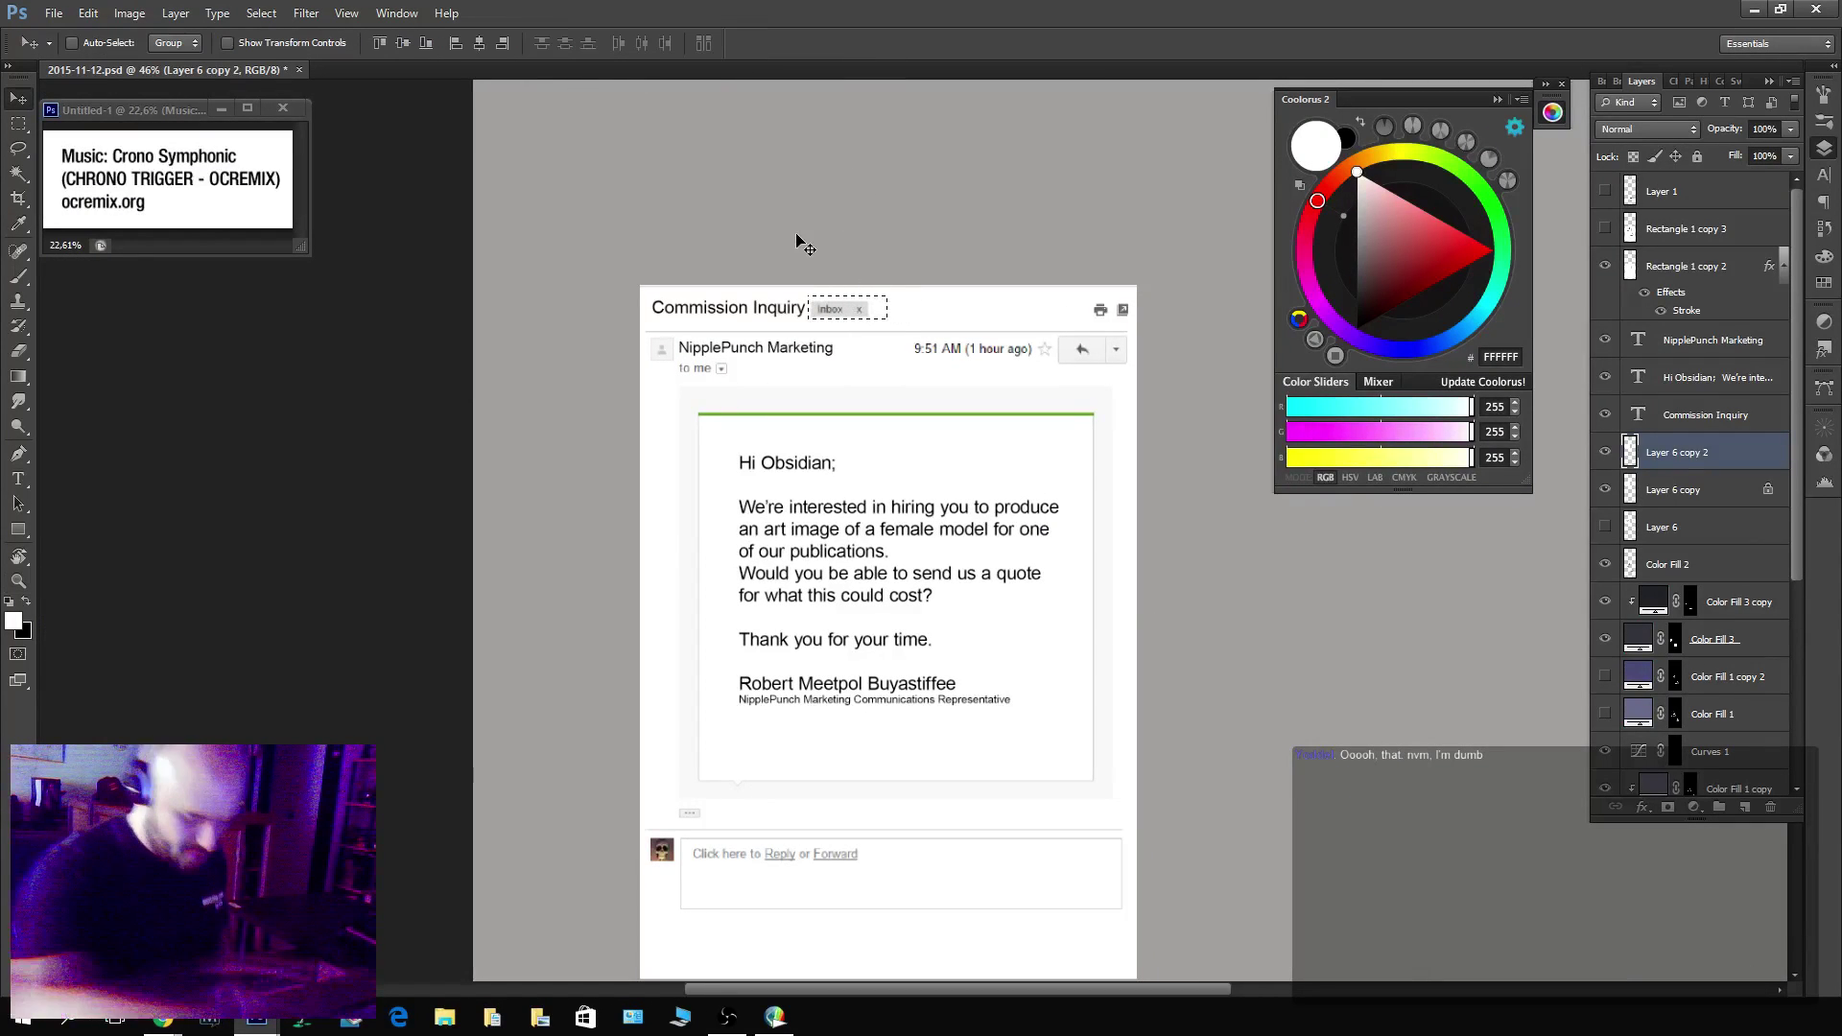
key("shift+Right")
key("shift+Right")
key("shift+Right")
key("Up")
key("Up")
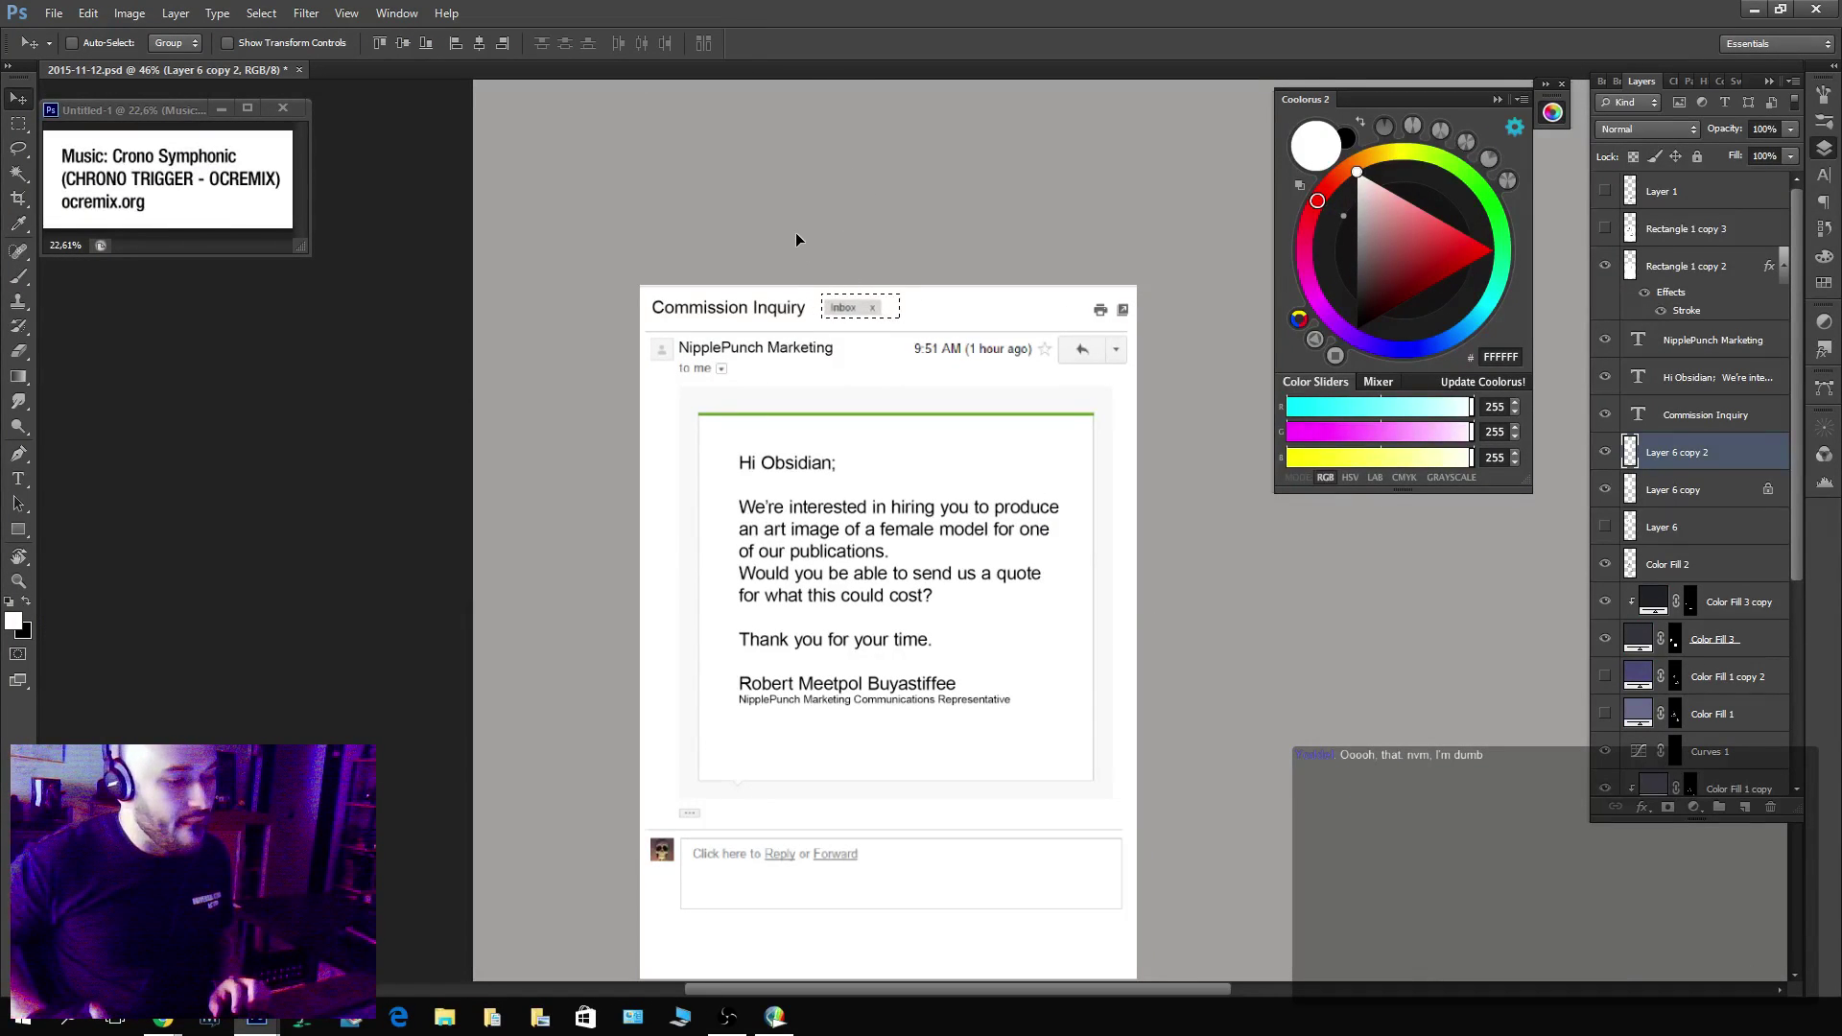
key("ctrl+d")
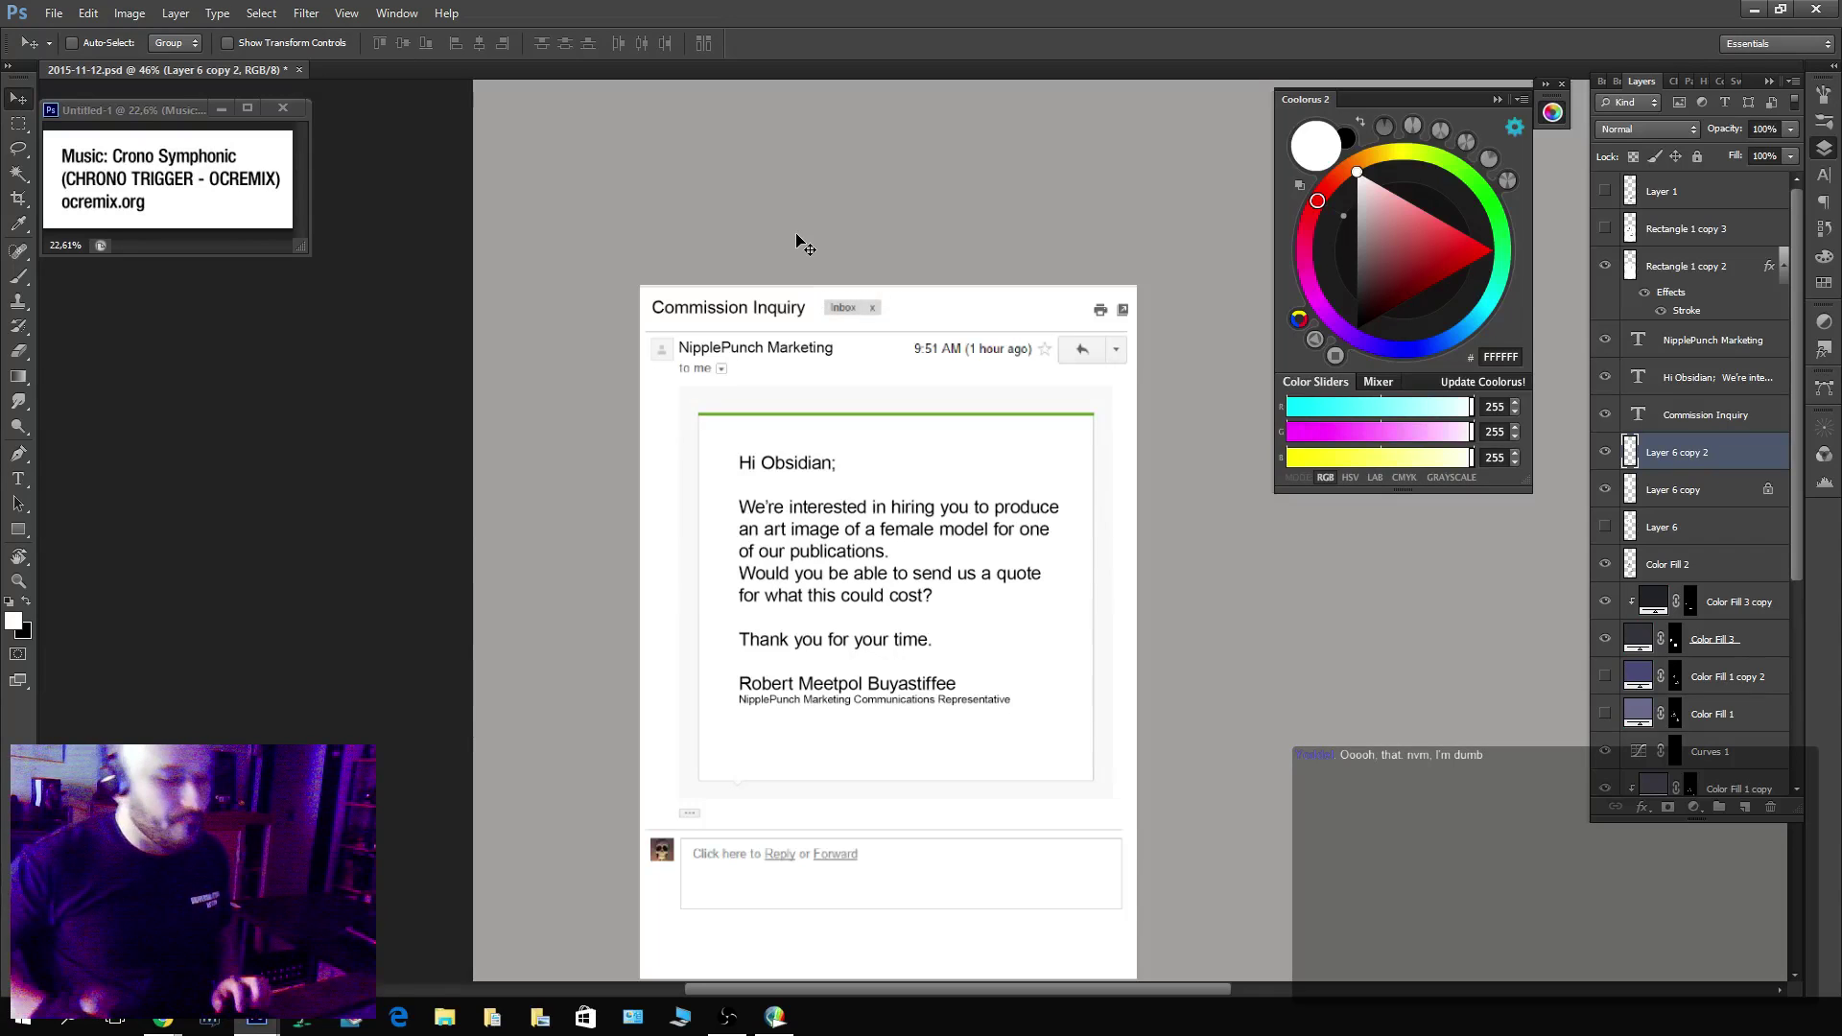
Delete the locked "Layer 6 copy" and group "Layer 6 copy 2" with the three email text layers.
key("z")
left_click_drag(1089, 476, 1063, 478)
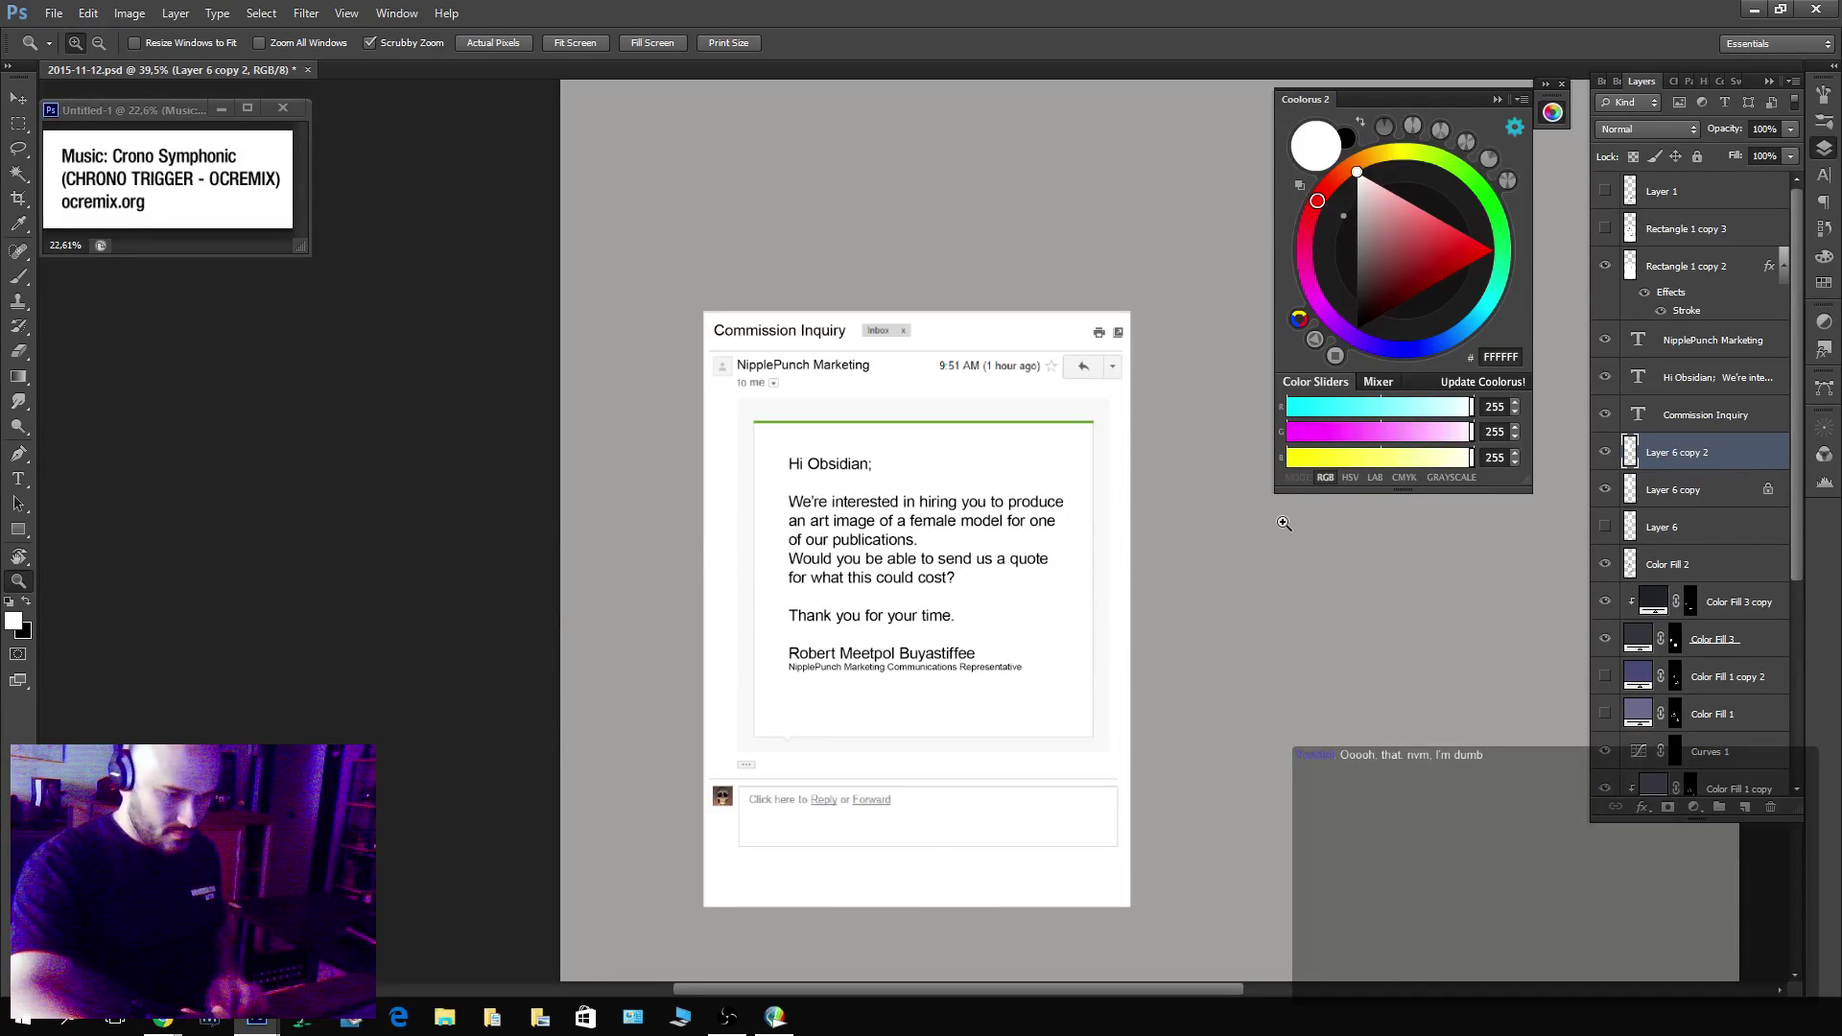
left_click(1657, 492)
key("Delete")
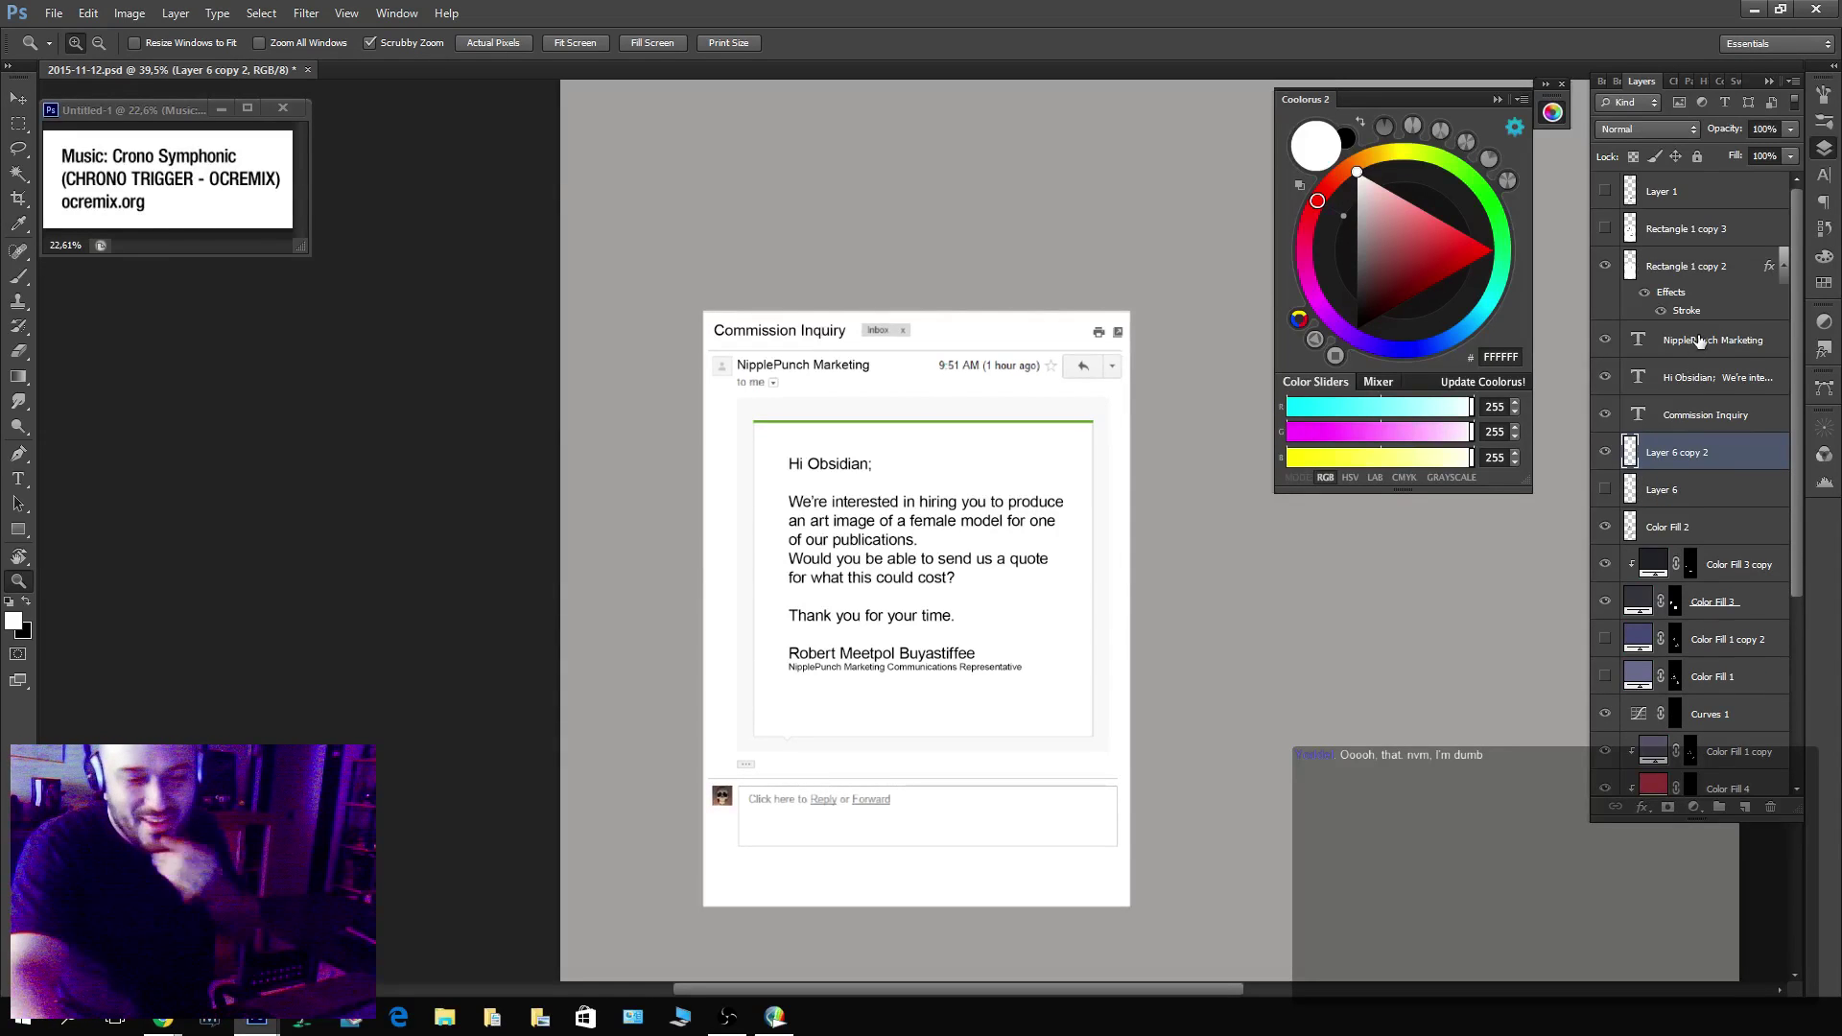
left_click(1698, 346, "shift")
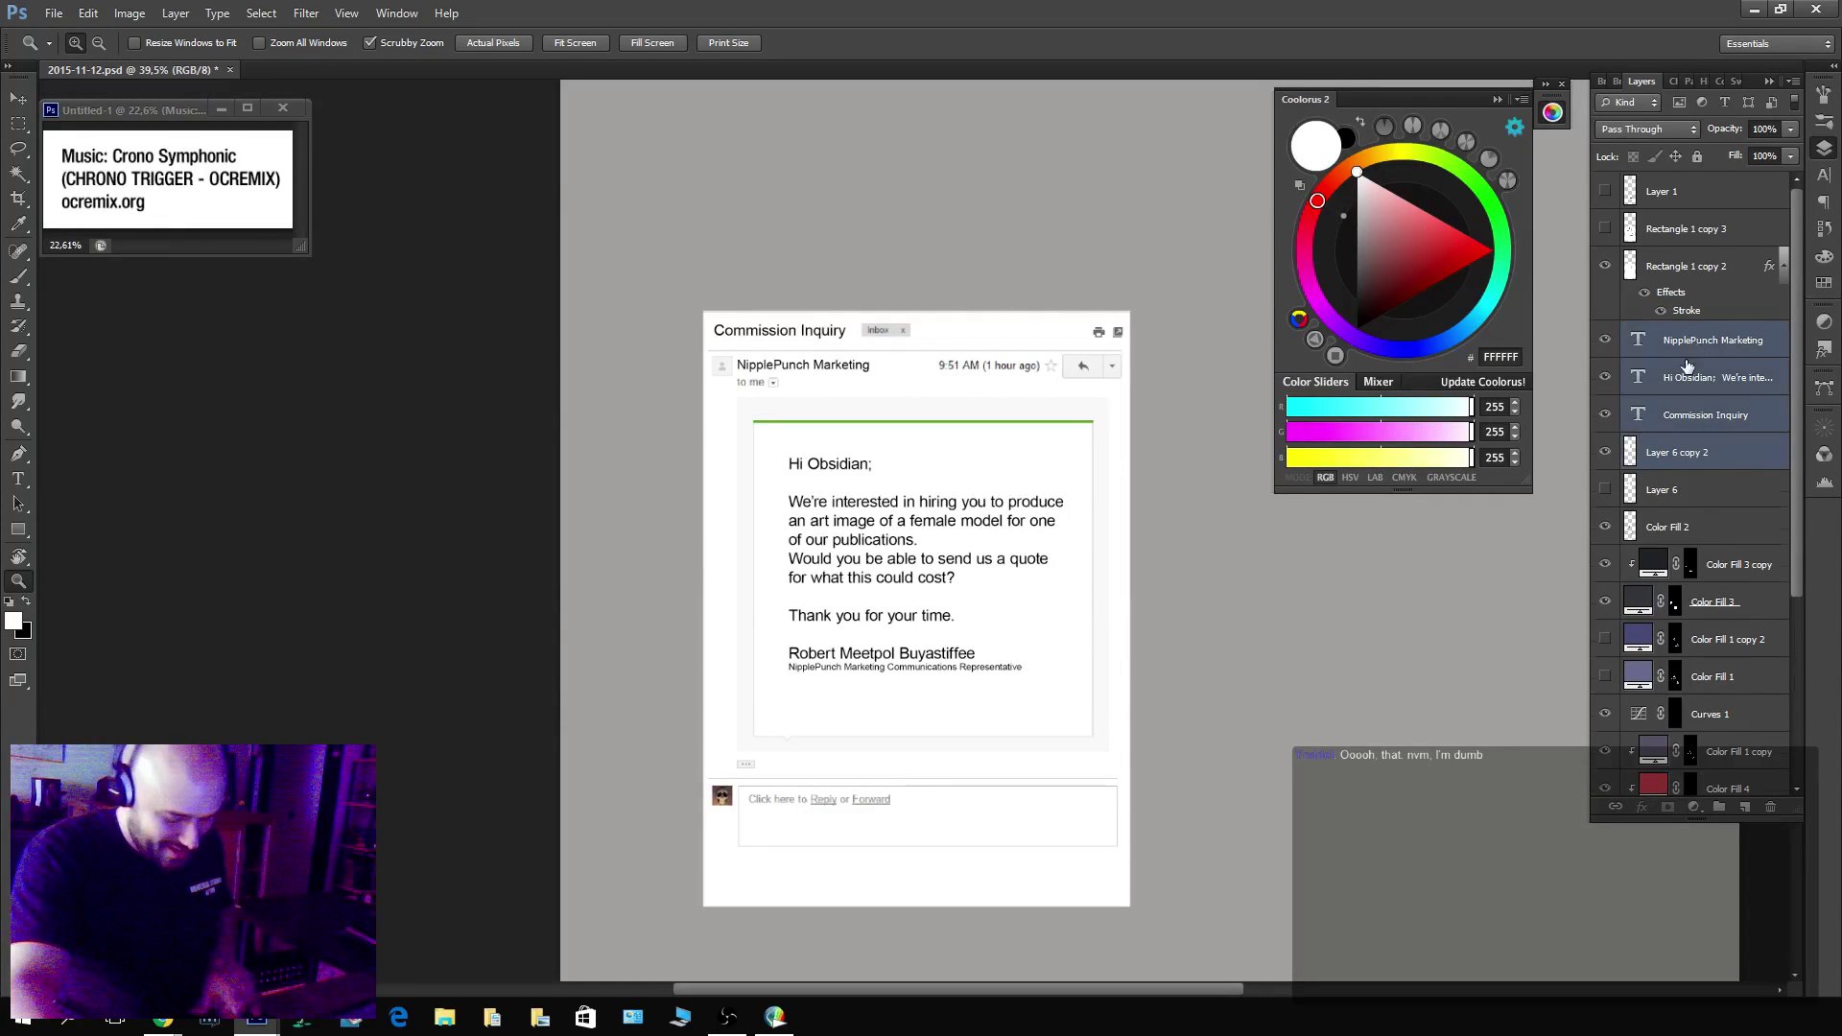
key("ctrl+g")
Try placing the grouped email over the blank comic panel beside the bald man's panel, and undo the move.
key("v")
left_click_drag(1247, 599, 1013, 265)
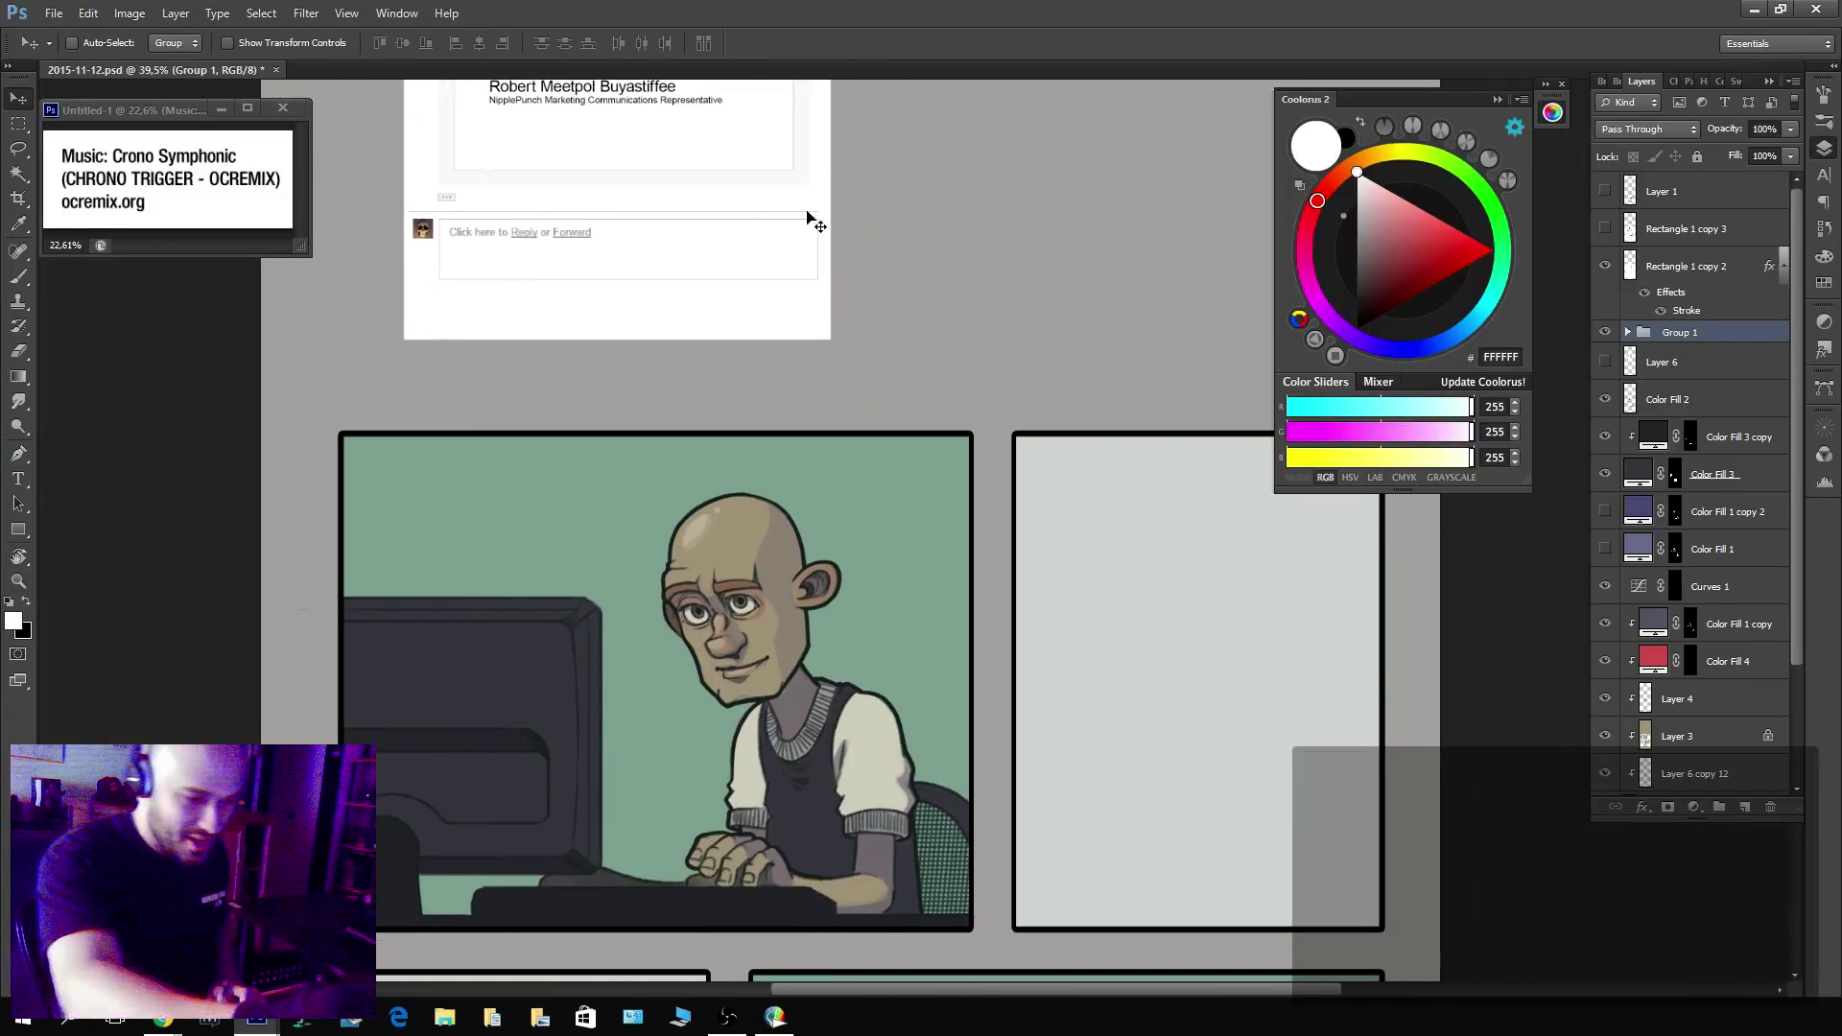
left_click_drag(814, 217, 1368, 801)
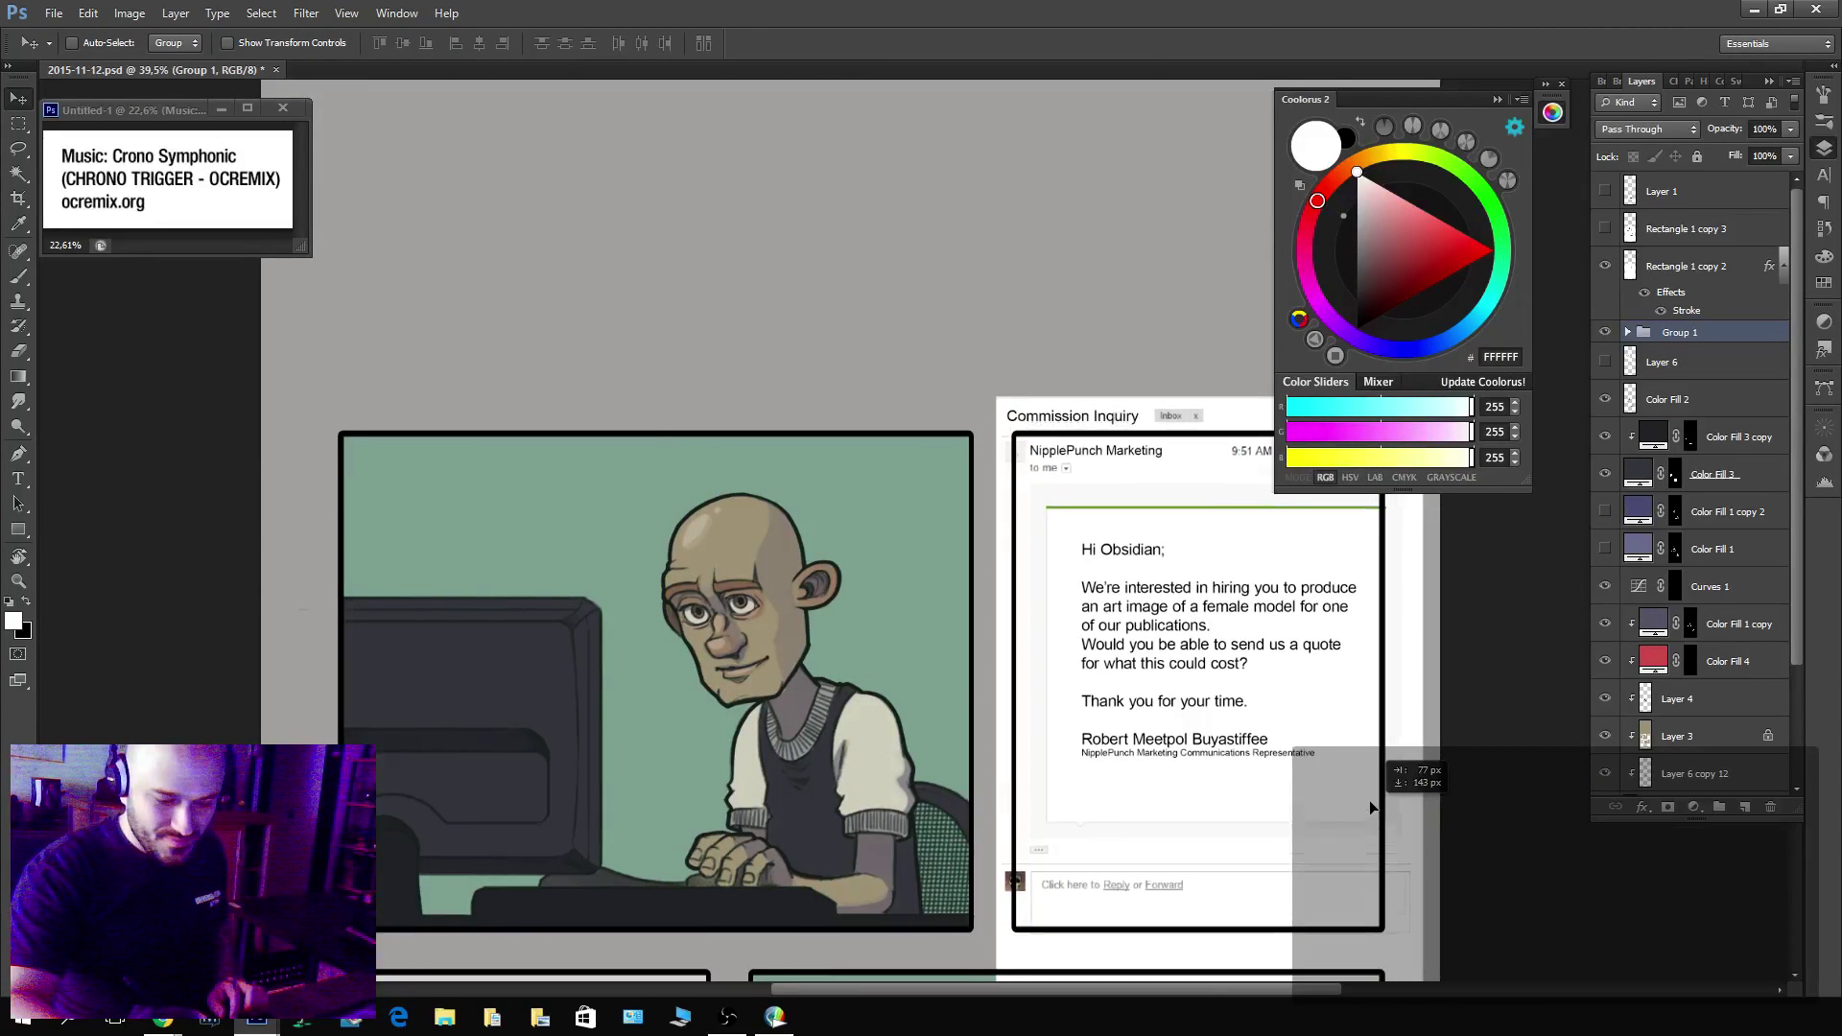
key("ctrl+z")
left_click_drag(726, 245, 929, 761)
left_click_drag(756, 632, 739, 543)
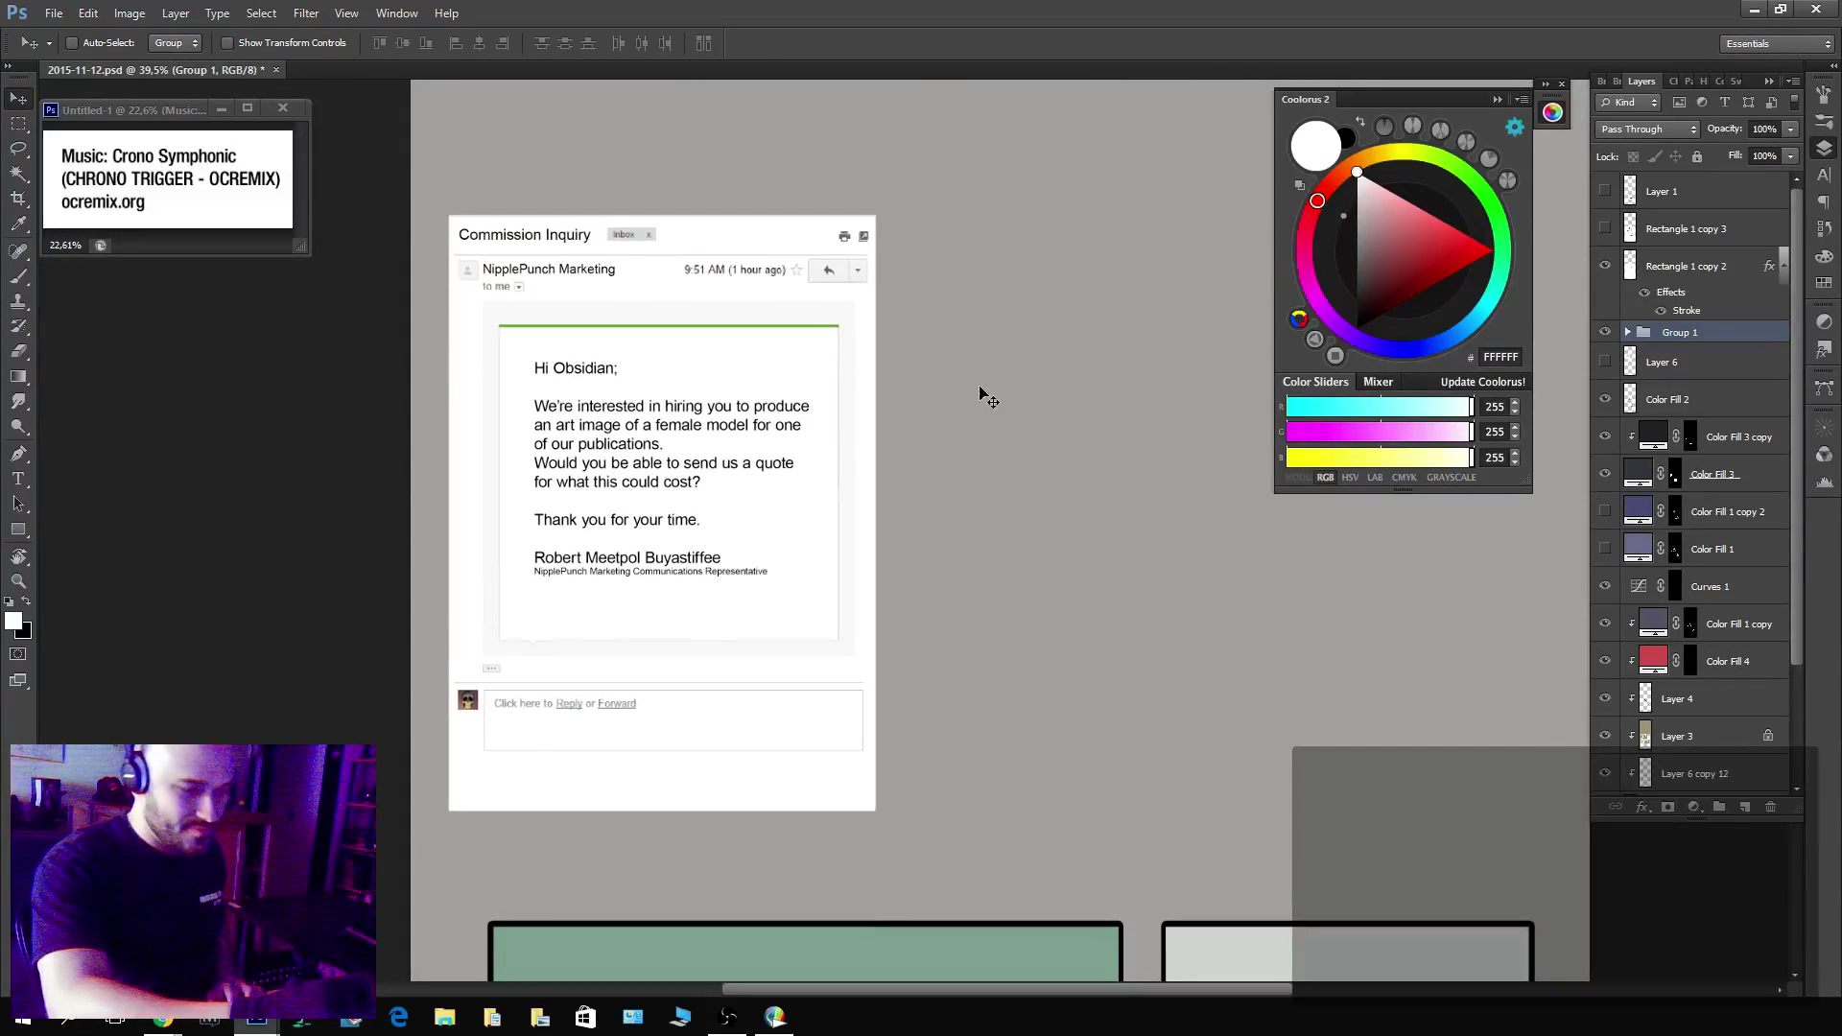
Expand the email group to reach its individual text and screenshot layers.
left_click(1628, 331)
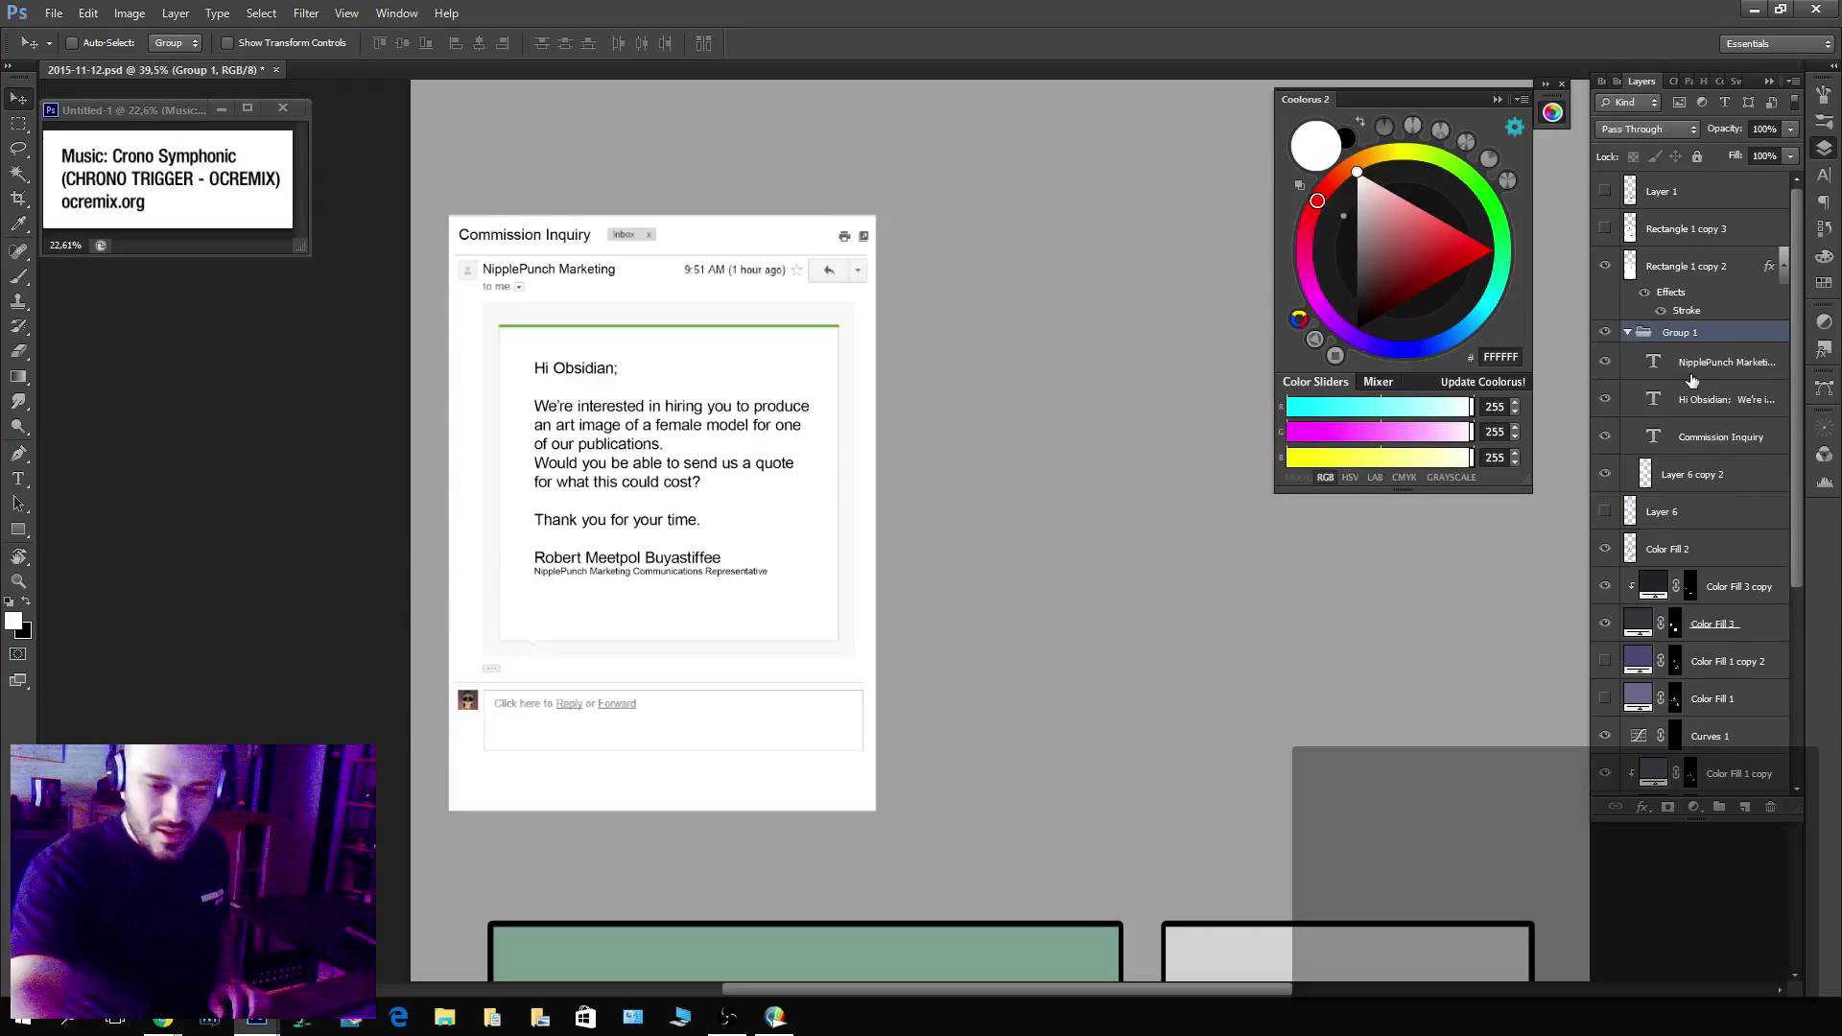
left_click(1686, 477)
left_click(1656, 329)
left_click_drag(778, 547, 1229, 512)
key("Escape")
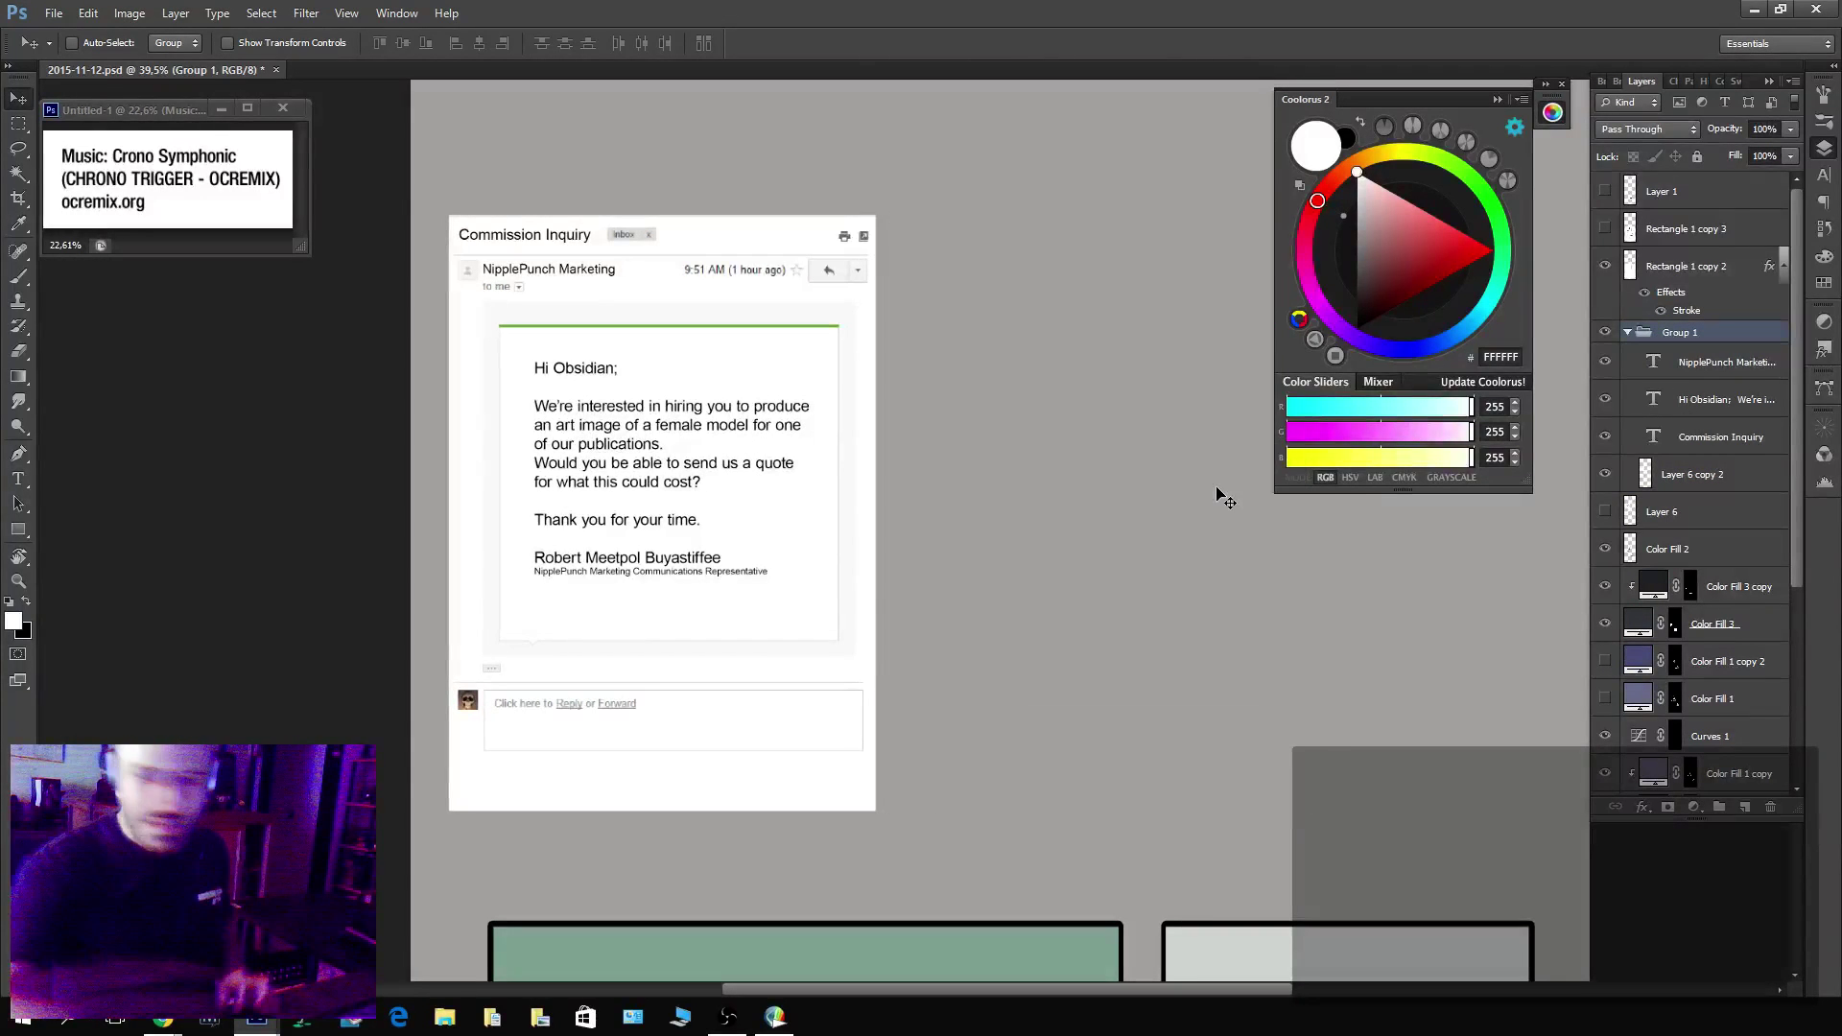
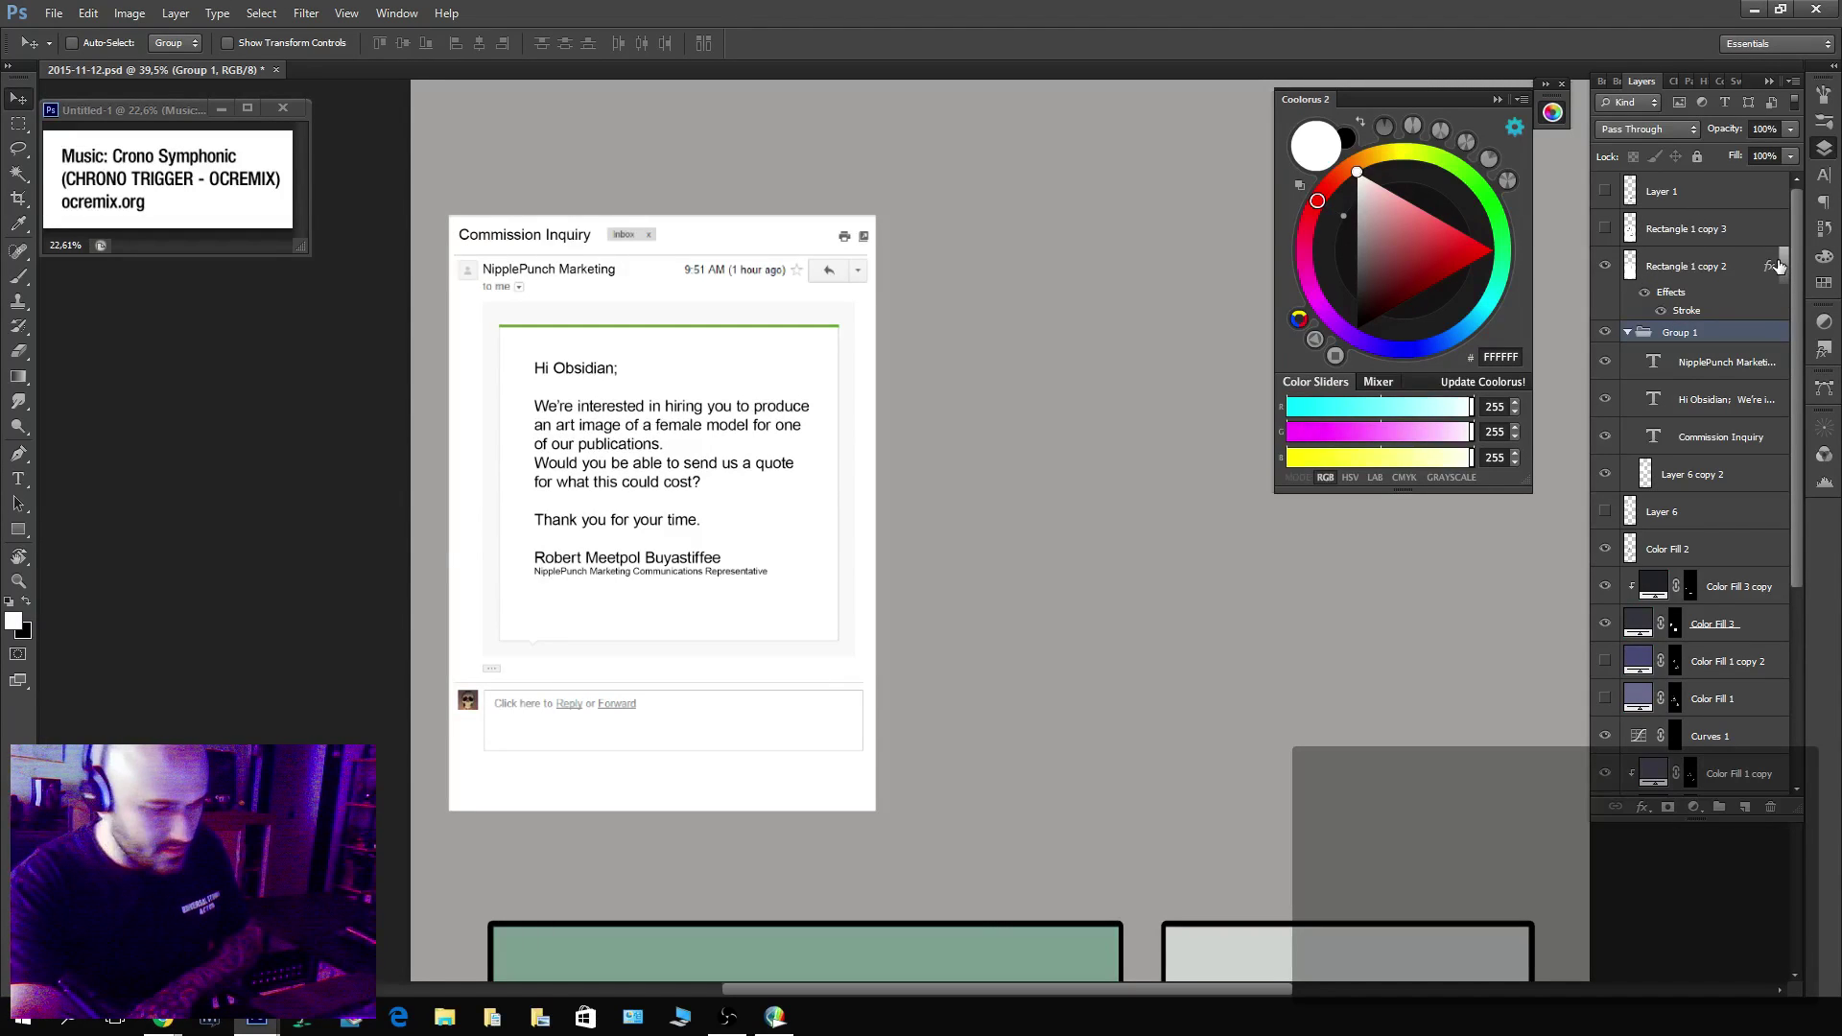
Lower the opacity of the email screenshot layer "Layer 6 copy 2" to 61%.
left_click(1689, 362)
key("z")
left_click_drag(679, 228, 805, 241)
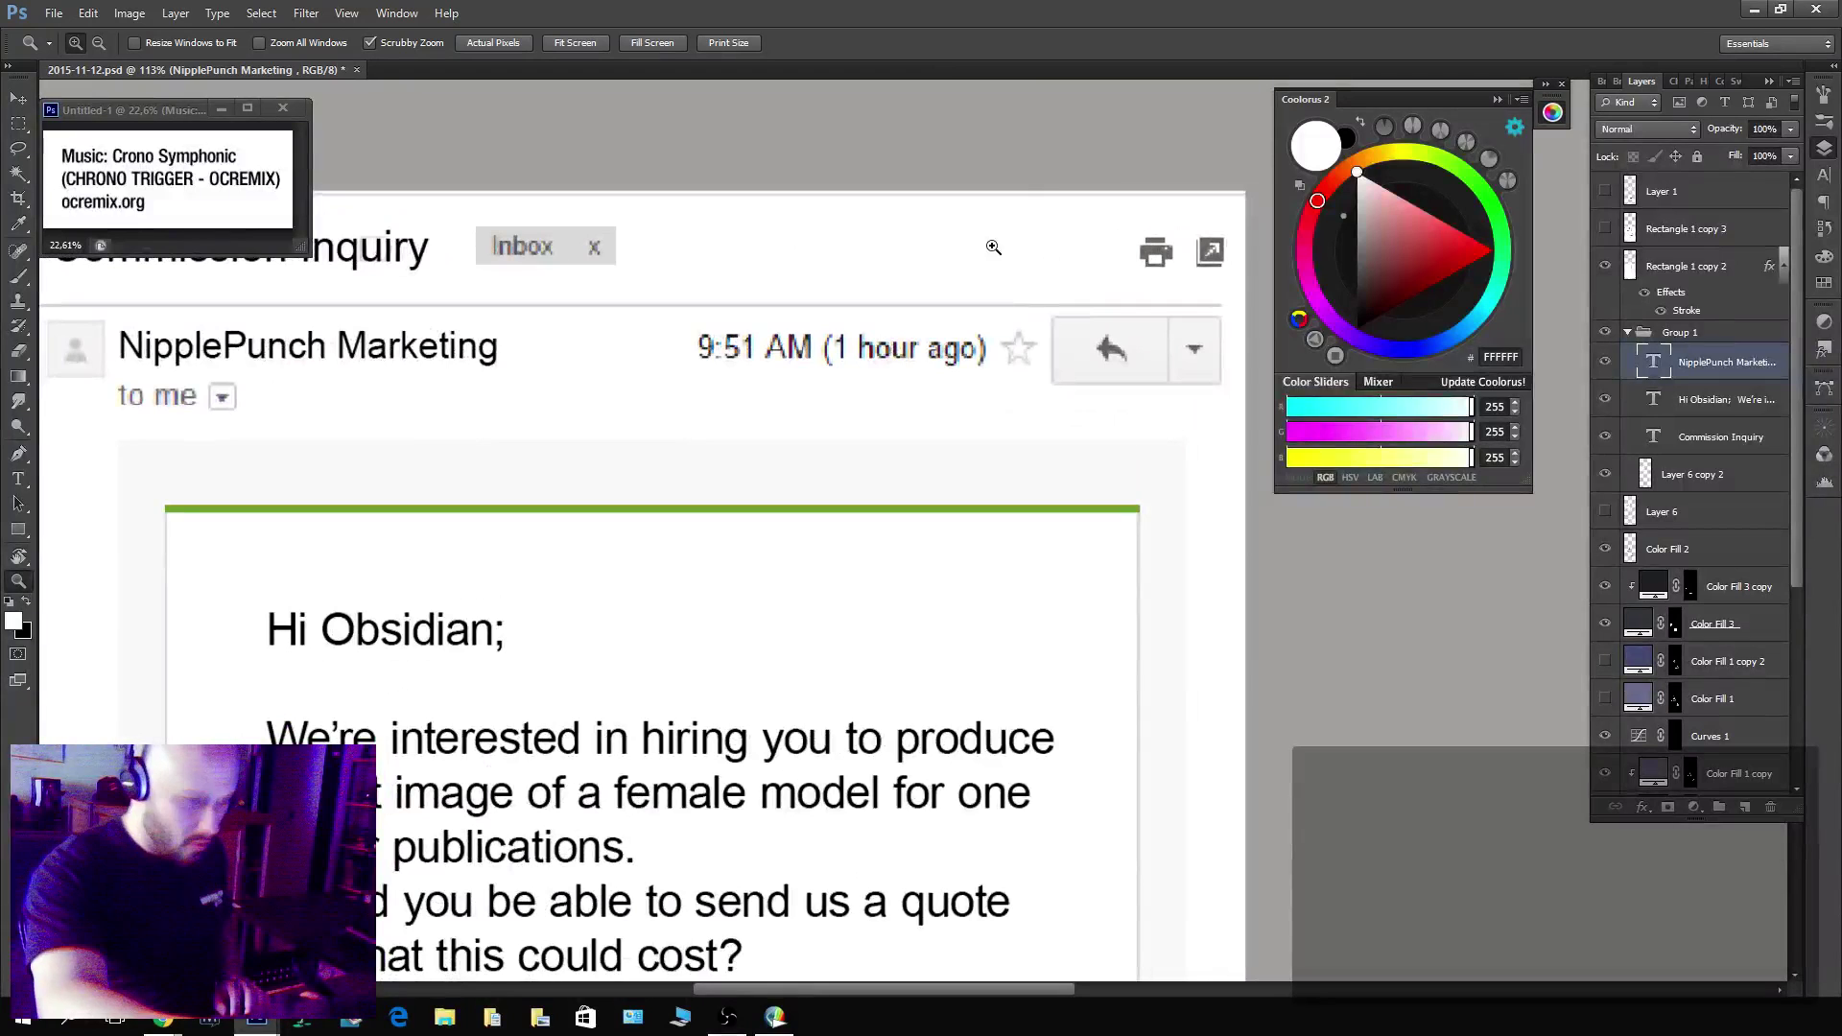
key("m")
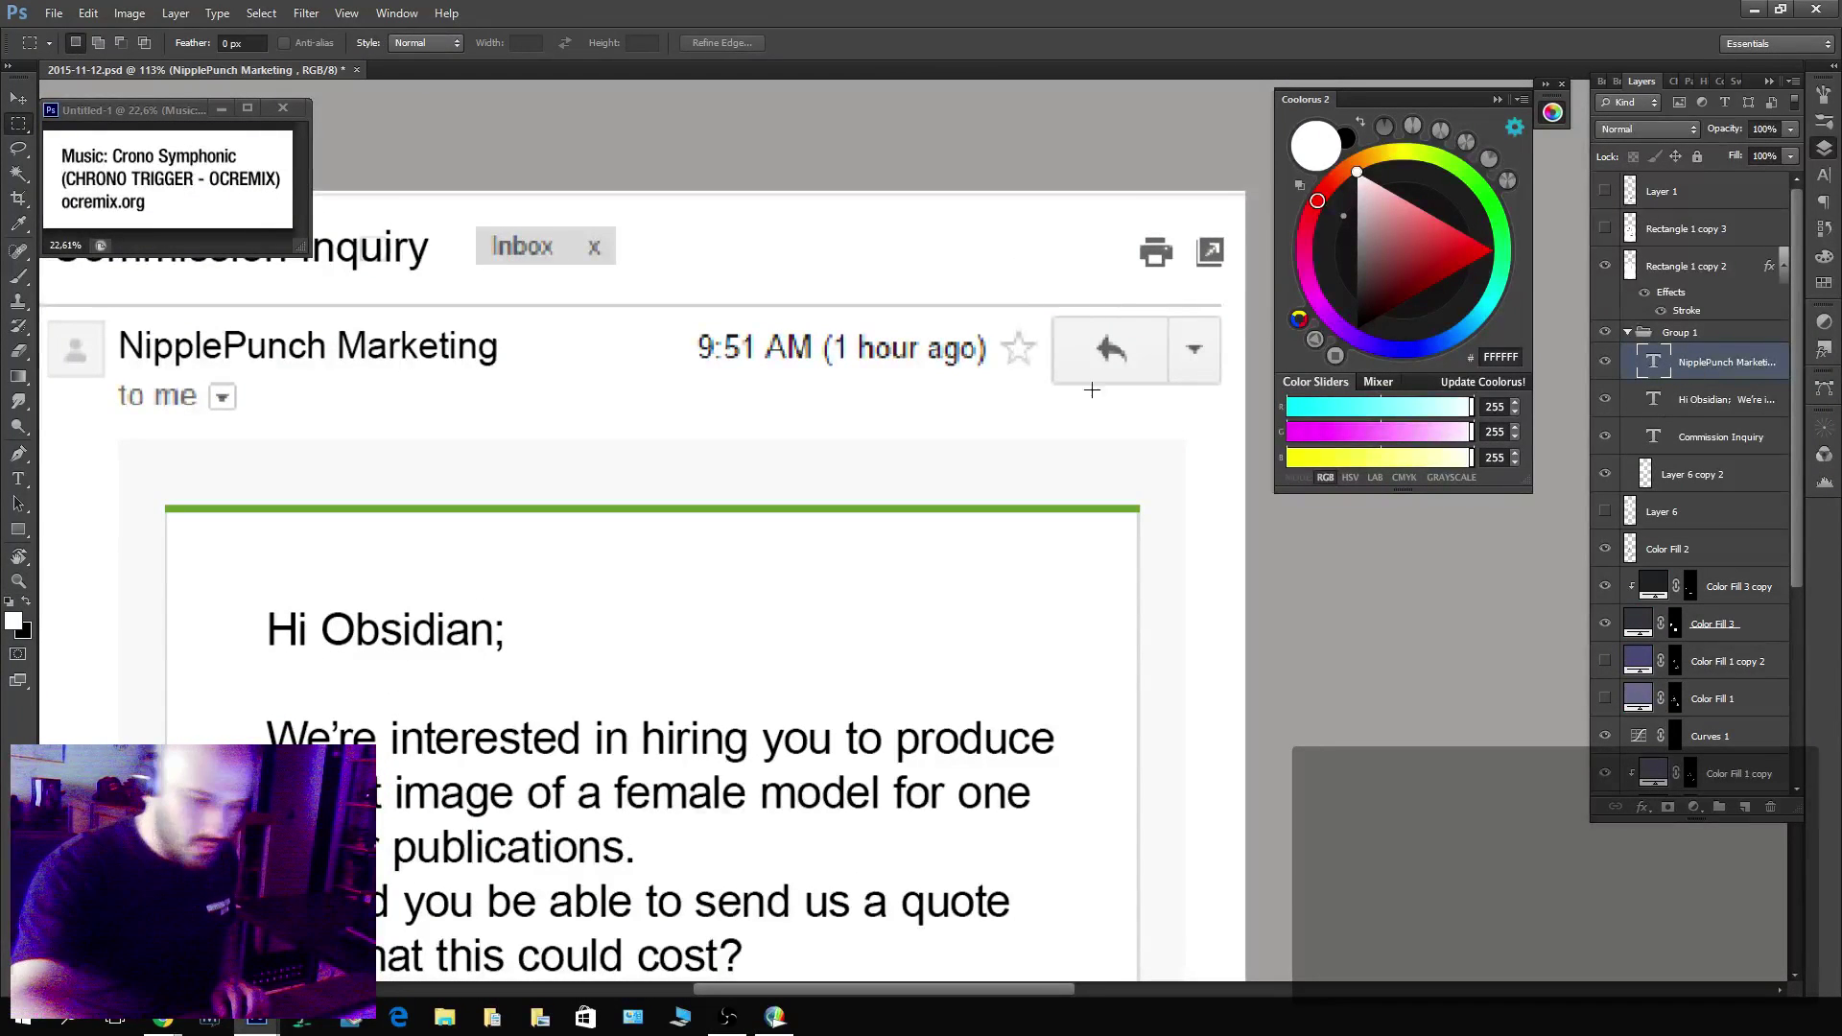
left_click(1685, 474)
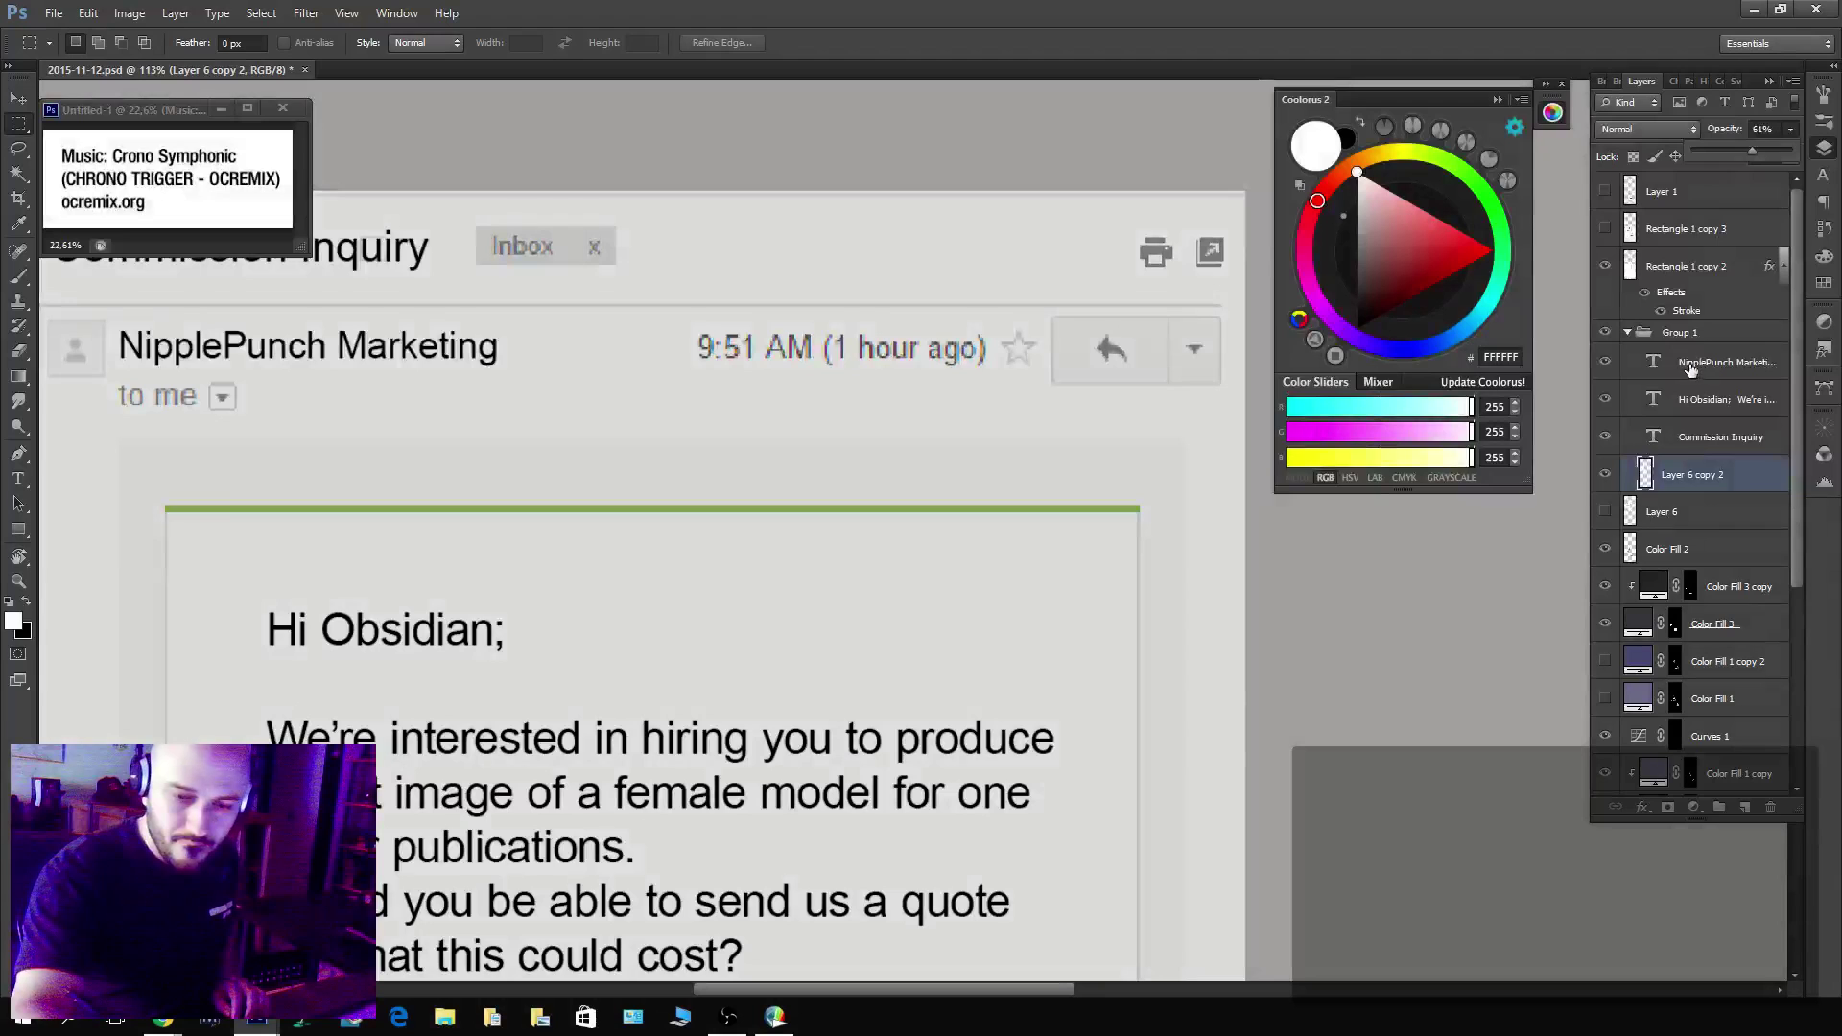
Add a text layer reading "9:51 AM (1 hour ago)" at the original timestamp, above the sender text layer.
left_click(1632, 361)
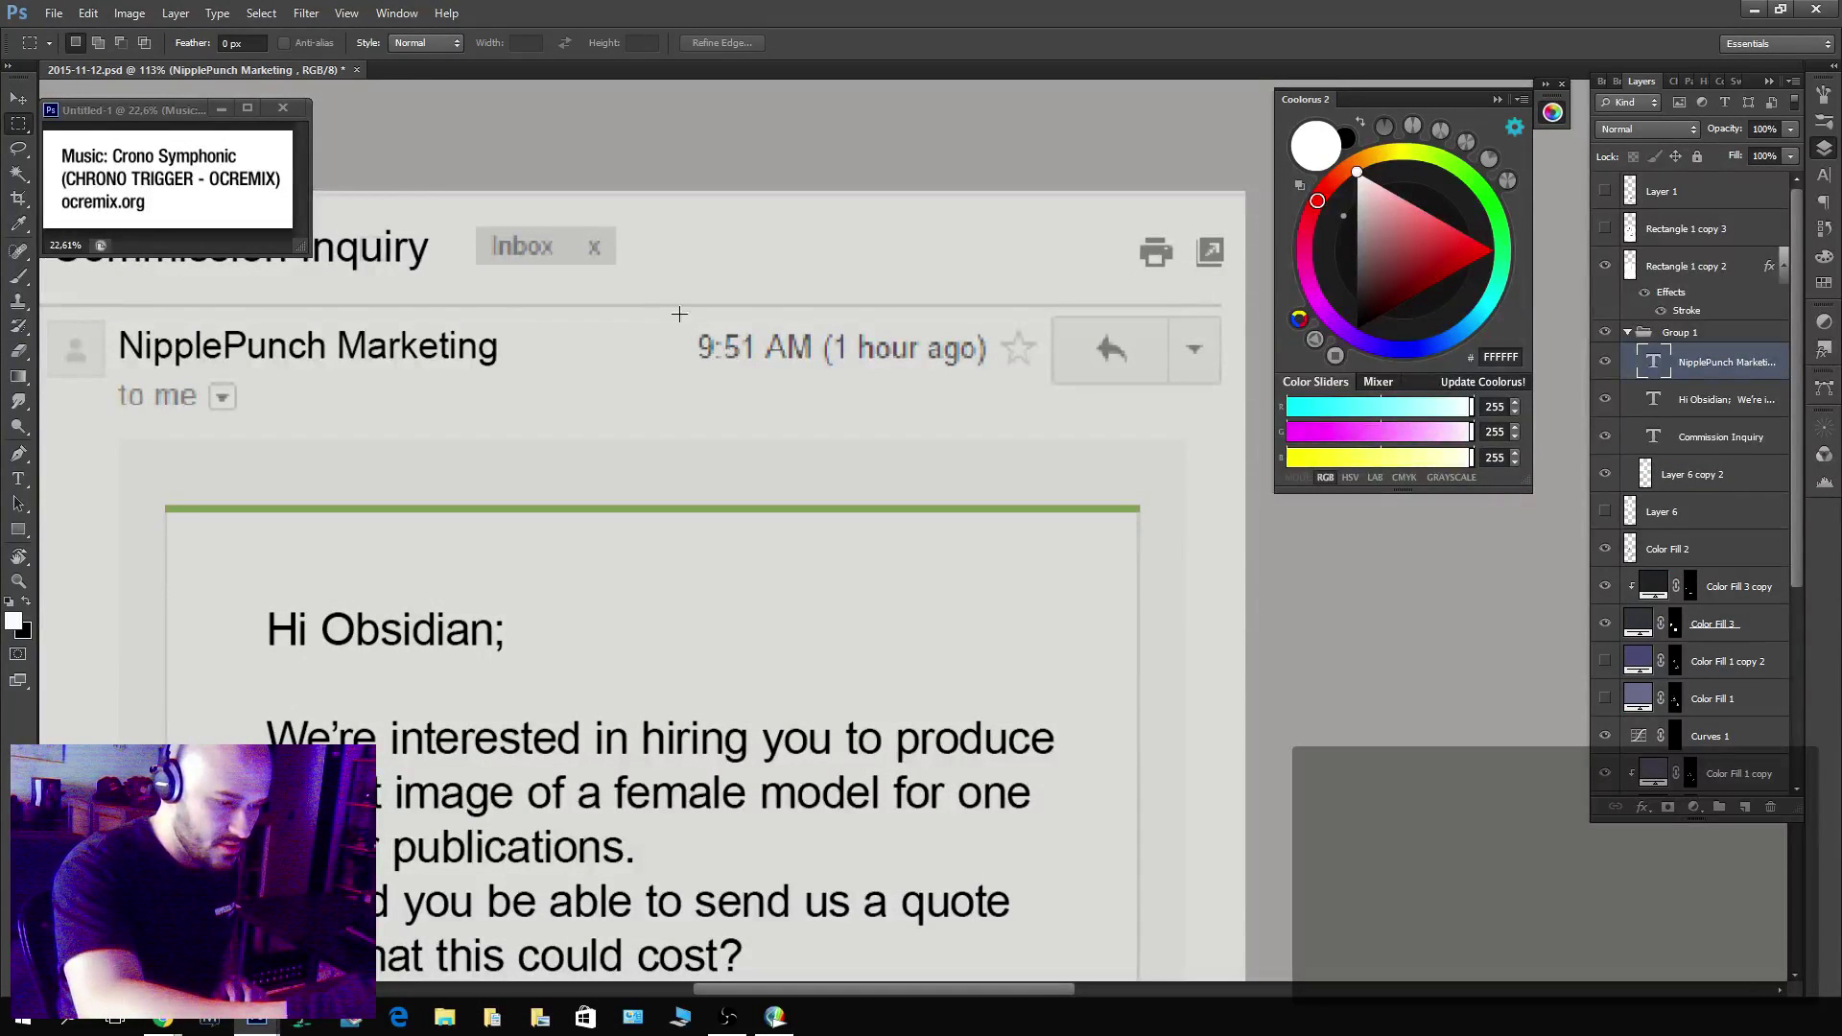
key("t")
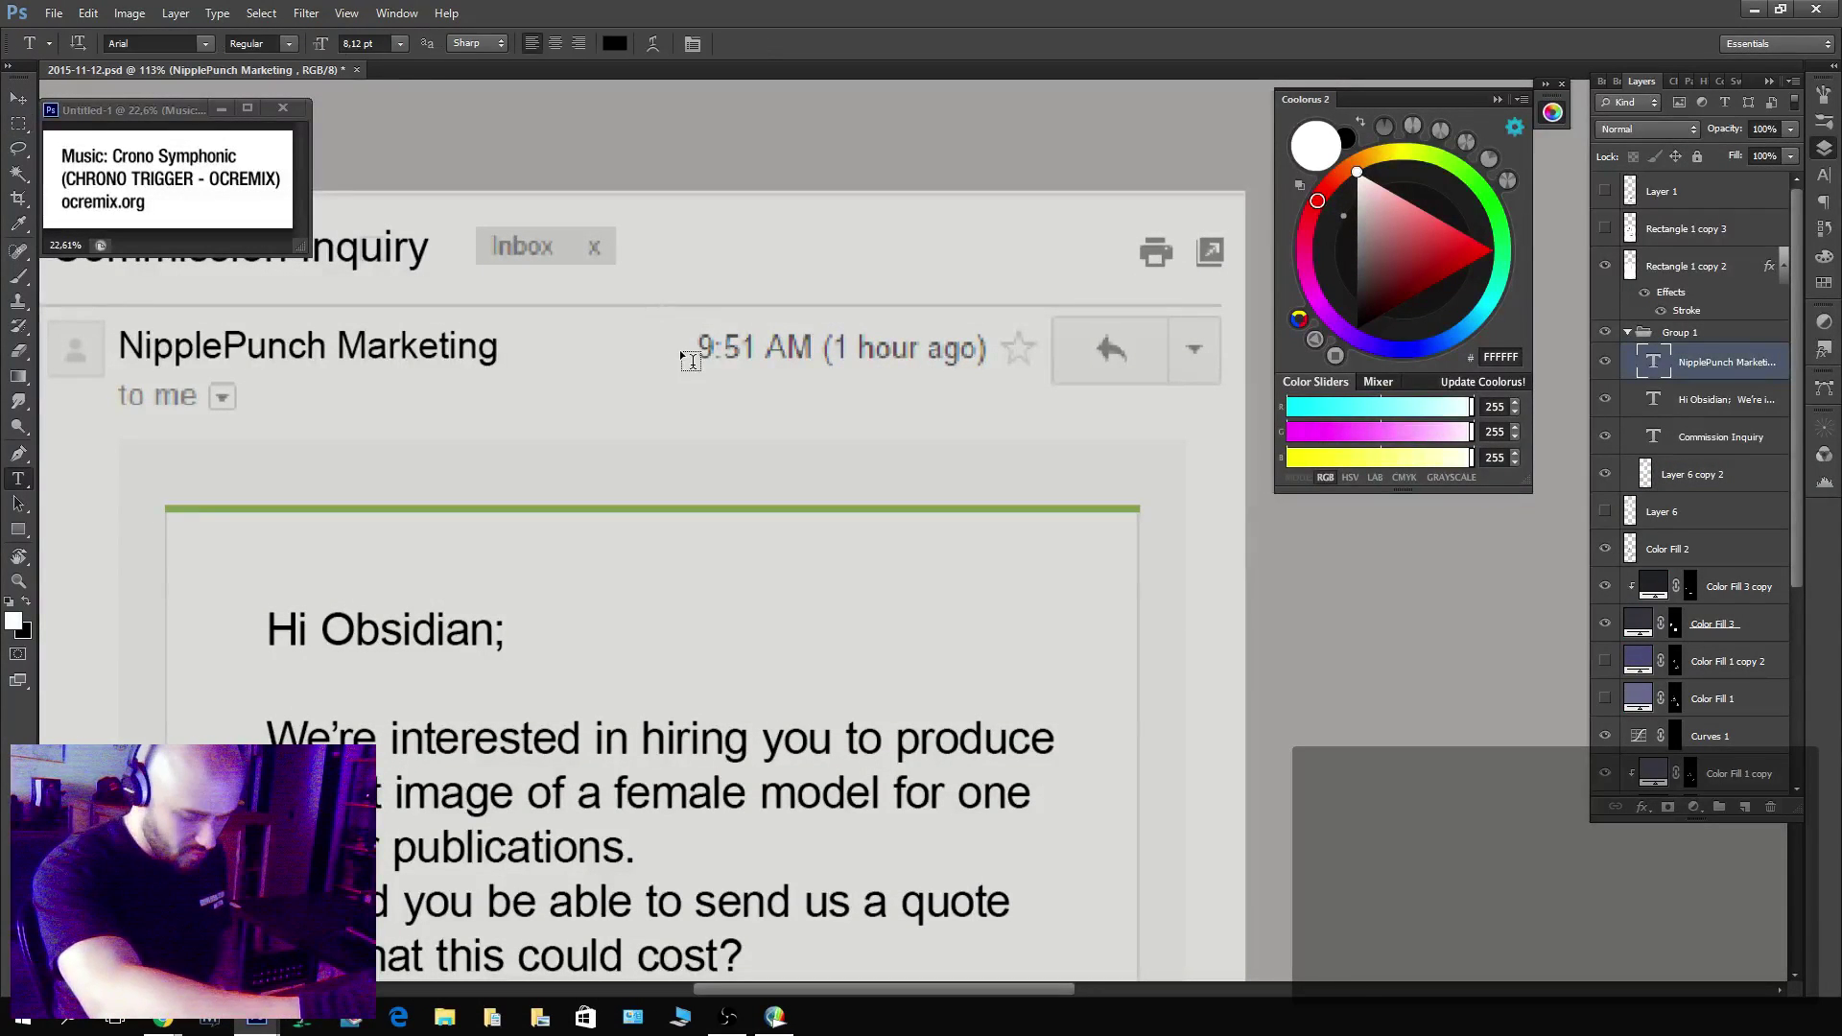
left_click(675, 347)
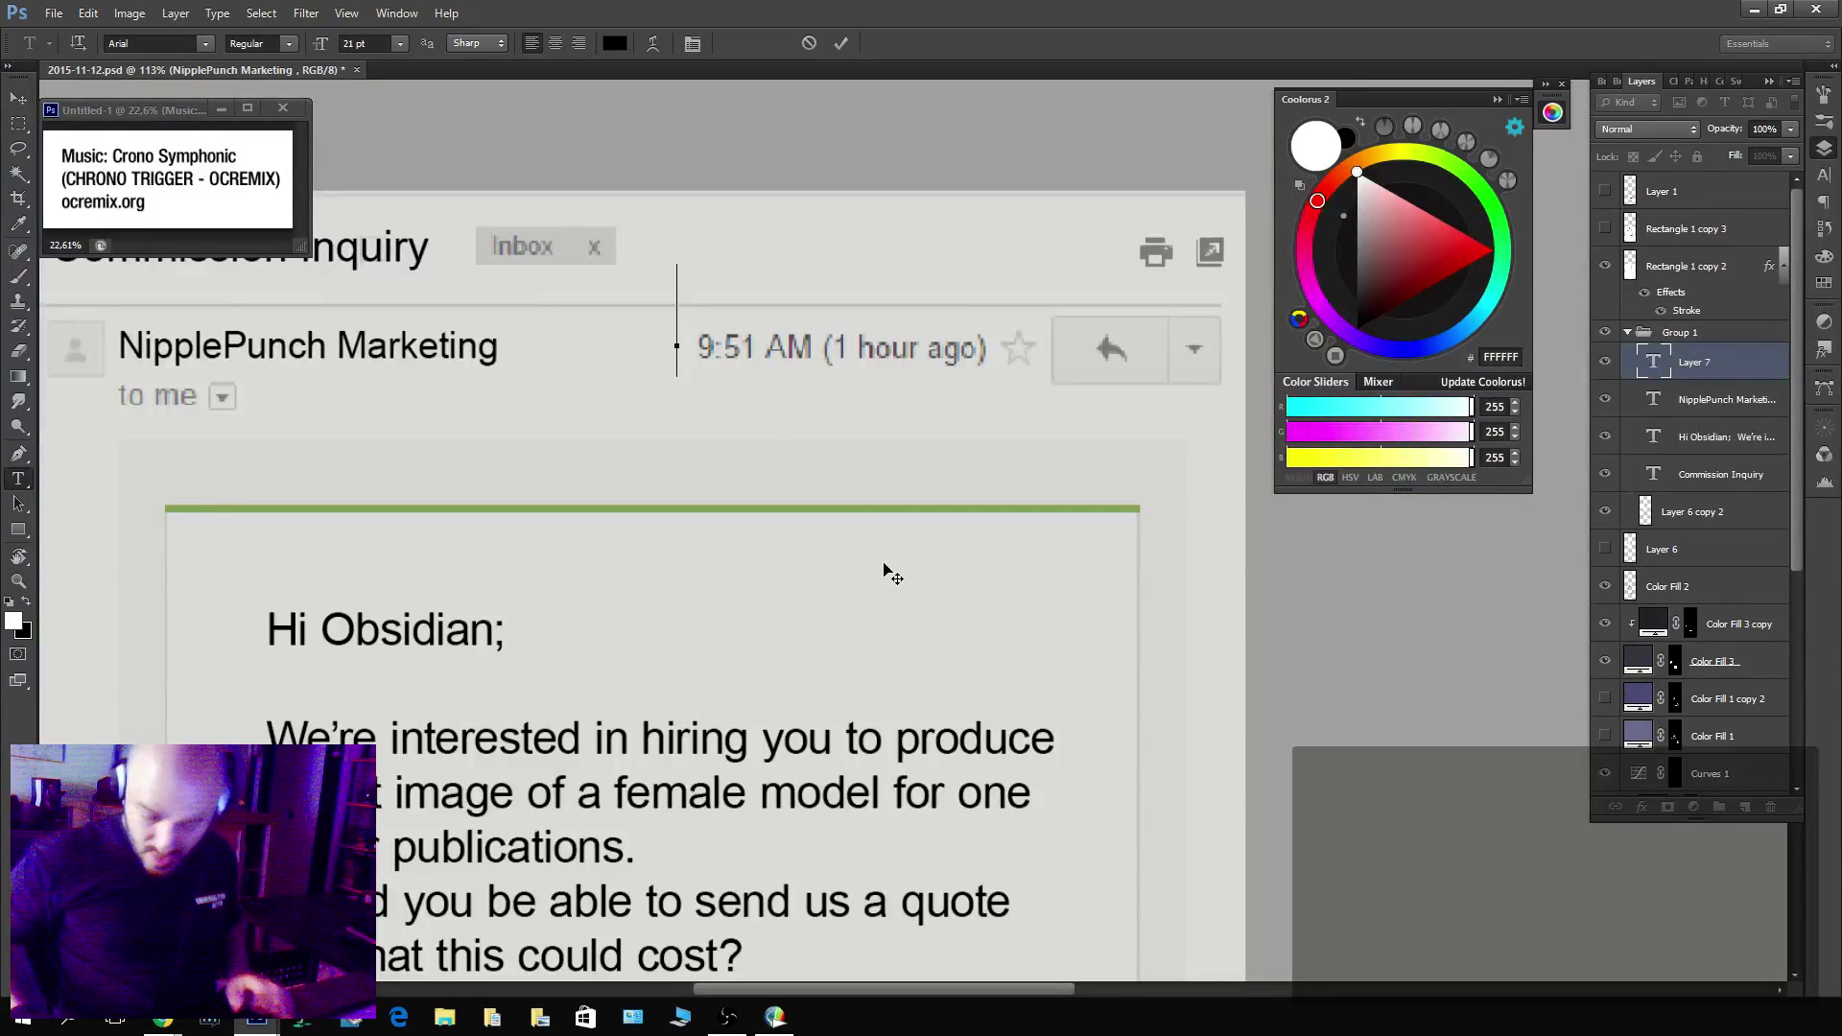
type("9")
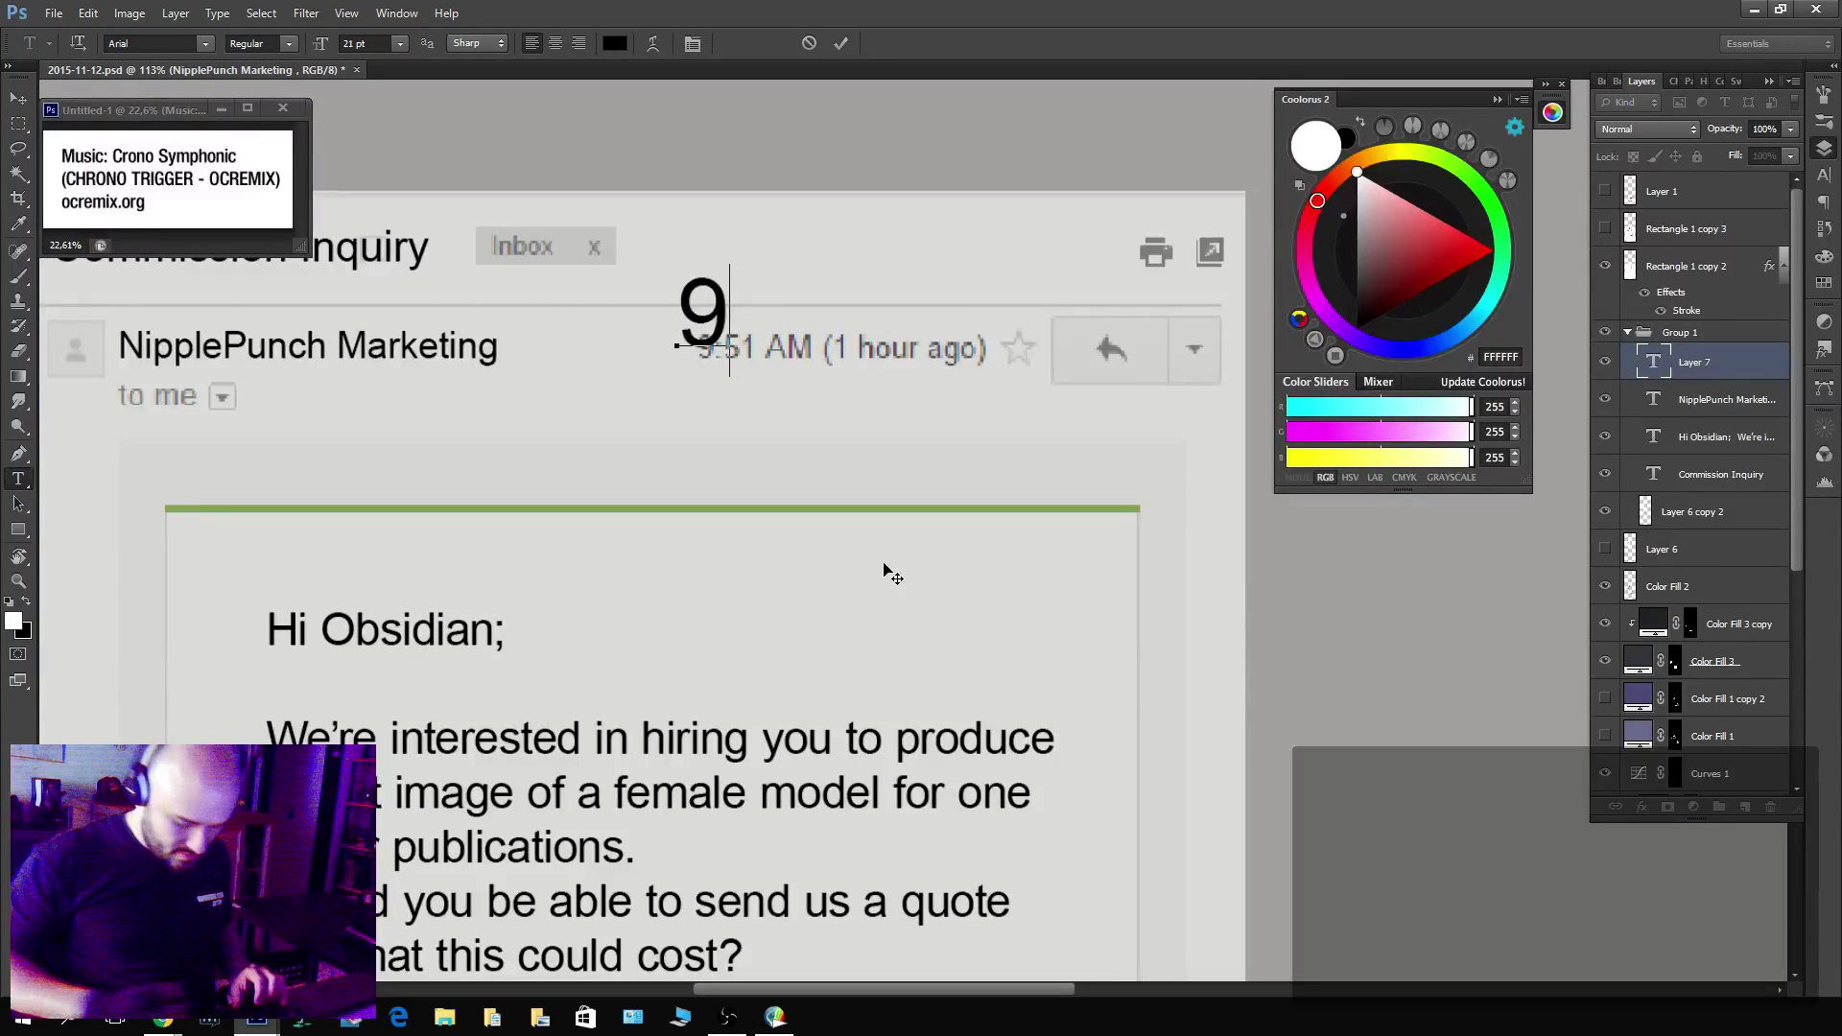
type(":")
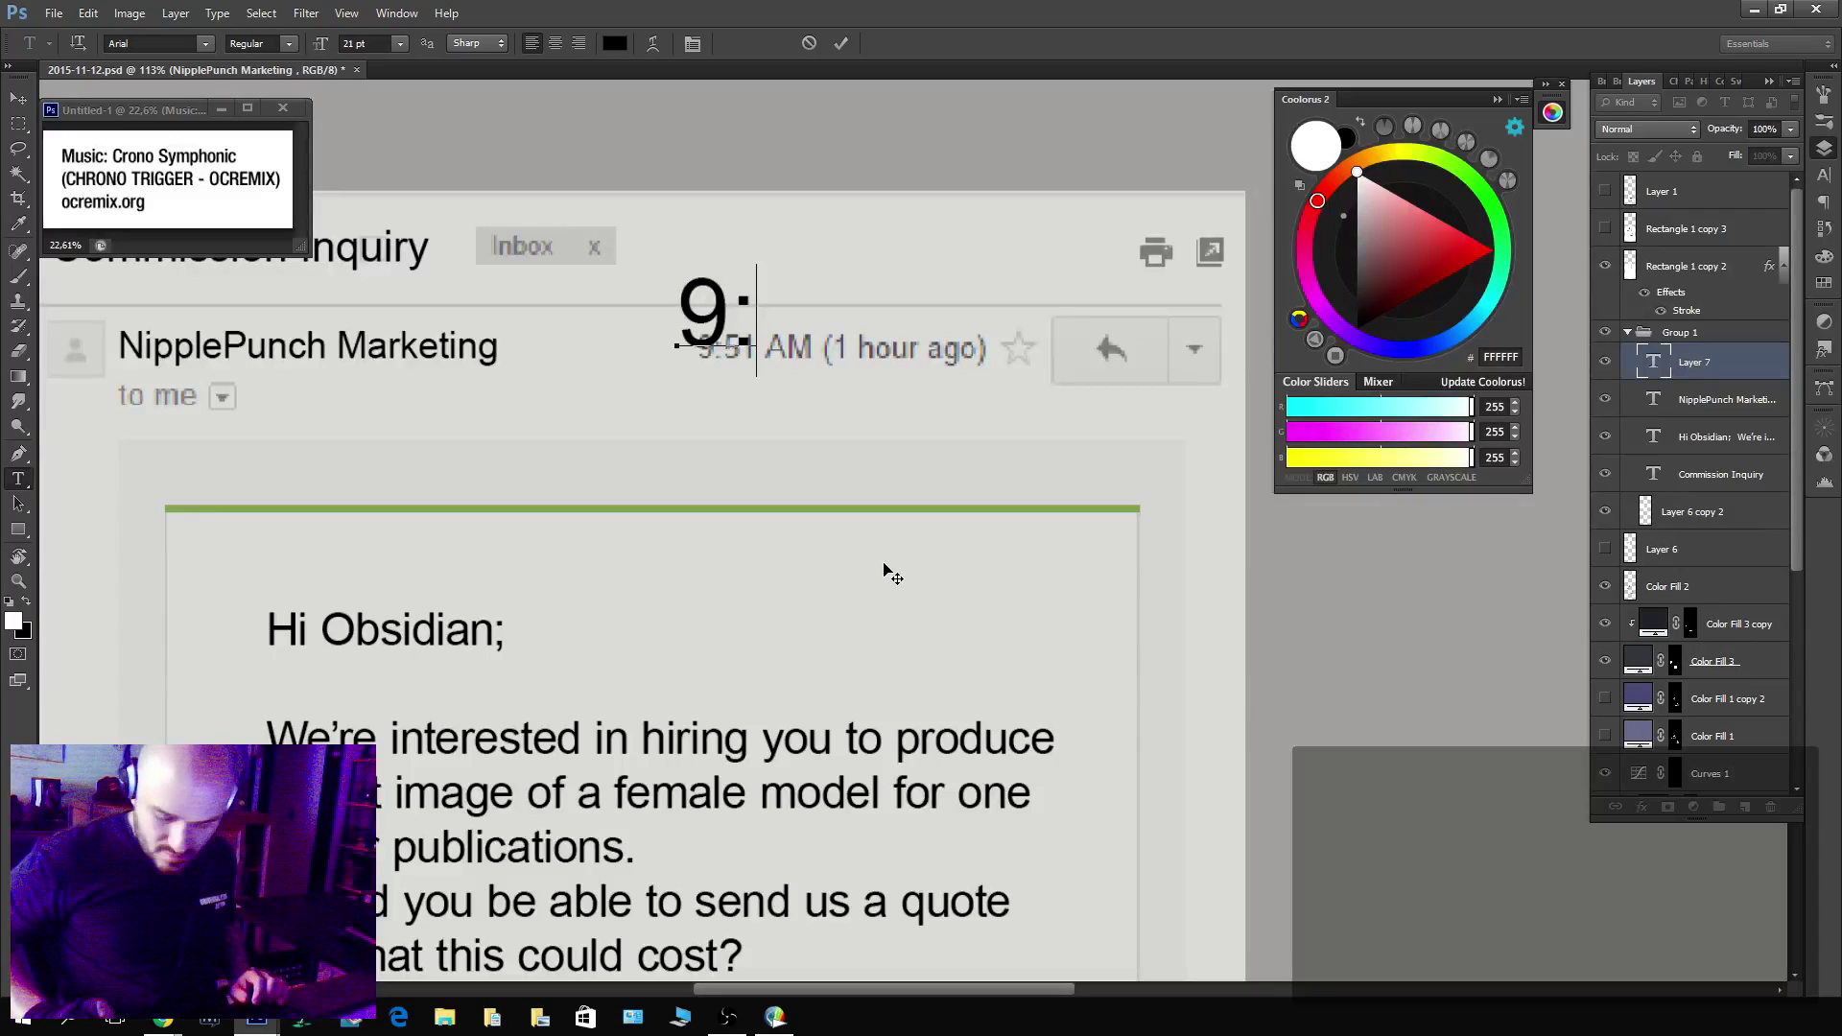
type("51 AM")
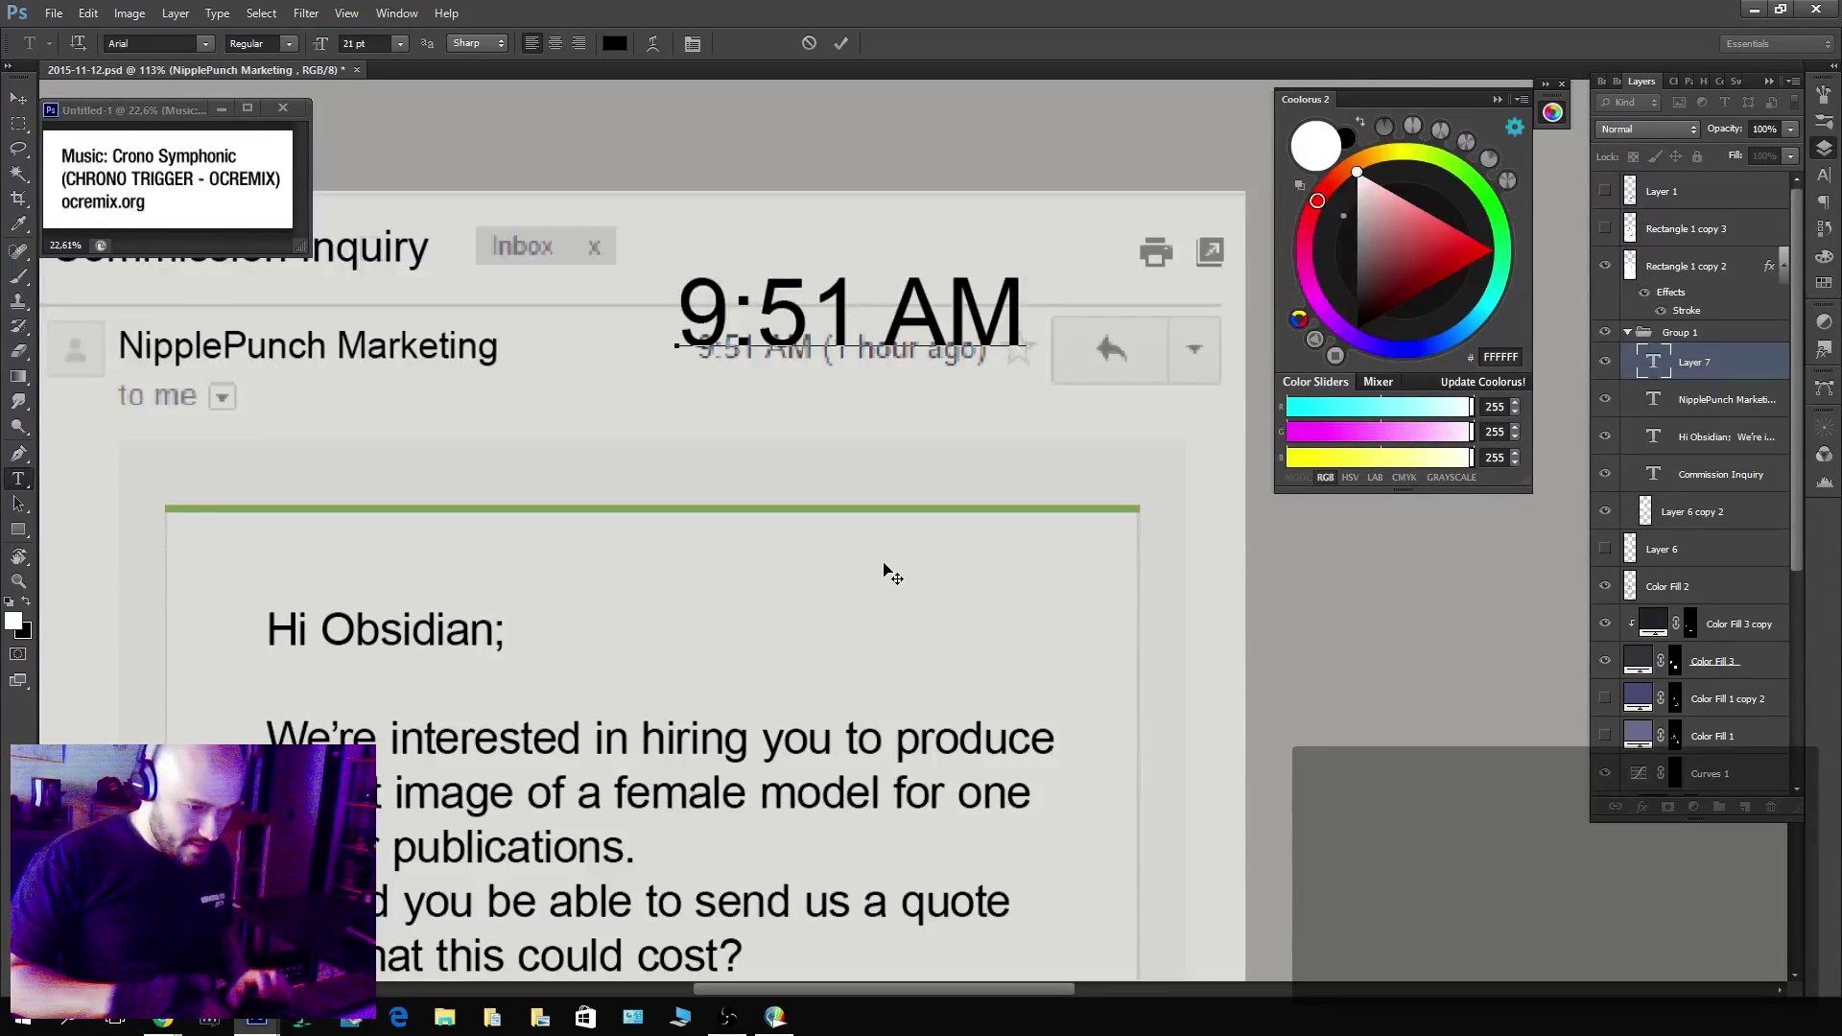
type(" (1")
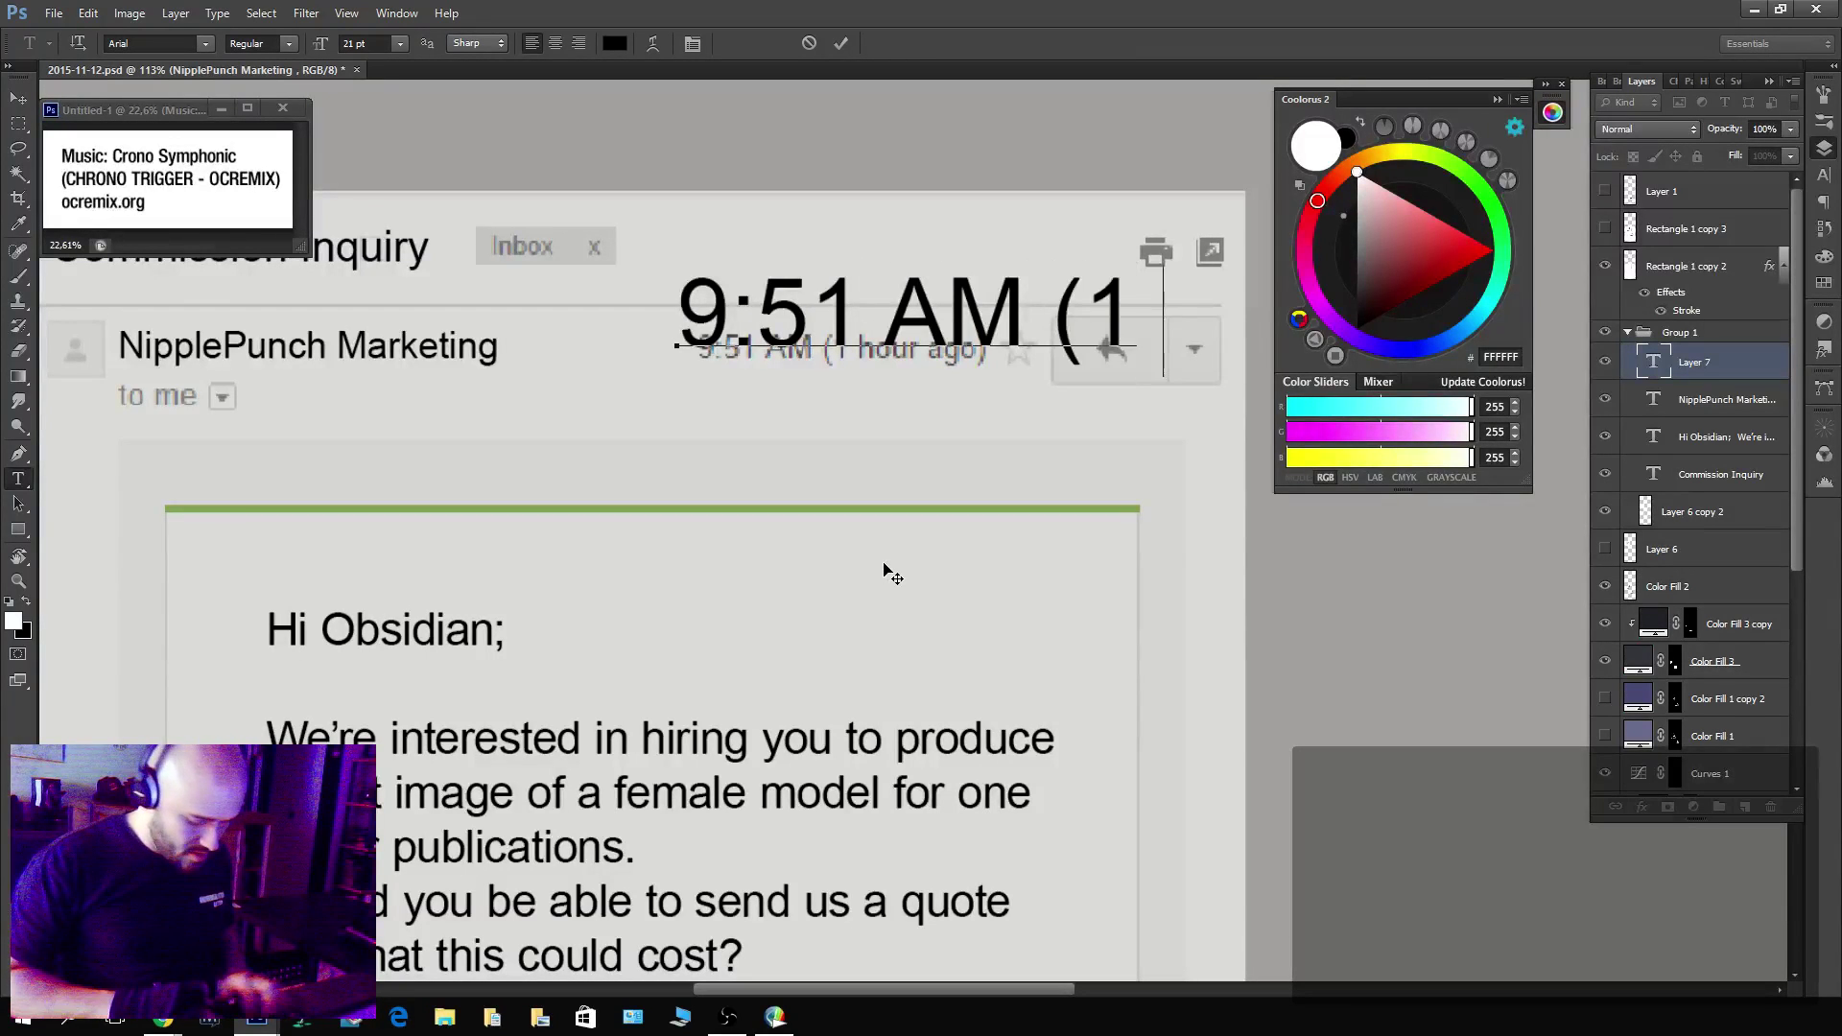
type(" hour ago")
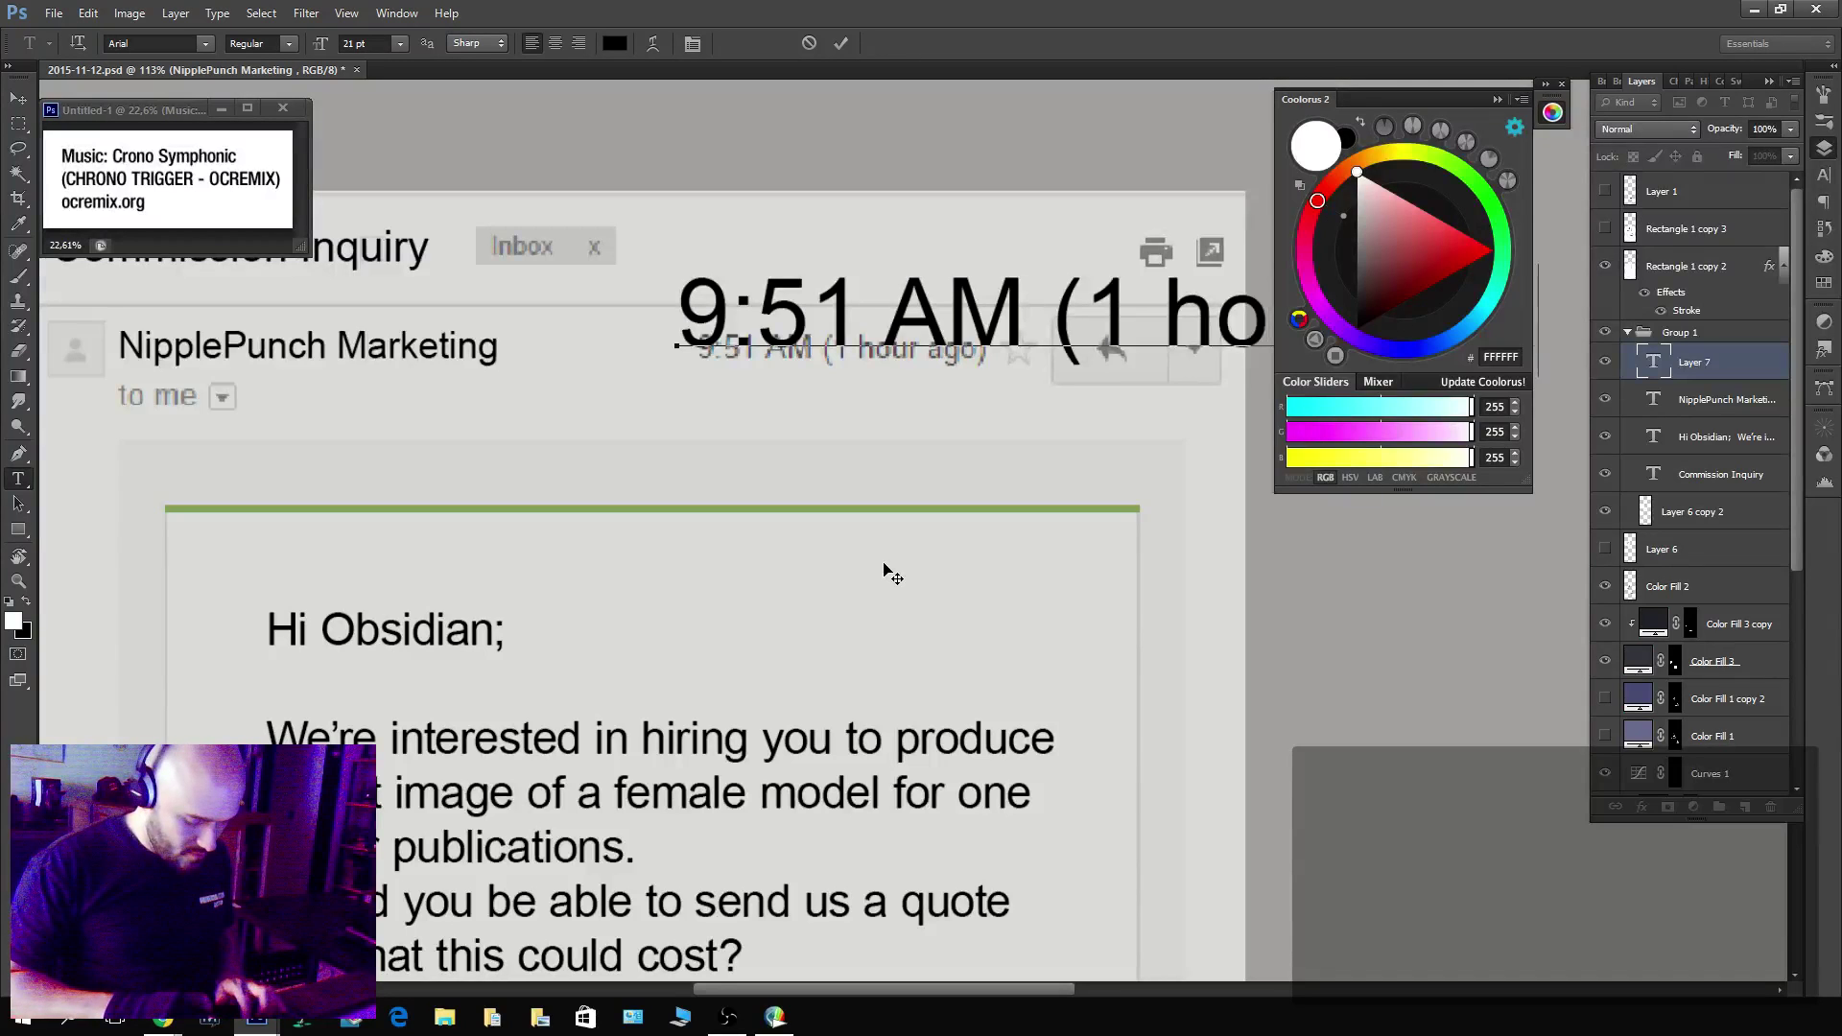
type(")")
key("ctrl+Return")
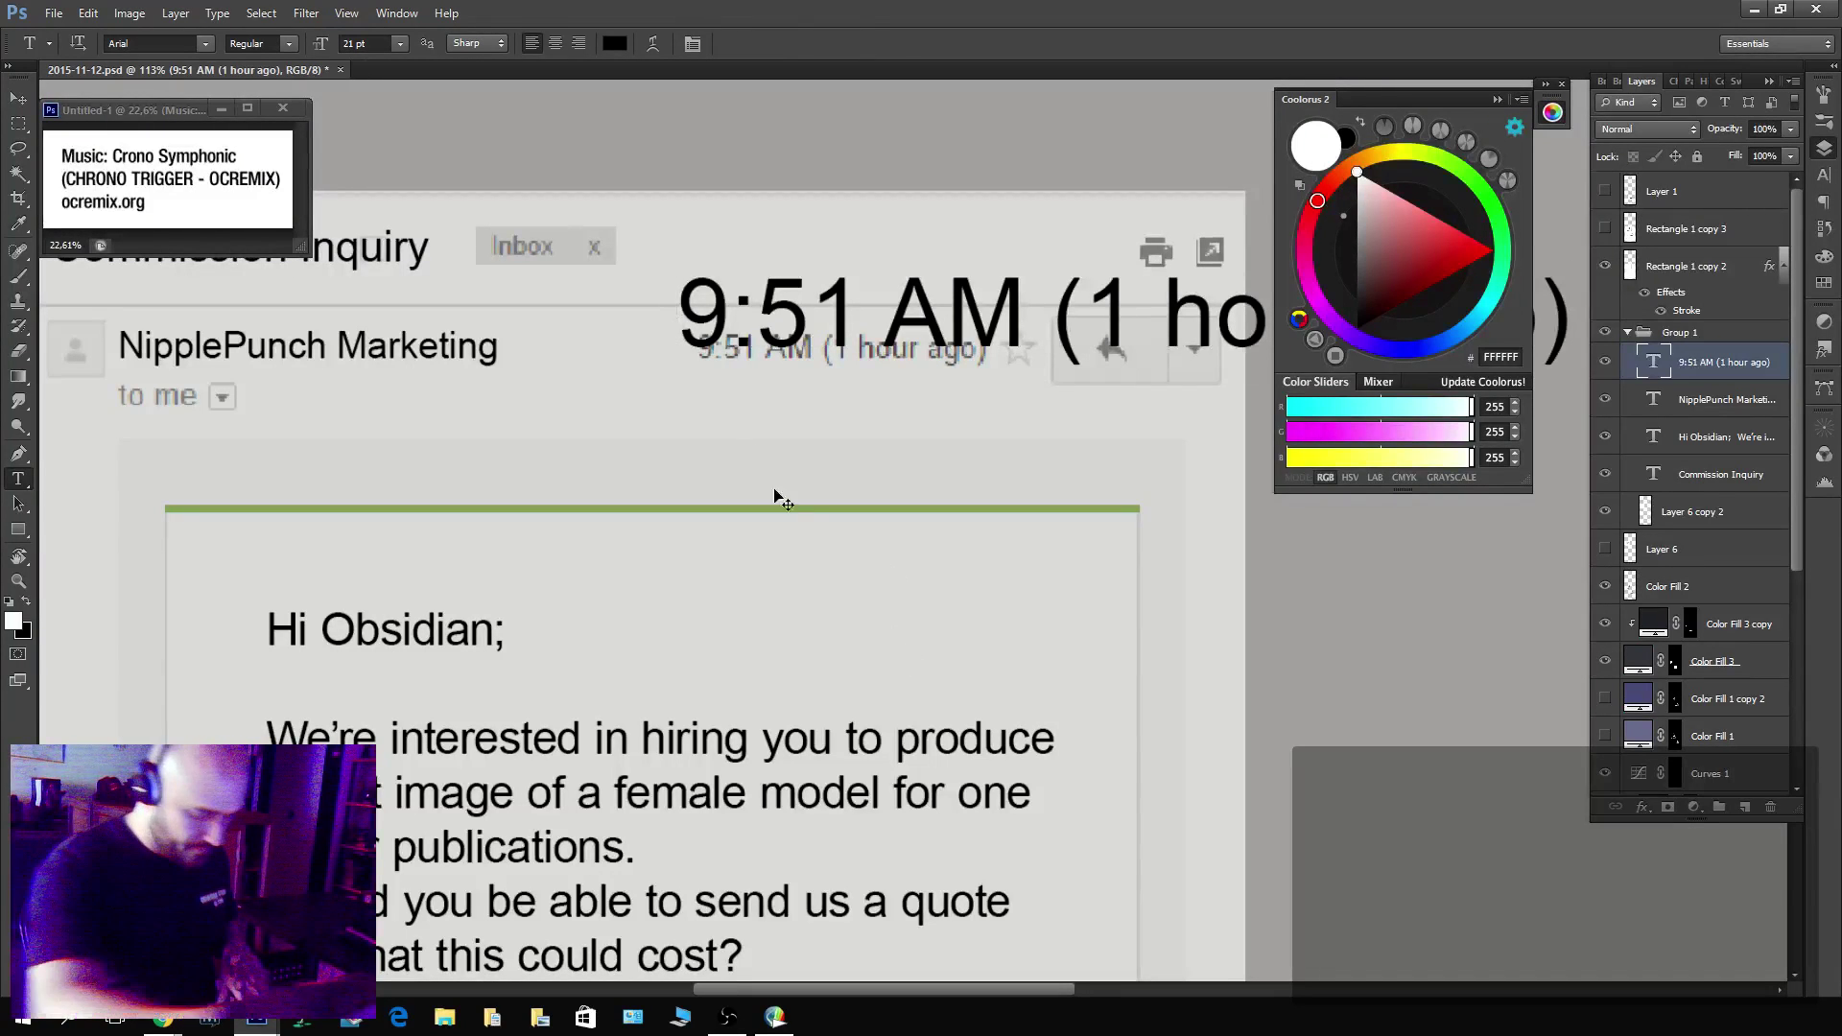
Scale the new timestamp text down to about 32% and align it exactly over the original timestamp.
key("ctrl+t")
left_click_drag(679, 255, 753, 342)
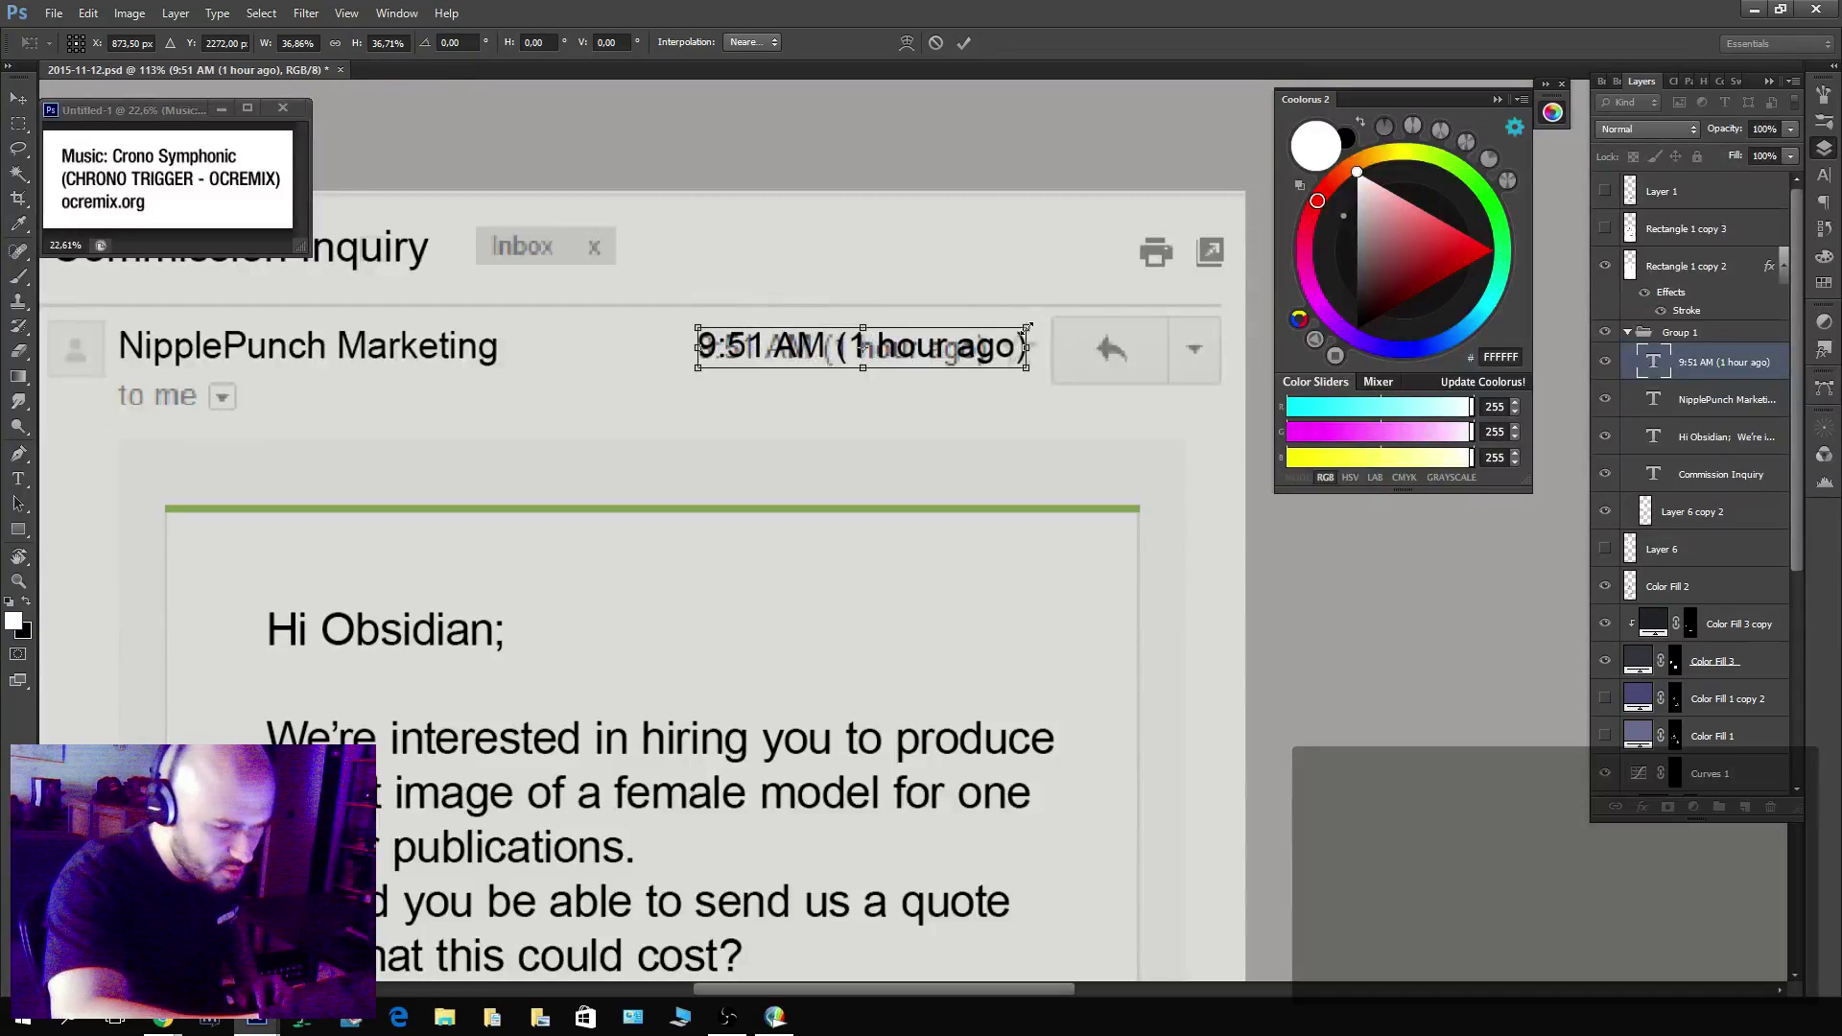
left_click_drag(1028, 328, 990, 338)
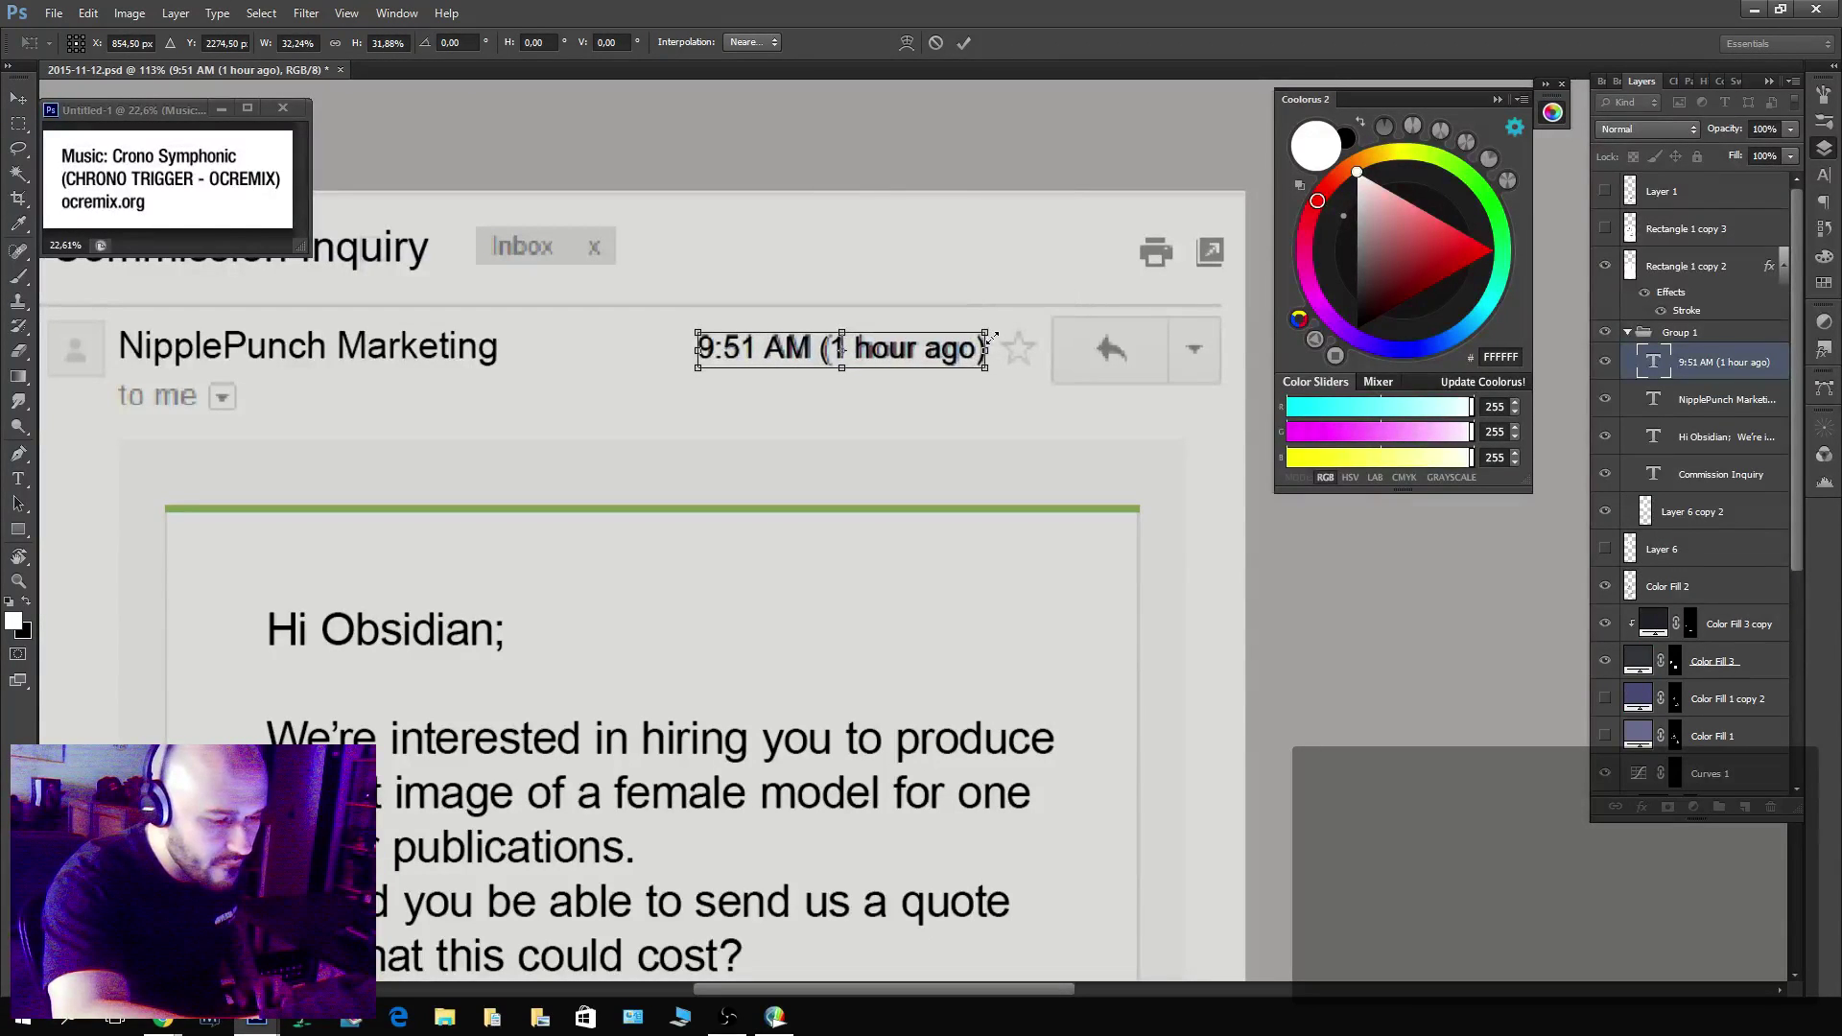
key("Return")
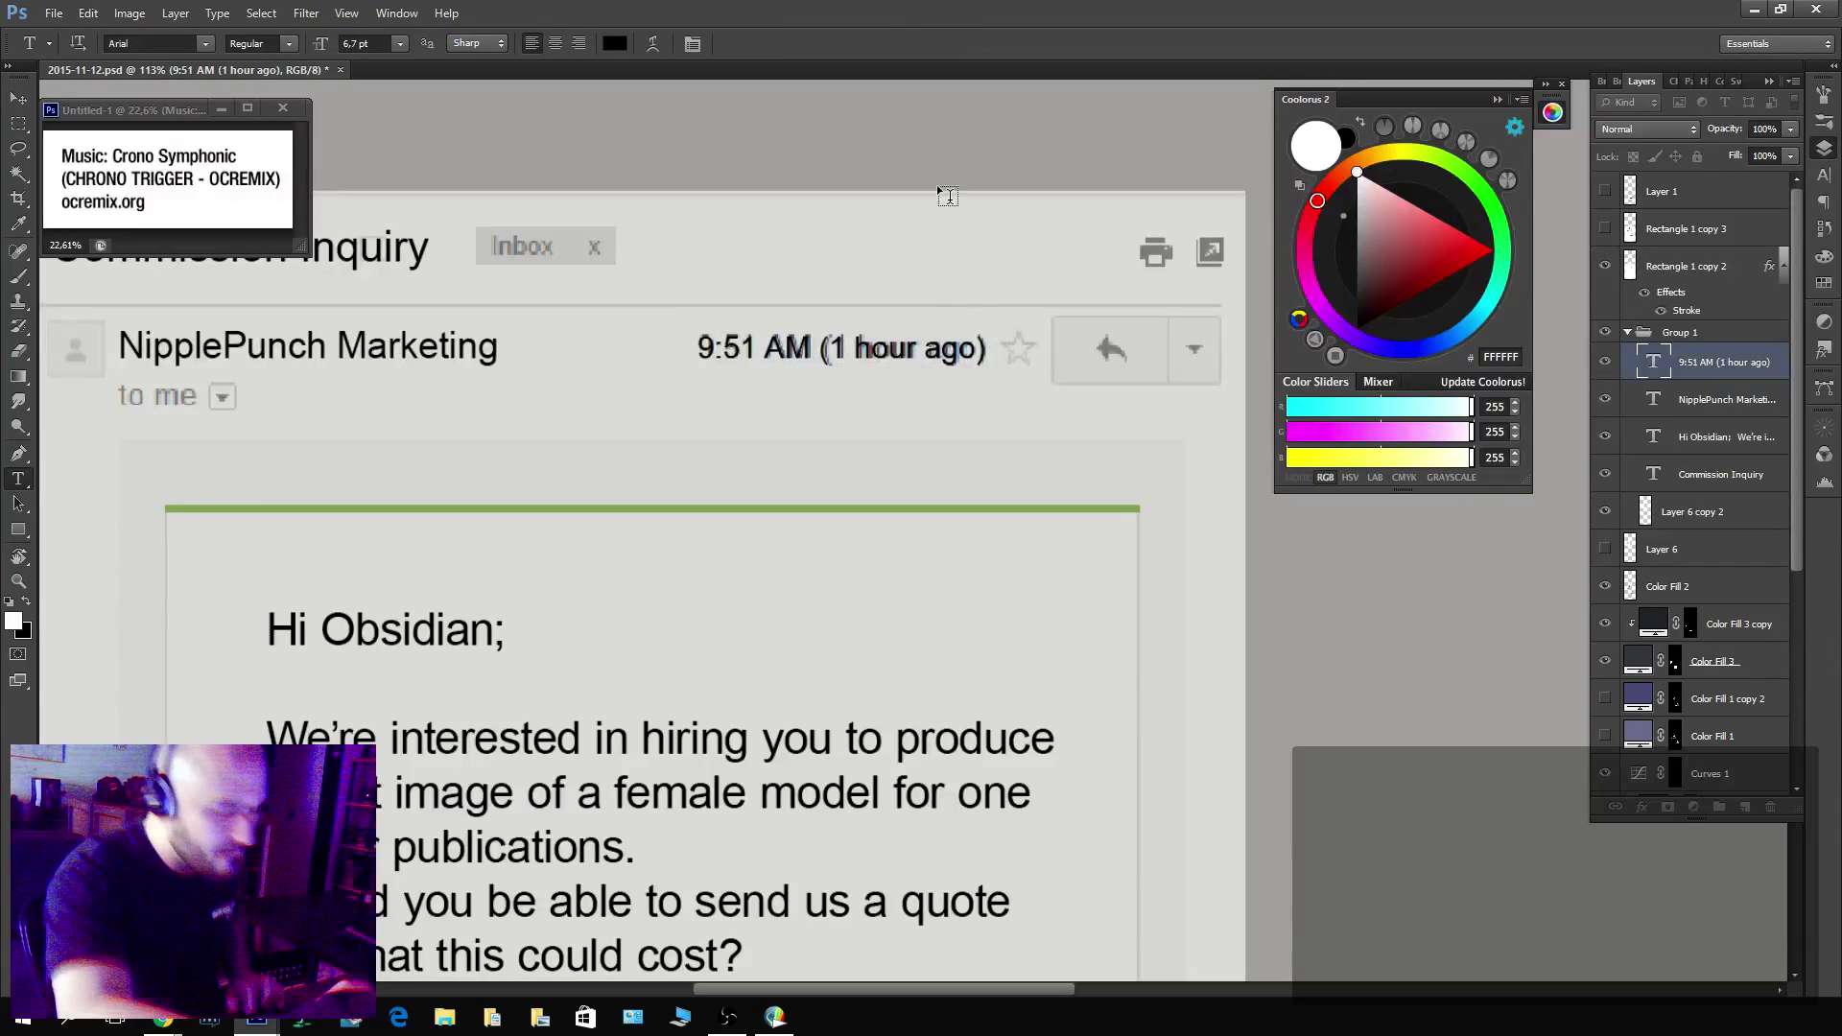
Erase the original timestamp from the email screenshot layer "Layer 6 copy 2" and restore the layer's opacity to 100%.
left_click(1674, 526)
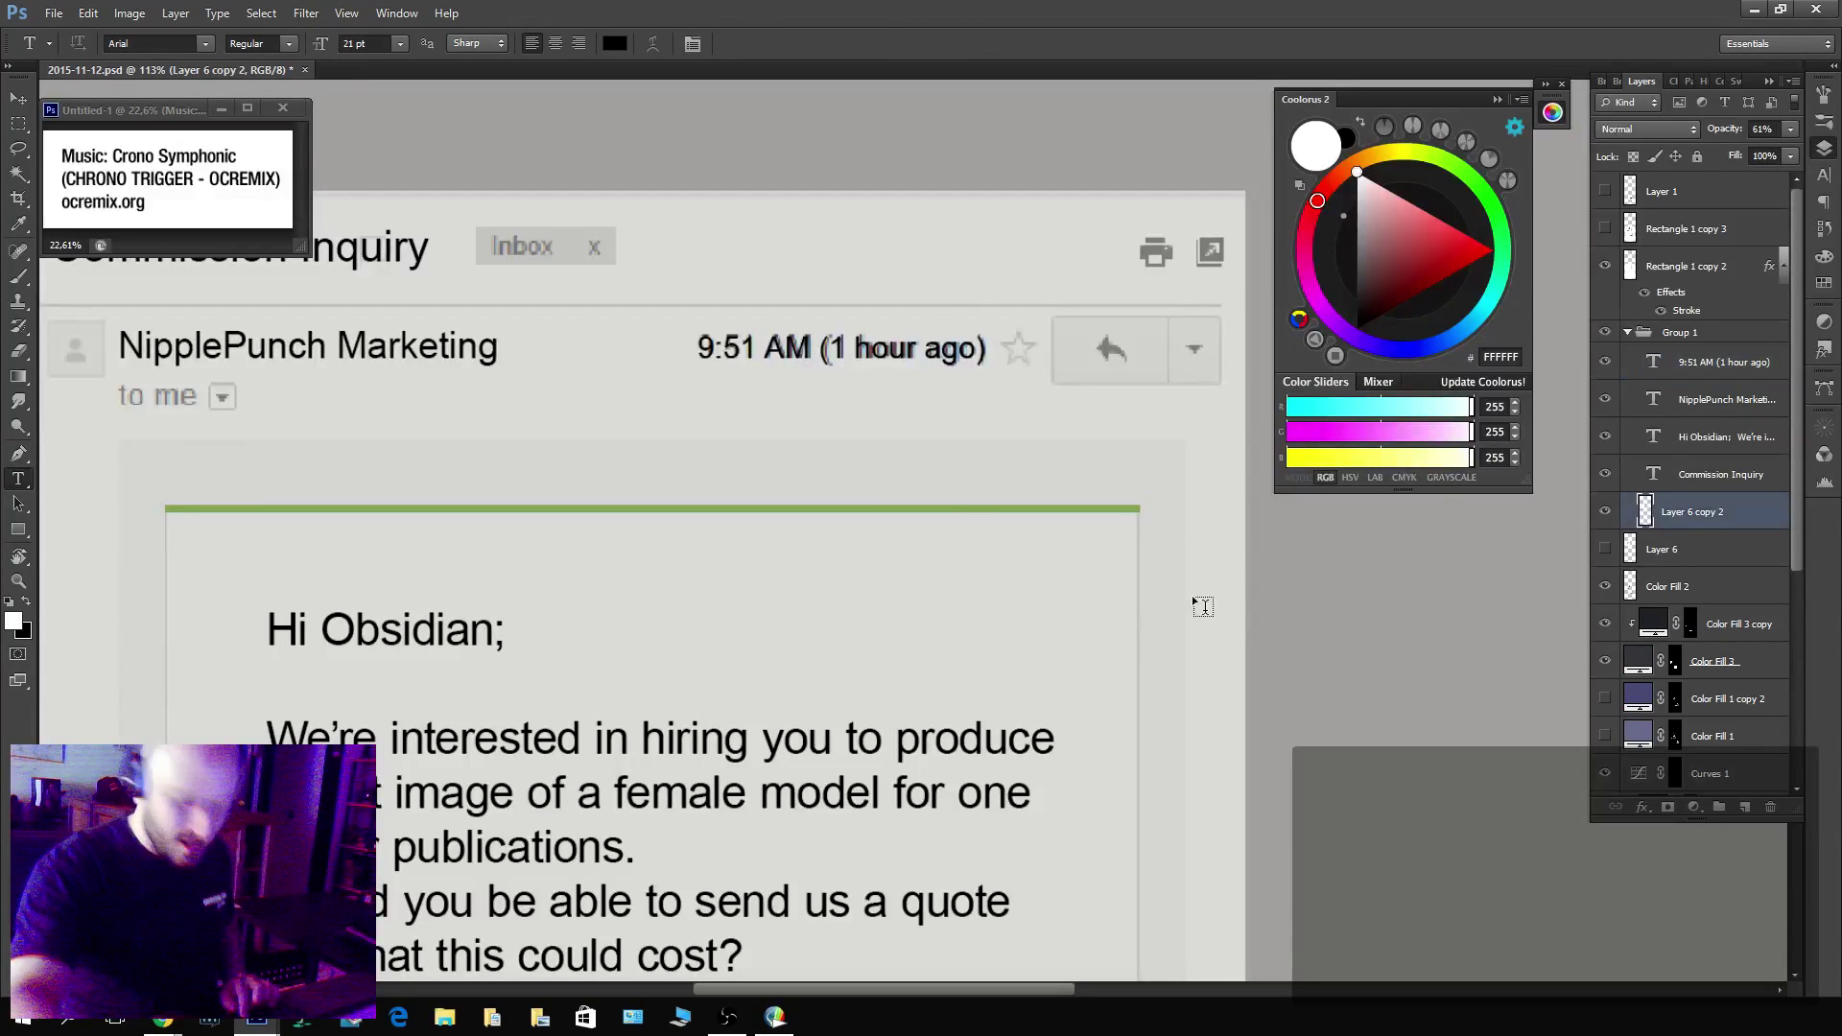
key("m")
left_click_drag(659, 318, 1002, 384)
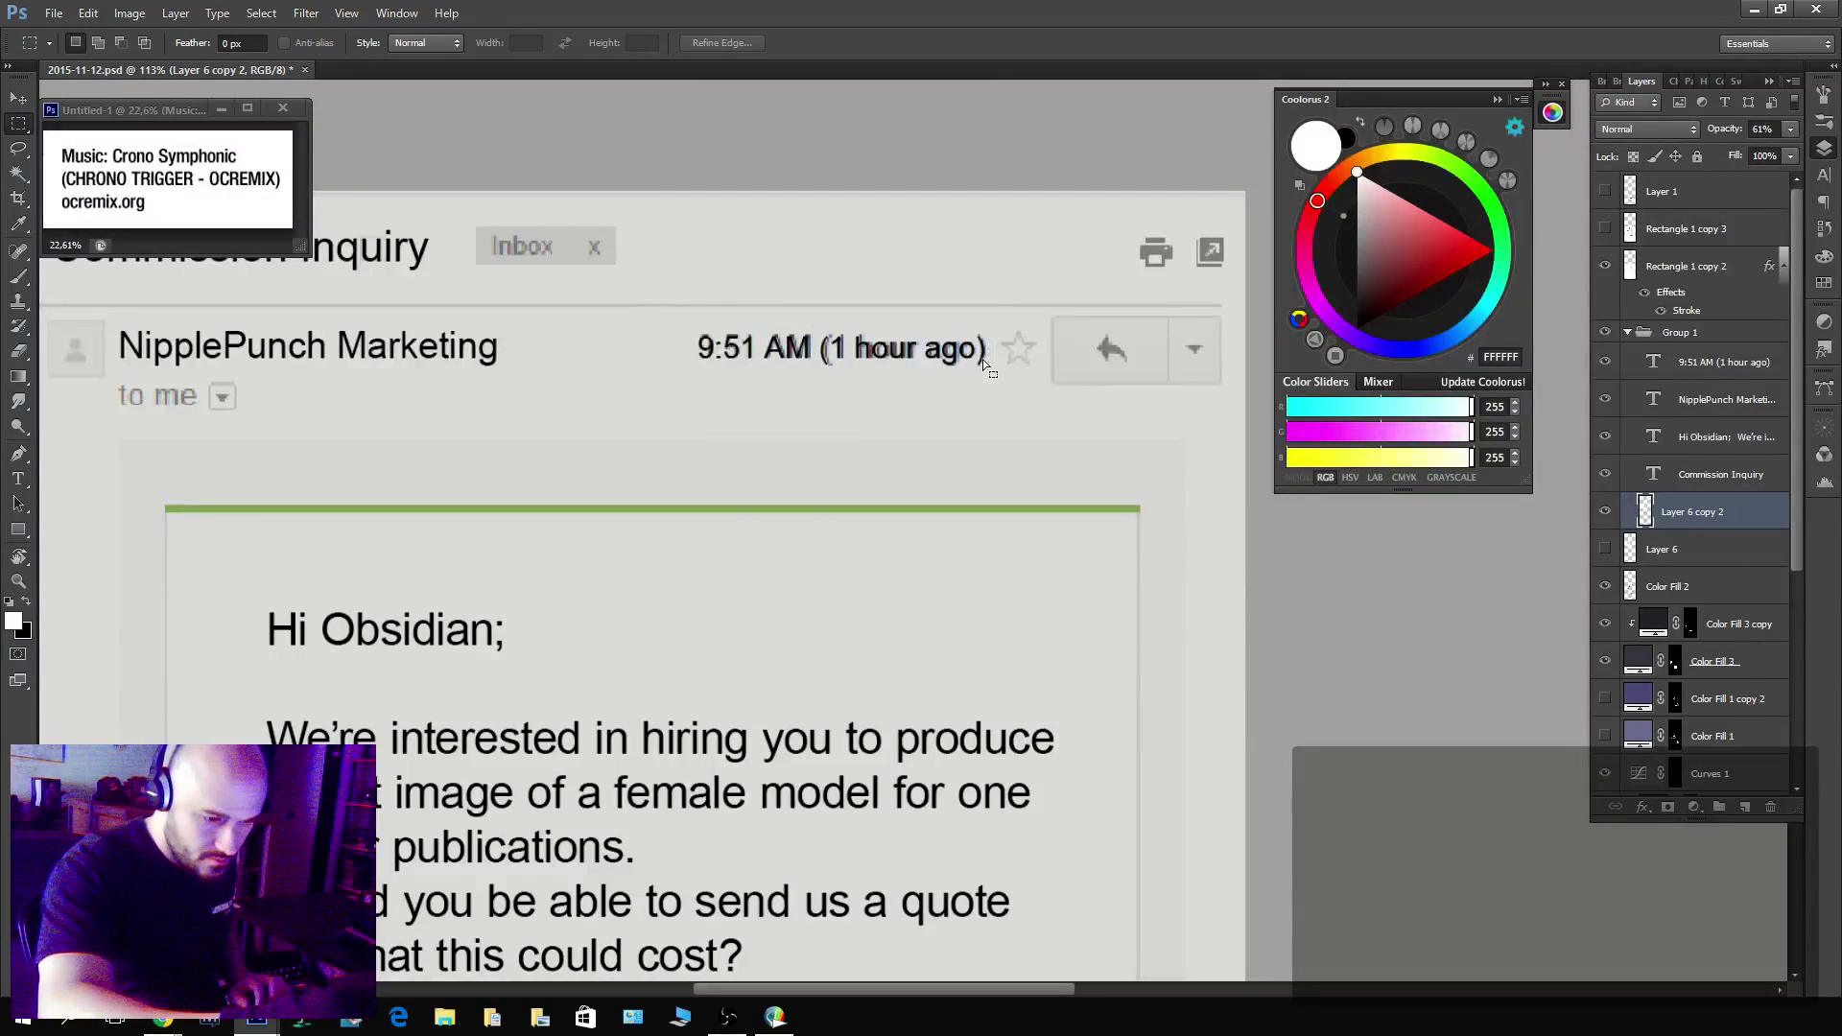
key("Delete")
key("ctrl+d")
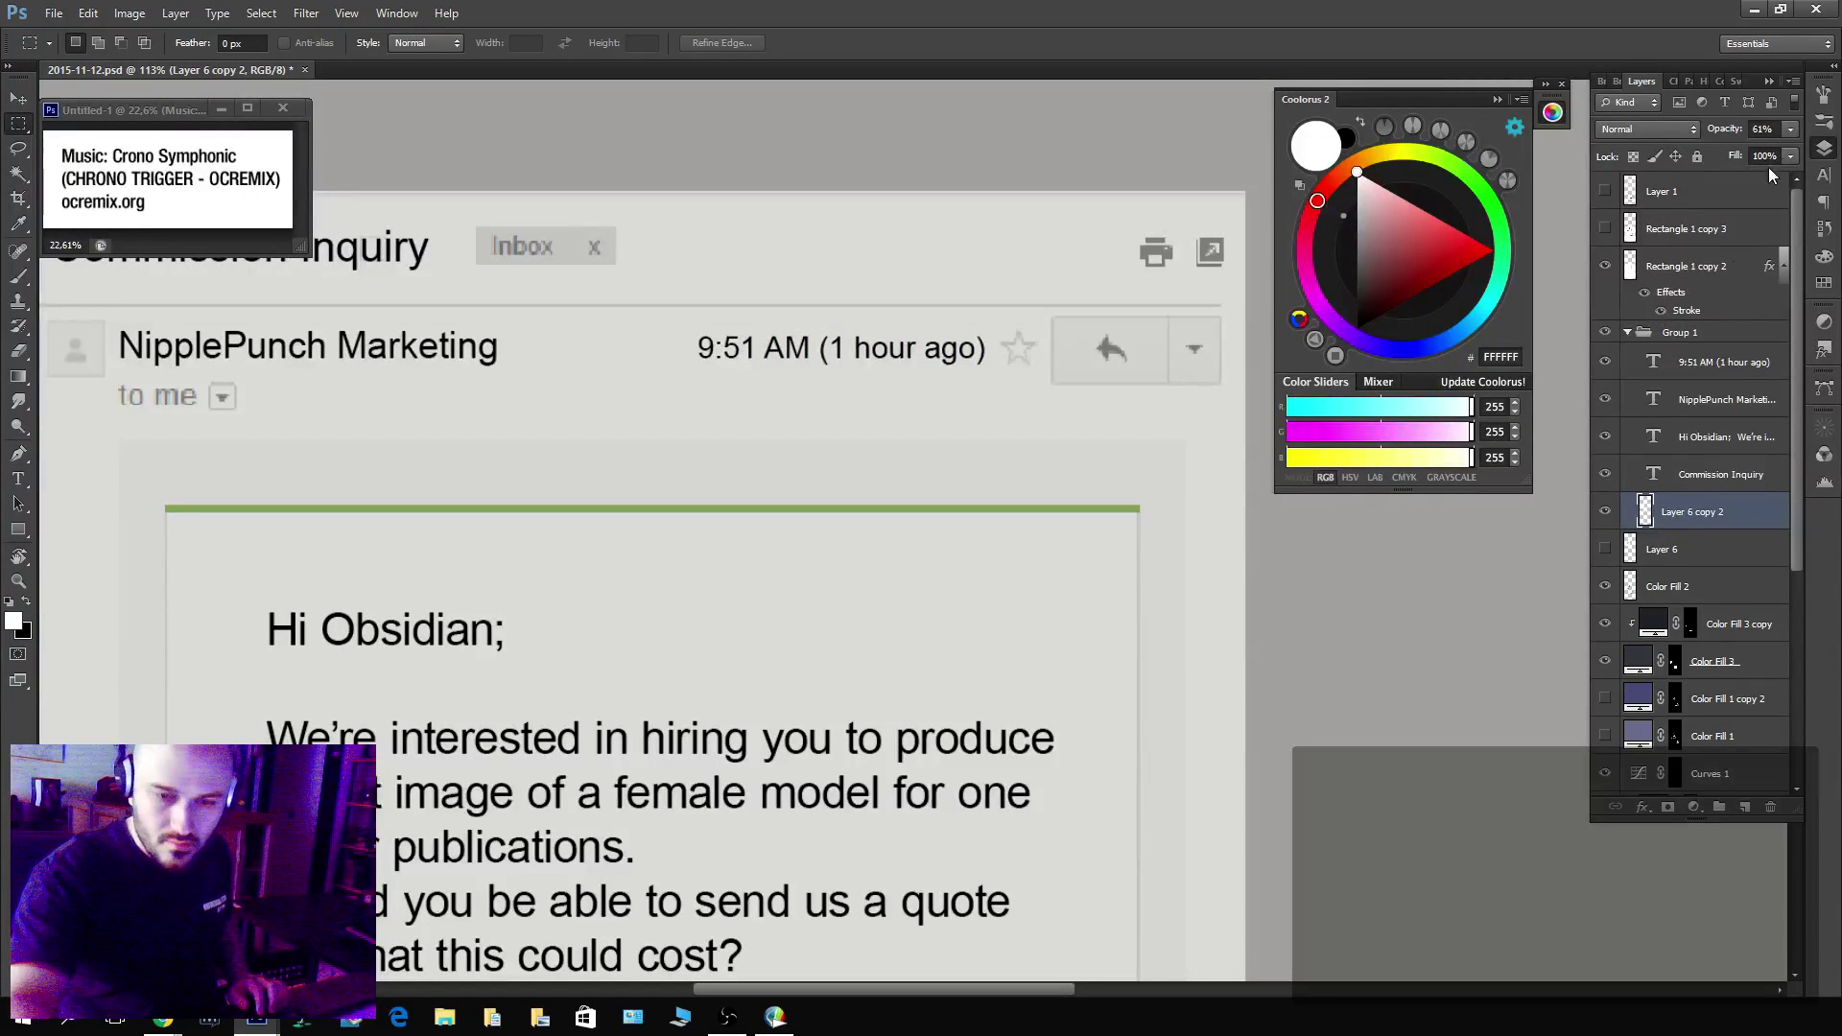
left_click(1791, 129)
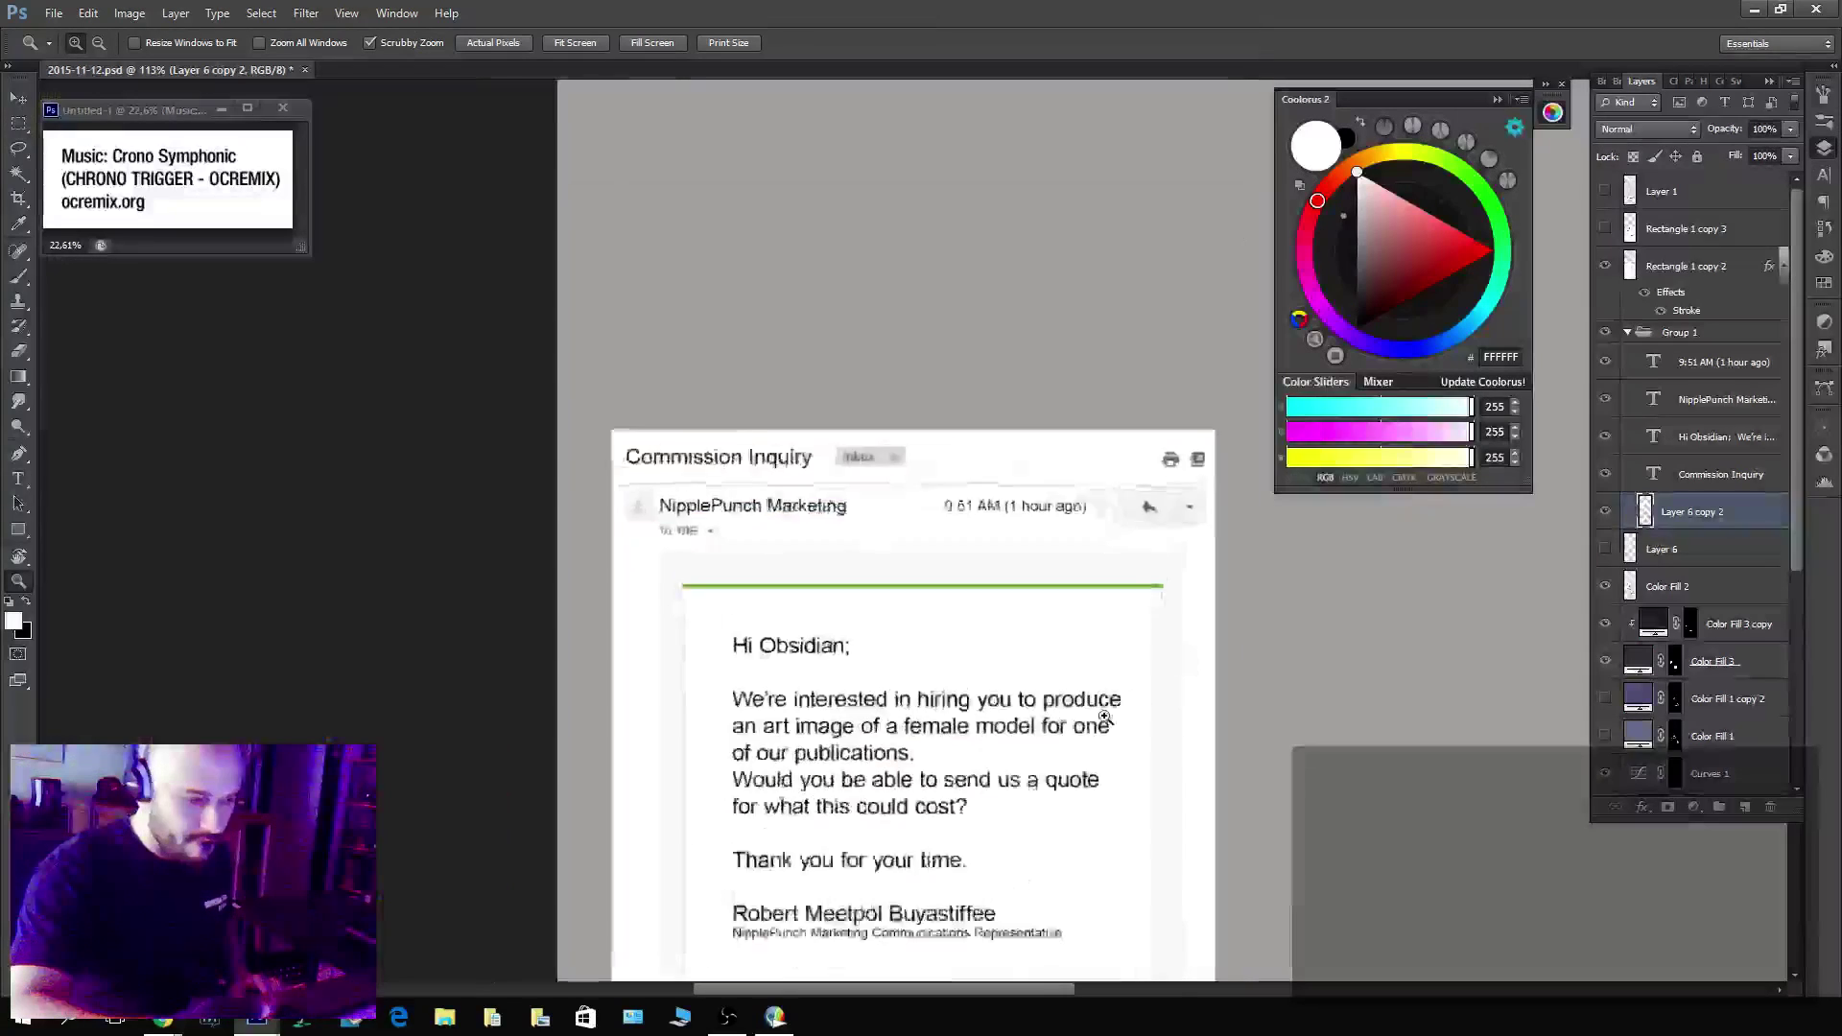
Collapse the email group "Group 1" and duplicate it, placing the copy beside the original email on its right.
scroll(1139, 671, "down", 4)
left_click_drag(1197, 744, 1052, 617)
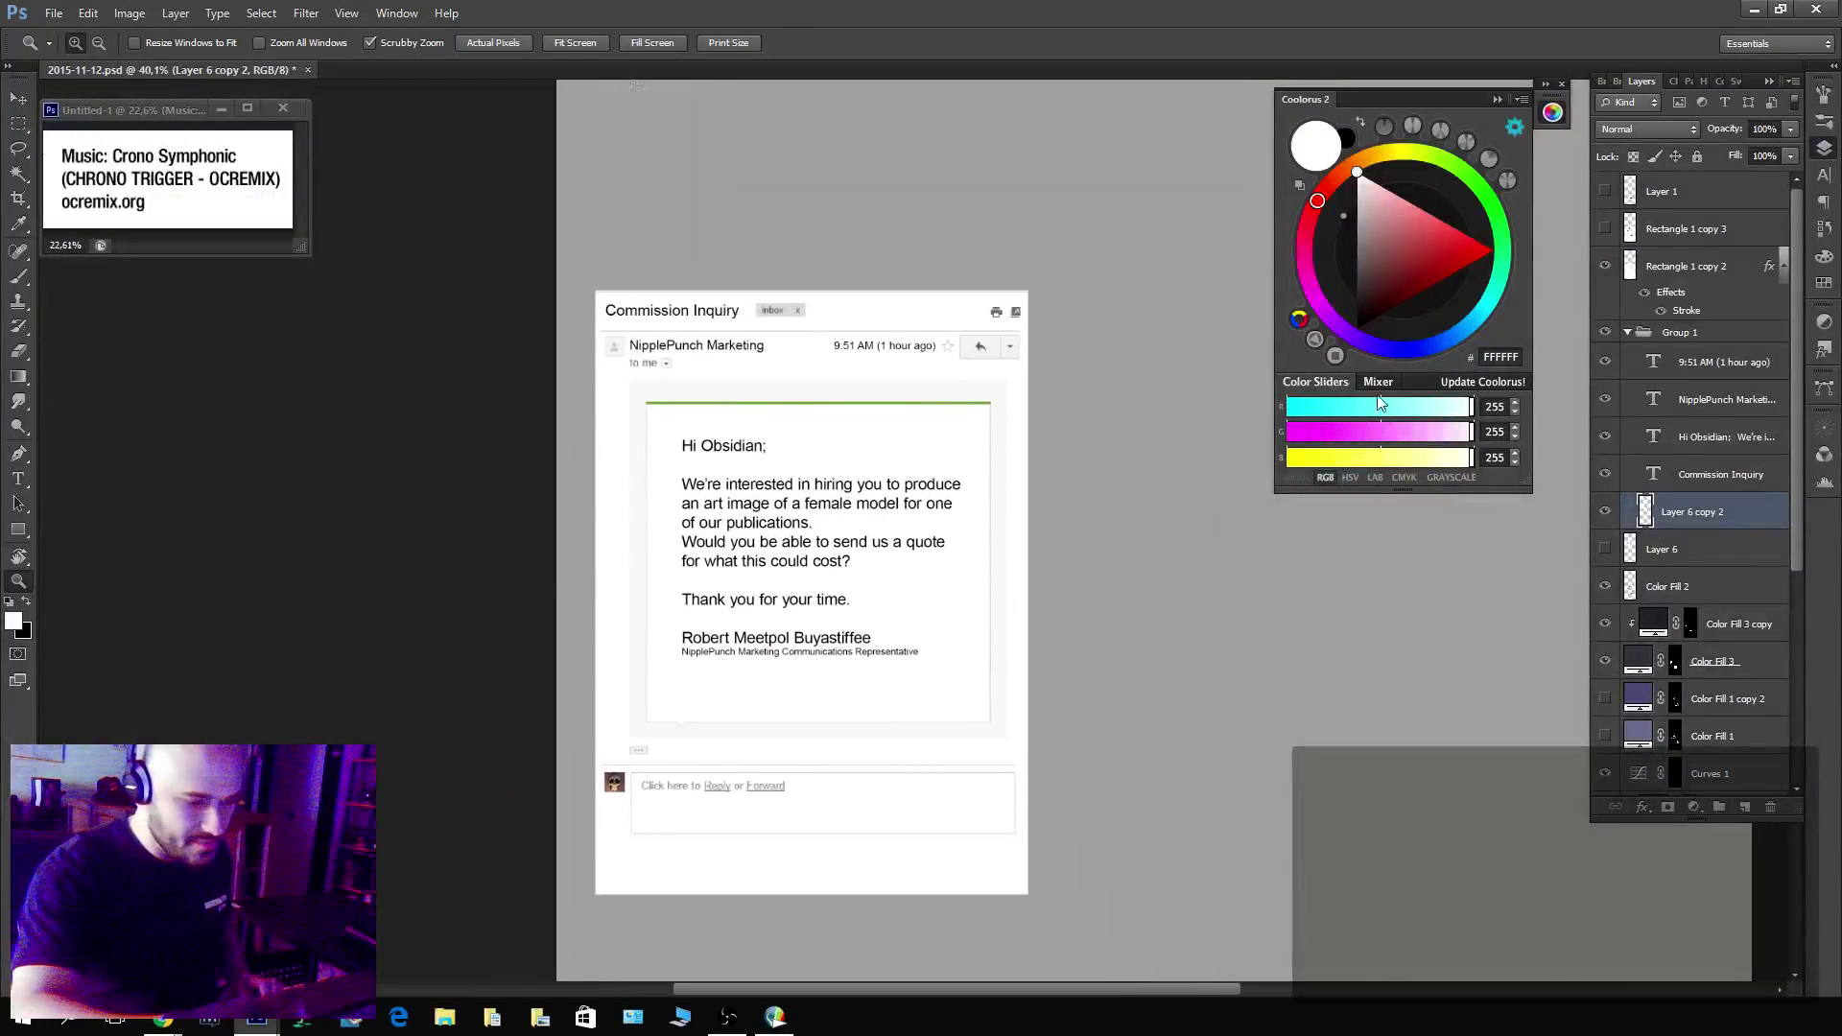
left_click_drag(1274, 754, 1078, 724)
left_click(1627, 332)
left_click(1679, 332)
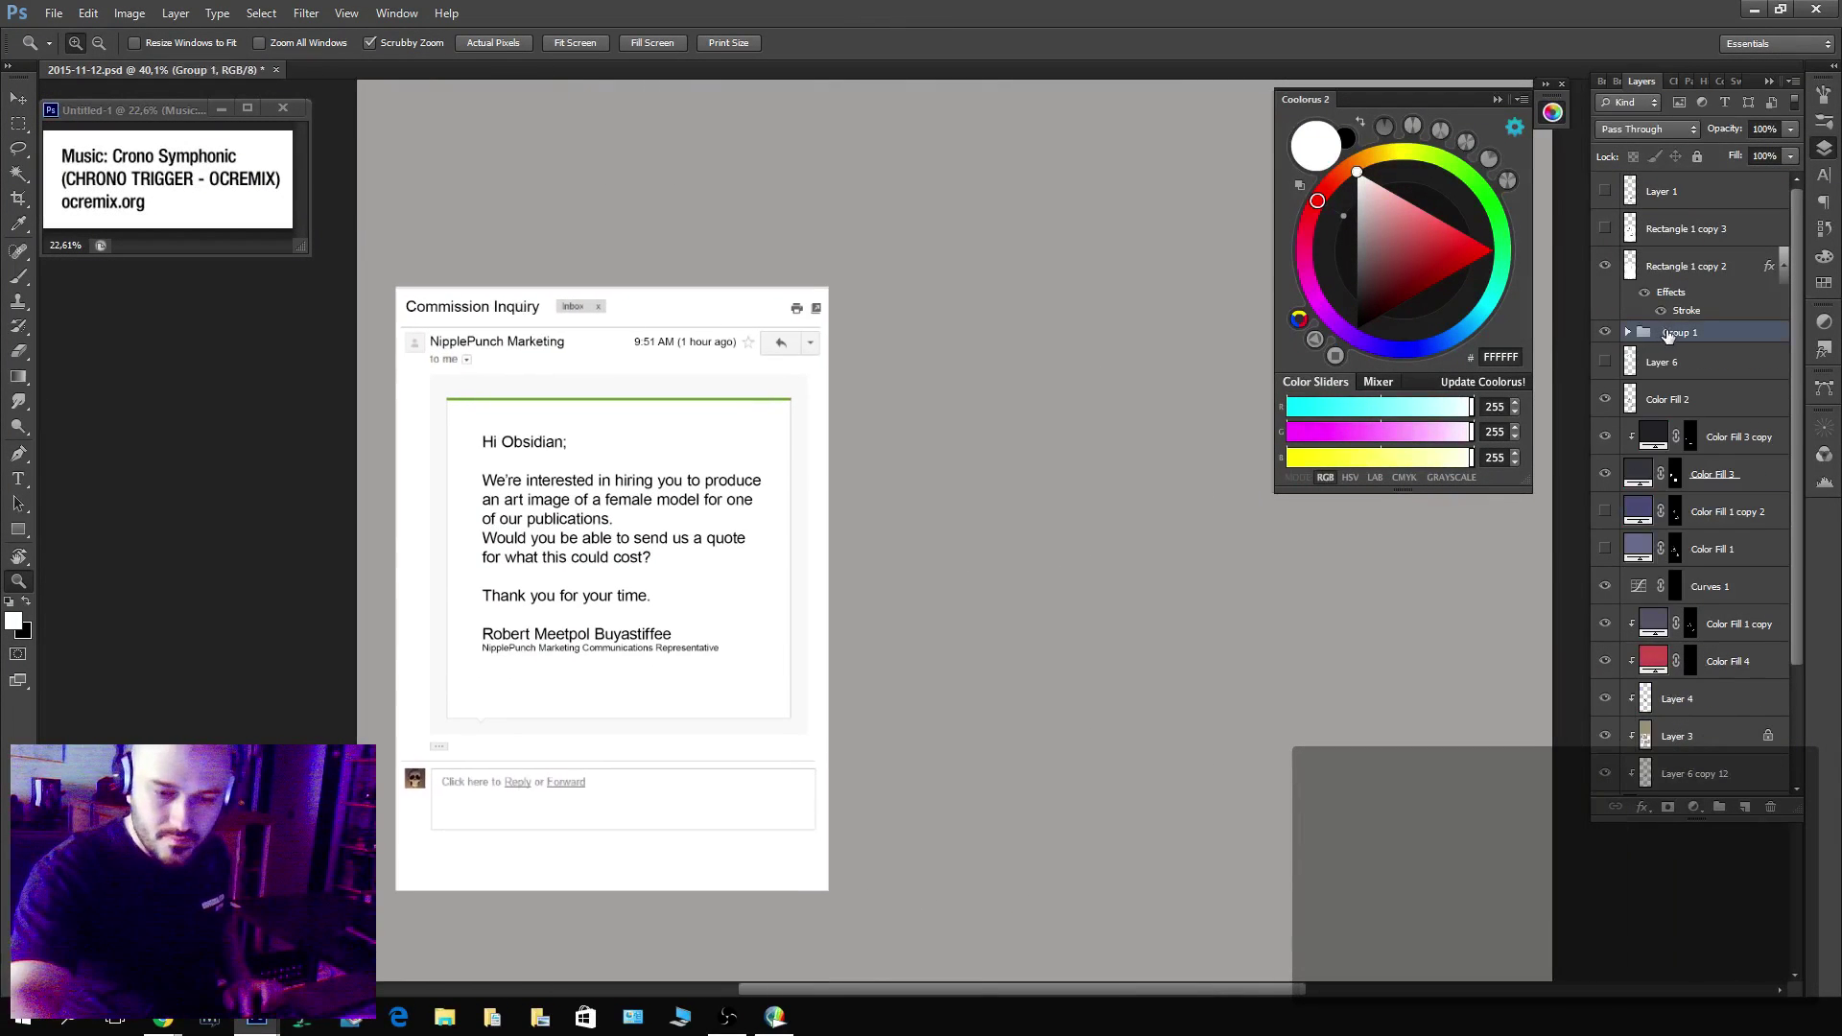
key("v")
left_click_drag(1030, 593, 1254, 585)
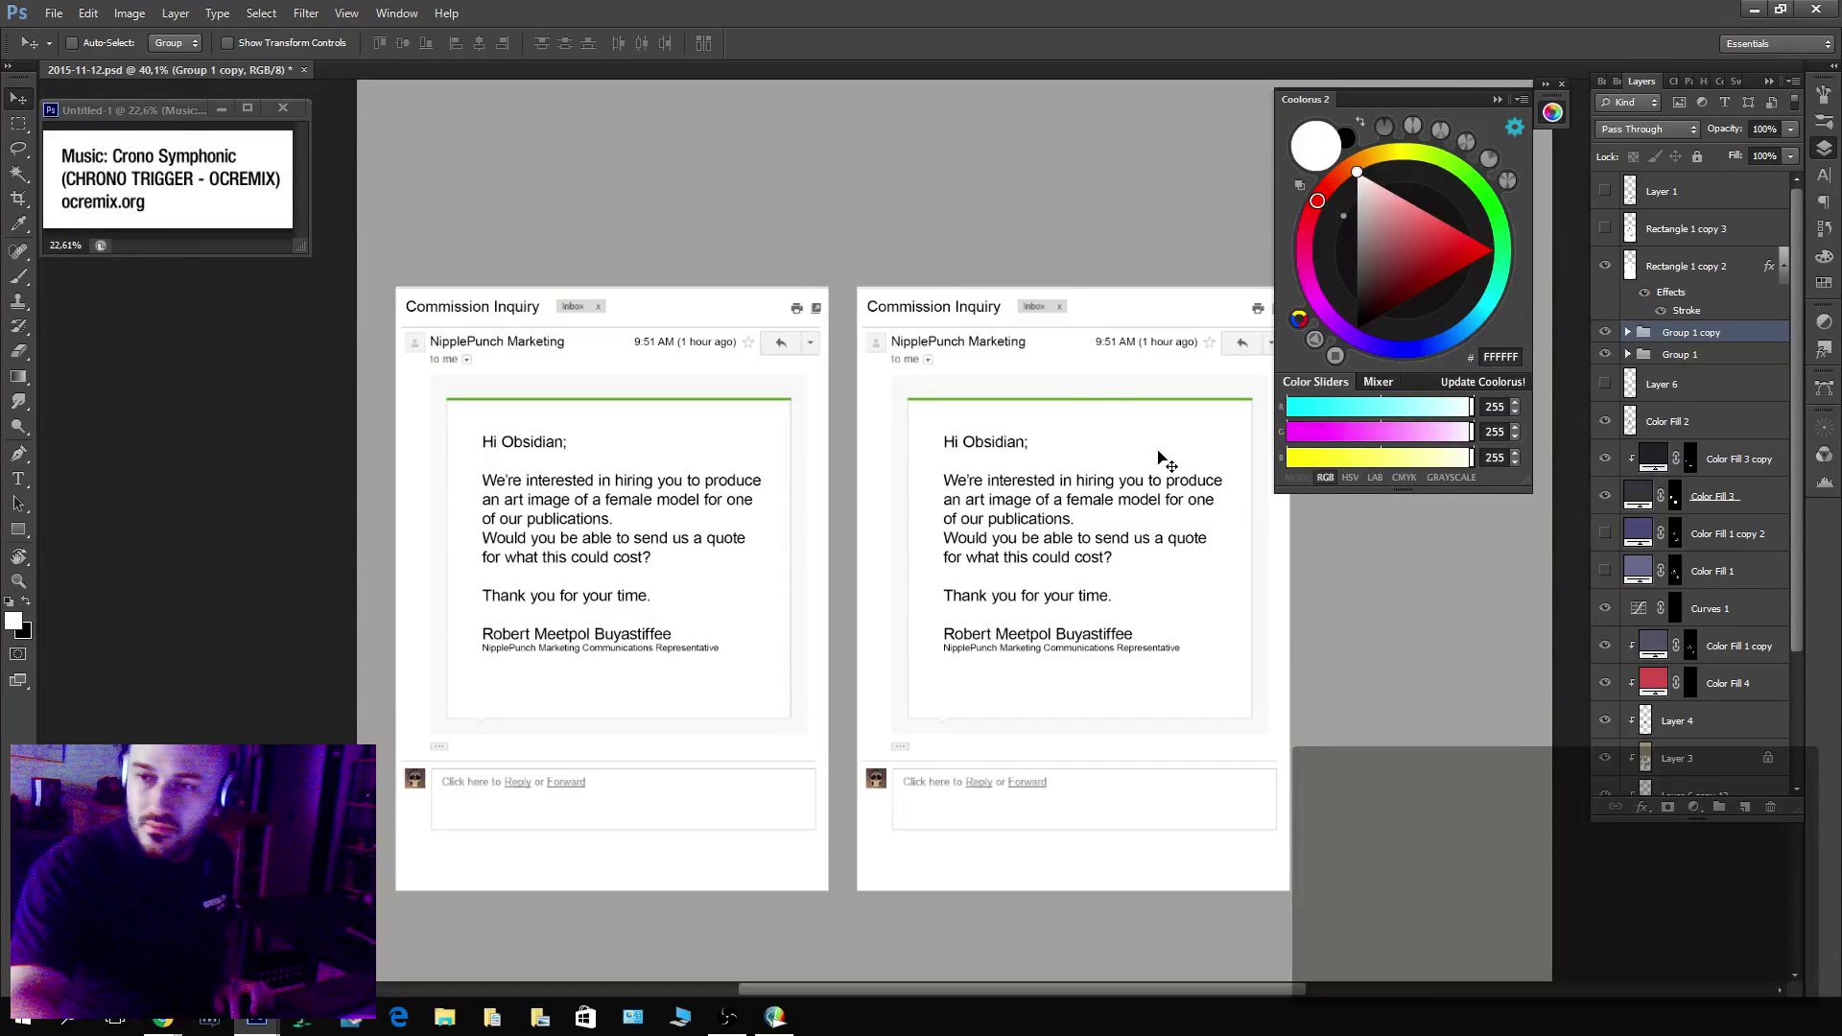
Paste the captured desktop screenshot as a new layer and erase everything on it except the Gmail window.
key("ctrl+v")
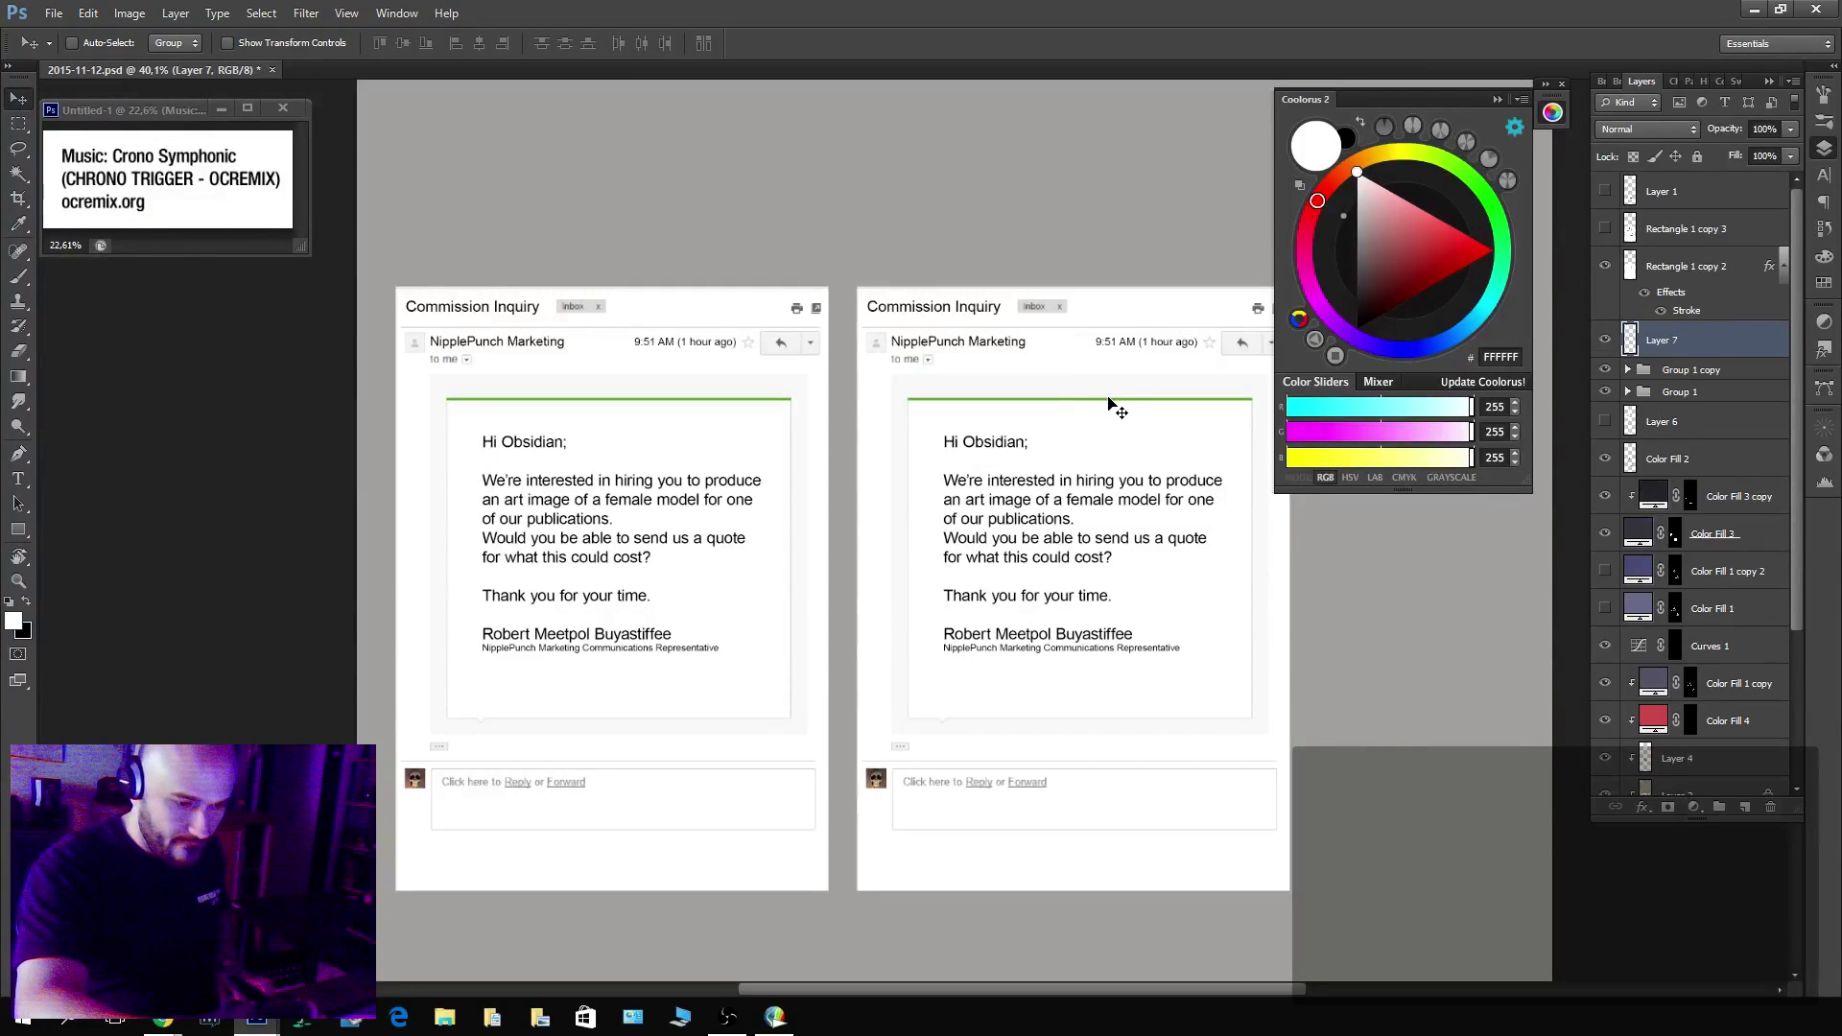
left_click_drag(1329, 557, 1307, 623)
key("m")
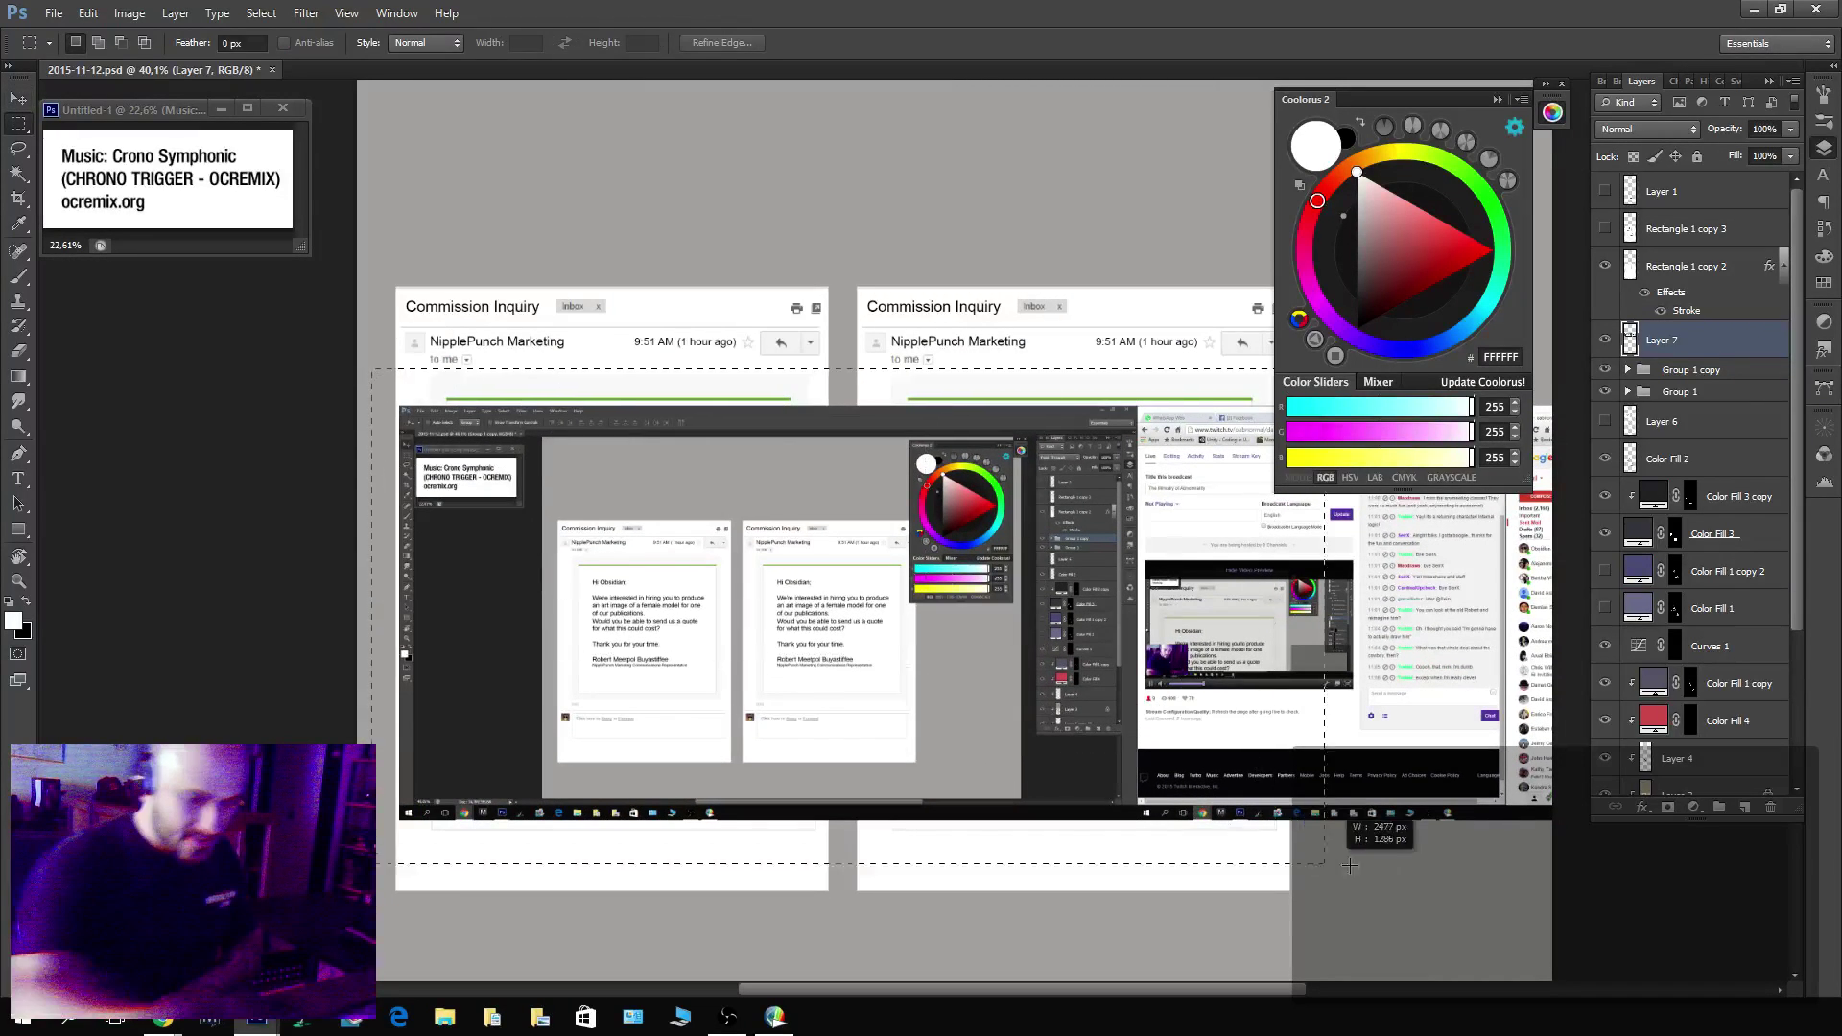
left_click_drag(1504, 860, 1509, 869)
key("Delete")
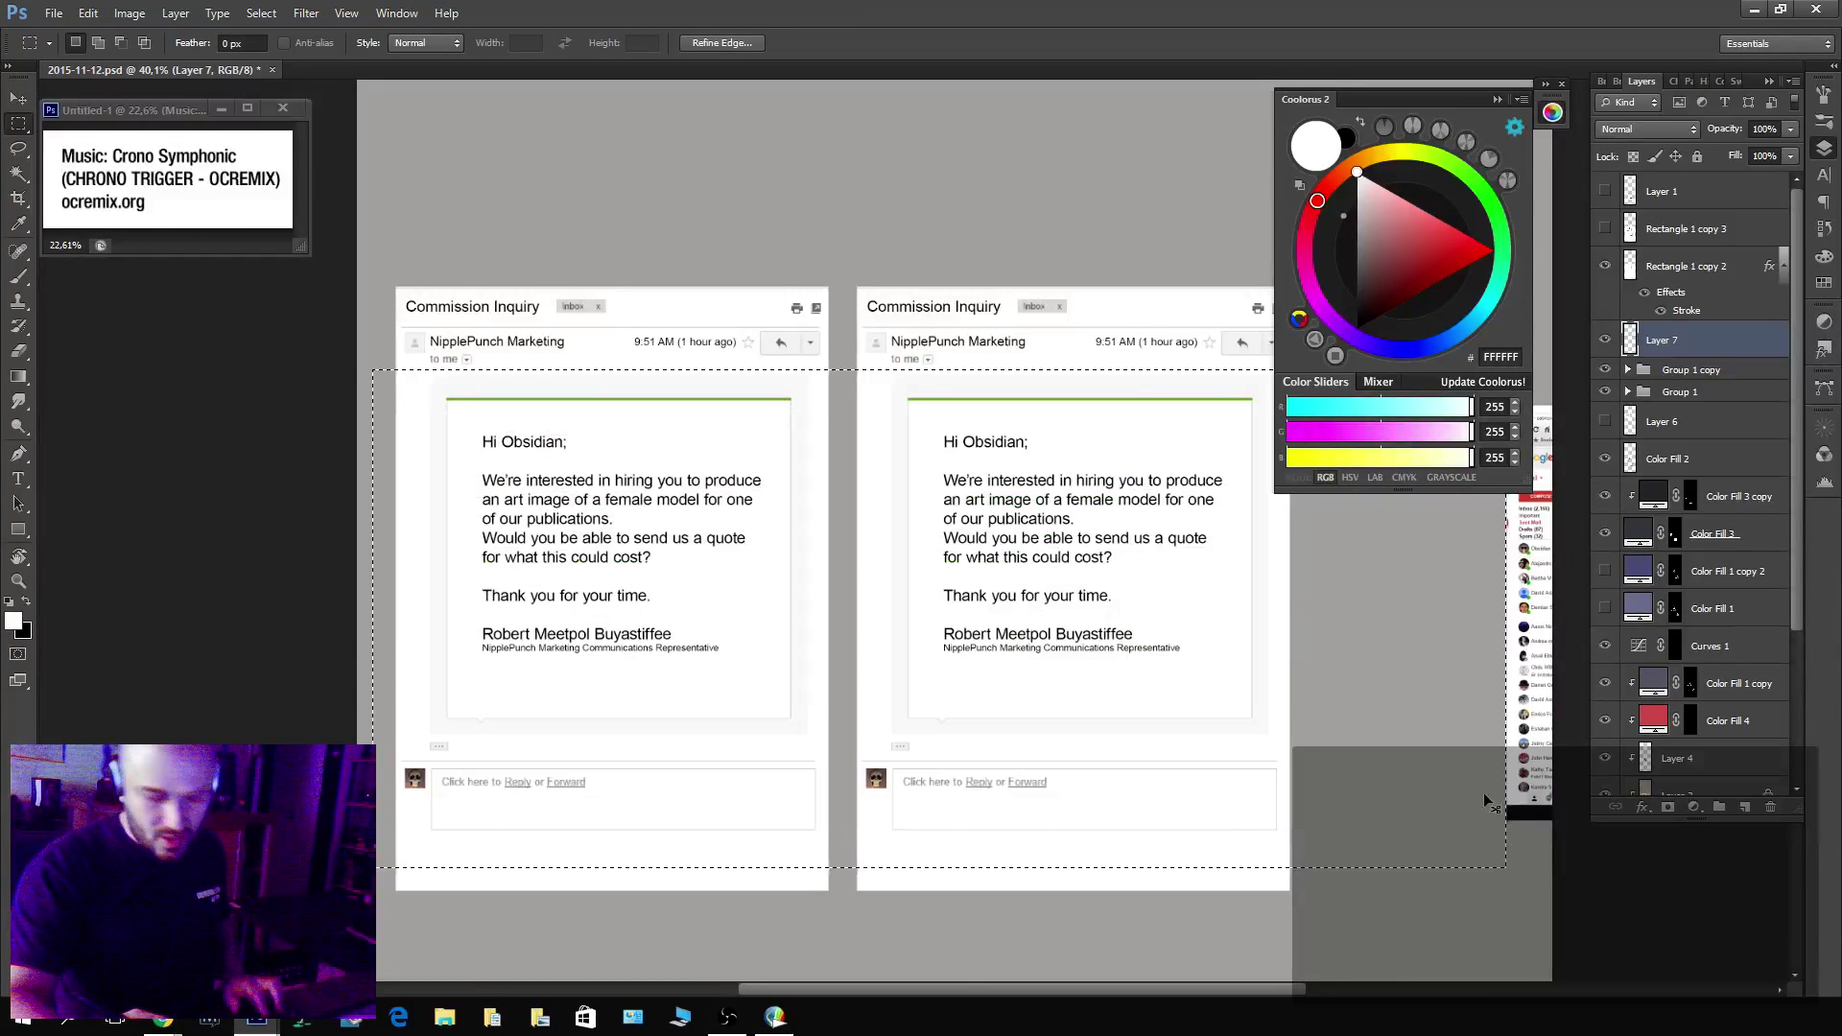
key("ctrl+d")
Move the remaining Gmail window capture over the gap between the two emails.
key("b")
key("v")
mouse_move(1516, 653)
left_mouse_down()
mouse_move(1171, 662)
mouse_move(955, 605)
mouse_move(943, 577)
left_mouse_up()
key("z")
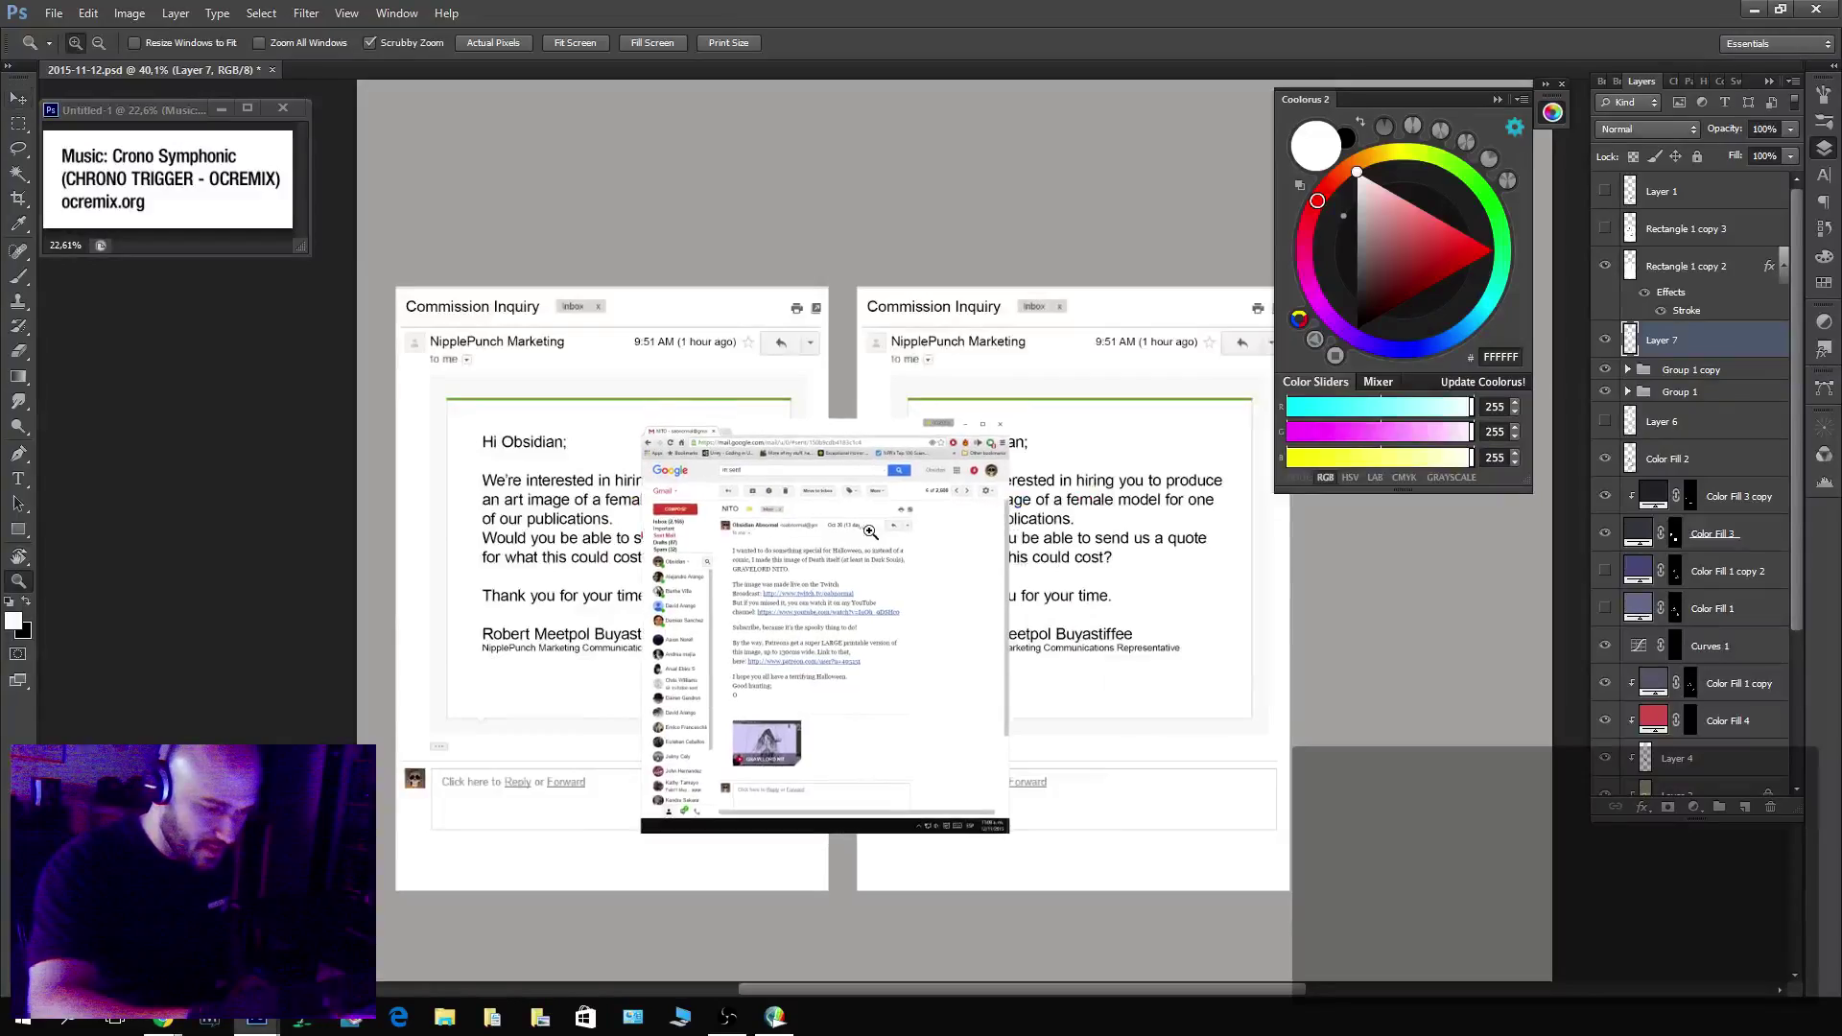
left_click_drag(861, 530, 997, 543)
key("ctrl+minus")
key("ctrl+t")
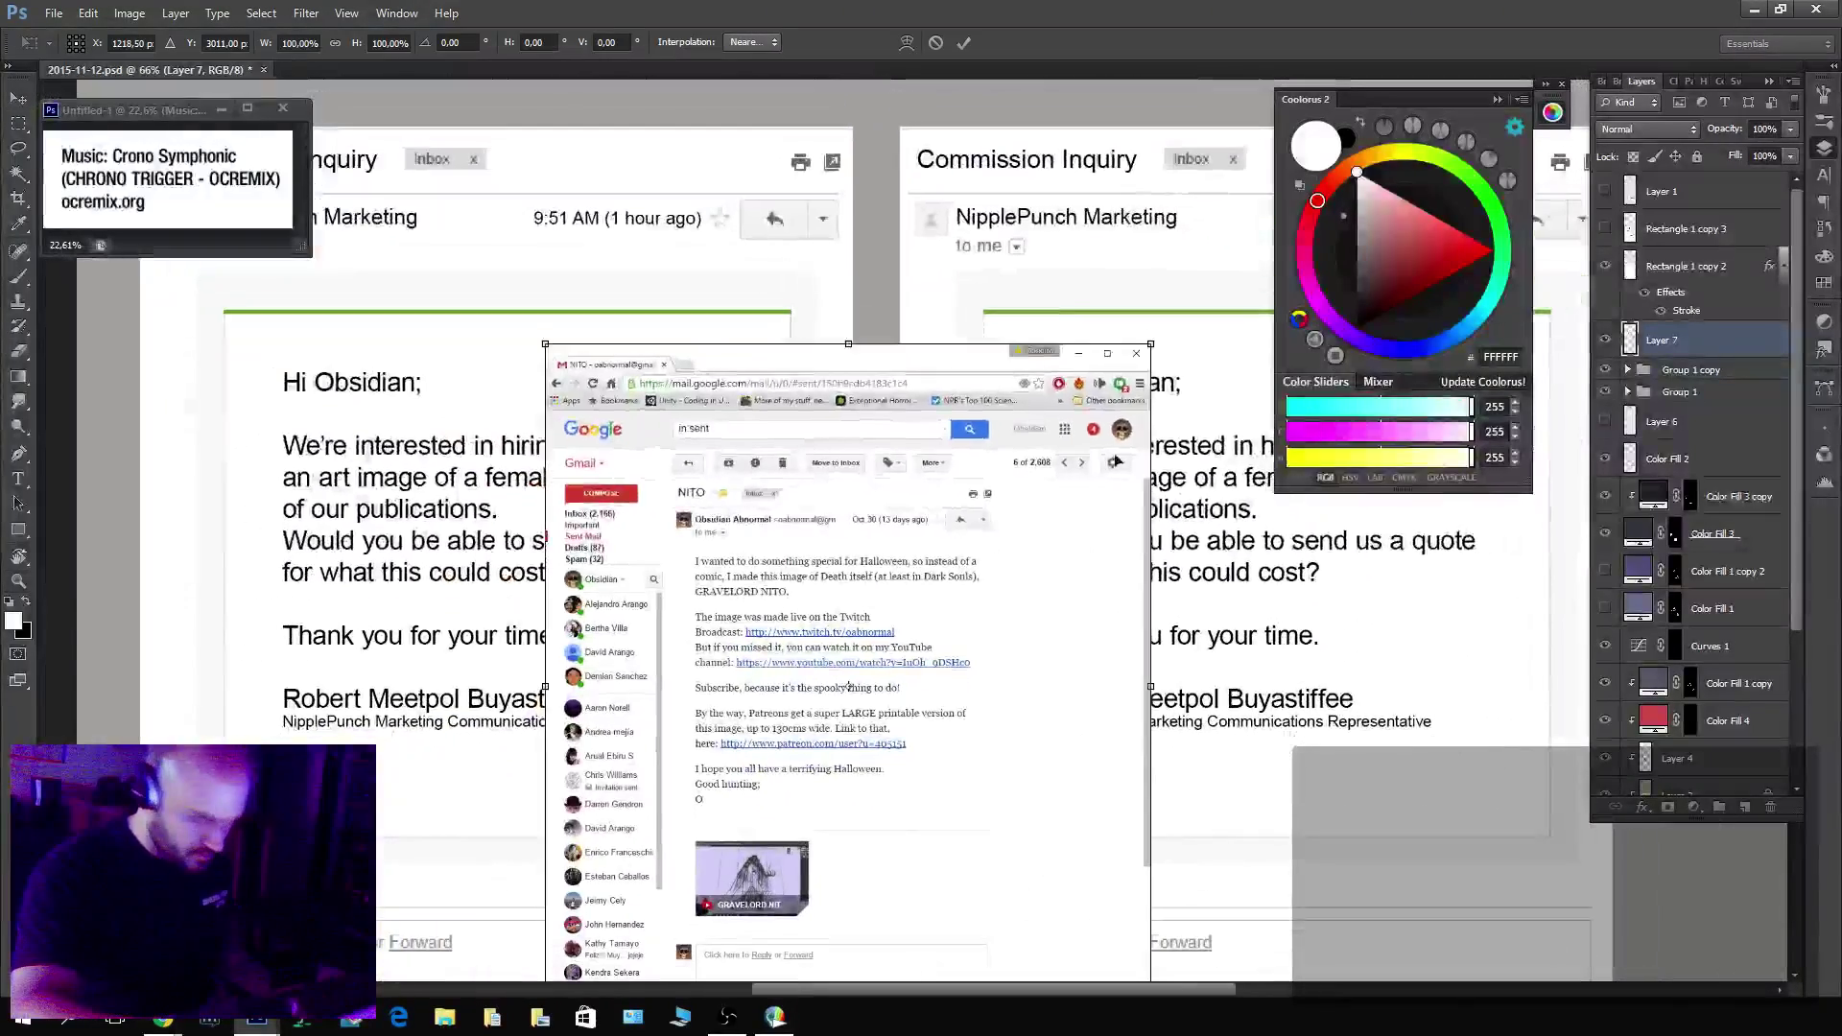
left_click_drag(1041, 330, 1218, 321)
left_click_drag(1170, 515, 1150, 345)
key("Return")
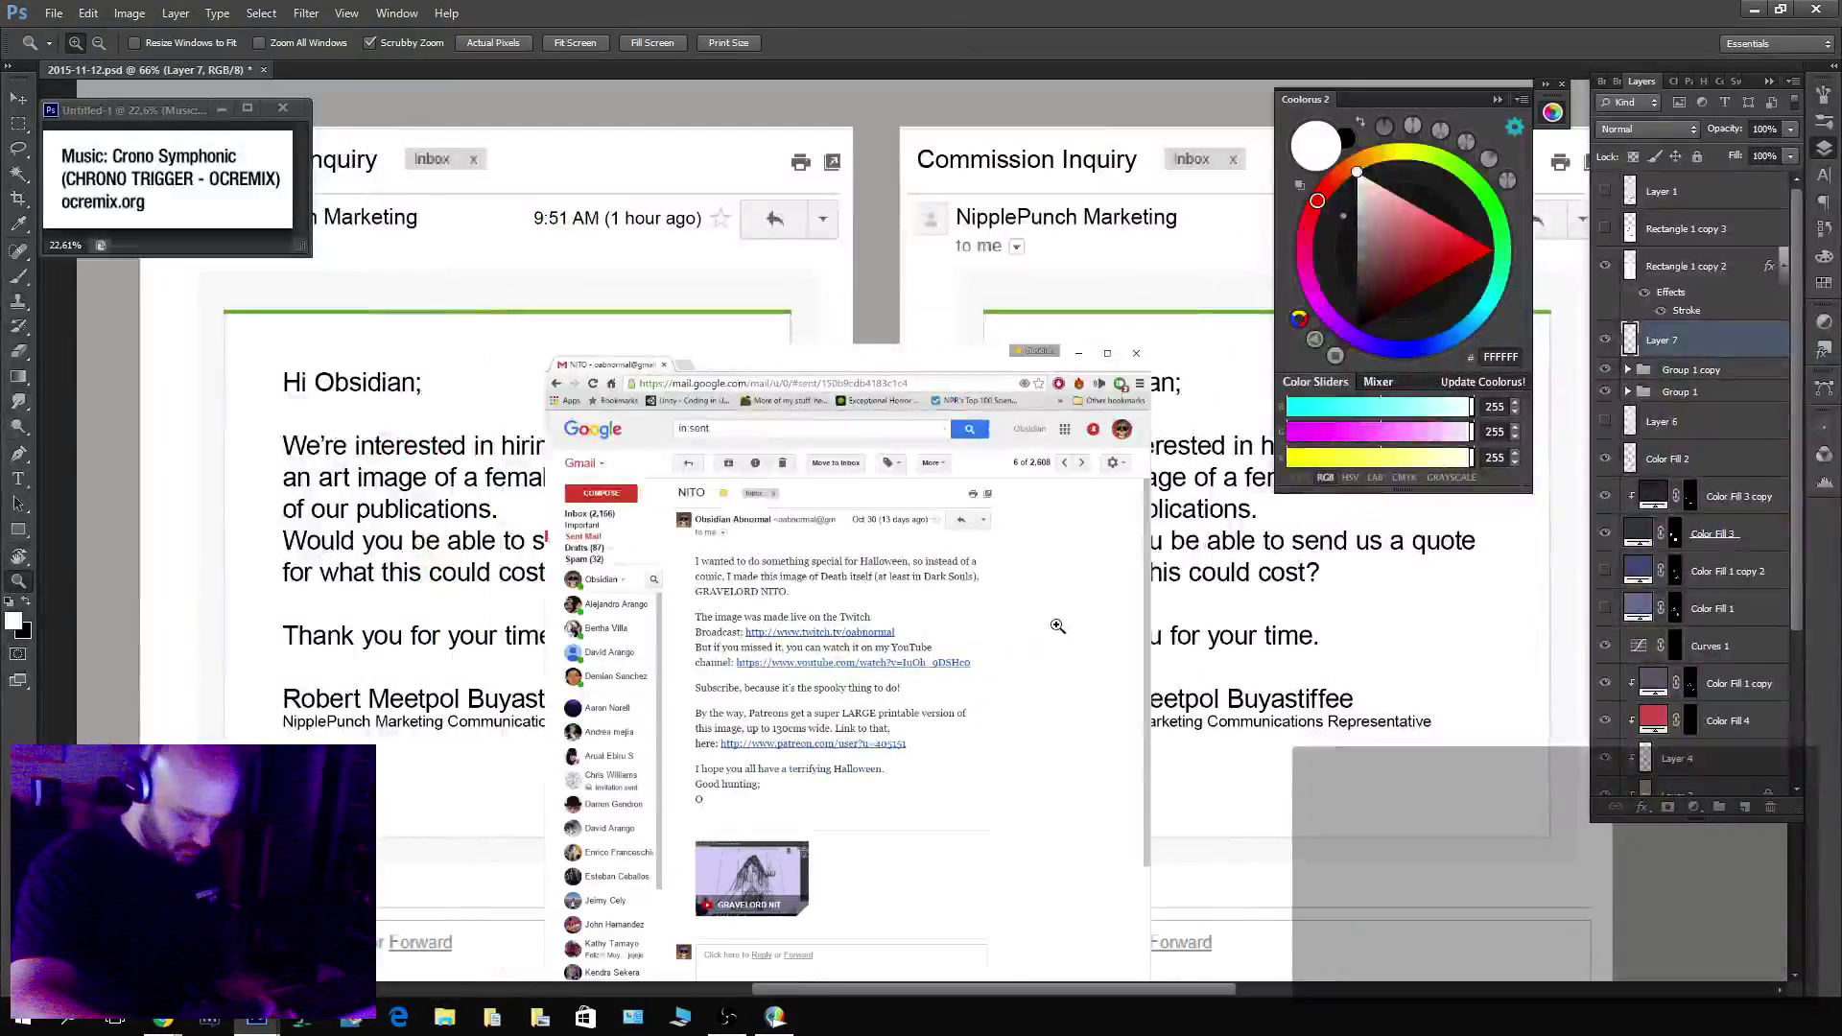
Trim the Gmail capture to the message header and body text, removing everything around them.
key("m")
left_click_drag(668, 487, 1005, 798)
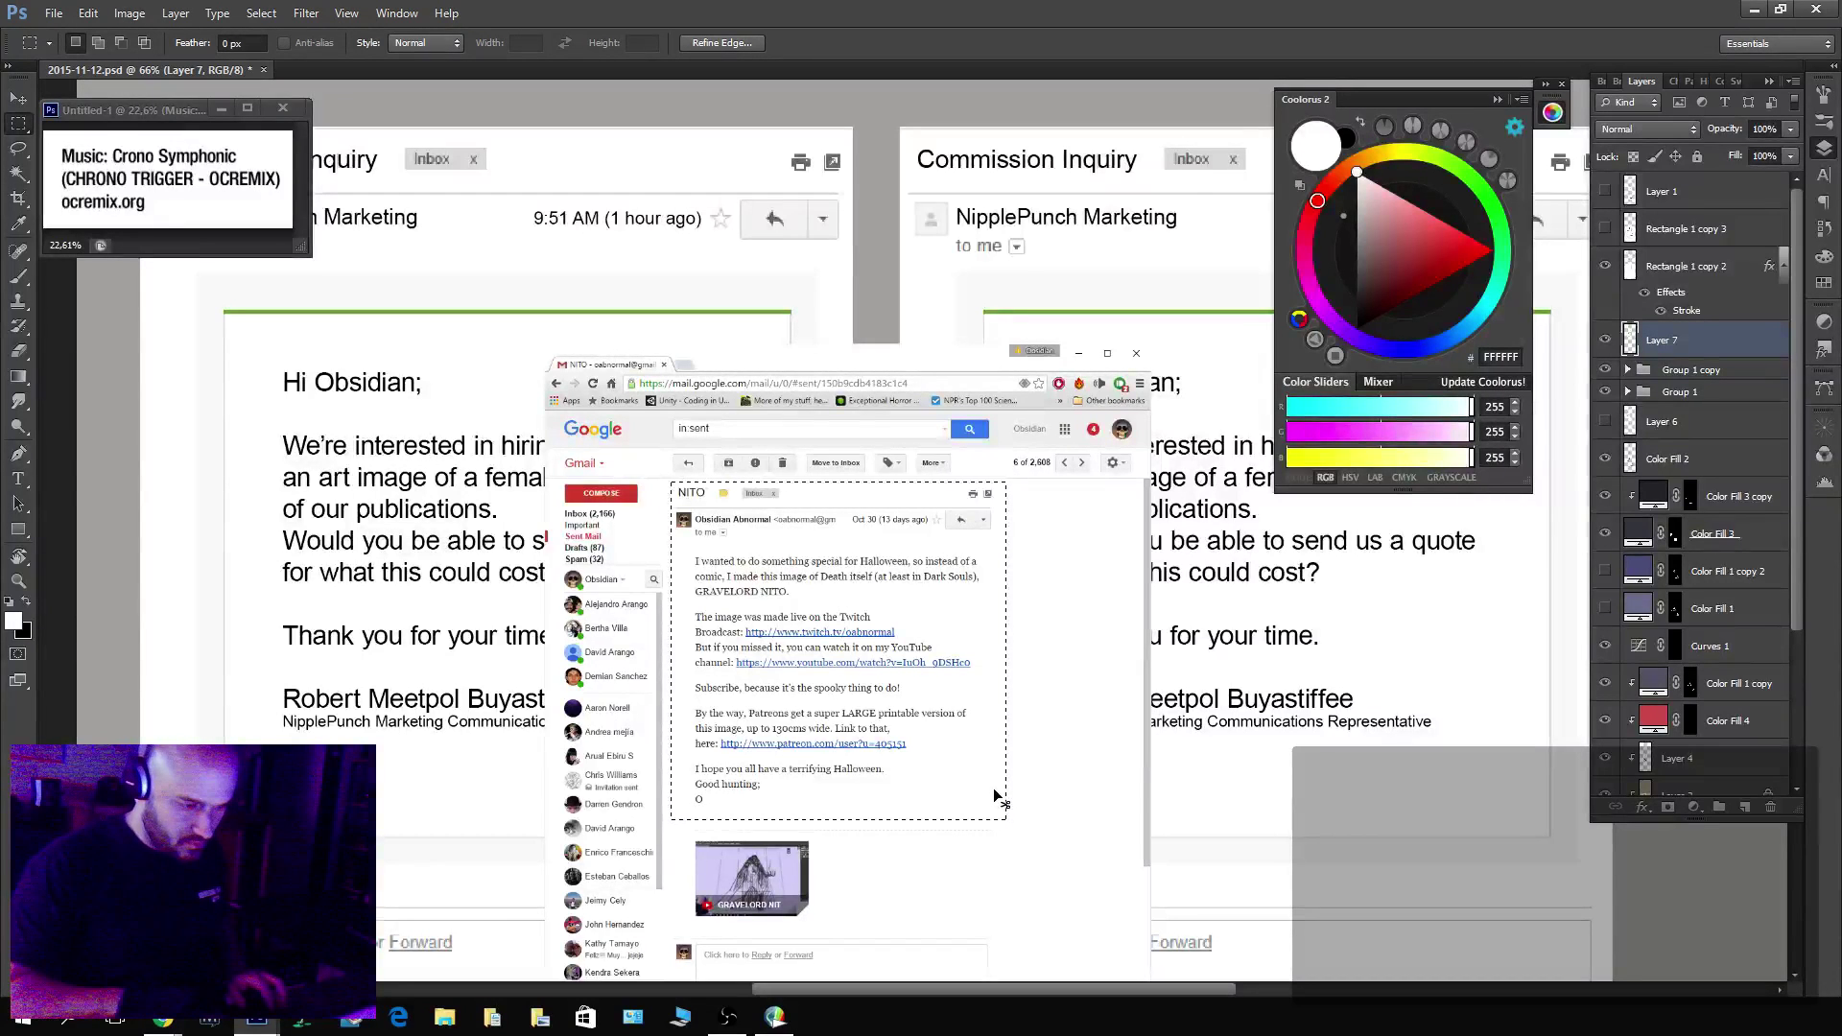
key("ctrl+shift+i")
key("Delete")
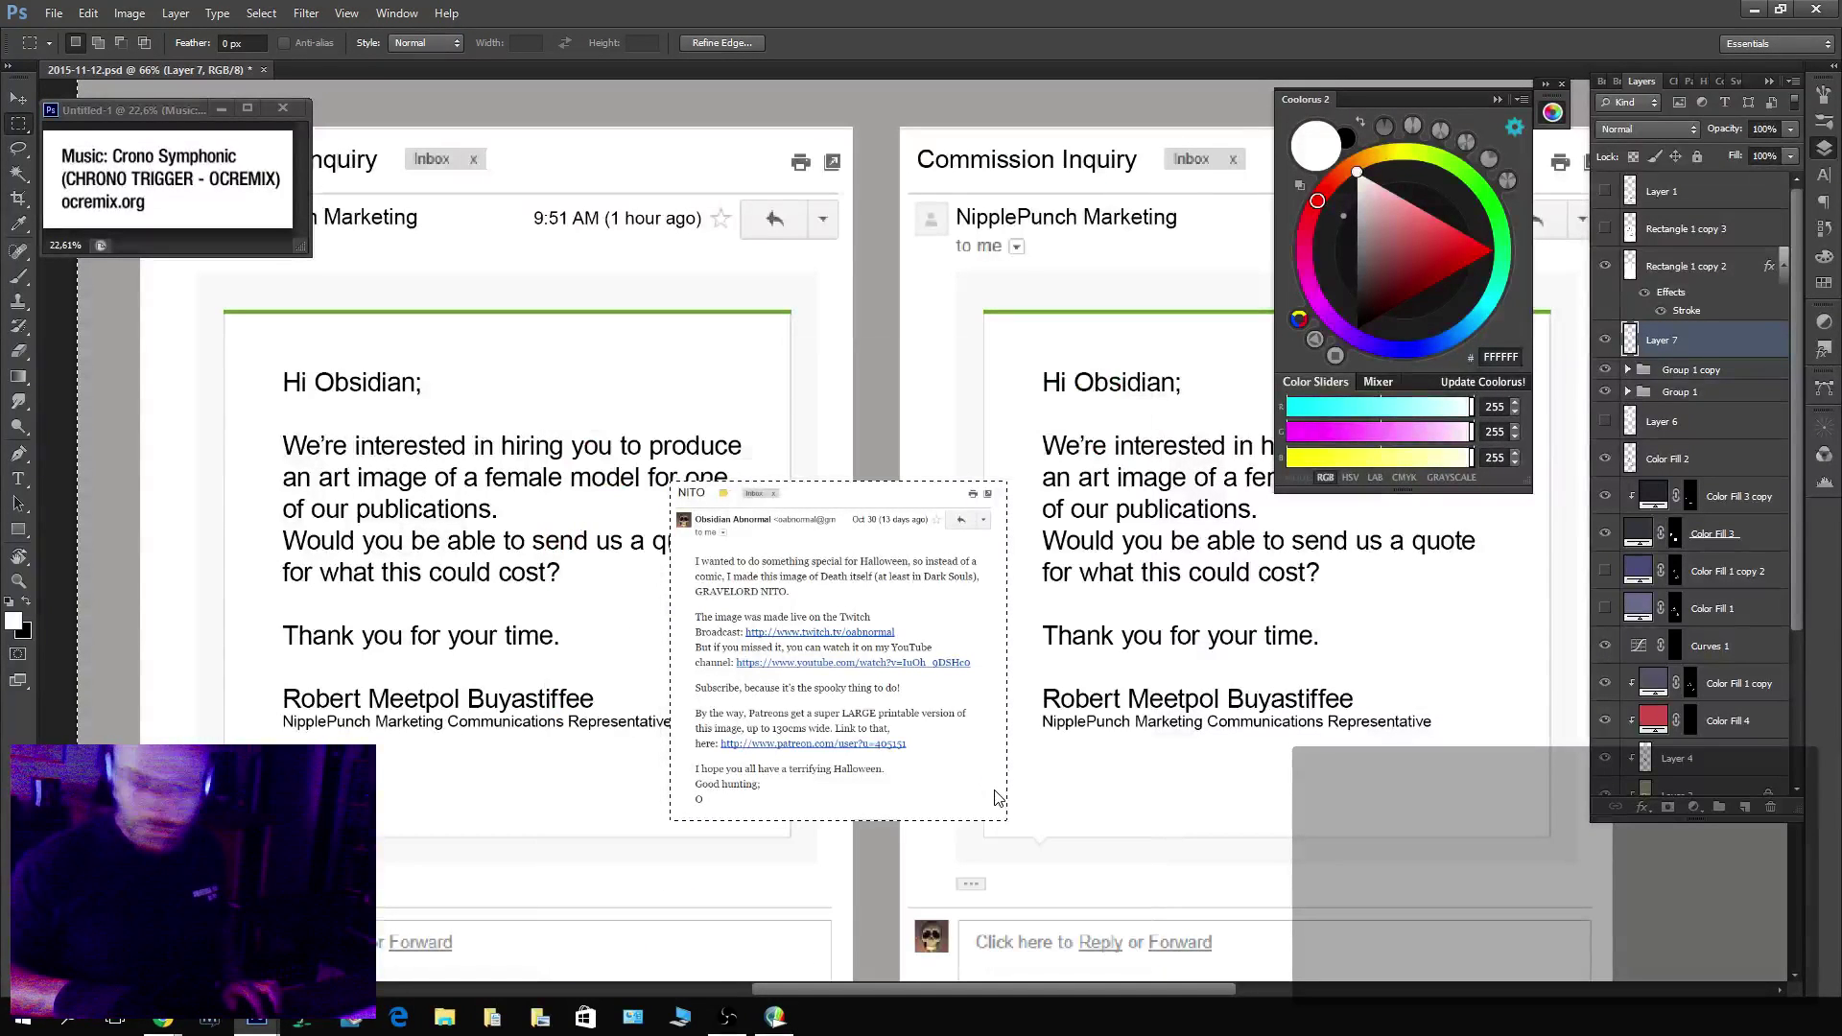
key("ctrl+d")
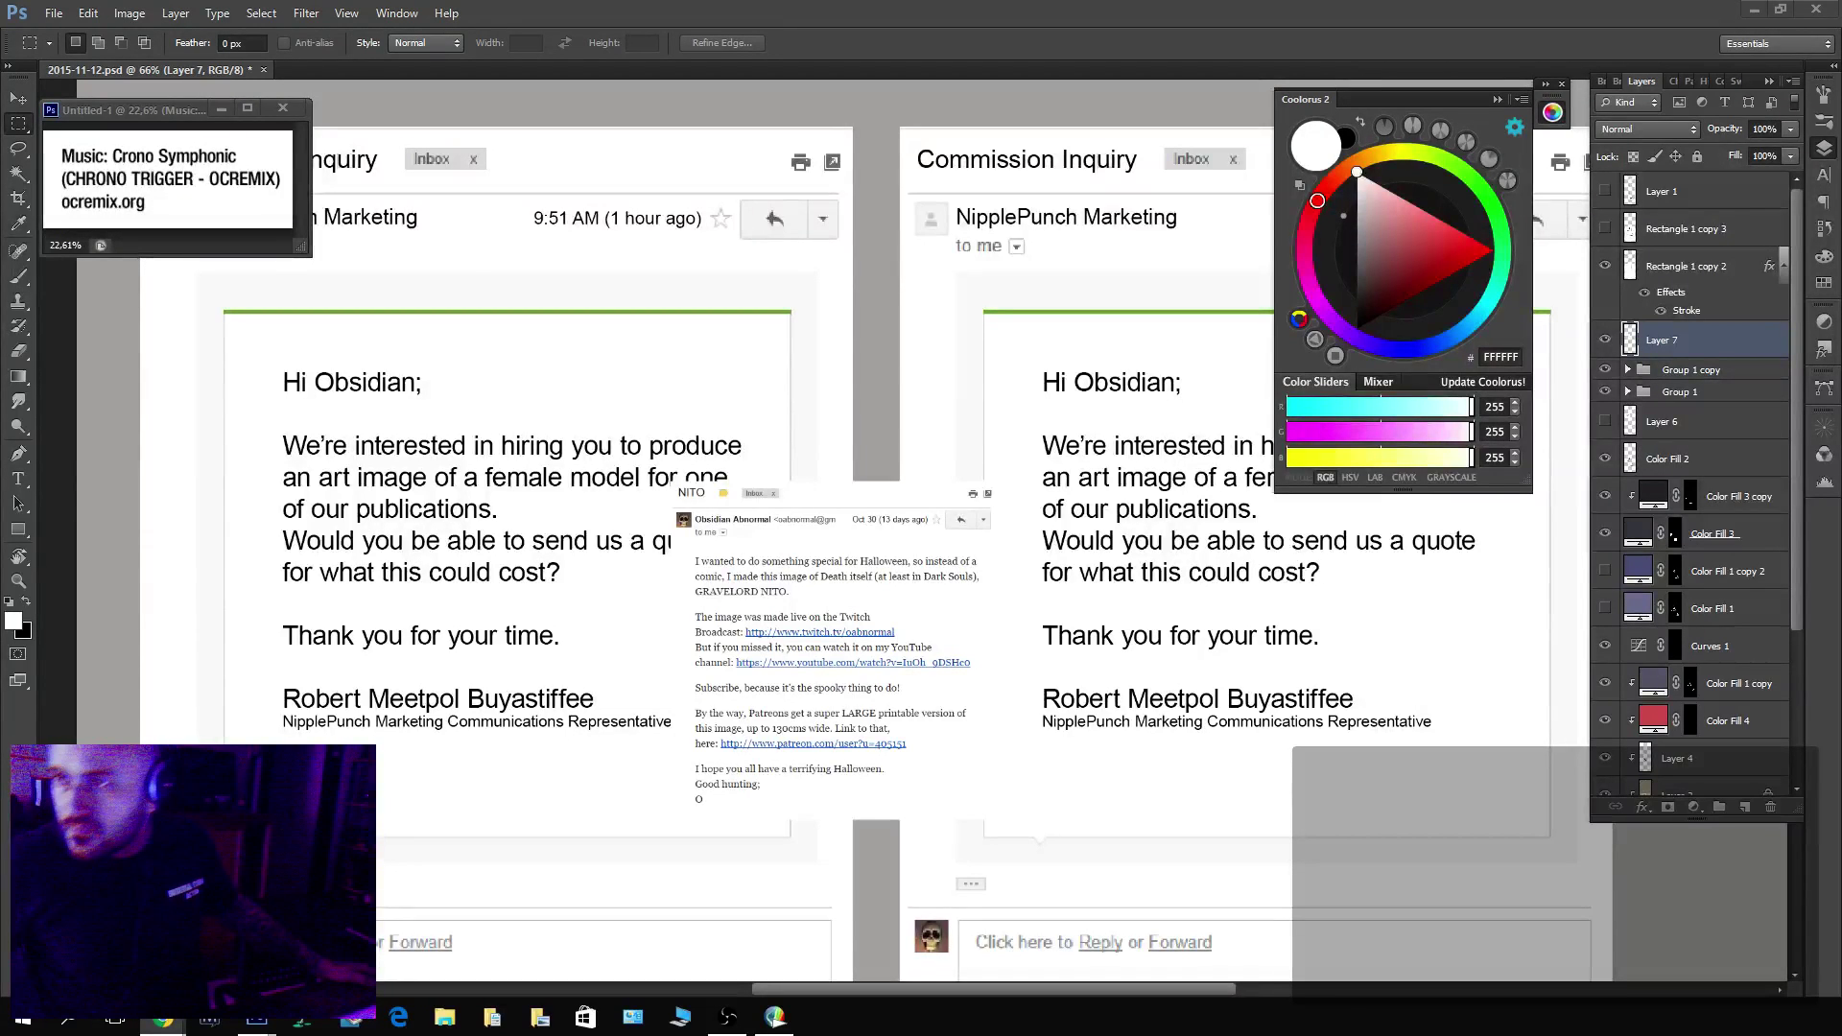
Enlarge the trimmed Gmail message to about 284%.
key("alt+Tab")
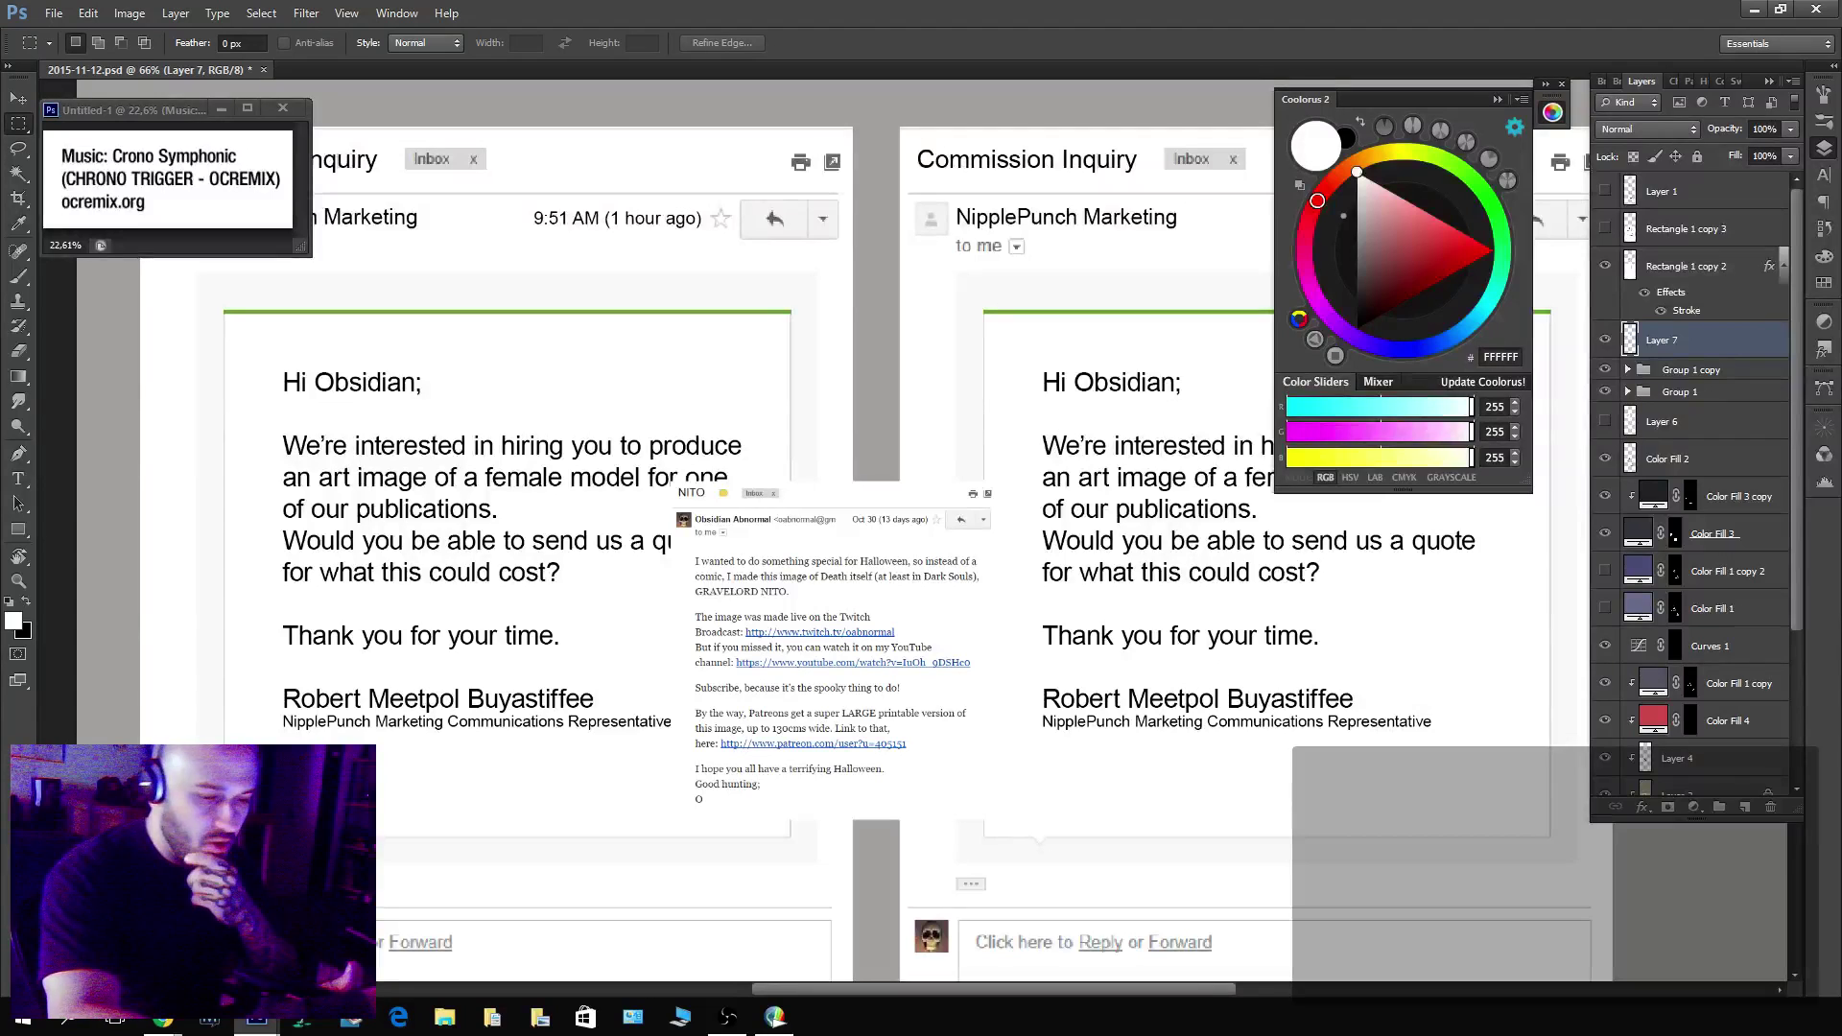
left_click_drag(1118, 489, 814, 550)
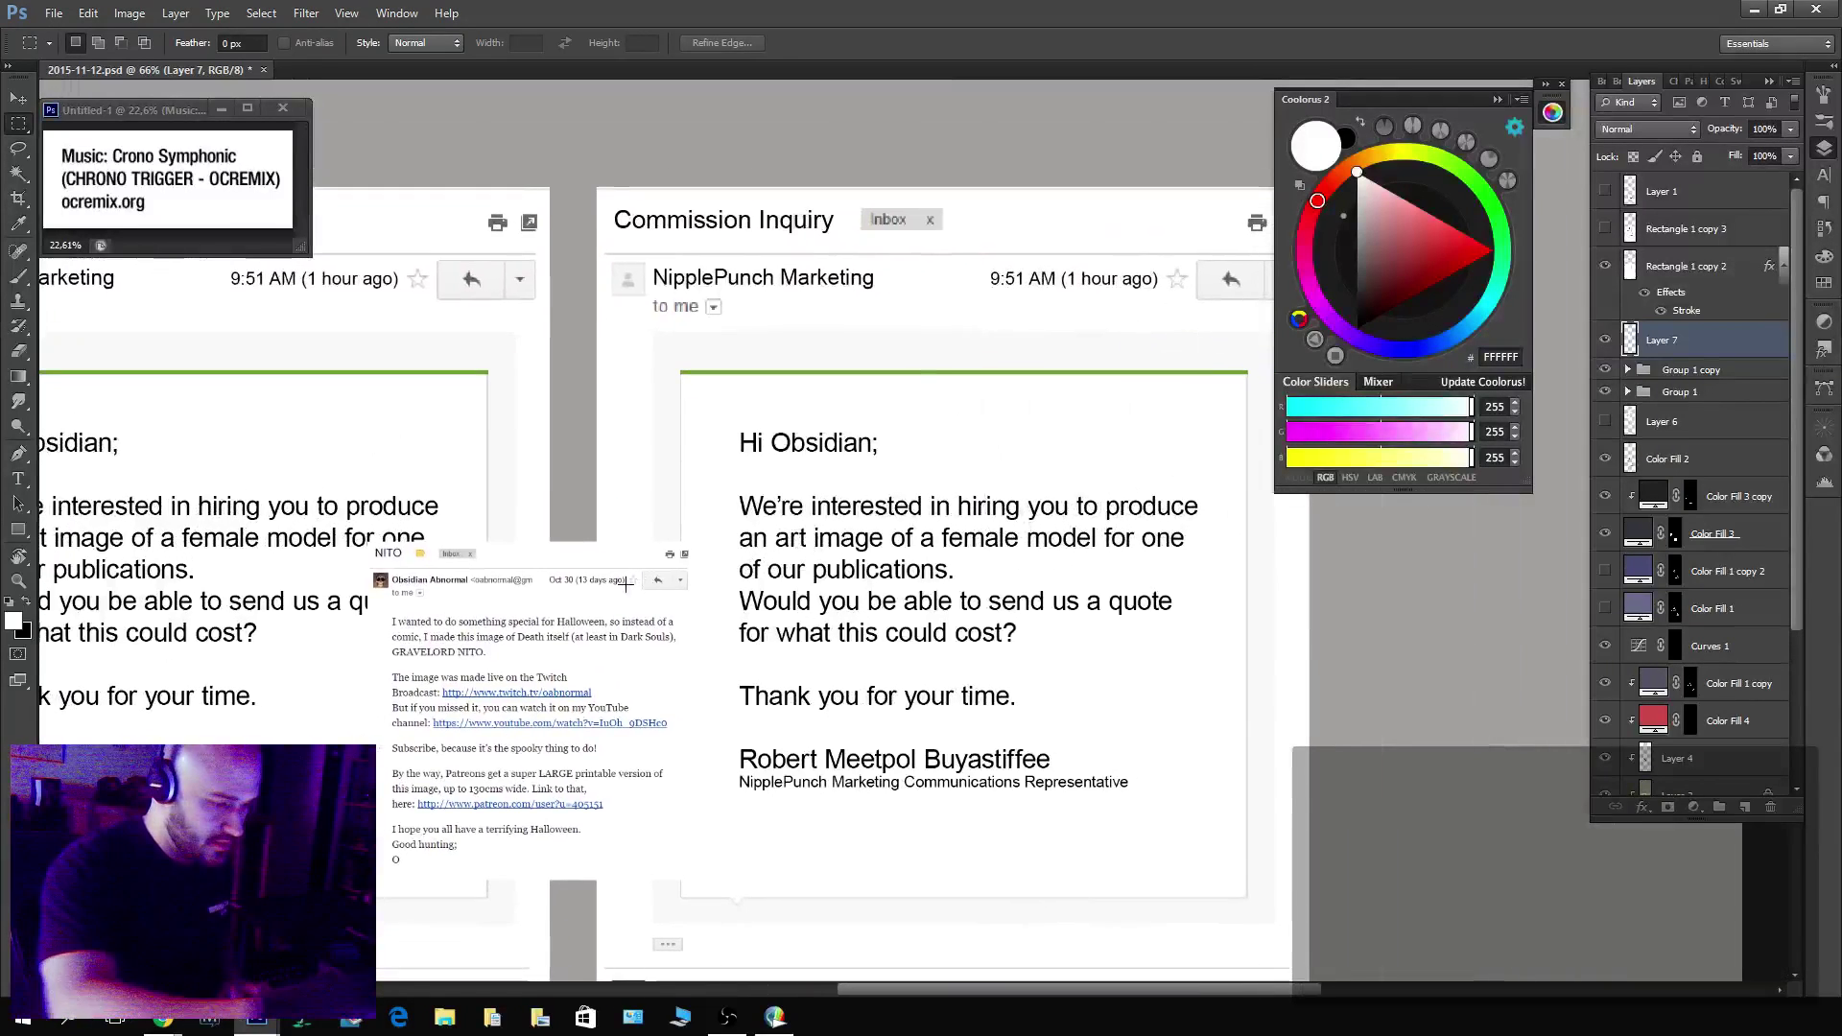
key("ctrl+t")
left_click_drag(703, 564, 1166, 580)
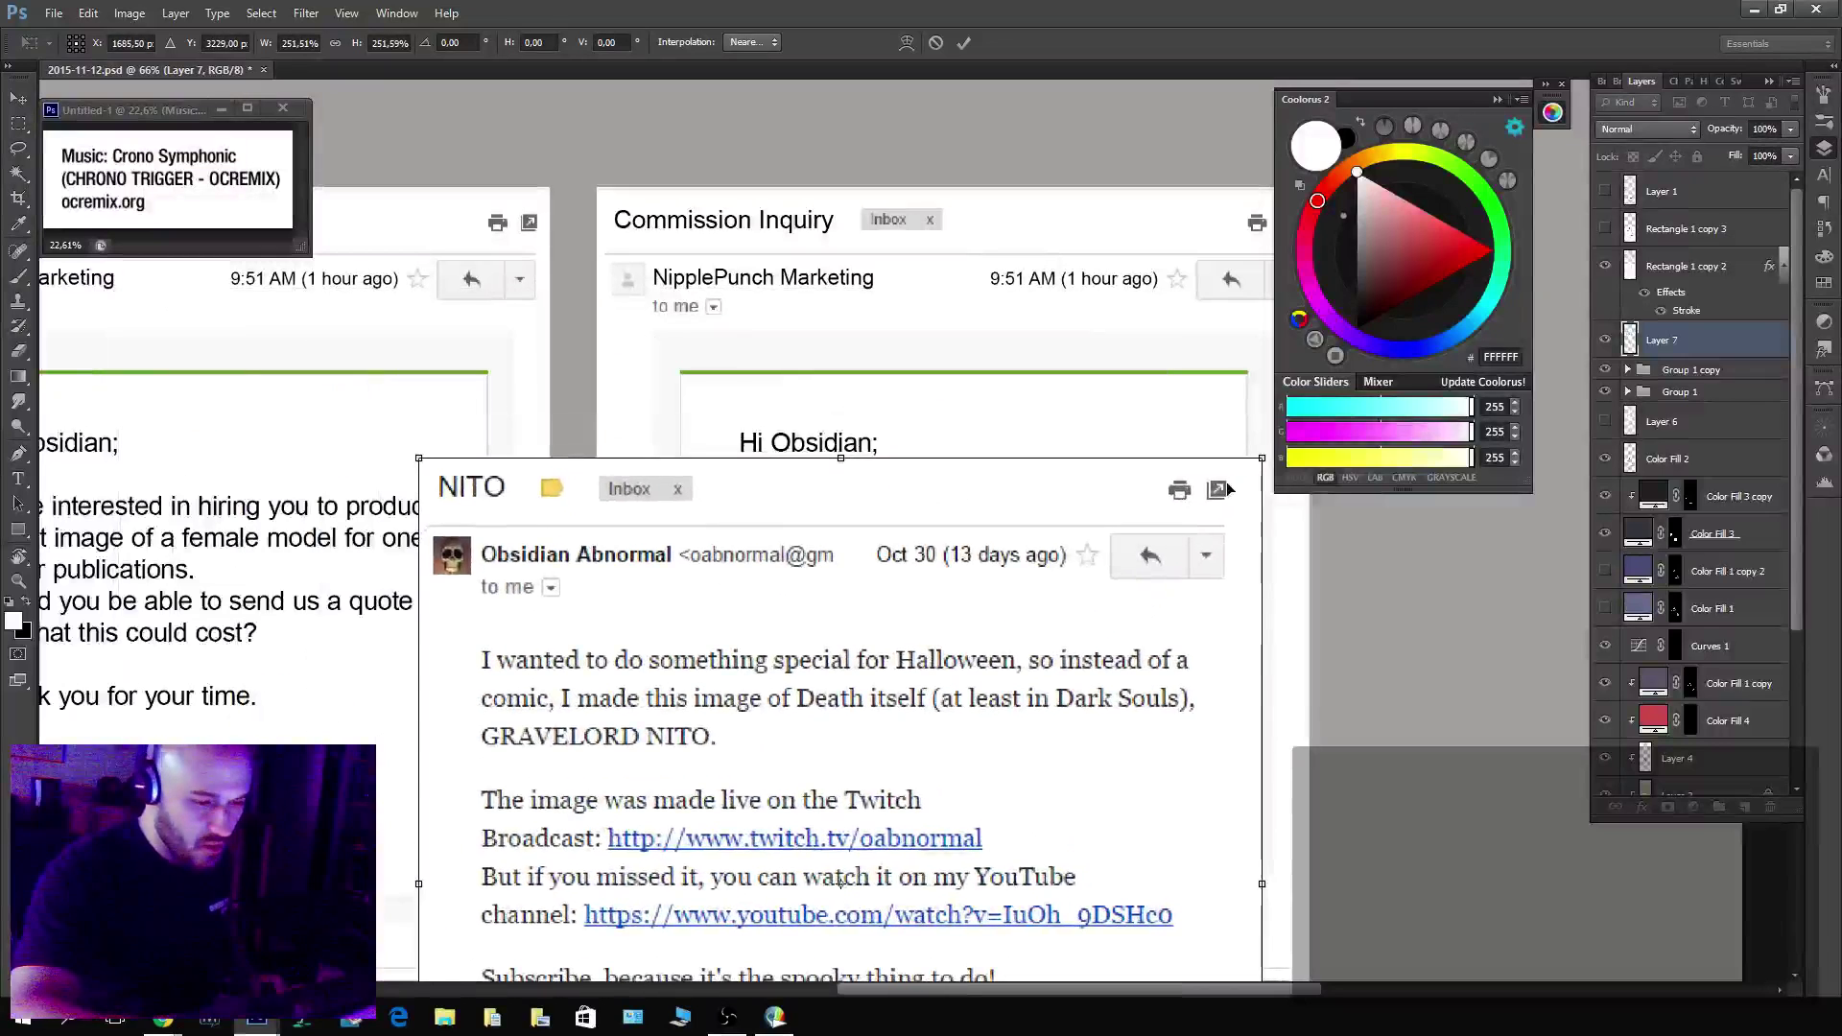
left_click_drag(1235, 445, 1339, 393)
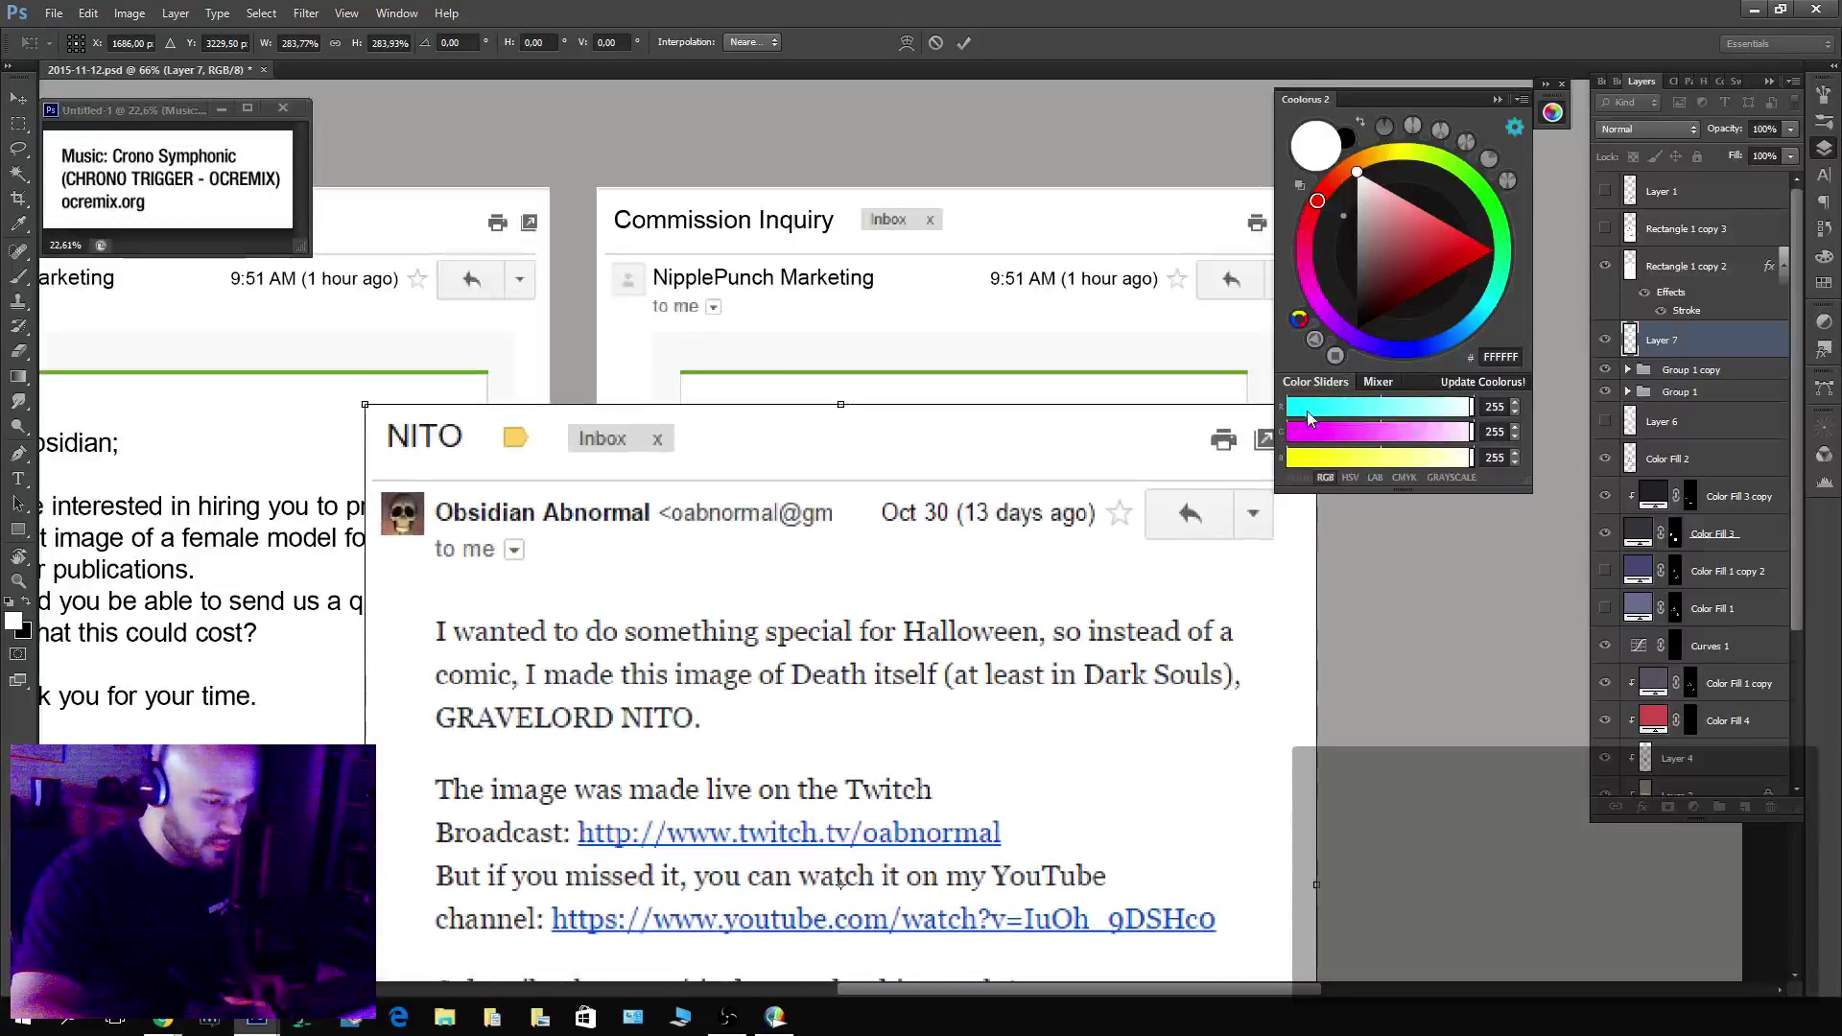
key("Return")
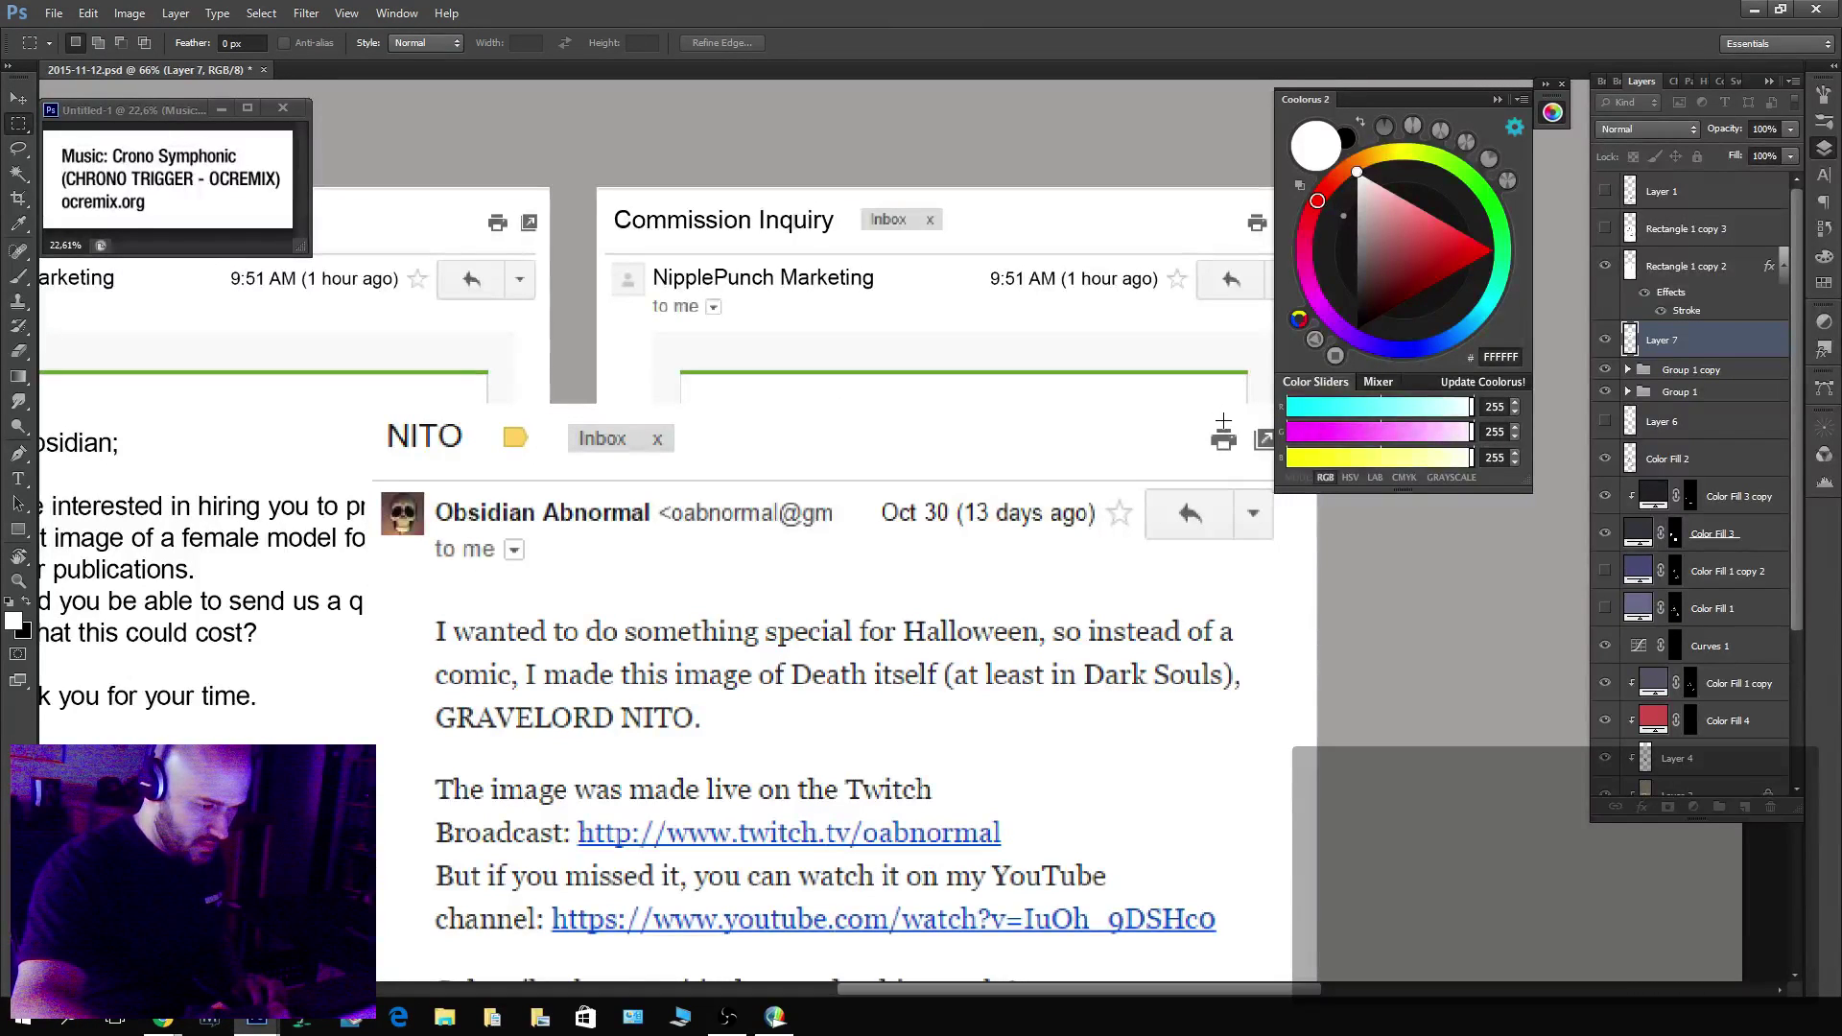
Copy the avatar and sender line from the pasted message, scale the copy to about 82%, and align it over the second email's sender line.
key("l")
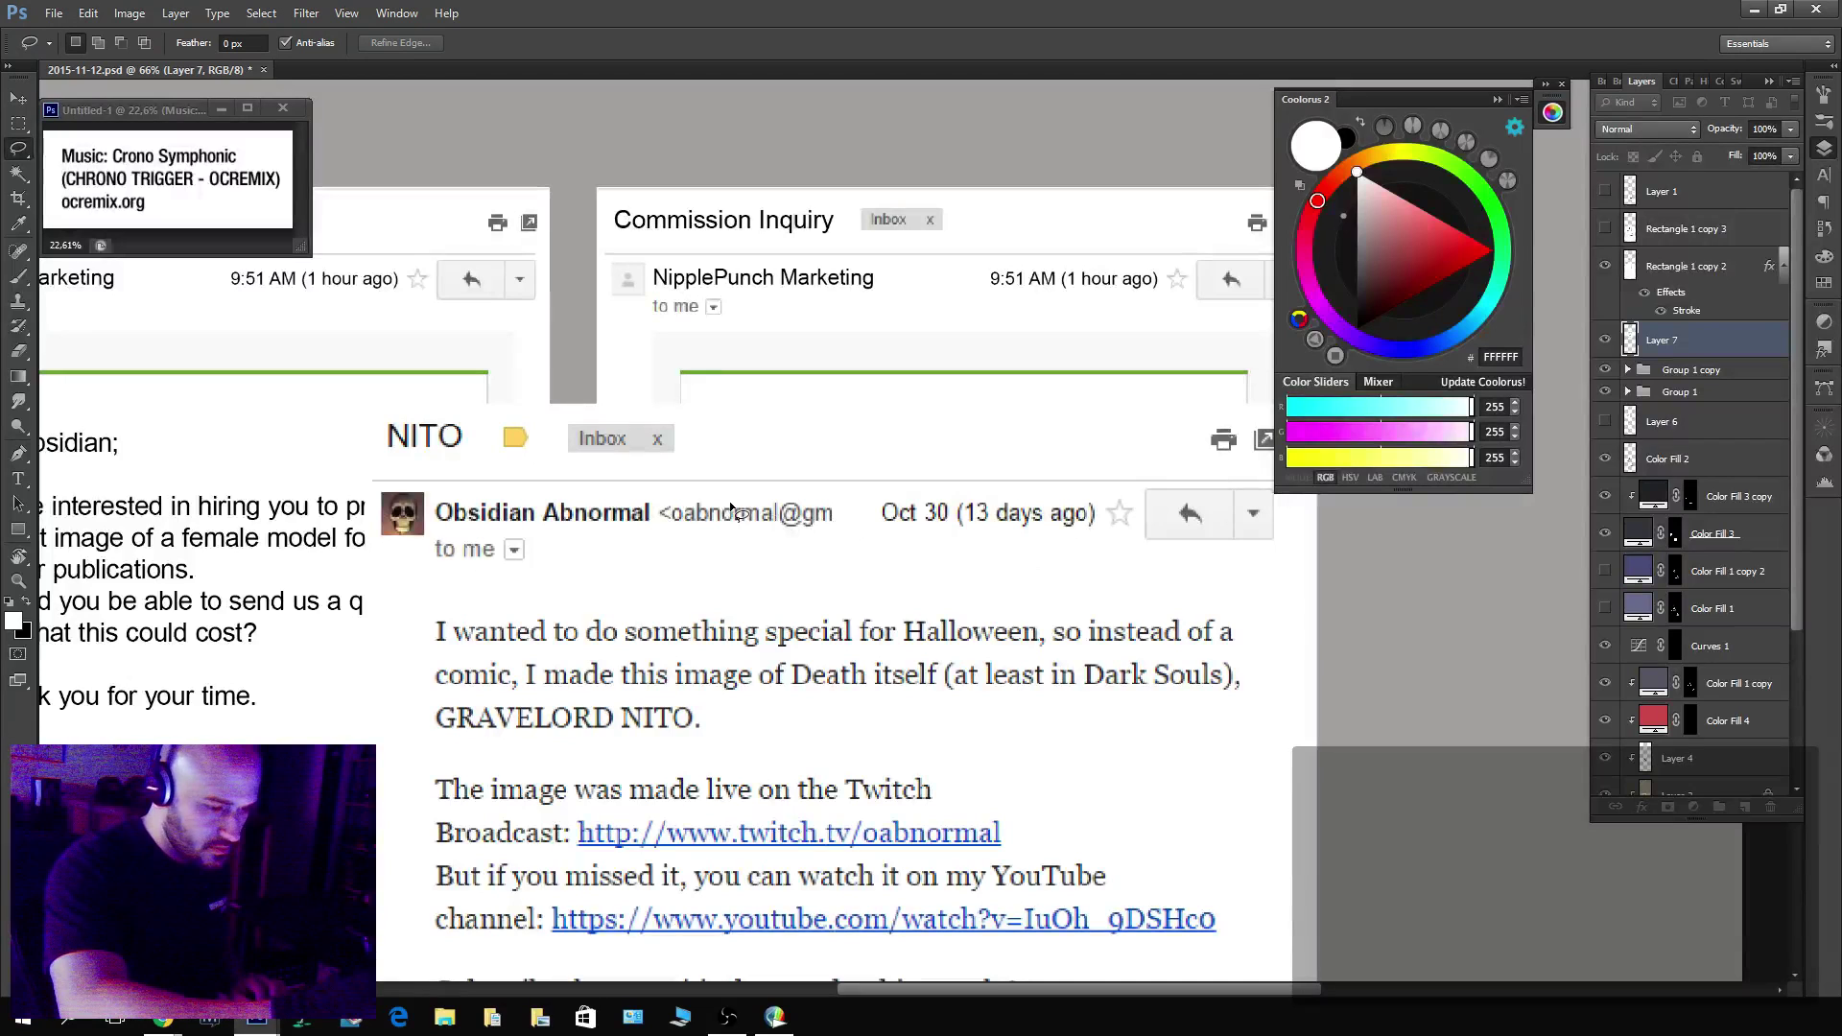
mouse_move(808, 495)
left_mouse_down()
mouse_move(825, 560)
mouse_move(667, 566)
mouse_move(493, 534)
mouse_move(390, 556)
mouse_move(377, 537)
mouse_move(389, 486)
mouse_move(811, 499)
left_mouse_up()
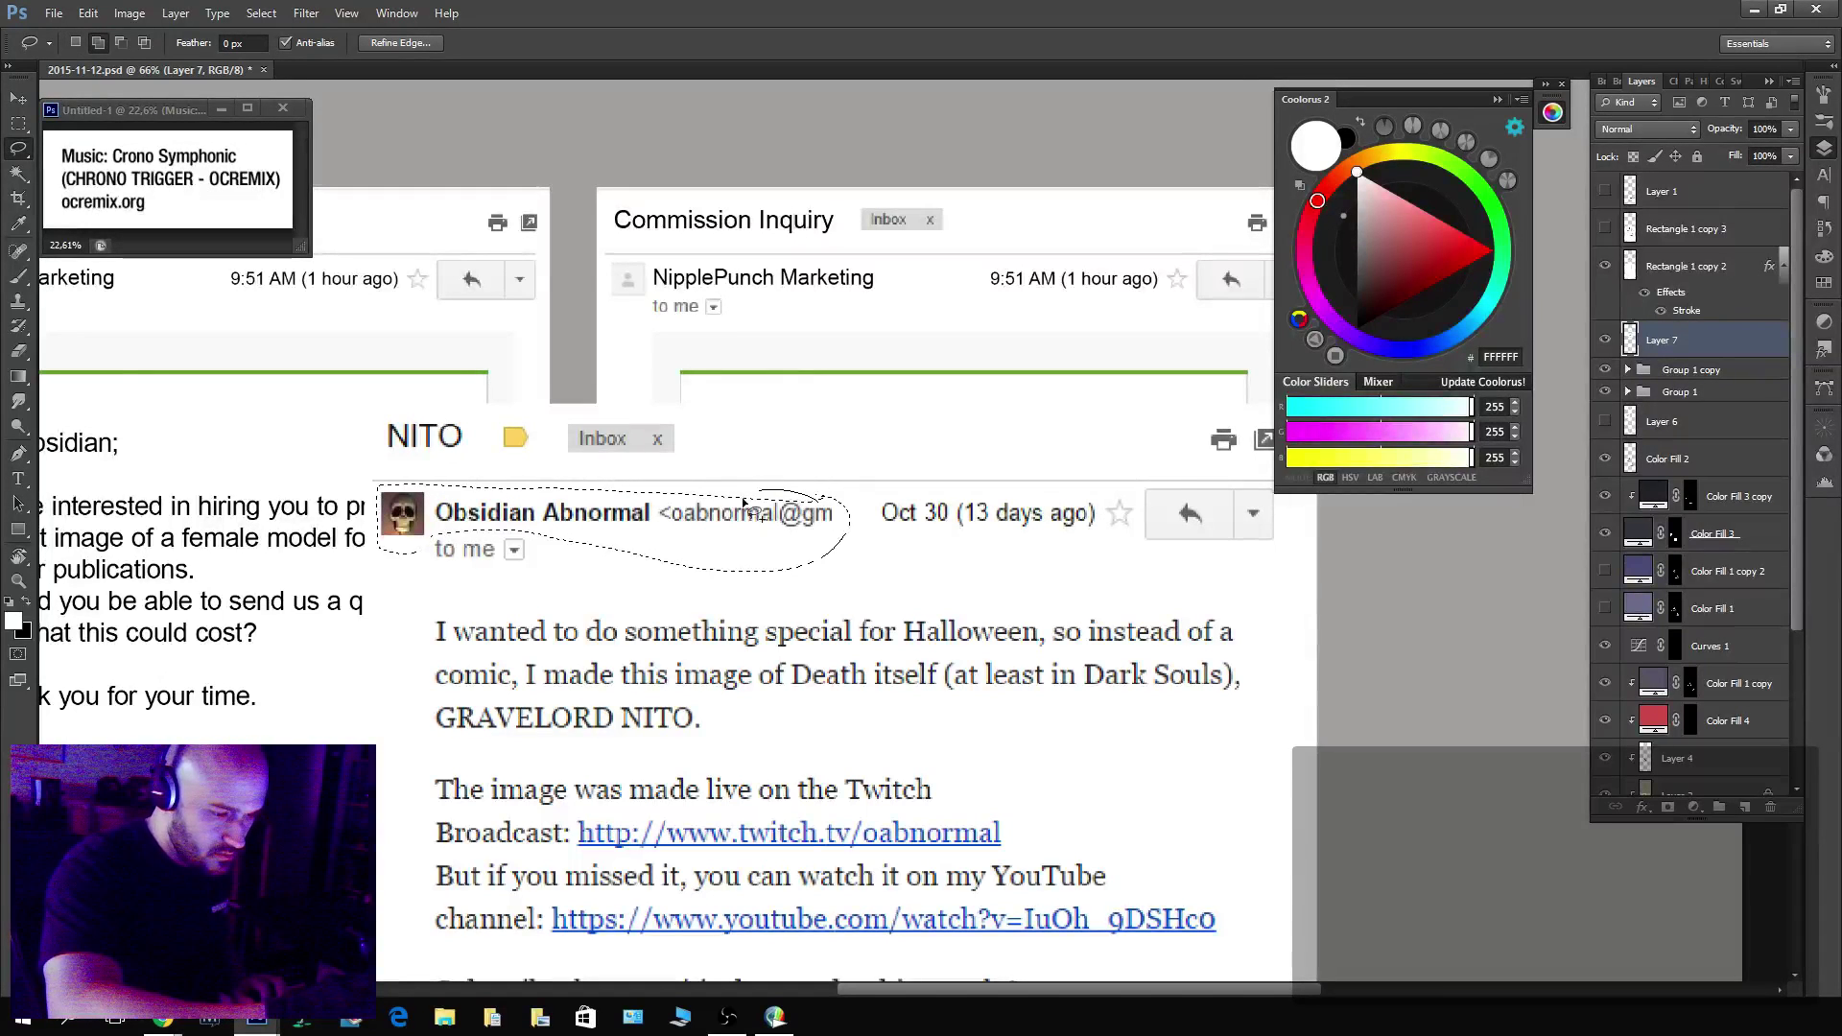
key("v")
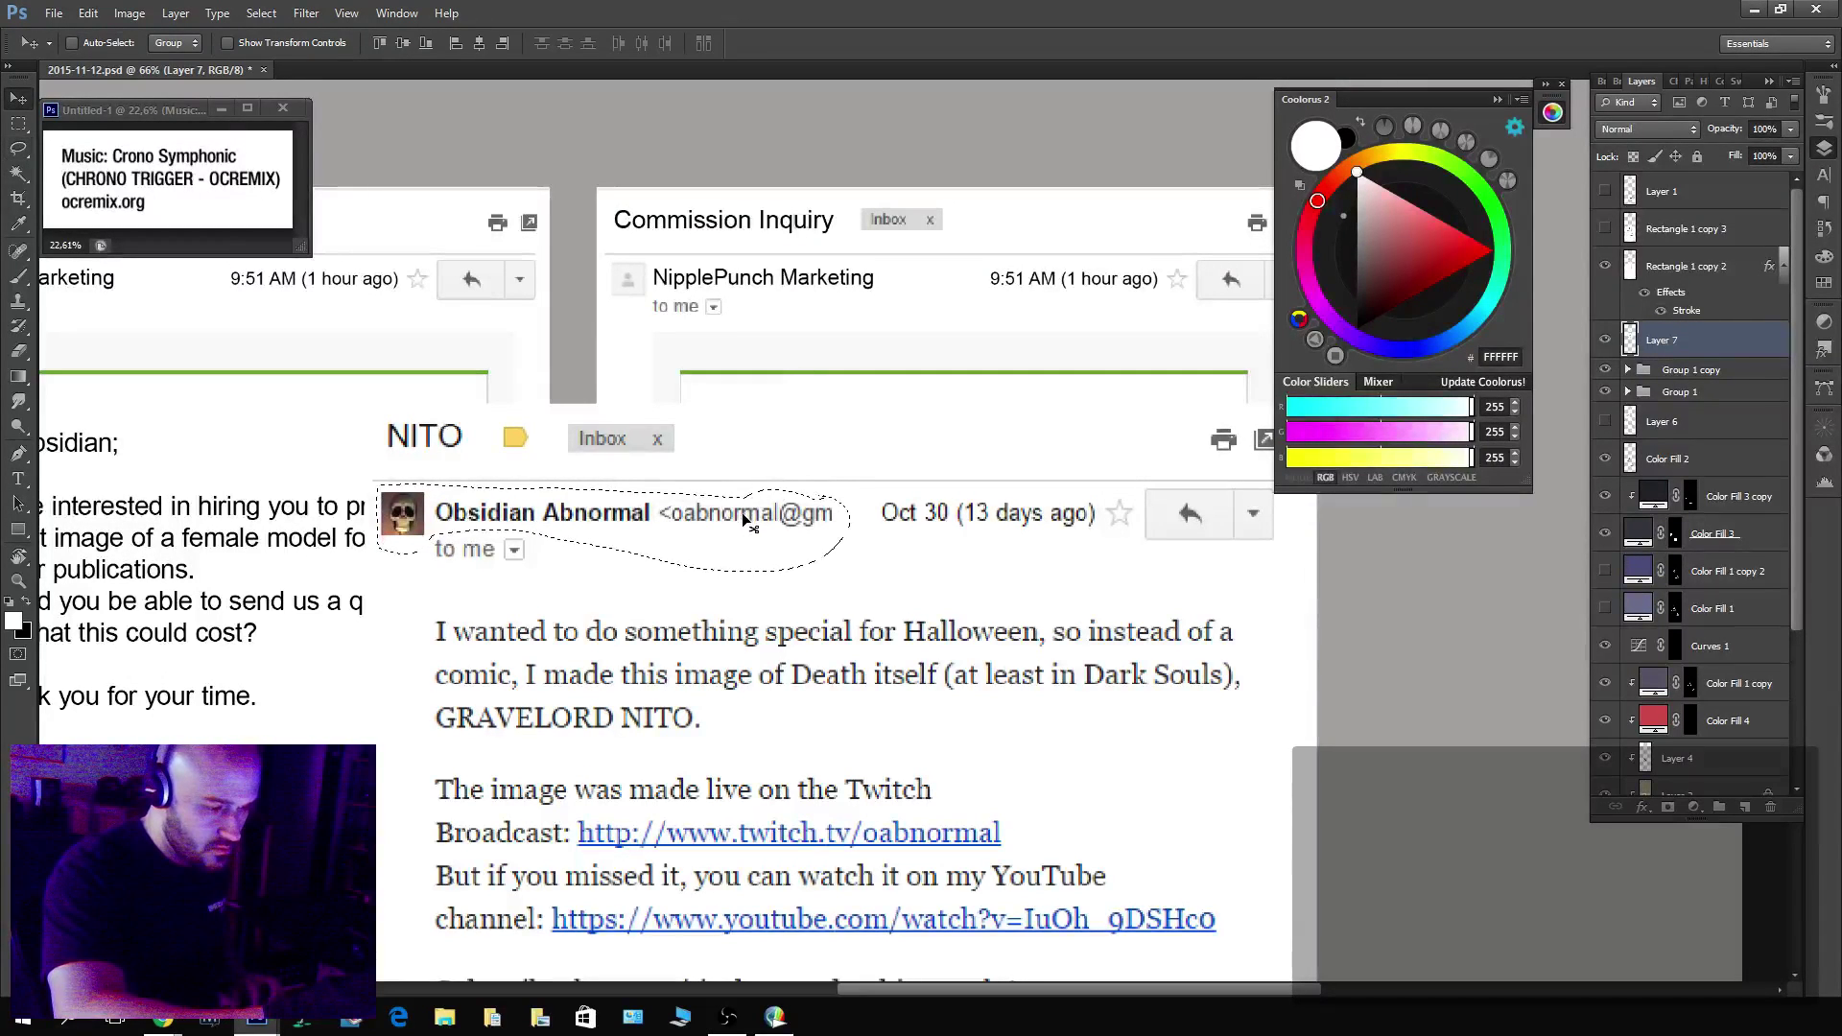
mouse_move(743, 518)
left_mouse_down()
mouse_move(901, 298)
mouse_move(819, 643)
mouse_move(945, 653)
mouse_move(913, 640)
mouse_move(954, 606)
mouse_move(979, 614)
left_mouse_up()
key("ctrl+t")
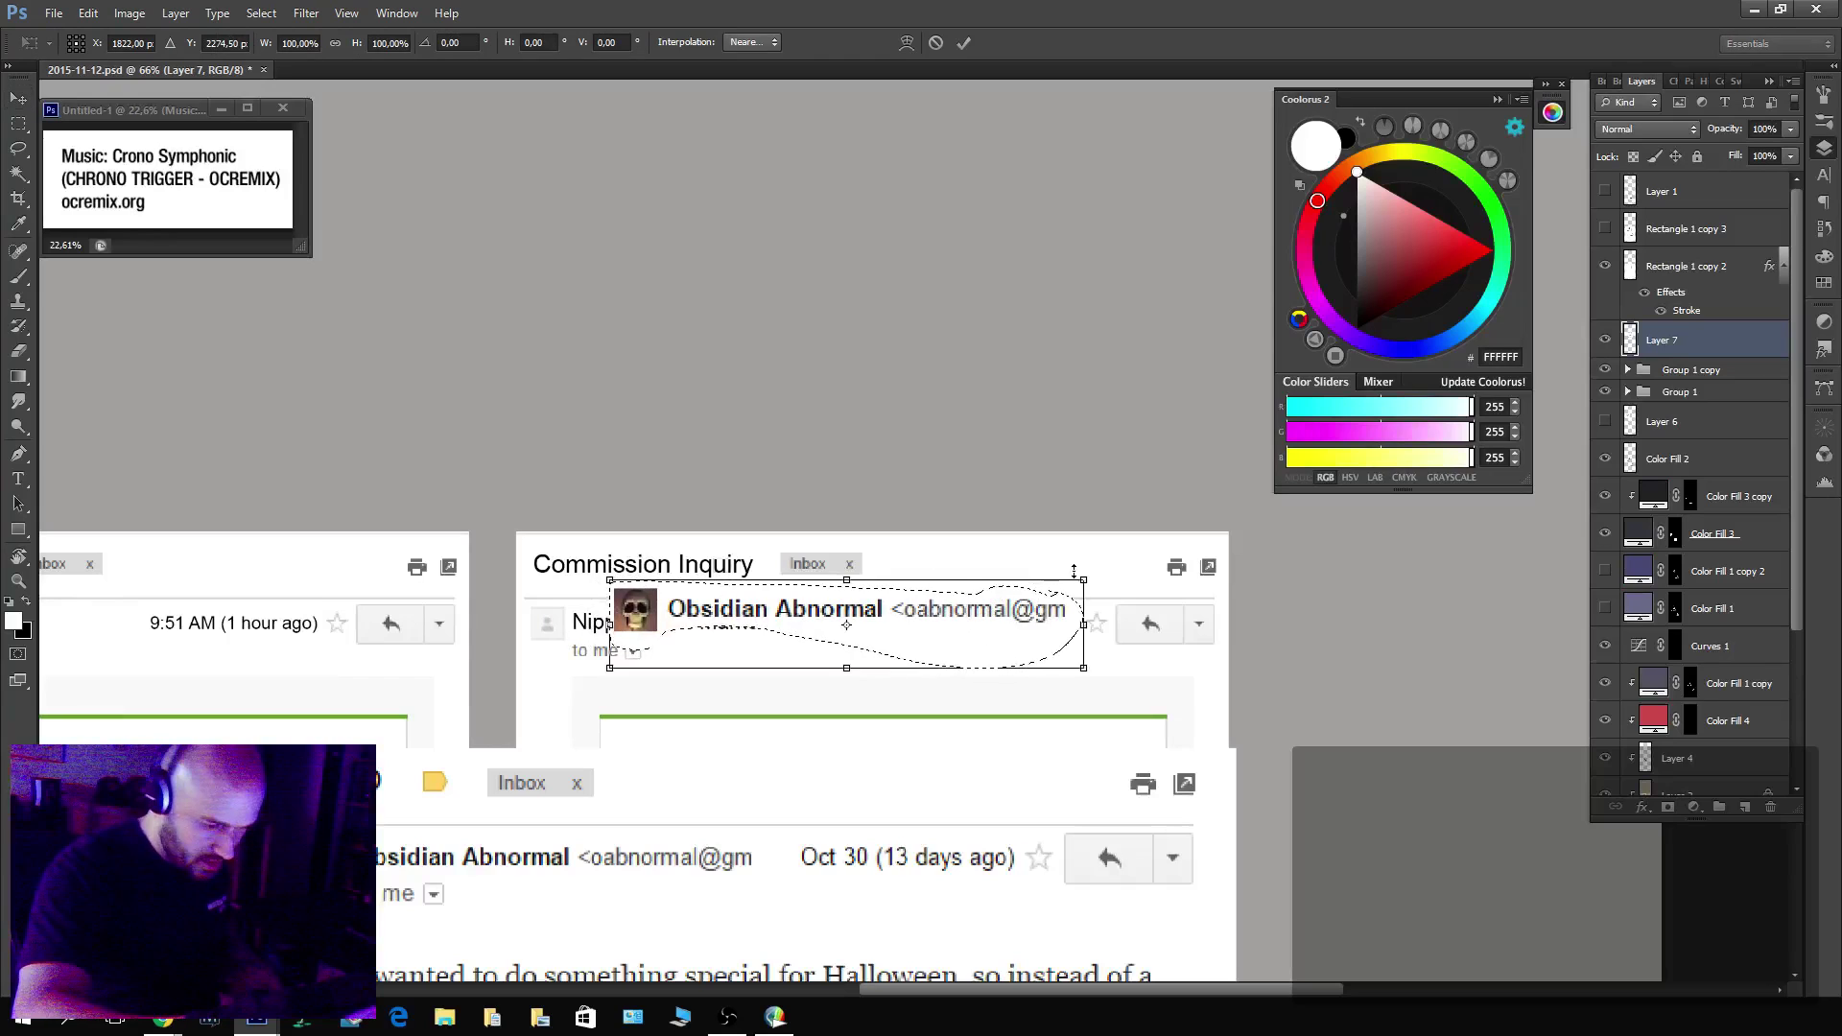
left_click_drag(1077, 573, 809, 606)
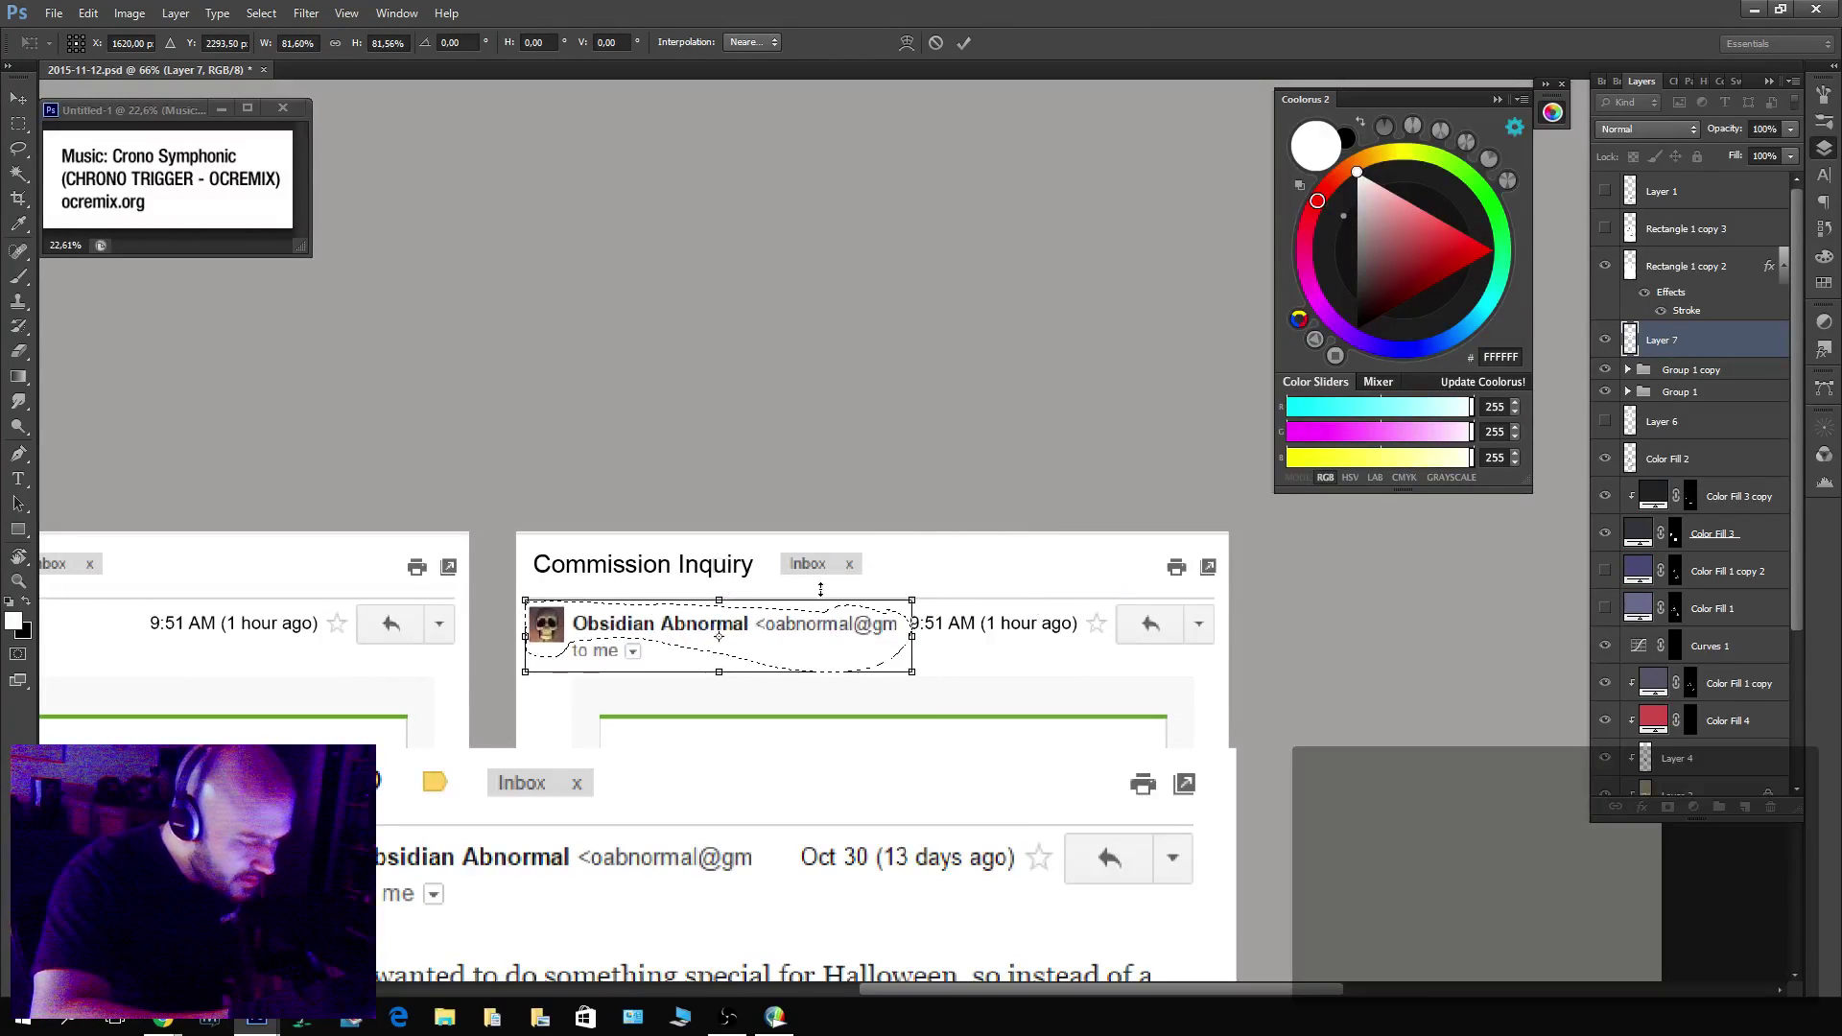
key("Return")
key("ctrl+d")
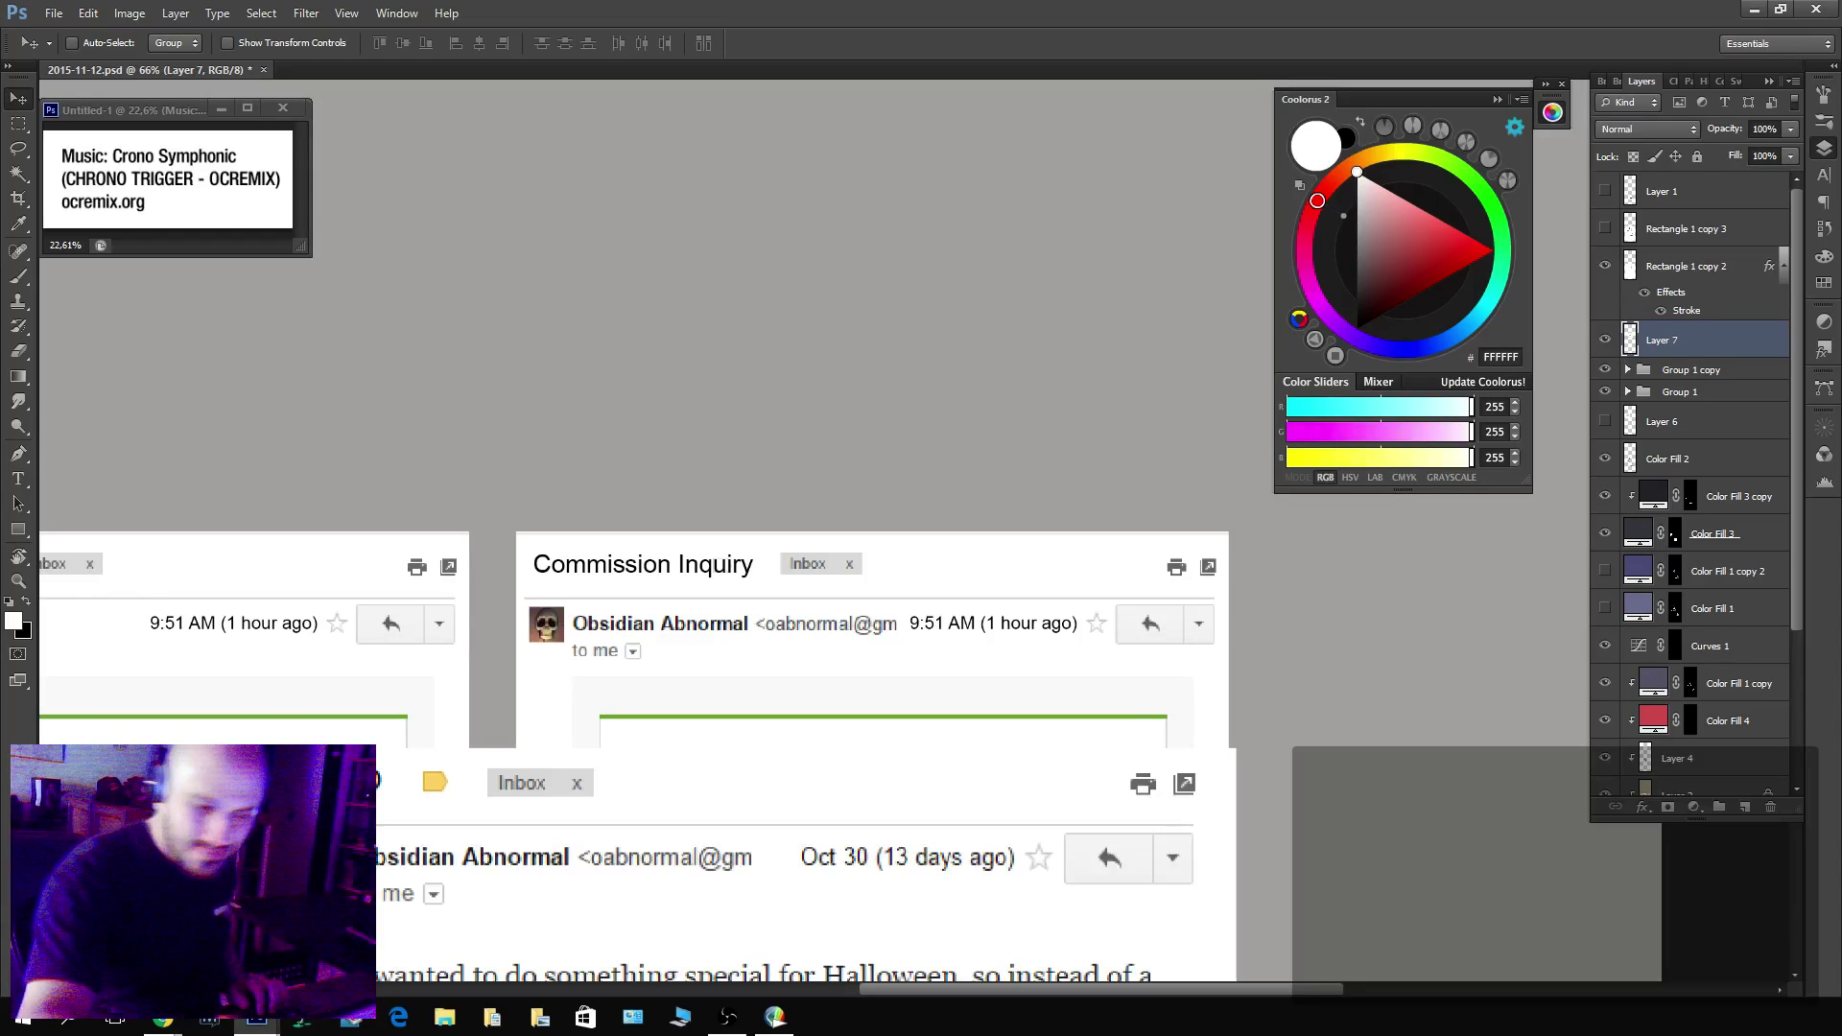
Separate the rest of the pasted message from the placed sender line onto its own layer and hide that layer.
left_click(1606, 340)
left_click(1628, 369)
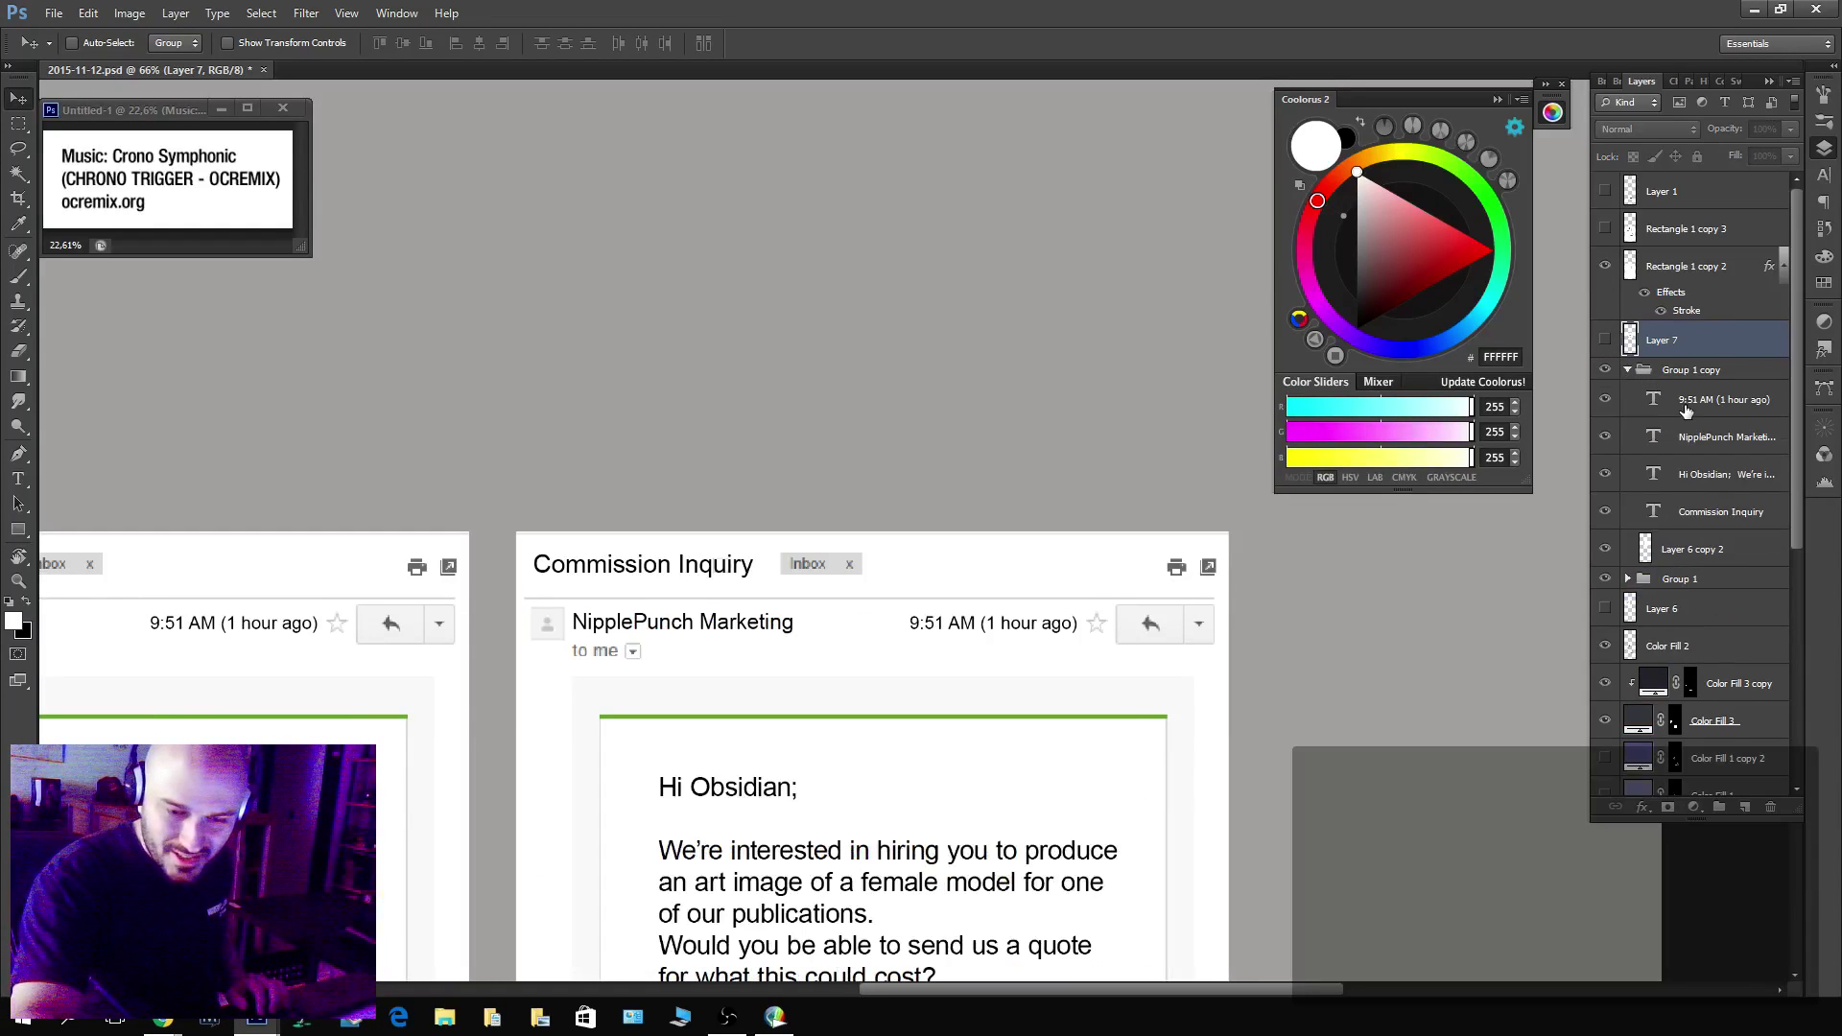
left_click(1605, 340)
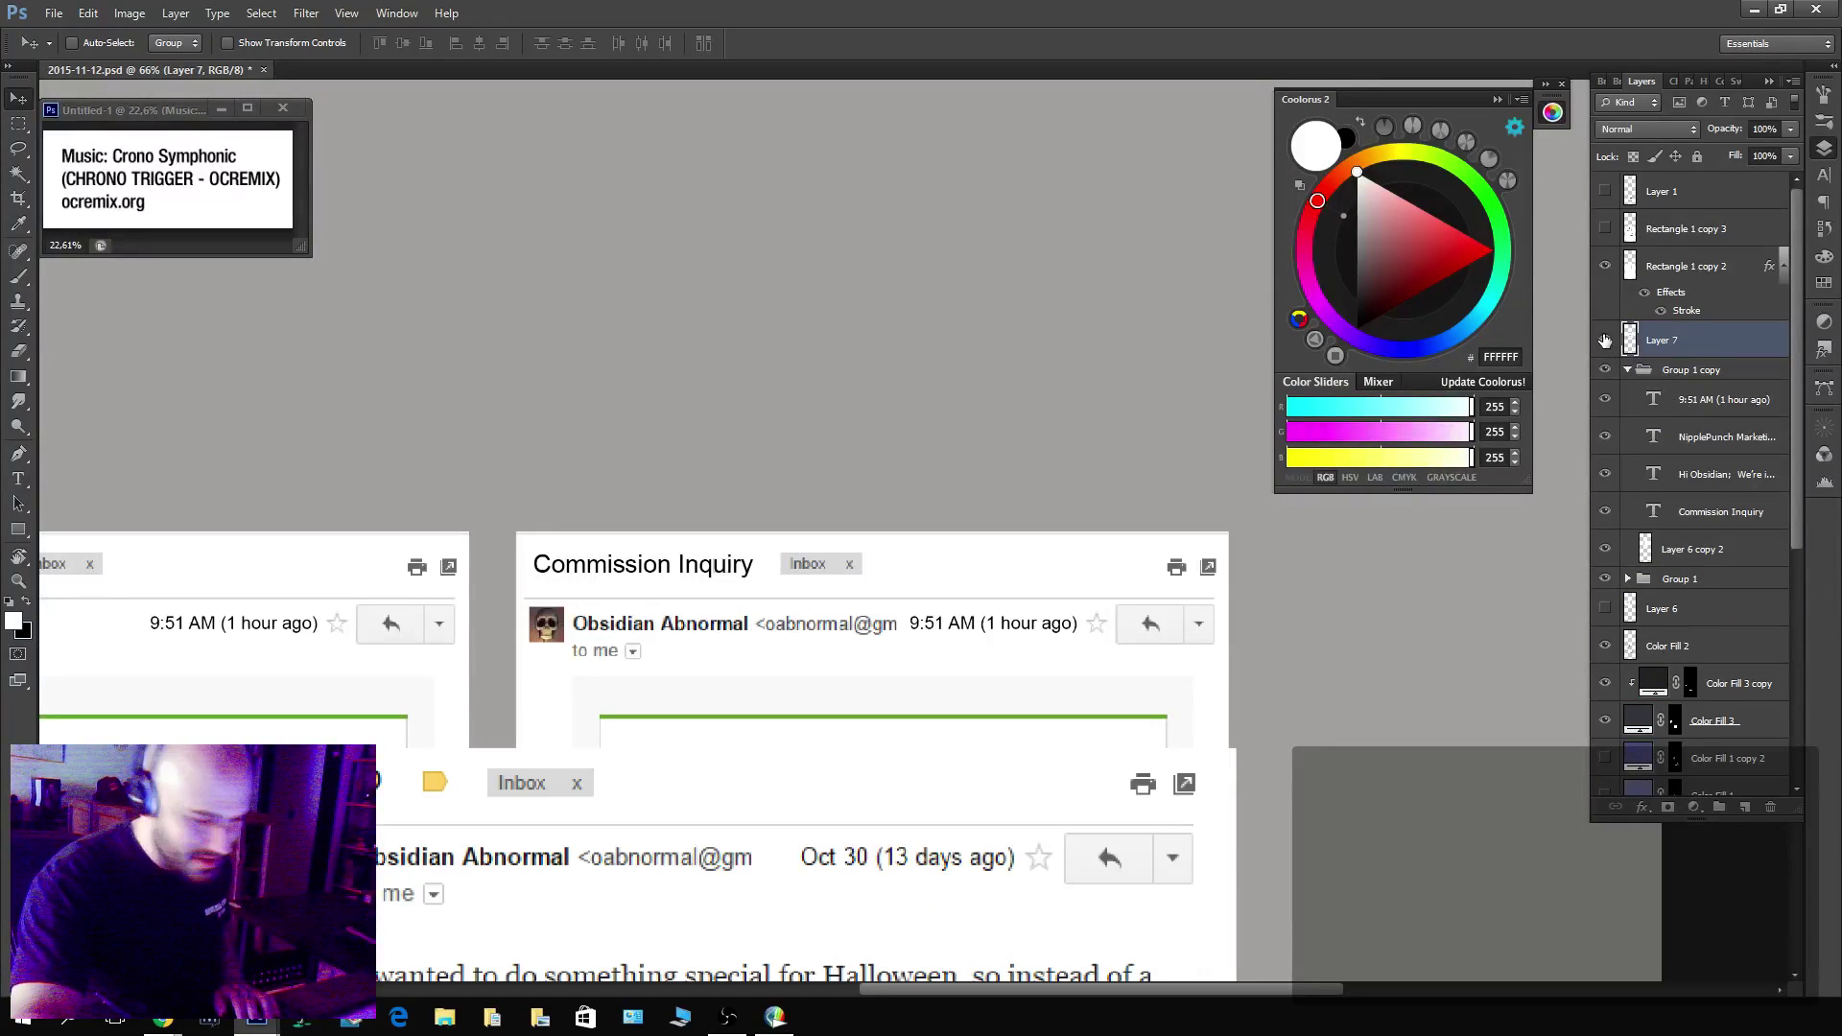
key("l")
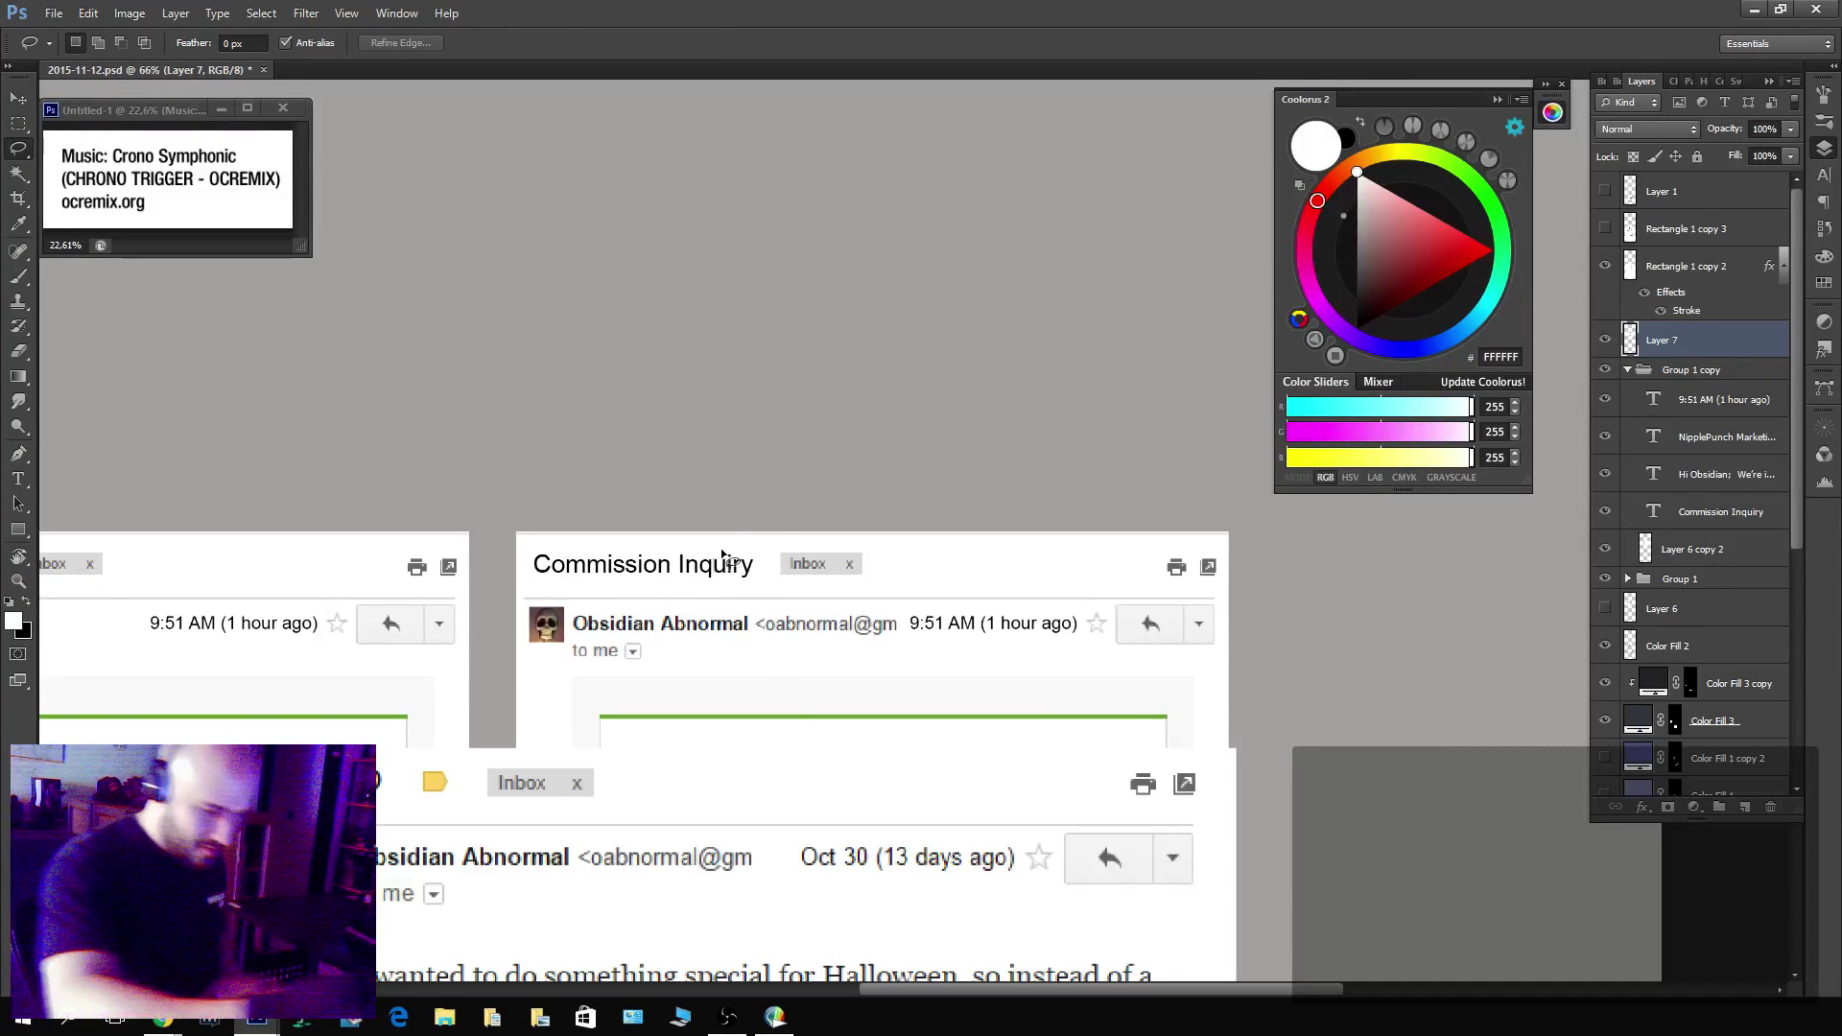
mouse_move(772, 484)
left_mouse_down()
mouse_move(1028, 630)
mouse_move(863, 520)
left_mouse_up()
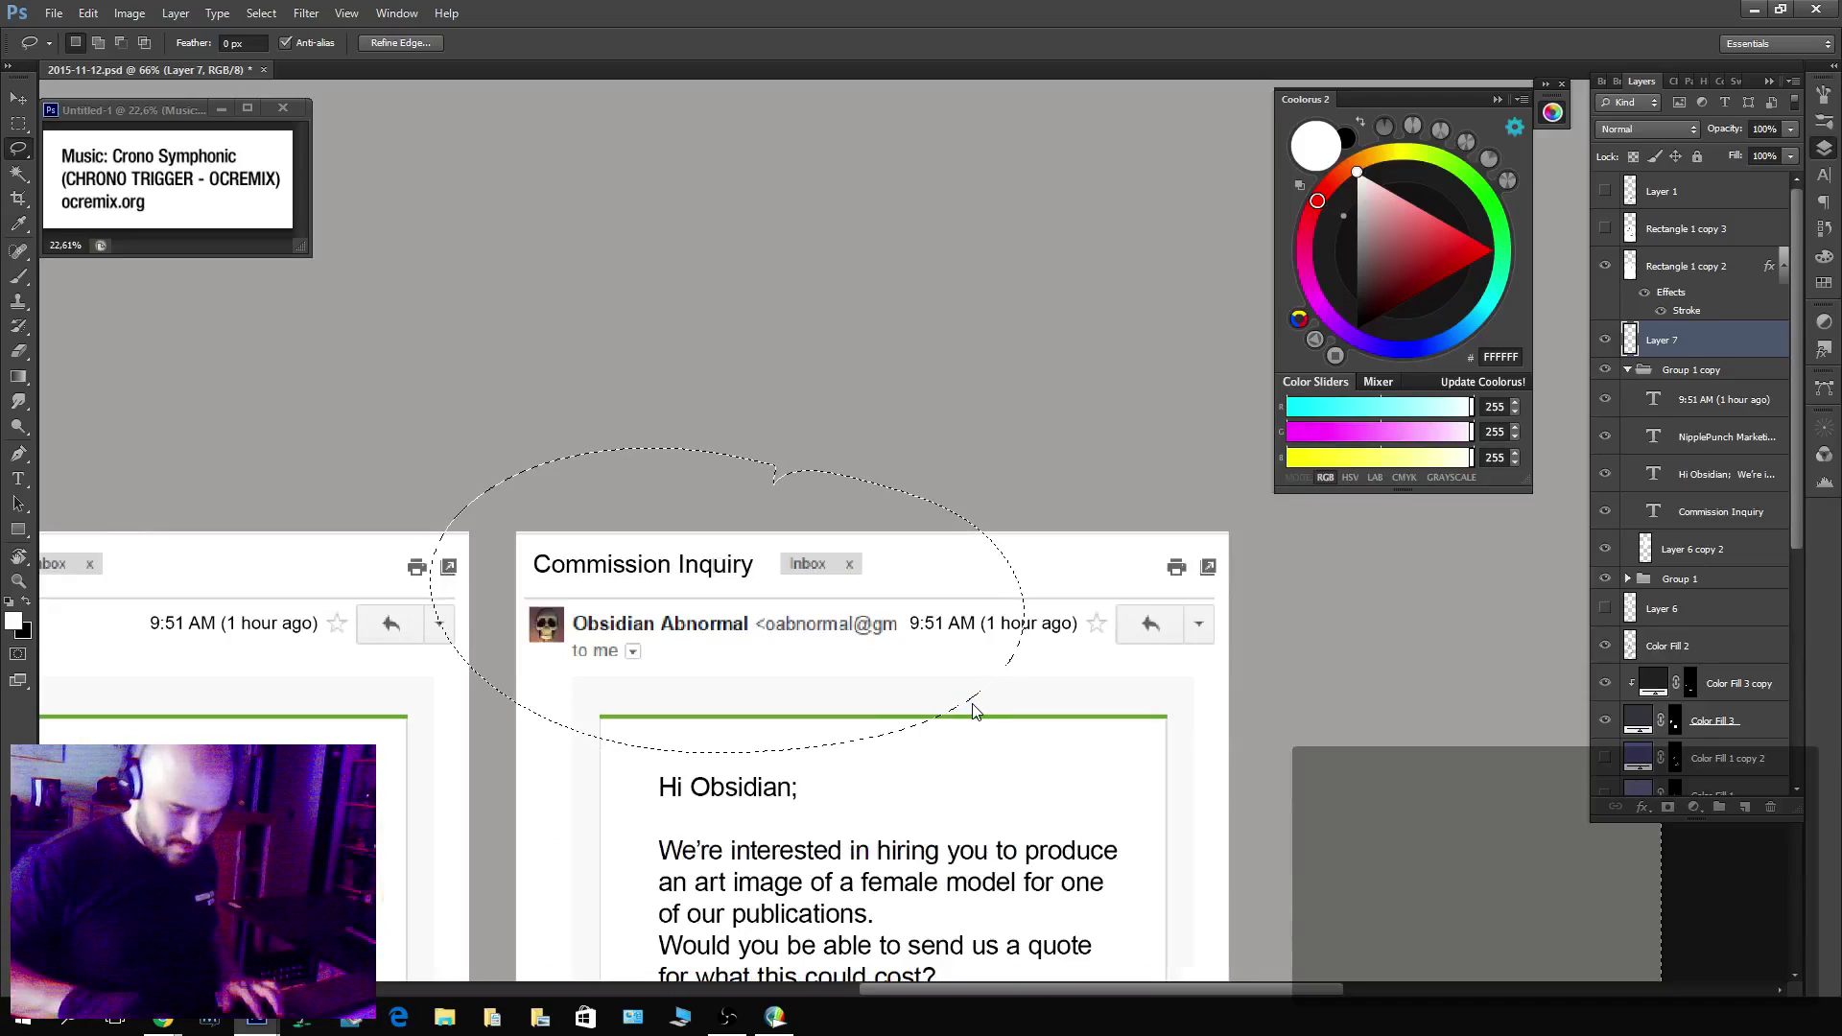
key("ctrl+shift+i")
key("Delete")
key("ctrl+z")
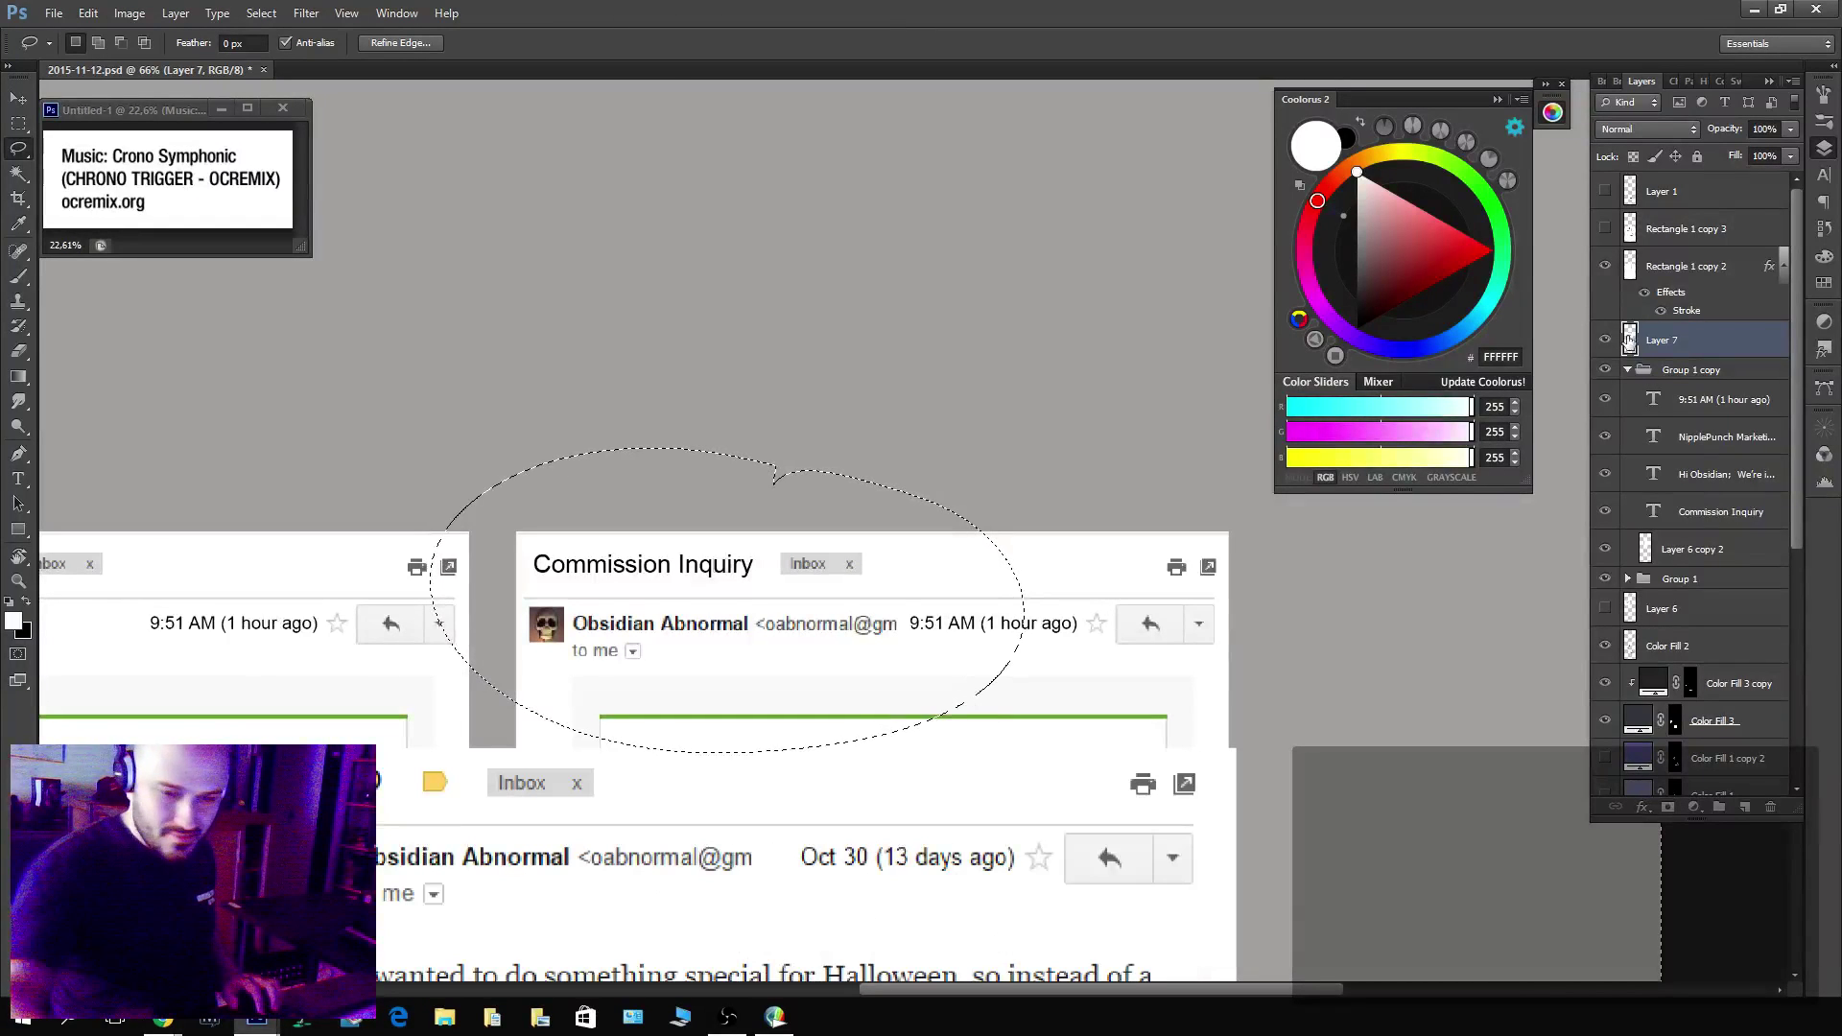
key("ctrl+j")
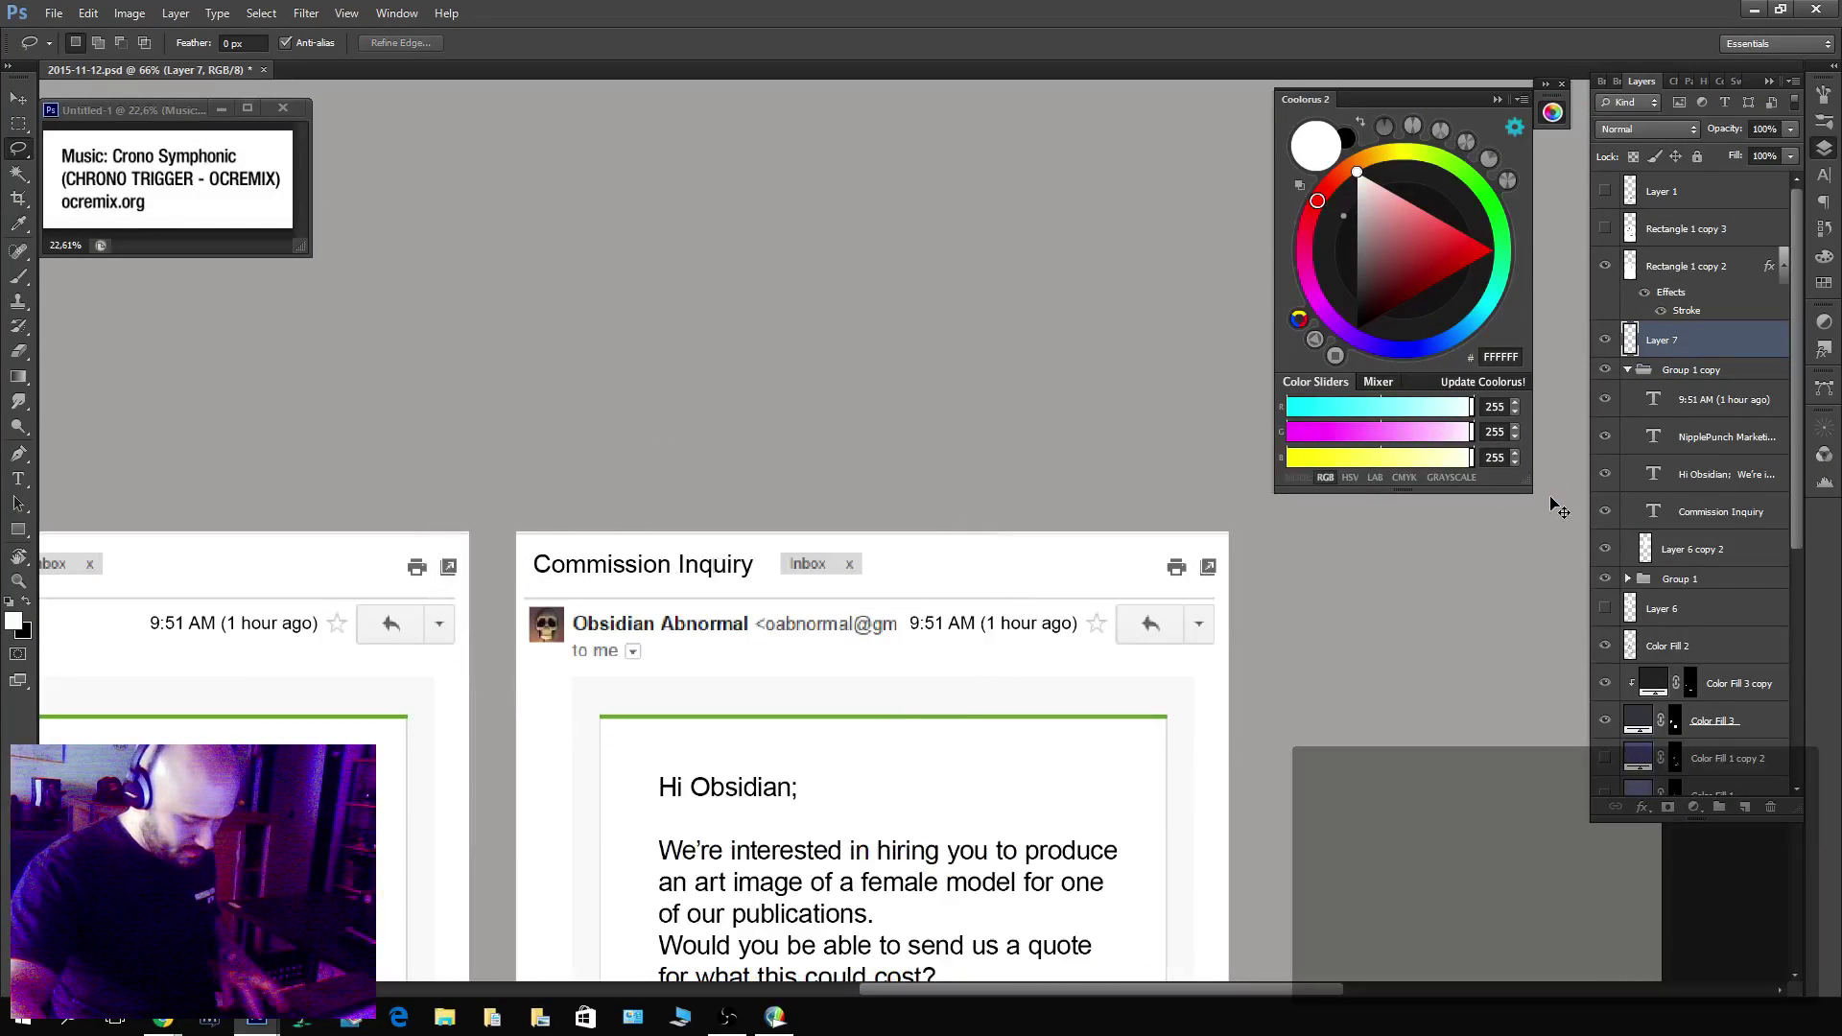
left_click(1605, 343)
Erase the pasted sender name and address from "Layer 7", keeping only the skull avatar.
left_click(1649, 389)
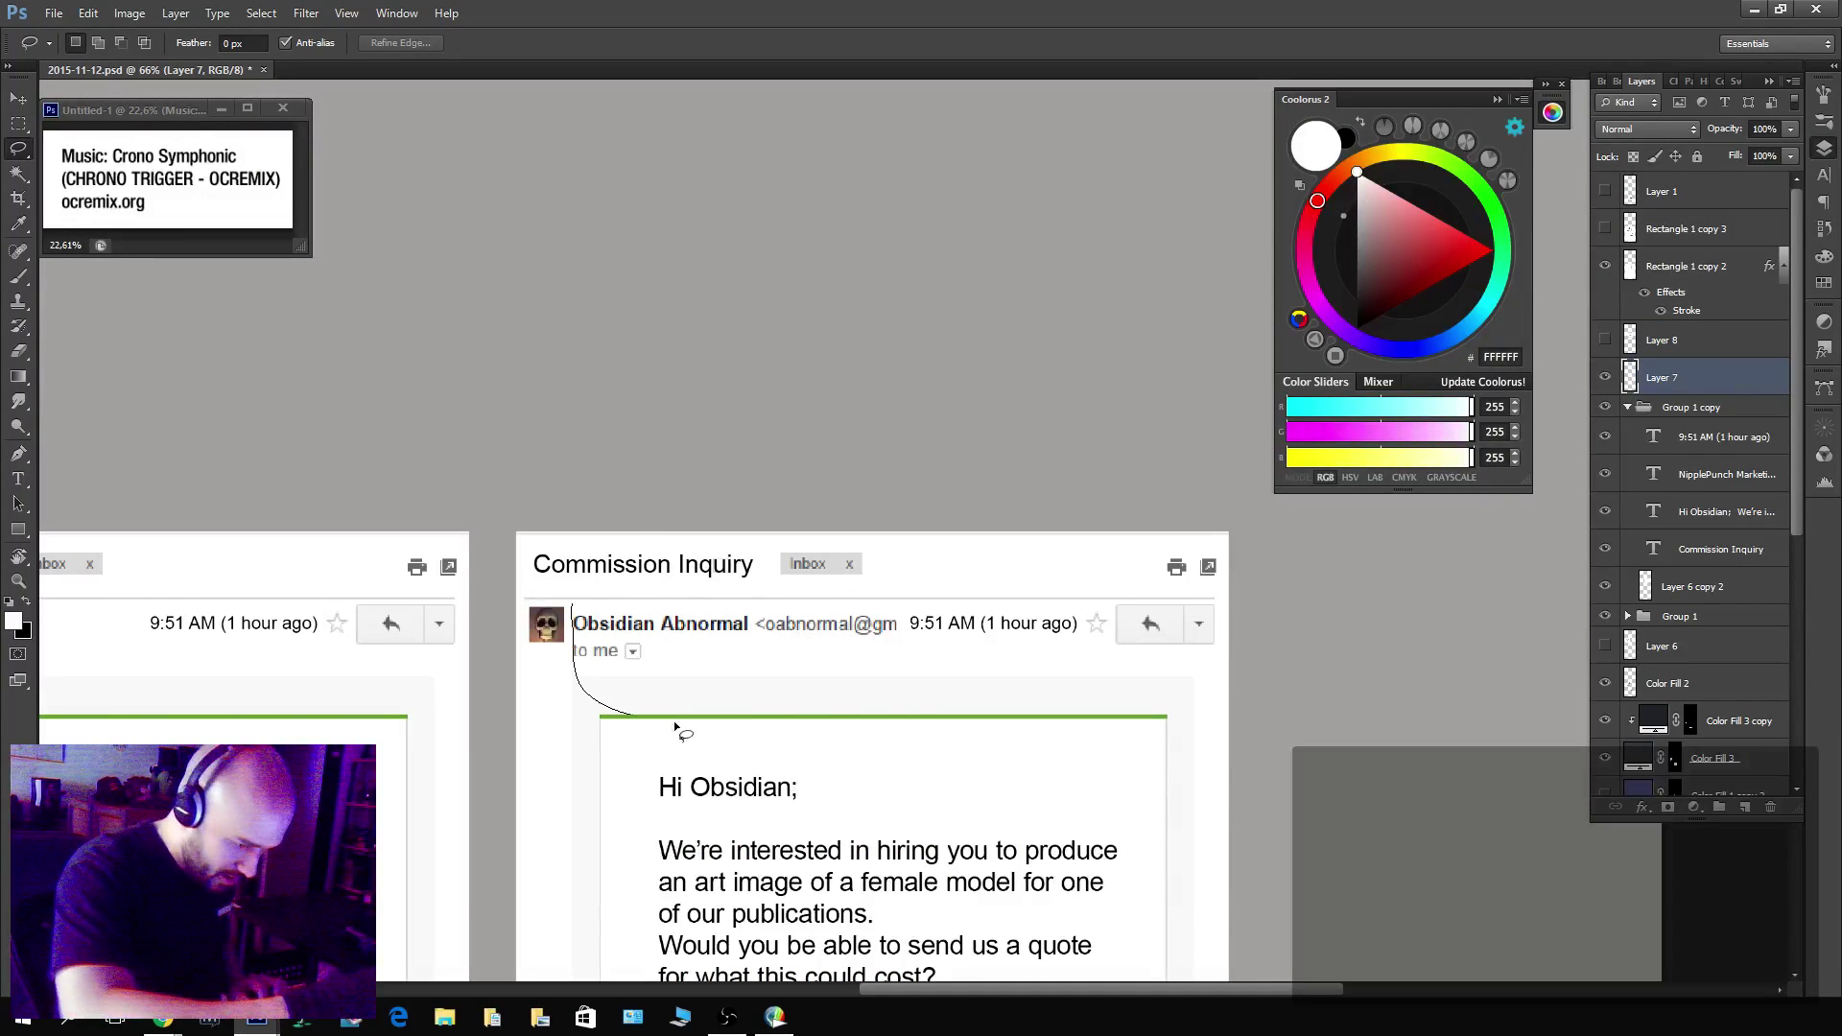
mouse_move(674, 721)
left_mouse_down()
mouse_move(983, 612)
mouse_move(689, 493)
left_mouse_up()
key("Delete")
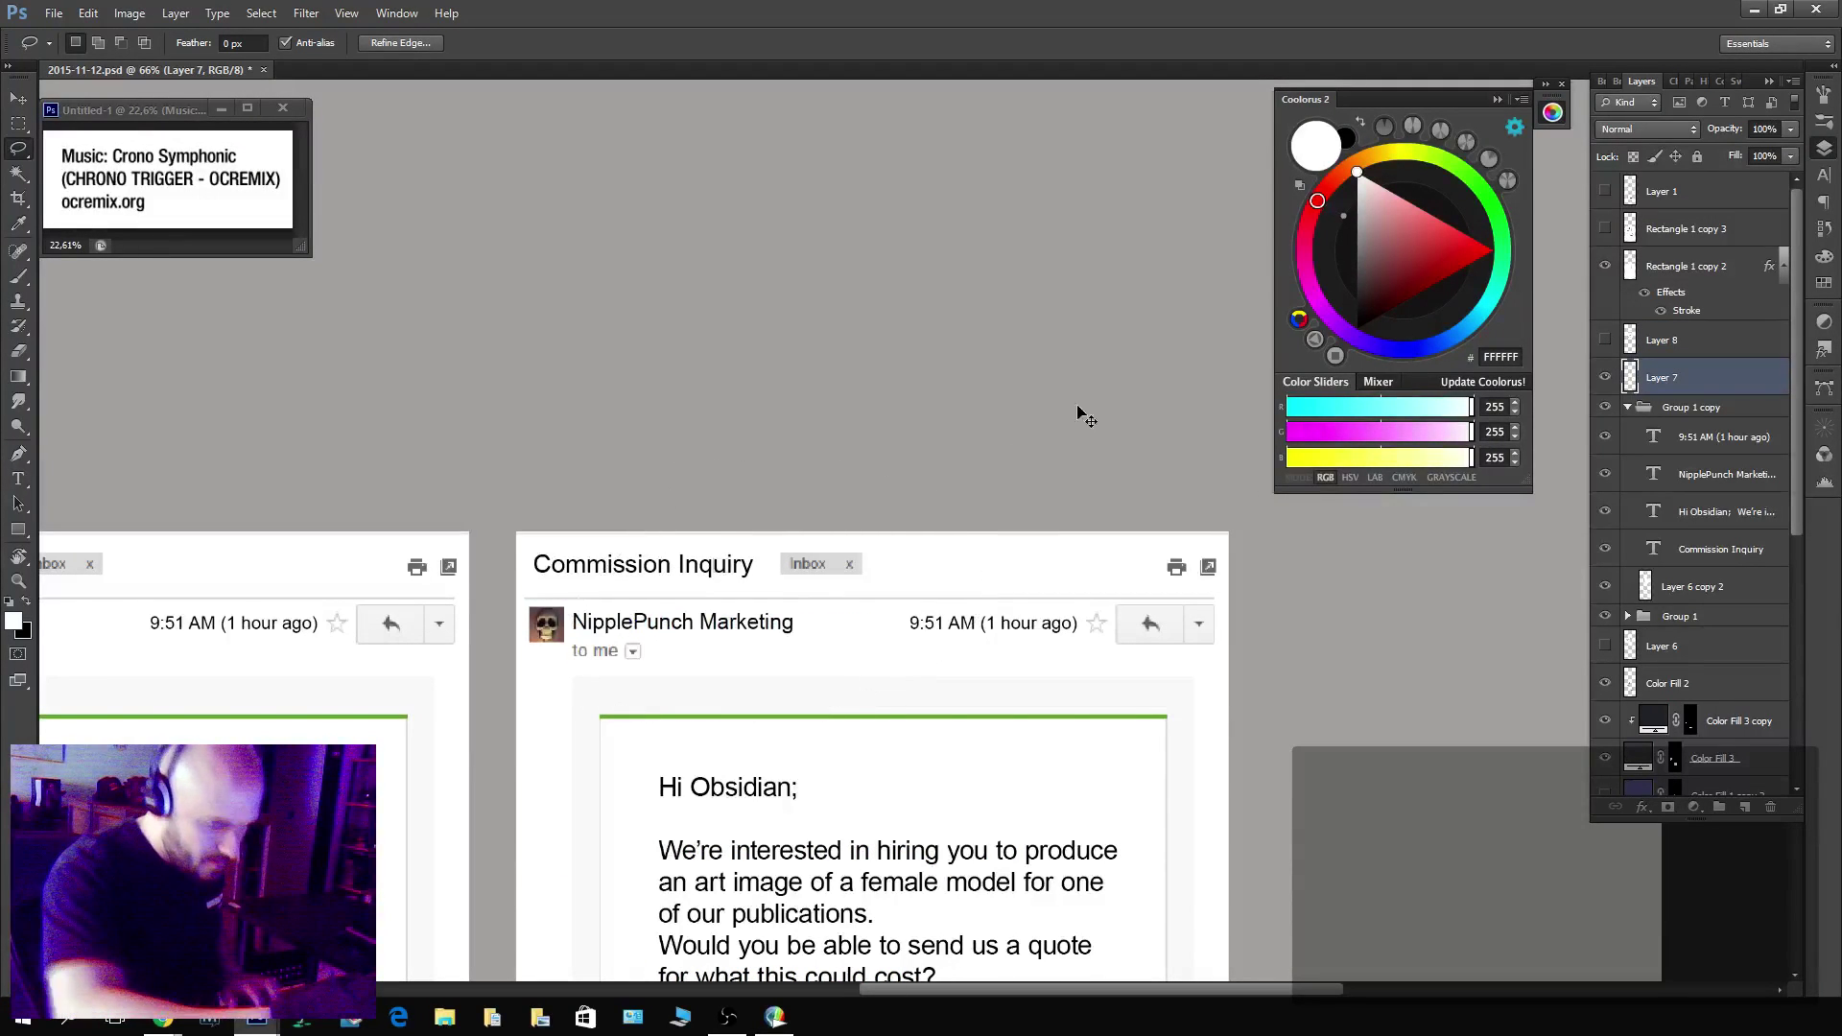
Replace the second email's sender name with "Oabnormal".
key("ctrl+d")
left_click(1713, 478)
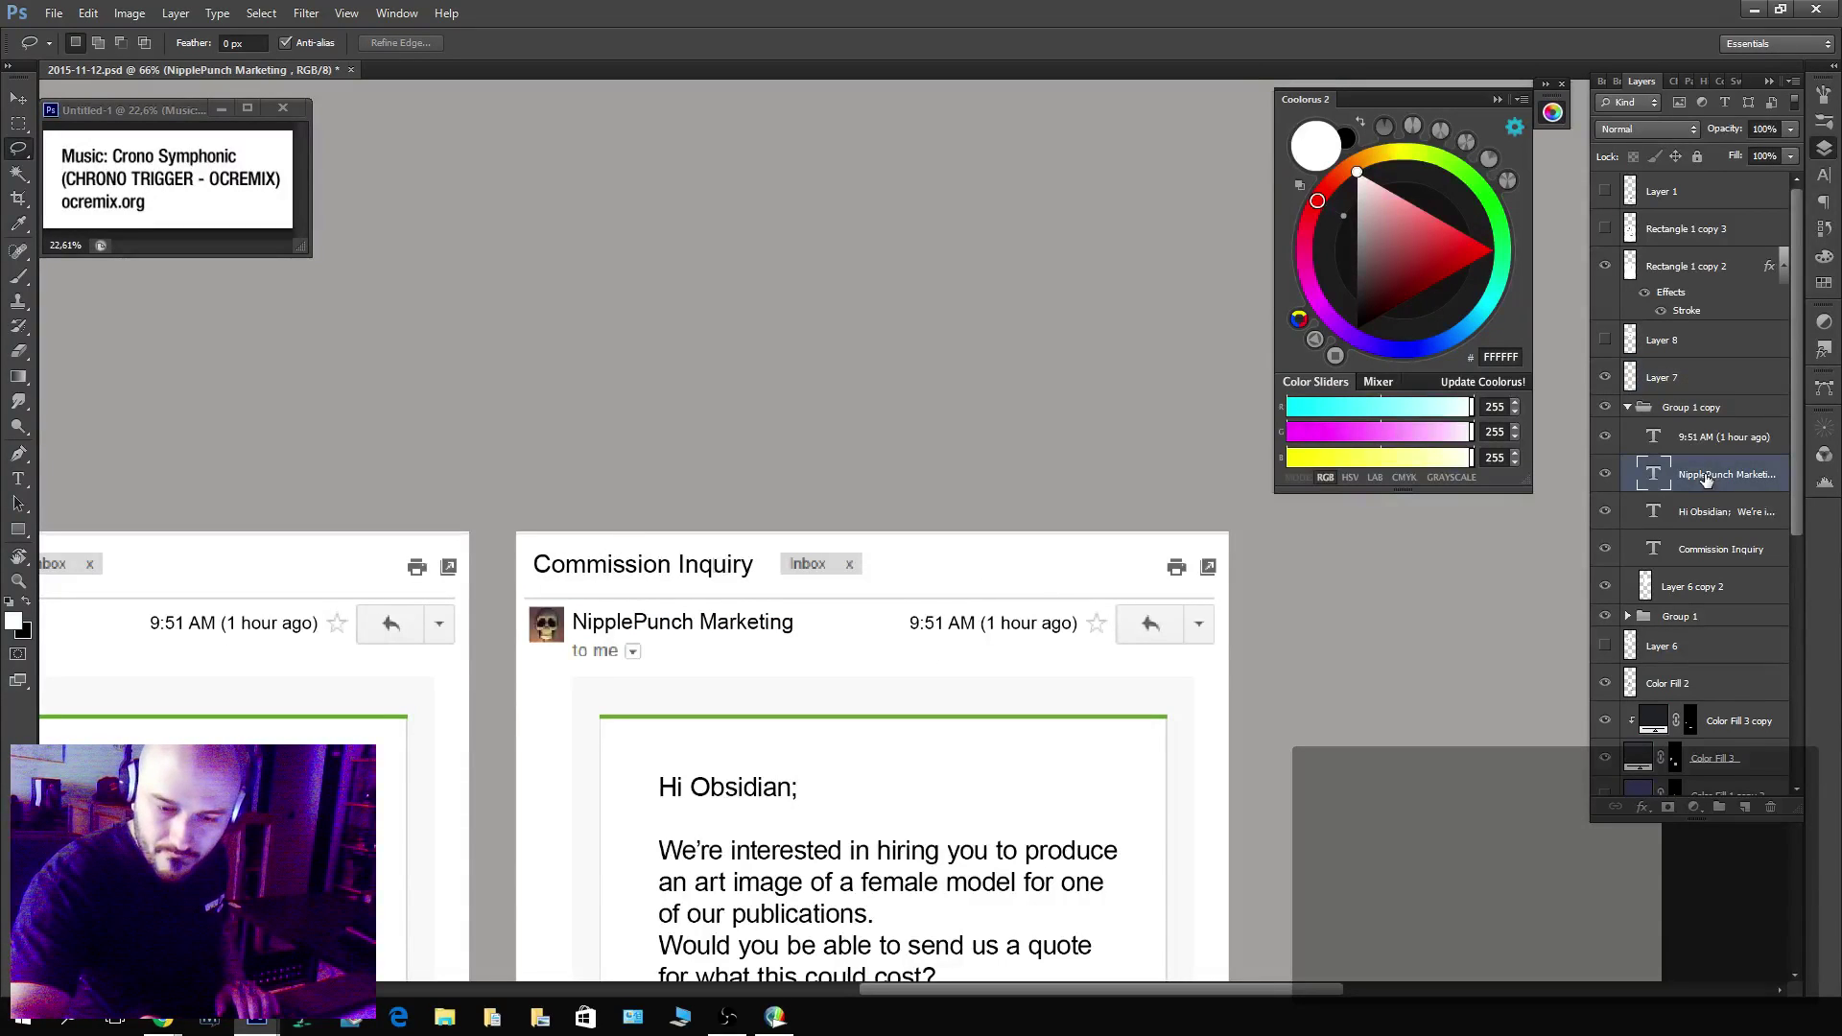
key("t")
left_click_drag(573, 621, 799, 625)
type("Oabnormal (oabnorma")
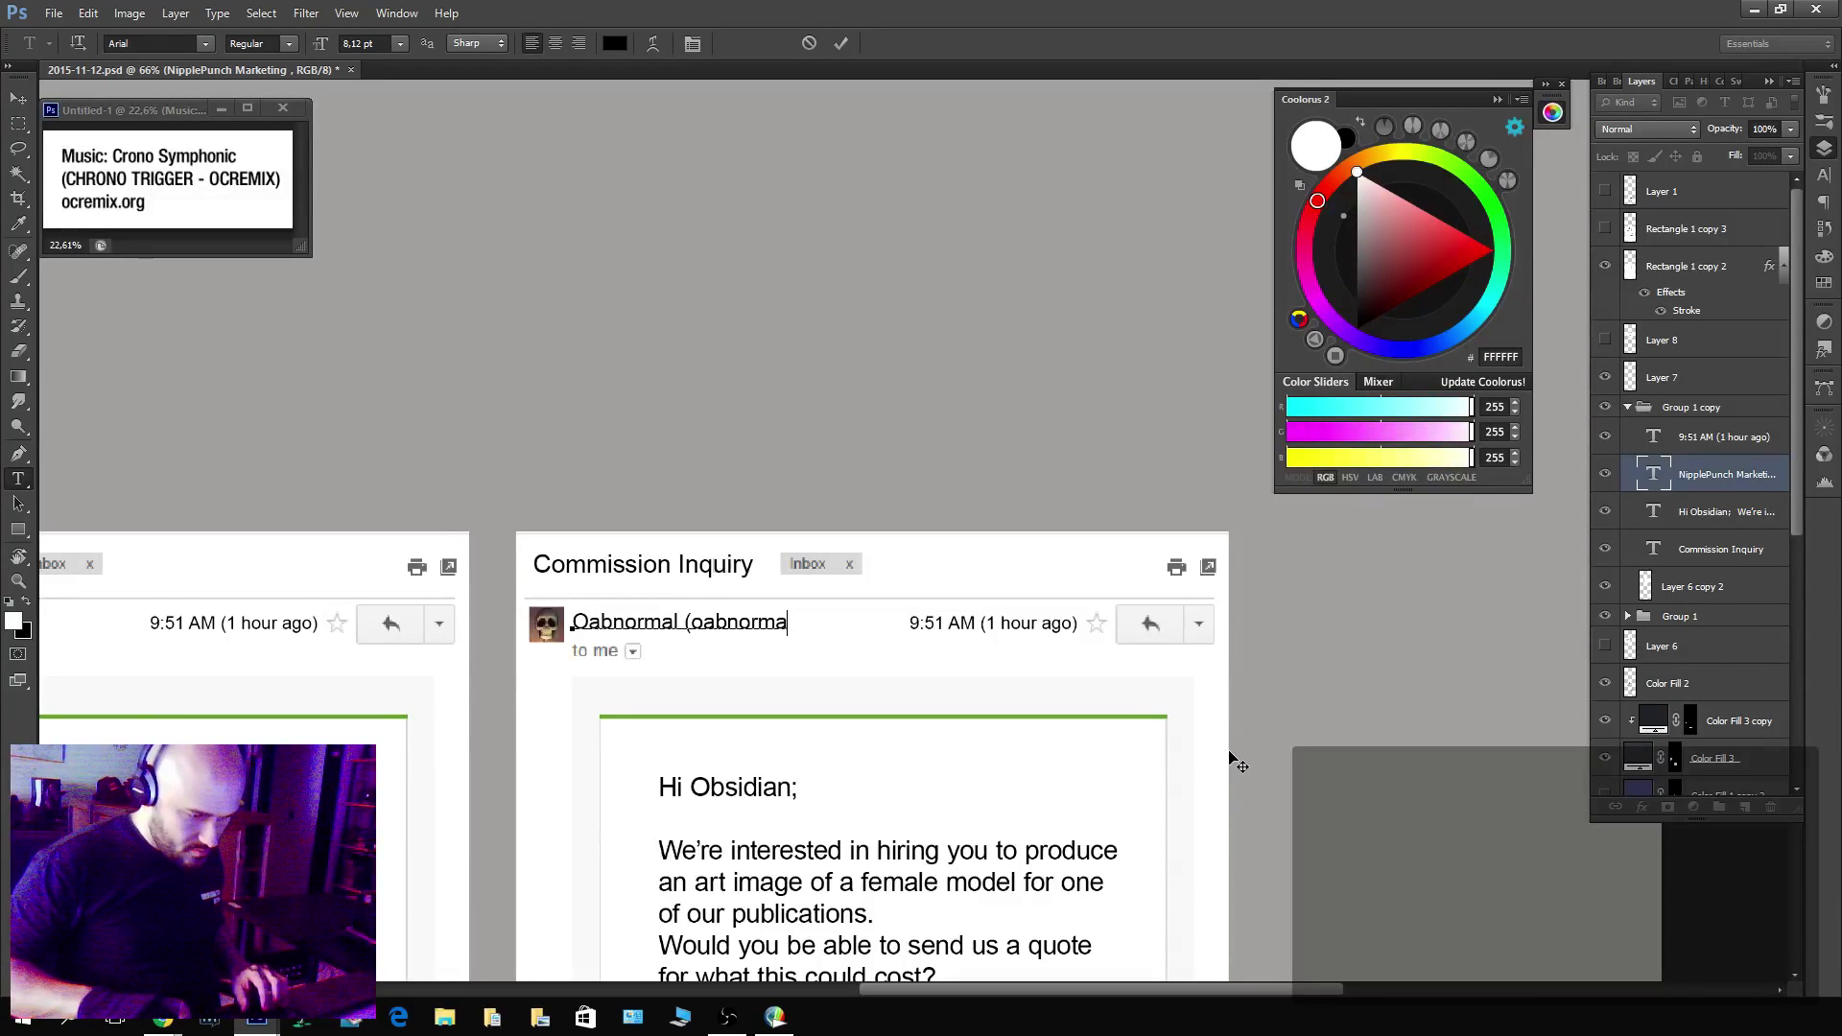
key("BackSpace")
key("BackSpace")
key("BackSpace")
key("BackSpace")
key("BackSpace")
key("BackSpace")
key("BackSpace")
key("BackSpace")
key("BackSpace")
key("ctrl+Return")
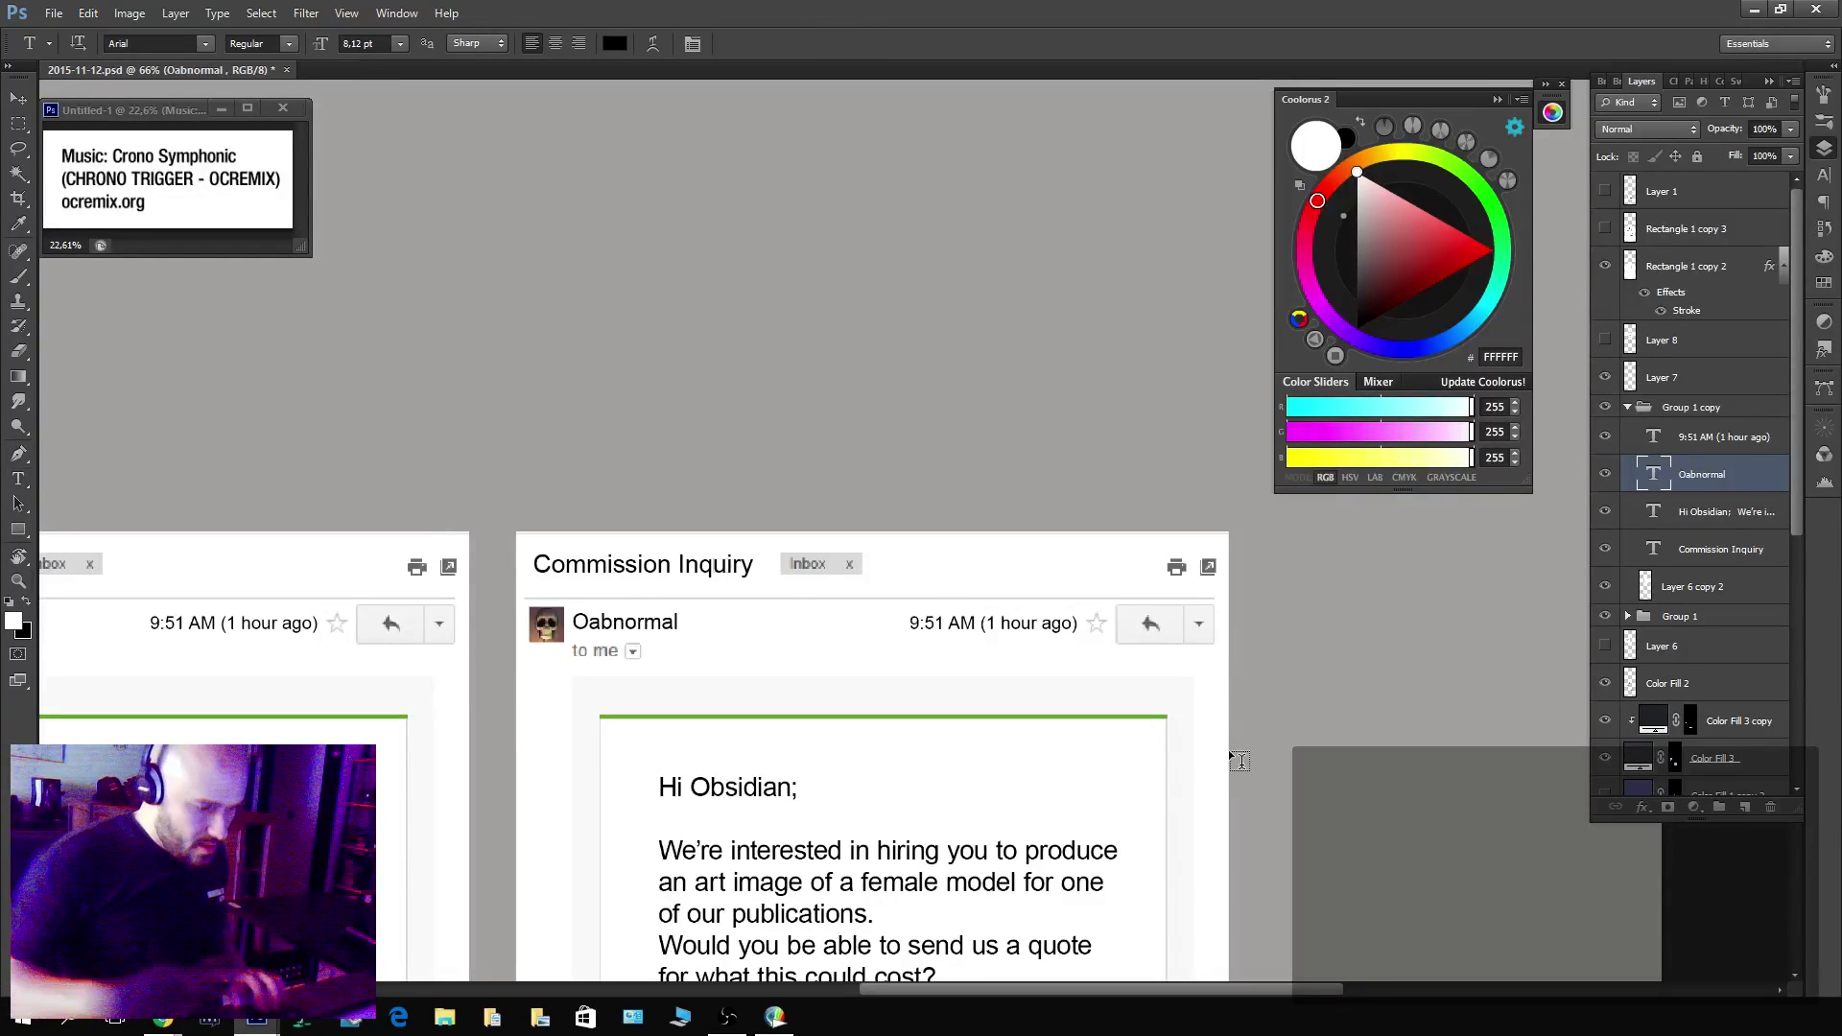
Duplicate the second email's sender name just below it and change the copy's text to "to NipplePunch Marketing".
key("z")
left_click_drag(628, 591, 1065, 566)
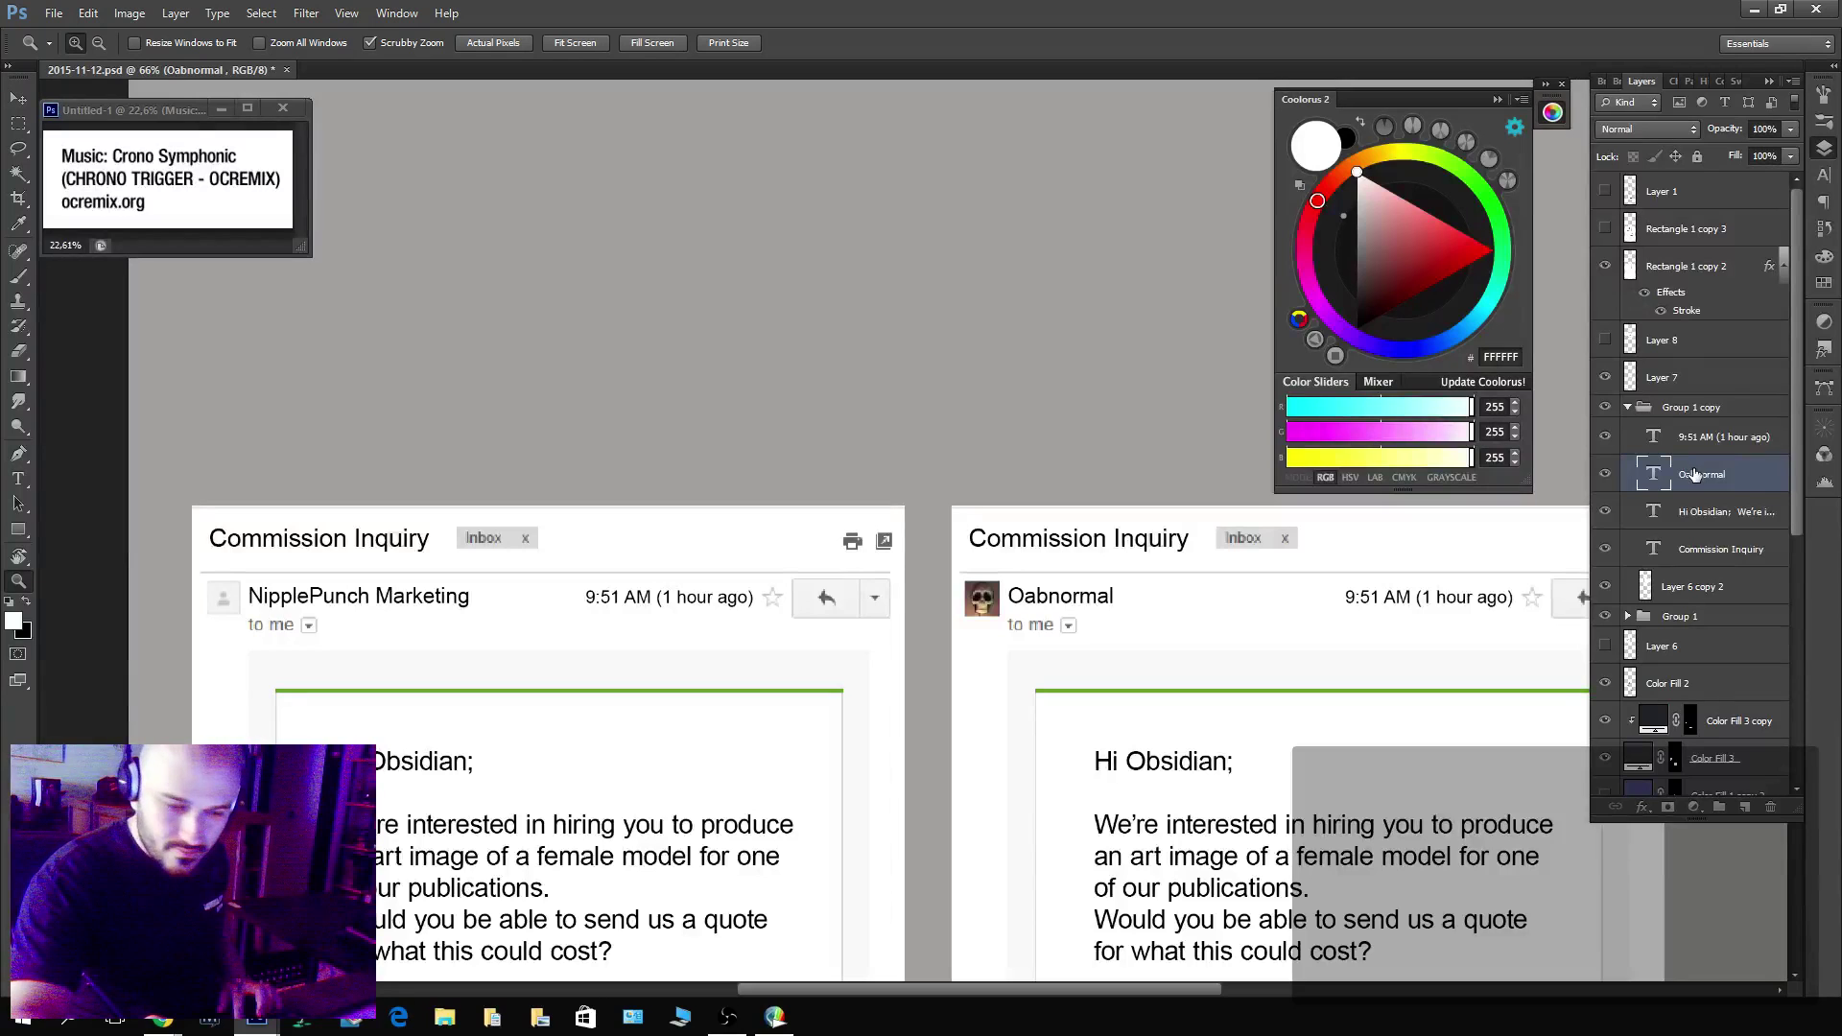
left_click_drag(1104, 597, 1113, 660)
left_click(1068, 662)
key("t")
left_click_drag(863, 678, 1599, 835)
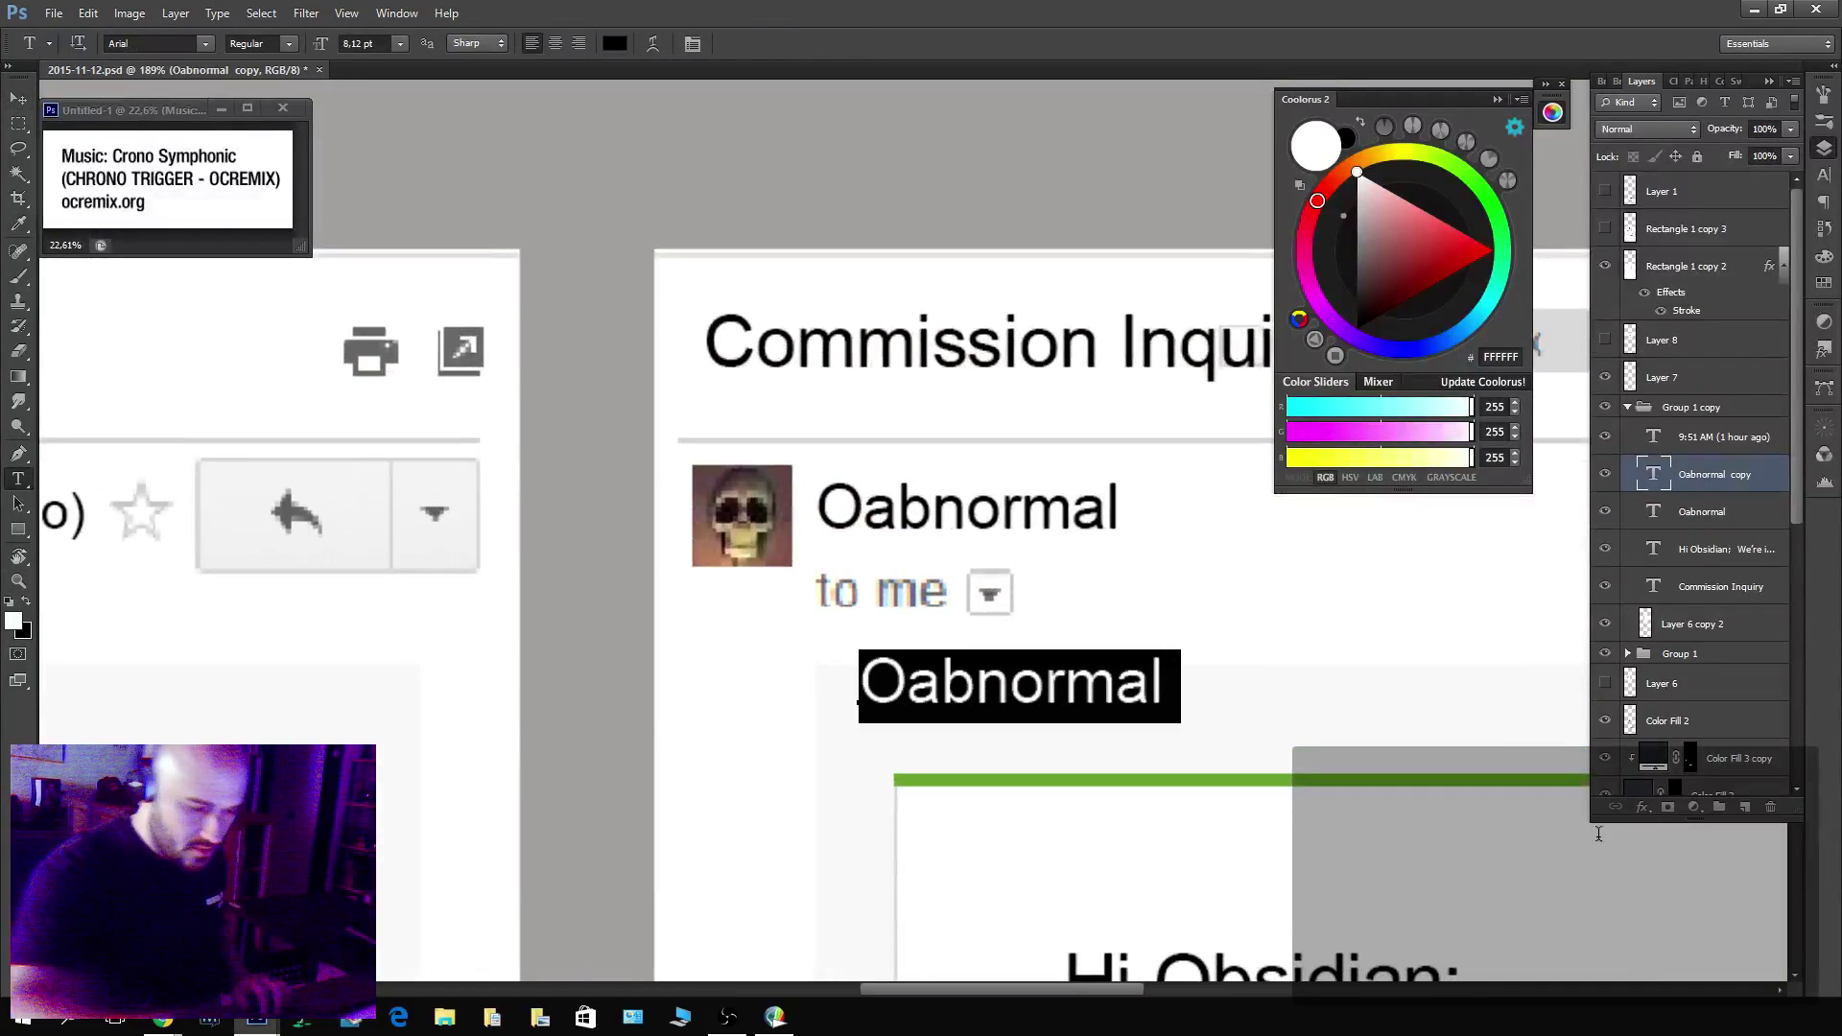
type("to NippleP")
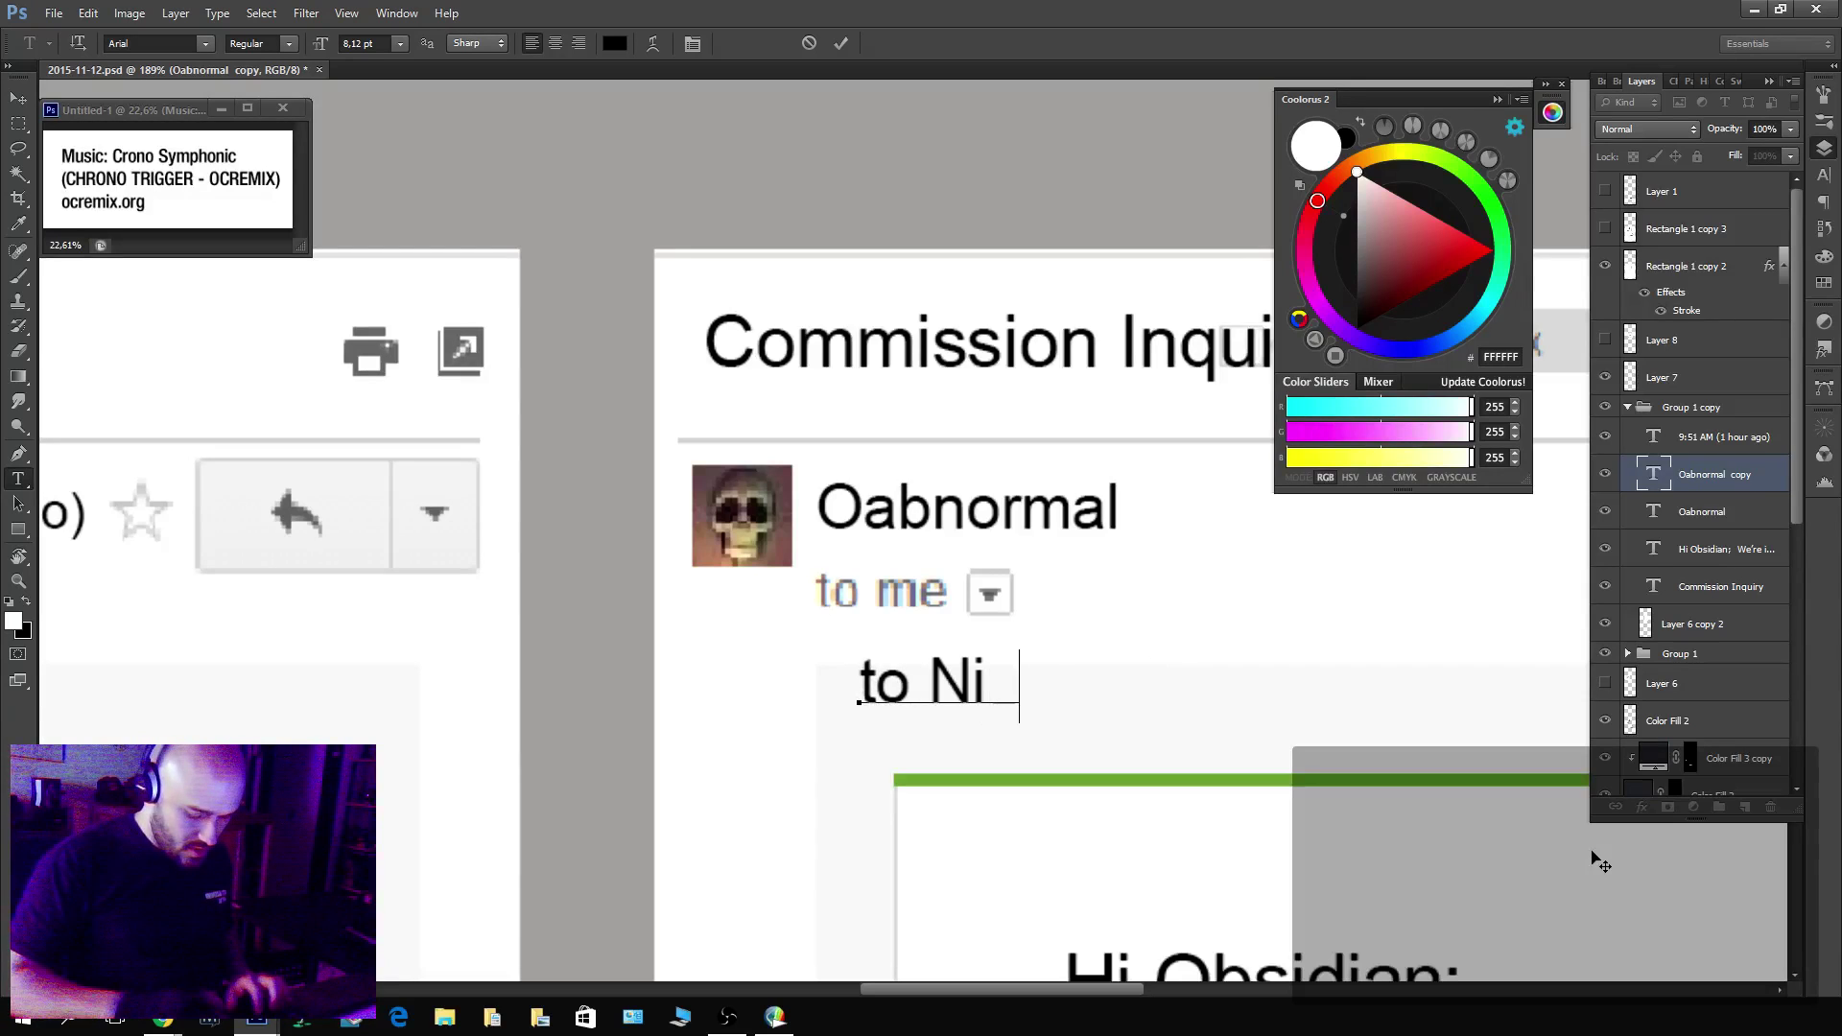
type("ch Markeyt")
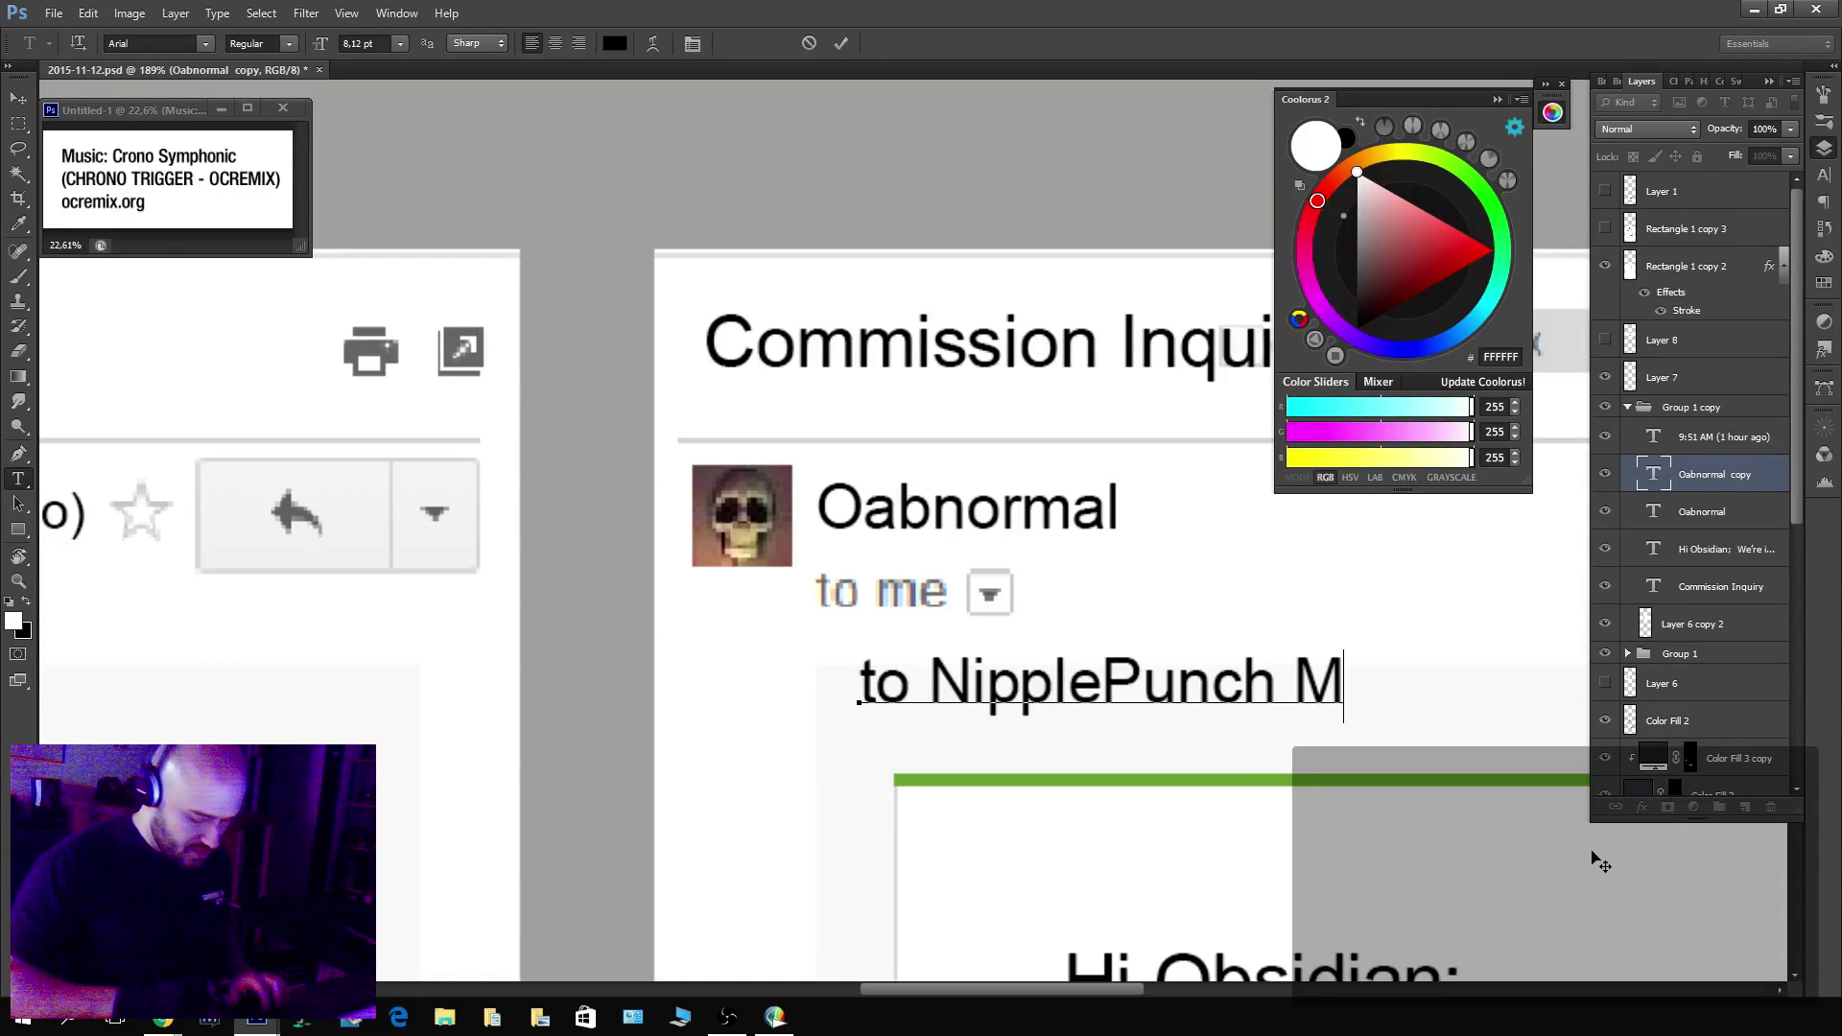
key("BackSpace")
key("BackSpace")
type("ting")
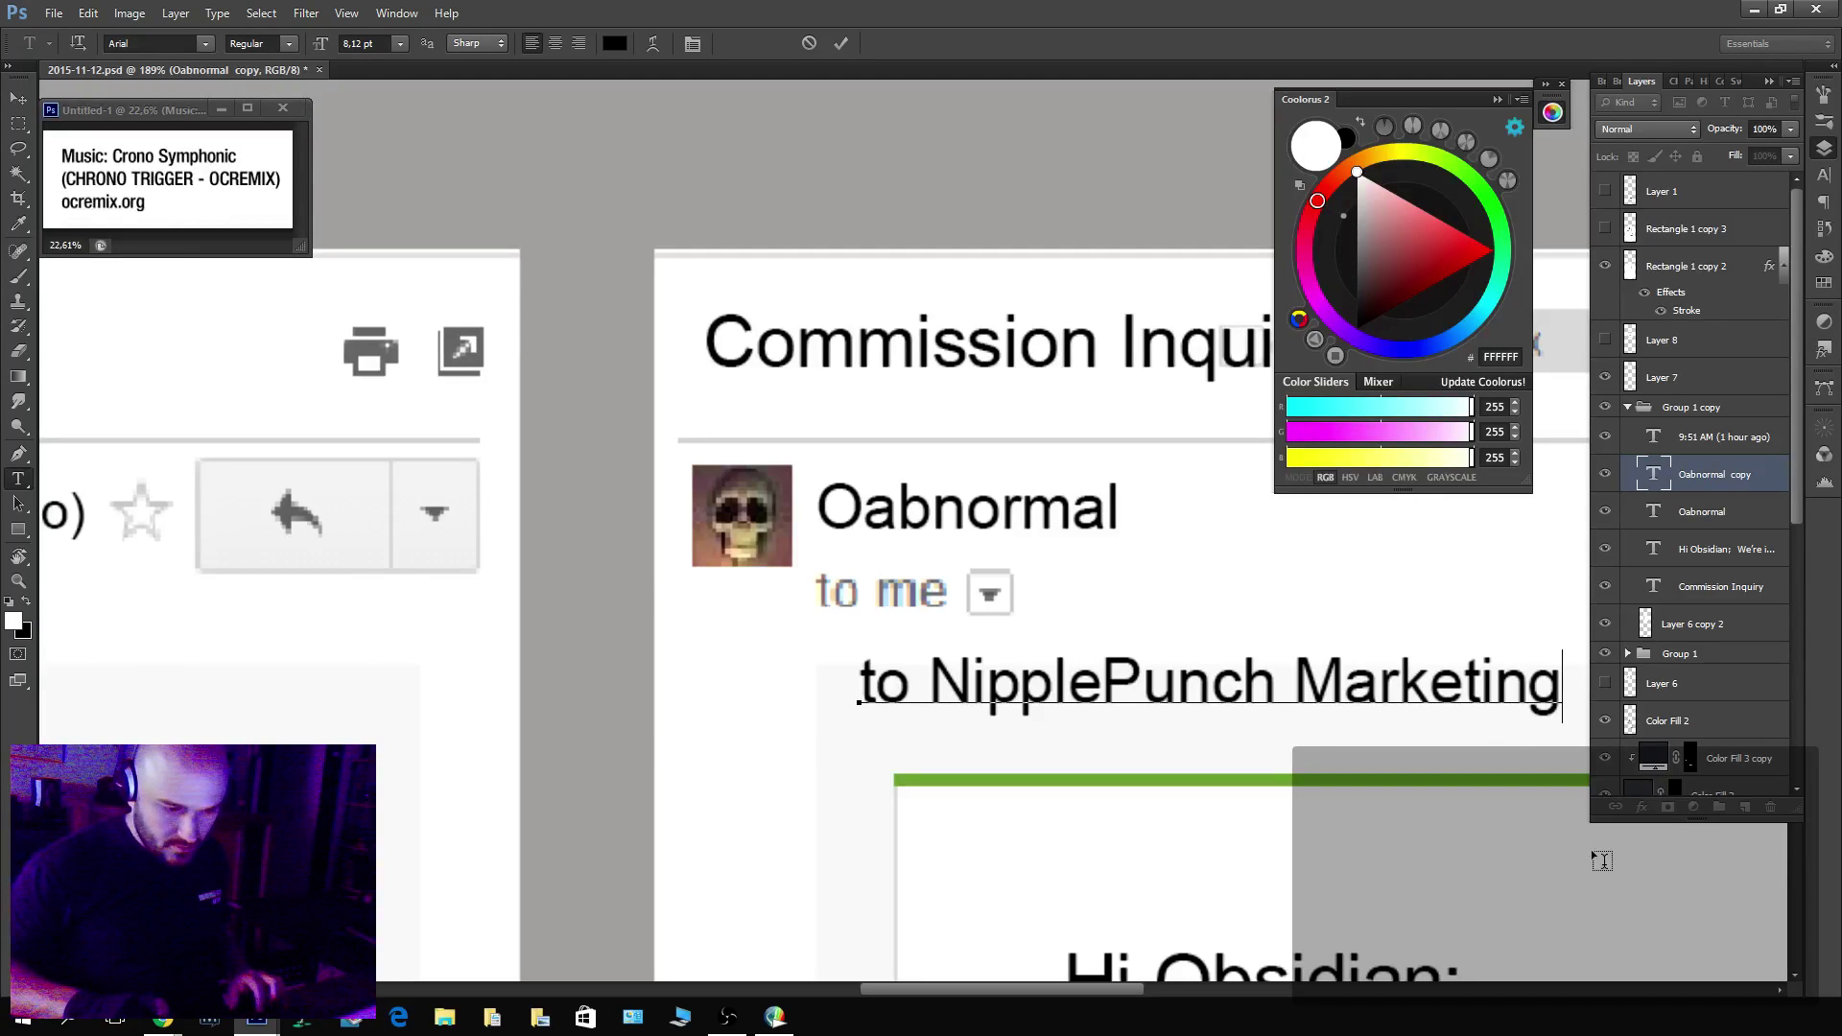
key("ctrl+Return")
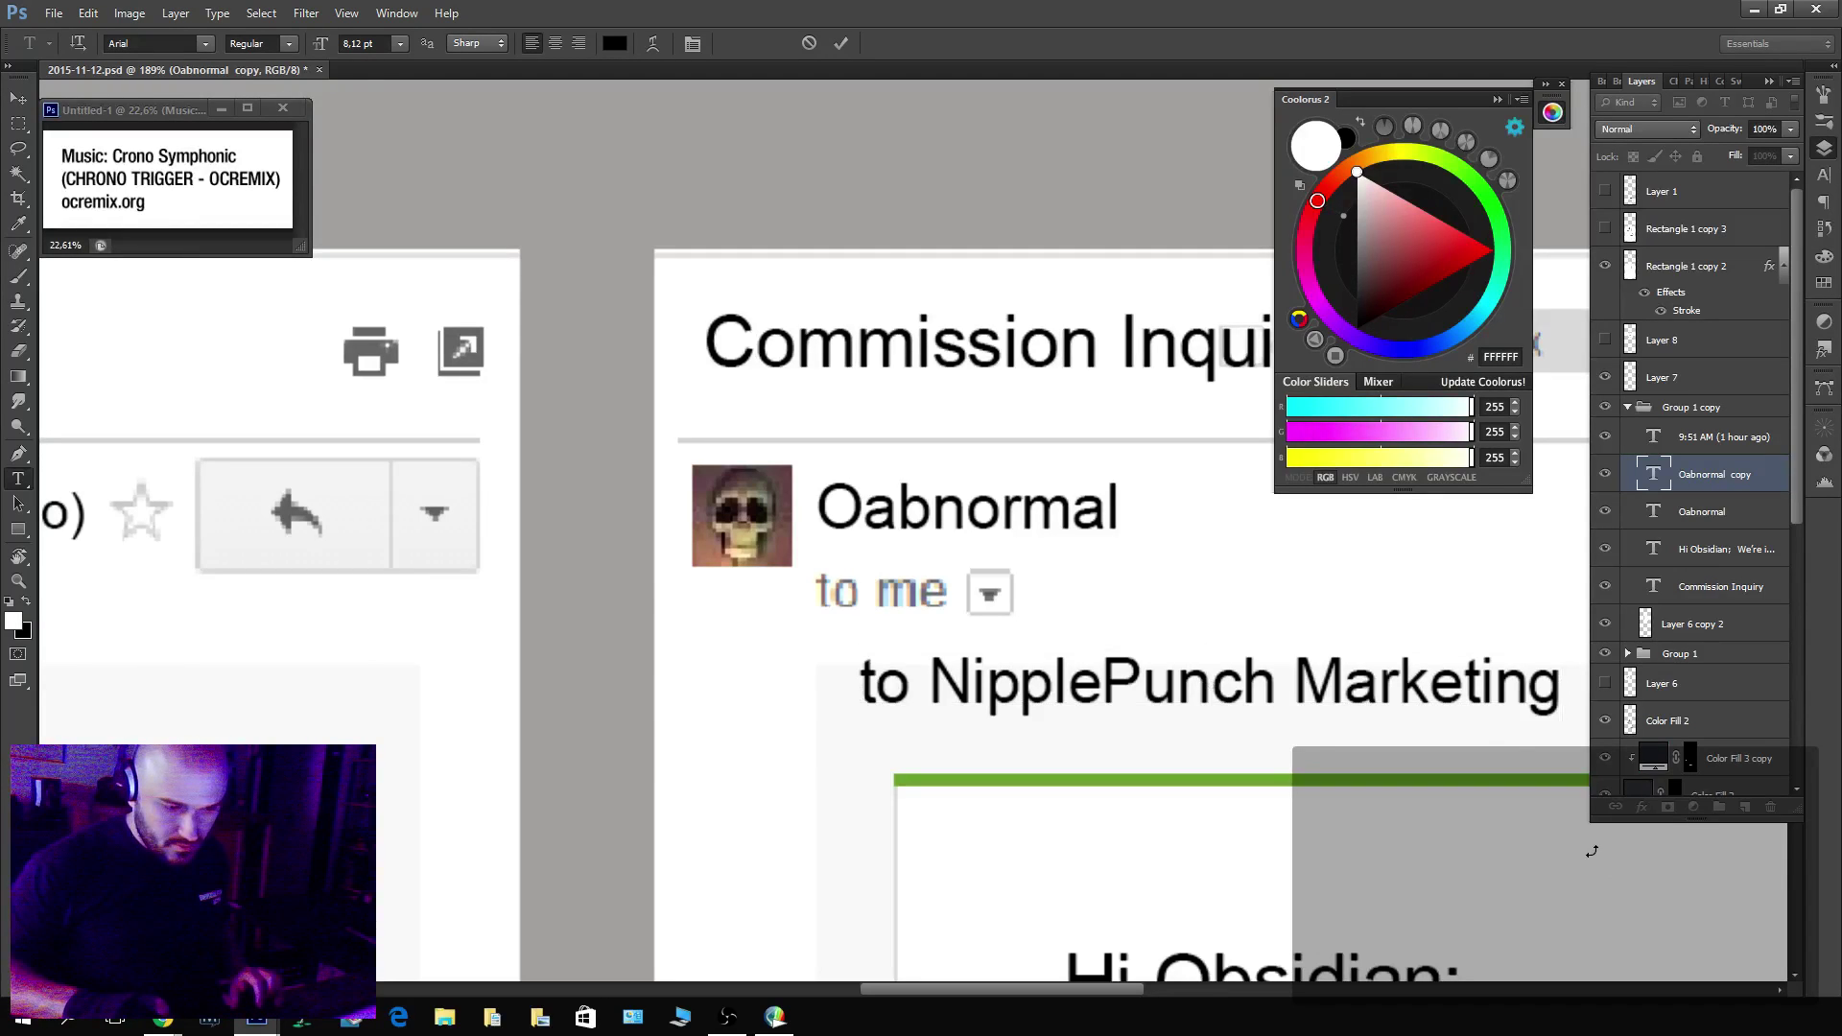
Align the new recipient line over the old "to me" line and scale it down to about 6.7 pt.
key("v")
left_click_drag(1415, 723, 1088, 790)
left_click_drag(948, 744, 902, 643)
key("ctrl+t")
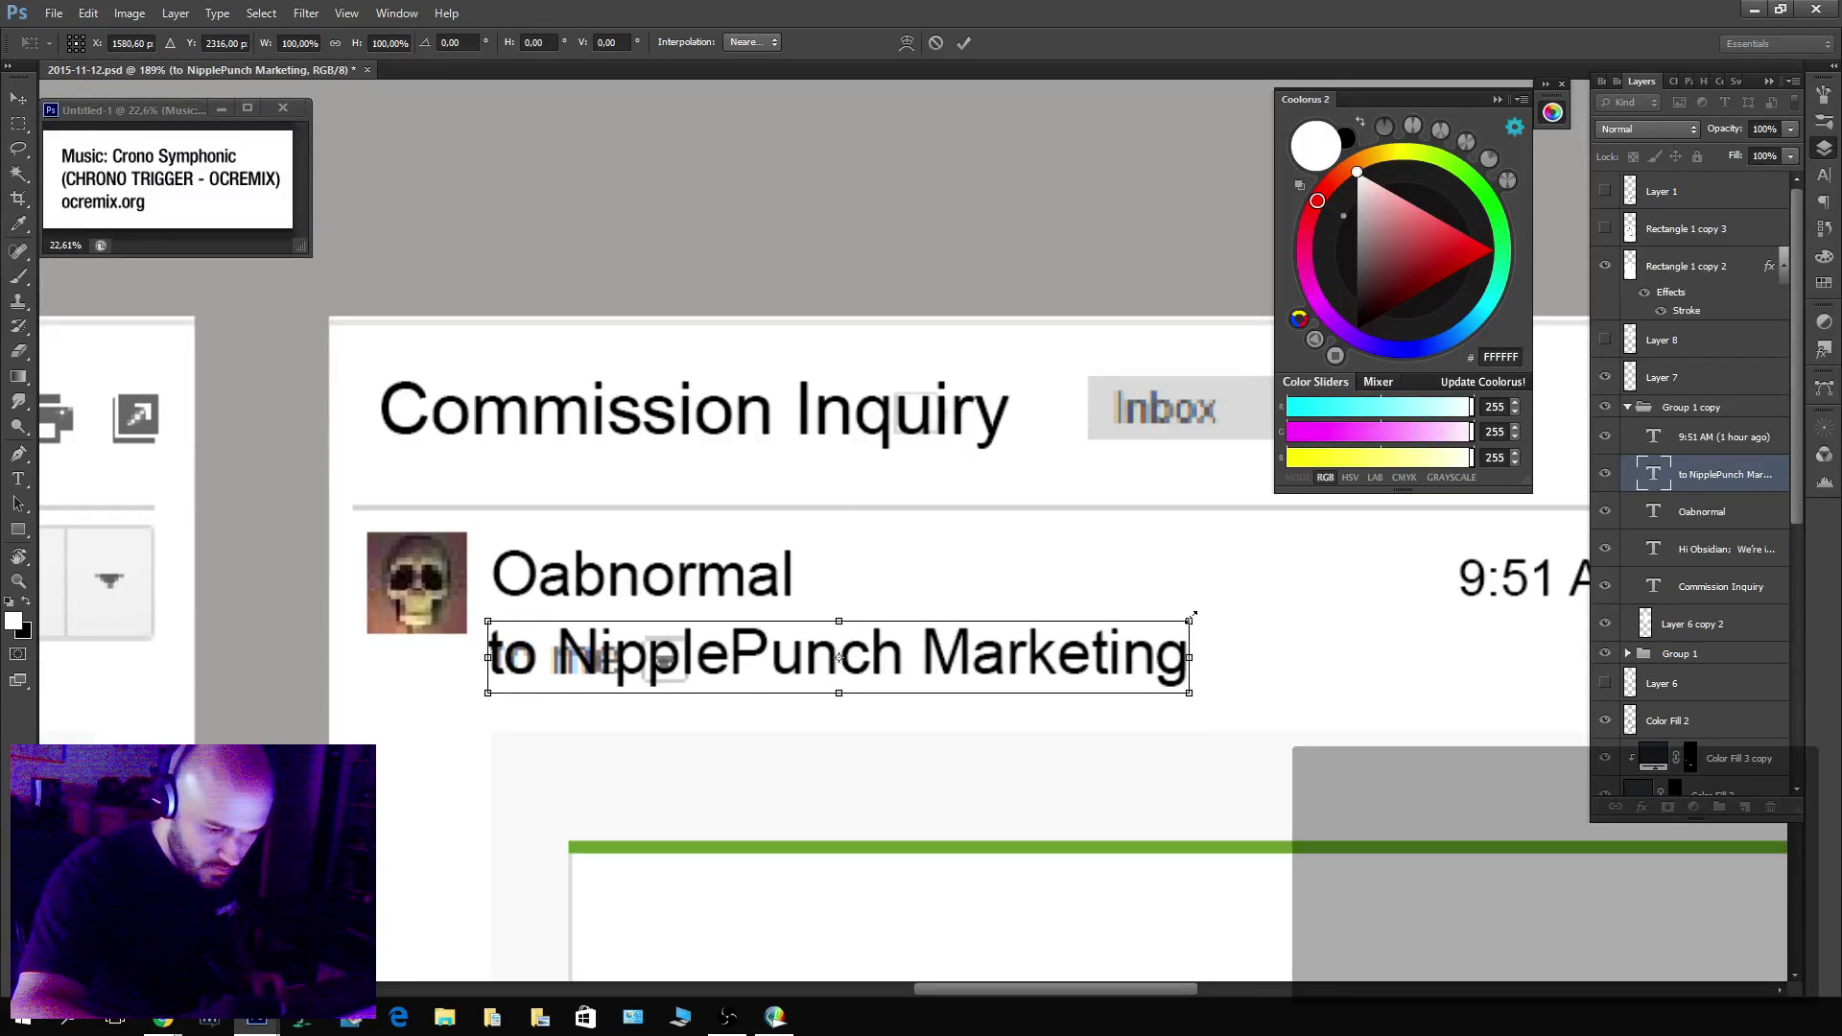
left_click_drag(1193, 614, 1002, 651)
key("Return")
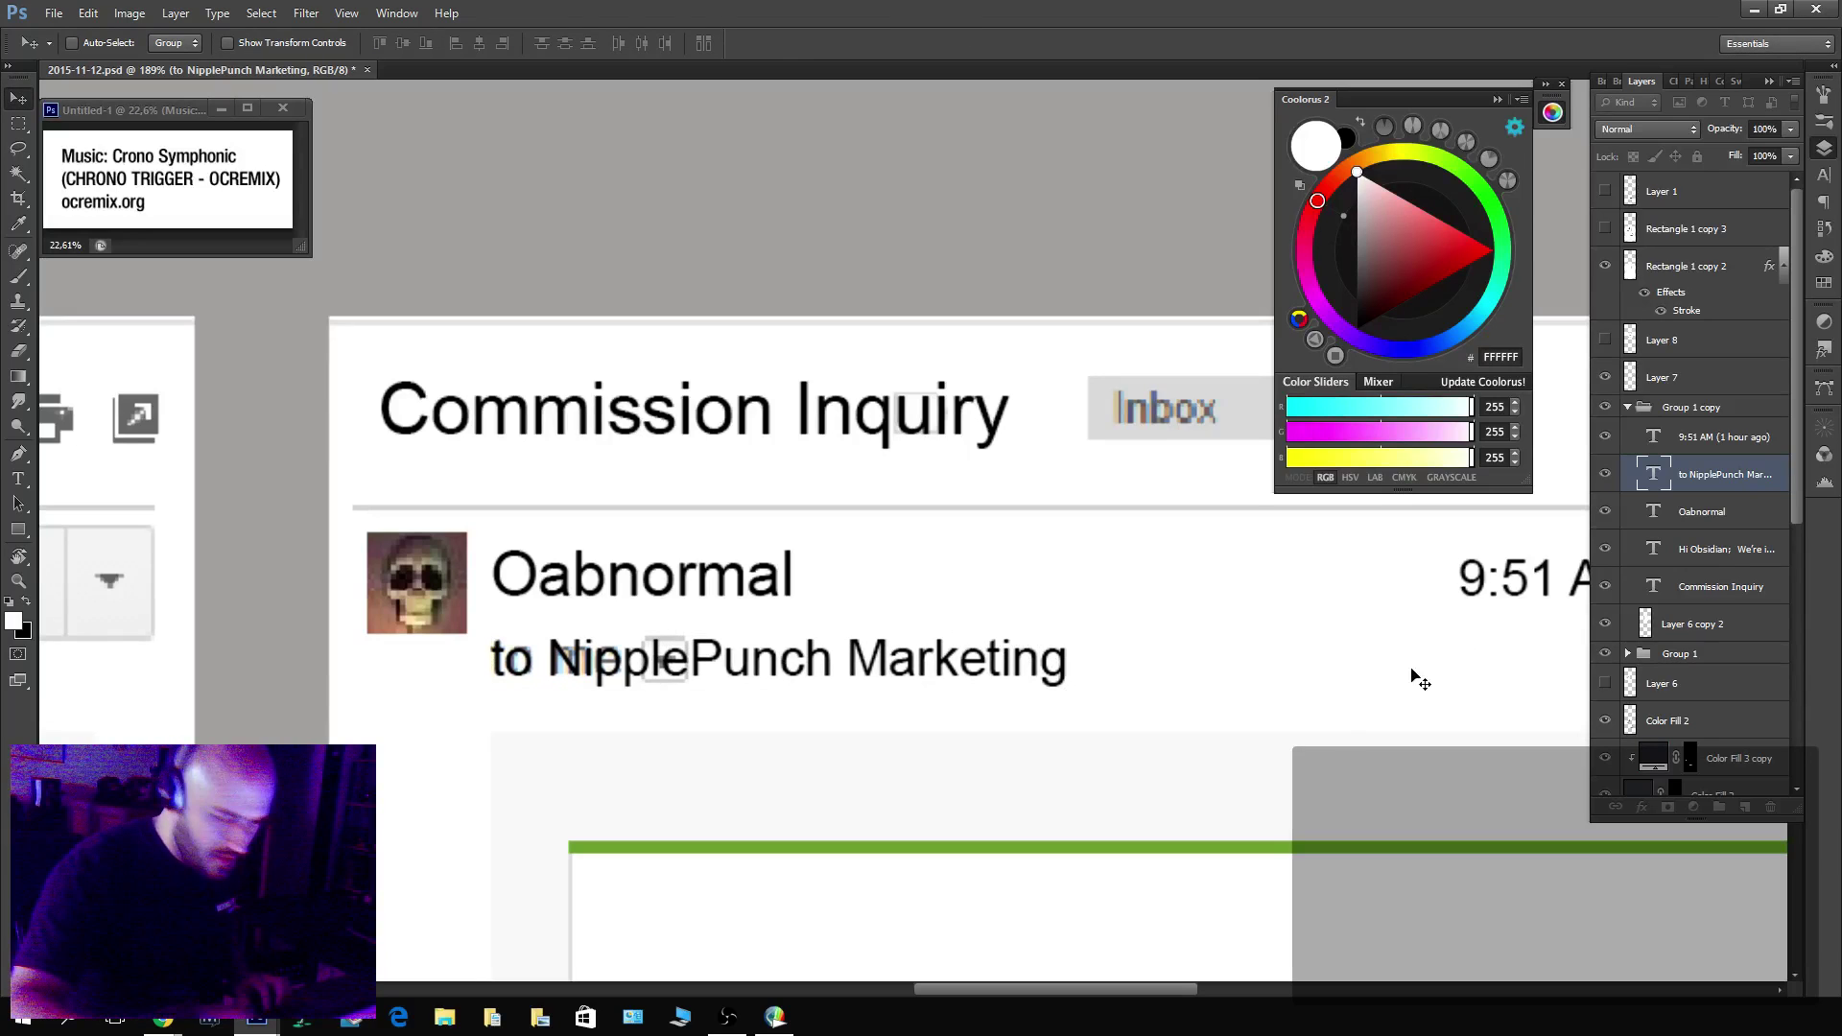
double_click(1653, 474)
key("Escape")
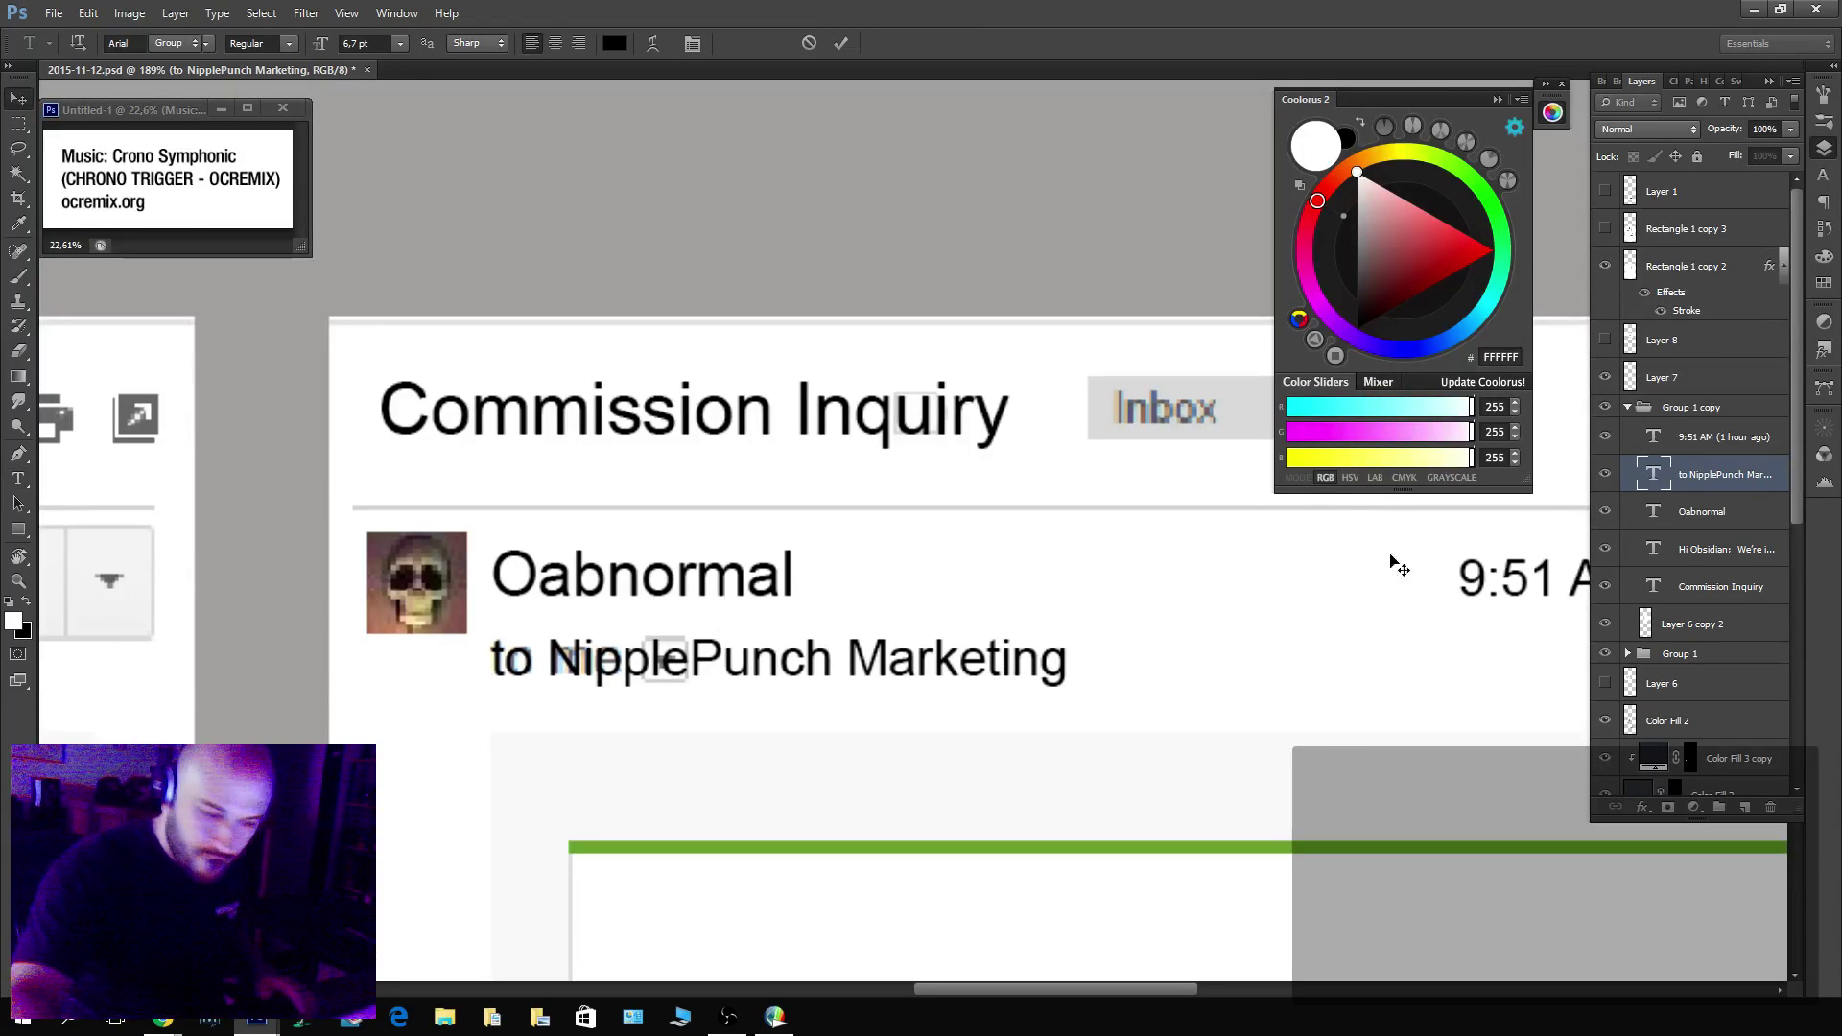
key("v")
key("t")
left_click_drag(506, 669, 1365, 703)
left_click(1444, 624)
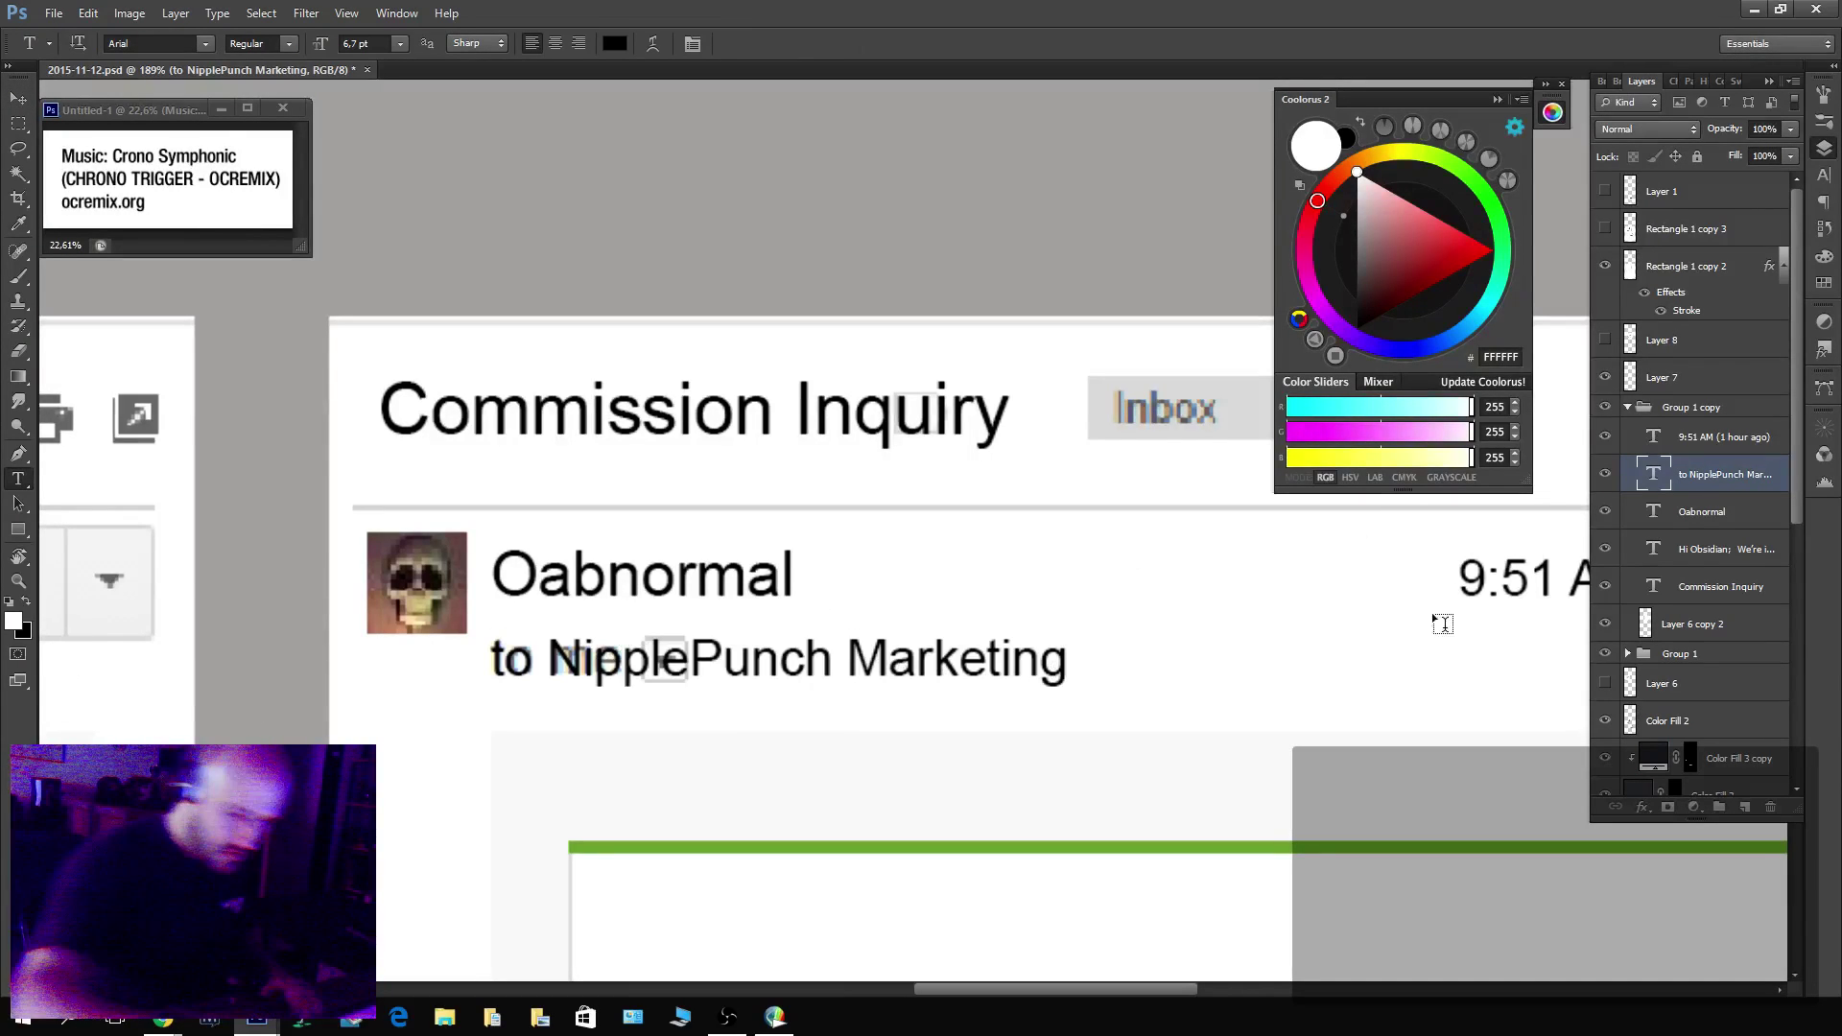
Recolor the "to NipplePunch Marketing" text gray #666666, sampled from the small drop-down arrow, and place it back over the "to me" line.
key("v")
left_click_drag(871, 674, 851, 726)
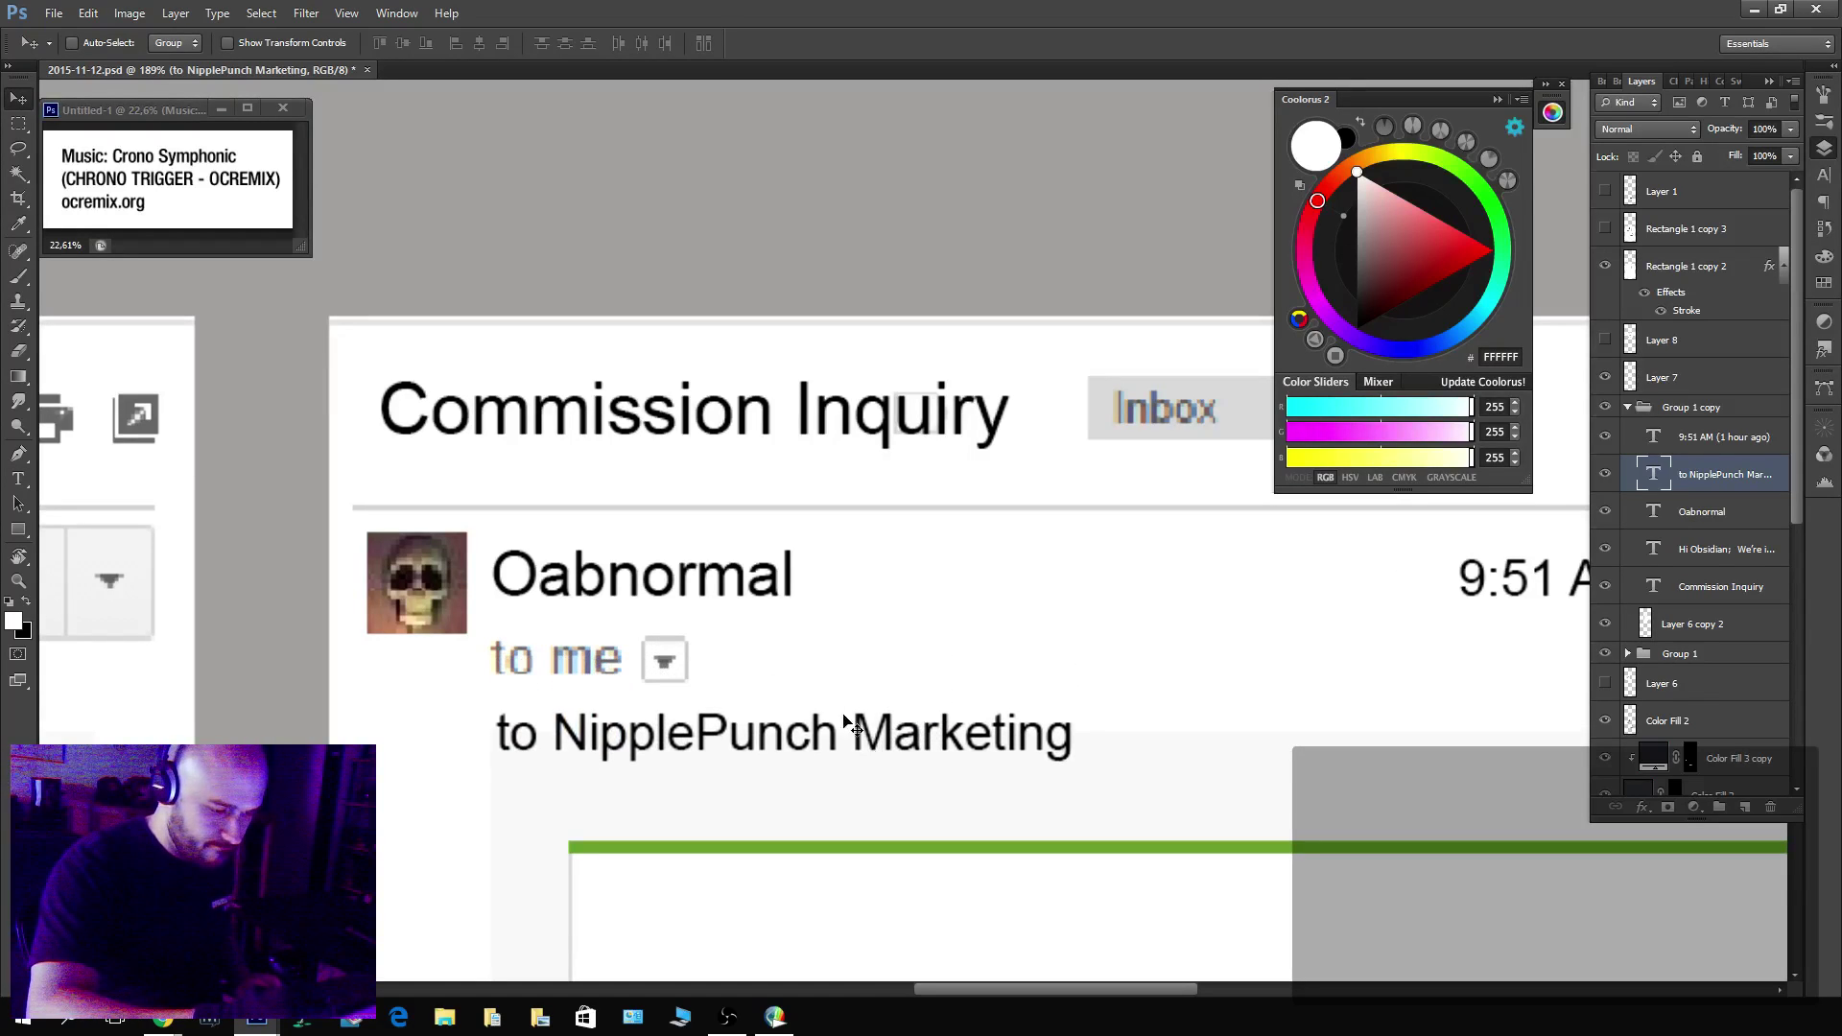
left_click(13, 621)
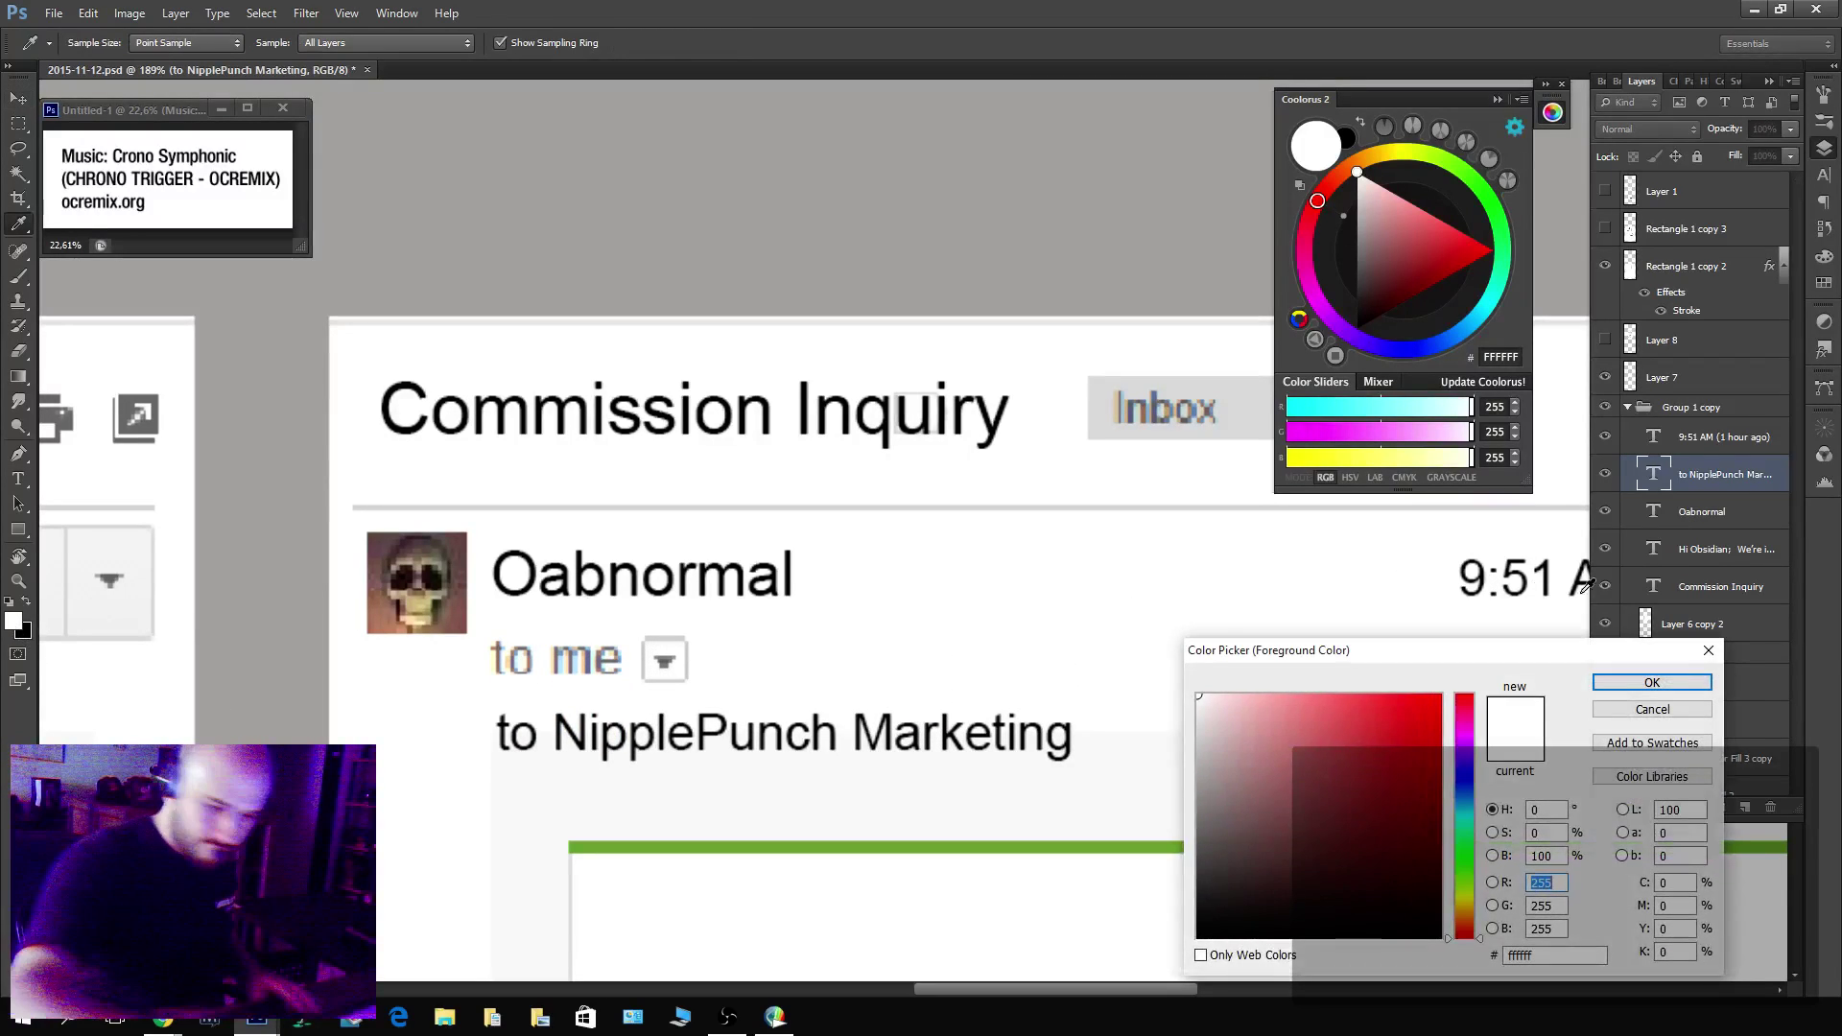
key("Escape")
key("t")
left_click_drag(499, 726, 1072, 735)
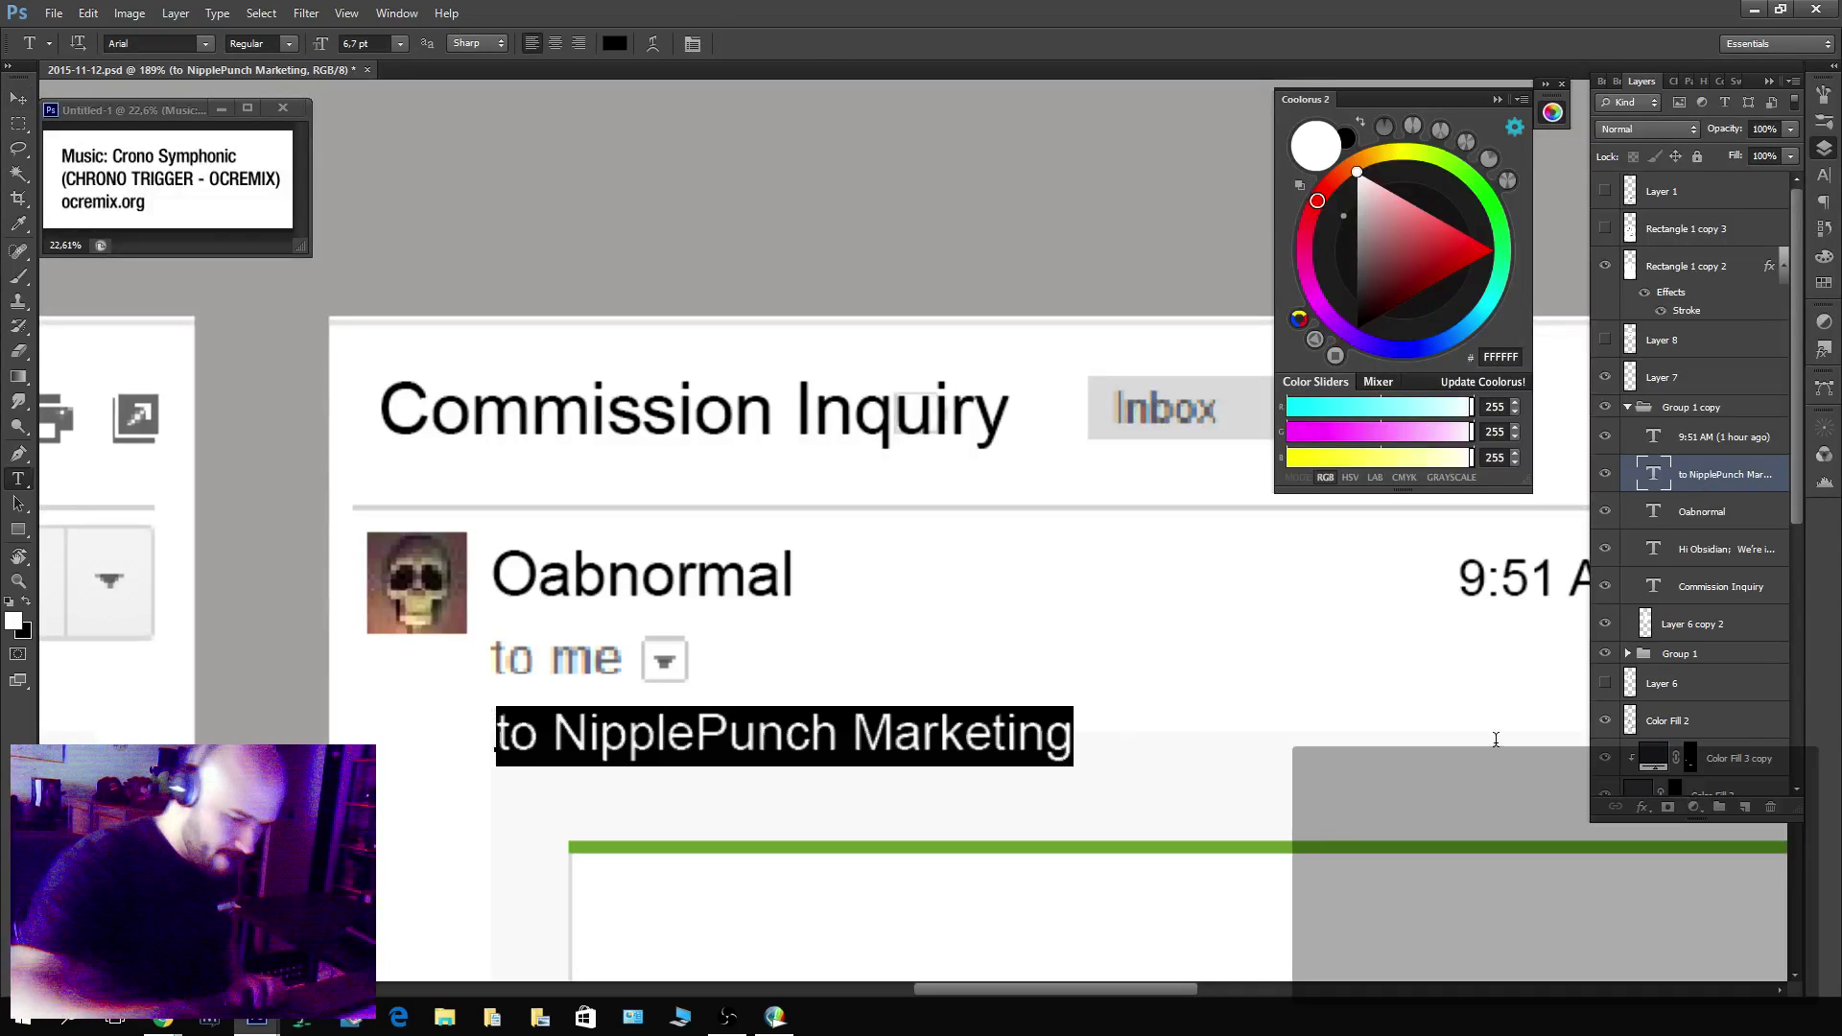
left_click(14, 622)
left_click(669, 659)
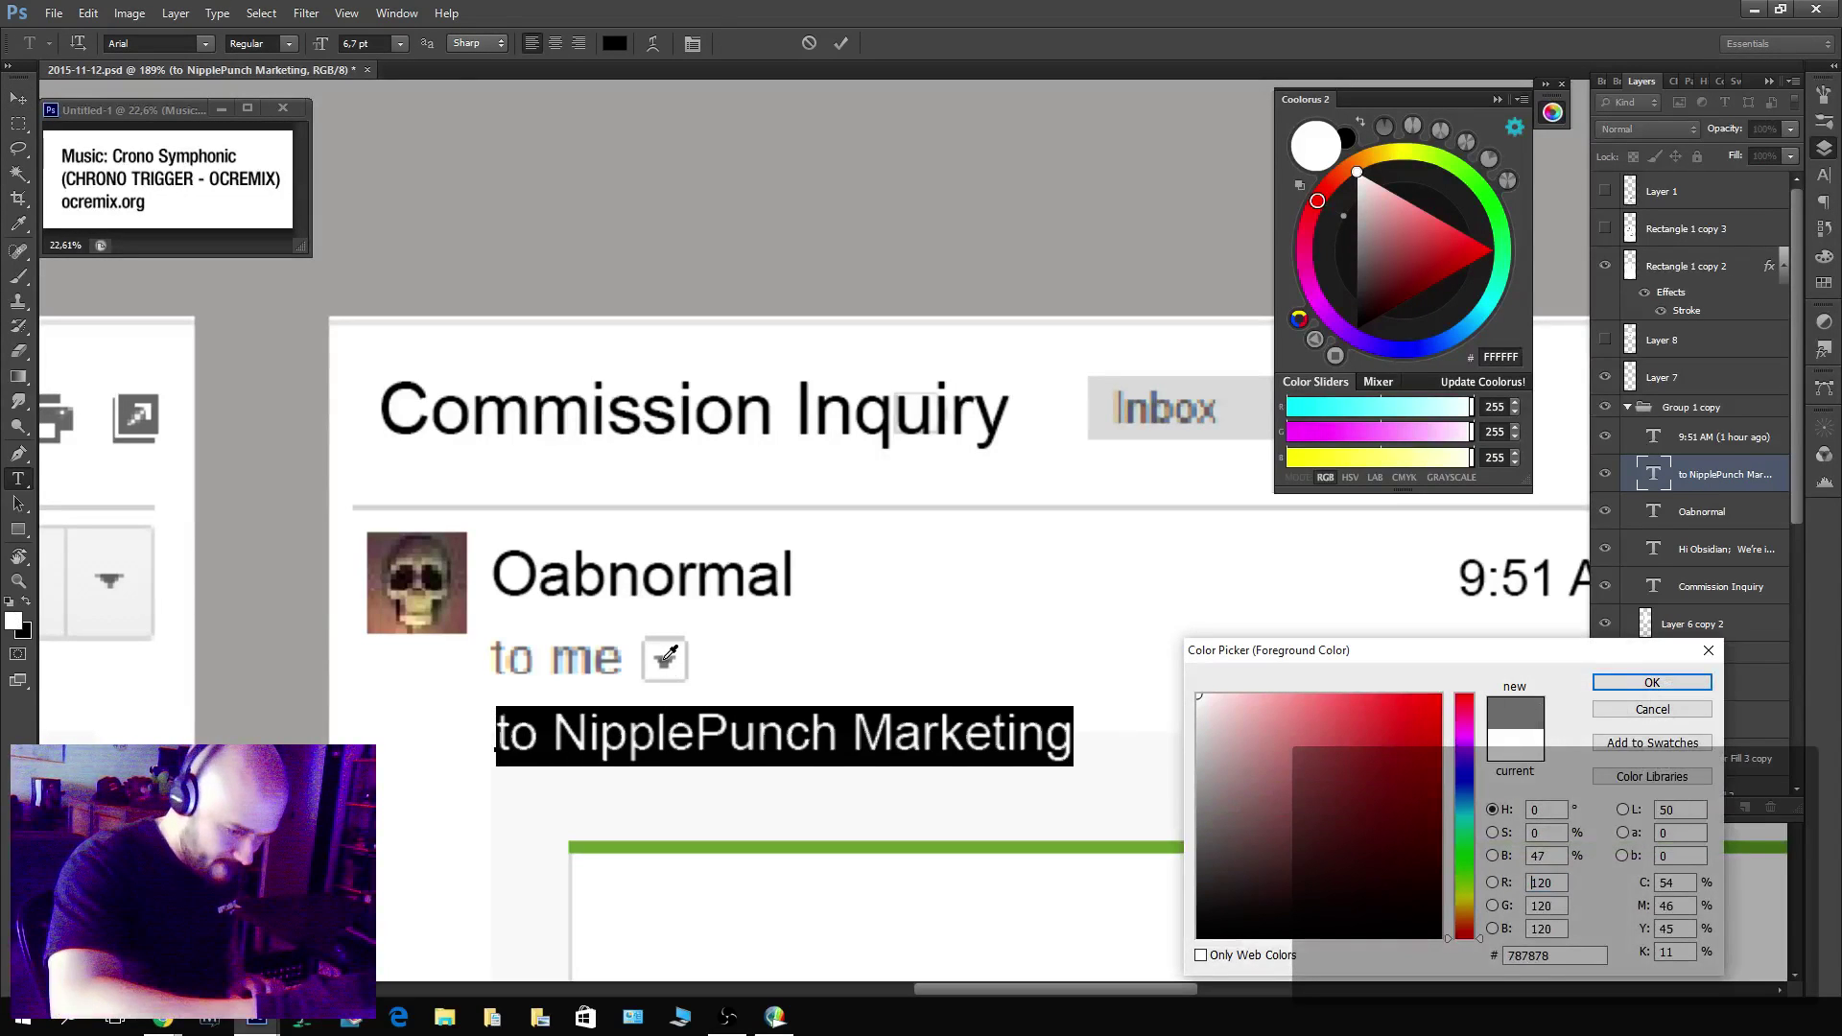
left_click(1622, 684)
key("ctrl+Return")
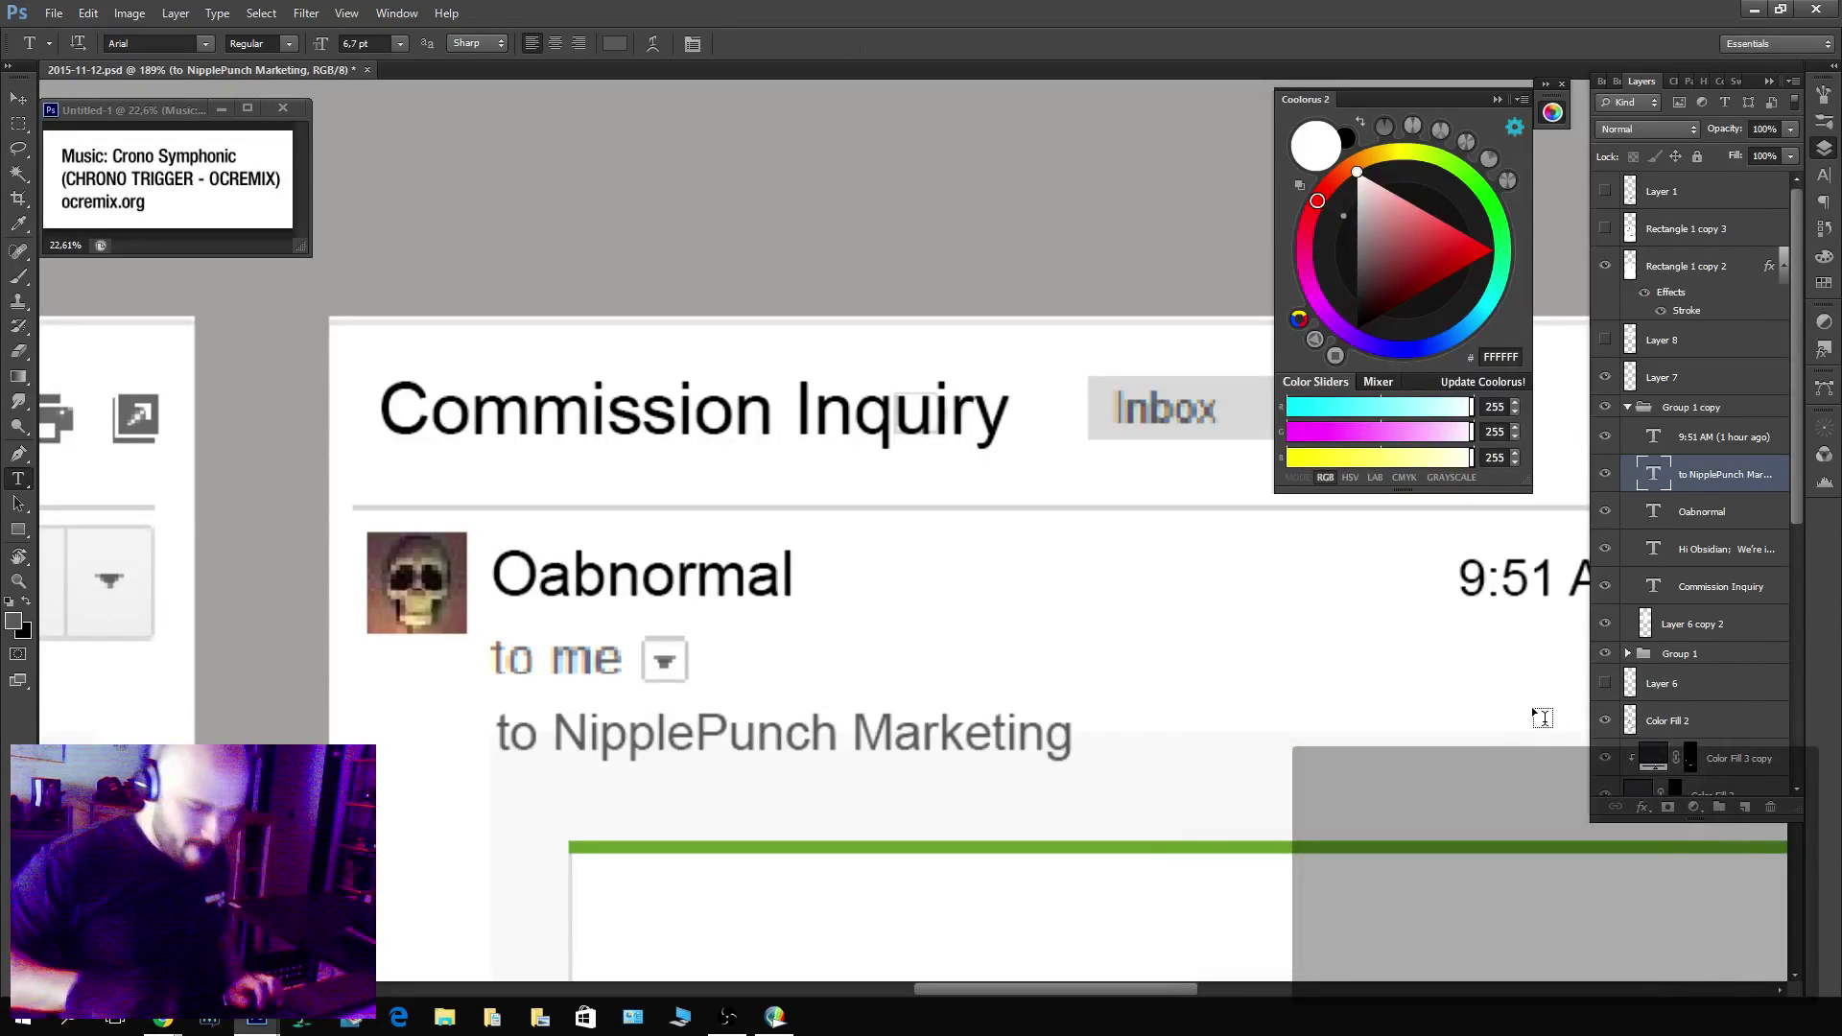
key("v")
left_click_drag(892, 731, 897, 663)
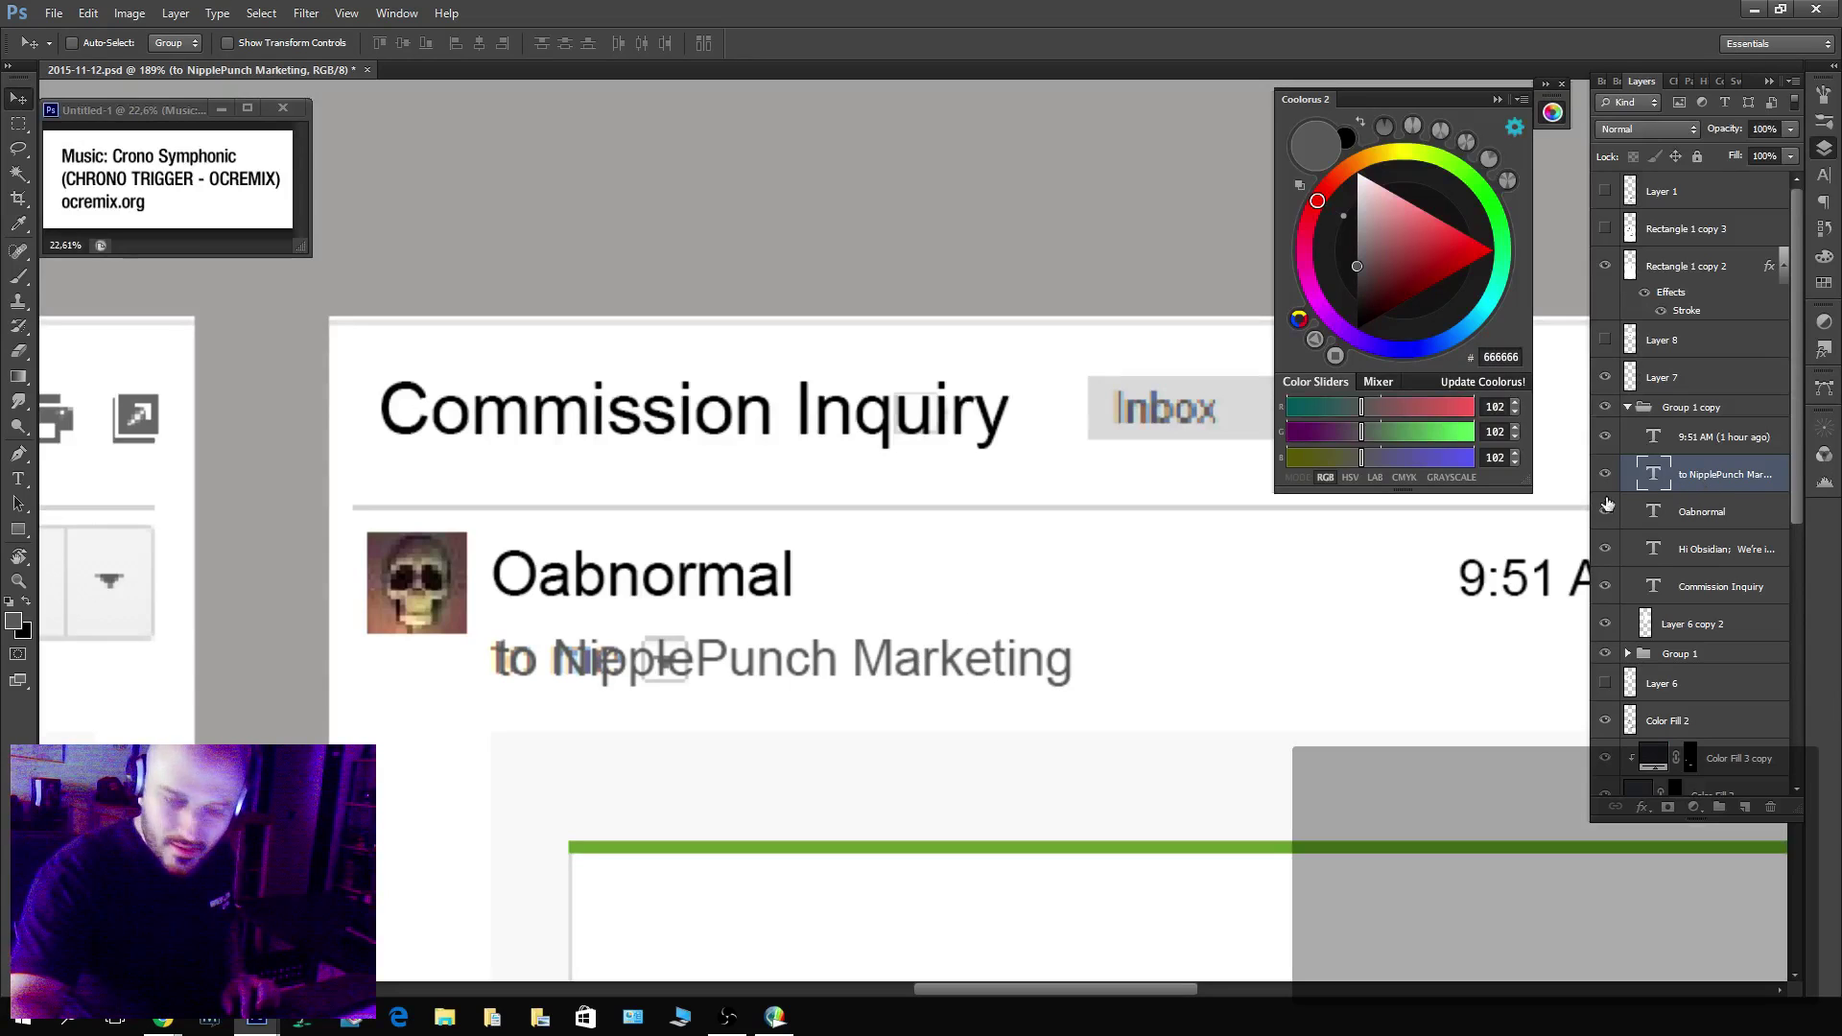
Copy the small recipient drop-down arrow on "Layer 6 copy 2" to just after the word "Marketing".
key("m")
mouse_move(633, 625)
left_mouse_down()
mouse_move(768, 676)
mouse_move(758, 699)
mouse_move(784, 682)
mouse_move(1224, 681)
mouse_move(1205, 683)
left_mouse_up()
left_click(757, 683, "ctrl")
key("v")
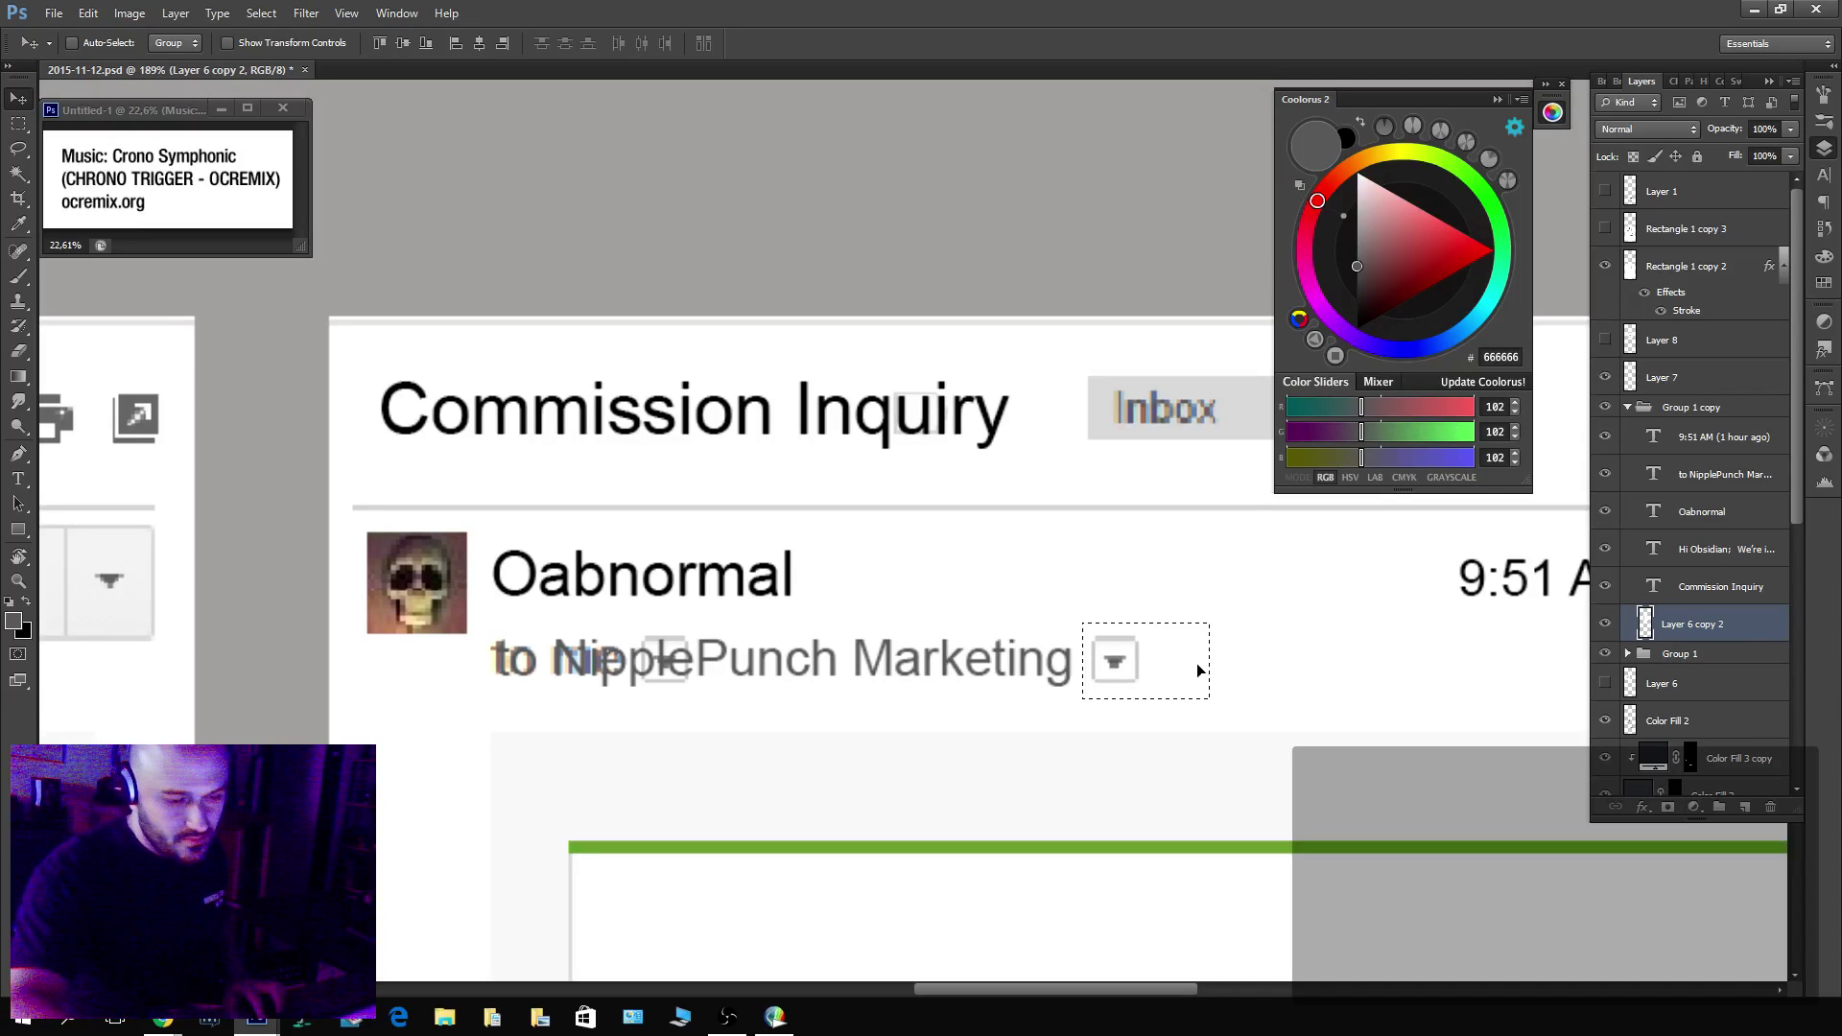
key("ctrl+d")
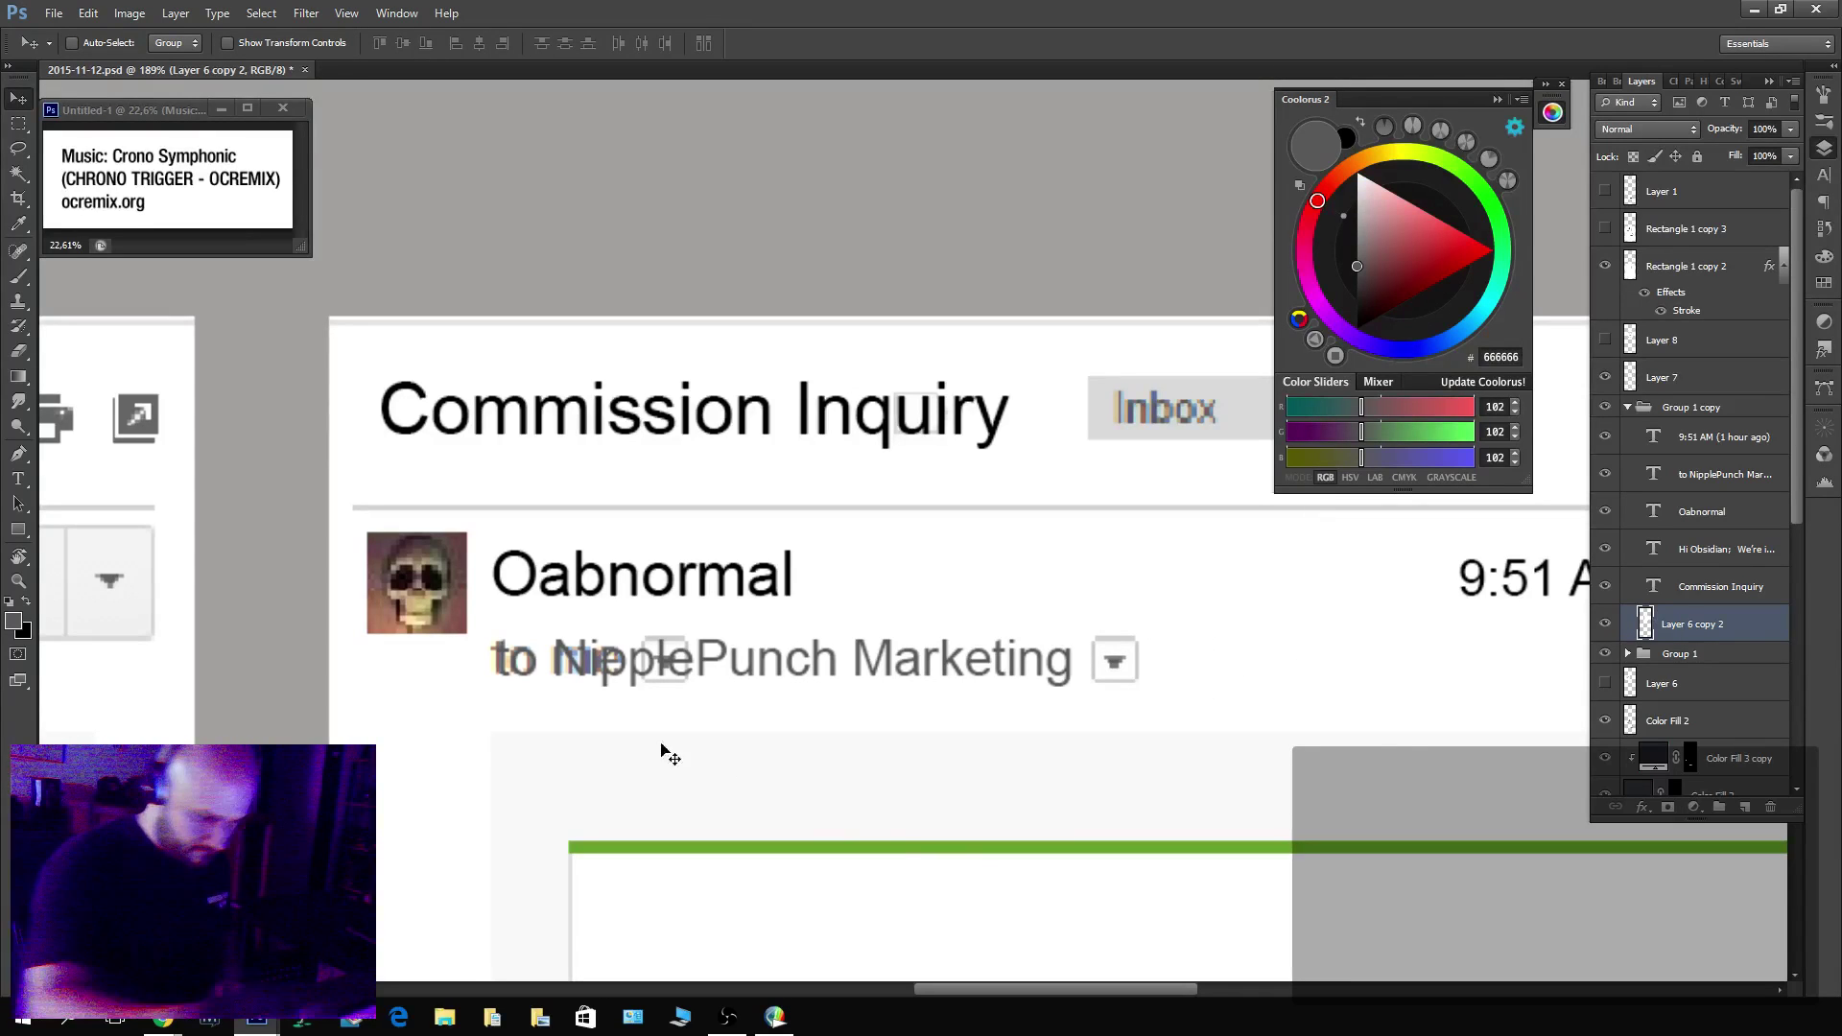
Cover the old "to me" text and arrow behind the recipient line with a white fill on "Layer 6 copy 2".
key("m")
left_click_drag(488, 623, 1068, 699)
key("d")
key("x")
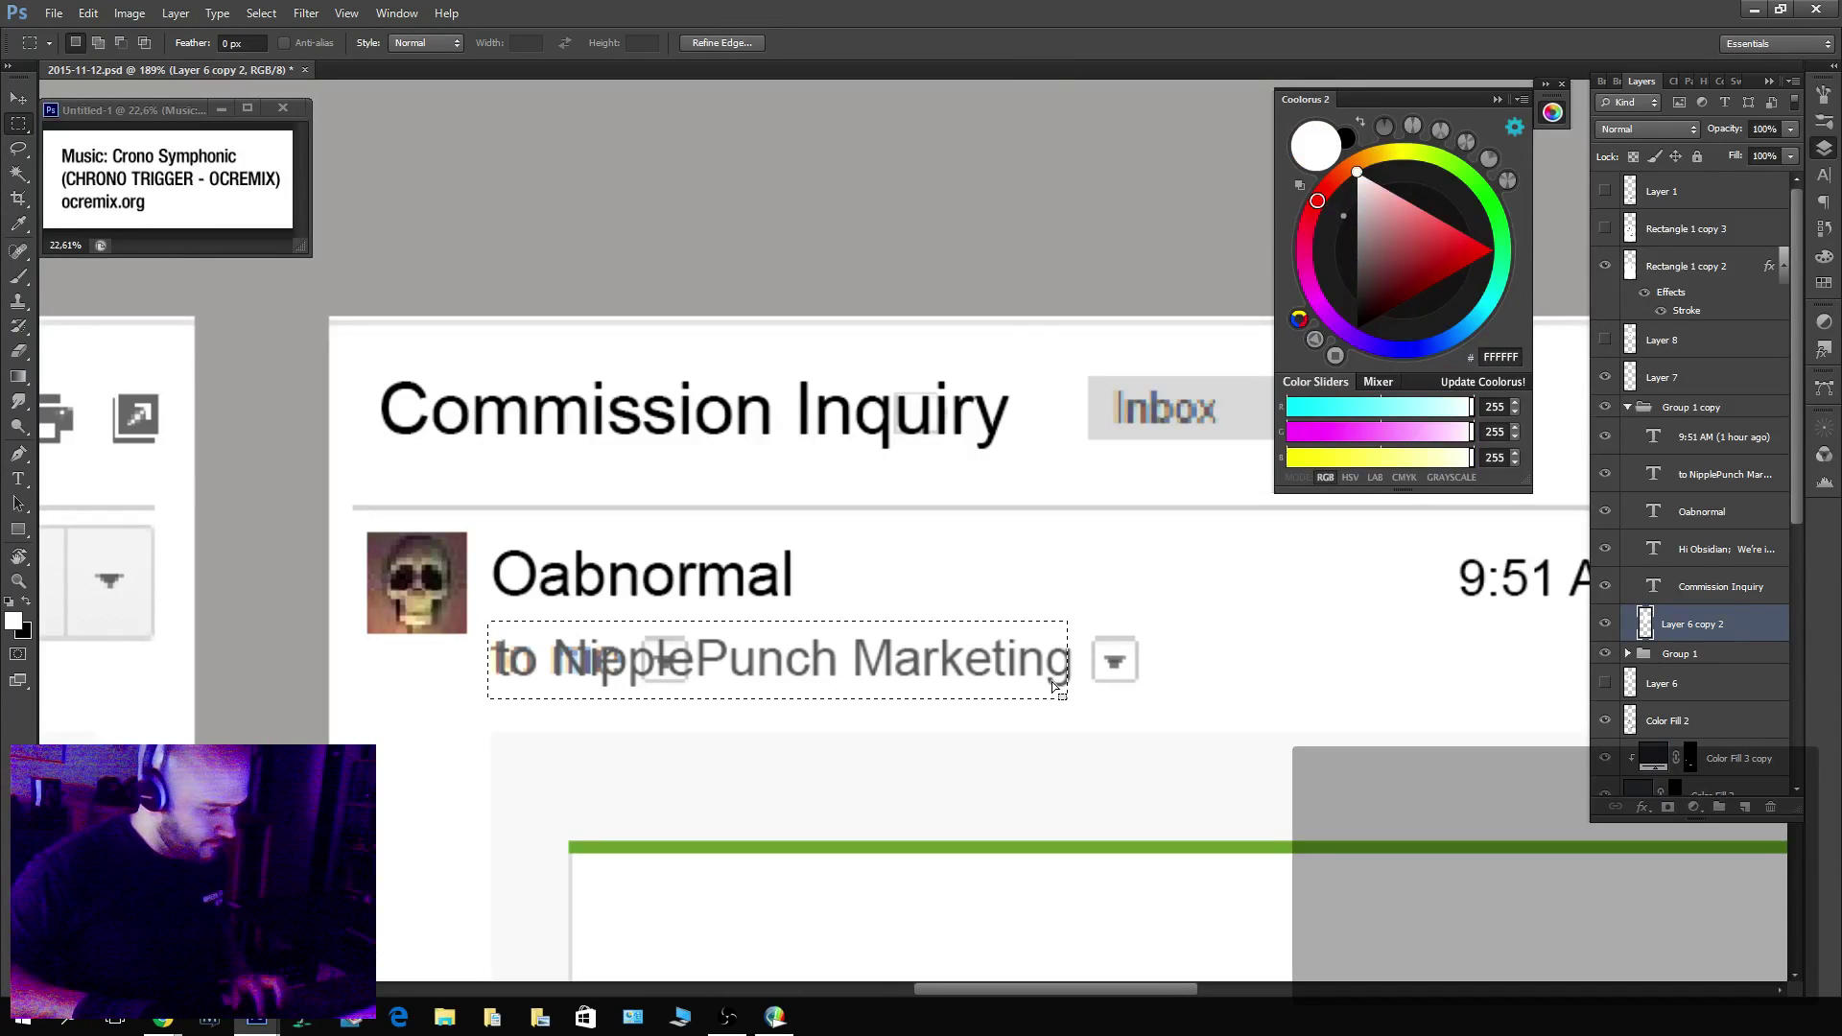
key("alt+BackSpace")
key("ctrl+d")
Change the second email's time to 10:11 AM.
key("z")
left_click_drag(1334, 686, 1287, 721)
left_click_drag(1382, 778, 1051, 721)
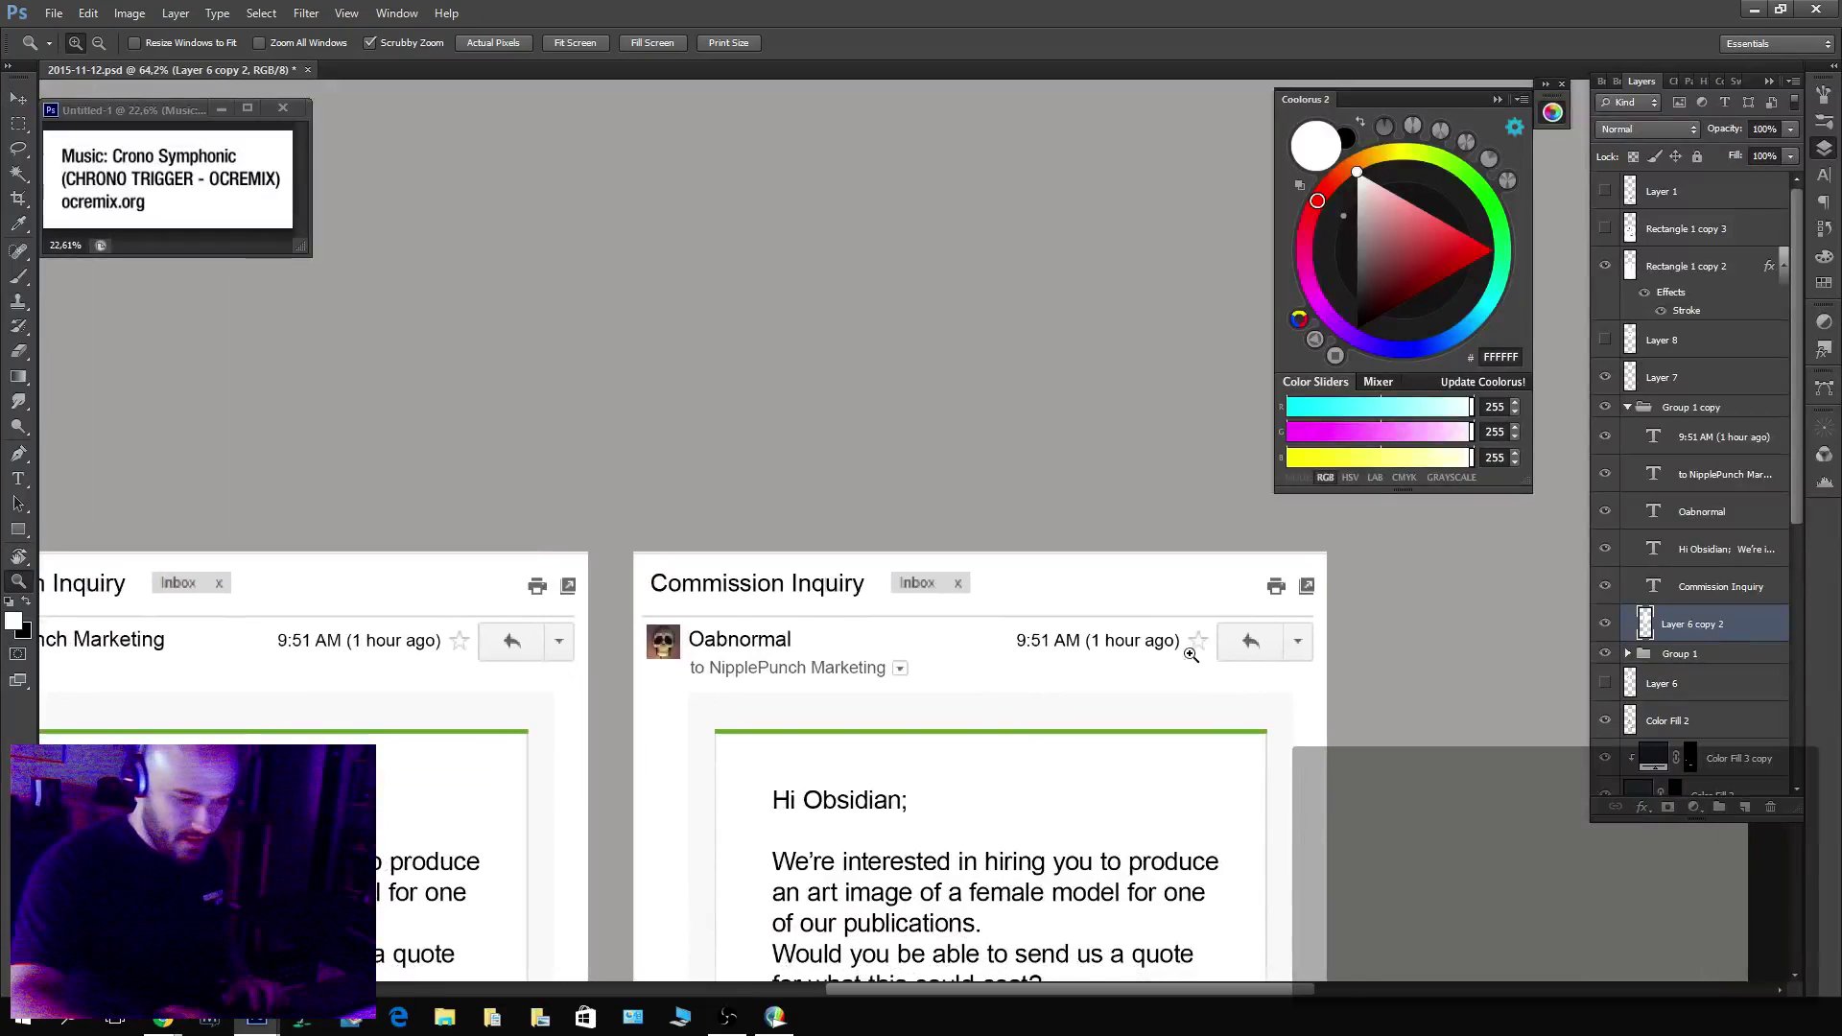
left_click_drag(1105, 641, 1164, 588)
key("t")
left_click_drag(936, 640, 997, 640)
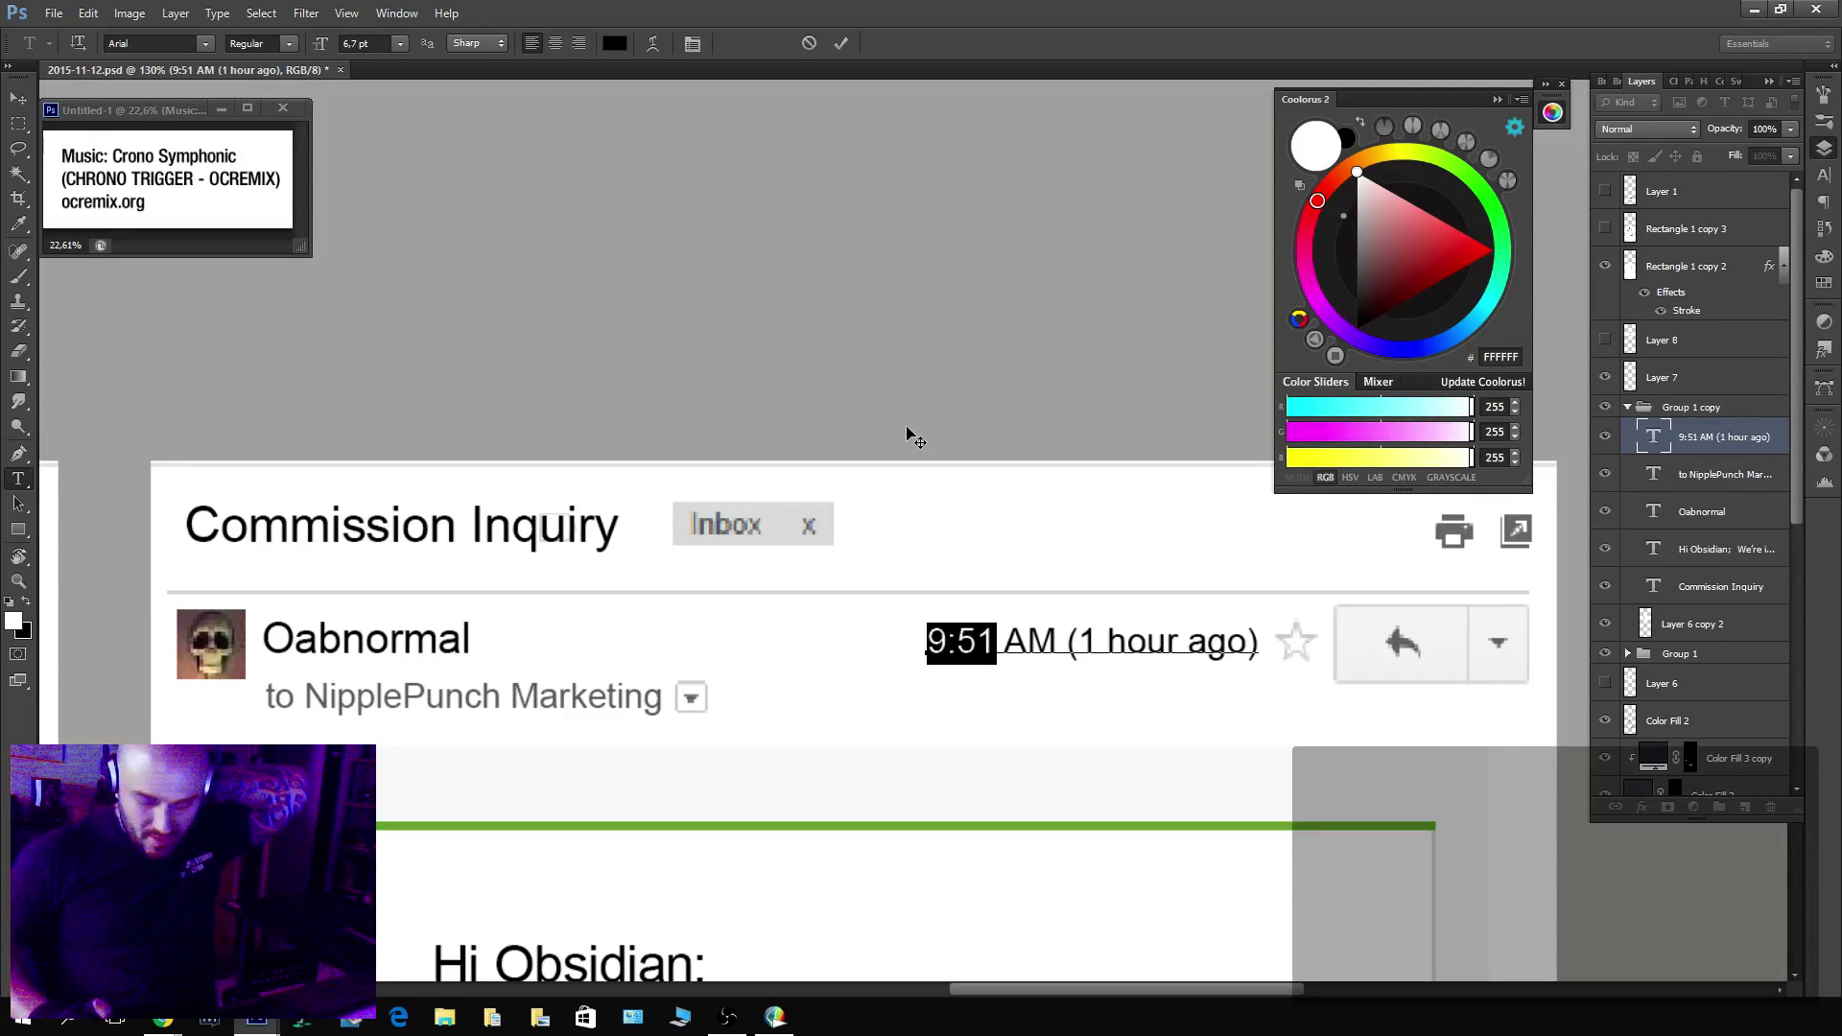
type("10")
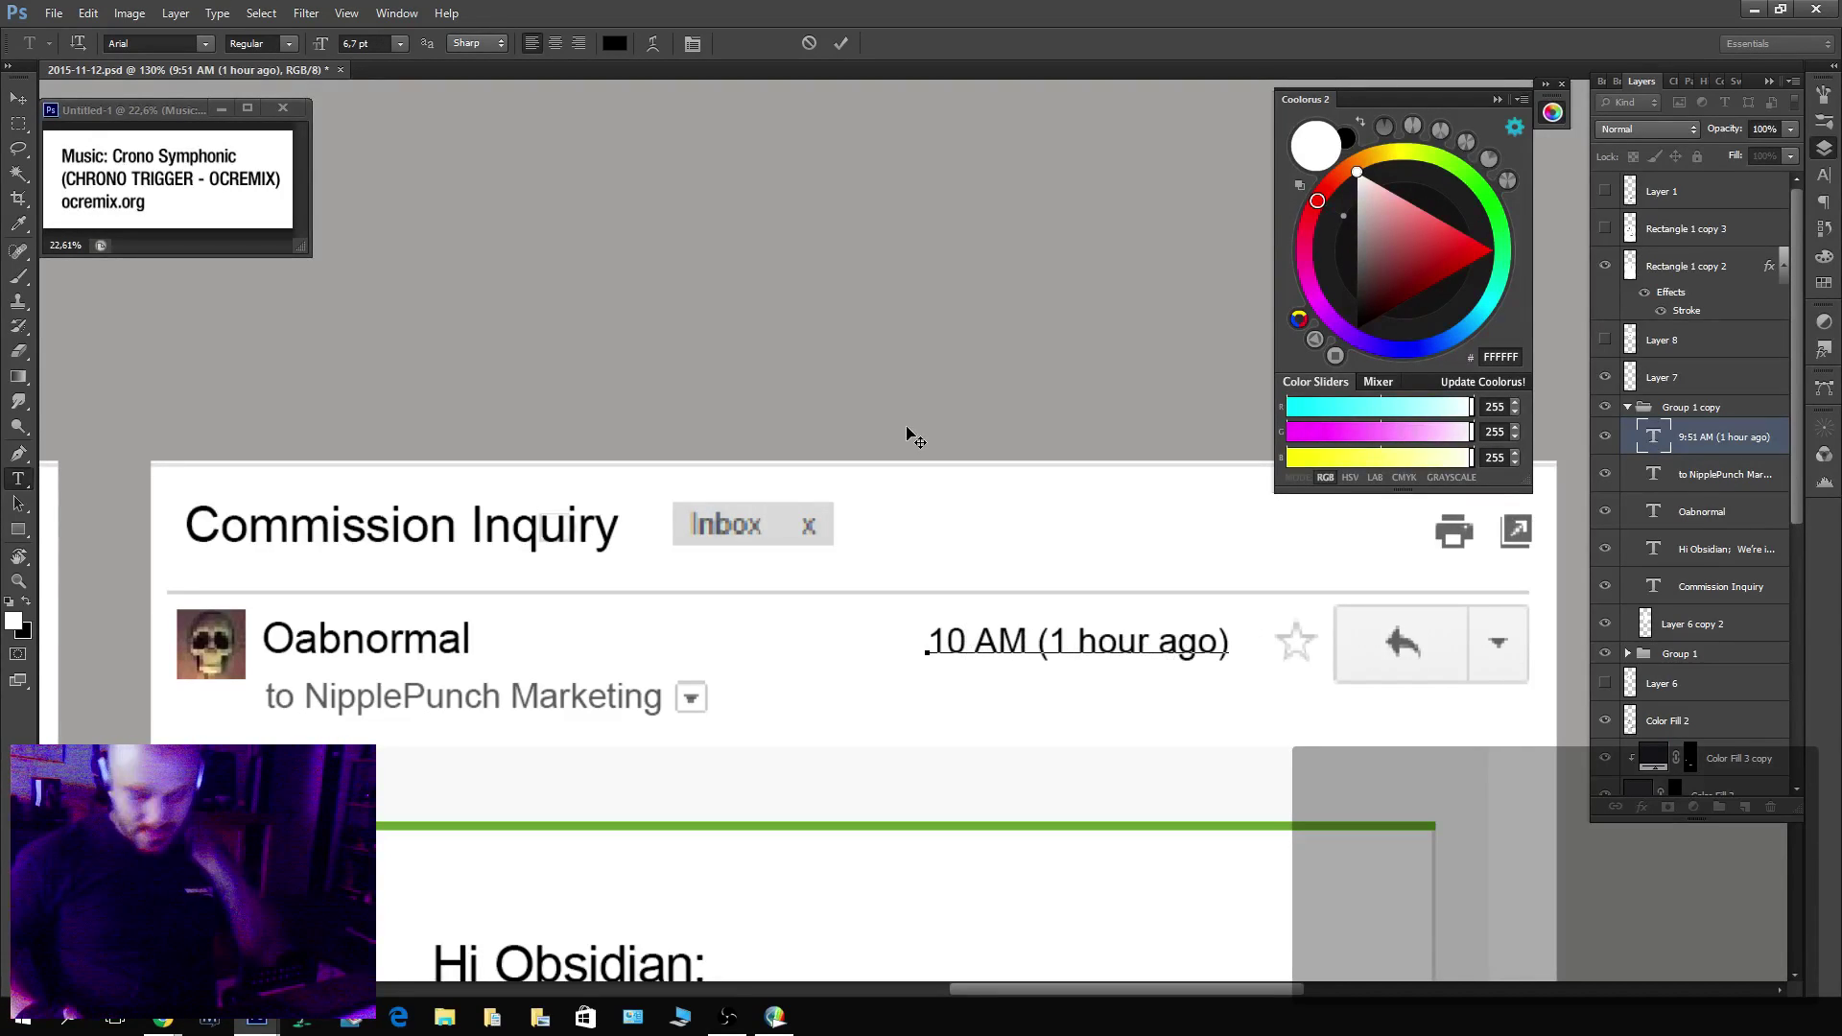
type(":")
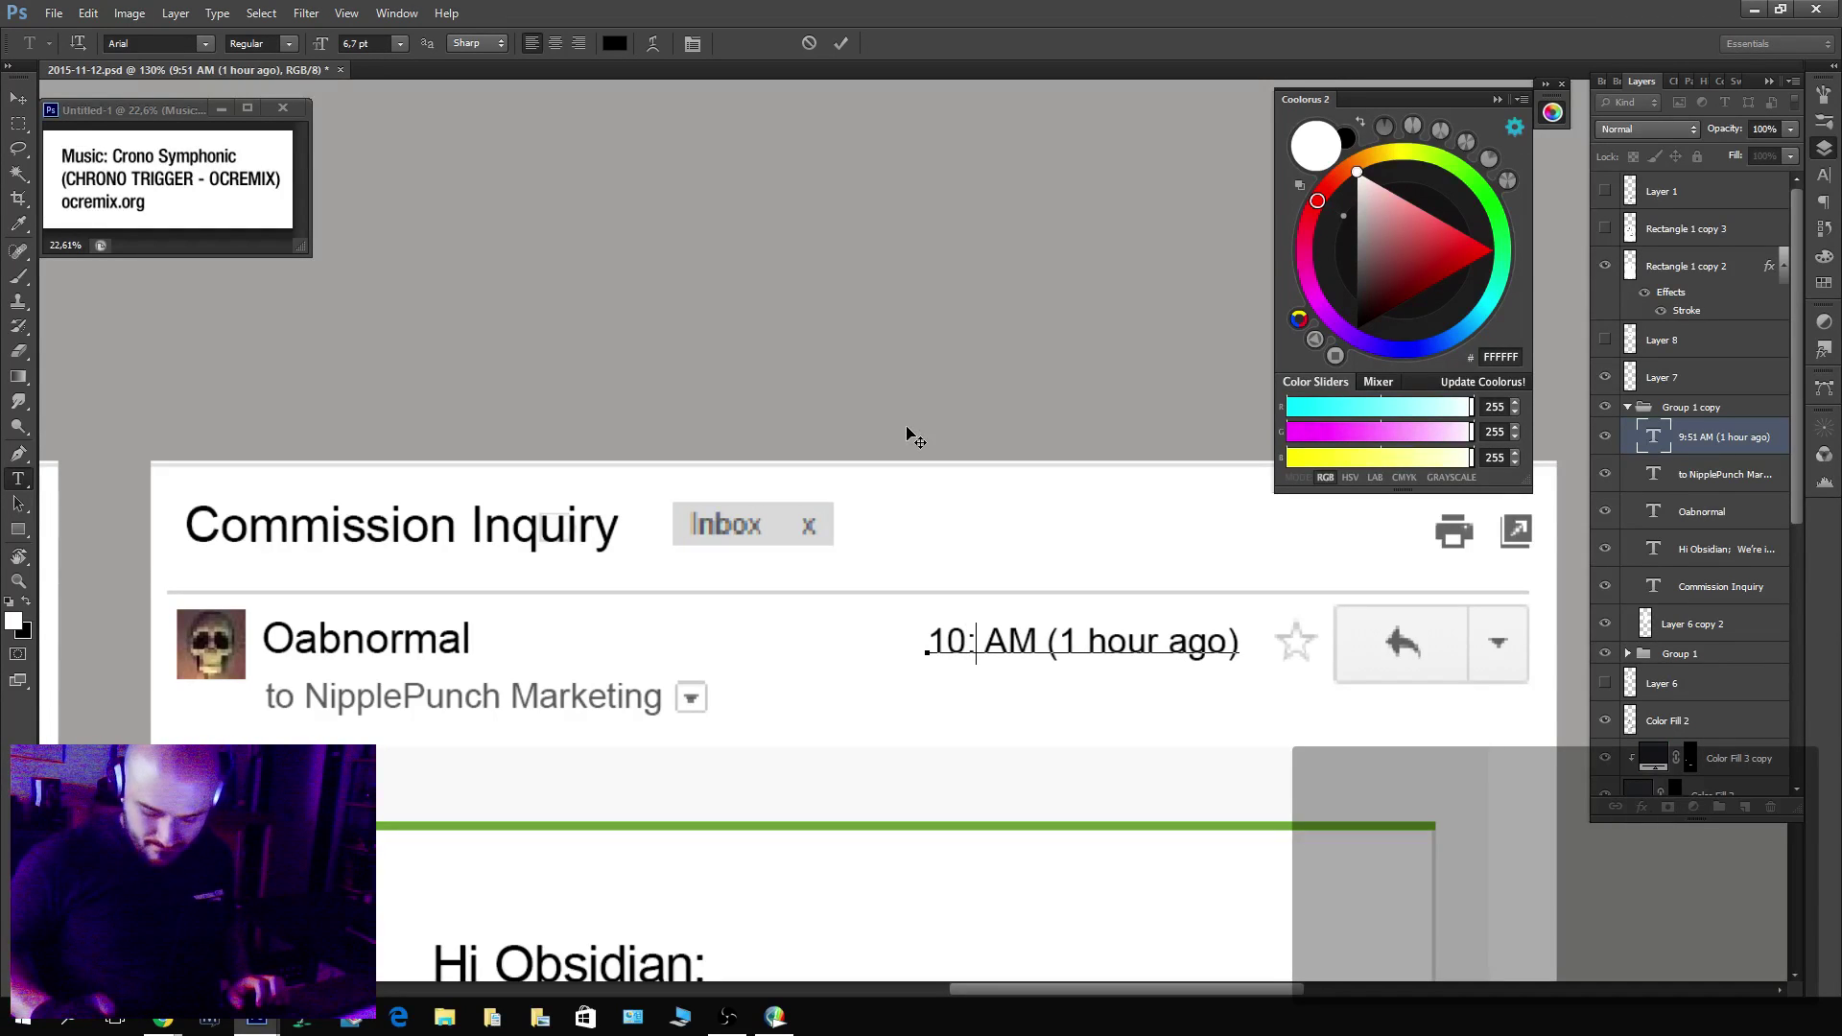
type("11")
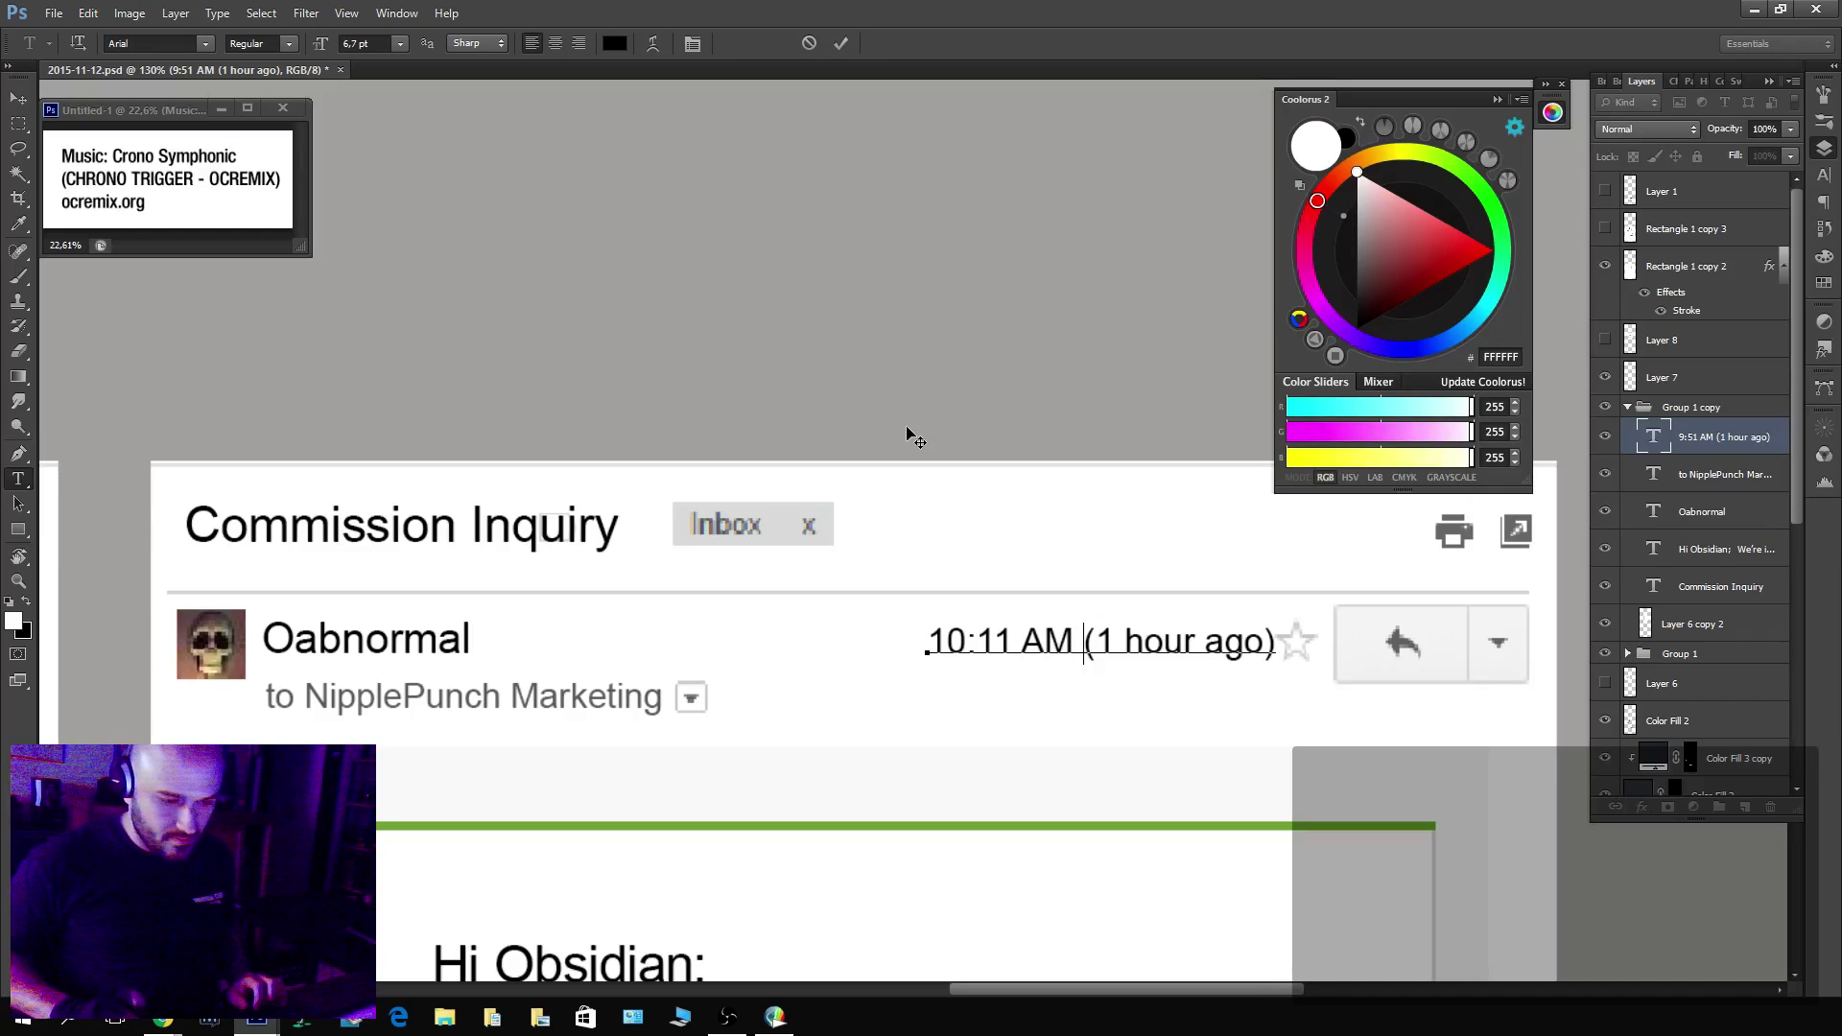
Replace "1 hour" with "5 minutes" in the second email's timestamp.
key("shift+Right")
key("shift+Right")
key("shift+Right")
key("shift+Right")
key("shift+Right")
key("shift+Right")
key("shift+Right")
key("shift+Right")
key("shift+Right")
key("shift+Right")
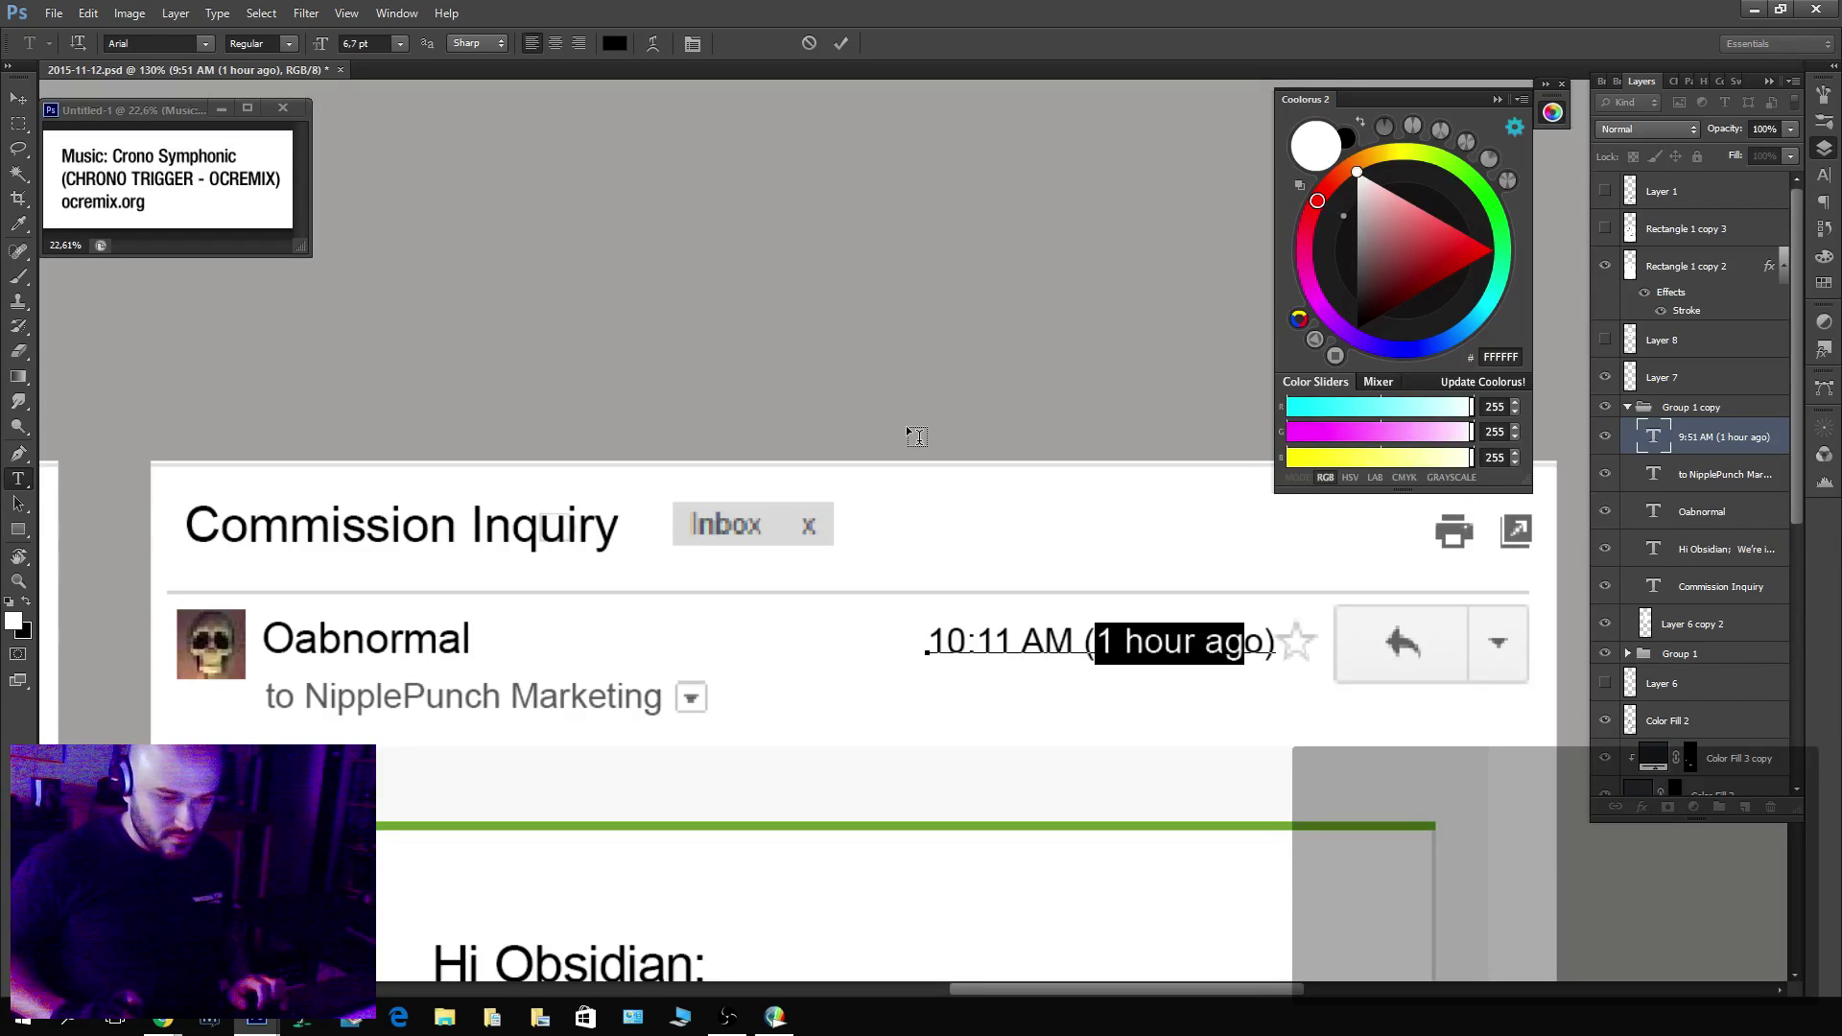
key("shift+Left")
key("shift+Left")
key("shift+Left")
key("shift+Left")
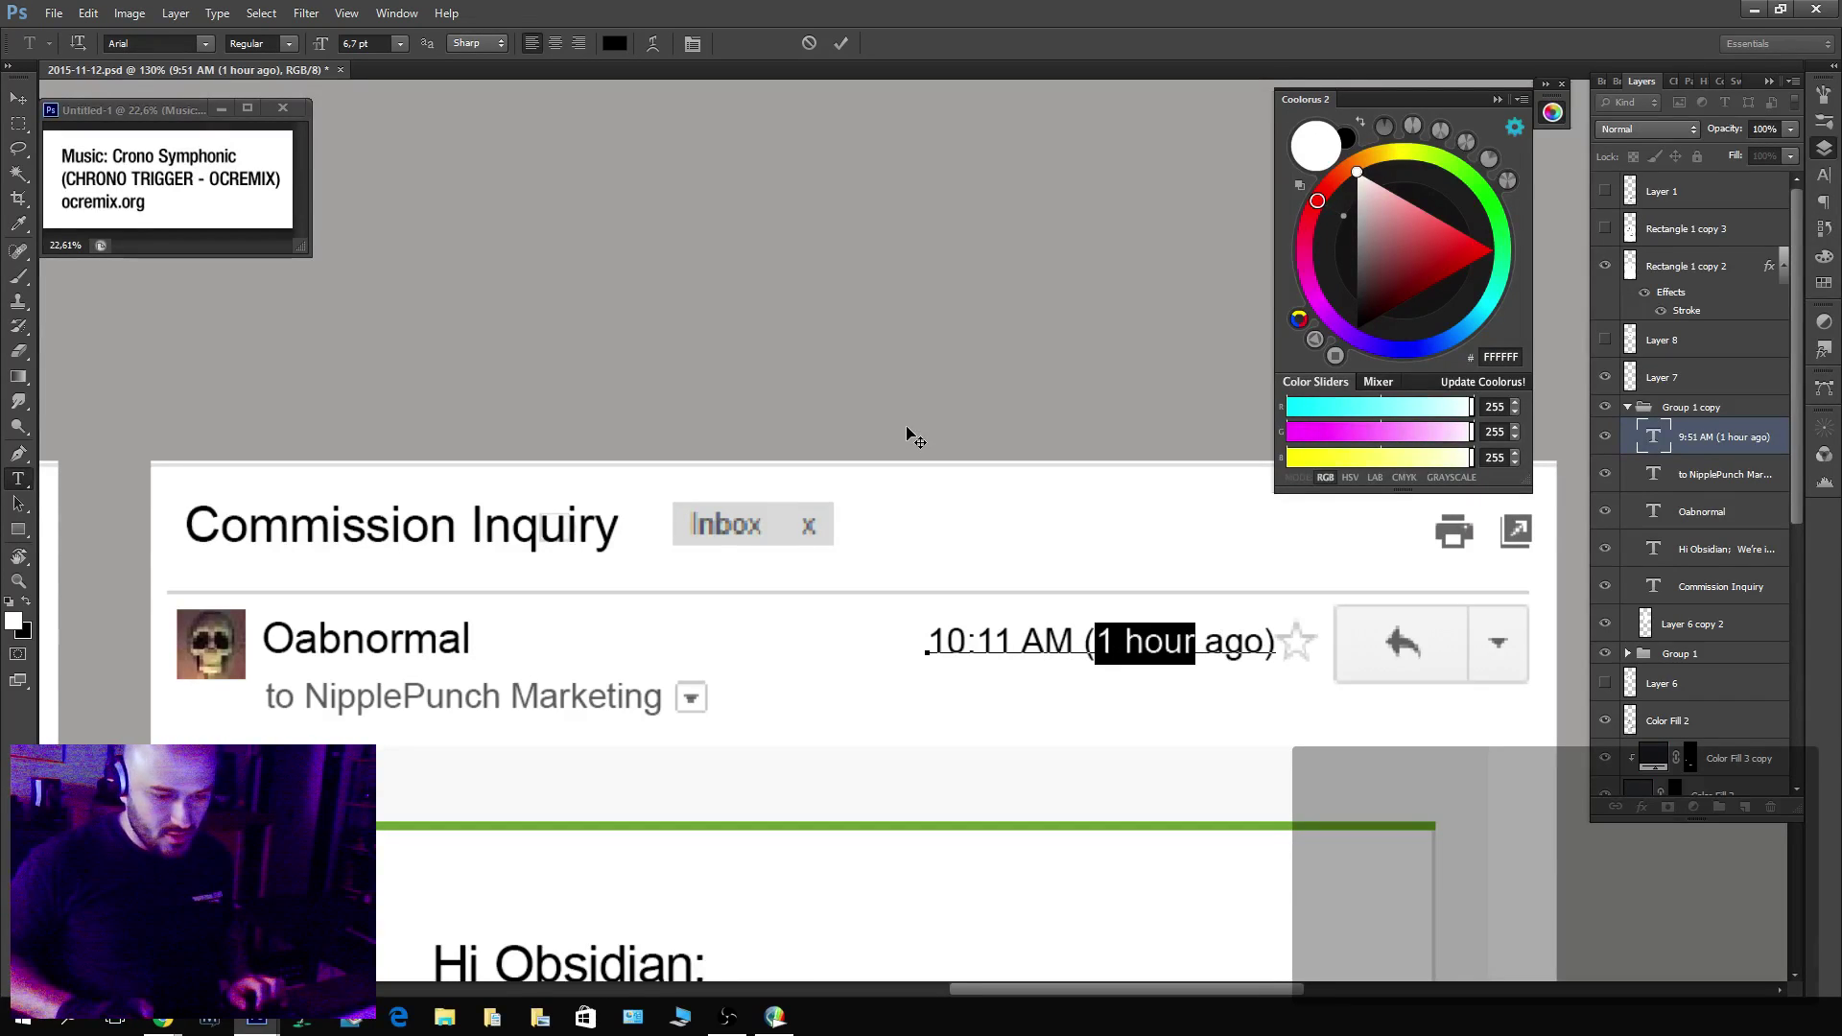
key("BackSpace")
type("5 mi")
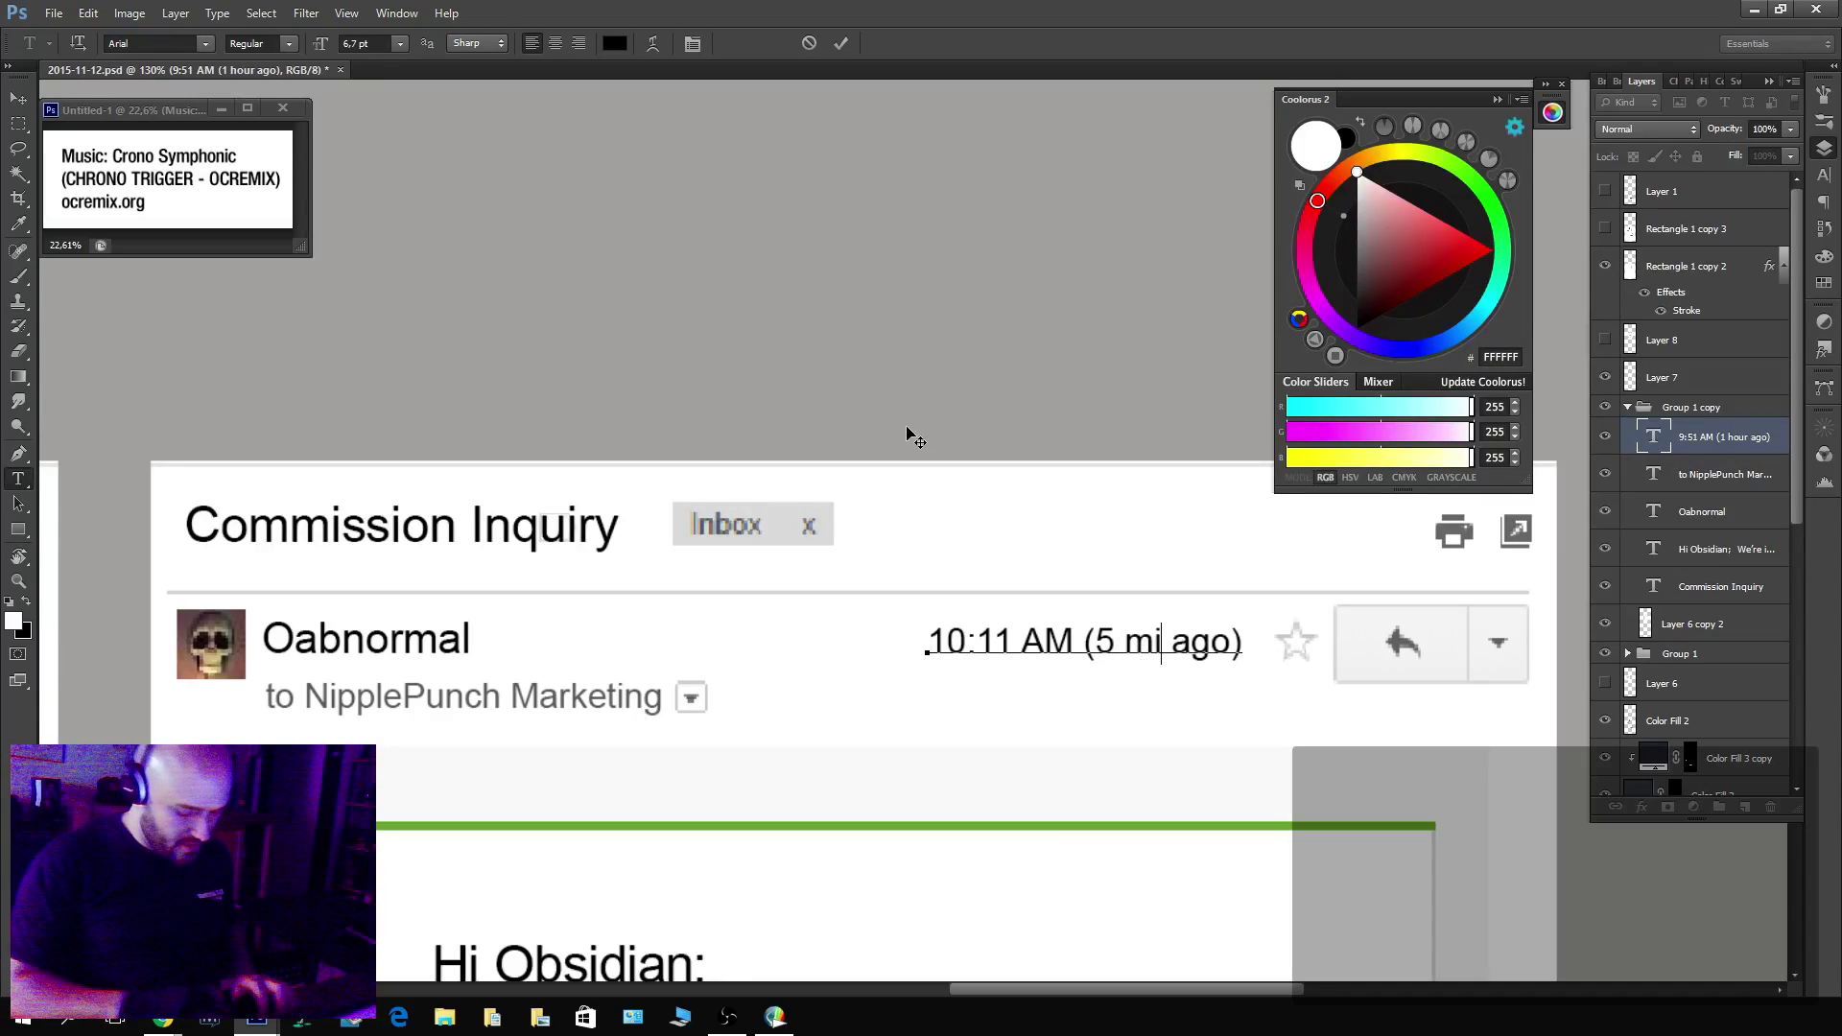
type("nutes")
key("ctrl+Return")
Nudge the second email's timestamp sideways until it clears the star icon.
key("v")
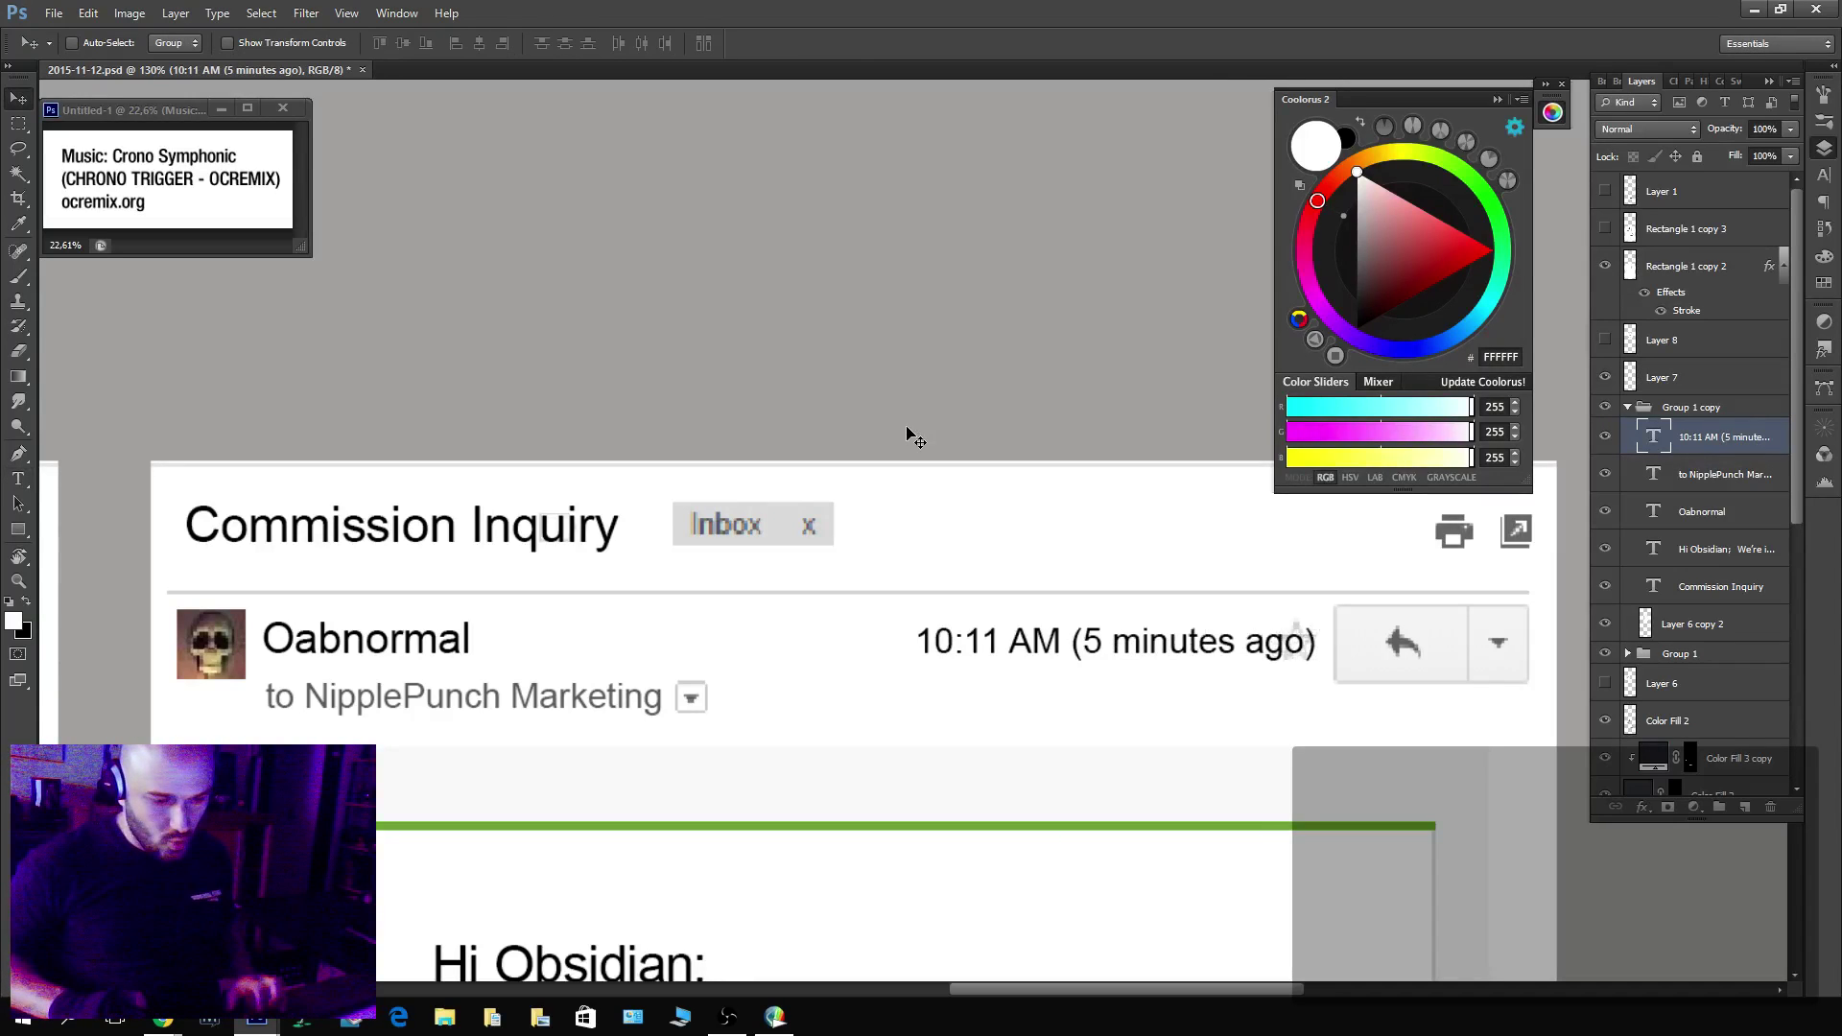
key("shift+Left")
key("shift+Left")
key("shift+Left")
key("shift+Left")
key("shift+Left")
Expand Group 1 and select its "Layer 6 copy 2", the background of the first email.
key("z")
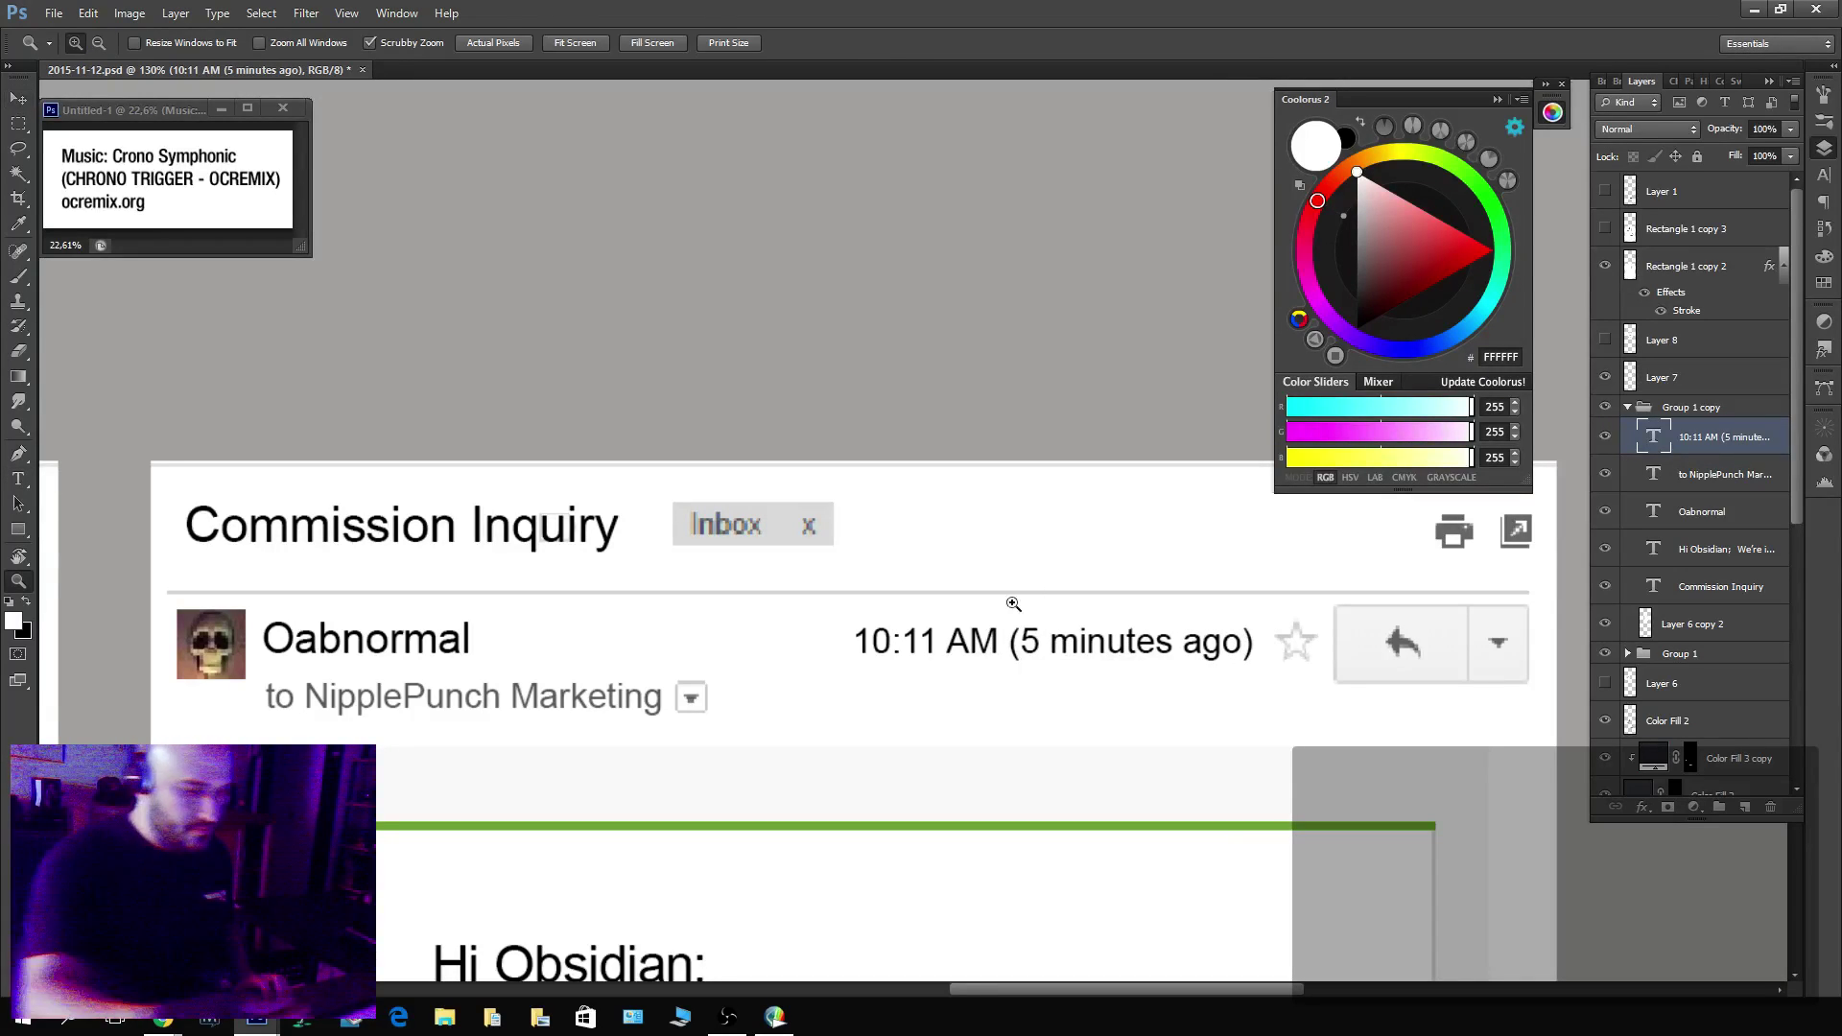
left_click_drag(1007, 597, 950, 597)
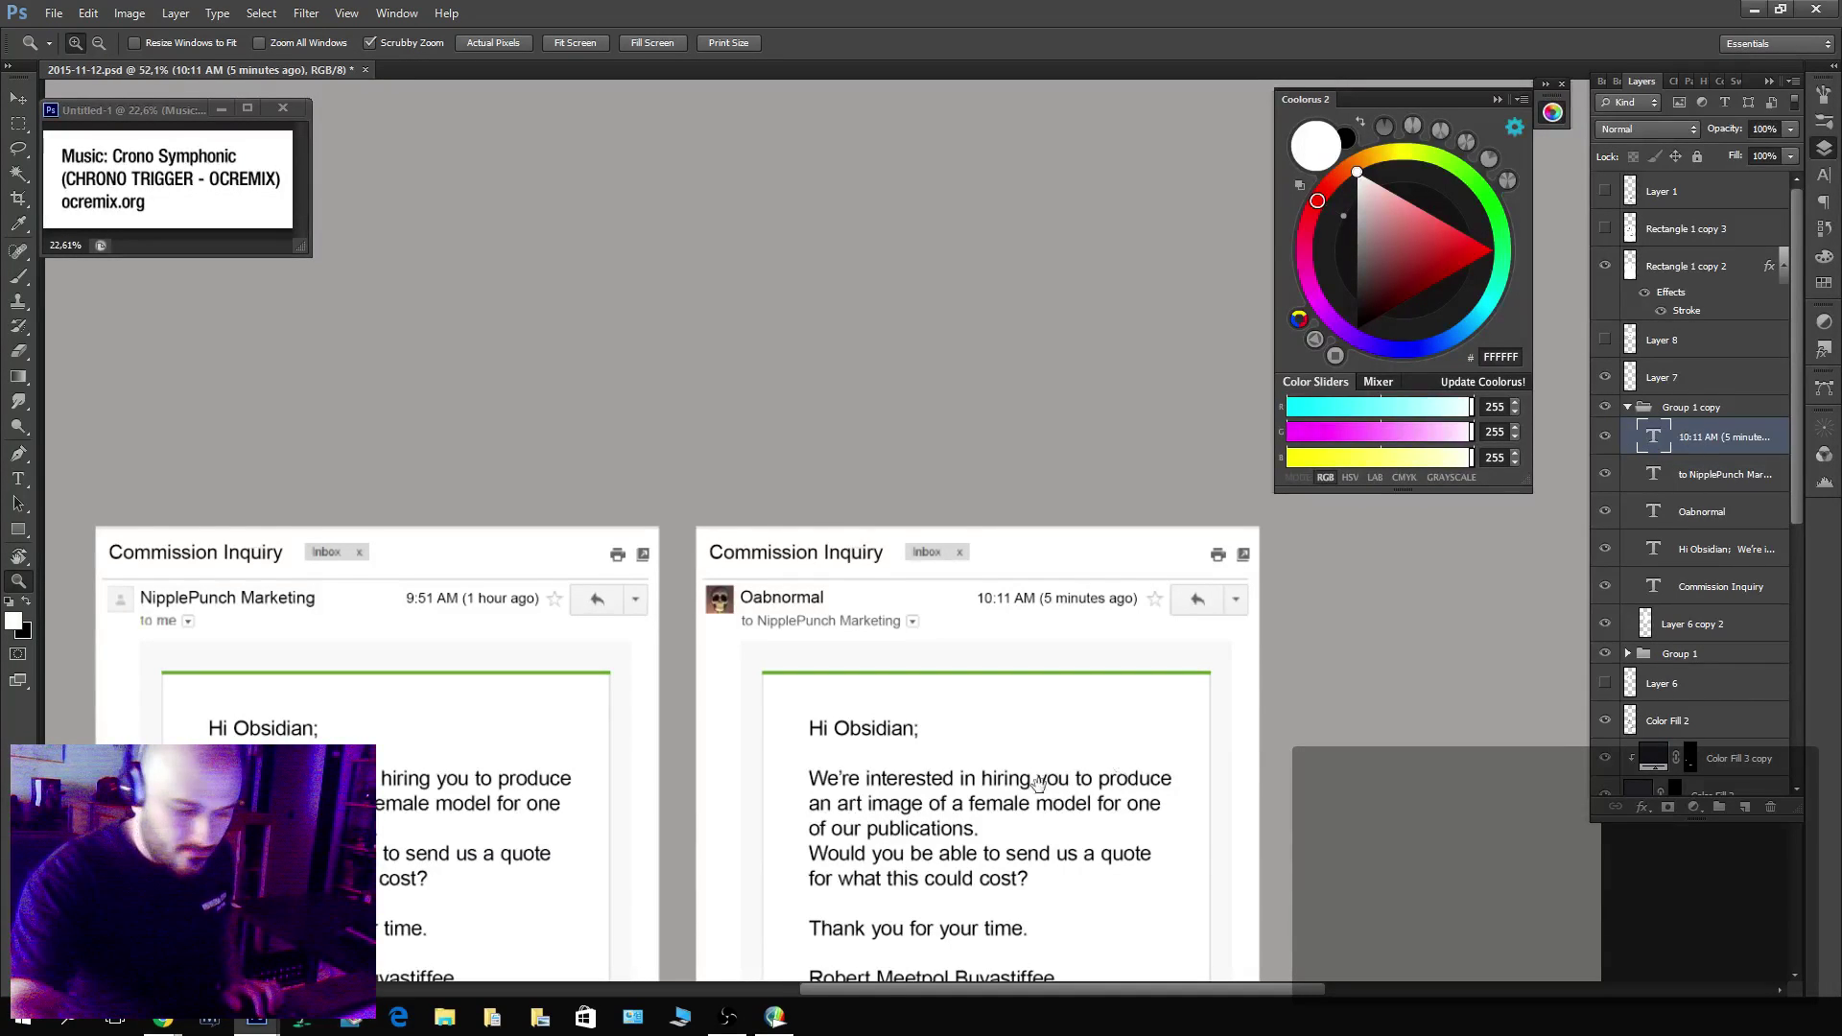
left_click_drag(1037, 785, 1016, 486)
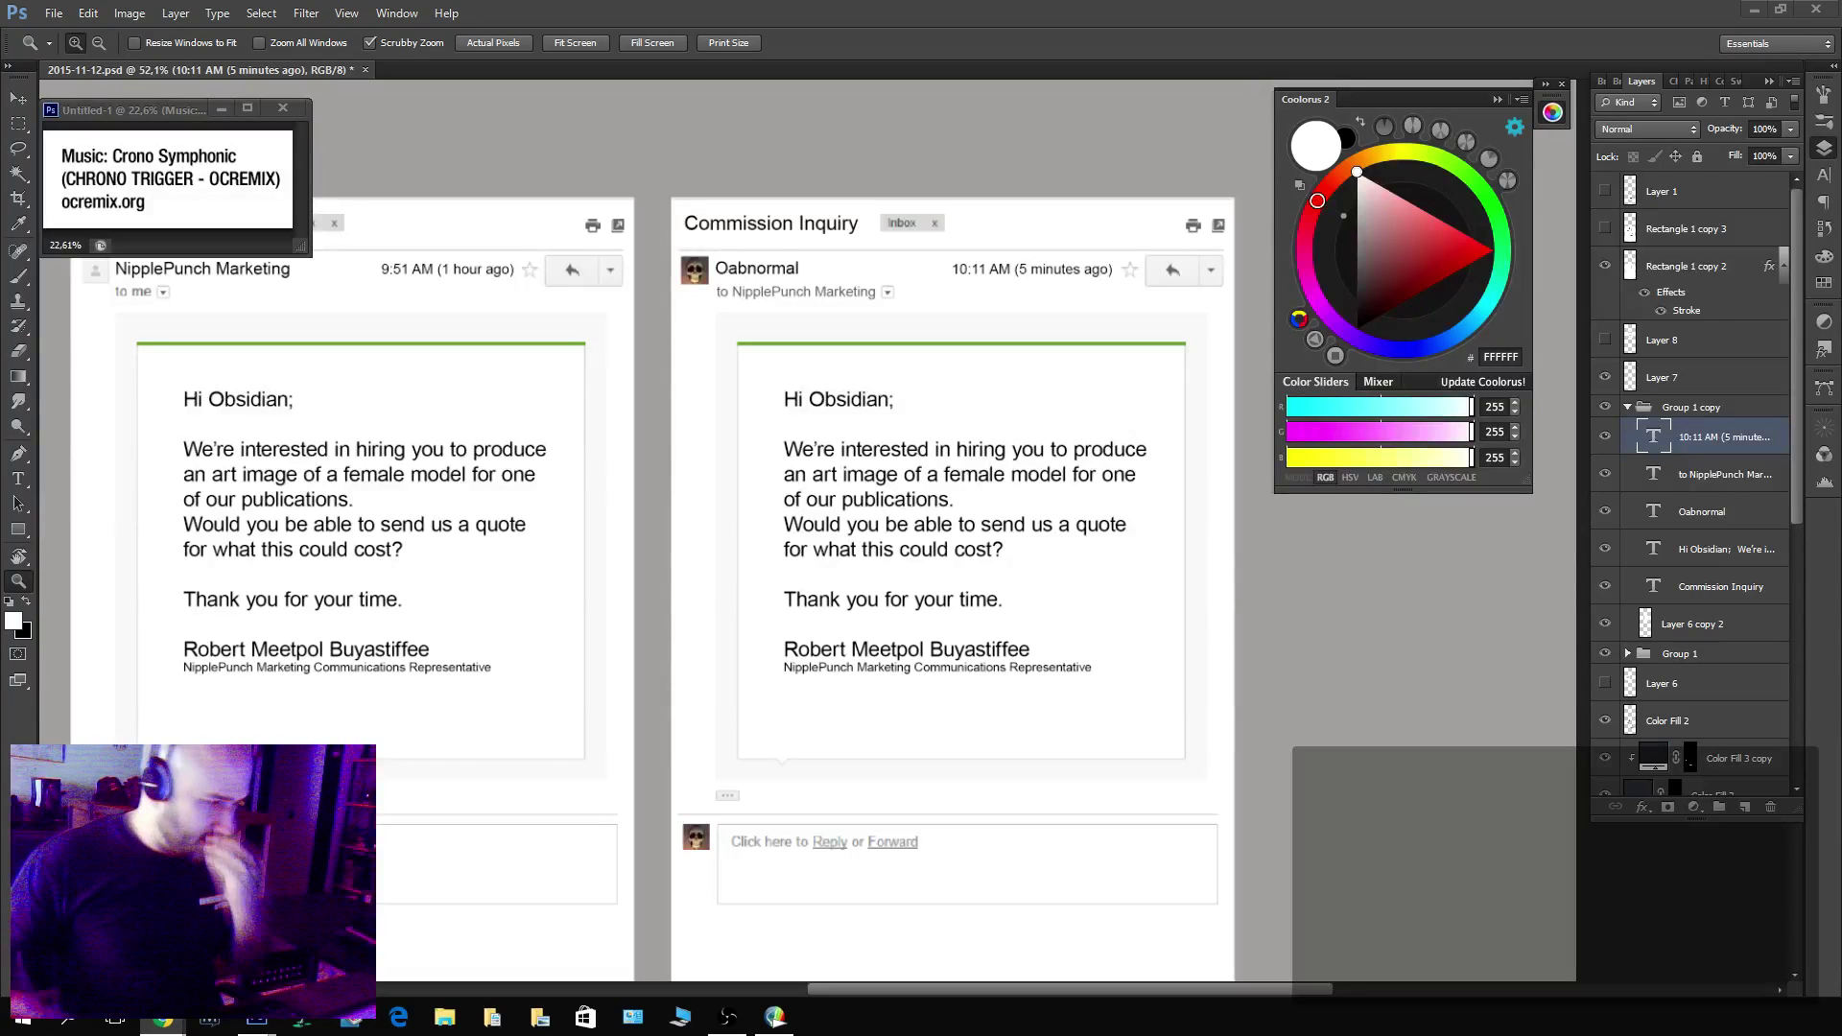
left_click(1628, 653)
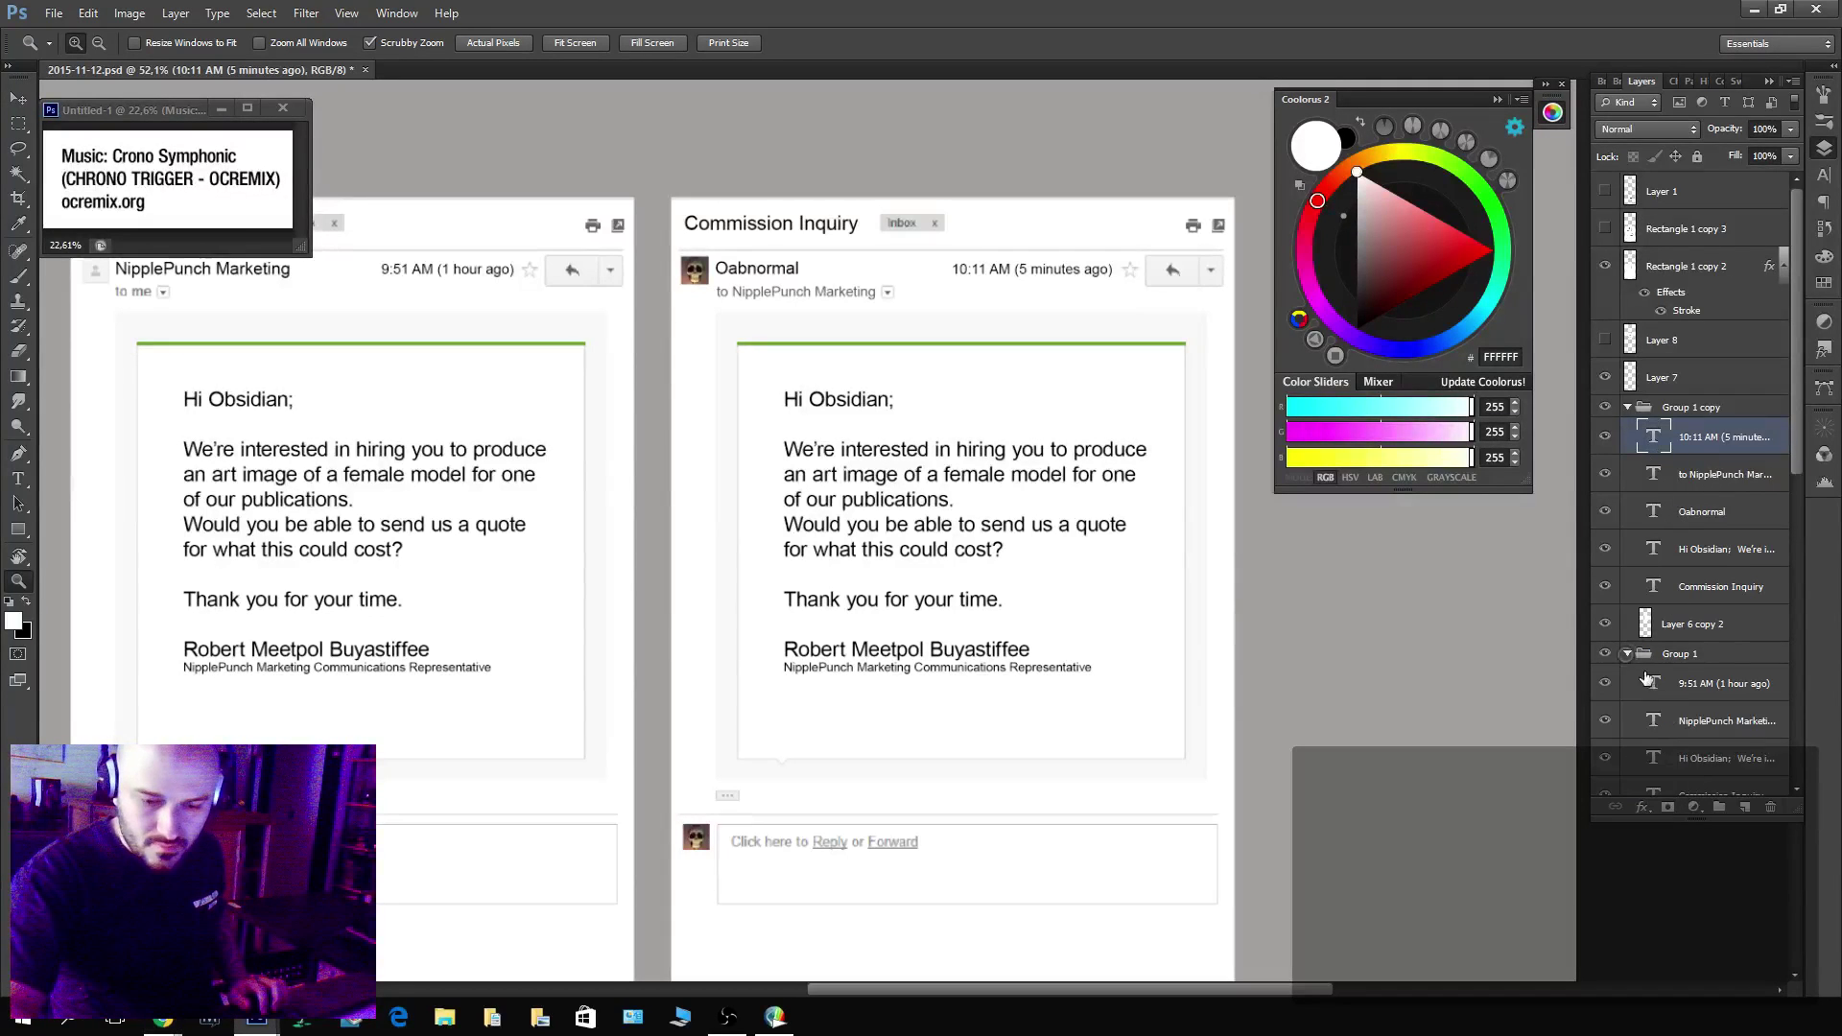
scroll(1799, 474, "down", 4)
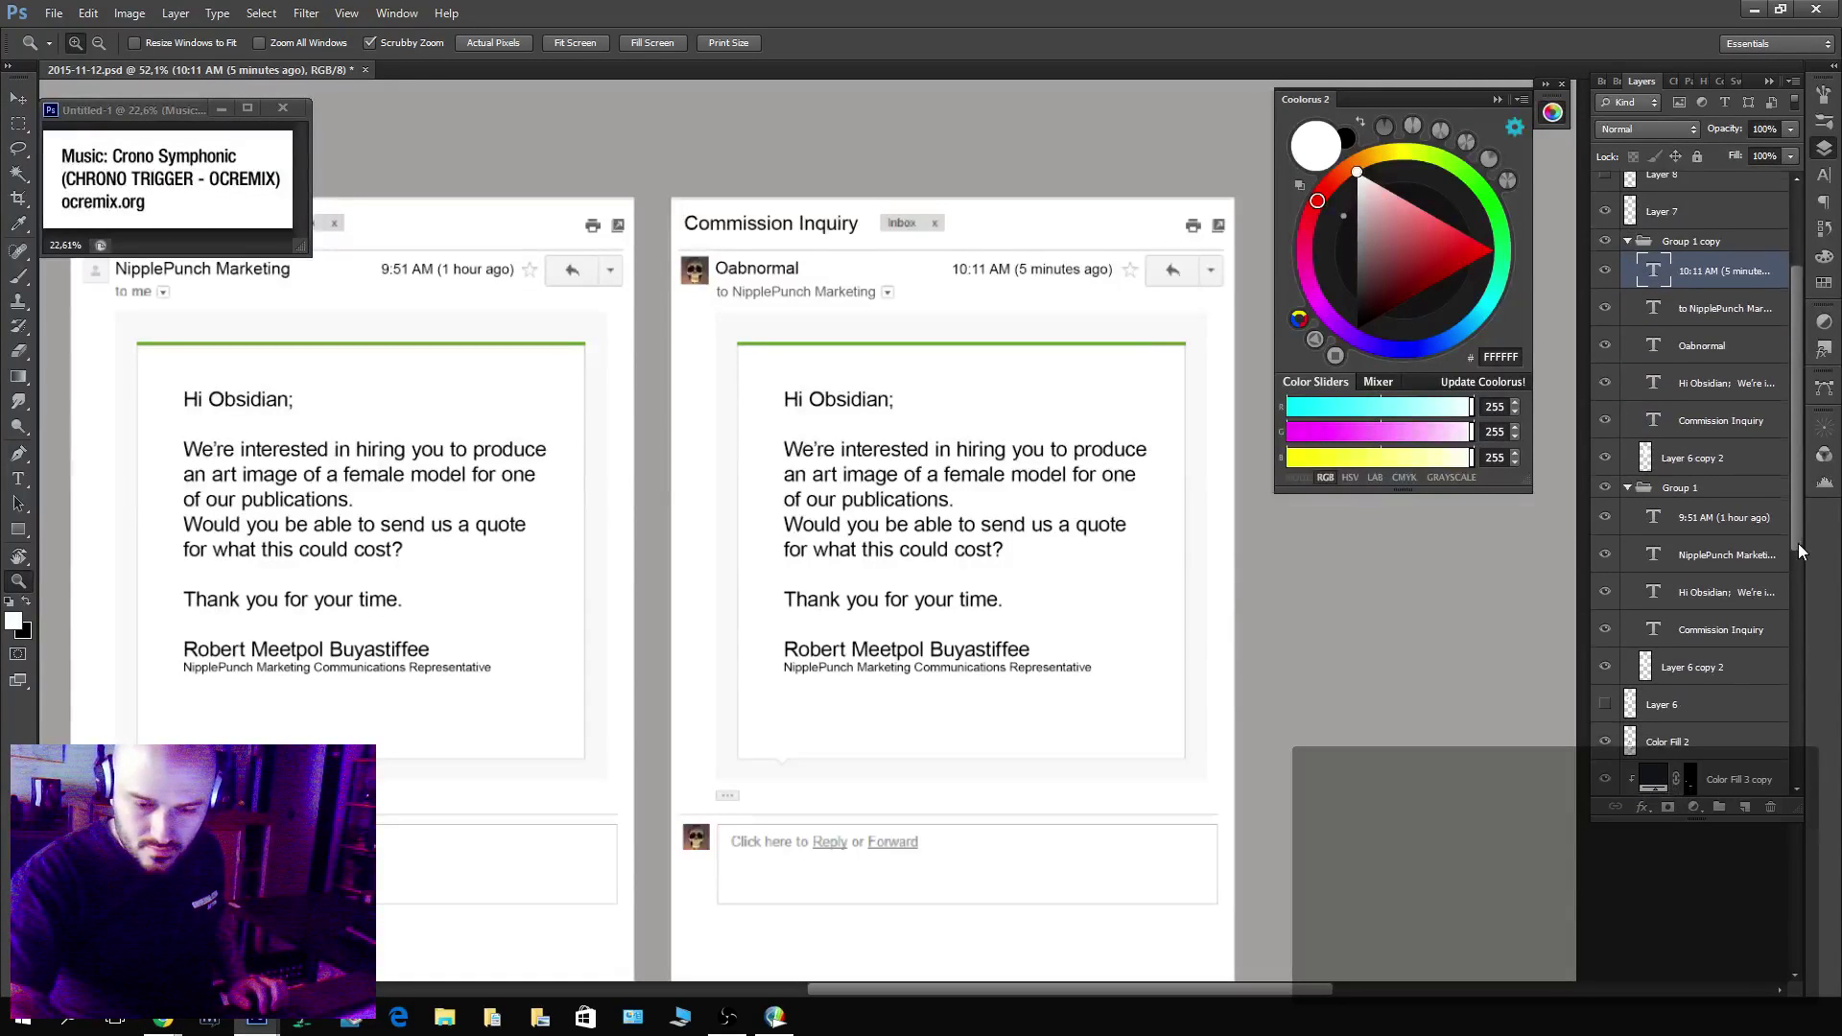
left_click(1685, 666)
key("m")
left_click_drag(168, 296, 190, 339)
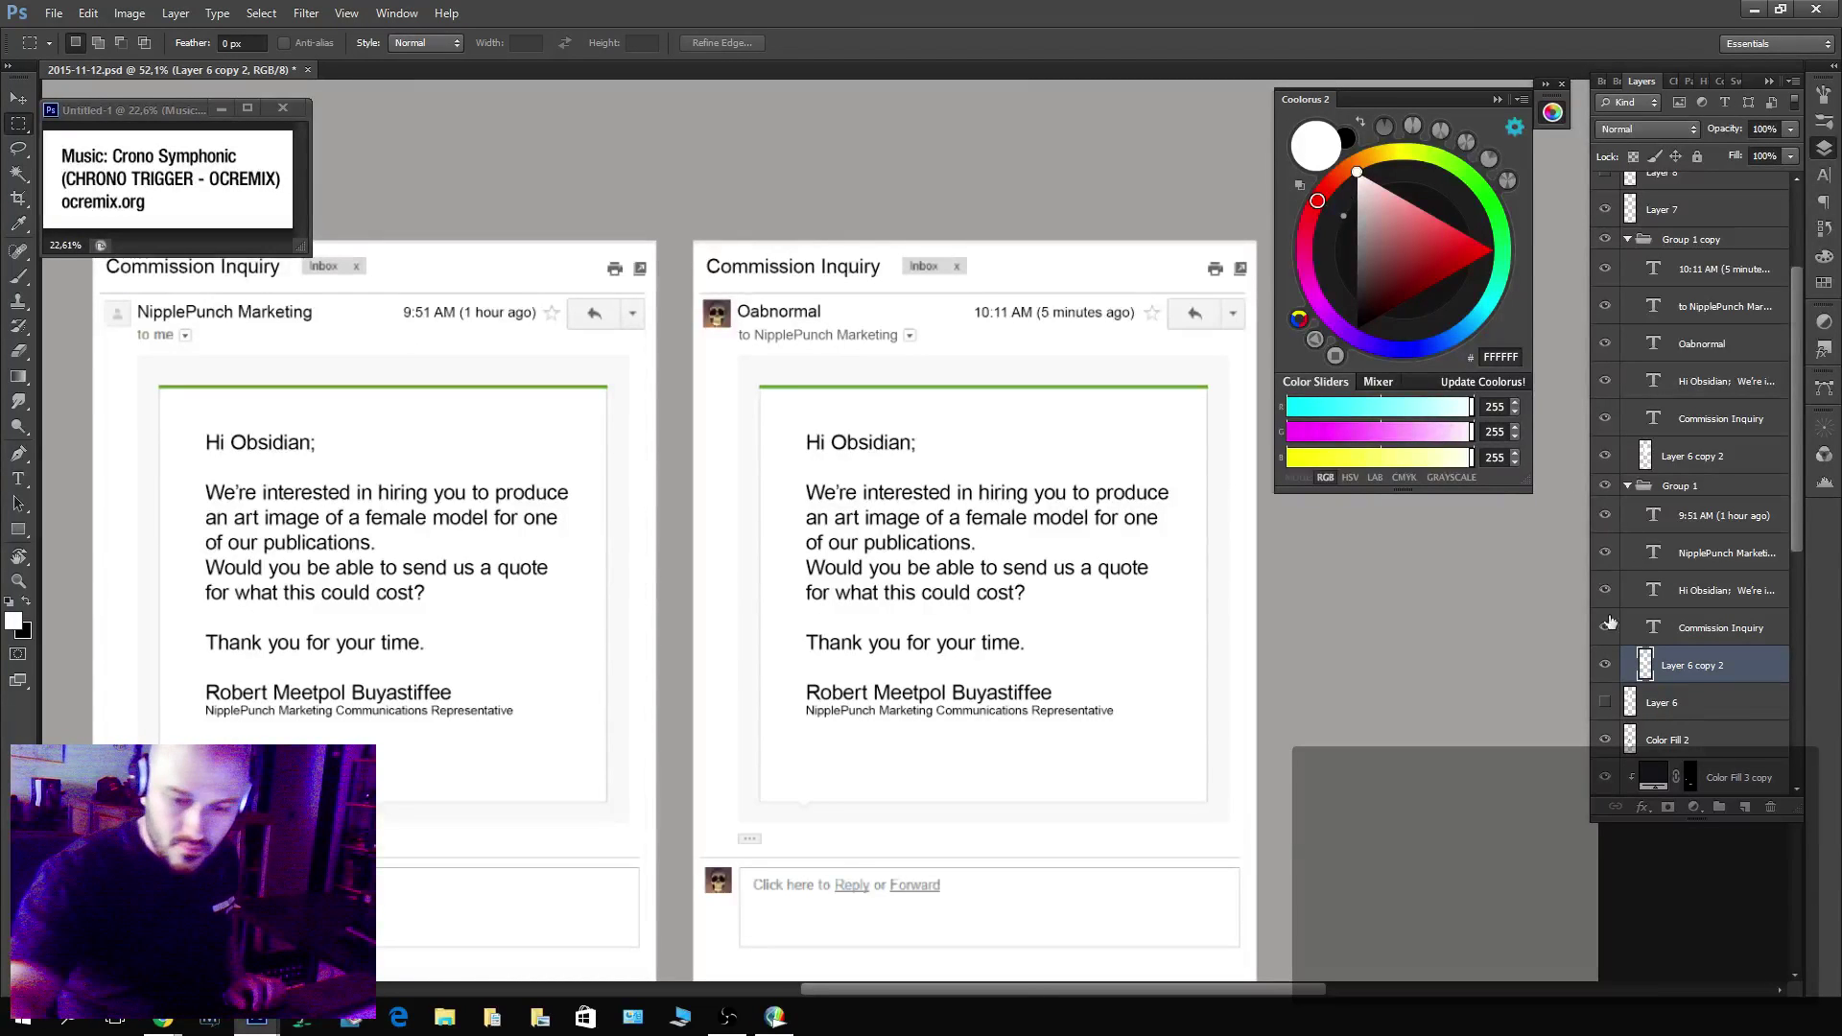
Temporarily show the NITO reference email on Layer 8 to compare it with the two mock emails, and hide it again.
scroll(1718, 248, "up", 4)
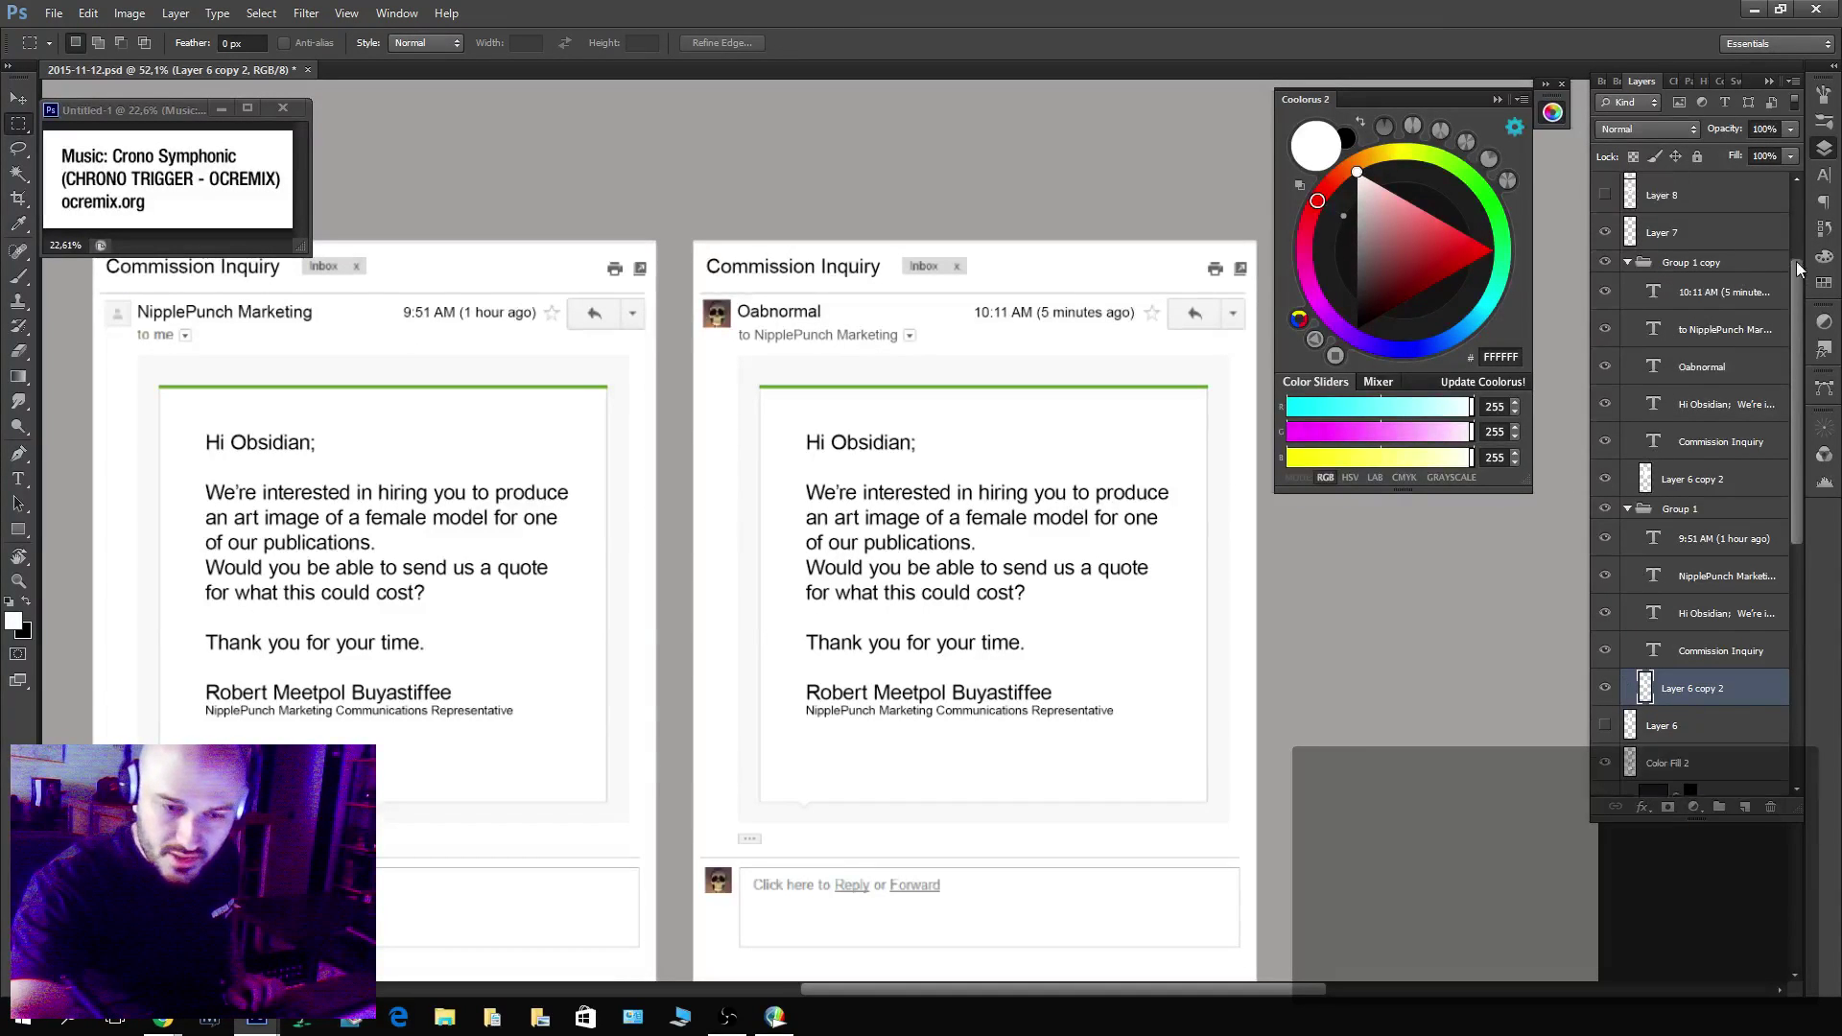
left_click(1606, 333)
key("v")
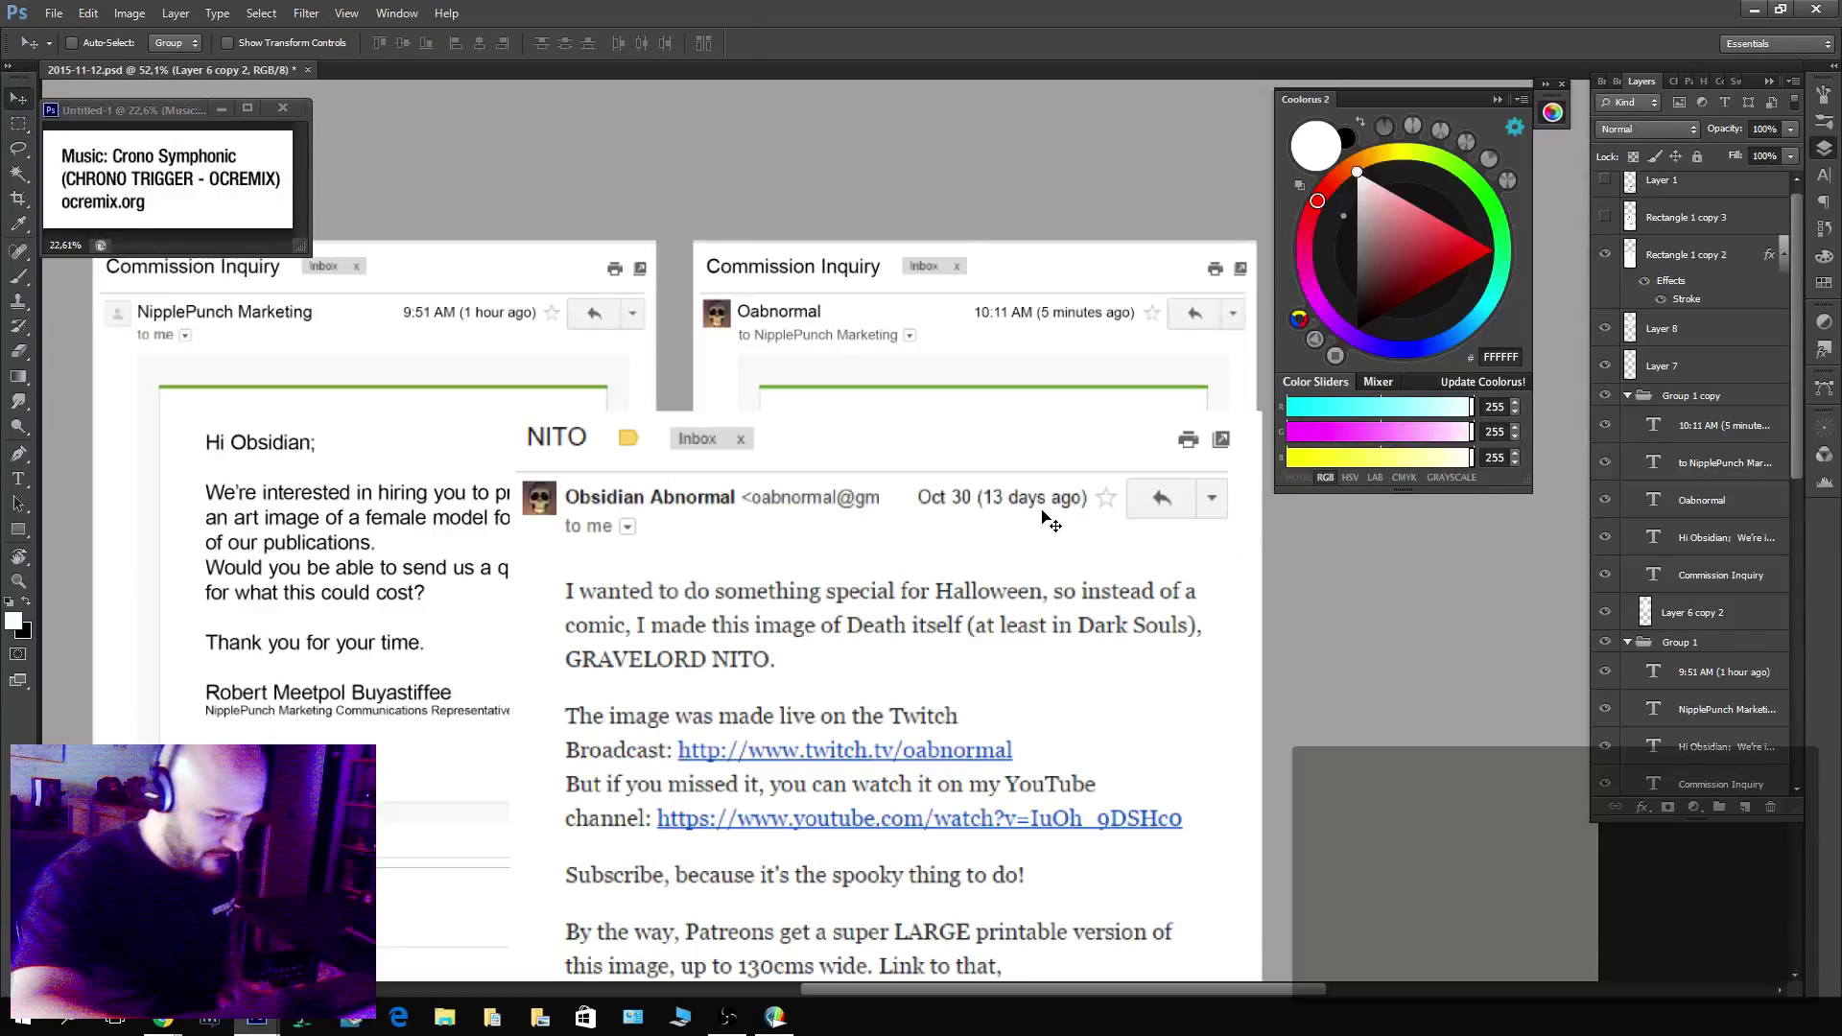
mouse_move(1048, 504)
left_mouse_down()
mouse_move(1052, 591)
mouse_move(1050, 505)
left_mouse_up()
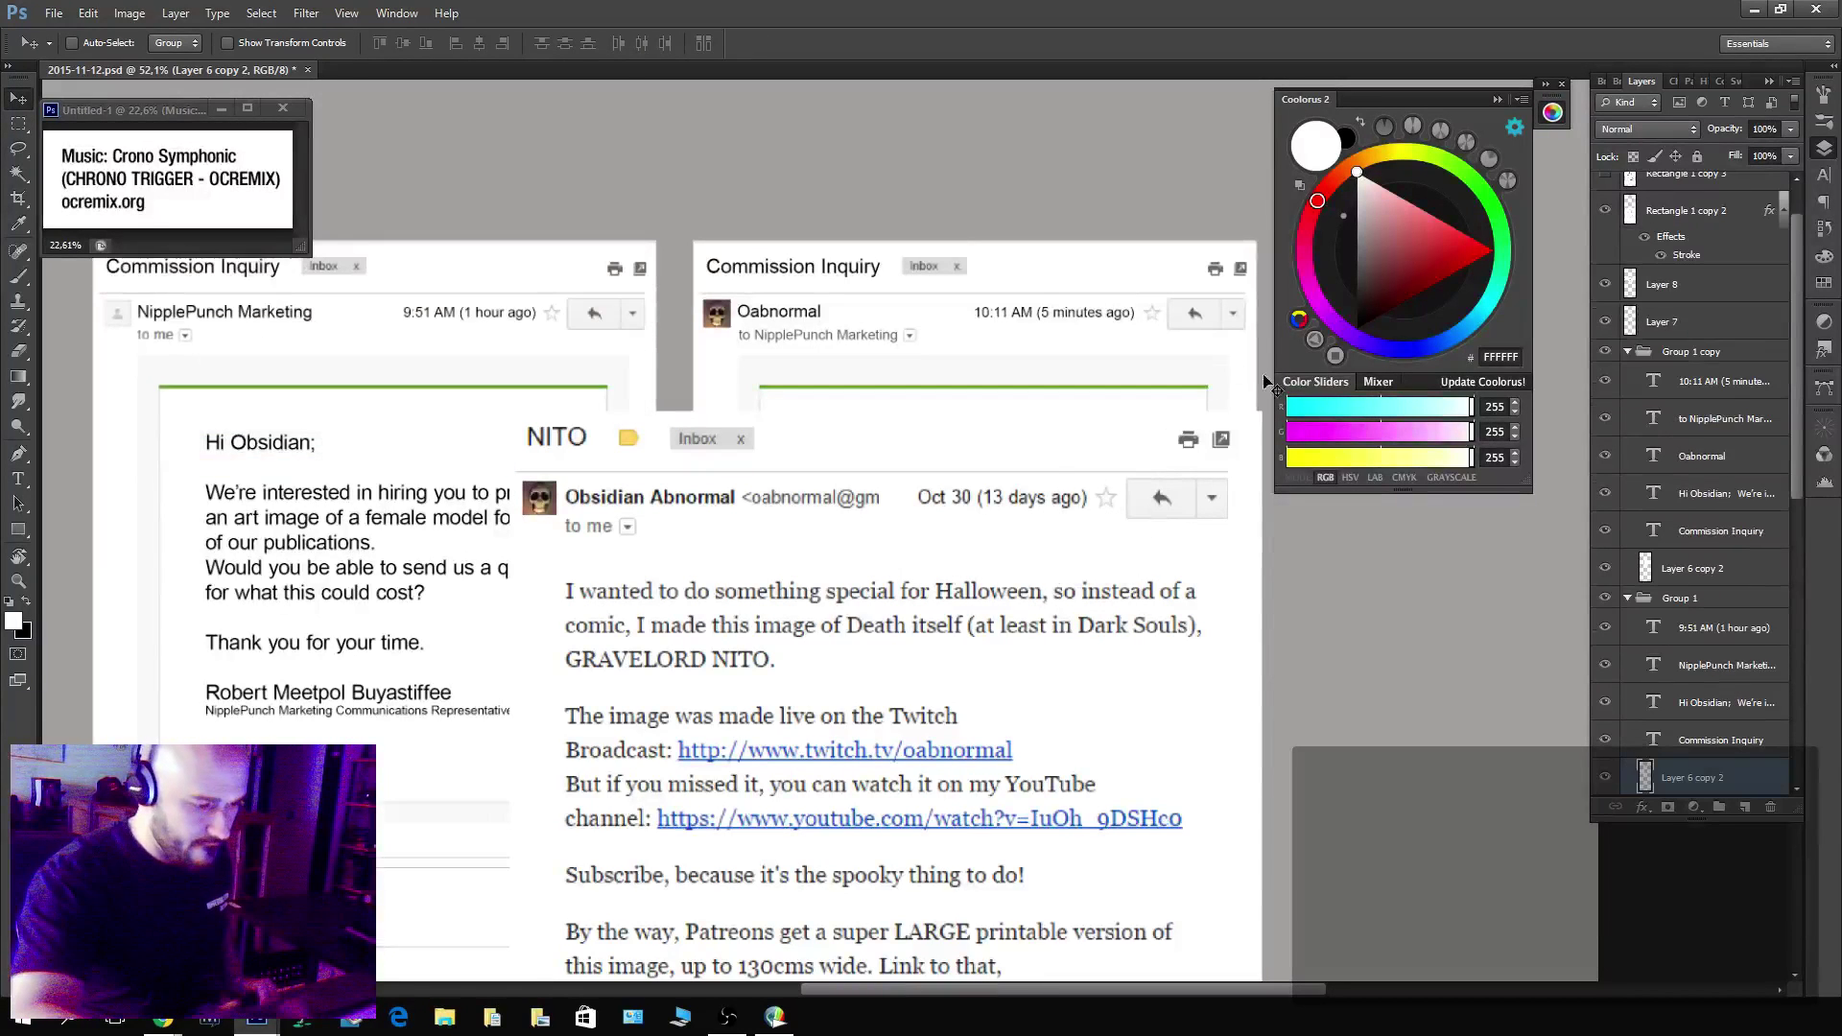
left_click(1686, 320)
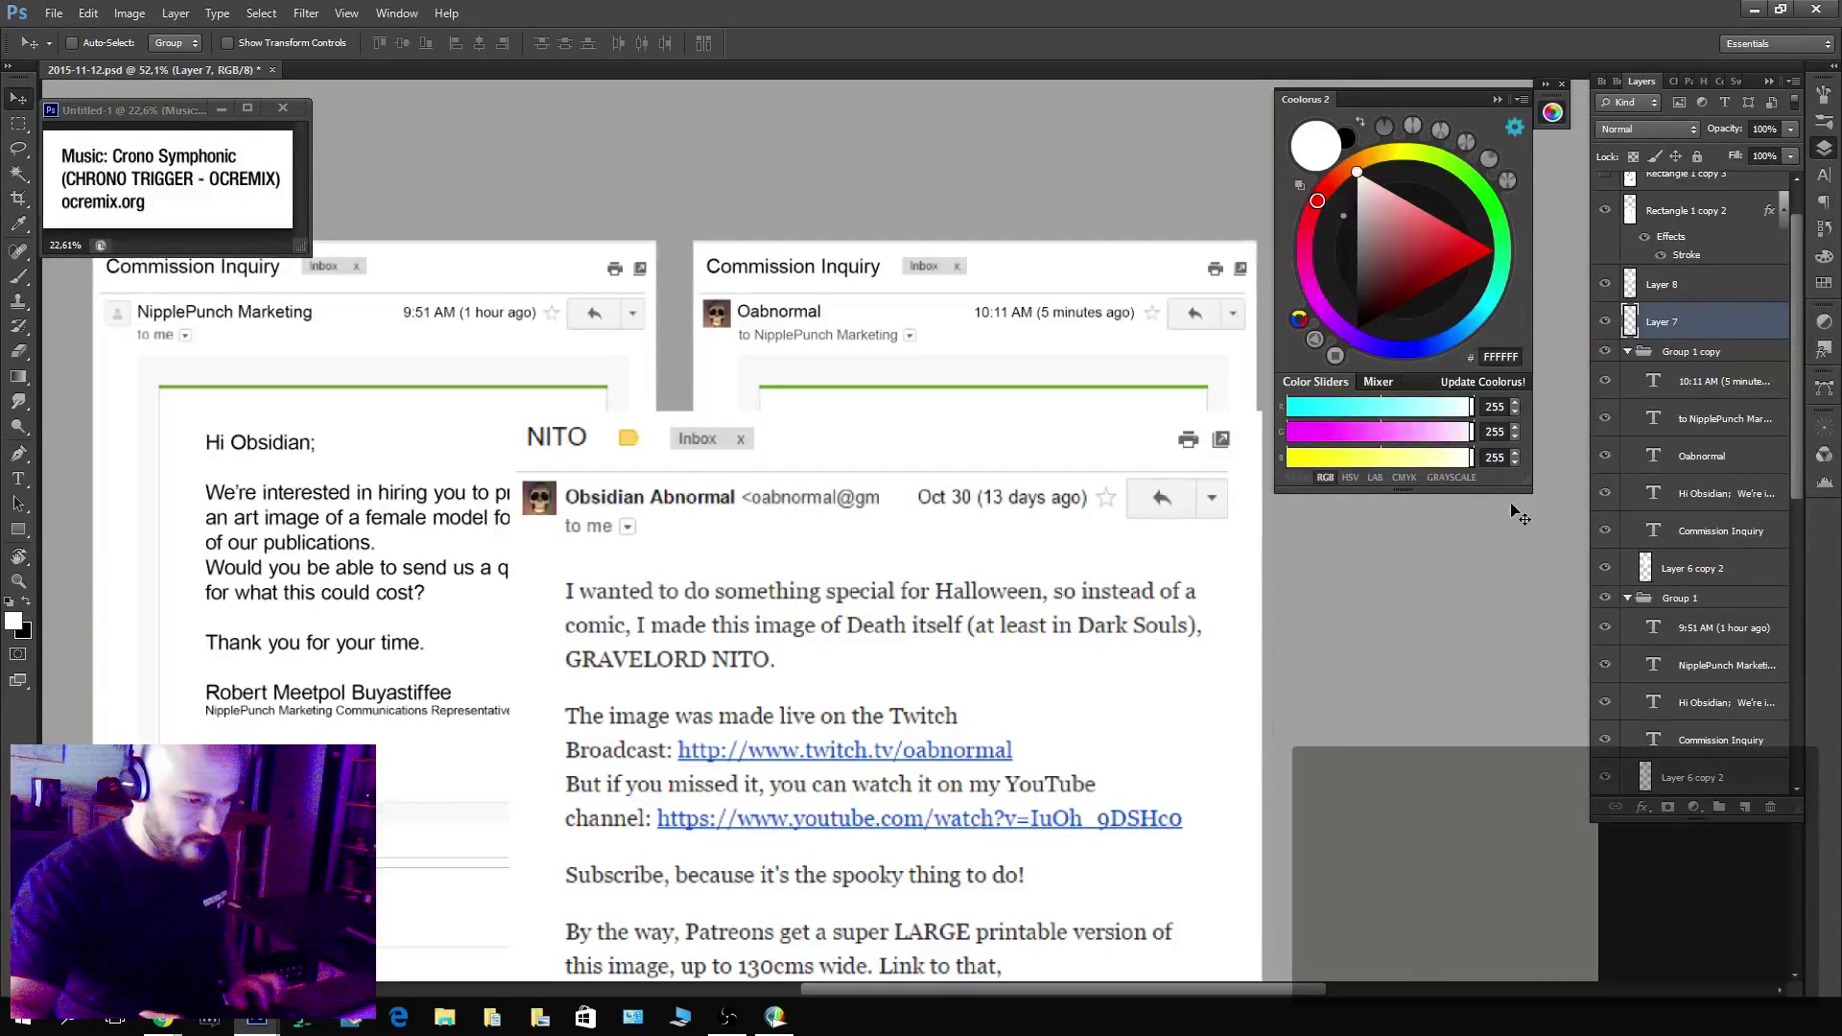
key("z")
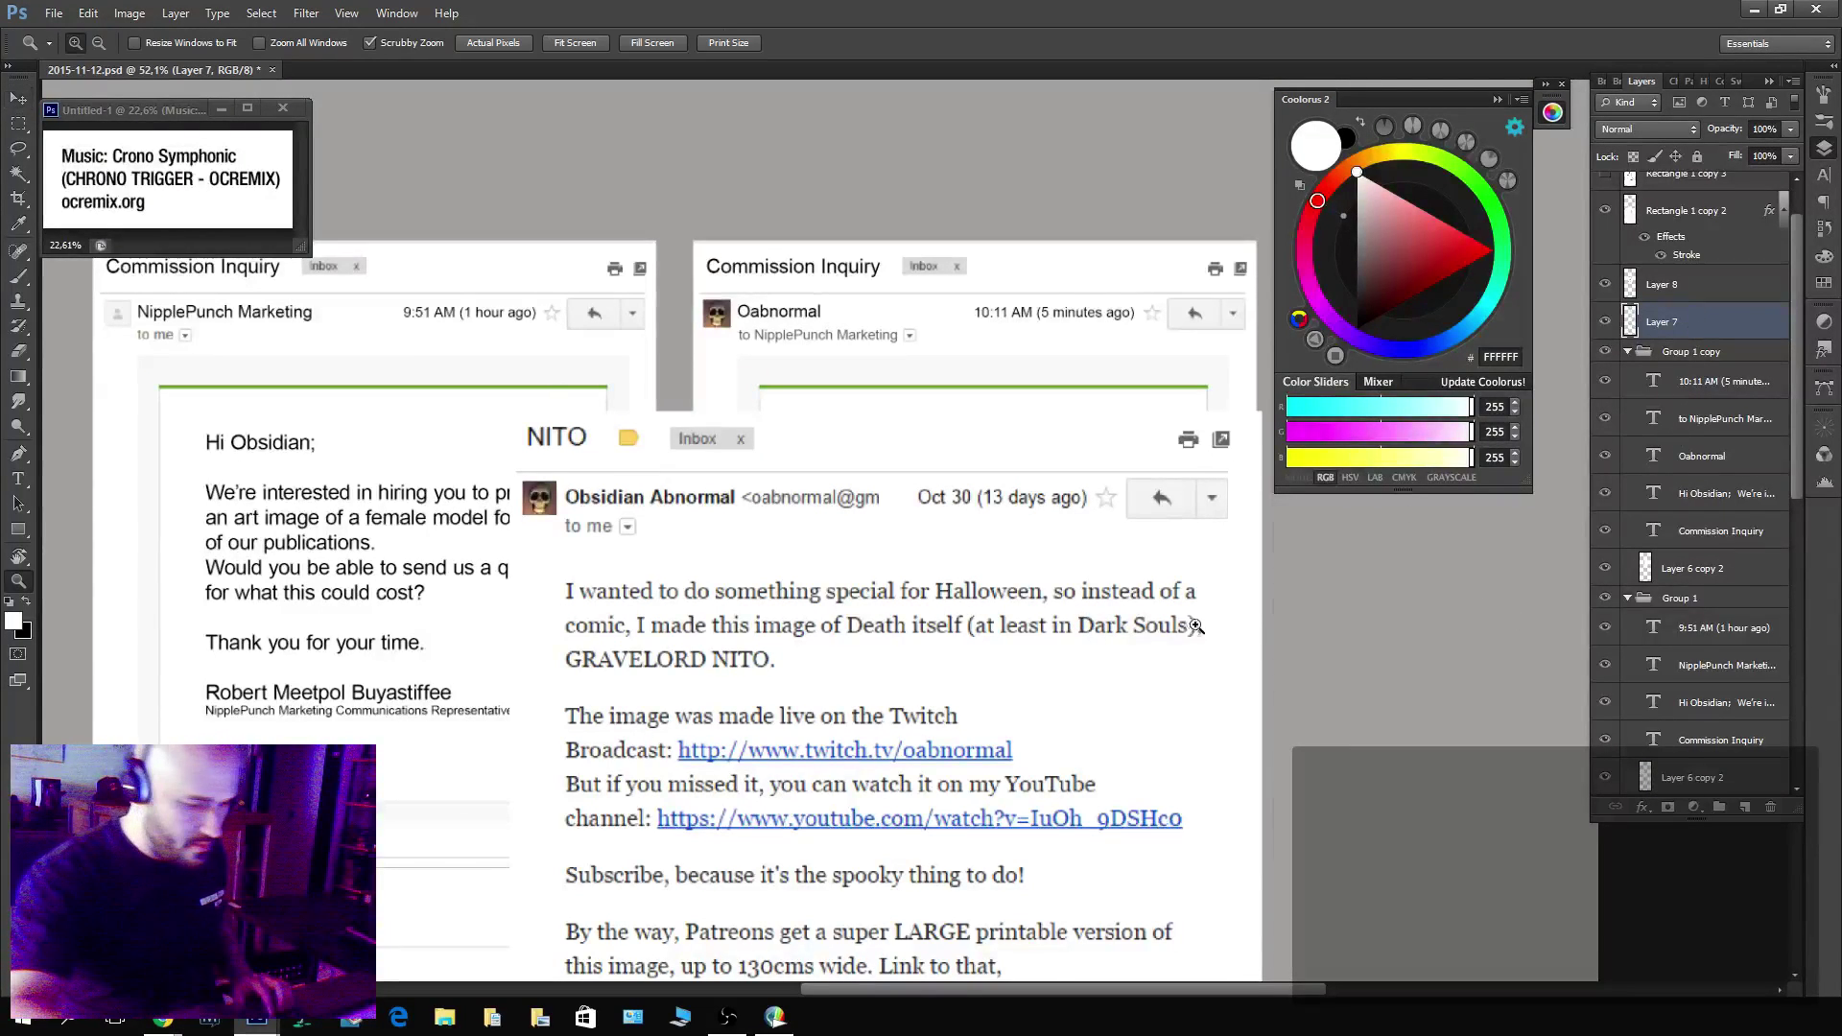
left_click_drag(1197, 627, 1161, 653)
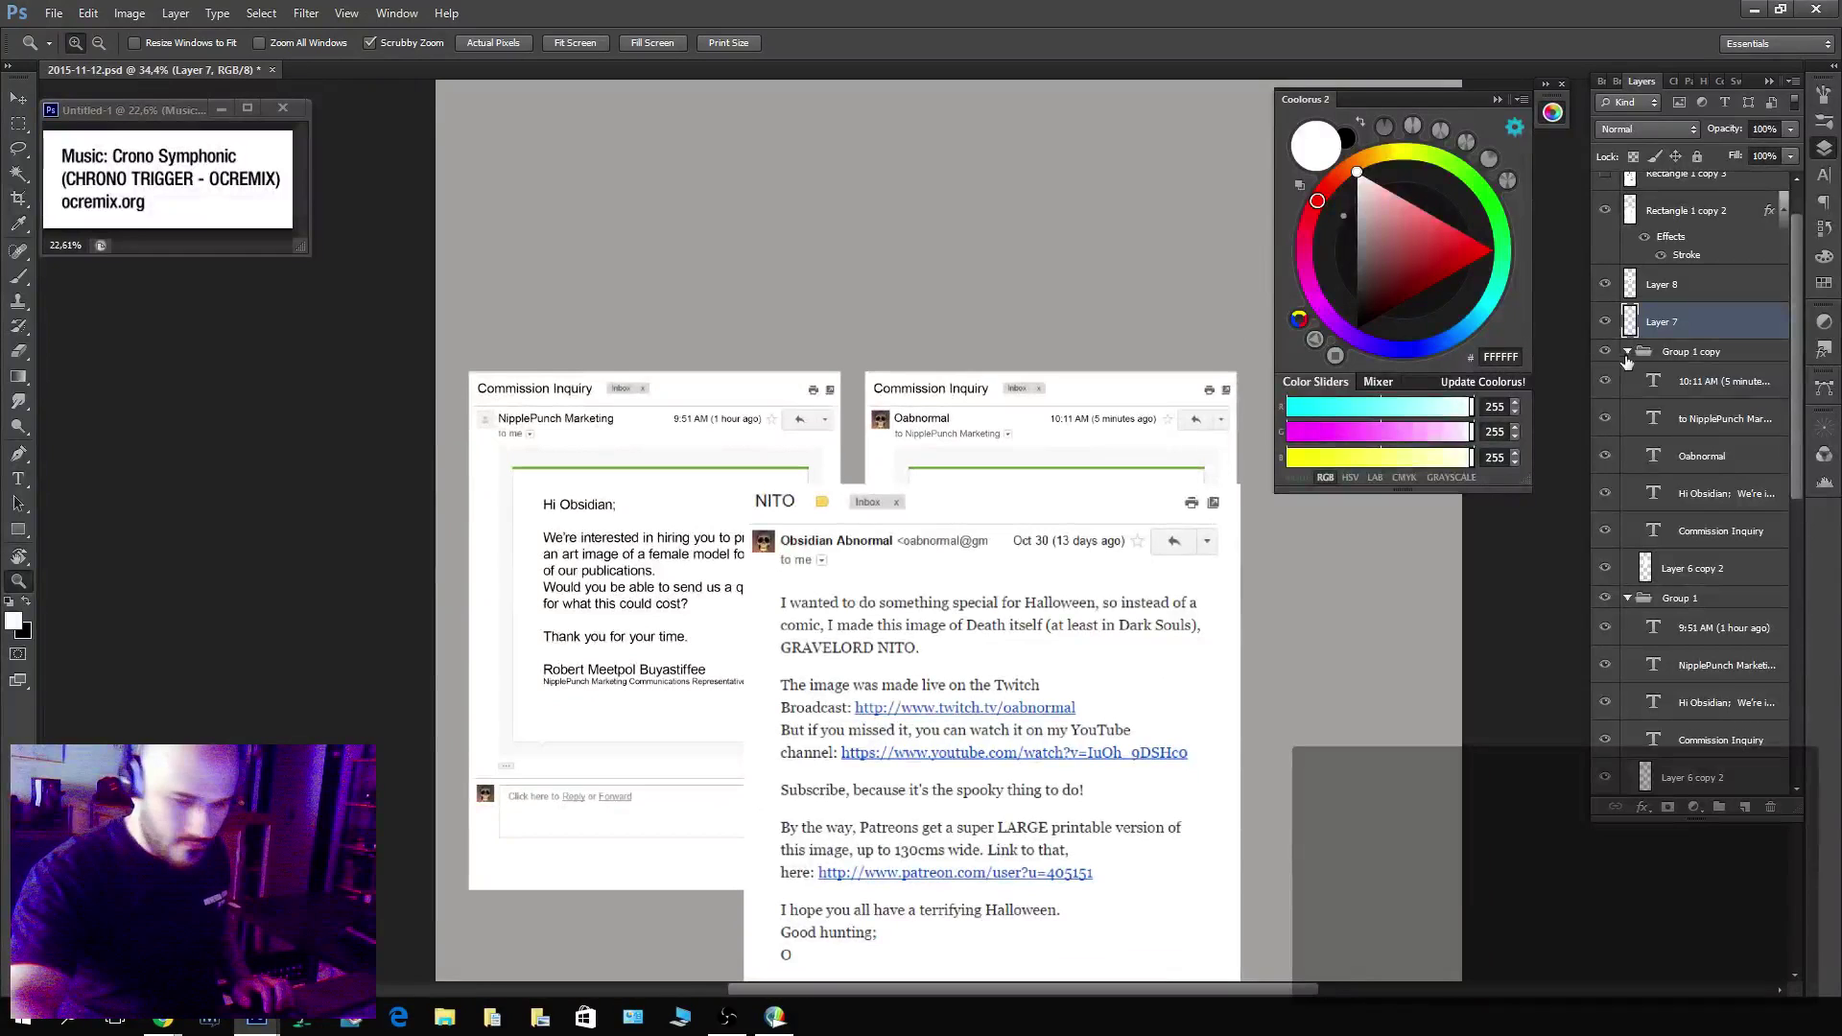
left_click(1605, 323)
left_click(1606, 322)
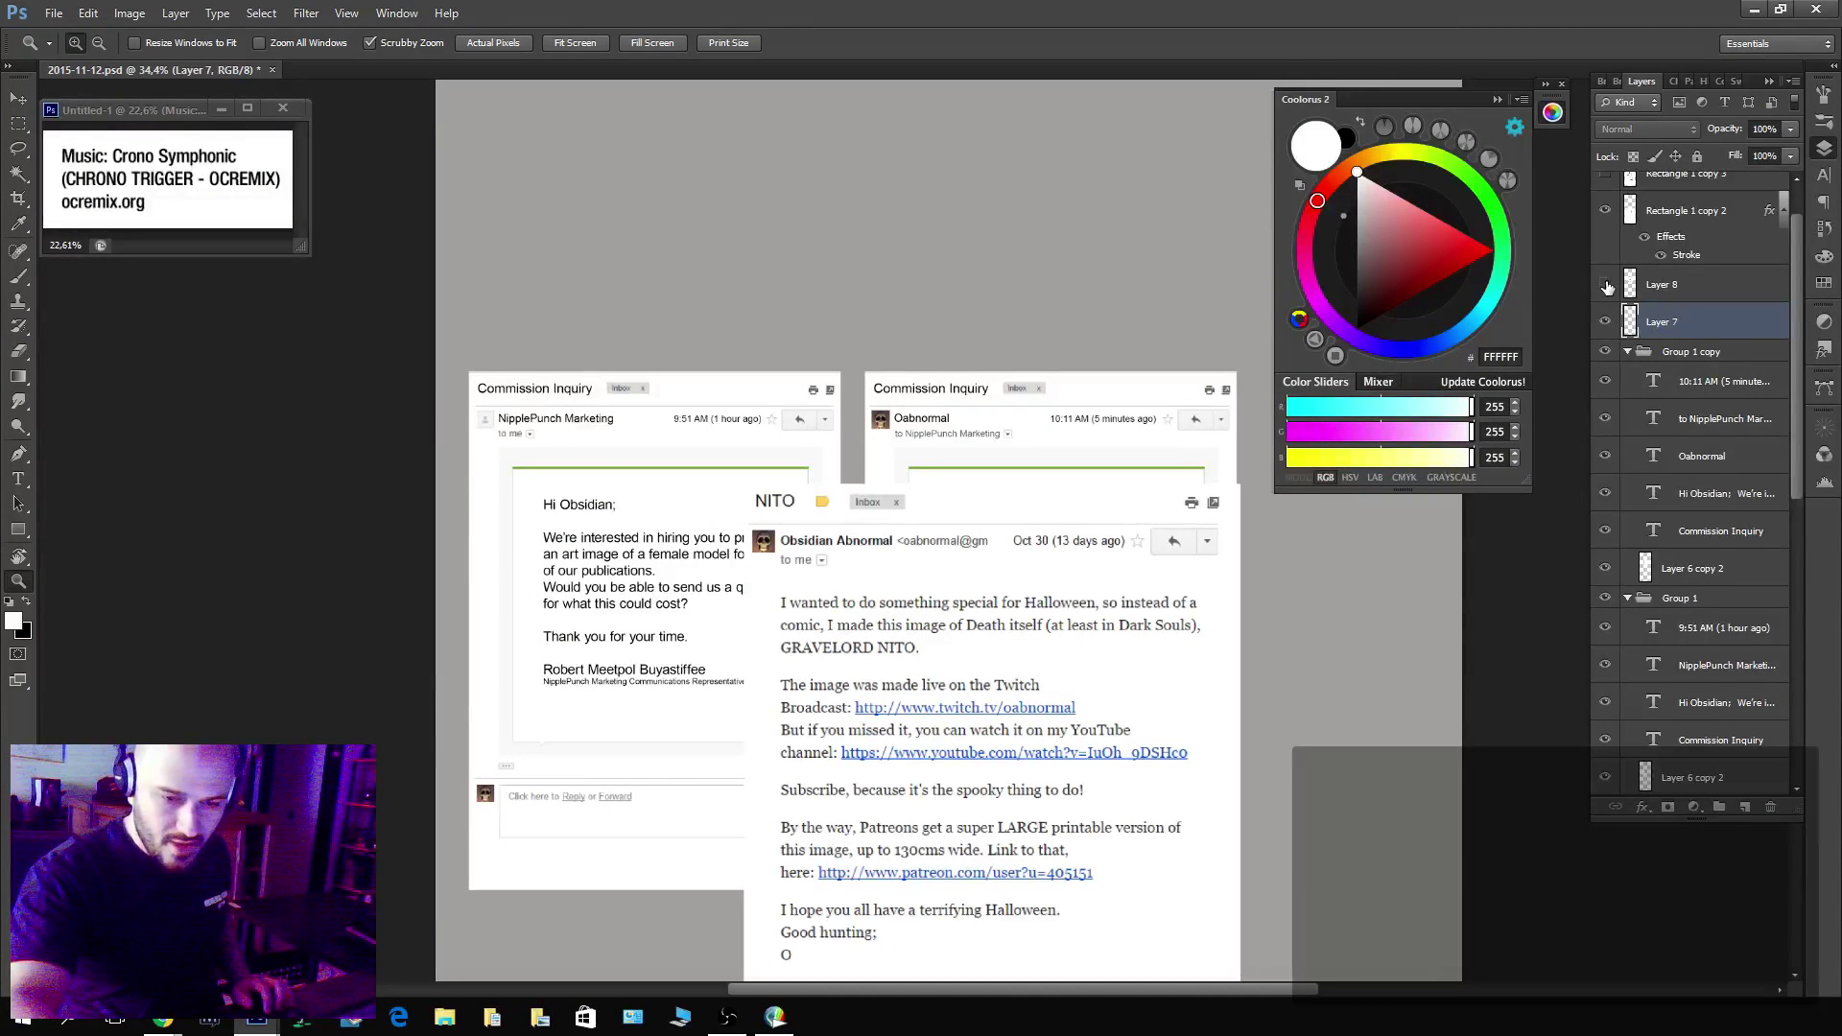
left_click(1607, 285)
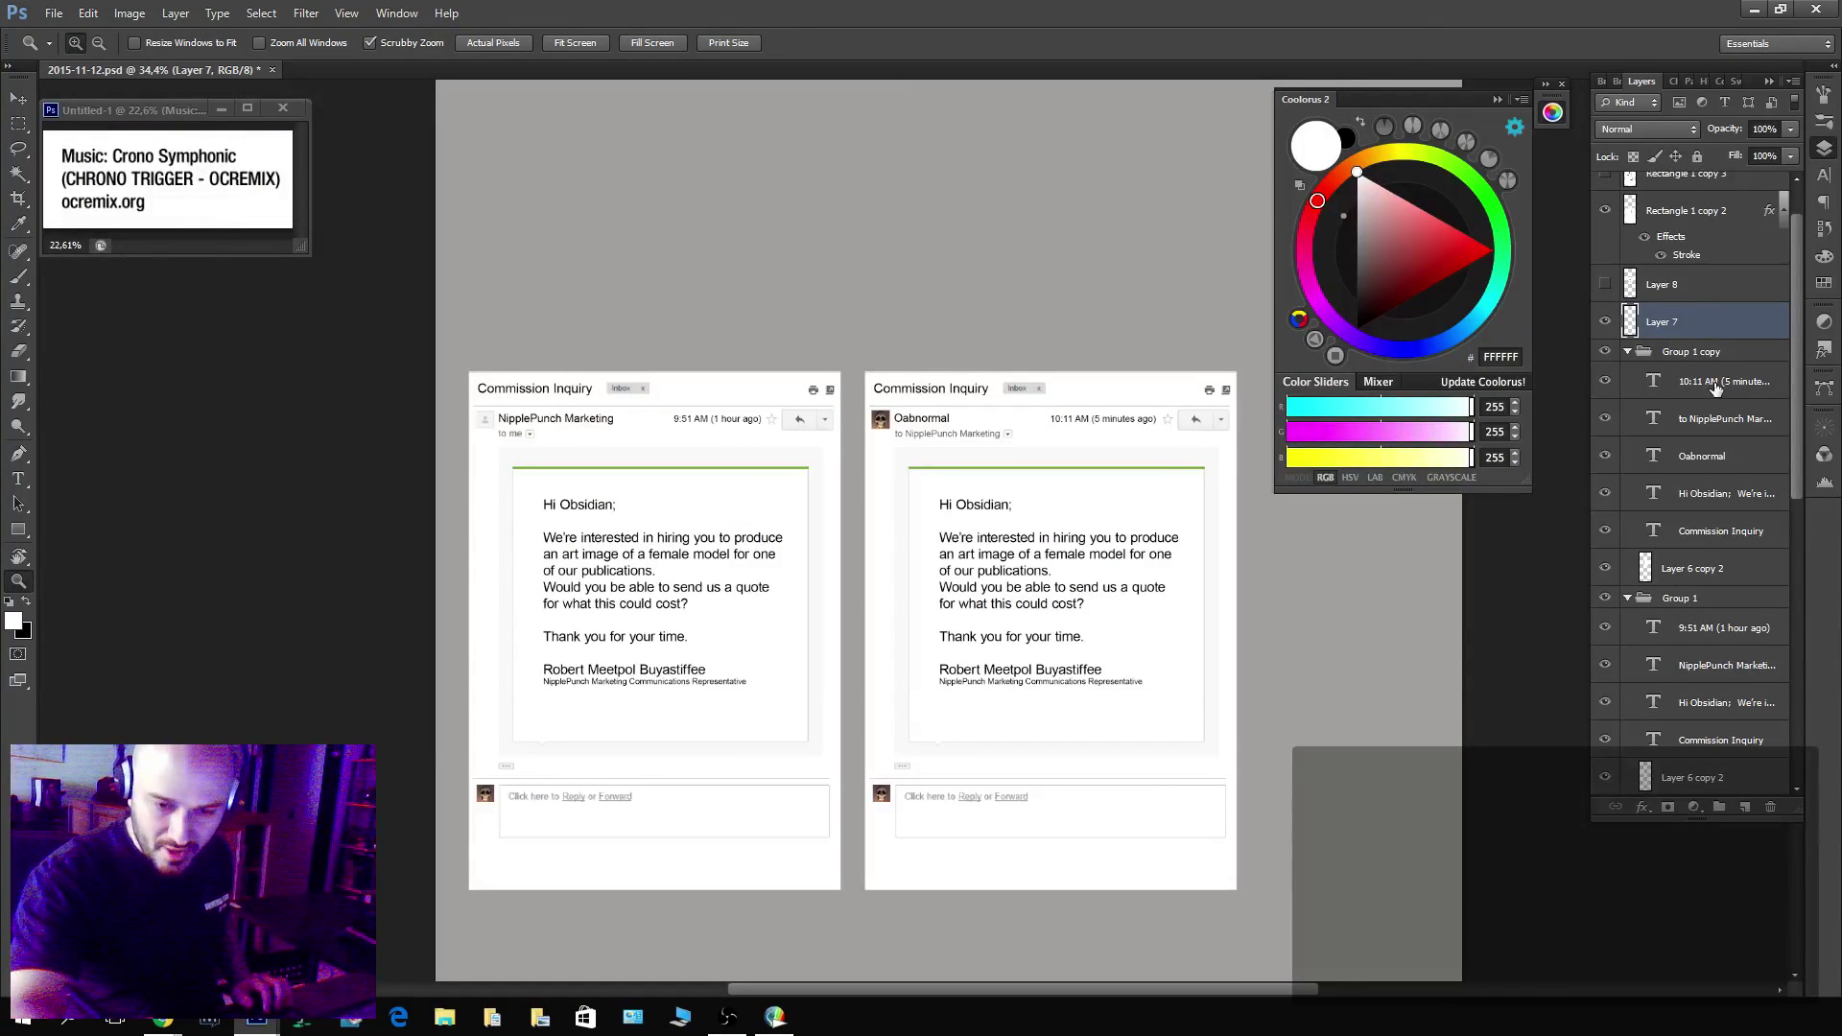
Replace the second email's whole body text with a greeting line: "Greetings Mr.", the representative's surname and a semicolon.
left_click(1722, 416)
left_click(1722, 453)
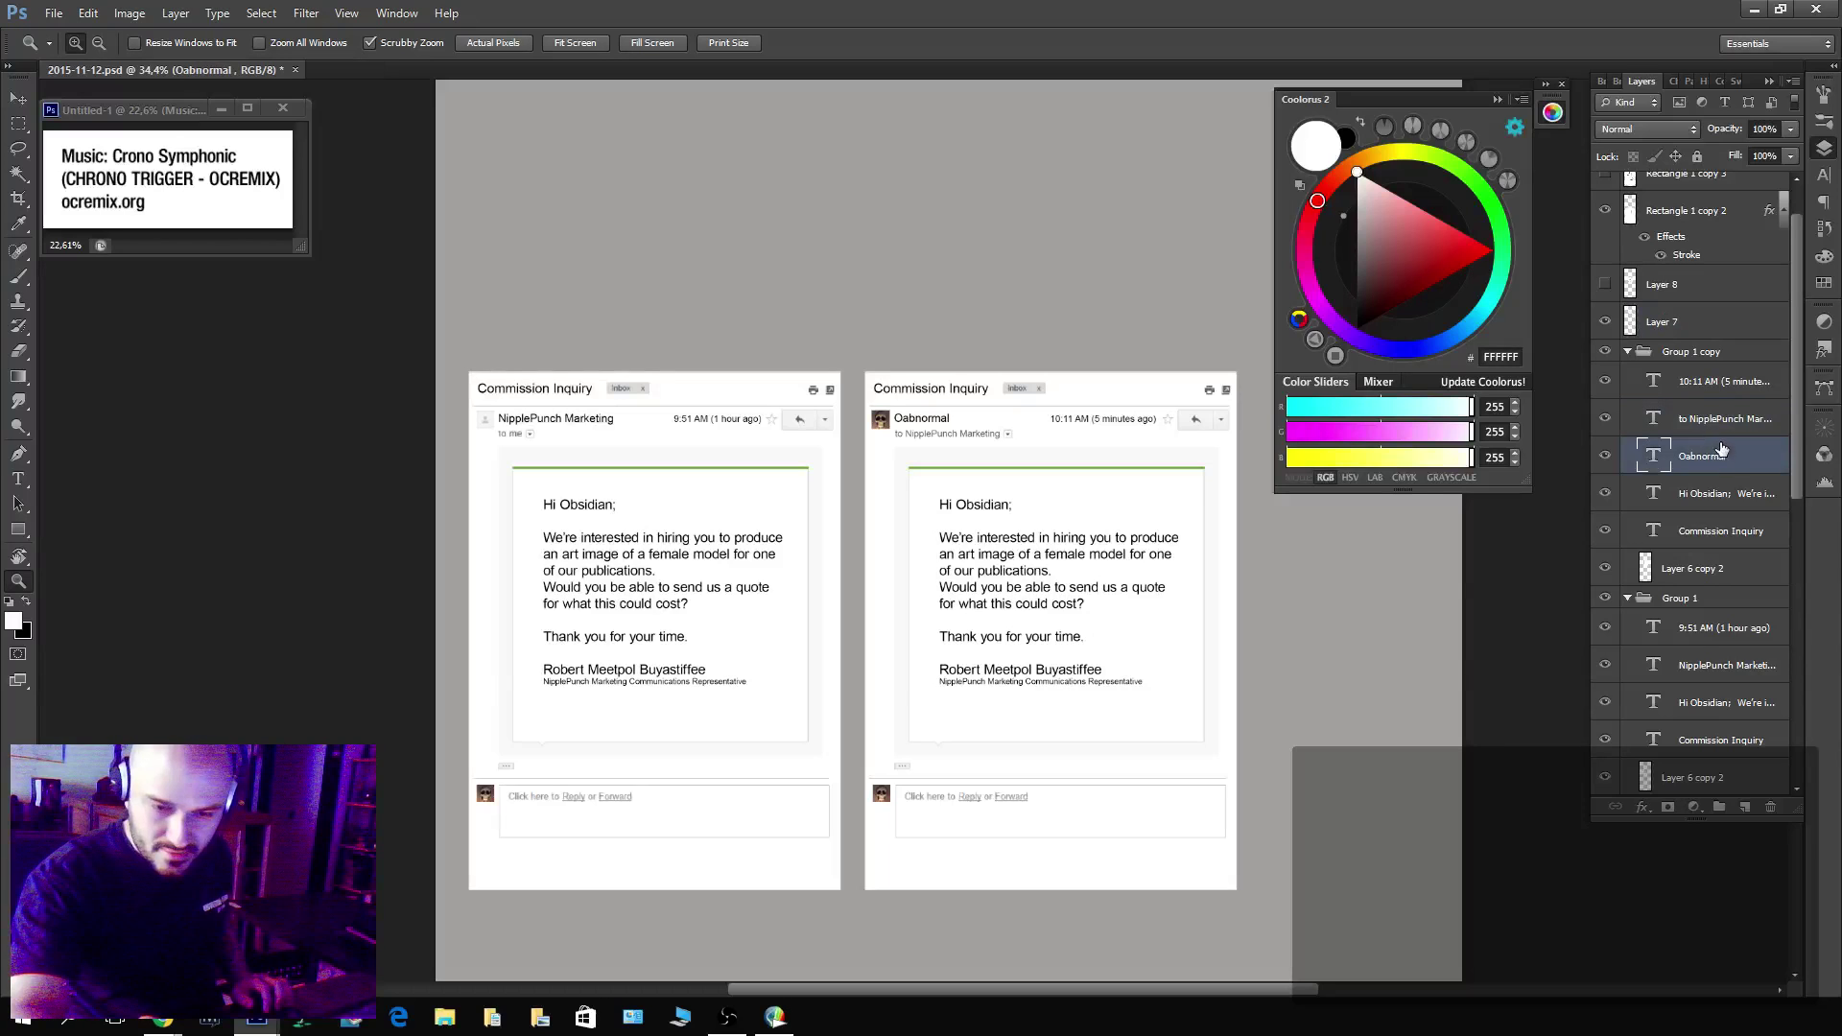
left_click(1725, 494)
left_click_drag(1071, 537, 1142, 538)
key("t")
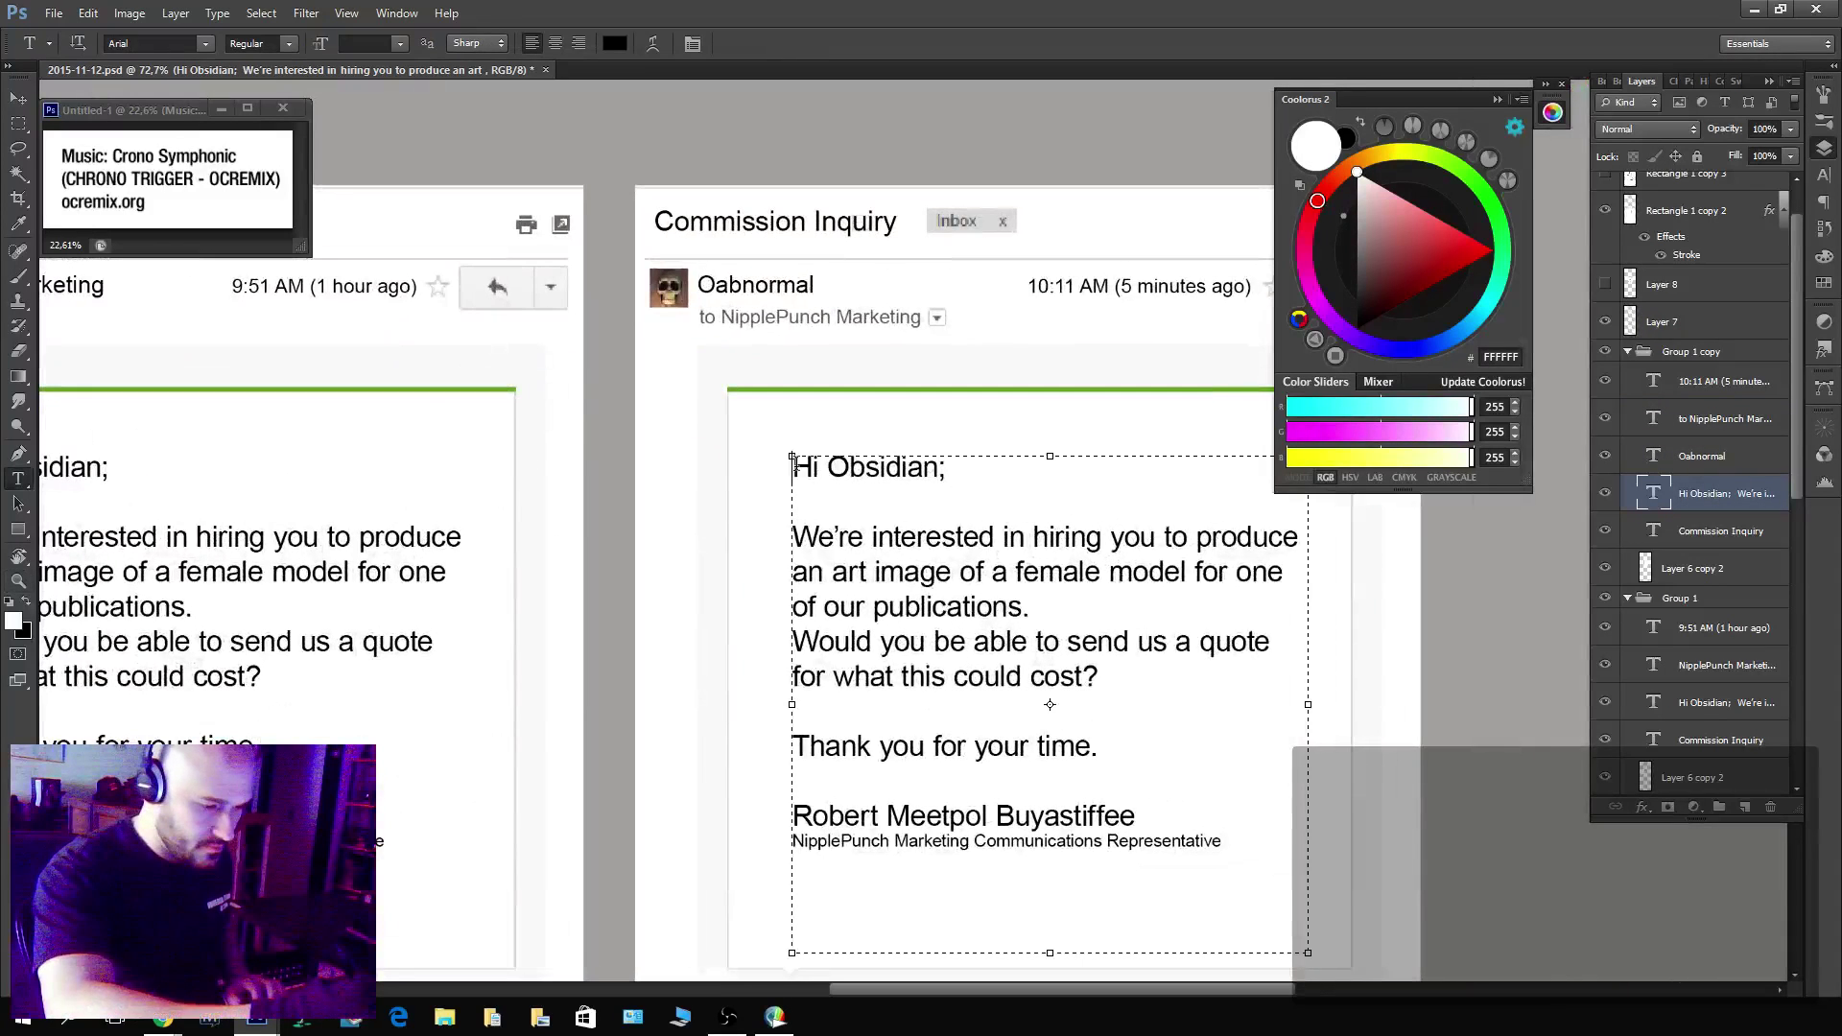
left_click_drag(794, 466, 1545, 1008)
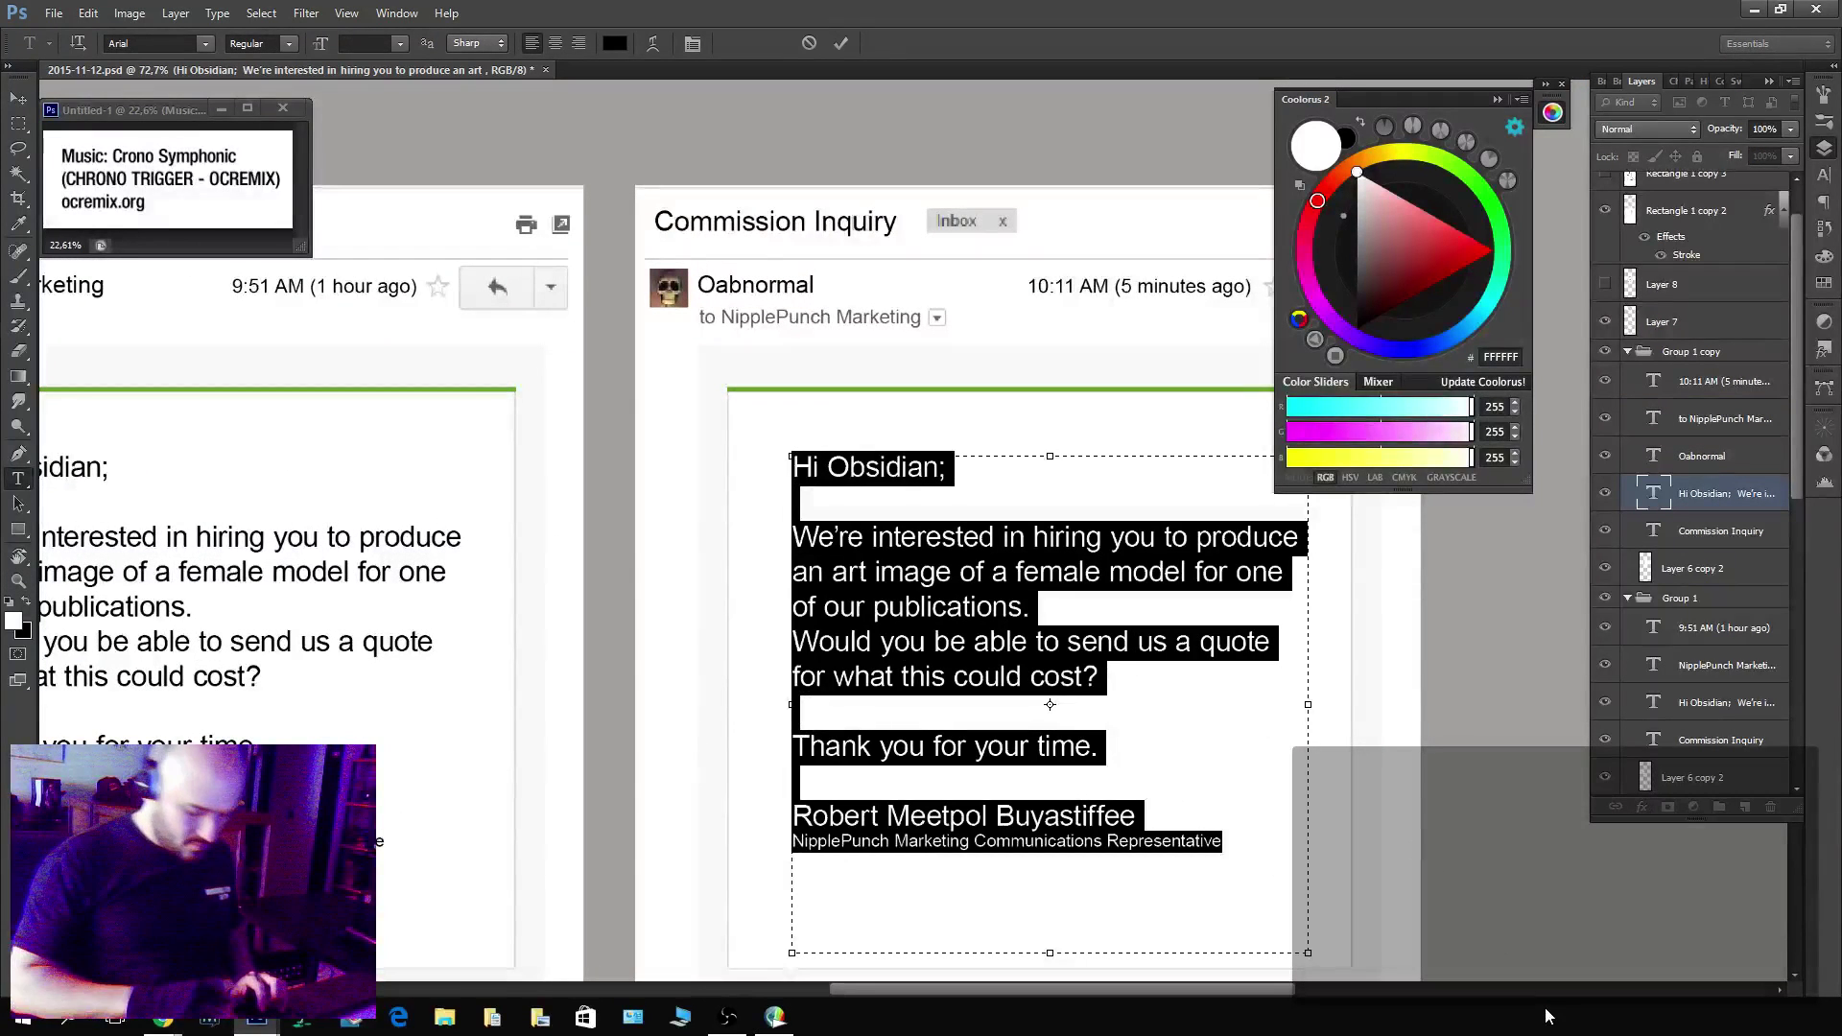
type("Greetings")
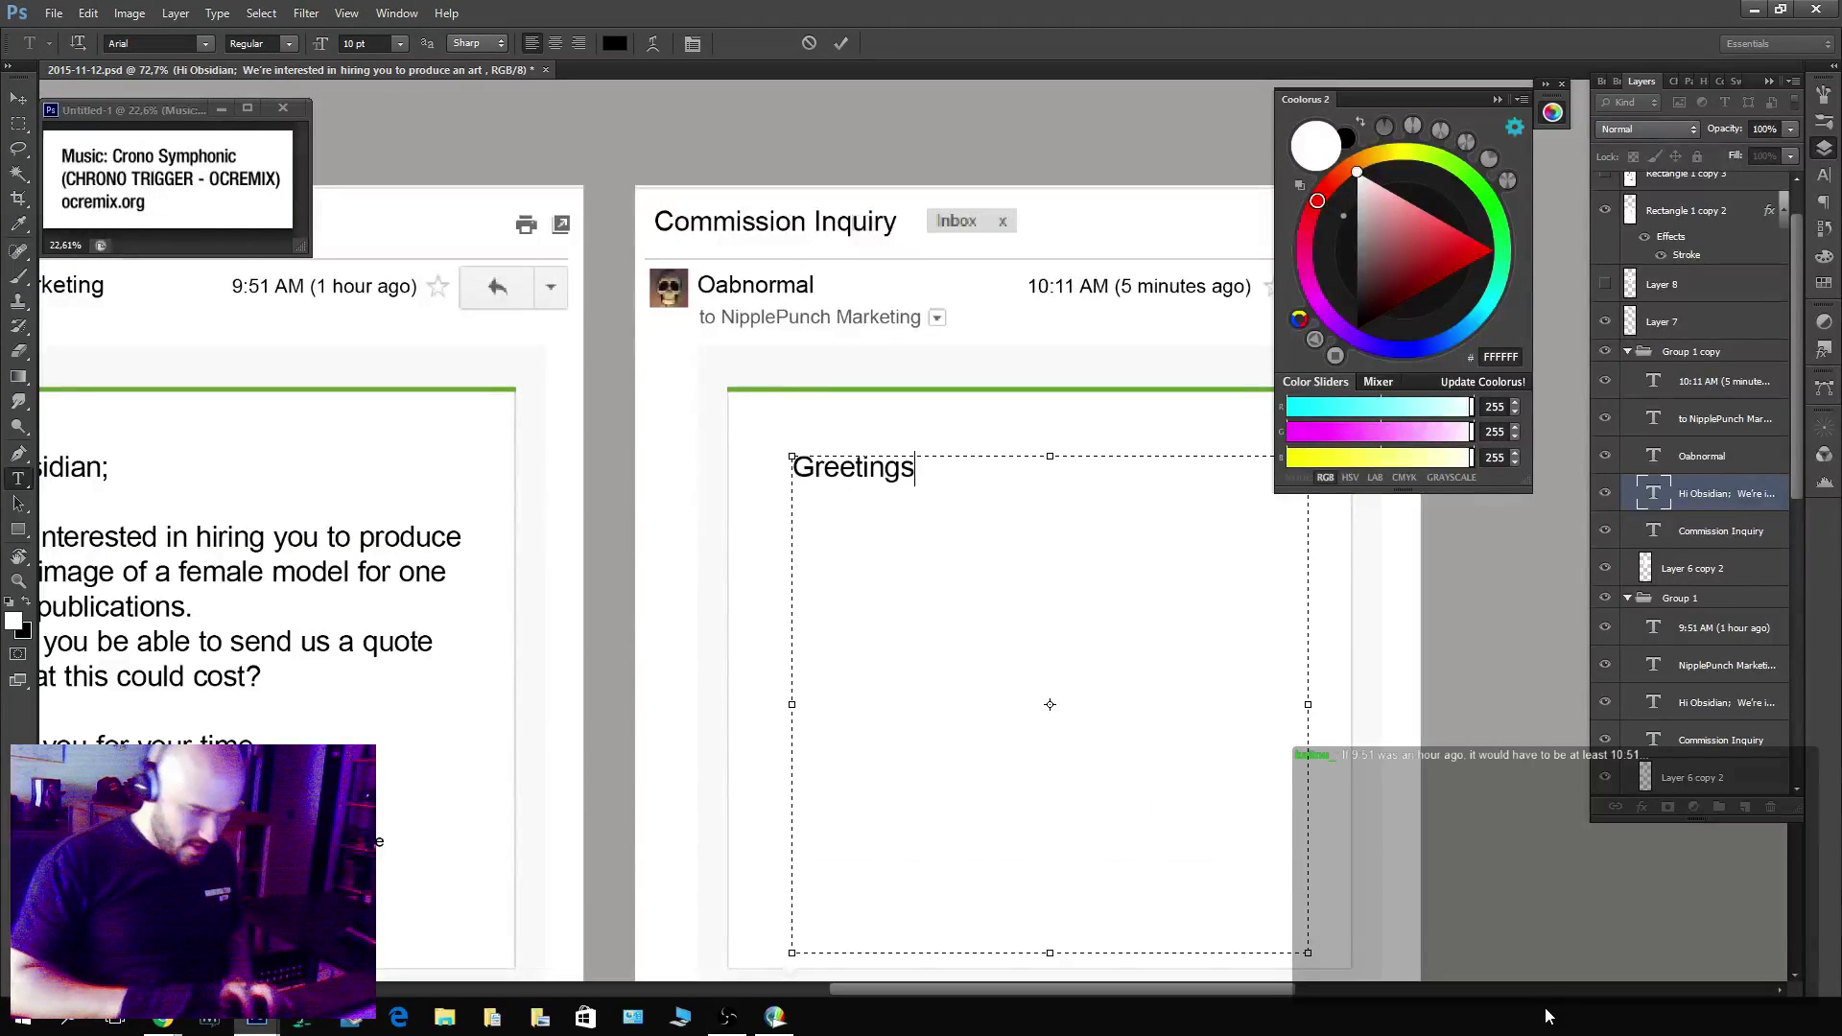
type(" RObert!")
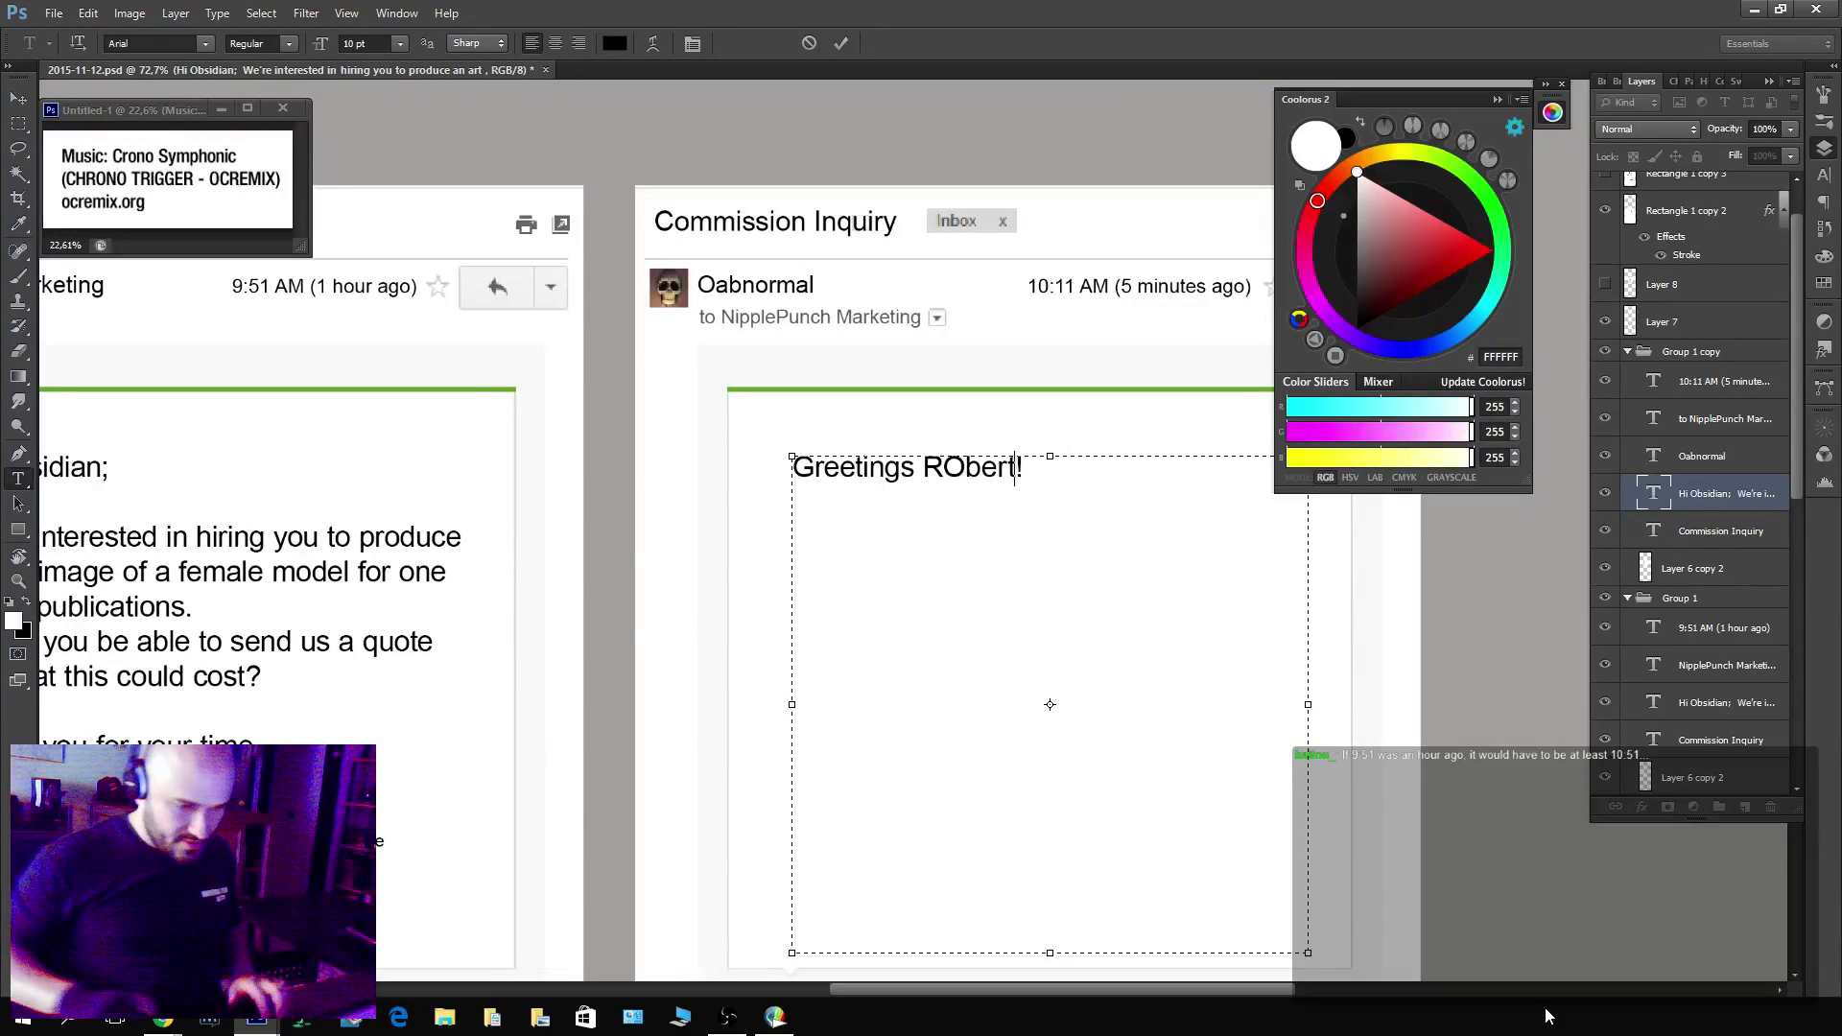
key("shift+End")
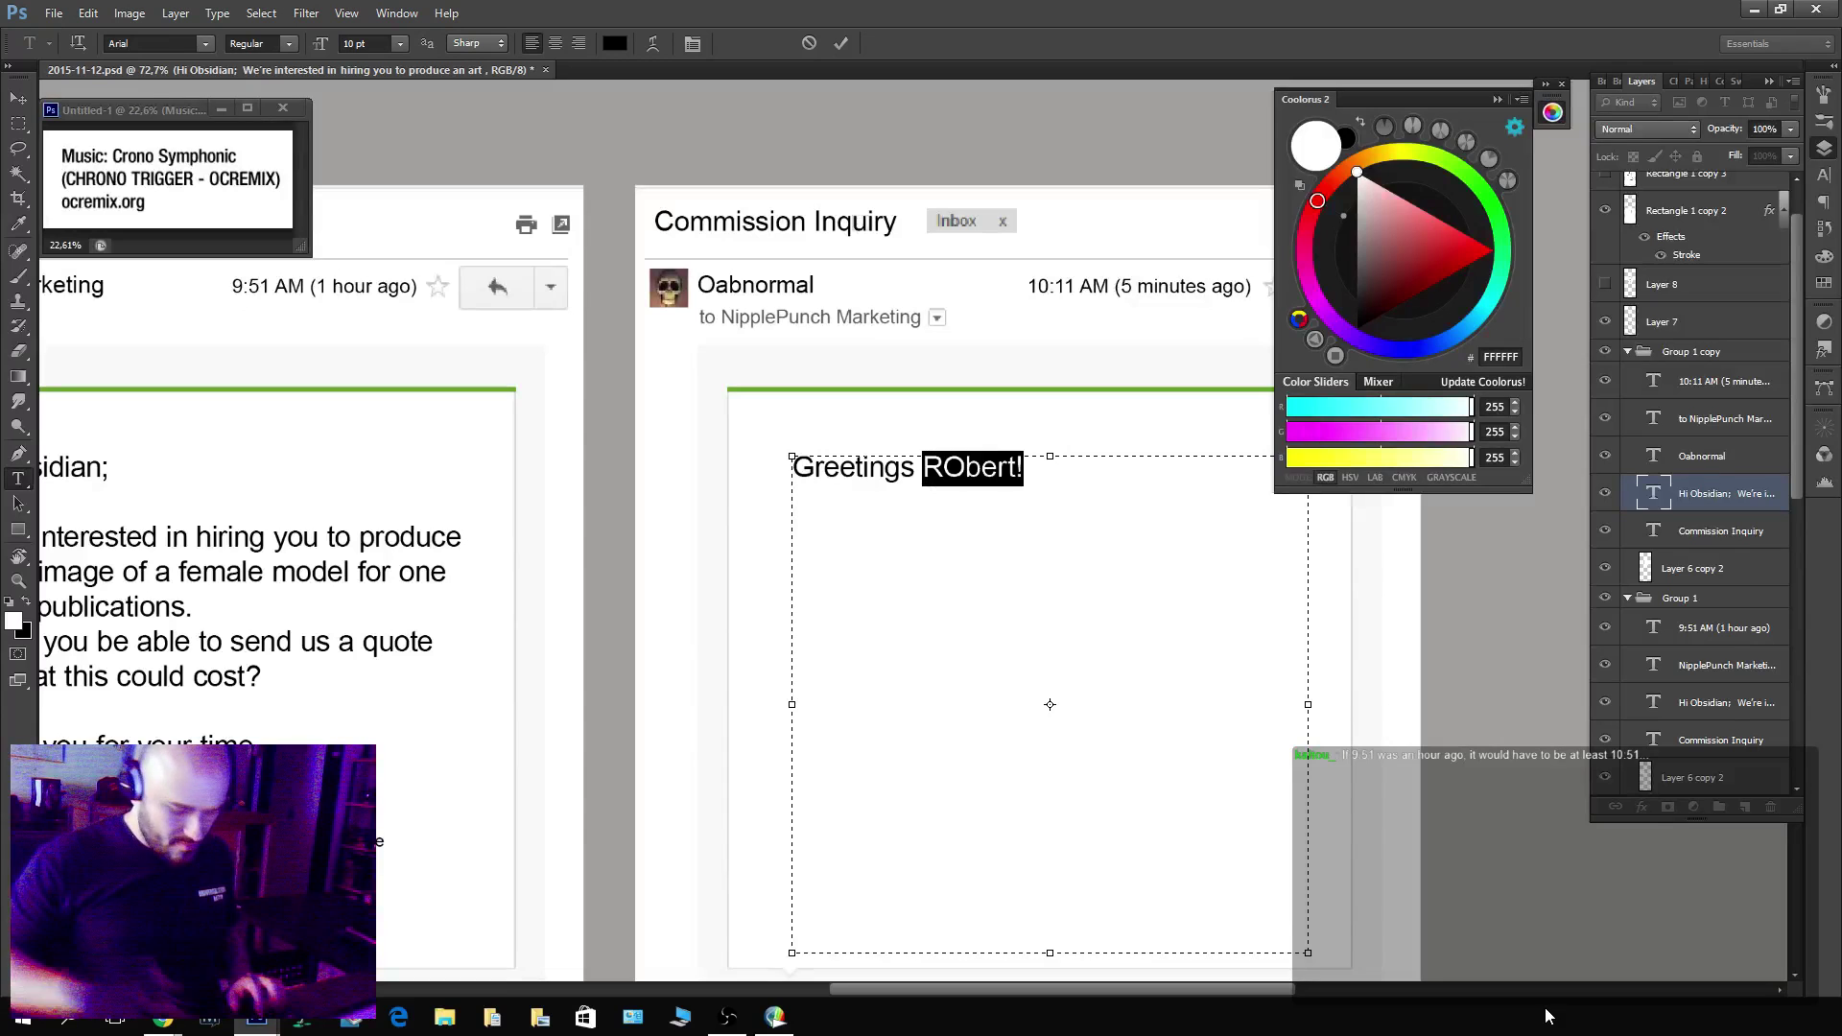
type("Mr. Meetpol")
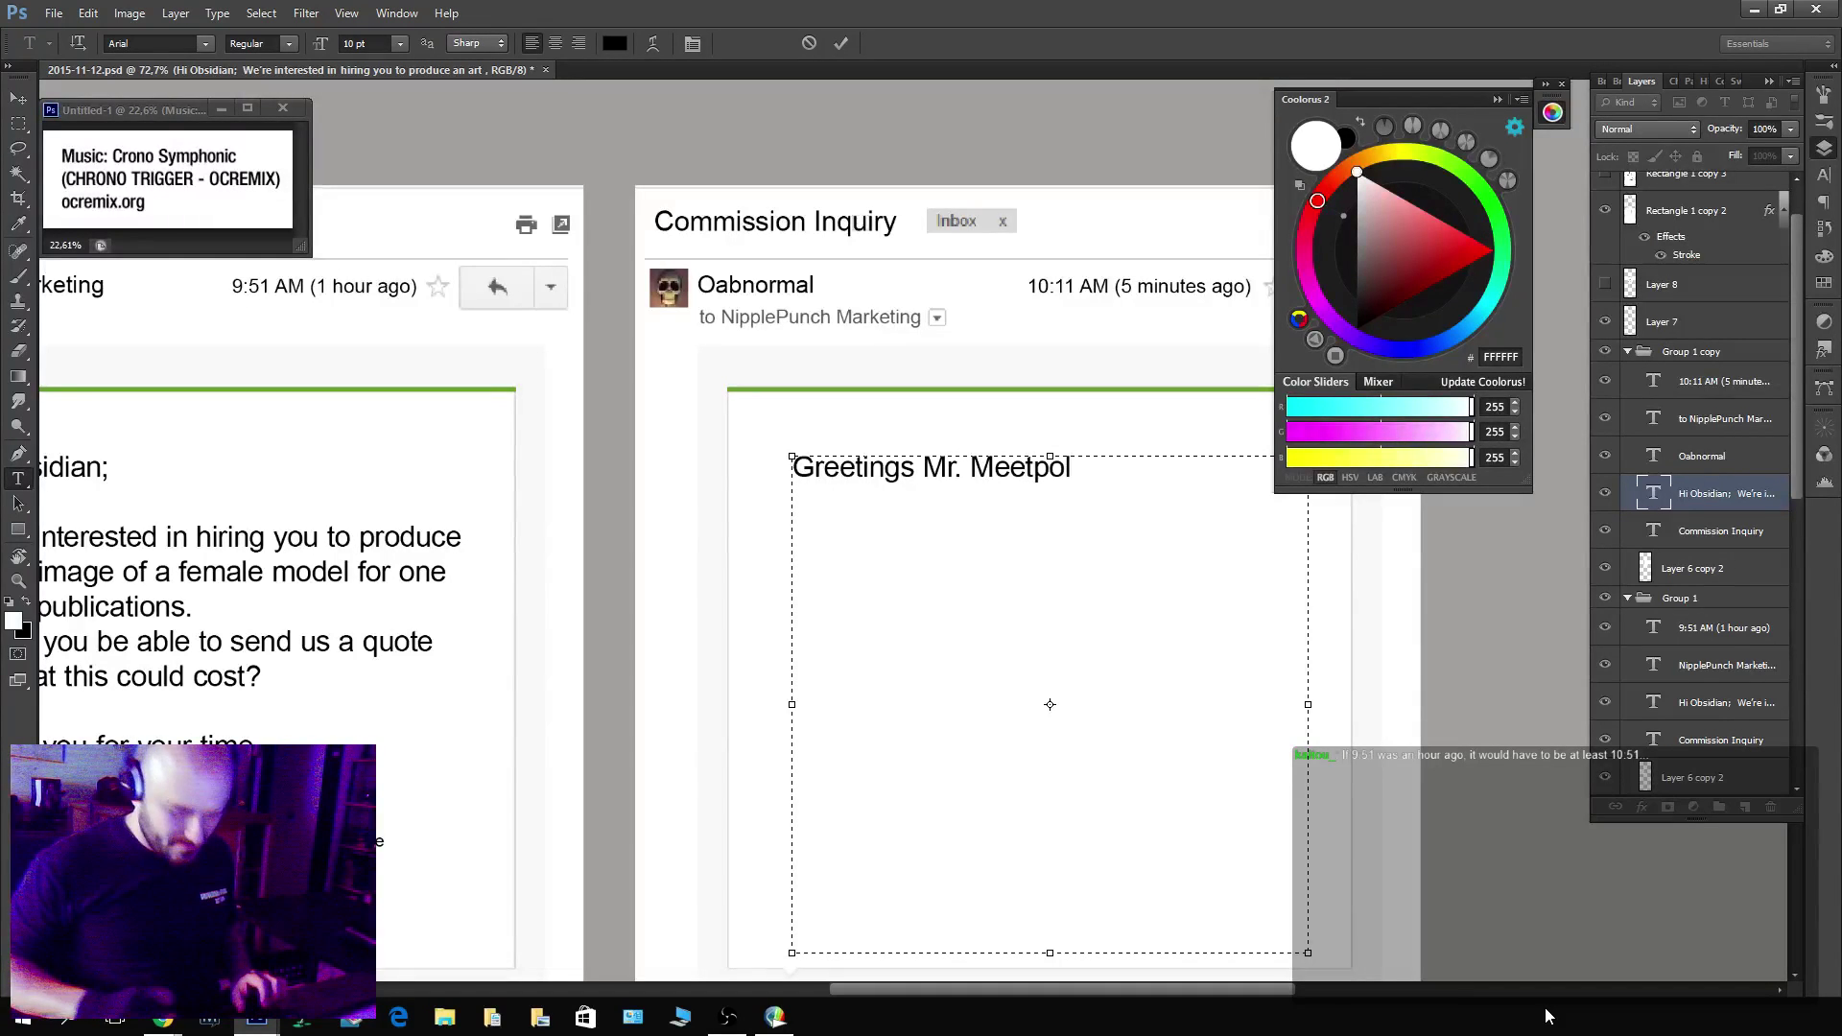
type(";")
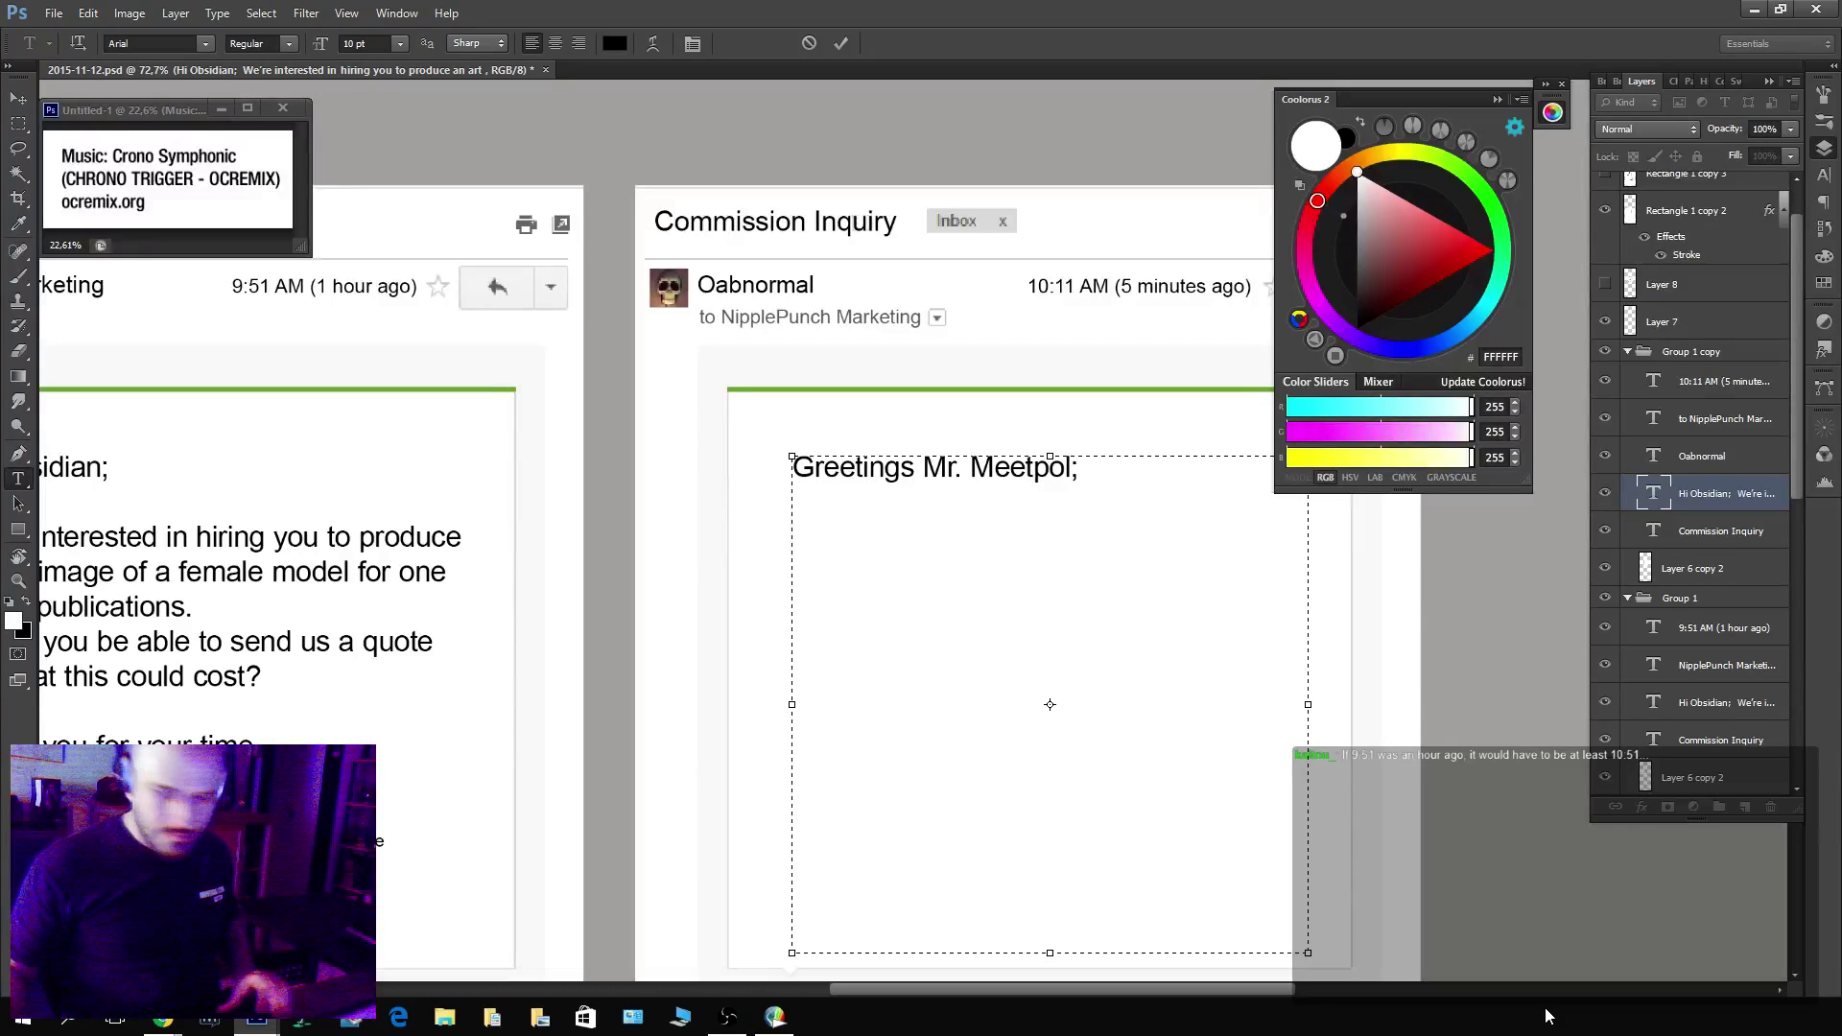
key("Return")
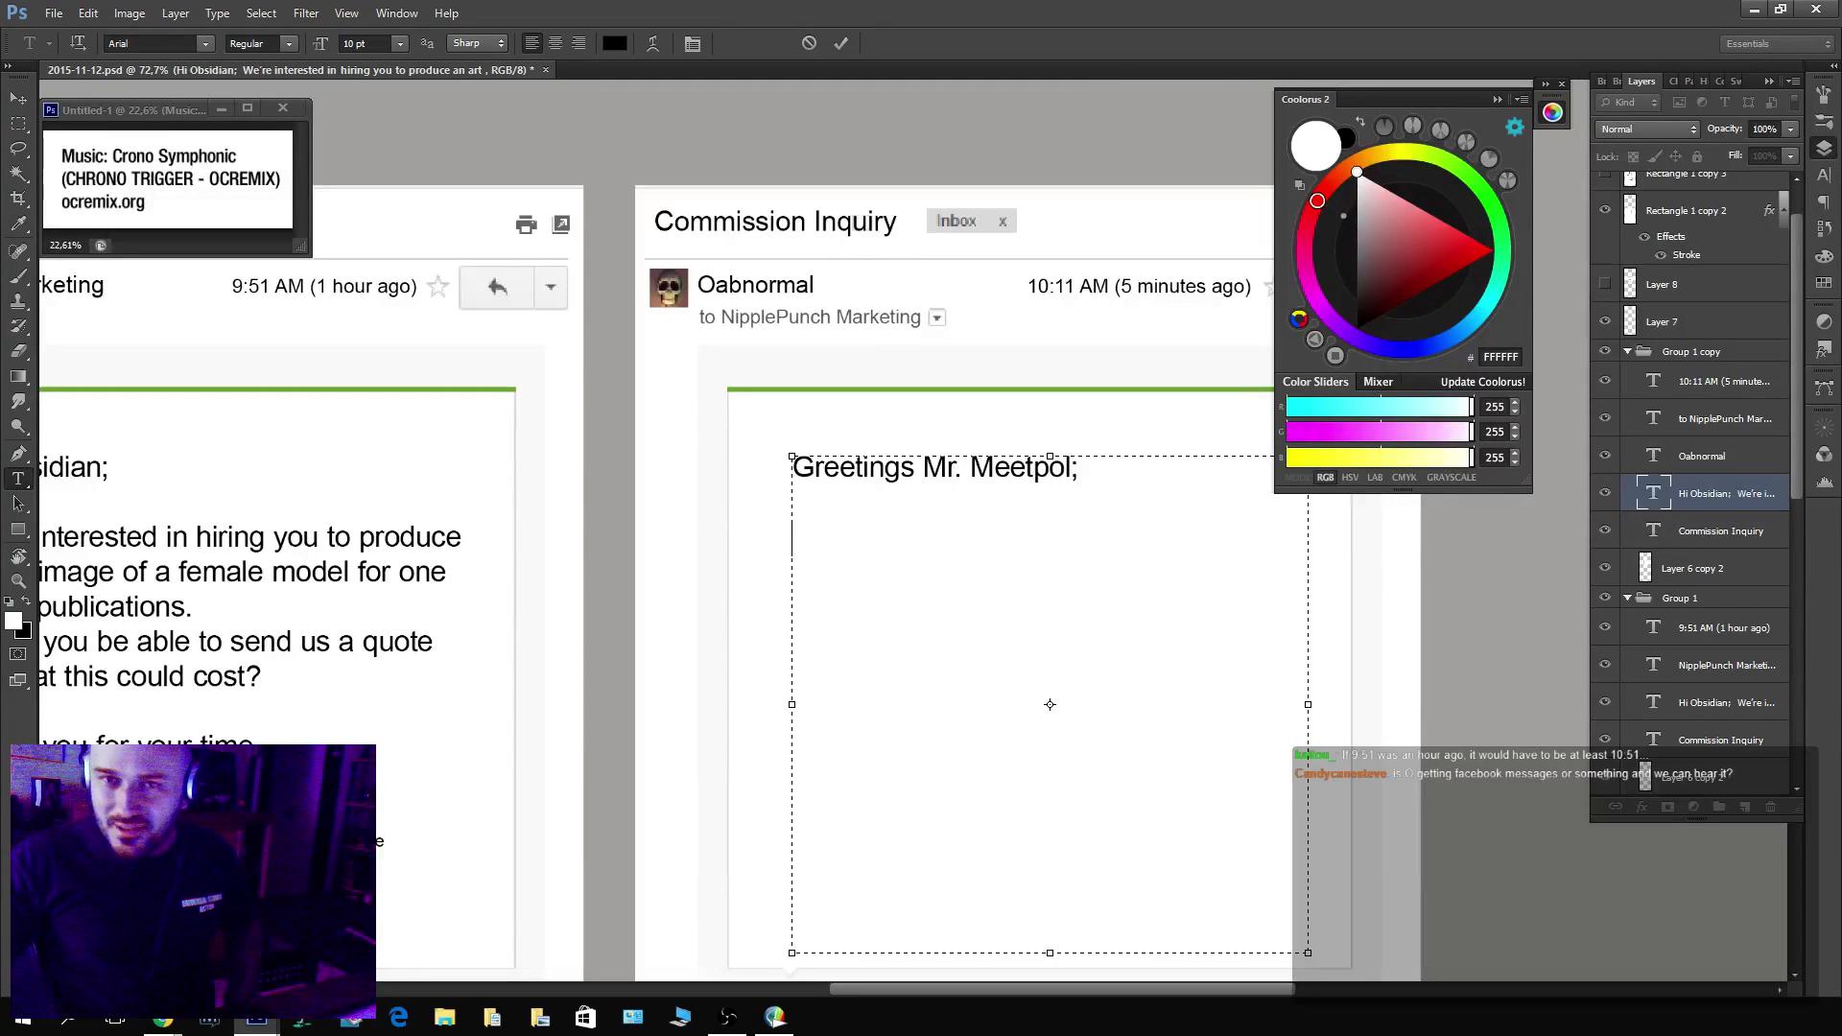
key("alt+Tab")
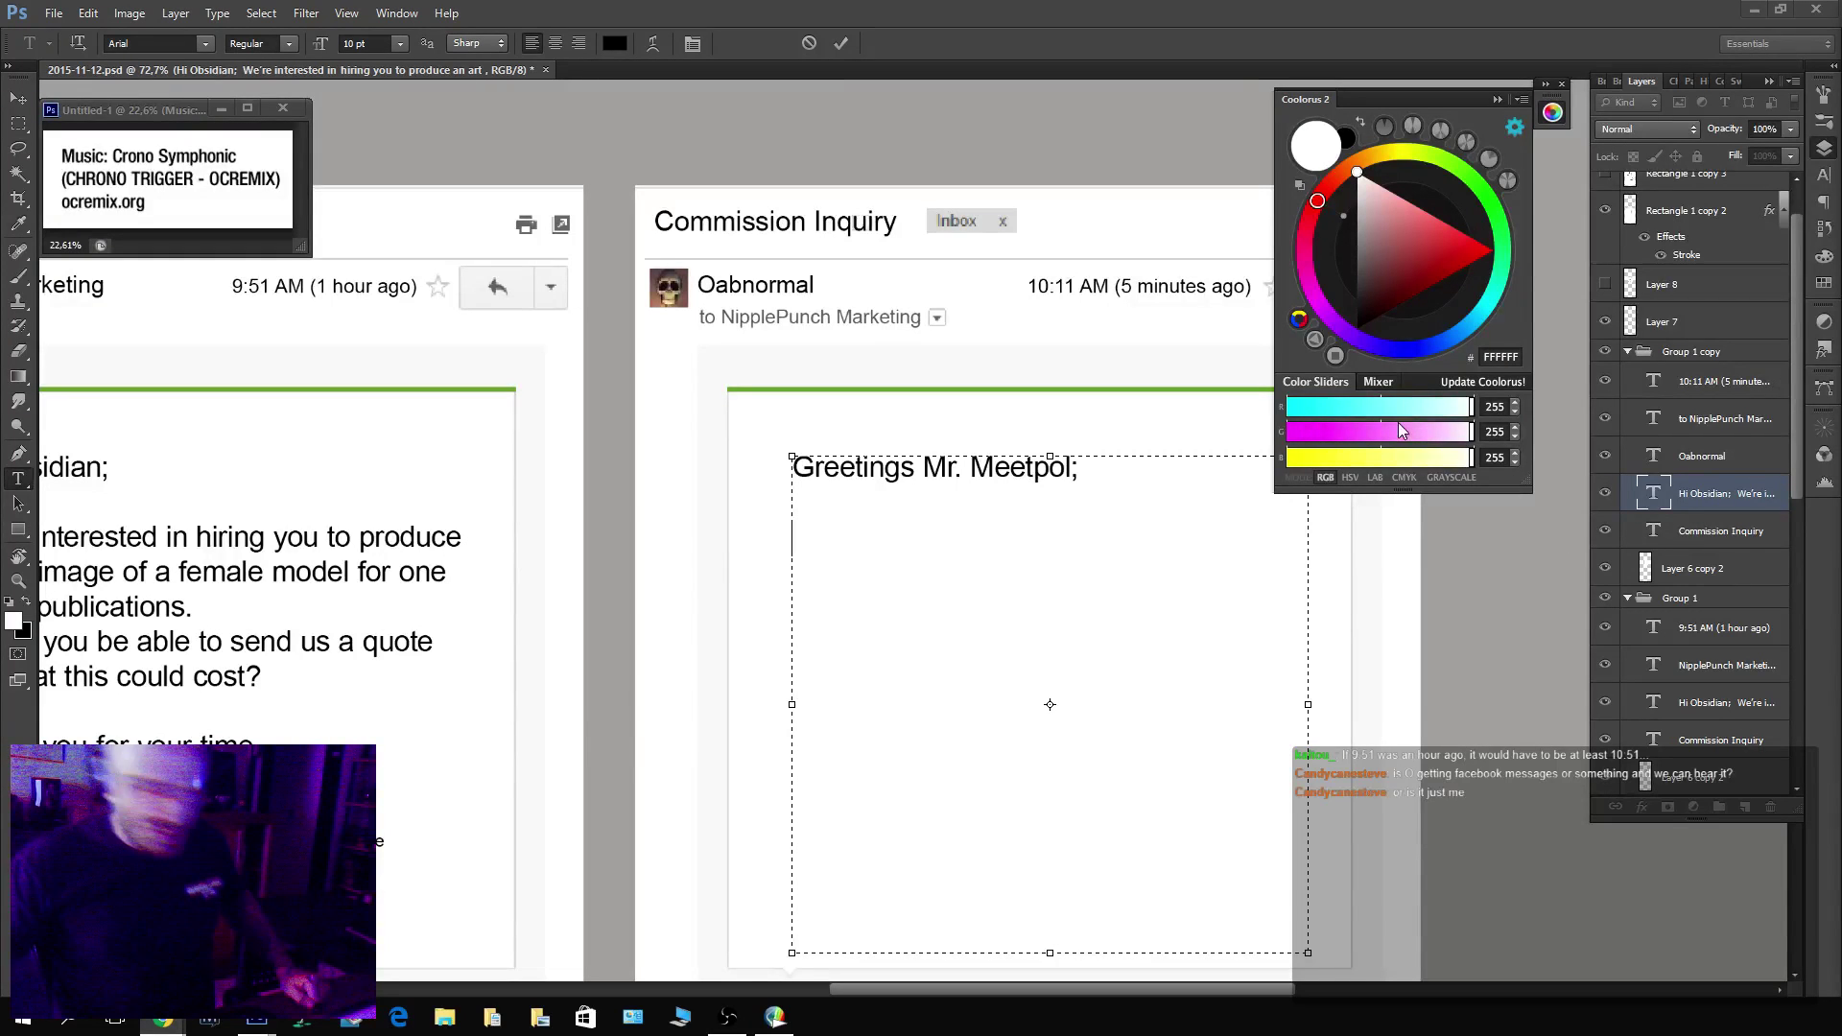
key("alt+Tab")
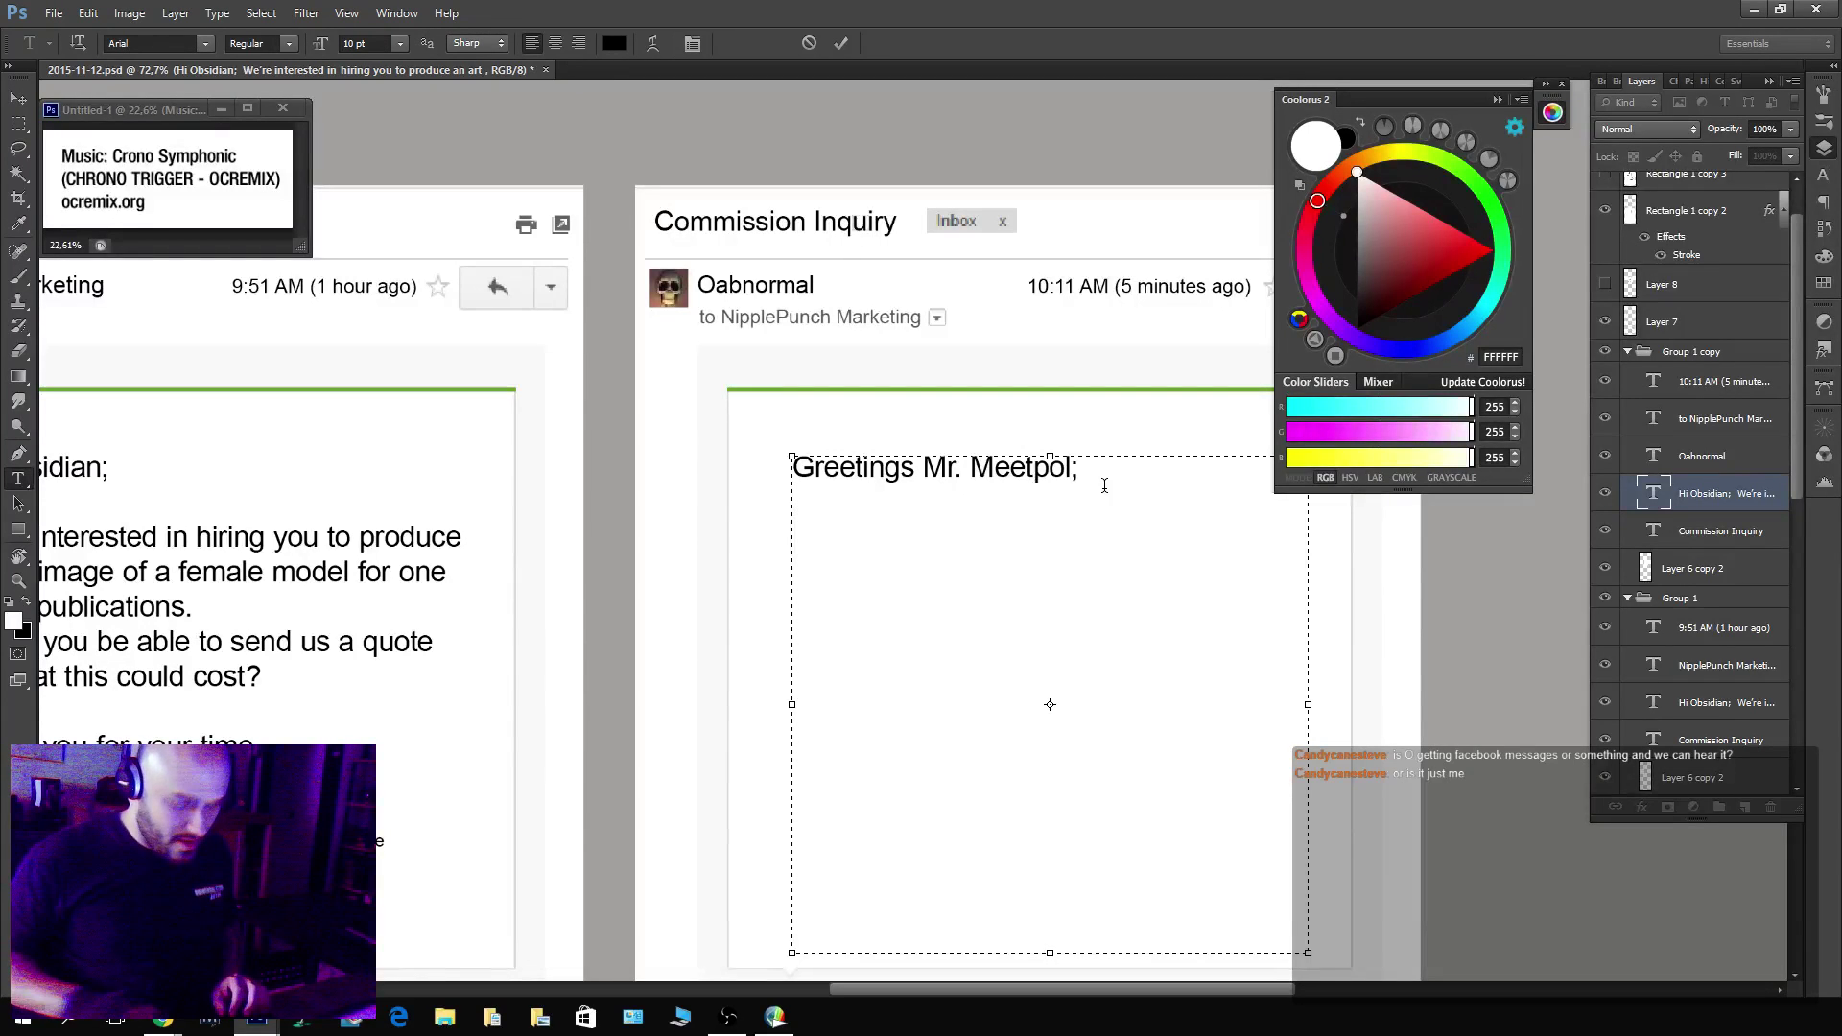
Leave a blank line below the greeting and write "Thank you for your interest in my work.".
key("Return")
key("Return")
type("Thank you")
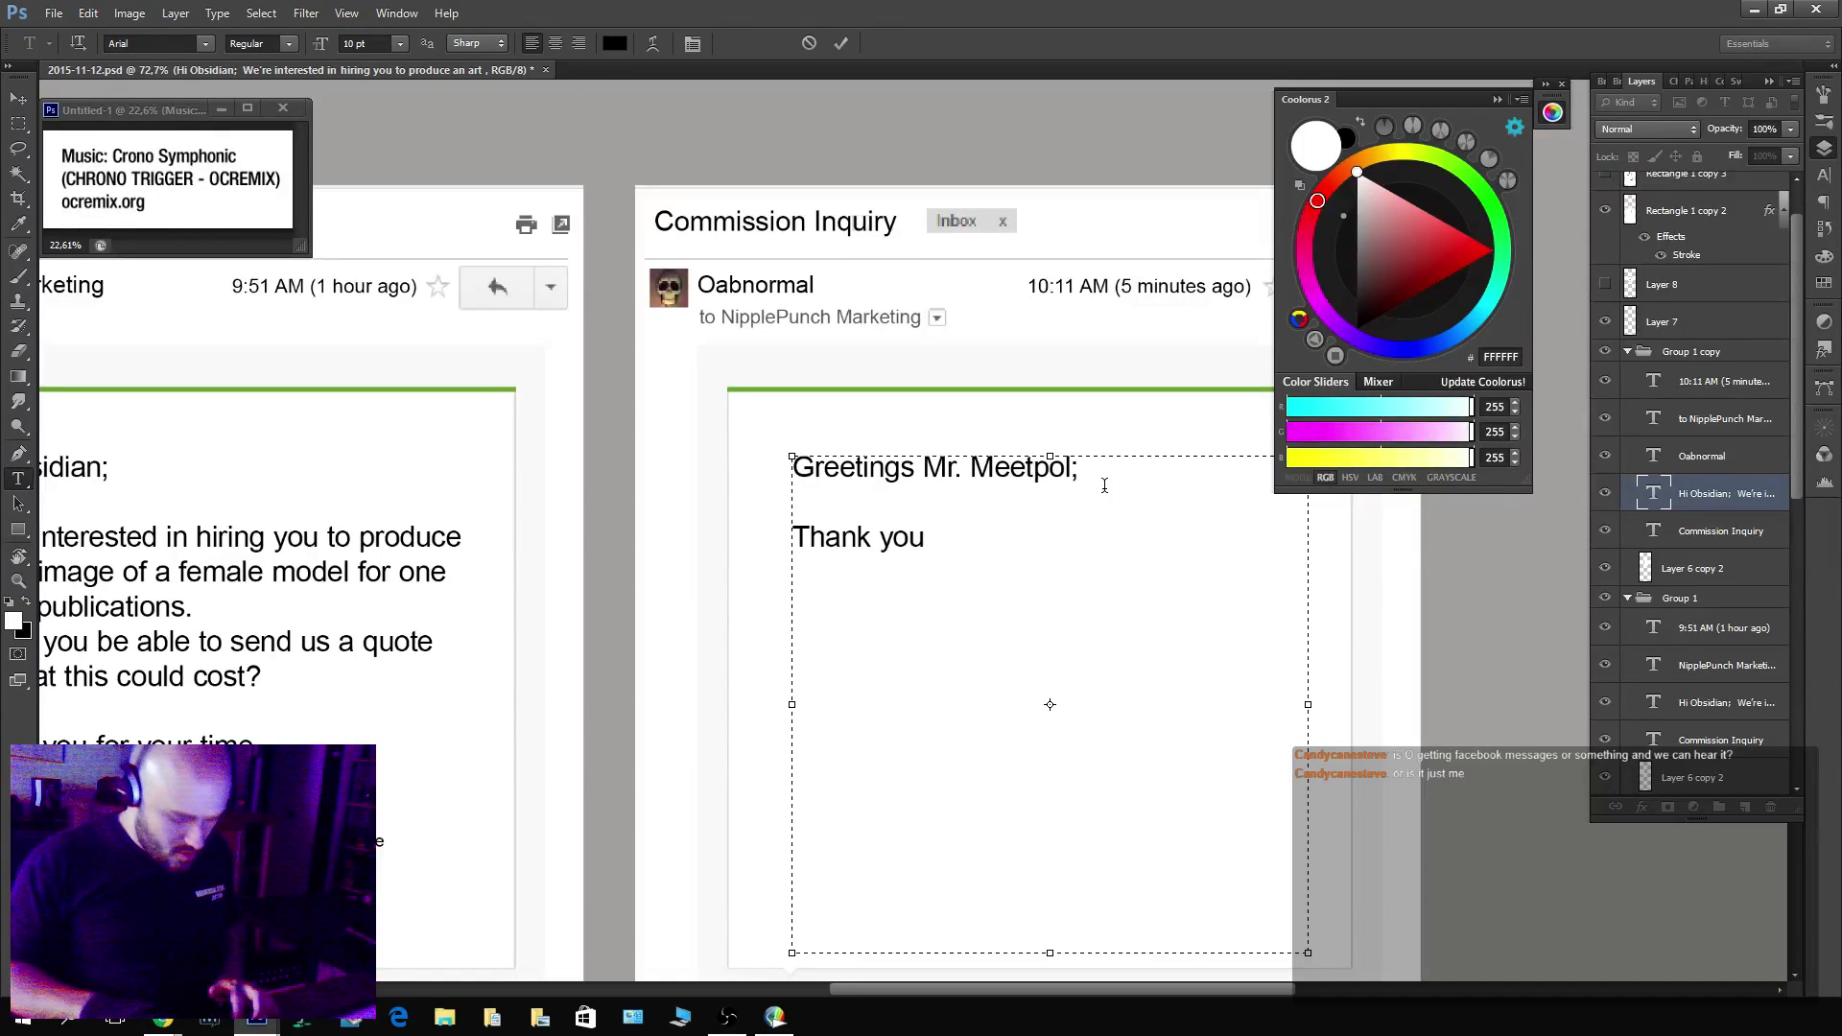
type(" for your inter")
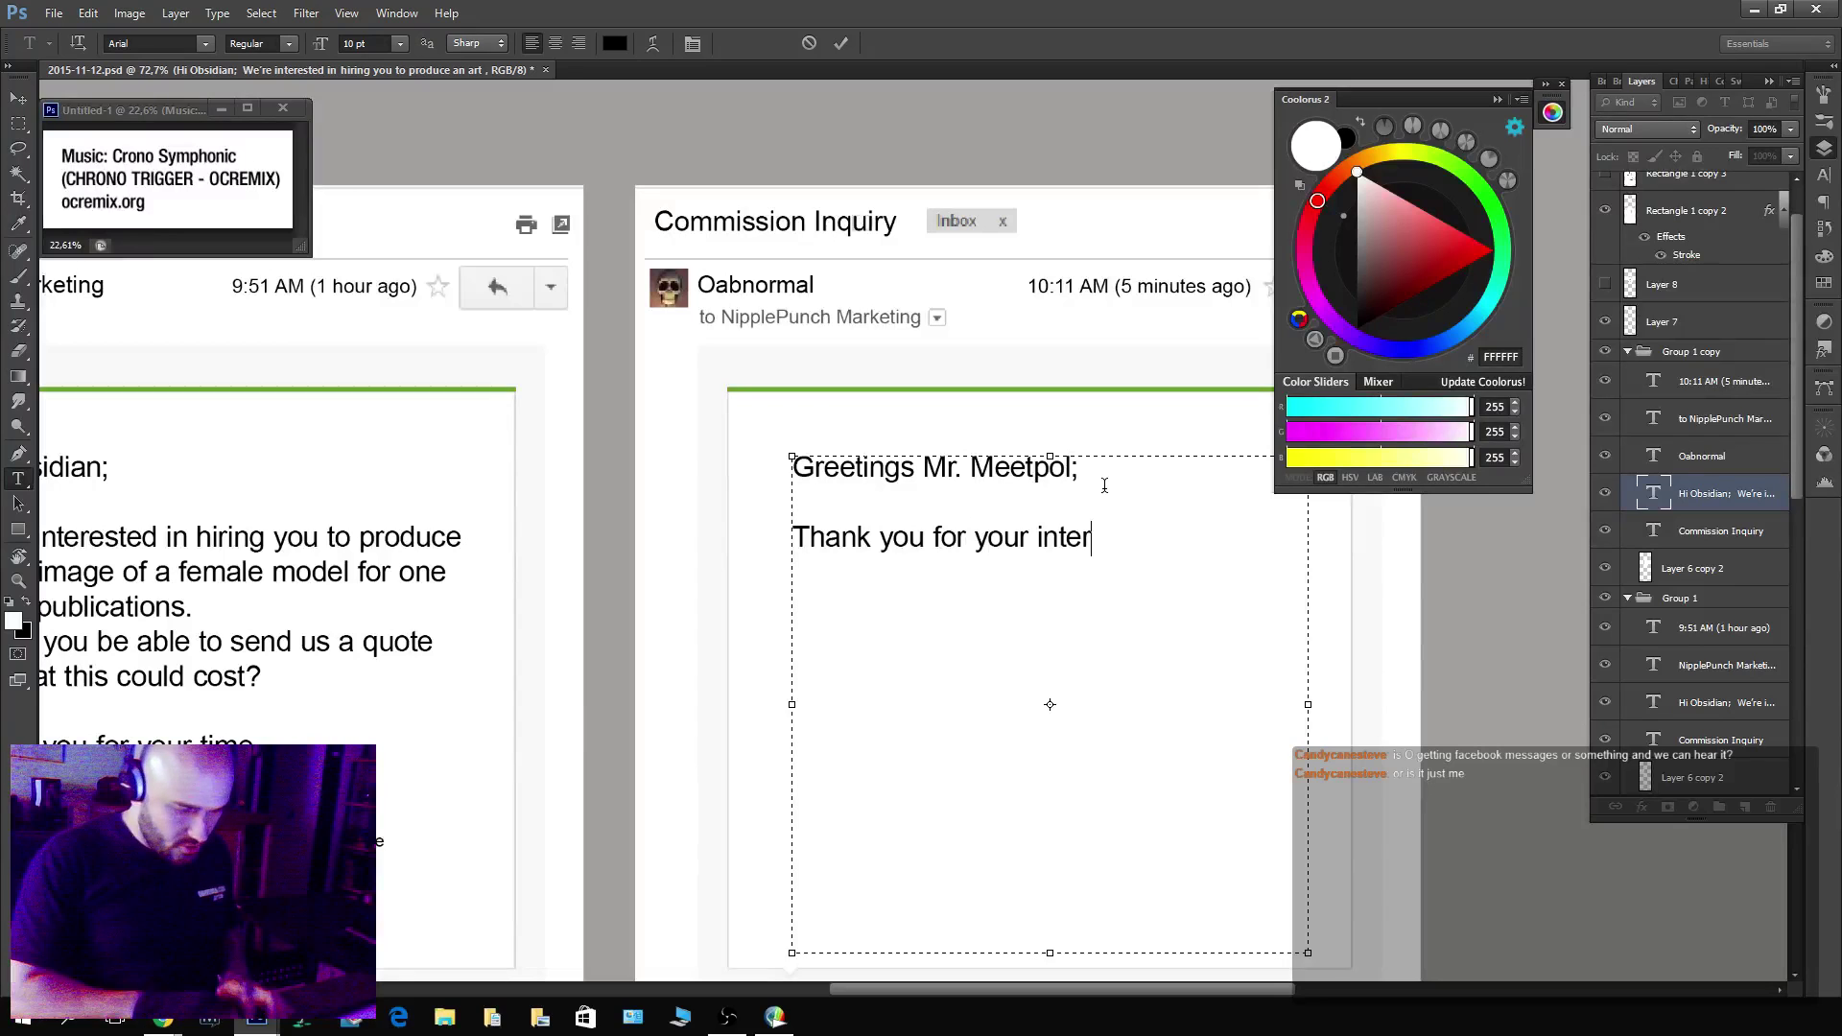
type("est in my wo")
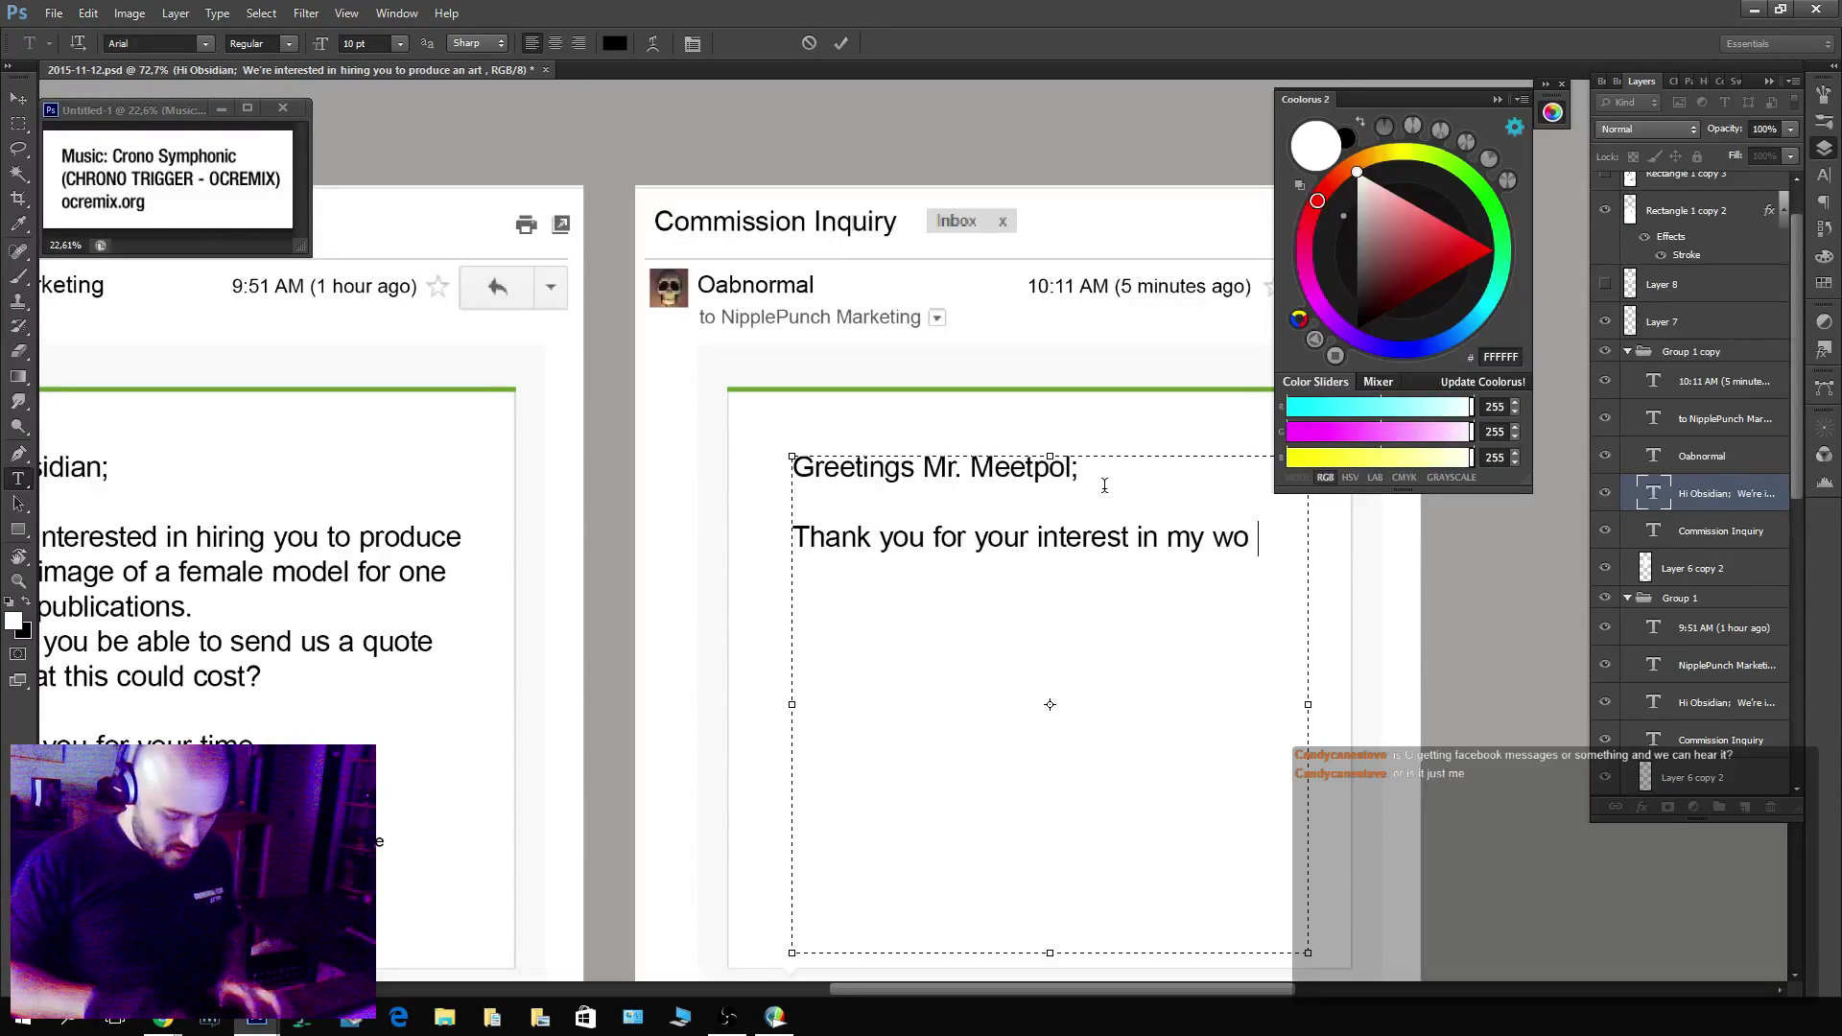
type("rk. An ")
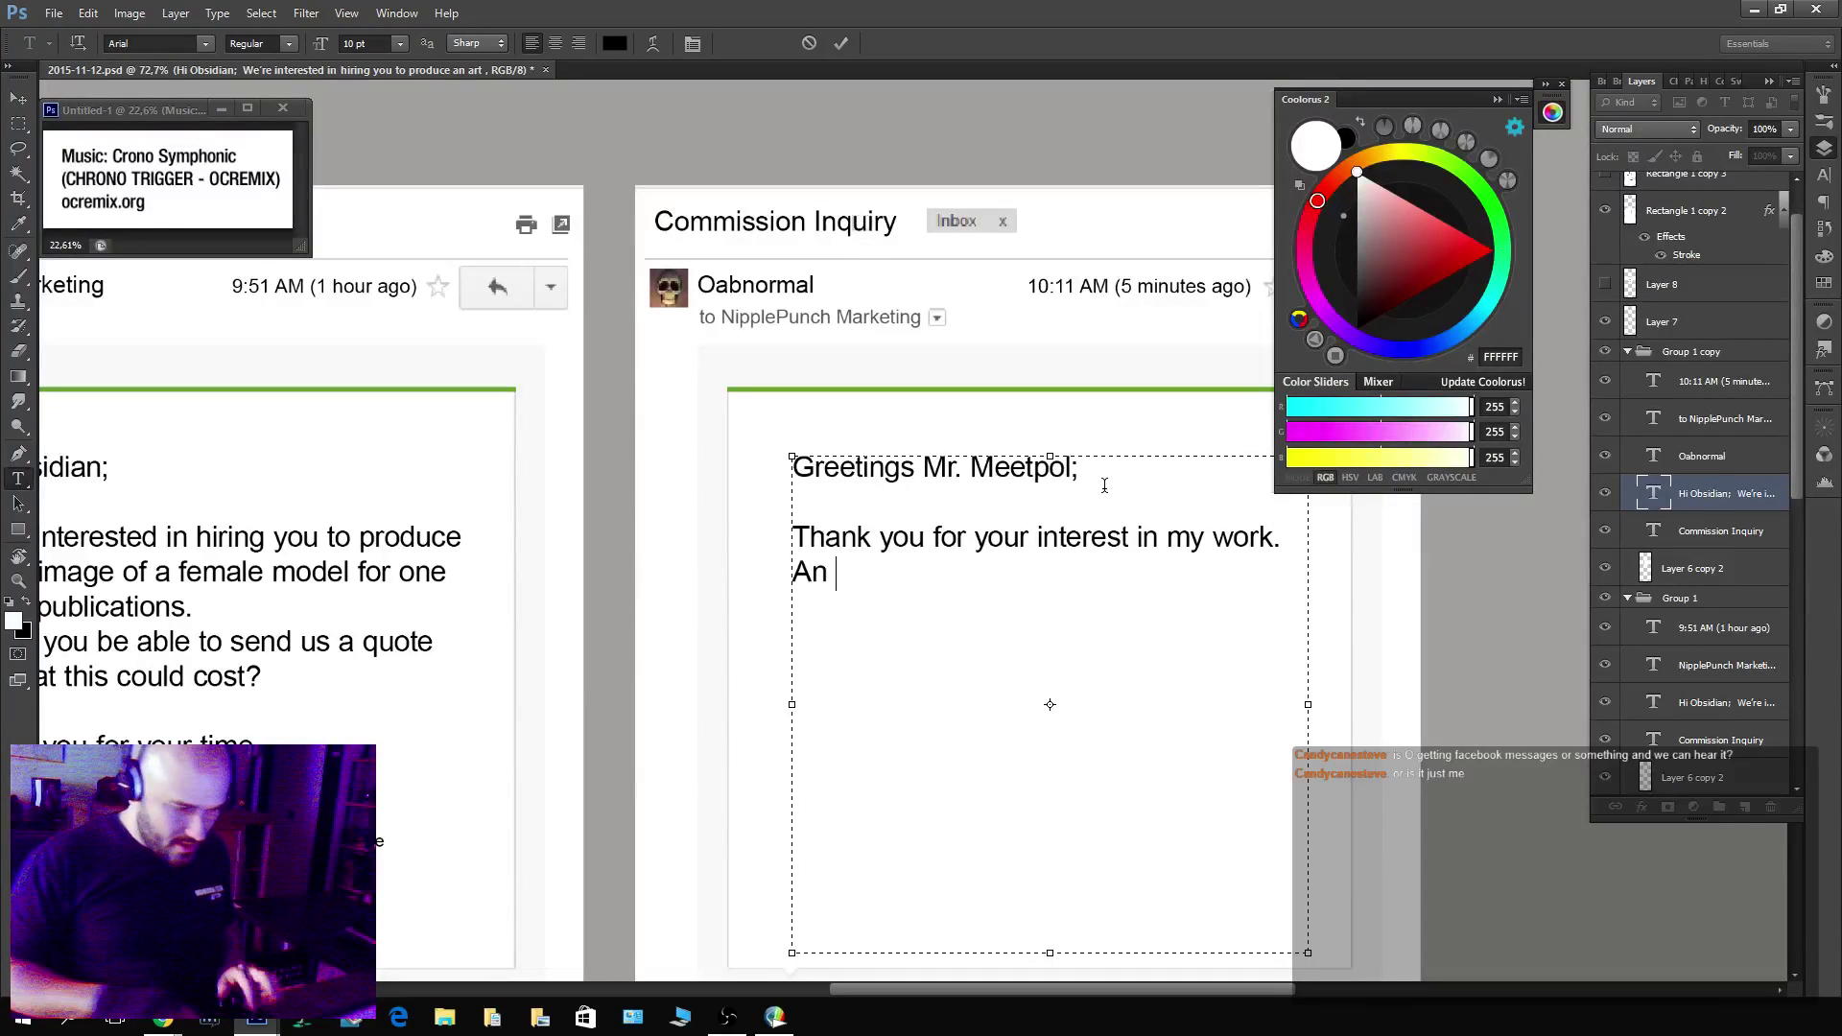
Complete the reply's second sentence to read "An image like the one you describe would have a cost of 90USD.".
type("imah")
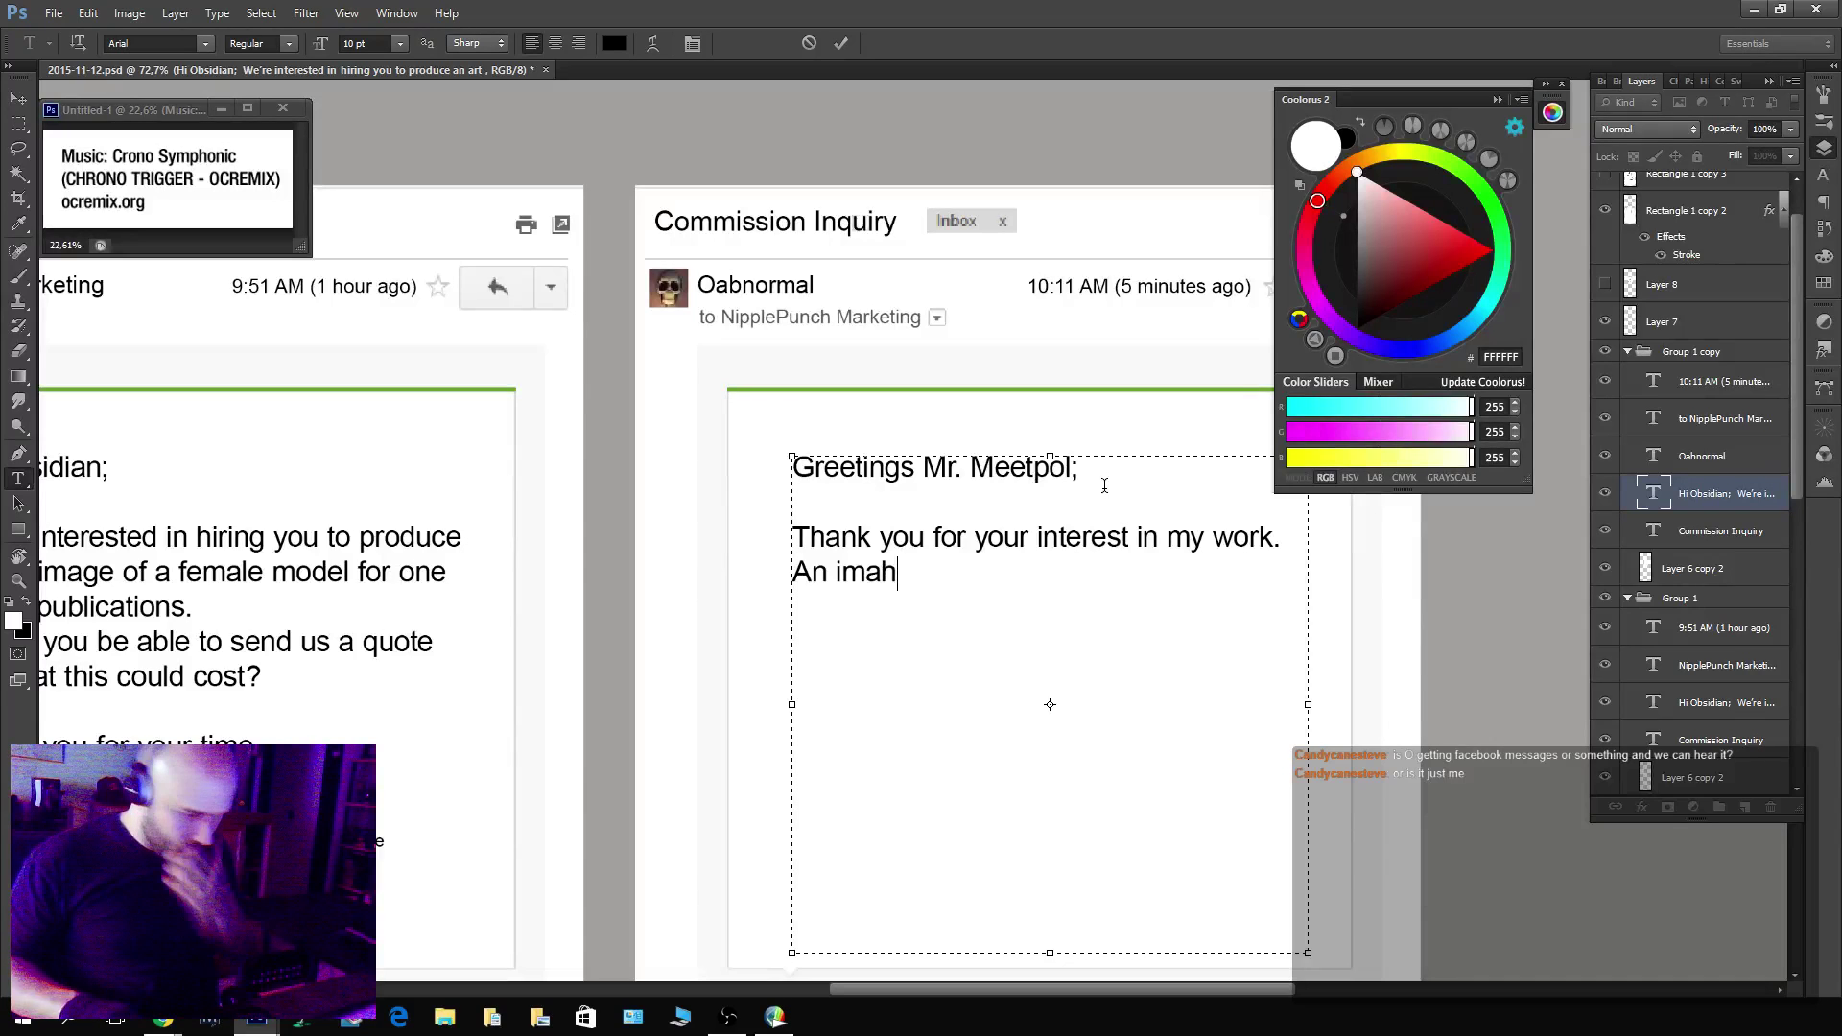
key("BackSpace")
type("ge like the ")
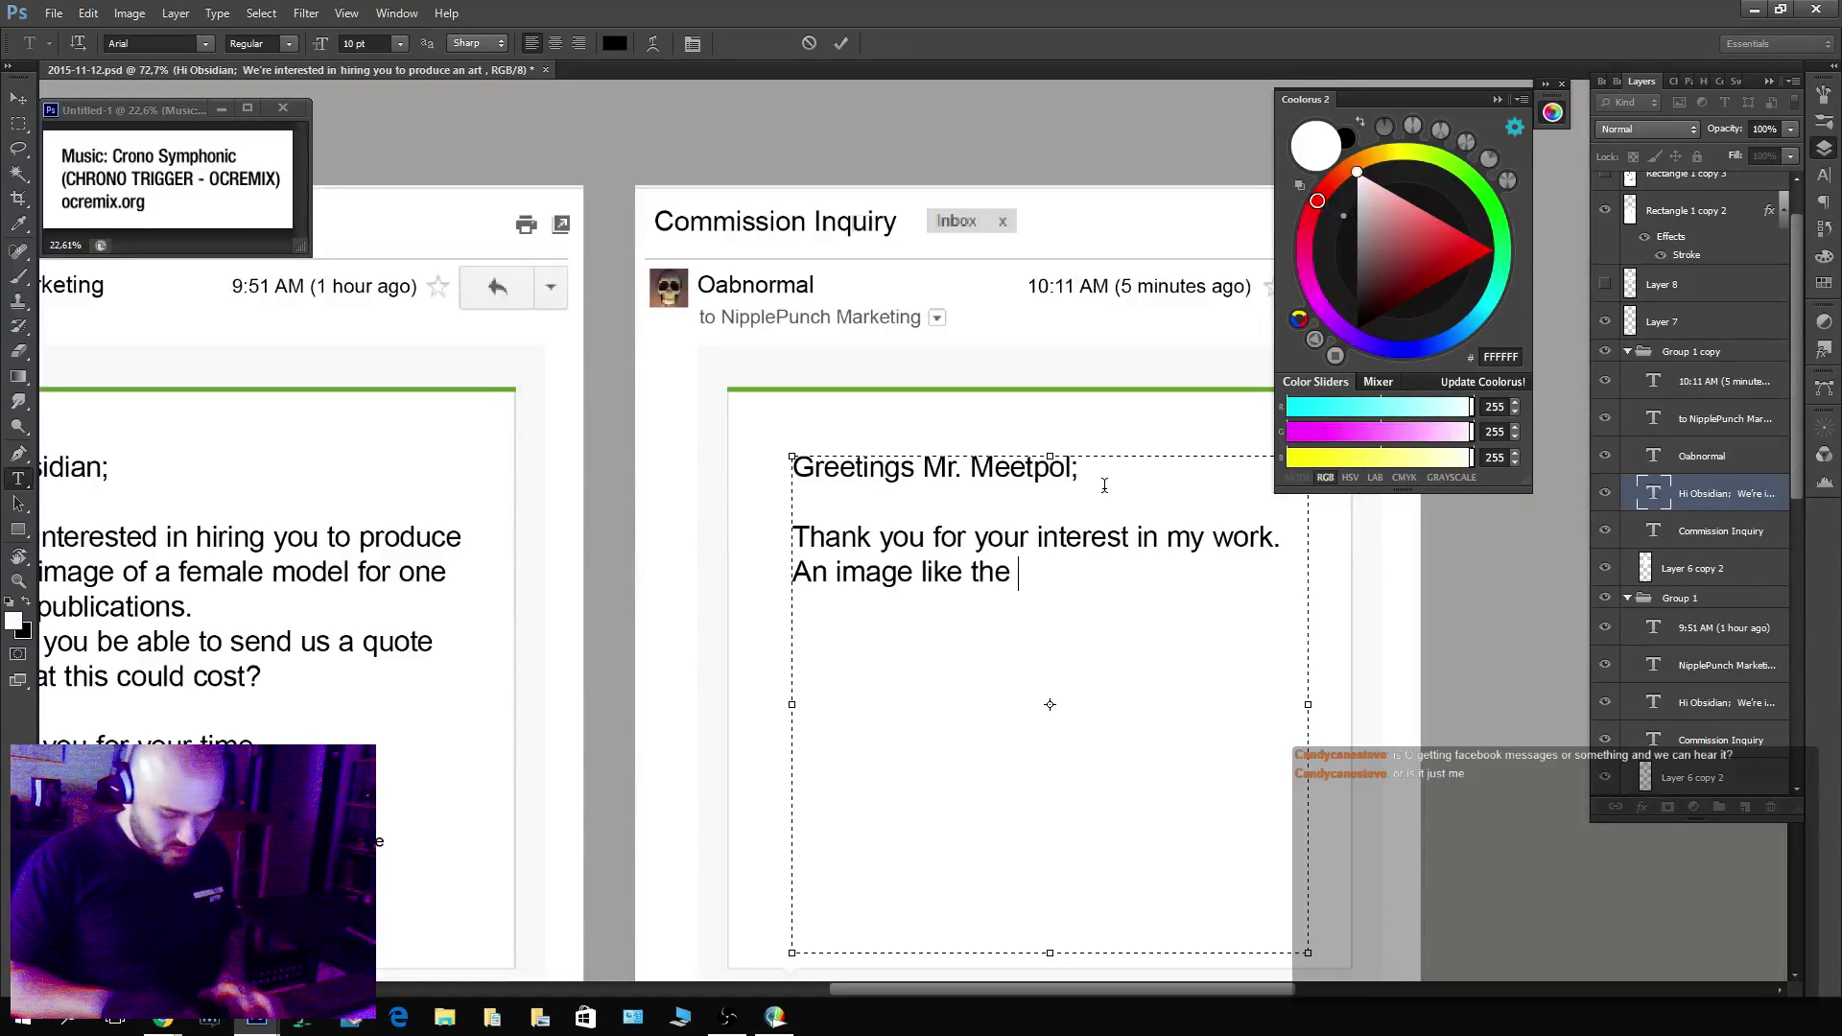
type("one you descri")
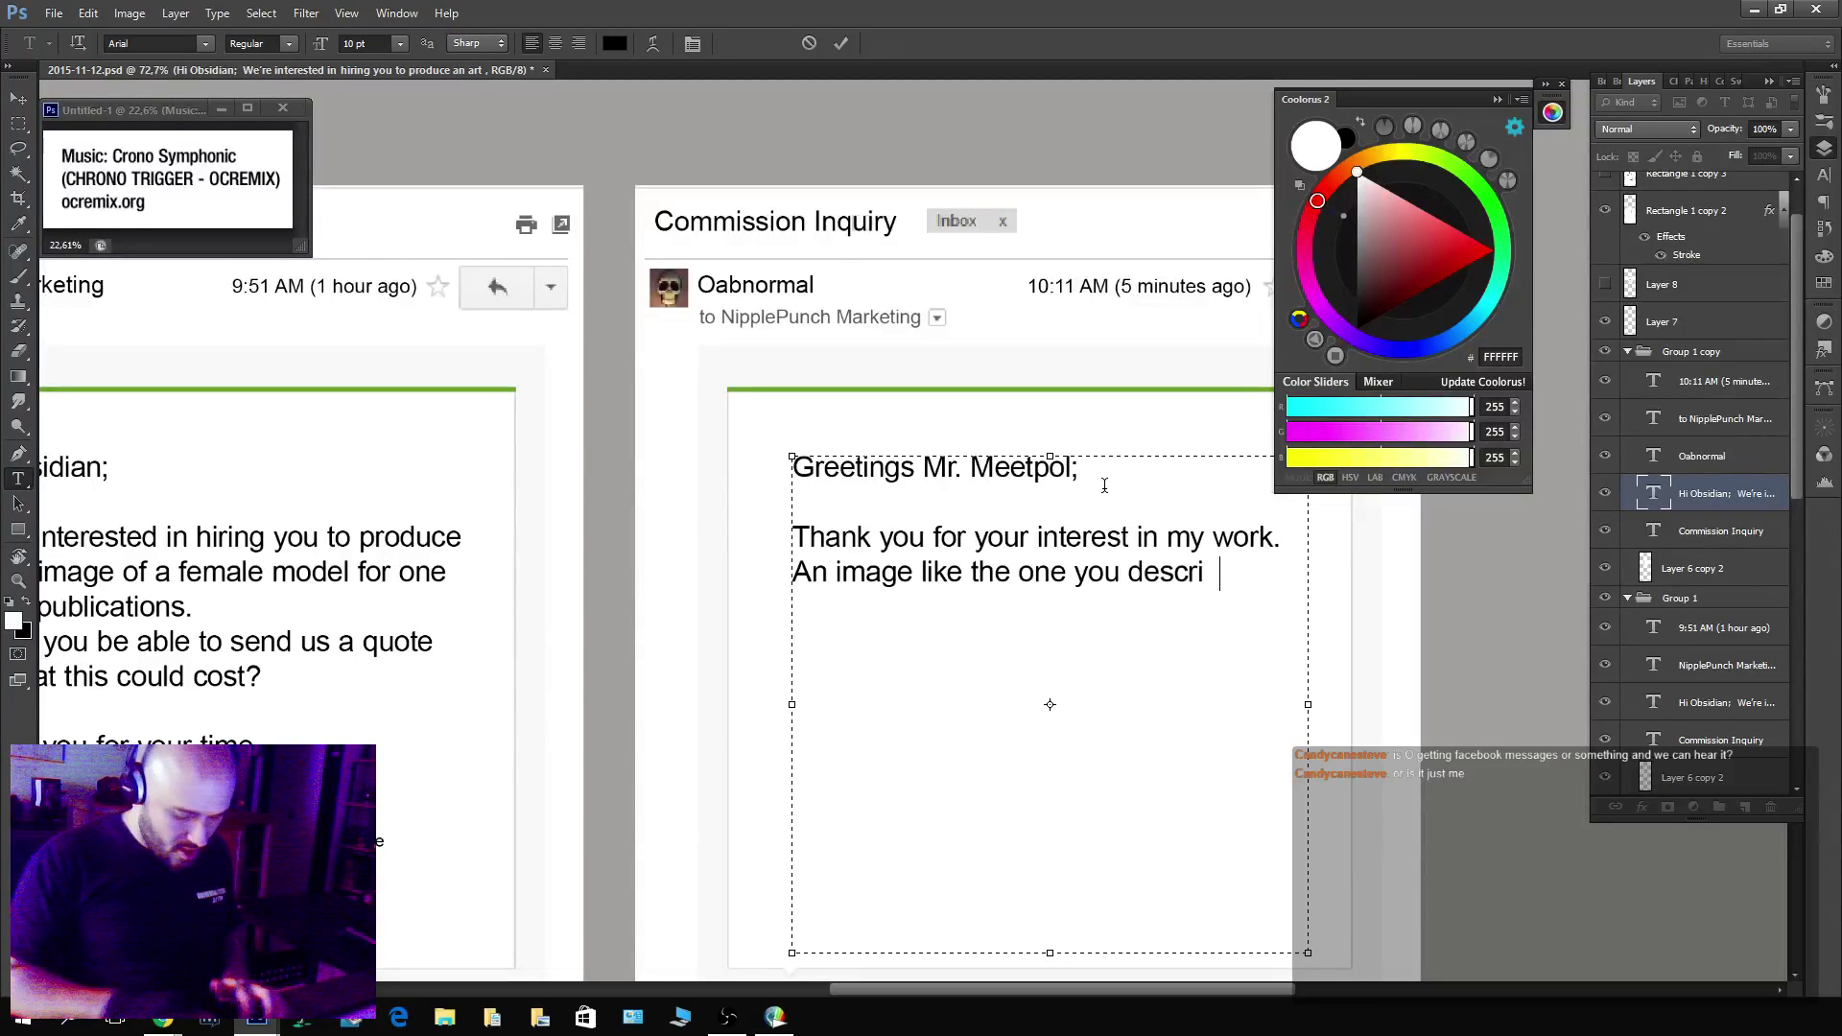
type("be would have a cost of")
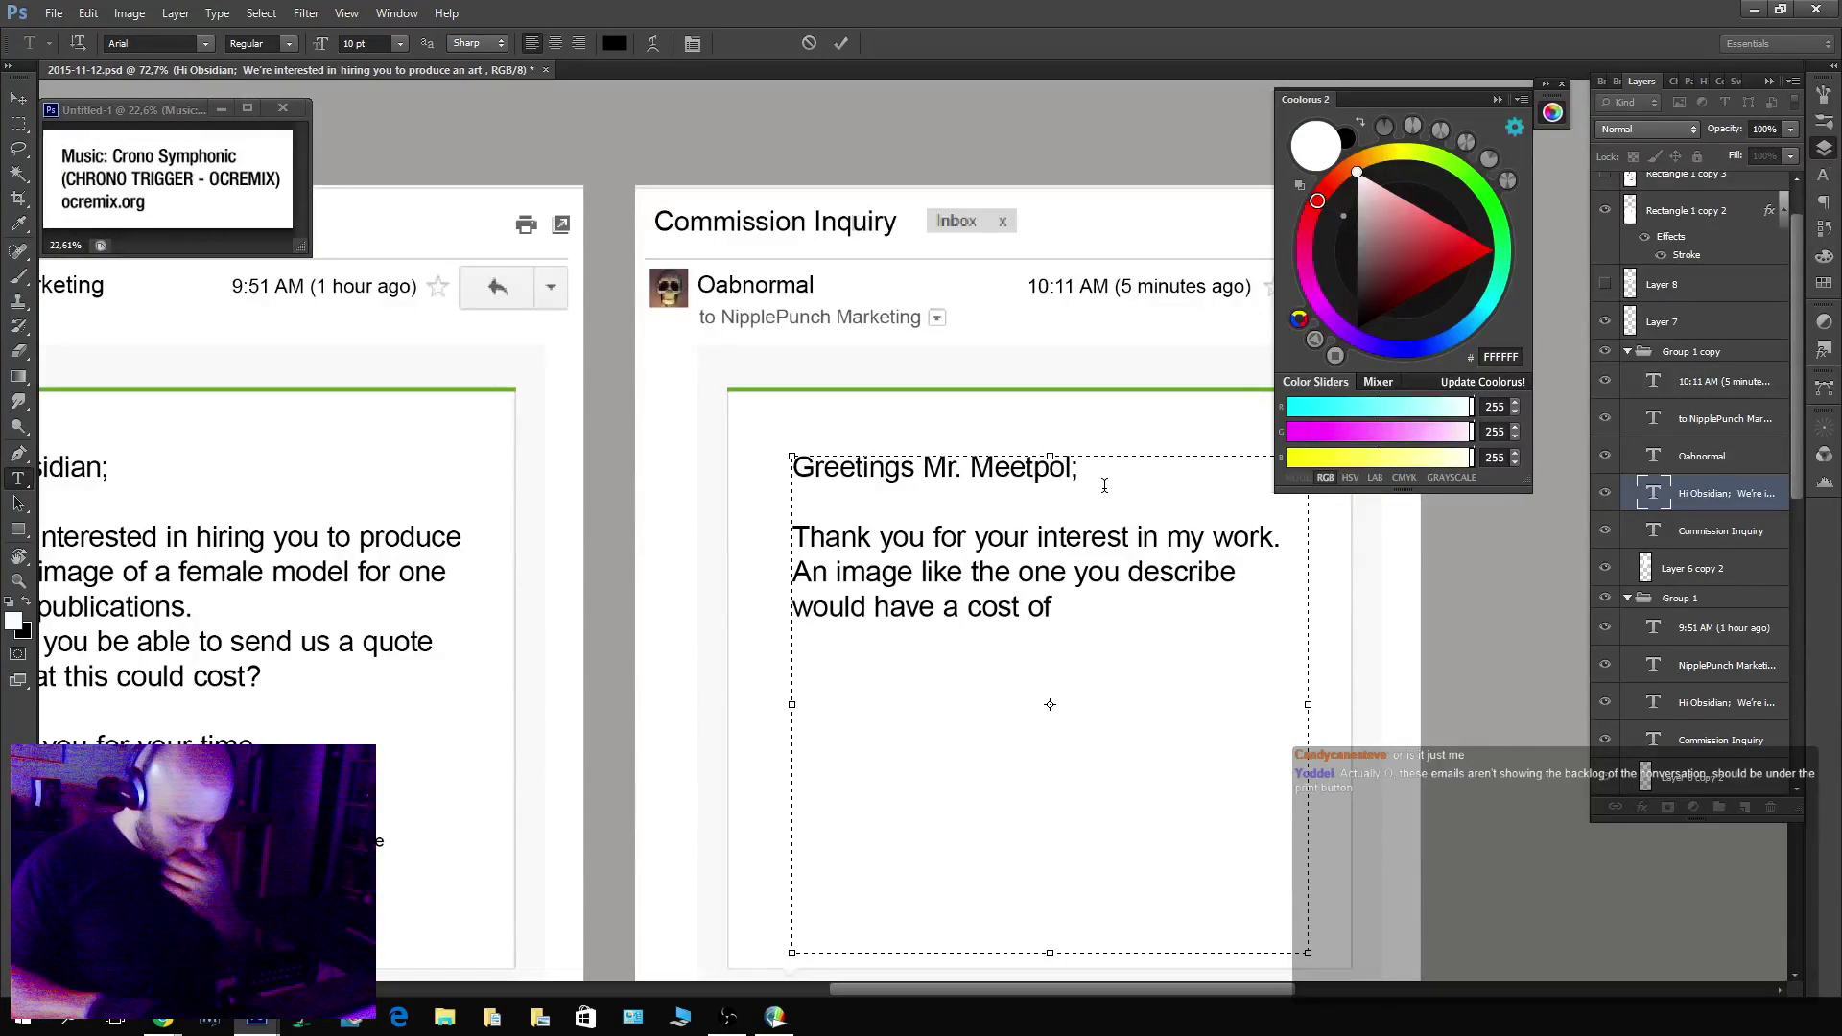
type("9")
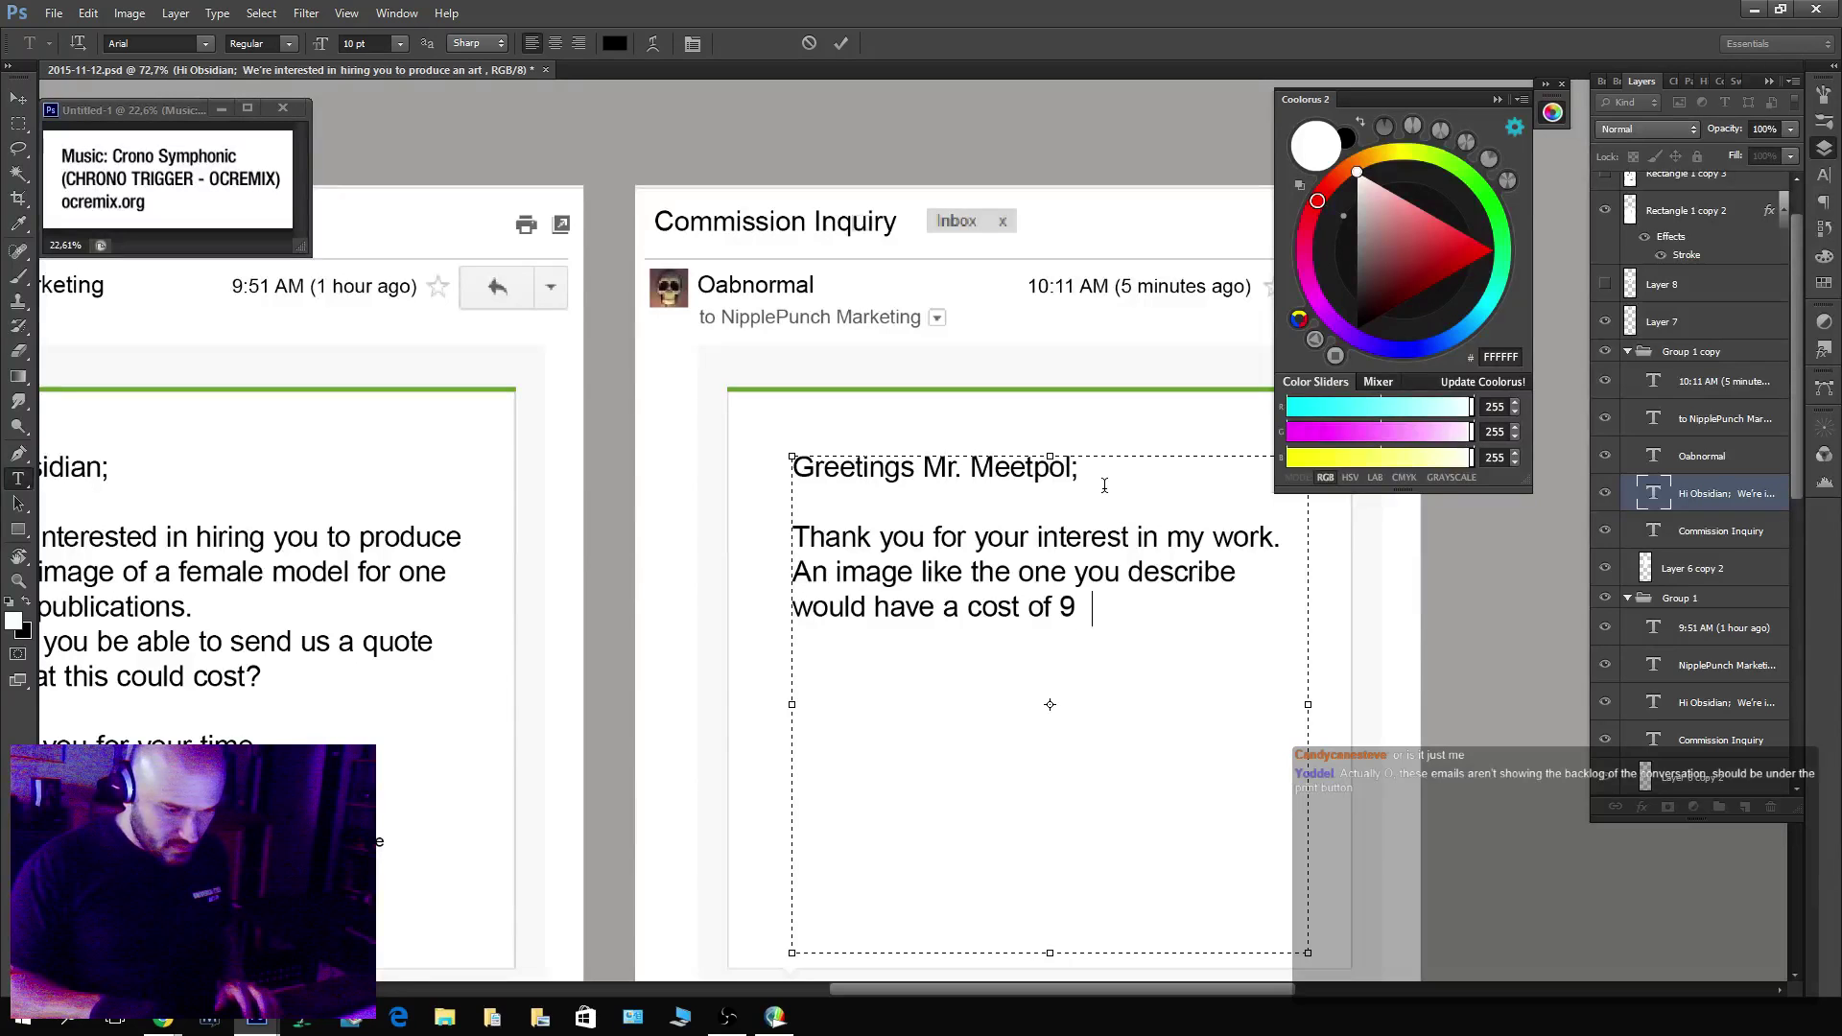
type("0USD.")
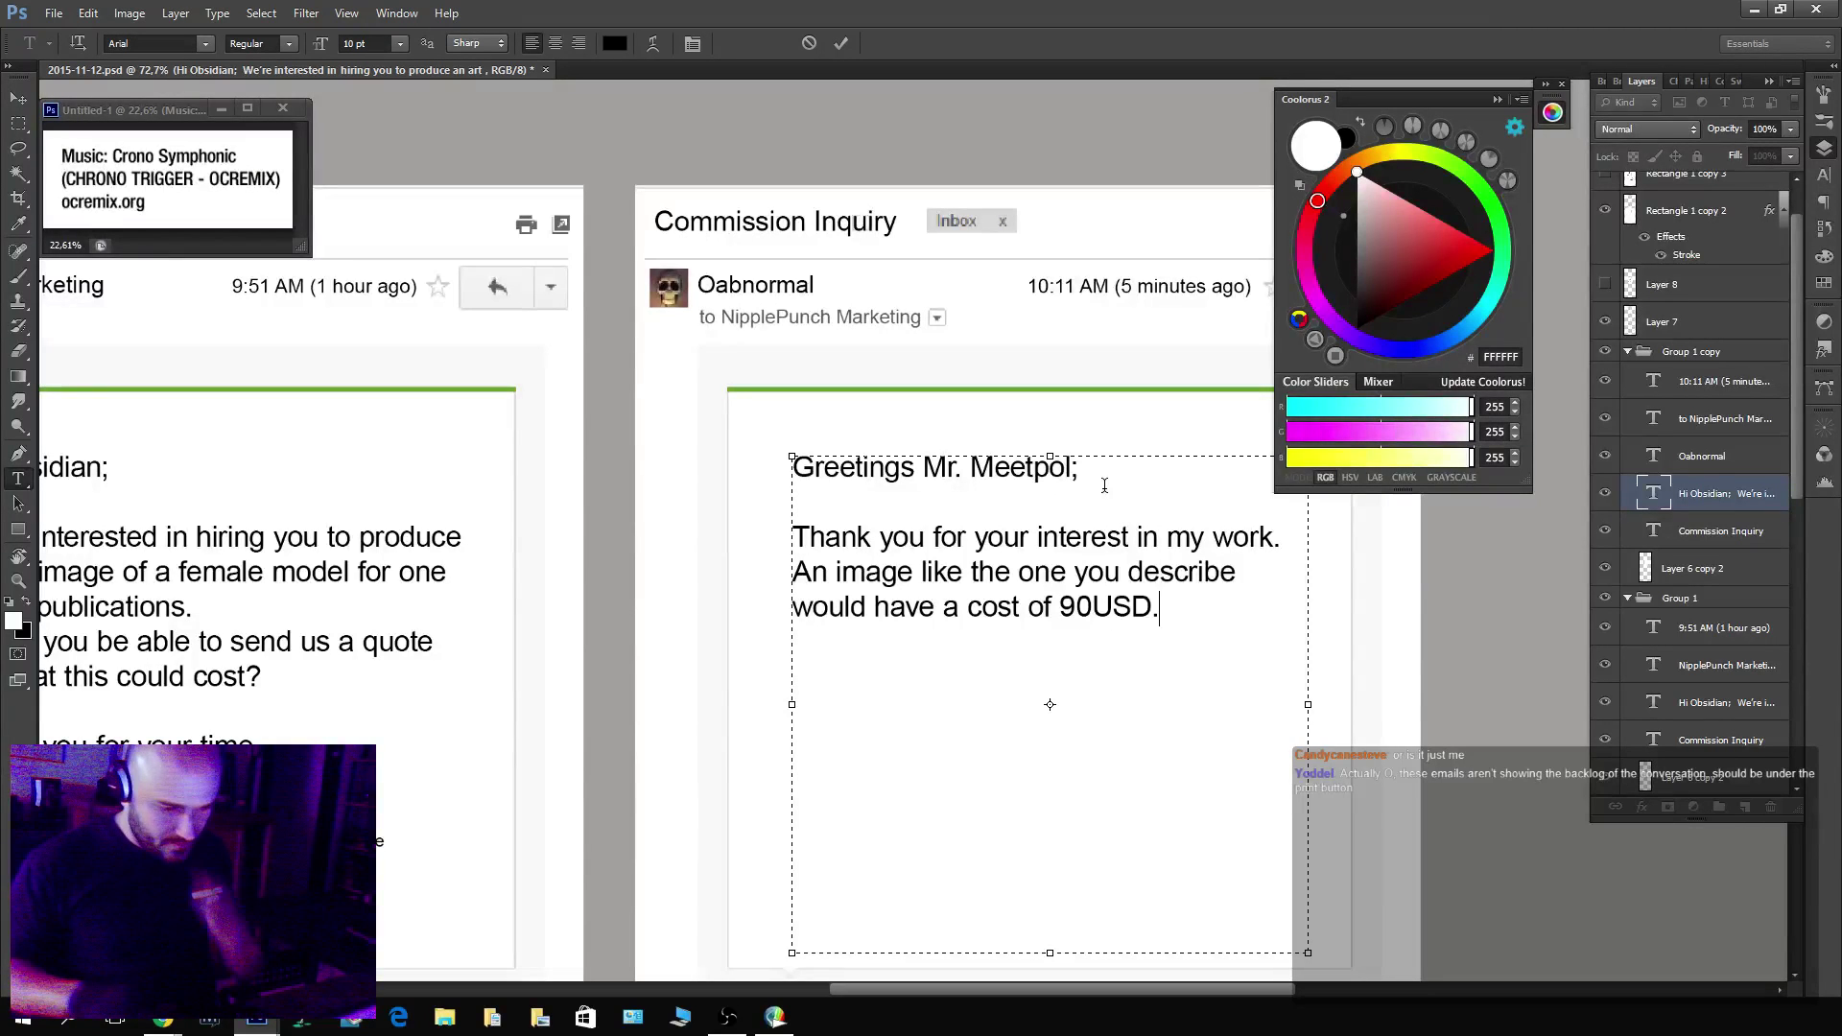
Add a new paragraph to the reply reading "Let me know what you think and I look forward to working with you.".
key("Return")
key("Return")
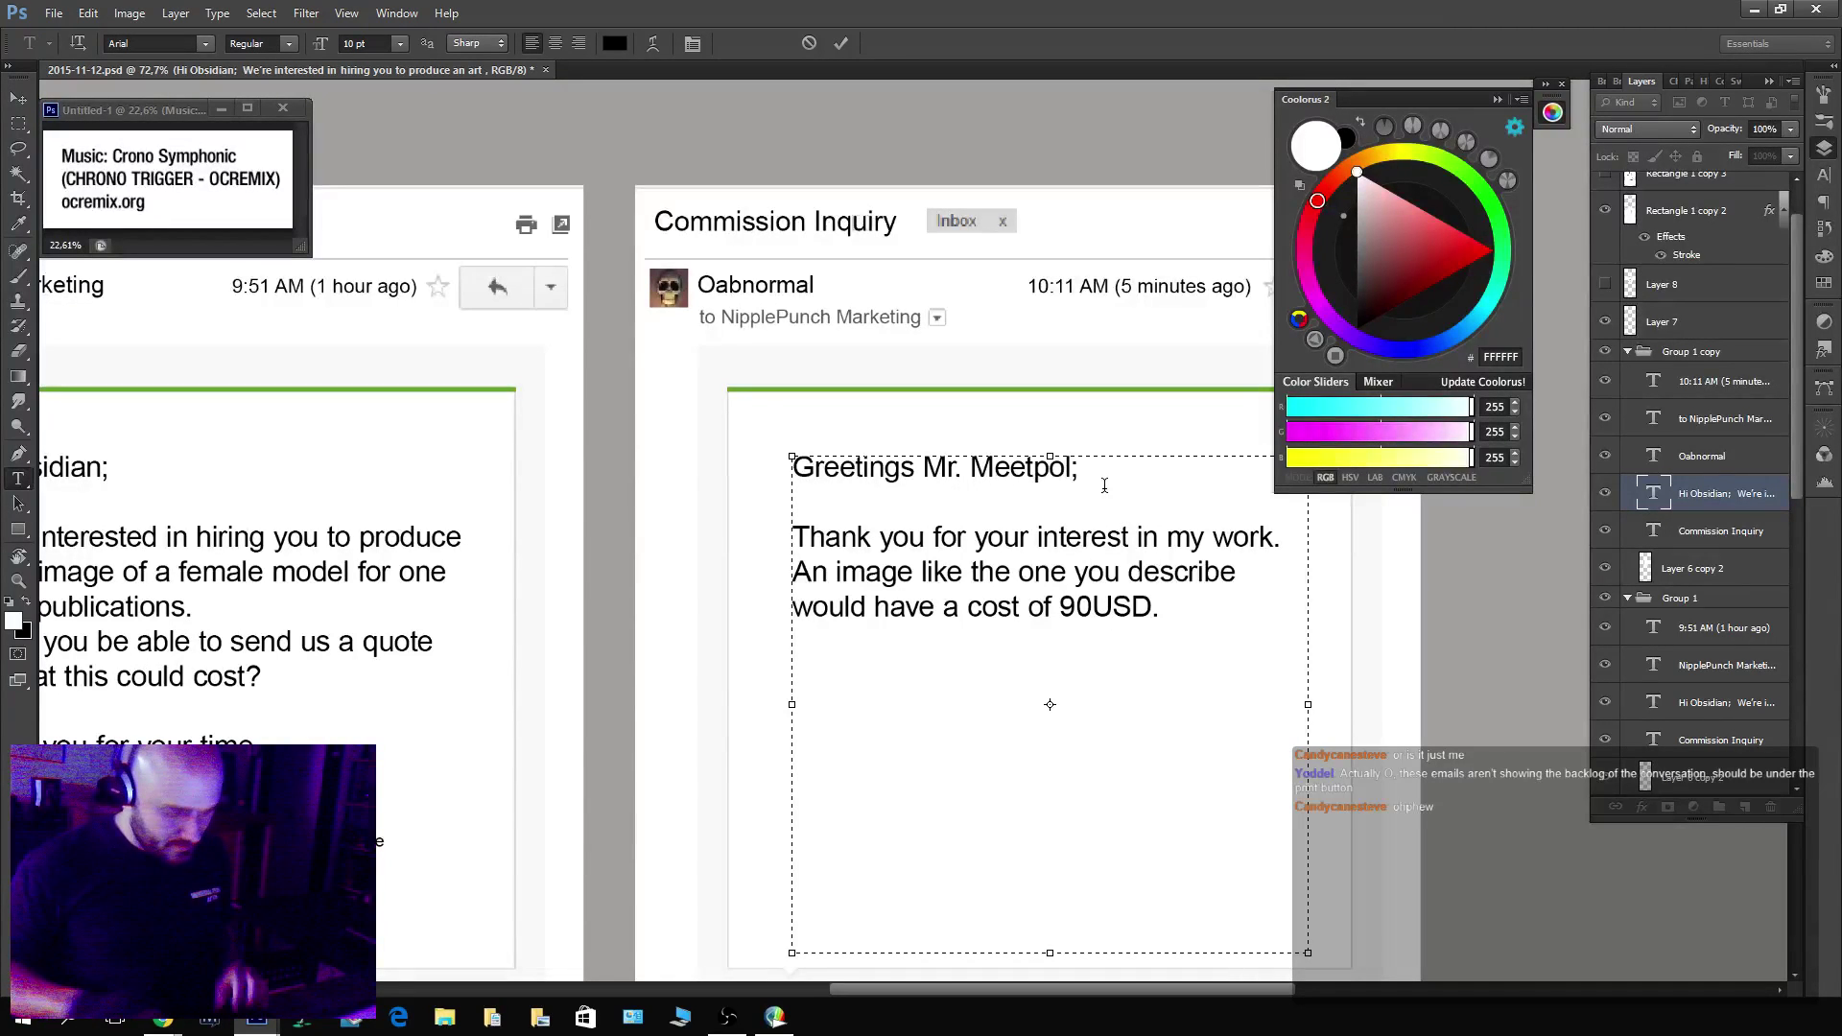
type("Let me ")
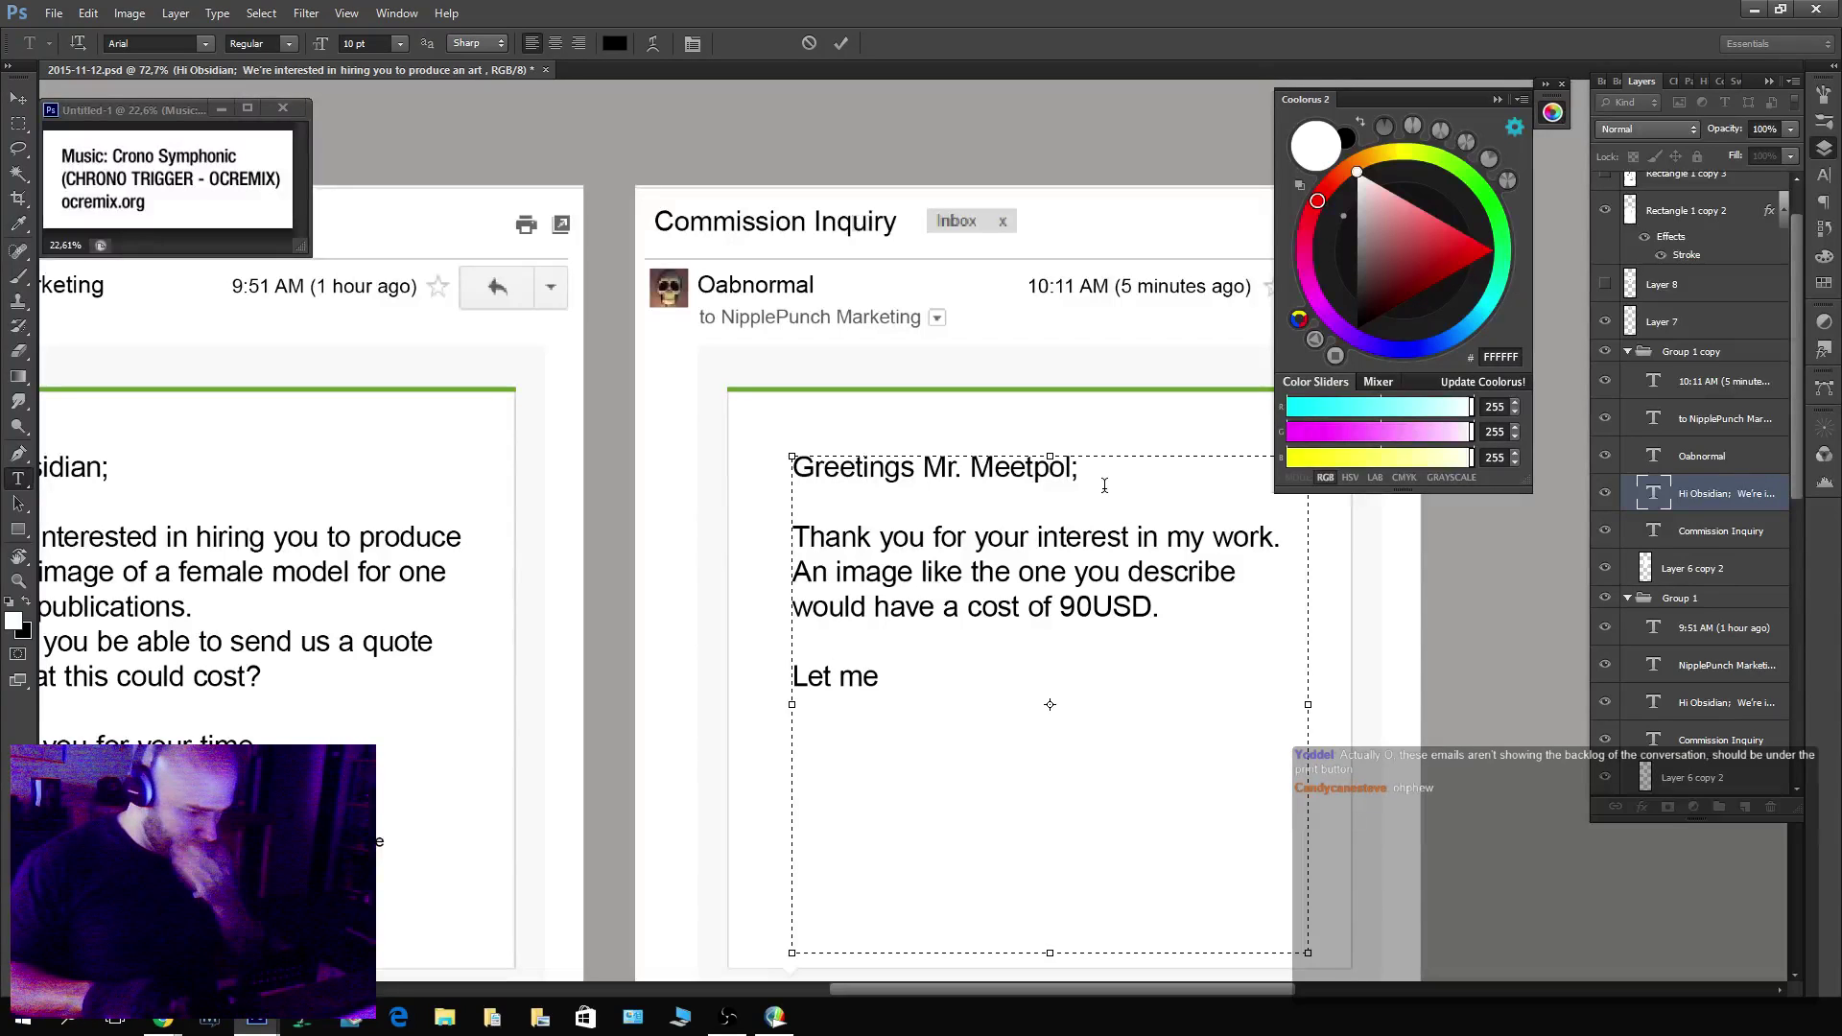
type("know what ")
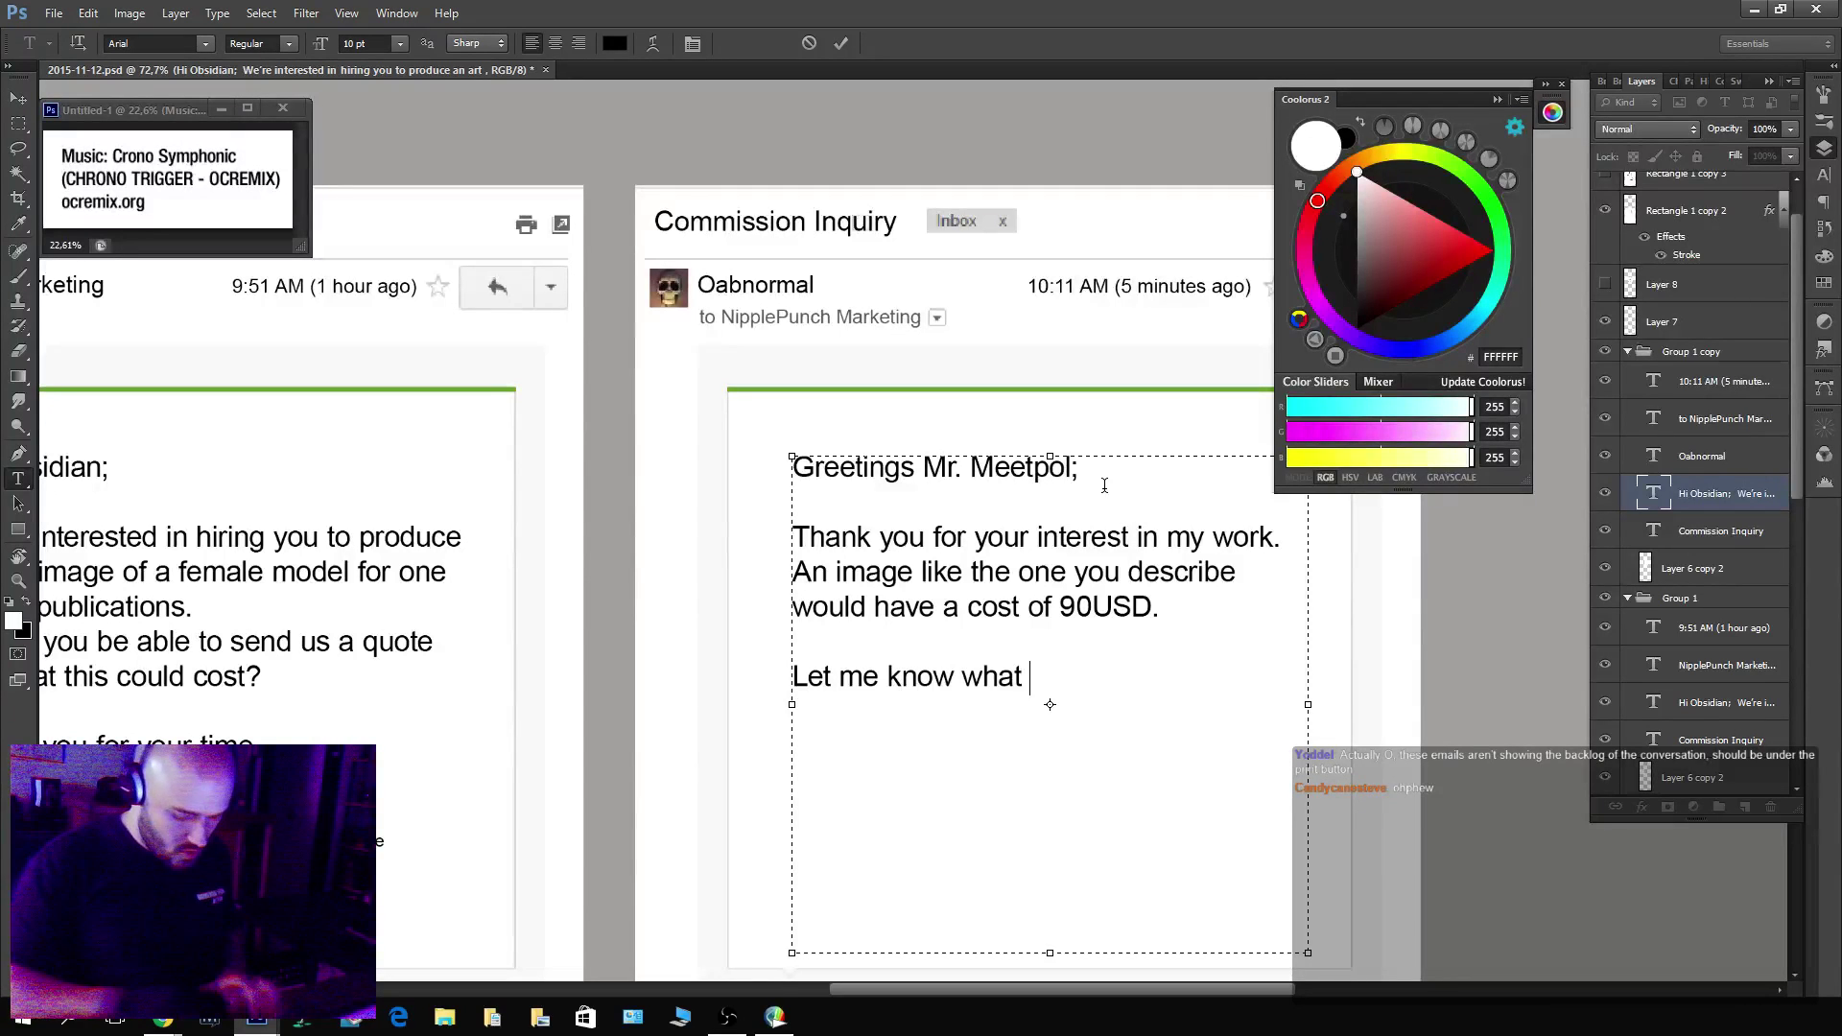
type("you think and ")
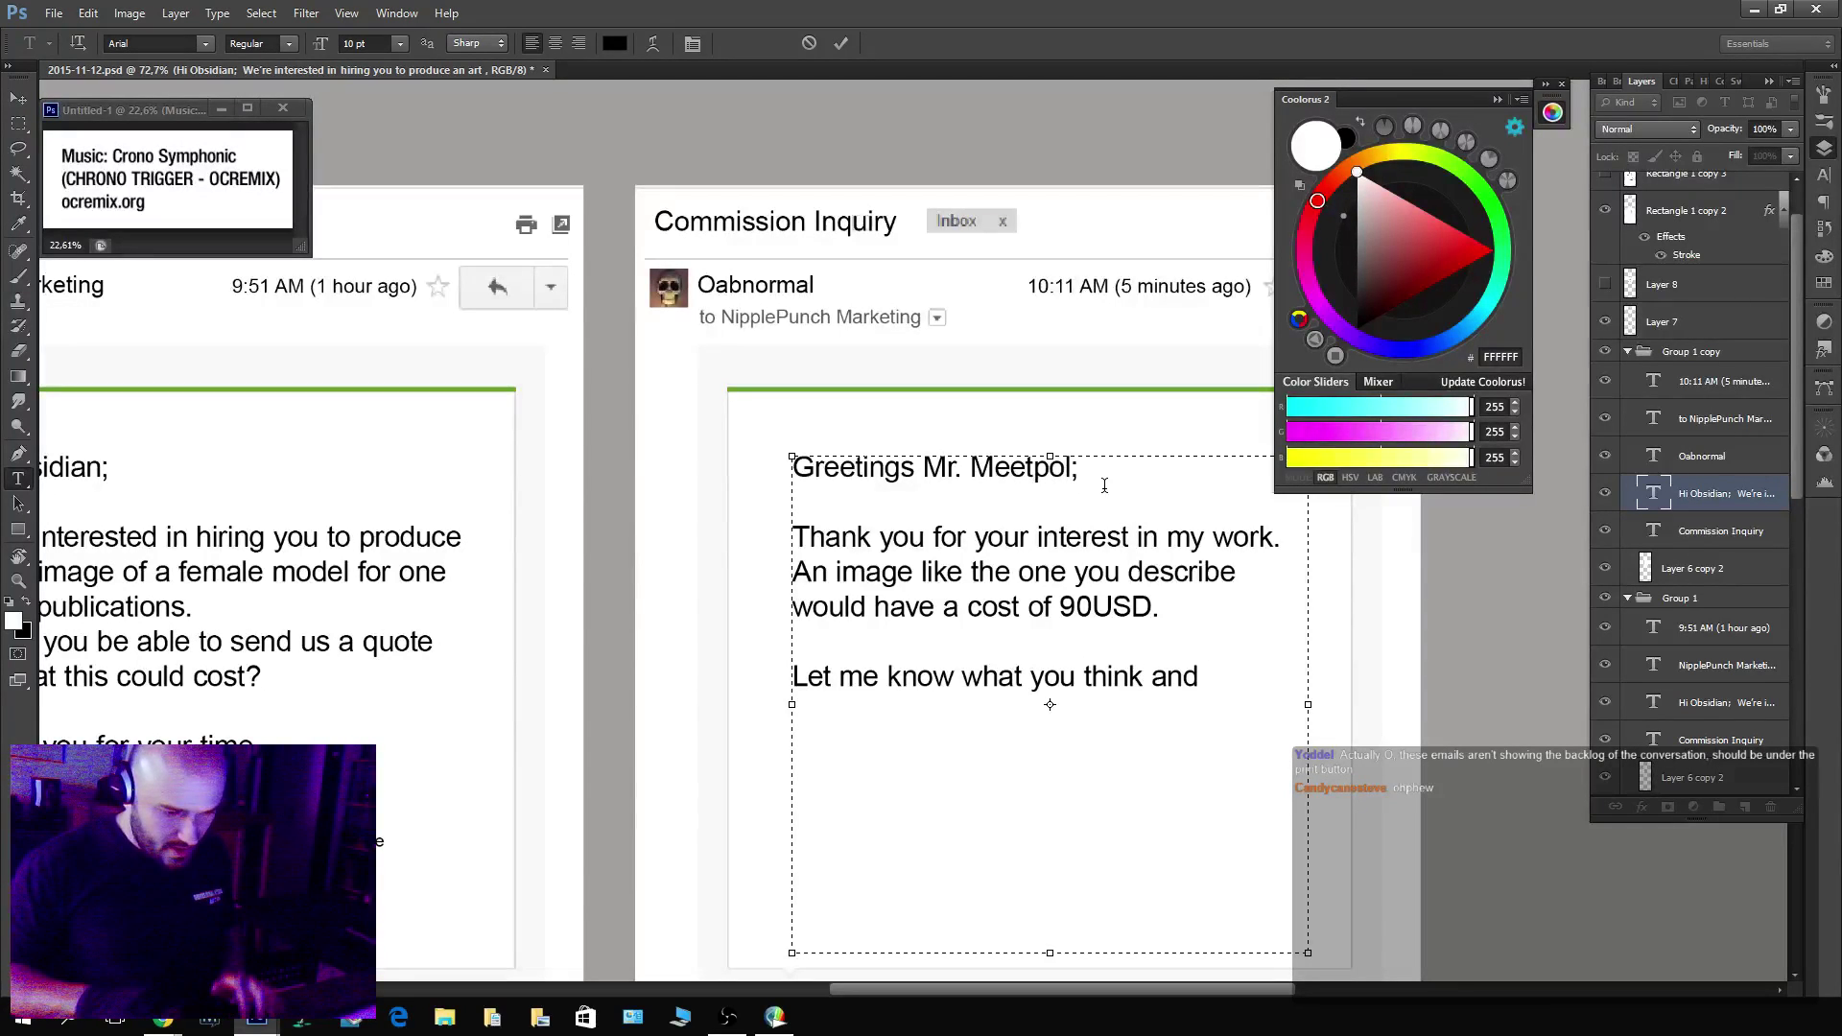
type("I look f")
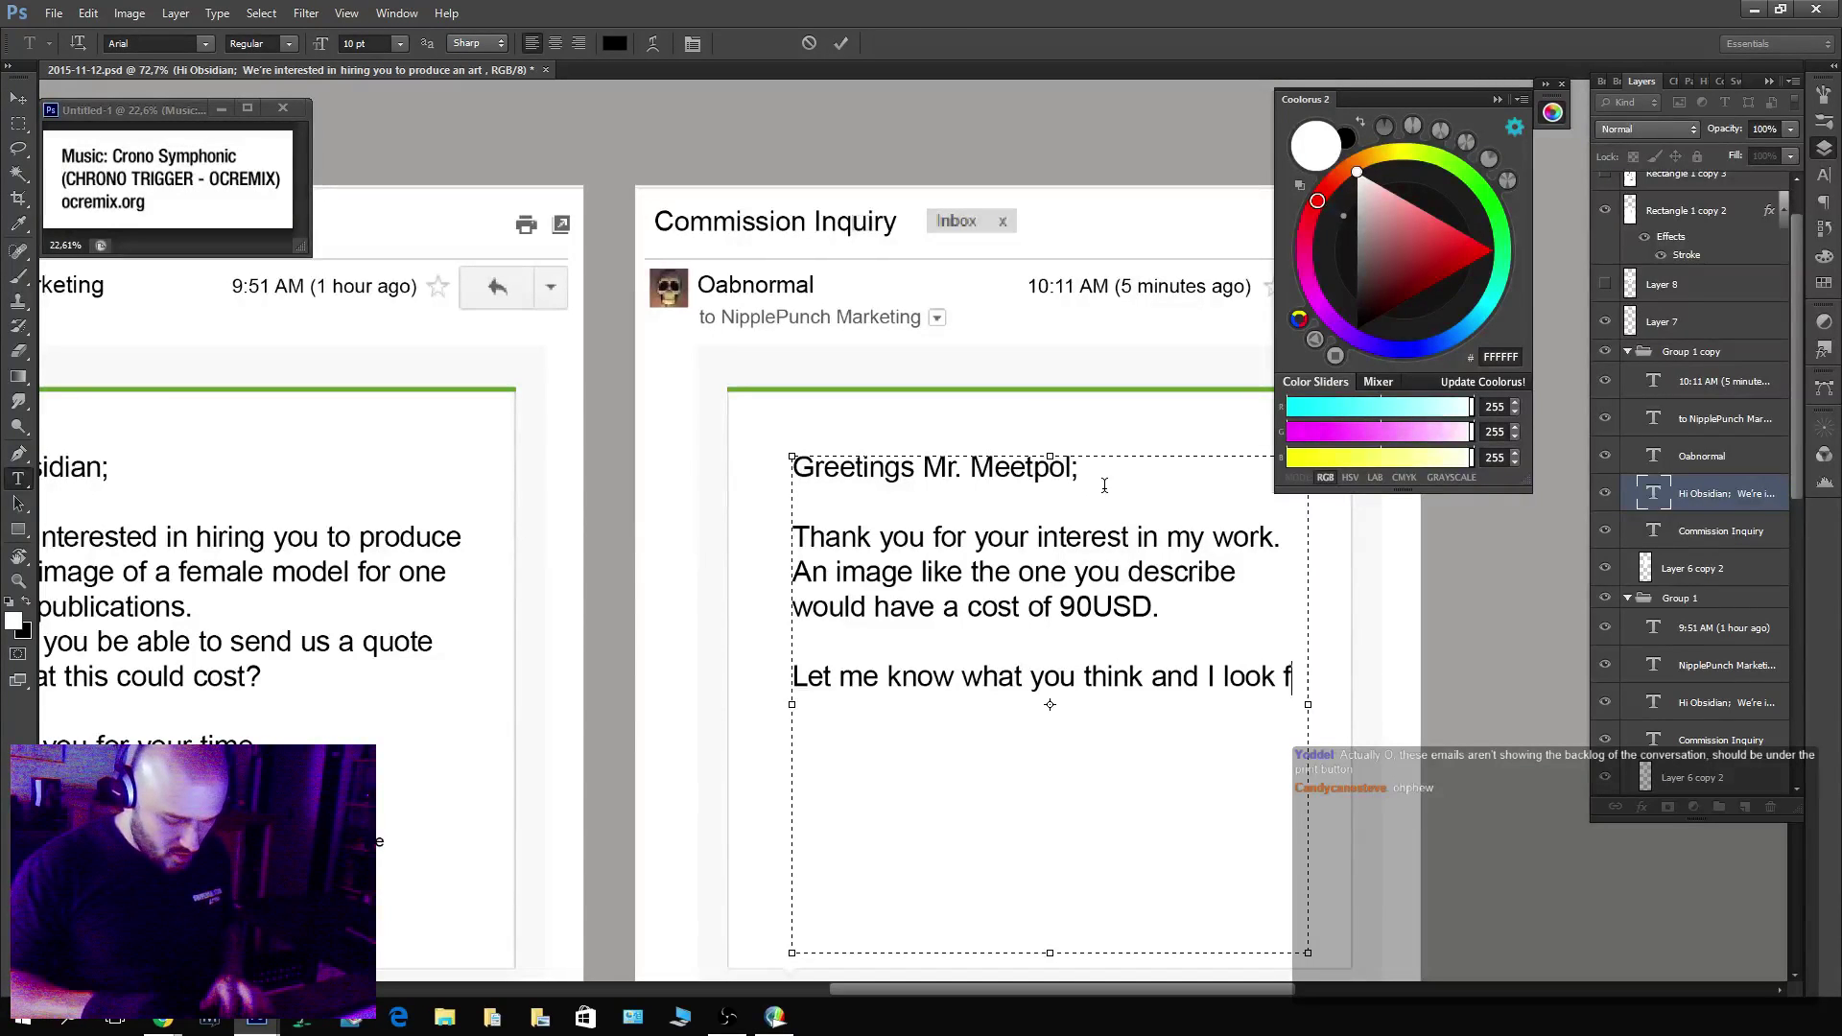
type("orward to work")
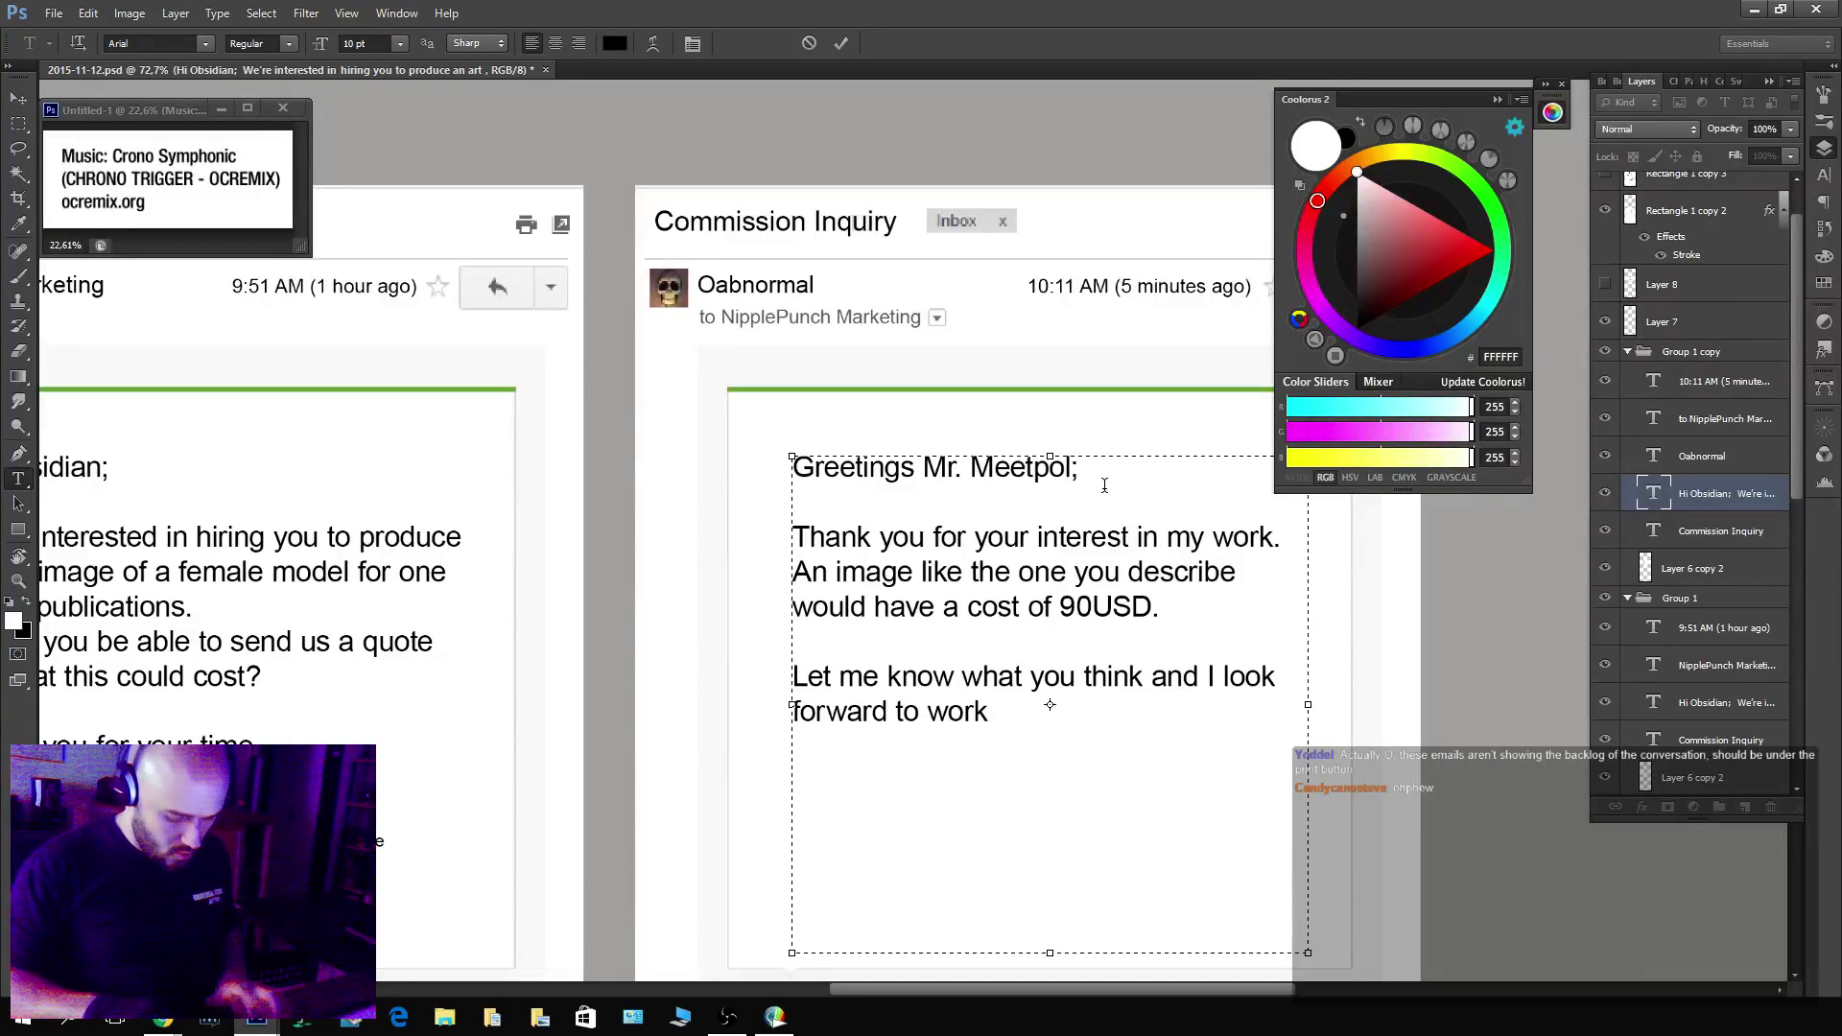
type("ing with you.  ")
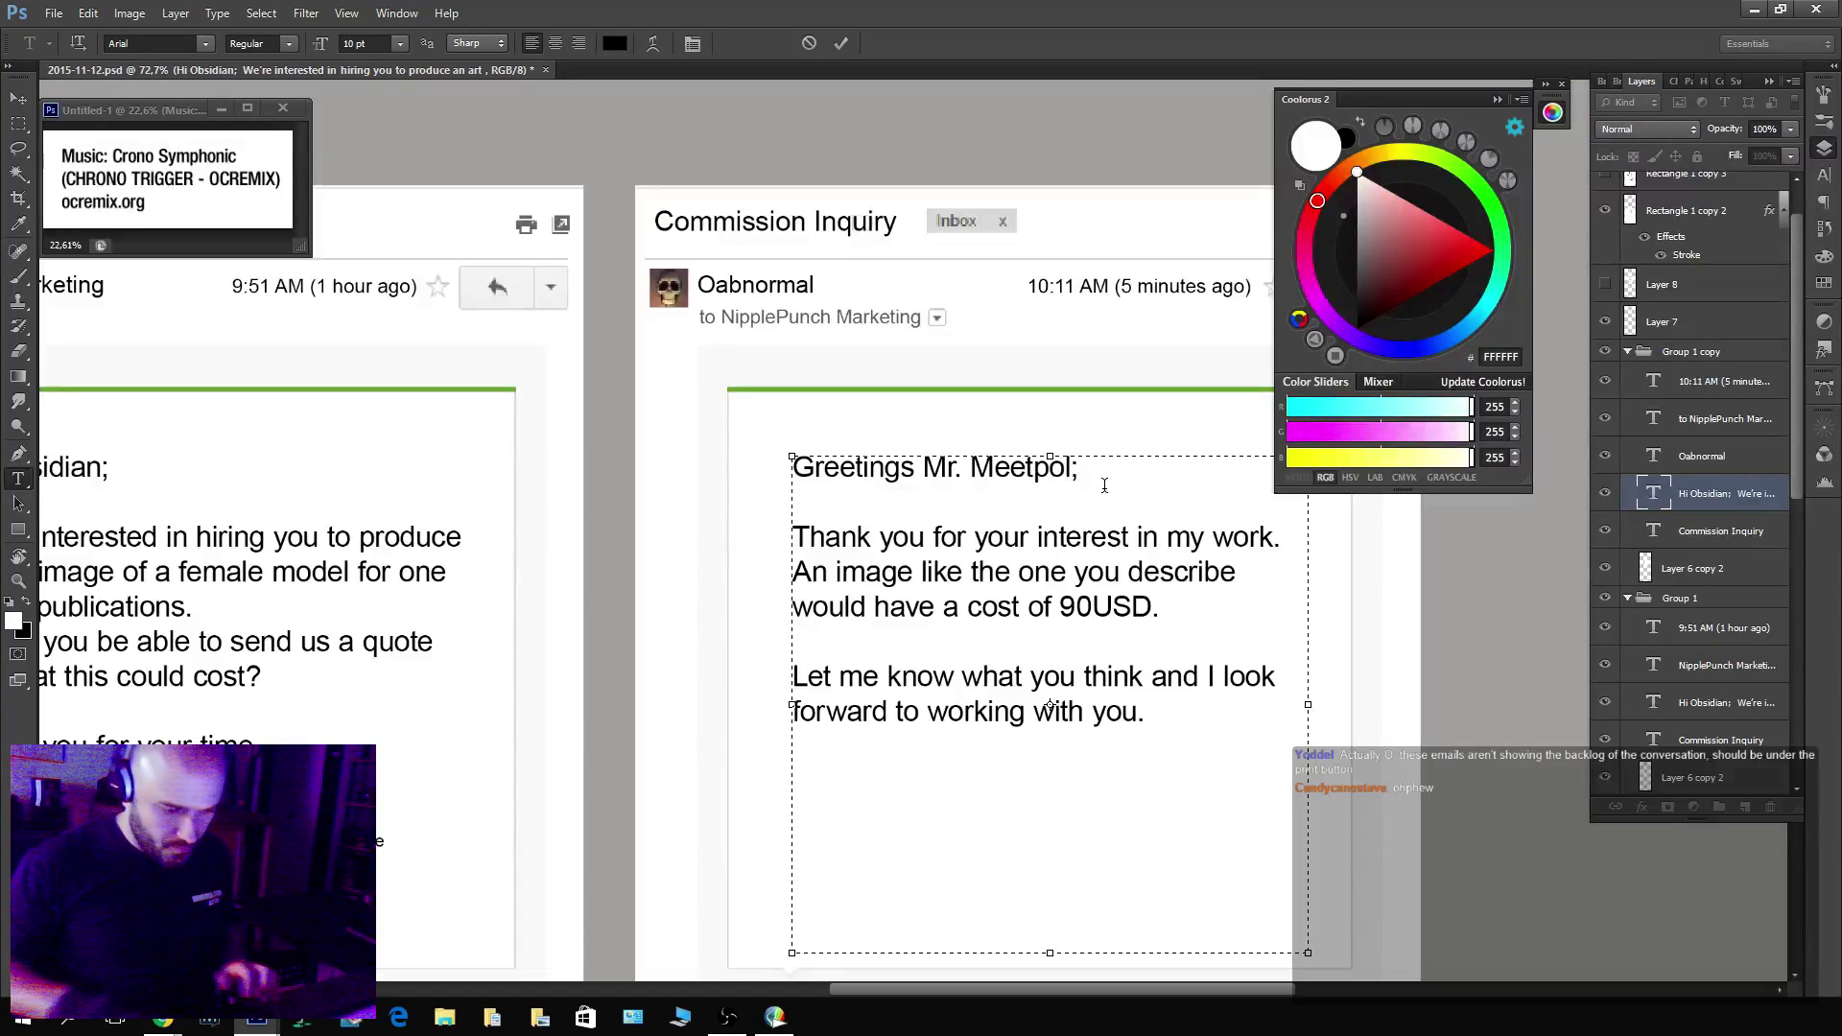
Close the reply with "Good hunting;" and the artist's name on the line below, and commit the text.
type("Good hunting;")
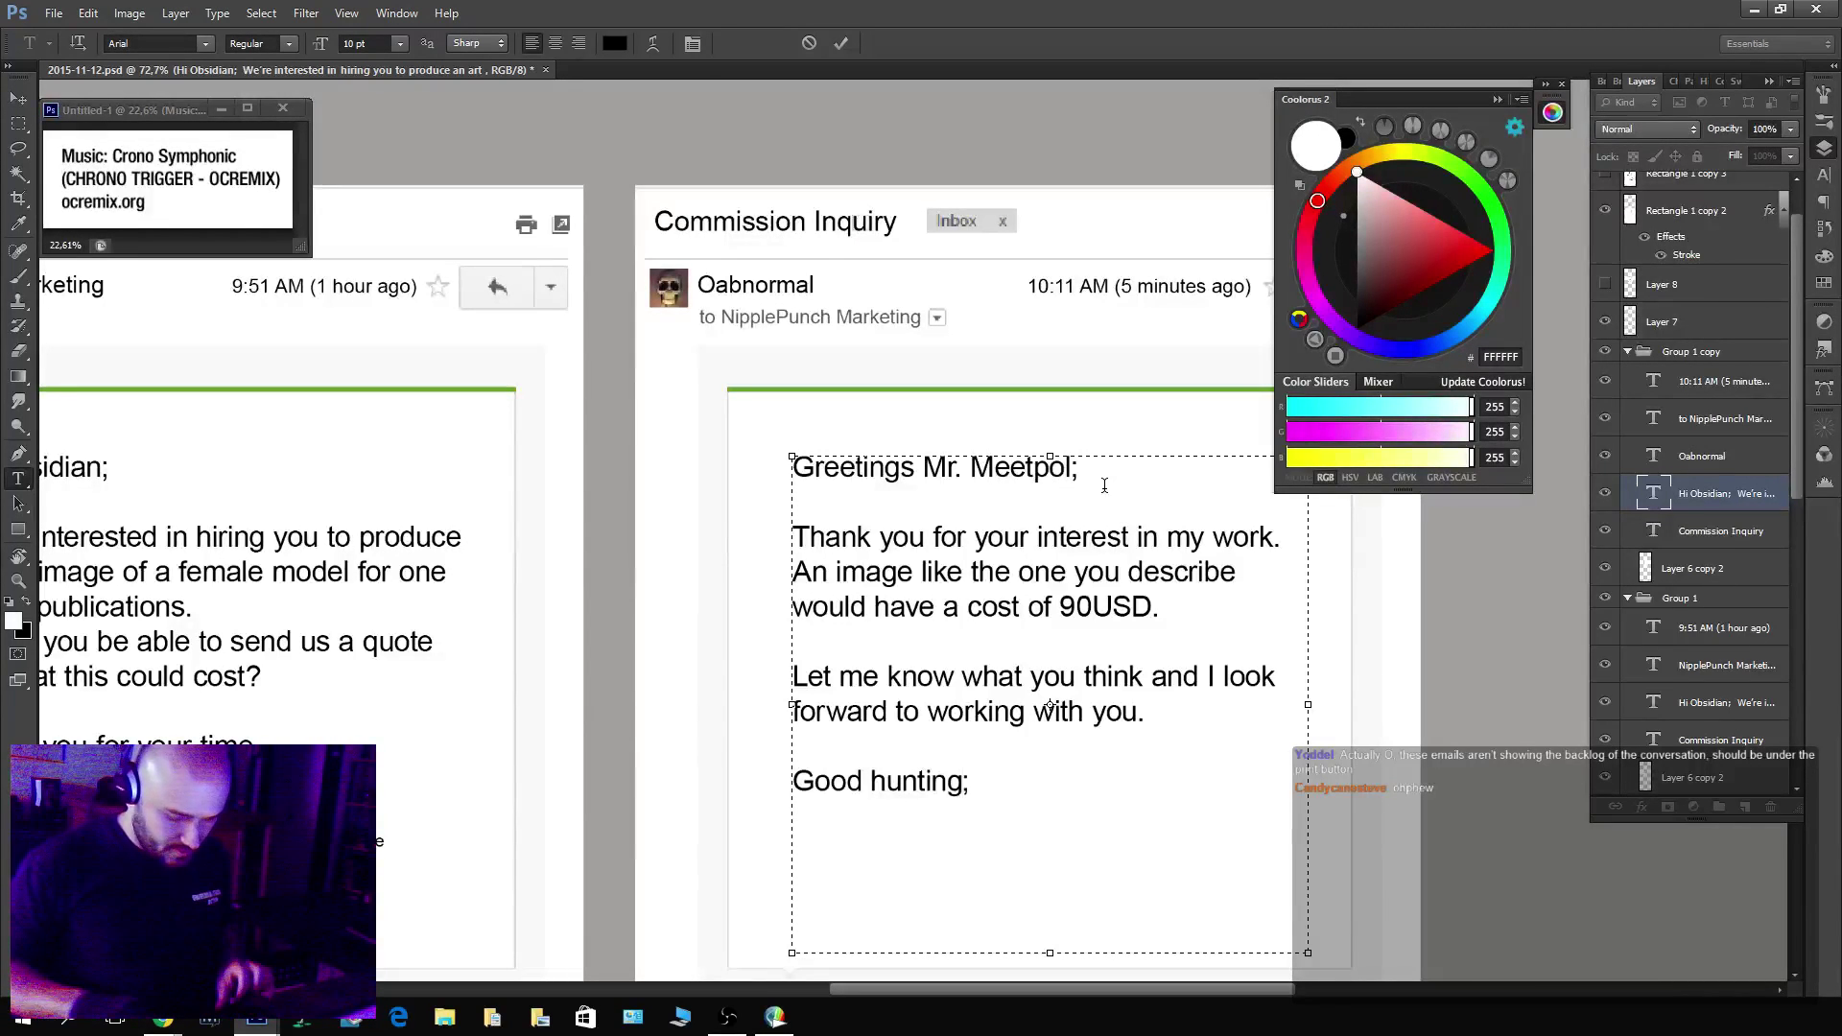
key("Return")
type("O Abnormal")
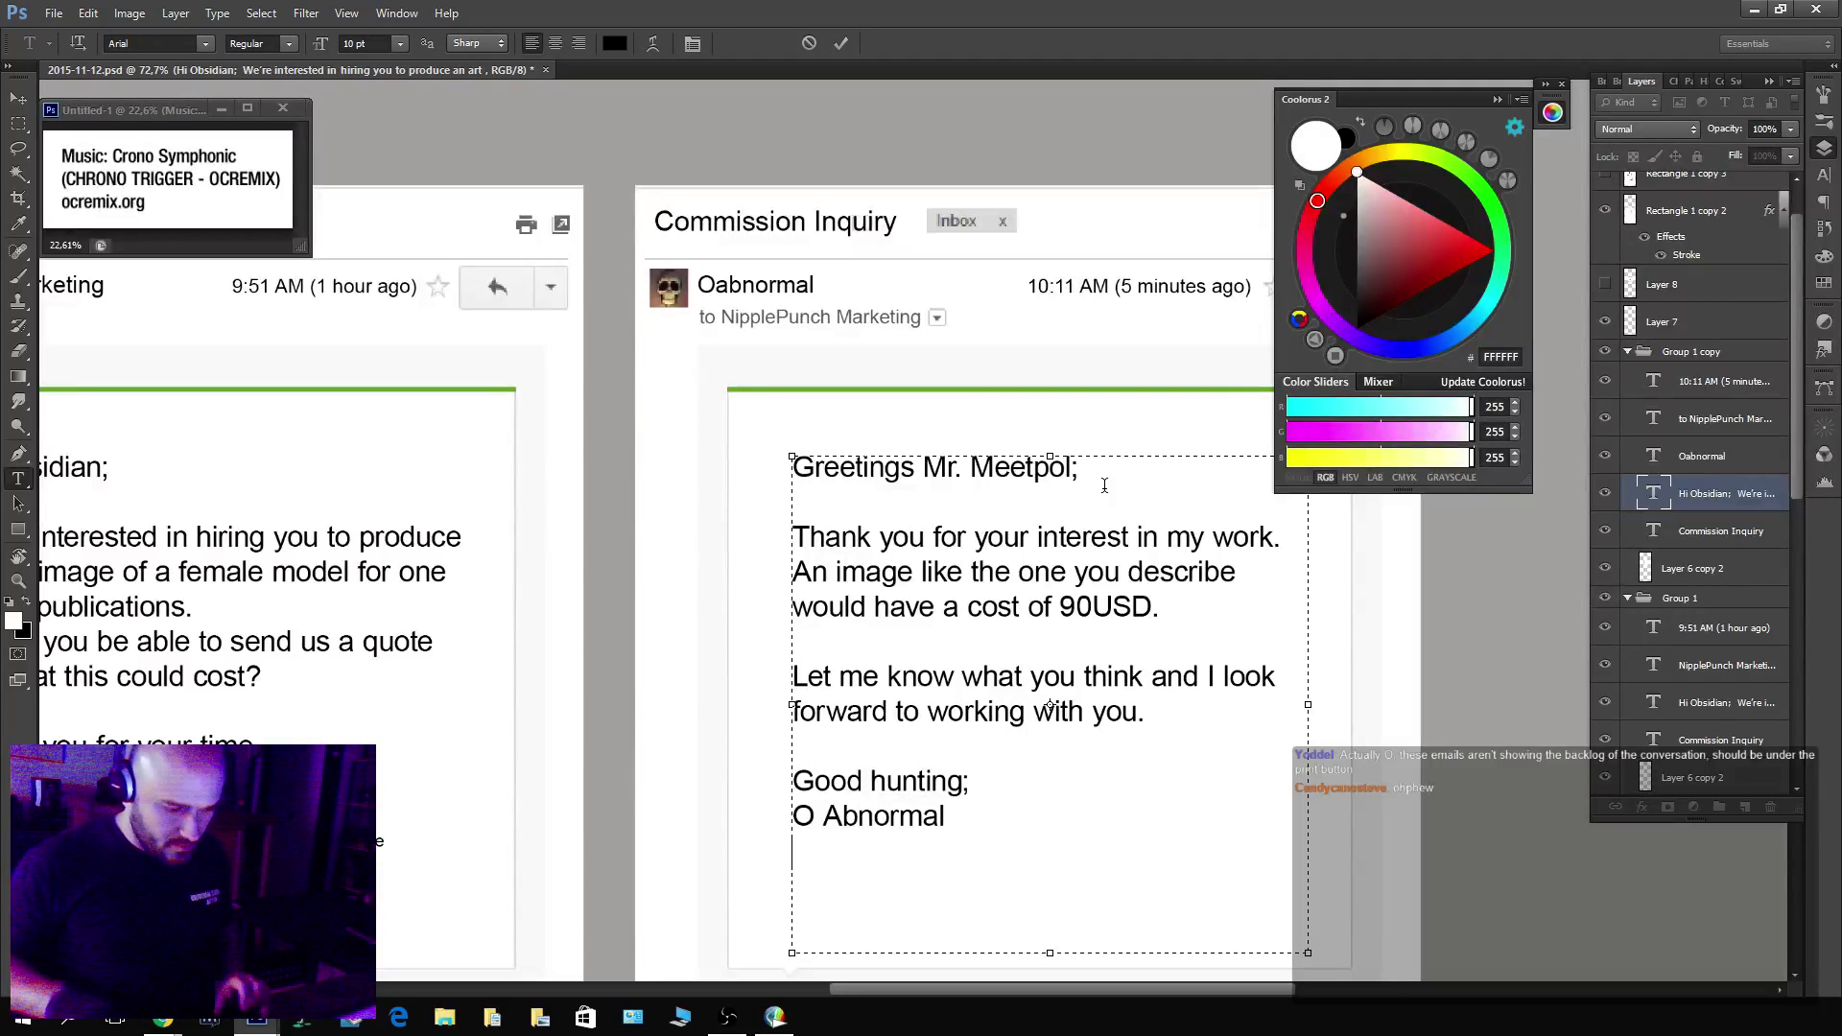
key("ctrl+Return")
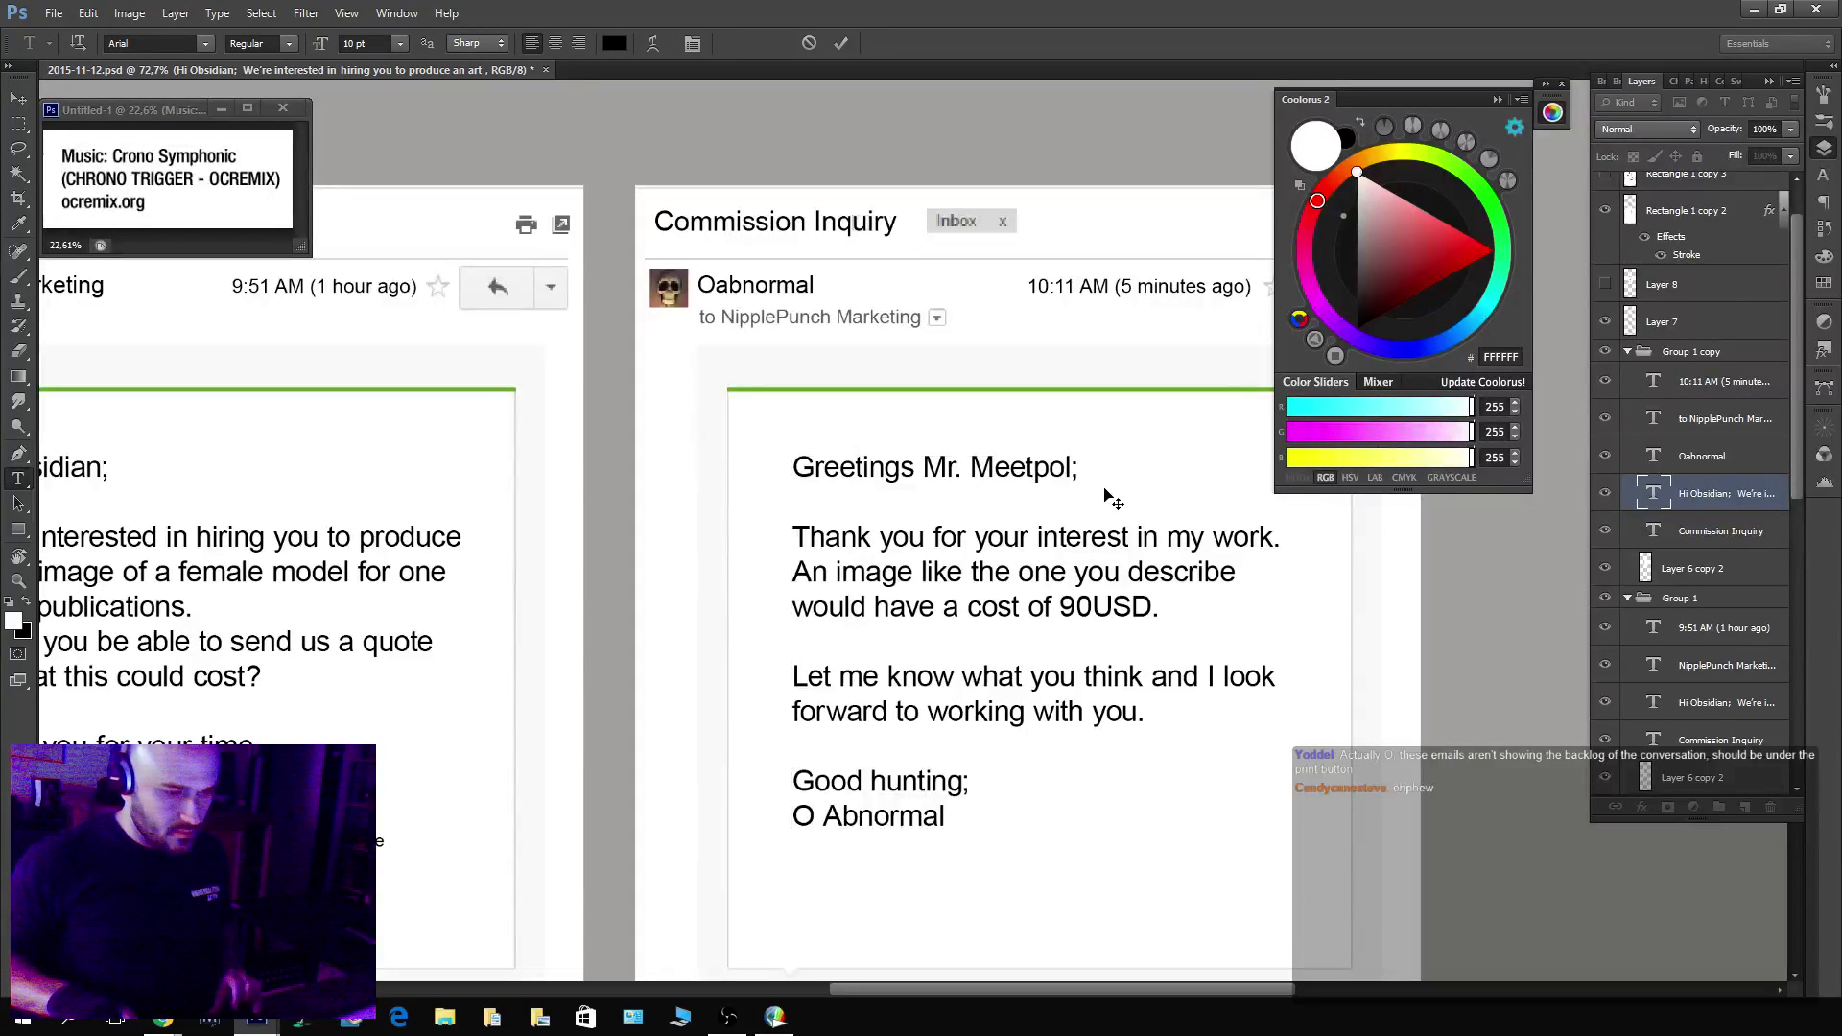
Move Layer 7 into the Group 1 copy folder that holds the reply email.
key("z")
scroll(1346, 671, "down", 5)
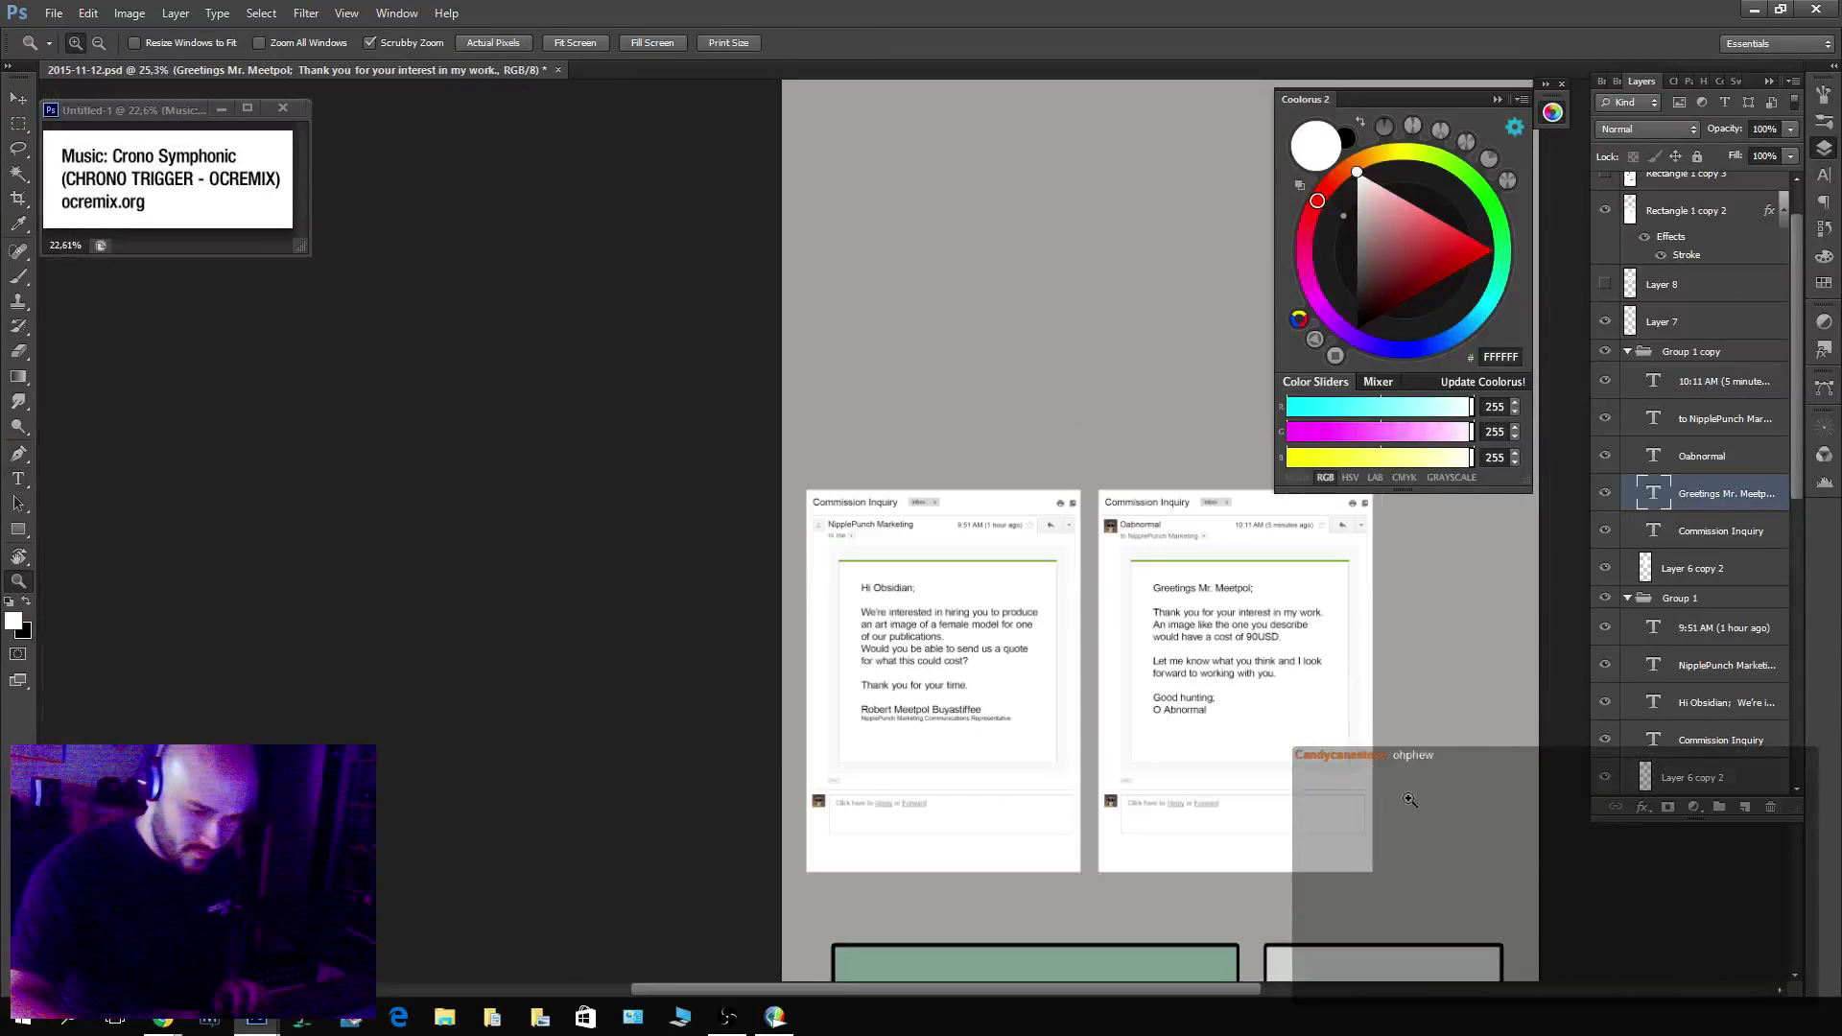
left_click_drag(1409, 800, 1153, 806)
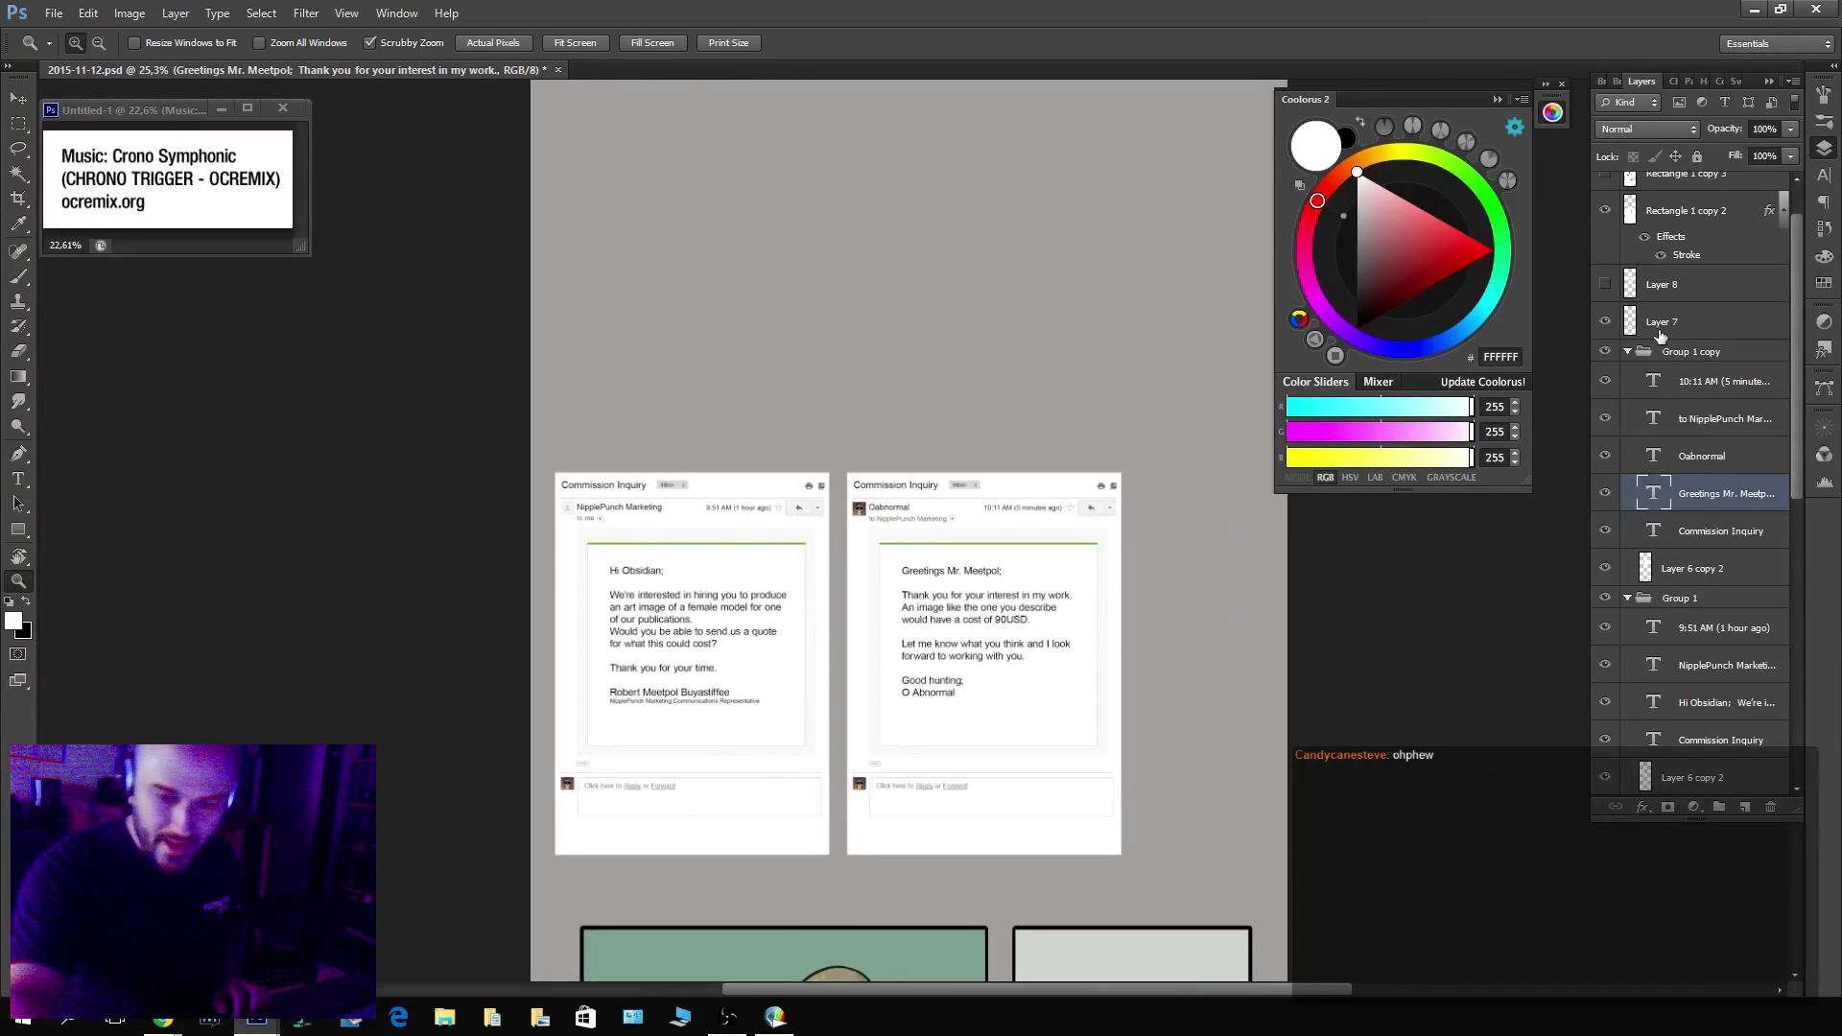
left_click(1642, 351)
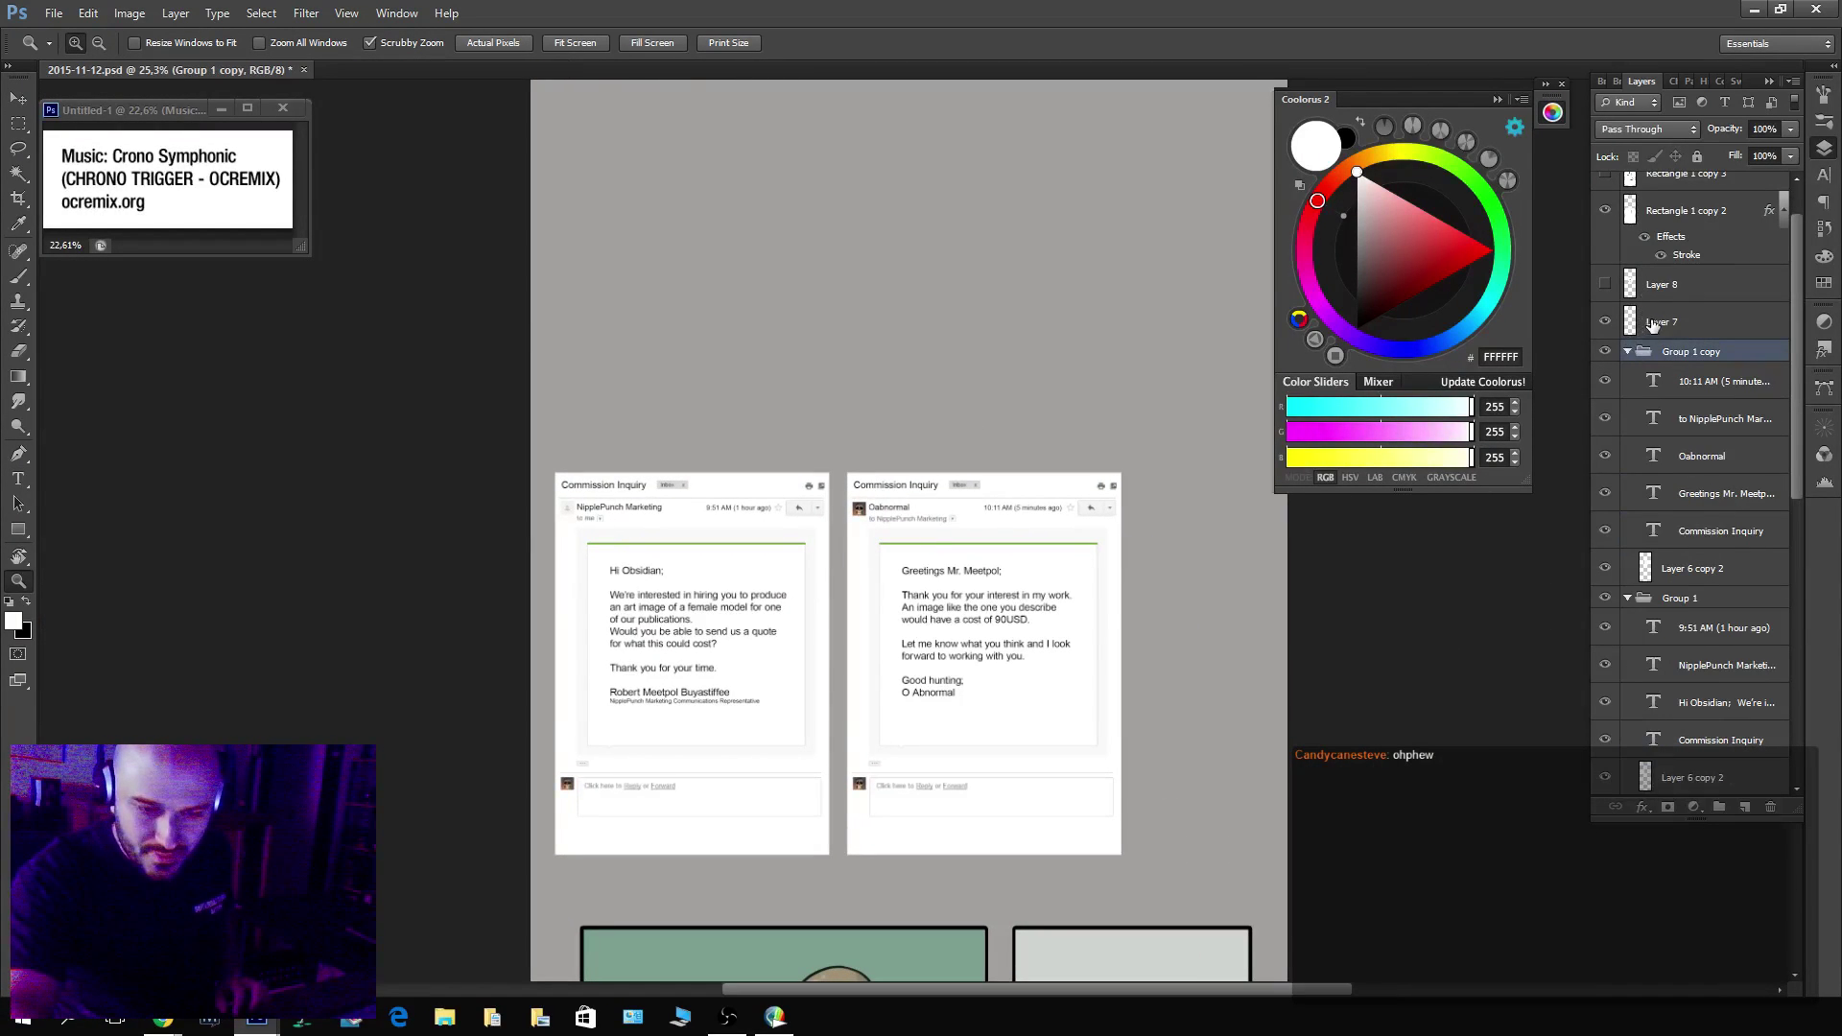
left_click_drag(1652, 326, 1646, 336)
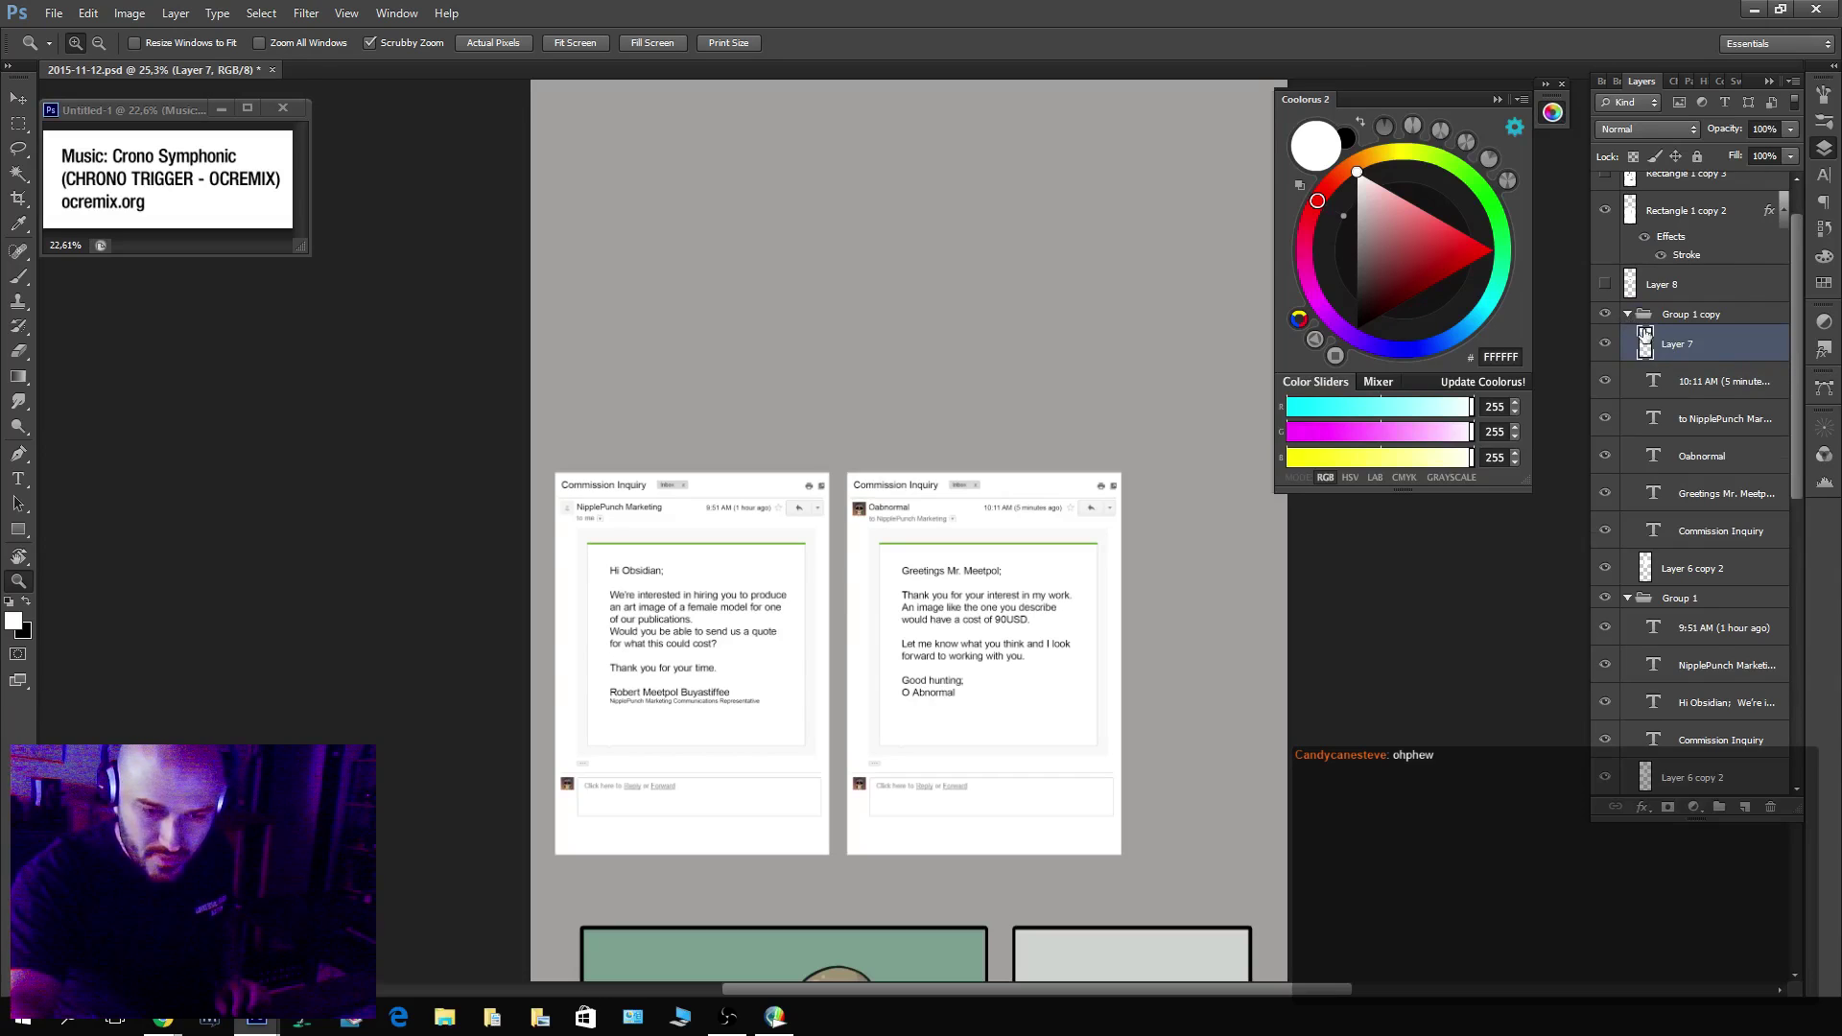
Collapse and select both email groups, and move them together up to the page's upper edge.
left_click(1627, 314, "ctrl")
left_click(1689, 336, "shift")
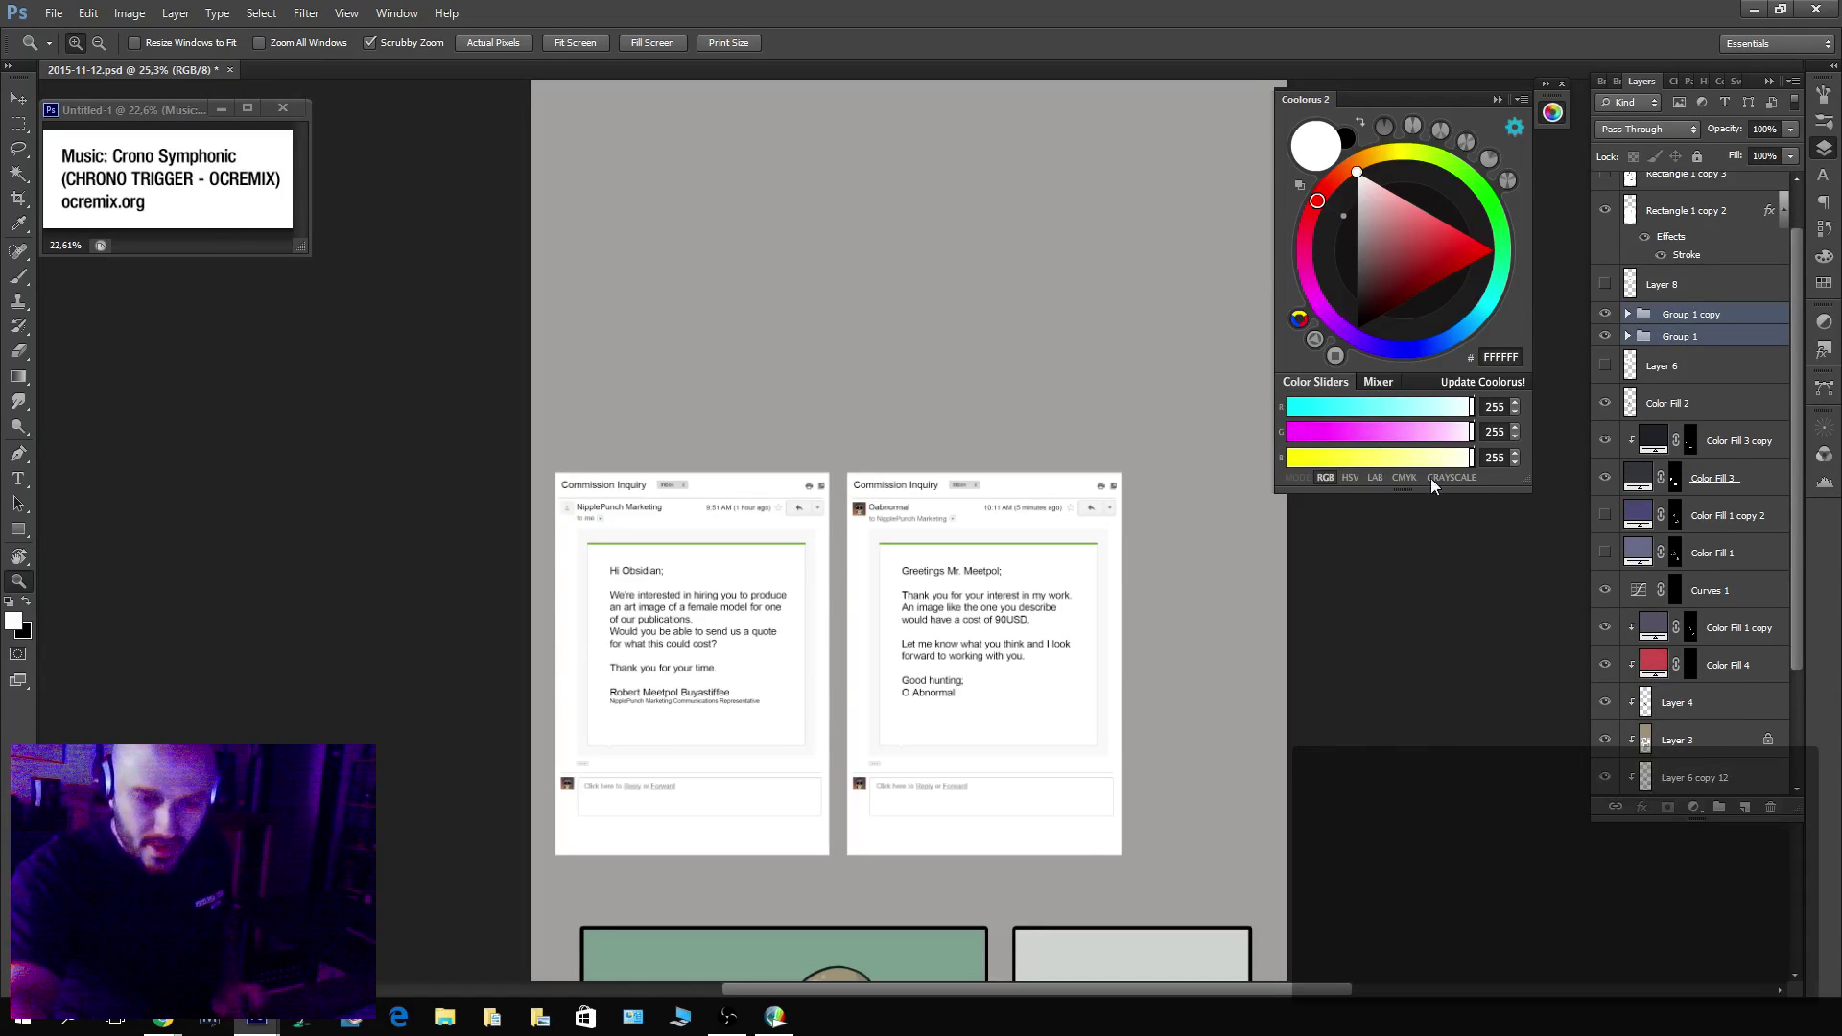
key("v")
left_click_drag(1061, 700, 1056, 310)
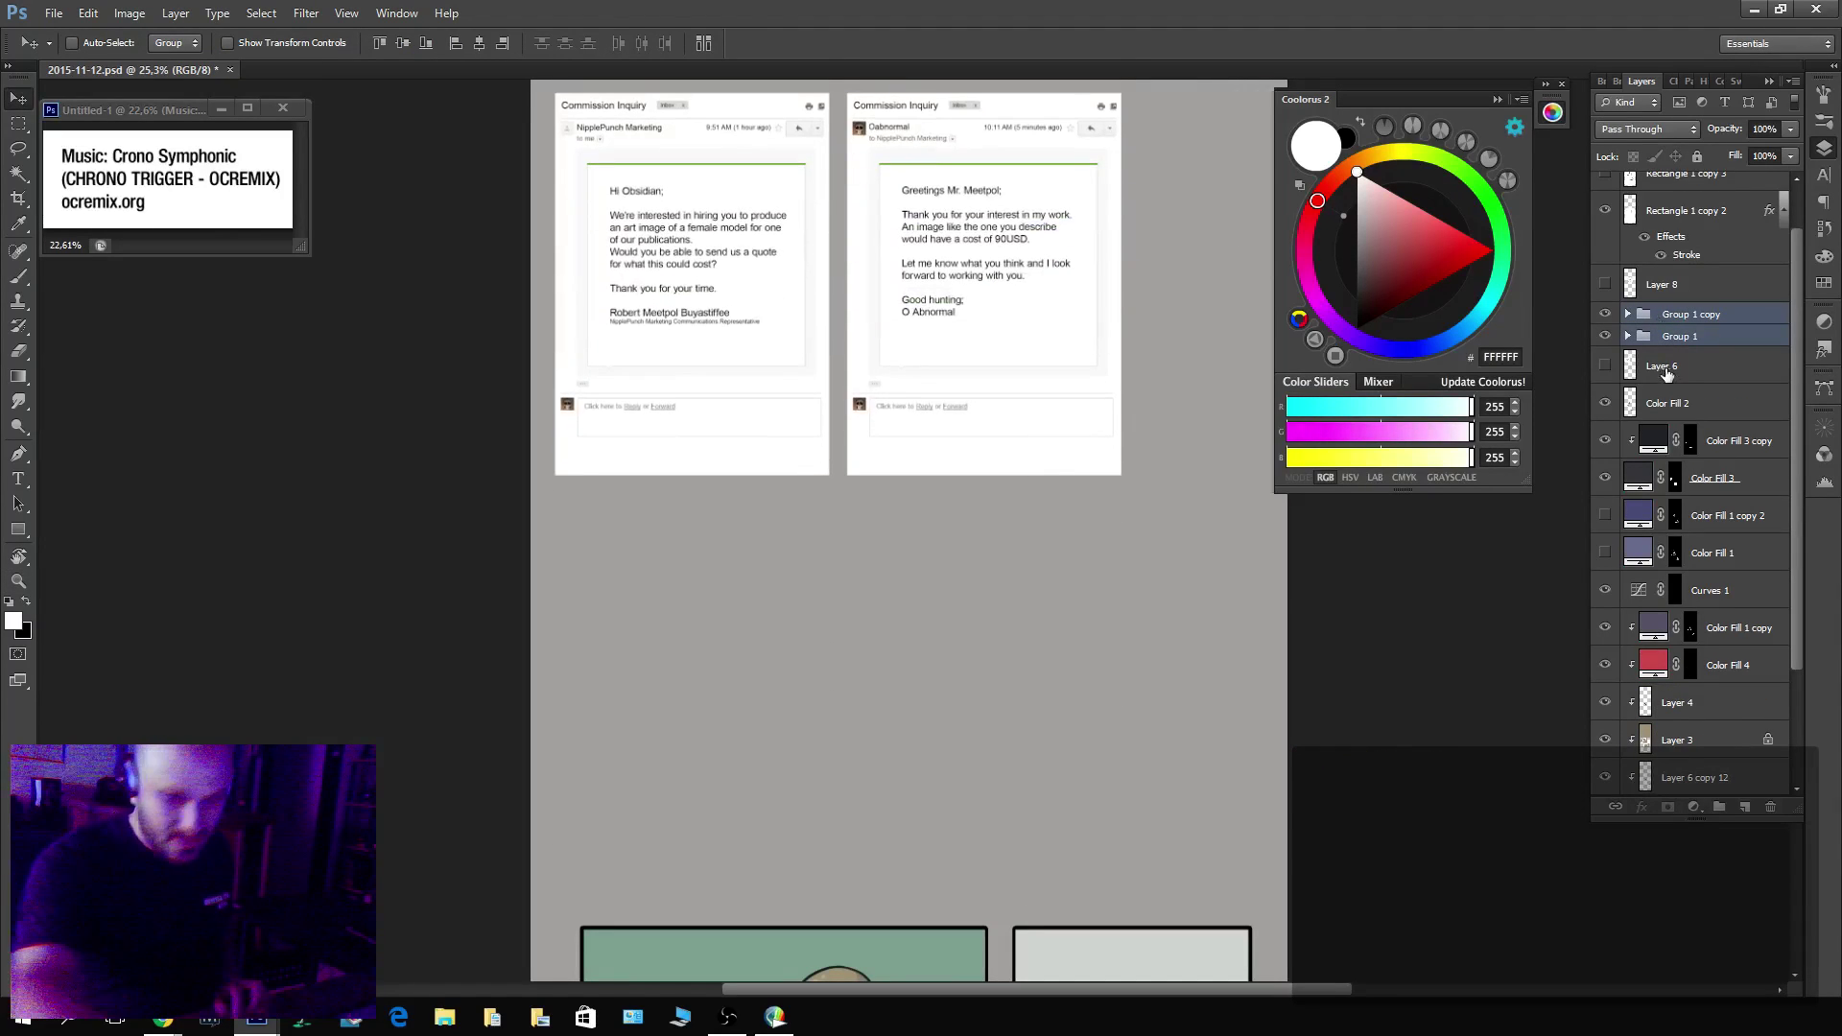
Duplicate Group 1, the NipplePunch Marketing email, and place the copy directly below the original.
left_click(1682, 335)
left_click_drag(783, 260, 790, 646)
key("ctrl+z")
key("z")
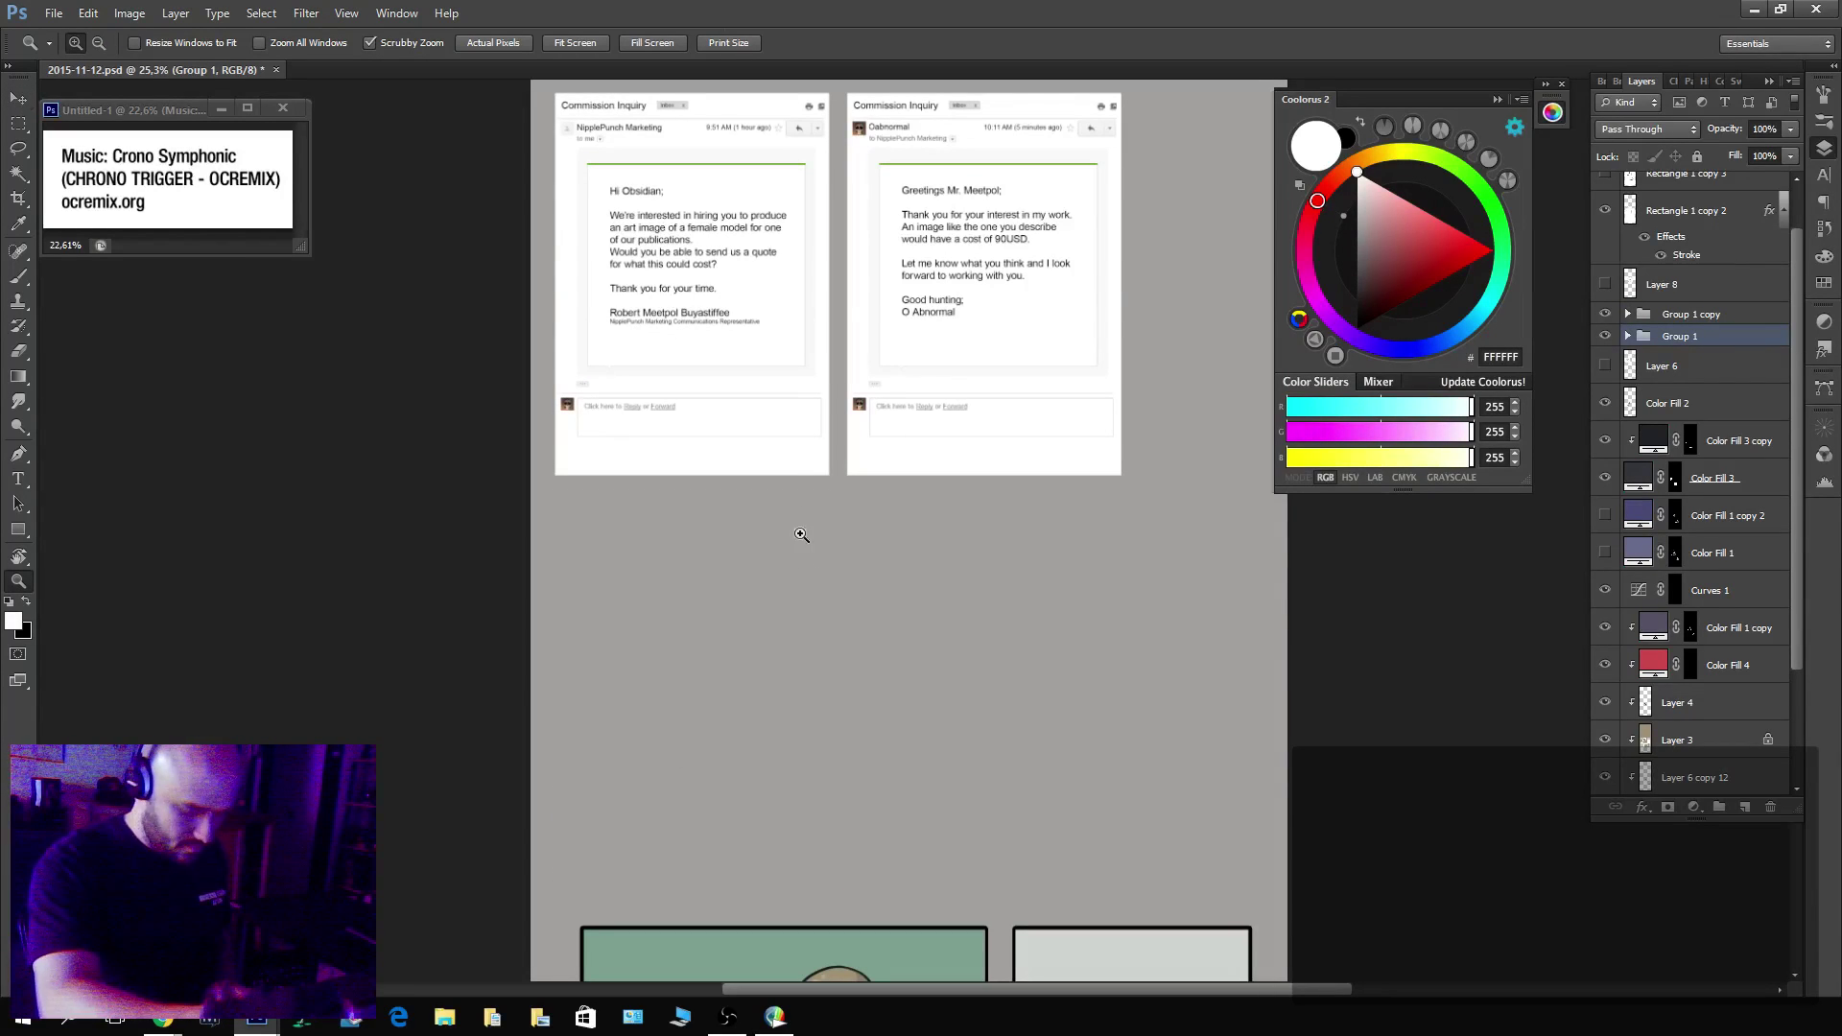
key("v")
left_click_drag(758, 326, 662, 732)
key("ctrl+z")
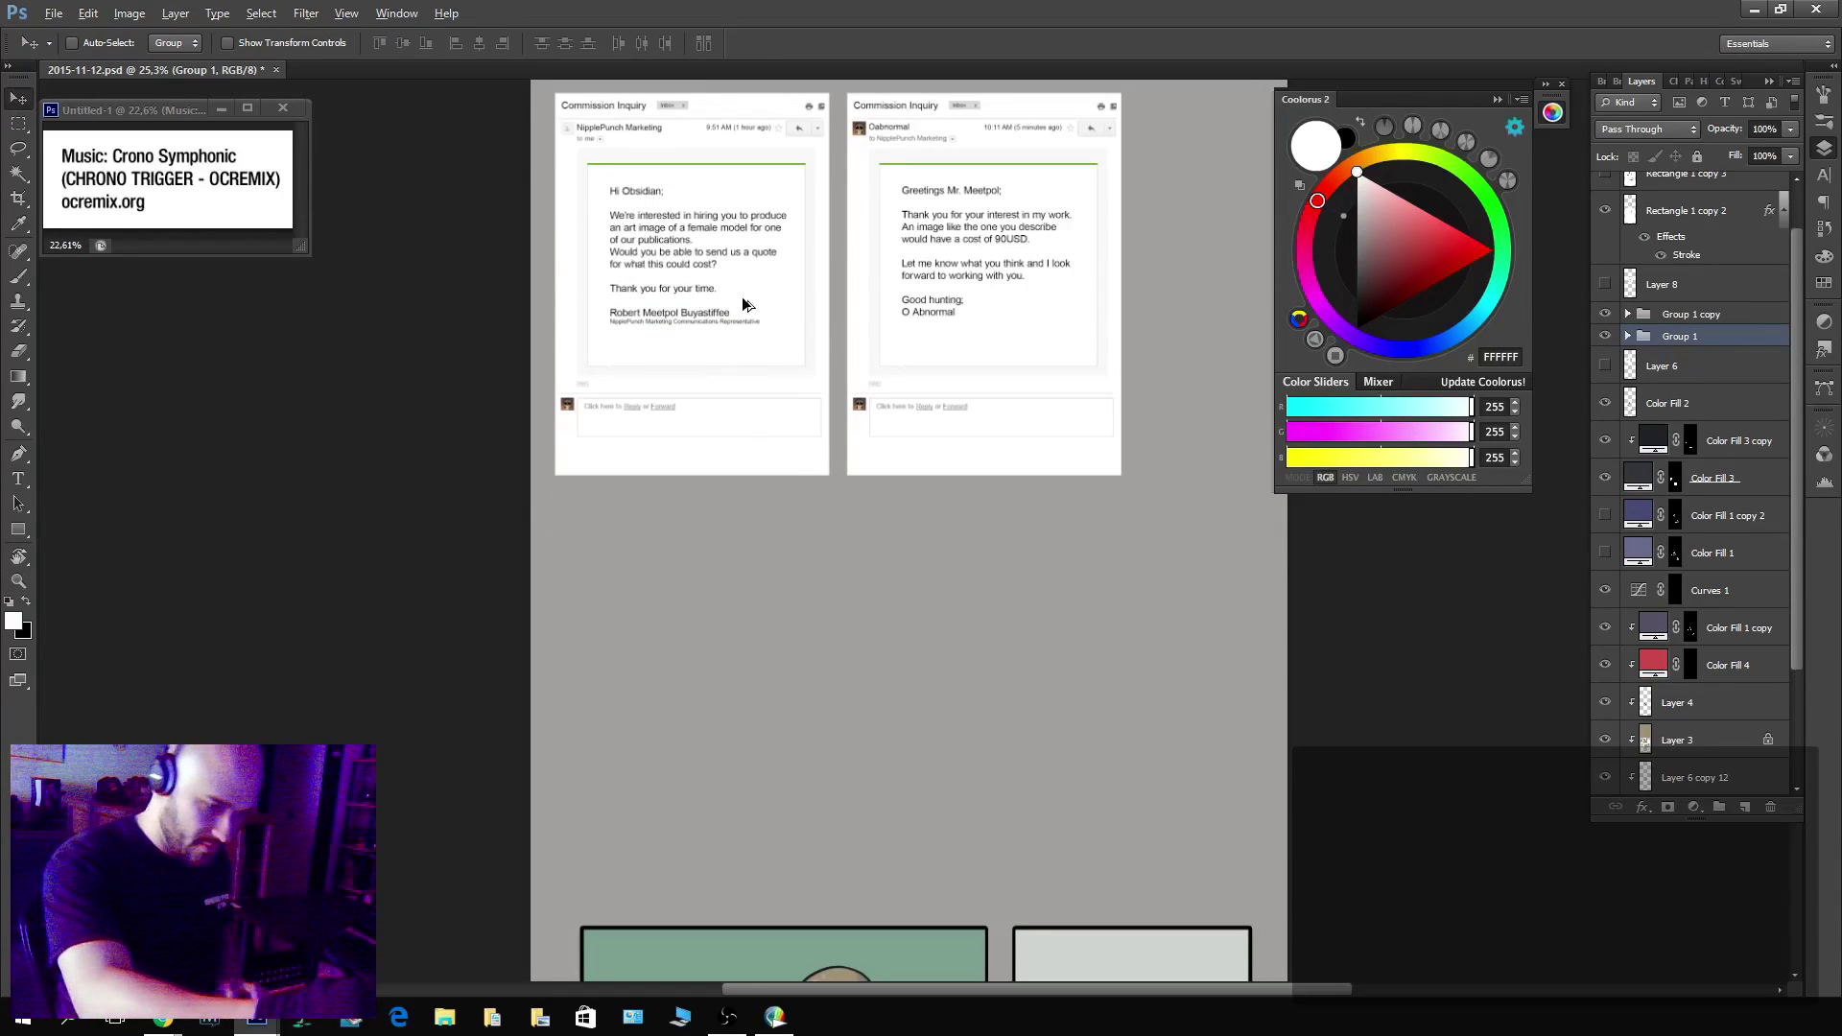
left_click_drag(745, 303, 758, 702)
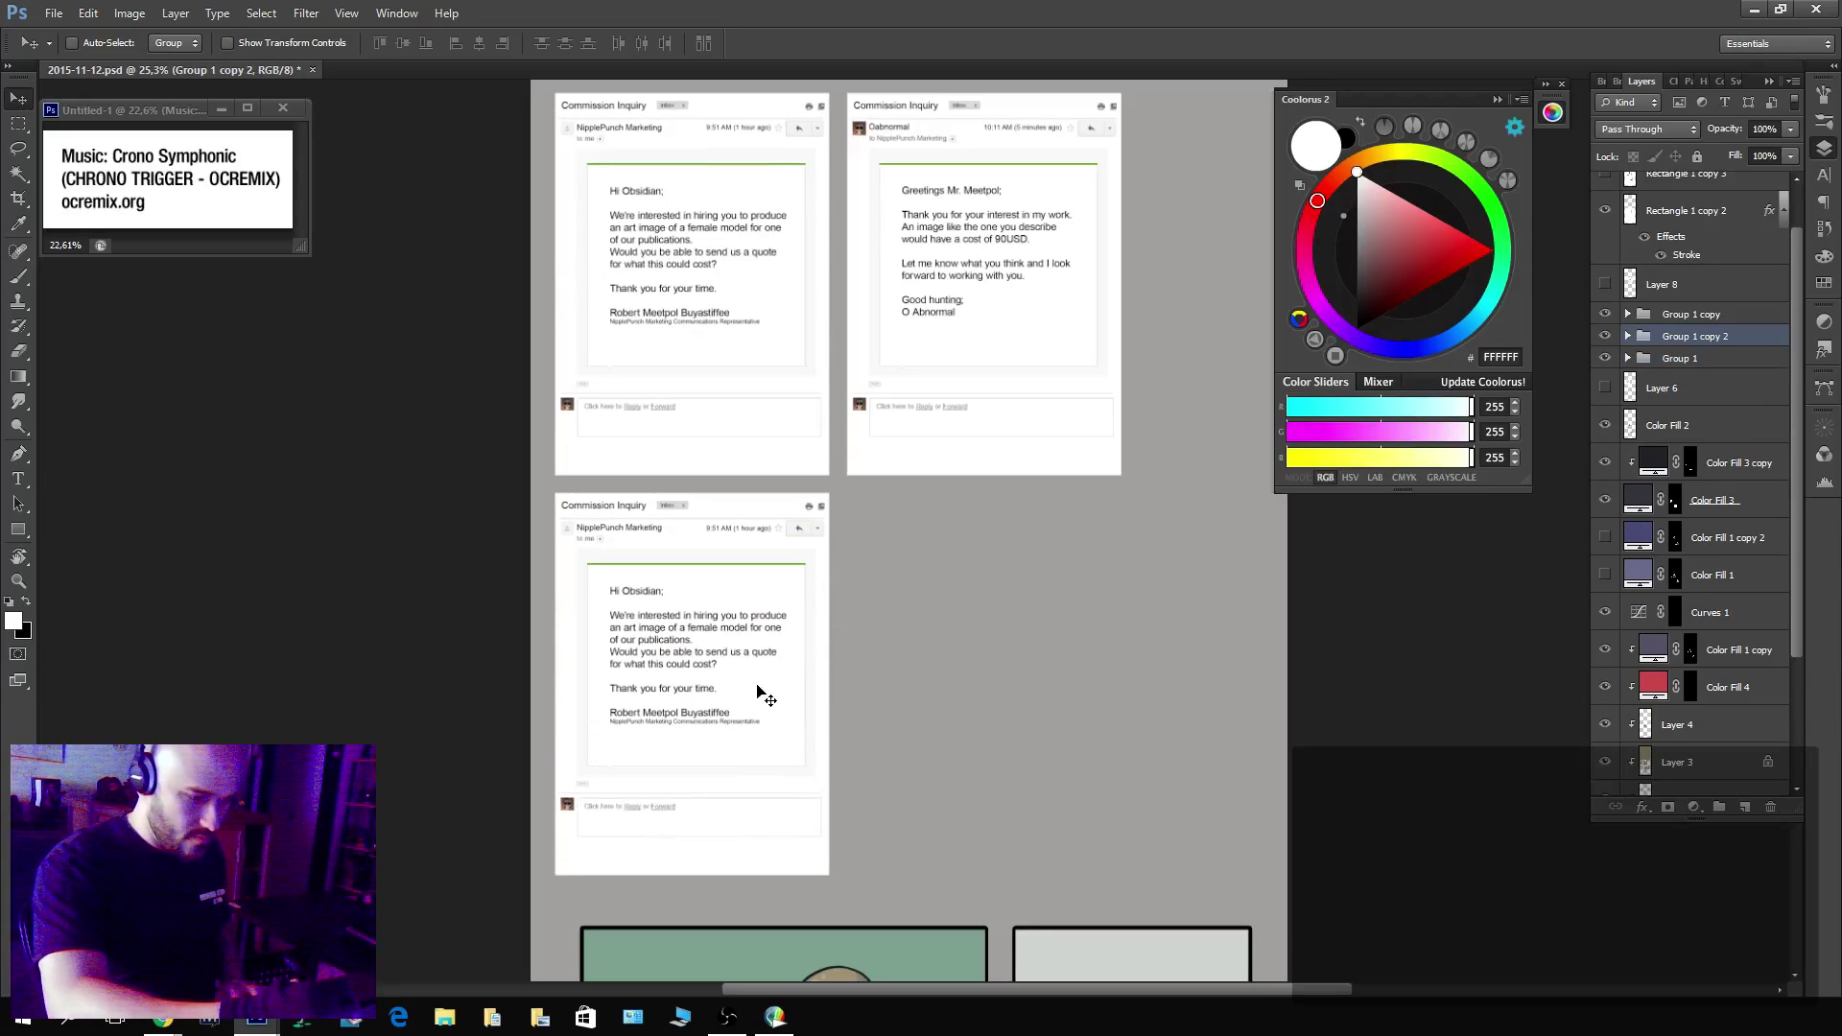
Replace the duplicated email's body between the greeting and the signature with "Thank you for your response.".
key("z")
left_click(641, 669)
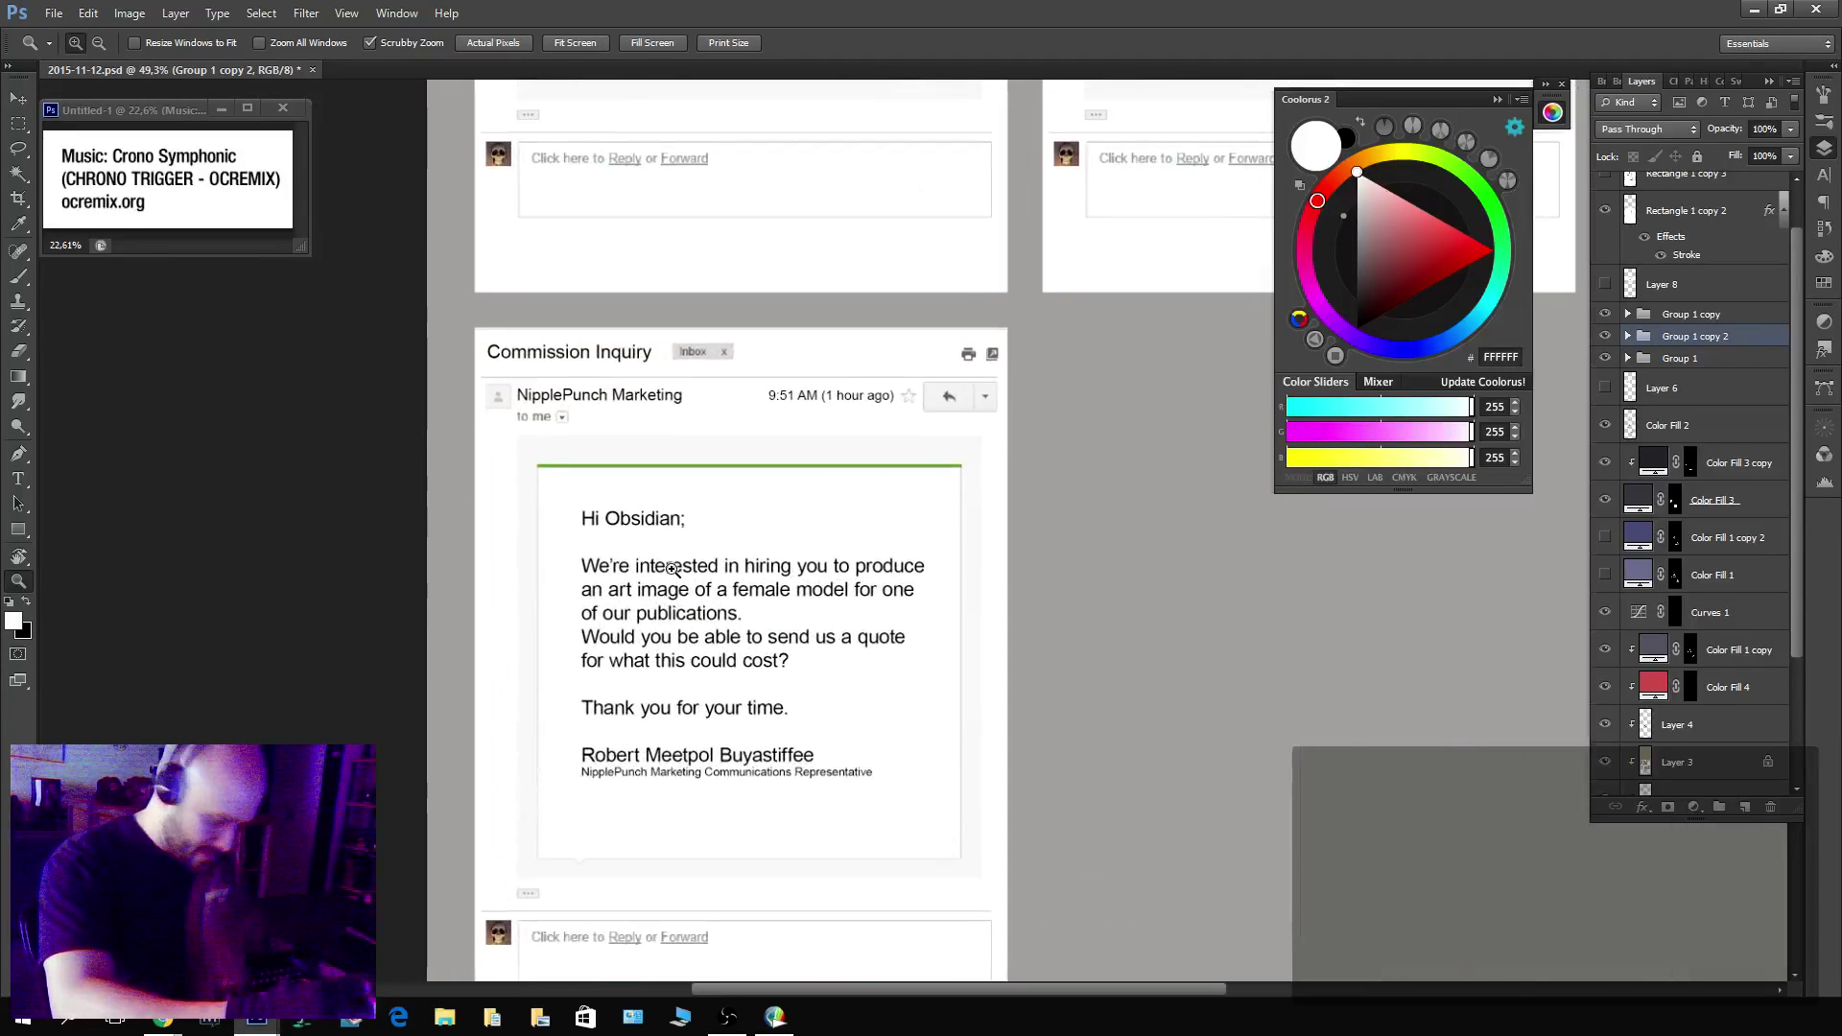
key("t")
left_click_drag(583, 564, 1039, 760)
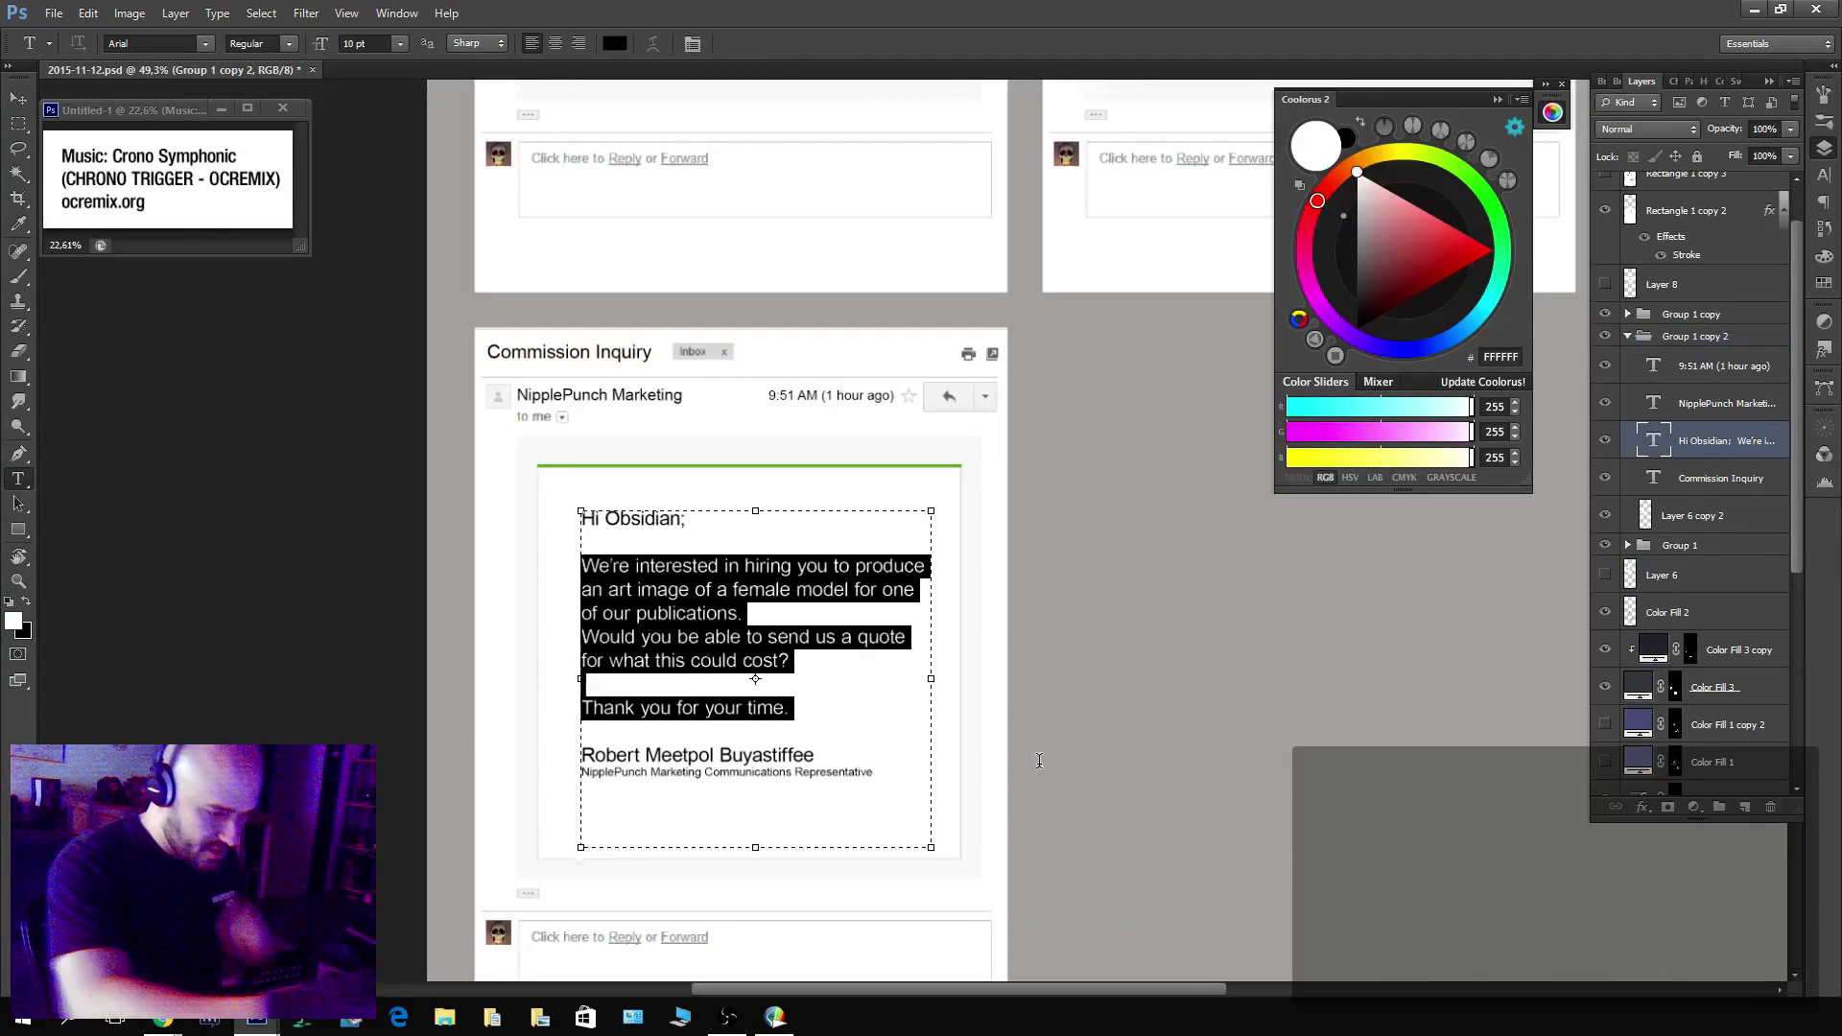
type("t")
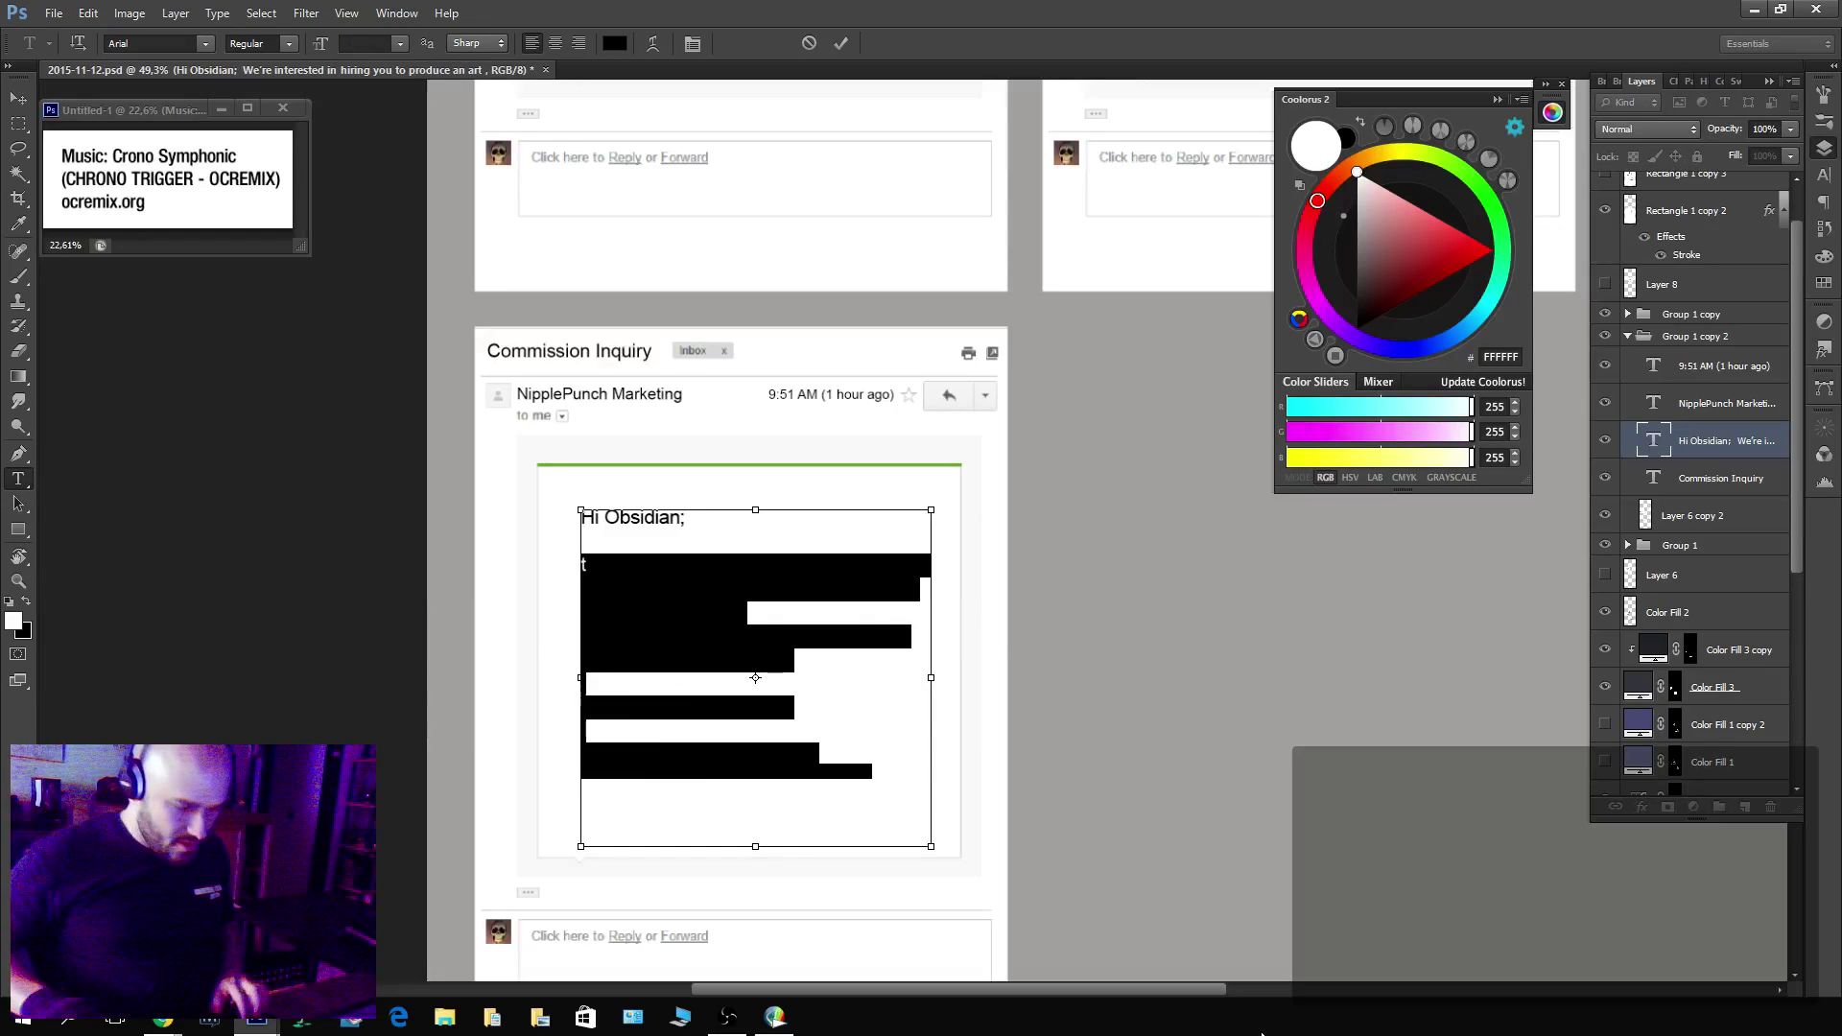
key("ctrl+z")
key("Right")
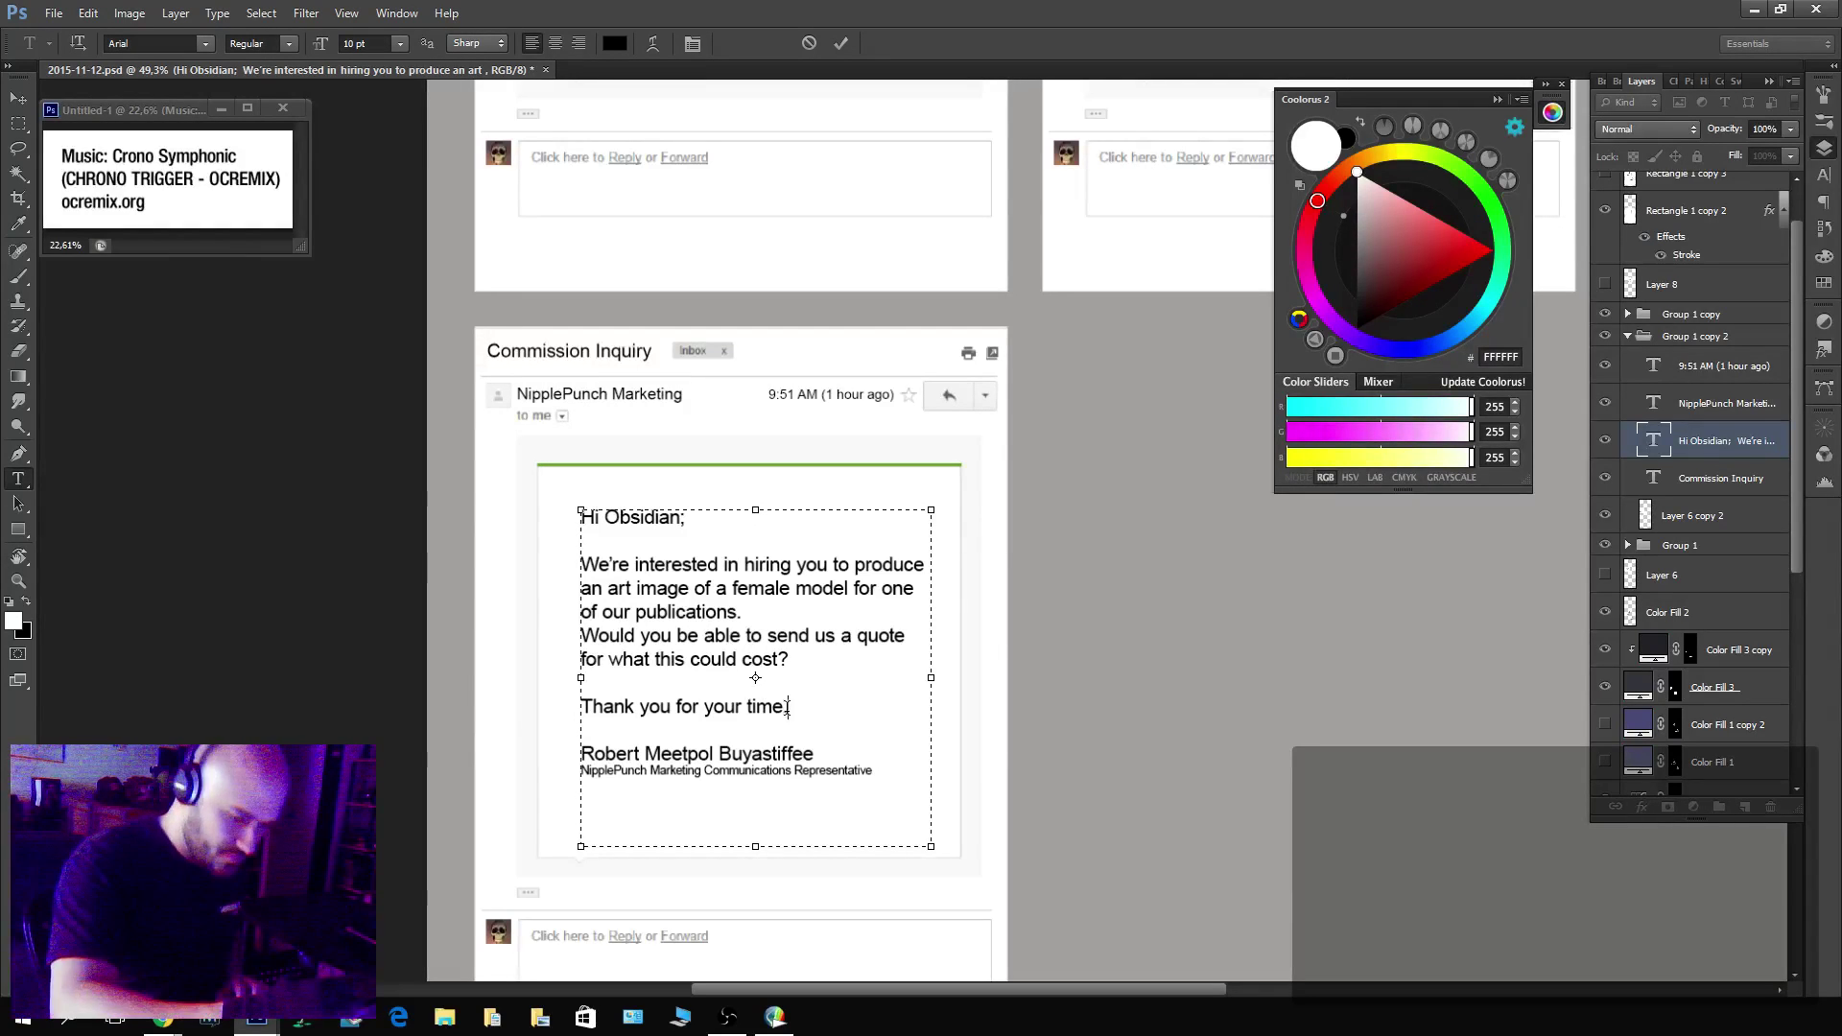
left_click_drag(789, 708, 519, 570)
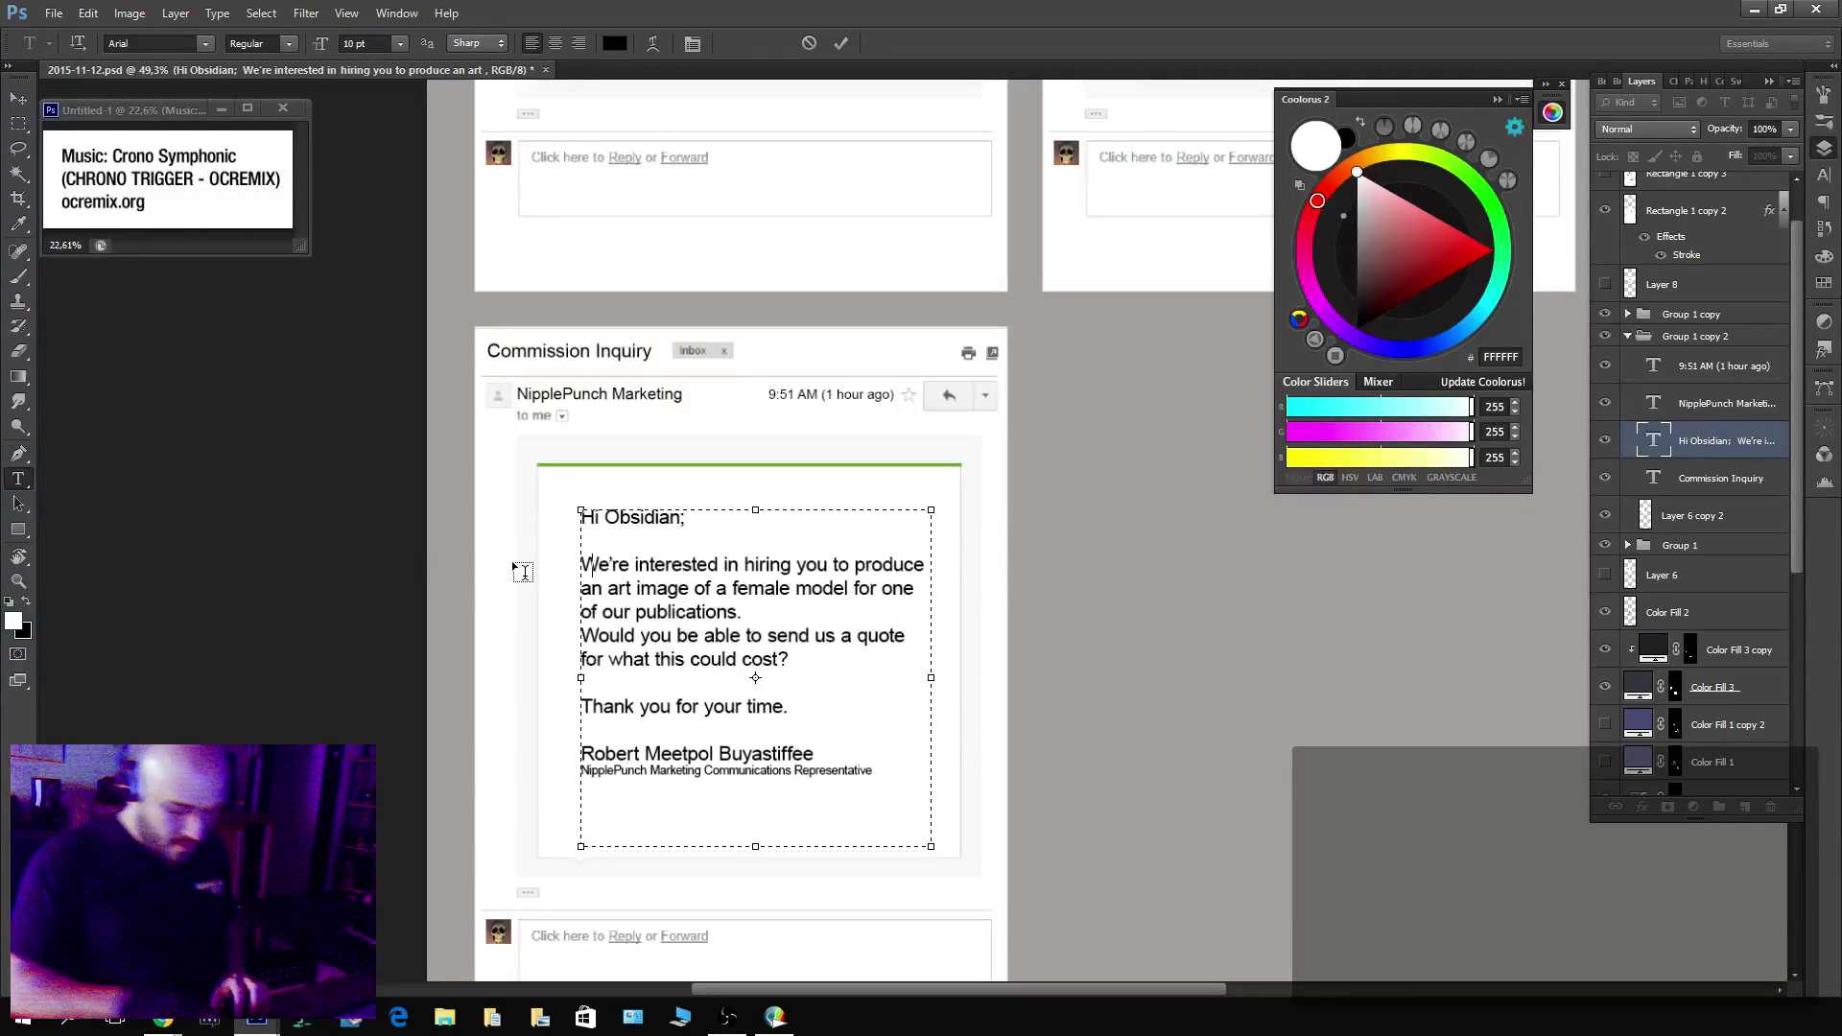
type("Thank you f or ")
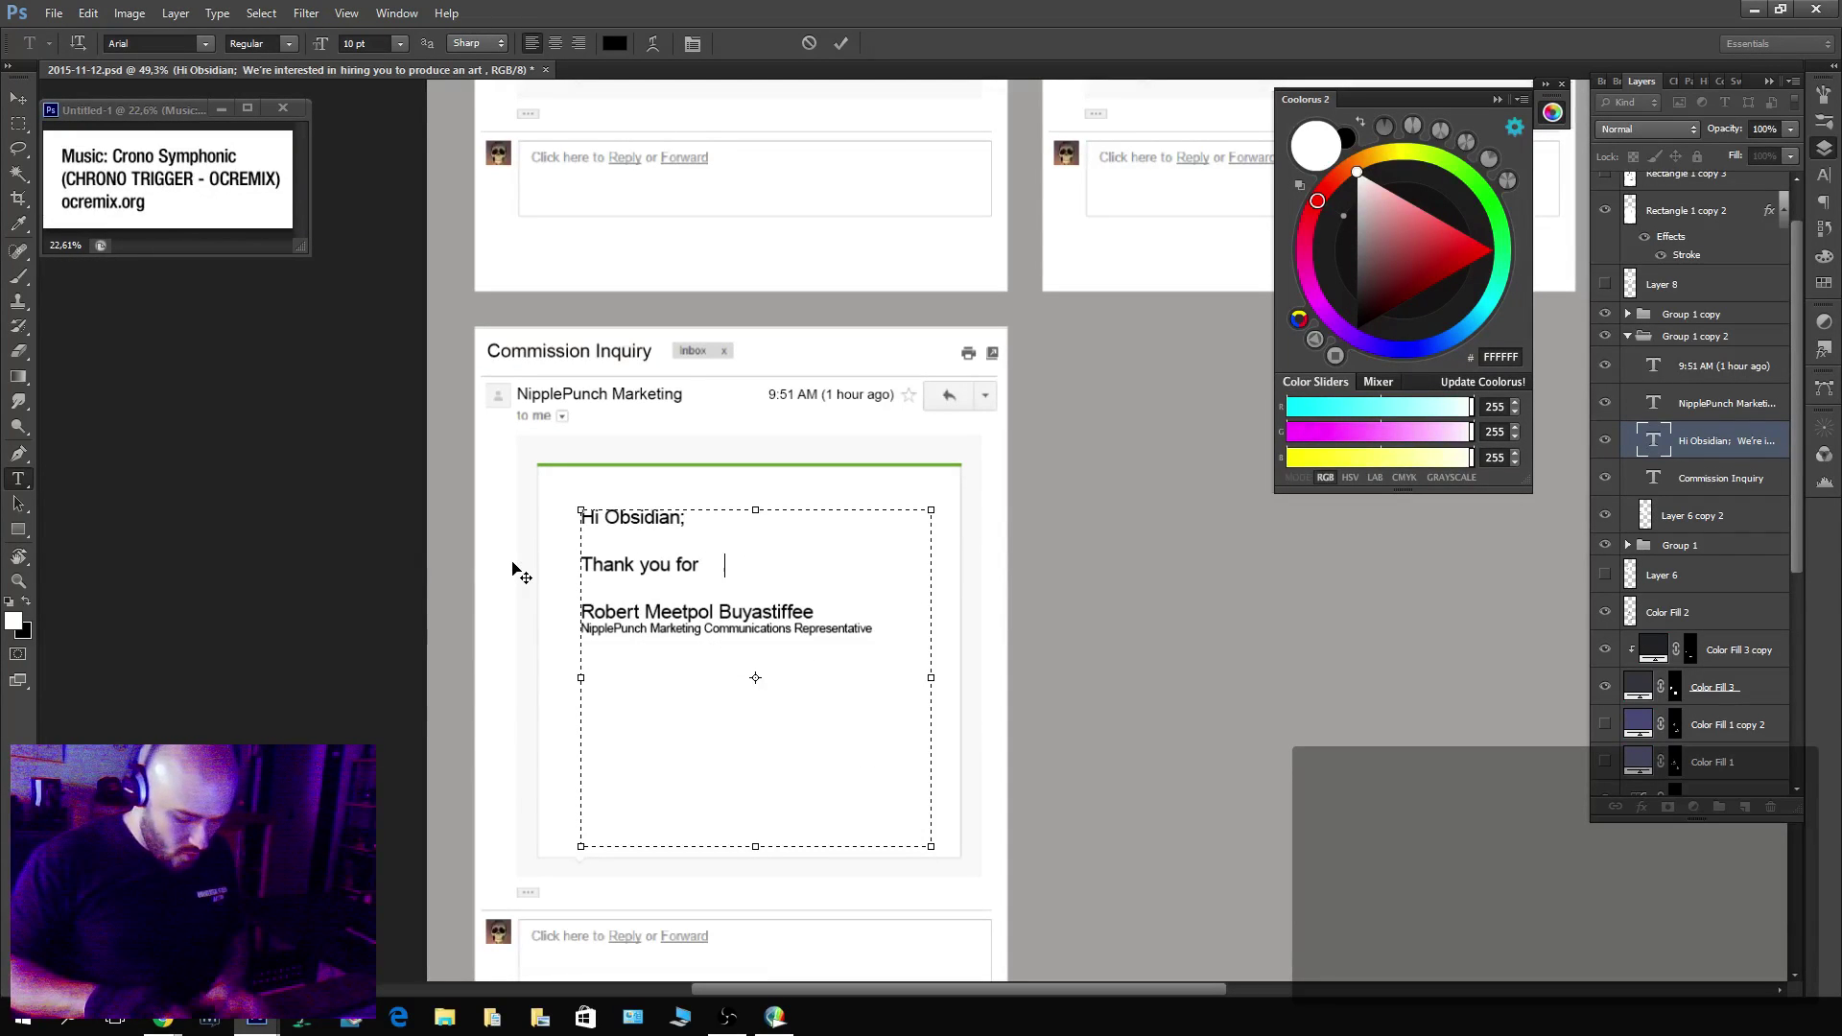
type("your response.")
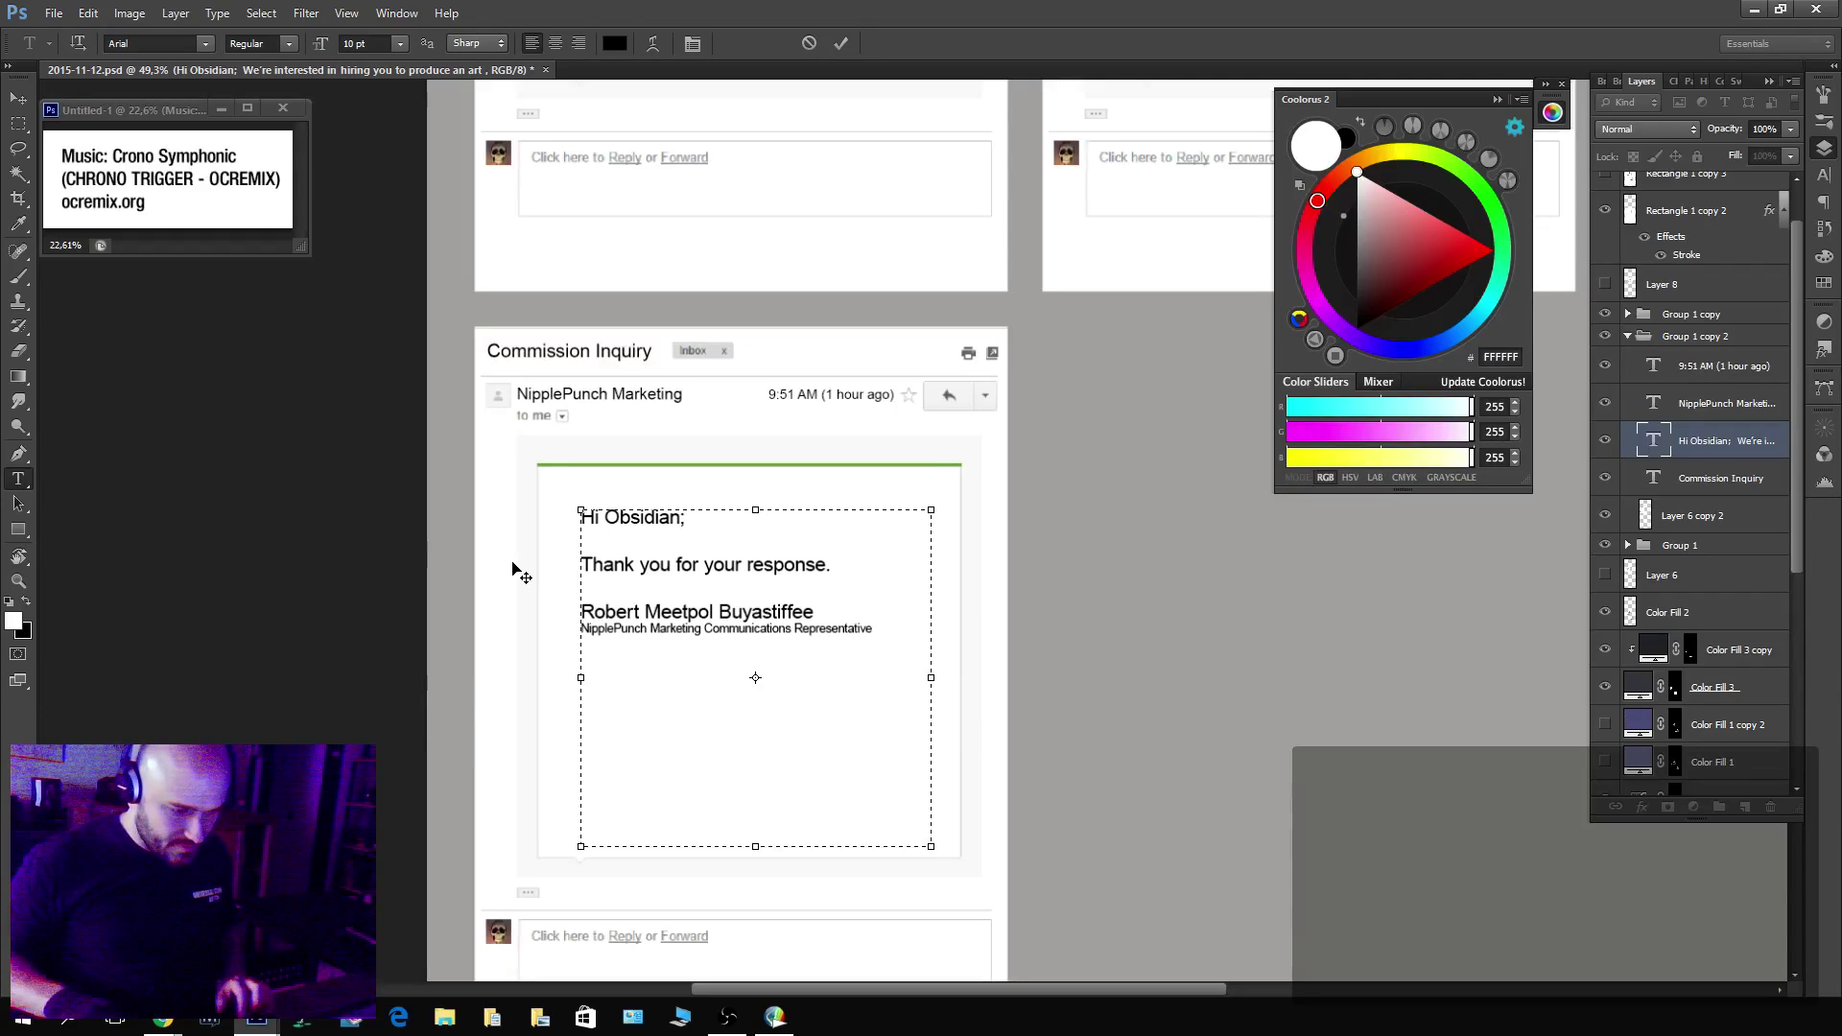
Extend the third email's sentence to read "Thank you for your response, but your price", keeping one blank line above the signature.
key("Return")
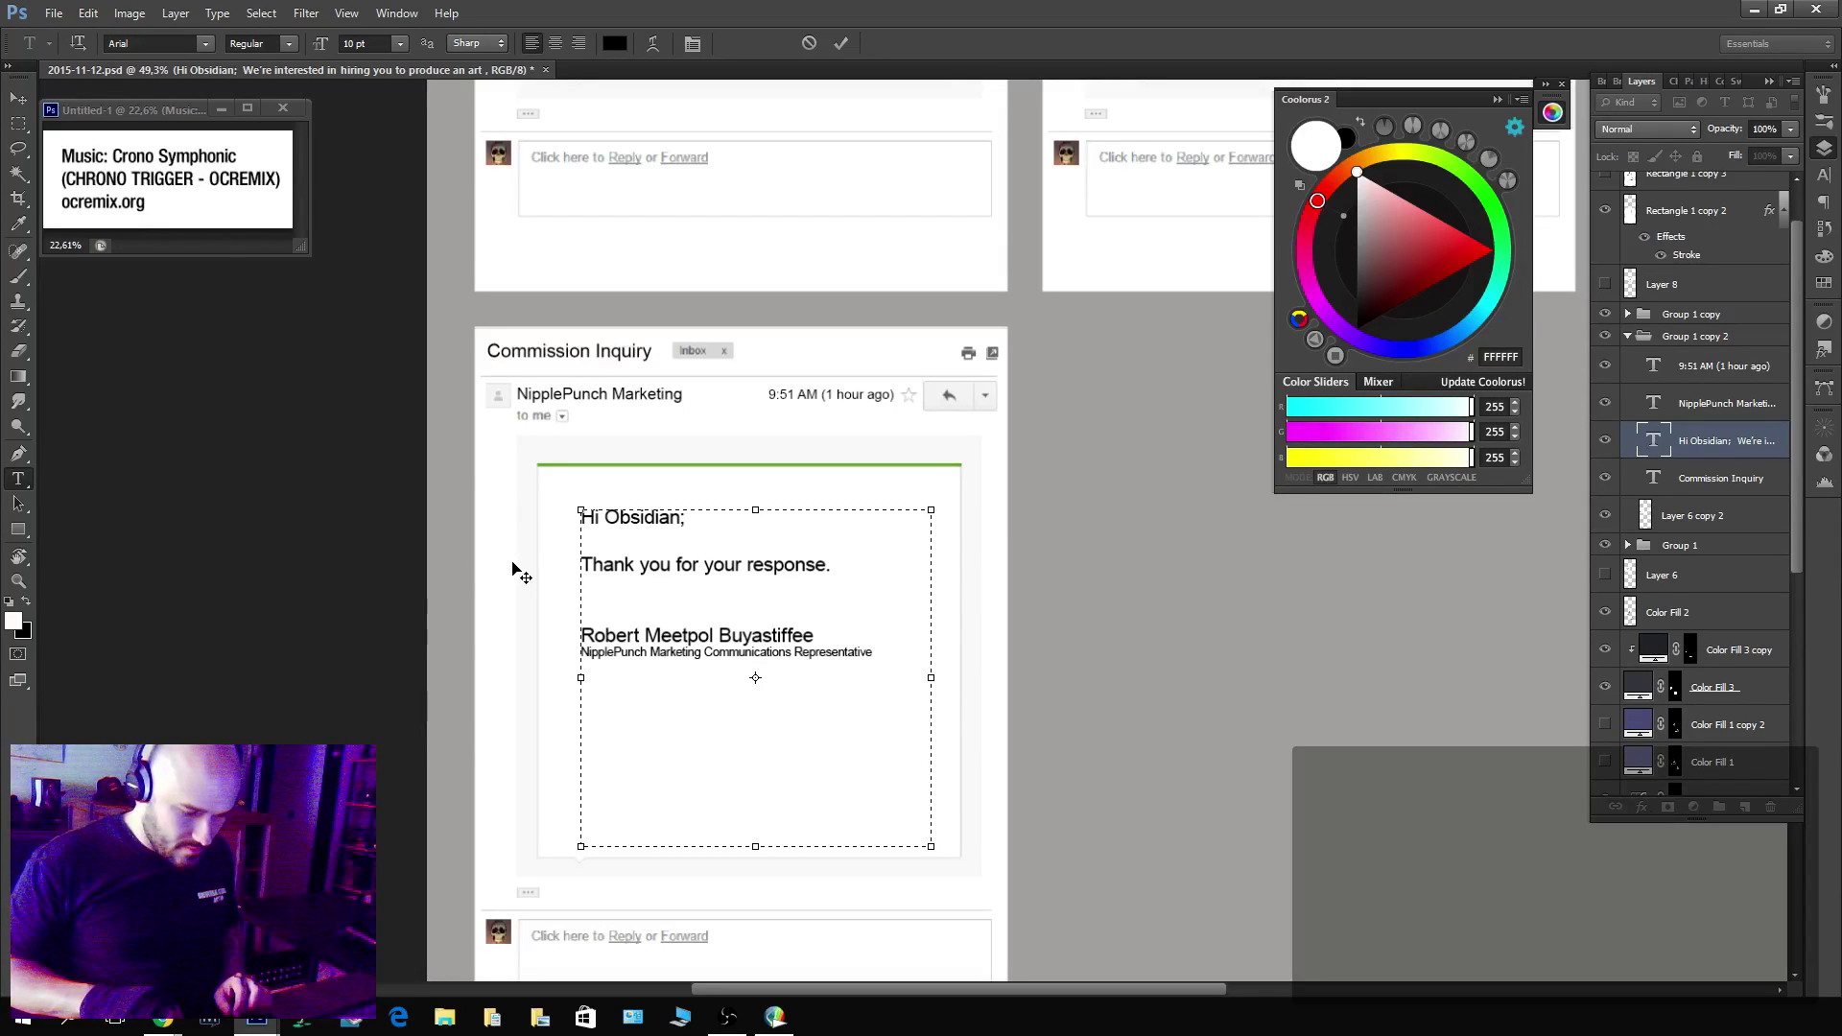
key("BackSpace")
key("Delete")
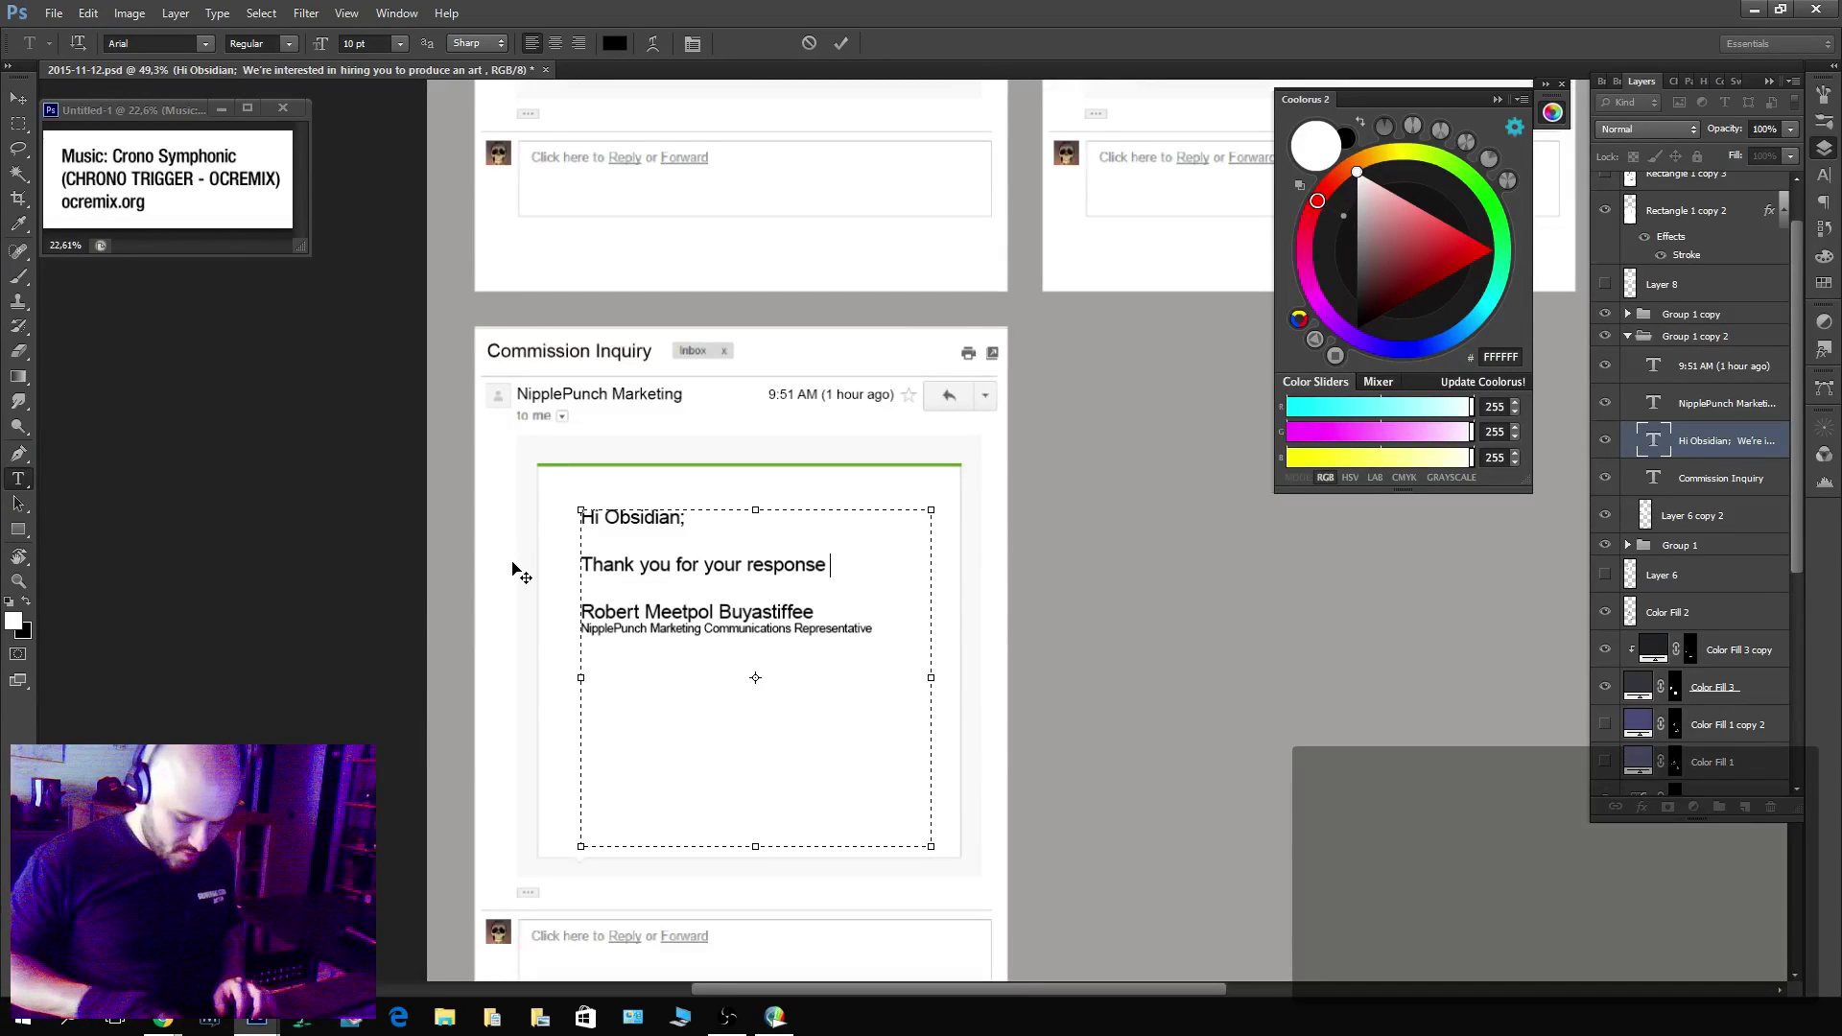
type(", but ")
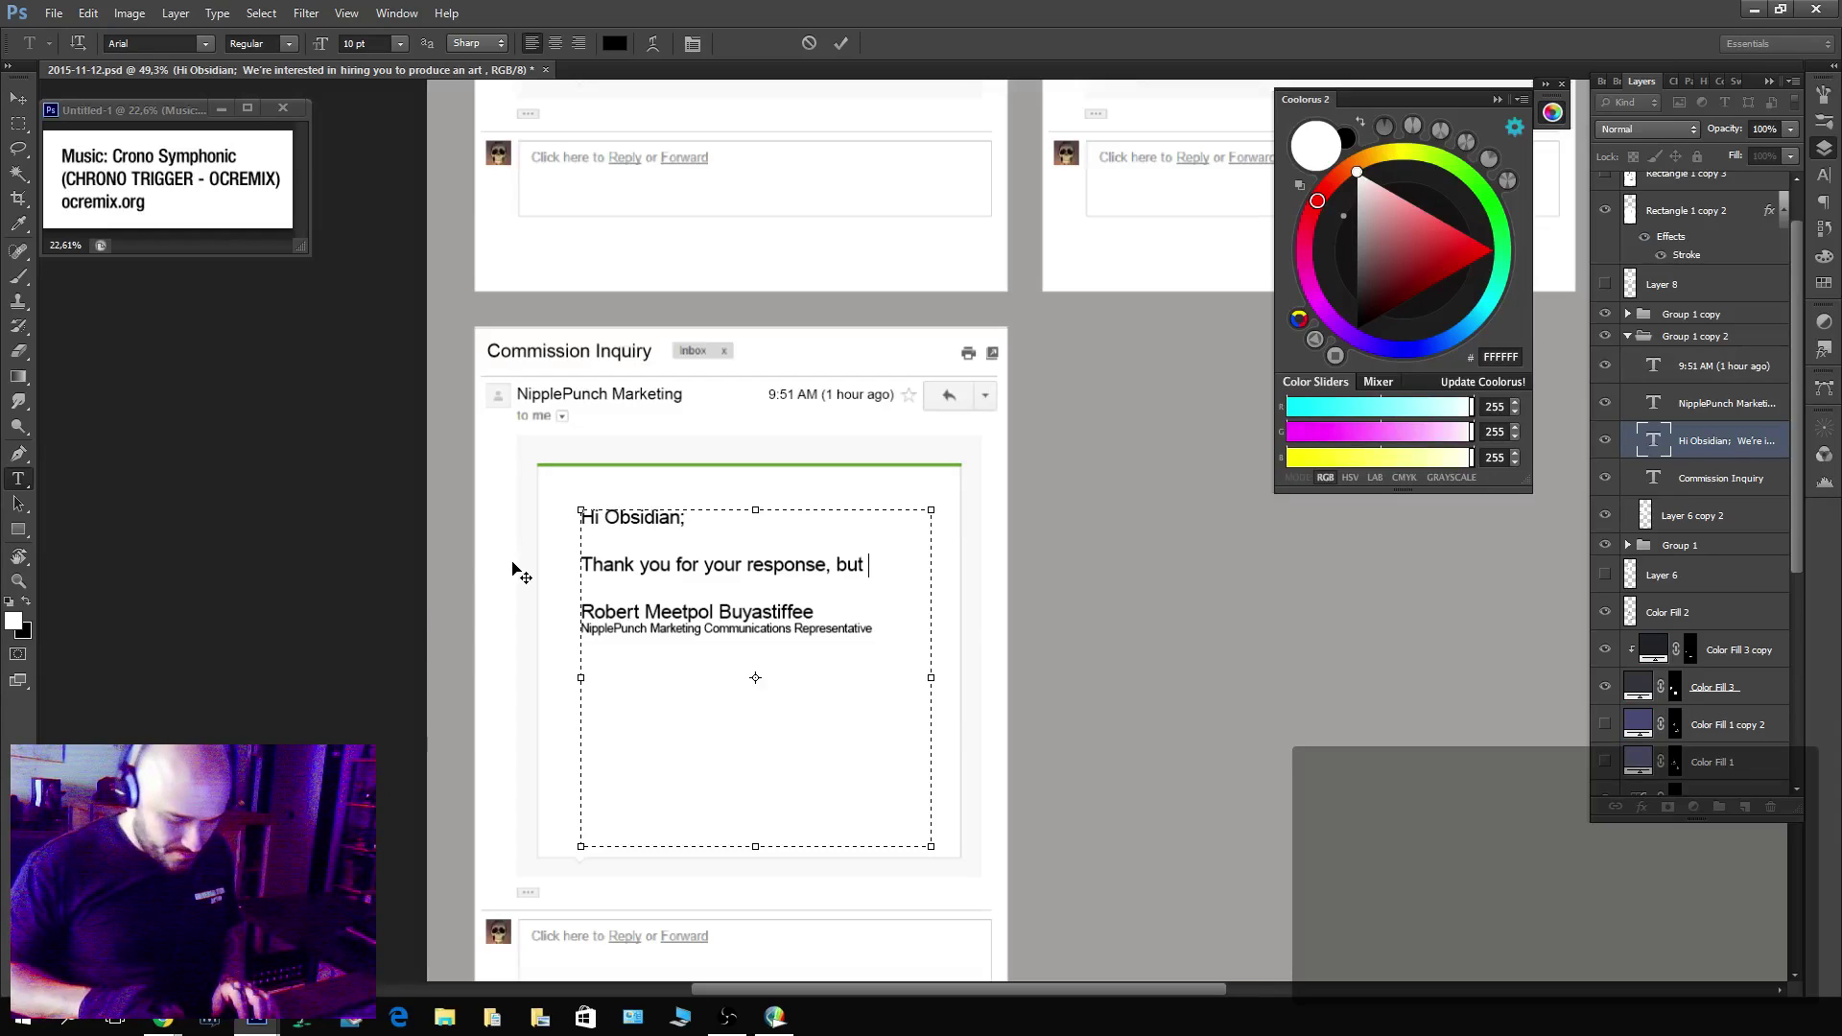
type("your")
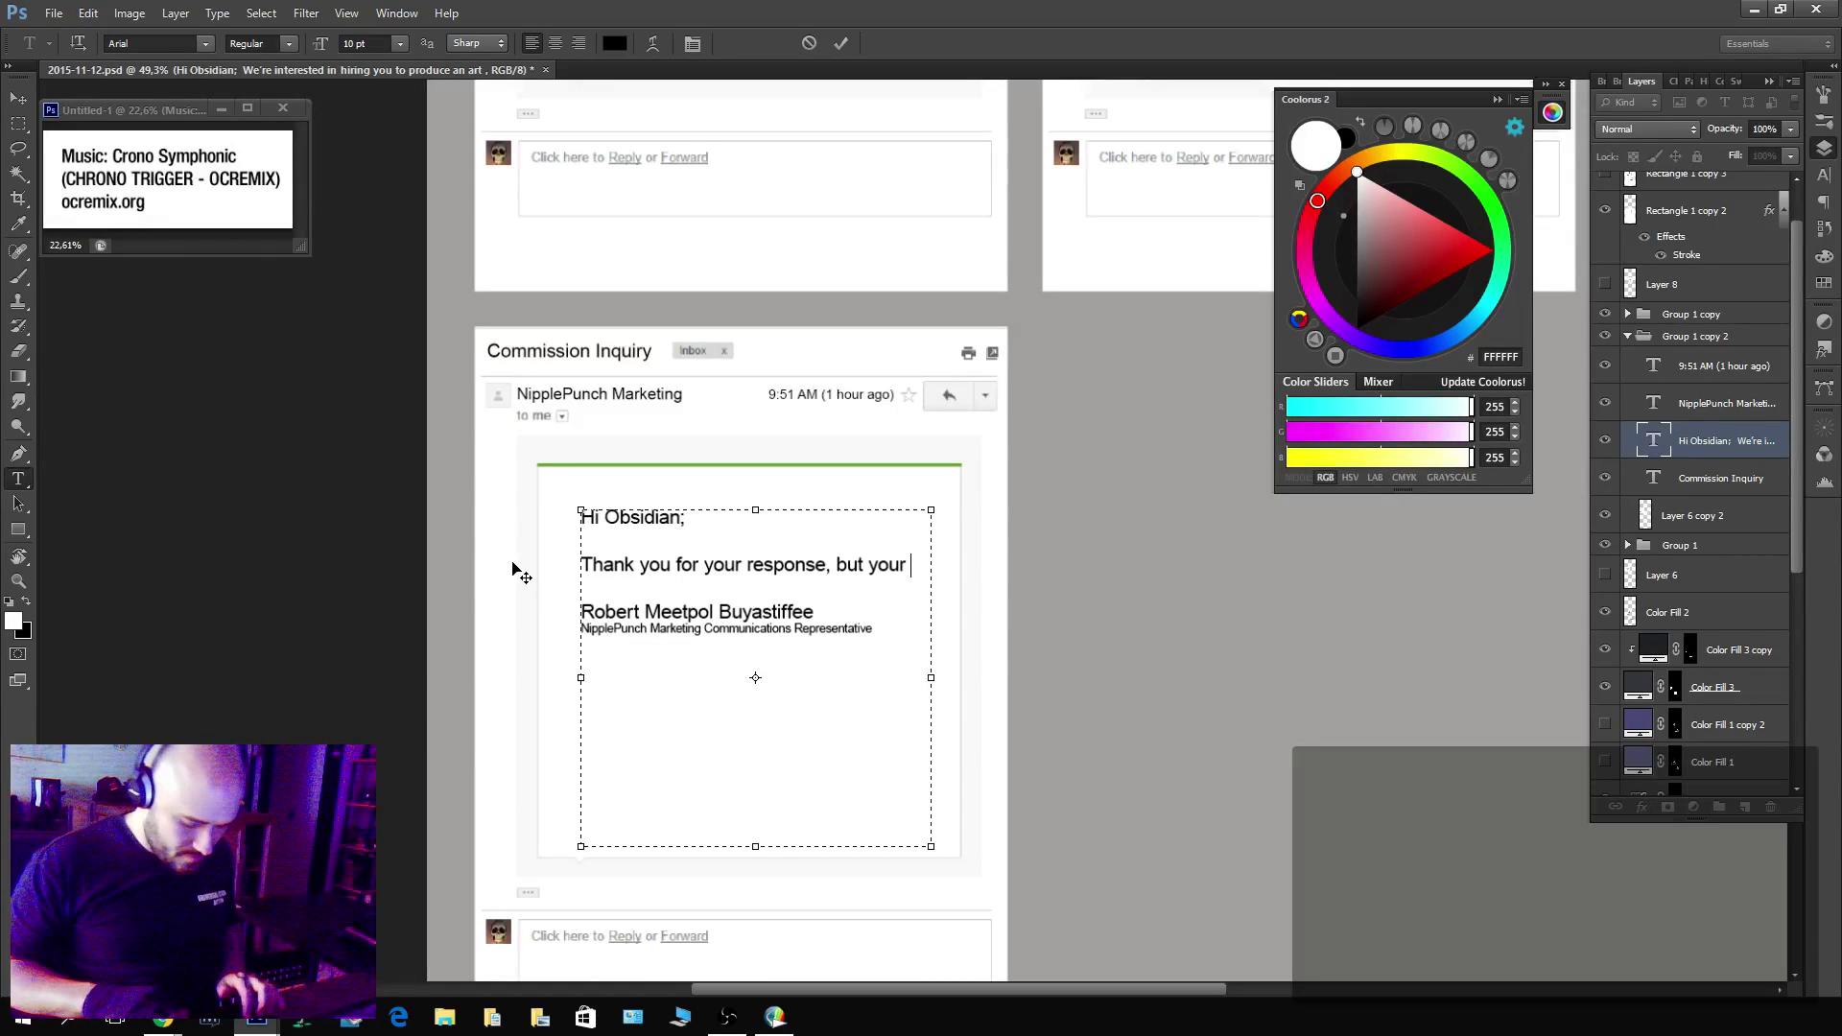
type(" price")
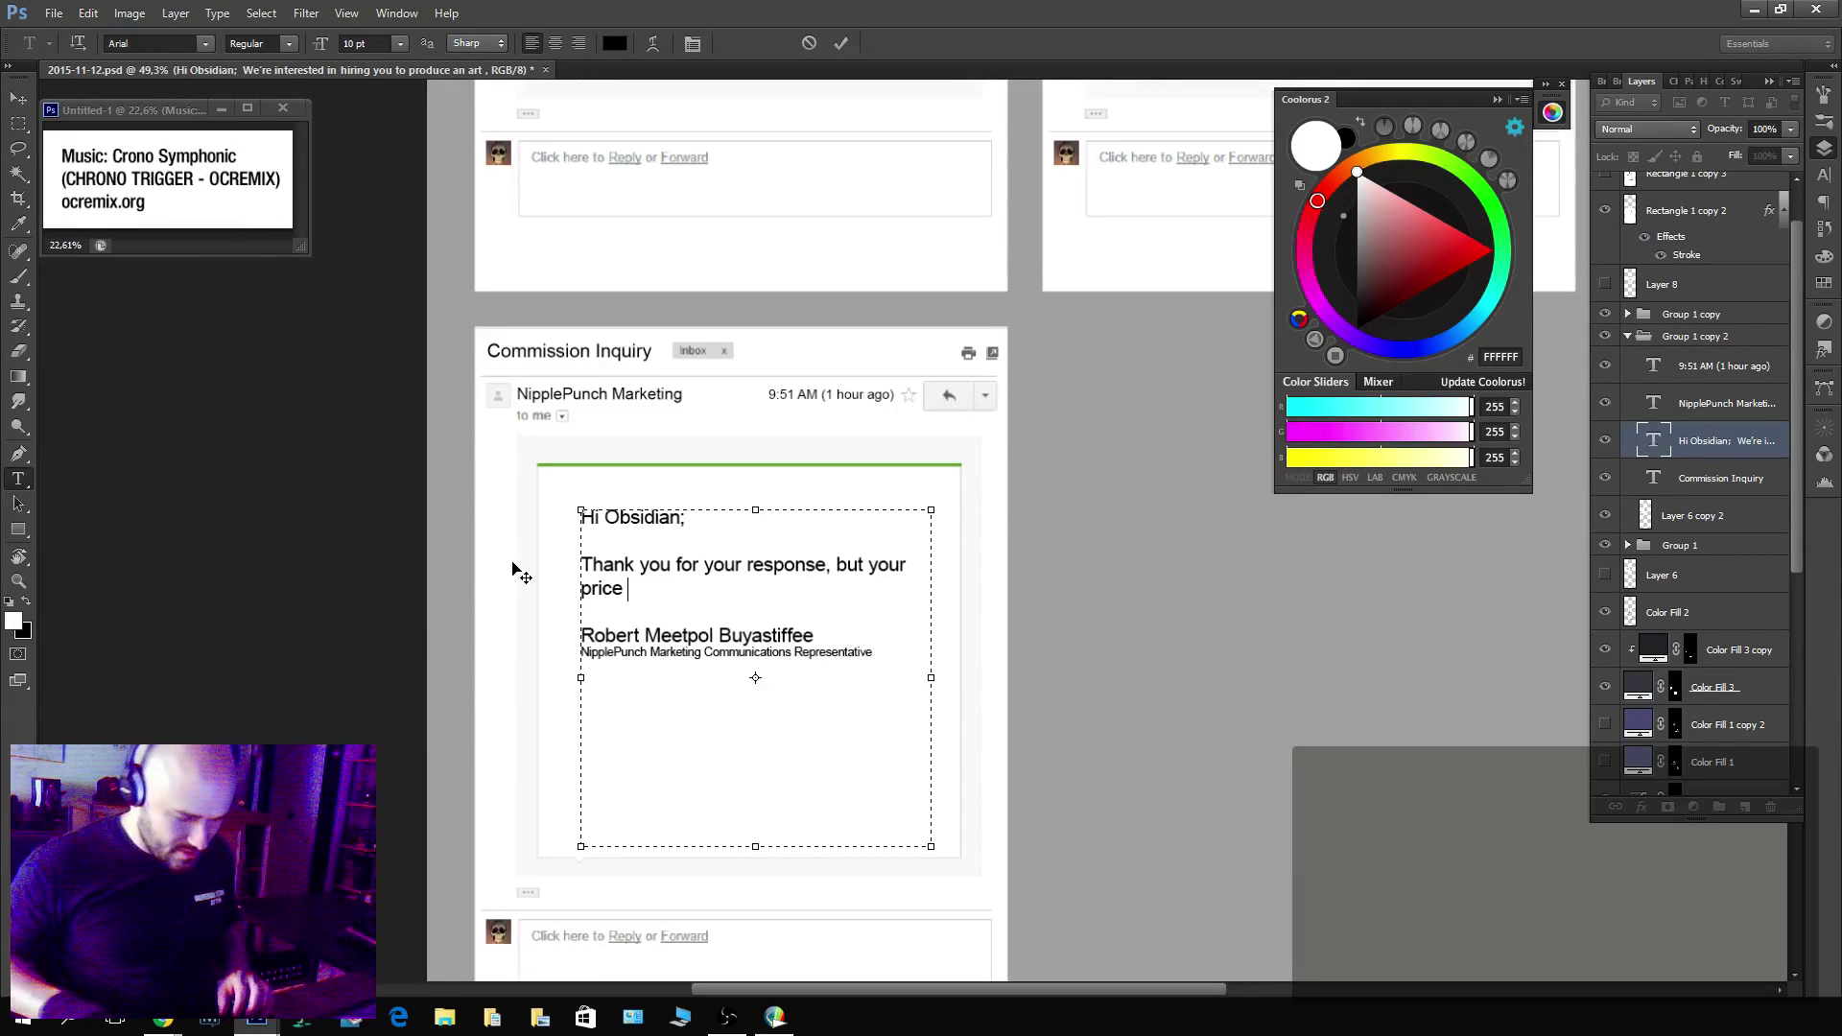
key("shift+Left")
key("shift+Left")
key("shift+Left")
key("shift+Left")
key("shift+Left")
key("shift+Left")
key("shift+Left")
key("shift+Left")
key("shift+Left")
key("shift+Left")
key("shift+Left")
key("shift+Left")
key("shift+Left")
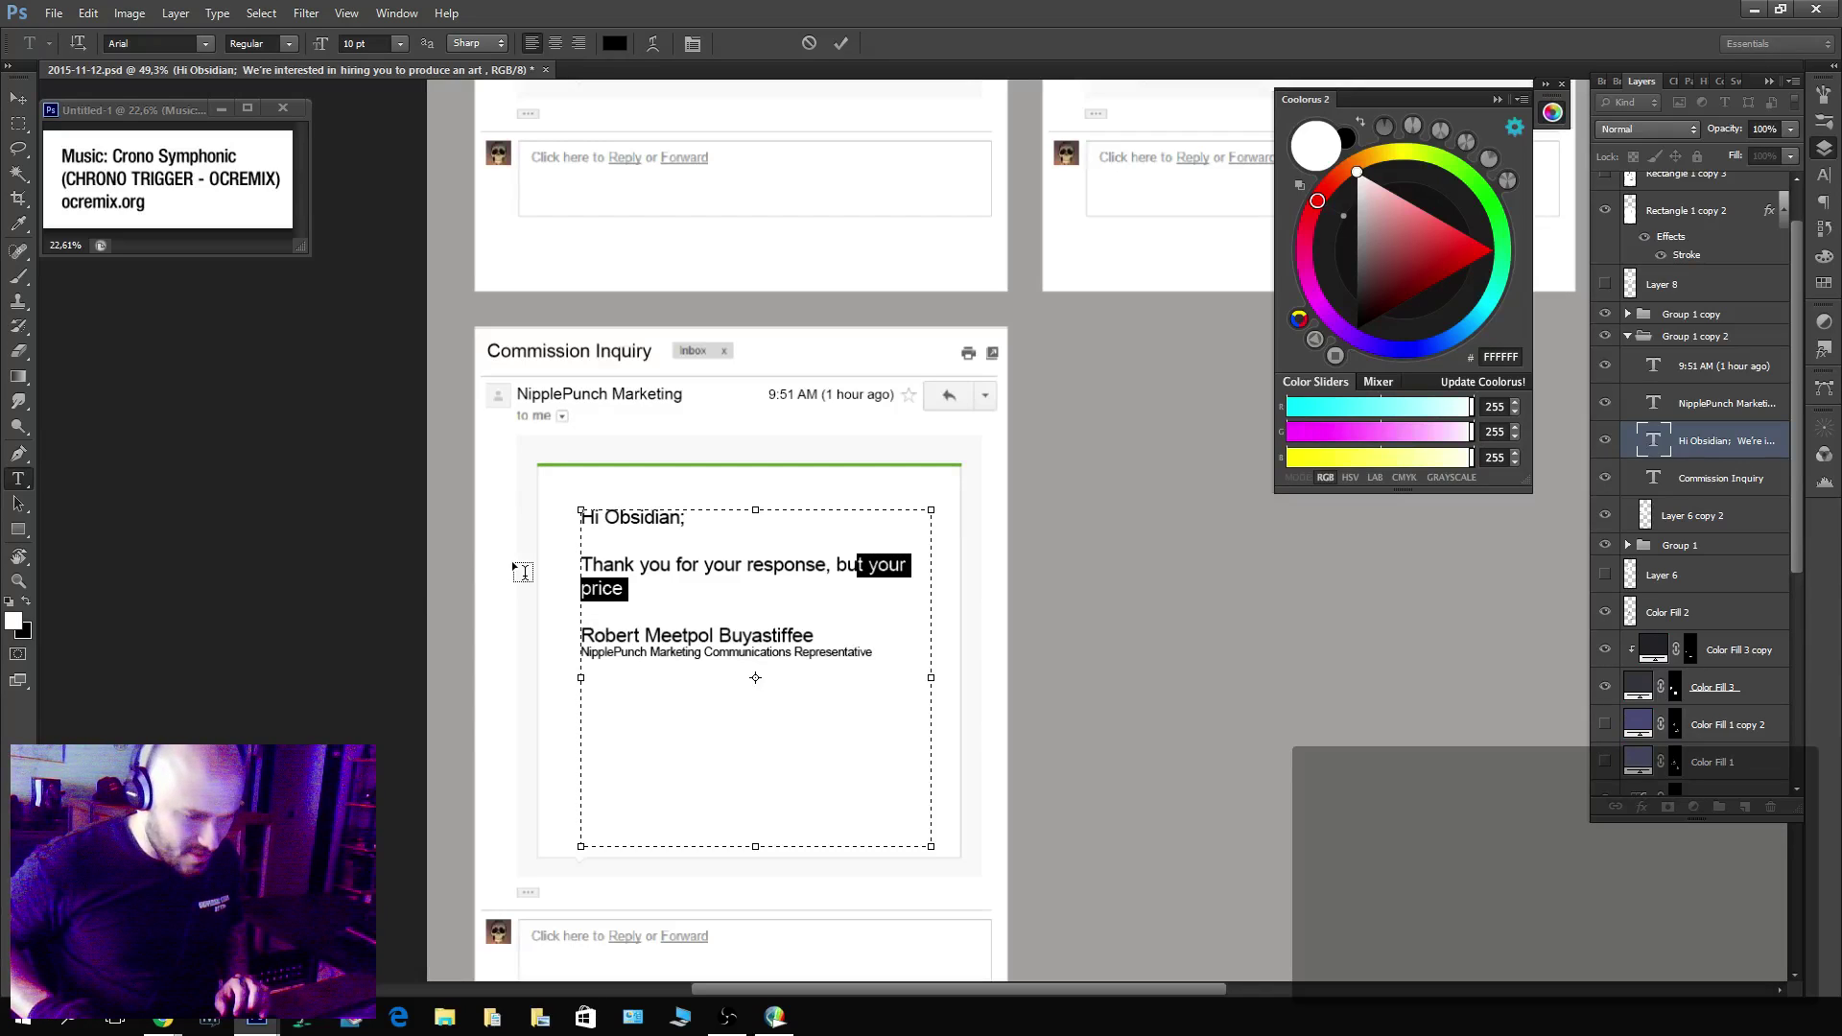
key("shift+Left")
key("shift+Left")
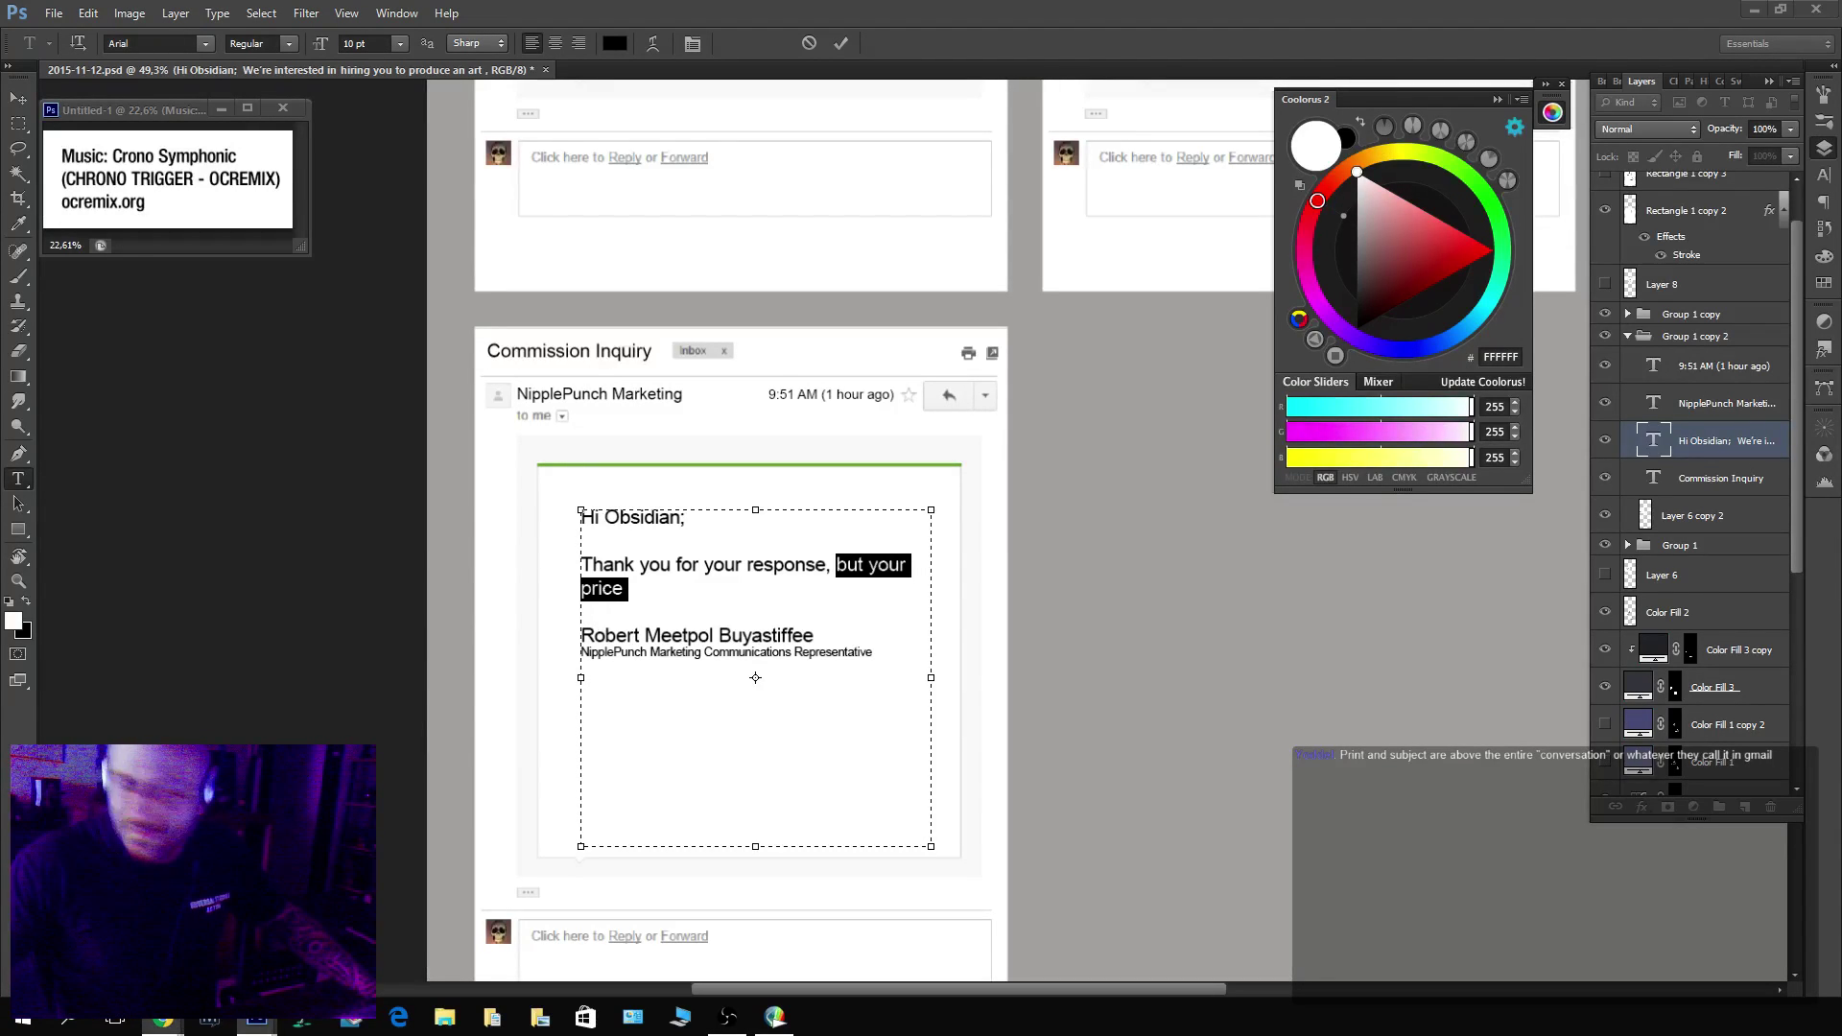
Complete the third email's first sentence with "seems a bit high for us." and add blank lines for a new paragraph below it.
left_click(827, 645)
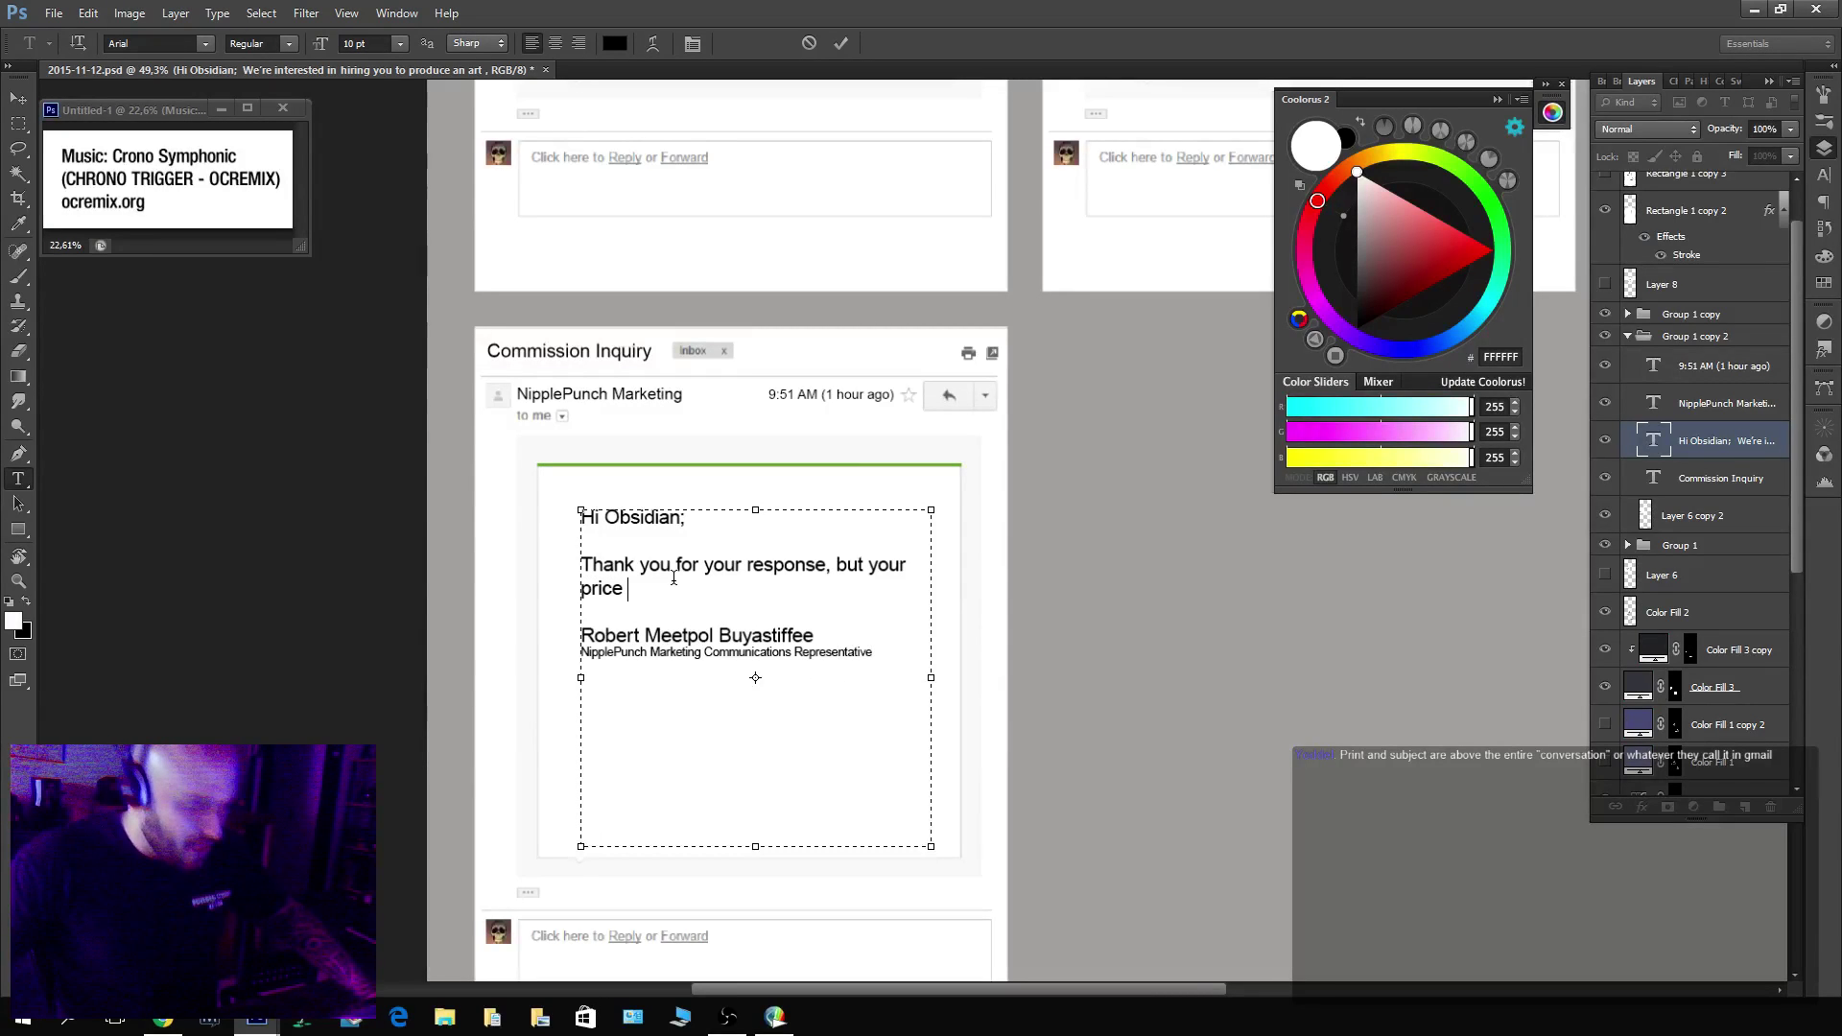
type("s")
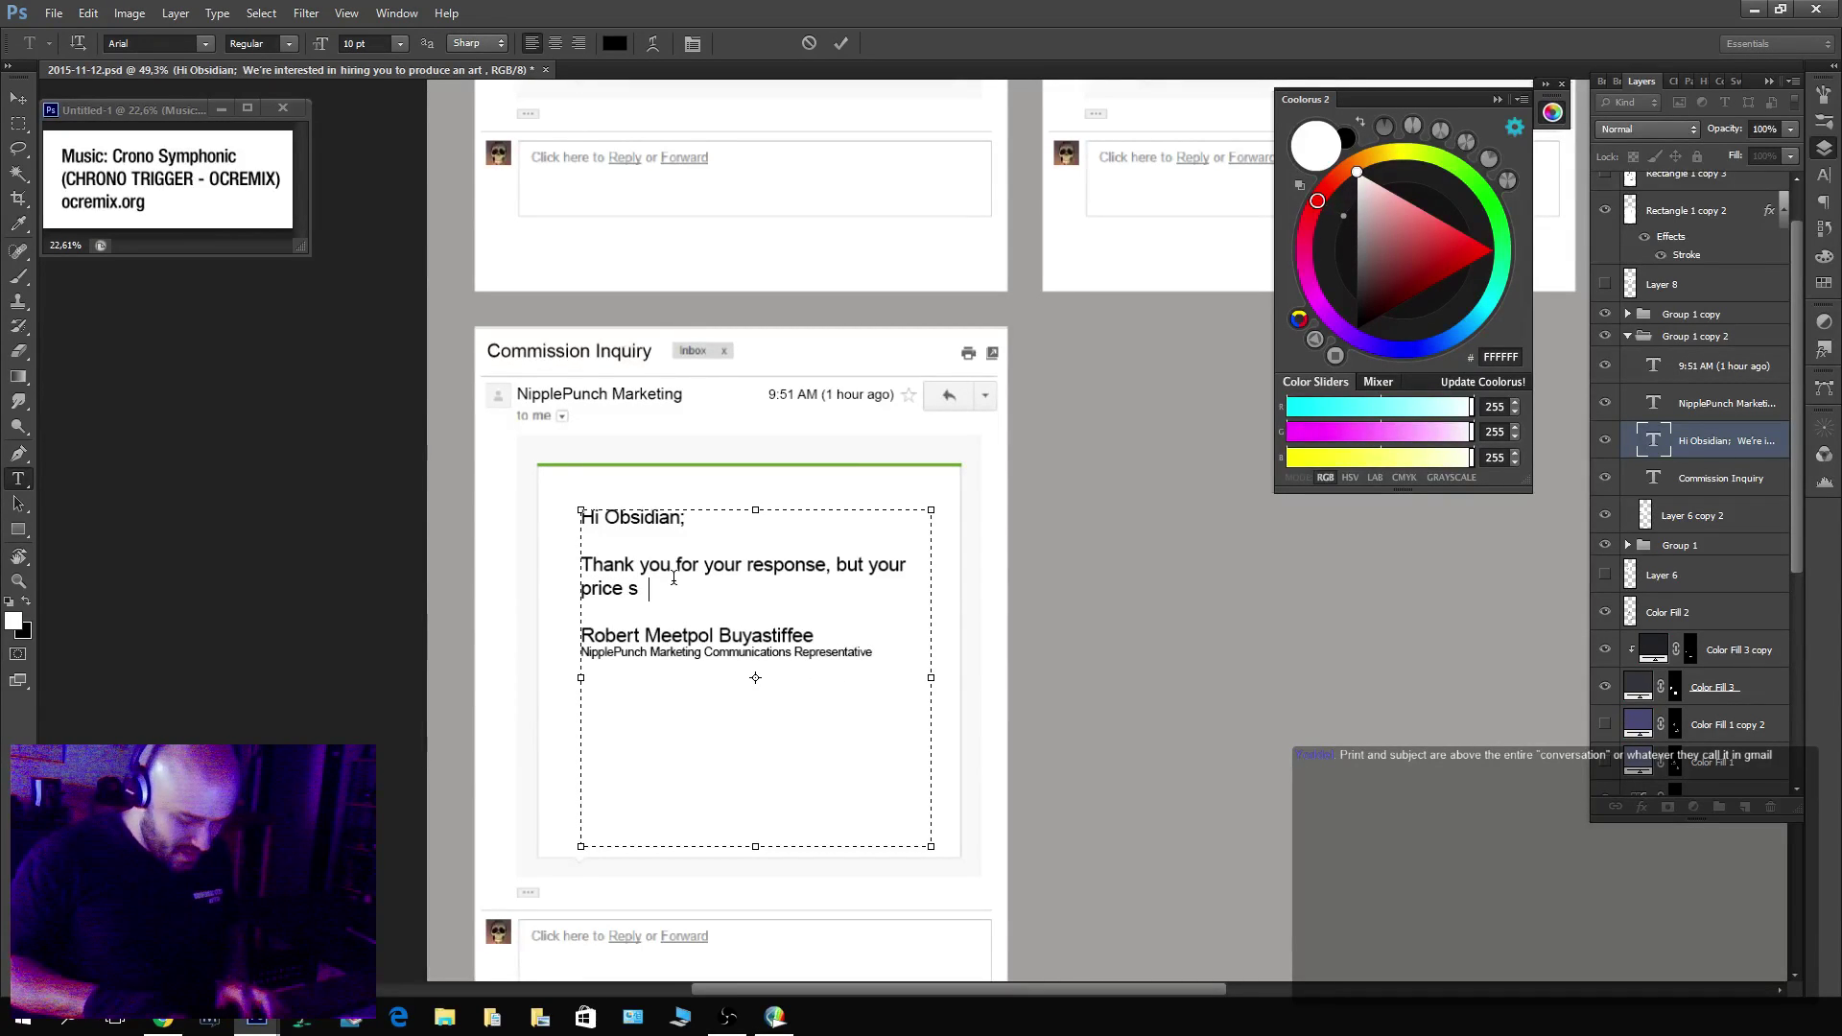
type("eems a bit high for us.")
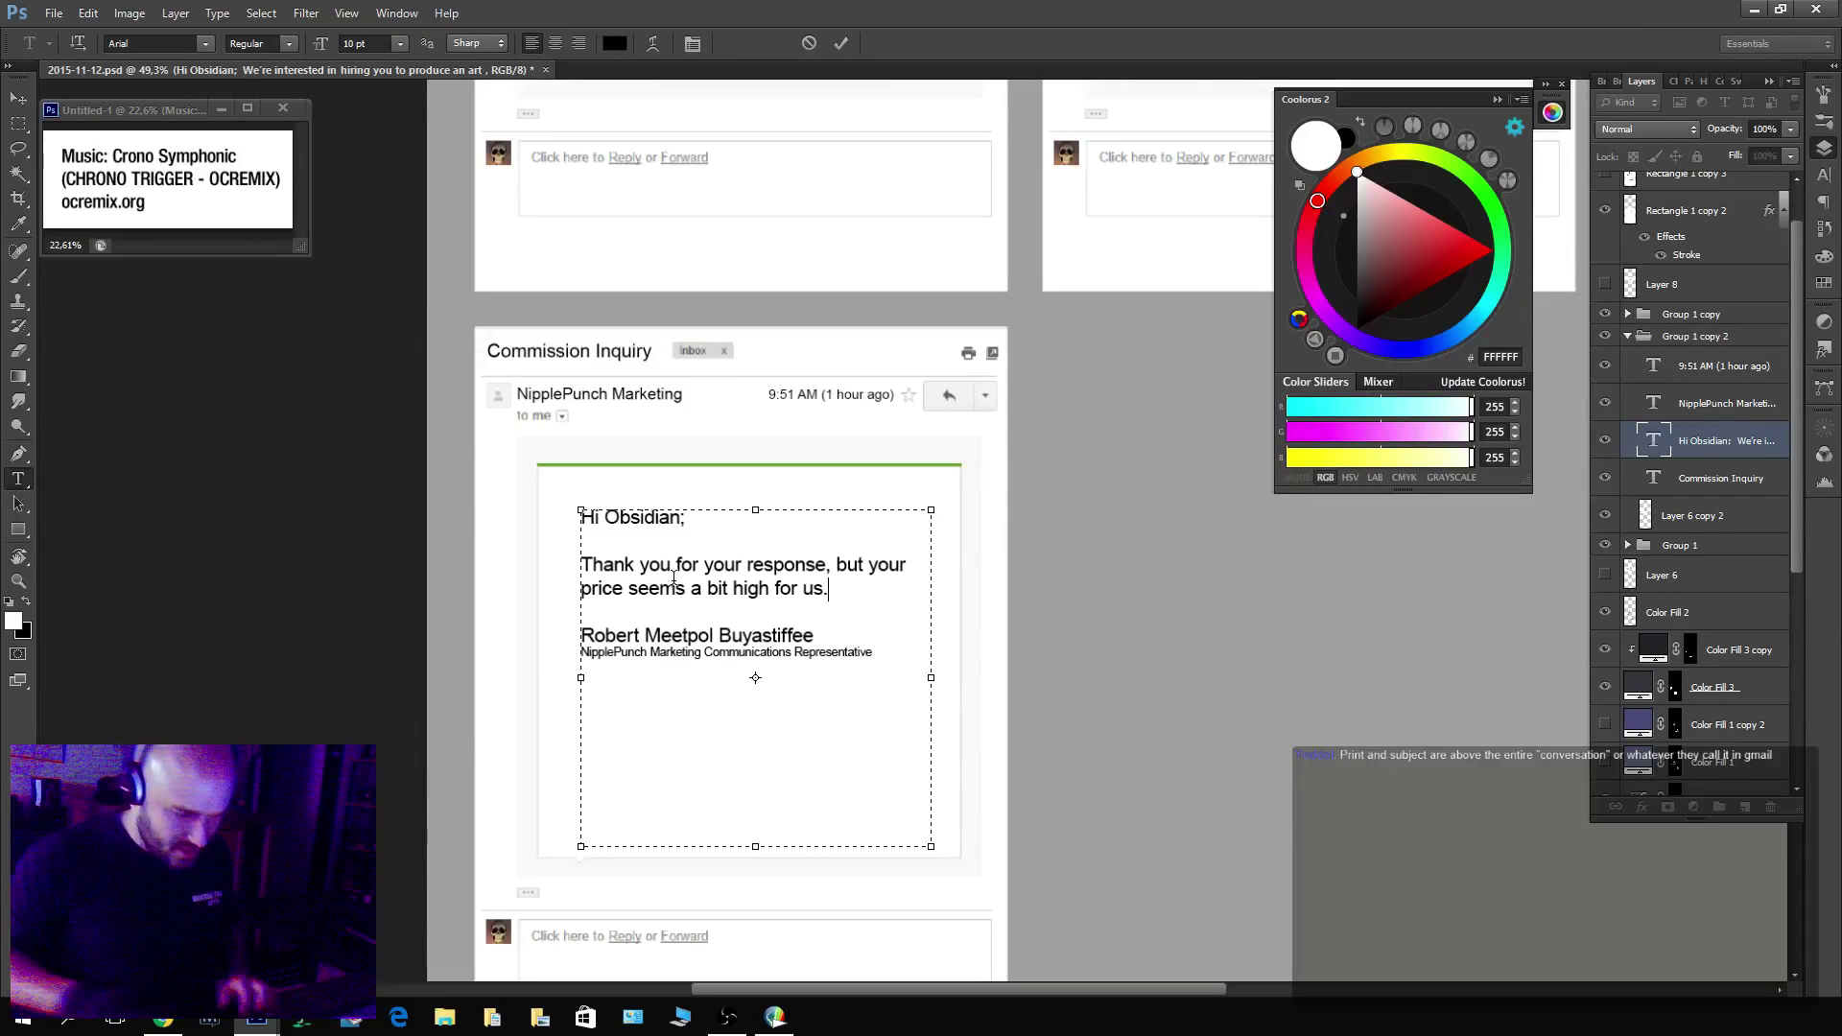
key("Return")
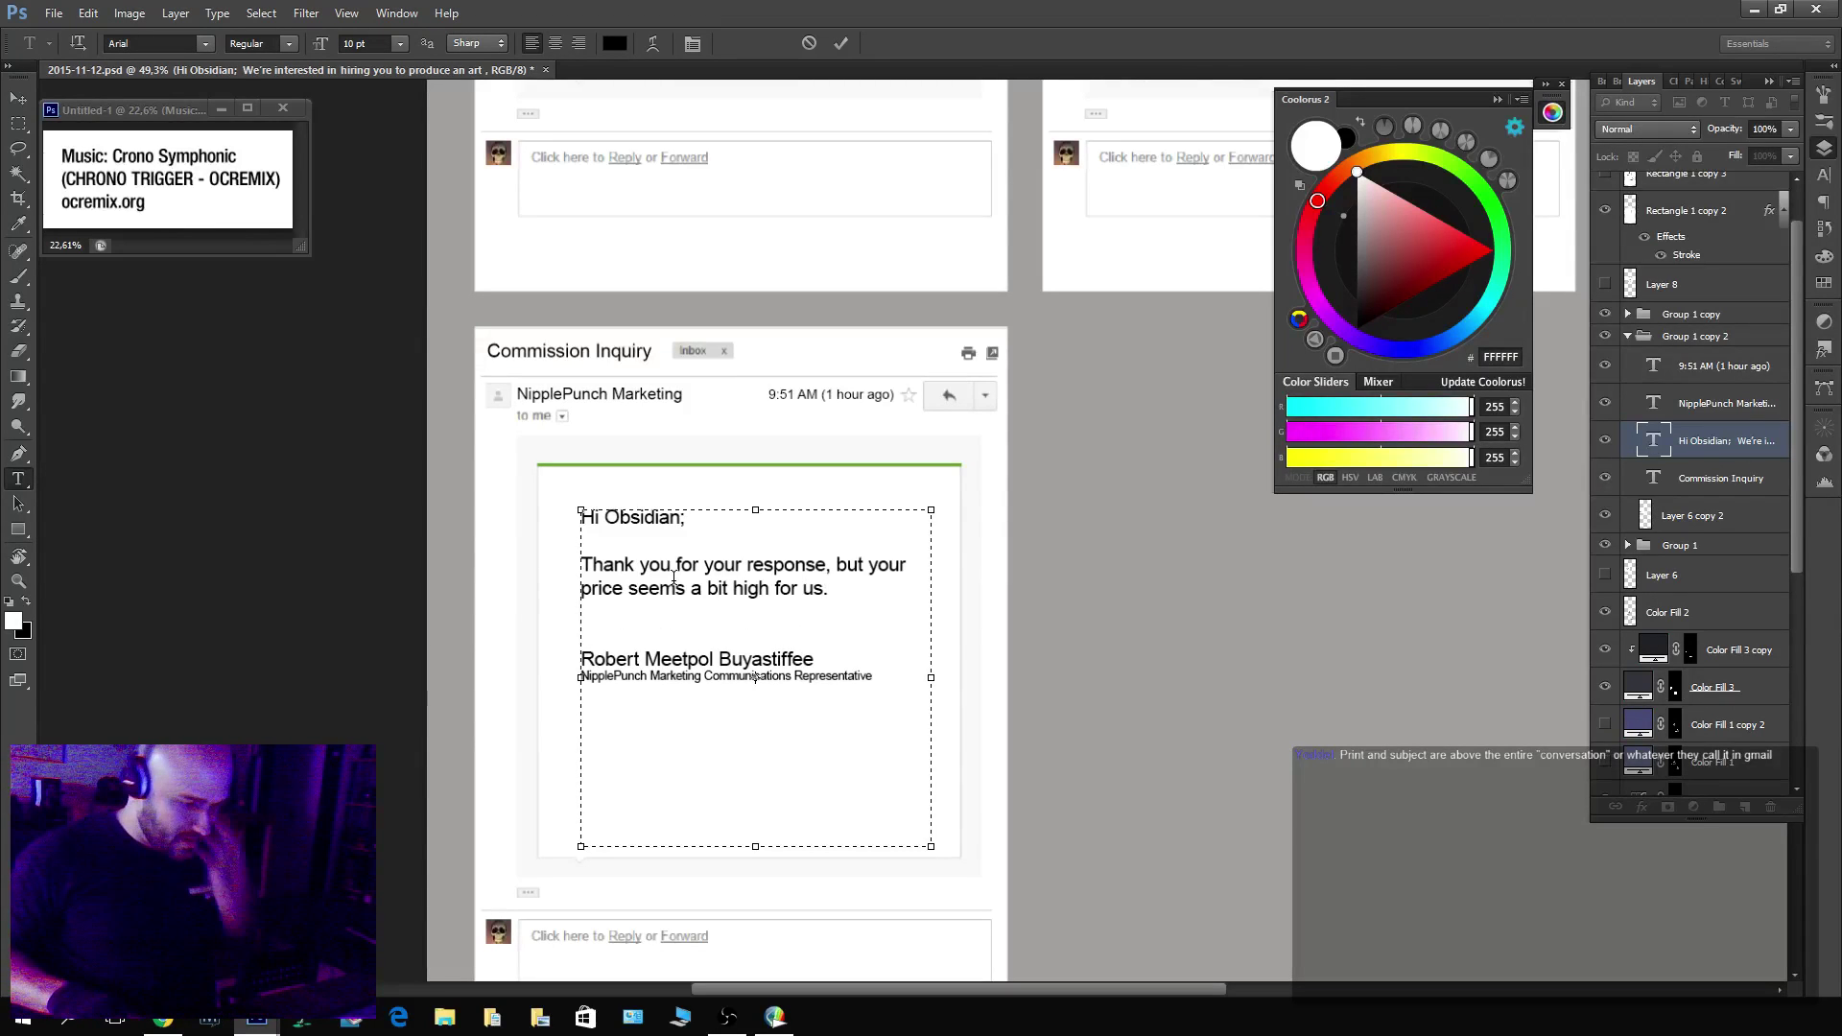
key("Return")
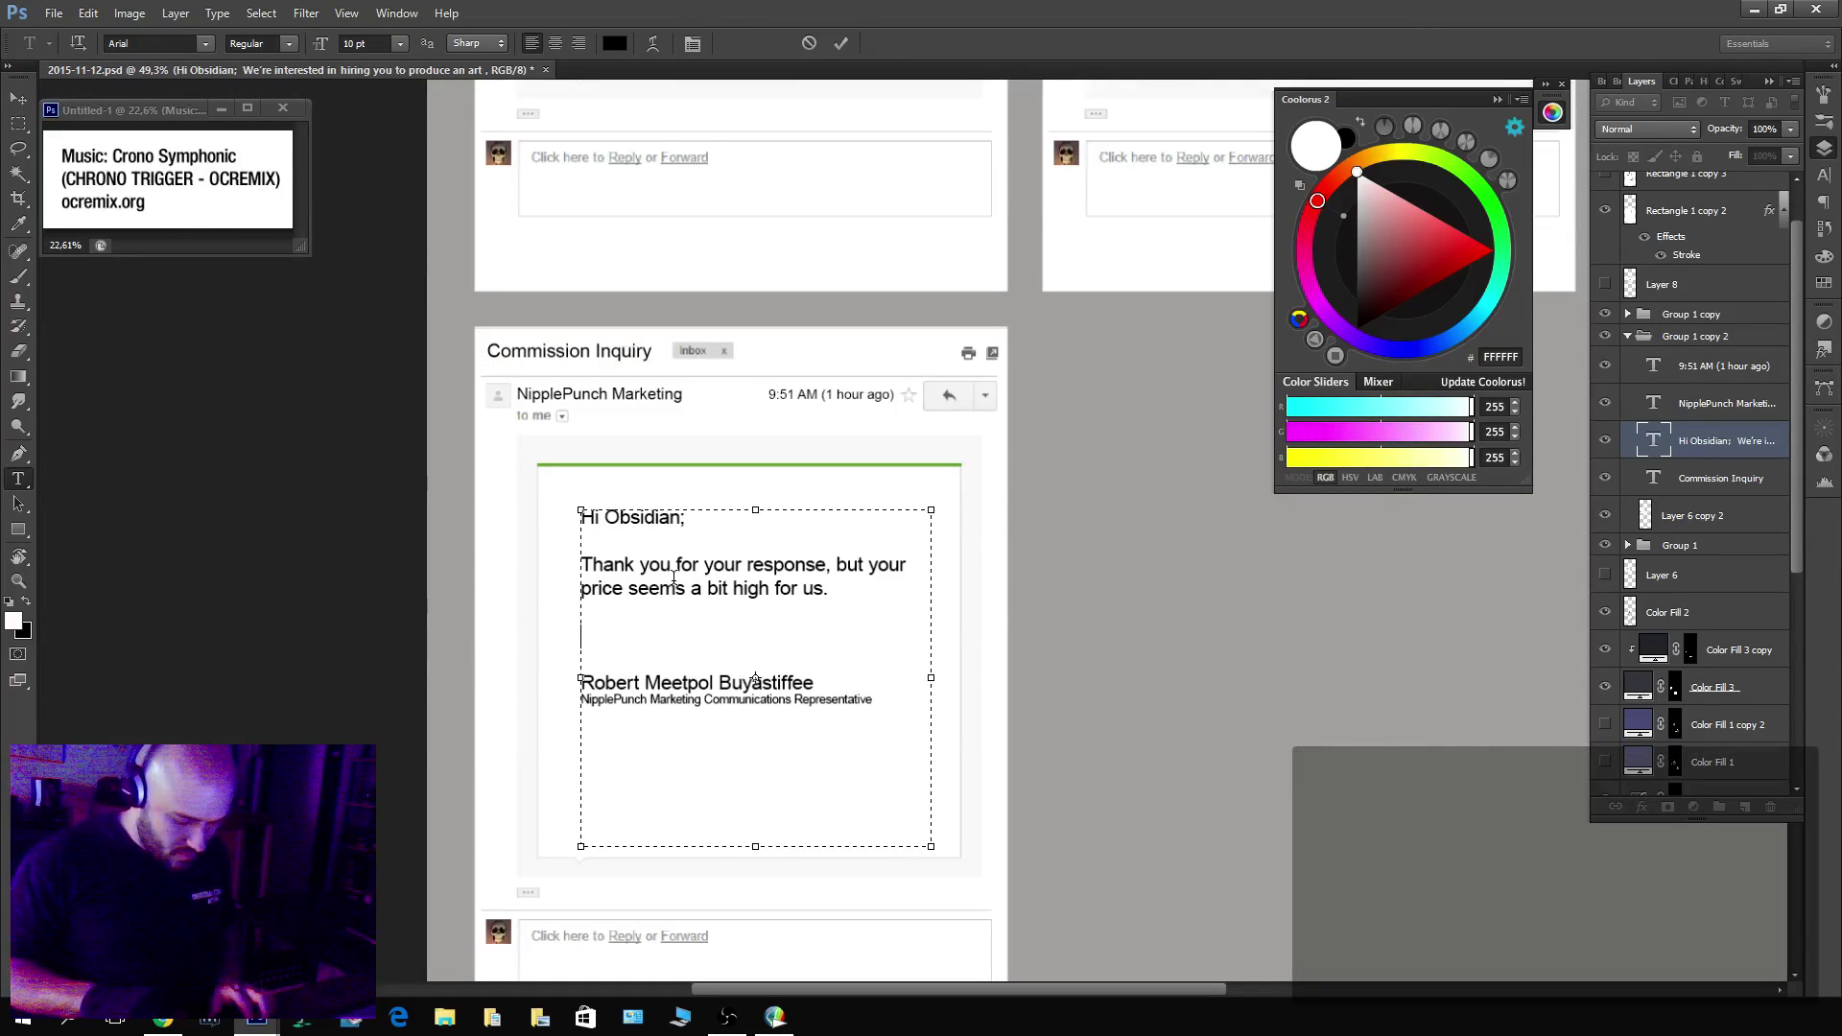
type("Co")
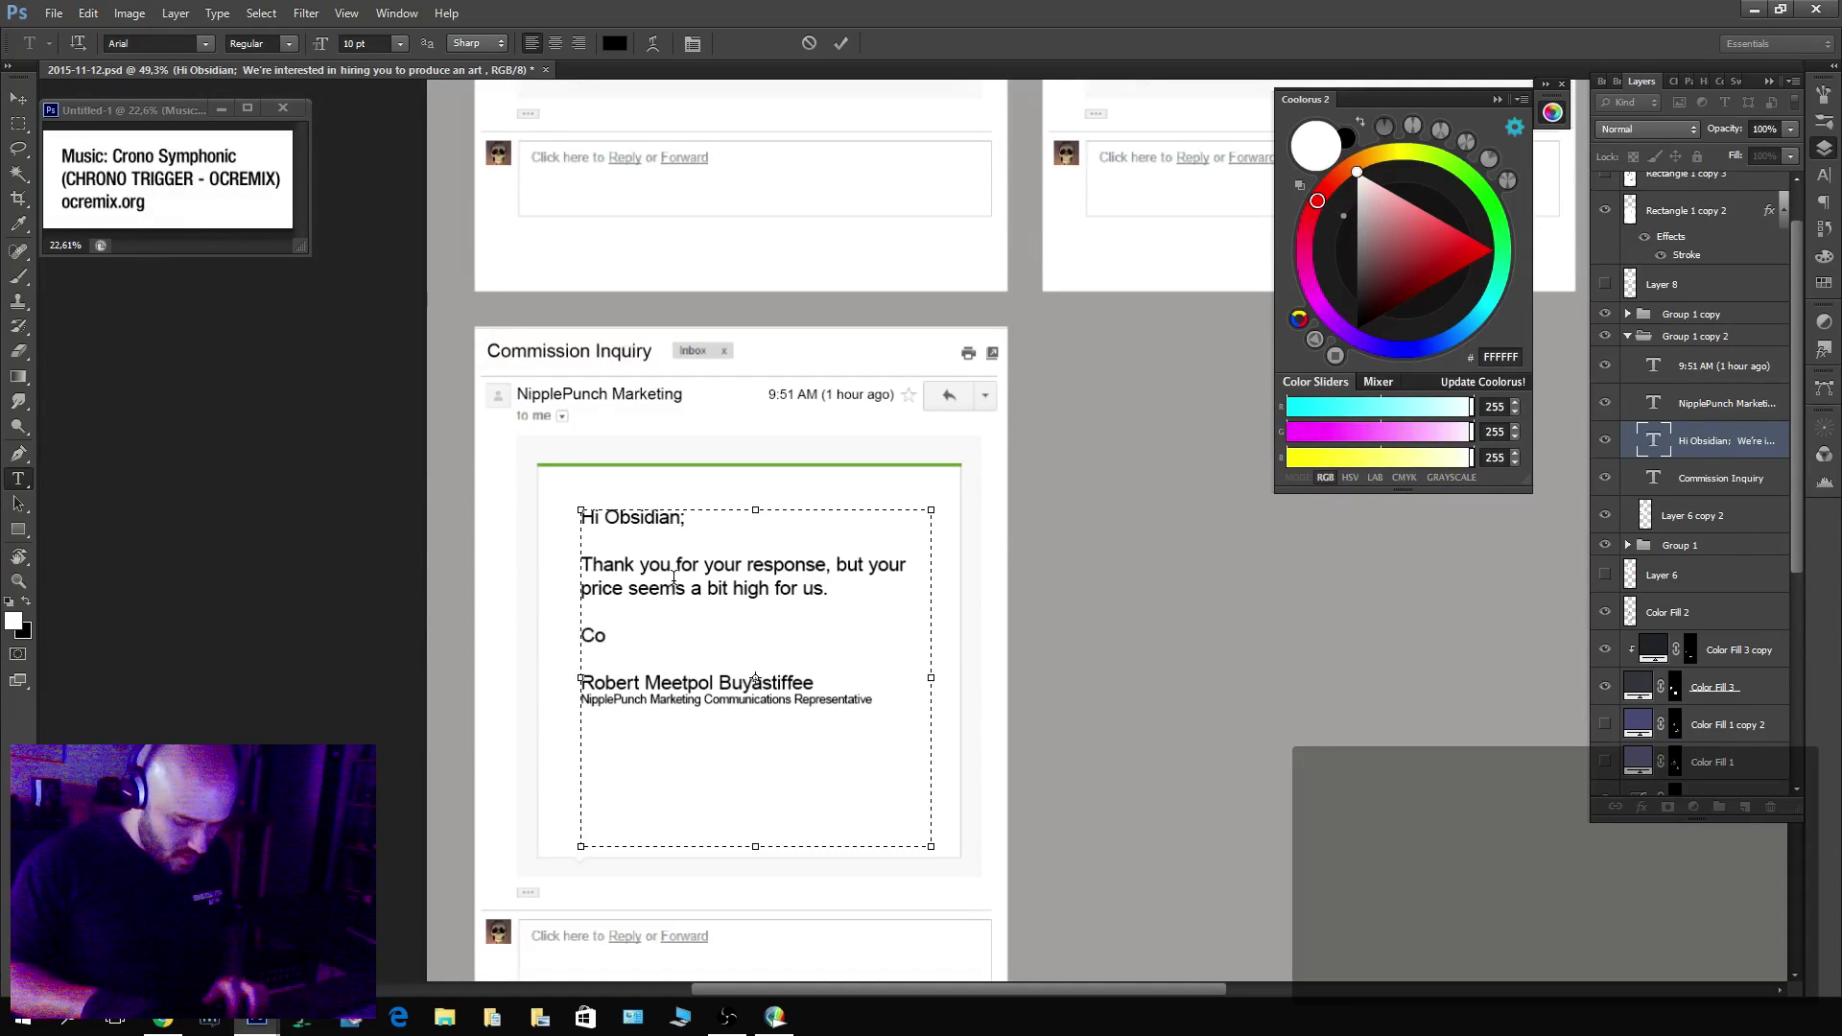
key("BackSpace")
key("BackSpace")
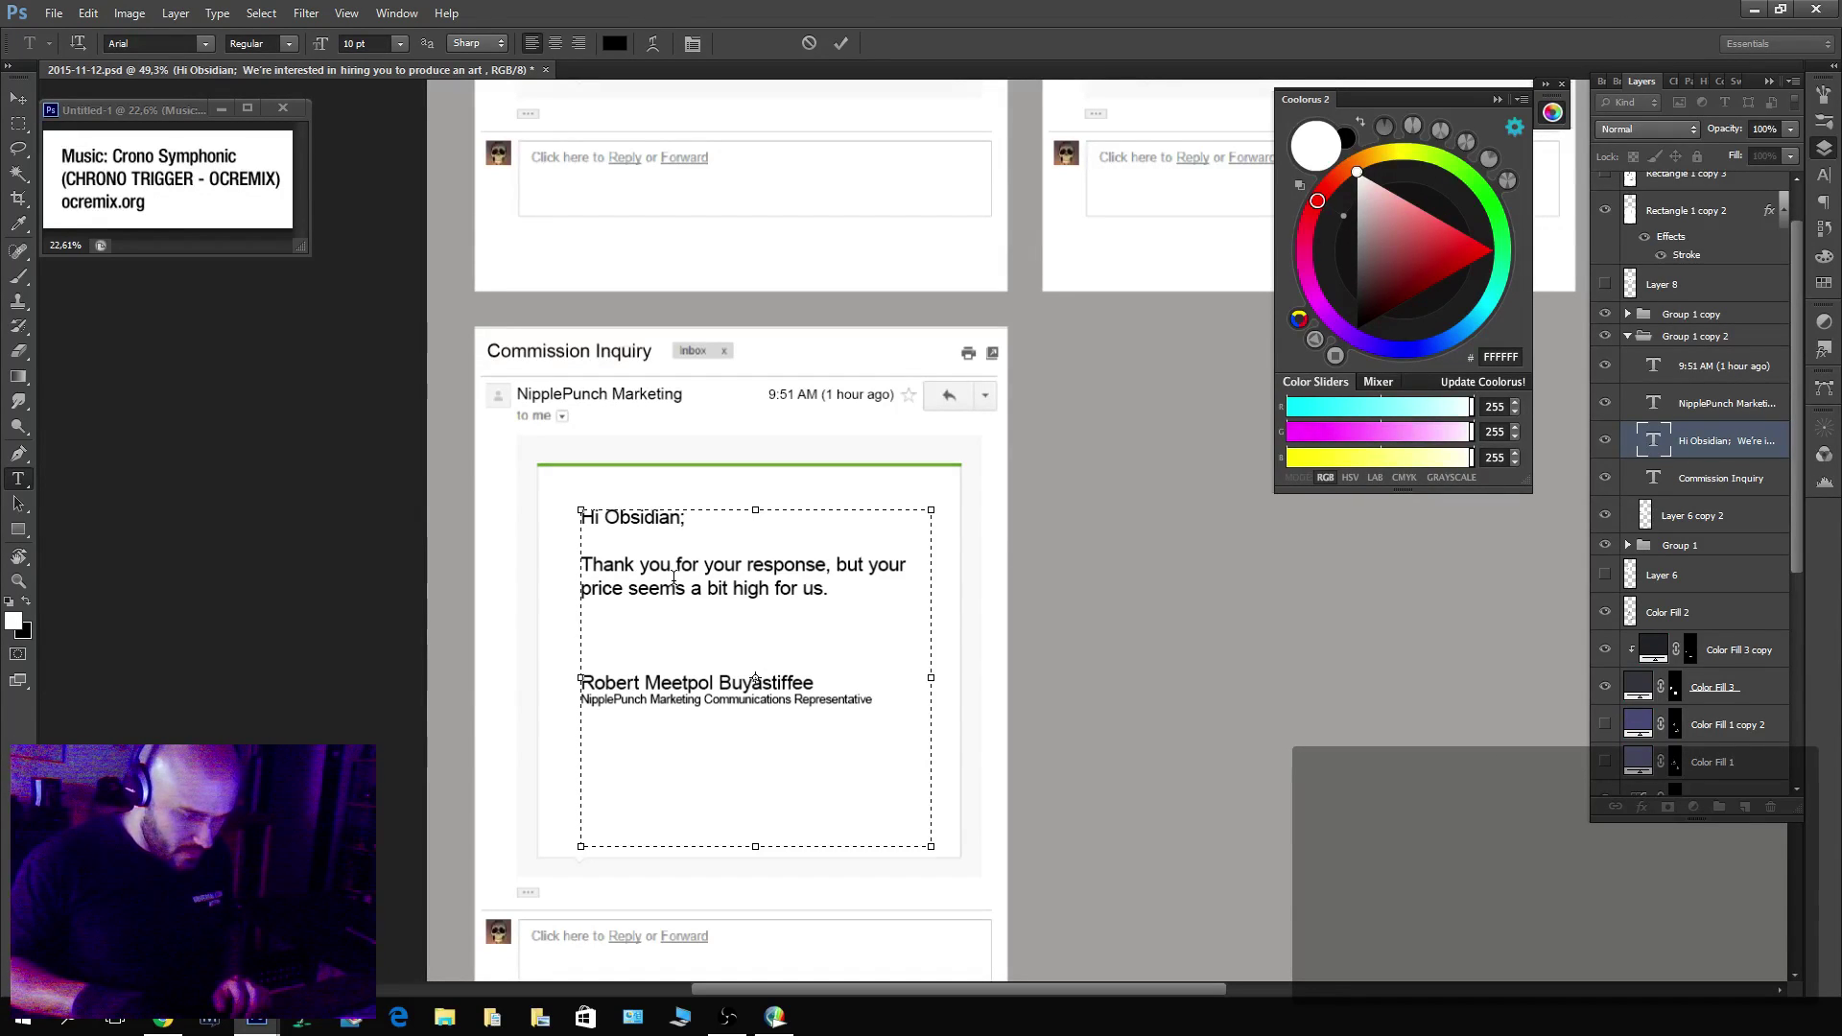
Begin the third email's second paragraph with "Also, one of our interns has a cousin that is willing to".
type("Also, ")
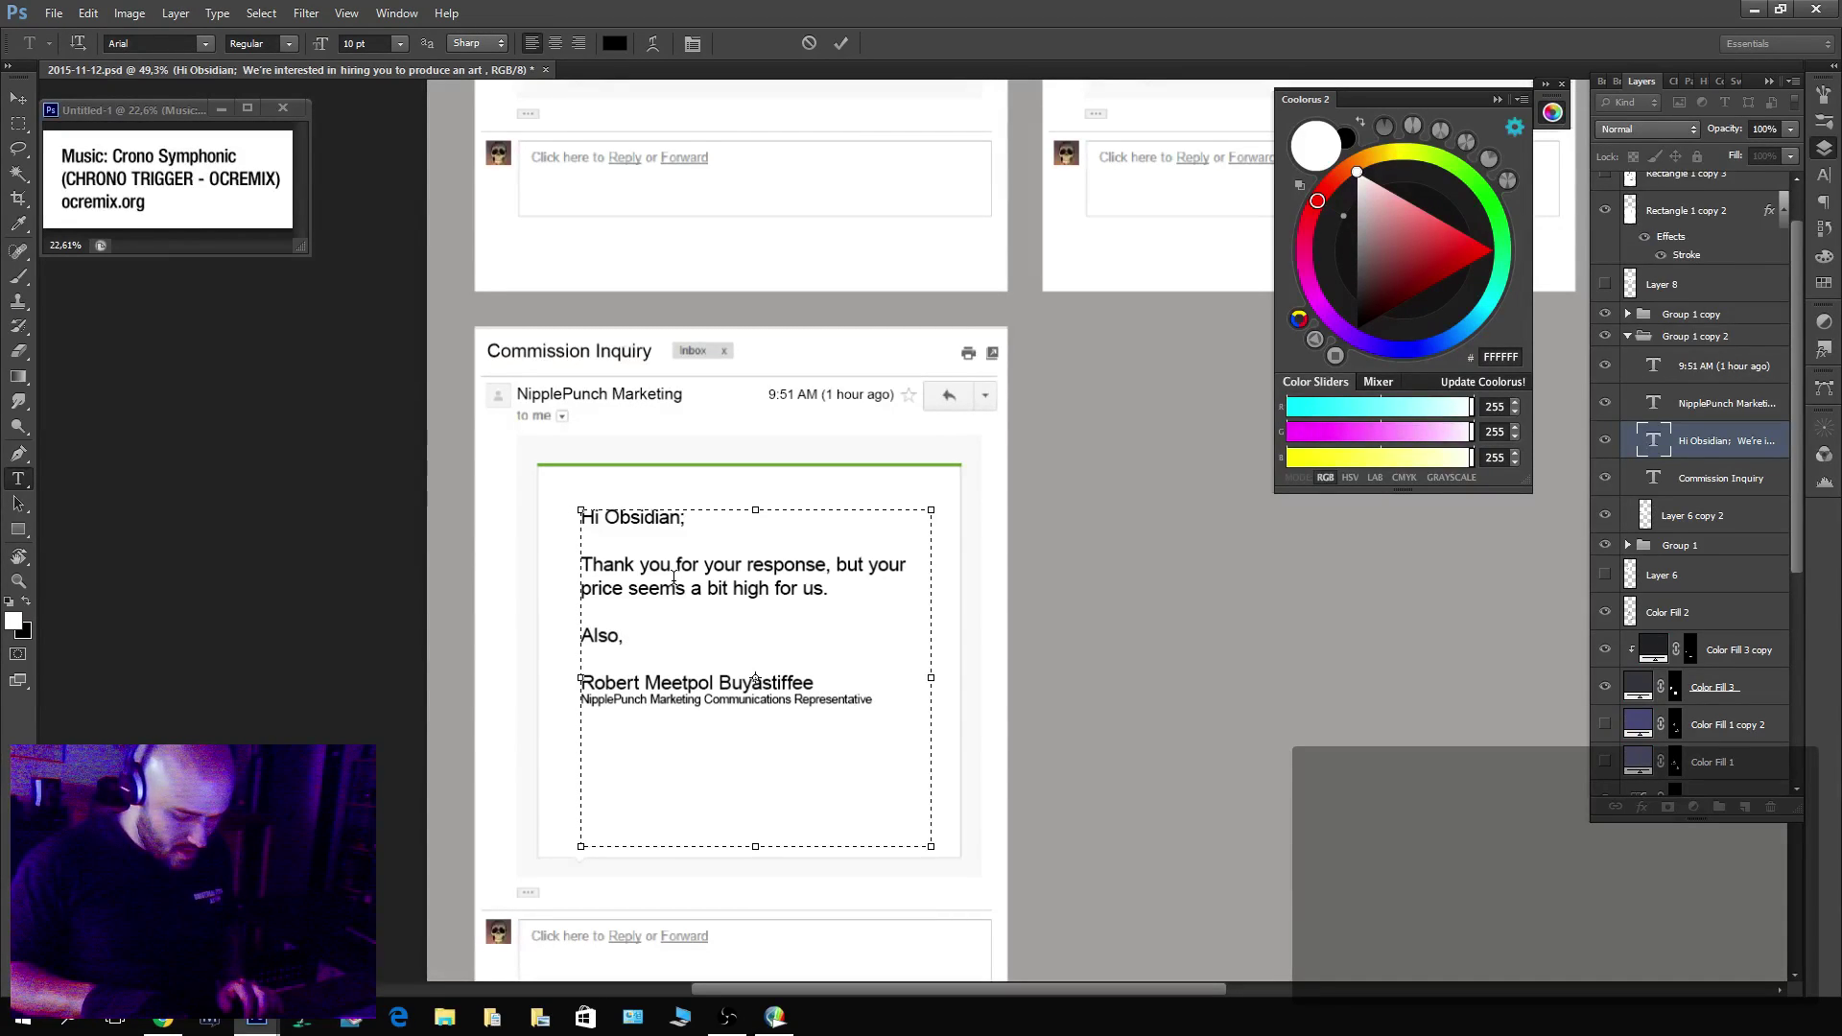
type("one")
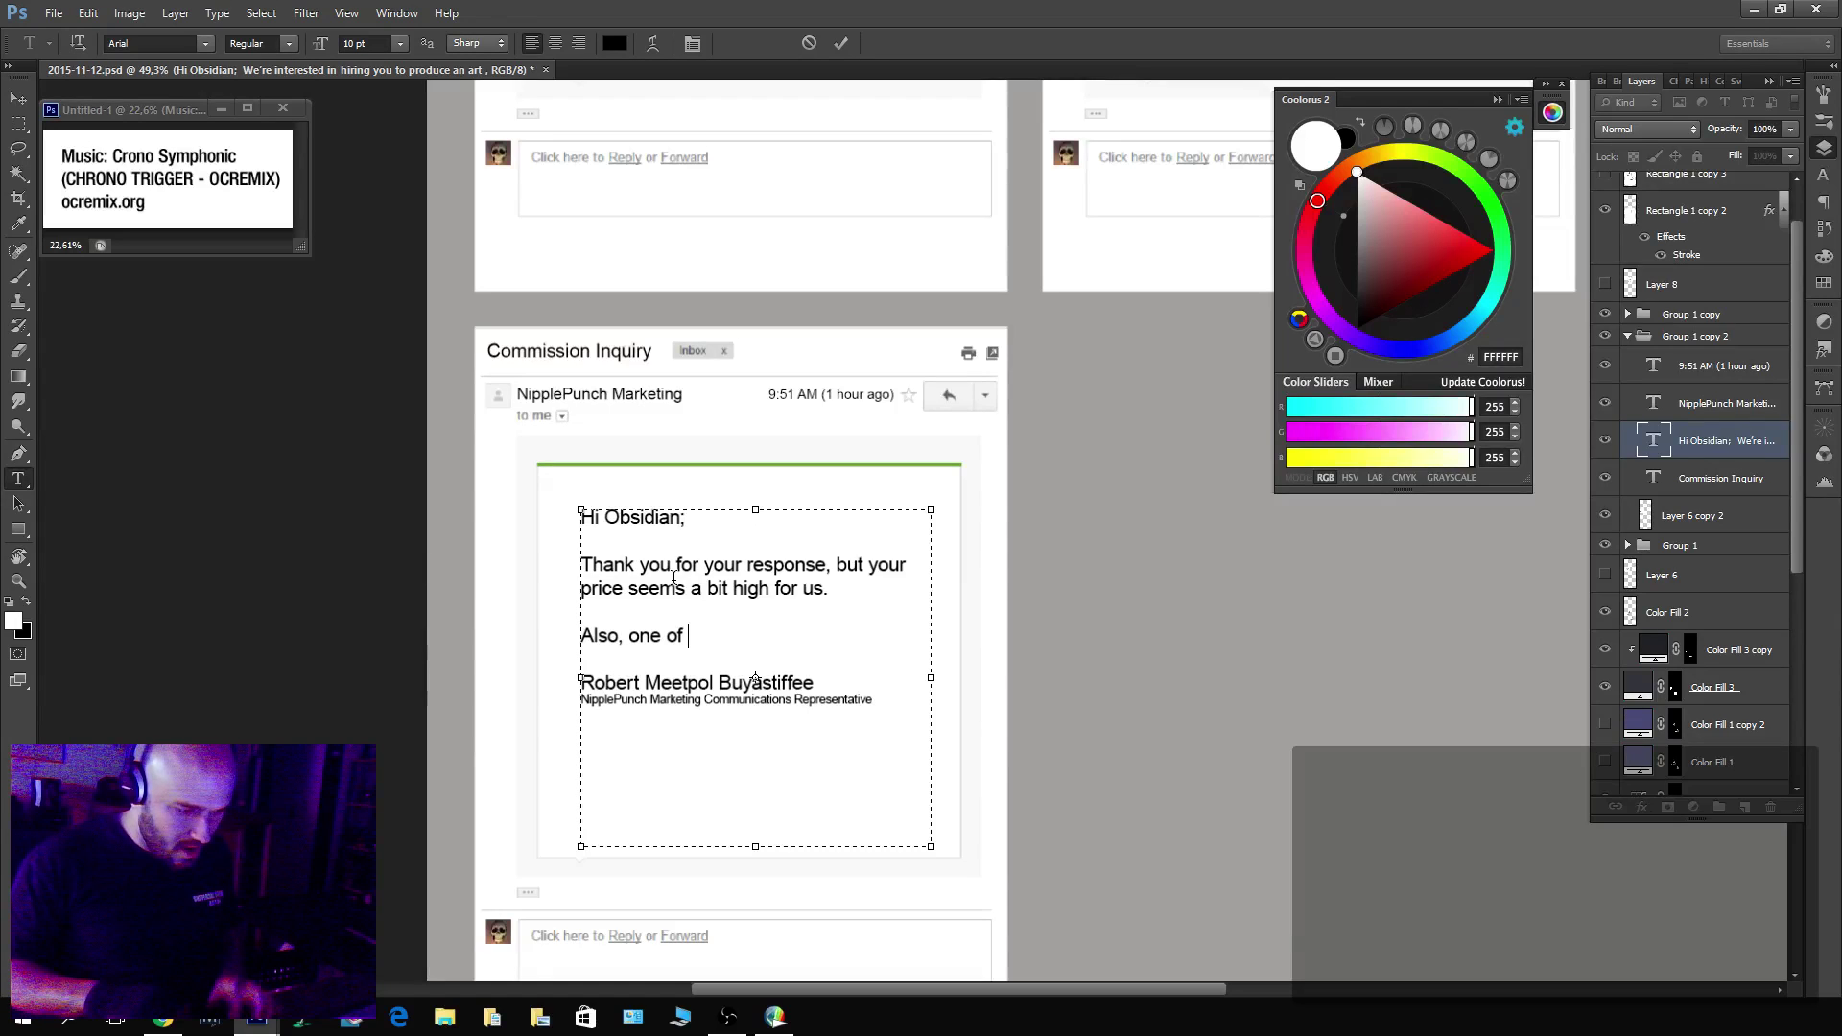
type(" of ")
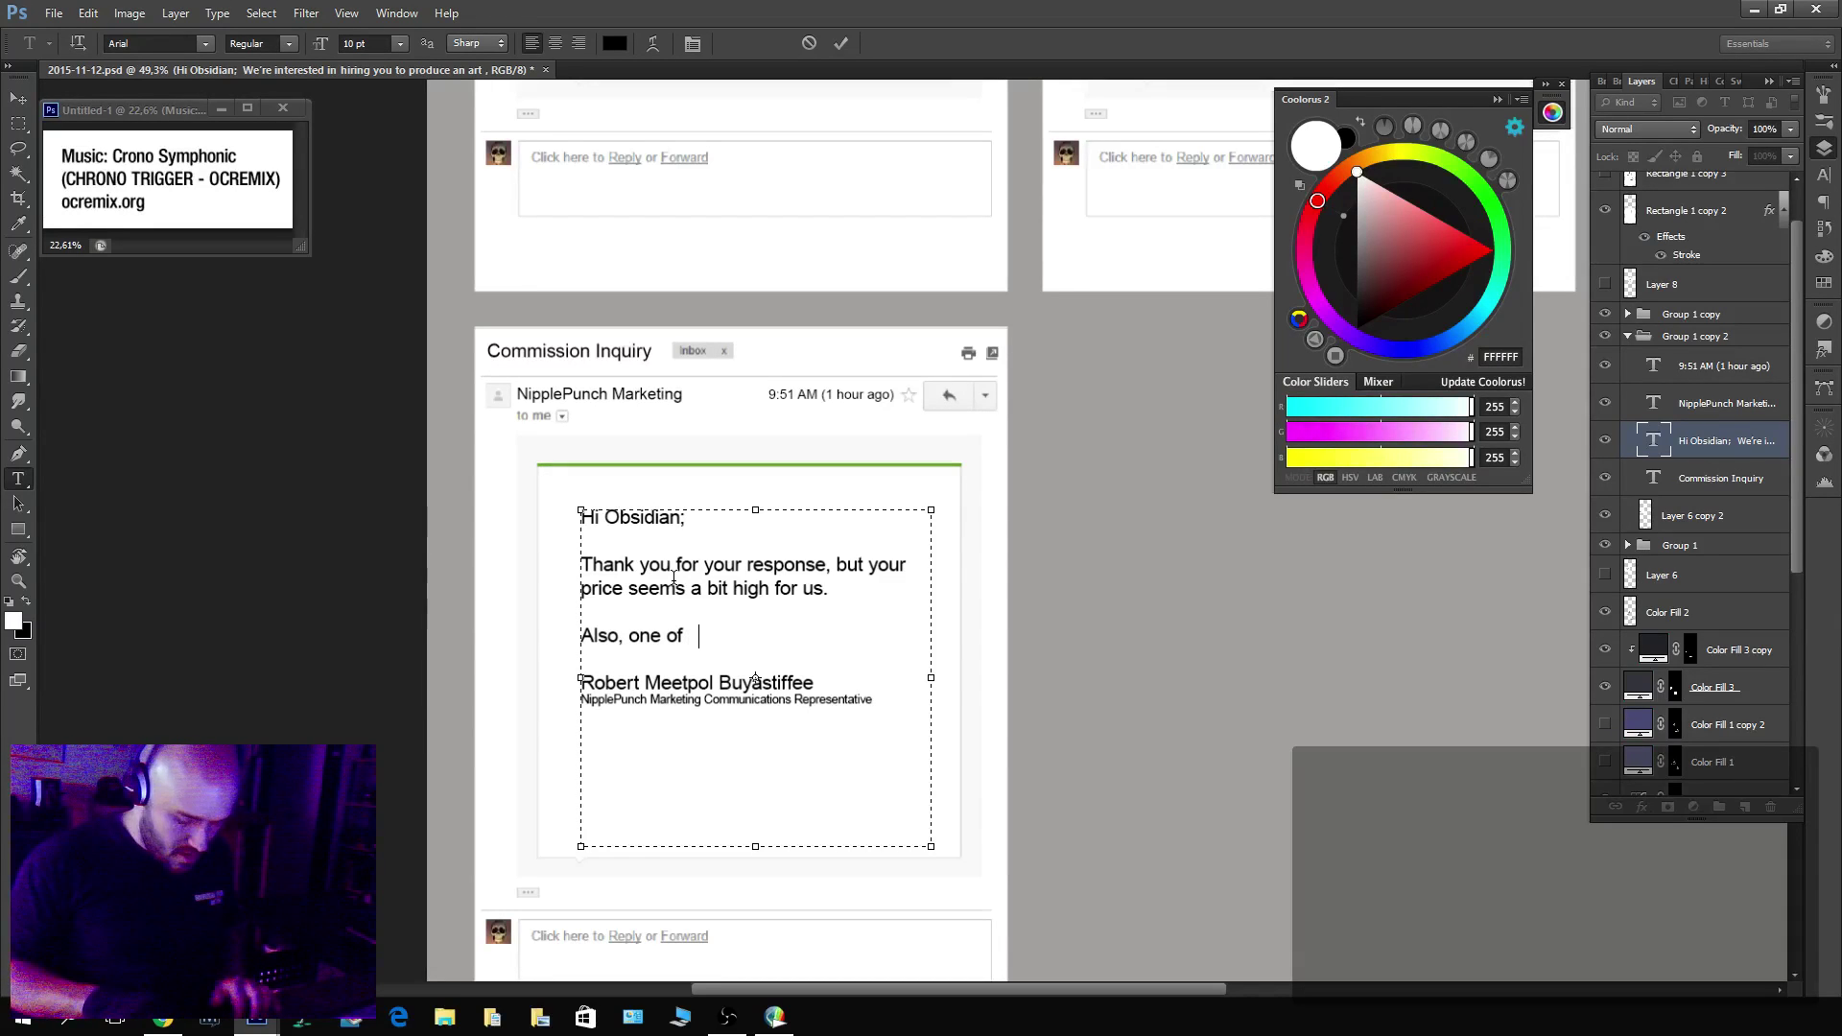
type("our")
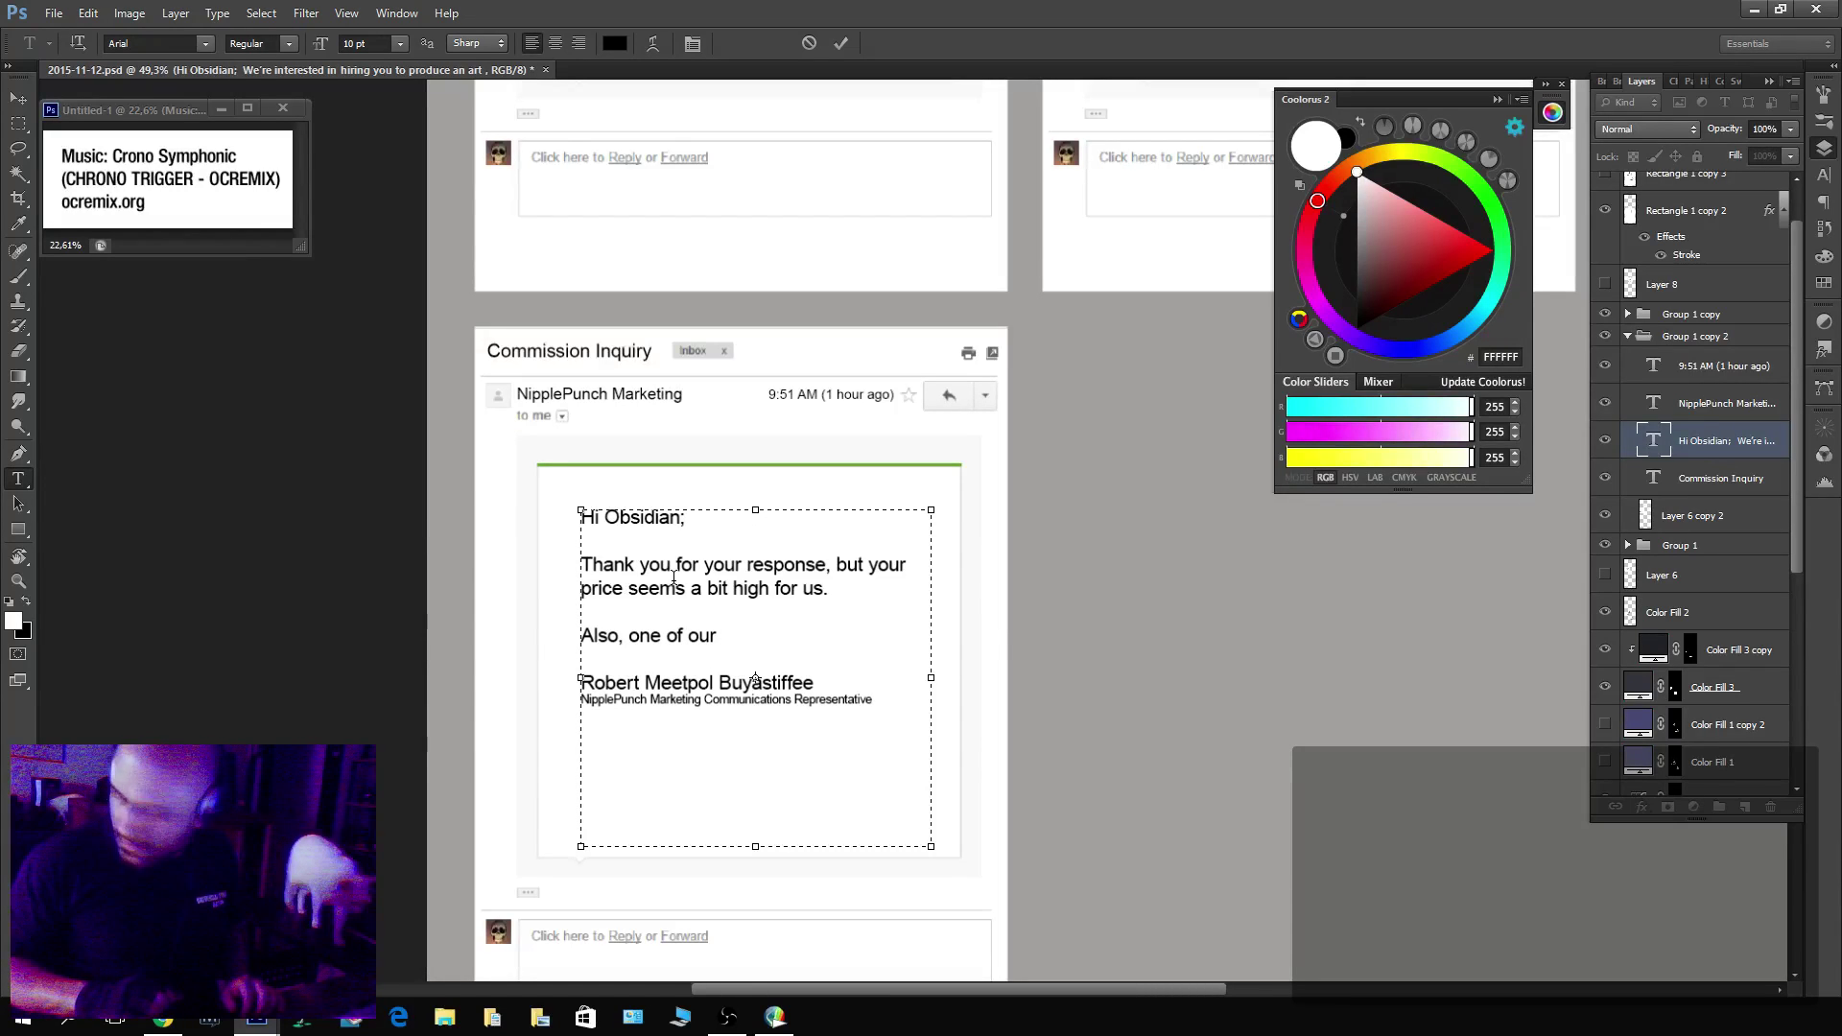
type(" interns h ")
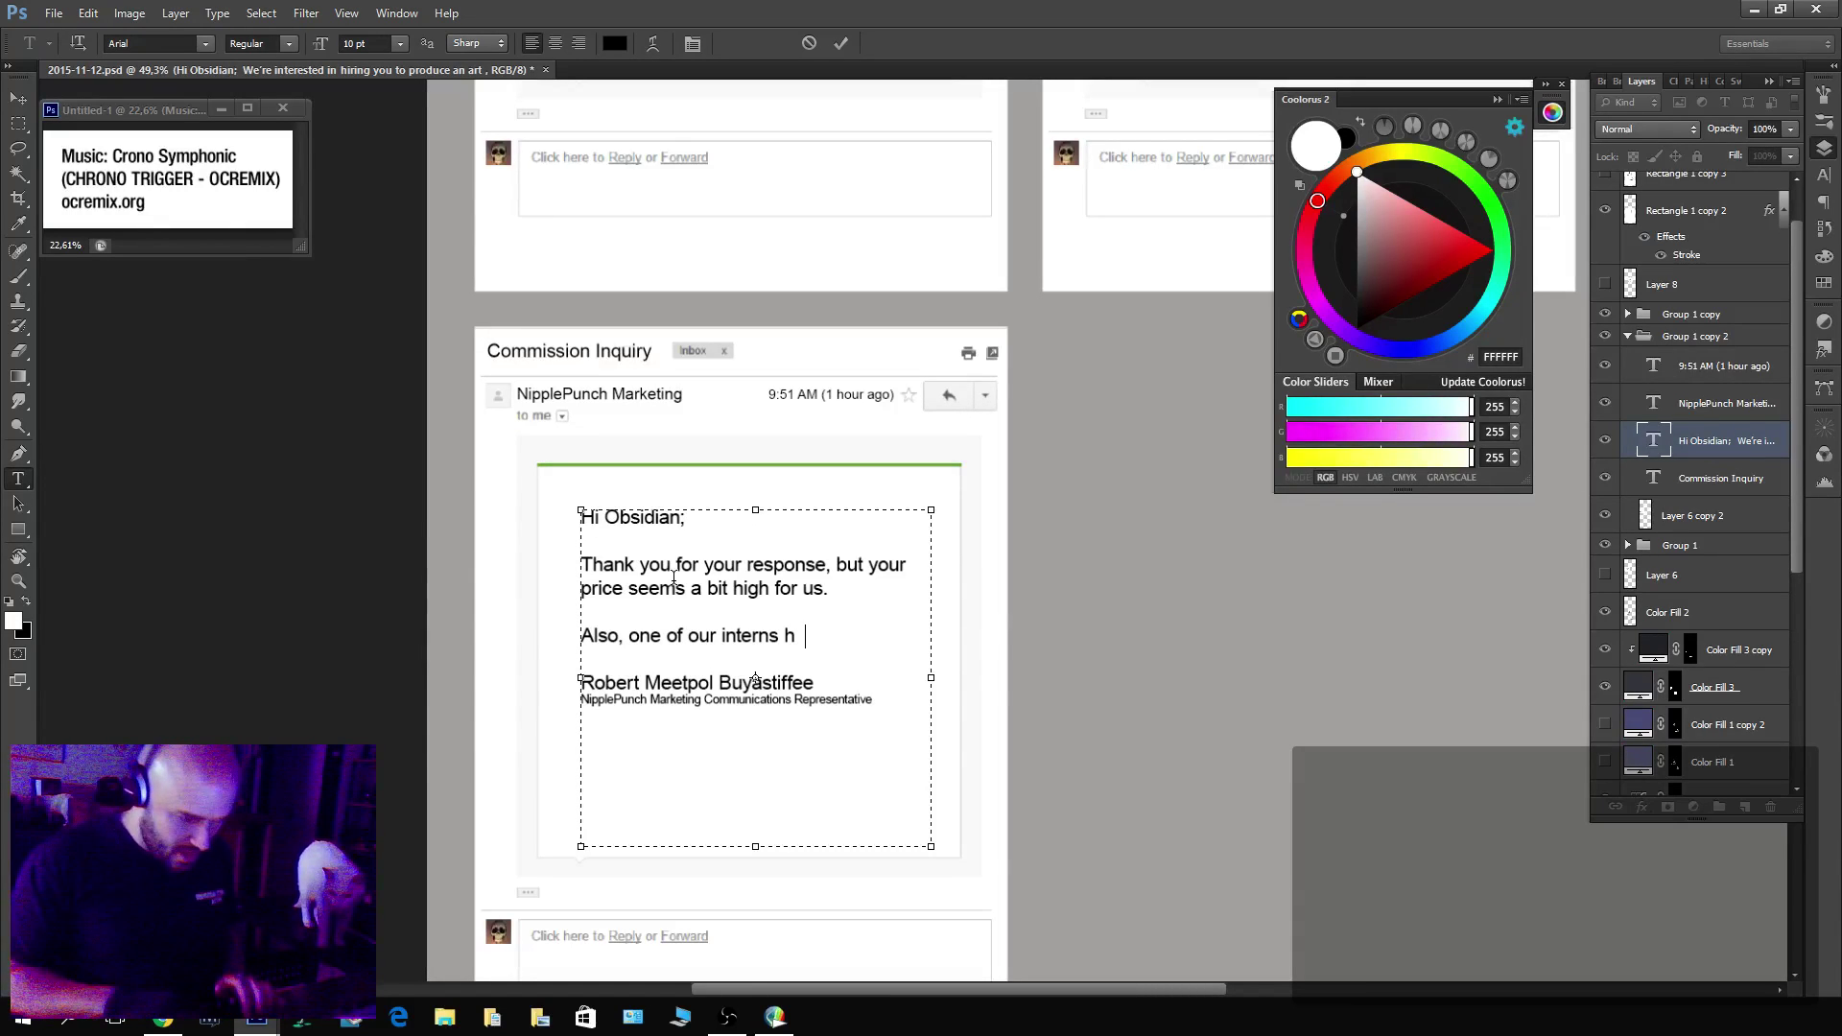
type("as a cousin t")
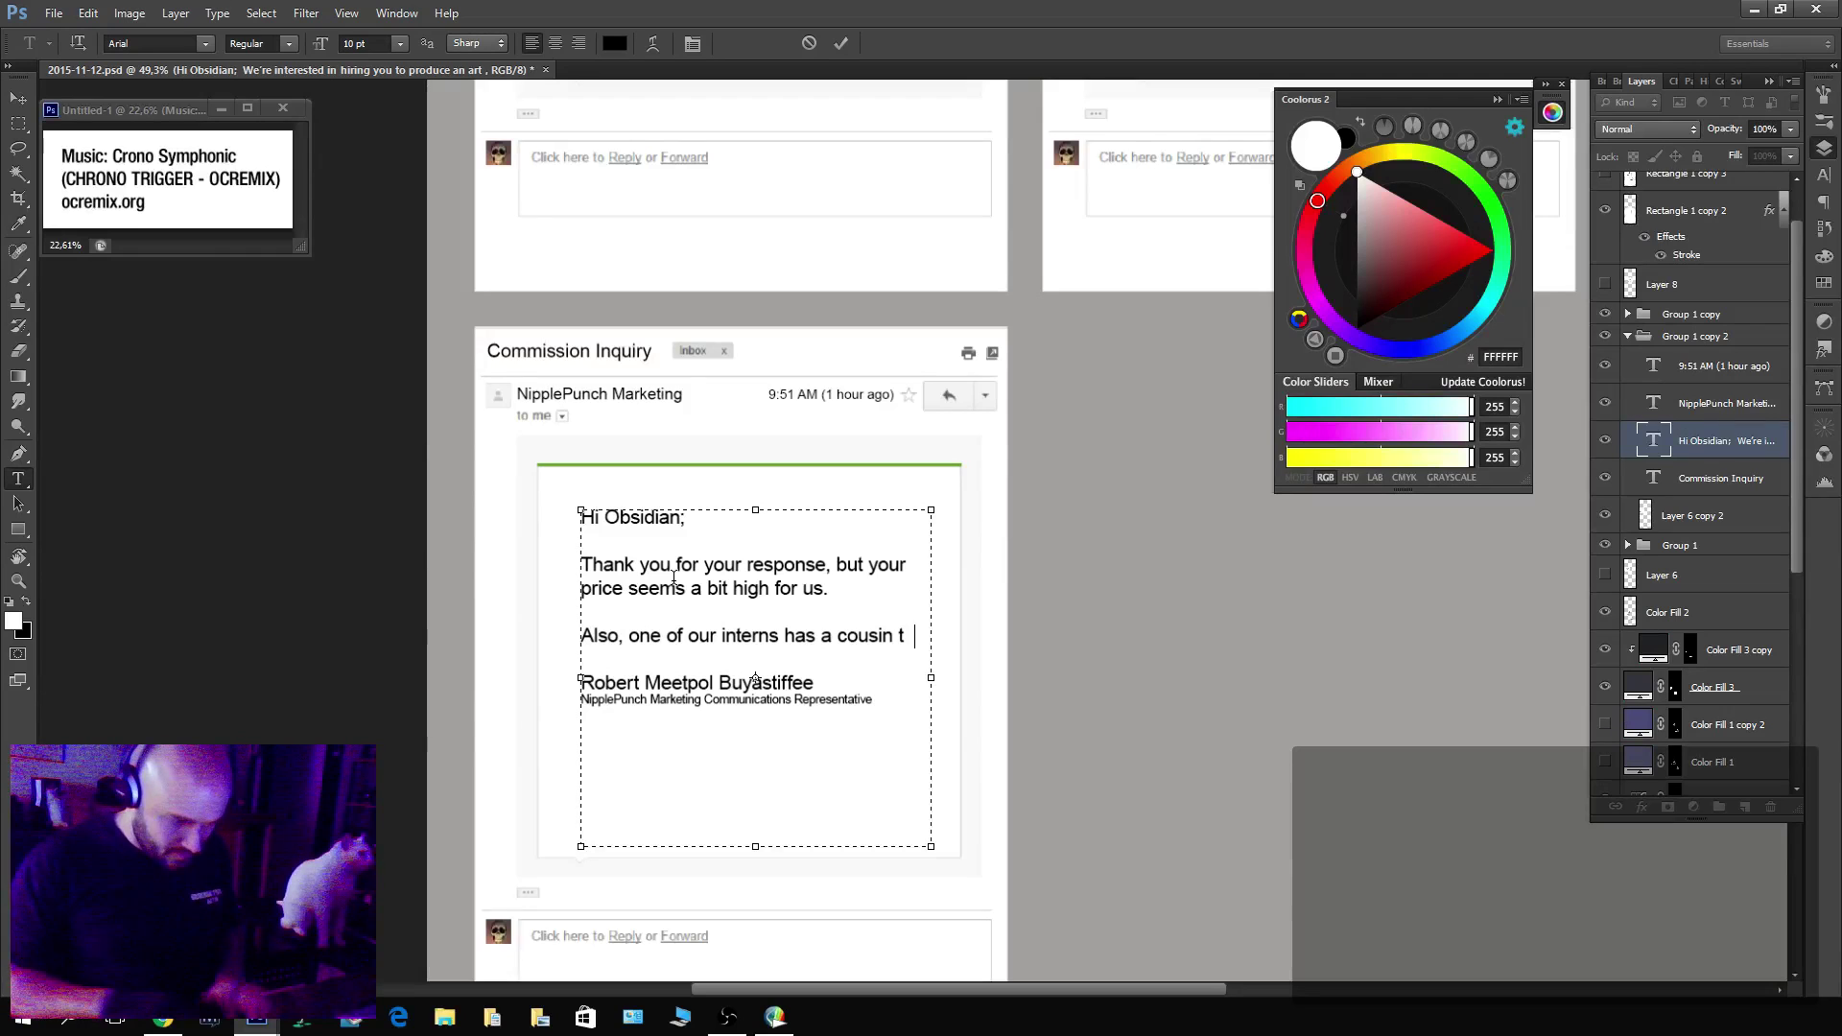
type("hat is willing to")
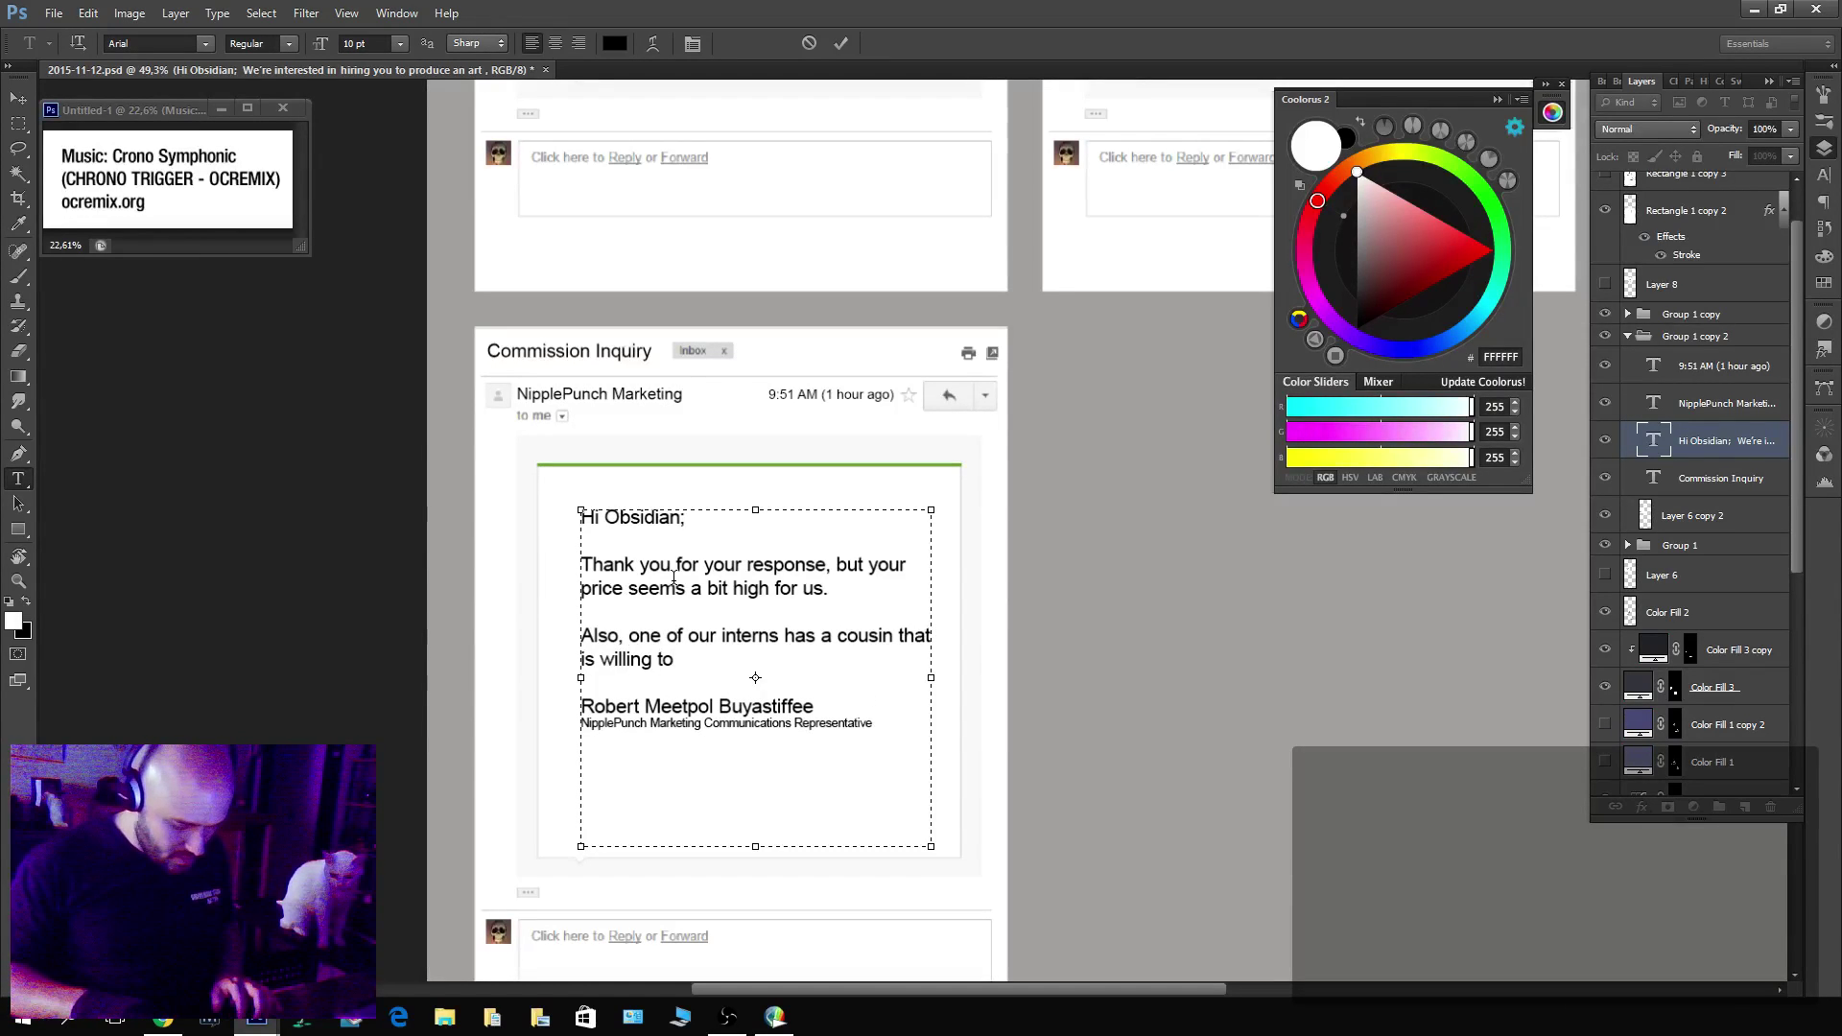
type(" produce")
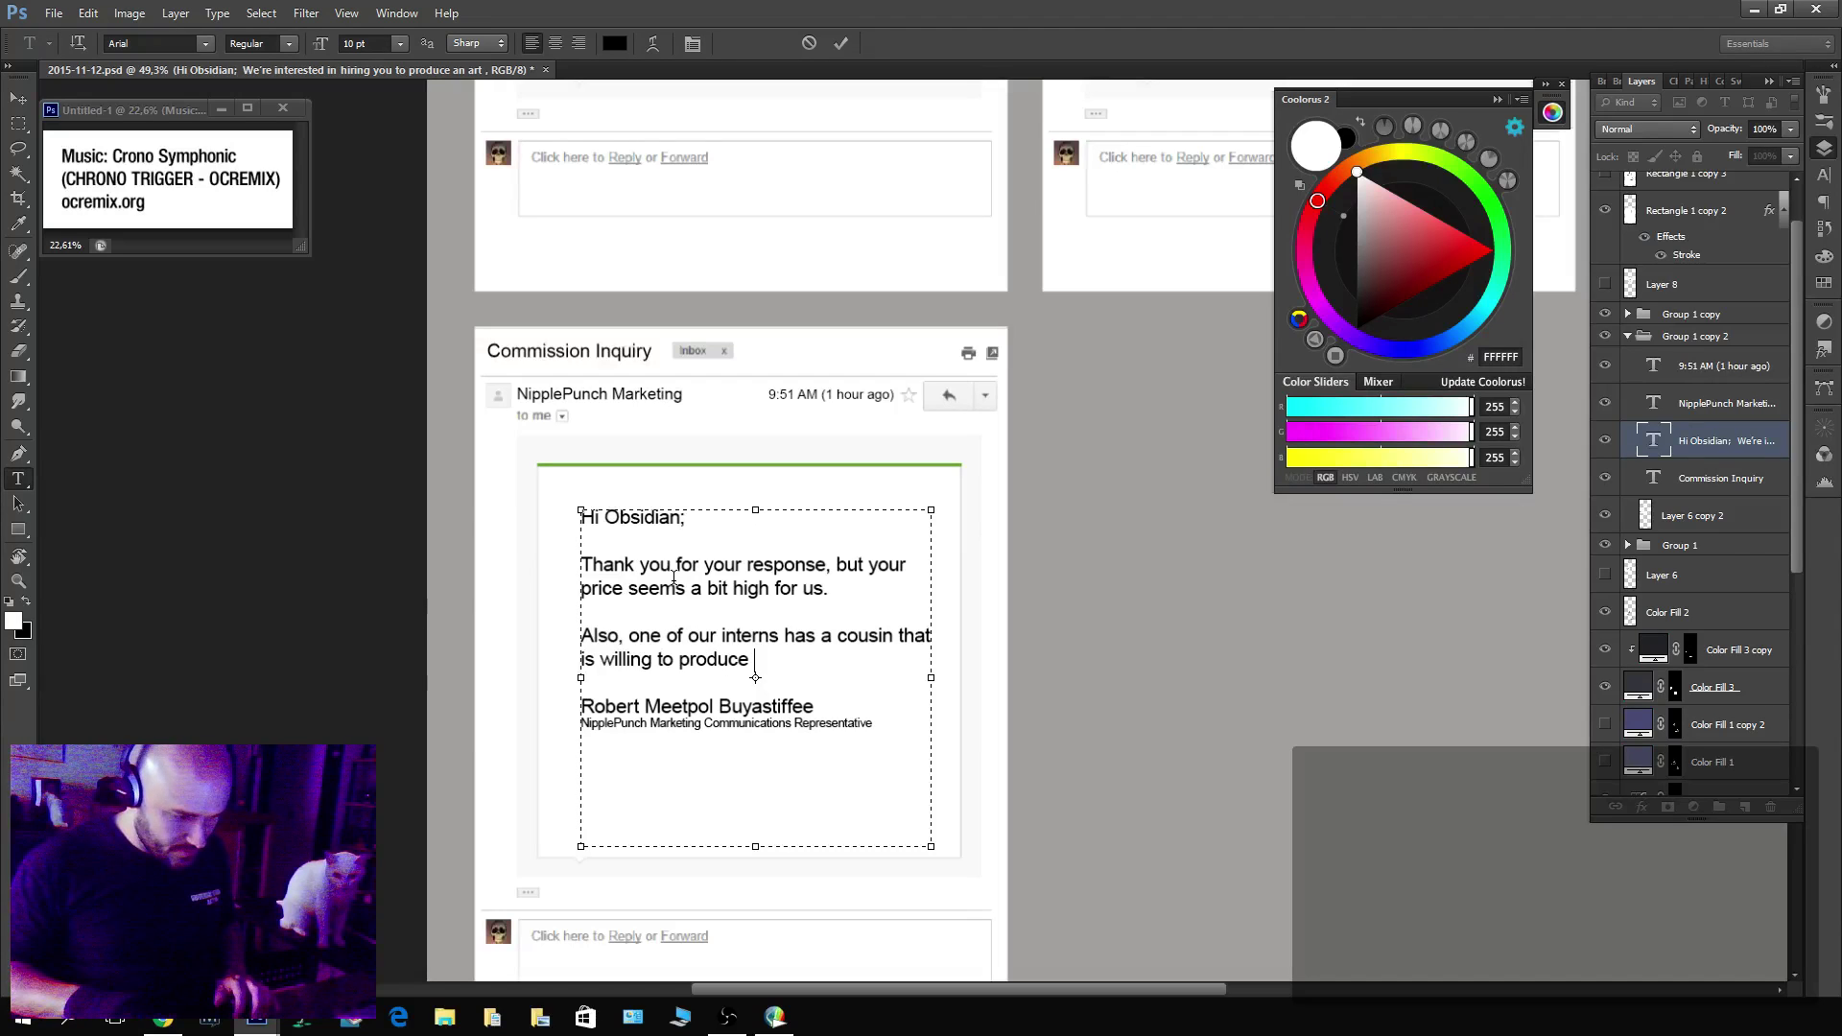
key("BackSpace")
key("BackSpace")
key("BackSpace")
key("BackSpace")
key("BackSpace")
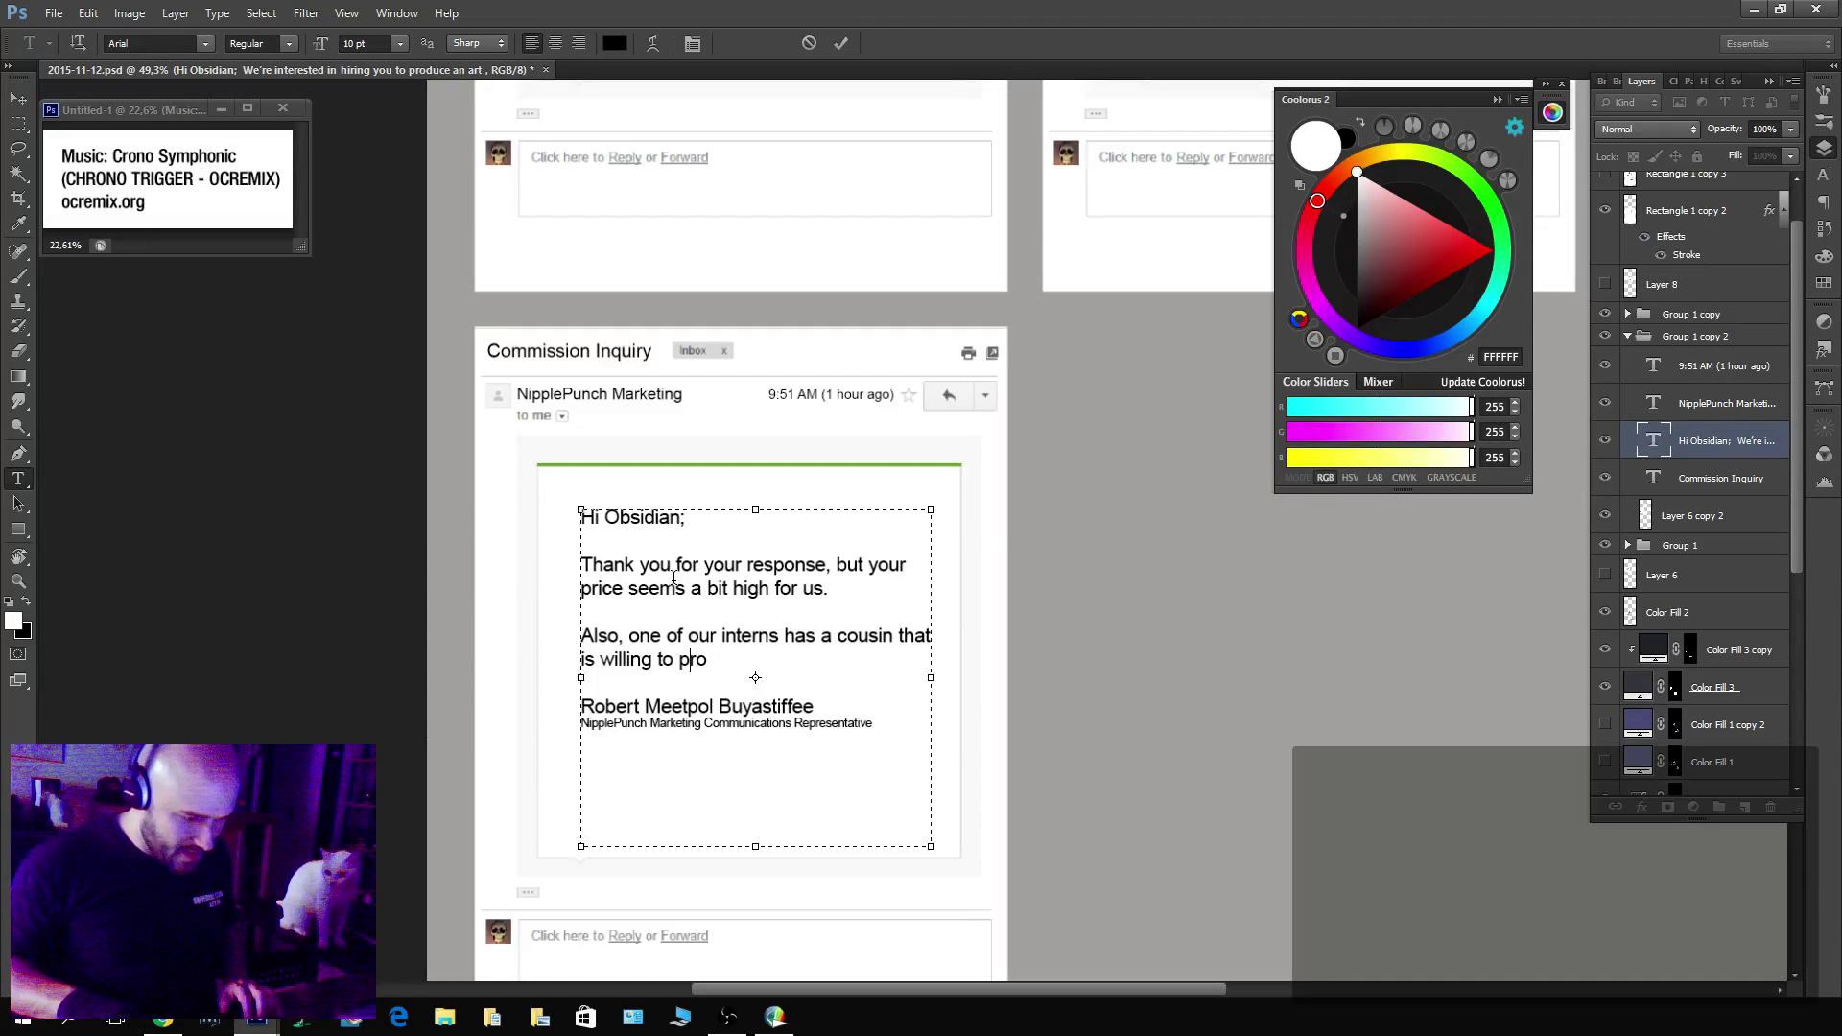
Finish the sentence about the intern's cousin with "make this image for free.".
type("ma")
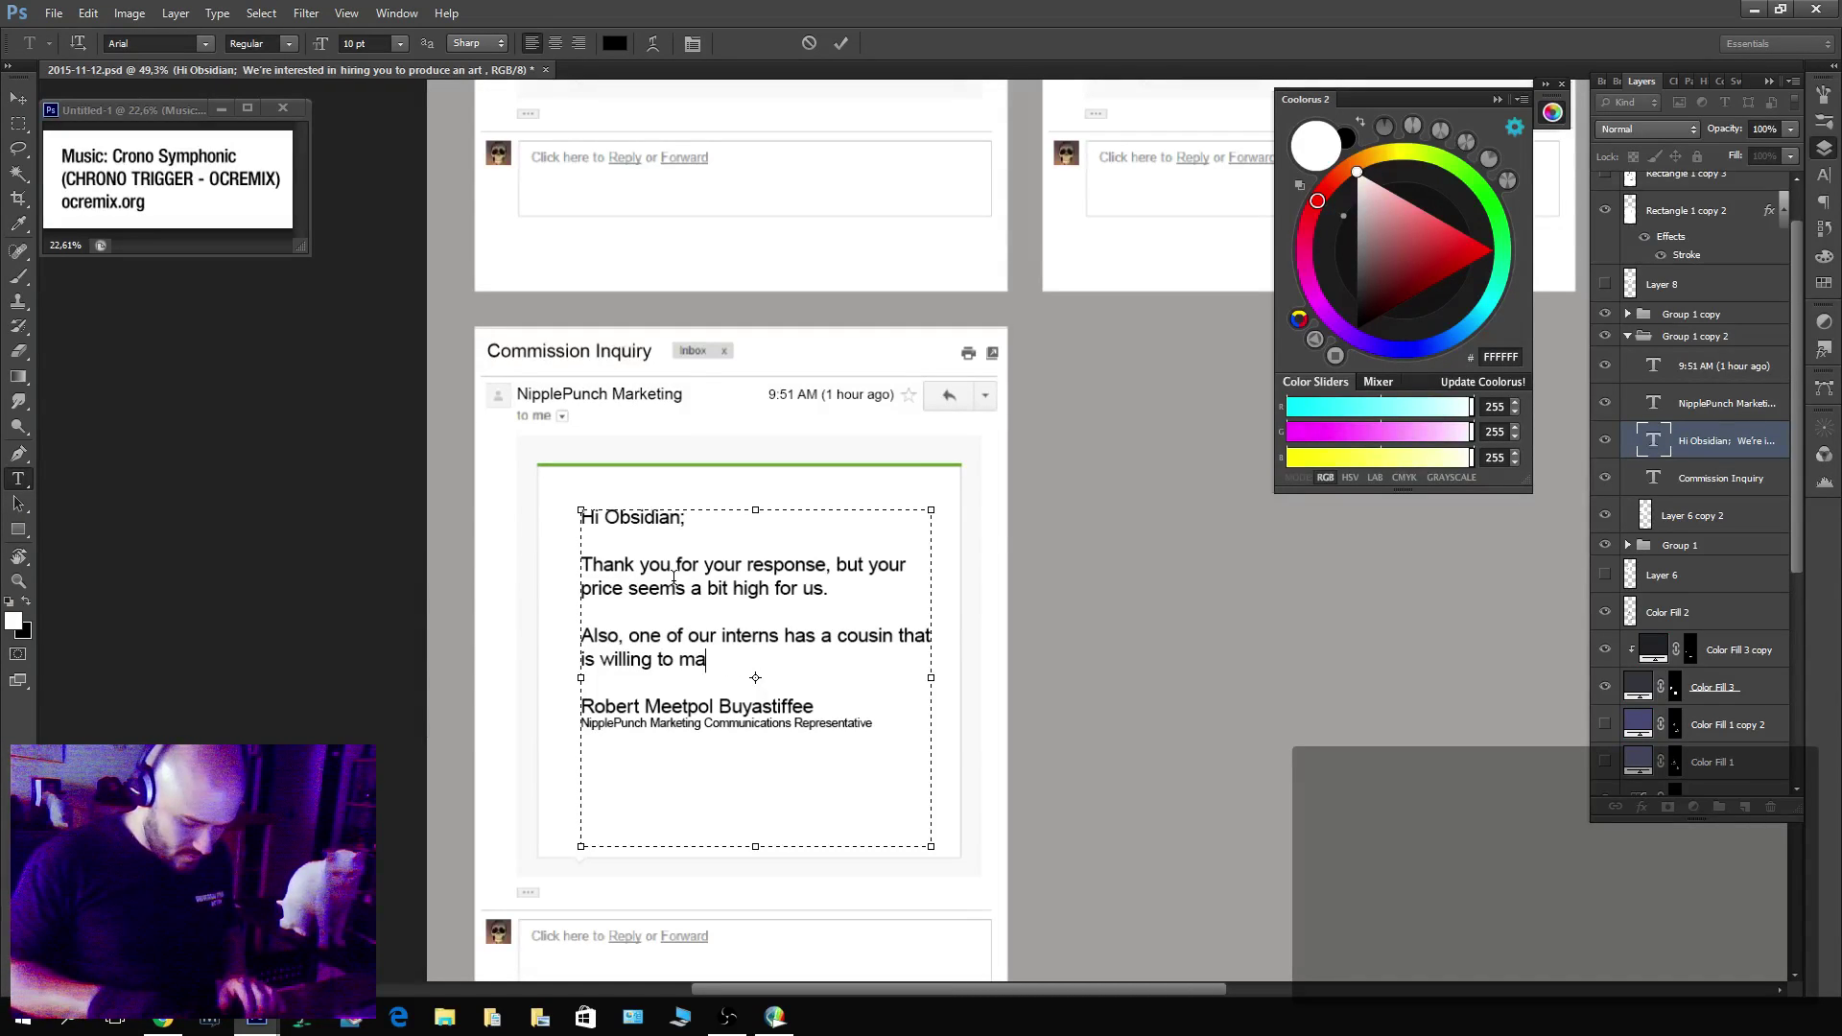
type("ke this image")
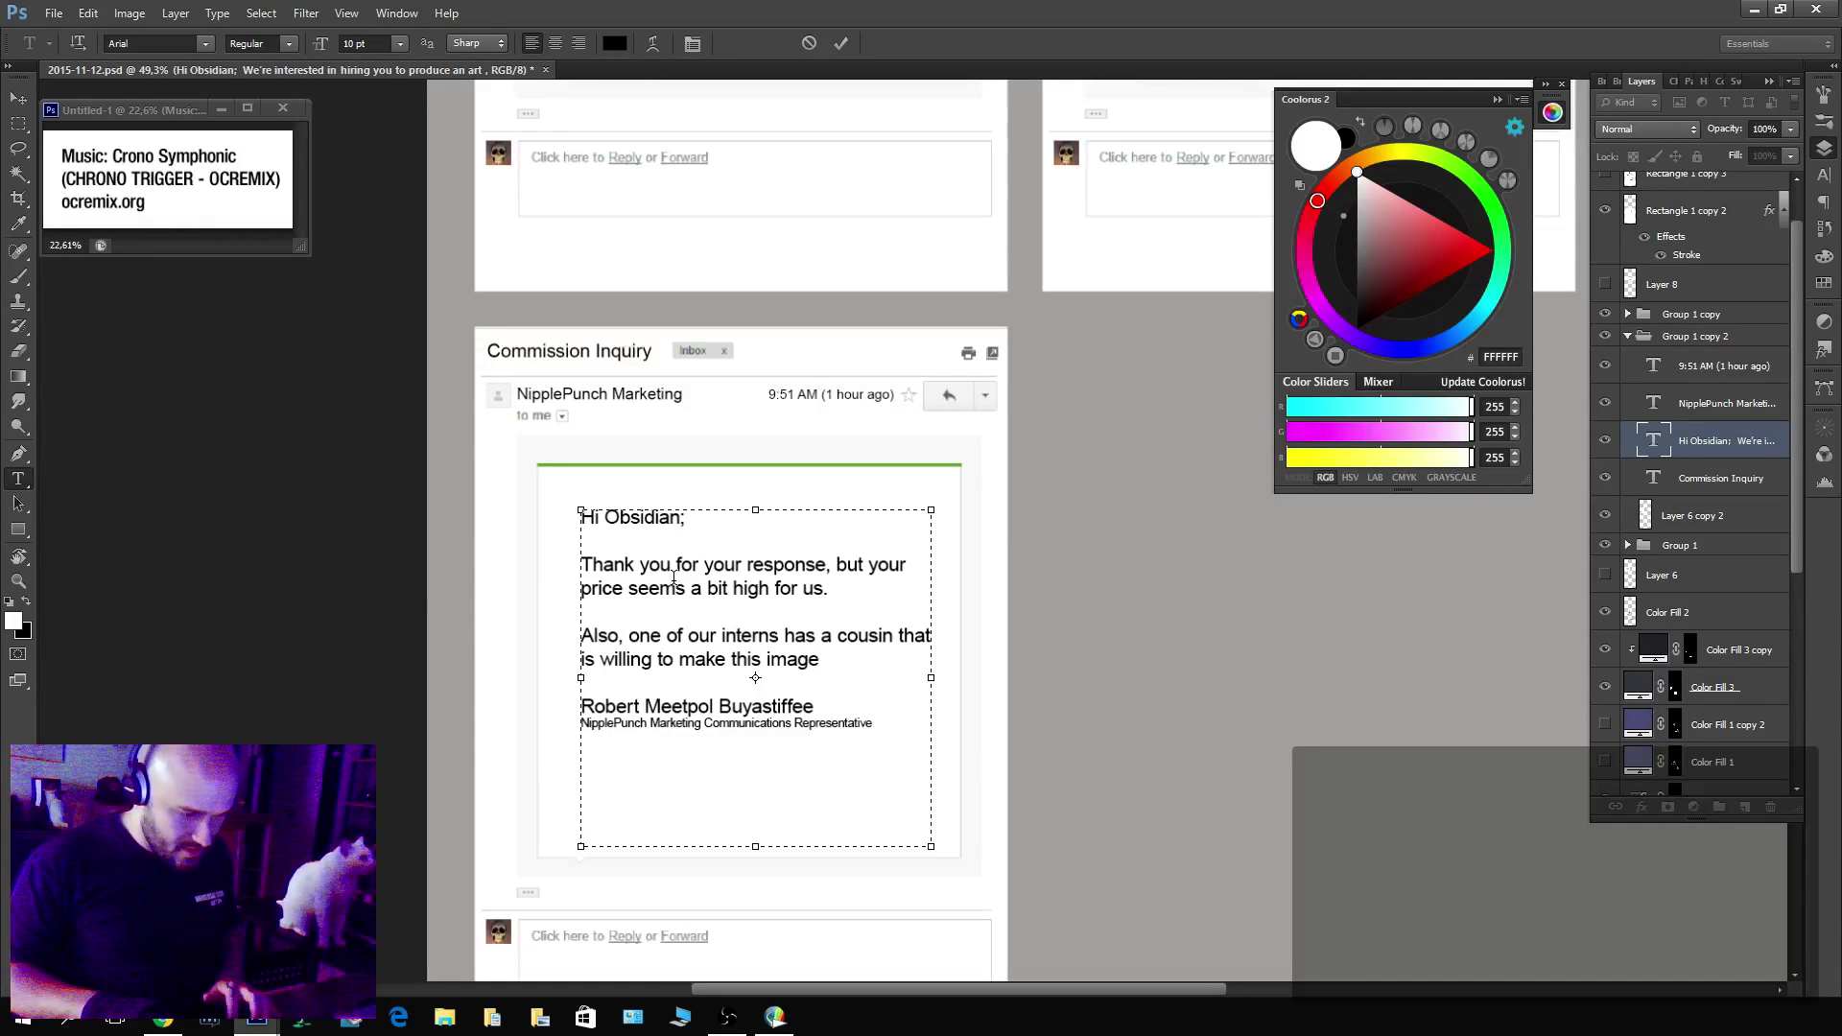
type(" for fre")
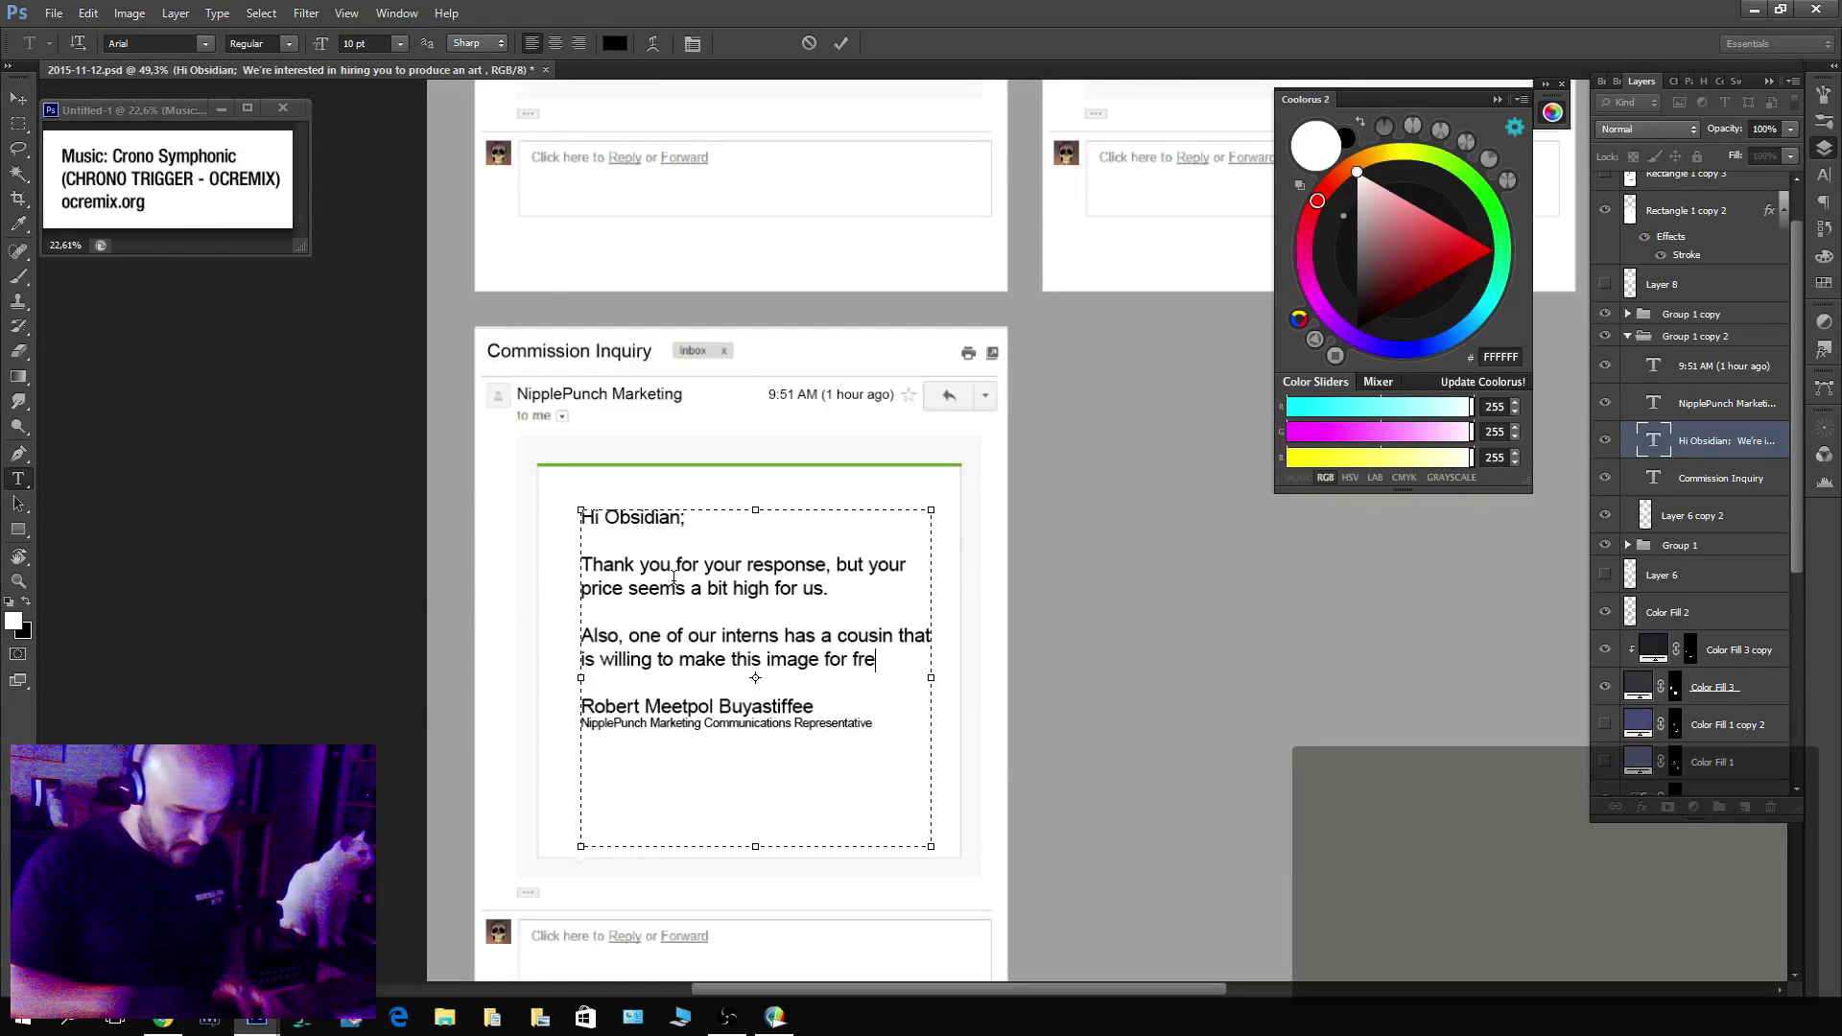
type("e in ex")
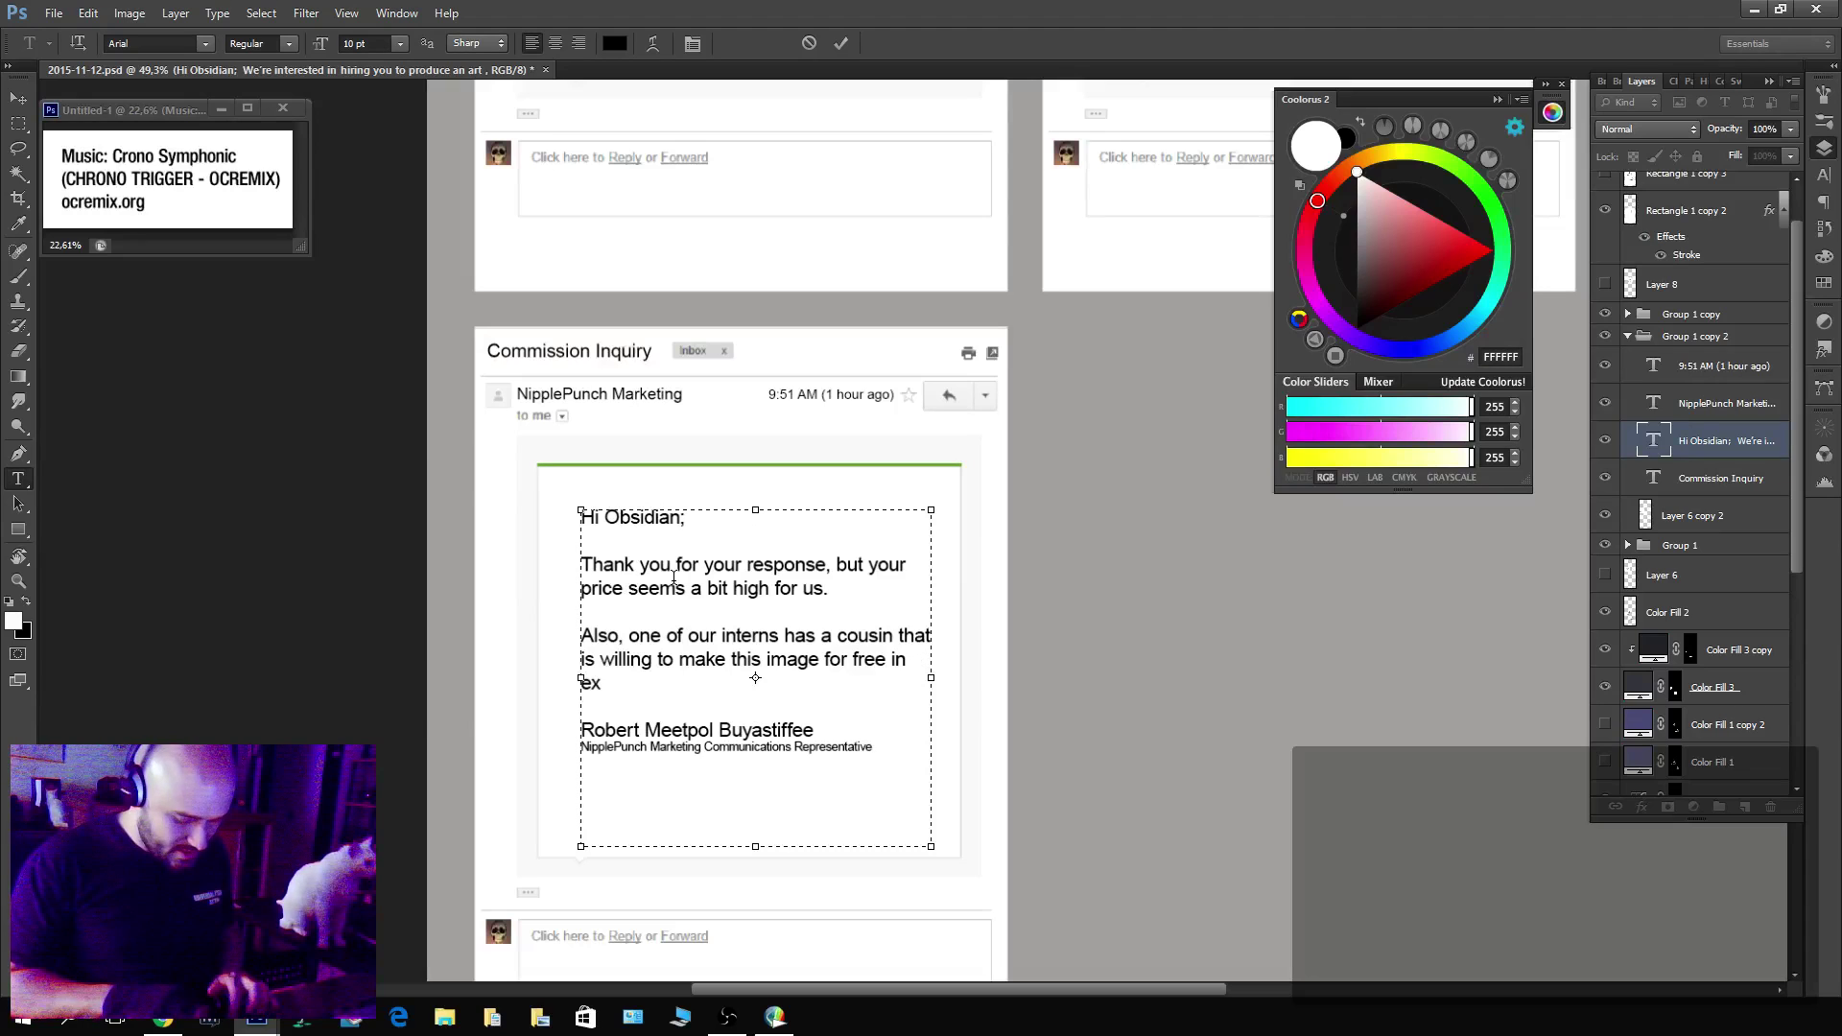
key("BackSpace")
key("BackSpace")
key("BackSpace")
key("BackSpace")
key("BackSpace")
key("BackSpace")
key("BackSpace")
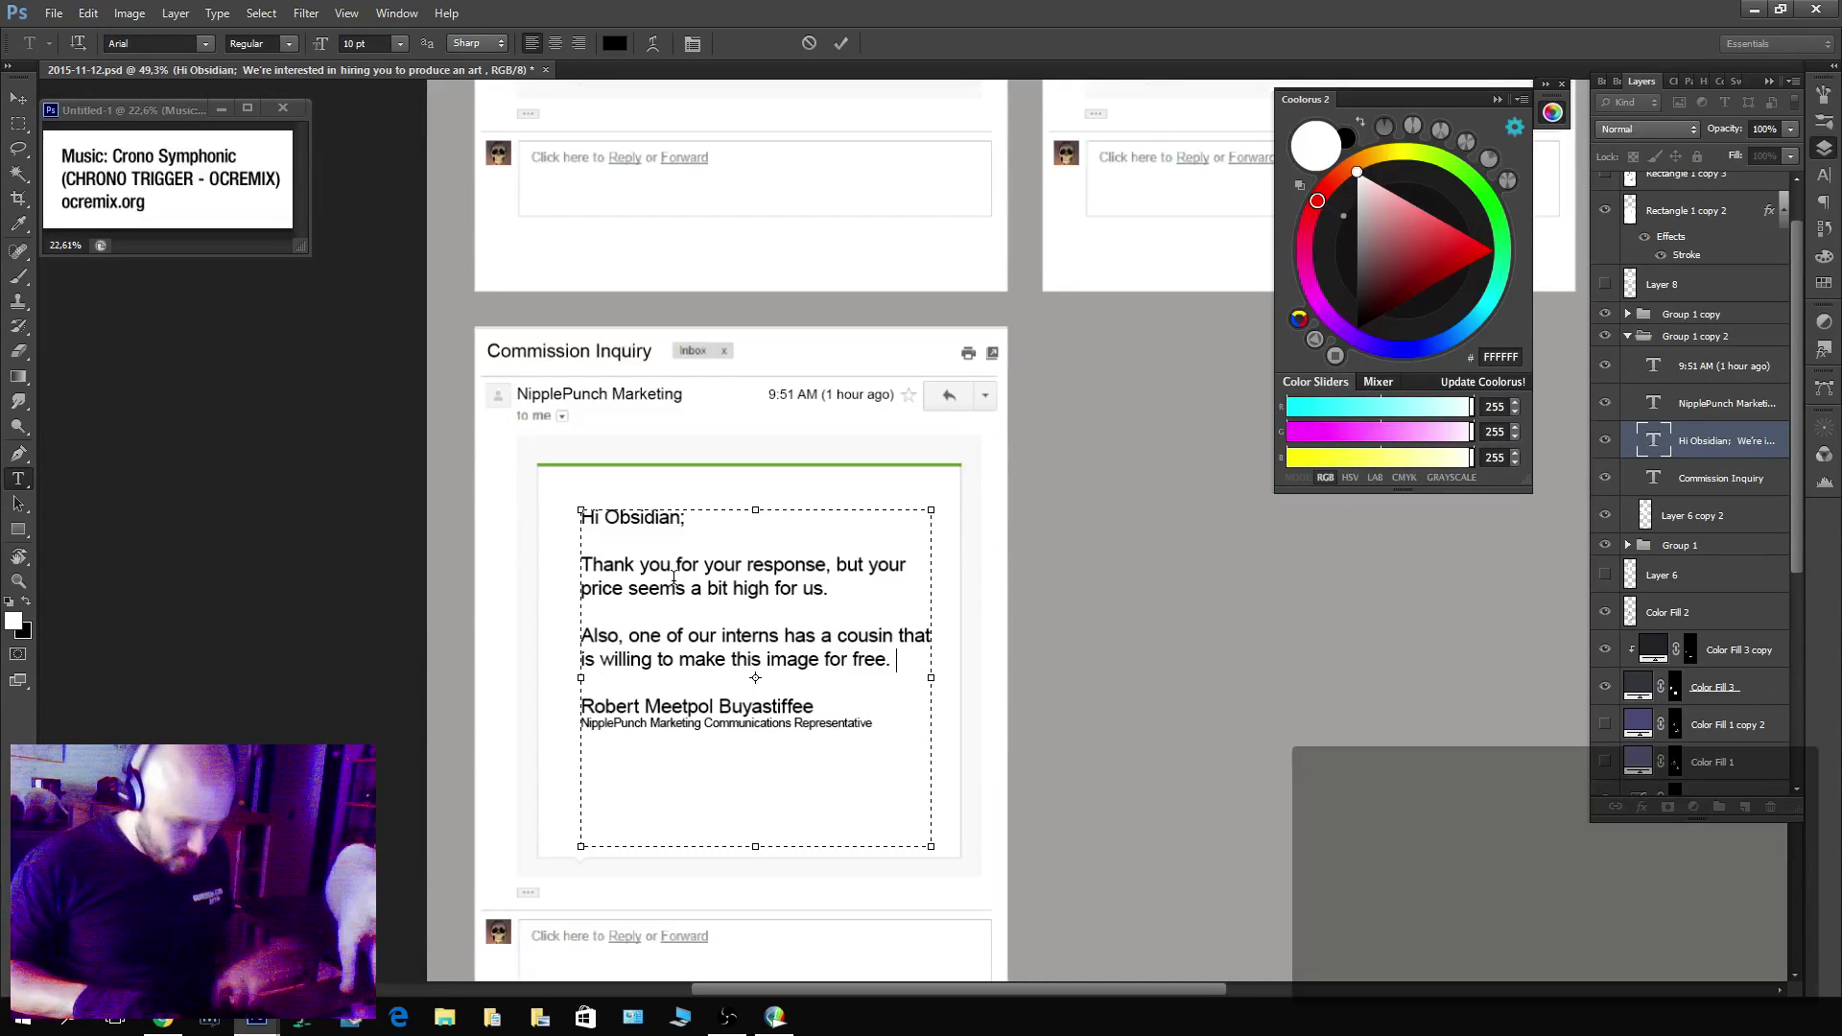
Add the sentence "So we are going to move forward with that option." to the end of the second paragraph.
type("Sop")
key("BackSpace")
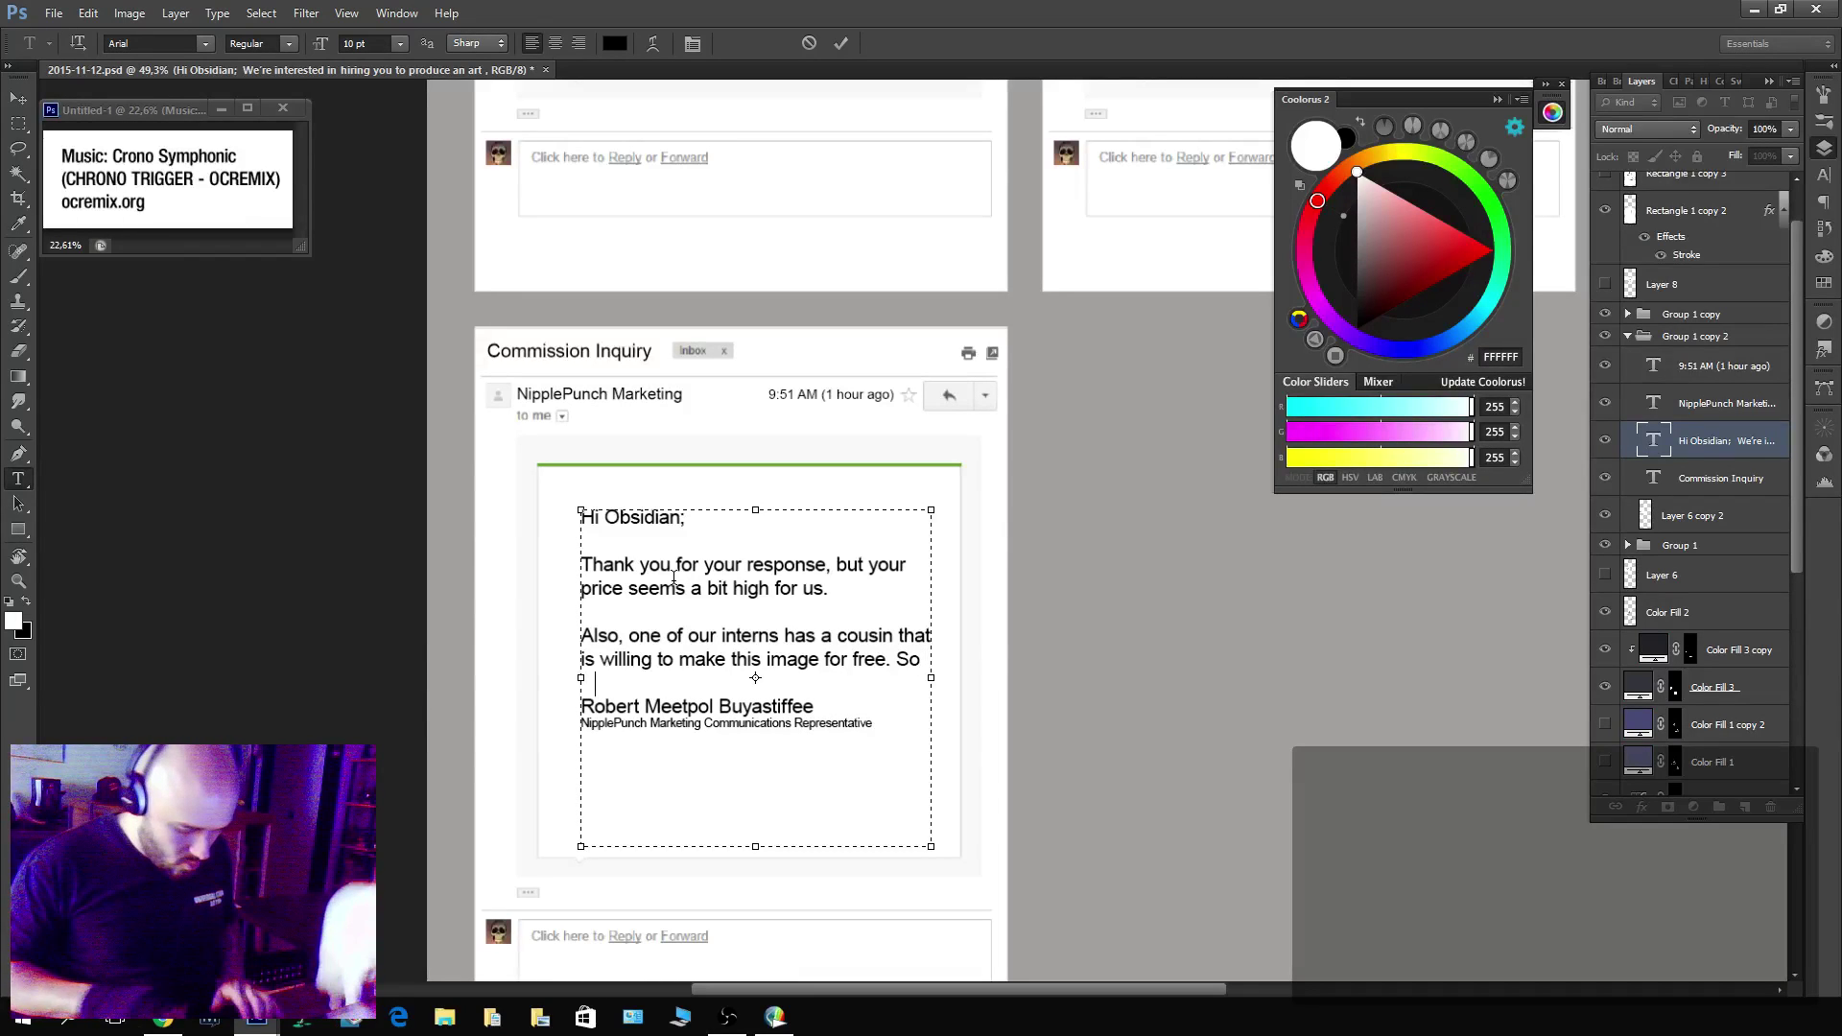
type("we are going to ")
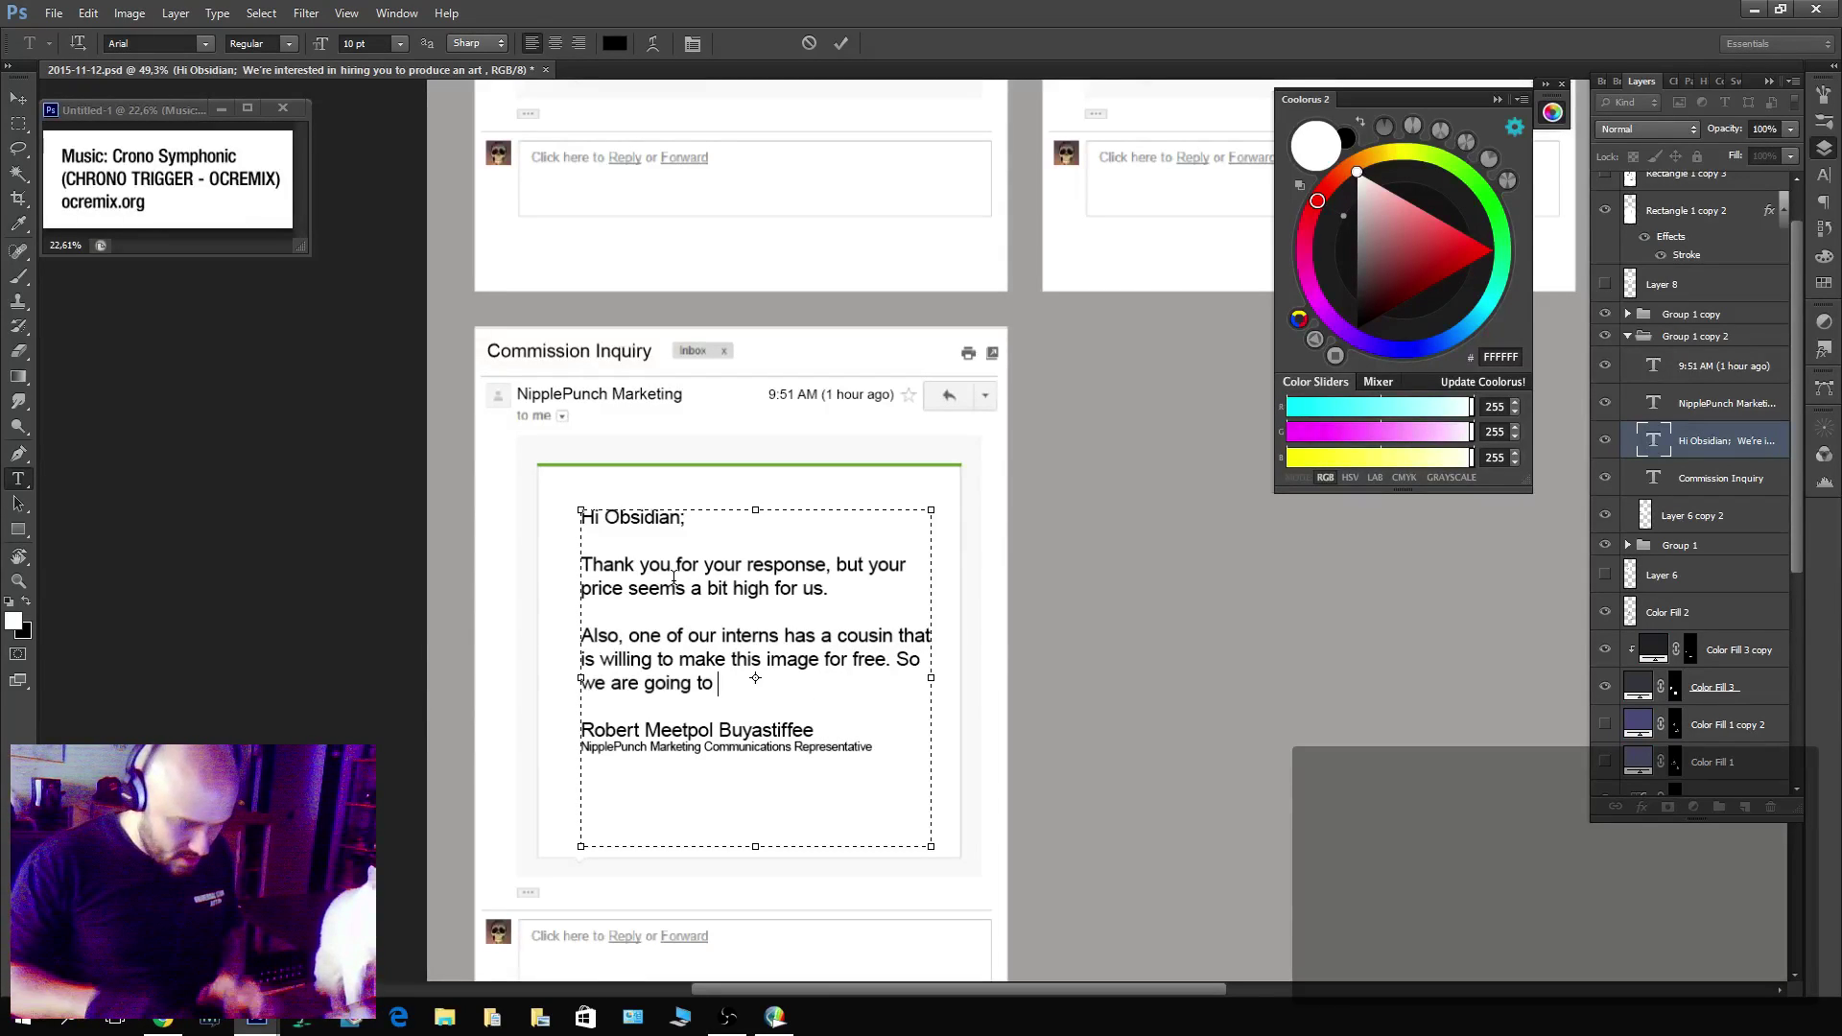
type("move ")
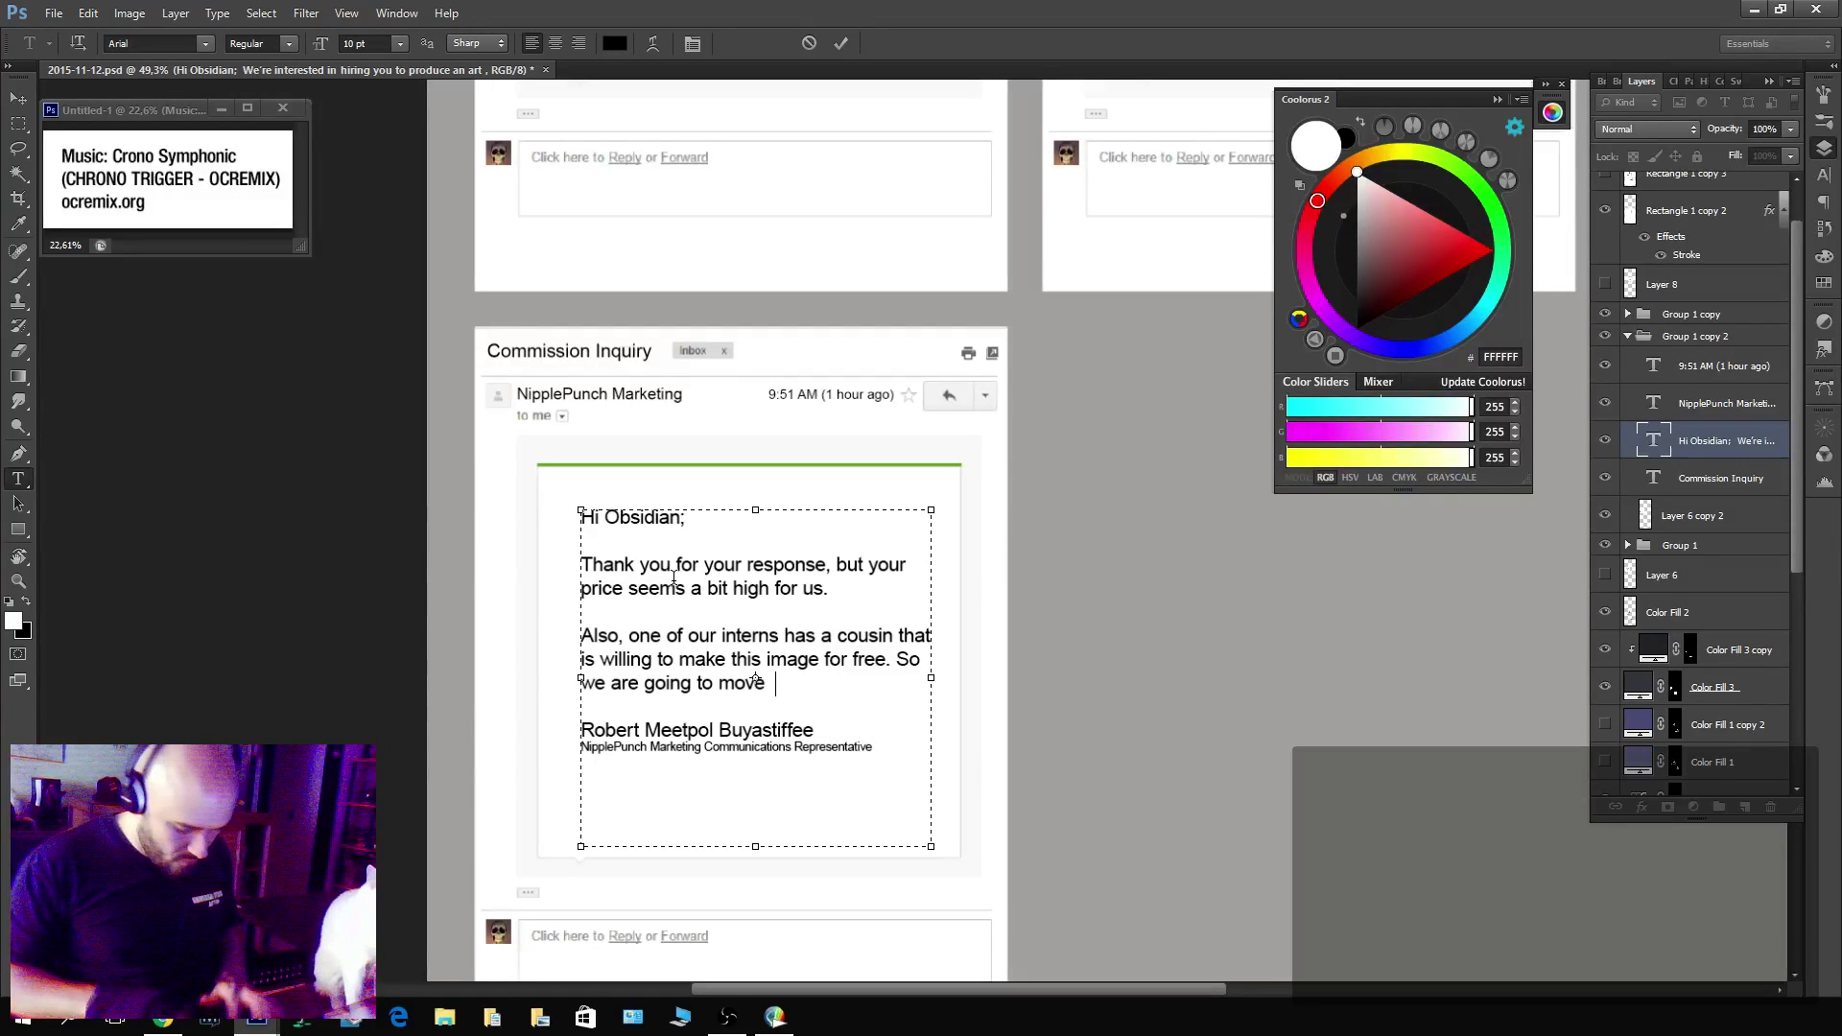
type("forward with that option.")
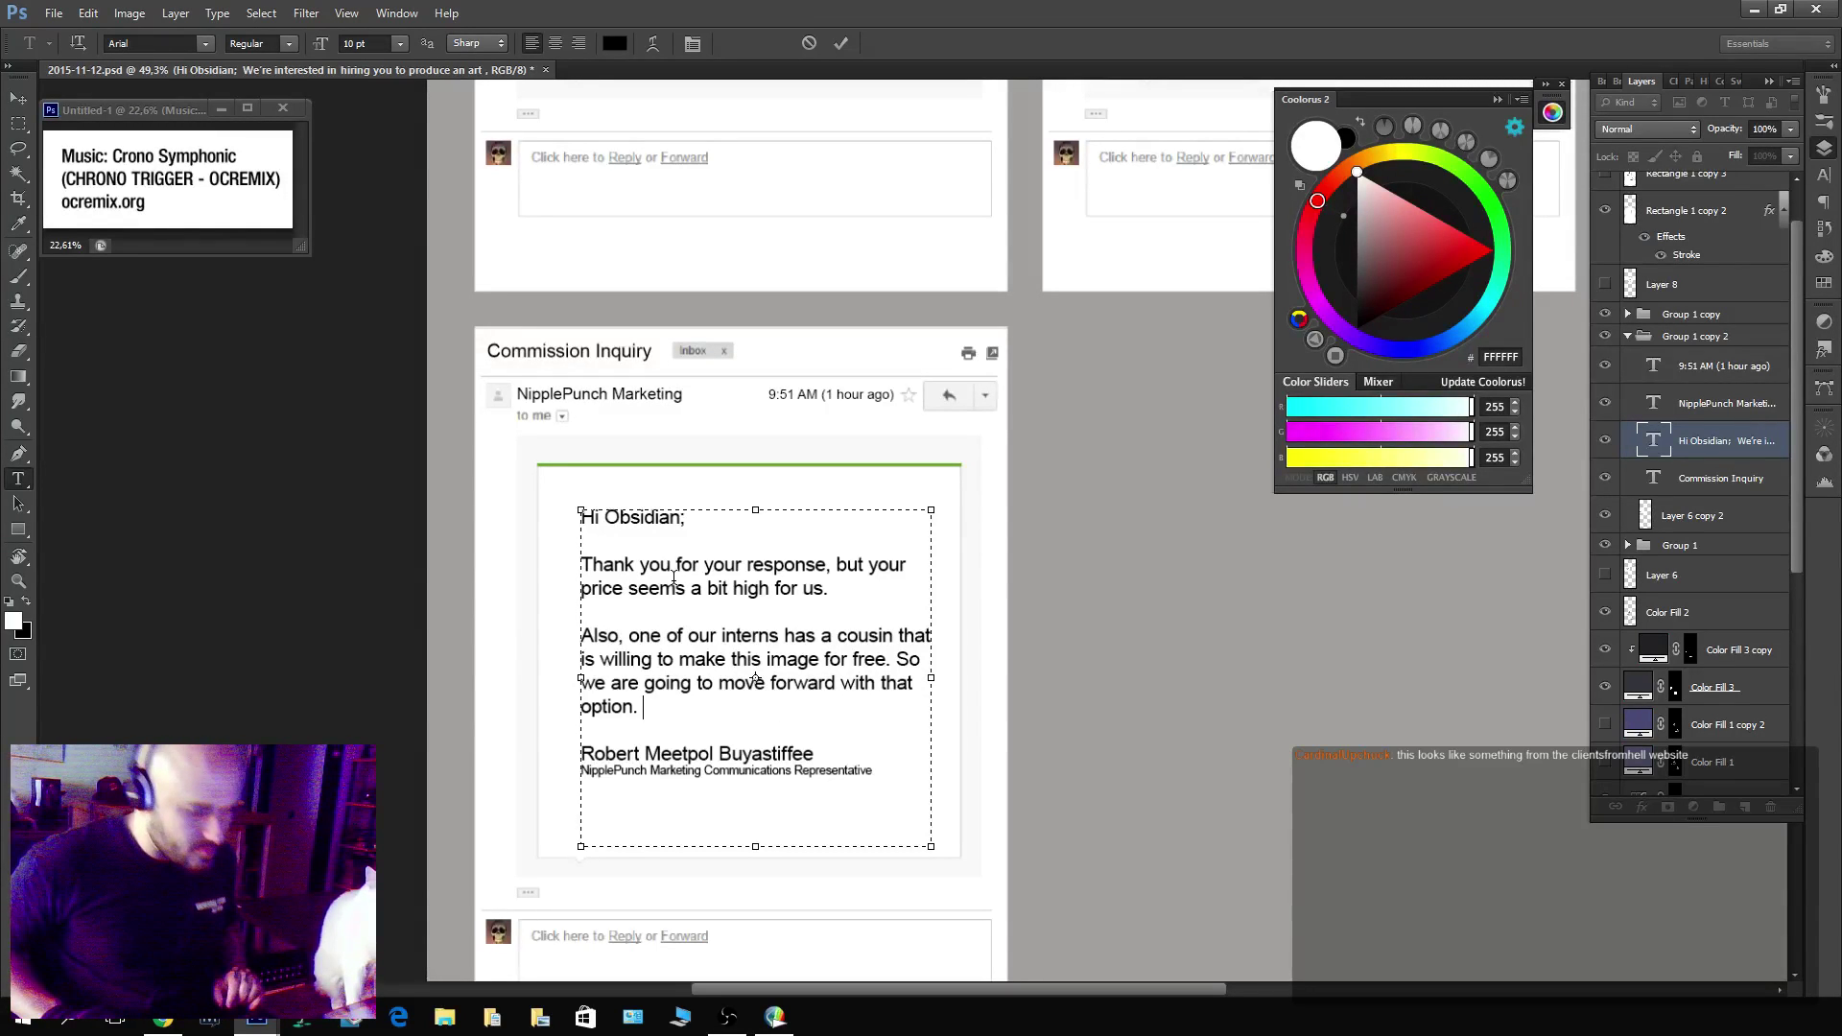
Add the closing paragraph "Thanks again for your time." above the signature and commit the third email's body text.
key("Return")
key("Return")
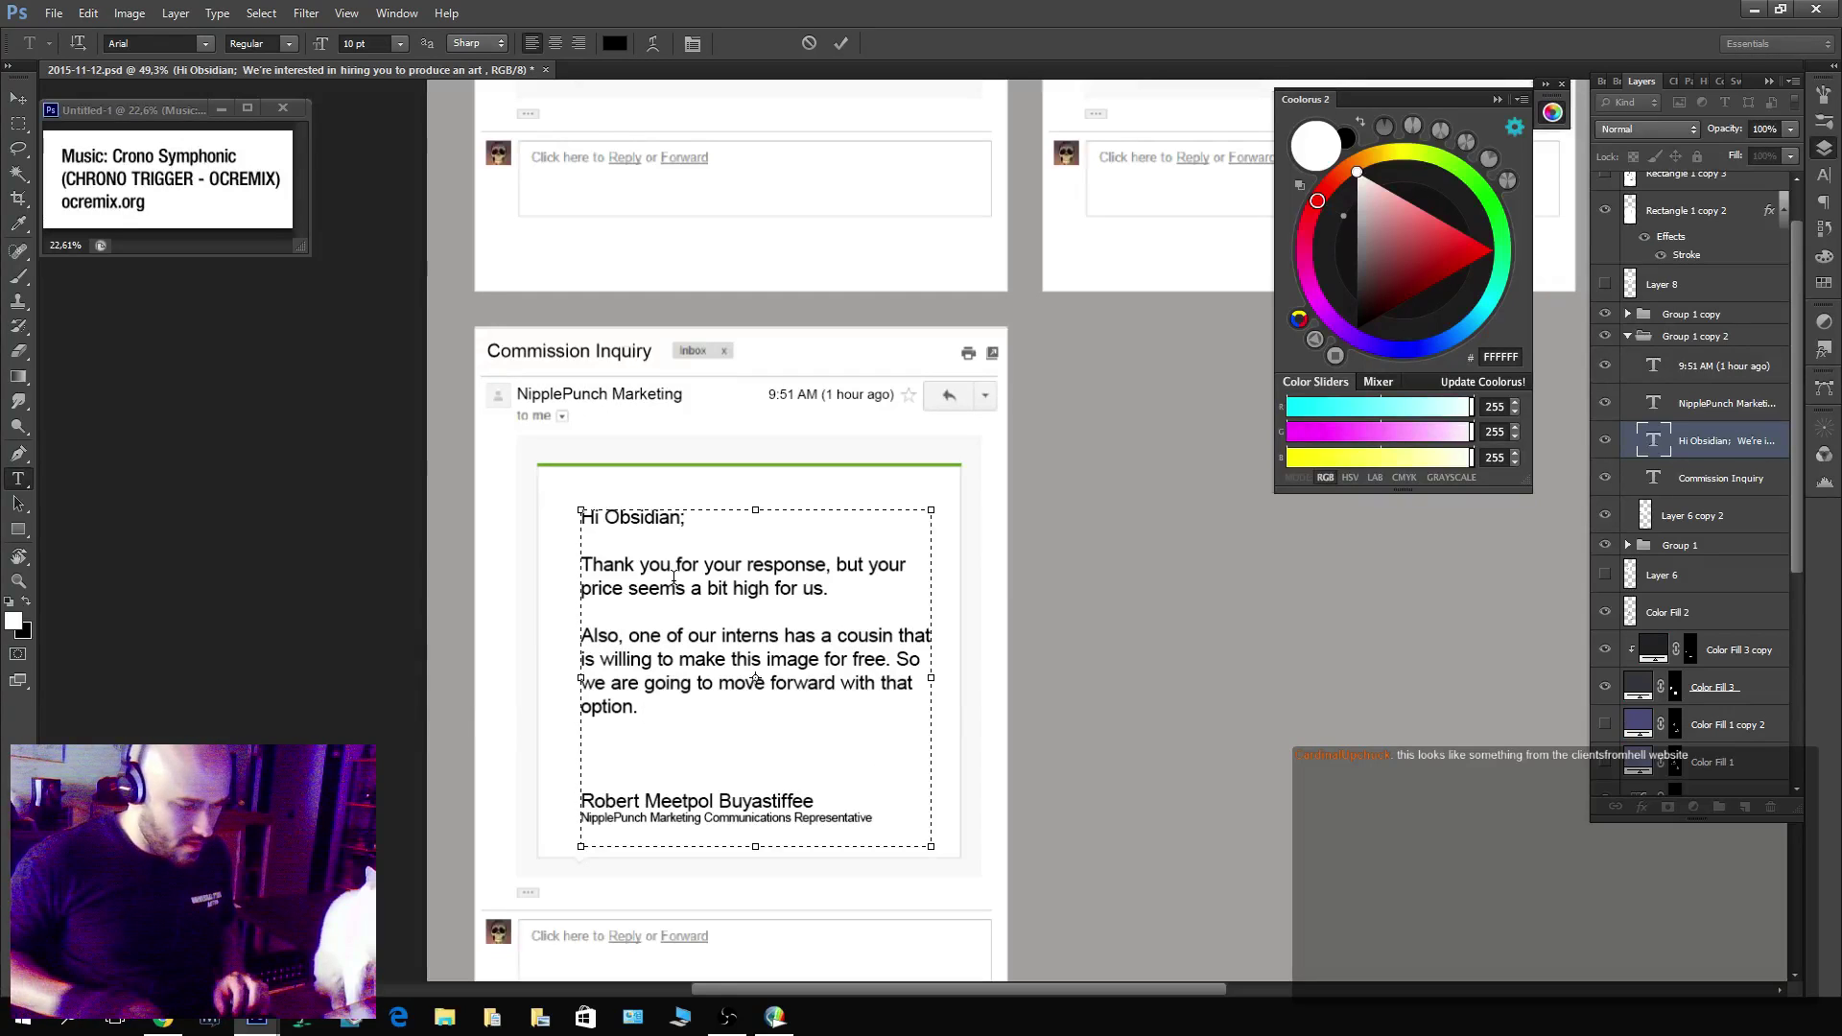
type("Thanks aga")
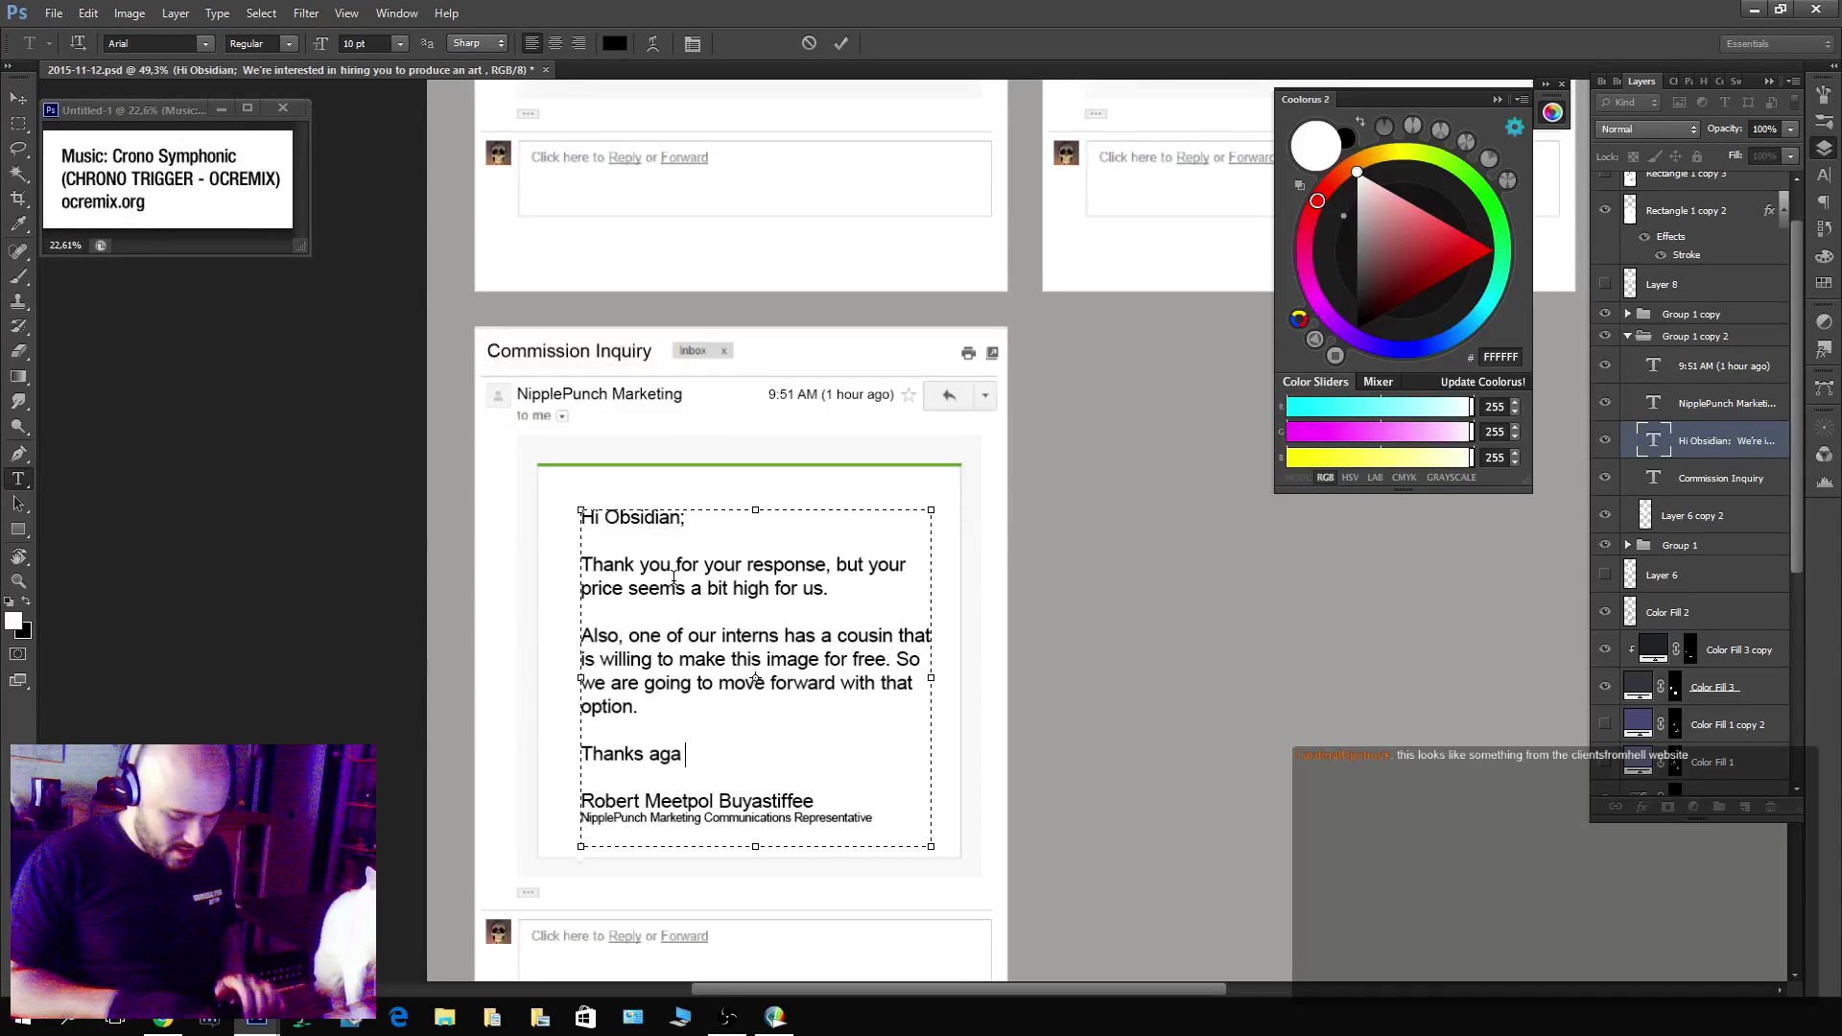
type("in for y")
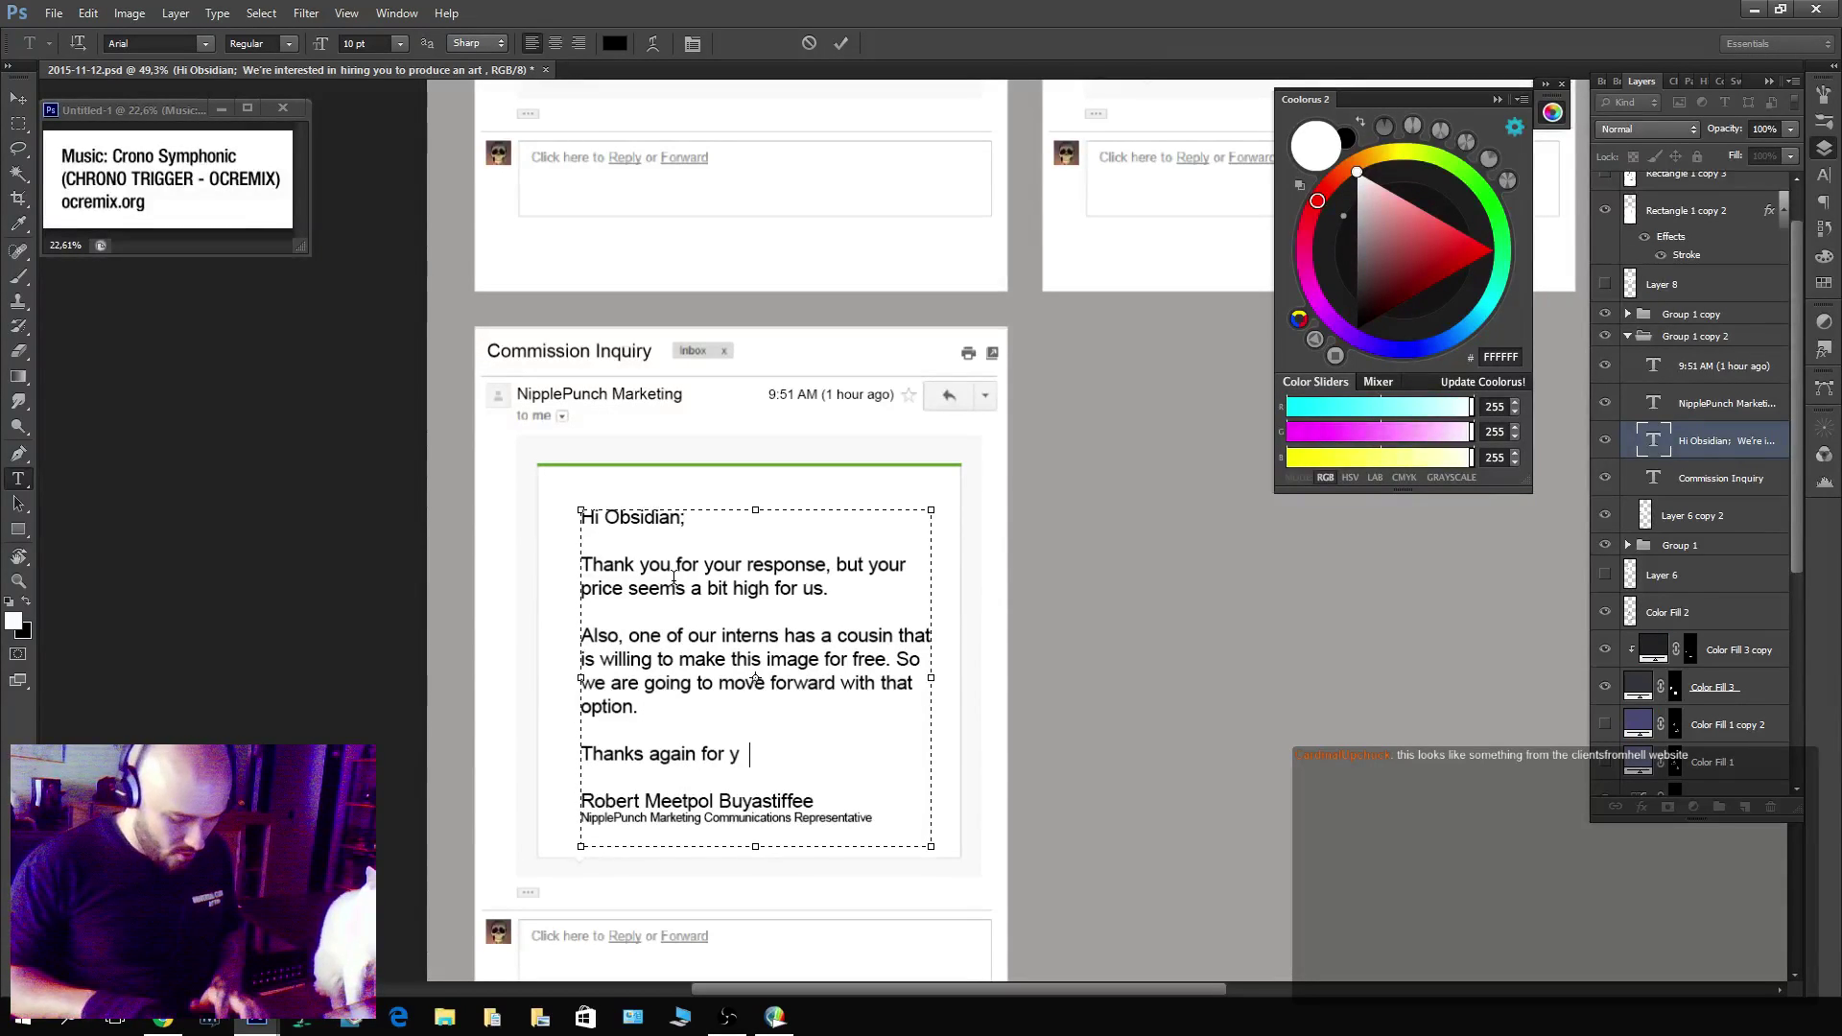
type("our time.")
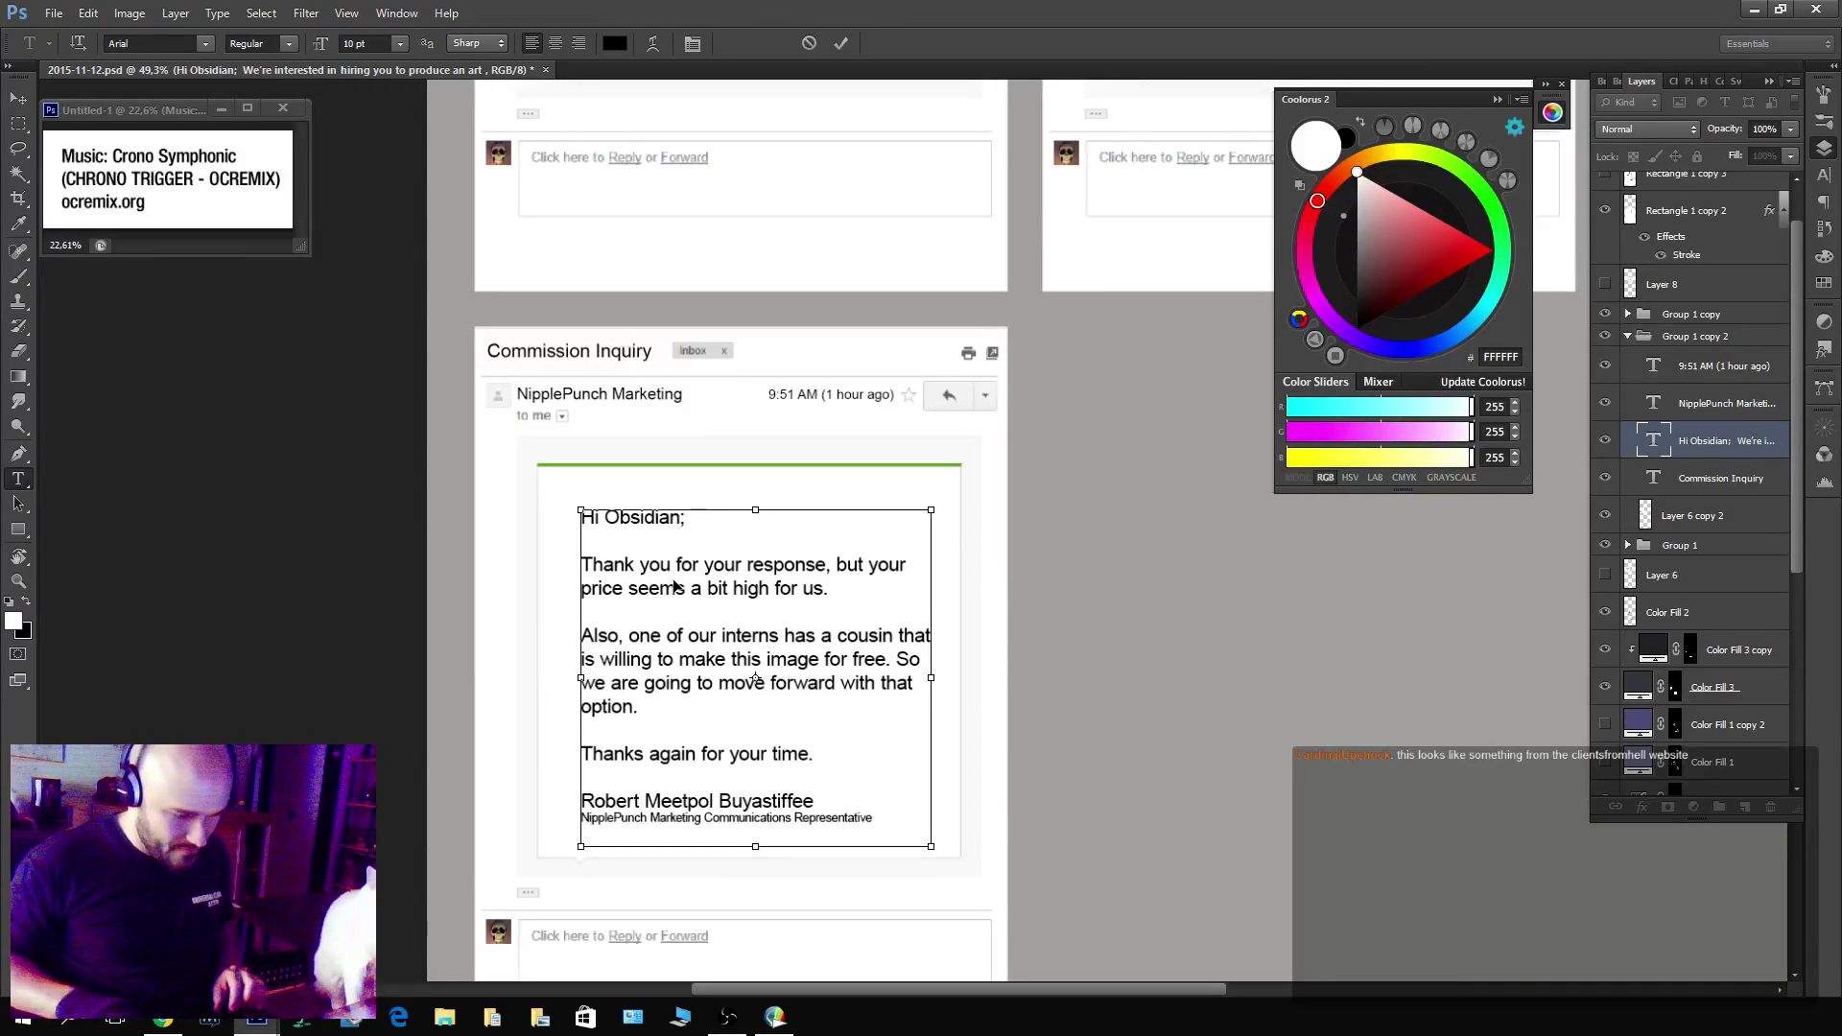
key("ctrl+Return")
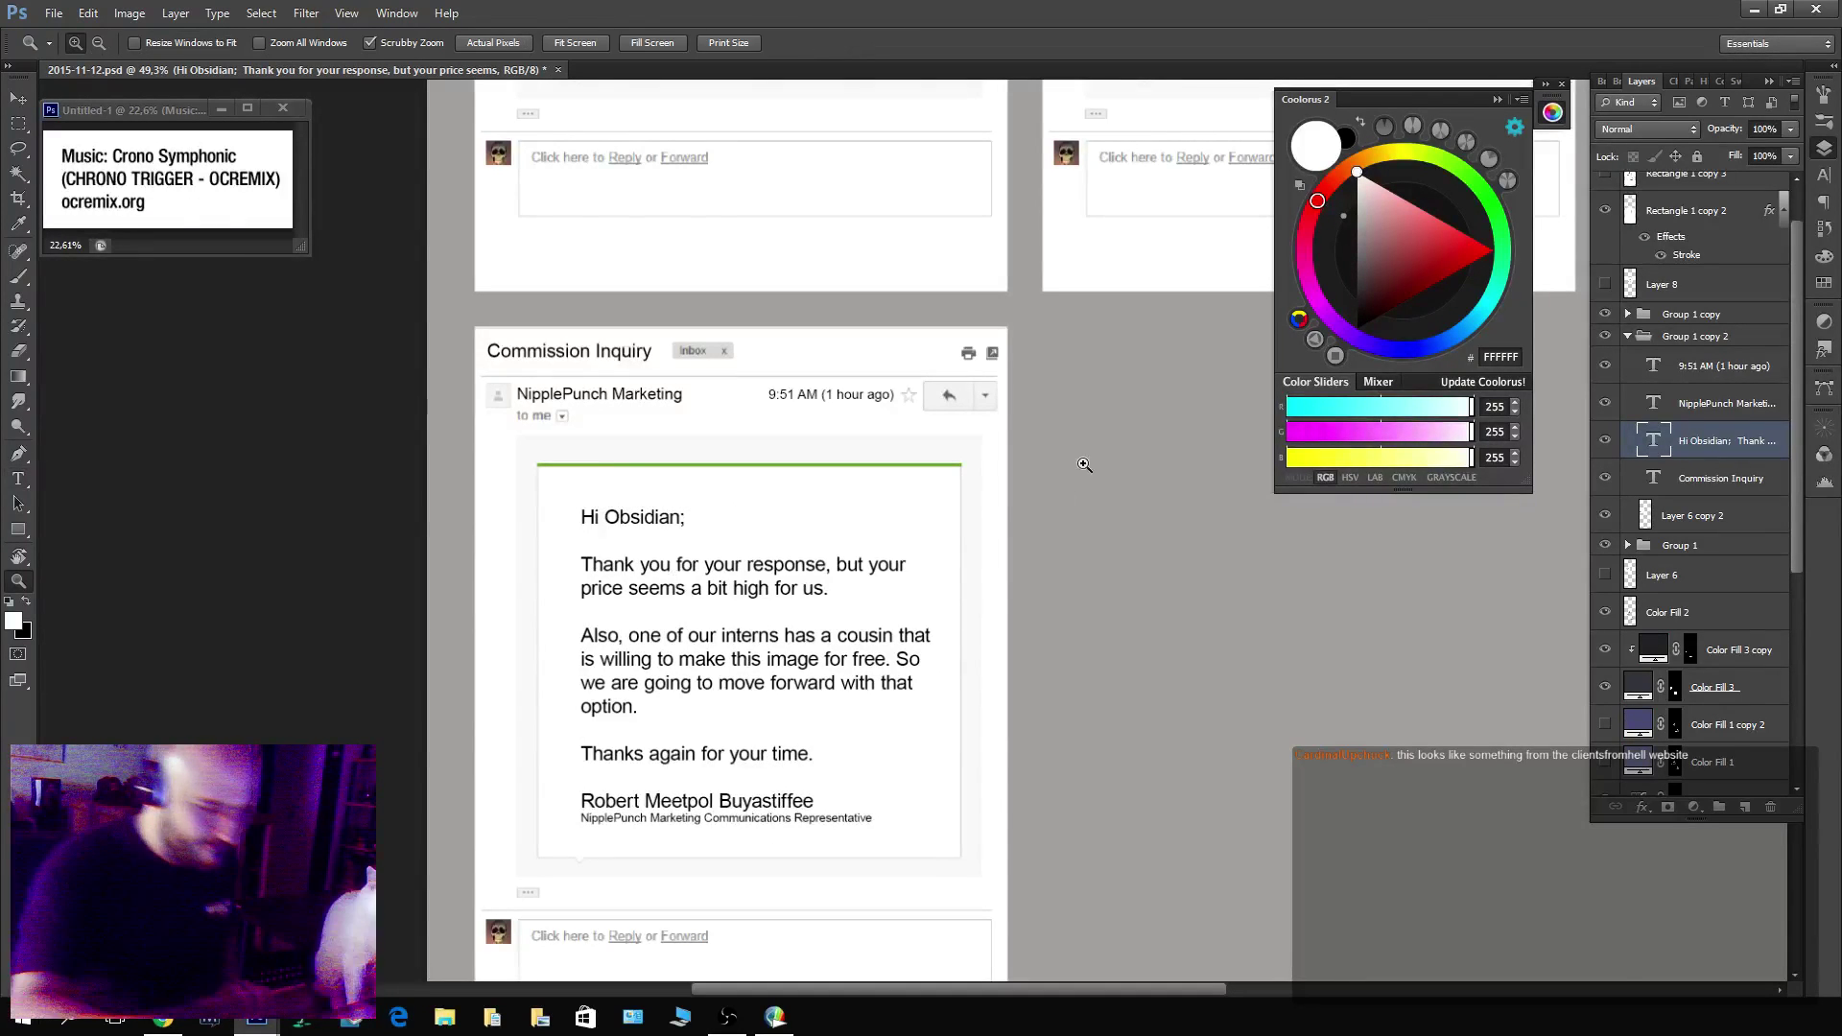
Change the elapsed time in the third email's timestamp to "3 hours ago".
scroll(675, 579, "down", 2)
scroll(884, 497, "up", 5)
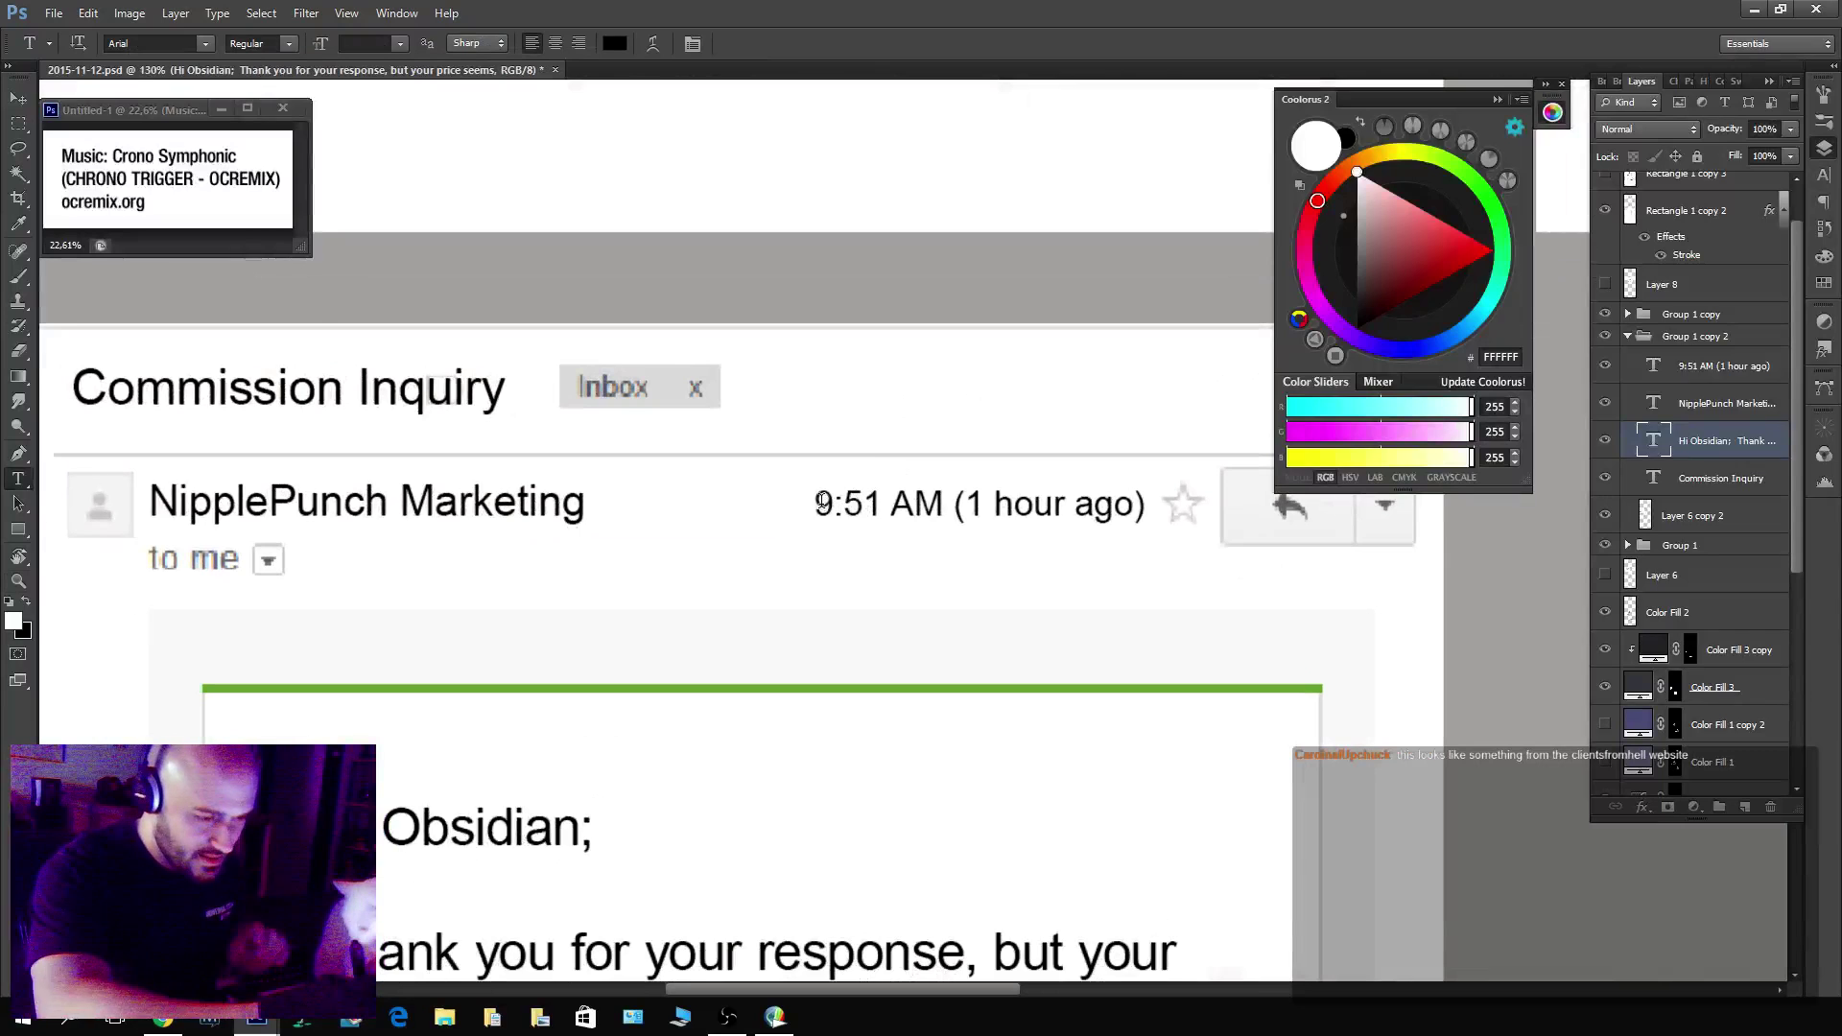
left_click_drag(815, 501, 940, 499)
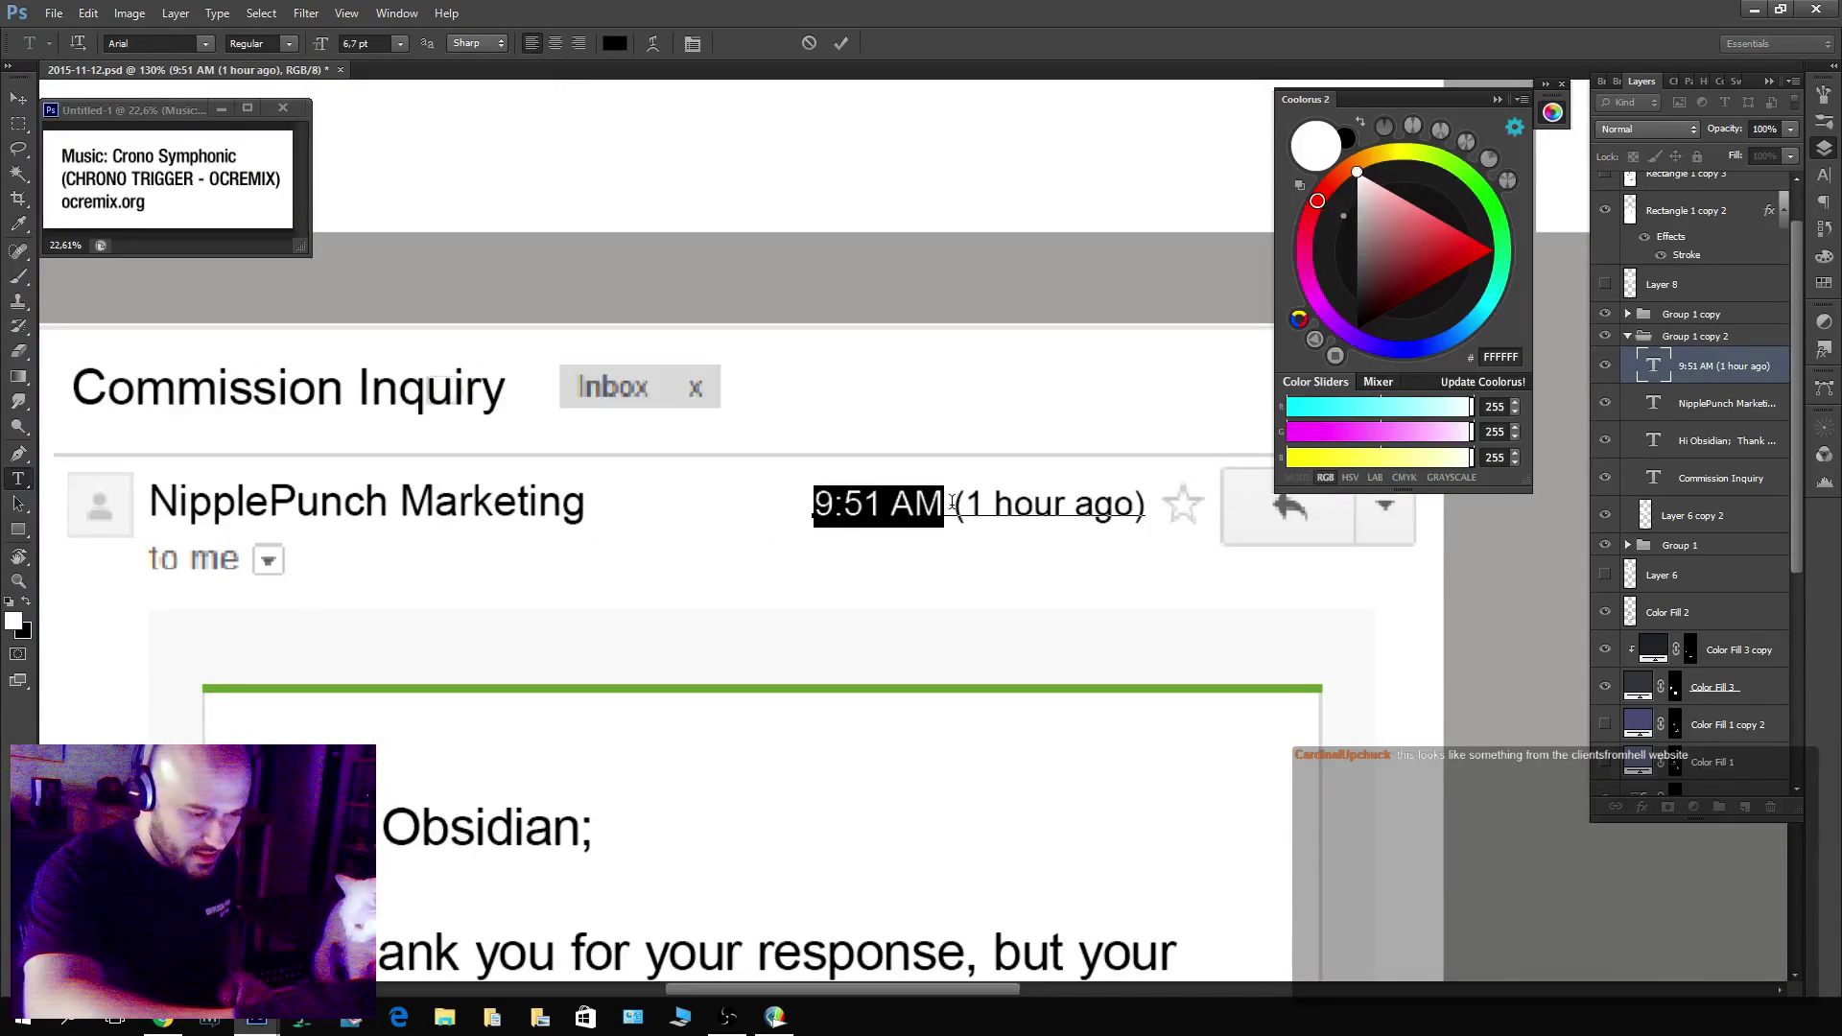
triple_click(950, 501)
left_click(972, 500)
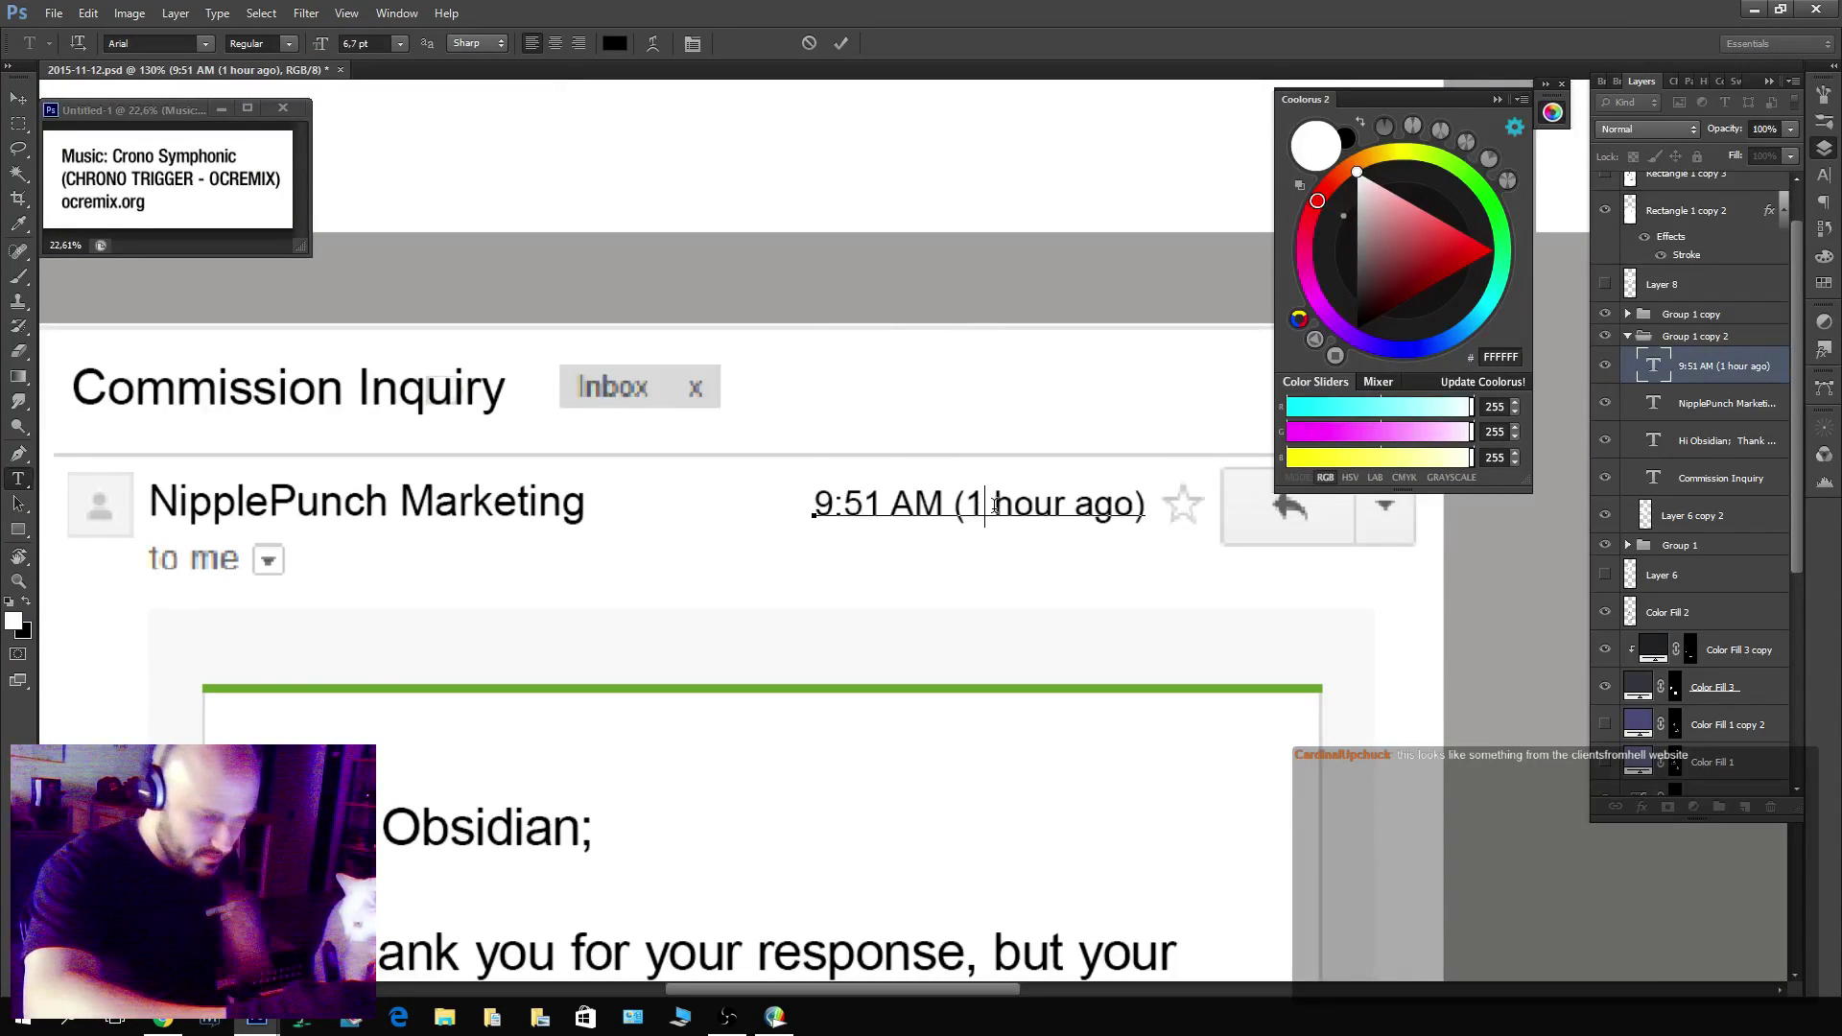
left_click_drag(974, 503, 985, 501)
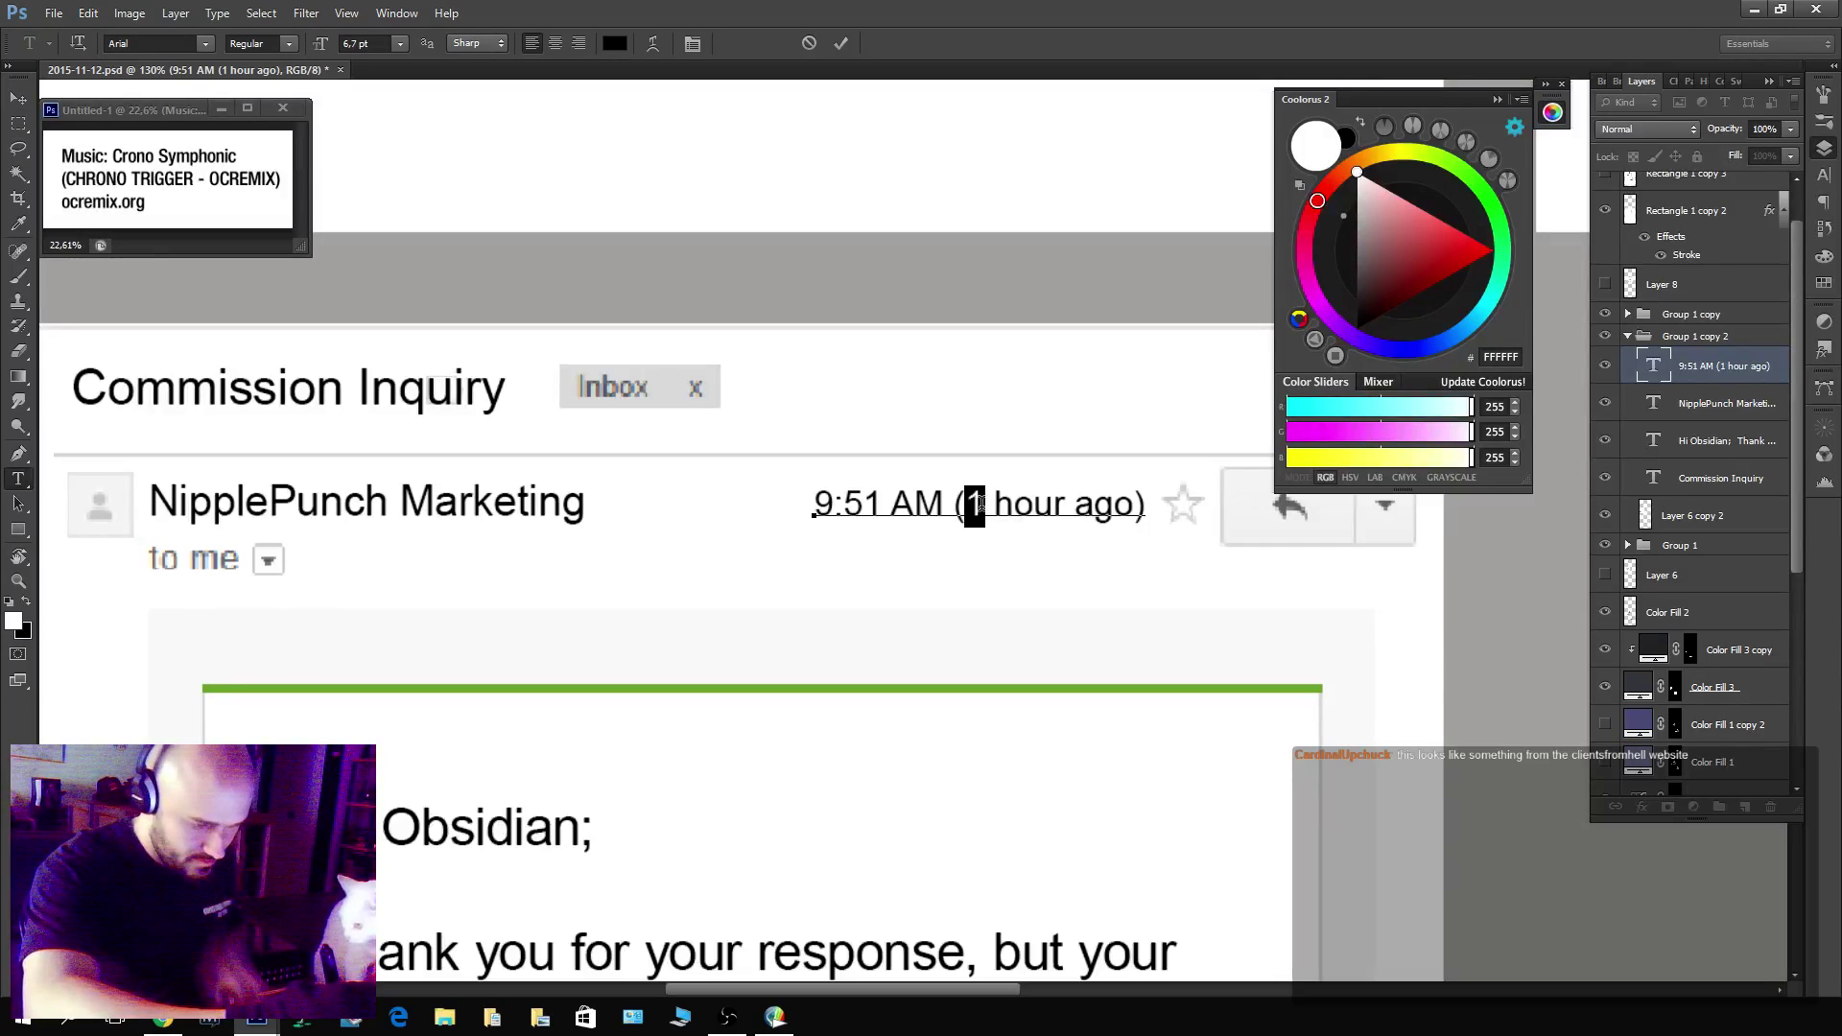
left_click(981, 503)
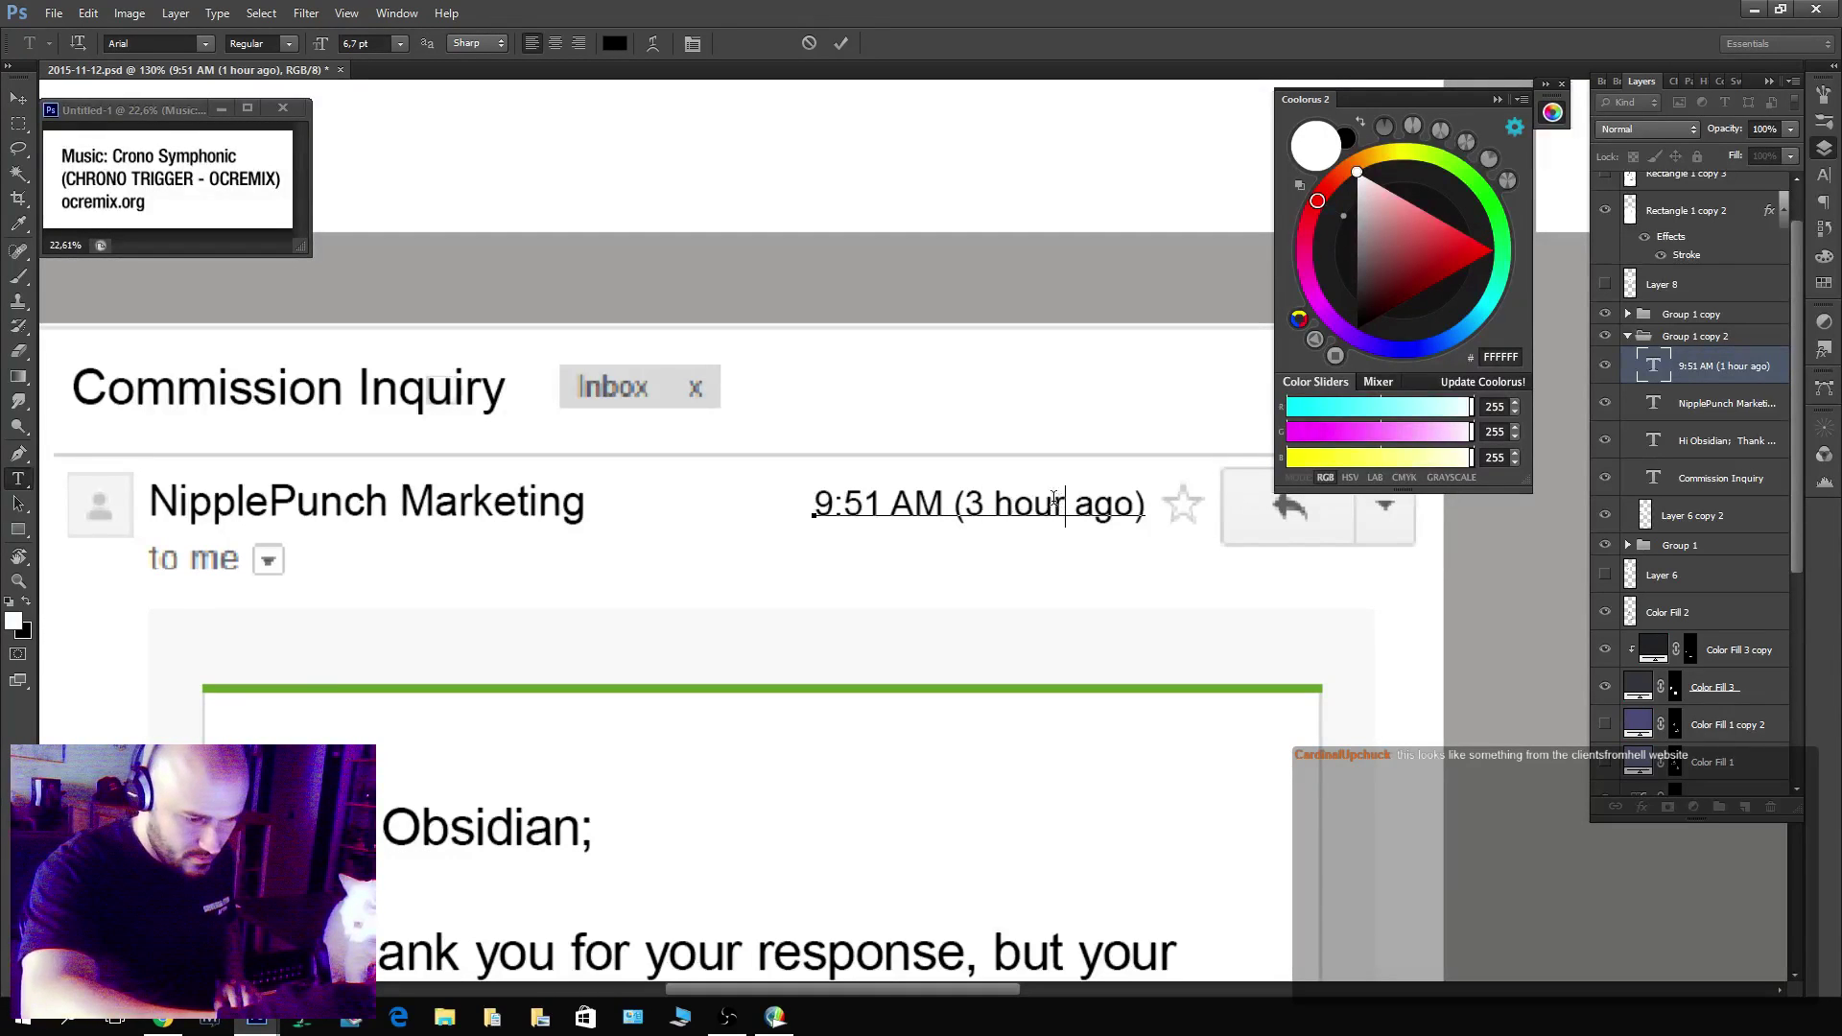
type("s")
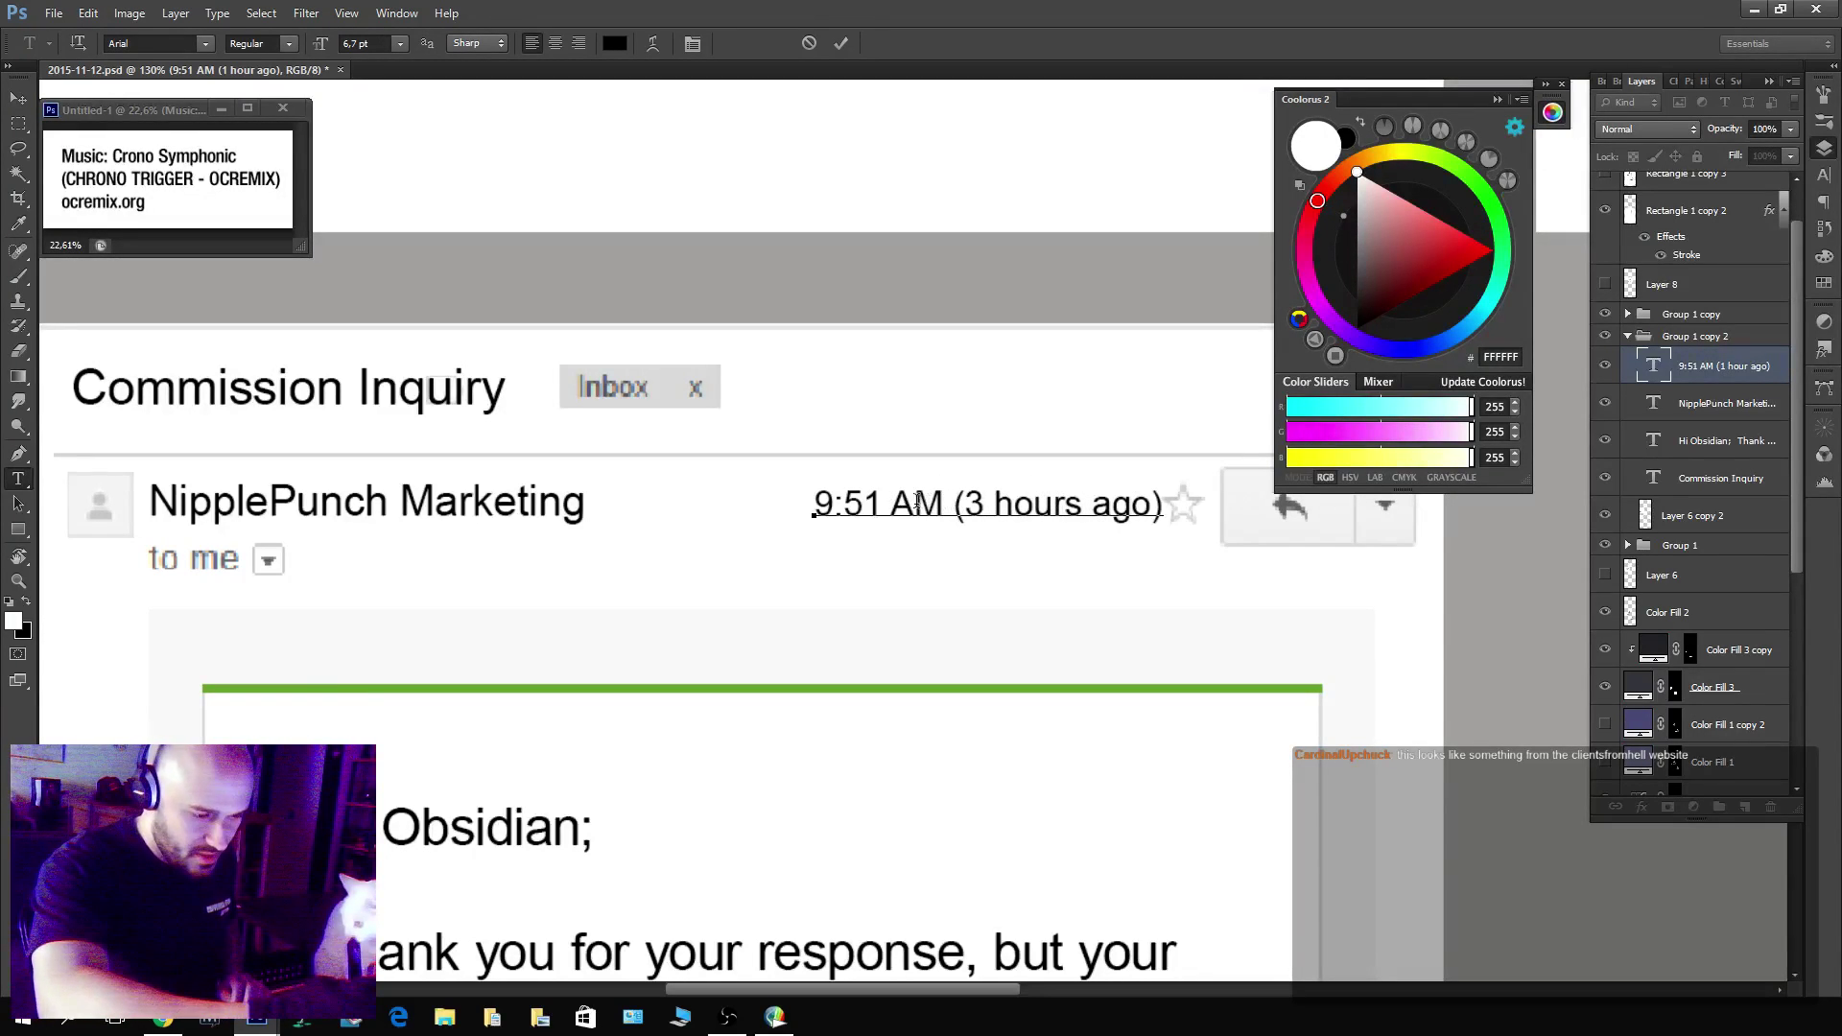
Set the third email's time to 7:20 PM and shift the timestamp left, clear of the star icon.
left_click_drag(856, 493, 776, 434)
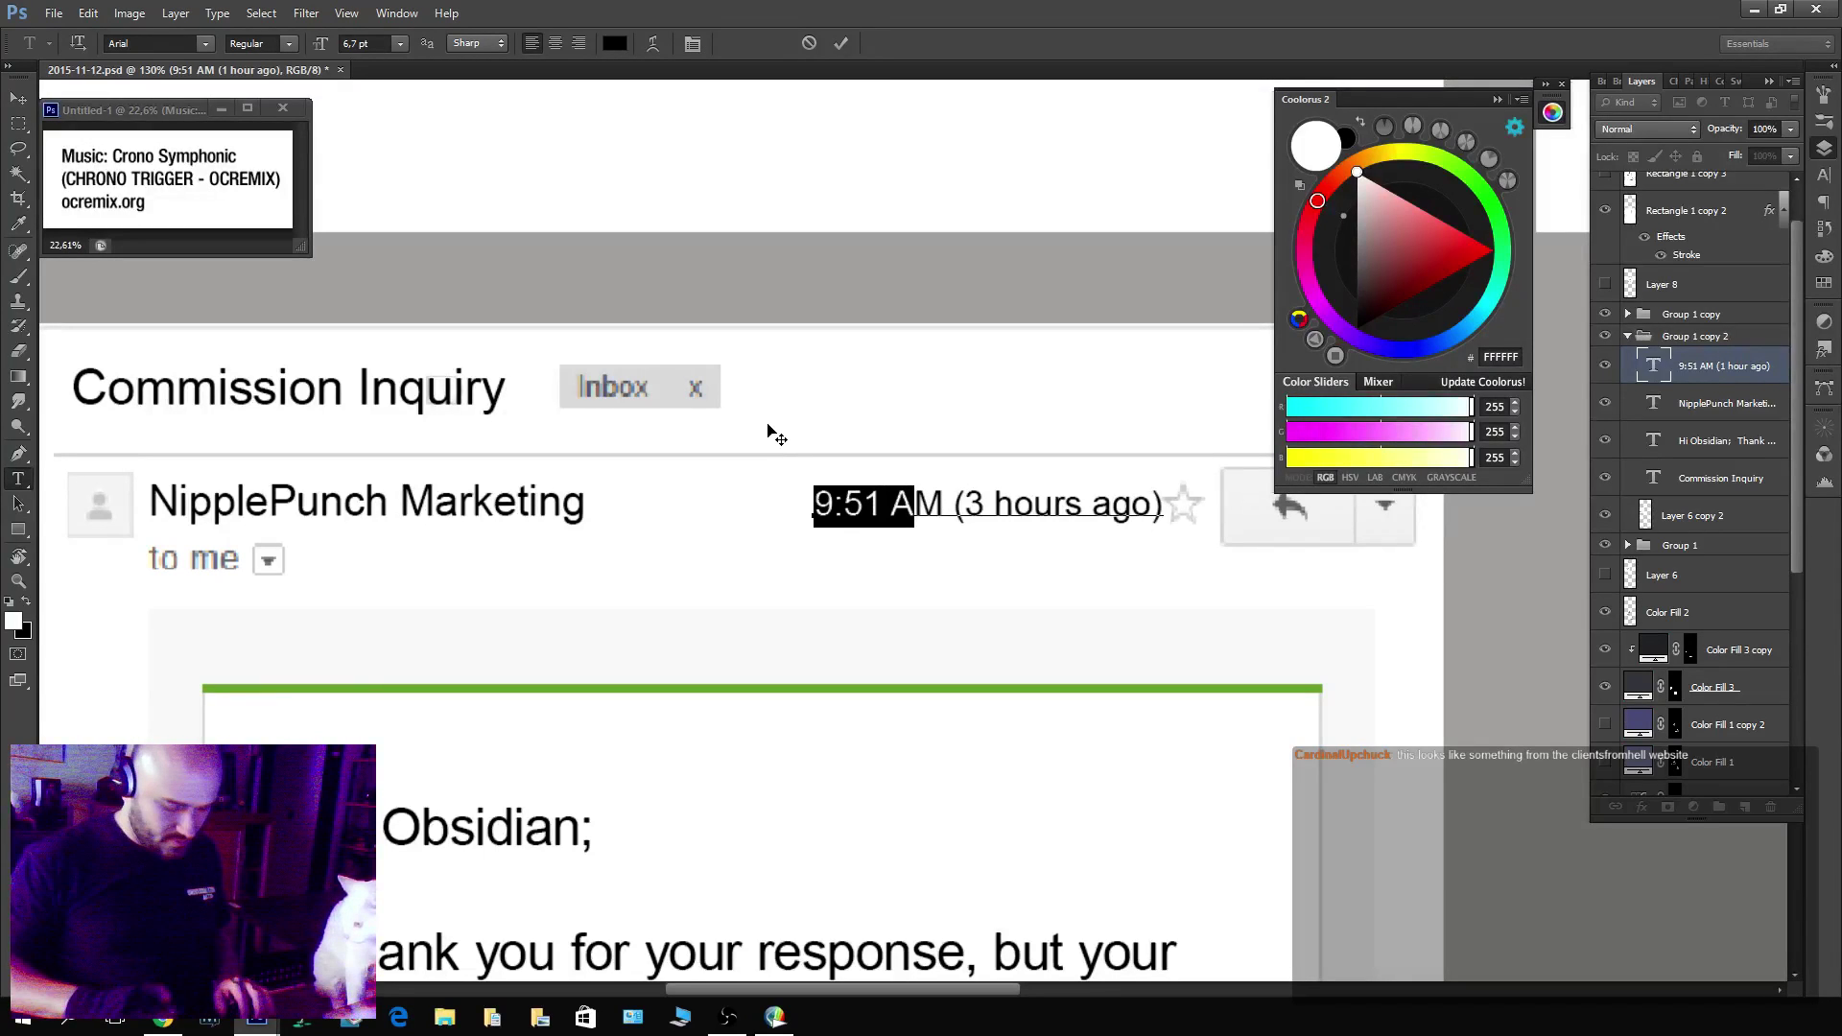
type("7>")
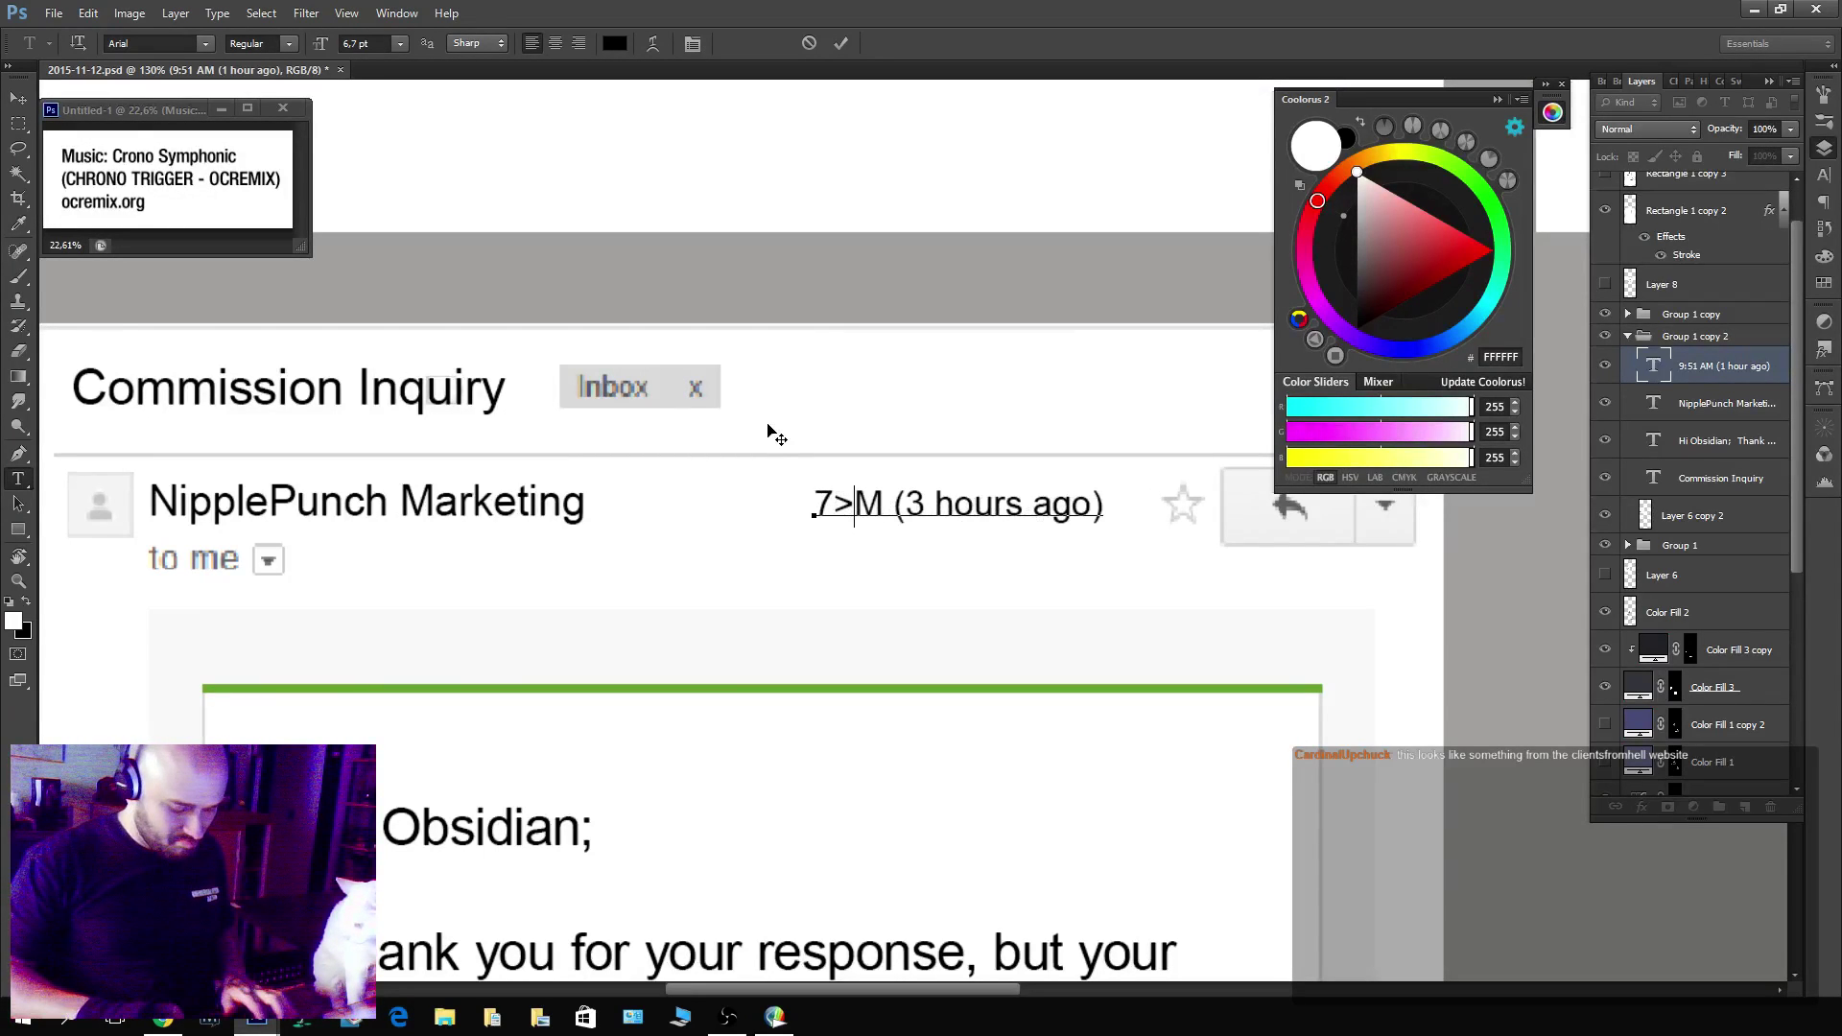
key("BackSpace")
type(">")
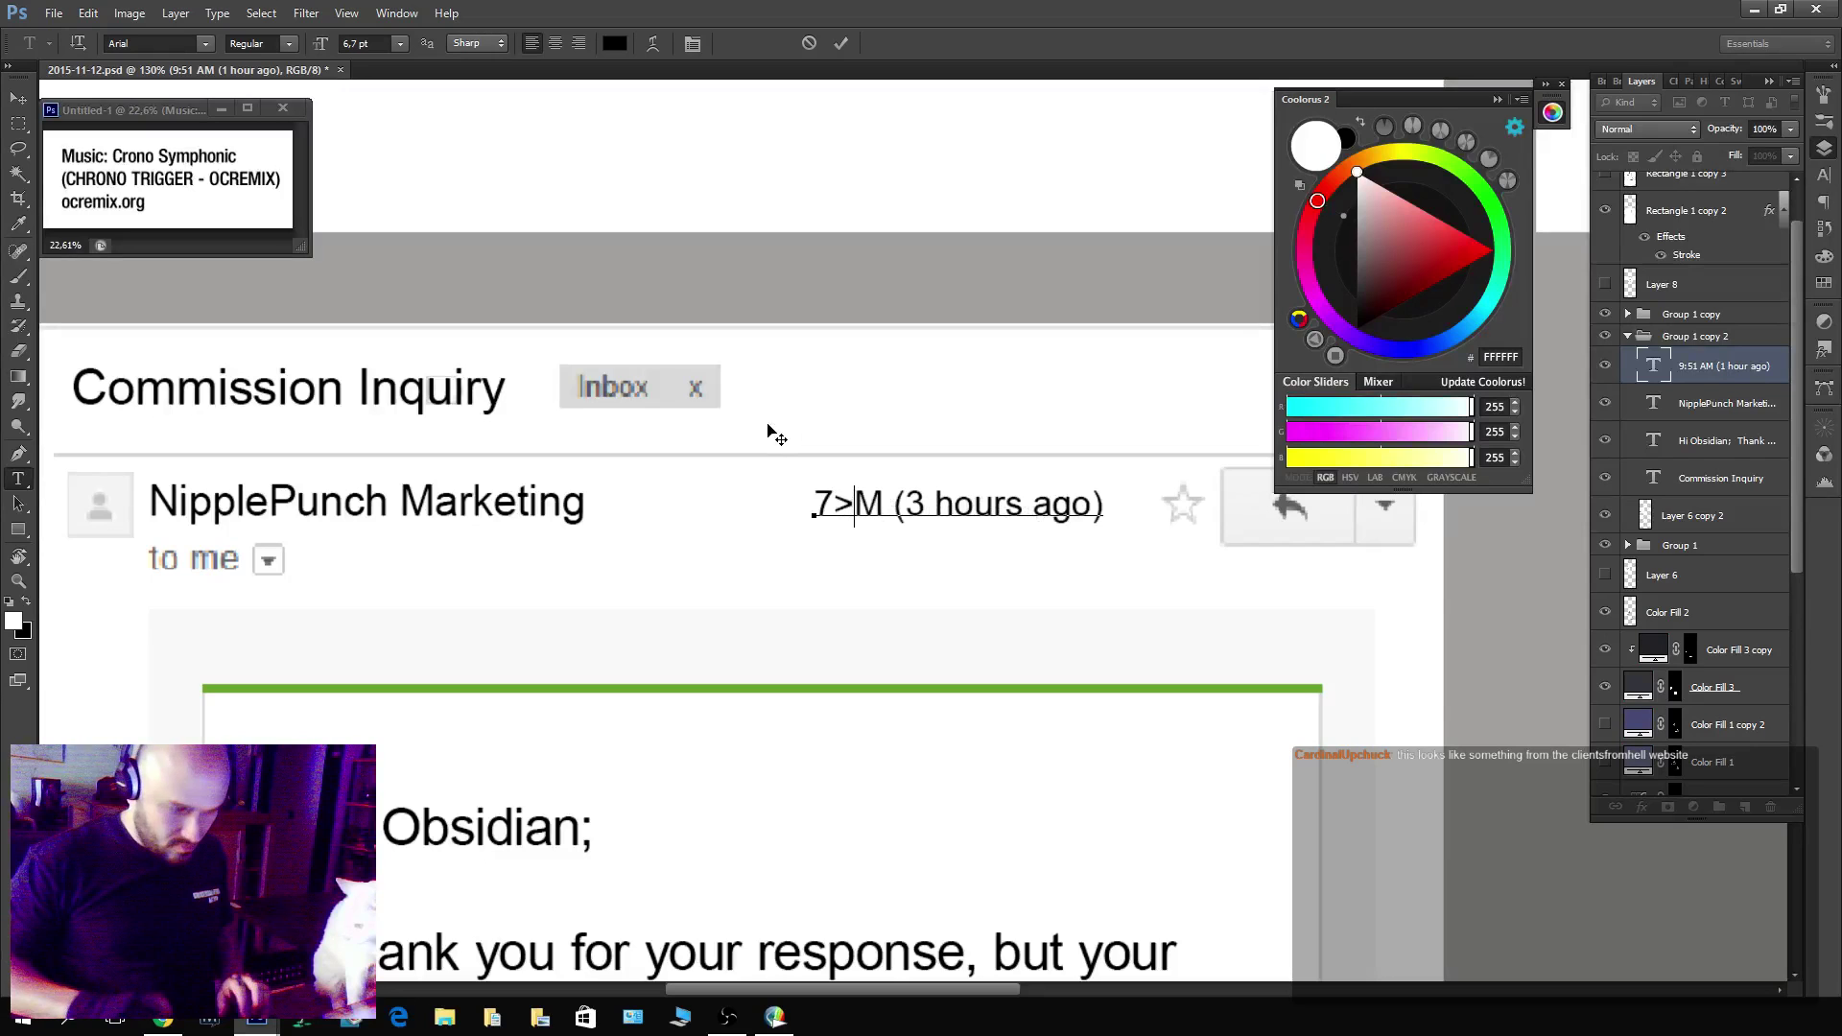
key("BackSpace")
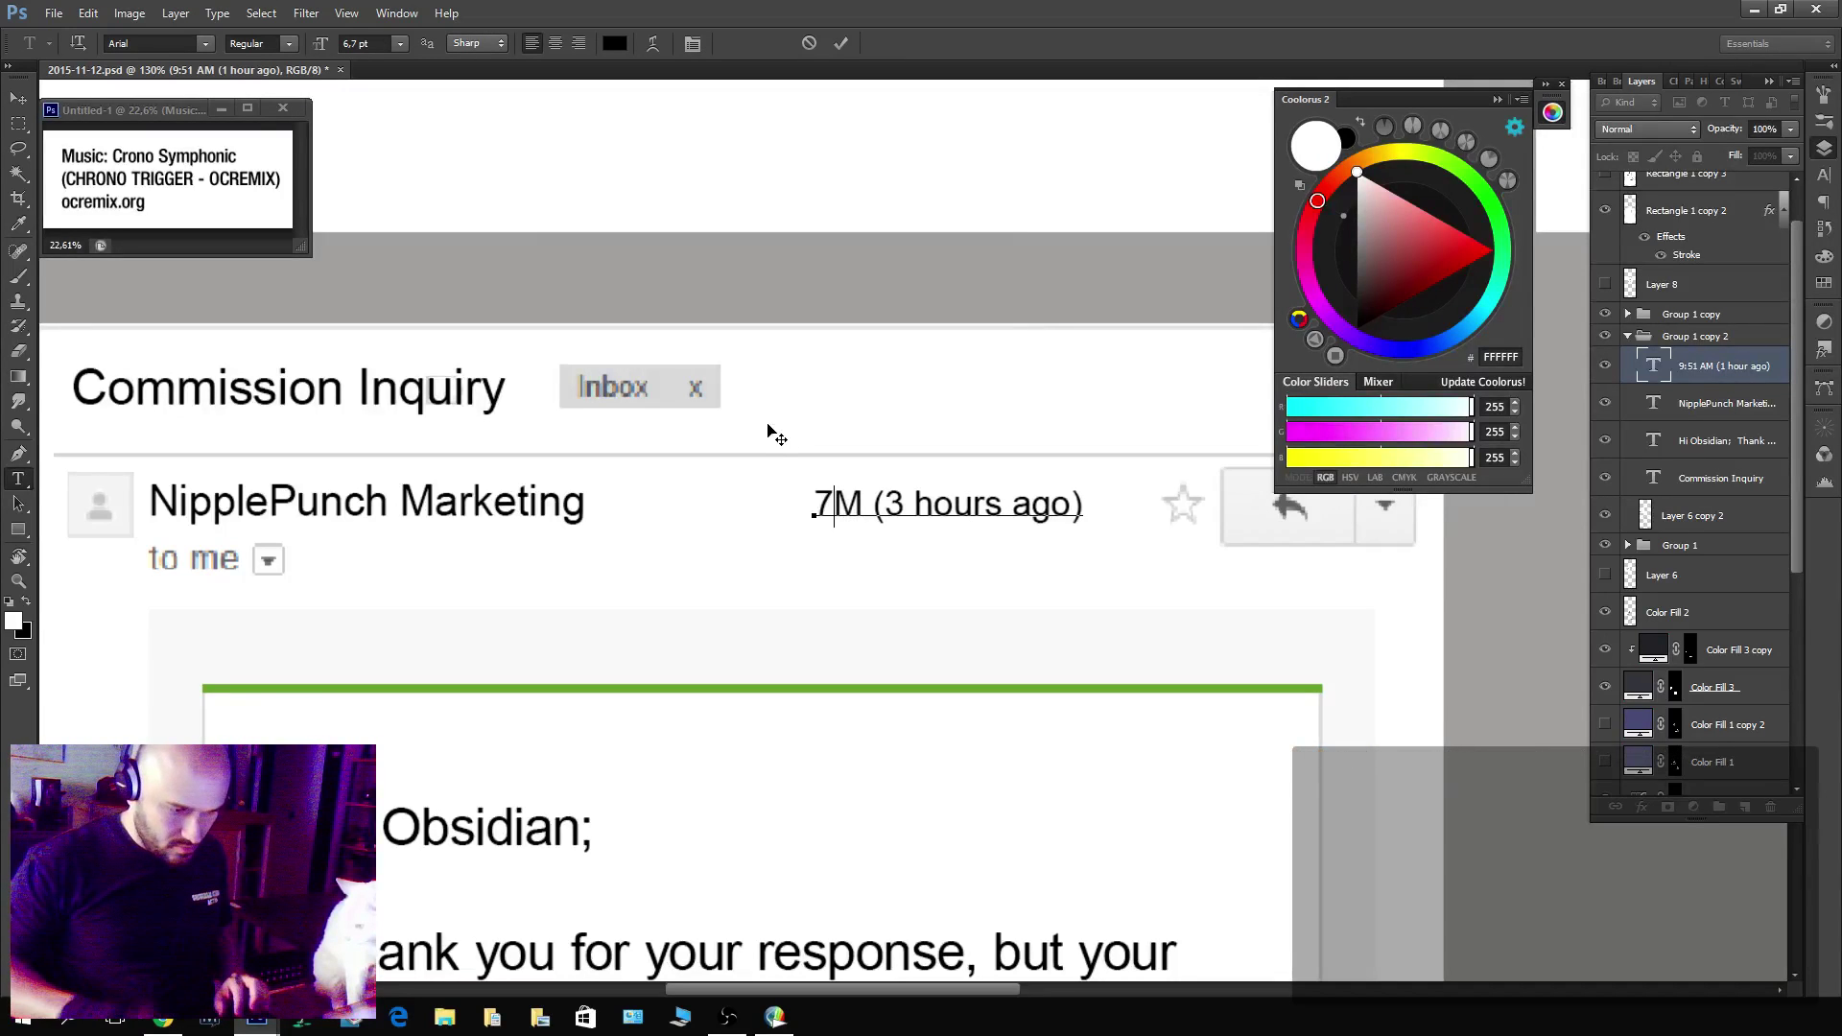
type(":")
type("20 P")
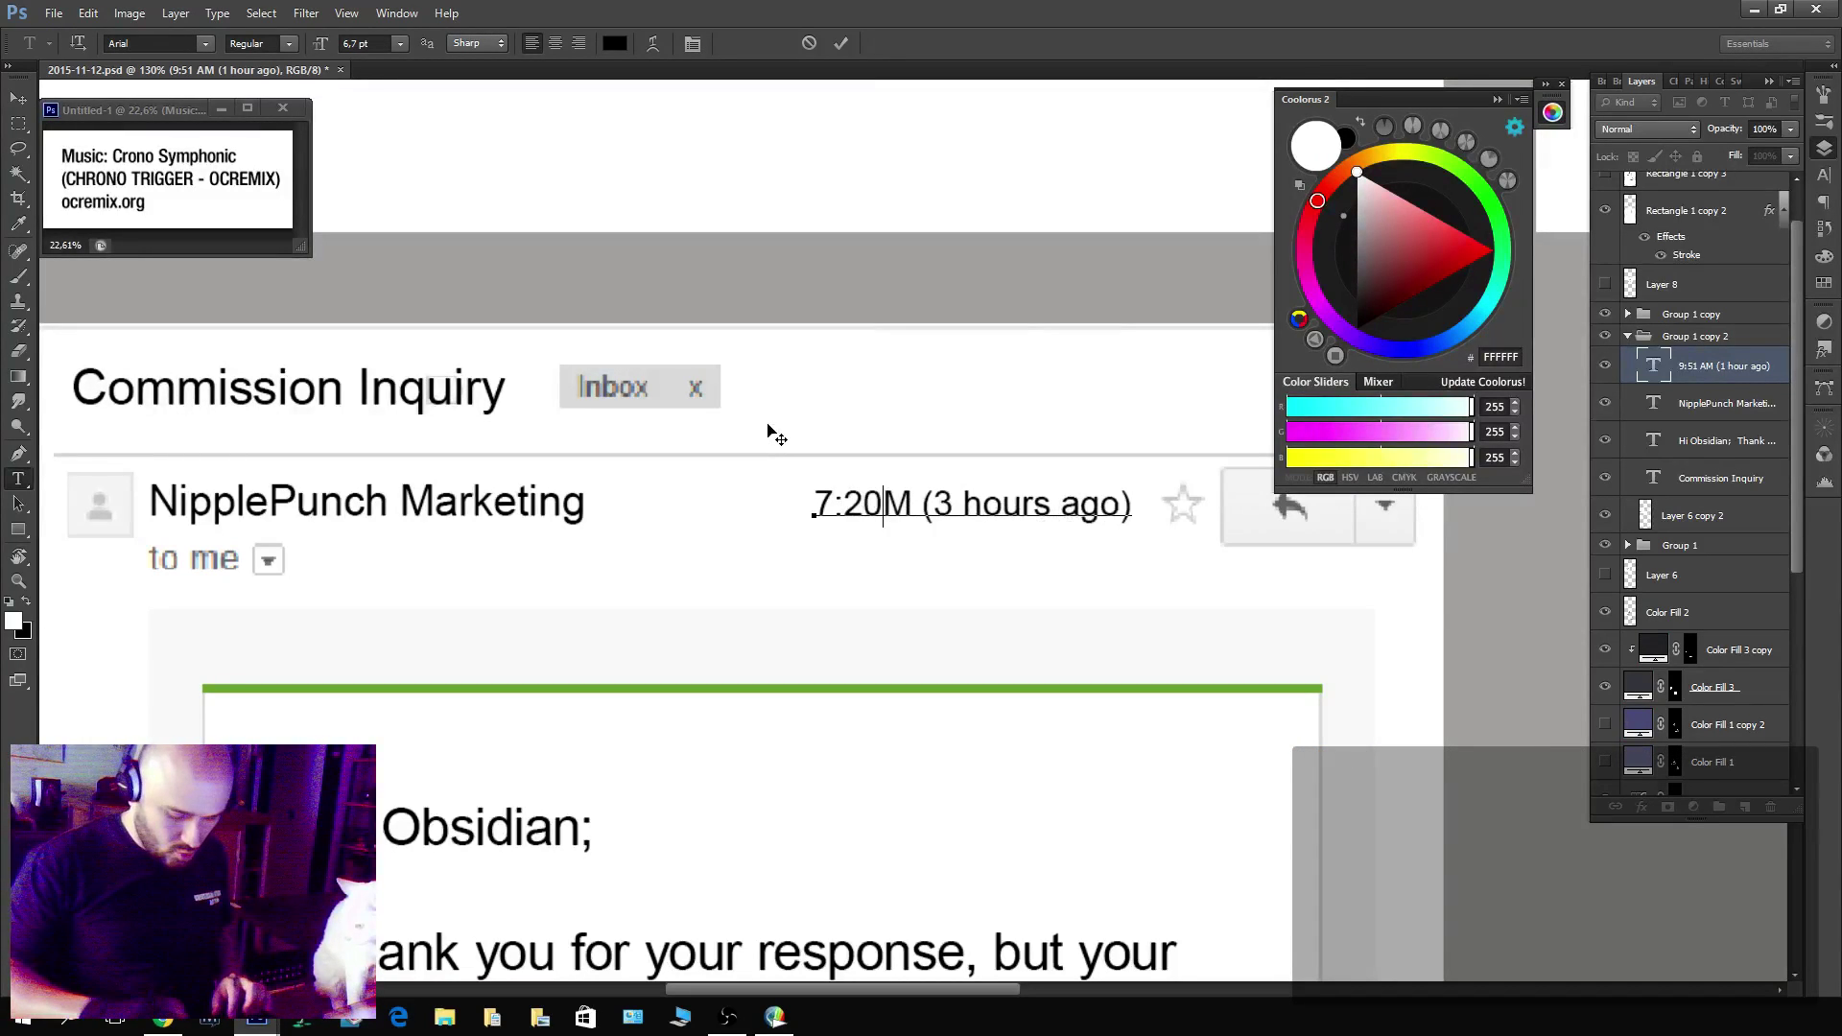
key("ctrl+Return")
key("v")
left_click_drag(1110, 509, 1084, 509)
key("z")
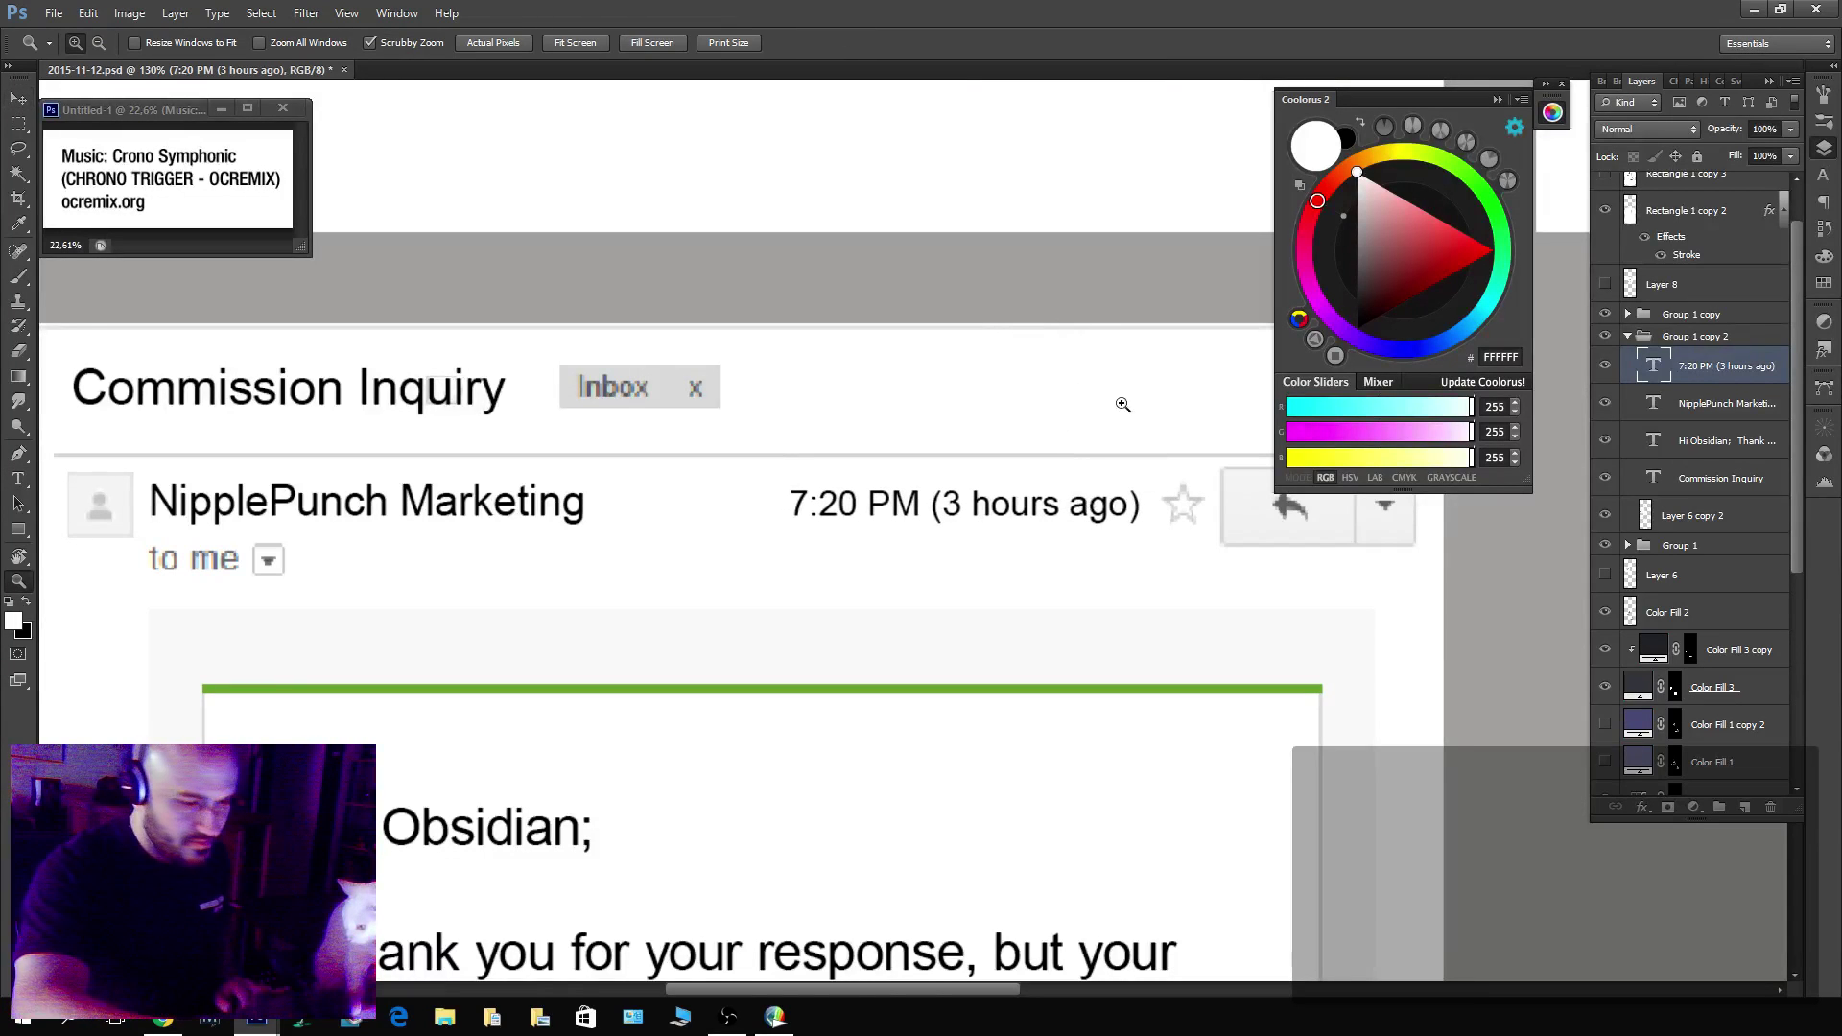
Look over the three emails and the comic panels down to the page footer.
left_click_drag(1123, 404, 1017, 404)
left_click_drag(1437, 549, 1065, 724)
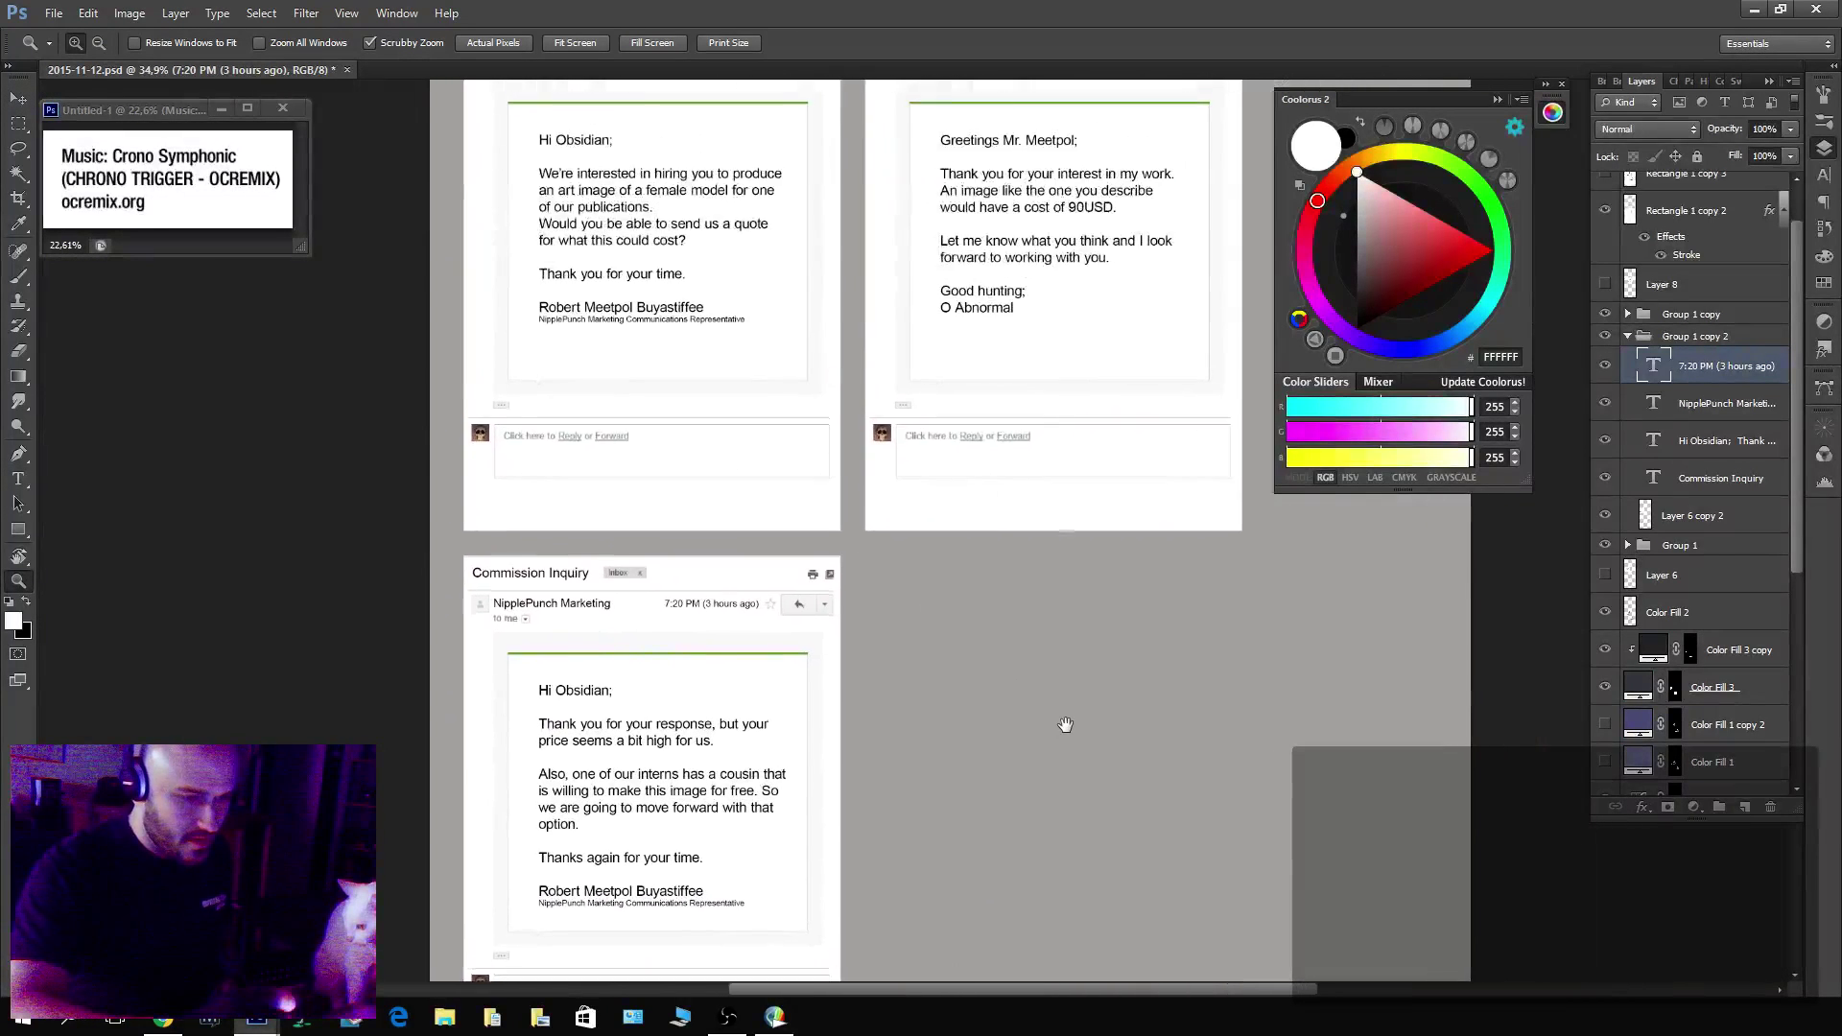
left_click_drag(1143, 535, 1117, 553)
scroll(1220, 549, "down", 10)
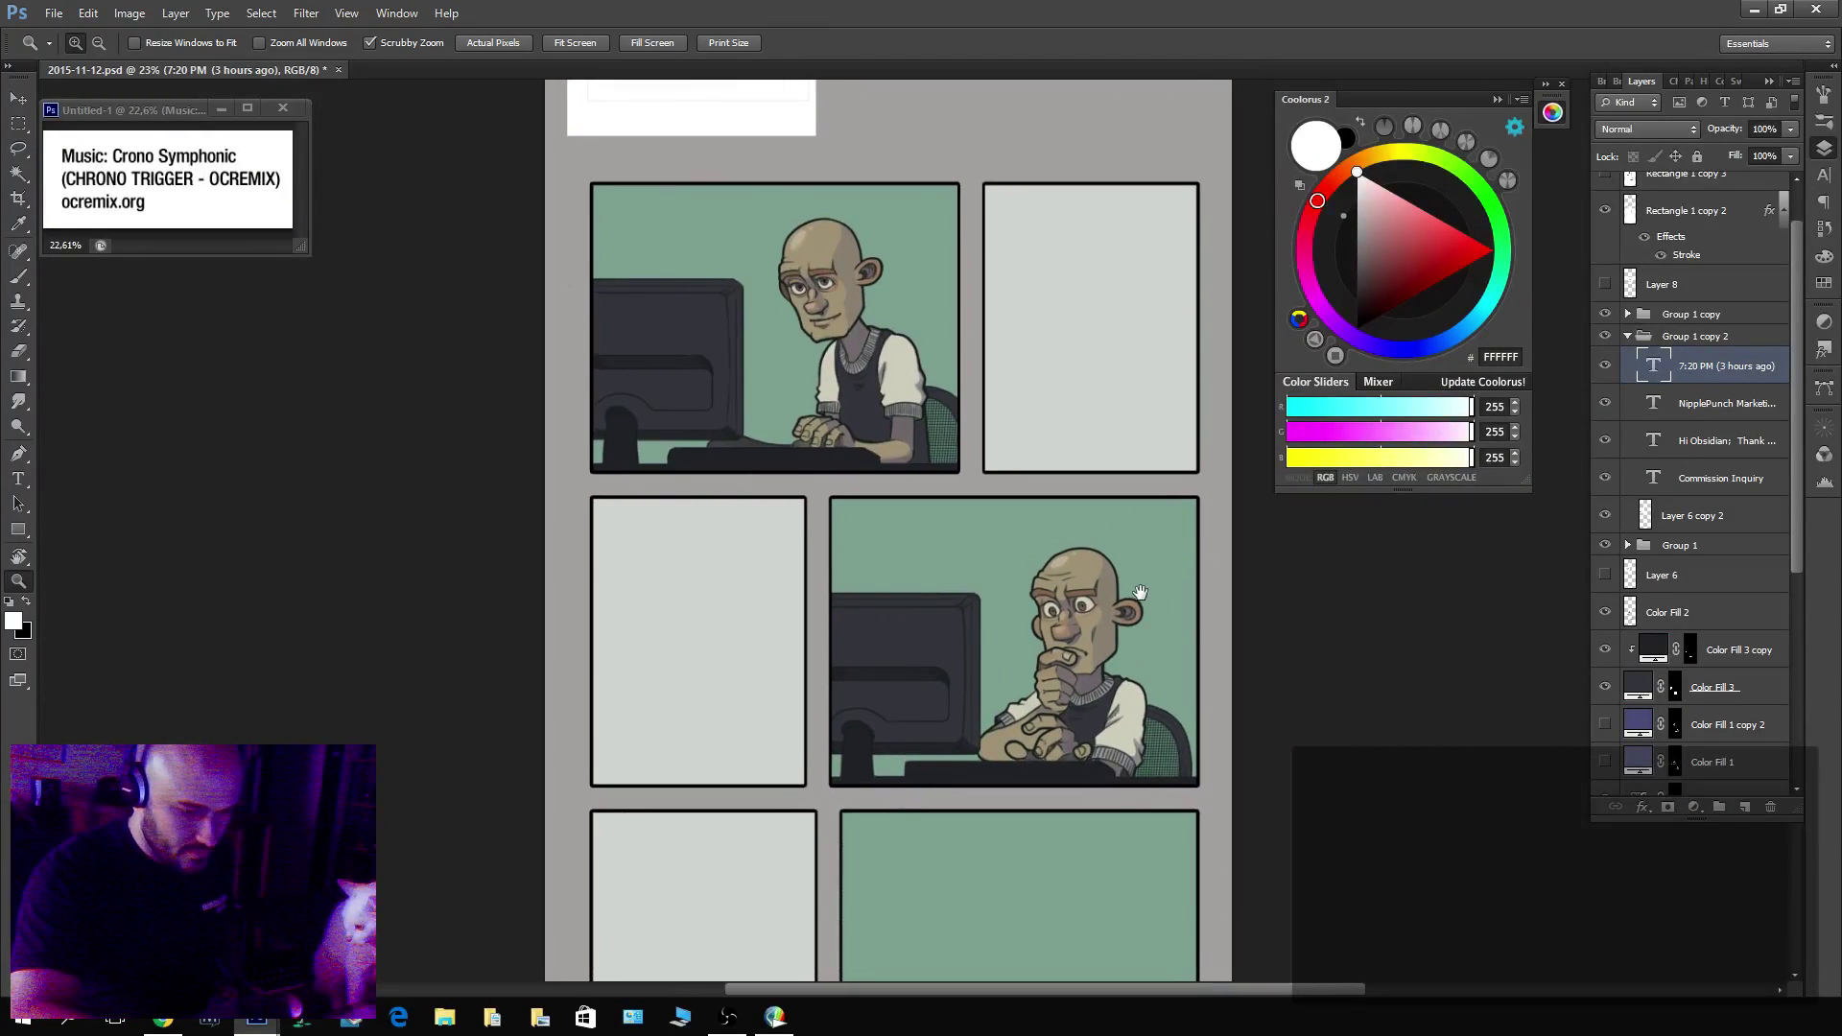
scroll(1140, 592, "down", 4)
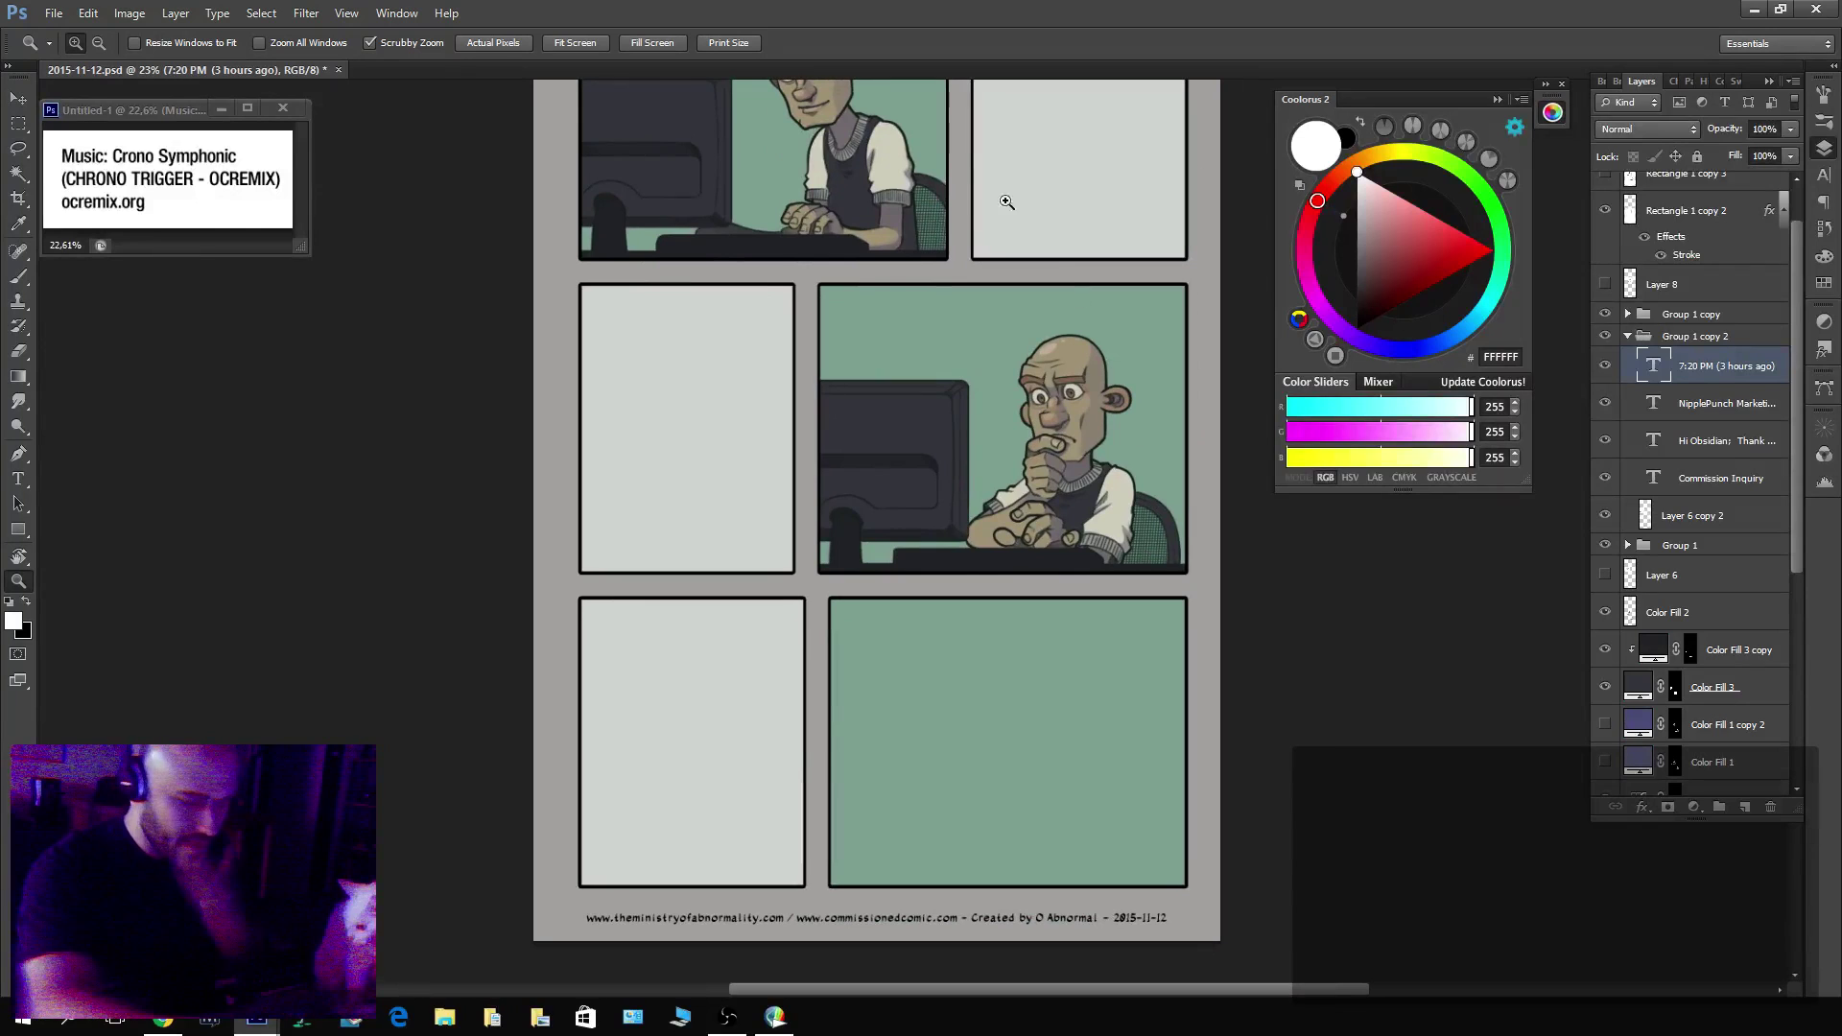
left_click_drag(1045, 243, 1078, 514)
left_click_drag(1085, 450, 1082, 301)
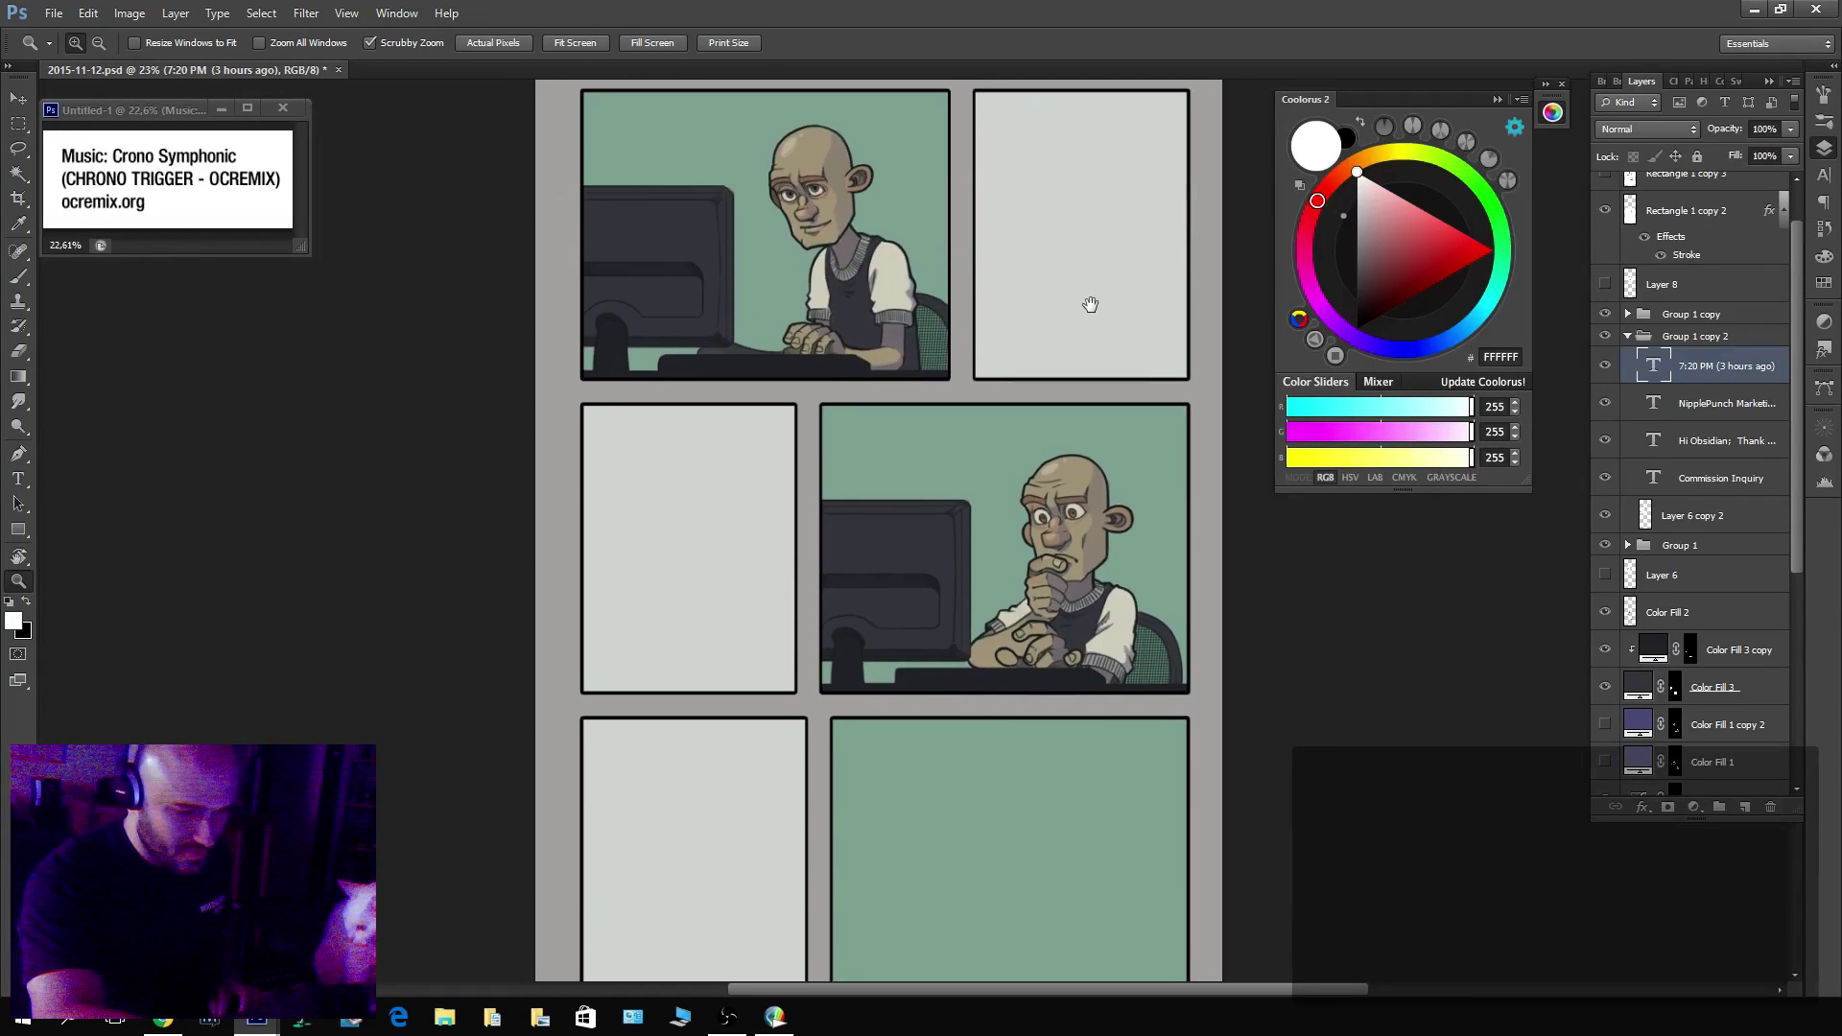
scroll(1091, 411, "up", 15)
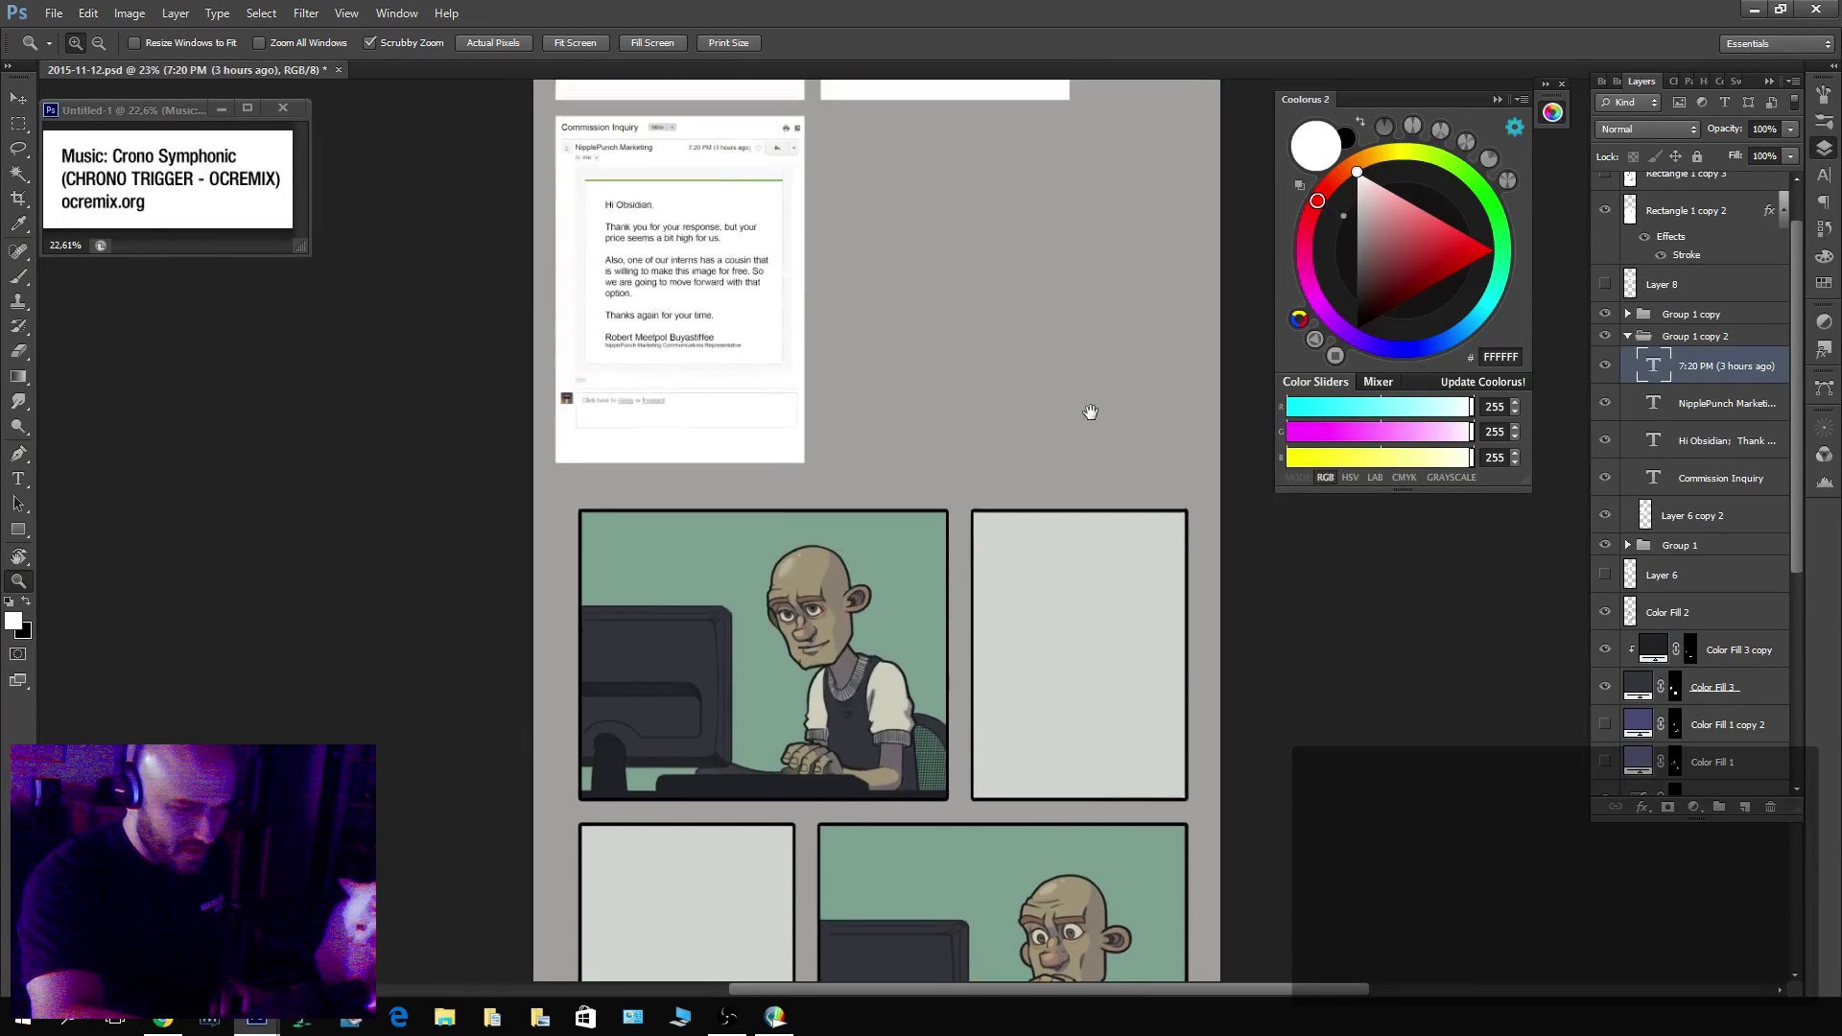
left_click_drag(1094, 457, 1130, 311)
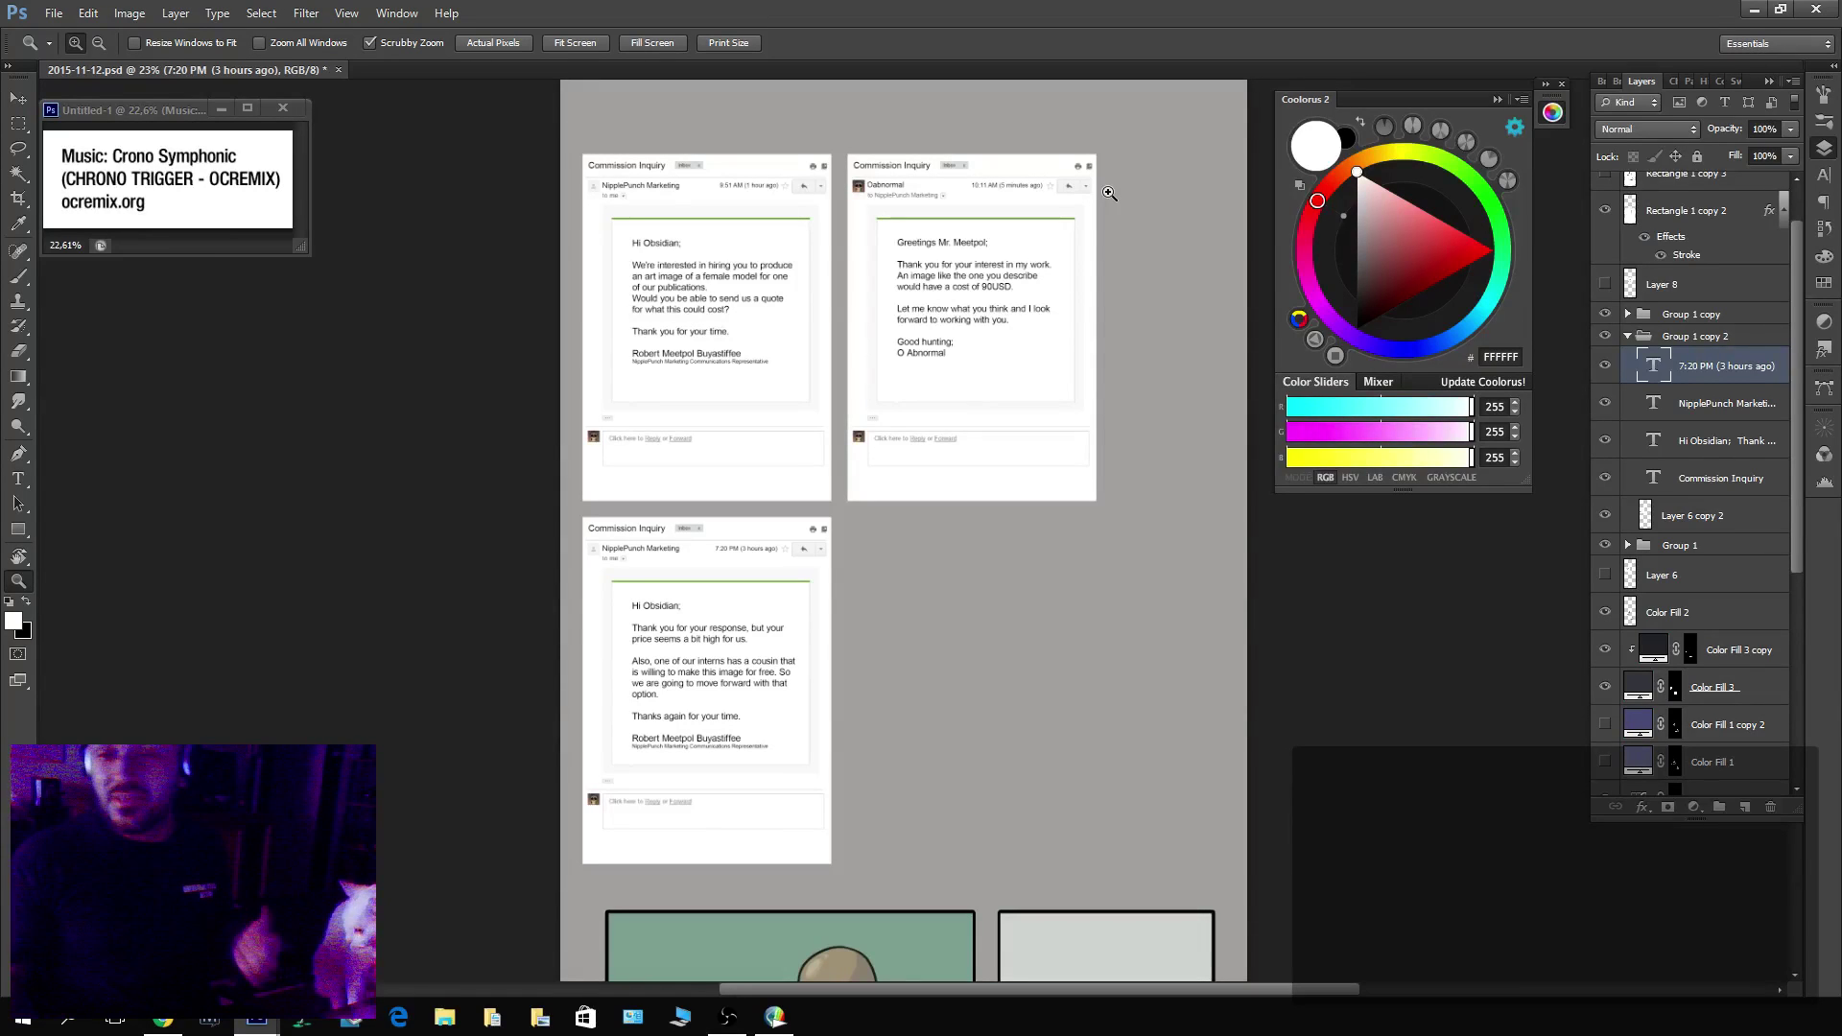
Combine the three email groups, Group 1, Group 1 copy and Group 1 copy 2, into a single group.
left_click(1628, 337)
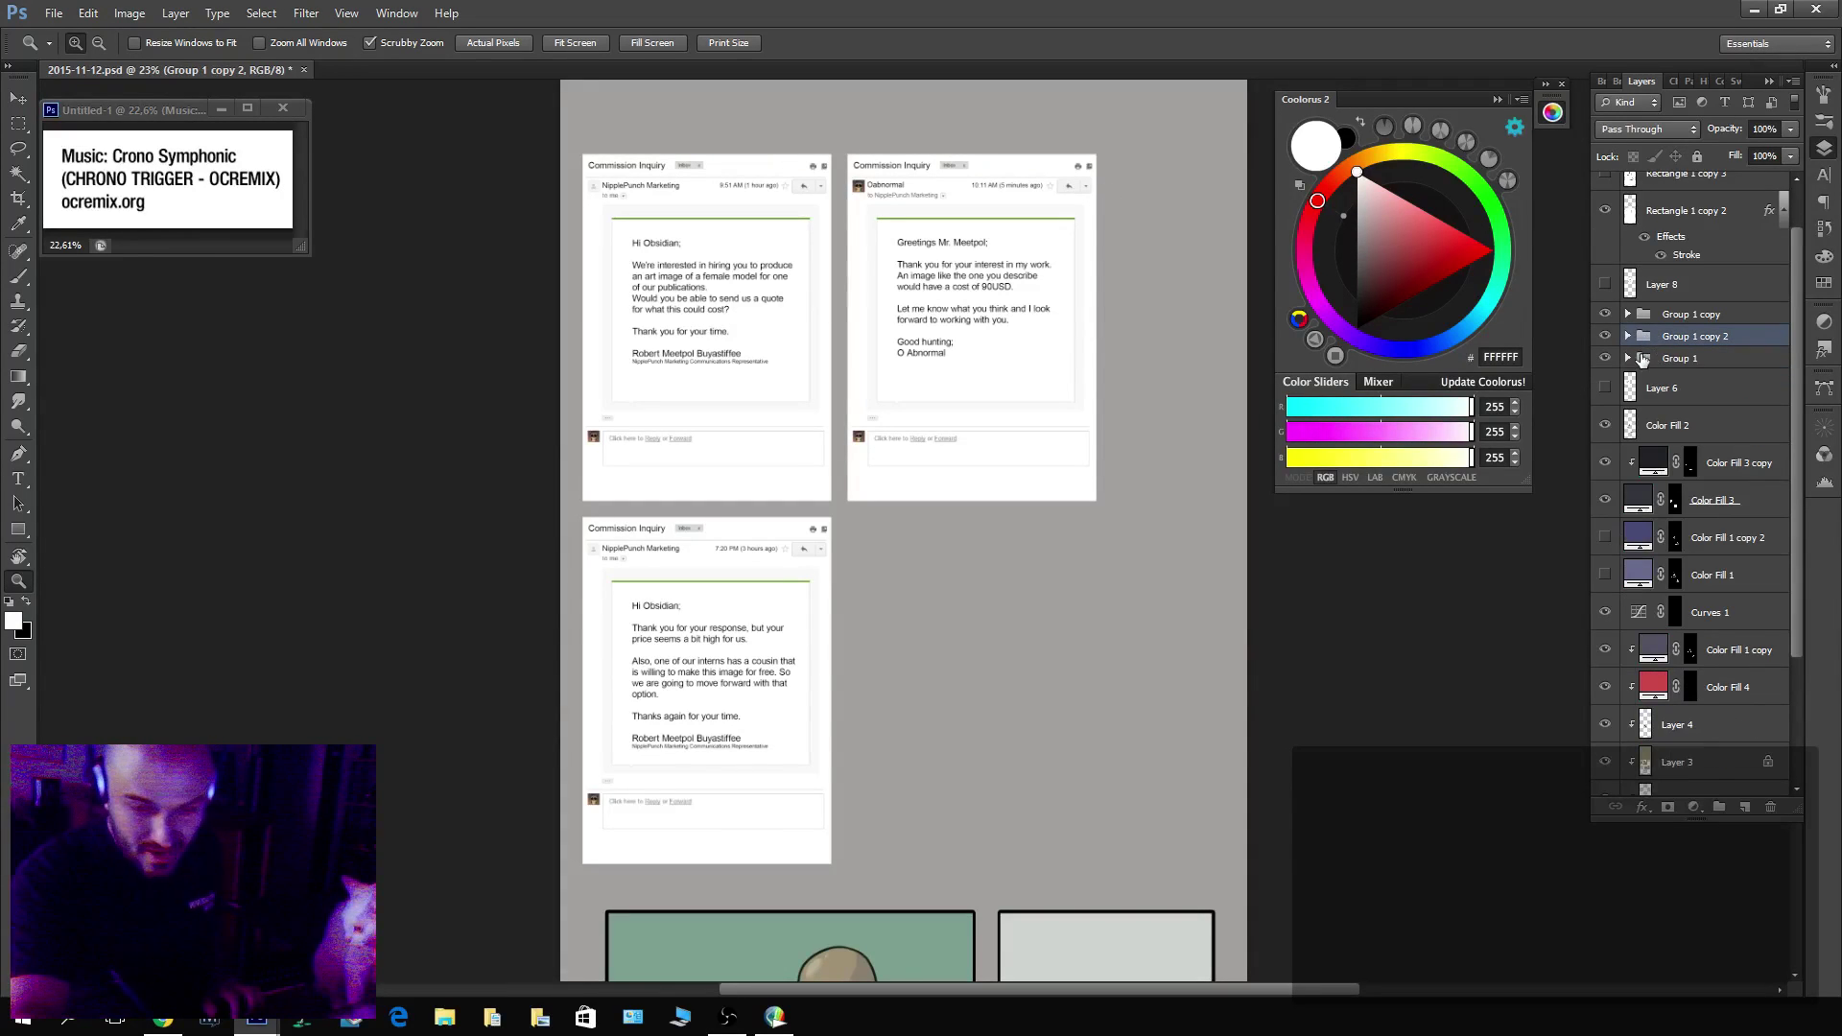
left_click(1675, 359, "shift")
left_click(1677, 317, "shift")
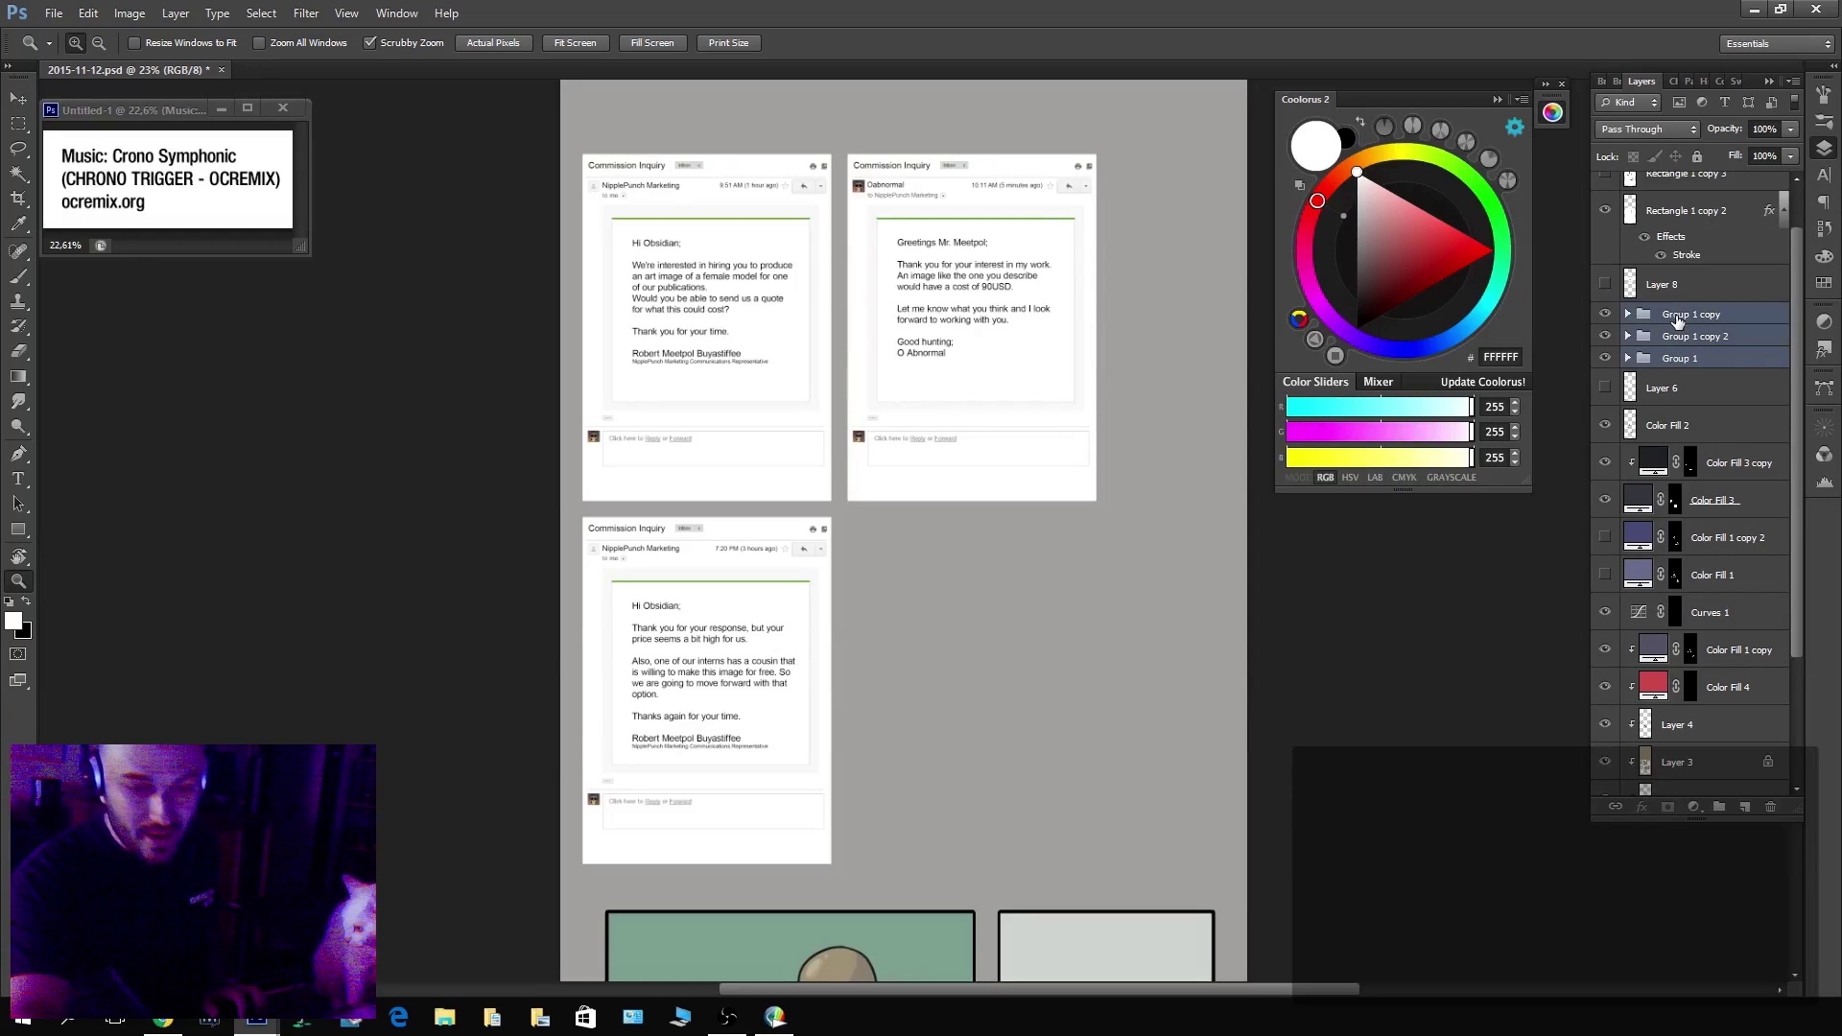
key("ctrl+g")
Duplicate the combined email group, merge the duplicate into one layer and hide the original group.
key("ctrl+j")
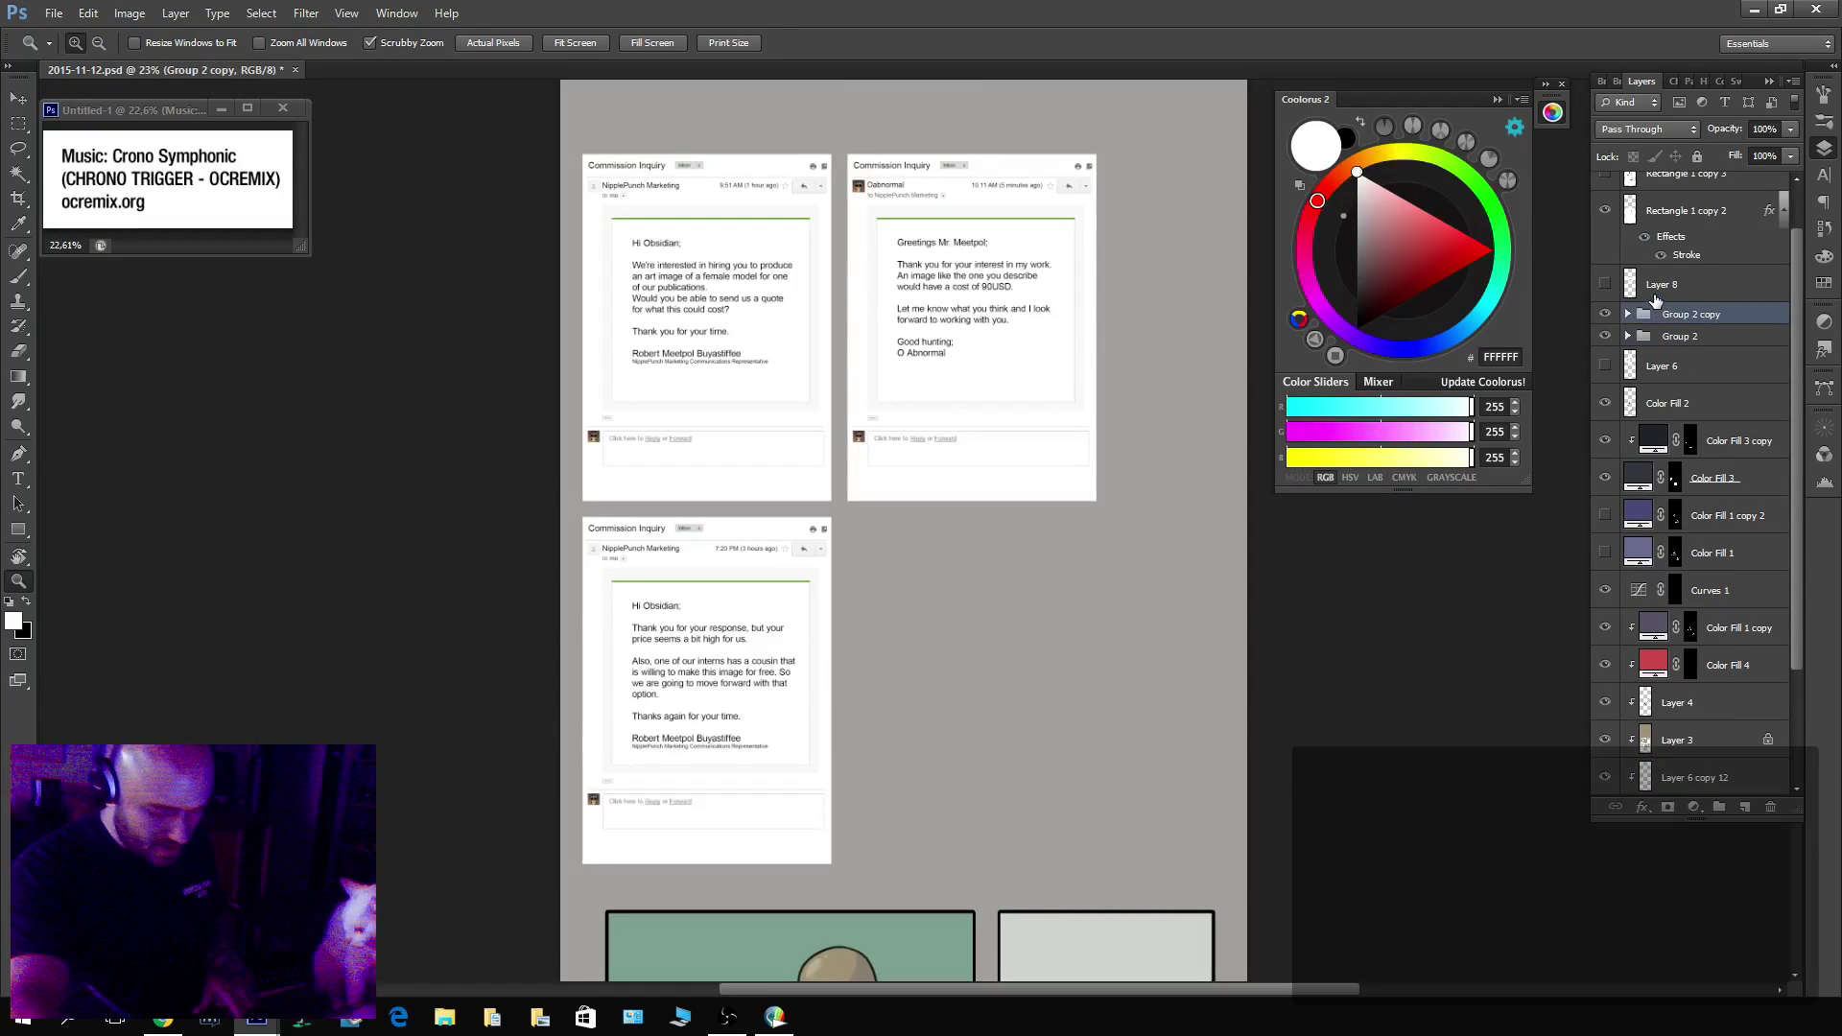
key("ctrl+e")
left_click(1606, 351)
Move the merged emails down the page and place the first email over the empty panel in the comic's first row.
key("v")
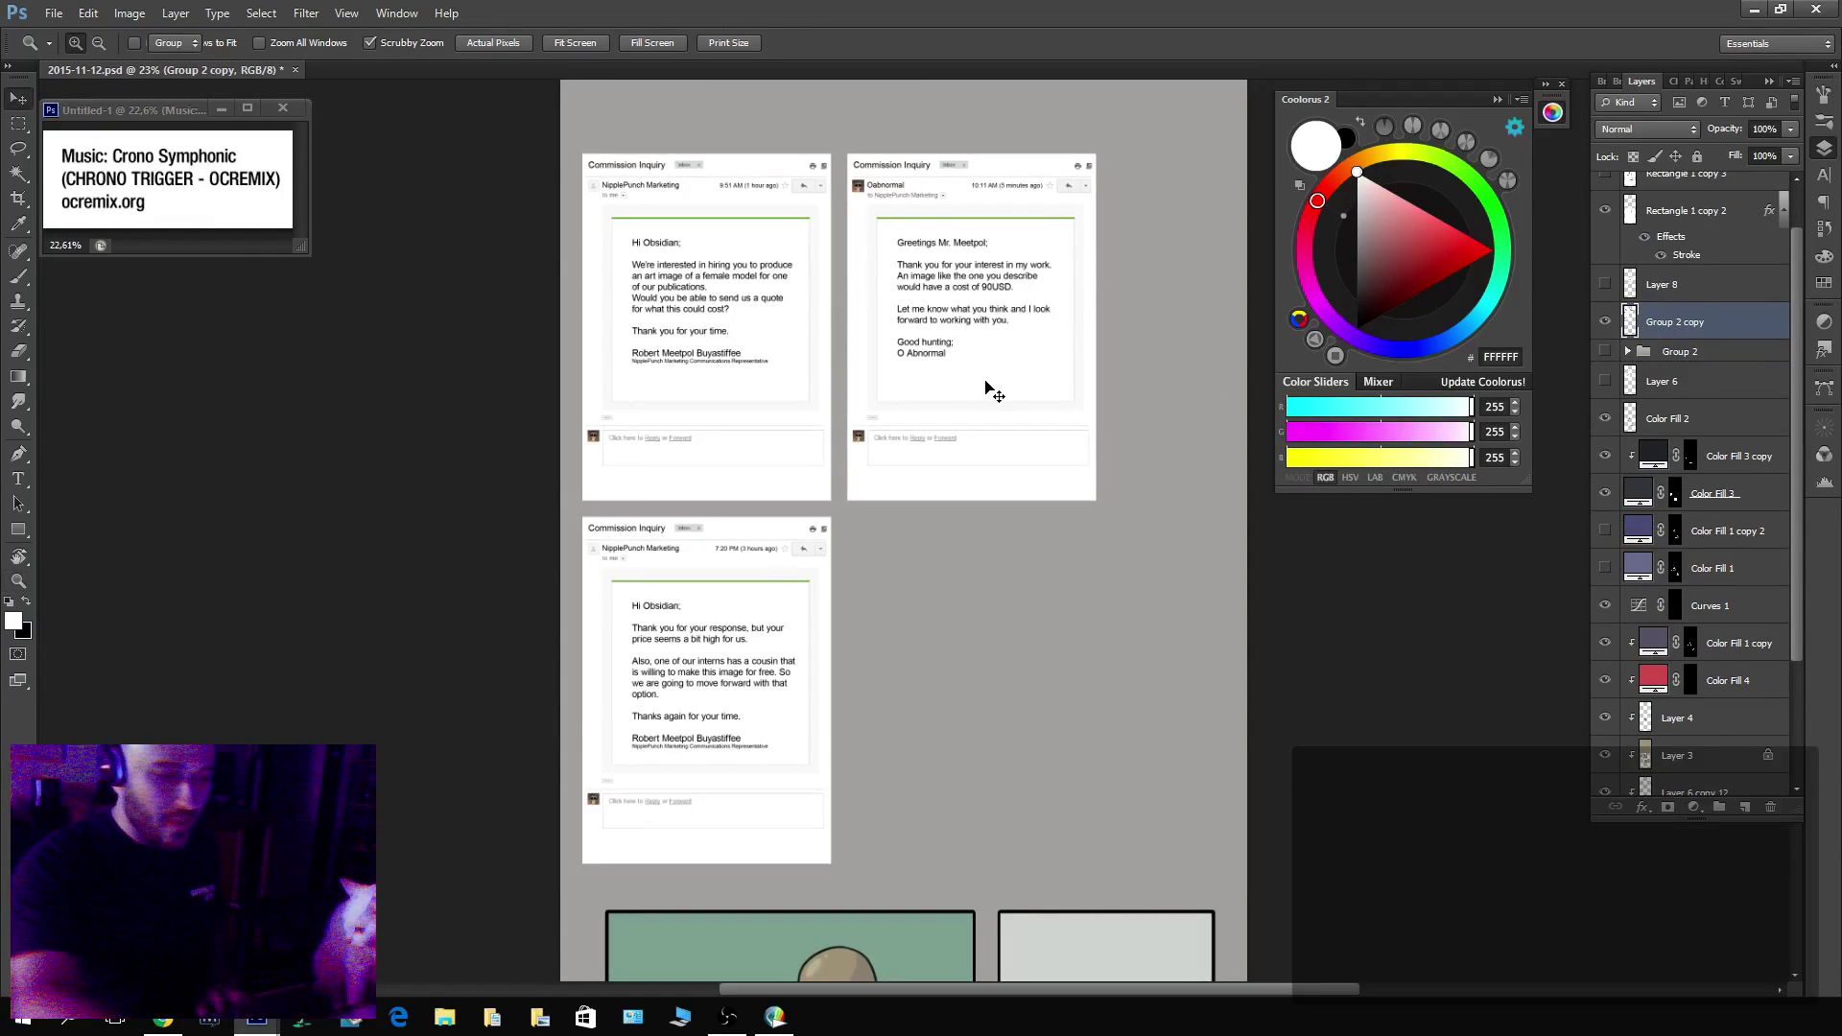
left_click_drag(987, 390, 1059, 397)
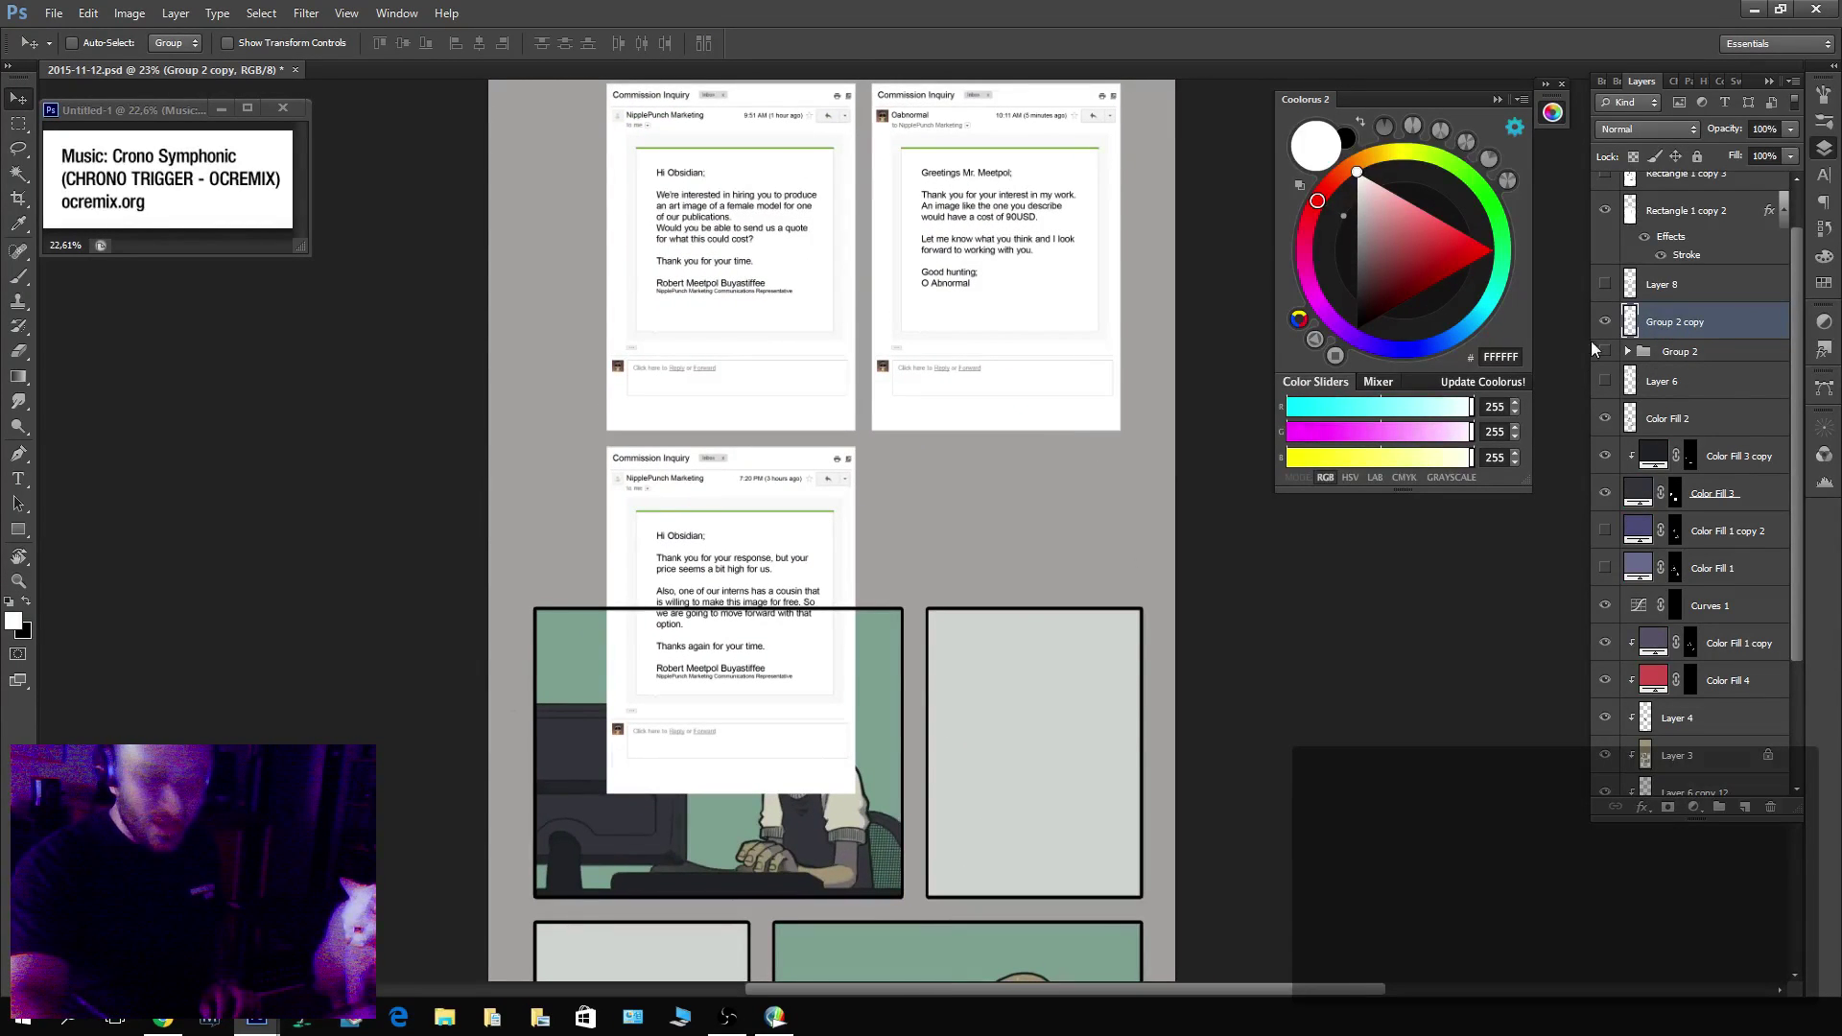
key("m")
left_click_drag(1017, 288, 1053, 461)
left_click_drag(596, 212, 883, 547)
key("v")
left_click_drag(844, 461, 1093, 637)
key("ctrl+t")
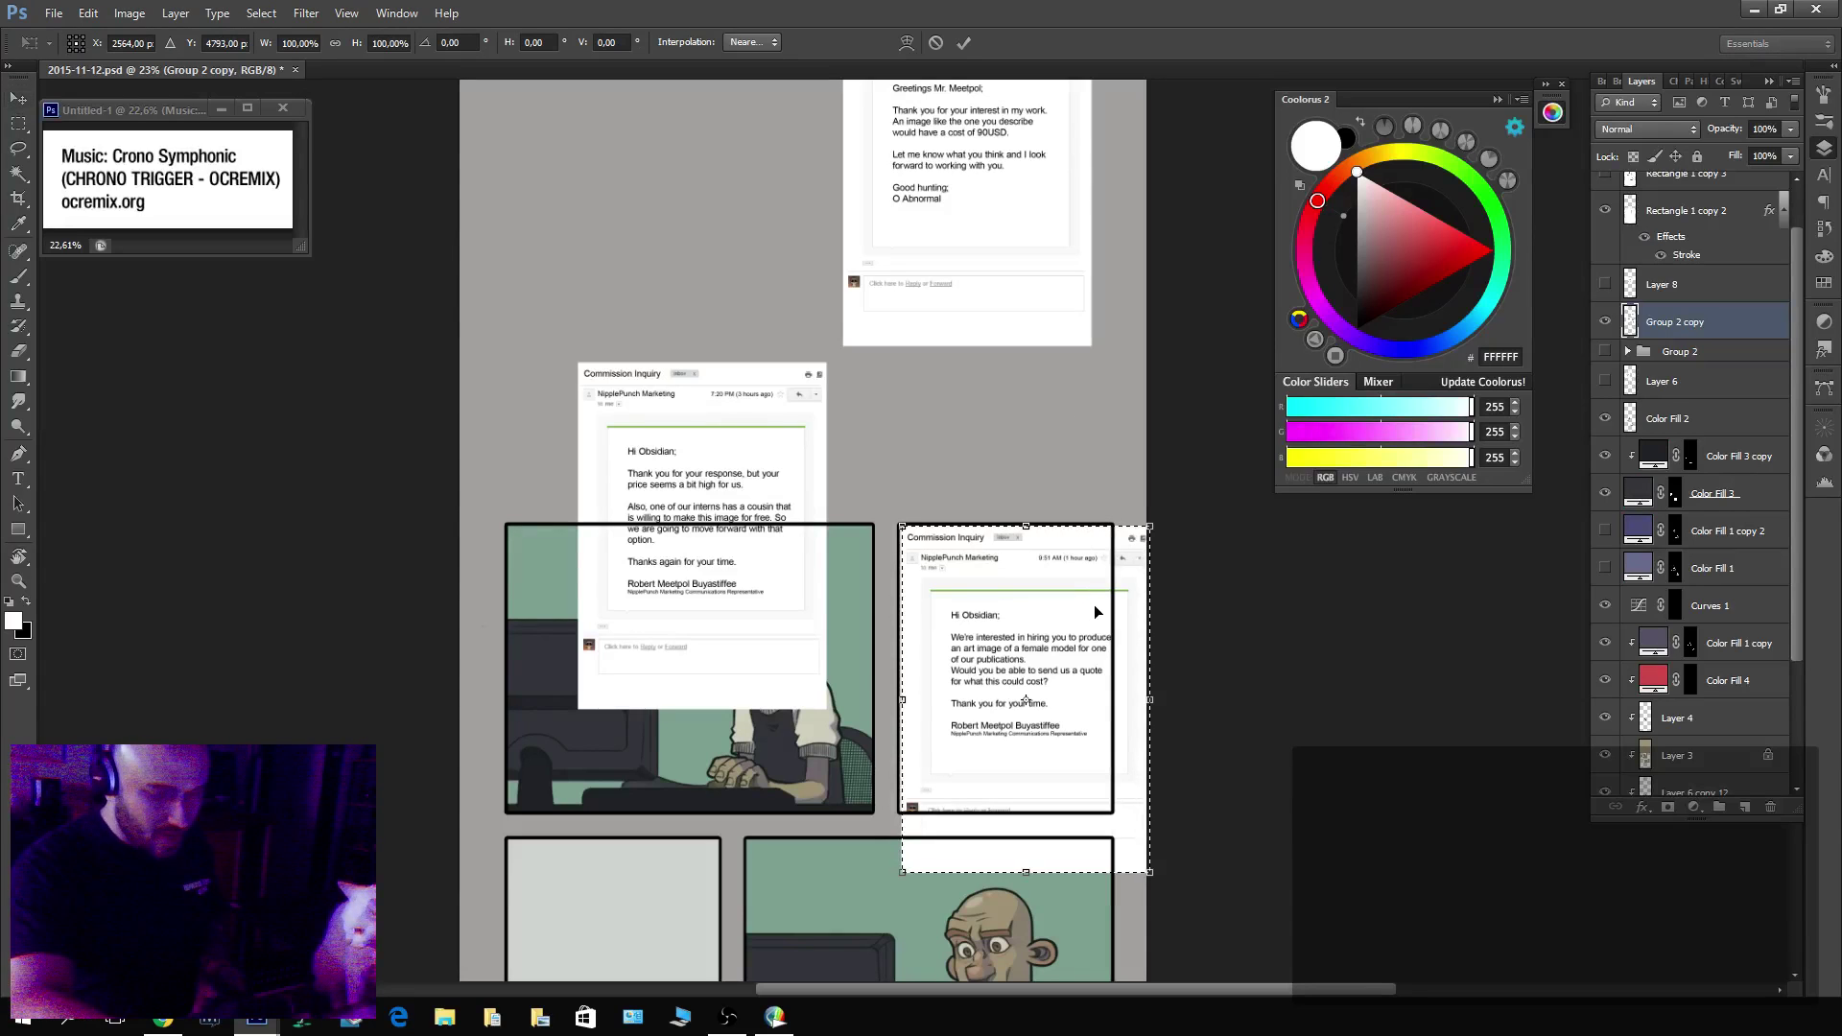
left_click_drag(1180, 590, 1116, 507)
left_click_drag(1114, 438, 1175, 432)
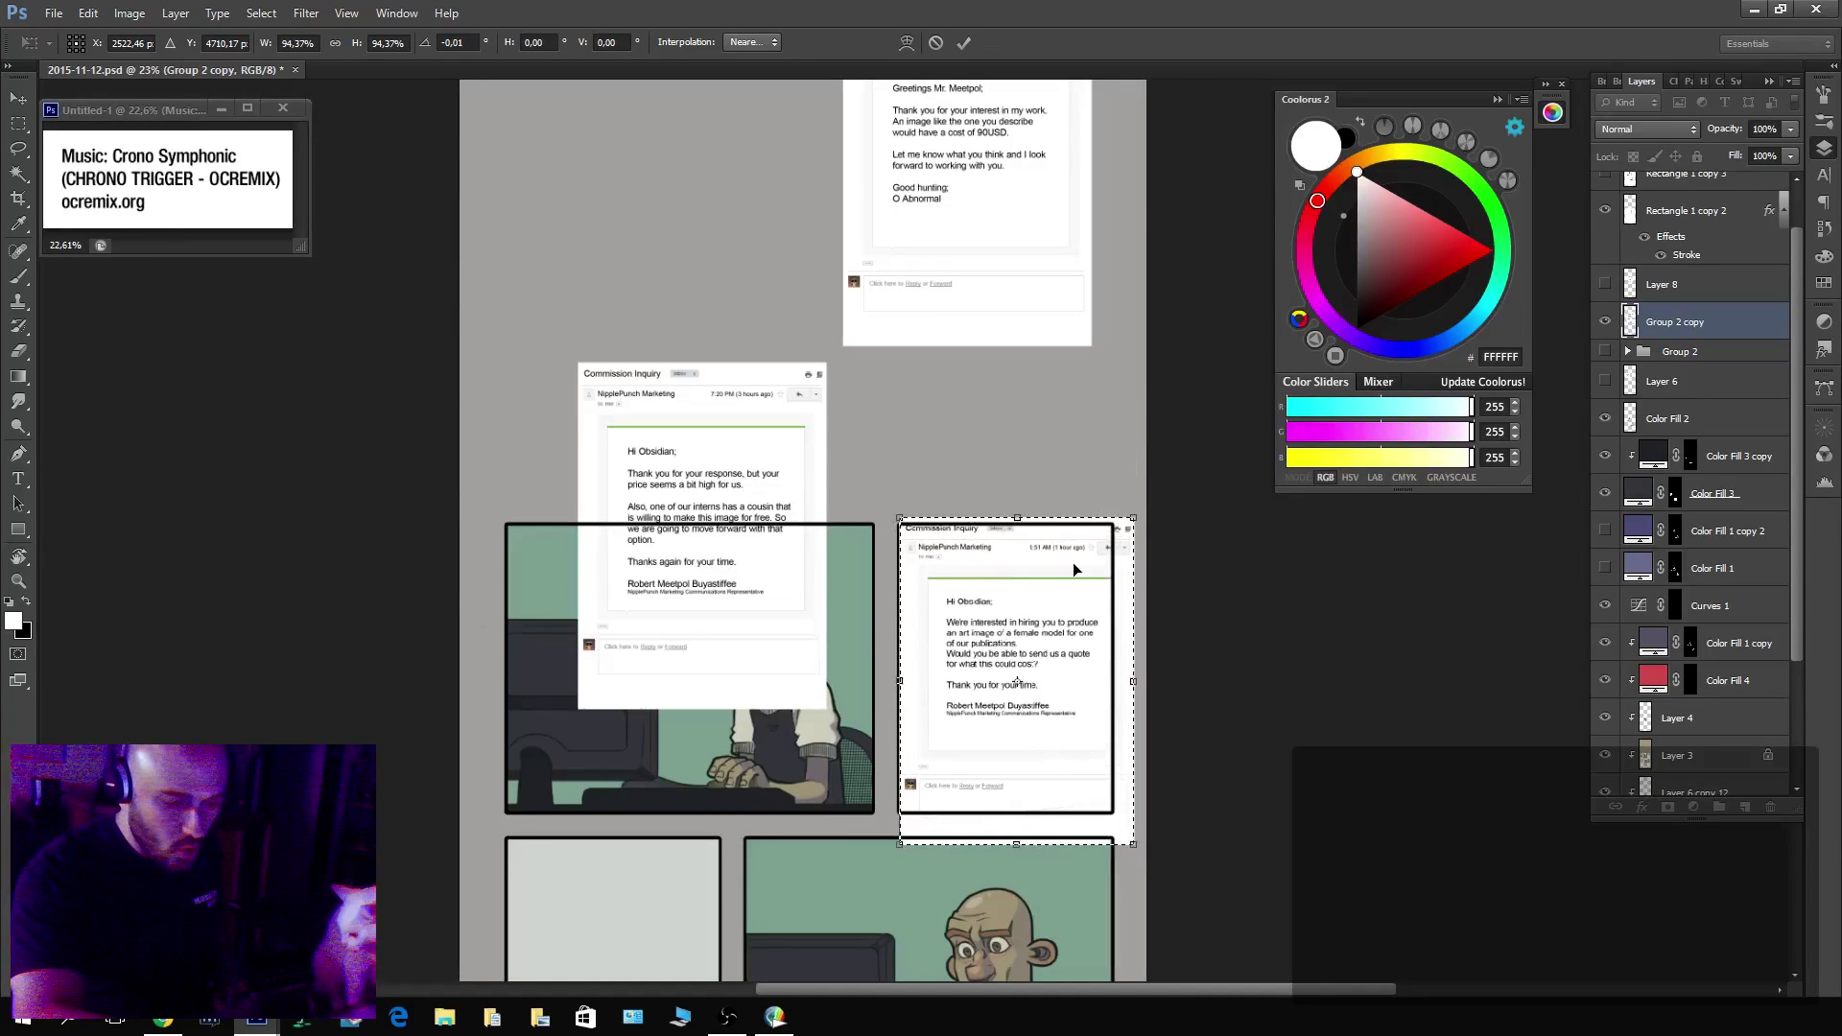
key("Return")
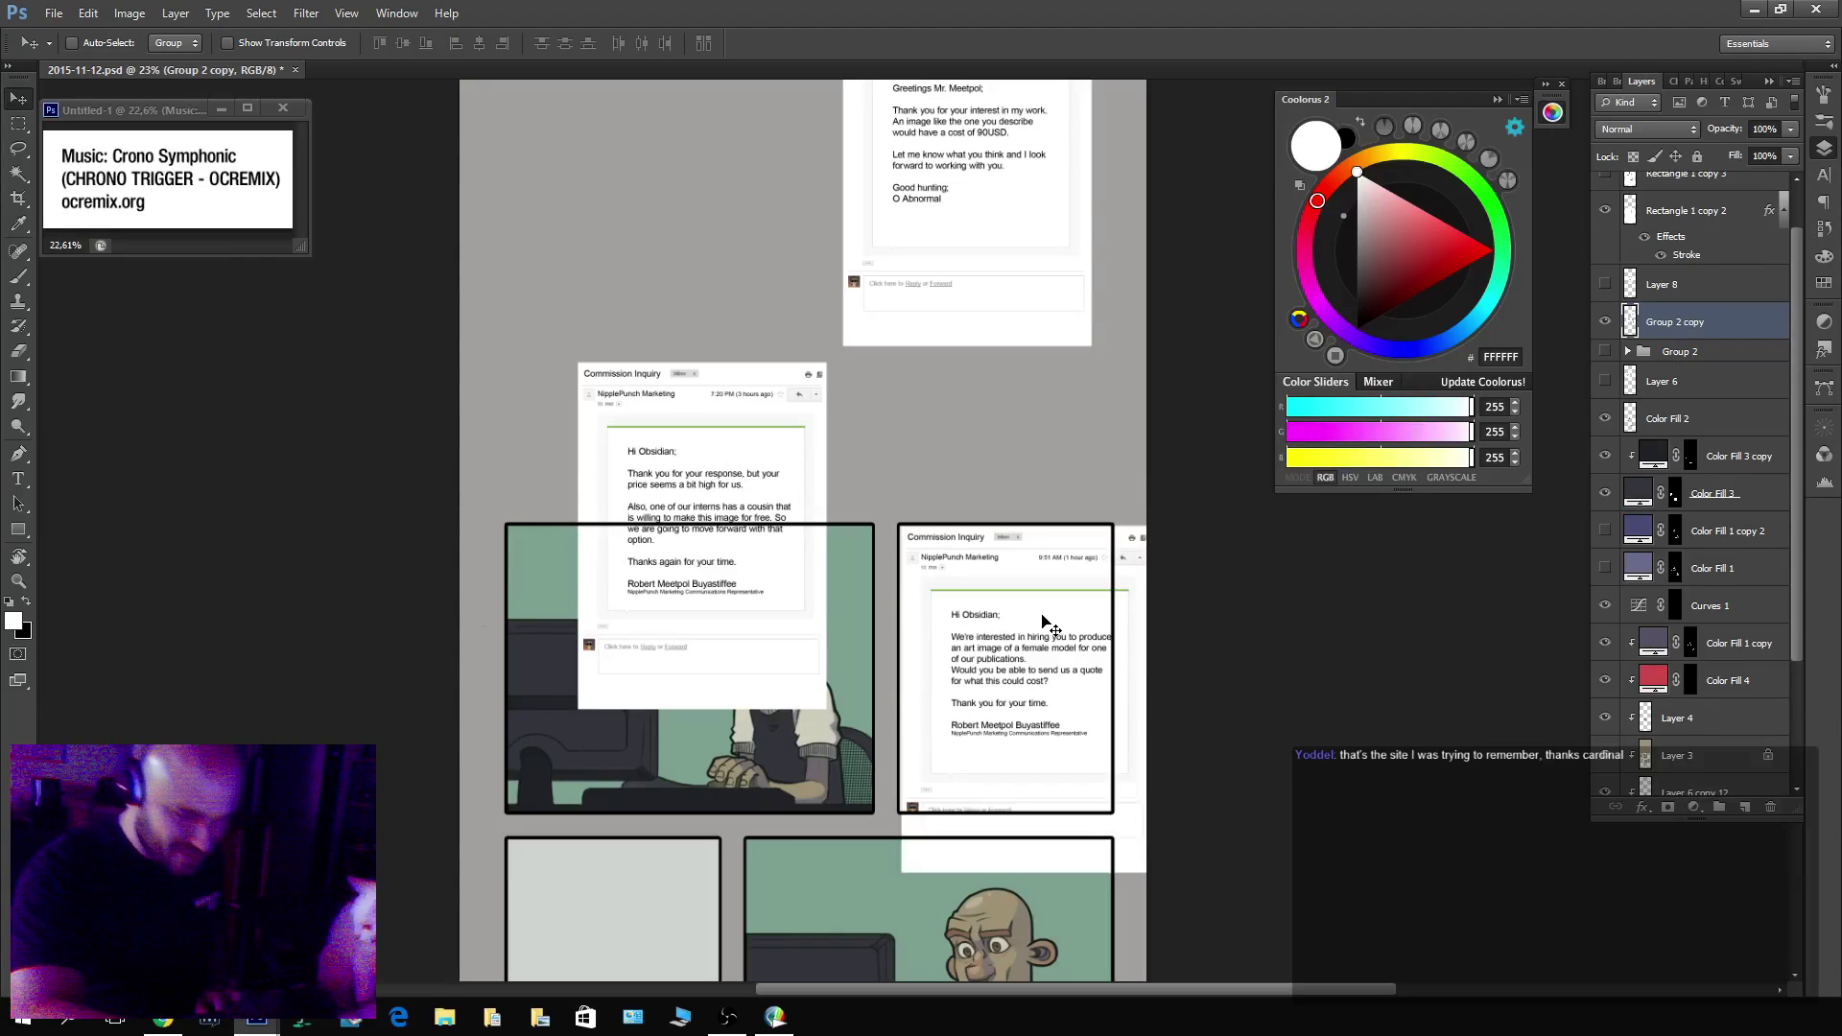
Align the first email with its panel's upper-left corner and scale the whole email layer to about 86% to match the panel's width.
left_click_drag(1042, 622, 1048, 608)
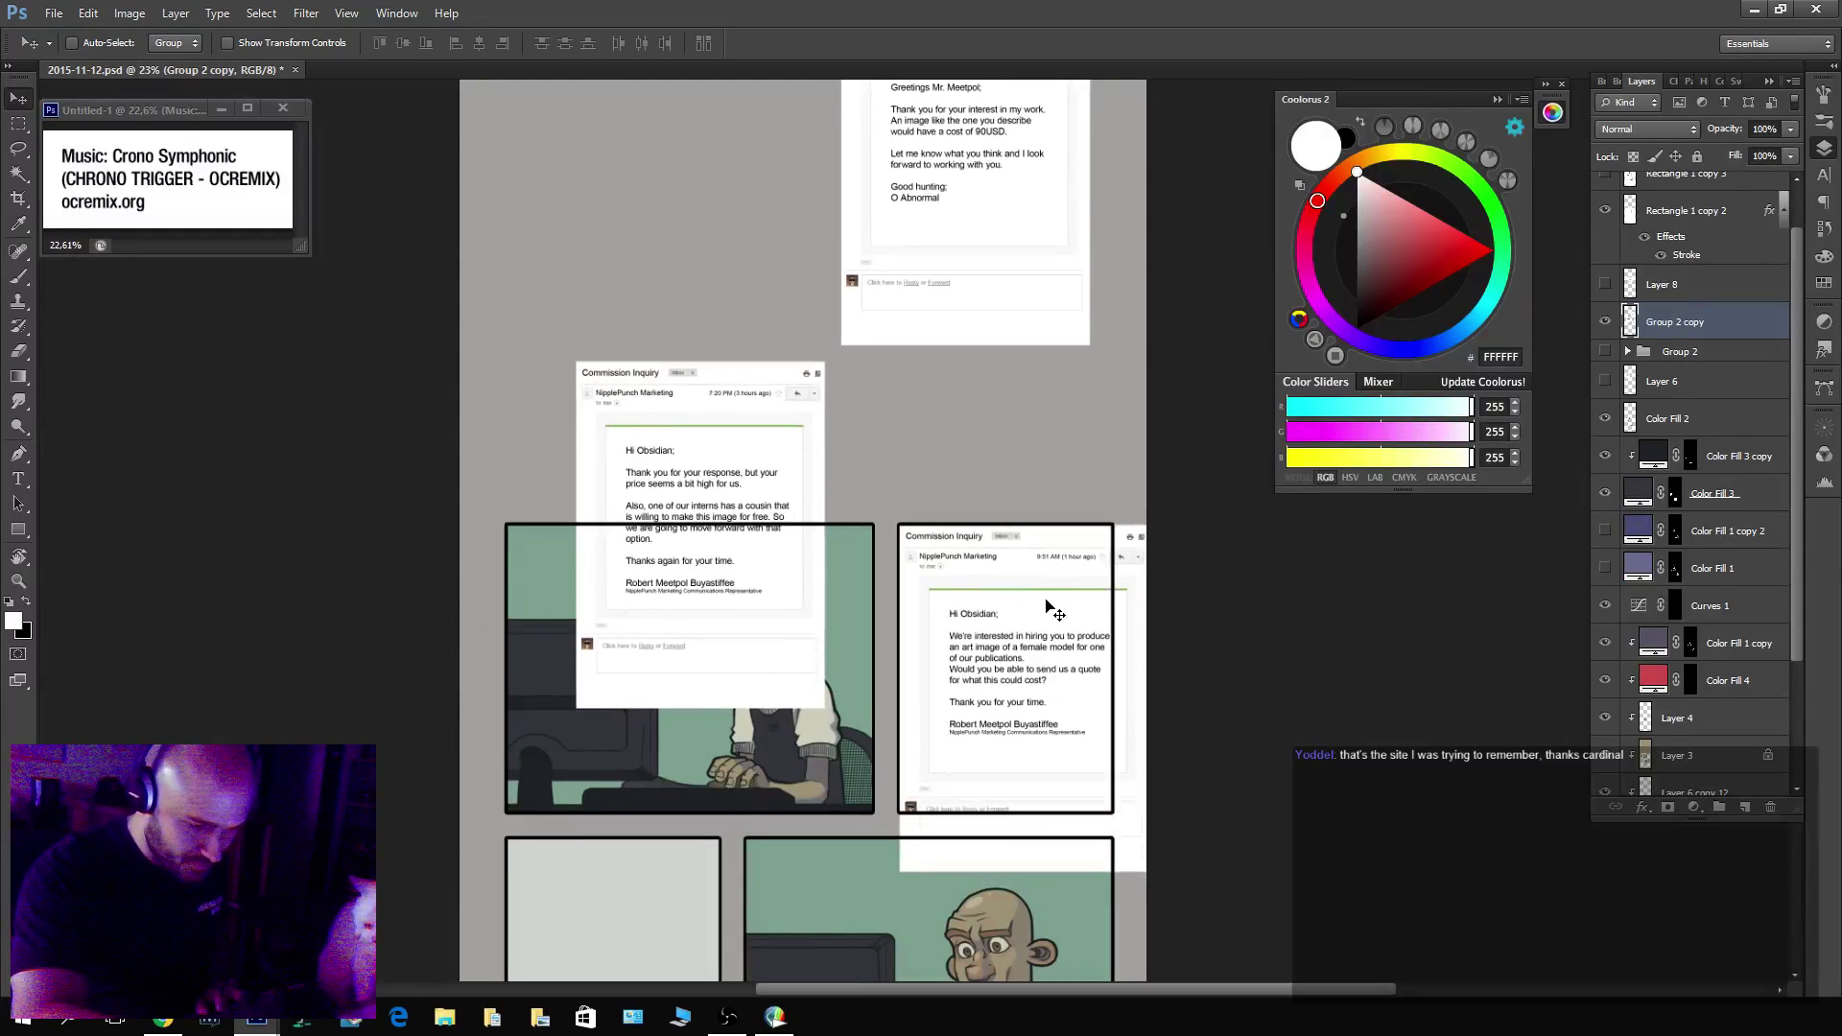
key("ctrl+t")
left_click_drag(861, 437, 899, 525)
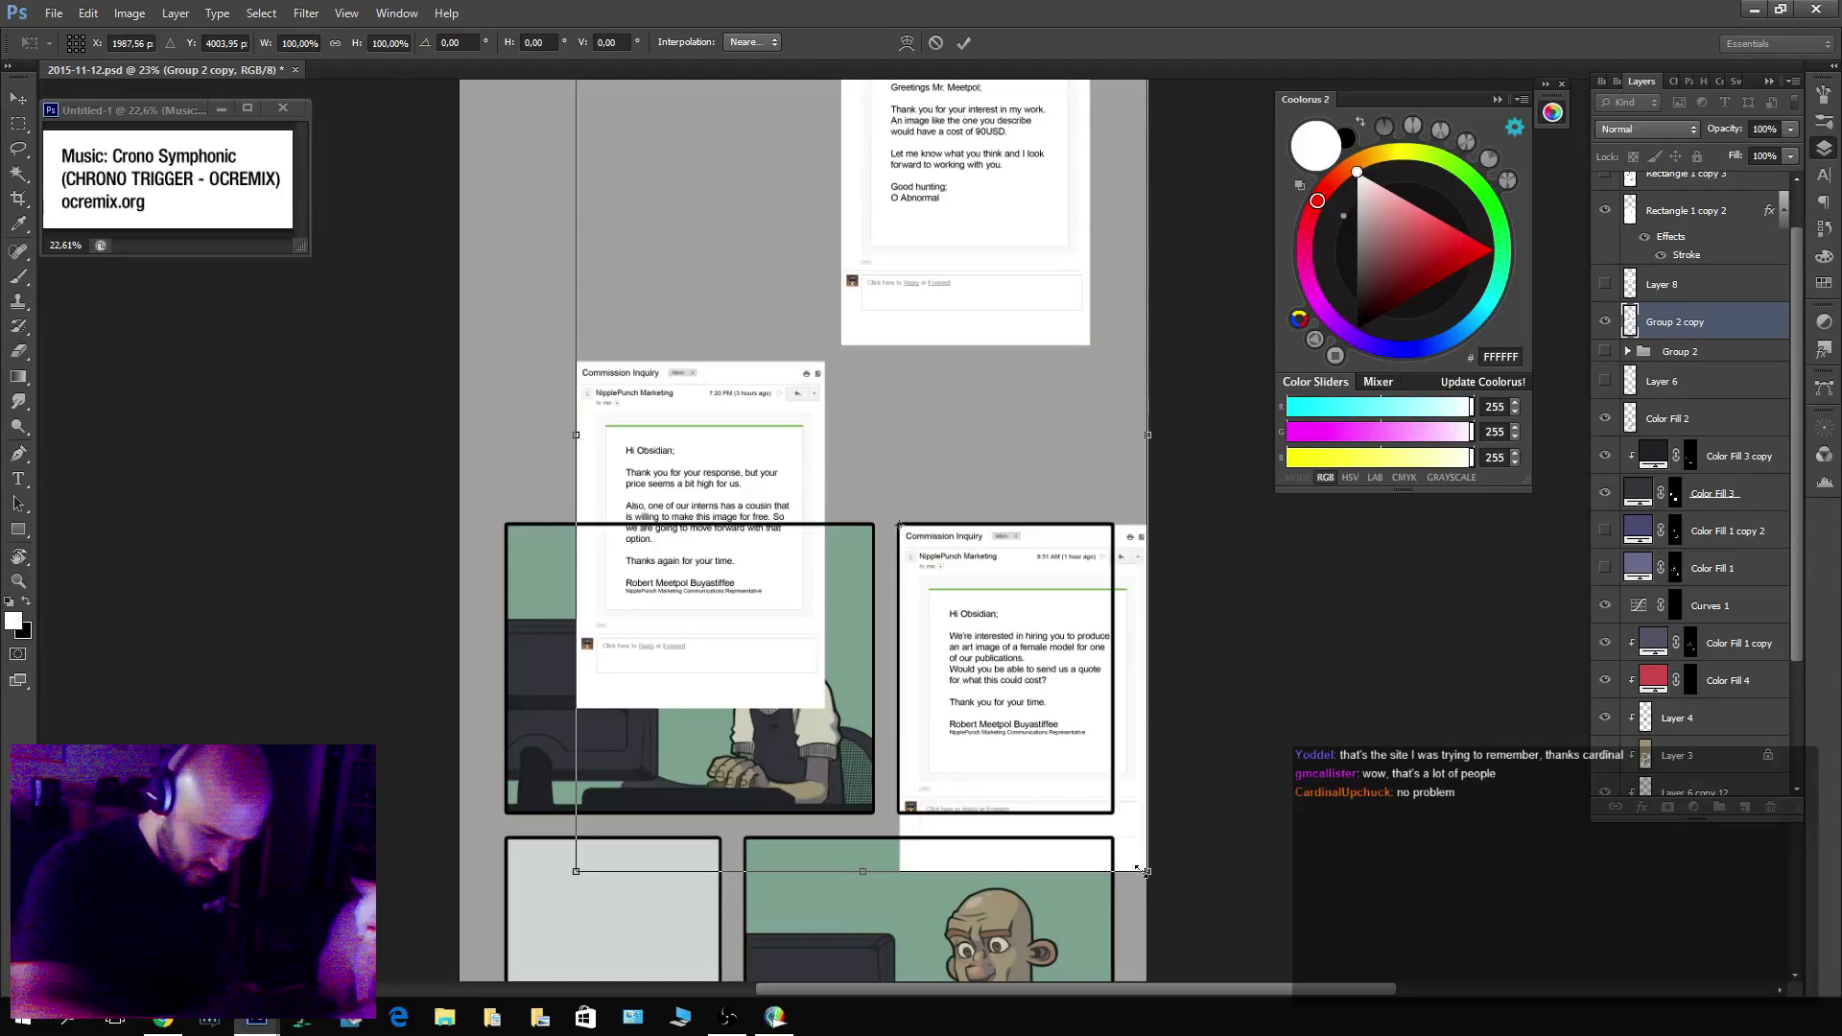
left_click_drag(1142, 870, 1112, 826)
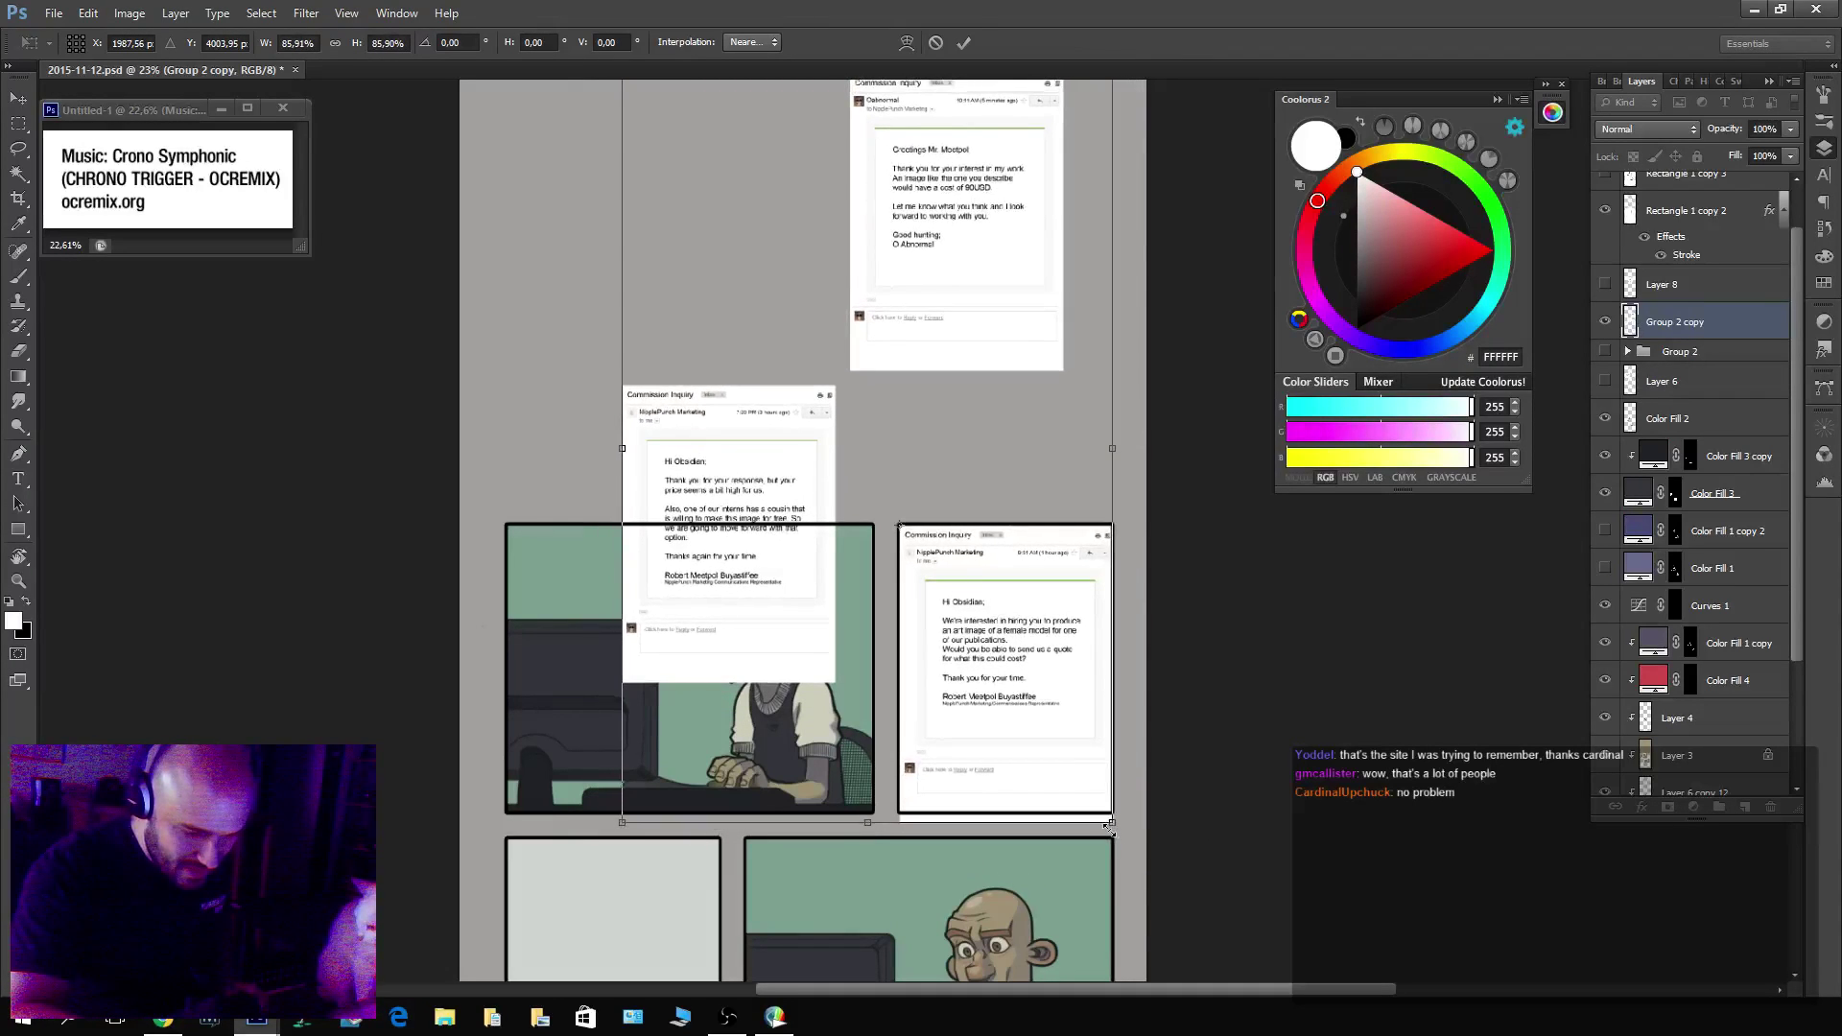
key("Return")
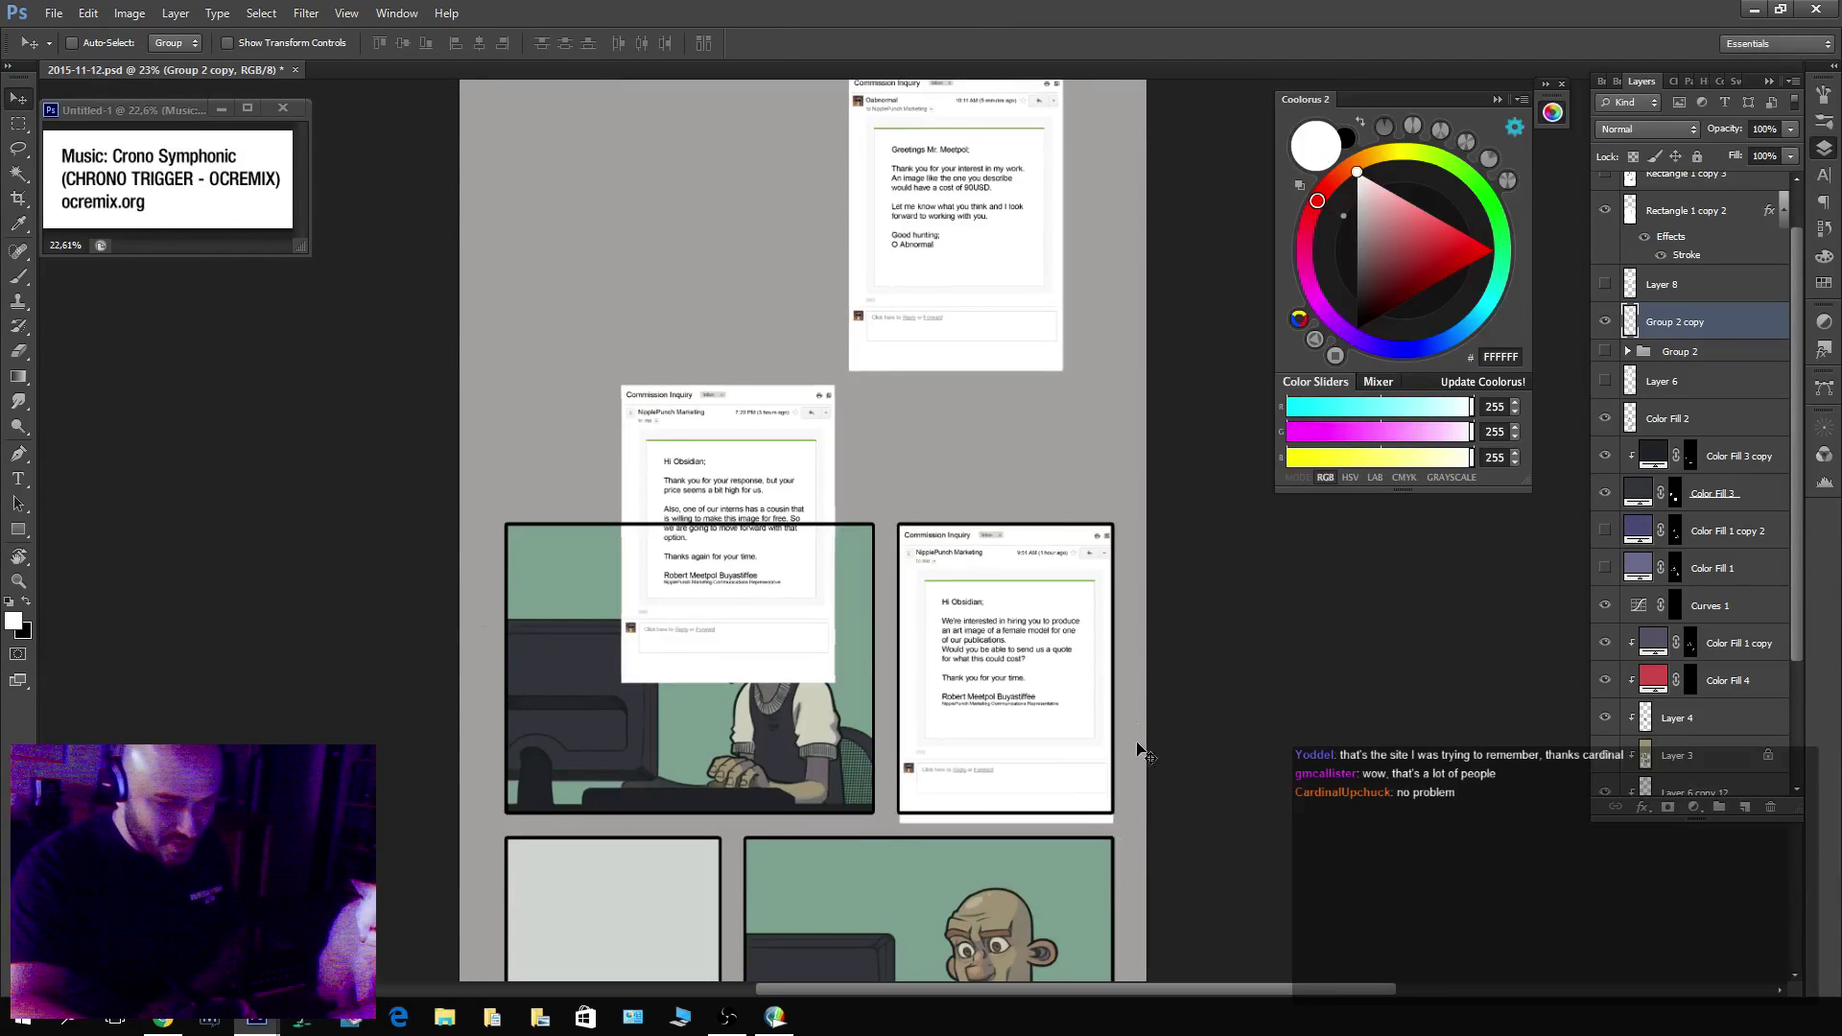
Shift the scaled email layer slightly down and left so the first email lines up inside its panel's borders.
key("c")
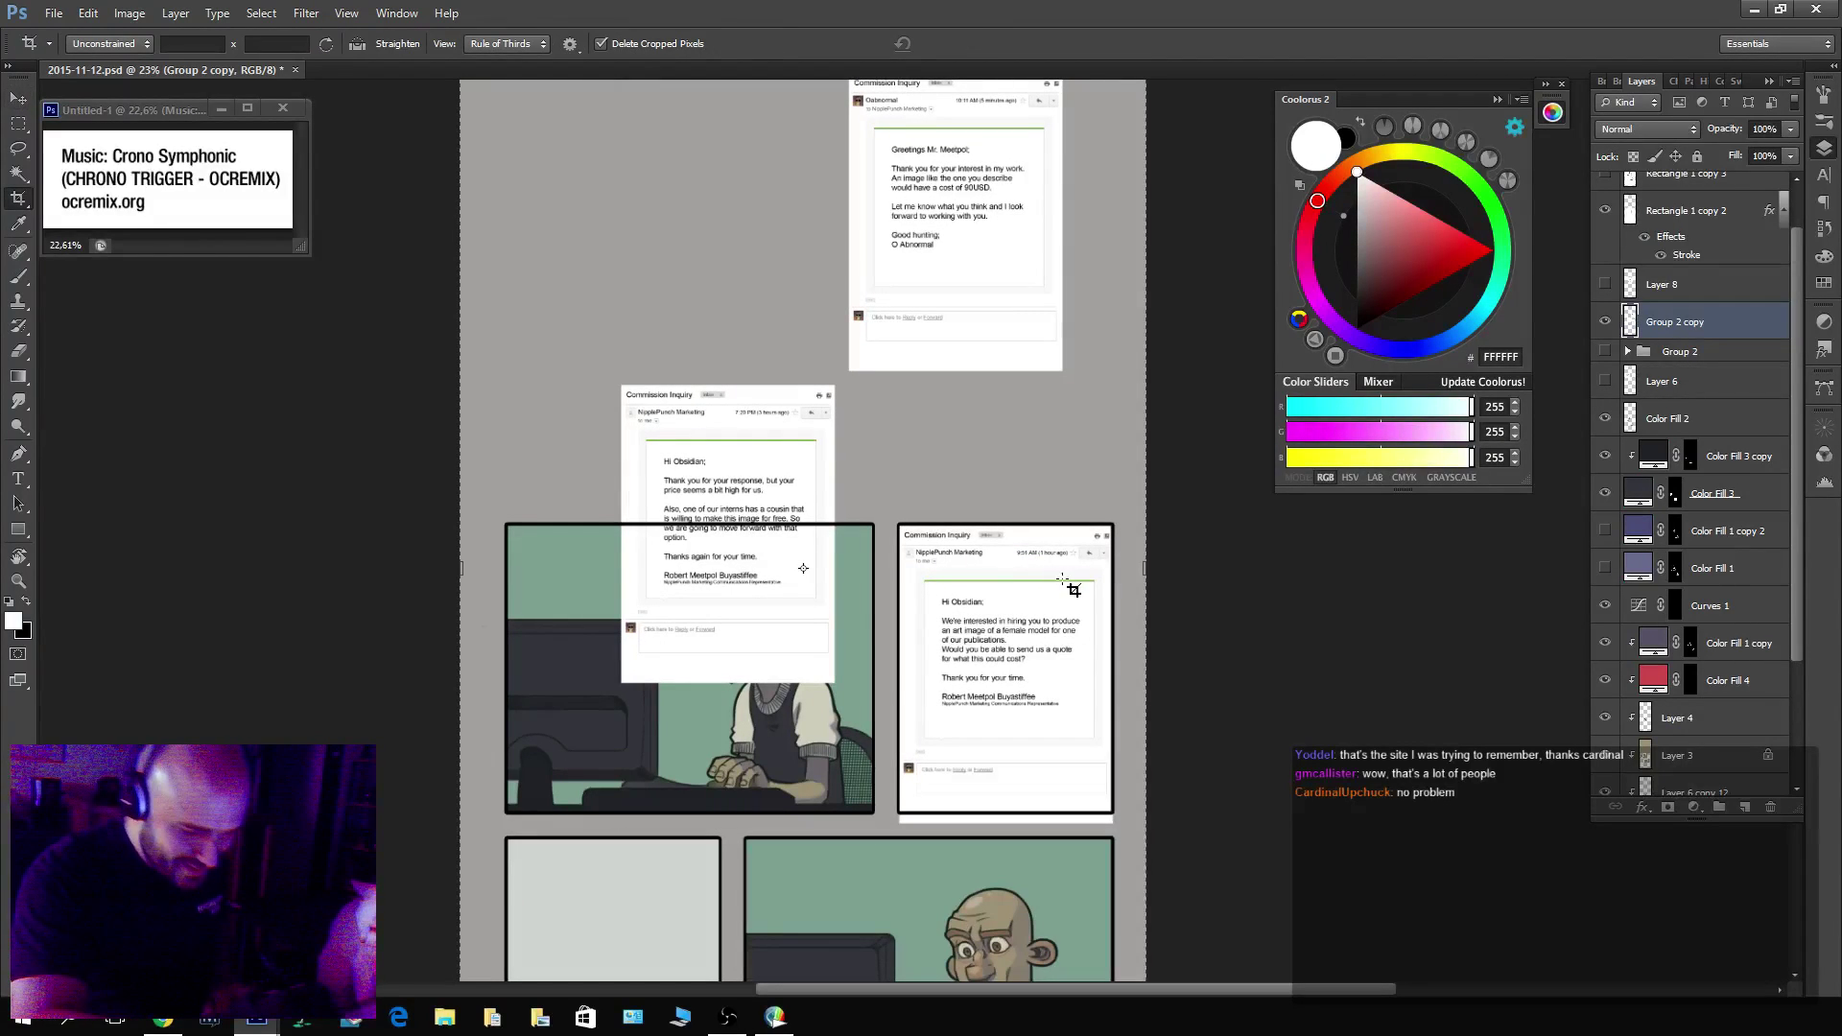
key("v")
left_click_drag(1052, 617, 1091, 475)
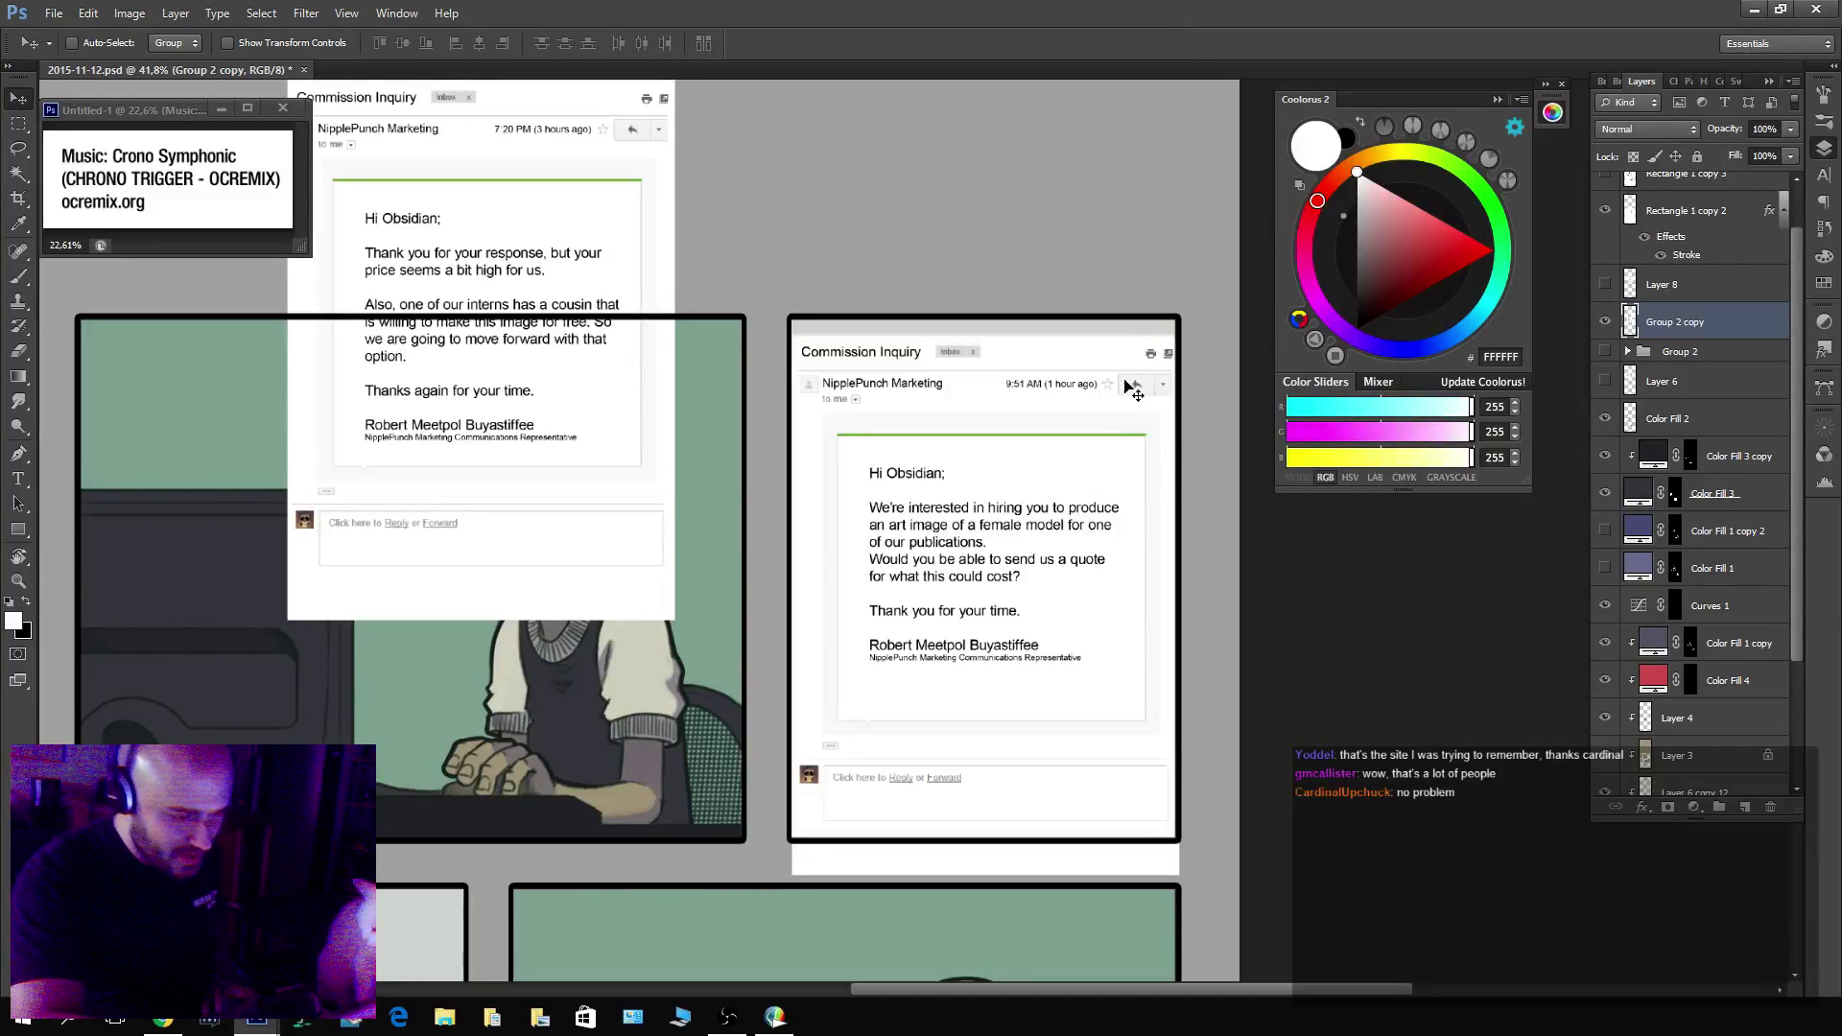
key("Left")
key("Left")
key("Left")
key("Left")
key("Left")
key("Left")
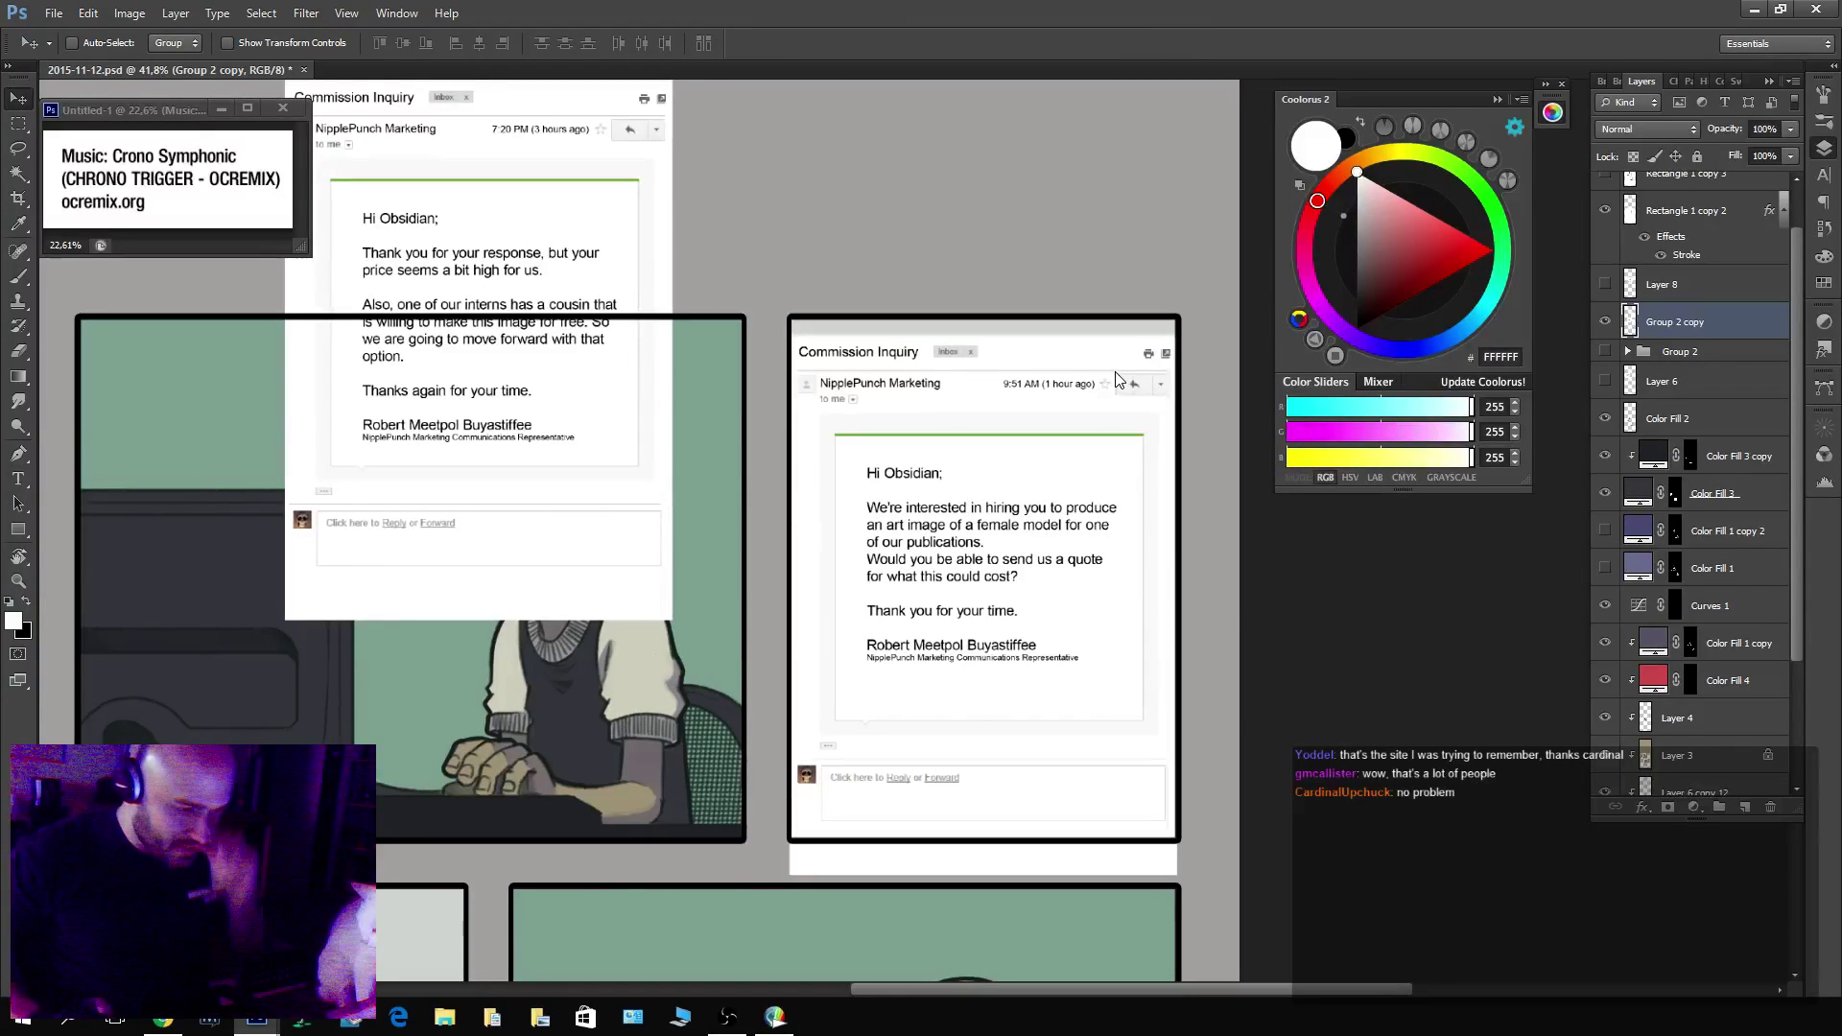
key("z")
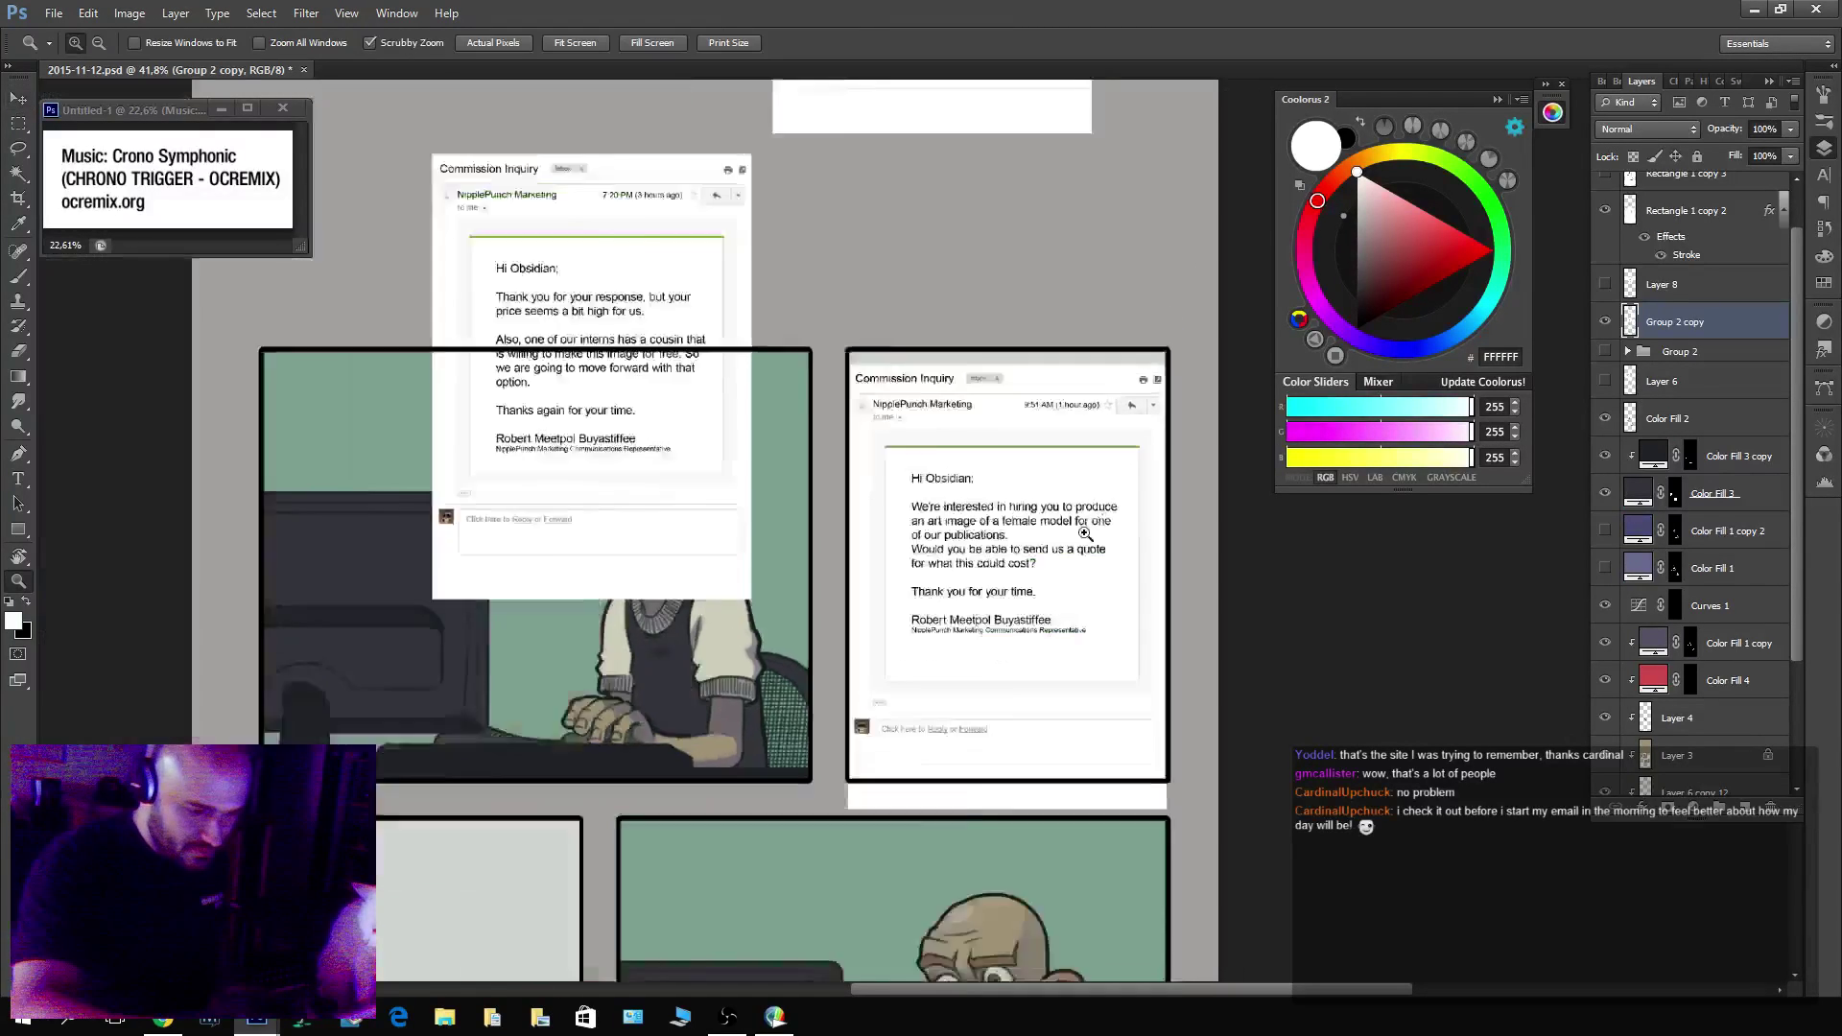
left_click(1118, 489, "alt")
left_click(1118, 489, "alt")
left_click_drag(870, 495, 915, 451)
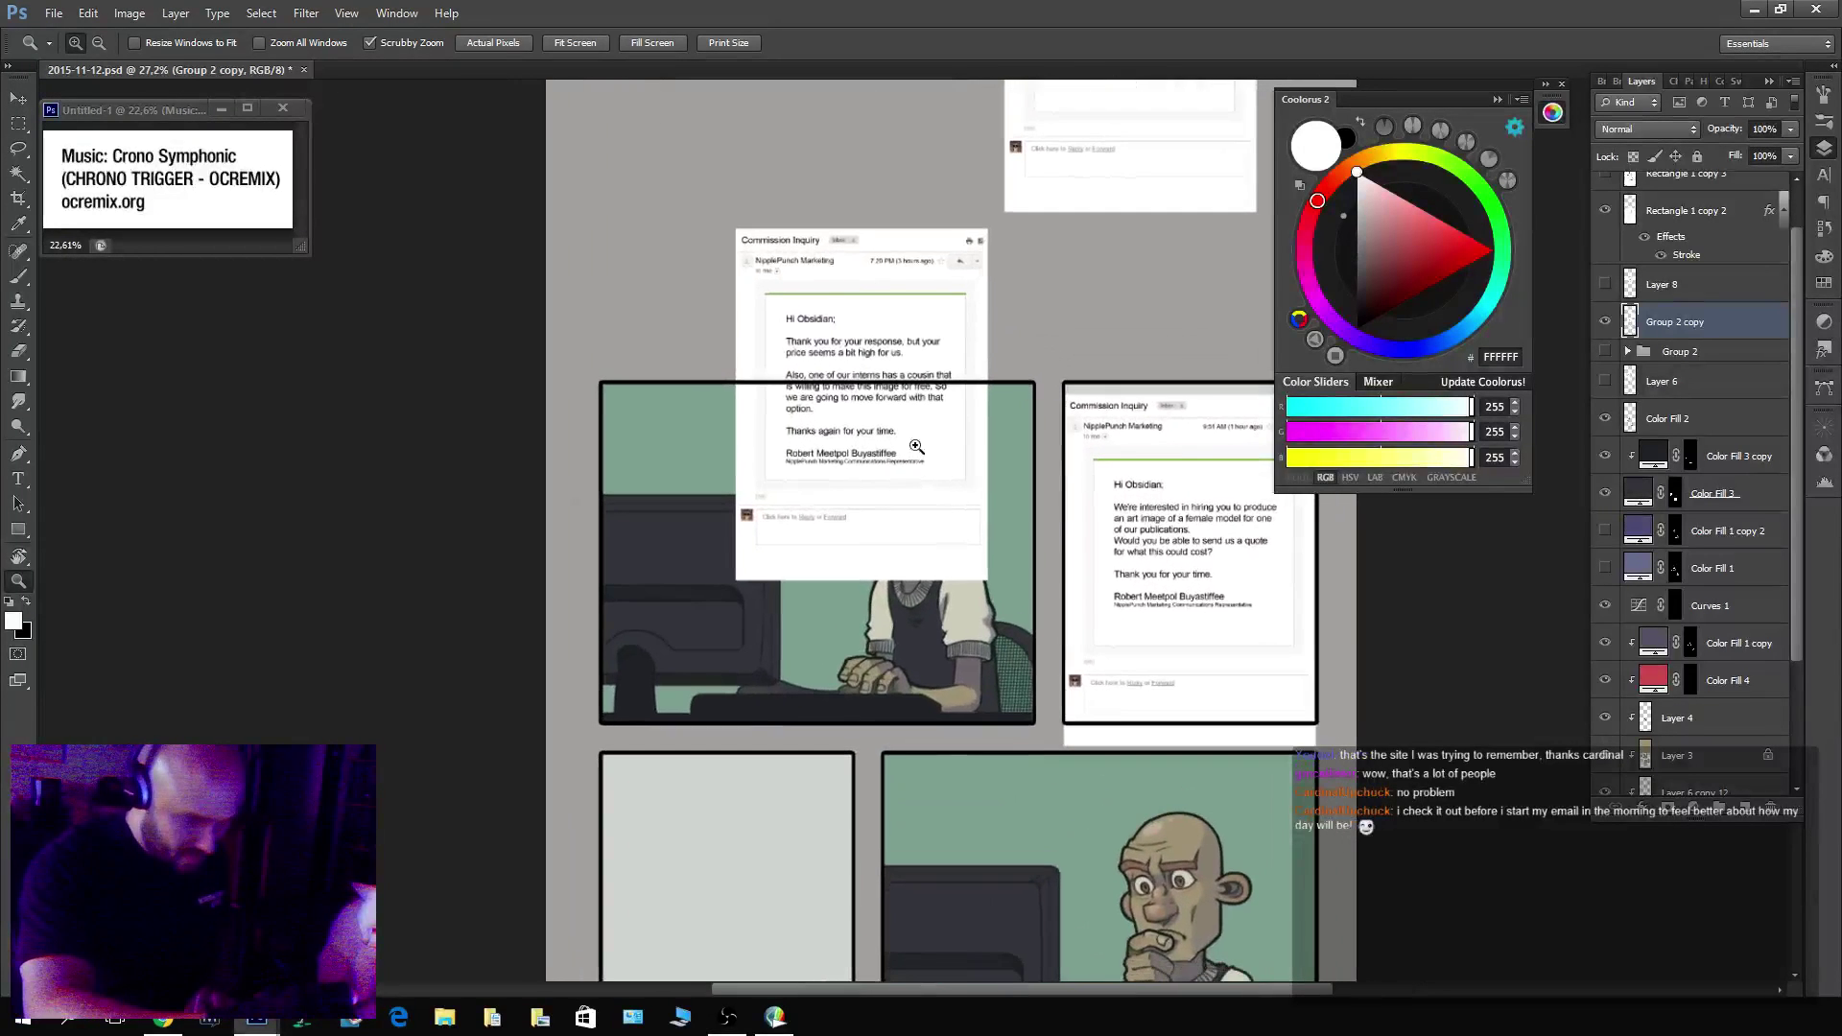
Select the reply email quoting 90USD on the merged email layer and move it down to the empty panel in the second row.
key("m")
left_click_drag(1112, 338, 1045, 667)
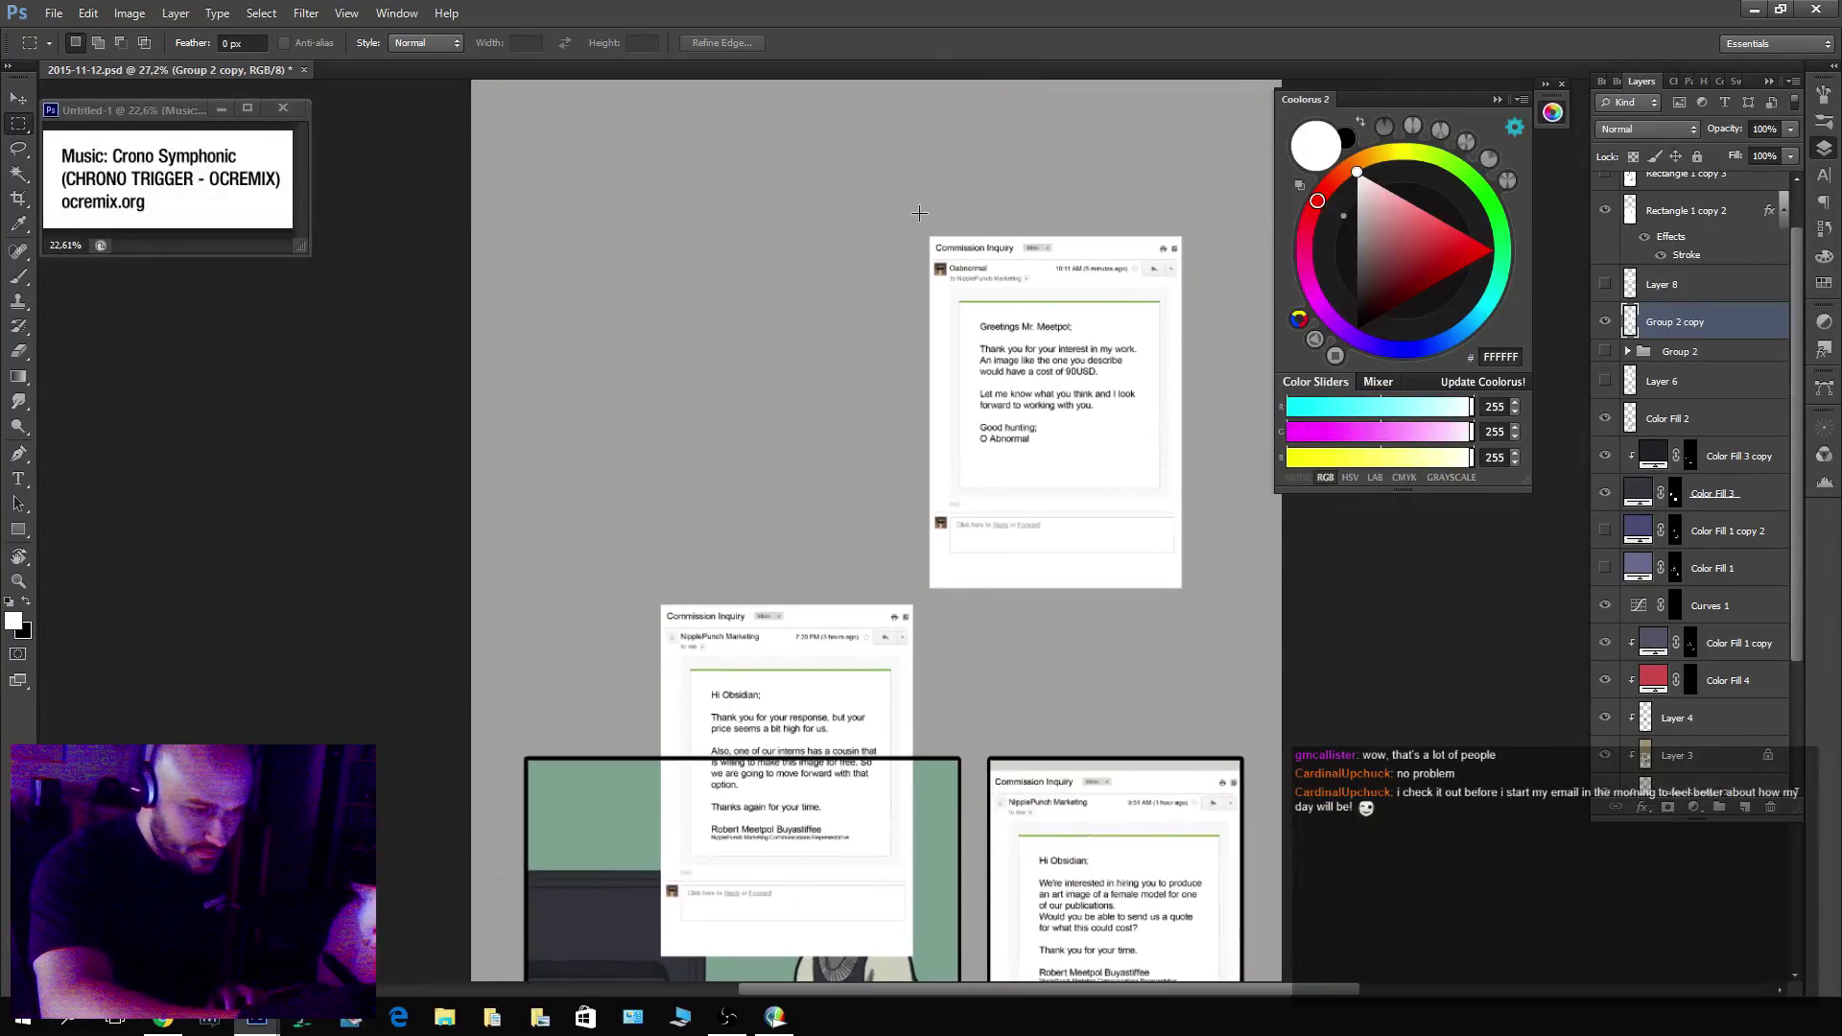
left_click_drag(919, 212, 1195, 595)
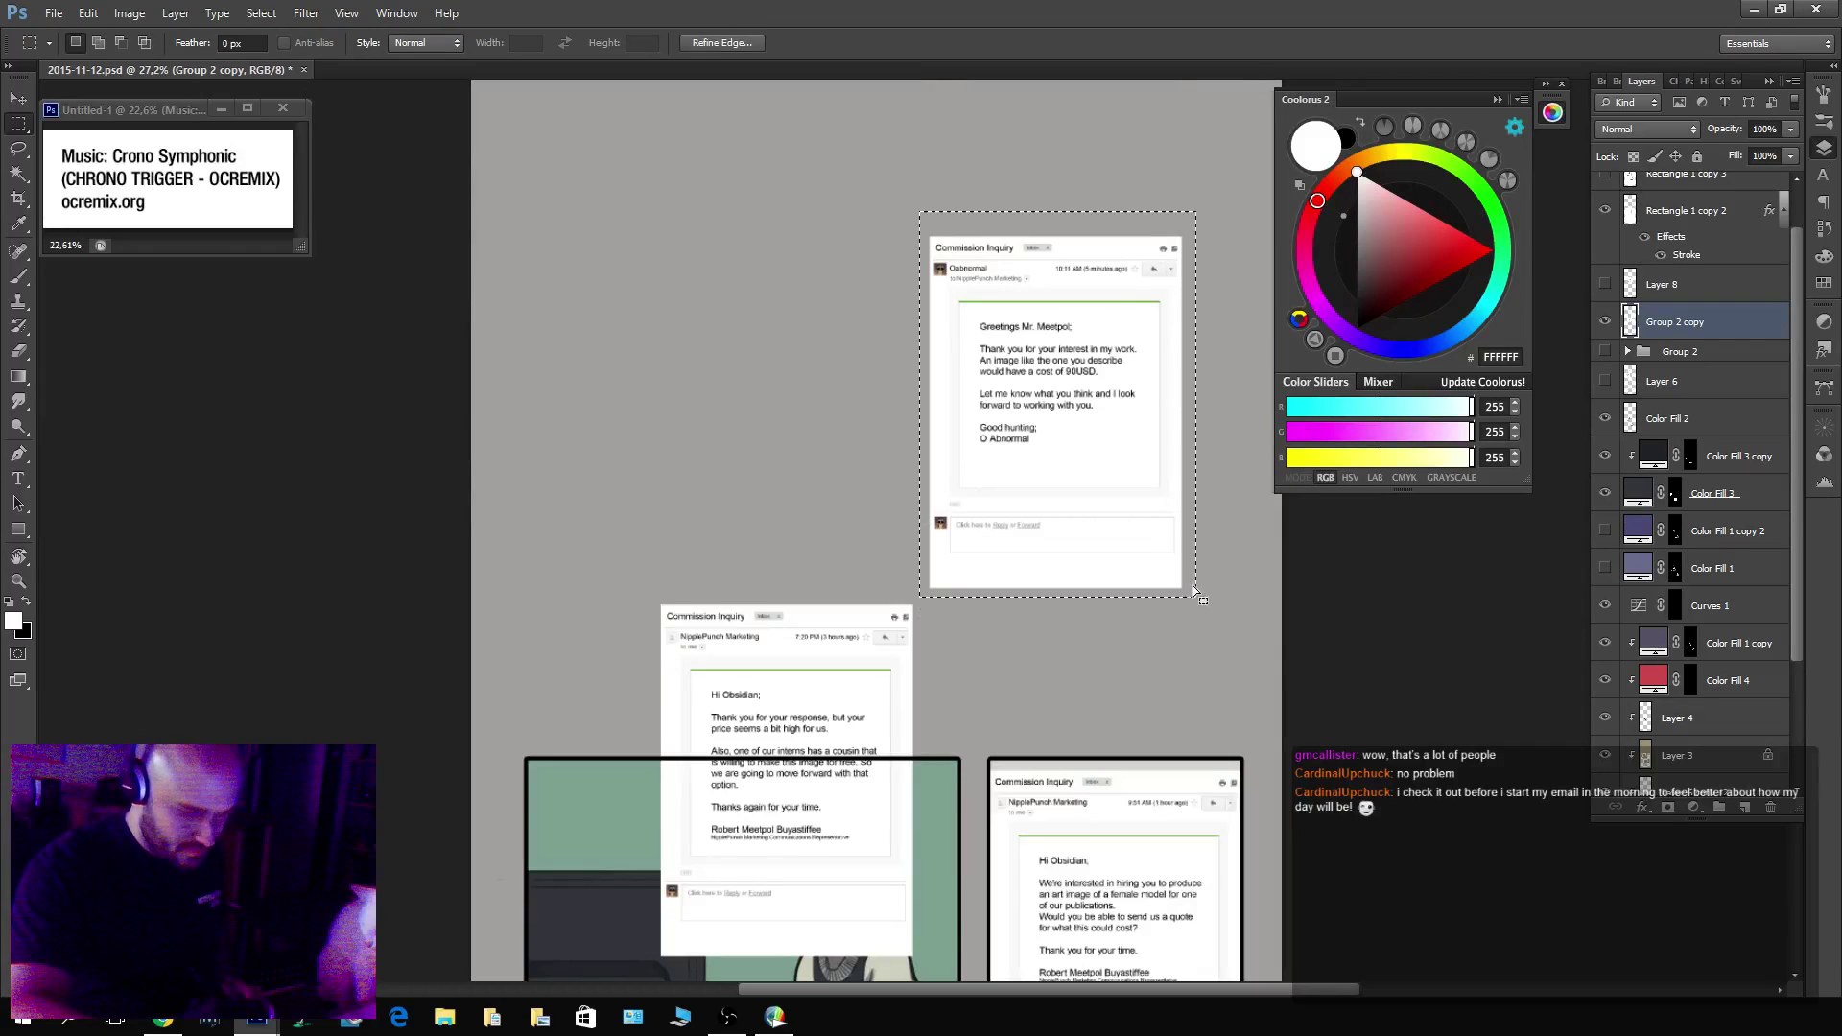
key("v")
left_click_drag(1113, 417, 941, 970)
Align the reply email with the second-row panel's upper-left corner and nudge it slightly up and right inside the borders.
left_click_drag(1022, 694, 1049, 559)
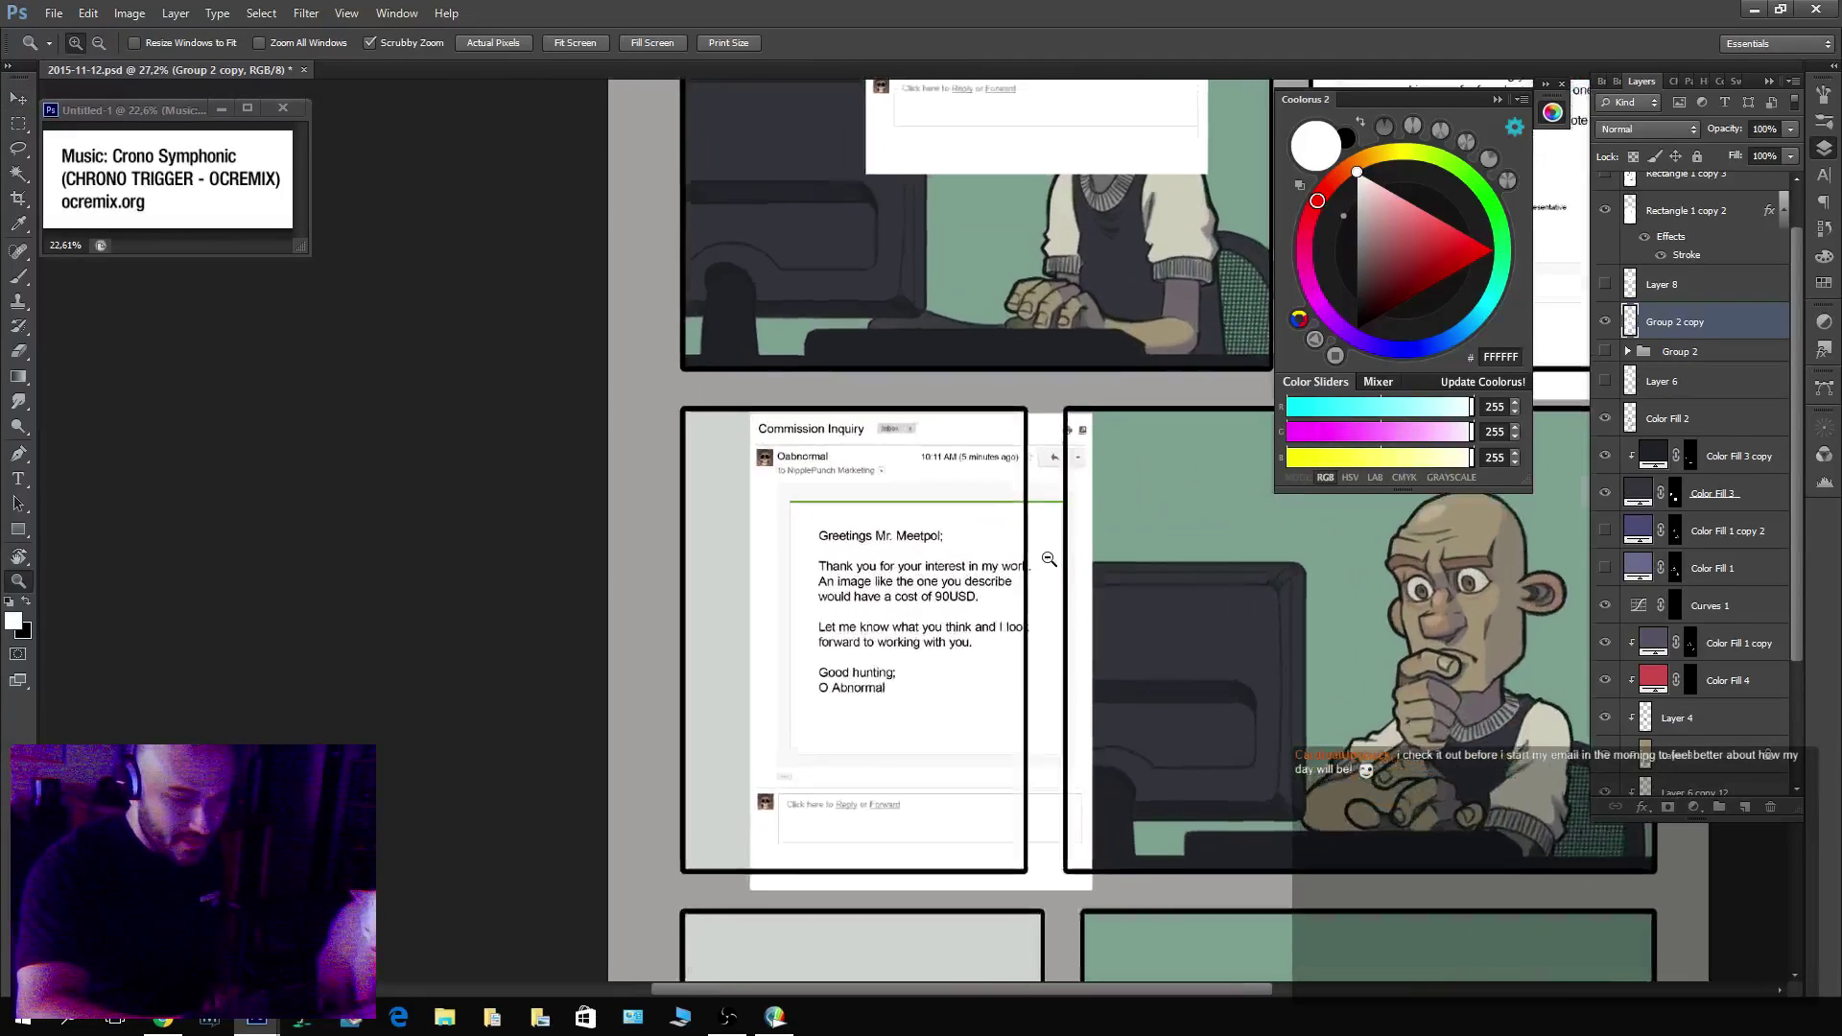
left_click(1049, 559)
left_click_drag(1065, 293, 993, 291)
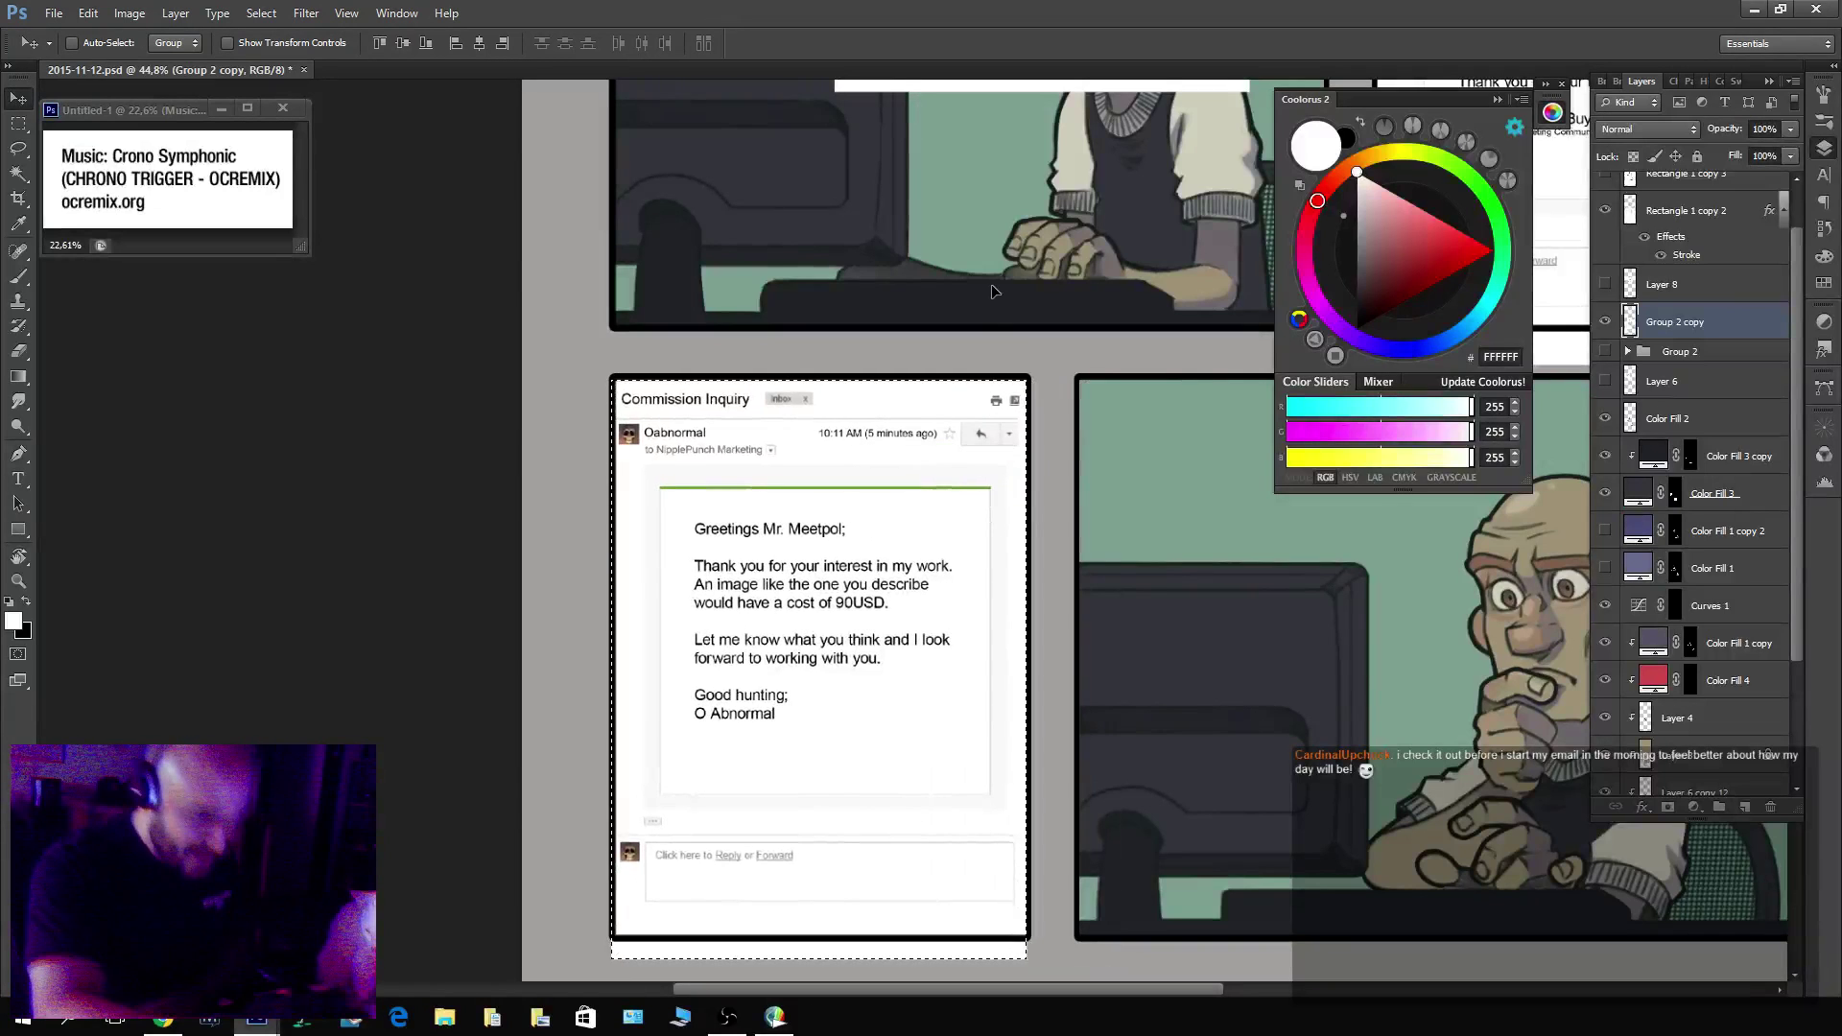
key("Up")
key("Up")
key("Up")
key("Up")
key("Right")
key("Right")
key("Right")
key("Right")
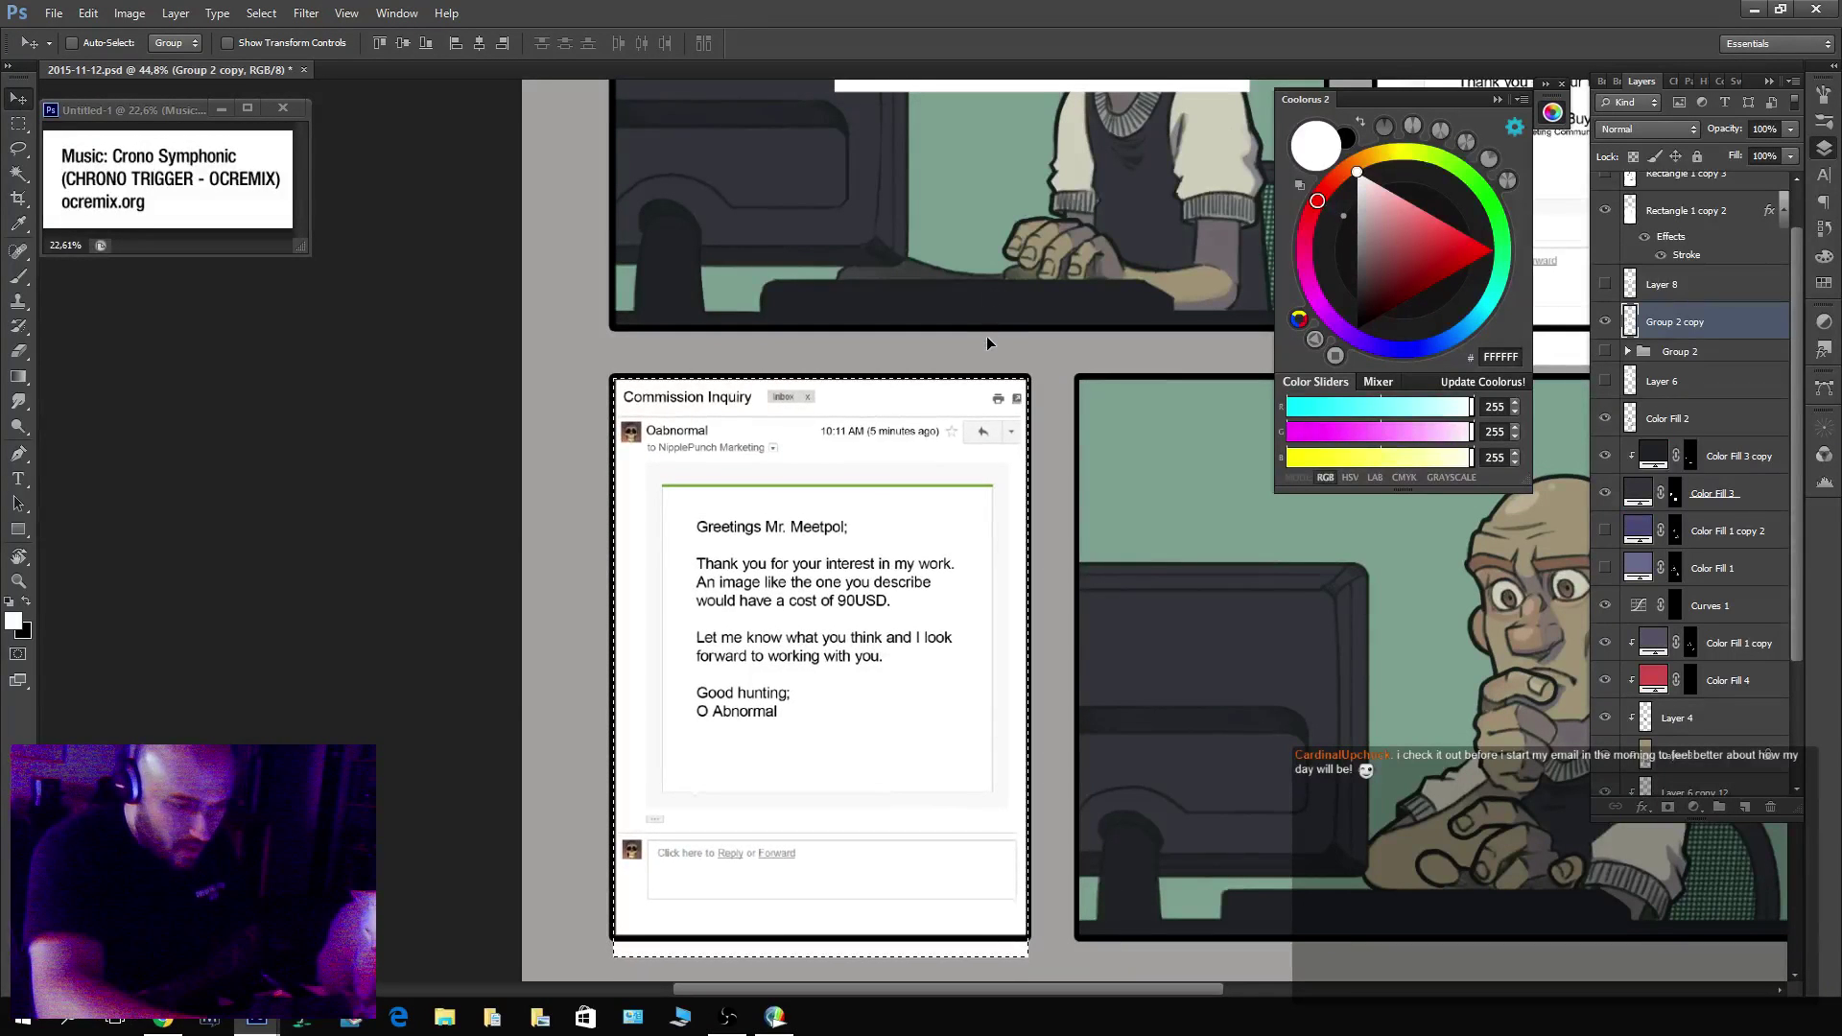
Select the remaining email that turns down the price and move it down to the empty panel in the third row.
key("z")
scroll(1130, 560, "down", 5)
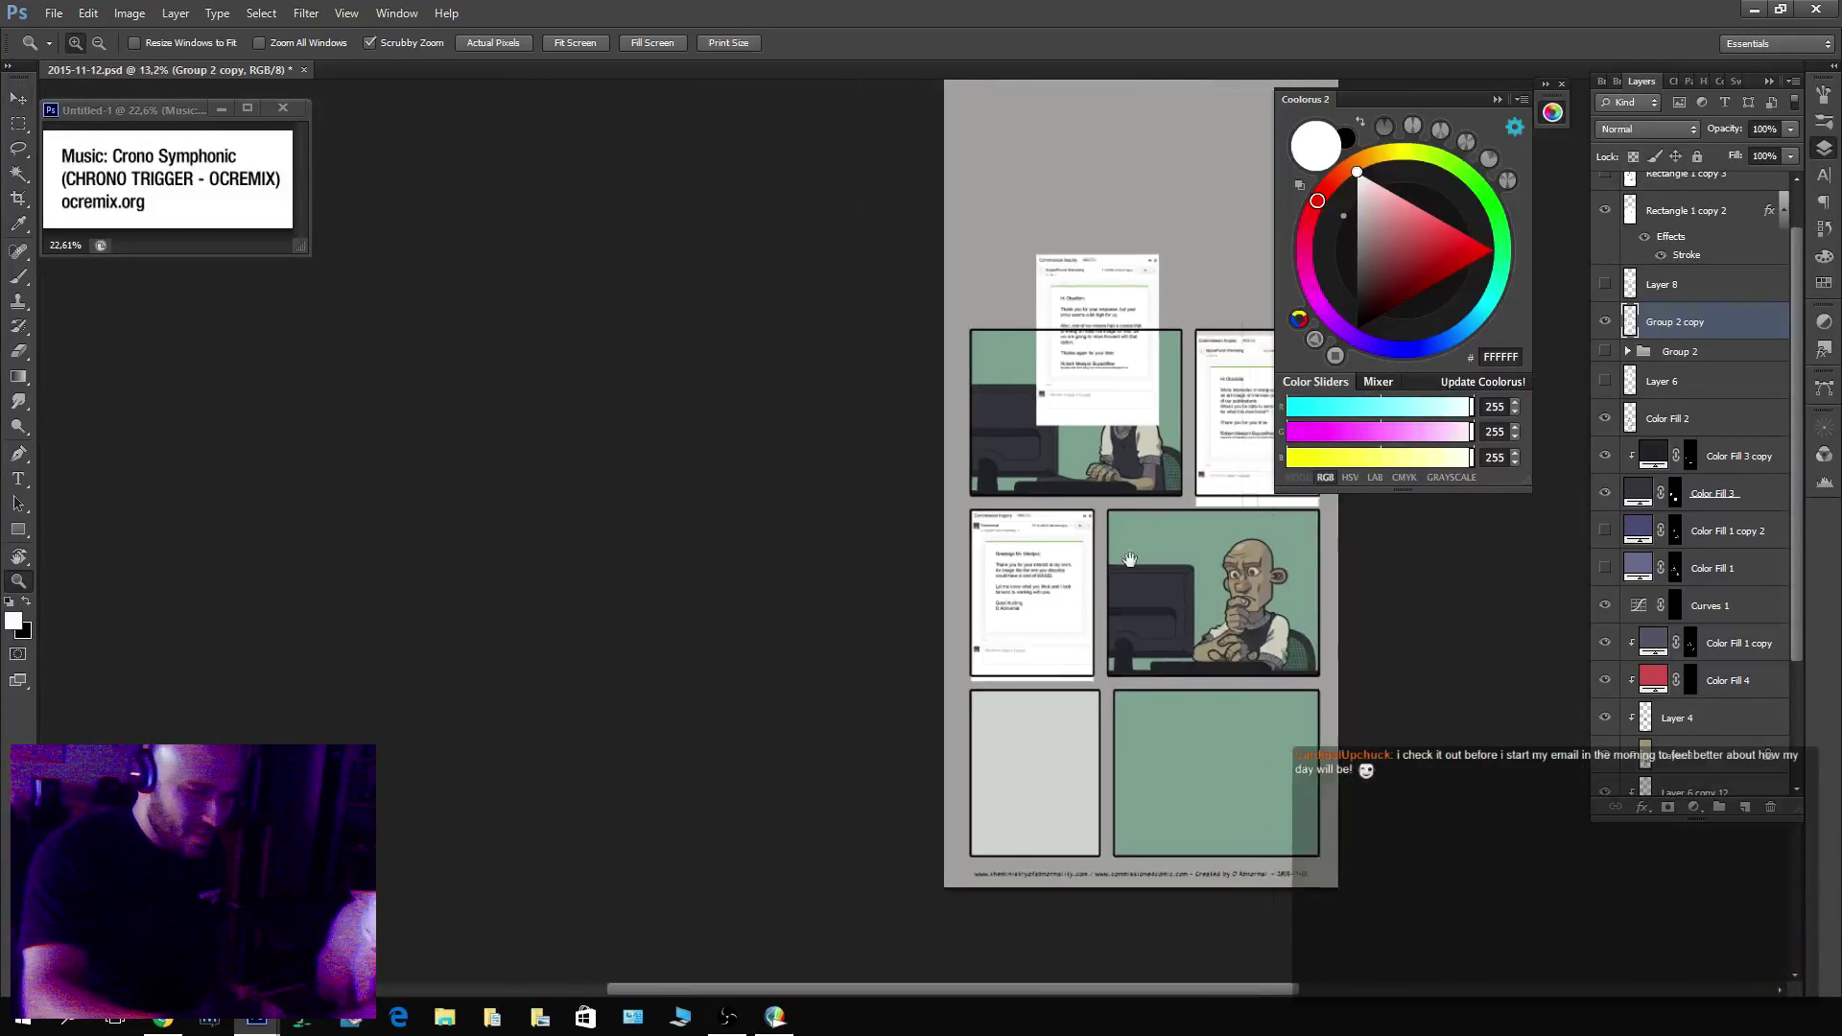
left_click_drag(1130, 559, 926, 587)
scroll(931, 590, "up", 4)
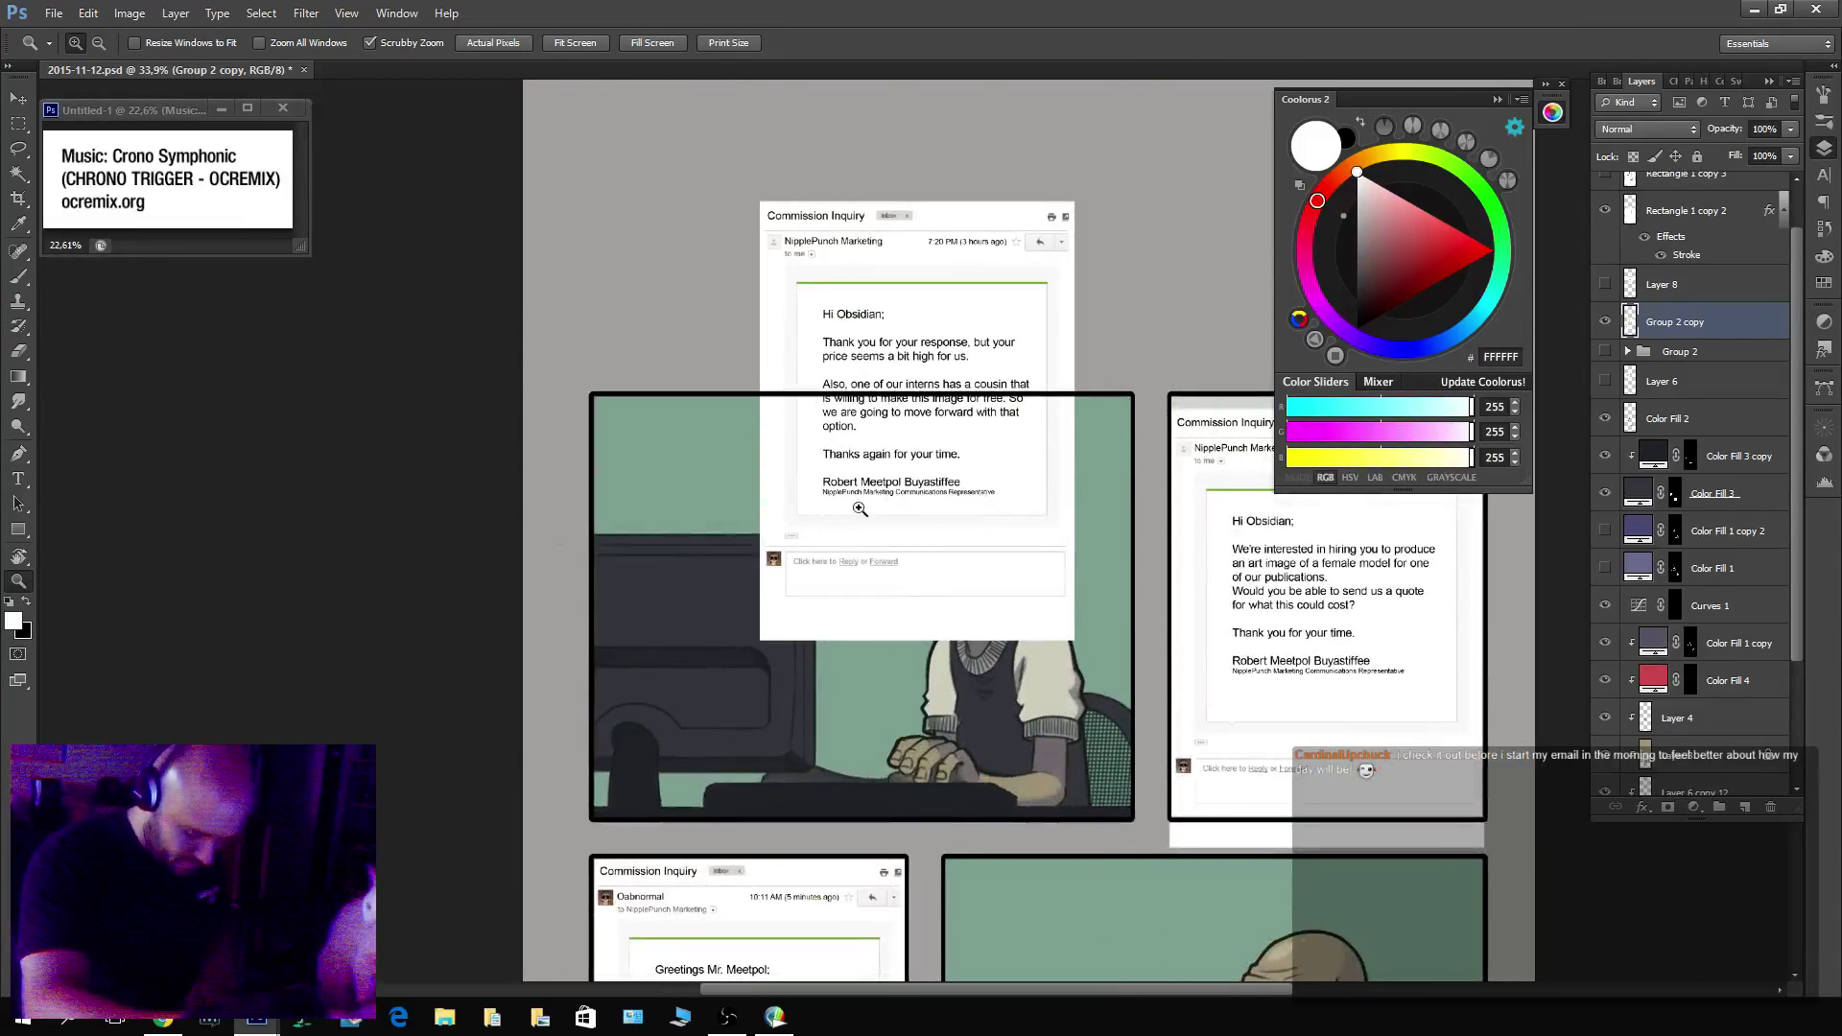
key("m")
left_click_drag(729, 161, 1100, 698)
key("v")
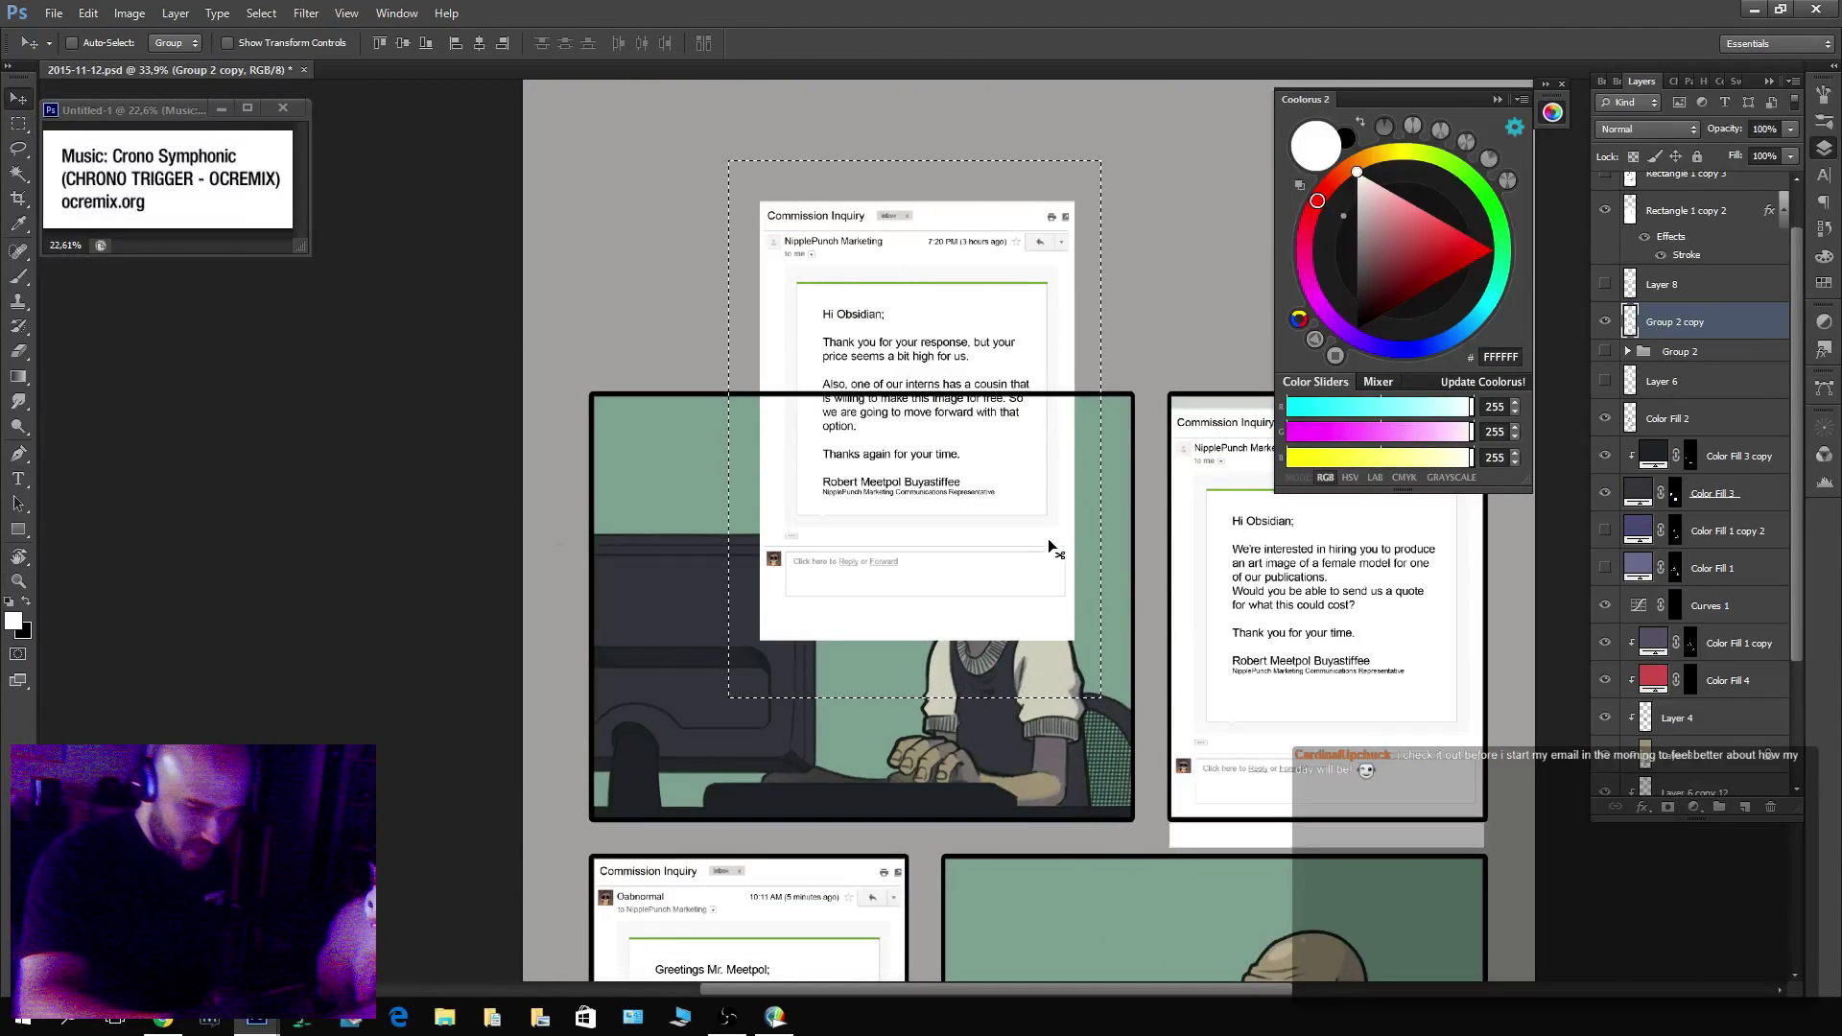
left_click_drag(1050, 549, 940, 984)
Center the third email horizontally in its panel, nudge it slightly down from the upper border and deselect it.
left_click_drag(946, 427, 940, 415)
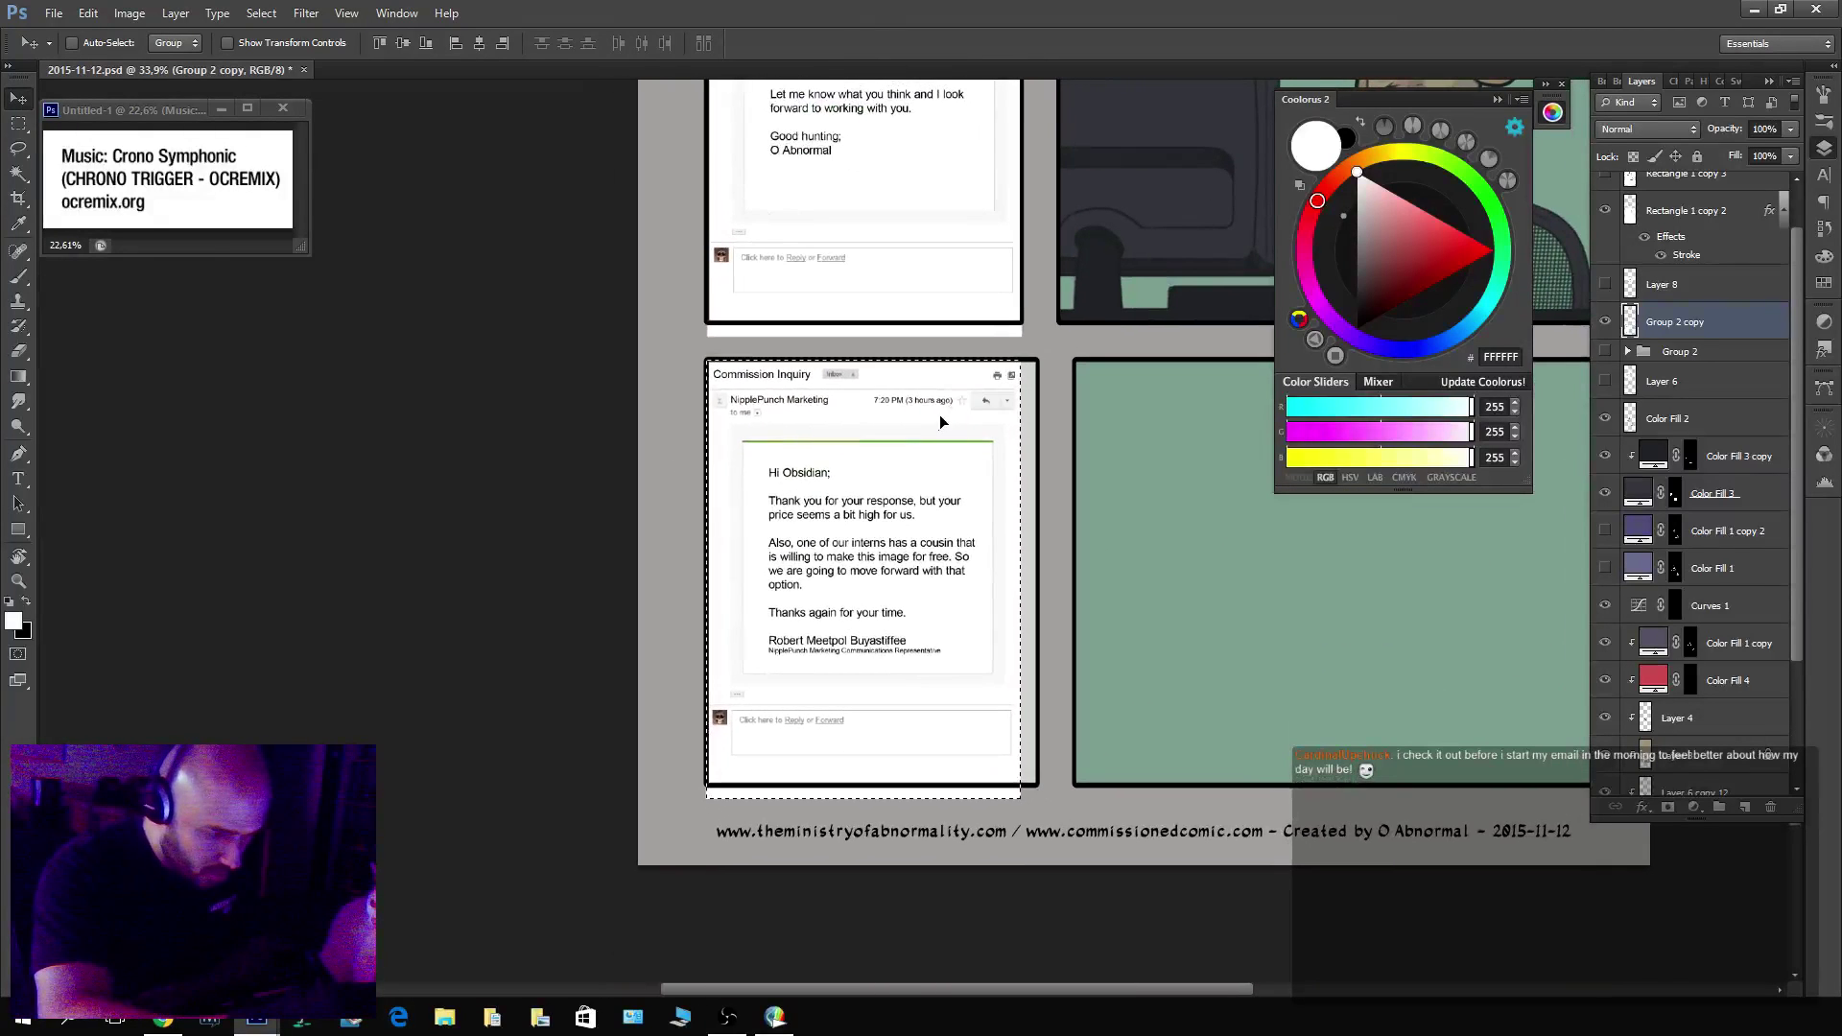
key("Right")
key("Right")
key("Right")
key("Right")
key("Right")
key("Right")
key("Right")
key("Right")
key("Right")
key("Right")
key("Right")
key("Right")
key("Right")
key("Right")
key("Right")
key("Right")
key("Right")
key("Right")
key("Right")
key("Right")
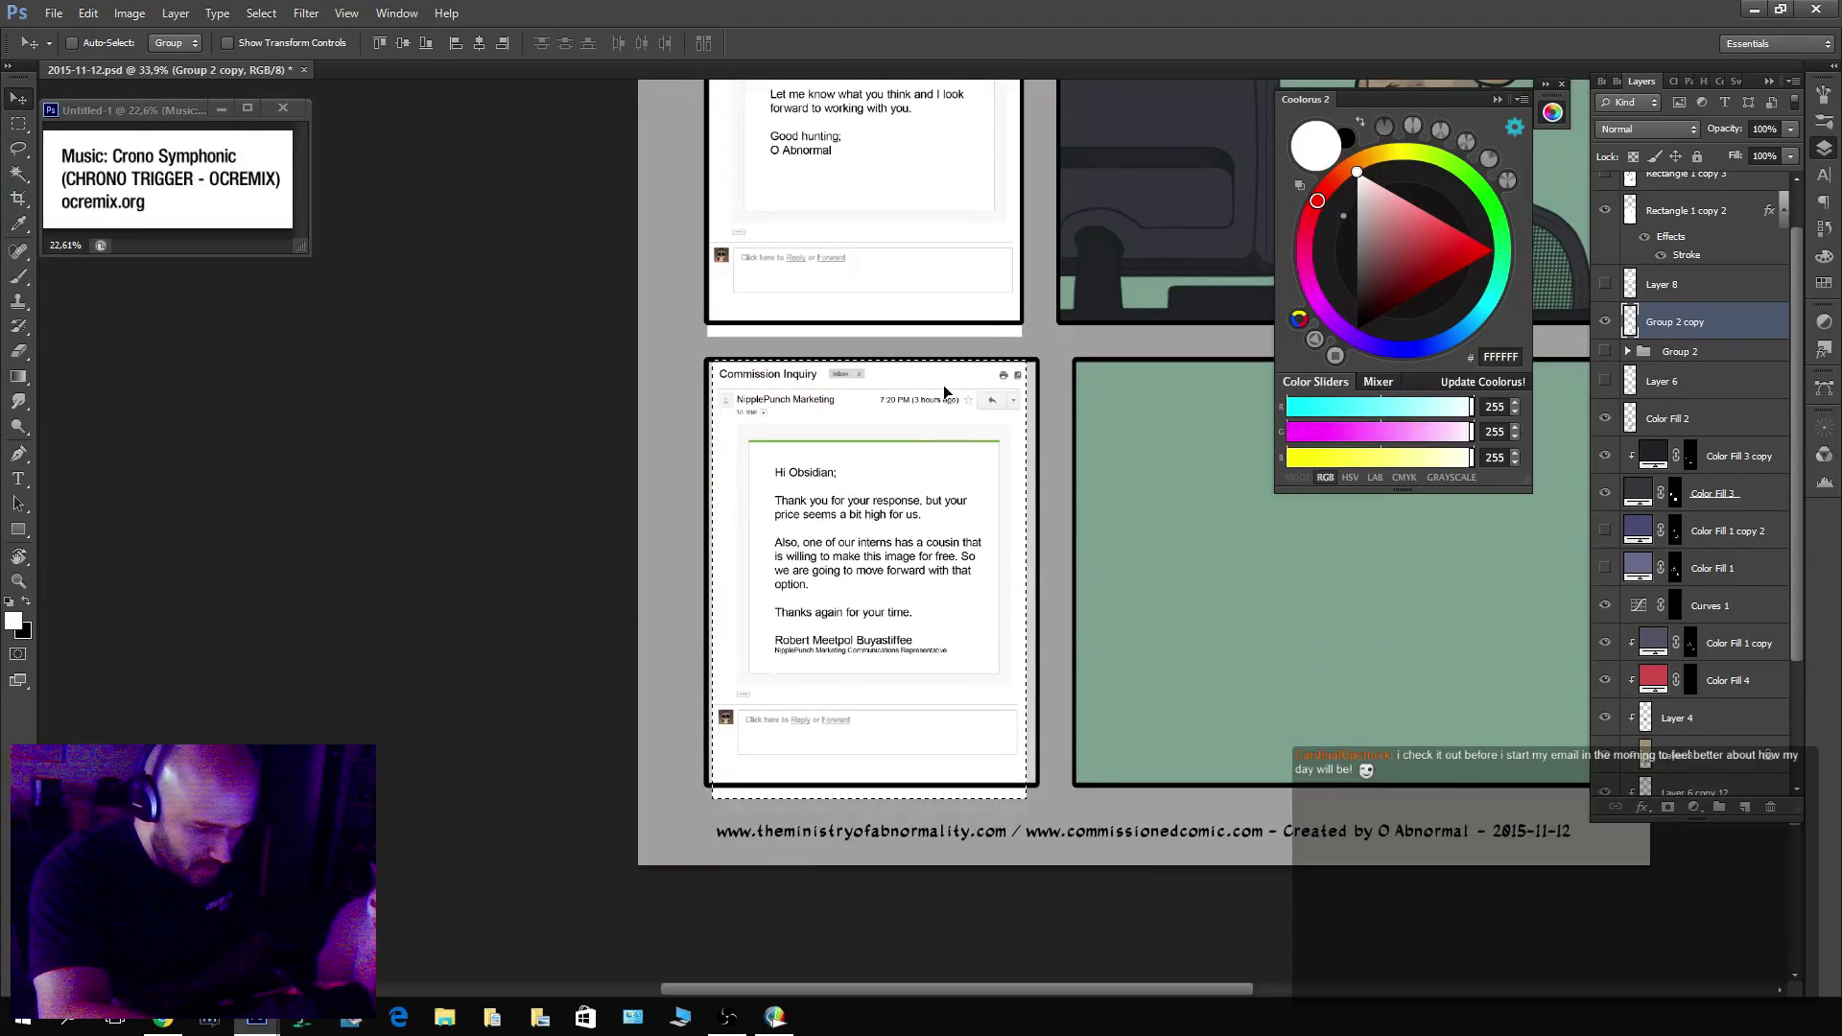
key("Right")
key("Right")
key("Right")
key("Right")
key("Right")
key("Right")
key("Right")
key("Right")
key("Right")
key("Right")
key("Right")
key("Right")
key("Down")
key("Down")
key("Down")
key("Down")
key("Down")
key("Down")
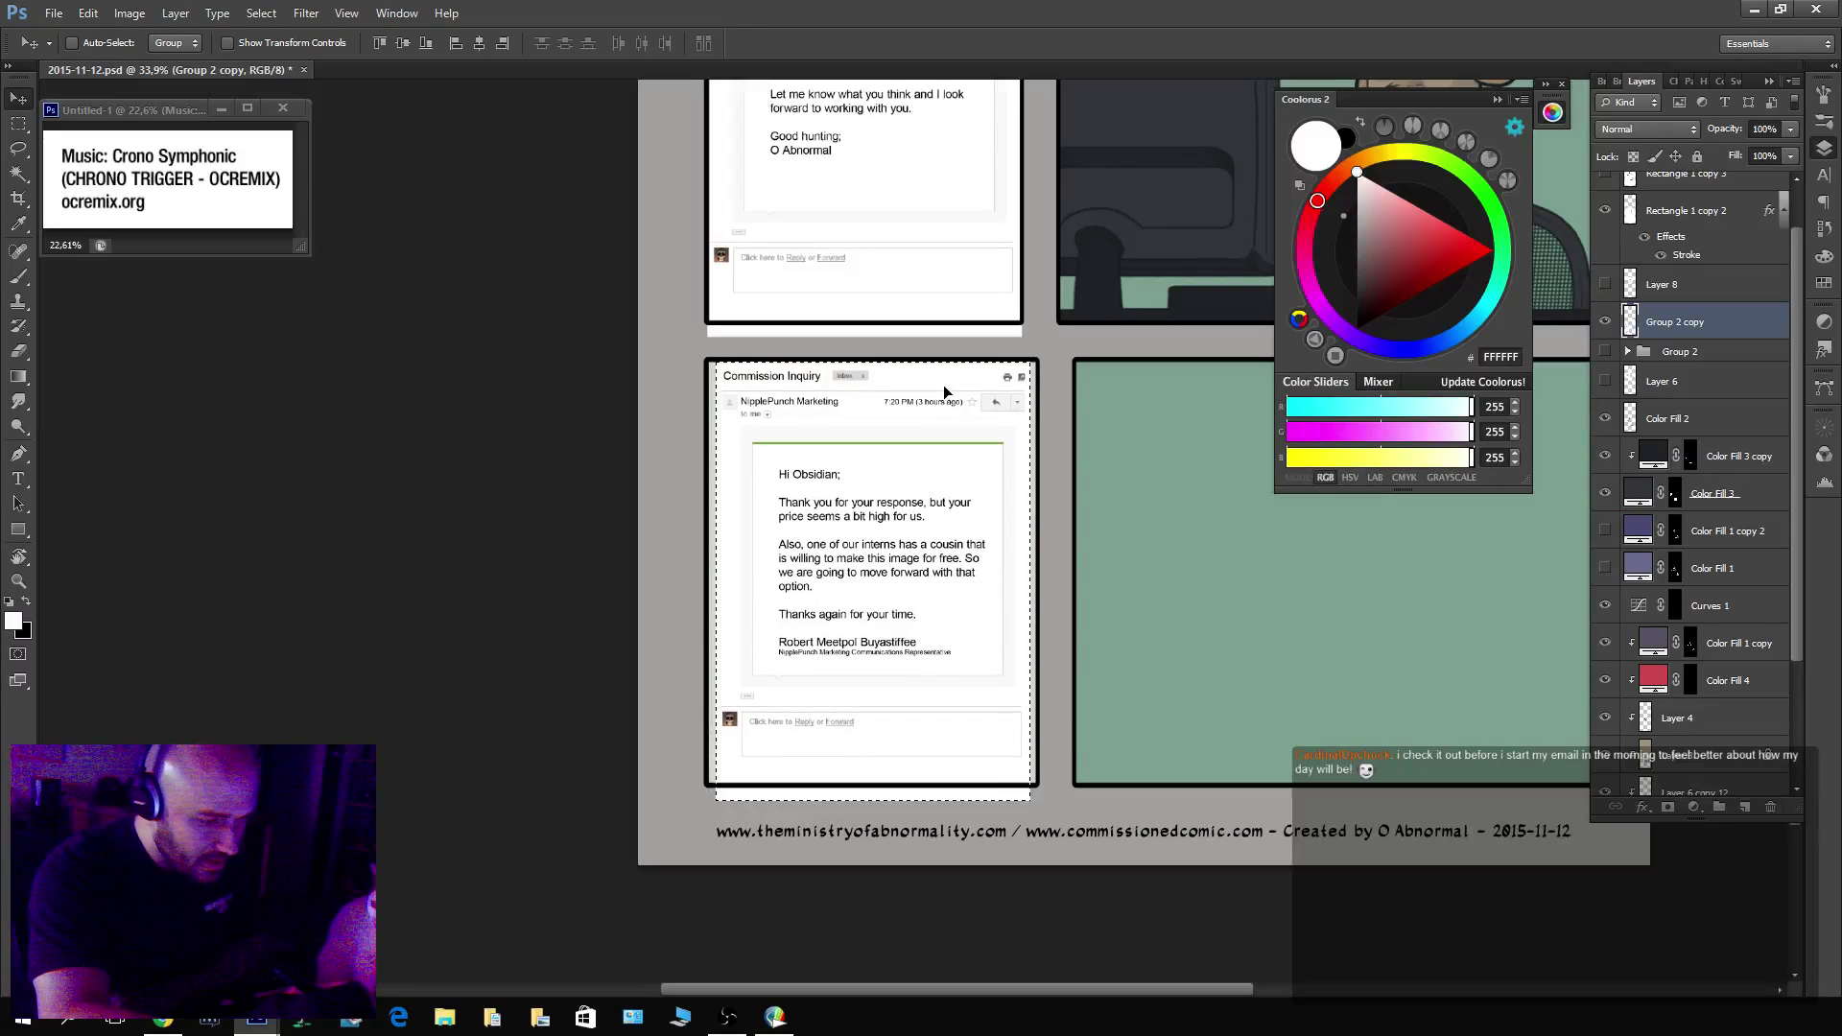
key("Down")
key("Down")
key("Down")
key("Down")
key("ctrl+d")
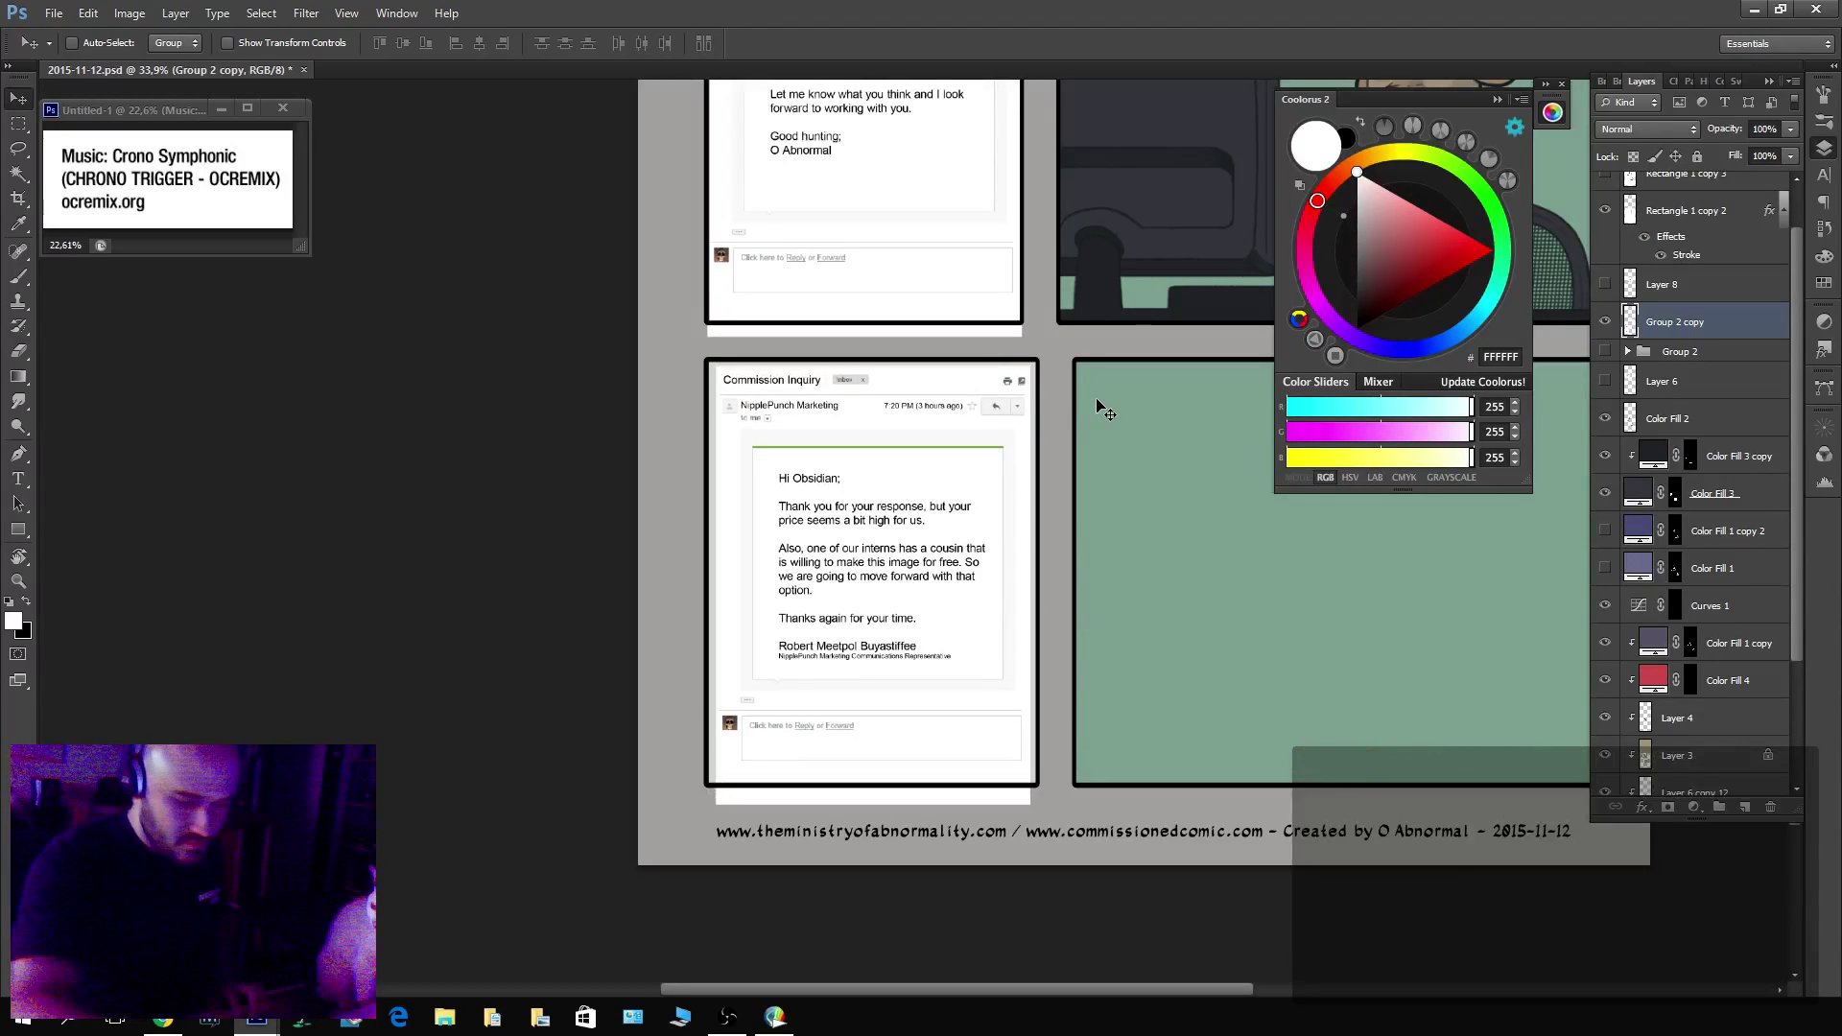
Erase the white strips of the email layer that overhang below the three email panels.
key("m")
left_click_drag(639, 865, 1129, 787)
scroll(1105, 584, "up", 5)
left_click_drag(629, 692, 1137, 662)
left_click_drag(1173, 497, 1101, 643)
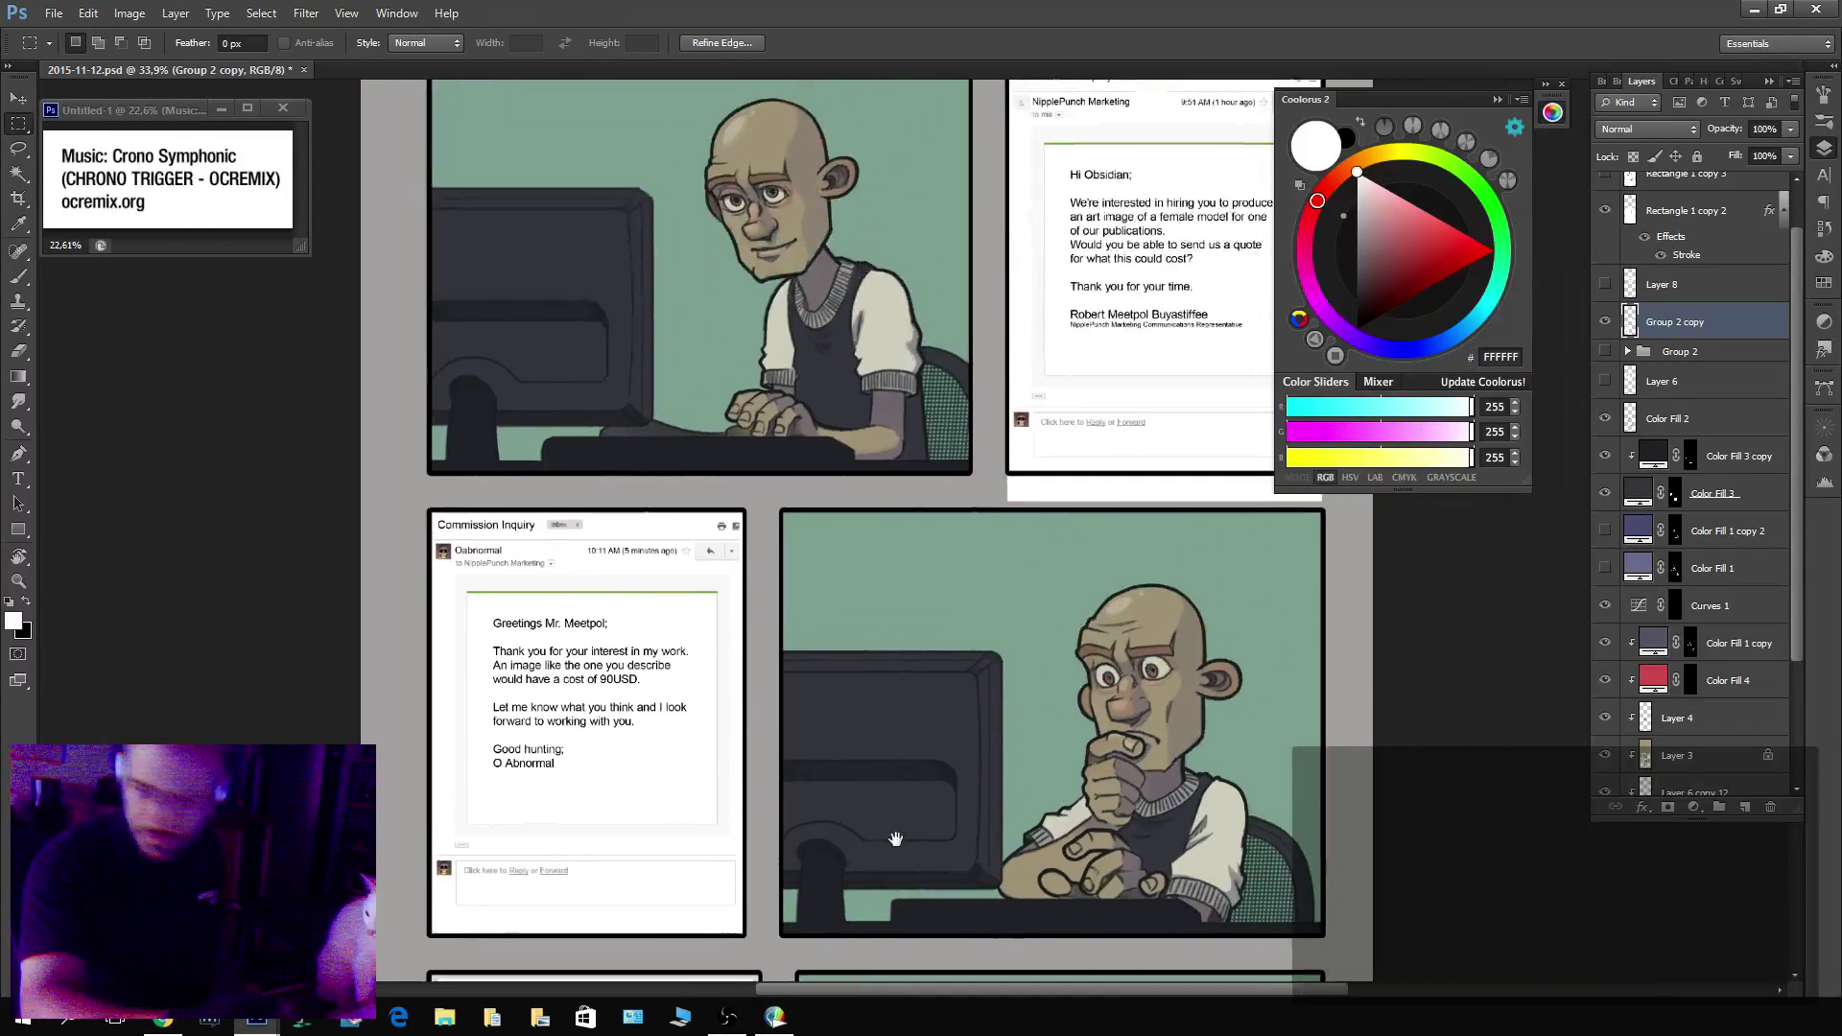
left_click_drag(933, 587, 1399, 478)
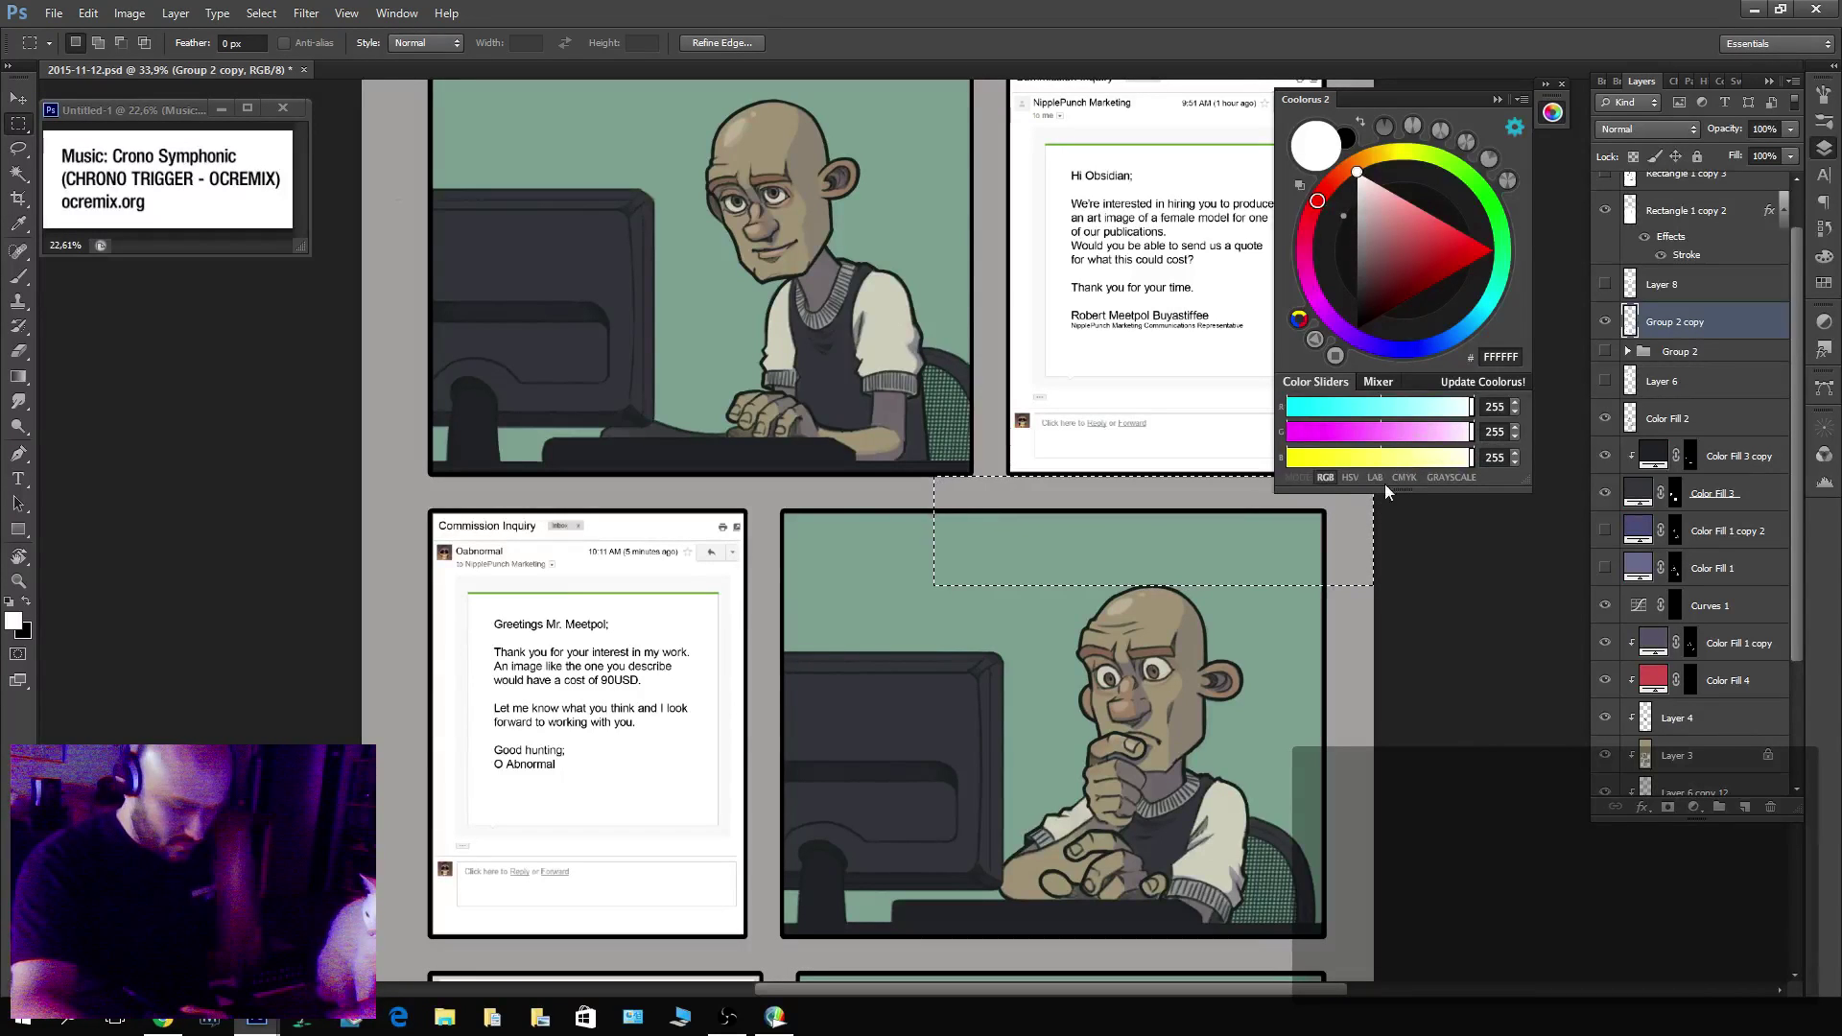
left_click(1385, 486)
Fill the backgrounds of the three email panels with white on Layer 2 using the Paint Bucket.
key("z")
scroll(1409, 695, "down", 1)
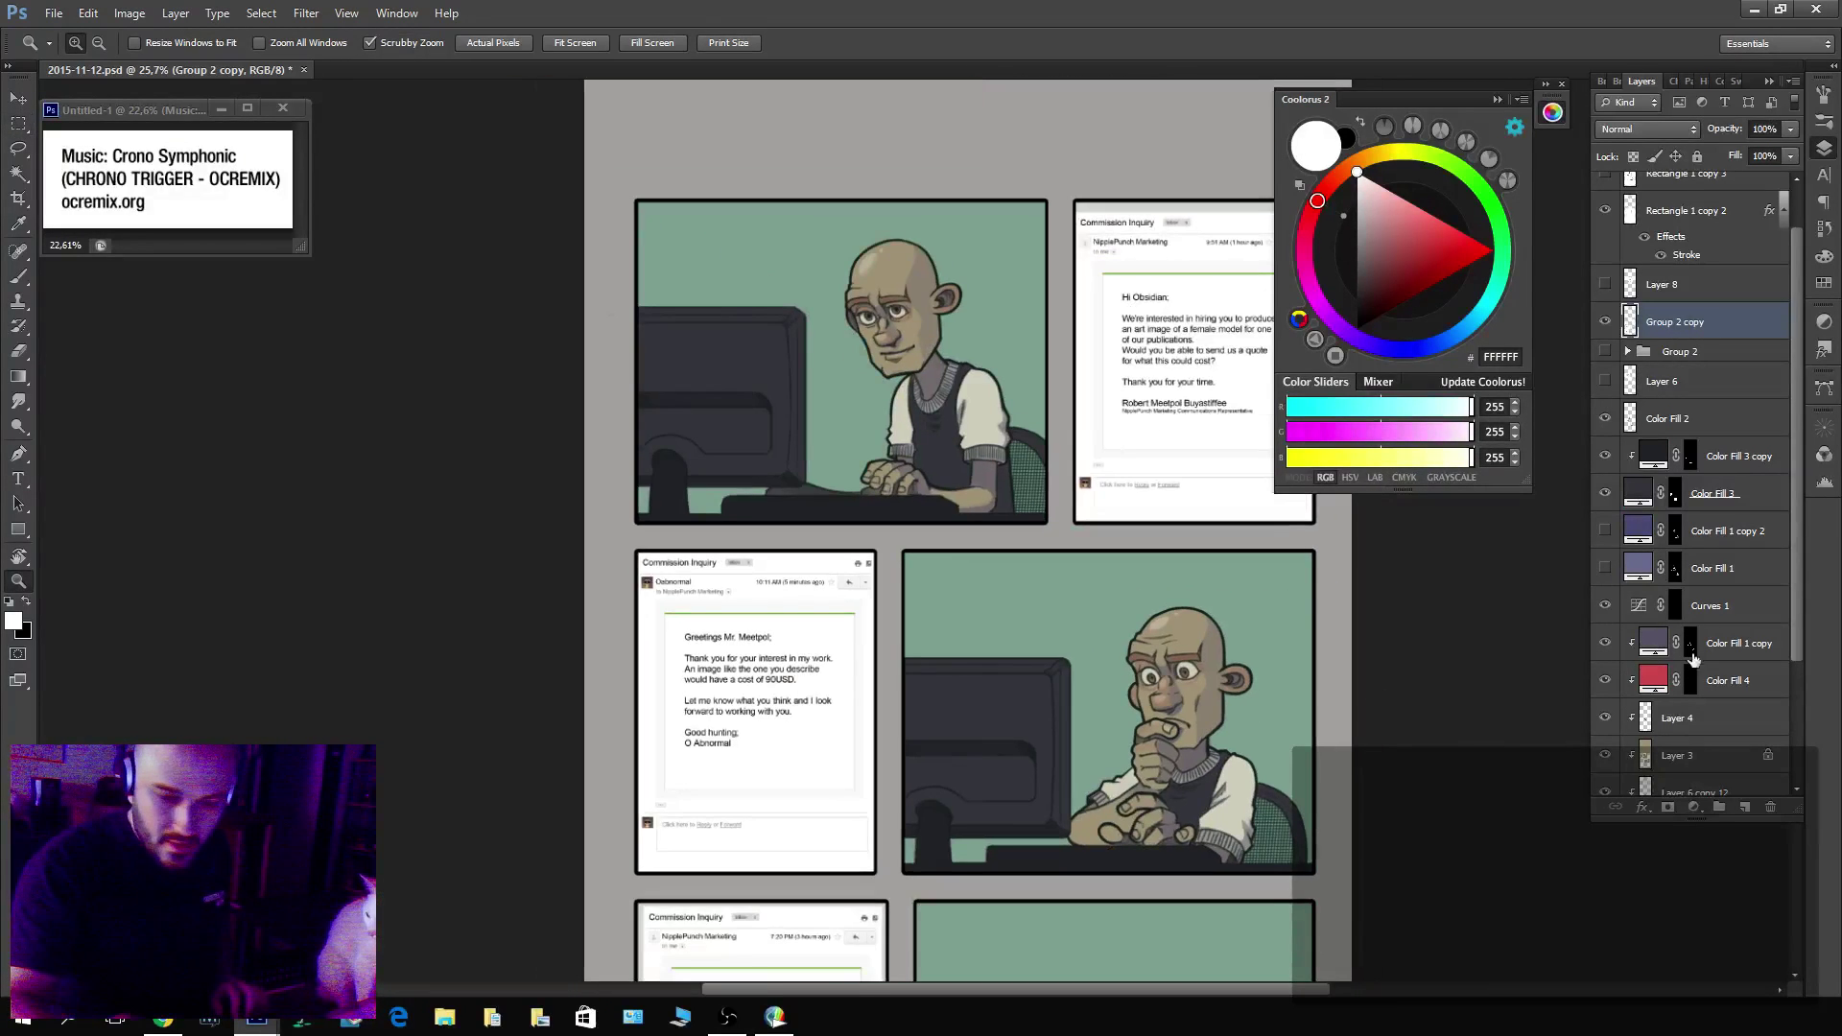
scroll(1789, 664, "down", 3)
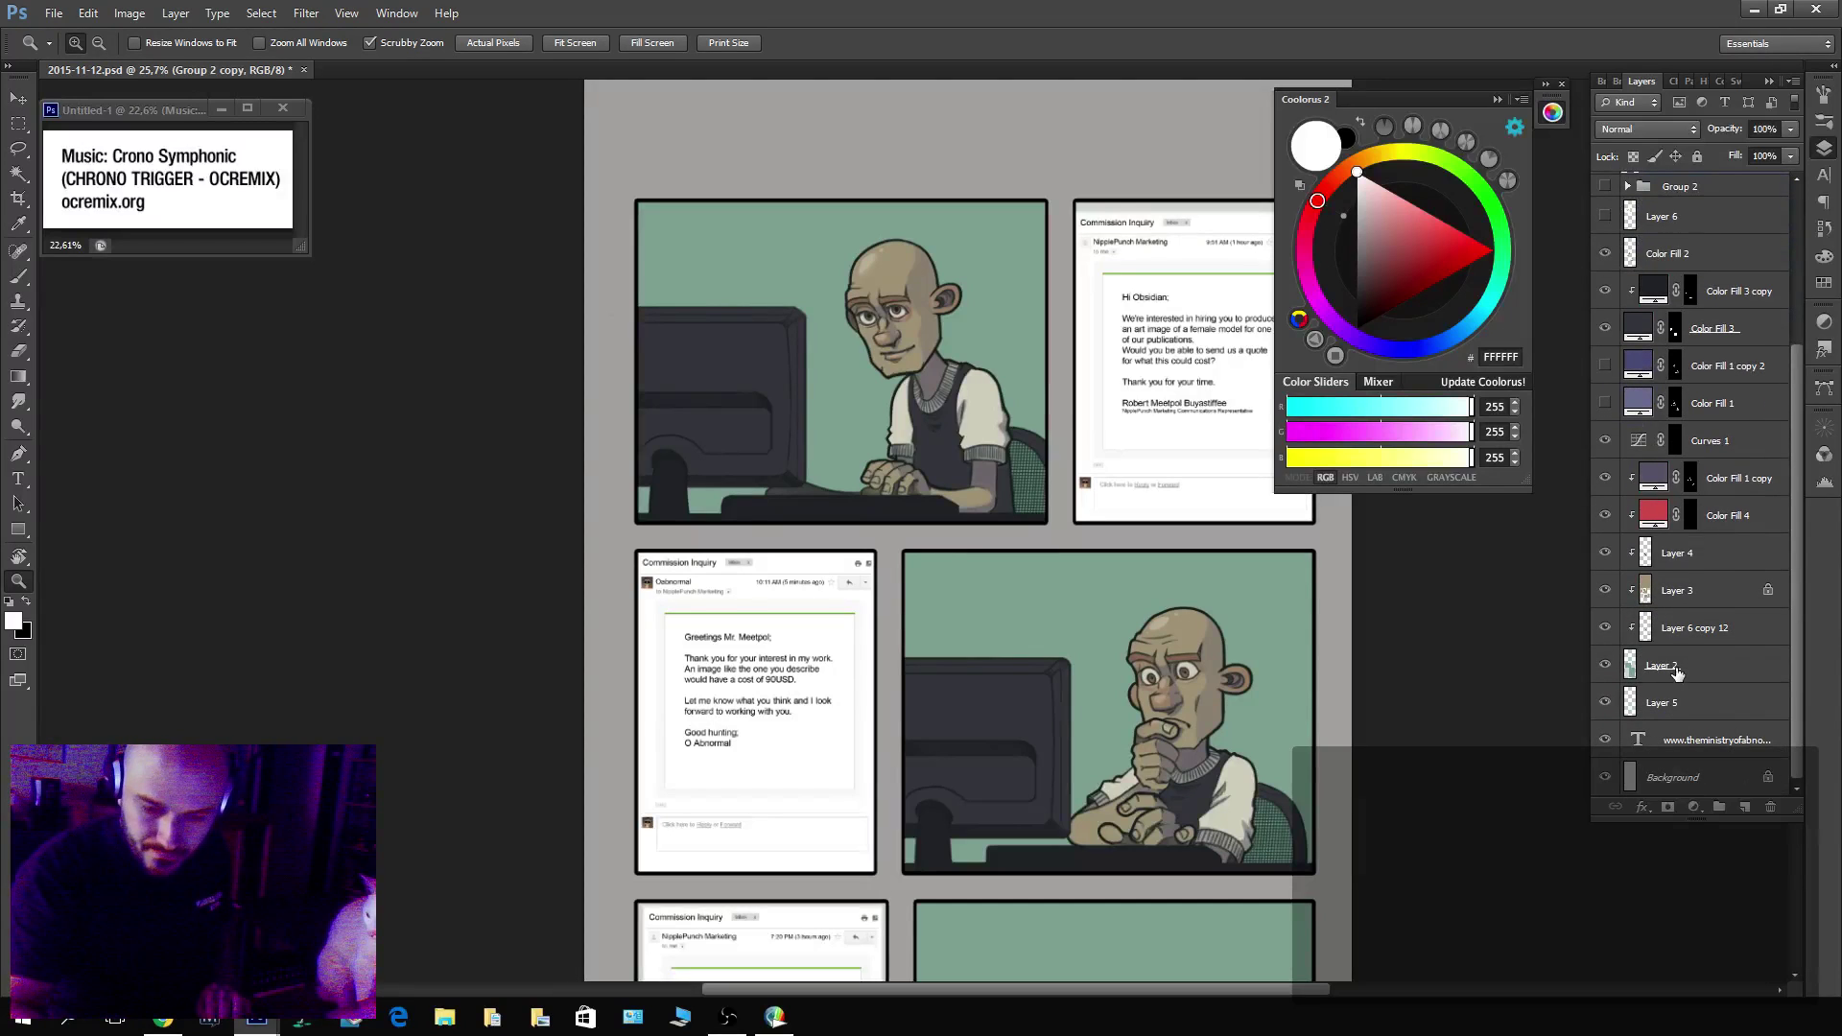
left_click(1678, 674)
key("g")
scroll(856, 746, "down", 3)
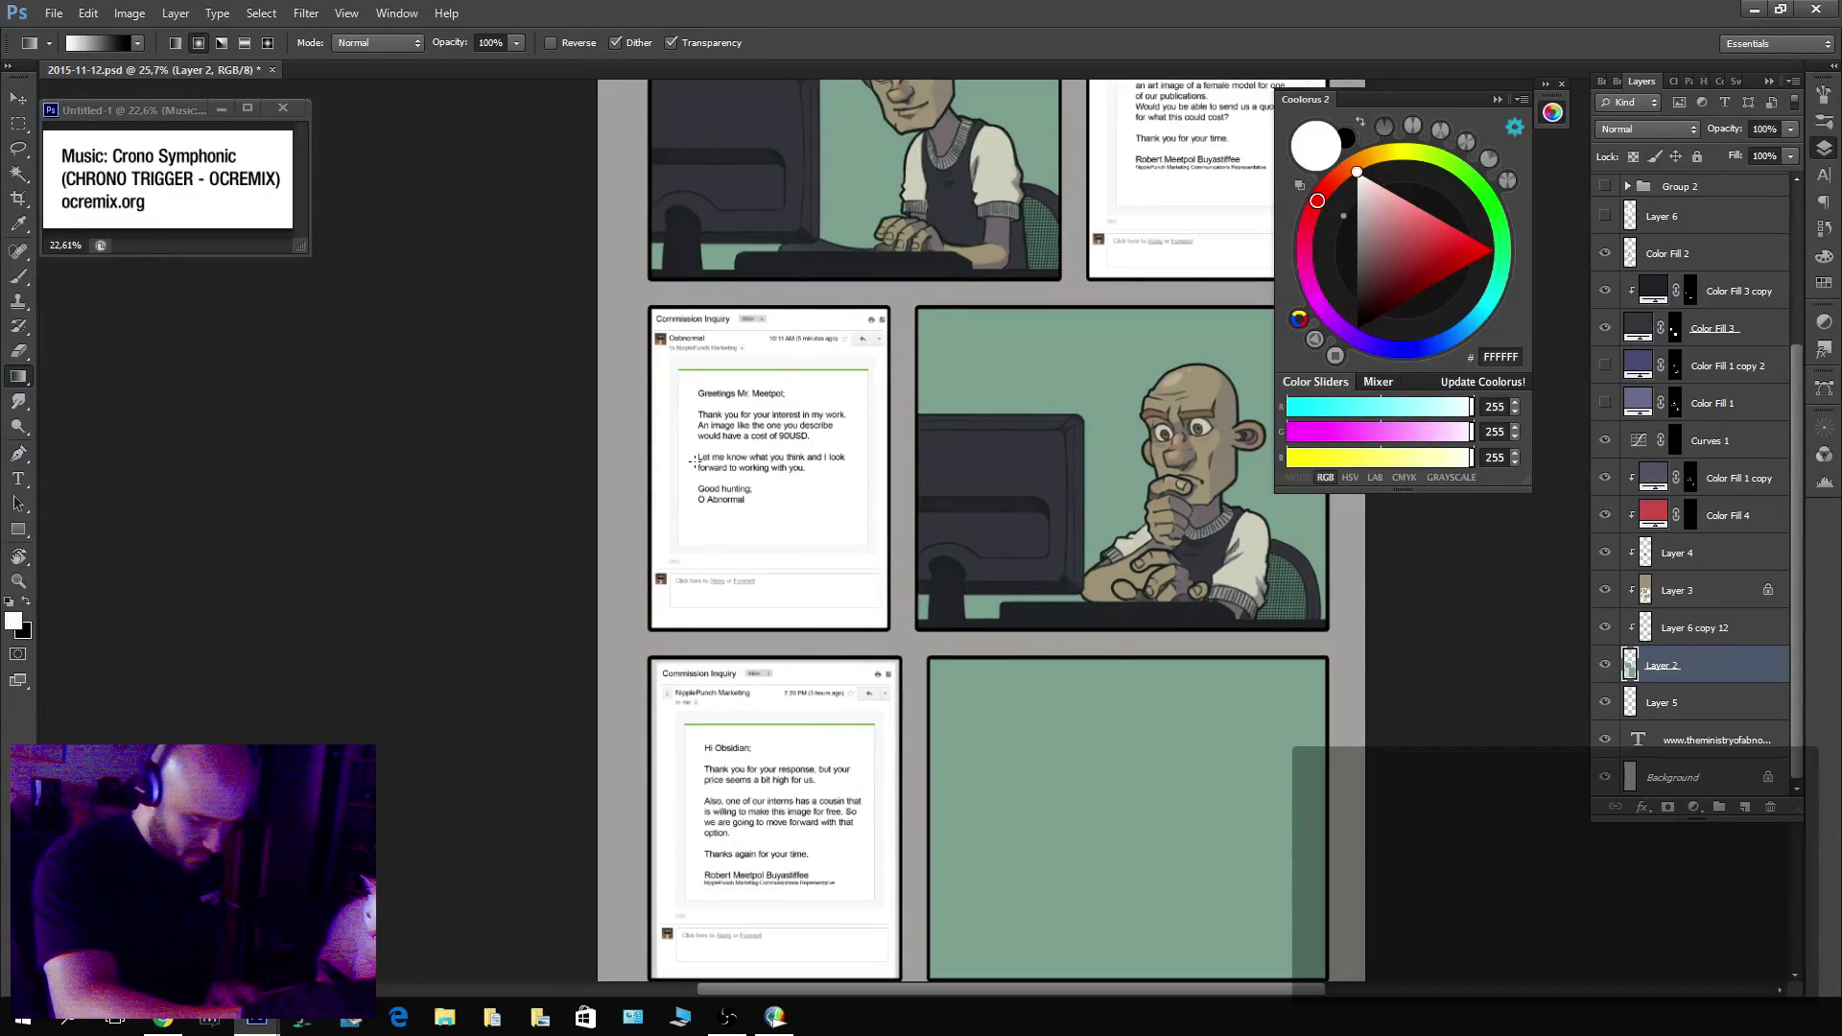
key("shift+g")
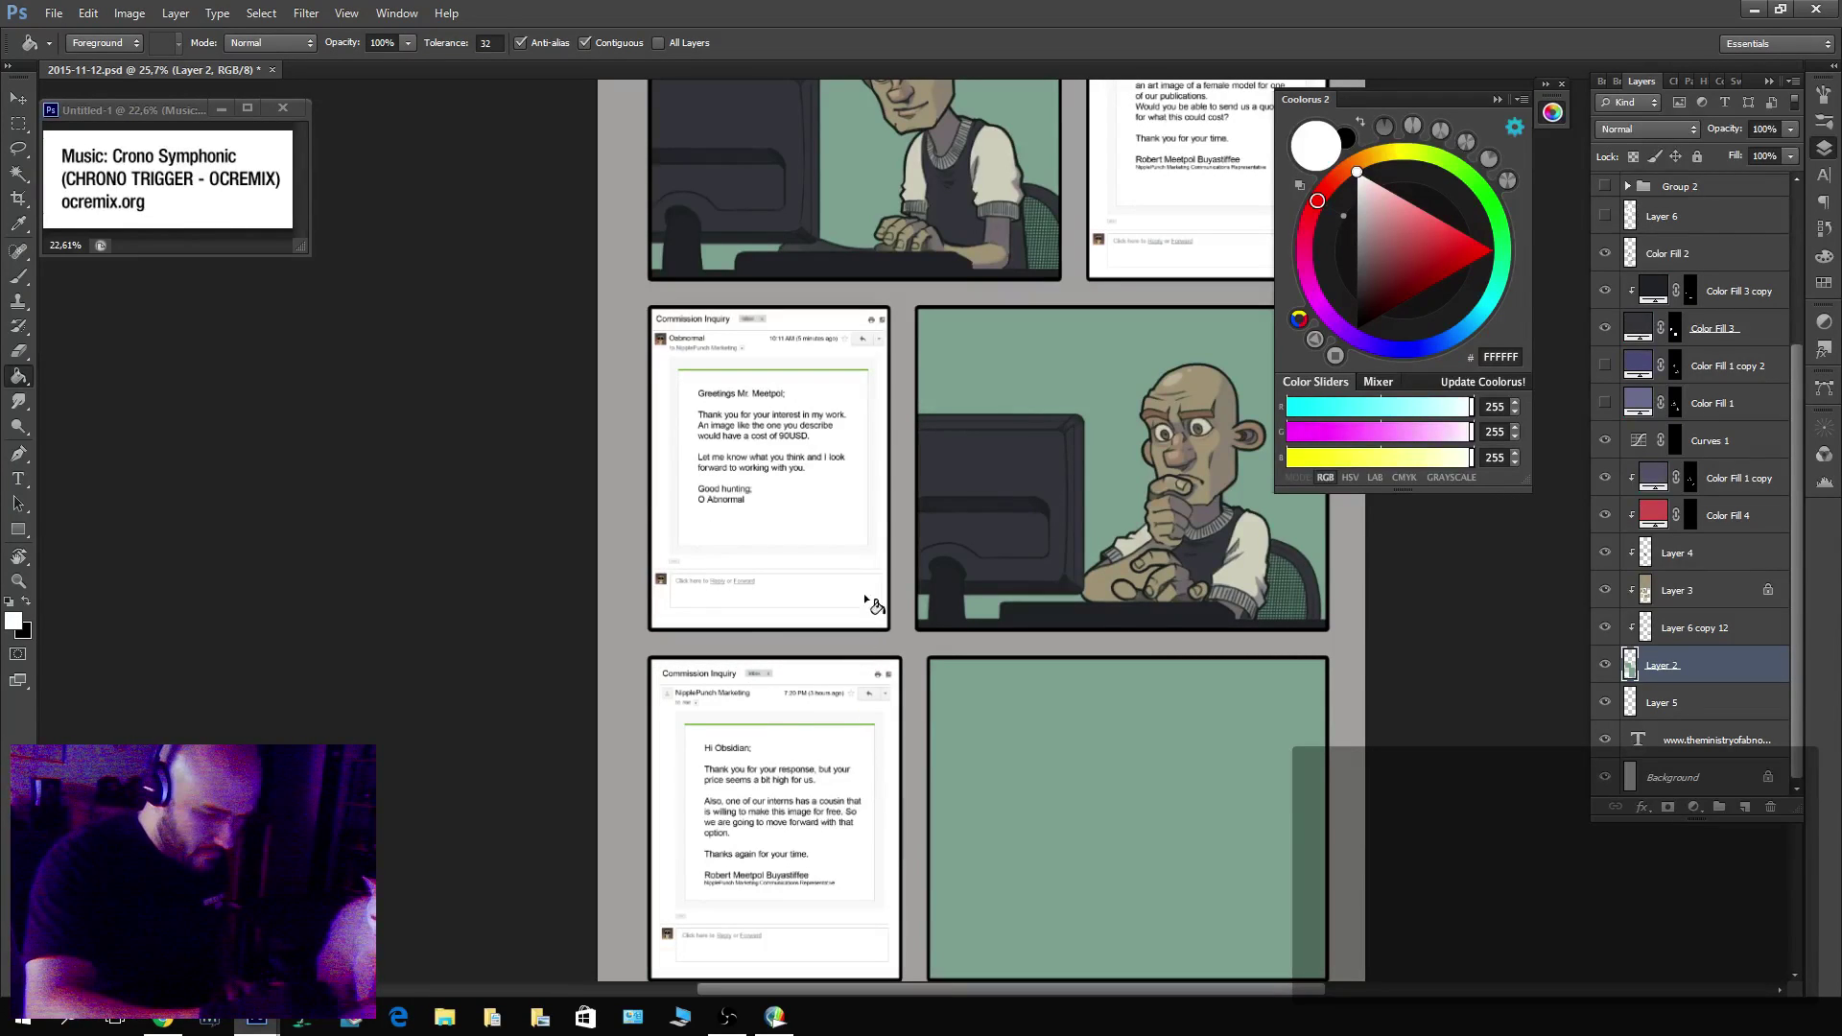
scroll(860, 776, "up", 3)
scroll(960, 576, "right", 1)
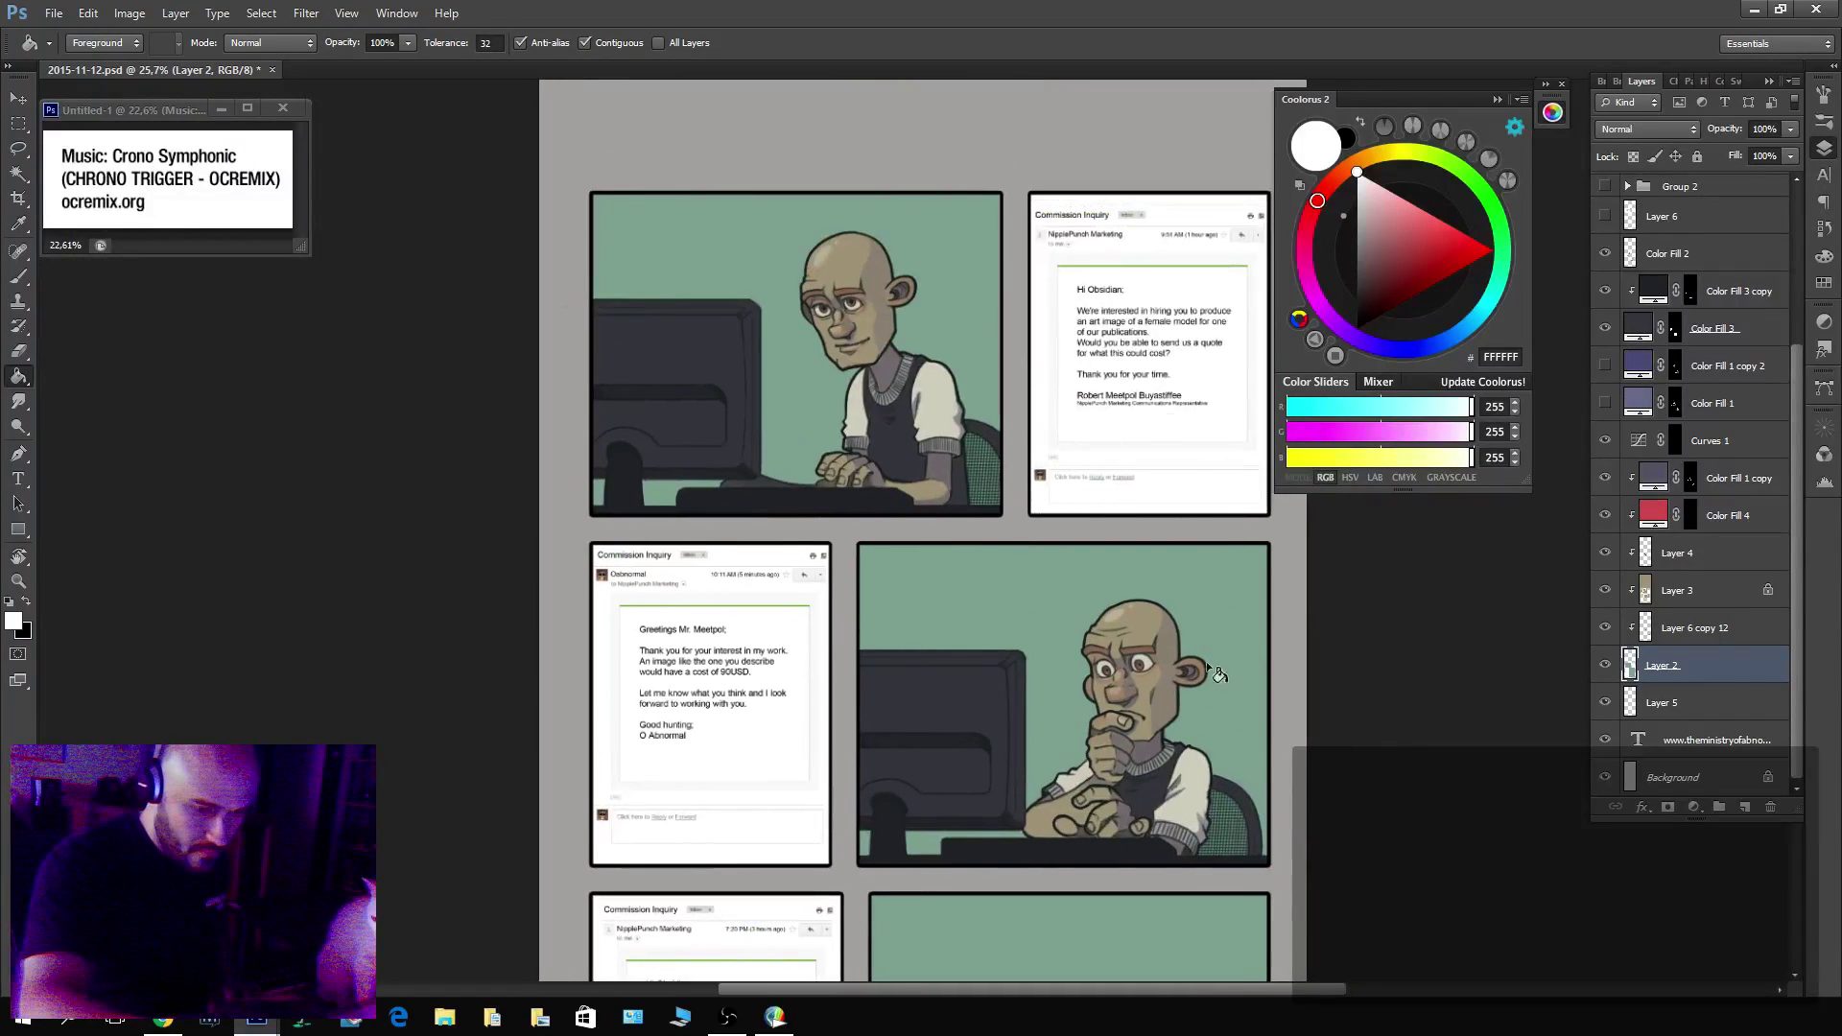
Check the panels behind the emails by toggling the visibility of the Rectangle 1 copy 2 and Group 2 copy layers.
key("z")
scroll(1207, 660, "down", 3)
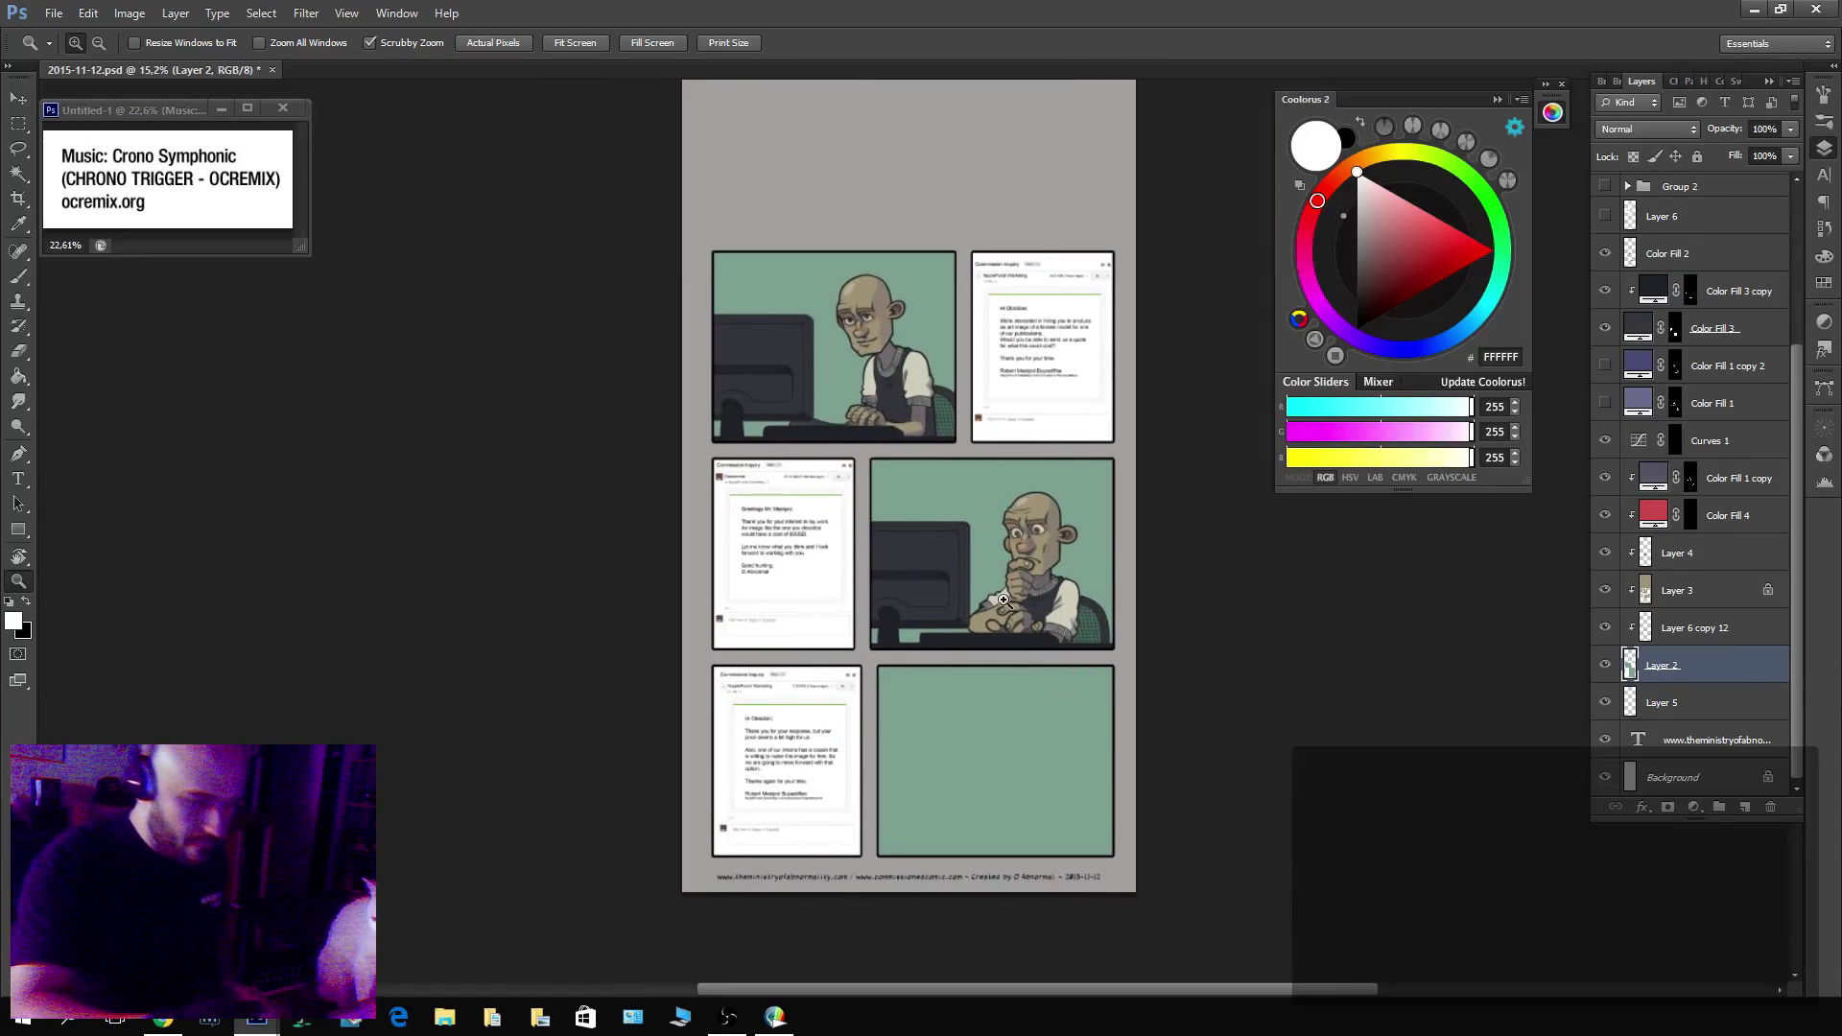
scroll(1008, 602, "up", 5)
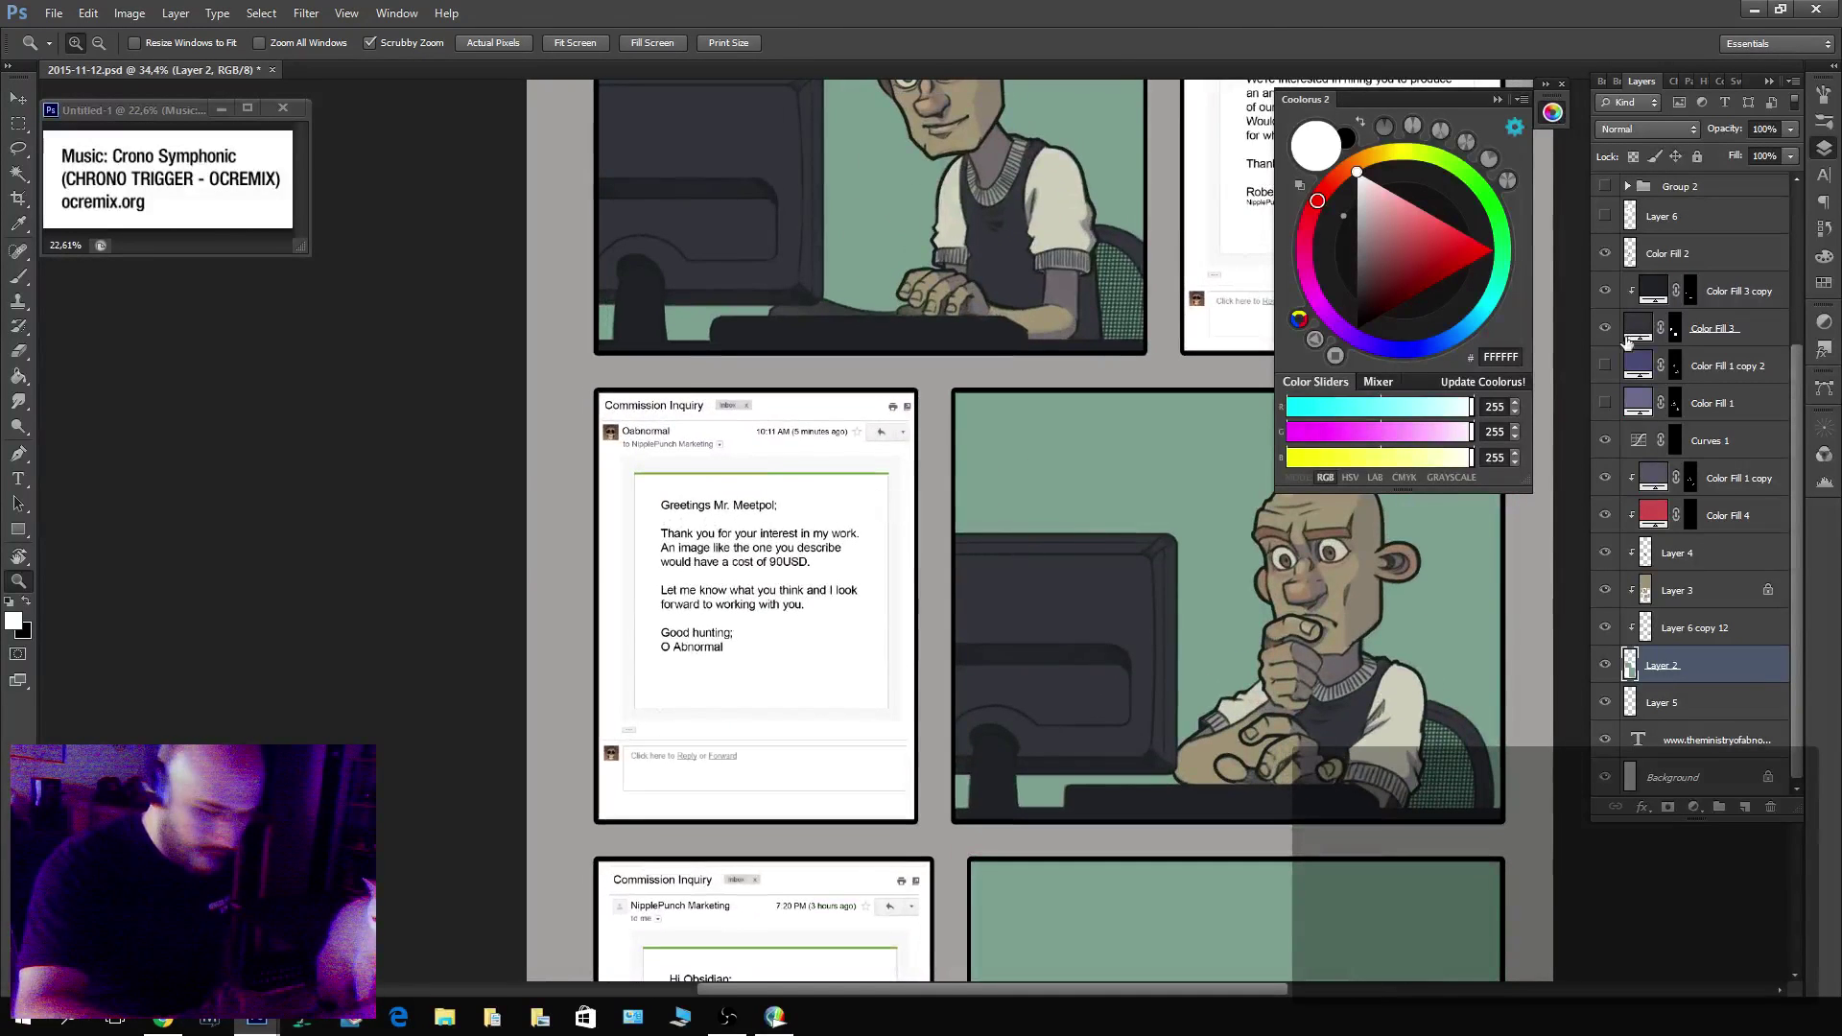
scroll(1703, 403, "up", 3)
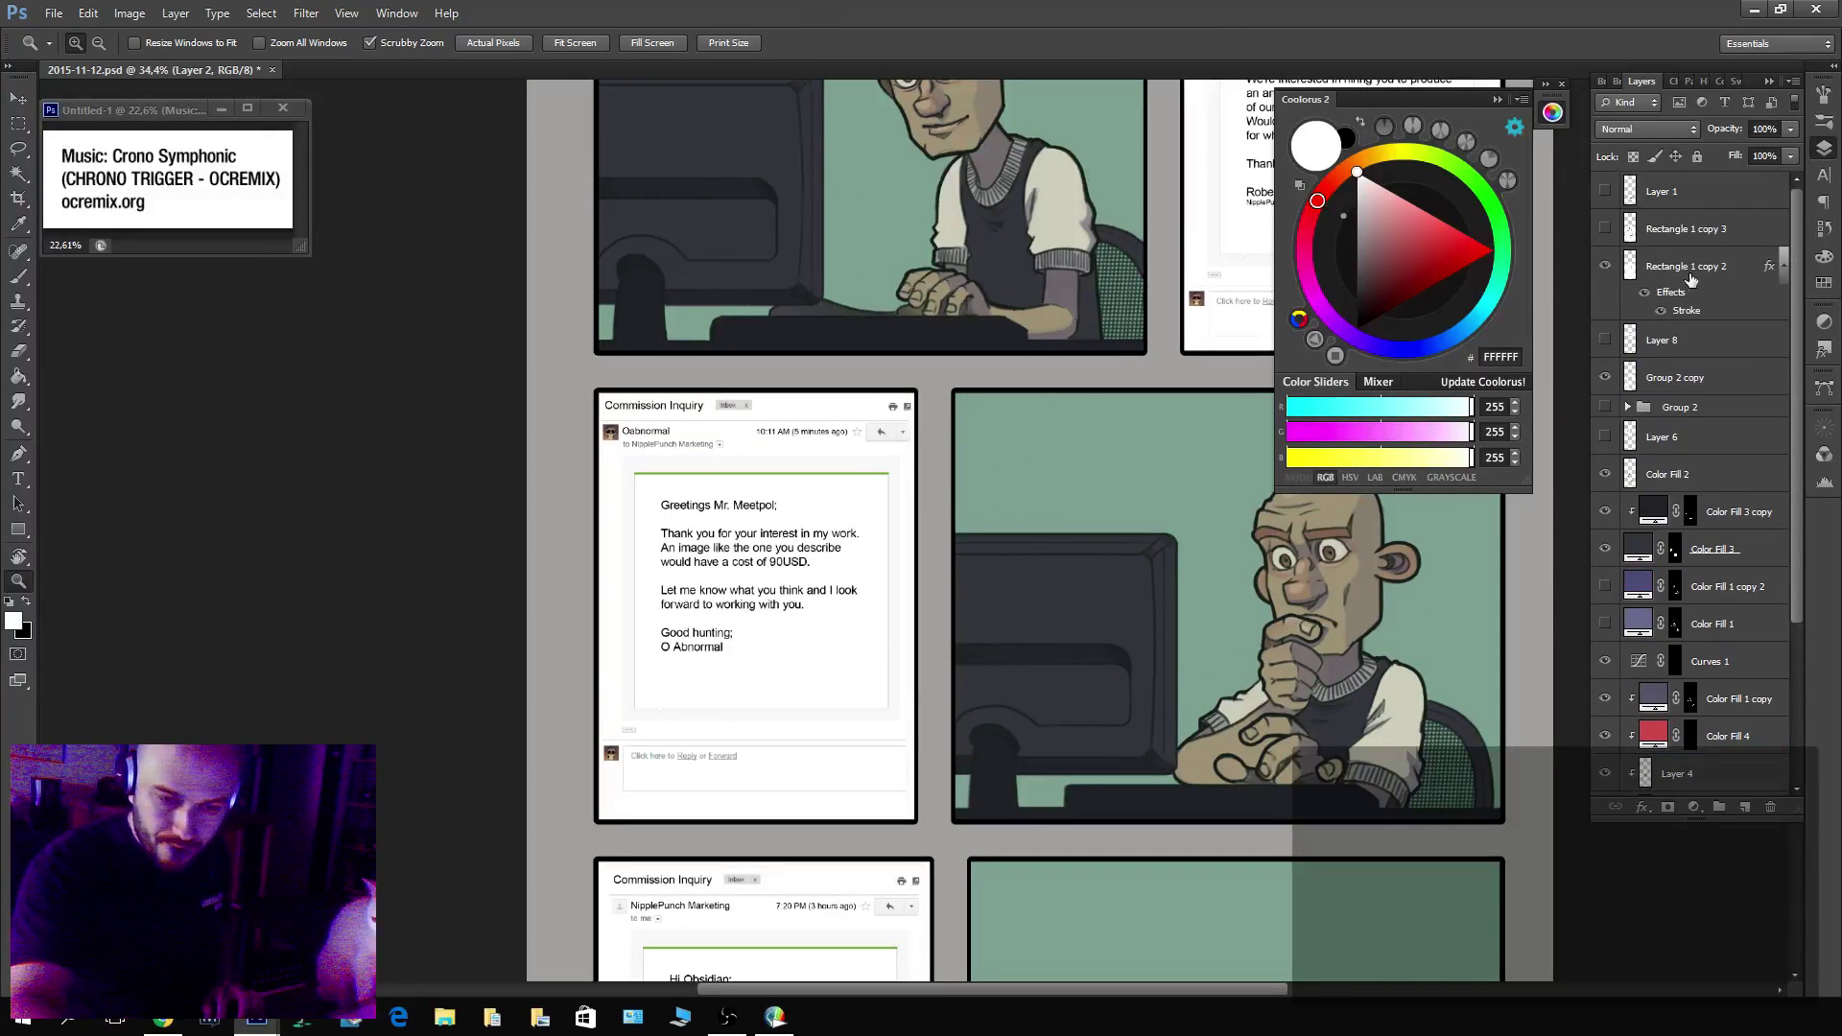
left_click(1679, 272)
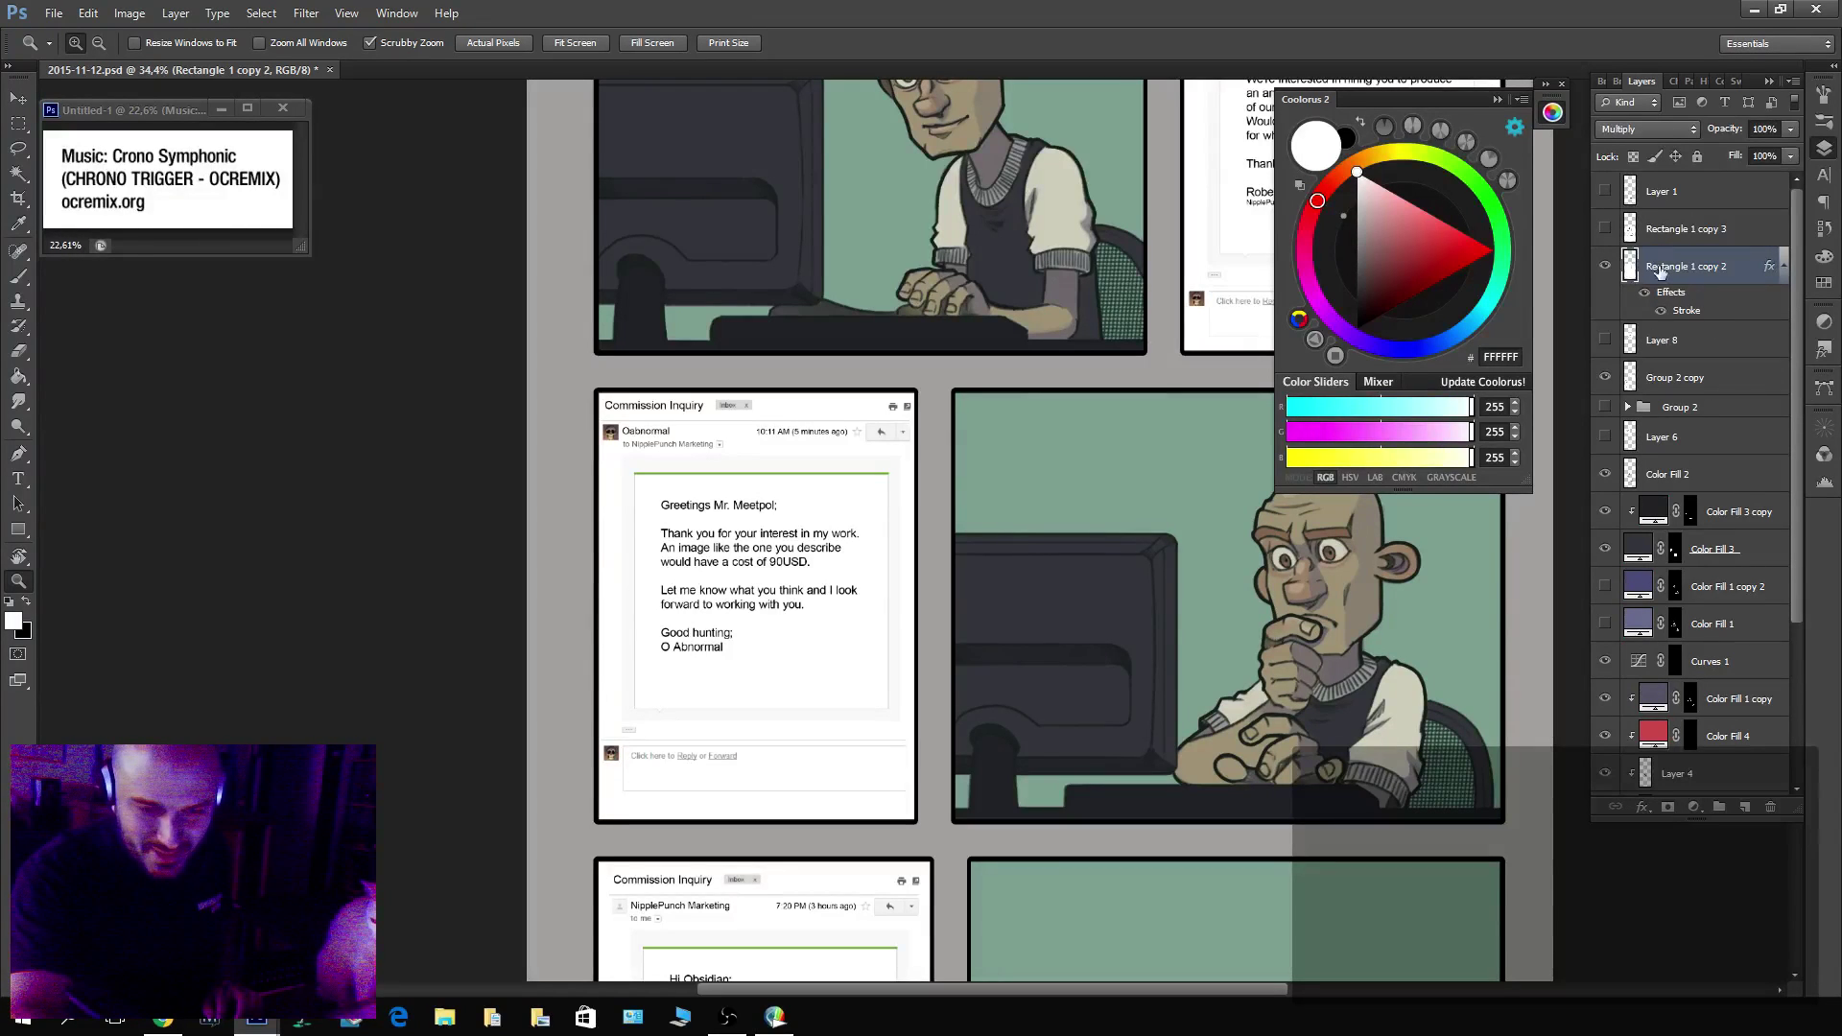
left_click(1606, 269)
left_click(1606, 268)
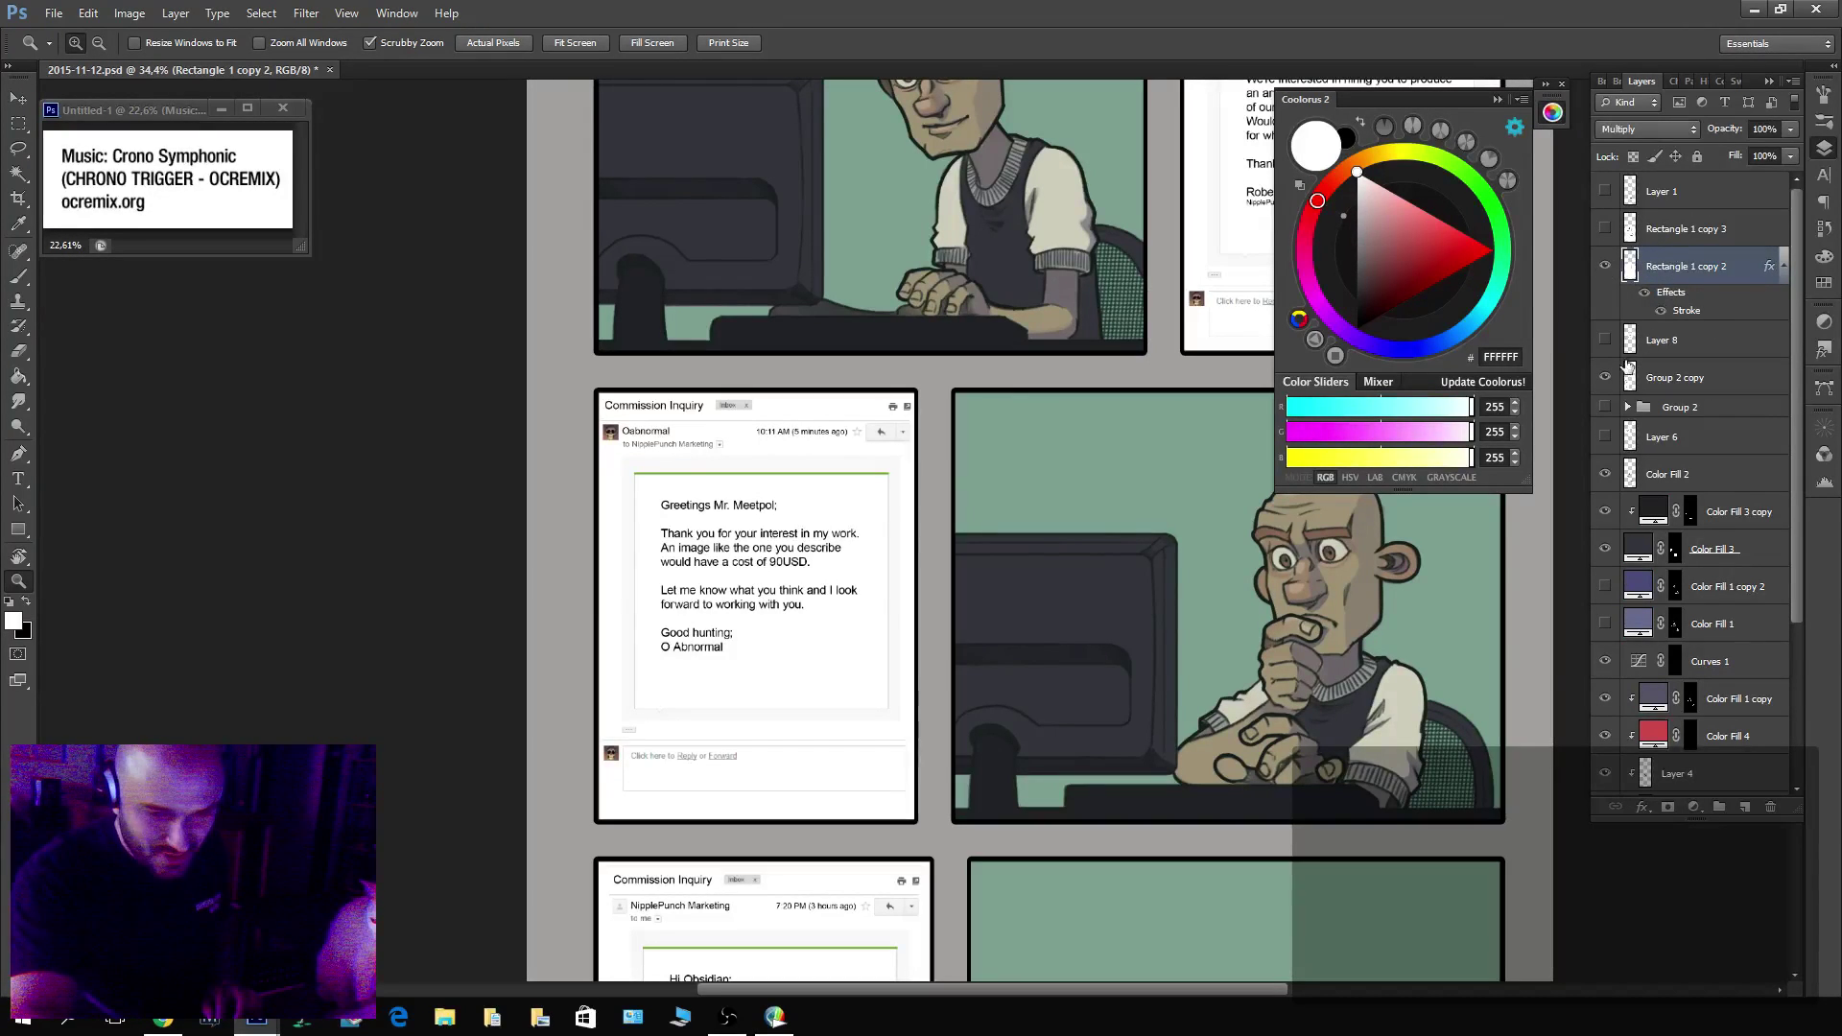
left_click(1605, 379)
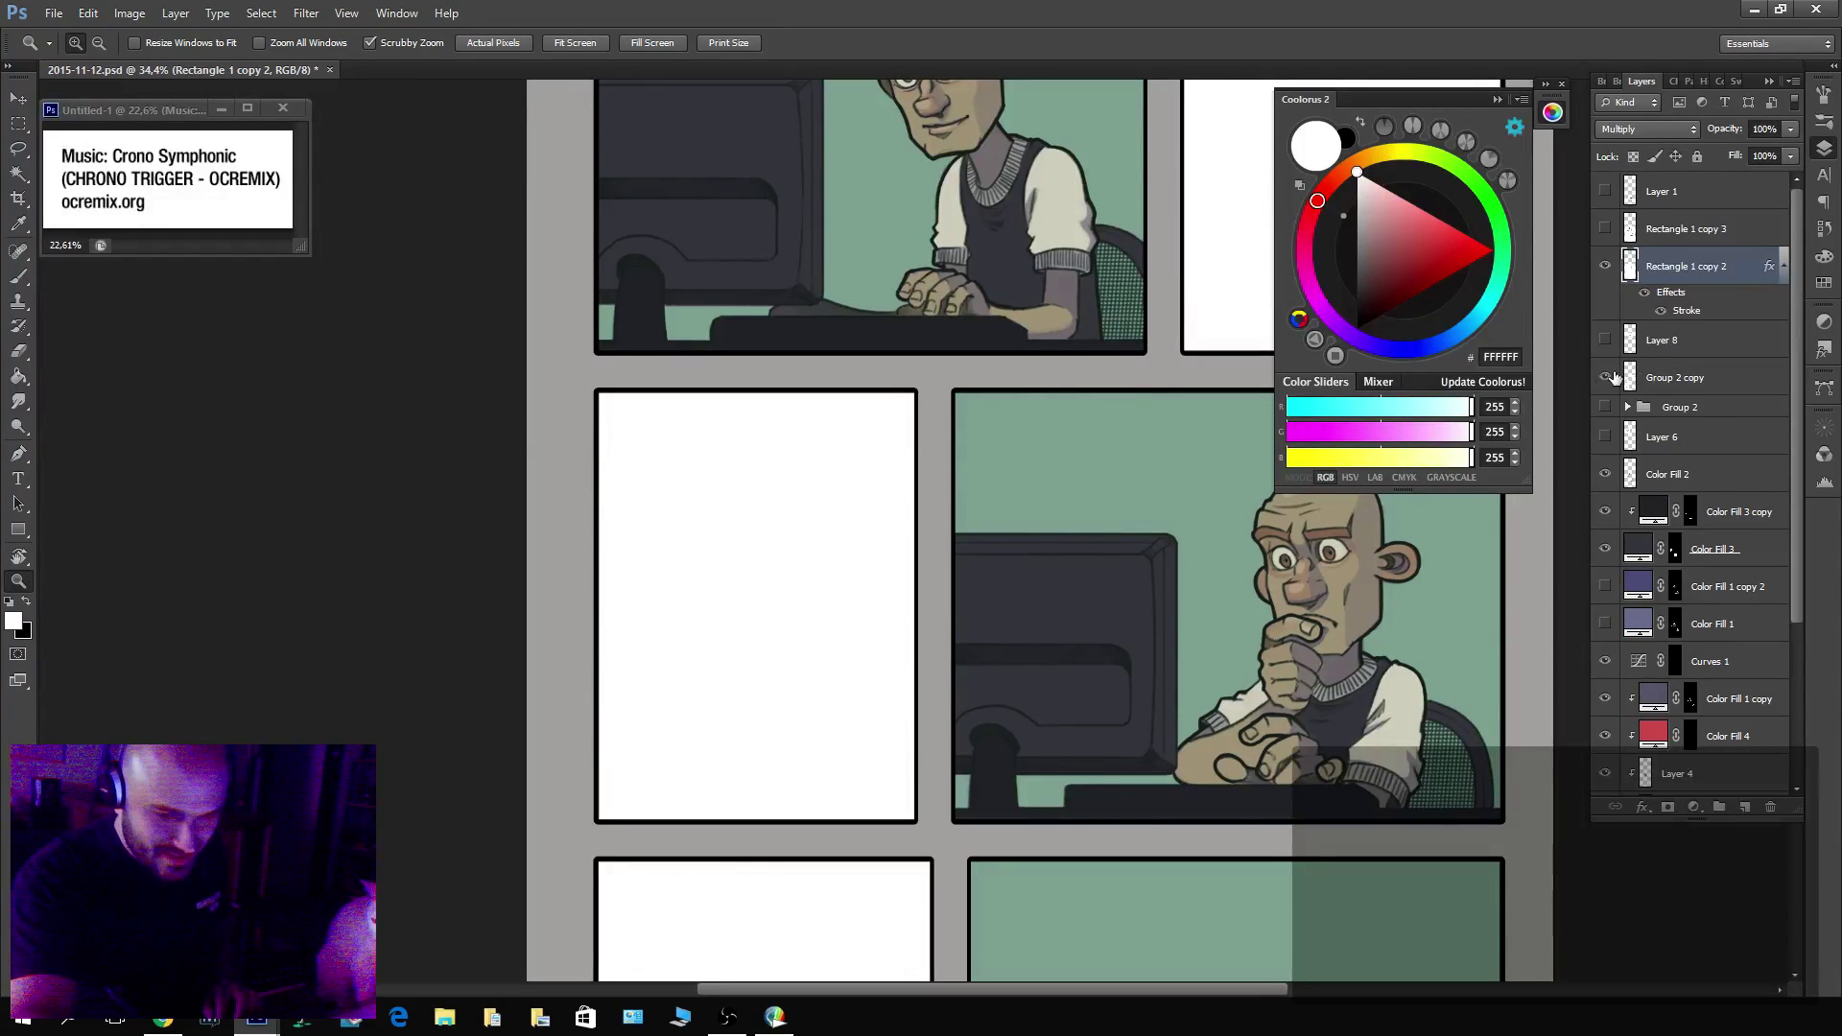
left_click(1607, 378)
Select the second-row email on the Group 2 copy layer, shift it slightly down inside its panel and deselect it.
left_click(1674, 378)
key("m")
left_click_drag(577, 380, 950, 830)
key("v")
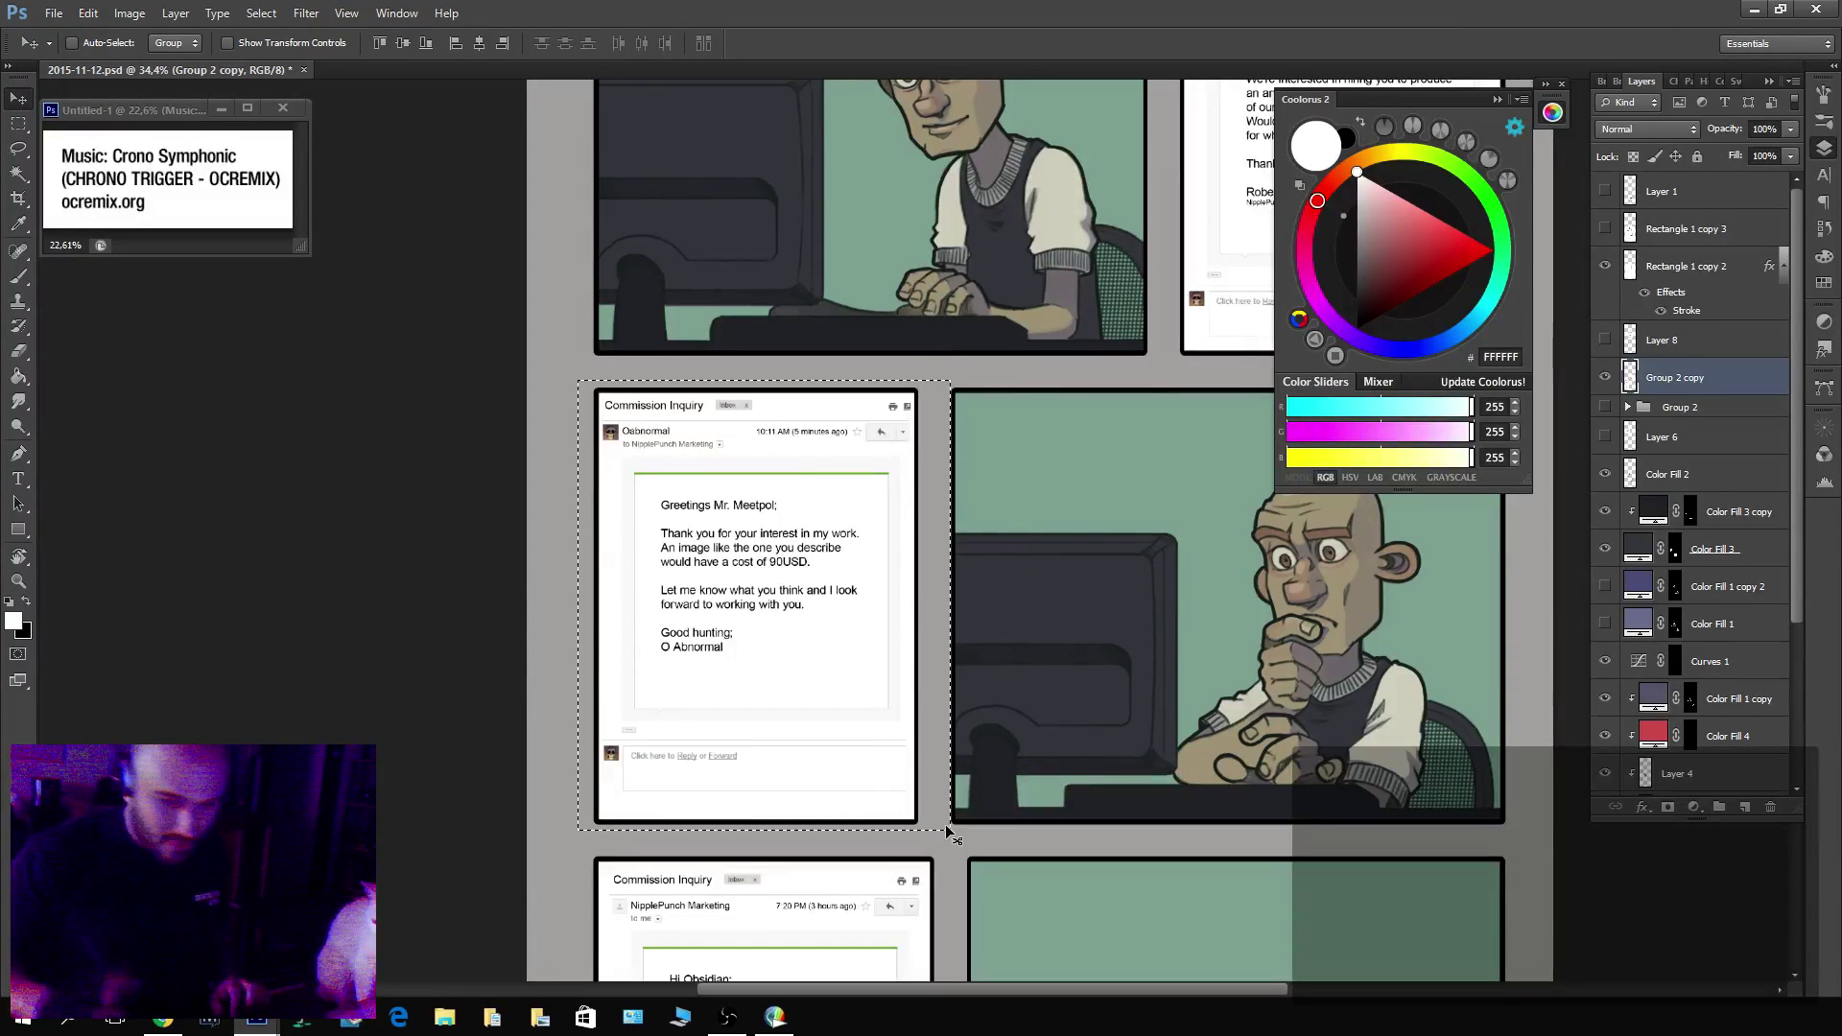
left_click(1605, 377)
left_click(1605, 377)
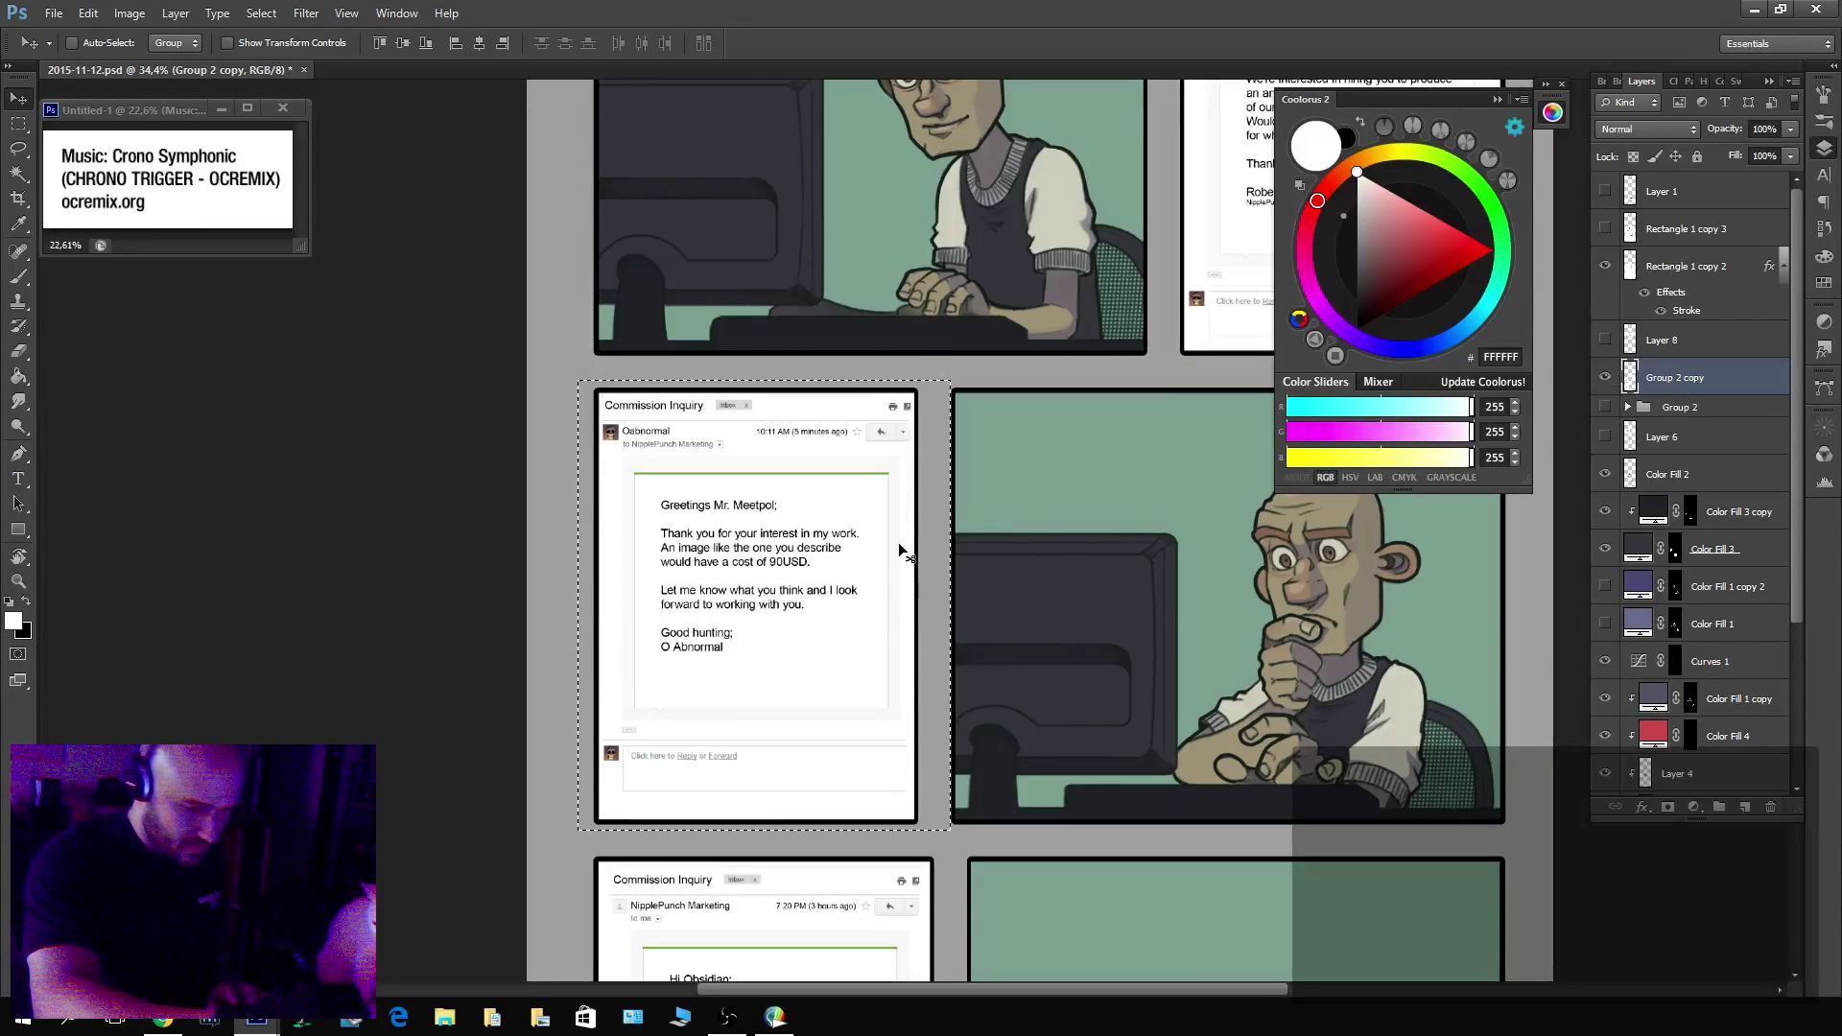
left_click_drag(899, 544, 900, 550)
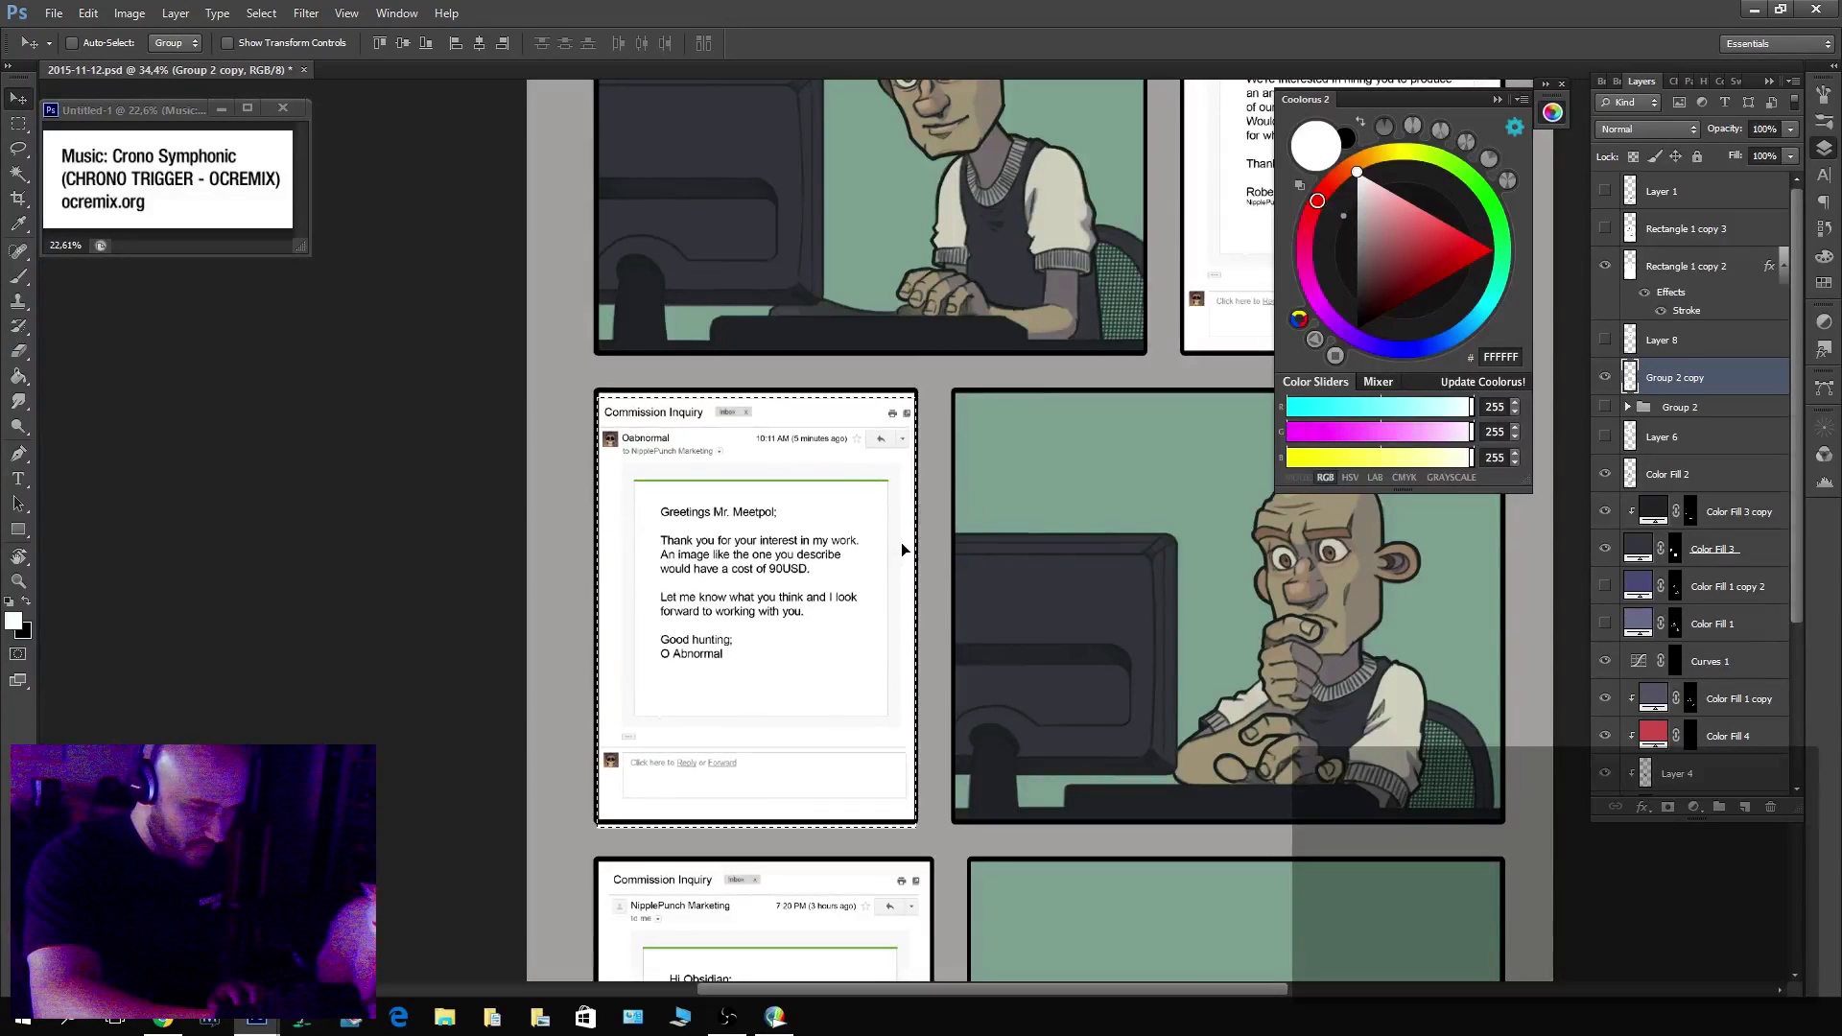
key("ctrl+d")
Erase the thin strip of the second email that sticks out below its panel's lower border.
key("z")
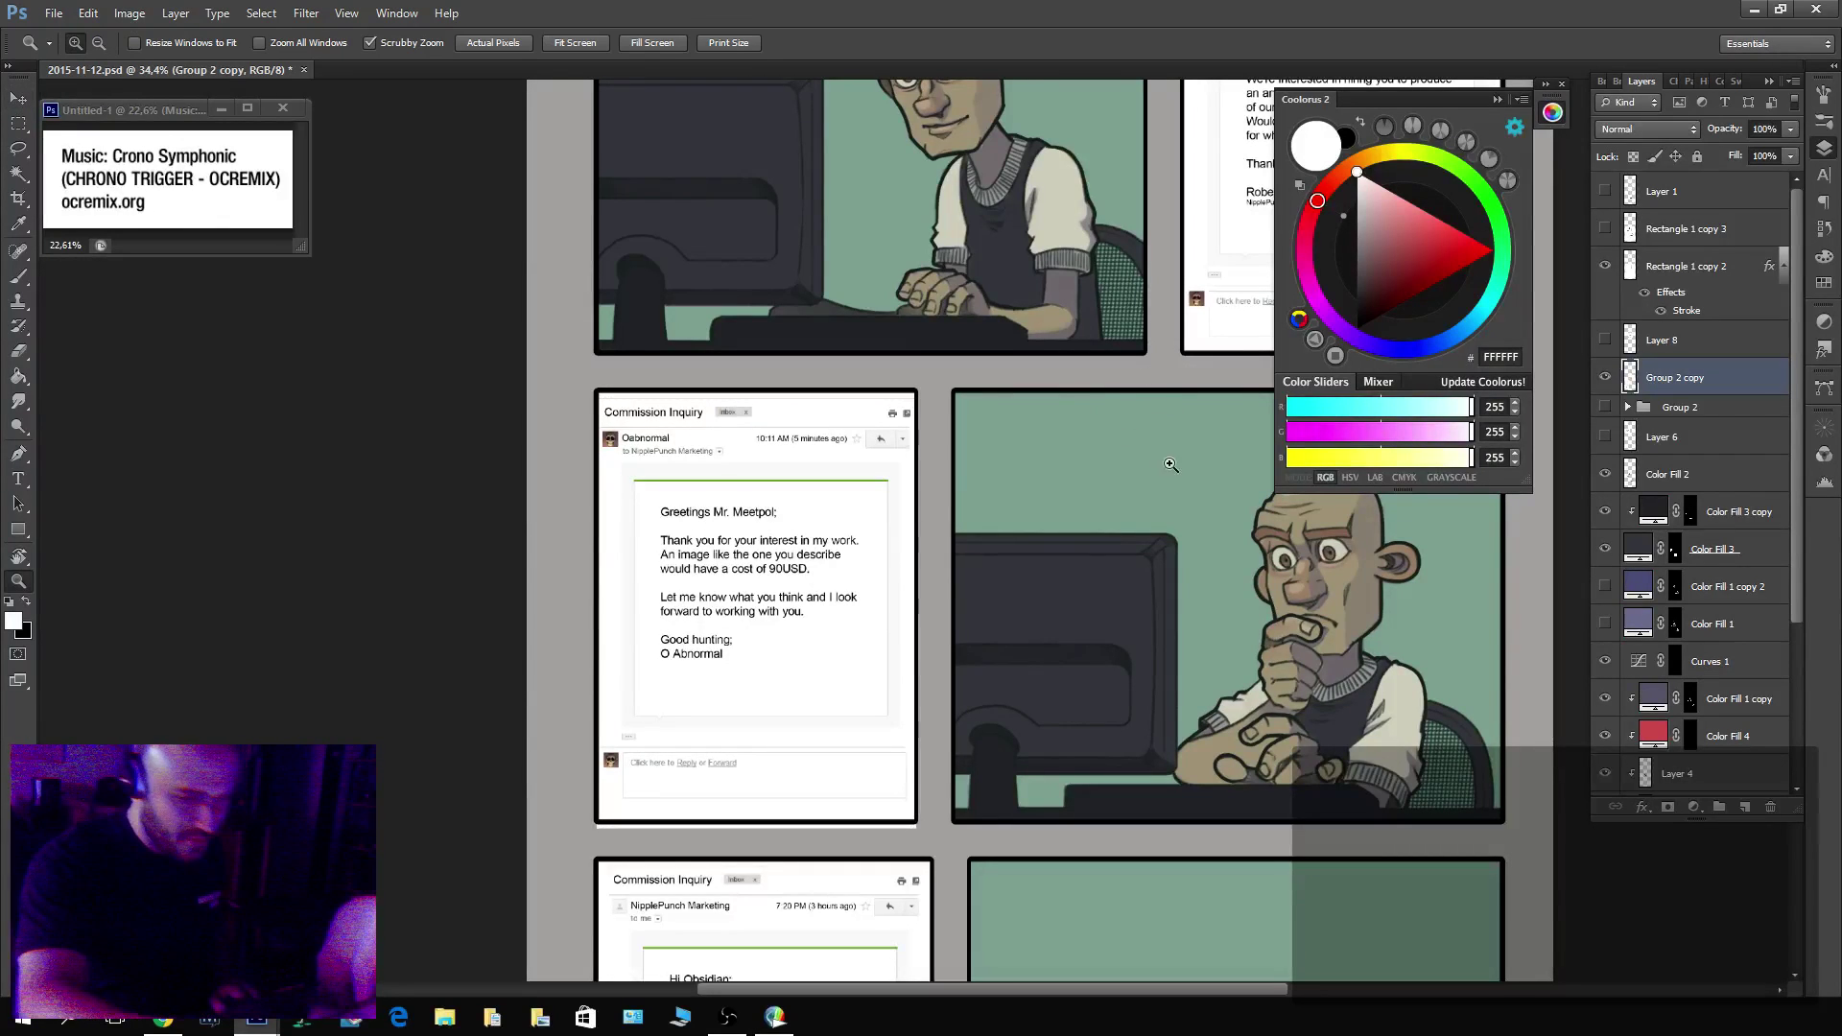
left_click_drag(1208, 481, 1104, 509)
left_click_drag(1081, 614, 1148, 546)
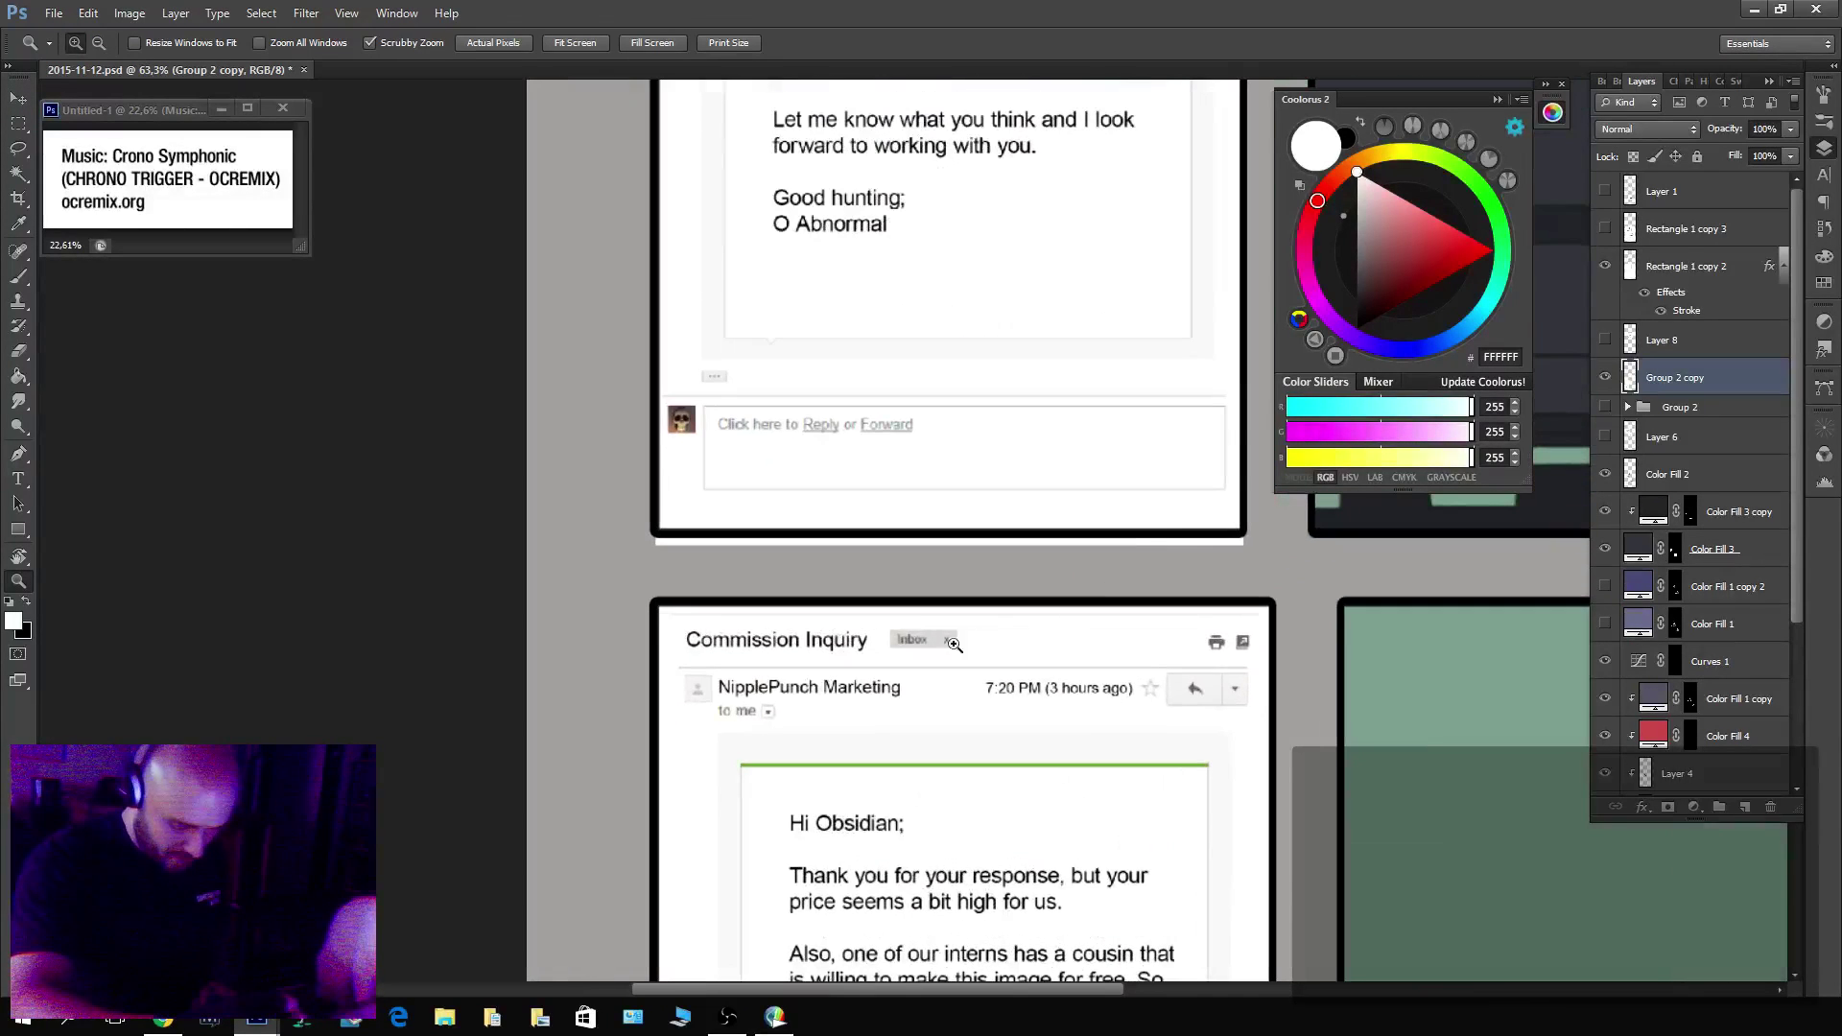
key("m")
left_click_drag(633, 572, 1361, 528)
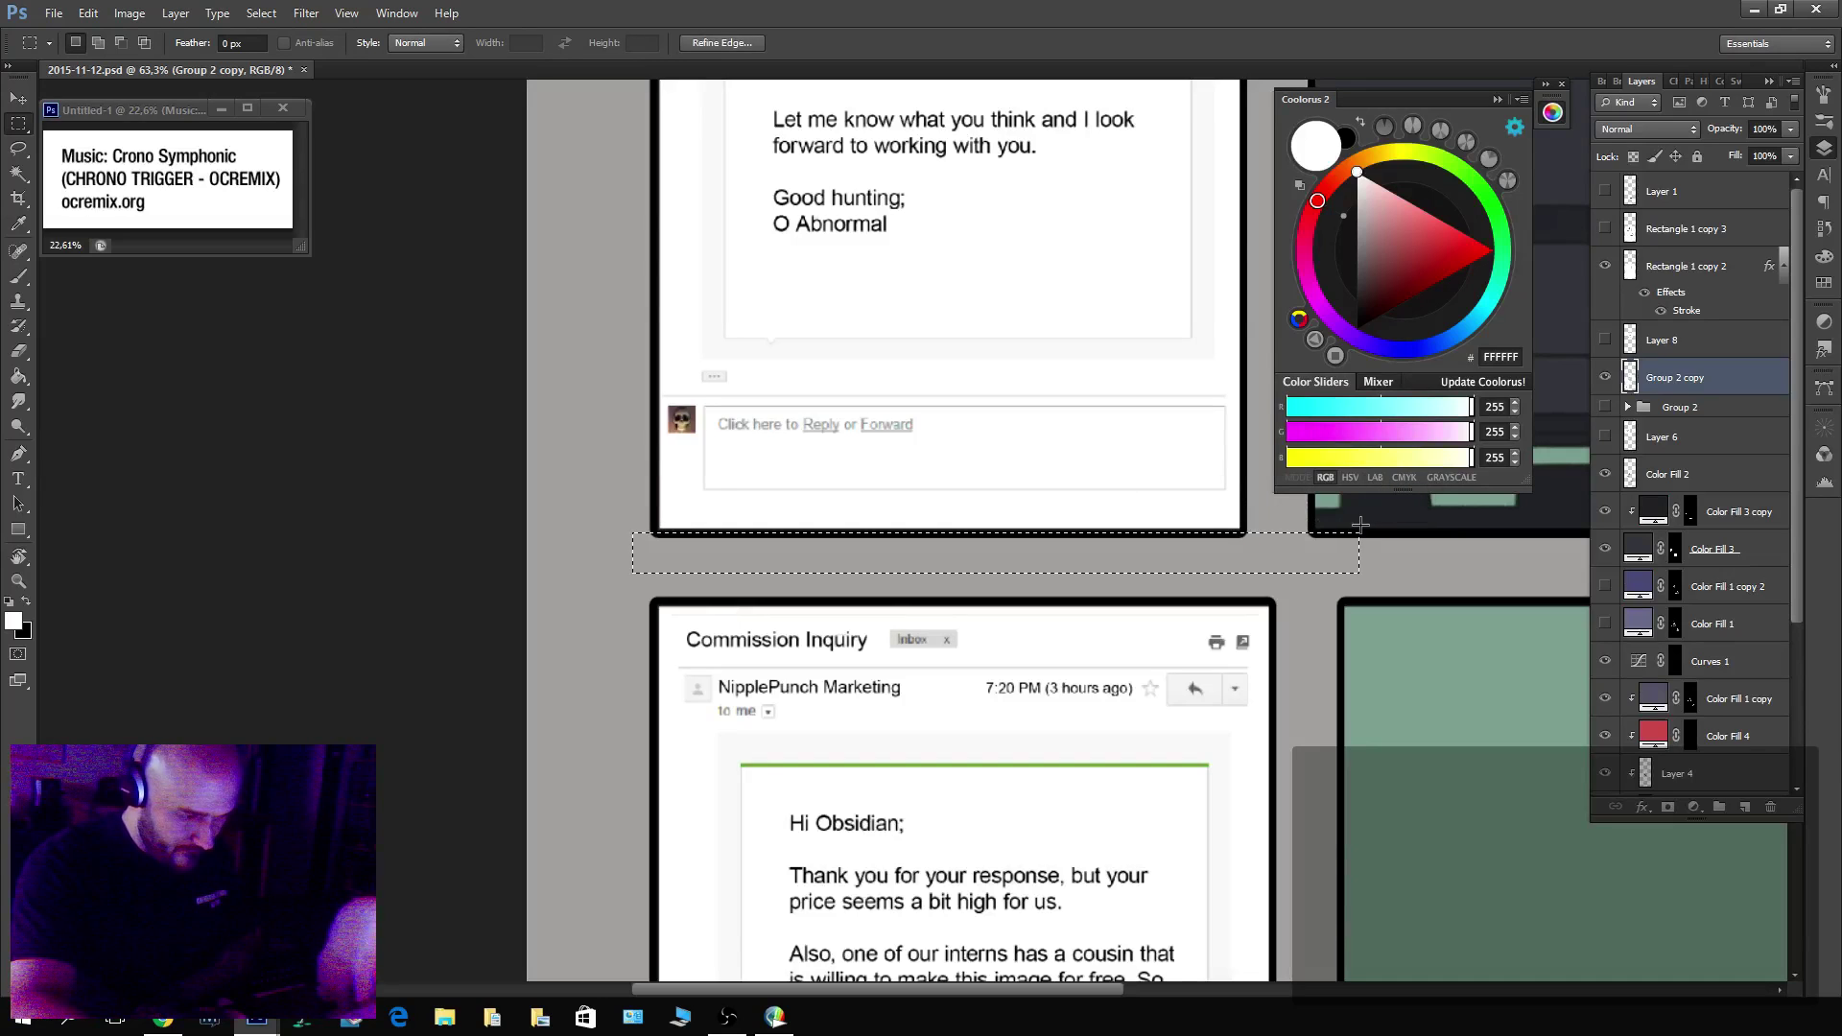
Save the comic file and make Layer 2 the active layer.
key("z")
key("ctrl+0")
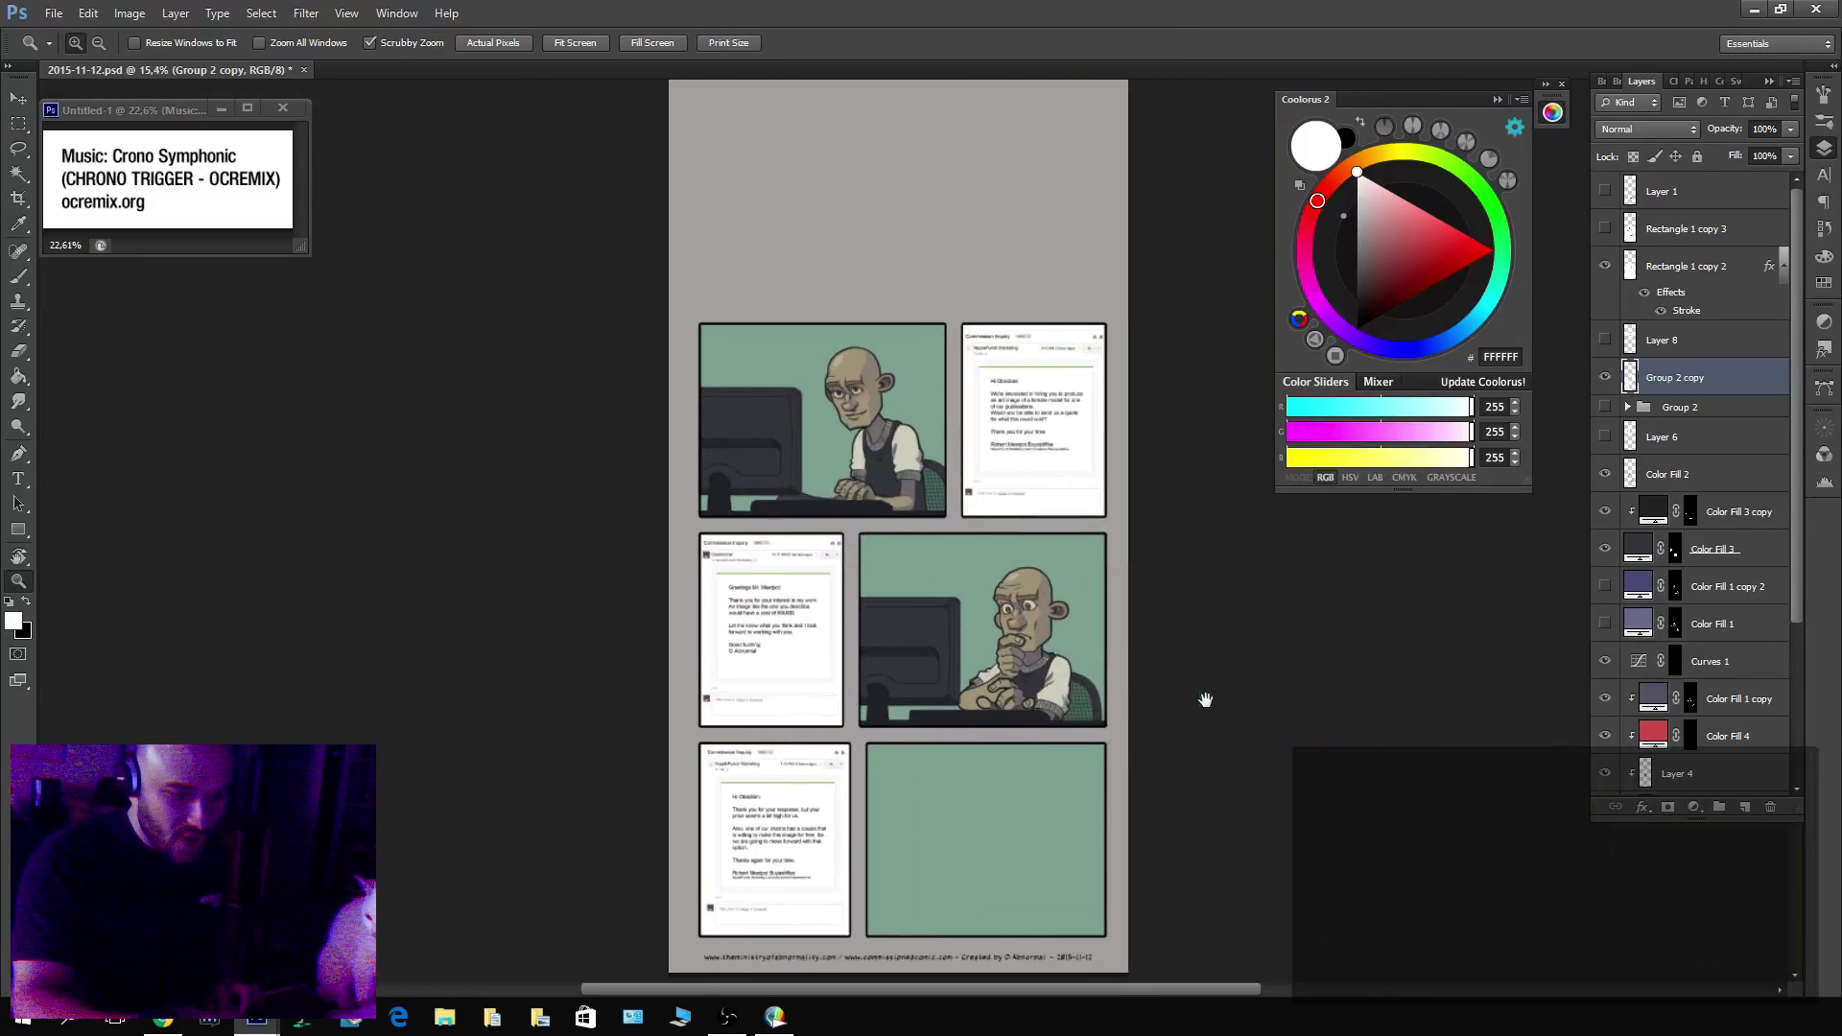
left_click_drag(1206, 700, 1202, 693)
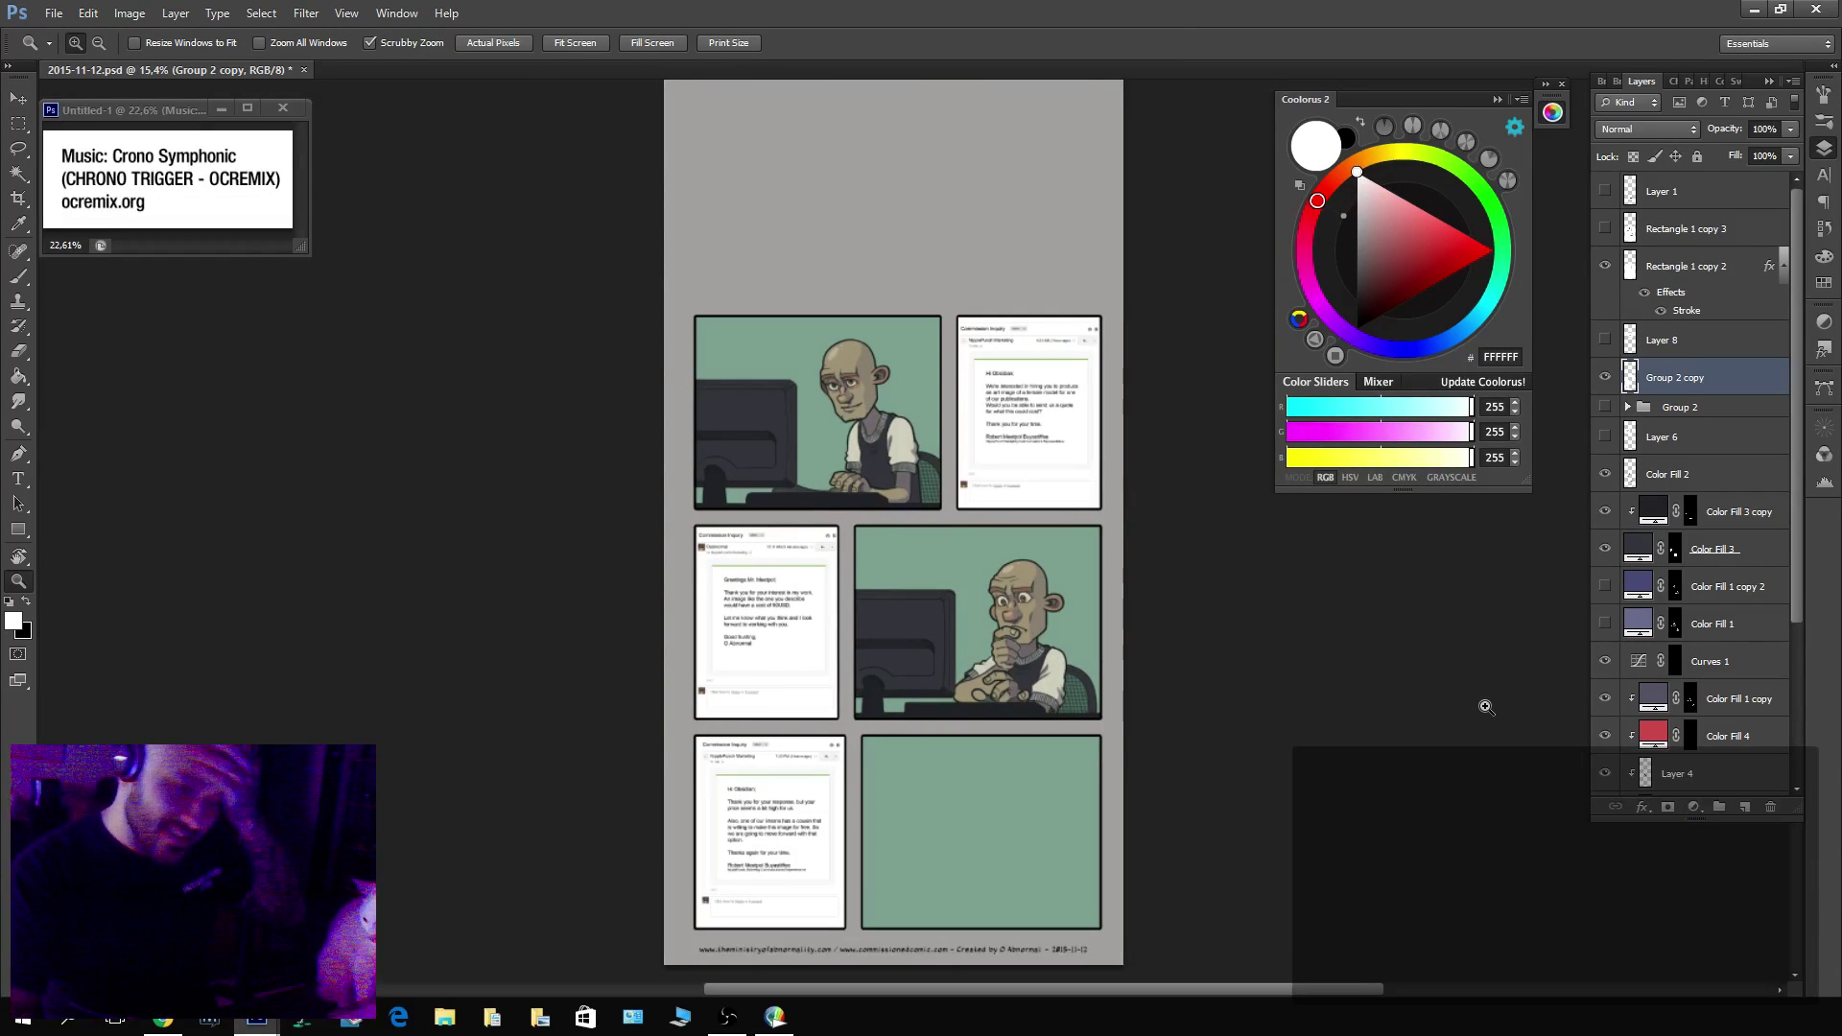
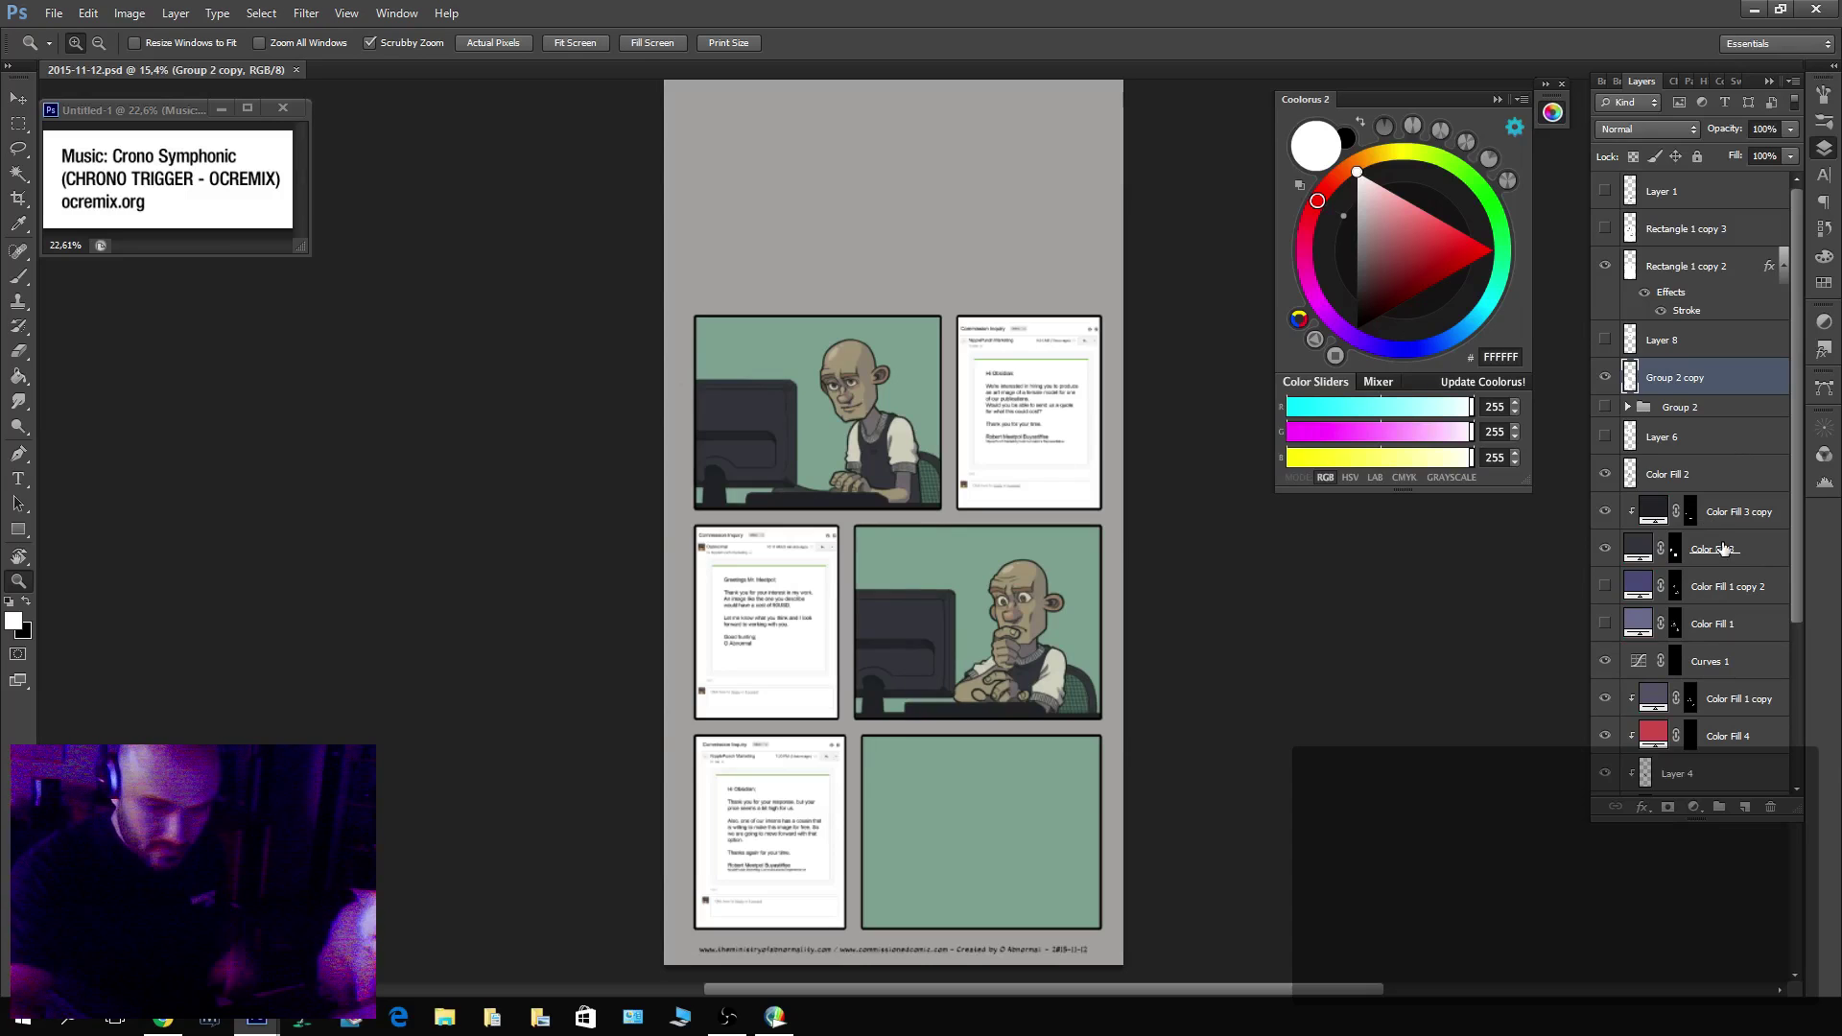
left_click_drag(1791, 575, 1773, 778)
left_click(1662, 667)
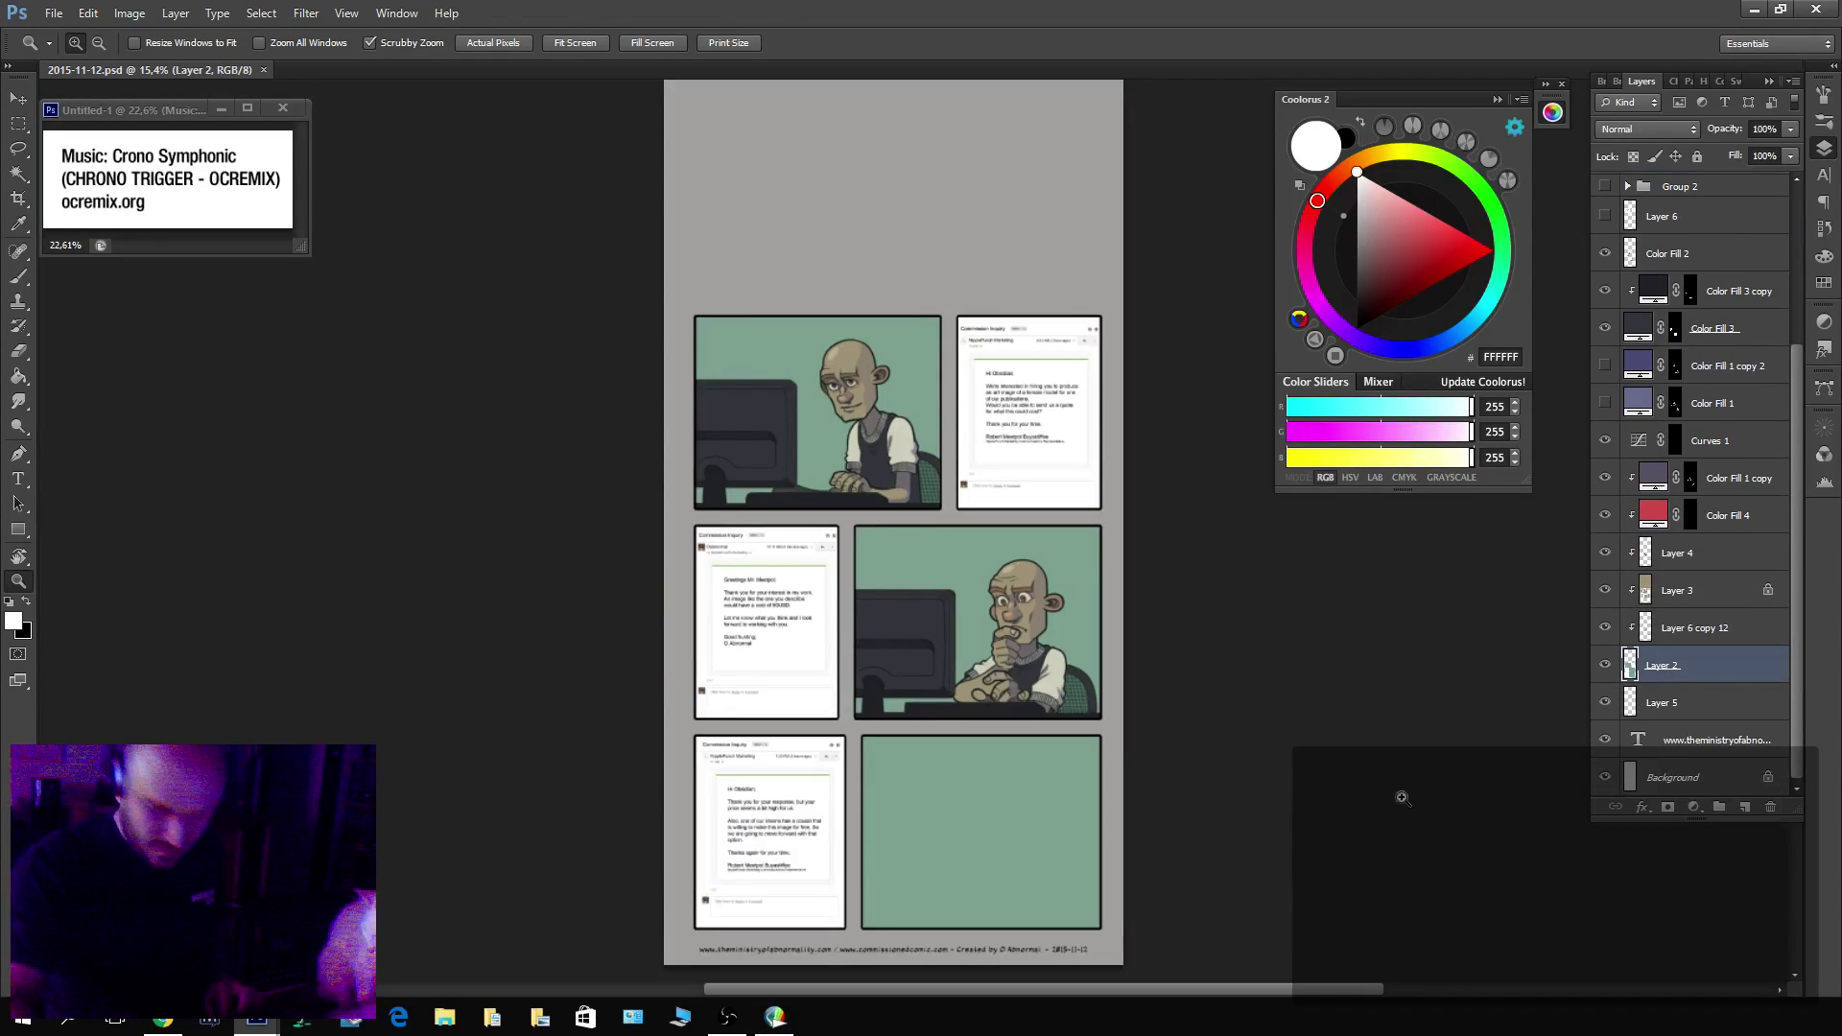
Clear the green background from the empty last panel on Layer 2 and deselect it.
key("m")
left_click_drag(861, 945, 1122, 734)
key("Delete")
key("ctrl+d")
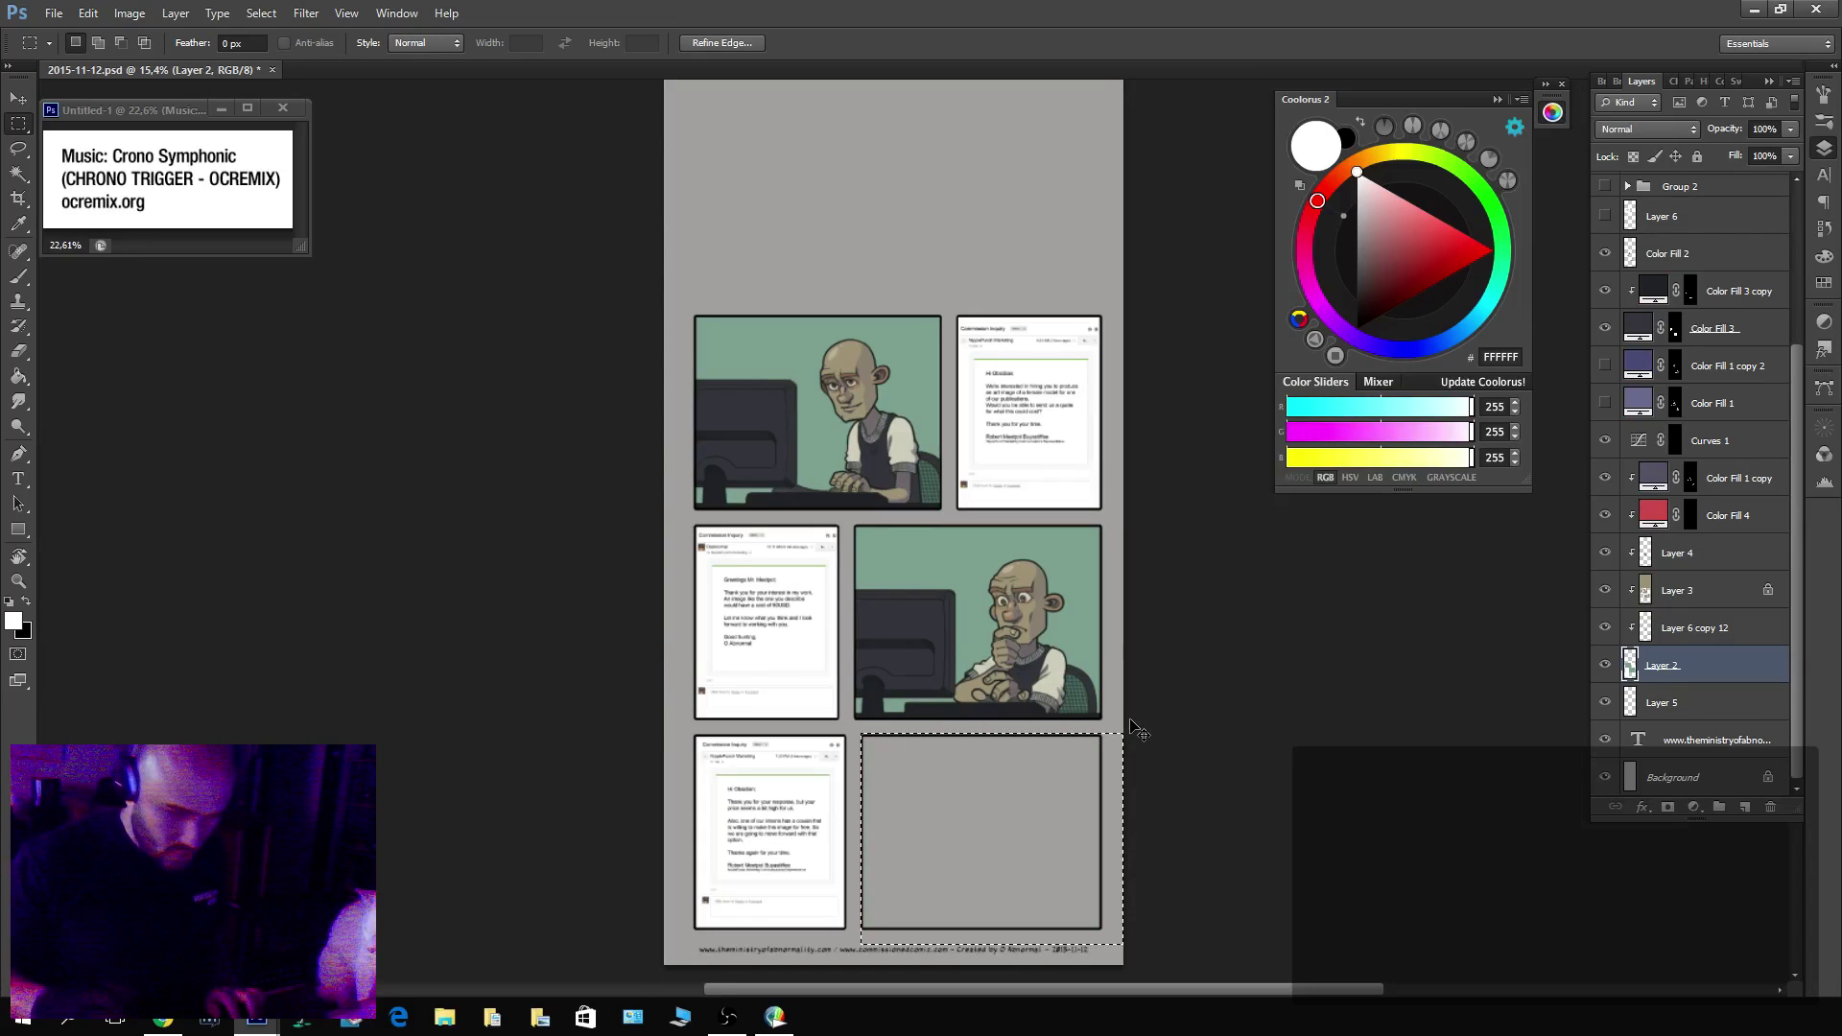
Group all the layers from Layer 5 up to Rectangle 1 copy 2.
left_click(1680, 712)
scroll(1795, 673, "up", 3)
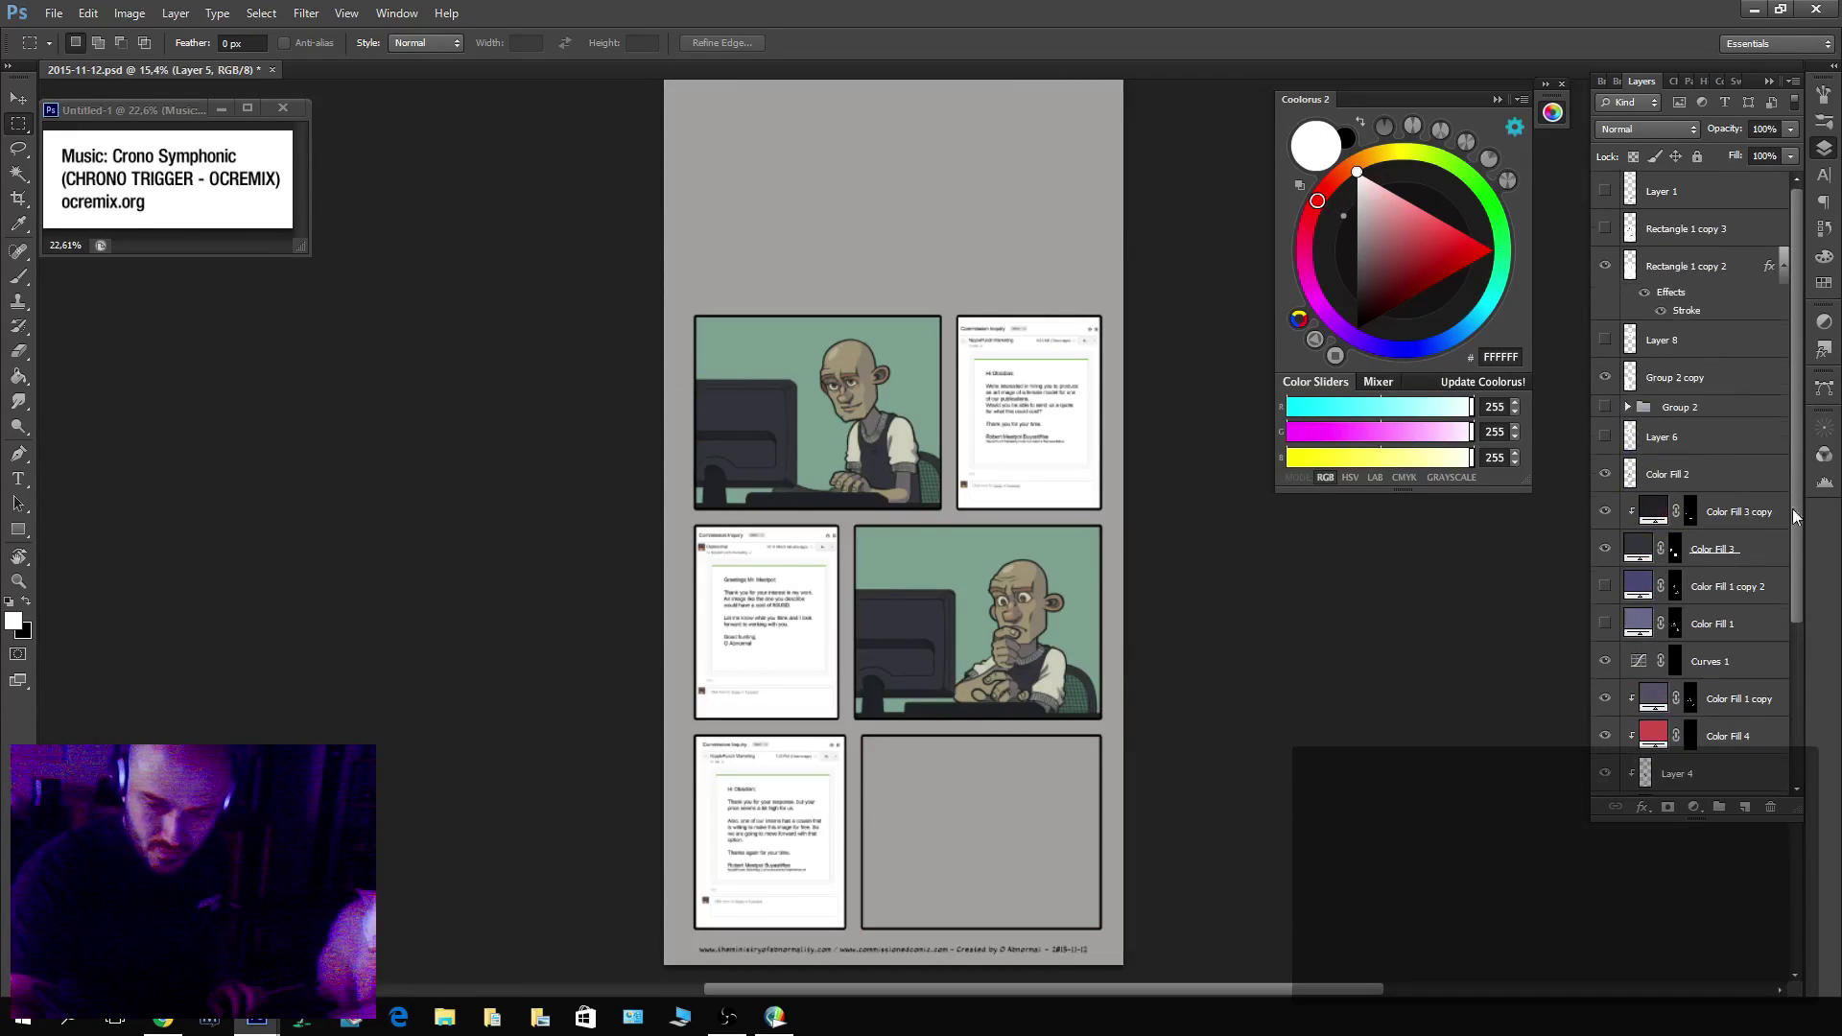
left_click(1690, 273, "shift")
key("ctrl+g")
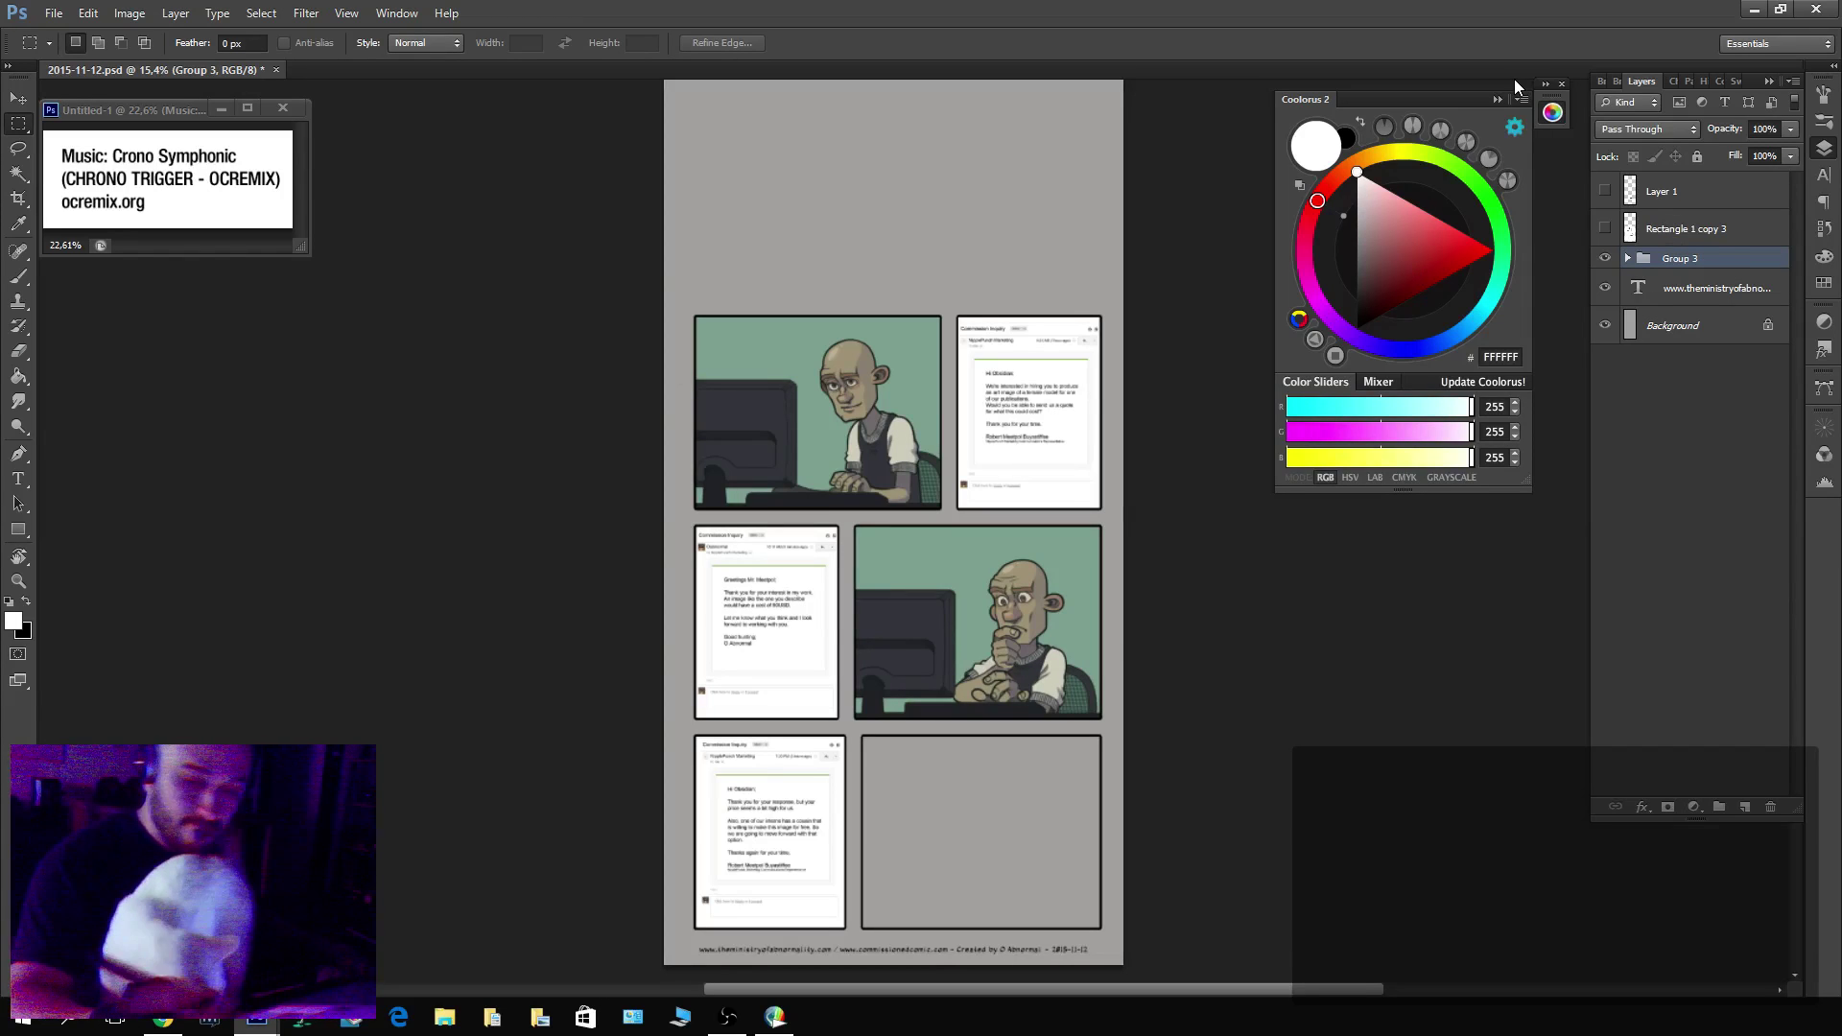
Duplicate the comic's layer group, merge the copy into a single layer and hide the original group.
key("ctrl+j")
key("ctrl+e")
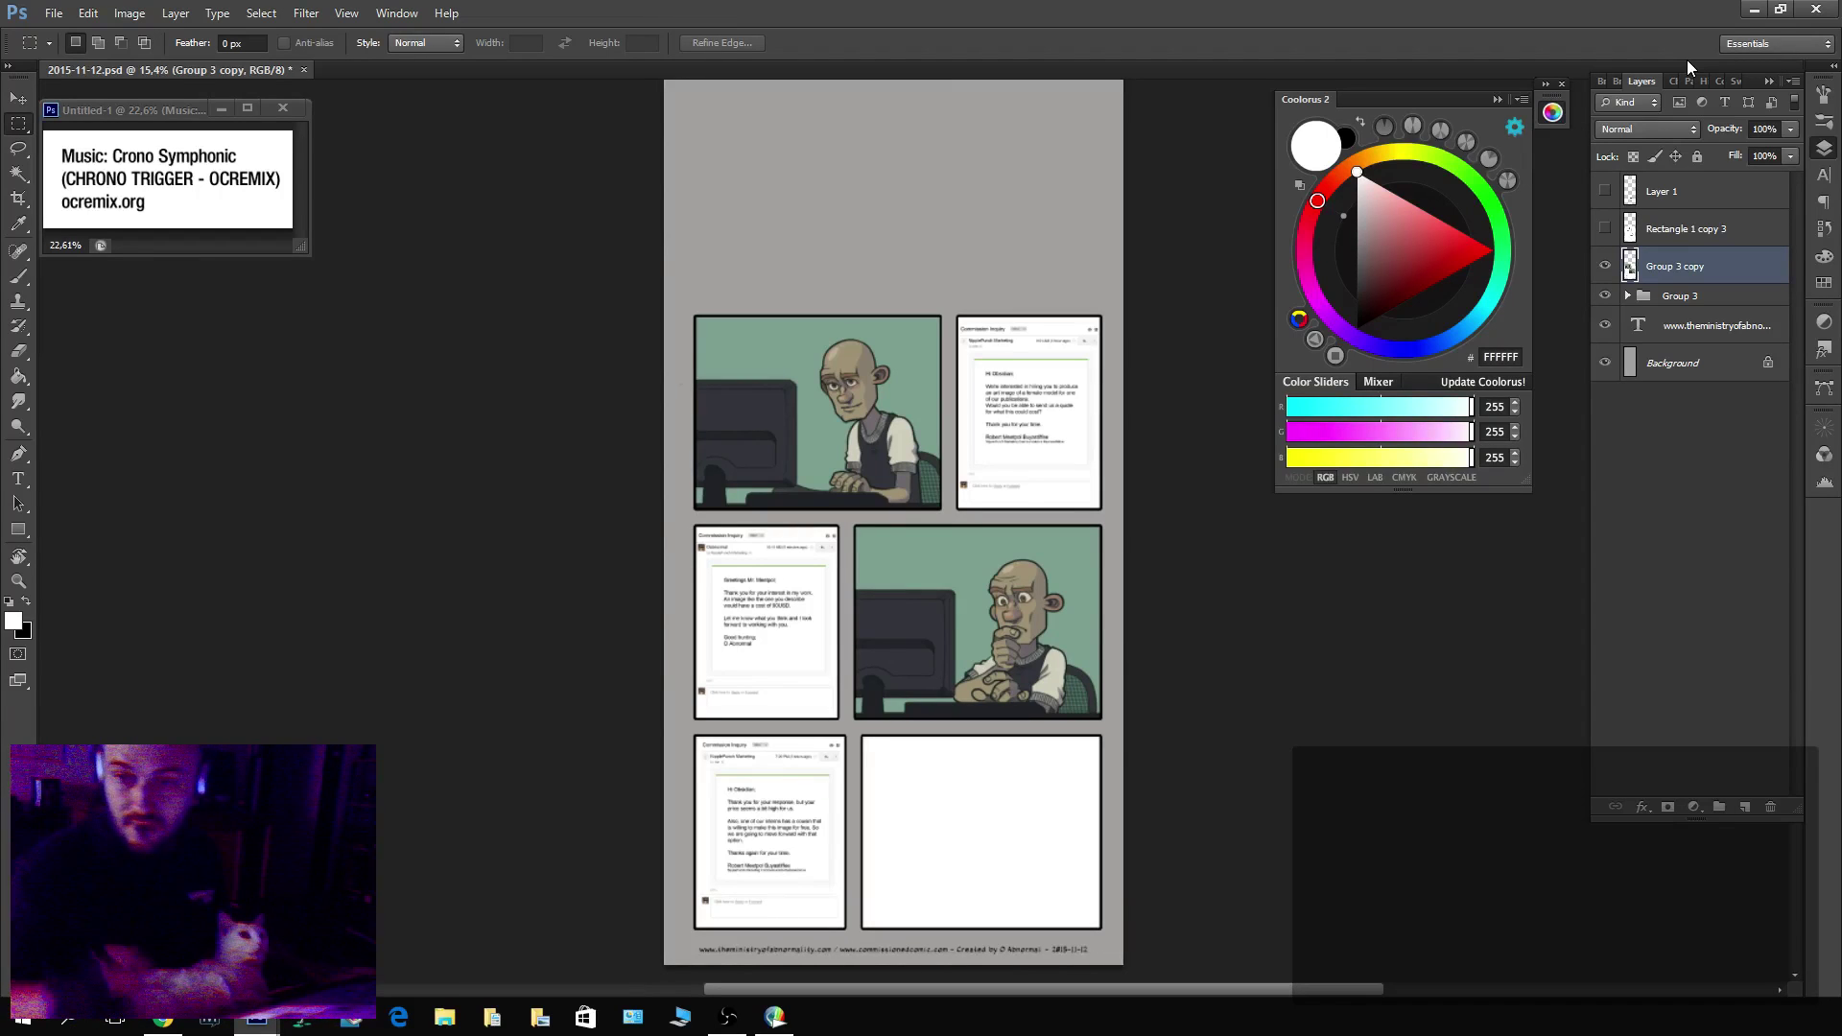
left_click(1605, 295)
Select the first-row email panel, move it above the first drawing in line with the page's left column, and deselect it.
key("z")
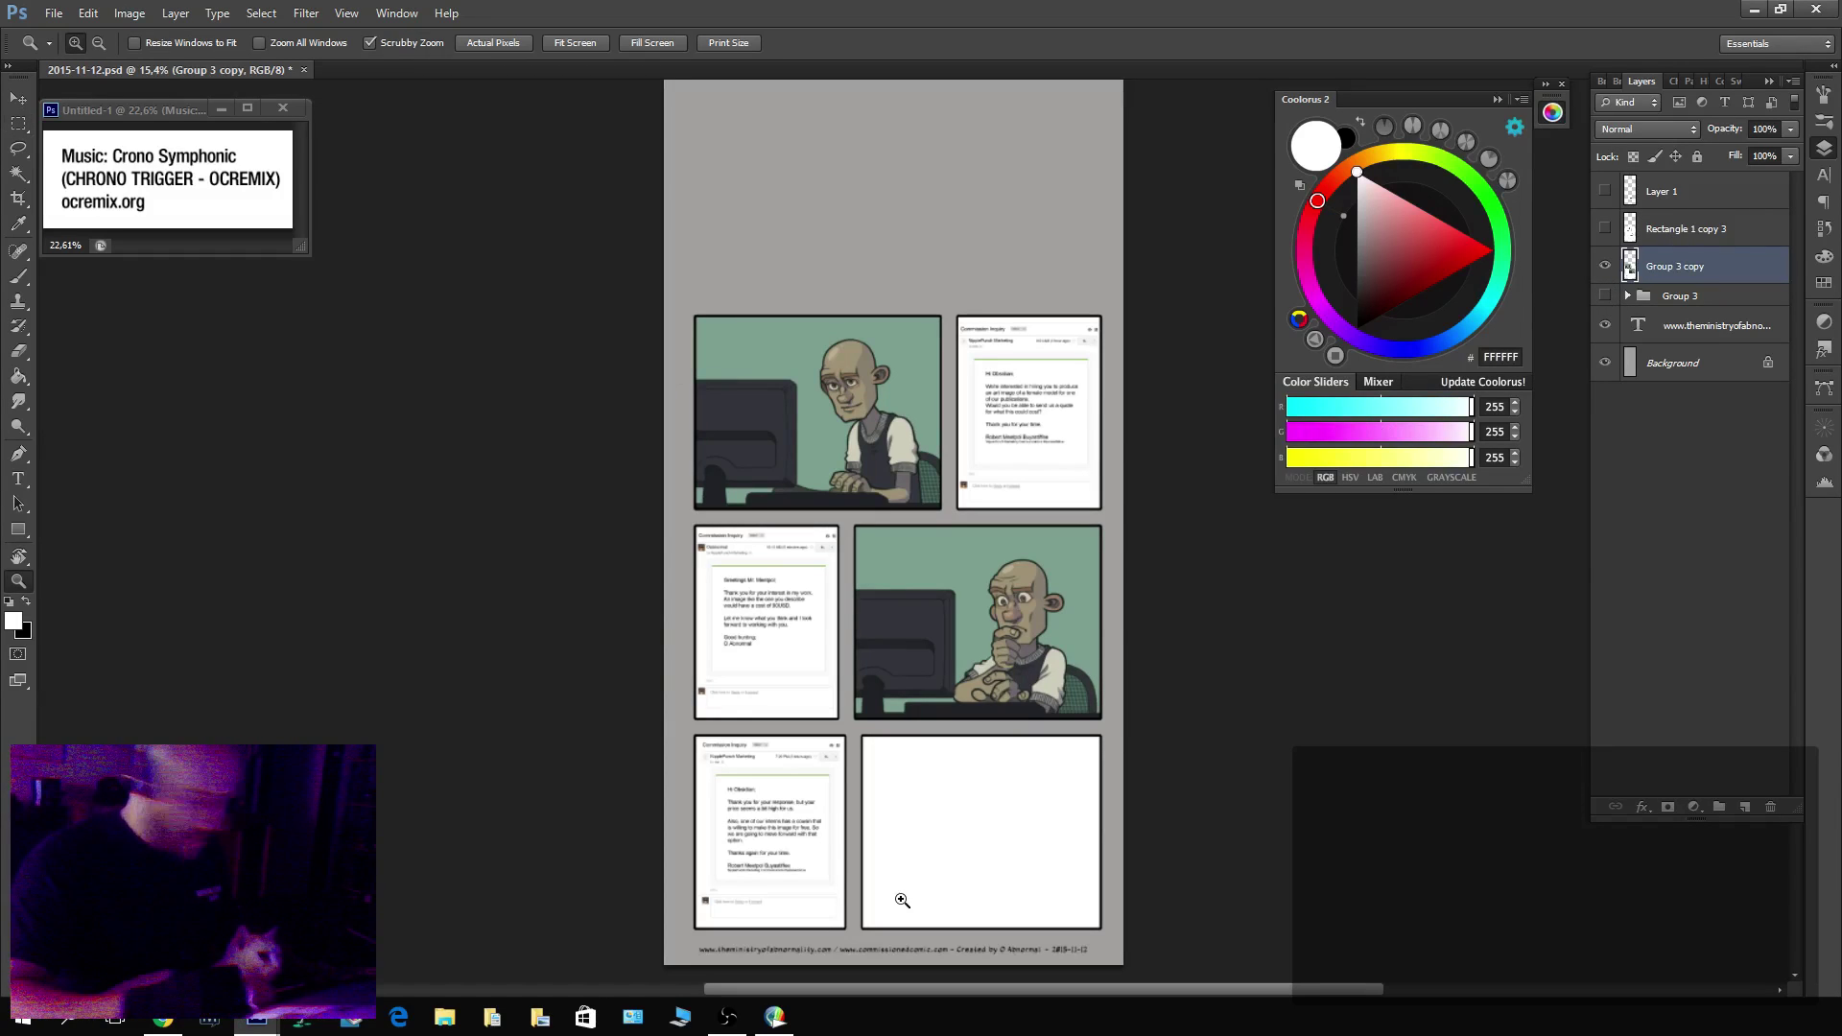
left_click_drag(942, 857, 971, 765)
key("m")
scroll(1034, 633, "up", 5)
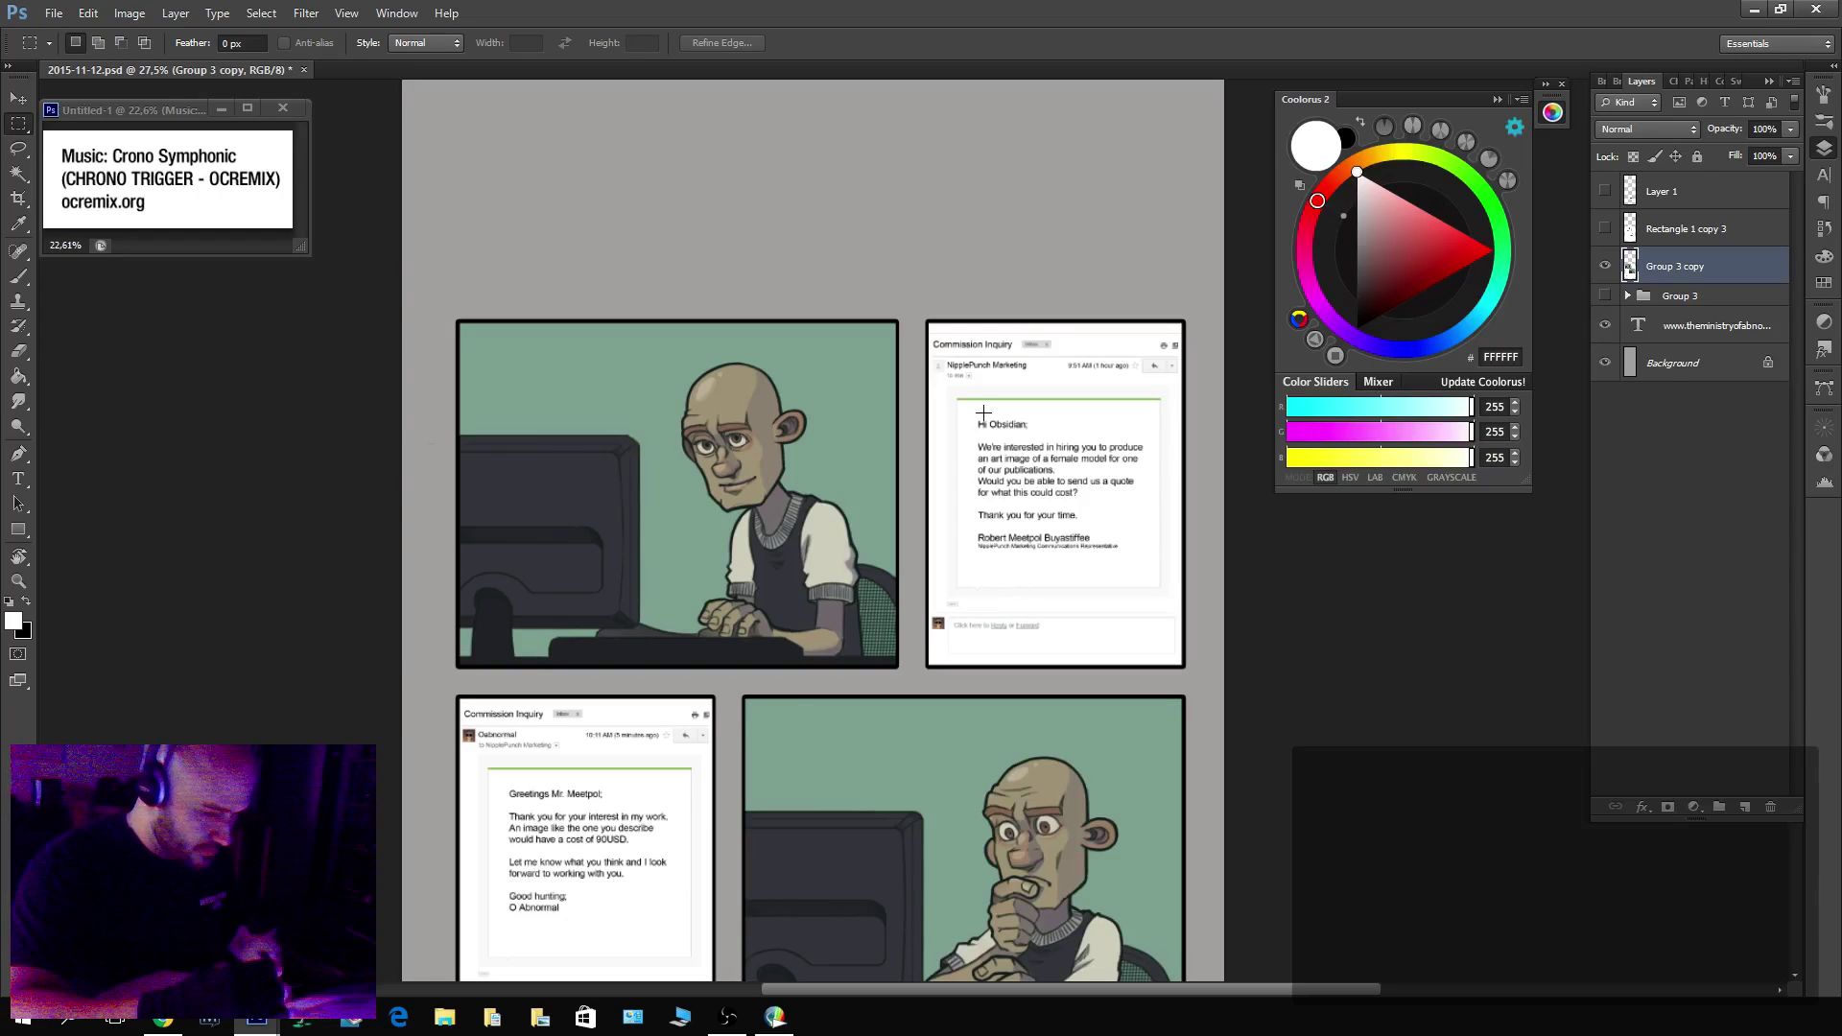
left_click_drag(919, 308, 1210, 675)
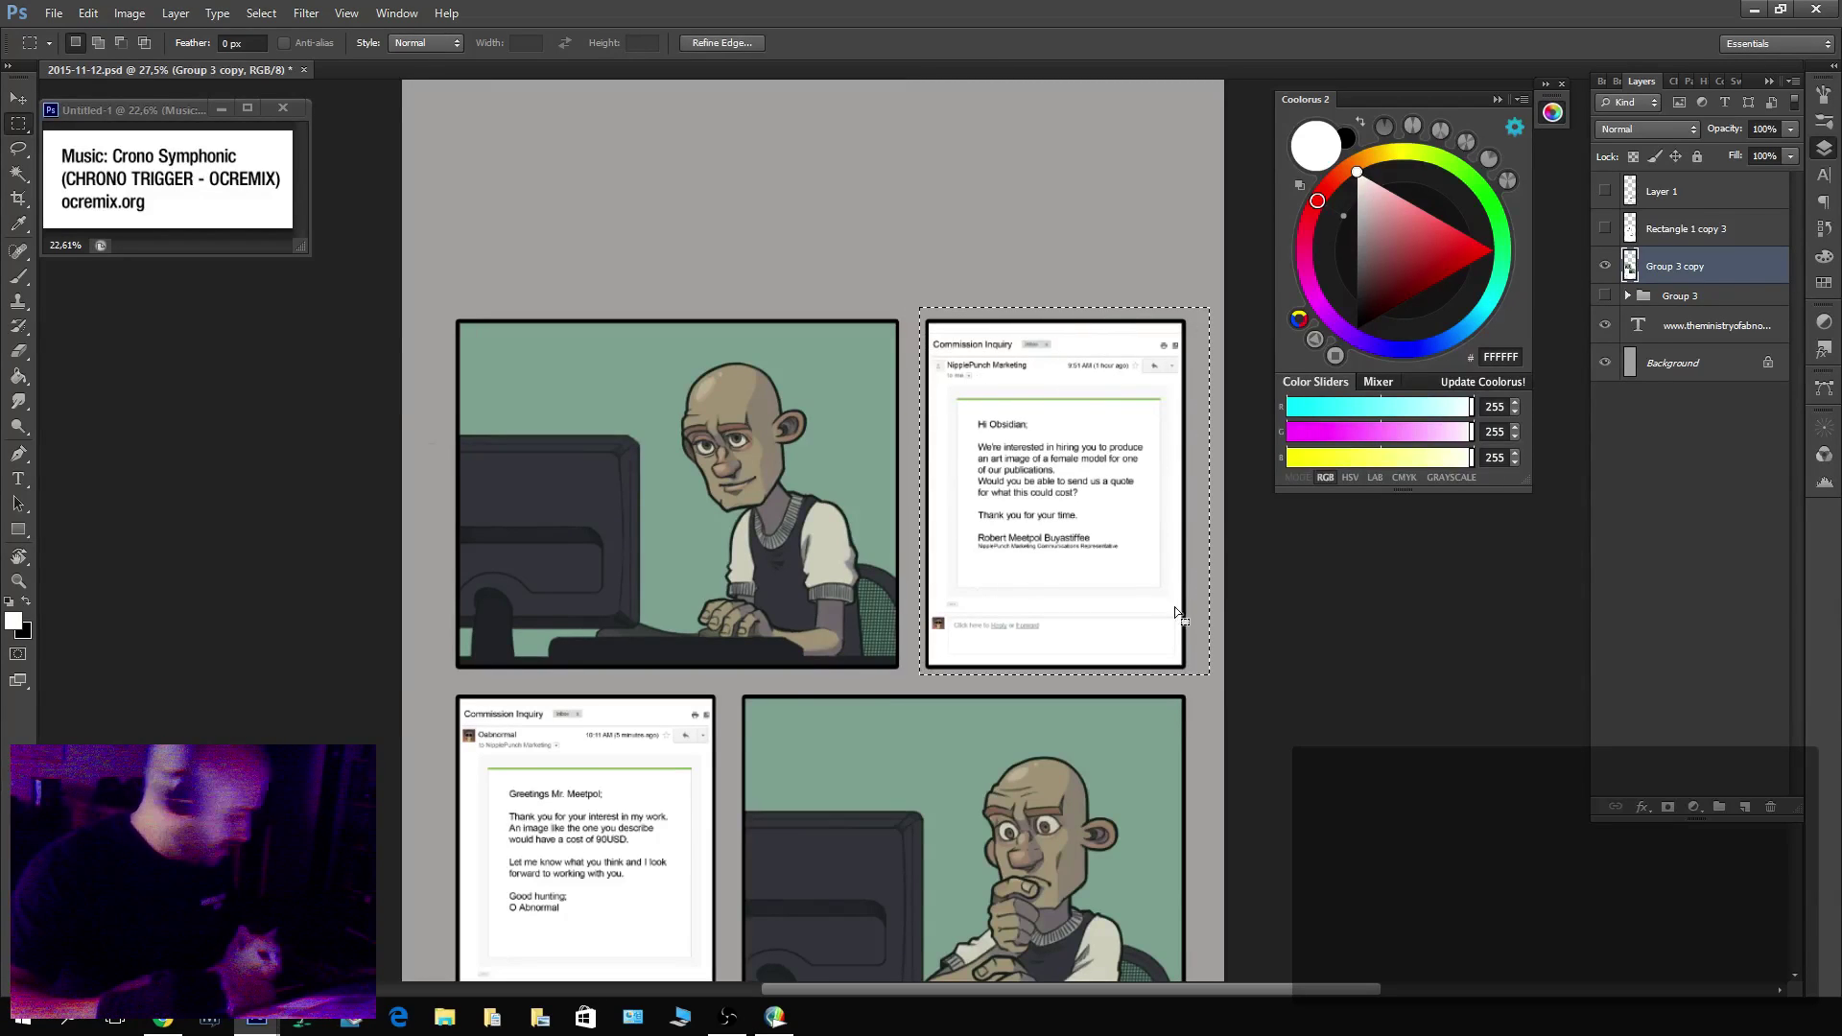
key("v")
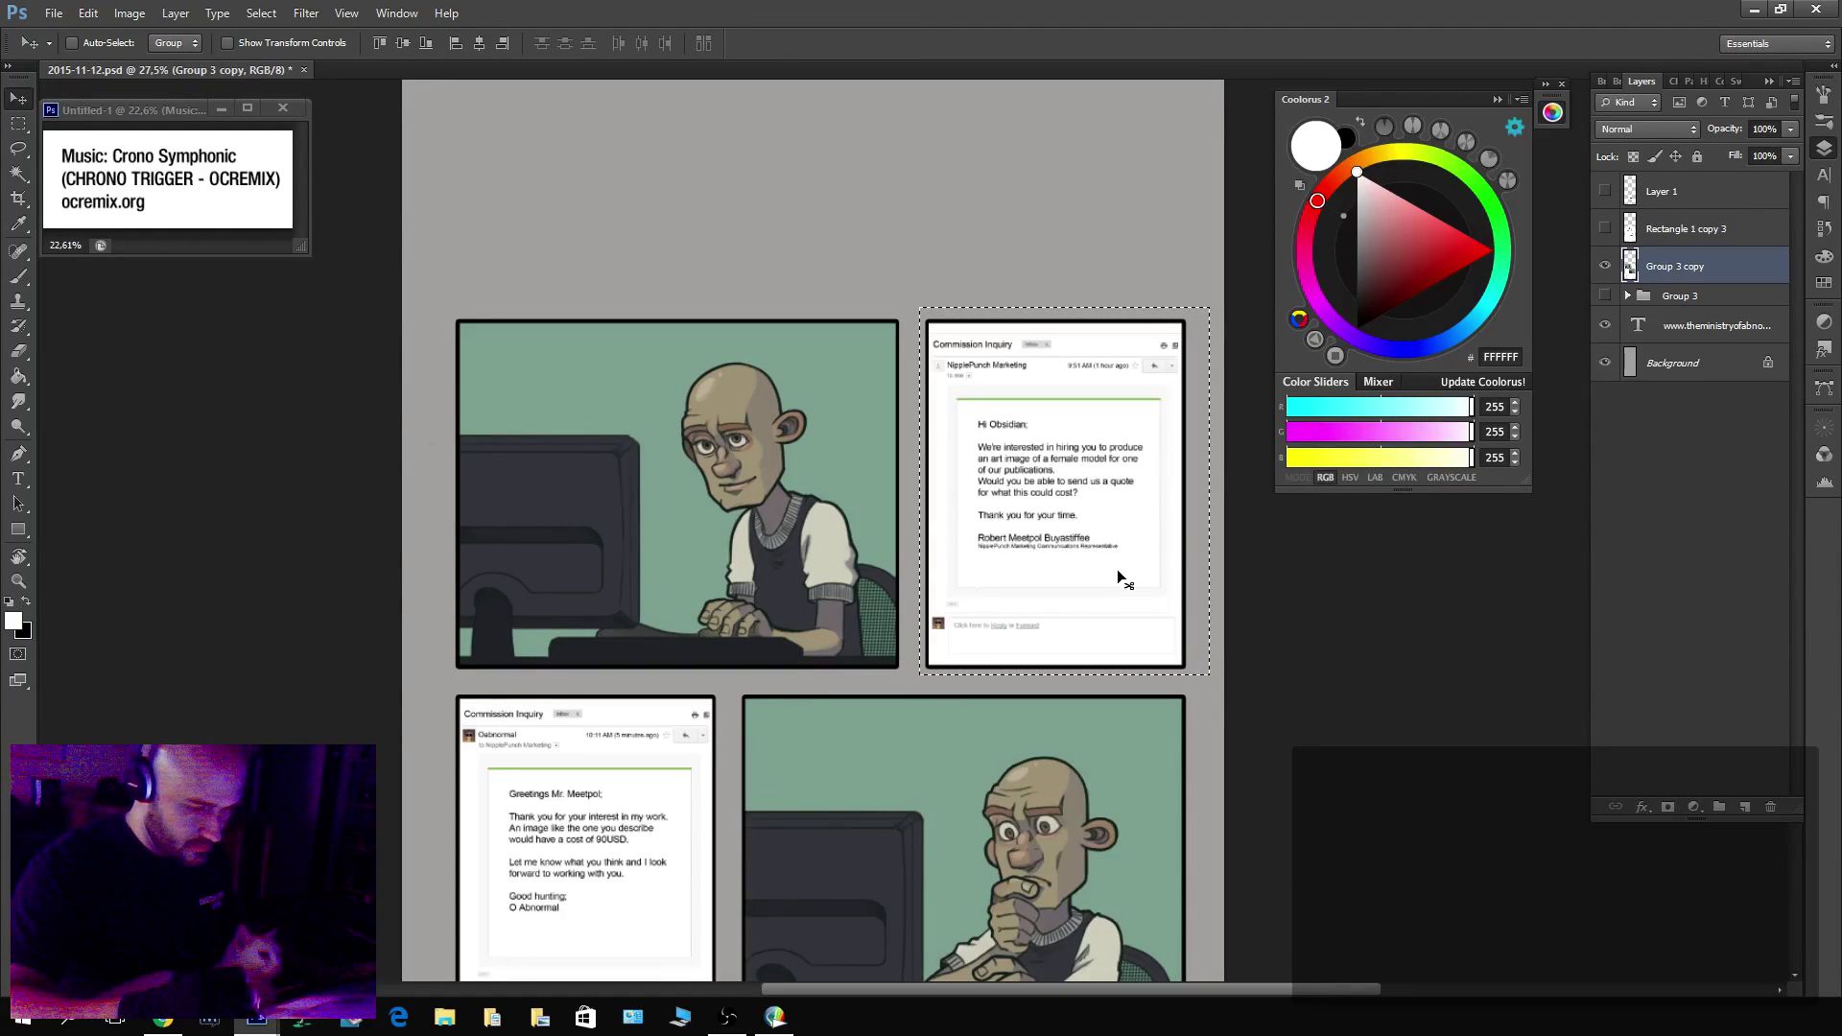
left_click_drag(1117, 570, 813, 399)
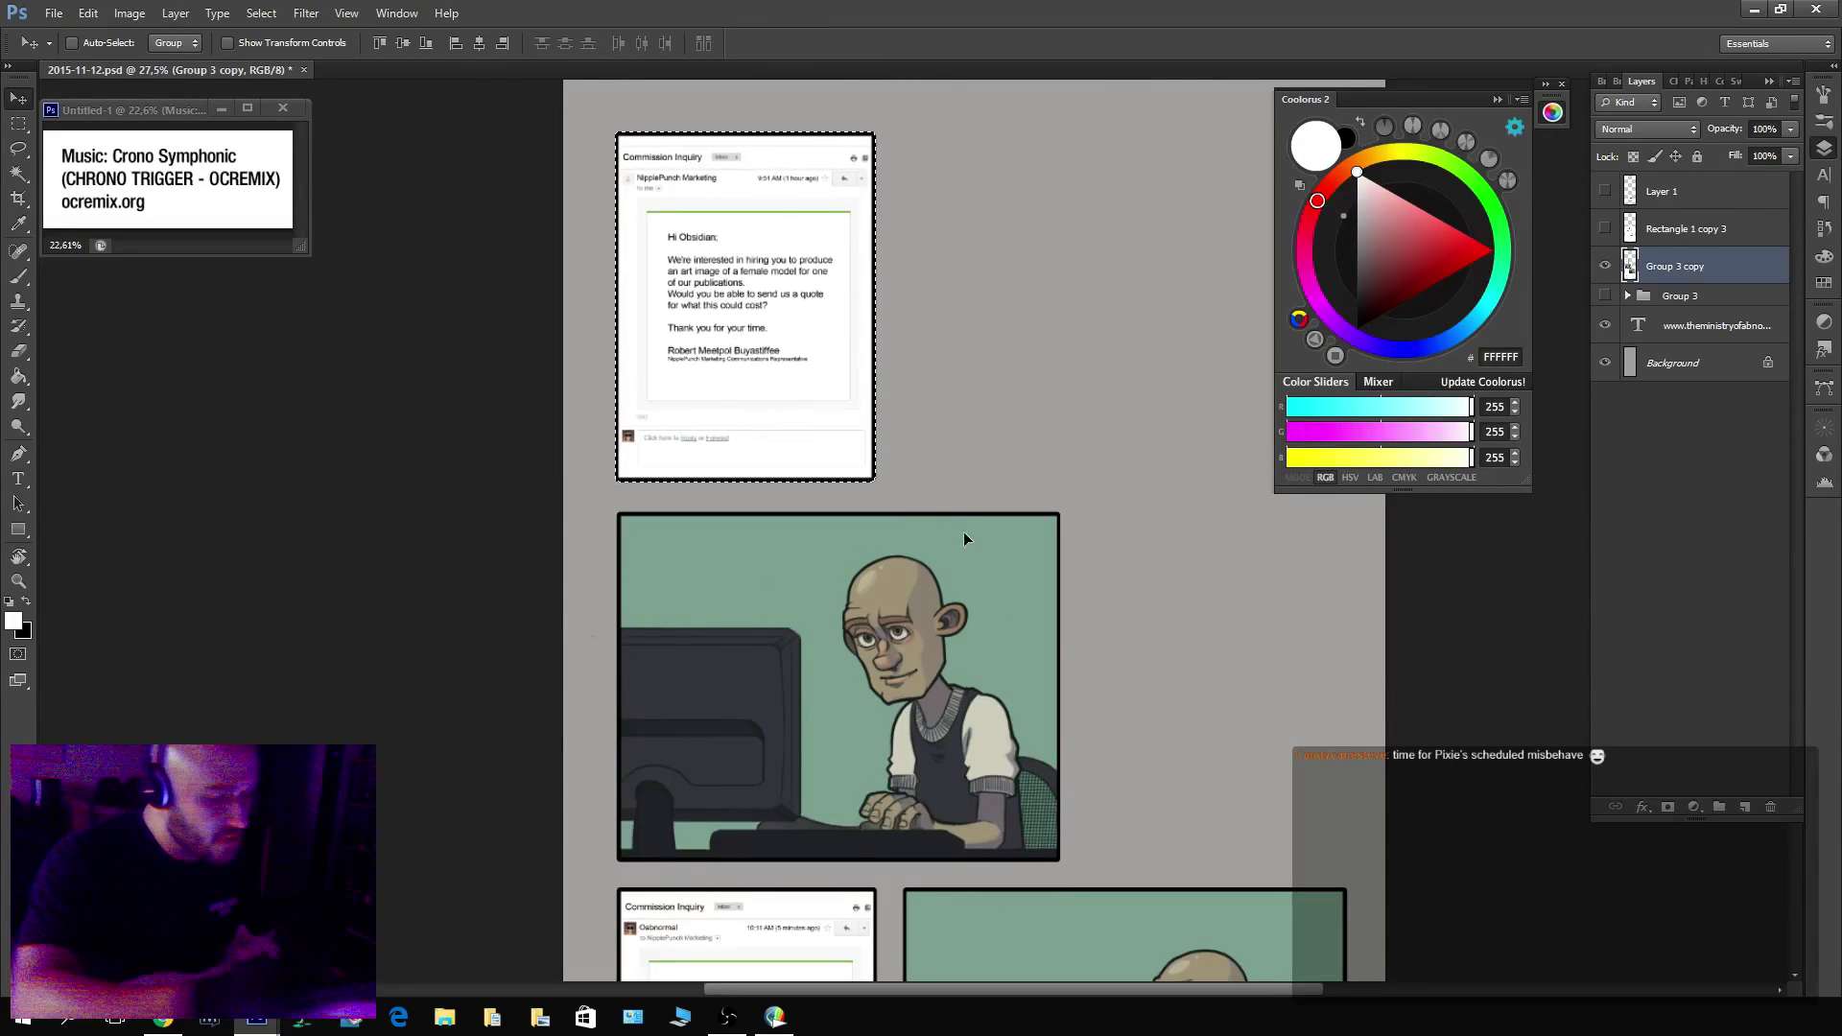
key("ctrl+d")
left_click_drag(950, 609, 926, 280)
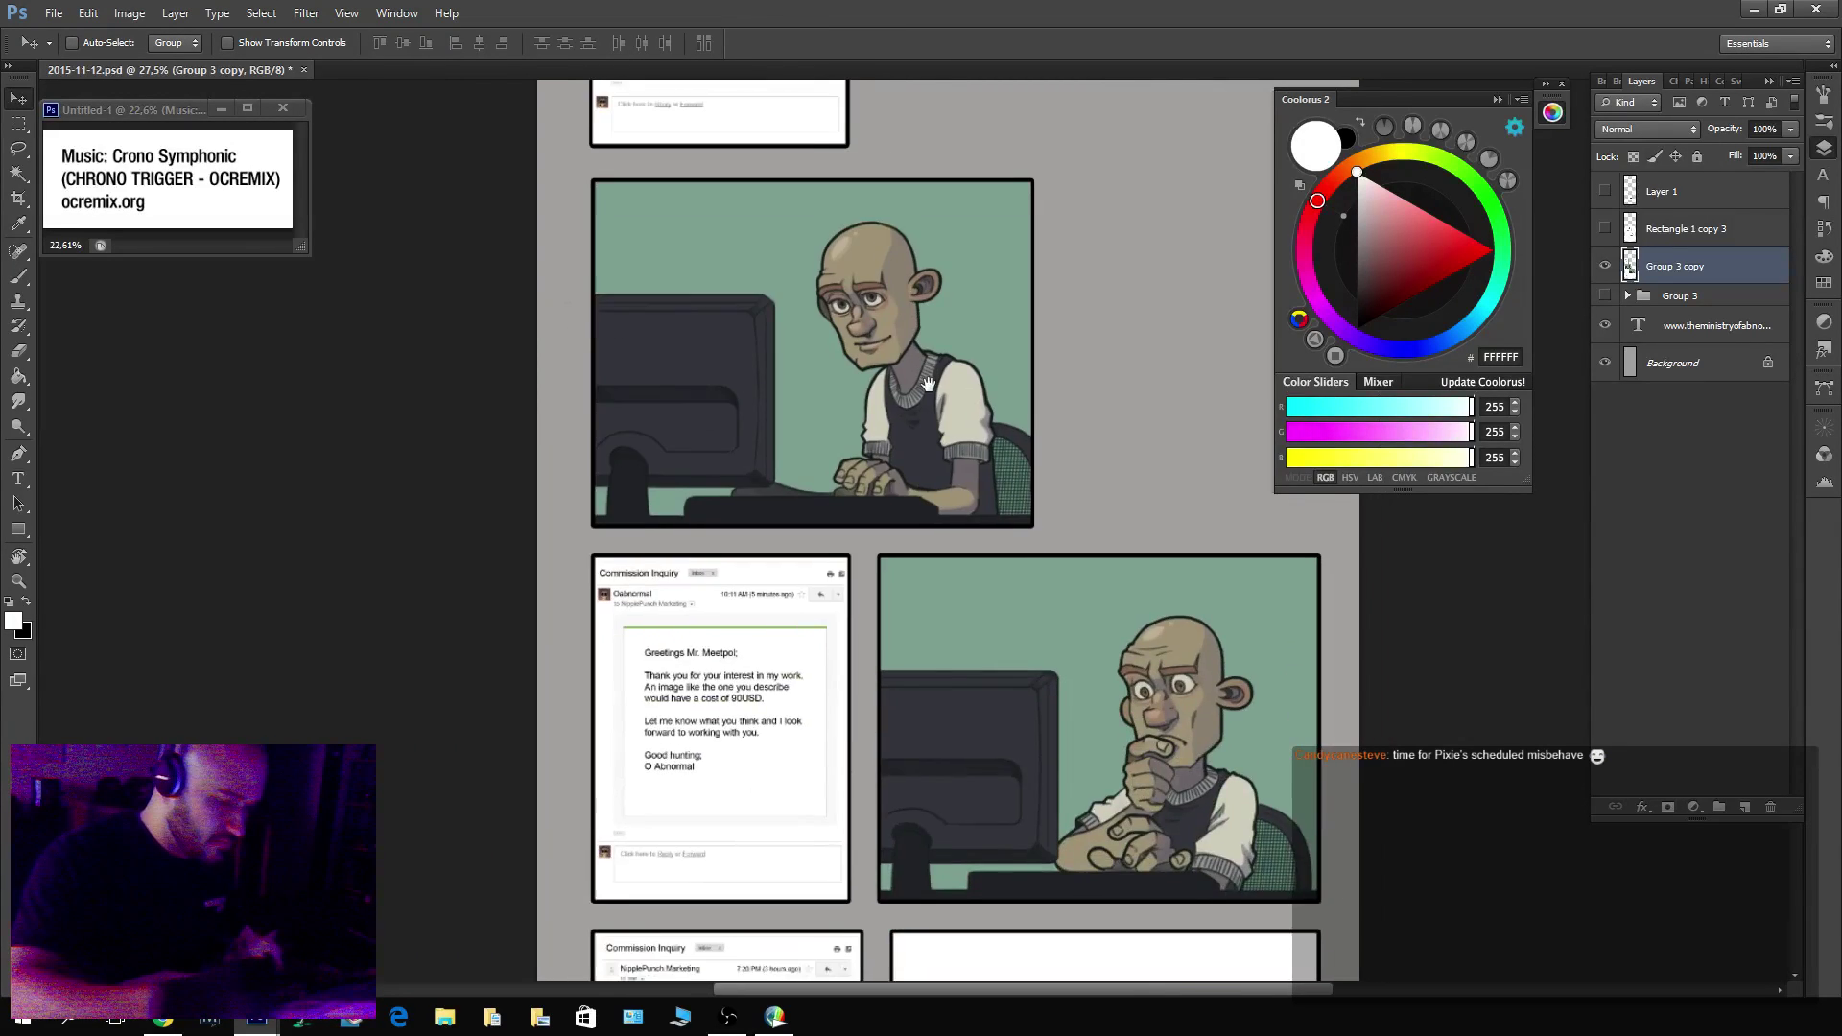
key("m")
left_click_drag(553, 499, 884, 918)
key("v")
left_click_drag(739, 793, 1070, 522)
key("ctrl+z")
scroll(1038, 624, "down", 3)
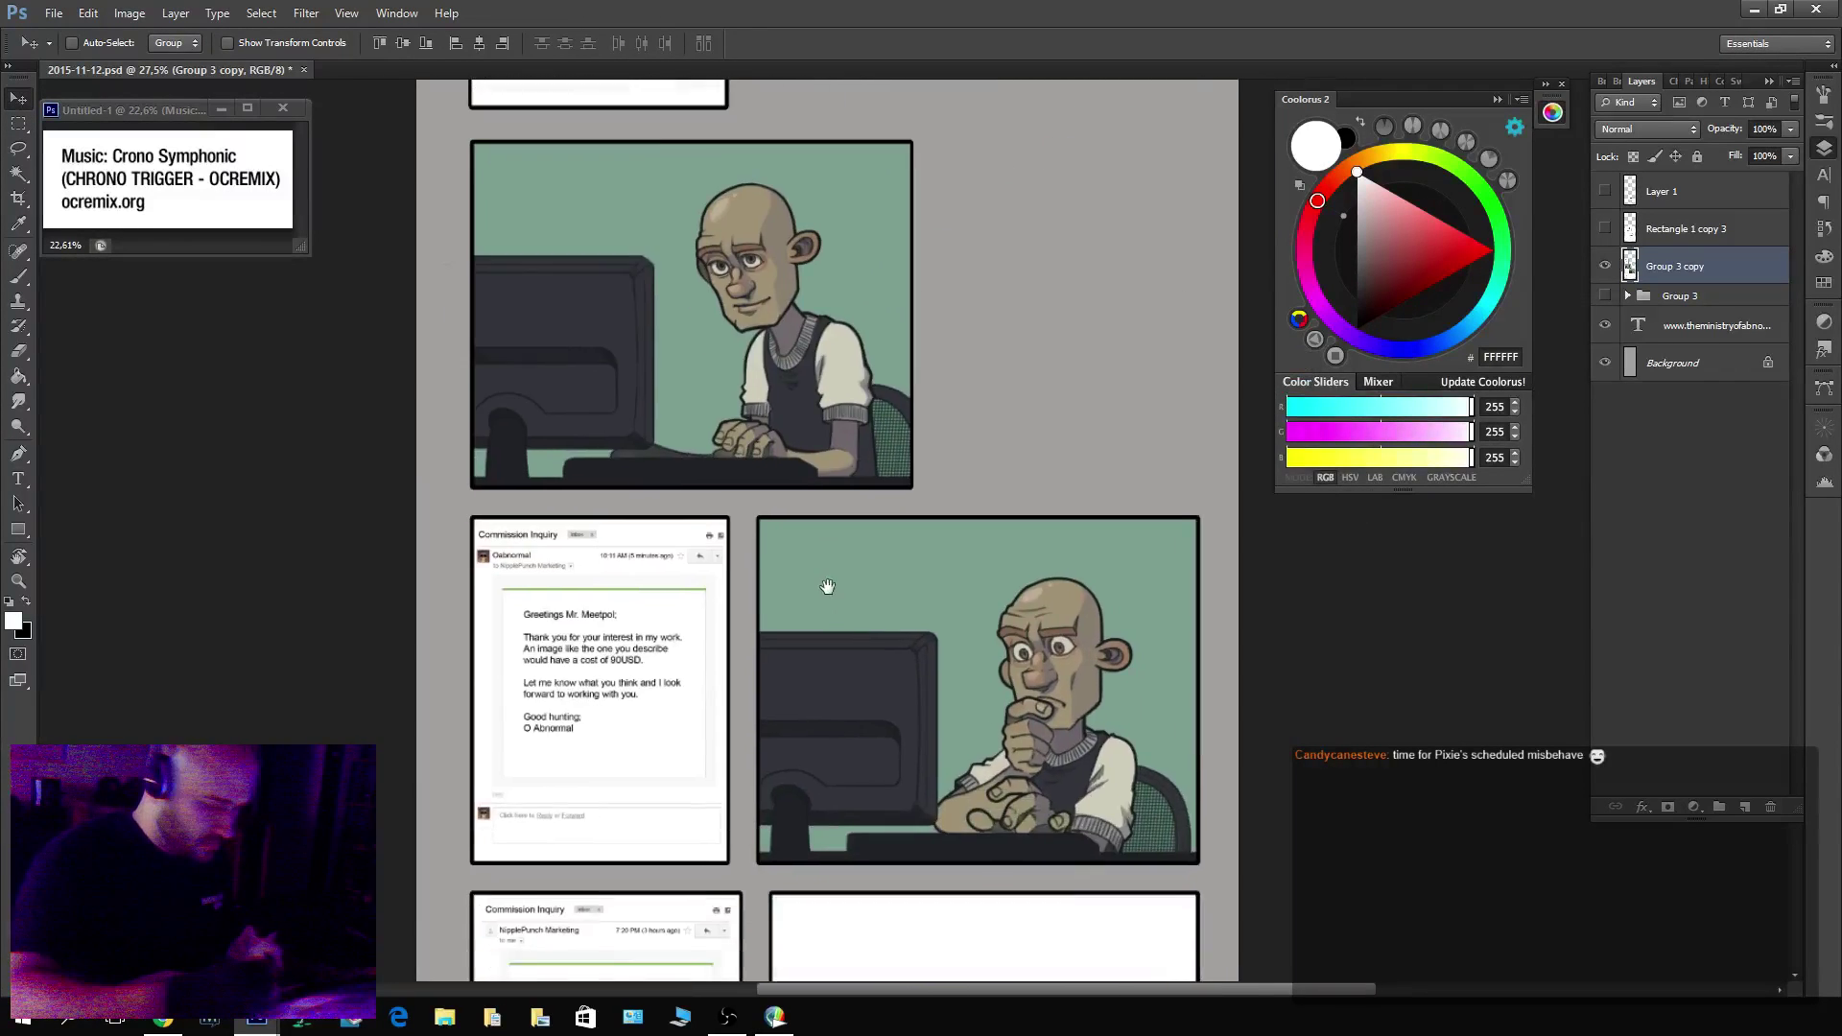
left_click_drag(461, 403, 665, 441)
key("ctrl+z")
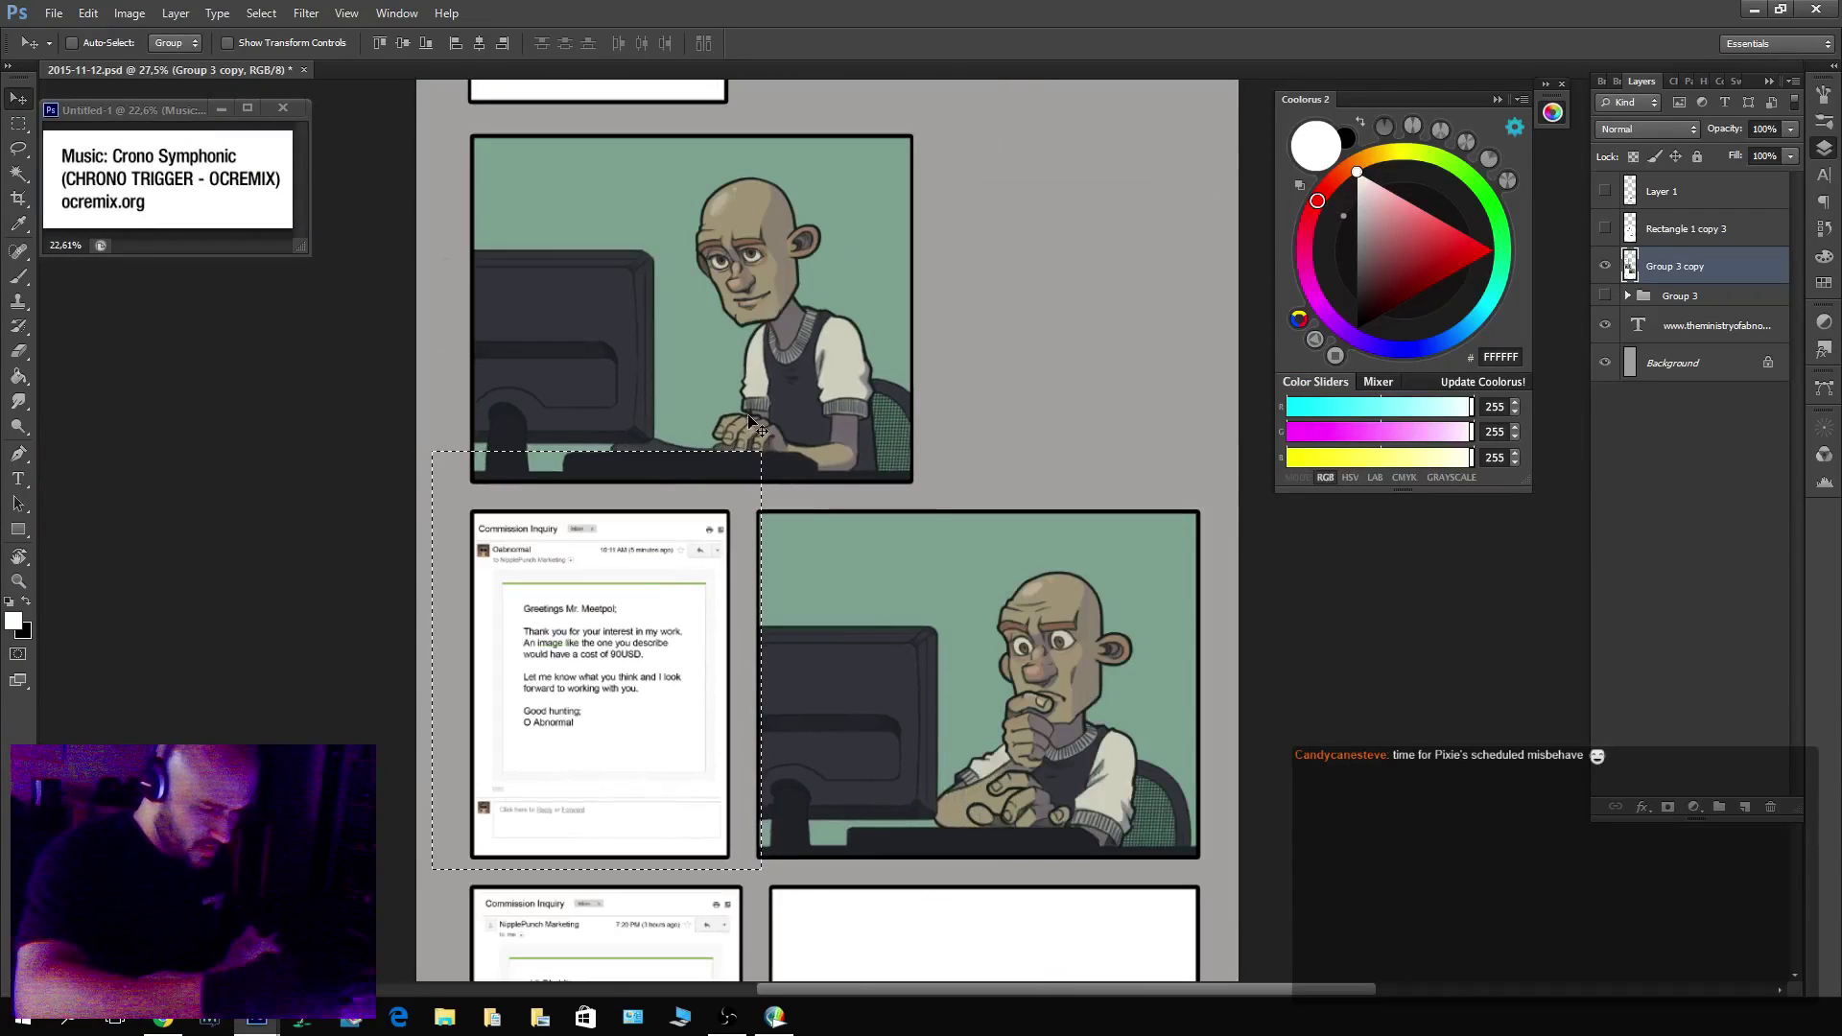
key("m")
left_click_drag(395, 413, 924, 470)
key("ctrl+d")
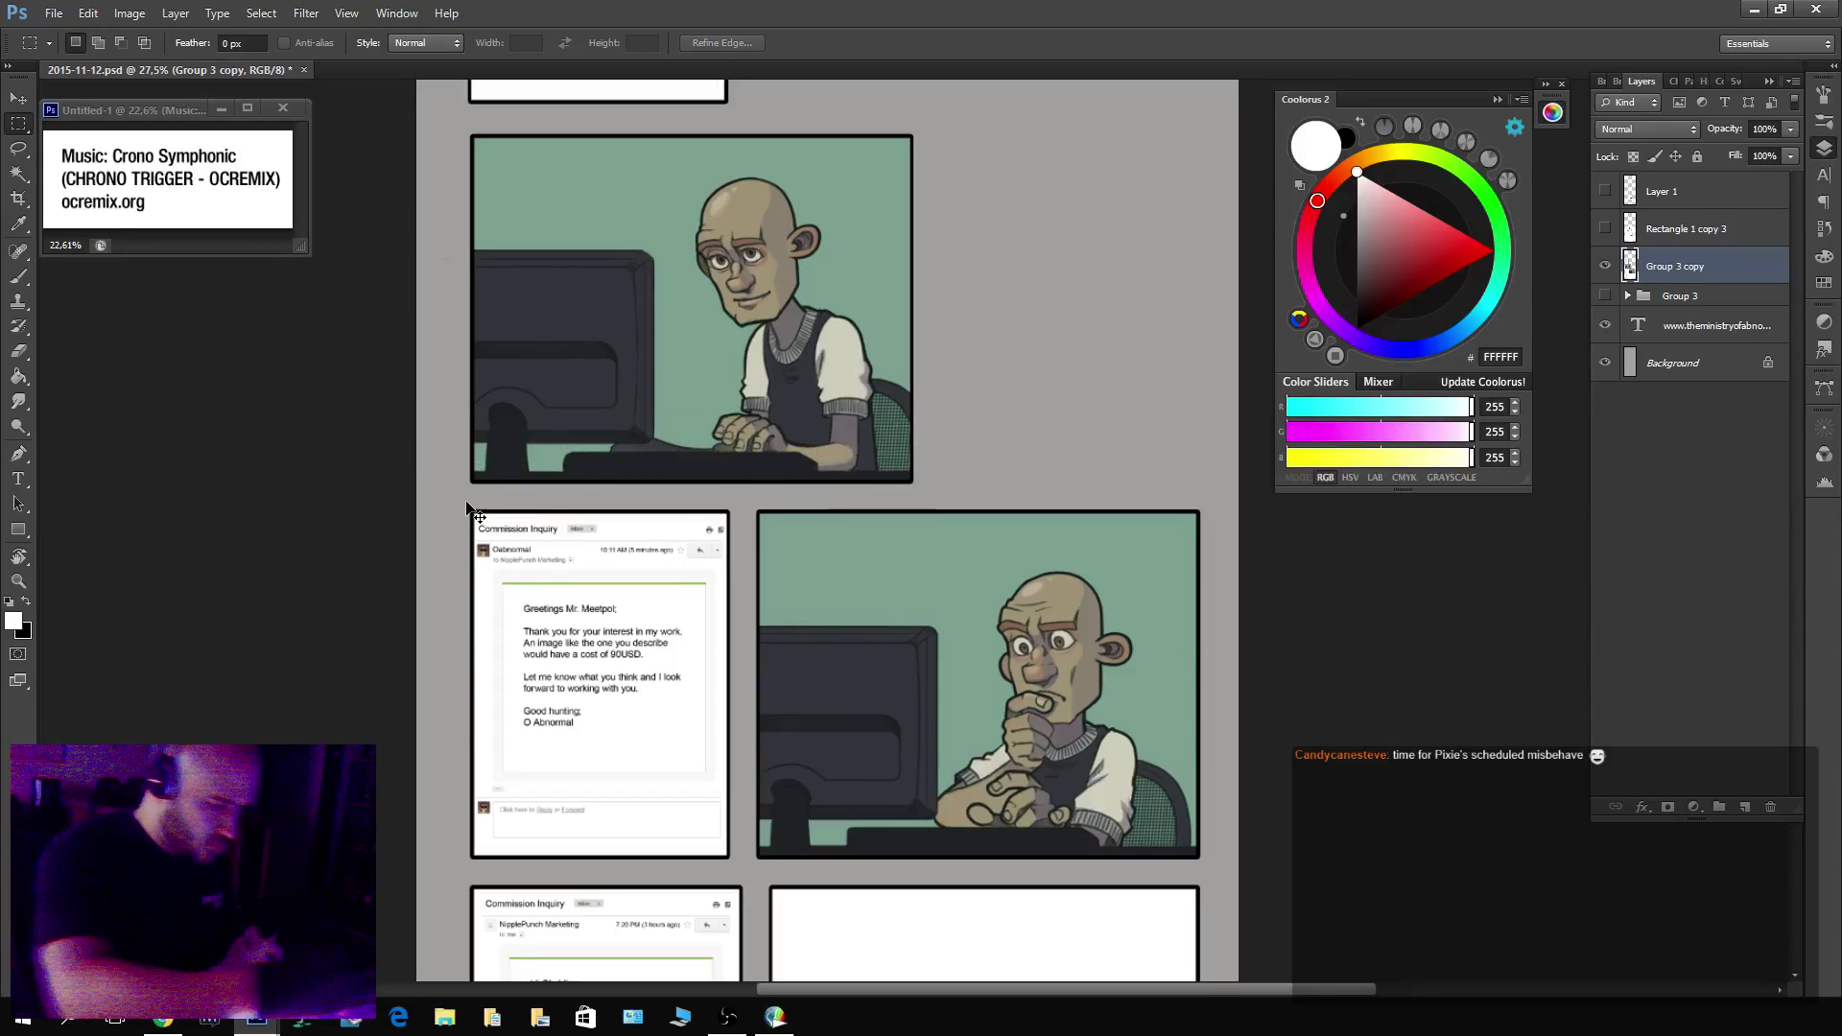
Try the second-row email panel at the right end of its row over the drawing, undo it and clear the selection.
left_click_drag(457, 498, 736, 865)
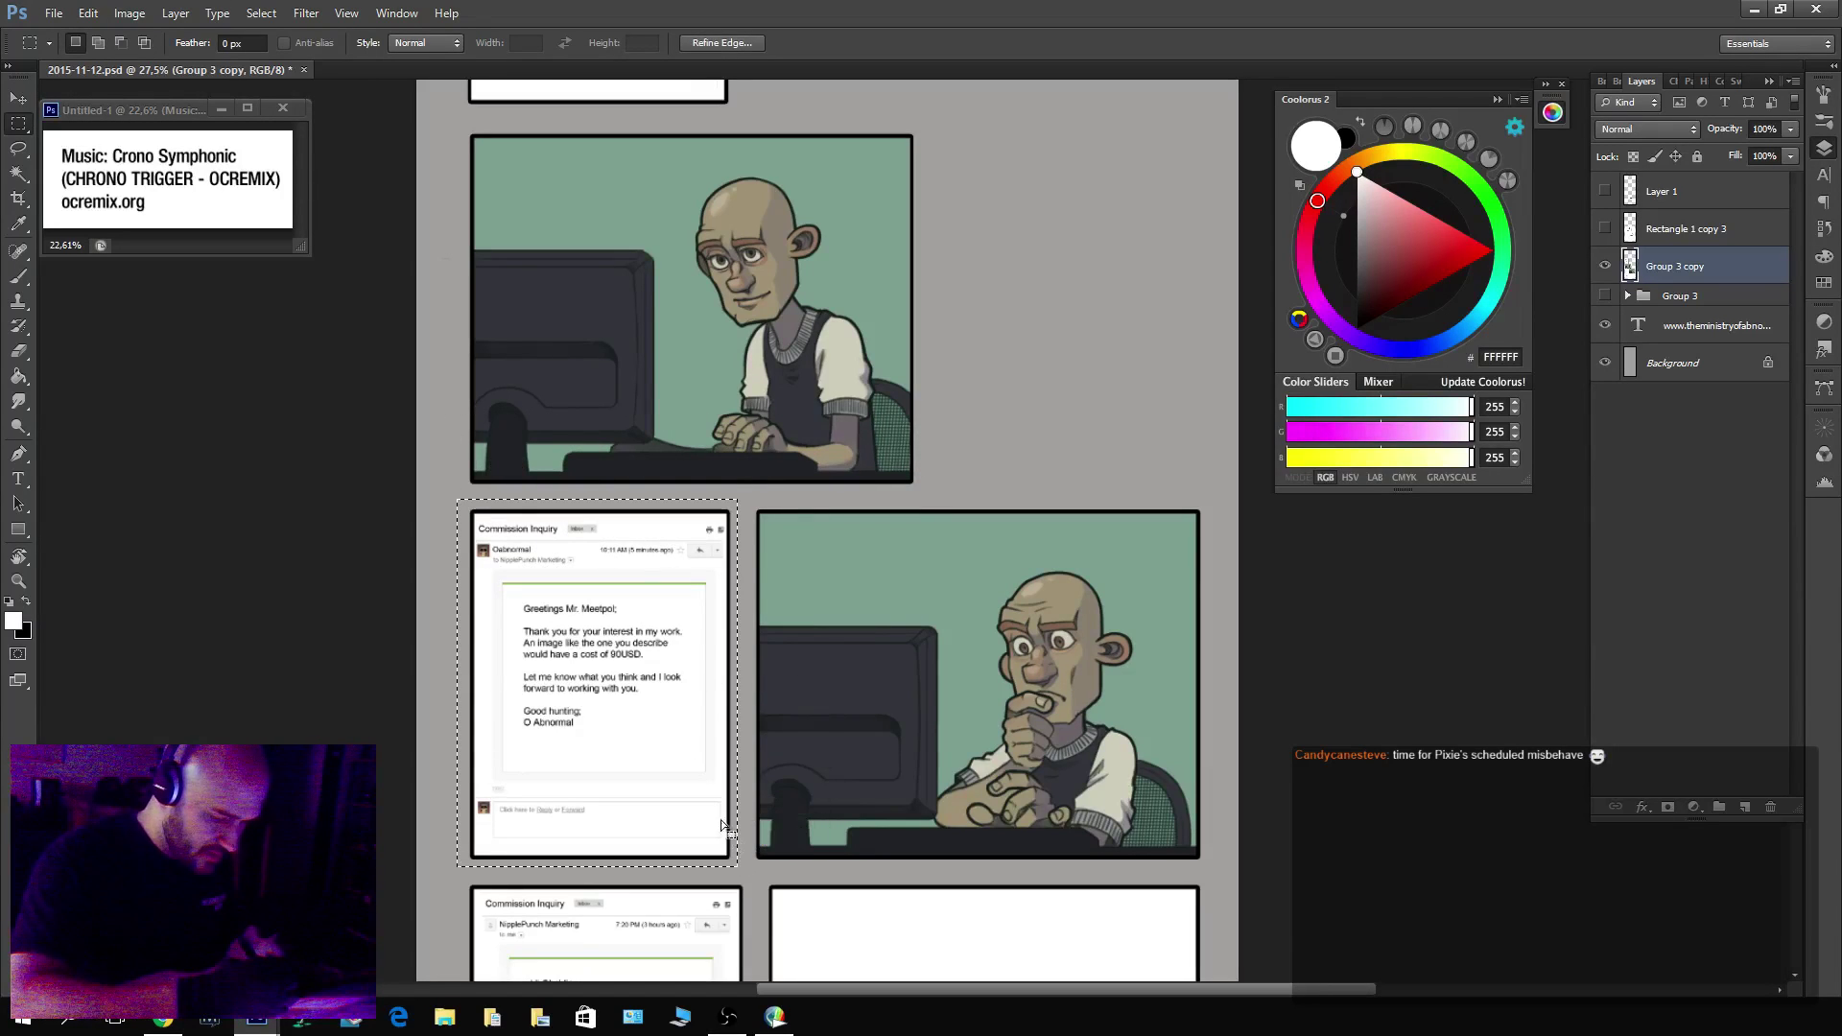
key("v")
left_click_drag(662, 720, 1115, 688)
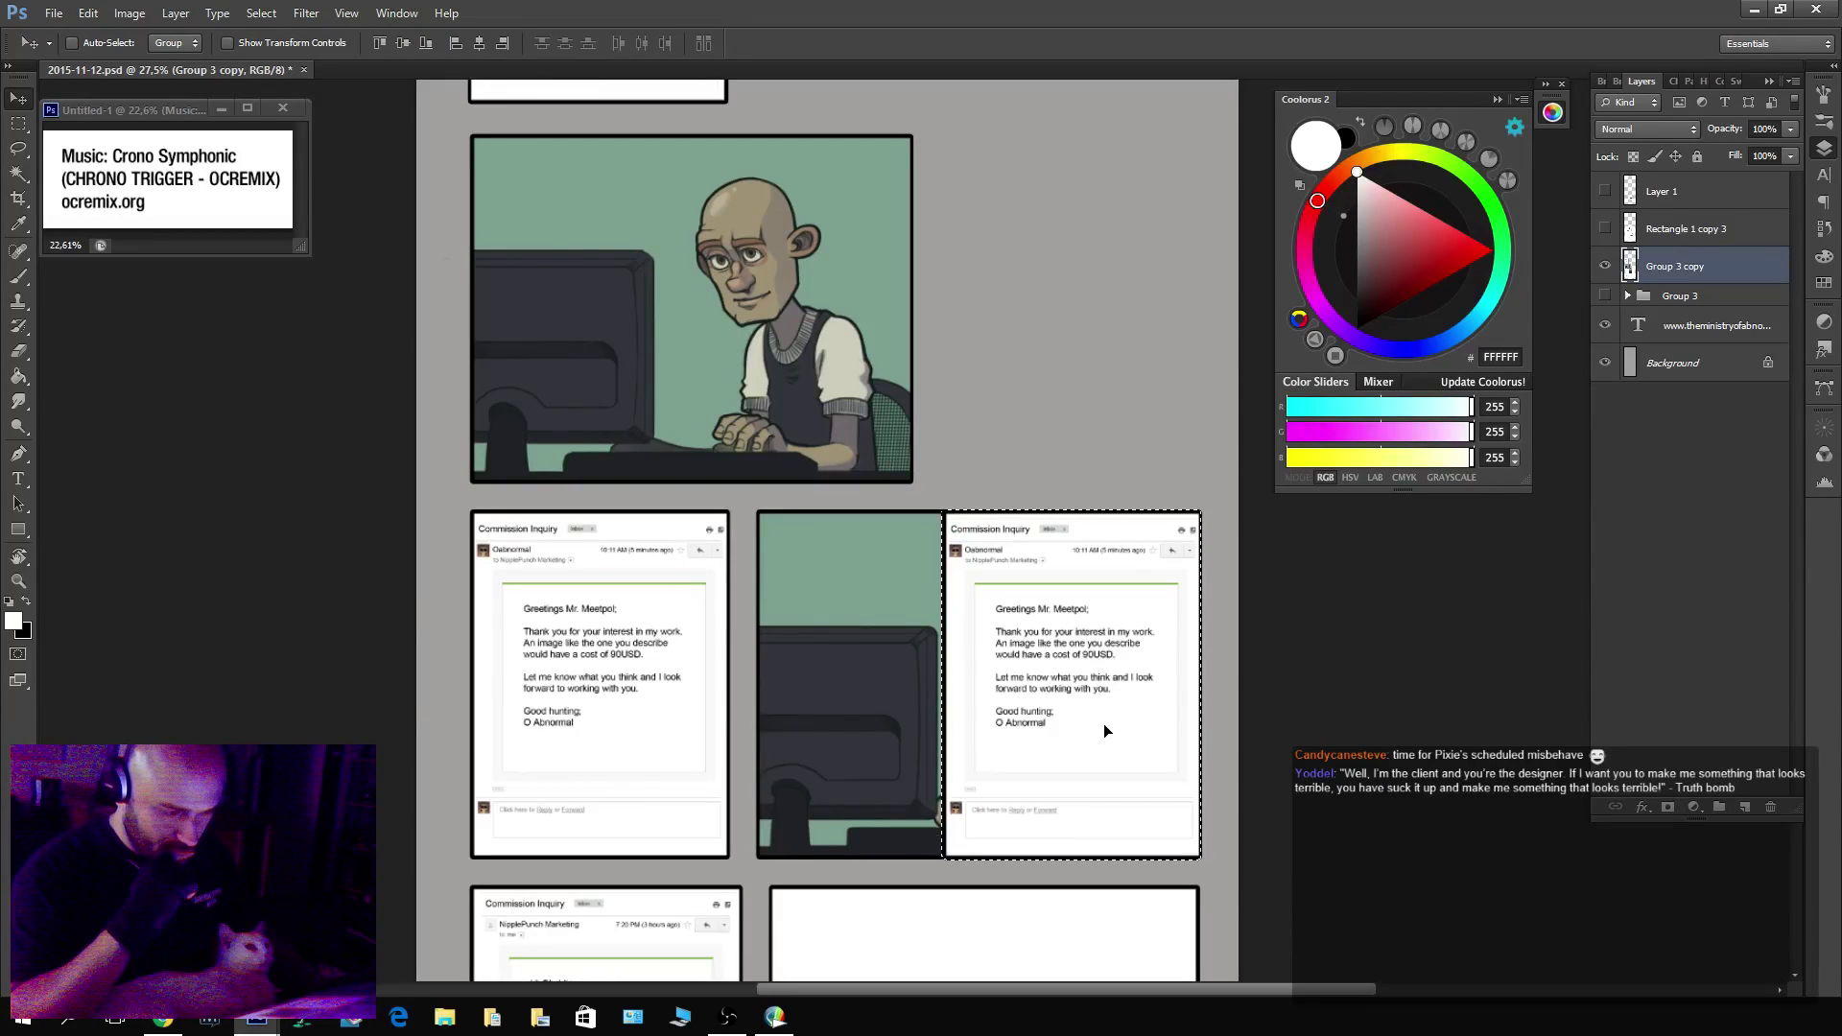
key("ctrl+z")
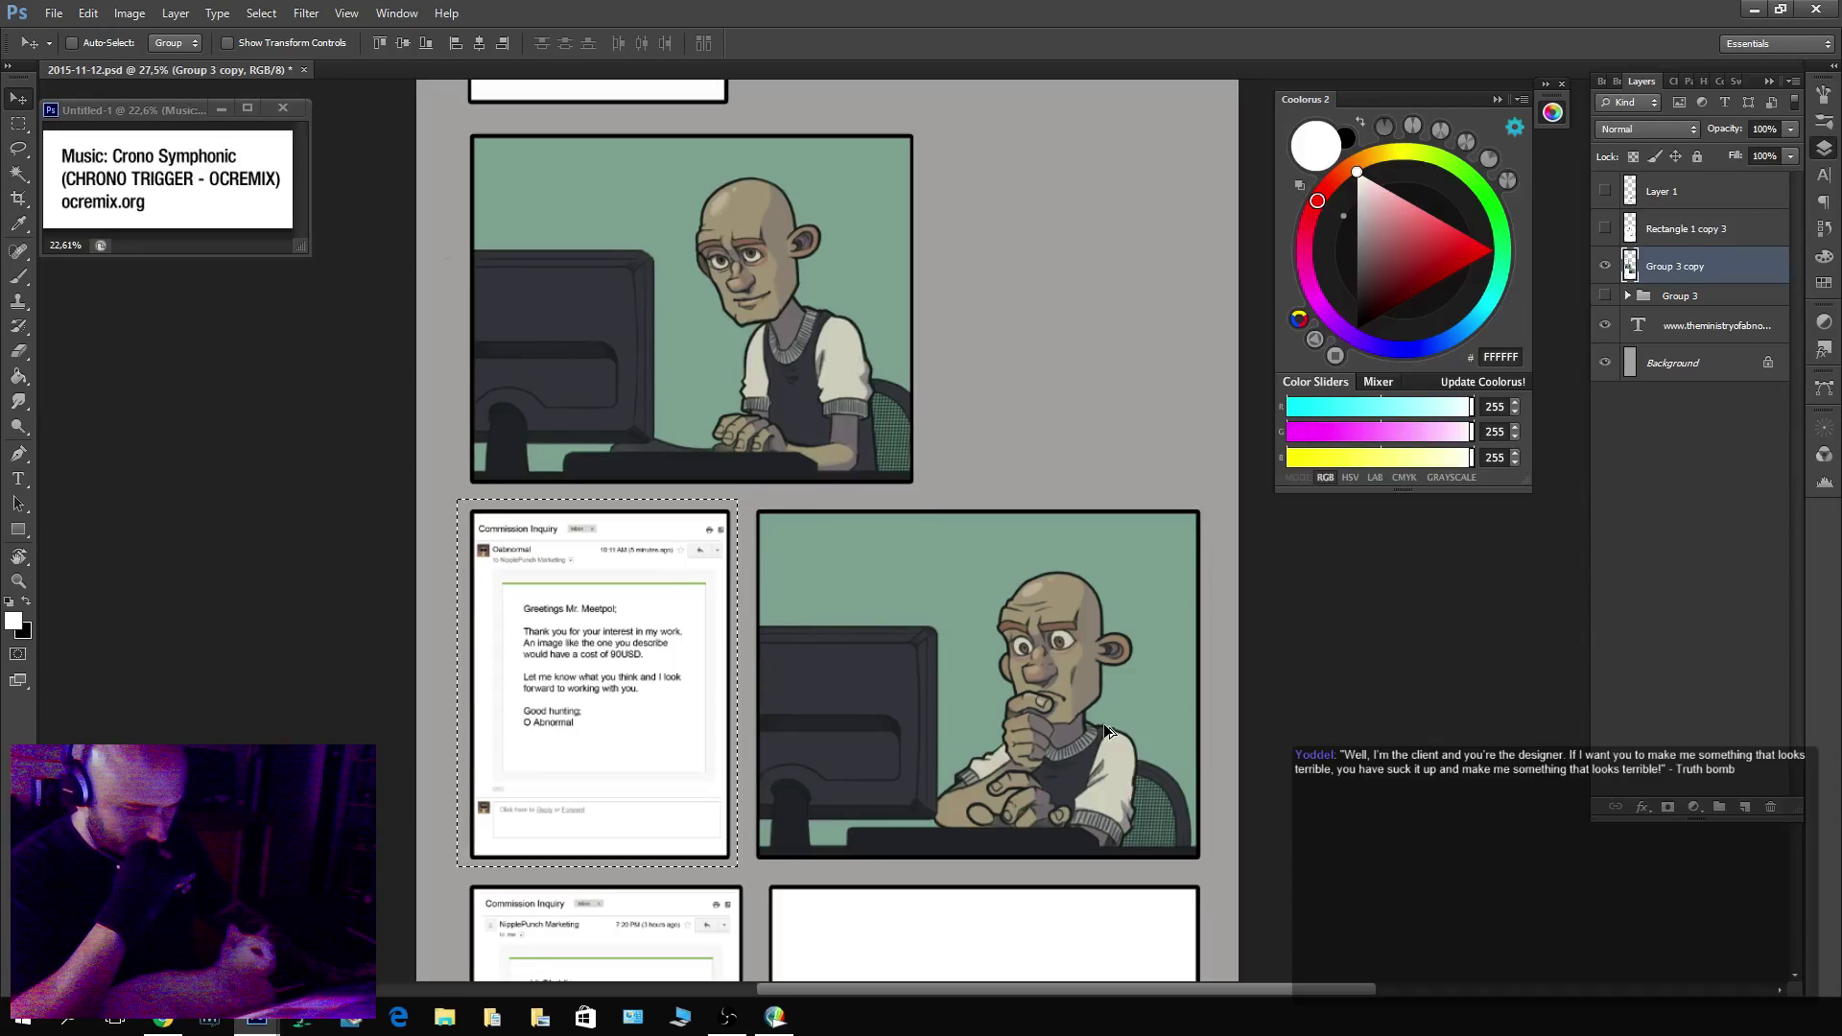
key("ctrl+d")
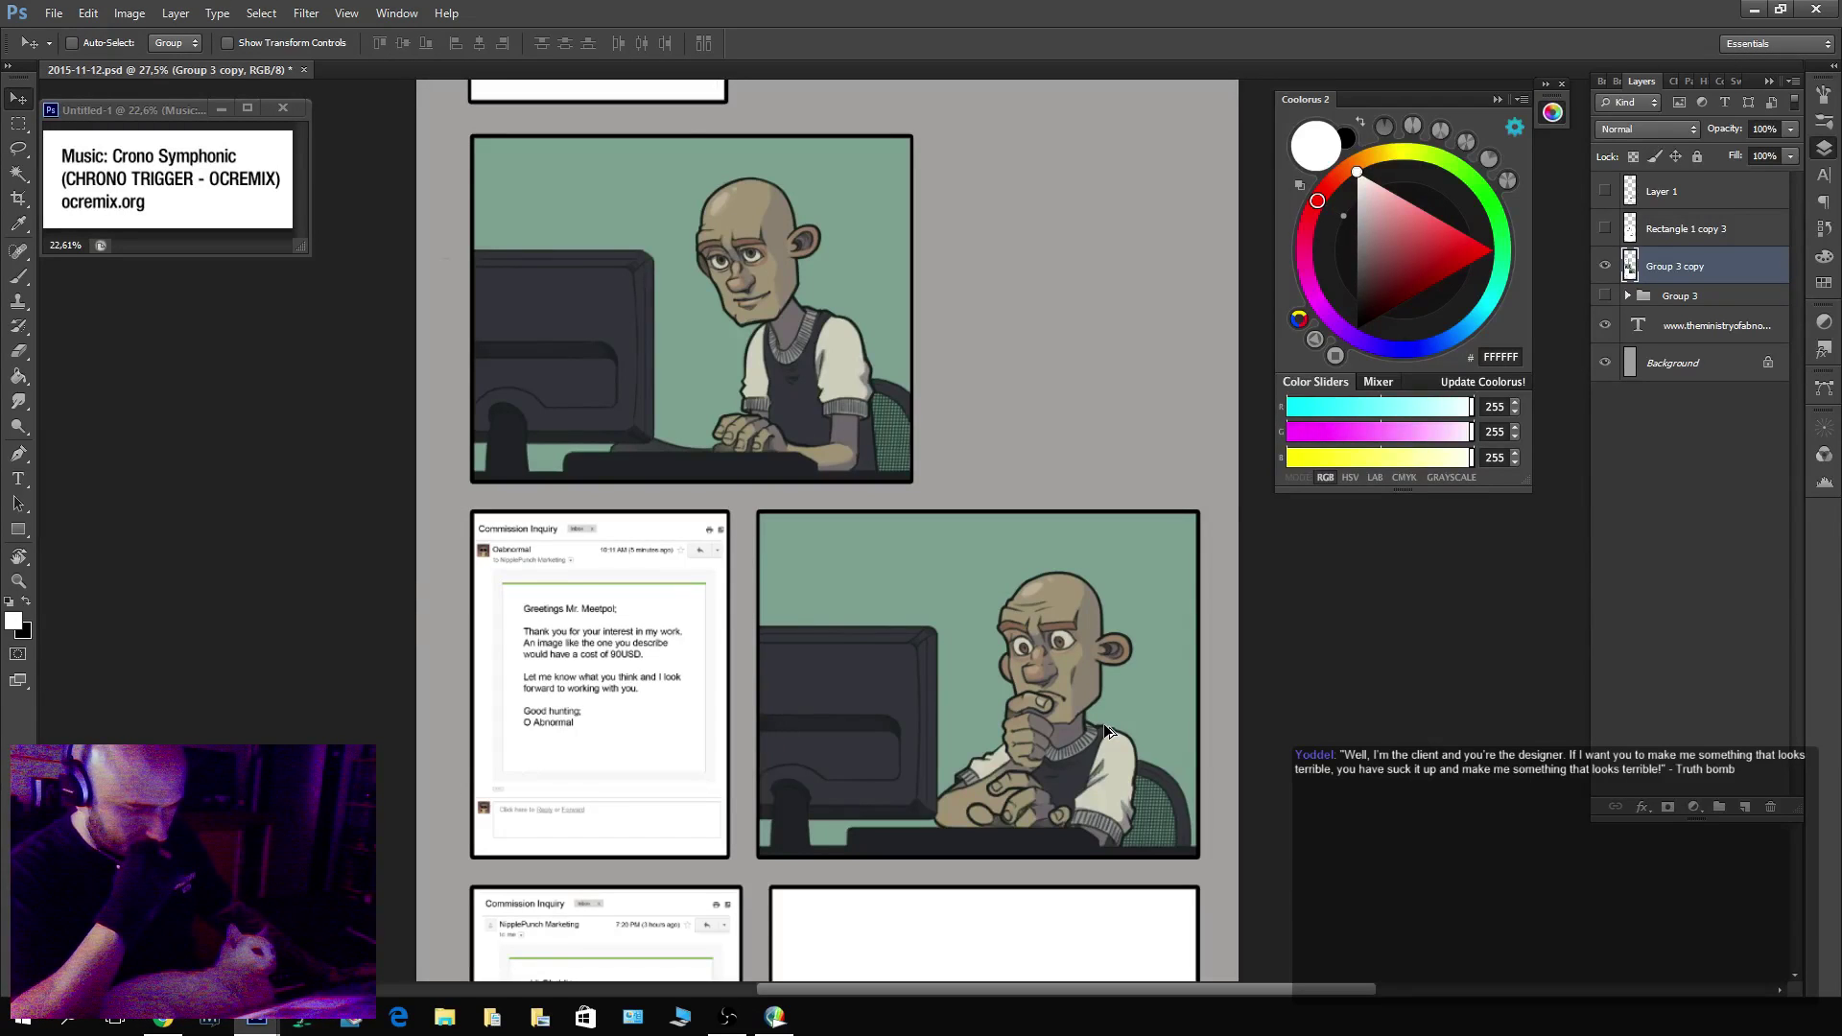
Move the first-row drawing panel to the right side of its row and line its right edge up with the drawing panel below.
scroll(971, 444, "up", 3)
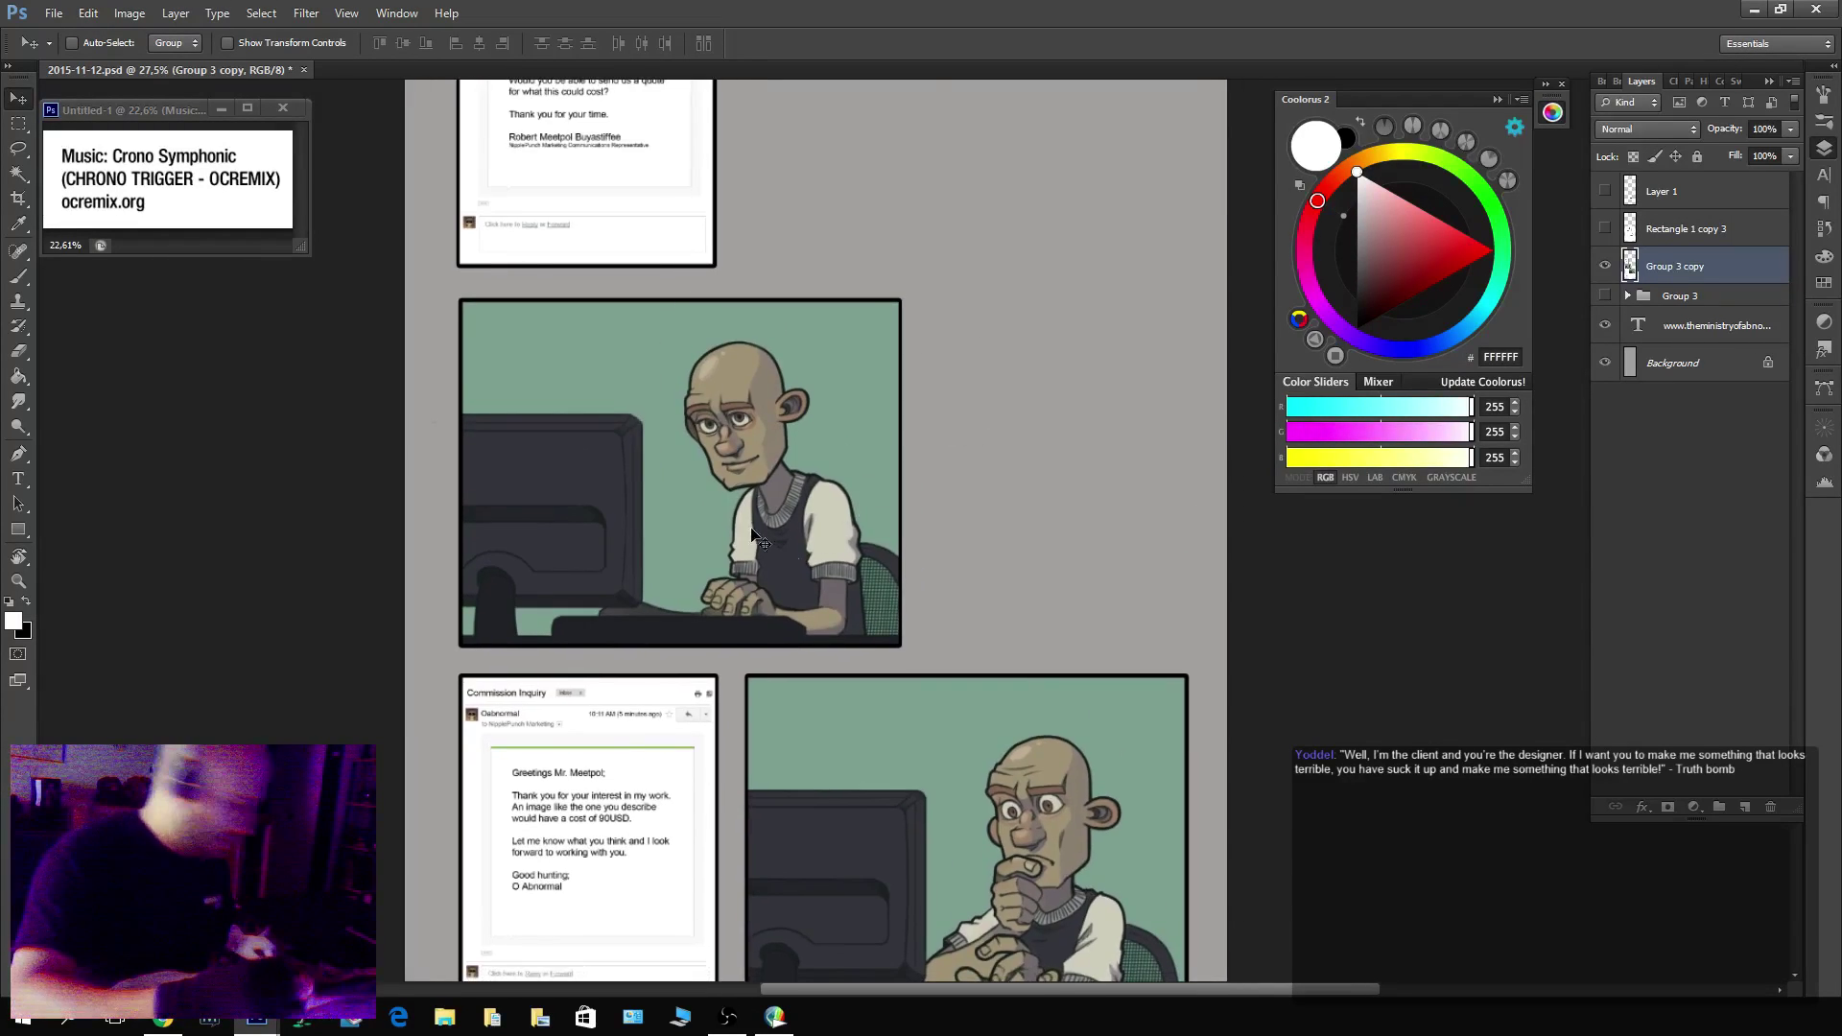
key("m")
left_click_drag(440, 291, 922, 657)
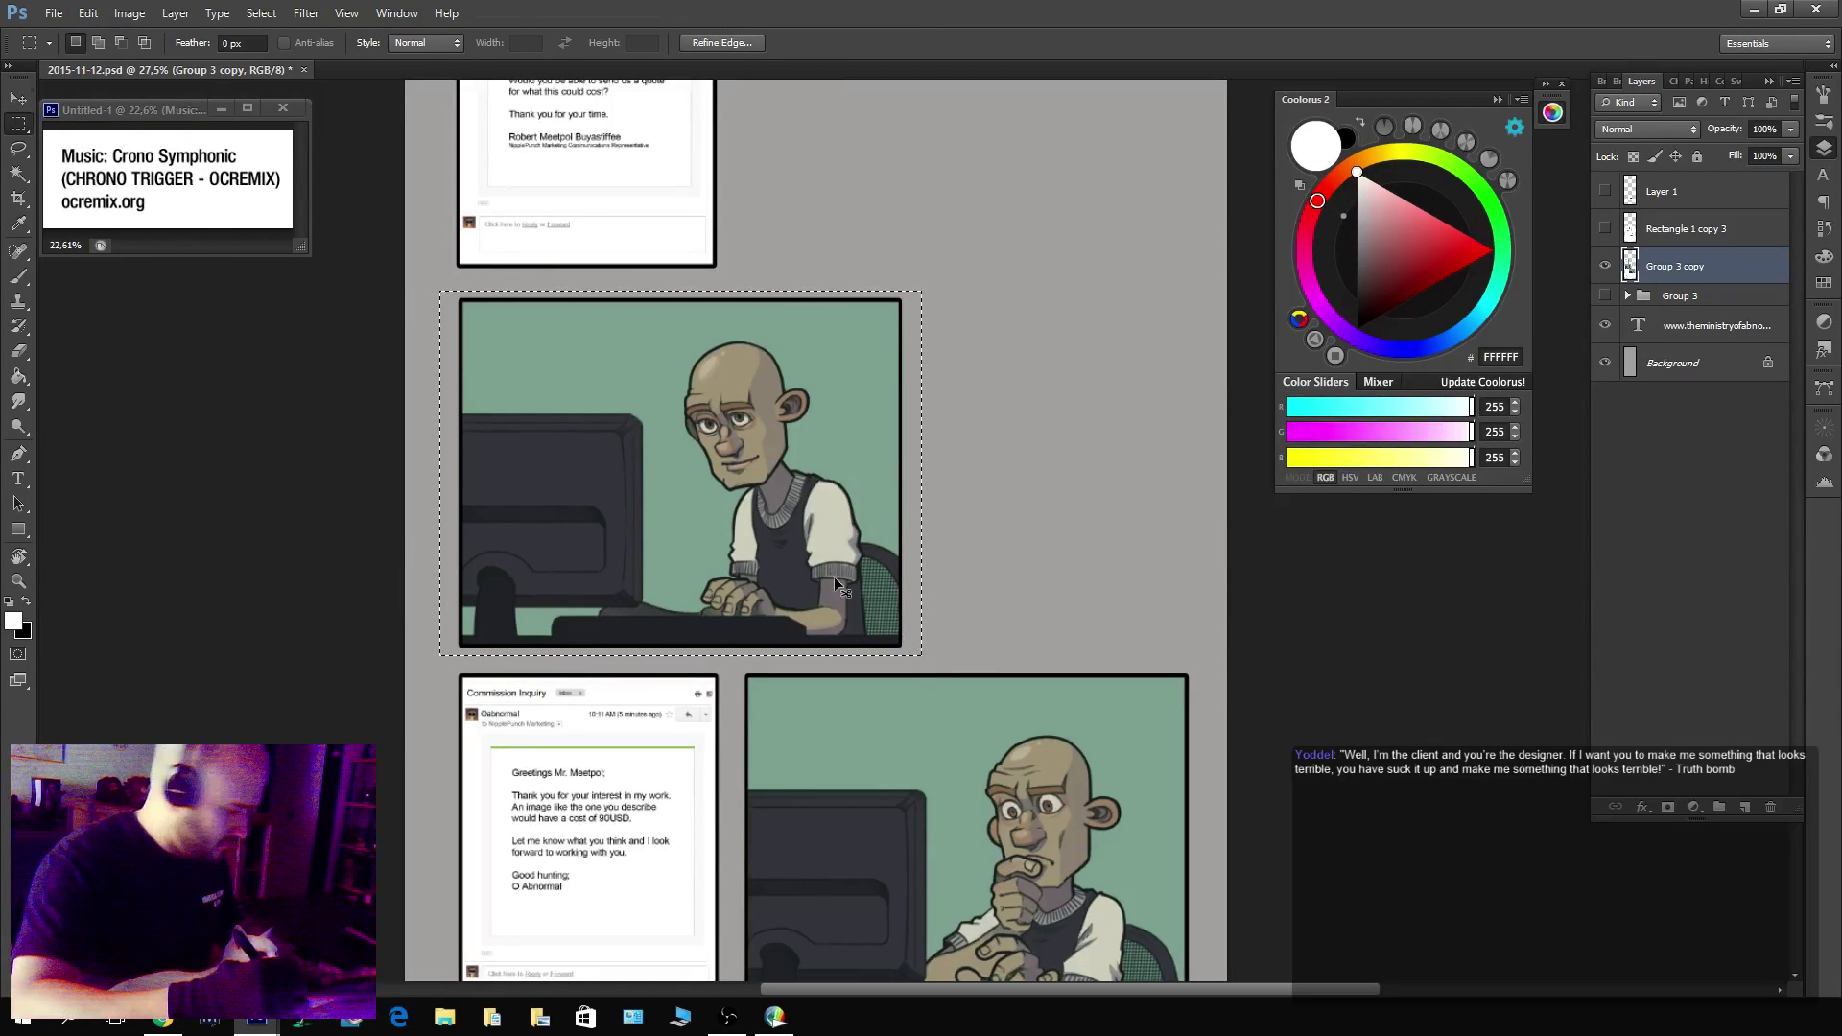
key("v")
left_click_drag(682, 470, 1008, 461)
key("ctrl+z")
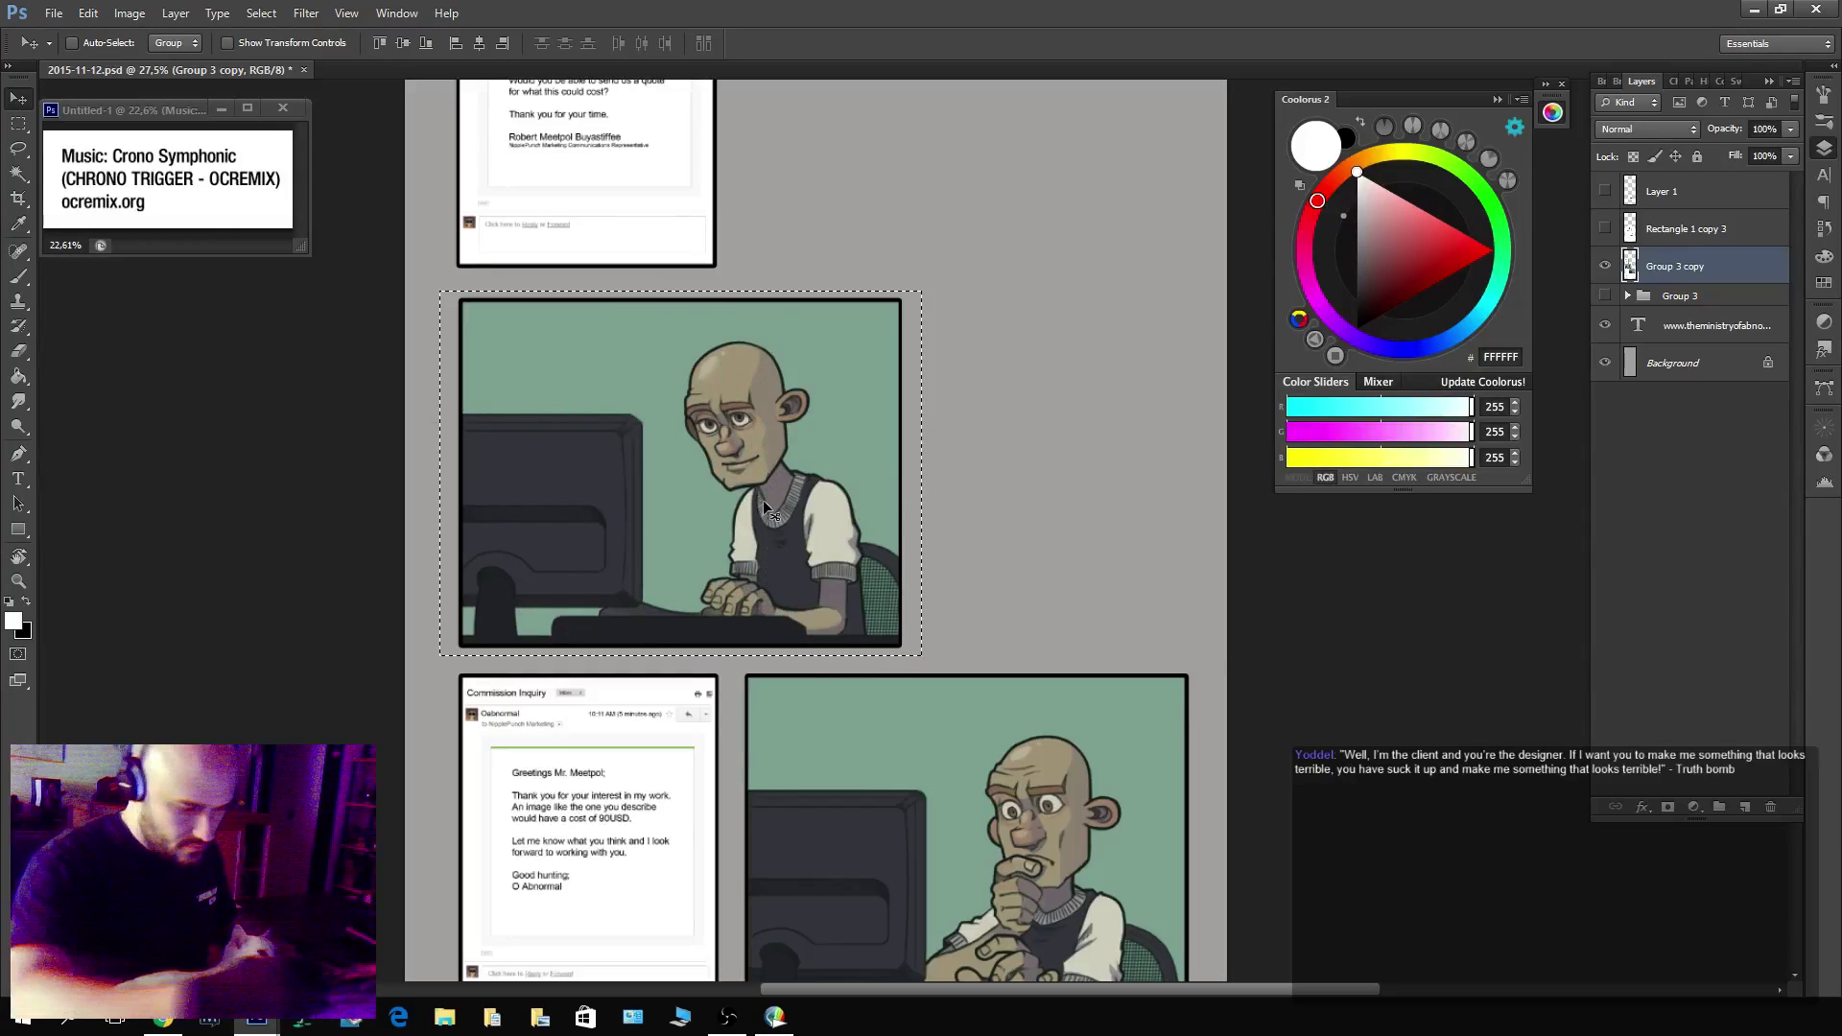
left_click_drag(774, 491, 1065, 492)
scroll(1165, 608, "up", 5)
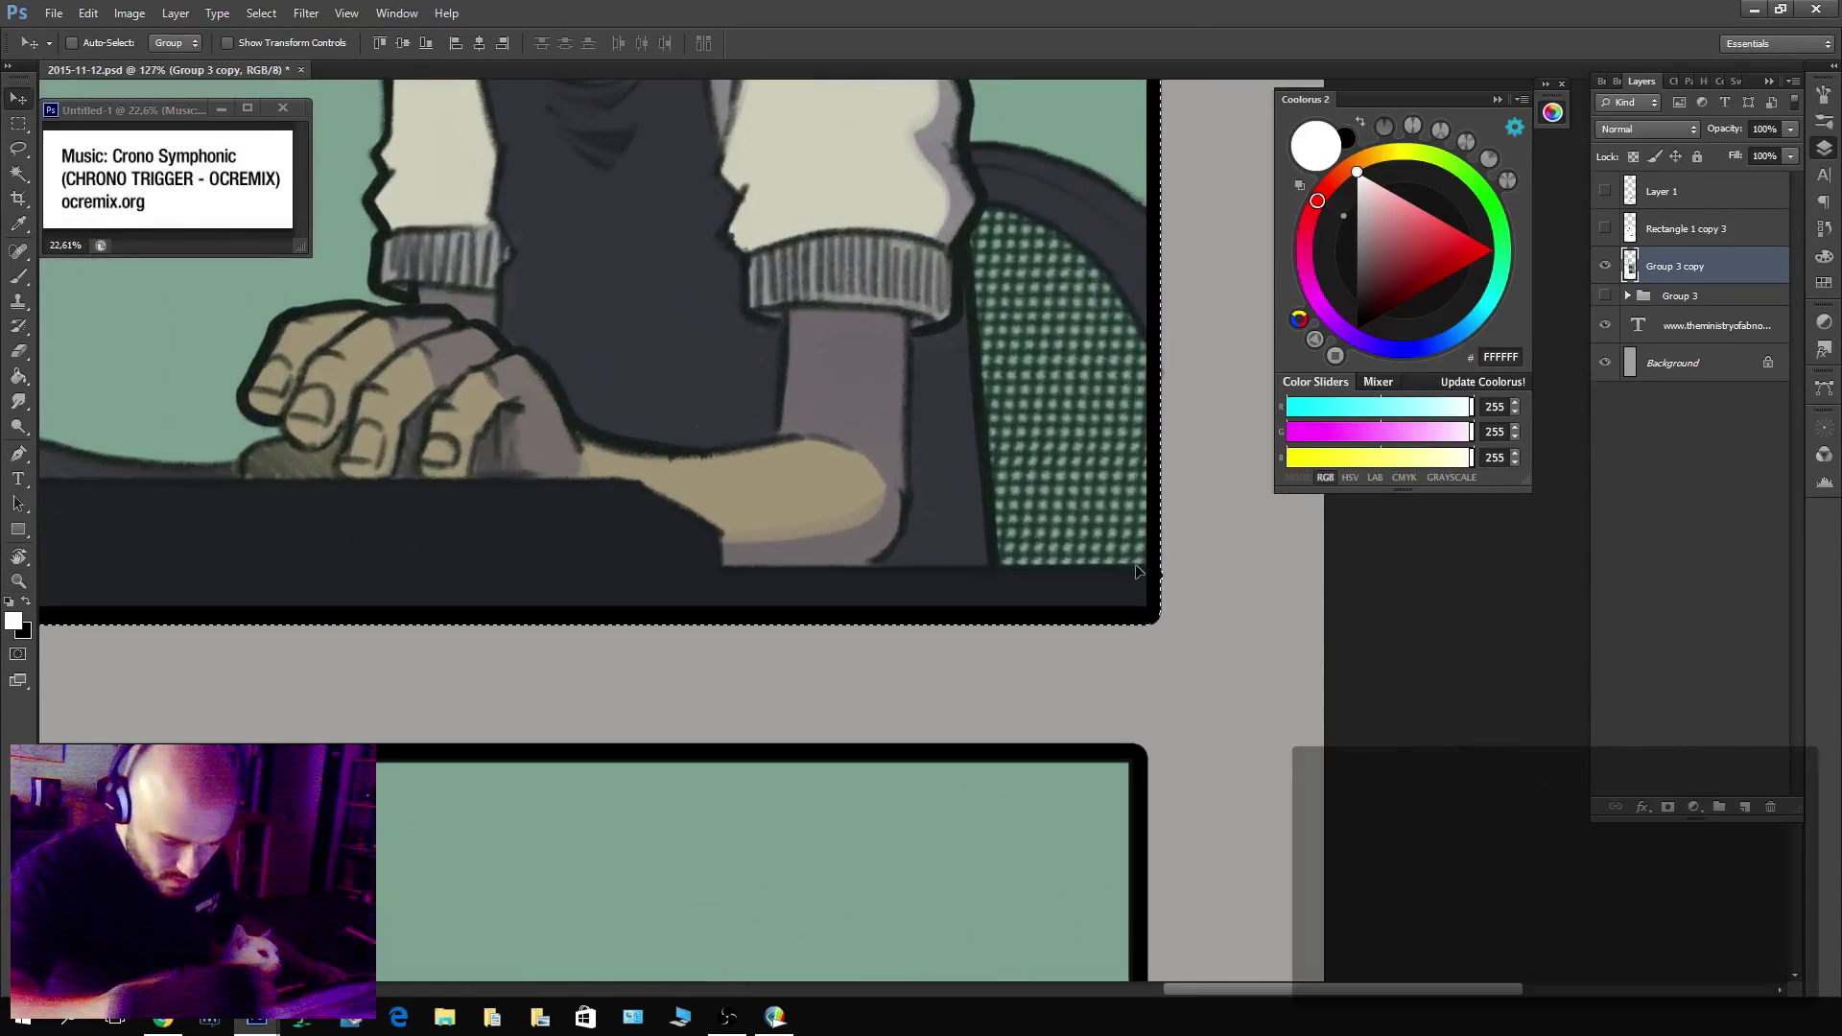
left_click_drag(1136, 564, 1109, 560)
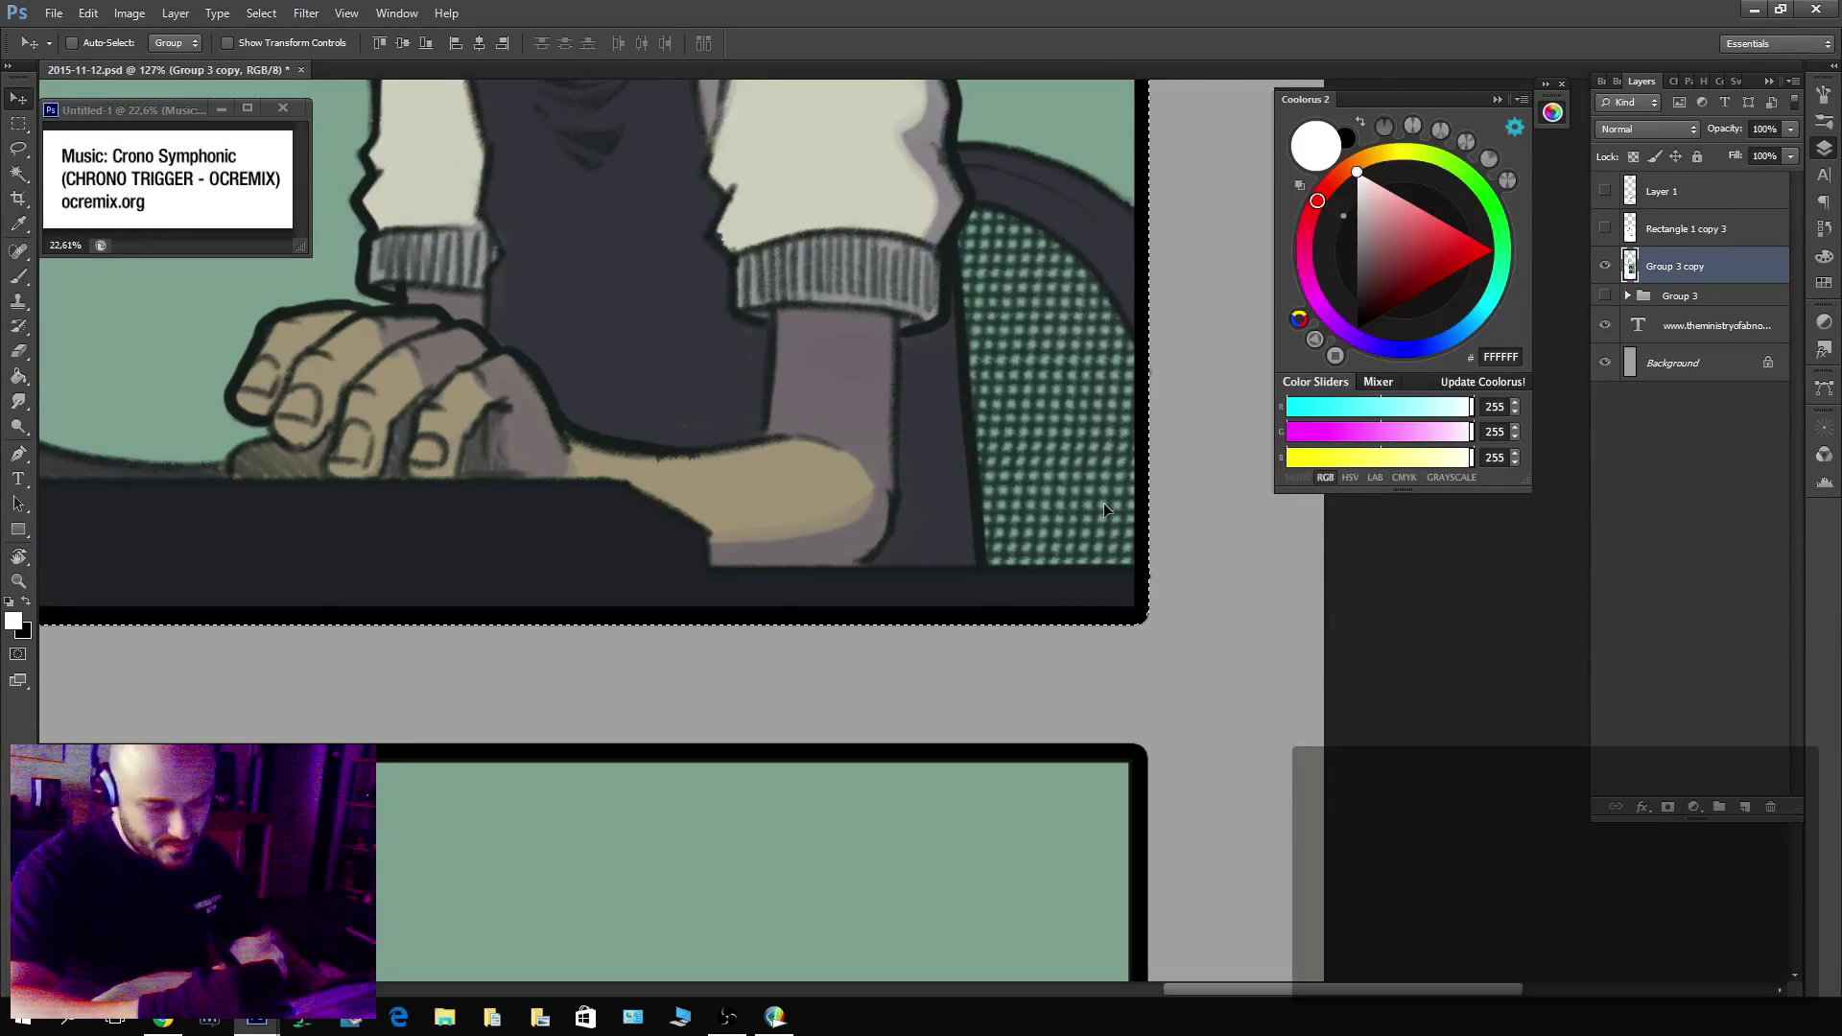
Enclose the first-row email panel above the row in a rectangular selection.
key("z")
left_click_drag(1104, 507, 945, 531)
left_click_drag(859, 417, 929, 589)
left_click_drag(770, 217, 749, 258)
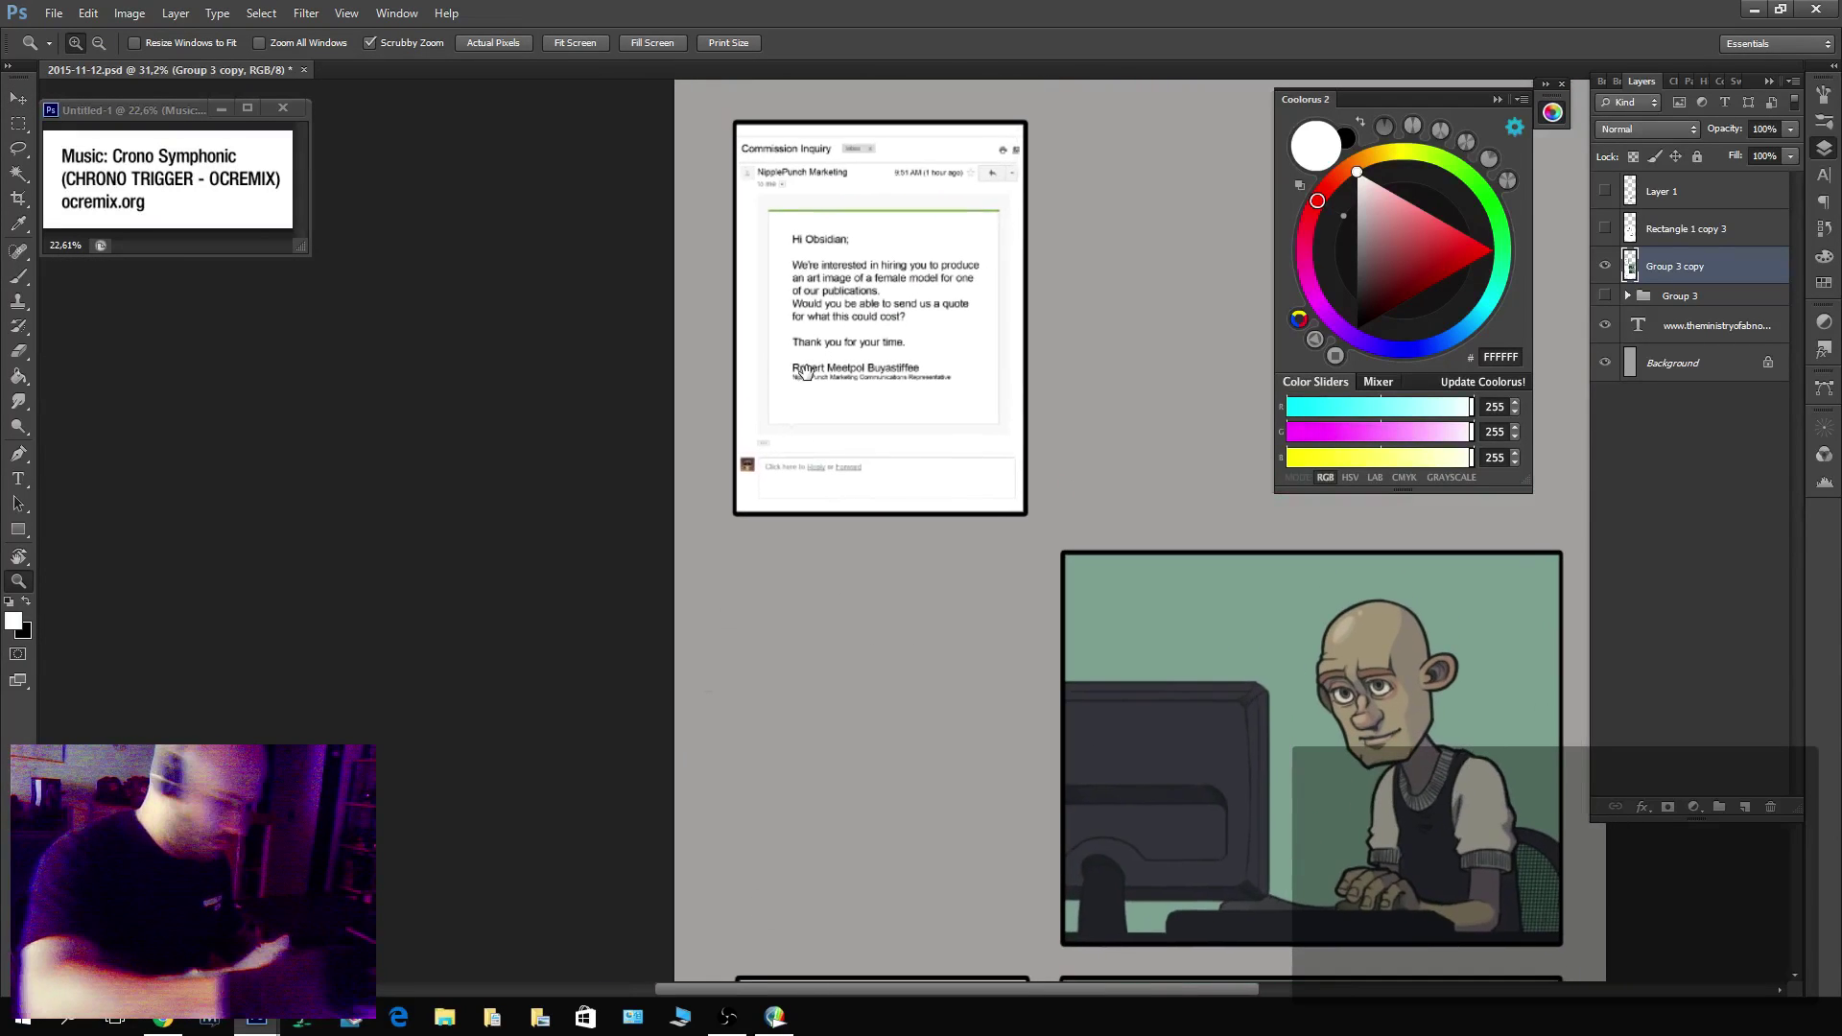
key("m")
left_click_drag(711, 117, 1073, 582)
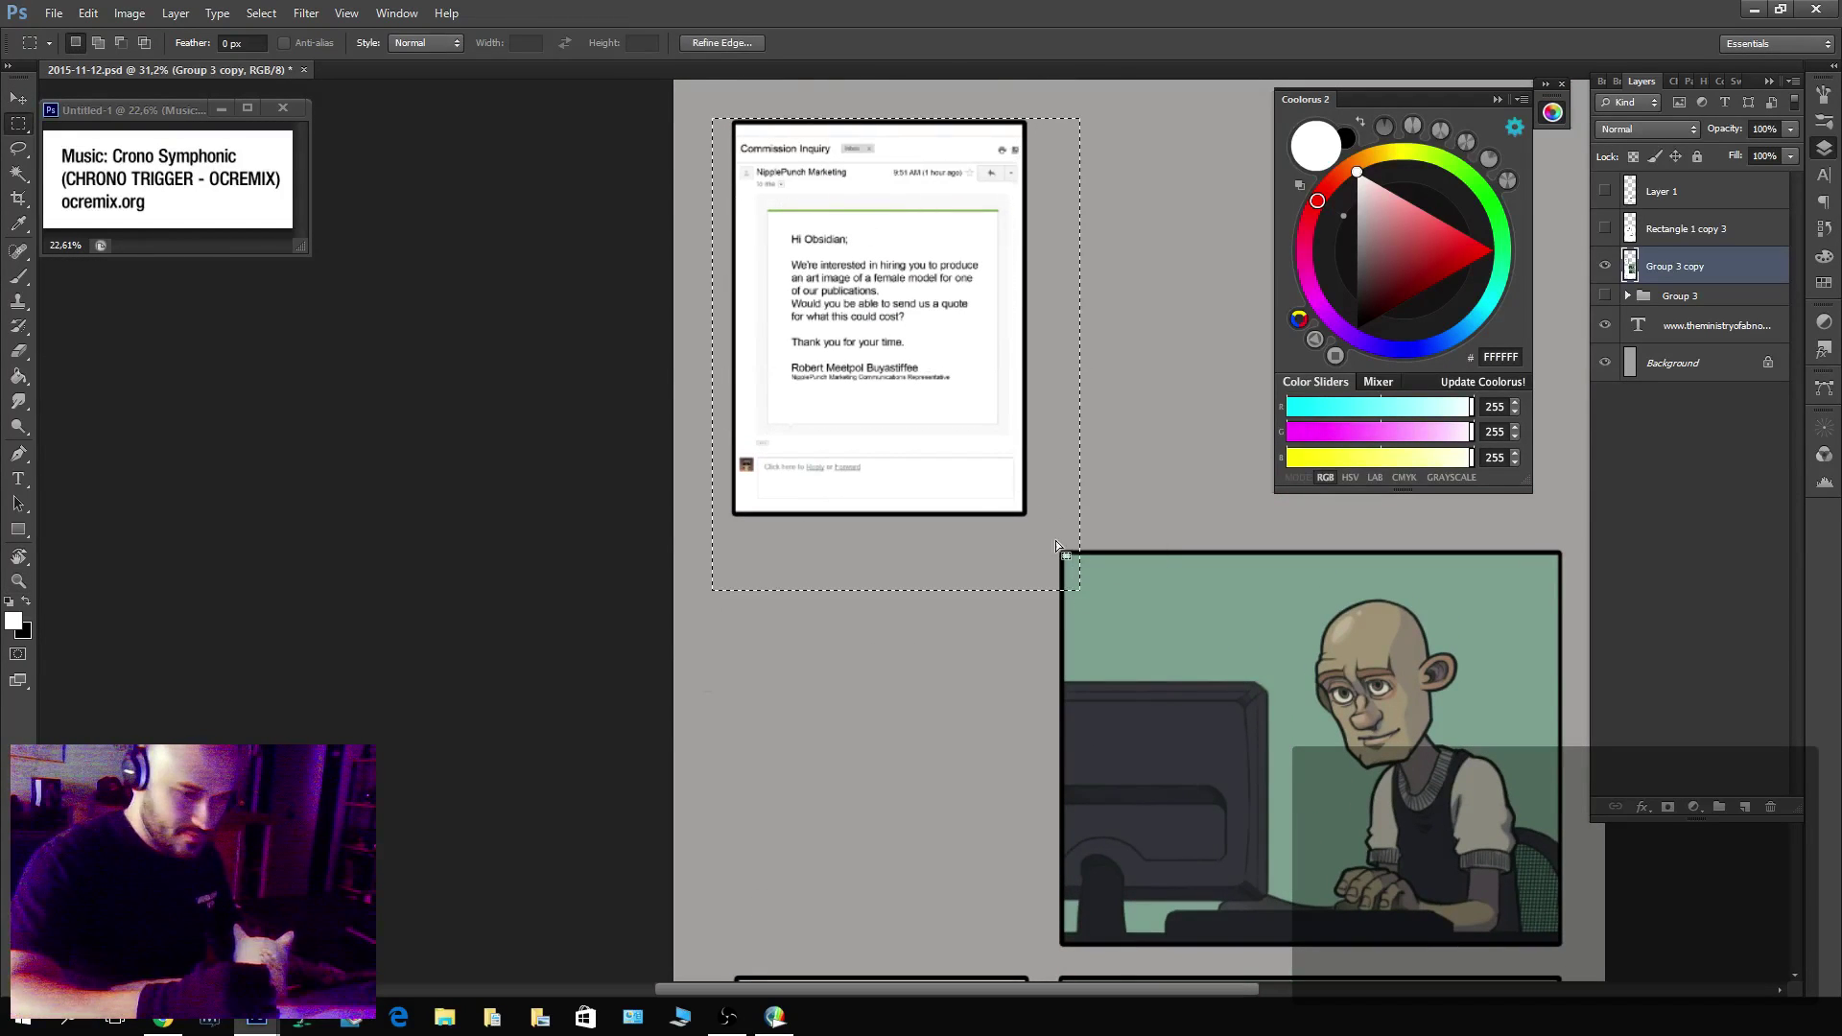
key("v")
left_click_drag(954, 363, 1149, 499)
key("ctrl+z")
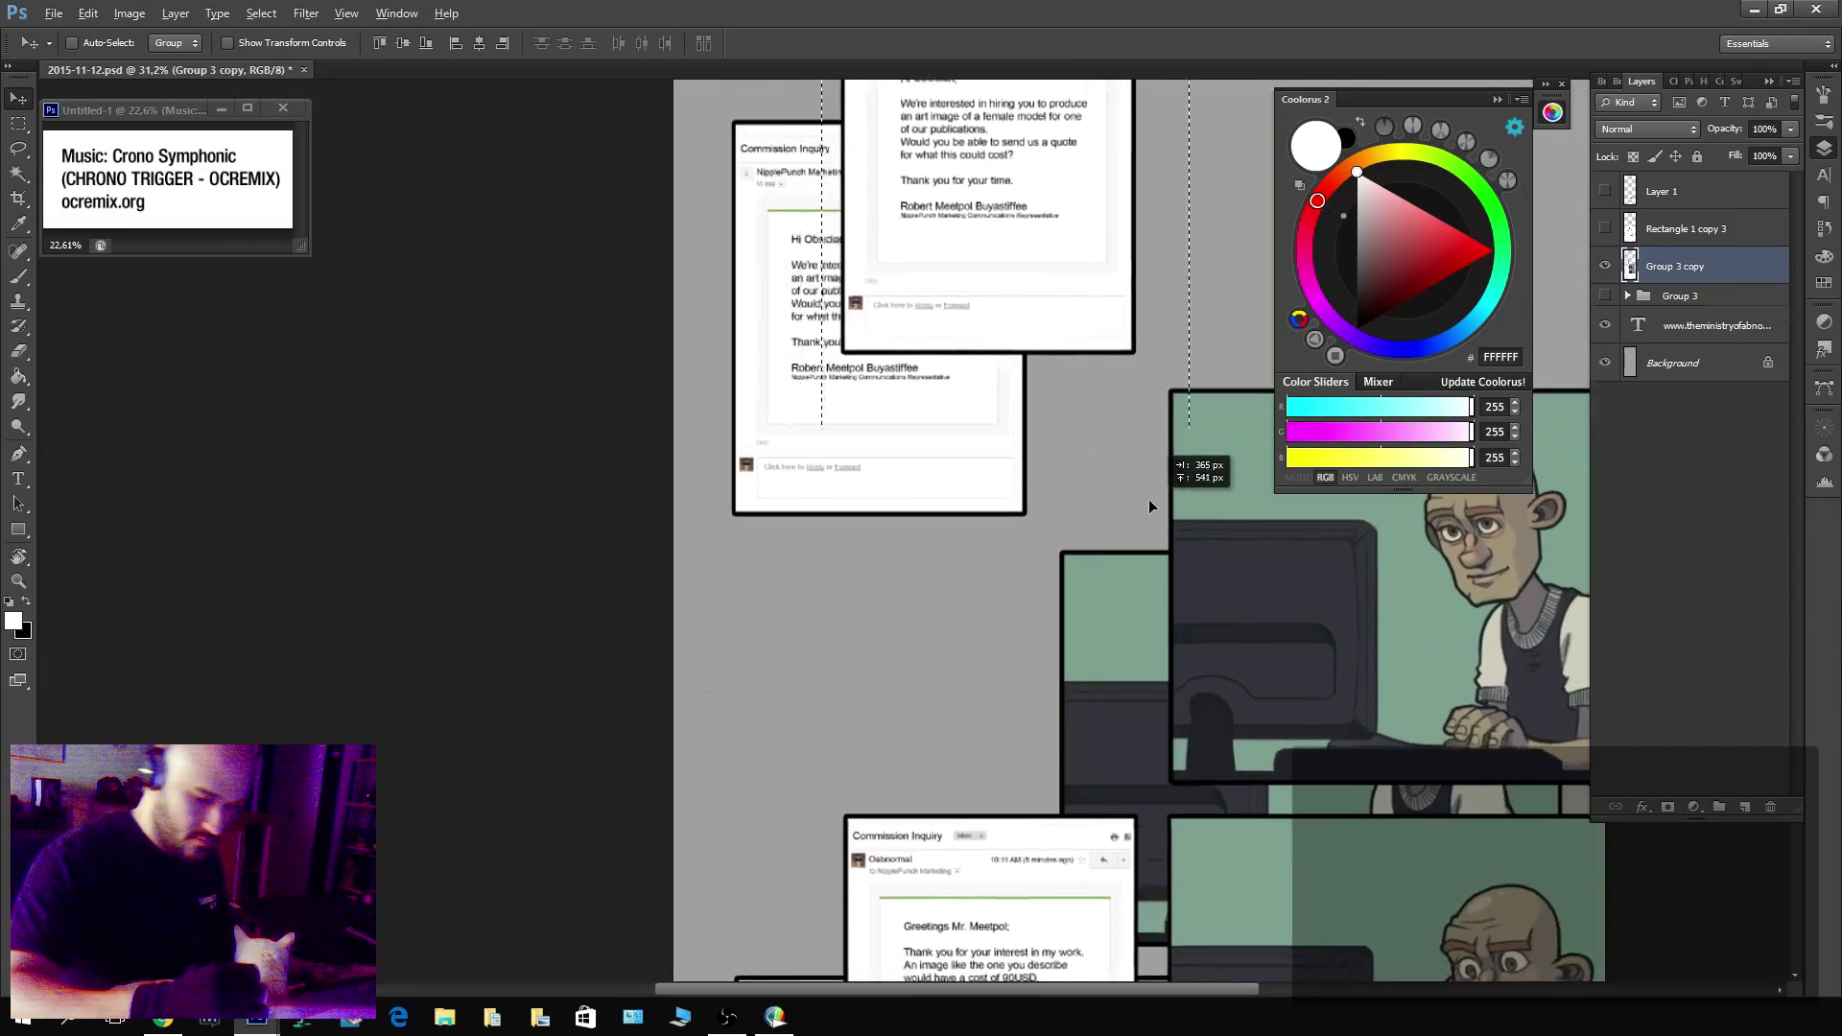
key("ctrl+z")
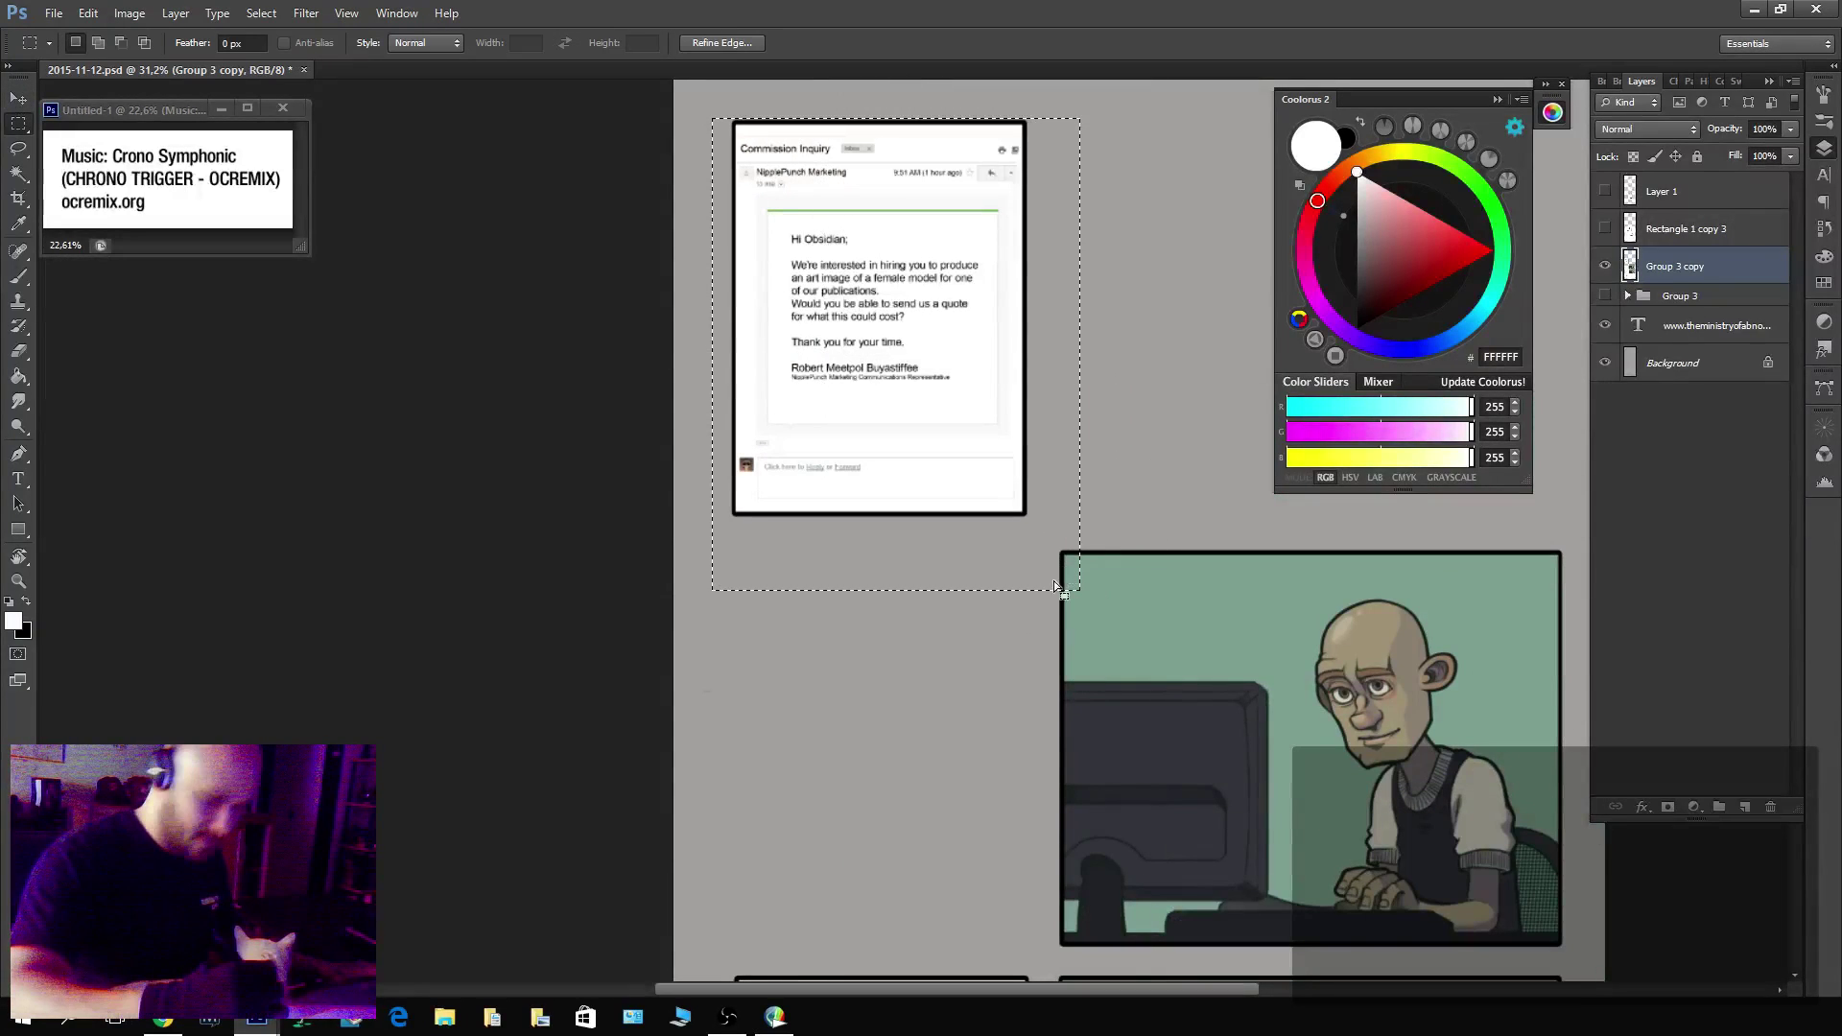
Exclude the drawing panel's corner from the selection, move the email down beside the first-row drawing and align their lower edges.
key("m")
left_click_drag(1040, 511, 1081, 593)
left_click_drag(1055, 663, 1097, 406)
key("v")
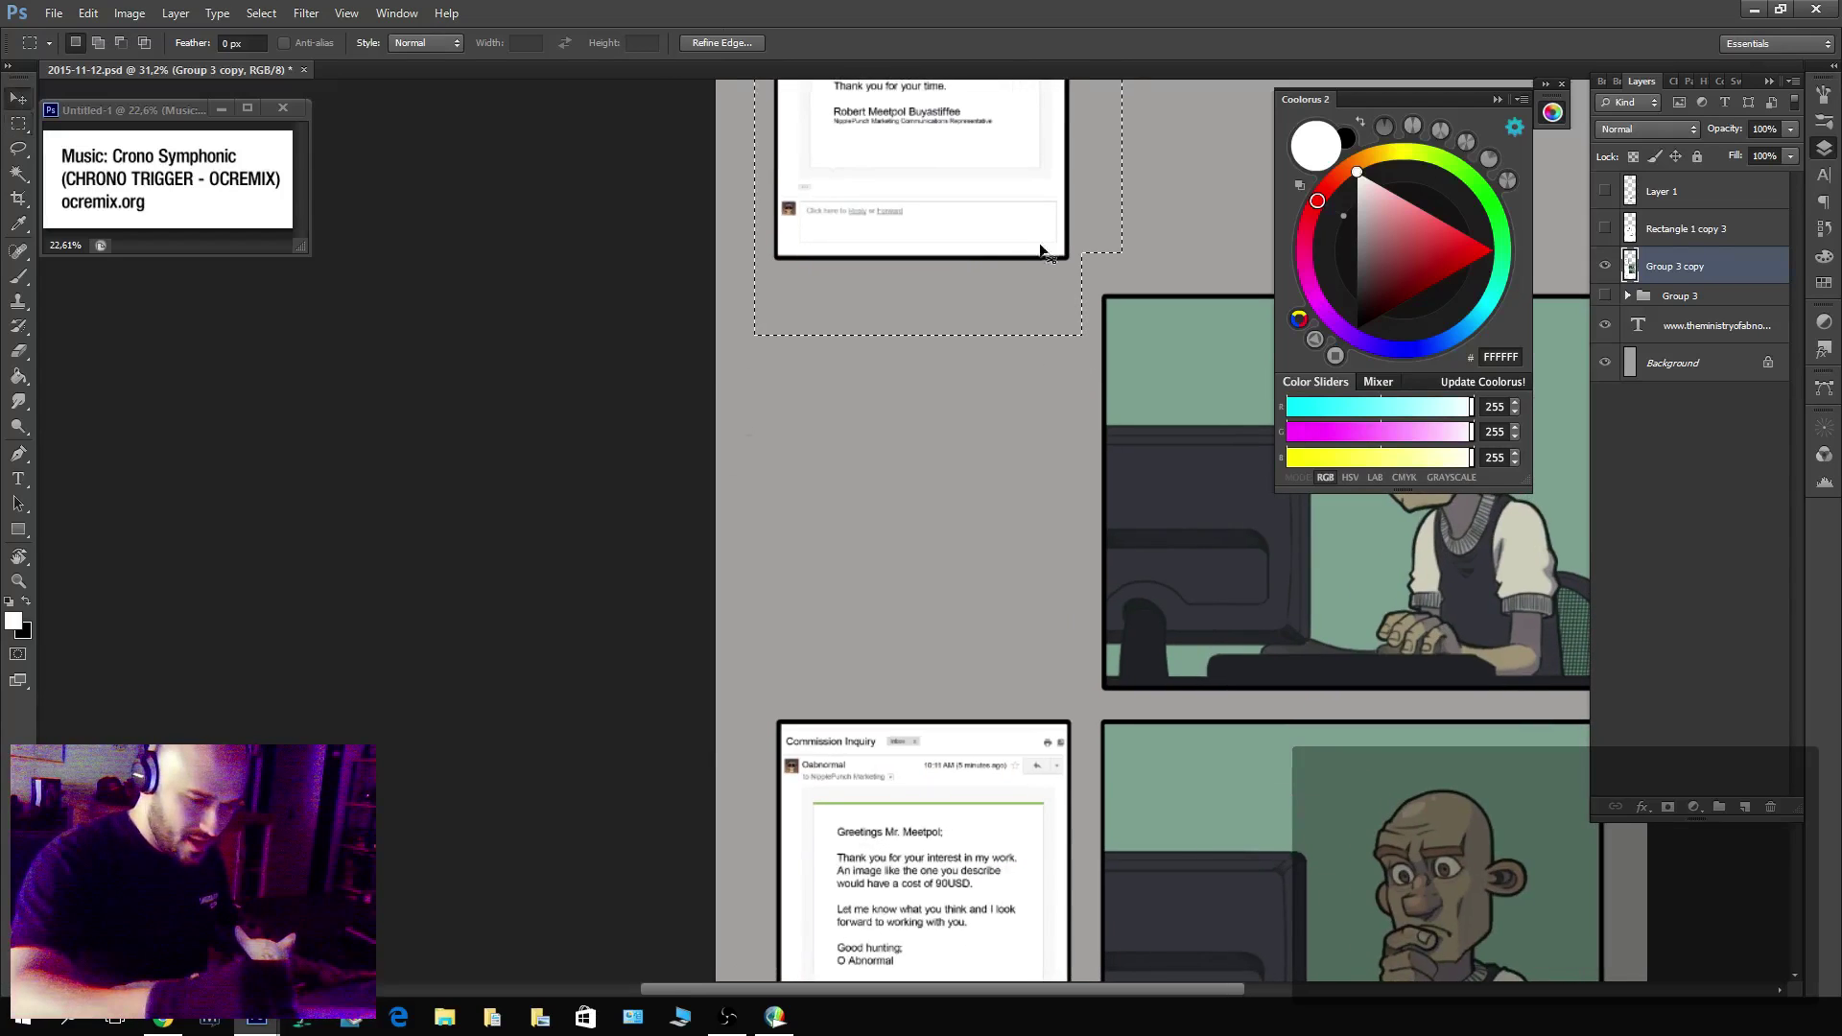
left_click_drag(1019, 177, 998, 665)
key("ctrl+space")
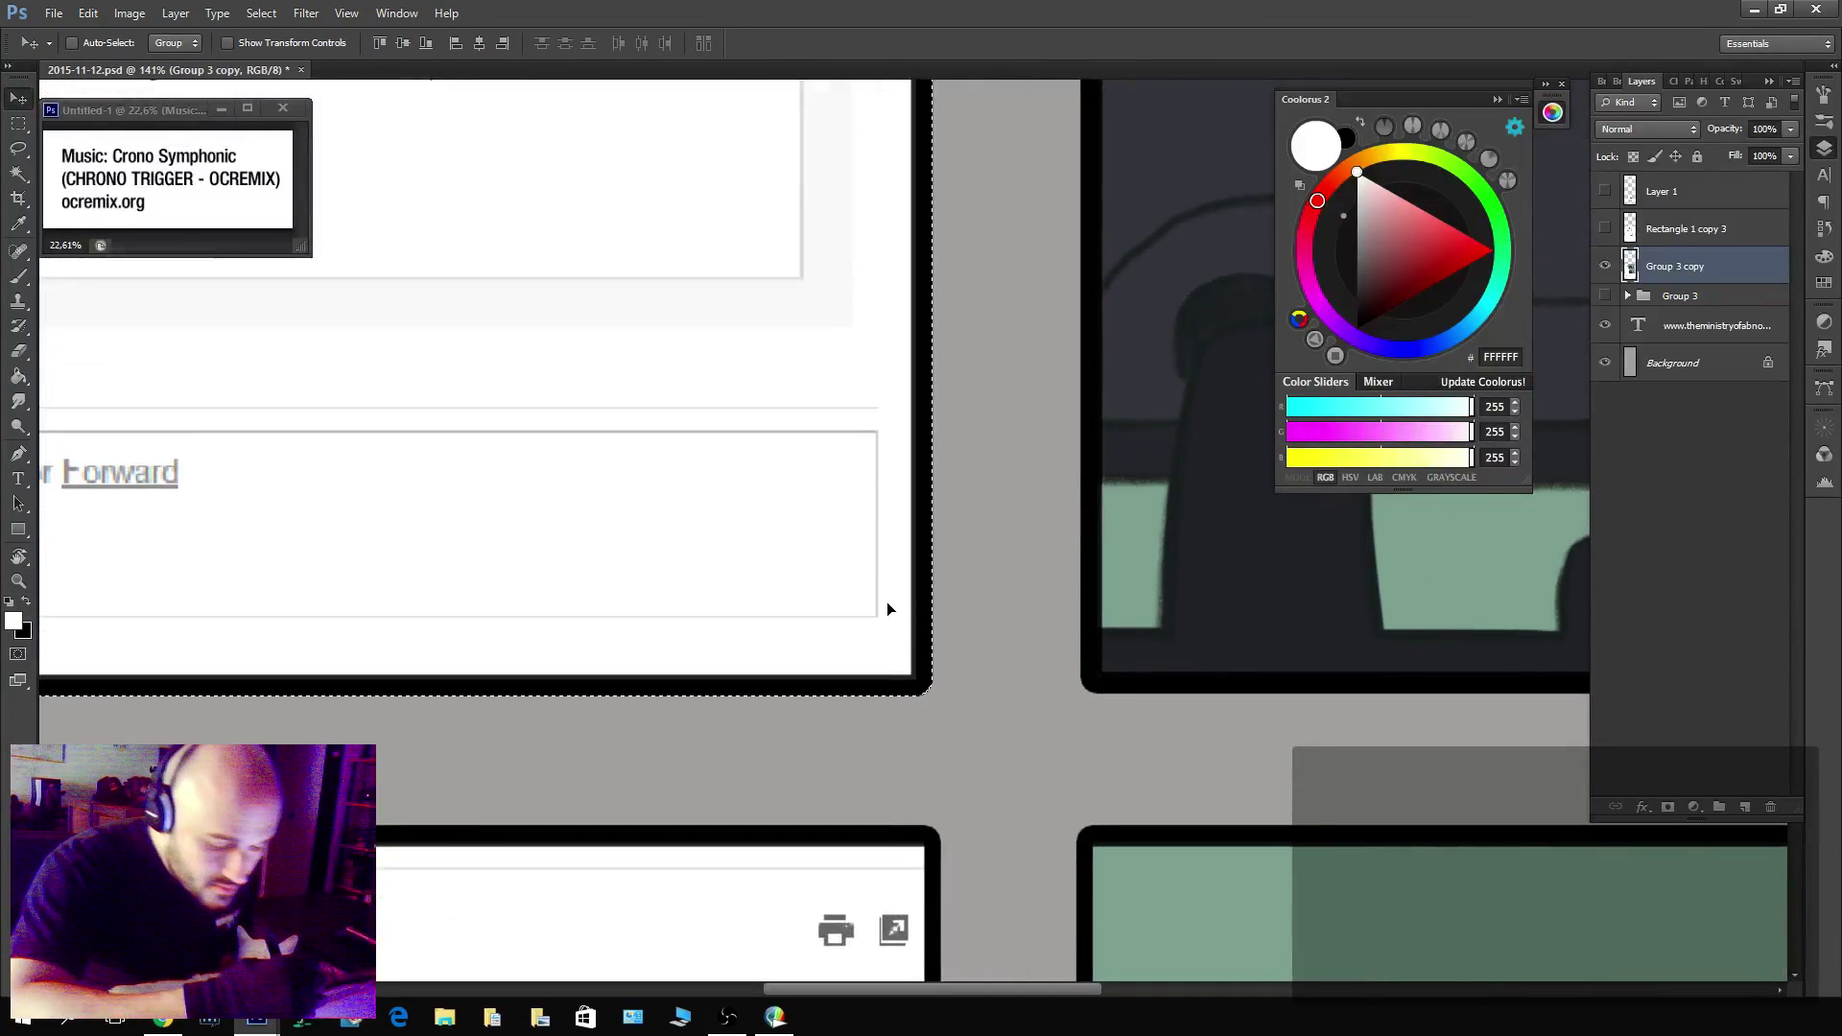
key("Up")
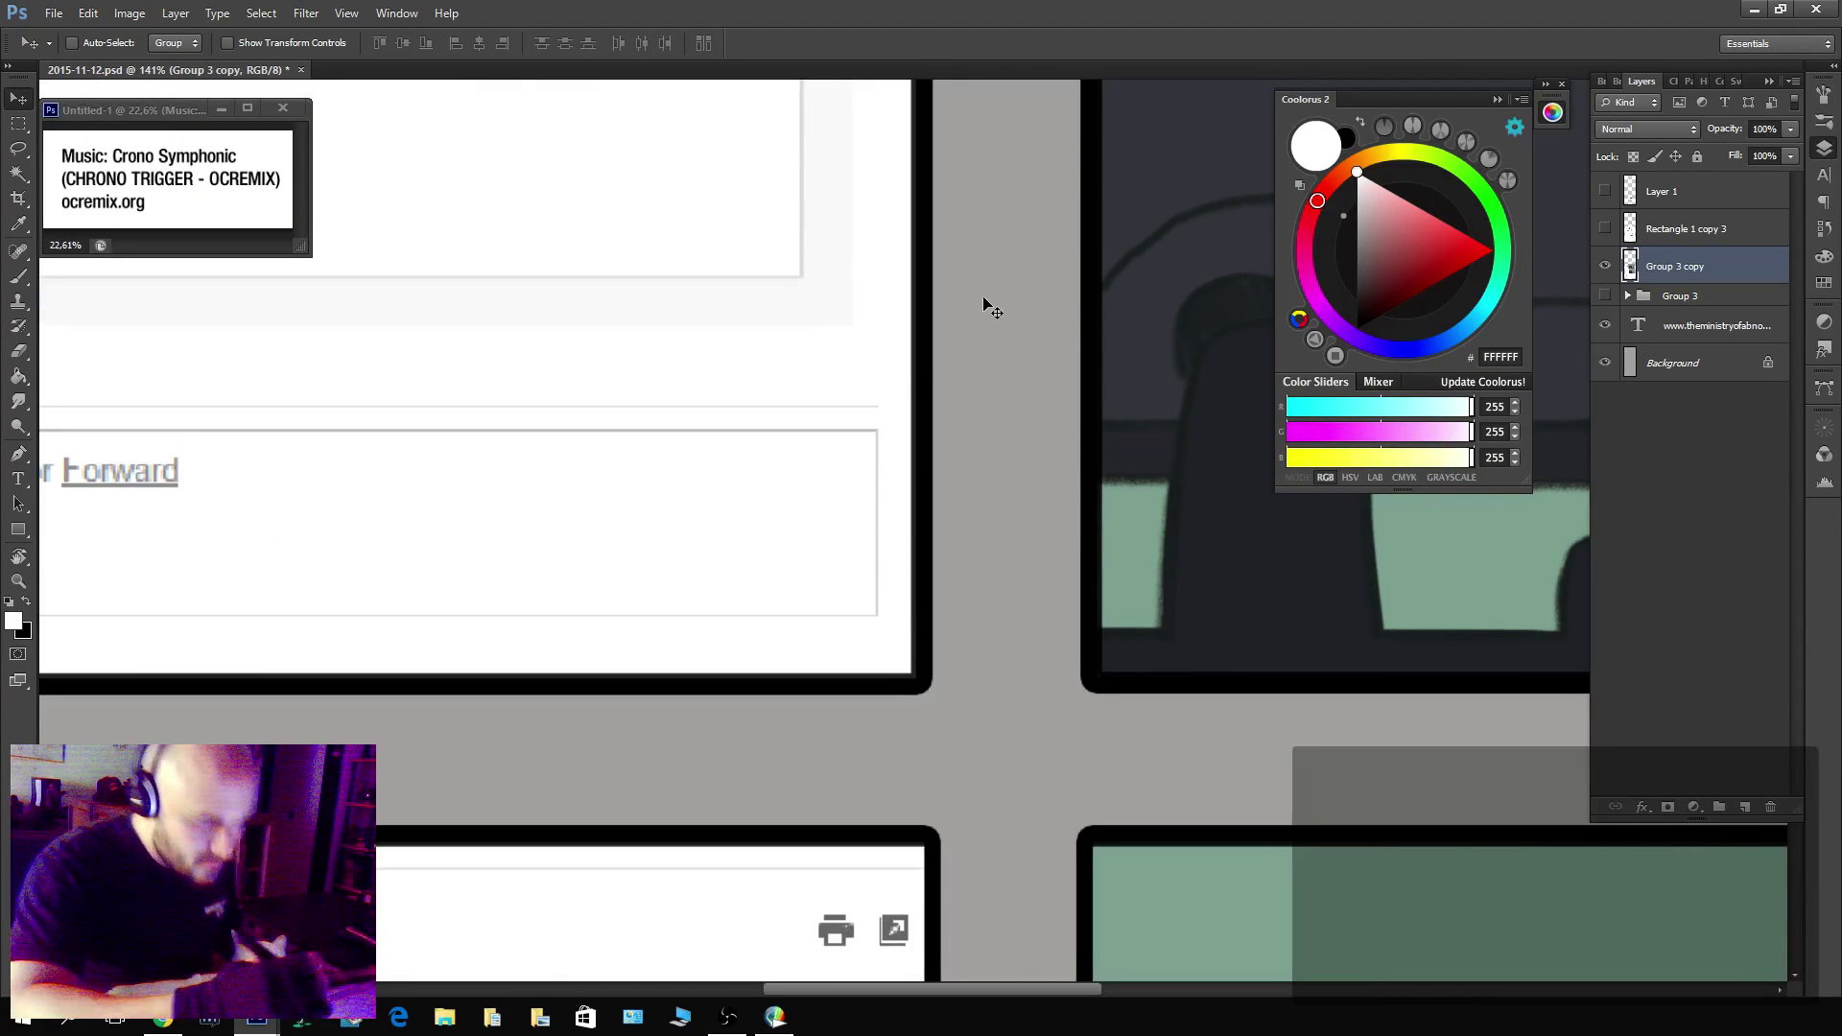
Examine the alignment and spacing of the email and drawing panels across the comic's rows.
key("ctrl+space")
left_click_drag(987, 305, 1023, 374)
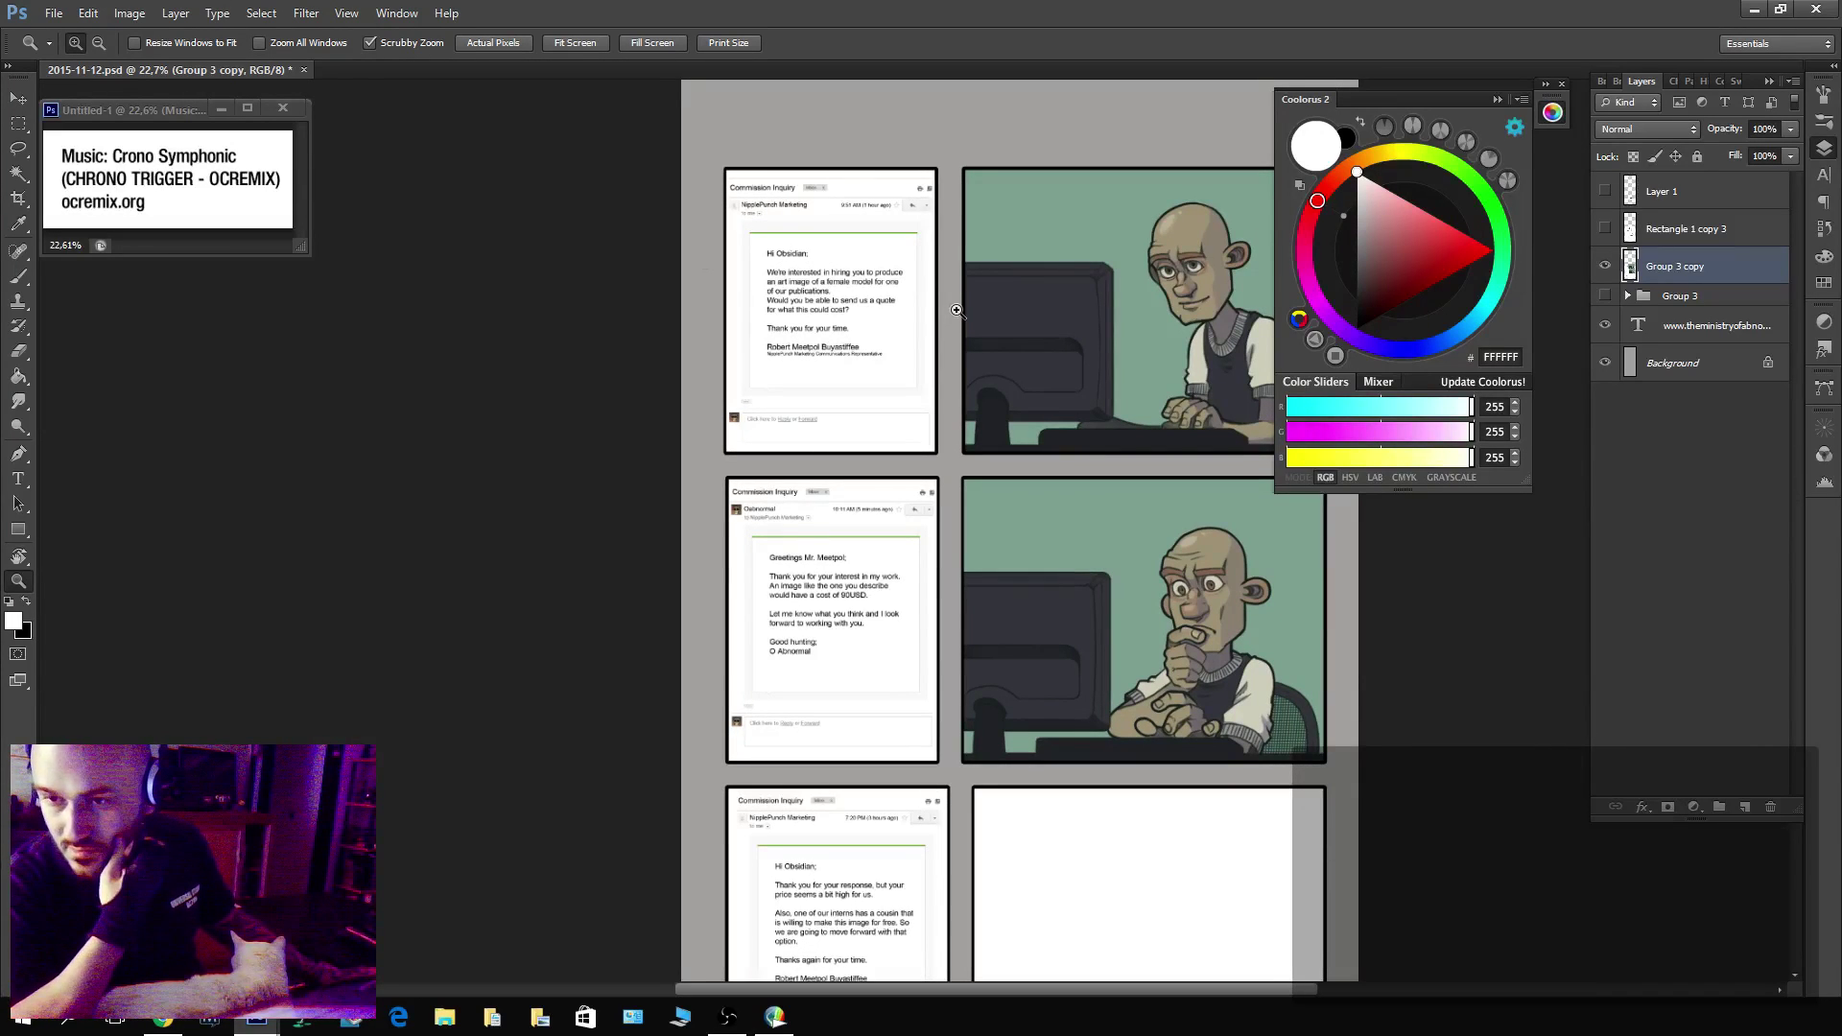
left_click_drag(1149, 314, 1086, 236)
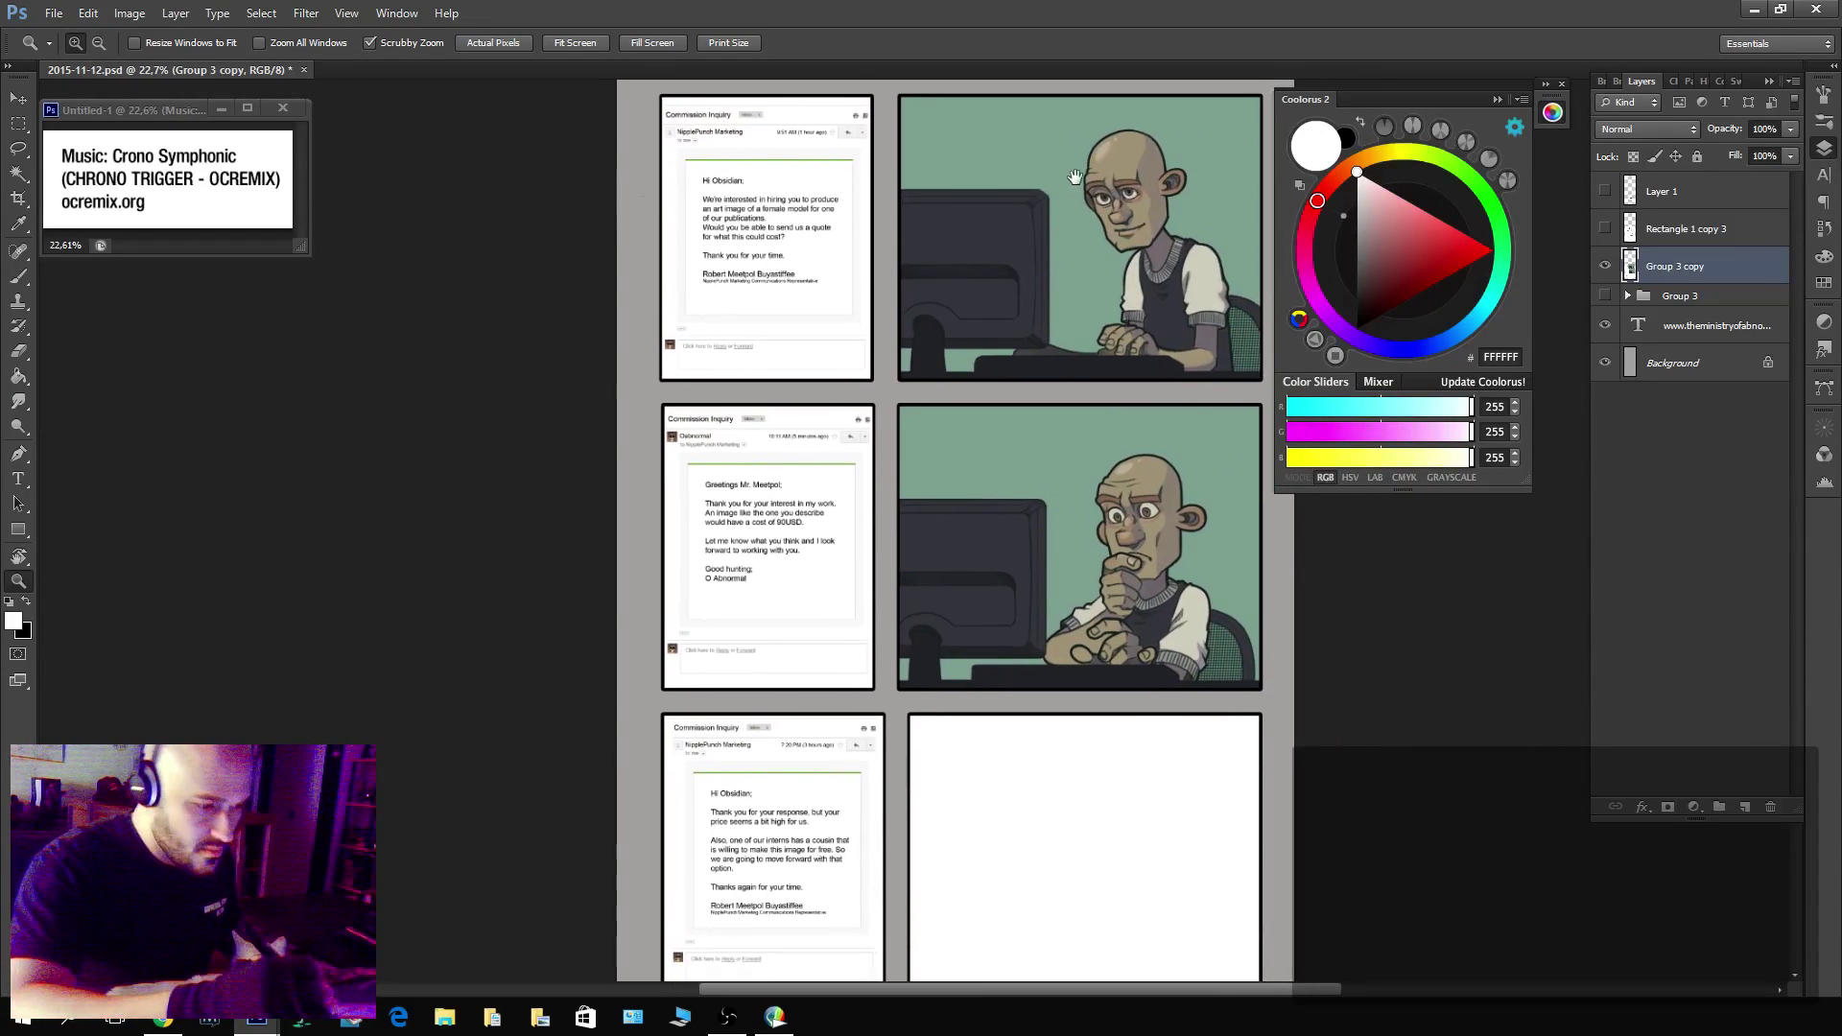
left_click_drag(1078, 79, 1146, 59)
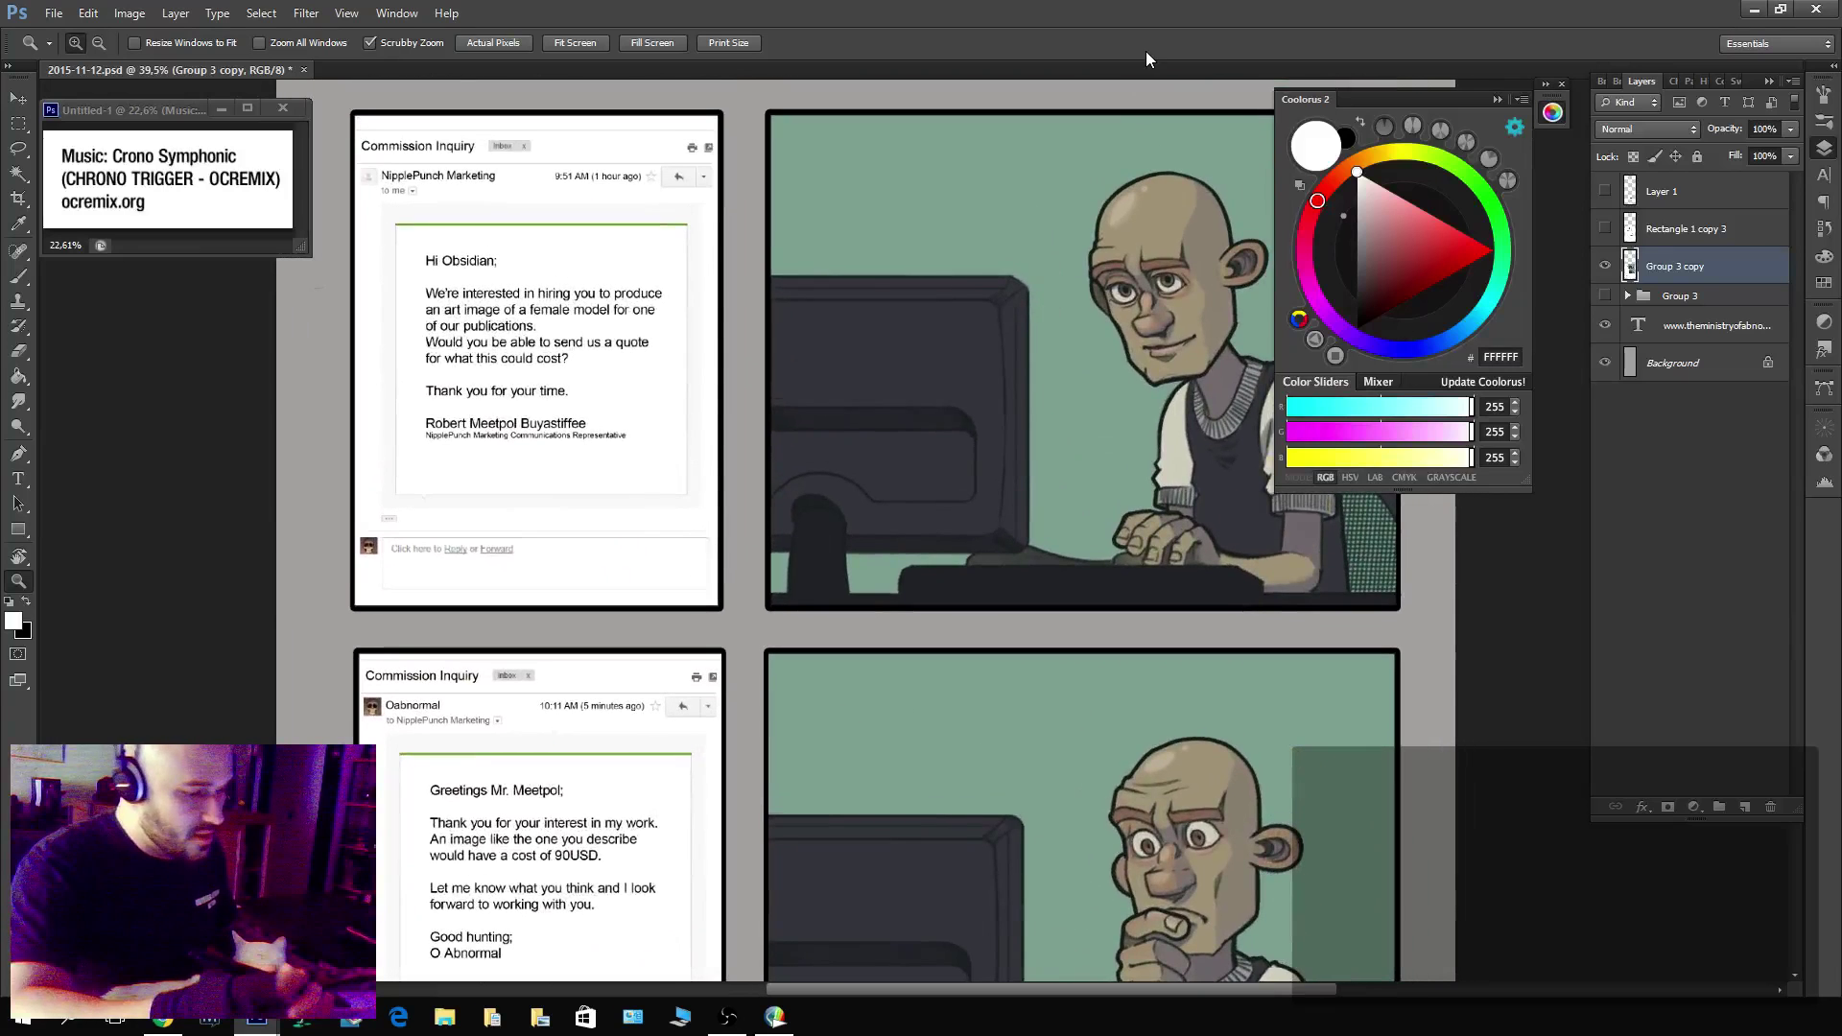
left_click_drag(1073, 505, 1084, 308)
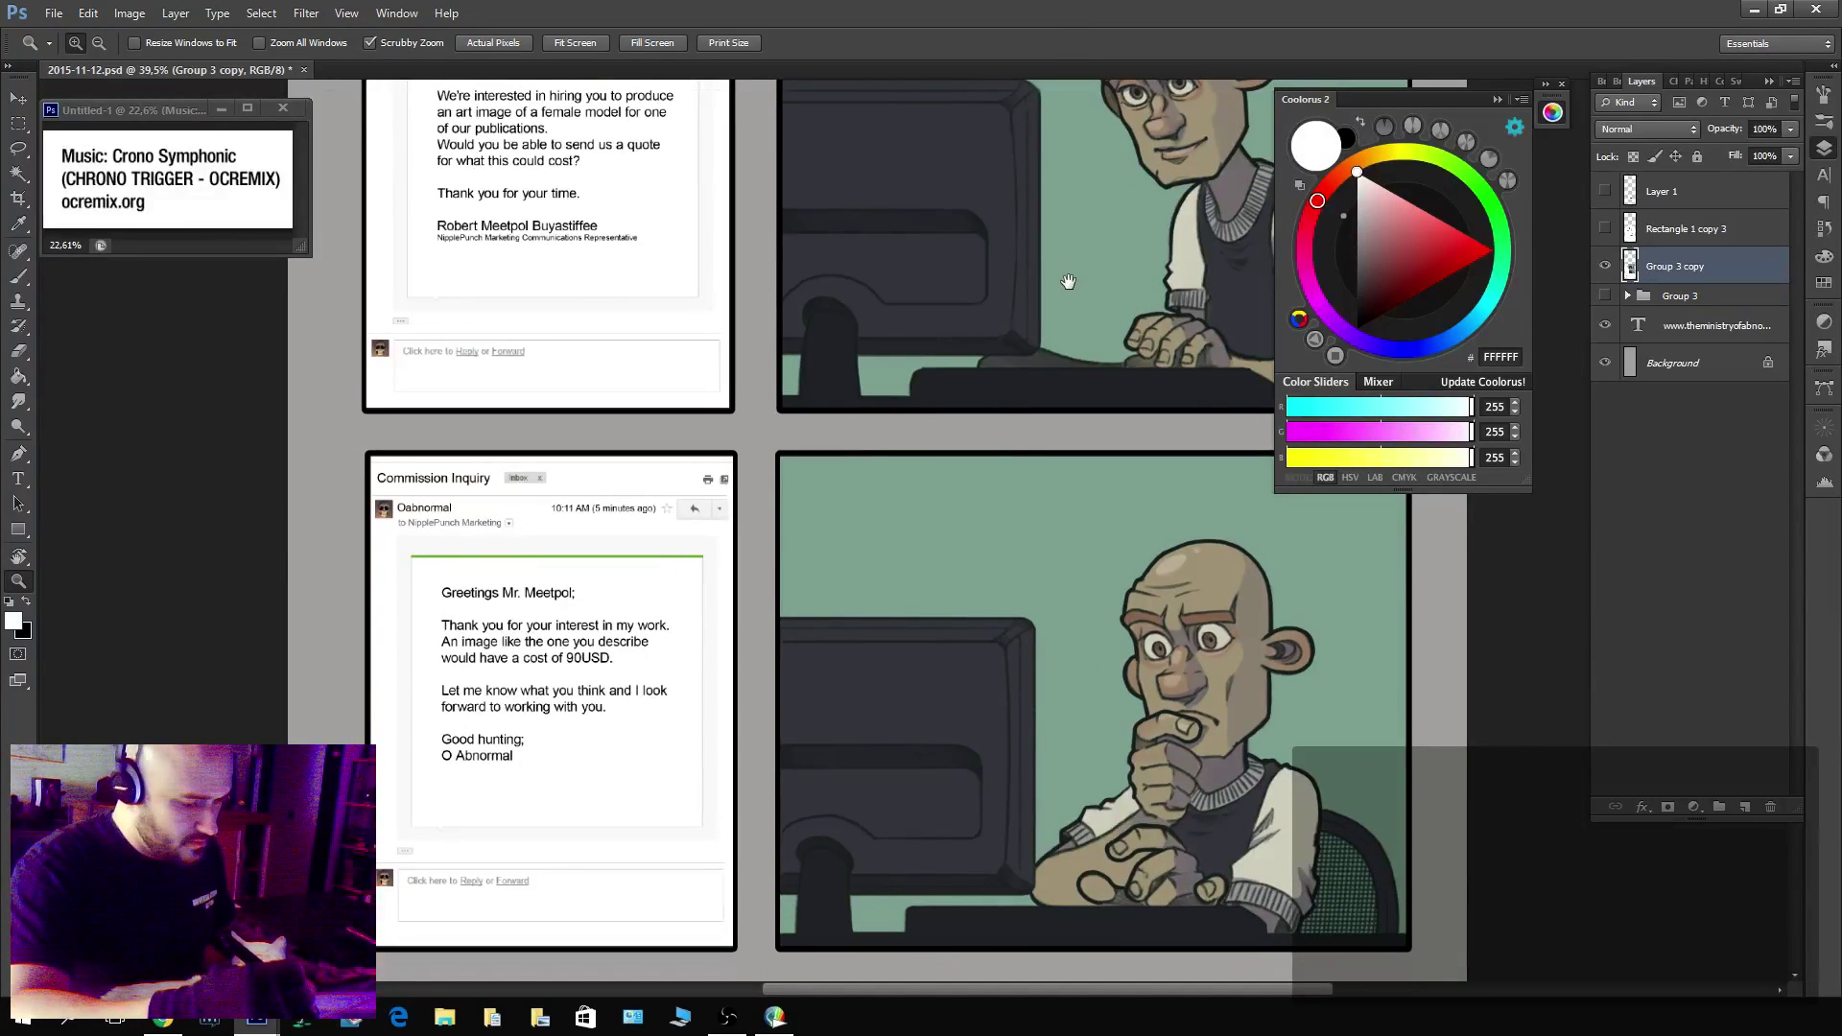
left_click_drag(1073, 285, 1038, 419)
left_click_drag(1220, 132, 1095, 313)
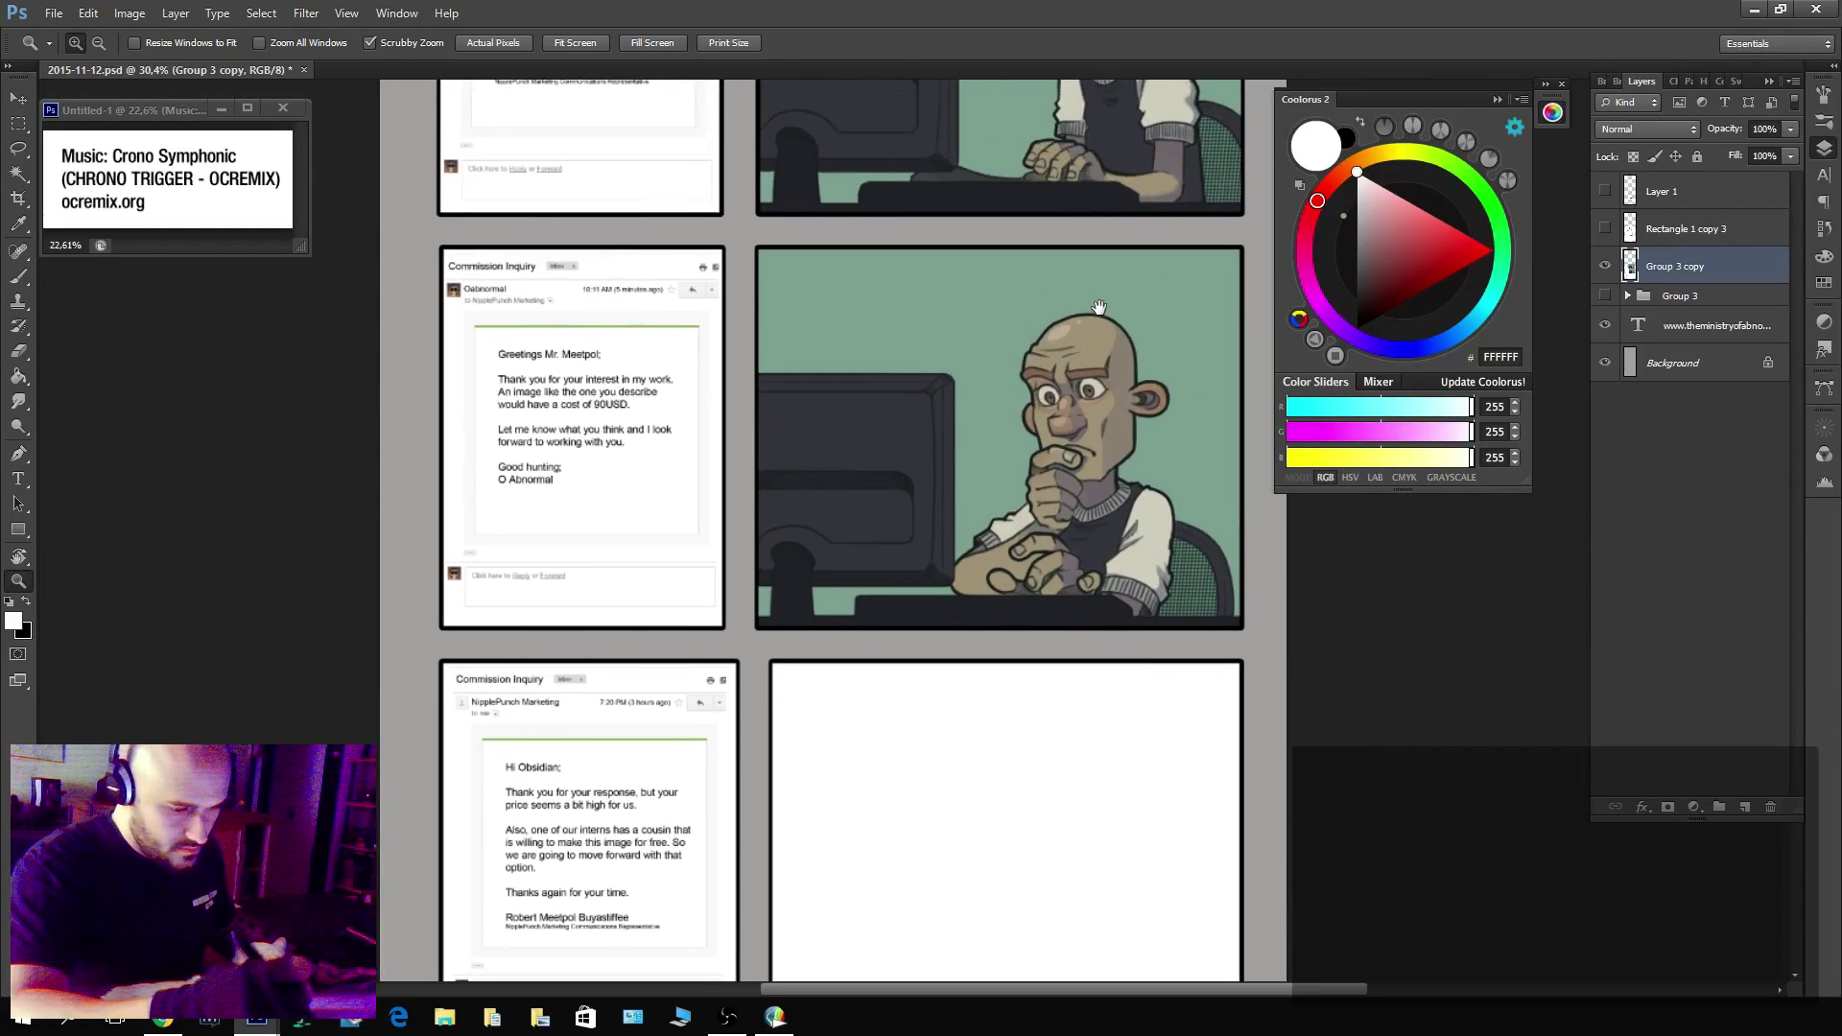
left_click_drag(1096, 246, 1091, 456)
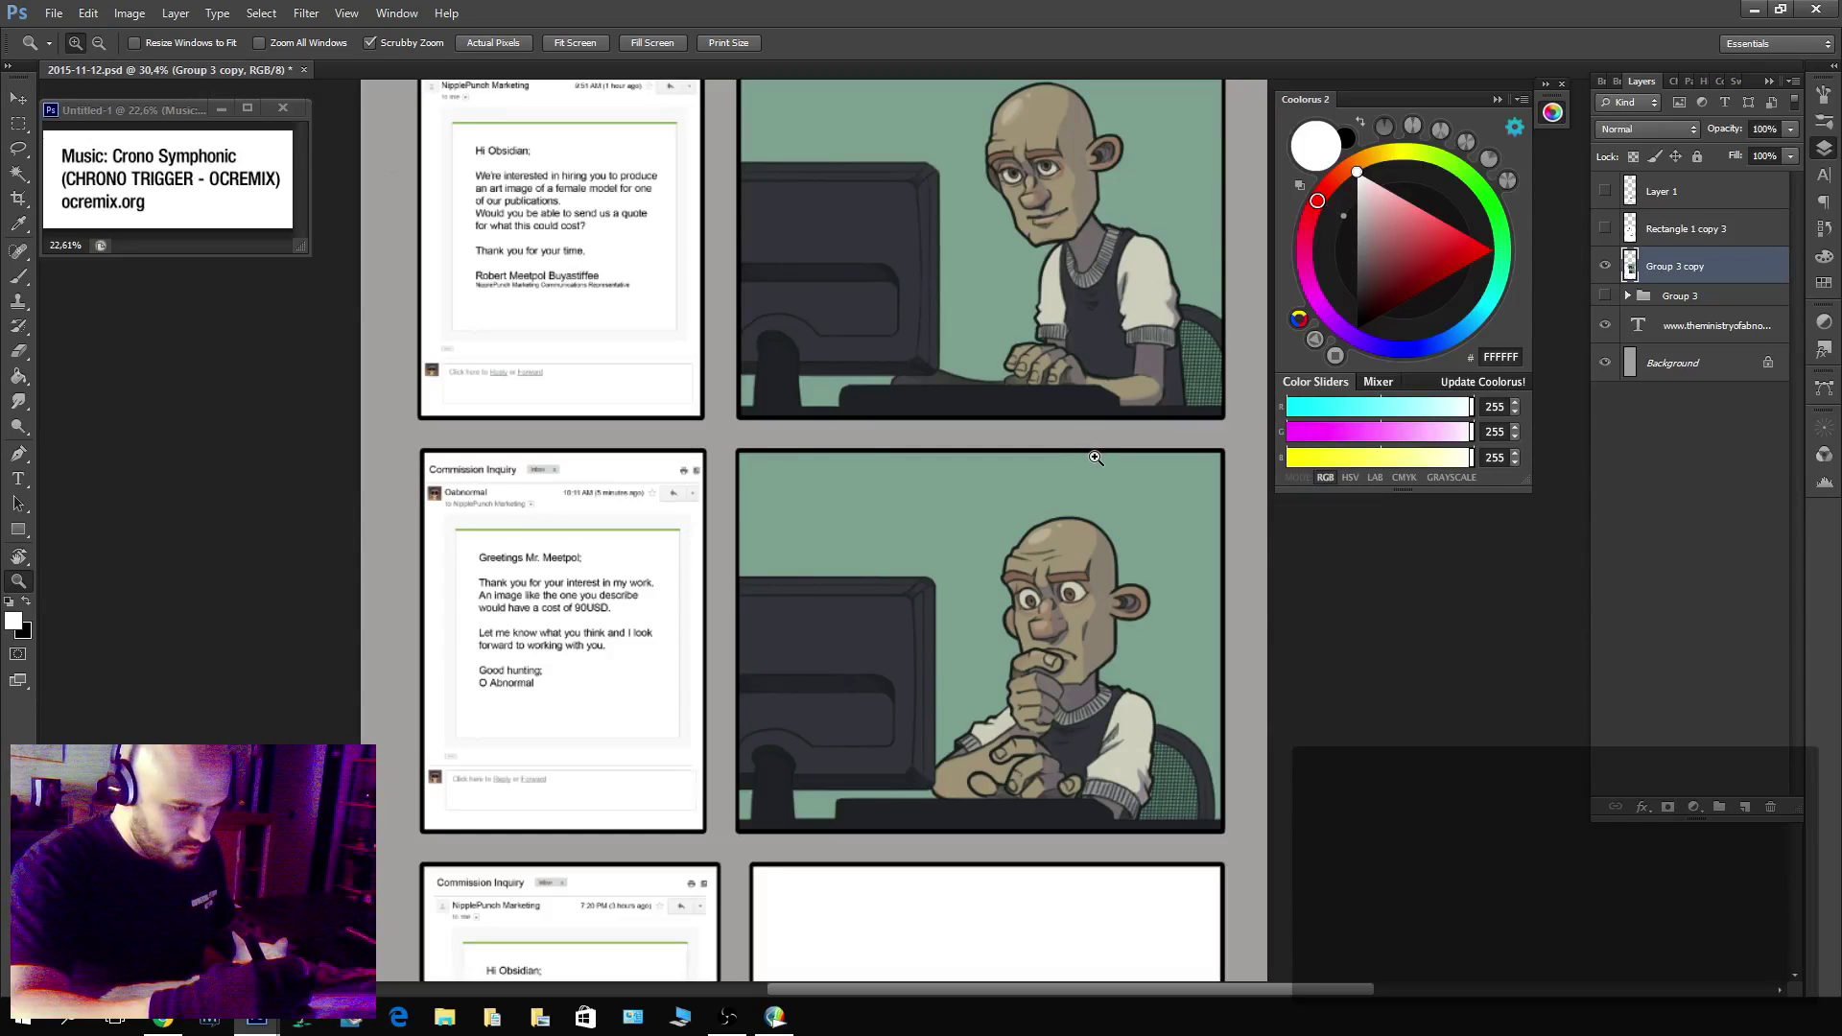
Cut the empty white panel beside the last email onto its own layer and set its blend mode to Multiply.
left_click_drag(1095, 458, 1100, 175)
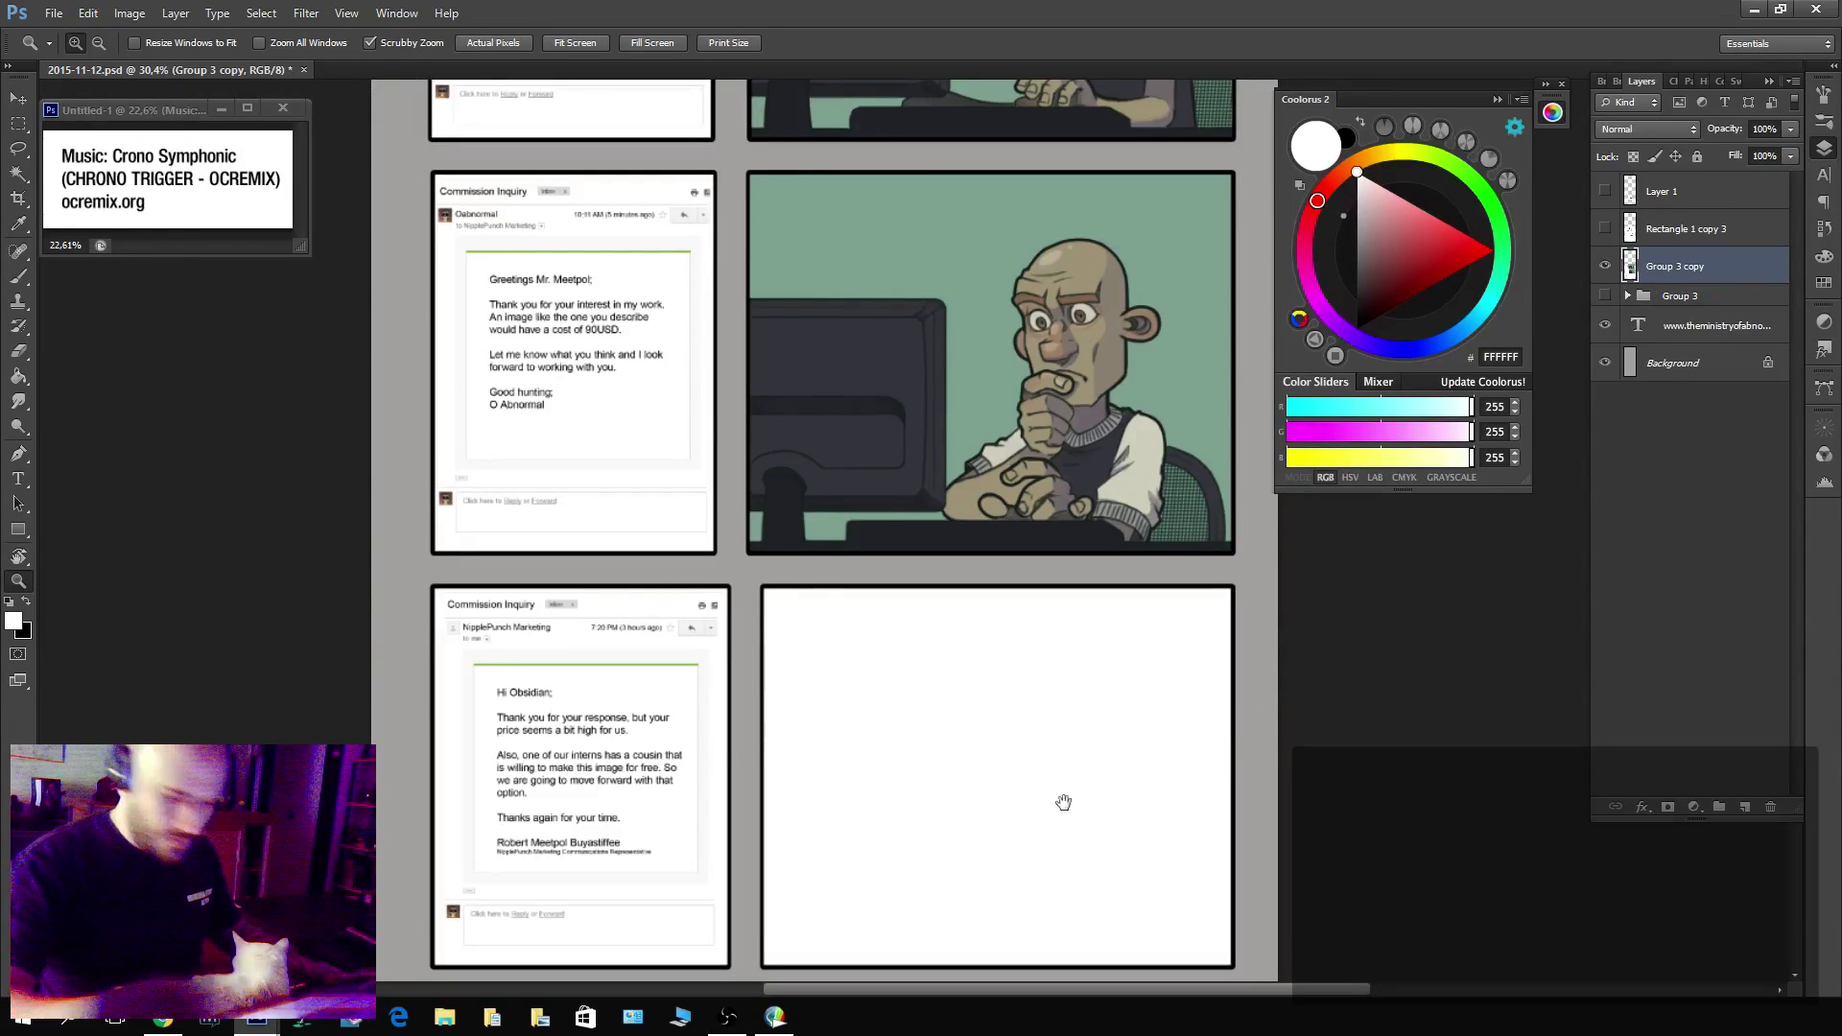
left_click_drag(1065, 802, 1020, 630)
key("m")
left_click_drag(739, 481, 1236, 878)
key("Delete")
key("ctrl+v")
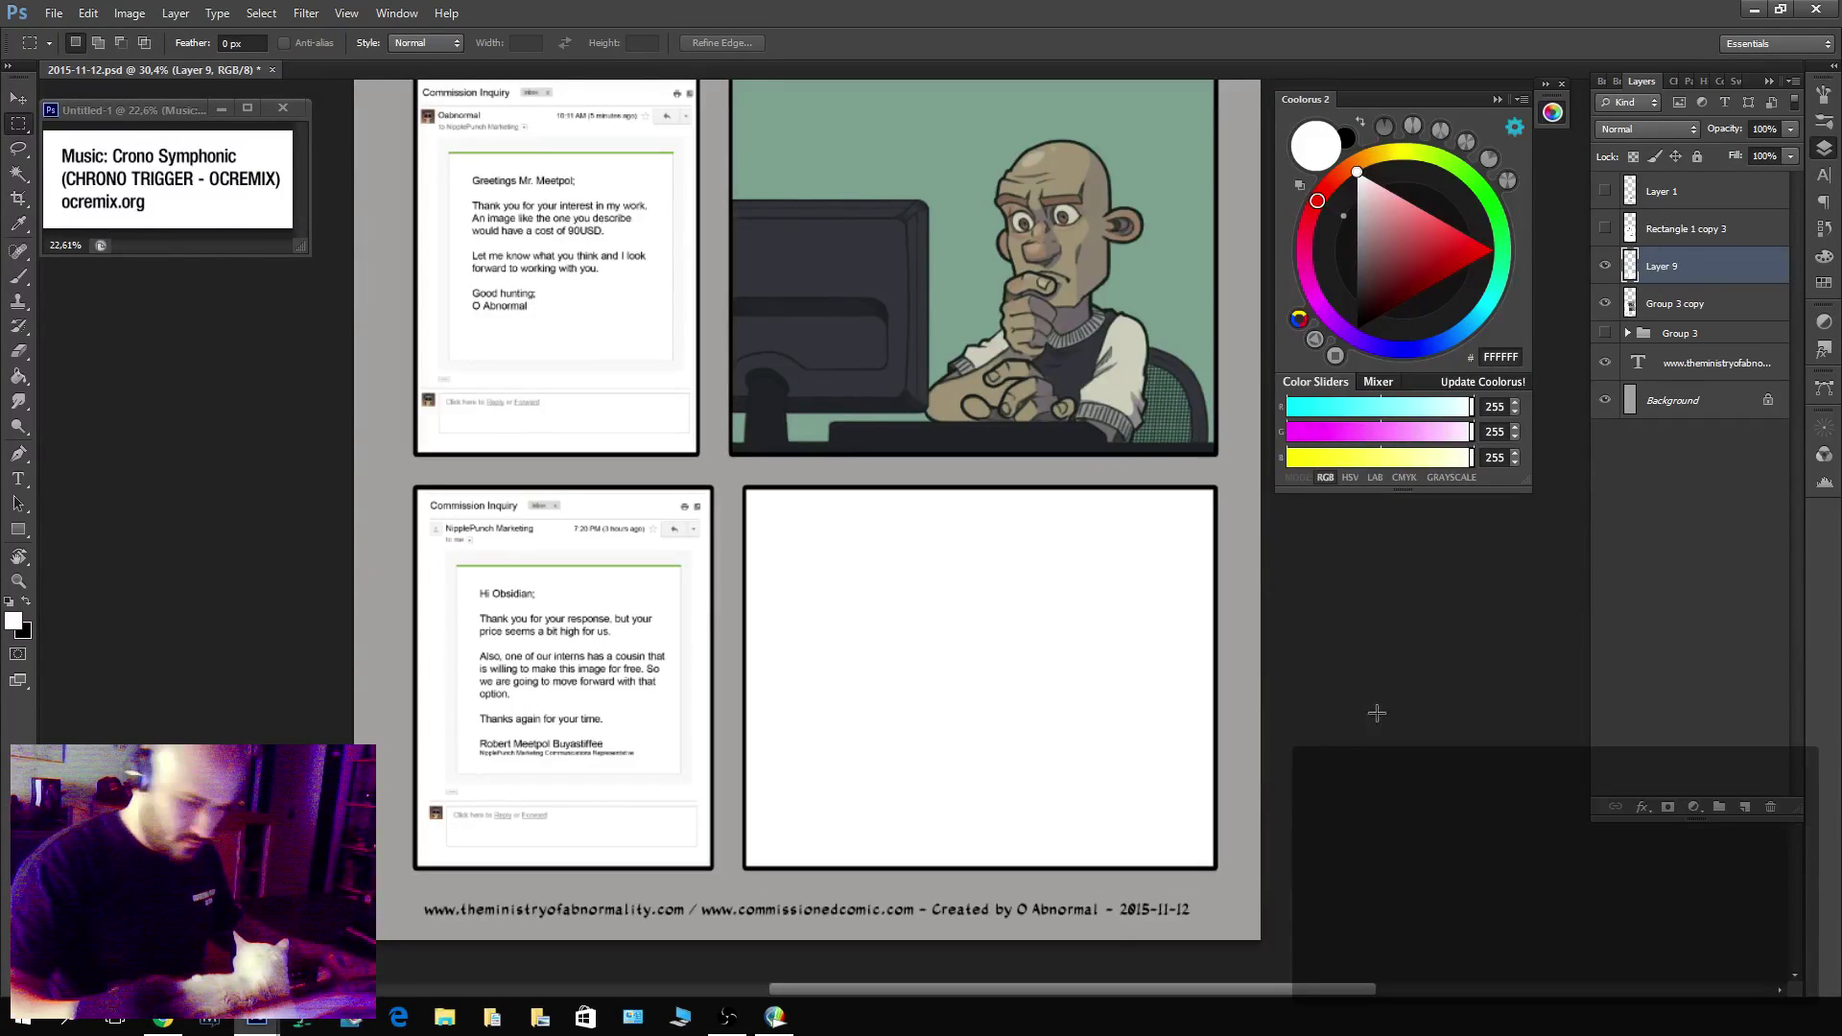
left_click(1646, 129)
left_click(1650, 213)
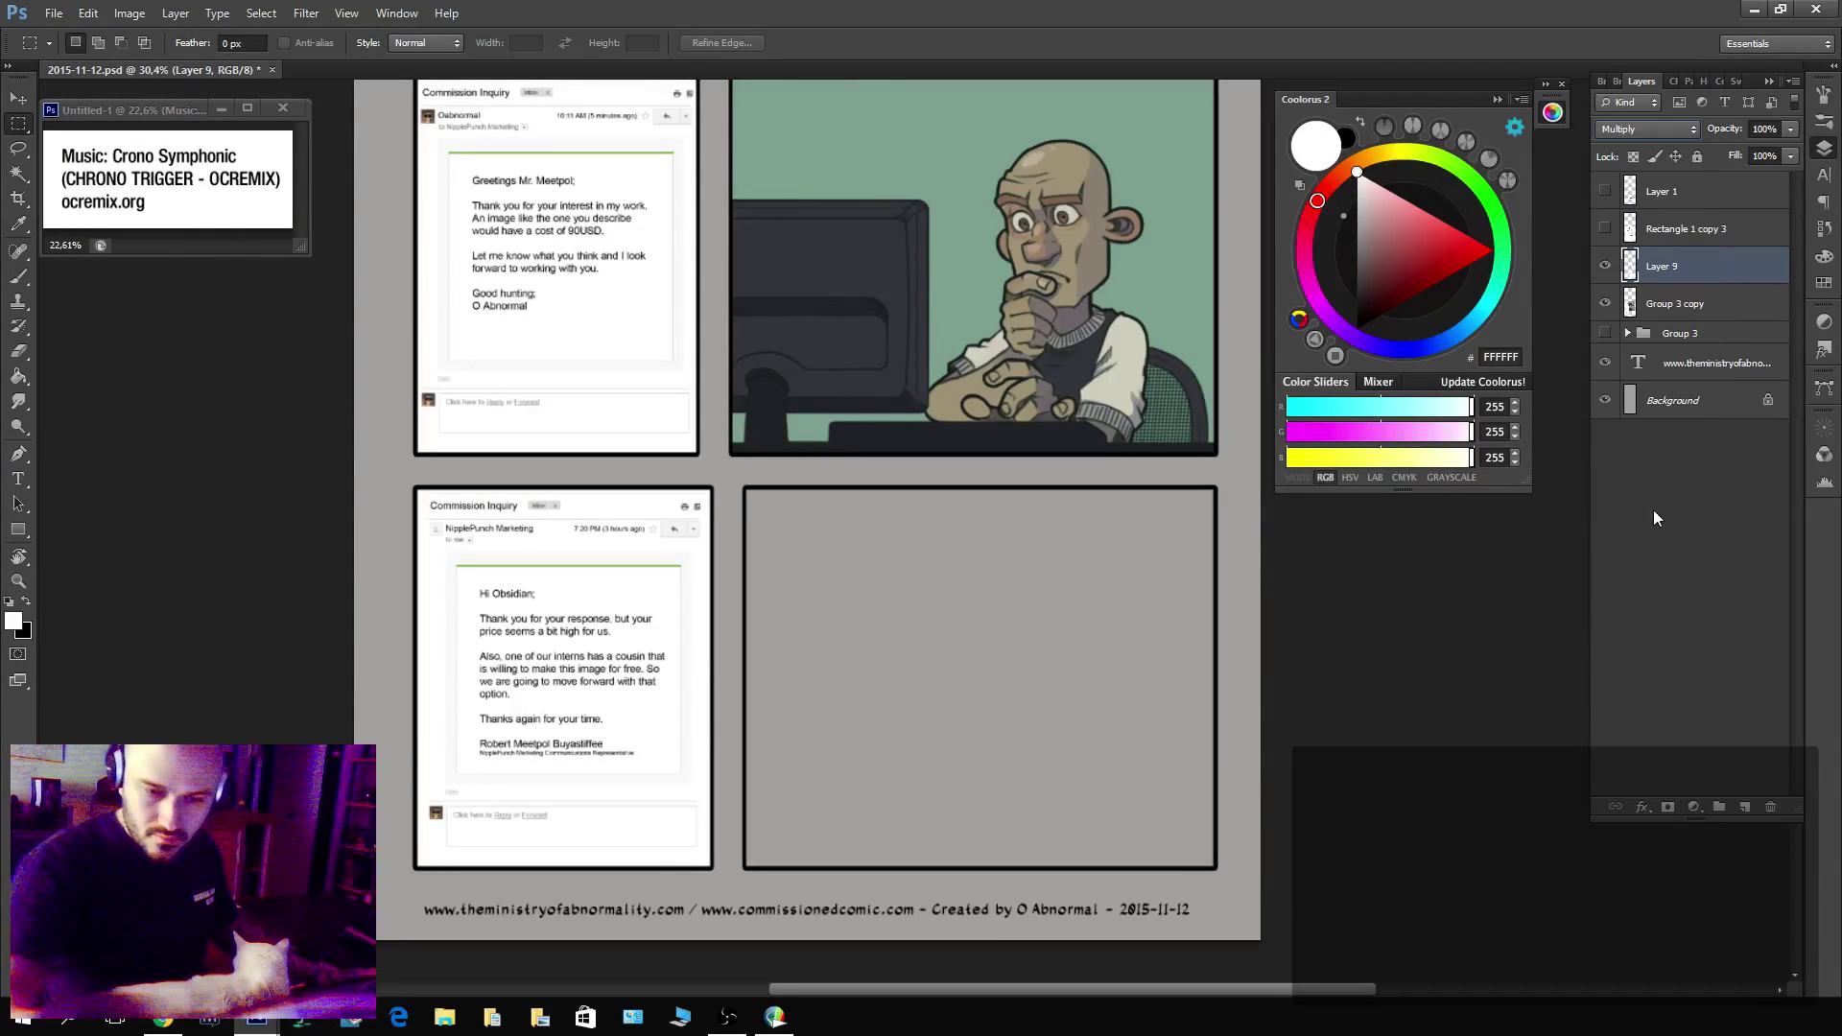
Add a Solid Color fill layer in a very dark navy blue.
left_click(1746, 808)
key("ctrl+z")
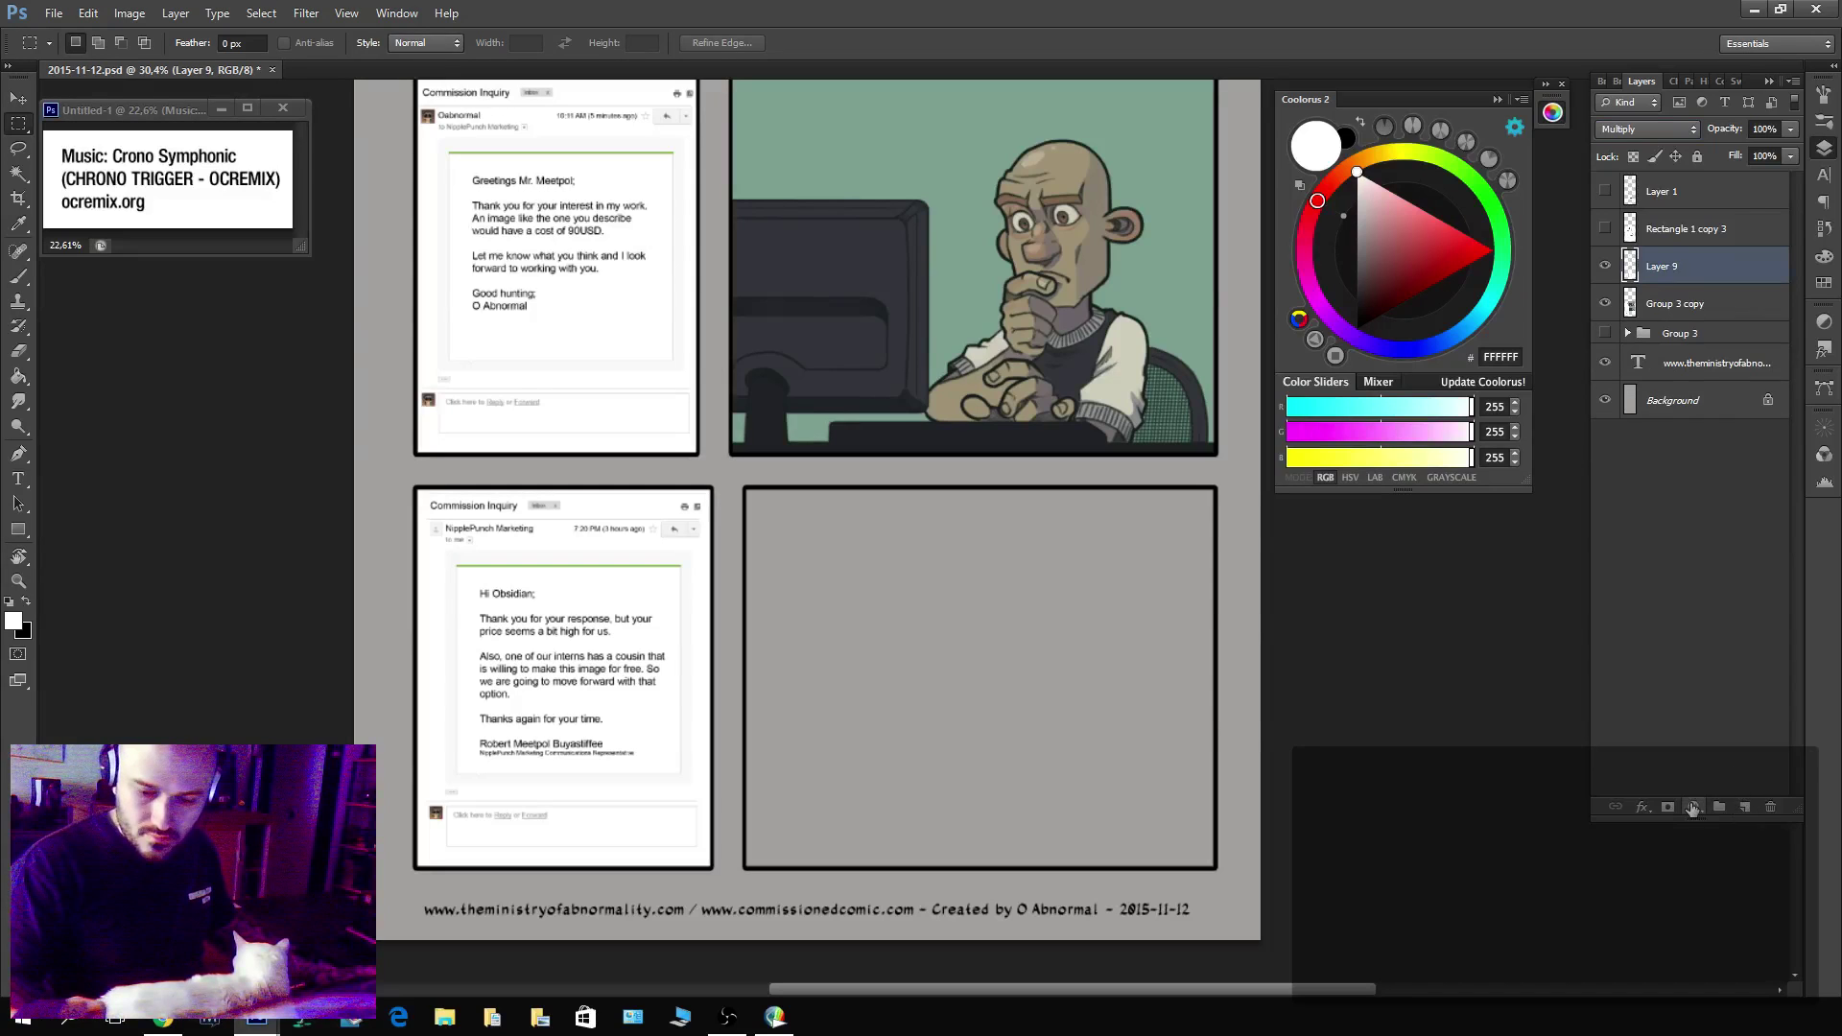
left_click(1693, 807)
left_click(1722, 392)
left_click(1464, 783)
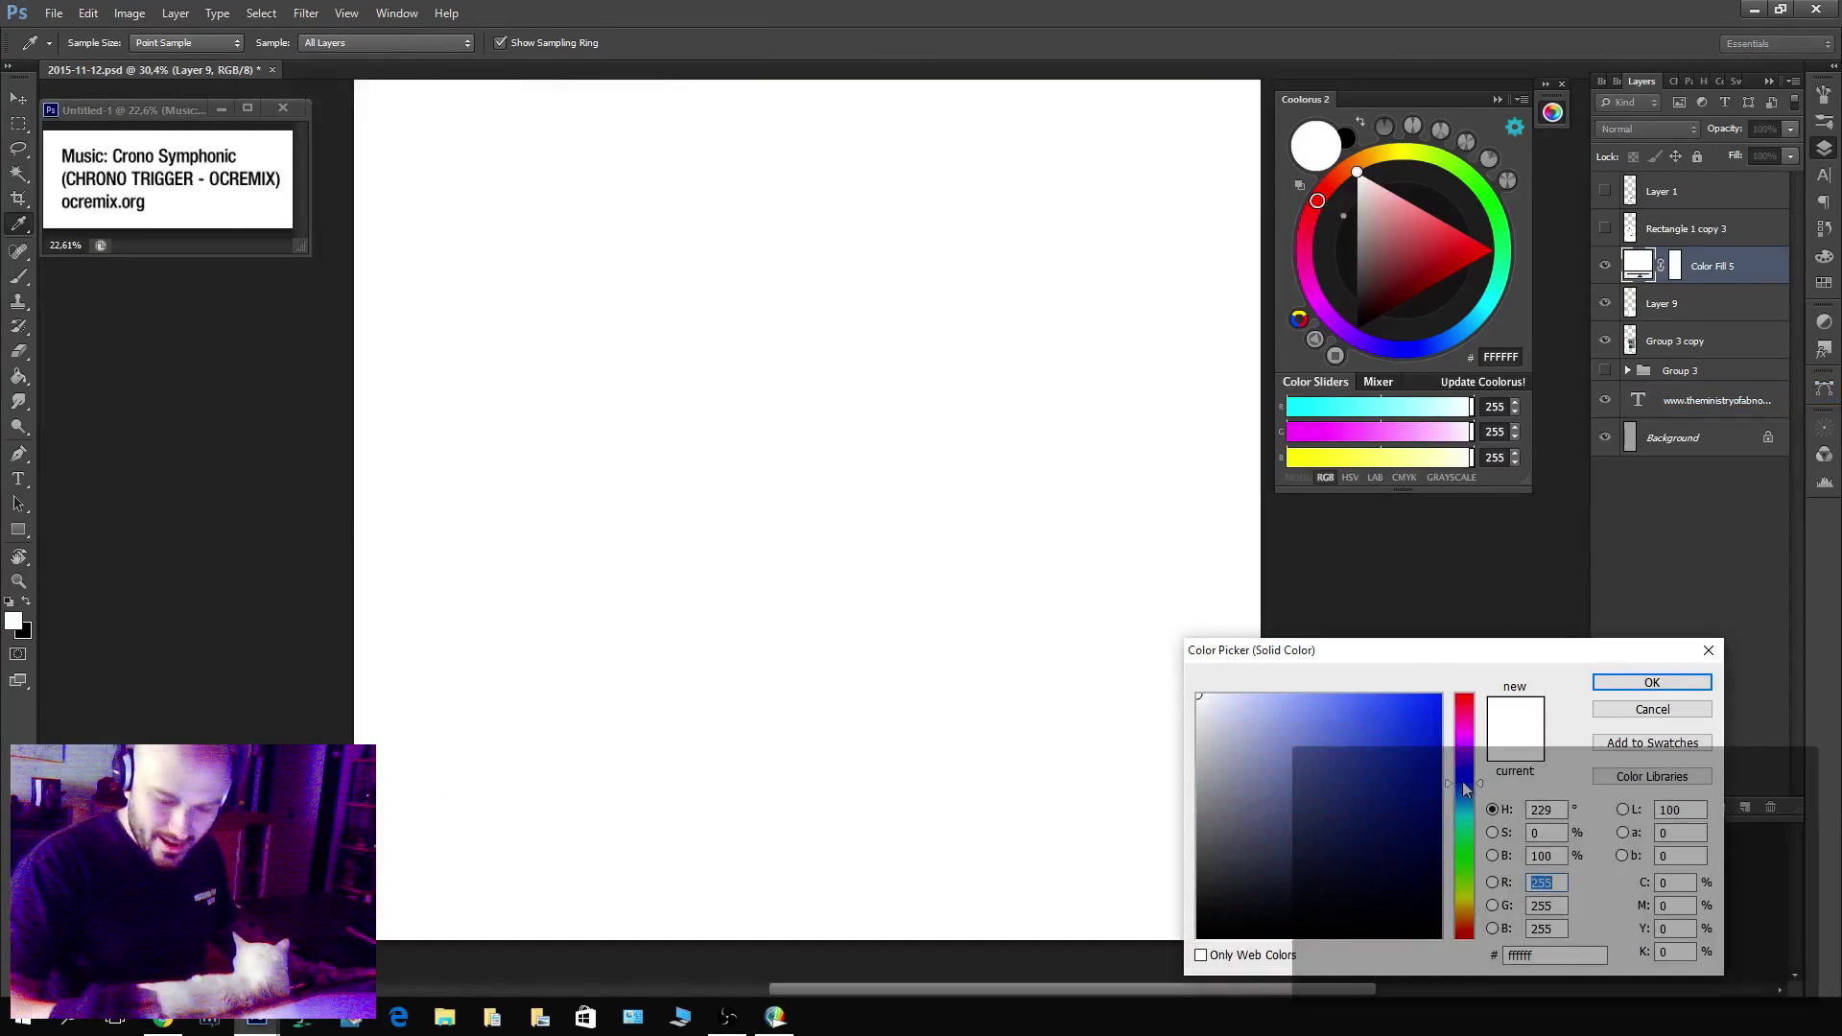
left_click(1247, 888)
left_click(1653, 682)
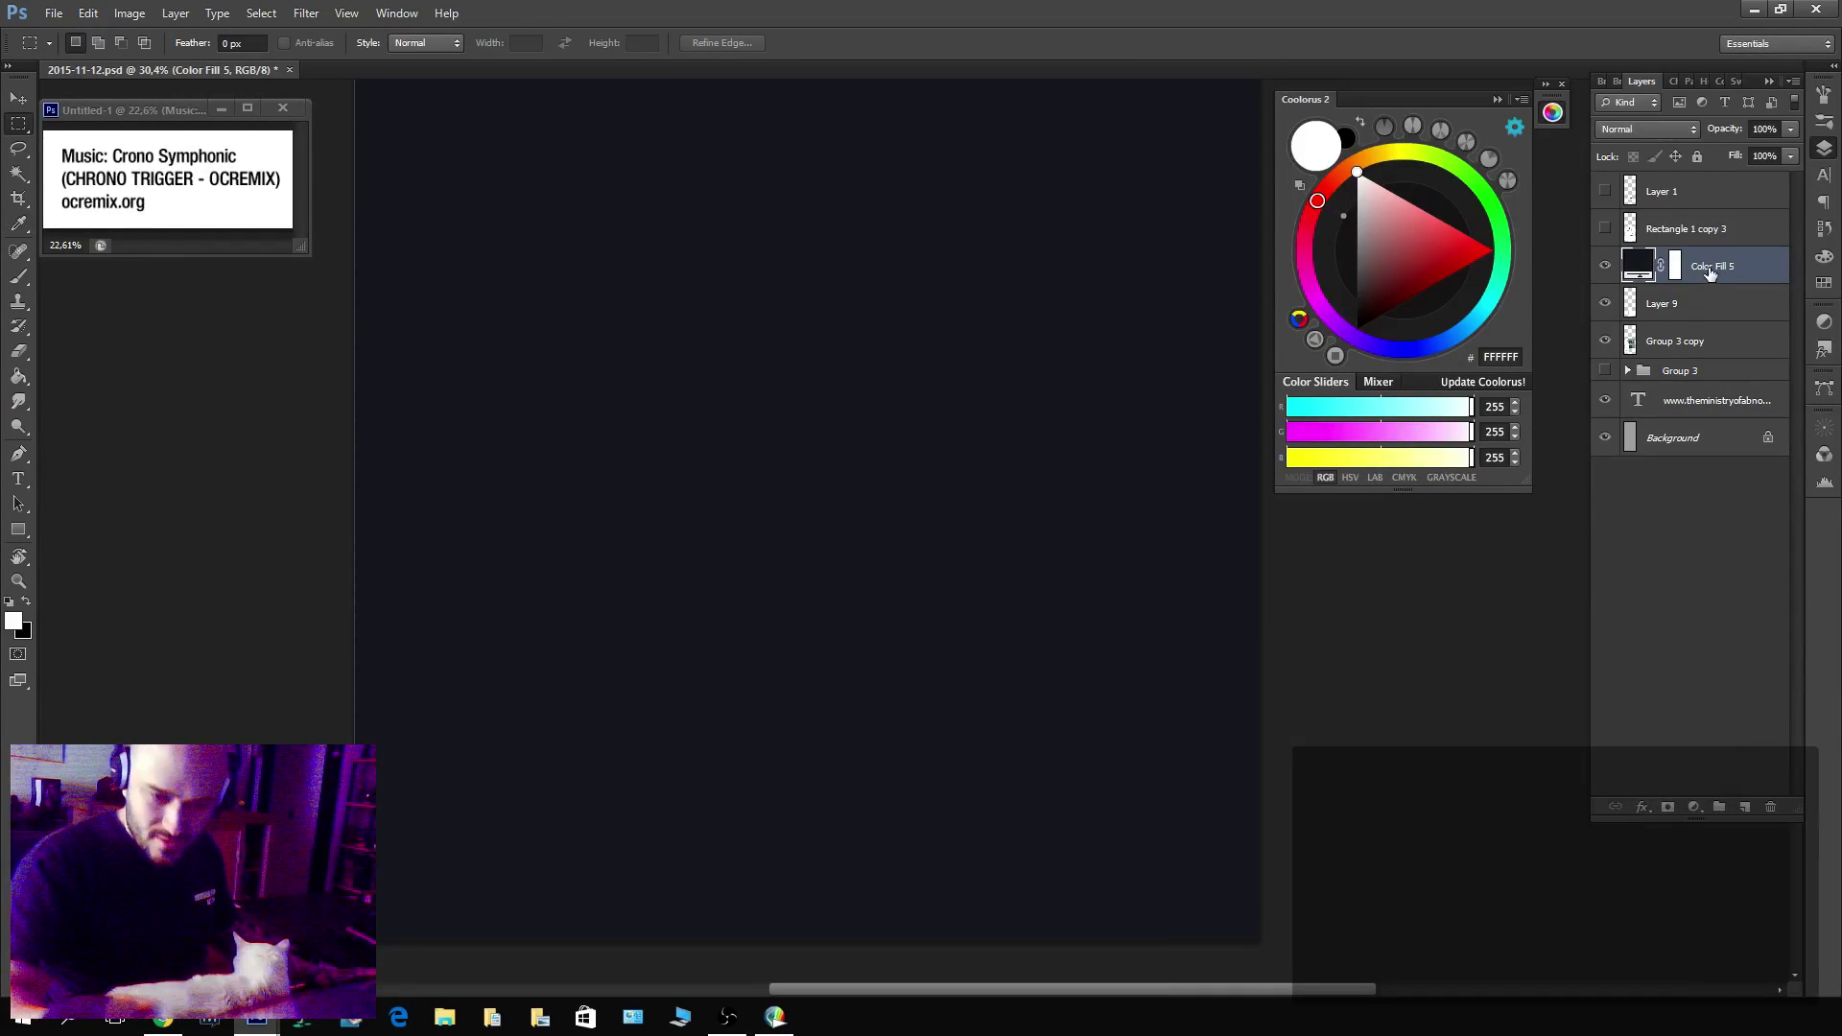
Place the navy fill layer beneath the cut-out panel layer and invert its mask to hide the fill.
left_click_drag(1704, 311, 1704, 320)
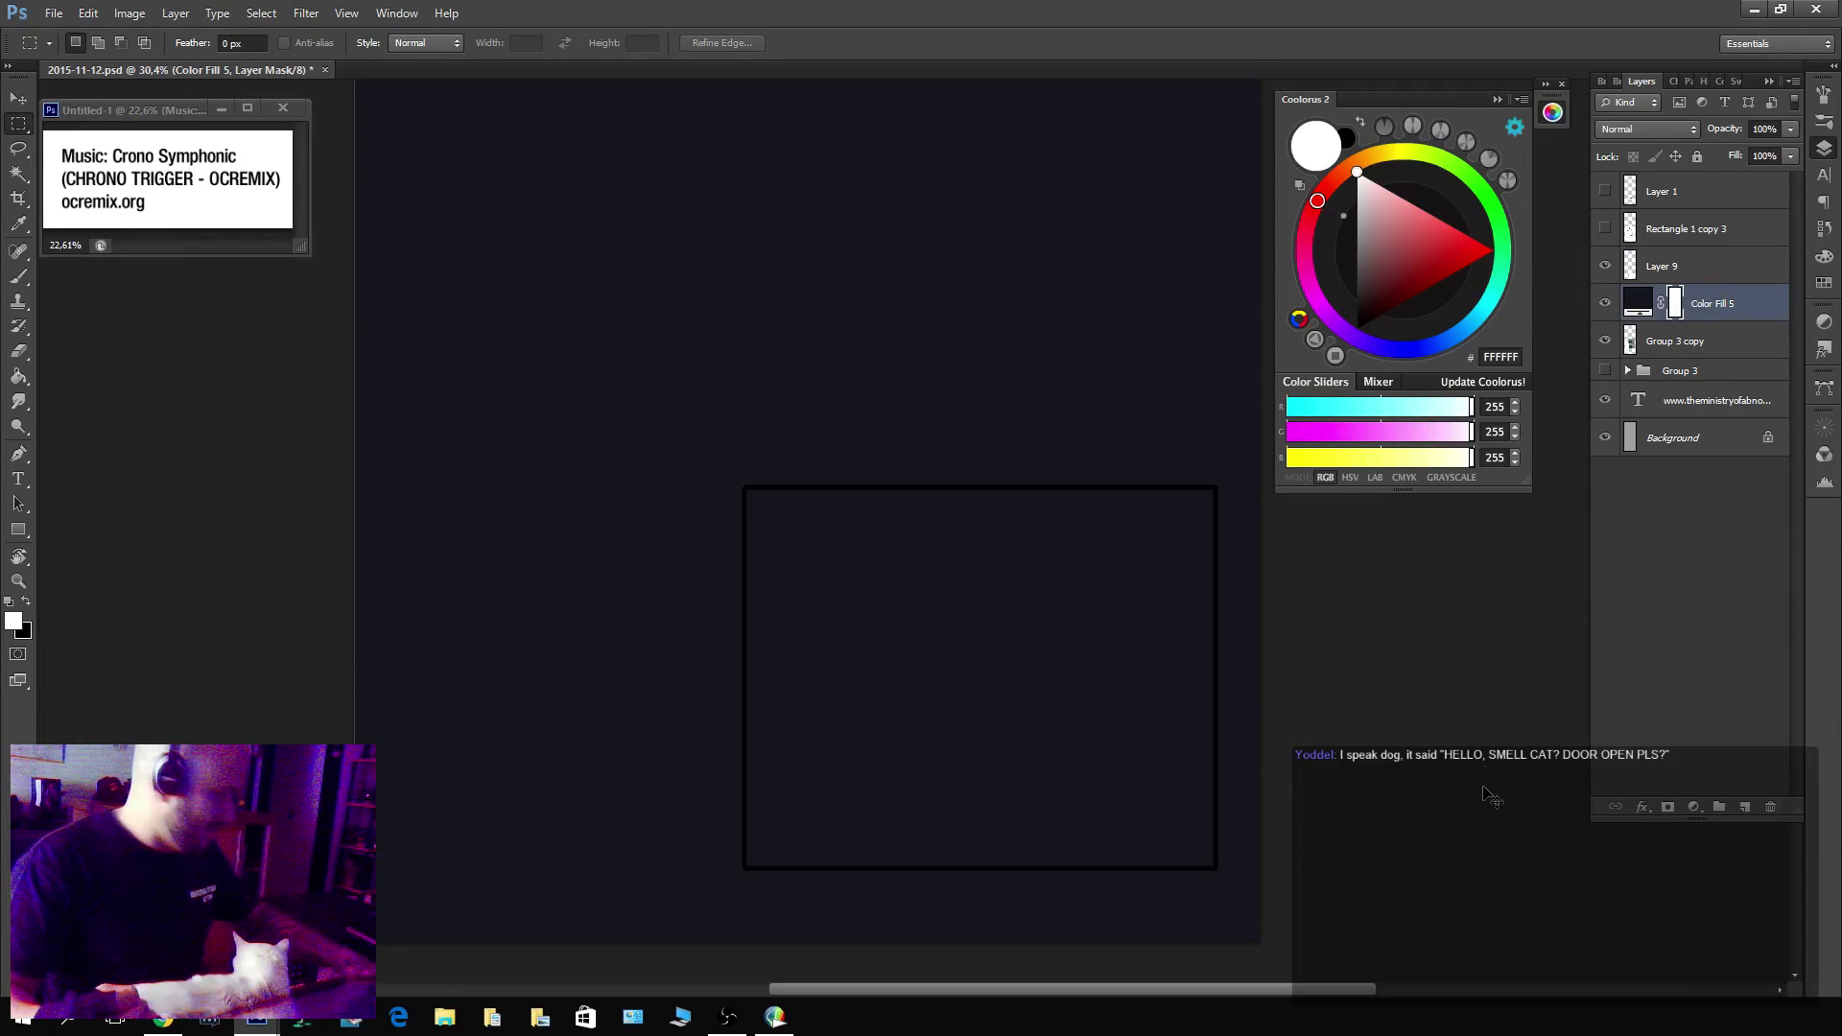
key("ctrl+i")
key("b")
Sketch an egg-shaped head outline in the empty bottom panel by painting on the navy fill's mask.
scroll(942, 769, "up", 2)
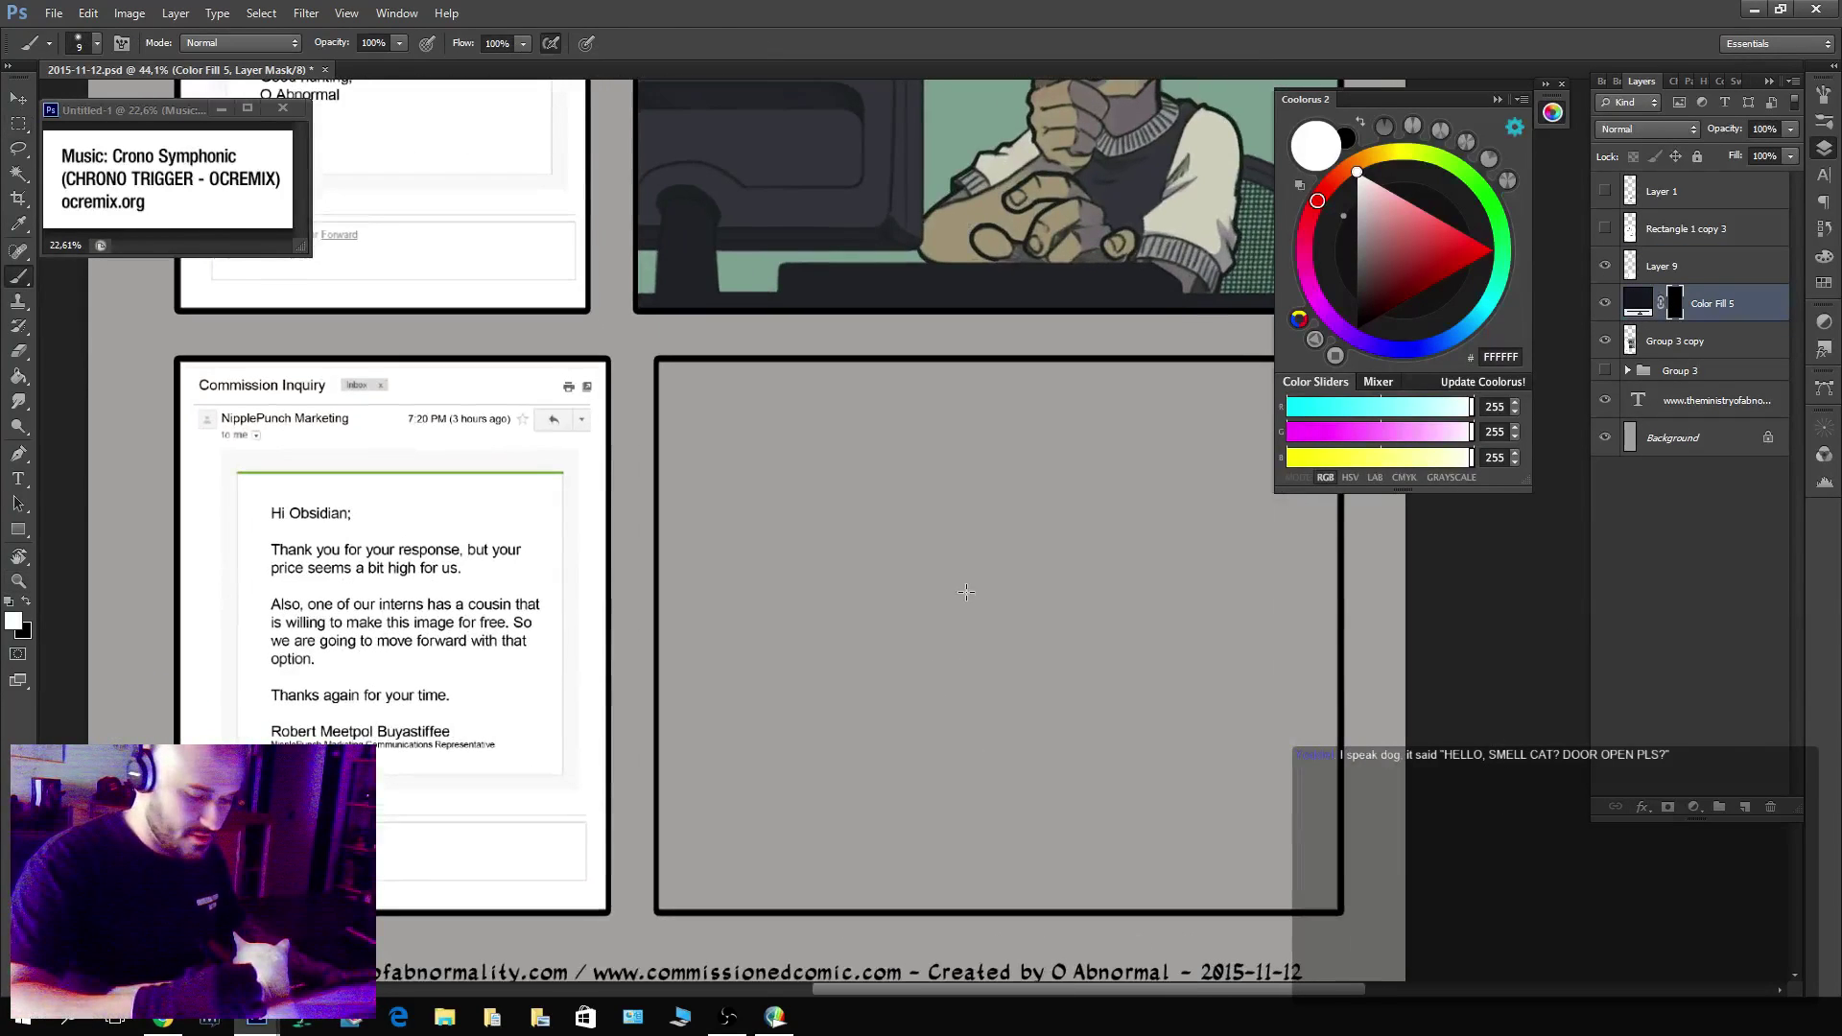
mouse_move(965, 592)
left_mouse_down()
mouse_move(1111, 777)
mouse_move(1128, 861)
left_mouse_up()
key("ctrl+z")
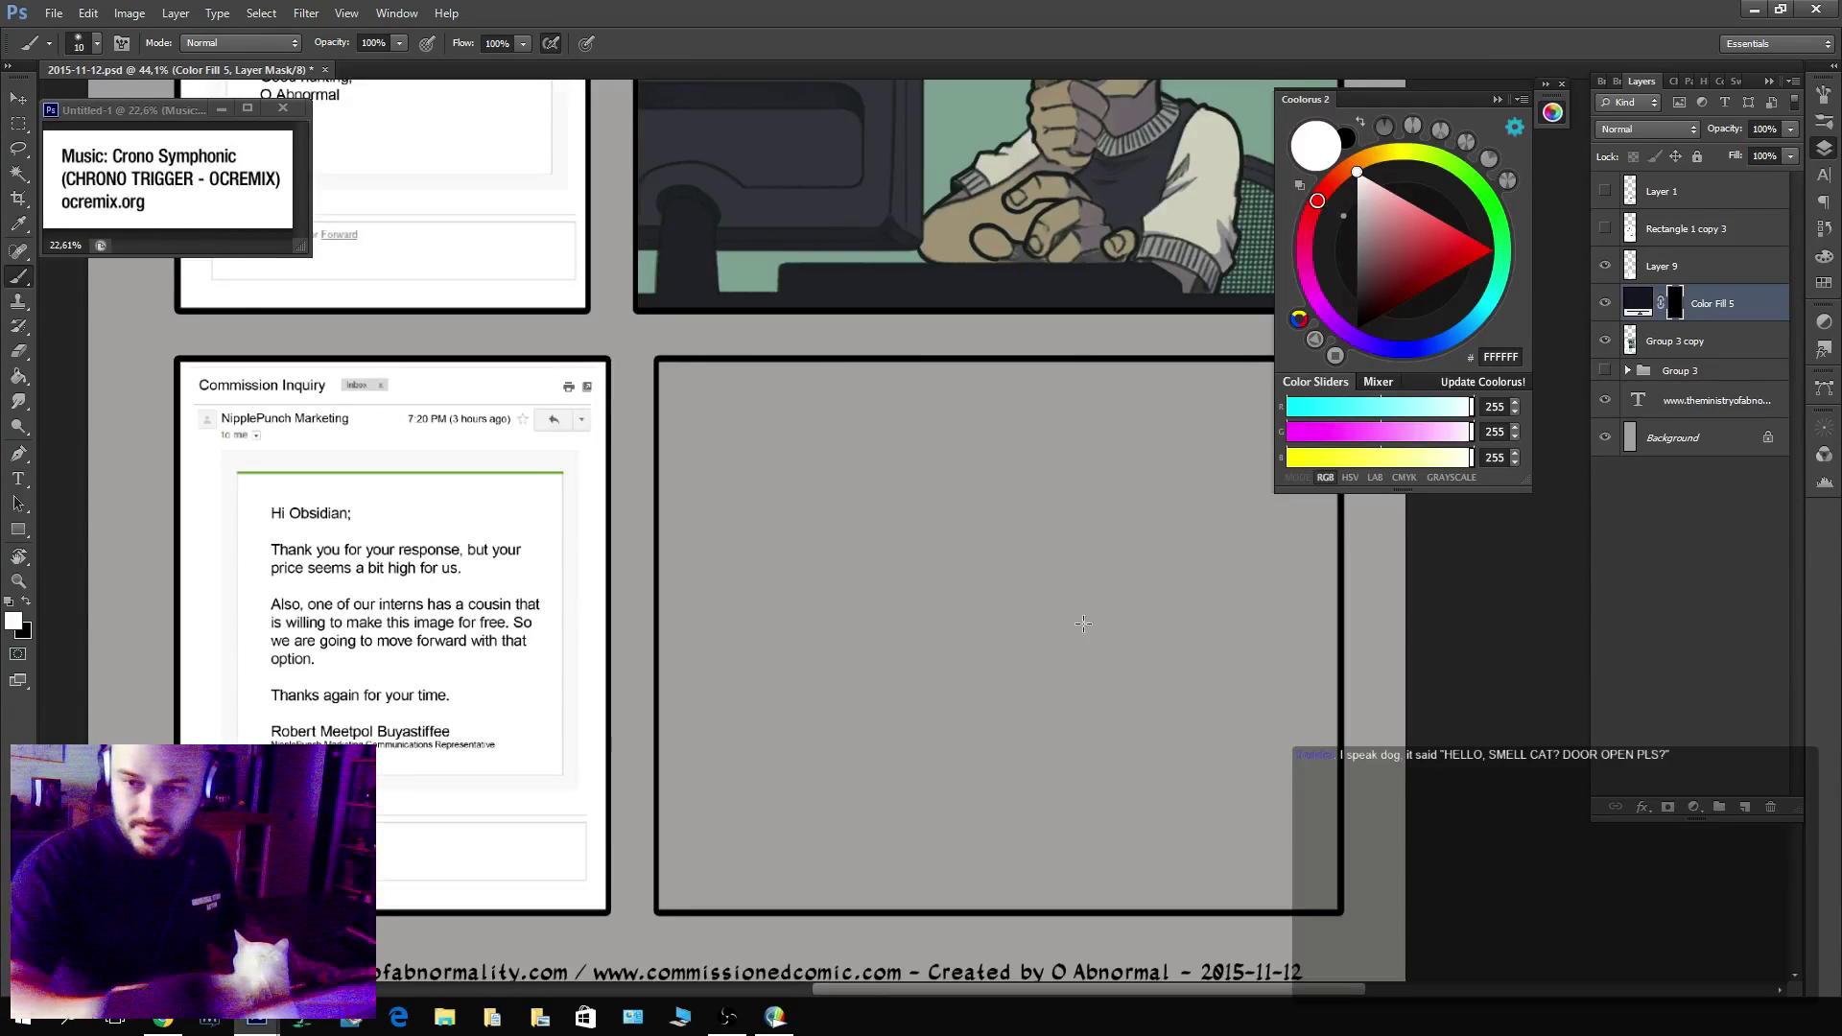
left_click(1498, 99)
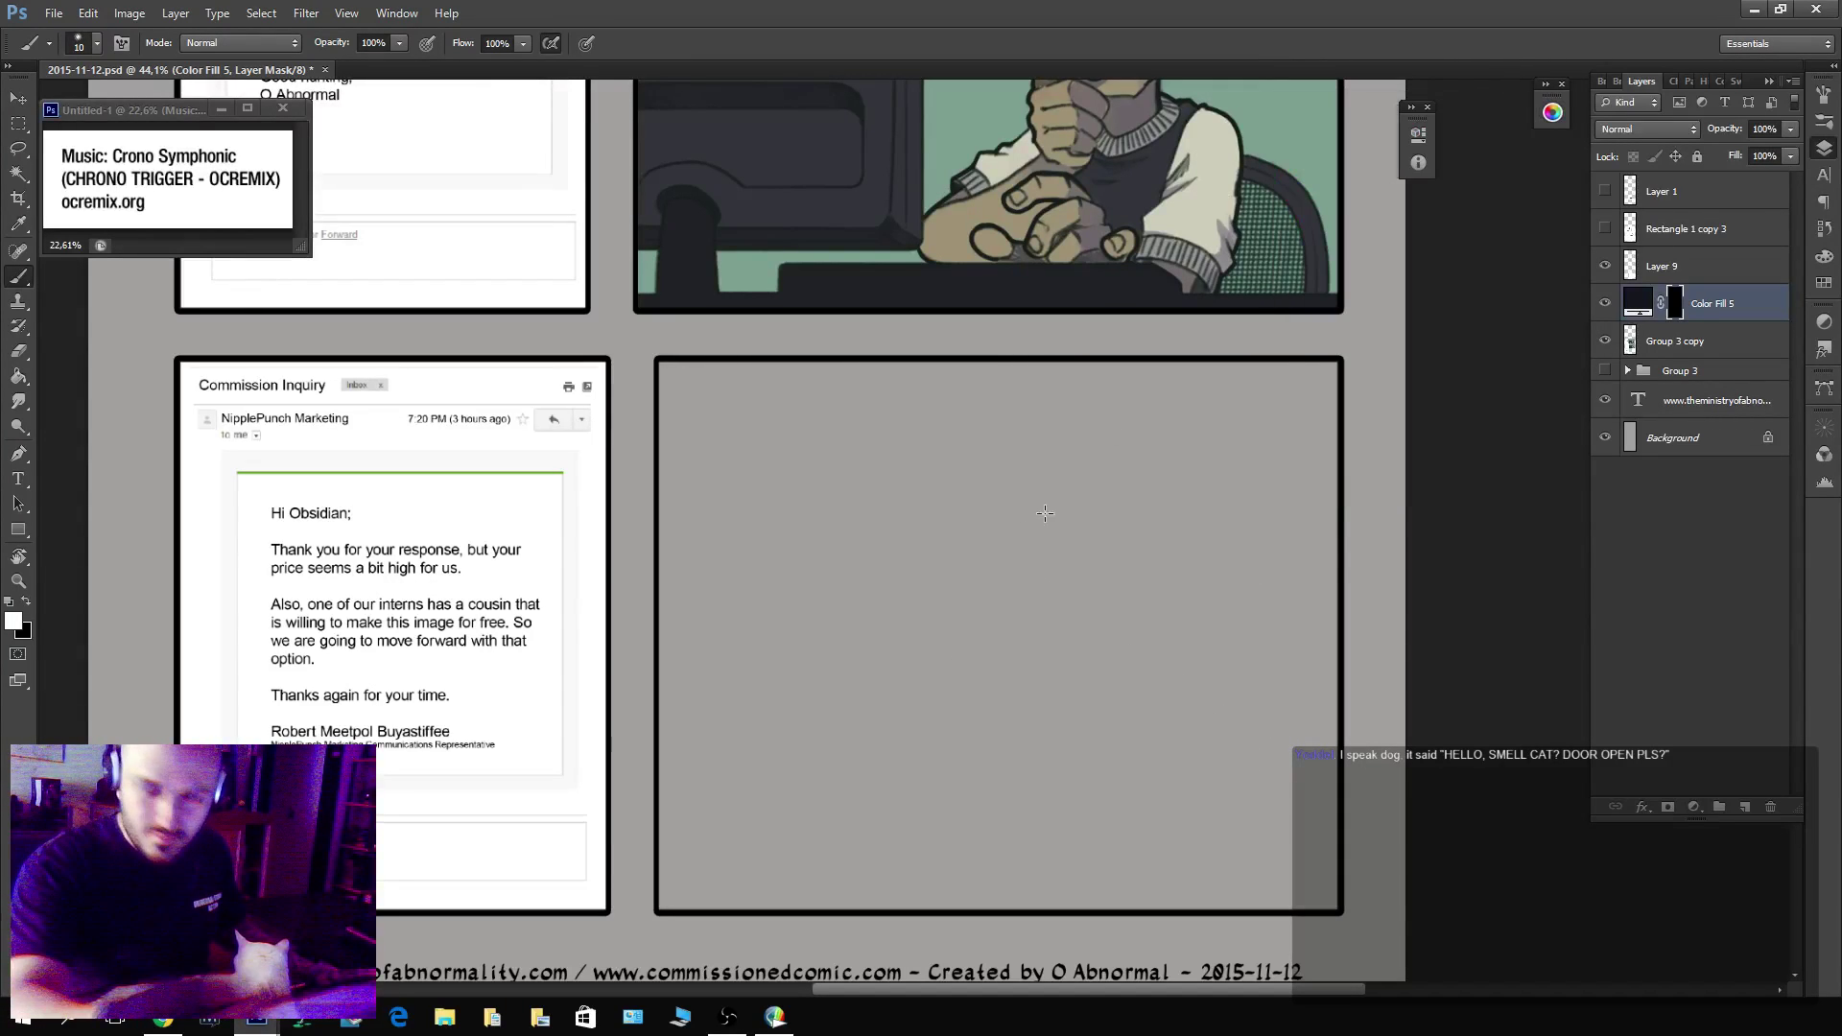
mouse_move(1015, 468)
left_mouse_down()
mouse_move(958, 485)
mouse_move(911, 625)
mouse_move(959, 758)
mouse_move(1066, 796)
left_mouse_up()
key("ctrl+z")
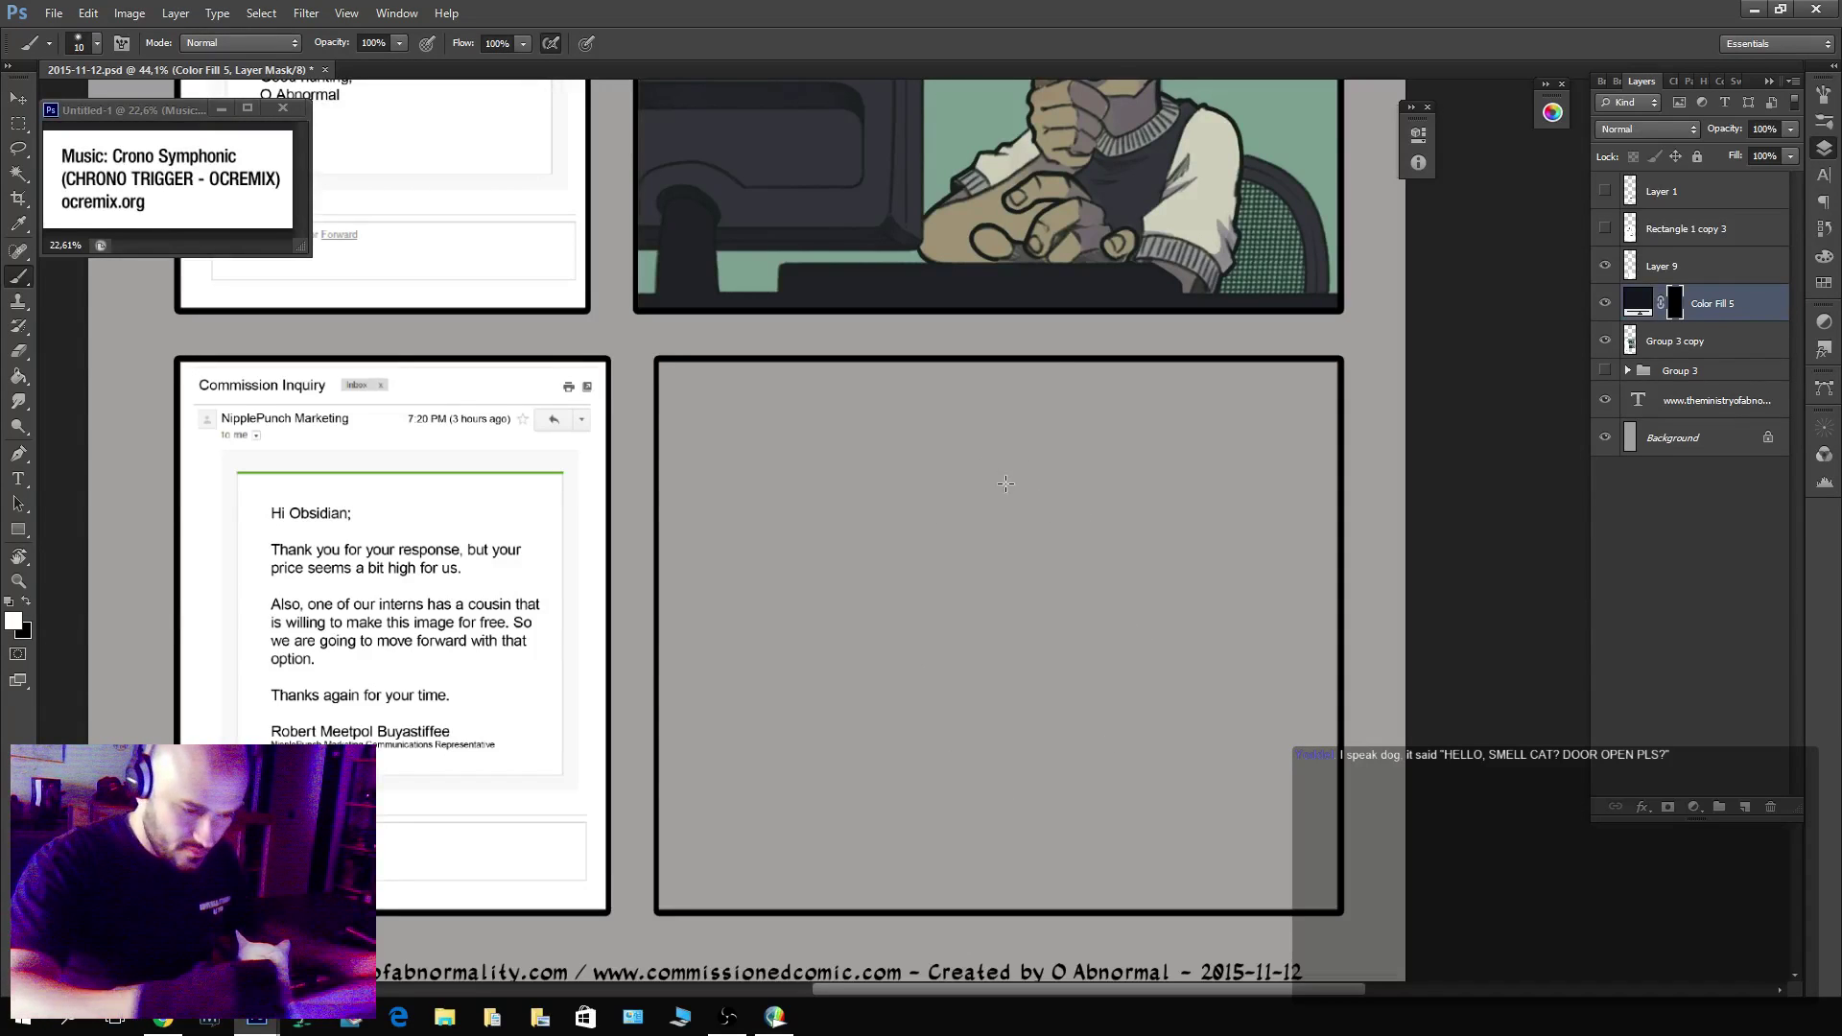
key("bracketright")
mouse_move(979, 434)
left_mouse_down()
mouse_move(956, 480)
mouse_move(957, 636)
mouse_move(1072, 744)
mouse_move(1126, 736)
mouse_move(1173, 626)
mouse_move(1182, 501)
mouse_move(1124, 416)
mouse_move(1043, 403)
mouse_move(967, 470)
left_mouse_up()
key("z")
left_click(1078, 570)
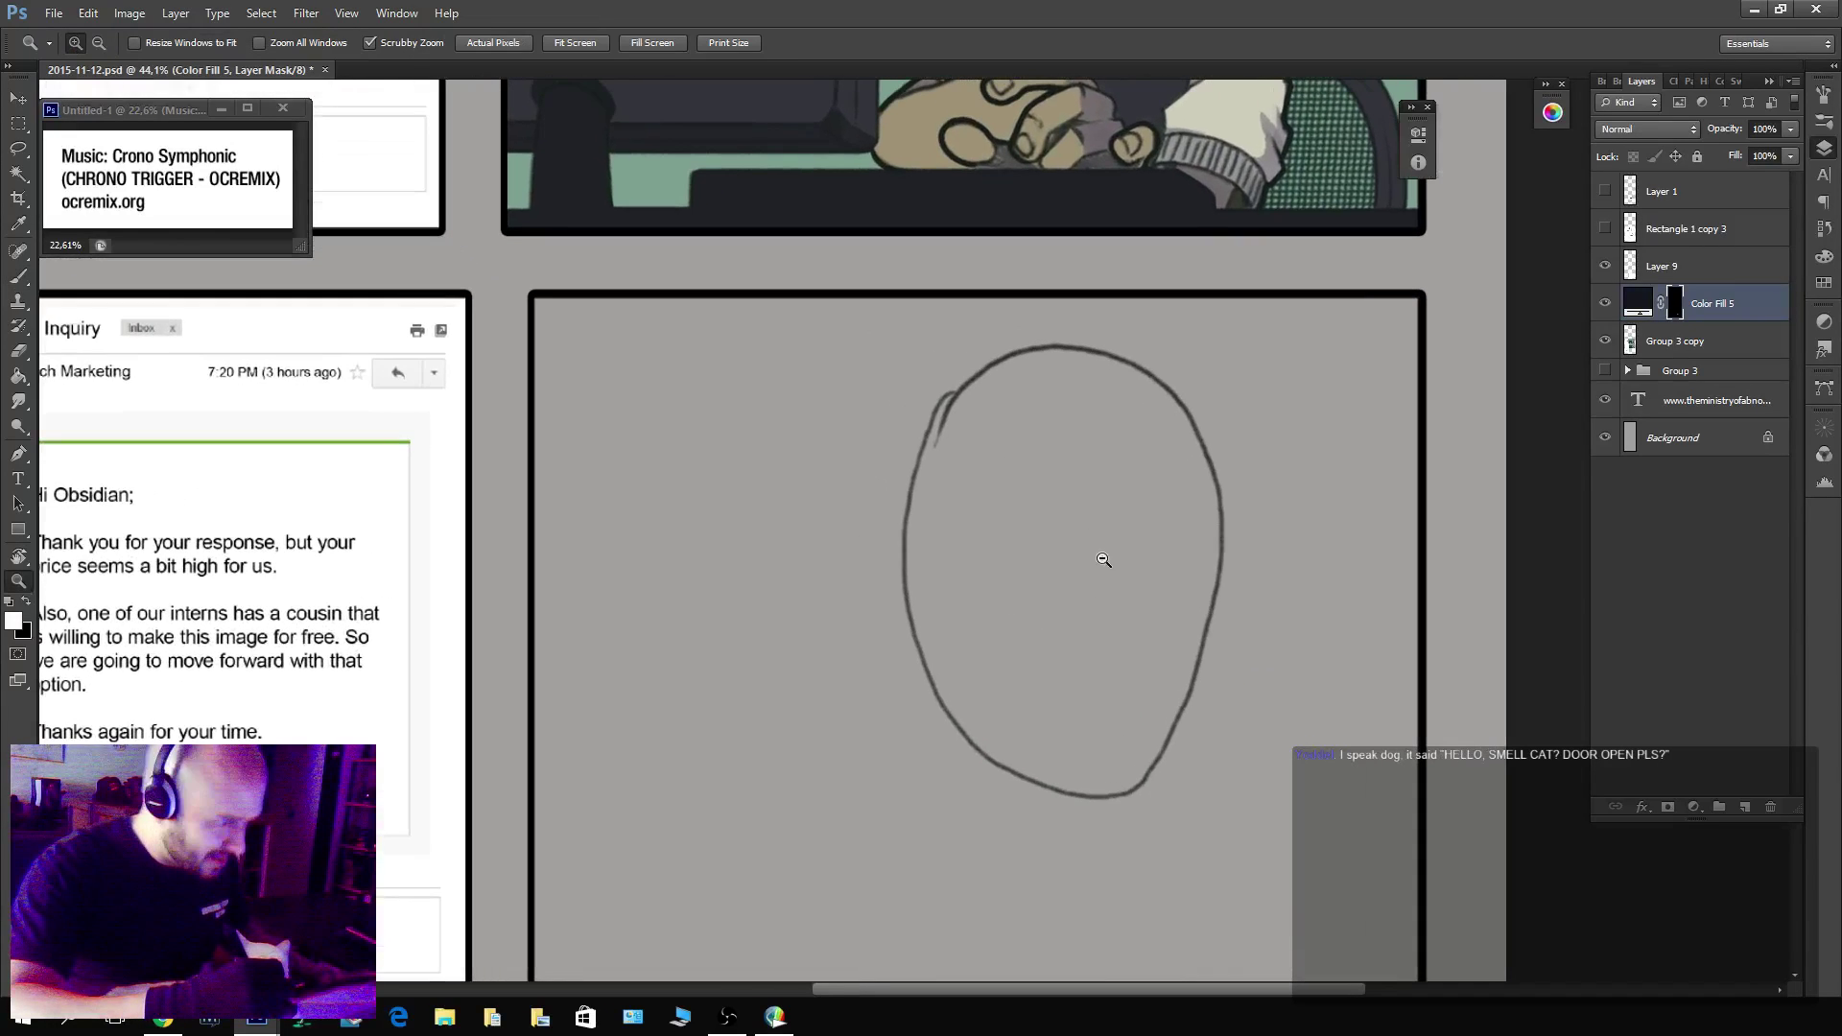
Draw almond-shaped outlines for both eyes inside the head and clean up the near eye's lower line.
key("b")
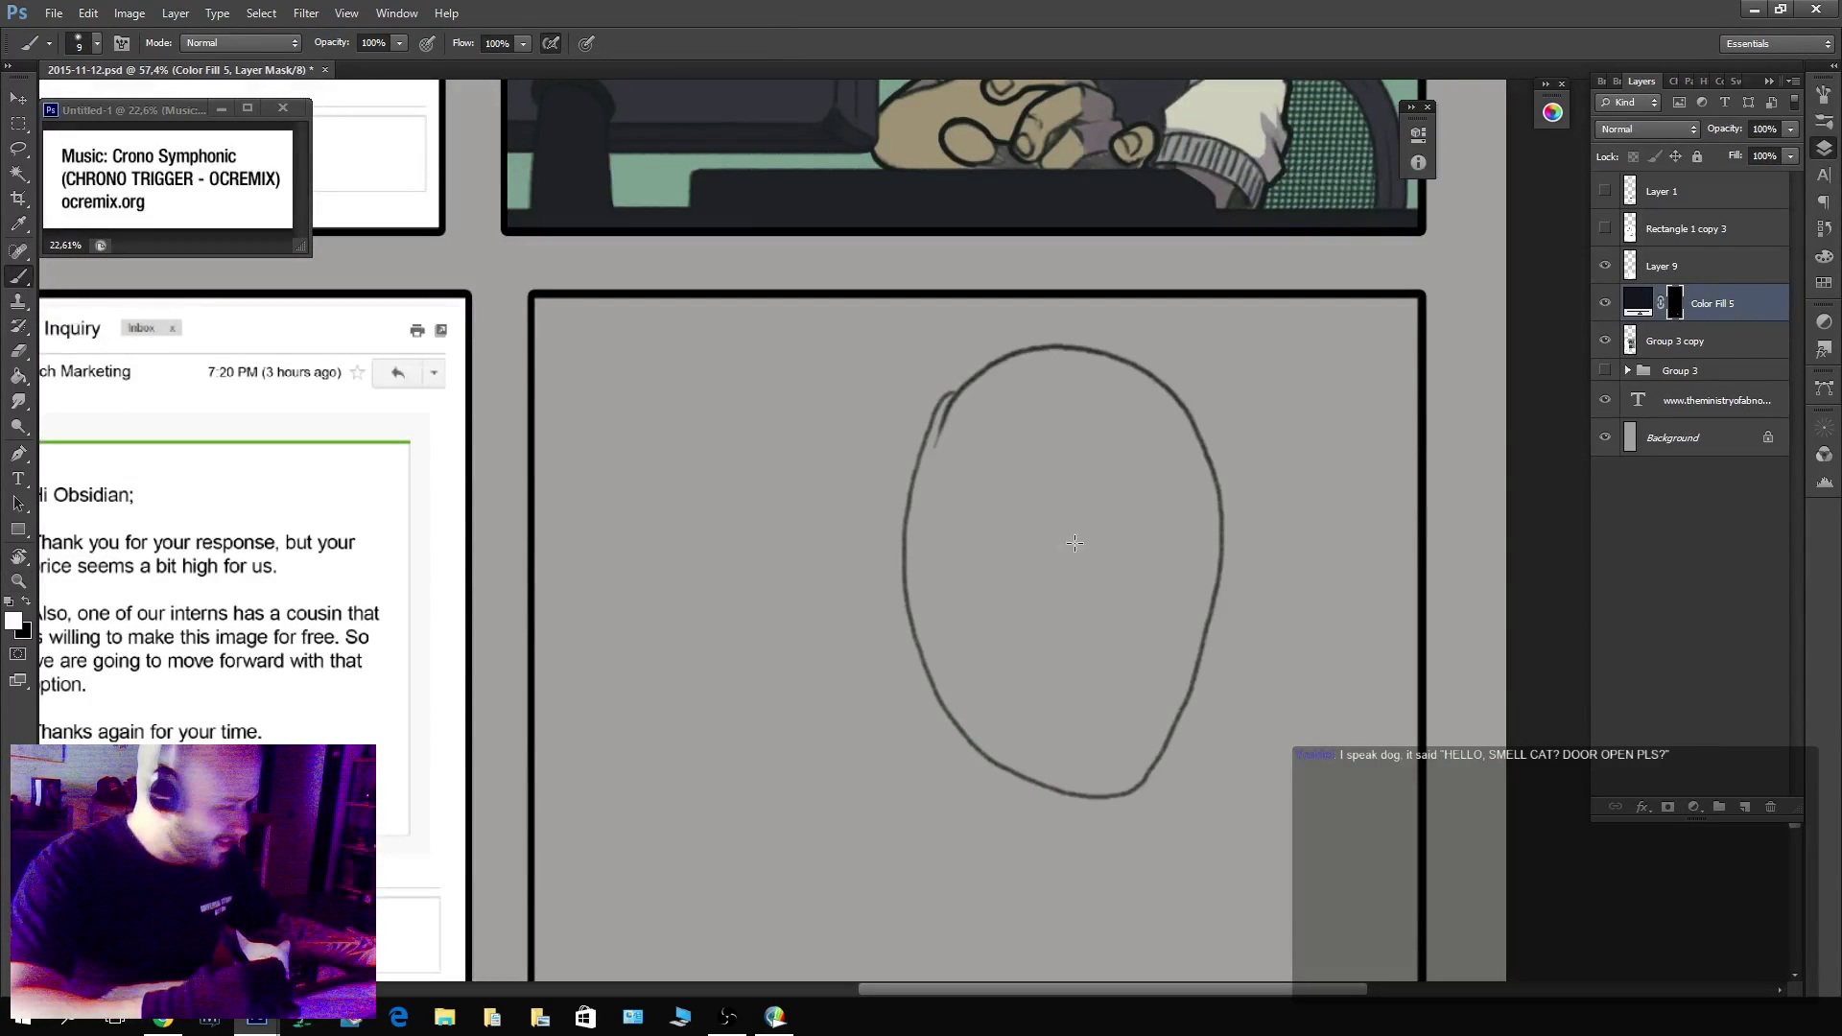
mouse_move(1083, 556)
left_mouse_down()
mouse_move(1014, 530)
mouse_move(1049, 513)
mouse_move(1087, 524)
left_mouse_up()
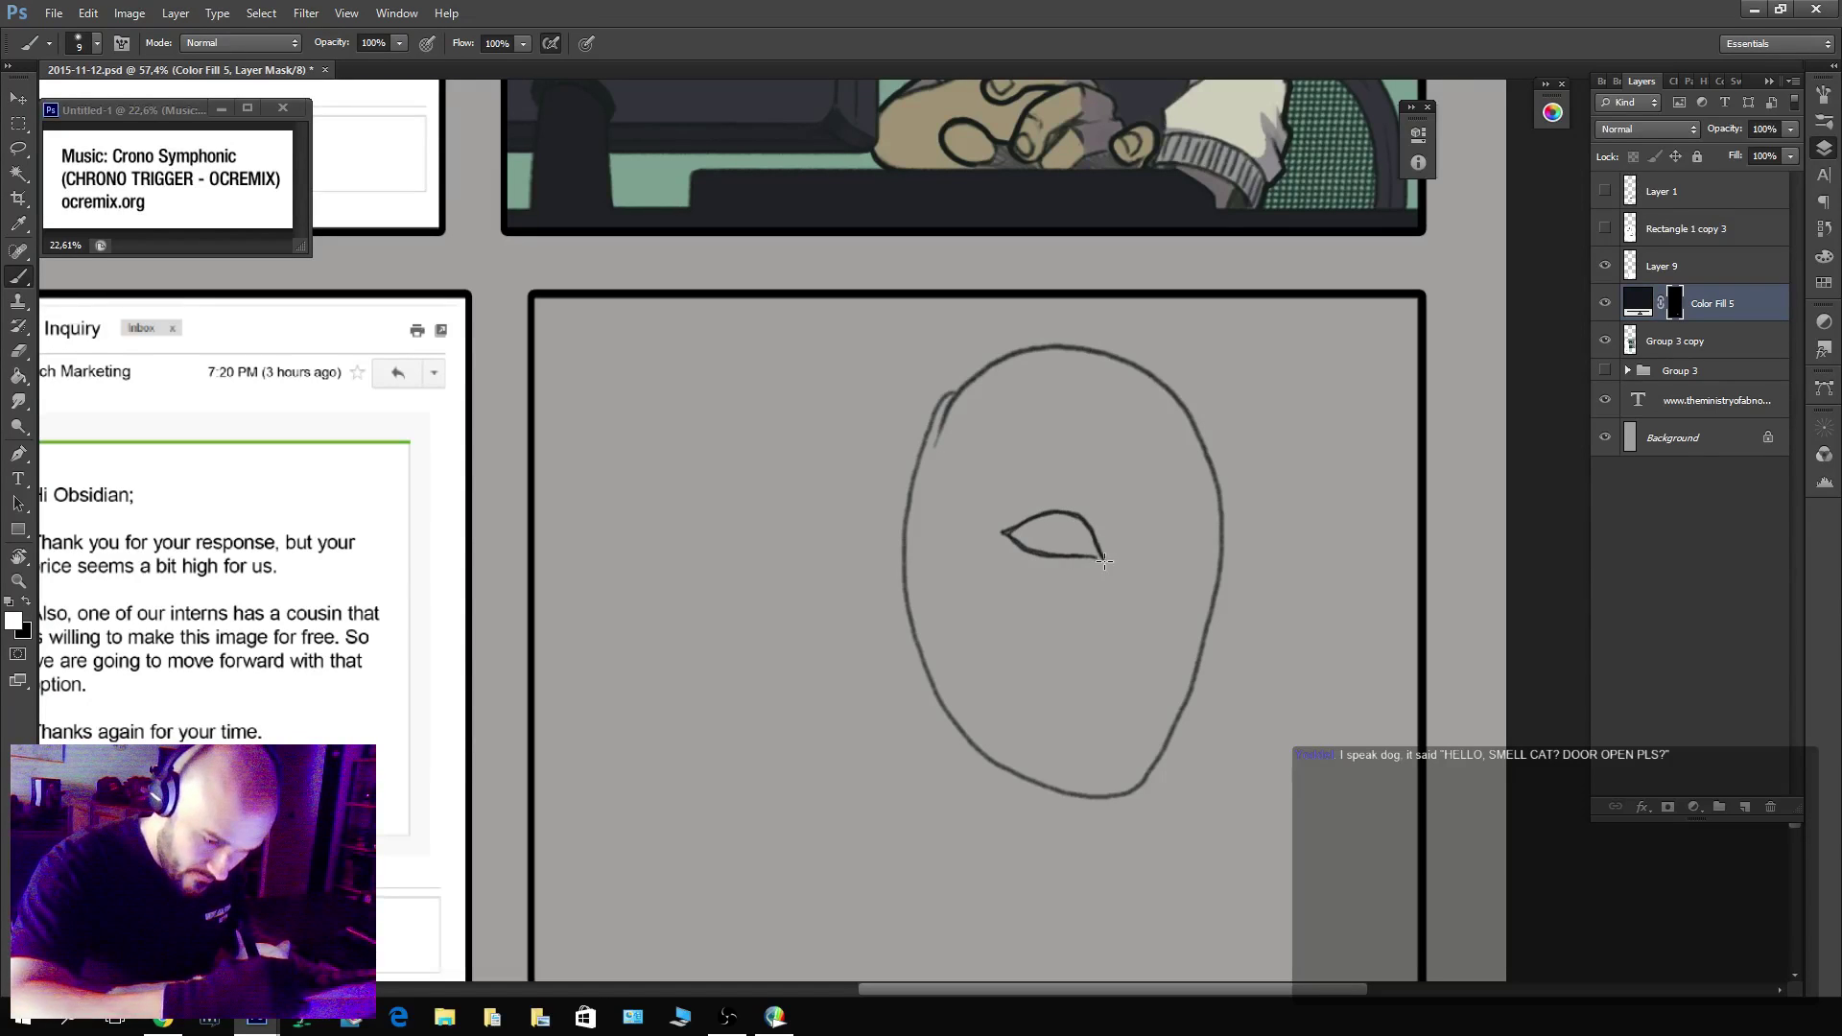
mouse_move(1044, 554)
left_mouse_down()
mouse_move(1000, 536)
mouse_move(1052, 512)
mouse_move(1104, 559)
mouse_move(1007, 531)
left_mouse_up()
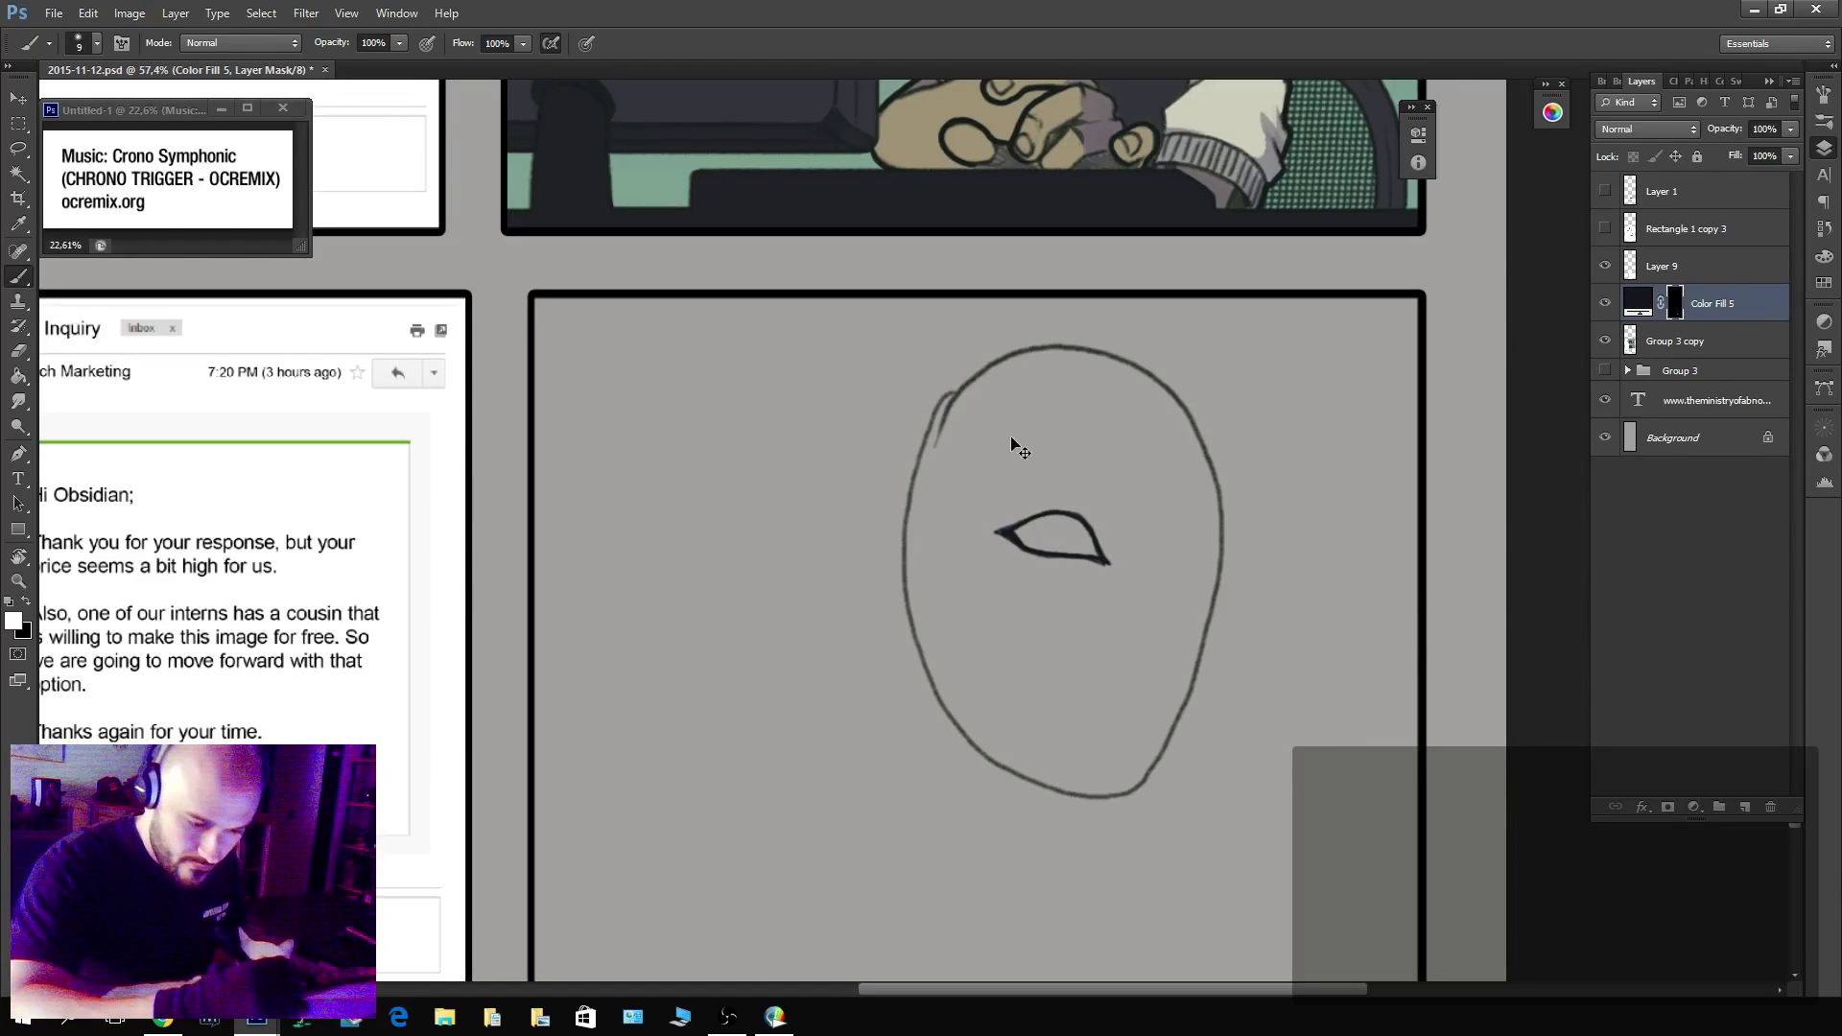
mouse_move(1157, 543)
left_mouse_down()
mouse_move(1221, 531)
mouse_move(1173, 527)
mouse_move(1172, 547)
mouse_move(1227, 543)
mouse_move(1158, 541)
mouse_move(1224, 544)
mouse_move(1163, 535)
mouse_move(1193, 521)
mouse_move(1228, 544)
mouse_move(1202, 522)
mouse_move(1070, 554)
mouse_move(1122, 561)
mouse_move(1082, 551)
left_mouse_up()
key("x")
key("x")
key("x")
key("x")
key("x")
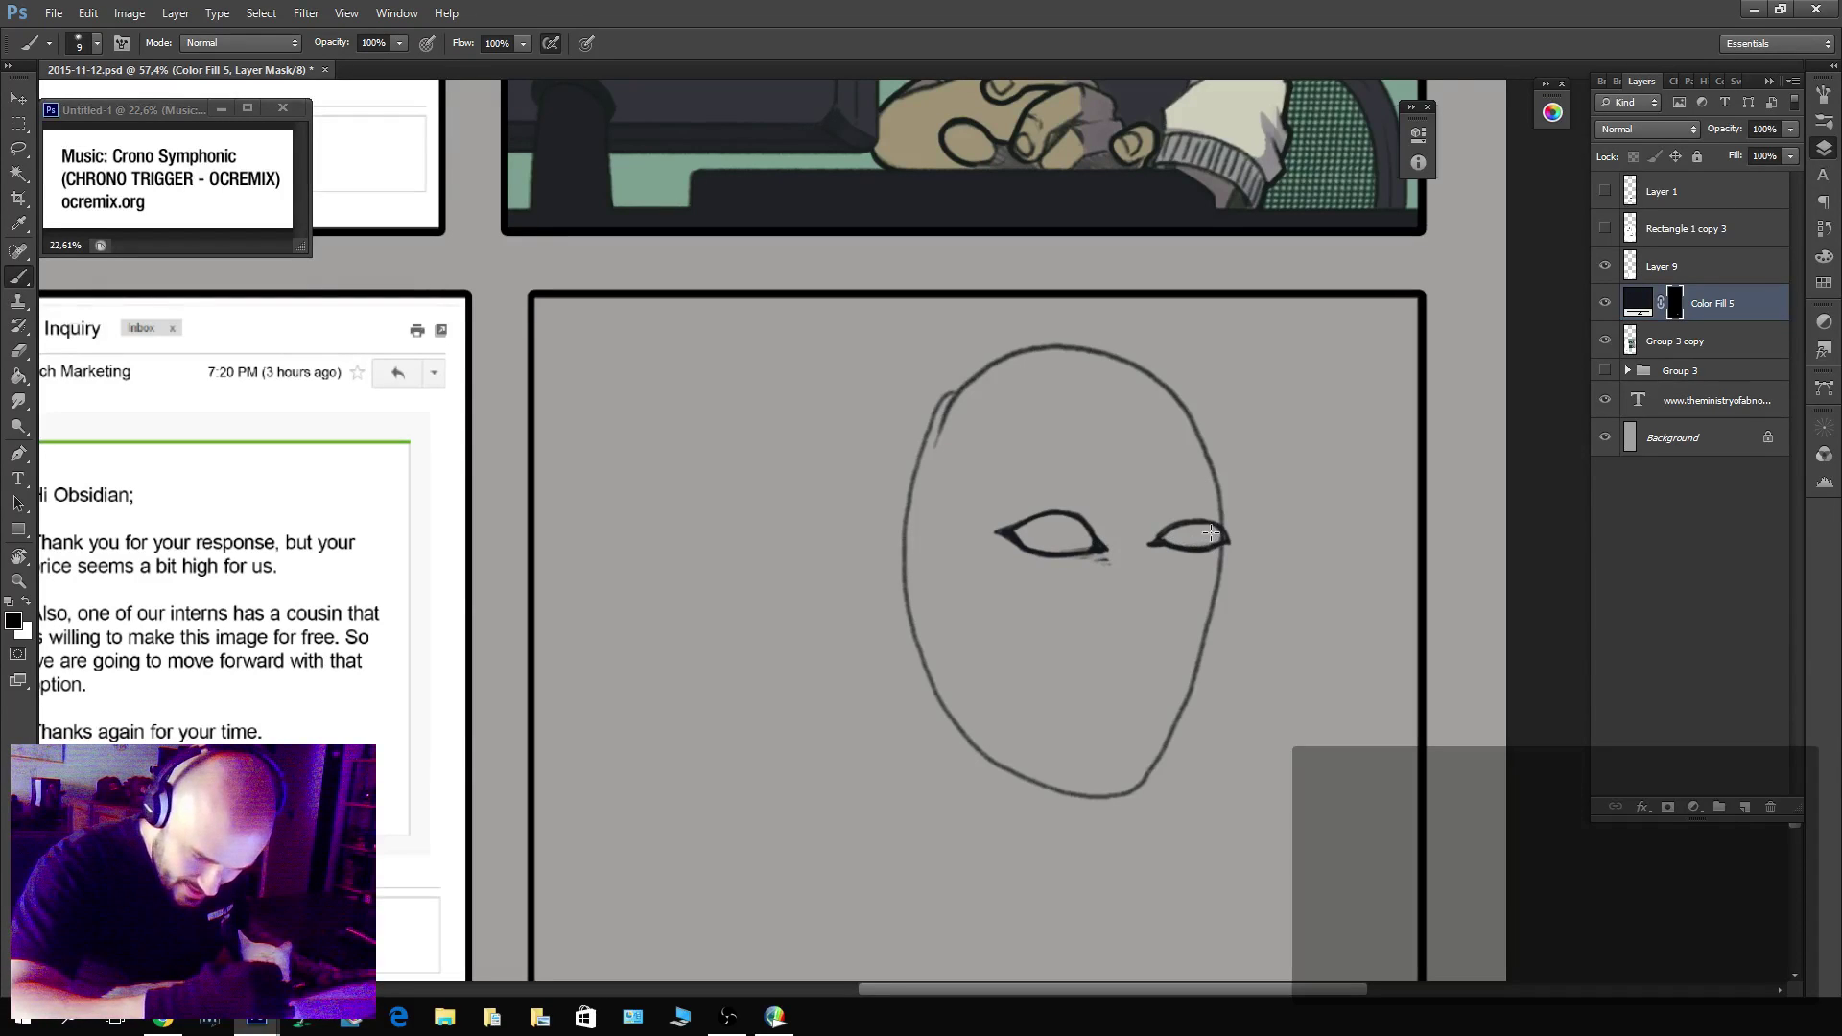
Refine the far eye's outline and draw irises, pupils and light shading in both eyes.
key("x")
mouse_move(1217, 533)
left_mouse_down()
mouse_move(1236, 538)
mouse_move(1217, 550)
left_mouse_up()
key("x")
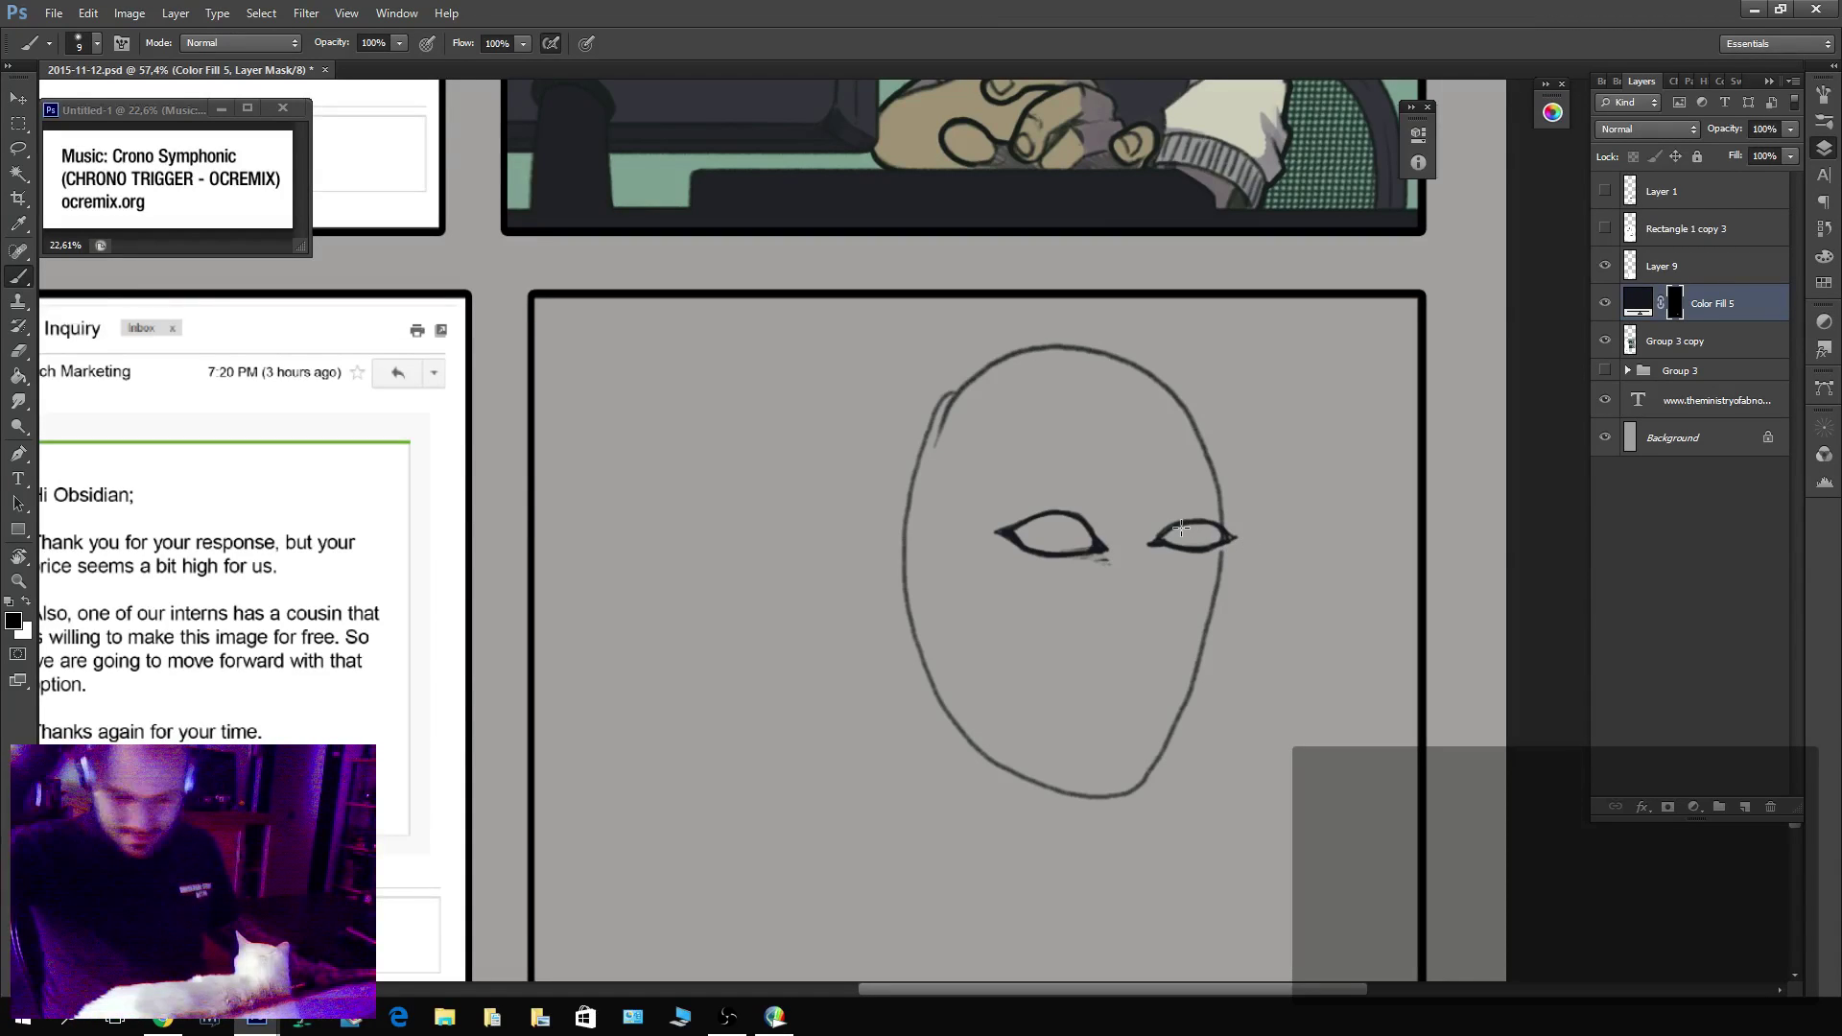
key("x")
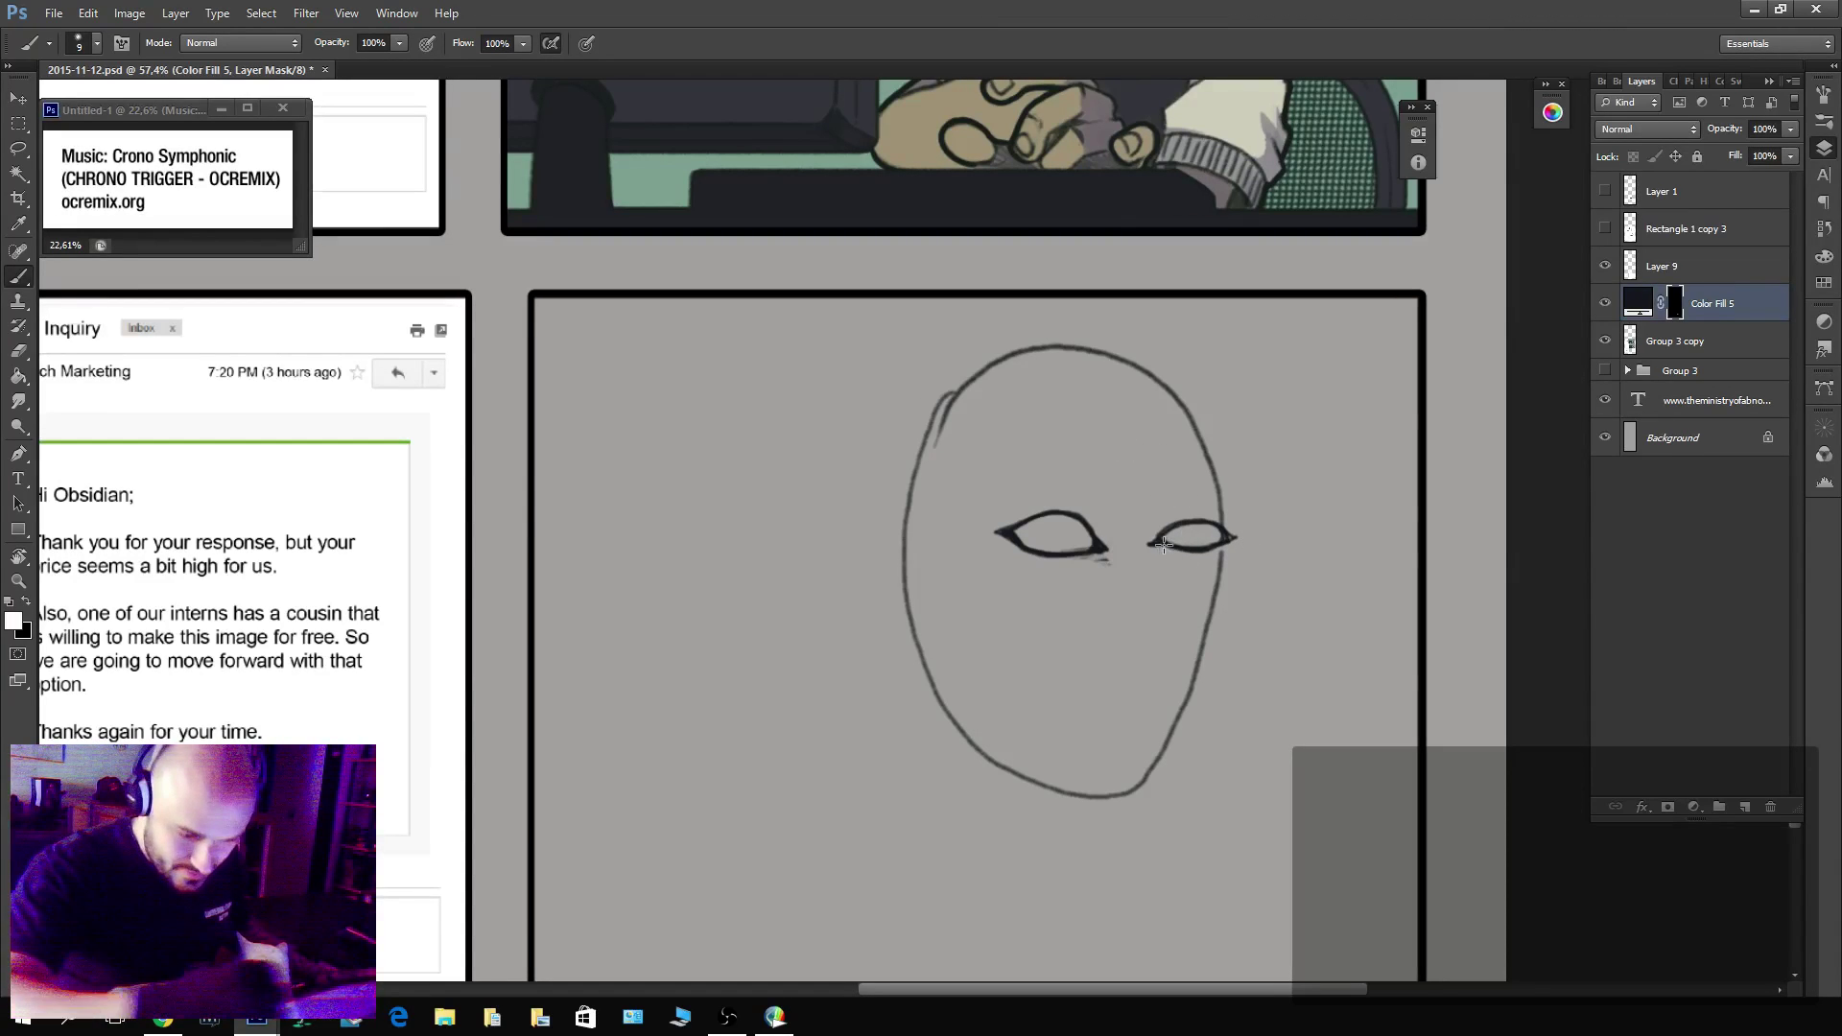
mouse_move(1166, 547)
left_mouse_down()
mouse_move(1225, 540)
mouse_move(1178, 545)
left_mouse_up()
key("x")
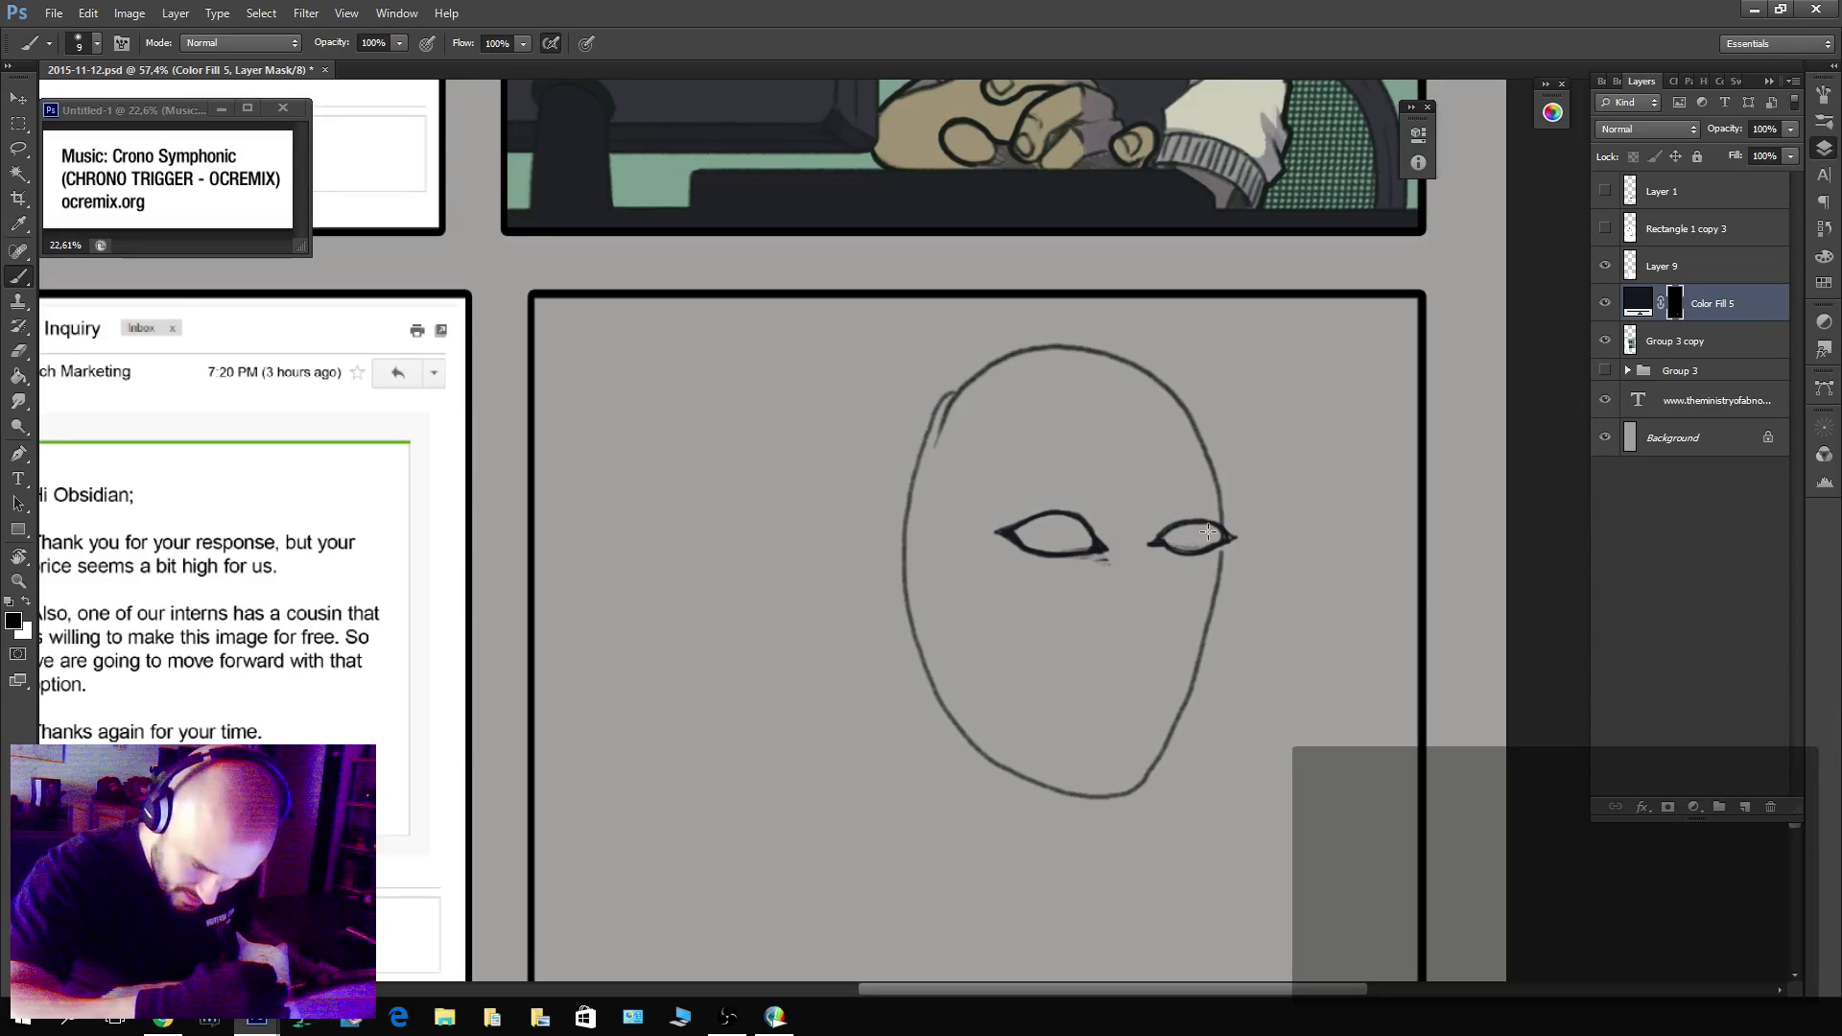
key("x")
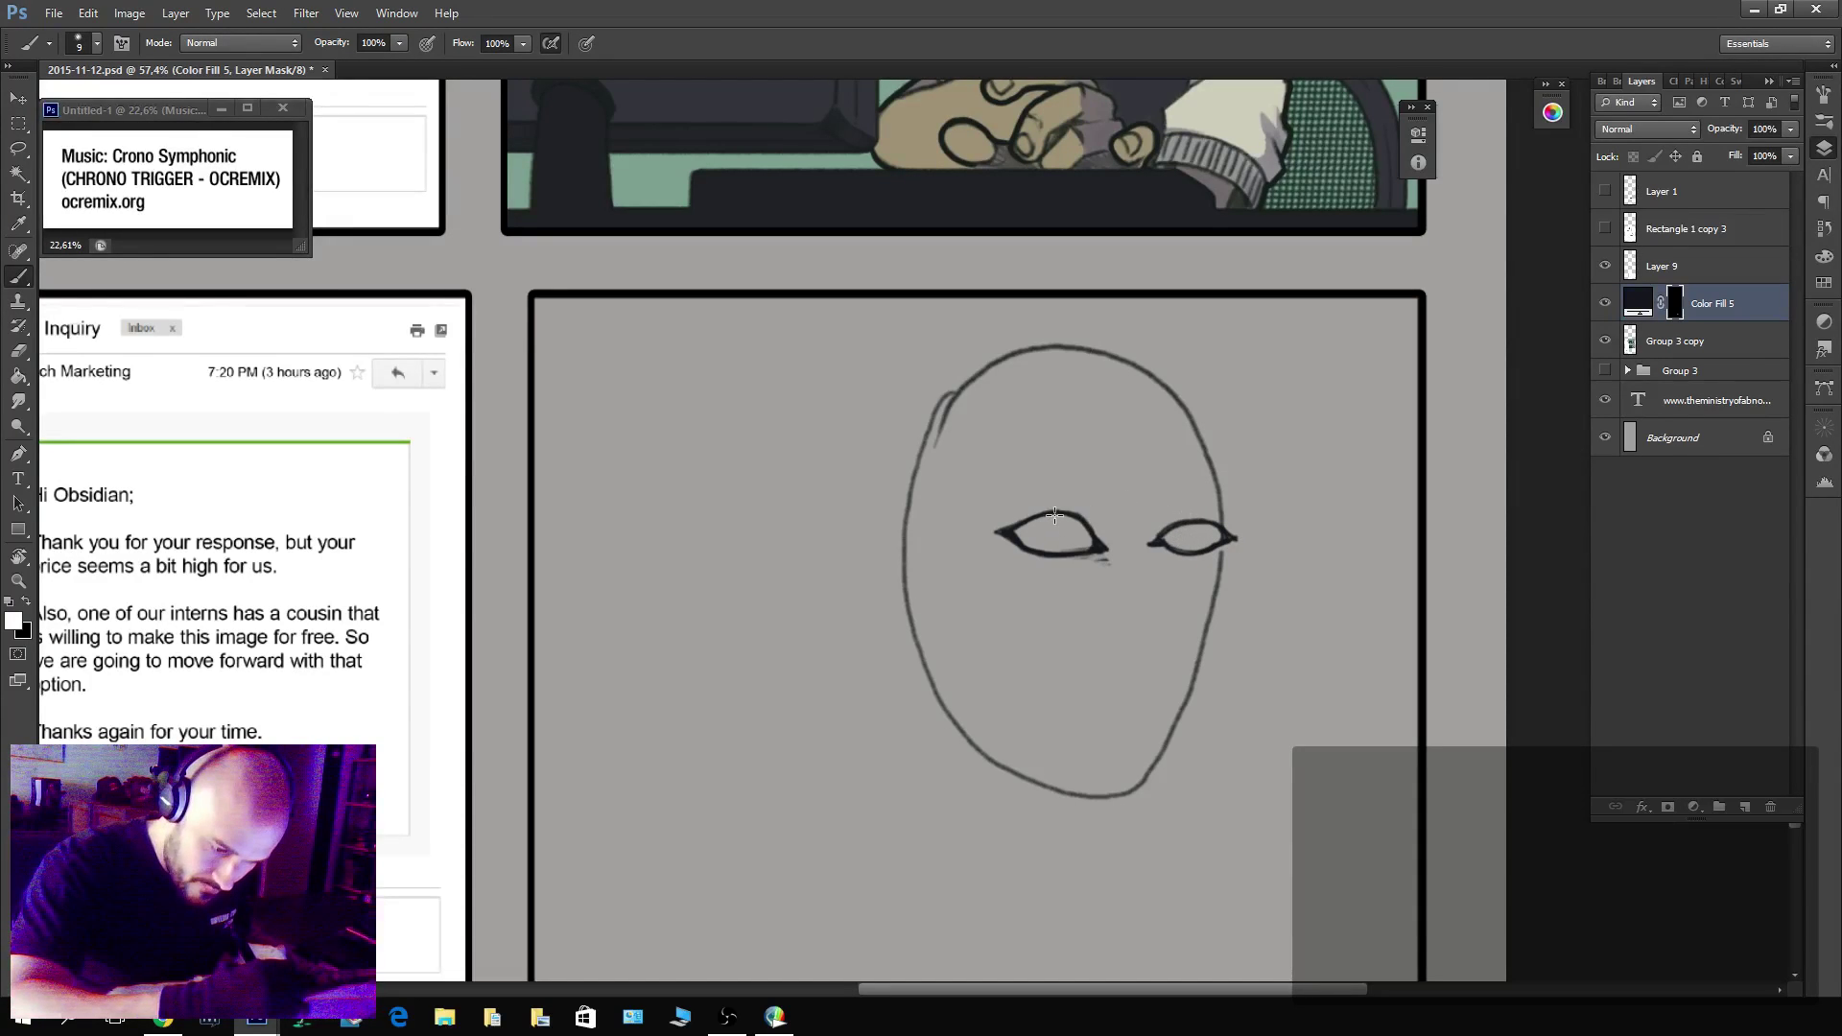
mouse_move(1054, 515)
left_mouse_down()
mouse_move(1055, 545)
mouse_move(1084, 523)
mouse_move(1064, 518)
left_mouse_up()
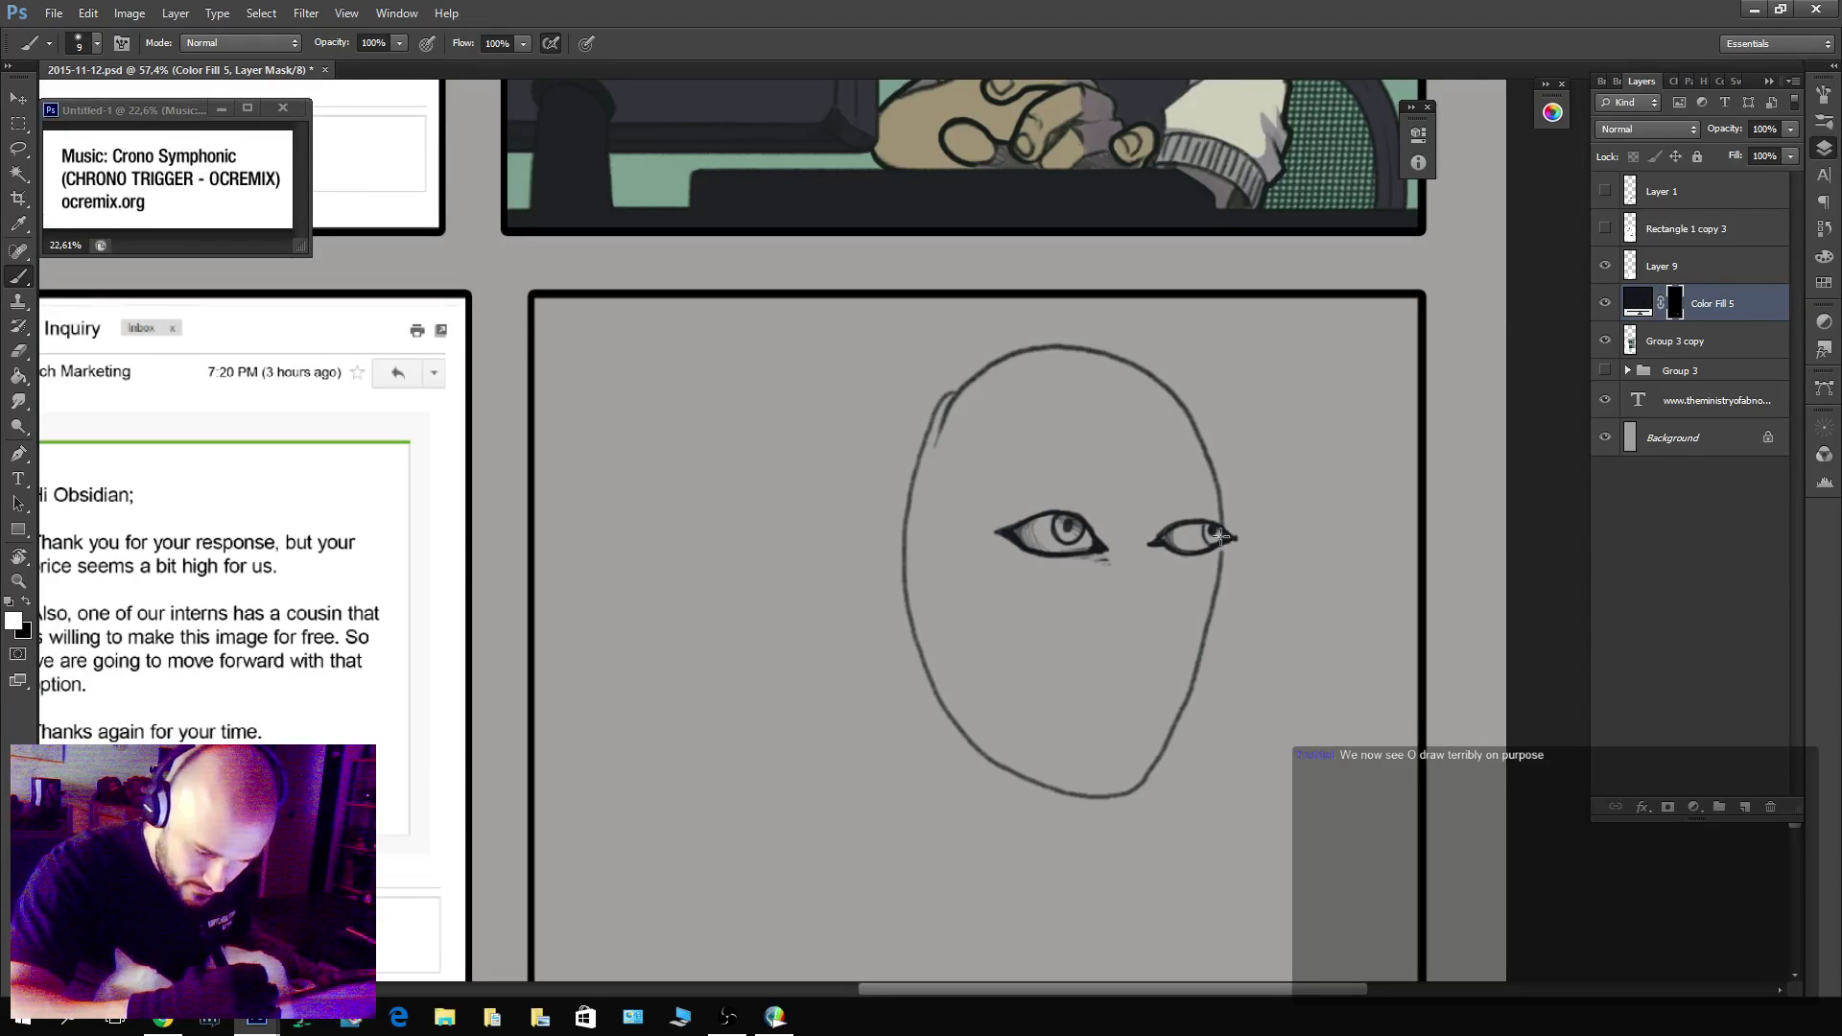
key("x")
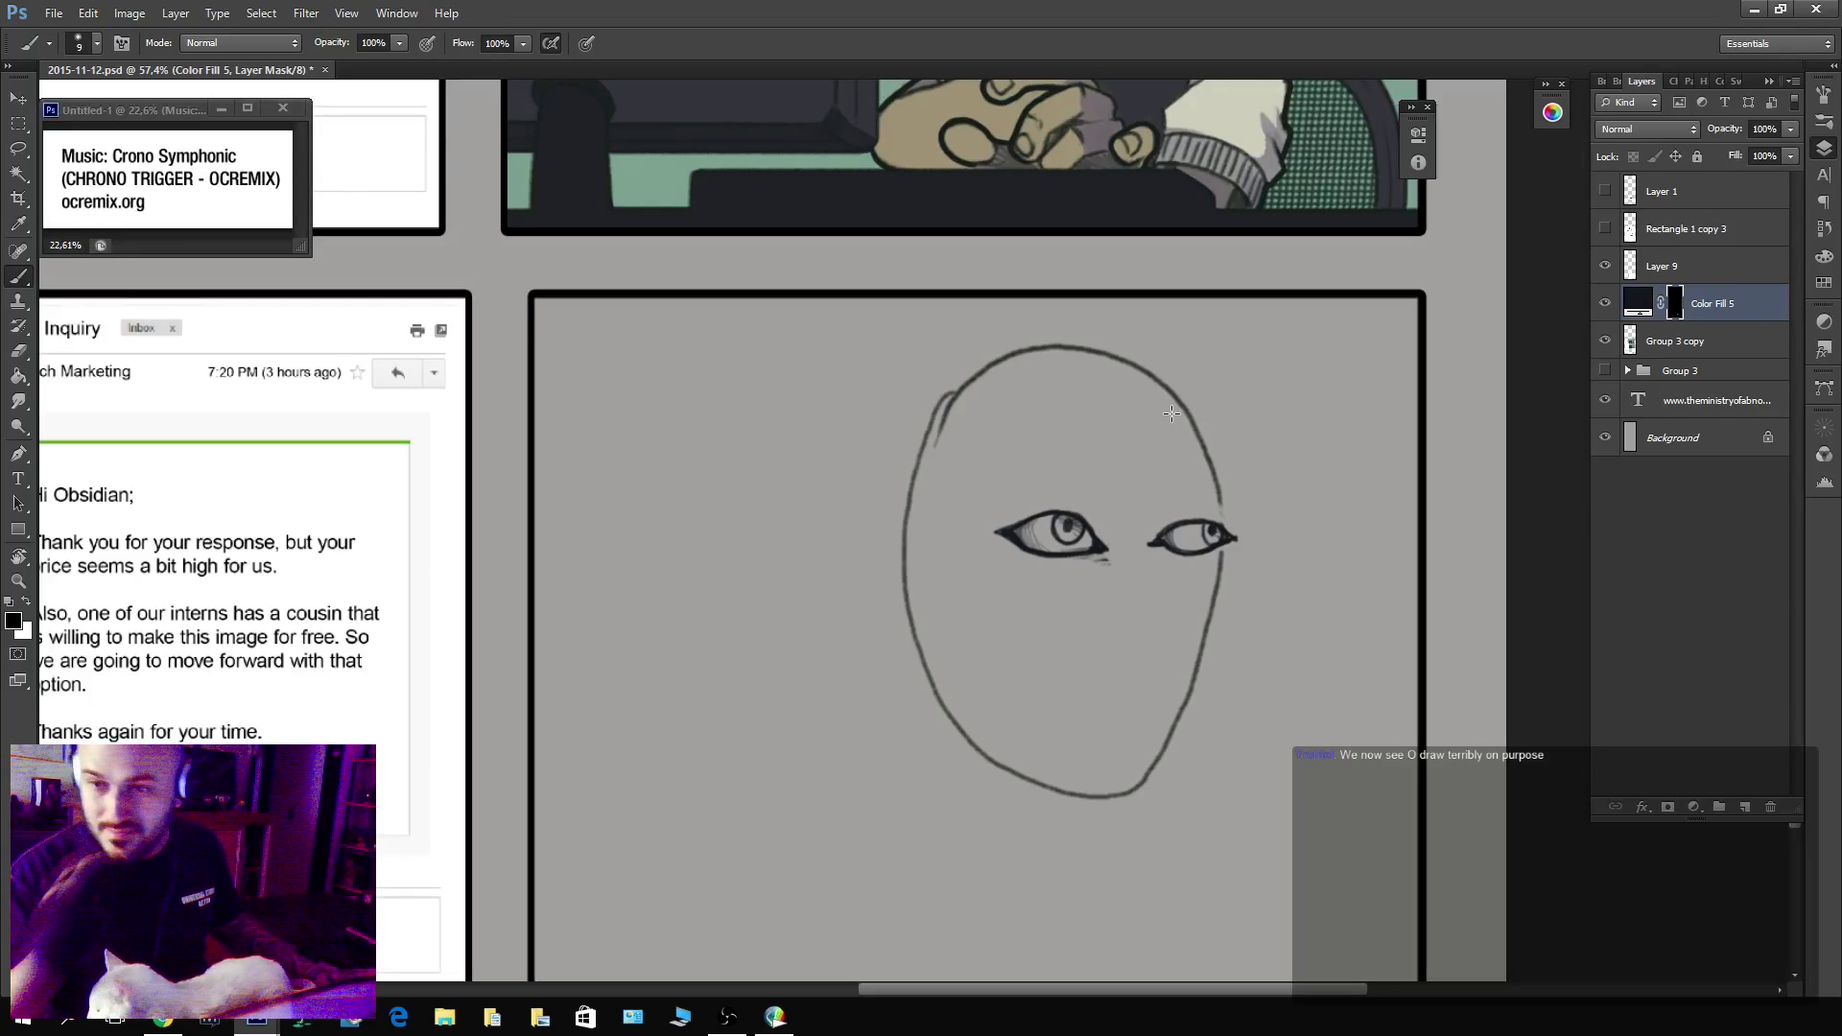
Duplicate the navy fill layer and change the lower fill's color to the muted blue 57618d.
key("ctrl+j")
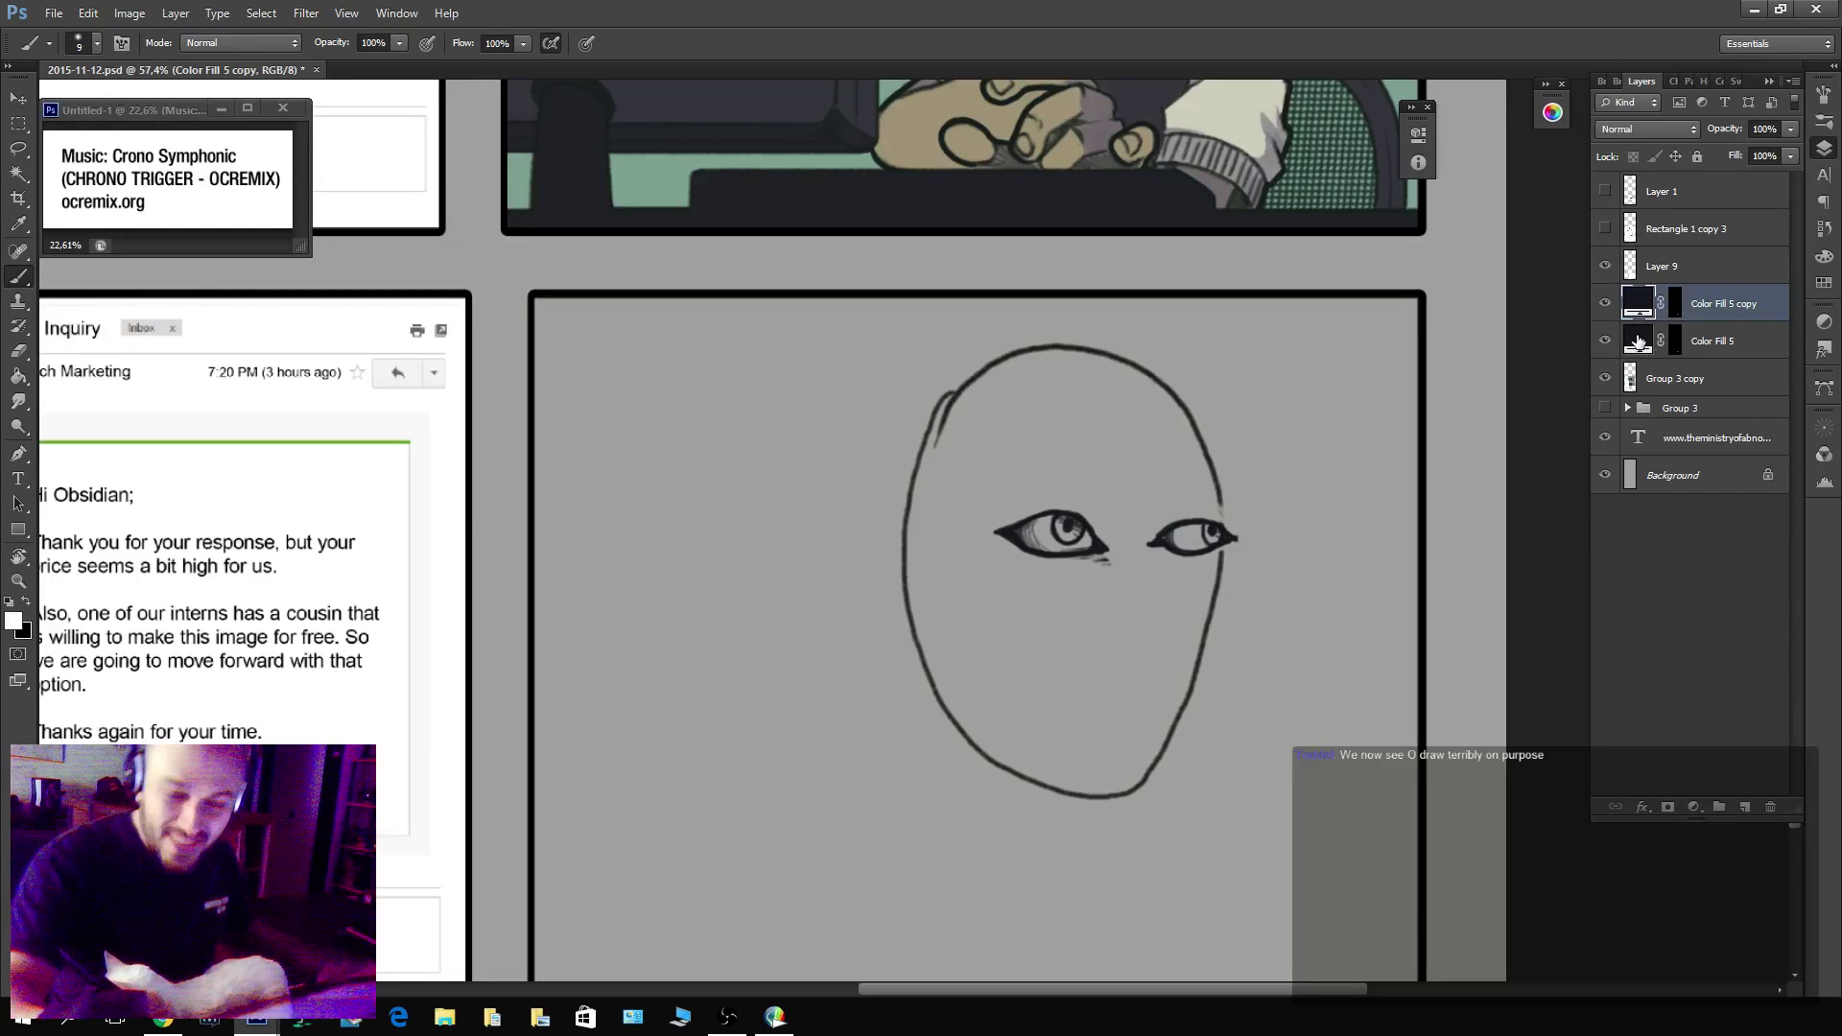
double_click(1638, 340)
left_click(1280, 773)
left_click(1653, 682)
key("b")
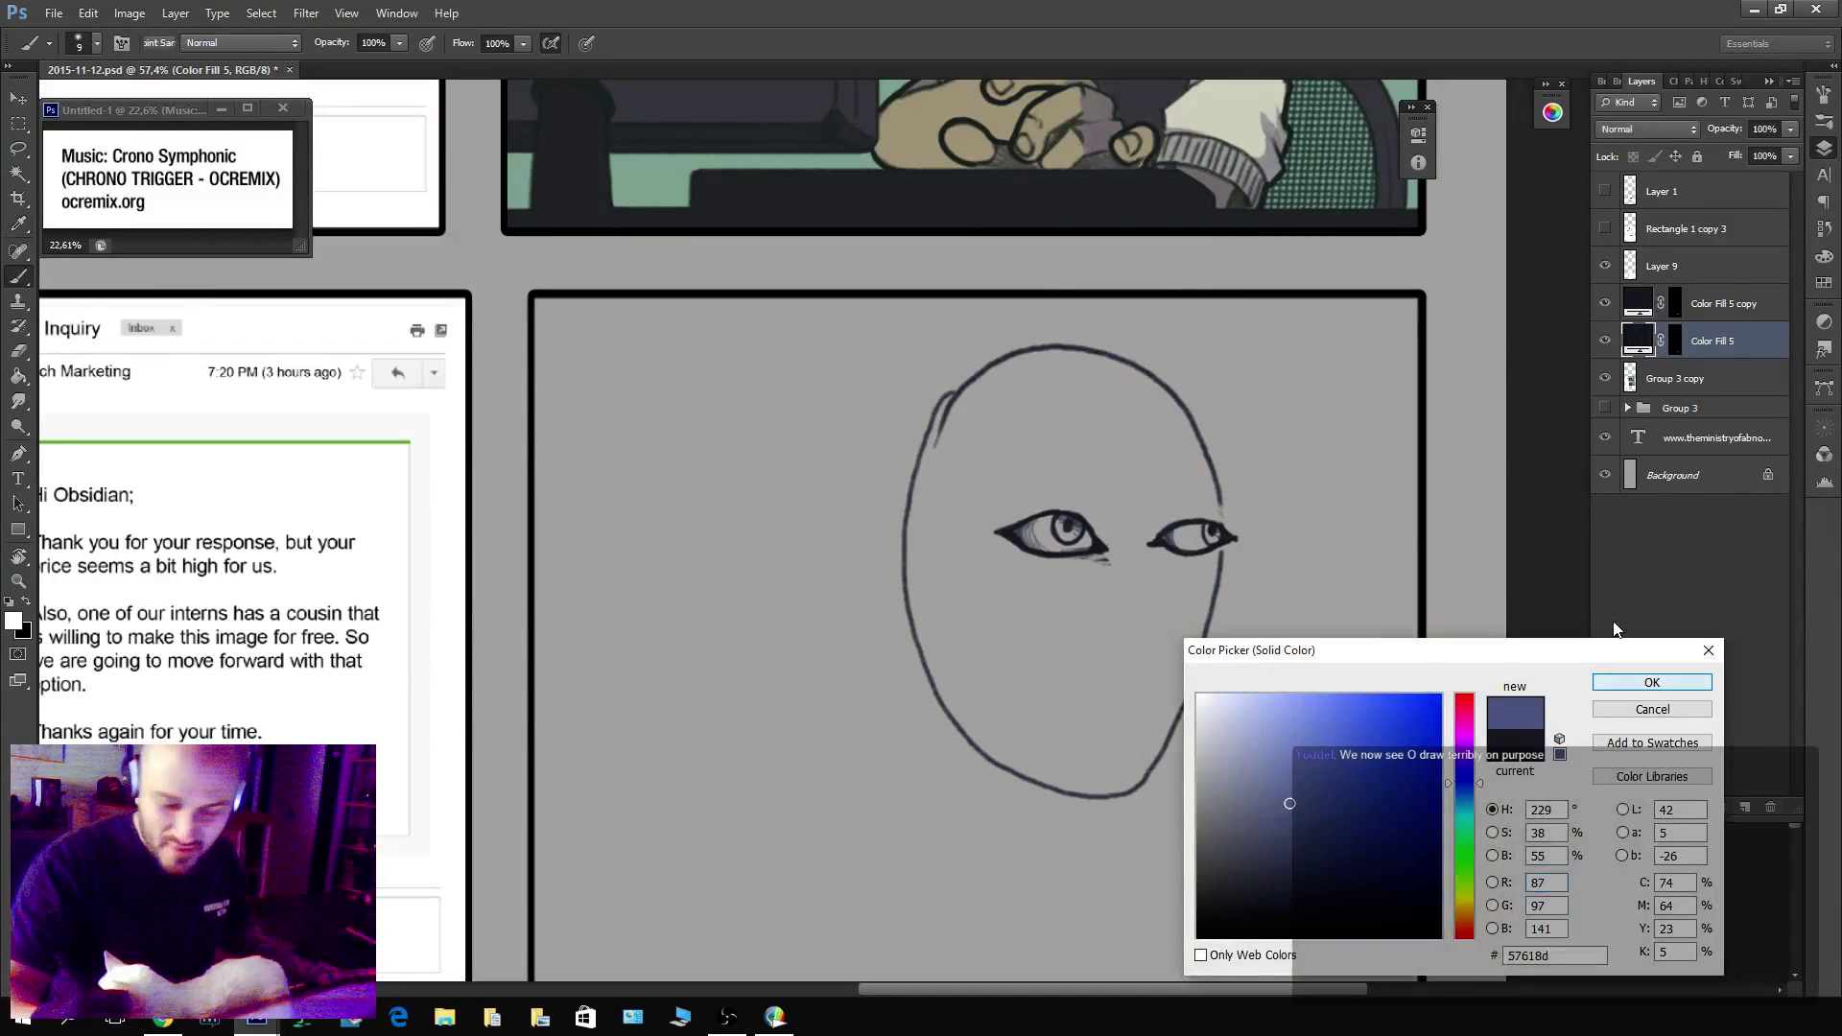
Clear the copied sketch lines from the blue fill layer's mask.
left_click(1675, 341)
key("x")
key("x")
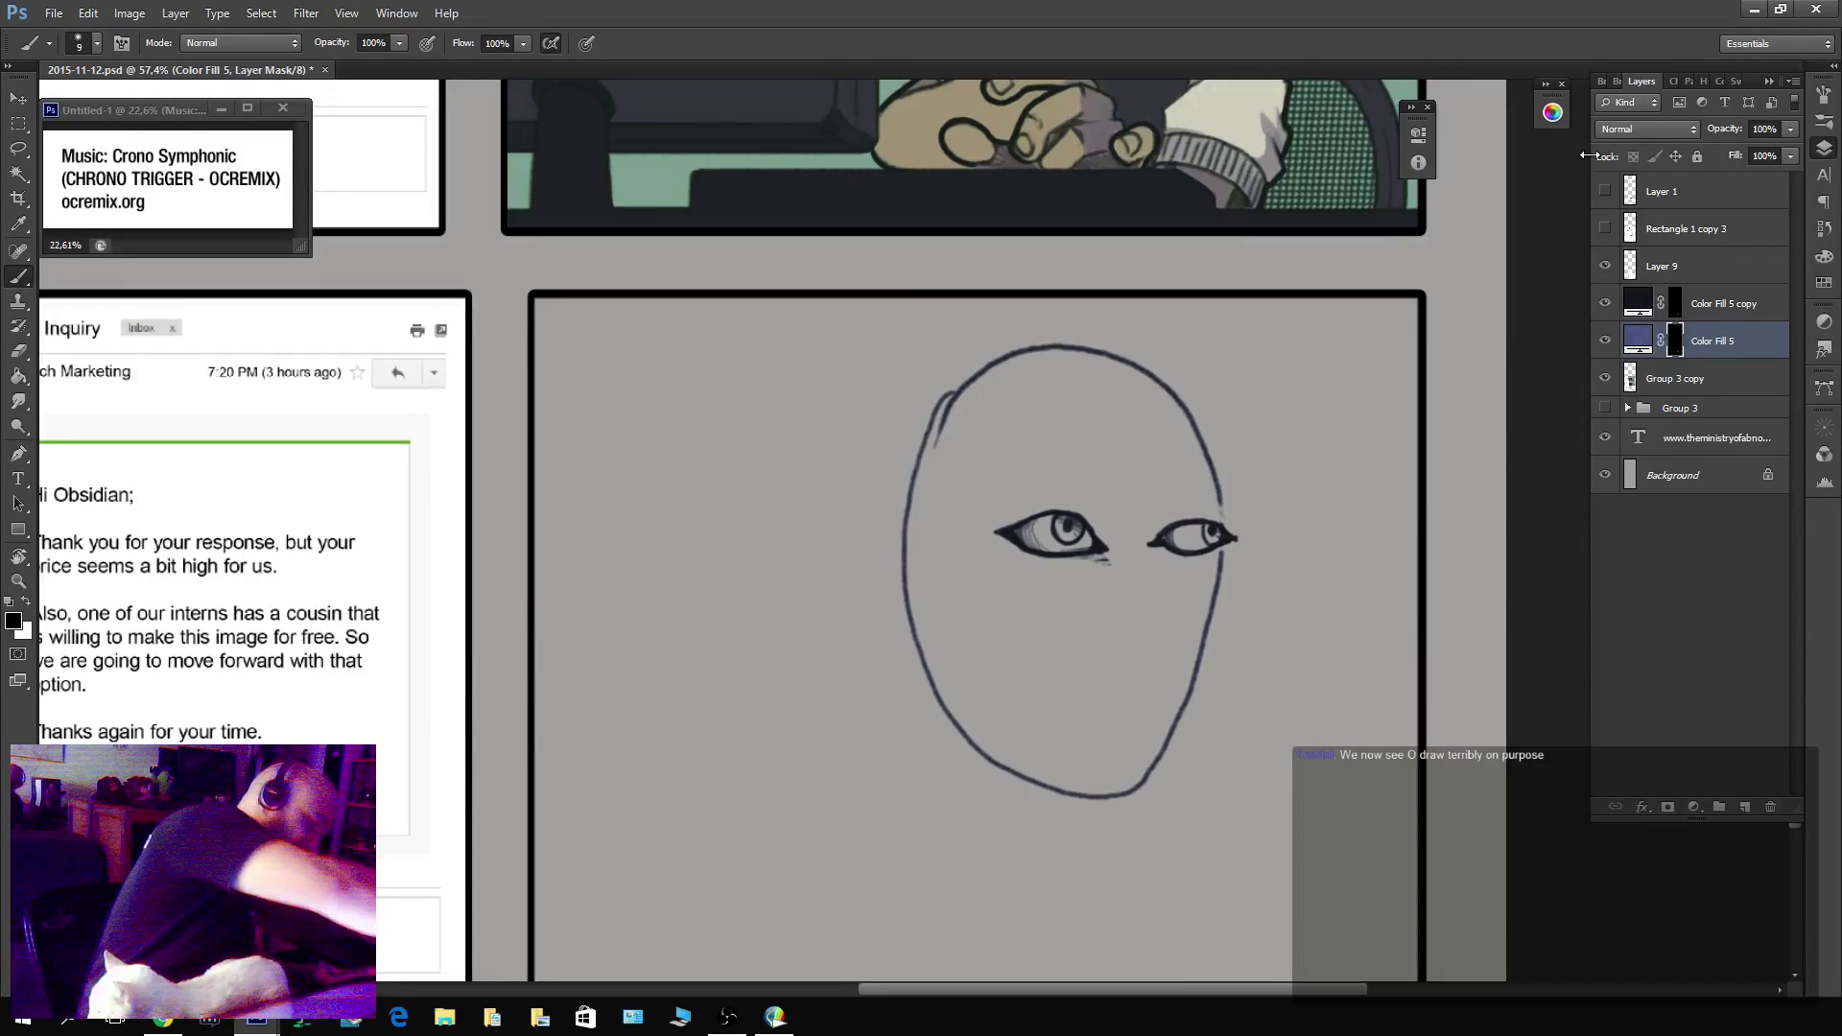
key("x")
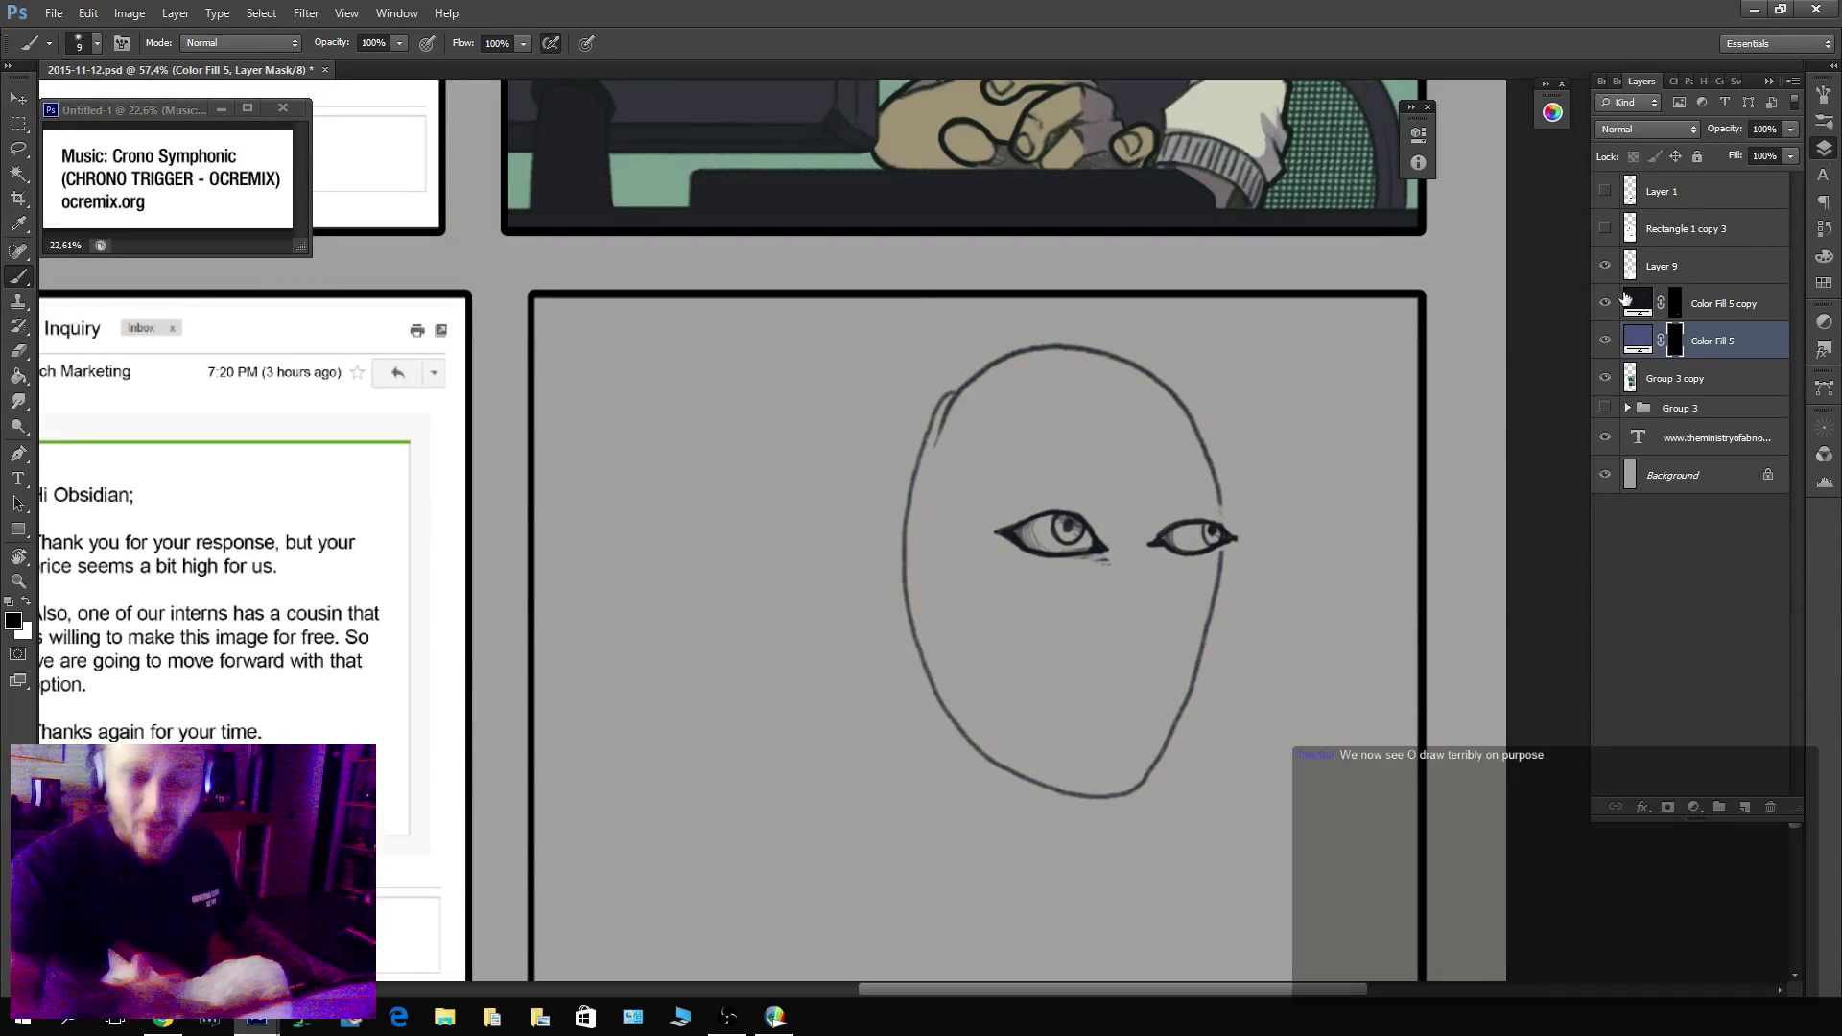
Erase the head outline from the upper navy fill's mask, keeping only the two eyes.
left_click(1681, 305)
left_click(1223, 490)
key("Escape")
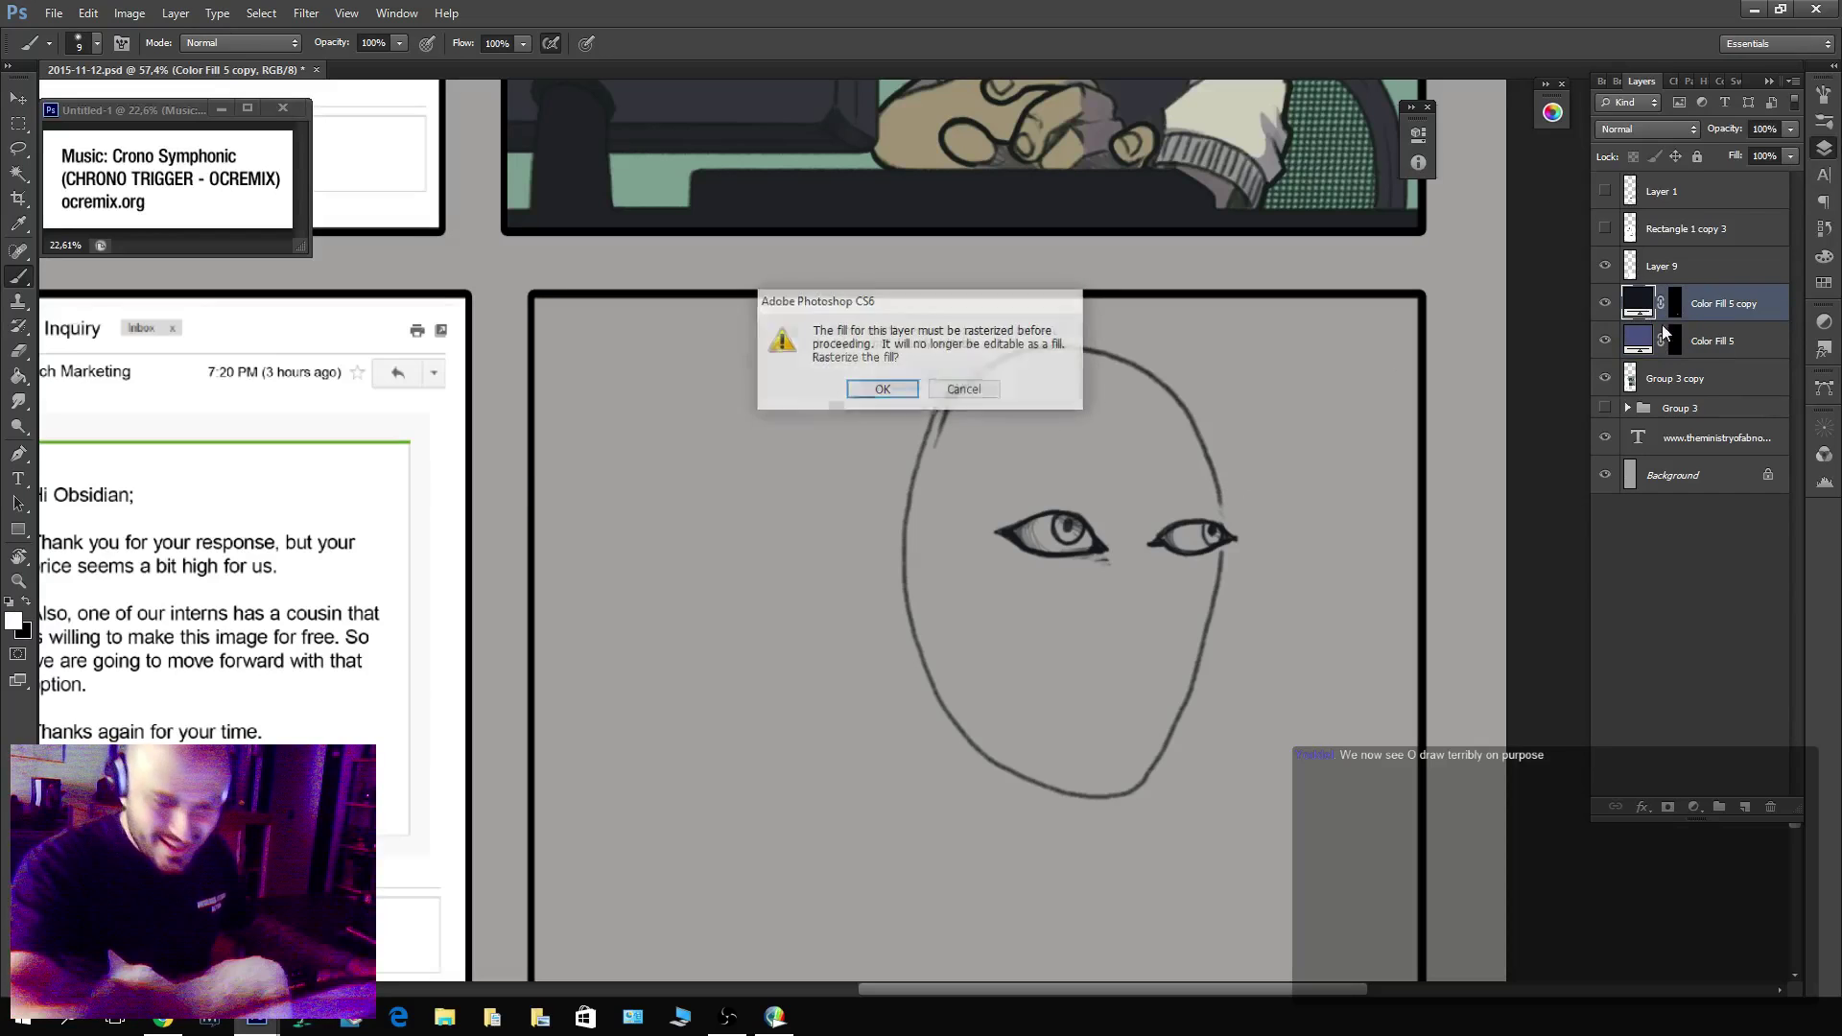
left_click(1676, 307)
left_click_drag(1211, 507, 1178, 412)
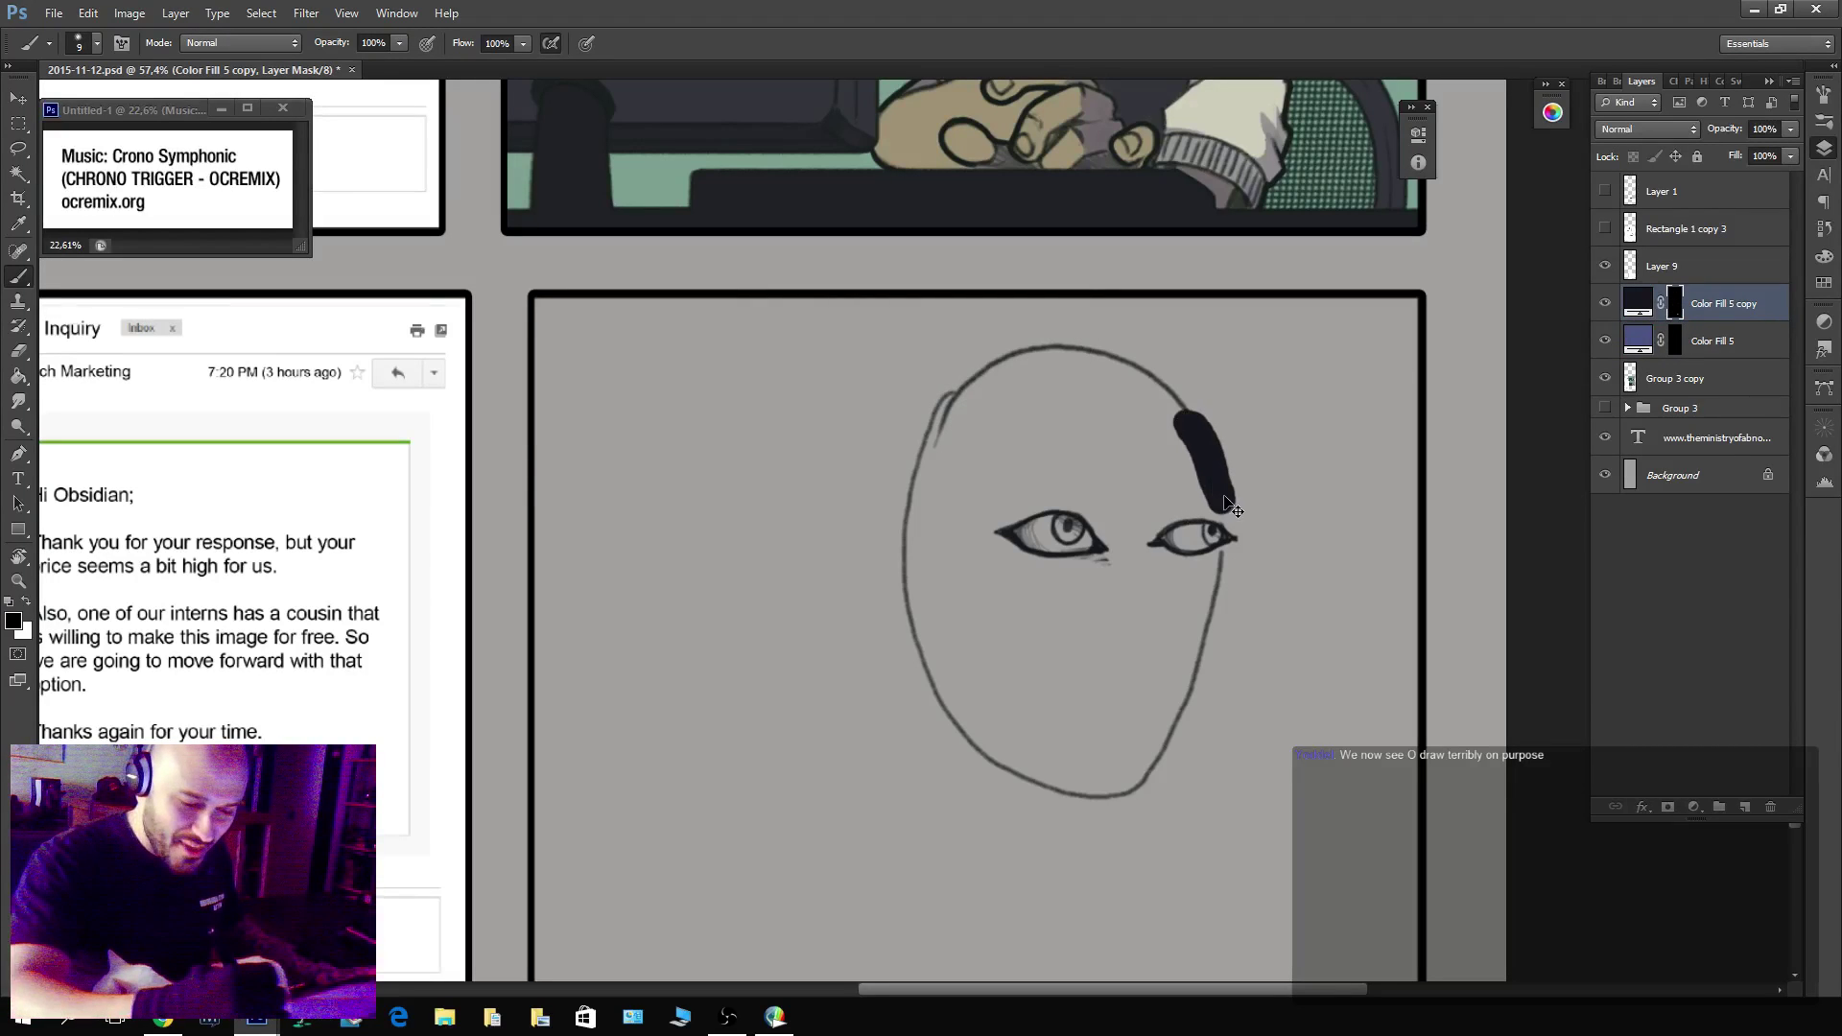
key("ctrl+z")
key("x")
mouse_move(1224, 510)
left_mouse_down()
mouse_move(1102, 357)
mouse_move(958, 394)
mouse_move(942, 737)
mouse_move(976, 768)
mouse_move(1173, 818)
mouse_move(1101, 801)
mouse_move(1191, 720)
mouse_move(1225, 583)
left_mouse_up()
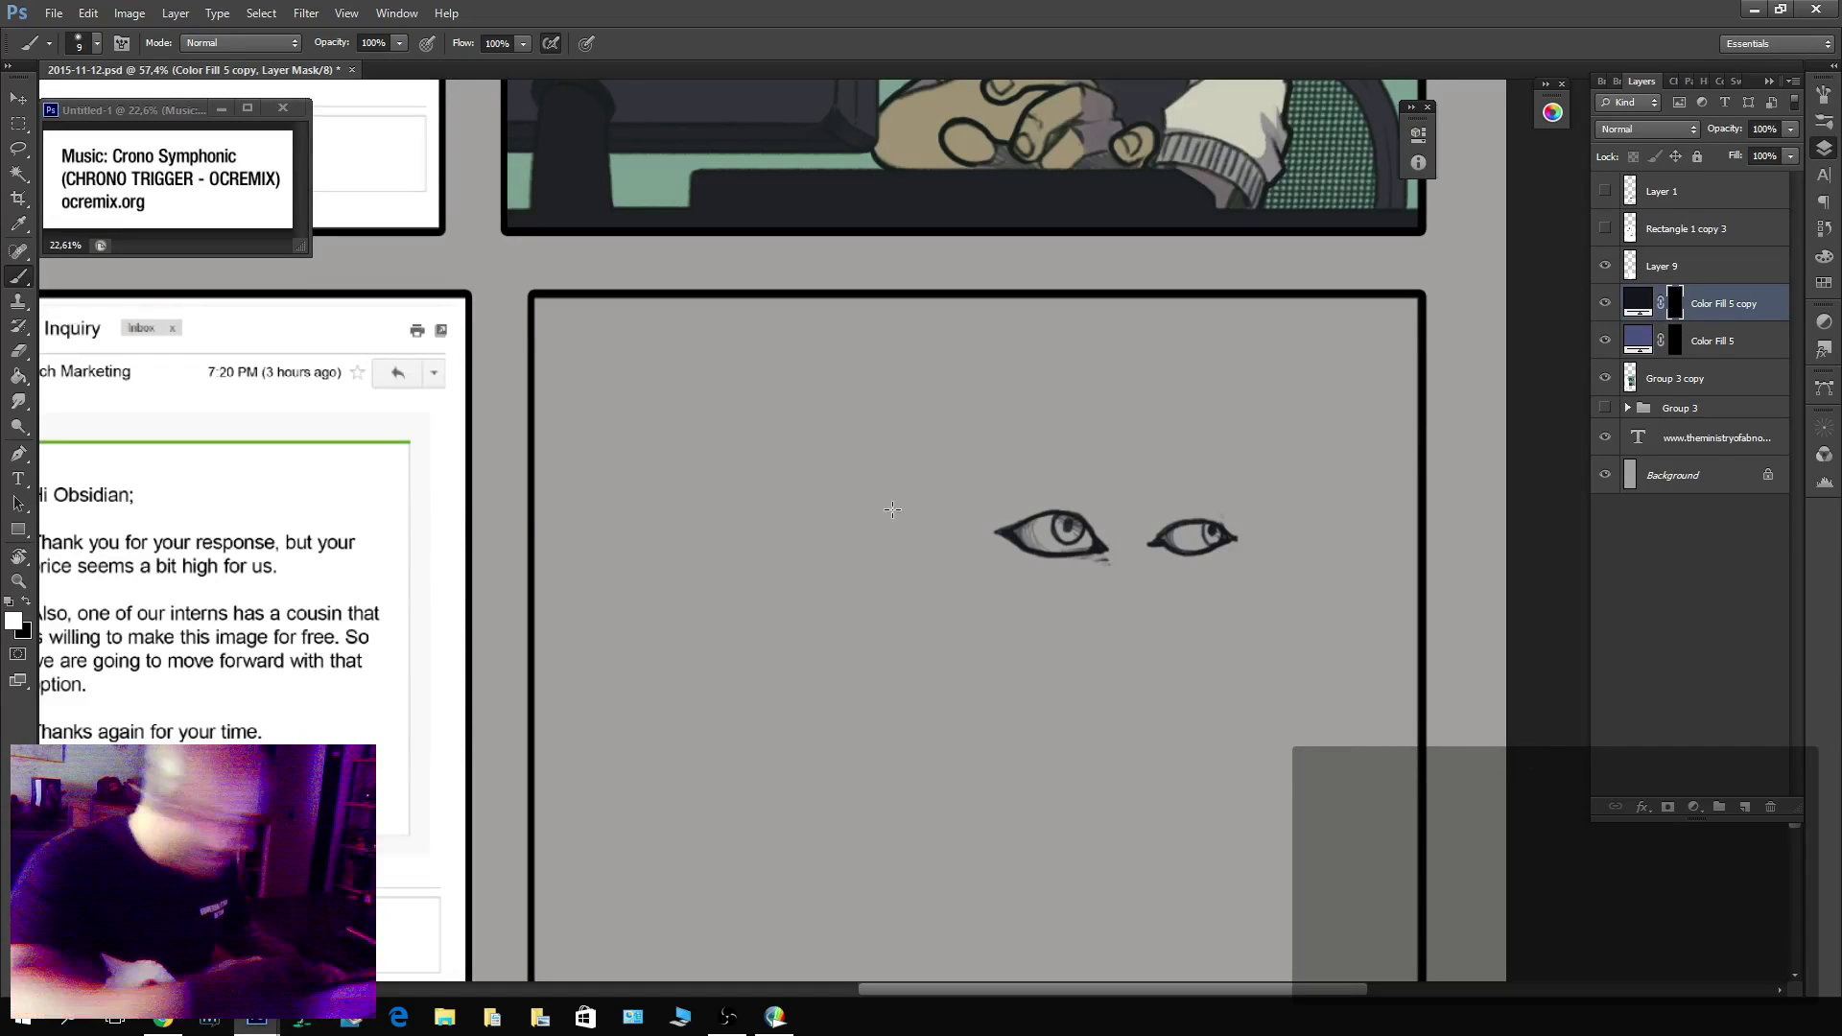
Clean up the corner of the near eye and draw upper and lower eyelashes on both eyes.
key("x")
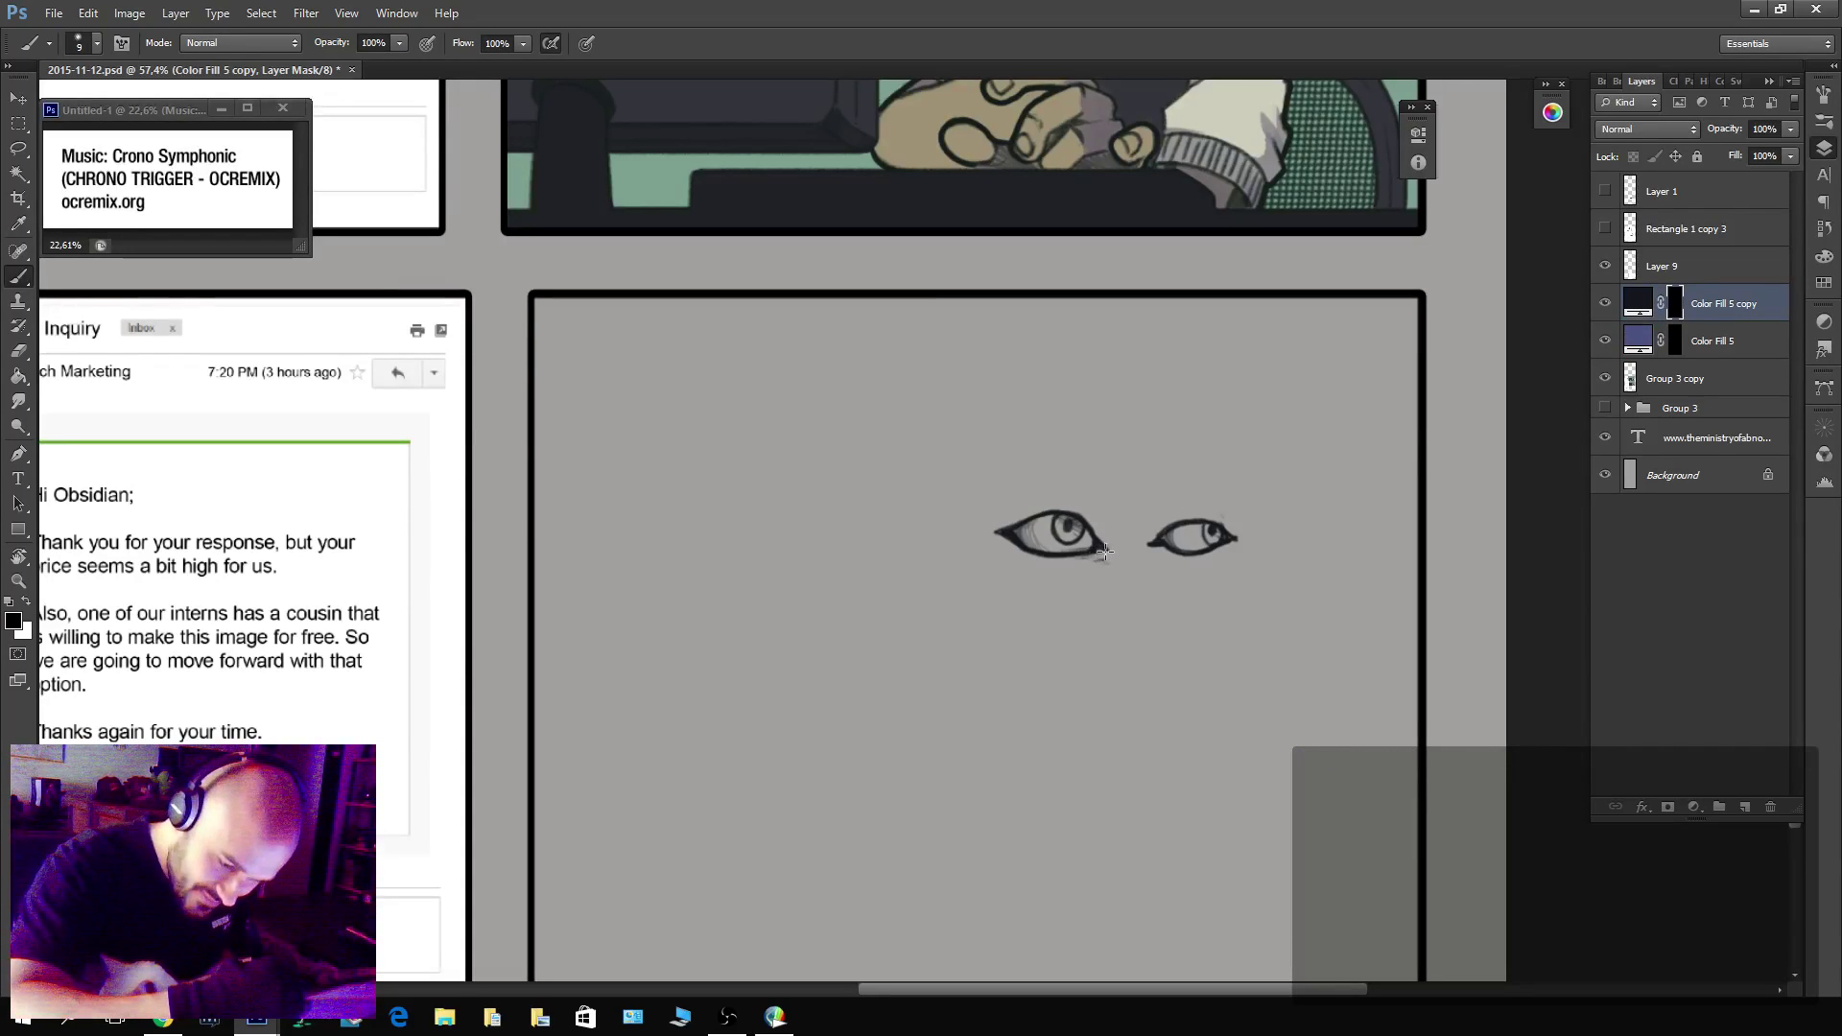
key("x")
mouse_move(1004, 530)
left_mouse_down()
mouse_move(1075, 501)
mouse_move(1103, 530)
mouse_move(1087, 521)
mouse_move(1046, 571)
mouse_move(1075, 574)
mouse_move(1230, 553)
mouse_move(1203, 516)
mouse_move(1240, 539)
left_mouse_up()
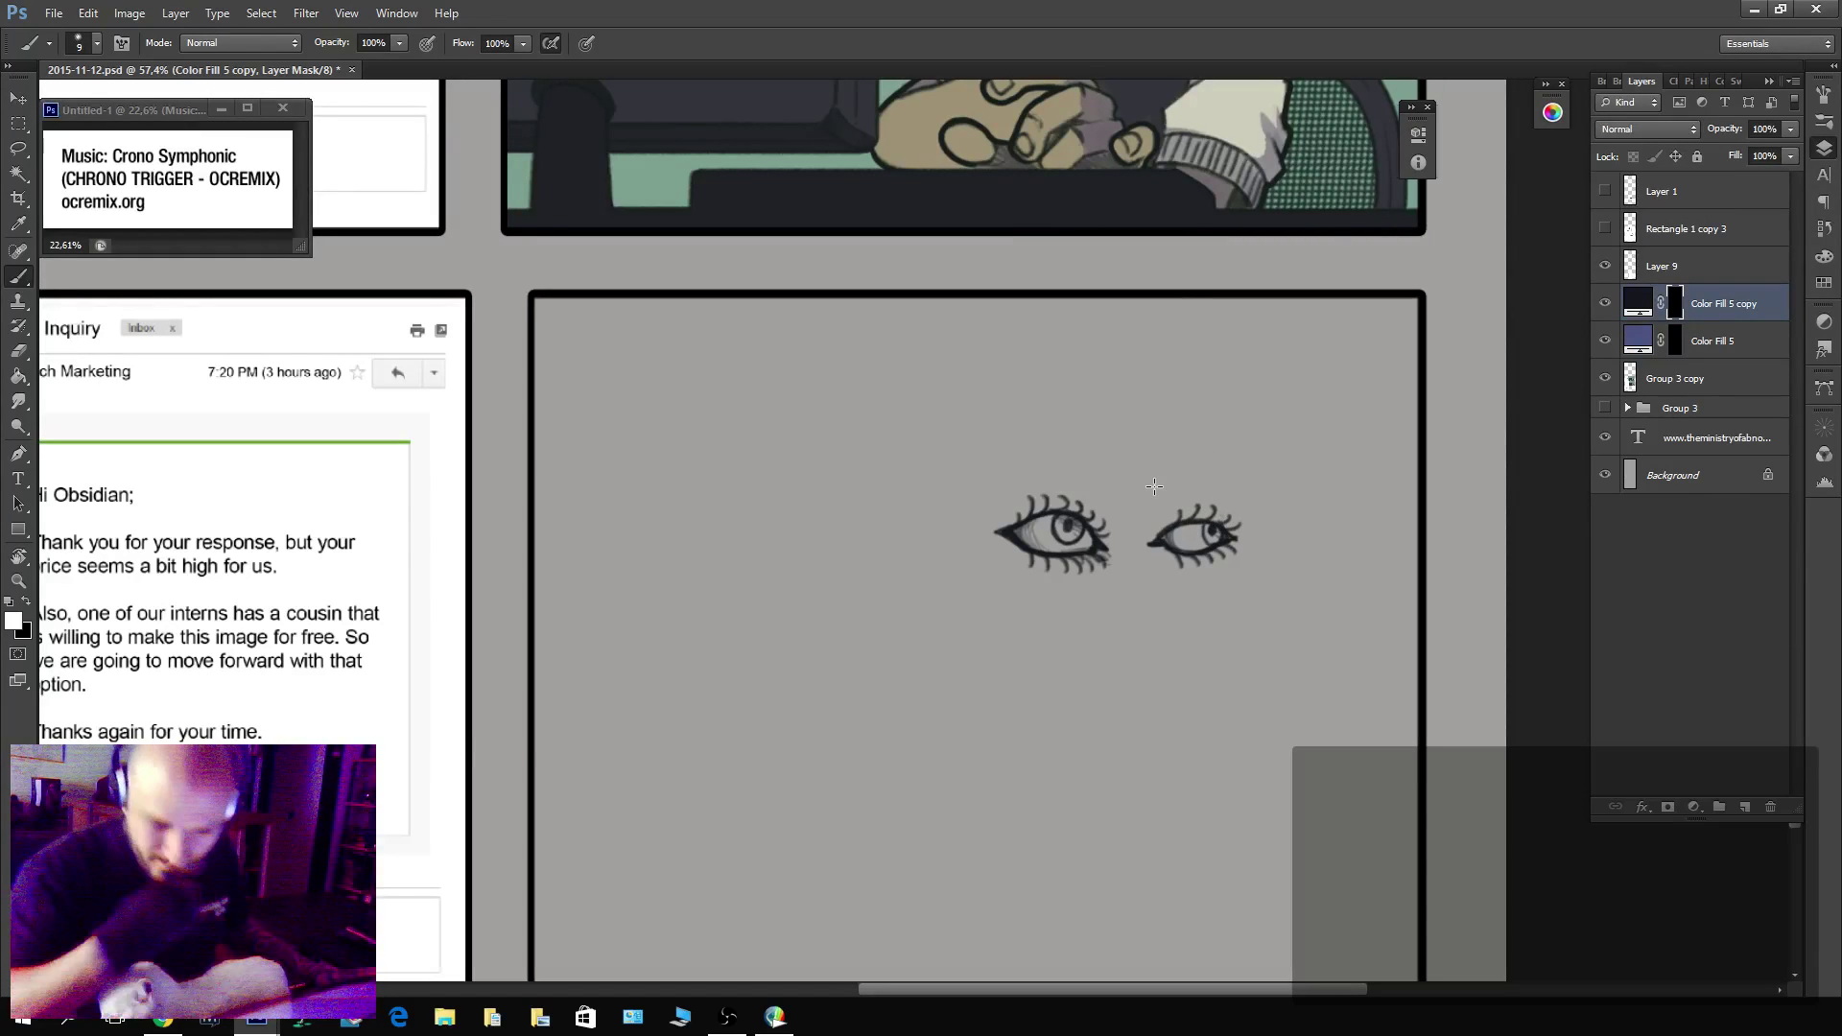
Sketch a round skull and circular eye sockets around the eyes on the blue fill's mask.
left_click(1675, 340)
mouse_move(1044, 487)
left_mouse_down()
mouse_move(1003, 500)
mouse_move(1055, 480)
left_mouse_up()
mouse_move(1179, 492)
left_mouse_down()
mouse_move(1151, 549)
mouse_move(1230, 574)
mouse_move(1218, 410)
mouse_move(908, 484)
mouse_move(1142, 622)
left_mouse_up()
left_click_drag(1064, 684, 1012, 550)
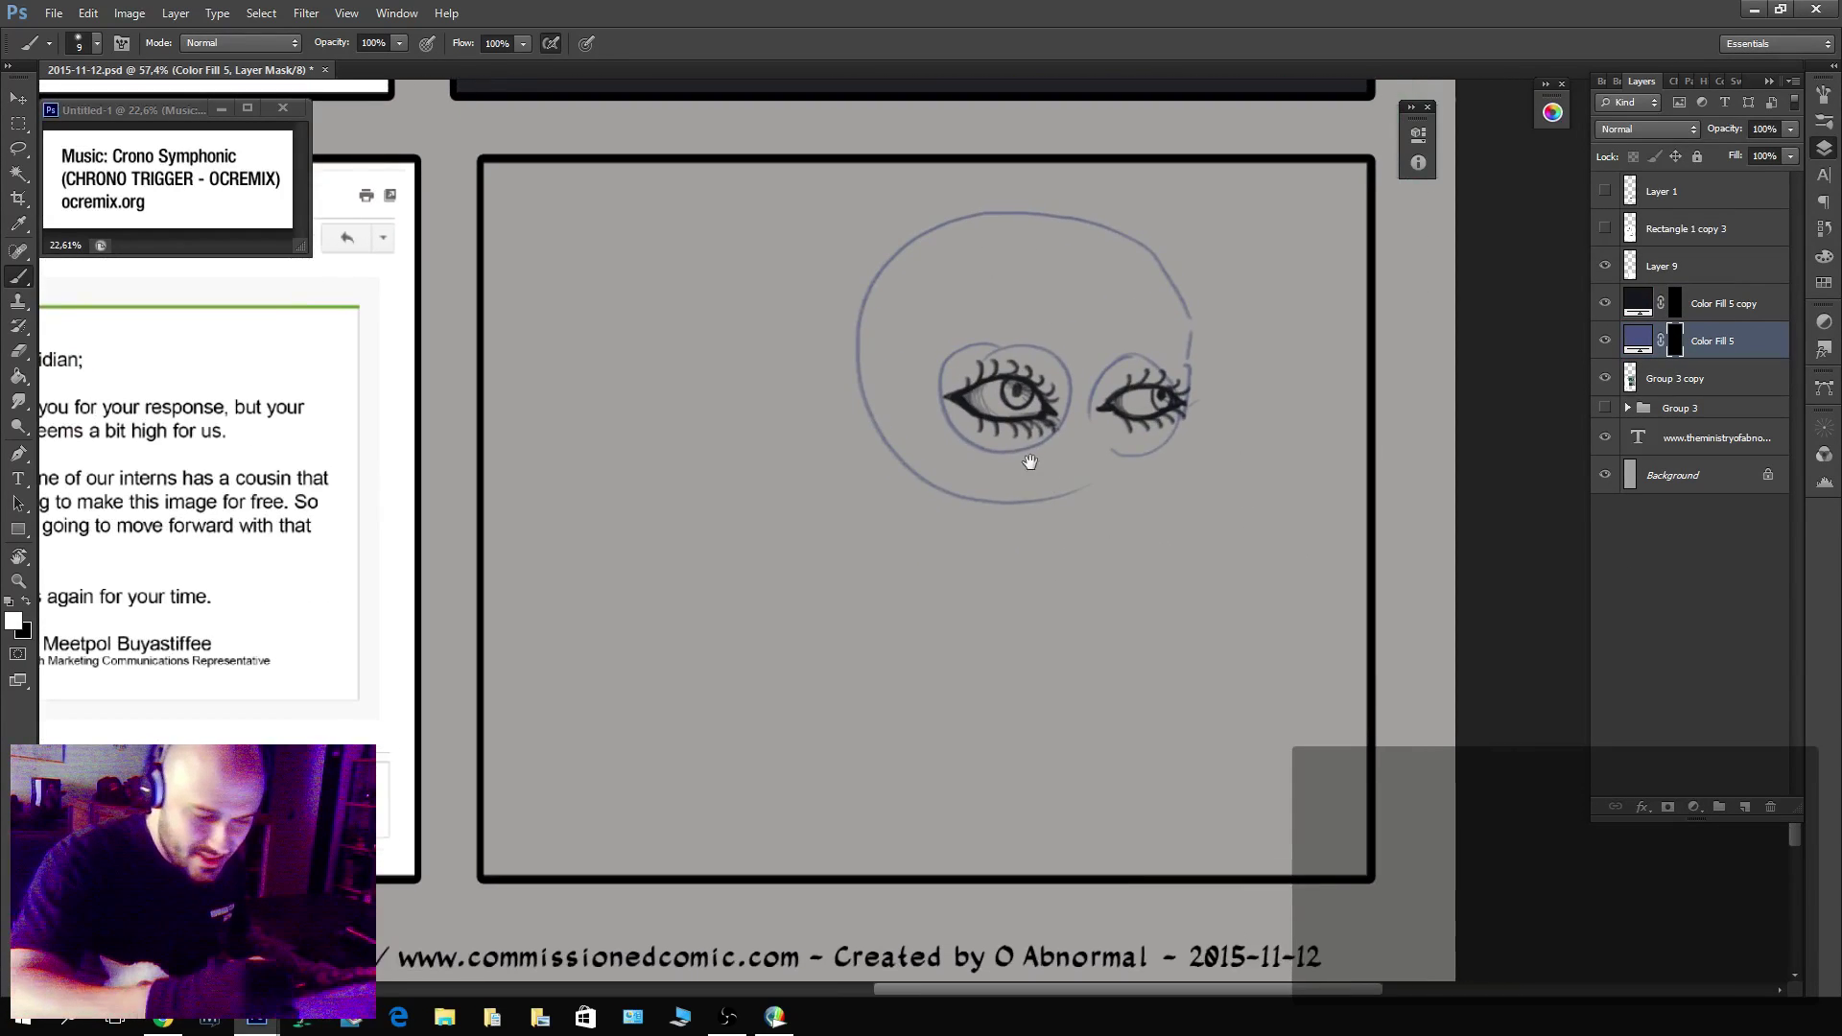
Sketch the side of the face, the jaw and chin, and both sides of the neck in blue.
mouse_move(936, 383)
left_mouse_down()
mouse_move(934, 490)
mouse_move(1060, 619)
left_mouse_up()
mouse_move(1190, 413)
left_mouse_down()
mouse_move(1177, 637)
mouse_move(1042, 607)
mouse_move(963, 700)
left_mouse_up()
mouse_move(880, 439)
left_mouse_down()
mouse_move(889, 553)
mouse_move(843, 657)
mouse_move(887, 719)
left_mouse_up()
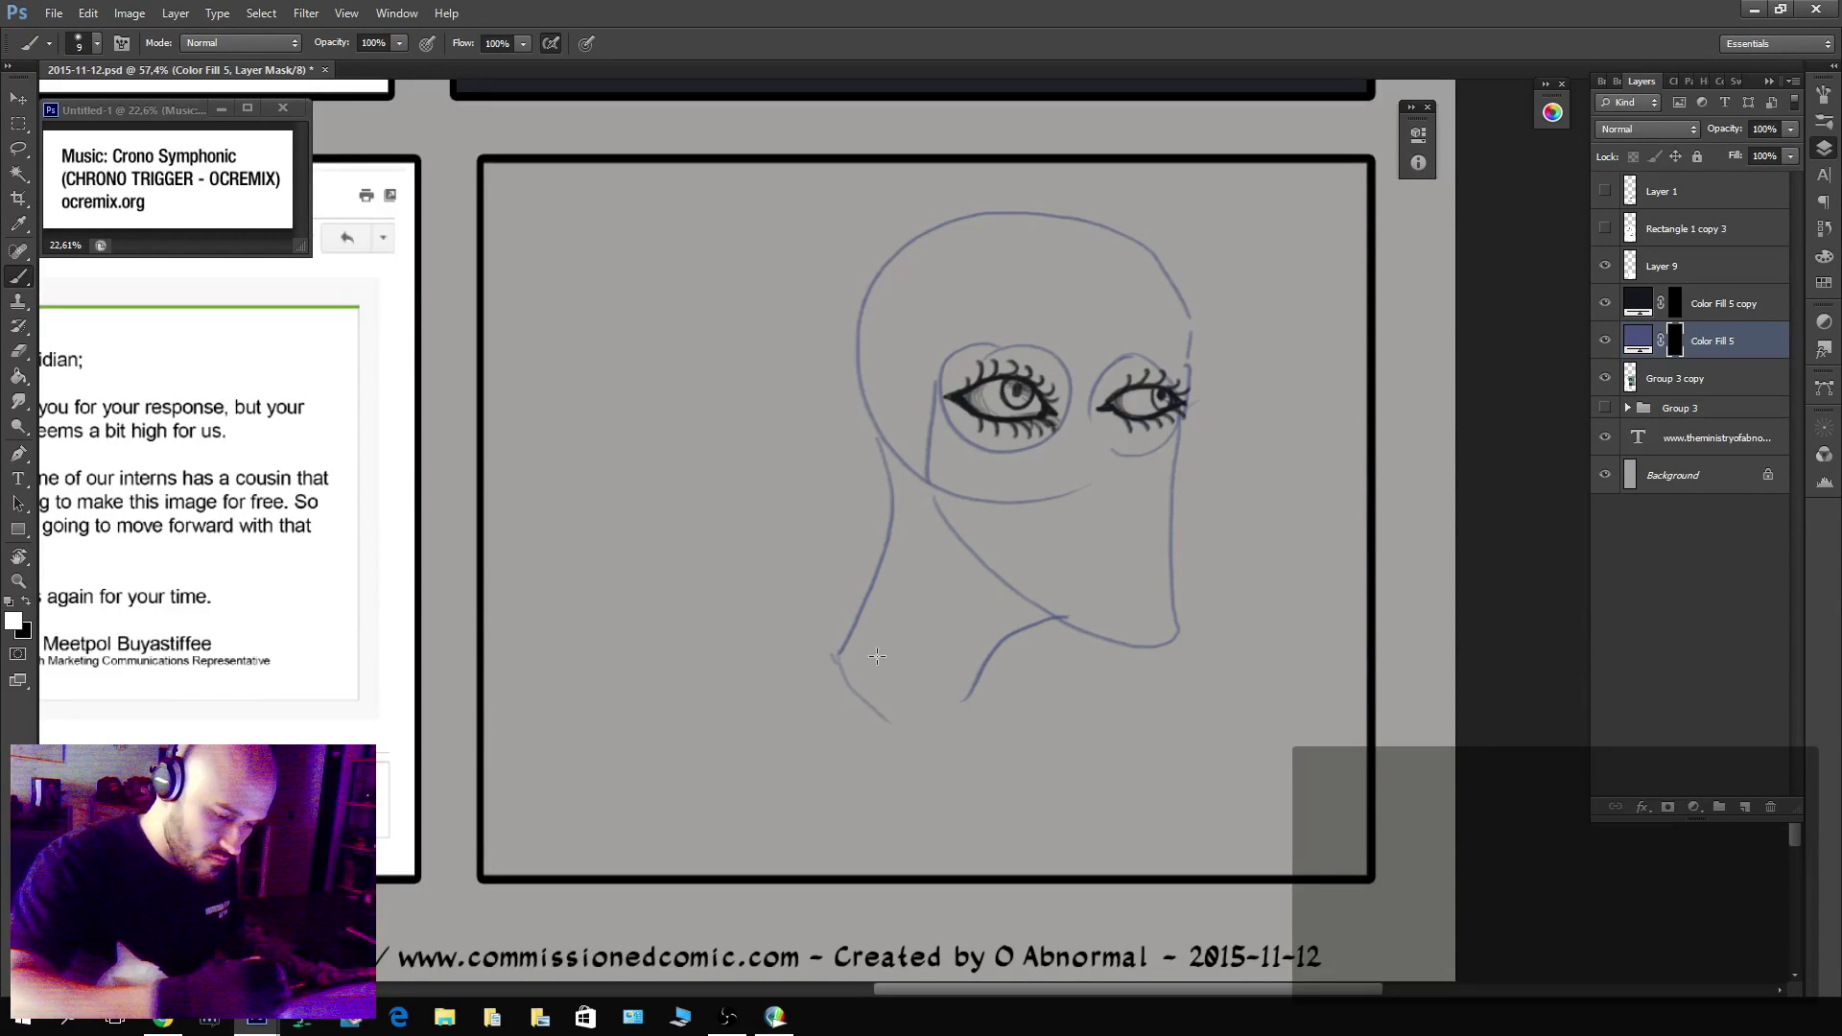
Sketch both shoulders, the pointed neckline and the inner arm lines in blue below the neck.
mouse_move(835, 653)
left_mouse_down()
mouse_move(639, 725)
mouse_move(620, 868)
left_mouse_up()
mouse_move(971, 689)
left_mouse_down()
mouse_move(1050, 744)
mouse_move(1080, 900)
left_mouse_up()
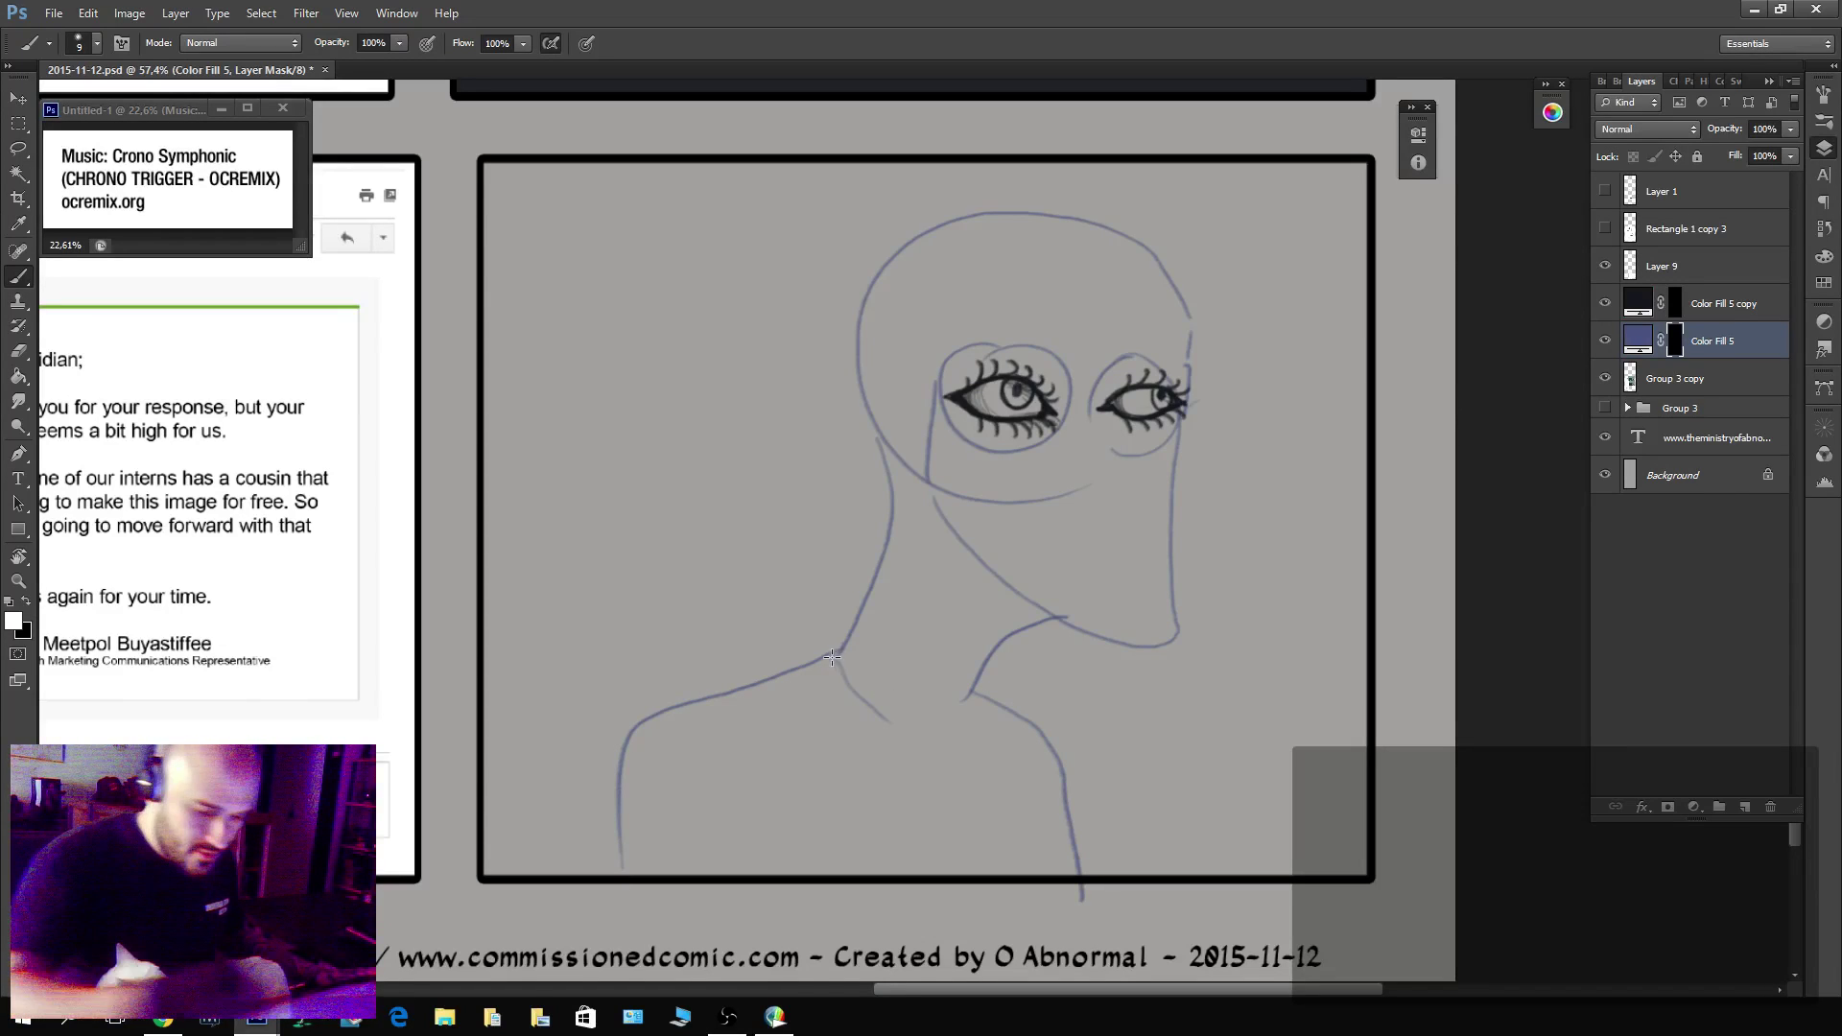
left_click_drag(833, 659, 962, 702)
left_click_drag(722, 708, 712, 885)
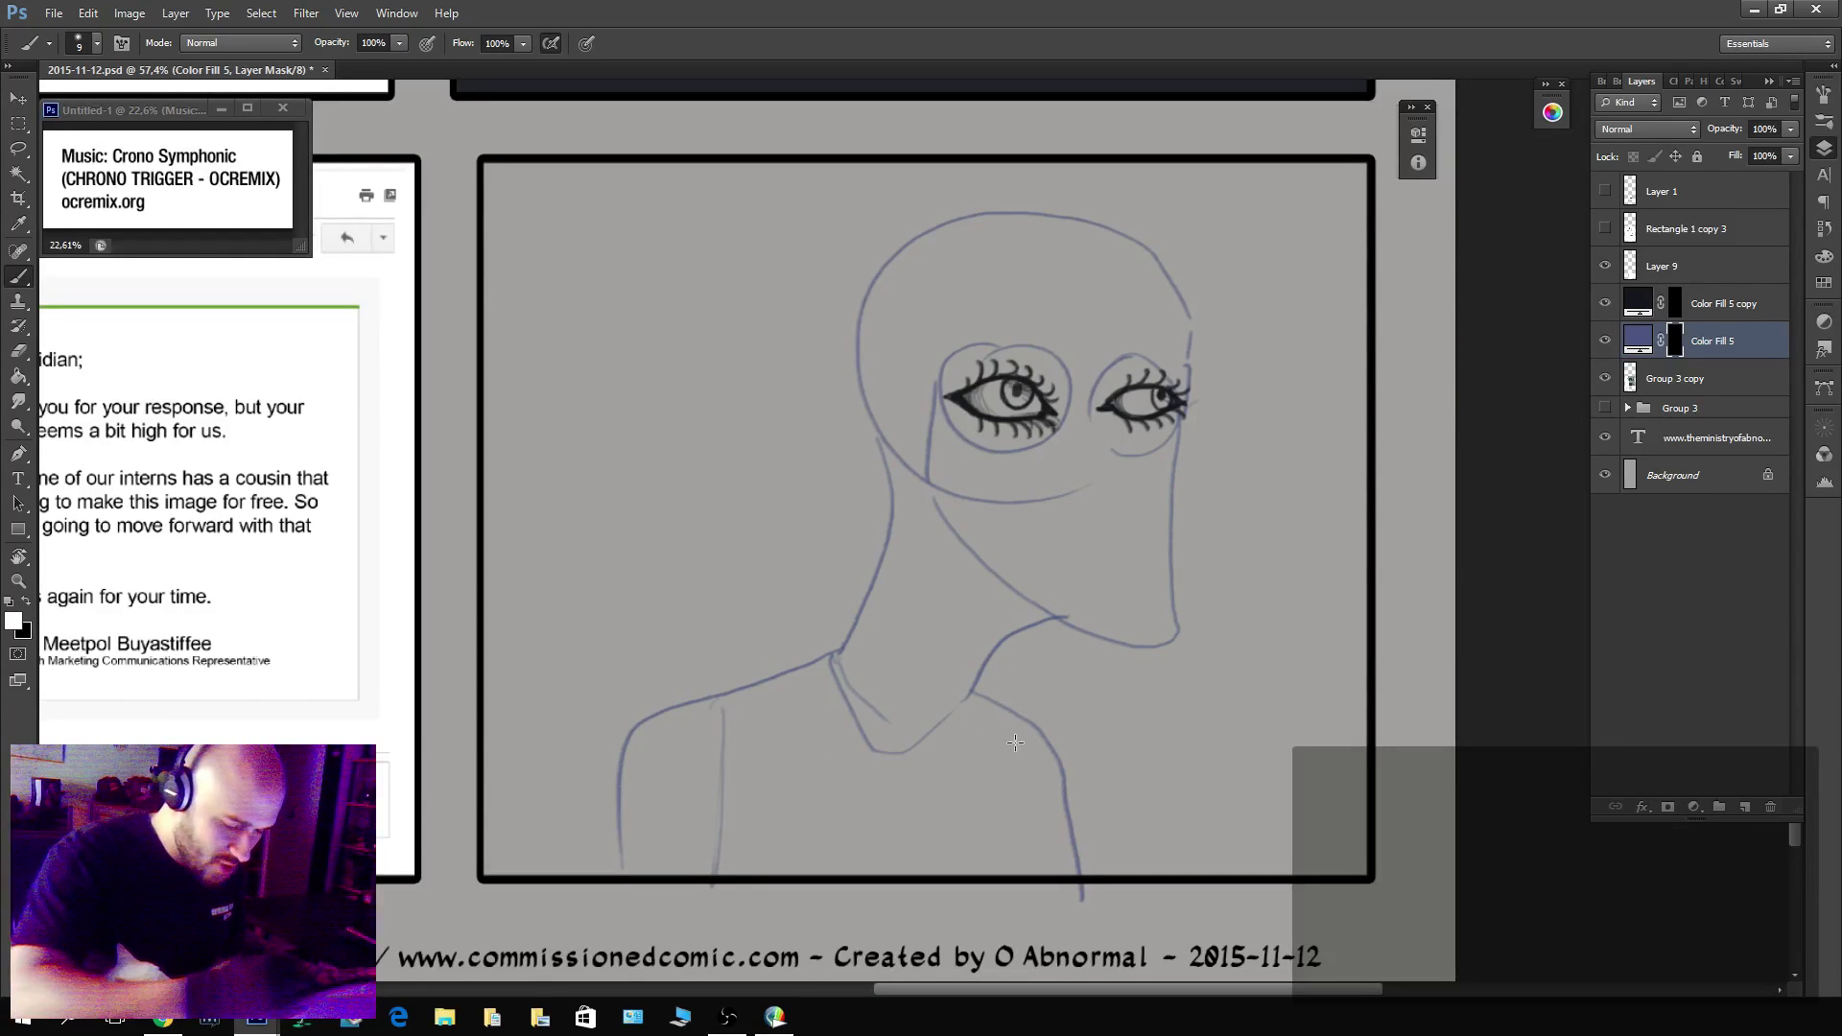
left_click_drag(1019, 722, 1003, 875)
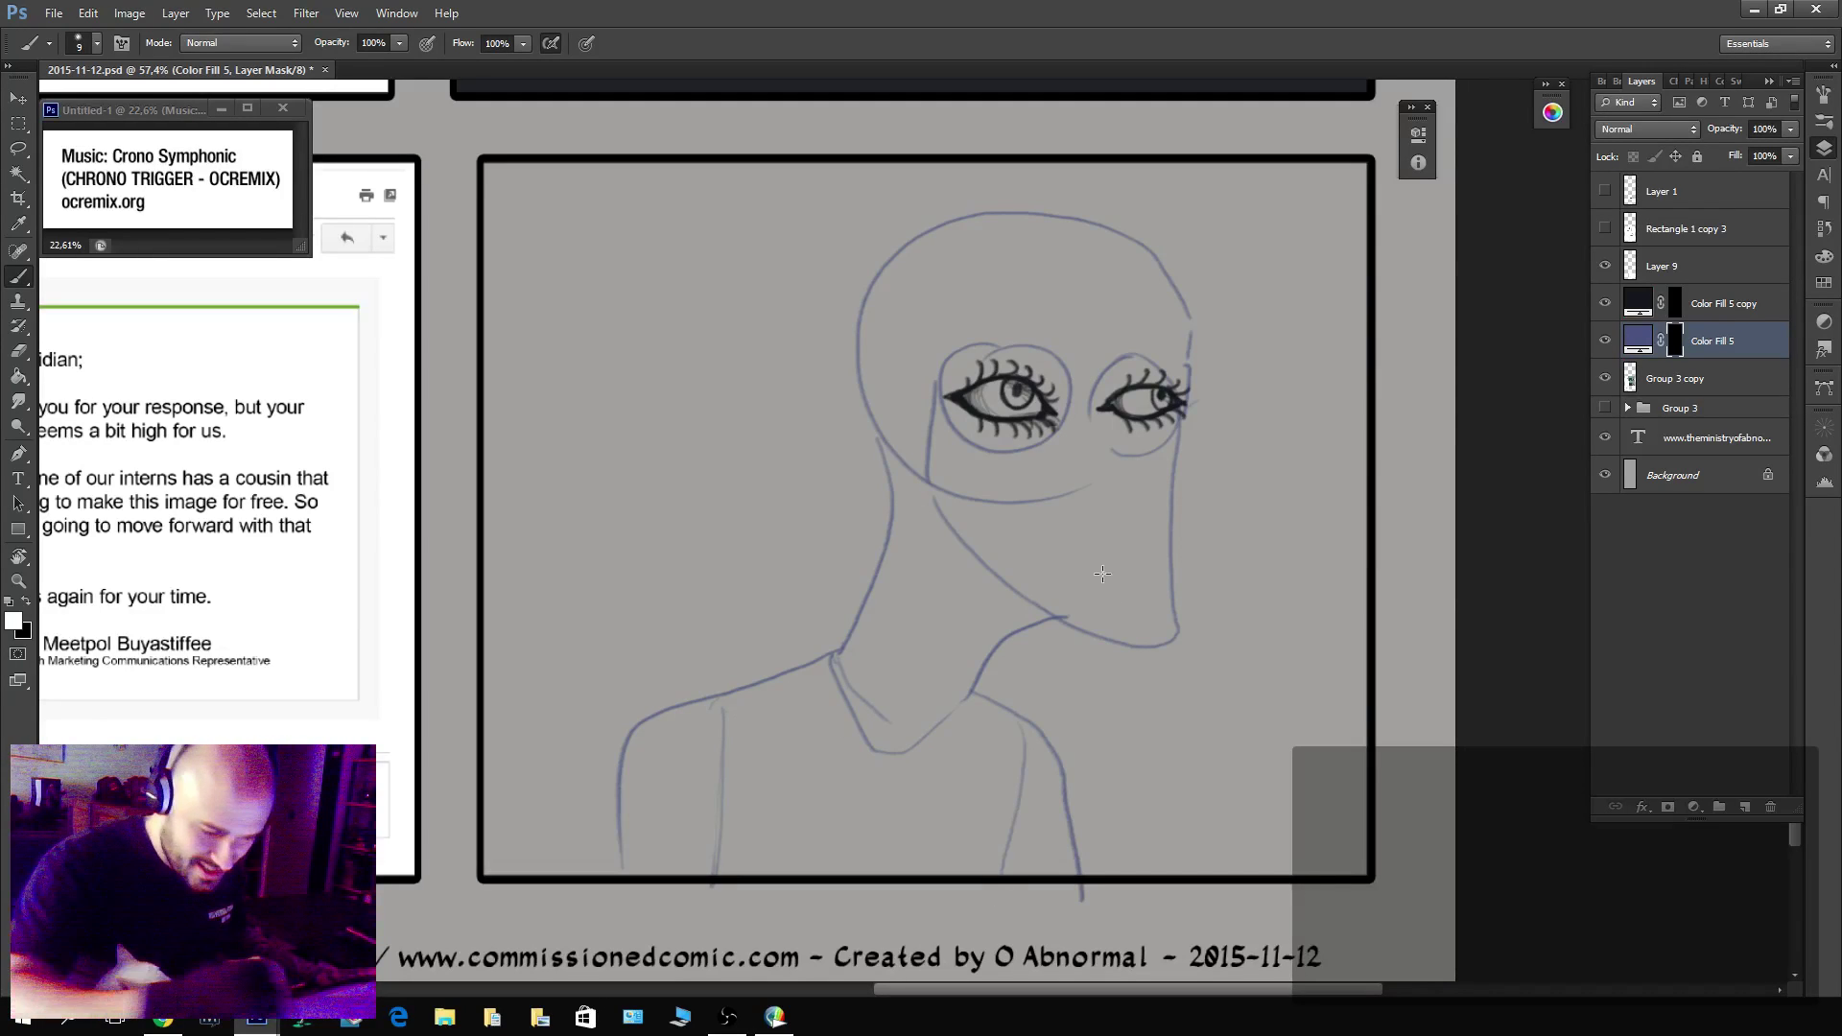
Sketch the parted lips, the nose and the near ear in blue on the face.
mouse_move(1141, 547)
left_mouse_down()
mouse_move(1051, 560)
mouse_move(1147, 574)
mouse_move(1166, 543)
left_mouse_up()
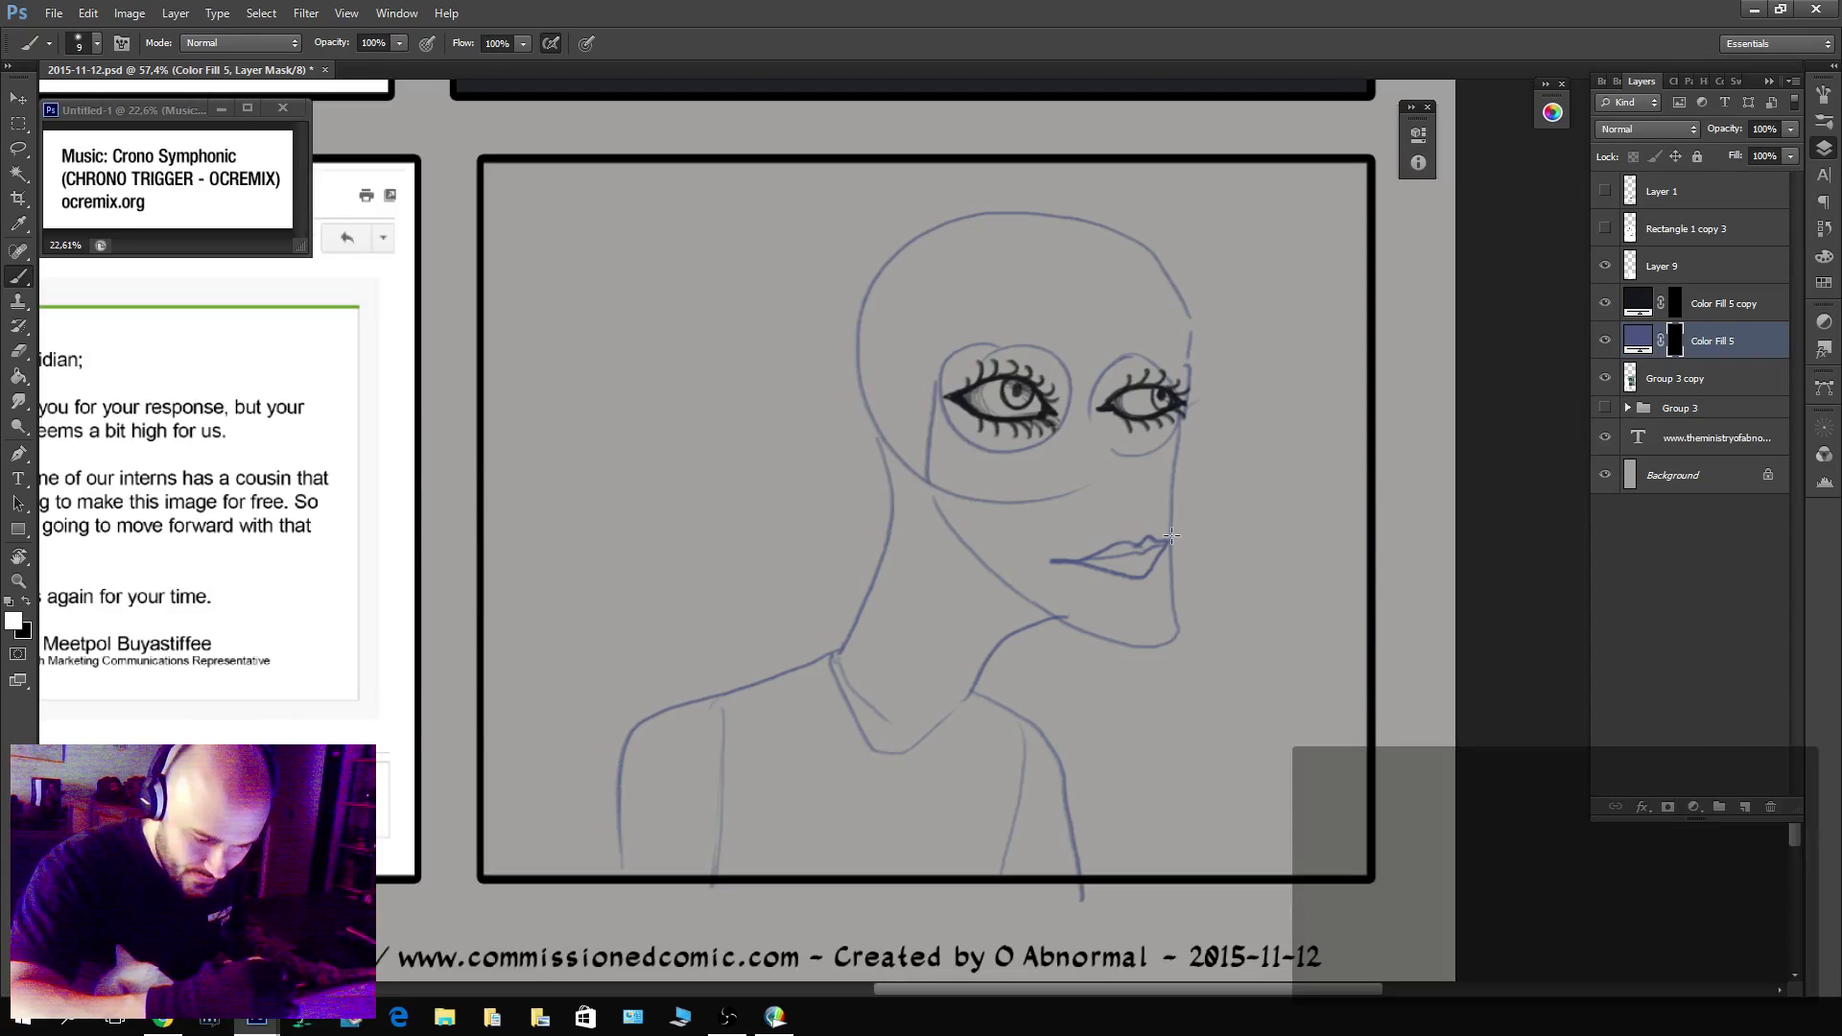
mouse_move(1126, 369)
left_mouse_down()
mouse_move(1142, 467)
mouse_move(1120, 507)
mouse_move(1086, 510)
mouse_move(1147, 484)
left_mouse_up()
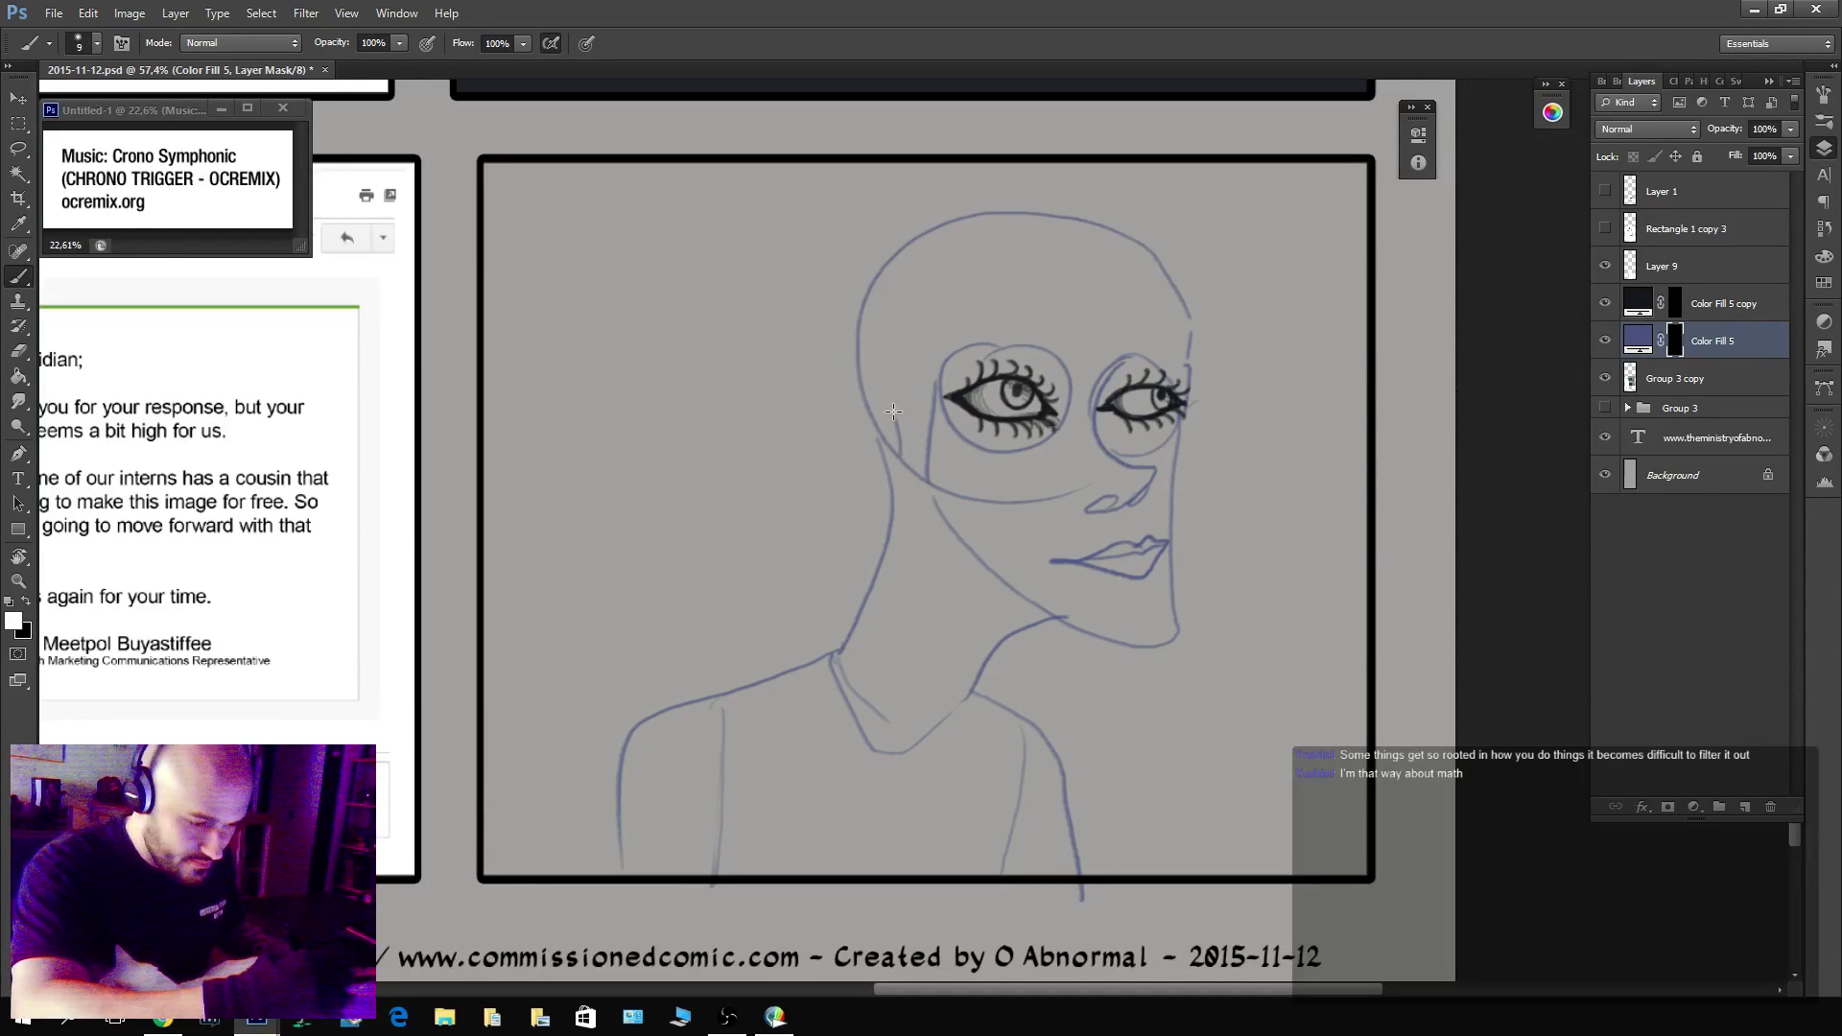
mouse_move(883, 393)
left_mouse_down()
mouse_move(853, 458)
mouse_move(902, 508)
mouse_move(883, 406)
mouse_move(863, 416)
mouse_move(922, 479)
left_mouse_up()
key("ctrl+z")
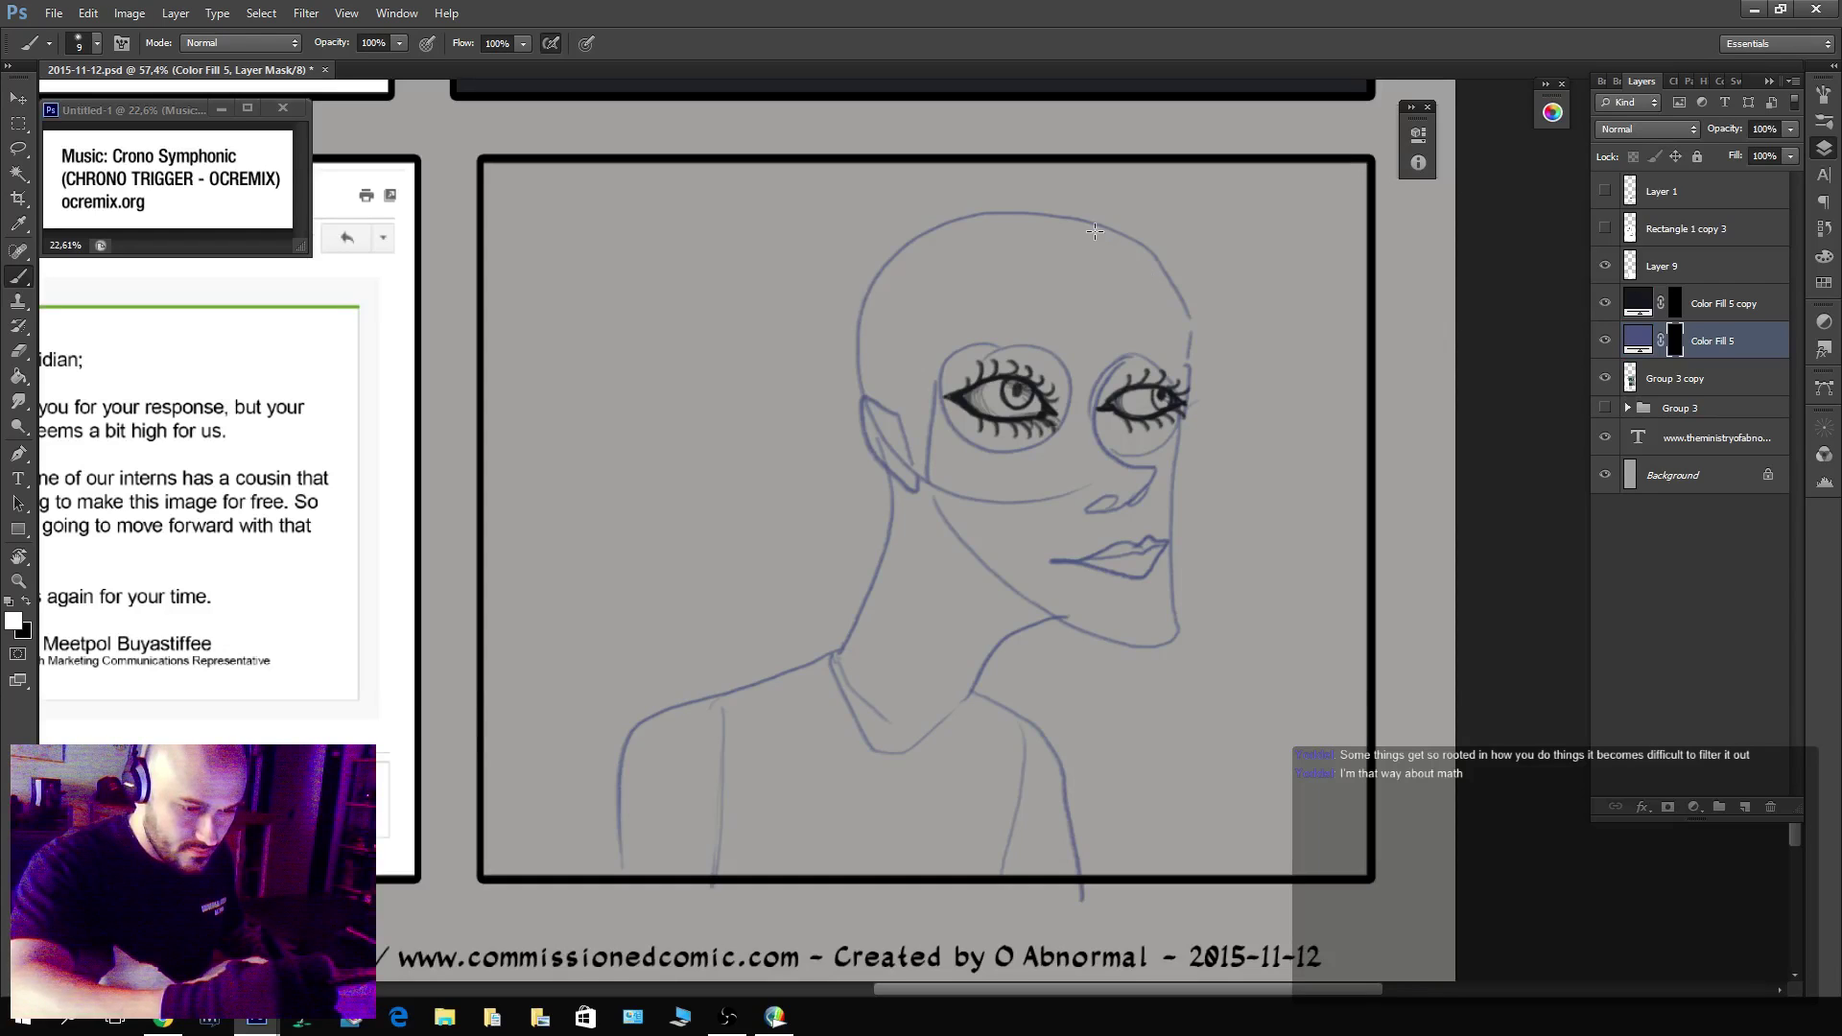
Sketch the swept-back hair outline with a curl above the forehead and a wavy lock below the chin.
mouse_move(1089, 231)
left_mouse_down()
mouse_move(1178, 185)
mouse_move(1190, 290)
mouse_move(1186, 191)
mouse_move(959, 205)
mouse_move(853, 284)
mouse_move(815, 420)
mouse_move(841, 519)
mouse_move(745, 590)
mouse_move(735, 660)
mouse_move(979, 494)
left_mouse_up()
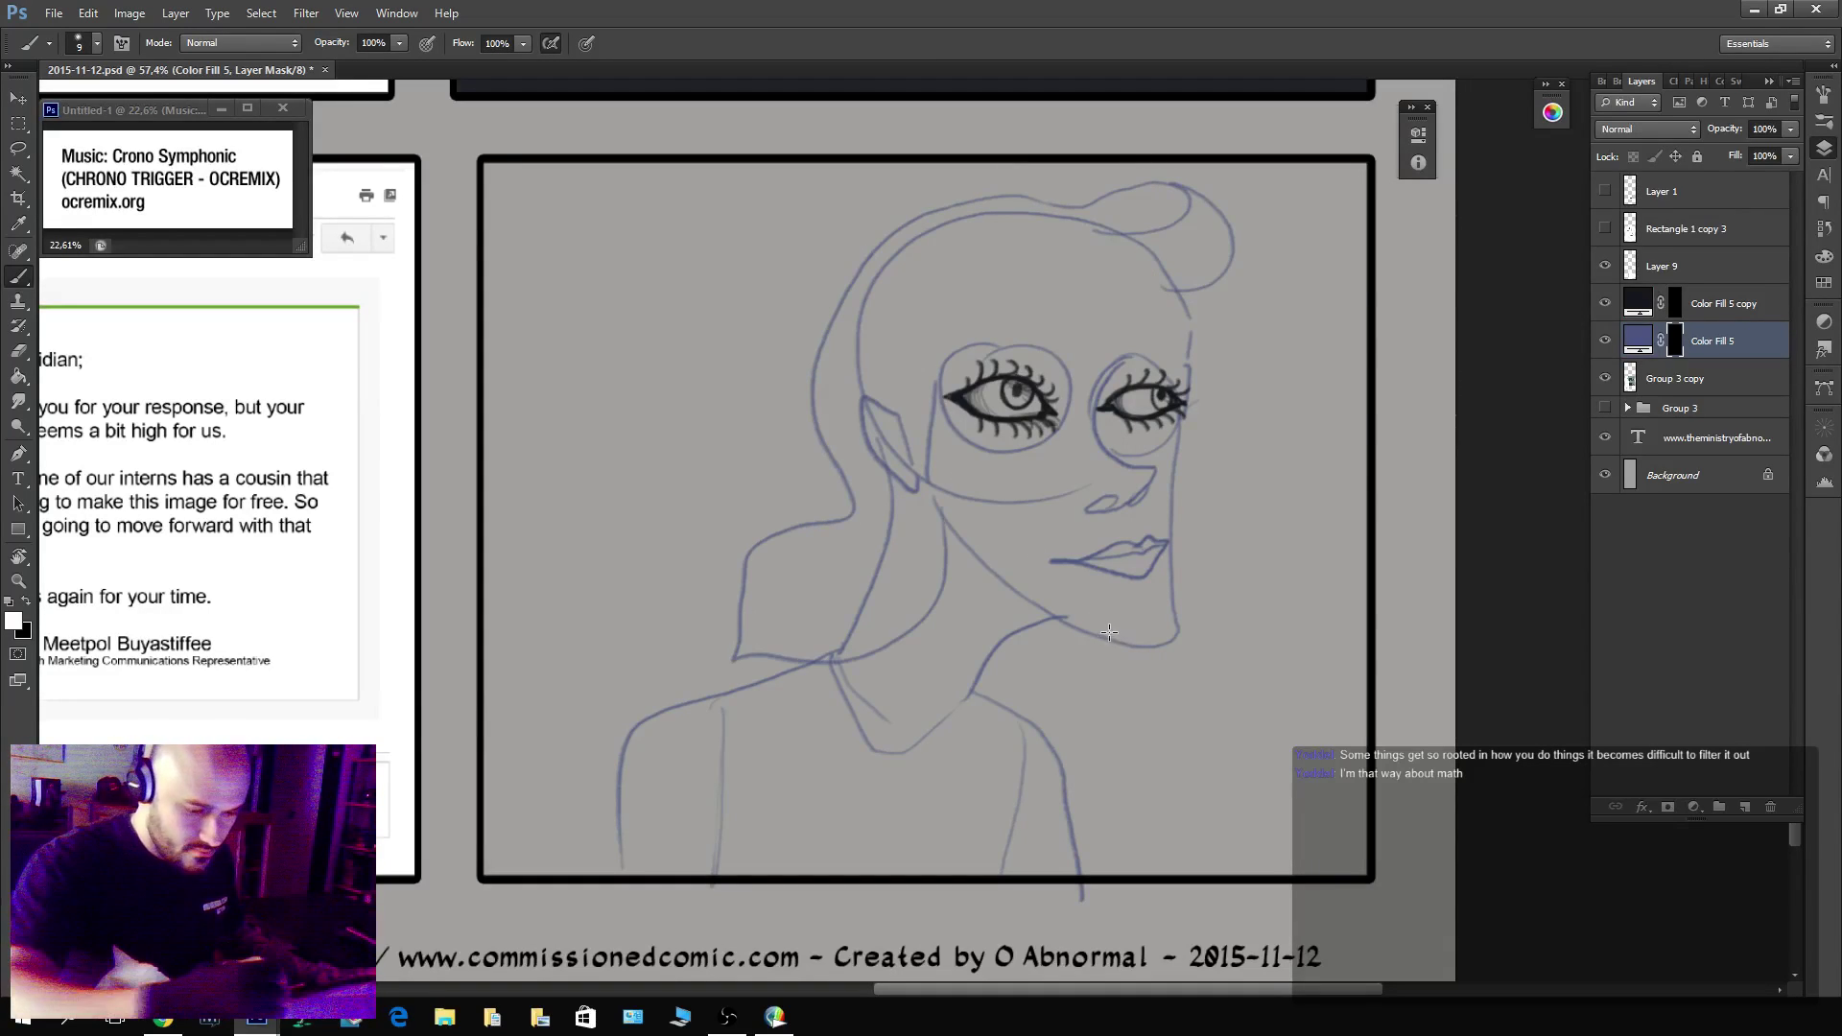
mouse_move(1109, 632)
left_mouse_down()
mouse_move(1084, 672)
mouse_move(1140, 746)
mouse_move(1086, 854)
left_mouse_up()
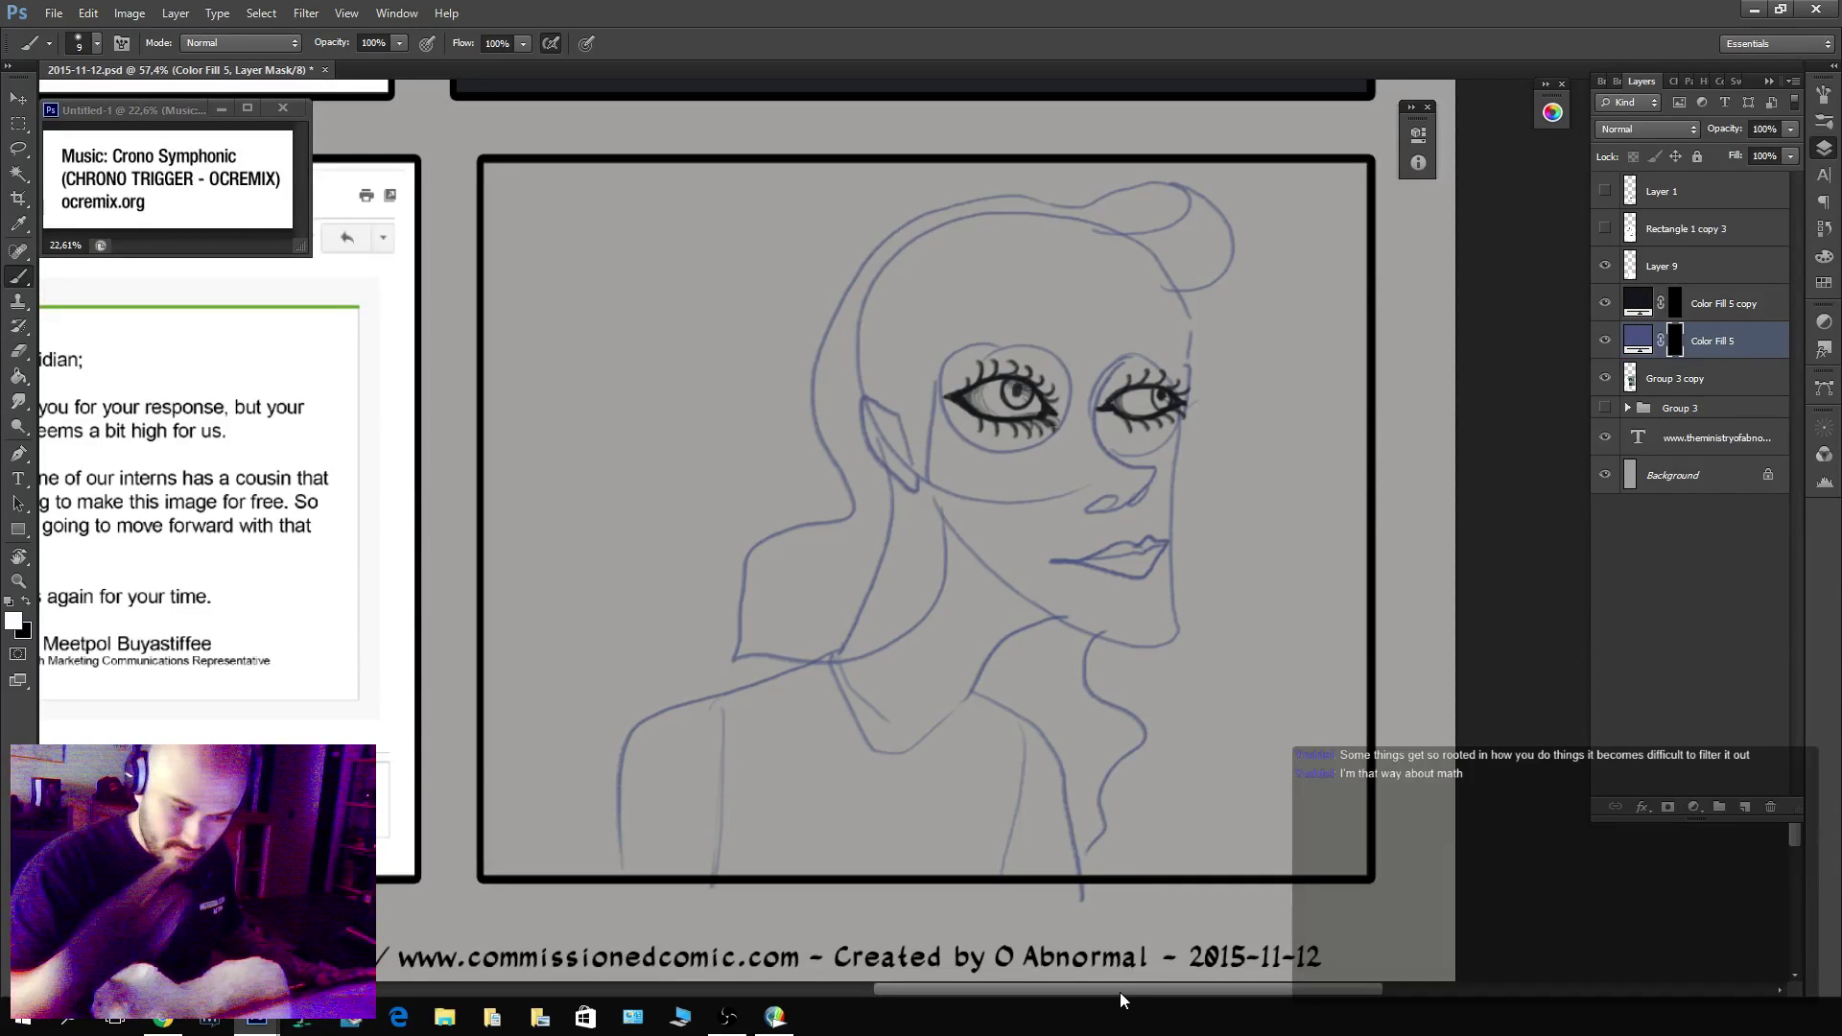
On the upper navy fill's mask, draw the dark nose with its near nostril and the shaded upper lip.
left_click(1722, 304)
key("z")
left_click_drag(1075, 395, 1123, 379)
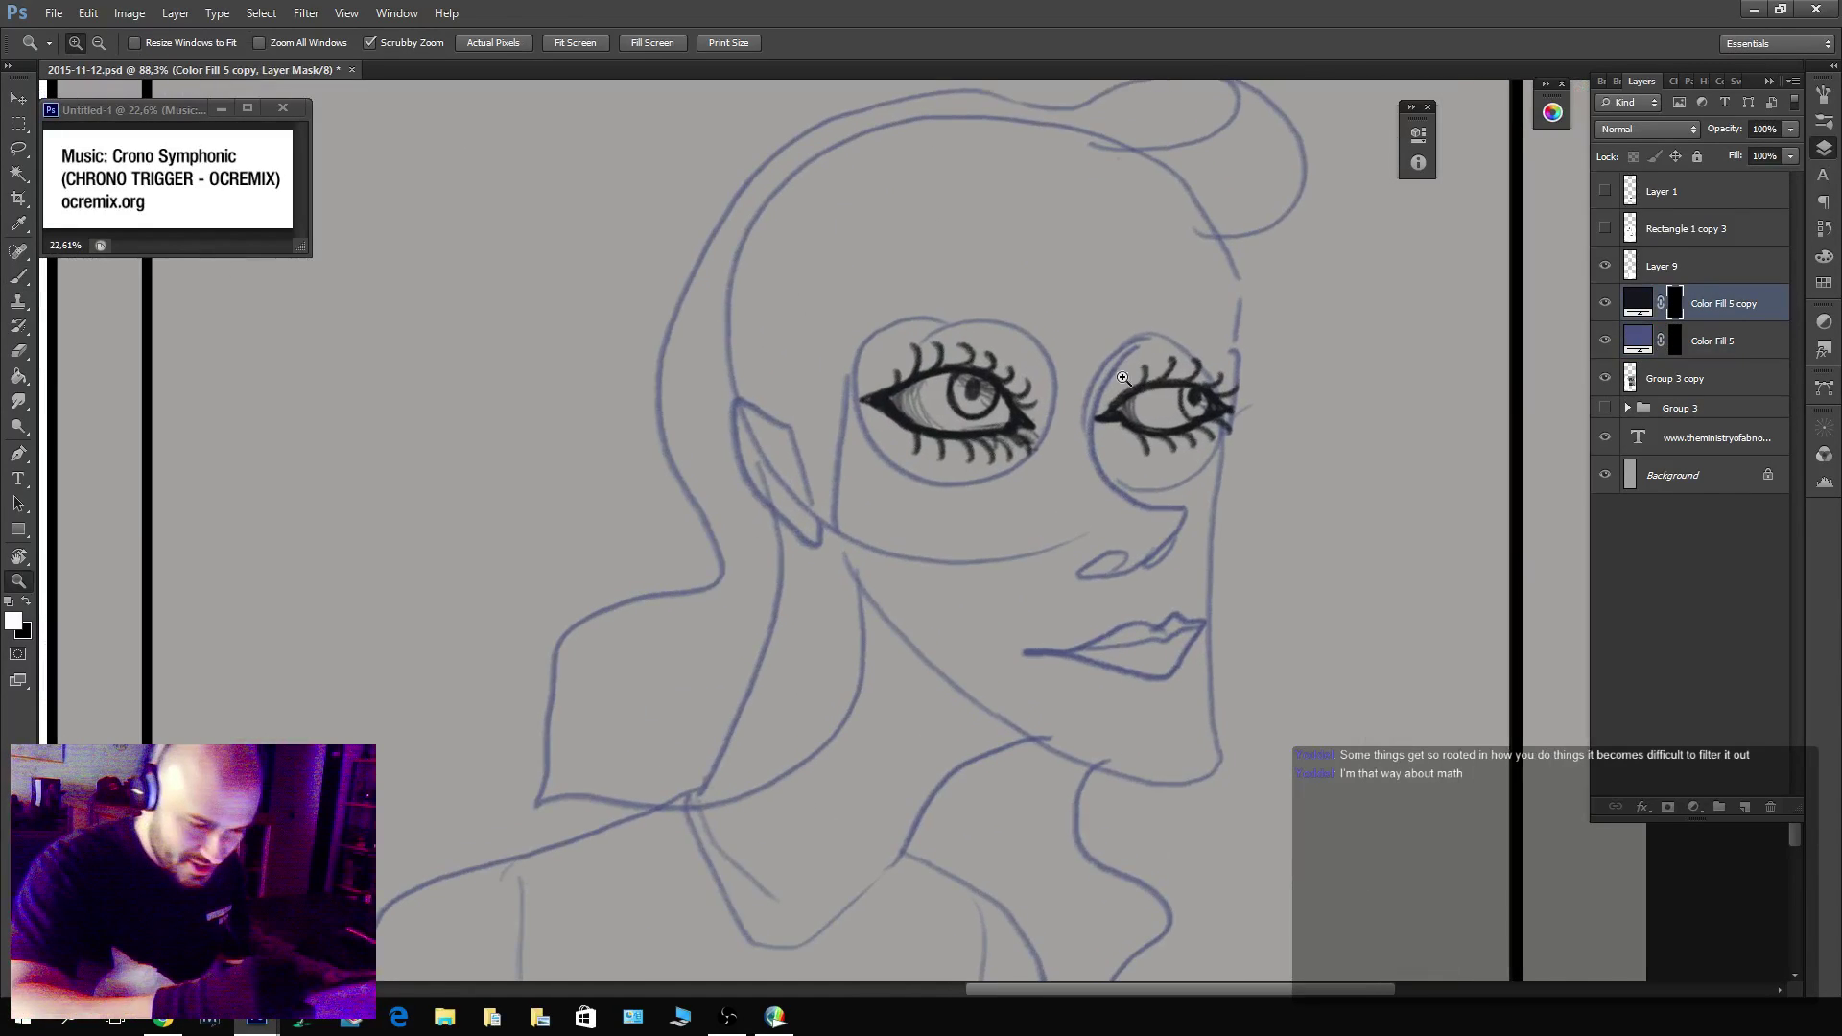
key("b")
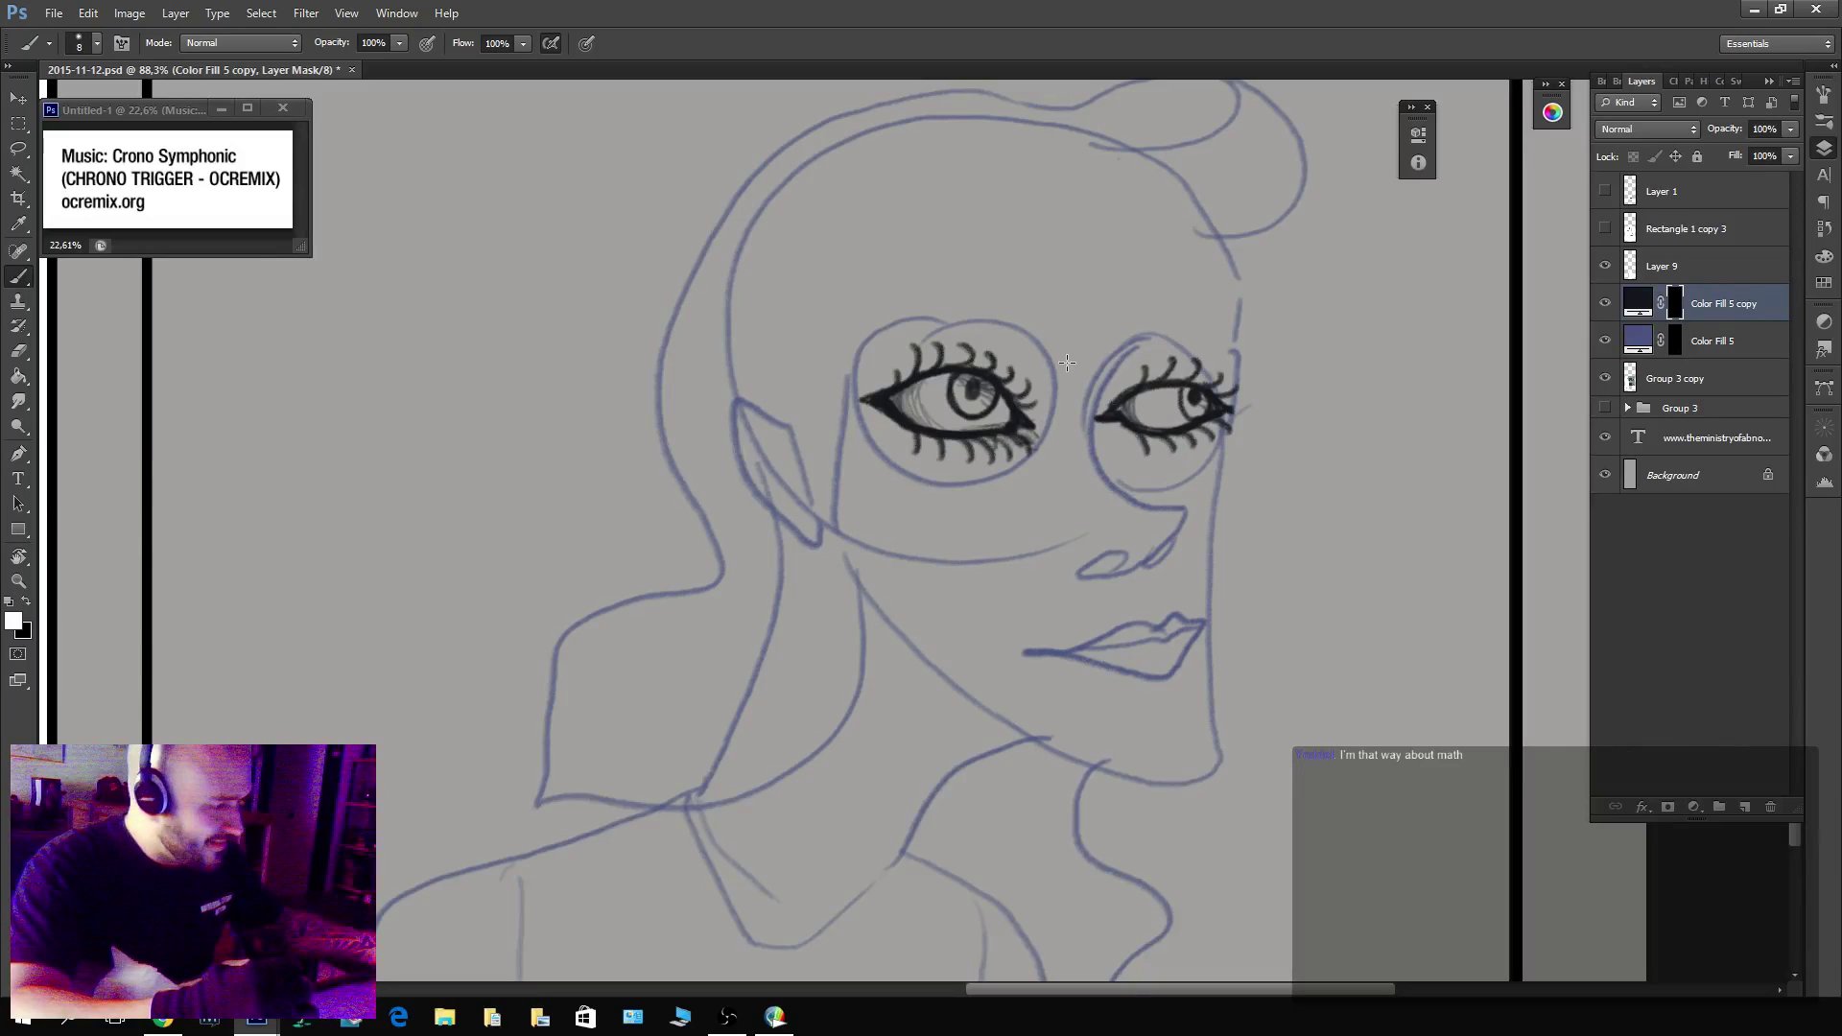
mouse_move(1118, 364)
left_mouse_down()
mouse_move(1094, 449)
mouse_move(1174, 532)
mouse_move(1180, 510)
mouse_move(1177, 535)
mouse_move(1144, 566)
mouse_move(1086, 557)
mouse_move(1129, 550)
mouse_move(1071, 567)
mouse_move(1132, 554)
mouse_move(1075, 569)
mouse_move(1086, 557)
mouse_move(1125, 551)
mouse_move(1080, 577)
mouse_move(1054, 567)
mouse_move(1068, 521)
mouse_move(1107, 521)
mouse_move(1036, 597)
mouse_move(1026, 666)
mouse_move(1017, 635)
mouse_move(1071, 651)
mouse_move(1144, 615)
mouse_move(1210, 623)
mouse_move(1147, 651)
mouse_move(1048, 651)
mouse_move(1194, 631)
left_mouse_up()
key("x")
key("x")
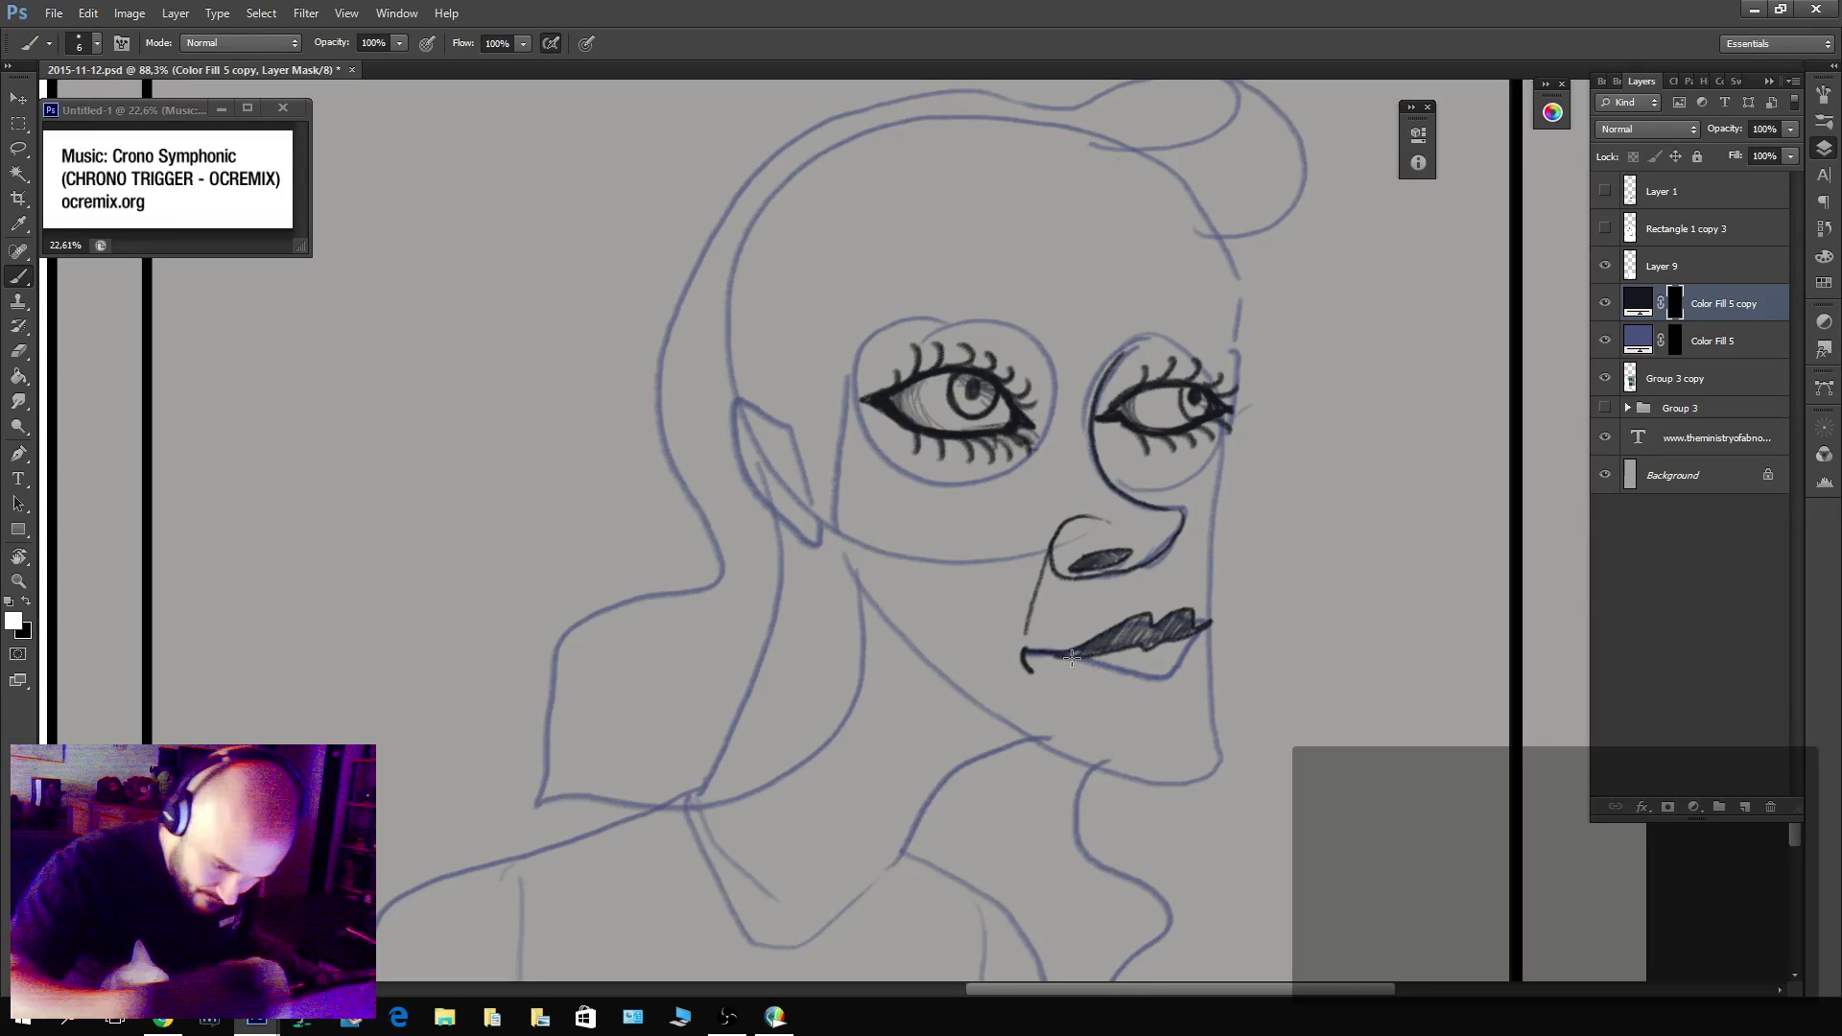
Draw the teeth and a full lower lip shaded with curved hatching.
mouse_move(1032, 656)
left_mouse_down()
mouse_move(1190, 686)
mouse_move(1207, 658)
mouse_move(1190, 647)
left_mouse_up()
key("ctrl+z")
mouse_move(1051, 656)
left_mouse_down()
mouse_move(1152, 667)
mouse_move(1198, 624)
mouse_move(1127, 652)
mouse_move(1190, 638)
mouse_move(1172, 677)
mouse_move(1063, 657)
mouse_move(1122, 678)
mouse_move(1098, 664)
mouse_move(1166, 669)
mouse_move(1180, 652)
left_mouse_up()
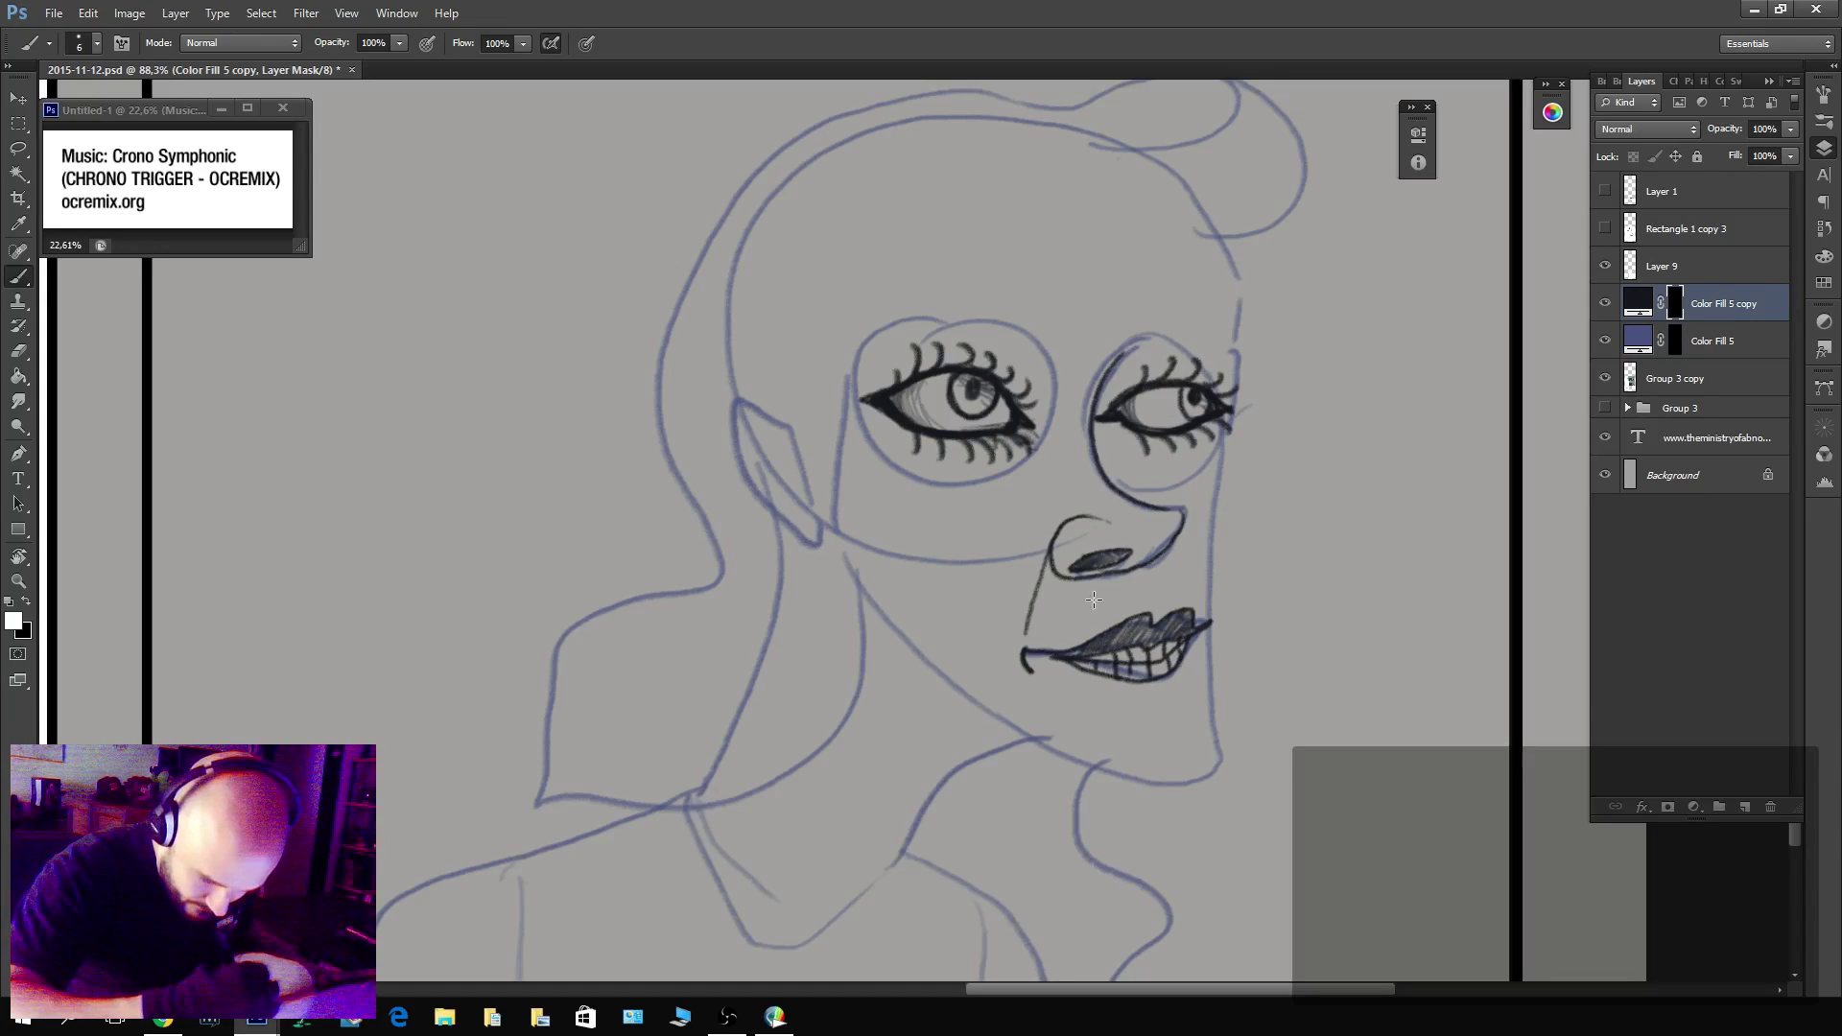
mouse_move(1048, 658)
left_mouse_down()
mouse_move(1153, 705)
mouse_move(1195, 687)
mouse_move(1195, 647)
left_mouse_up()
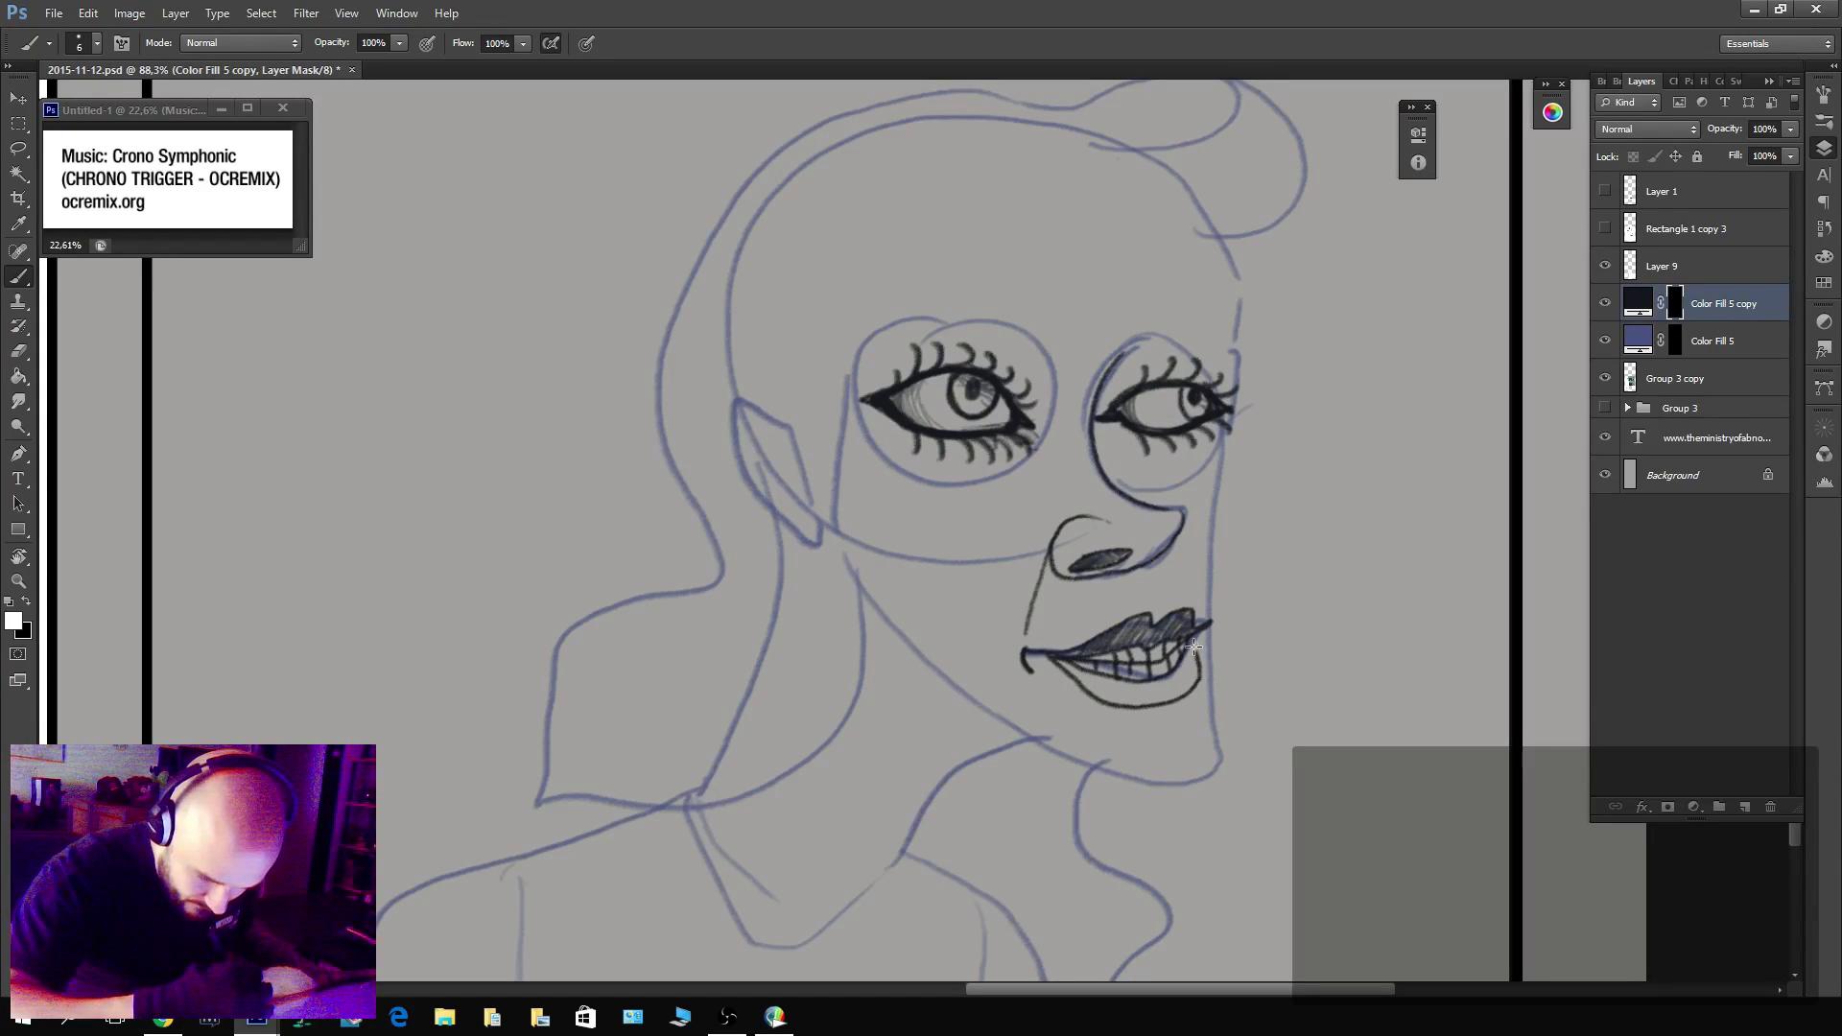
mouse_move(1060, 661)
left_mouse_down()
mouse_move(1119, 695)
mouse_move(1184, 679)
mouse_move(1195, 653)
left_mouse_up()
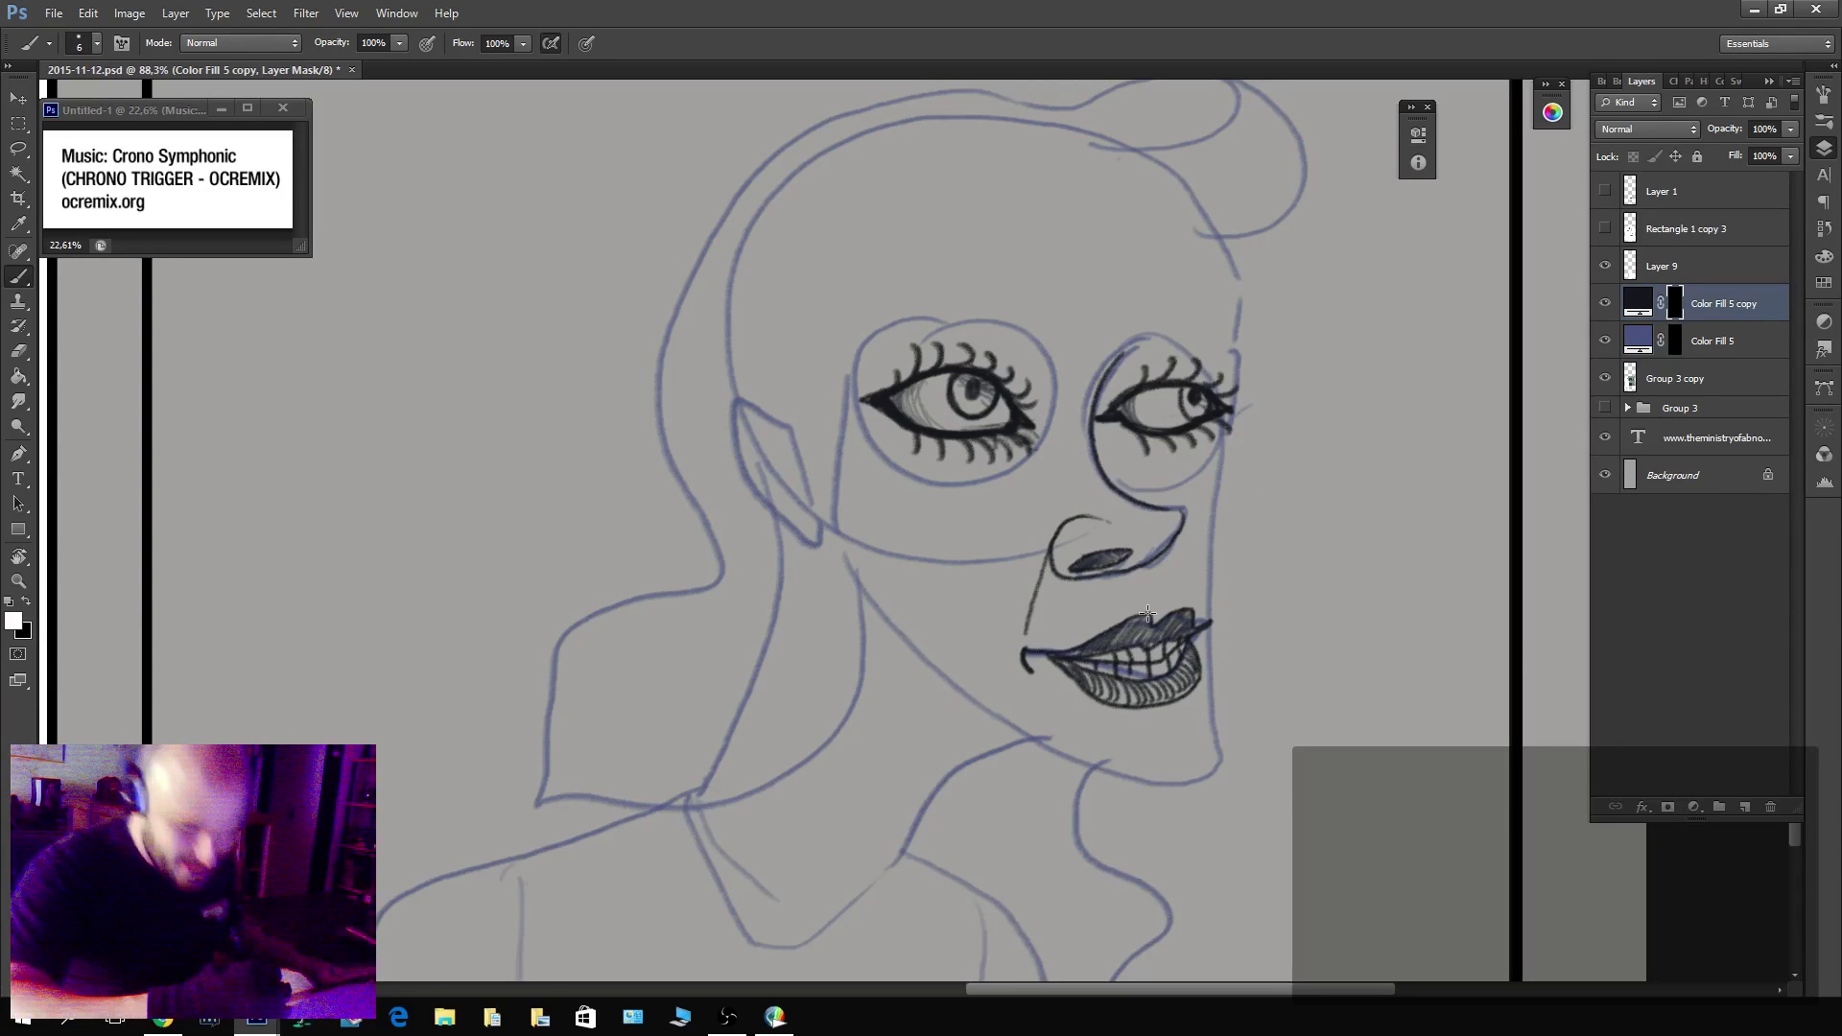
Shade the far nostril and draw the groove and crease lines between nose and upper lip.
mouse_move(1143, 564)
left_mouse_down()
mouse_move(1135, 569)
mouse_move(1172, 562)
mouse_move(1175, 528)
mouse_move(1146, 556)
mouse_move(1132, 492)
mouse_move(1180, 519)
mouse_move(1120, 429)
mouse_move(1080, 414)
mouse_move(1100, 449)
mouse_move(1123, 430)
mouse_move(1176, 530)
mouse_move(1181, 508)
mouse_move(1135, 506)
left_mouse_up()
key("x")
key("x")
key("x")
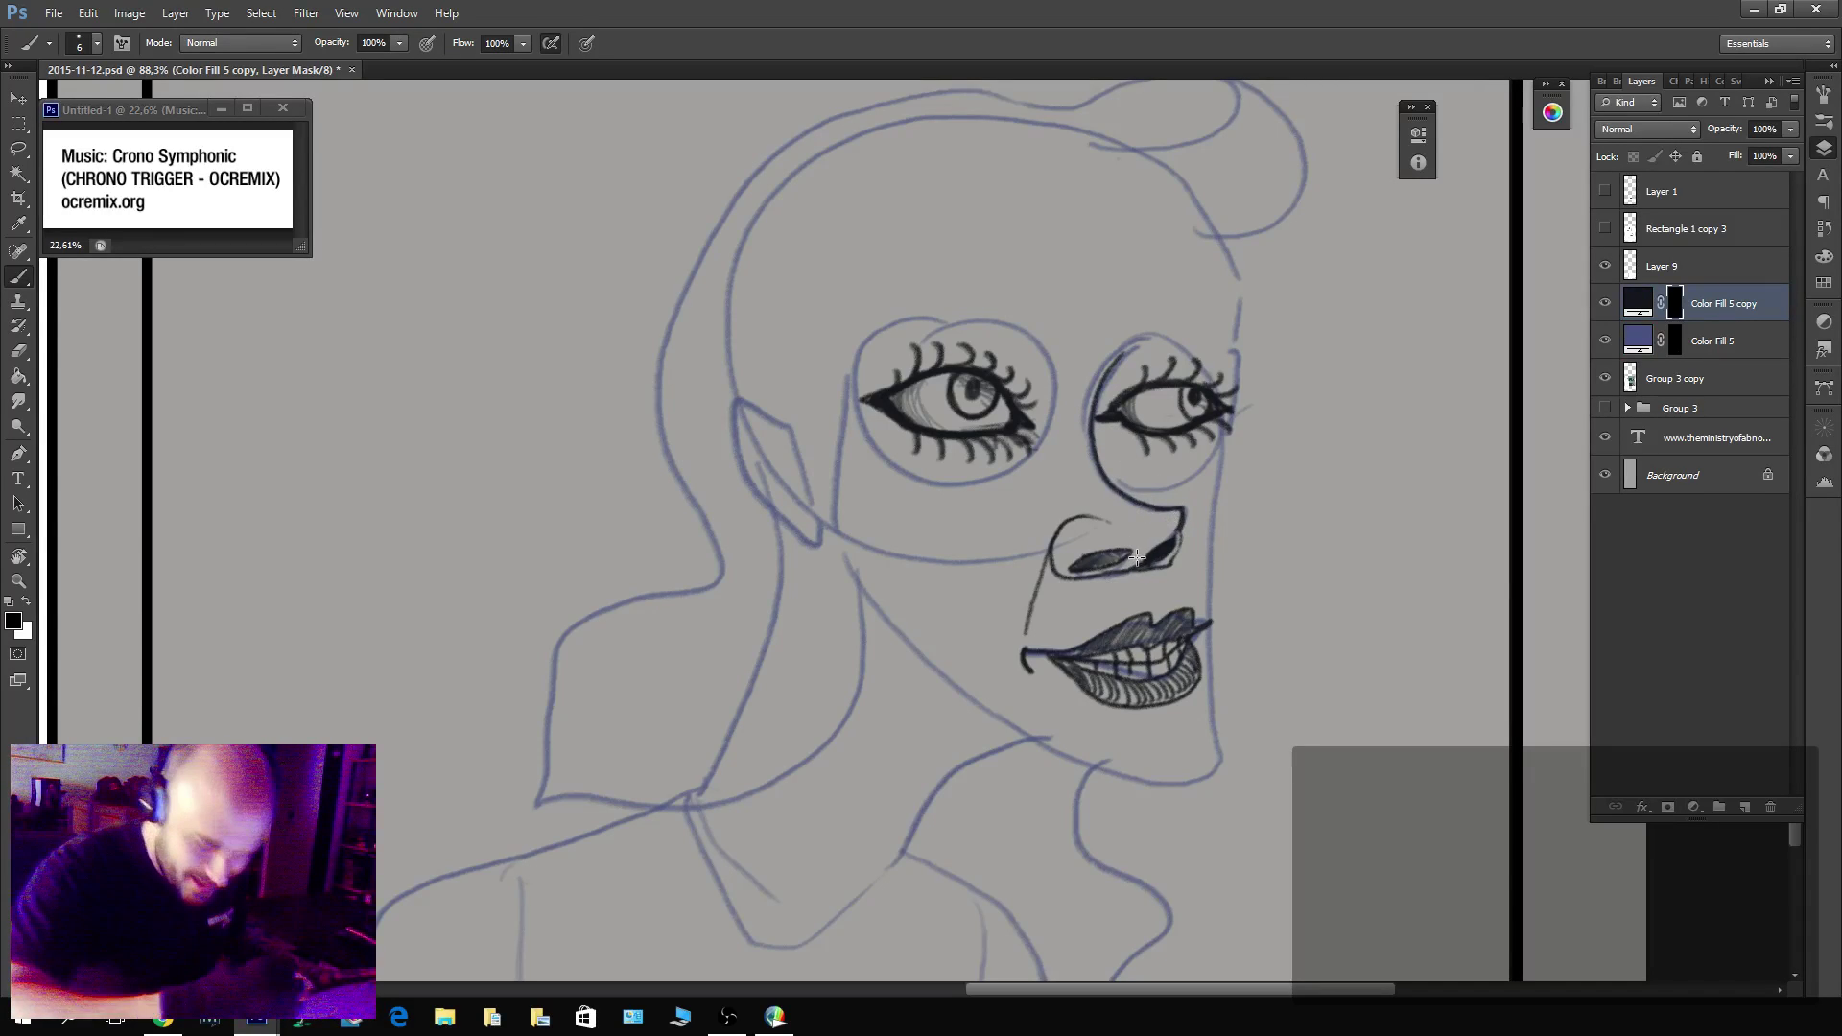
key("x")
left_click_drag(1124, 579, 1144, 612)
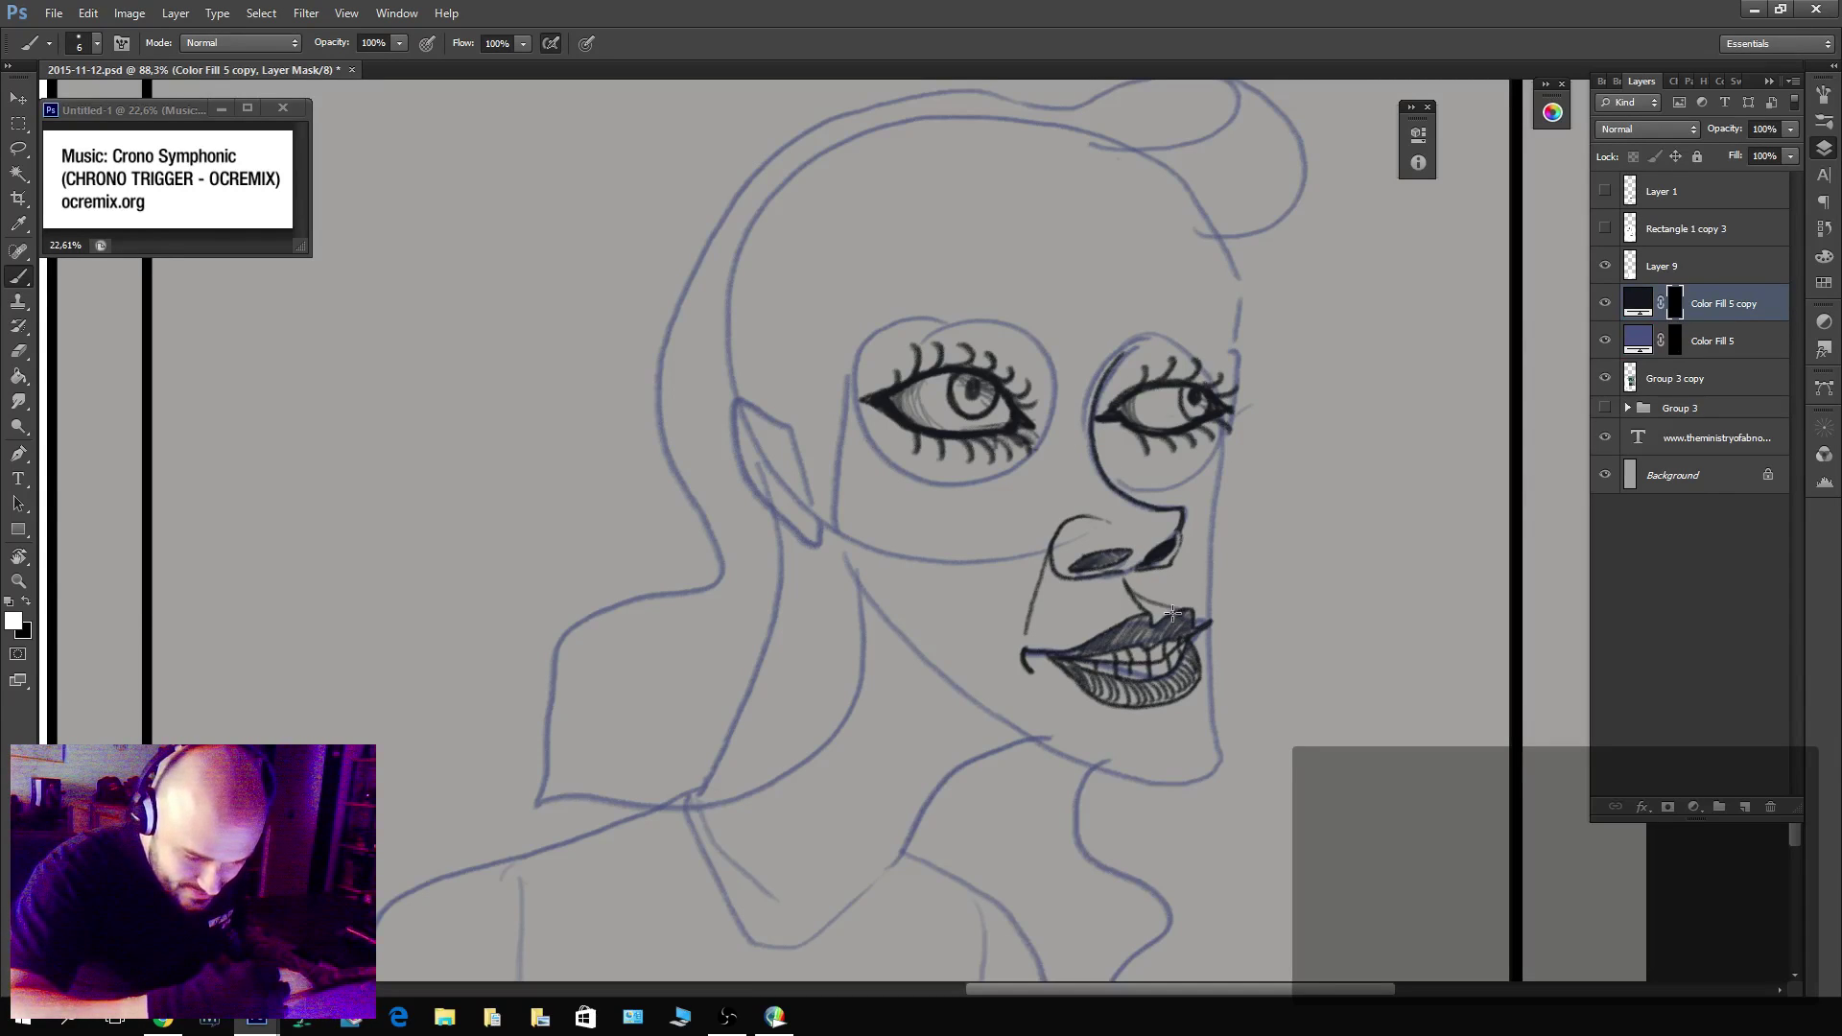
mouse_move(1172, 613)
left_mouse_down()
mouse_move(1139, 594)
mouse_move(1212, 616)
mouse_move(1178, 562)
left_mouse_up()
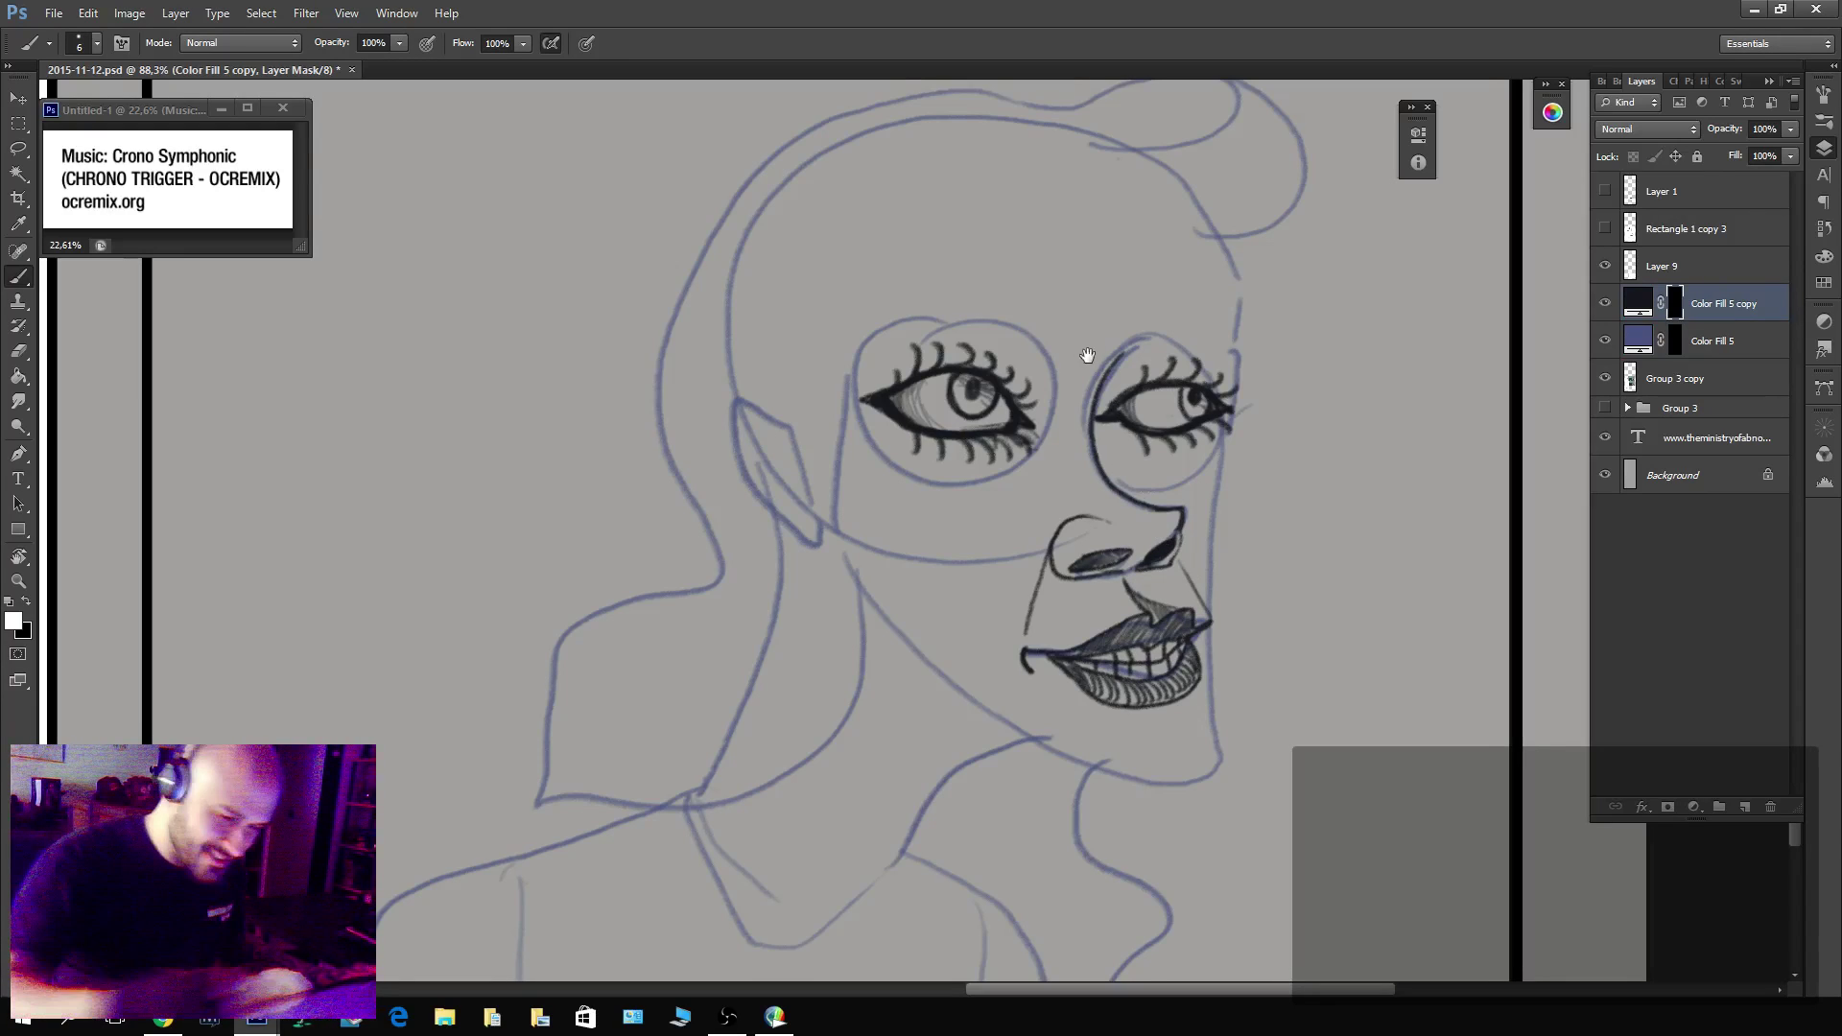
Draw thick, arched eyebrows filled with dark strokes above both eyes.
left_click_drag(1089, 361, 1082, 576)
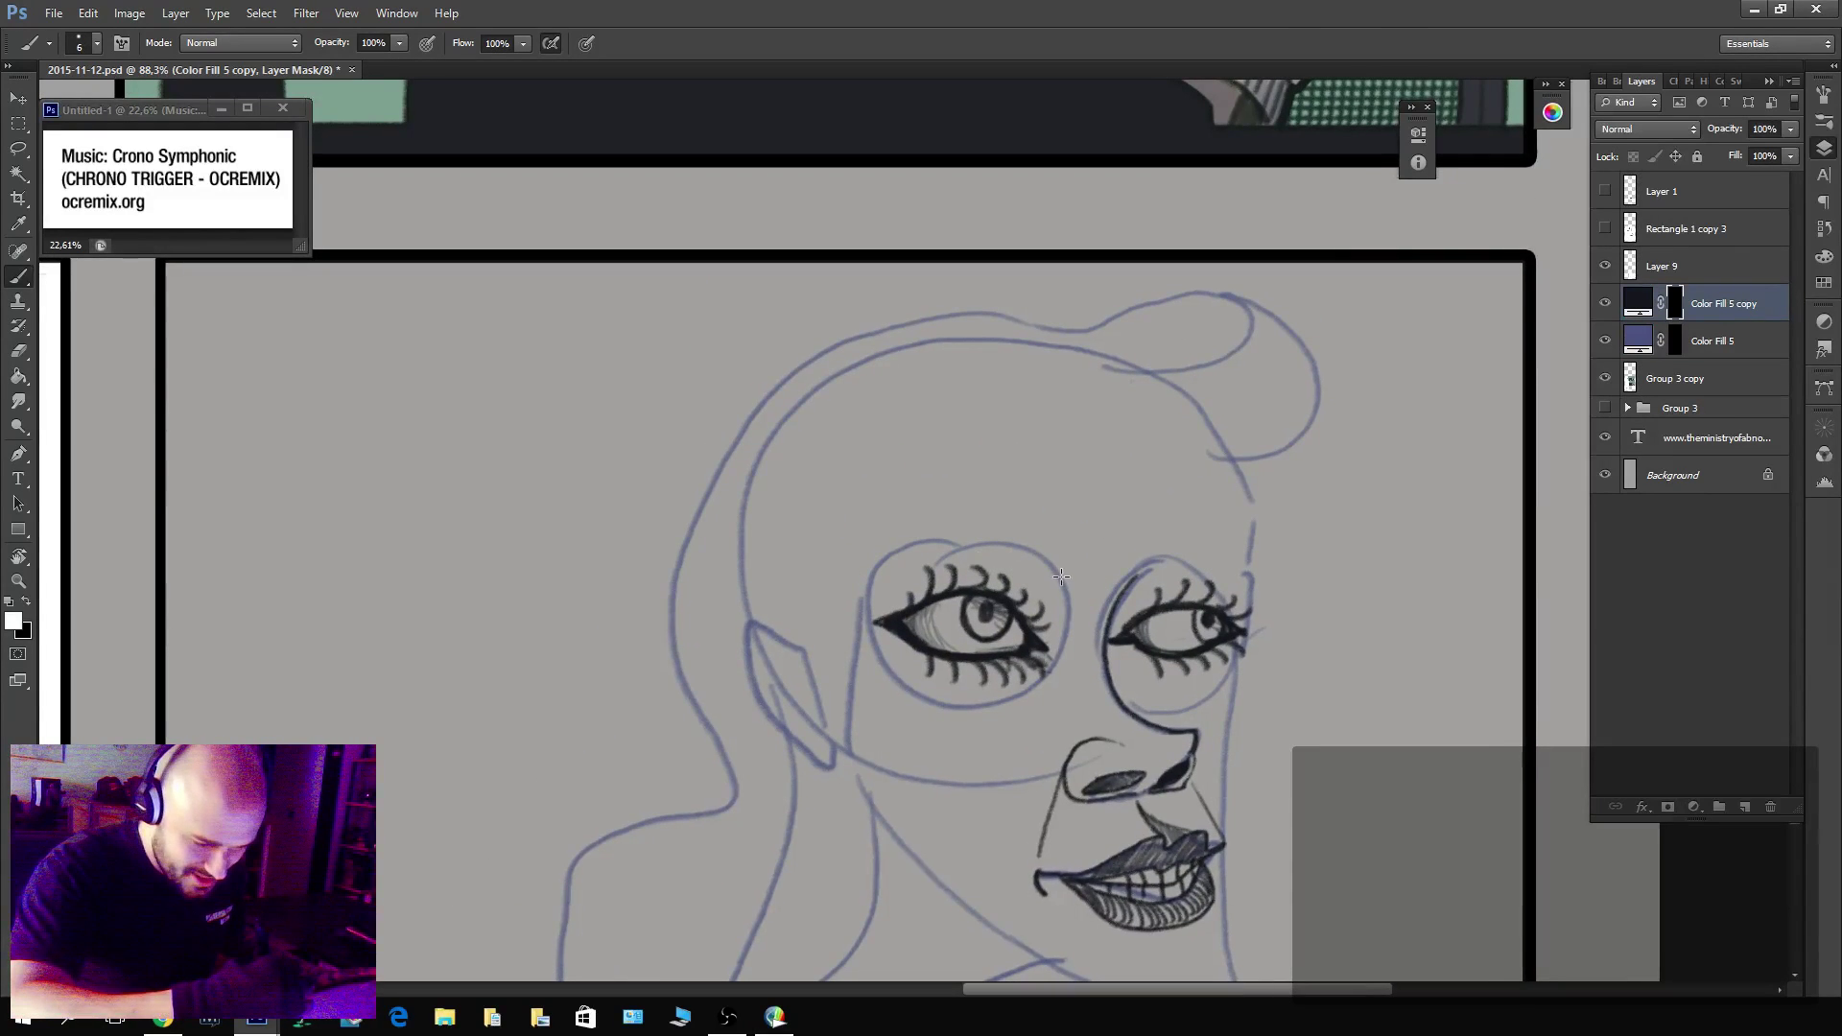
mouse_move(951, 539)
left_mouse_down()
mouse_move(1070, 573)
mouse_move(1002, 523)
mouse_move(863, 572)
mouse_move(980, 526)
mouse_move(1037, 541)
mouse_move(1069, 578)
mouse_move(1067, 547)
mouse_move(1001, 512)
mouse_move(905, 553)
mouse_move(974, 517)
mouse_move(1037, 524)
mouse_move(1074, 575)
mouse_move(1191, 539)
mouse_move(1248, 559)
mouse_move(1220, 530)
mouse_move(1150, 542)
left_mouse_up()
key("ctrl+z")
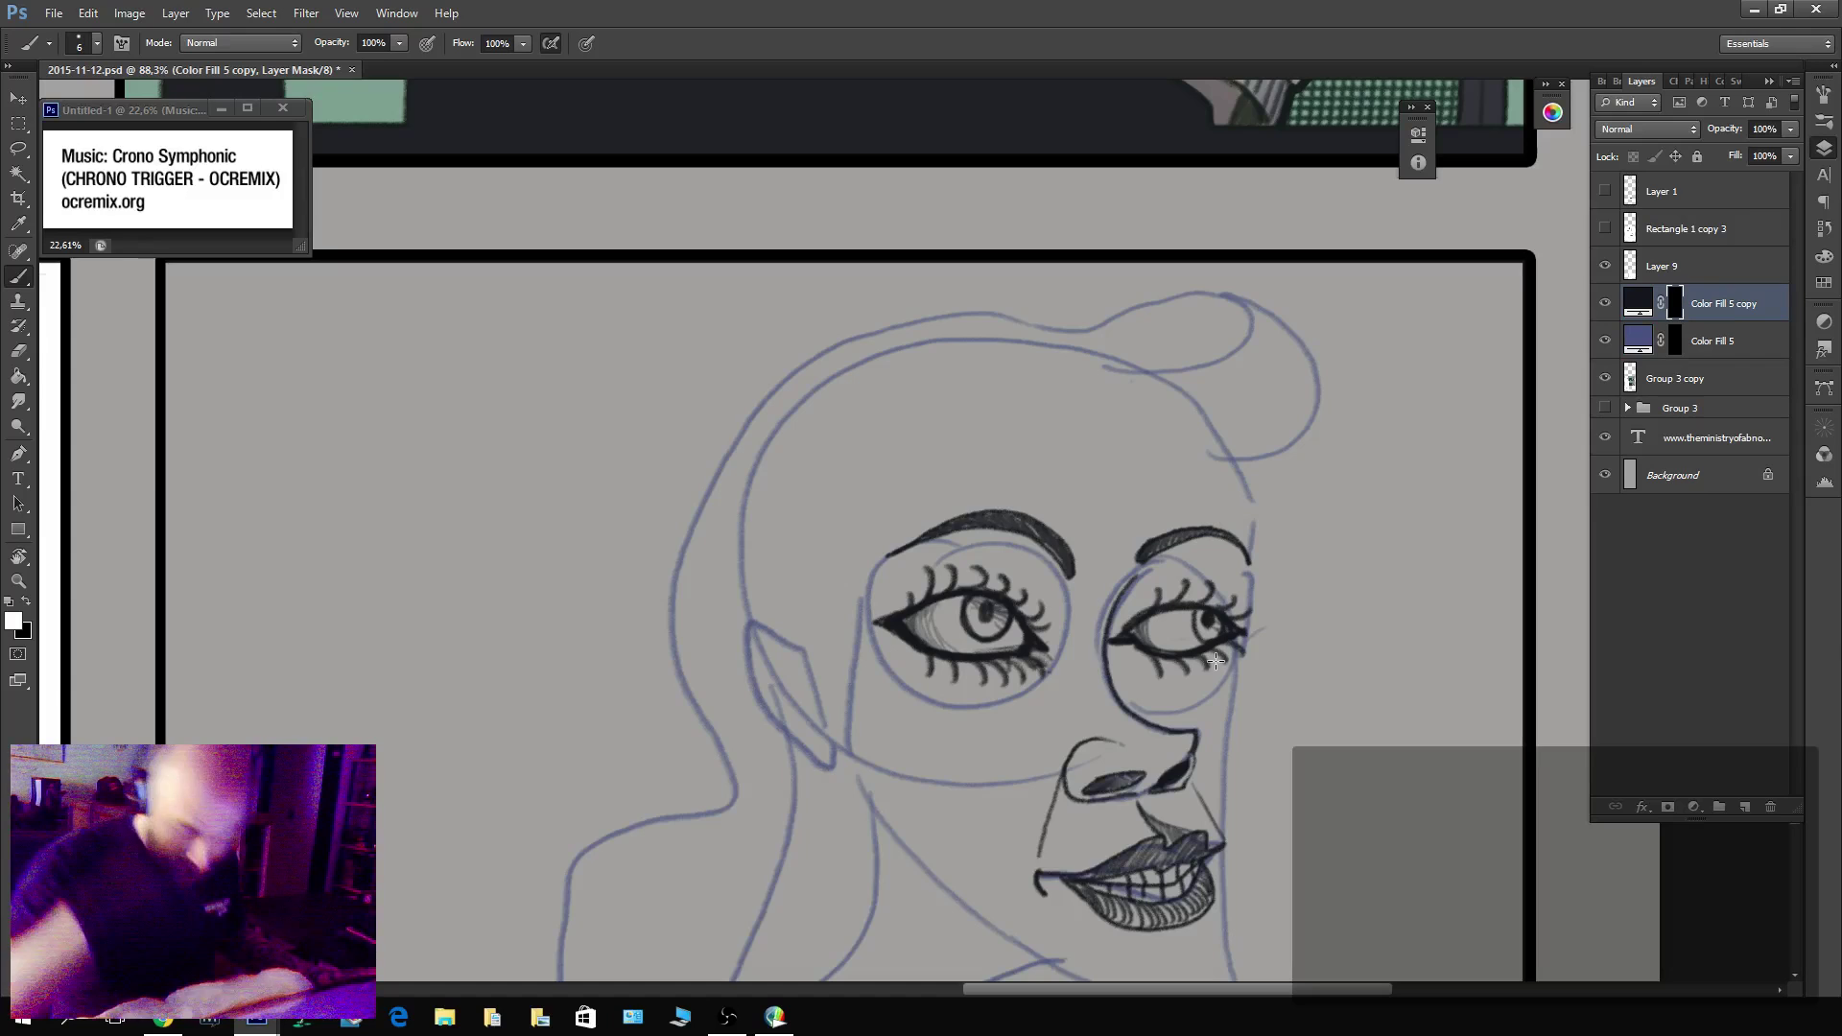
Draw angular cheekbone lines on both cheeks and the dark contour of the far cheek.
left_click_drag(1269, 752, 1243, 565)
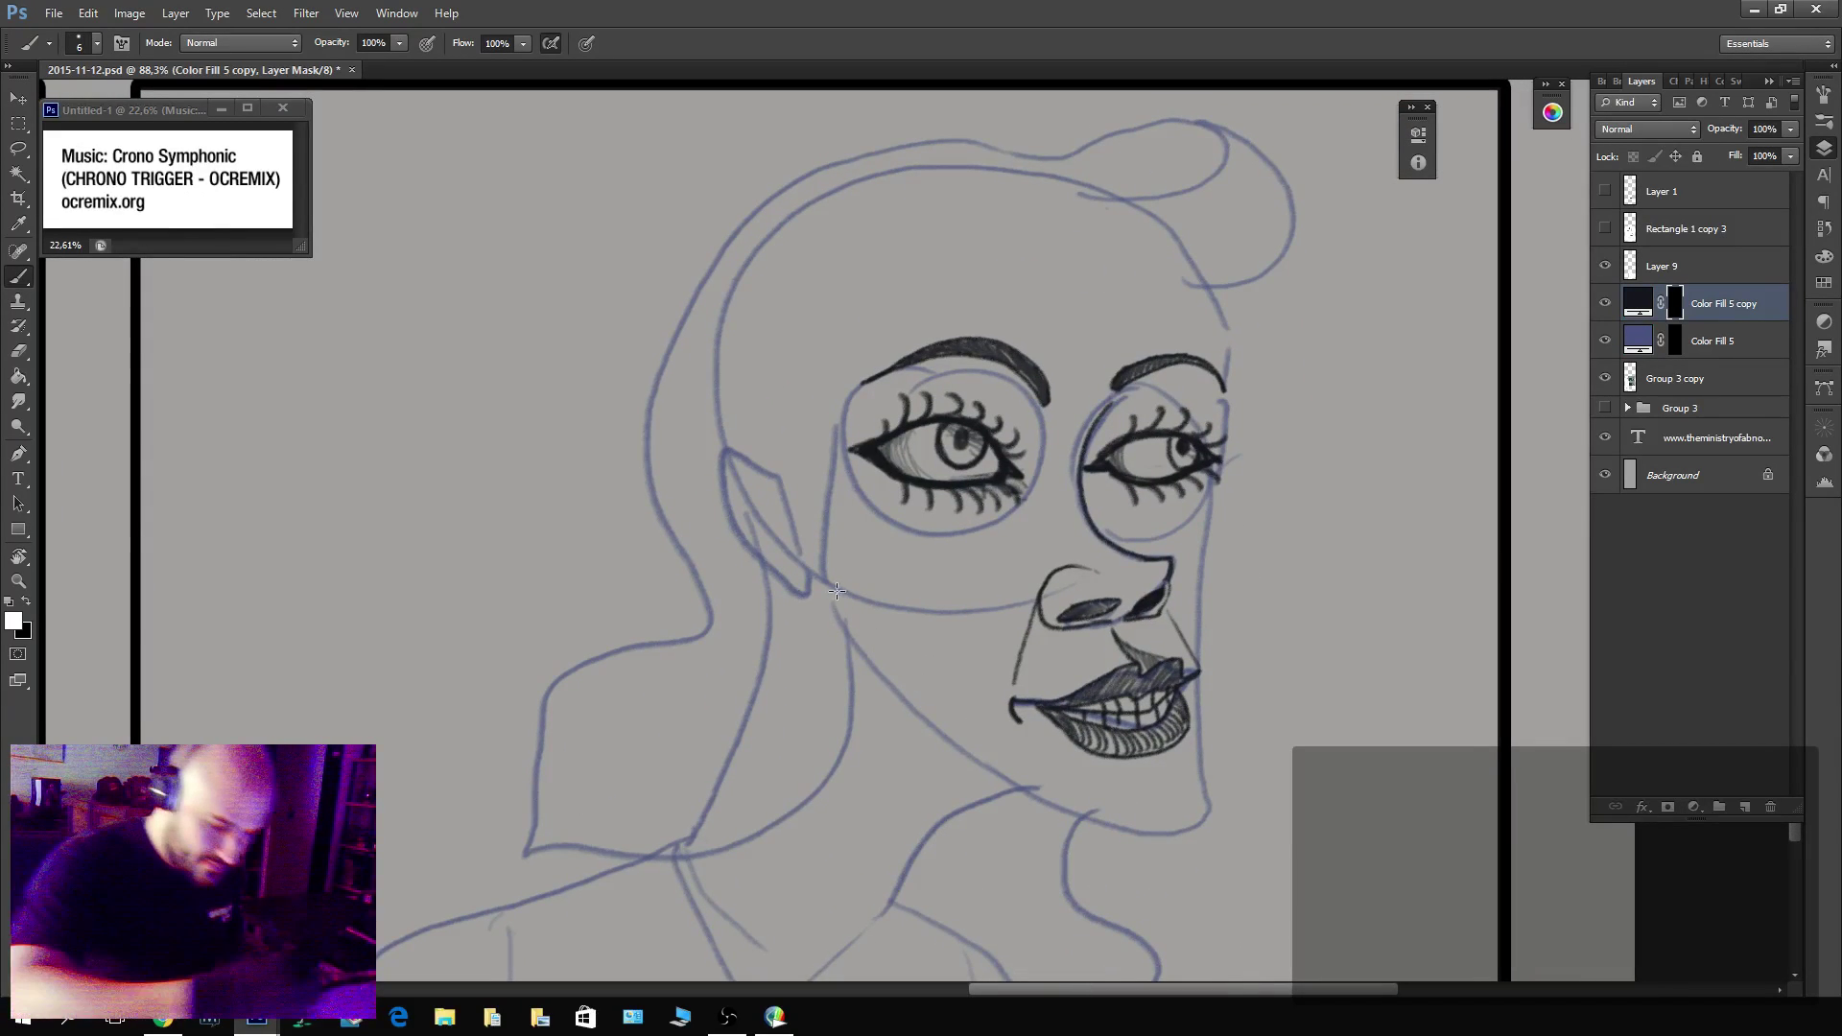
mouse_move(986, 681)
left_mouse_down()
mouse_move(975, 639)
mouse_move(852, 574)
left_mouse_up()
left_click_drag(1186, 634, 1209, 574)
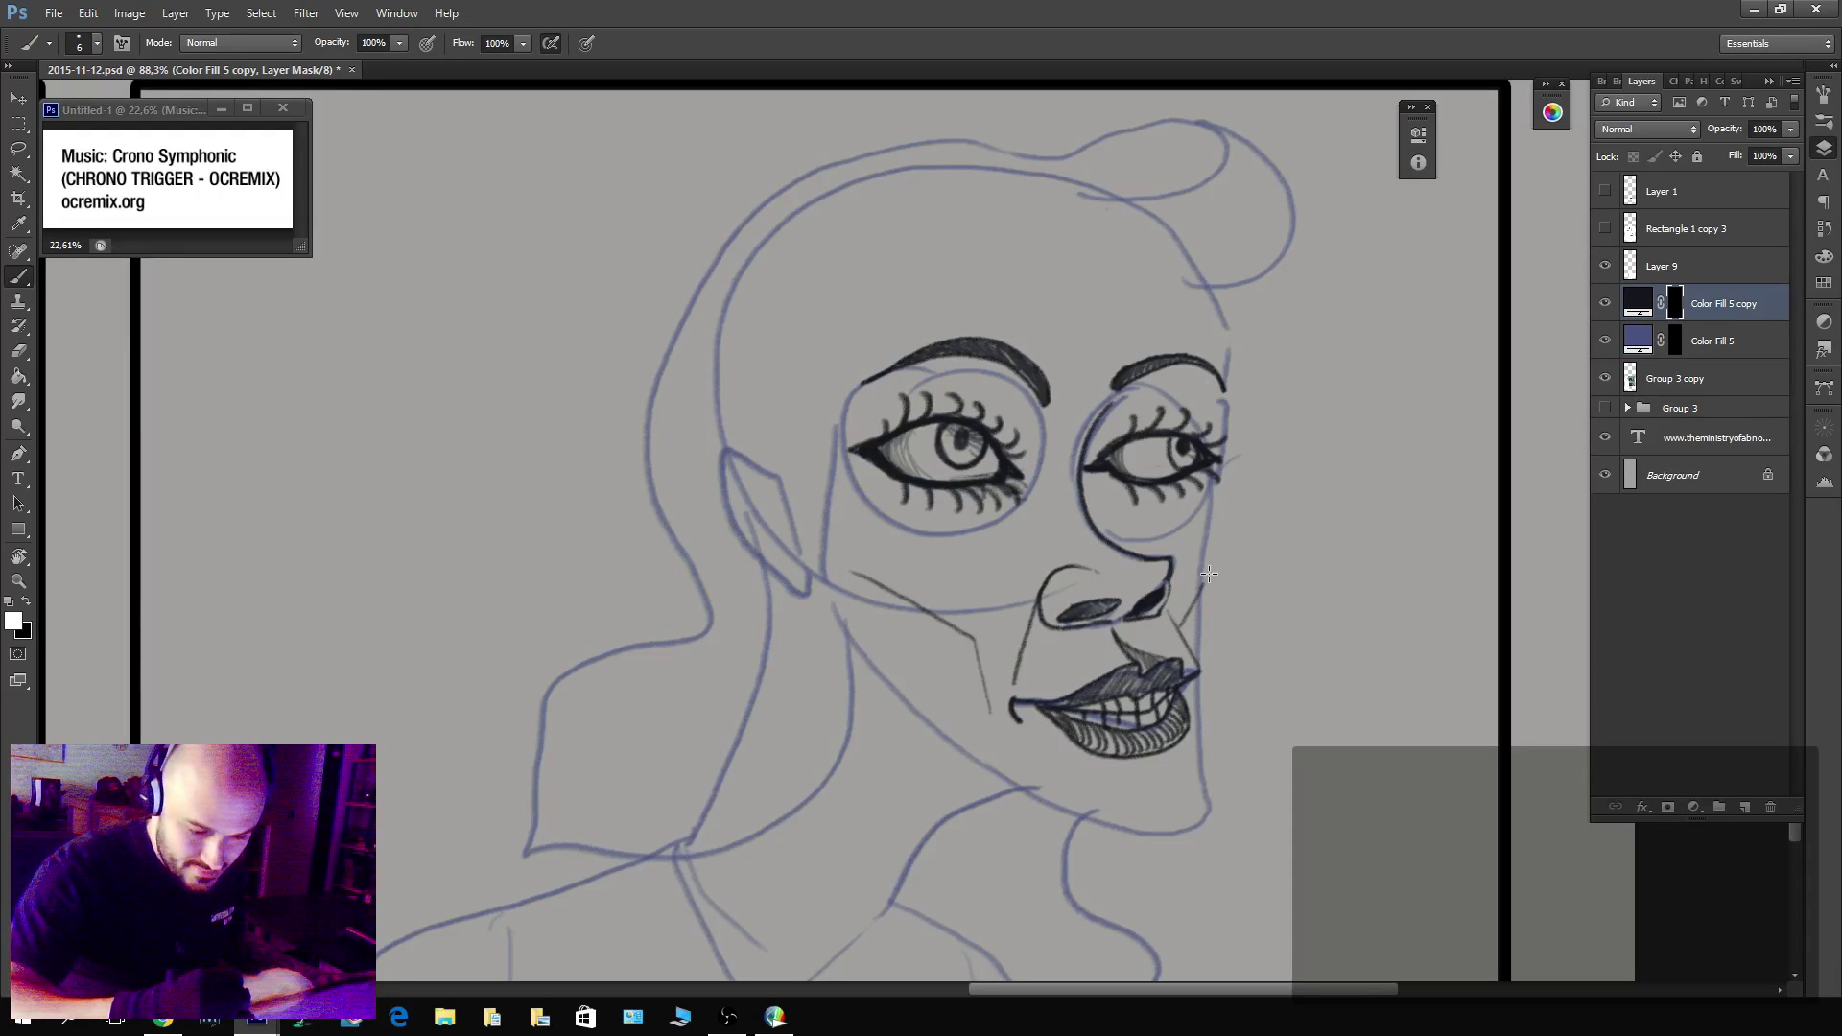
left_click_drag(1214, 478, 1204, 583)
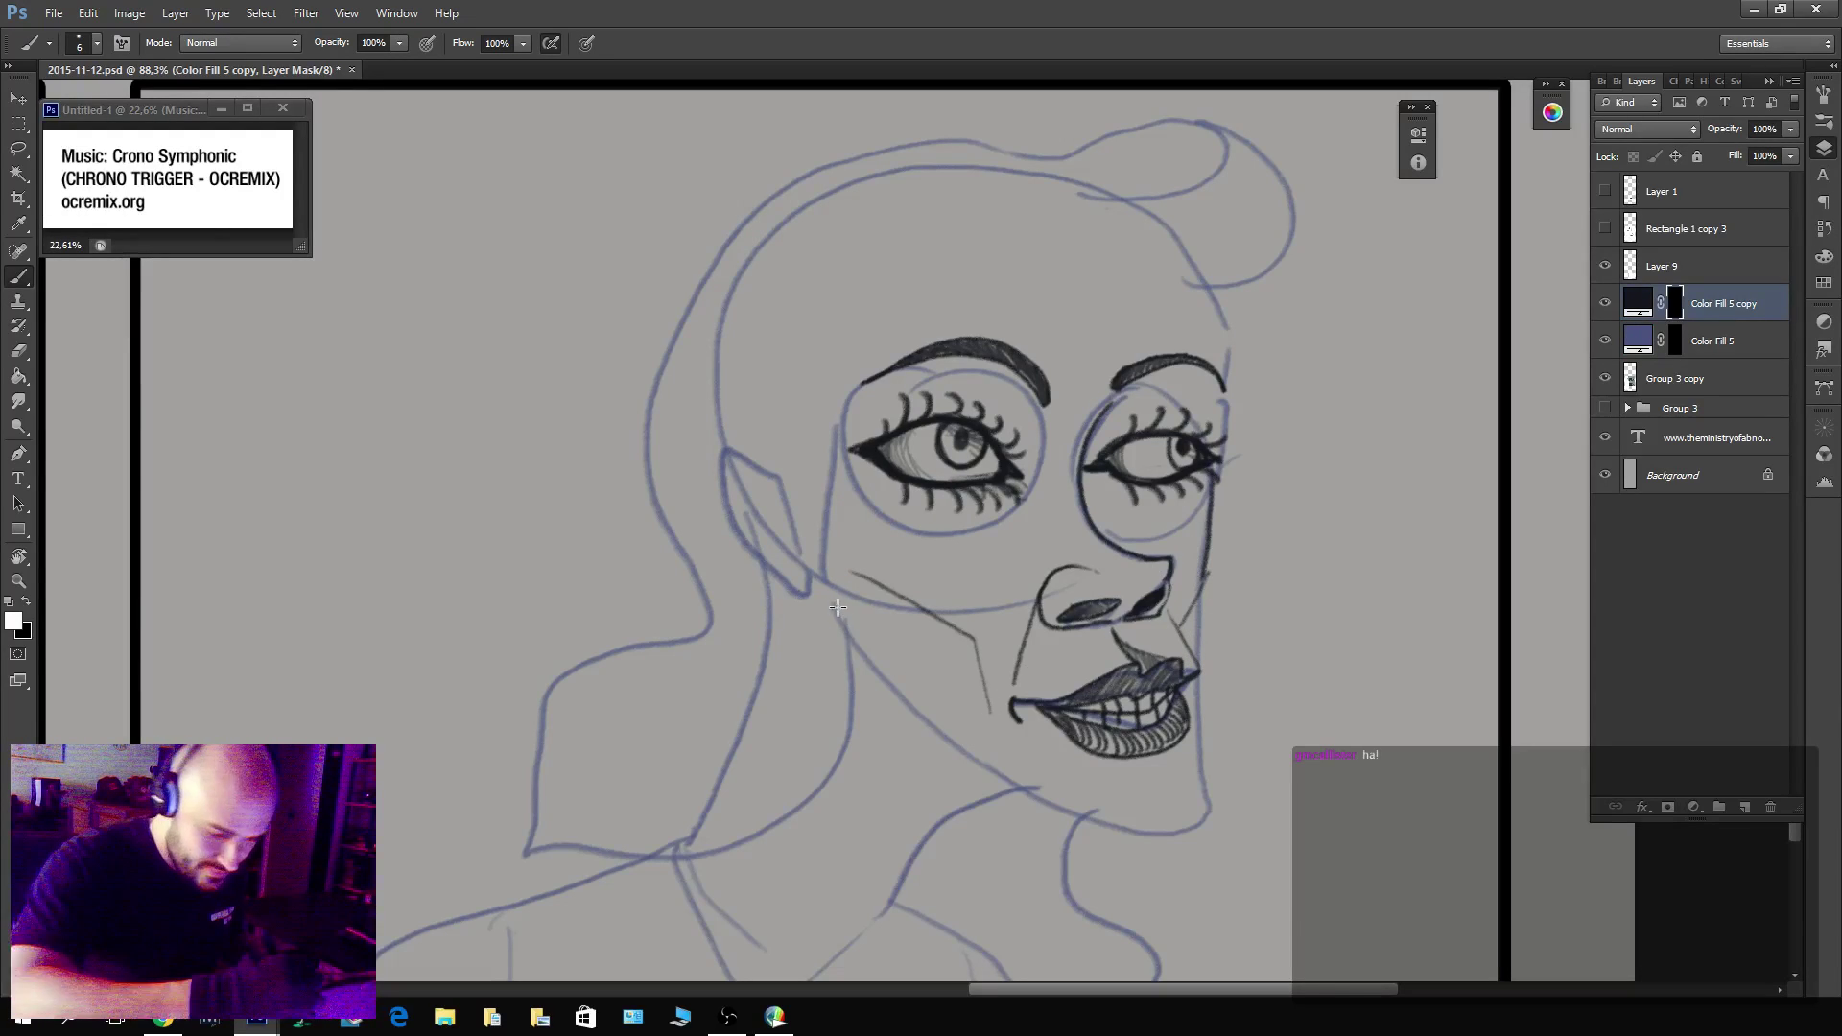
Outline the jaw and chin in dark lines and continue the far contour up around the forehead.
mouse_move(837, 607)
left_mouse_down()
mouse_move(926, 732)
mouse_move(1103, 825)
mouse_move(1183, 816)
mouse_move(1089, 816)
mouse_move(874, 671)
mouse_move(833, 615)
left_mouse_up()
key("ctrl+z")
left_click_drag(1207, 800, 1201, 559)
key("x")
key("x")
key("x")
key("x")
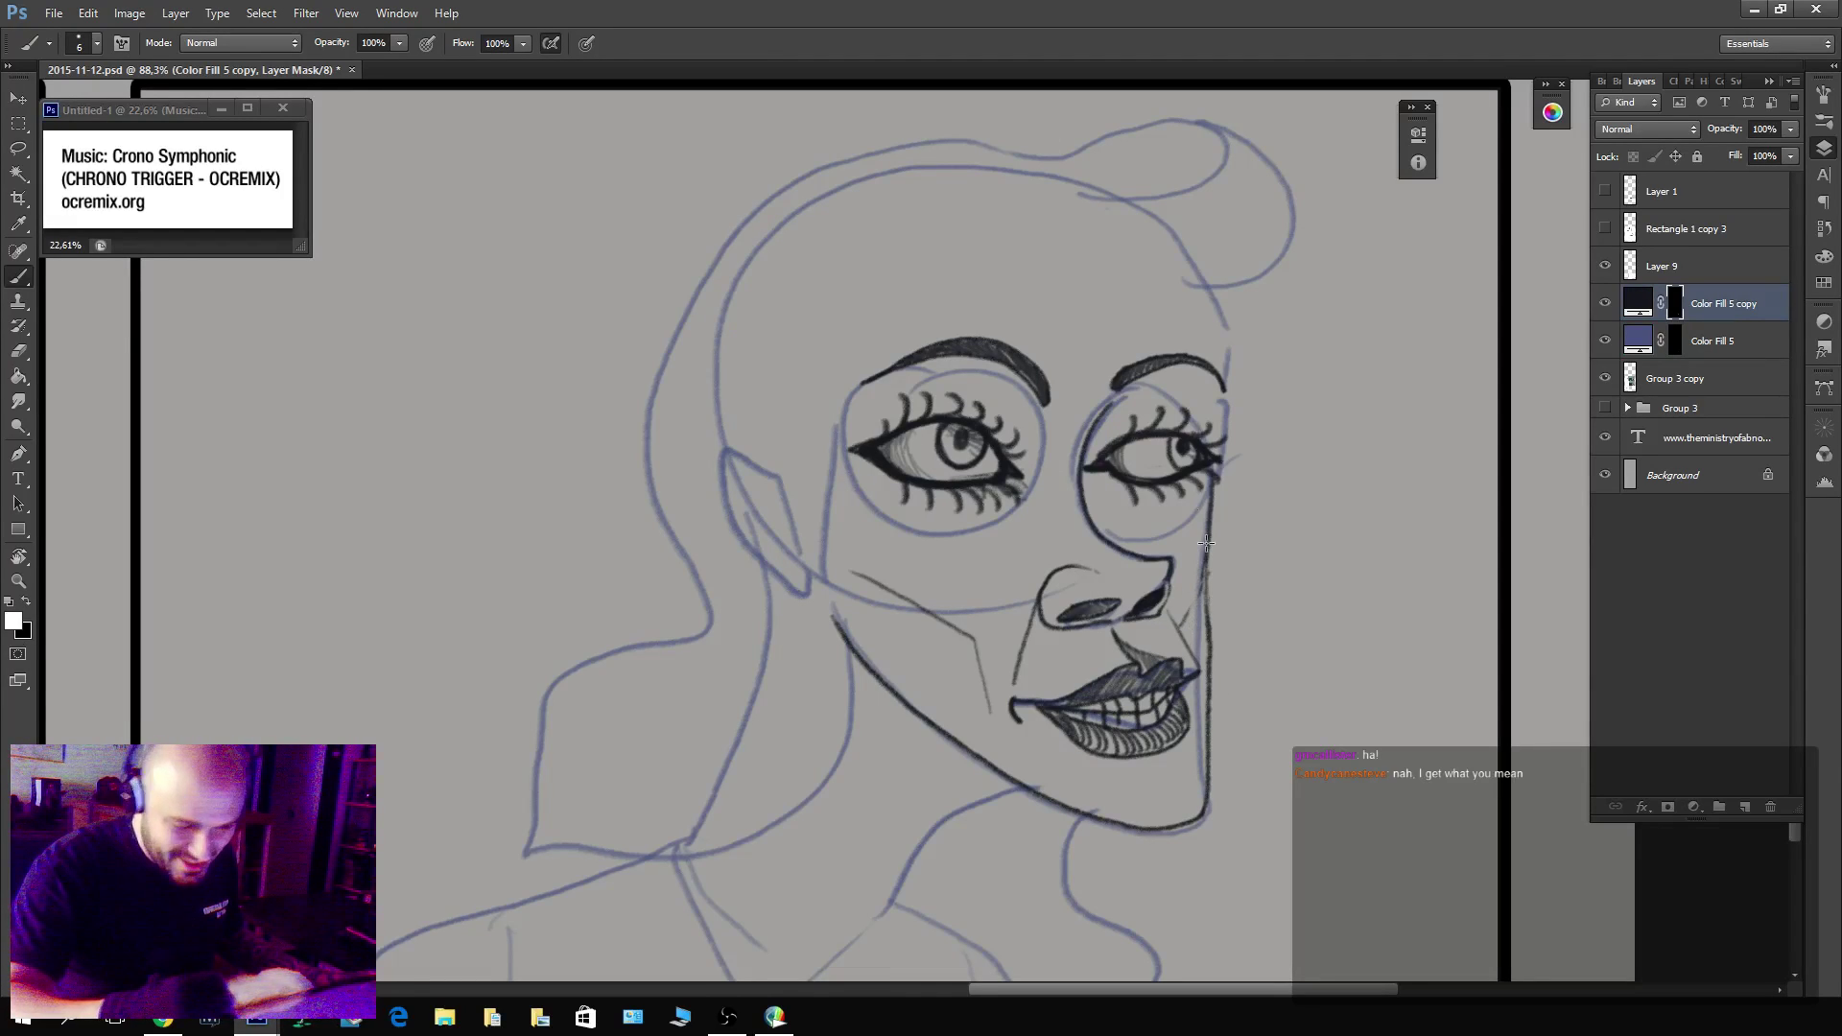
scroll(1224, 523, "up", 2)
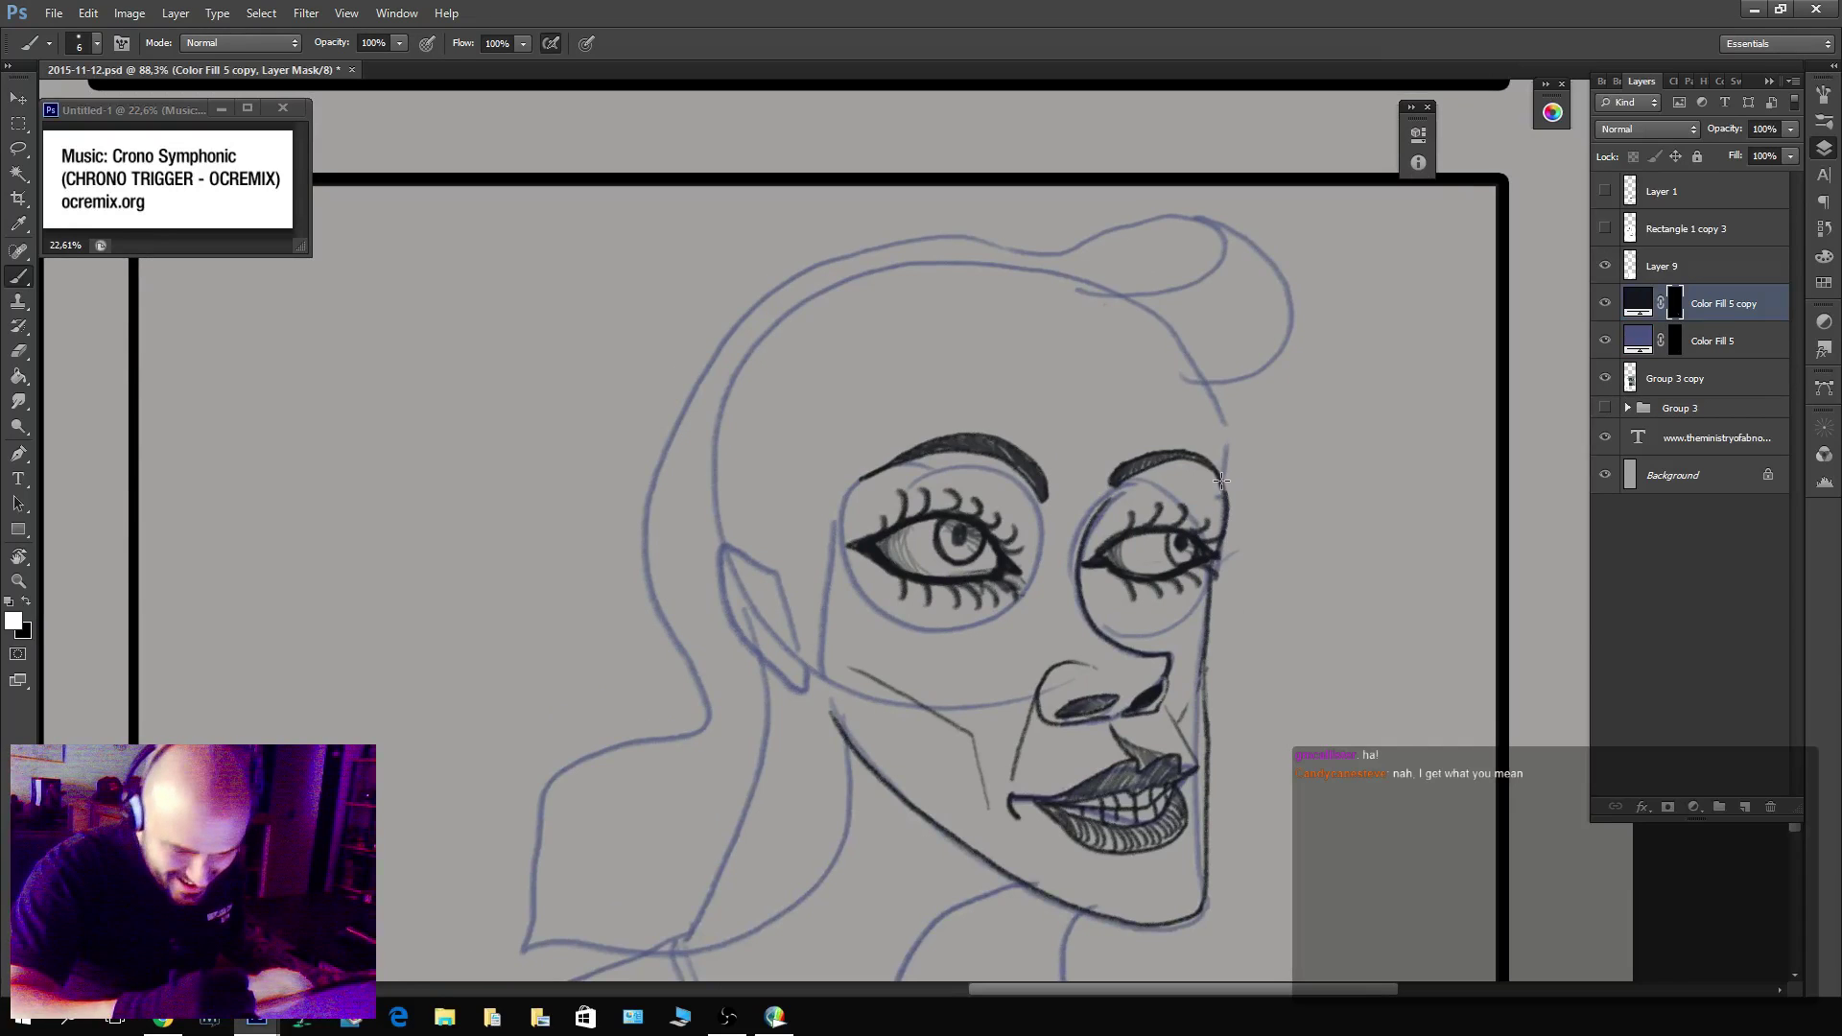
mouse_move(1229, 504)
left_mouse_down()
mouse_move(1205, 375)
mouse_move(1139, 307)
left_mouse_up()
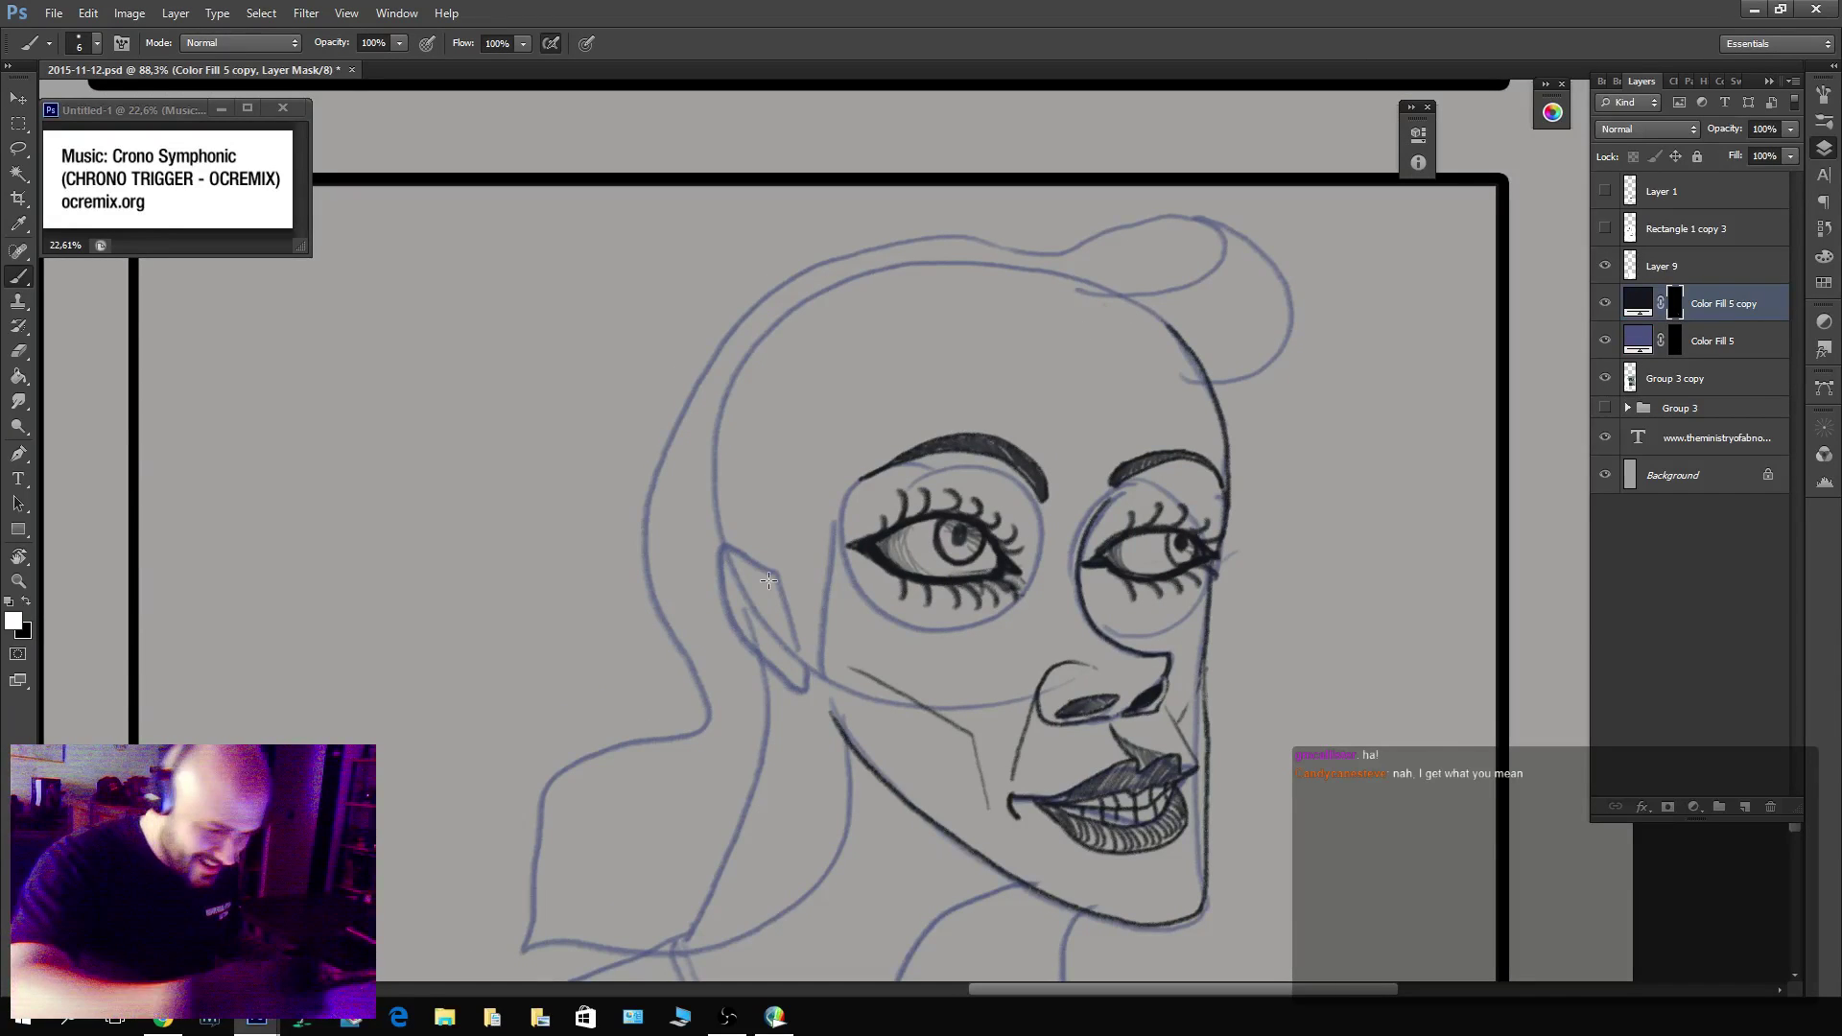
Draw a round earring at the lower end of the near ear.
mouse_move(797, 689)
left_mouse_down()
mouse_move(1016, 555)
mouse_move(1040, 495)
mouse_move(1067, 543)
mouse_move(1046, 536)
left_mouse_up()
key("x")
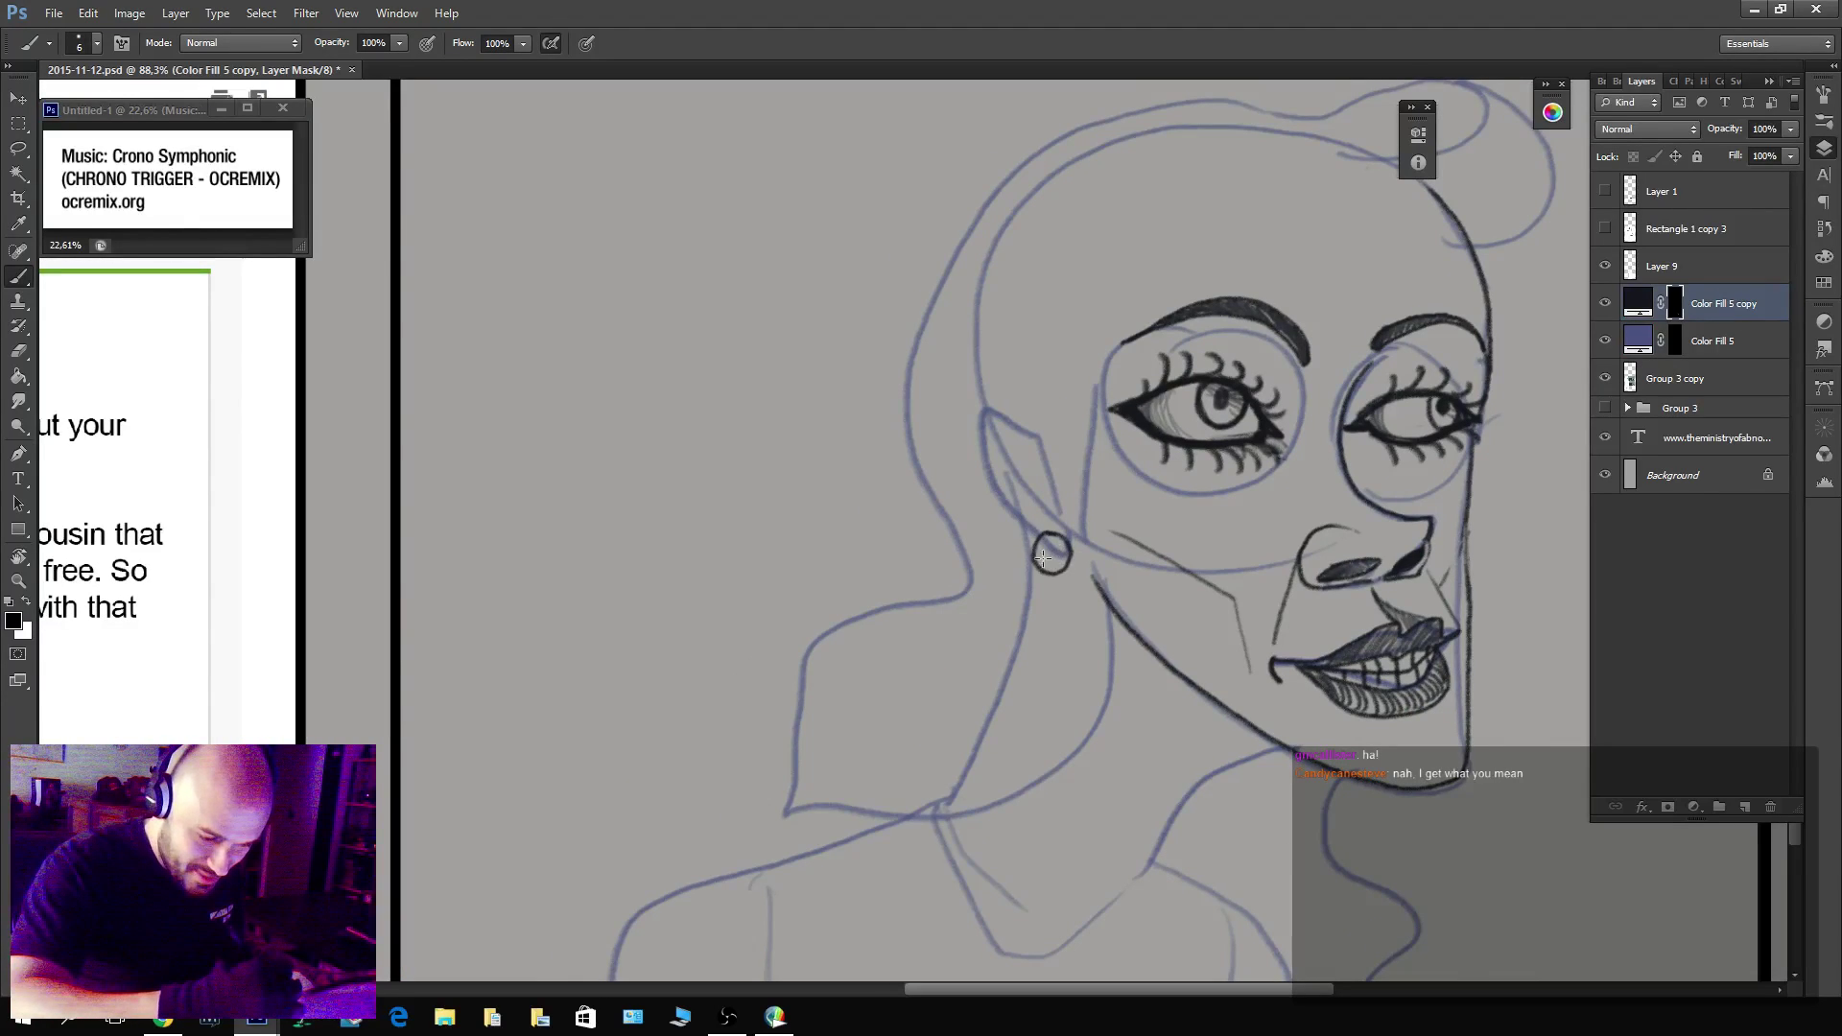
key("x")
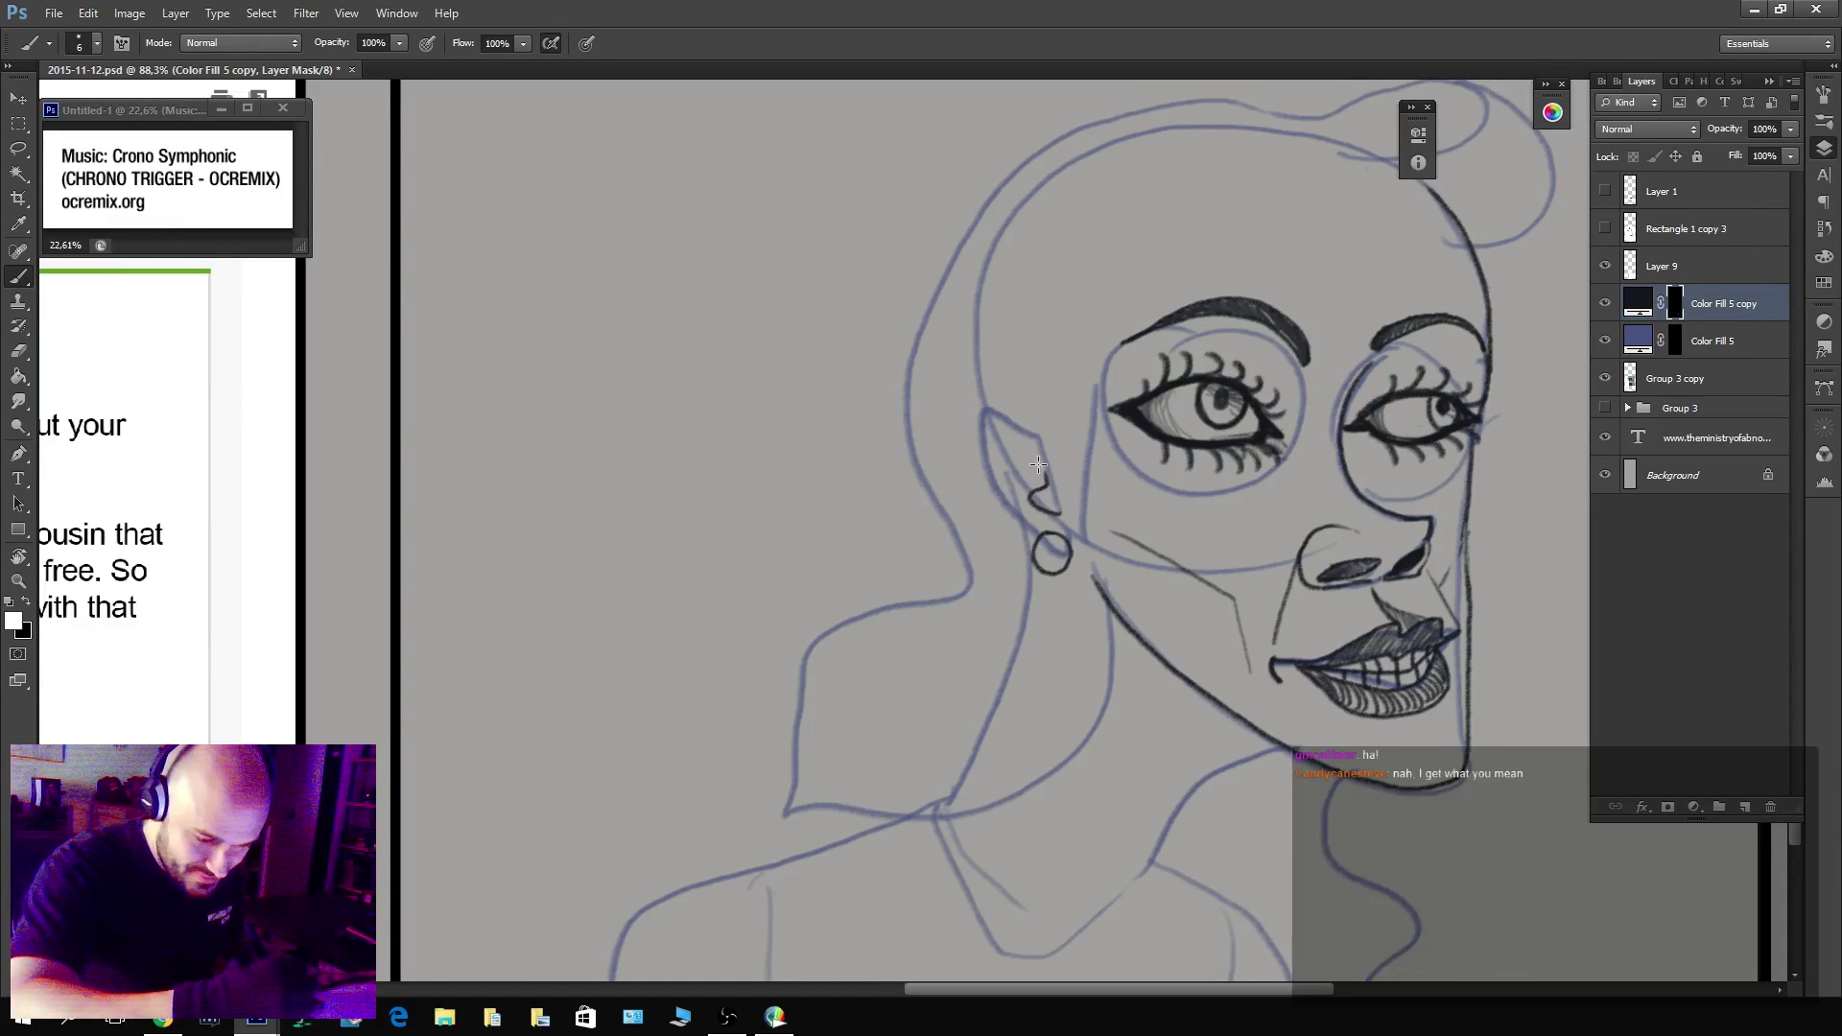
Draw the ear with its inner folds and fill the hair behind the neck with flowing dark strands.
mouse_move(1056, 494)
left_mouse_down()
mouse_move(990, 421)
mouse_move(989, 491)
mouse_move(1041, 542)
mouse_move(1049, 480)
mouse_move(1009, 444)
mouse_move(996, 466)
mouse_move(1054, 525)
mouse_move(1028, 507)
mouse_move(1036, 473)
mouse_move(1018, 461)
mouse_move(1037, 513)
mouse_move(1005, 459)
mouse_move(1108, 631)
mouse_move(1098, 740)
mouse_move(1011, 811)
mouse_move(892, 802)
mouse_move(958, 782)
mouse_move(1033, 794)
mouse_move(1080, 734)
mouse_move(1088, 641)
mouse_move(1068, 576)
mouse_move(1068, 681)
mouse_move(1036, 755)
mouse_move(882, 798)
mouse_move(880, 827)
mouse_move(871, 783)
mouse_move(936, 747)
mouse_move(1019, 743)
mouse_move(1046, 687)
mouse_move(1050, 583)
mouse_move(1058, 660)
mouse_move(880, 800)
mouse_move(1063, 766)
mouse_move(1050, 580)
mouse_move(1010, 754)
mouse_move(891, 783)
mouse_move(1084, 710)
mouse_move(1057, 570)
mouse_move(1087, 718)
mouse_move(886, 803)
mouse_move(1066, 740)
mouse_move(1047, 575)
mouse_move(1043, 657)
mouse_move(832, 809)
mouse_move(1010, 704)
mouse_move(1024, 576)
mouse_move(926, 738)
mouse_move(1006, 638)
mouse_move(818, 783)
mouse_move(1022, 543)
mouse_move(1017, 671)
mouse_move(806, 830)
mouse_move(997, 563)
mouse_move(988, 600)
mouse_move(787, 825)
mouse_move(812, 782)
left_mouse_up()
key("x")
key("x")
mouse_move(985, 498)
left_mouse_down()
mouse_move(892, 660)
mouse_move(768, 785)
mouse_move(971, 470)
mouse_move(970, 509)
mouse_move(826, 672)
mouse_move(902, 619)
mouse_move(849, 628)
mouse_move(821, 679)
left_mouse_up()
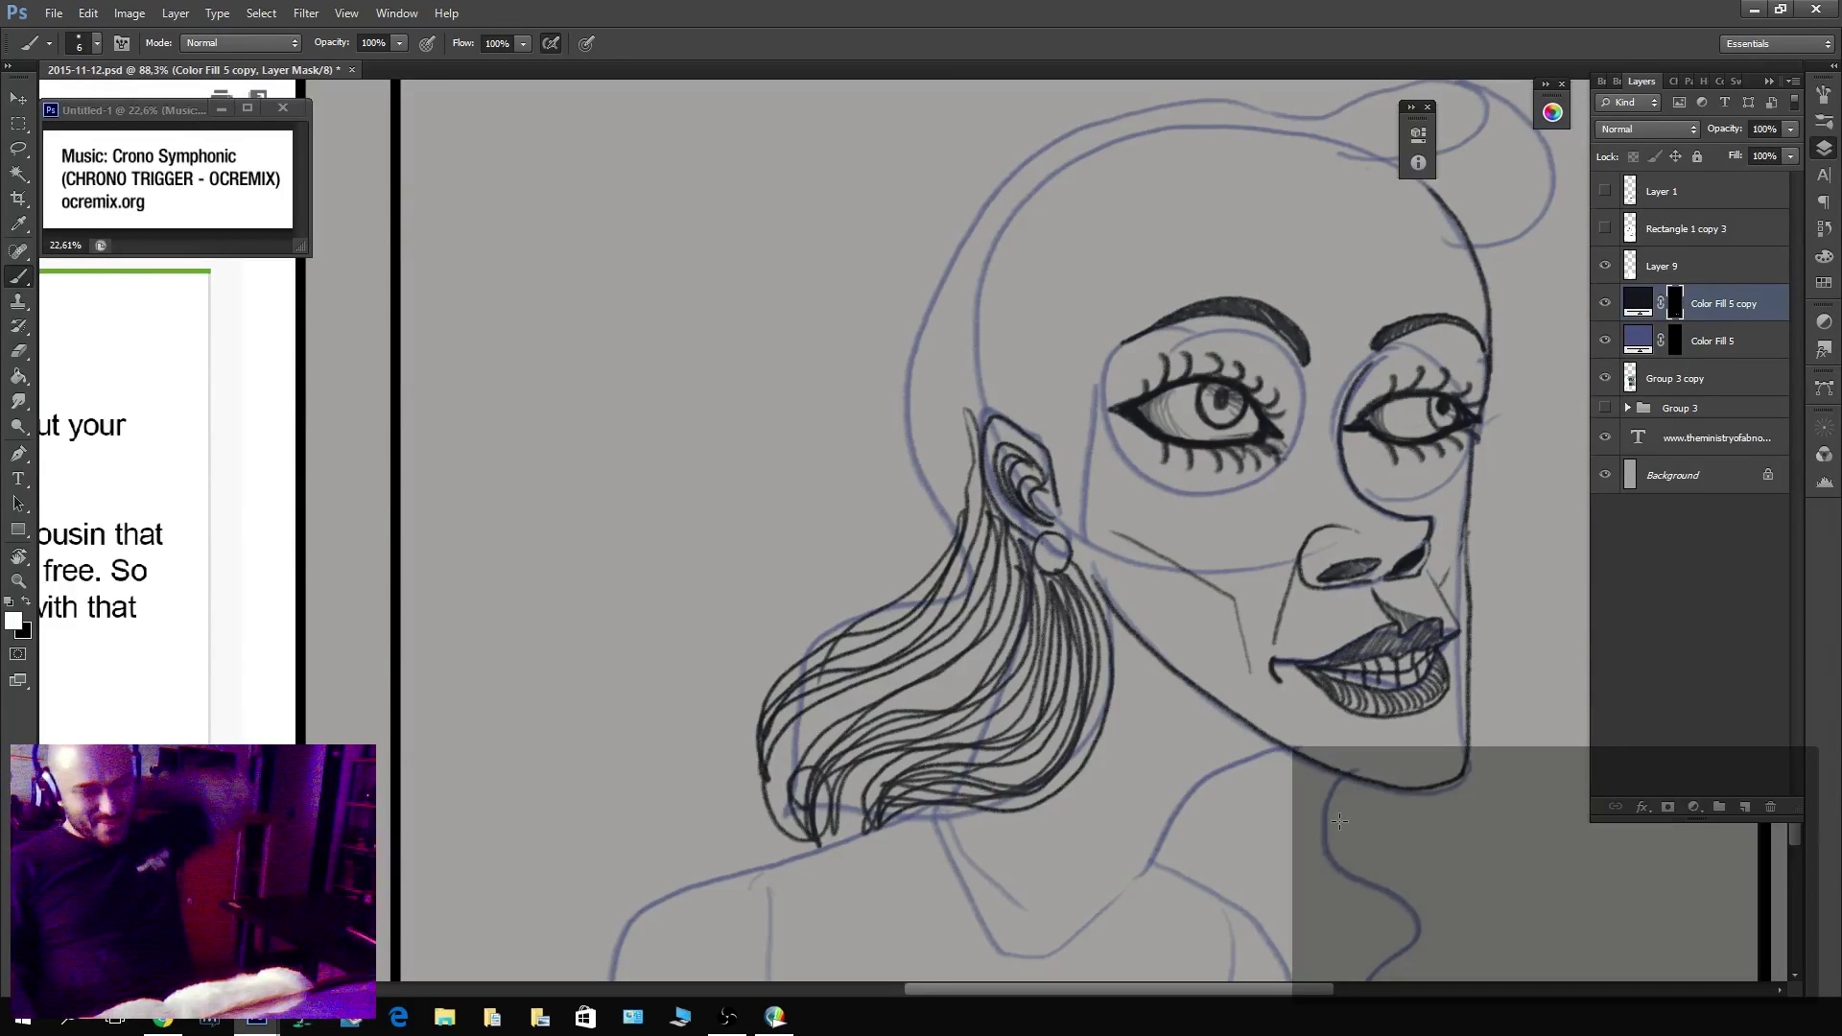
Ink the front contour of the neck from beneath the jaw toward the chest, undoing the first attempt and redrawing it.
left_click_drag(1192, 576, 1110, 419)
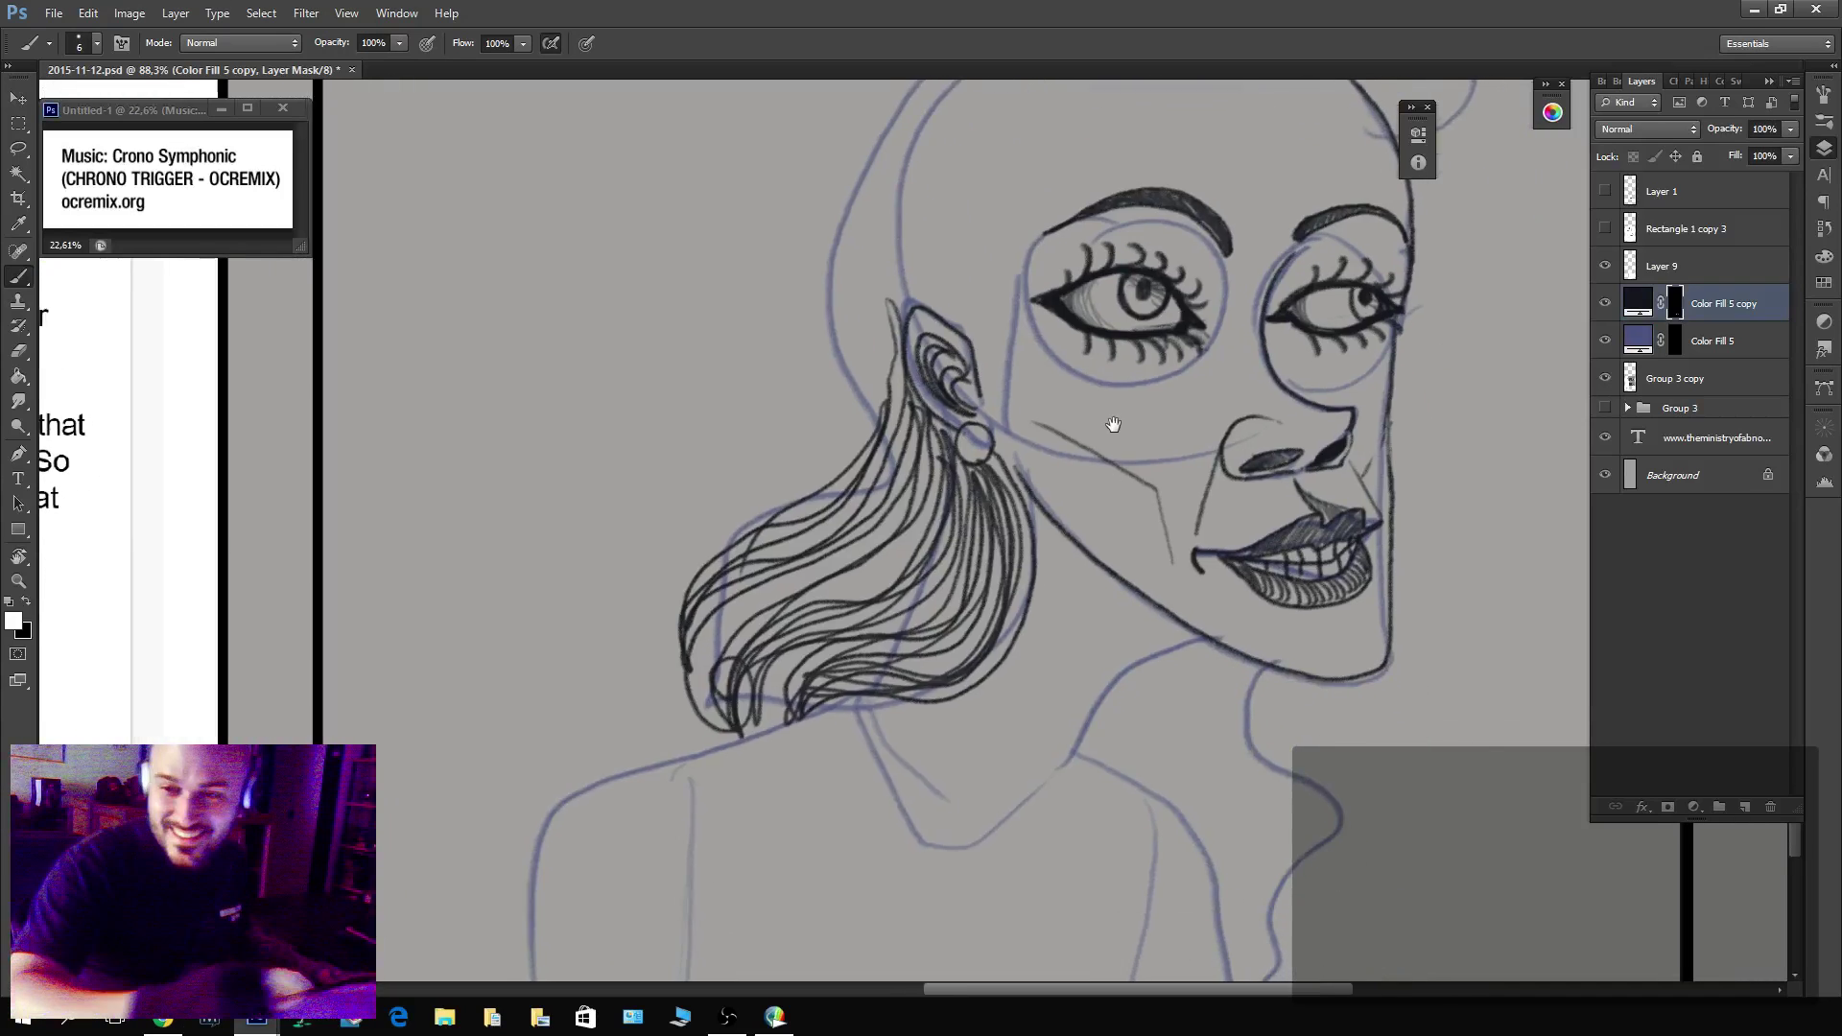
left_click_drag(1190, 645, 1033, 804)
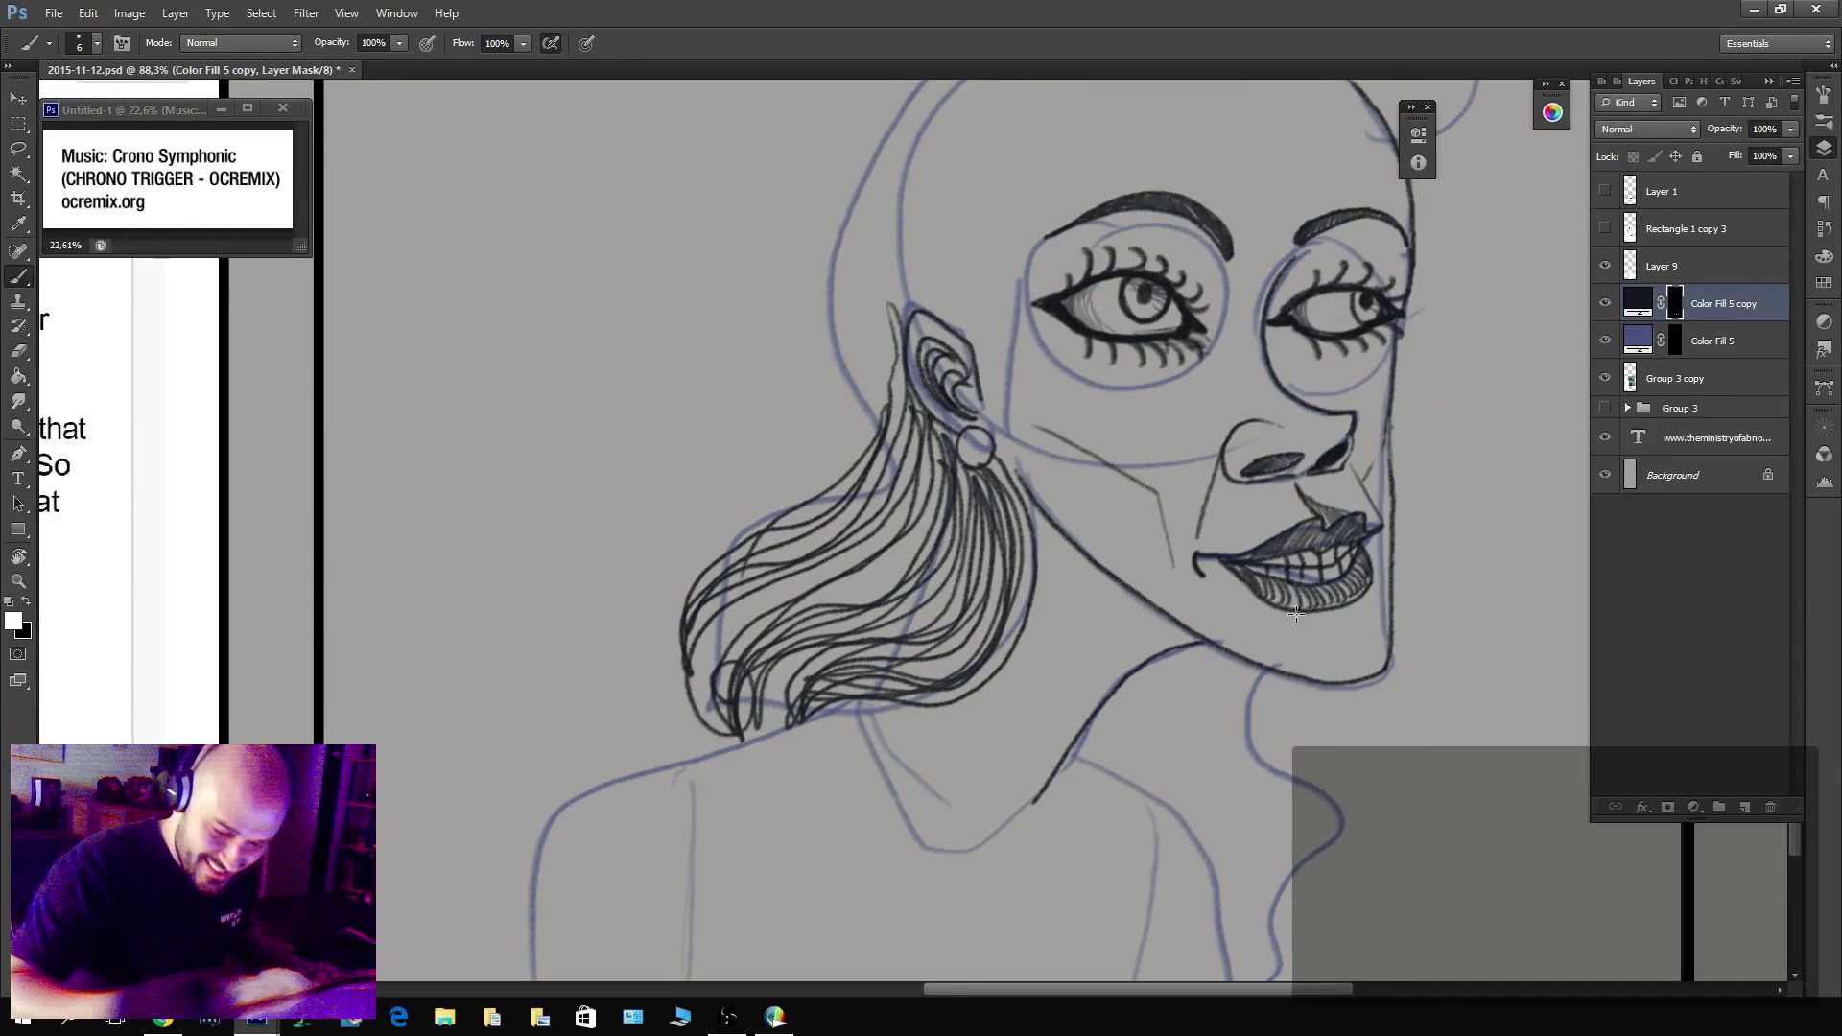
key("ctrl+z")
left_click_drag(1169, 637, 1015, 812)
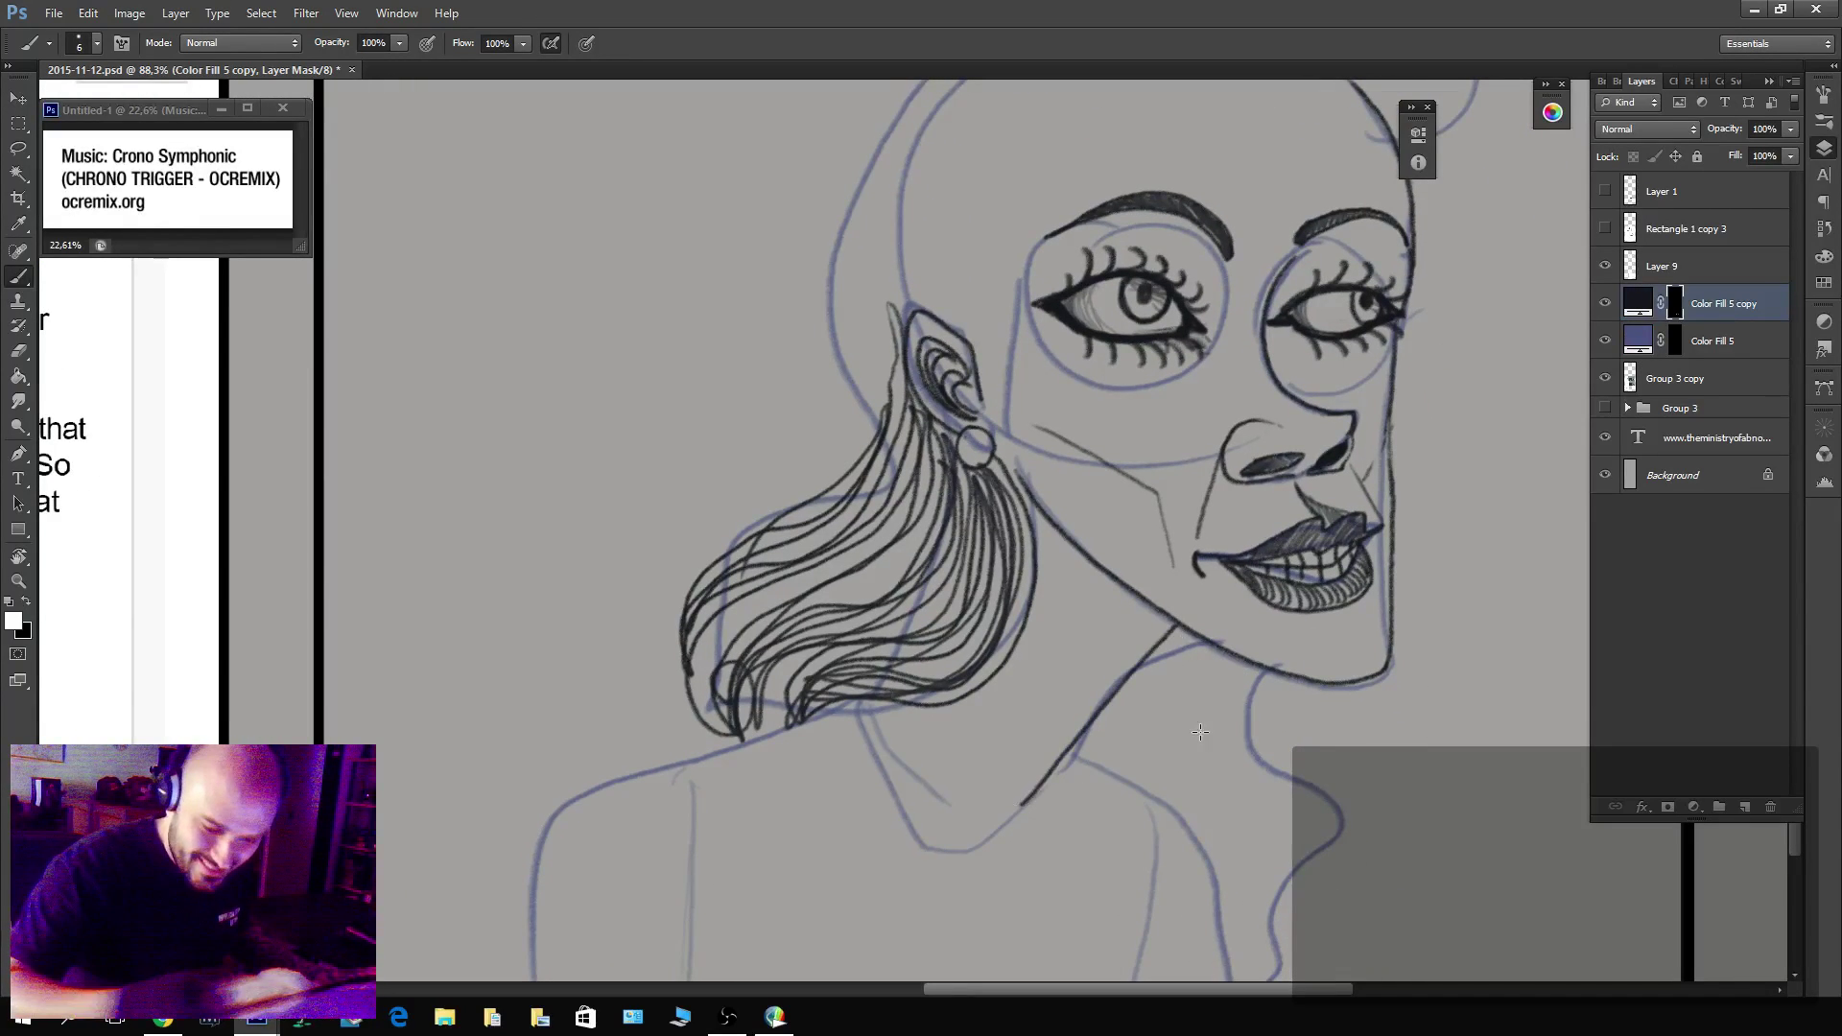
Ink additional loose strands around the outer edge and lower tips of the hair hanging behind the neck.
left_click_drag(1328, 666, 1155, 741)
mouse_move(841, 544)
left_mouse_down()
mouse_move(846, 721)
mouse_move(619, 859)
left_mouse_up()
mouse_move(845, 616)
left_mouse_down()
mouse_move(857, 722)
mouse_move(681, 801)
left_mouse_up()
mouse_move(804, 561)
left_mouse_down()
mouse_move(513, 778)
mouse_move(491, 686)
left_mouse_up()
left_click_drag(802, 544, 518, 677)
Ink the swept-back hair from the parting at the forehead down behind the ear, filling it with flowing strands.
mouse_move(874, 463)
left_mouse_down()
mouse_move(936, 576)
mouse_move(1051, 652)
left_mouse_up()
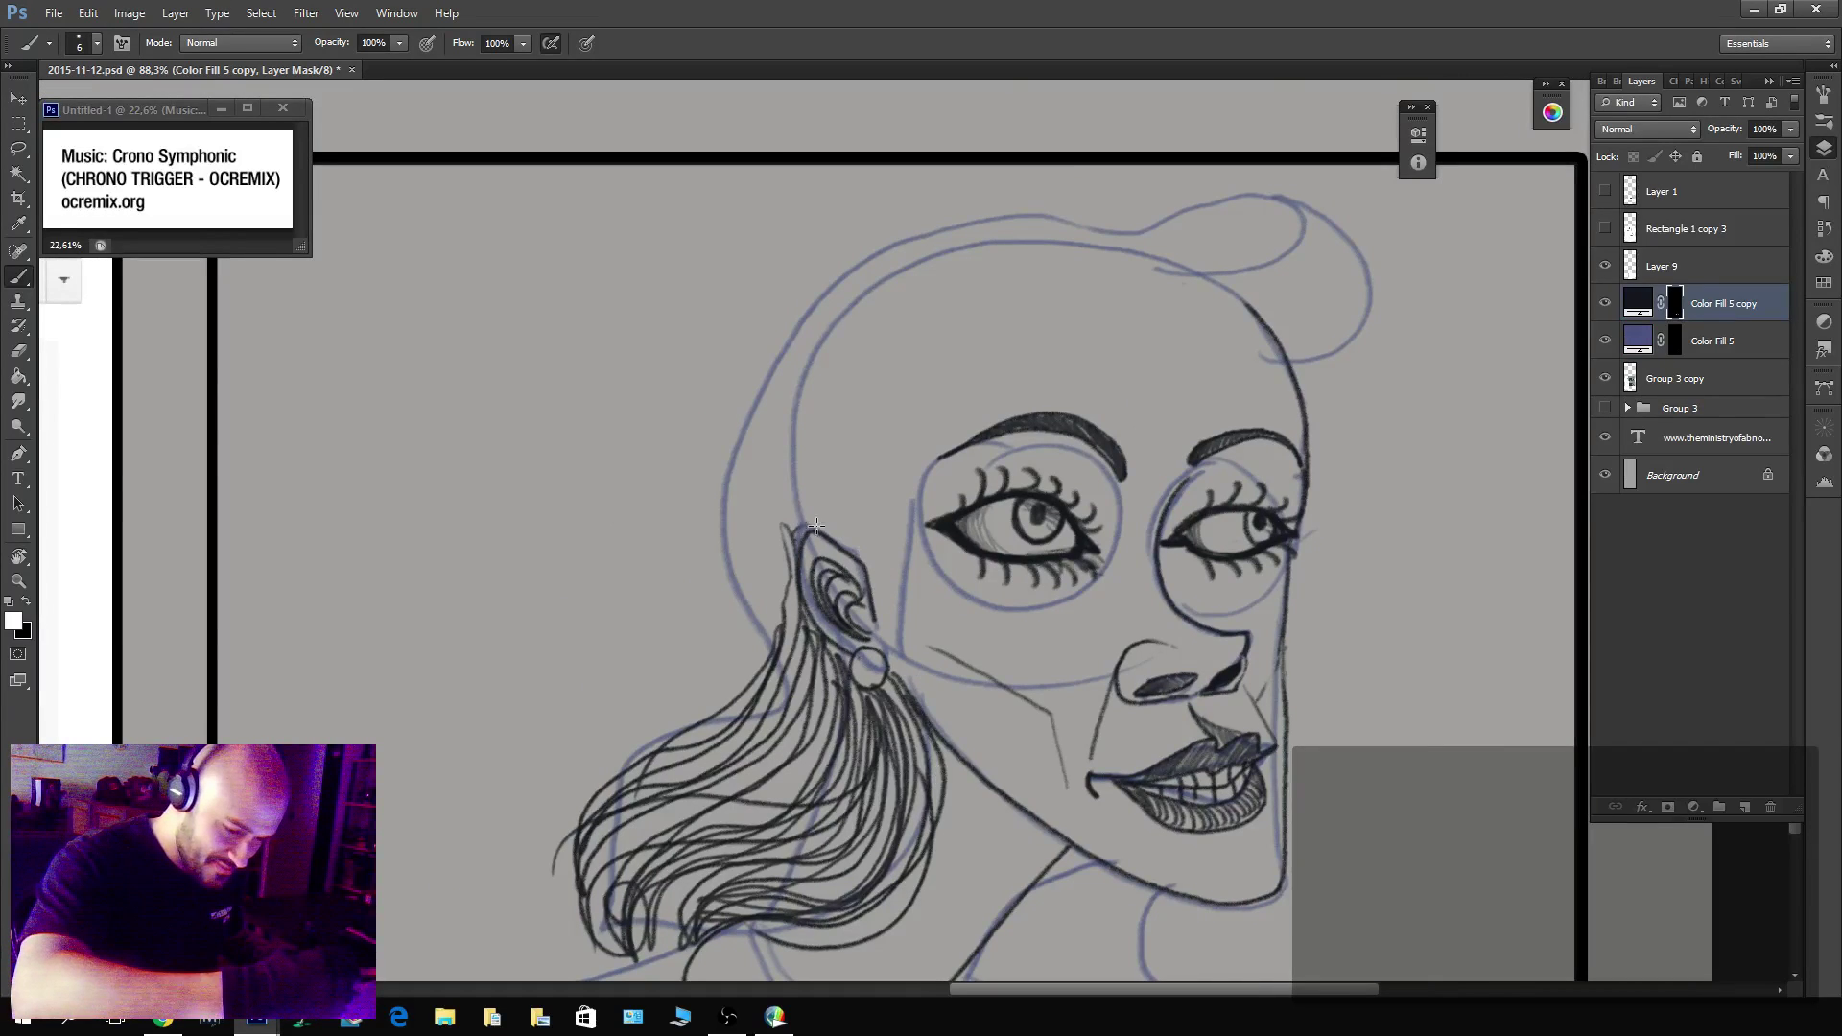
mouse_move(816, 525)
left_mouse_down()
mouse_move(914, 372)
mouse_move(1019, 308)
mouse_move(1062, 243)
mouse_move(1031, 230)
mouse_move(826, 279)
mouse_move(685, 457)
mouse_move(782, 640)
mouse_move(724, 555)
mouse_move(809, 315)
mouse_move(991, 250)
mouse_move(1042, 271)
mouse_move(974, 308)
mouse_move(821, 537)
mouse_move(875, 375)
mouse_move(1031, 249)
mouse_move(747, 316)
mouse_move(796, 533)
left_mouse_up()
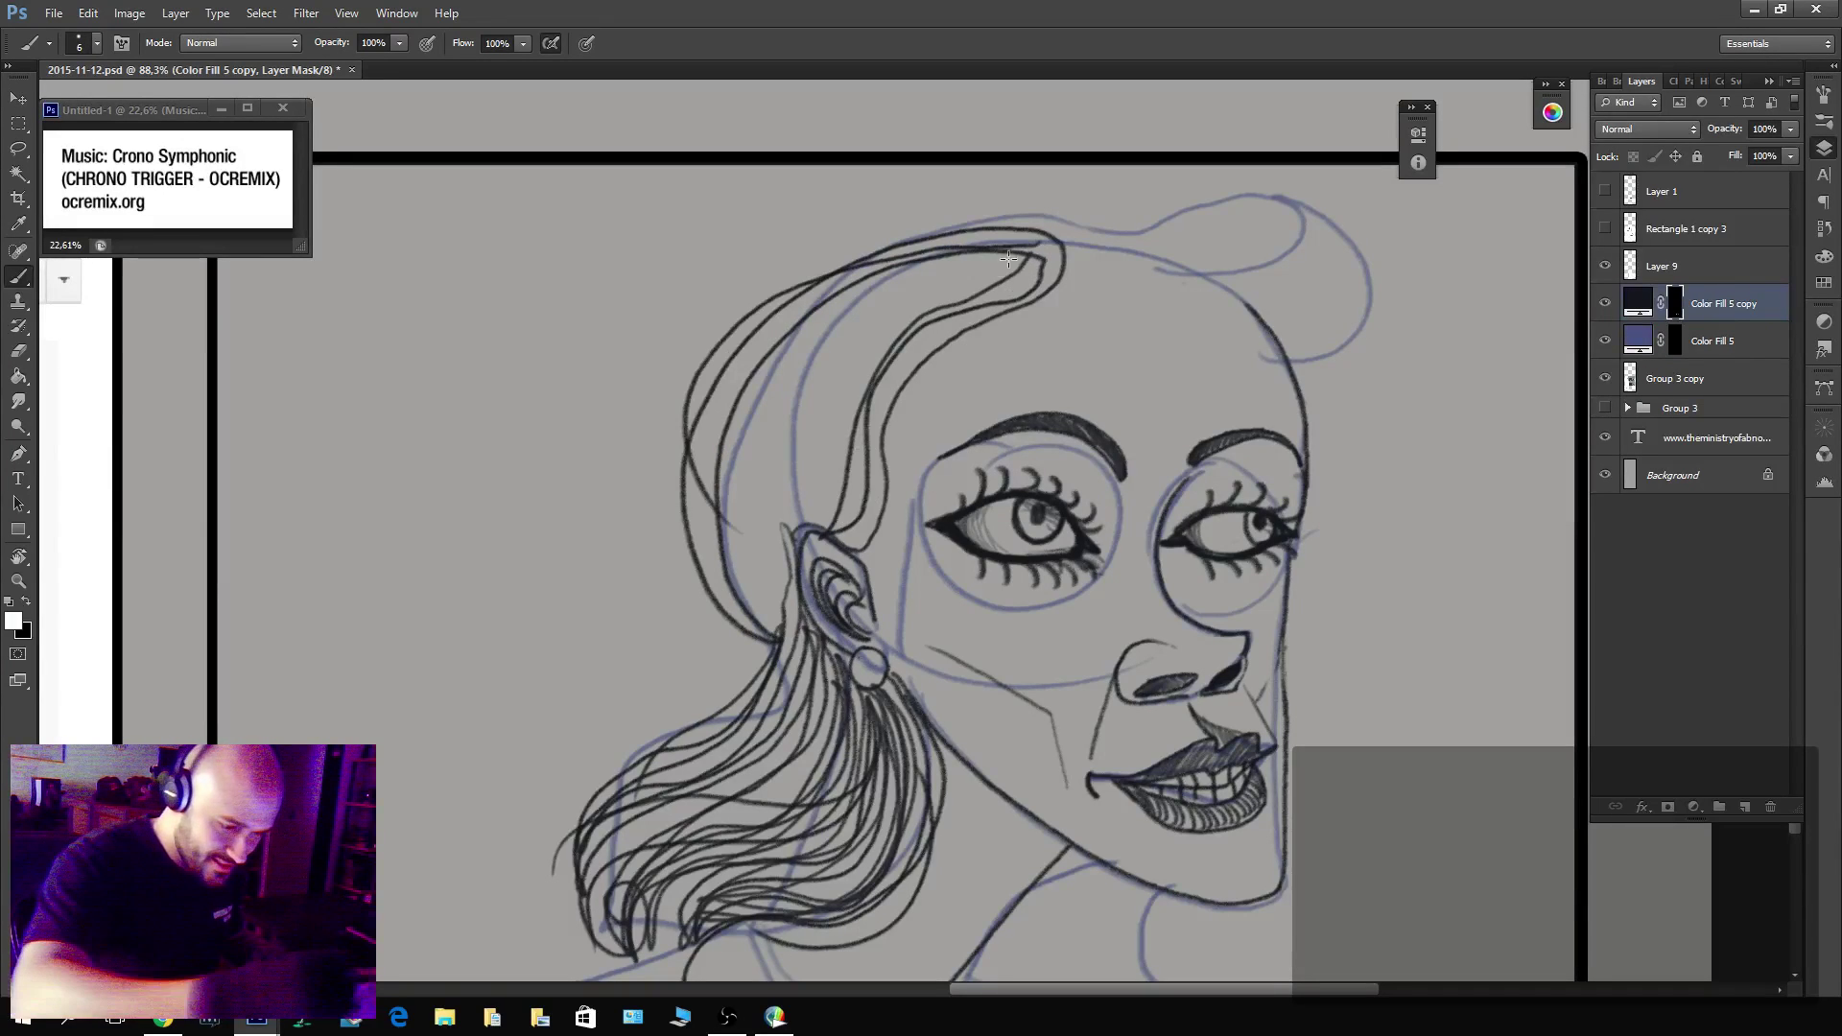
mouse_move(1008, 257)
left_mouse_down()
mouse_move(826, 338)
mouse_move(785, 619)
mouse_move(788, 422)
mouse_move(801, 576)
mouse_move(774, 552)
mouse_move(801, 396)
mouse_move(1000, 255)
mouse_move(919, 288)
mouse_move(796, 430)
mouse_move(789, 527)
mouse_move(796, 415)
mouse_move(1014, 255)
mouse_move(949, 299)
mouse_move(808, 521)
mouse_move(876, 339)
mouse_move(1038, 236)
mouse_move(1048, 260)
mouse_move(948, 334)
mouse_move(873, 427)
mouse_move(832, 543)
left_mouse_up()
mouse_move(904, 377)
left_mouse_down()
mouse_move(881, 588)
mouse_move(904, 593)
left_mouse_up()
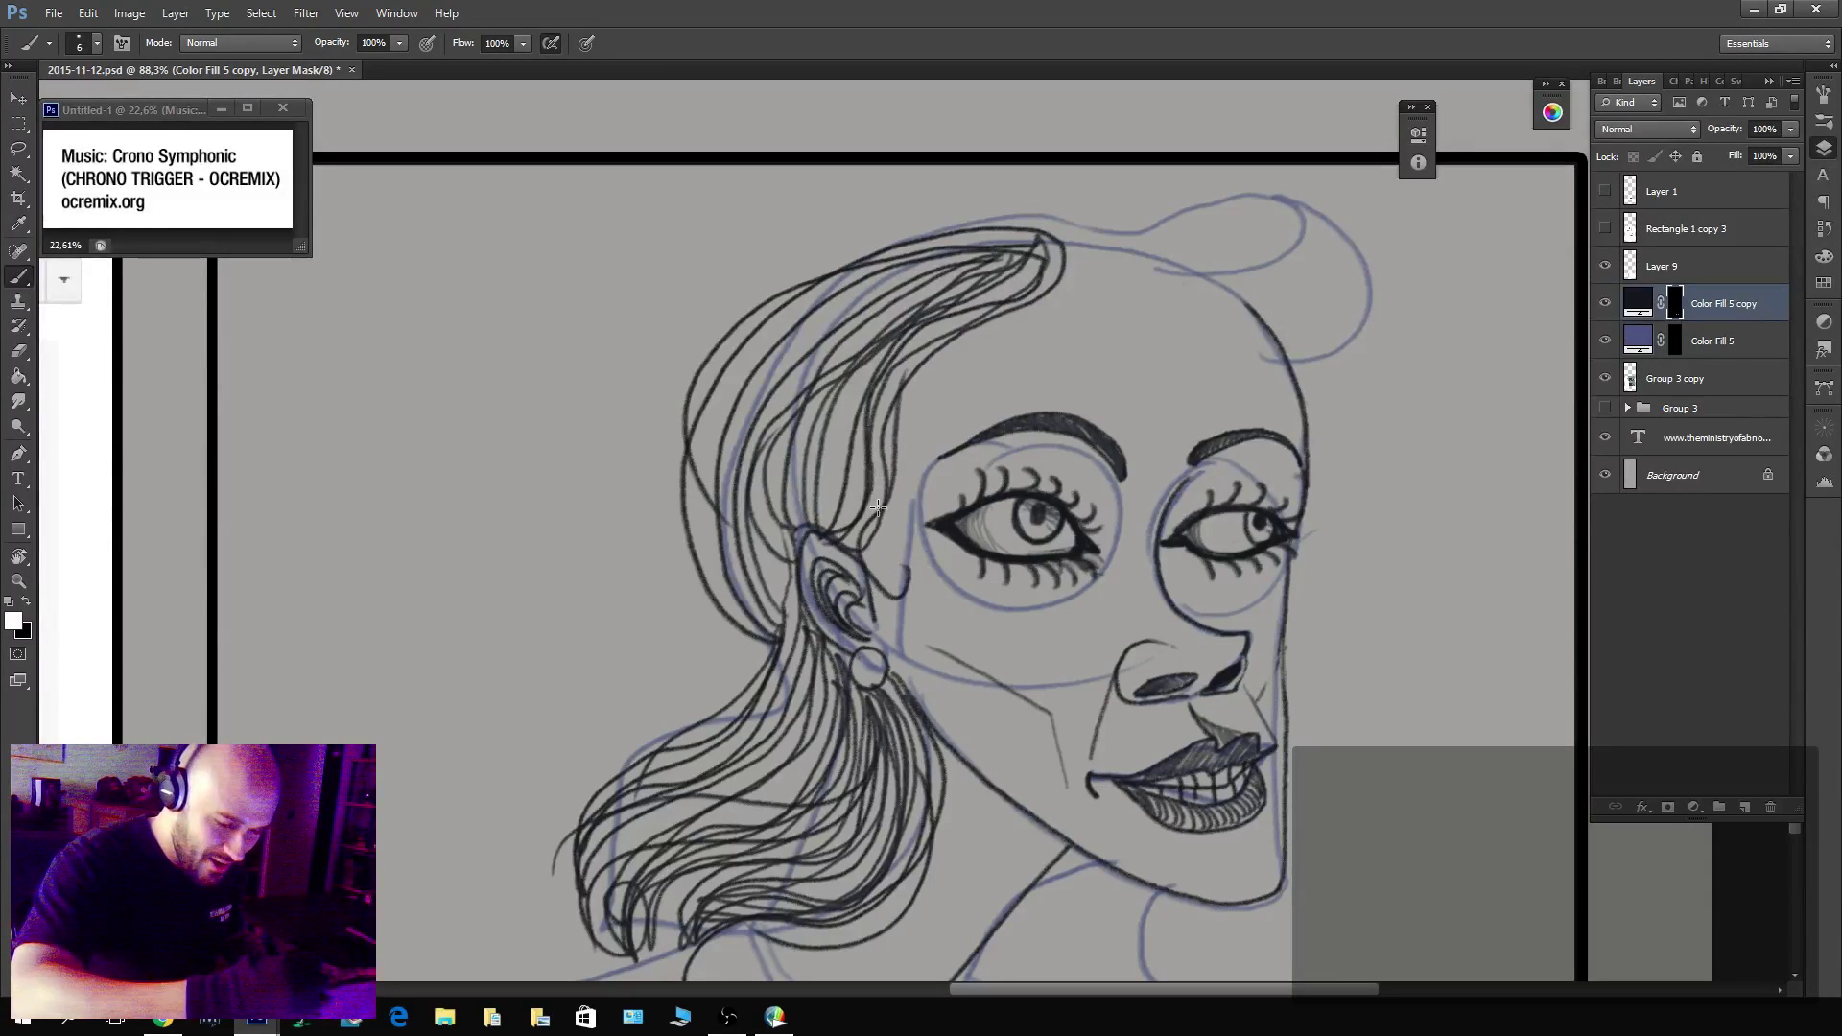
mouse_move(1027, 245)
left_mouse_down()
mouse_move(914, 225)
mouse_move(673, 403)
mouse_move(676, 547)
mouse_move(709, 441)
mouse_move(777, 641)
mouse_move(760, 675)
mouse_move(715, 672)
mouse_move(739, 628)
mouse_move(747, 375)
mouse_move(1017, 248)
mouse_move(773, 365)
mouse_move(767, 610)
mouse_move(780, 430)
mouse_move(823, 529)
mouse_move(927, 311)
mouse_move(1037, 238)
mouse_move(765, 297)
mouse_move(686, 537)
left_mouse_up()
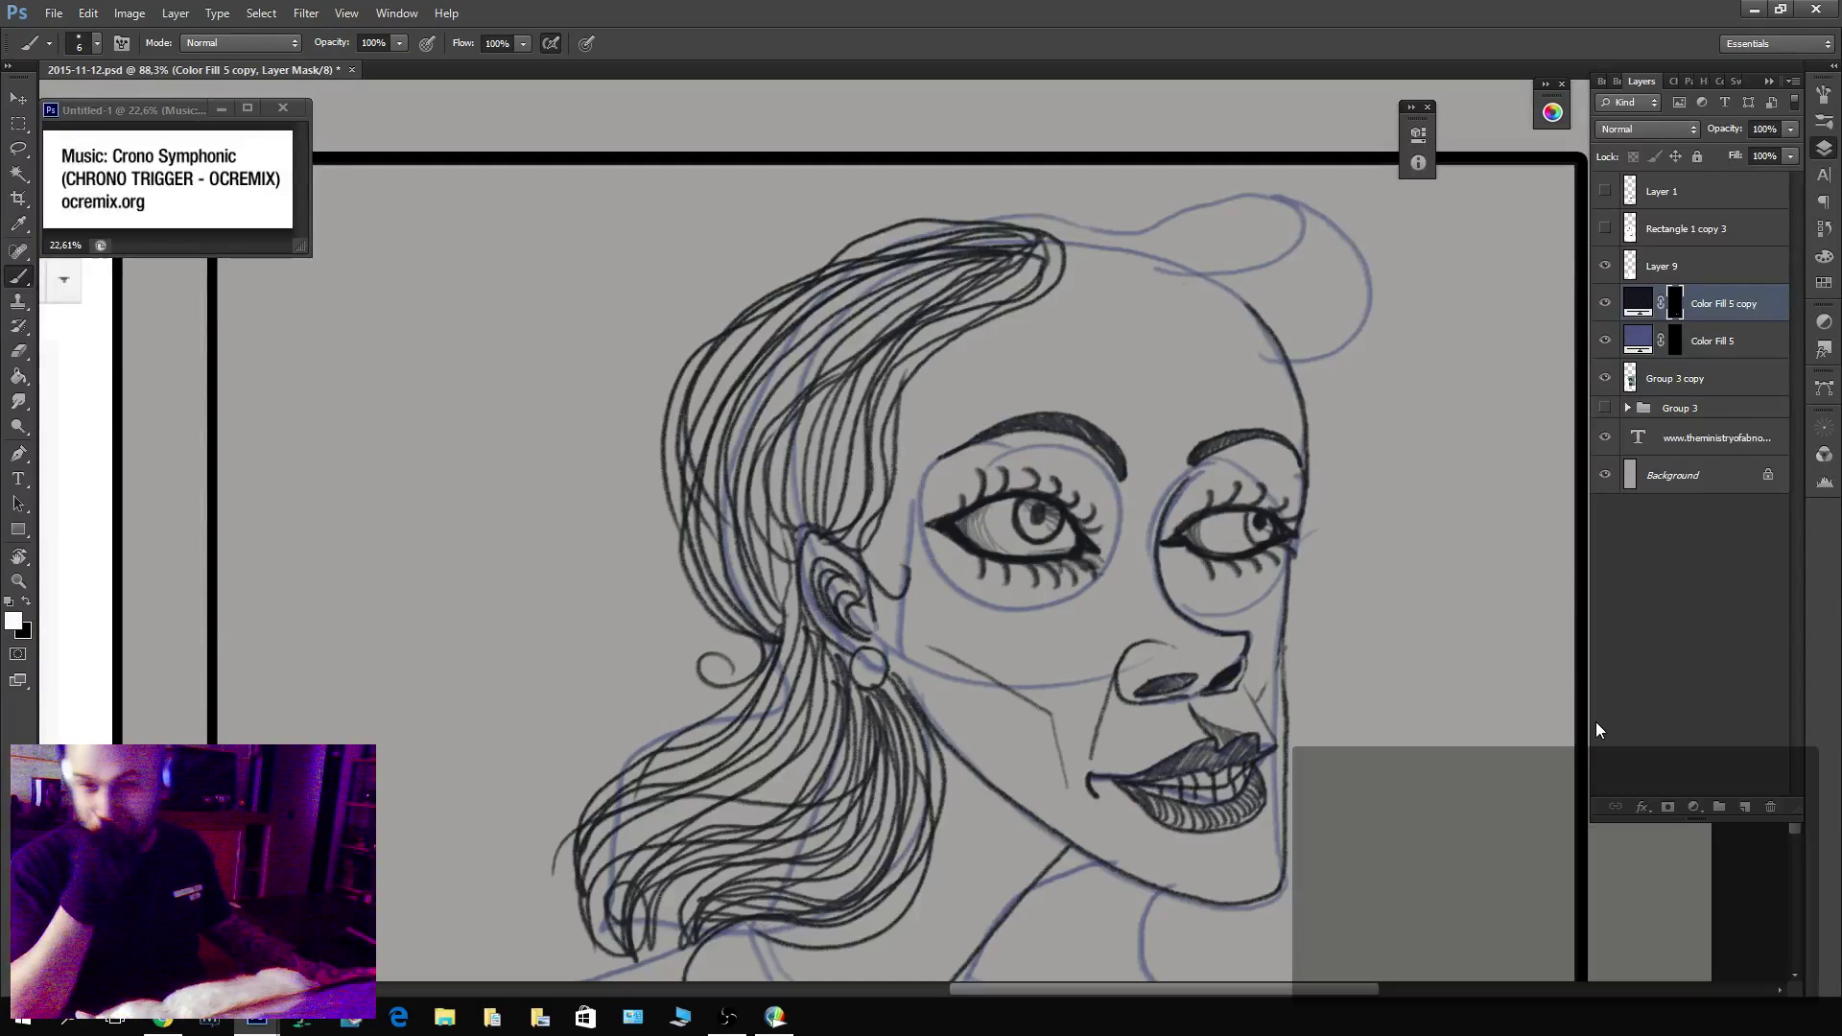
Ink the hair from the parting across the top of the forehead, curling down past the far temple.
left_click_drag(1056, 480, 910, 537)
mouse_move(916, 288)
left_mouse_down()
mouse_move(989, 314)
mouse_move(1127, 294)
mouse_move(1138, 245)
mouse_move(1029, 304)
mouse_move(902, 274)
left_mouse_up()
mouse_move(1137, 238)
left_mouse_down()
mouse_move(900, 279)
mouse_move(1151, 252)
mouse_move(1244, 276)
left_mouse_up()
mouse_move(890, 274)
left_mouse_down()
mouse_move(1111, 245)
mouse_move(1116, 211)
left_mouse_up()
mouse_move(900, 276)
left_mouse_down()
mouse_move(1034, 213)
mouse_move(967, 237)
mouse_move(979, 205)
mouse_move(1188, 251)
left_mouse_up()
mouse_move(1051, 319)
left_mouse_down()
mouse_move(1158, 448)
mouse_move(1185, 420)
mouse_move(1171, 463)
mouse_move(1215, 524)
mouse_move(1214, 415)
left_mouse_up()
left_click_drag(1125, 290, 1221, 434)
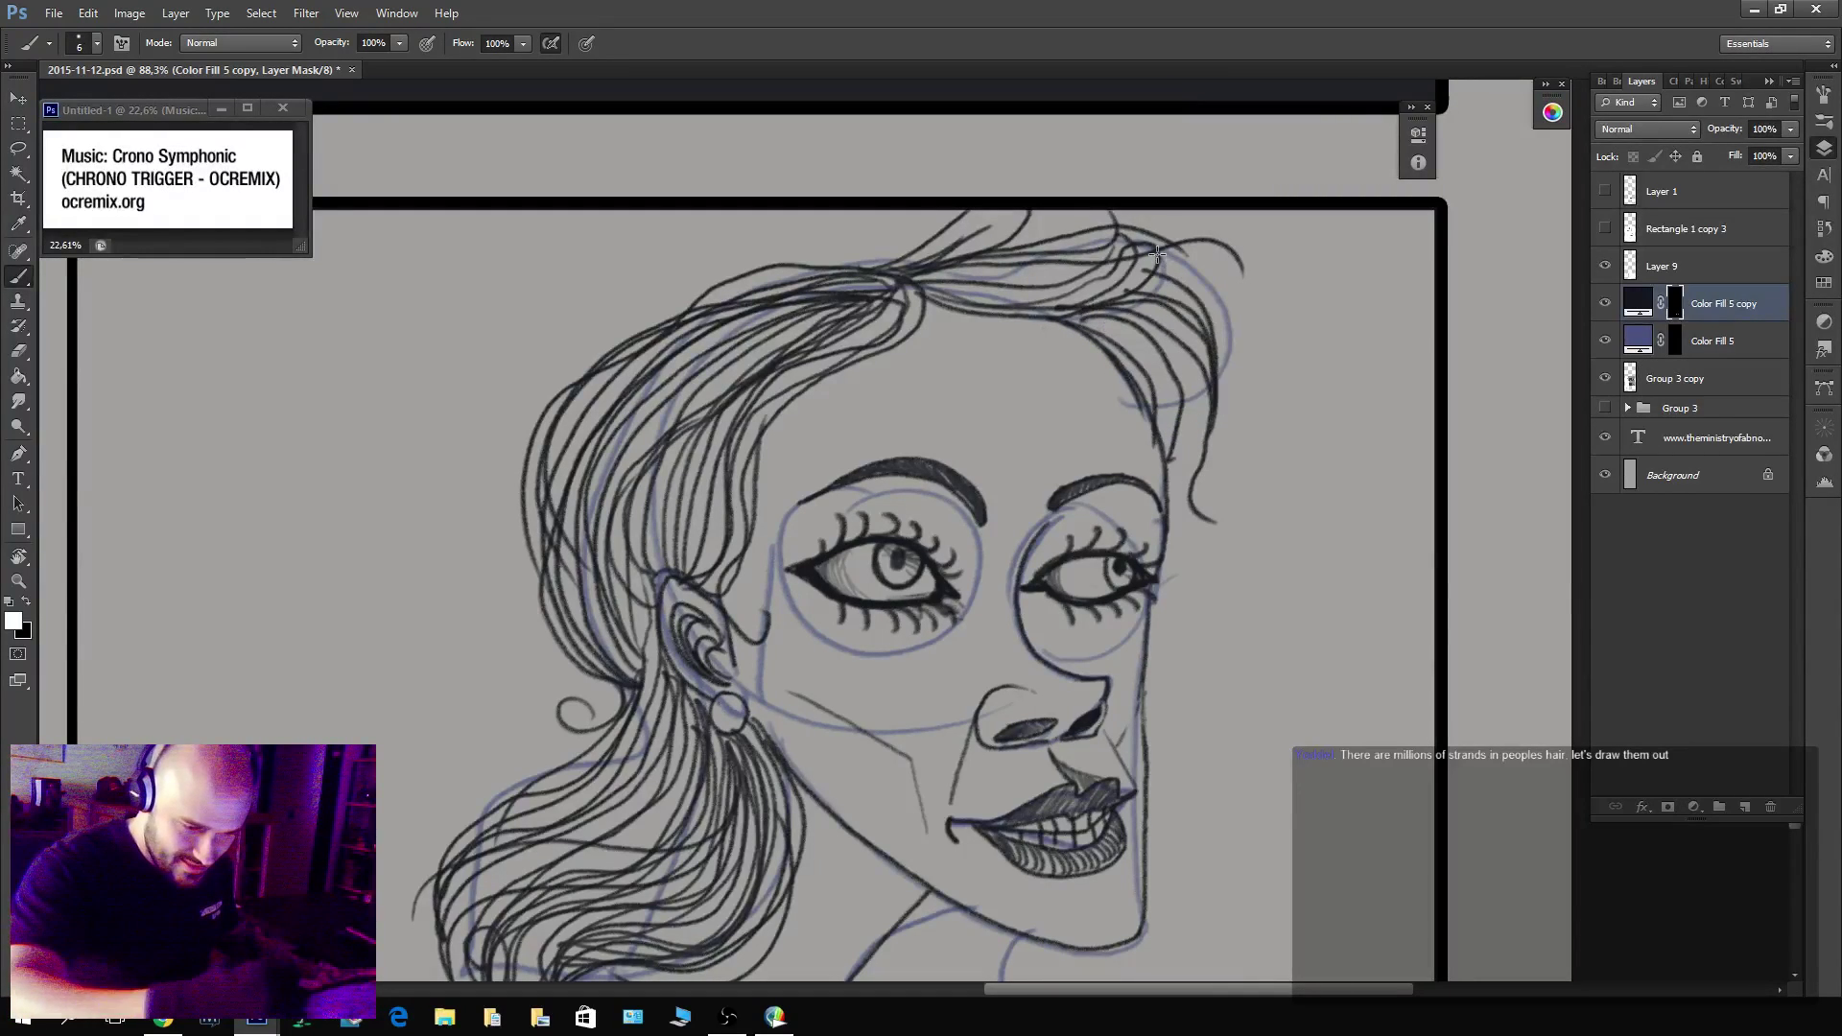
mouse_move(1157, 251)
left_mouse_down()
mouse_move(1197, 575)
mouse_move(926, 288)
mouse_move(1204, 321)
mouse_move(970, 298)
mouse_move(971, 334)
mouse_move(1182, 398)
left_mouse_up()
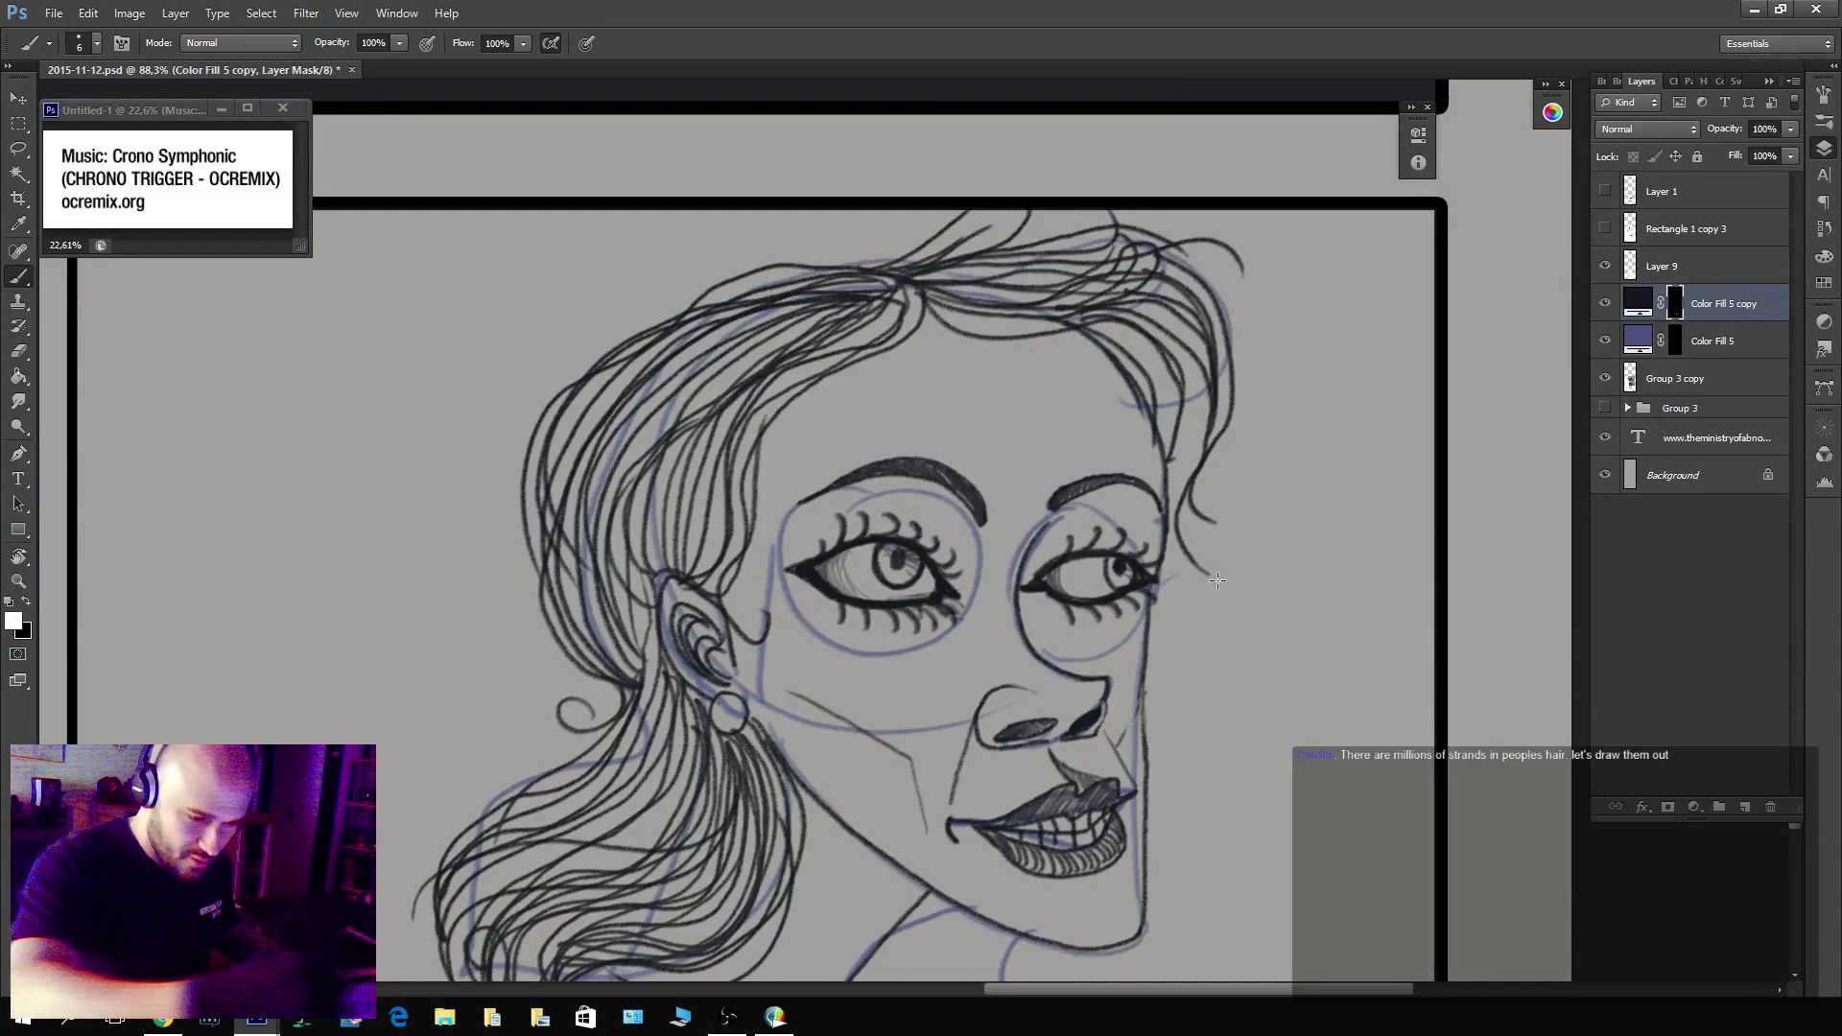
Ink long hair strands falling from the far temple along the far edge of the face to mouth level.
mouse_move(1201, 723)
left_mouse_down()
mouse_move(1275, 499)
mouse_move(1211, 444)
left_mouse_up()
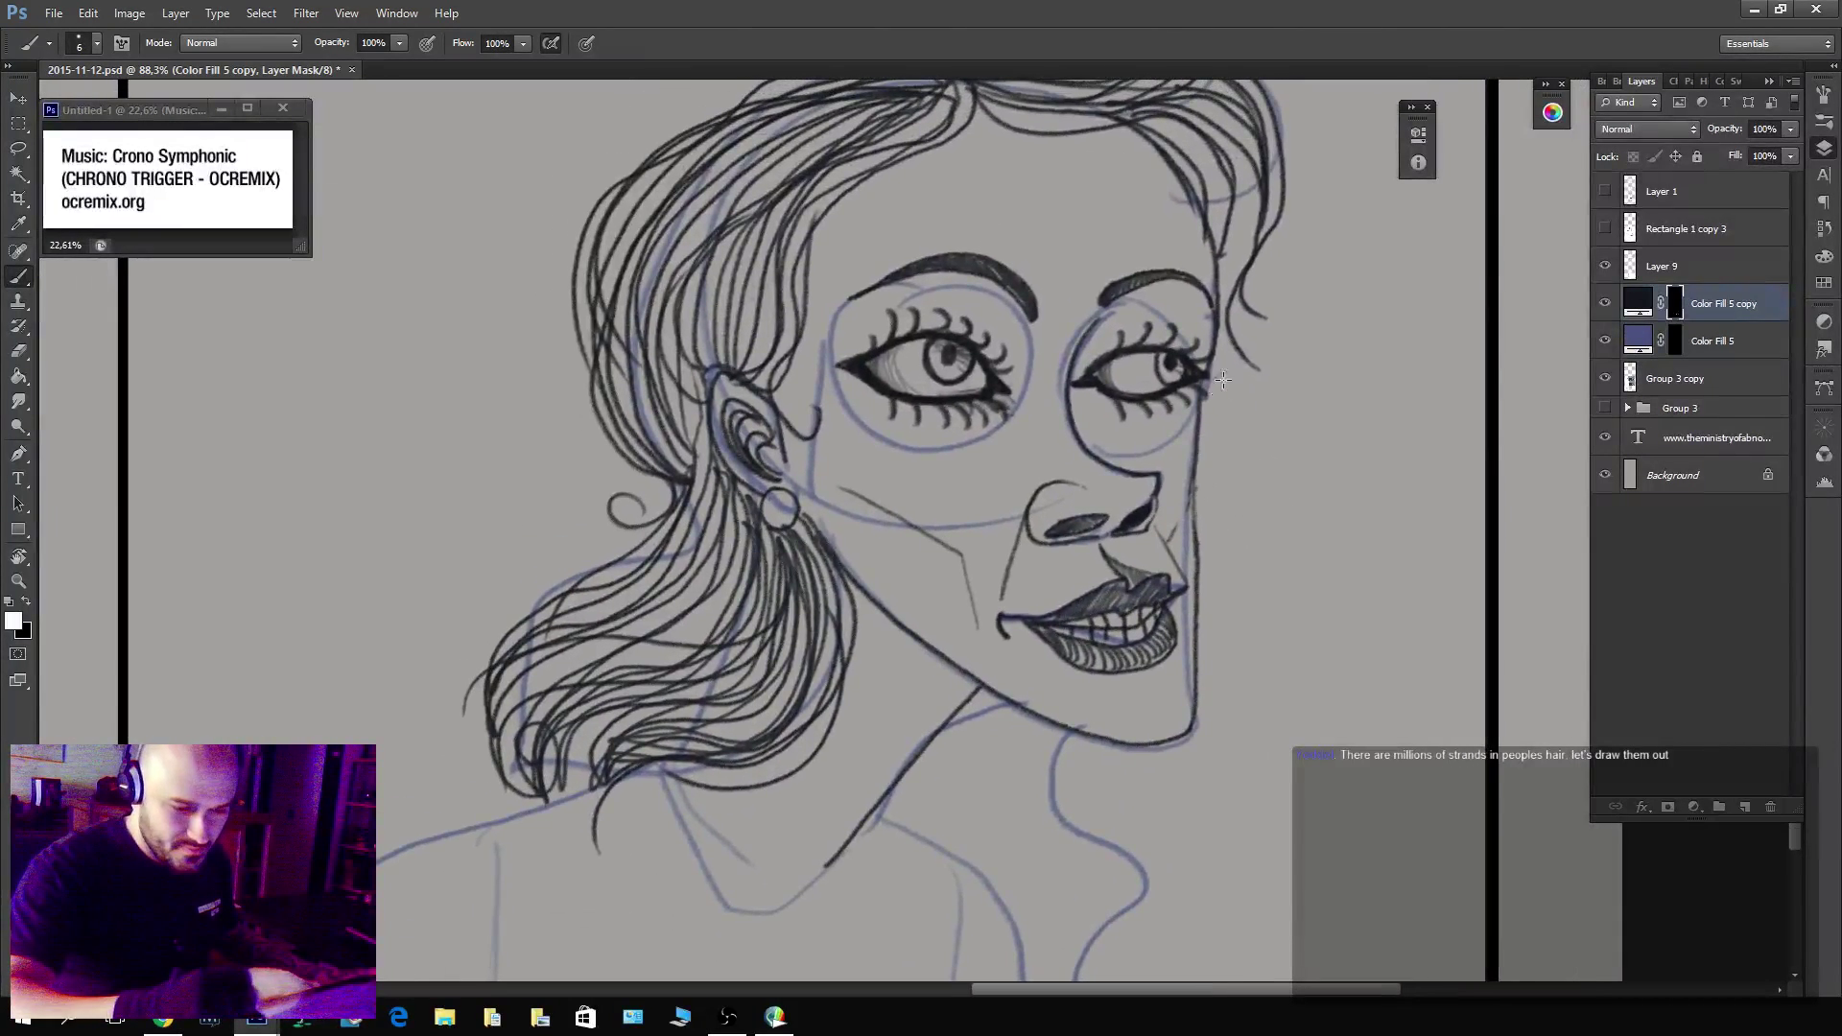
left_click_drag(1252, 215, 1198, 559)
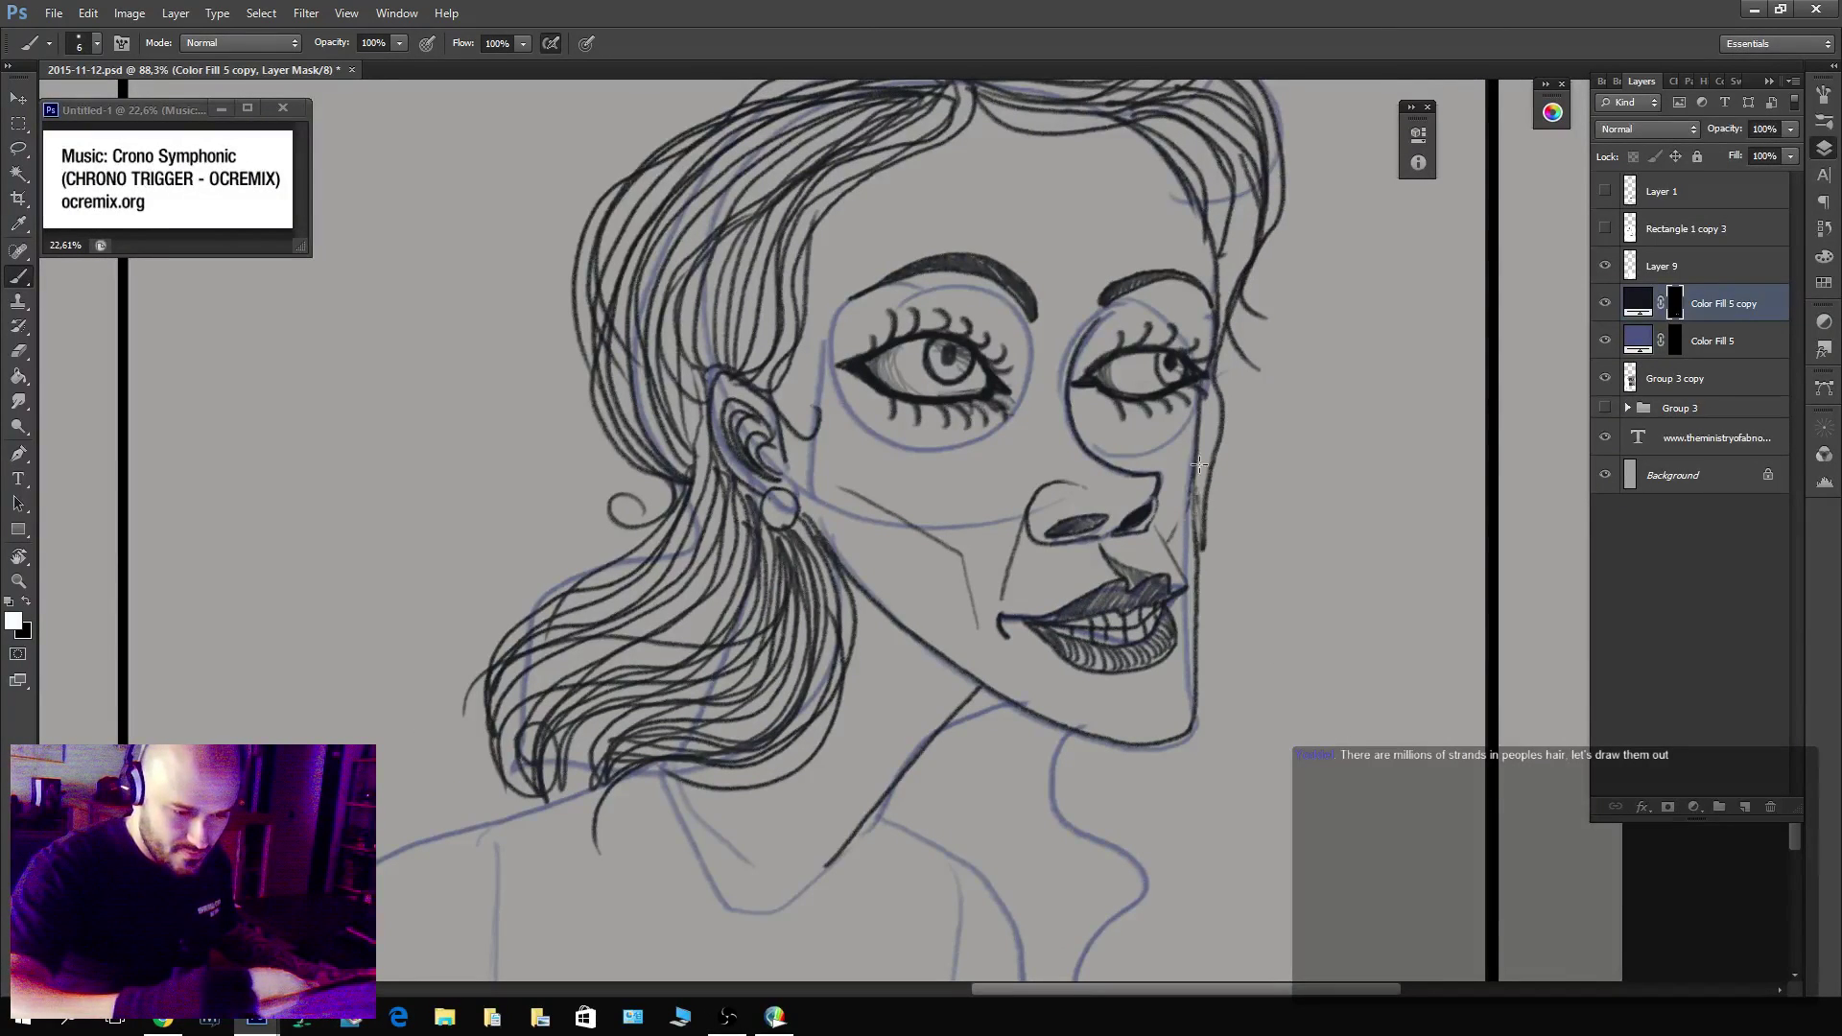
left_click_drag(1195, 494, 1231, 239)
left_click_drag(1252, 161, 1198, 691)
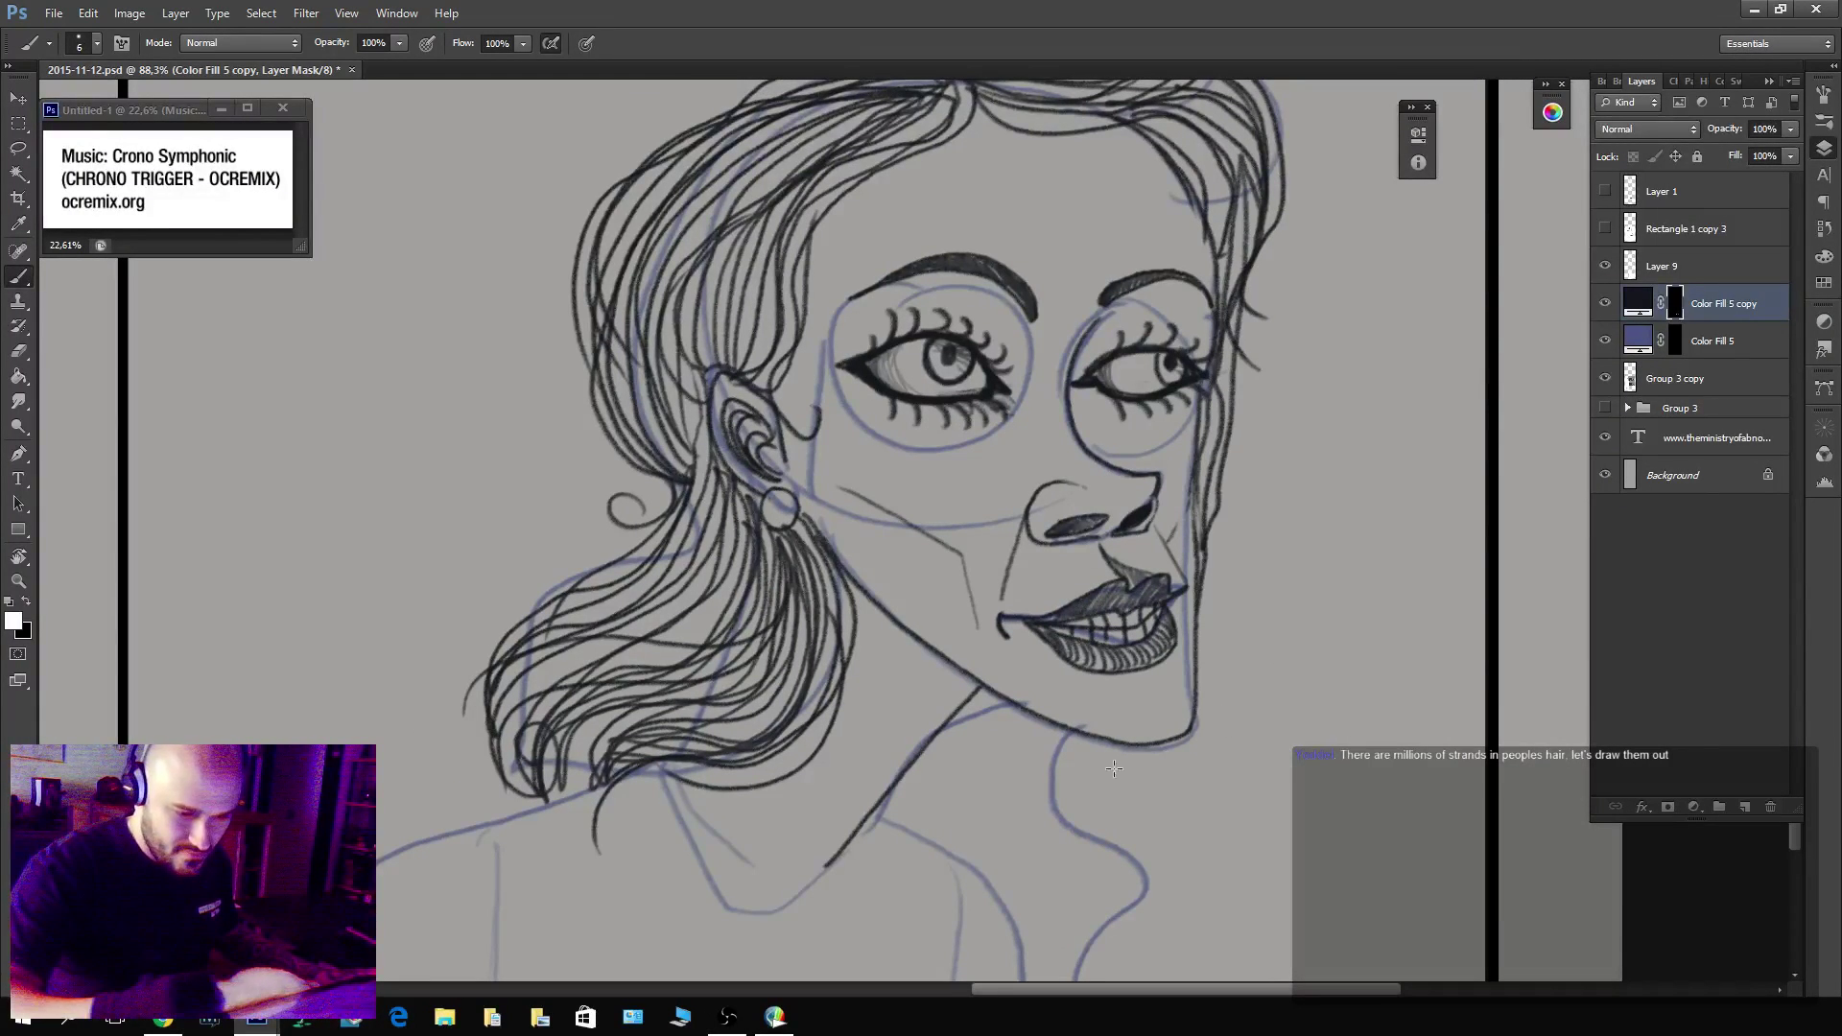
Try a curved line around the base of the neck, undoing the first version and drawing a rounder one.
left_click_drag(1114, 767, 1113, 474)
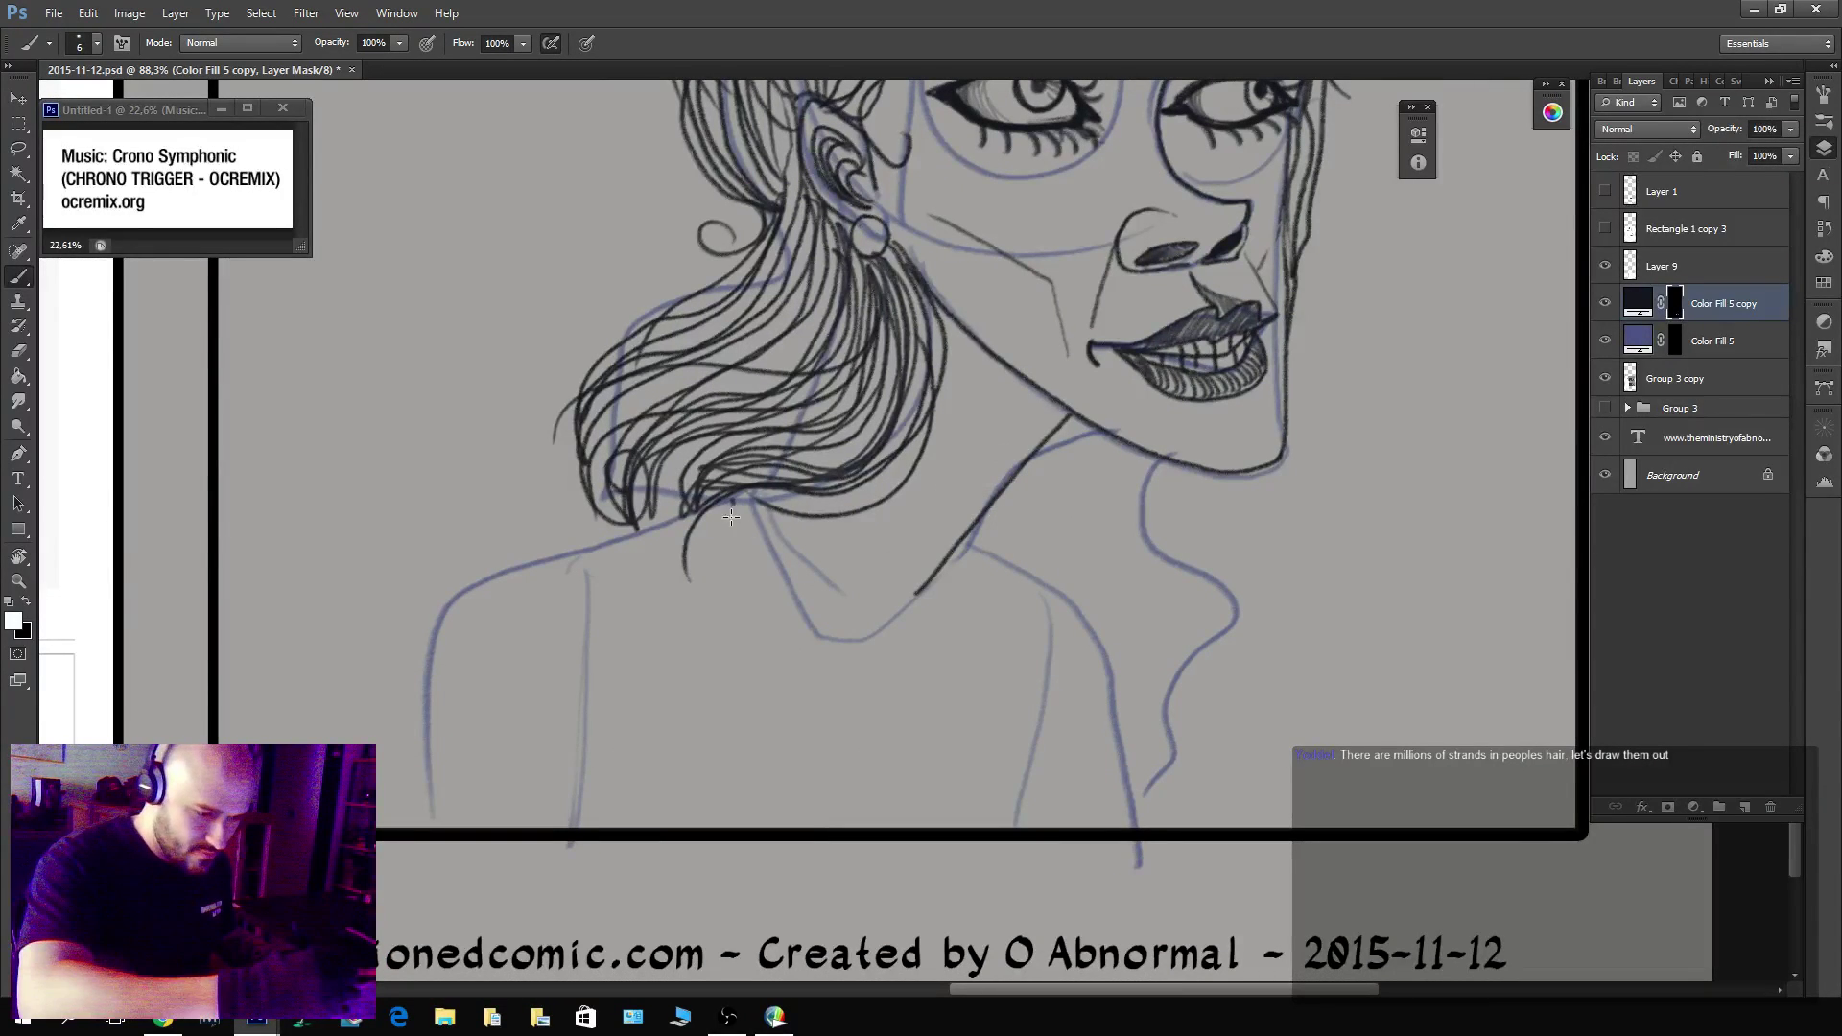
mouse_move(731, 516)
left_mouse_down()
mouse_move(816, 629)
mouse_move(958, 548)
left_mouse_up()
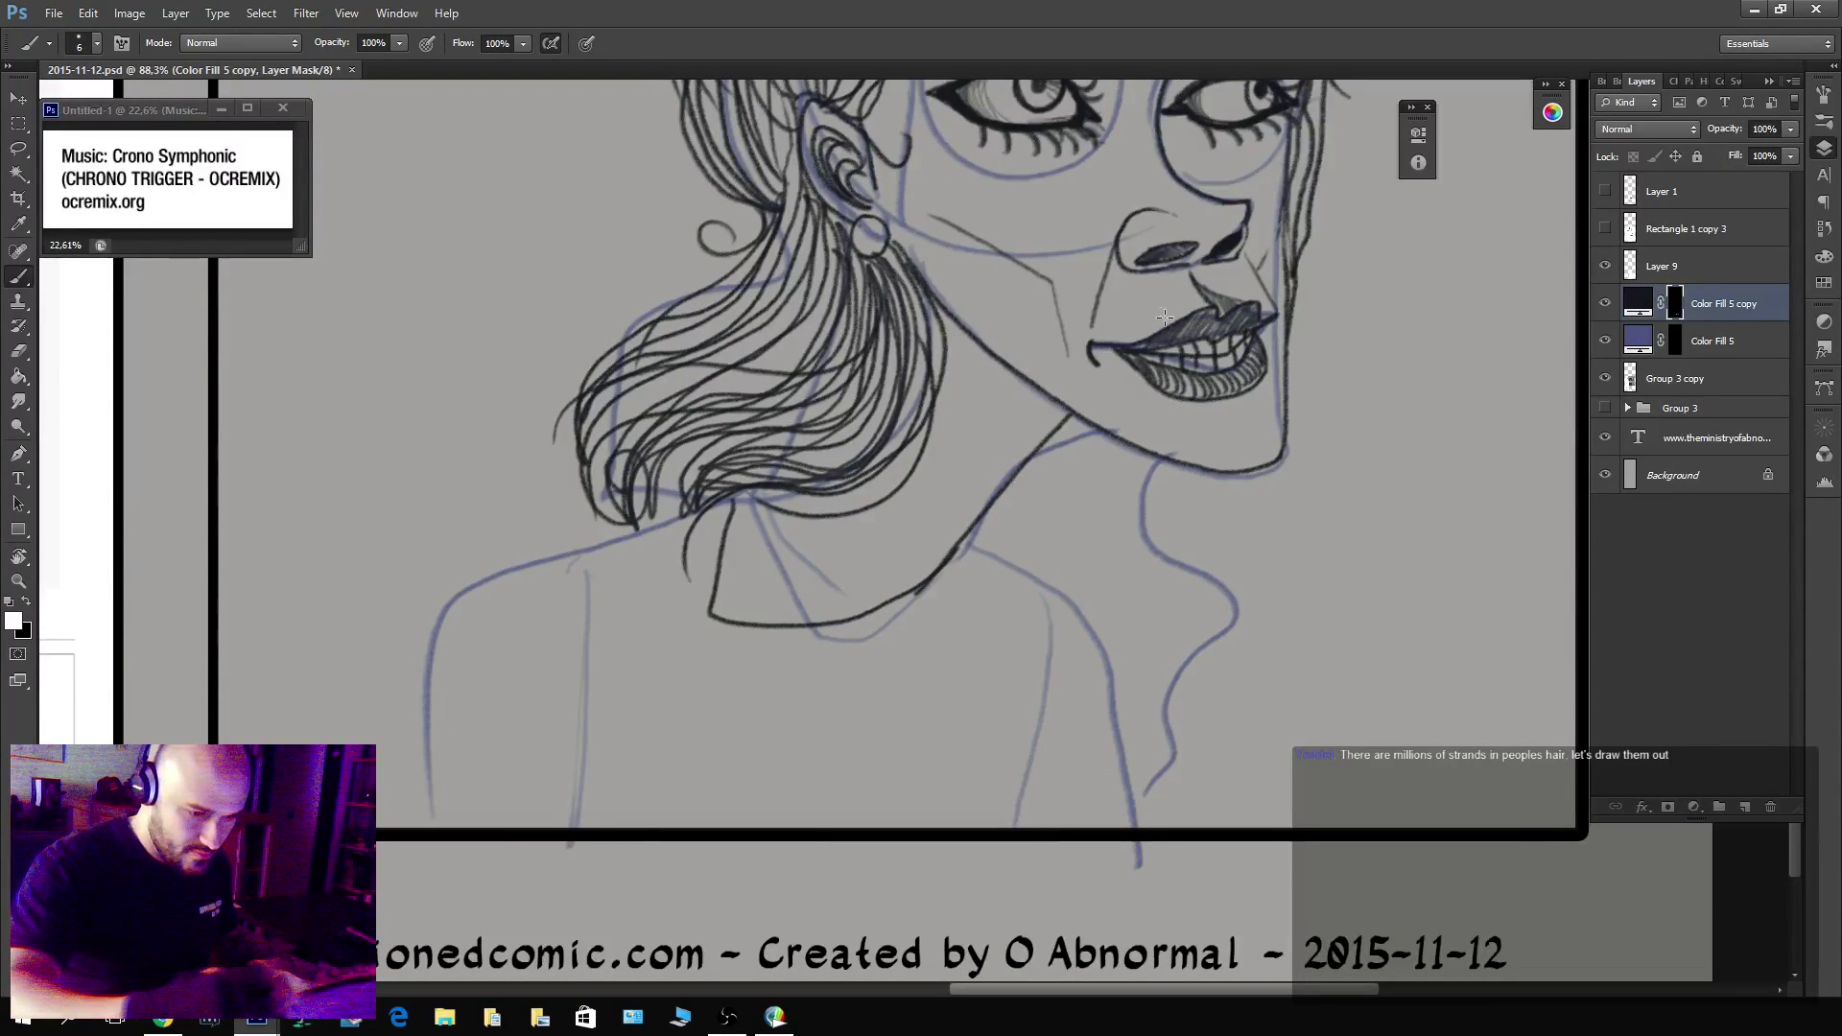
key("ctrl+z")
mouse_move(754, 525)
left_mouse_down()
mouse_move(876, 620)
mouse_move(965, 545)
mouse_move(757, 514)
left_mouse_up()
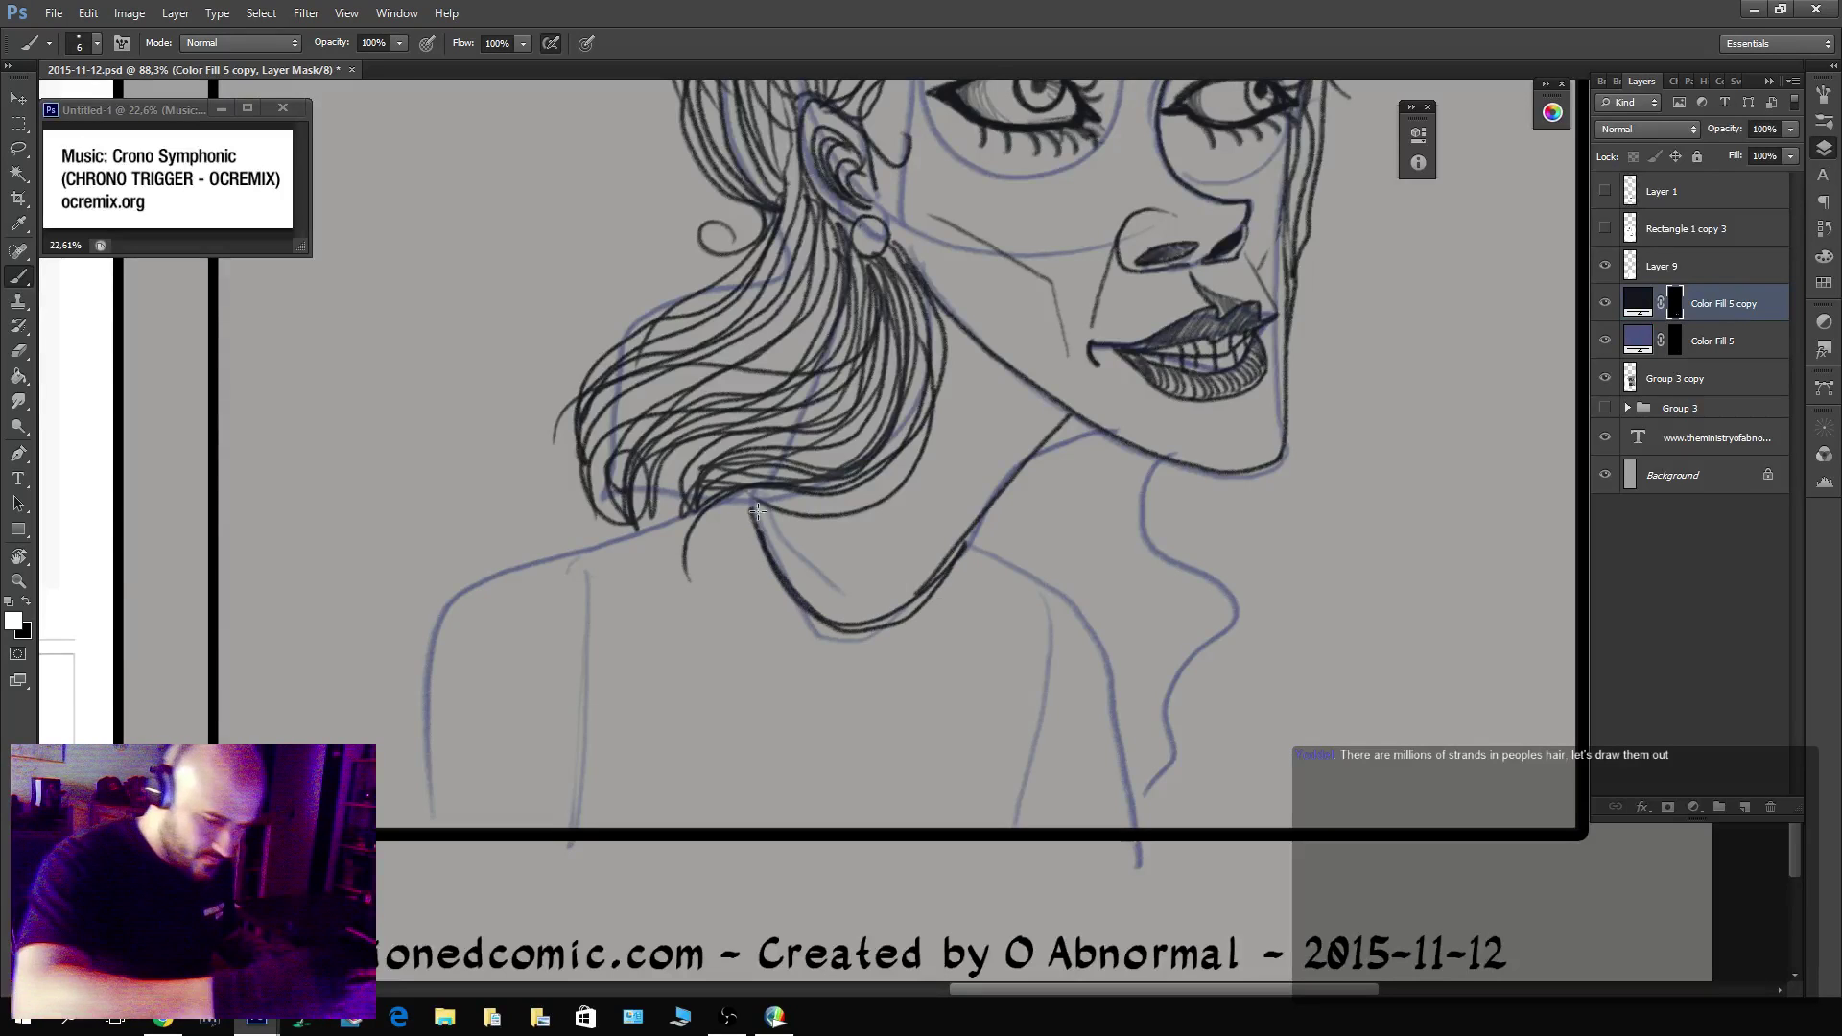
Try extra strokes on the near eye's upper lashes, and undo them together with the curve at the neck's base.
scroll(757, 513, "up", 5)
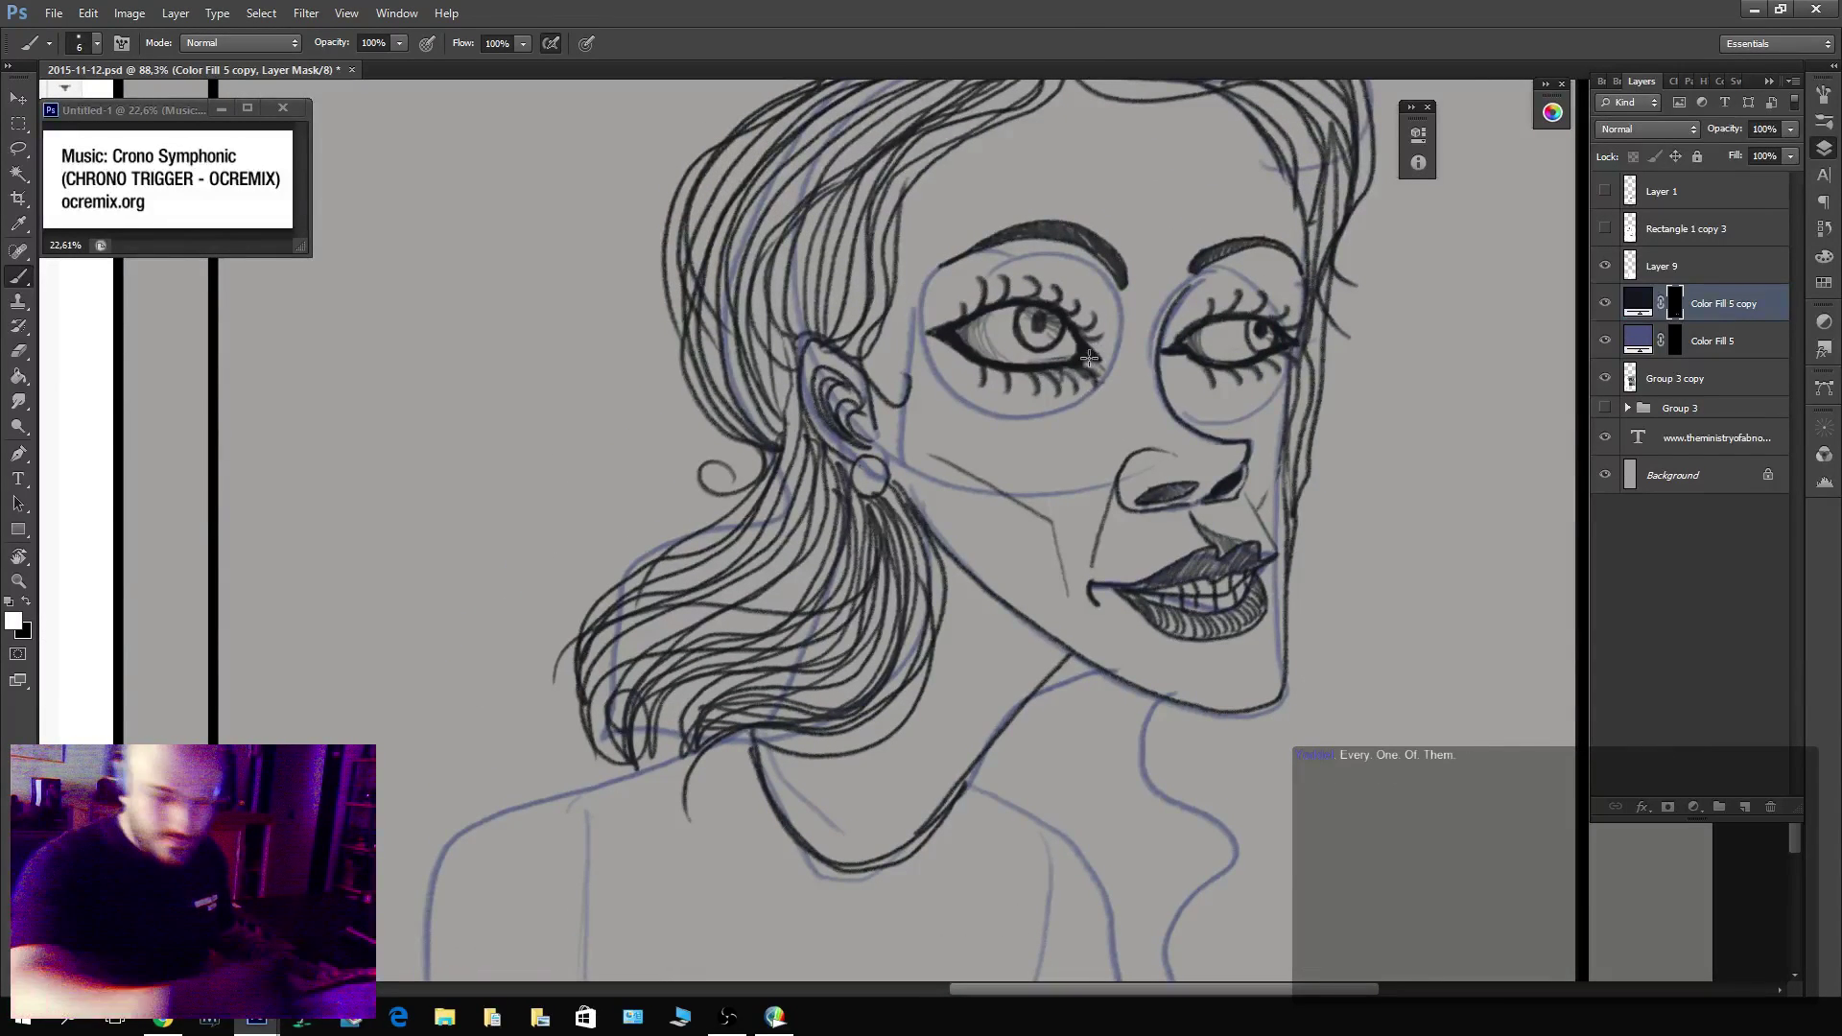
mouse_move(1089, 358)
left_mouse_down()
mouse_move(1051, 288)
mouse_move(960, 312)
mouse_move(998, 287)
mouse_move(1054, 302)
mouse_move(1080, 341)
left_mouse_up()
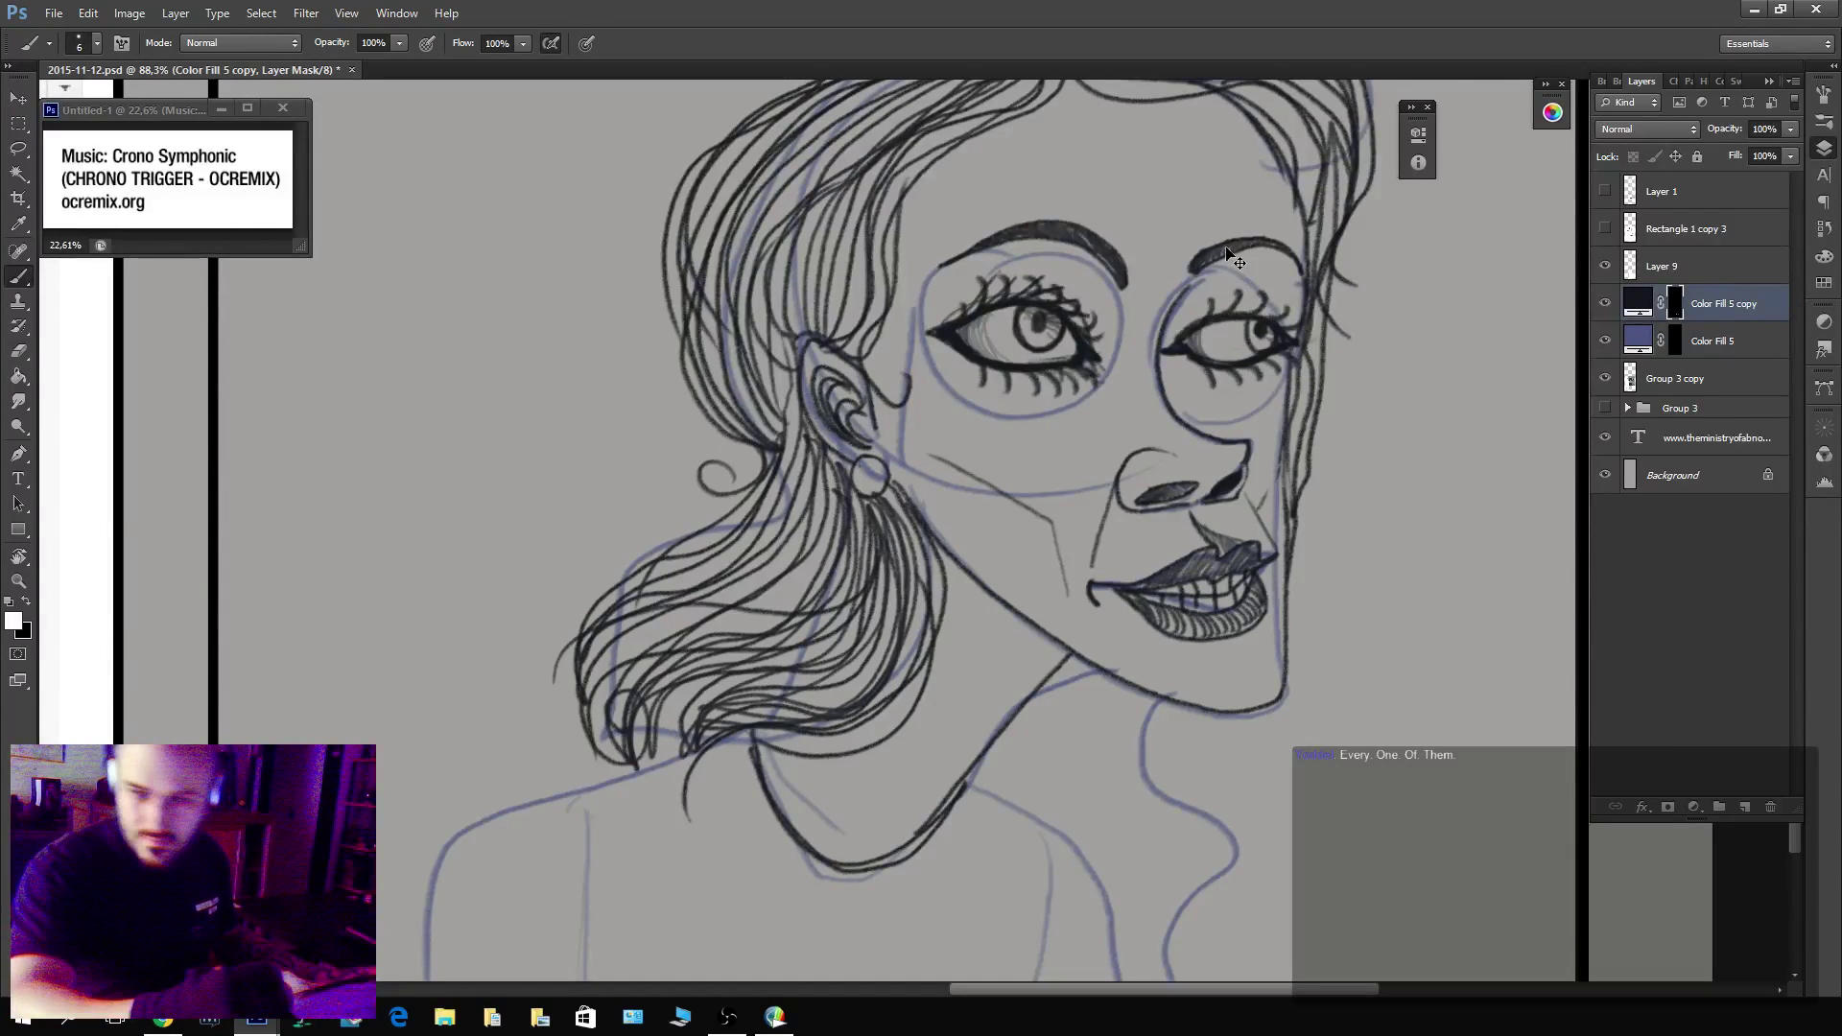
key("ctrl+alt+z")
key("ctrl+alt+z")
key("ctrl+alt+z")
key("ctrl+alt+z")
key("ctrl+alt+z")
key("ctrl+alt+z")
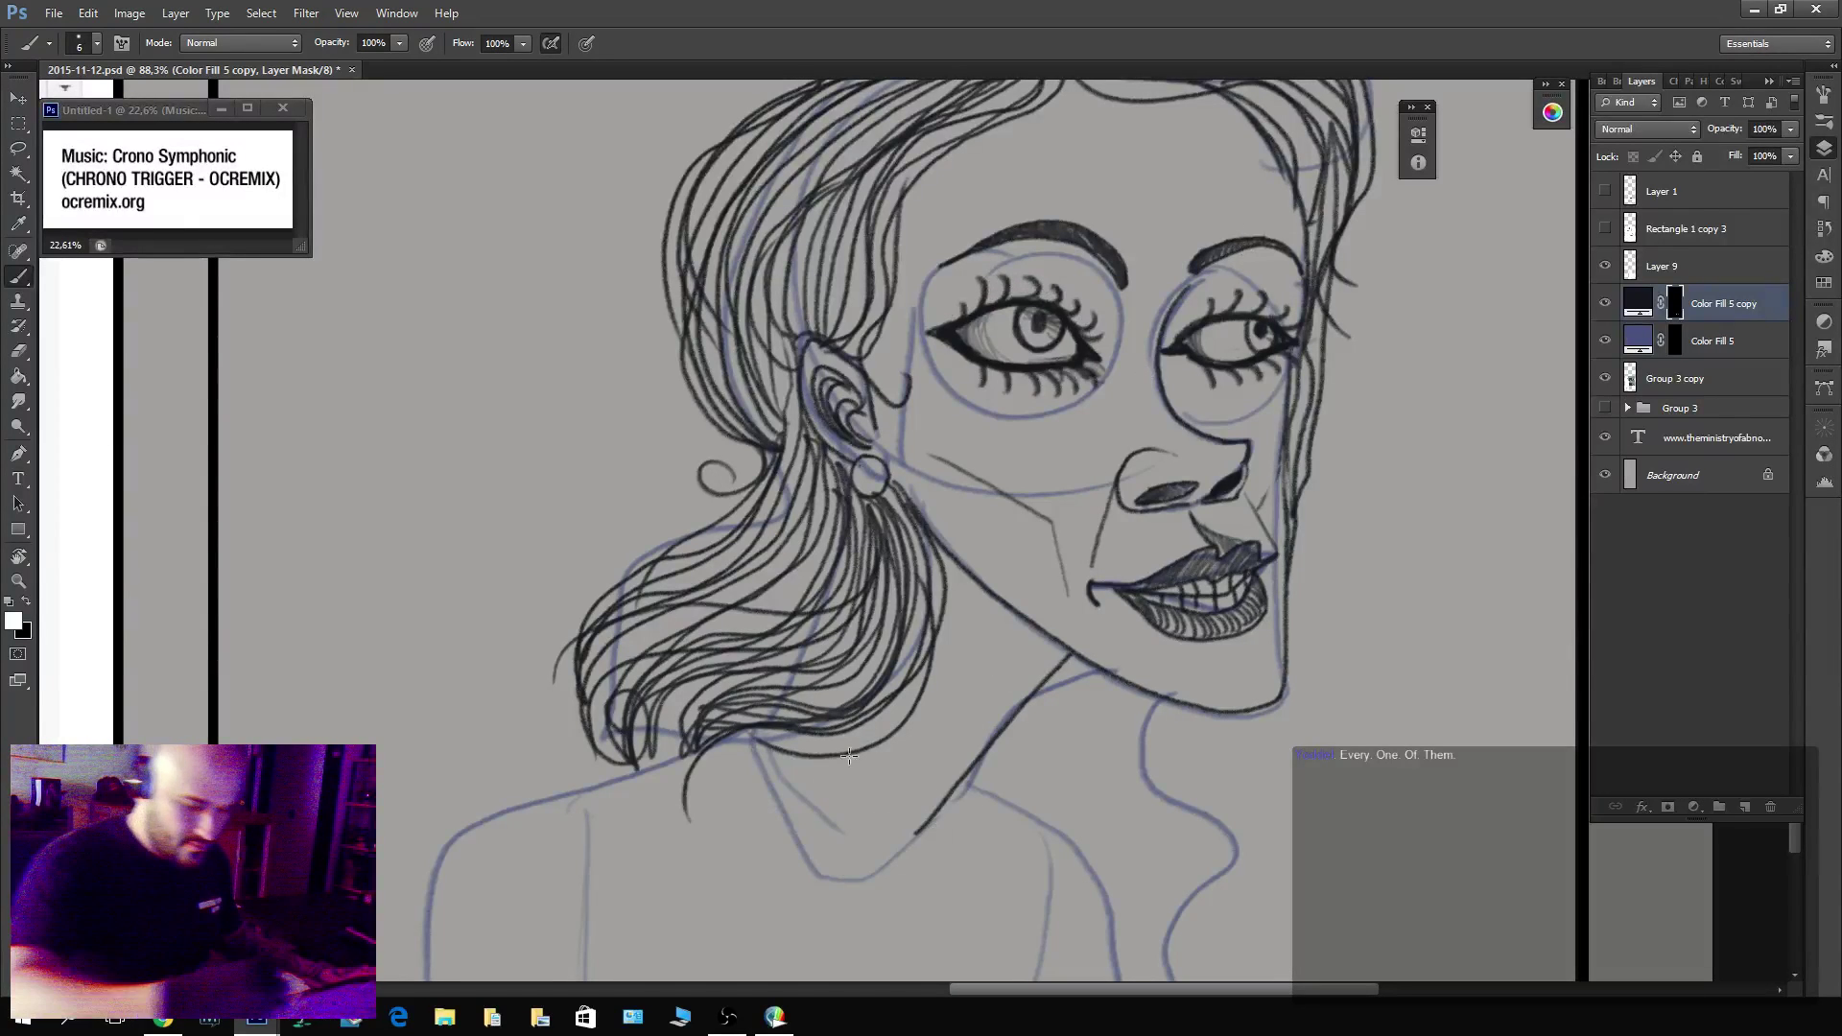
Try a thick neckline curve around the base of the neck with hatched shading below it, trimming the shading's edge.
mouse_move(849, 755)
left_mouse_down()
mouse_move(830, 472)
mouse_move(789, 543)
mouse_move(897, 539)
left_mouse_up()
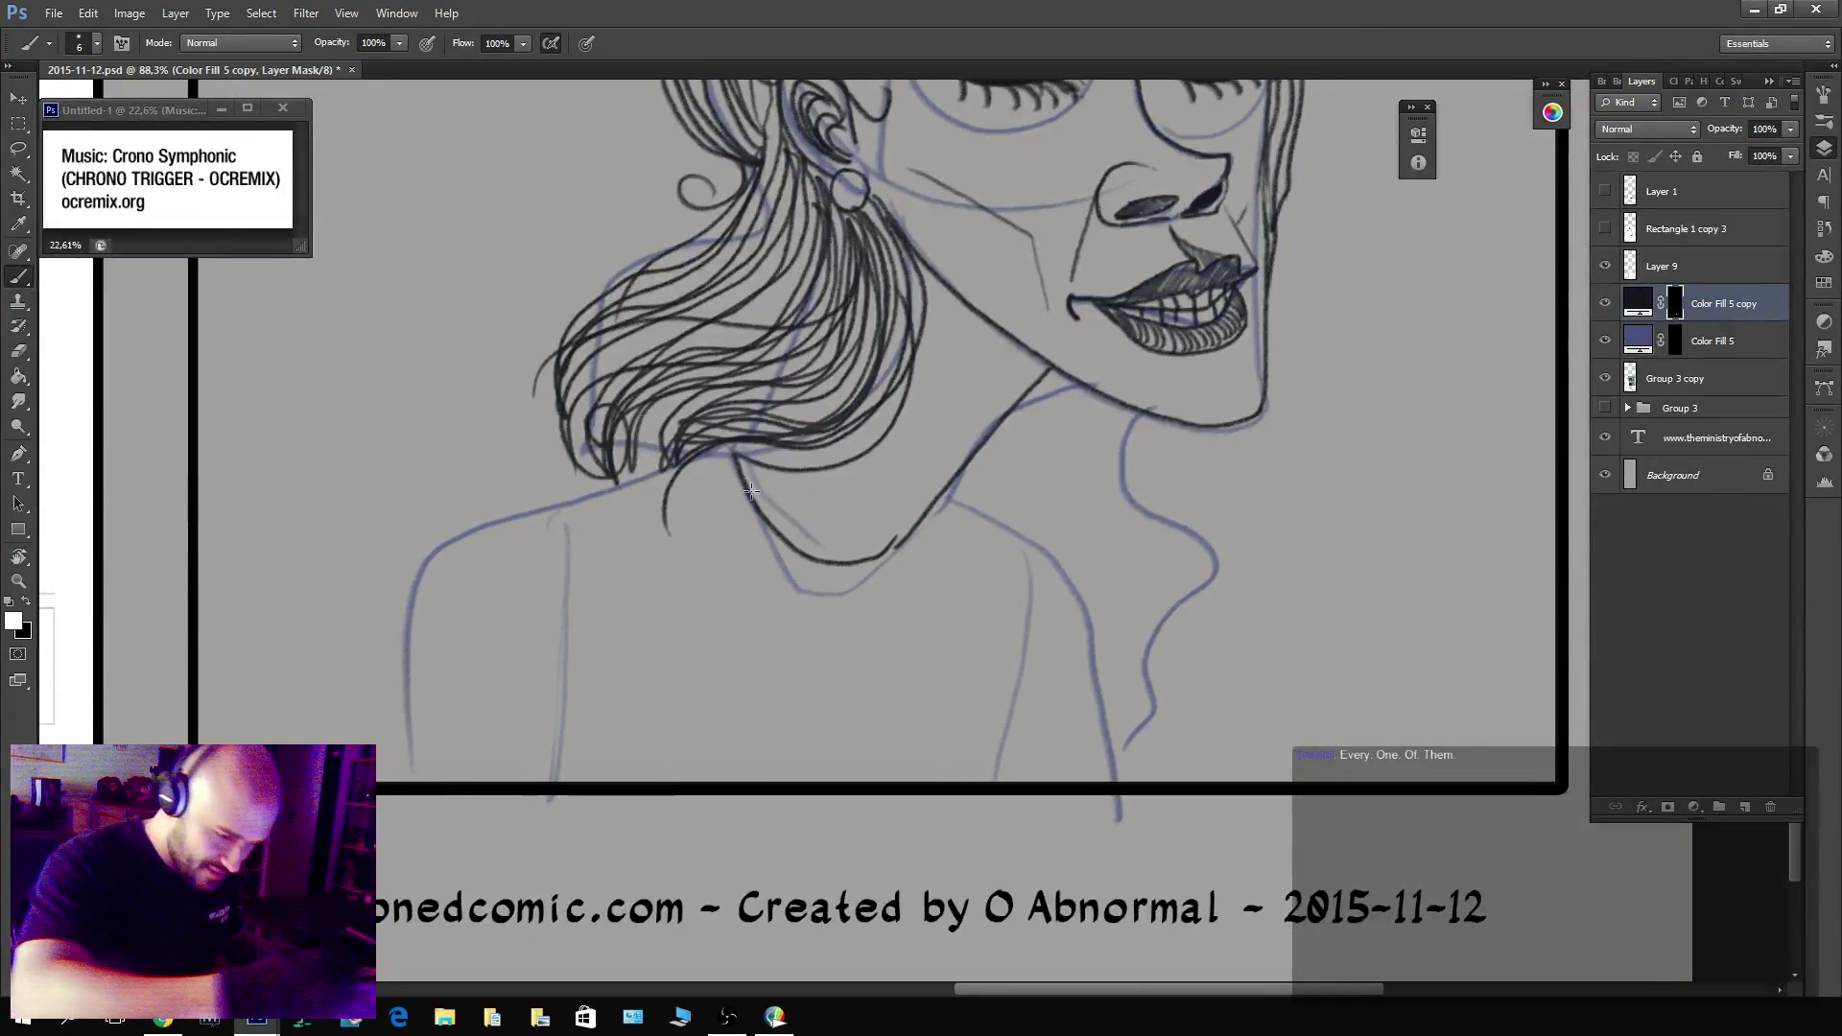
mouse_move(739, 470)
left_mouse_down()
mouse_move(826, 564)
mouse_move(765, 565)
mouse_move(859, 600)
mouse_move(801, 619)
left_mouse_up()
mouse_move(748, 552)
left_mouse_down()
mouse_move(806, 616)
mouse_move(864, 600)
mouse_move(744, 542)
left_mouse_up()
key("x")
left_click_drag(720, 469, 835, 614)
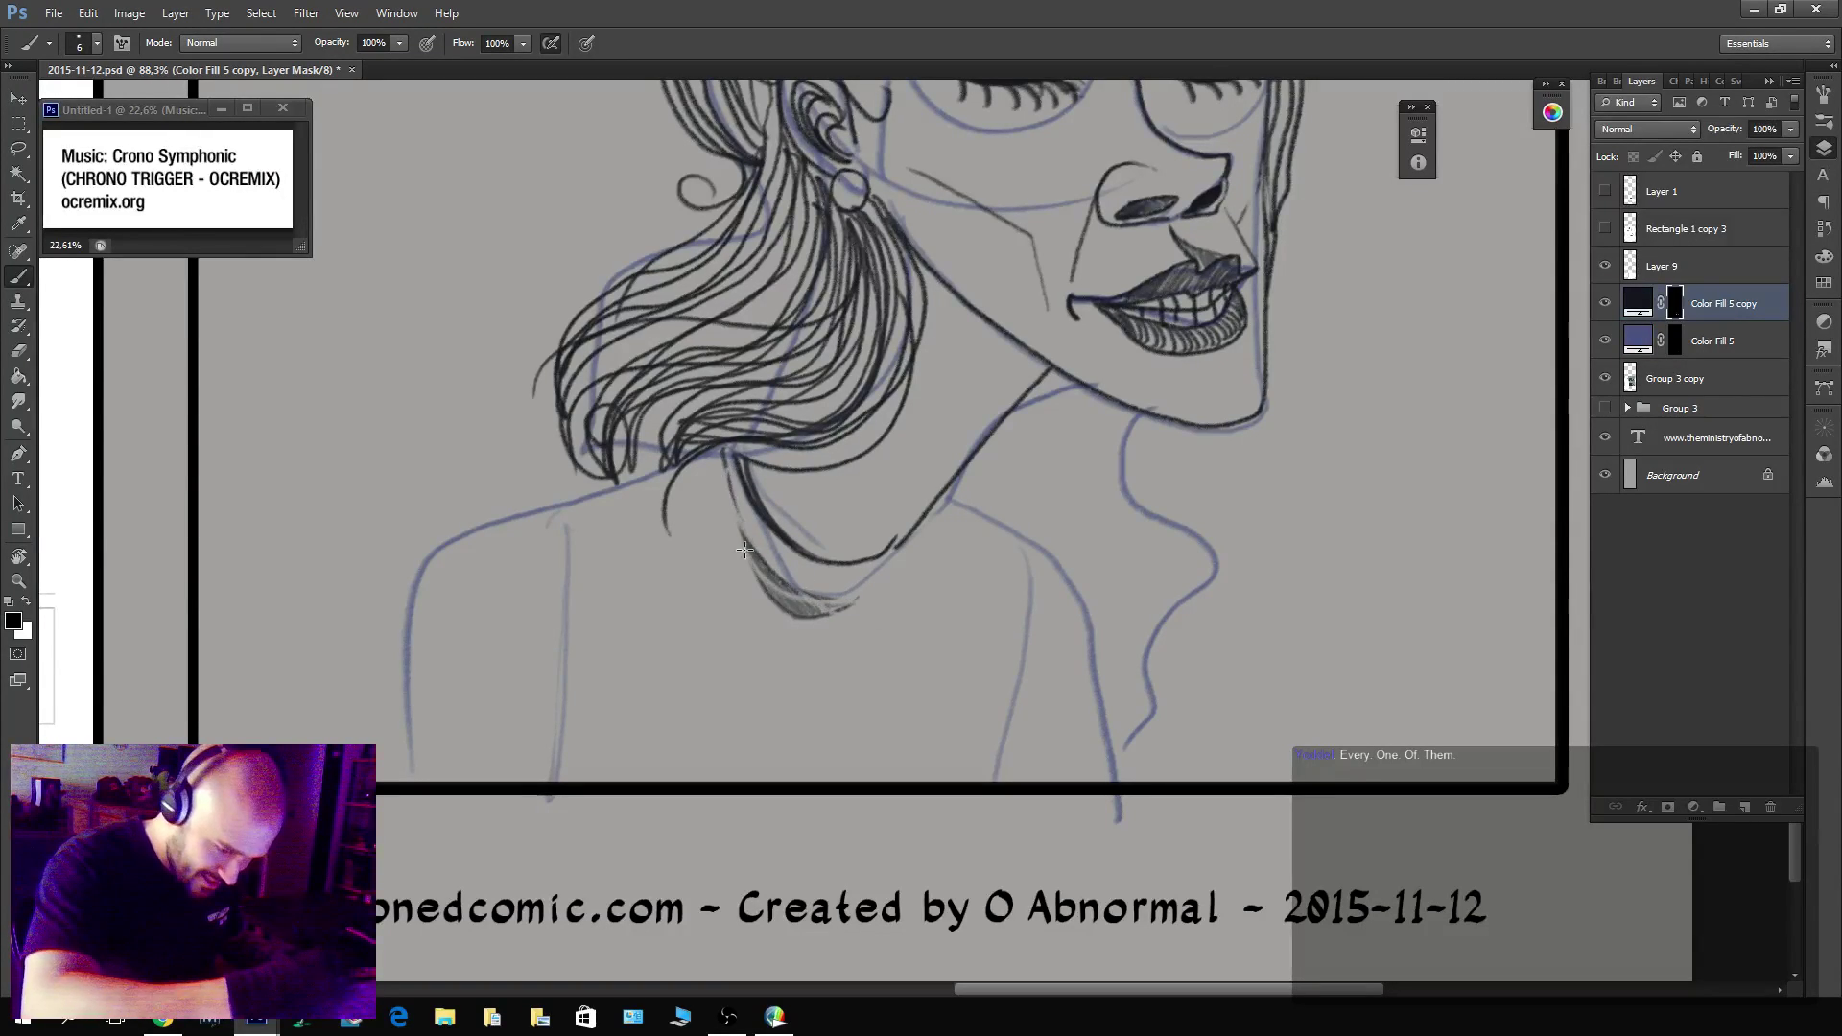
left_click_drag(744, 550, 820, 615)
key("x")
mouse_move(765, 588)
left_mouse_down()
mouse_move(814, 618)
mouse_move(899, 552)
mouse_move(1138, 537)
left_mouse_up()
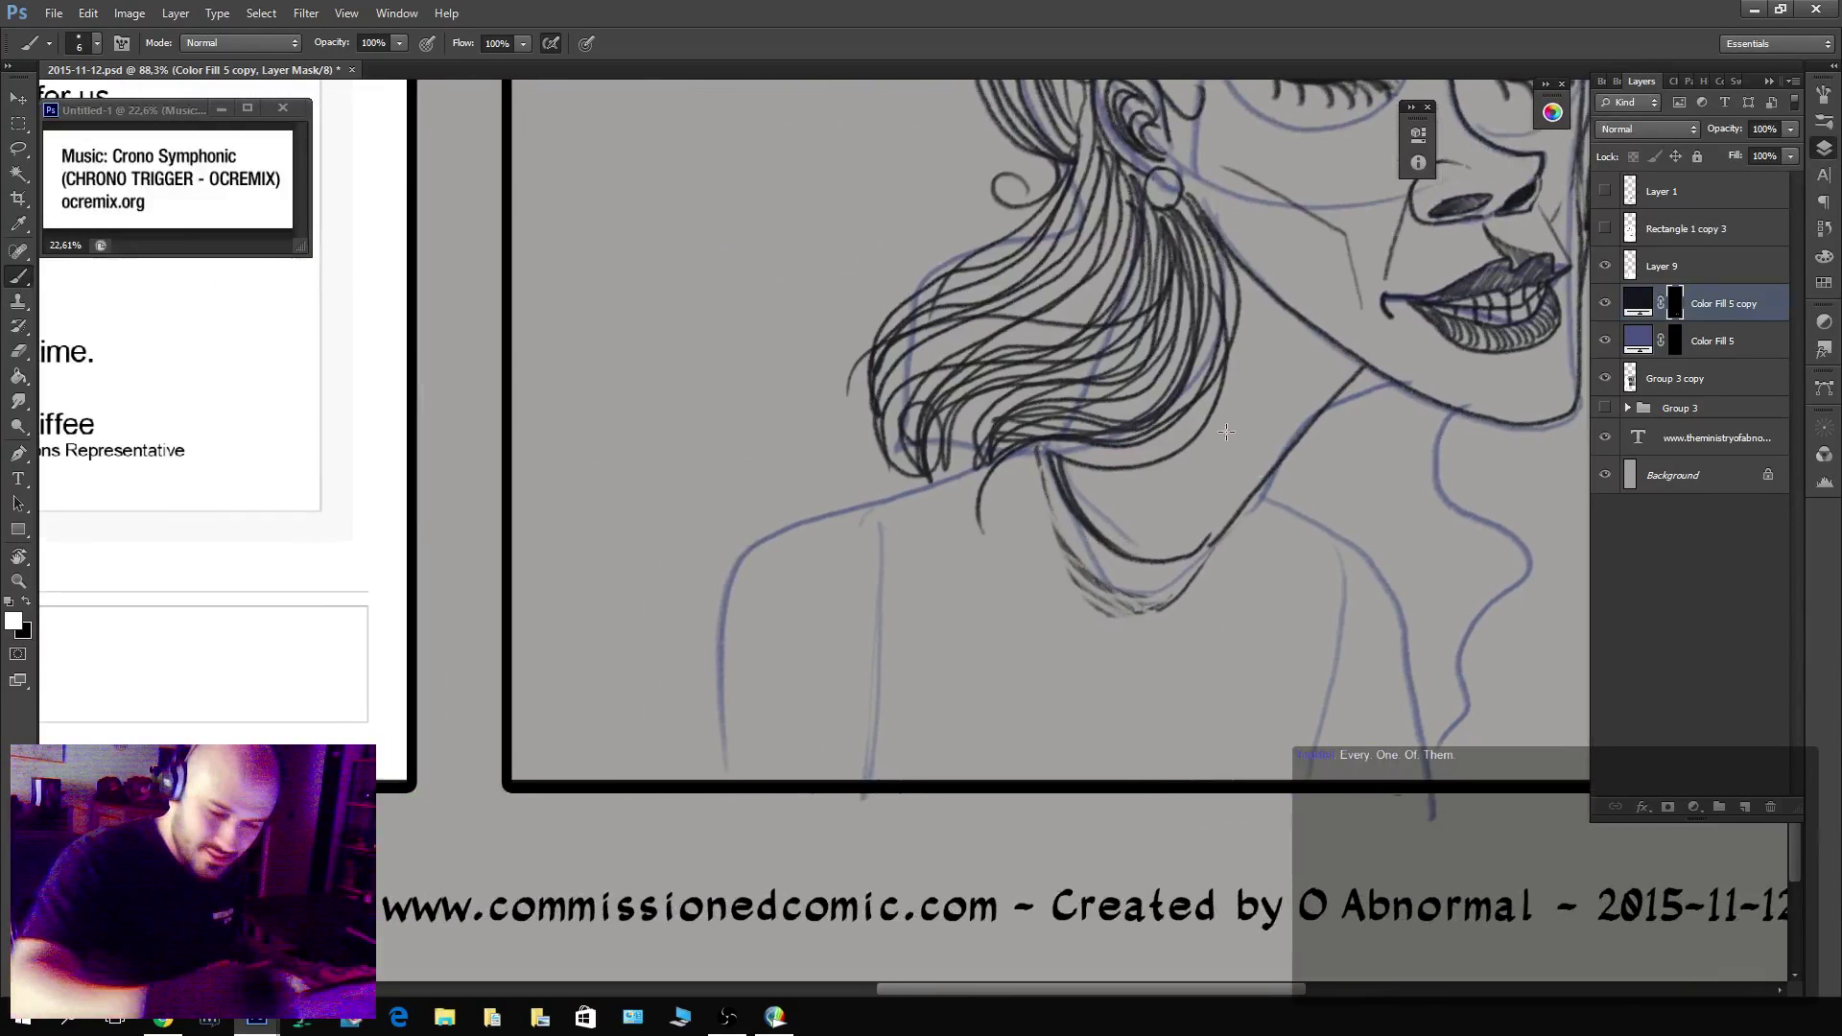
left_click_drag(1402, 573, 1109, 717)
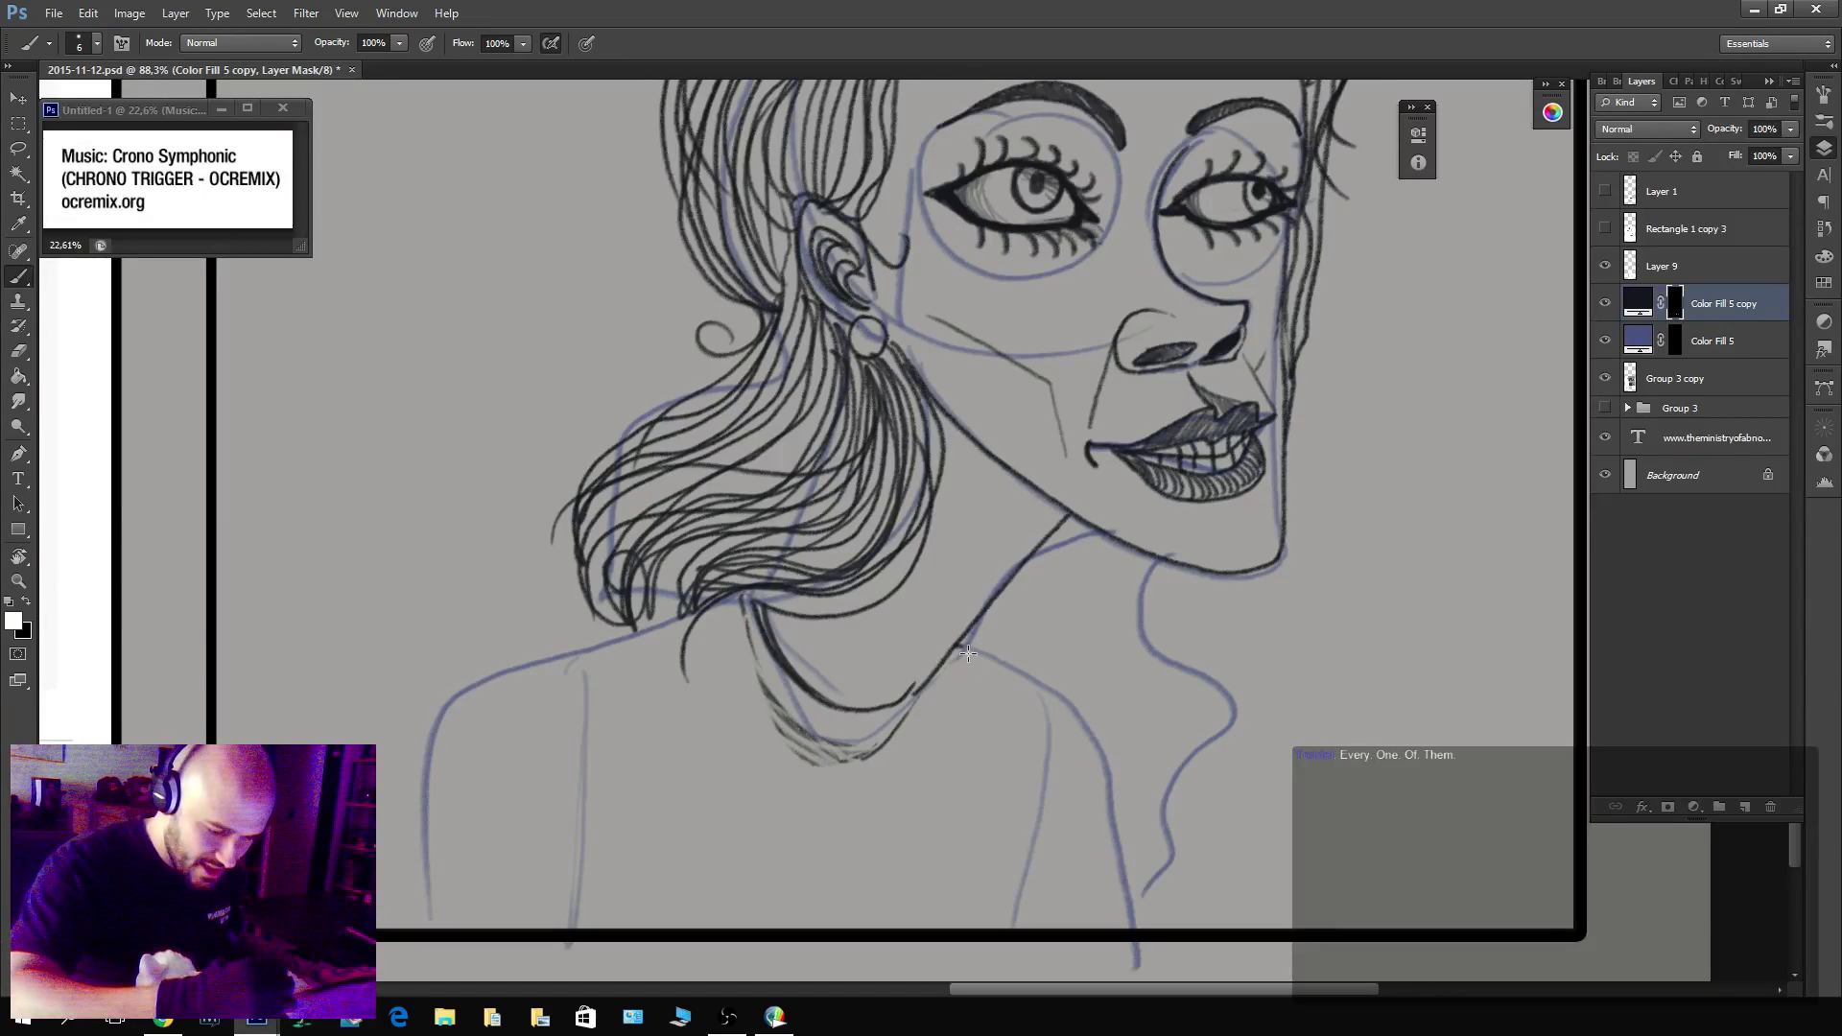
Erase the neckline curve and its hatched shading at the base of the neck.
key("x")
left_click_drag(911, 702, 755, 623)
left_click_drag(831, 764, 737, 711)
key("ctrl+z")
key("x")
mouse_move(869, 754)
left_mouse_down()
mouse_move(855, 708)
mouse_move(763, 638)
mouse_move(756, 610)
left_mouse_up()
key("v")
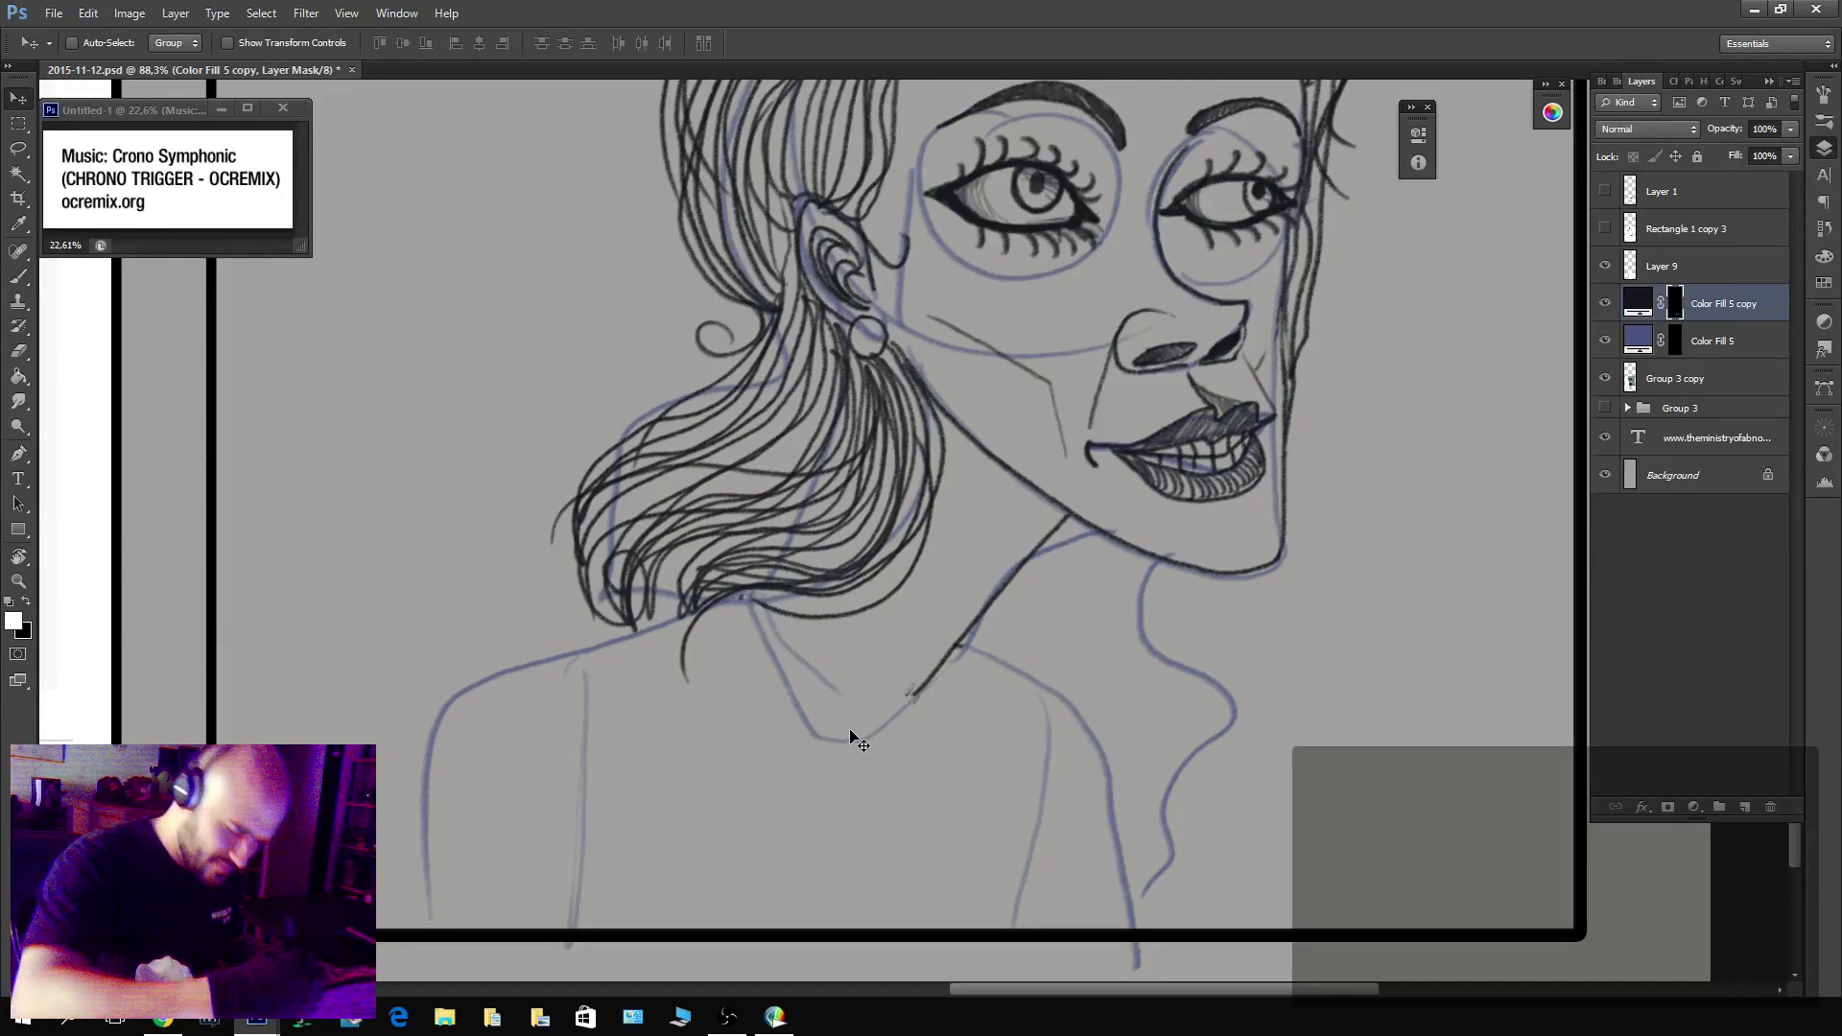
key("b")
mouse_move(840, 735)
left_mouse_down()
mouse_move(789, 695)
mouse_move(622, 681)
mouse_move(908, 701)
left_mouse_up()
key("ctrl+z")
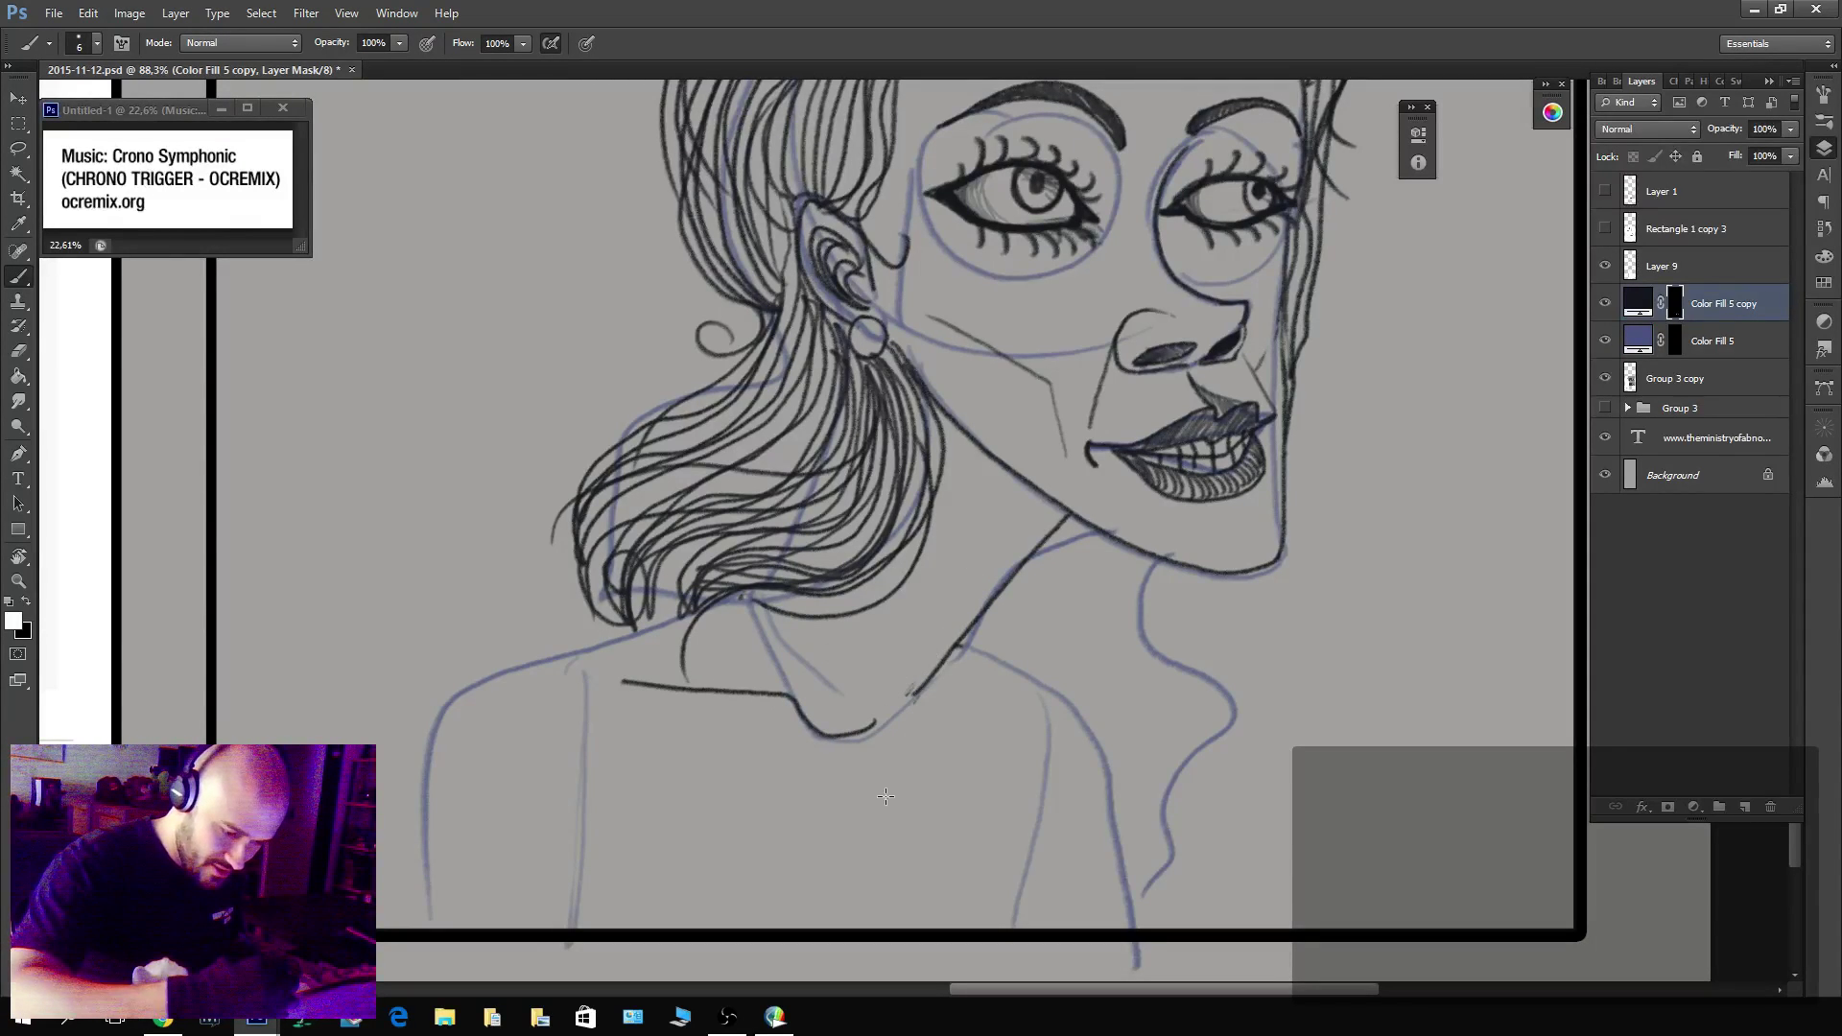
key("ctrl+alt+z")
key("ctrl+alt+z")
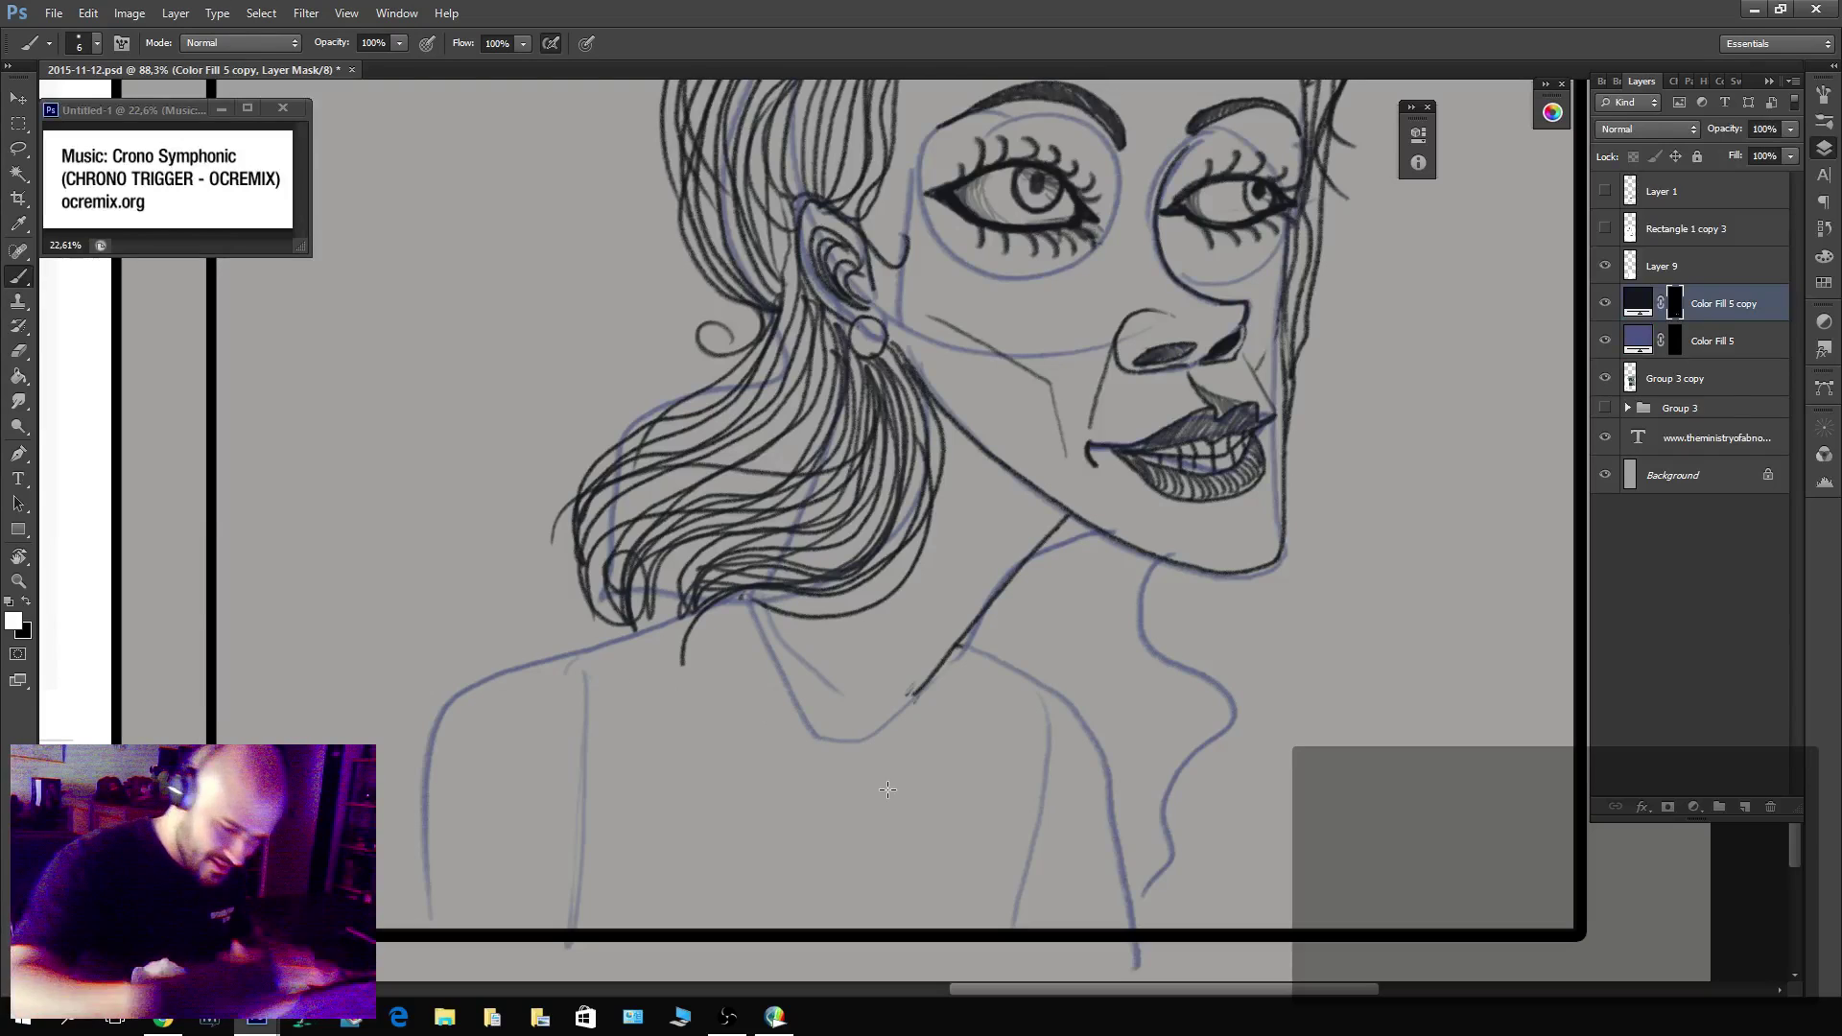
Ink both collarbones with the throat hollow between them, plus the near shoulder line and a wide curve across the chest.
mouse_move(596, 697)
left_mouse_down()
mouse_move(837, 677)
mouse_move(1049, 710)
left_mouse_up()
left_click_drag(875, 740, 818, 722)
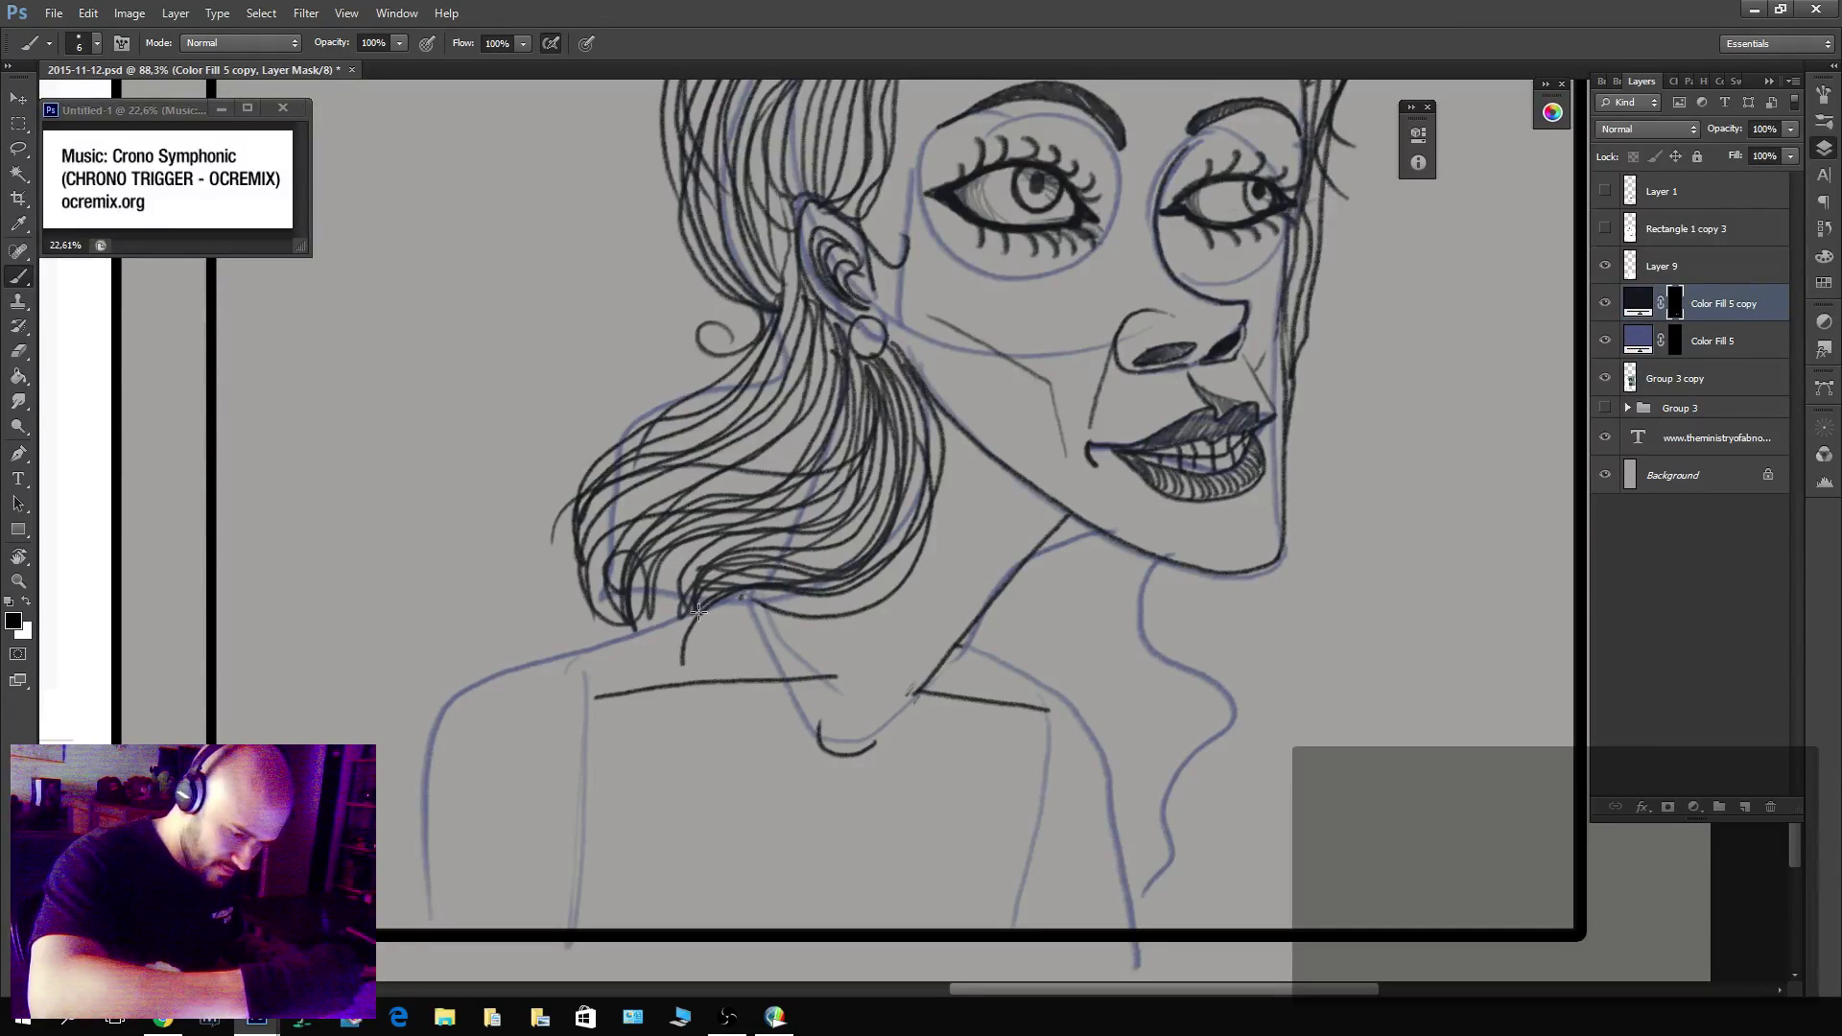
key("x")
mouse_move(708, 611)
left_mouse_down()
mouse_move(500, 669)
mouse_move(541, 745)
mouse_move(611, 812)
mouse_move(818, 872)
mouse_move(1111, 808)
left_mouse_up()
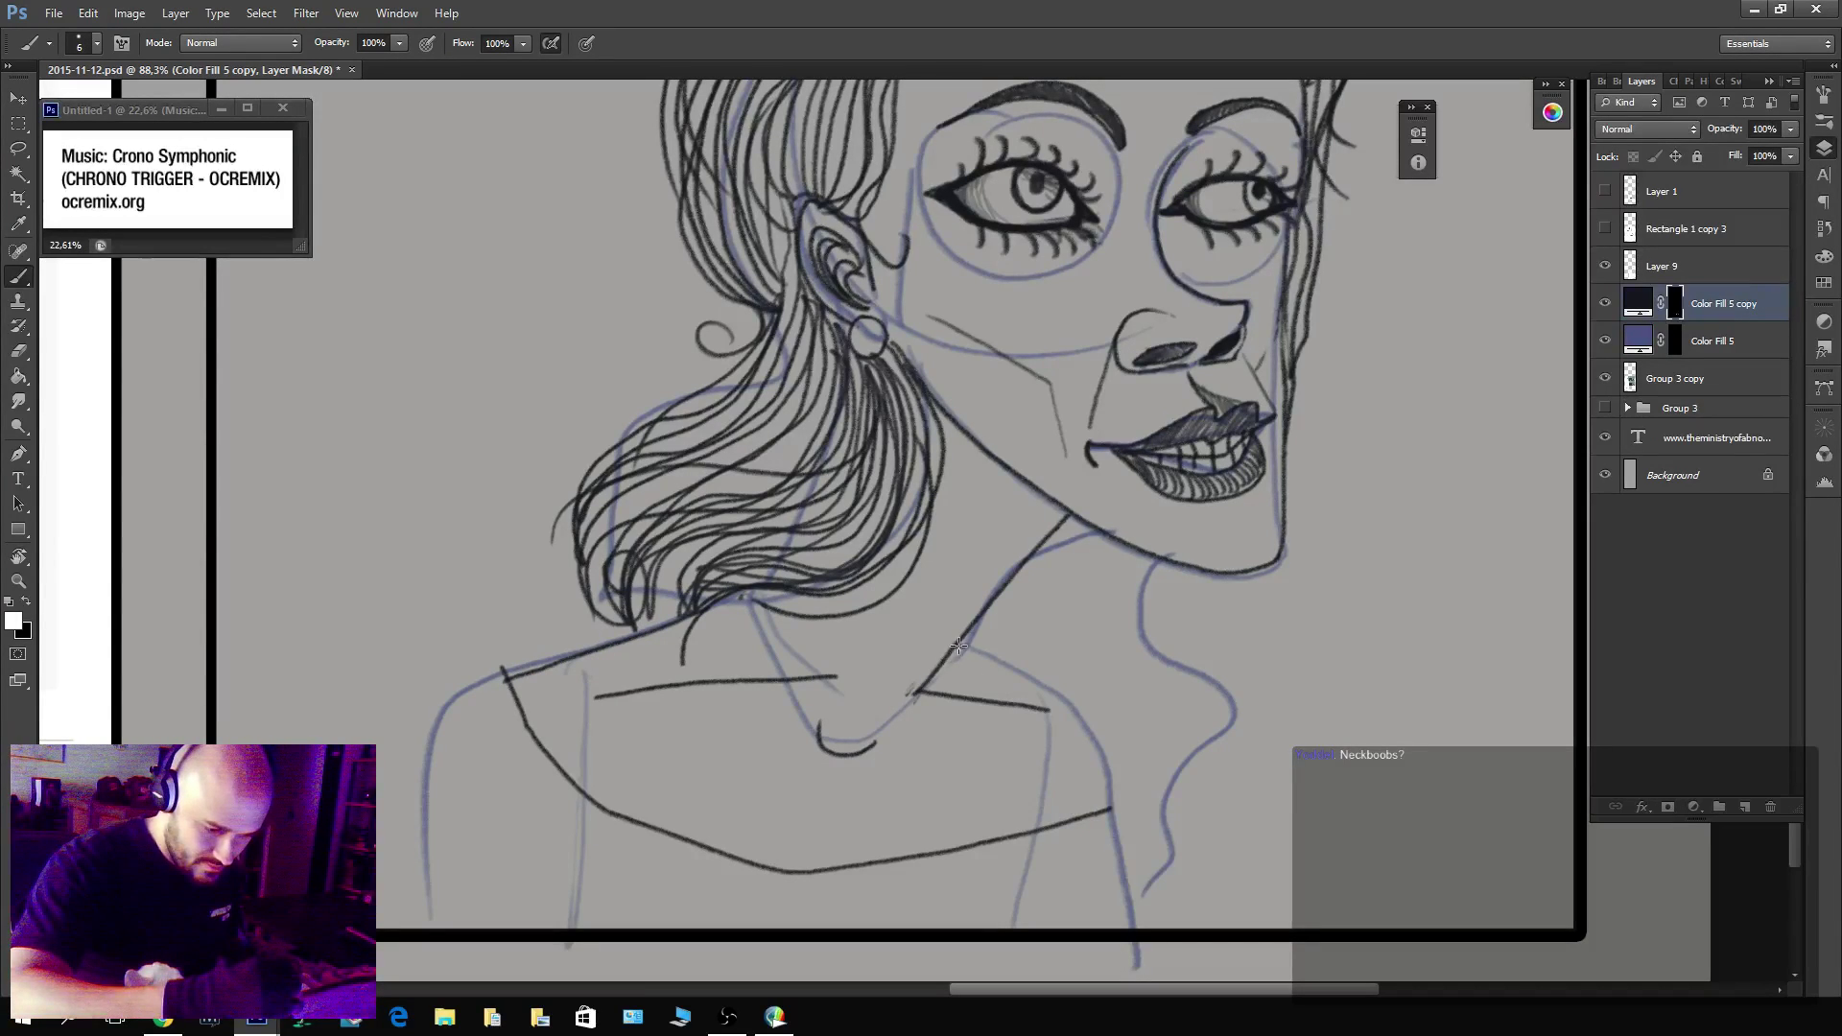
left_click_drag(957, 646, 985, 672)
key("ctrl+z")
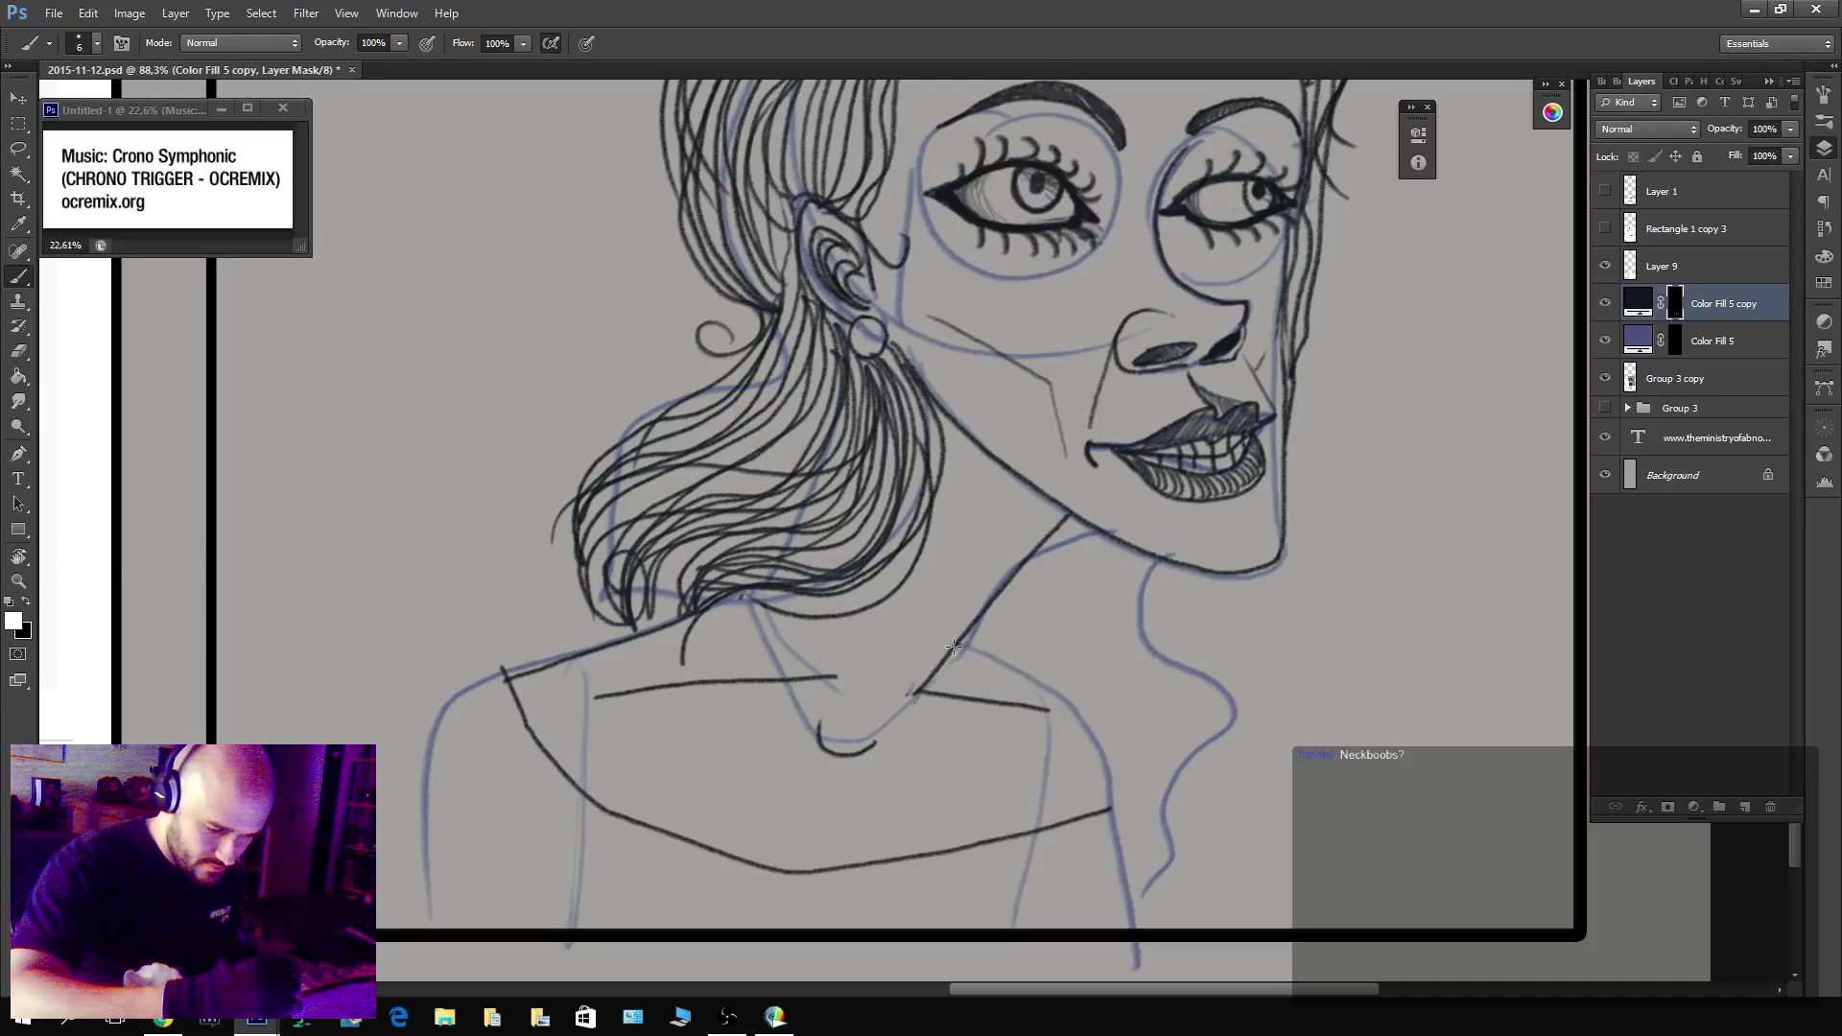
left_click_drag(473, 678, 361, 734)
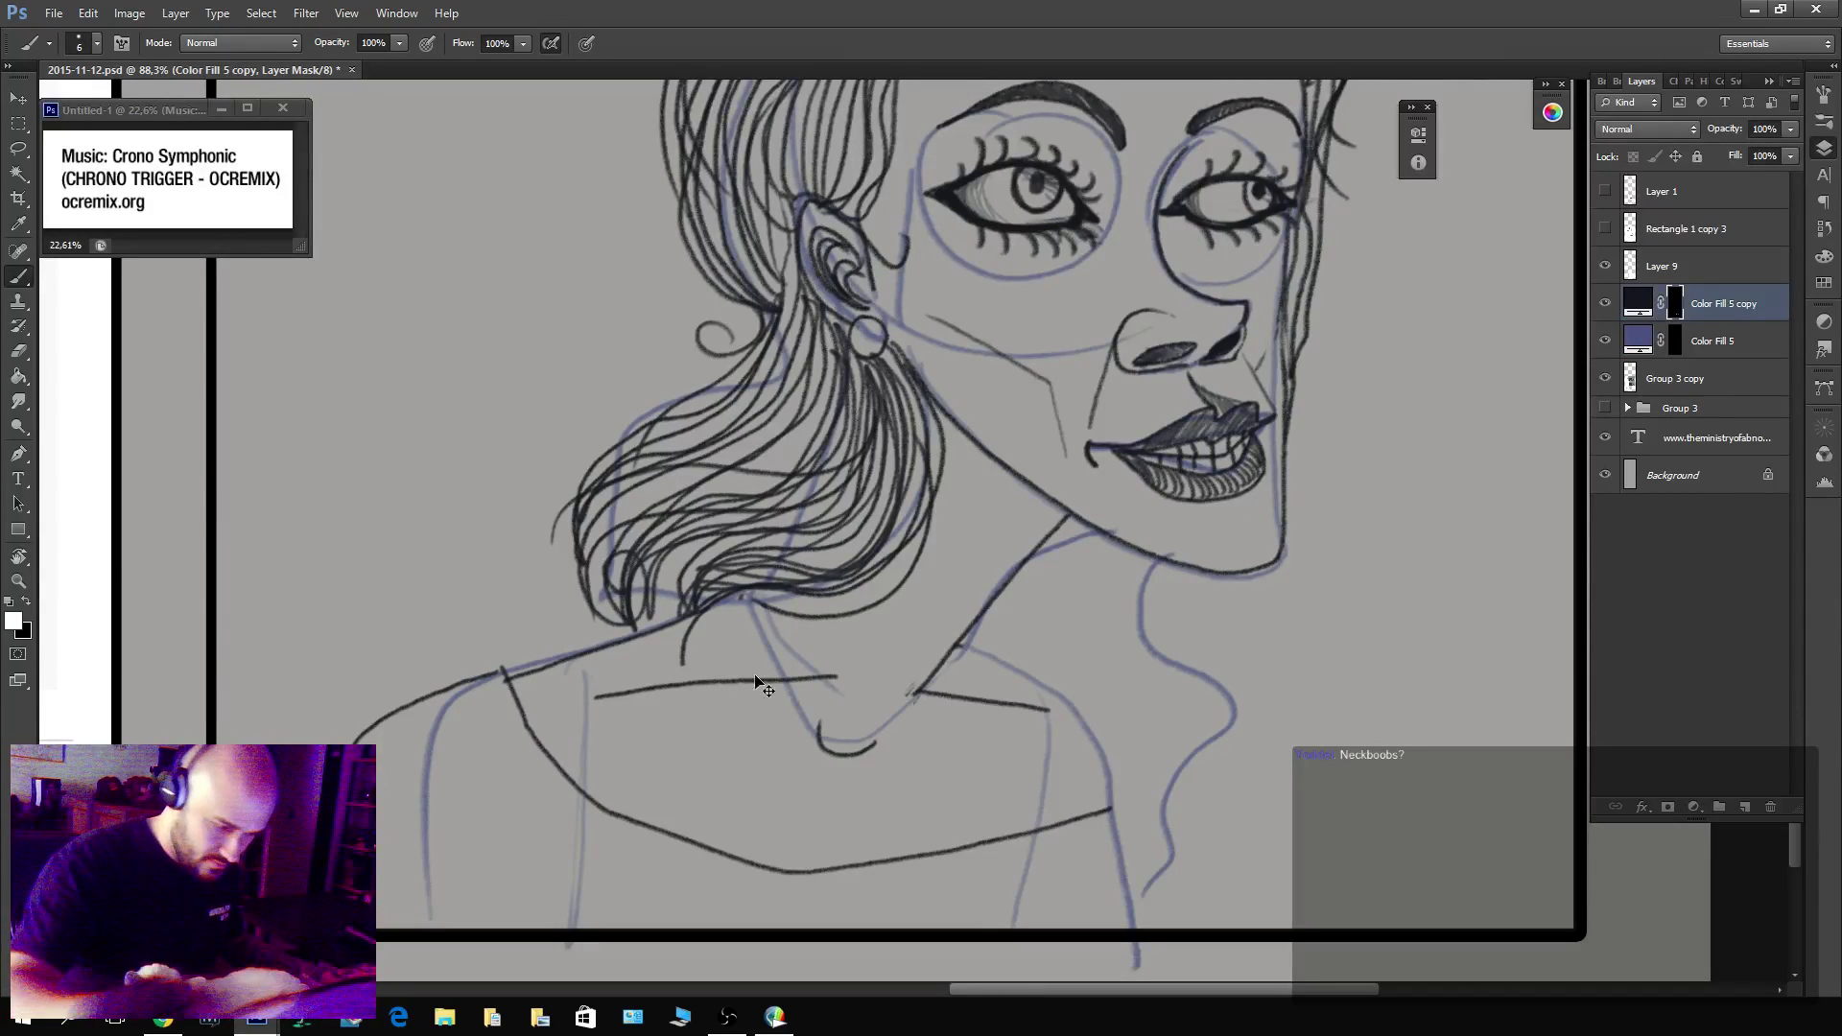
key("ctrl+z")
Erase the near shoulder line and the outer end of the chest curve, and ink two rounded bust contours above that curve.
left_click_drag(840, 564, 1224, 498)
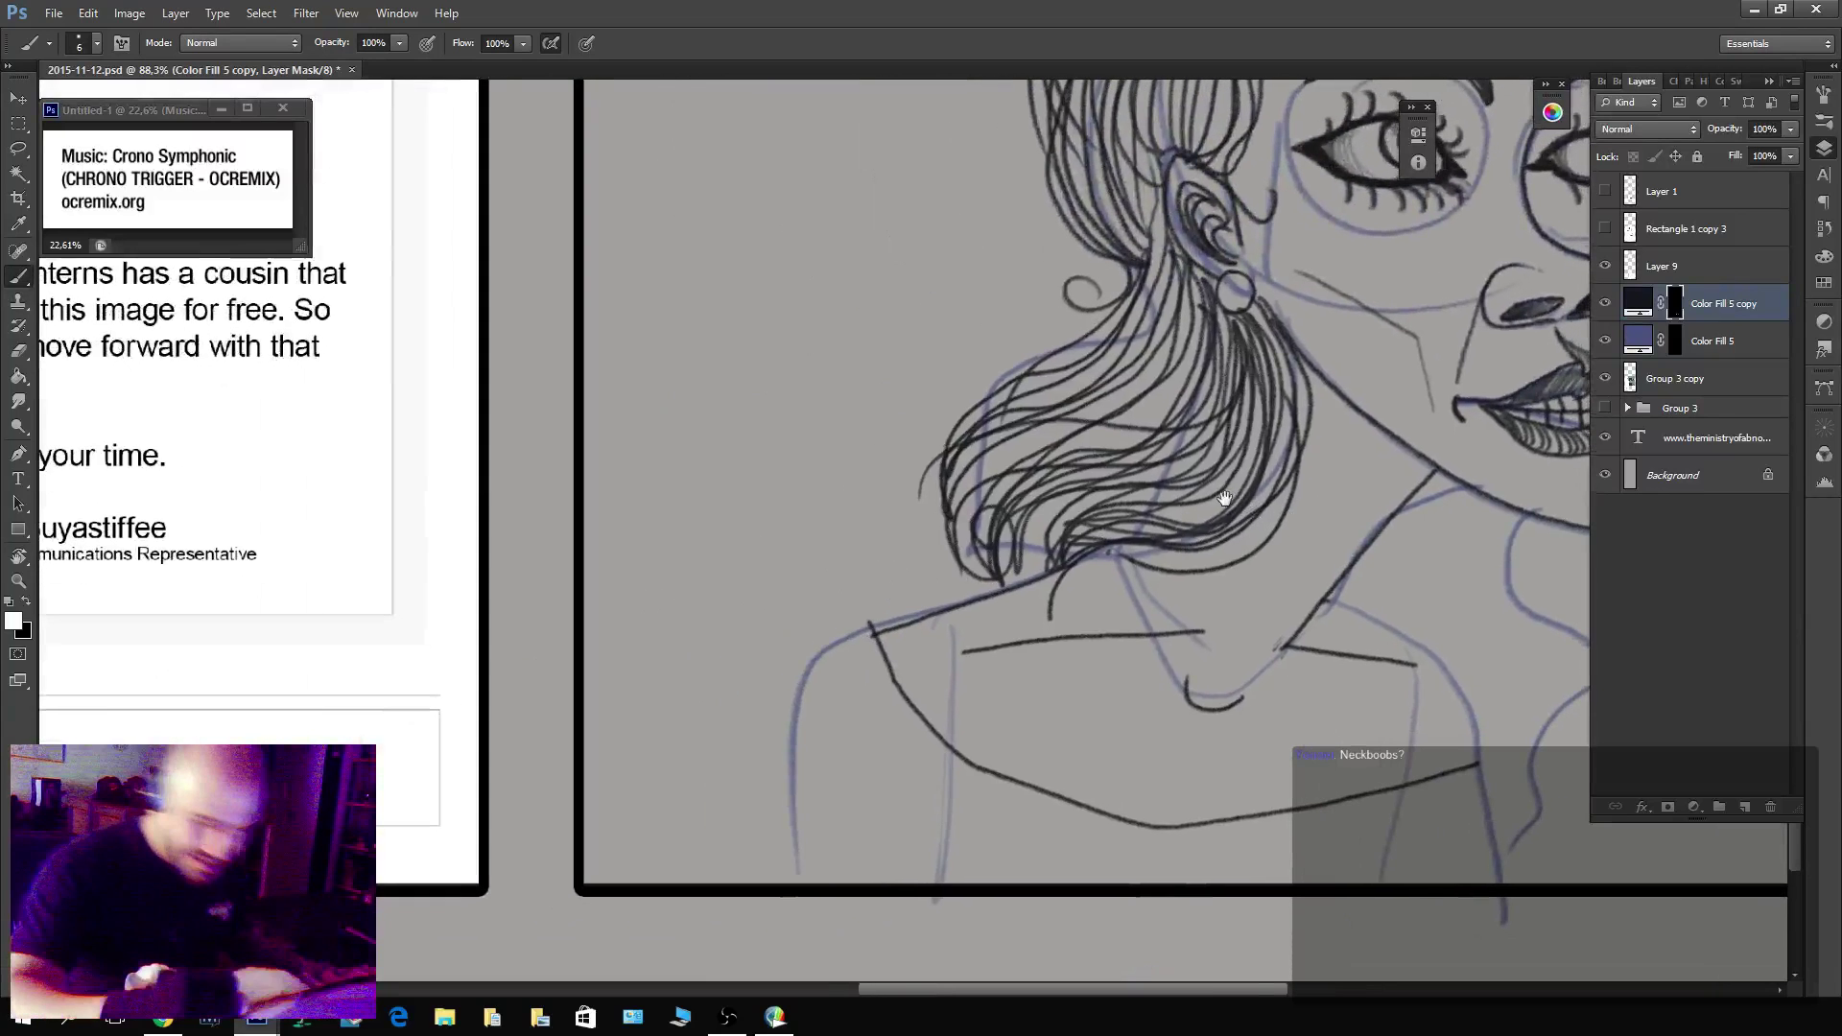
mouse_move(869, 629)
left_mouse_down()
mouse_move(897, 662)
mouse_move(964, 614)
mouse_move(958, 574)
left_mouse_up()
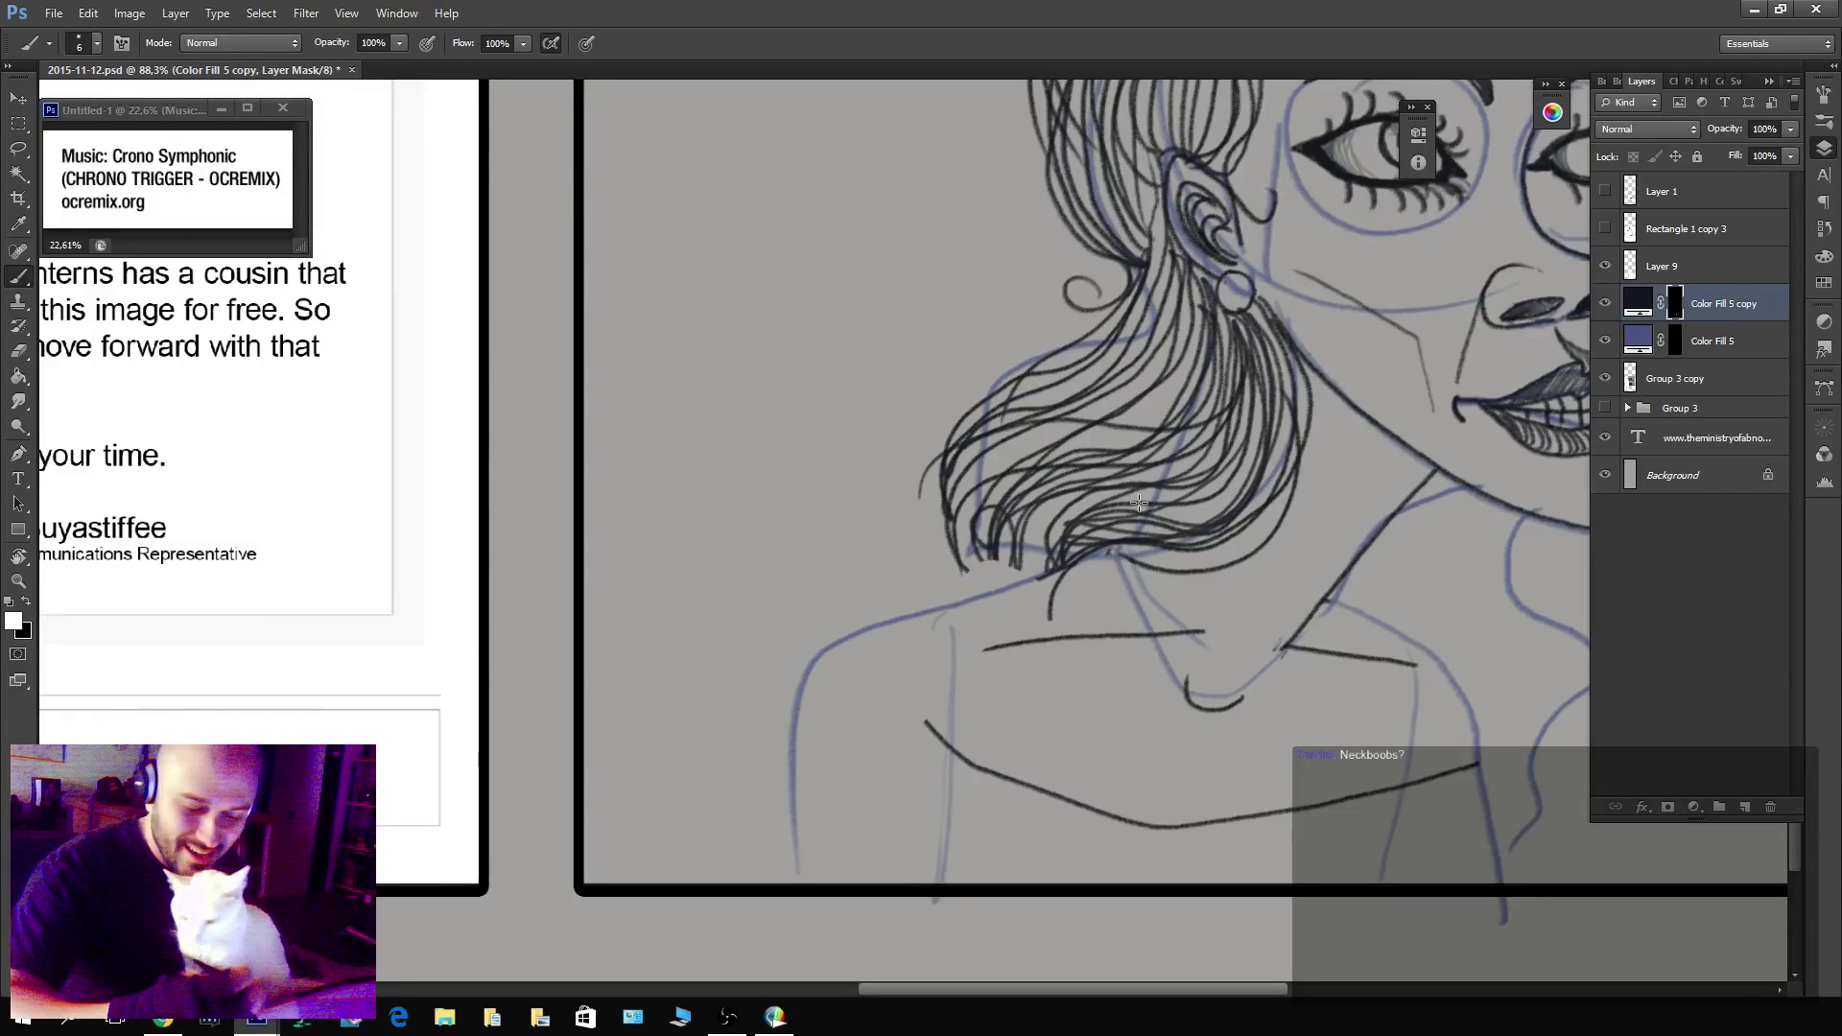
mouse_move(1229, 811)
left_mouse_down()
mouse_move(1205, 752)
mouse_move(1149, 709)
mouse_move(1031, 691)
left_mouse_up()
left_click_drag(988, 707, 940, 739)
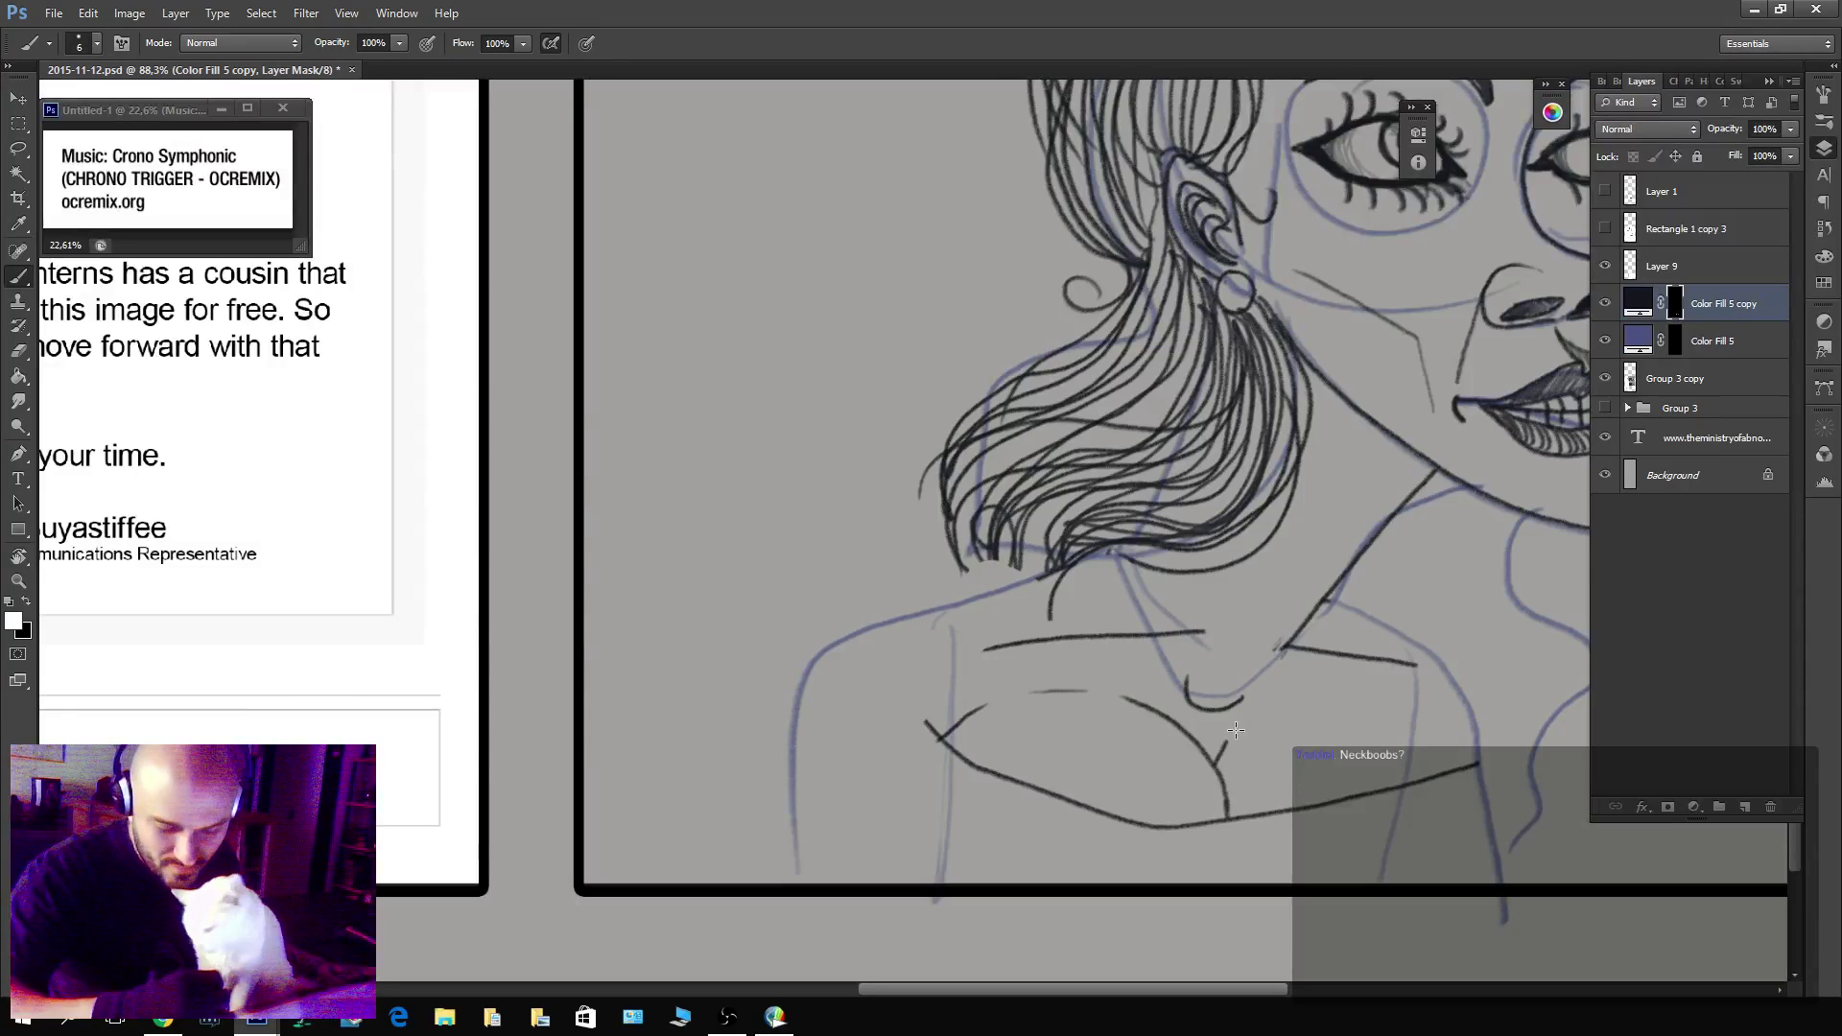
mouse_move(1235, 731)
left_mouse_down()
mouse_move(1310, 691)
mouse_move(1413, 698)
mouse_move(1474, 763)
left_mouse_up()
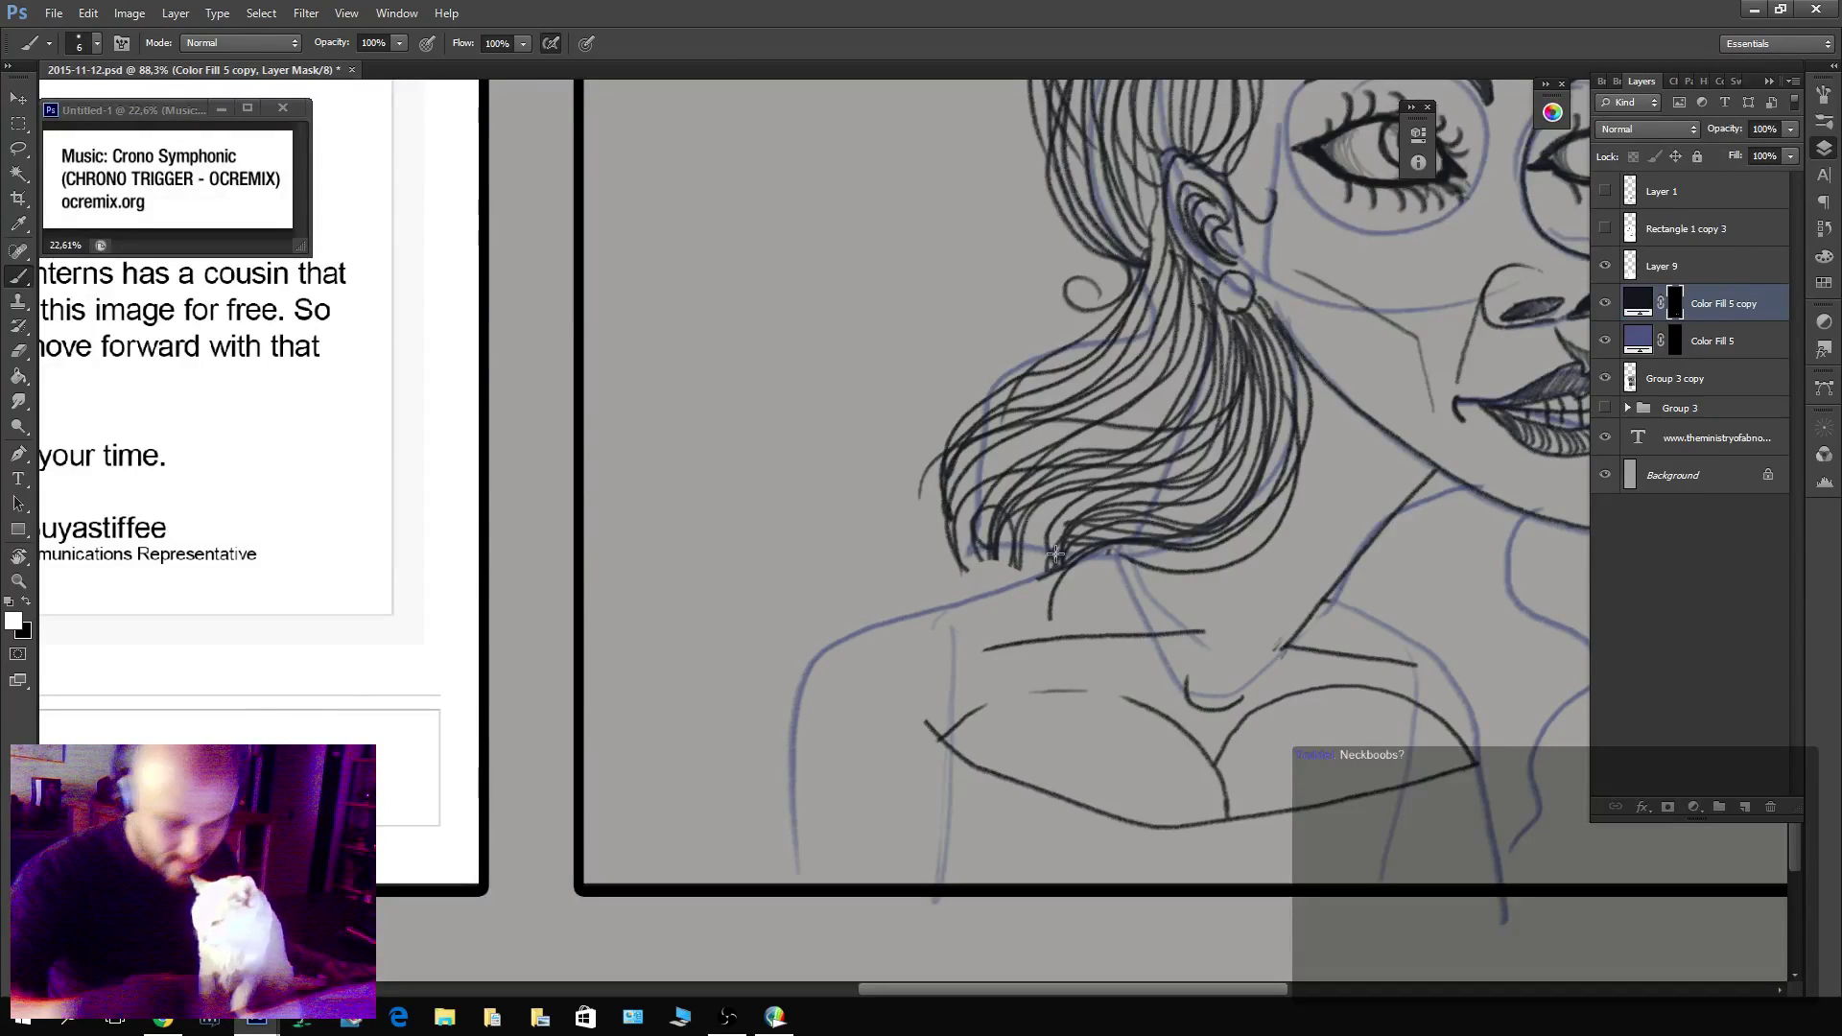
Ink a raised near shoulder and the outer arm down toward the panel border, undoing the first attempt and redrawing it.
mouse_move(926, 494)
left_mouse_down()
mouse_move(861, 490)
mouse_move(814, 817)
left_mouse_up()
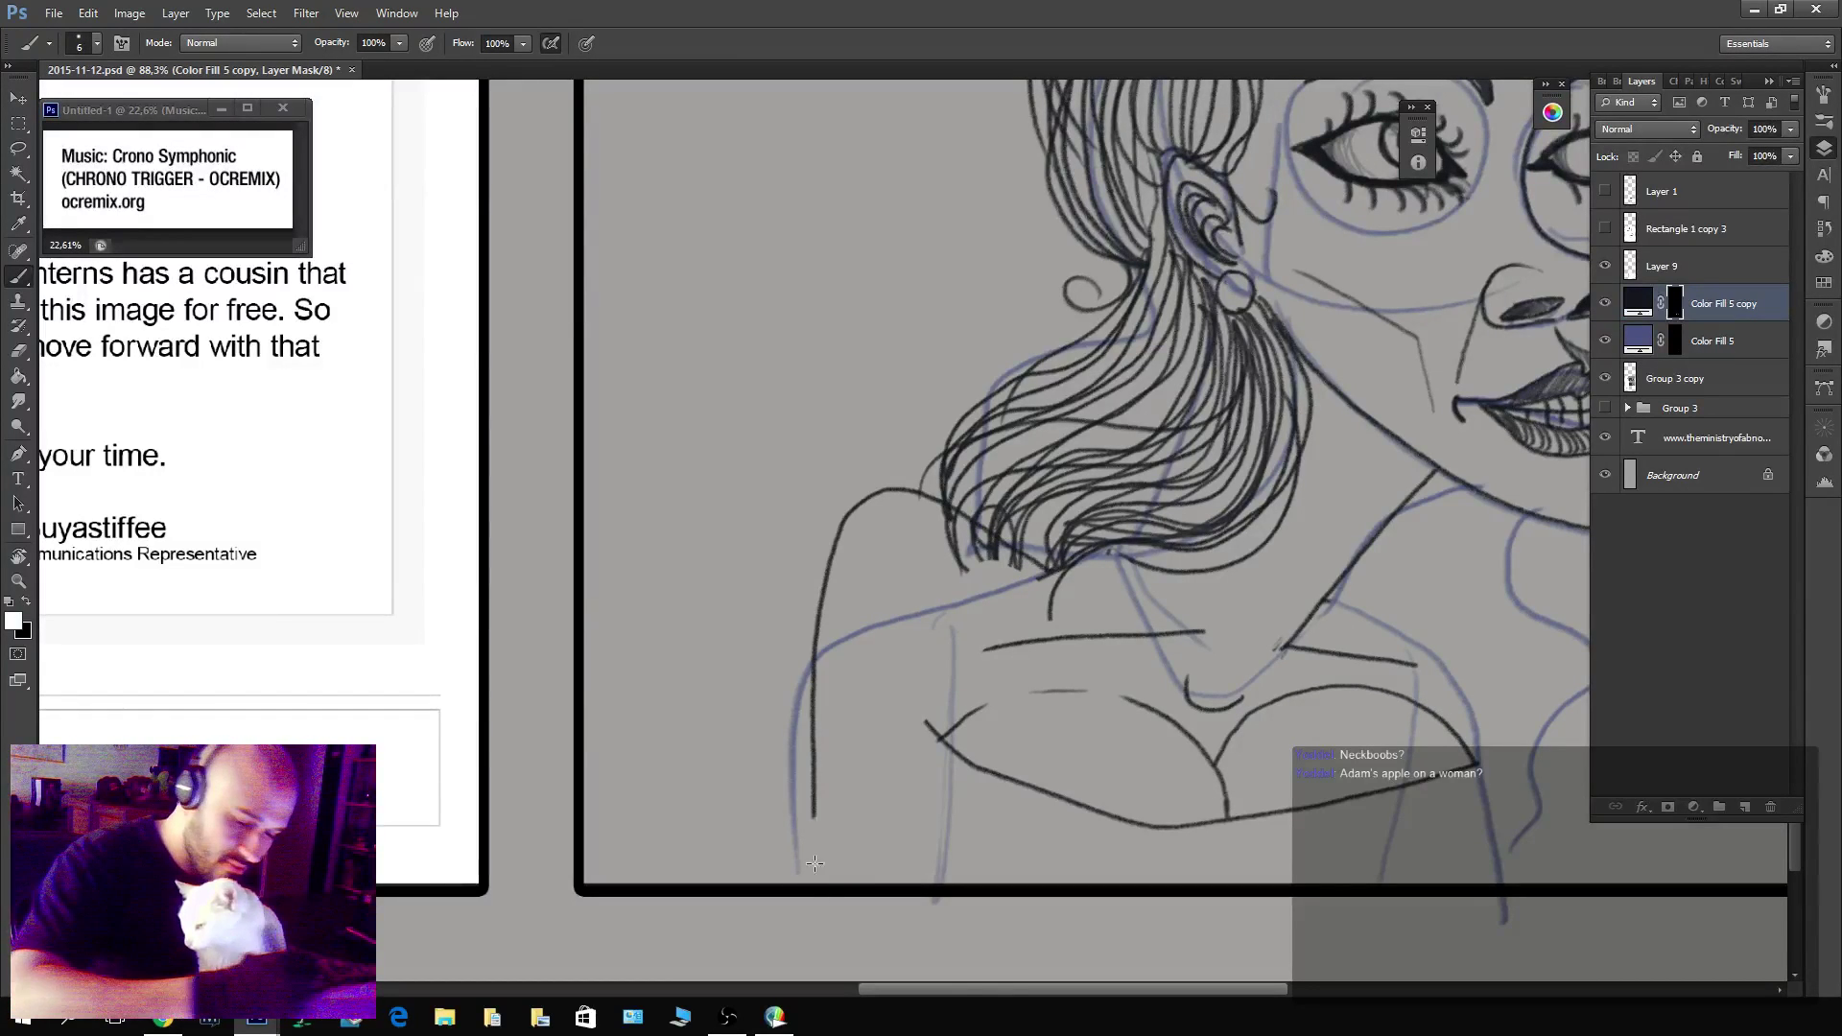
key("ctrl+z")
mouse_move(1068, 556)
left_mouse_down()
mouse_move(849, 516)
mouse_move(800, 548)
mouse_move(821, 871)
left_mouse_up()
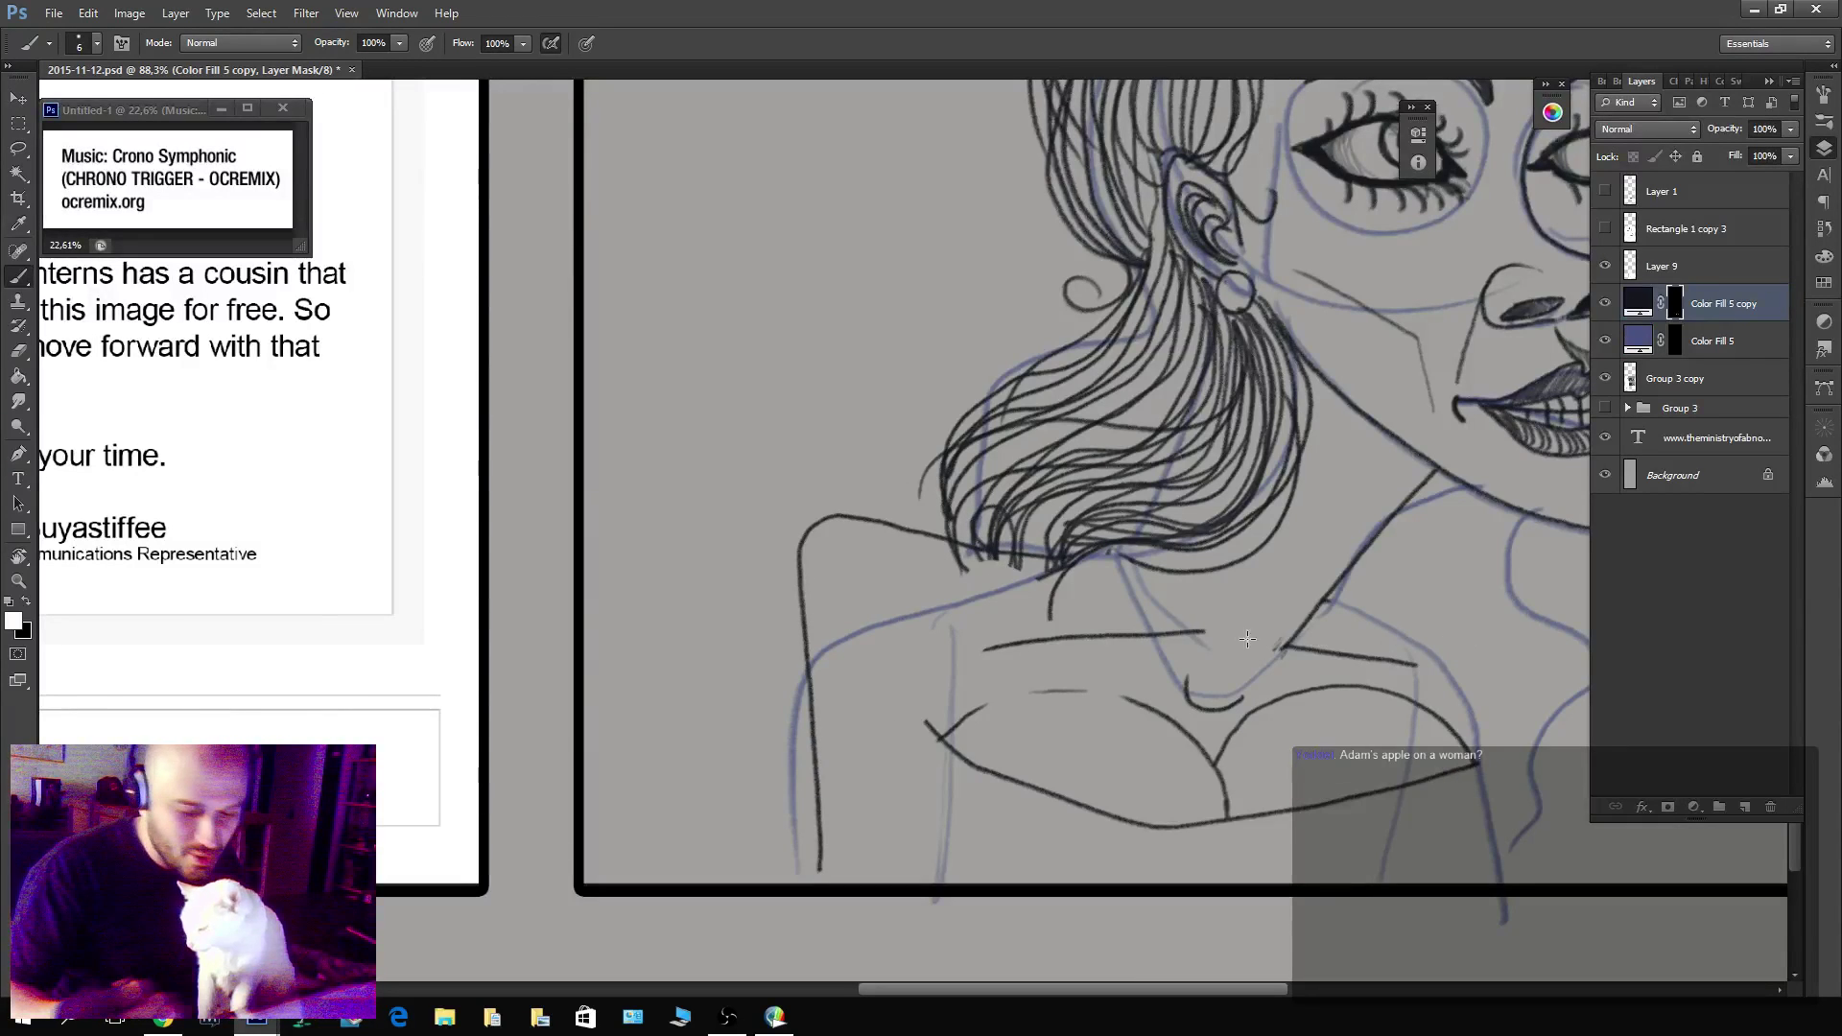
Clean the overshooting tip of the chest curve and ink the near armpit line from the shoulder to it, with a second line alongside.
mouse_move(939, 740)
left_mouse_down()
mouse_move(918, 683)
mouse_move(942, 539)
mouse_move(915, 722)
left_mouse_up()
key("x")
mouse_move(941, 537)
left_mouse_down()
mouse_move(908, 725)
mouse_move(928, 535)
mouse_move(902, 692)
left_mouse_up()
key("x")
key("x")
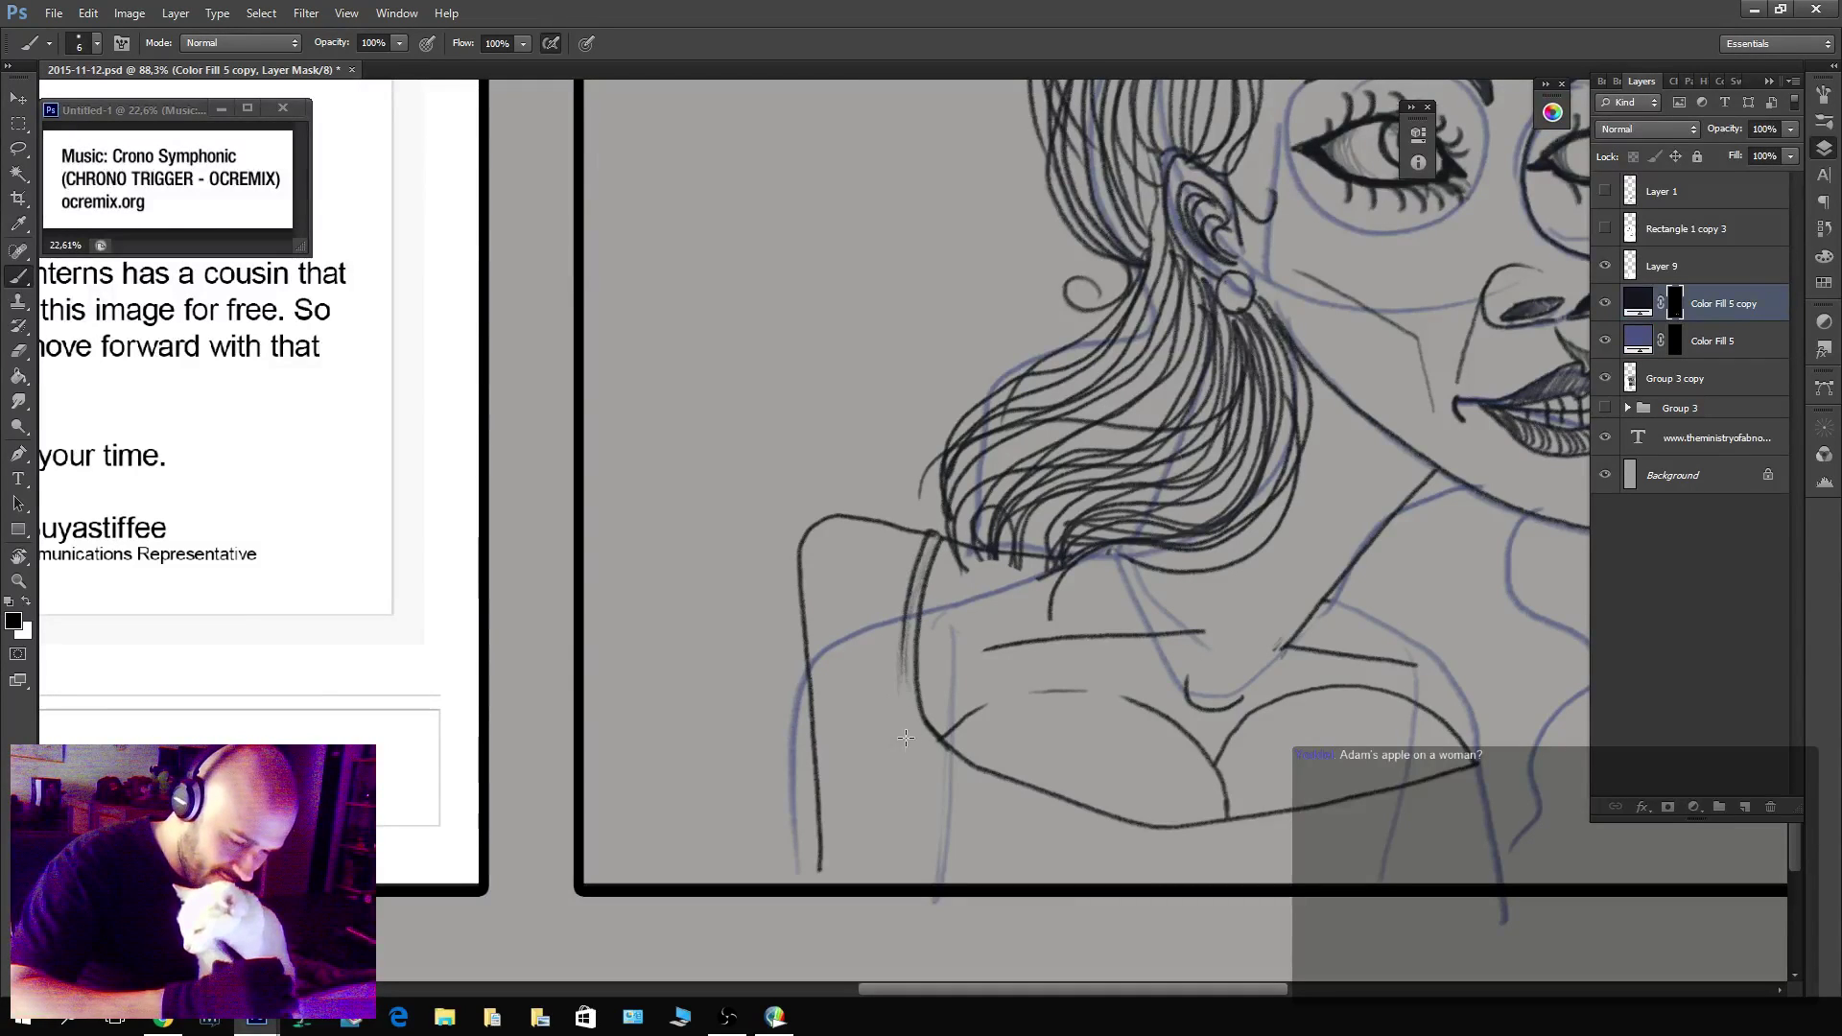
key("x")
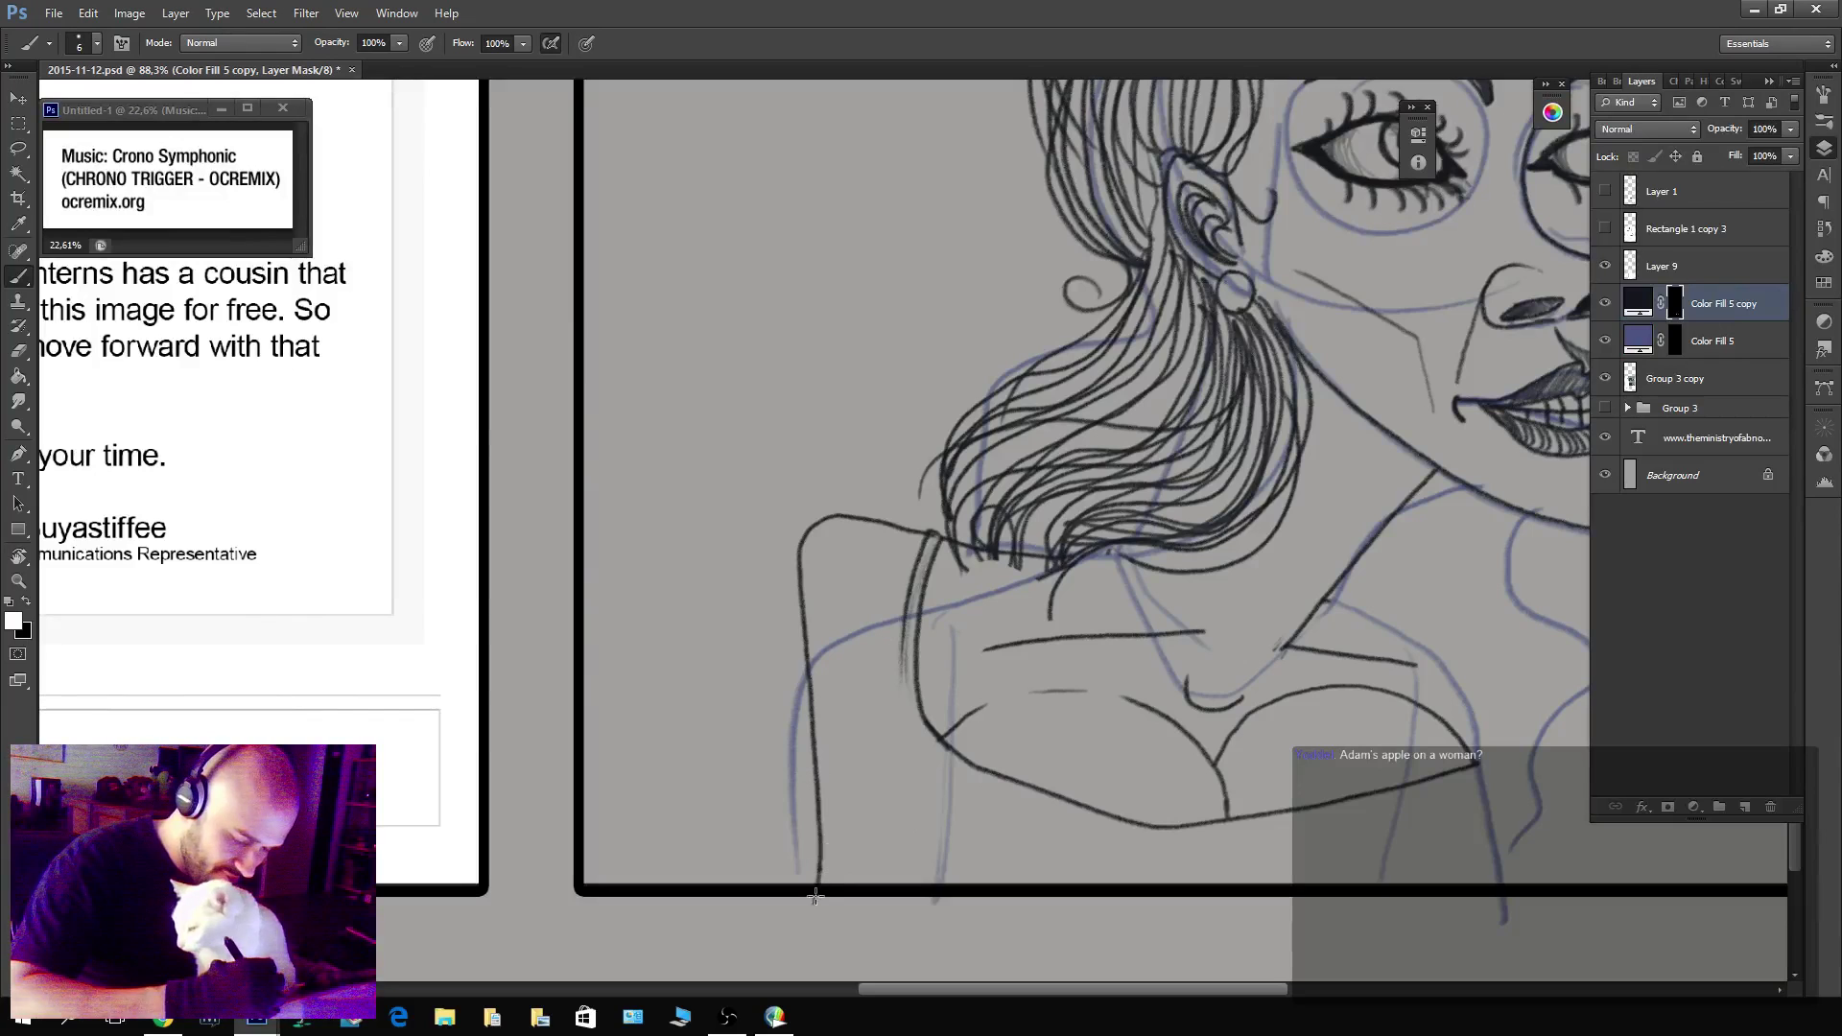
Ink the far arm line from the end of the chest curve to the lower panel border, undoing the first attempt and redrawing it wider.
scroll(1077, 700, "down", 2)
scroll(1076, 699, "right", 3)
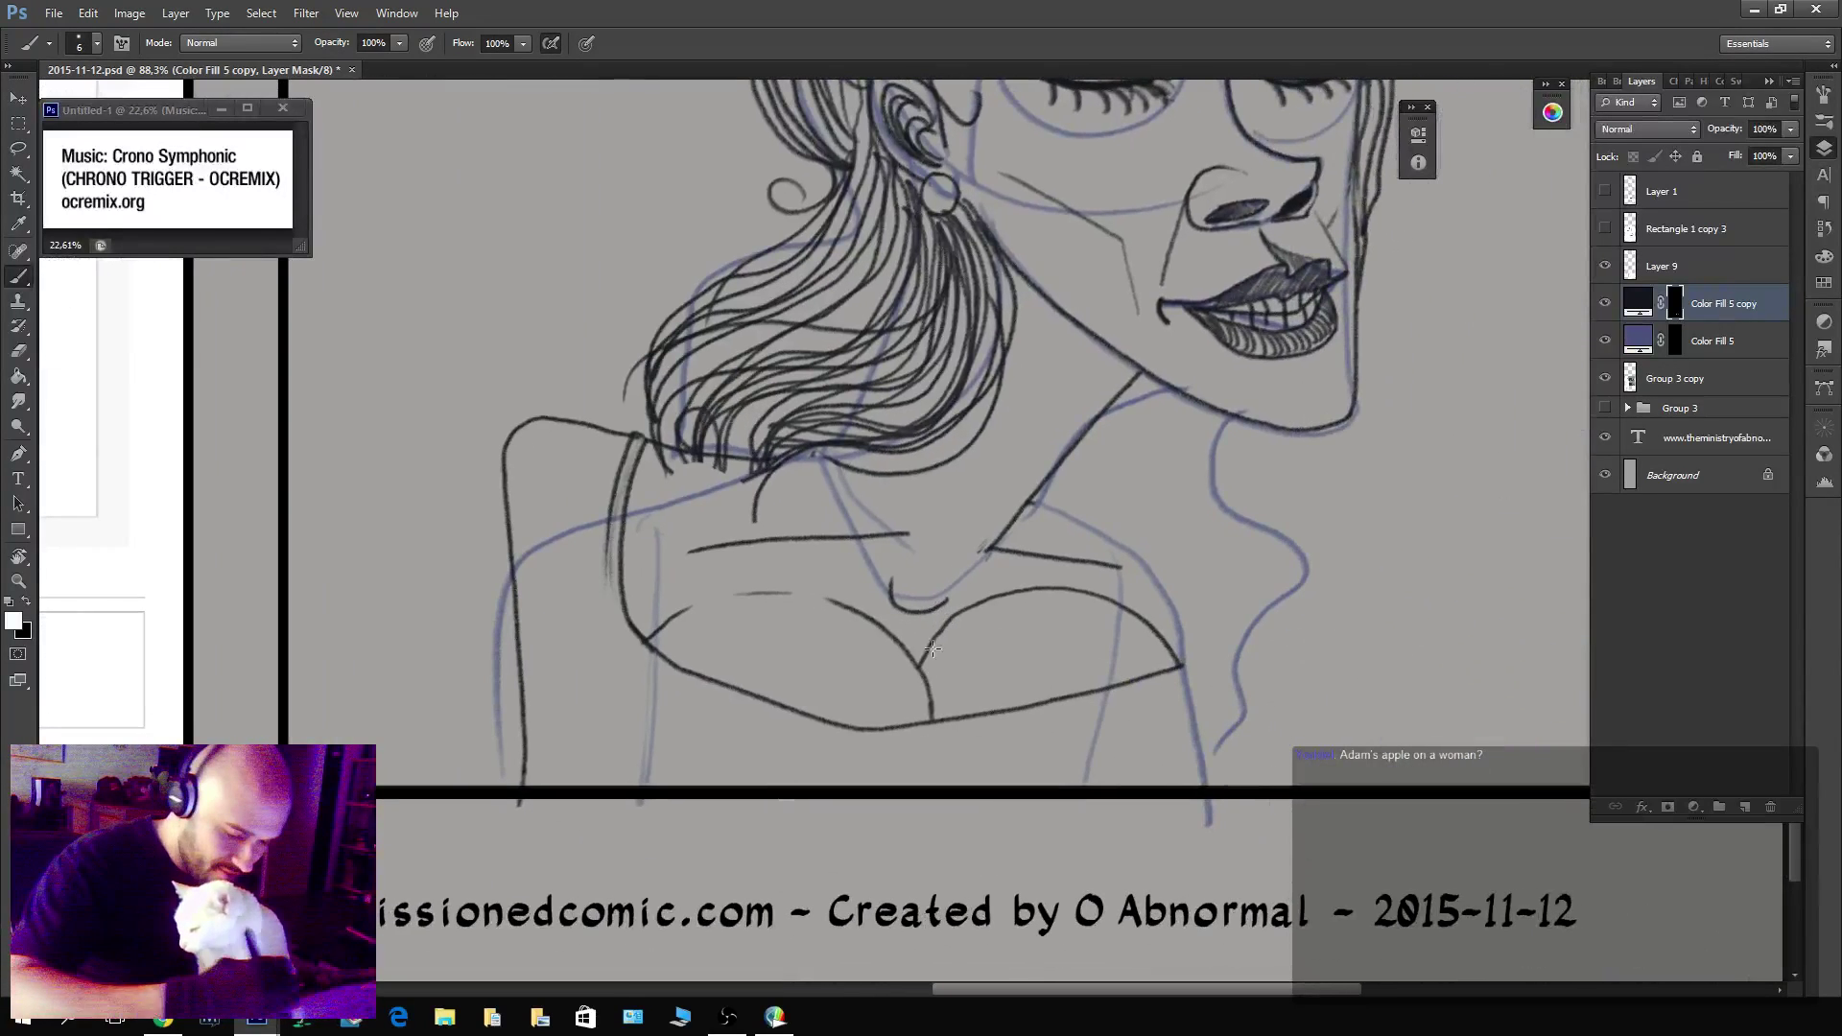
mouse_move(1190, 664)
left_mouse_down()
mouse_move(1318, 749)
mouse_move(1330, 785)
left_mouse_up()
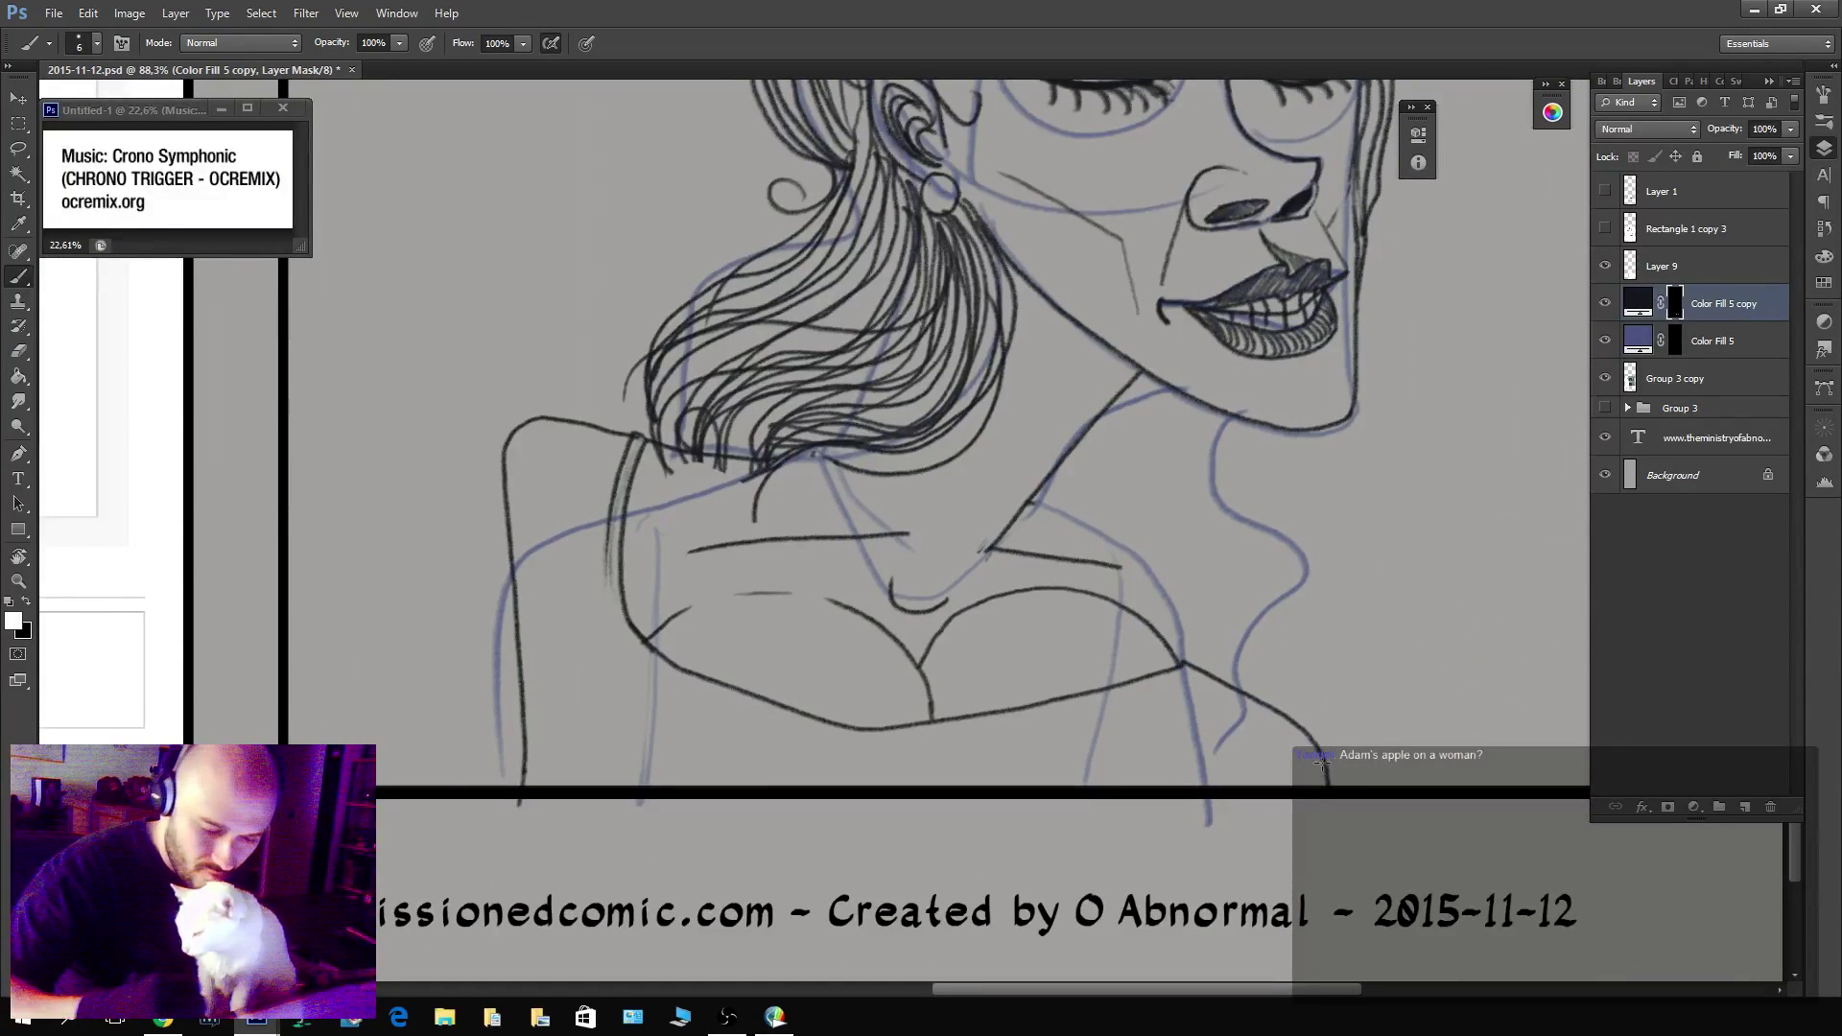
key("ctrl+z")
mouse_move(1182, 661)
left_mouse_down()
mouse_move(1380, 744)
mouse_move(1399, 775)
left_mouse_up()
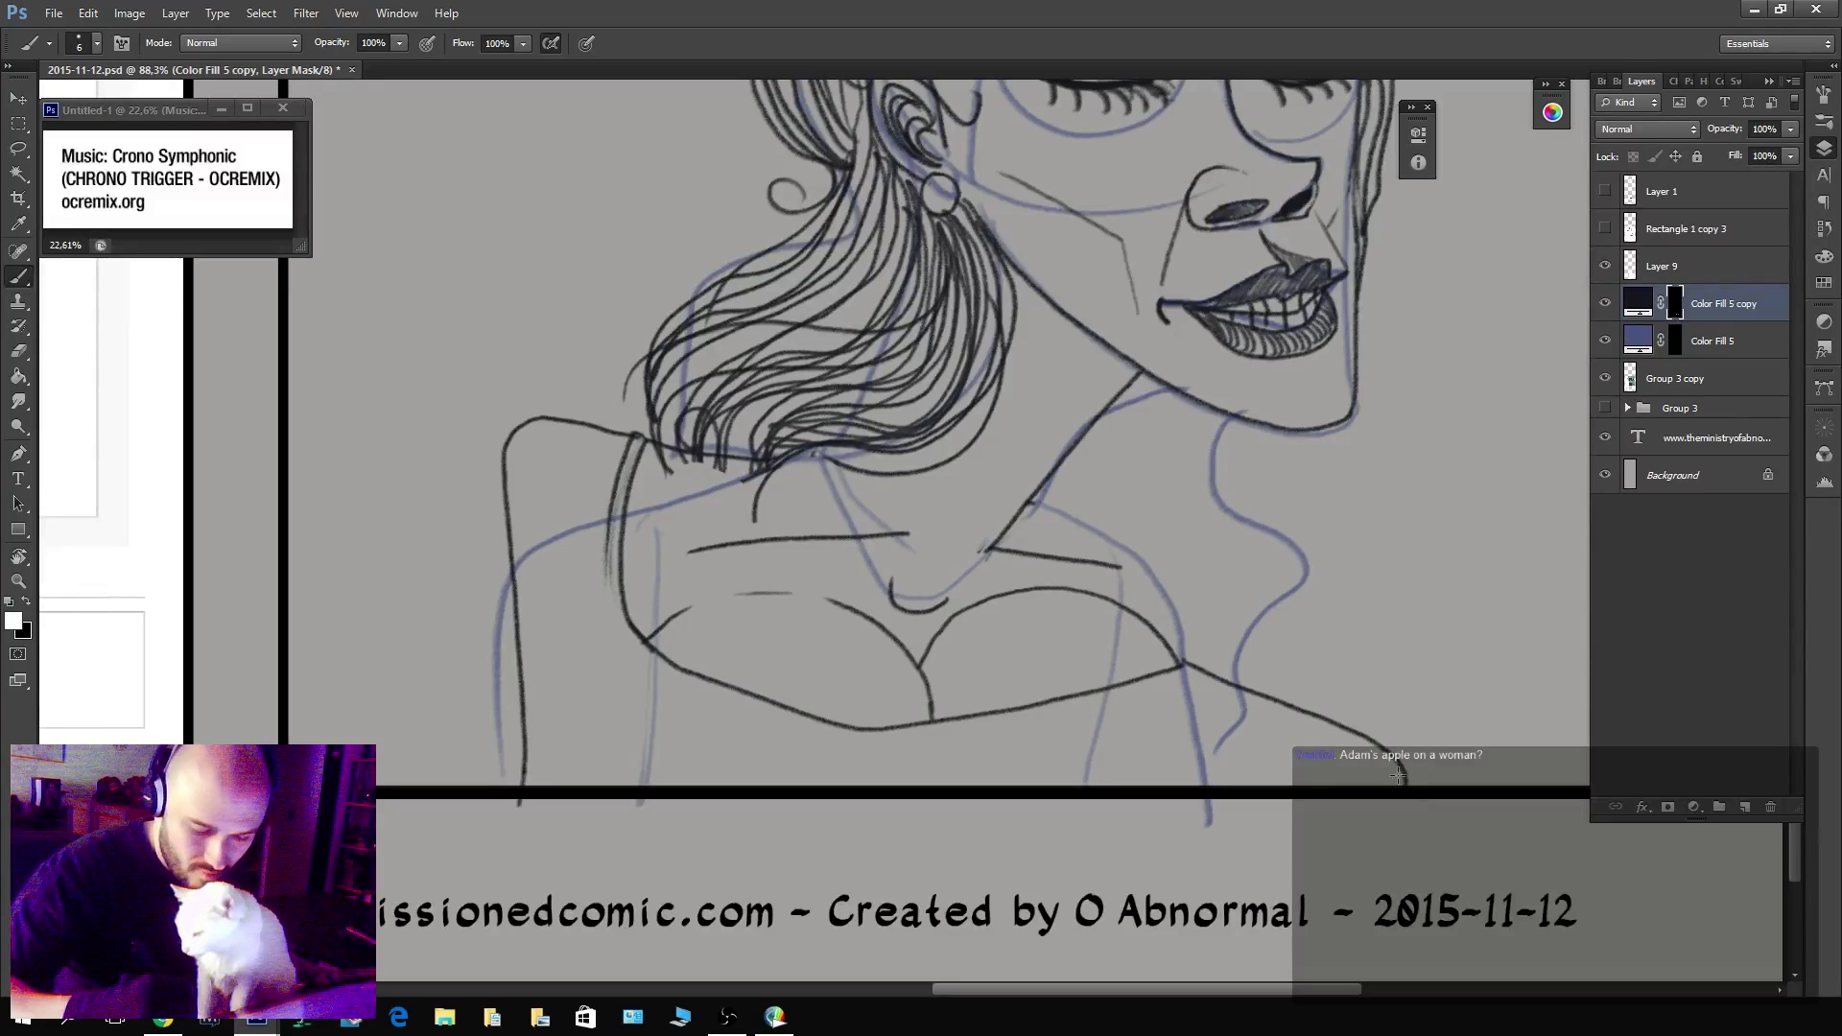
Ink the far shoulder line from the base of the neck to the chest curve, replacing the first wide attempt with a tighter curve.
mouse_move(1030, 497)
left_mouse_down()
mouse_move(1230, 601)
mouse_move(1260, 691)
left_mouse_up()
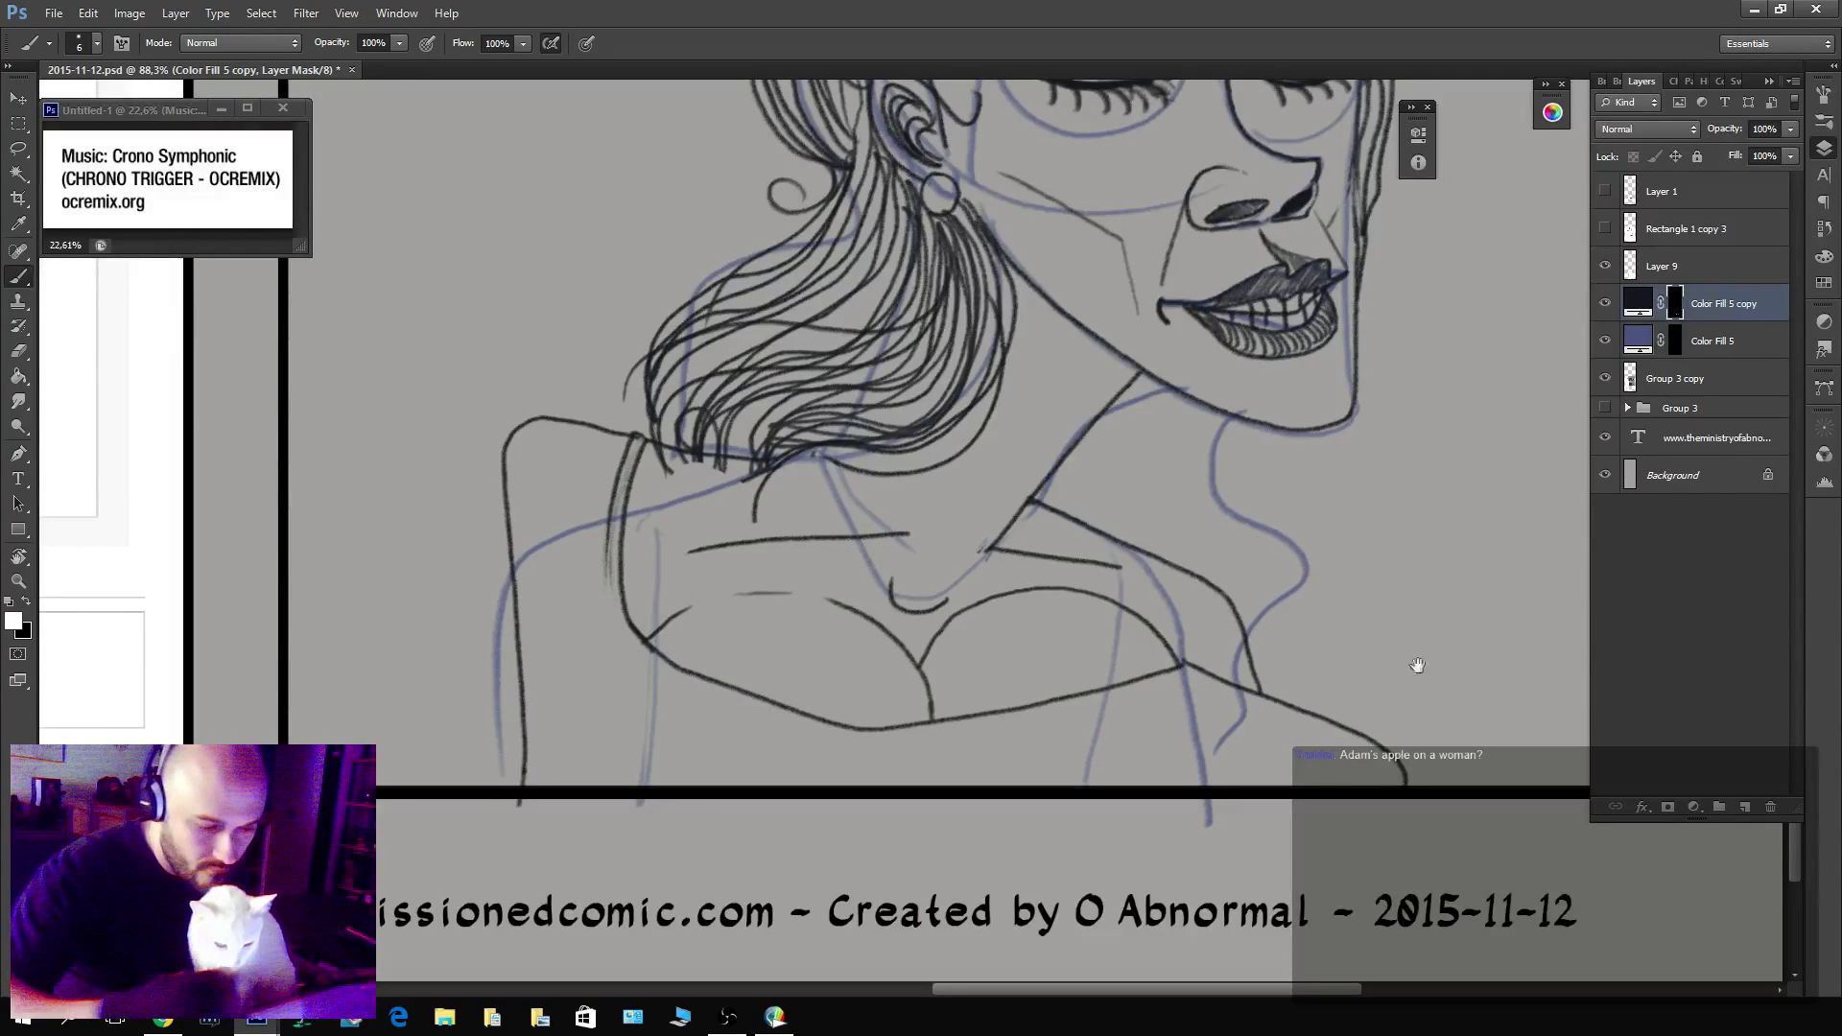
left_click_drag(1420, 676, 1184, 792)
mouse_move(1290, 674)
left_mouse_down()
mouse_move(1157, 683)
mouse_move(1190, 682)
left_mouse_up()
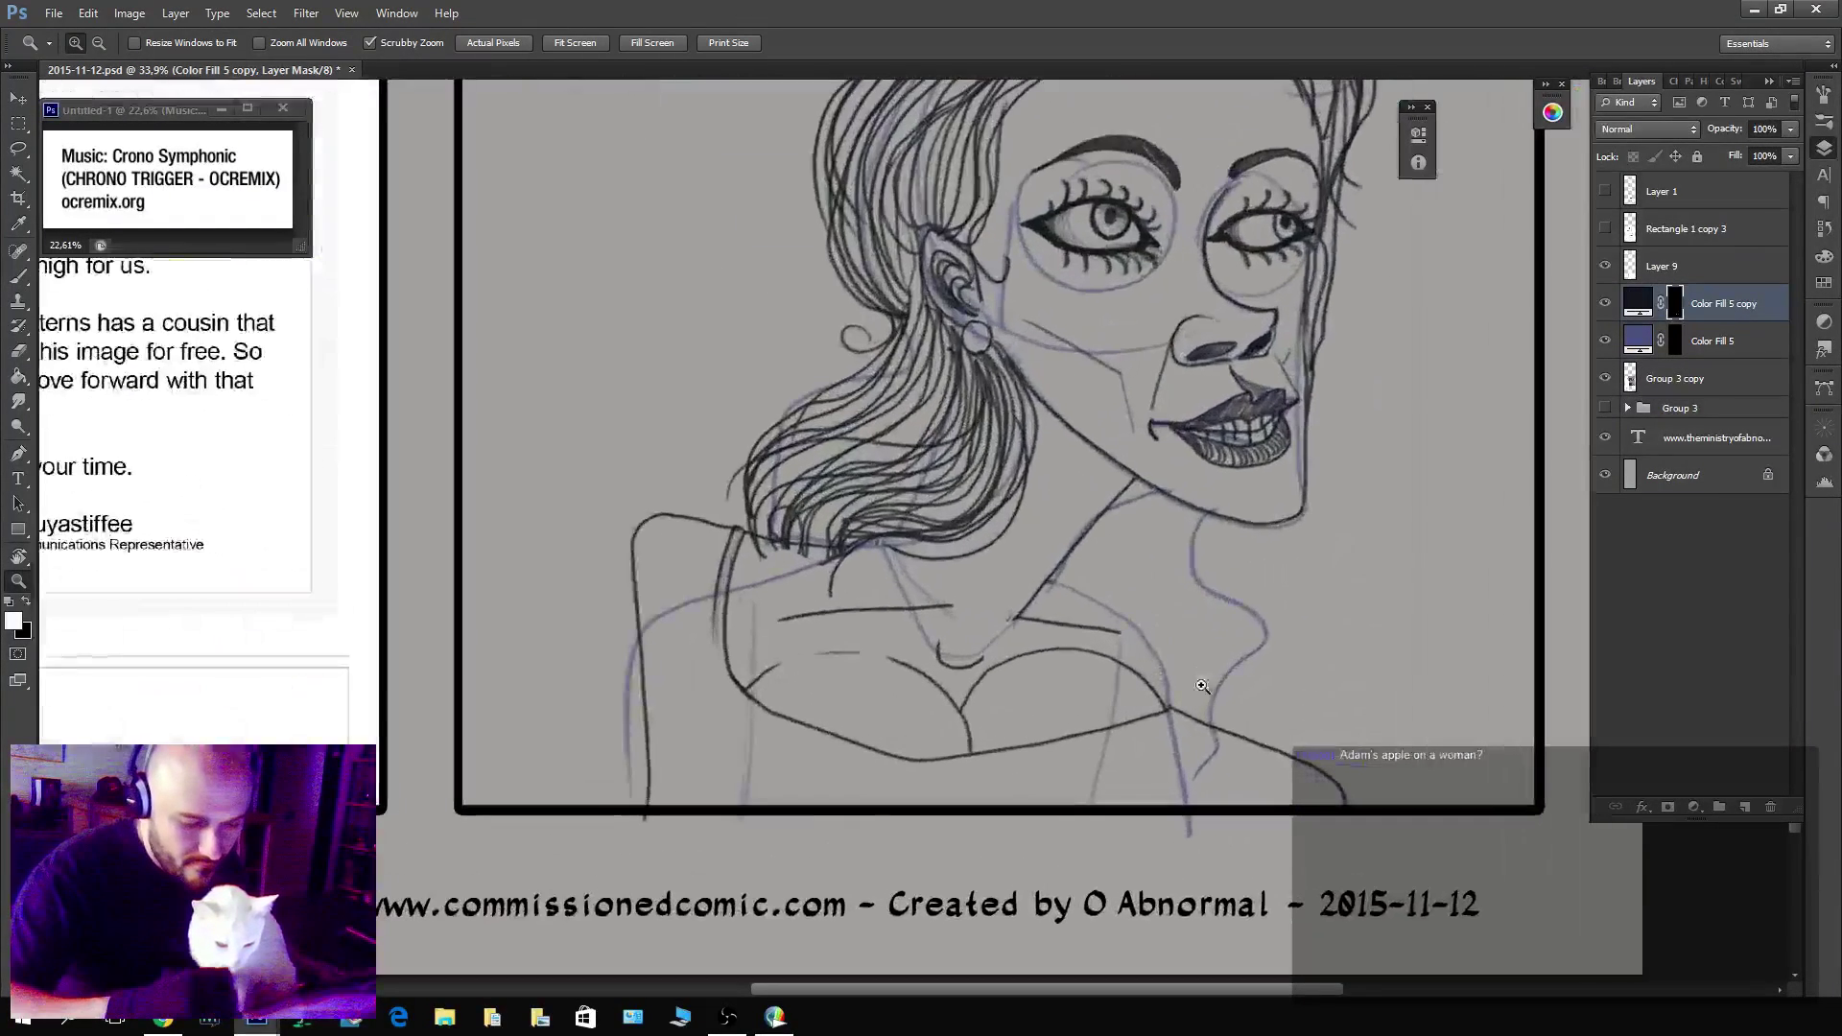
key("b")
left_click_drag(1048, 581, 1129, 617)
left_click_drag(1178, 685, 1192, 717)
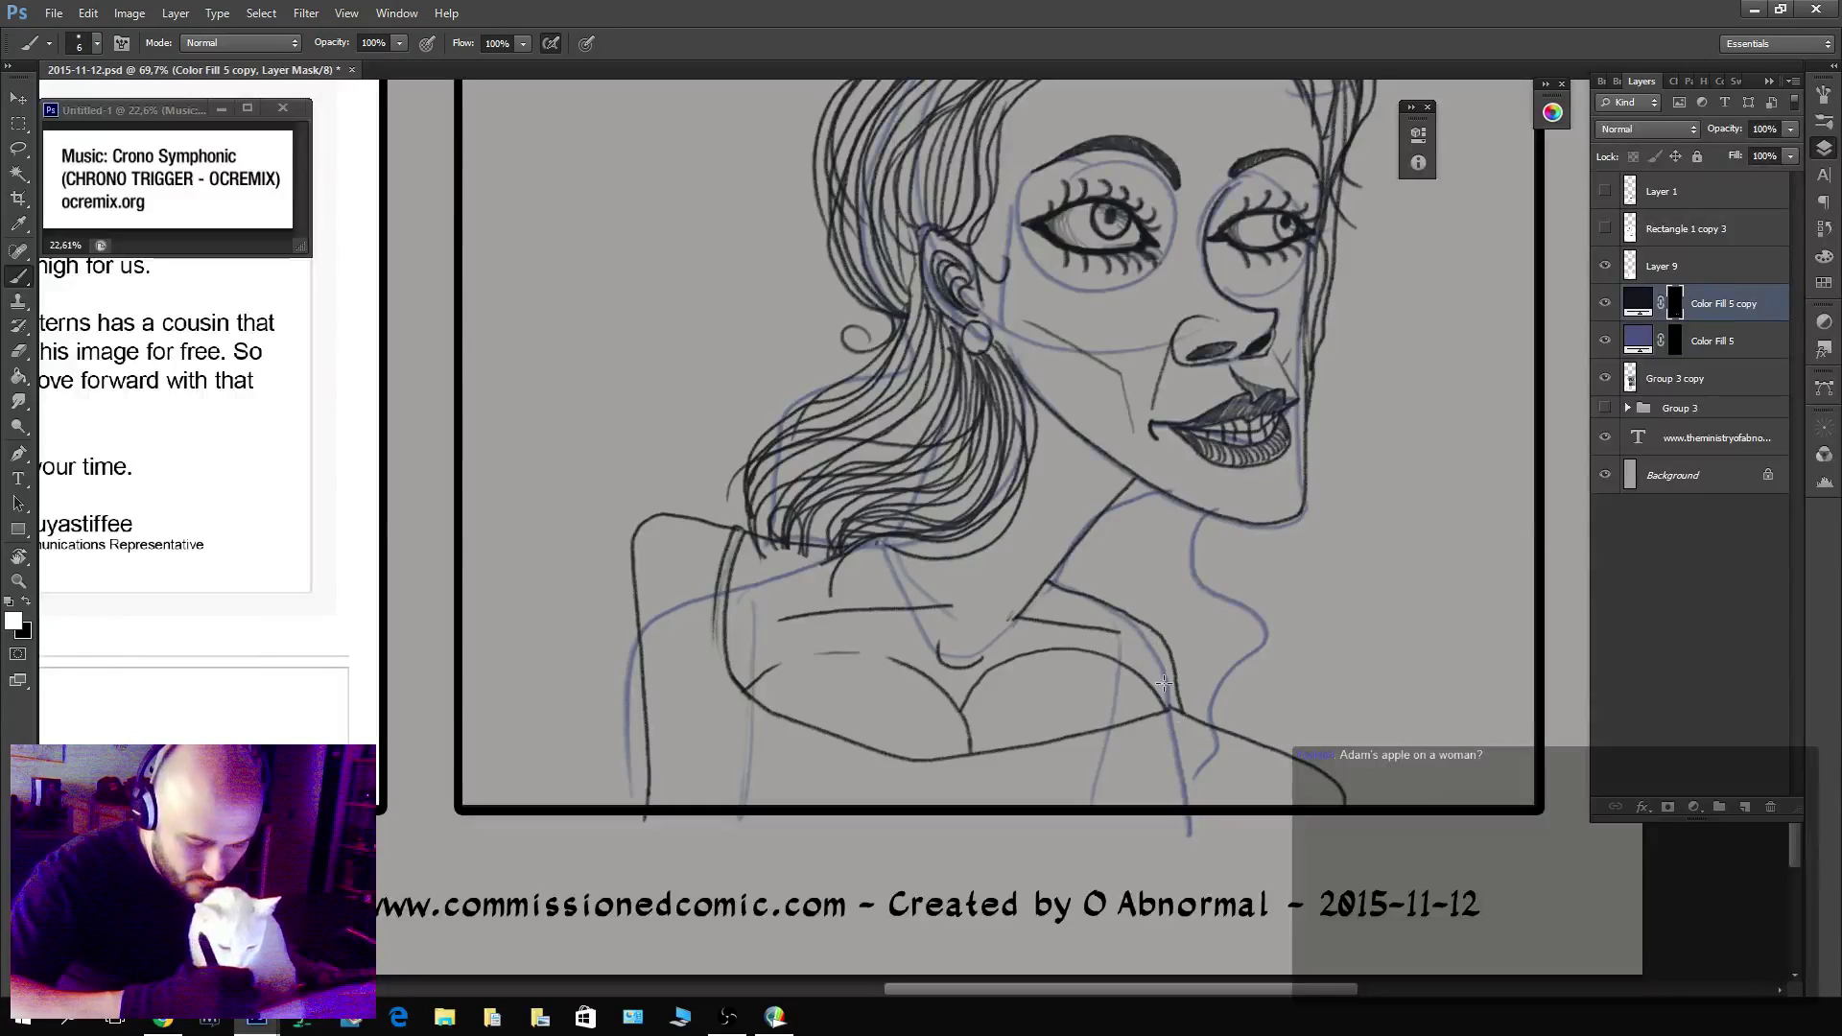
Ink the wavy hair falling behind the neck on the far side, from the jaw to the far shoulder.
key("z")
mouse_move(1391, 691)
left_mouse_down()
mouse_move(1346, 652)
mouse_move(1284, 637)
mouse_move(1276, 775)
mouse_move(1238, 575)
mouse_move(1132, 667)
mouse_move(1118, 645)
left_mouse_up()
key("b")
mouse_move(1198, 543)
left_mouse_down()
mouse_move(1159, 626)
mouse_move(1200, 717)
left_mouse_up()
mouse_move(1226, 595)
left_mouse_down()
mouse_move(1247, 766)
mouse_move(1238, 754)
mouse_move(1265, 768)
left_mouse_up()
mouse_move(1228, 562)
left_mouse_down()
mouse_move(1223, 688)
mouse_move(1187, 570)
mouse_move(1213, 581)
mouse_move(1286, 732)
mouse_move(1262, 588)
mouse_move(1303, 749)
left_mouse_up()
mouse_move(1275, 581)
left_mouse_down()
mouse_move(1258, 702)
mouse_move(1310, 801)
left_mouse_up()
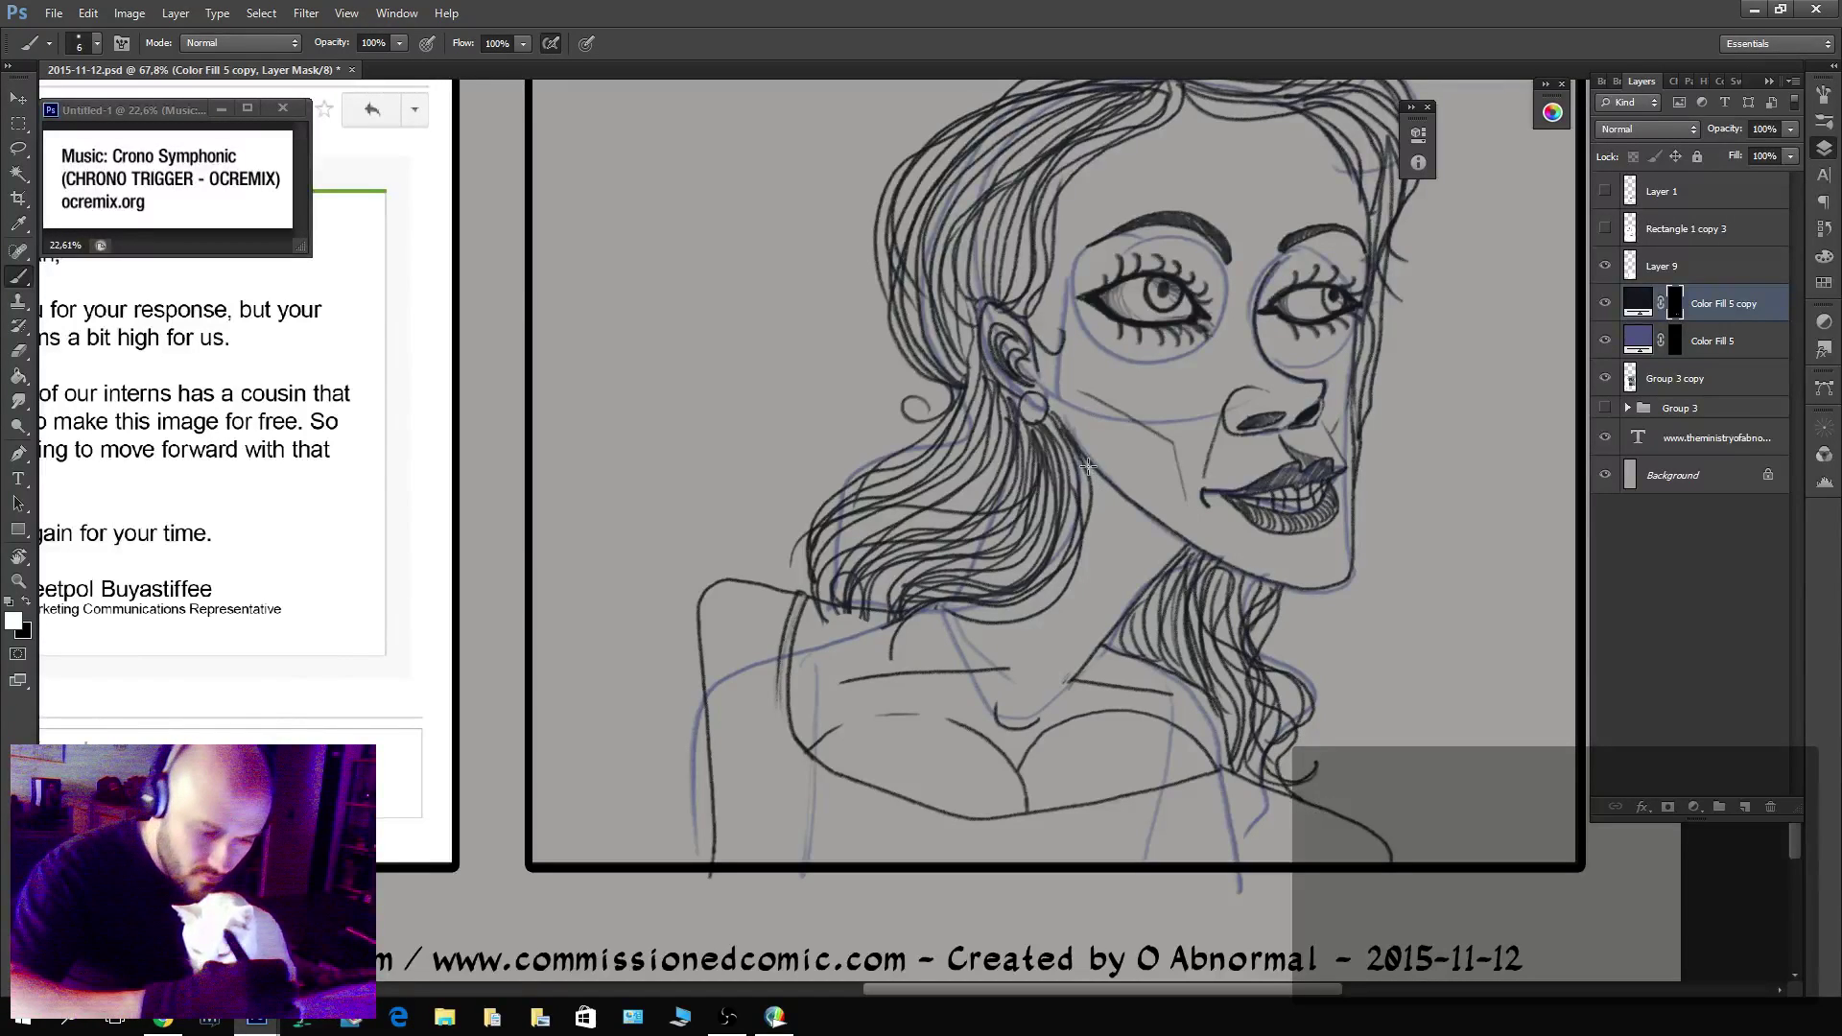
Add hair strands along the neck and outer edge of the near-side hair, plus a few to the far-side locks.
mouse_move(1092, 463)
left_mouse_down()
mouse_move(1091, 534)
mouse_move(984, 575)
mouse_move(837, 550)
mouse_move(808, 595)
left_mouse_up()
left_click_drag(797, 528, 818, 596)
left_click_drag(912, 463, 806, 581)
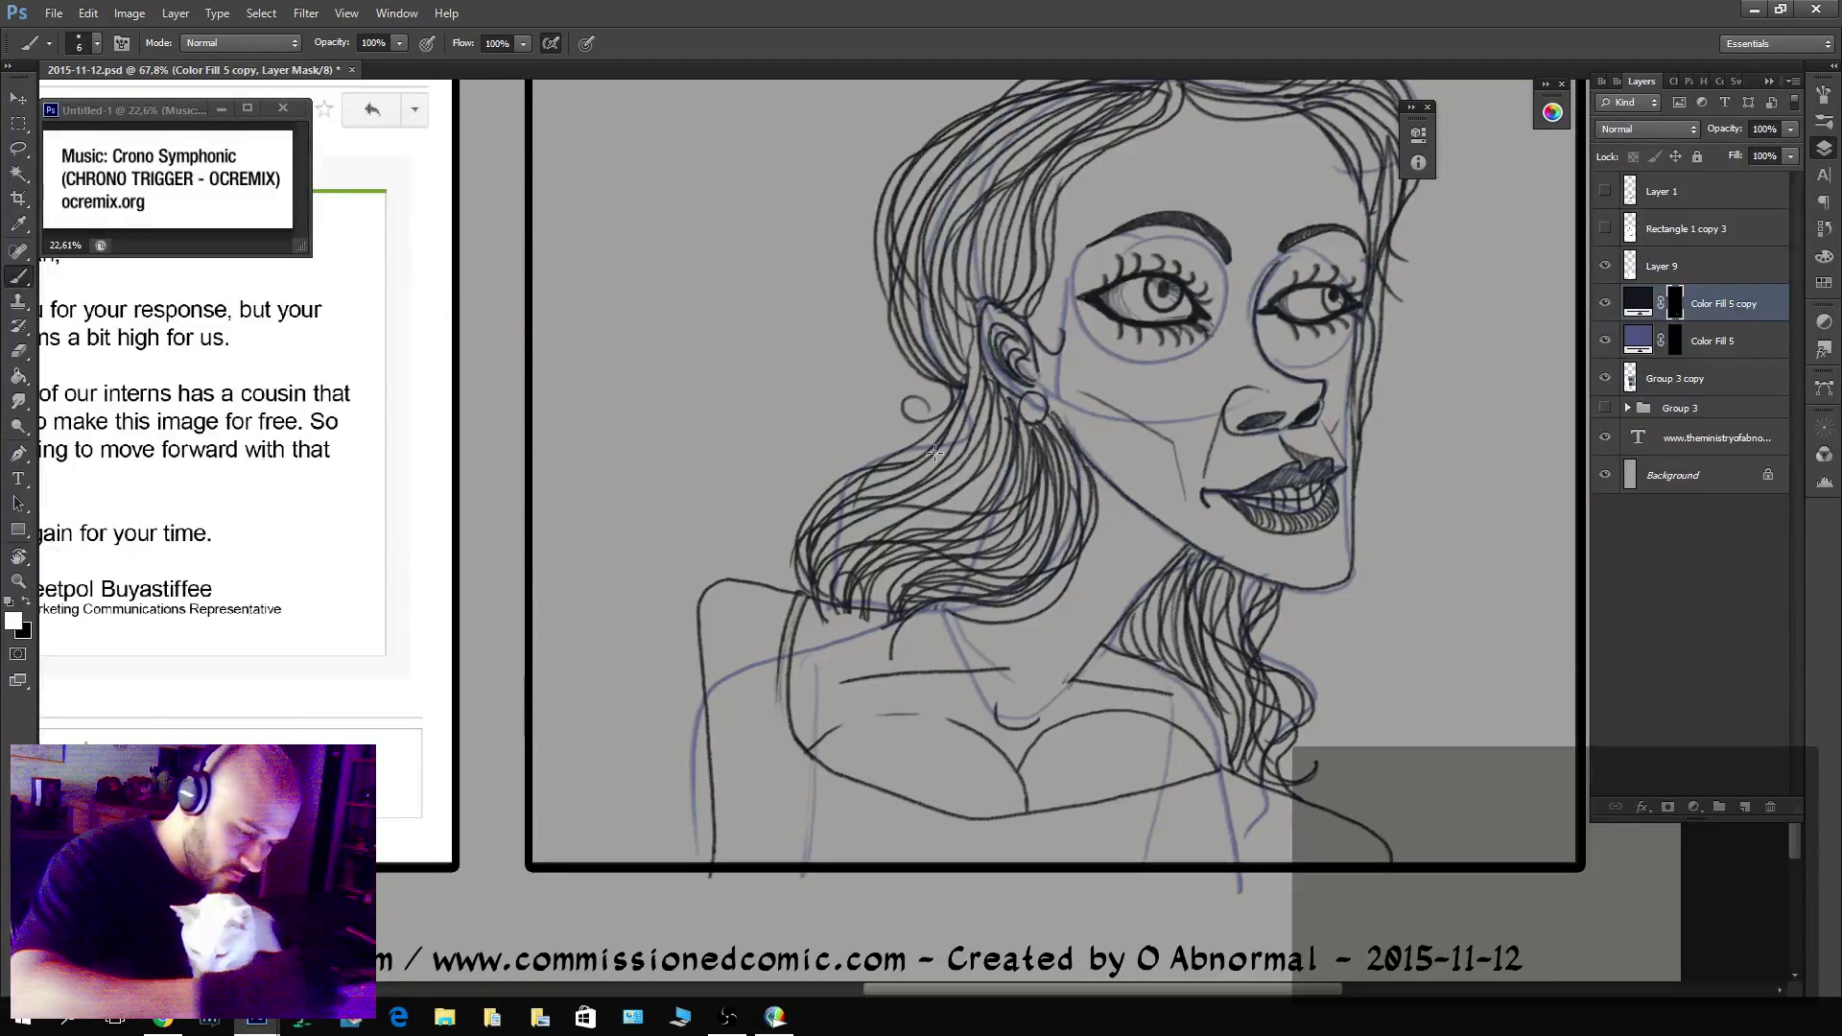
left_click_drag(950, 385, 916, 461)
mouse_move(1223, 572)
left_mouse_down()
mouse_move(1214, 665)
mouse_move(1248, 712)
left_mouse_up()
Hide the blue Color Fill 5 sketch layer and check the line art within the whole comic page.
key("z")
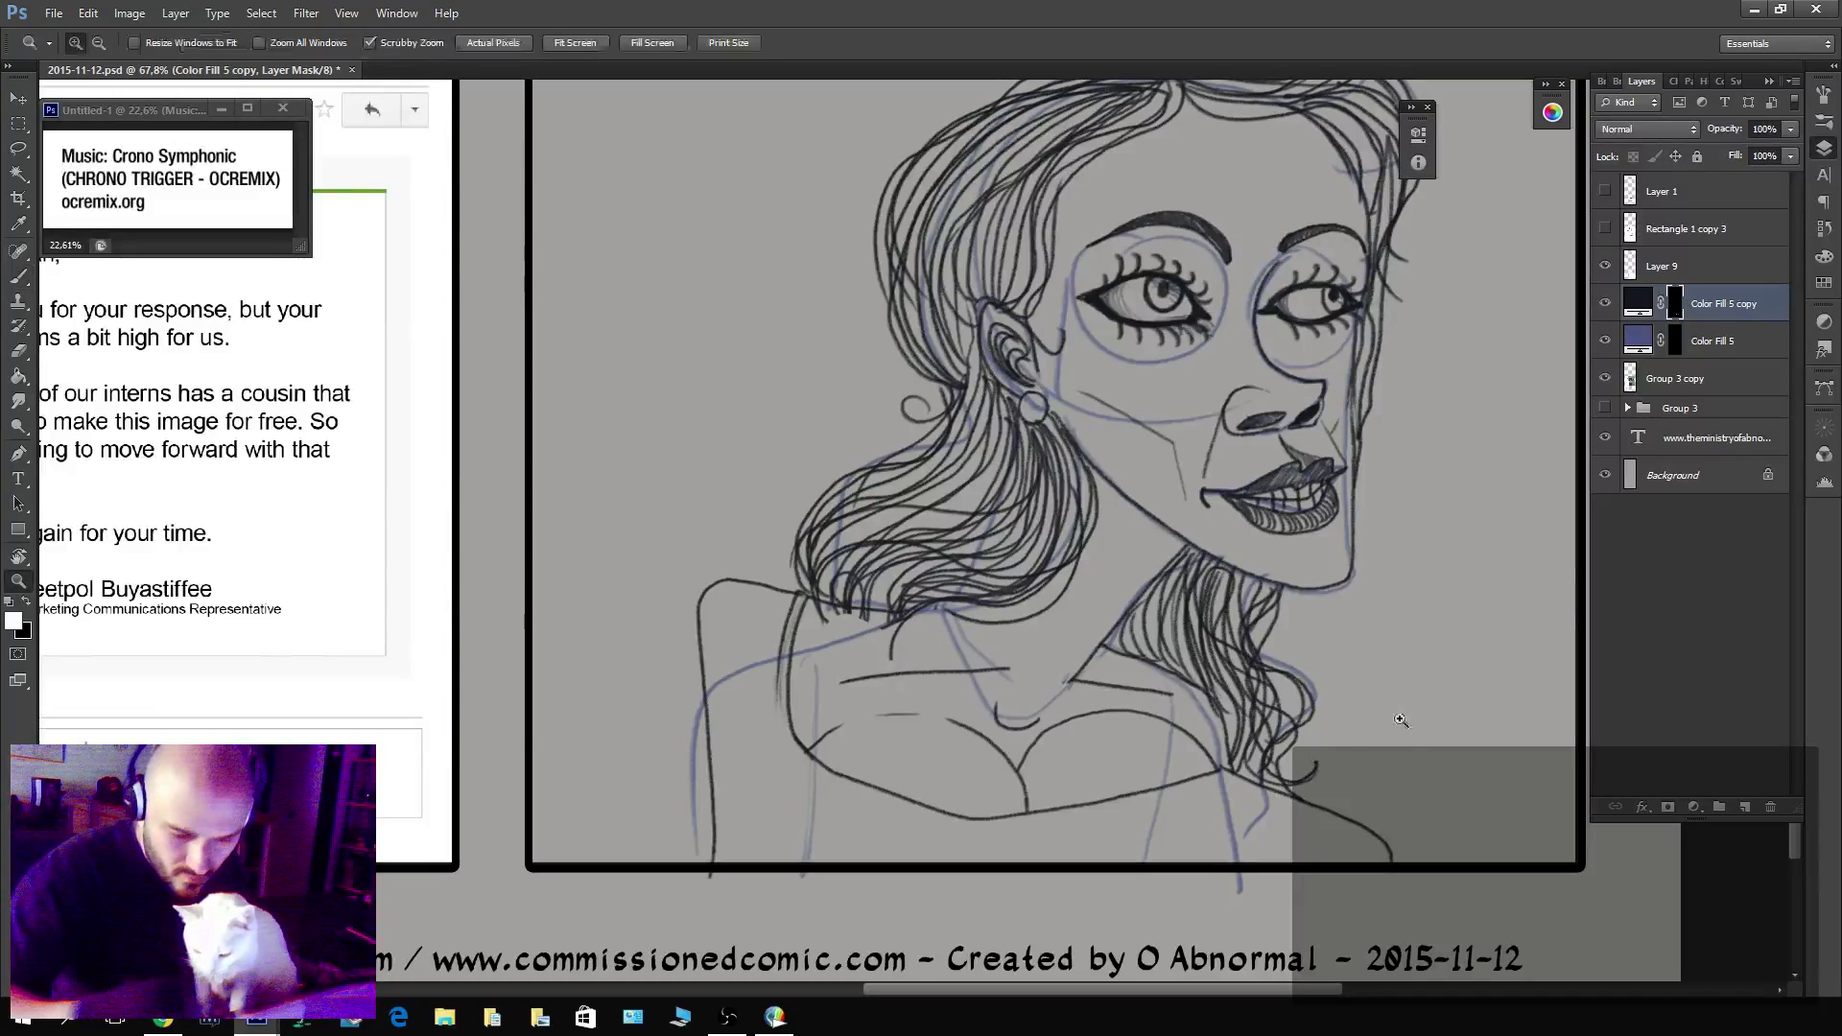
scroll(1411, 741, "down", 4)
left_click(1605, 340)
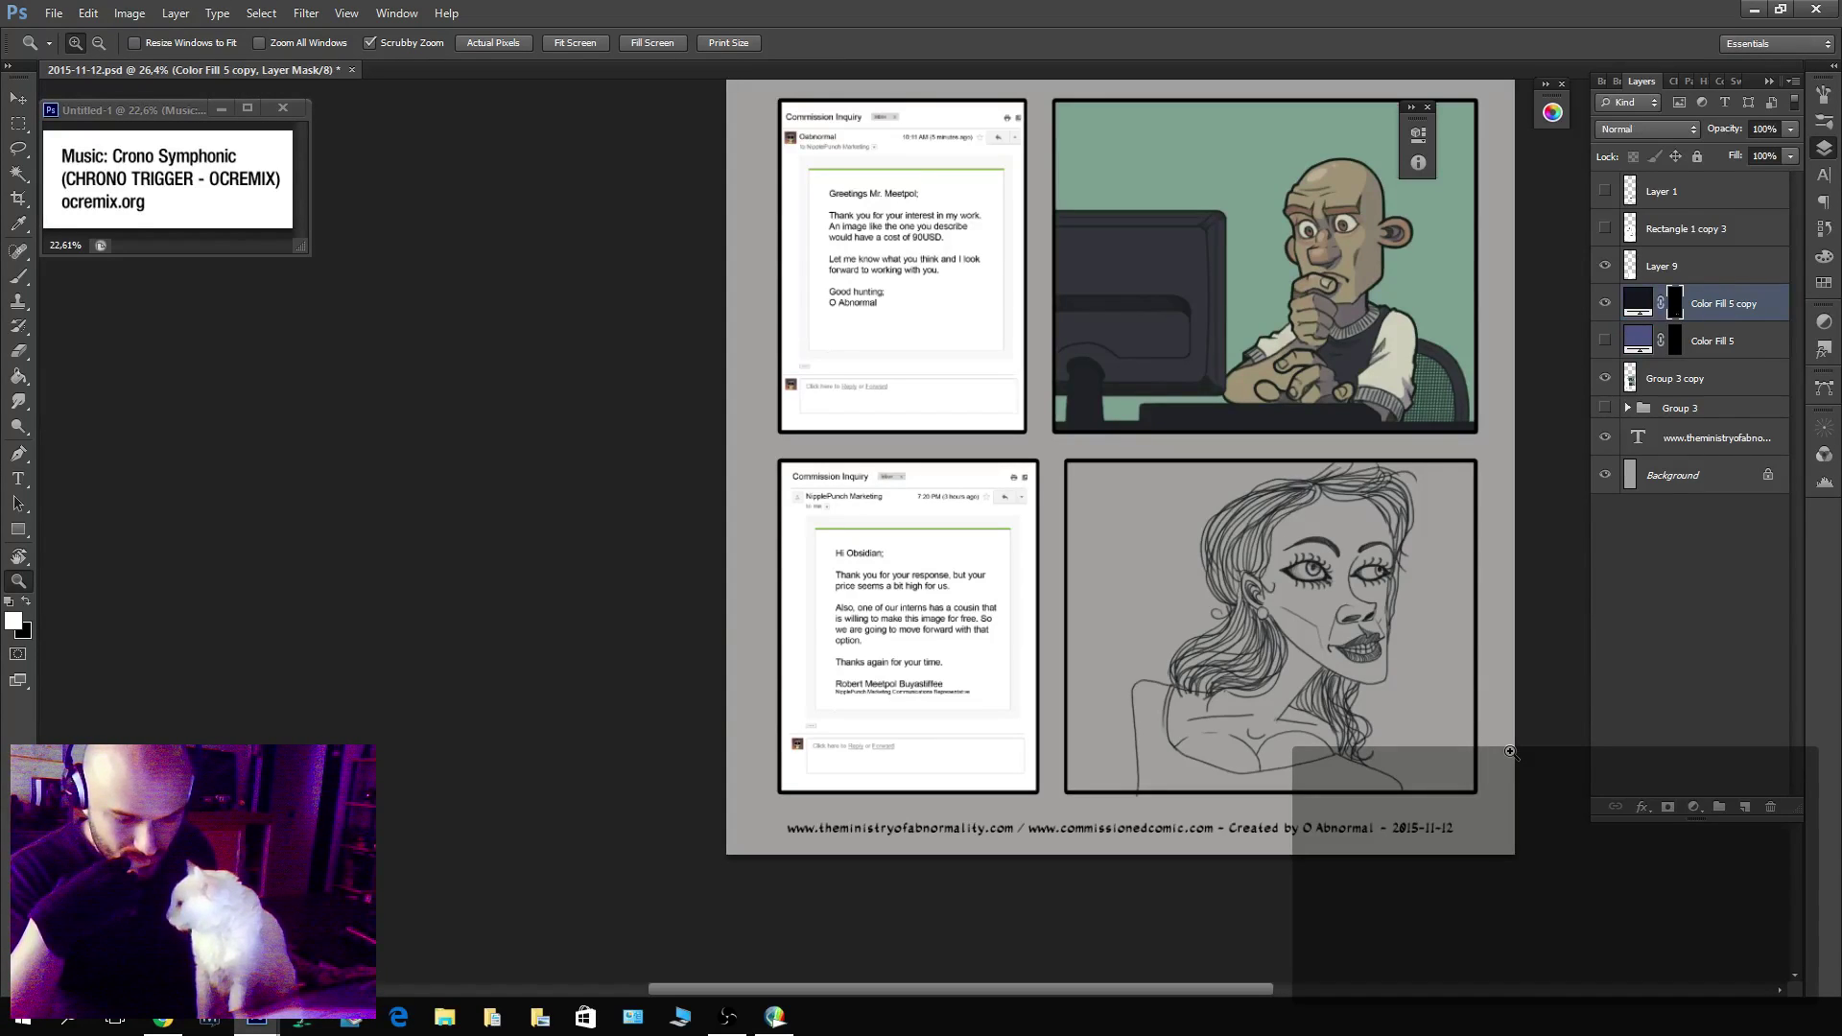
scroll(1293, 740, "up", 5)
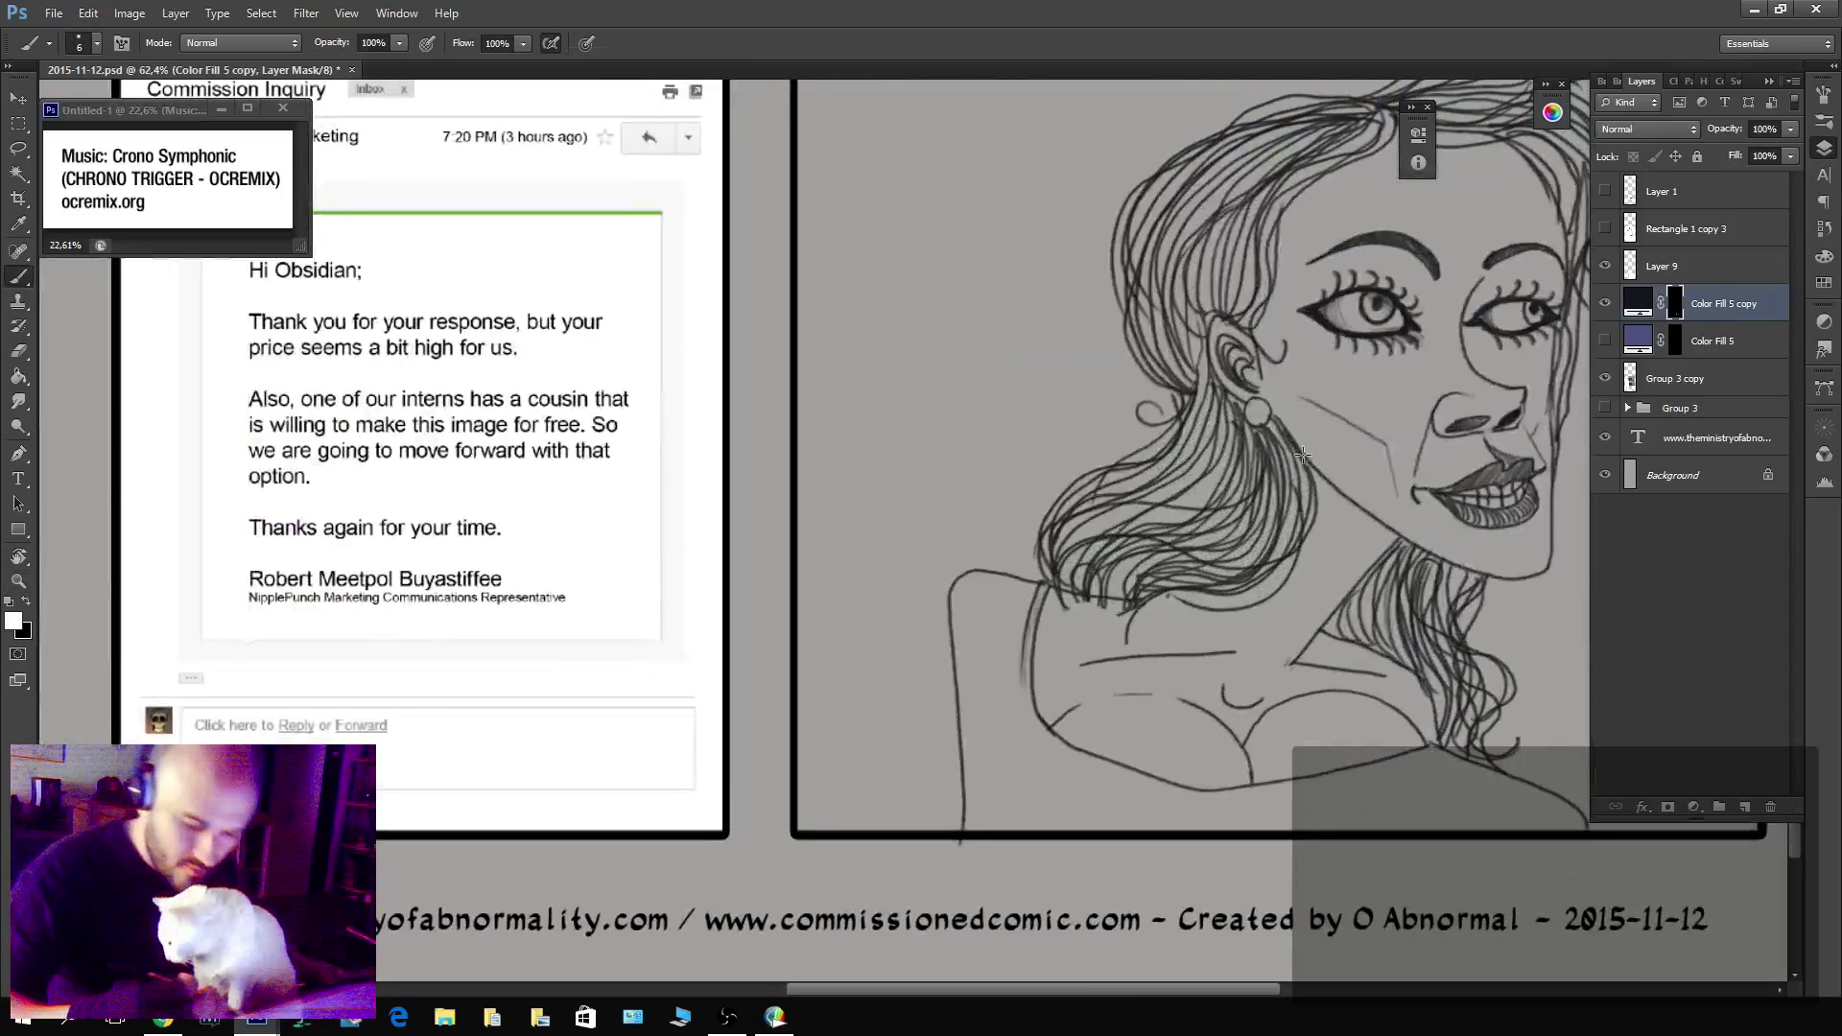
scroll(1411, 321, "down", 5)
scroll(1410, 322, "up", 3)
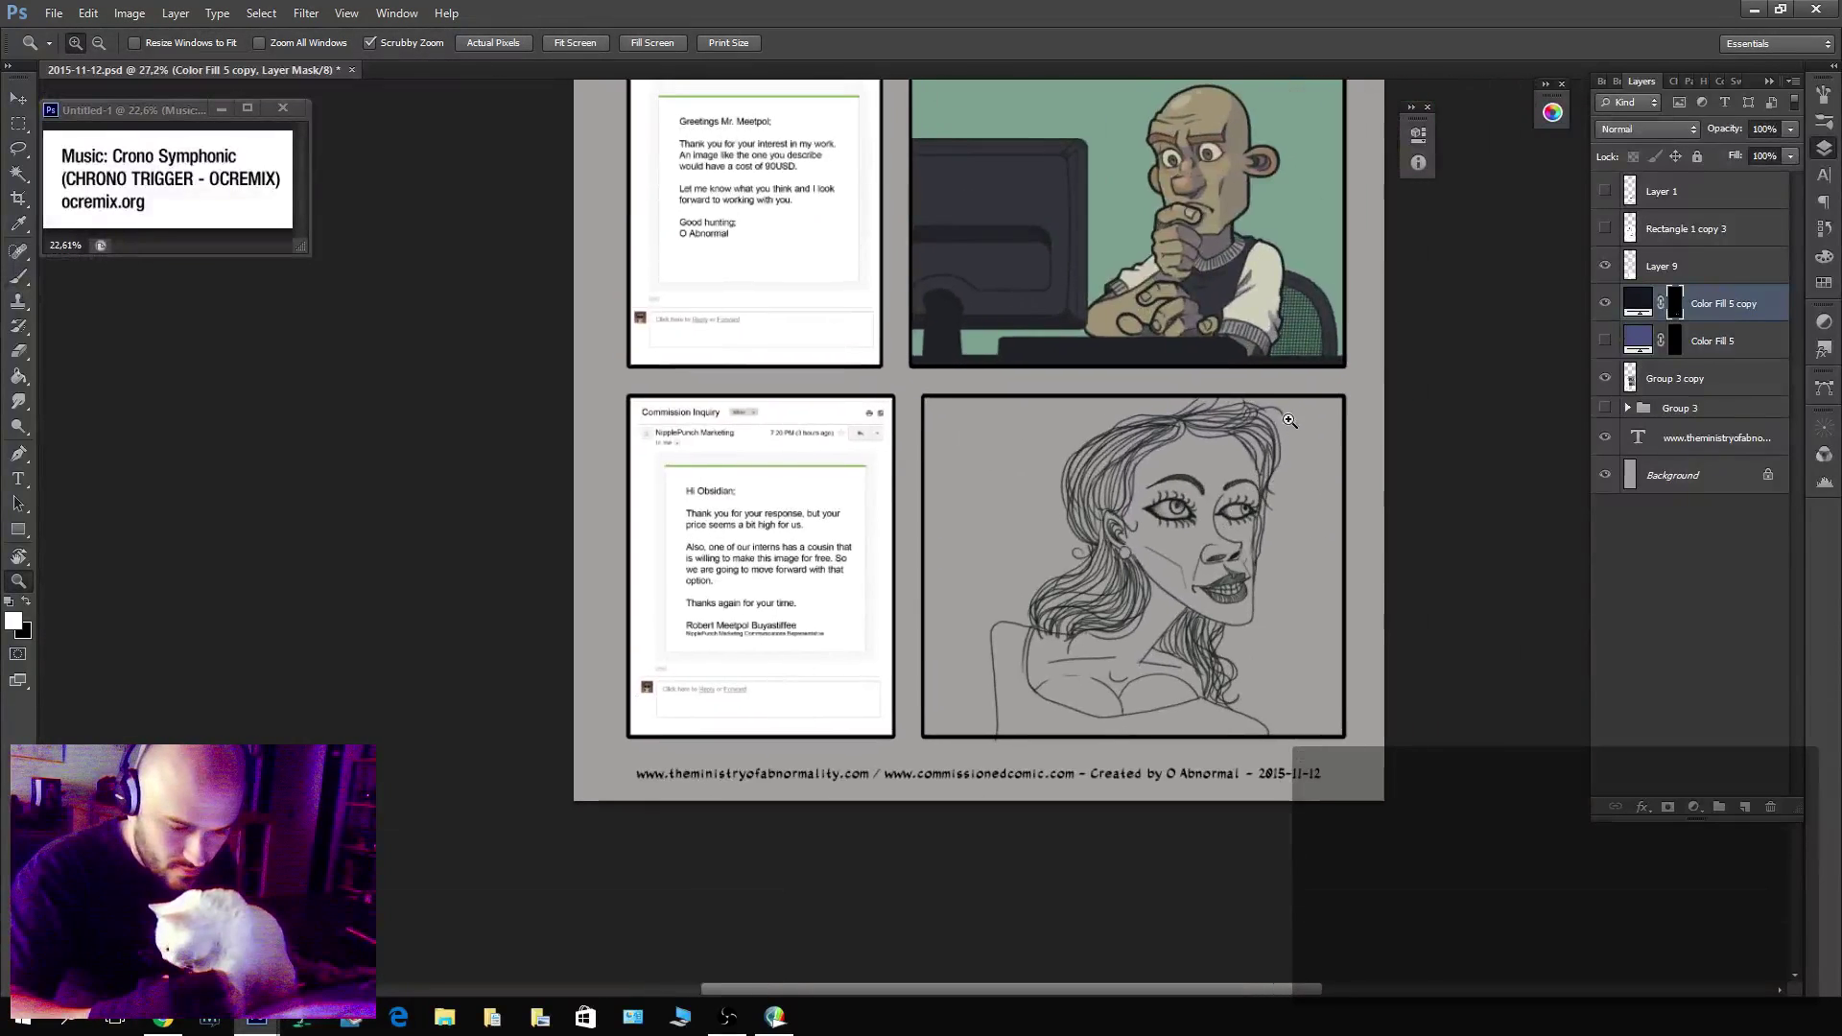
scroll(1359, 613, "up", 3)
Ink a curved tree trunk behind the near shoulder, with a scribbled foliage cluster and an upper branch, undoing the extra trunk line.
key("b")
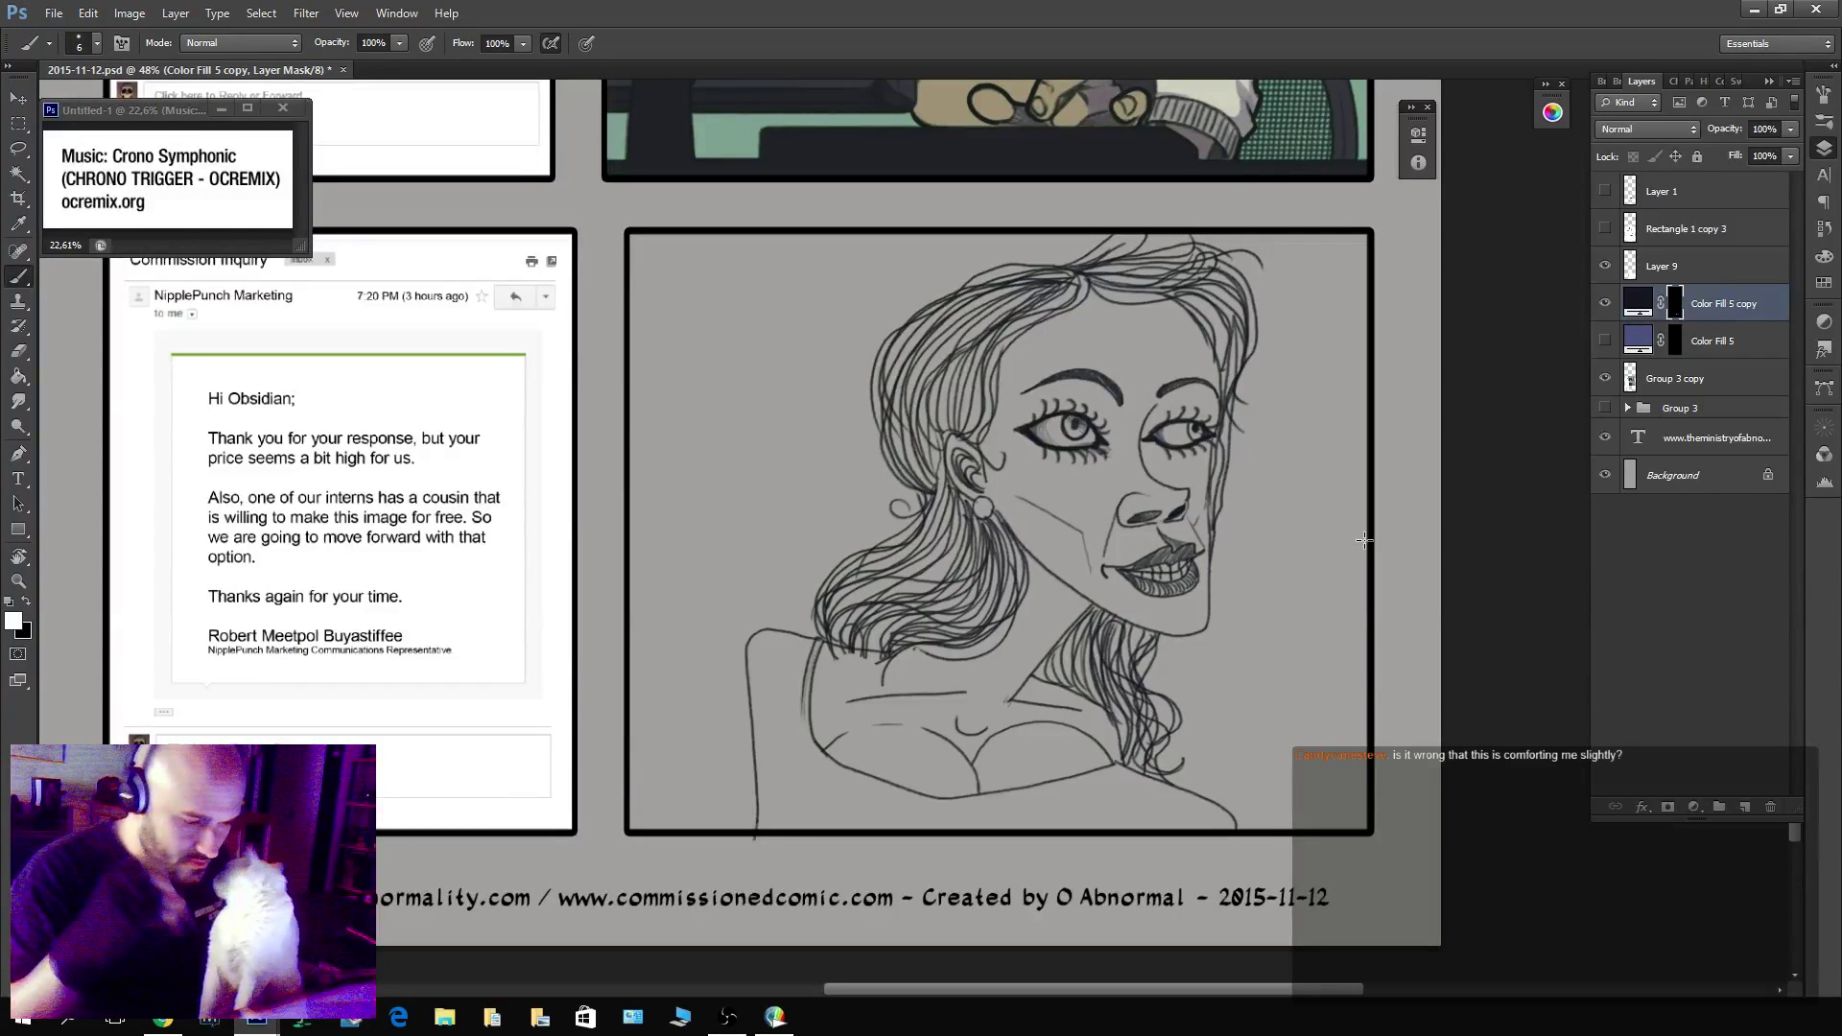
mouse_move(718, 826)
left_mouse_down()
mouse_move(672, 504)
mouse_move(769, 338)
mouse_move(748, 315)
mouse_move(784, 317)
left_mouse_up()
mouse_move(709, 360)
left_mouse_down()
mouse_move(814, 279)
mouse_move(840, 314)
mouse_move(802, 364)
mouse_move(803, 298)
mouse_move(851, 251)
mouse_move(816, 290)
mouse_move(728, 294)
mouse_move(738, 246)
mouse_move(809, 268)
mouse_move(852, 208)
mouse_move(881, 255)
mouse_move(820, 318)
mouse_move(749, 270)
mouse_move(763, 247)
mouse_move(822, 315)
mouse_move(786, 352)
mouse_move(815, 298)
mouse_move(889, 252)
mouse_move(833, 267)
left_mouse_up()
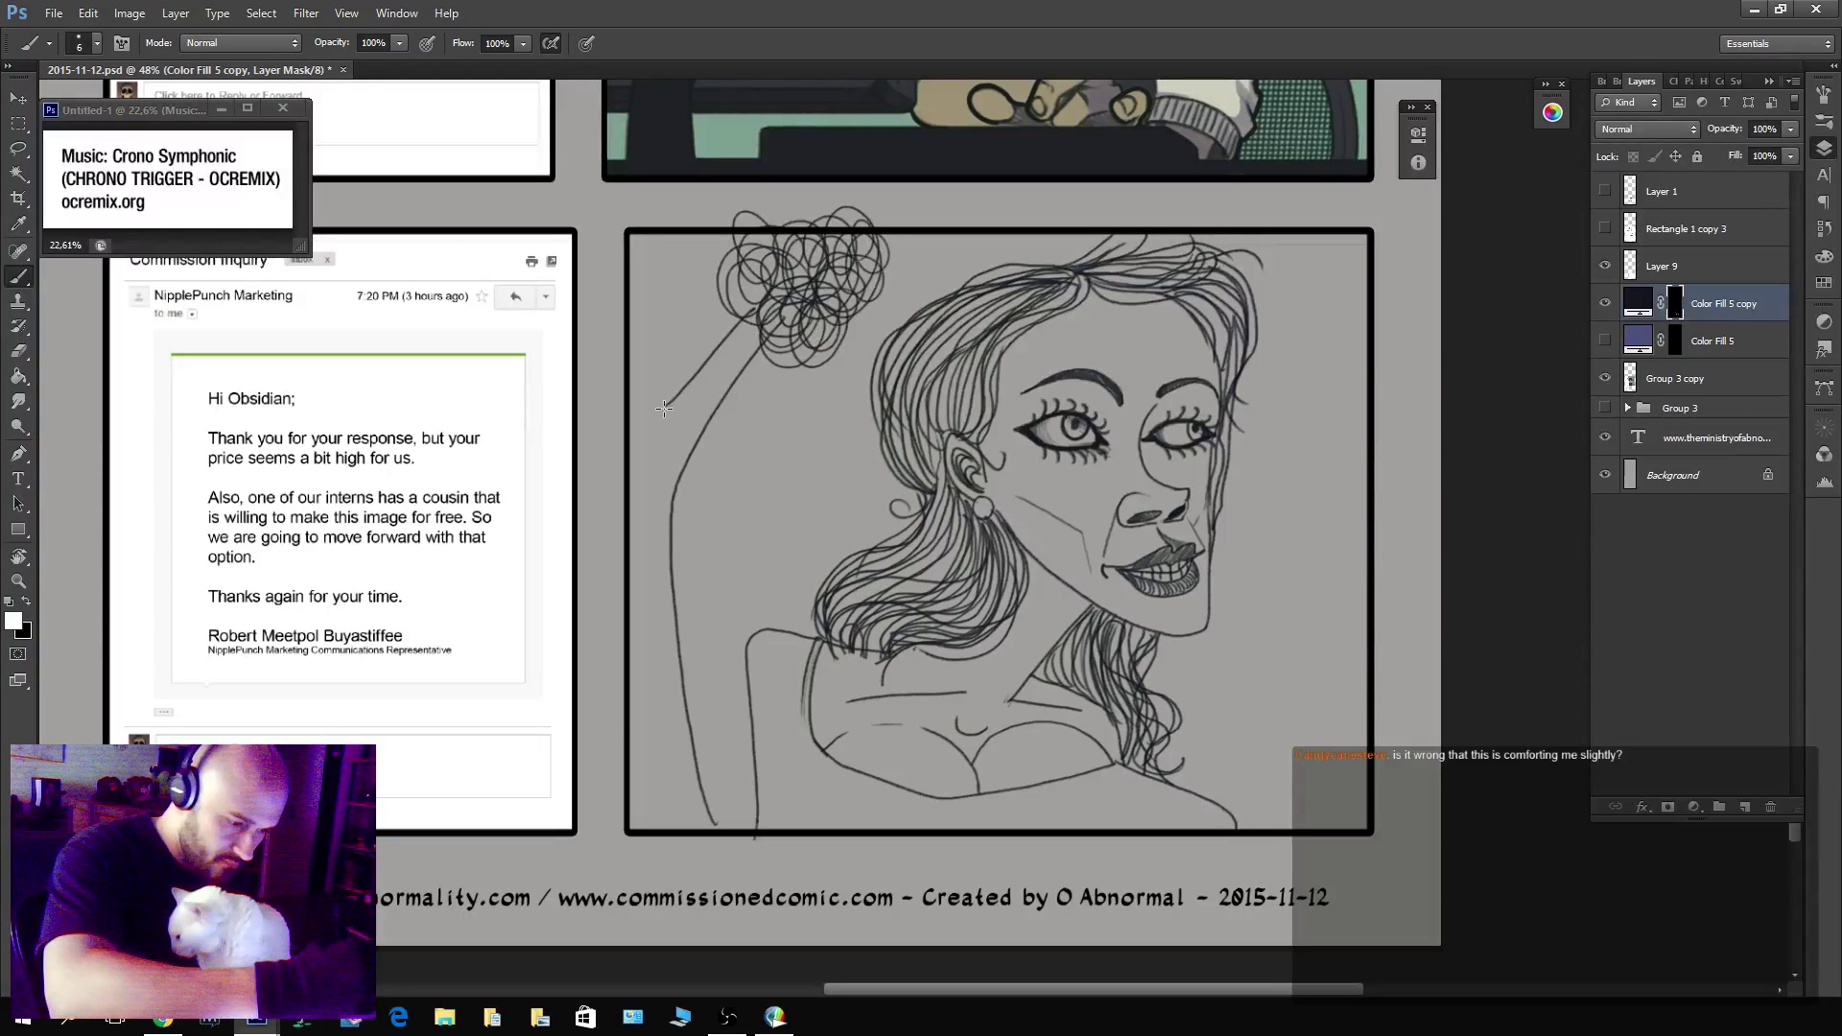
left_click_drag(664, 408, 680, 231)
mouse_move(761, 329)
left_mouse_down()
mouse_move(657, 526)
mouse_move(672, 825)
left_mouse_up()
key("ctrl+z")
Redo the near tree's lower branch with a round scribbled foliage cluster, and extend the upper branch and its foliage.
mouse_move(674, 507)
left_mouse_down()
mouse_move(726, 470)
mouse_move(772, 469)
mouse_move(760, 433)
mouse_move(796, 461)
left_mouse_up()
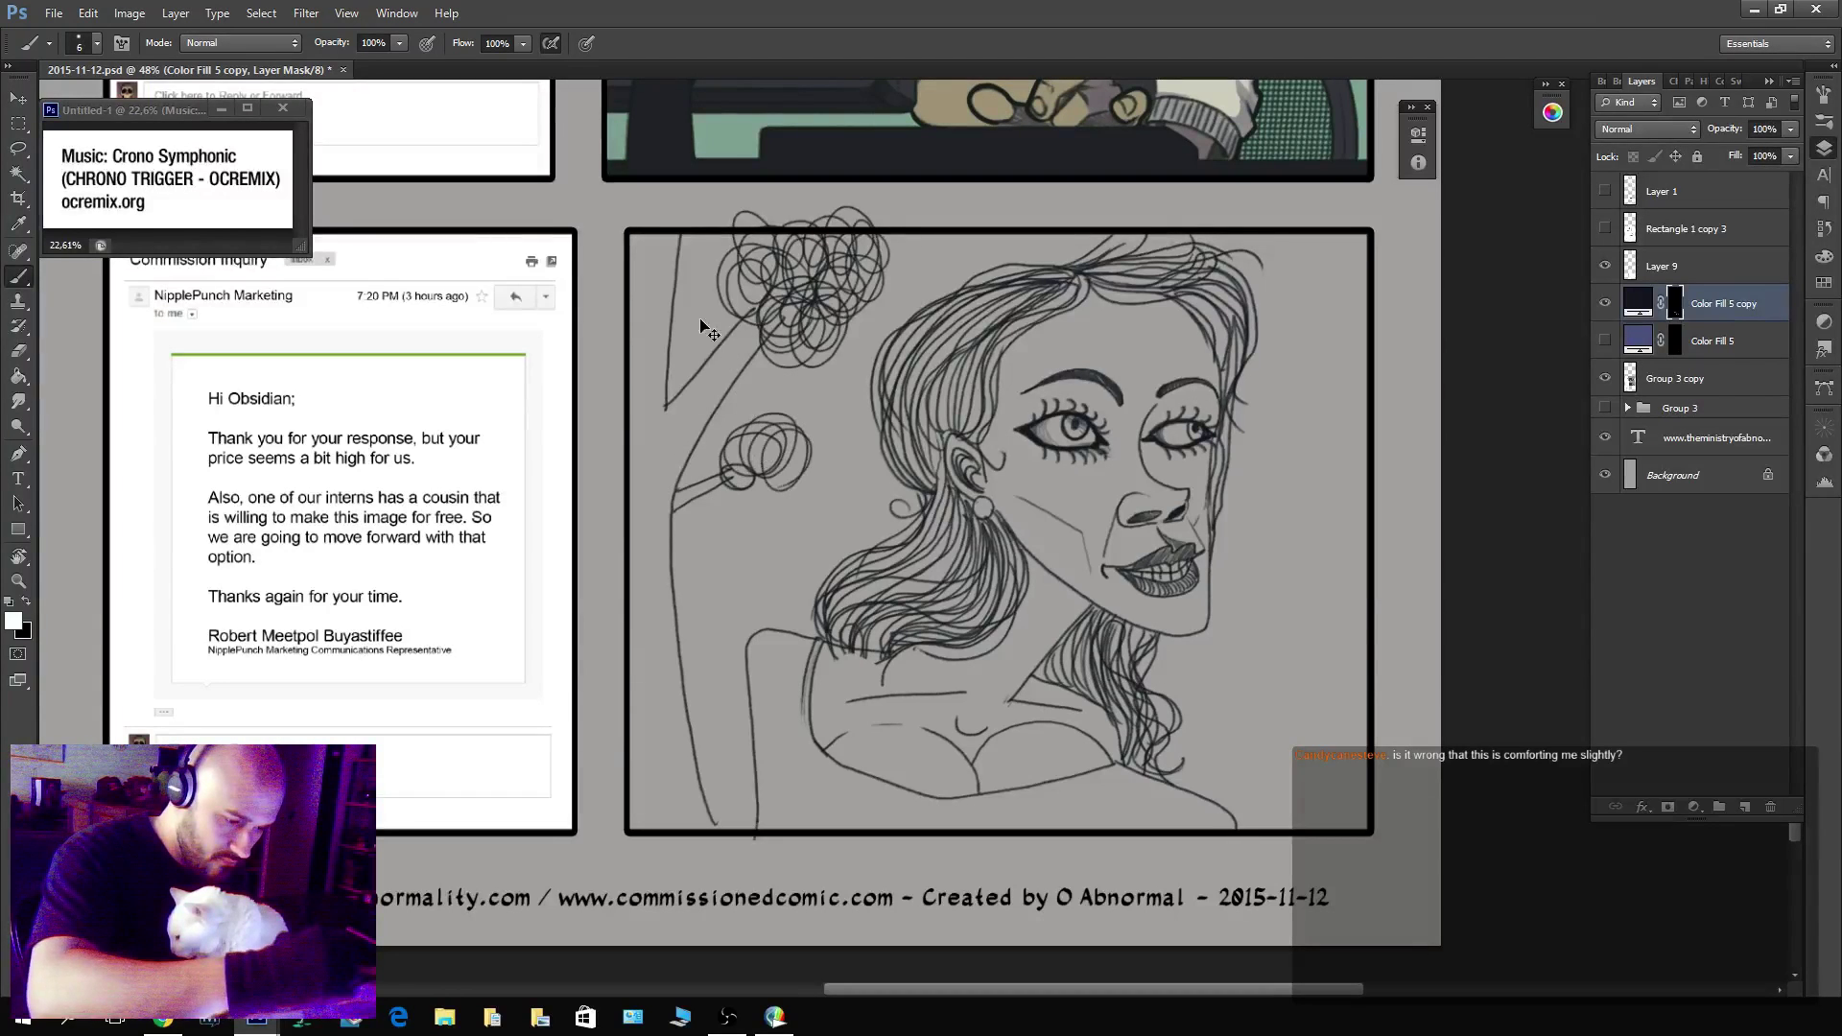
key("ctrl+z")
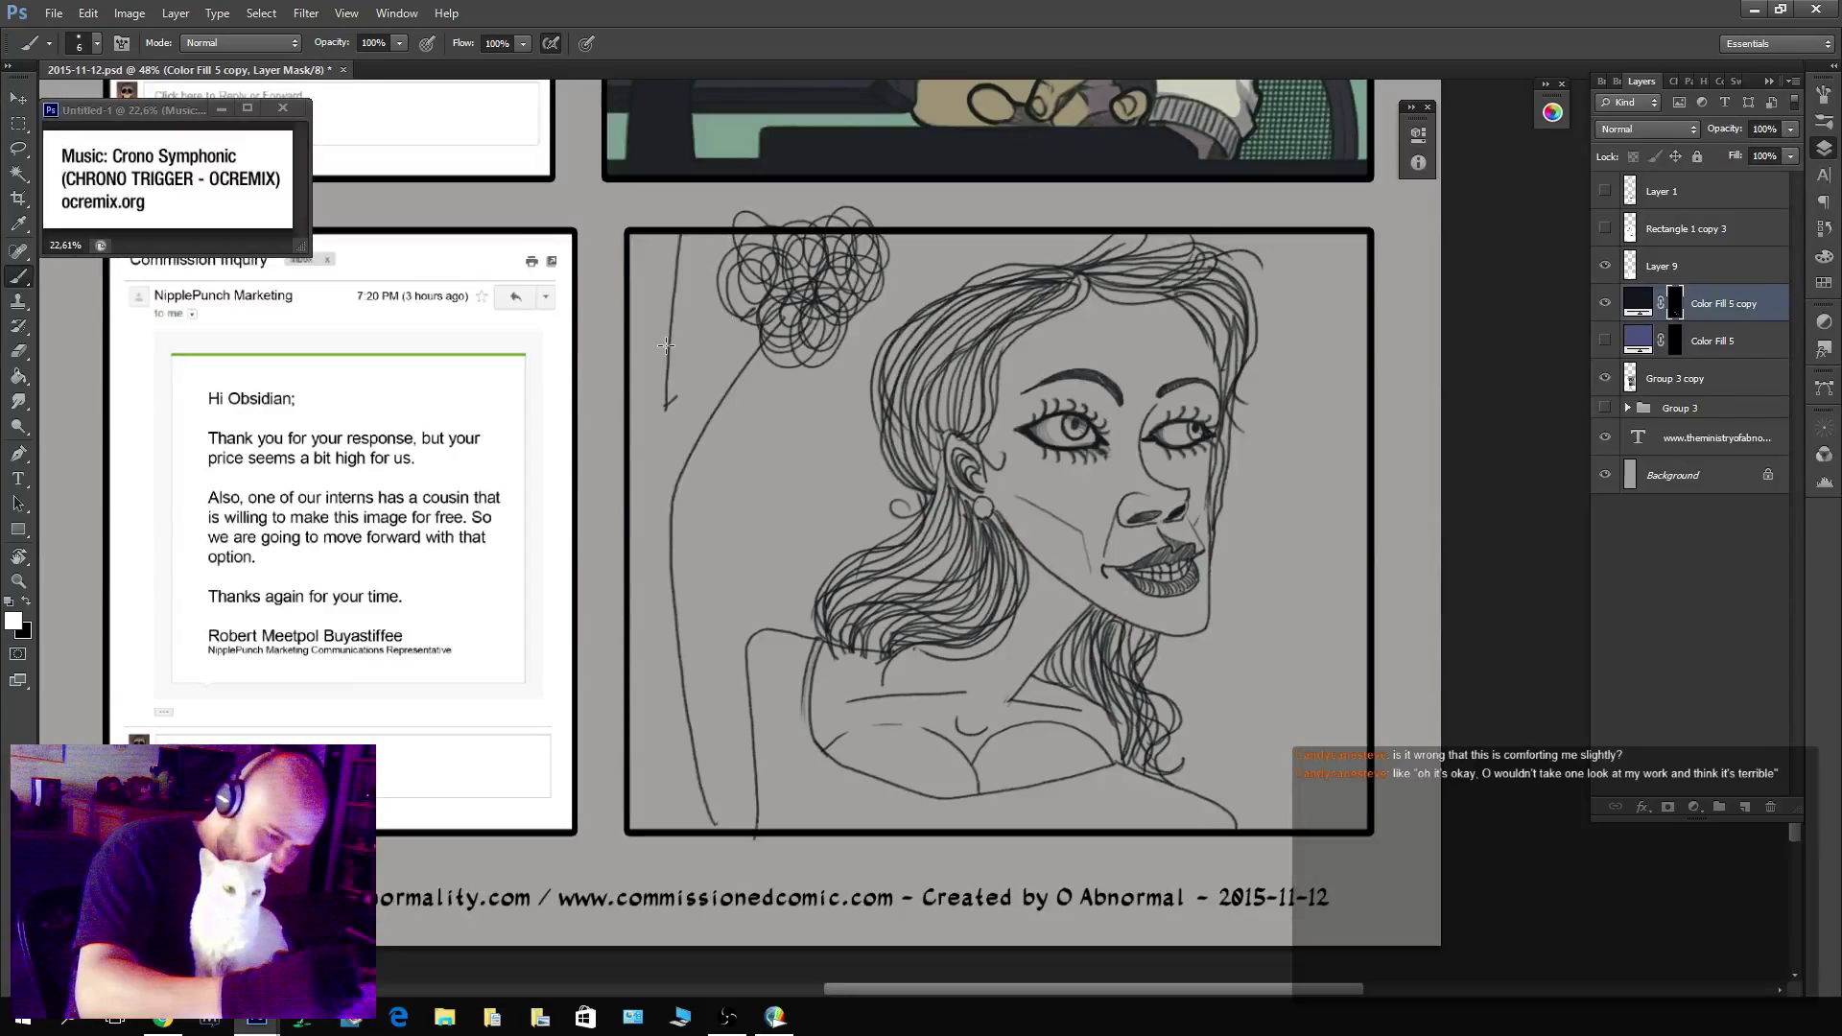
key("x")
key("x")
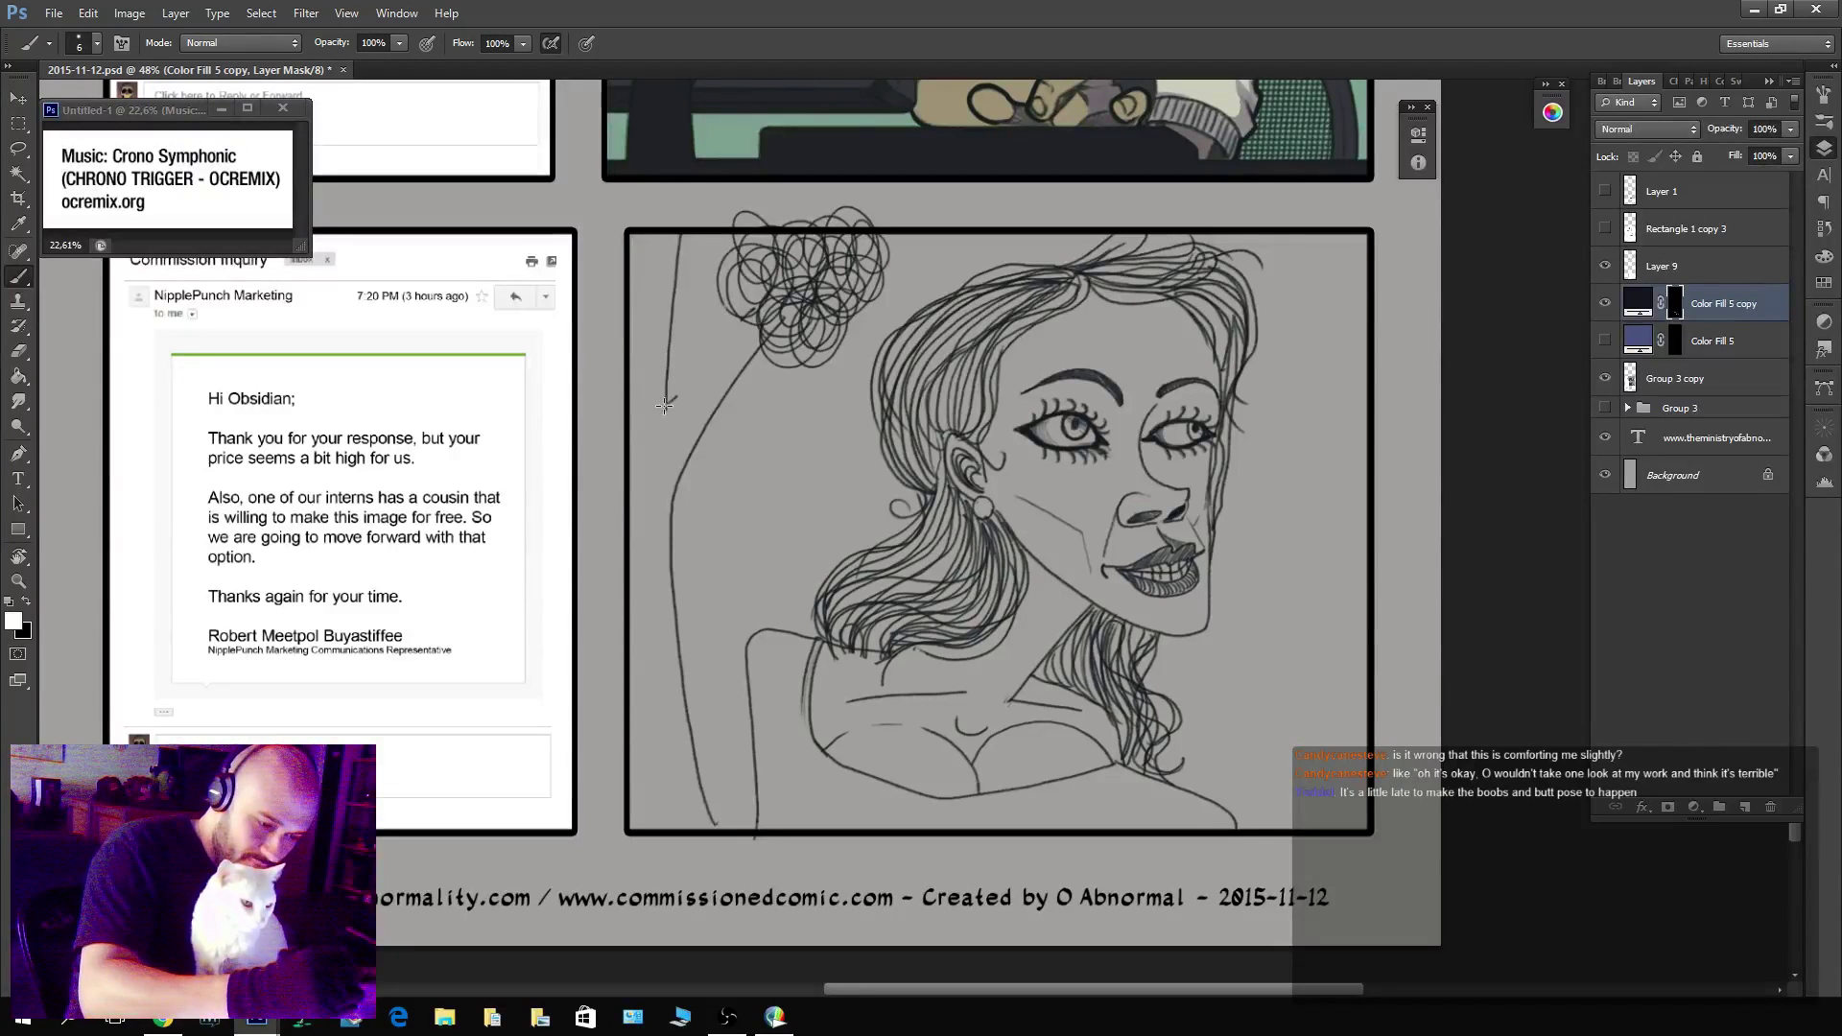
mouse_move(669, 408)
left_mouse_down()
mouse_move(716, 366)
mouse_move(723, 289)
mouse_move(790, 232)
mouse_move(745, 279)
mouse_move(749, 250)
mouse_move(727, 276)
mouse_move(701, 270)
mouse_move(742, 201)
mouse_move(782, 288)
left_mouse_up()
left_click_drag(671, 569, 730, 549)
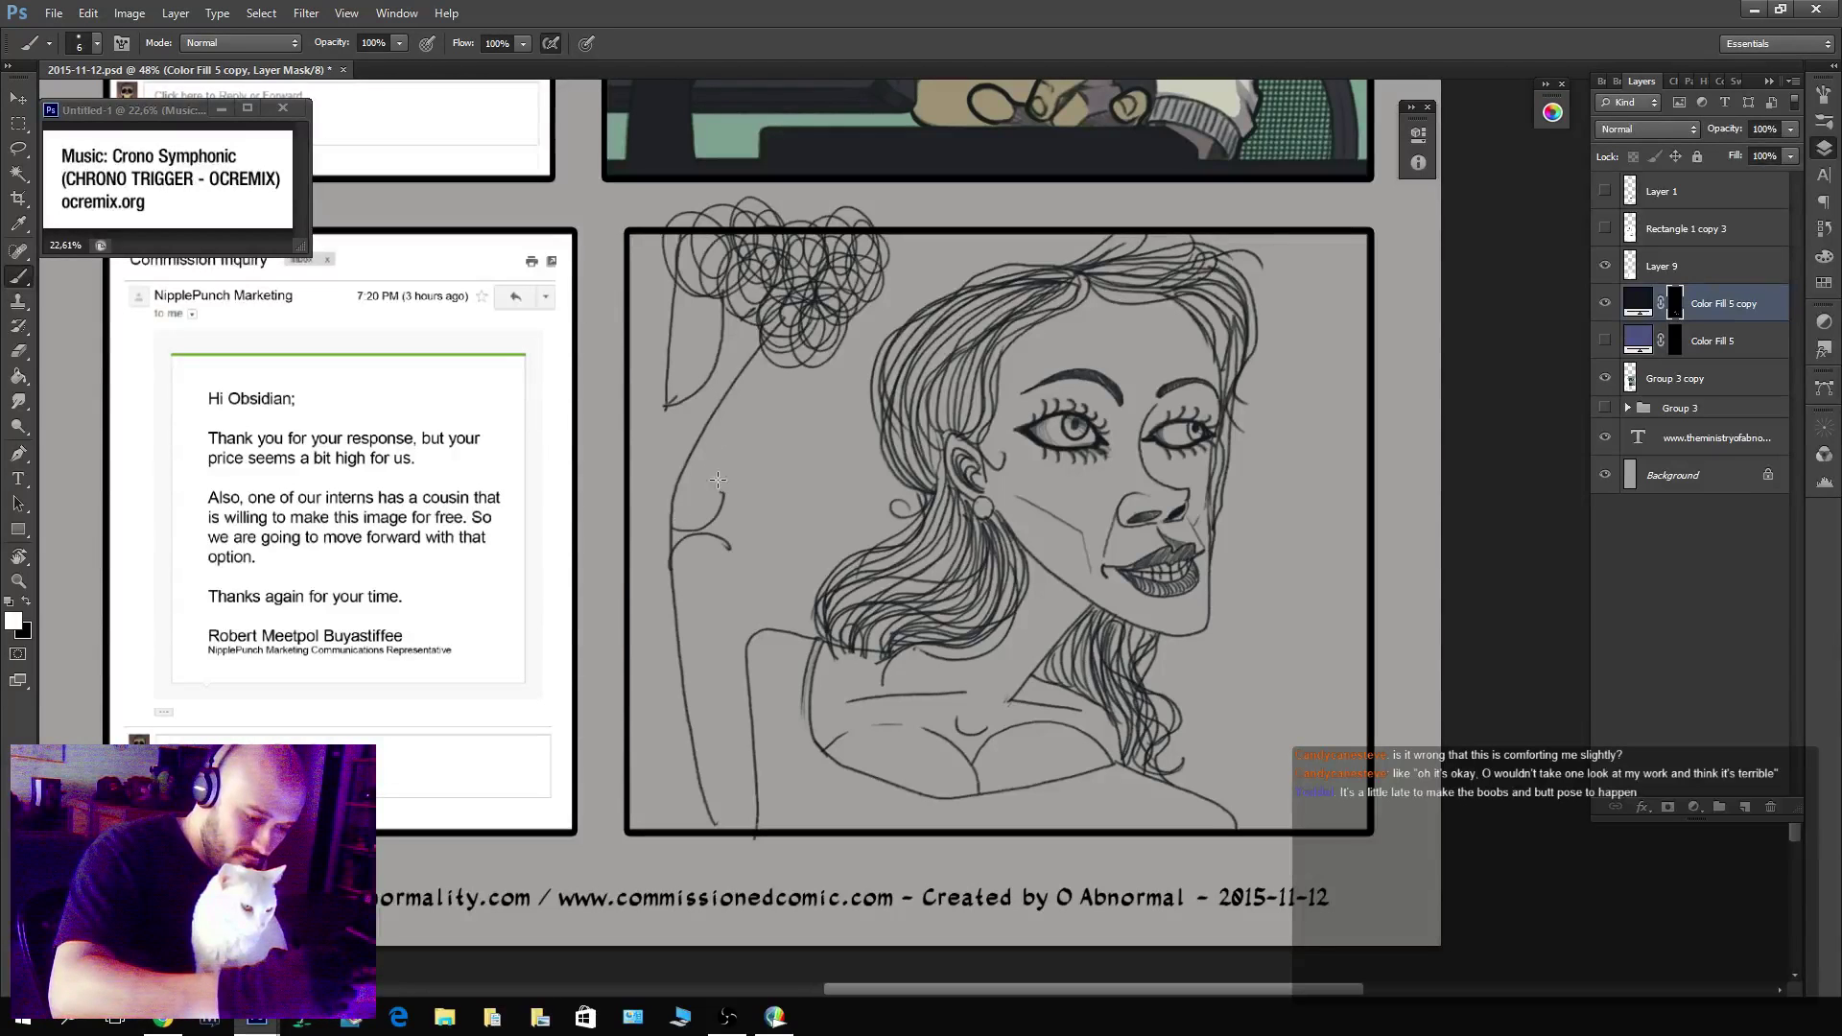
mouse_move(718, 480)
left_mouse_down()
mouse_move(736, 515)
mouse_move(758, 449)
mouse_move(795, 500)
mouse_move(733, 543)
mouse_move(731, 503)
mouse_move(816, 496)
mouse_move(801, 553)
mouse_move(711, 493)
mouse_move(781, 459)
mouse_move(791, 485)
mouse_move(796, 441)
left_mouse_up()
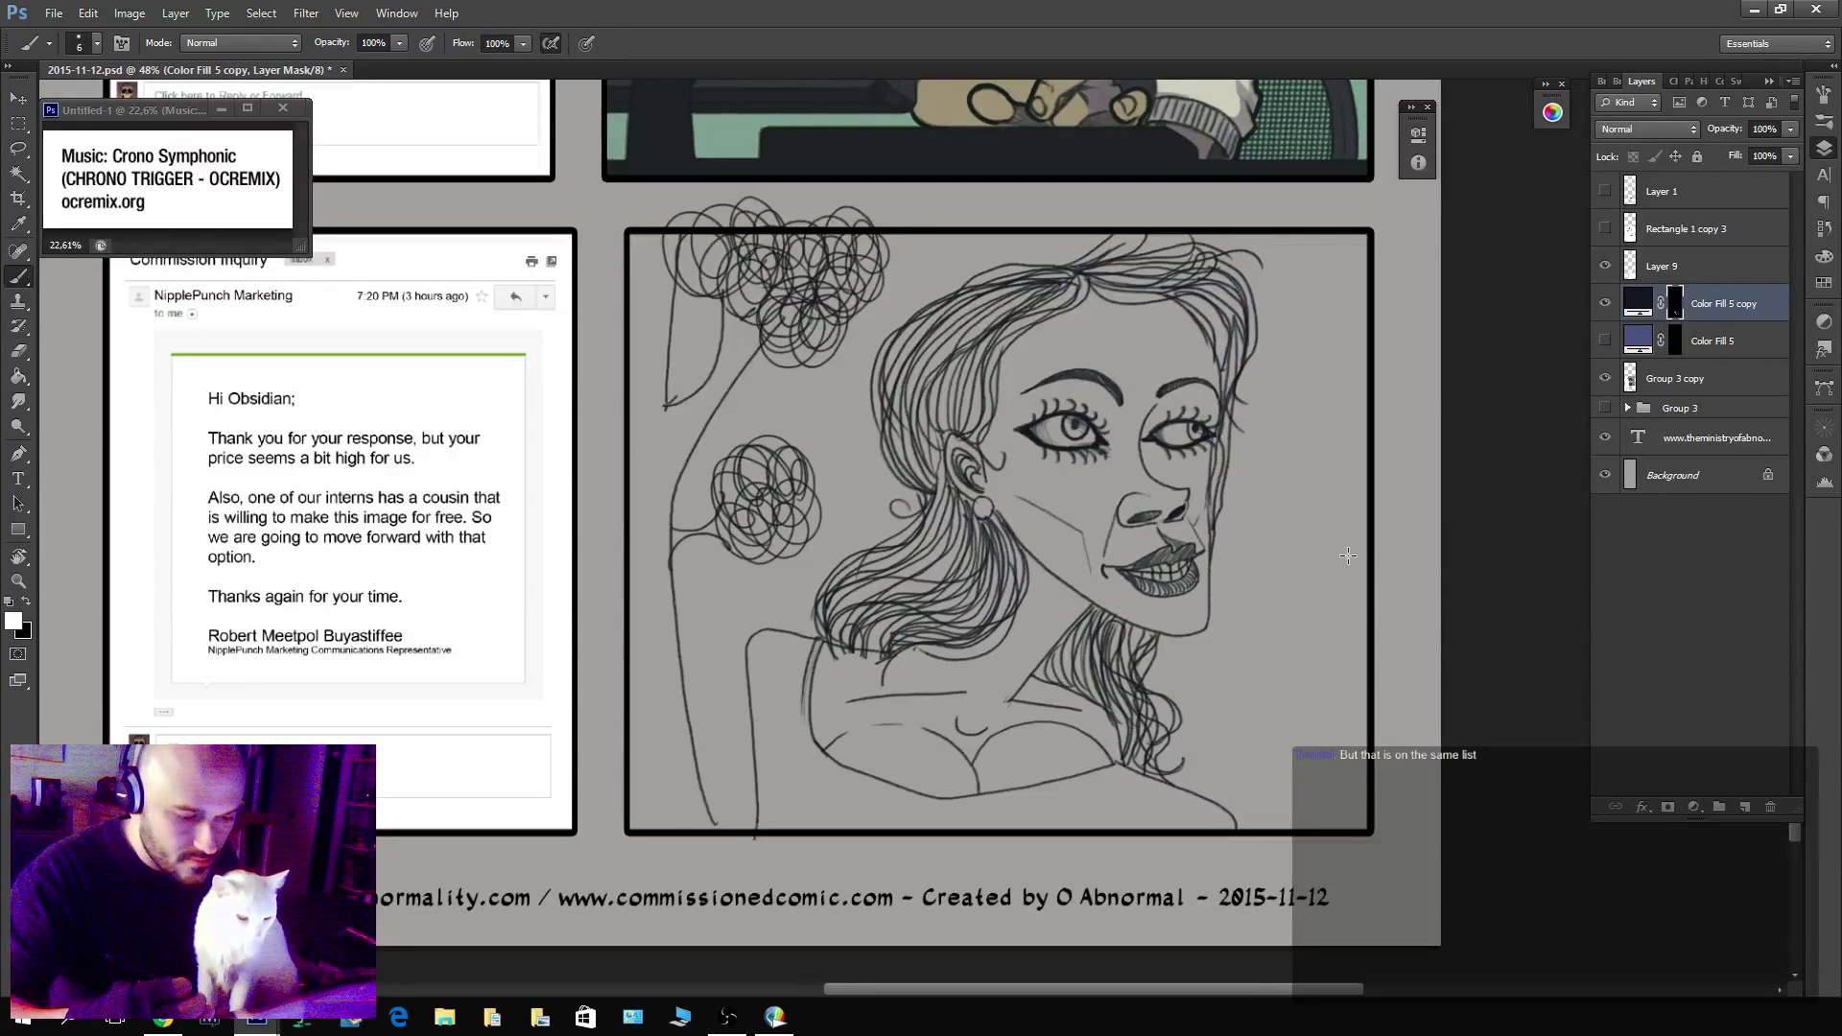
Ink a second forked tree beside the woman's face, with scribbled foliage clusters on its branches.
left_click_drag(1243, 826, 1305, 593)
mouse_move(1267, 489)
left_mouse_down()
mouse_move(1233, 441)
mouse_move(1271, 416)
mouse_move(1333, 443)
mouse_move(1274, 499)
mouse_move(1242, 465)
mouse_move(1242, 402)
mouse_move(1301, 358)
mouse_move(1338, 408)
mouse_move(1304, 475)
mouse_move(1286, 470)
mouse_move(1339, 416)
mouse_move(1316, 573)
mouse_move(1384, 416)
mouse_move(1374, 312)
mouse_move(1313, 248)
mouse_move(1331, 214)
mouse_move(1322, 318)
mouse_move(1387, 254)
left_mouse_up()
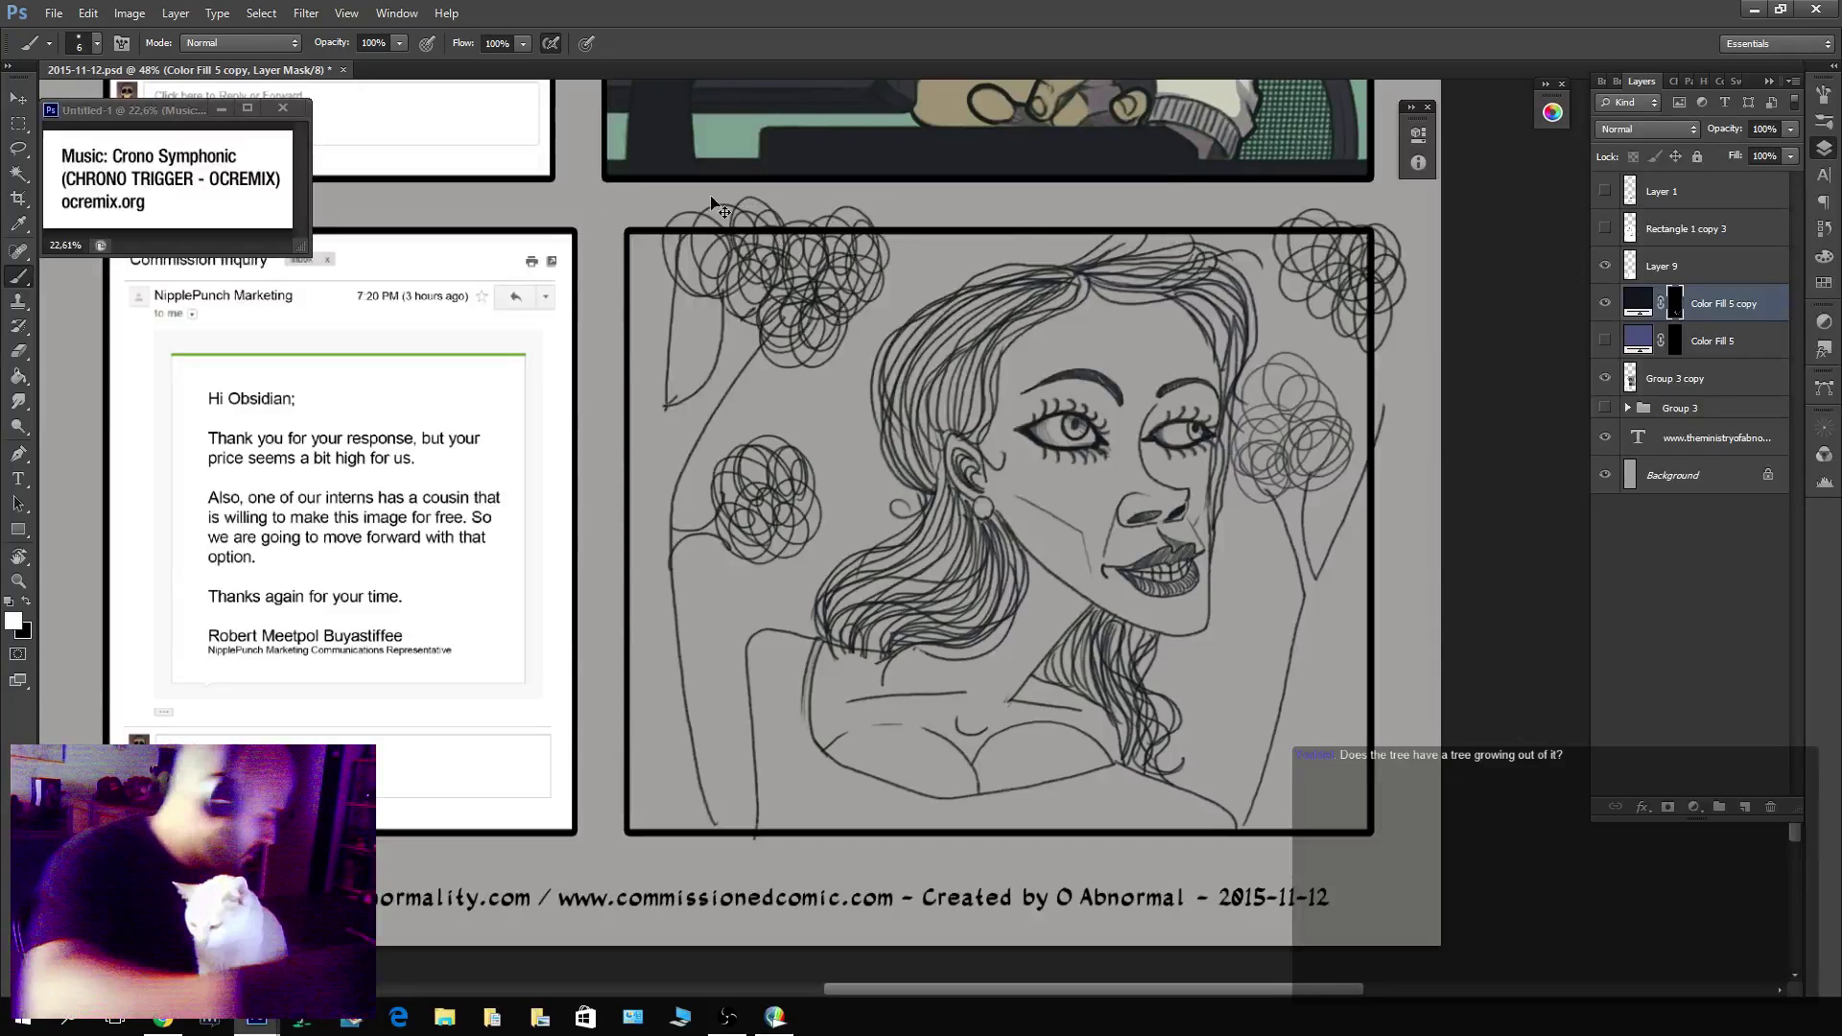
Clear the tree and foliage lines that spill outside the panel border, using rectangular selections.
key("m")
mouse_move(590, 190)
left_mouse_down()
mouse_move(1422, 230)
mouse_move(1394, 294)
mouse_move(1486, 872)
left_mouse_up()
key("ctrl+d")
left_click_drag(610, 834, 1491, 888)
key("ctrl+d")
Create a new layer beneath the dark line art and fill the panel's rectangle with white.
left_click(1713, 340)
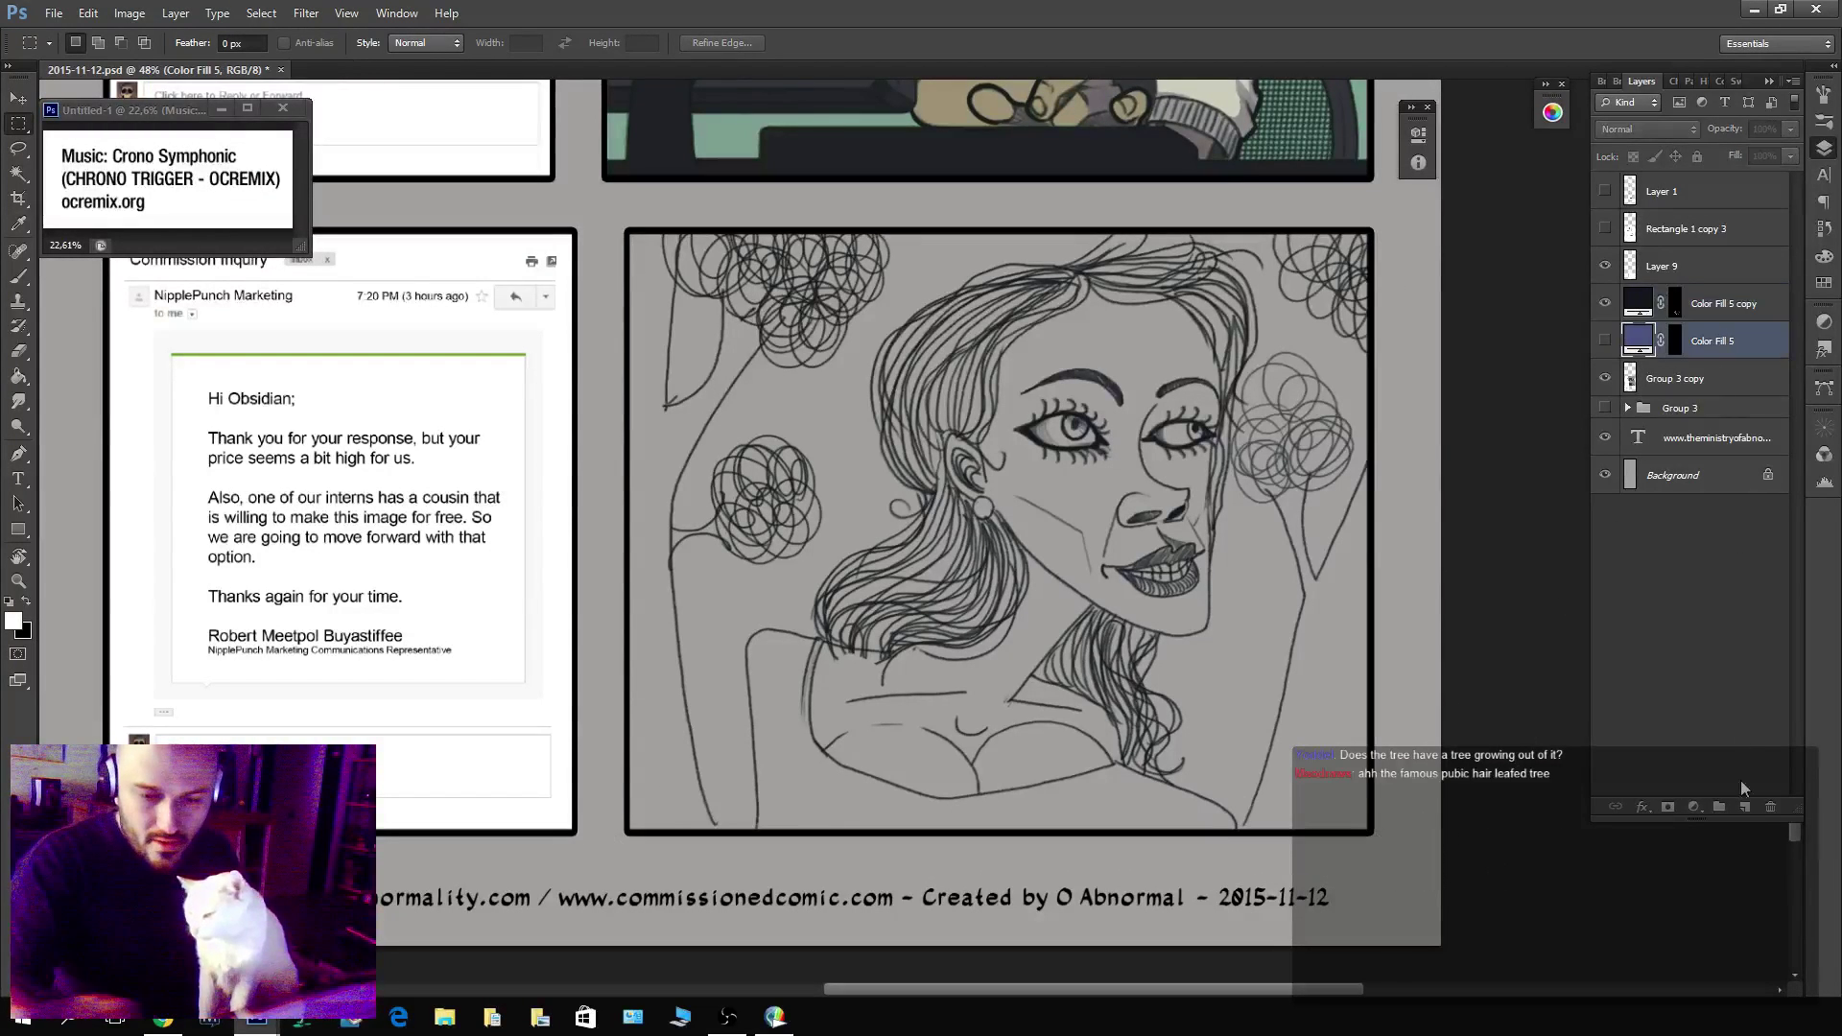
left_click(1746, 808)
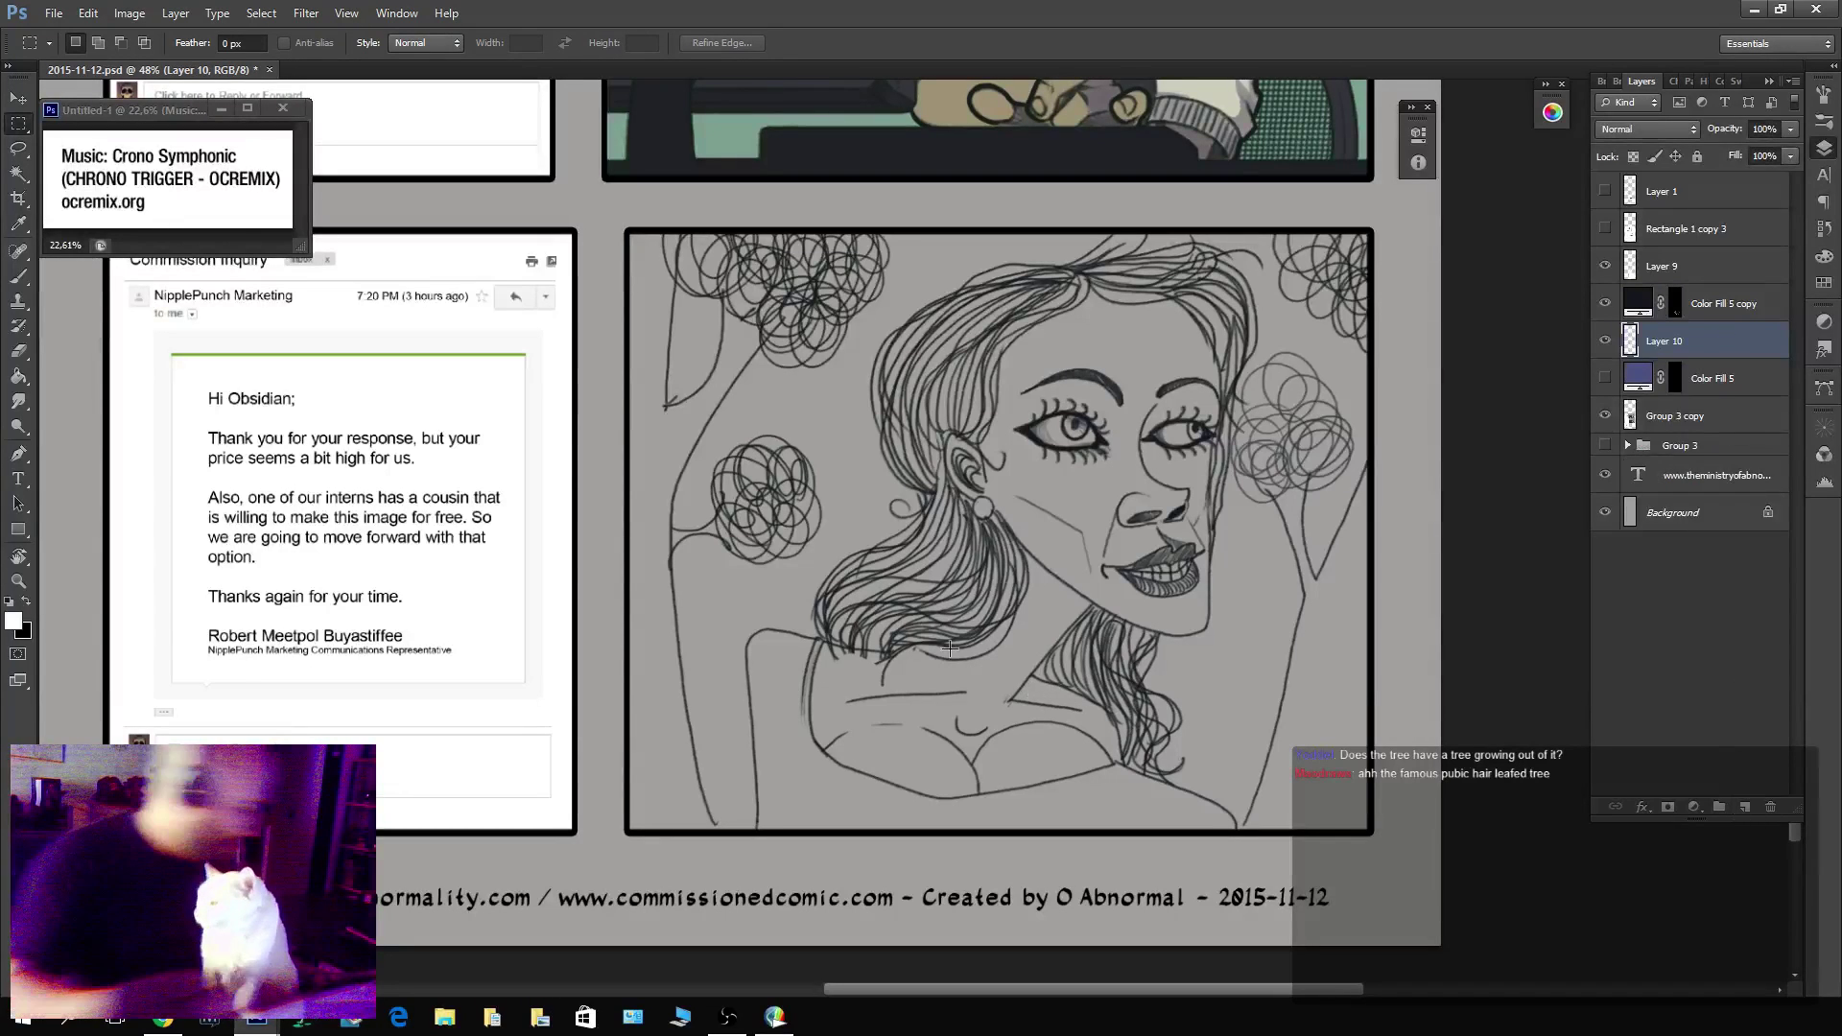
left_click_drag(625, 233, 1370, 837)
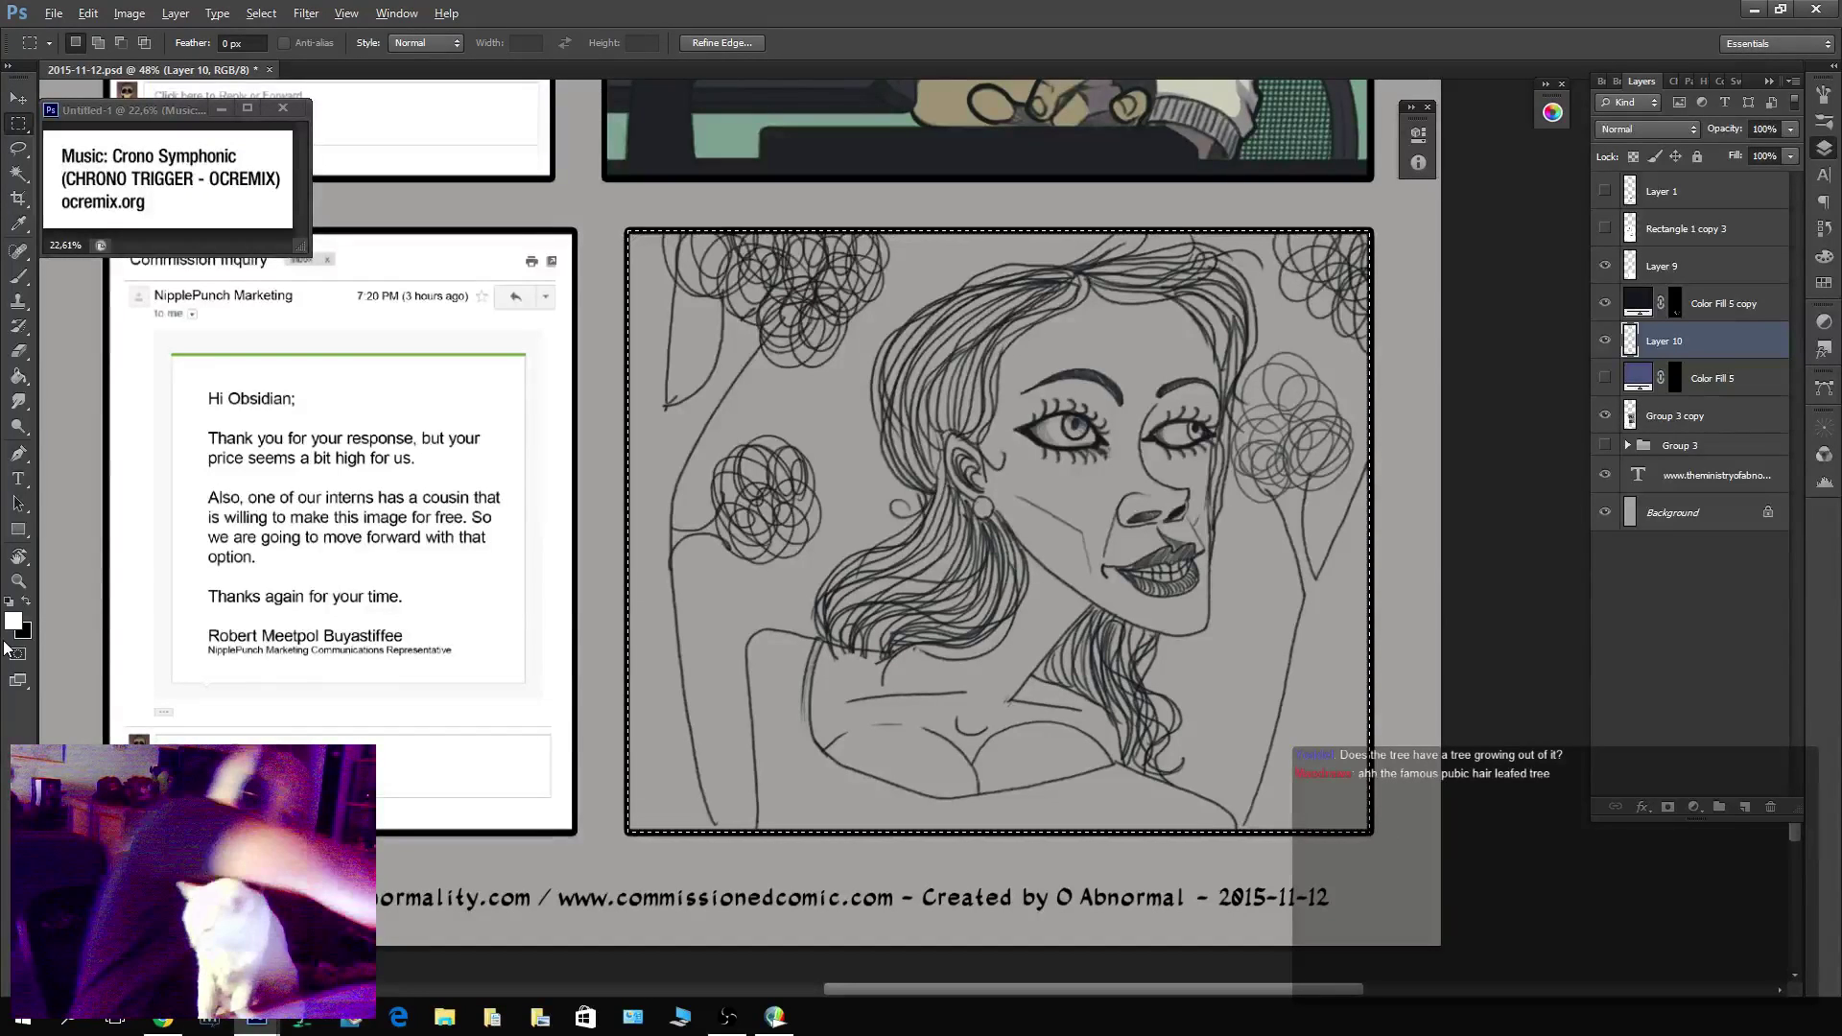
key("alt+BackSpace")
key("ctrl+d")
key("b")
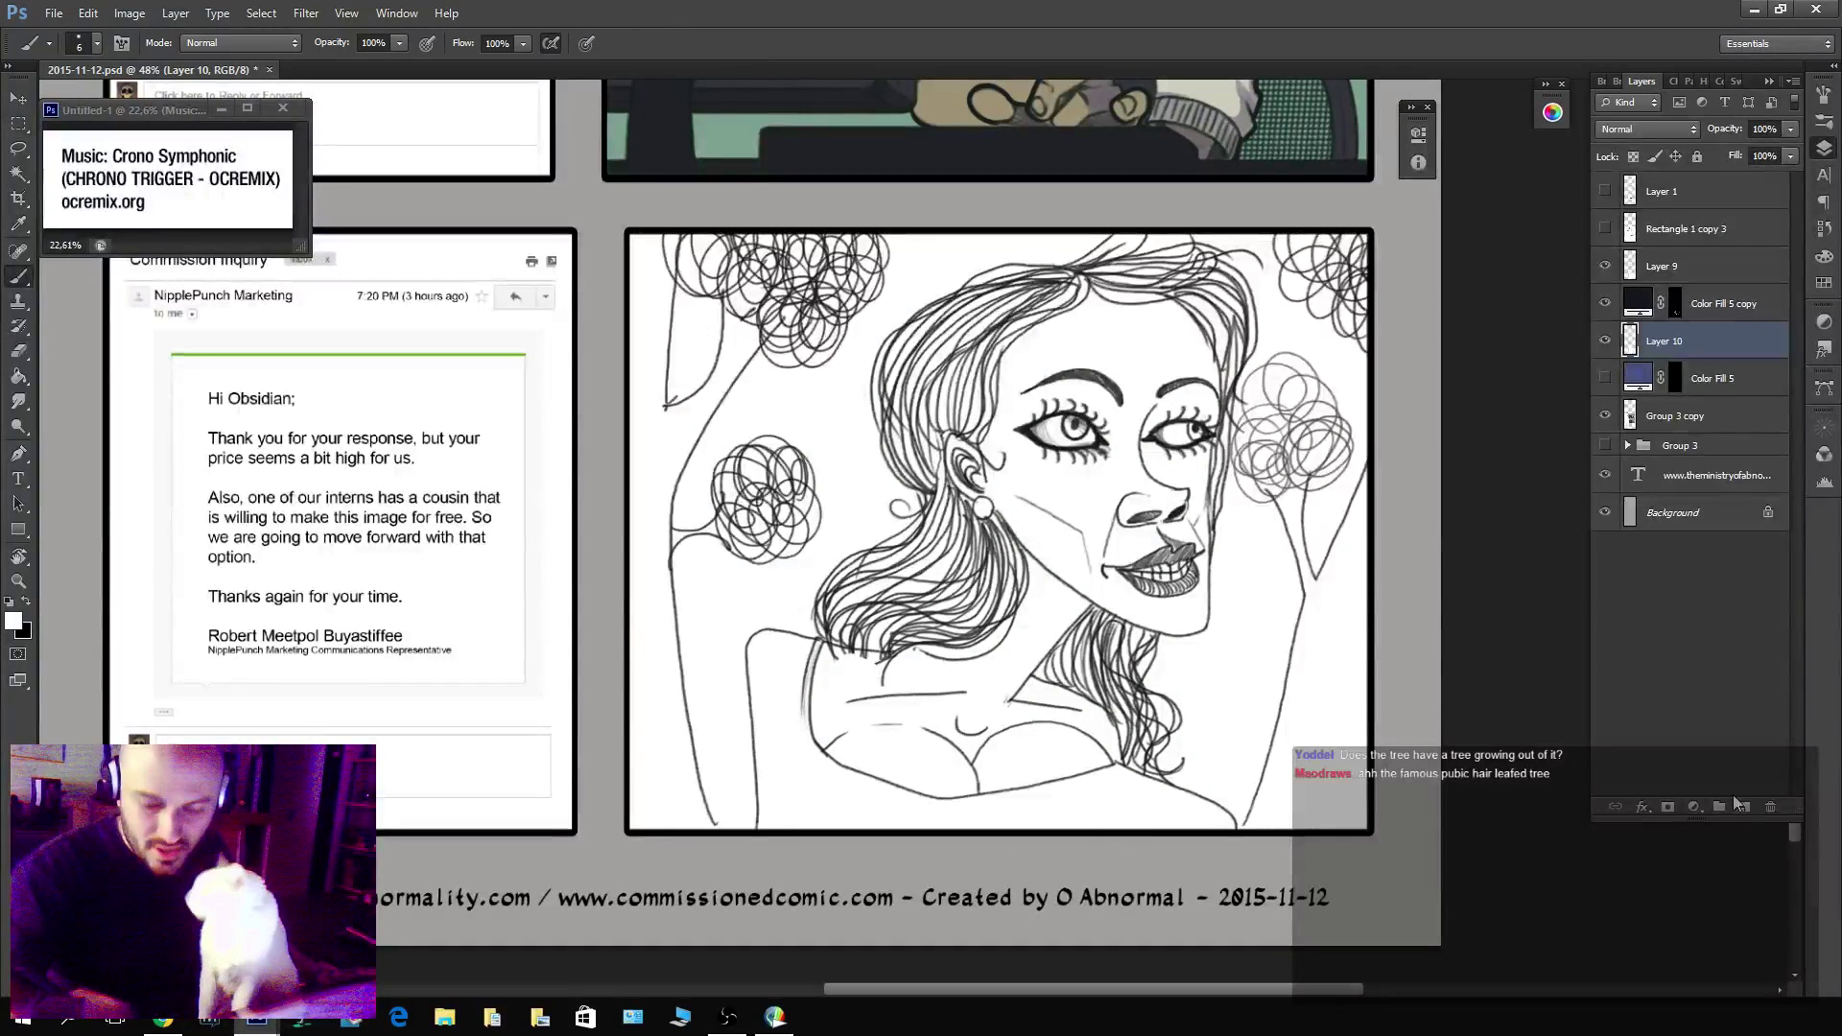
Add a new layer clipped to the white panel fill and choose the Comic Brush Medium Soft preset.
left_click(1745, 807)
left_click(1703, 360, "alt")
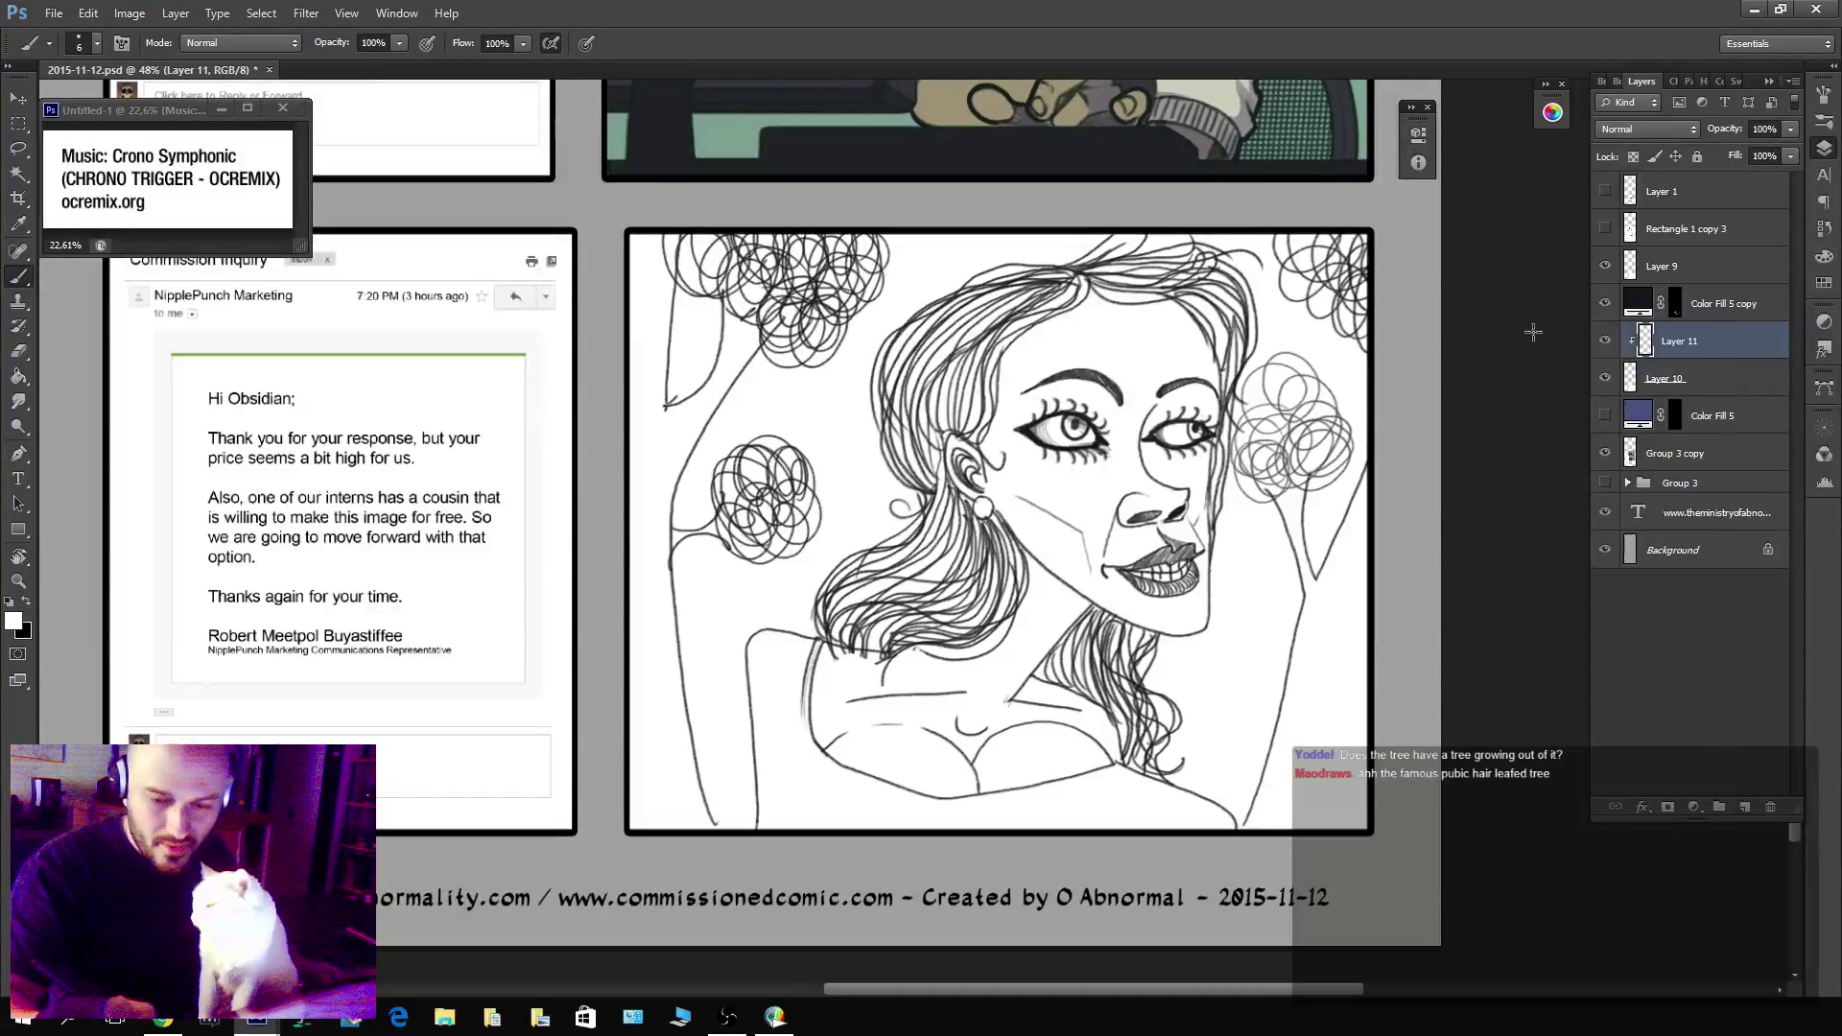
left_click(84, 43)
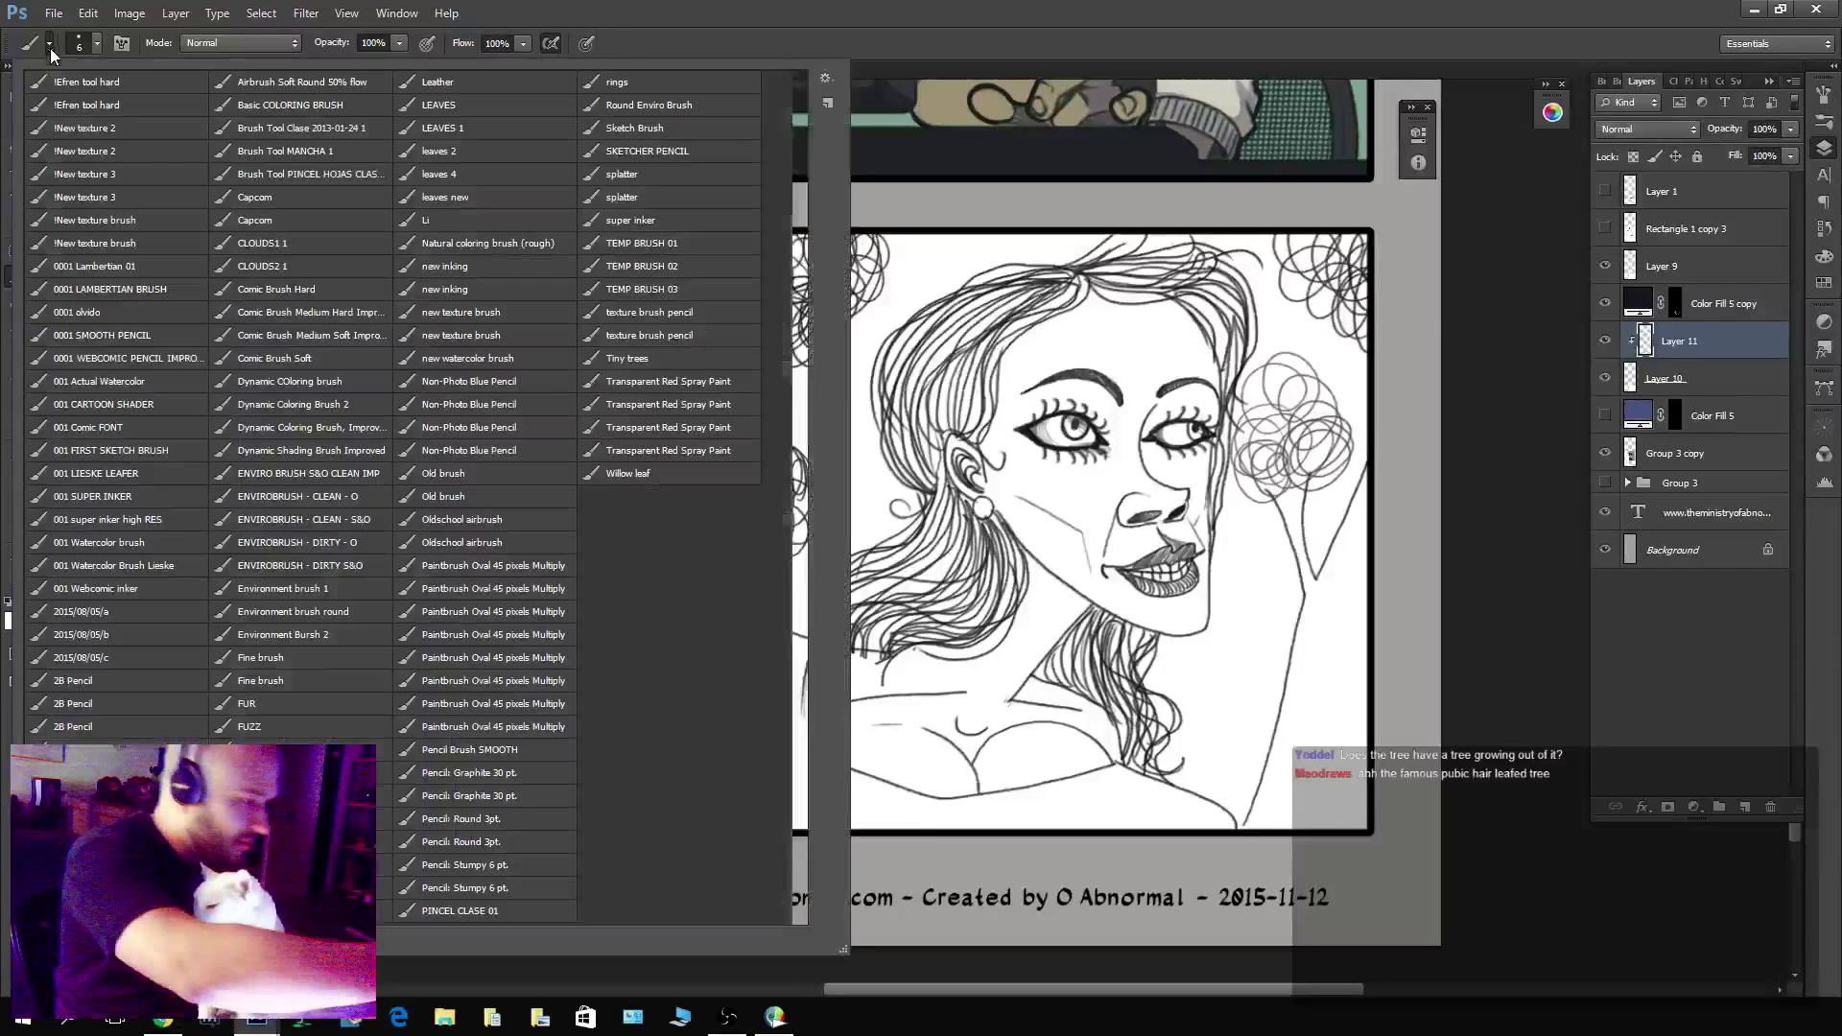
double_click(360, 338)
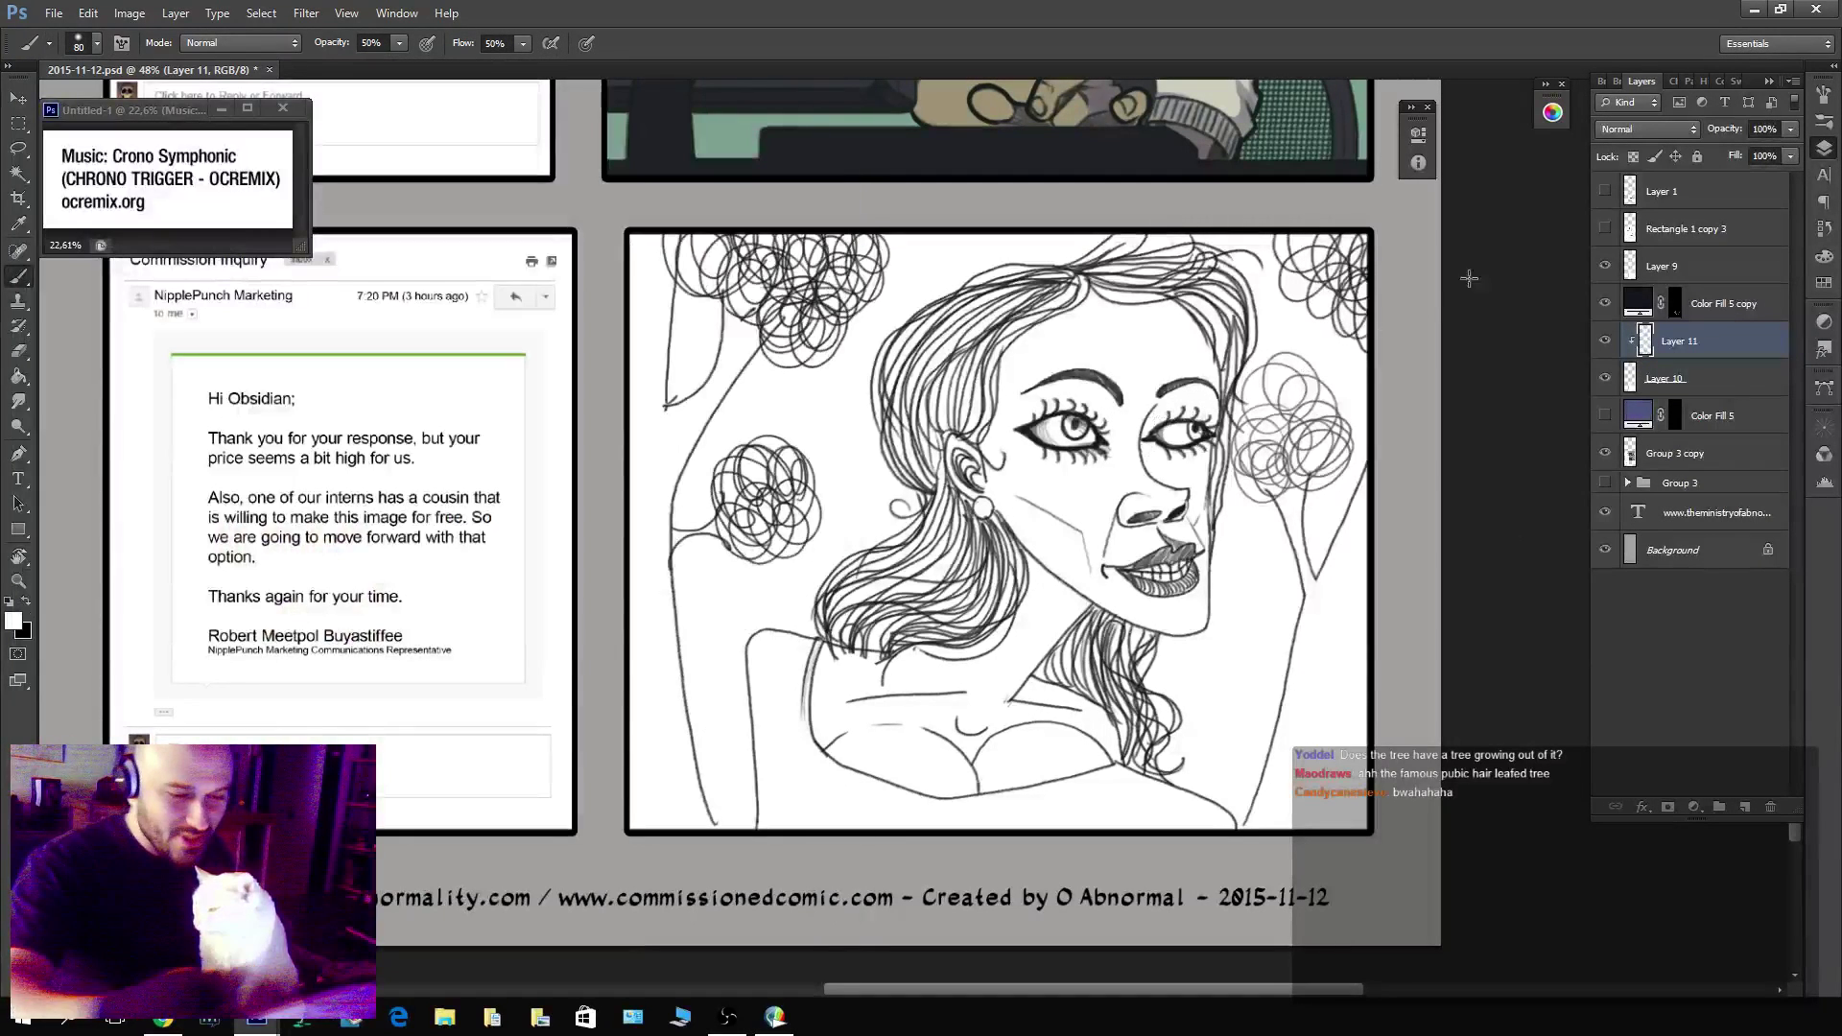
Paint the woman's face, neck and chest with the light skin colour E6AE93, using a soft brush of size 200.
left_click(1552, 113)
left_click(1353, 170)
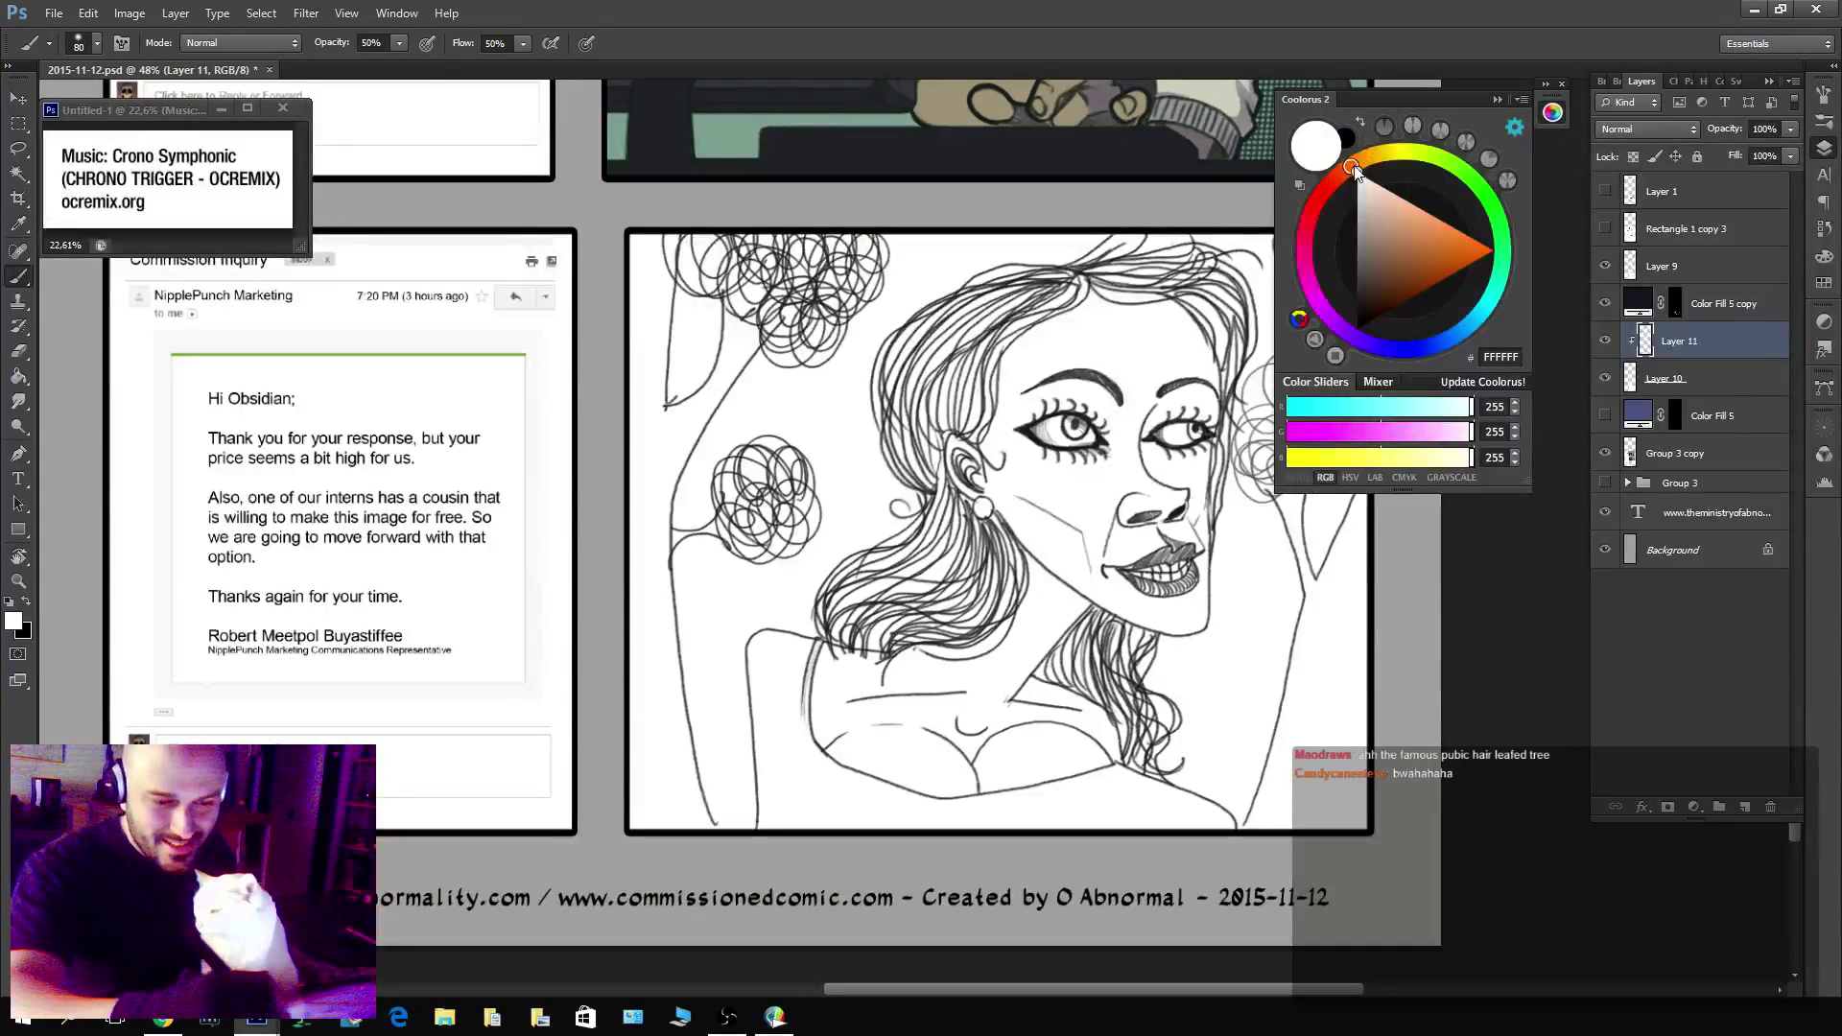
mouse_move(1355, 173)
left_mouse_down()
mouse_move(1338, 174)
mouse_move(1402, 213)
left_mouse_up()
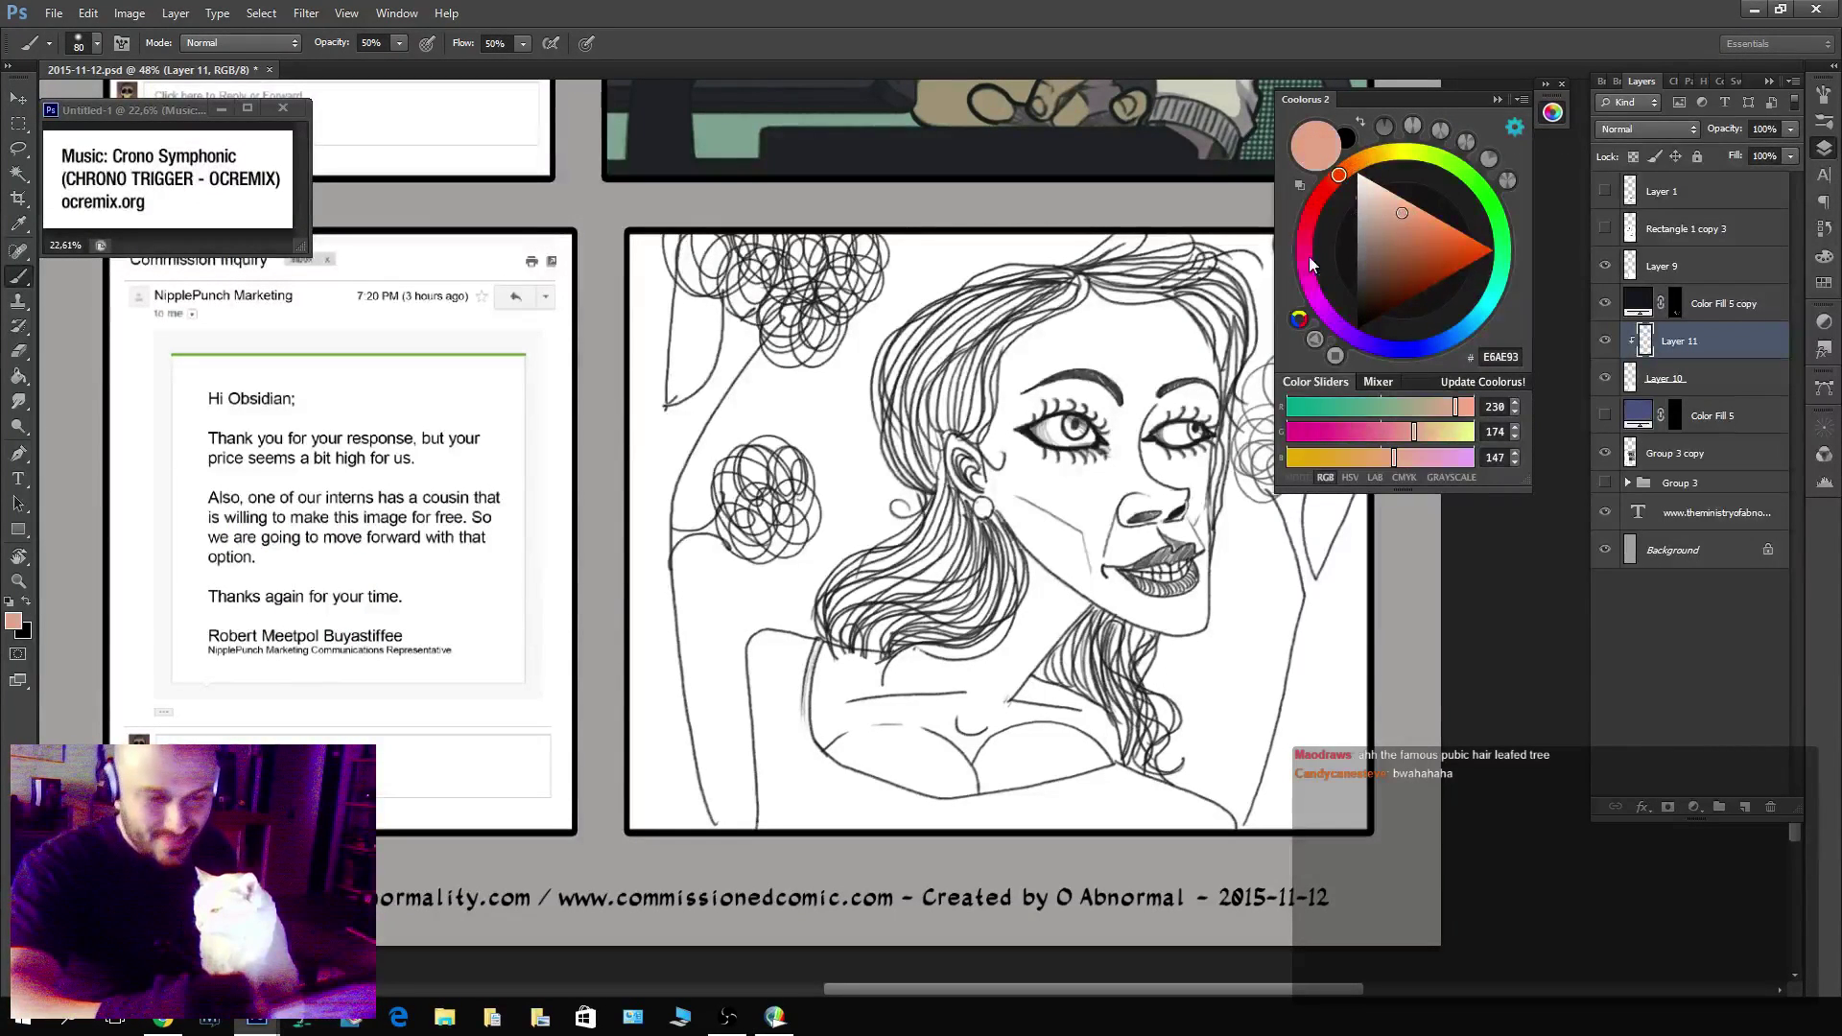
key("bracketright")
key("bracketright")
key("bracketright")
key("bracketright")
left_click_drag(1051, 432, 1101, 579)
mouse_move(1096, 464)
left_mouse_down()
mouse_move(1180, 288)
mouse_move(1200, 518)
mouse_move(1142, 624)
left_mouse_up()
mouse_move(974, 379)
left_mouse_down()
mouse_move(1025, 419)
mouse_move(1056, 614)
mouse_move(912, 758)
mouse_move(876, 711)
mouse_move(959, 811)
mouse_move(1103, 681)
mouse_move(1065, 758)
left_mouse_up()
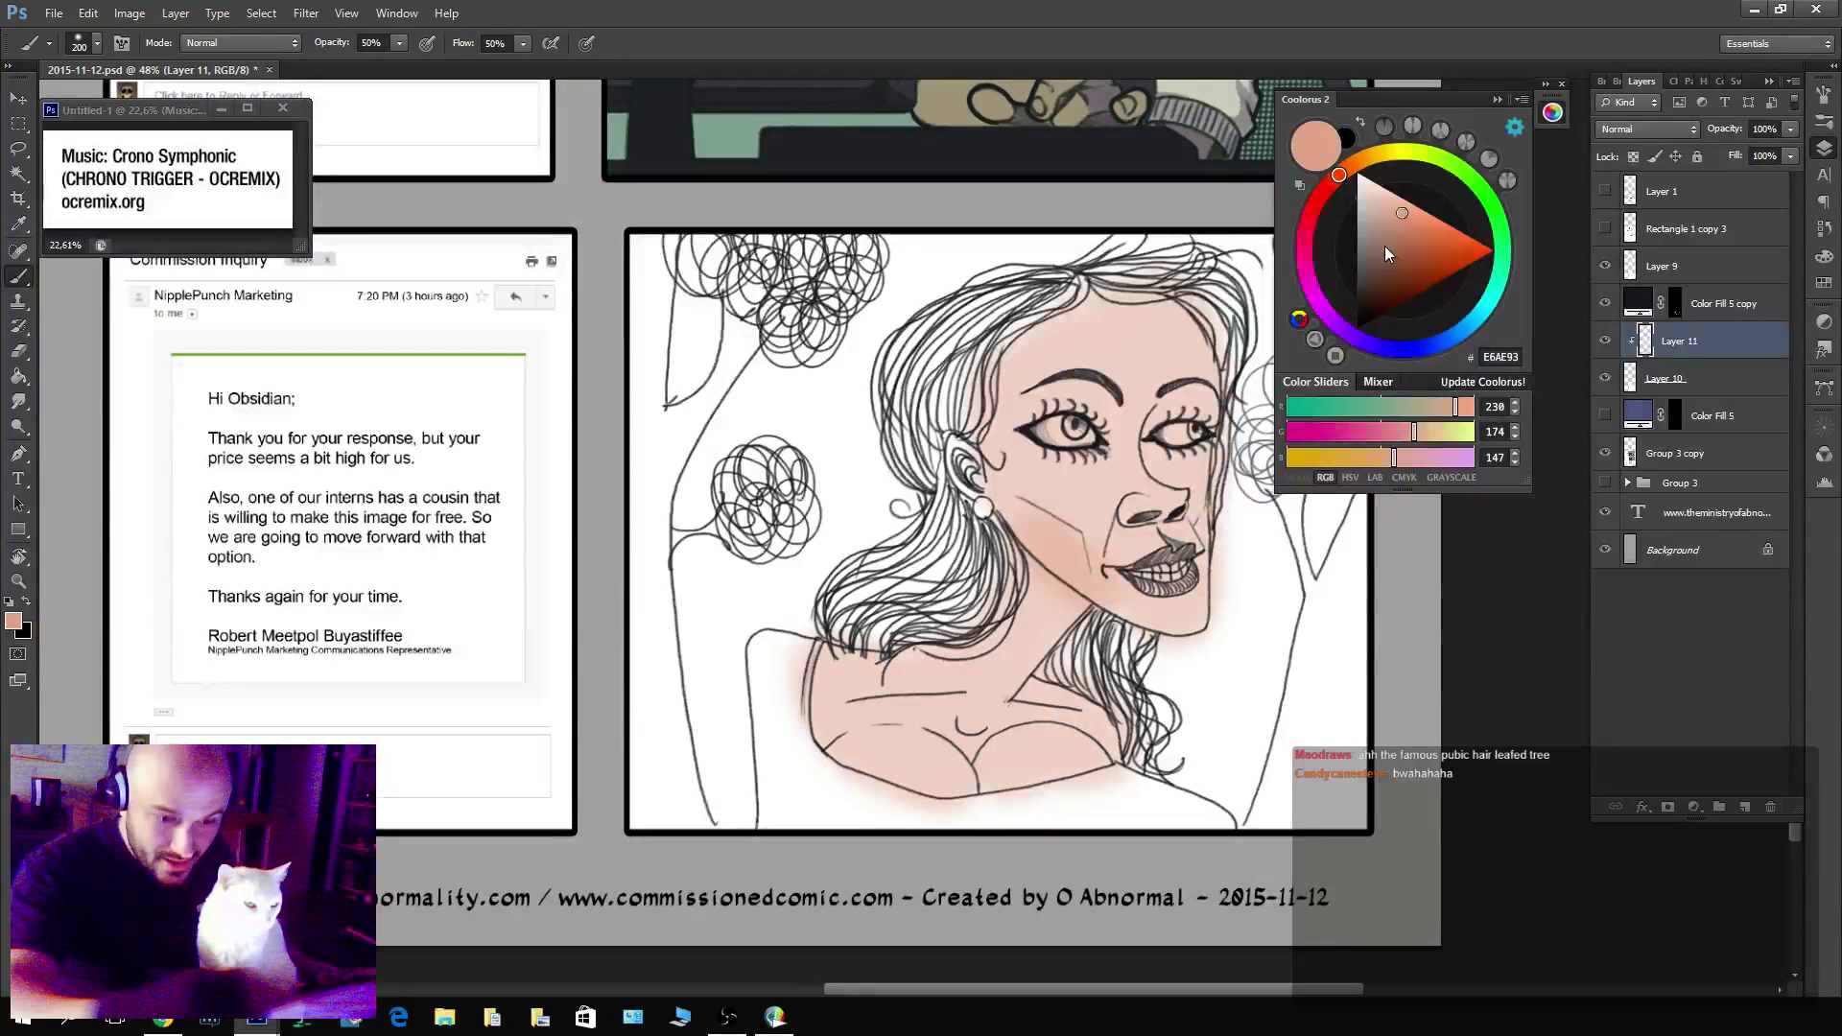
Shade the cheek, jaw, forehead, neck, shoulder and bust with the darker skin colour 9D6950, reducing the brush size to 125.
left_click_drag(1401, 216, 1399, 258)
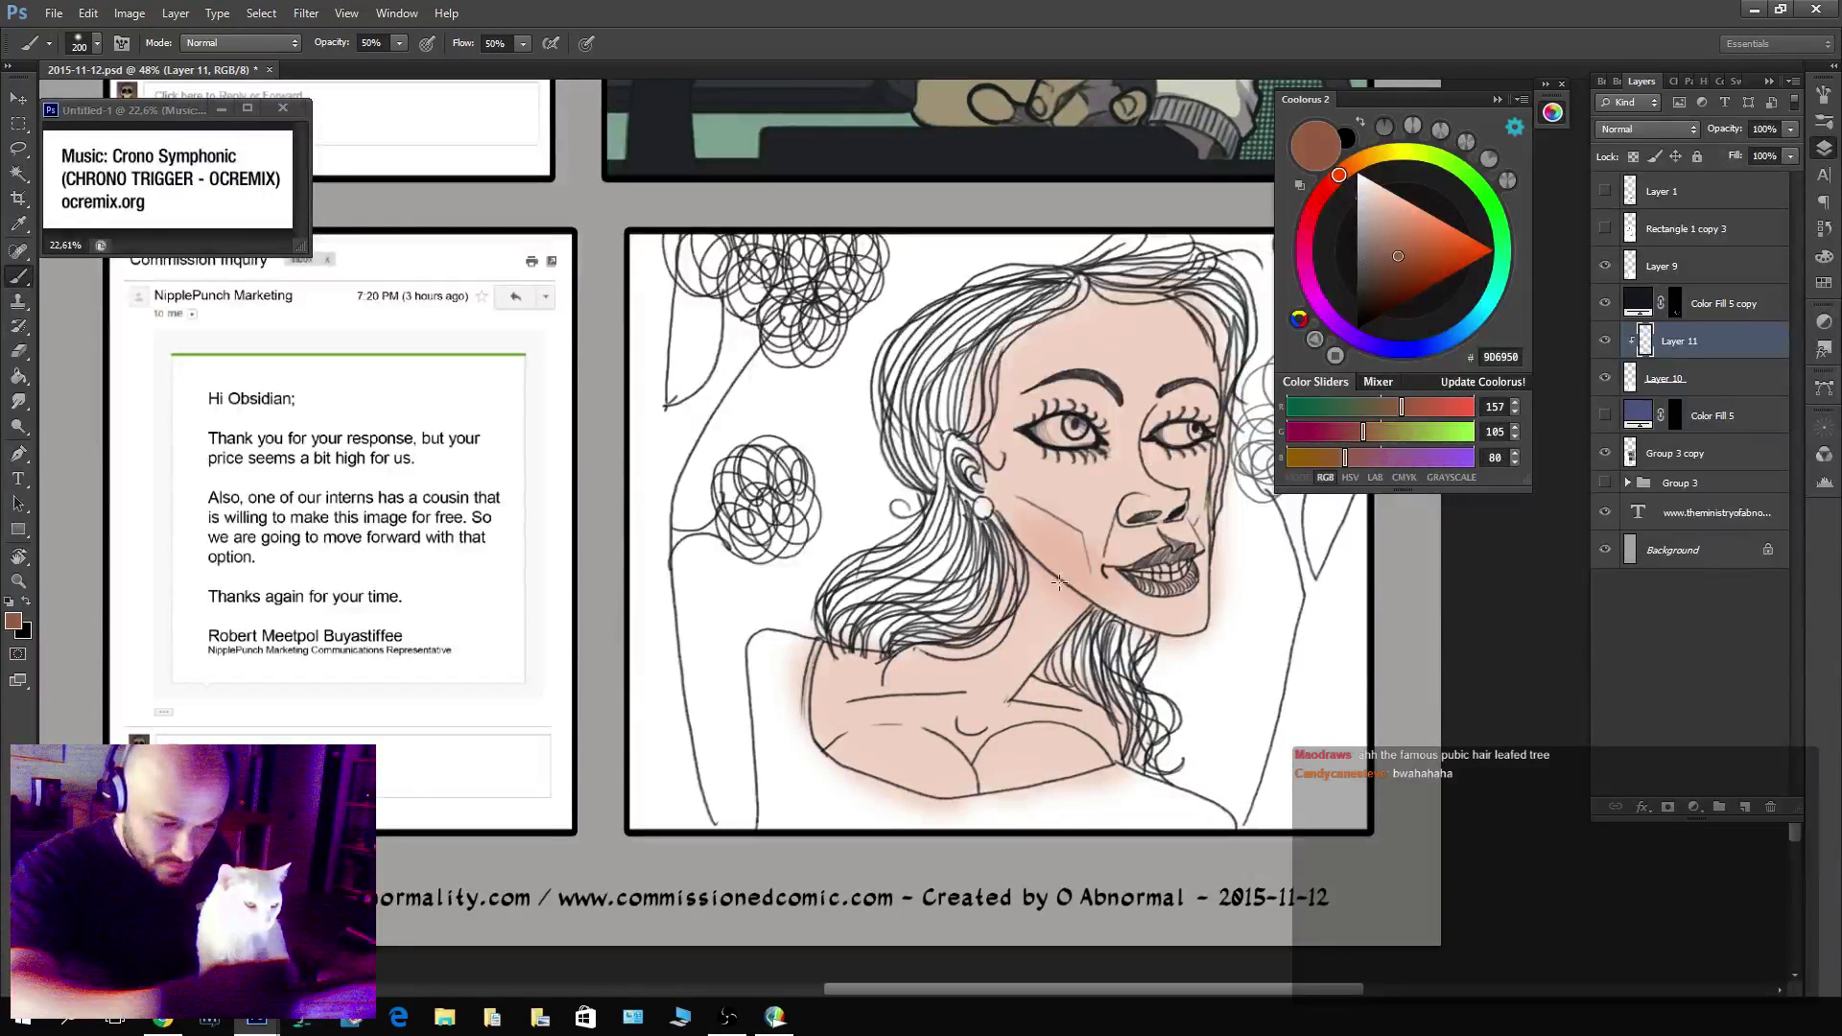
mouse_move(1060, 582)
left_mouse_down()
mouse_move(1108, 604)
mouse_move(1004, 488)
mouse_move(1161, 618)
mouse_move(1188, 615)
mouse_move(1192, 561)
left_mouse_up()
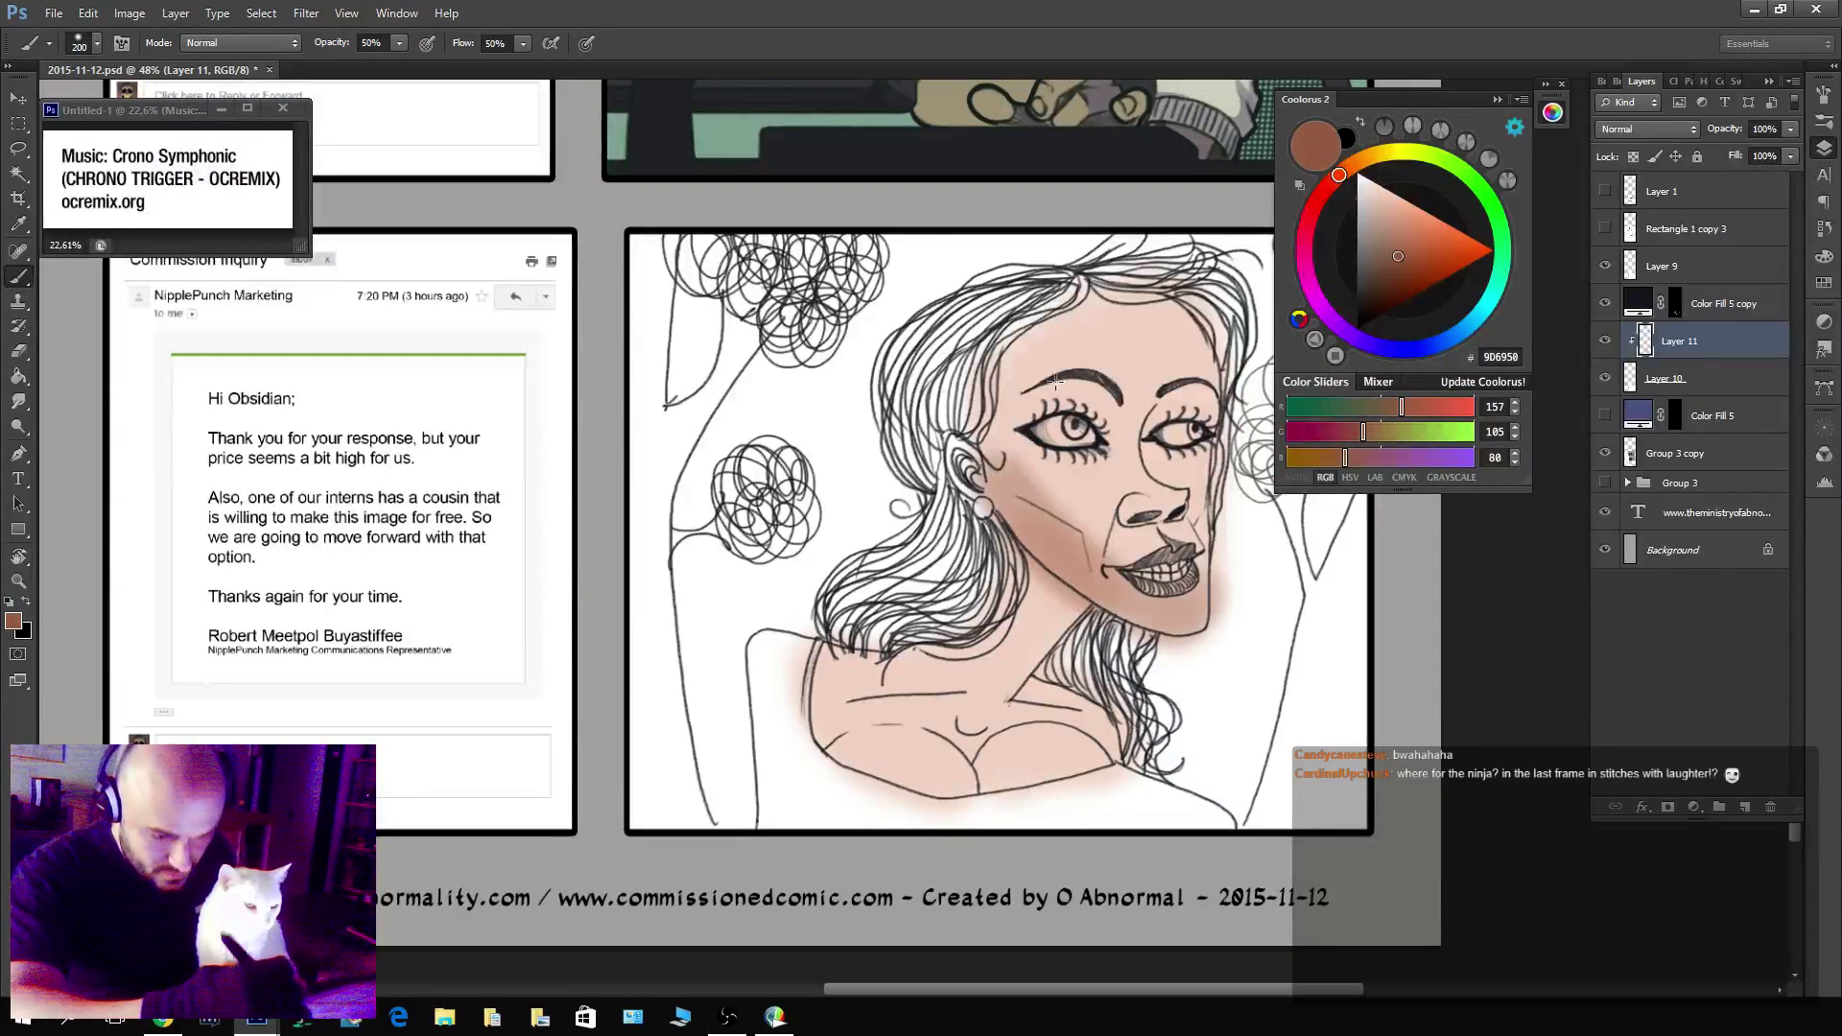
key("bracketleft")
key("bracketleft")
key("bracketleft")
mouse_move(1017, 364)
left_mouse_down()
mouse_move(996, 459)
mouse_move(1019, 346)
mouse_move(1051, 375)
mouse_move(1202, 376)
mouse_move(1208, 338)
mouse_move(1197, 616)
mouse_move(1065, 658)
mouse_move(1077, 615)
mouse_move(1011, 693)
mouse_move(1103, 768)
left_mouse_up()
mouse_move(839, 641)
left_mouse_down()
mouse_move(830, 767)
mouse_move(965, 782)
mouse_move(854, 773)
left_mouse_up()
mouse_move(964, 758)
left_mouse_down()
mouse_move(1080, 748)
mouse_move(998, 787)
left_mouse_up()
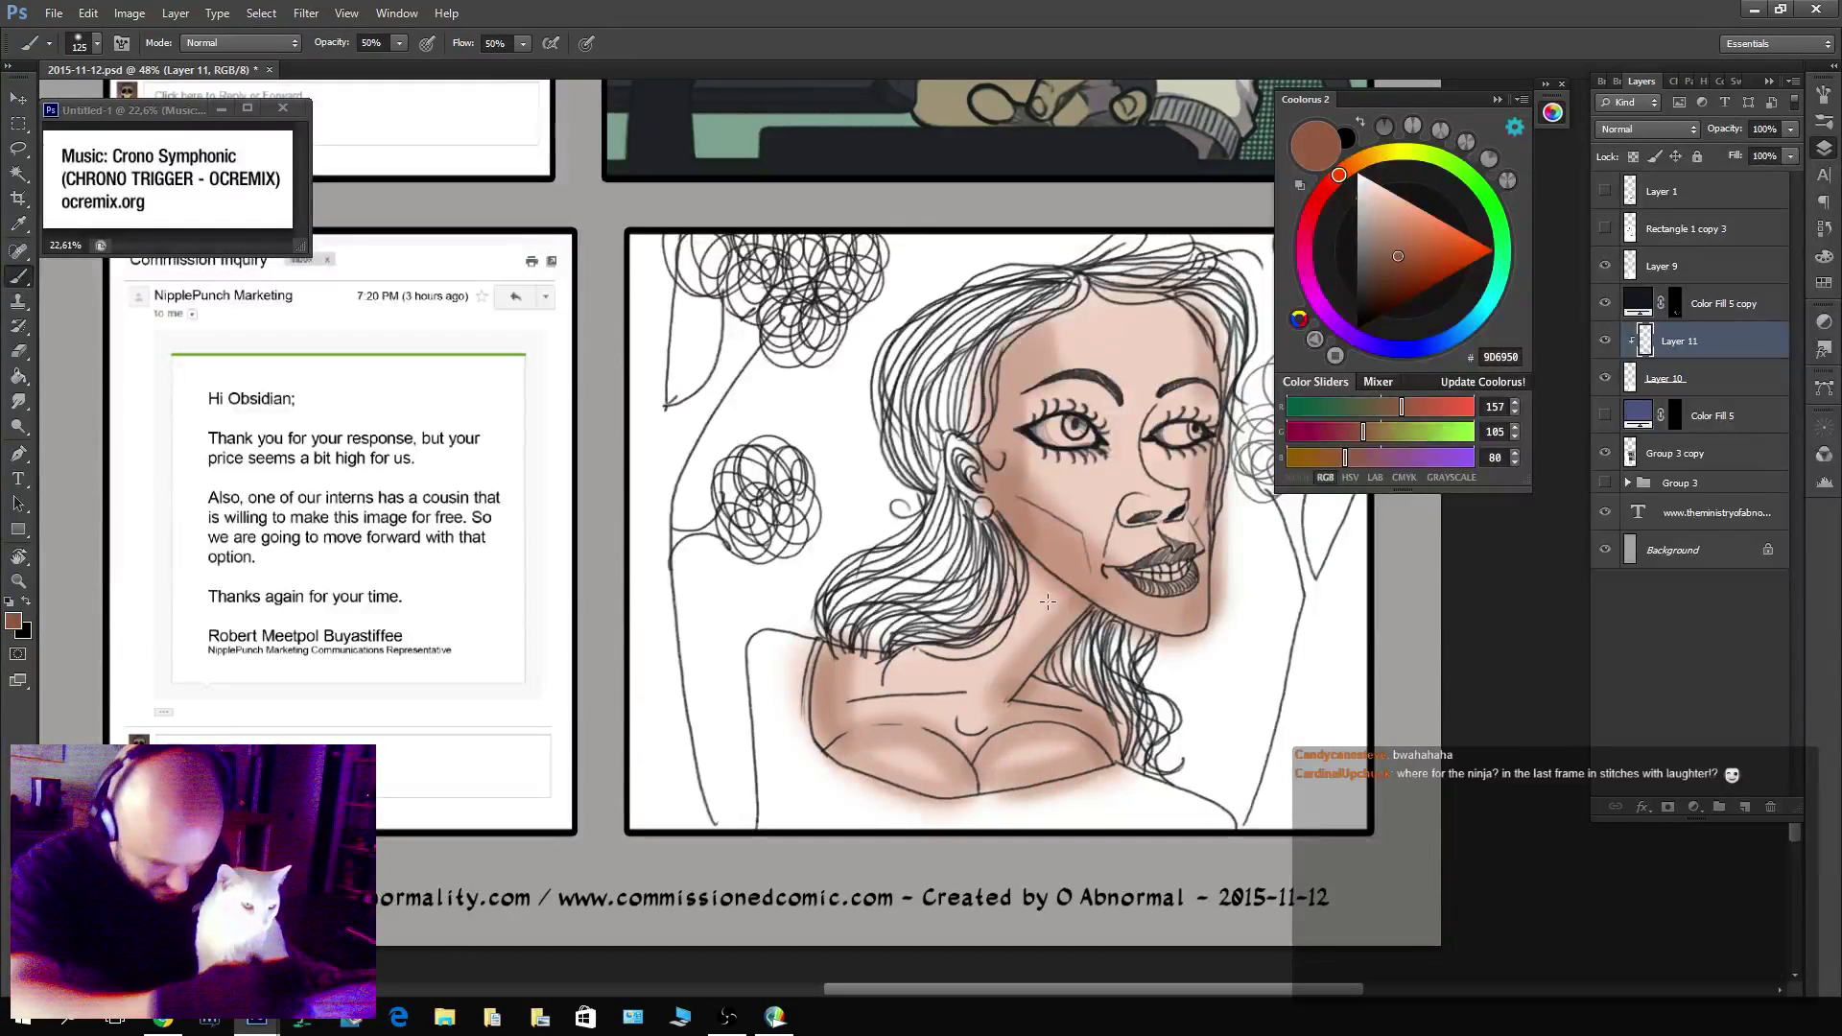
Finish the neck shading and highlight the face and bust with the pale colour E8DED9, using a soft brush of size 80.
mouse_move(1048, 602)
left_mouse_down()
mouse_move(1041, 580)
mouse_move(1032, 594)
left_mouse_up()
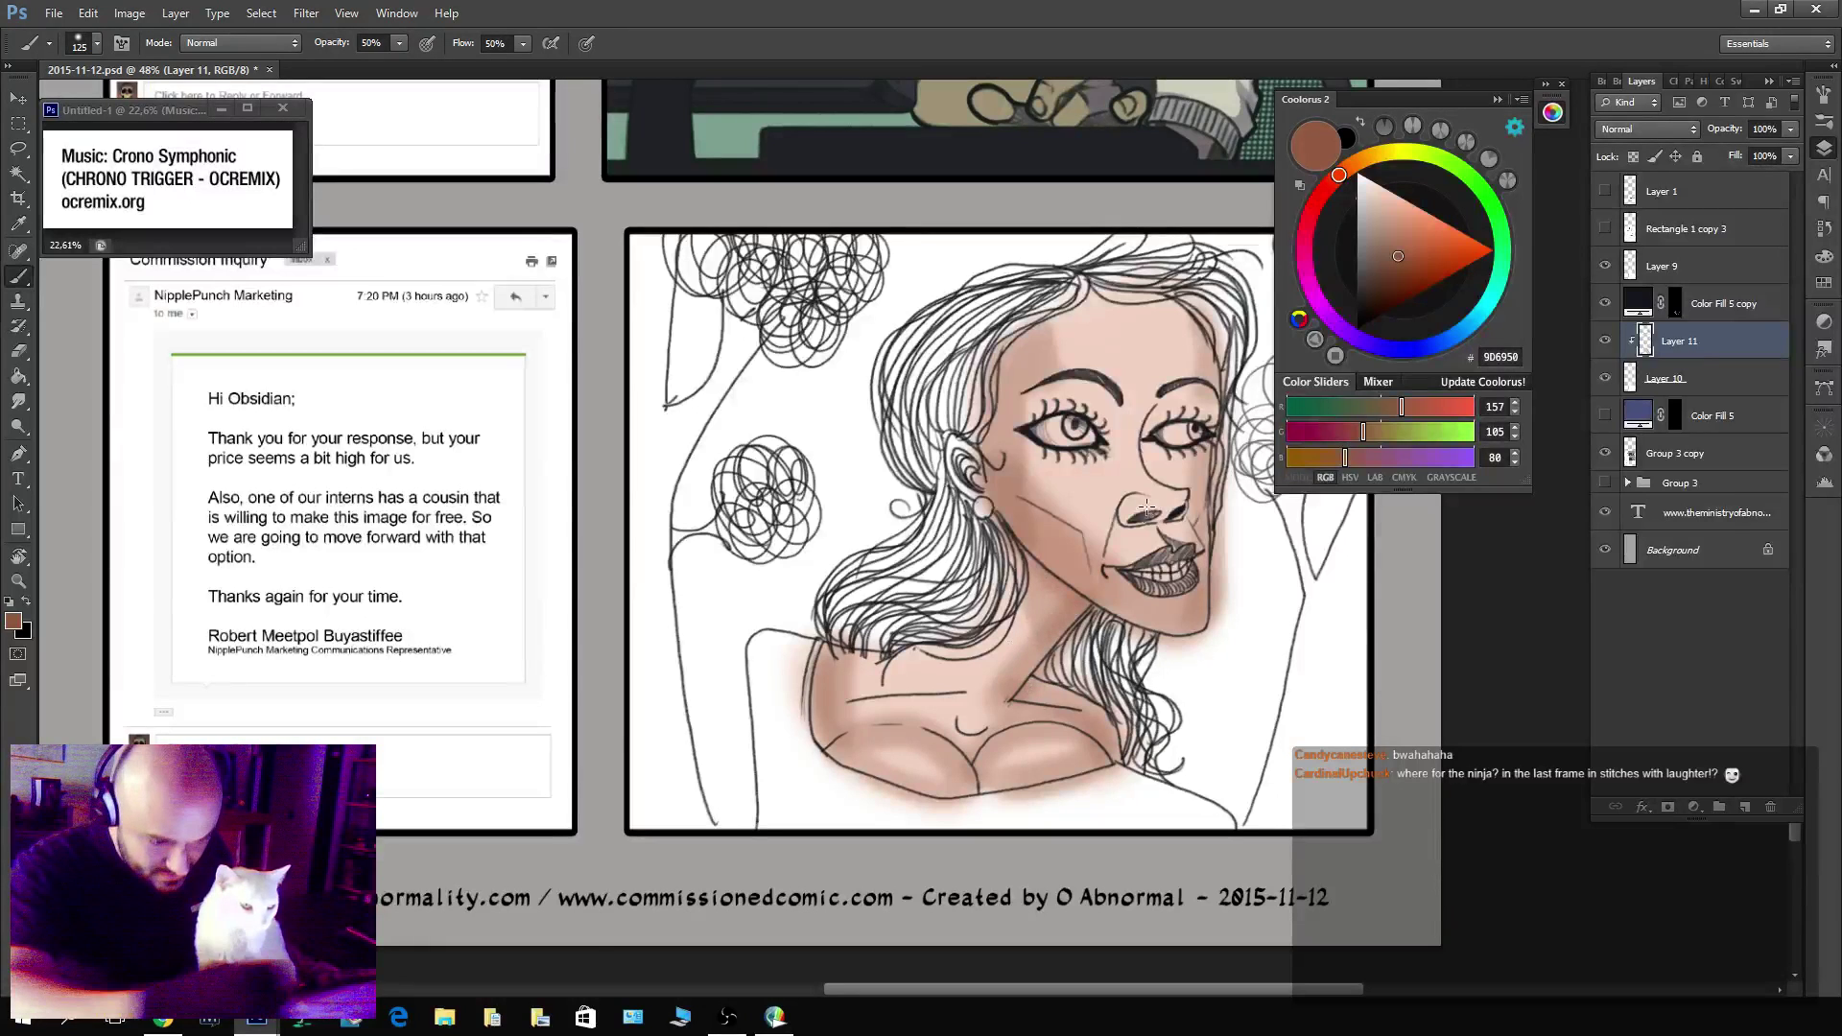
key("bracketleft")
key("bracketleft")
key("bracketleft")
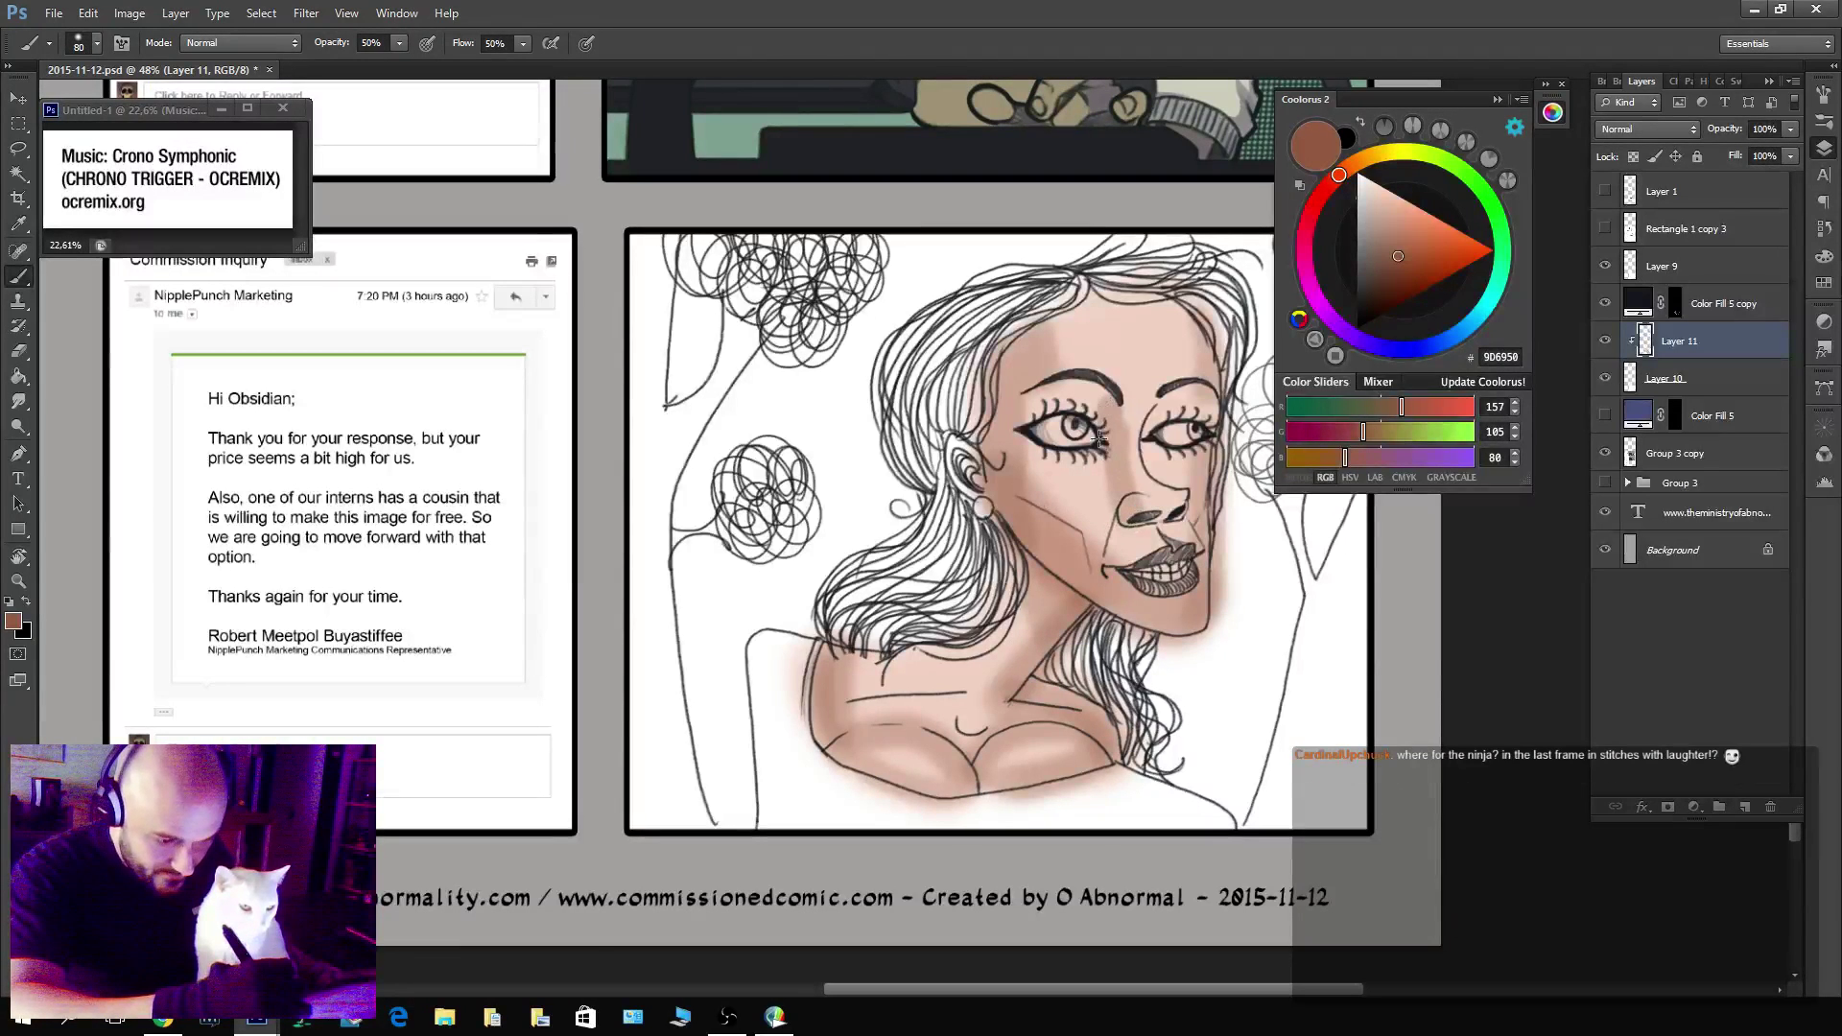
left_click(1372, 209)
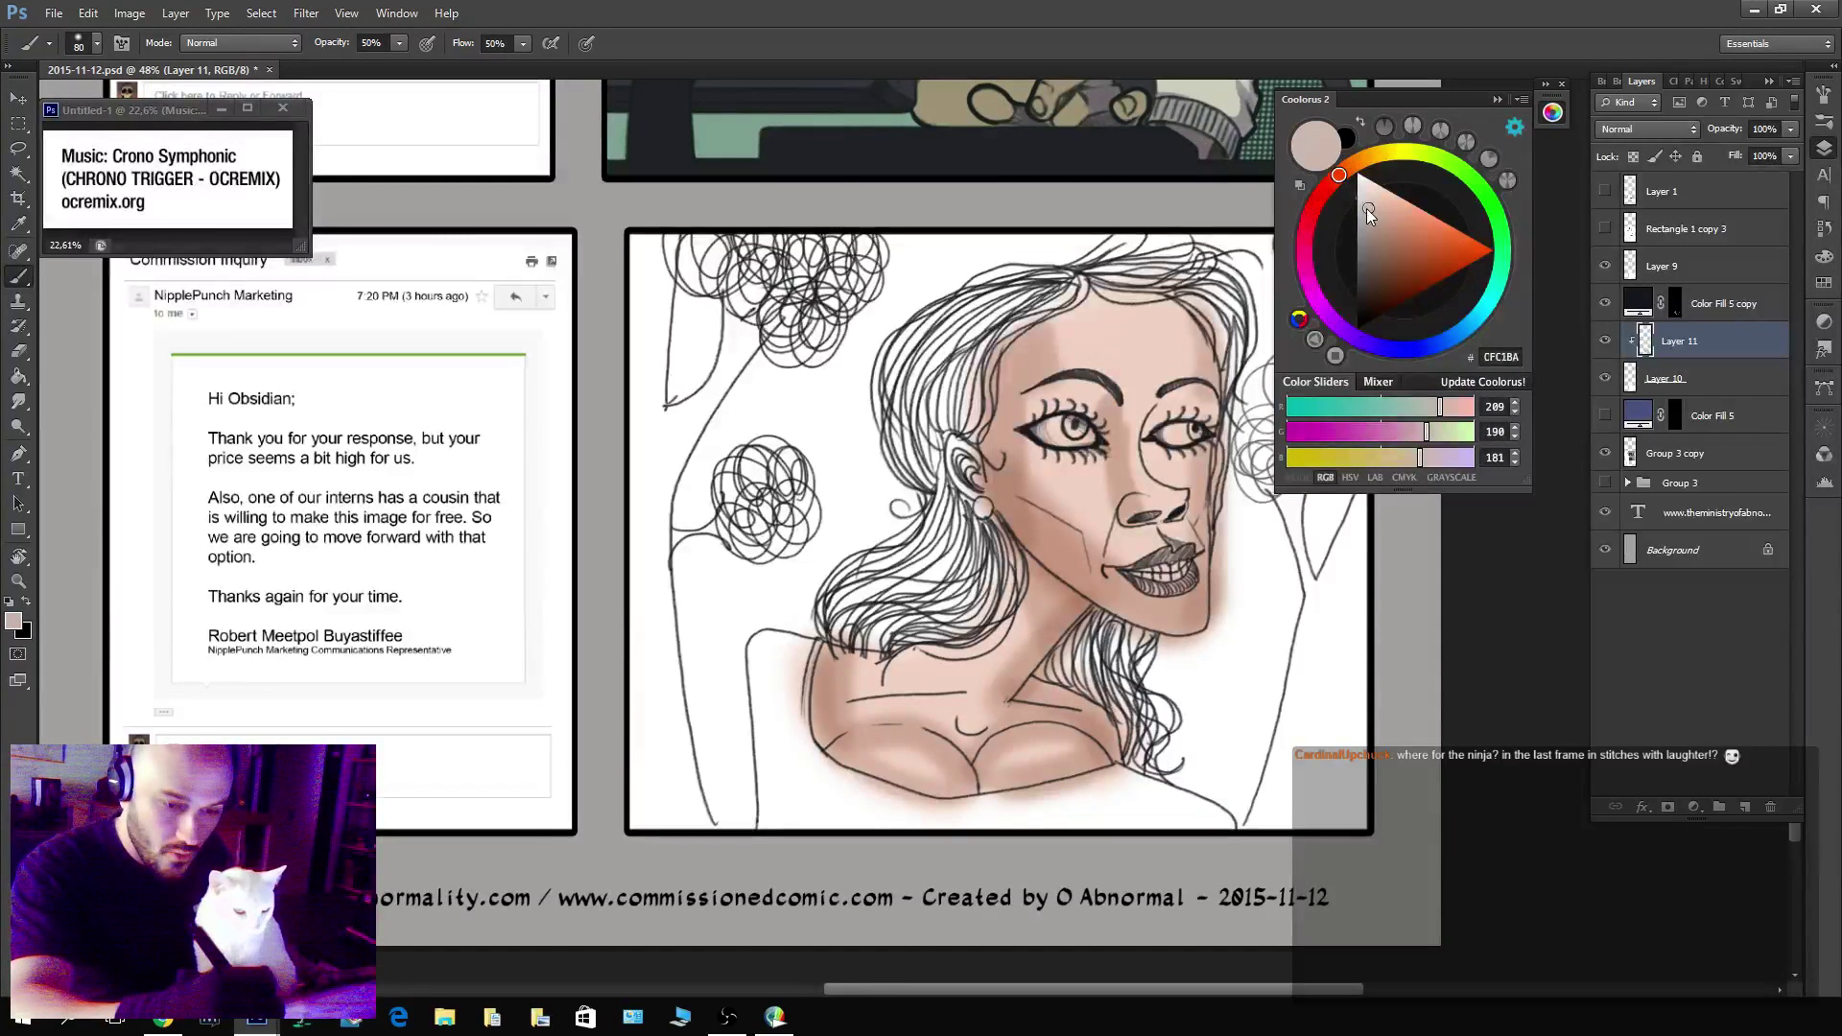
left_click_drag(1366, 210, 1367, 197)
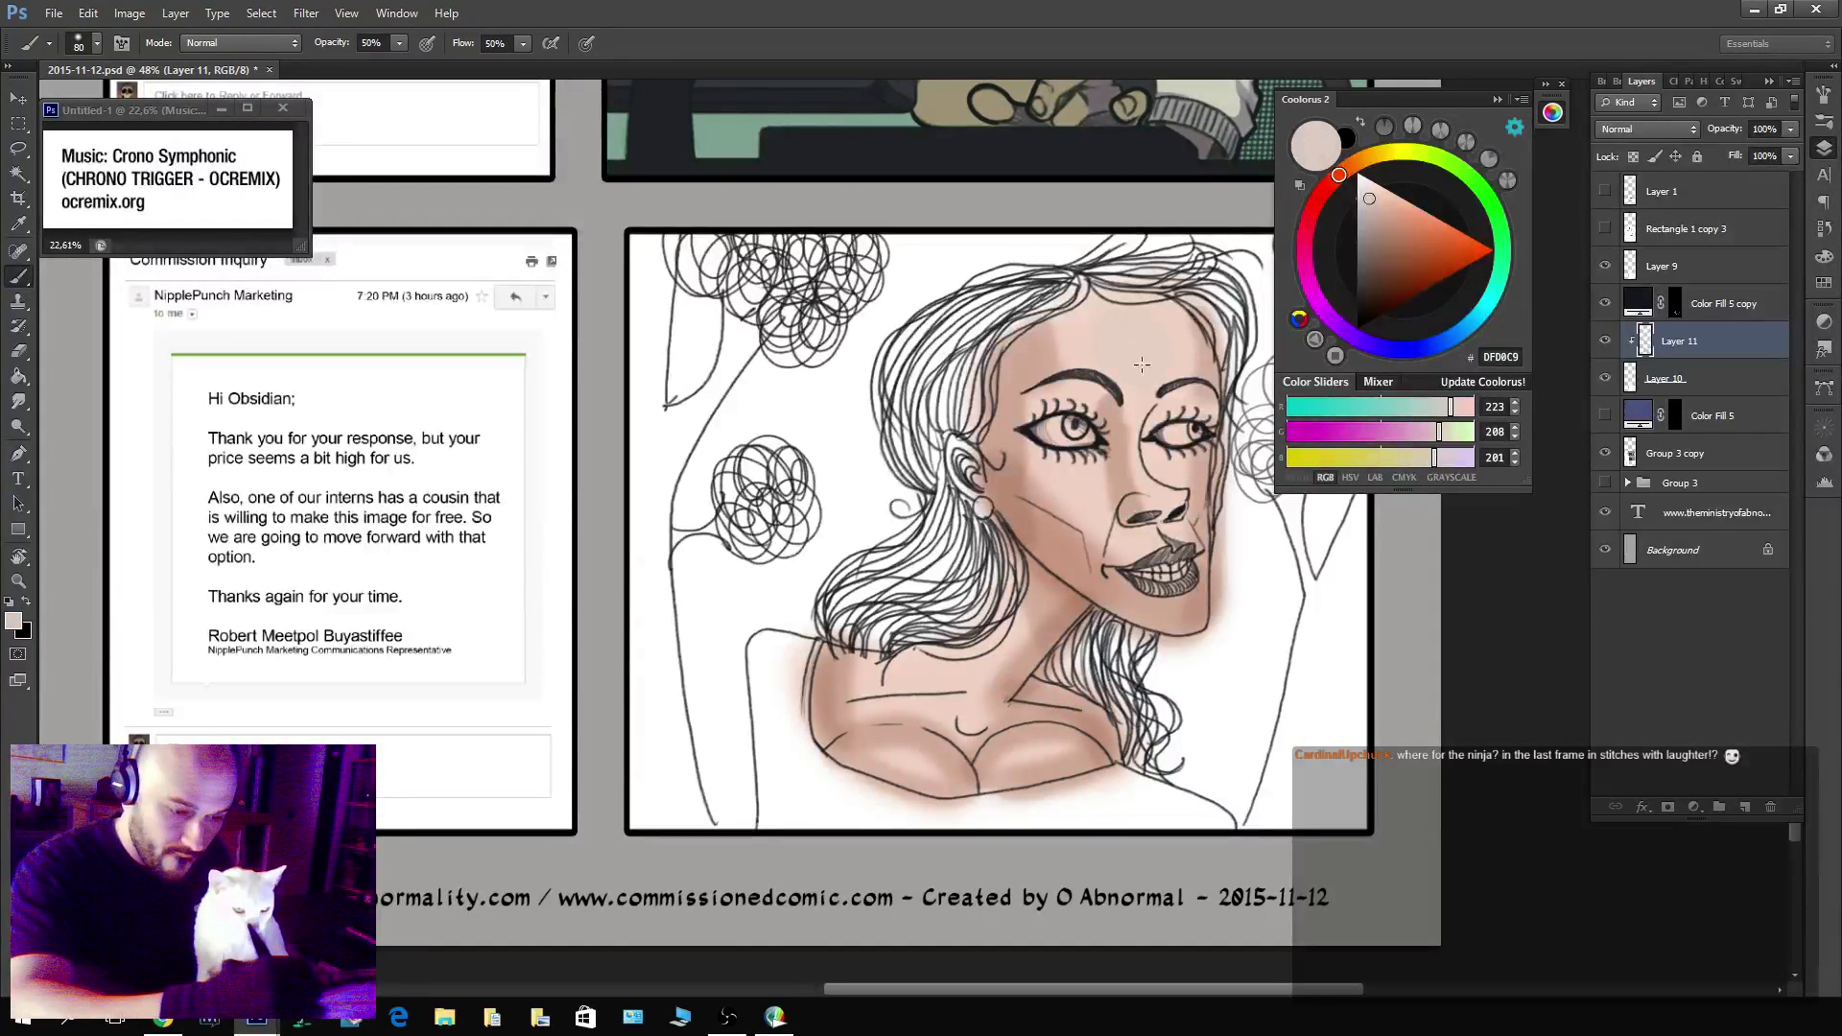
left_click(1368, 189)
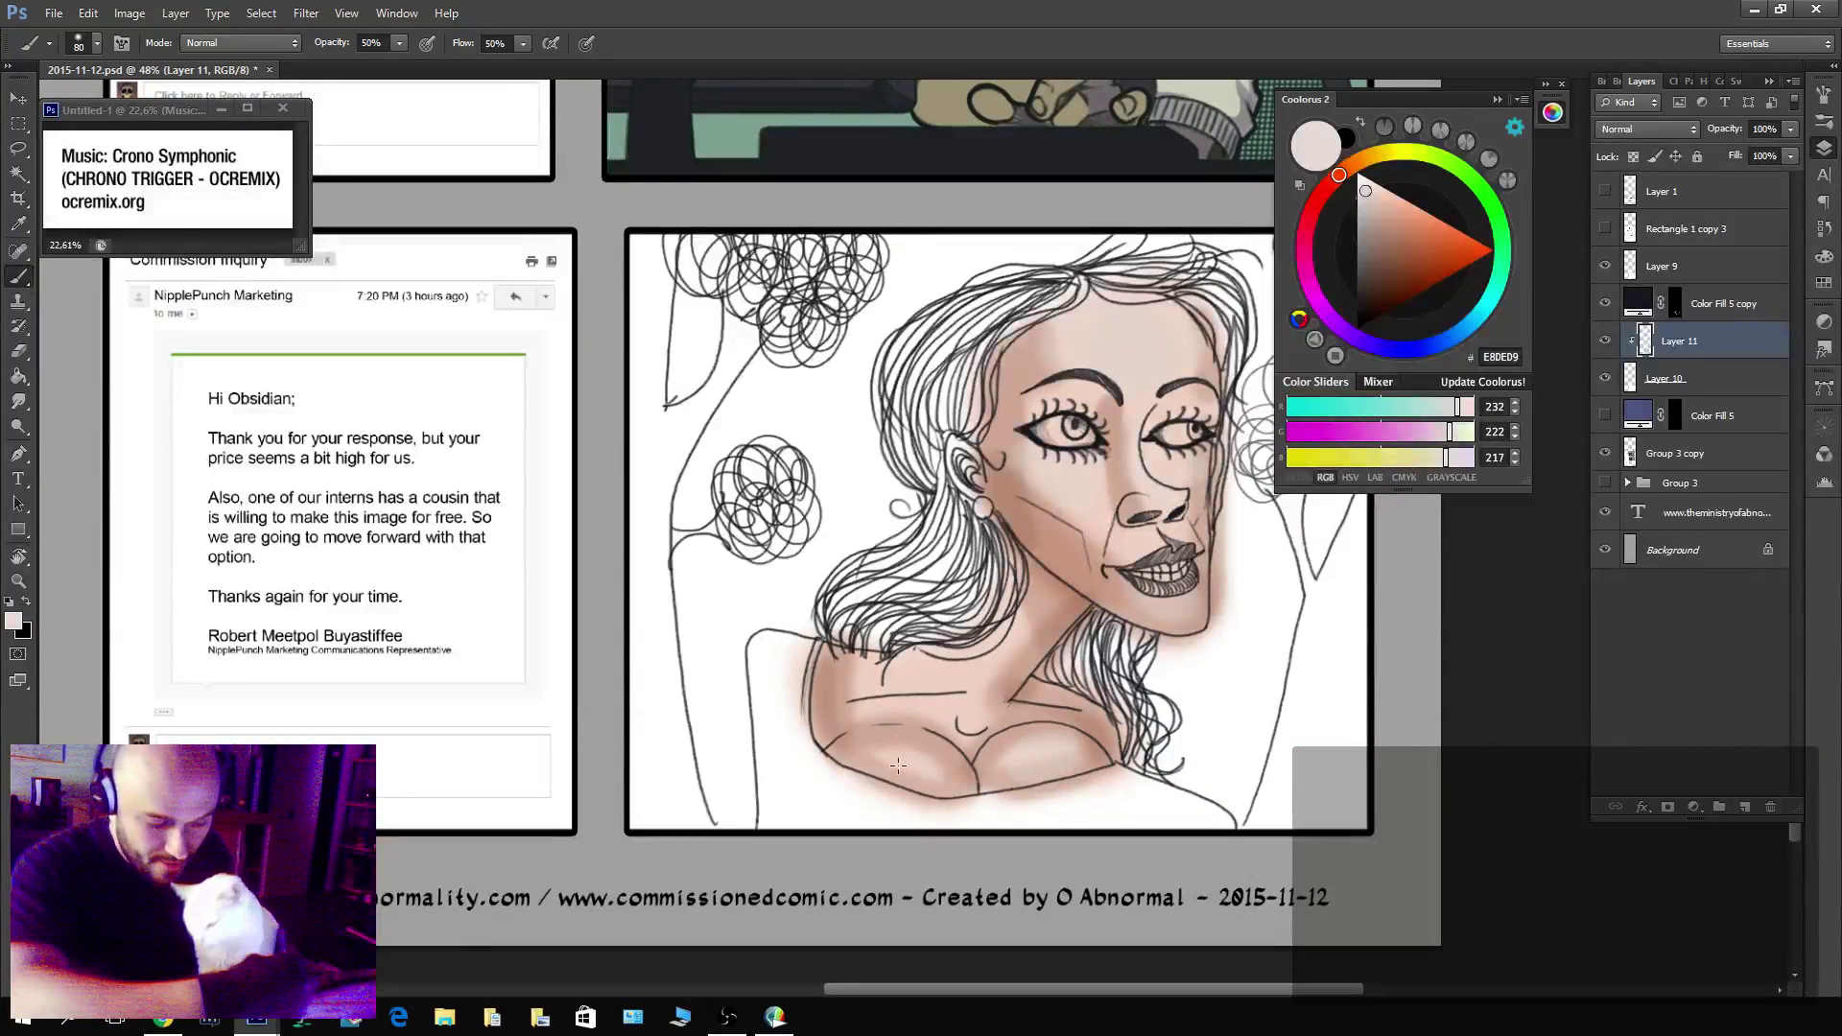
left_click_drag(912, 739, 934, 764)
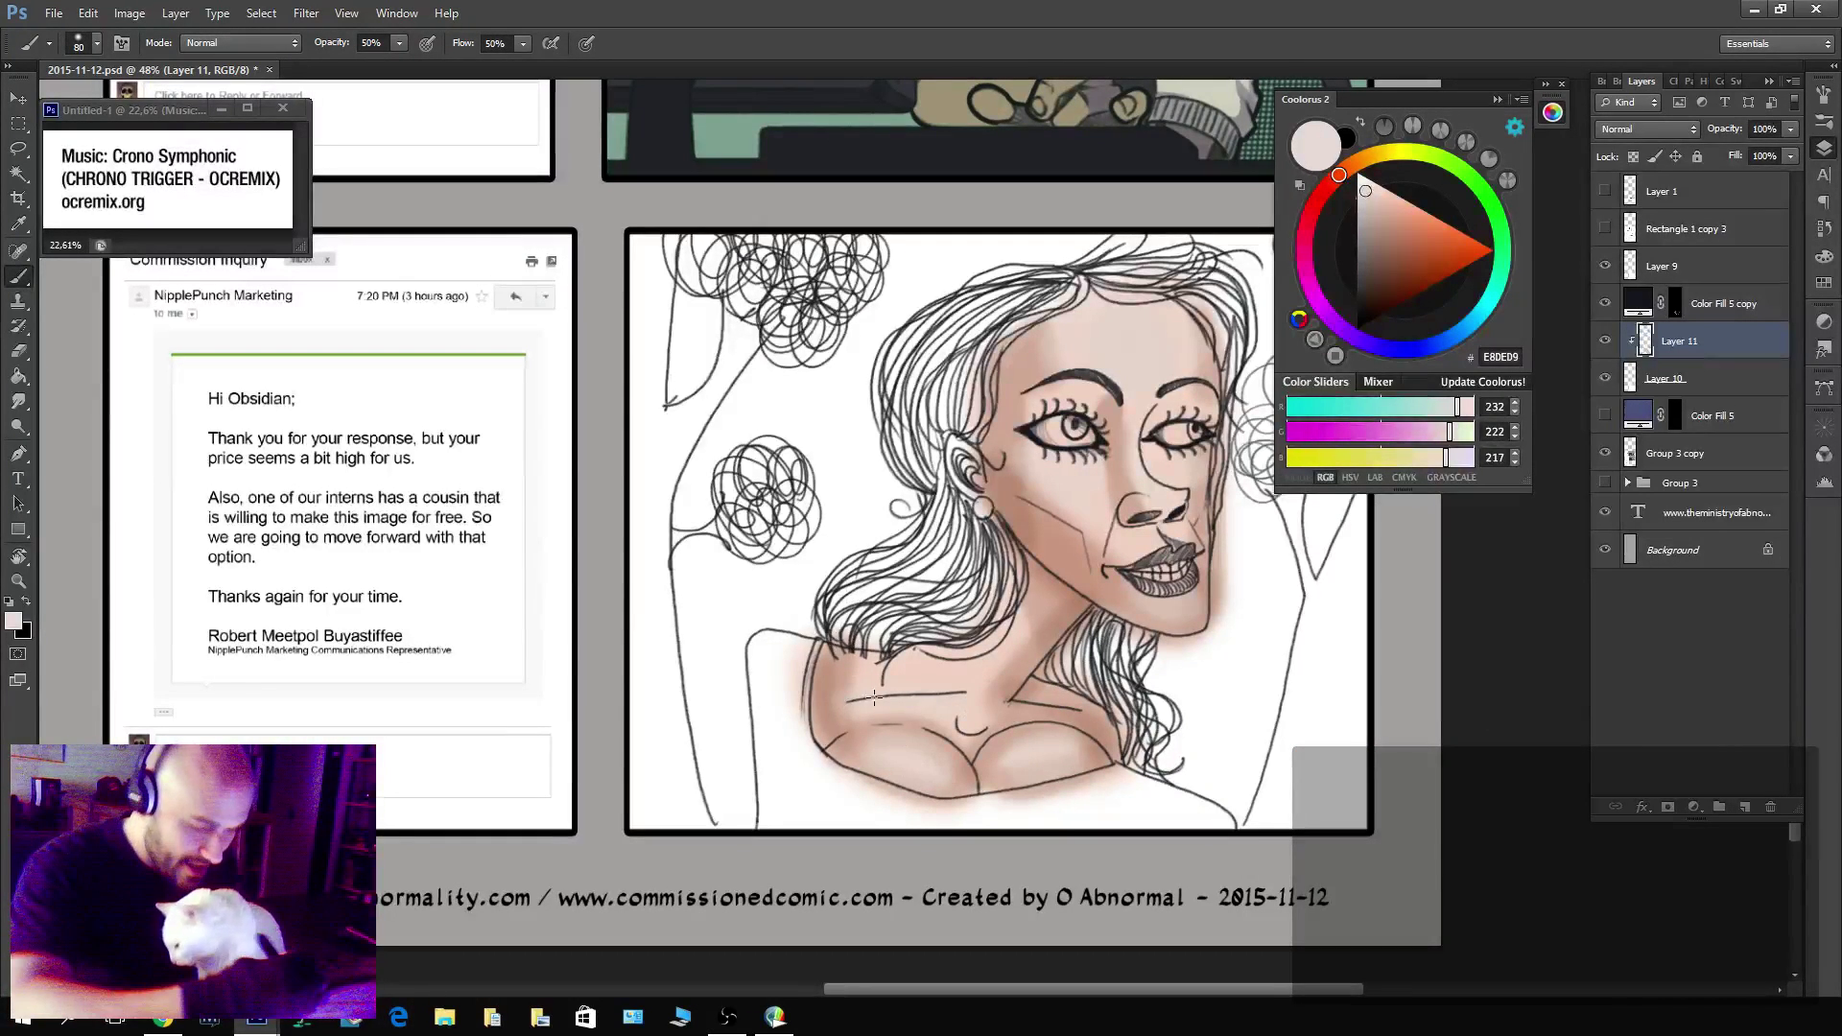
Add pale highlights around the collarbones and lower neck with the brush reduced to size 50.
key("bracketleft")
key("bracketleft")
key("bracketleft")
mouse_move(1007, 693)
left_mouse_down()
mouse_move(1077, 718)
mouse_move(1039, 581)
mouse_move(1015, 663)
left_mouse_up()
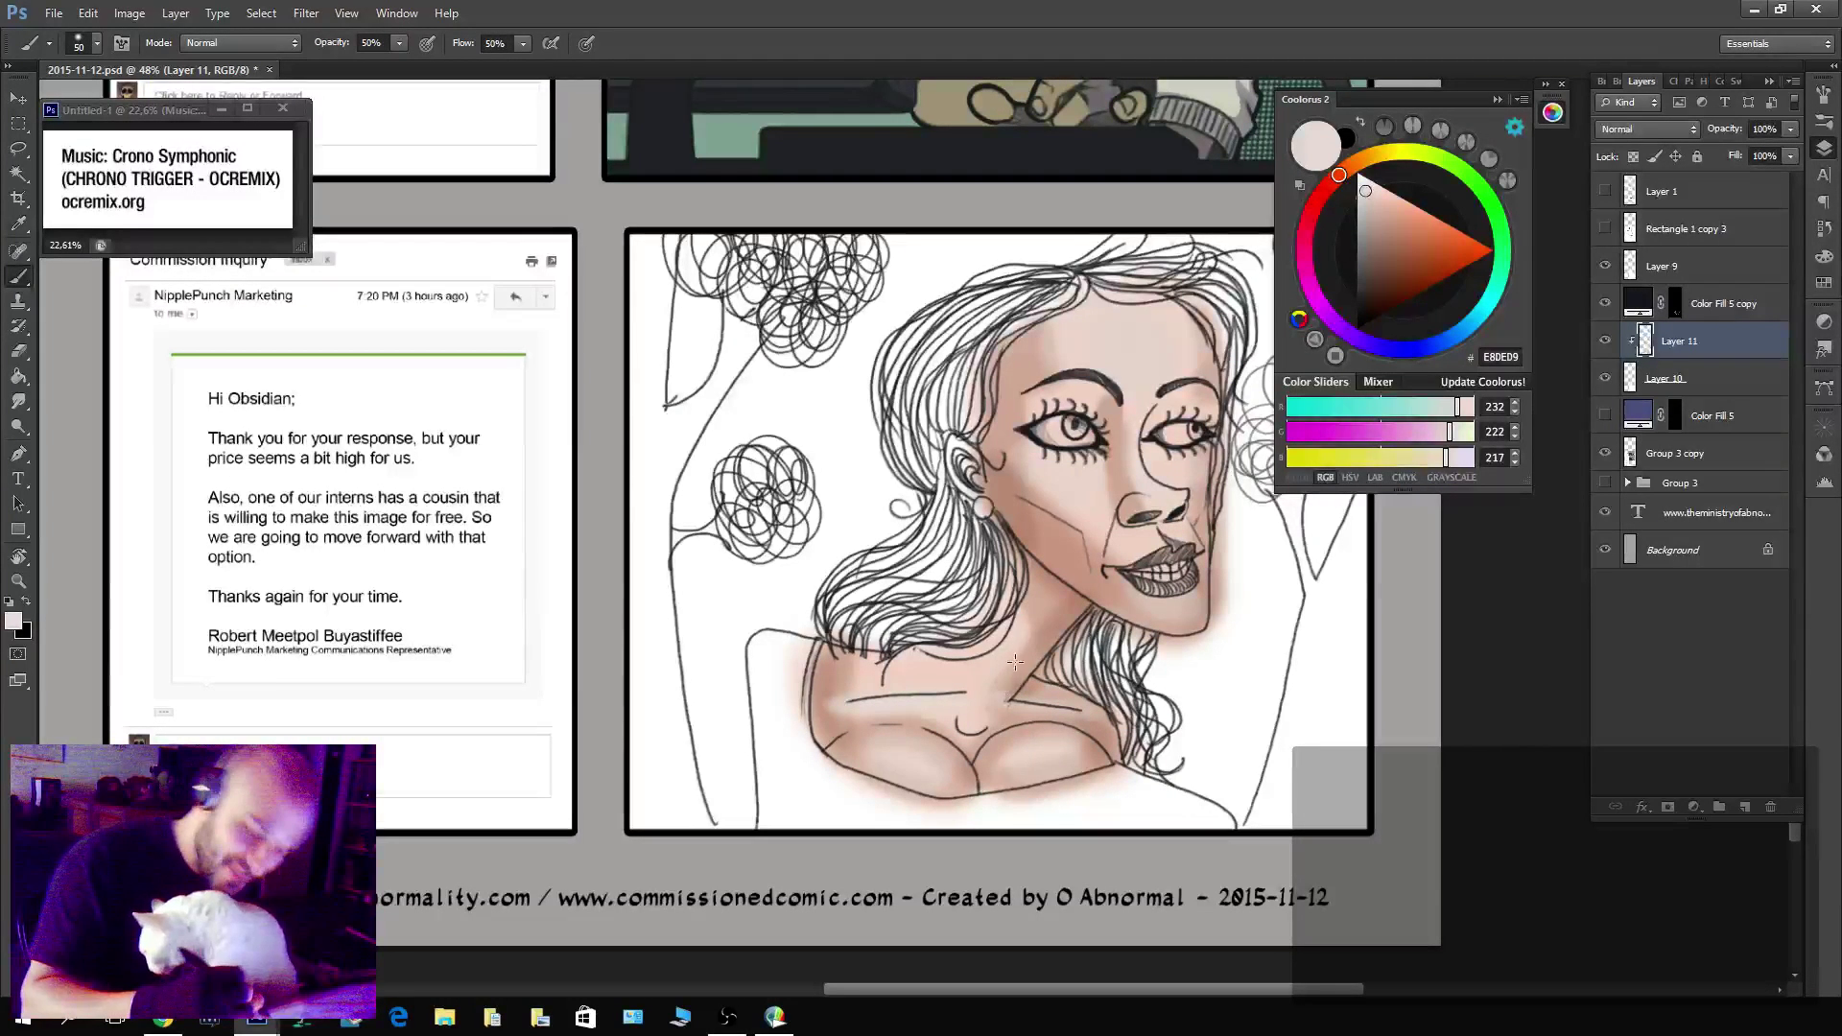
Shade the shoulder, collarbones and upper bust with the sampled skin colour C39984, and highlight the bust with the sampled light tone EDD9D0.
left_click(1072, 609, "alt")
mouse_move(826, 689)
left_mouse_down()
mouse_move(851, 650)
mouse_move(853, 692)
mouse_move(901, 647)
mouse_move(916, 679)
mouse_move(946, 654)
mouse_move(957, 679)
mouse_move(1001, 627)
left_mouse_up()
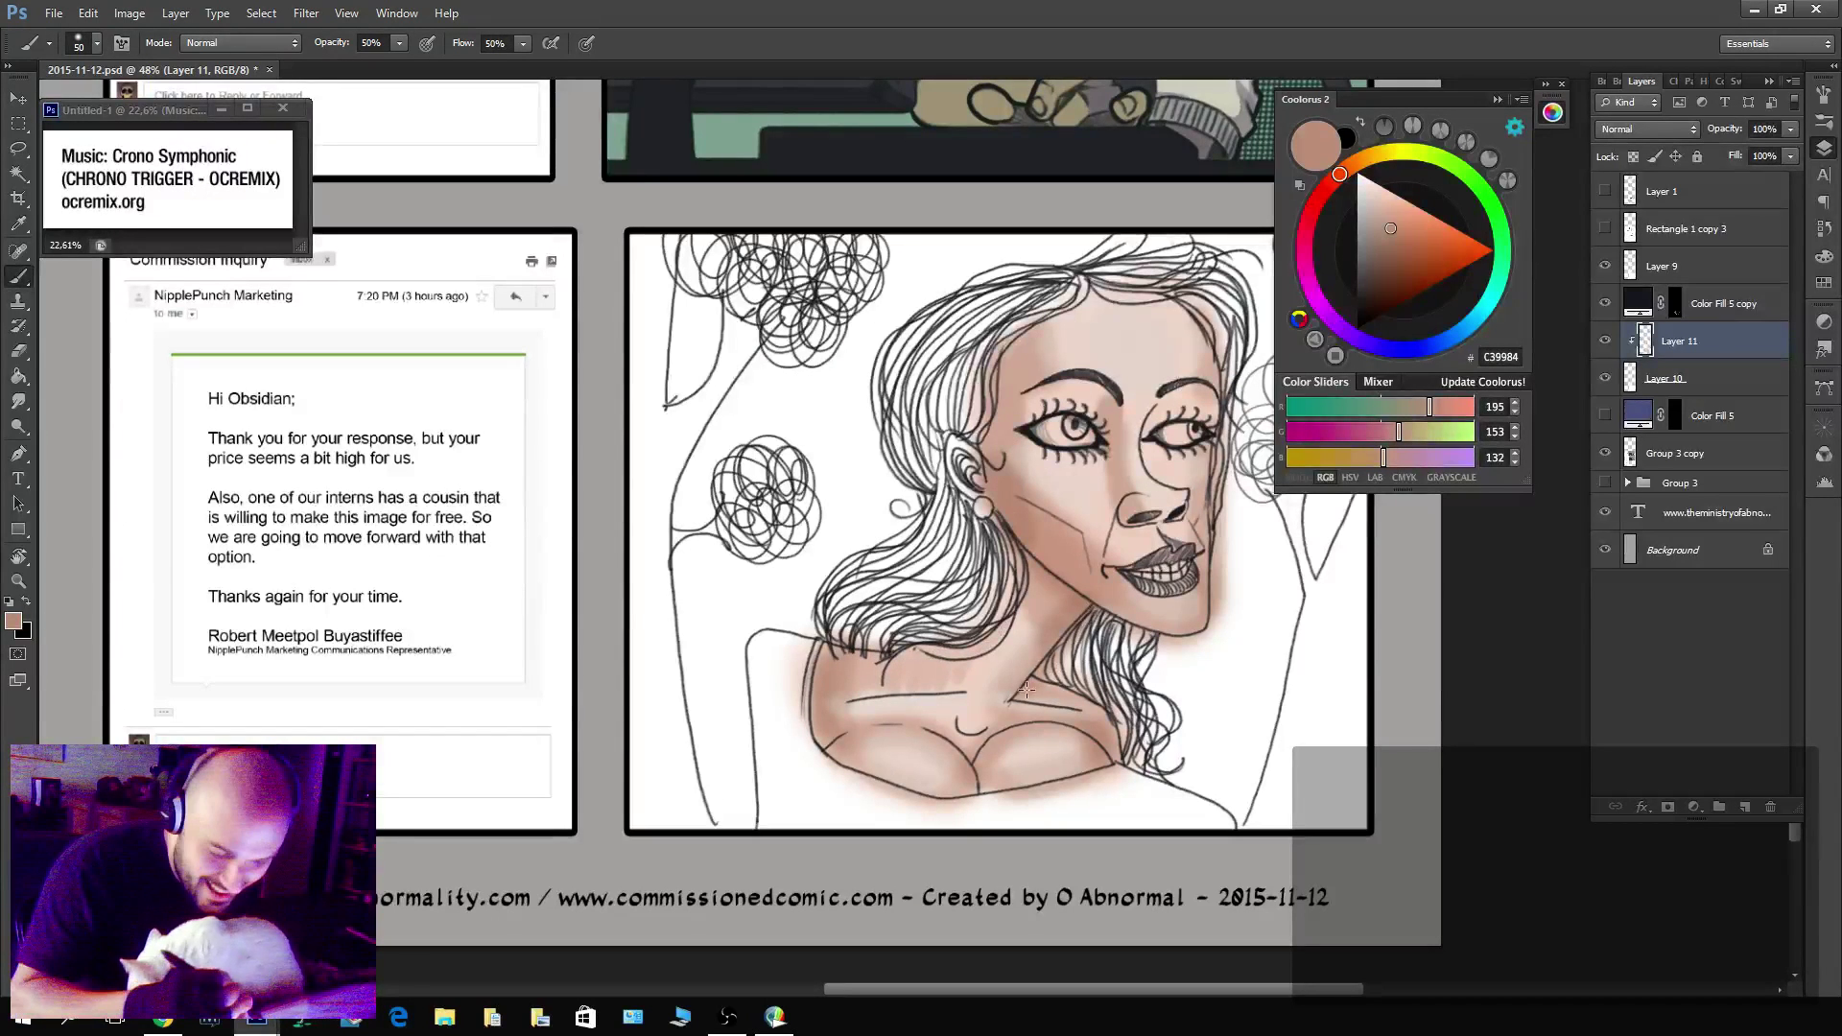
mouse_move(1026, 689)
left_mouse_down()
mouse_move(1083, 634)
mouse_move(1078, 708)
mouse_move(1029, 694)
mouse_move(1097, 718)
left_mouse_up()
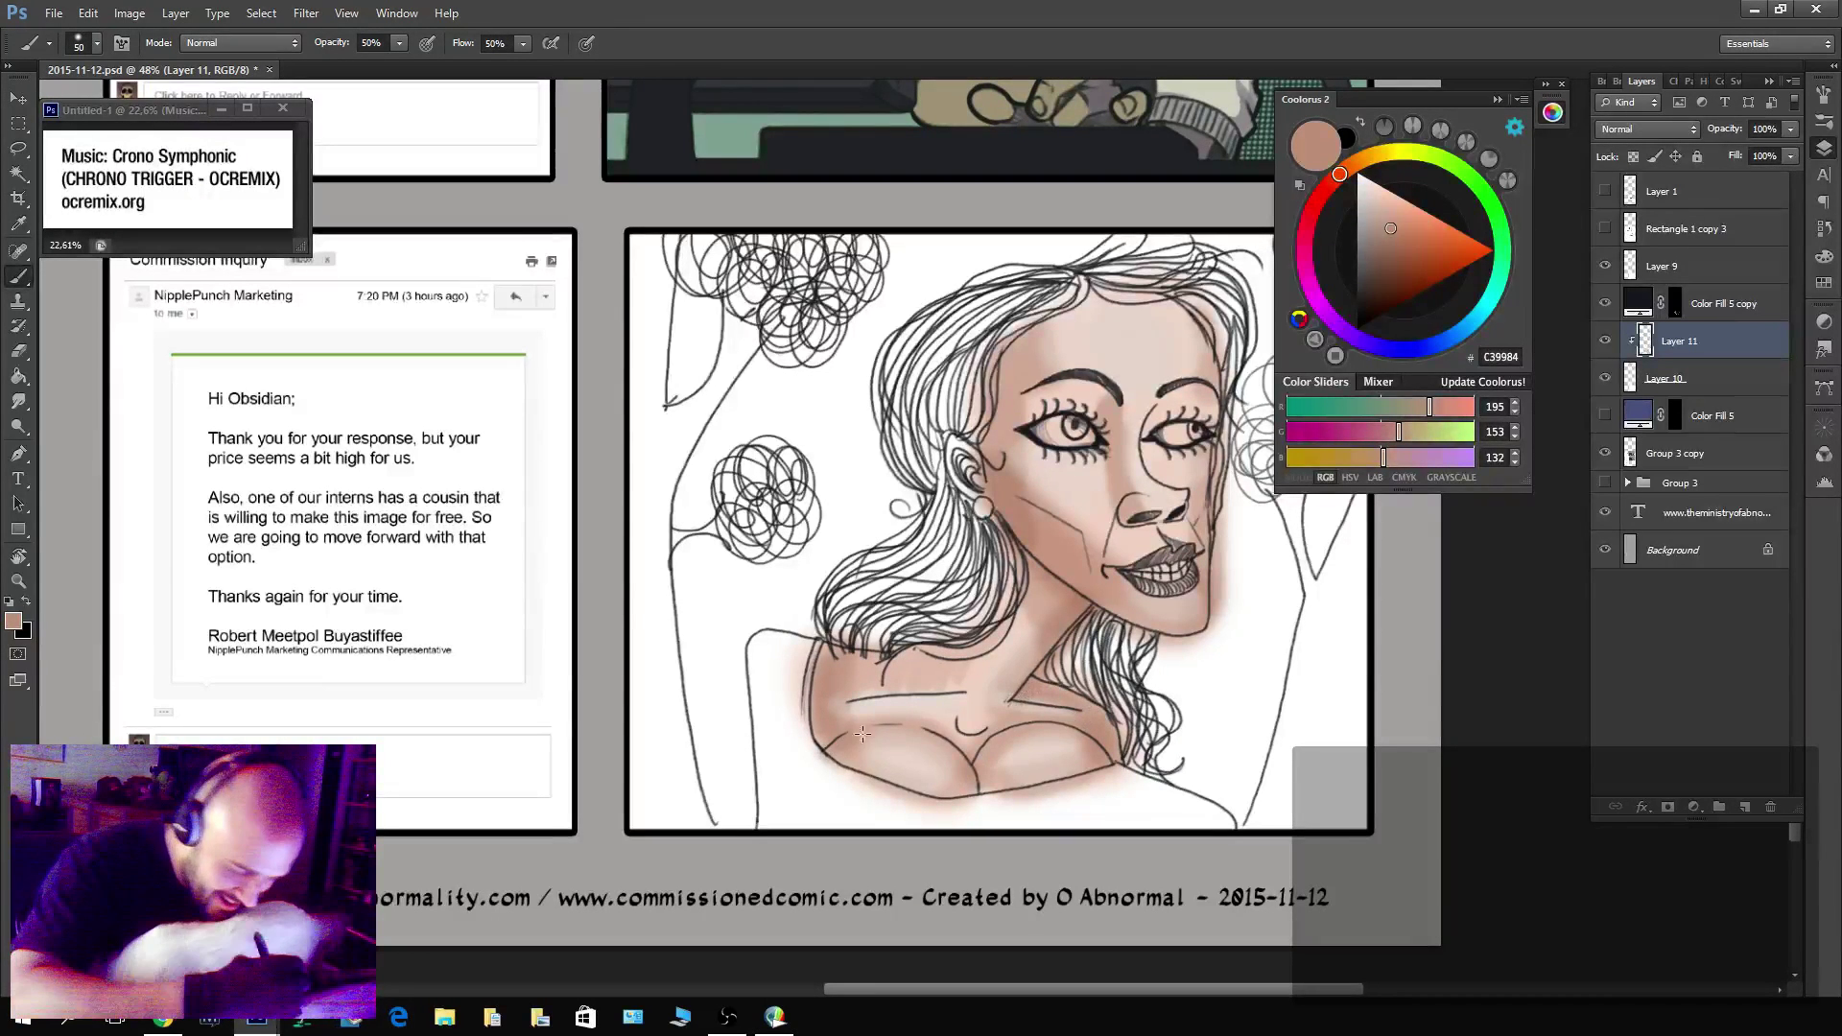
mouse_move(863, 734)
left_mouse_down()
mouse_move(928, 733)
mouse_move(980, 789)
mouse_move(990, 752)
left_mouse_up()
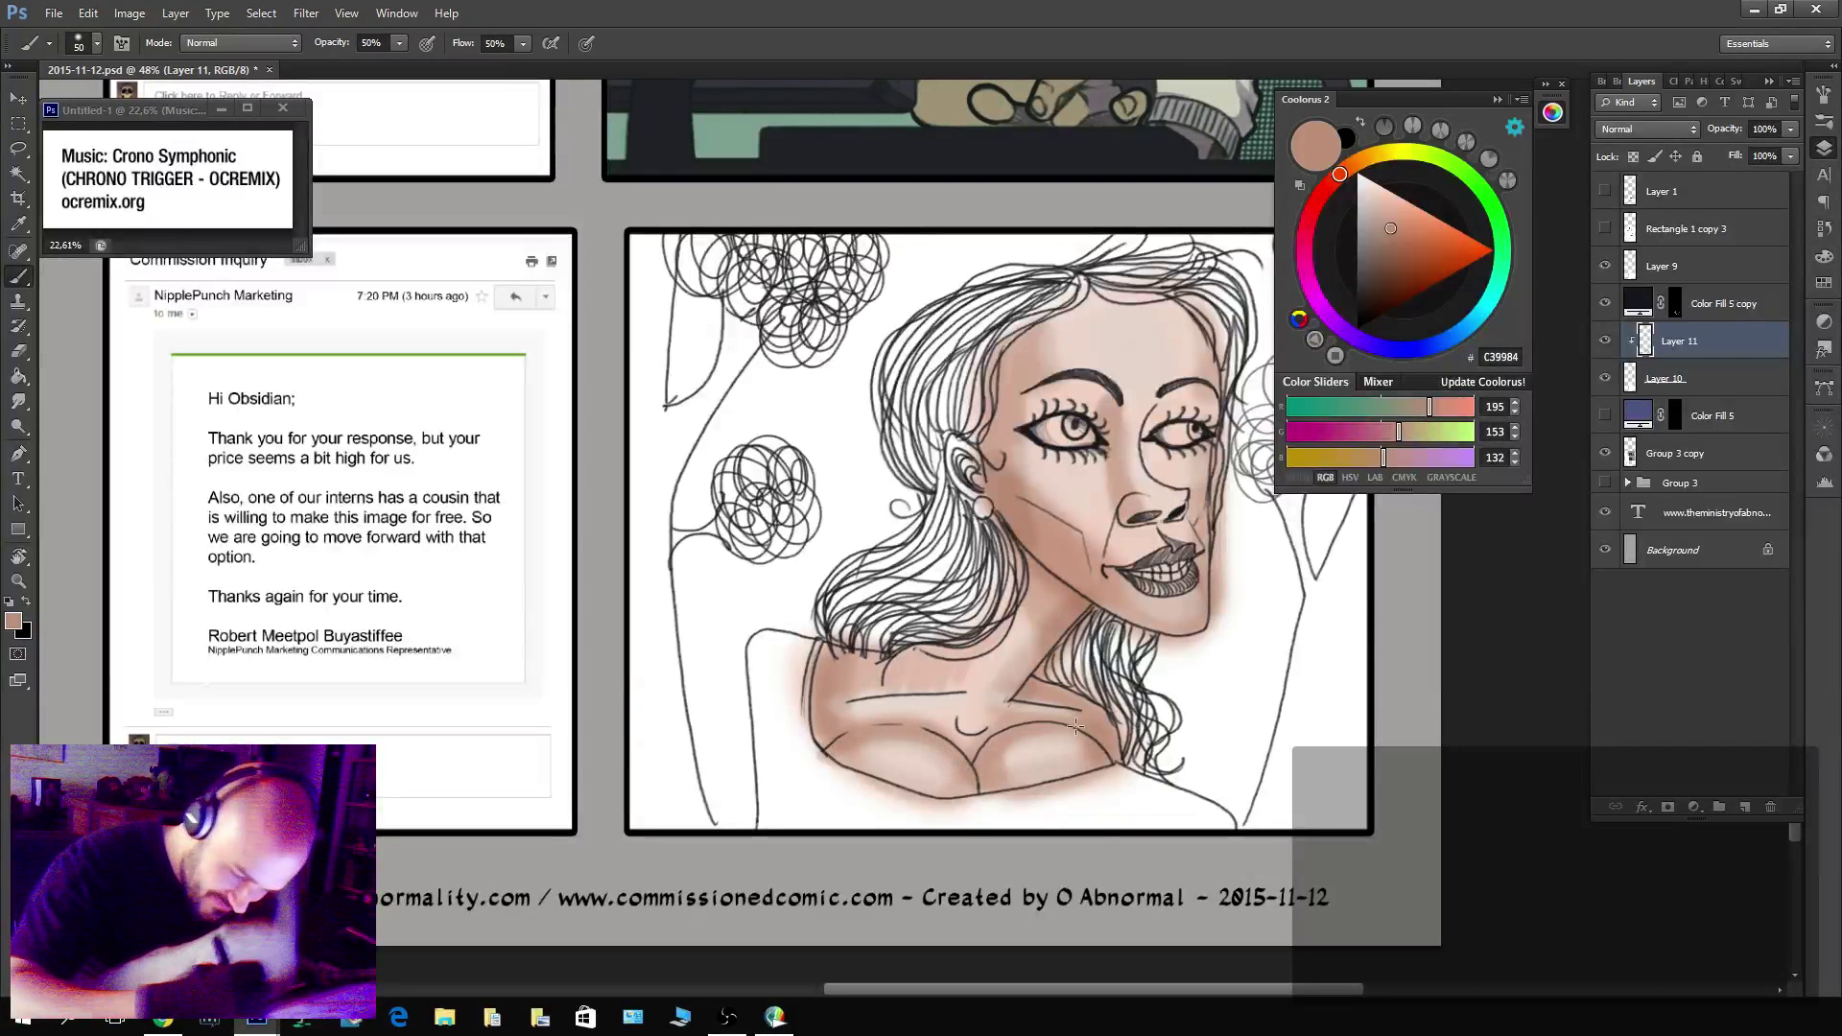
left_click(913, 761, "alt")
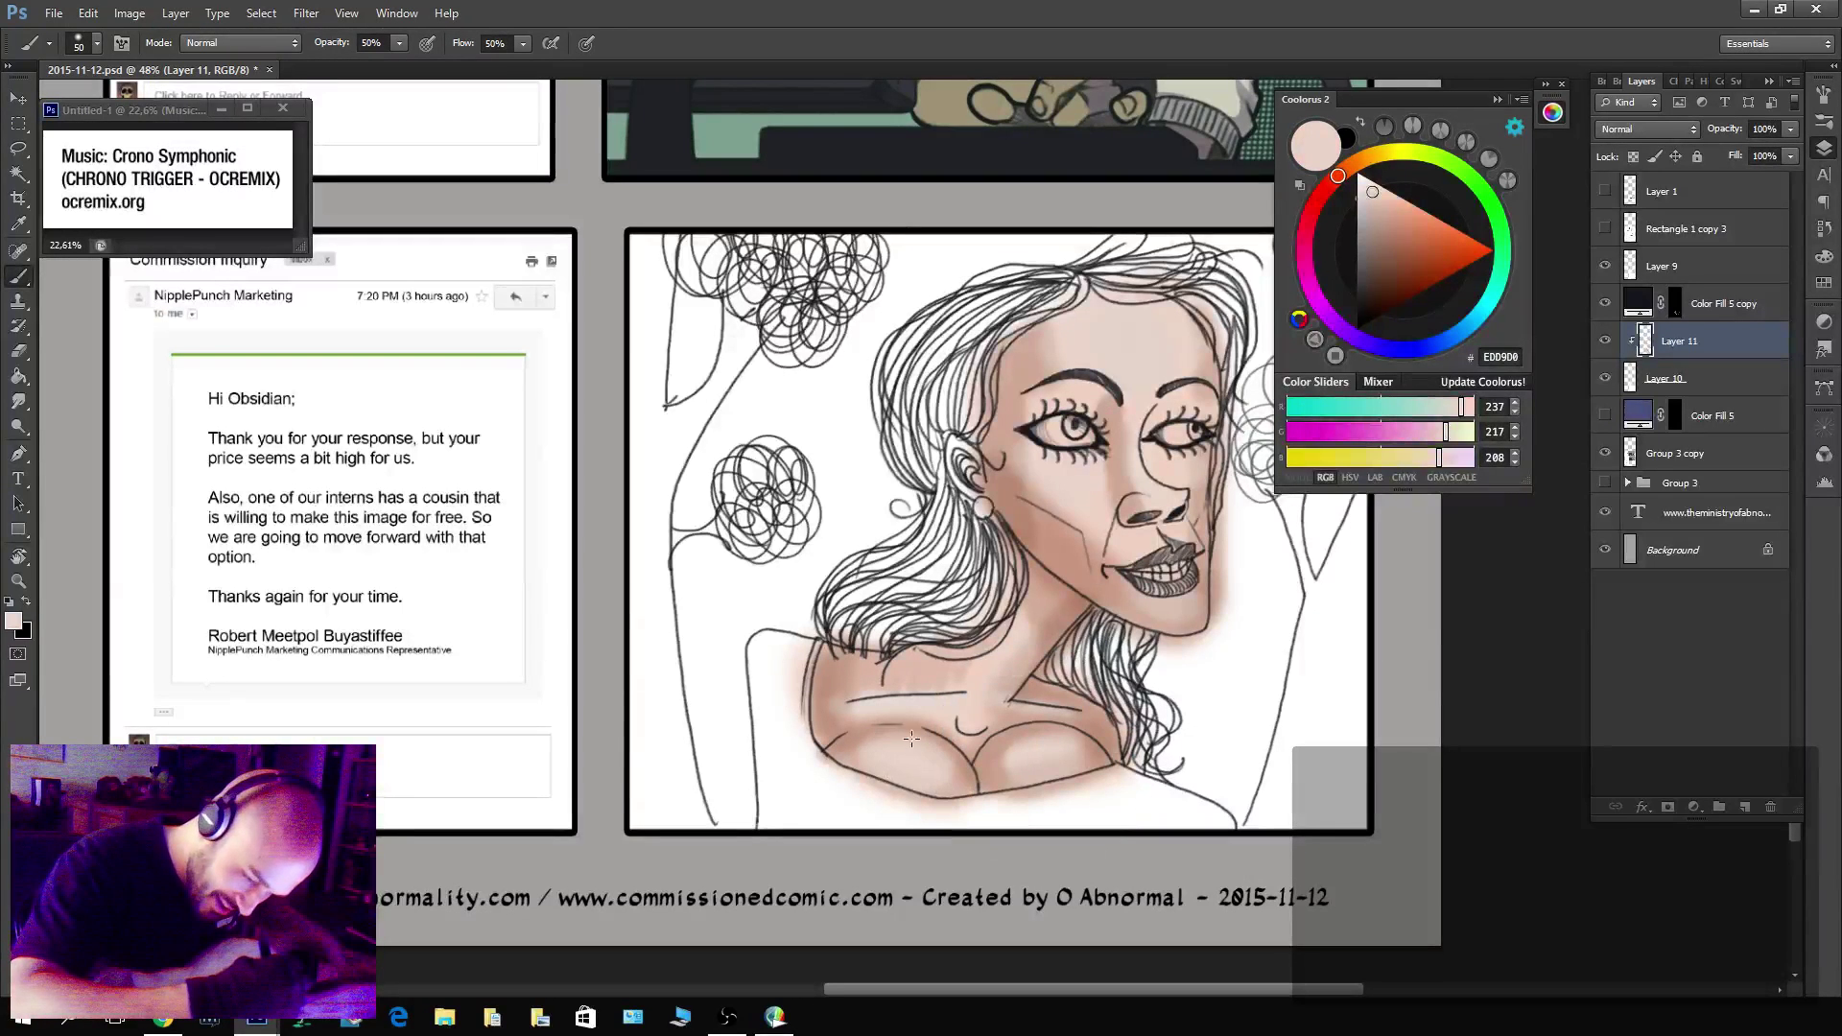
left_click_drag(1065, 763, 1016, 742)
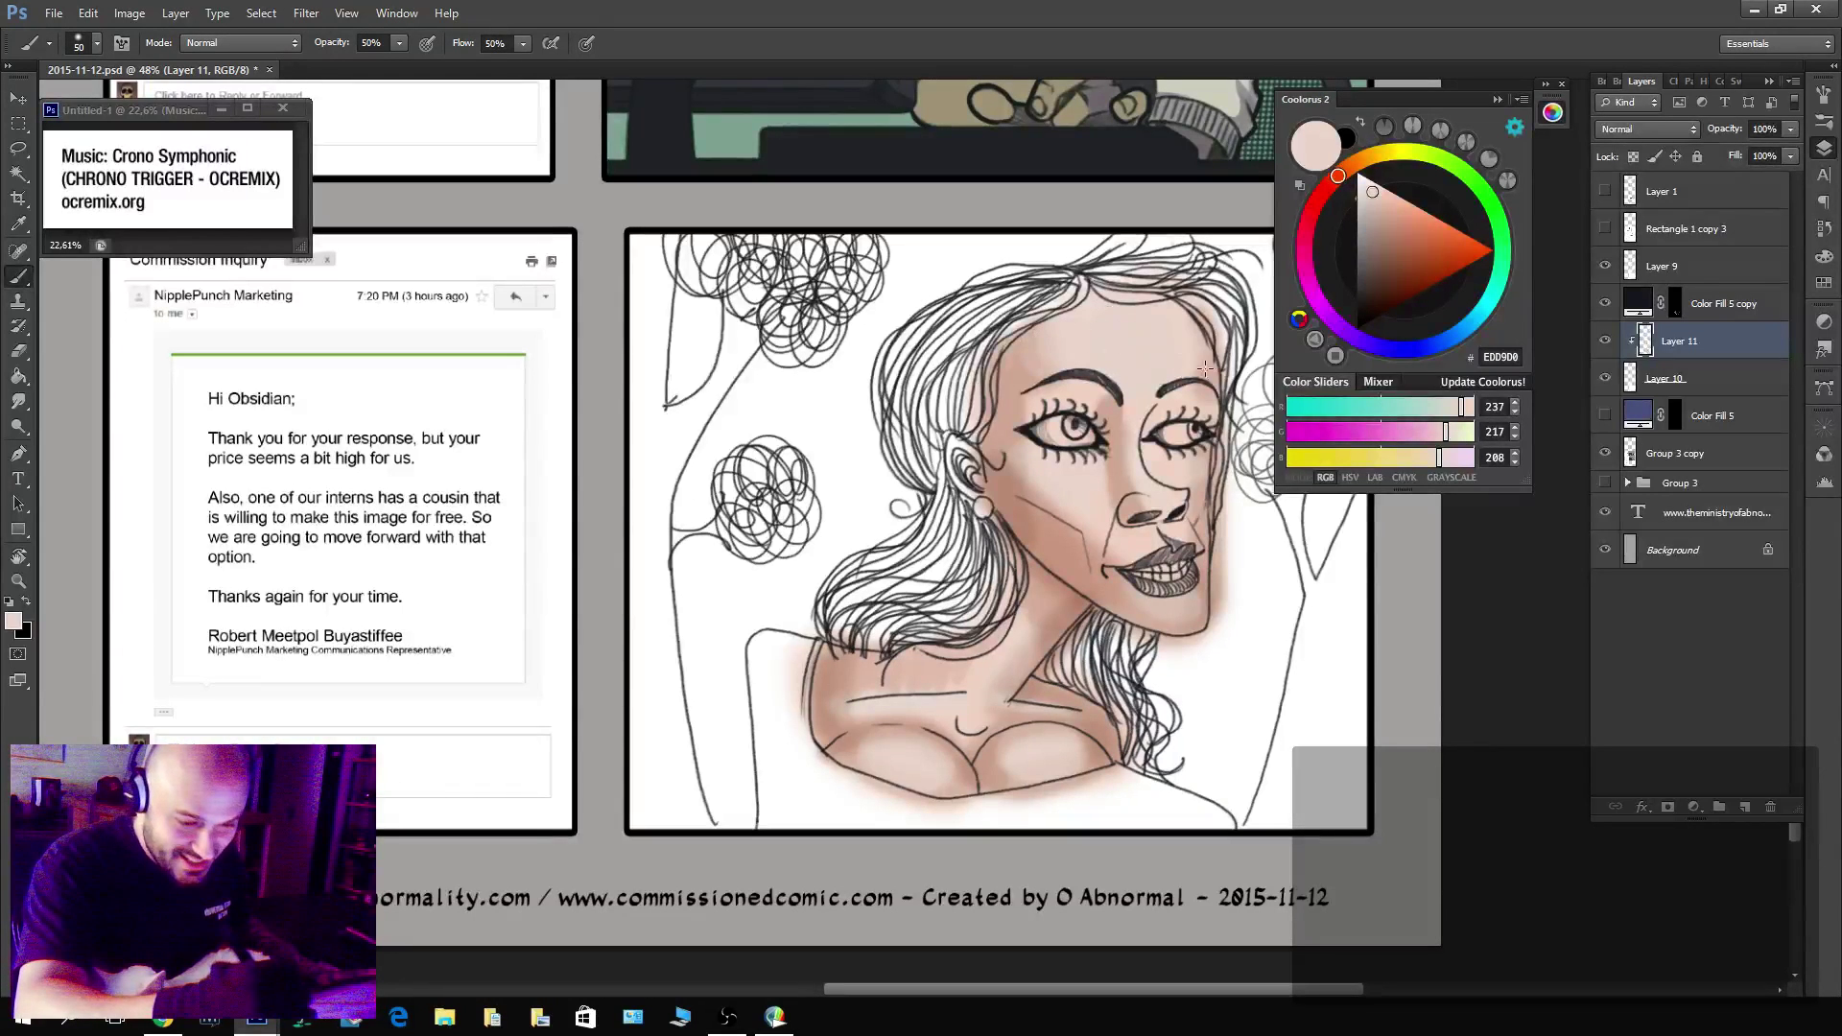
Refine the skin tones around the eyes, nose and cheek with the sampled colours D4B09E and EBD9D1.
left_click(1113, 416, "alt")
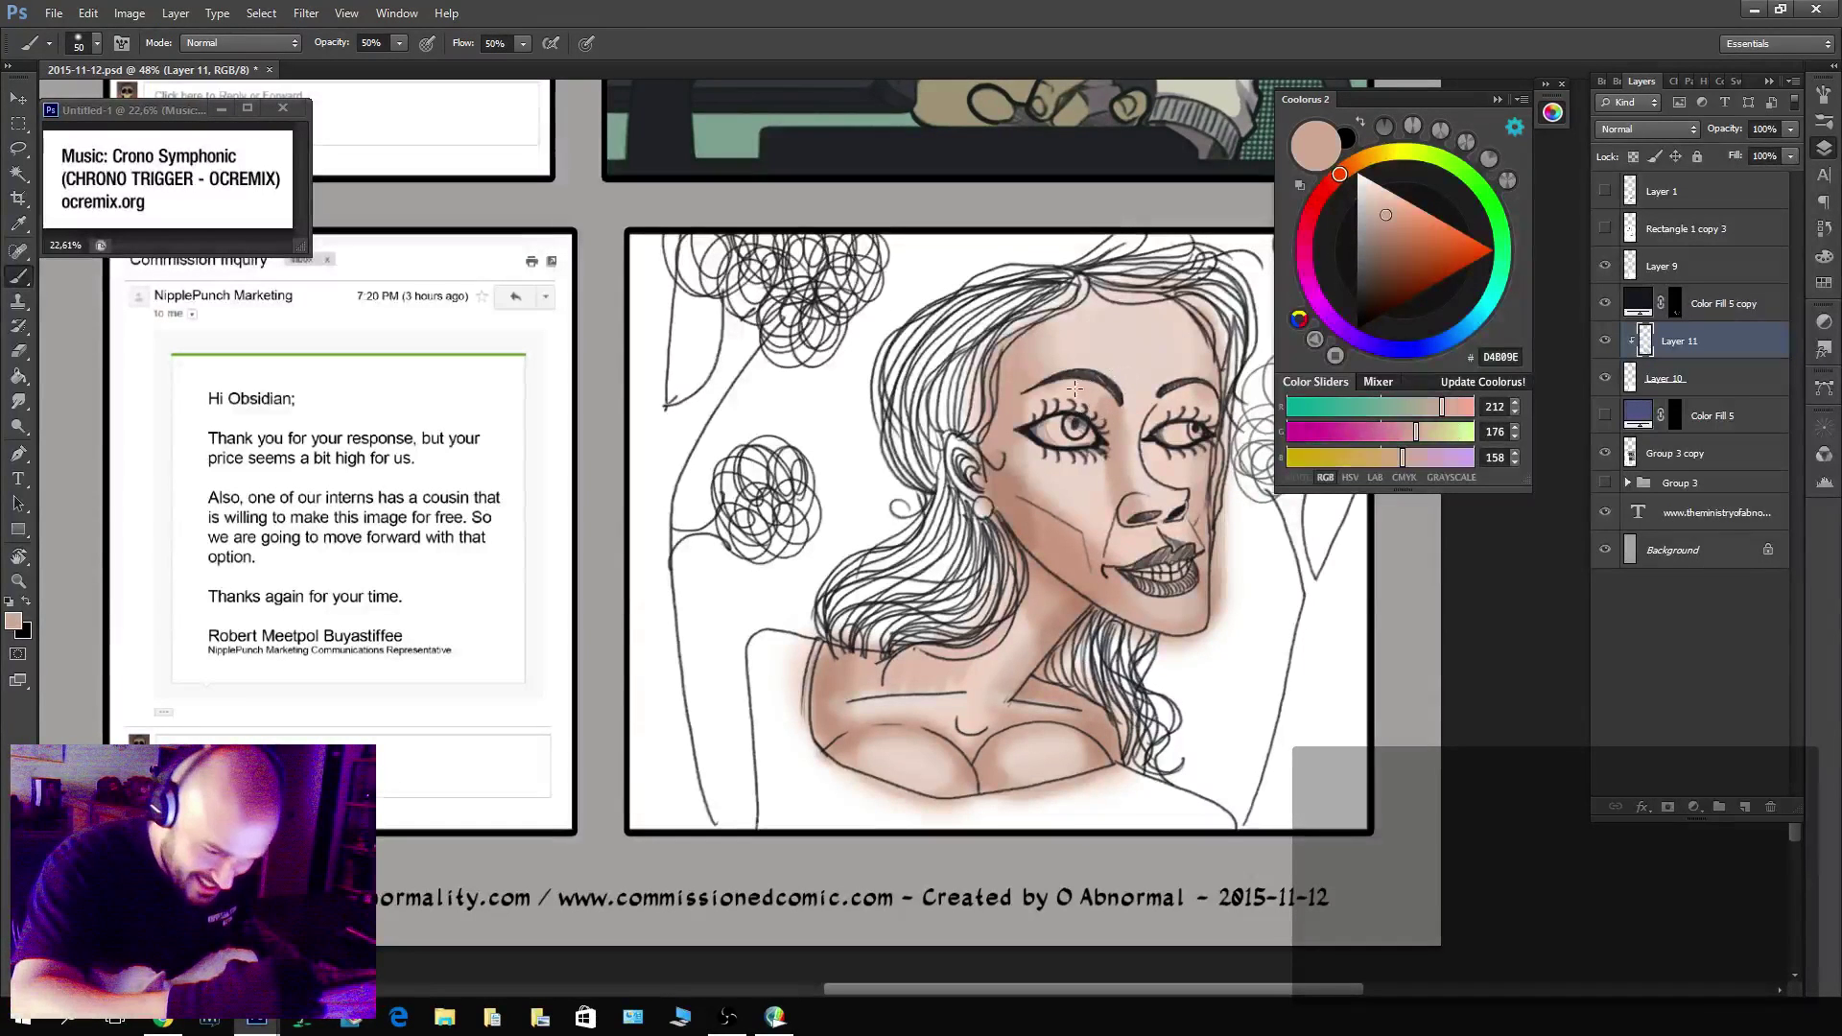
left_click(1141, 458, "alt")
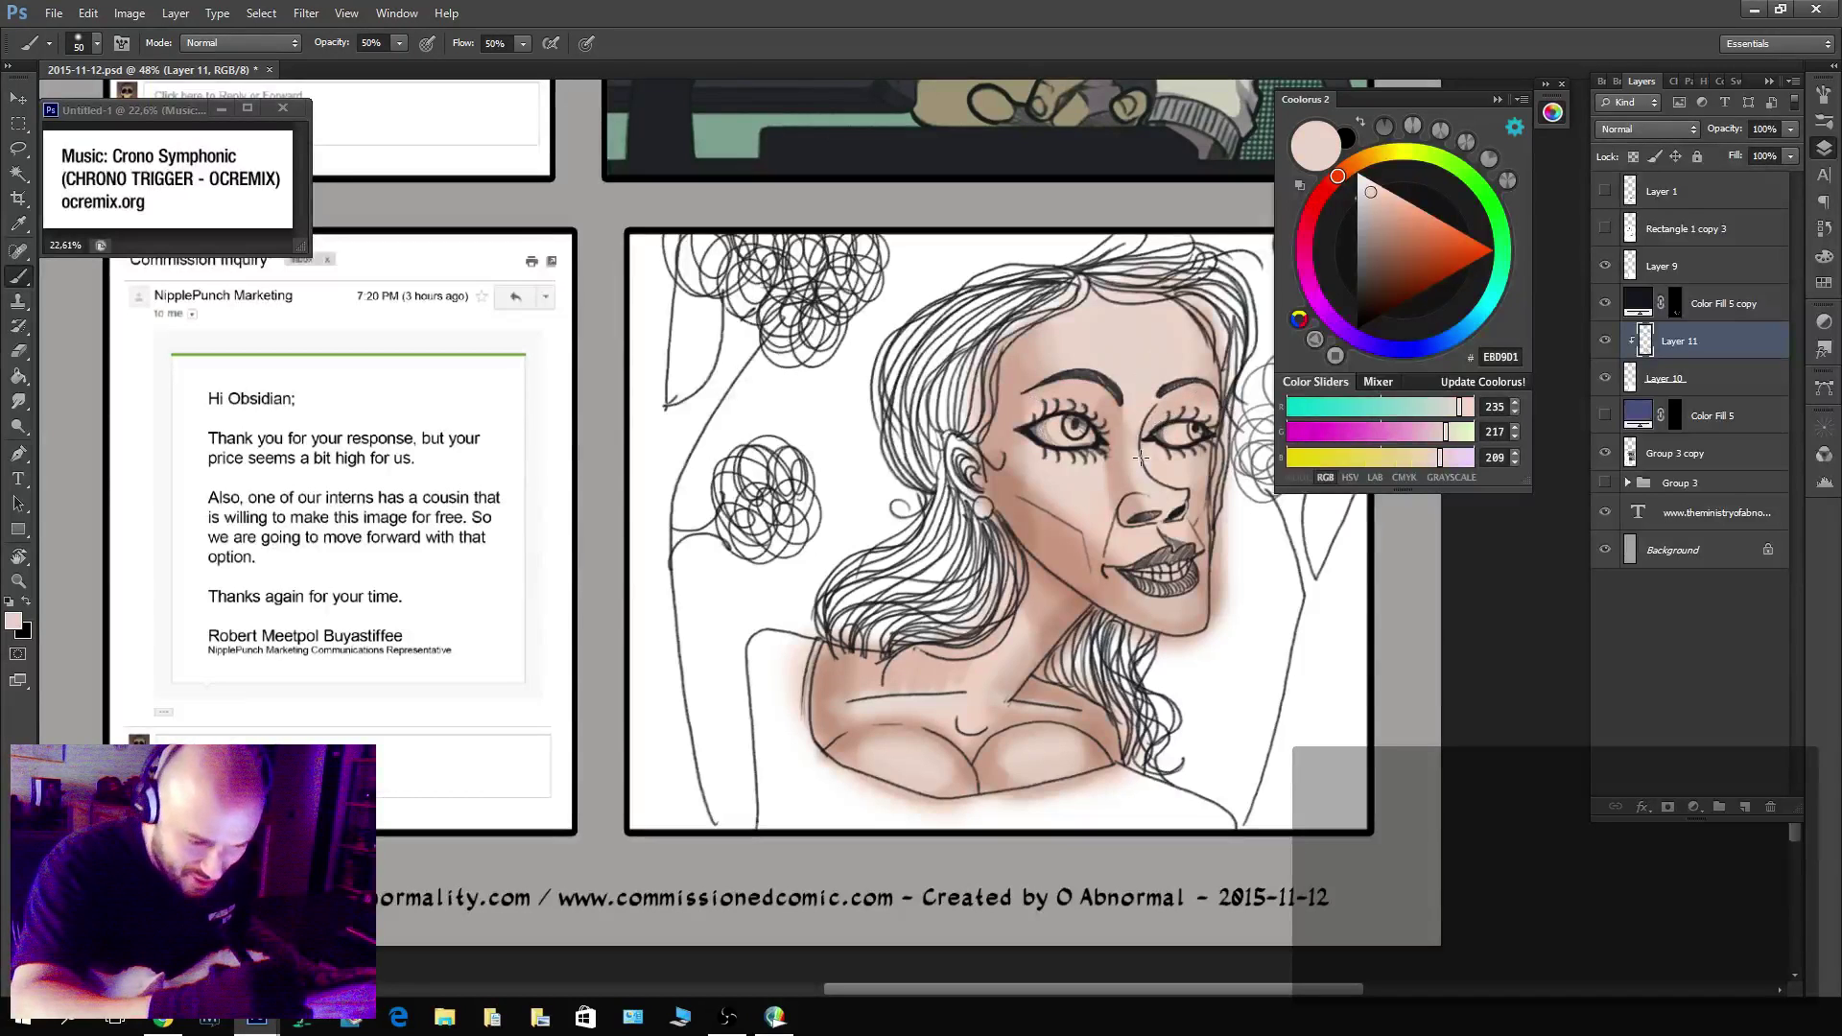
left_click(1175, 509, "alt")
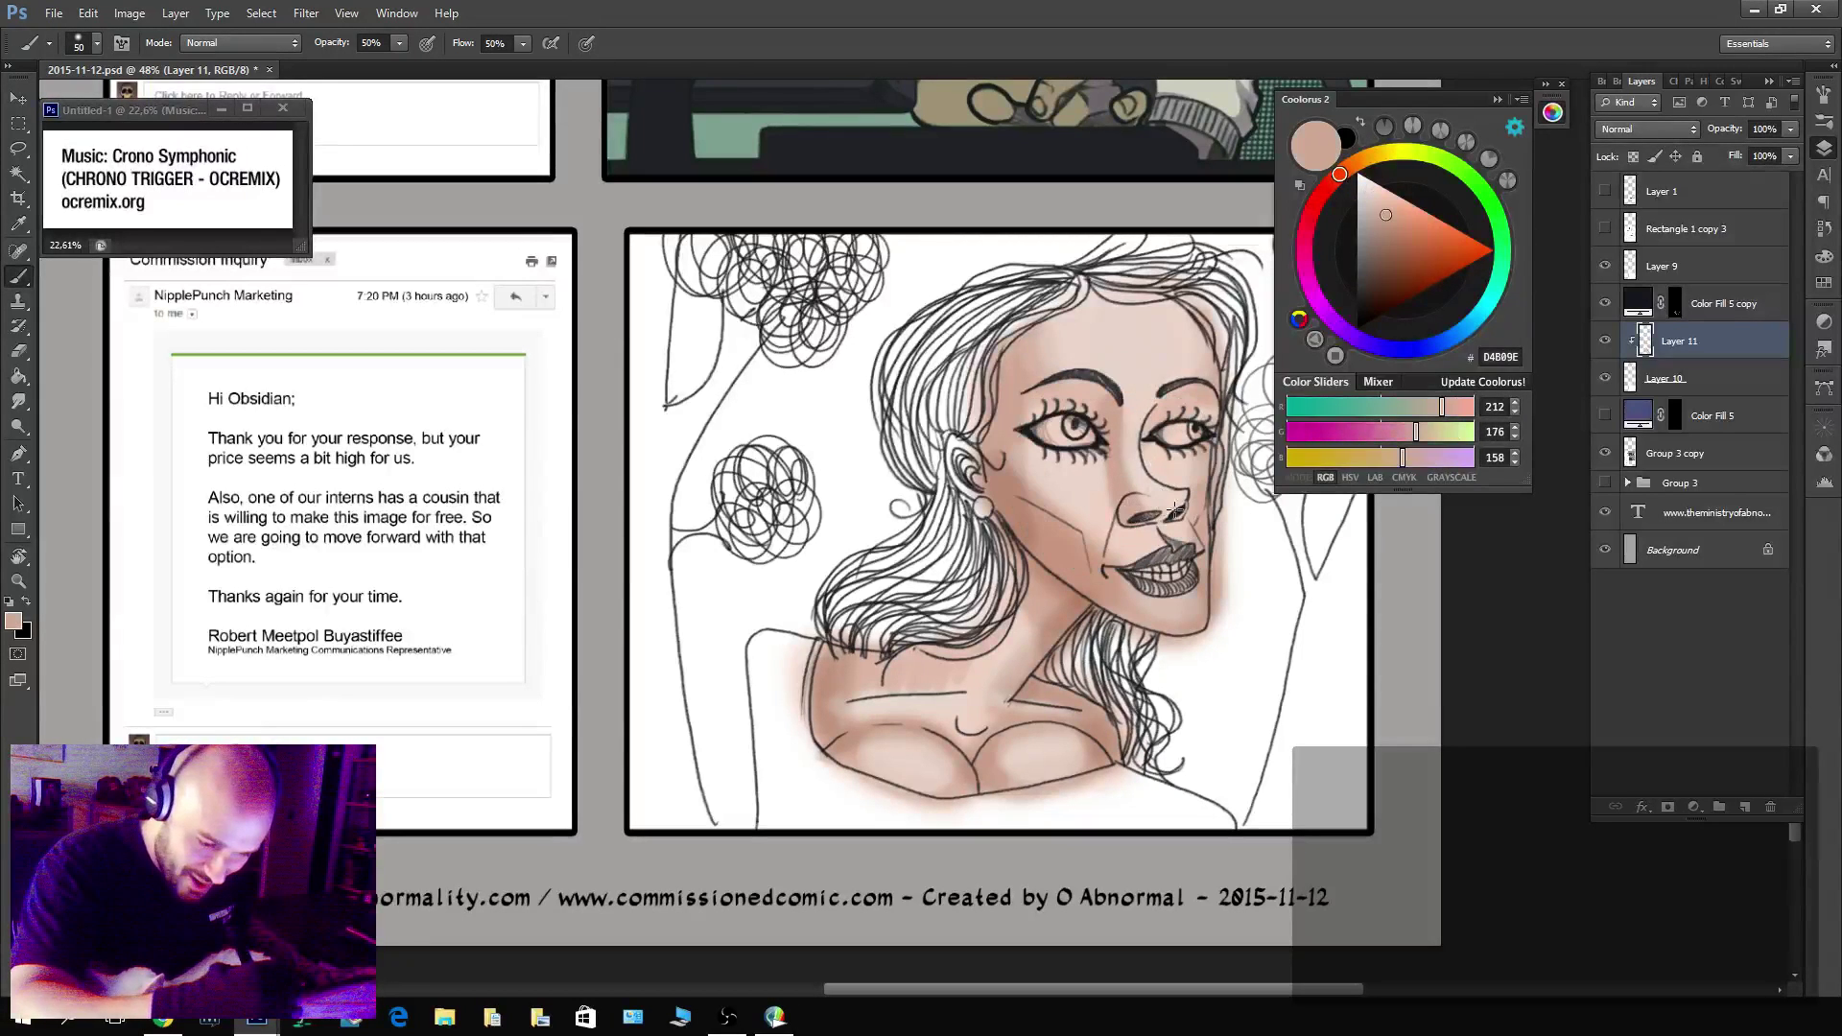
left_click(1023, 470, "alt")
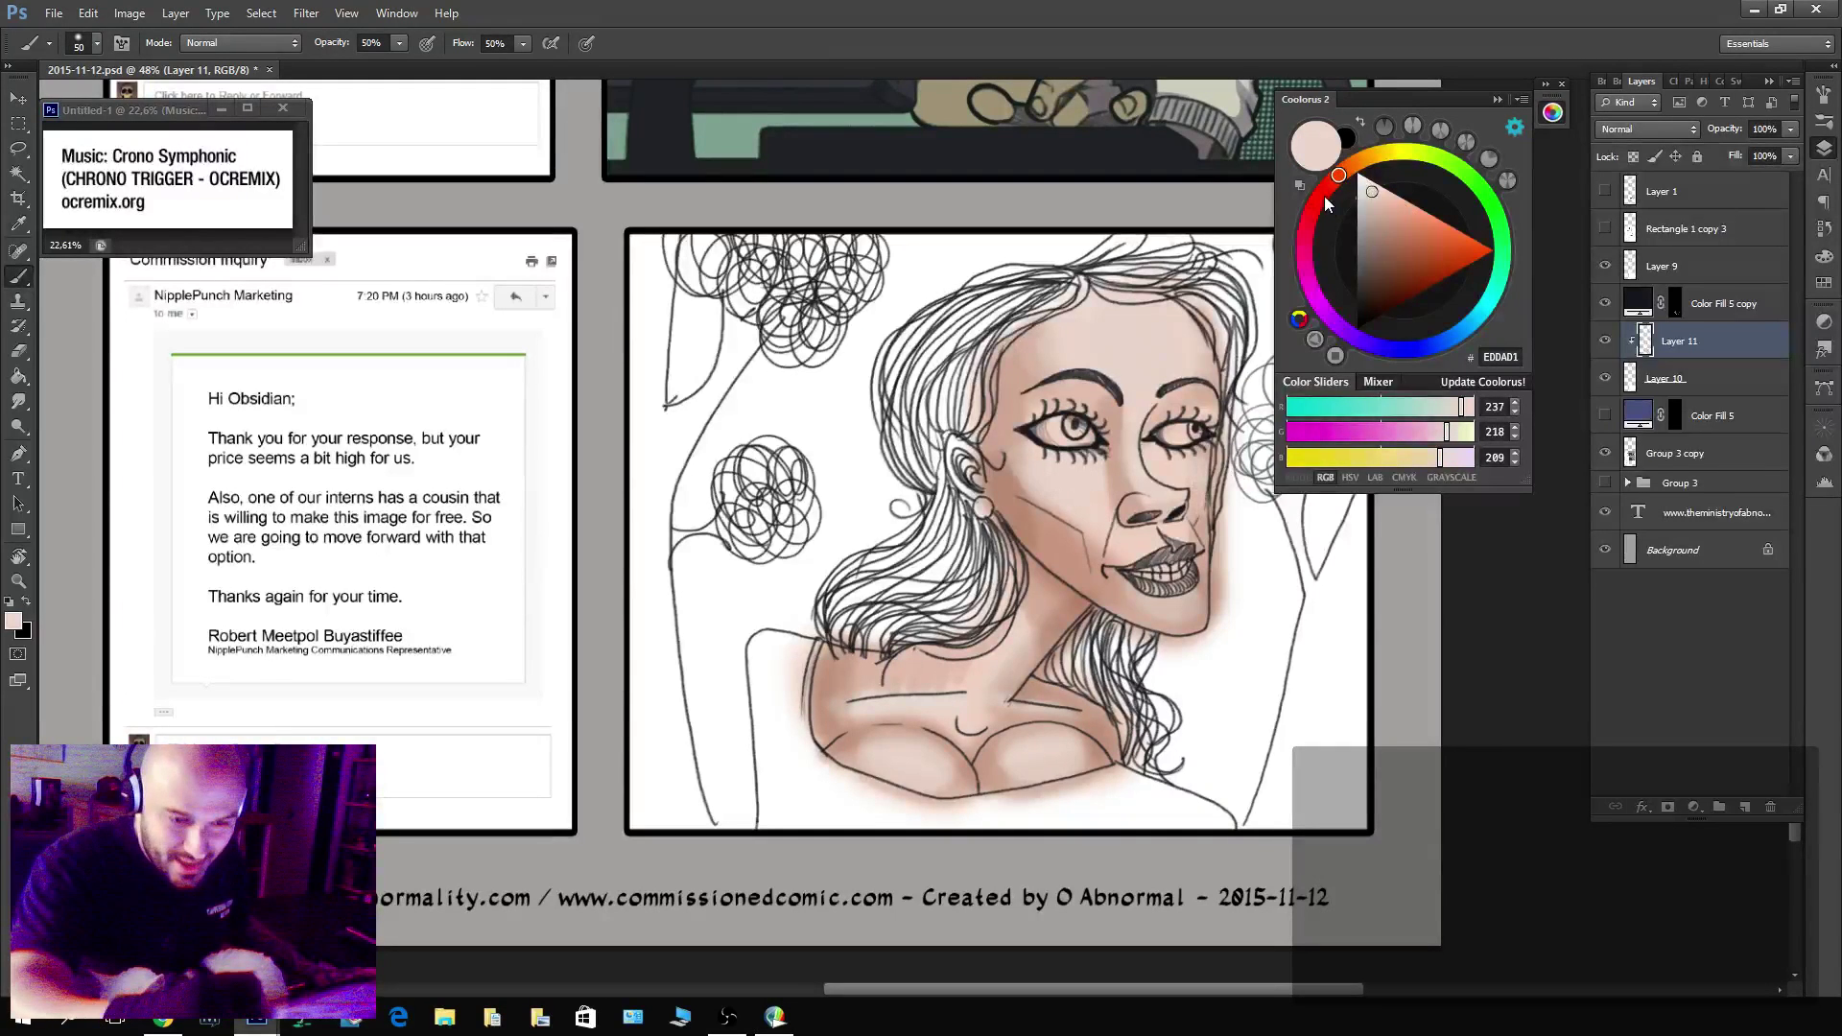
Paint blush on both of the woman's cheeks with the pink colour F09F89.
left_click(1326, 194)
left_click(1409, 214)
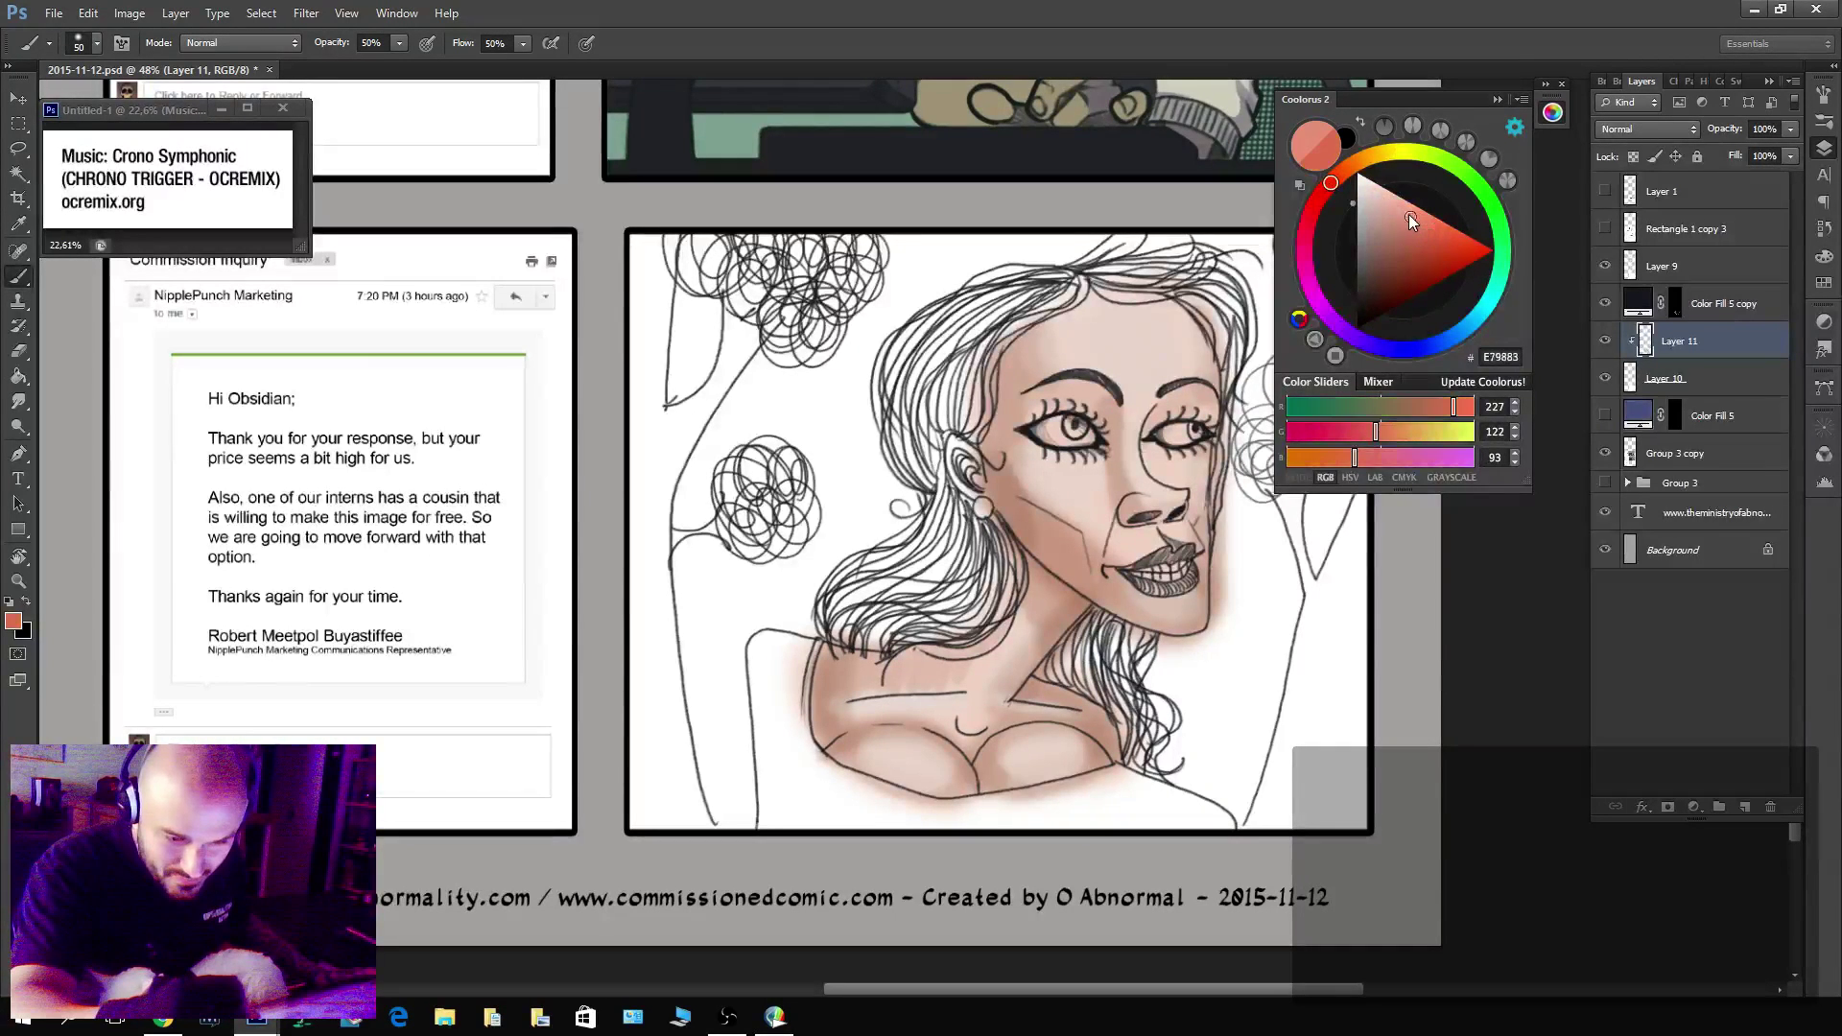
left_click_drag(1409, 215, 1413, 213)
mouse_move(1031, 504)
left_mouse_down()
mouse_move(1075, 475)
mouse_move(1050, 459)
mouse_move(1075, 476)
mouse_move(1034, 460)
left_mouse_up()
mouse_move(1163, 459)
left_mouse_down()
mouse_move(1198, 483)
mouse_move(1165, 453)
left_mouse_up()
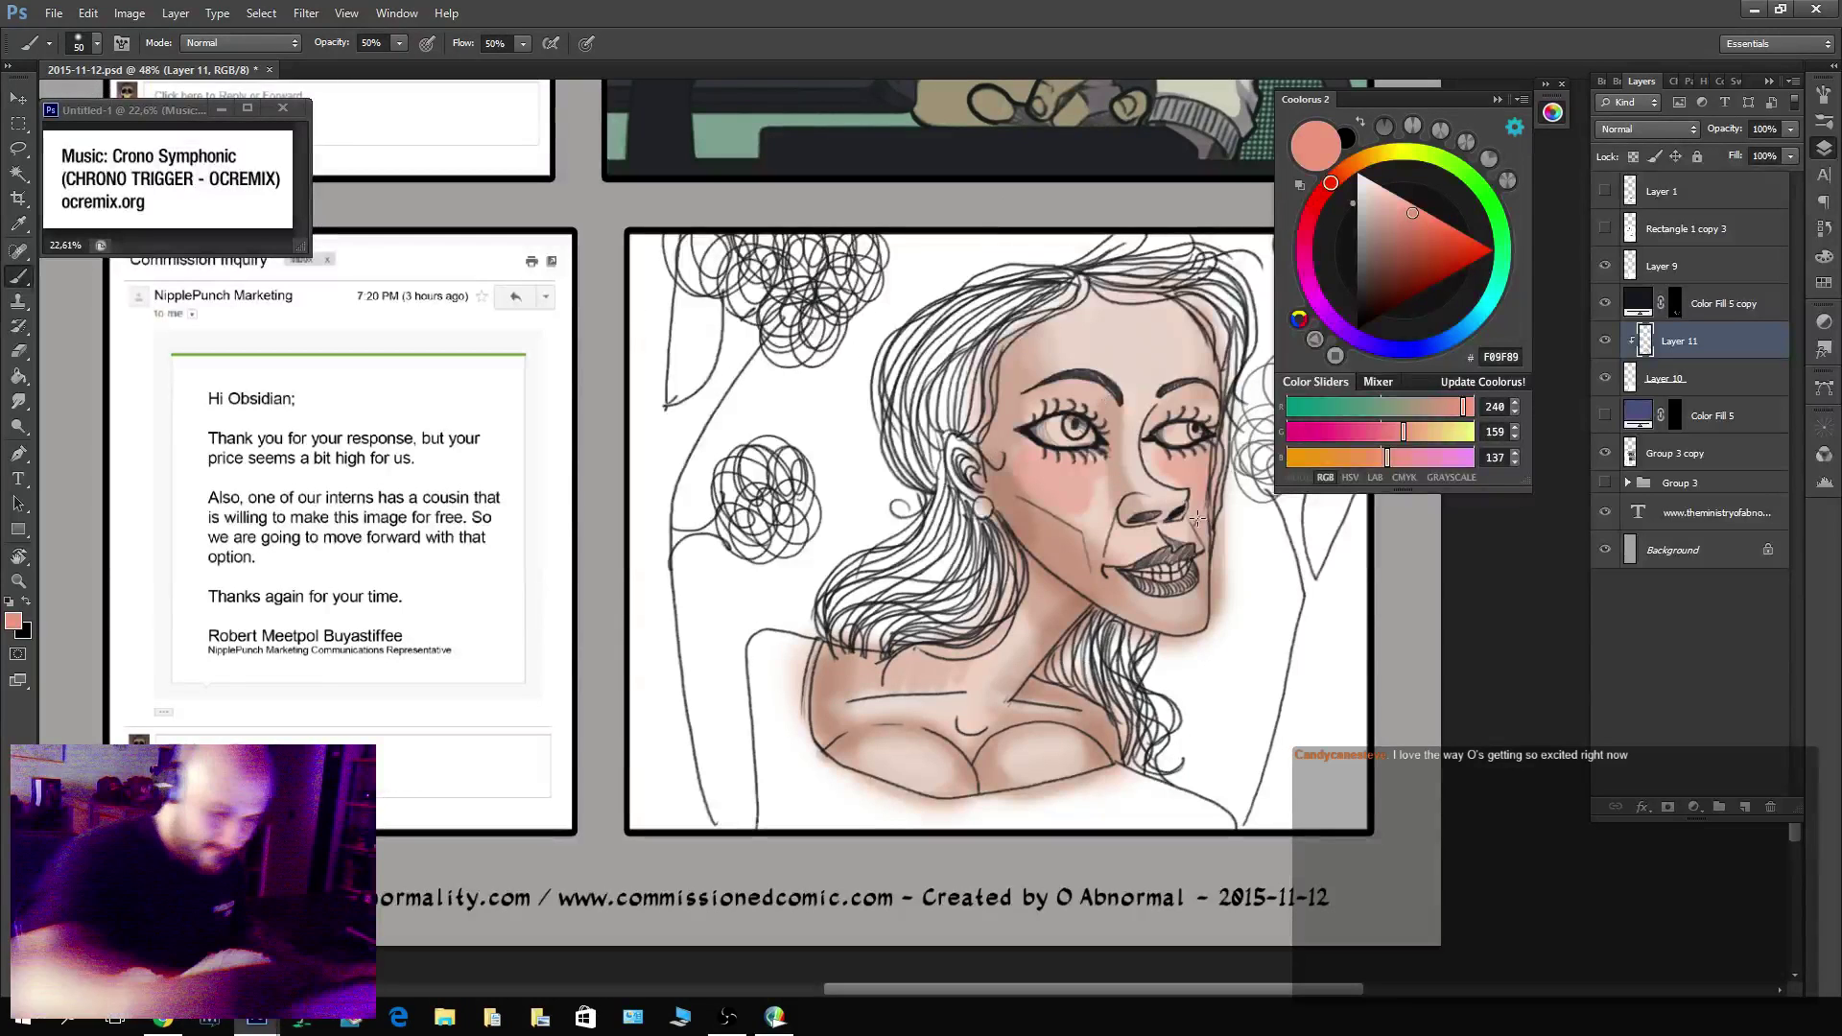
Colour the woman's lips with the red CC3C3E.
left_click(1434, 248)
left_click_drag(1325, 198, 1316, 201)
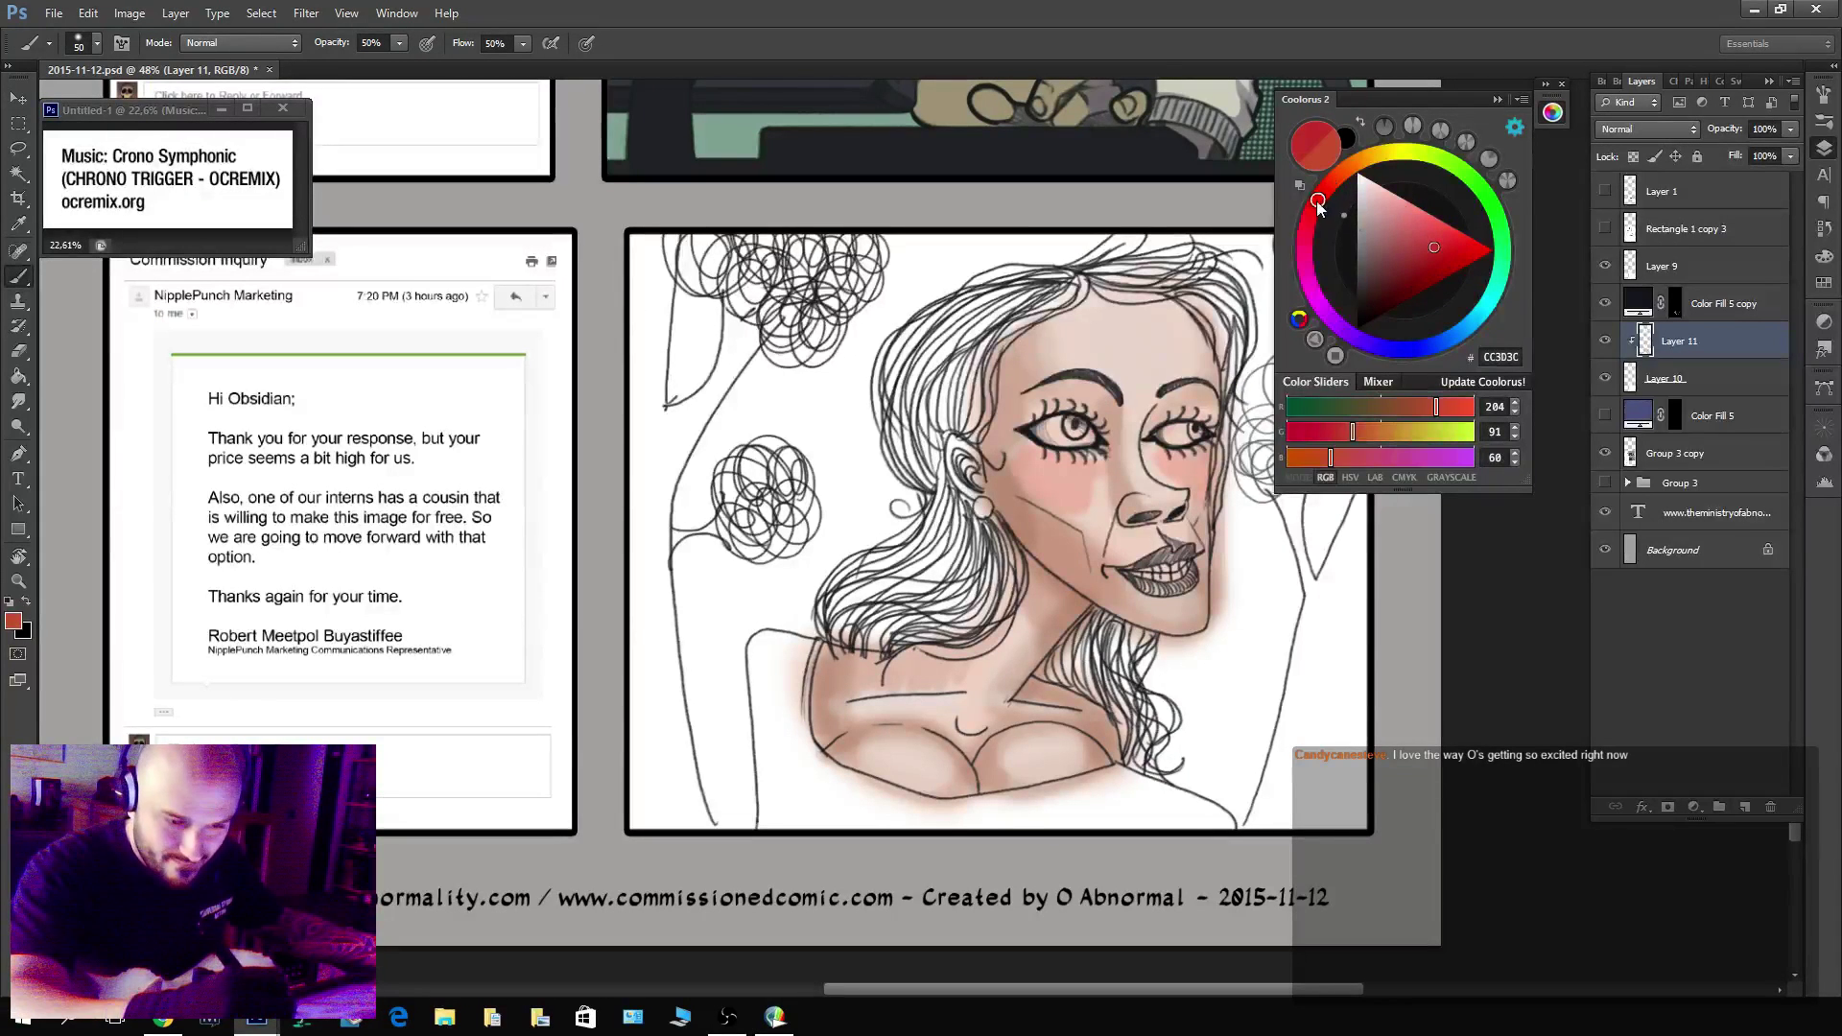
mouse_move(1179, 566)
left_mouse_down()
mouse_move(1151, 590)
mouse_move(1182, 587)
mouse_move(1161, 555)
mouse_move(1140, 562)
left_mouse_up()
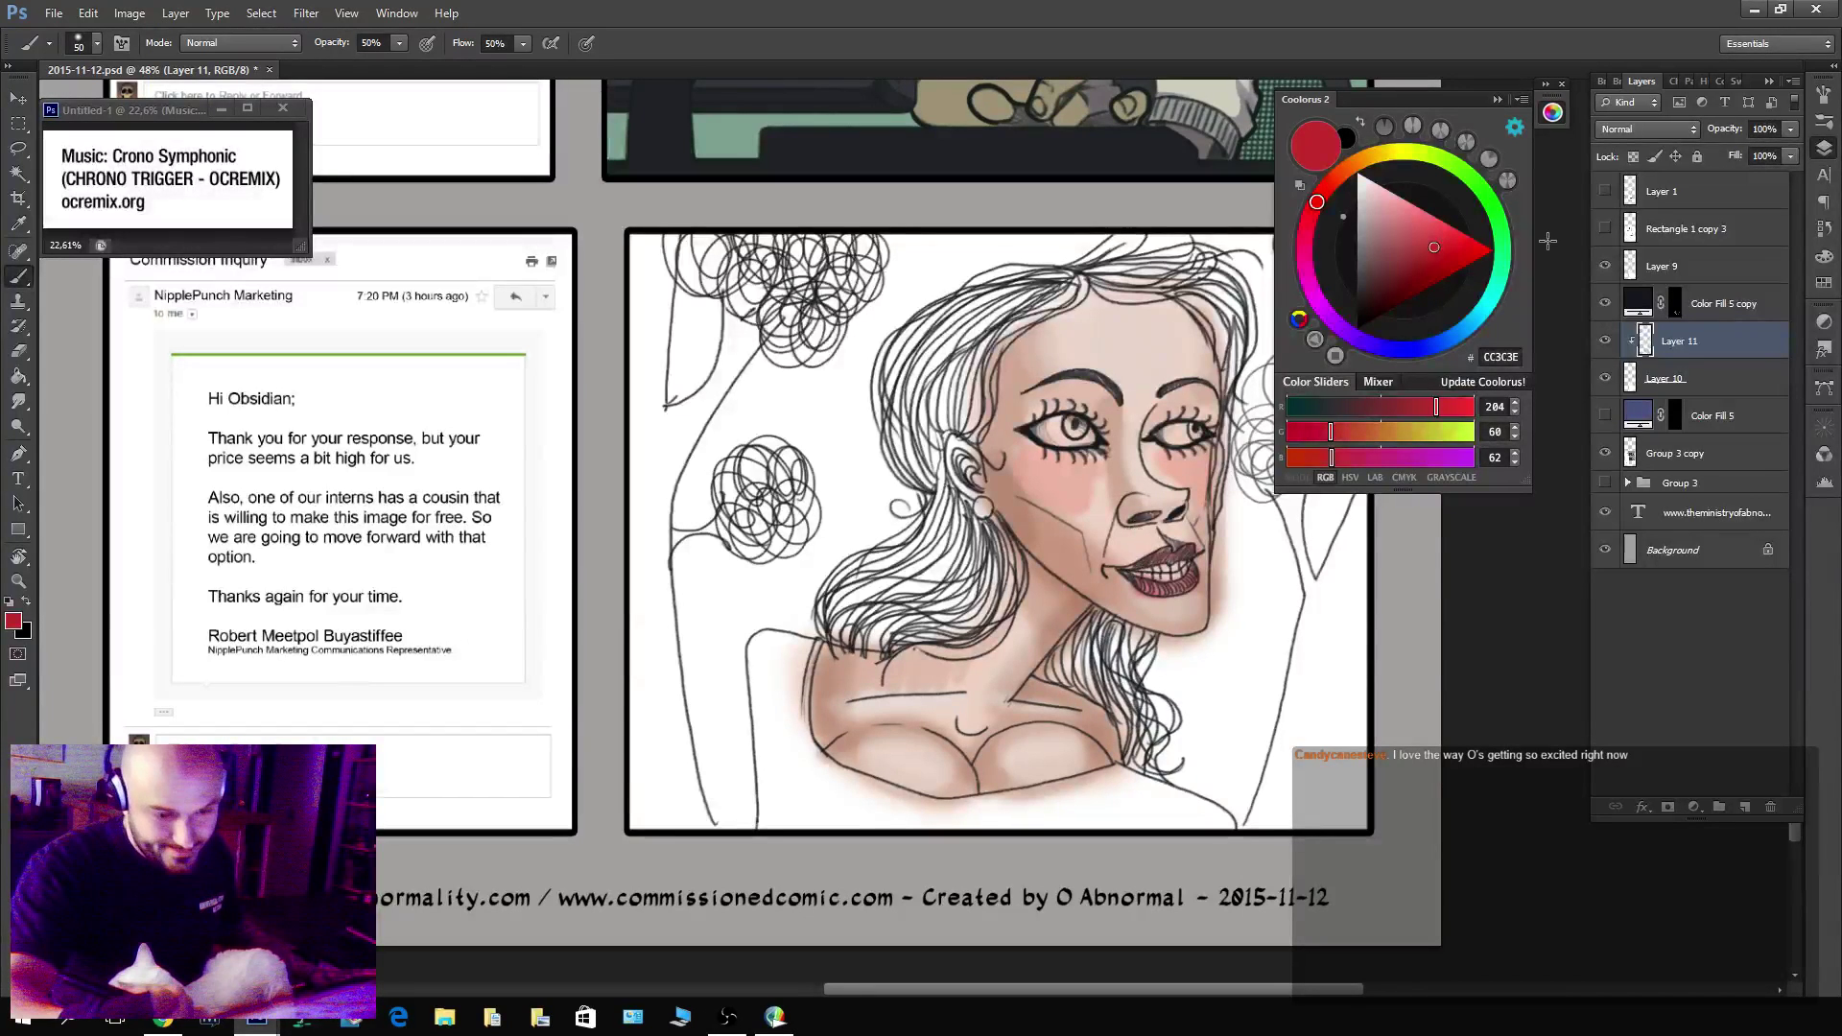
Colour both irises with the turquoise 3AEADE.
left_click(1493, 292)
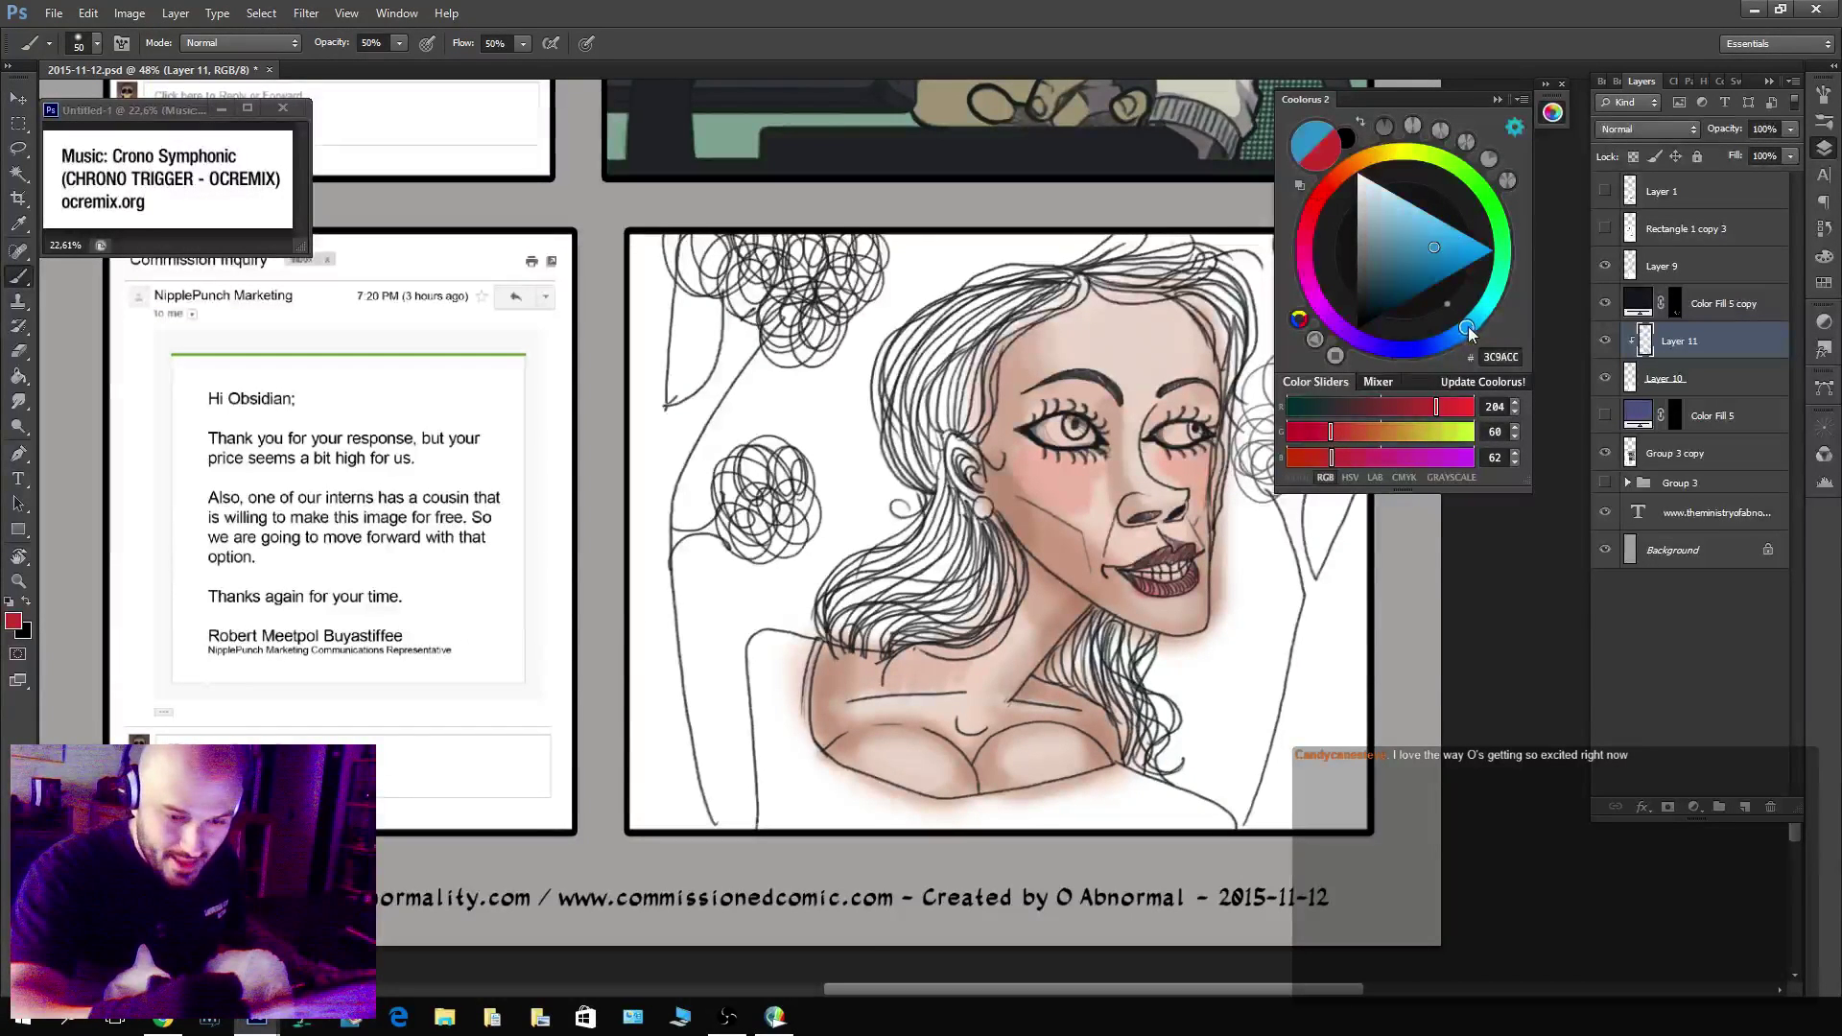
left_click(1451, 238)
left_click_drag(1060, 428, 1080, 432)
left_click_drag(1181, 426, 1187, 429)
left_click_drag(1316, 634, 1250, 699)
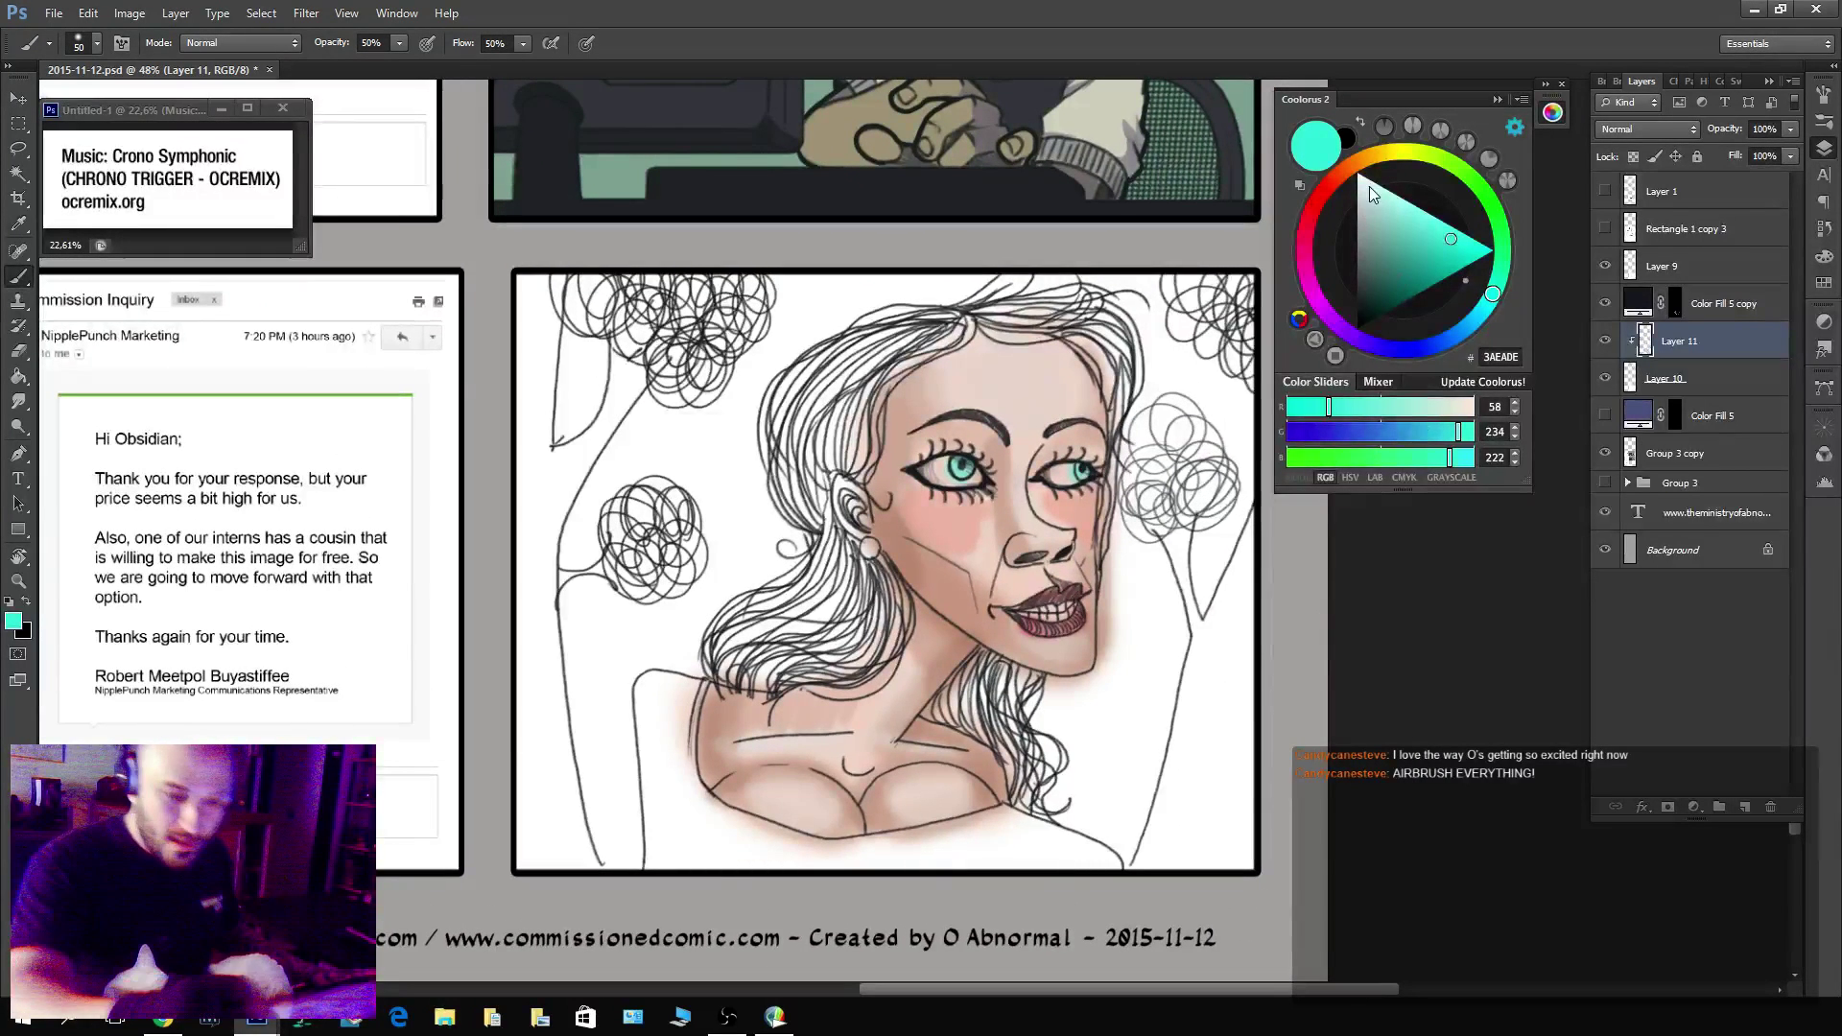
Lighten the teeth and add small facial highlights with the off-white ECEADD, using a brush of size 25.
left_click_drag(1370, 192, 1366, 182)
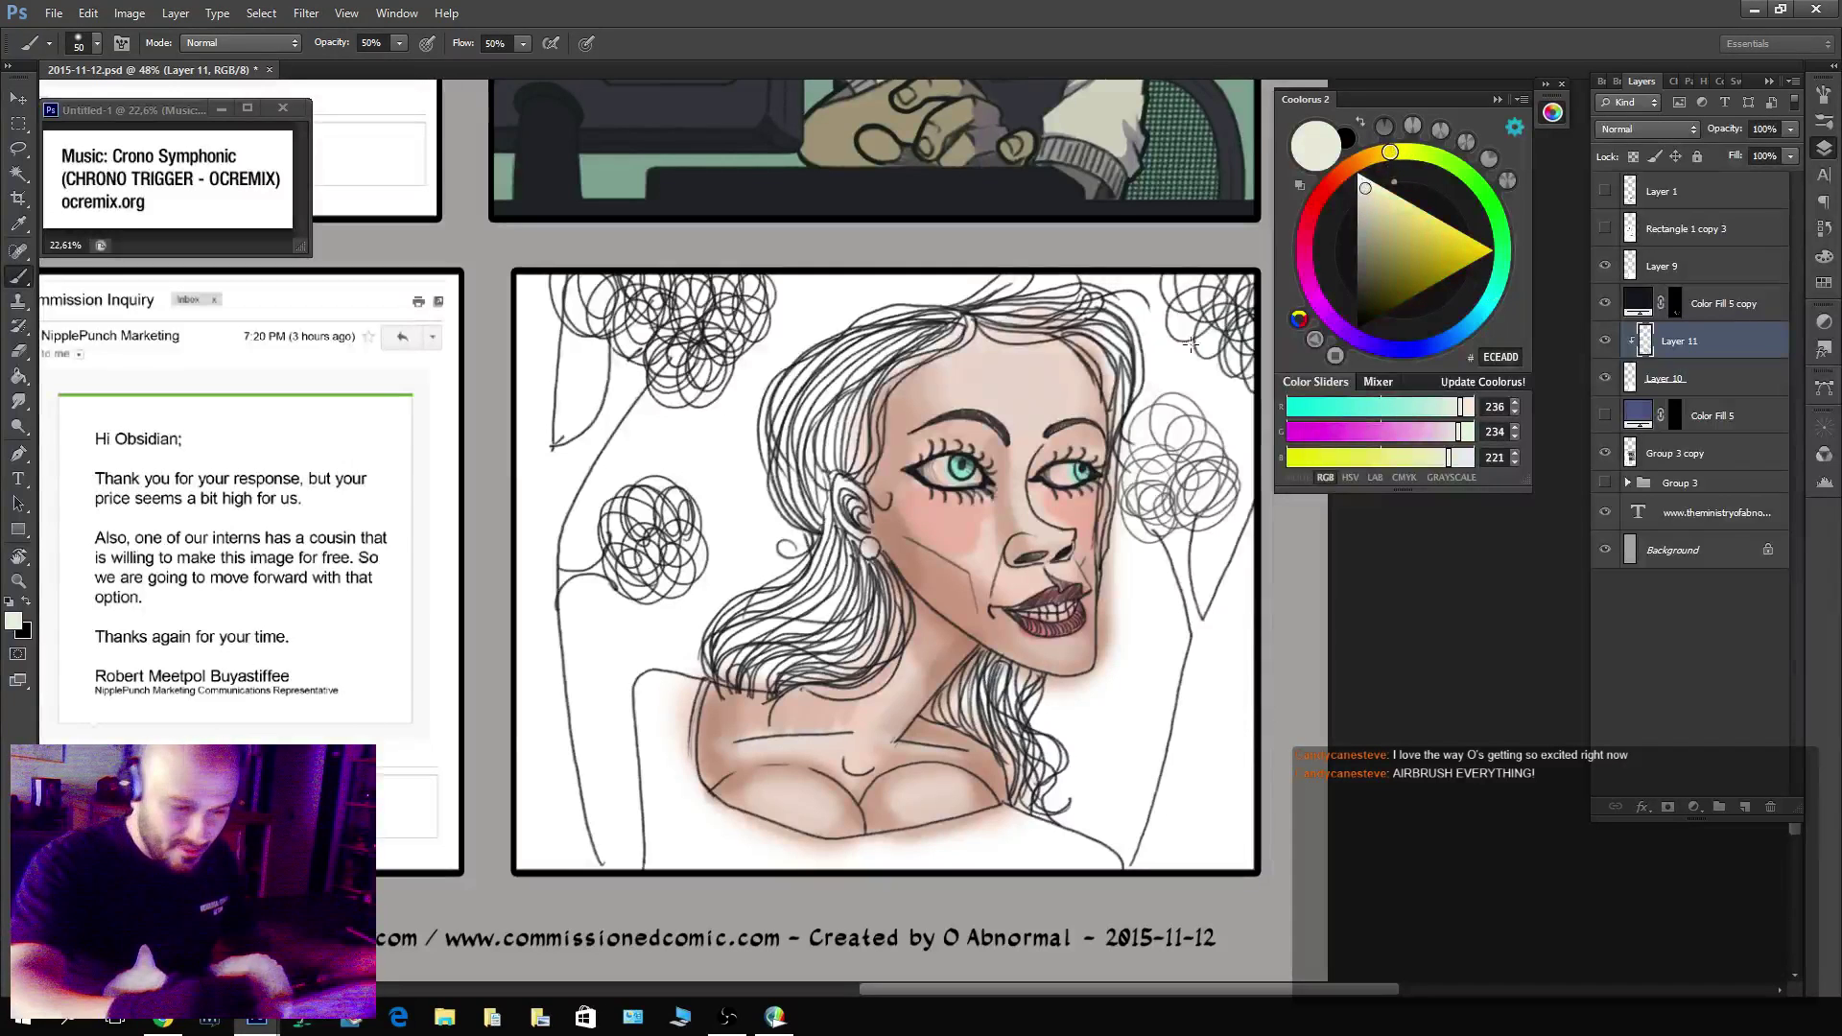
key("bracketleft")
key("bracketleft")
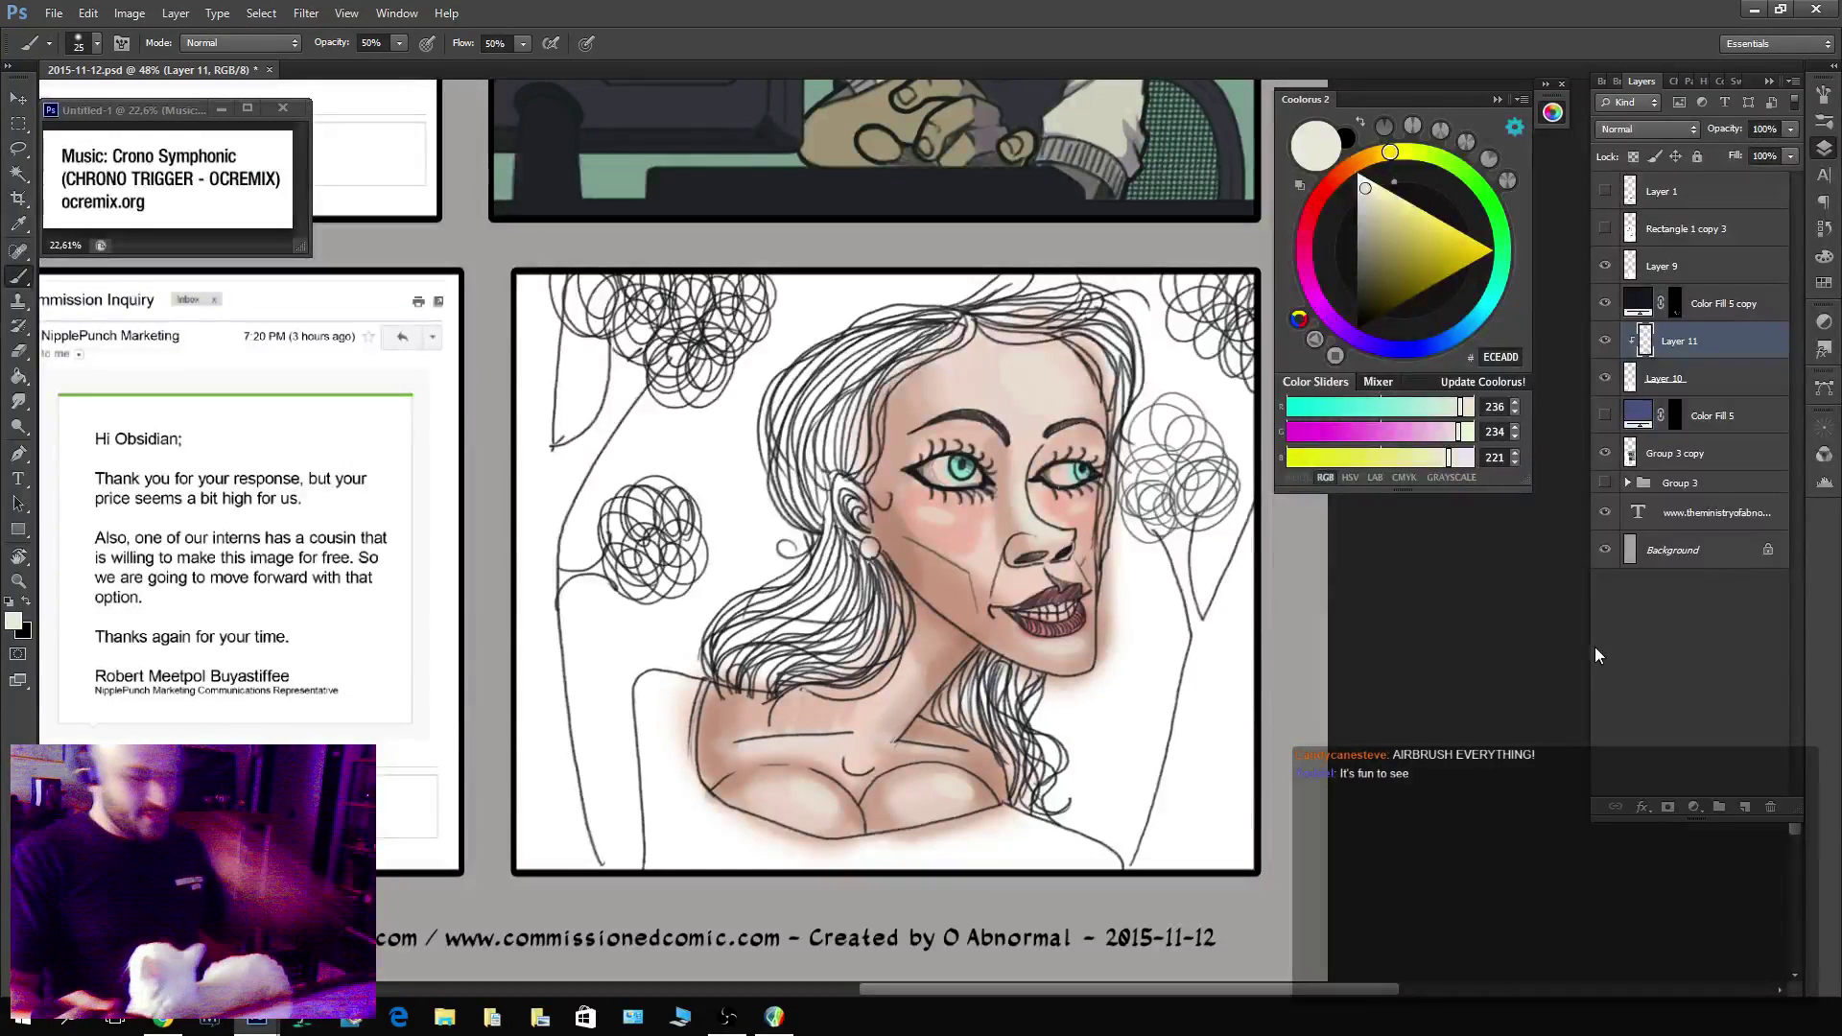
Fill the woman's dress with the red DB6963, enlarging the soft brush from 60 to 90 for the broad areas.
left_click(1324, 197)
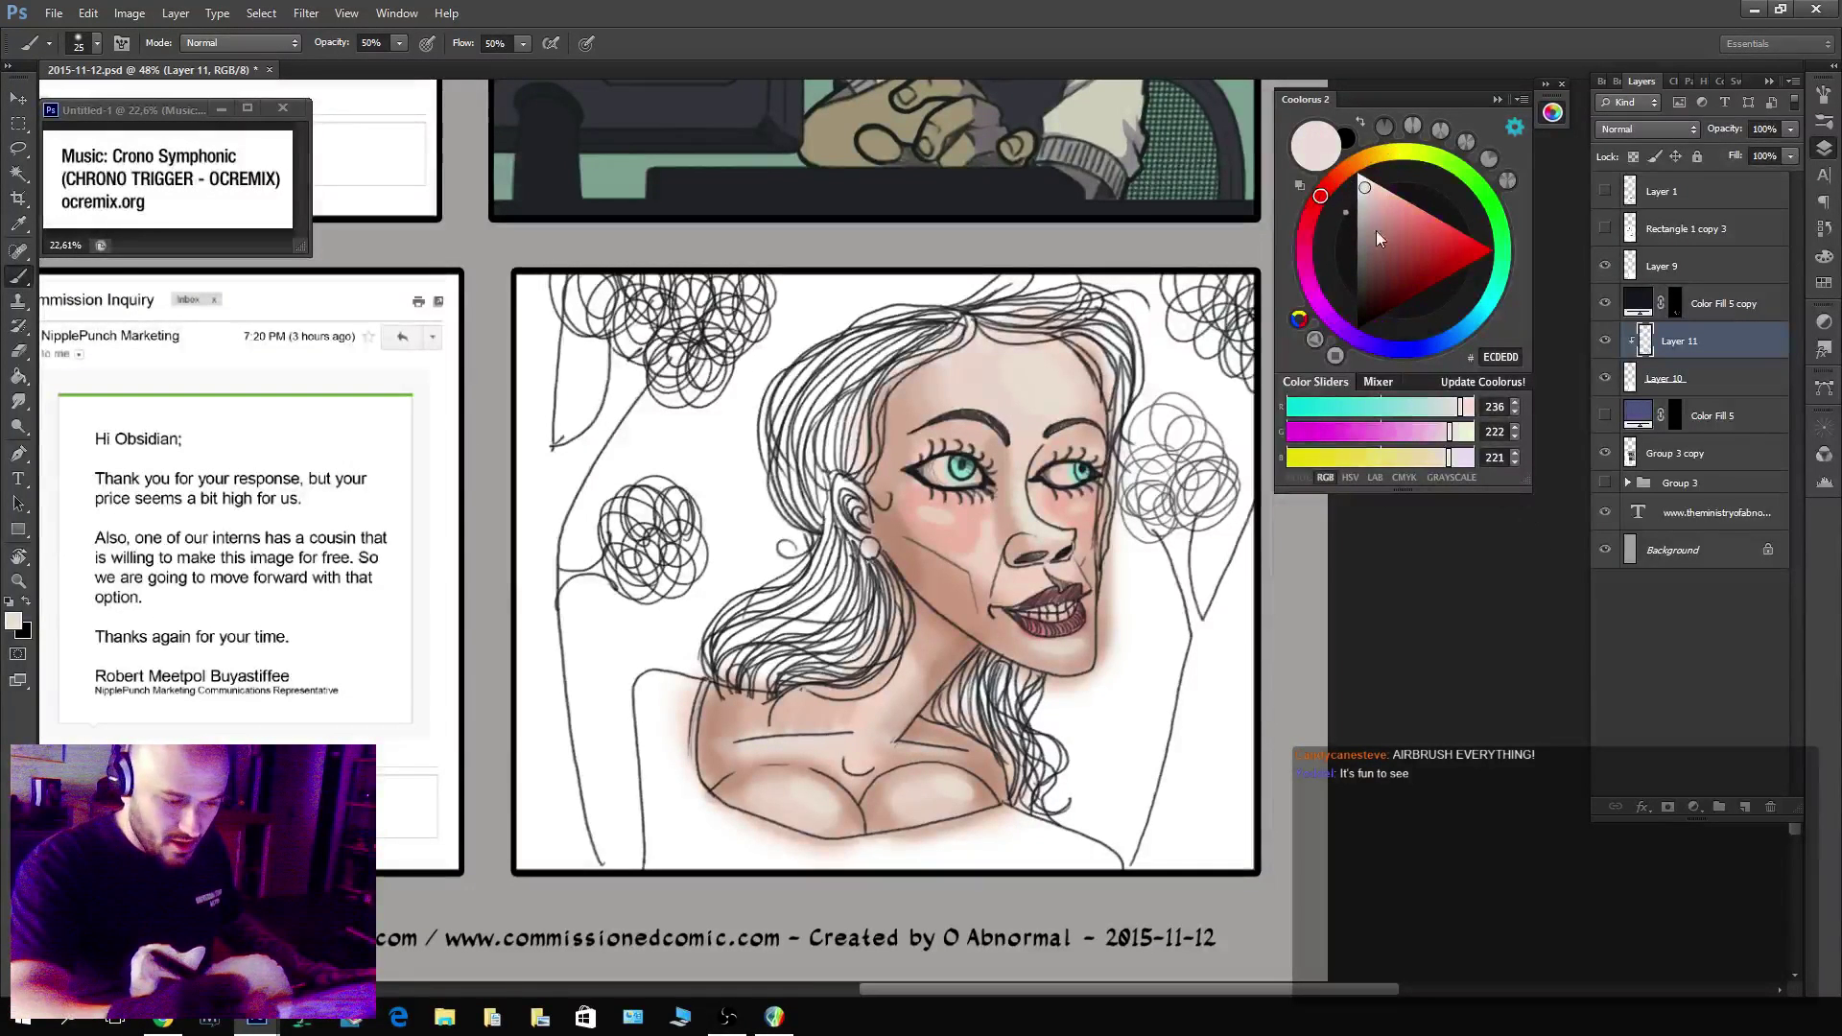
left_click_drag(1413, 242, 1421, 231)
left_click_drag(650, 735, 665, 866)
key("bracketright")
key("bracketright")
left_click_drag(666, 693, 651, 869)
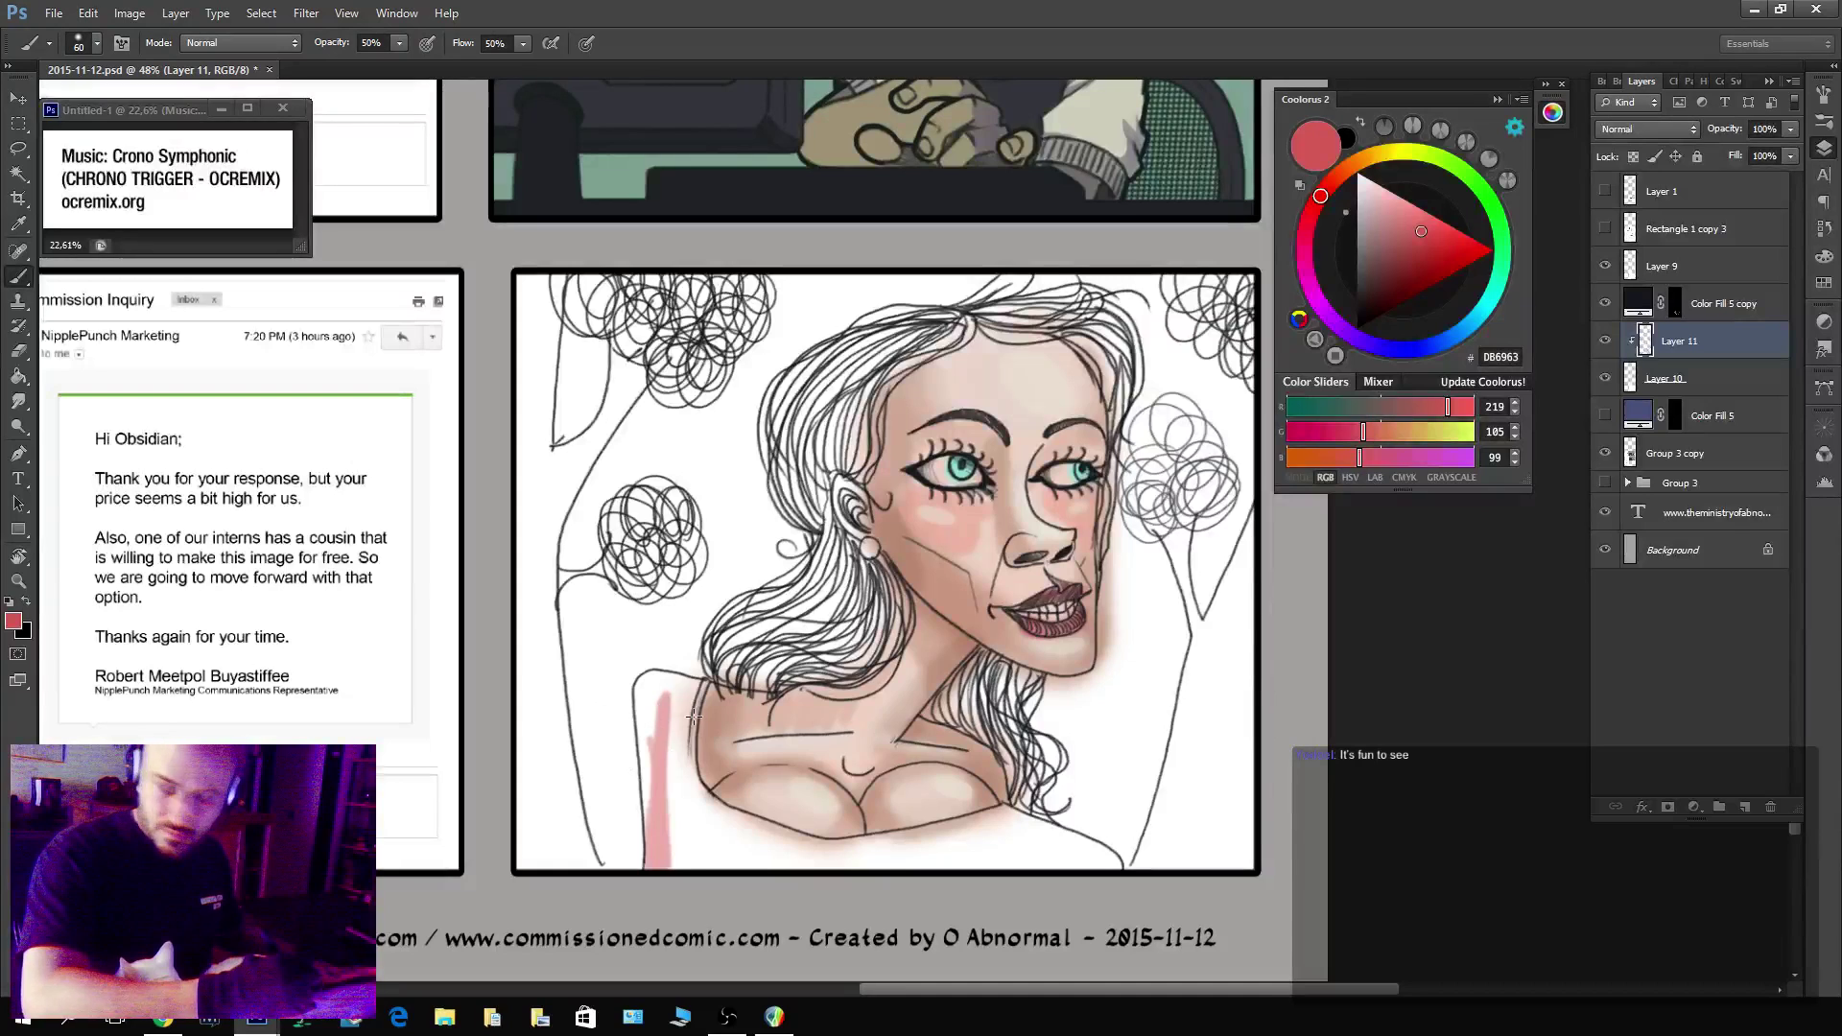
mouse_move(694, 716)
left_mouse_down()
mouse_move(670, 889)
mouse_move(633, 694)
mouse_move(664, 770)
mouse_move(662, 689)
mouse_move(711, 892)
mouse_move(655, 688)
mouse_move(724, 878)
mouse_move(804, 888)
mouse_move(853, 867)
mouse_move(1031, 860)
mouse_move(891, 852)
mouse_move(979, 844)
mouse_move(1092, 869)
mouse_move(985, 833)
mouse_move(1020, 855)
mouse_move(930, 857)
left_mouse_up()
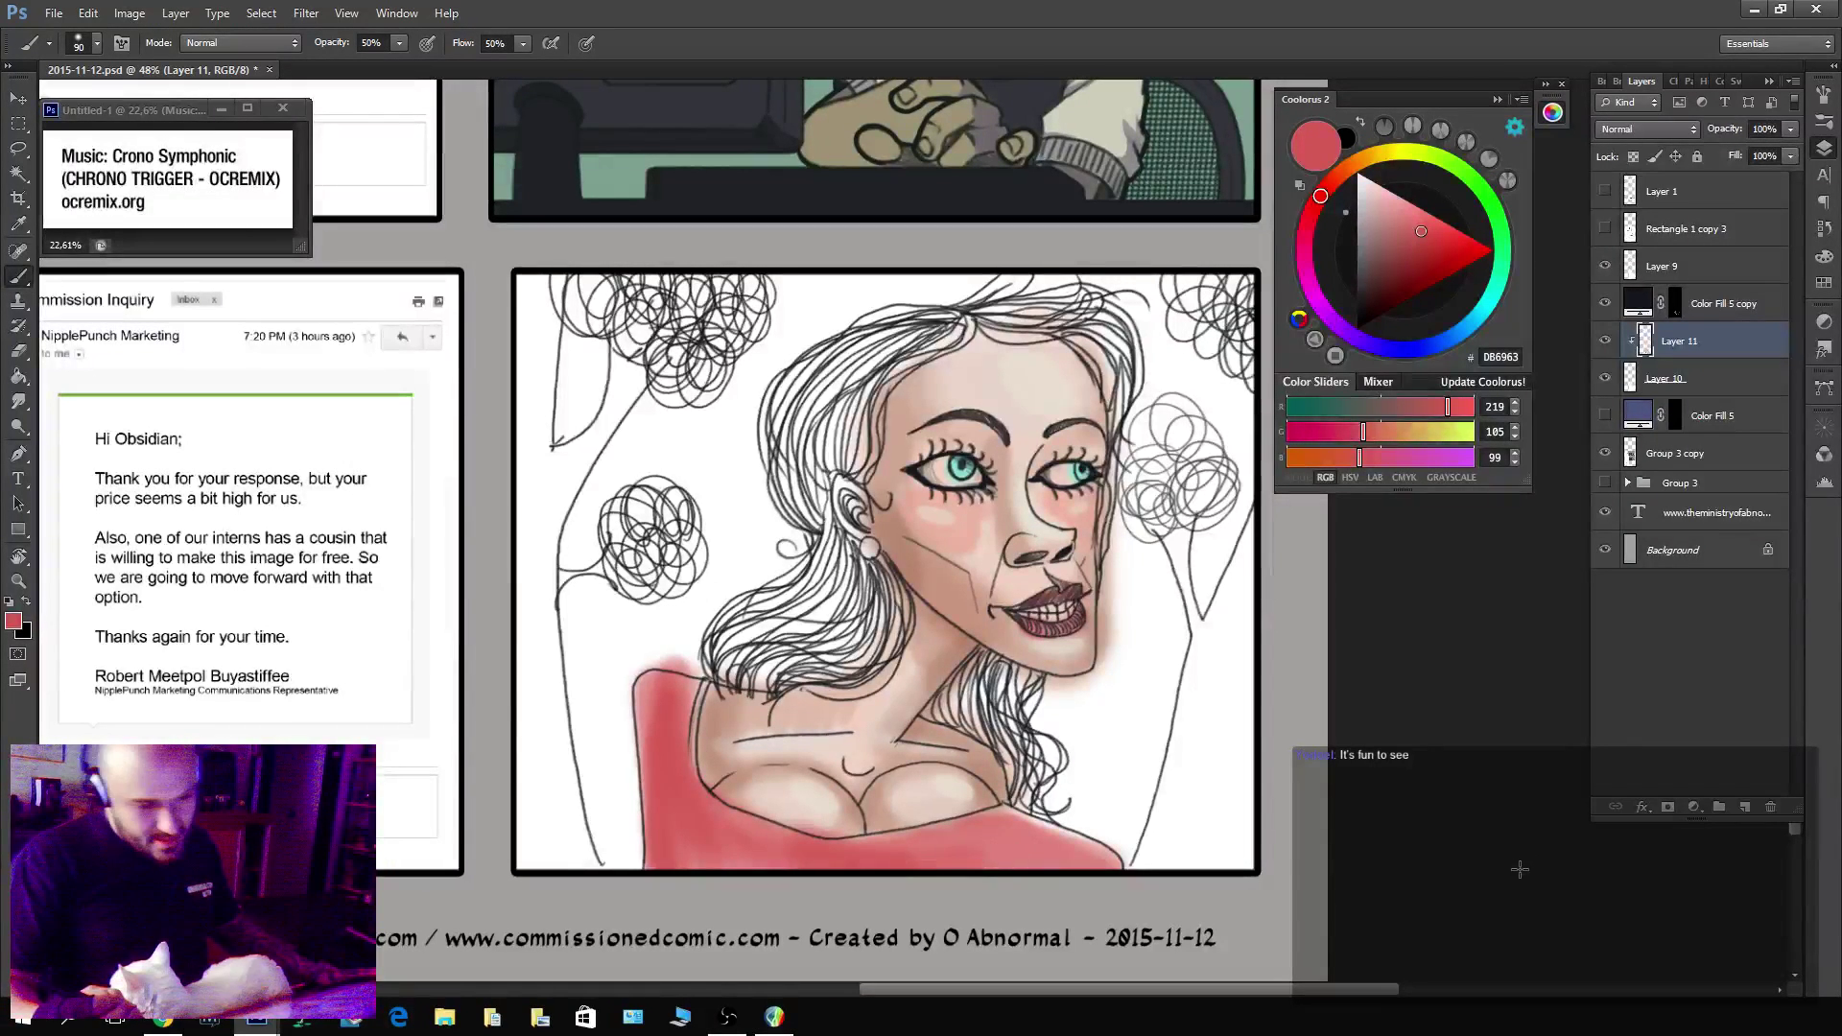
Shade the dress's sleeve and lower edge with the dark red B53830, and highlight its front with the light pink E6B2AF.
left_click(1427, 257)
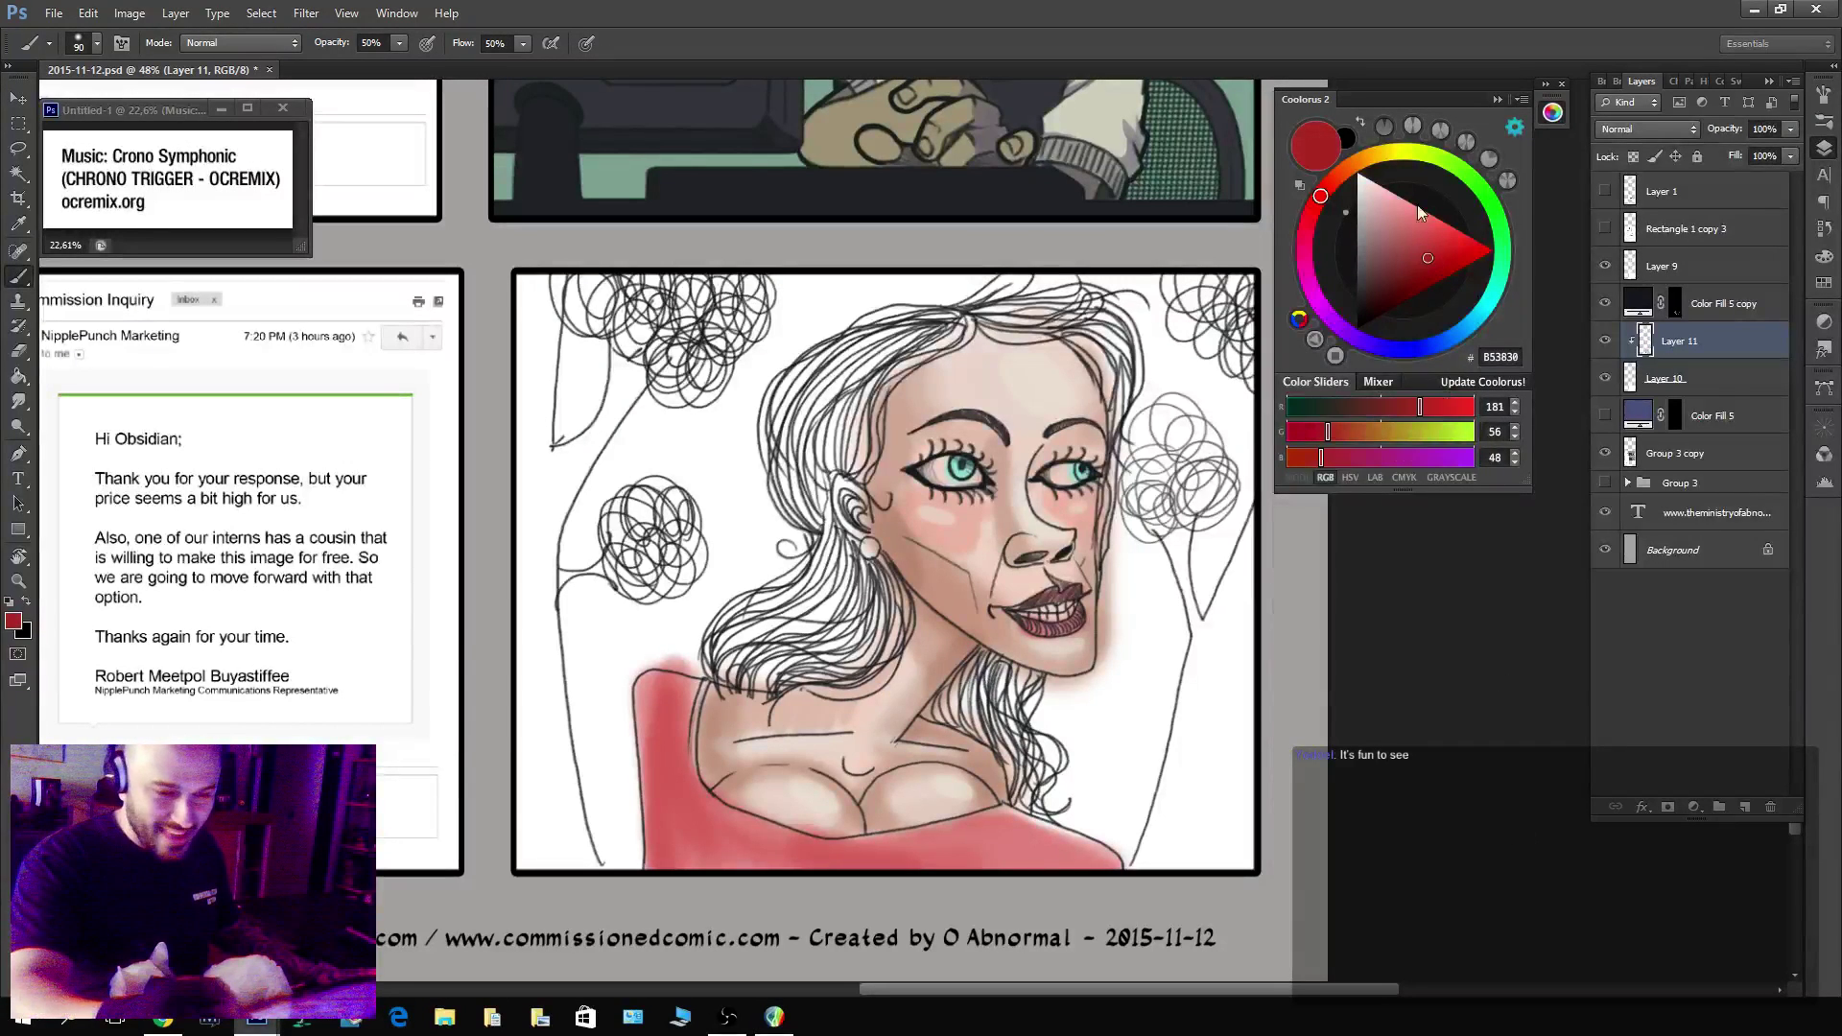
mouse_move(648, 691)
left_mouse_down()
mouse_move(654, 902)
mouse_move(648, 686)
mouse_move(663, 904)
mouse_move(727, 855)
mouse_move(1067, 875)
mouse_move(863, 854)
mouse_move(665, 787)
left_mouse_up()
mouse_move(670, 898)
left_mouse_down()
mouse_move(644, 730)
mouse_move(643, 845)
mouse_move(873, 909)
left_mouse_up()
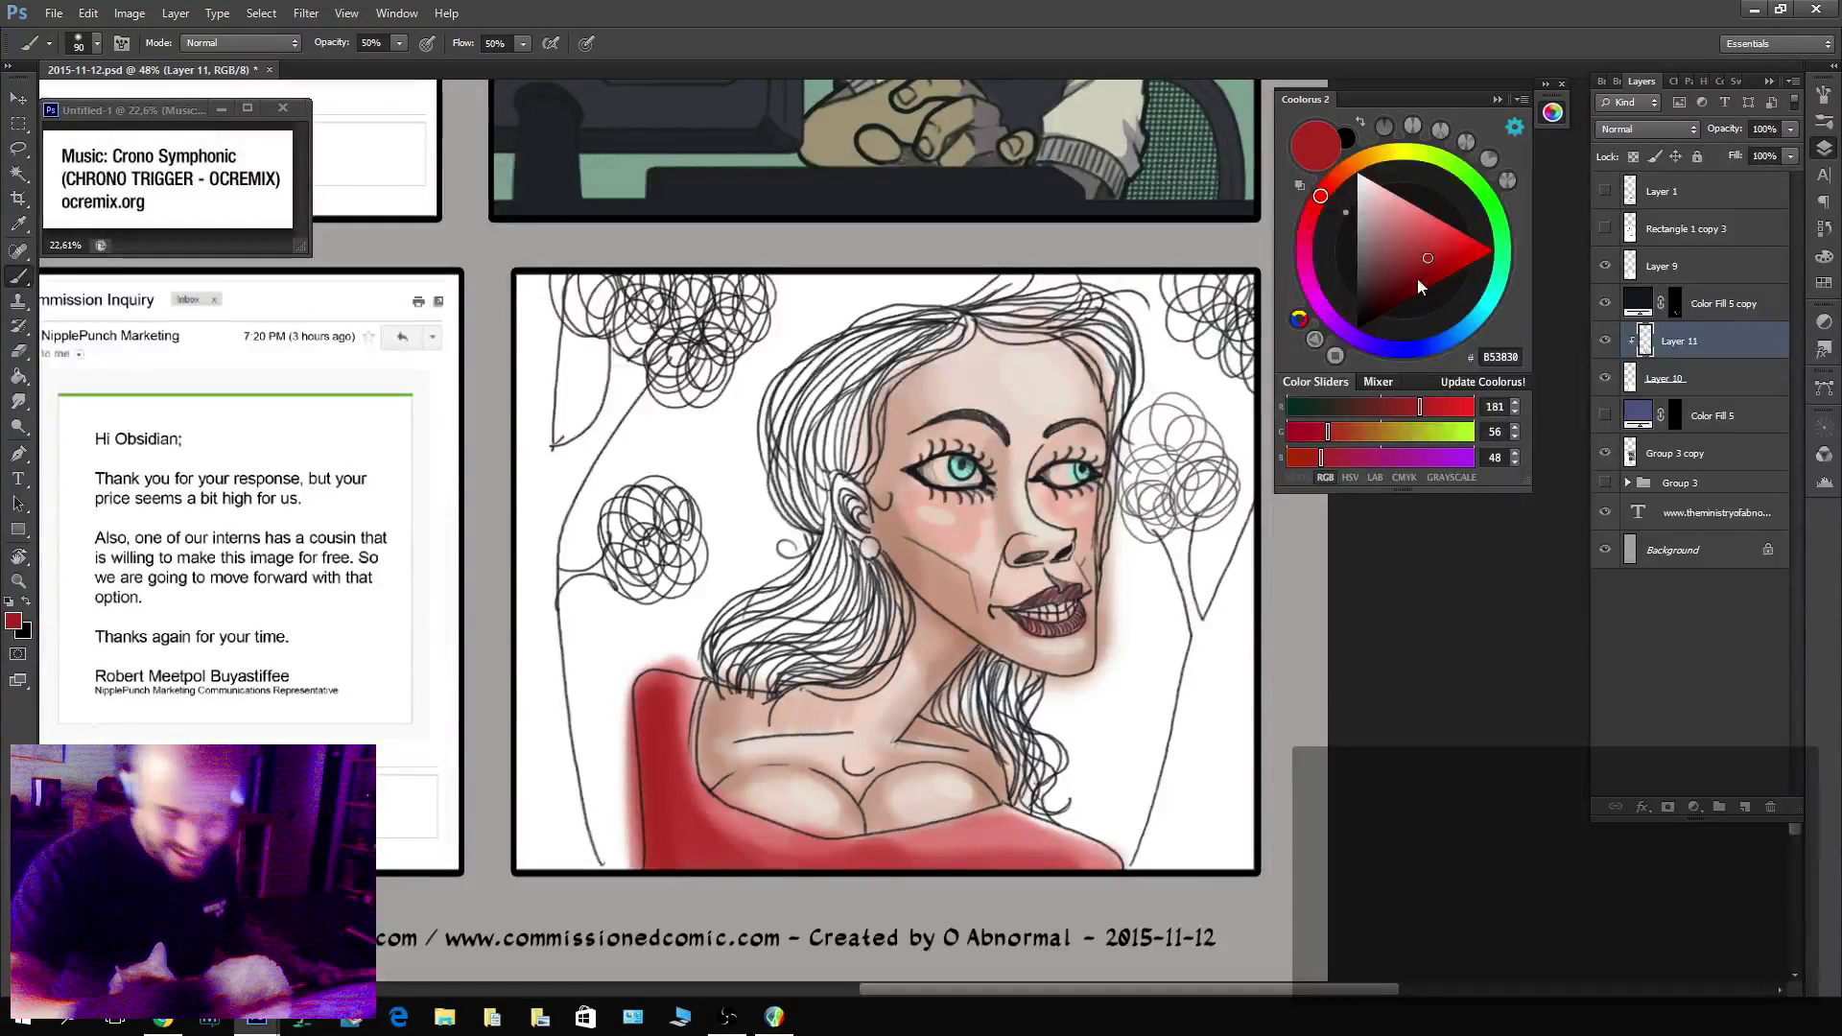
left_click(1388, 204)
mouse_move(953, 863)
left_mouse_down()
mouse_move(1024, 850)
mouse_move(979, 836)
mouse_move(1020, 843)
mouse_move(765, 855)
mouse_move(808, 854)
left_mouse_up()
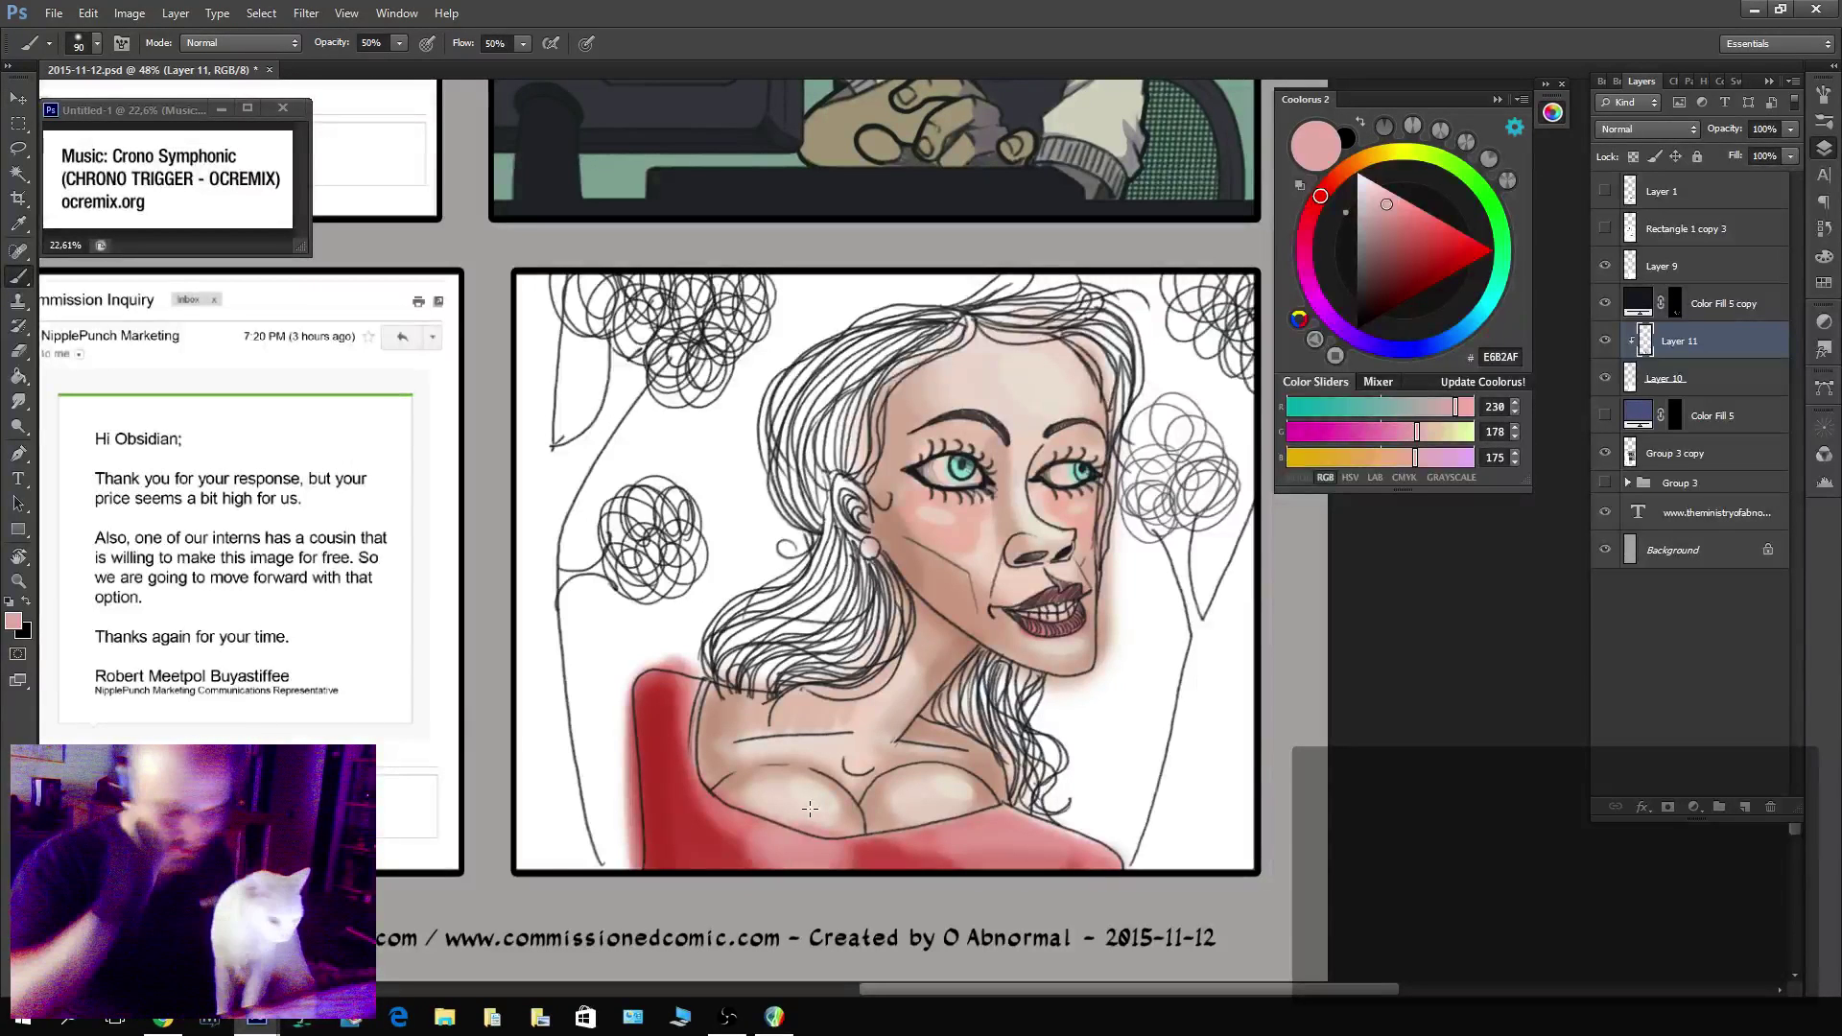
Touch up the ear with the sampled skin colour D5B09F and paint all of the hair yellow DCC65E, enlarging the brush to 125.
left_click(903, 412, "alt")
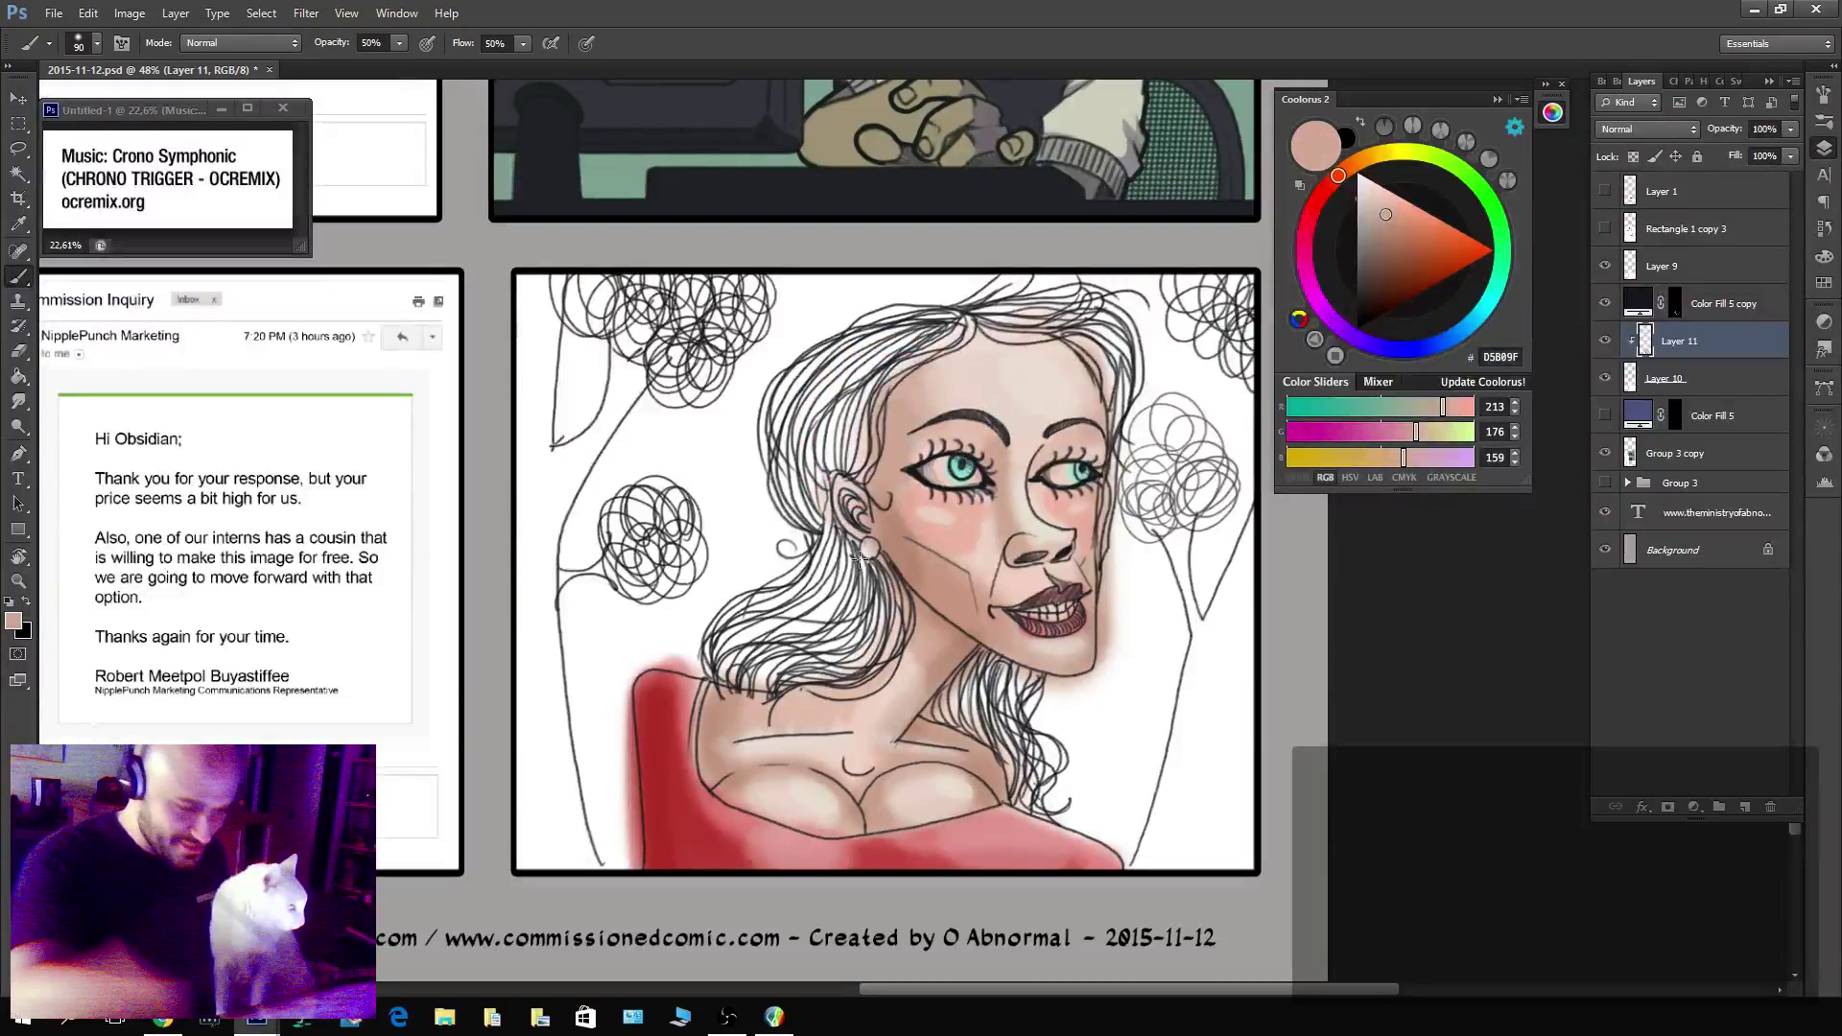
left_click(1383, 152)
left_click(1424, 232)
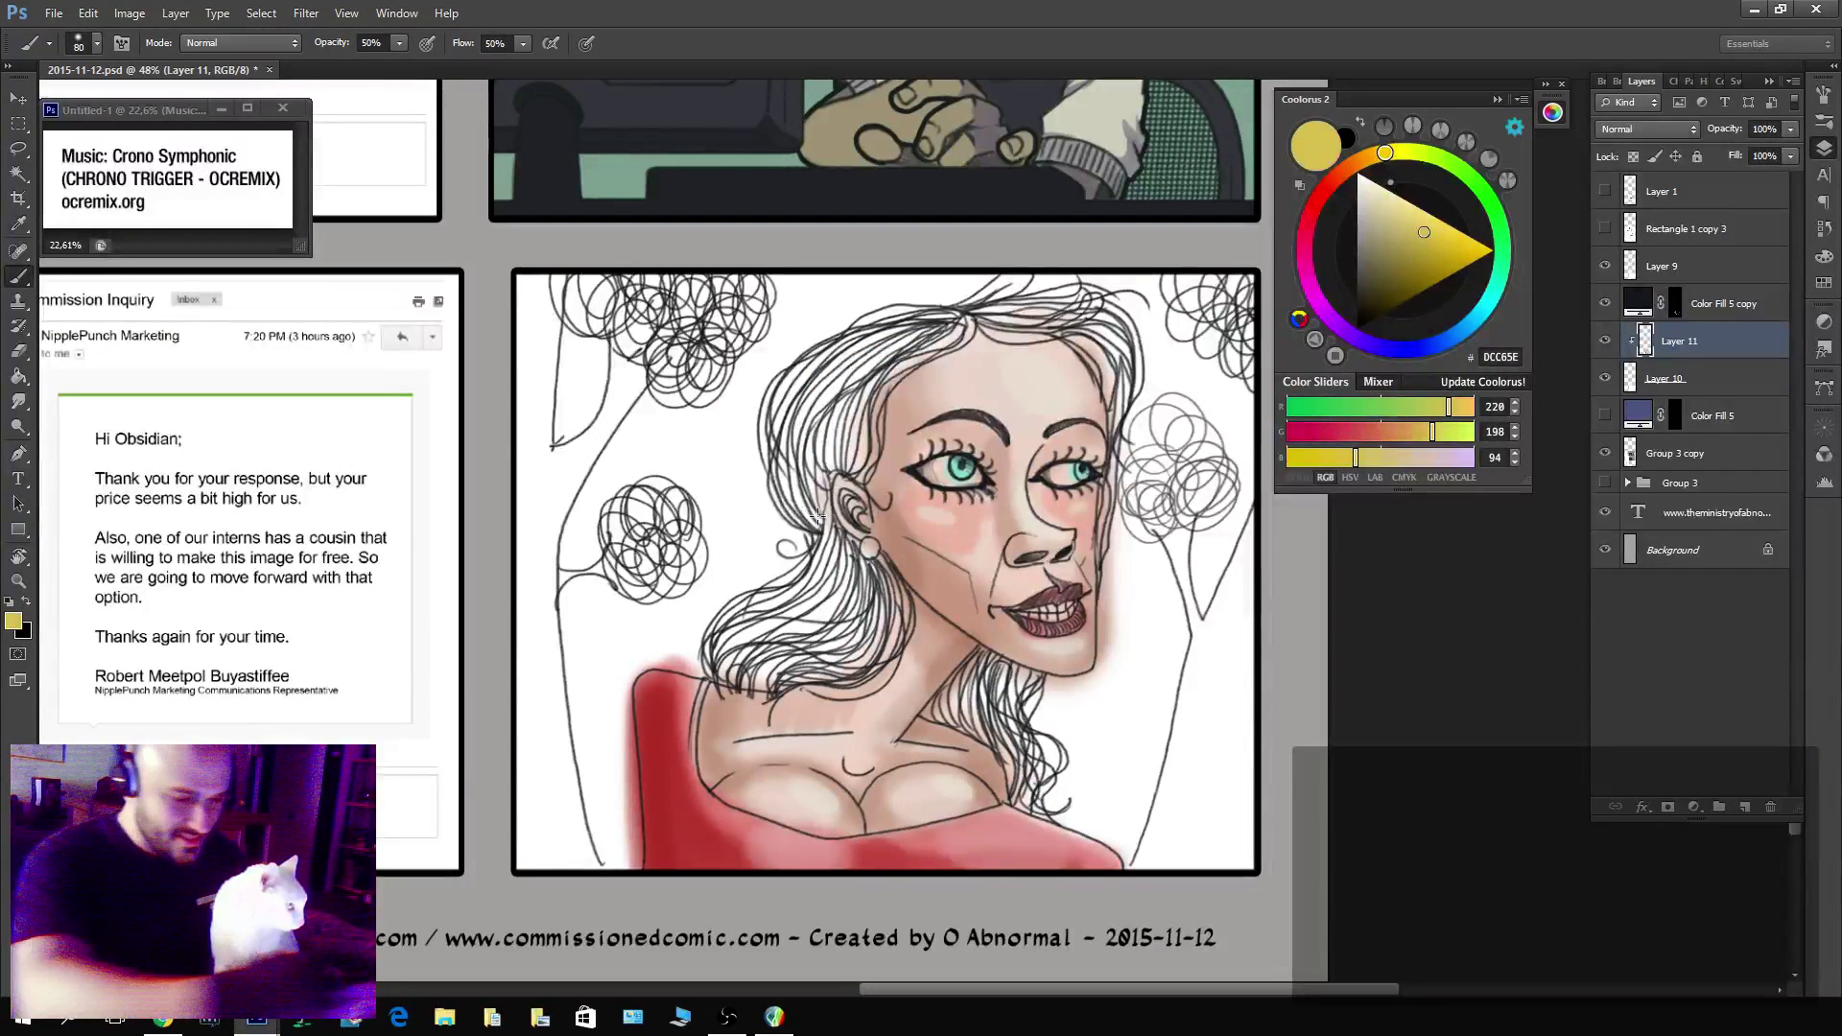
mouse_move(817, 515)
left_mouse_down()
mouse_move(794, 440)
mouse_move(785, 458)
mouse_move(803, 485)
mouse_move(784, 423)
mouse_move(809, 392)
left_mouse_up()
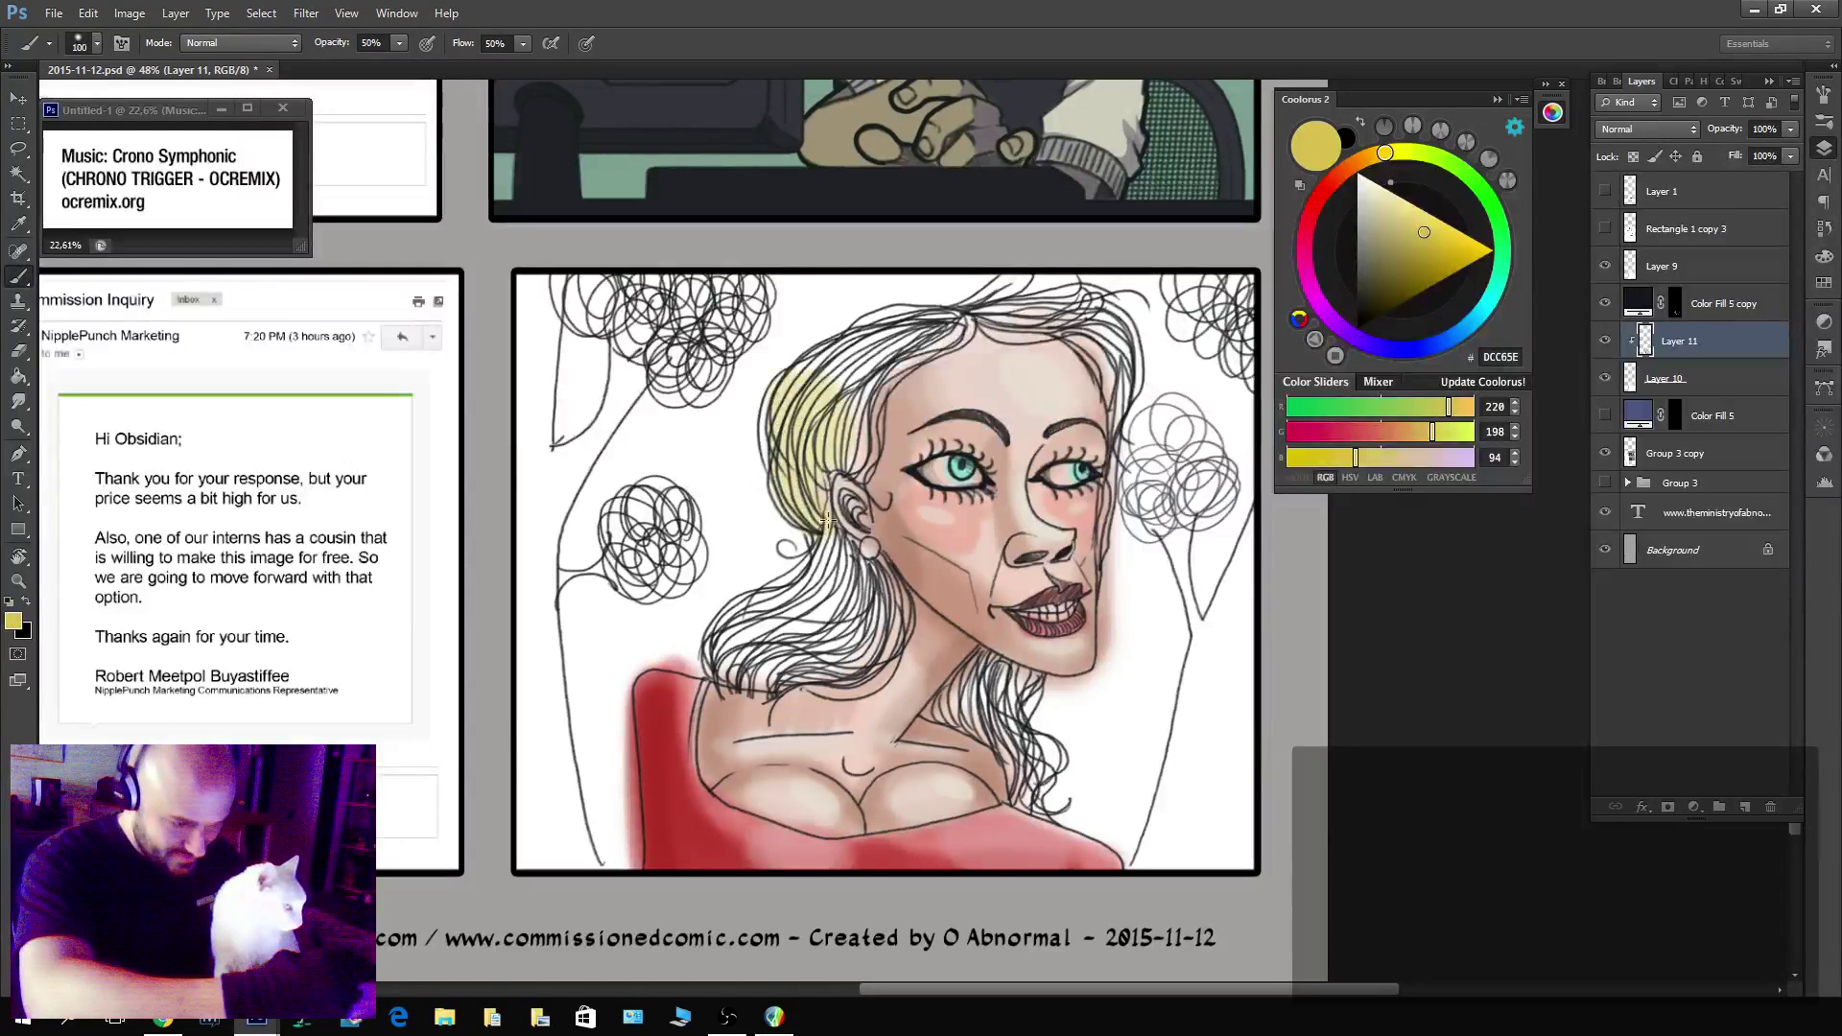
mouse_move(827, 520)
left_mouse_down()
mouse_move(796, 398)
mouse_move(833, 451)
mouse_move(859, 384)
mouse_move(827, 365)
mouse_move(902, 322)
mouse_move(1072, 302)
mouse_move(1118, 360)
mouse_move(1137, 432)
left_mouse_up()
key("bracketright")
mouse_move(868, 571)
left_mouse_down()
mouse_move(830, 538)
mouse_move(866, 574)
mouse_move(867, 656)
mouse_move(789, 636)
left_mouse_up()
mouse_move(1016, 673)
left_mouse_down()
mouse_move(999, 723)
mouse_move(970, 690)
mouse_move(1027, 773)
mouse_move(1023, 728)
mouse_move(1044, 761)
left_mouse_up()
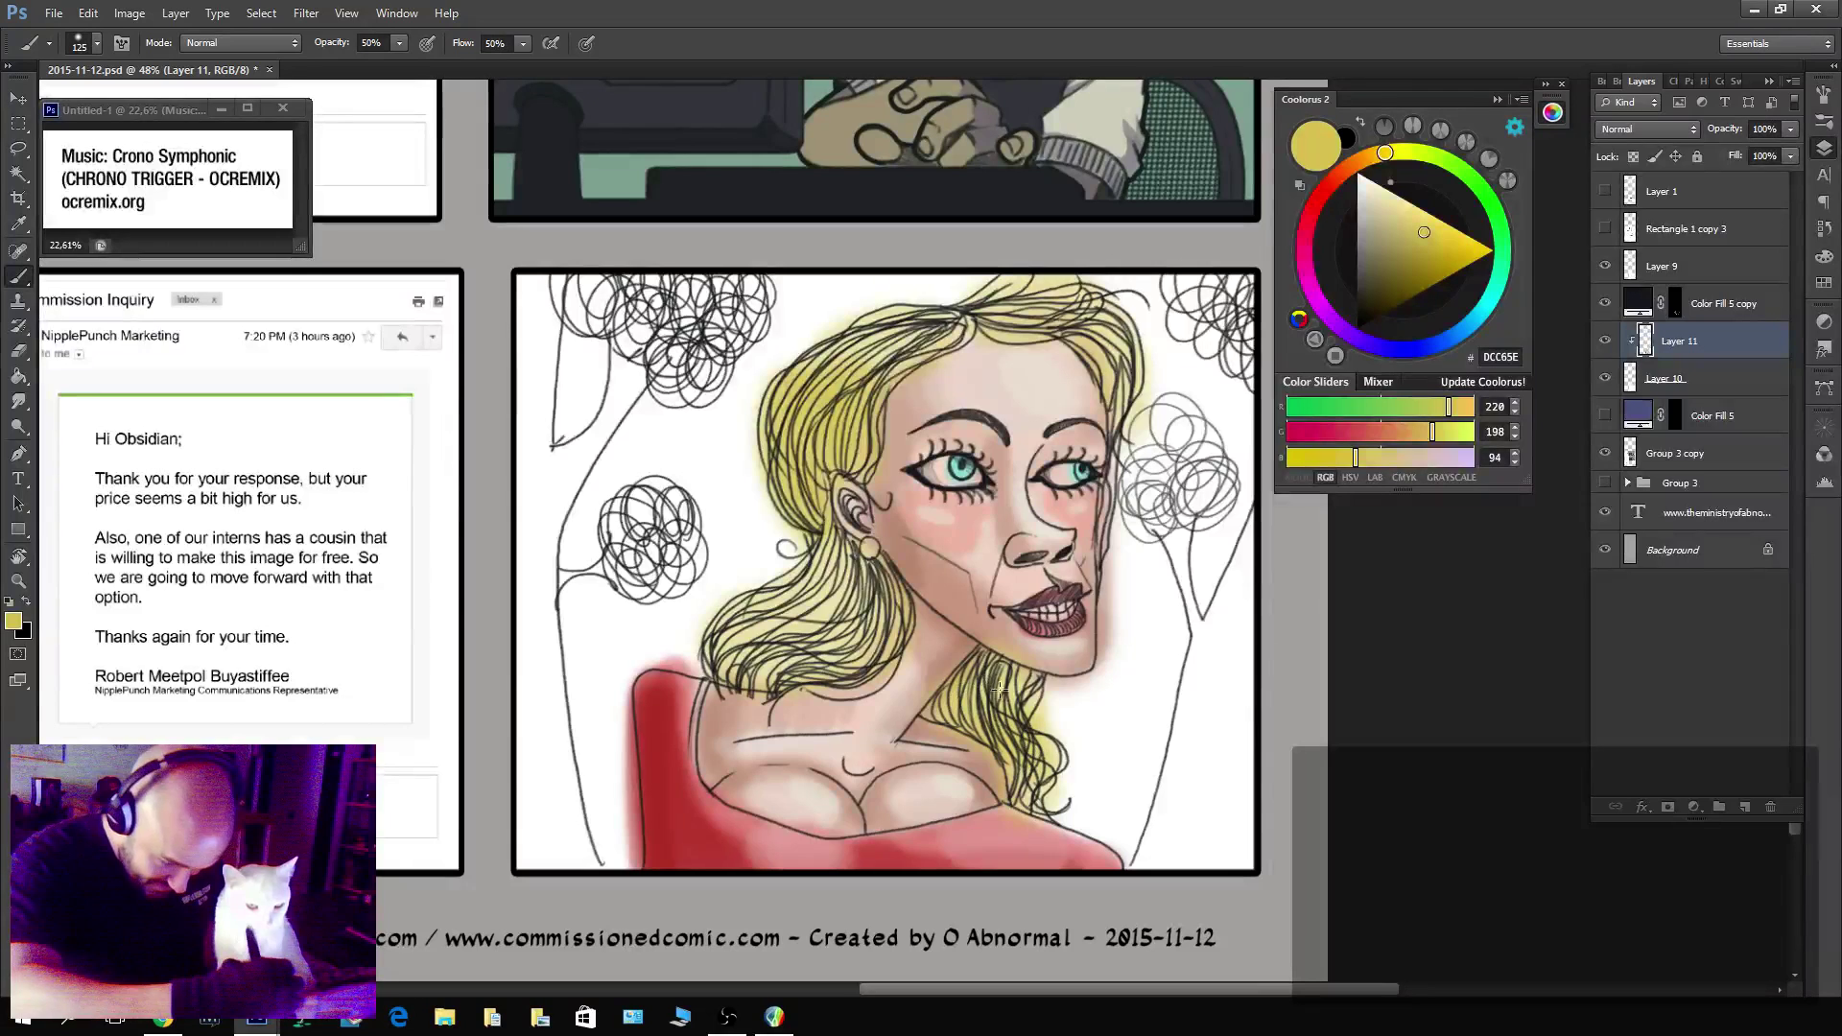
Paint the tree trunks and branches on both sides of the woman reddish brown.
left_click(1339, 175)
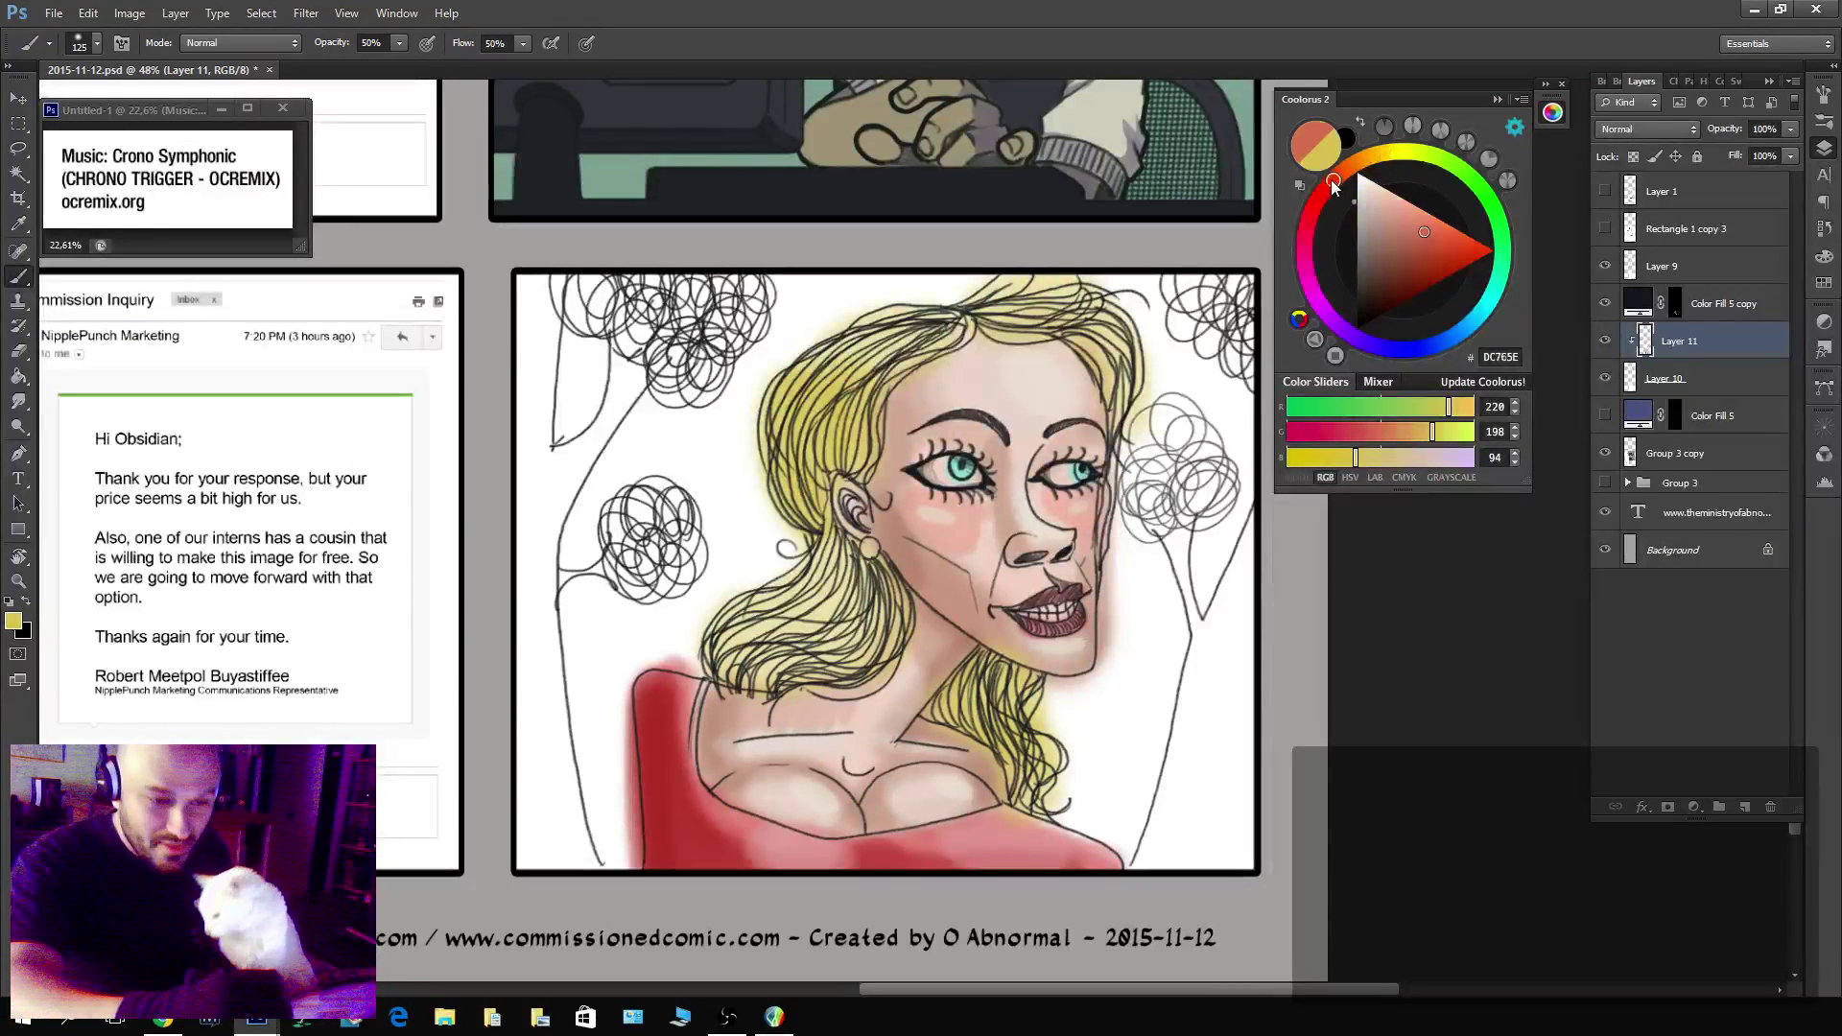
left_click_drag(1409, 234, 1418, 248)
mouse_move(1253, 633)
left_mouse_down()
mouse_move(1229, 863)
mouse_move(1243, 816)
mouse_move(1209, 690)
mouse_move(1261, 665)
mouse_move(1147, 863)
mouse_move(1214, 730)
mouse_move(1247, 815)
mouse_move(1174, 871)
mouse_move(1247, 508)
mouse_move(1152, 835)
mouse_move(1196, 566)
mouse_move(1170, 576)
mouse_move(1150, 486)
left_mouse_up()
mouse_move(644, 570)
left_mouse_down()
mouse_move(549, 583)
mouse_move(540, 551)
mouse_move(533, 655)
mouse_move(590, 906)
mouse_move(523, 831)
mouse_move(546, 829)
mouse_move(546, 777)
mouse_move(586, 862)
mouse_move(565, 804)
mouse_move(532, 847)
mouse_move(549, 708)
mouse_move(525, 349)
mouse_move(519, 396)
mouse_move(524, 374)
mouse_move(532, 546)
mouse_move(634, 341)
mouse_move(549, 470)
left_mouse_up()
Fill the scribbled foliage of all the trees with the green 6FBD4C.
left_click(1469, 176)
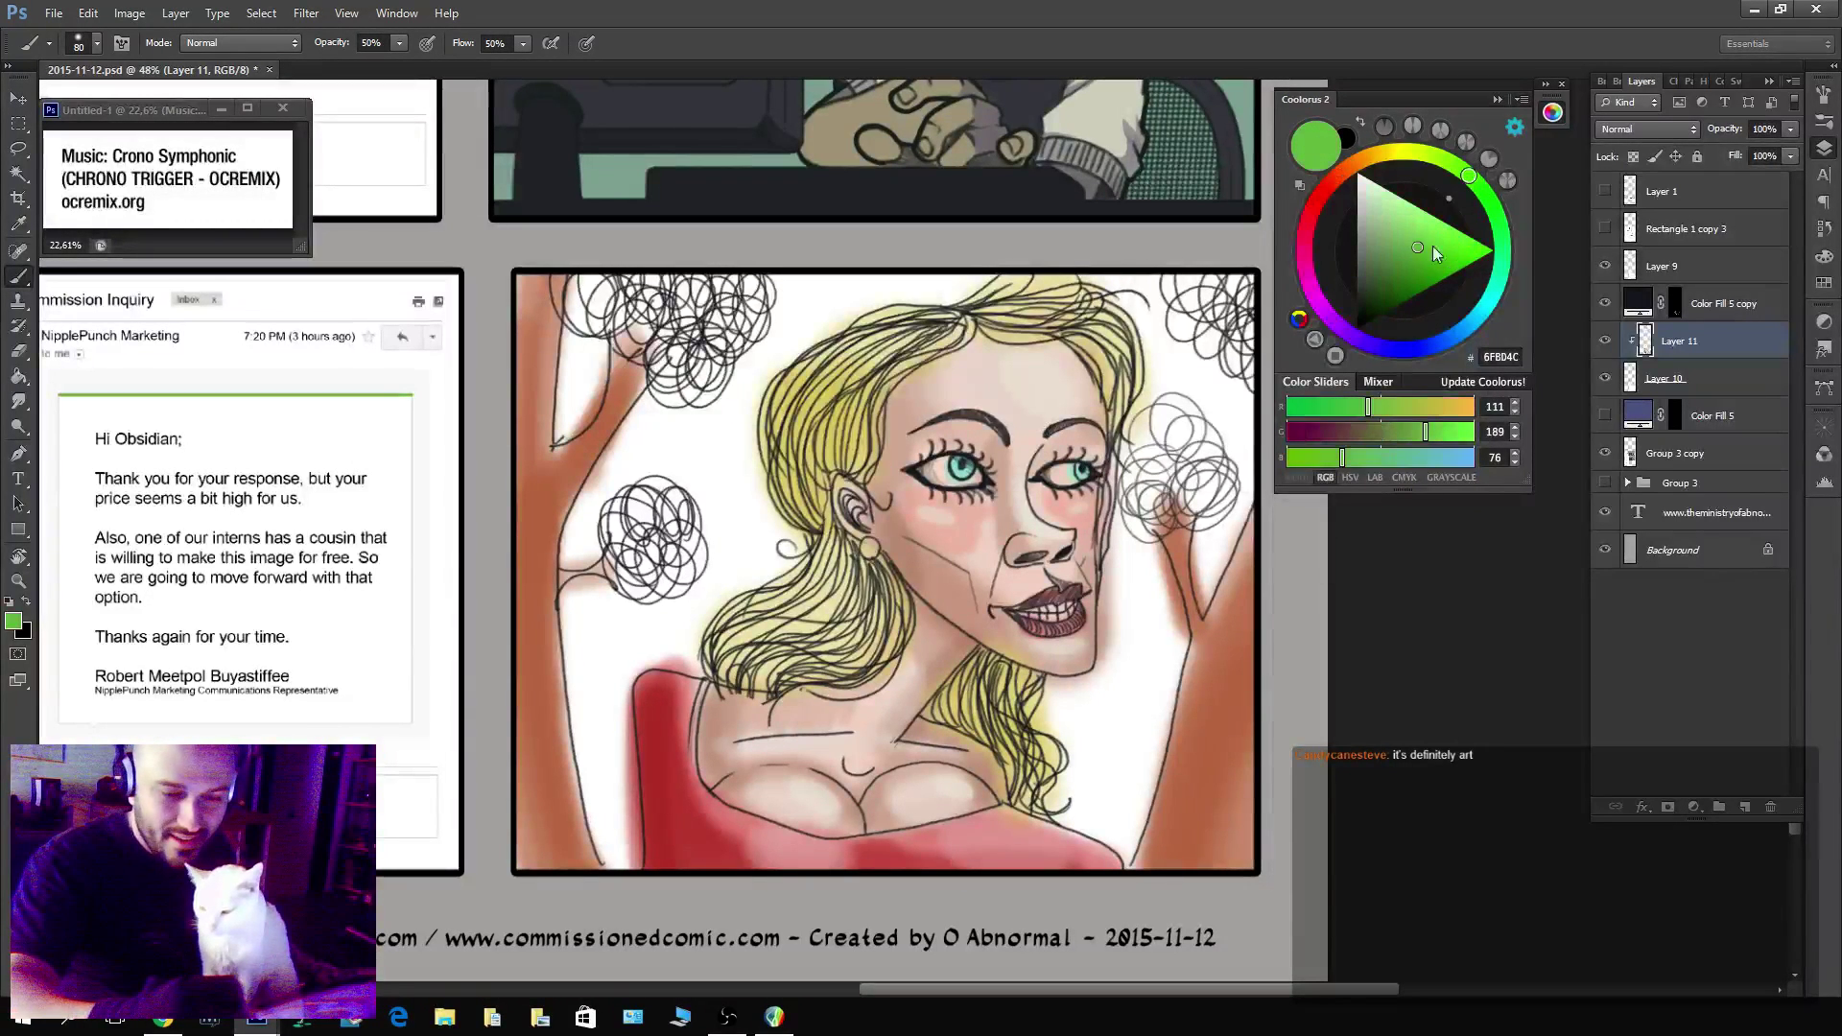
mouse_move(1211, 341)
left_mouse_down()
mouse_move(1207, 302)
mouse_move(1227, 319)
mouse_move(1178, 288)
mouse_move(1247, 355)
mouse_move(1220, 458)
left_mouse_up()
mouse_move(1177, 509)
left_mouse_down()
mouse_move(1139, 475)
mouse_move(1161, 463)
mouse_move(1152, 497)
mouse_move(1104, 429)
left_mouse_up()
mouse_move(720, 283)
left_mouse_down()
mouse_move(722, 360)
mouse_move(670, 371)
mouse_move(648, 294)
mouse_move(634, 329)
mouse_move(568, 288)
left_mouse_up()
mouse_move(655, 510)
left_mouse_down()
mouse_move(677, 549)
mouse_move(656, 597)
mouse_move(618, 531)
mouse_move(666, 491)
mouse_move(653, 548)
left_mouse_up()
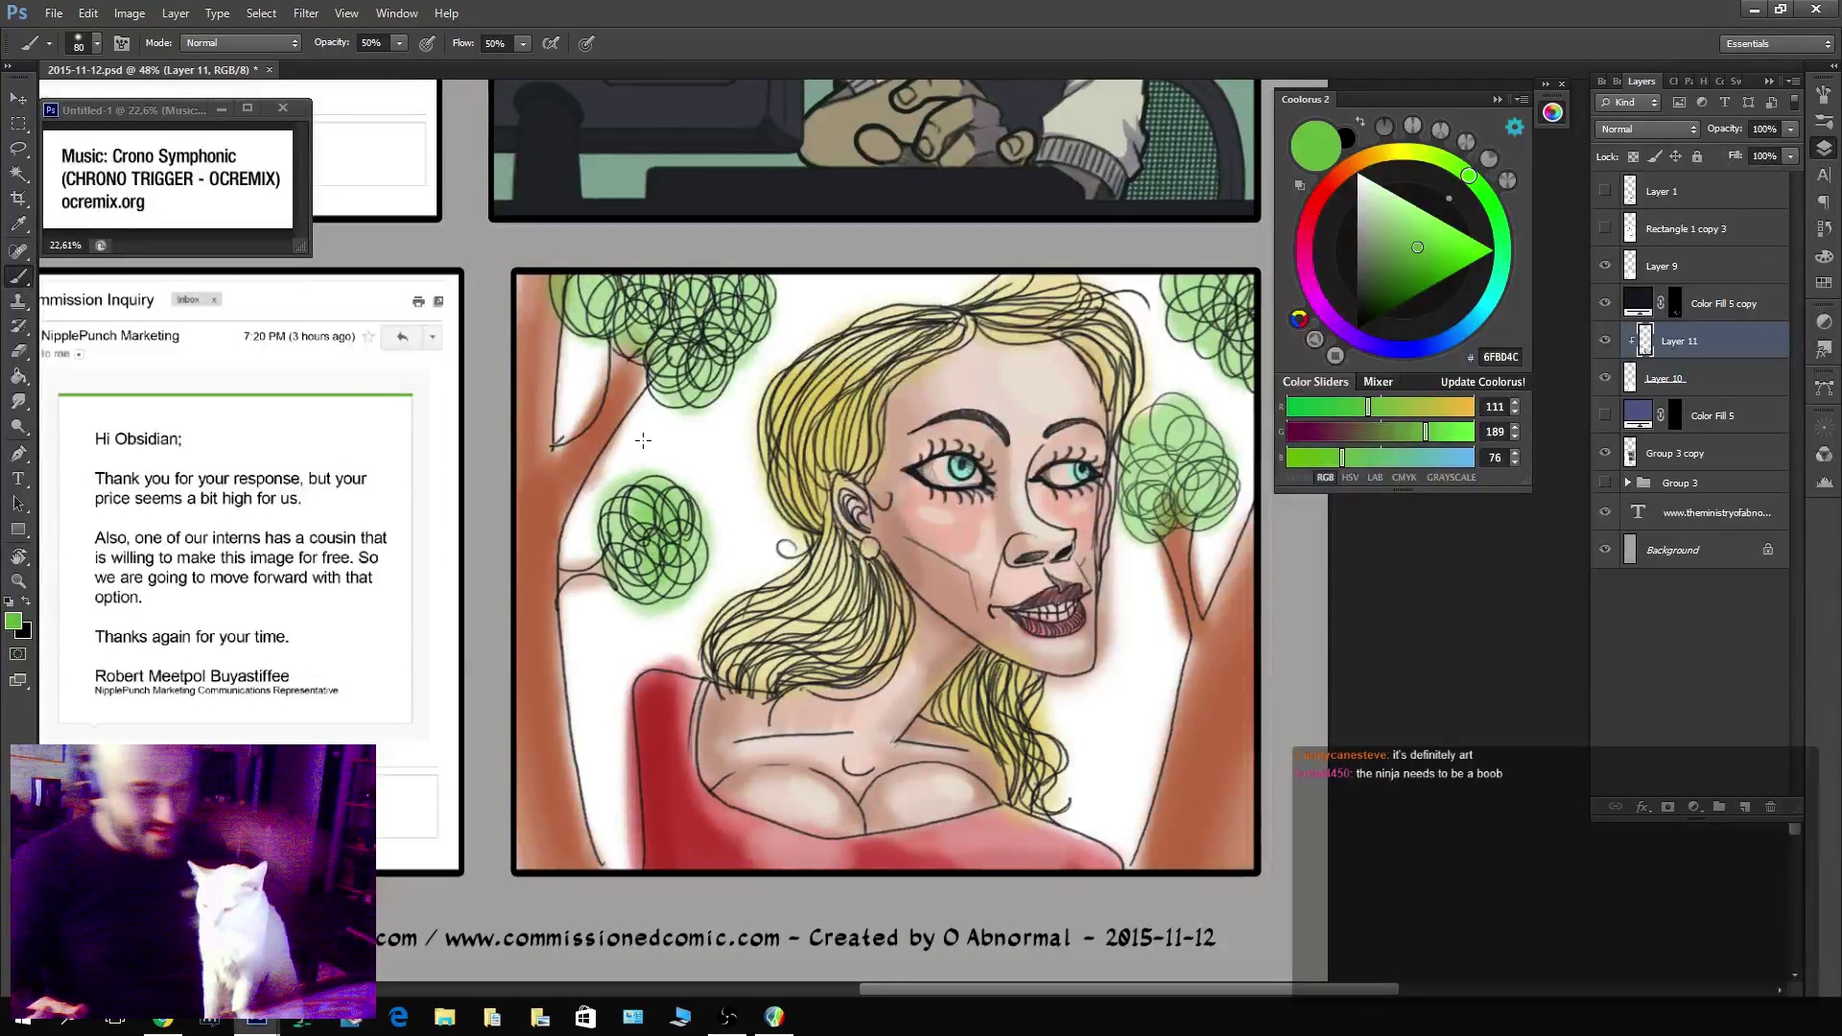
Add a clipped layer directly above Layer 10 and paint the sky around the woman and trees with the blue 38AFDD.
left_click(1725, 384)
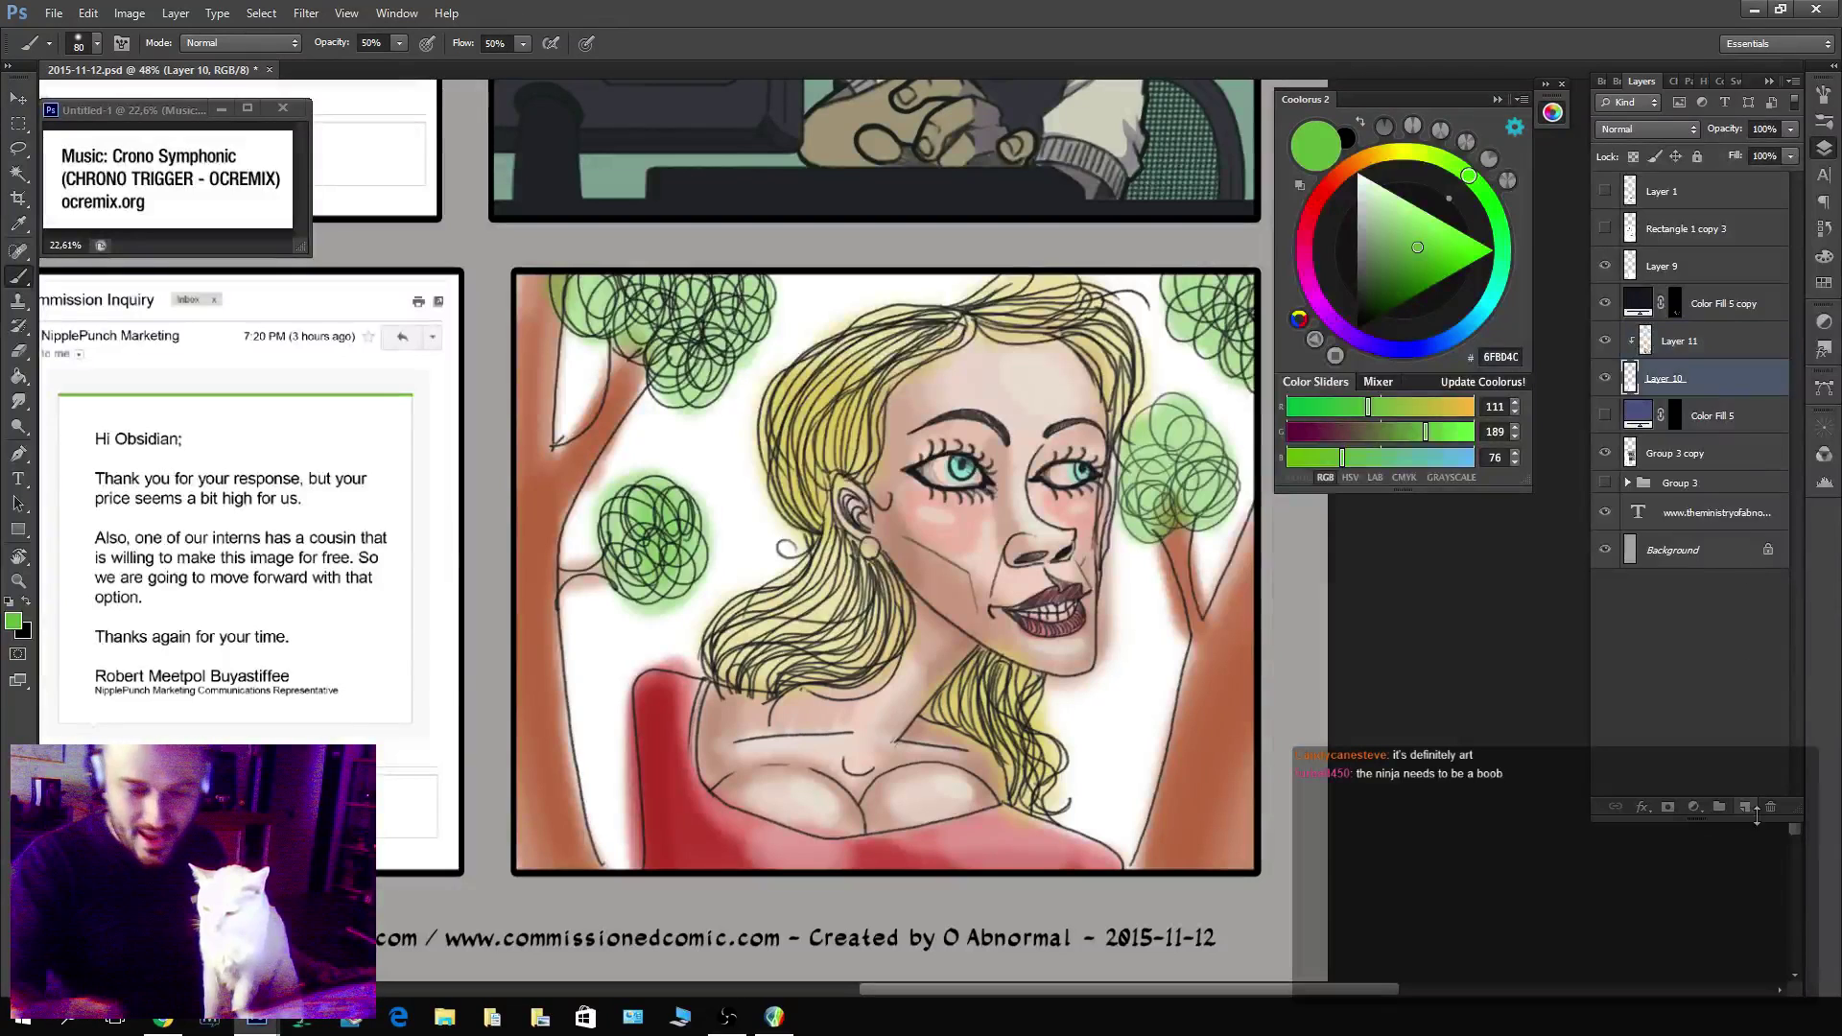
left_click(1743, 809)
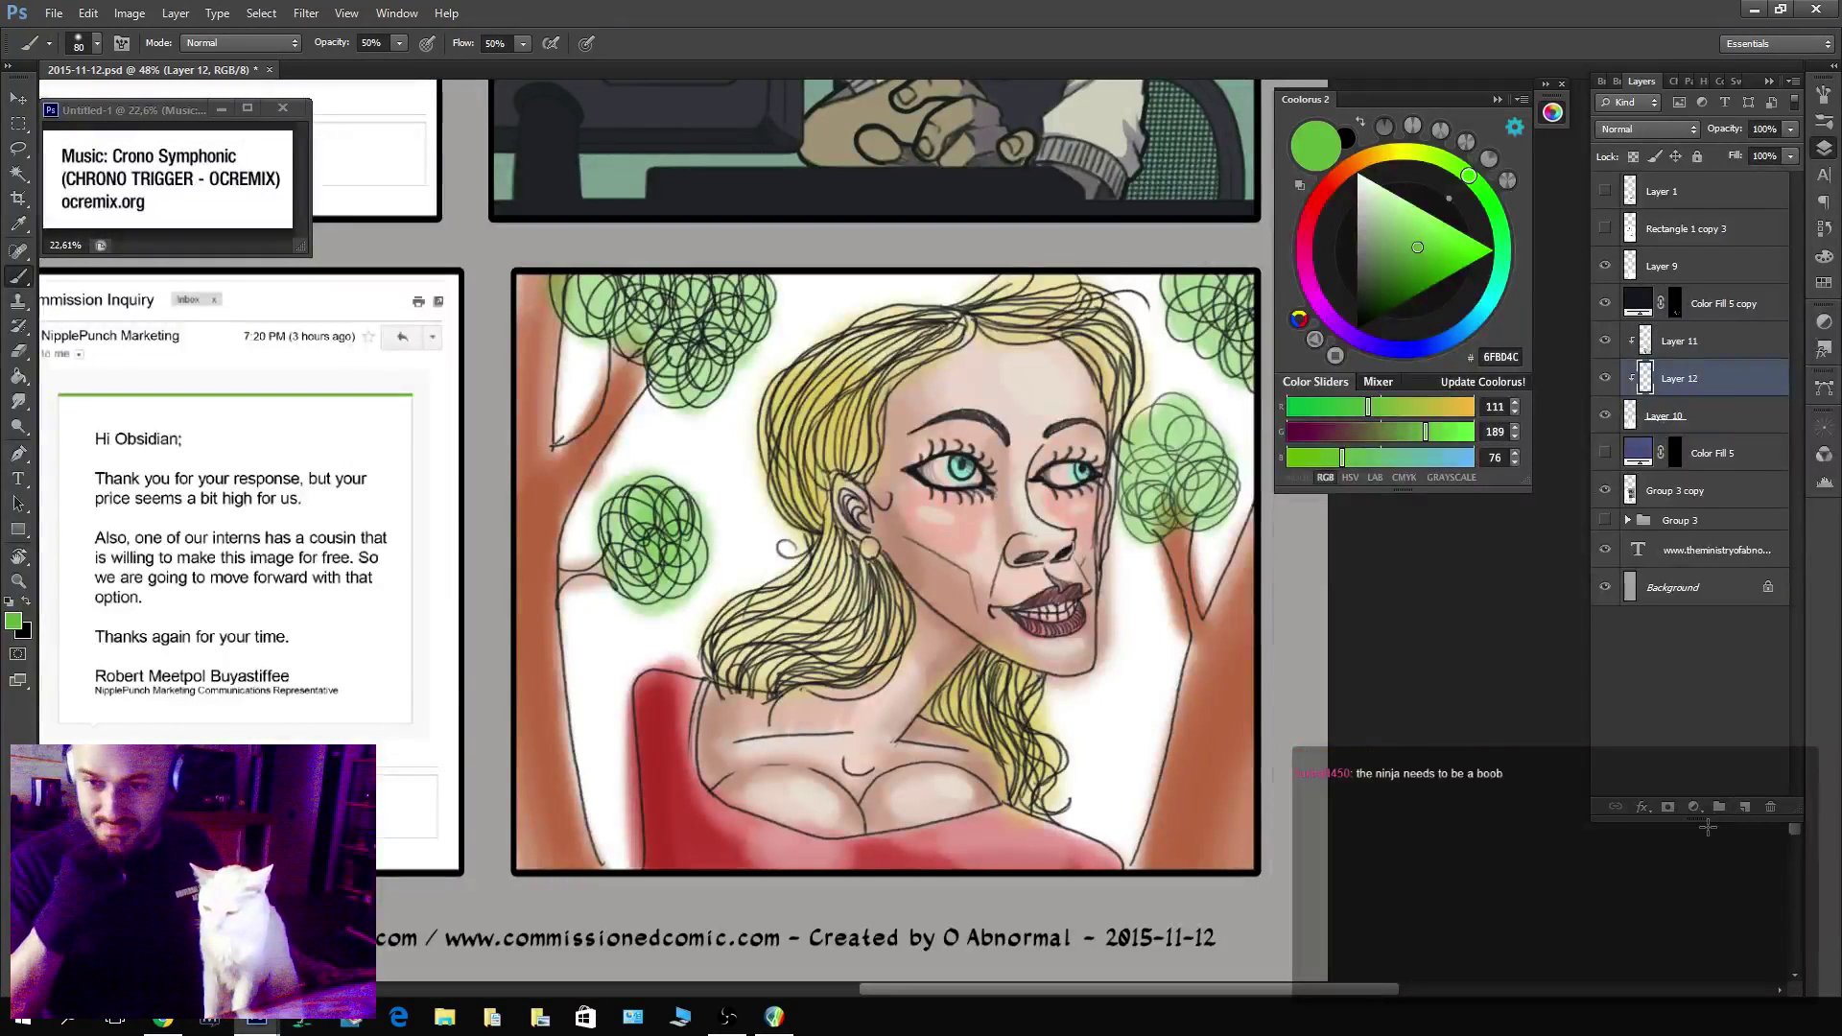
left_click(1465, 324)
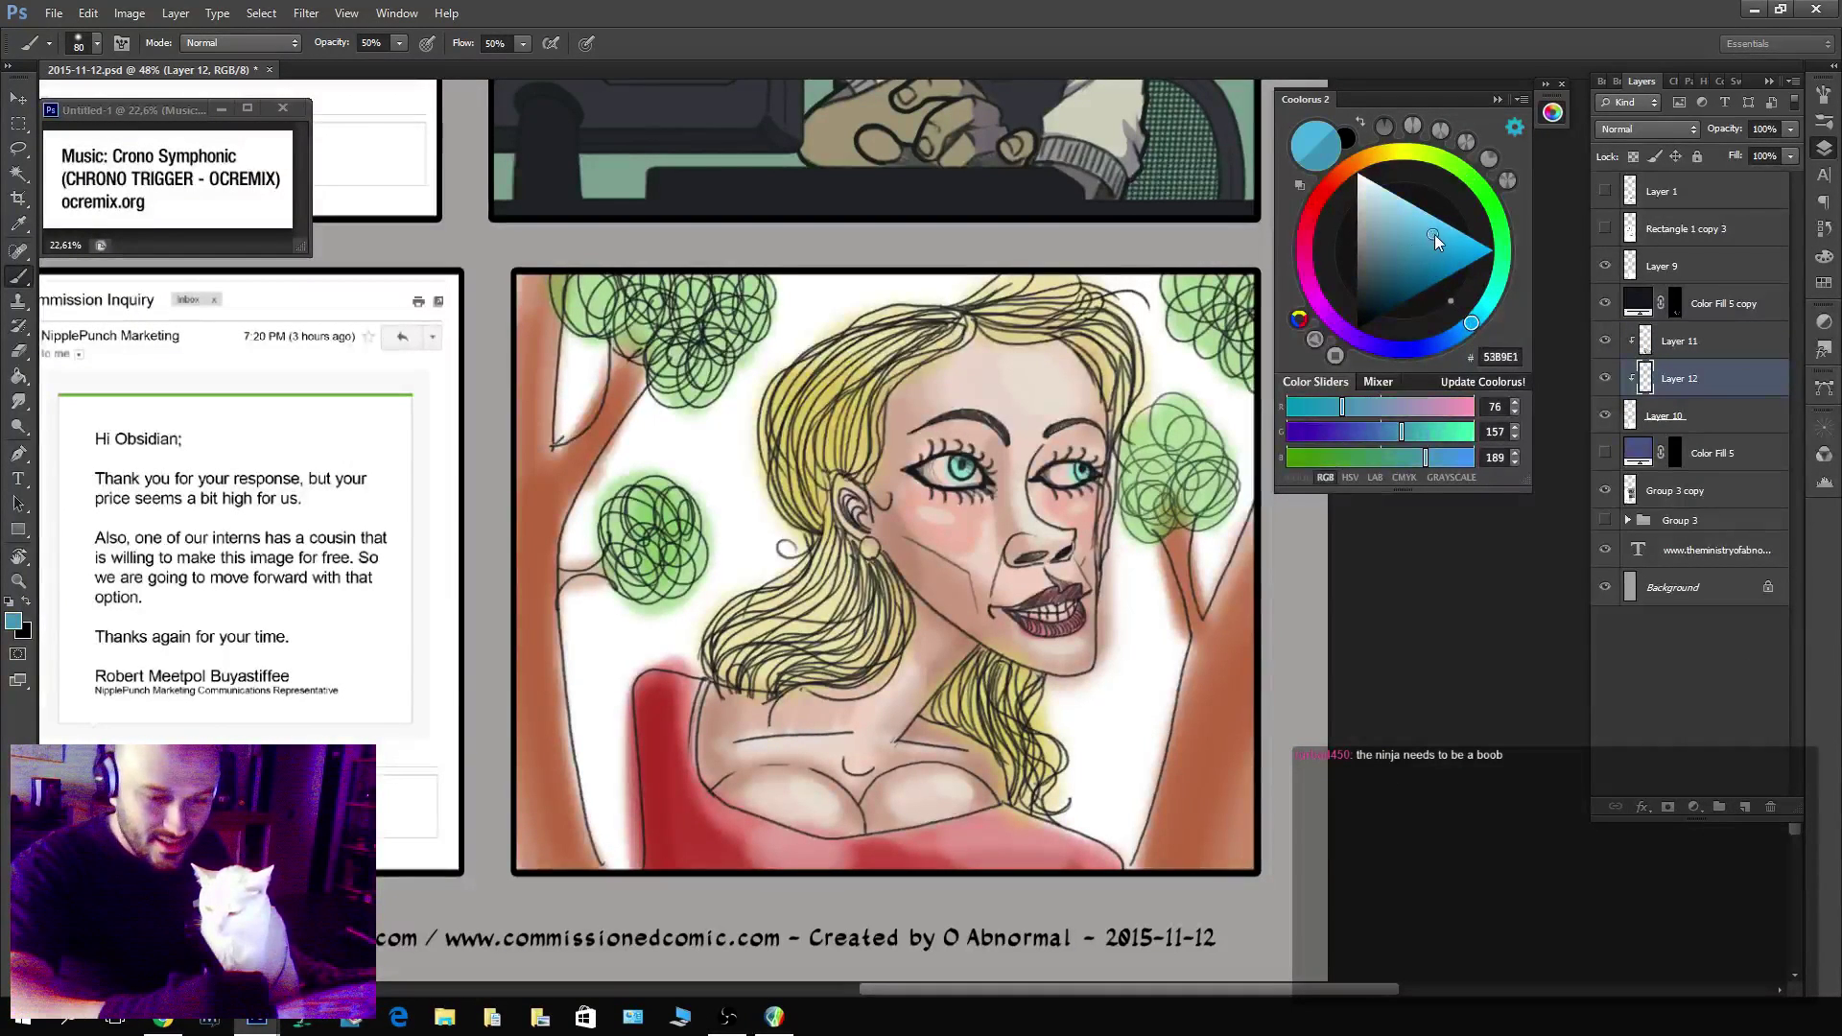
left_click(1445, 243)
mouse_move(797, 331)
left_mouse_down()
mouse_move(789, 274)
mouse_move(848, 303)
mouse_move(867, 283)
mouse_move(959, 286)
left_mouse_up()
mouse_move(802, 327)
left_mouse_down()
mouse_move(759, 366)
mouse_move(761, 403)
mouse_move(684, 406)
mouse_move(715, 474)
mouse_move(706, 504)
mouse_move(621, 442)
mouse_move(609, 505)
mouse_move(581, 494)
mouse_move(564, 559)
left_mouse_up()
mouse_move(603, 331)
left_mouse_down()
mouse_move(560, 440)
mouse_move(659, 447)
mouse_move(758, 568)
mouse_move(753, 483)
mouse_move(754, 555)
mouse_move(693, 586)
mouse_move(689, 675)
mouse_move(602, 612)
mouse_move(603, 811)
left_mouse_up()
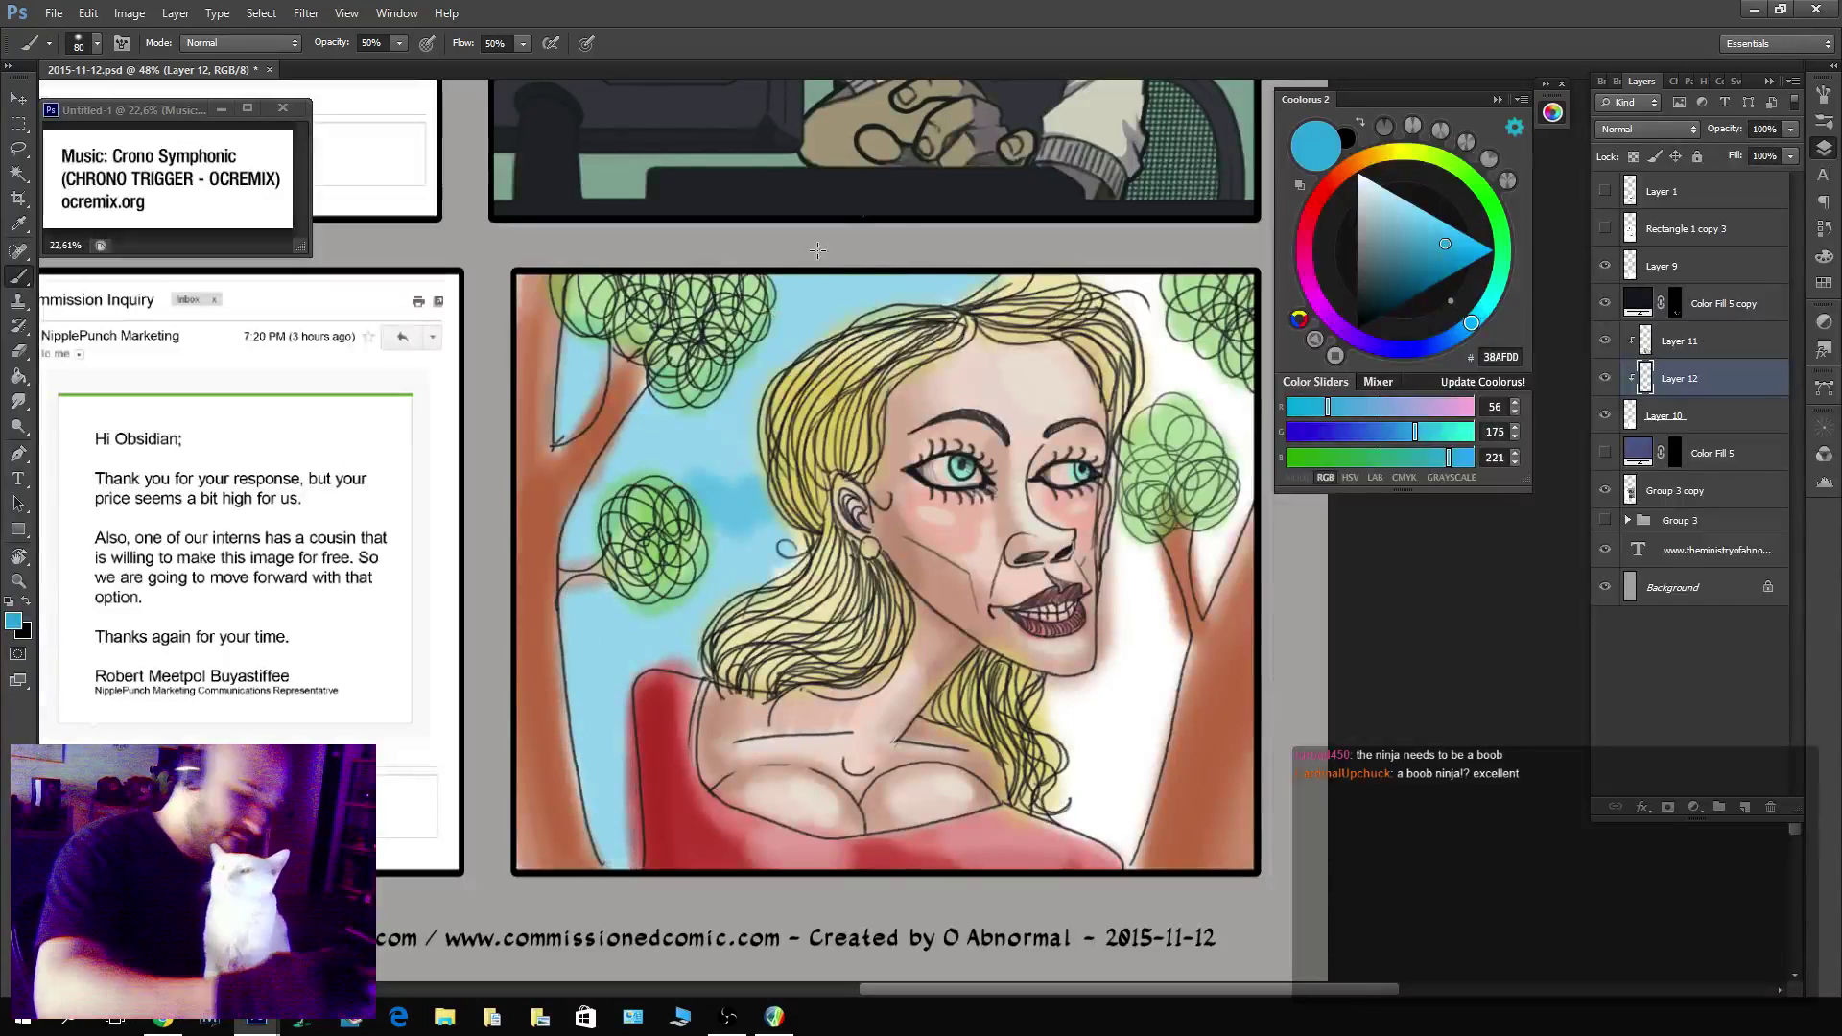
mouse_move(1151, 595)
left_mouse_down()
mouse_move(1121, 497)
mouse_move(1164, 556)
mouse_move(1123, 854)
mouse_move(1112, 659)
mouse_move(1107, 693)
mouse_move(1089, 670)
mouse_move(1038, 715)
left_mouse_up()
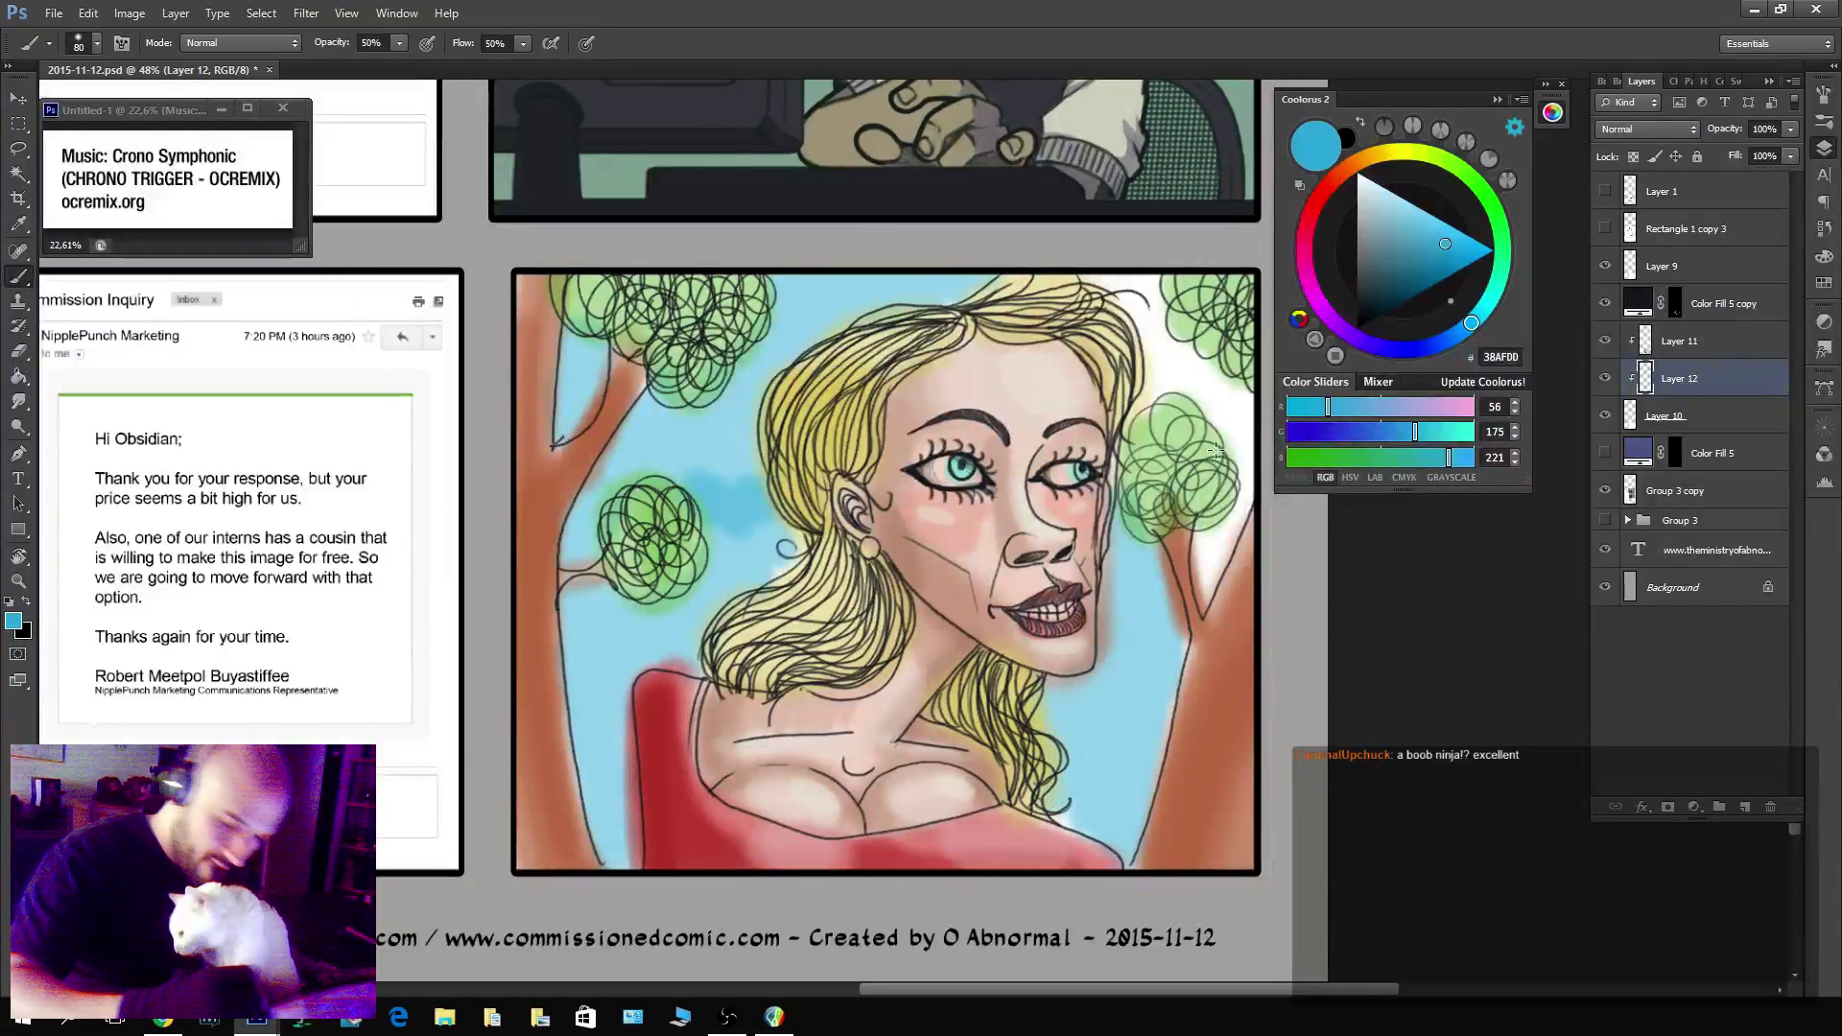
mouse_move(1214, 451)
left_mouse_down()
mouse_move(1199, 577)
mouse_move(1220, 558)
mouse_move(1246, 398)
mouse_move(1214, 416)
mouse_move(1195, 355)
mouse_move(1173, 351)
mouse_move(1150, 393)
mouse_move(1099, 274)
left_mouse_up()
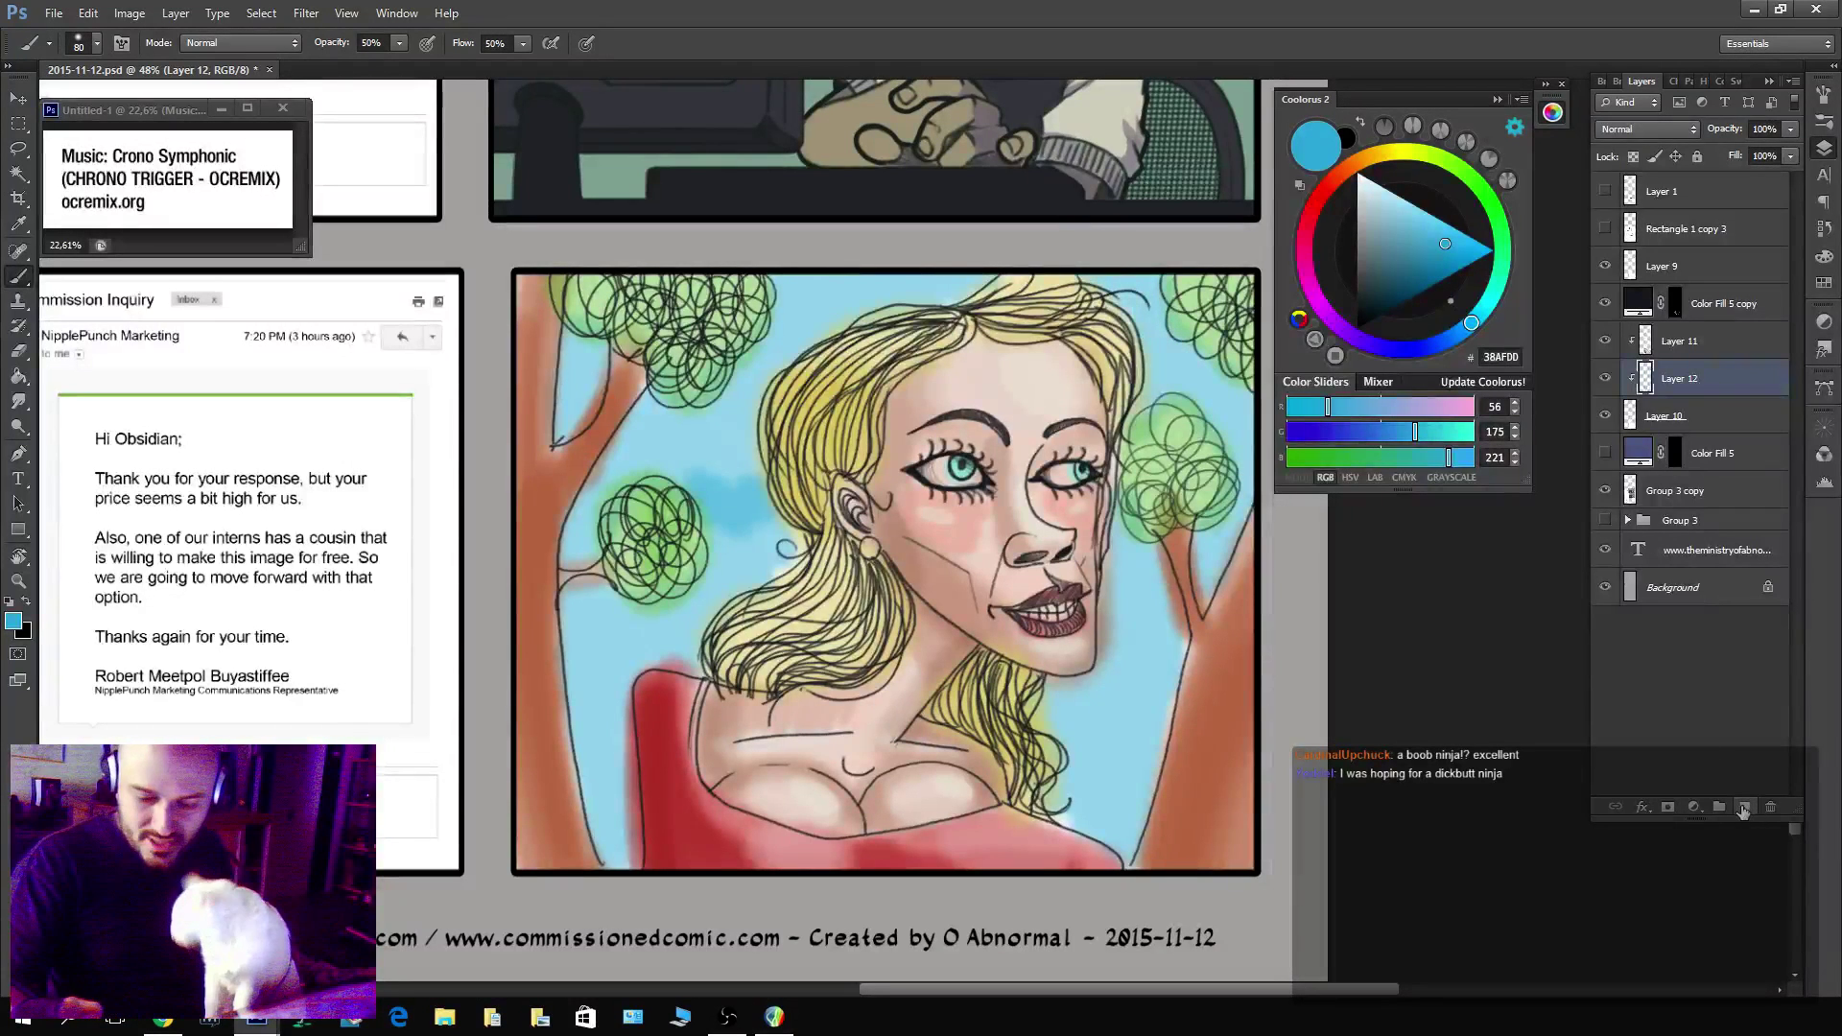
Add another clipped layer above the sky and dab soft clouds across it with the pale grey-blue DBE3E7.
left_click(1743, 808)
left_click(1364, 190)
mouse_move(715, 494)
left_mouse_down()
mouse_move(698, 433)
mouse_move(753, 434)
mouse_move(682, 453)
mouse_move(645, 425)
mouse_move(715, 506)
mouse_move(739, 454)
left_mouse_up()
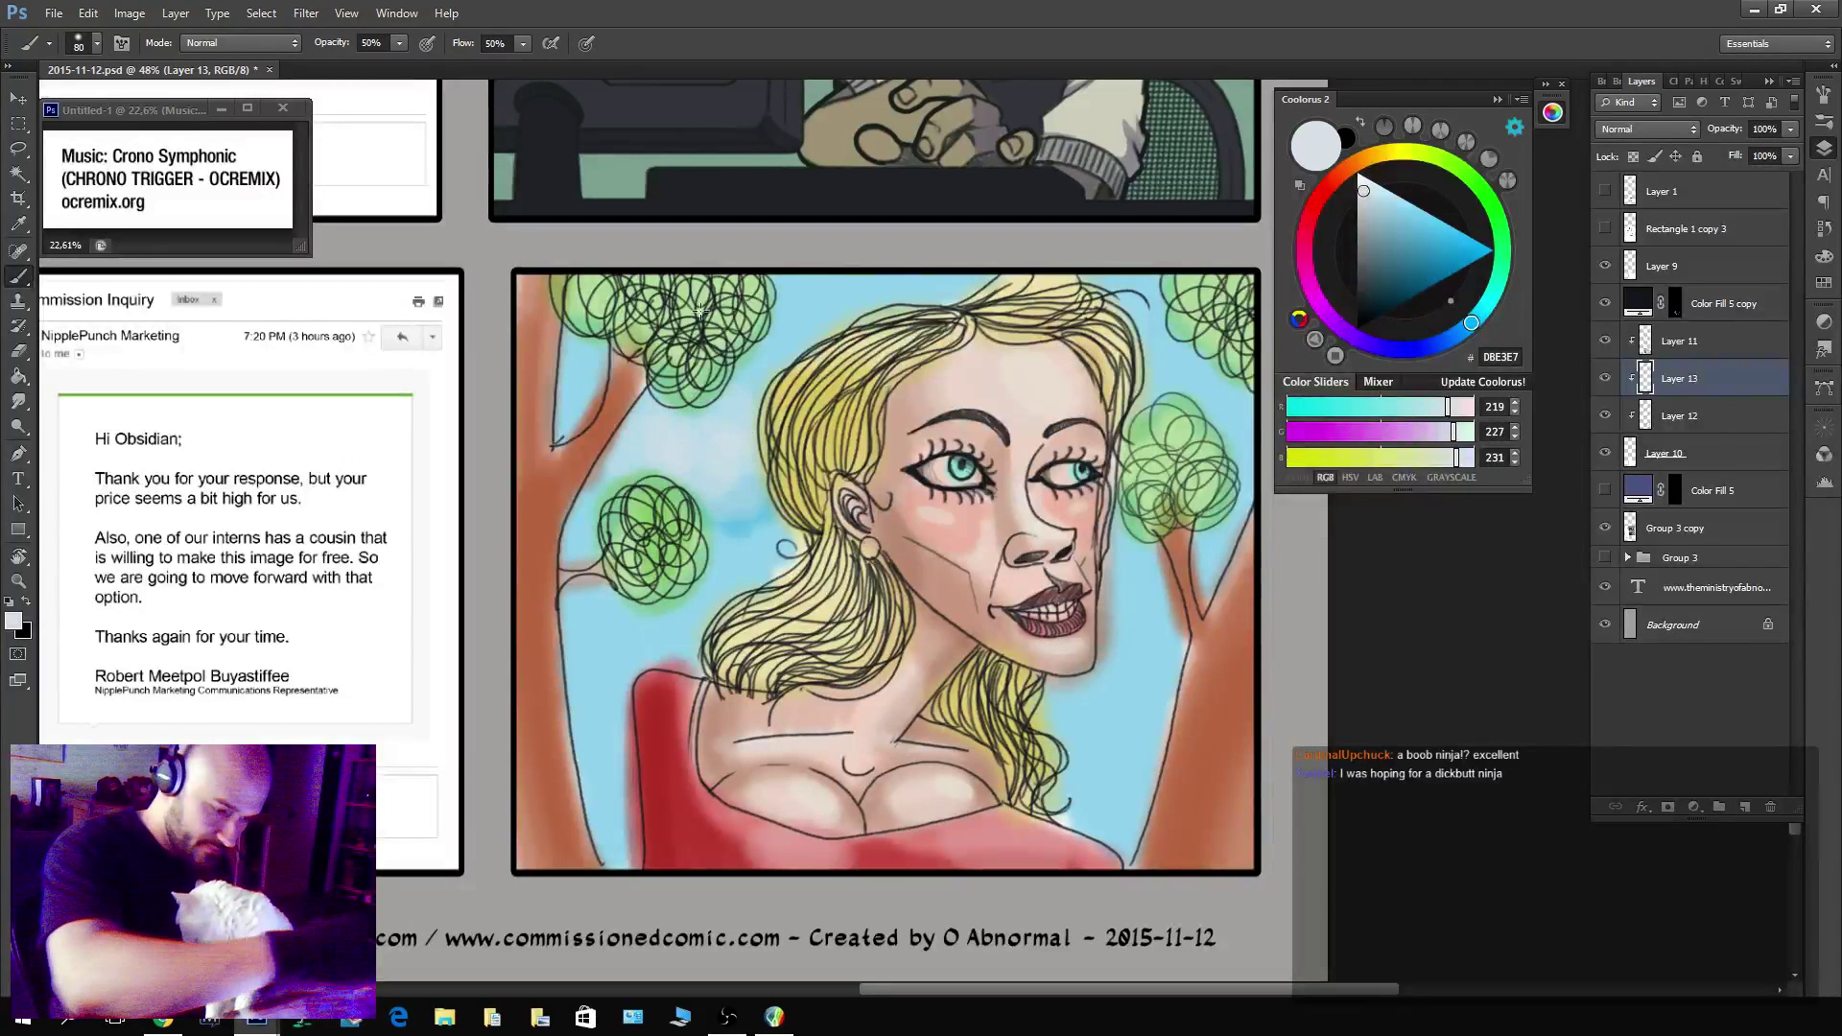
left_click_drag(792, 341, 841, 321)
mouse_move(1209, 432)
left_mouse_down()
mouse_move(1170, 586)
mouse_move(1137, 617)
mouse_move(1139, 586)
mouse_move(1142, 691)
left_mouse_up()
left_click_drag(672, 624, 580, 691)
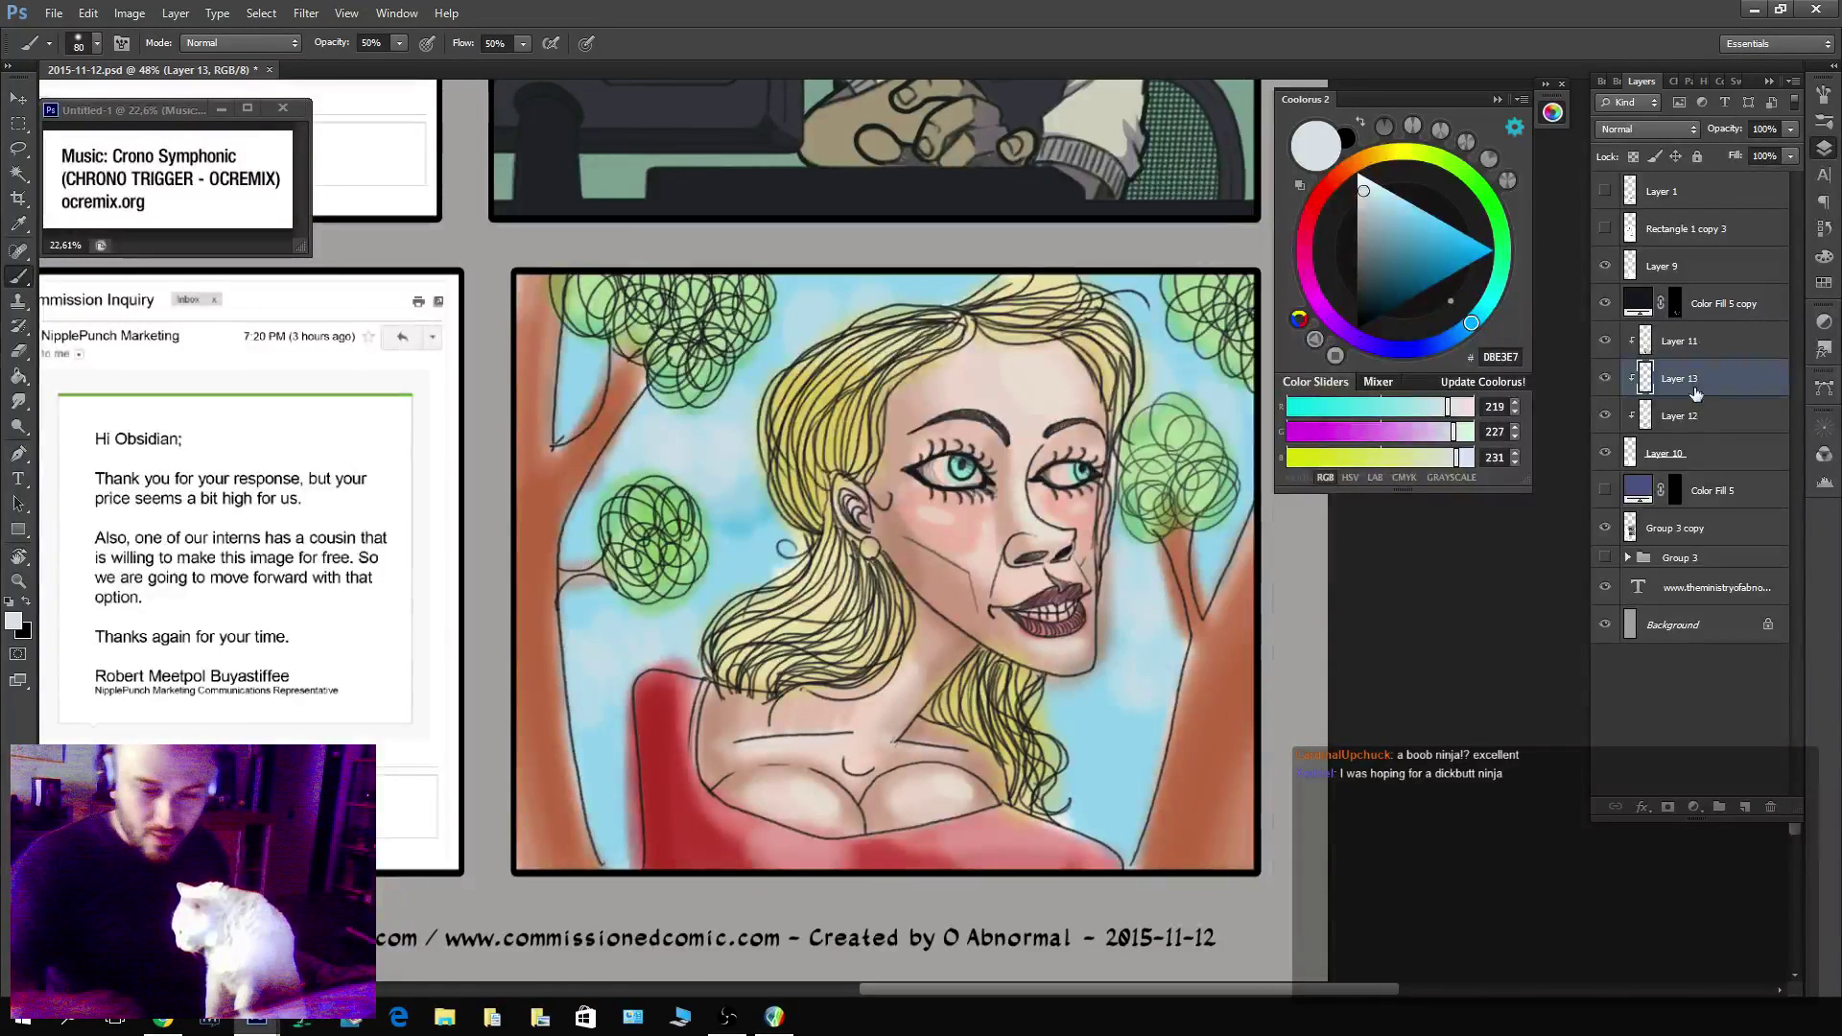
Add a new clipped layer above the clouds, choose the 134 px grass brush tip and a green hue, and undo the test stroke.
key("ctrl+shift+alt+n")
left_click(77, 43)
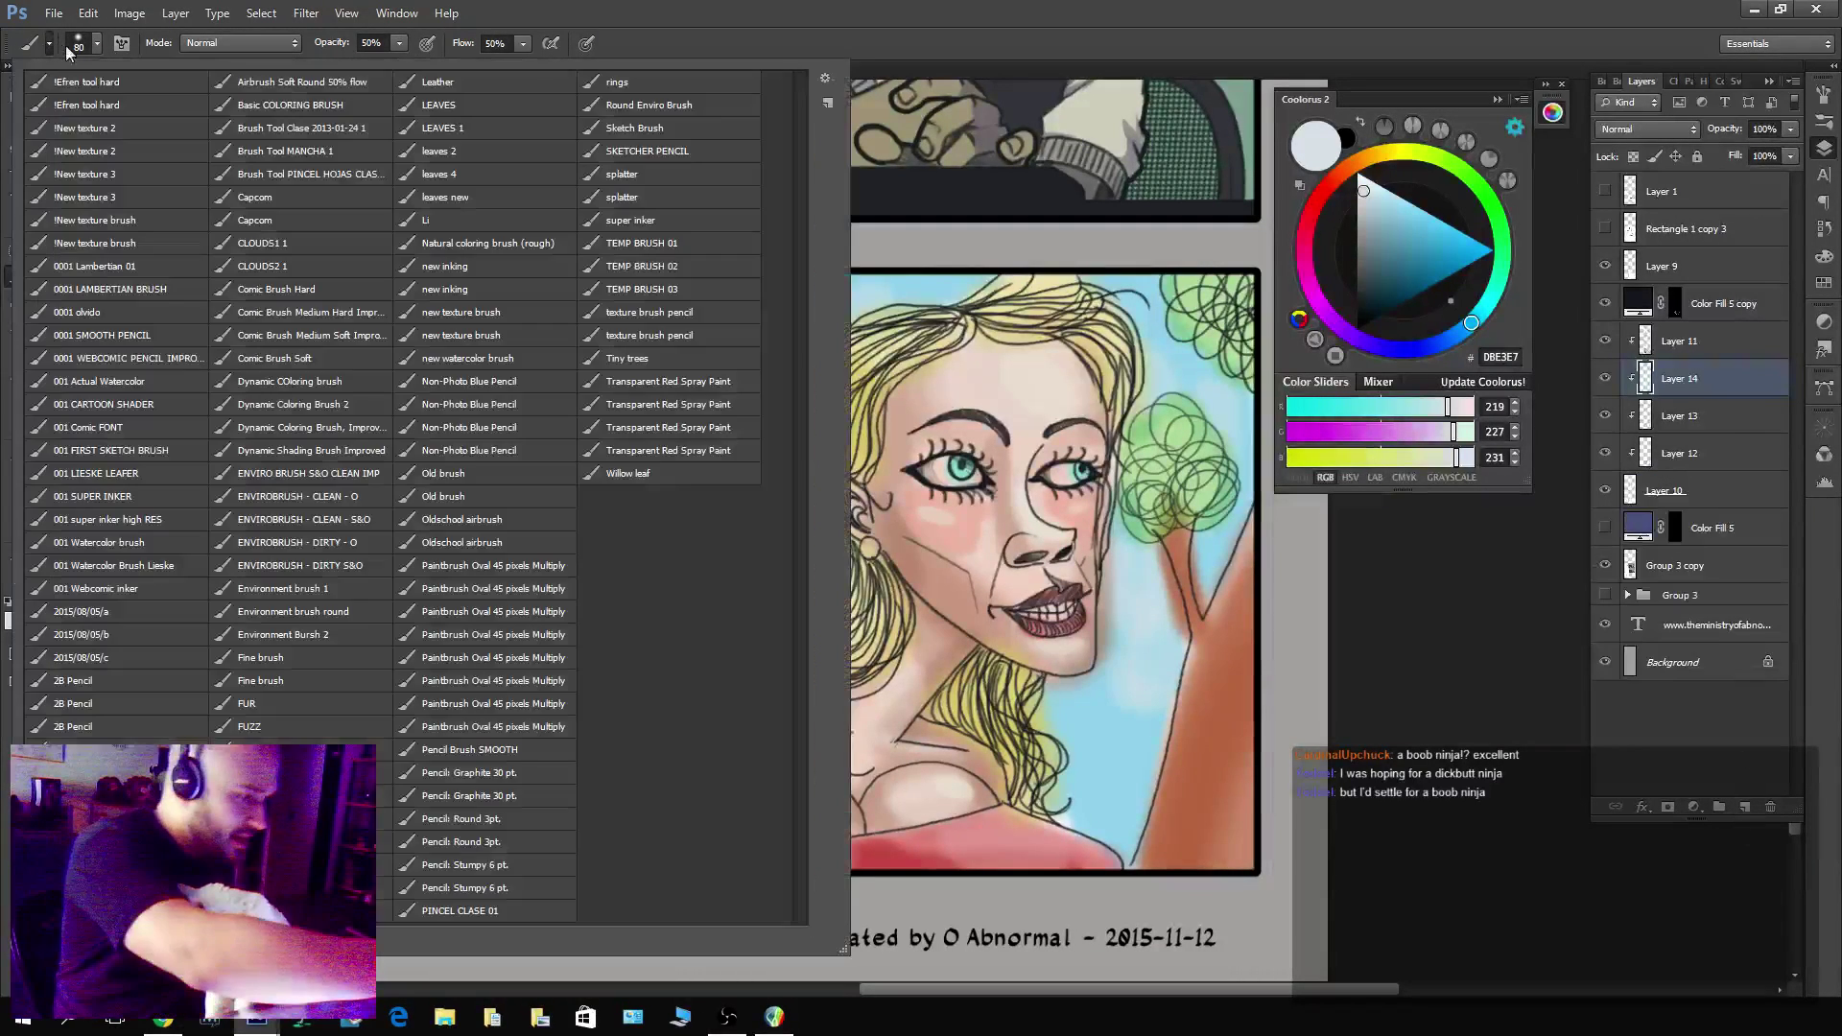
left_click(97, 46)
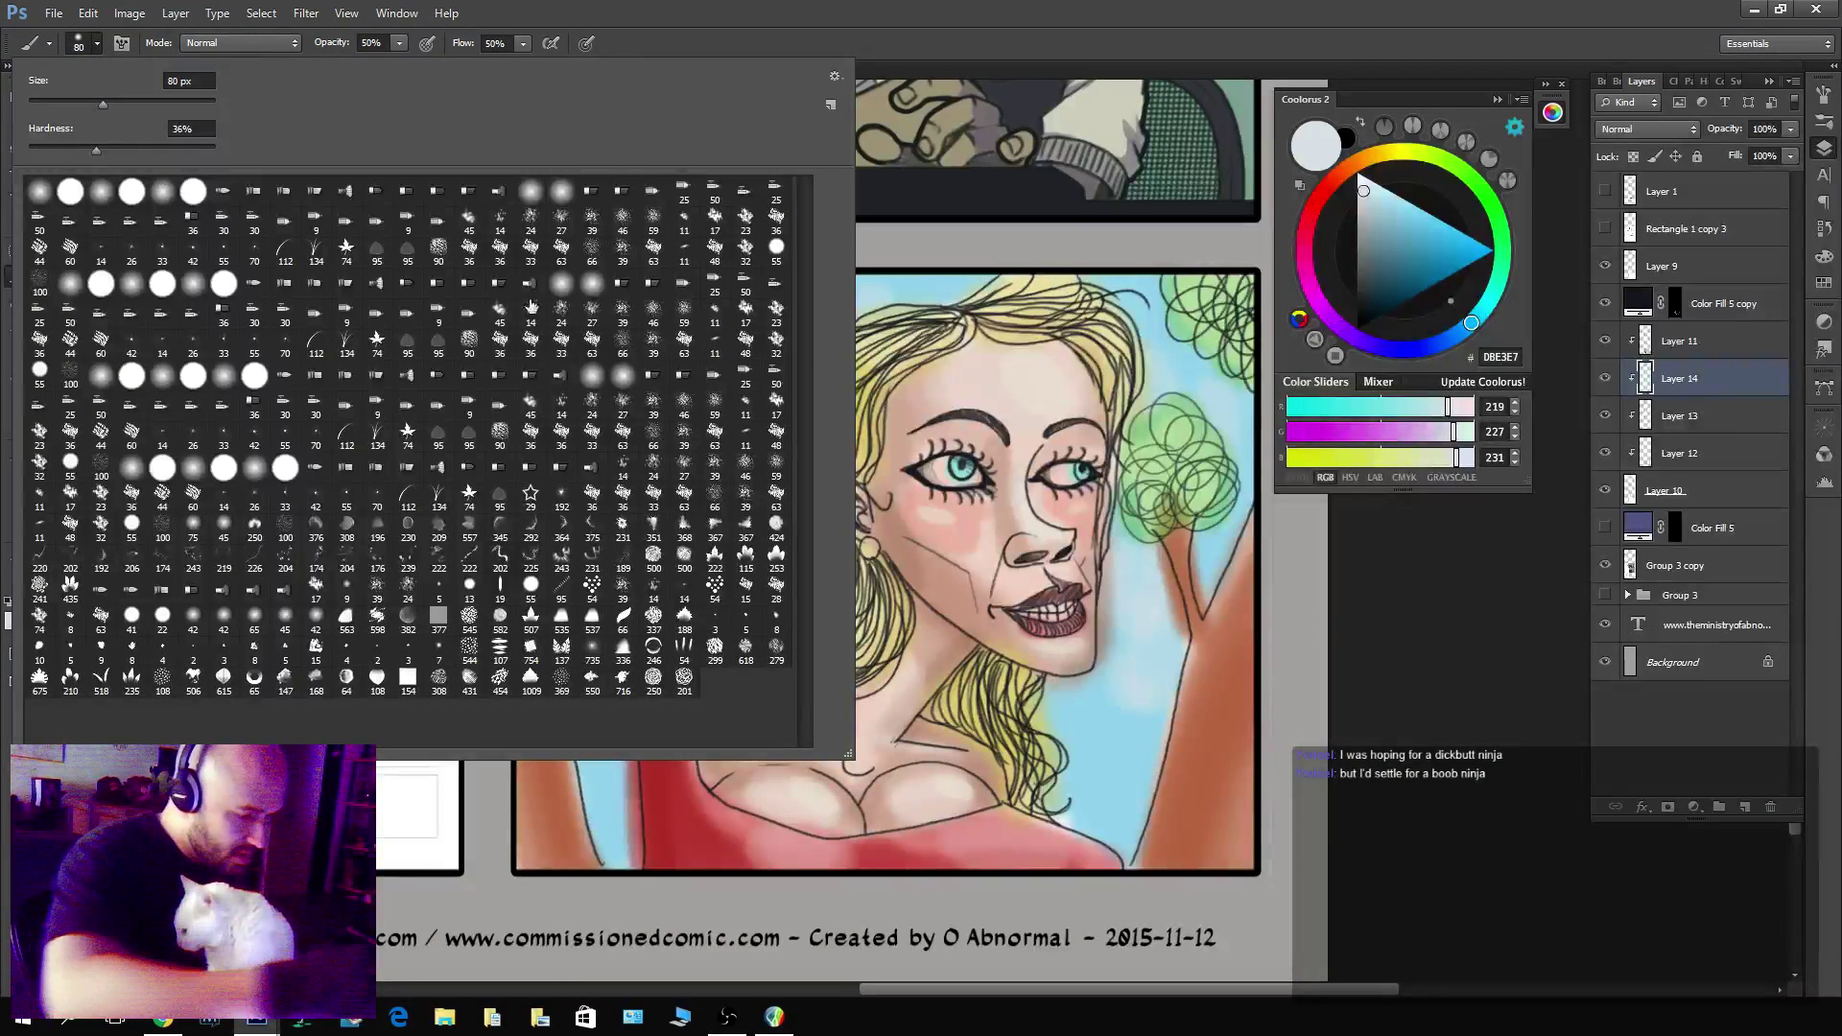
left_click(346, 348)
left_click(1386, 680)
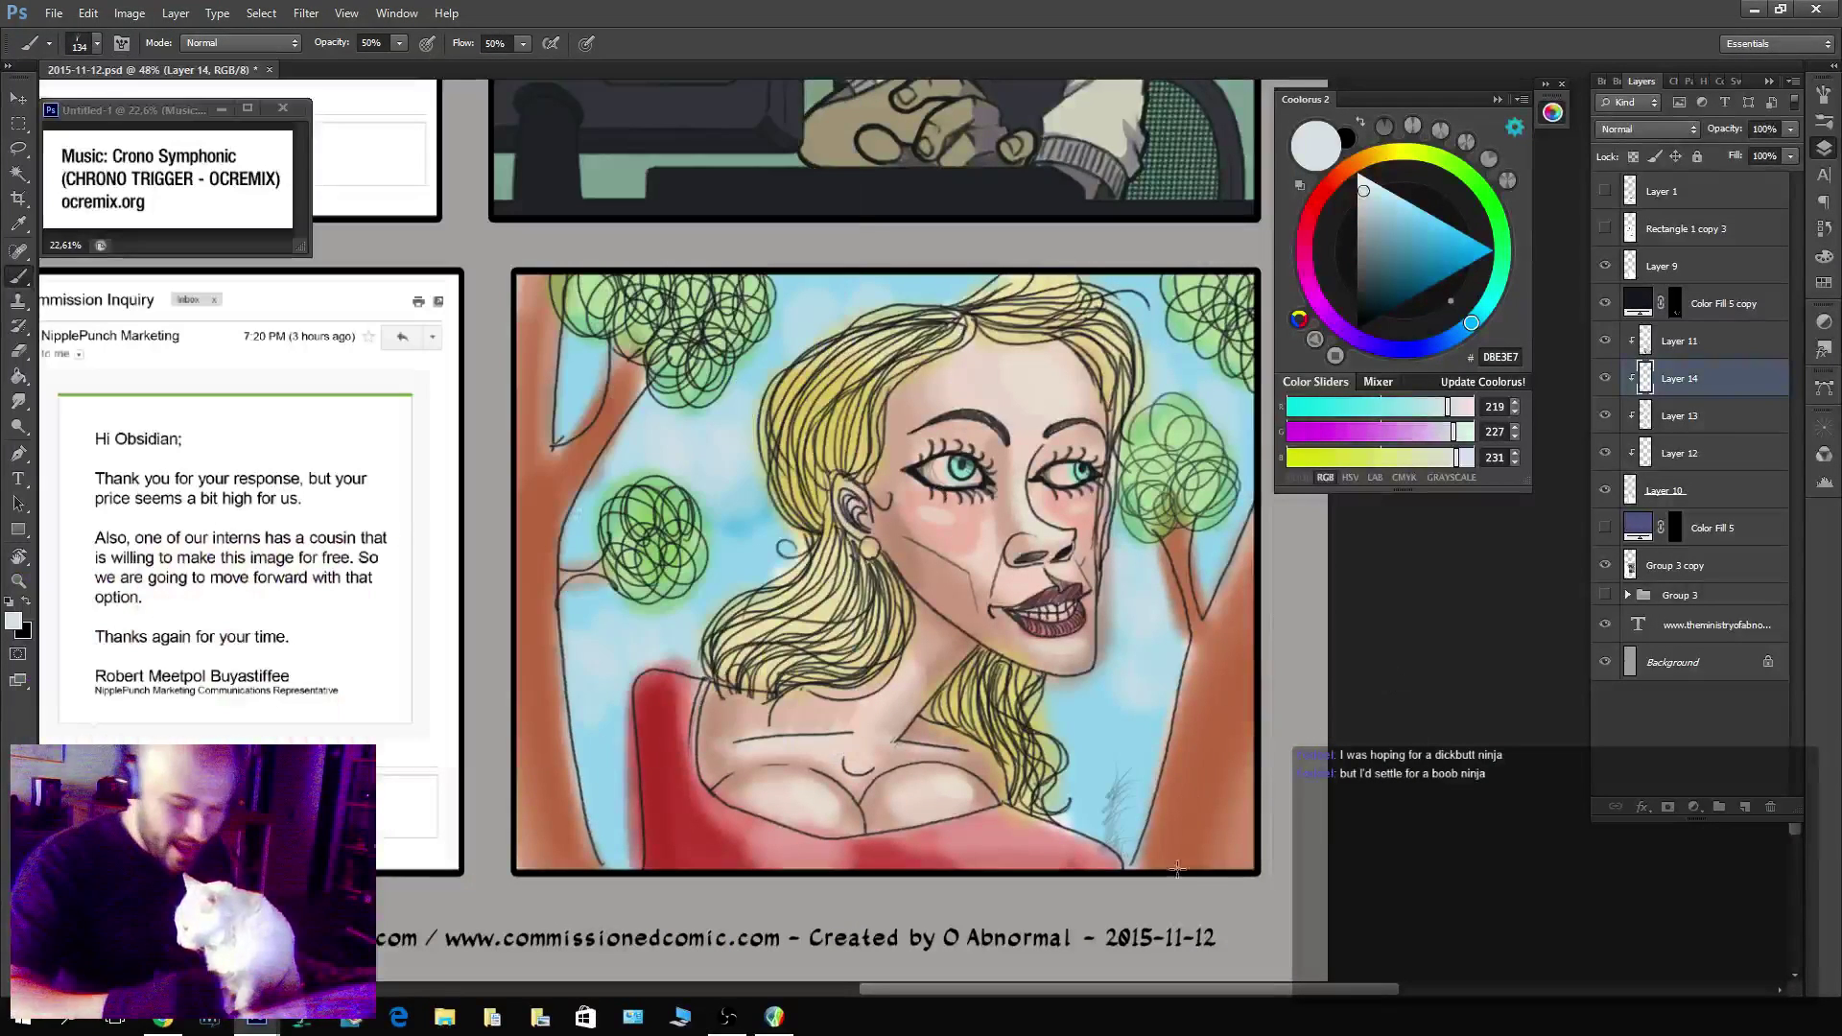
left_click_drag(1494, 210, 1485, 191)
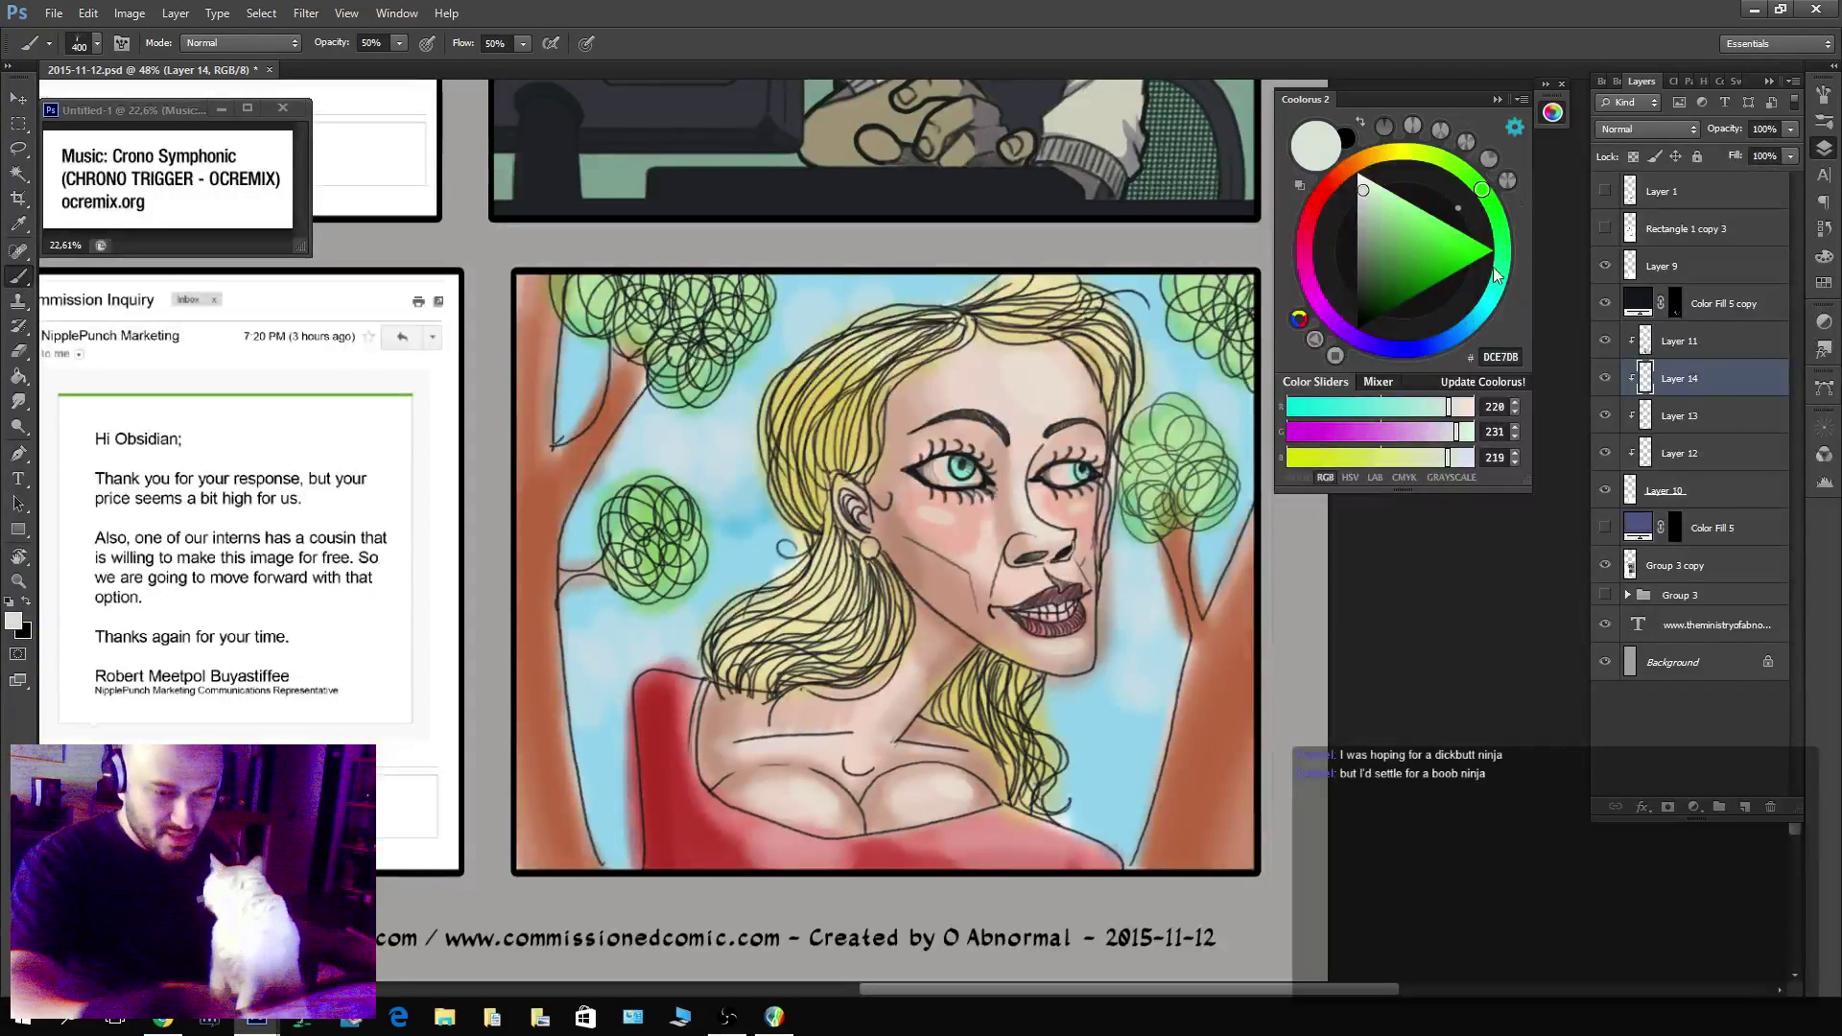
left_click_drag(1142, 715, 1125, 835)
key("ctrl+z")
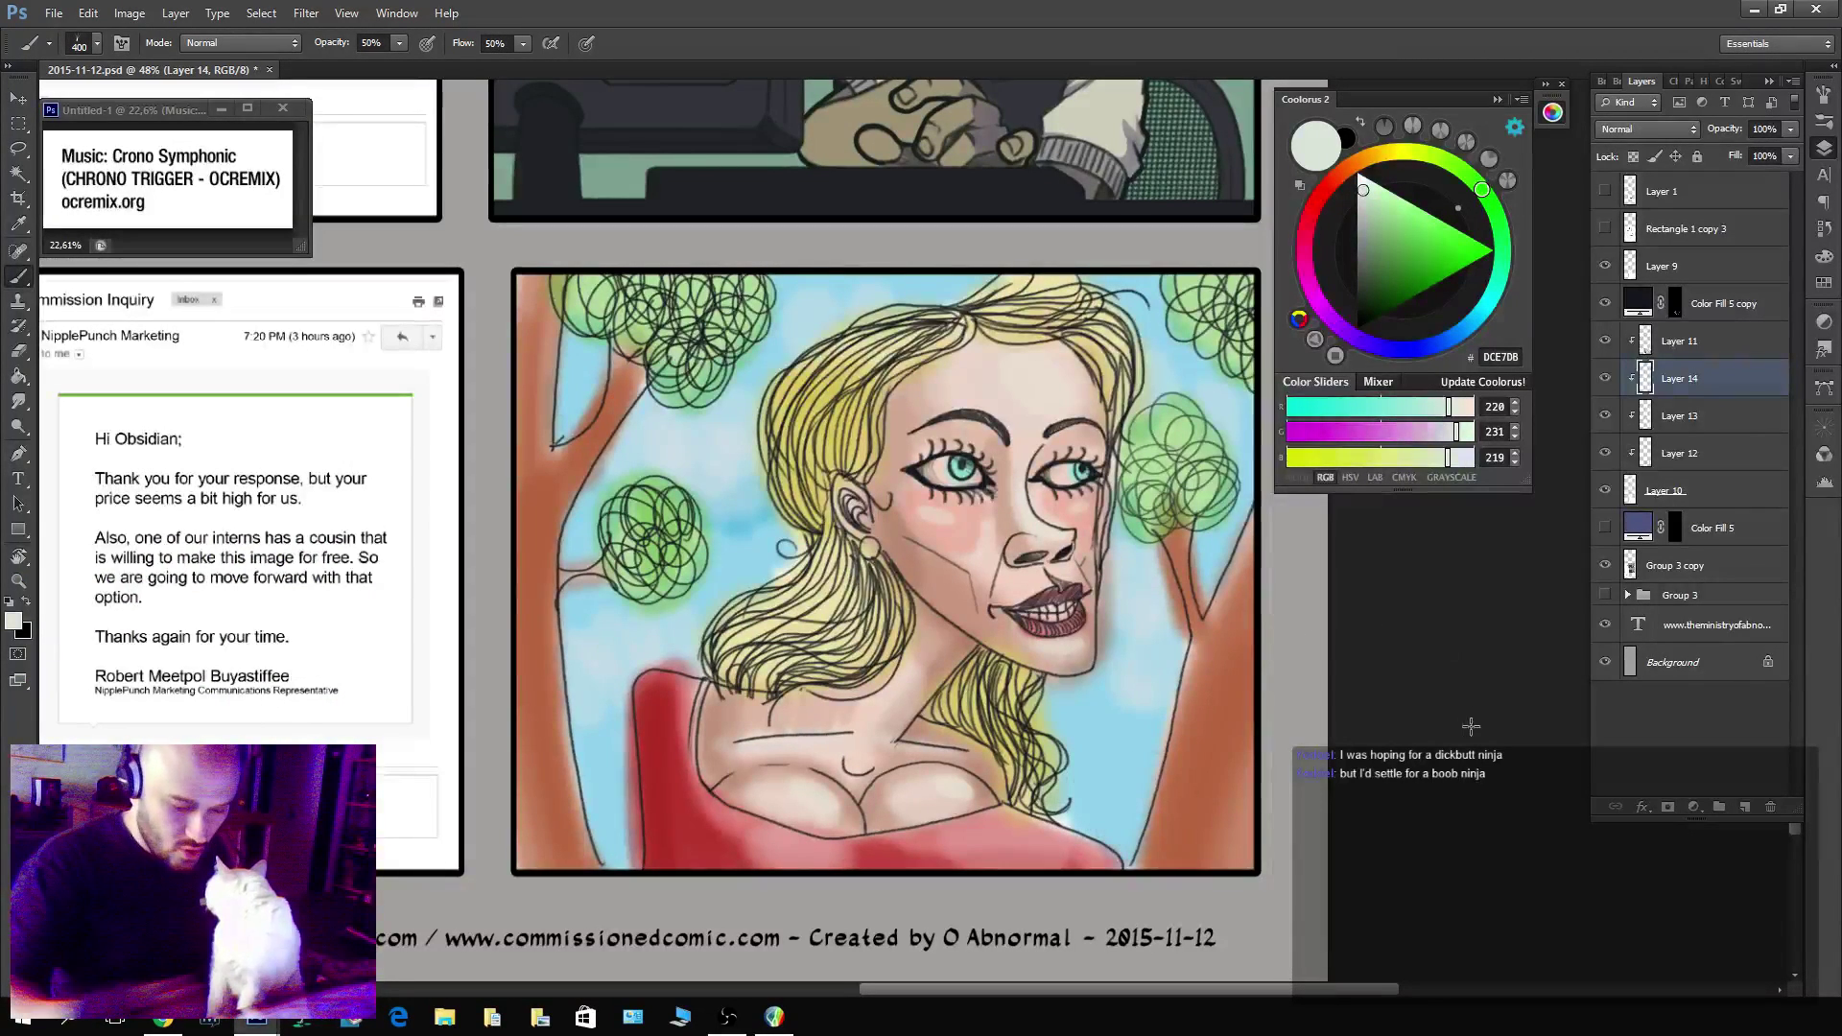
Turn off Shape Dynamics, Color Dynamics and Transfer for the grass brush and stamp a tuft of grass between the hair and the right-hand trunk.
key("F5")
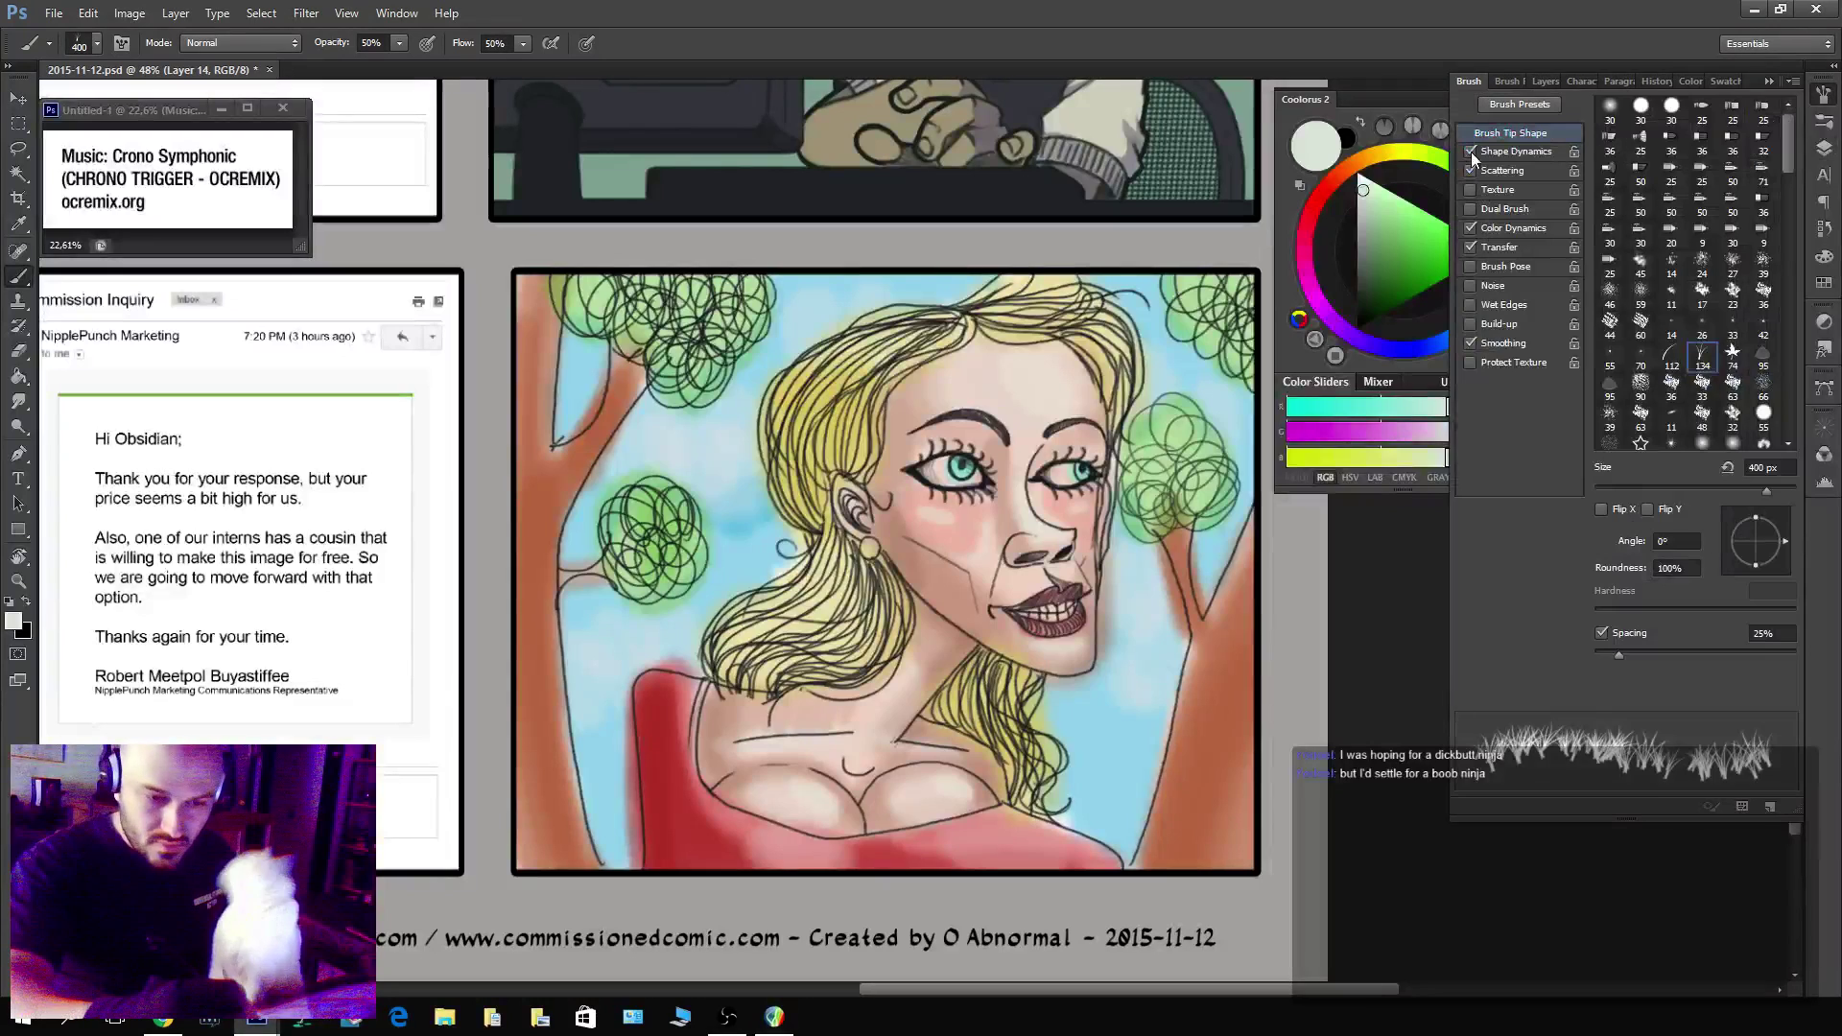
left_click(1471, 151)
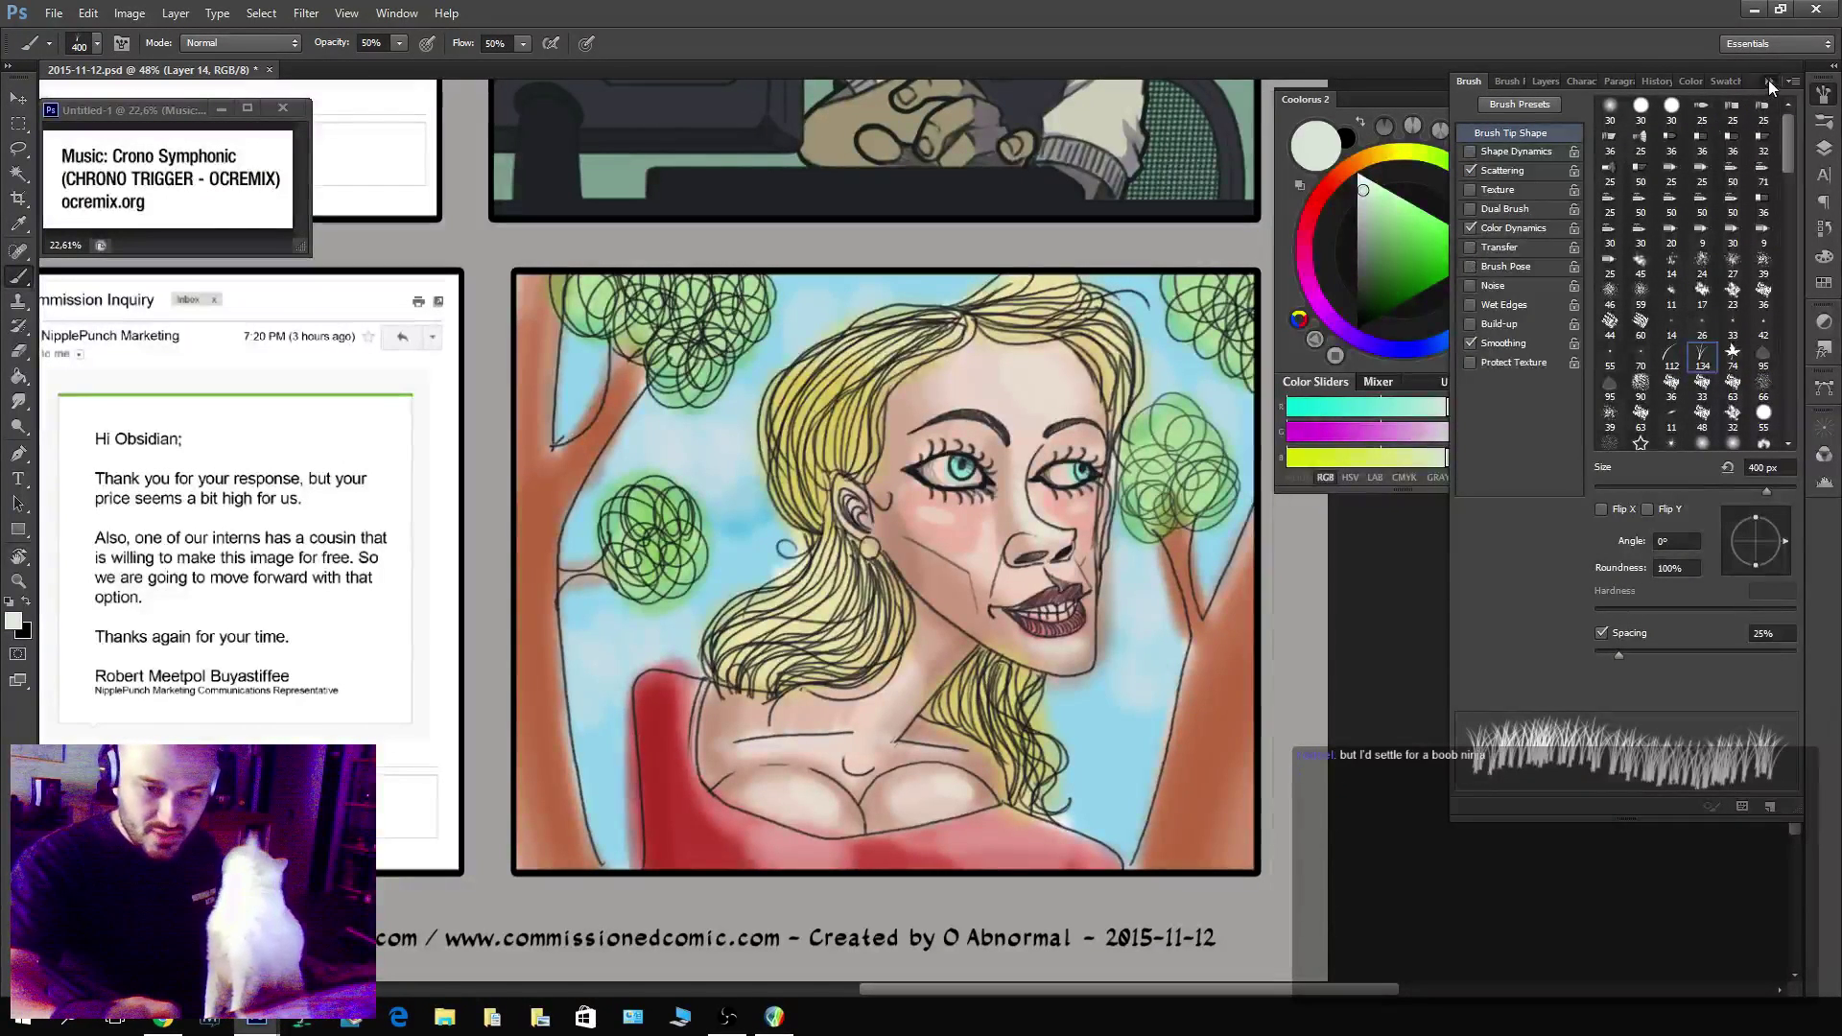
key("F5")
left_click(1111, 816)
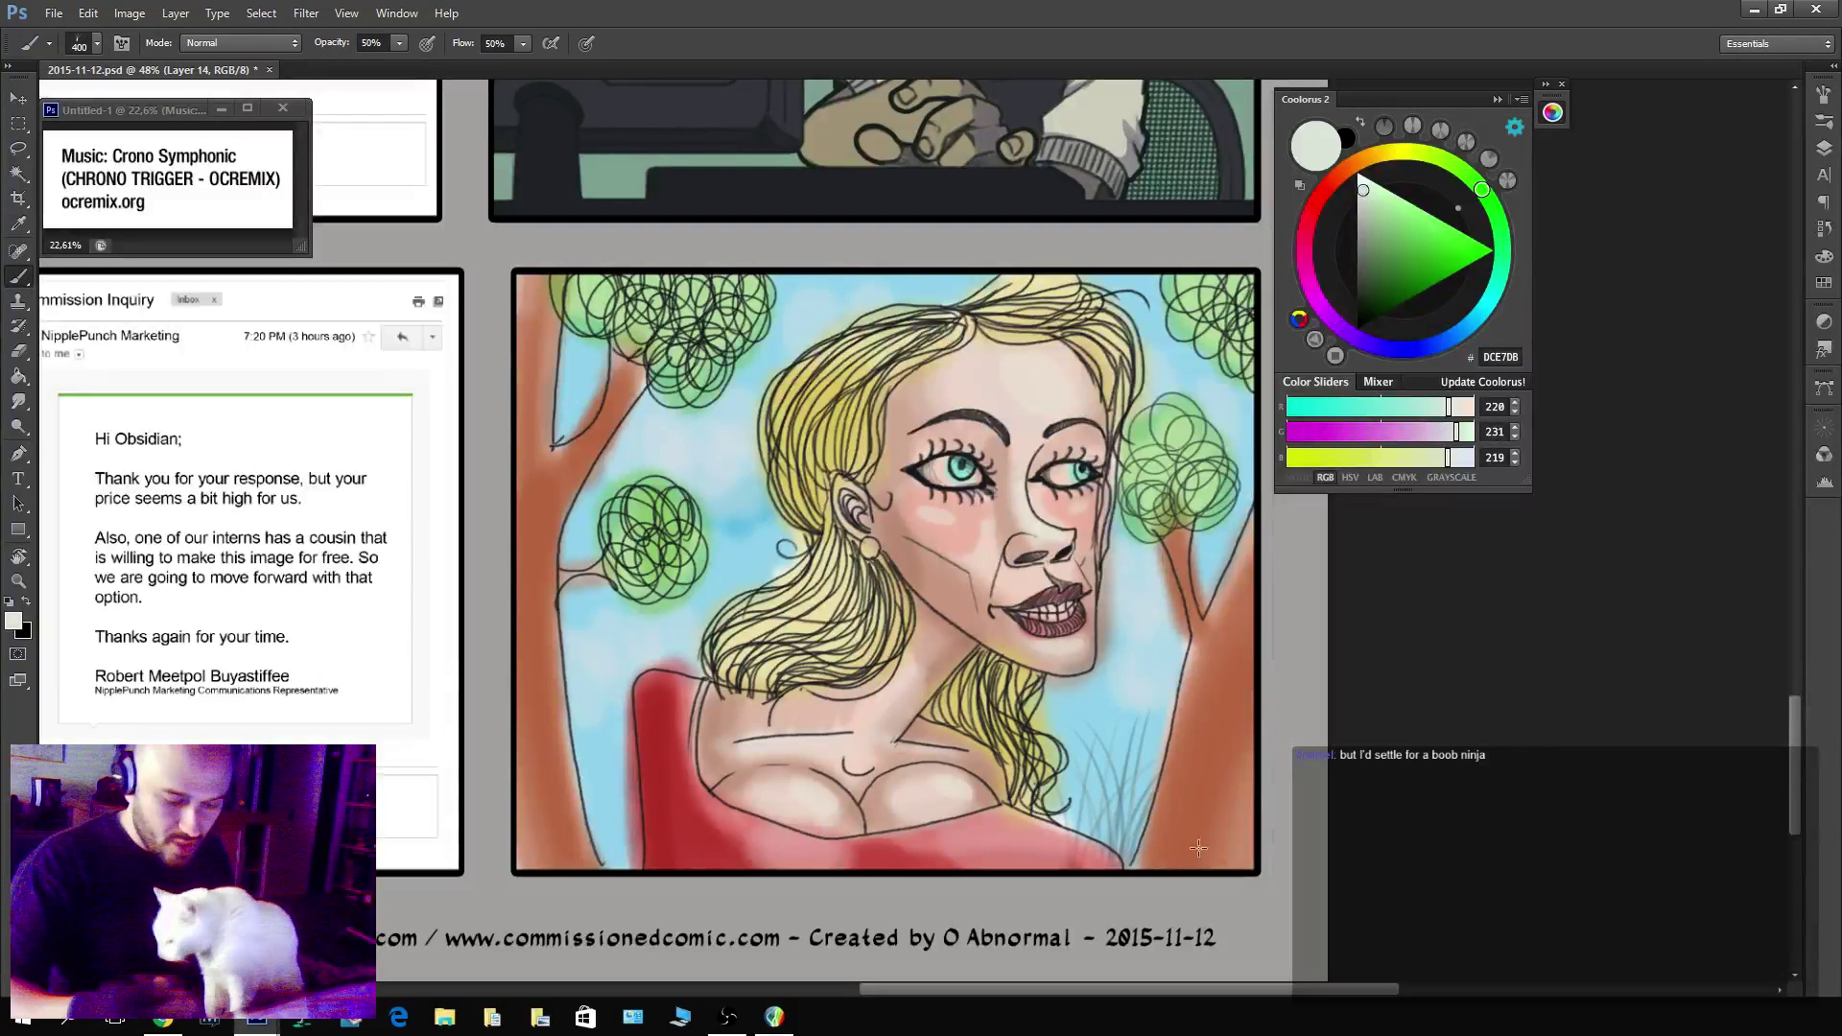
Enlarge the grass brush to 700, pick the dark green 347E29, try strokes beside the right-hand trunk and undo them.
key("bracketright")
key("bracketright")
key("bracketright")
key("bracketright")
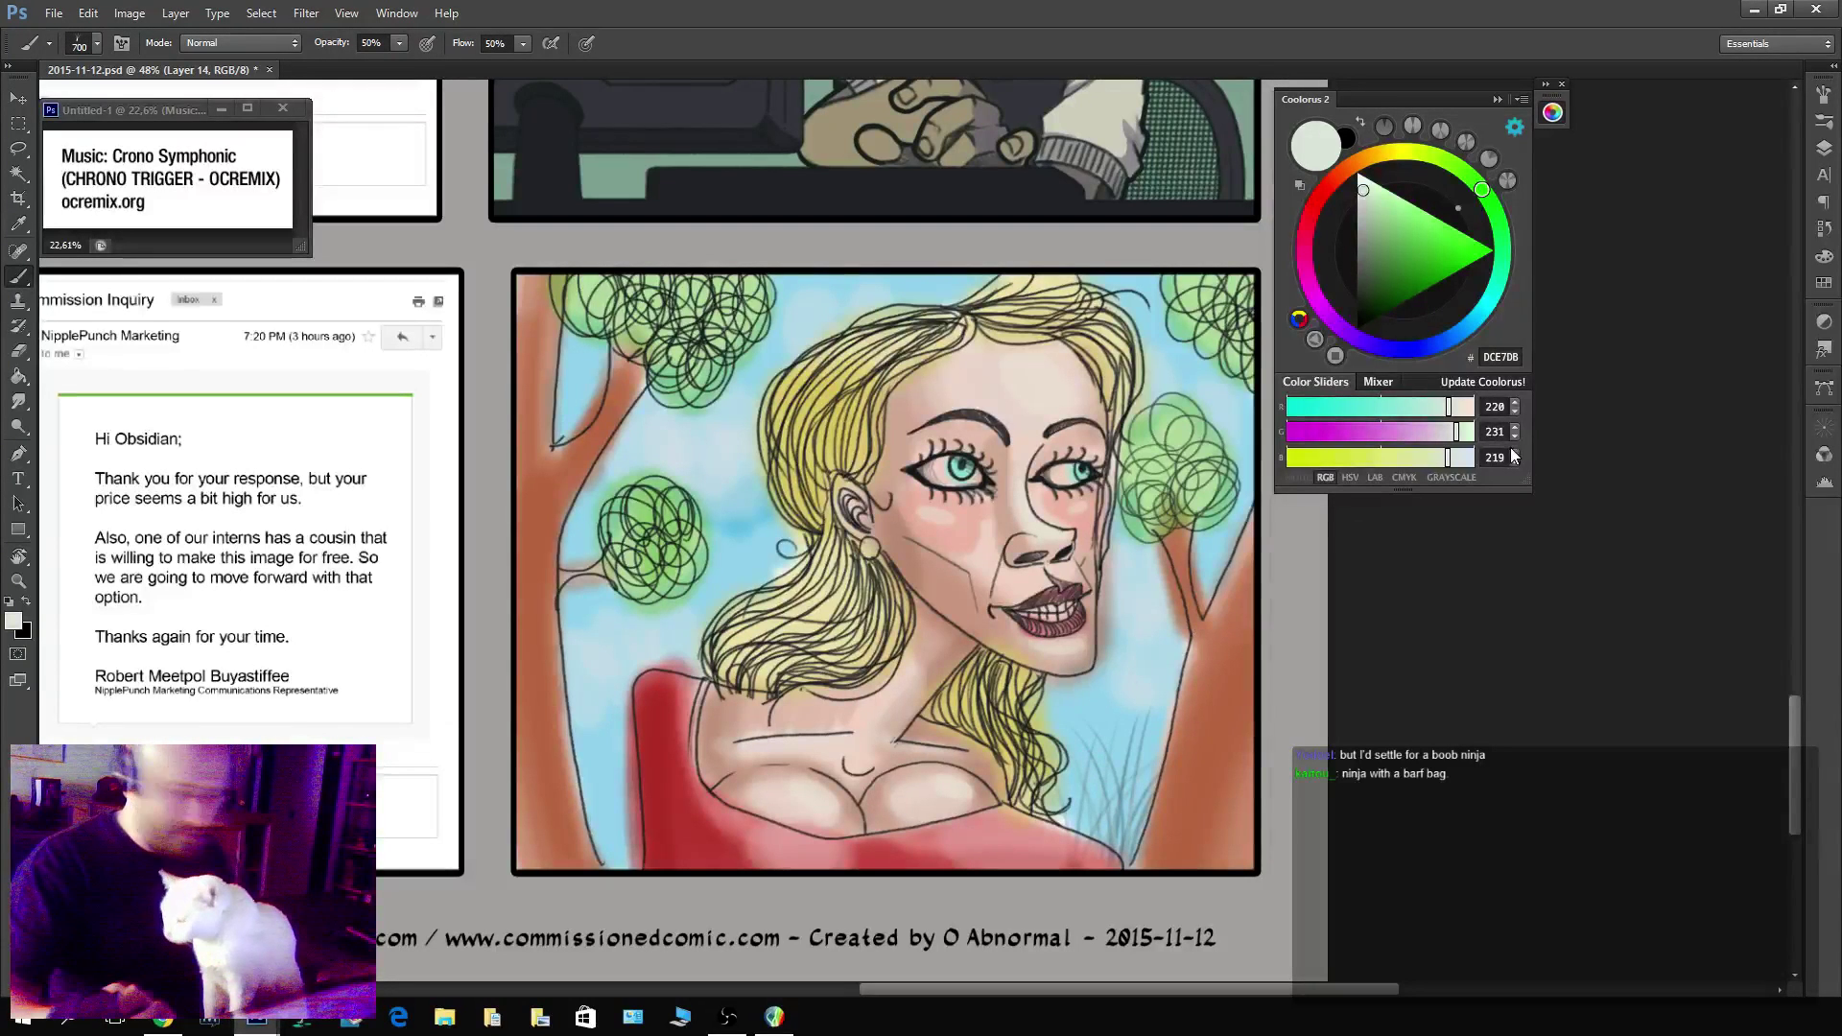
key("F5")
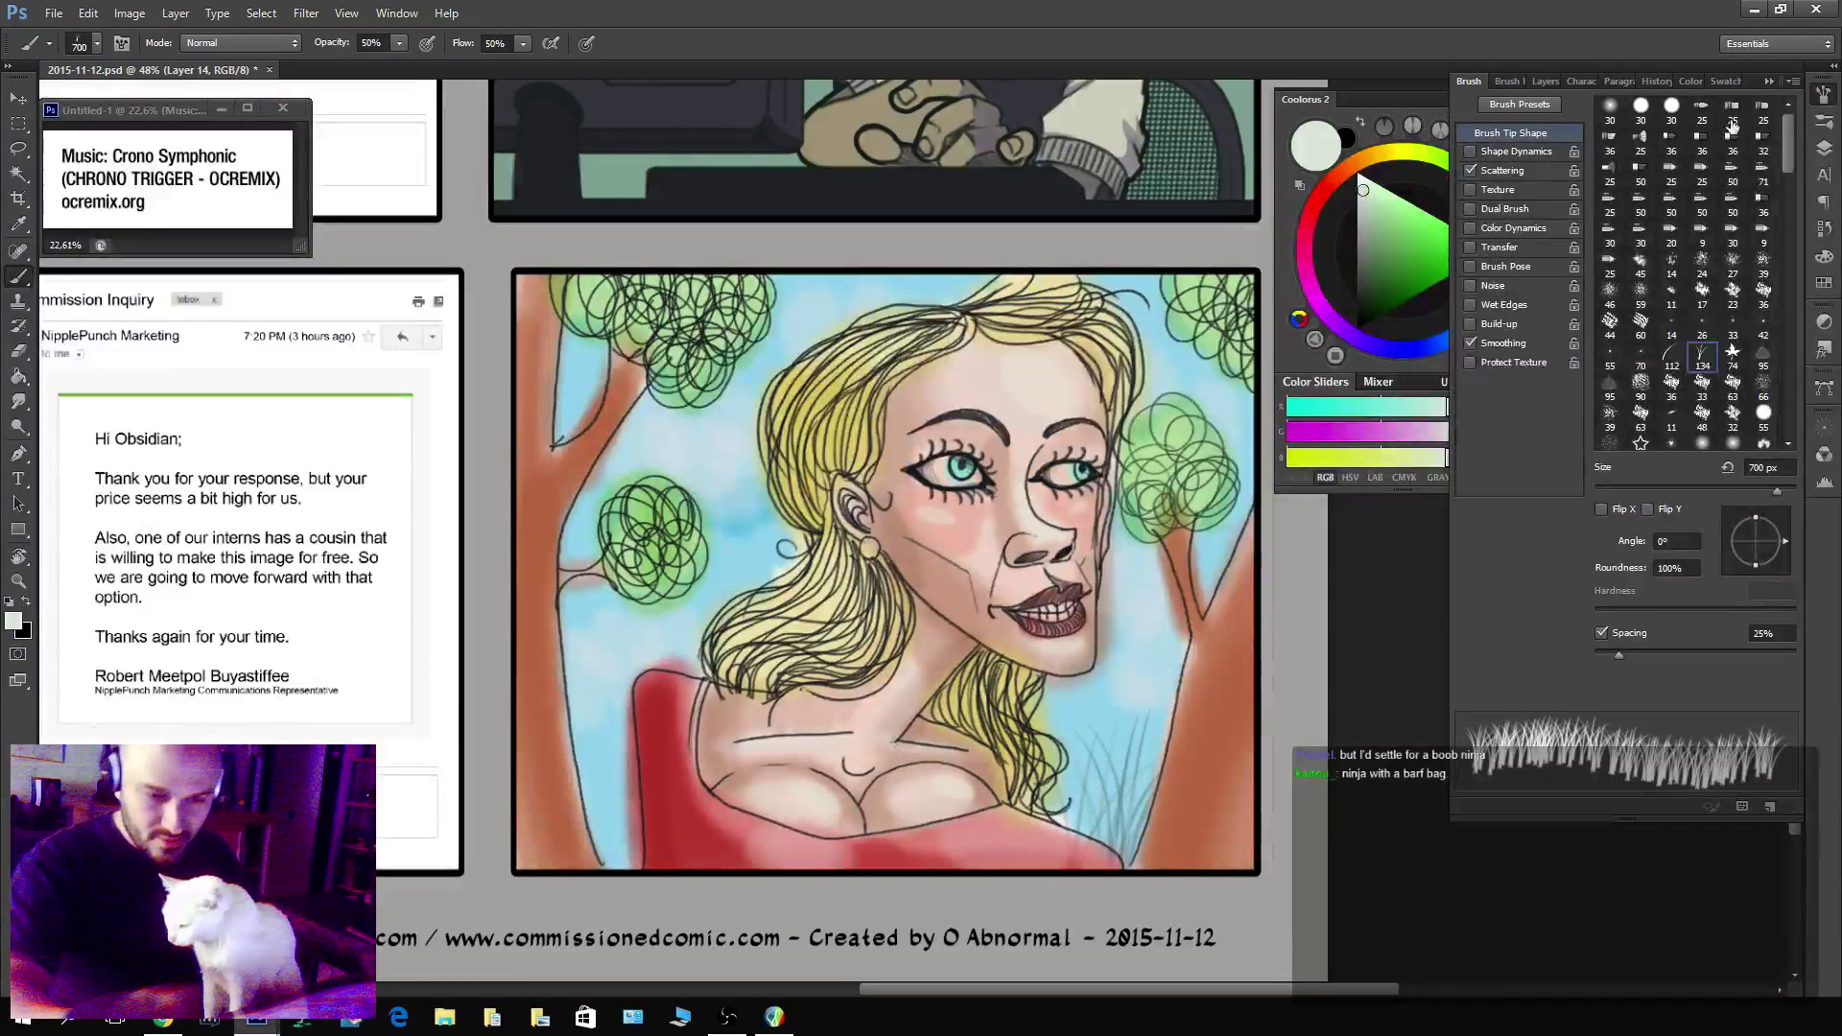
key("F5")
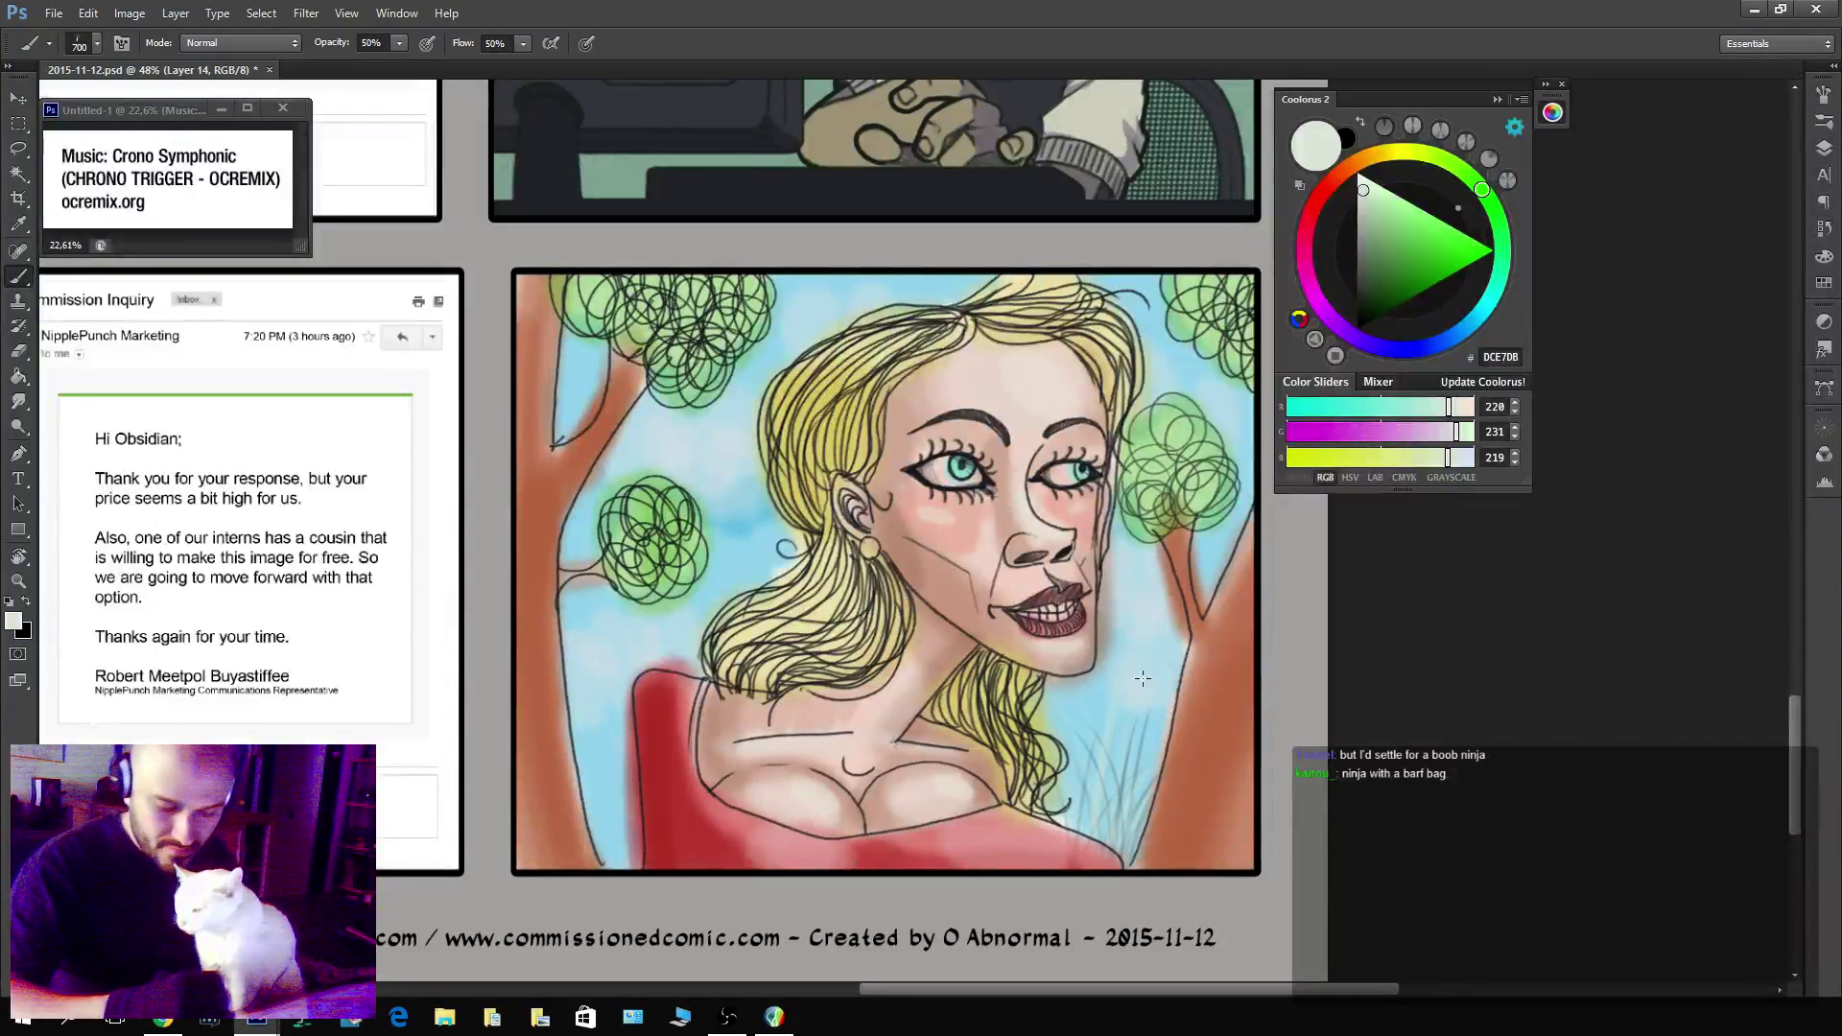
left_click(1402, 277)
left_click_drag(1117, 811, 1065, 684)
left_click_drag(1151, 858, 1110, 795)
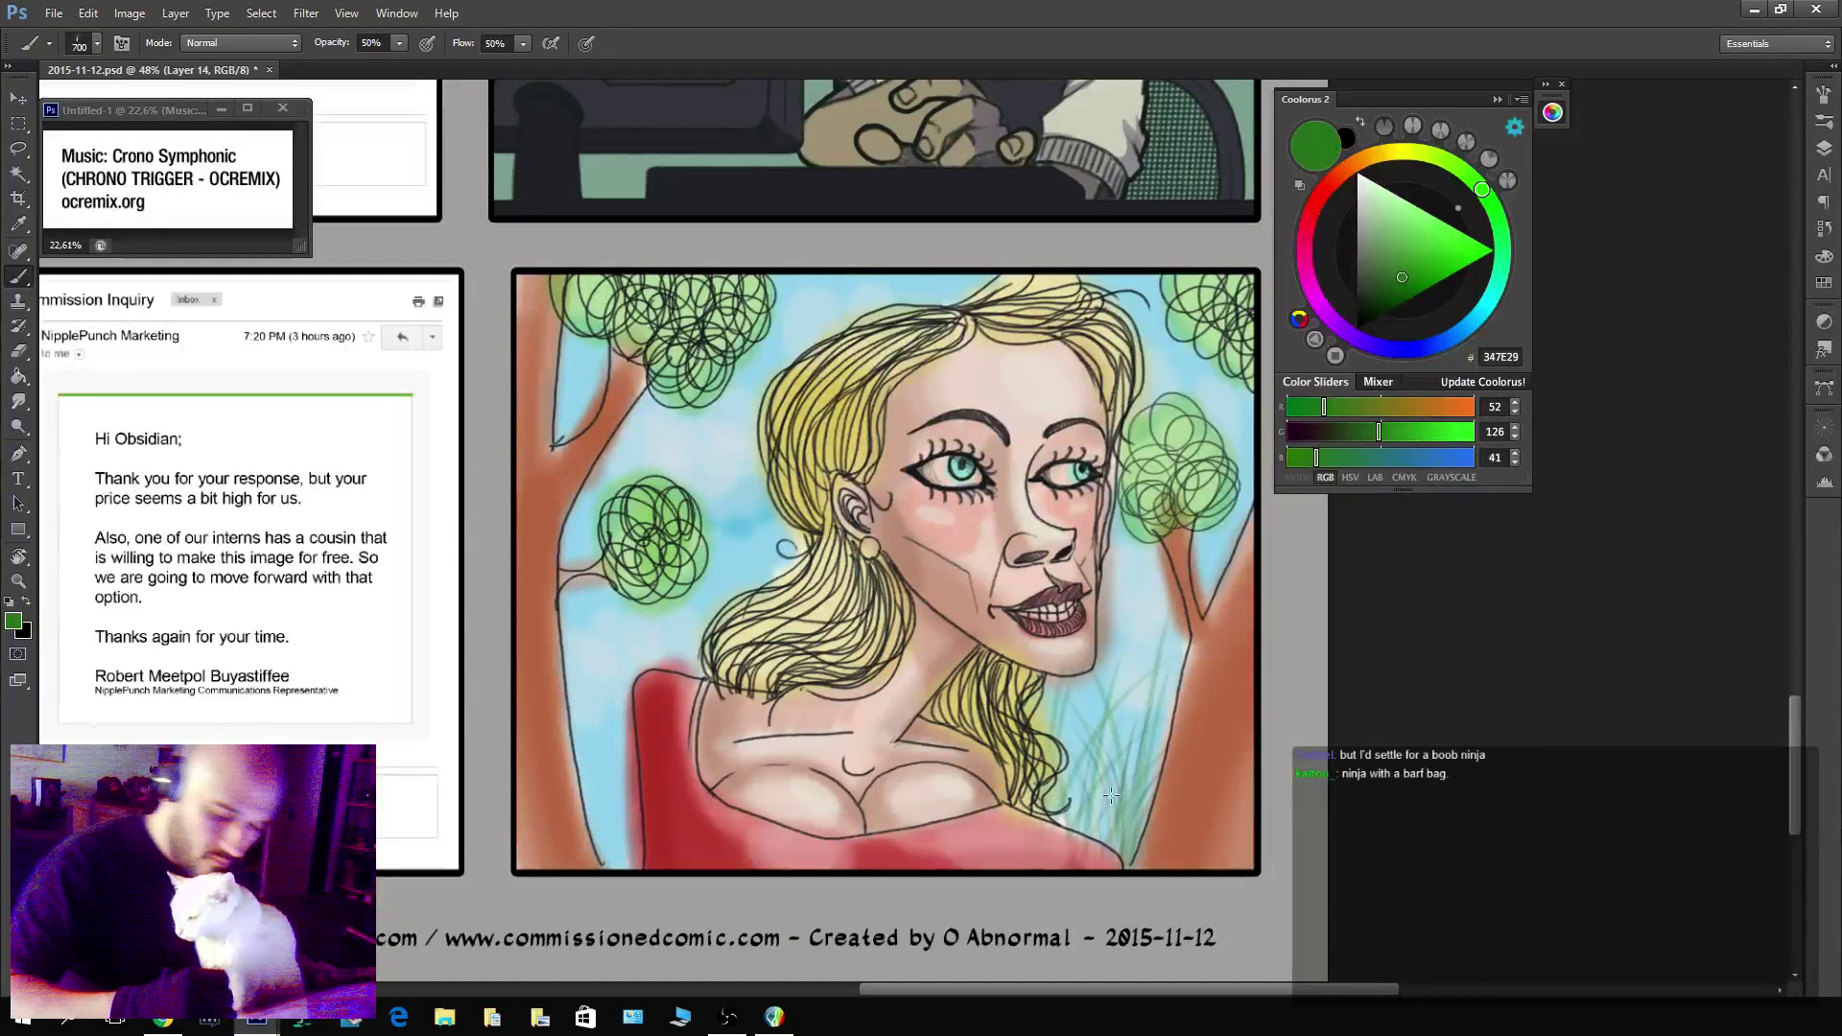
key("ctrl+alt+z")
key("ctrl+alt+z")
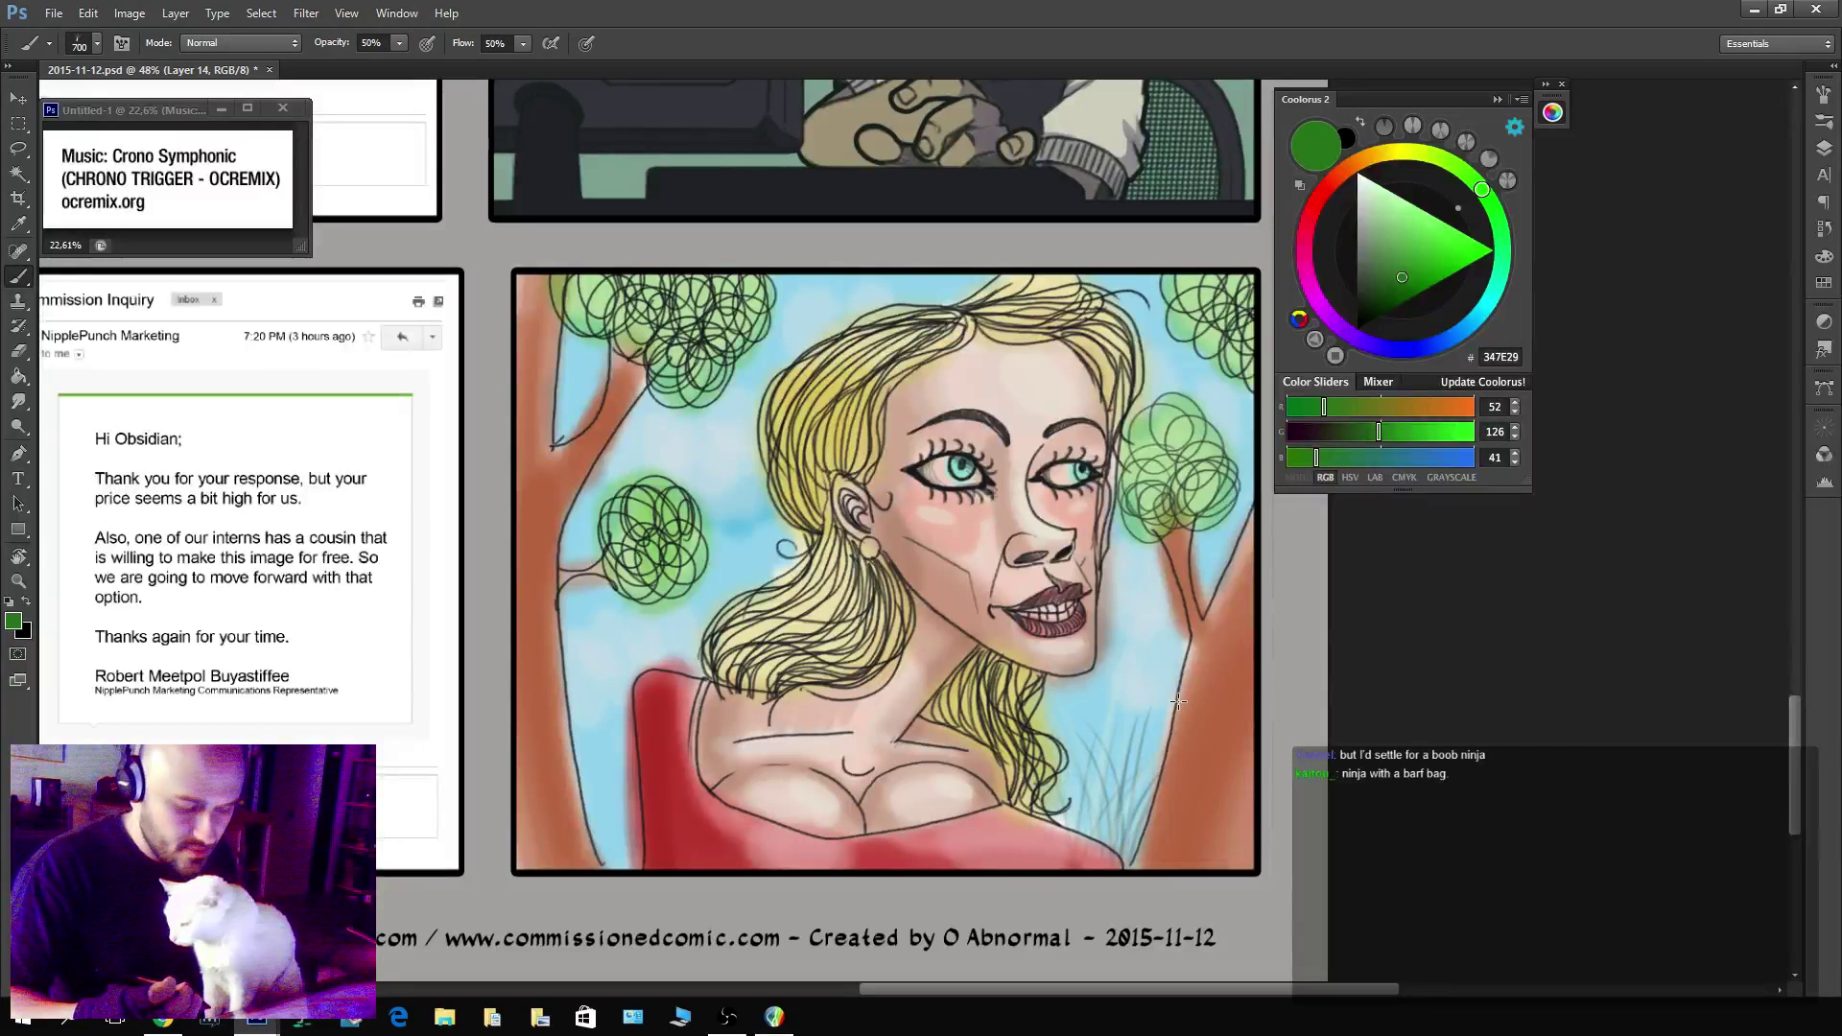
Reduce the grass brush to 125 and paint green grass between the woman's hair and the right-hand trunk.
key("[")
key("[")
key("[")
key("[")
key("[")
key("[")
key("[")
key("[")
key("[")
left_click_drag(1104, 773, 1115, 844)
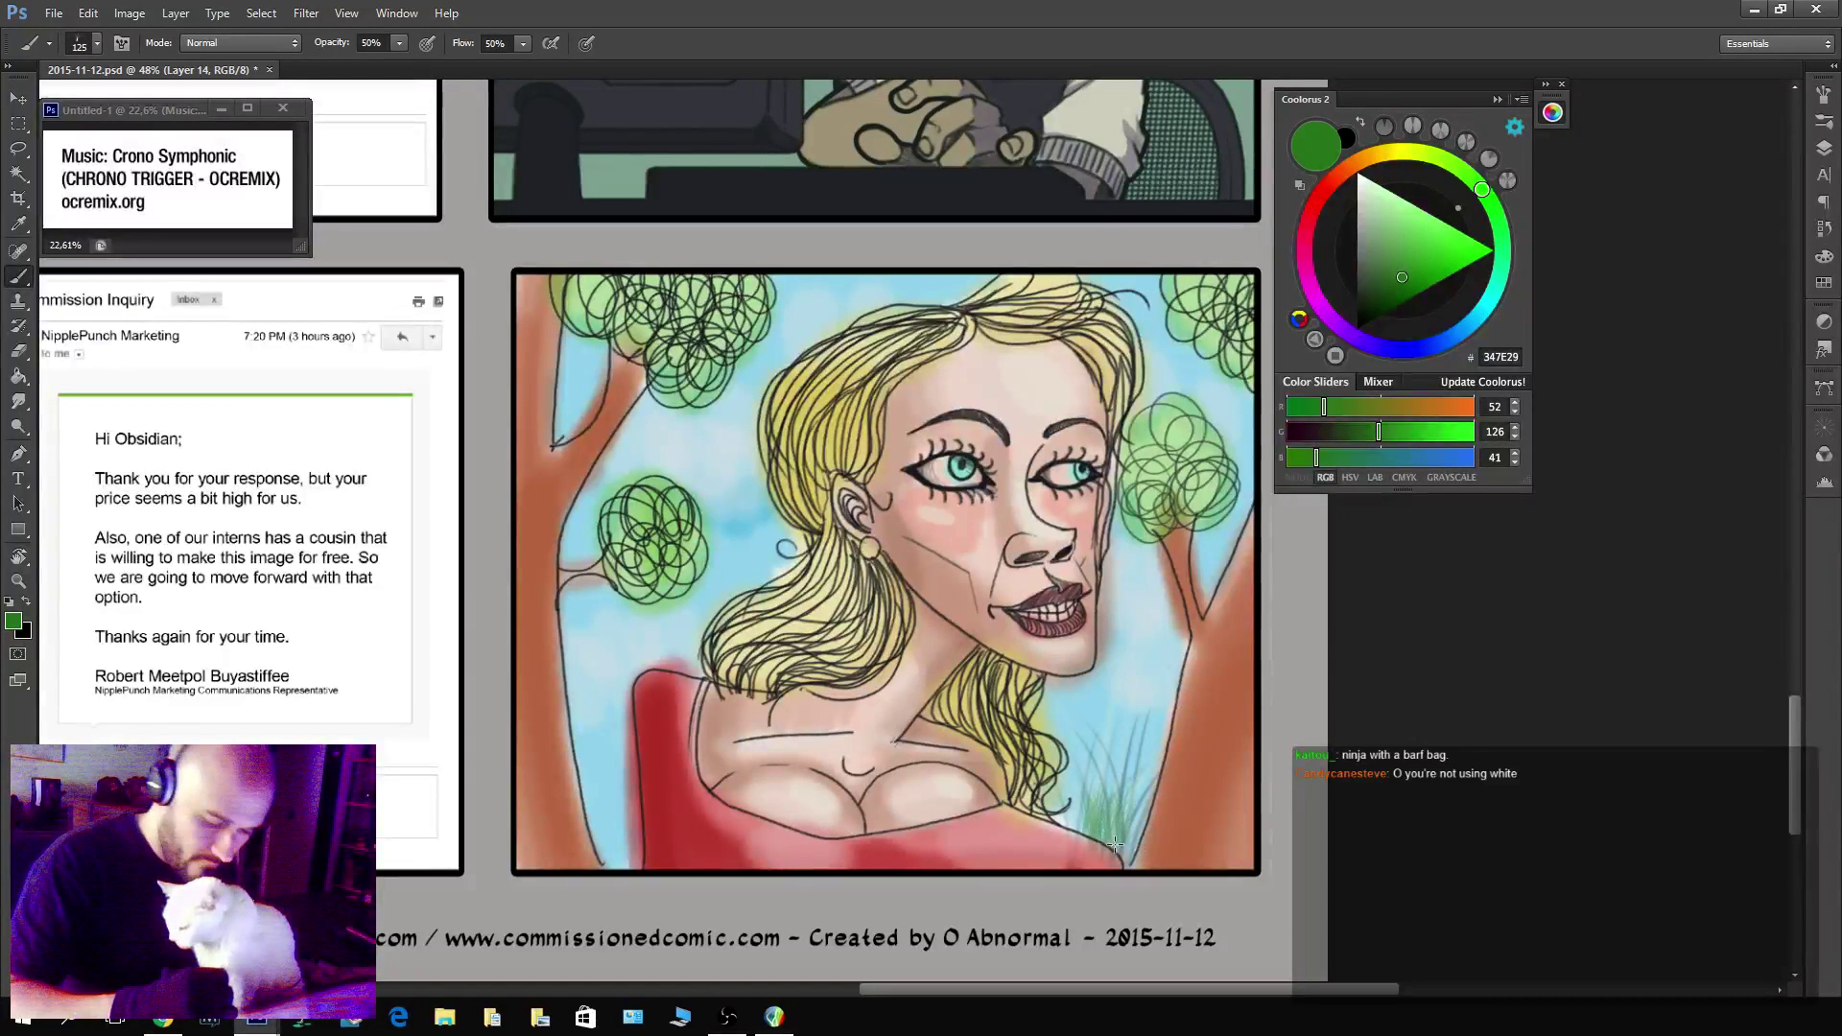
left_click_drag(1055, 746, 1104, 834)
mouse_move(1114, 741)
left_mouse_down()
mouse_move(1124, 782)
mouse_move(1142, 841)
left_mouse_up()
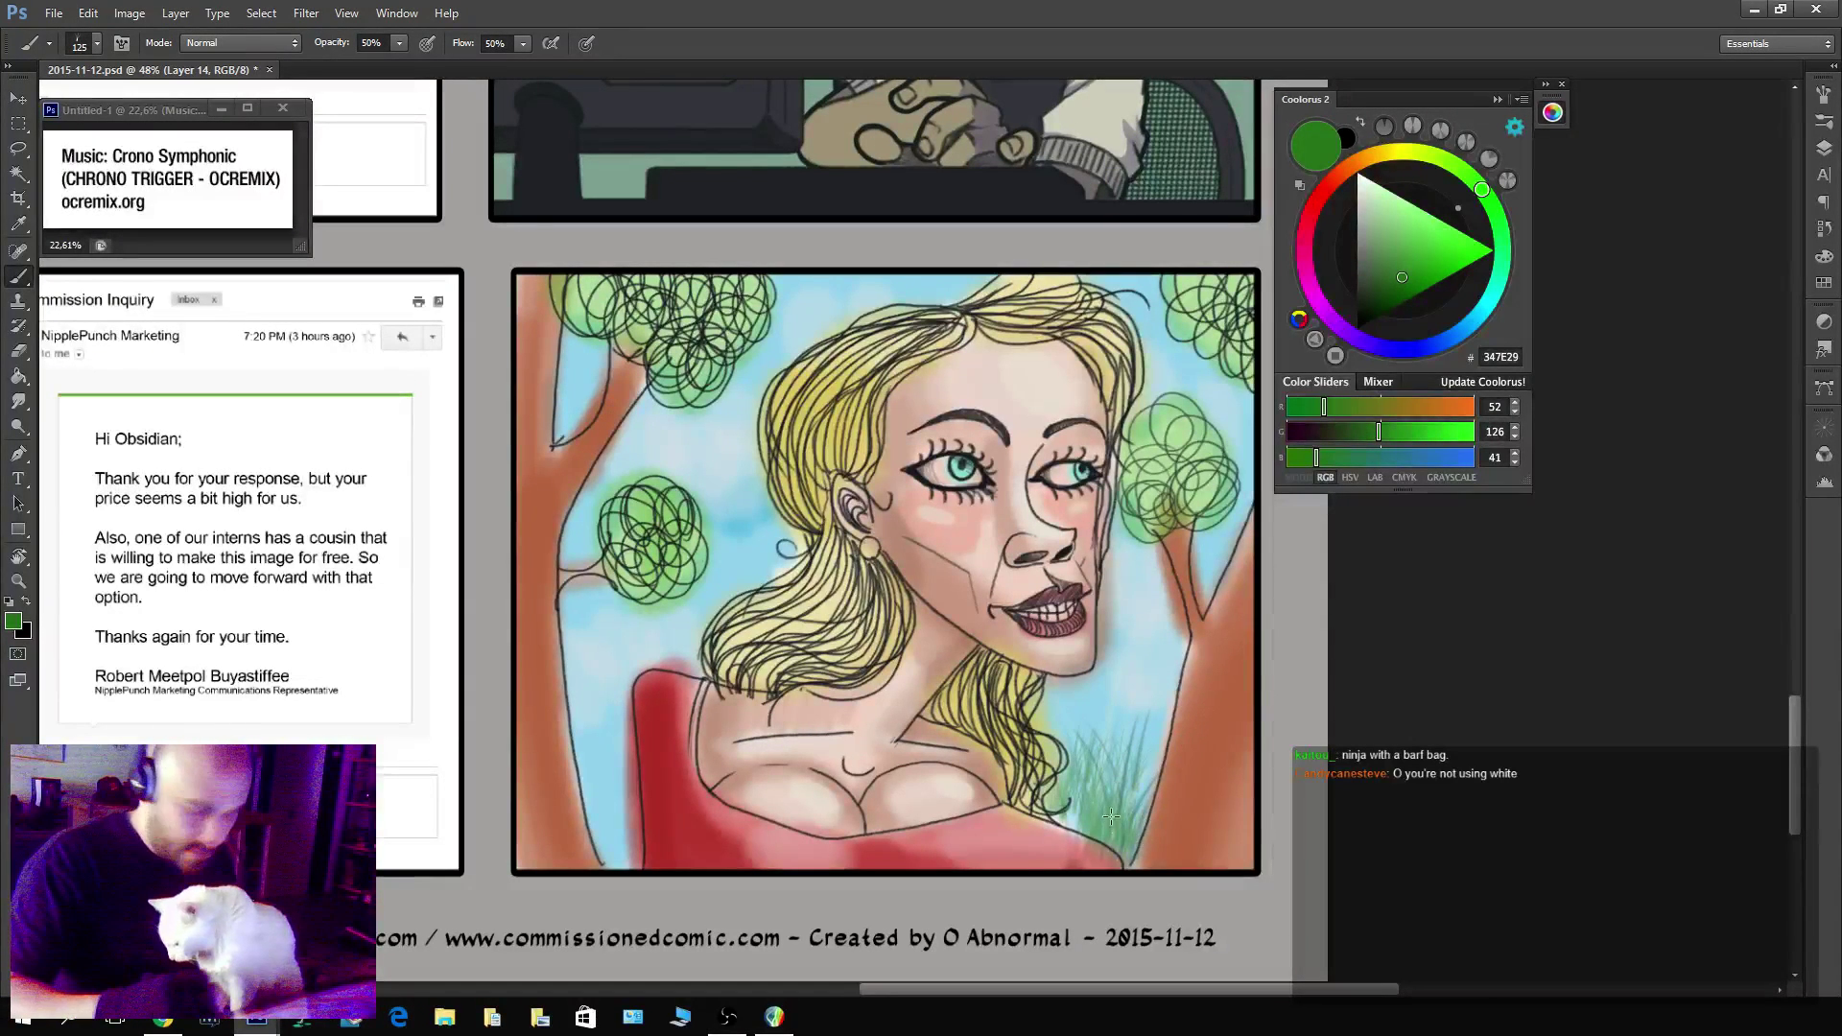
Move the grass layer above Layer 11 and paint grass on both sides of the woman in the dark green 264821, brush size 200.
left_click_drag(1395, 284, 1378, 327)
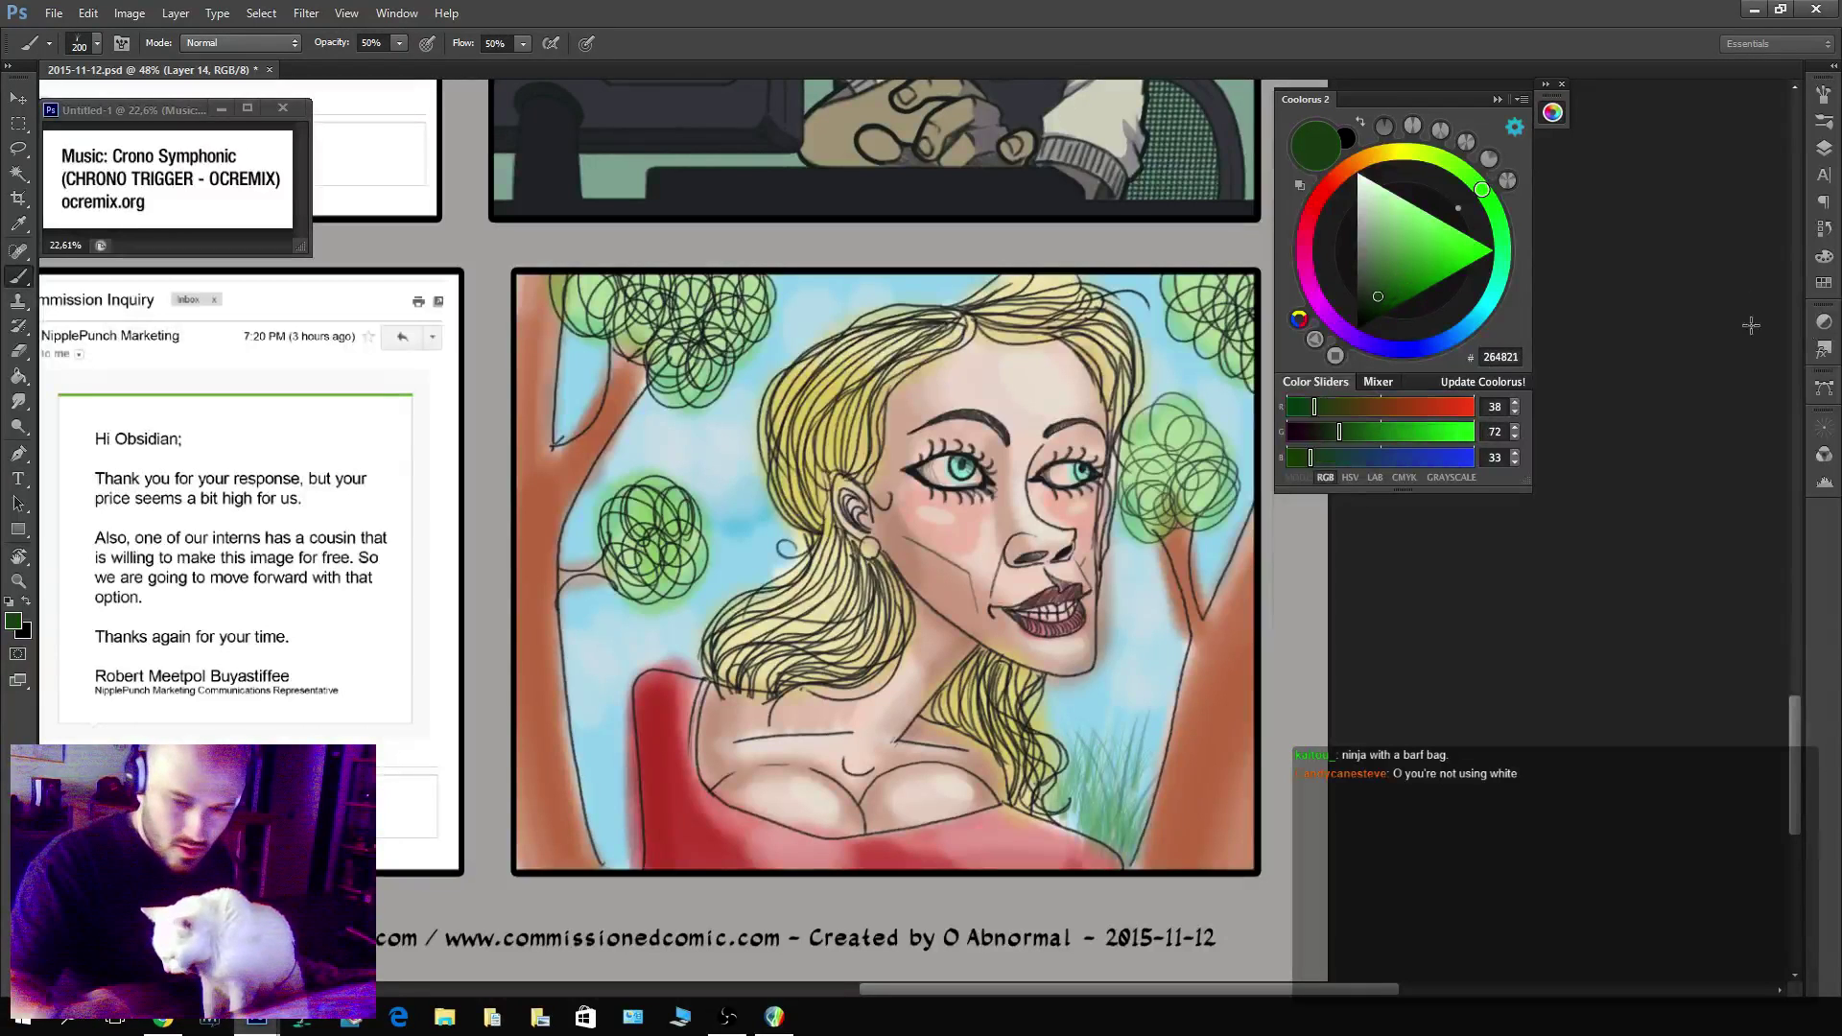
left_click(1824, 148)
left_click_drag(1702, 303, 1689, 325)
mouse_move(1126, 799)
left_mouse_down()
mouse_move(1088, 731)
mouse_move(1134, 747)
mouse_move(1166, 845)
left_mouse_up()
mouse_move(676, 794)
left_mouse_down()
mouse_move(591, 814)
mouse_move(622, 857)
mouse_move(633, 798)
mouse_move(571, 712)
mouse_move(626, 732)
mouse_move(595, 787)
mouse_move(644, 850)
left_mouse_up()
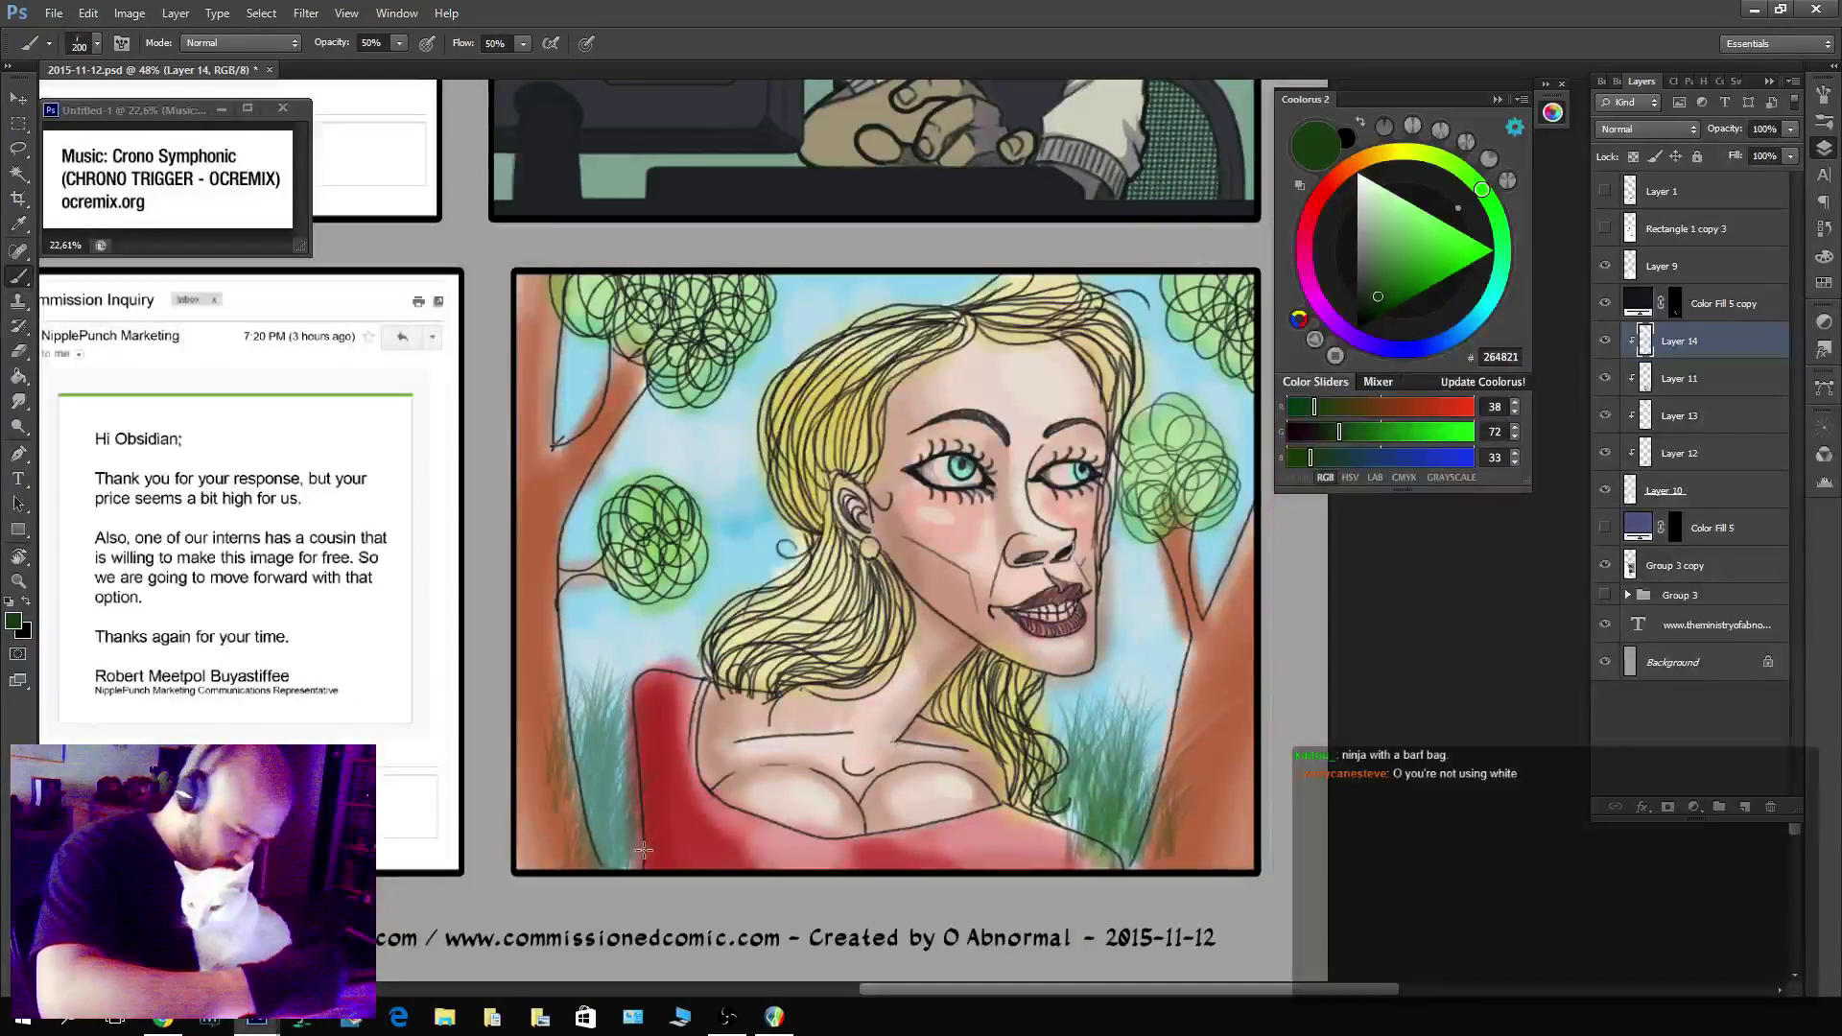
Add light green 69BB5D blades to the right-hand grass and deepen both grass patches with the very dark green 1F3F1B.
left_click(1406, 244)
left_click_drag(1140, 831, 1073, 763)
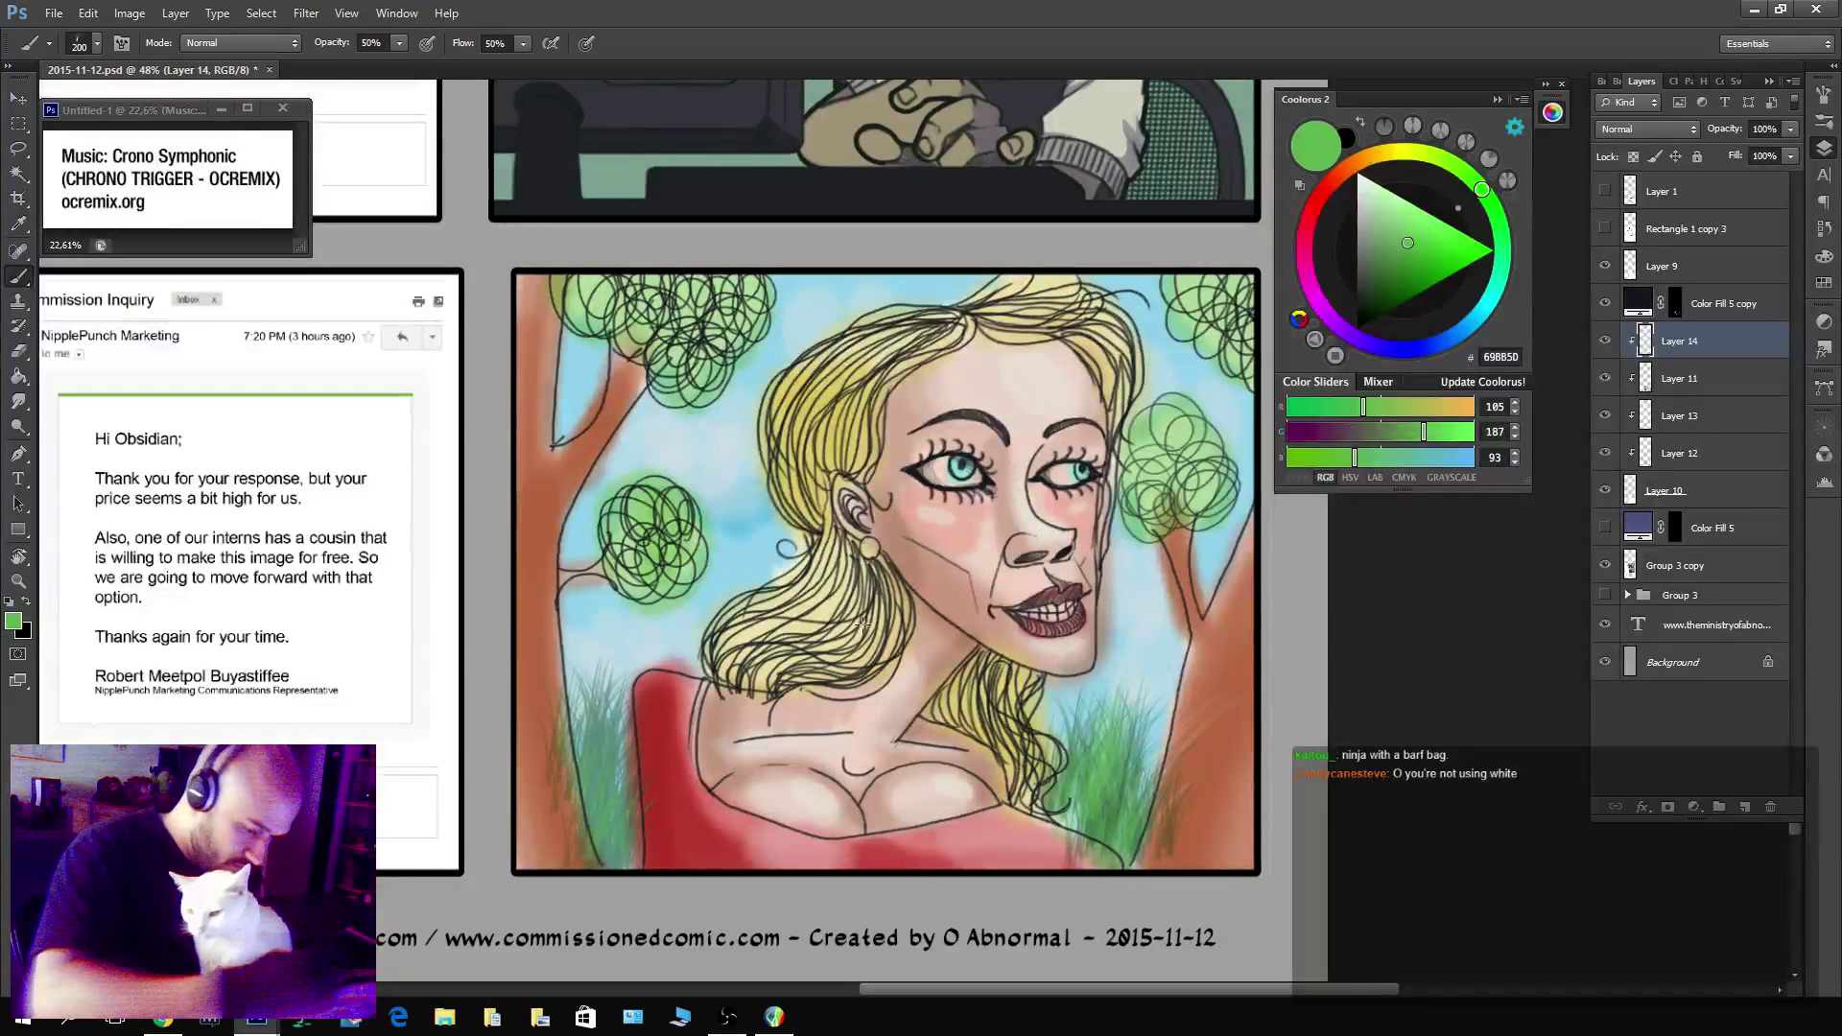
left_click_drag(1411, 266, 1377, 298)
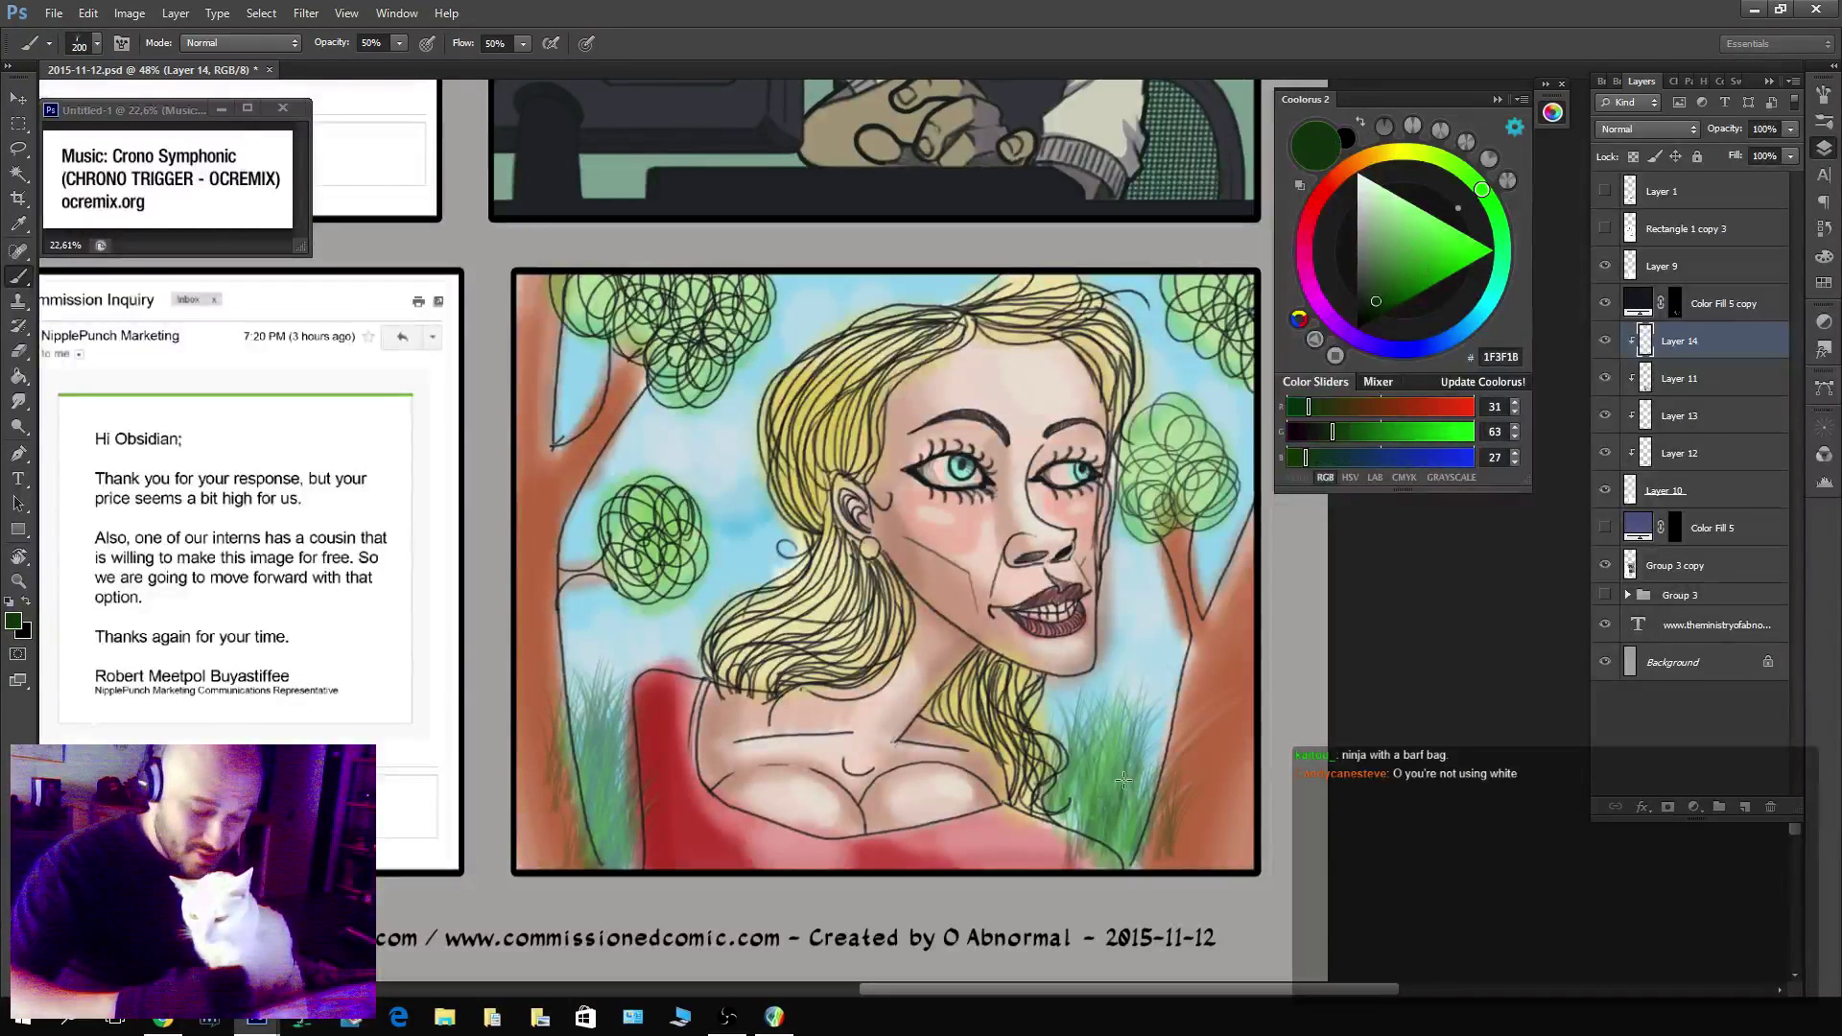
mouse_move(1124, 780)
left_mouse_down()
mouse_move(1084, 806)
mouse_move(1070, 743)
mouse_move(1151, 758)
mouse_move(1039, 715)
mouse_move(1019, 767)
left_mouse_up()
mouse_move(638, 854)
left_mouse_down()
mouse_move(584, 720)
mouse_move(622, 714)
mouse_move(636, 803)
mouse_move(629, 743)
left_mouse_up()
Highlight the grass on both sides of the woman with light green 69C35B blades.
left_click(1411, 240)
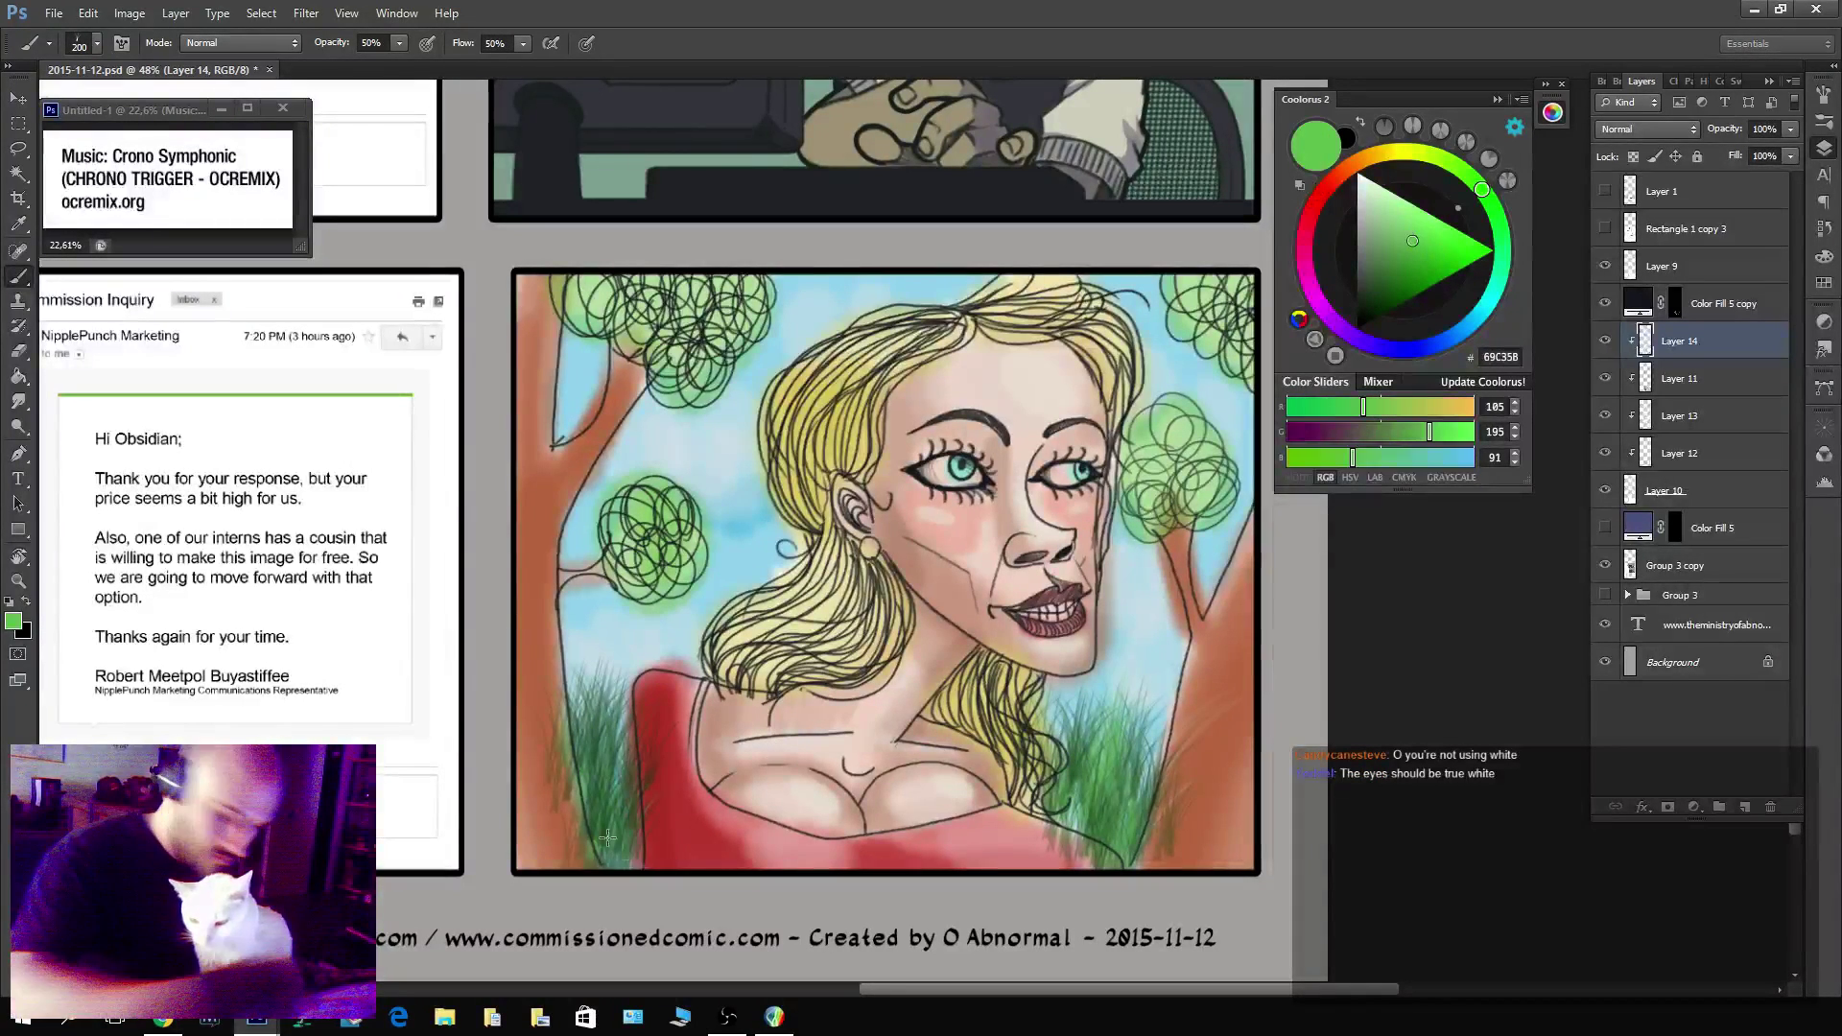
mouse_move(607, 838)
left_mouse_down()
mouse_move(590, 806)
mouse_move(631, 776)
left_mouse_up()
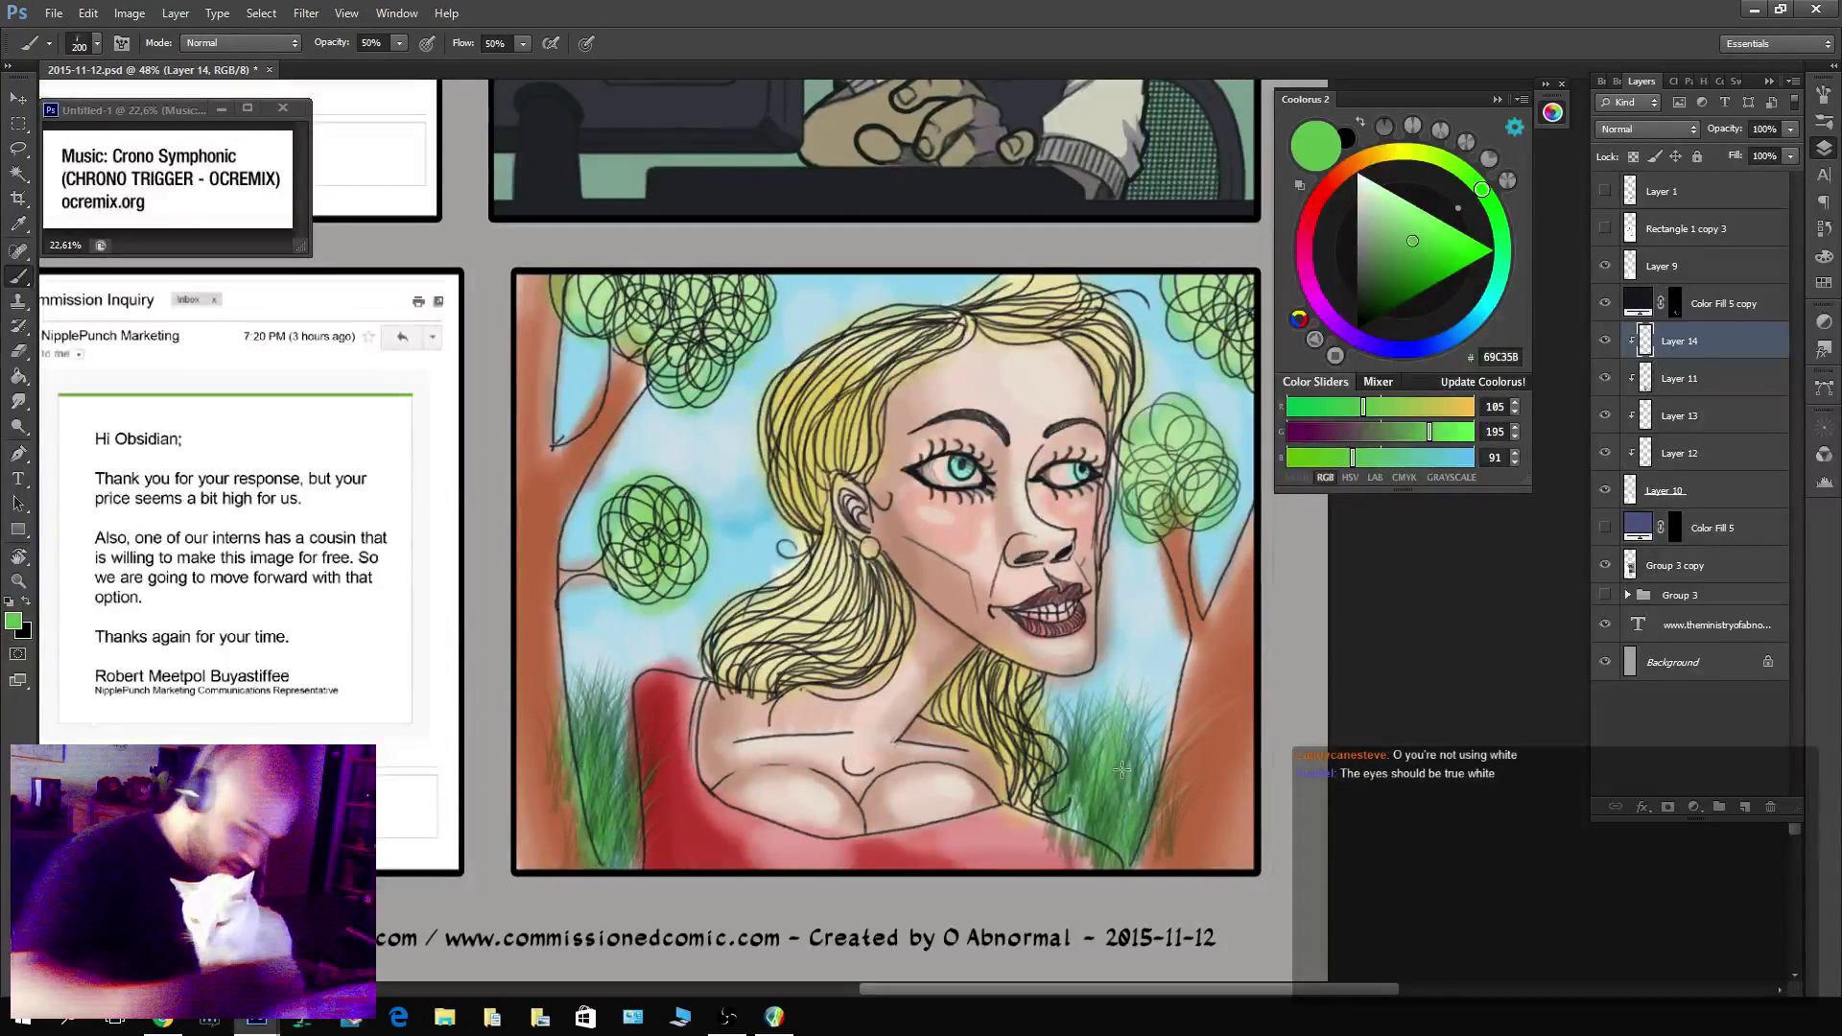
mouse_move(1122, 769)
left_mouse_down()
mouse_move(1101, 825)
mouse_move(1063, 775)
left_mouse_up()
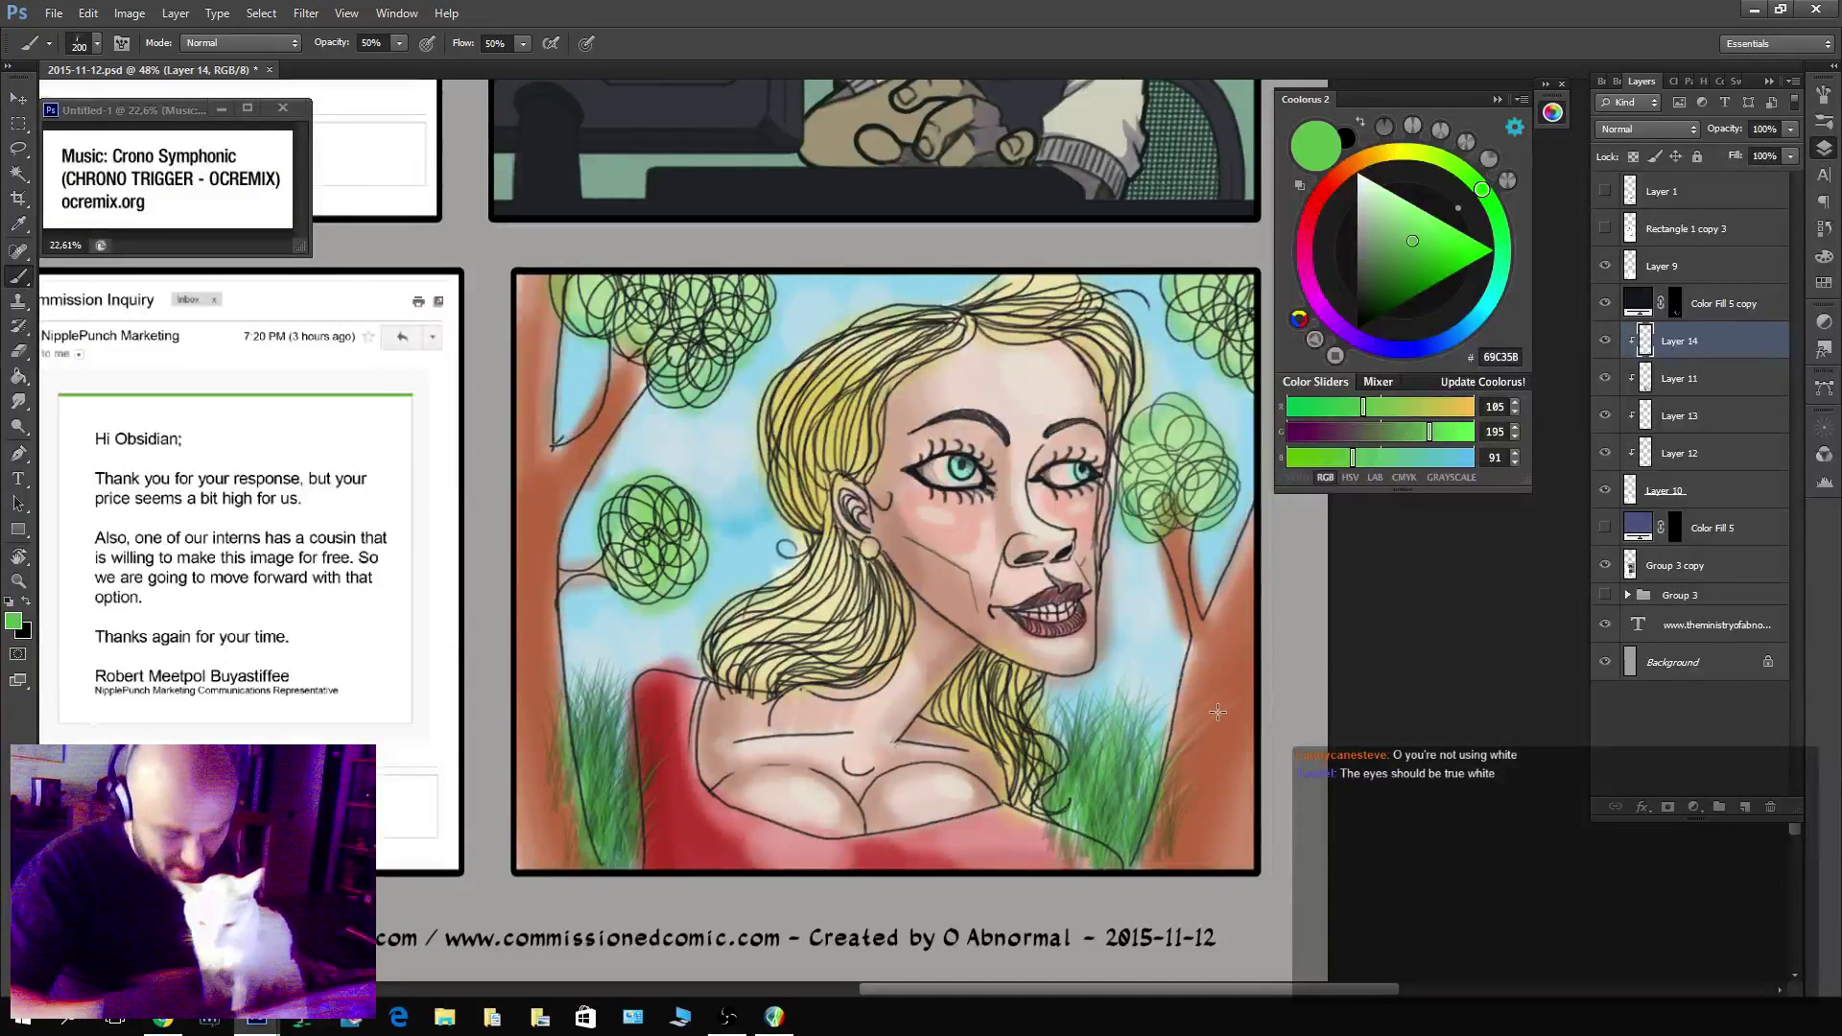
Move the grass layer beneath Layer 11, behind the woman and trunks, and make Layer 11 the active layer.
left_click_drag(1687, 347, 1694, 408)
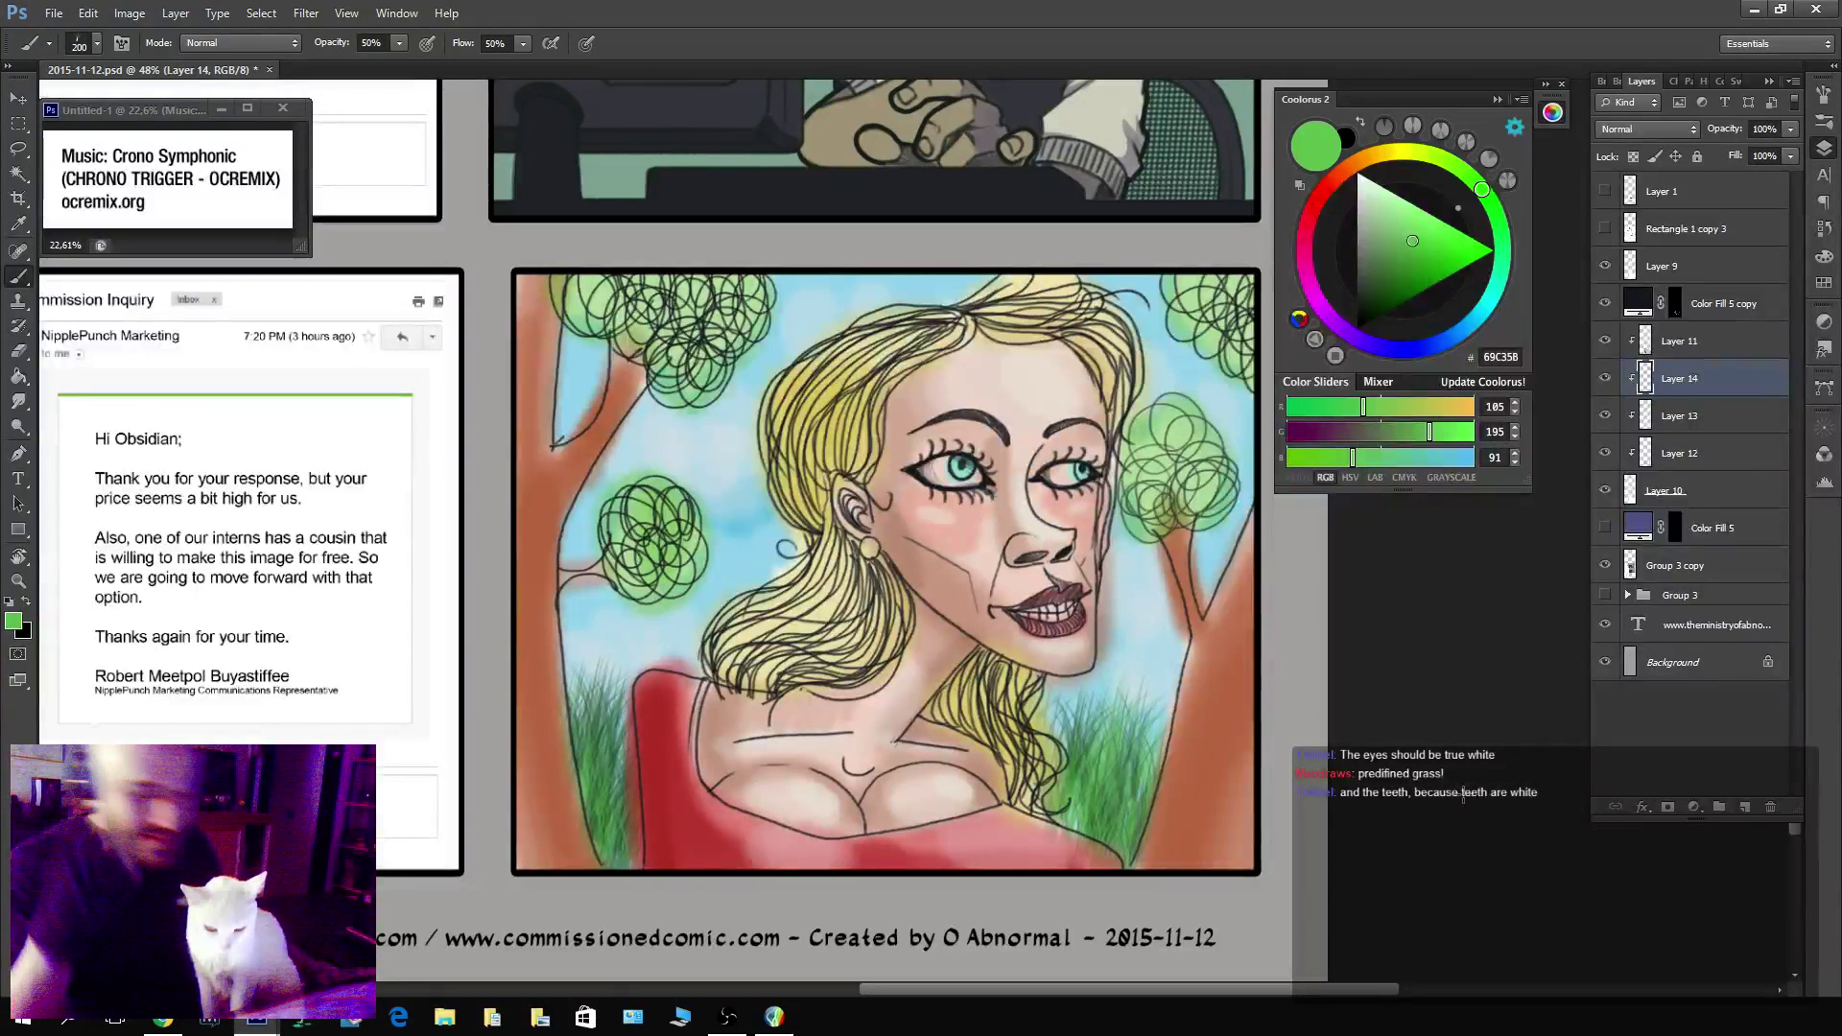
key("alt+bracketright")
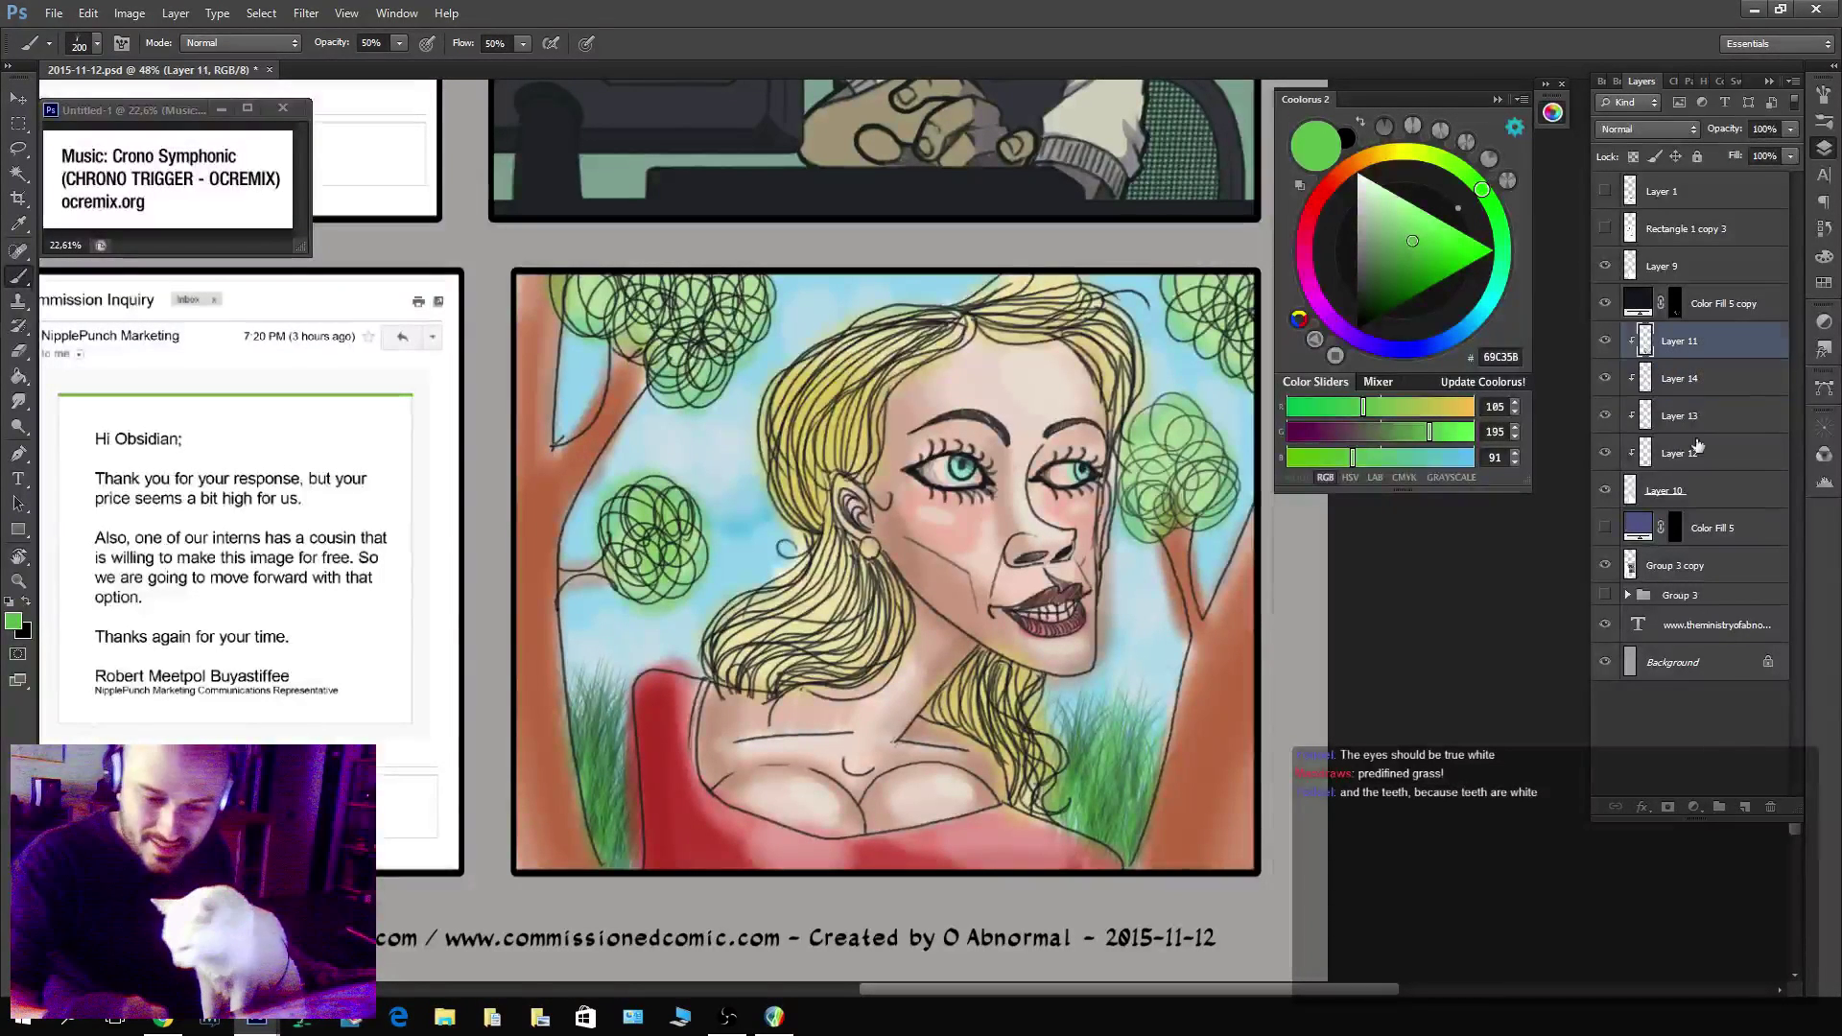
Add a new layer above Layer 11, choose white FFFFFF as paint colour, and set the Color Fill 5 copy layer to black 000000.
left_click(1747, 809)
left_click_drag(1374, 217, 1357, 173)
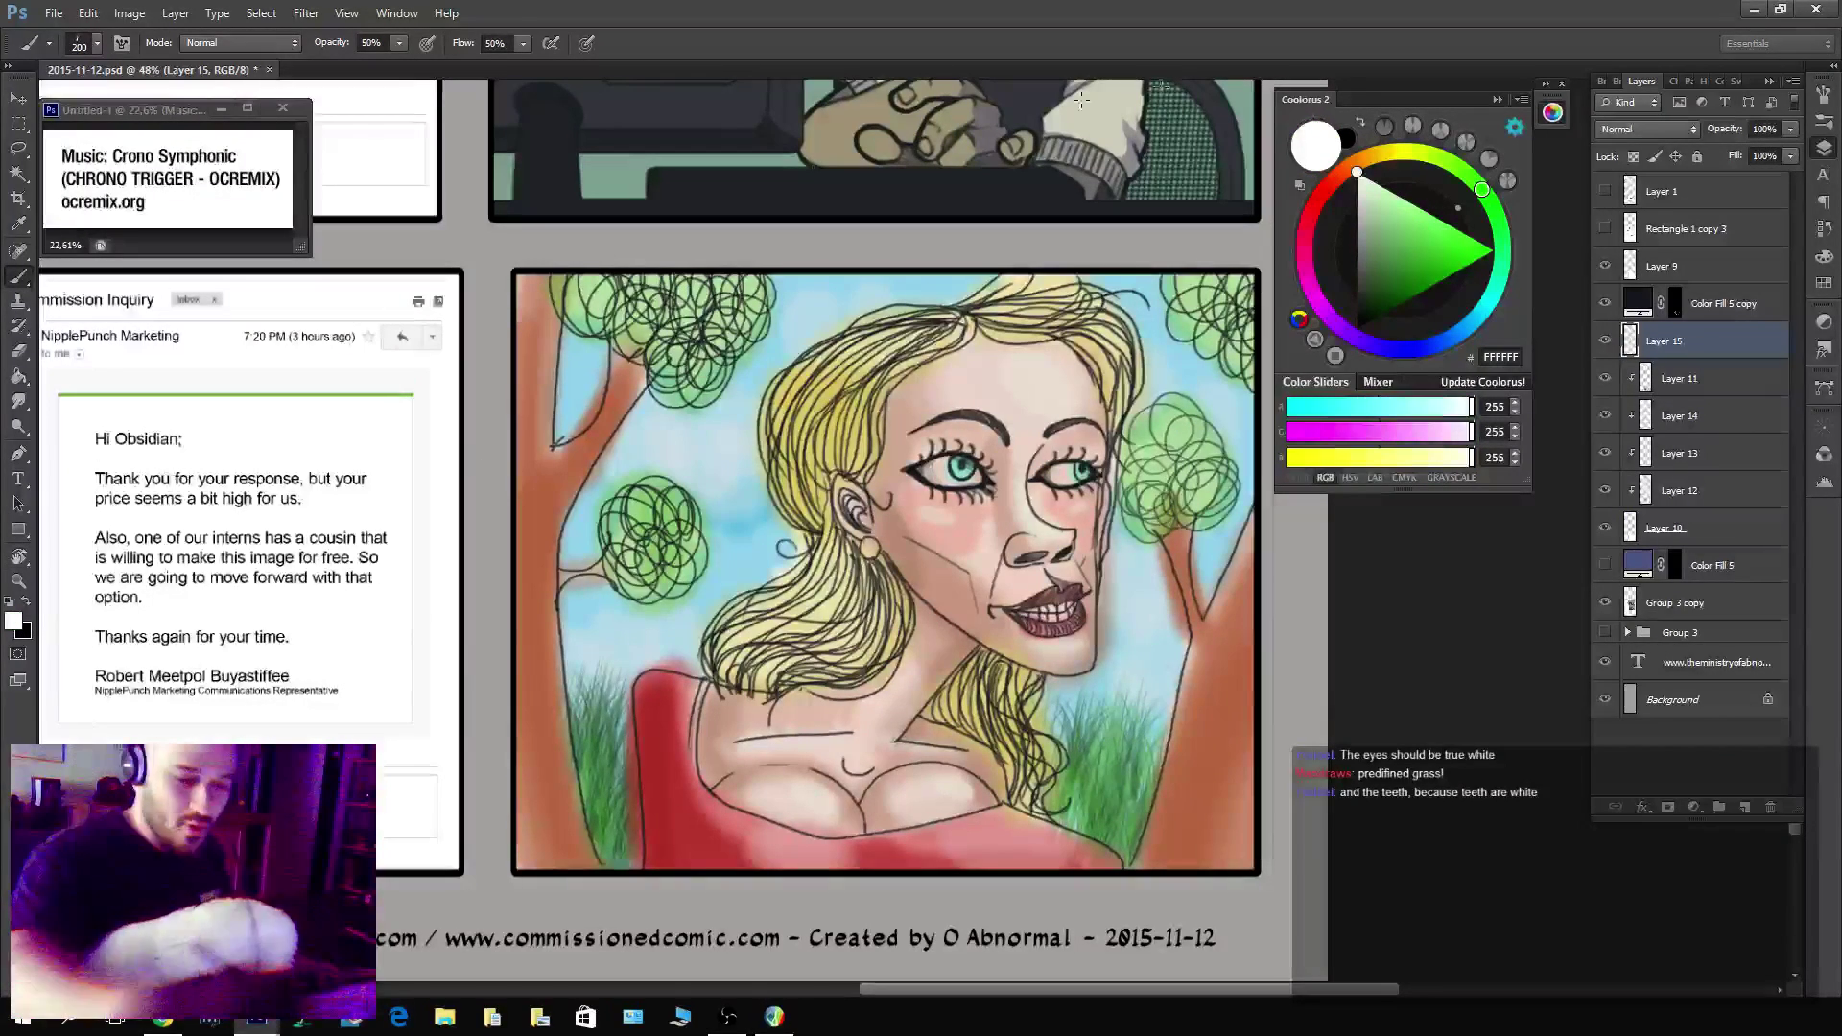
double_click(1635, 303)
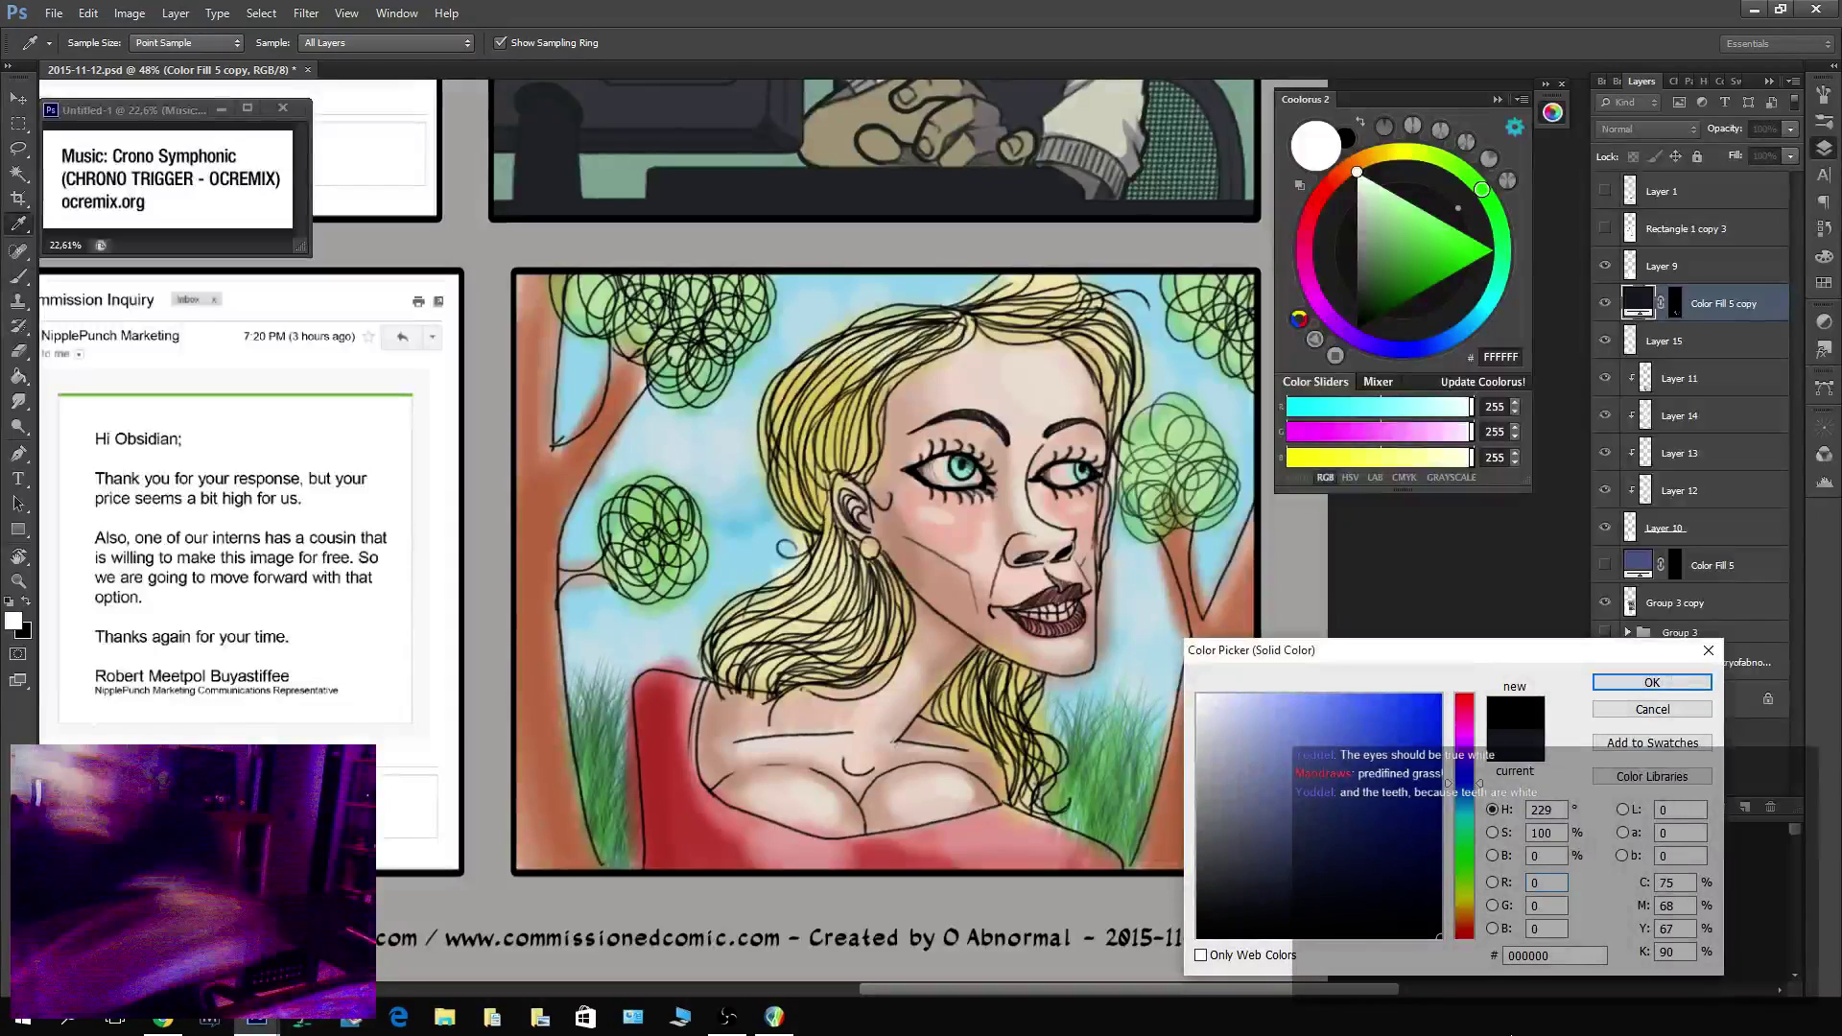
right_click(1512, 1033)
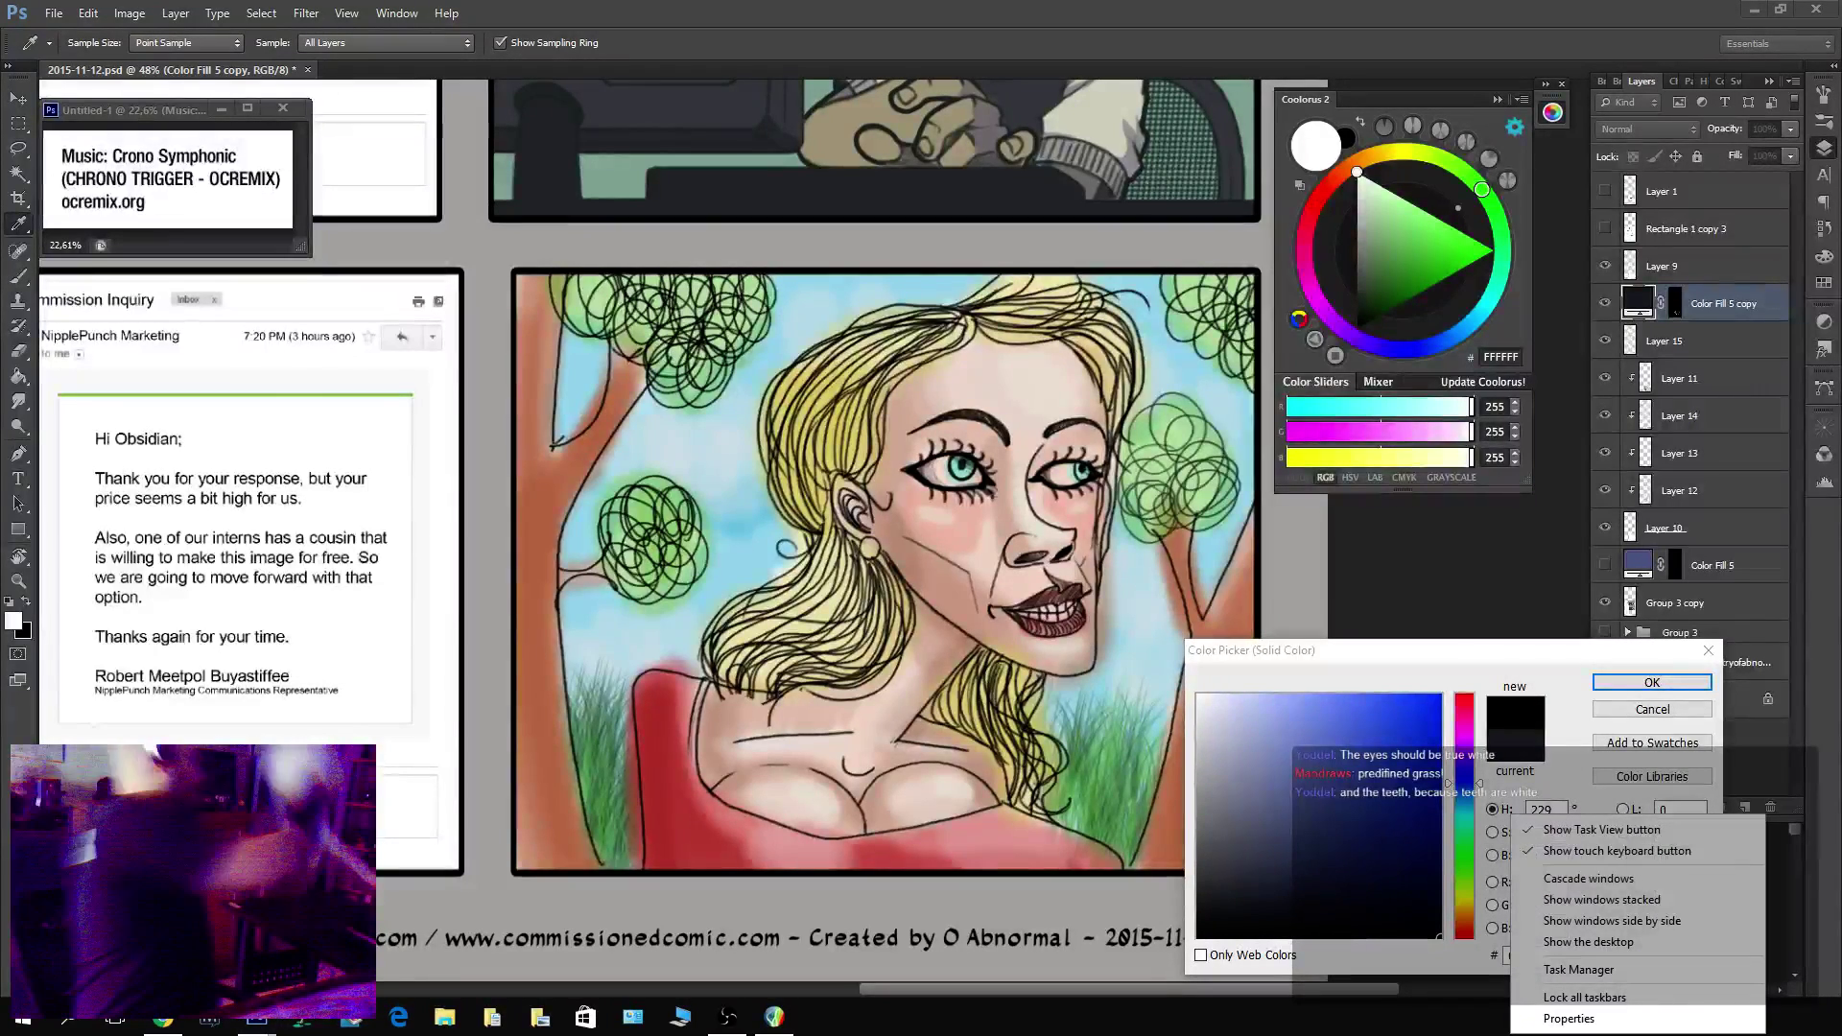
left_click(1638, 689)
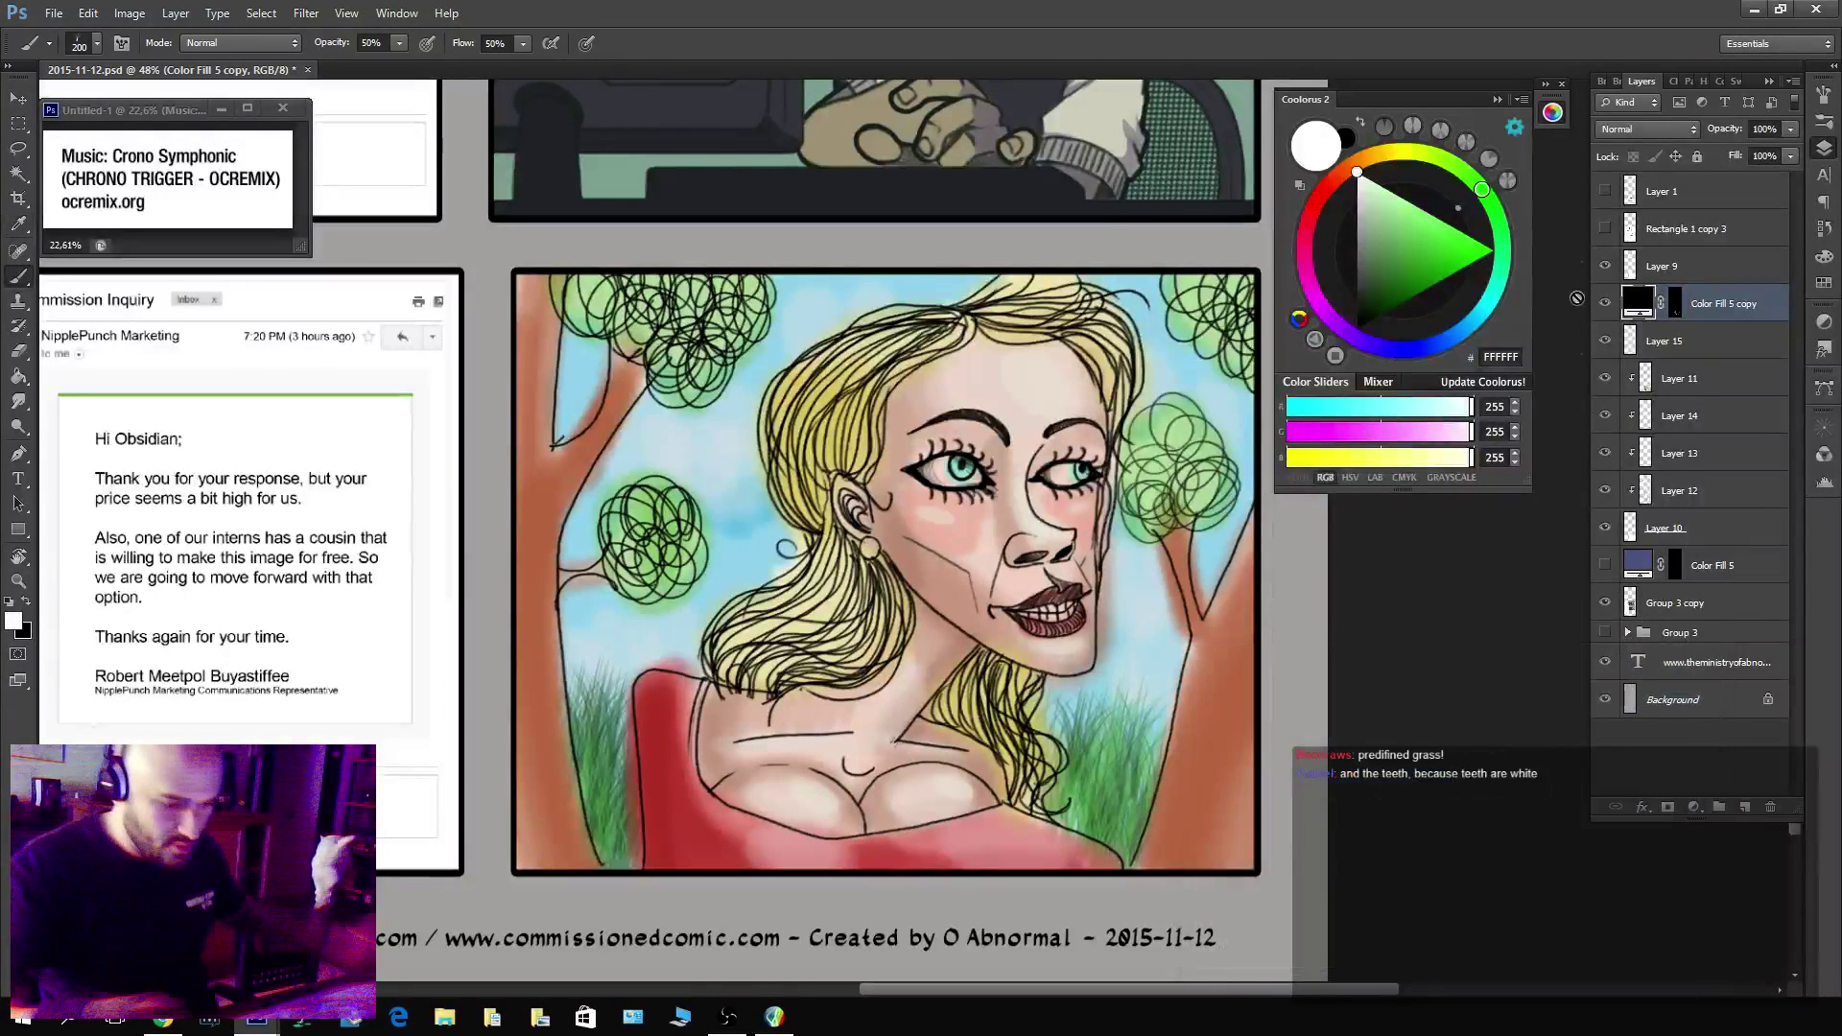
Paint the woman's teeth and the whites of both eyes white on Layer 15 with the Comic Brush Hard, size 24.
left_click(1631, 347)
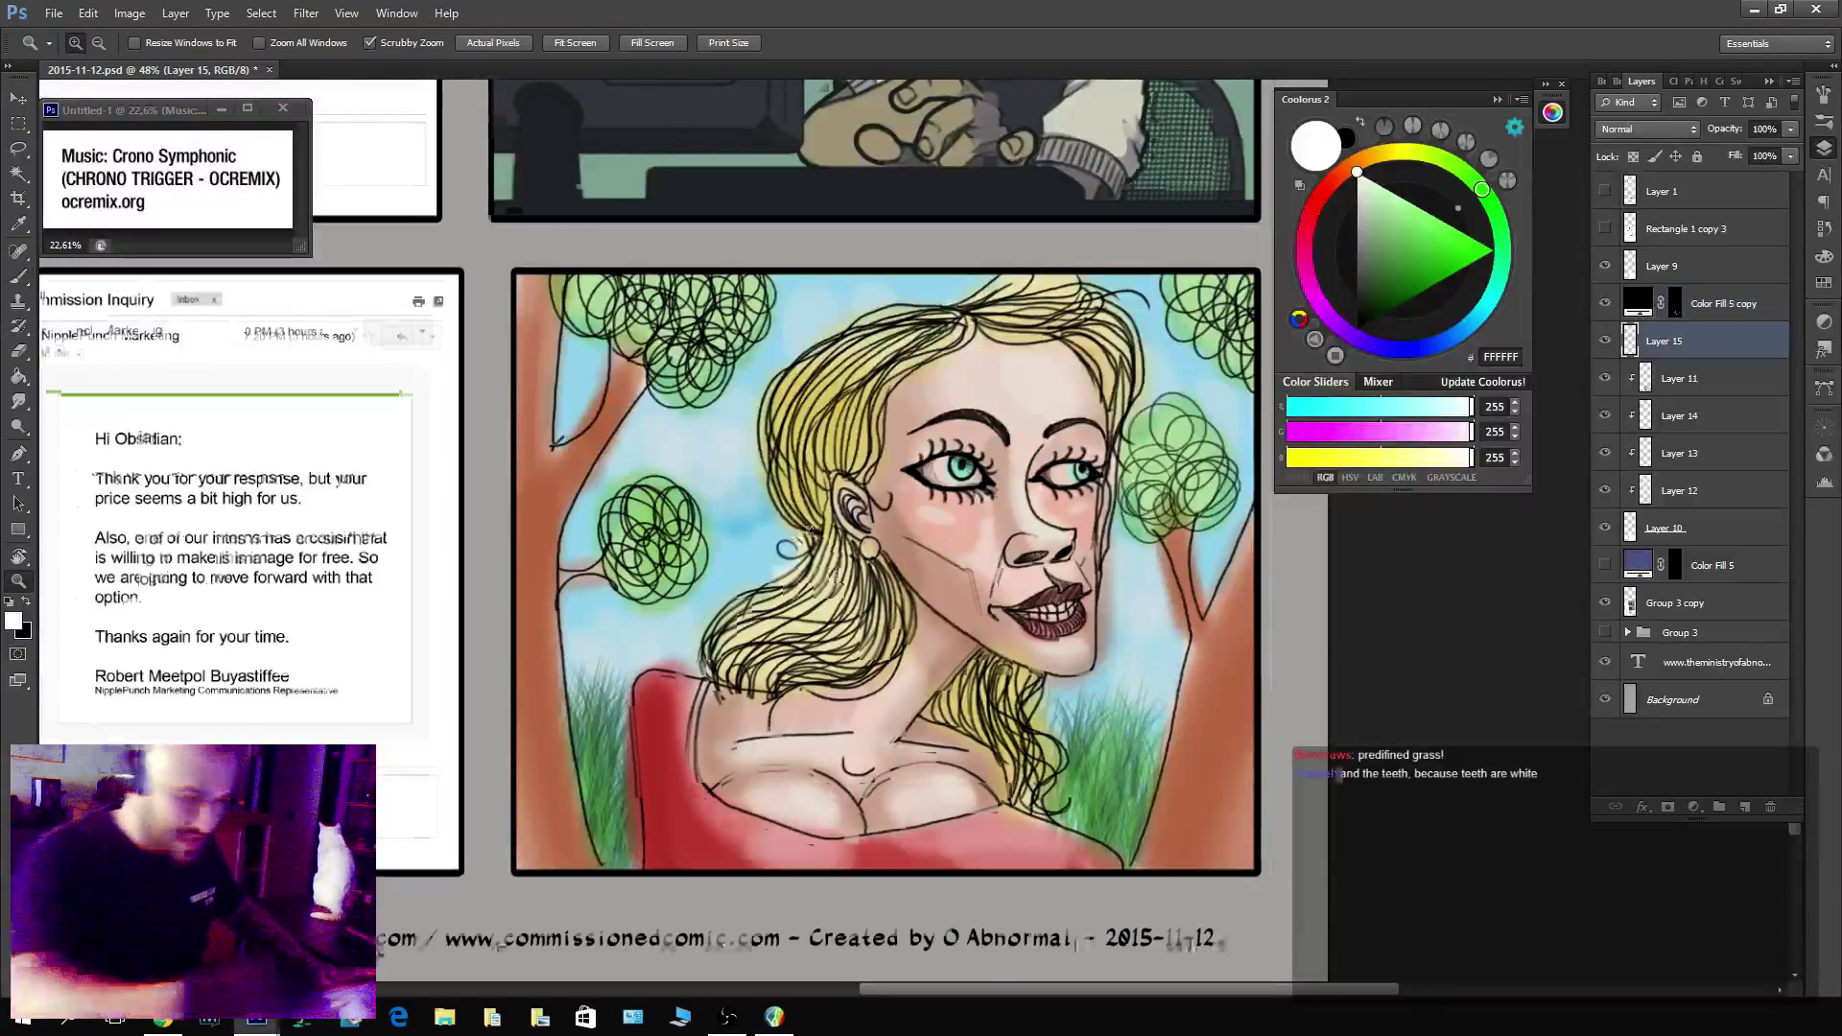
scroll(574, 586, "up", 2)
left_click(49, 43)
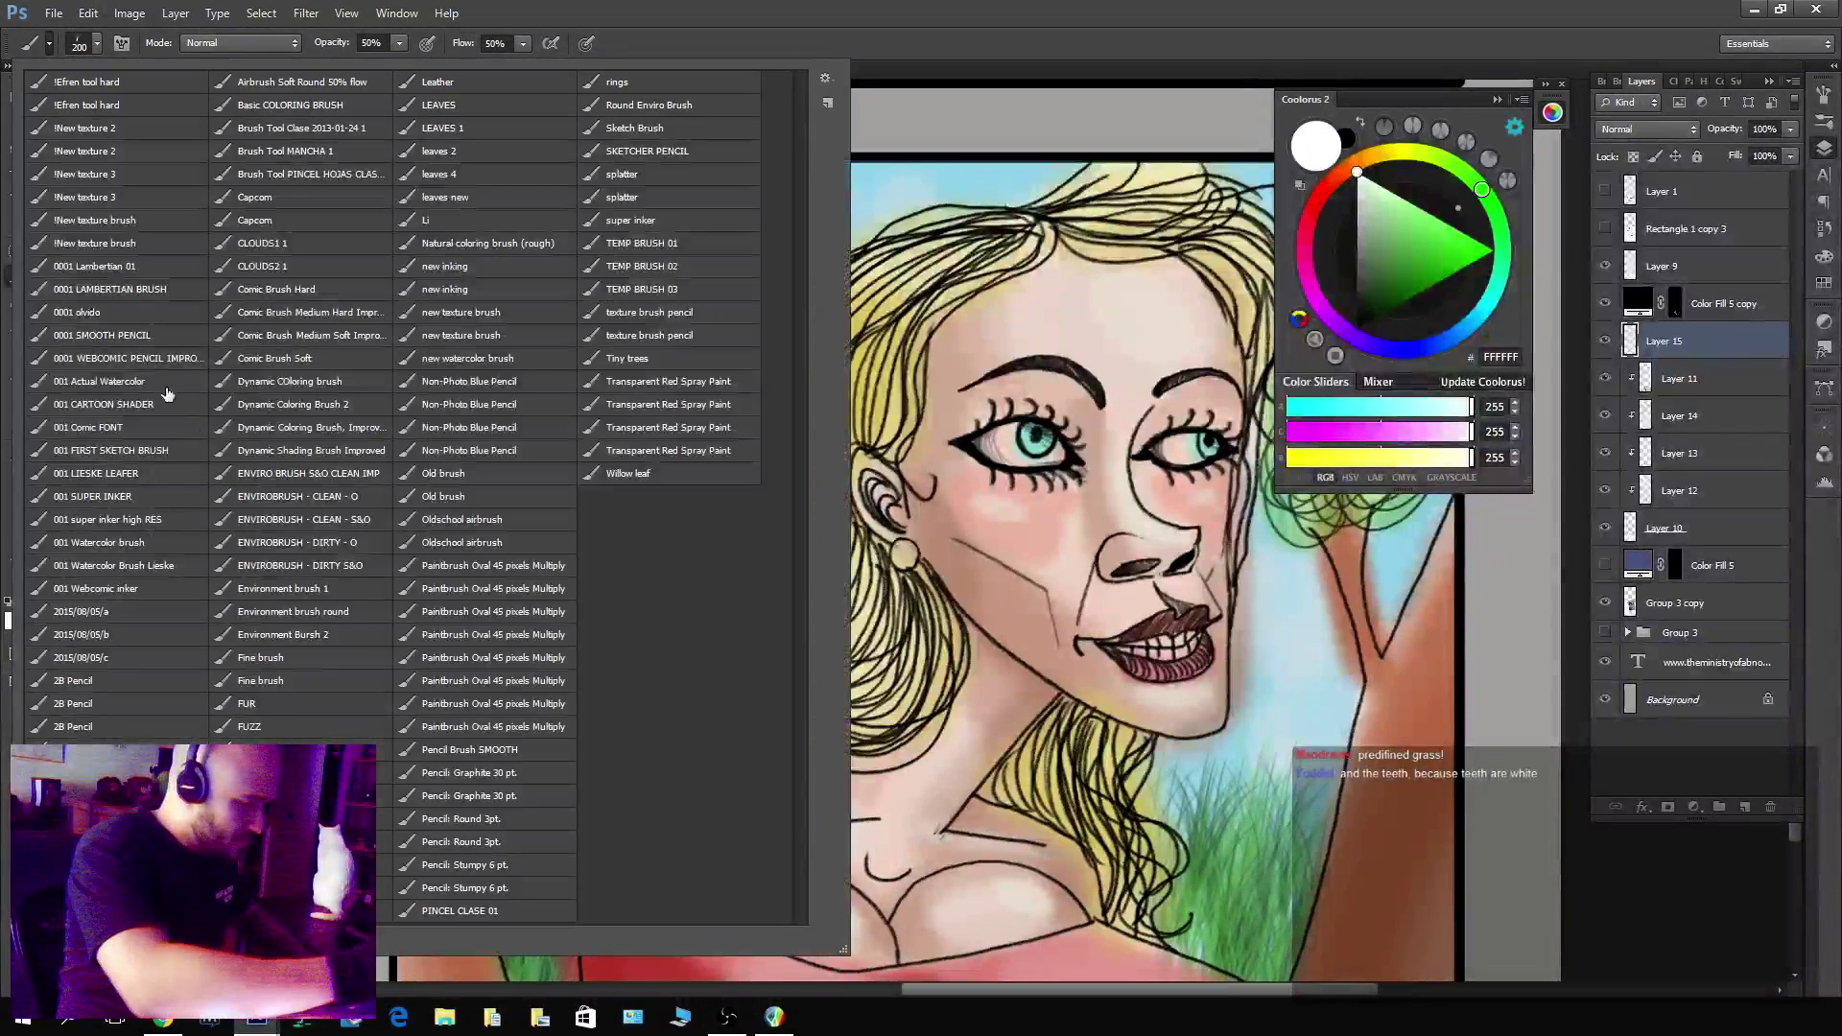
left_click(302, 290)
key("Return")
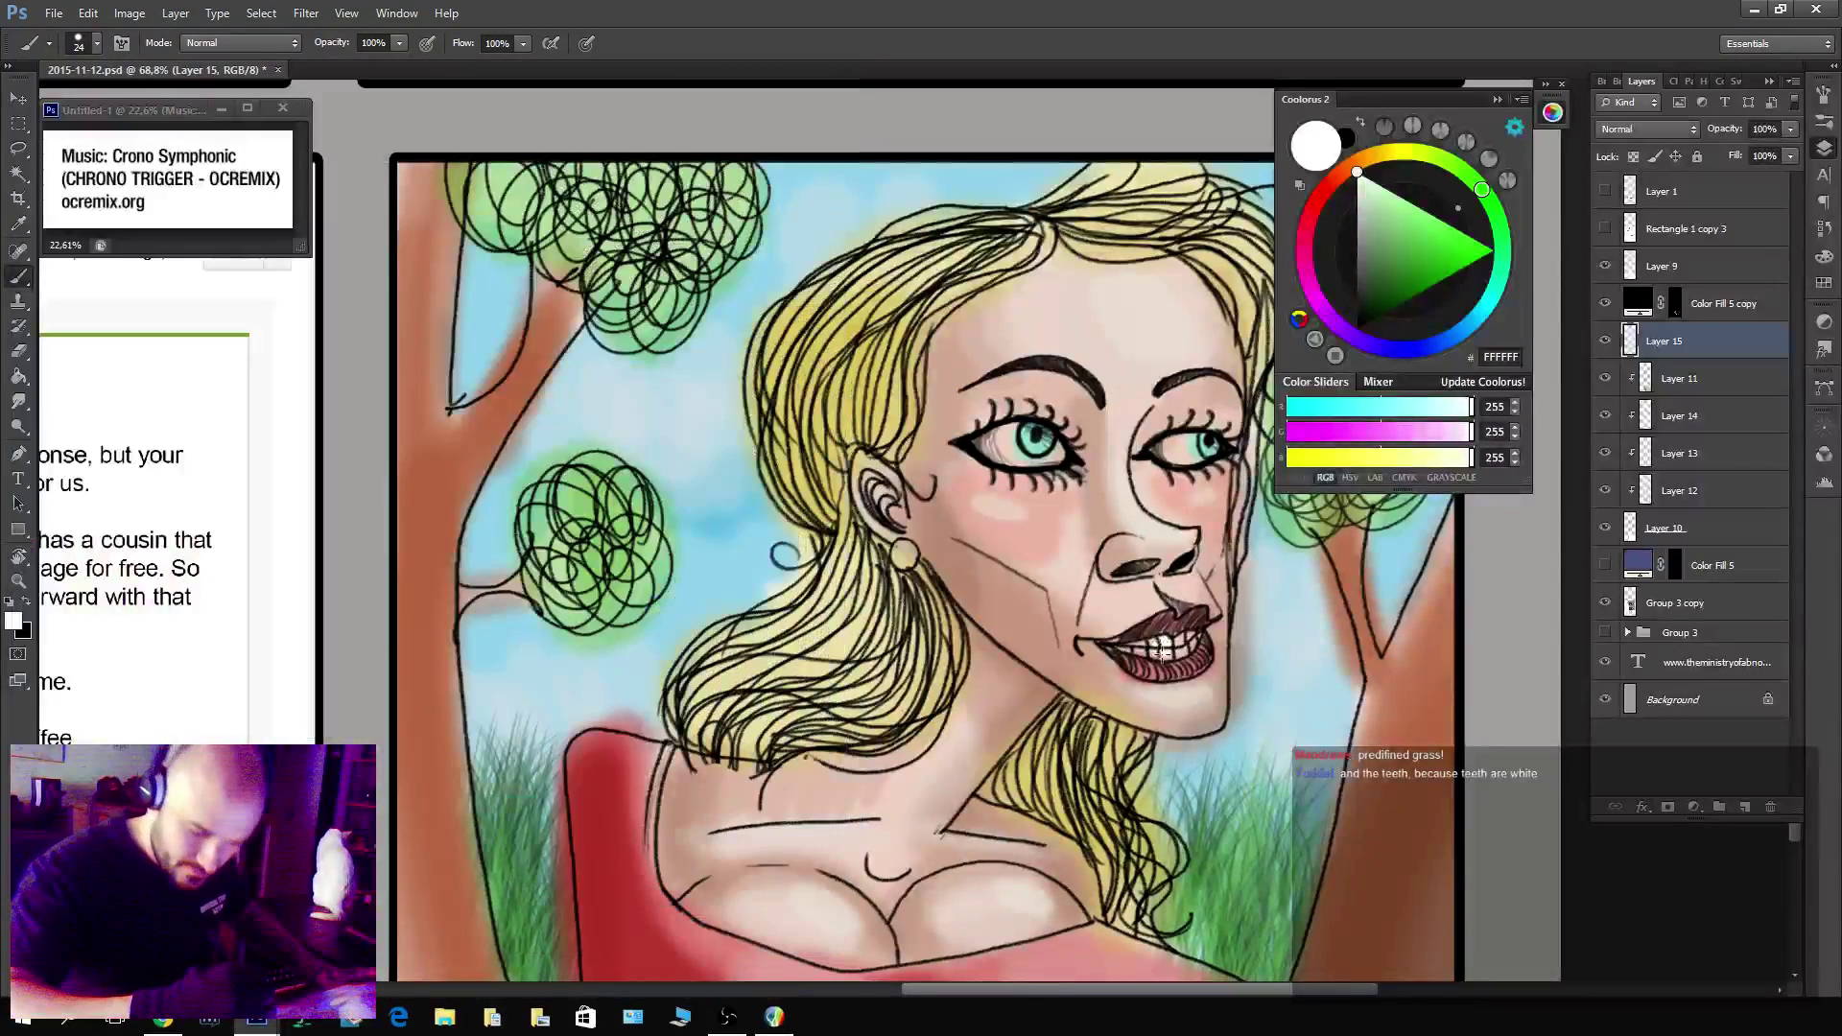
left_click_drag(1163, 651, 1141, 650)
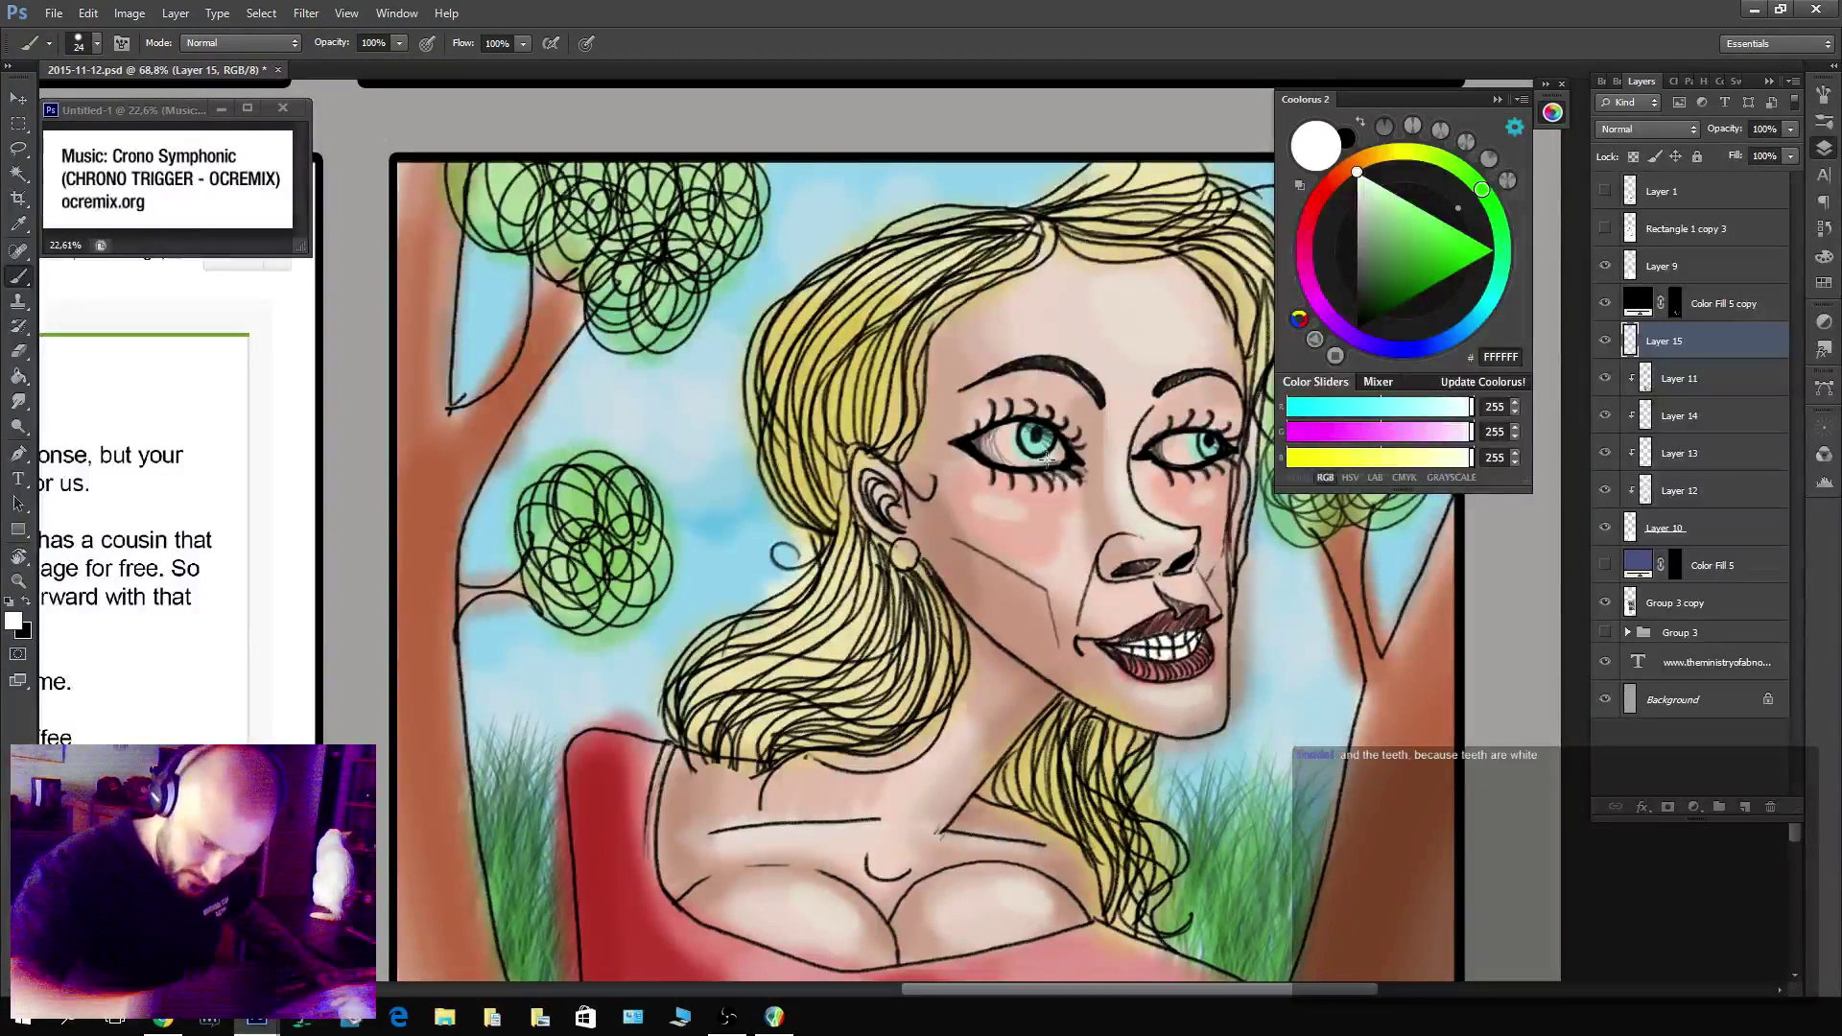
left_click_drag(1046, 451, 989, 451)
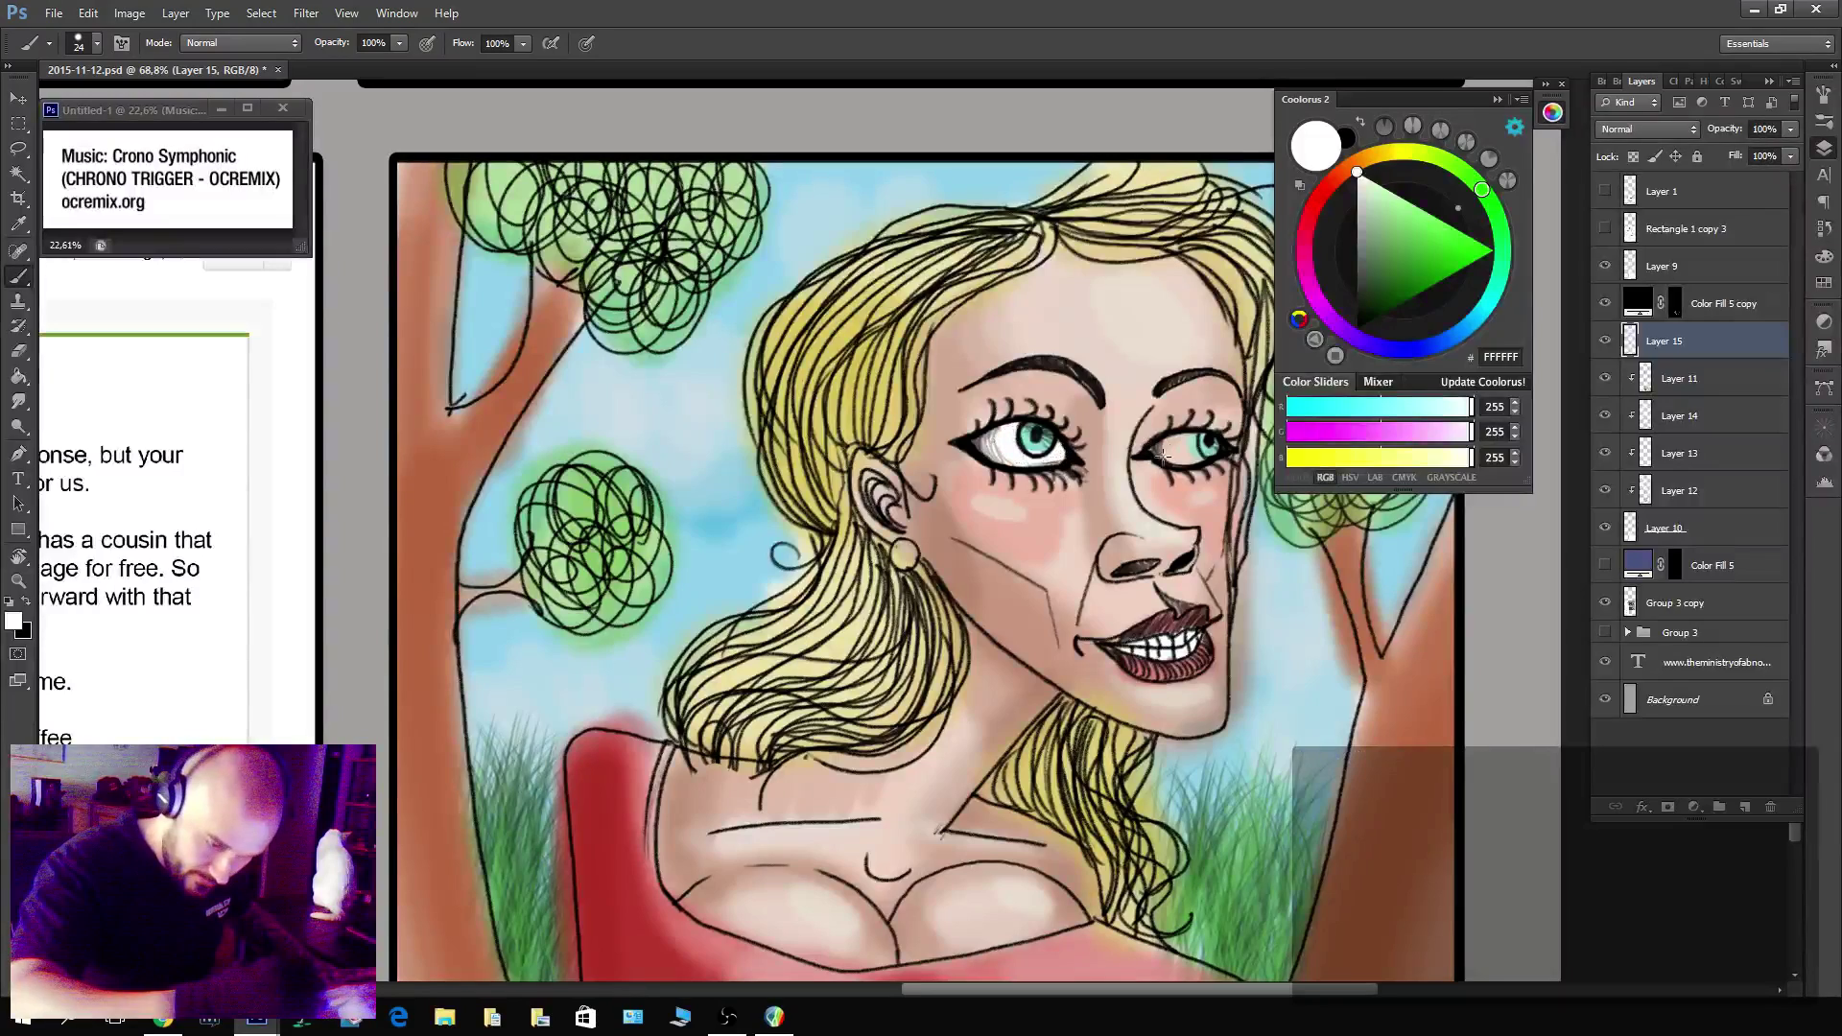
left_click_drag(1163, 449, 1172, 440)
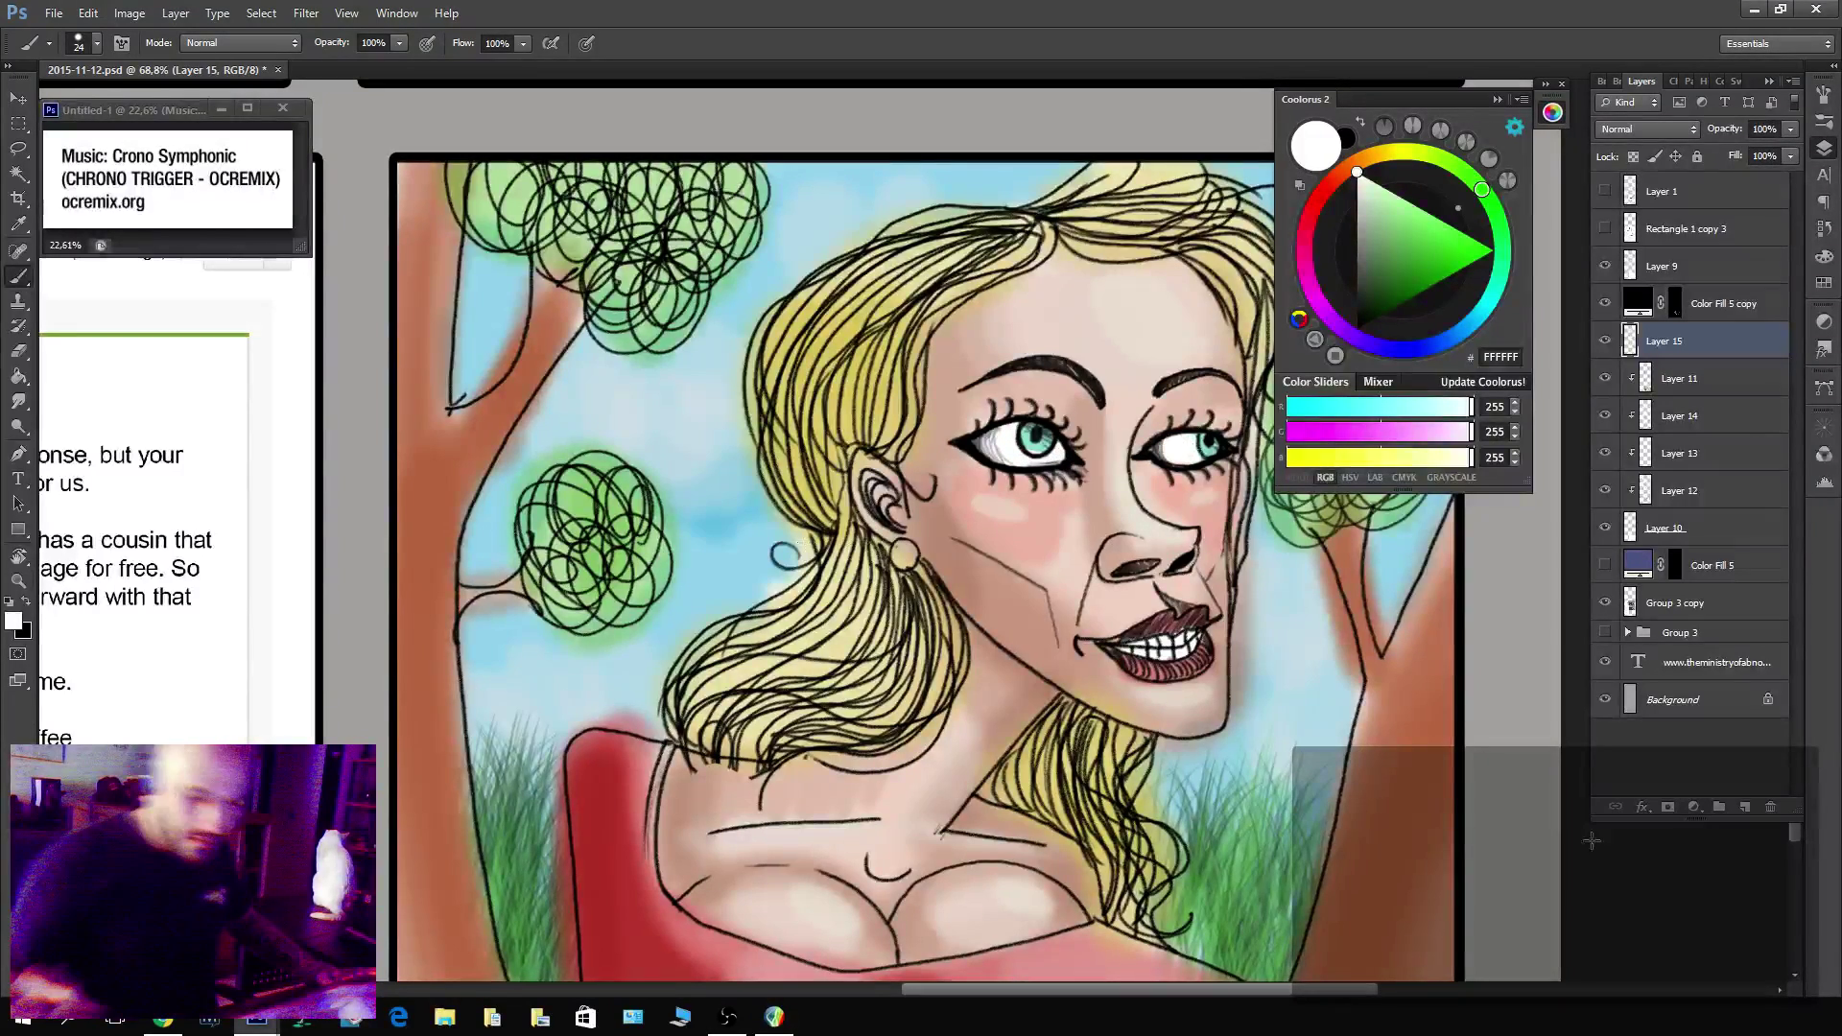
Duplicate the Color Fill 5 copy layer beneath Layer 15 and fill the duplicate's mask with black.
key("z")
mouse_move(1410, 793)
left_mouse_down()
mouse_move(1367, 844)
mouse_move(1147, 825)
left_mouse_up()
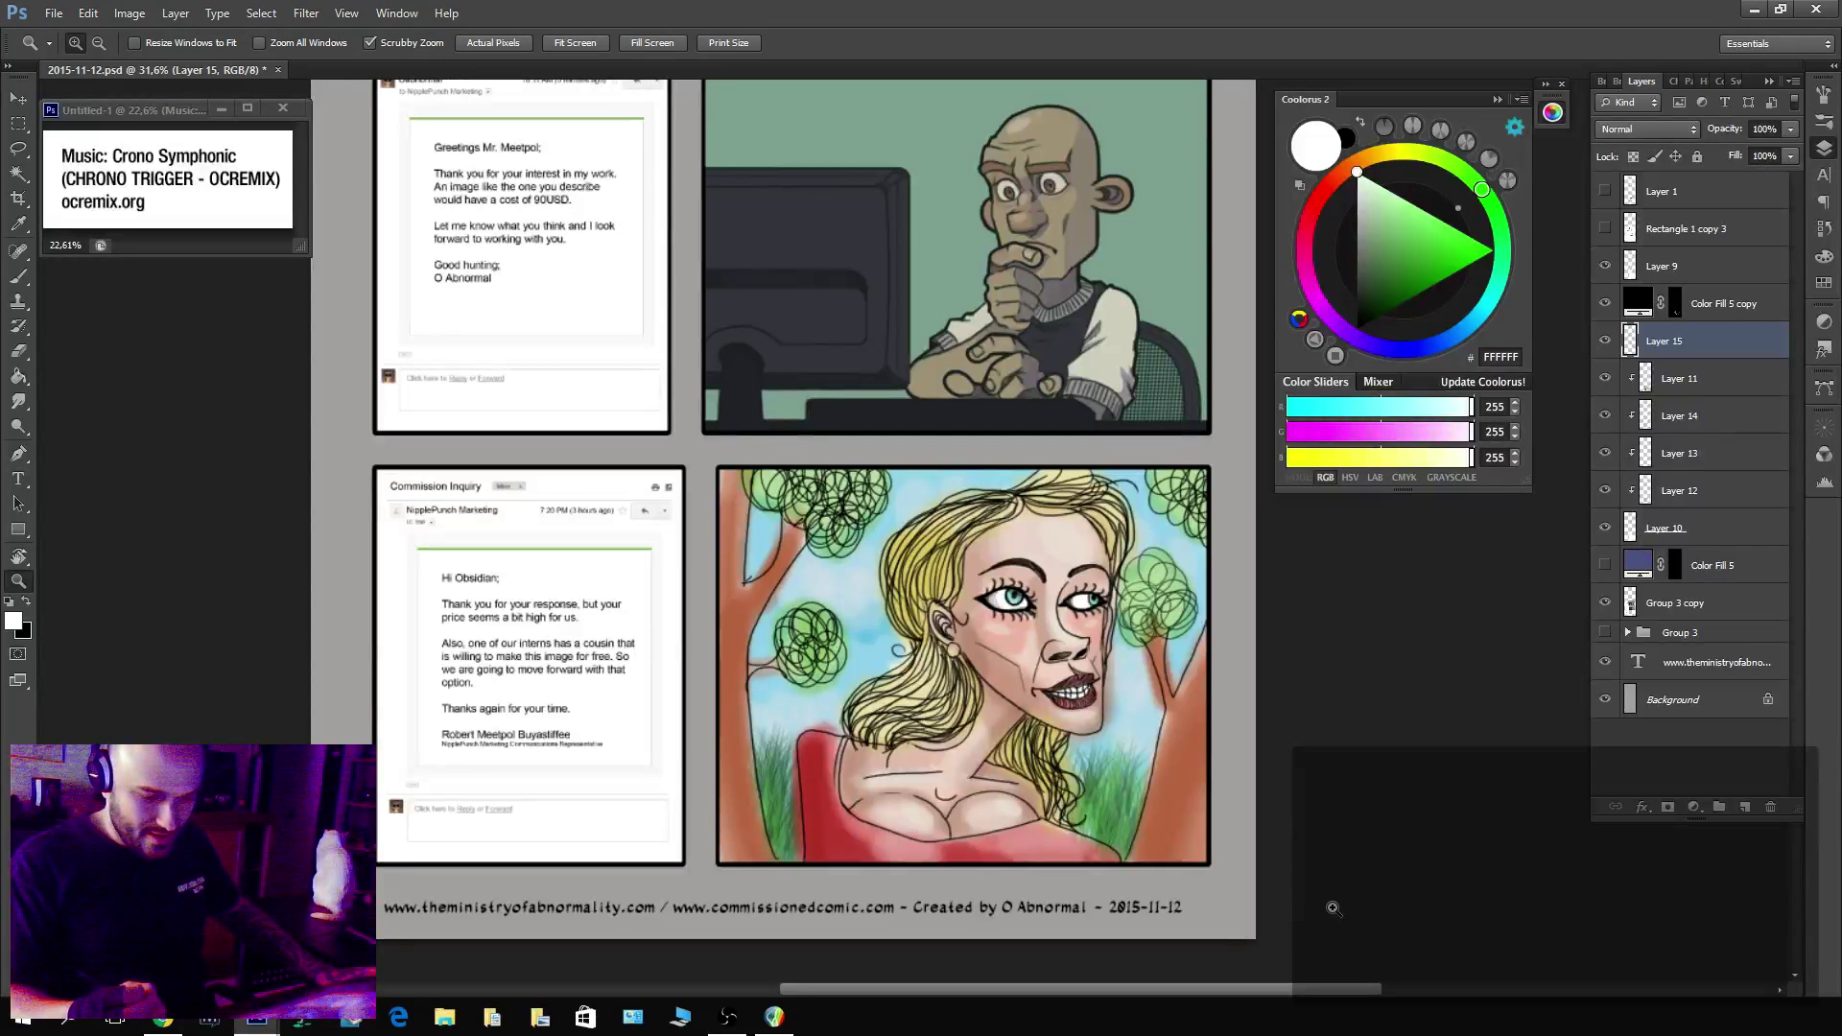
left_click(1703, 304)
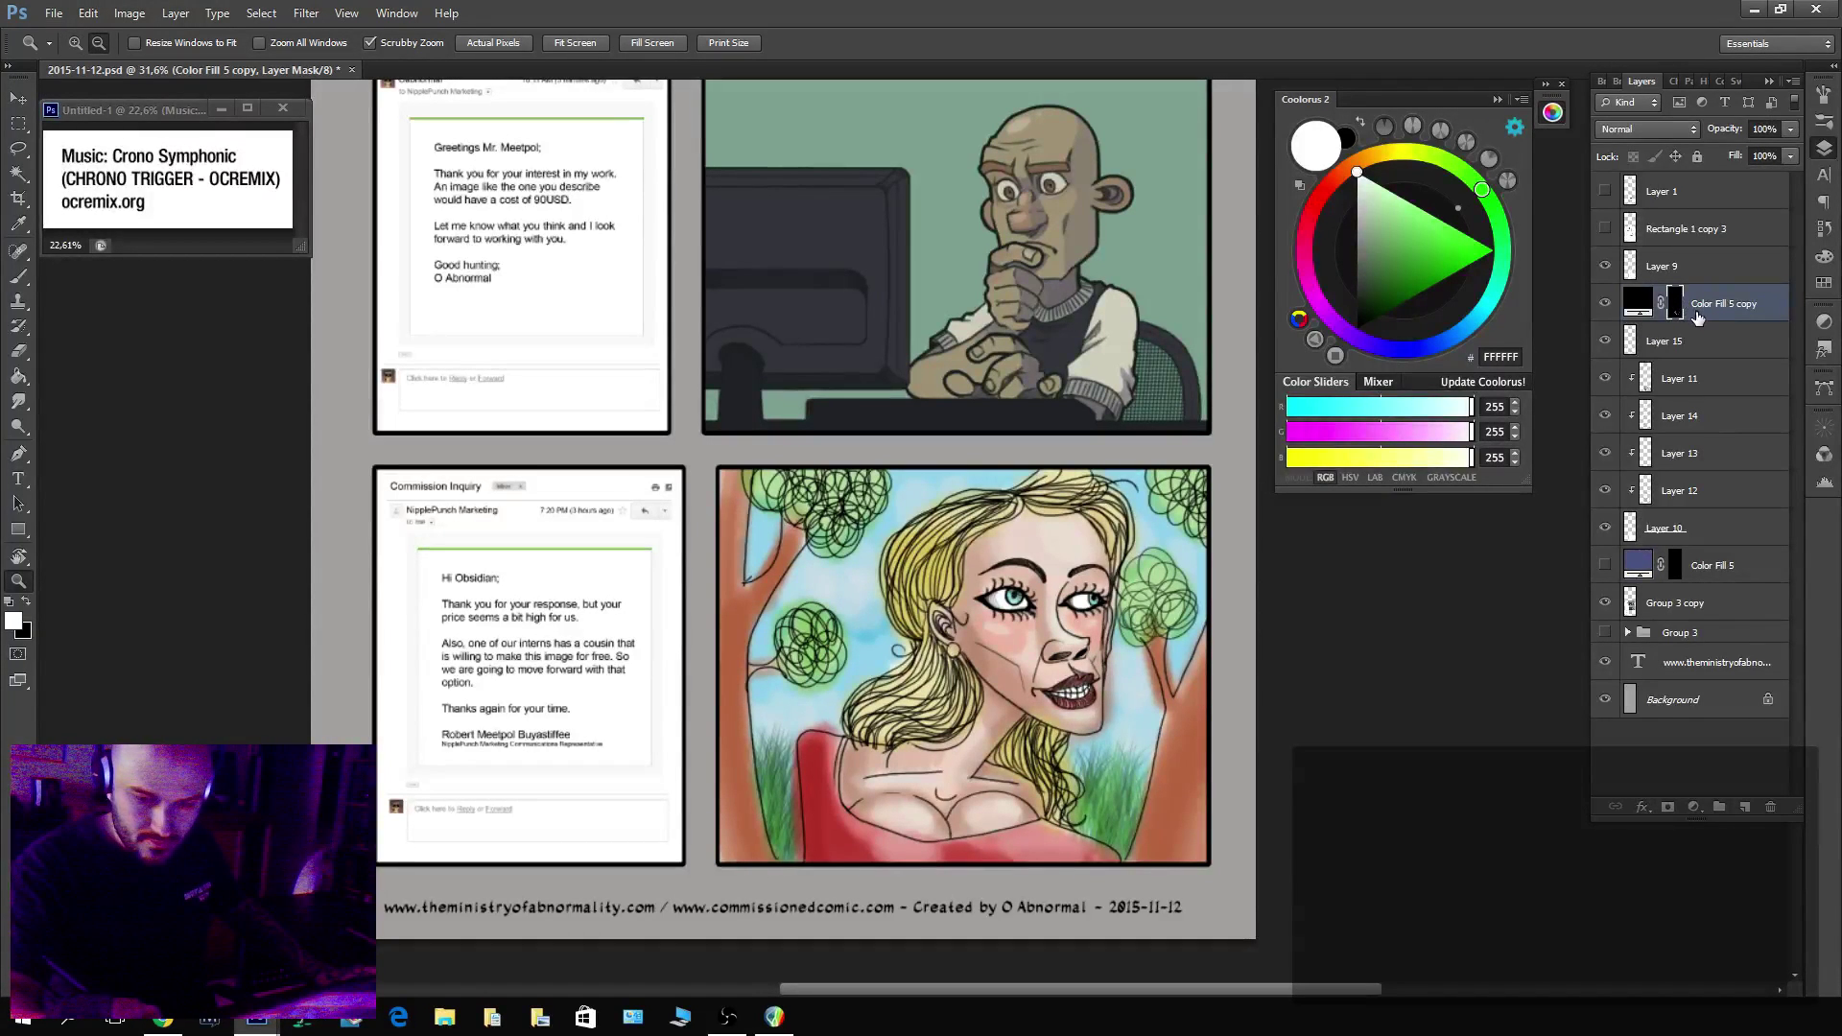
left_click_drag(1699, 315, 1671, 378)
left_click(1672, 378)
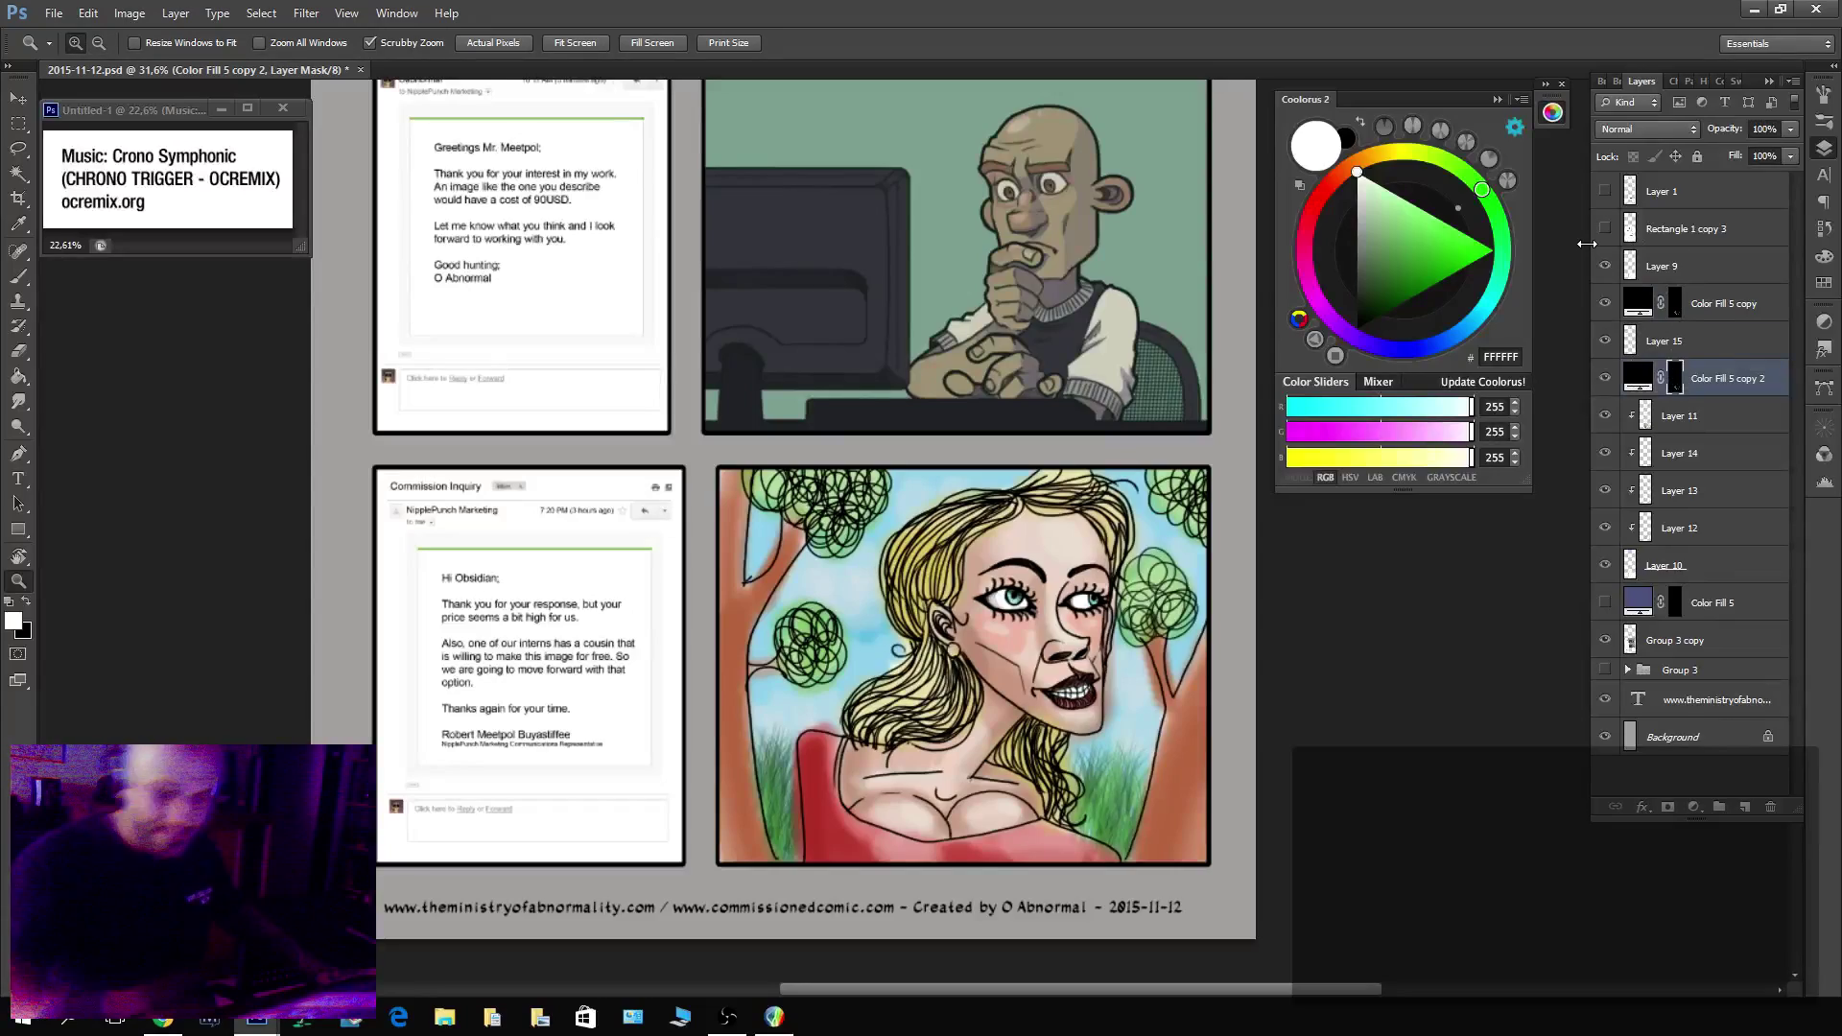
key("x")
key("alt+BackSpace")
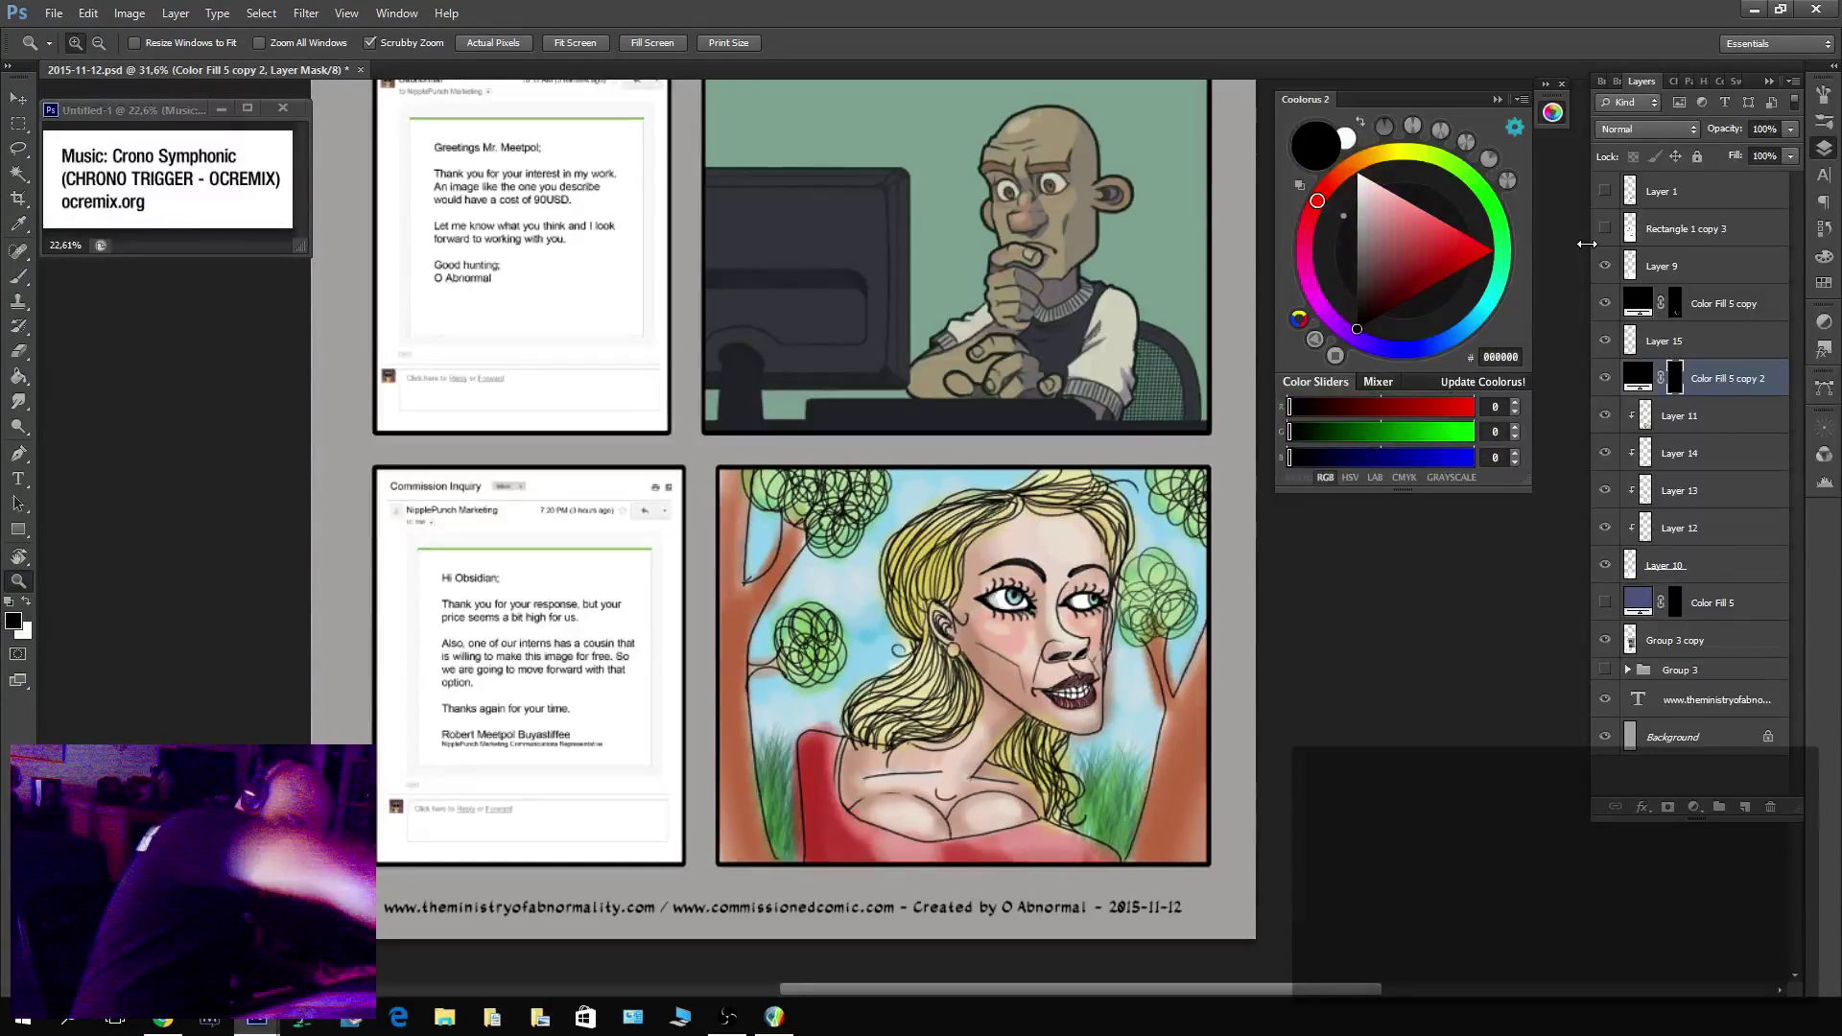
Try a line between the woman's face and the right-hand trunk on the duplicate's mask, using white and the 0001 WEBCOMIC PENCIL brush.
left_click_drag(1130, 777, 1233, 772)
key("b")
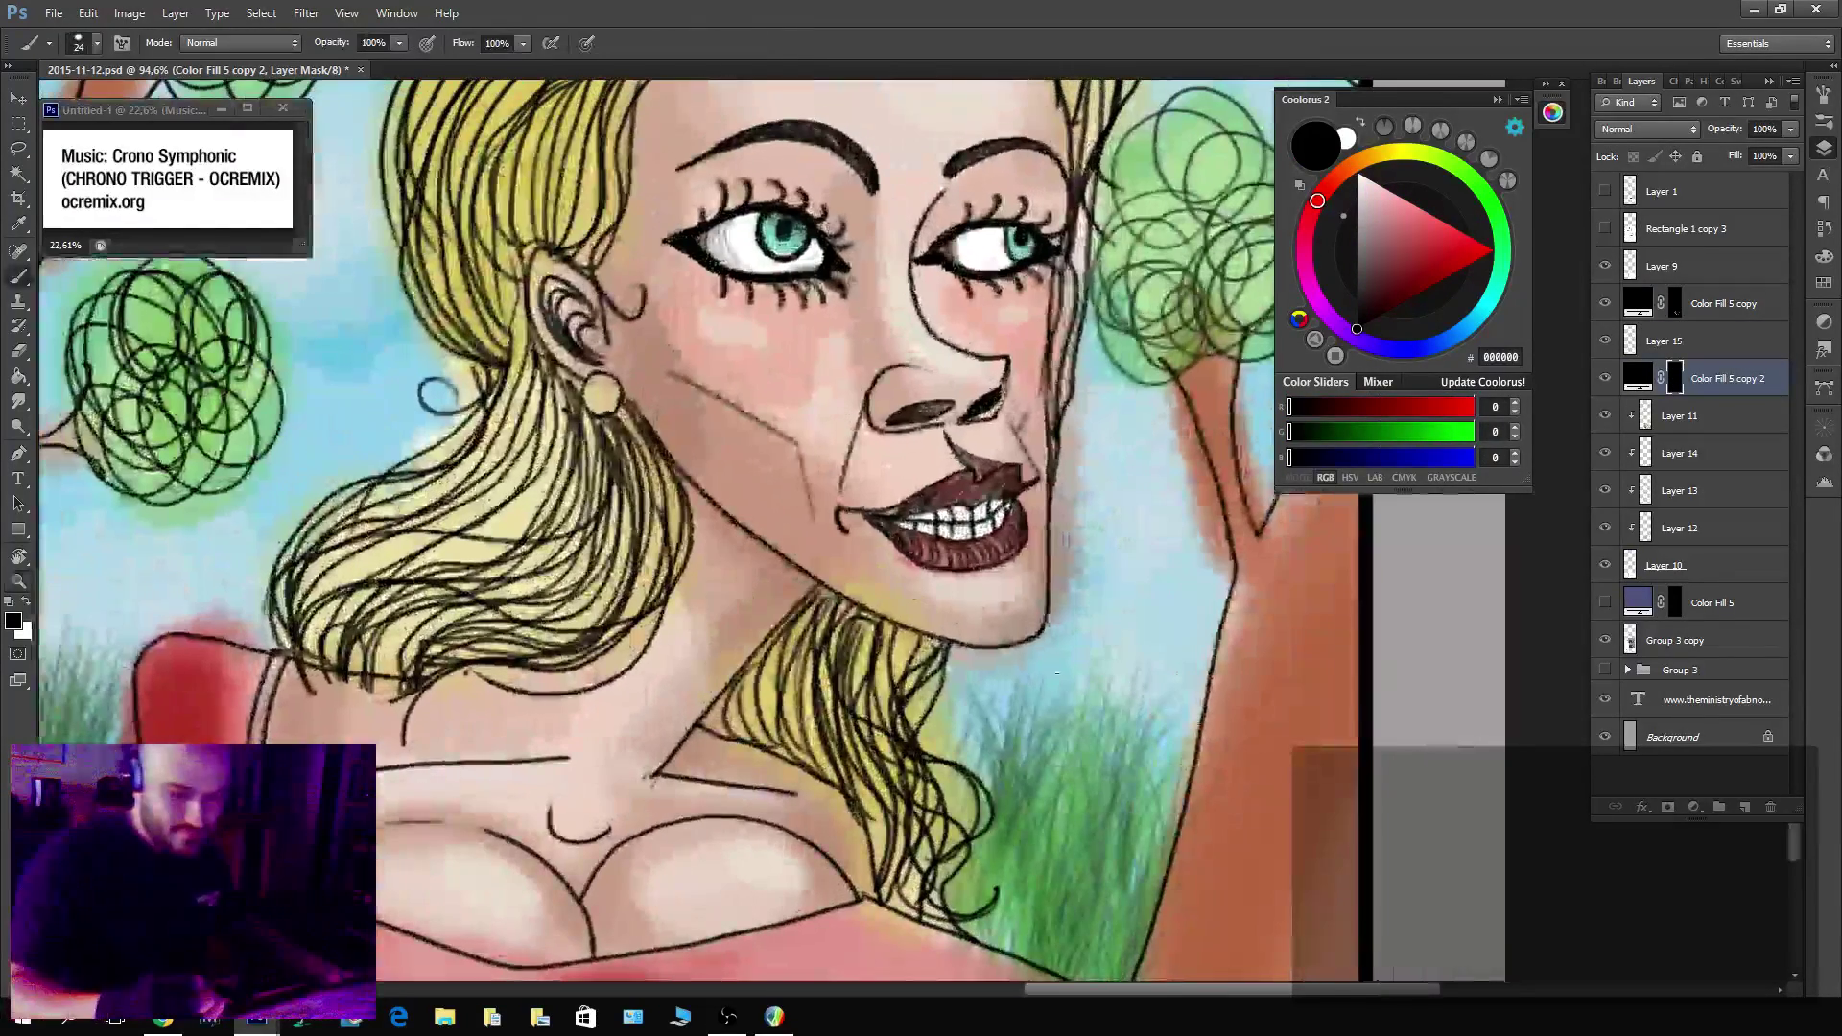
left_click(46, 43)
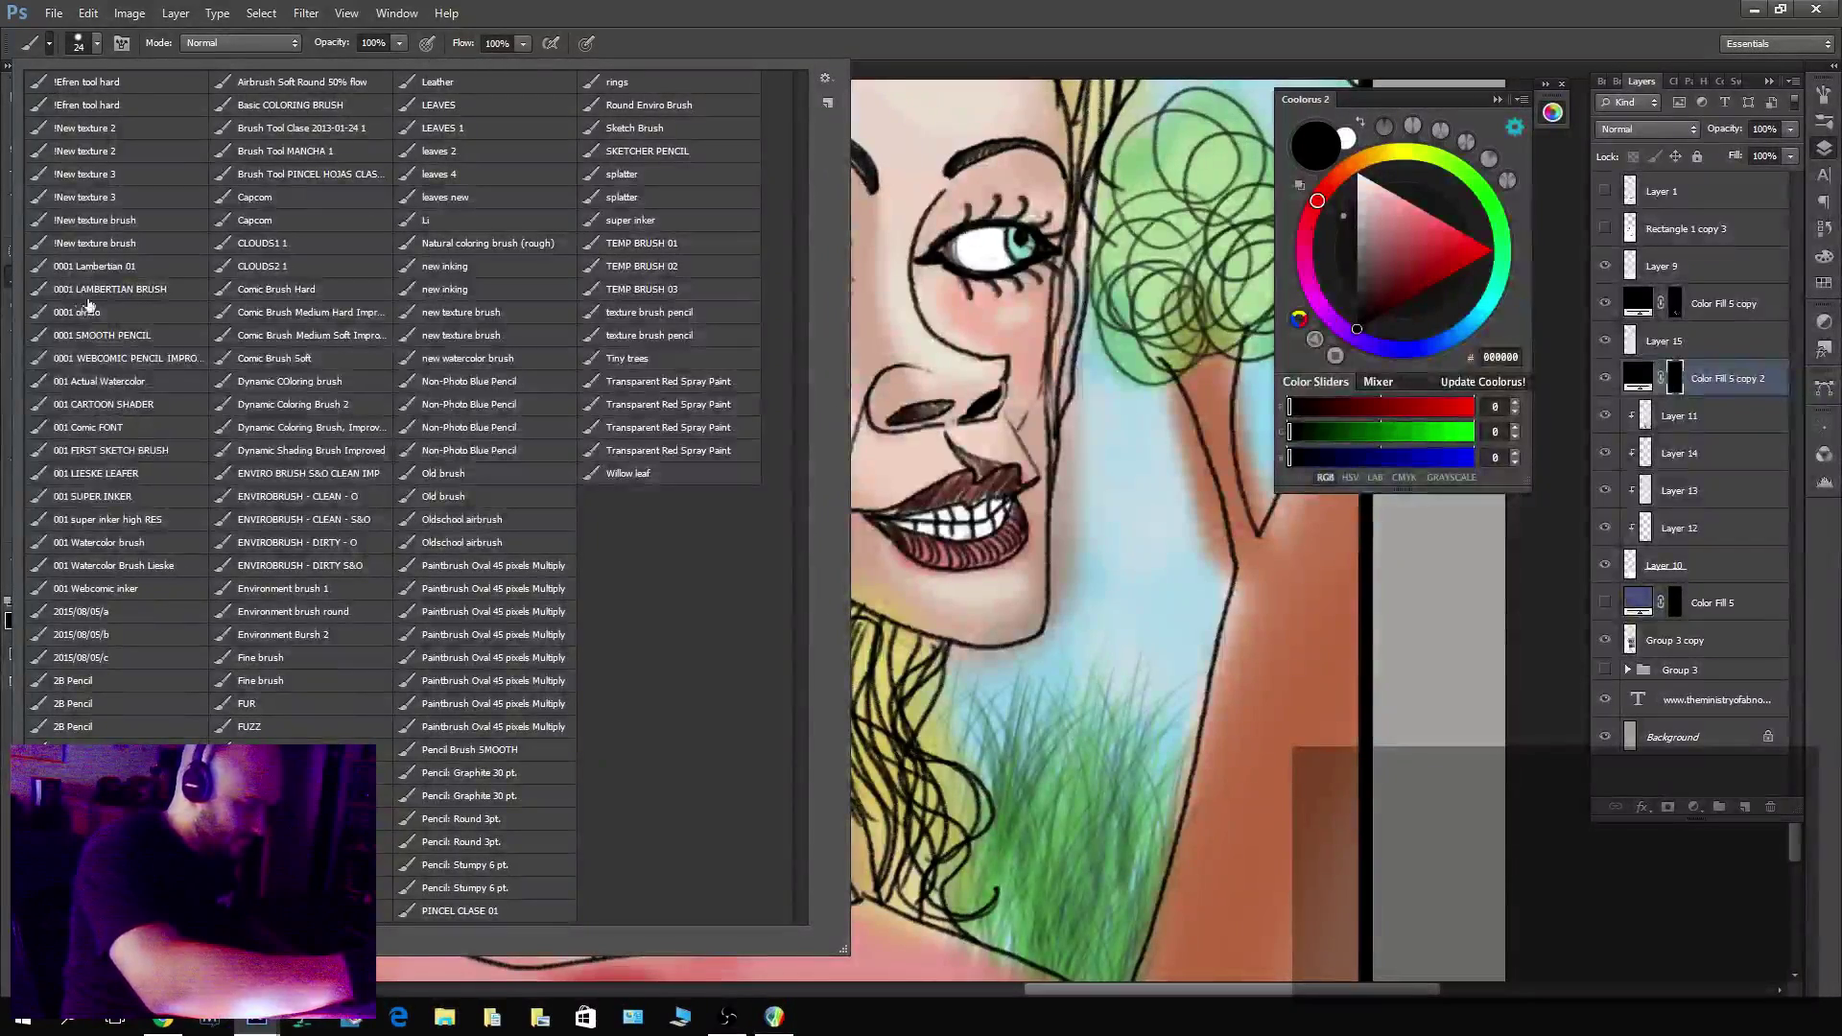
left_click(124, 357)
key("Return")
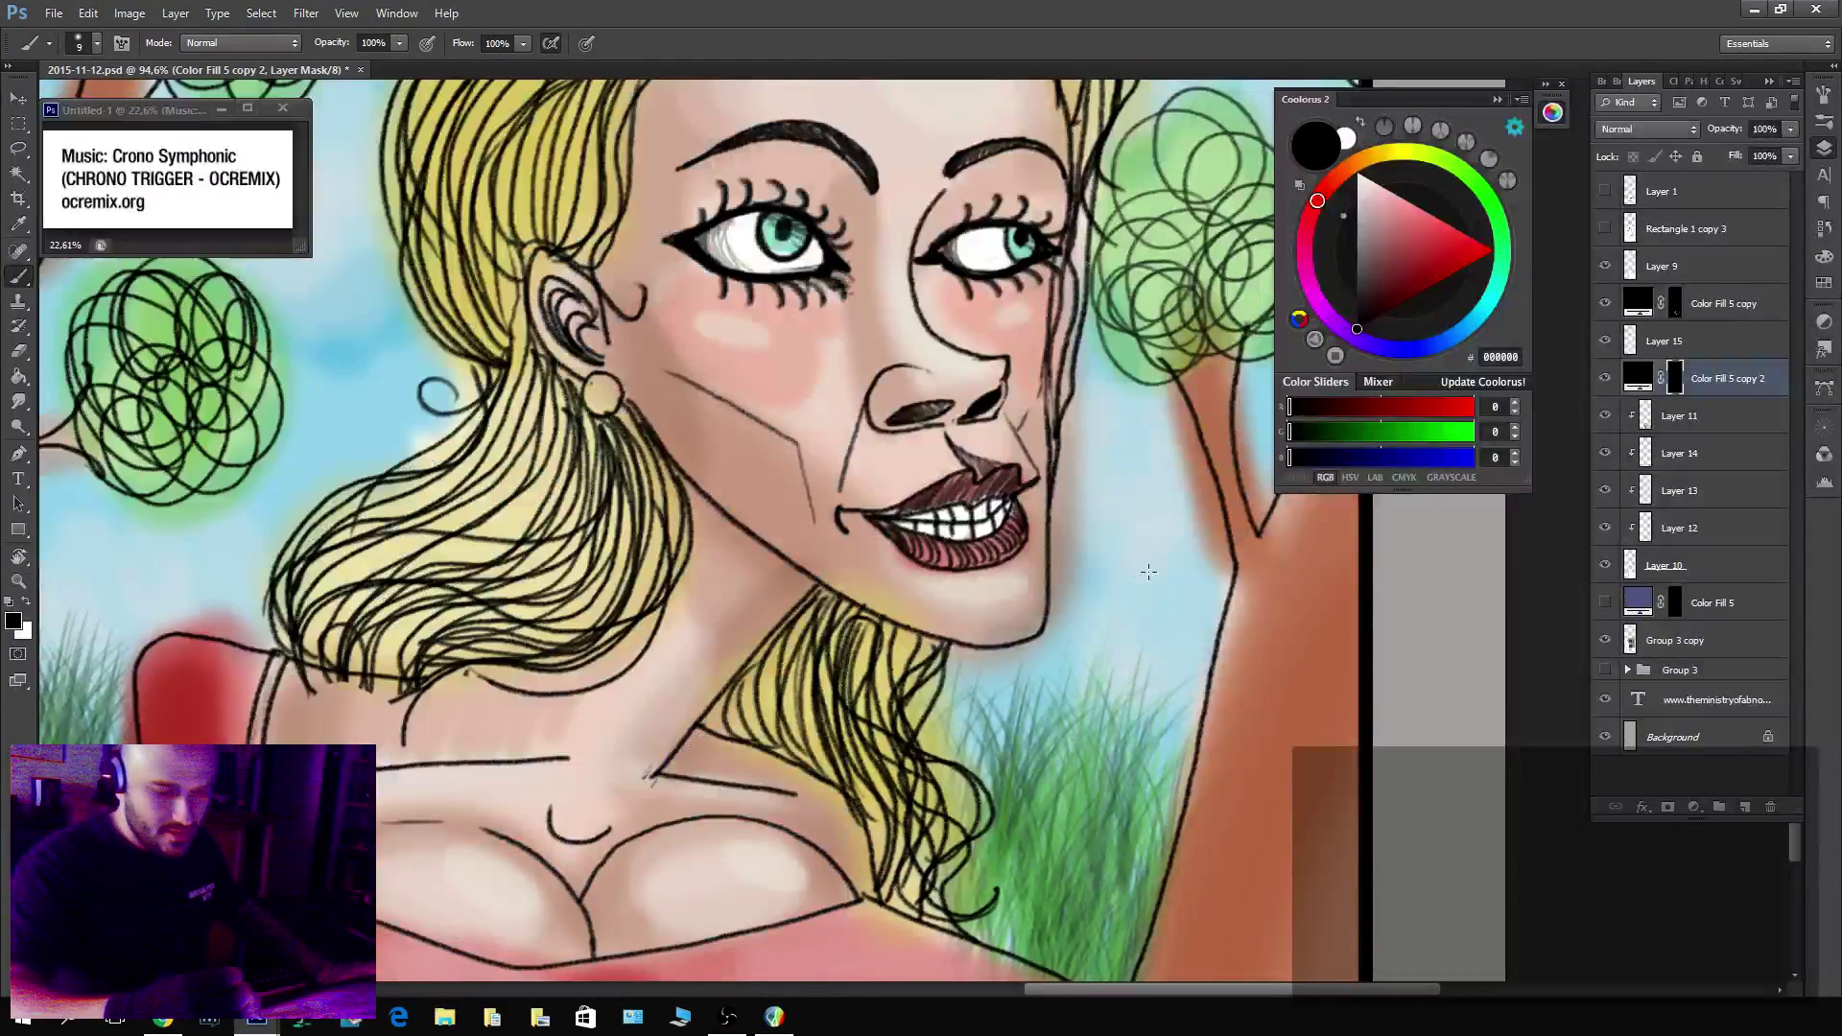
key("x")
left_click_drag(1136, 571, 1114, 888)
key("ctrl+z")
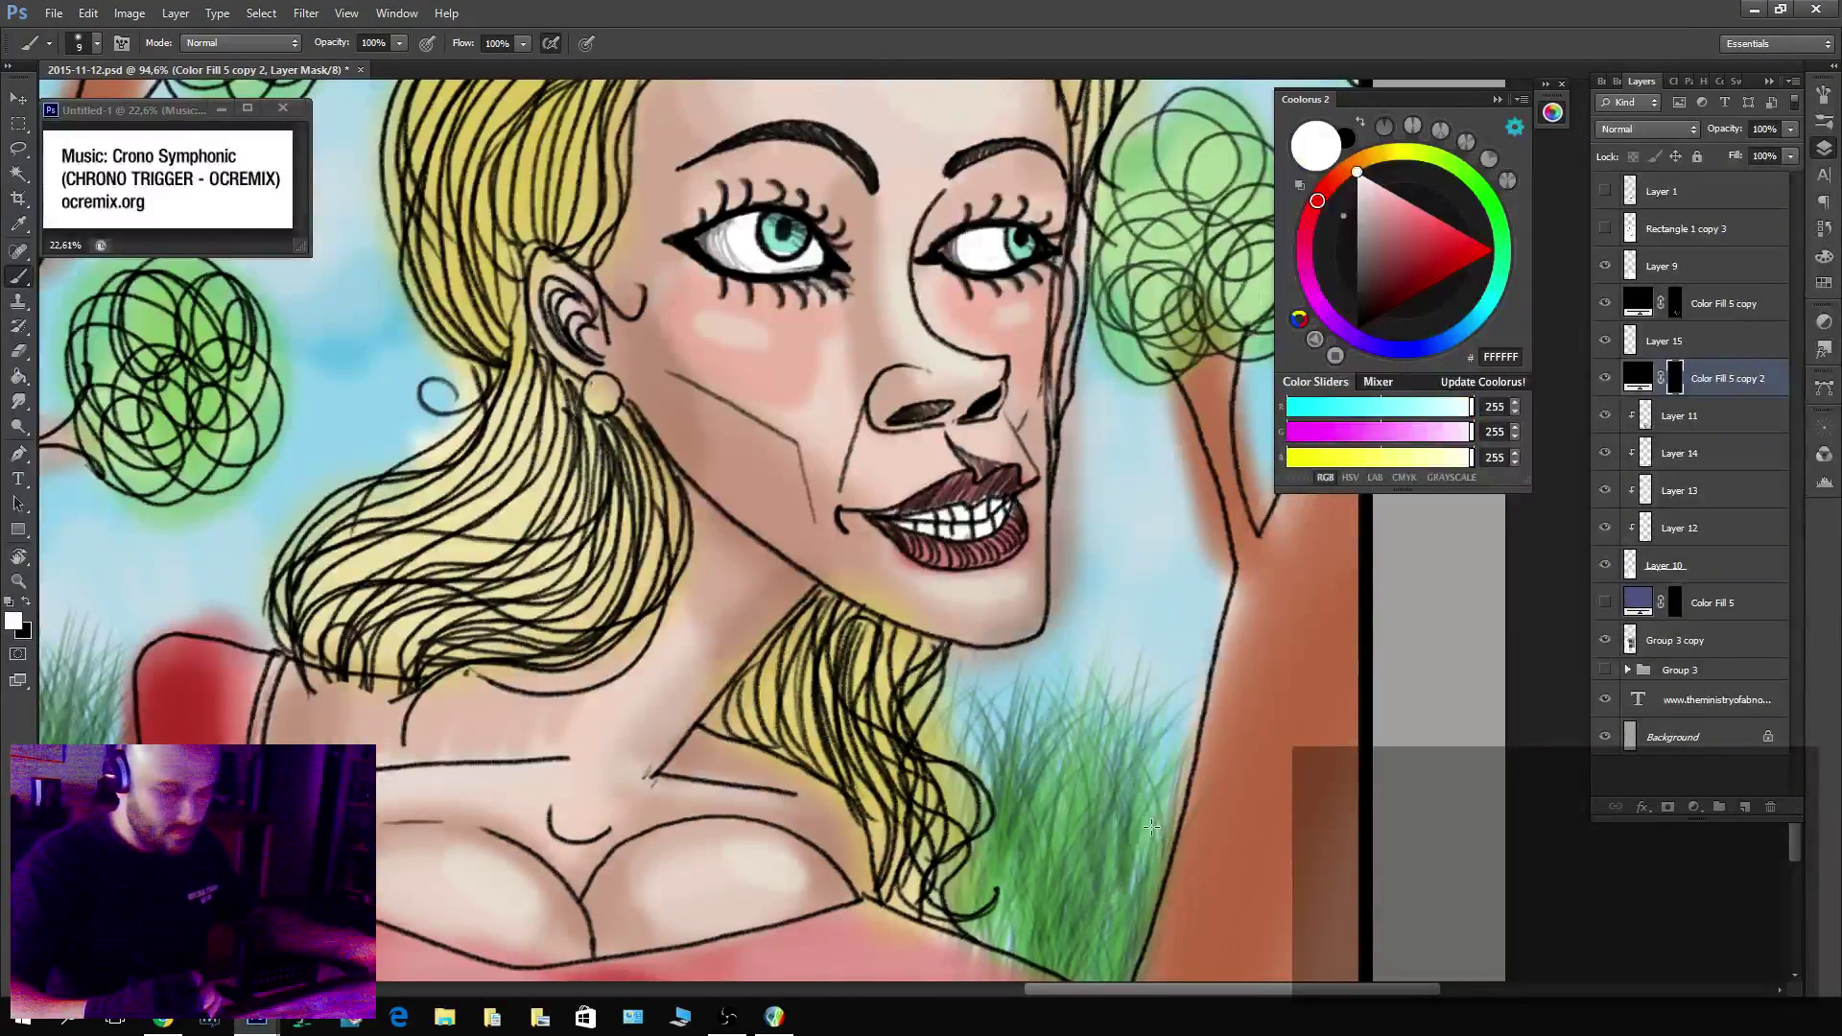
Paste the copied park photo of the walking couple as a new layer and move it over the e-mail text panel.
key("z")
left_click(1235, 690, "alt")
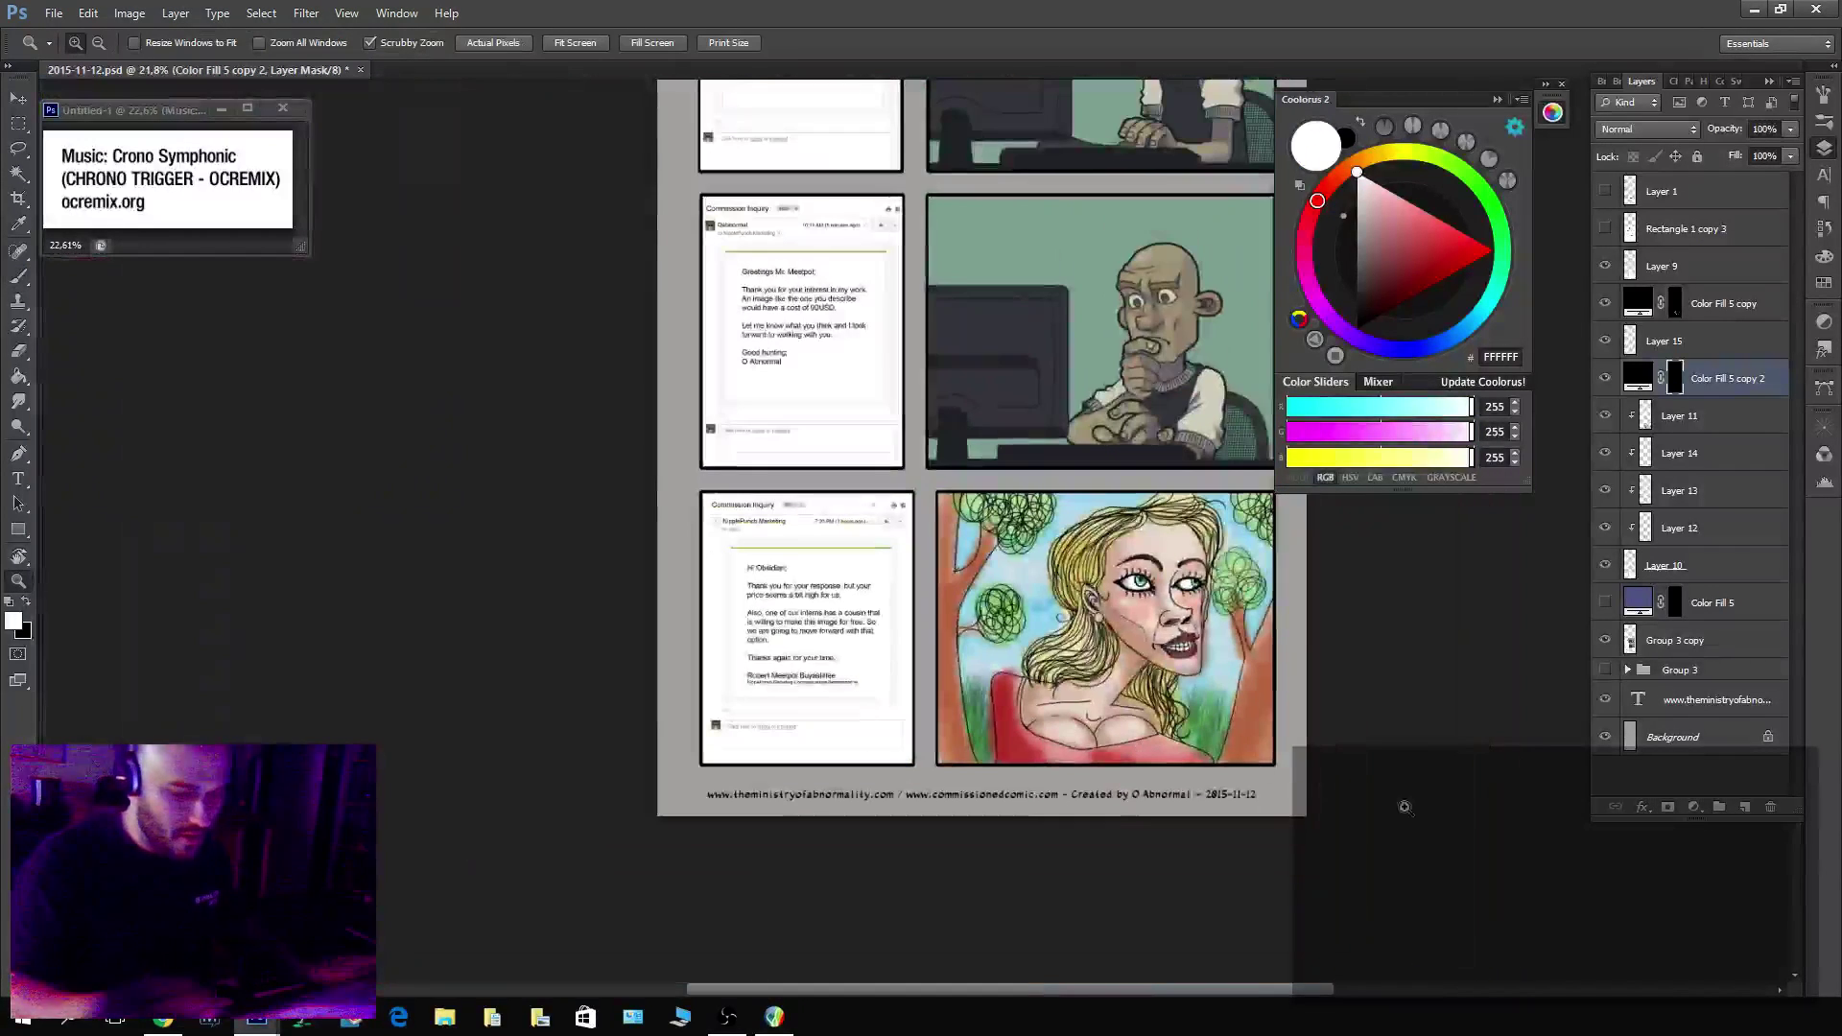
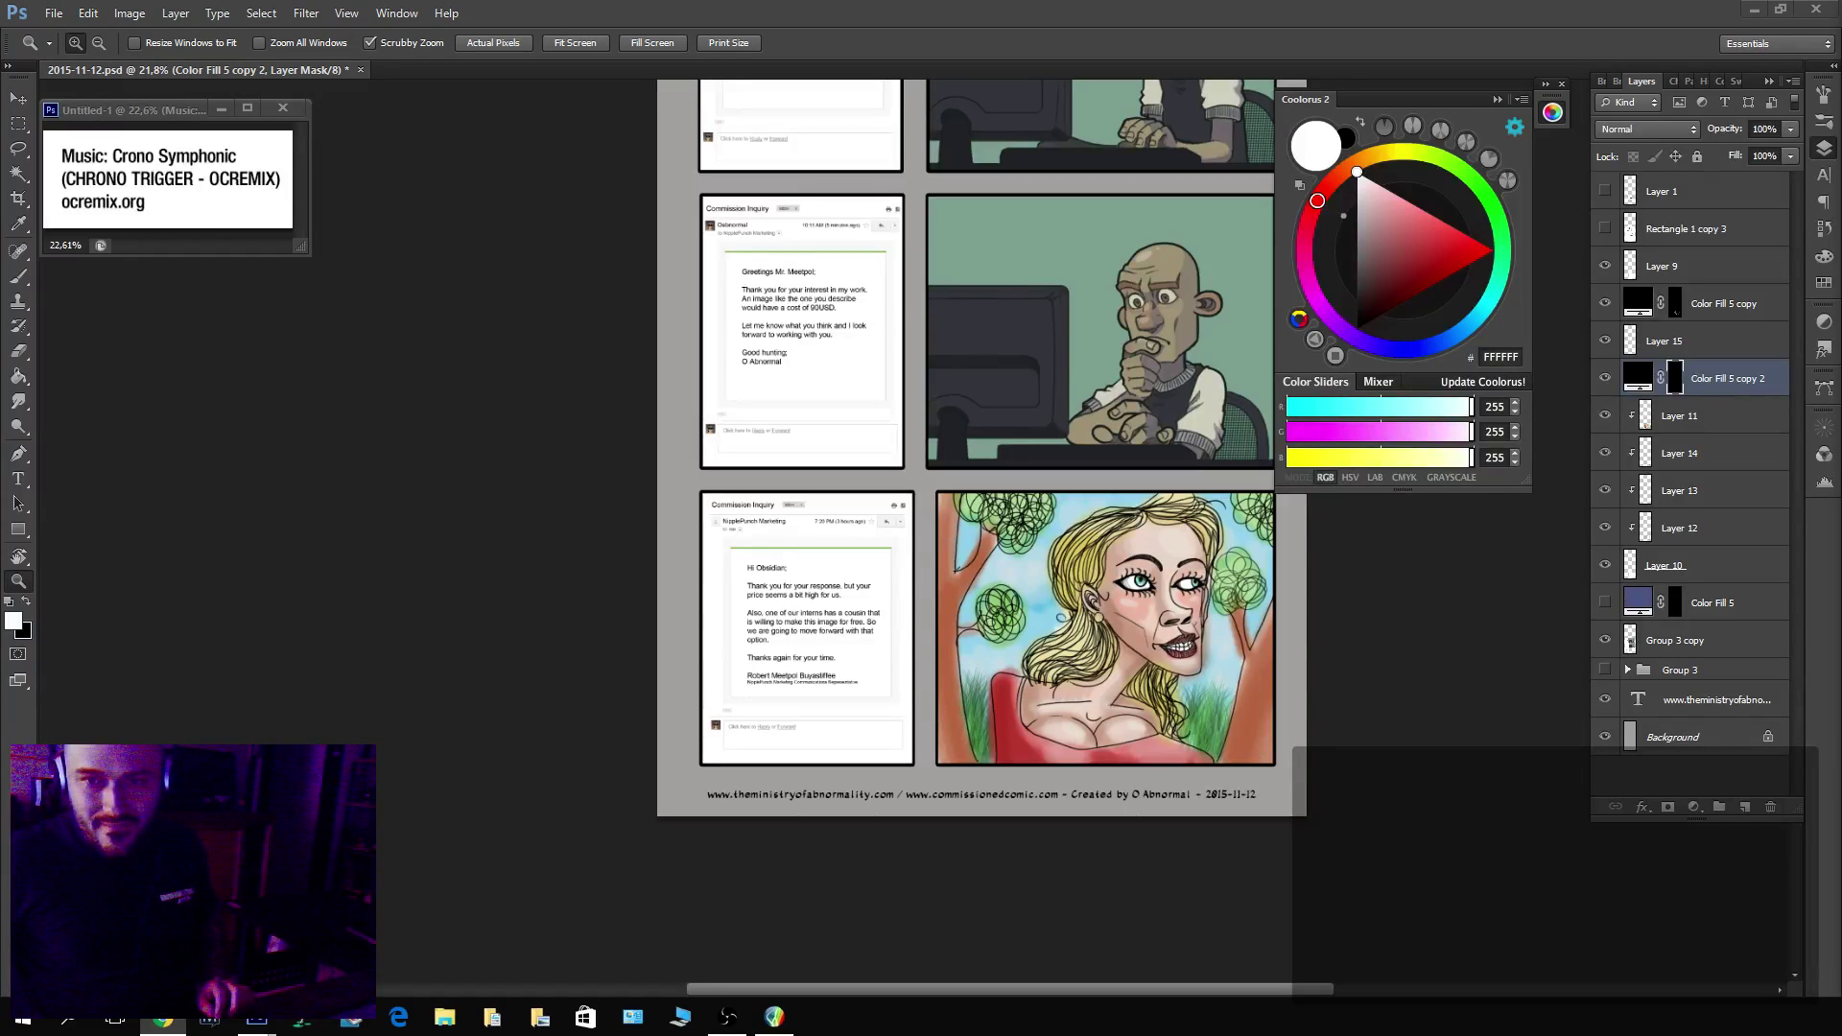
key("ctrl+v")
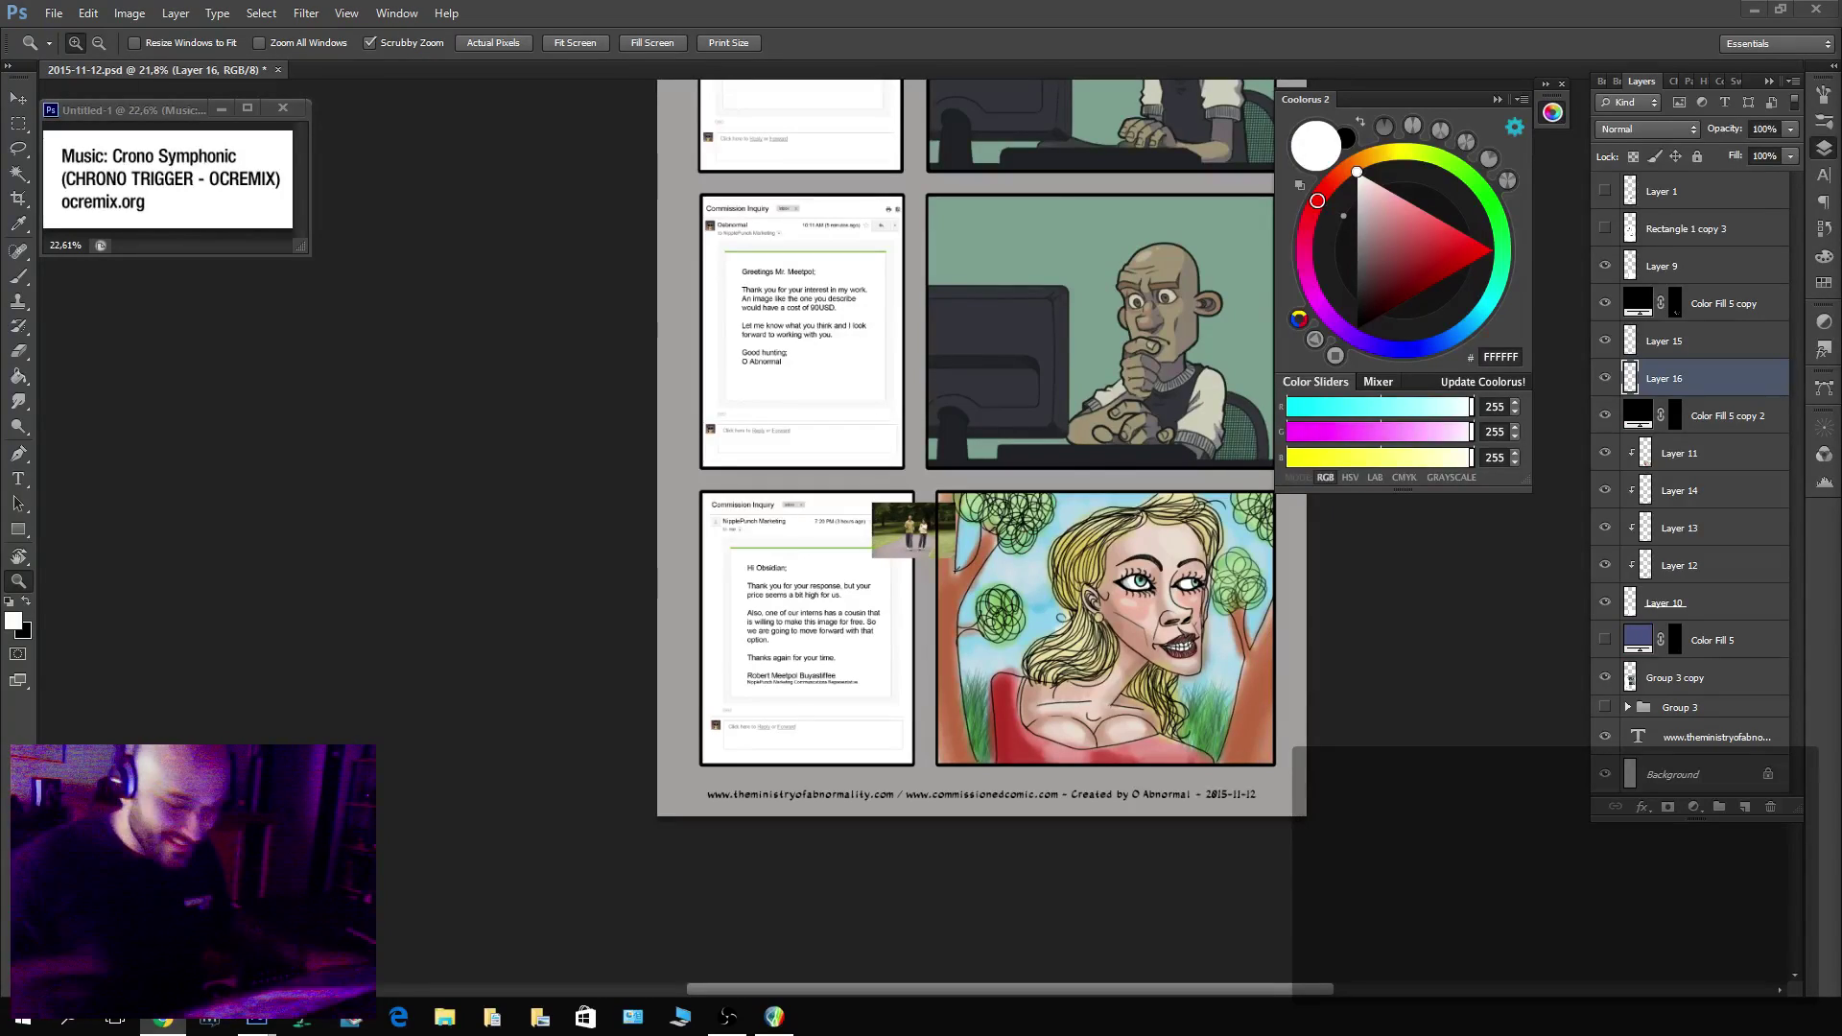
left_click_drag(966, 618, 1094, 614)
key("v")
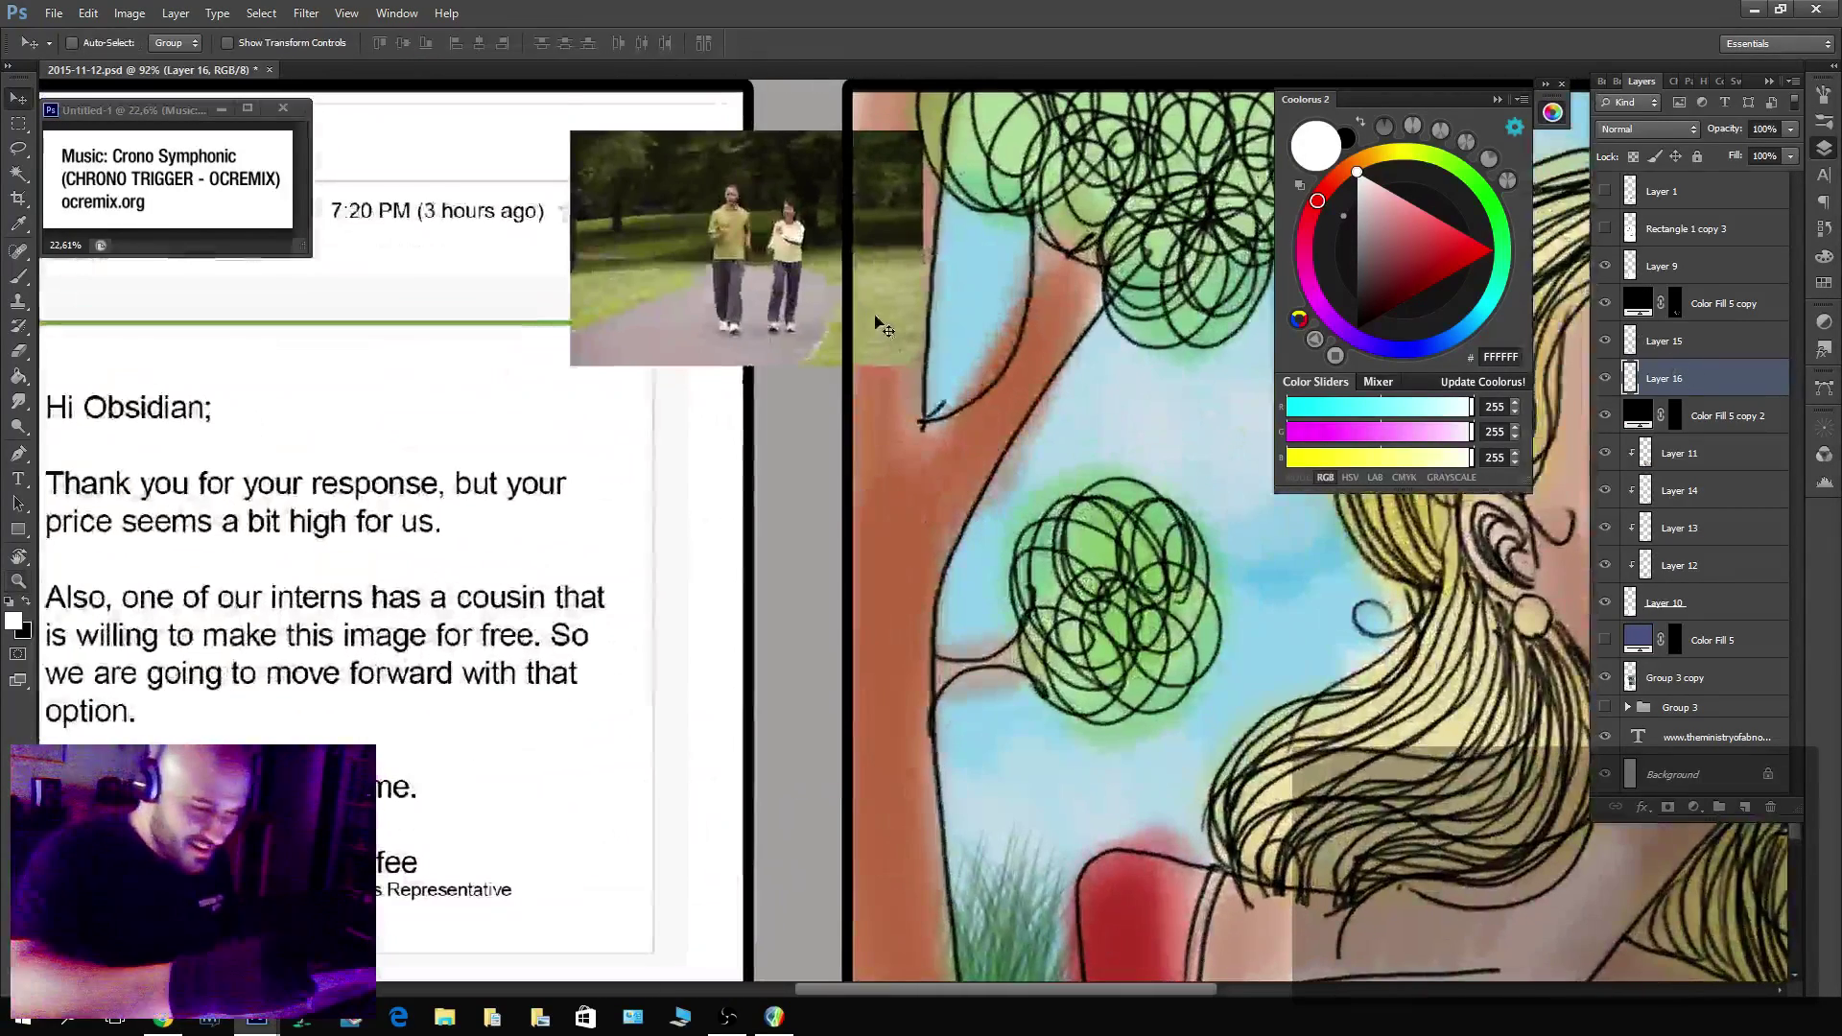
left_click_drag(876, 324, 972, 622)
left_click_drag(566, 535, 921, 634)
Outline the walking woman and man in the photo with the Lasso and delete everything outside the two figures.
key("z")
left_click_drag(806, 552, 850, 549)
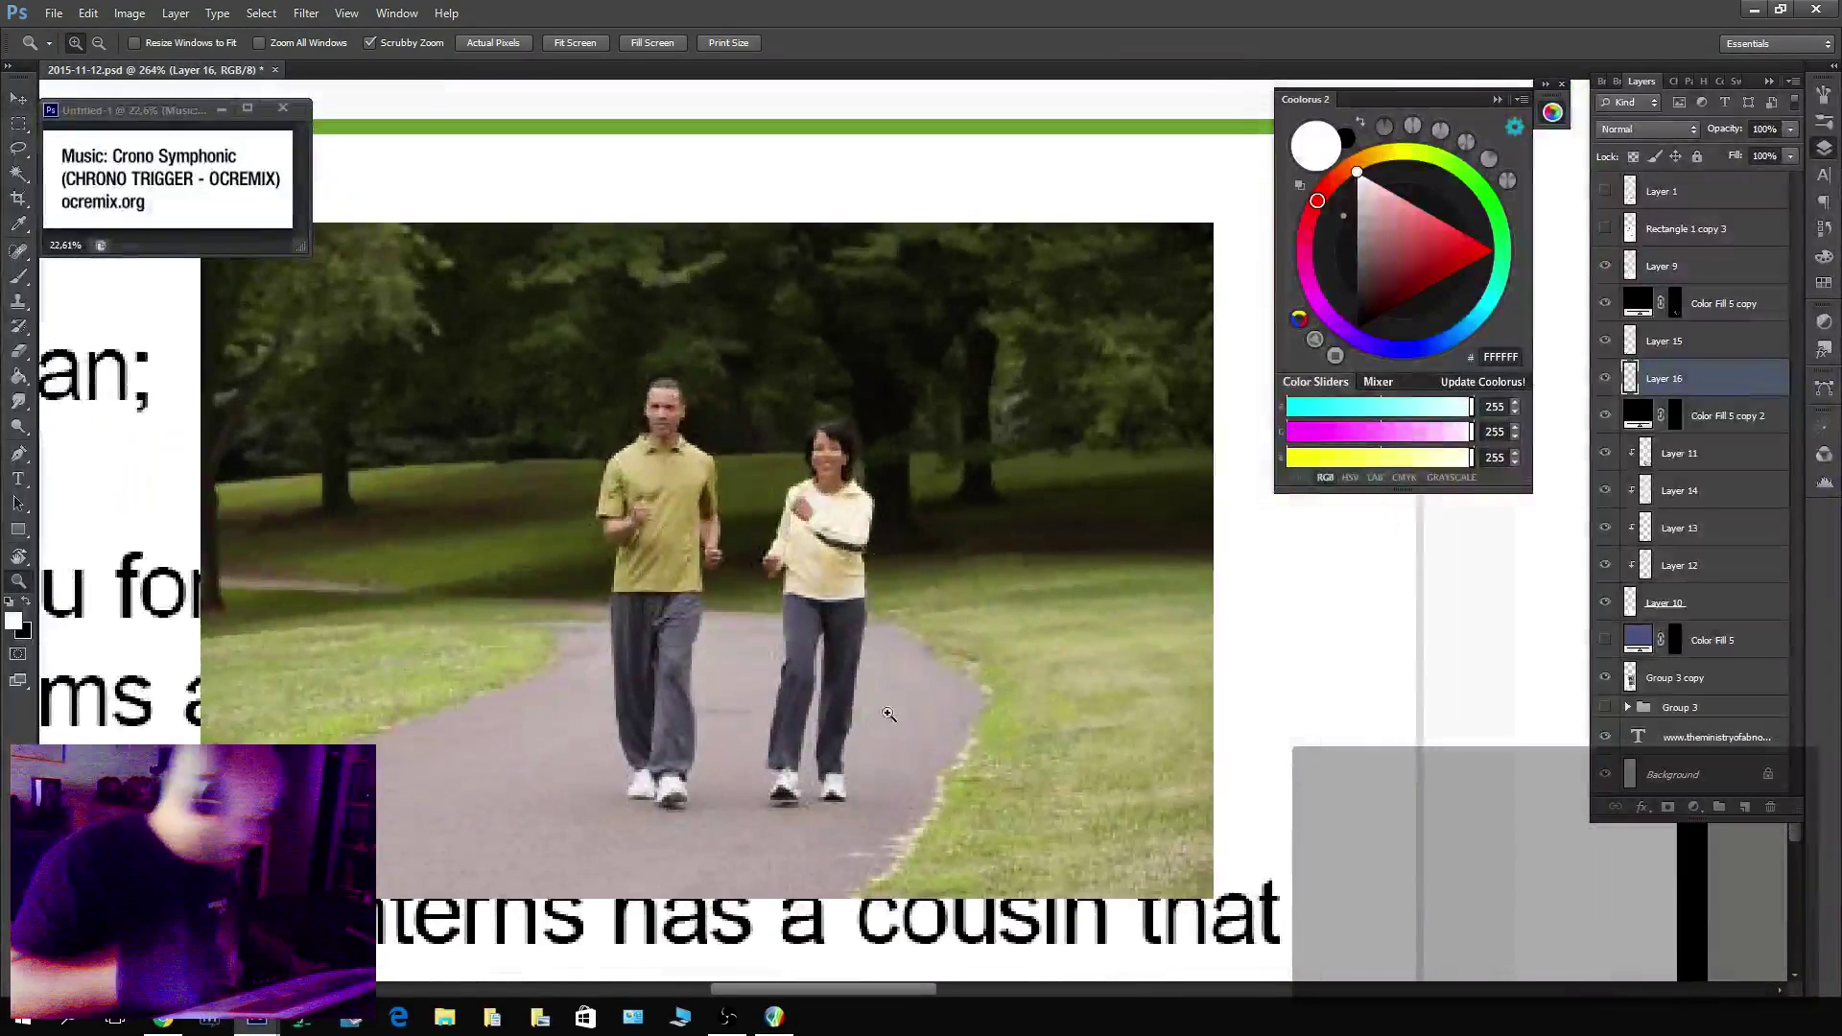
key("l")
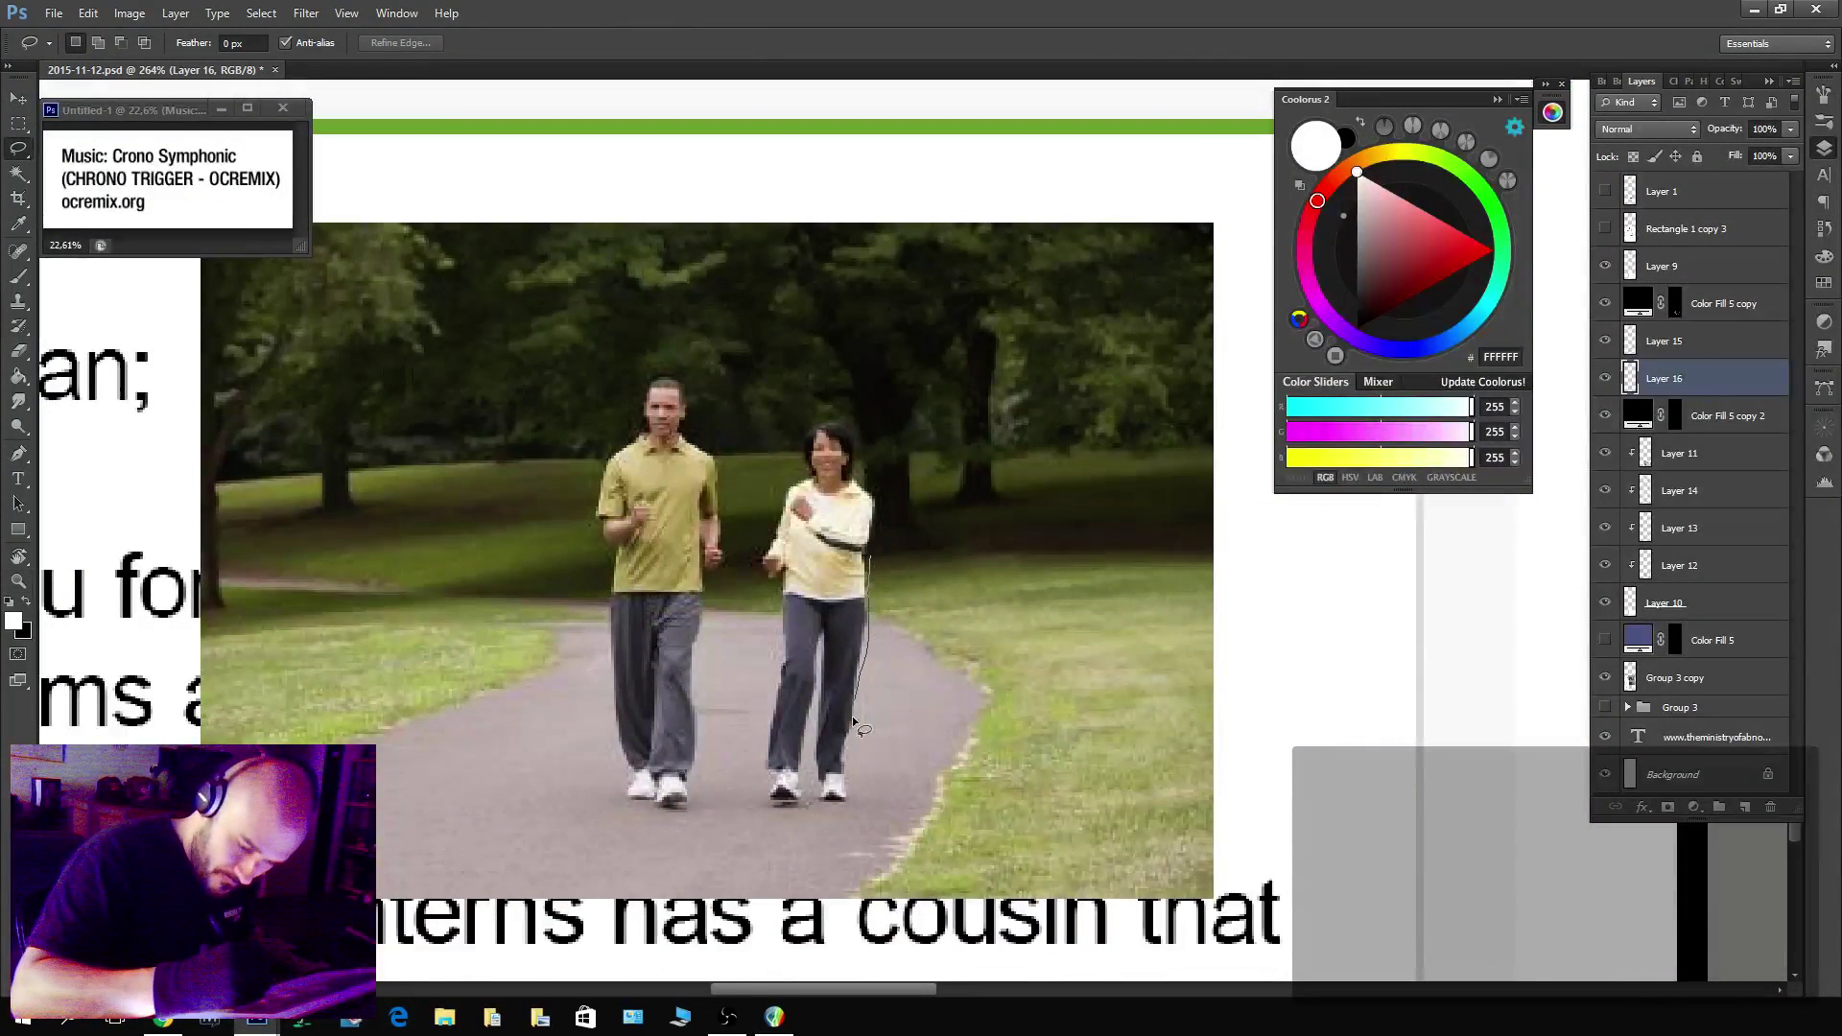
left_click_drag(854, 721, 846, 803)
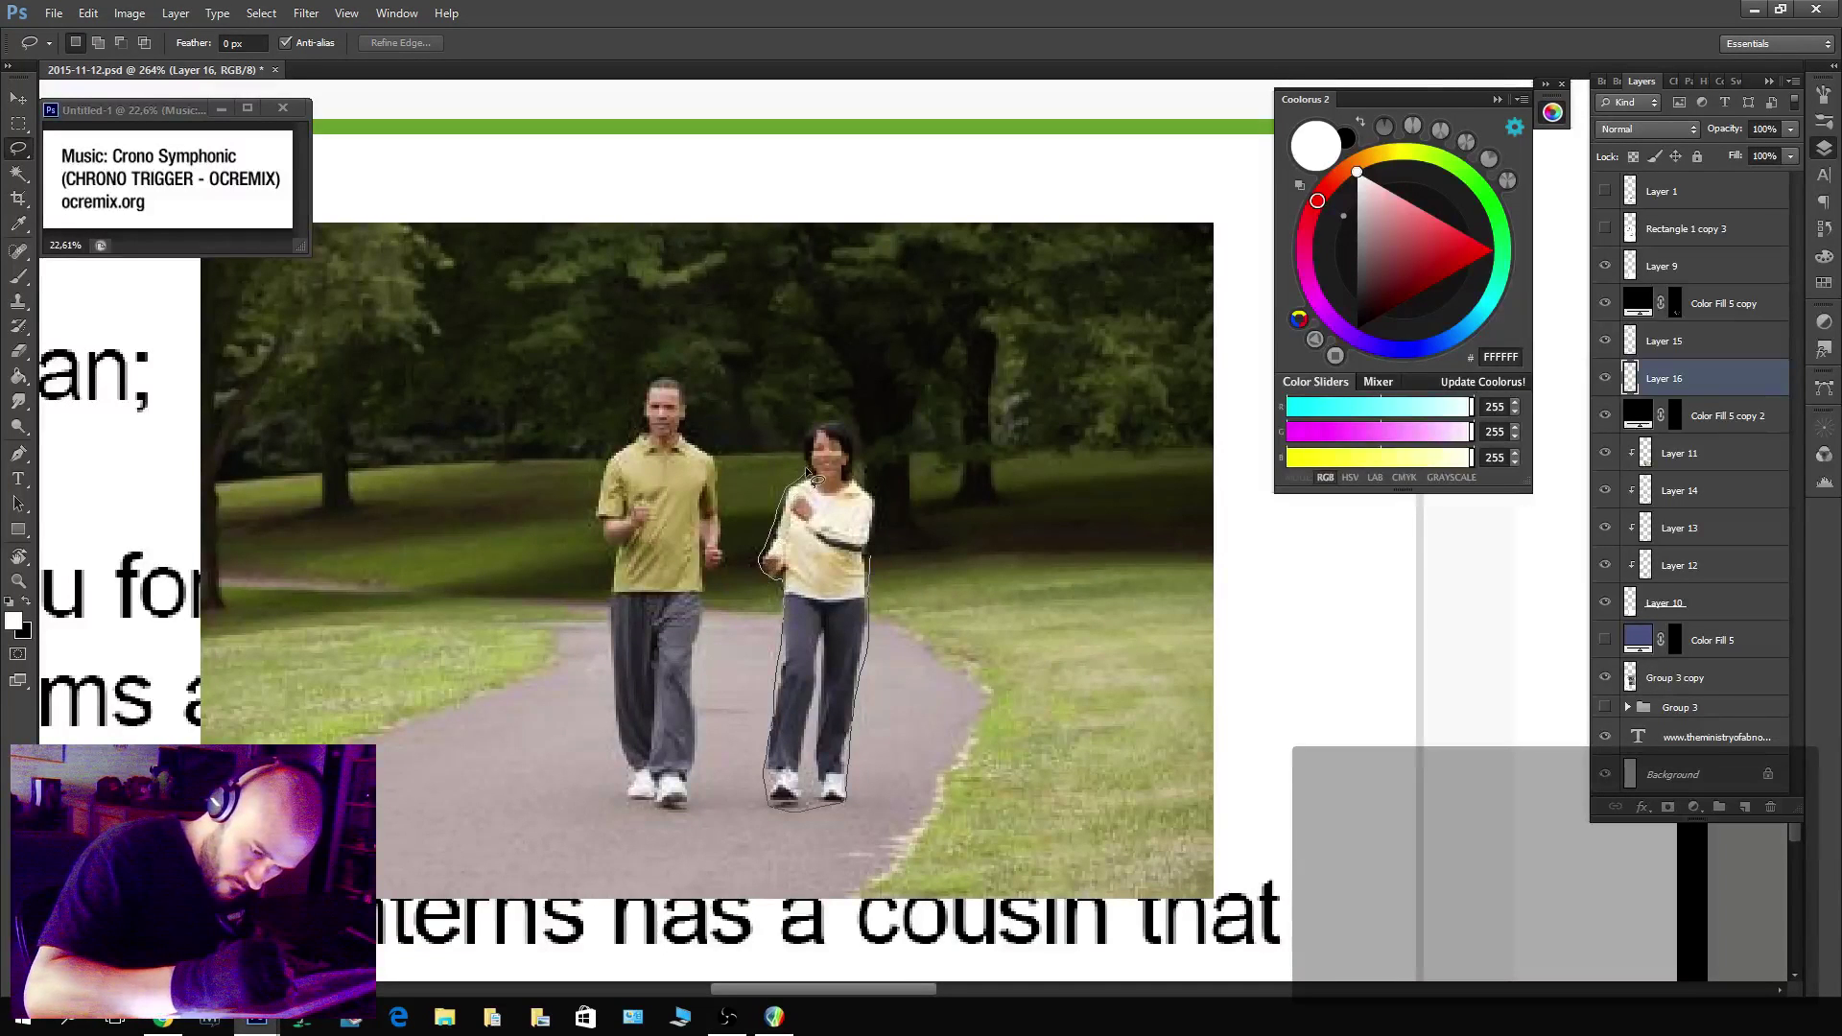
left_click_drag(888, 516, 863, 545)
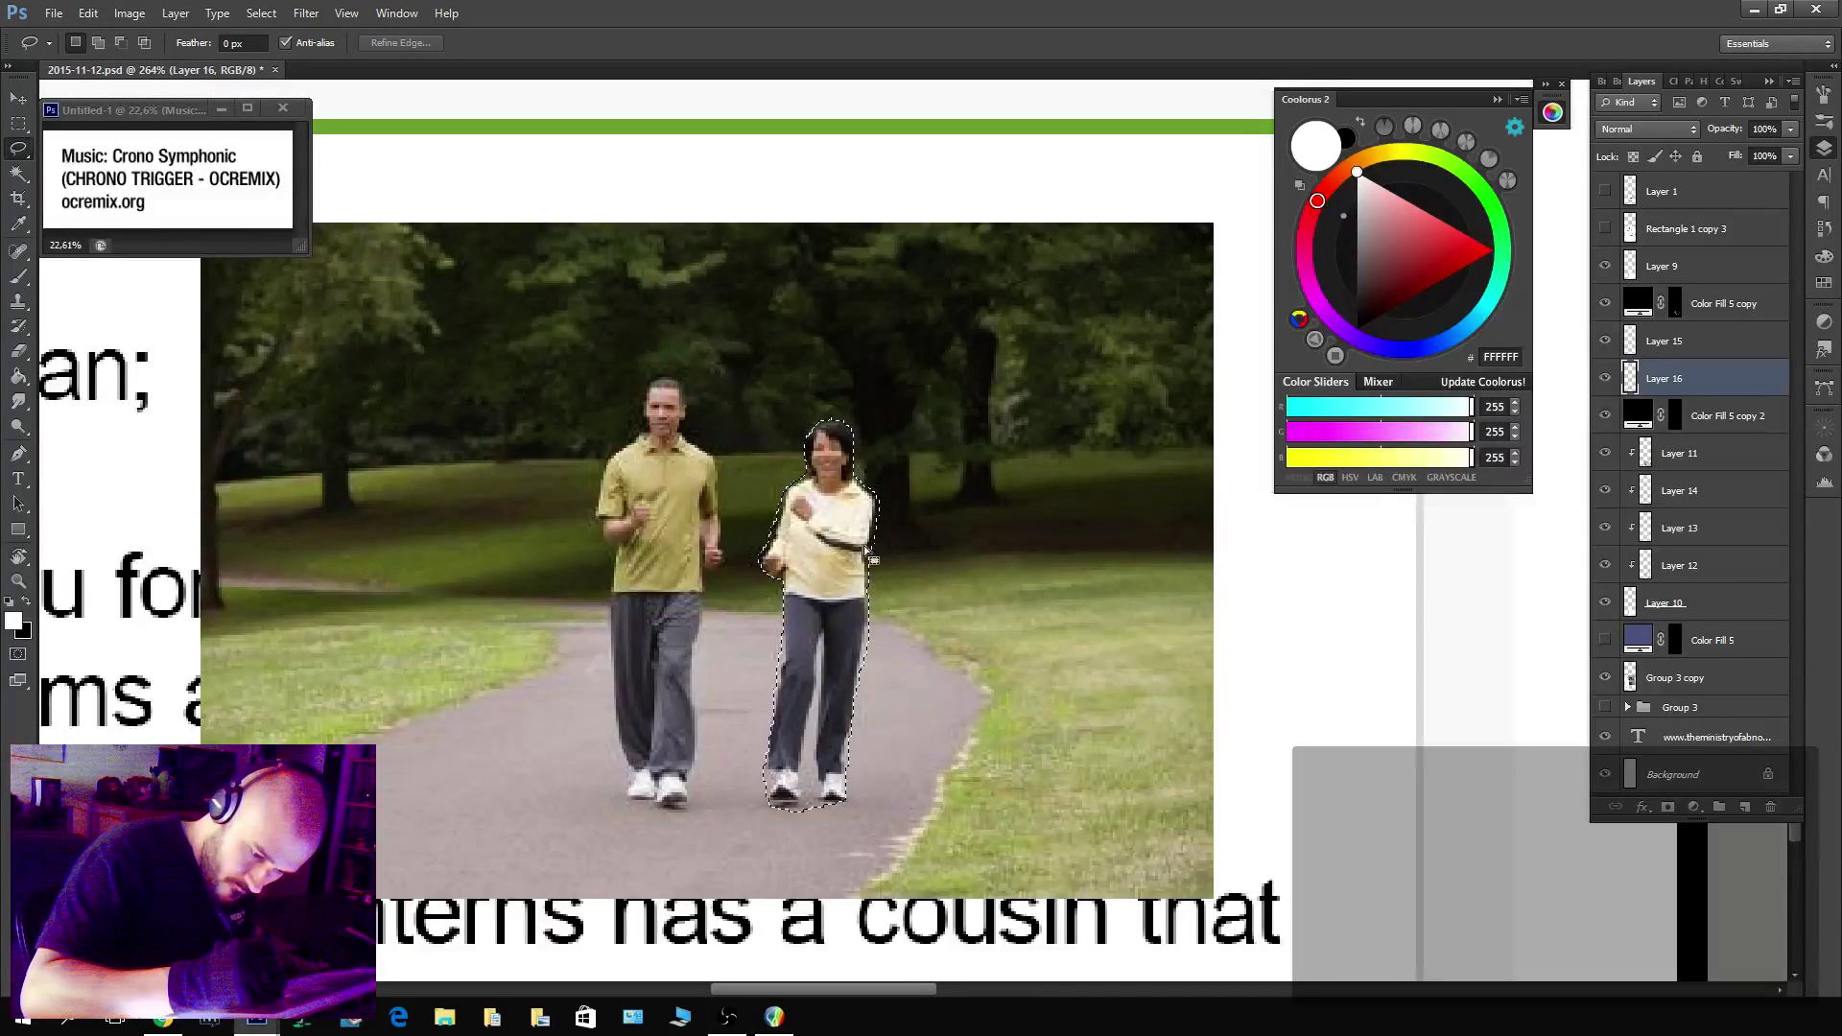
left_click_drag(726, 531, 715, 587)
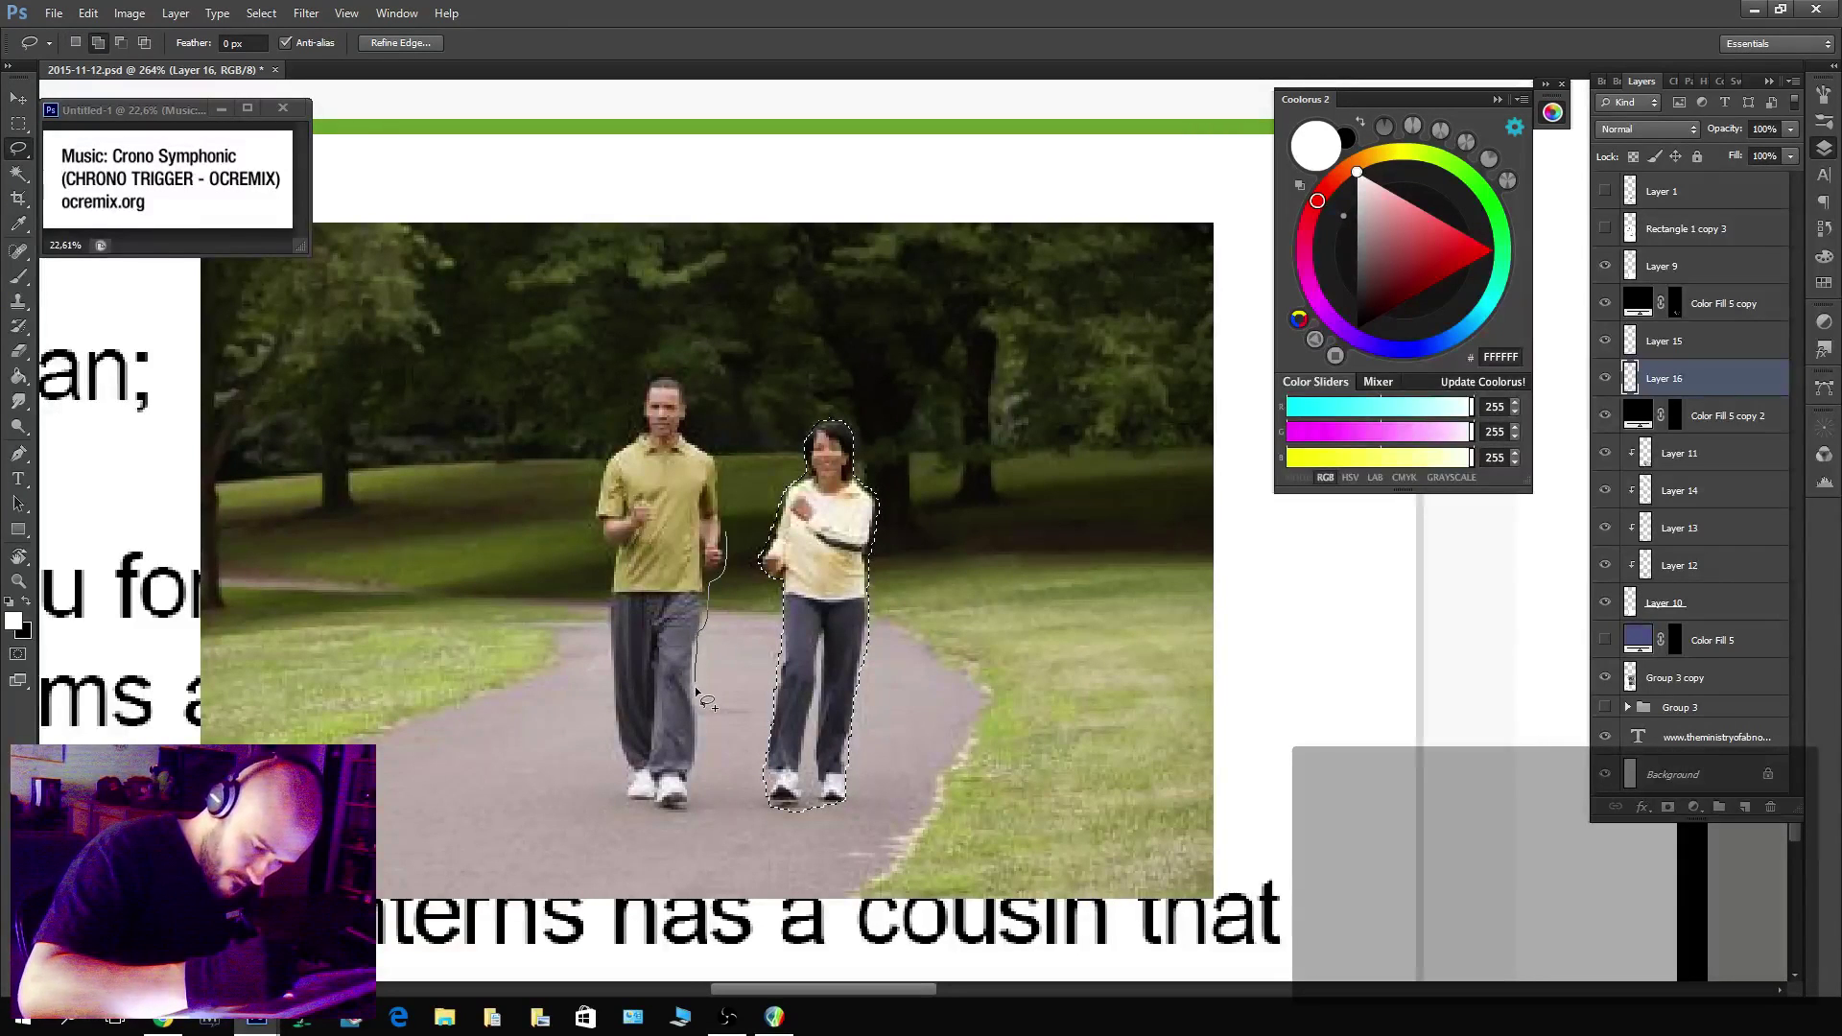
left_click_drag(697, 689, 698, 761)
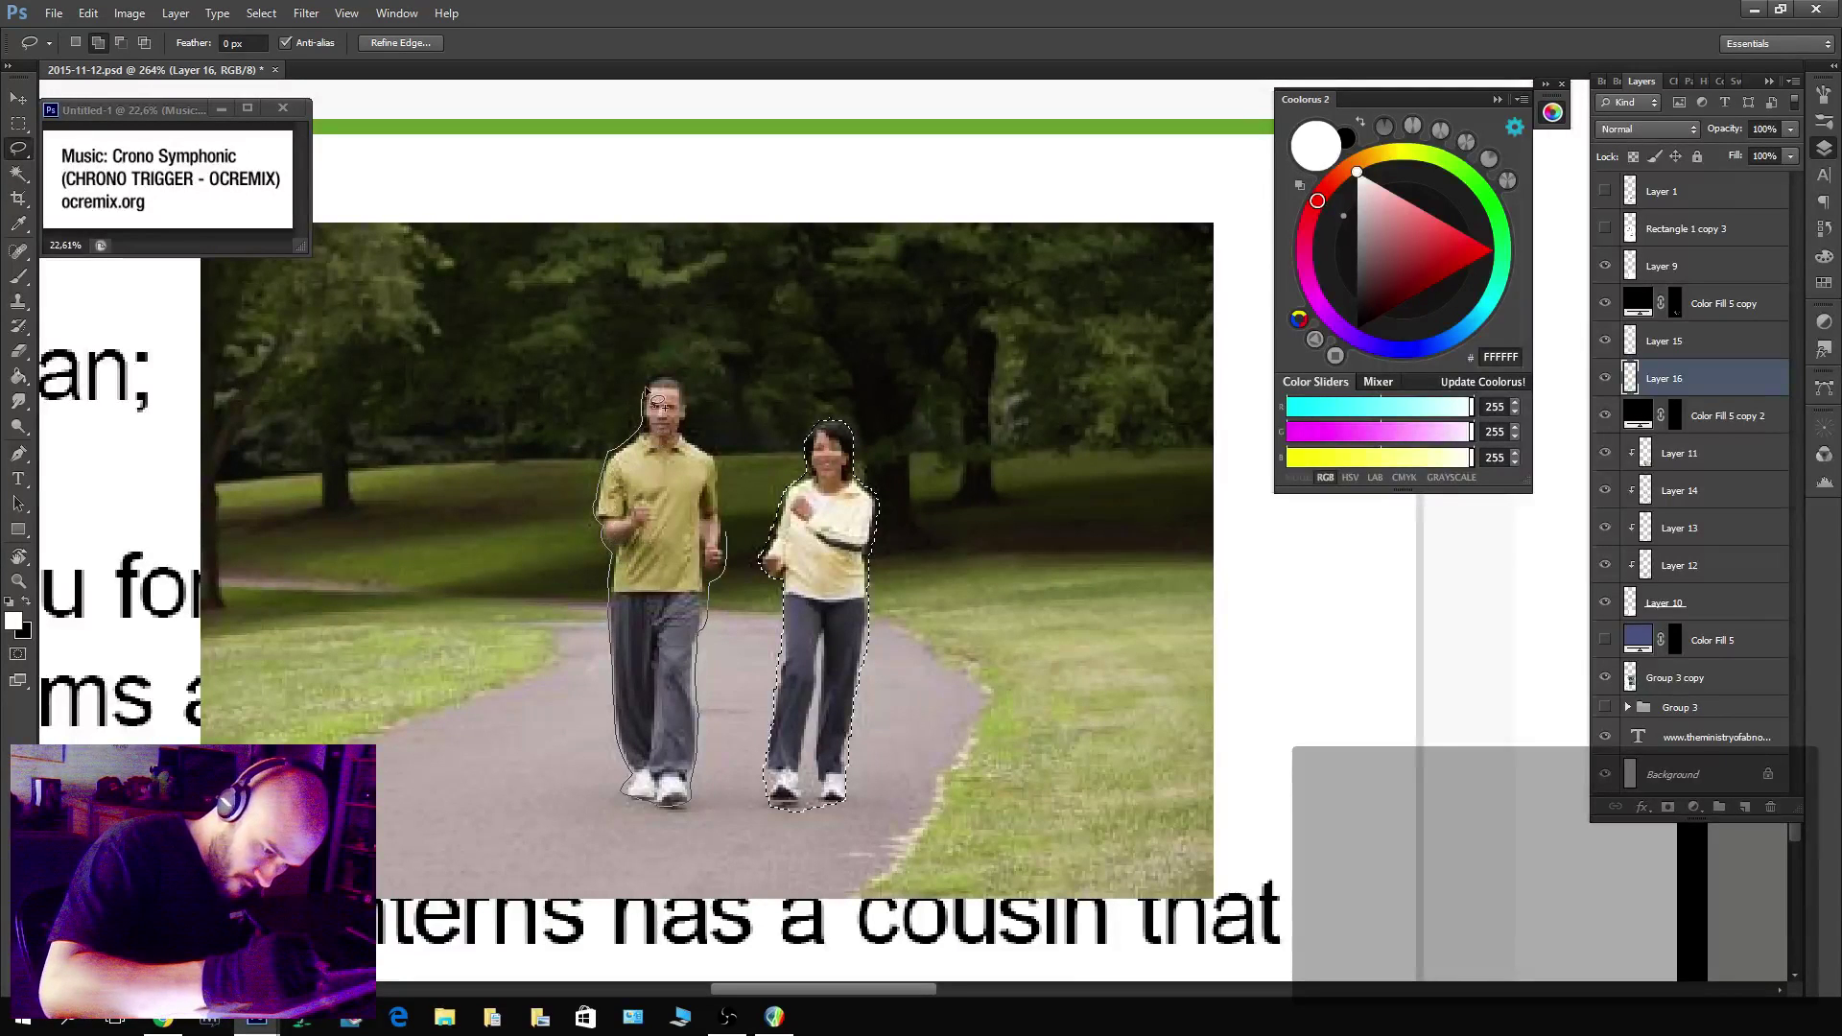
left_click_drag(656, 401, 696, 395)
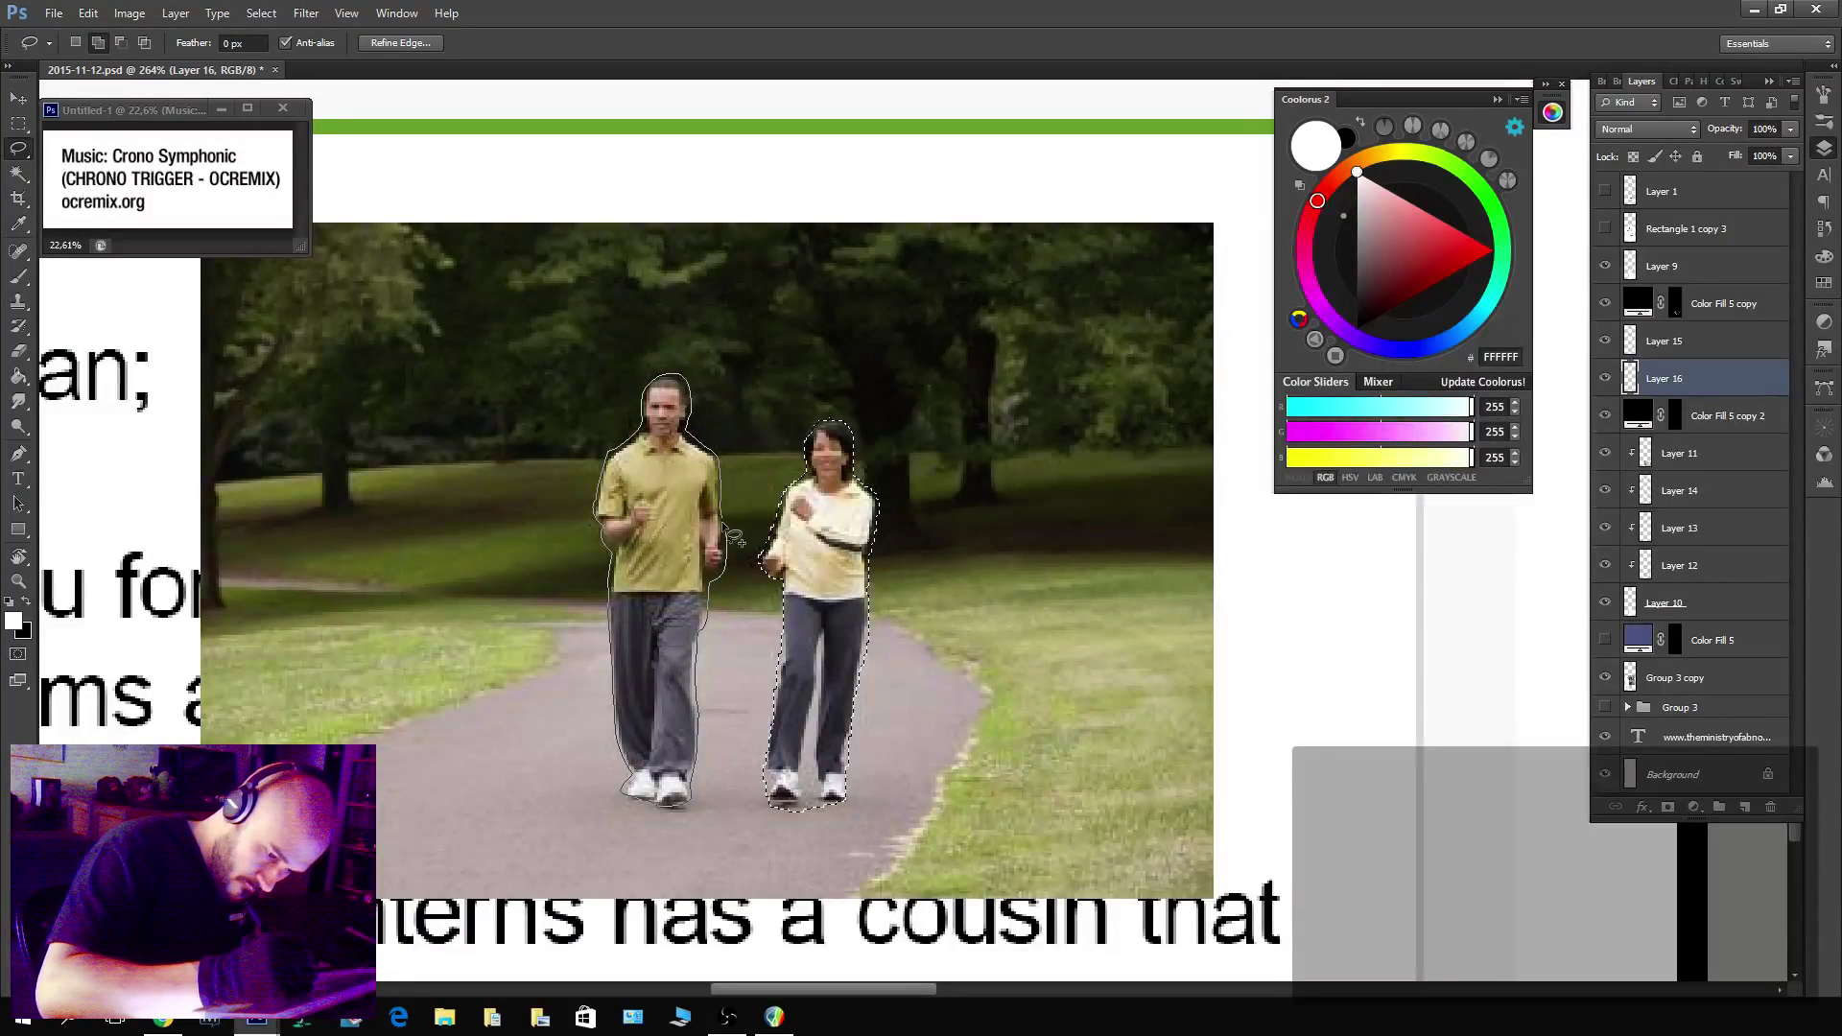
left_click_drag(734, 537, 711, 666)
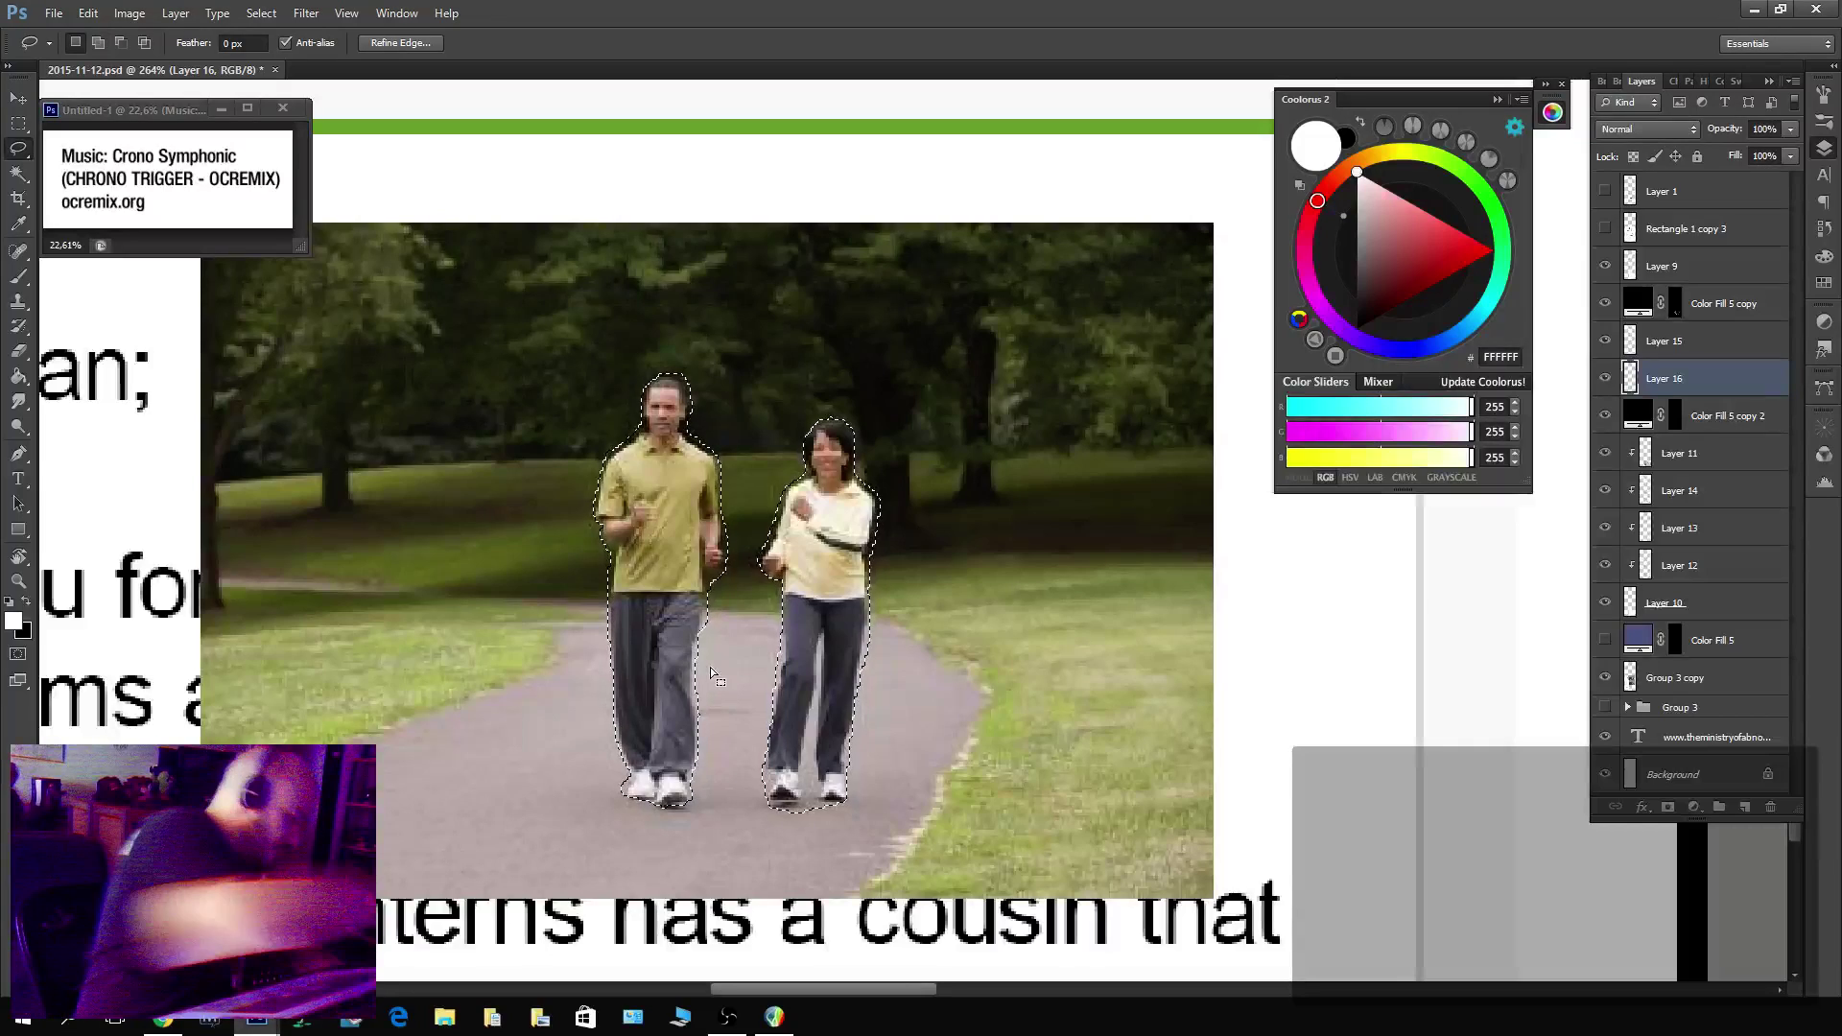
key("ctrl+shift+i")
key("Delete")
Move the cut-out couple into the blonde woman's panel and place Layer 16 beneath Layer 11 in the clipped stack.
key("z")
left_click_drag(1212, 683, 1099, 721)
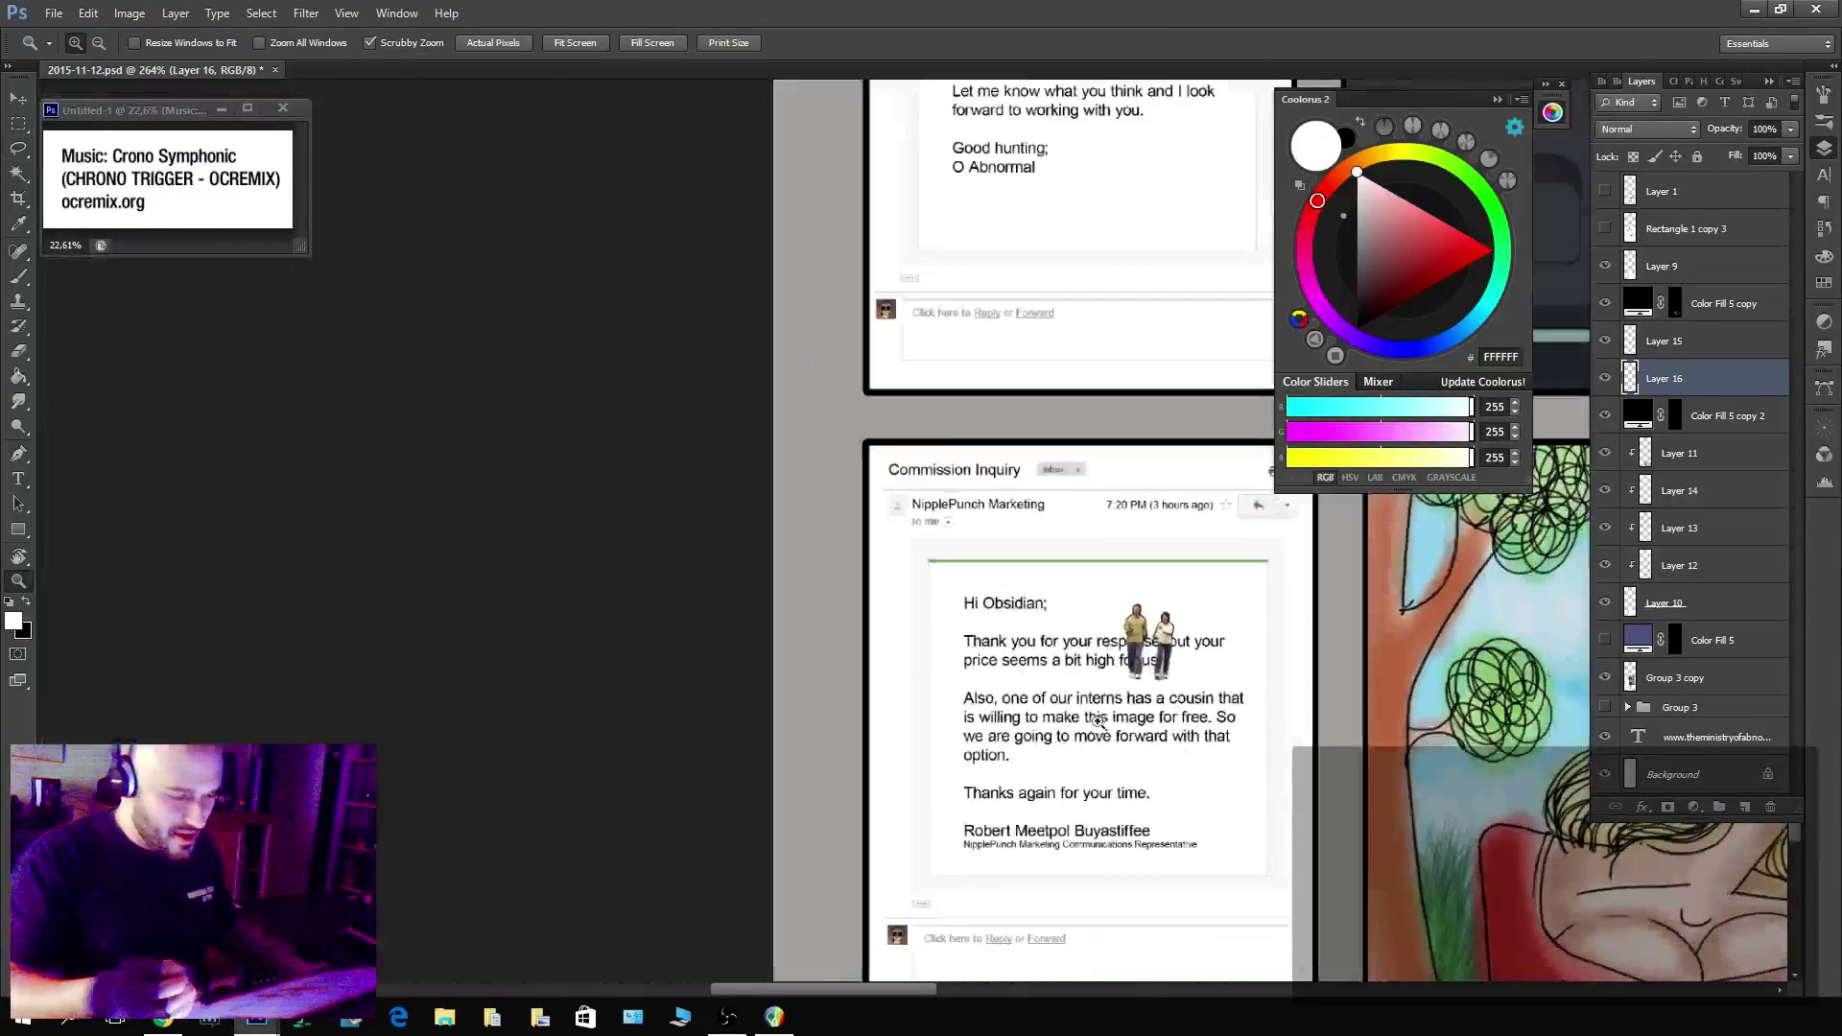
key("v")
left_click_drag(1483, 797, 705, 628)
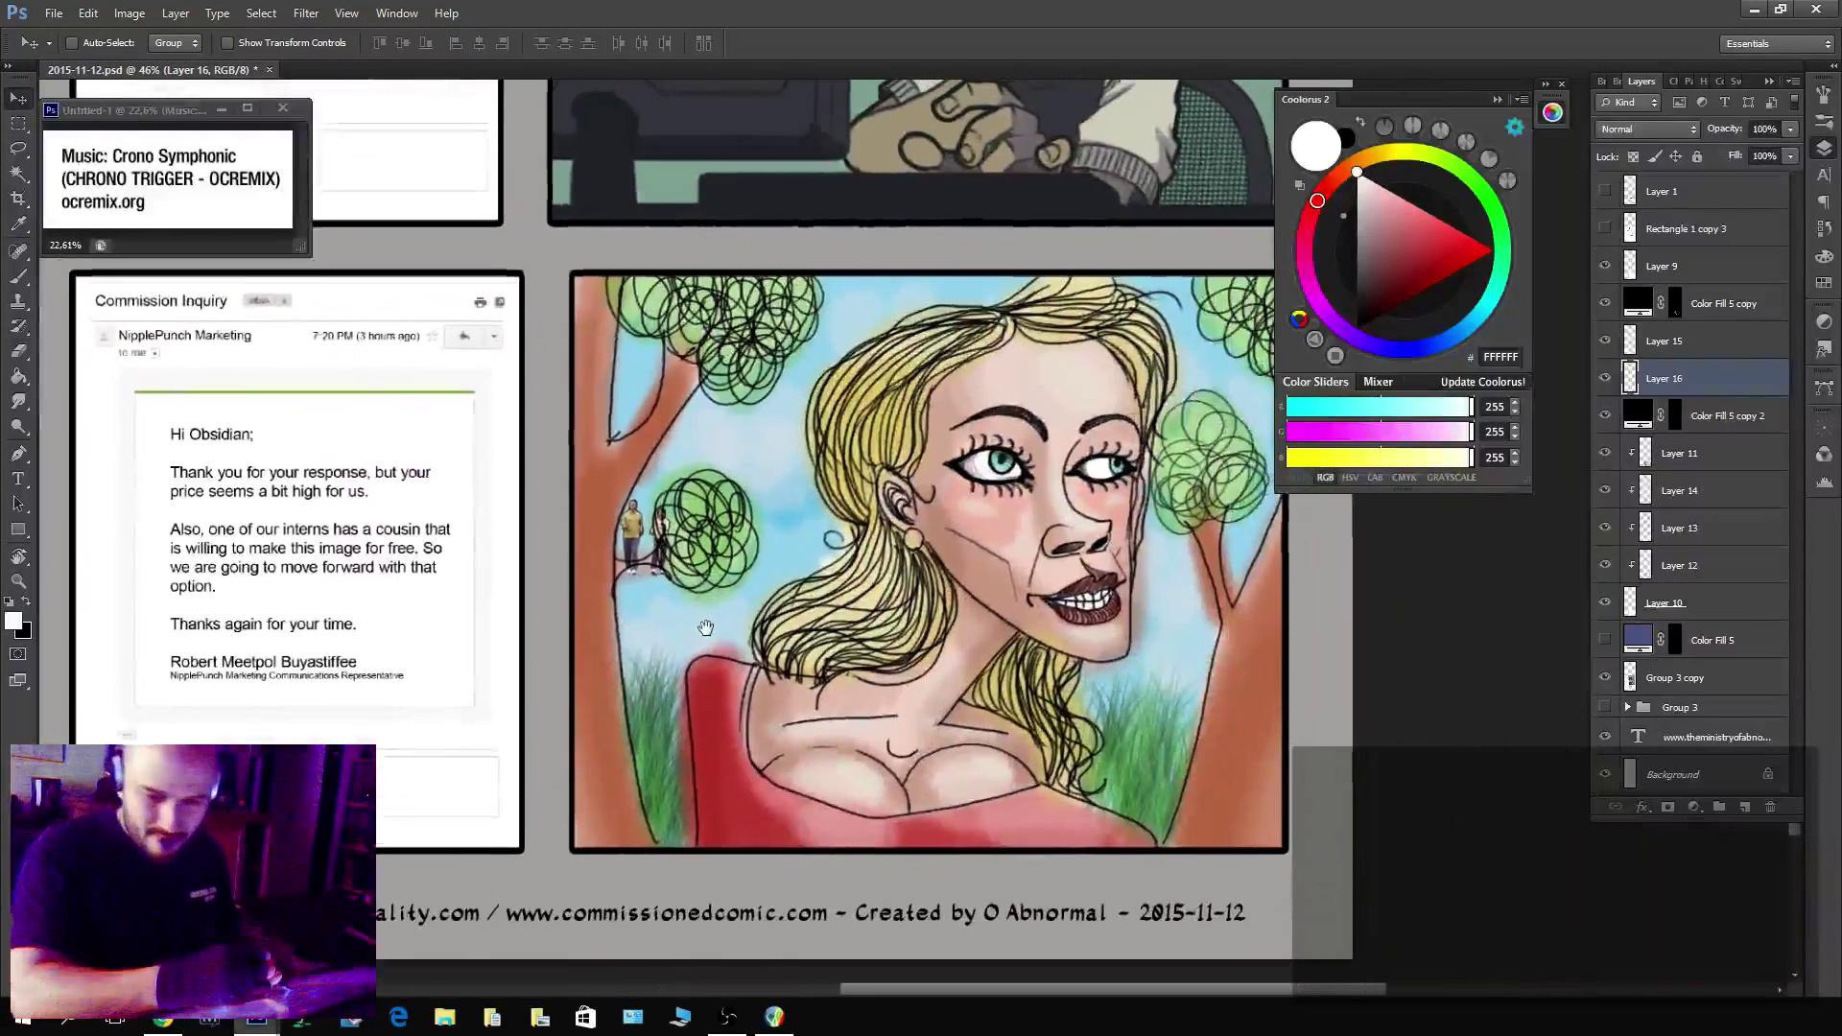
left_click_drag(1674, 379, 1684, 450)
left_click_drag(643, 550, 904, 496)
Enlarge the couple to about 399% beside the woman's face at the right-hand trunk and move Layer 16 beneath the grass on Layer 14.
key("ctrl+t")
left_click_drag(844, 617, 1297, 682)
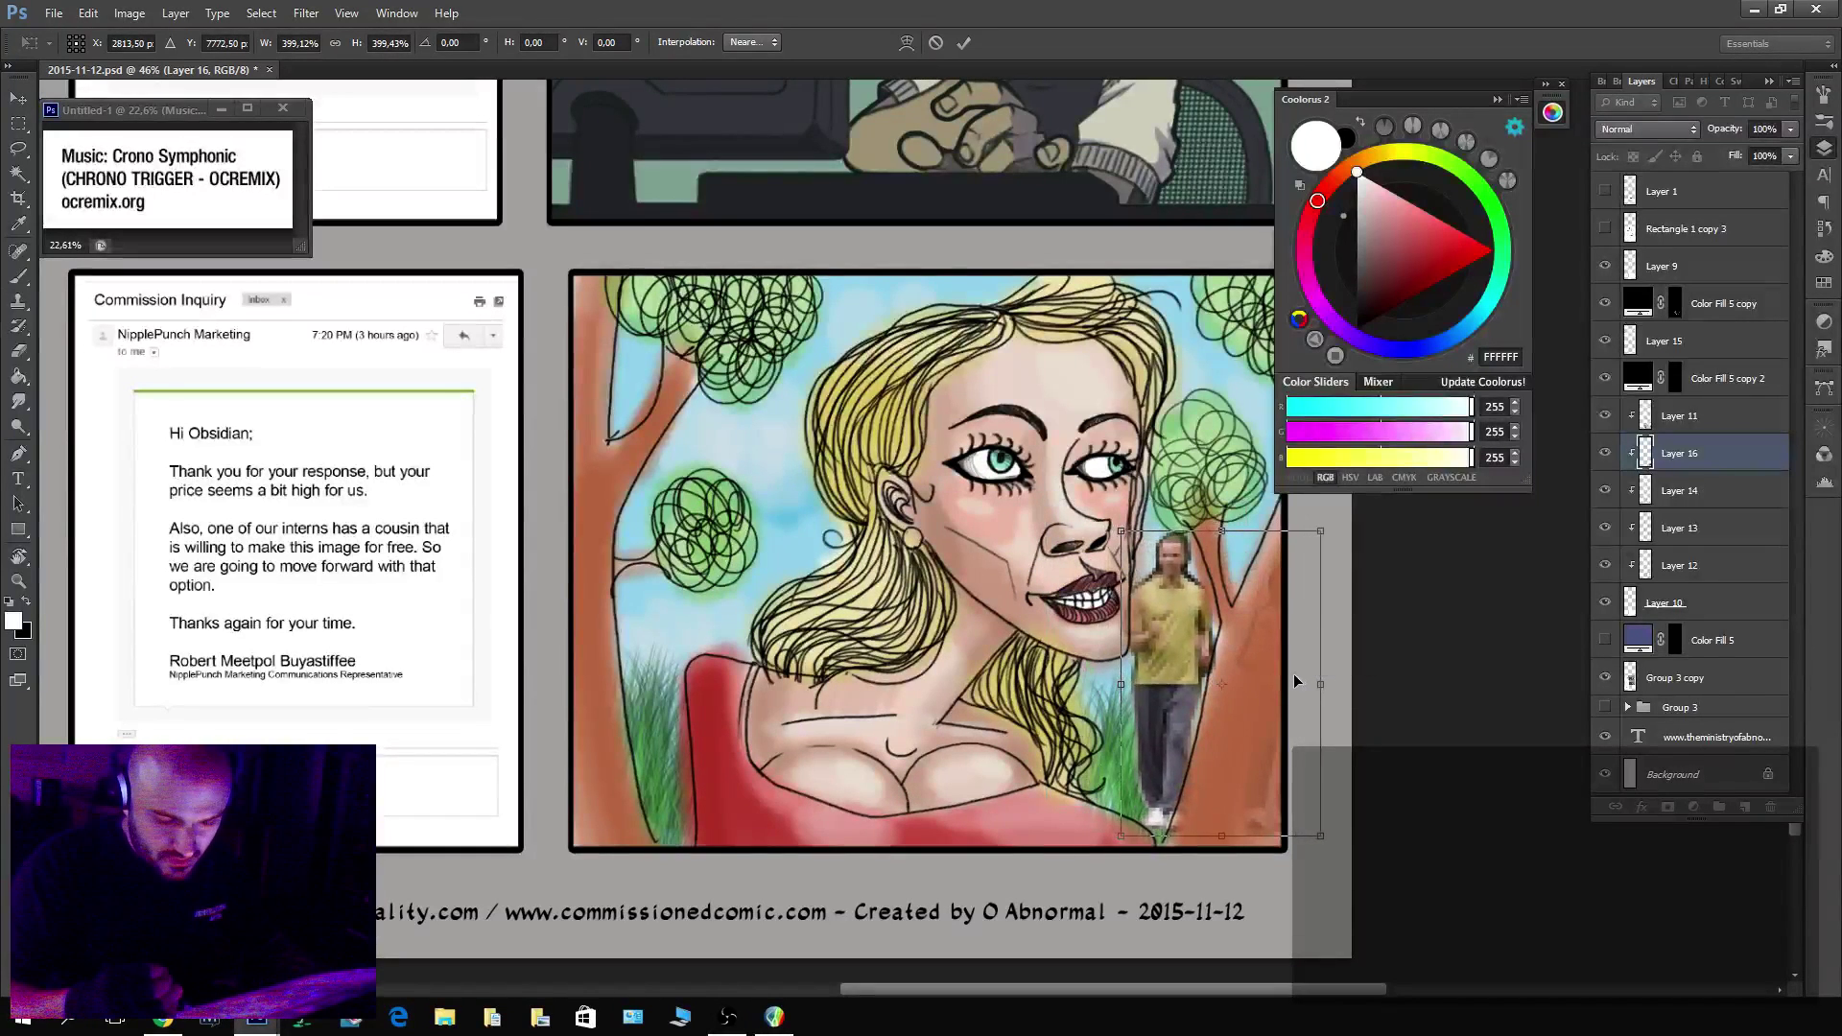
key("Return")
left_click_drag(1641, 452, 1631, 508)
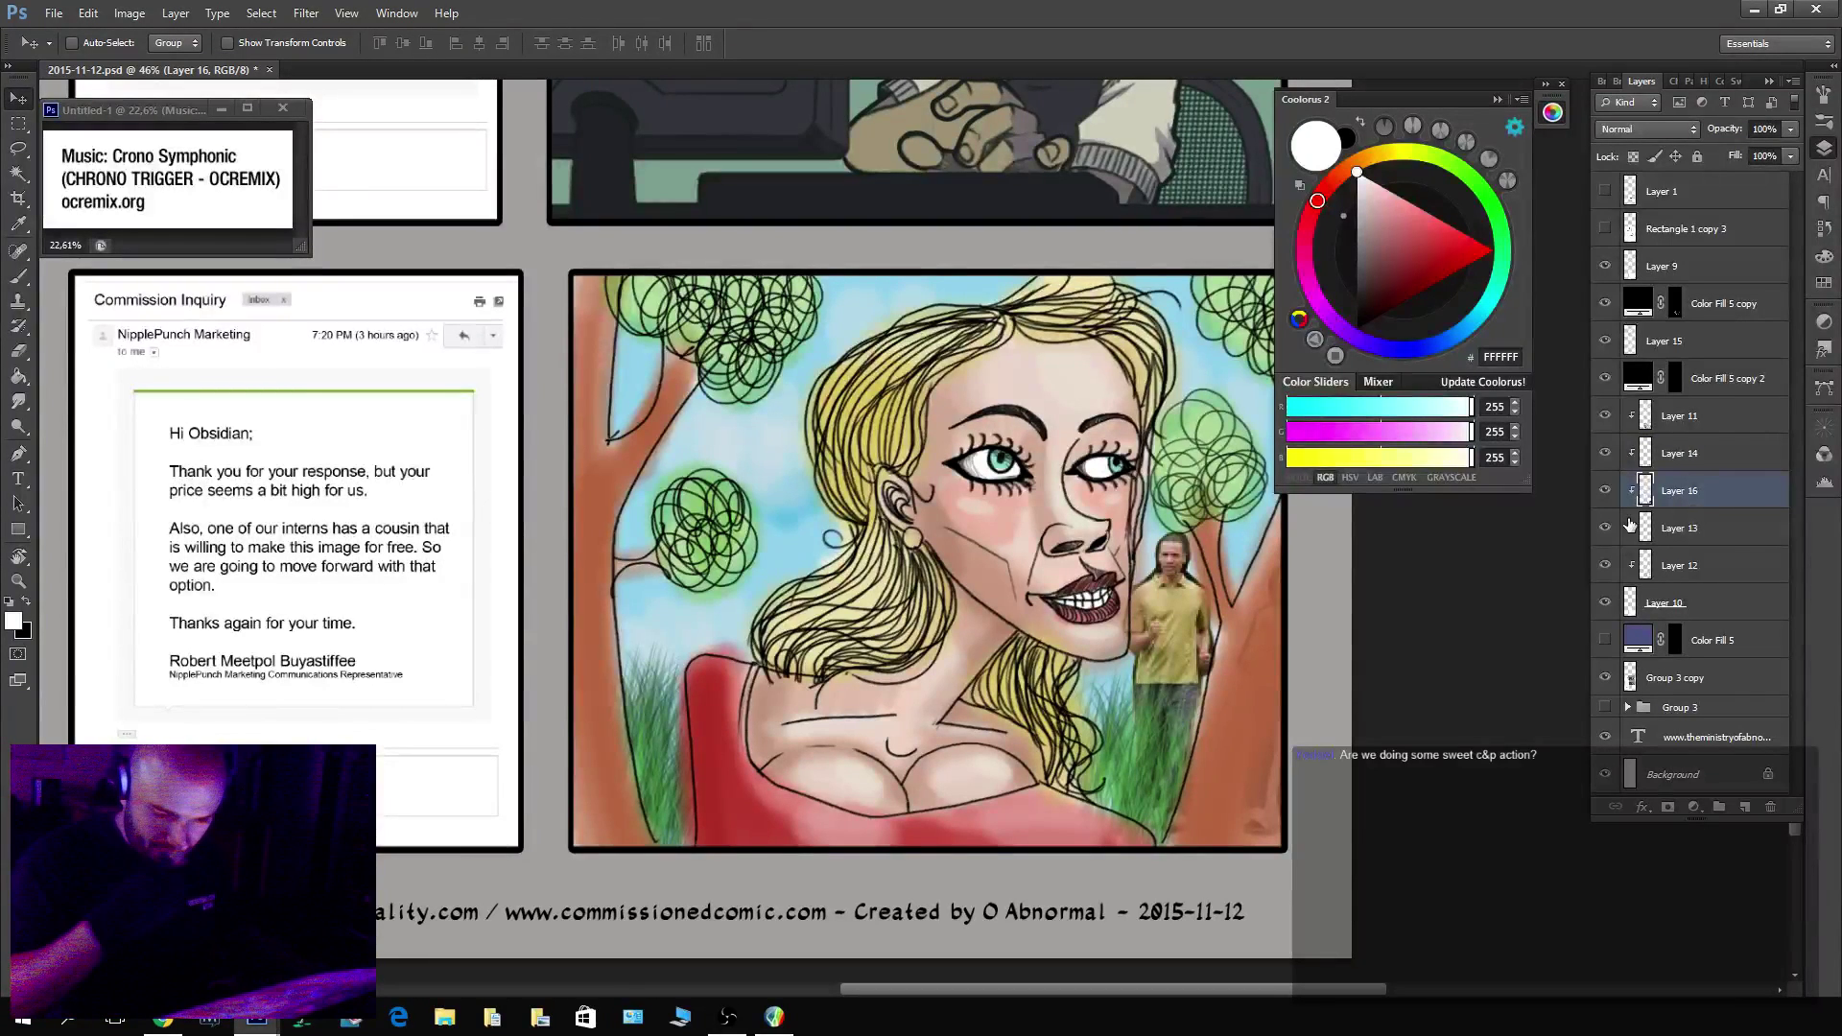
key("l")
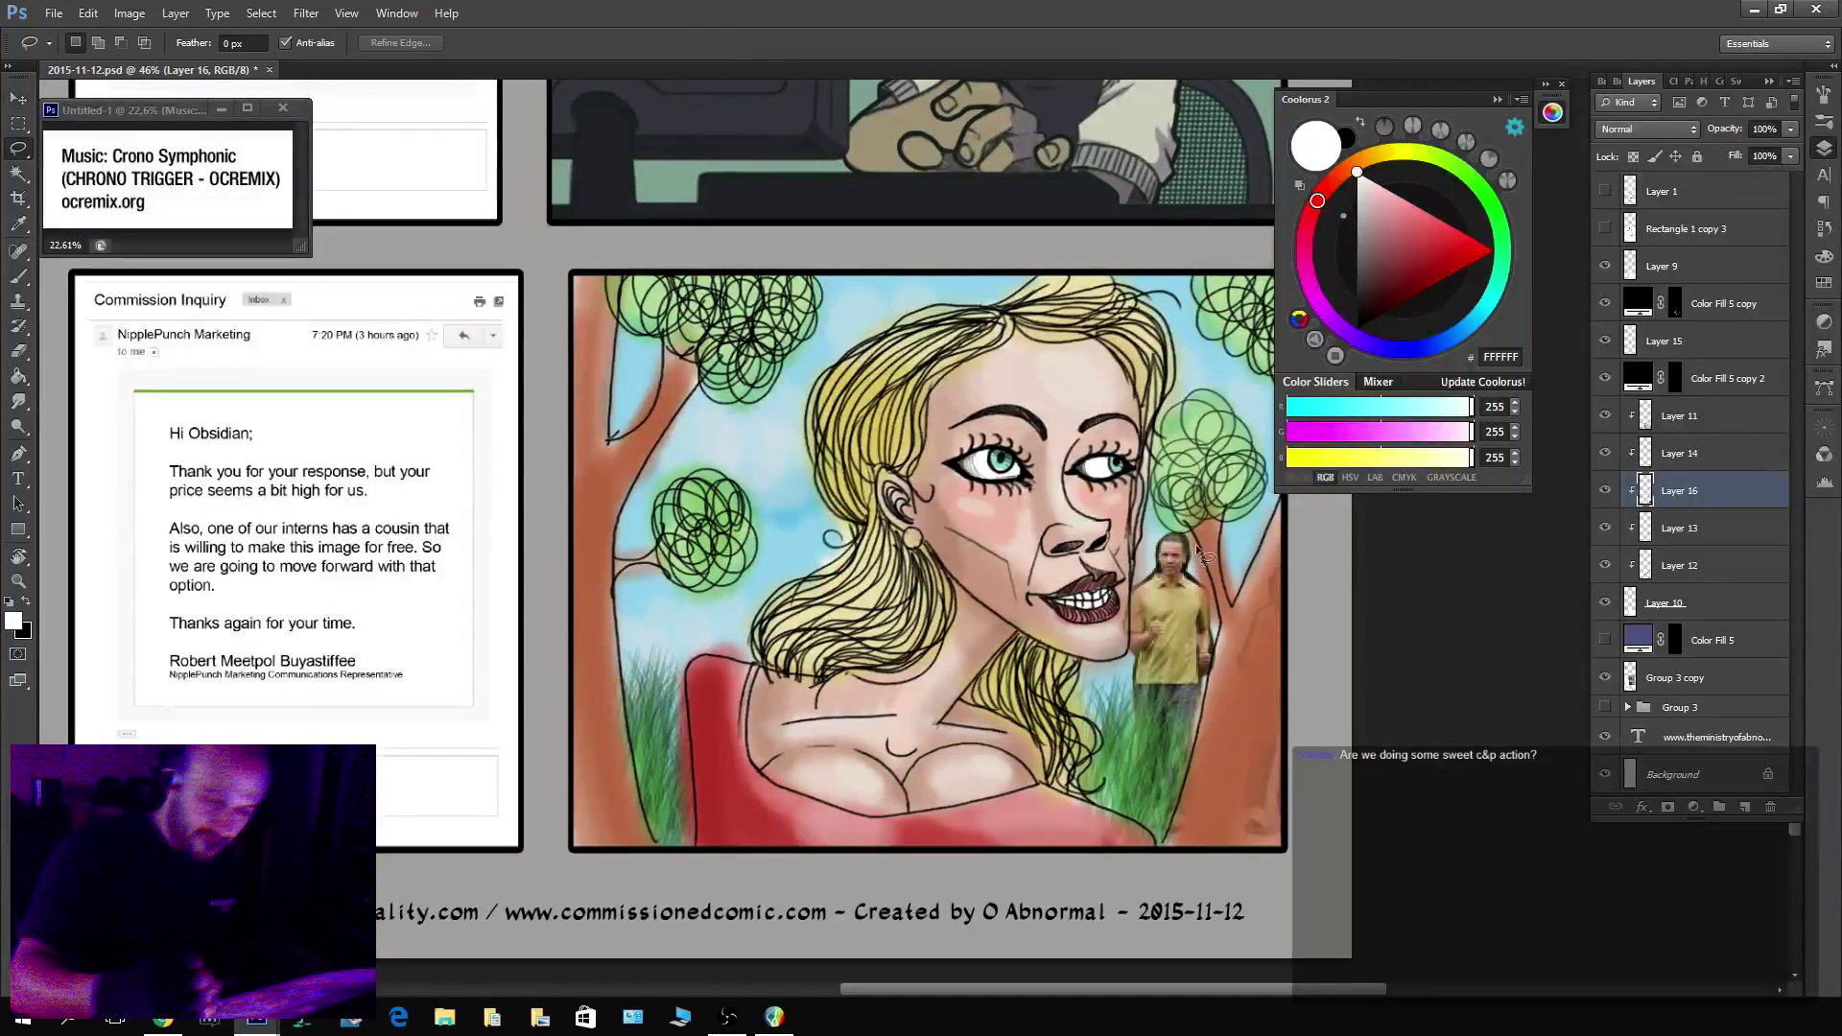
Lasso the walking woman hidden behind the right-hand trunk and move her beside the left-hand trunk of the blonde woman's panel.
mouse_move(1263, 553)
left_mouse_down()
mouse_move(1226, 866)
mouse_move(1418, 831)
mouse_move(1343, 518)
left_mouse_up()
key("v")
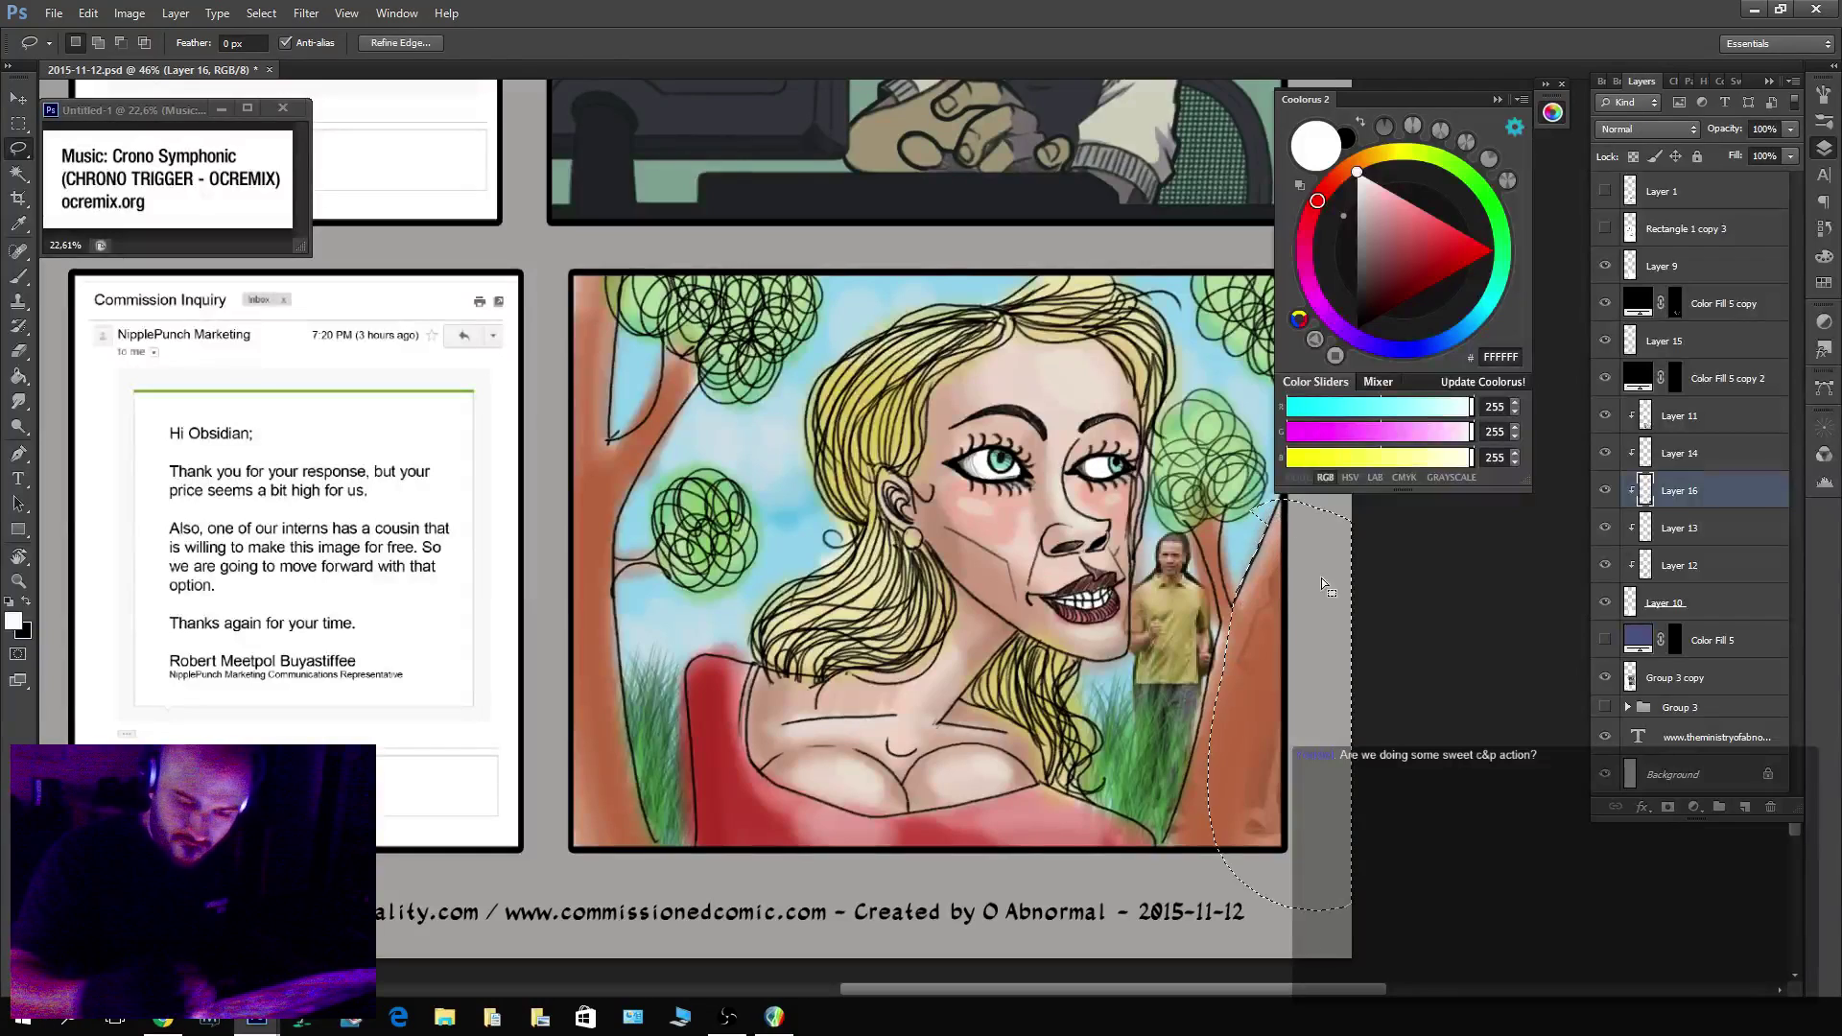
mouse_move(1313, 615)
left_mouse_down()
mouse_move(720, 575)
mouse_move(802, 574)
mouse_move(678, 636)
left_mouse_up()
key("ctrl+d")
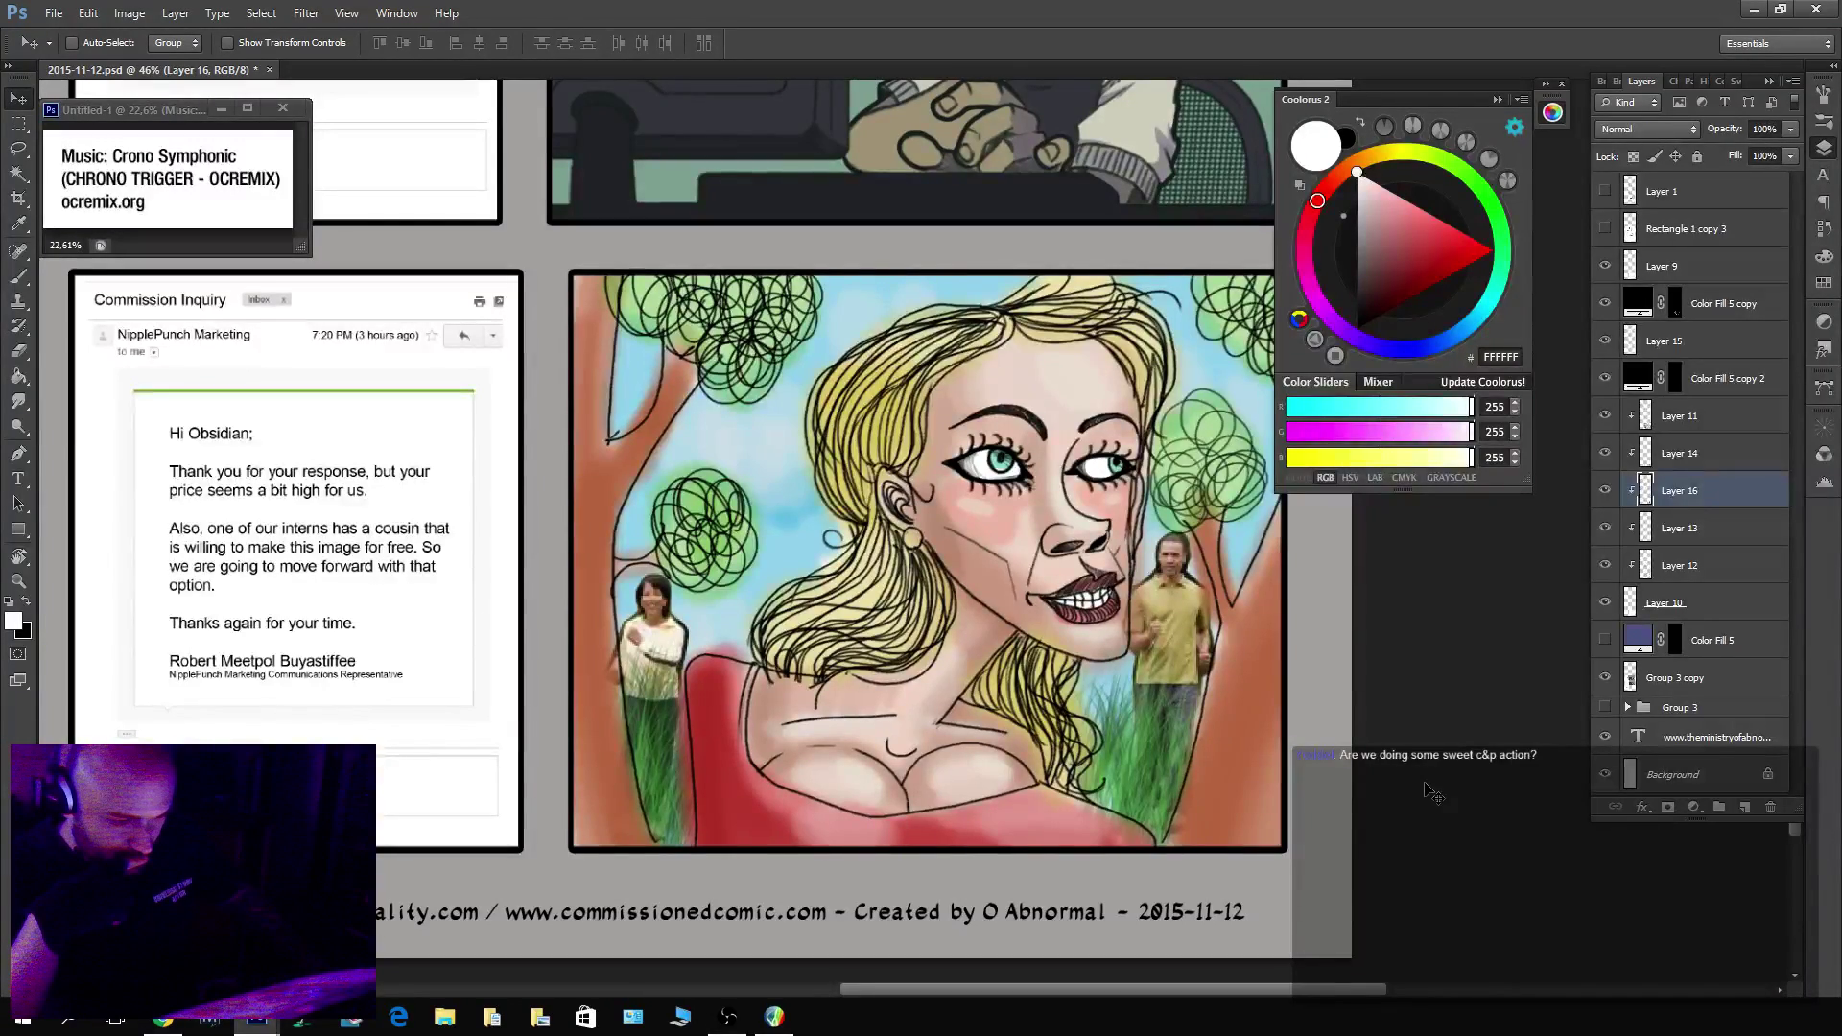
Duplicate the black Color Fill 5 copy 2 layer into the clipped stack beneath Layer 16 and prepare its mask for a smaller brush.
key("b")
scroll(674, 613, "up", 3)
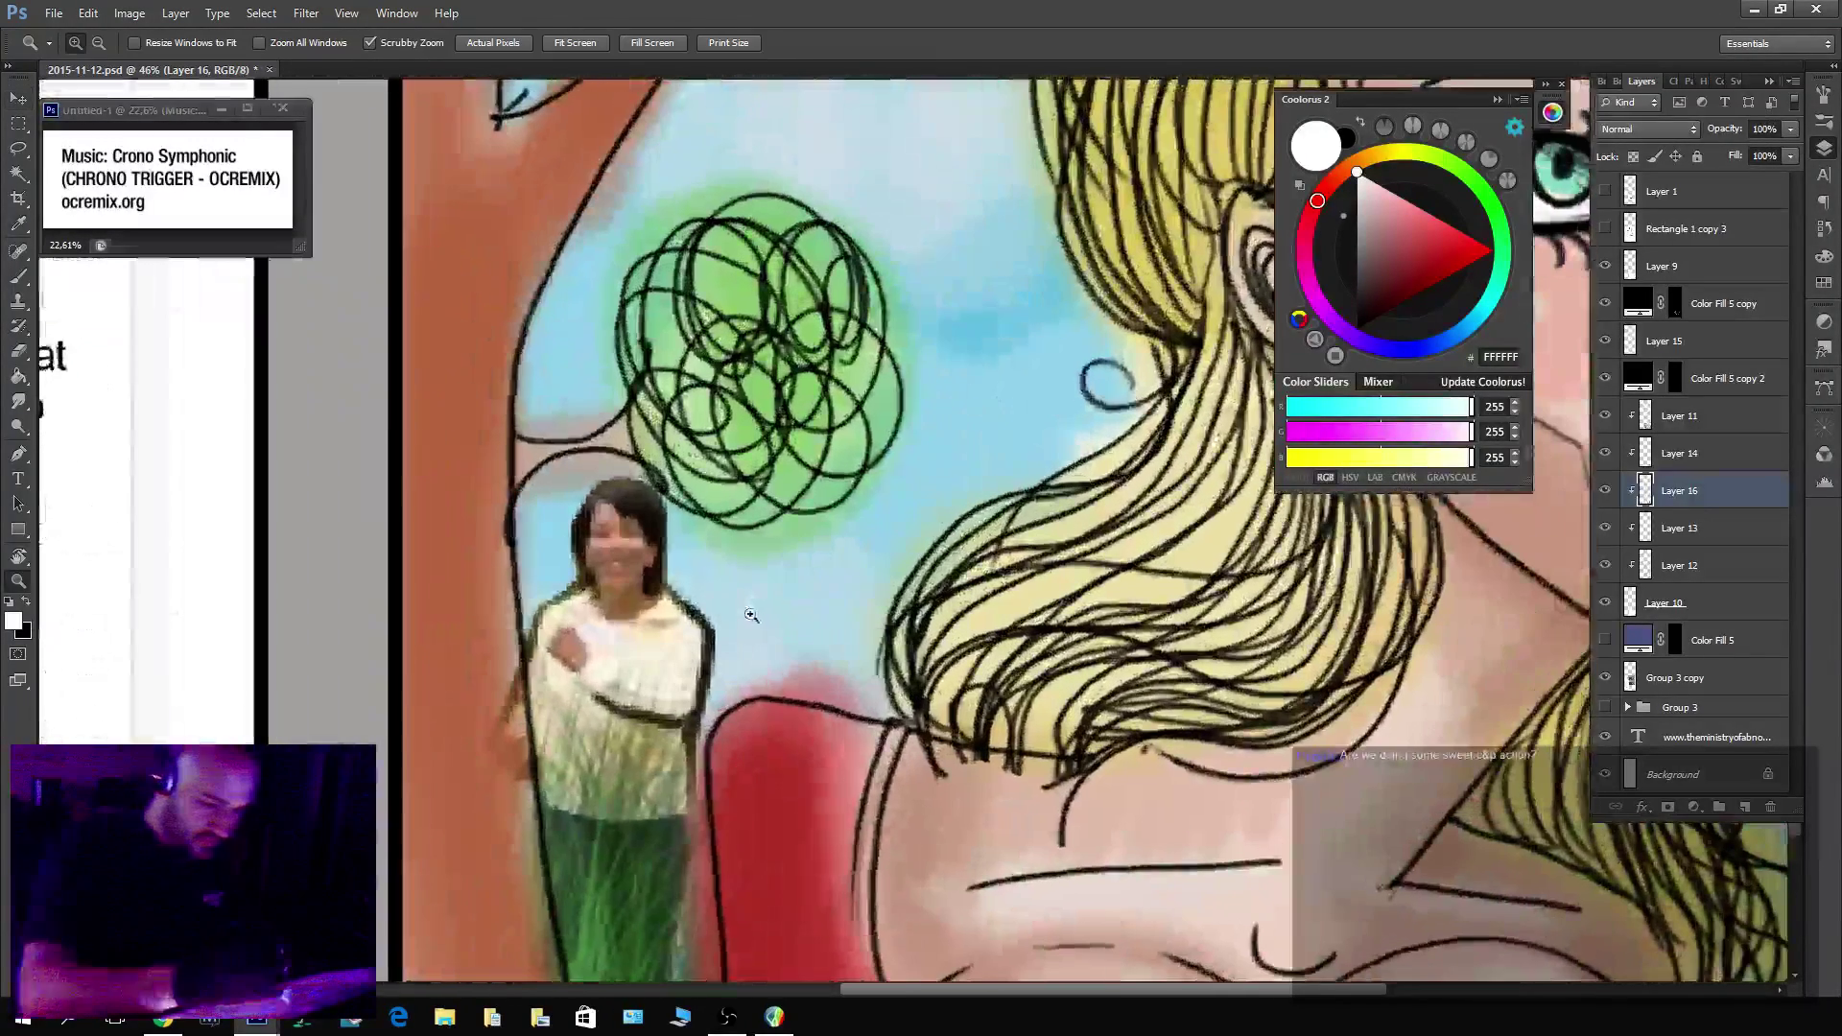
left_click_drag(1701, 388, 1681, 501)
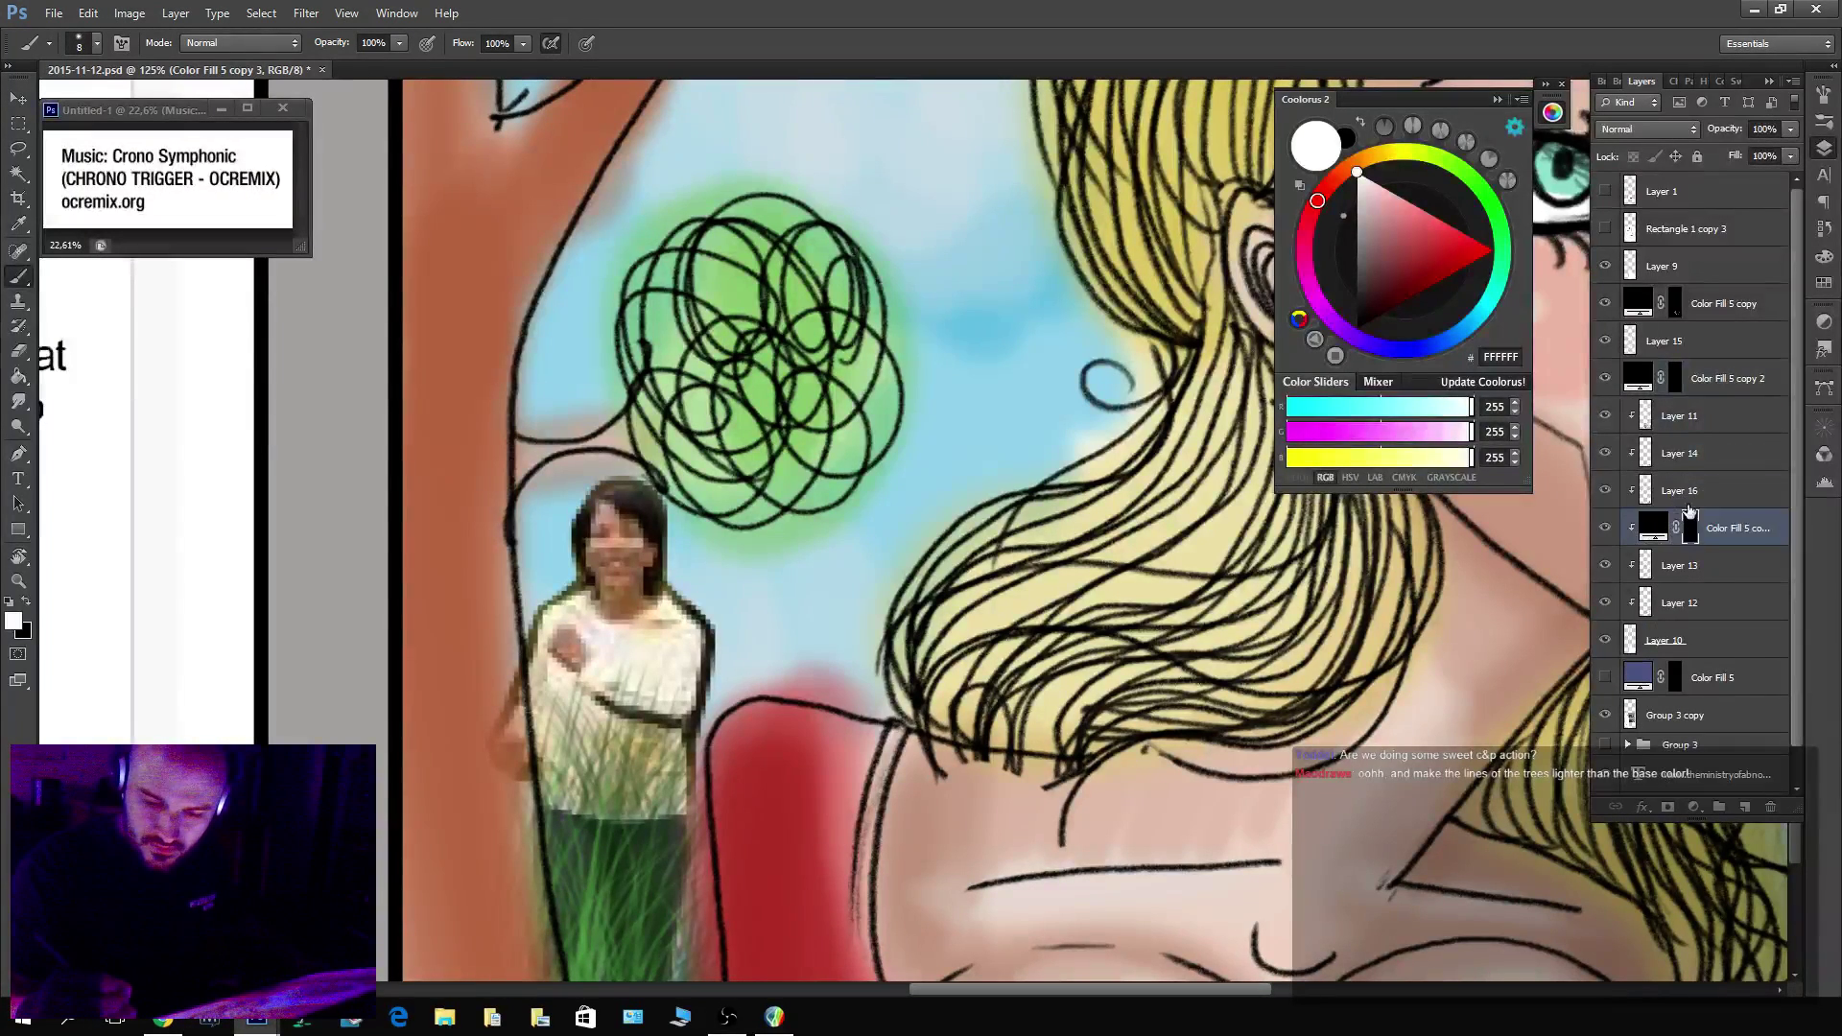
left_click(1690, 520)
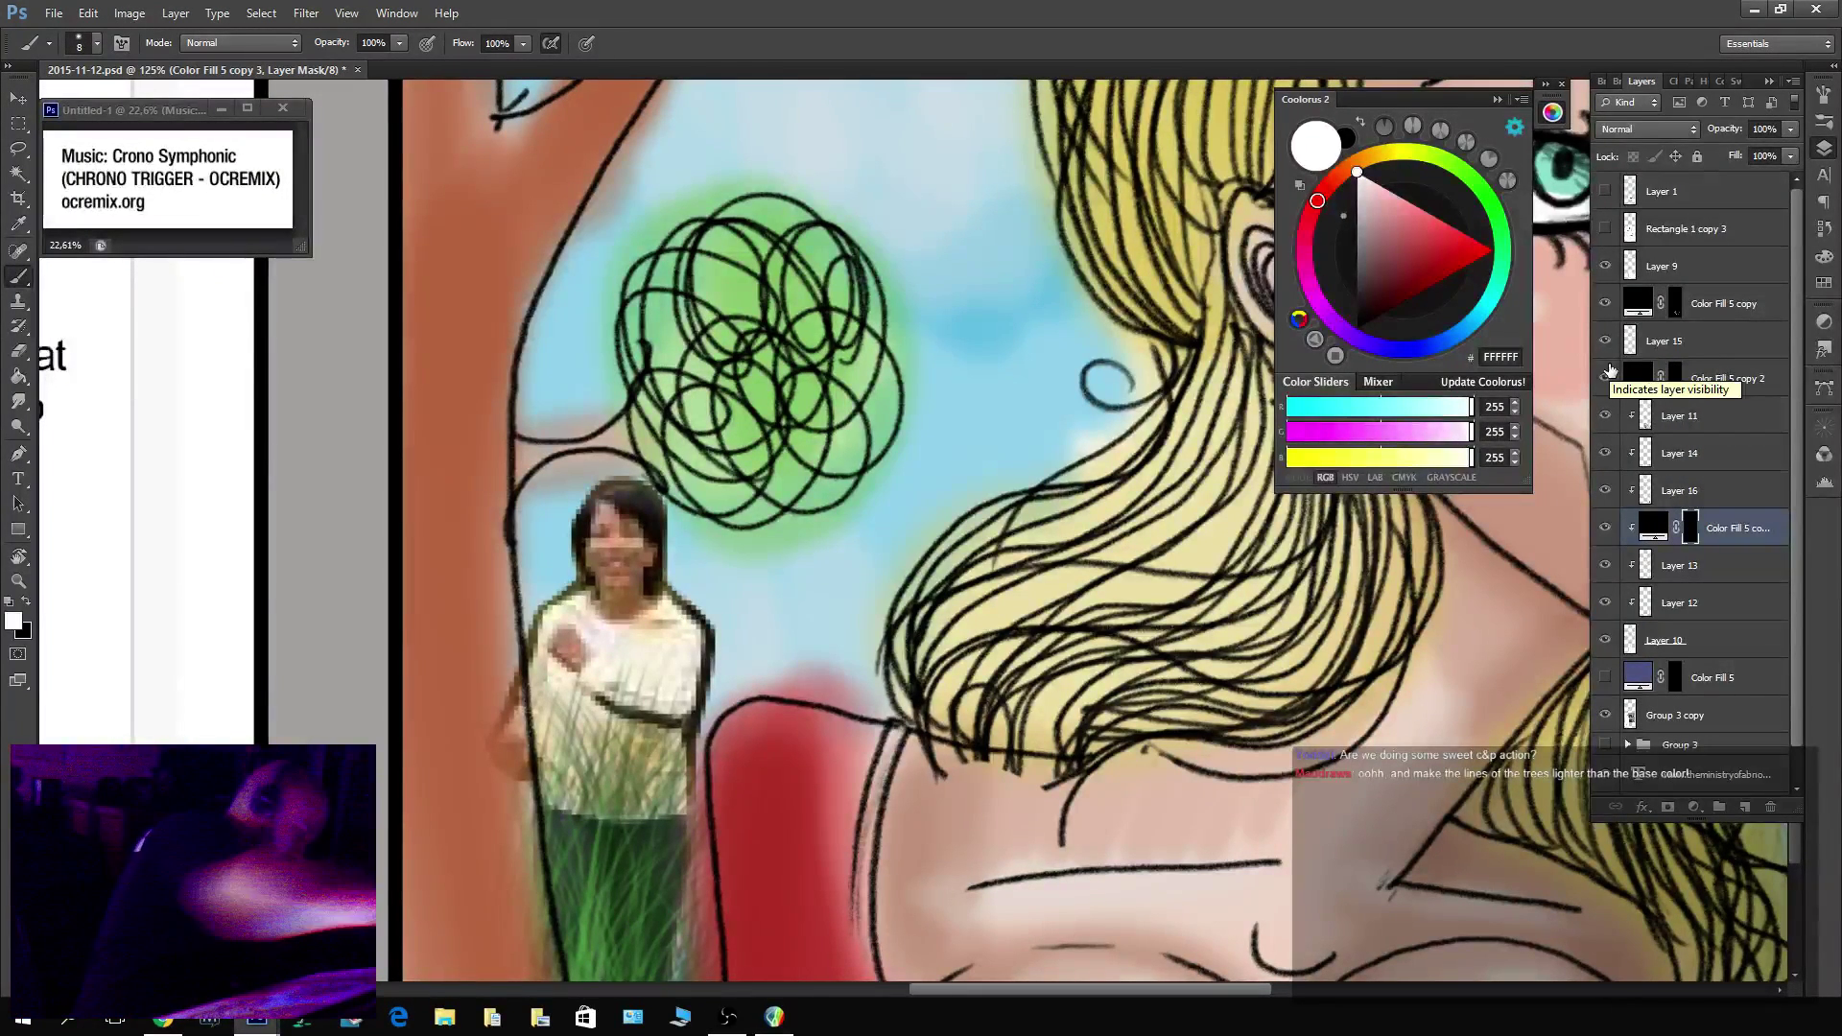
key("bracketleft")
key("bracketleft")
key("bracketleft")
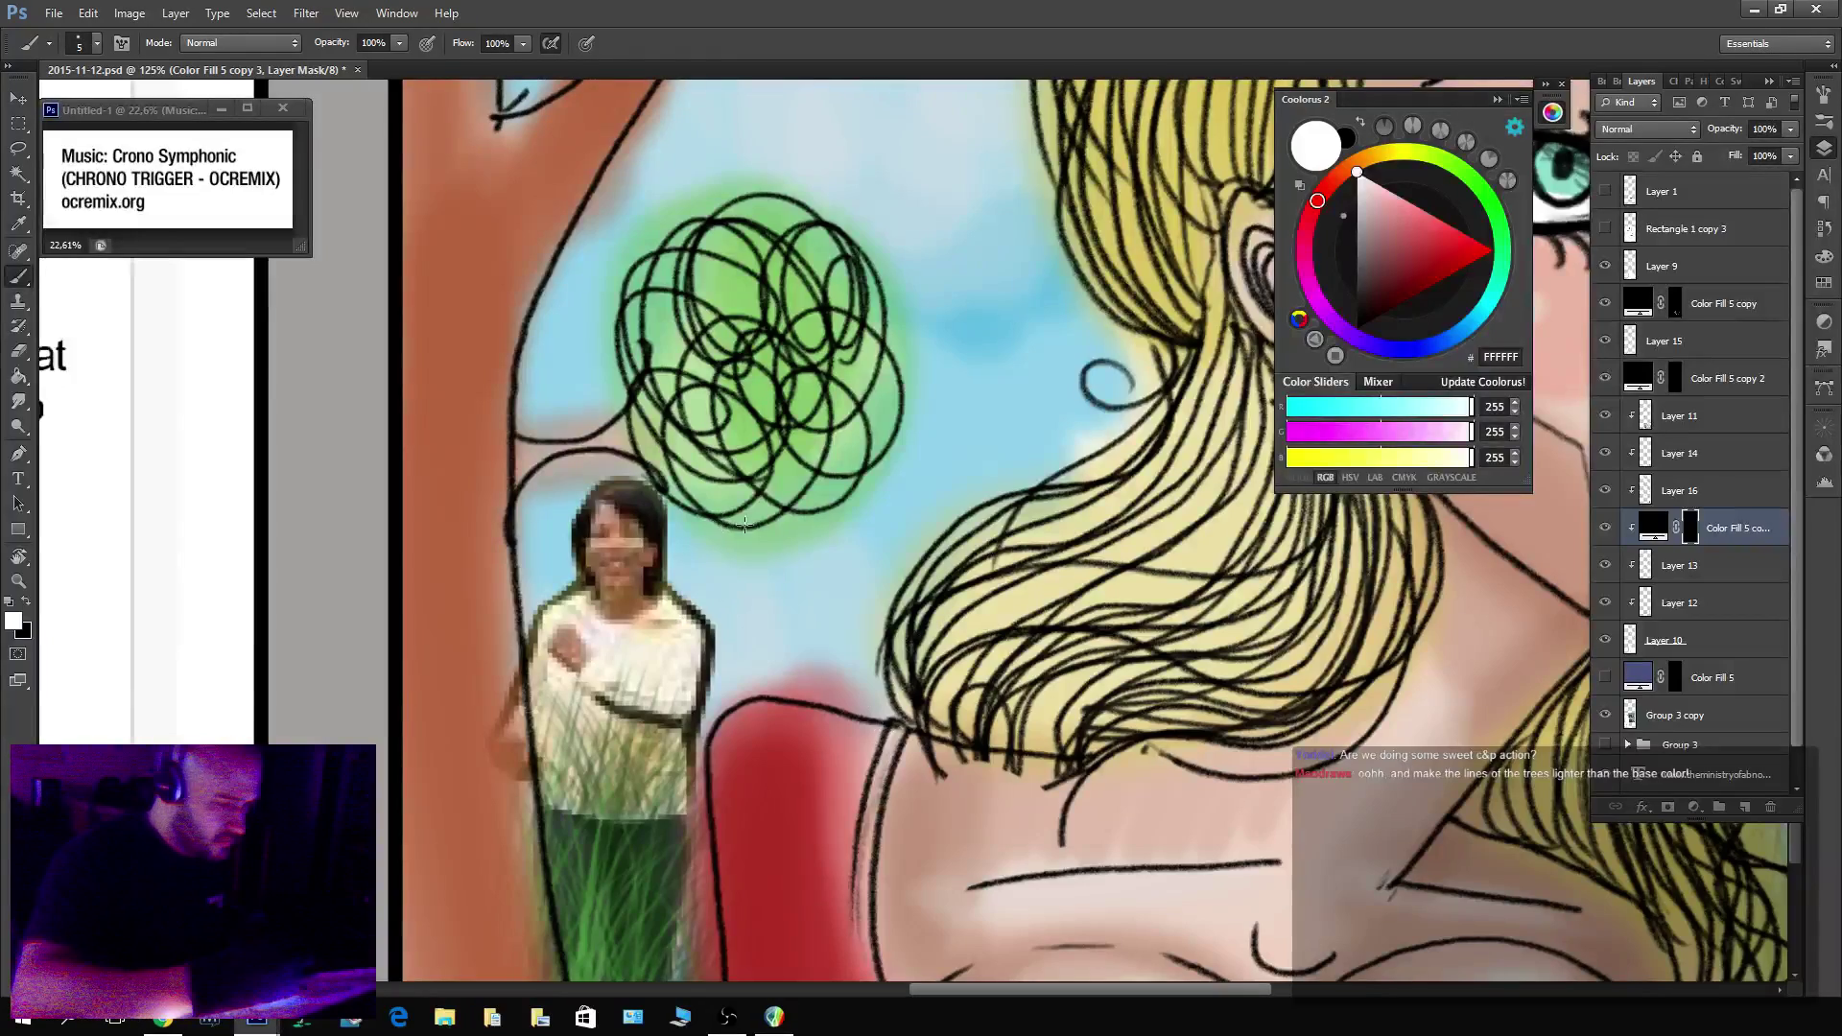
key("z")
left_click_drag(745, 525, 566, 525)
left_click(1605, 528)
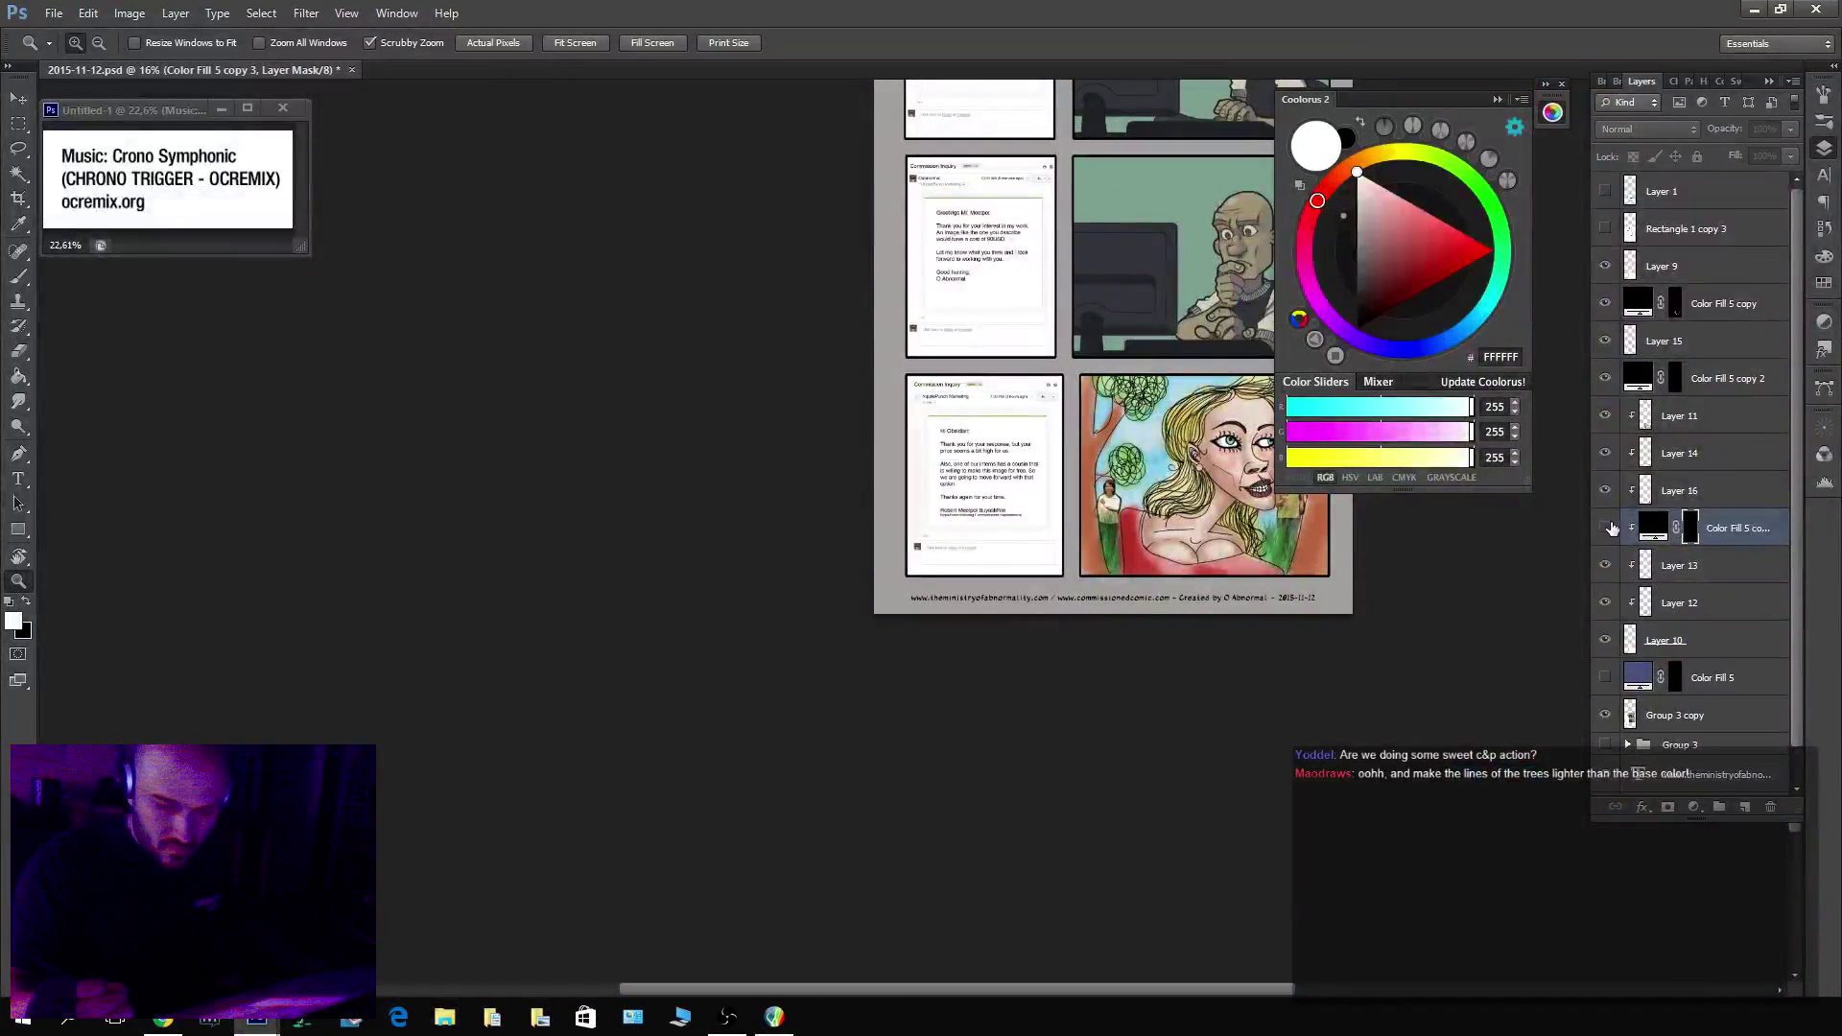
left_click(1608, 527)
Draw a small ninja head with hatched mask and two eyes on the new fill's mask, between the walking woman and the blonde hair.
left_click_drag(1142, 523, 1173, 523)
key("v")
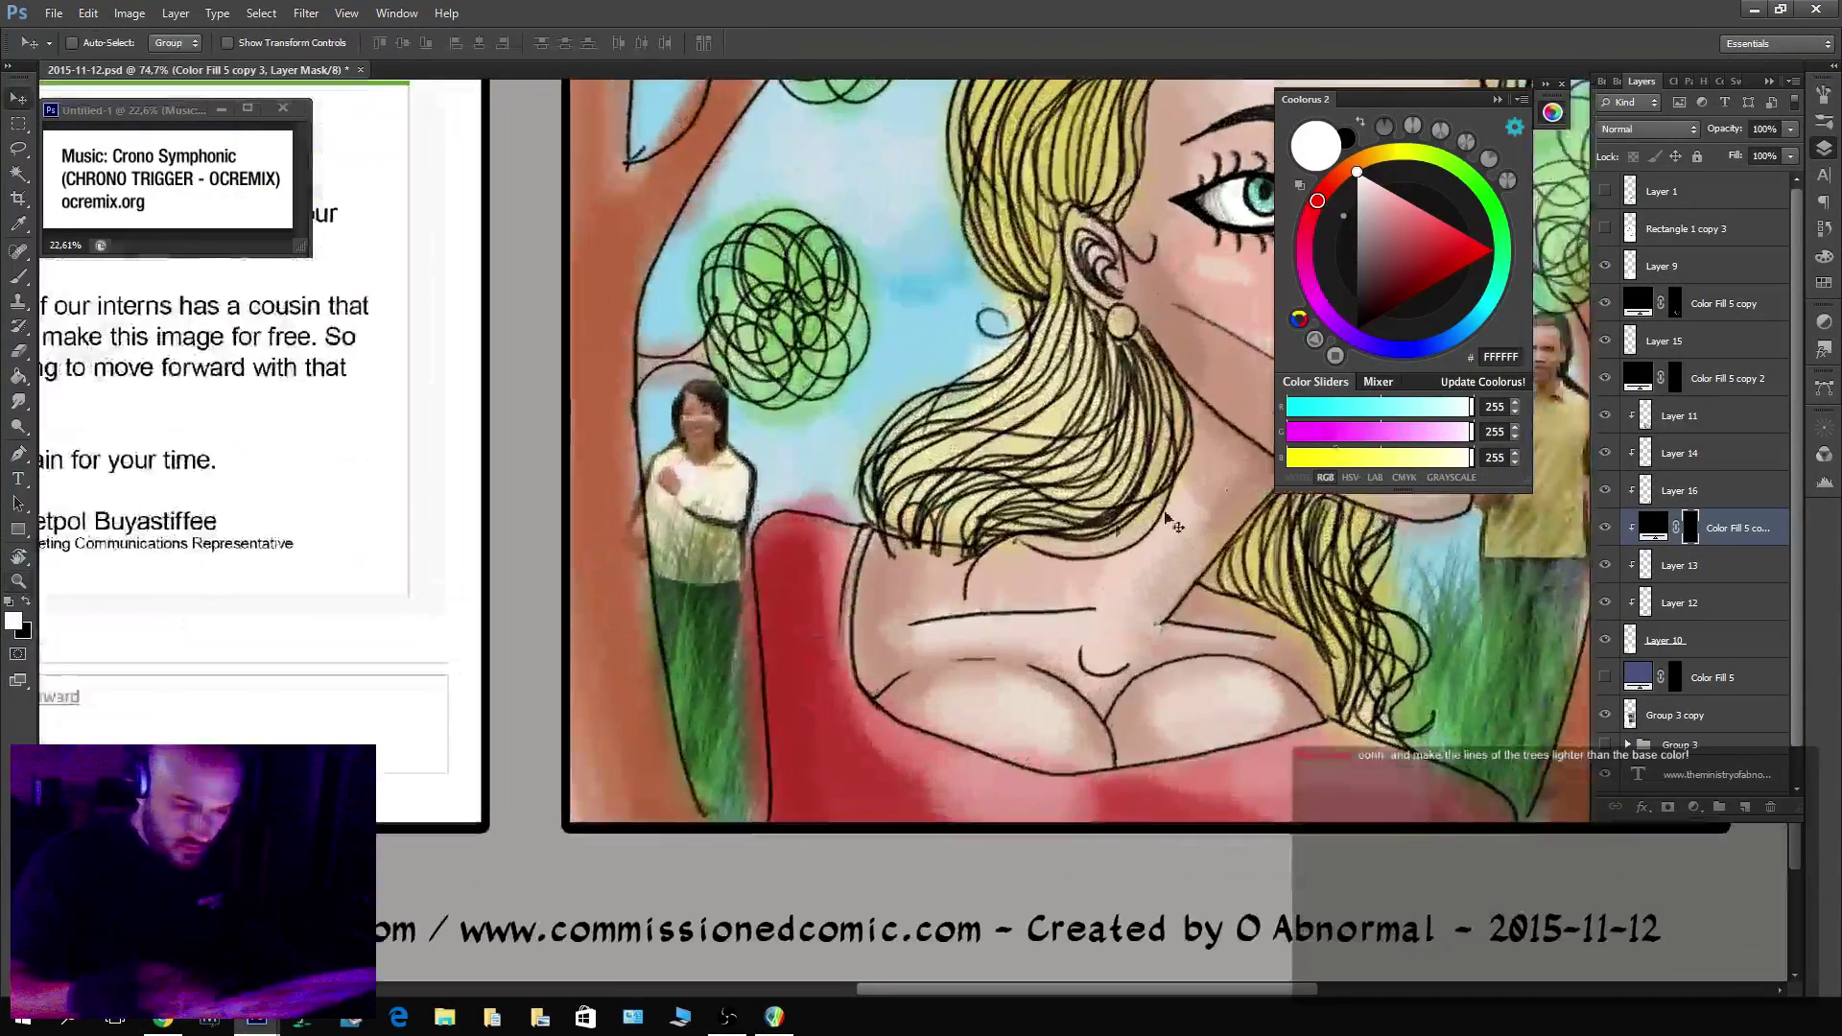
key("z")
left_click_drag(768, 489, 823, 473)
key("b")
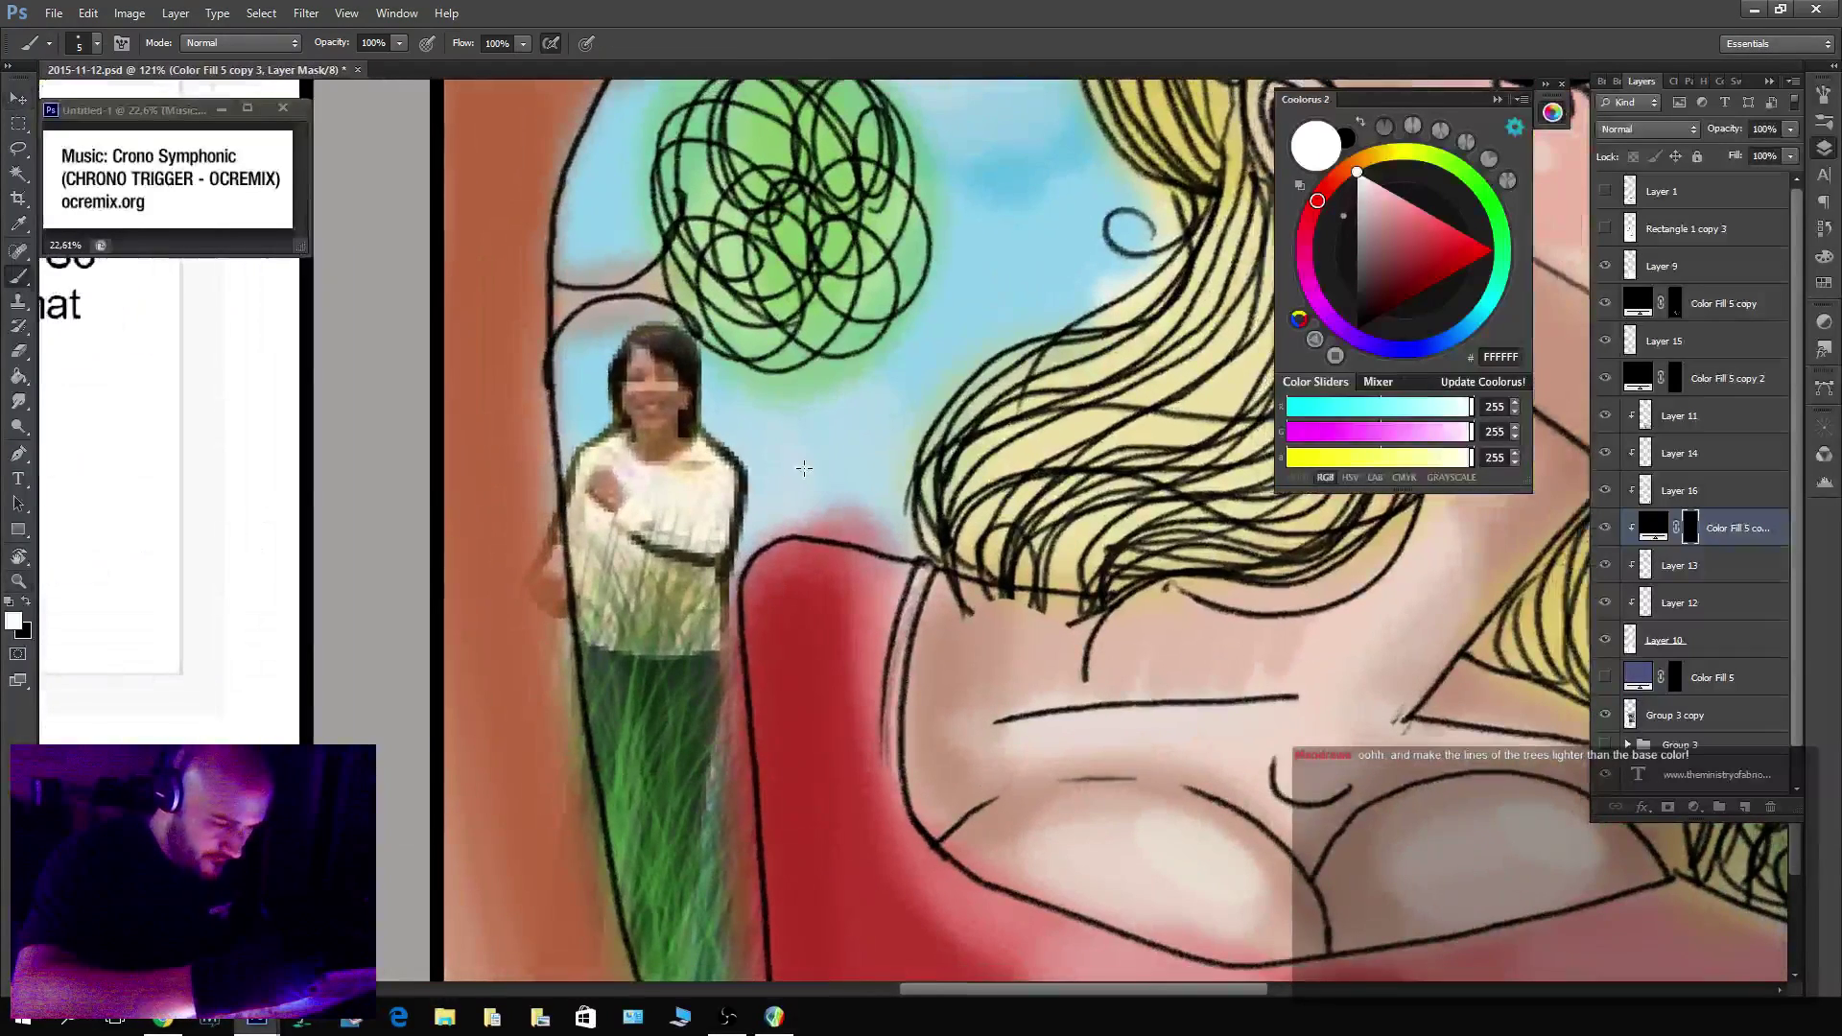
mouse_move(764, 431)
left_mouse_down()
mouse_move(835, 442)
mouse_move(800, 496)
left_mouse_up()
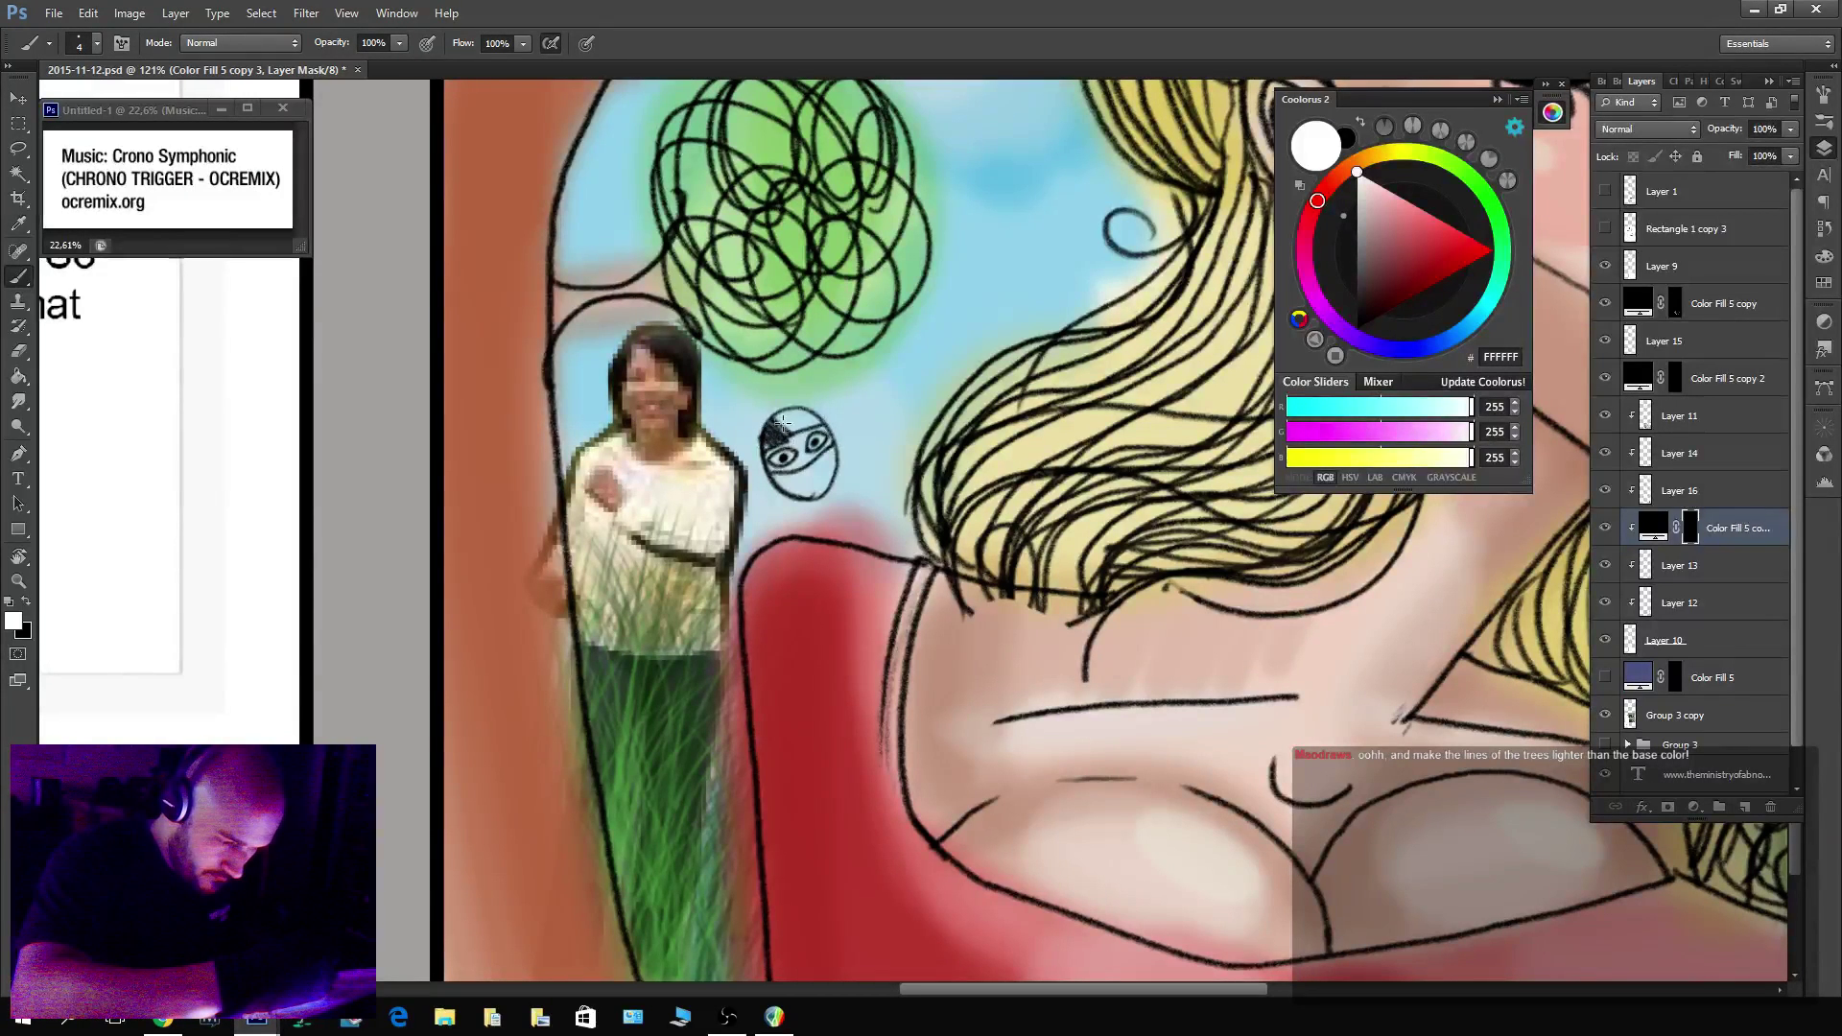
left_click_drag(782, 422, 807, 425)
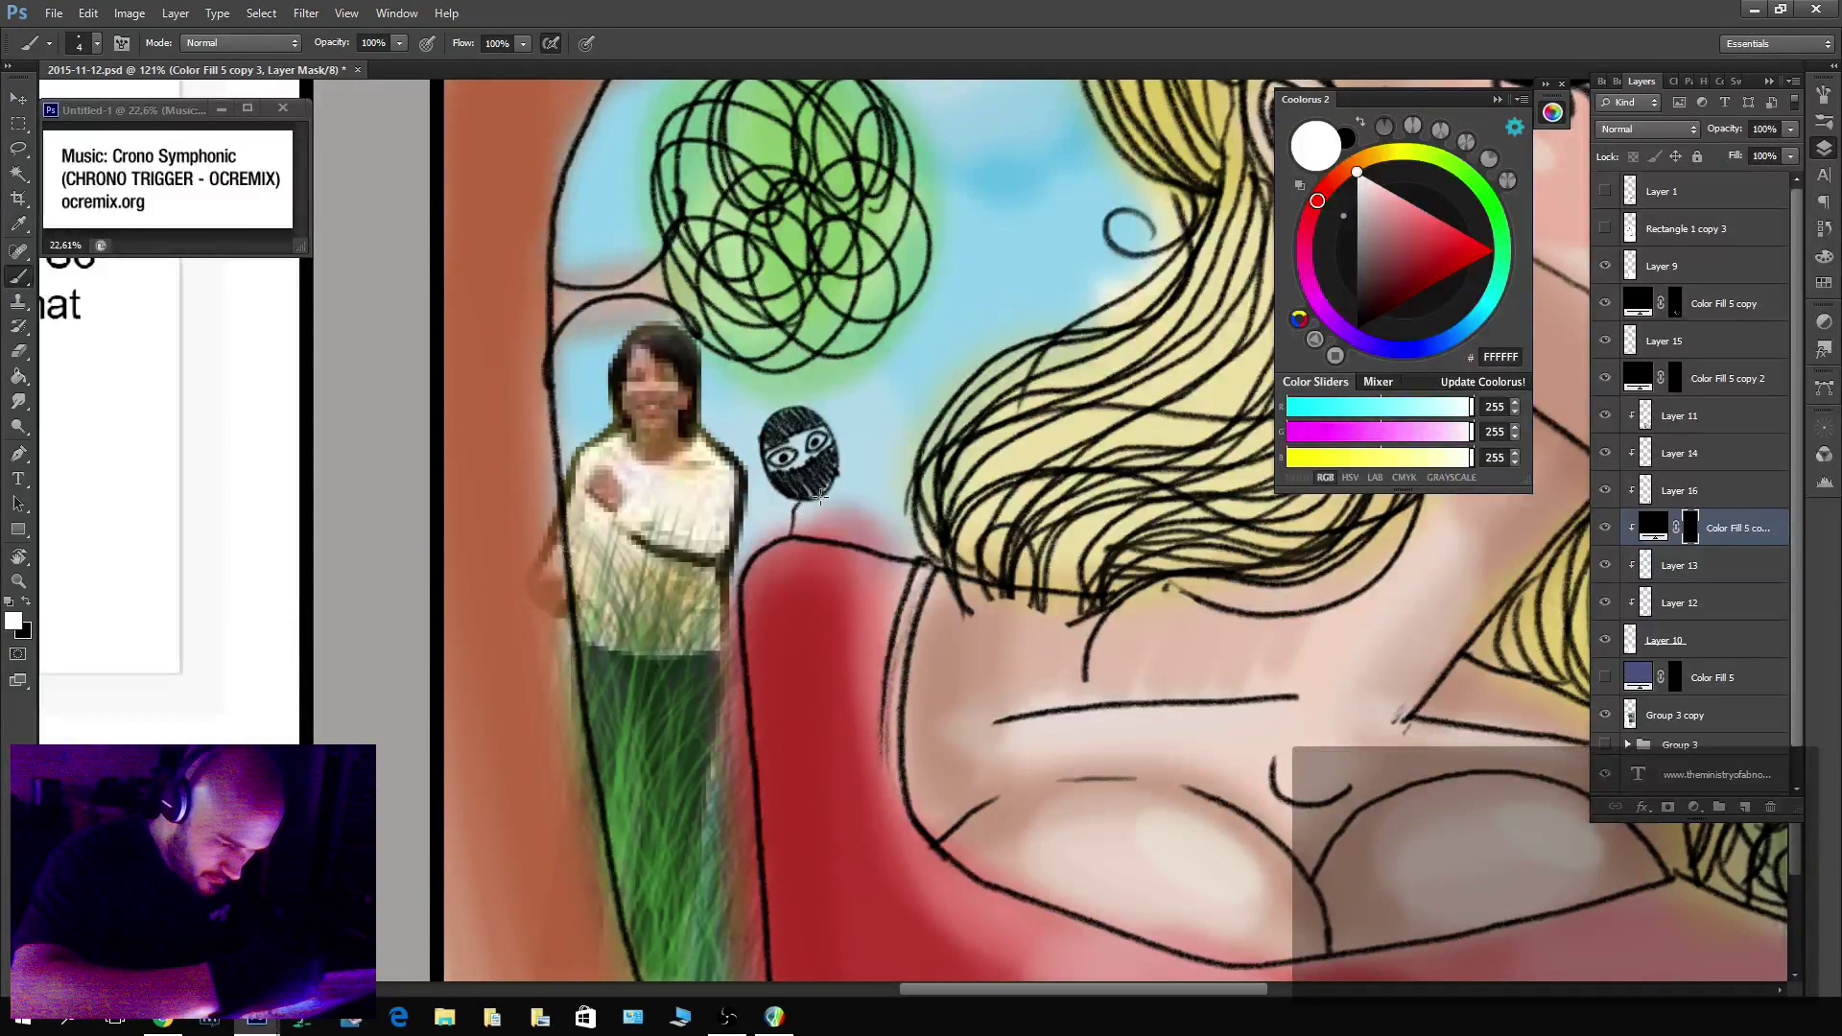
Add the ninja's body and arms behind the red dress, with the raised hand holding a throwing star.
left_click_drag(820, 496, 842, 535)
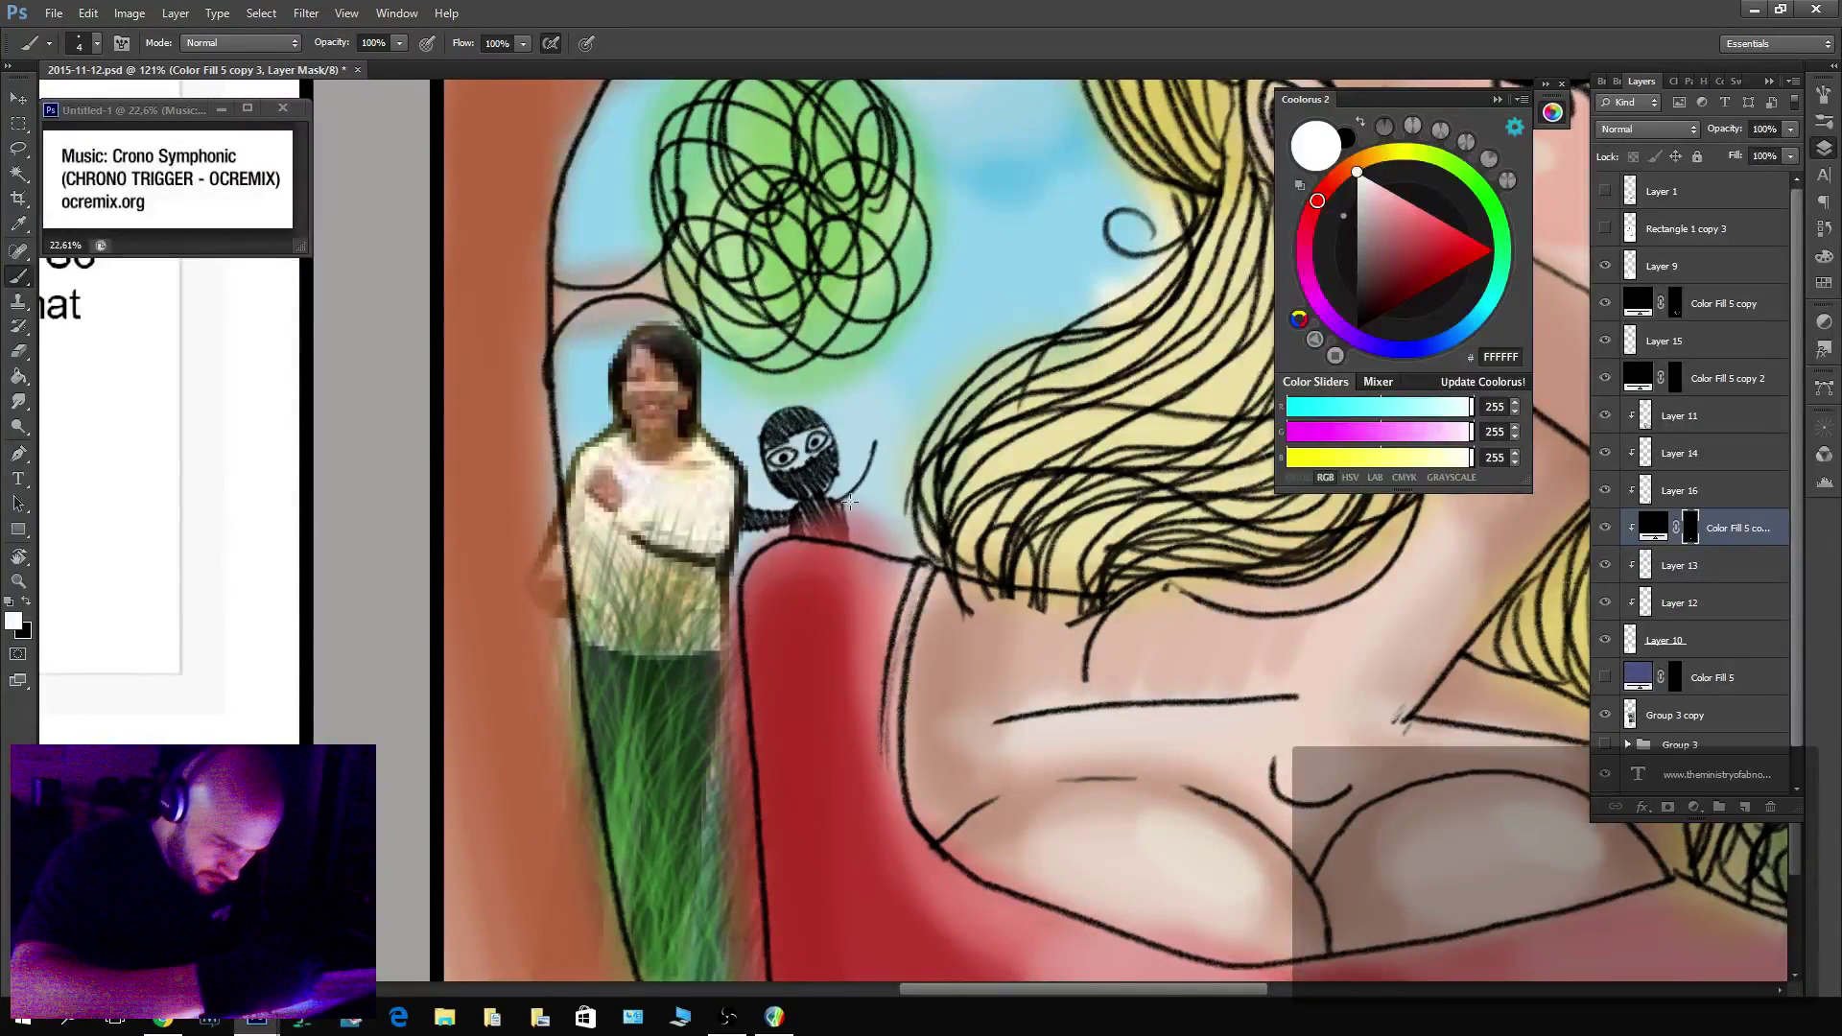
left_click_drag(850, 502, 898, 457)
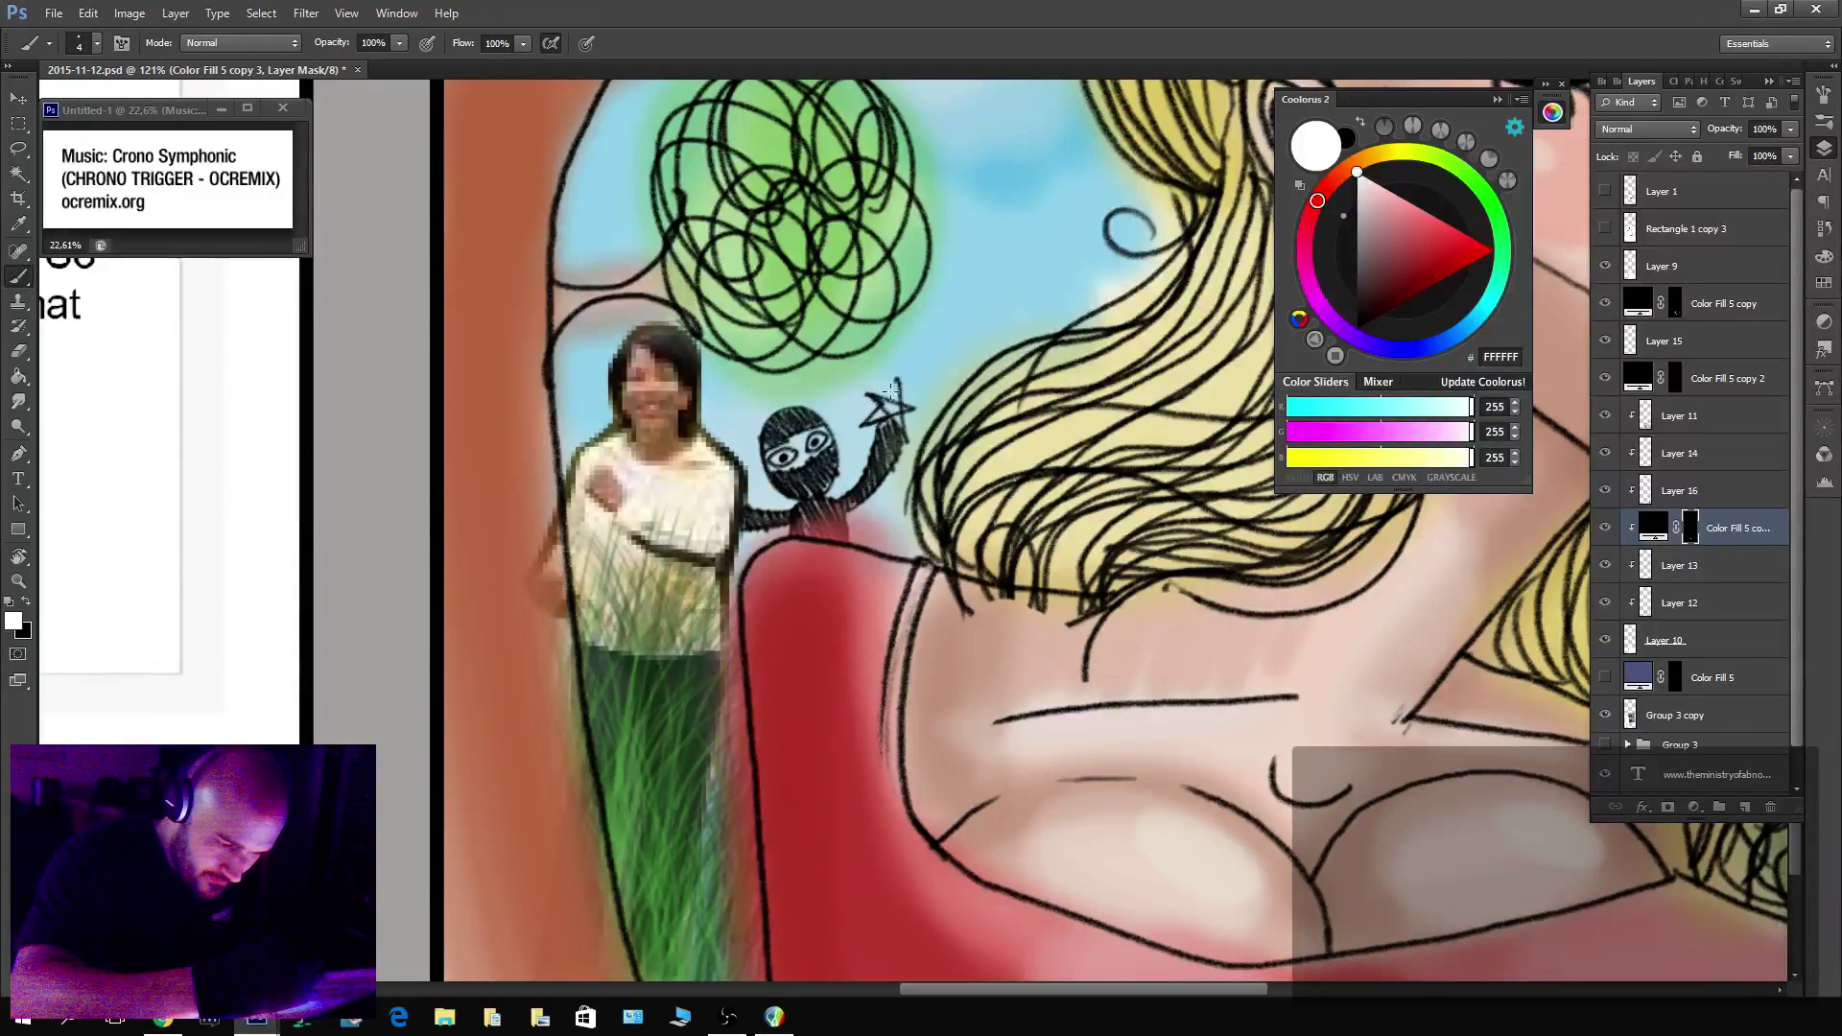
key("z")
mouse_move(890, 392)
left_mouse_down()
mouse_move(768, 413)
mouse_move(1049, 851)
left_mouse_up()
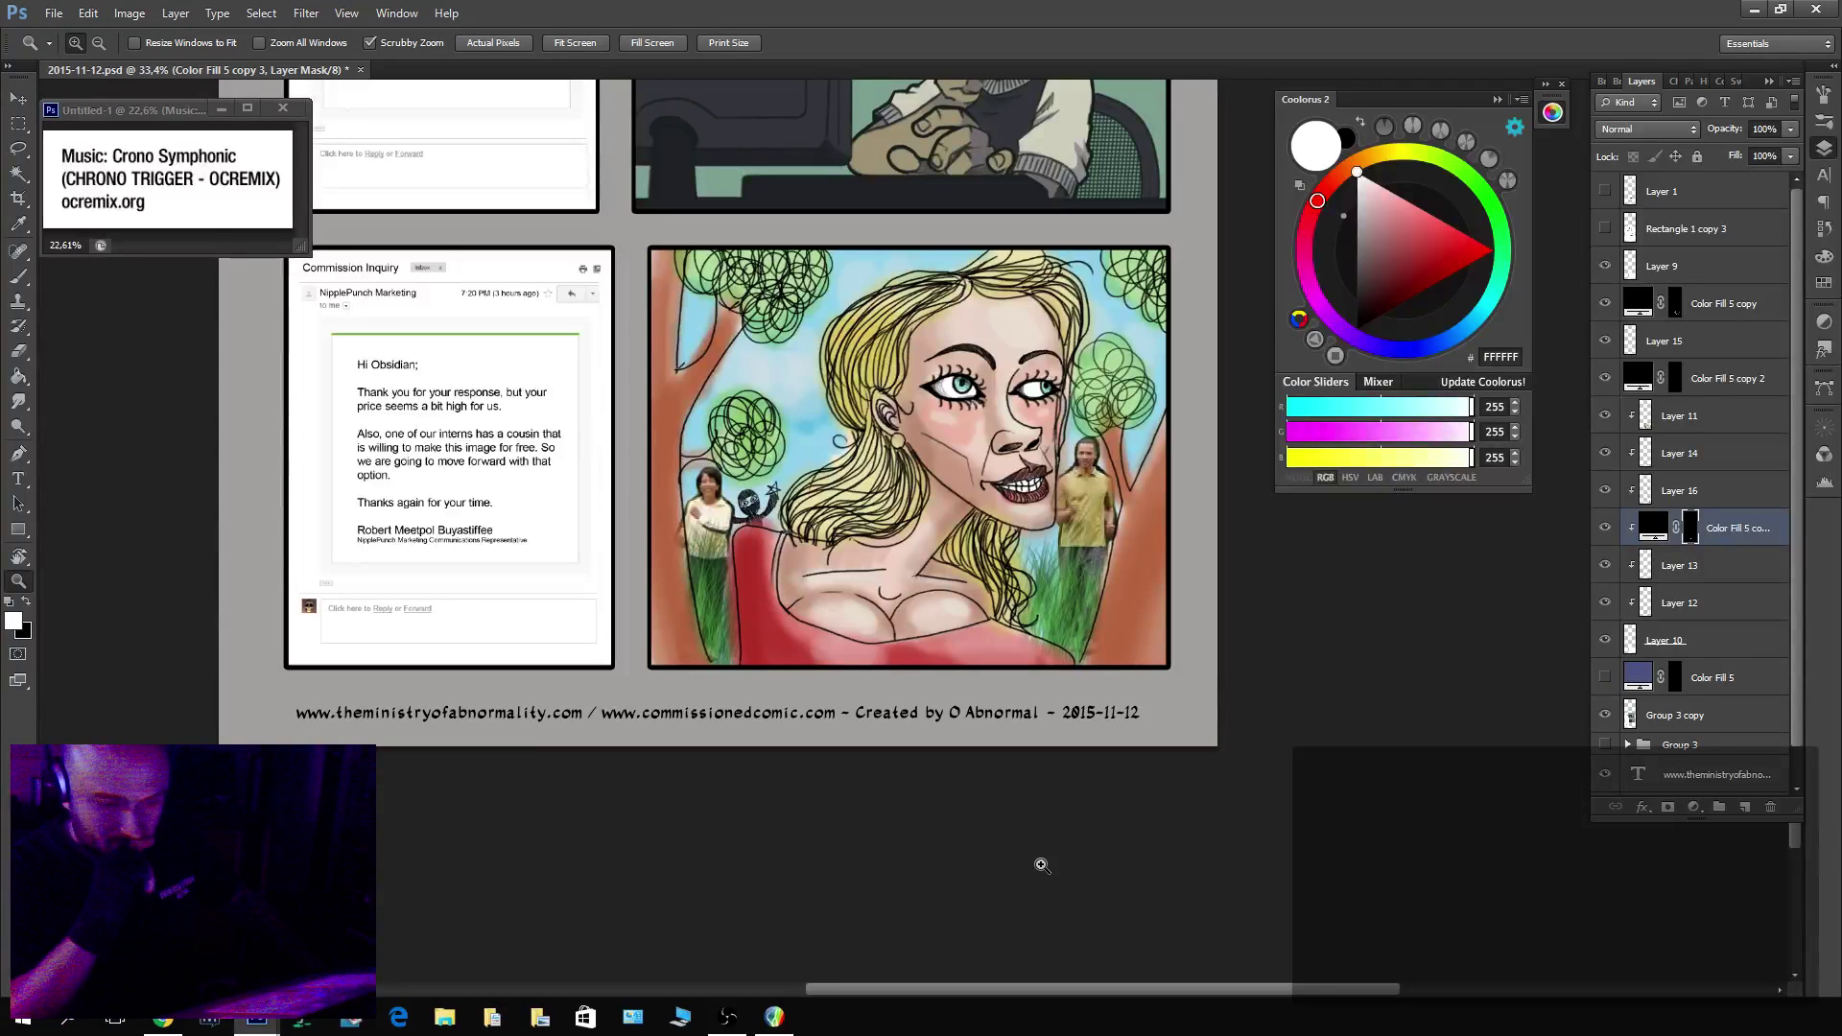
left_click(1675, 382)
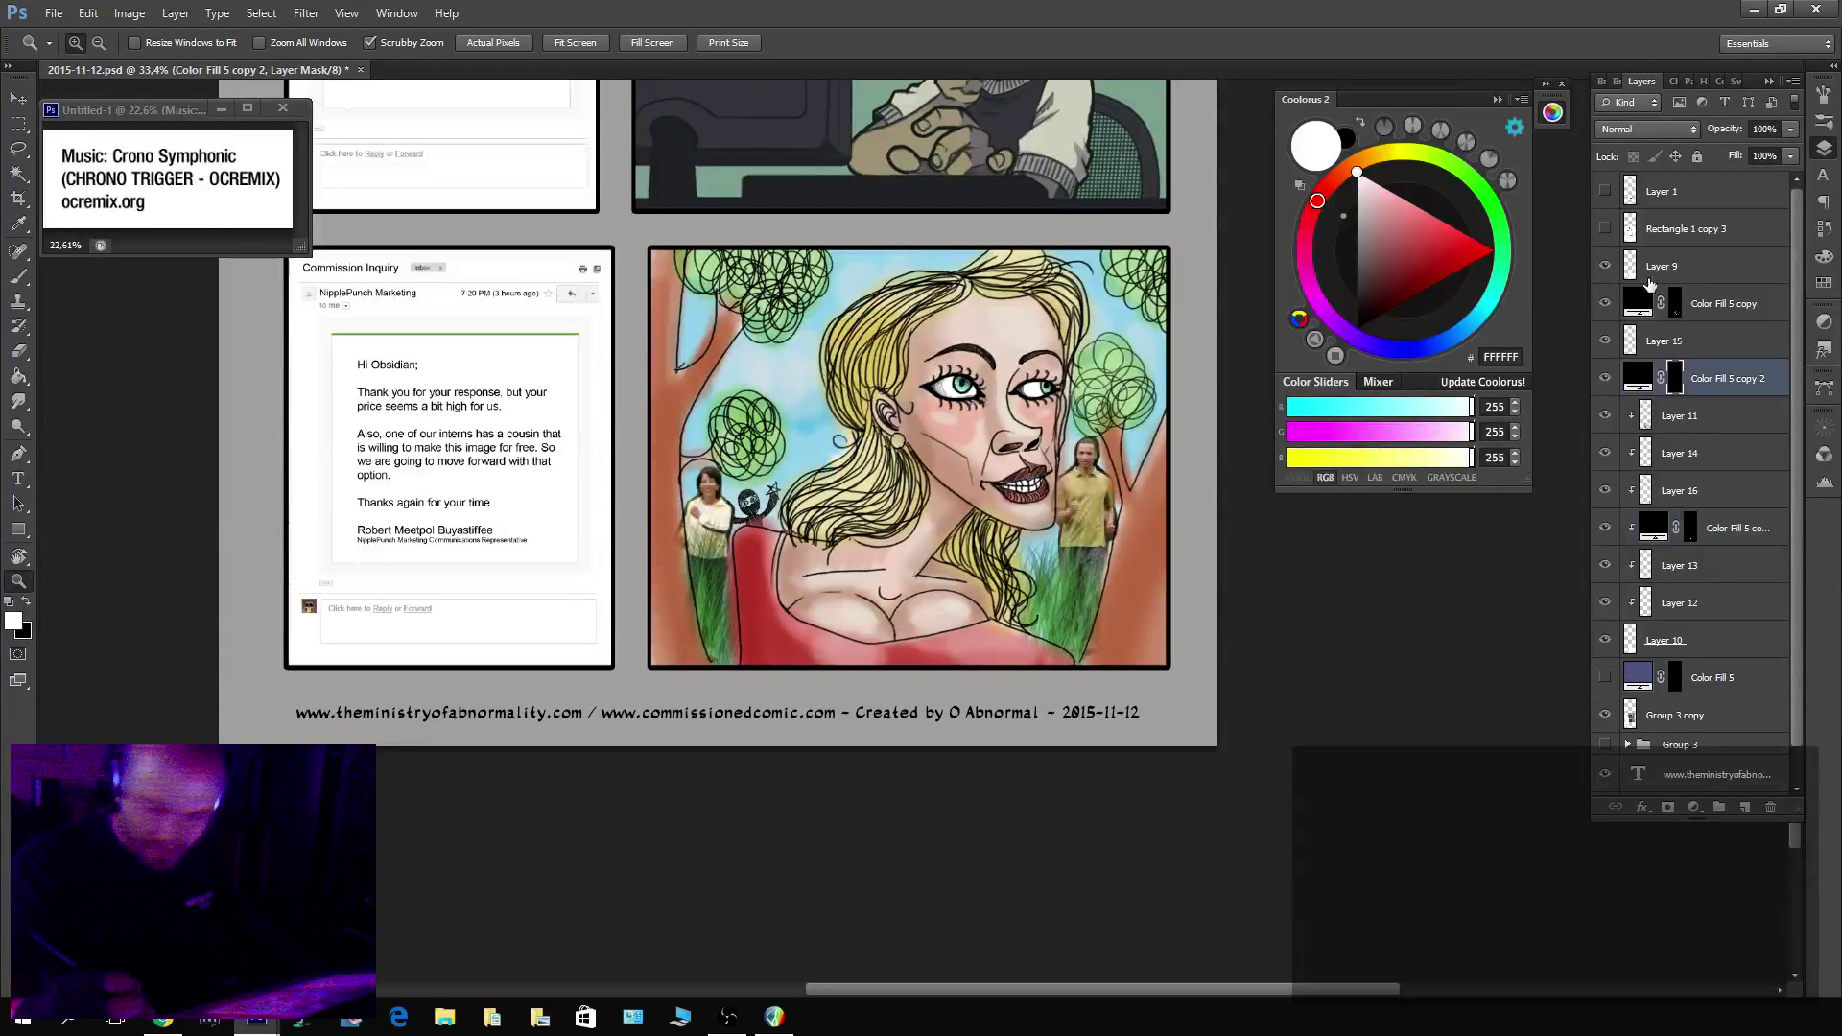
left_click_drag(1637, 322, 1658, 392)
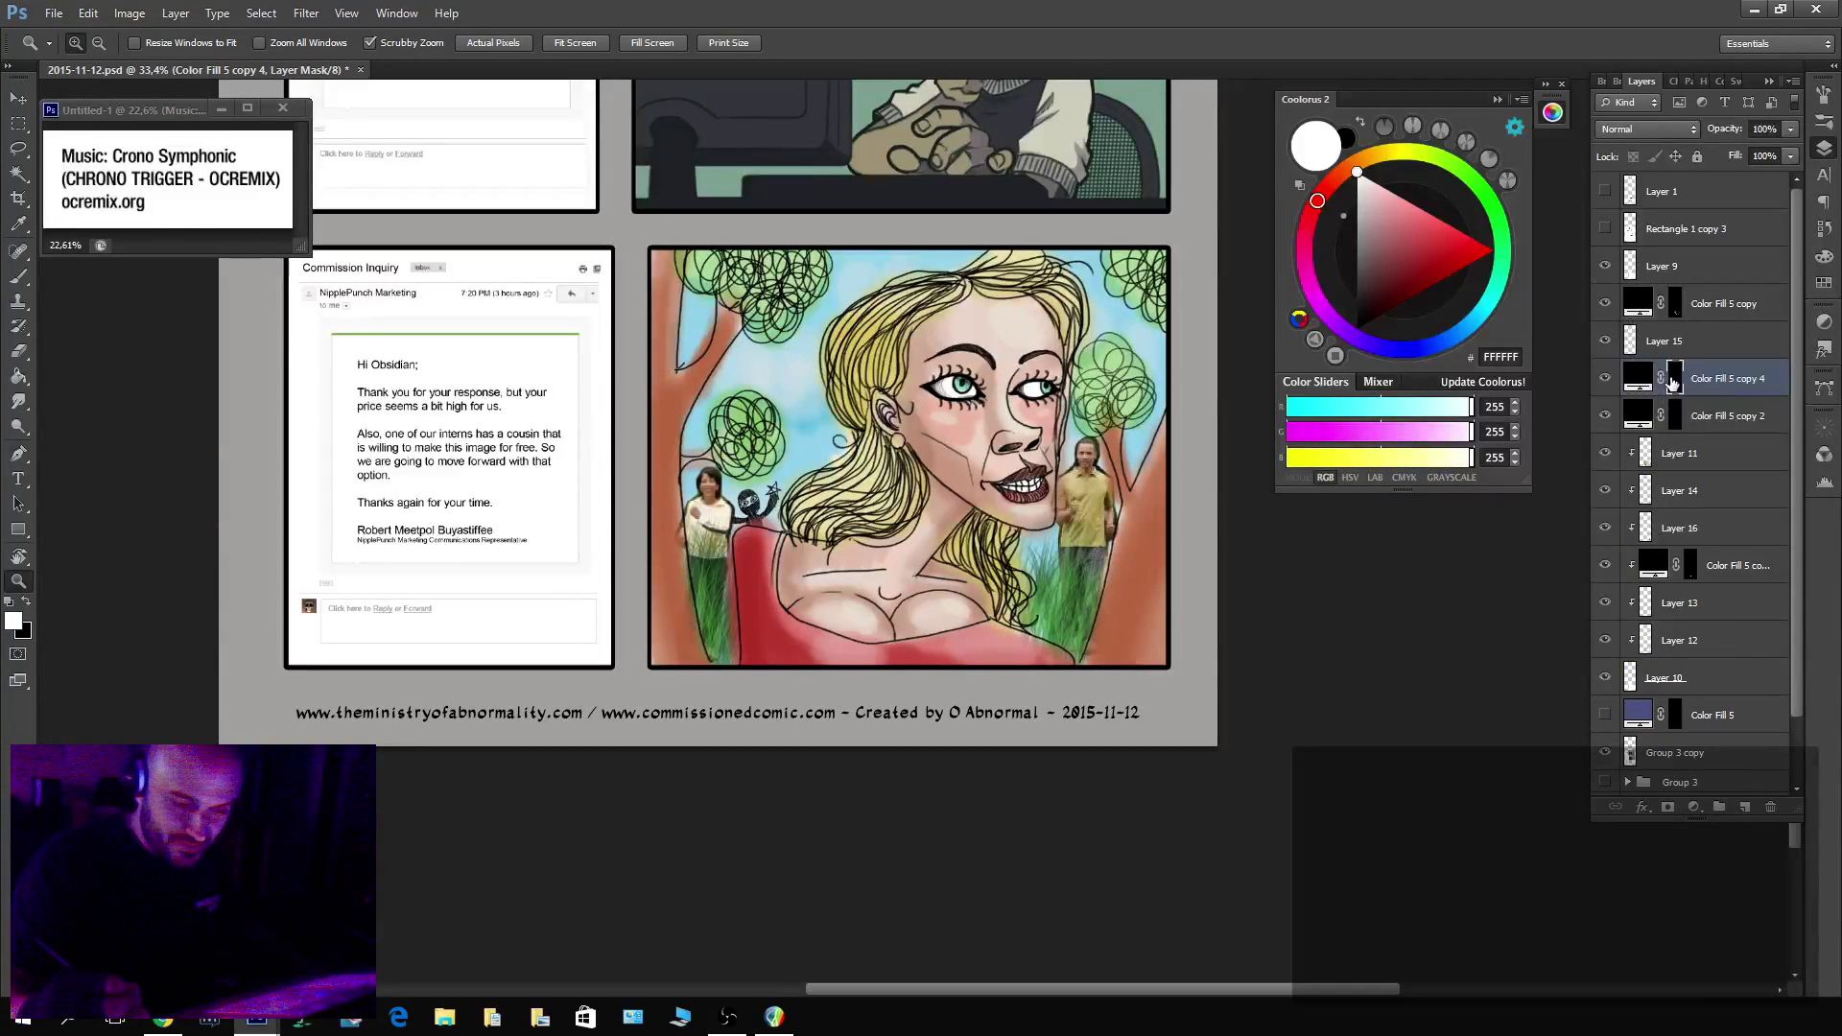
left_click(1604, 378)
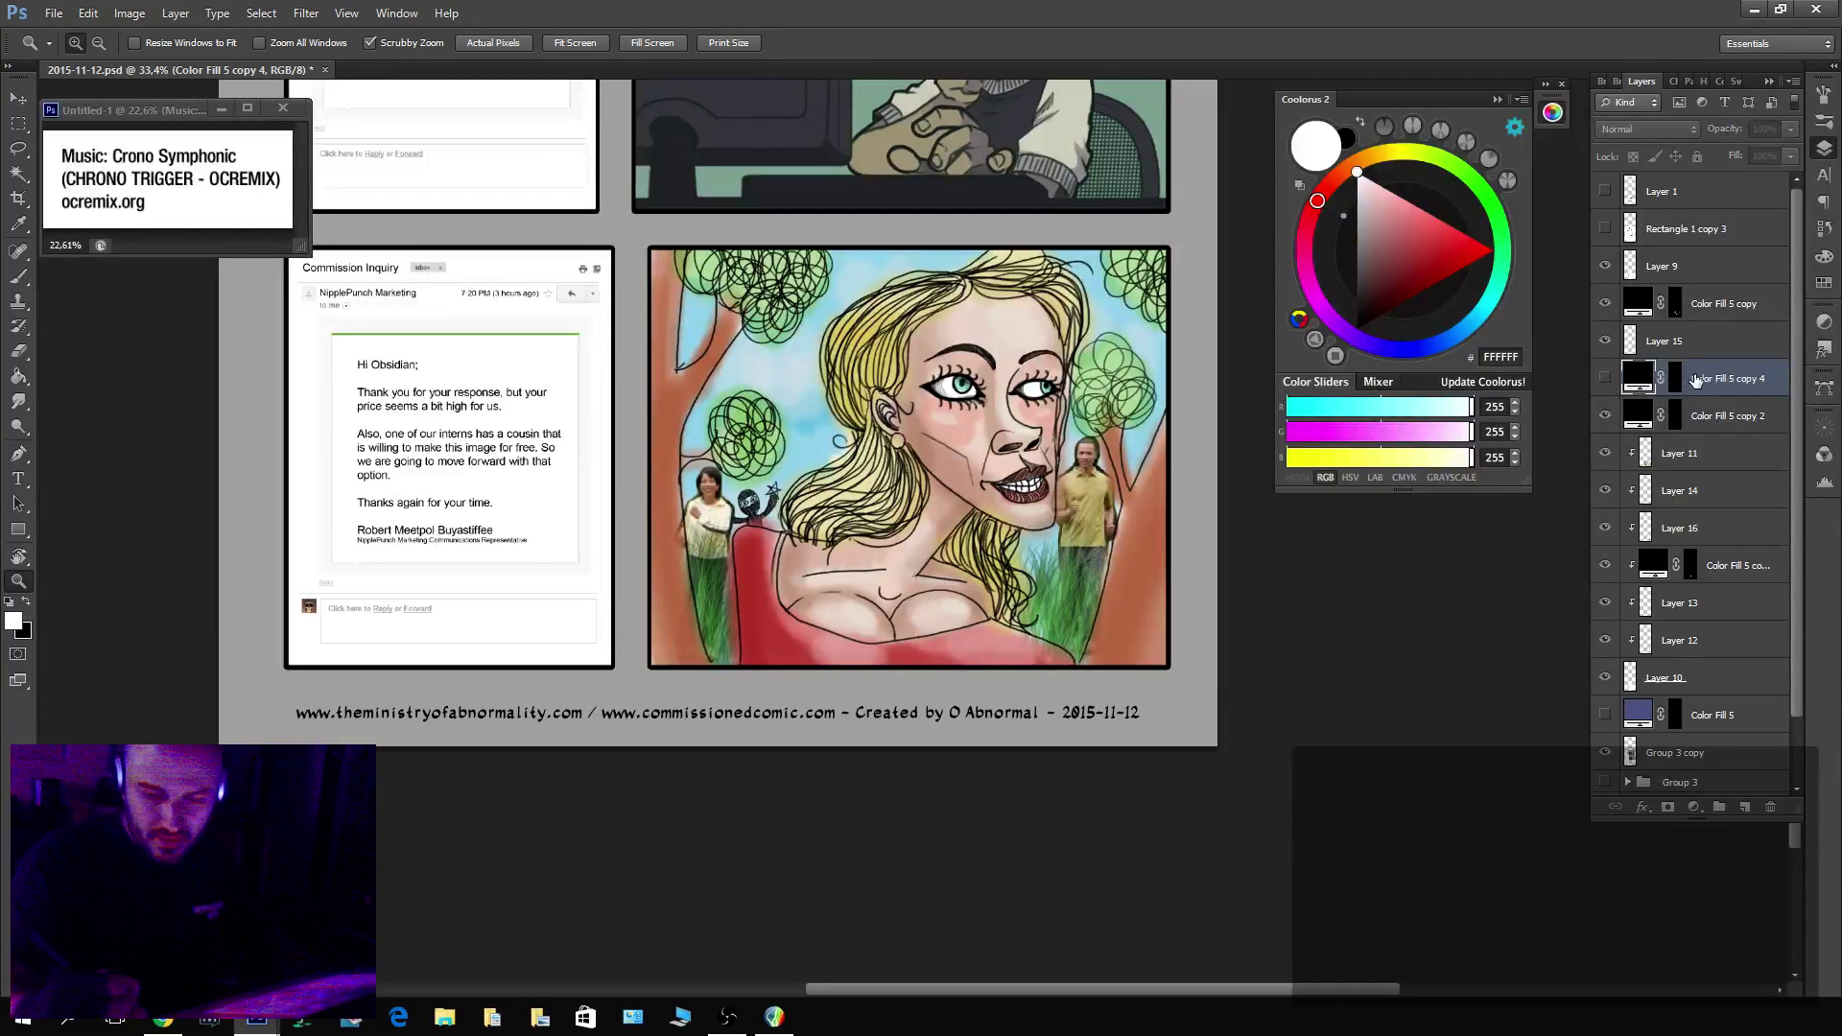
key("Delete")
Duplicate the Color Fill 5 copy line-art layer and delete lassoed areas around the trees on both sides from the duplicate's mask.
left_click(1706, 305)
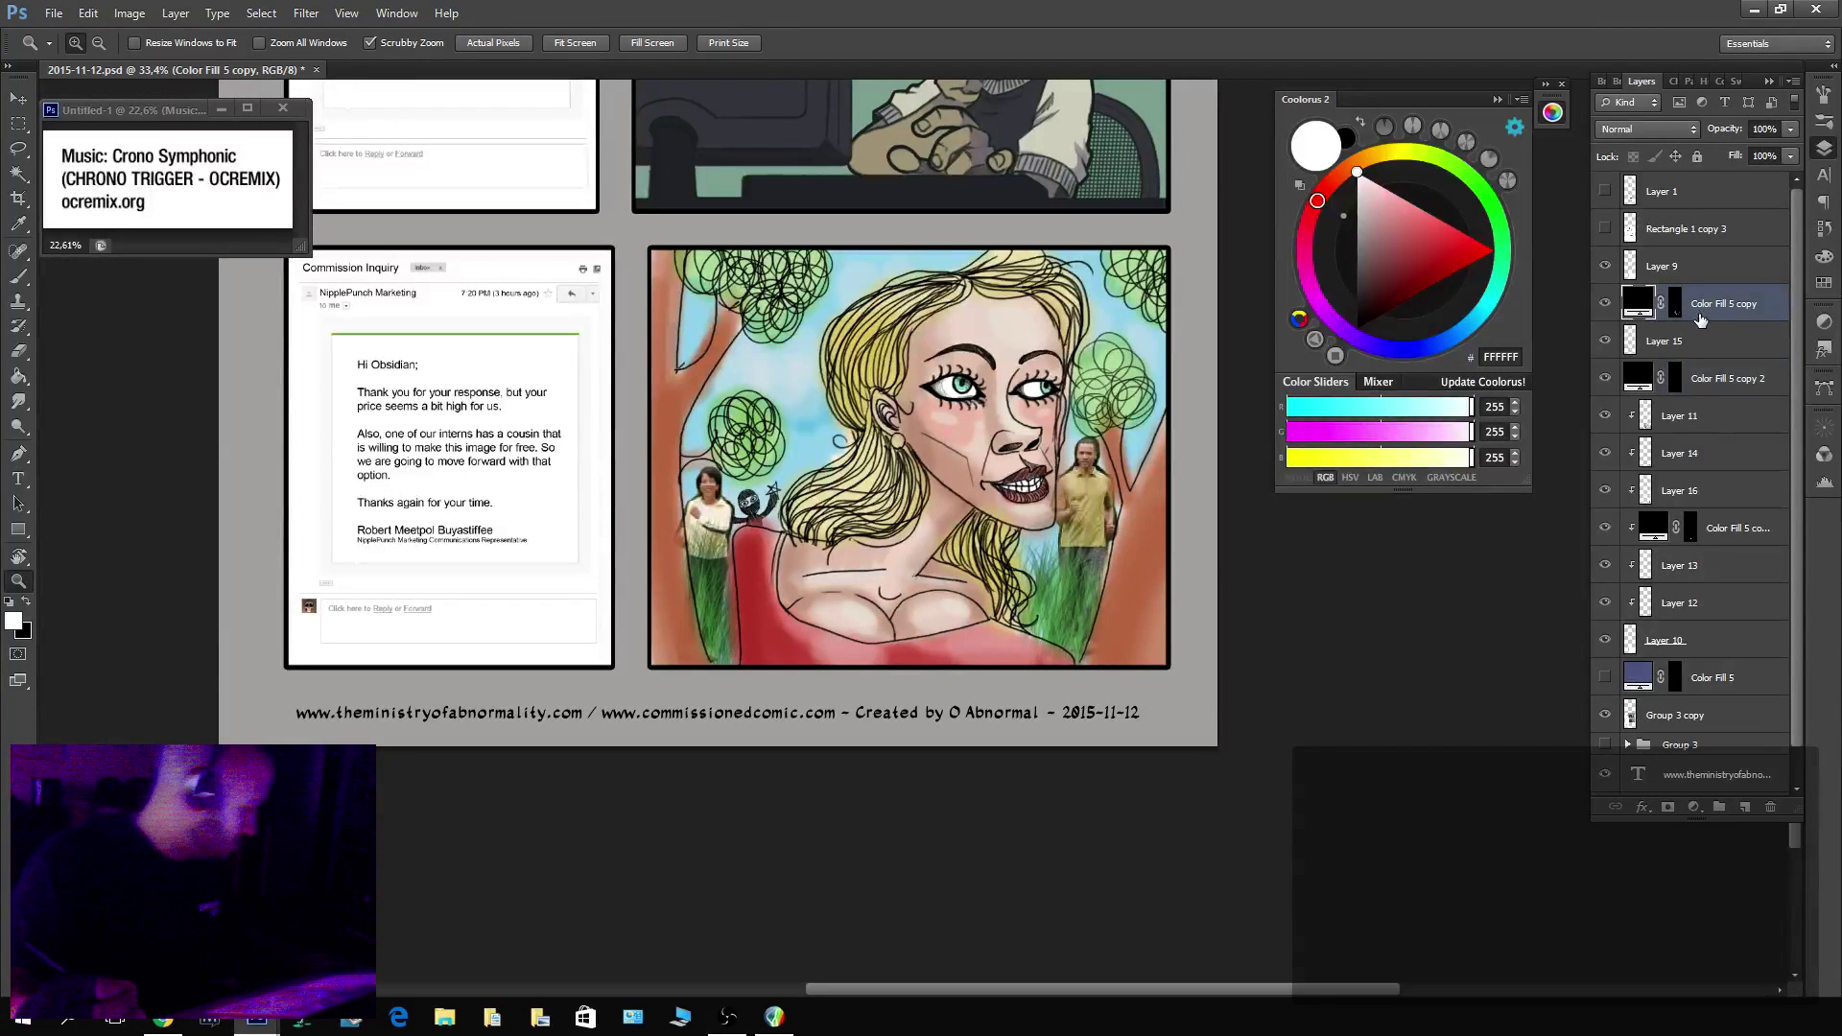
key("ctrl+j")
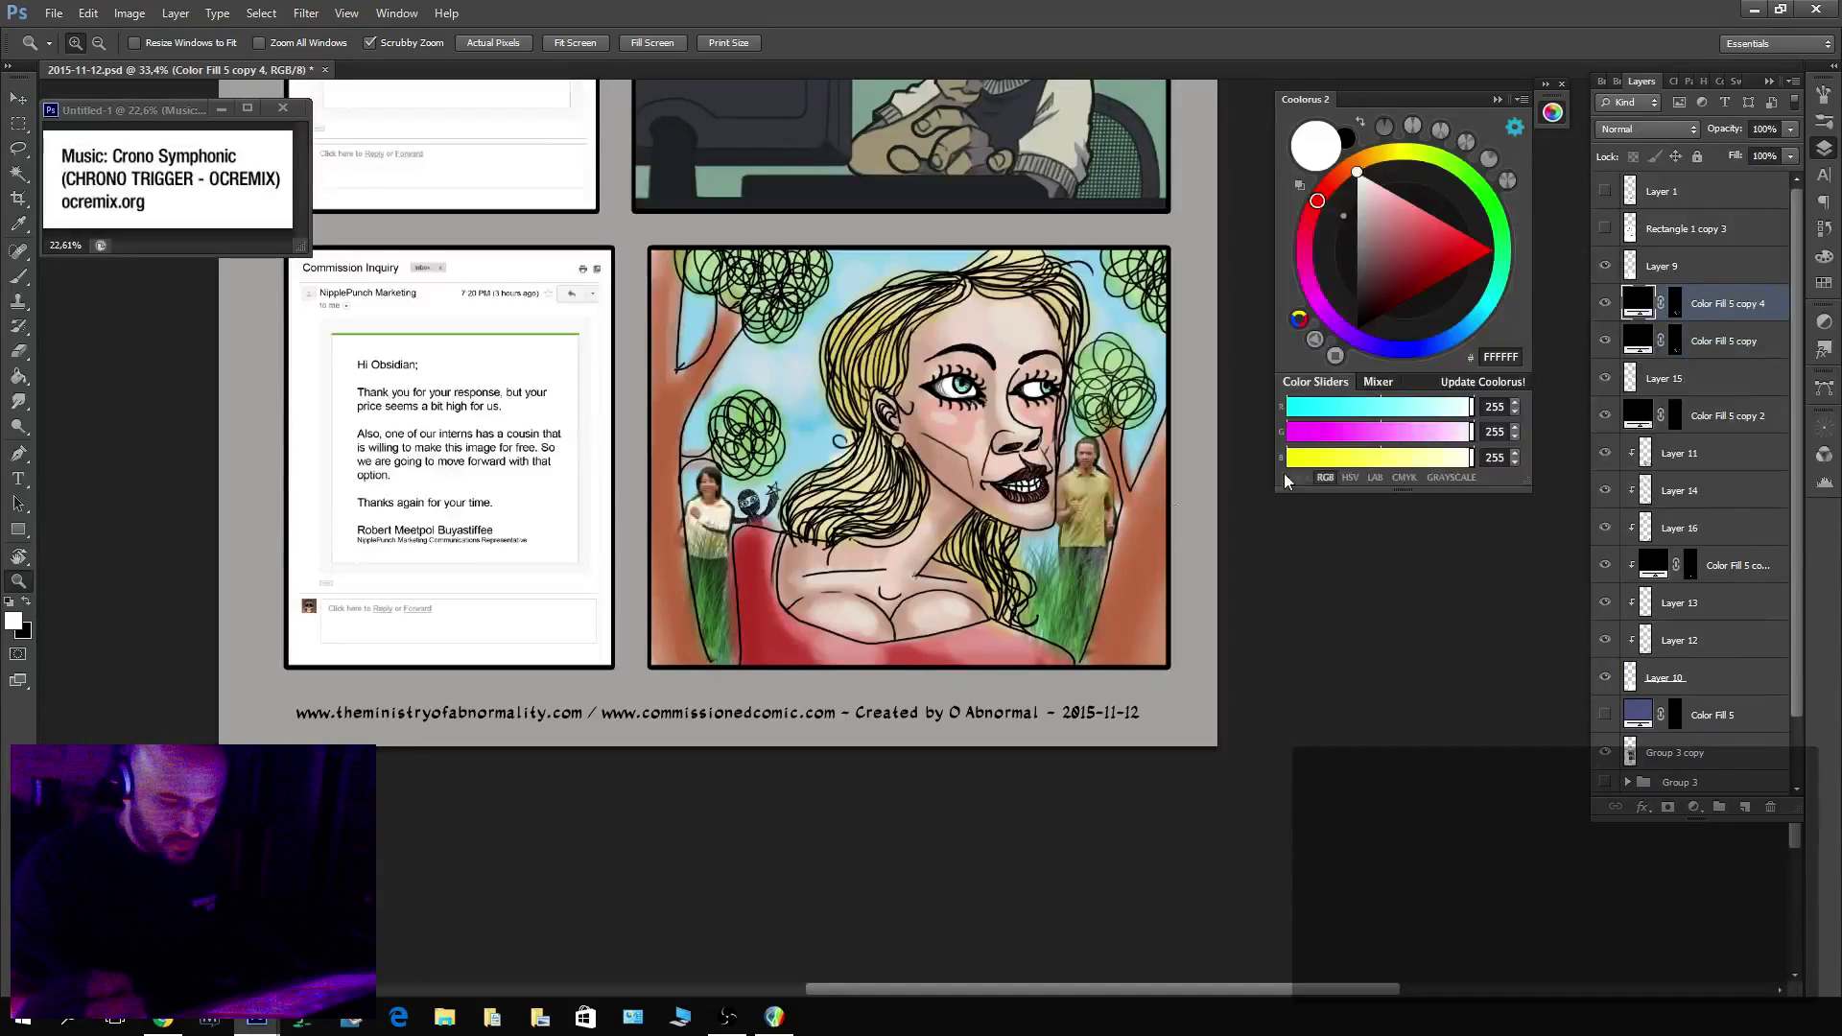
left_click_drag(1144, 503, 1185, 503)
left_click(1676, 304)
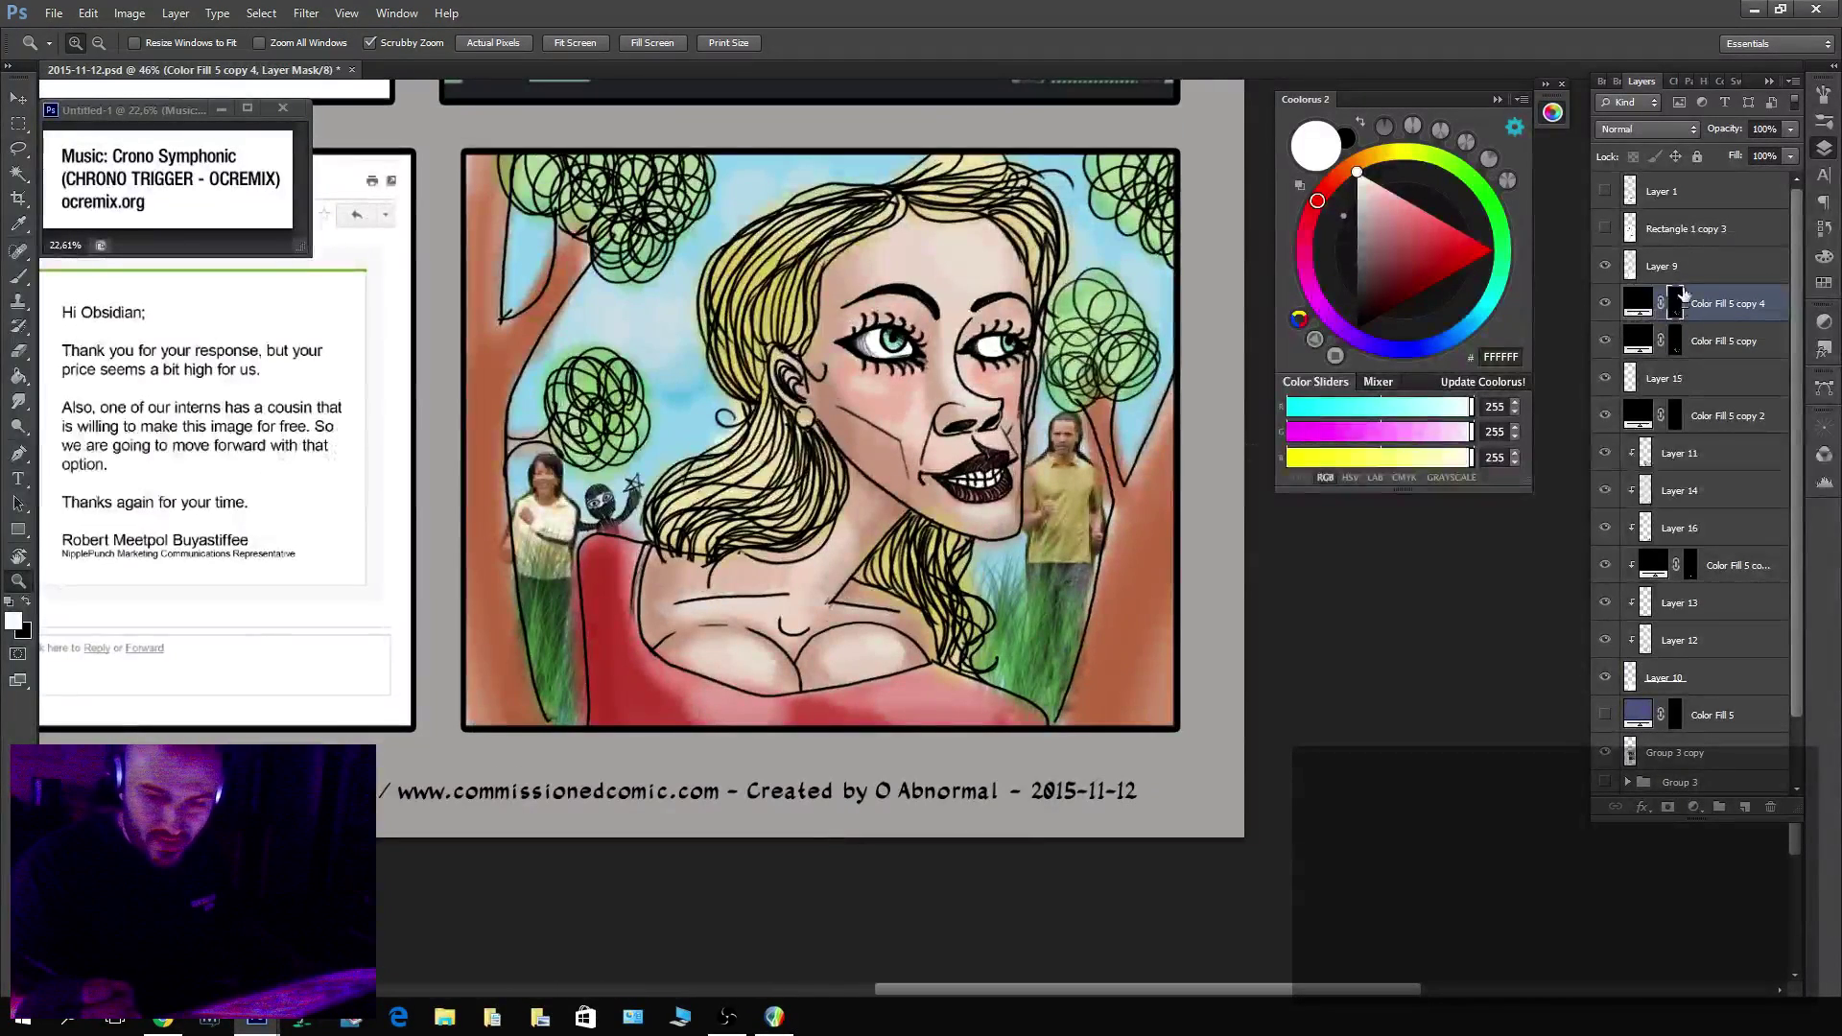
key("l")
mouse_move(1069, 146)
left_mouse_down()
mouse_move(1082, 247)
mouse_move(1053, 315)
left_mouse_up()
mouse_move(1046, 433)
left_mouse_down()
mouse_move(1222, 806)
mouse_move(1268, 535)
mouse_move(1223, 236)
mouse_move(1073, 146)
left_mouse_up()
mouse_move(737, 144)
left_mouse_down()
mouse_move(661, 355)
mouse_move(664, 461)
mouse_move(561, 500)
mouse_move(567, 665)
mouse_move(426, 749)
mouse_move(653, 123)
left_mouse_up()
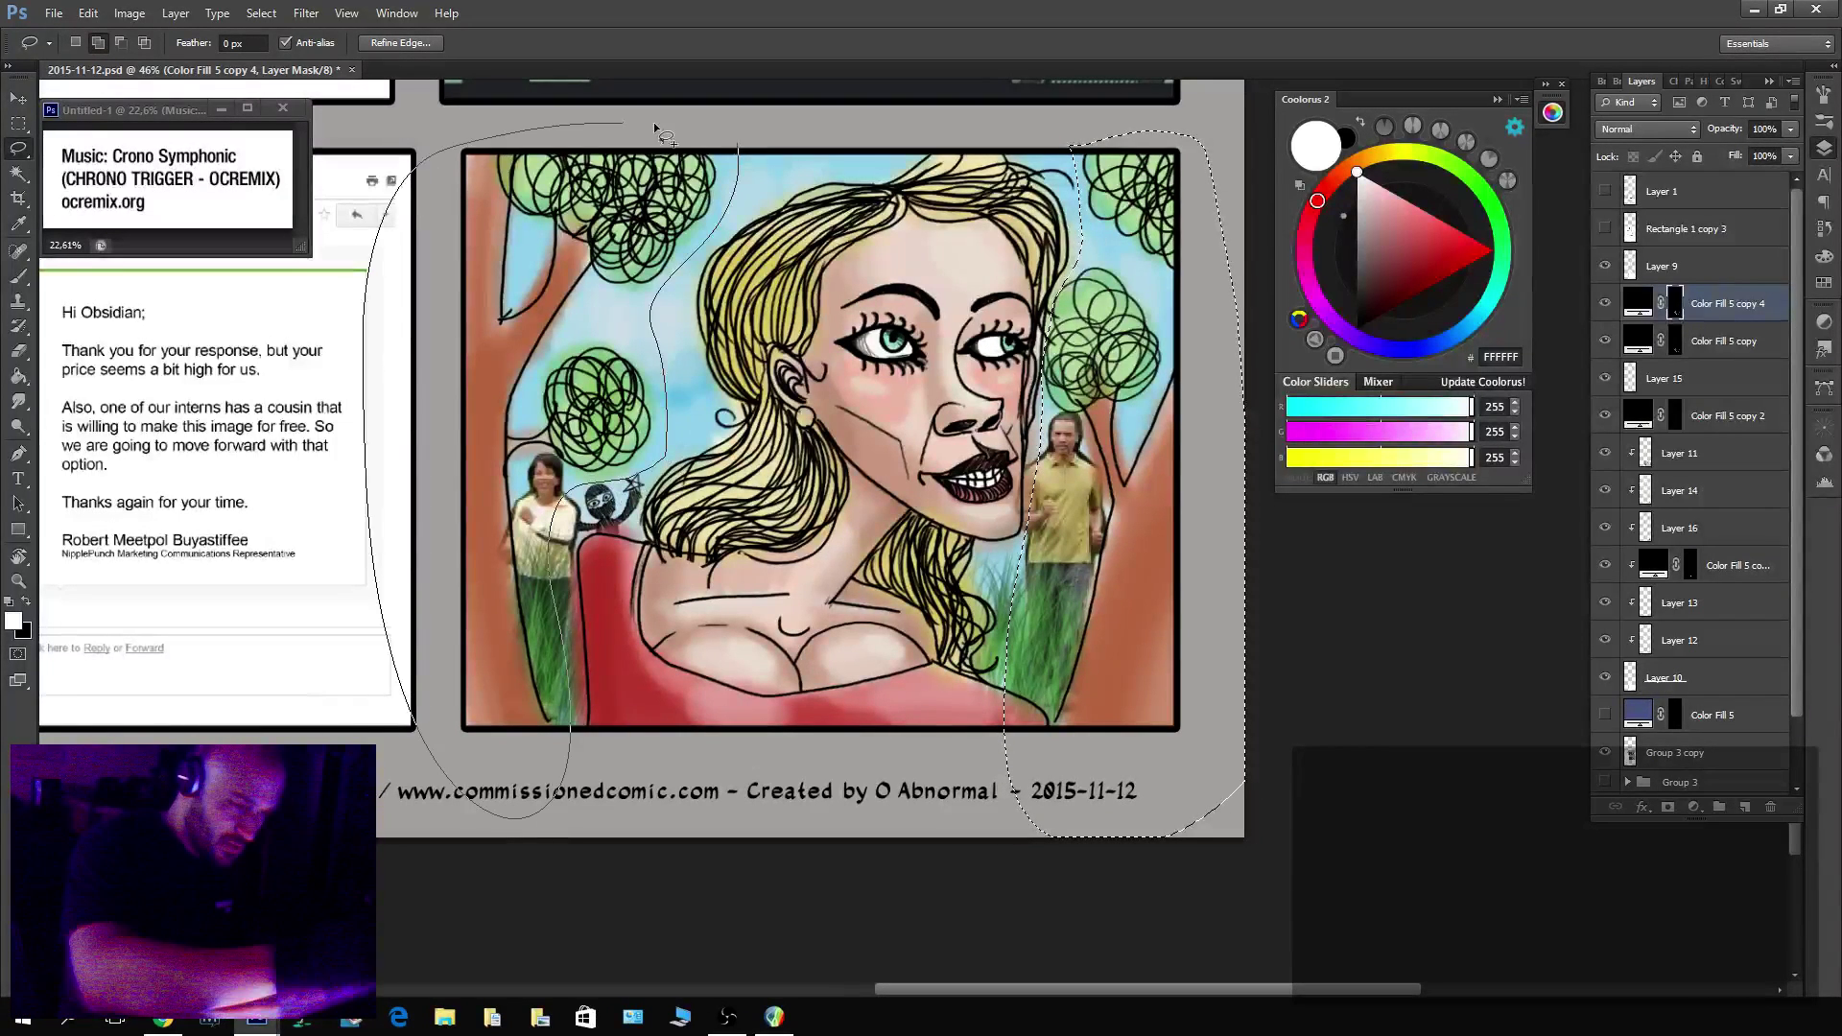
key("Delete")
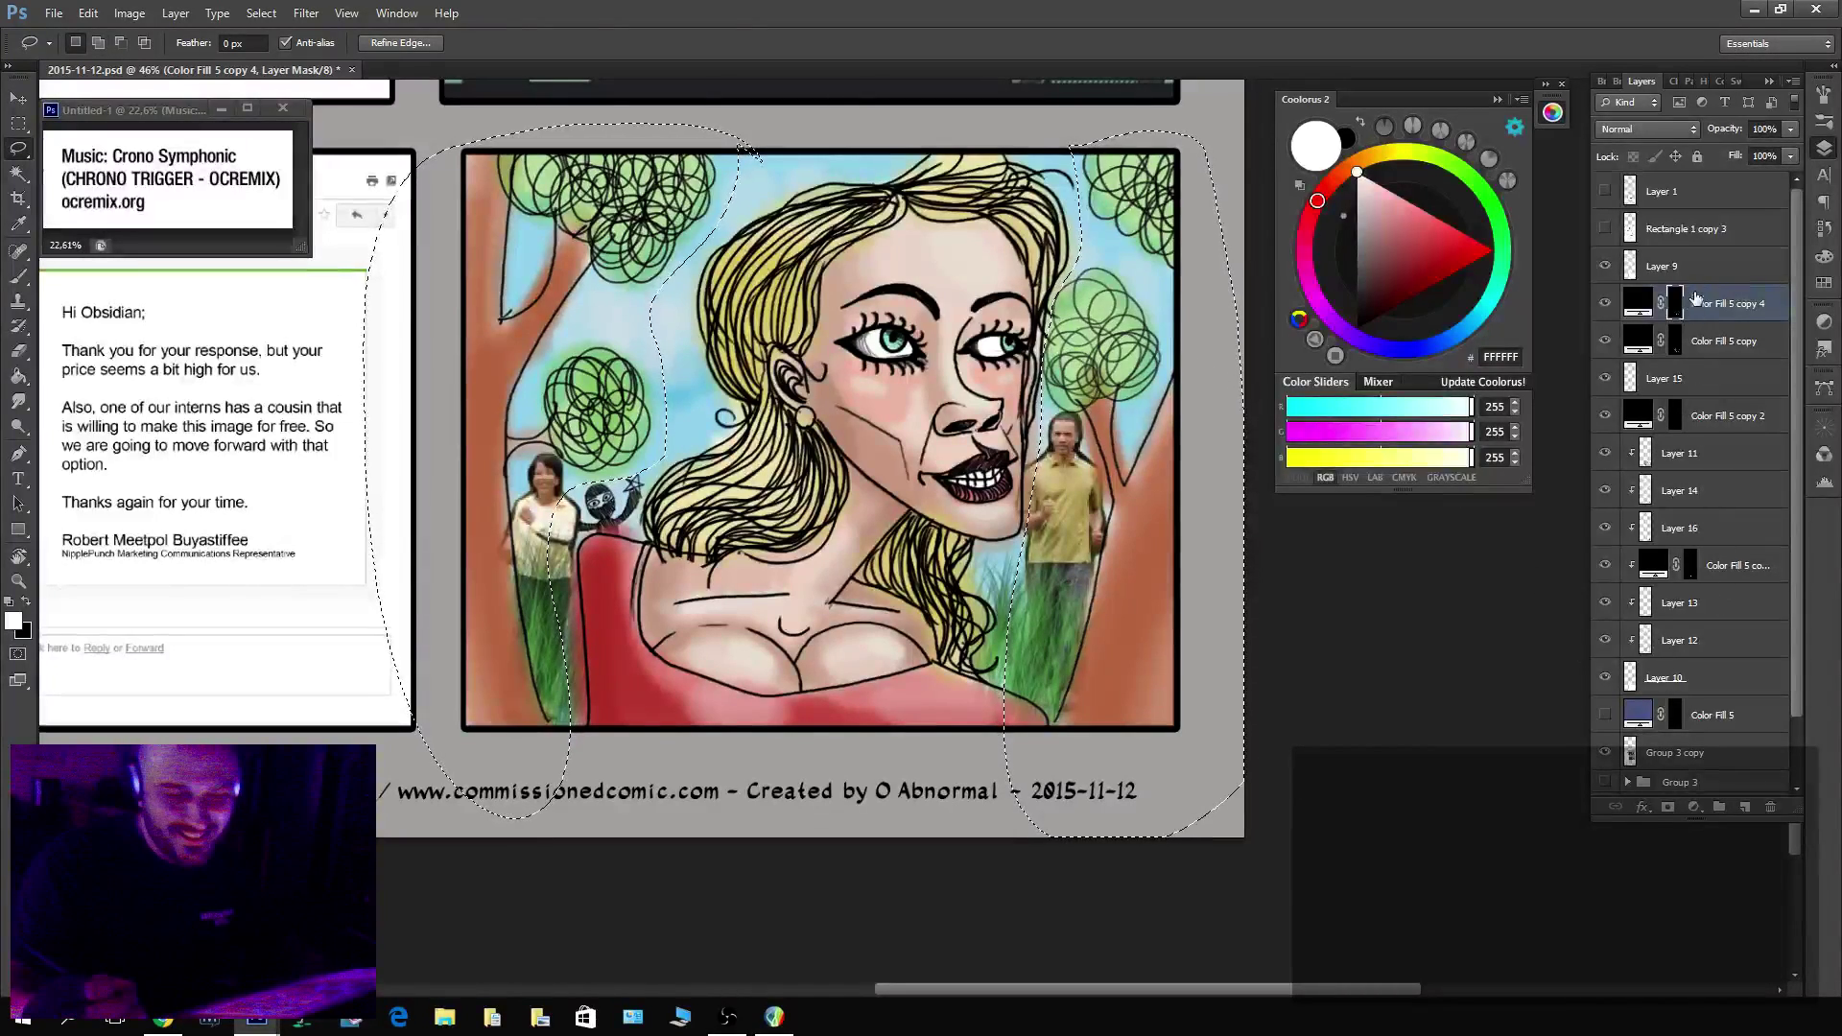
Duplicate the Color Fill 5 copy layer again and hide Color Fill 5 copy and Color Fill 5 copy 4.
left_click(1676, 343)
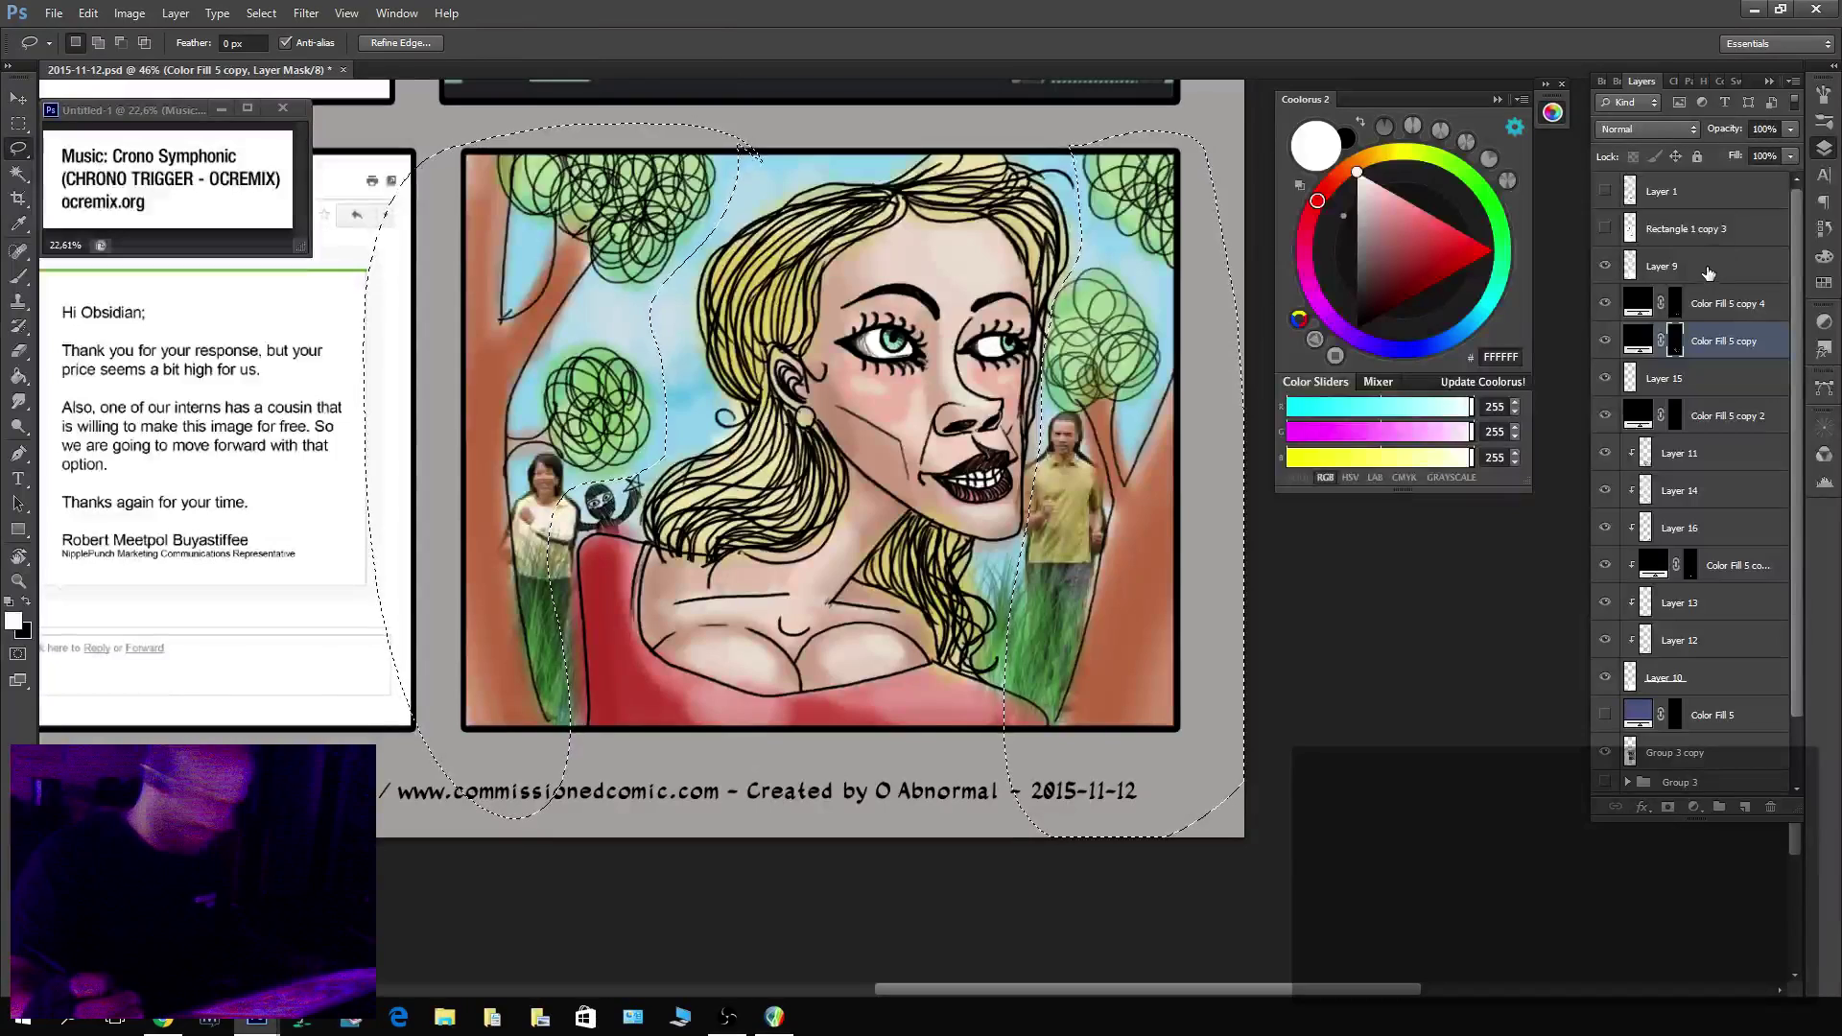
key("ctrl+j")
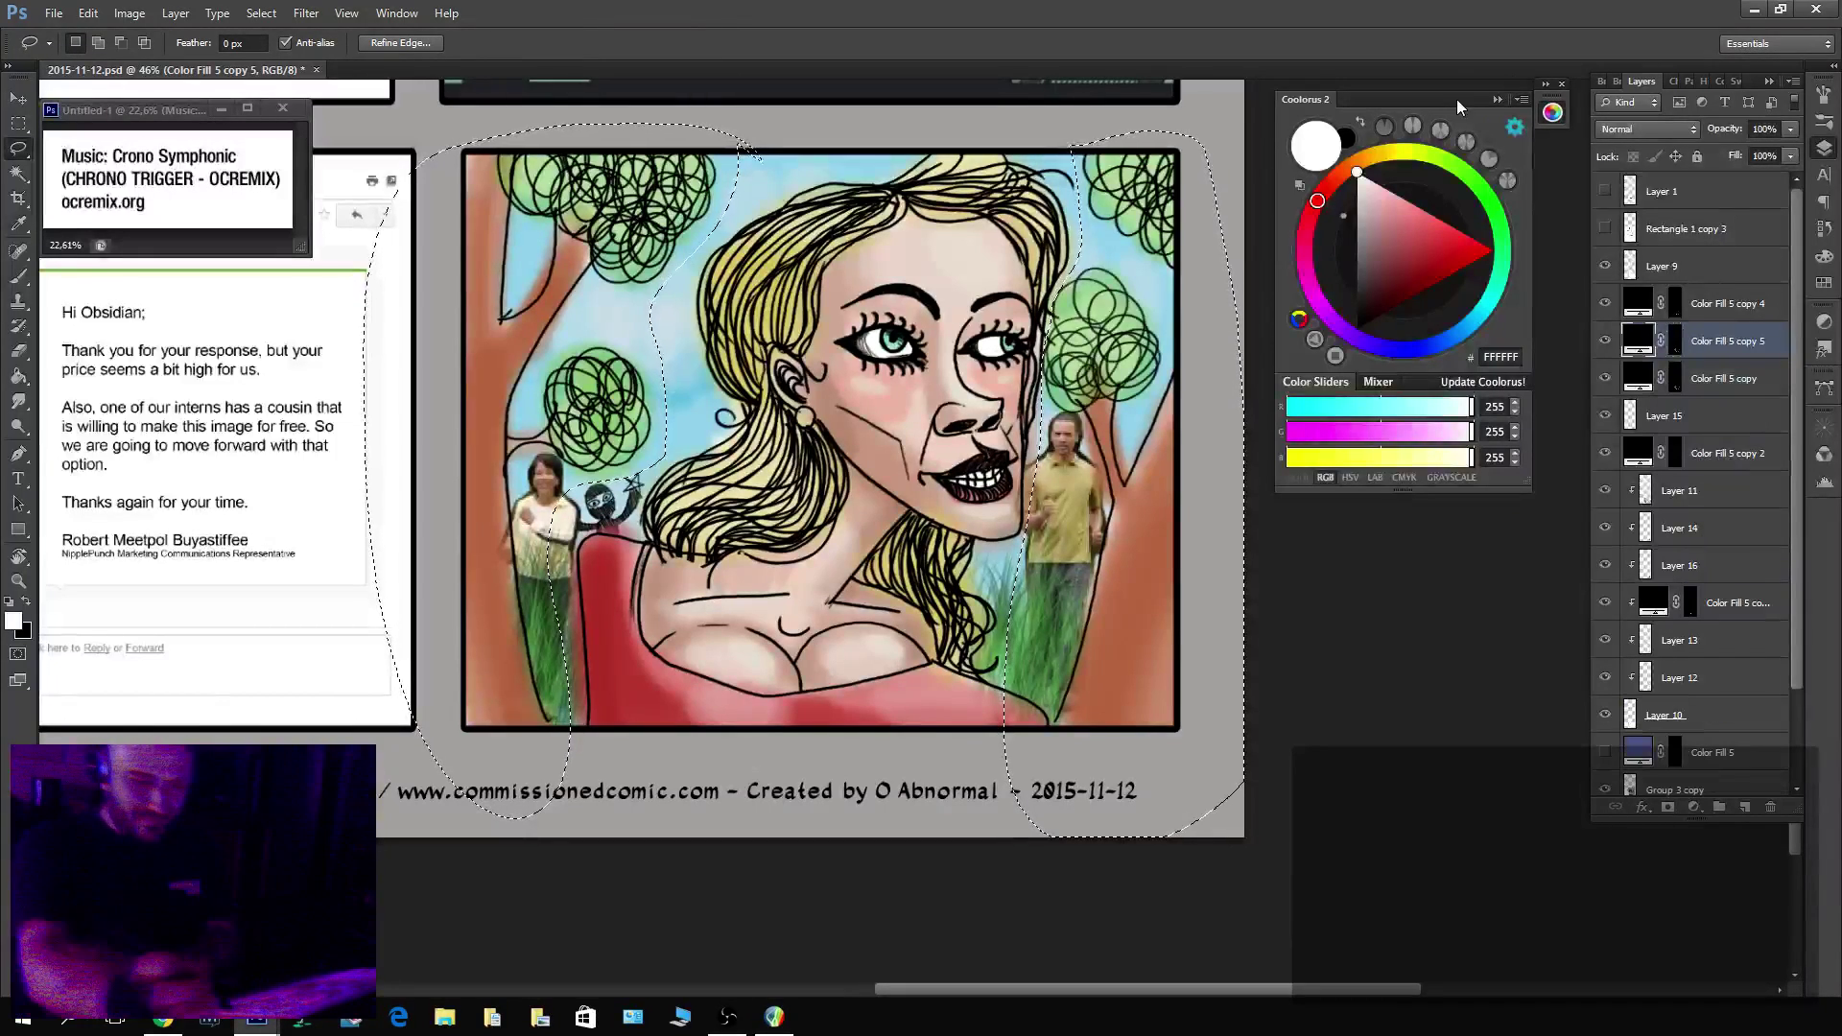
left_click(1604, 304)
left_click(1604, 378)
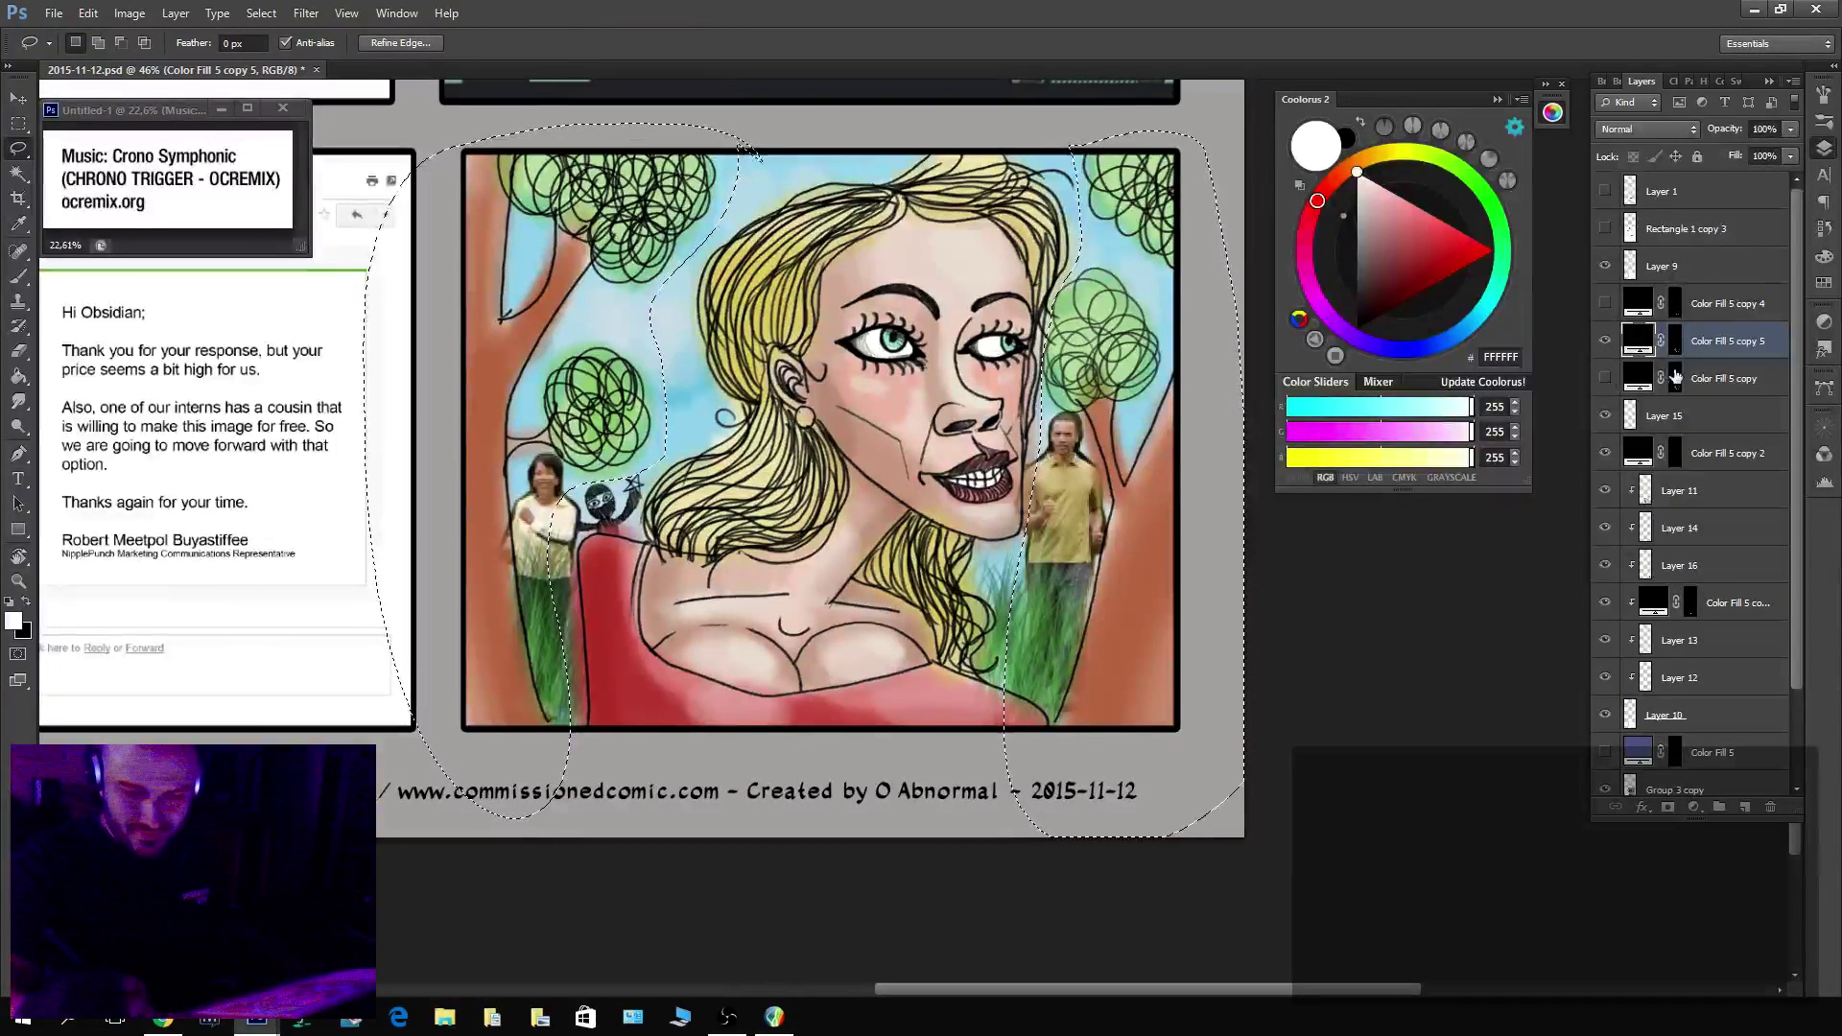
Delete the lassoed tree areas from the mask of Color Fill 5 copy 5 and drop the selection.
key("ctrl+d")
left_click(1675, 378)
left_click(1675, 346)
left_click(1674, 346, "ctrl")
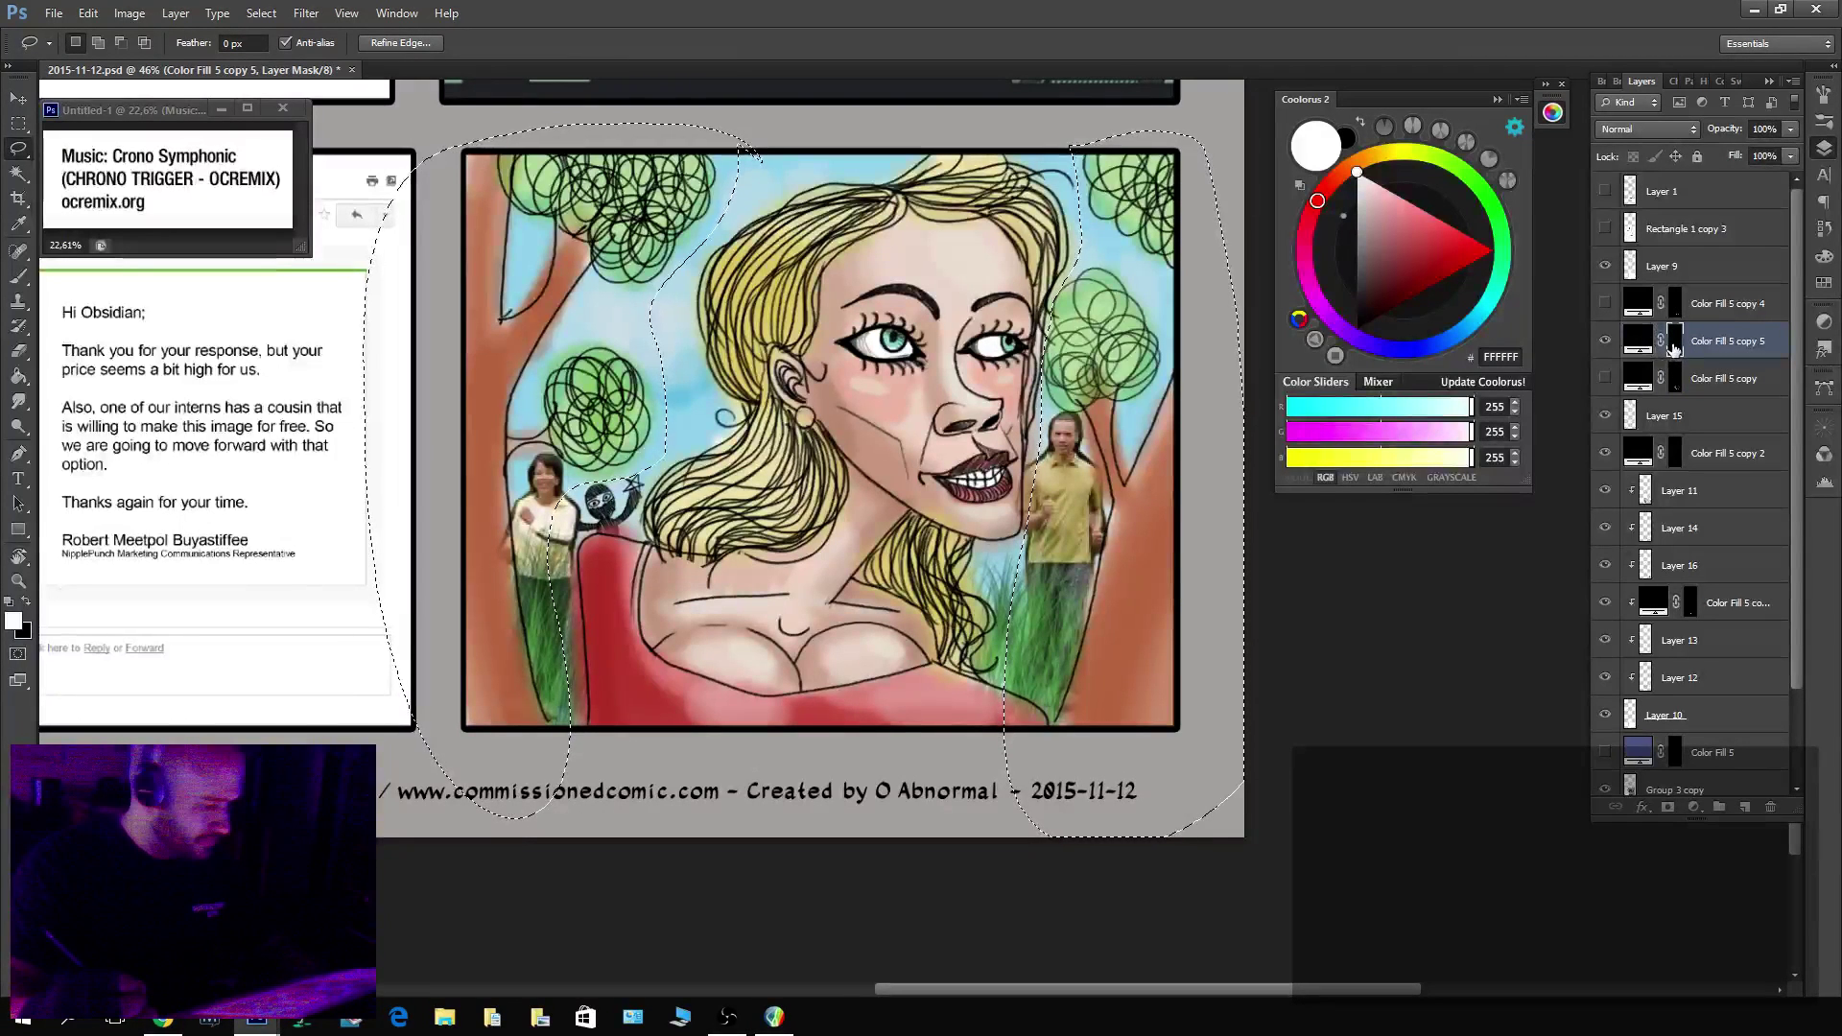
key("Delete")
key("ctrl+d")
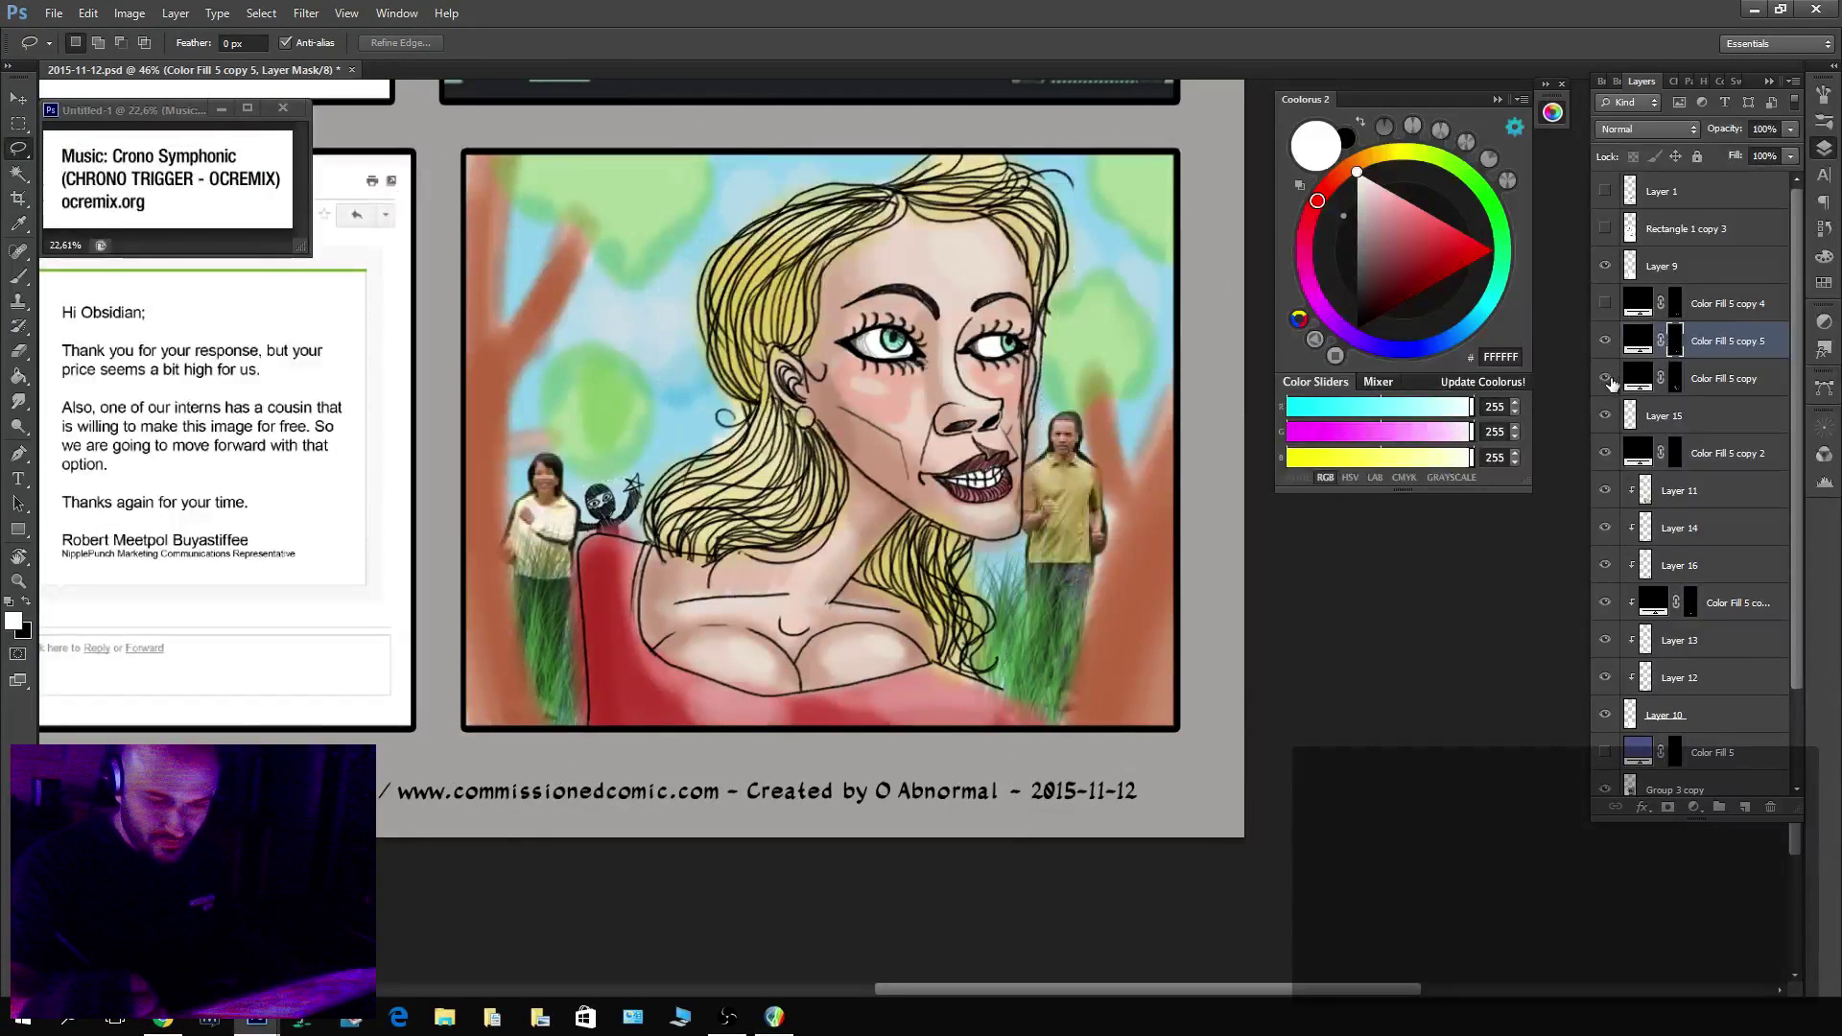
Show the Color Fill 5 copy layer and set its fill colour to pale grey-blue e0e3ed for the background tree lines.
left_click(1607, 380)
double_click(1639, 377)
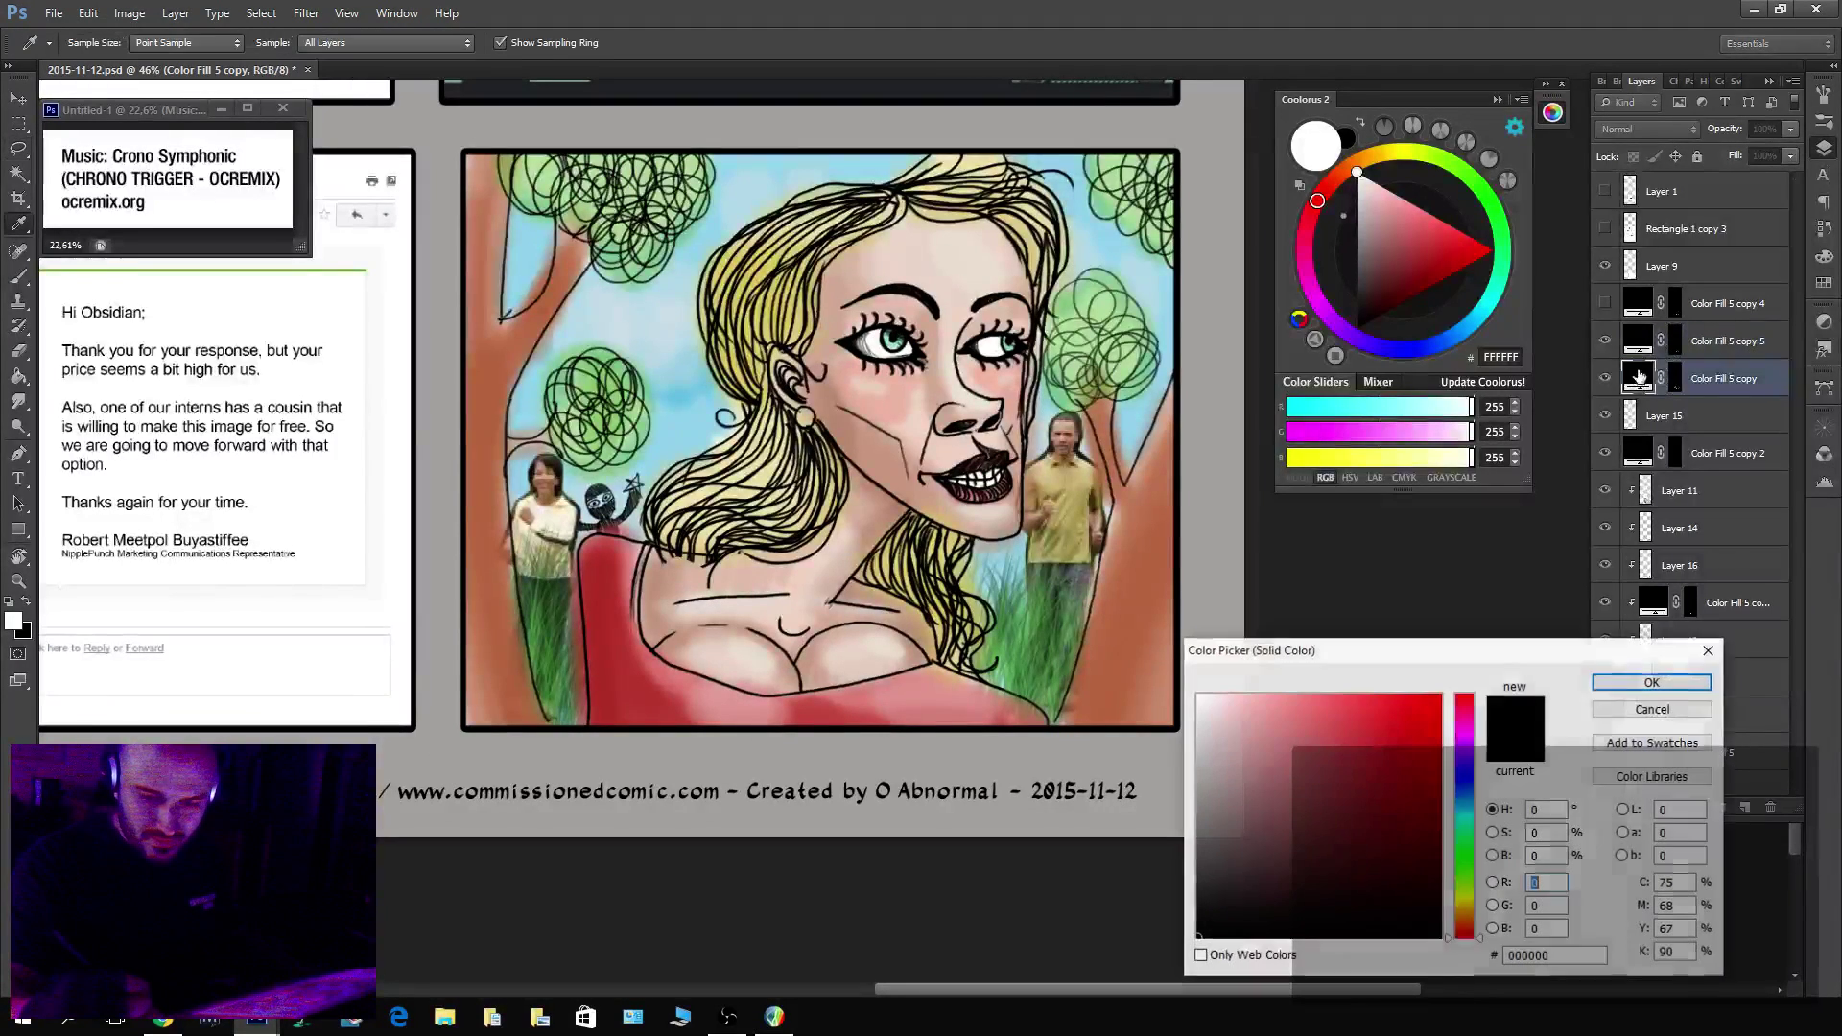
left_click(1267, 750)
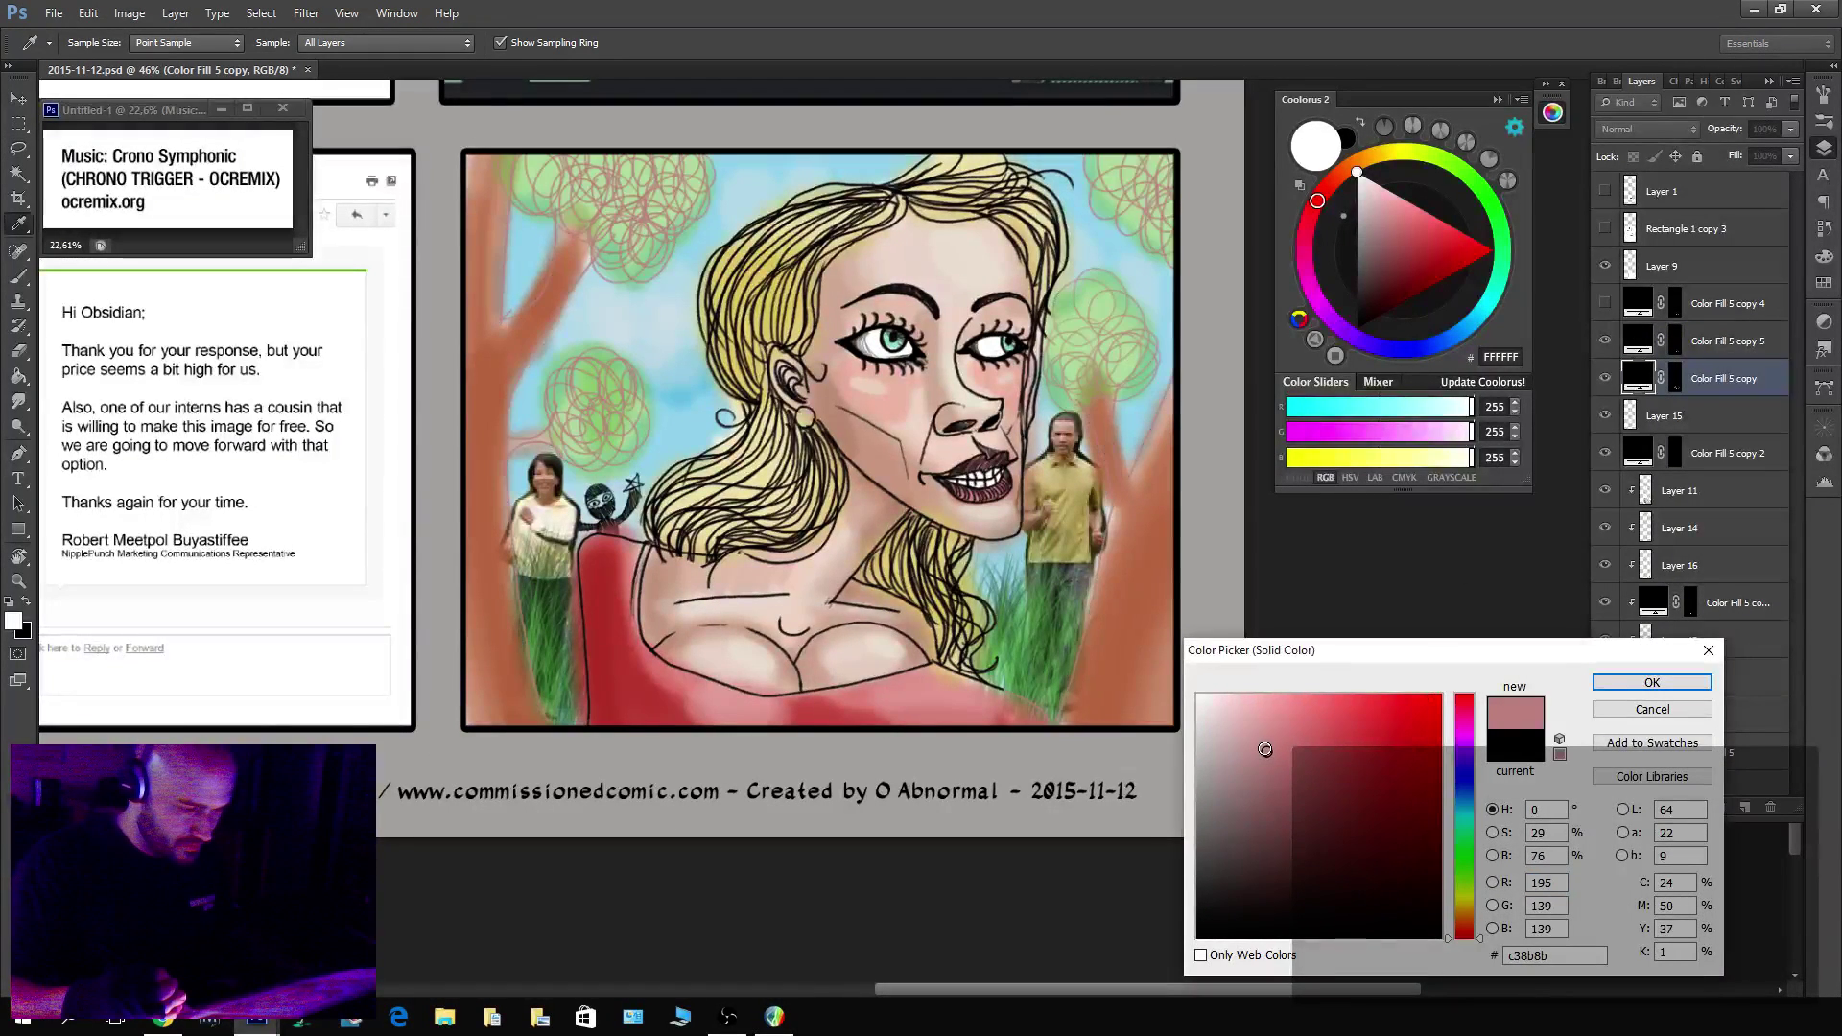
left_click_drag(1265, 750, 1223, 714)
left_click(1463, 898)
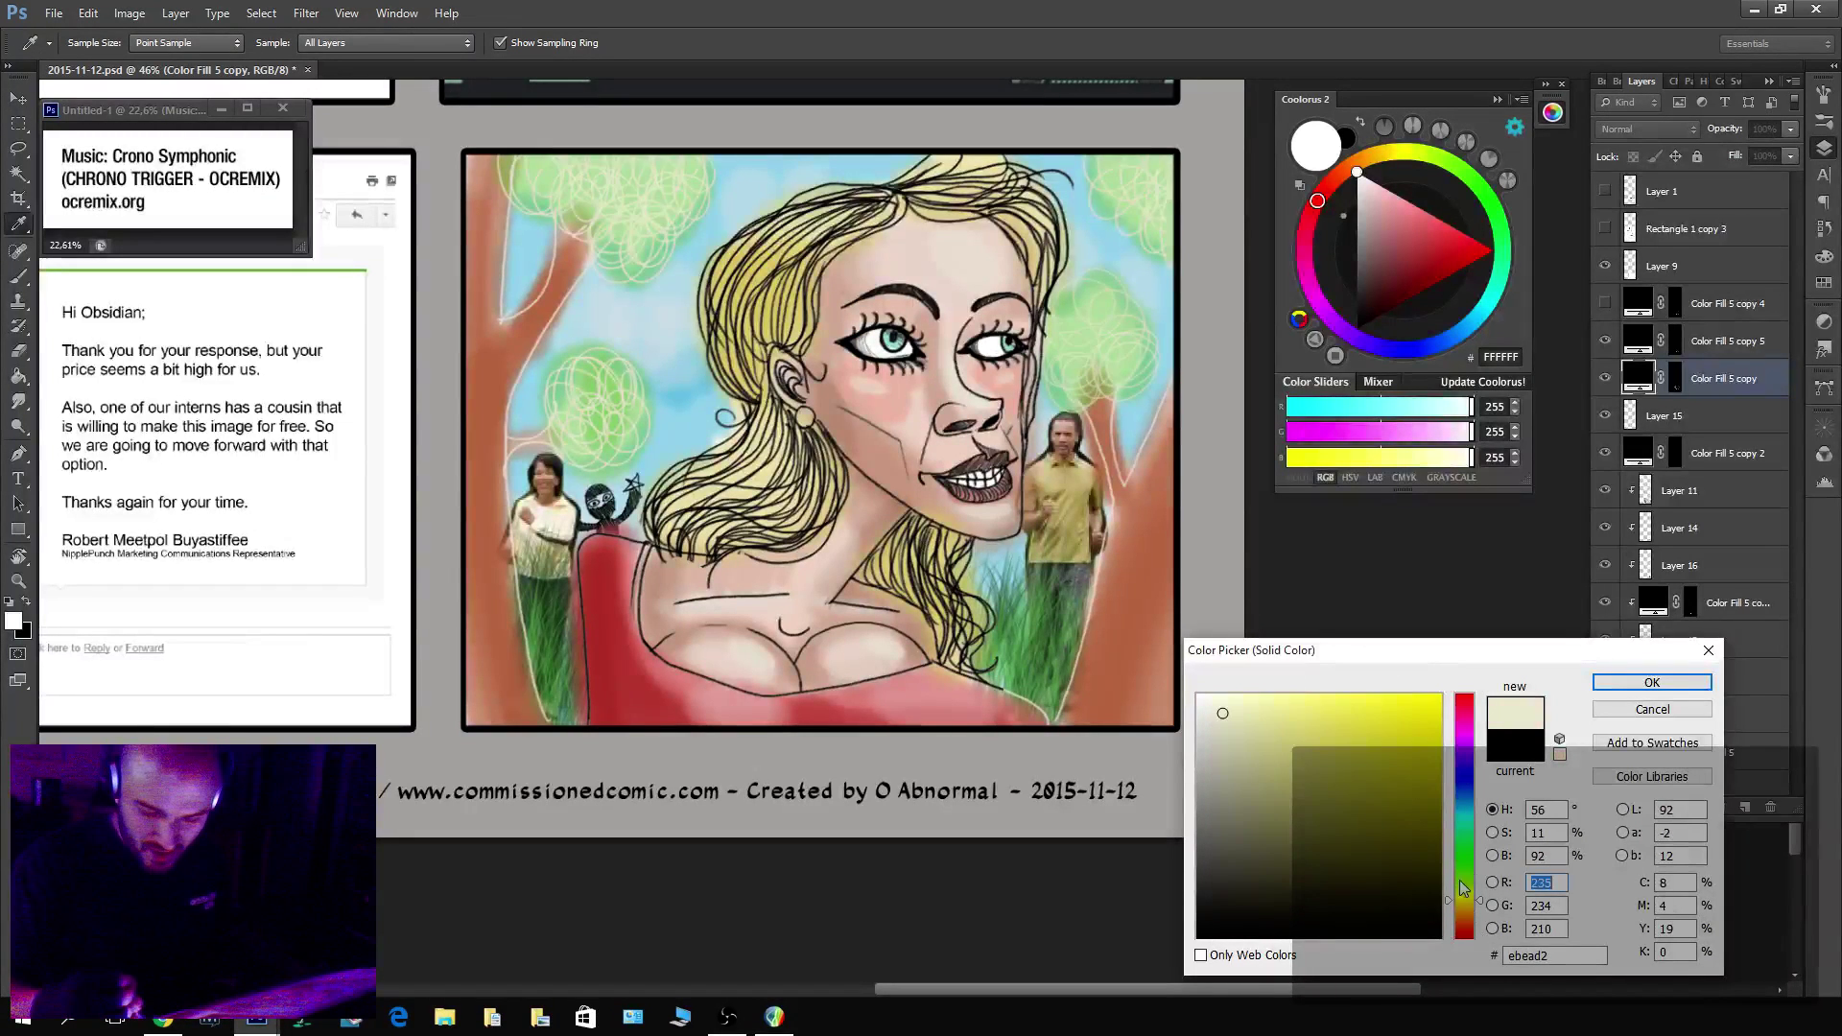
left_click(1463, 785)
left_click(1211, 708)
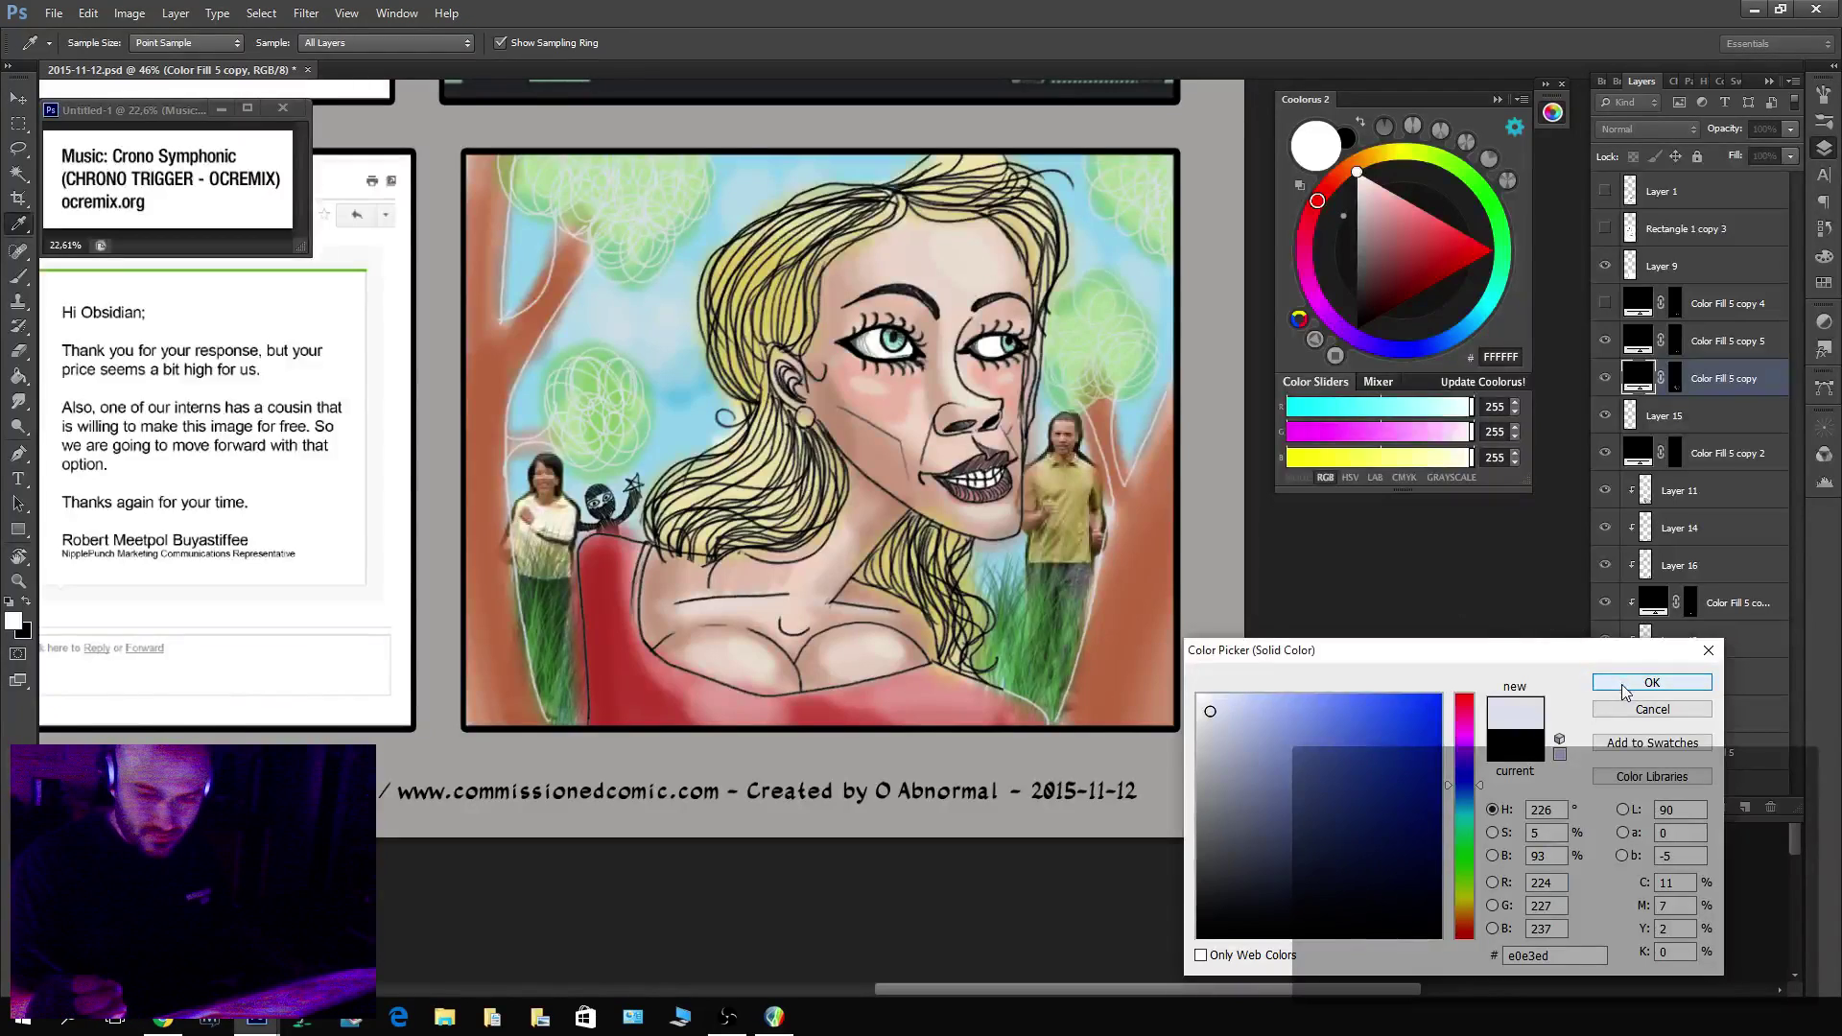
left_click(1652, 682)
Set the fill colour of Color Fill 5 copy 3, the small ninja's layer, to muted blue 4b859b.
key("z")
left_click(1197, 690, "alt")
left_click_drag(1198, 690, 1246, 664)
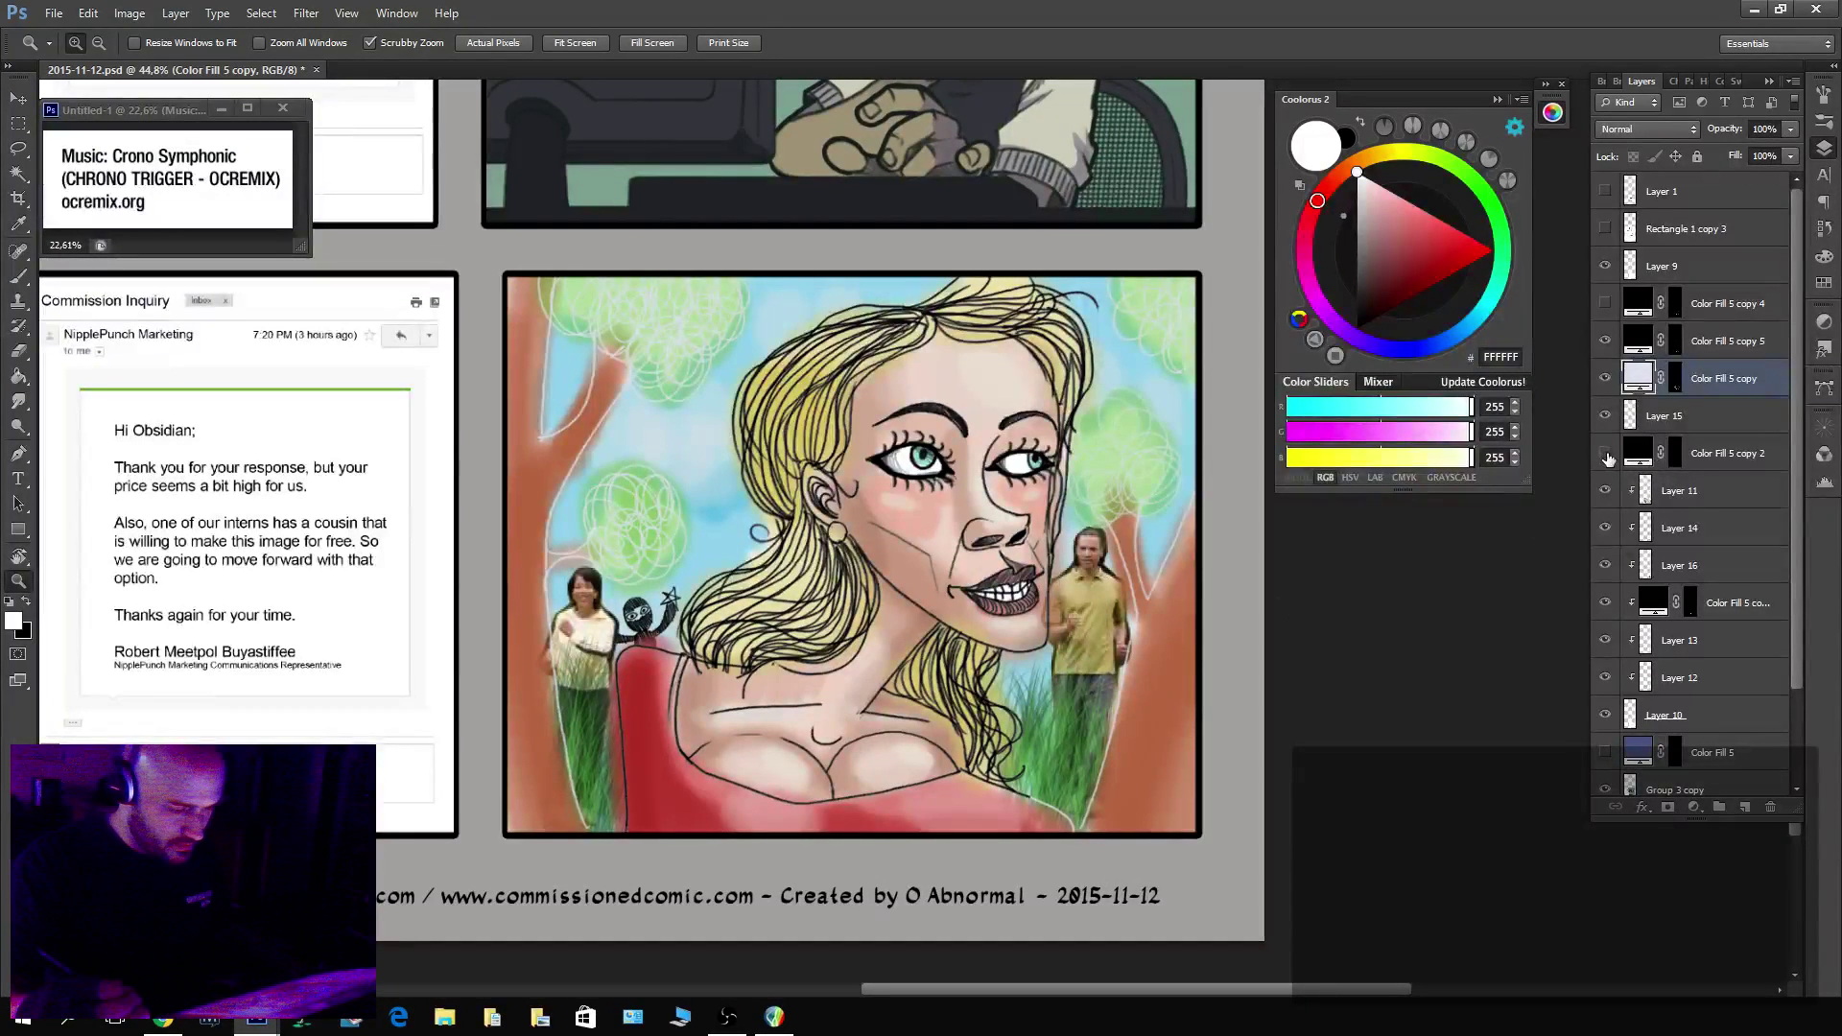
left_click(1605, 604)
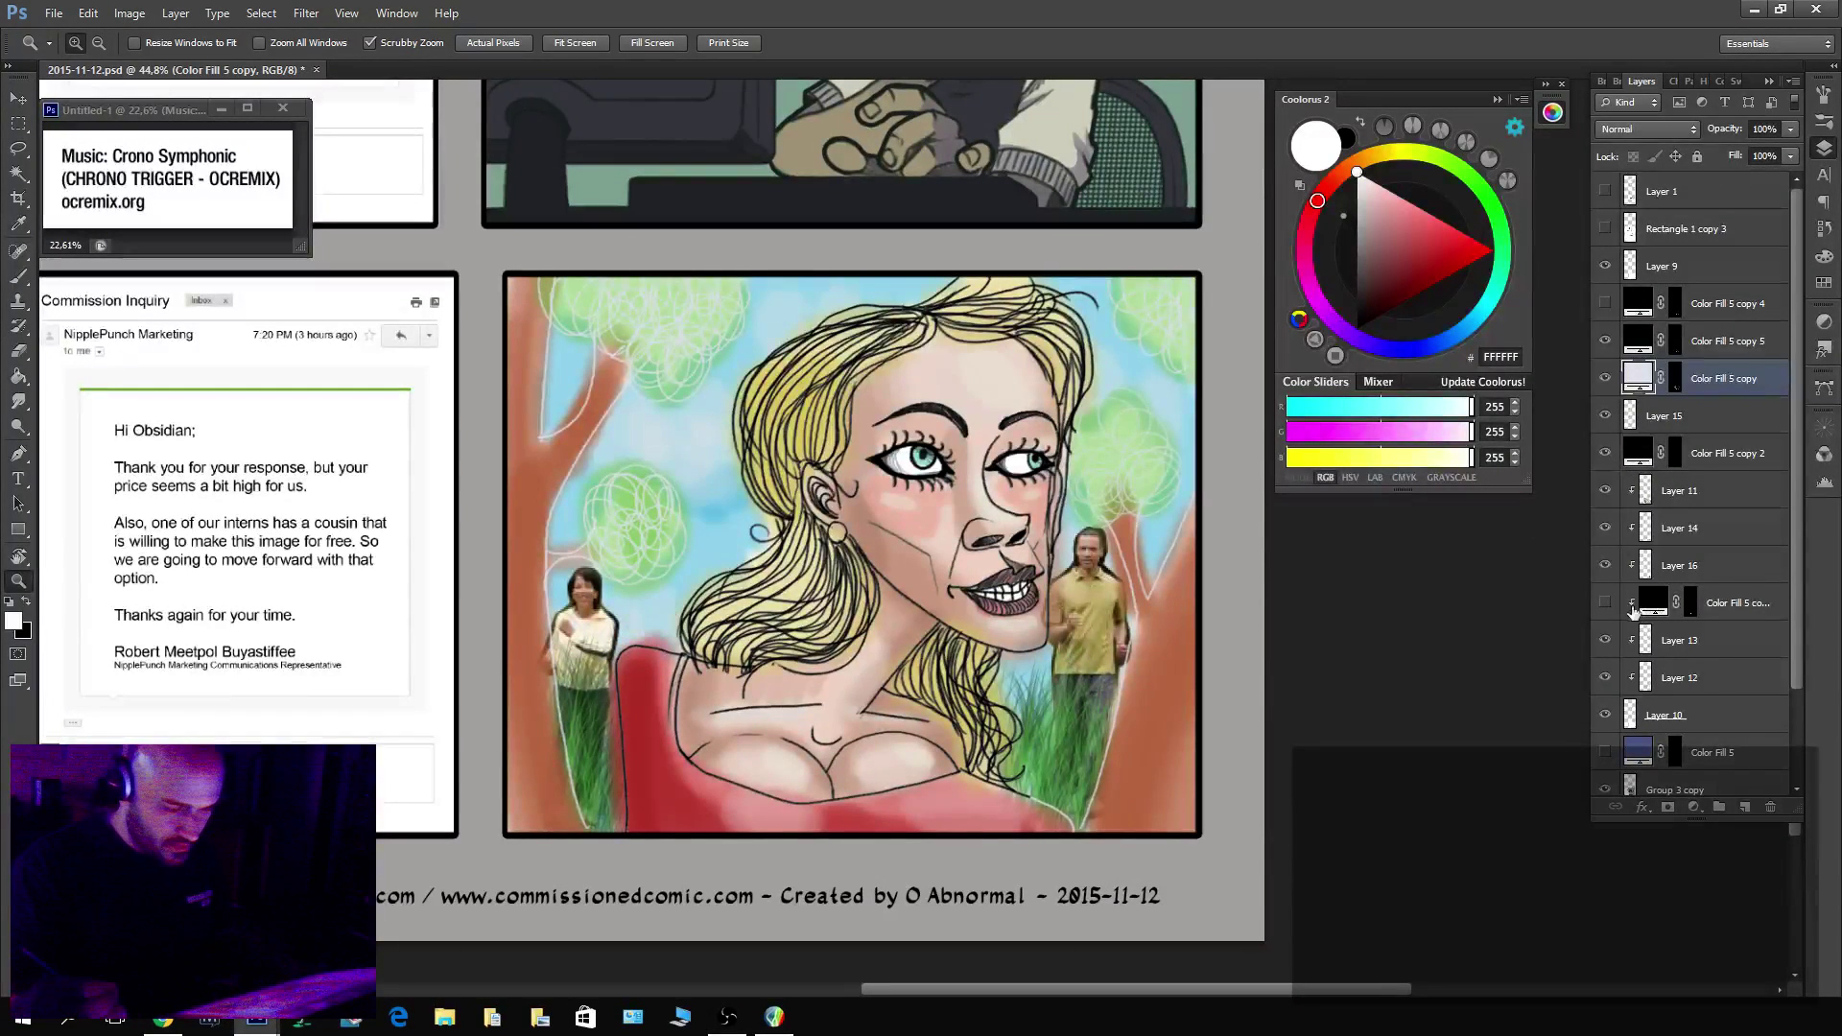
left_click(1606, 603)
double_click(1653, 602)
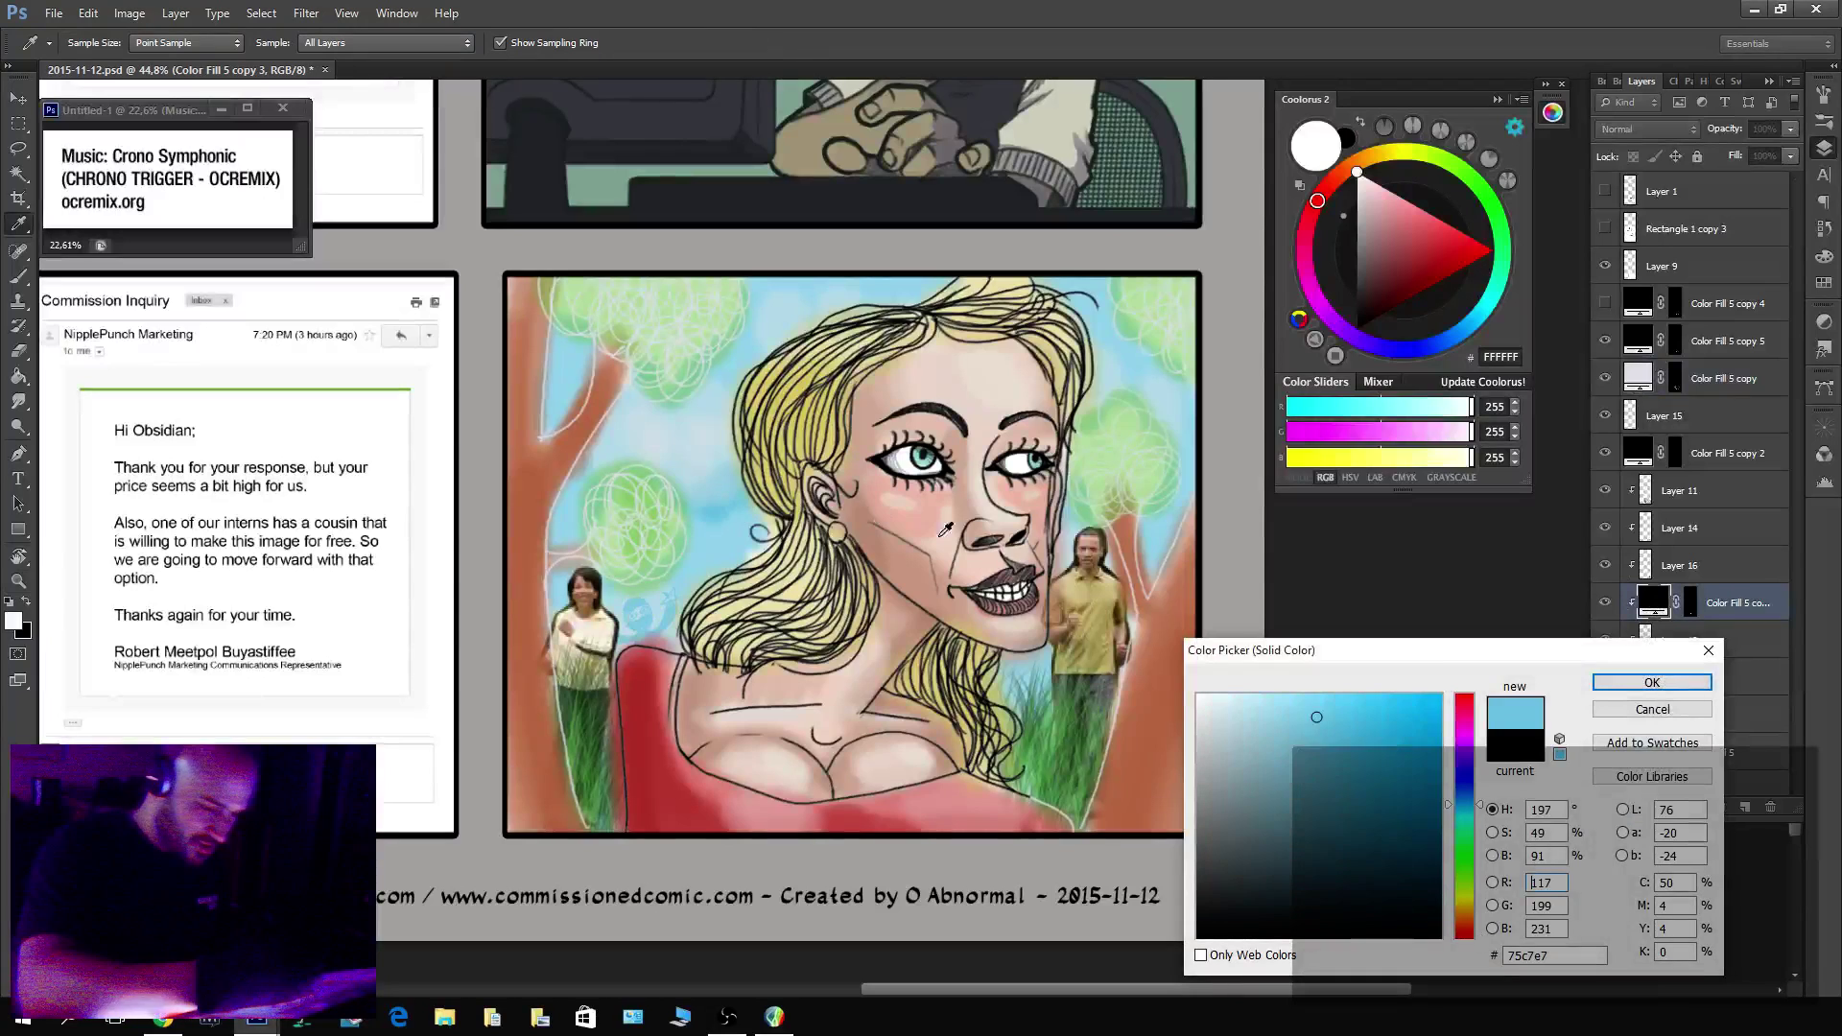
left_click(1321, 789)
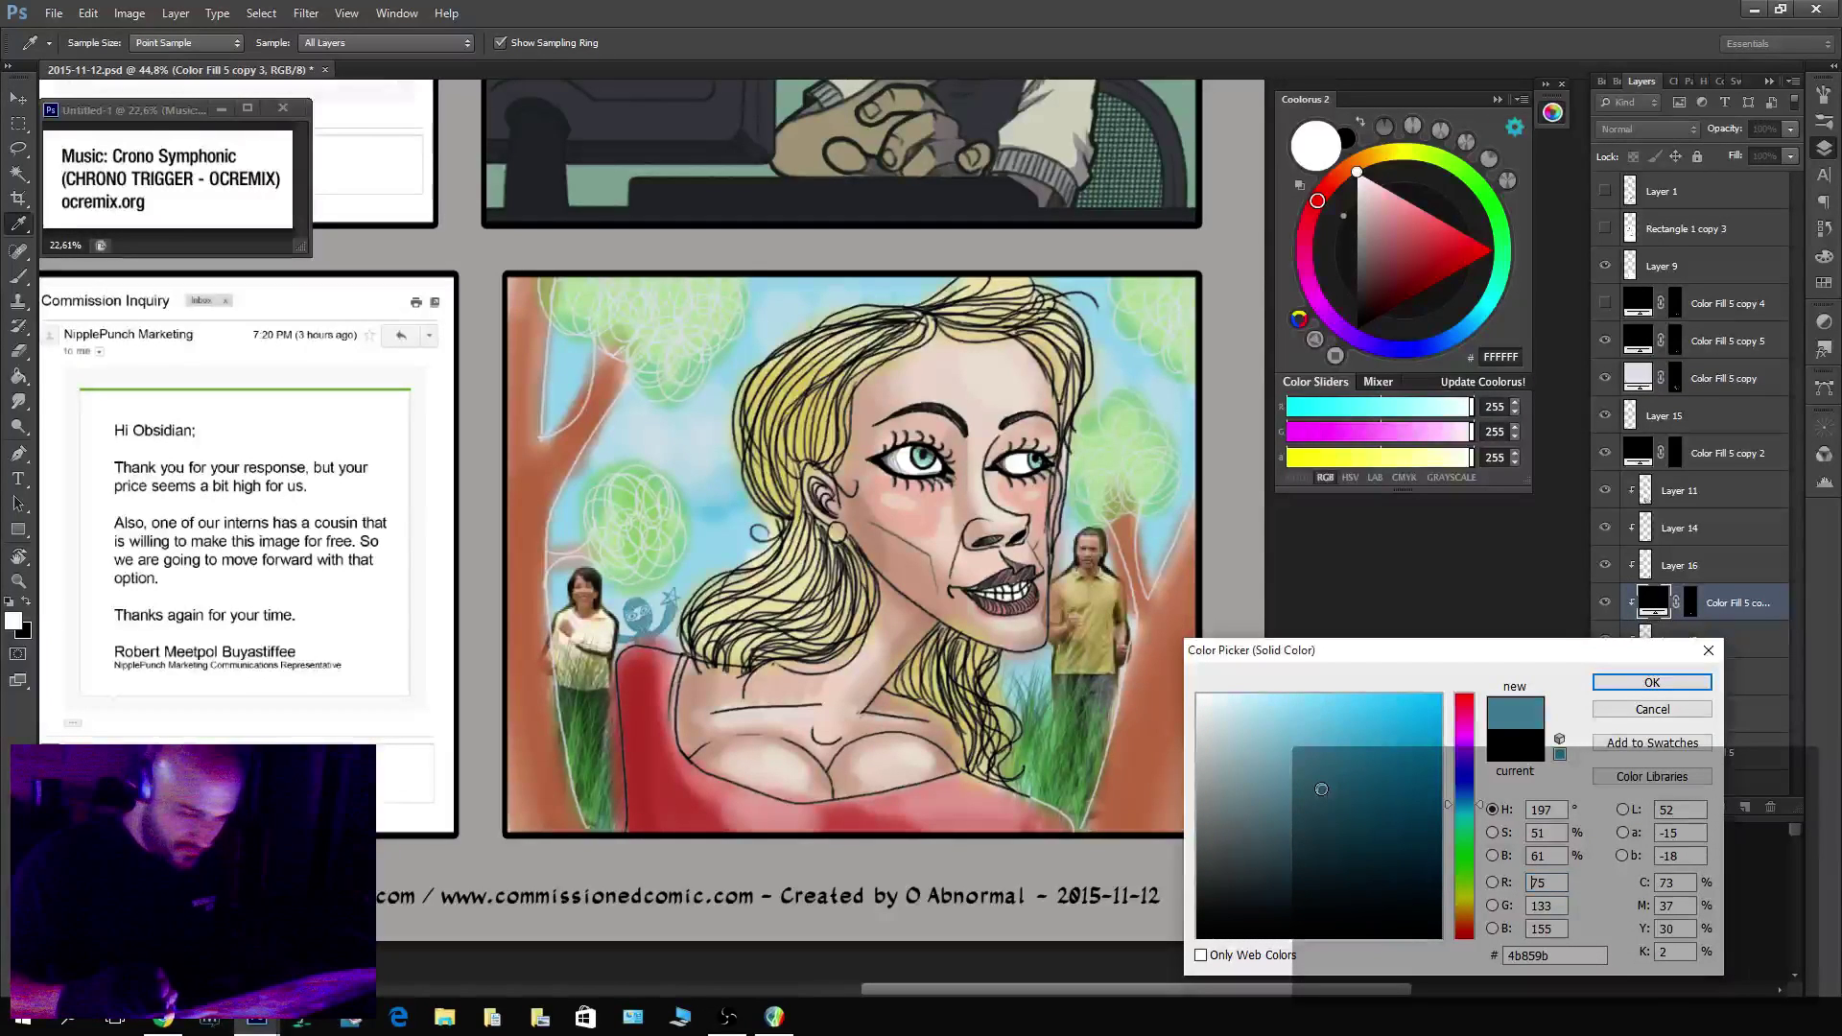
left_click(1632, 684)
Show the Color Fill 5 copy 4 layer, target its mask and choose the 001 Comic FONT brush, enlarged to 40 px.
key("z")
left_click_drag(1343, 830, 1307, 830)
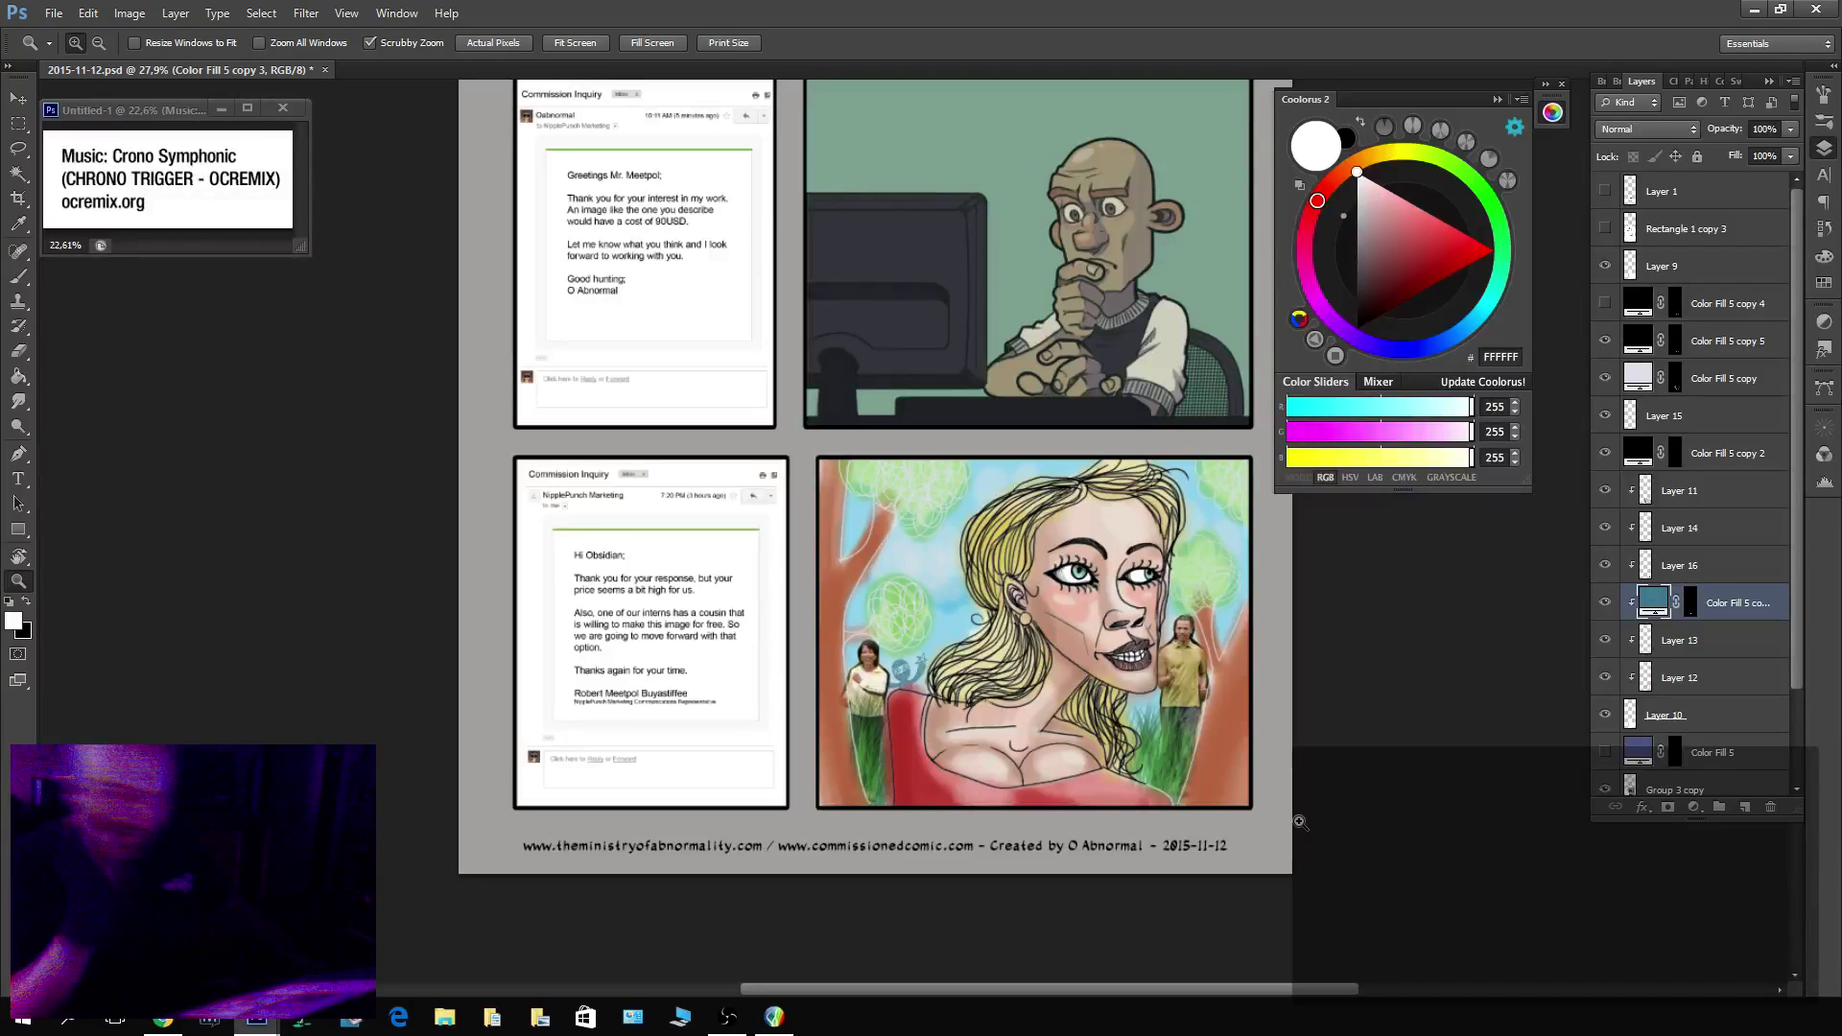
left_click_drag(1300, 822, 1344, 737)
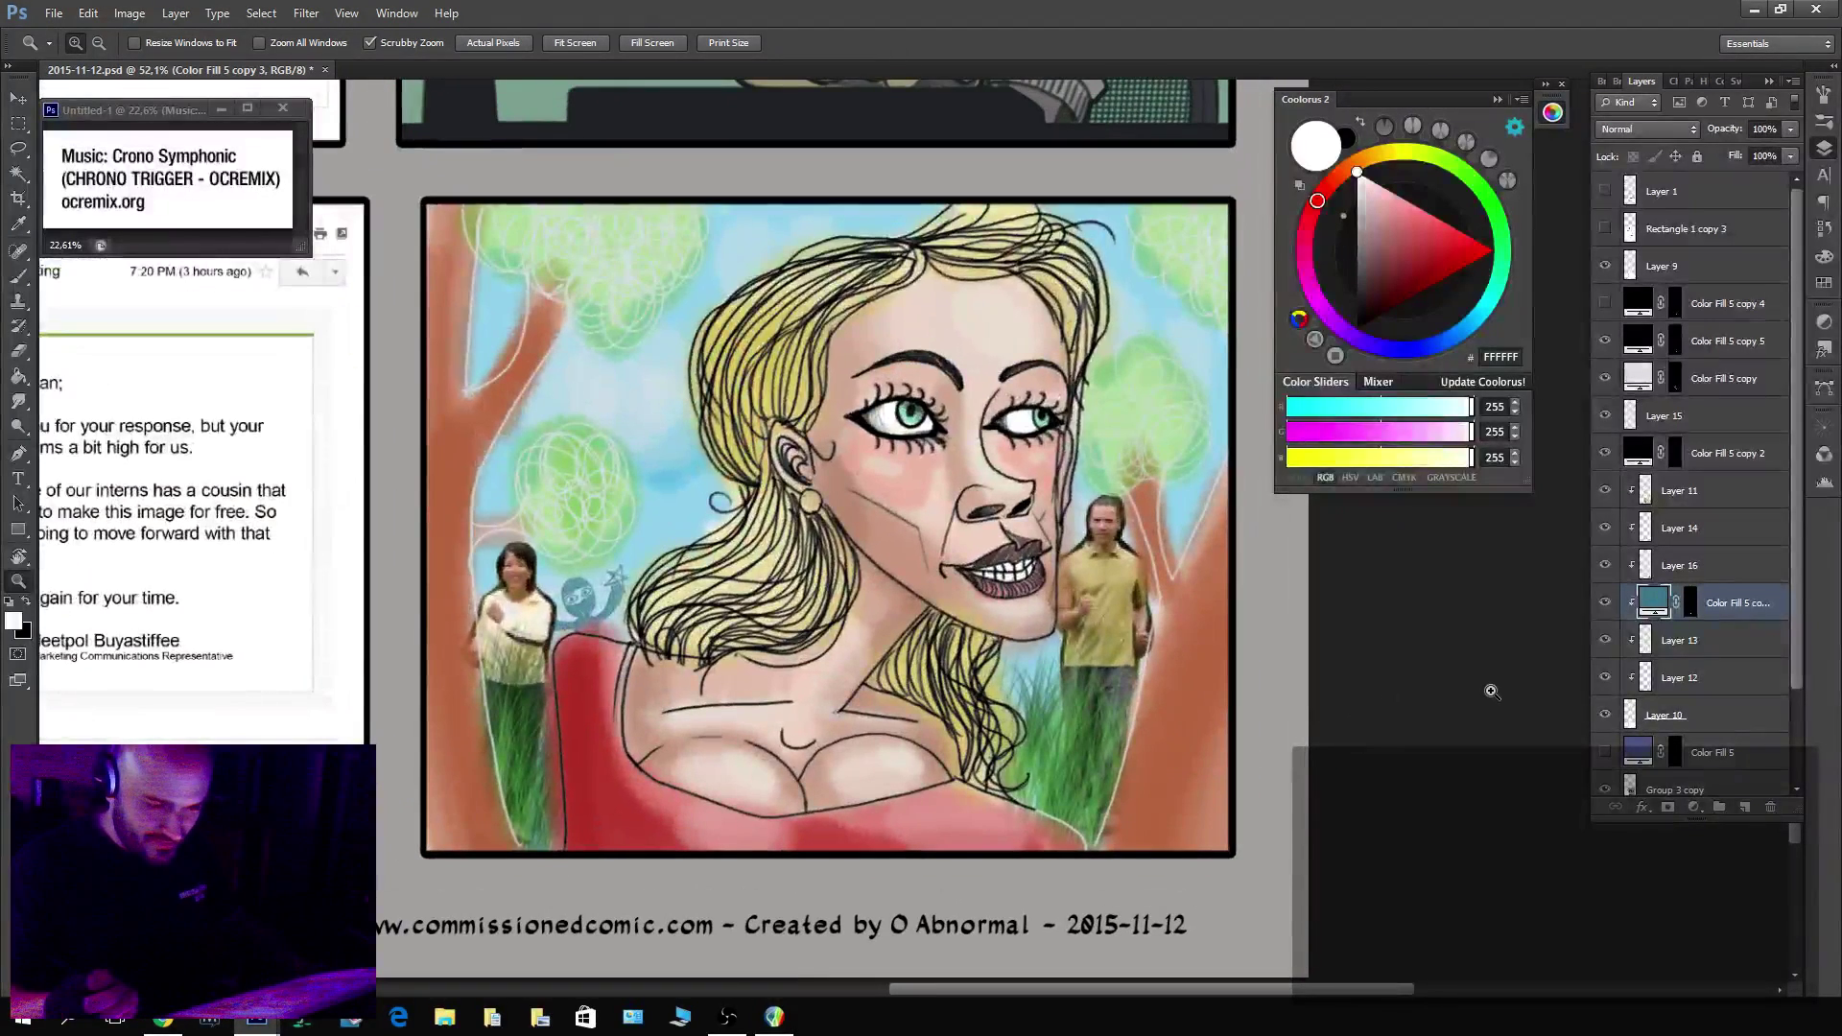
left_click(1675, 303)
left_click(1606, 304)
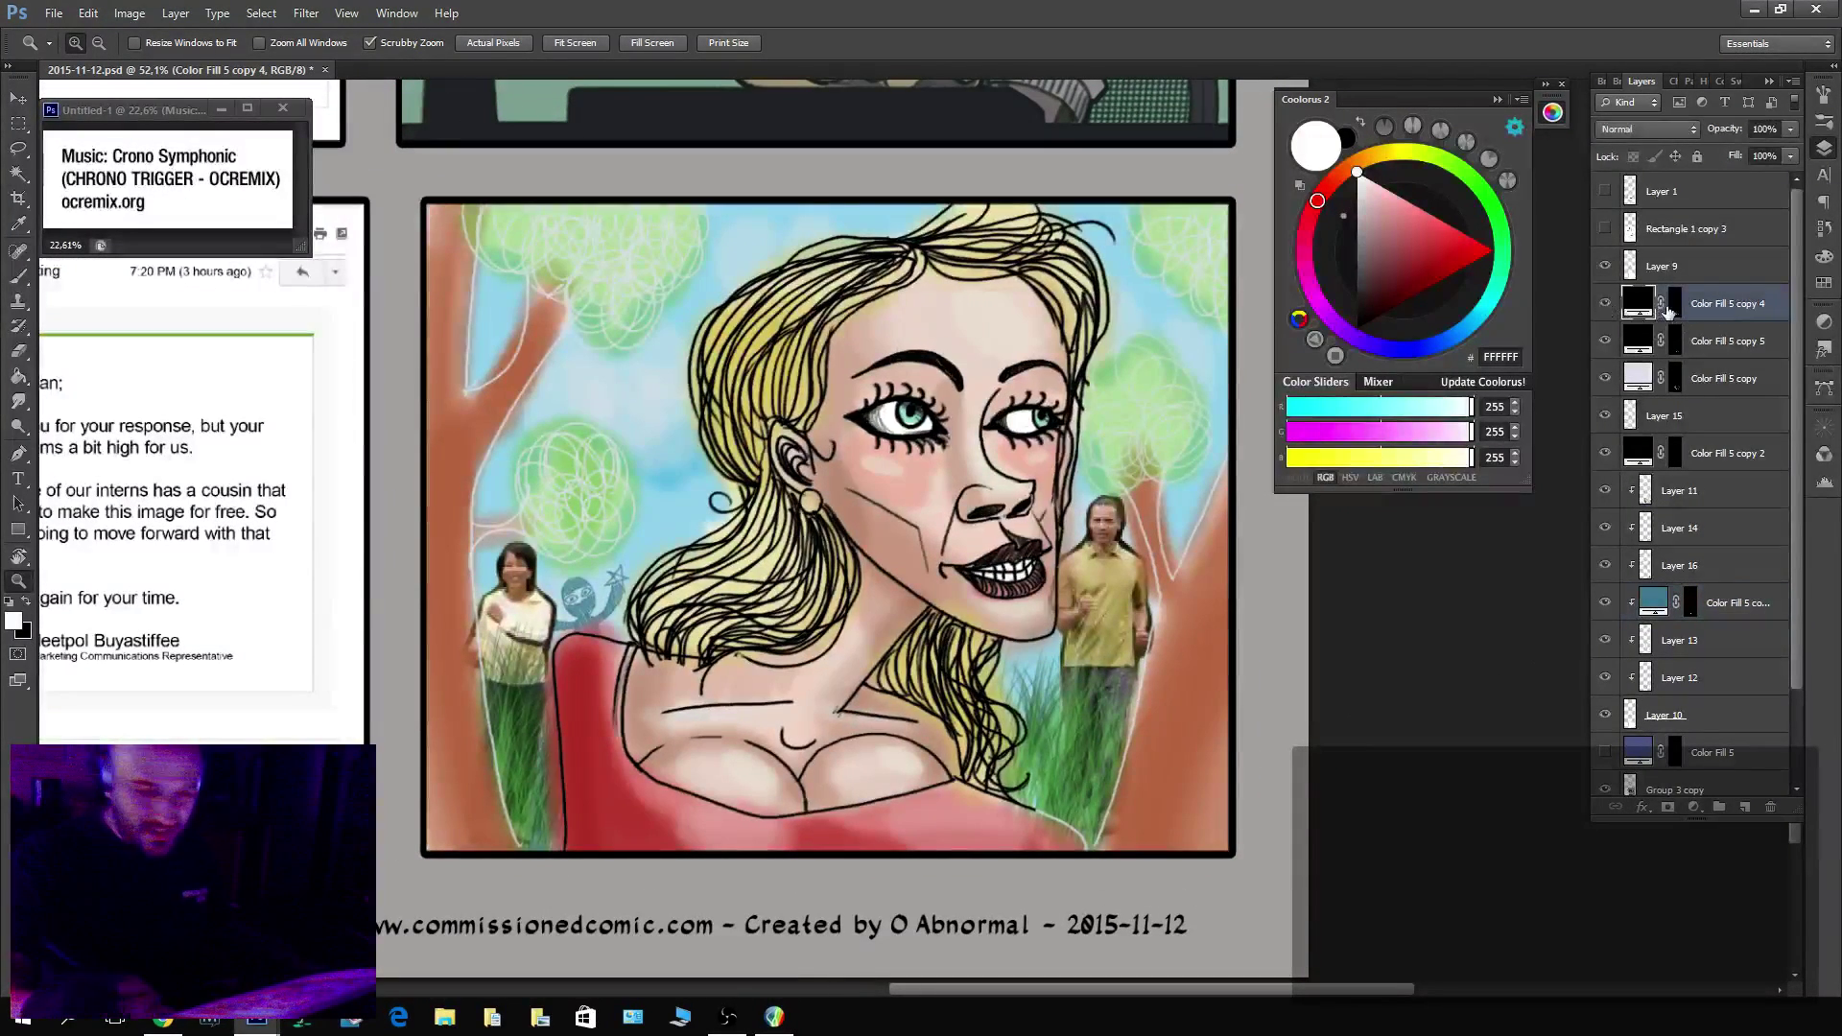
key("x")
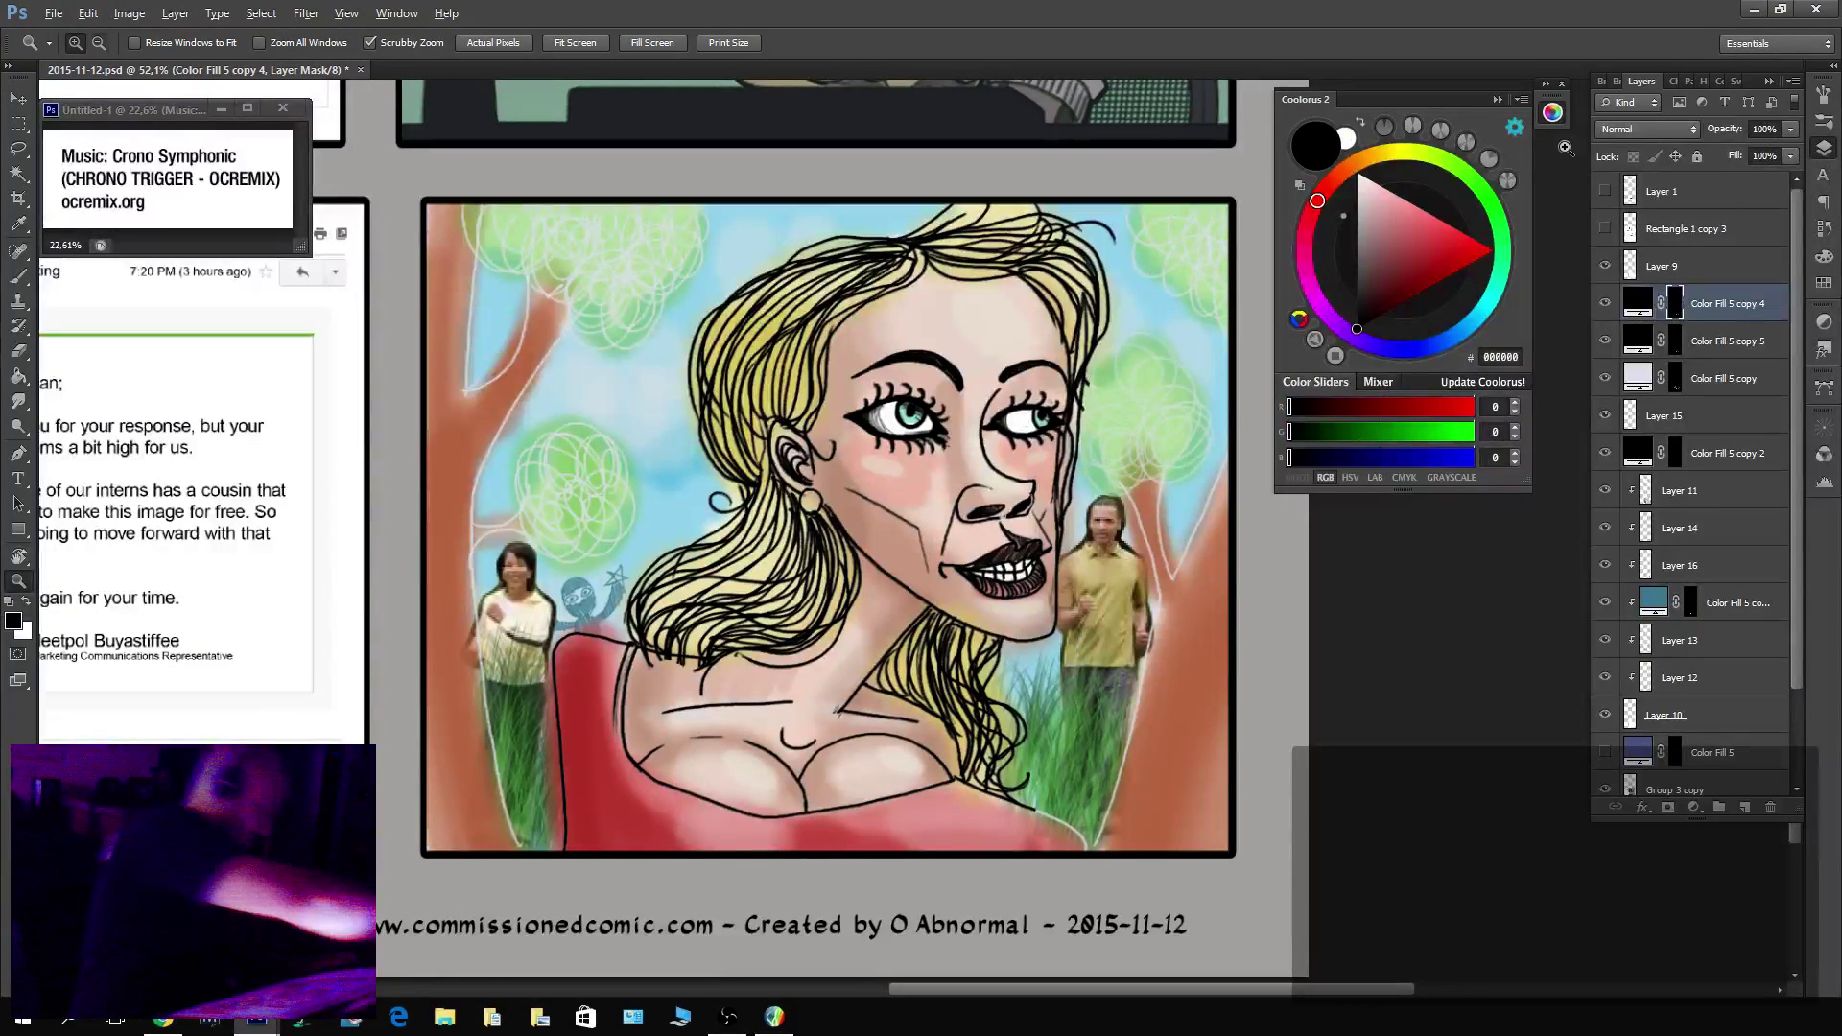
key("b")
right_click(55, 86)
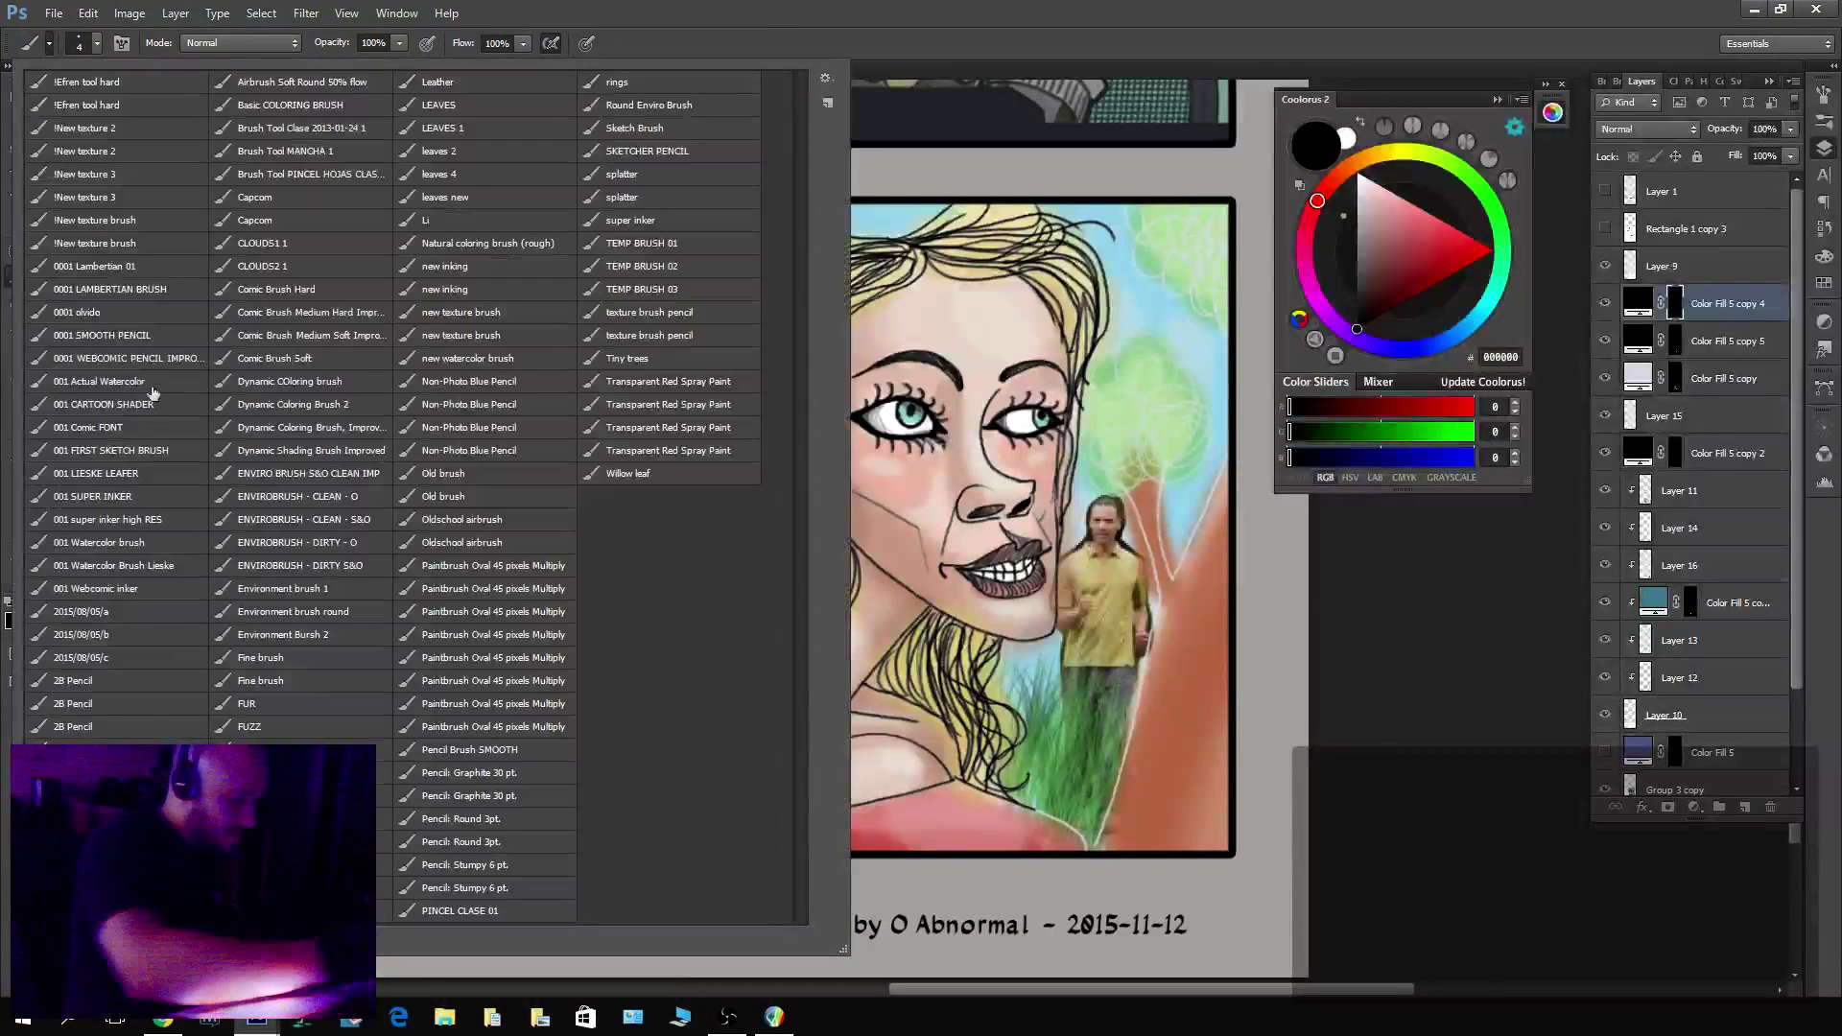
left_click(115, 434)
left_click(1358, 692)
key("bracketright")
key("bracketright")
key("bracketright")
key("bracketright")
key("bracketright")
key("bracketright")
key("bracketright")
key("bracketright")
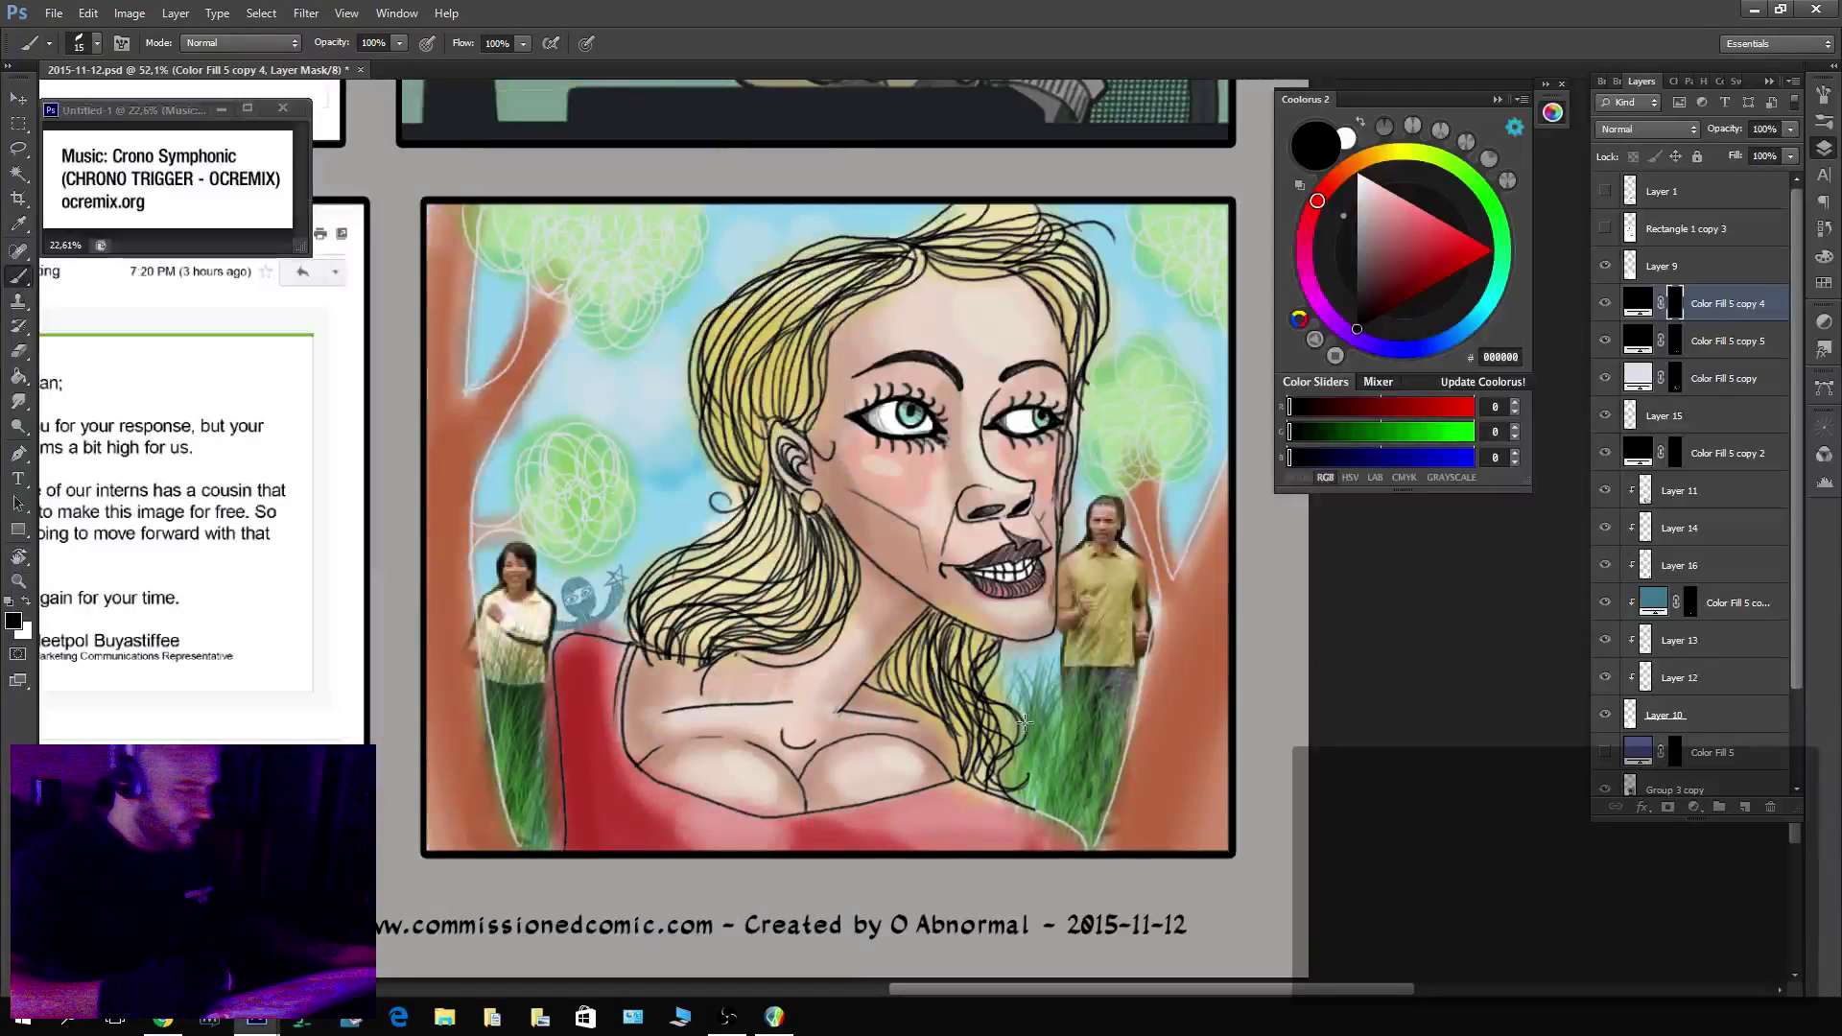
Set the fill colour of the Color Fill 5 copy 4 layer to magenta ce42e3.
double_click(1637, 304)
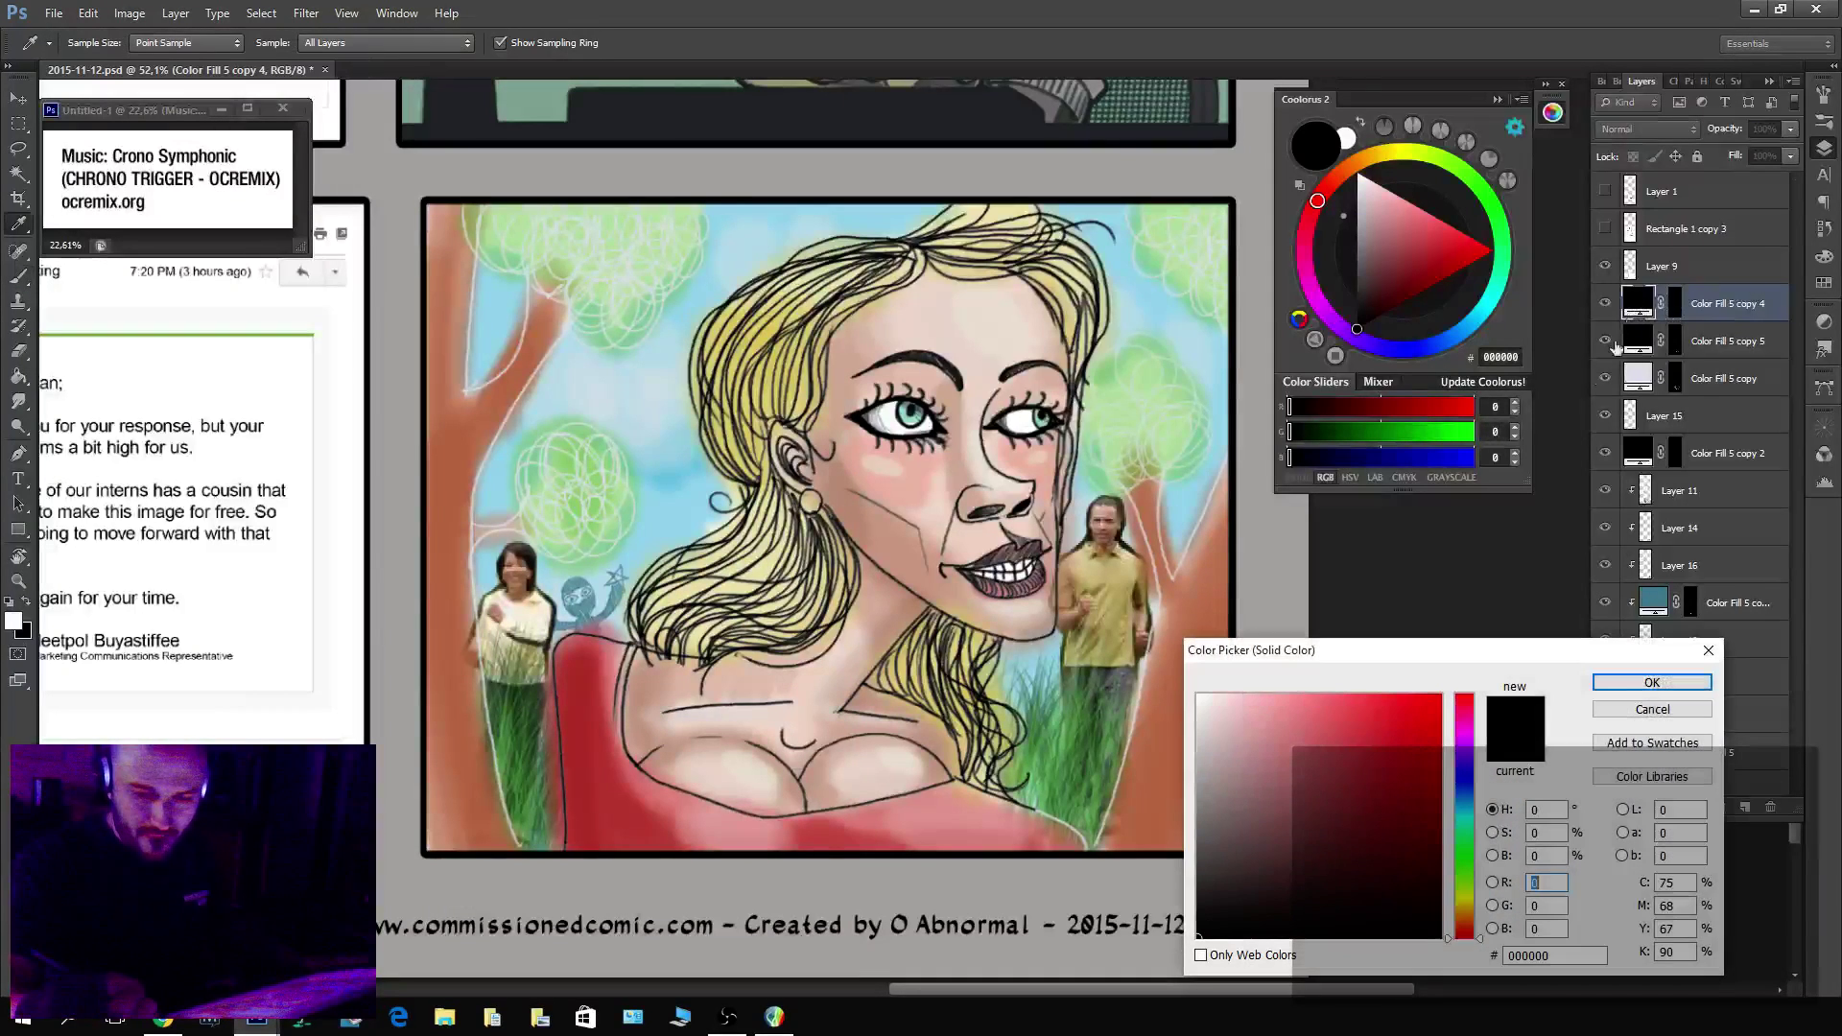
left_click(1370, 722)
left_click(1466, 740)
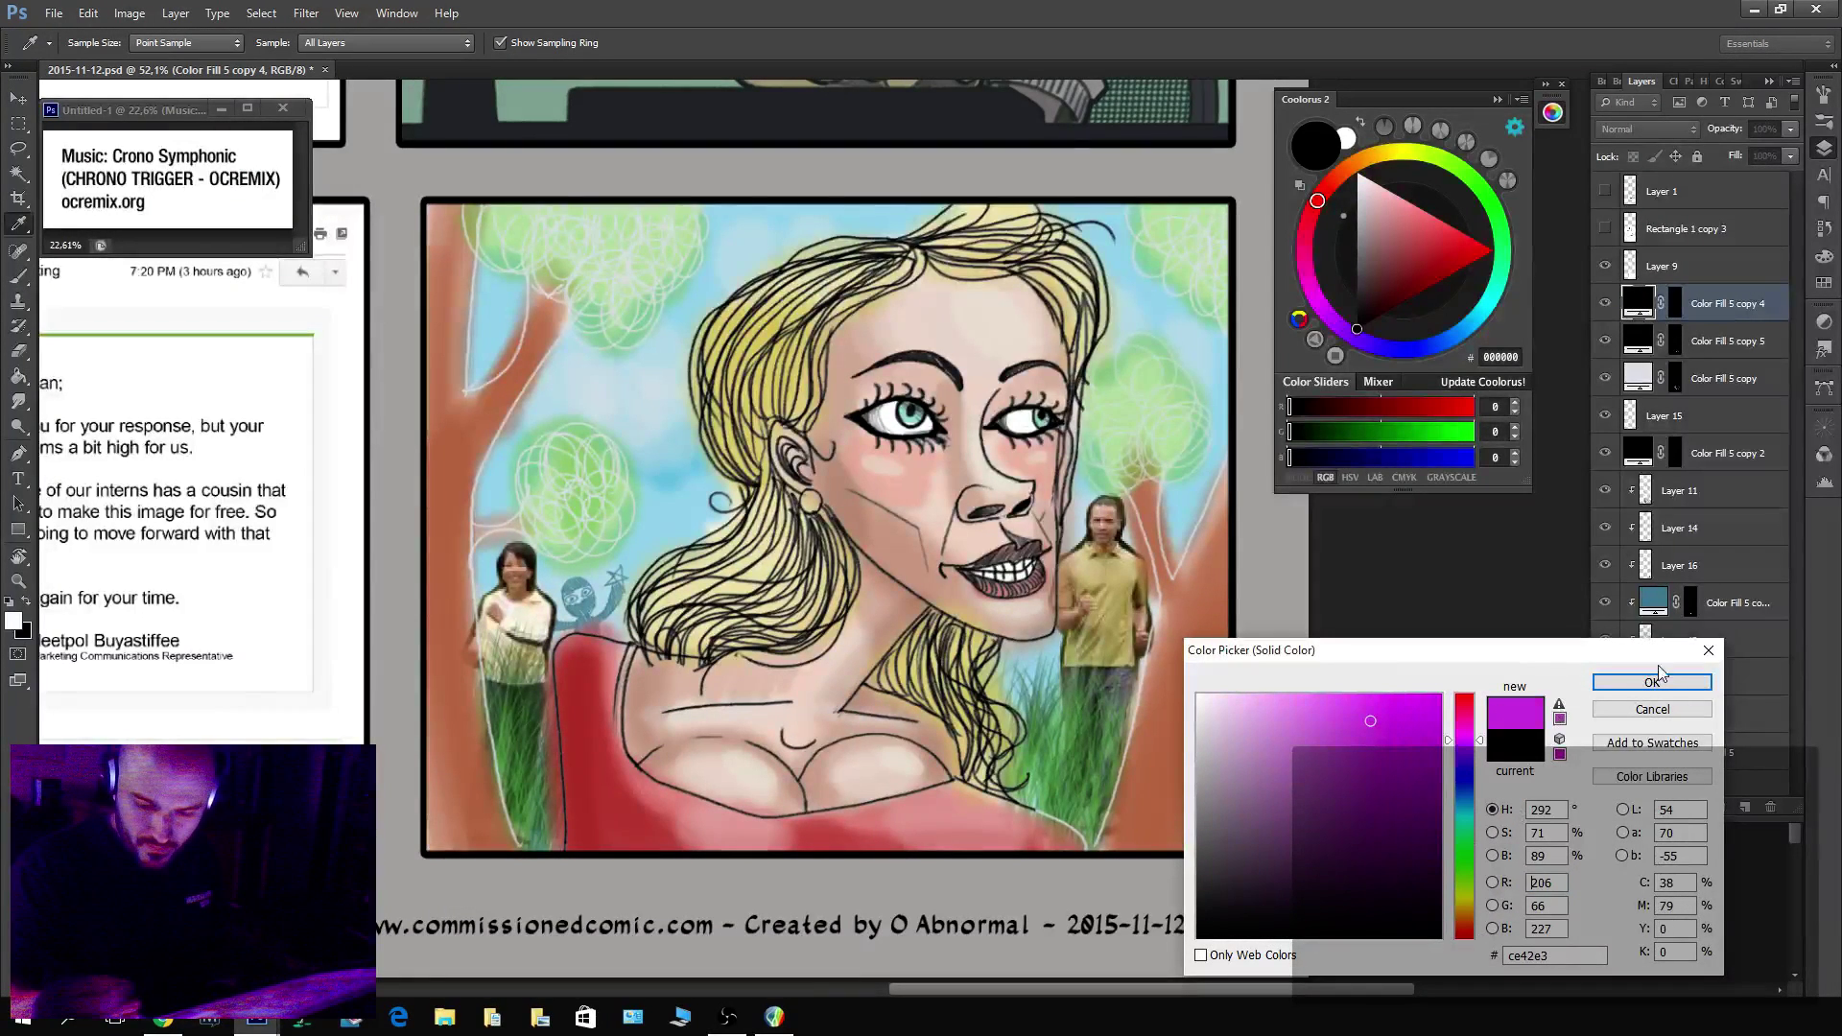
left_click(1659, 679)
left_click(898, 389)
left_click(948, 396)
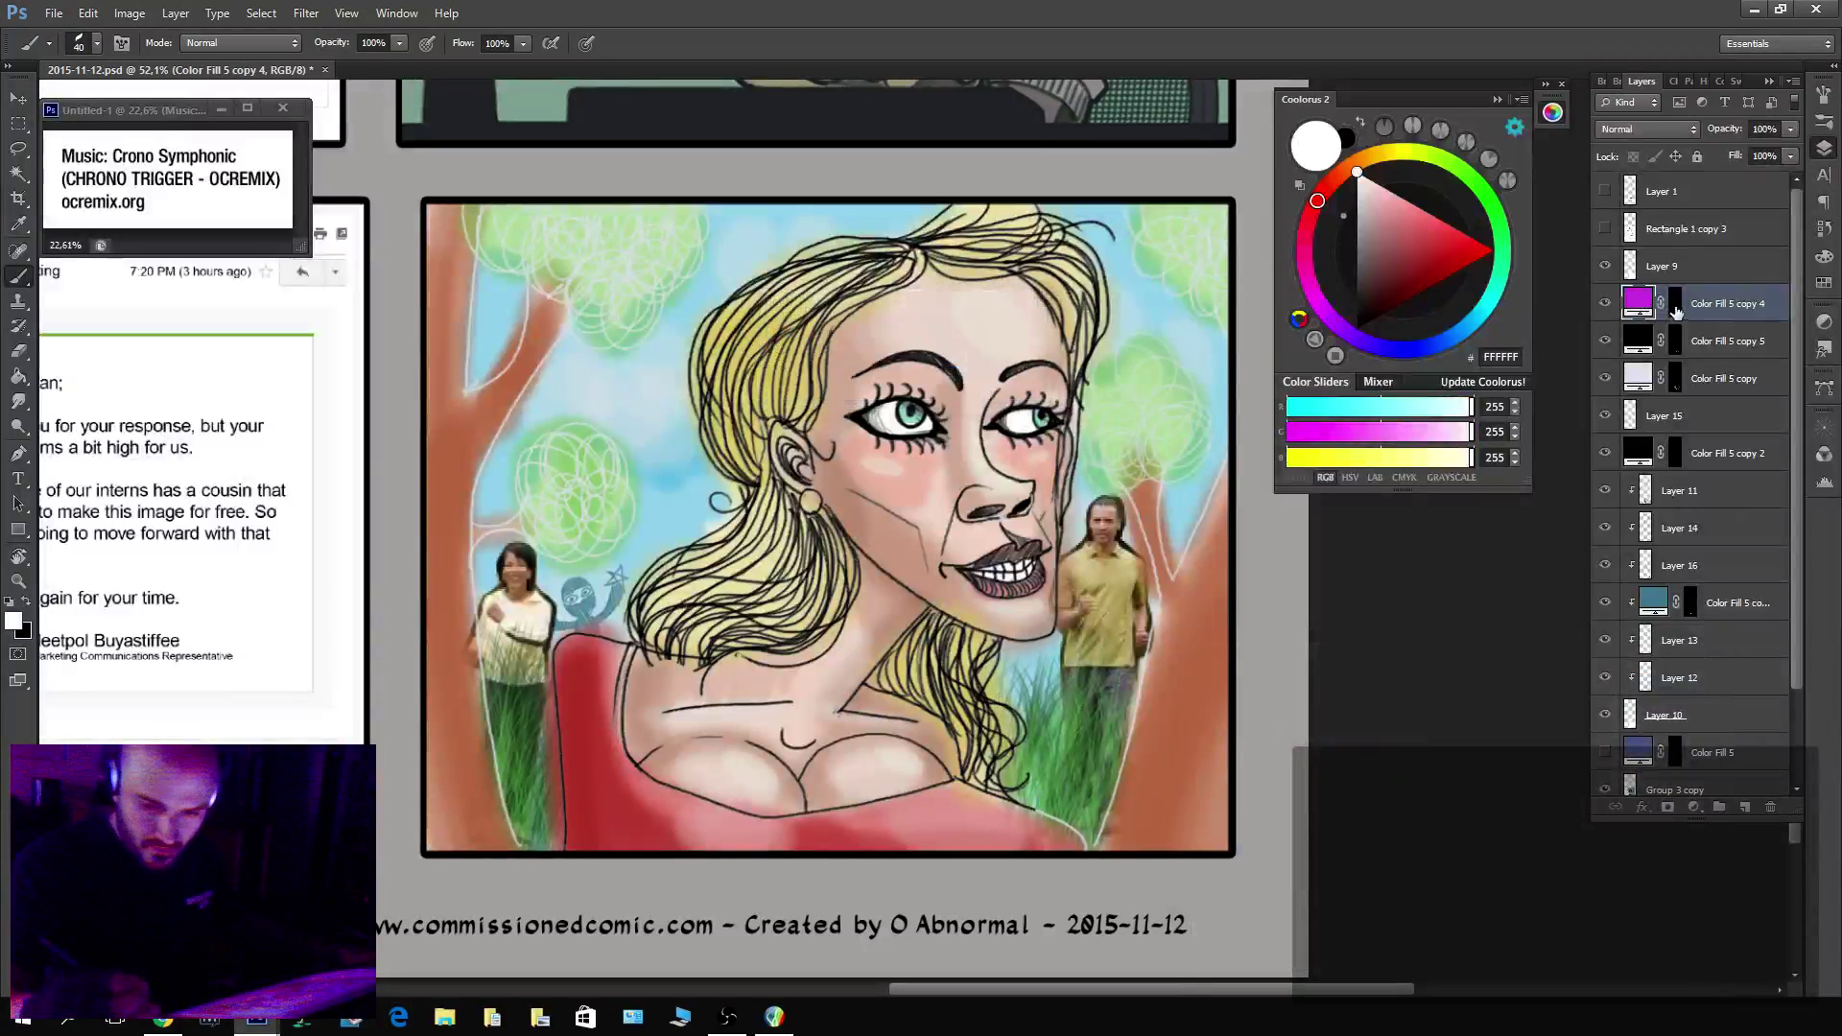
Target the Color Fill 5 copy 4 mask and hide the artwork layers from Color Fill 5 copy 5 down to Layer 10.
left_click(1675, 305)
key("x")
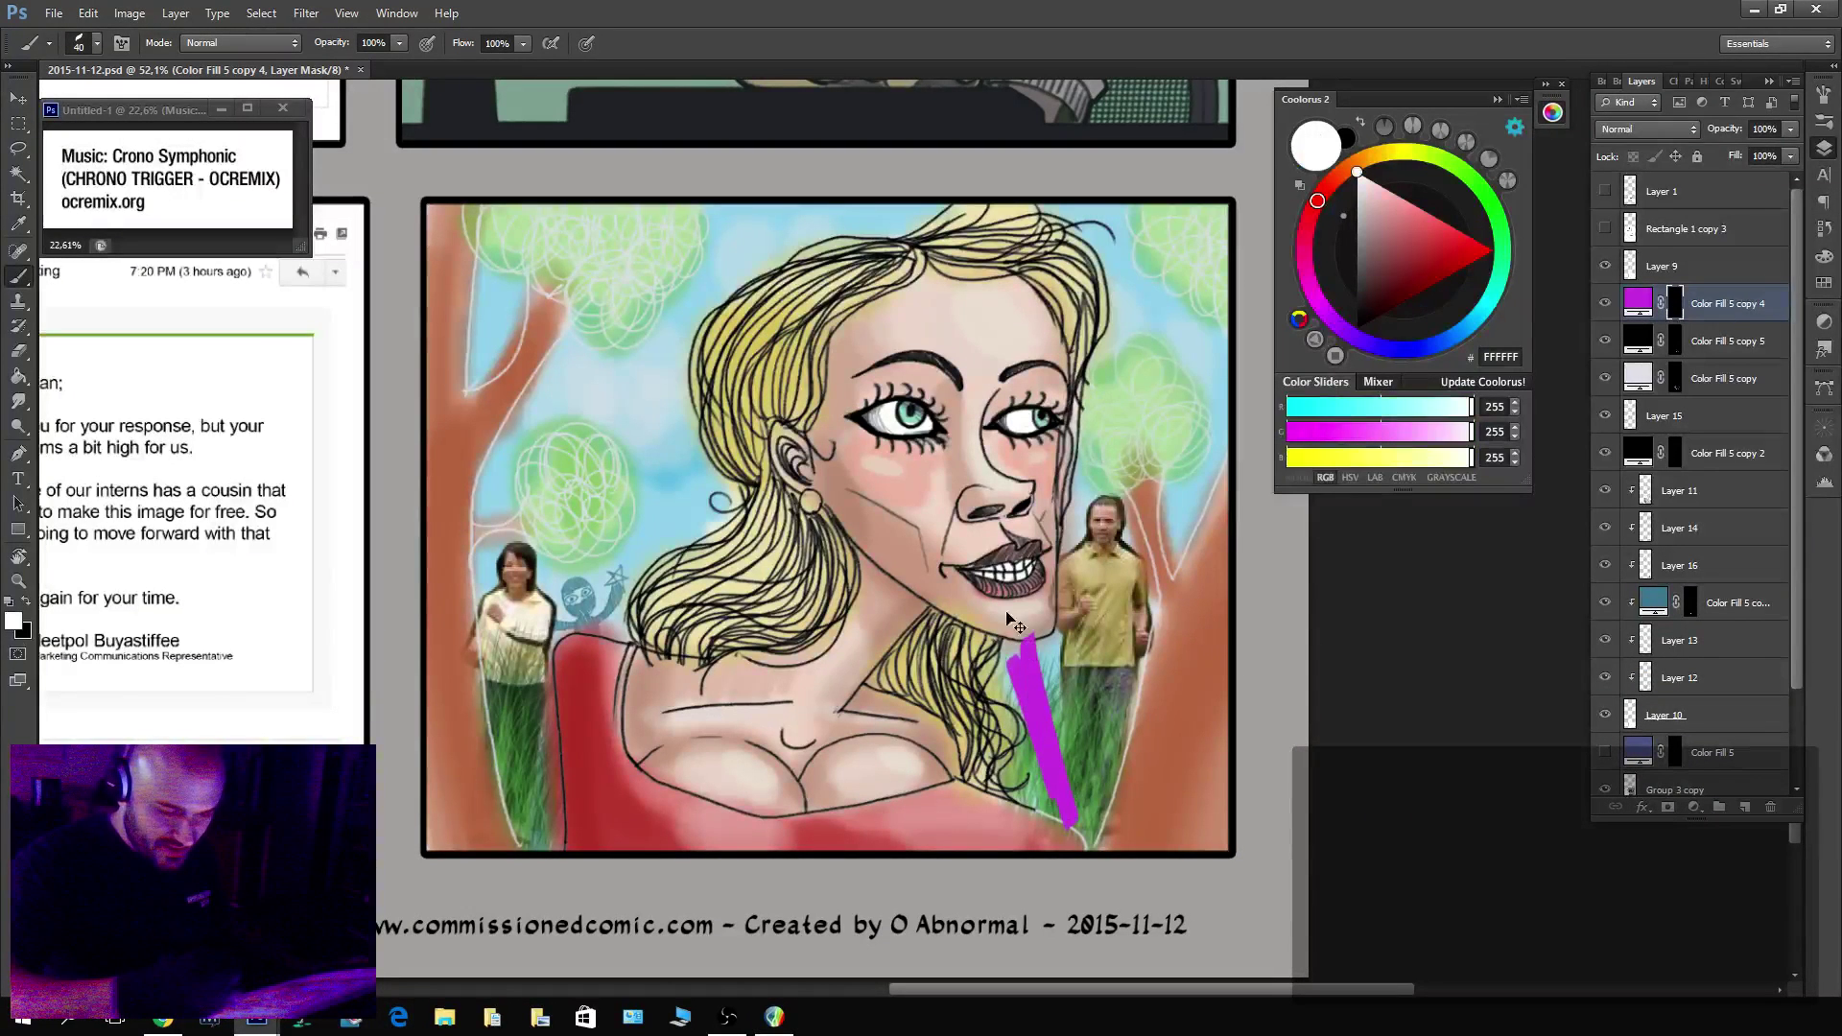
key("ctrl+z")
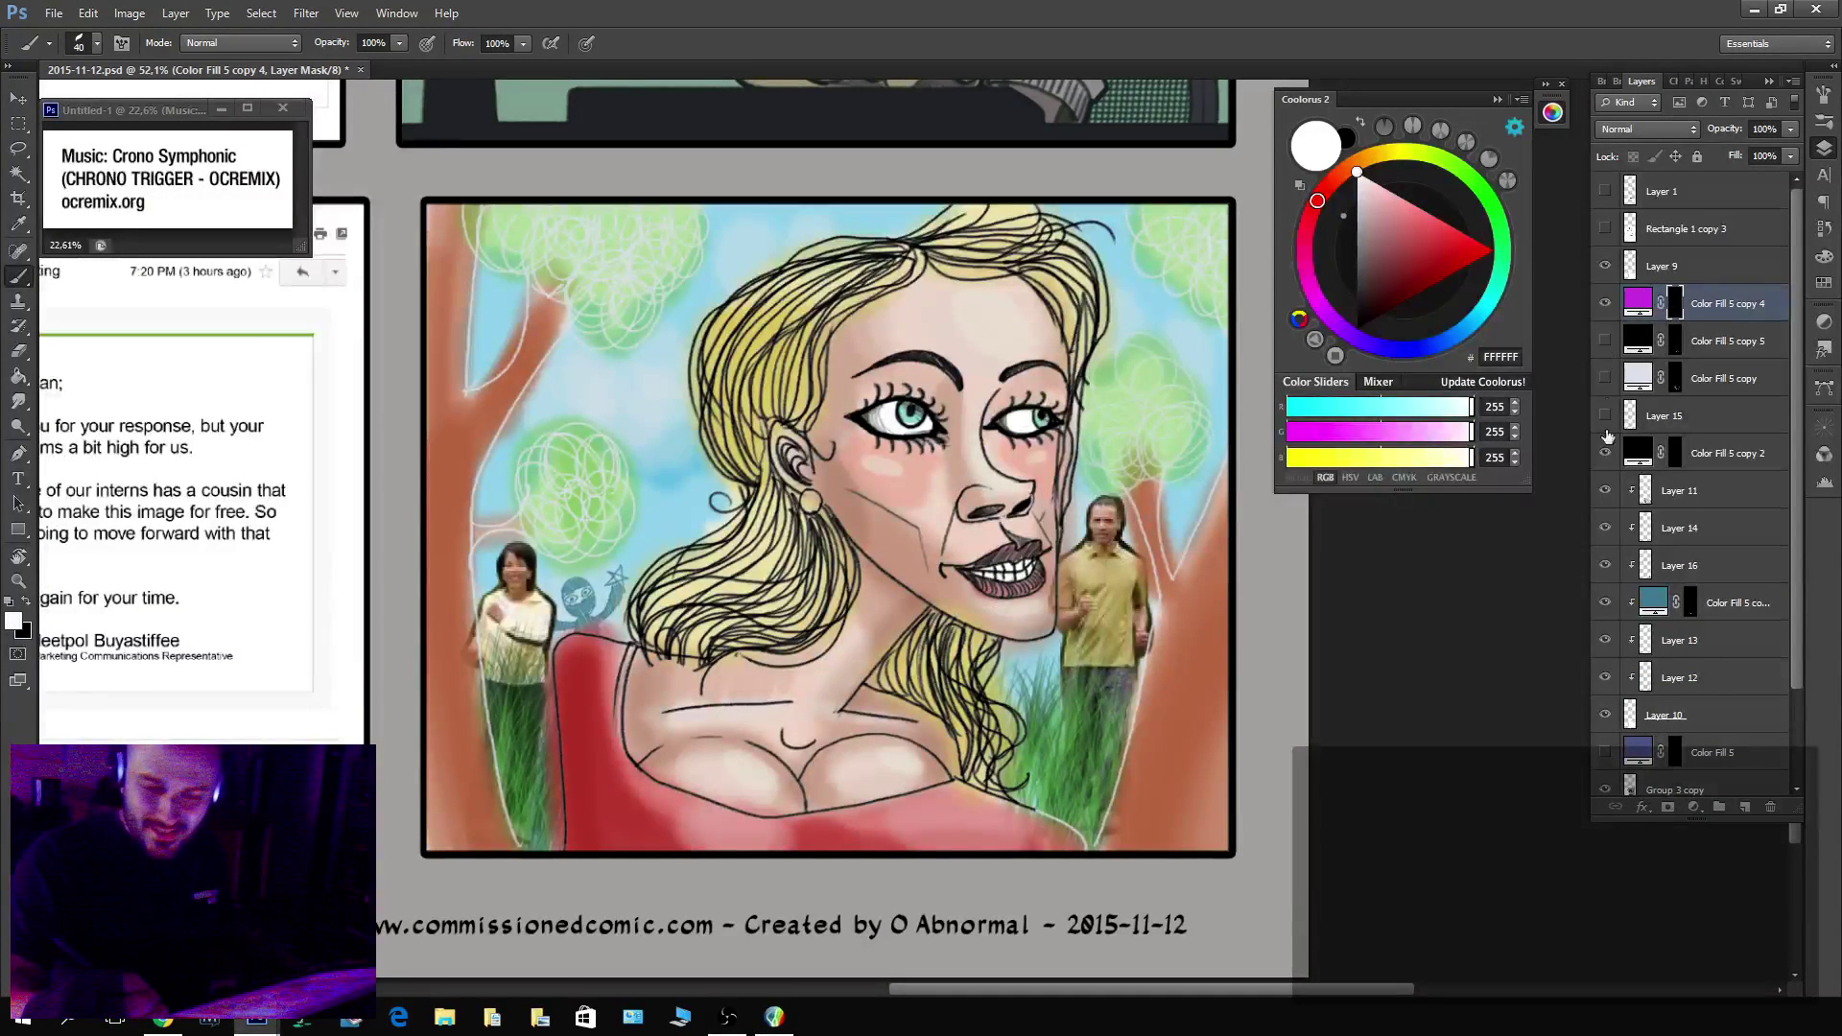
left_click_drag(1605, 451, 1605, 715)
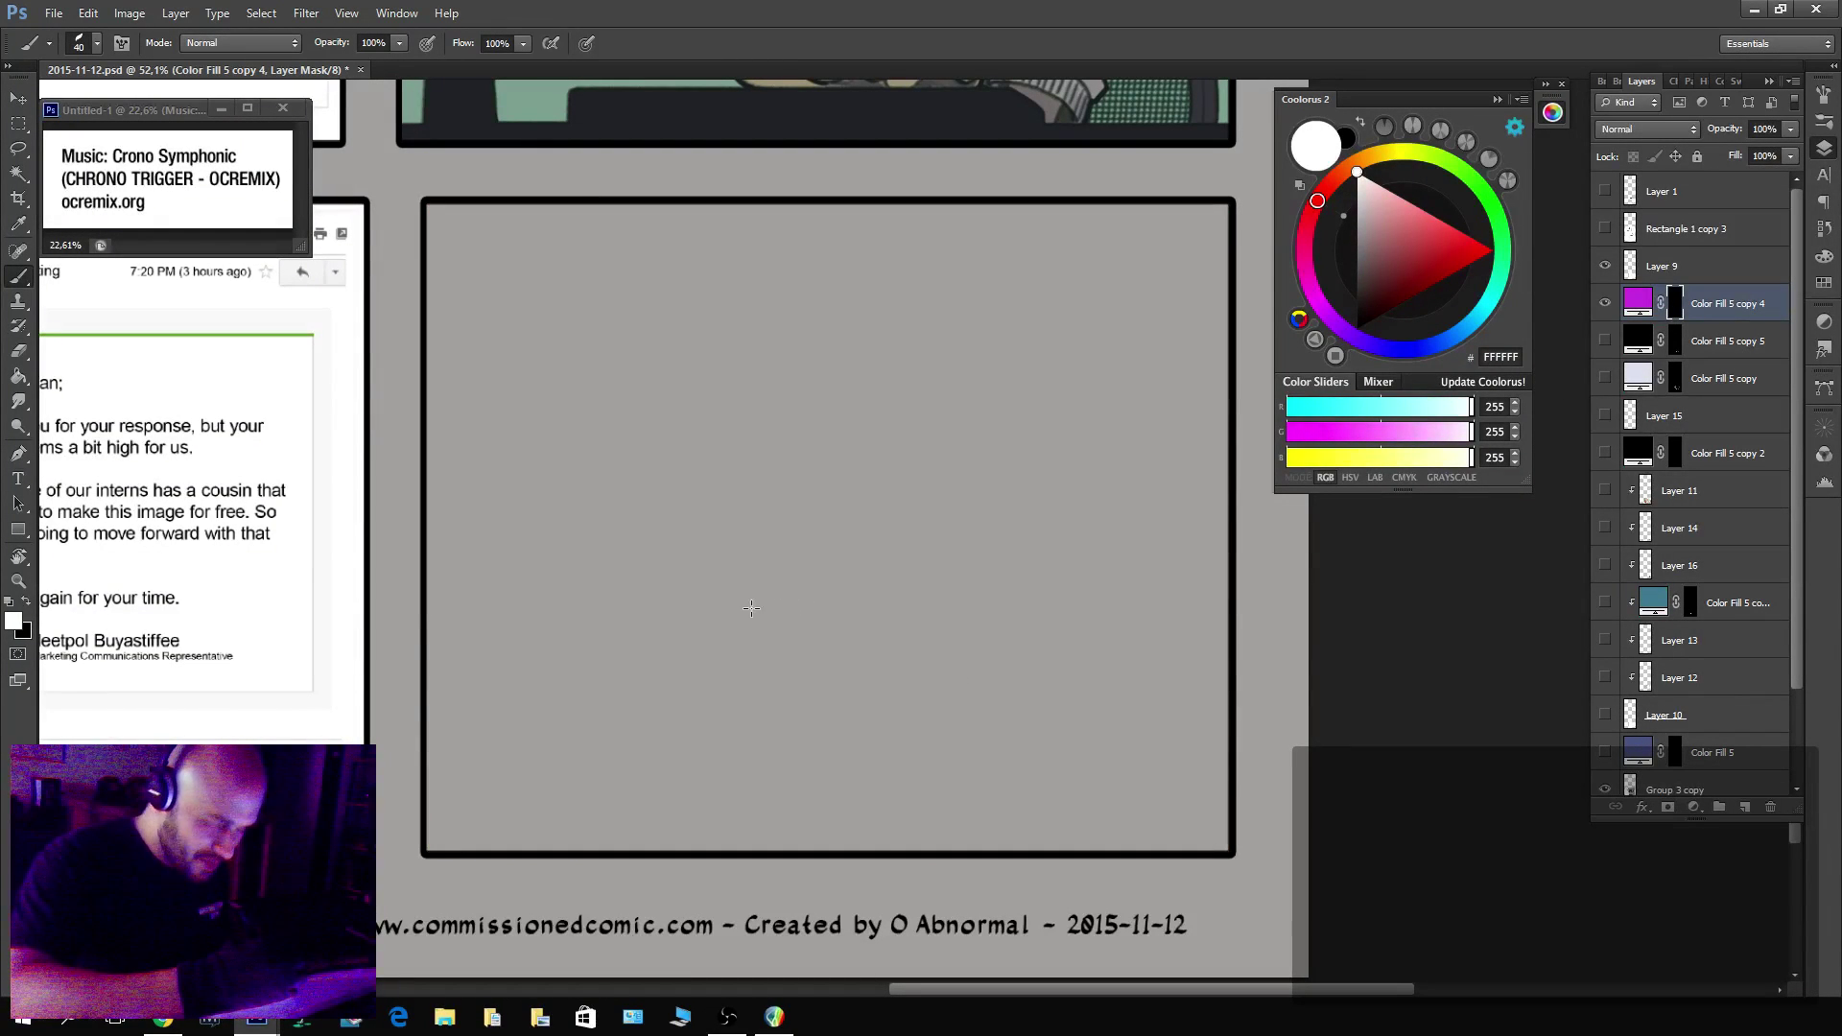
Paint slanted graffiti-style letters MEET in white on the mask, in the middle of the empty panel.
key("bracketright")
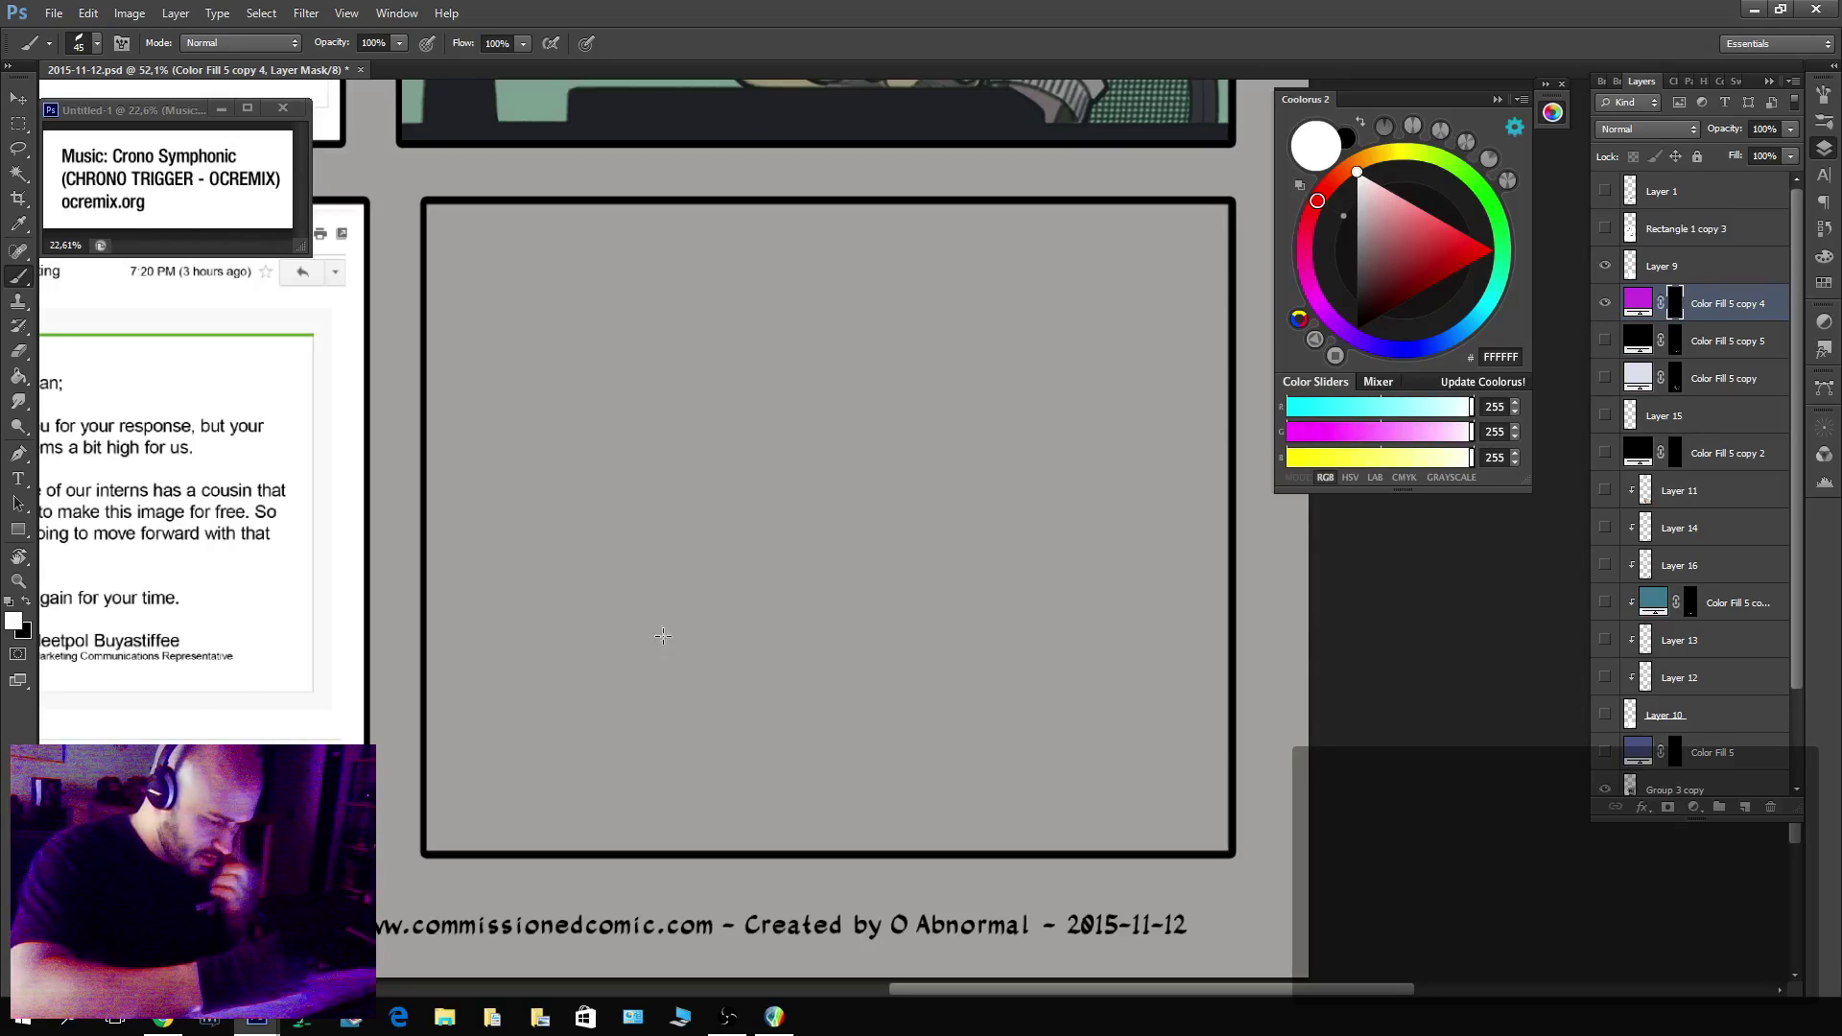
mouse_move(656, 668)
left_mouse_down()
mouse_move(701, 633)
mouse_move(710, 506)
mouse_move(799, 704)
left_mouse_up()
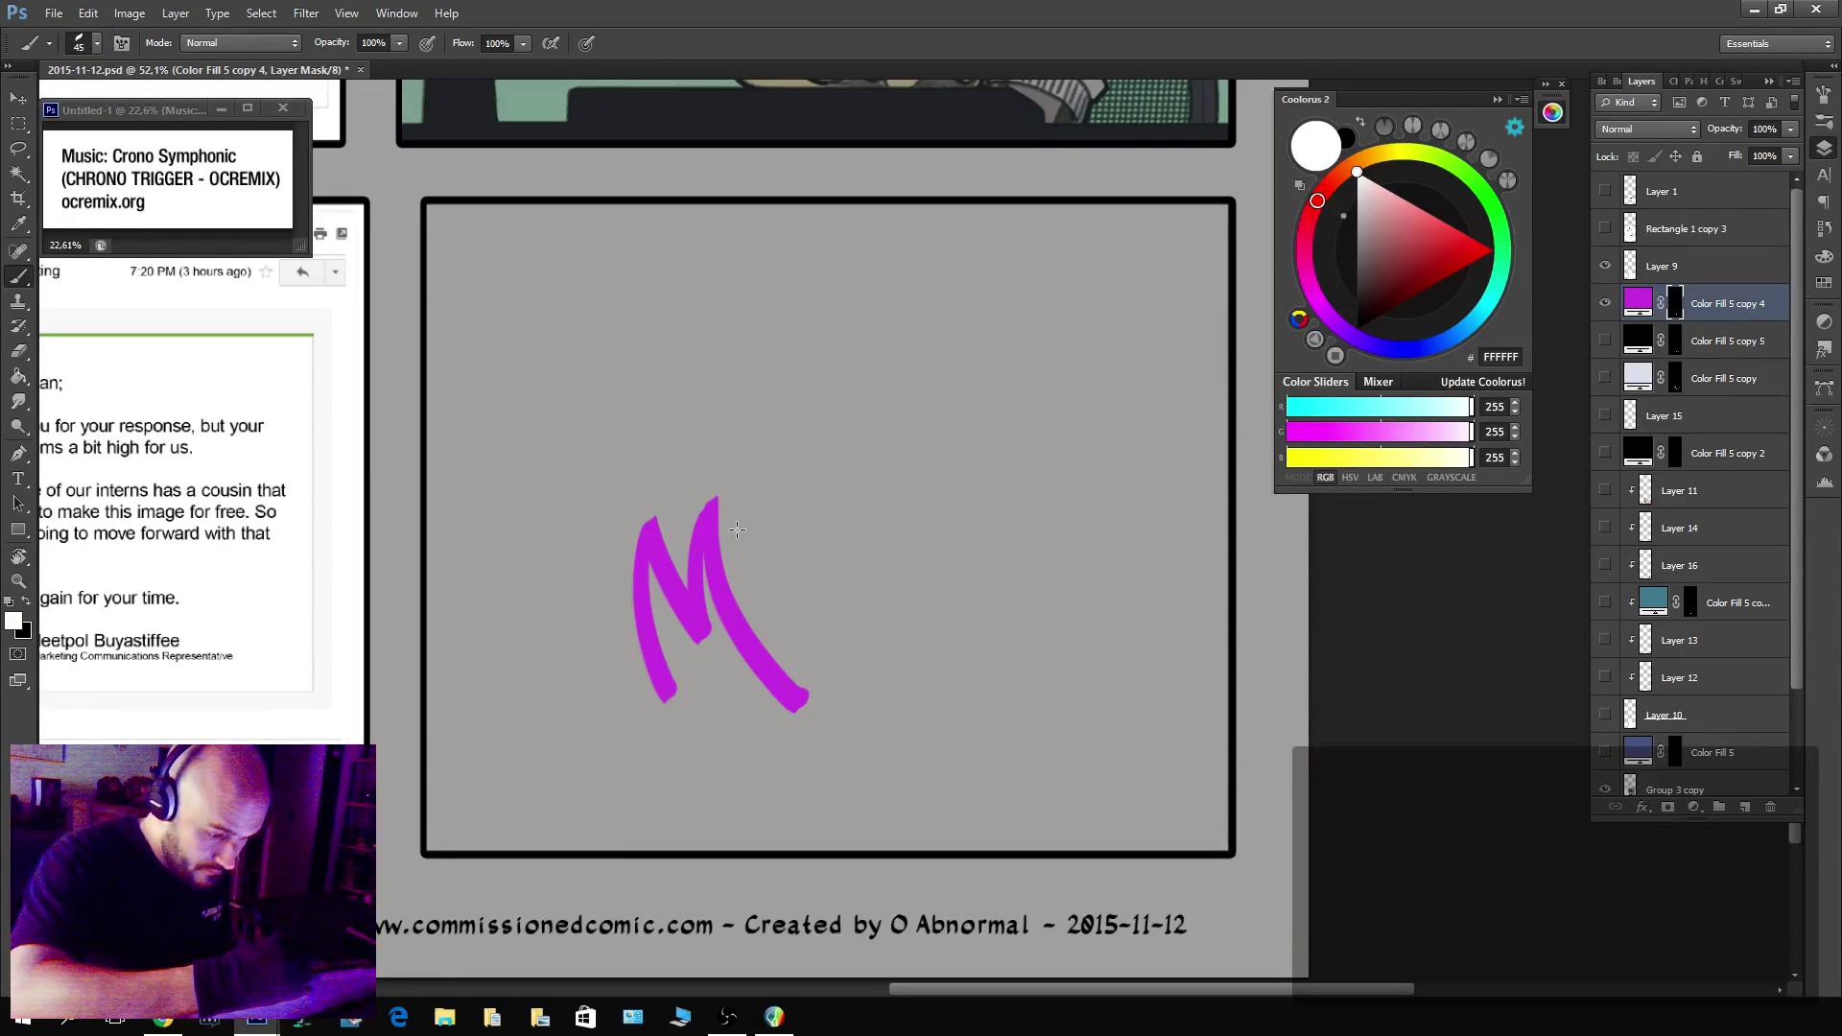
left_click_drag(737, 529, 741, 524)
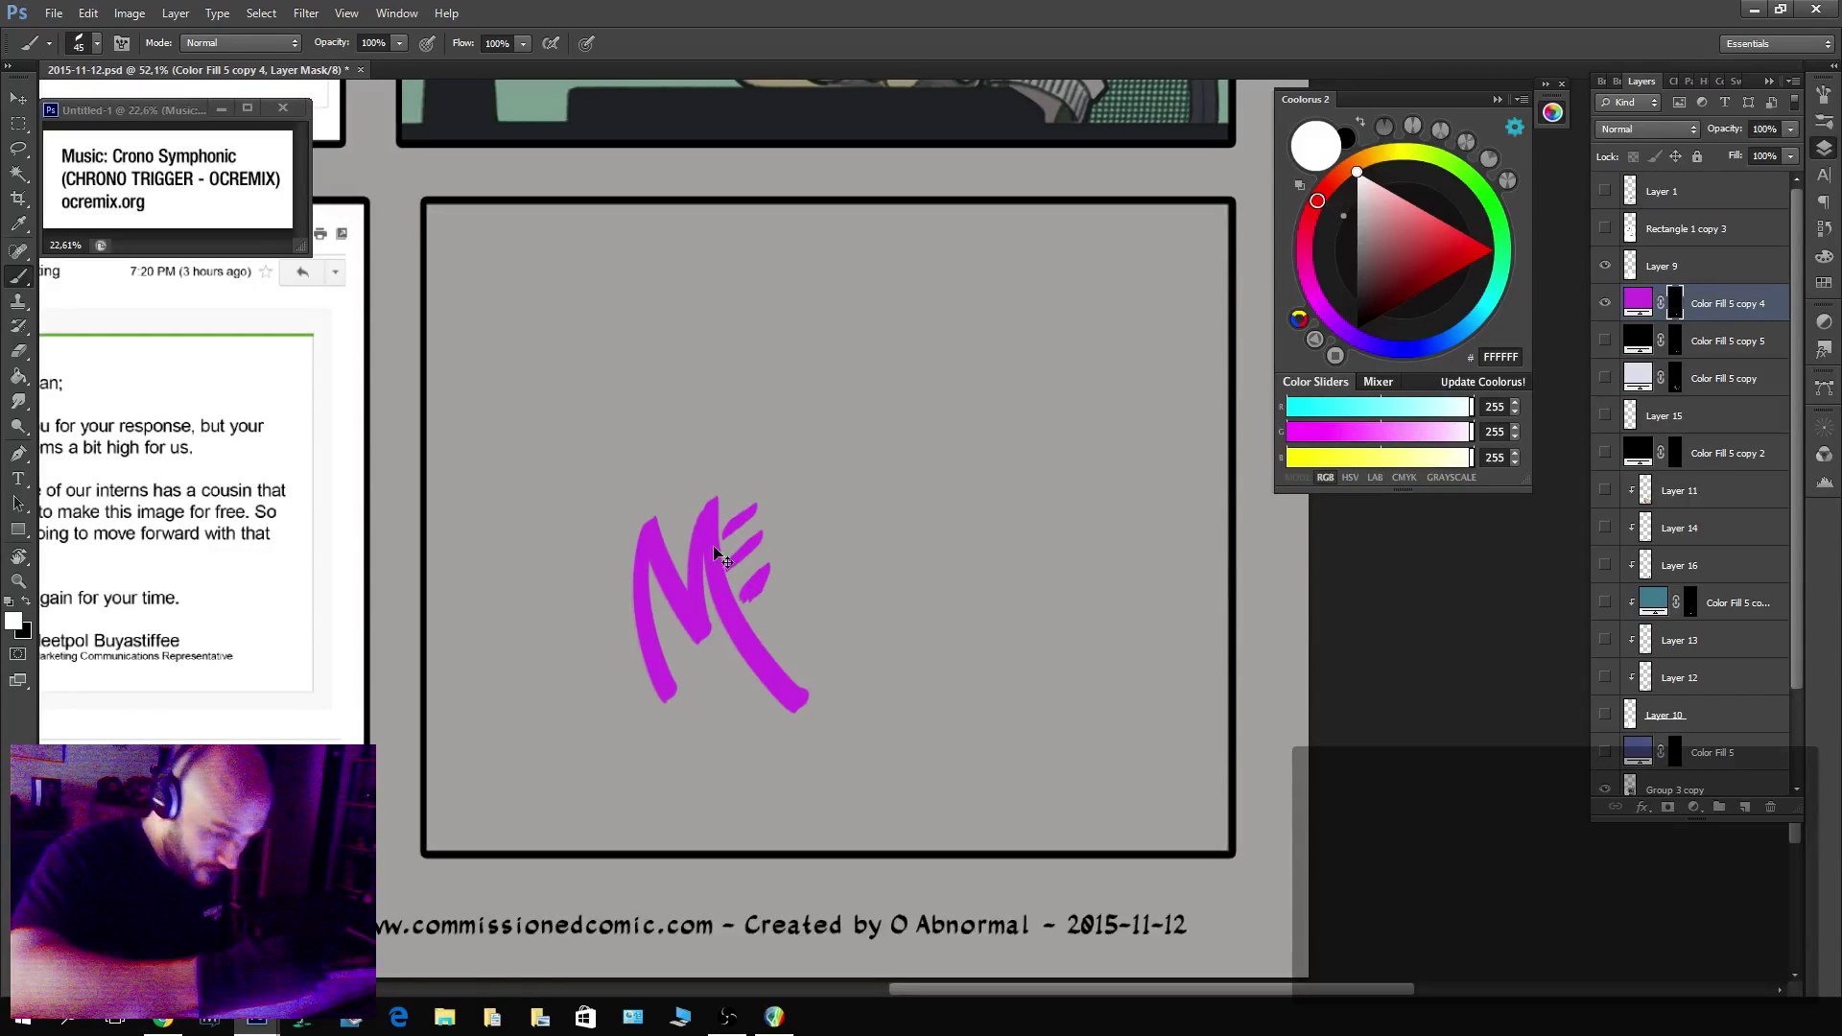
key("ctrl+alt+z")
key("ctrl+alt+z")
key("ctrl+alt+z")
key("ctrl+alt+z")
mouse_move(725, 544)
left_mouse_down()
mouse_move(766, 503)
mouse_move(775, 534)
left_mouse_up()
mouse_move(741, 602)
left_mouse_down()
mouse_move(762, 583)
mouse_move(829, 595)
mouse_move(806, 505)
mouse_move(845, 671)
left_mouse_up()
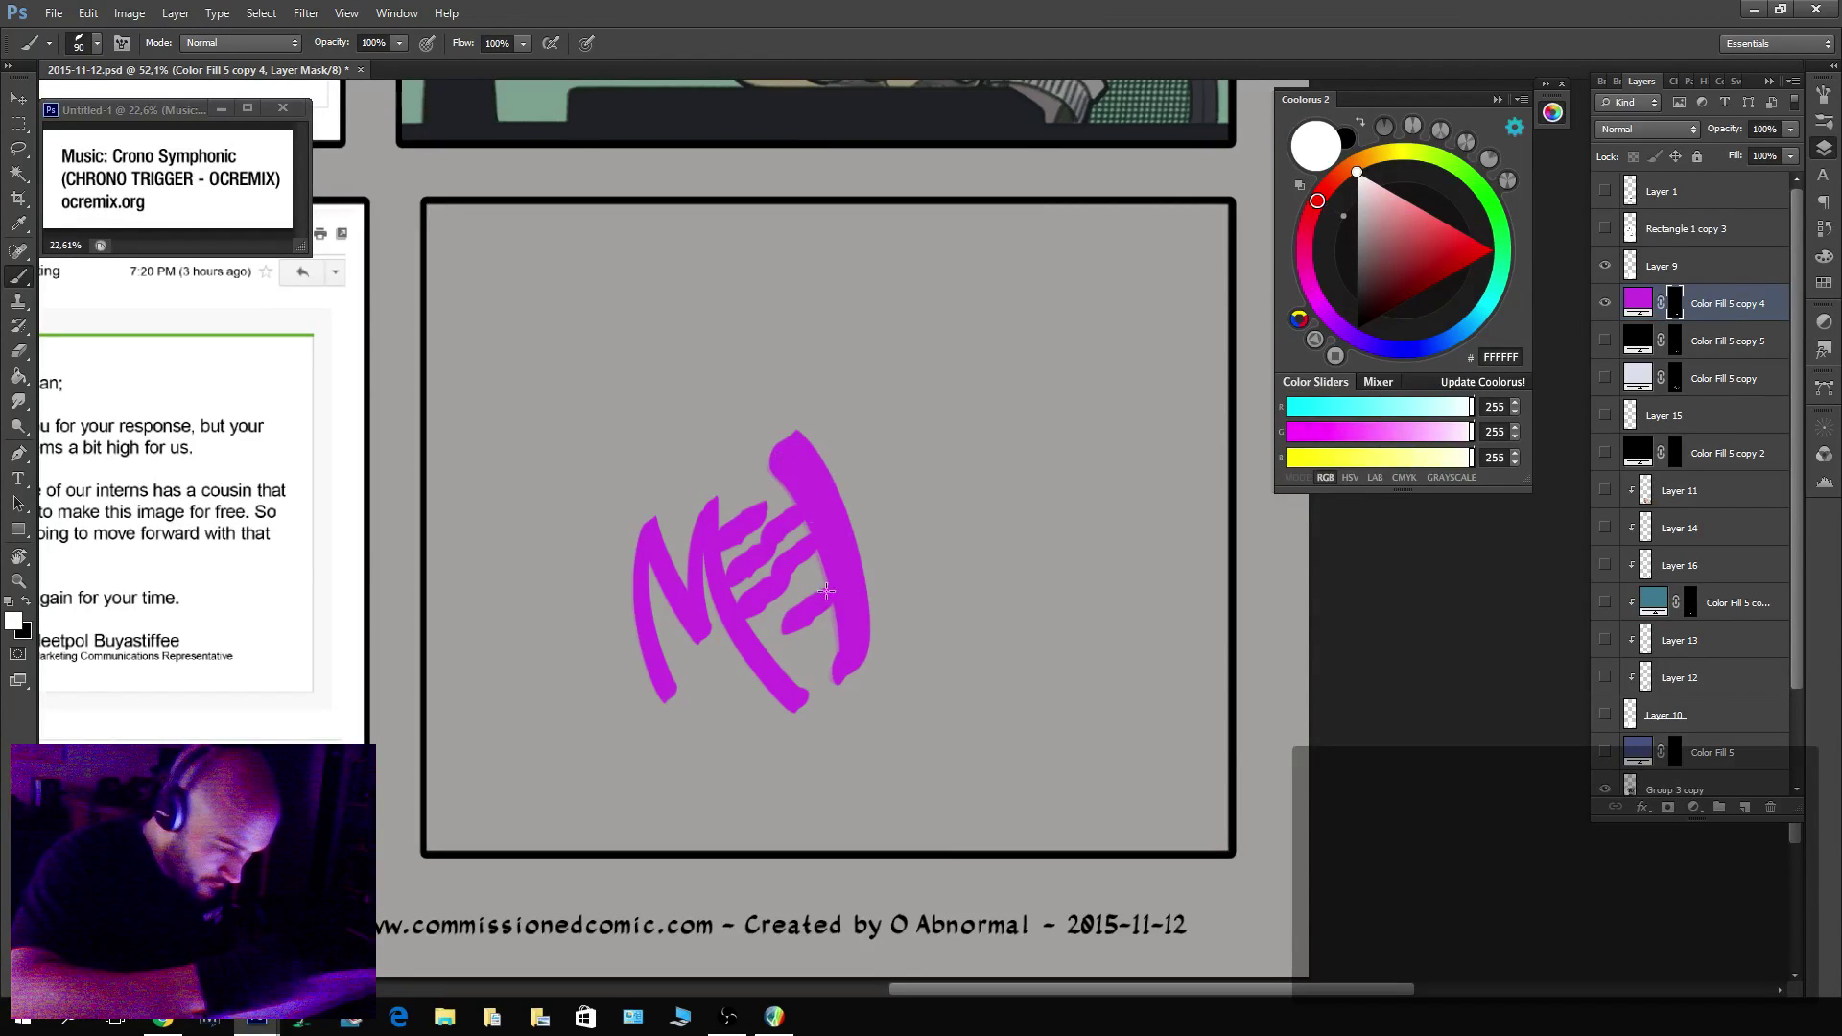
mouse_move(731, 494)
left_mouse_down()
mouse_move(813, 426)
mouse_move(897, 629)
left_mouse_up()
Paint a large B after the T, thicken the M's first stroke and clean out the B's openings with black.
mouse_move(852, 440)
left_mouse_down()
mouse_move(922, 450)
mouse_move(913, 497)
left_mouse_up()
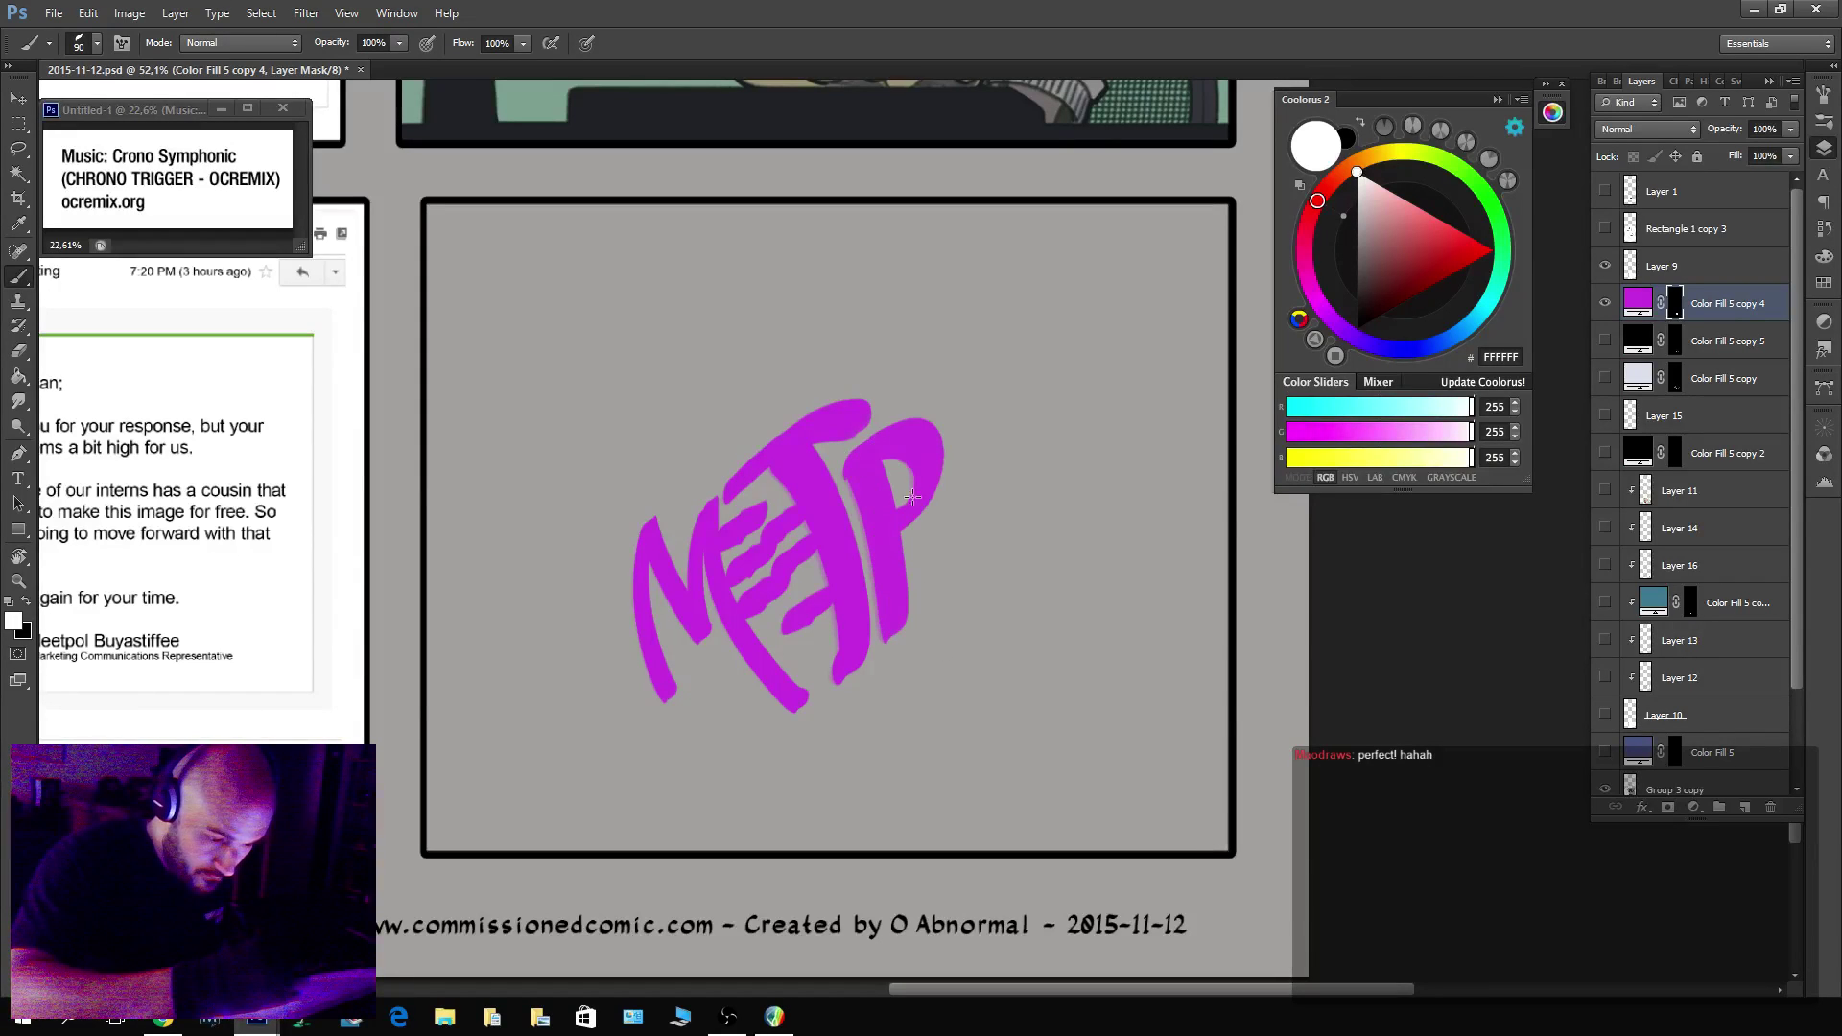
mouse_move(653, 518)
left_mouse_down()
mouse_move(637, 602)
mouse_move(660, 715)
left_mouse_up()
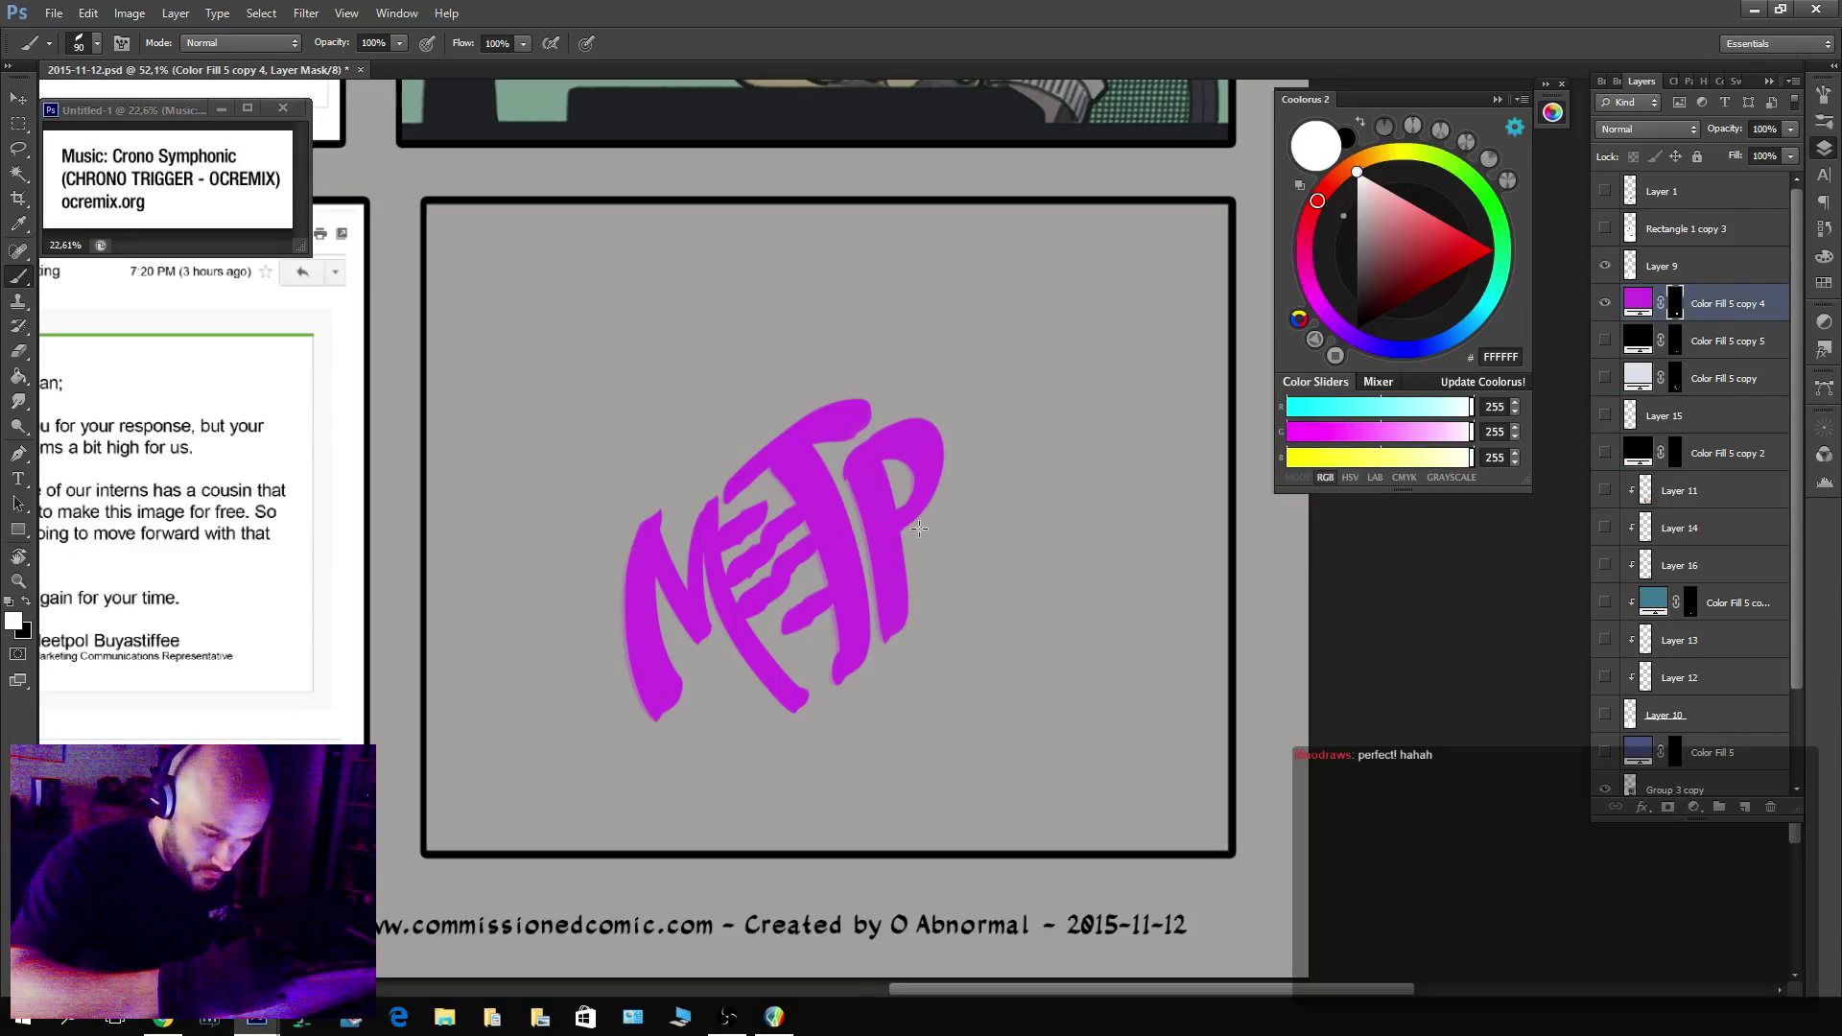
mouse_move(919, 529)
left_mouse_down()
mouse_move(927, 590)
mouse_move(970, 524)
mouse_move(914, 516)
mouse_move(954, 565)
mouse_move(925, 553)
mouse_move(933, 469)
left_mouse_up()
key("x")
key("ctrl+z")
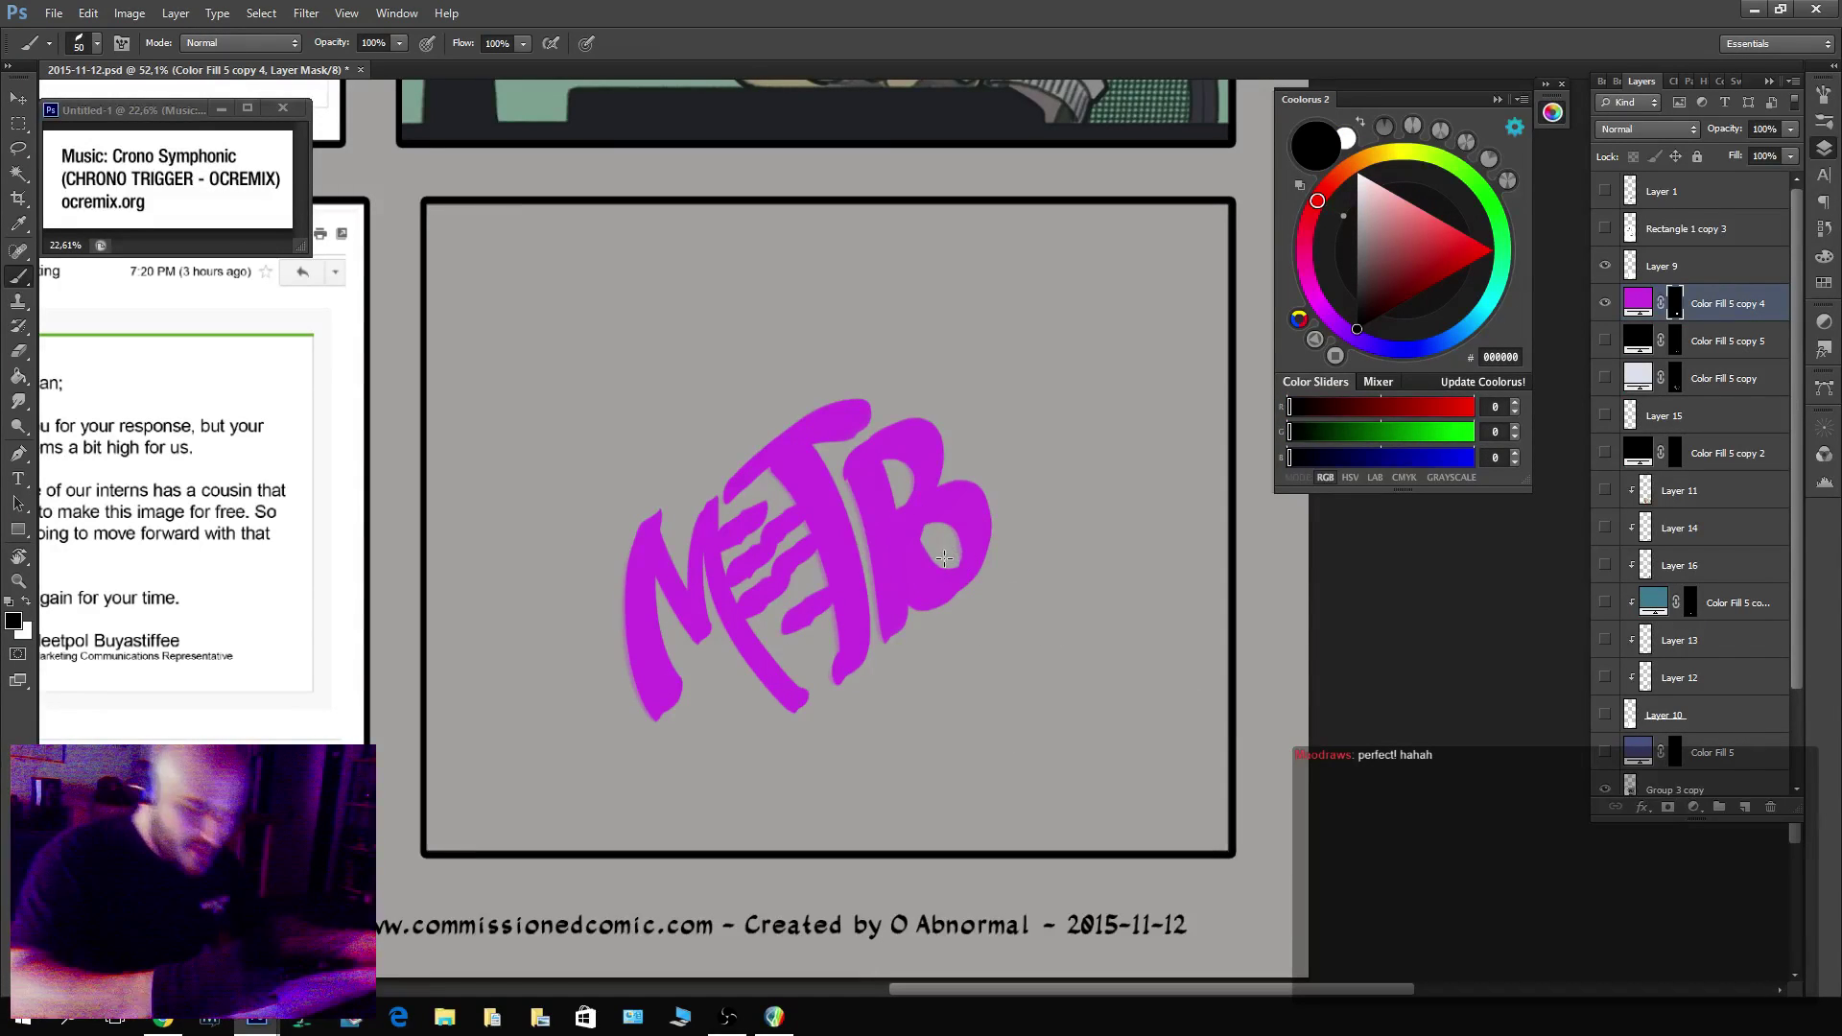
left_click_drag(944, 557, 946, 562)
left_click_drag(908, 489, 895, 498)
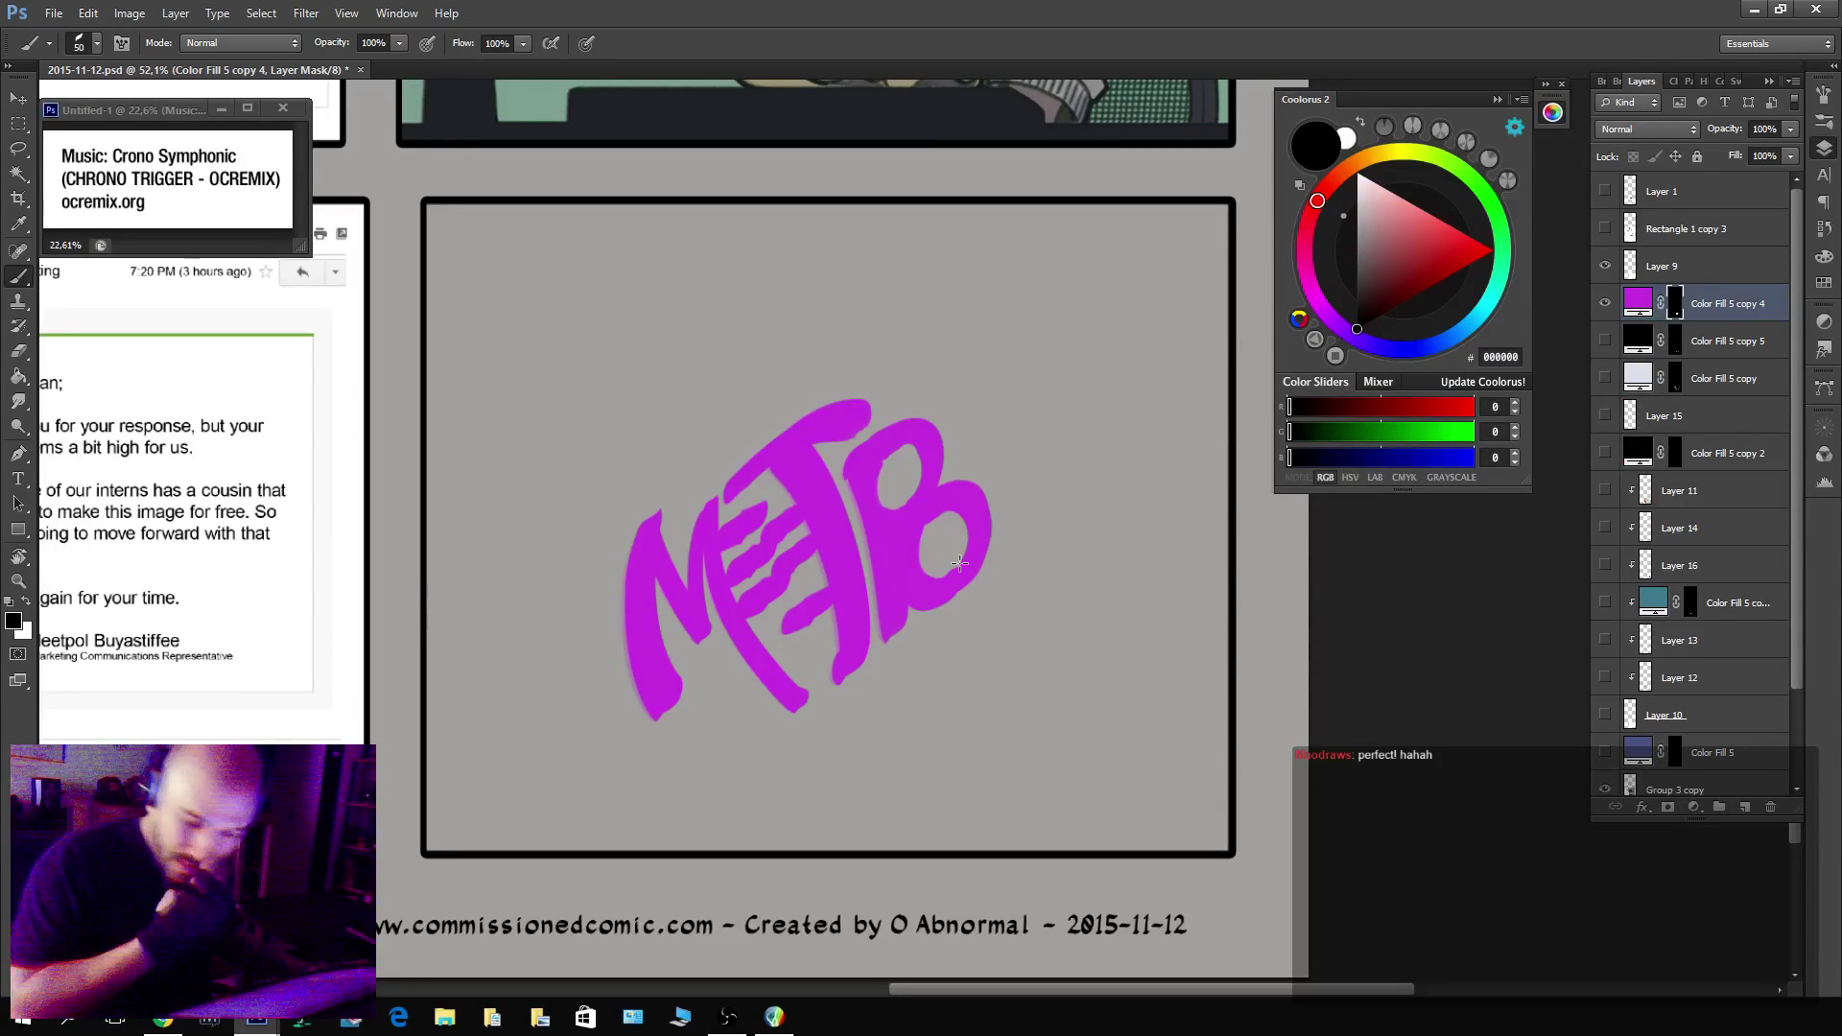
Add an underline sweeping out from the foot of the B and thin the T's stem with black.
mouse_move(883, 615)
left_mouse_down()
mouse_move(895, 649)
mouse_move(1047, 671)
left_mouse_up()
key("x")
key("ctrl+z")
left_click_drag(885, 660, 1042, 622)
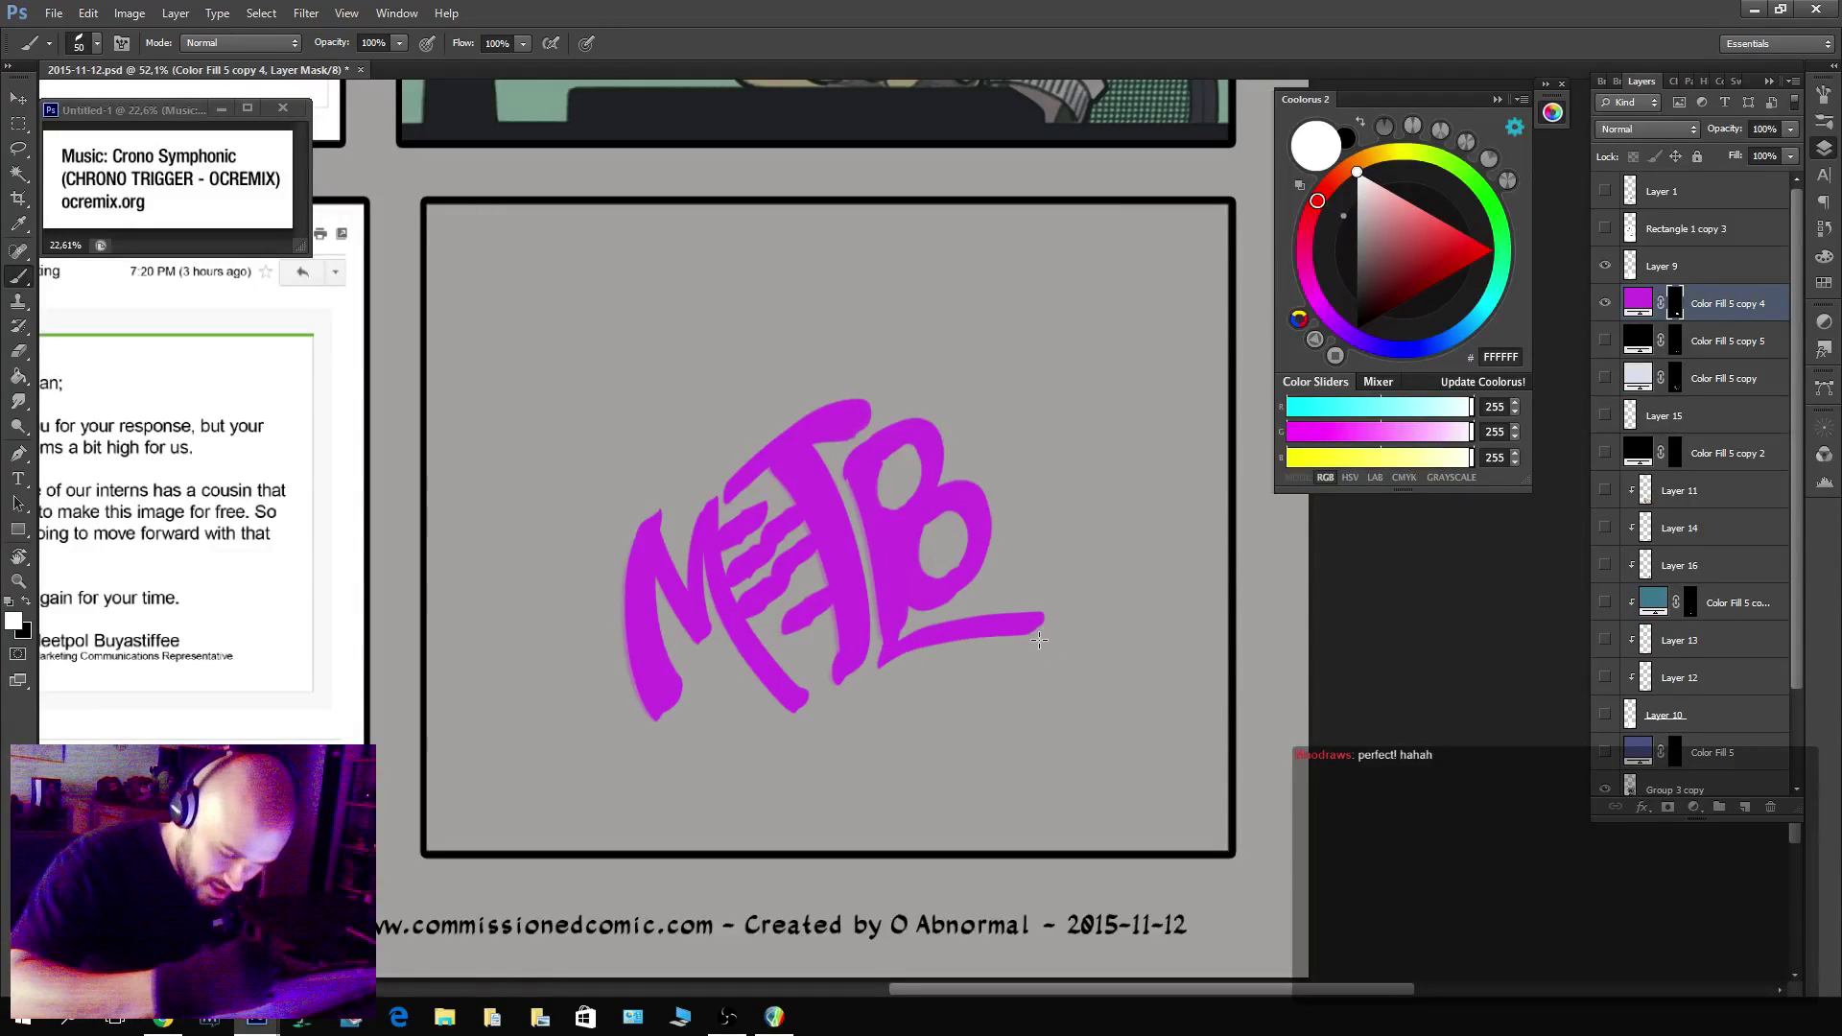
key("x")
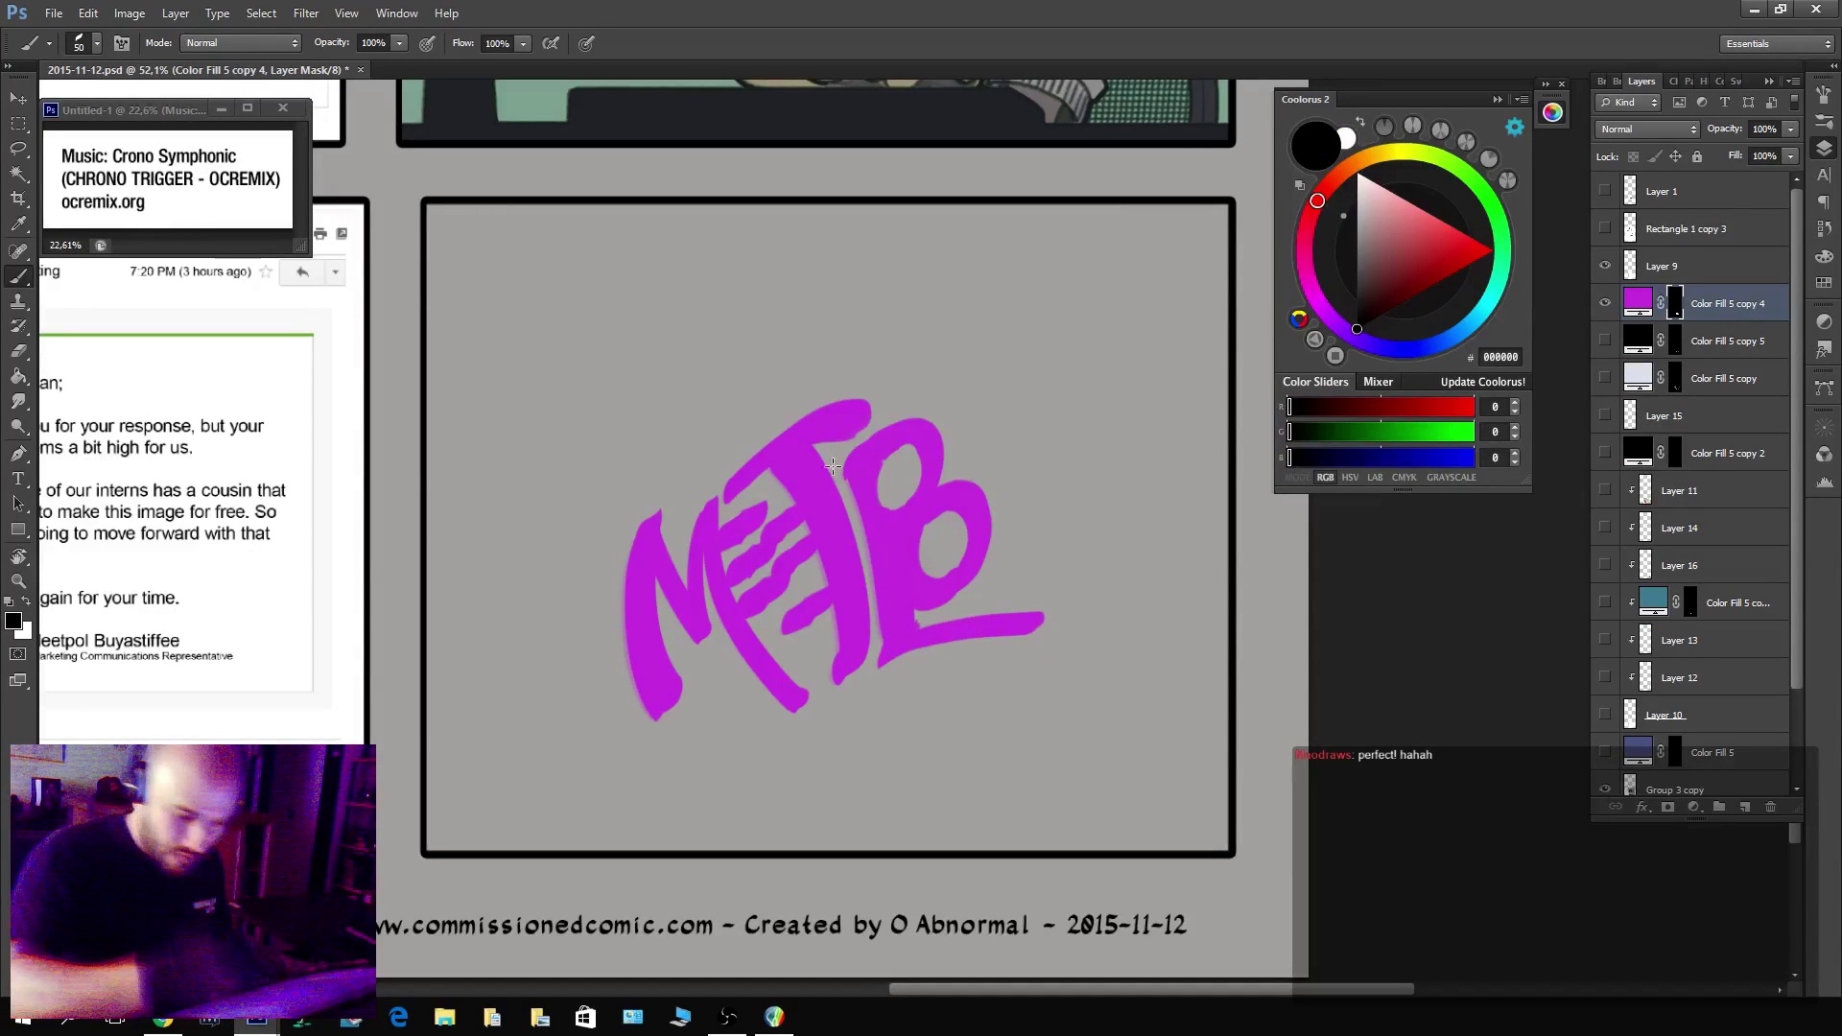
mouse_move(822, 447)
left_mouse_down()
mouse_move(853, 509)
mouse_move(866, 661)
left_mouse_up()
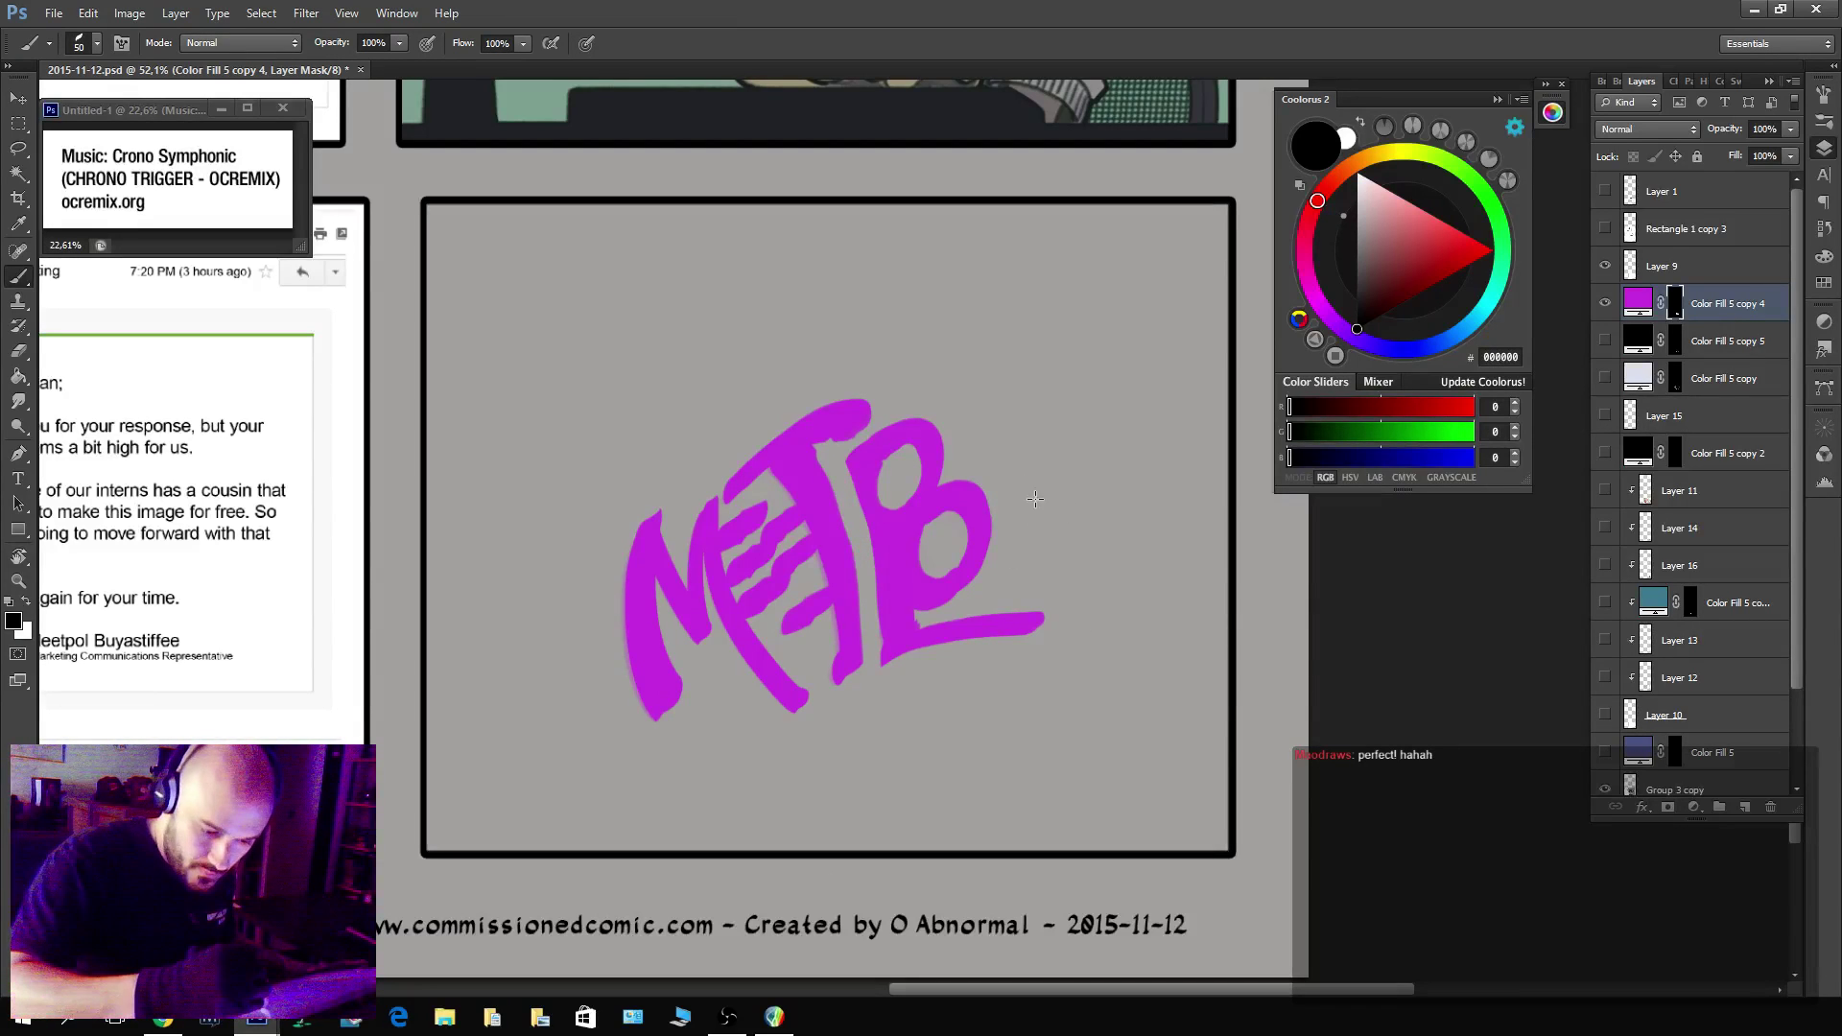
Paint the short year '15 beside the letter B.
key("x")
mouse_move(1040, 466)
left_mouse_down()
mouse_move(1017, 520)
mouse_move(1026, 588)
left_mouse_up()
key("ctrl+z")
left_click_drag(1072, 477, 1033, 573)
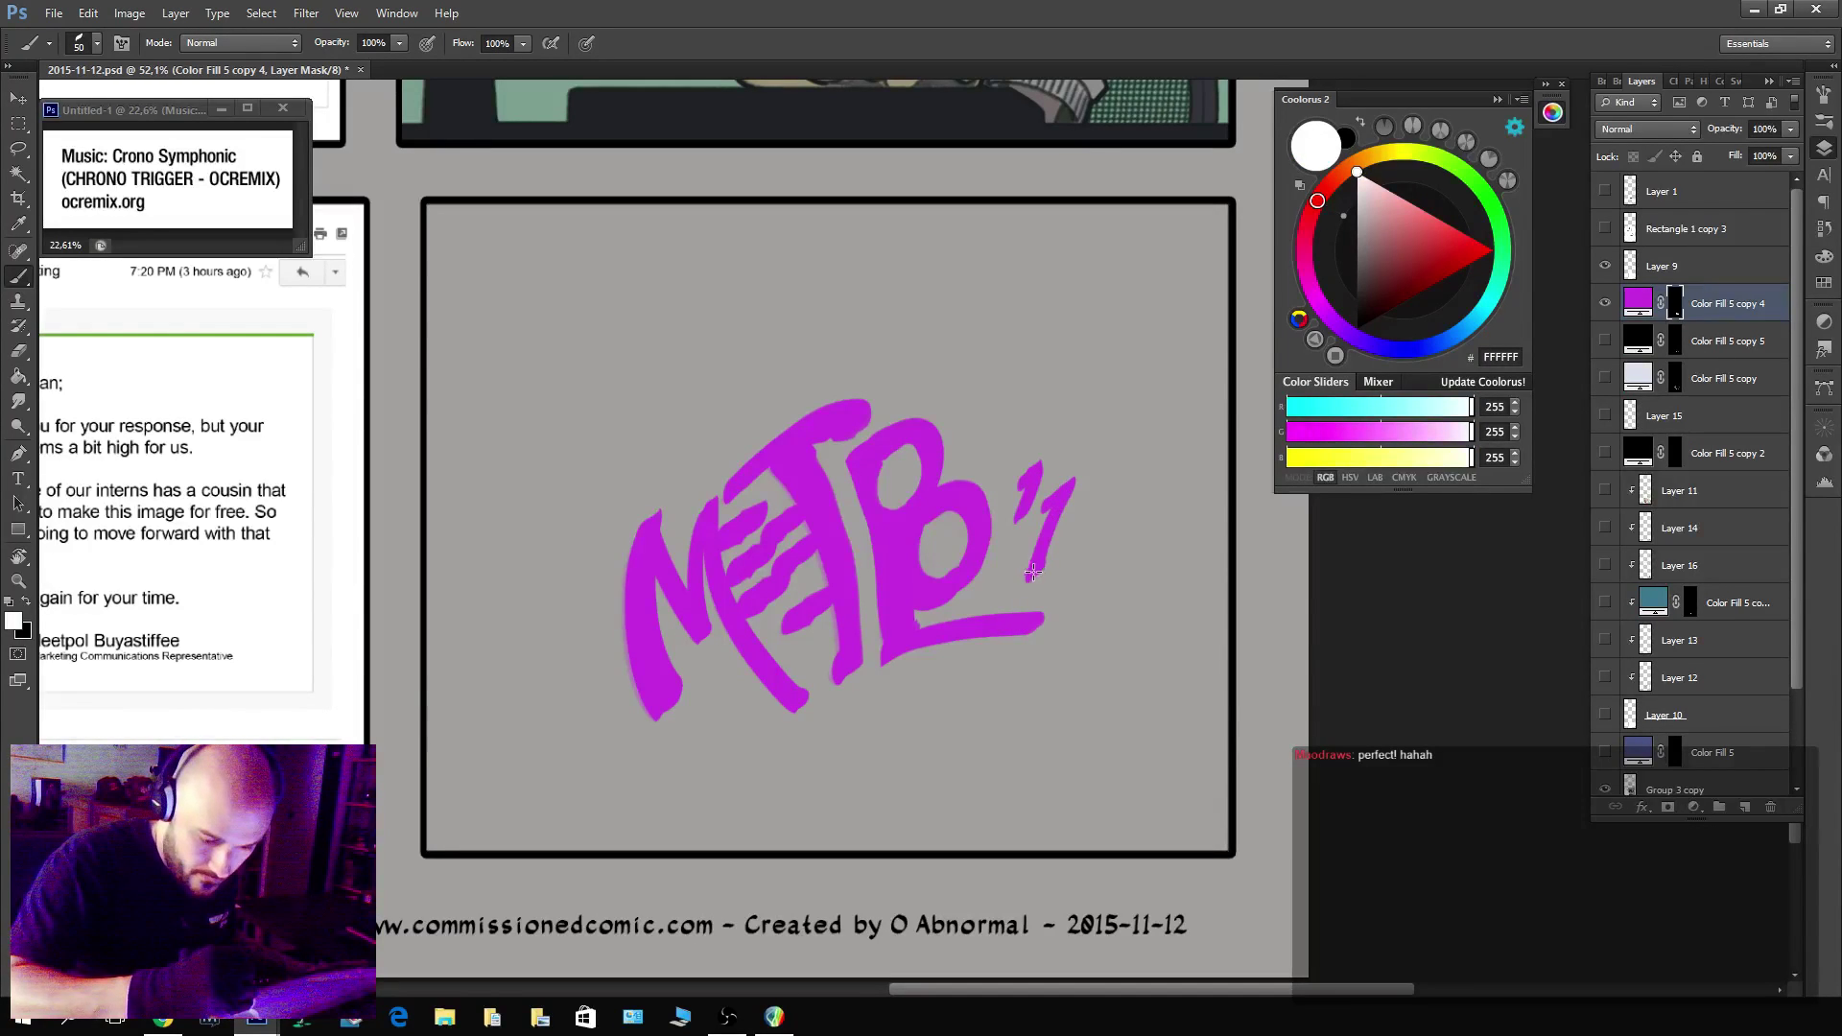
left_click_drag(1119, 478, 1053, 578)
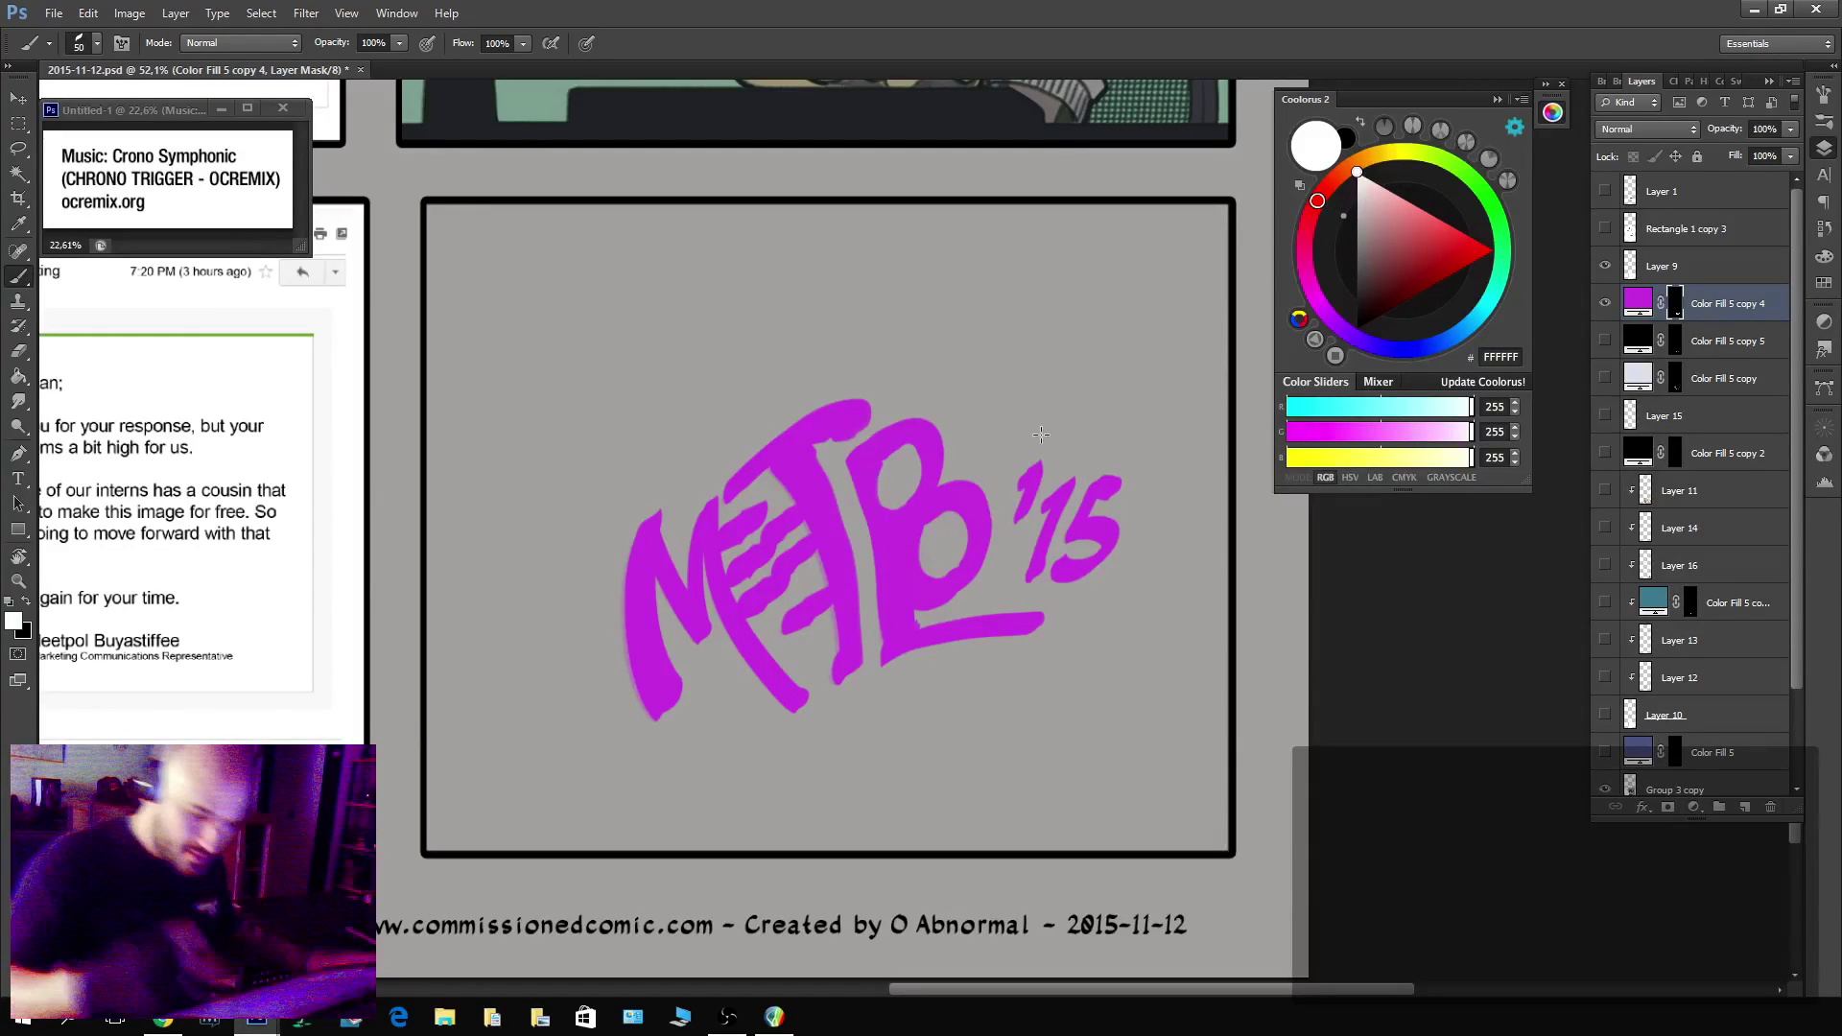
Replace the short year with 2015 beside the B and paint a five-pointed star above it with a 45 px brush.
key("x")
mouse_move(1029, 461)
left_mouse_down()
mouse_move(1076, 582)
mouse_move(1118, 491)
mouse_move(1034, 583)
mouse_move(1111, 513)
mouse_move(1089, 589)
mouse_move(1025, 505)
mouse_move(1017, 590)
left_mouse_up()
key("x")
mouse_move(1055, 518)
left_mouse_down()
mouse_move(1041, 580)
mouse_move(1084, 500)
mouse_move(1082, 588)
left_mouse_up()
mouse_move(1118, 502)
left_mouse_down()
mouse_move(1133, 549)
mouse_move(1133, 511)
left_mouse_up()
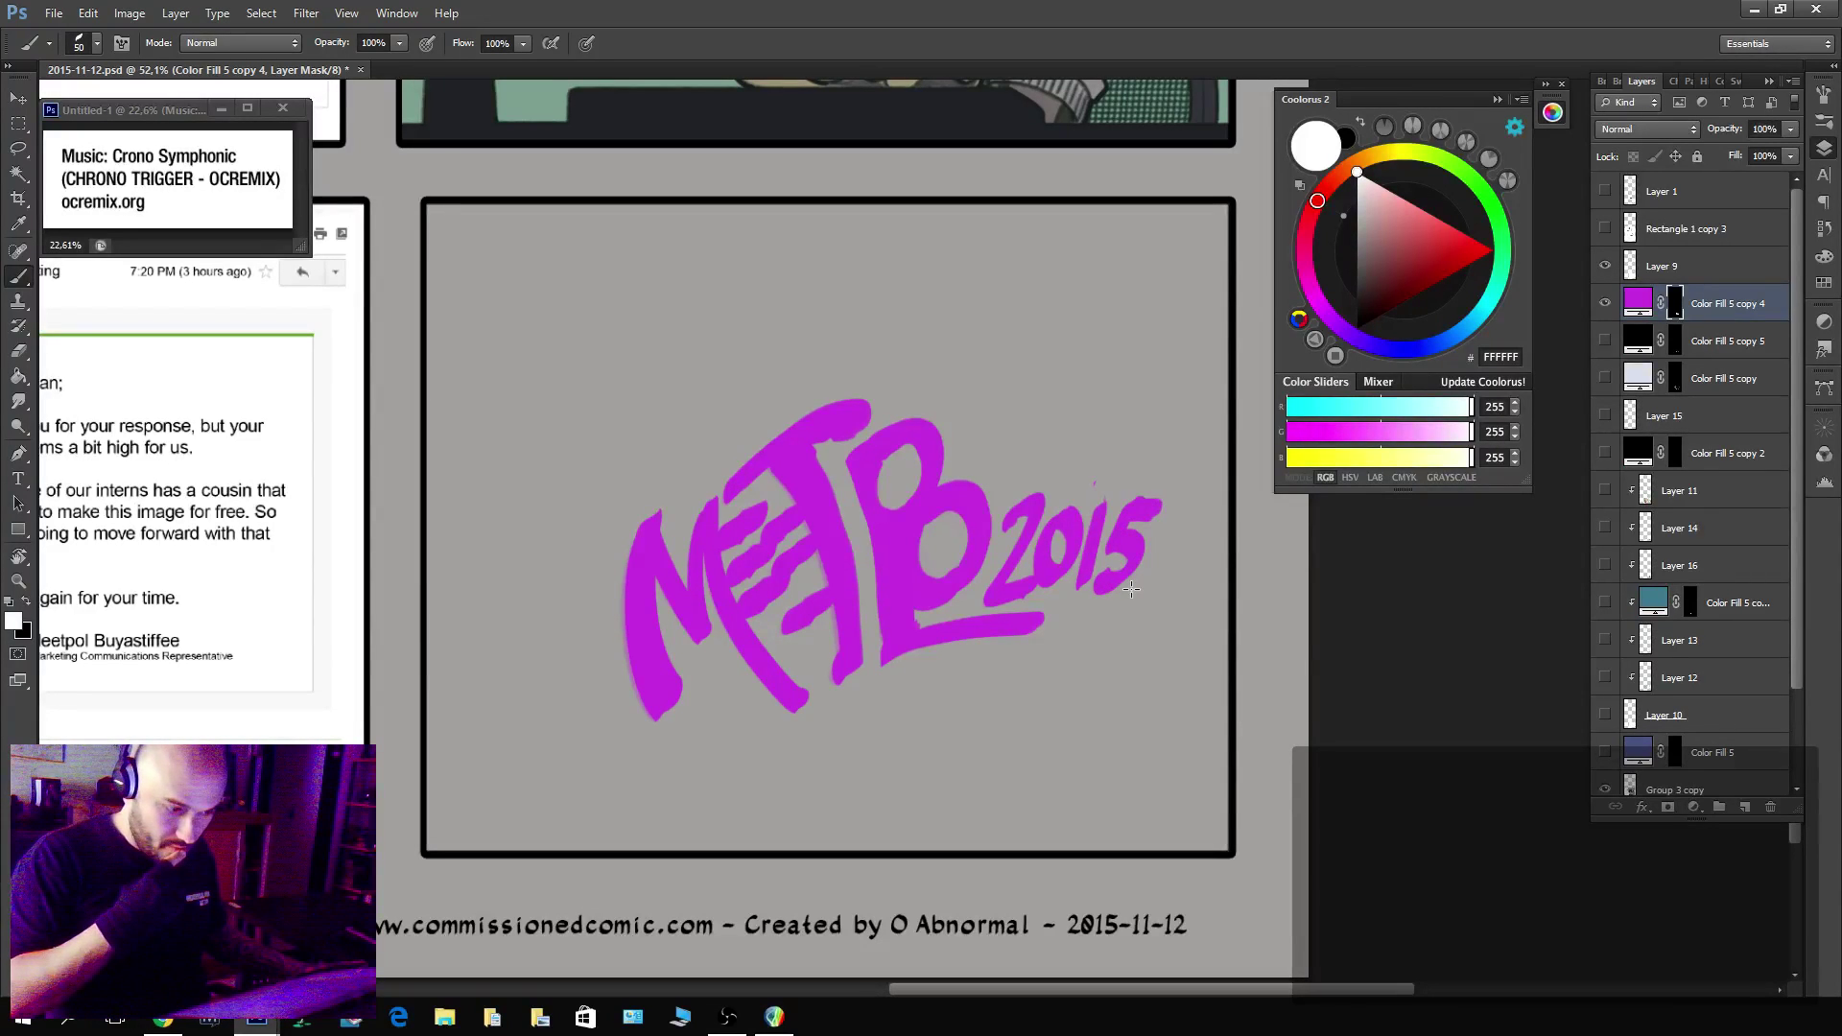
key("bracketleft")
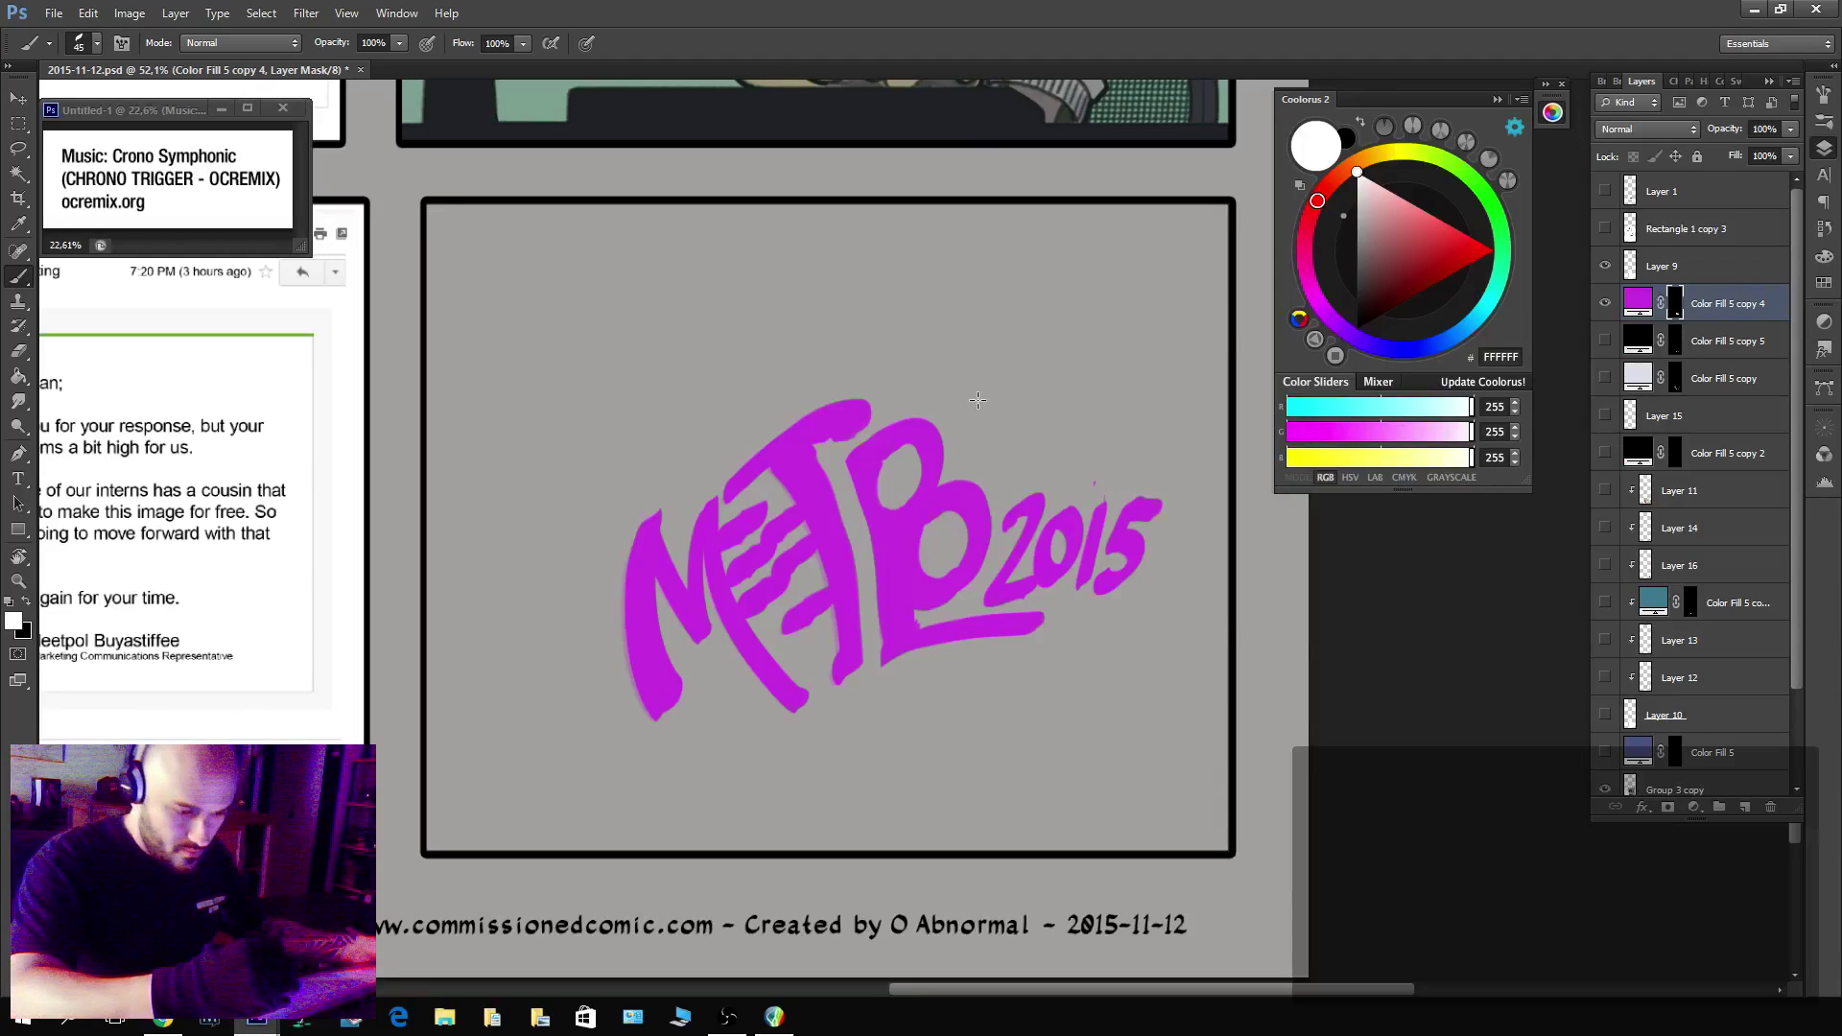
mouse_move(964, 470)
left_mouse_down()
mouse_move(1062, 407)
mouse_move(999, 385)
mouse_move(1058, 465)
mouse_move(1052, 361)
left_mouse_up()
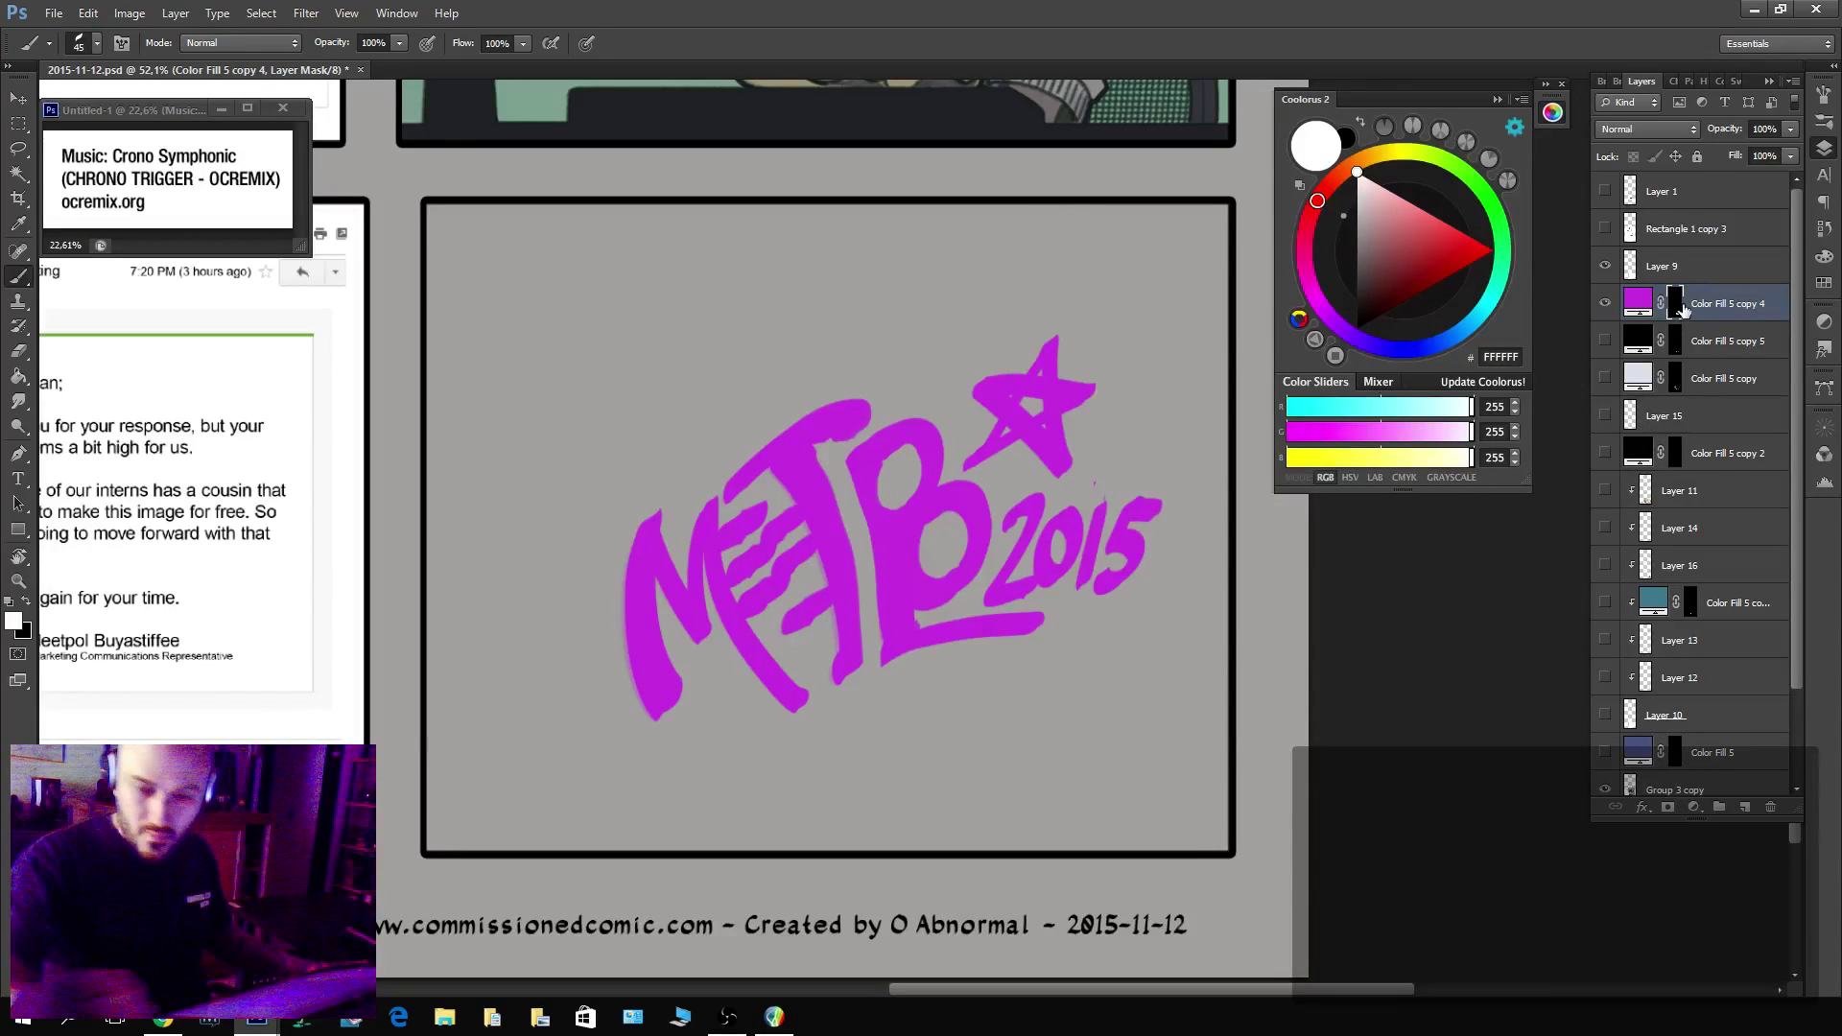
Add a thick black outside Stroke effect to the magenta lettering layer.
double_click(1780, 310)
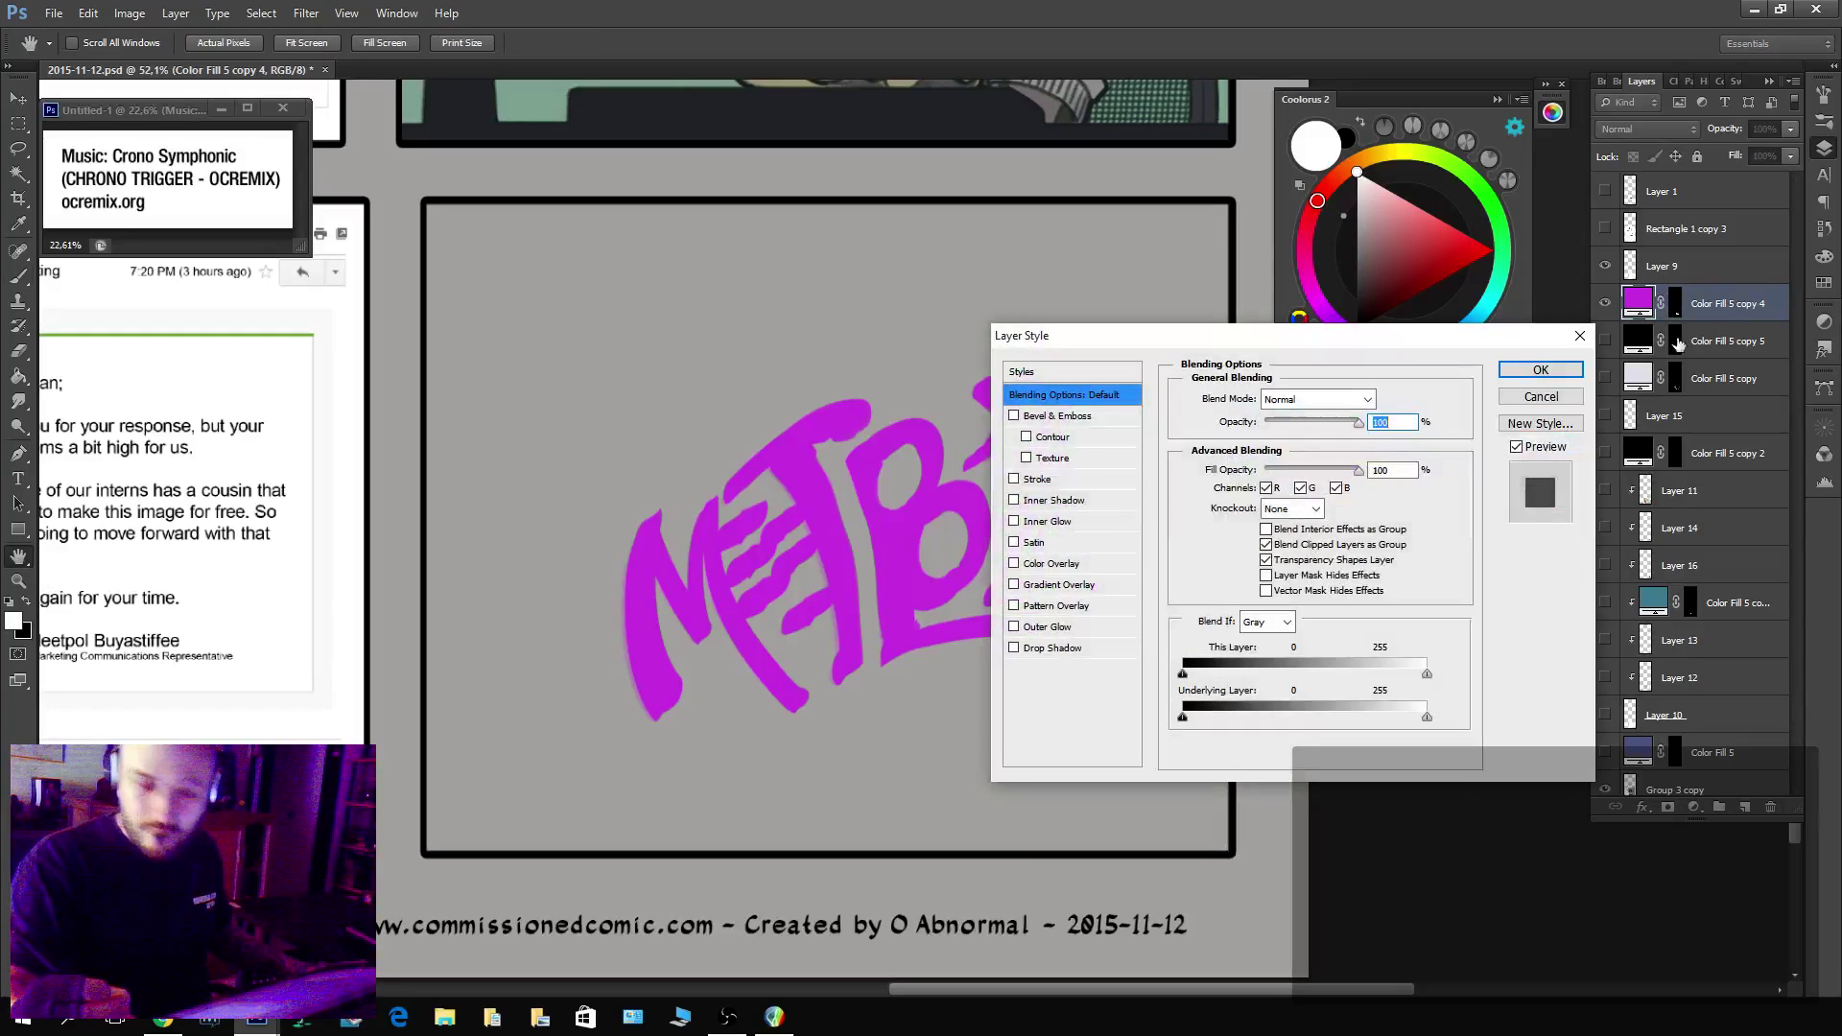
left_click(1036, 479)
left_click_drag(1165, 336, 1349, 395)
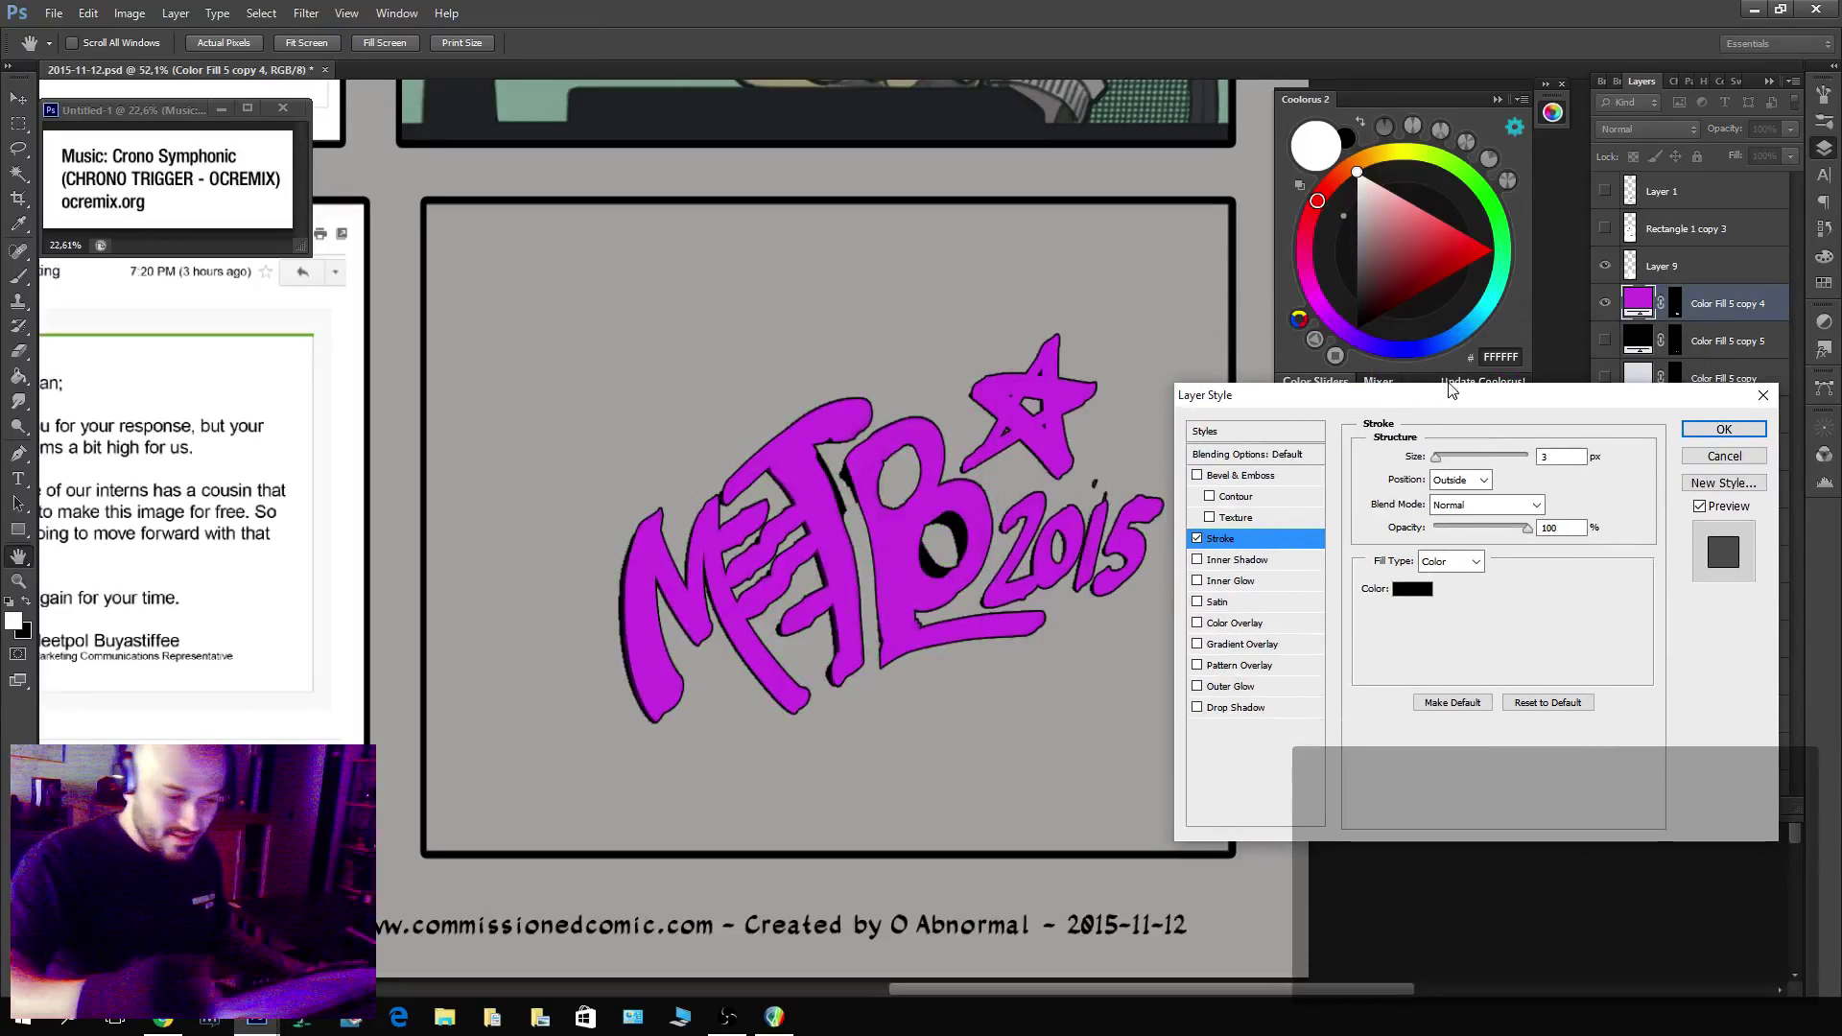
left_click_drag(1437, 457, 1457, 464)
left_click(1725, 429)
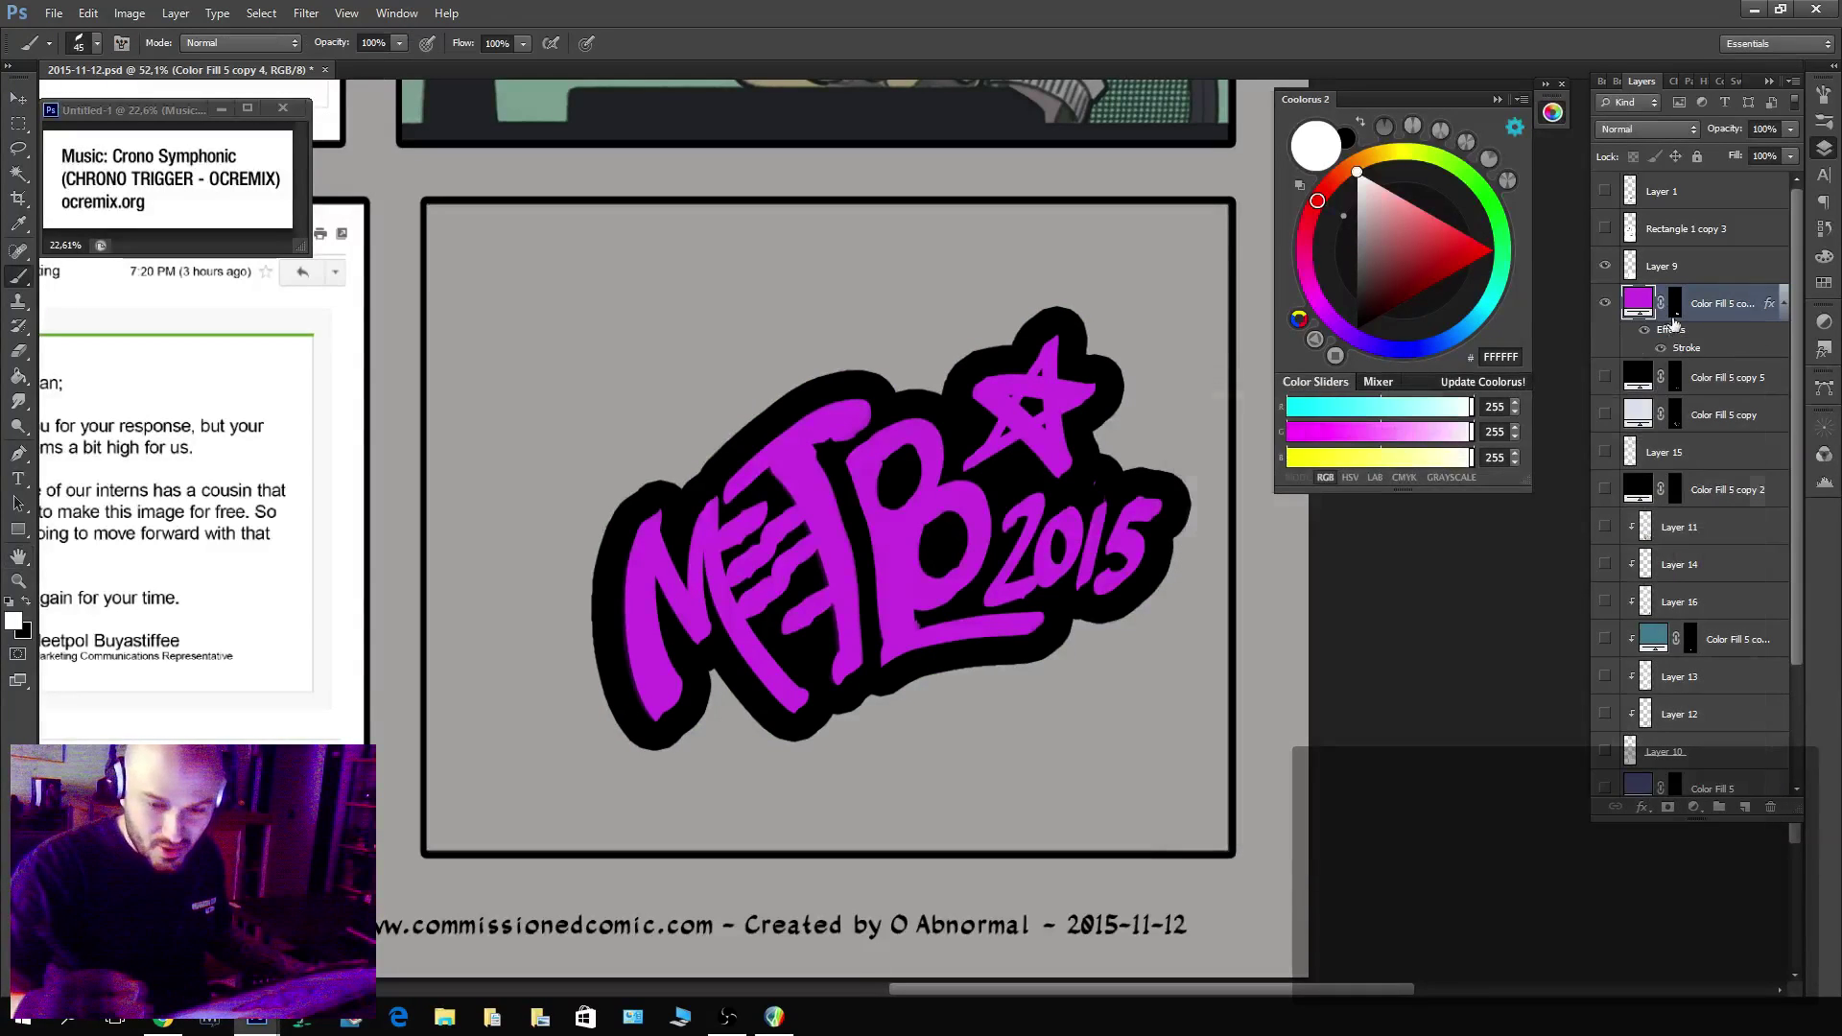
Rasterize the magenta lettering layer, turn off its Stroke effect, and merge it with a new blank layer.
right_click(1727, 303)
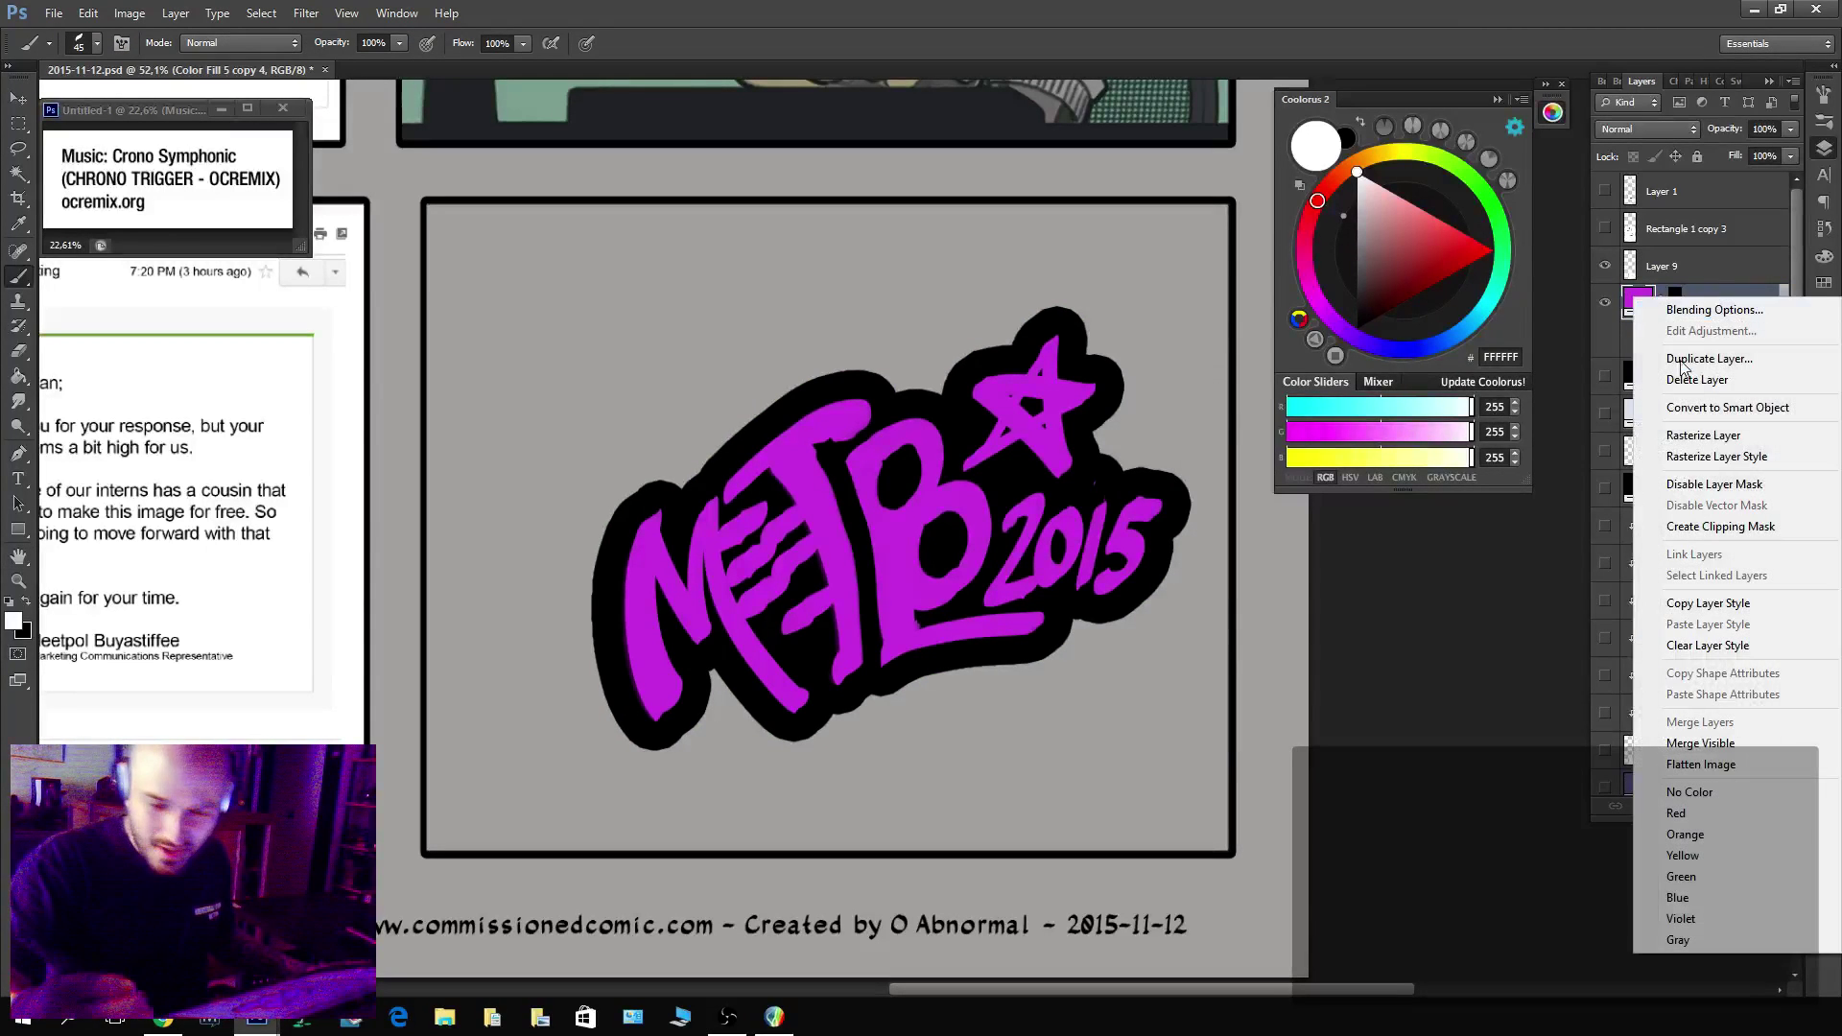
left_click(1704, 451)
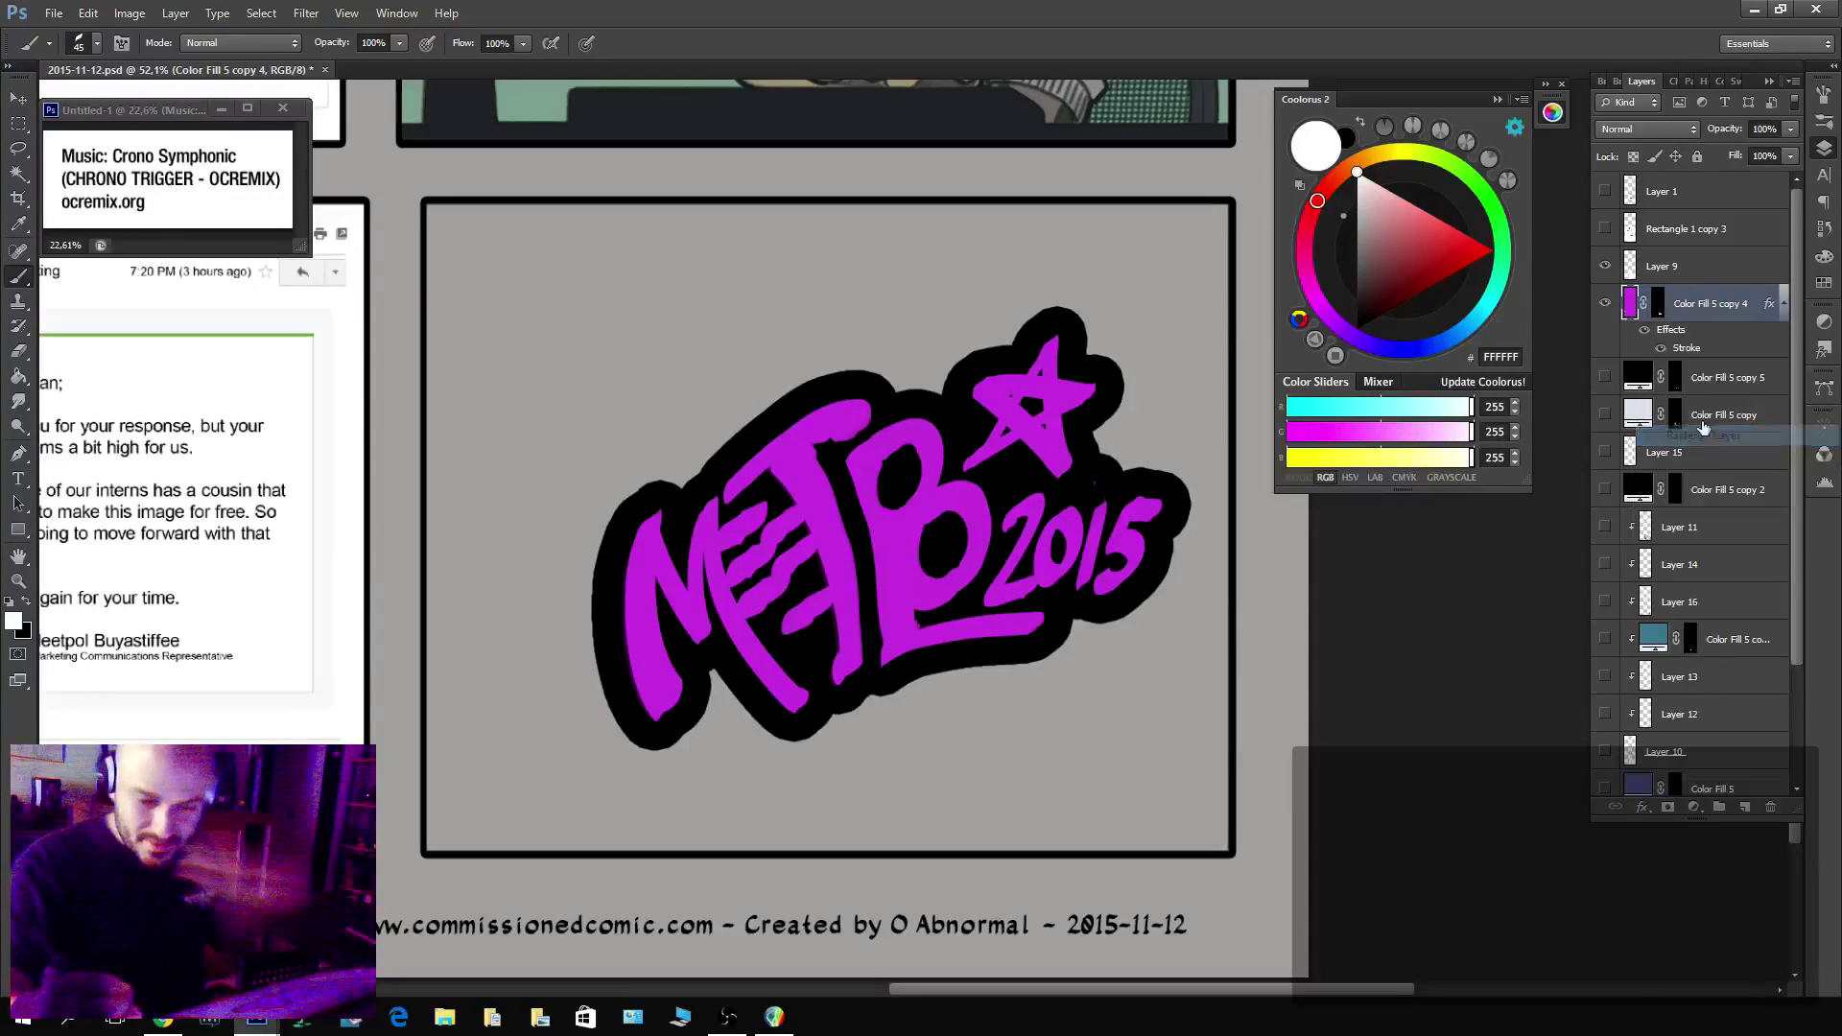
left_click(1654, 158)
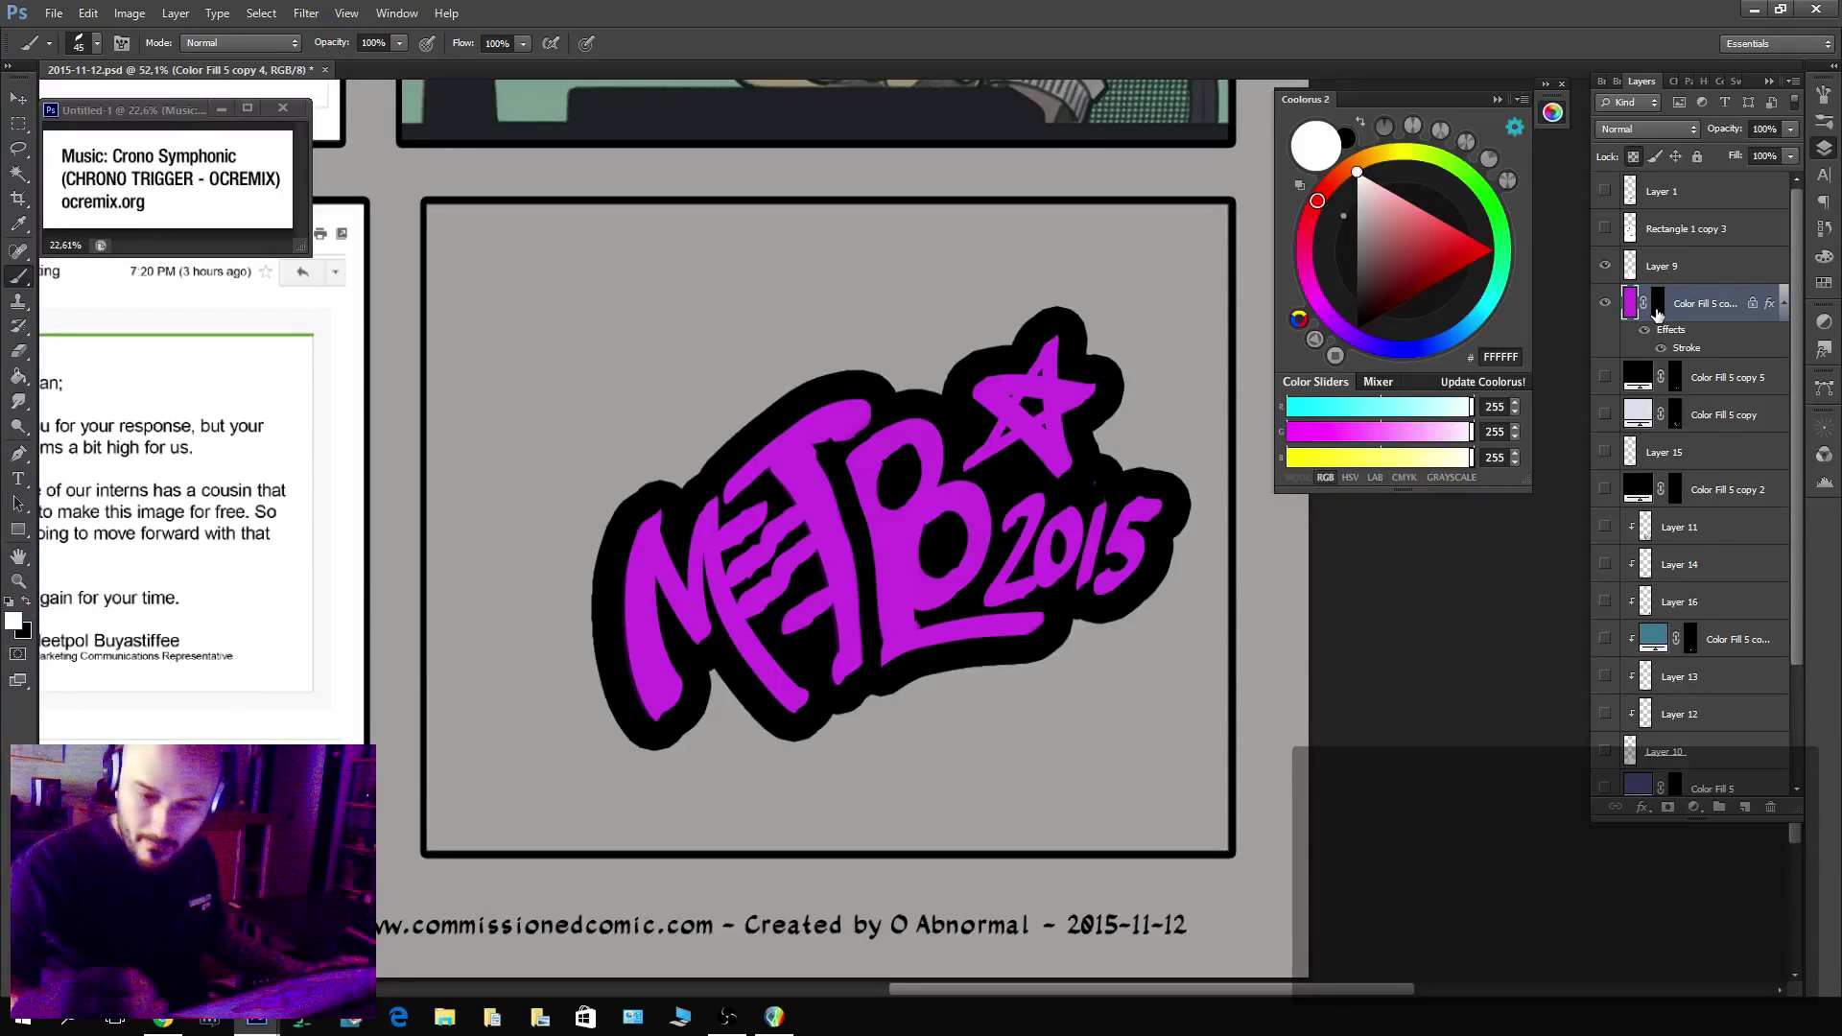
left_click_drag(1657, 315, 1749, 809)
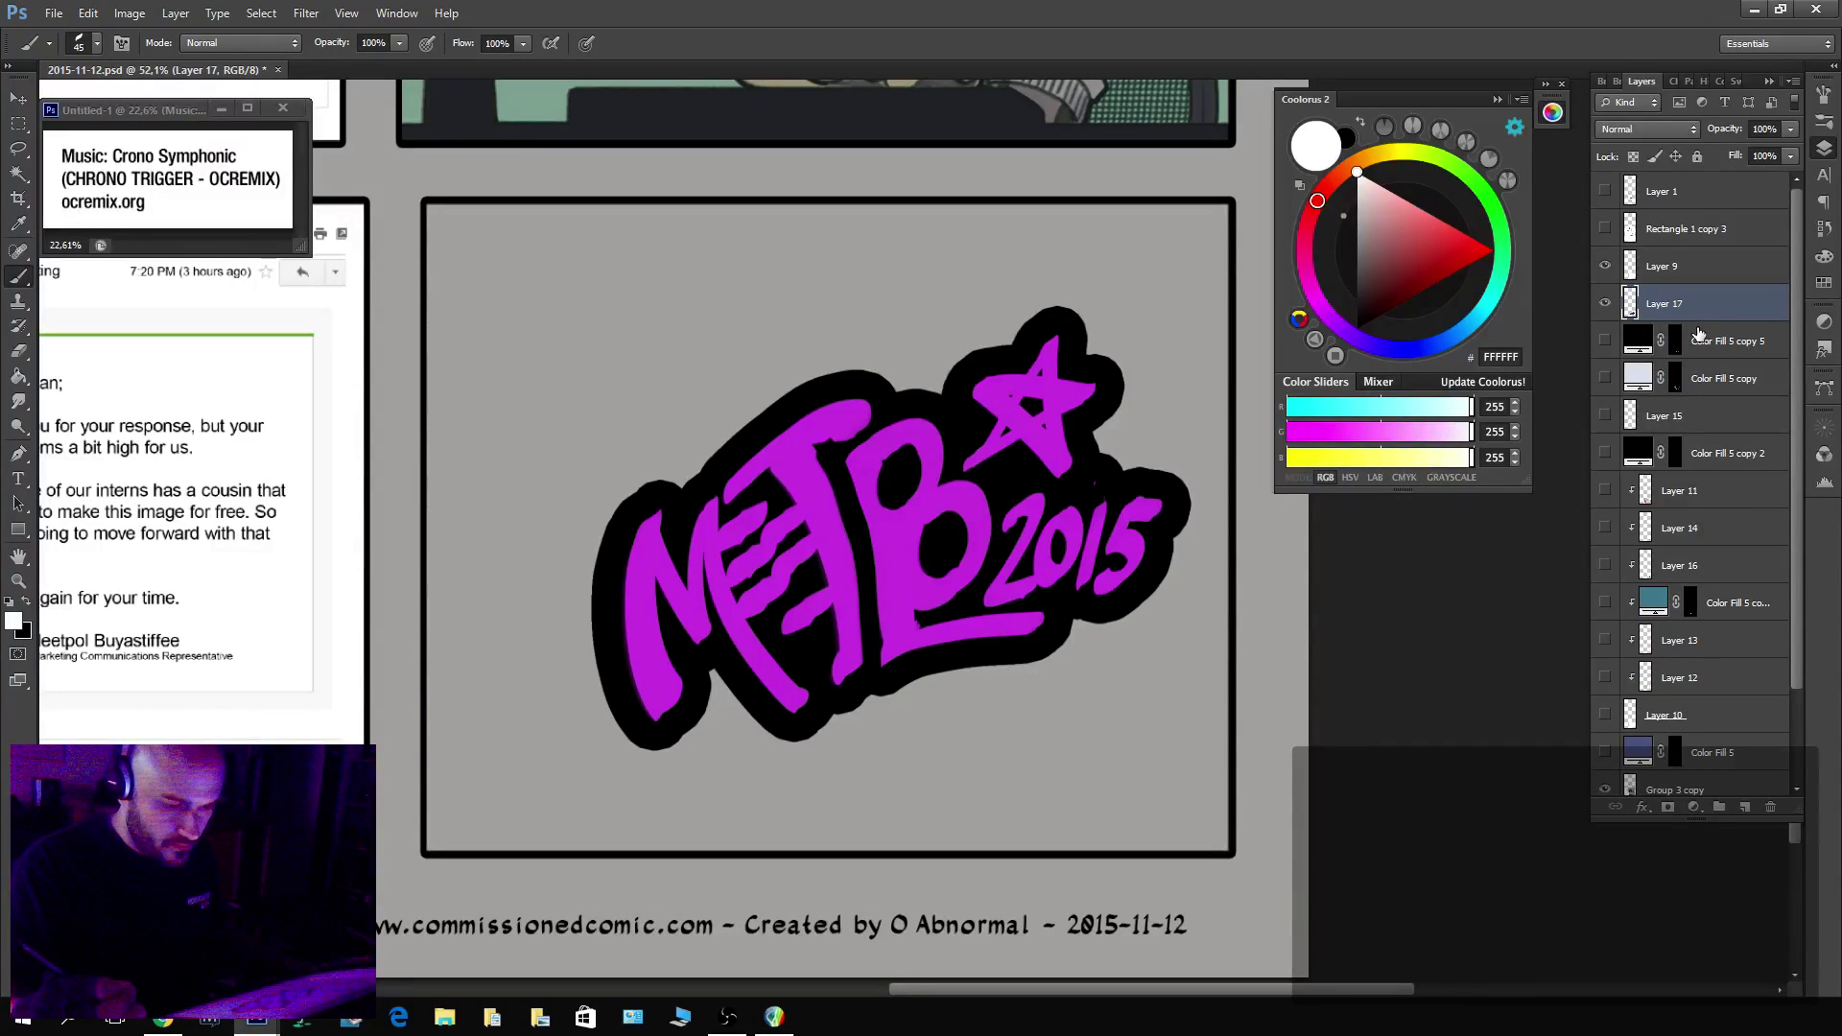
left_click(1698, 333, "shift")
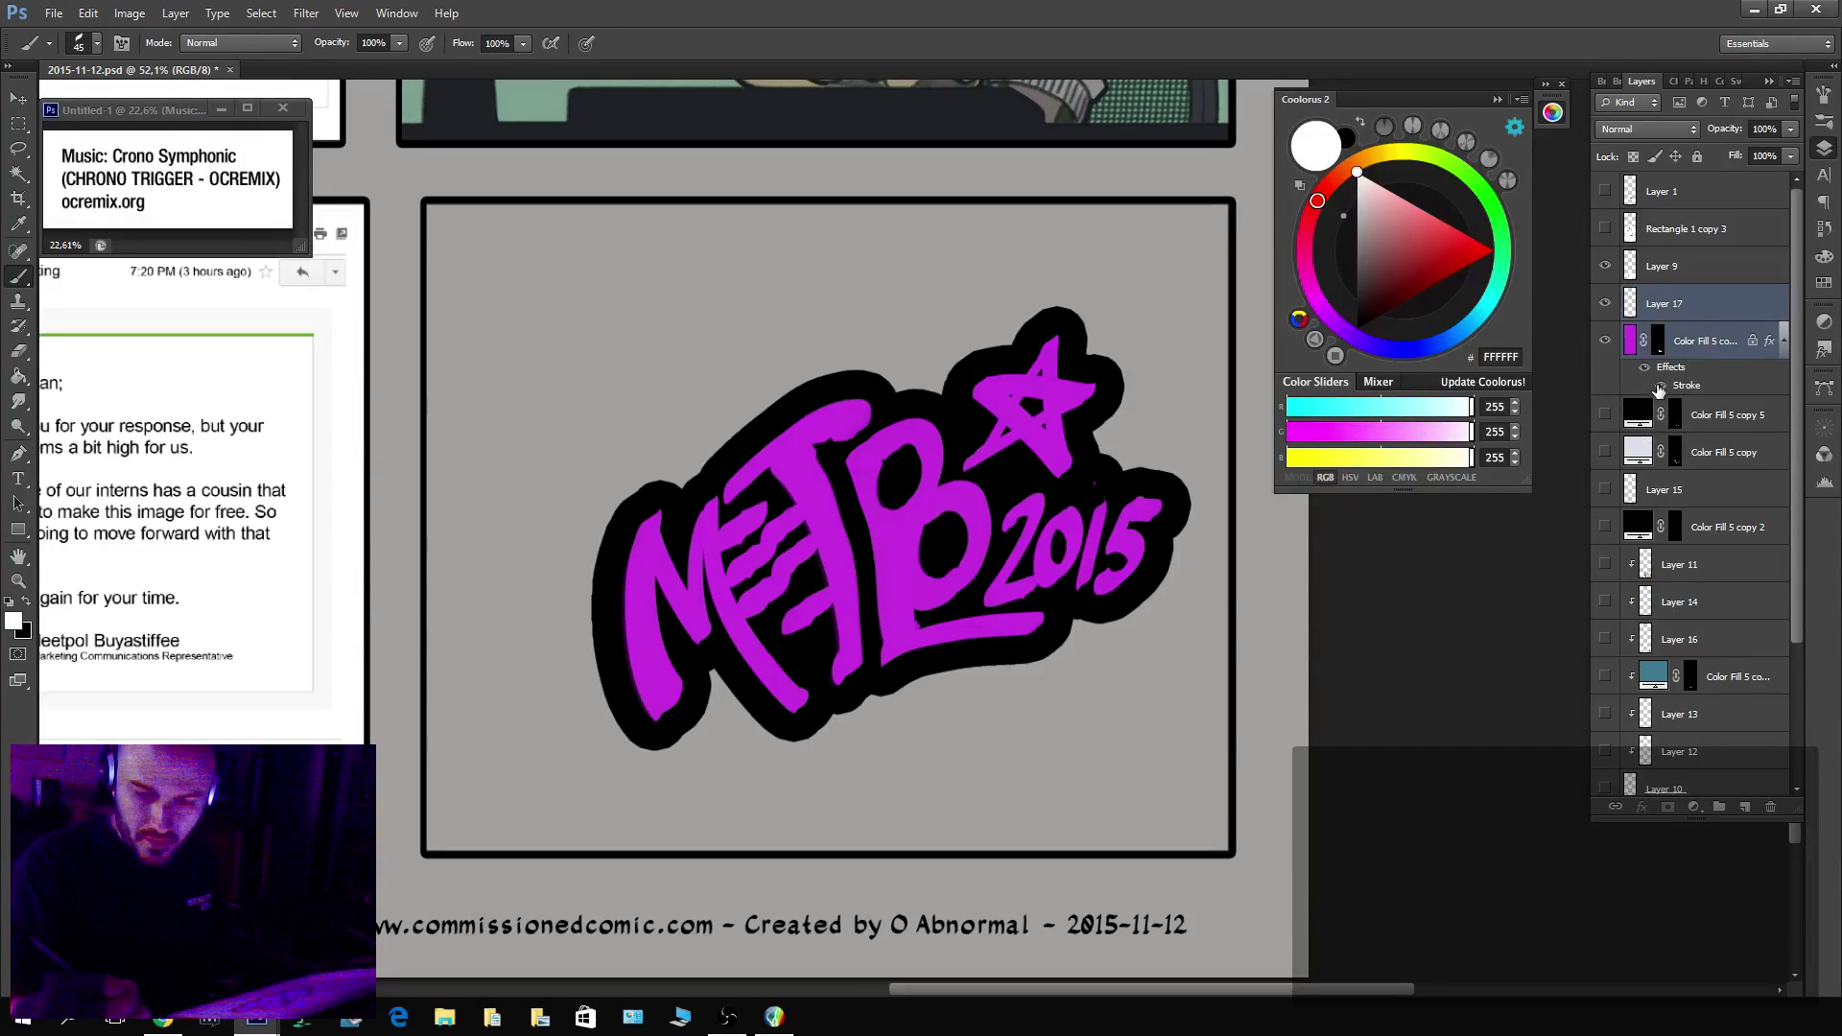
left_click(1659, 386)
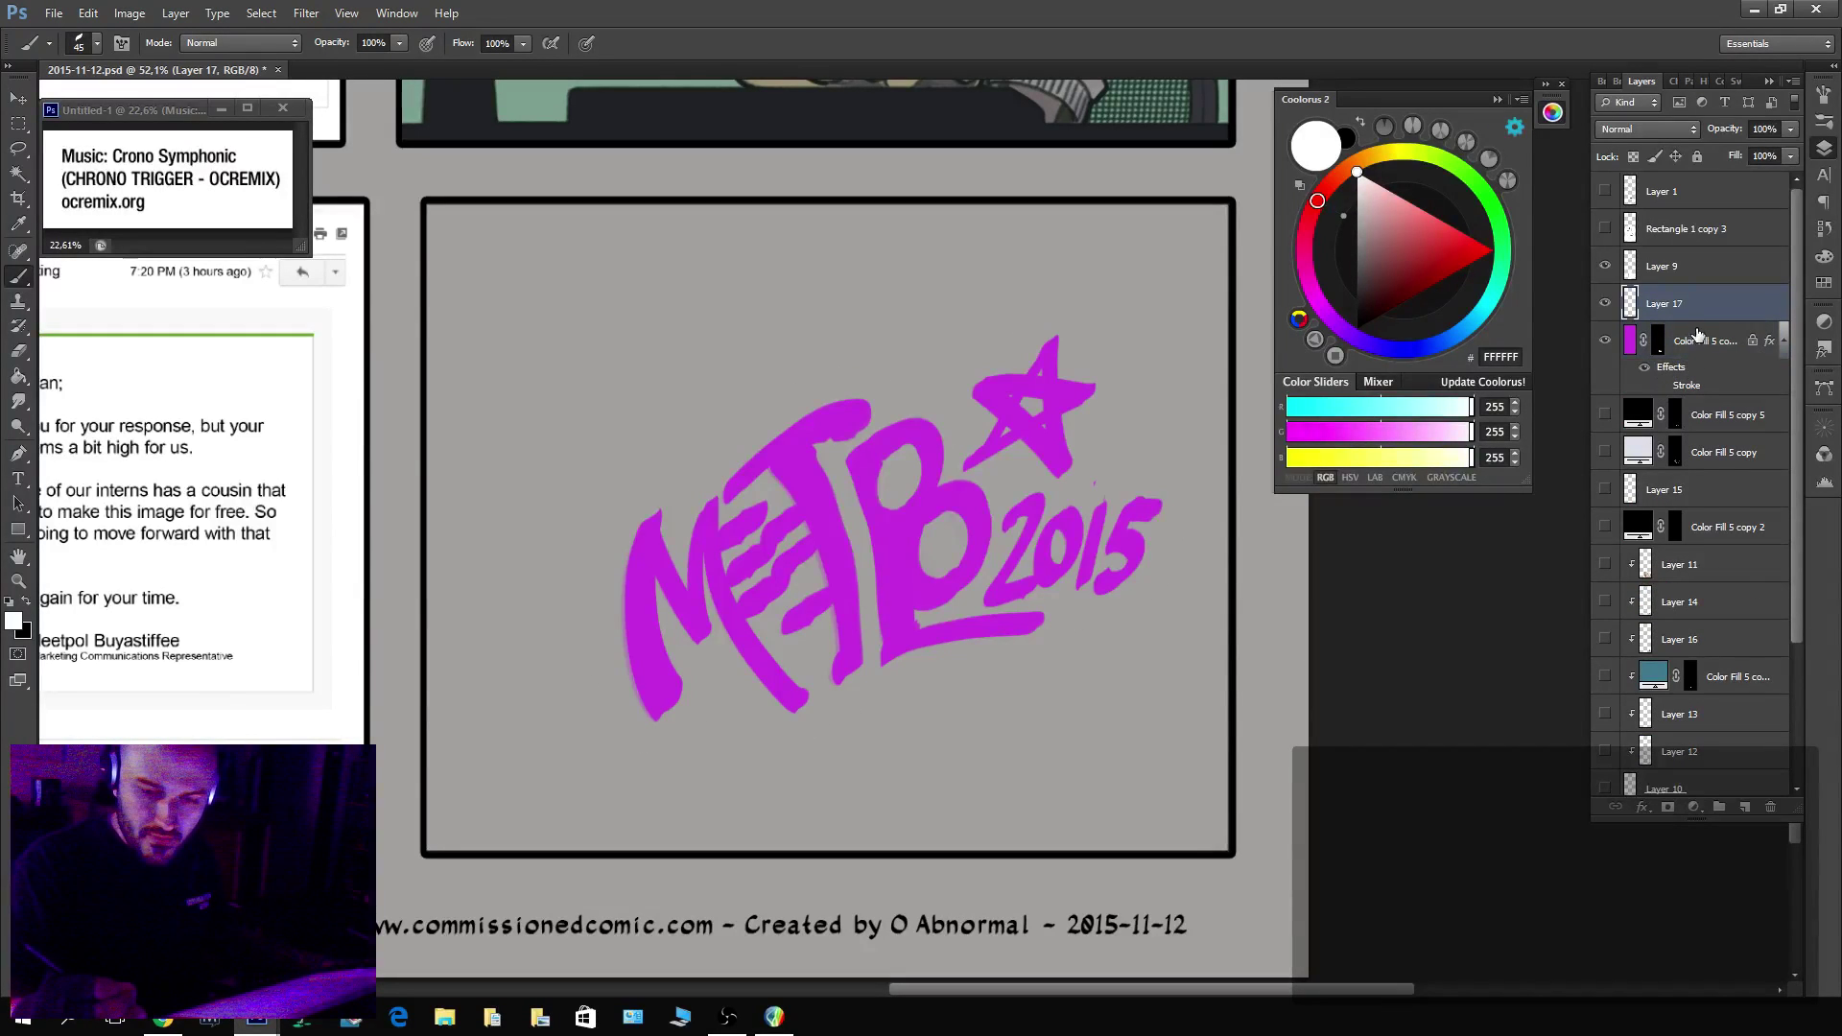
key("ctrl+e")
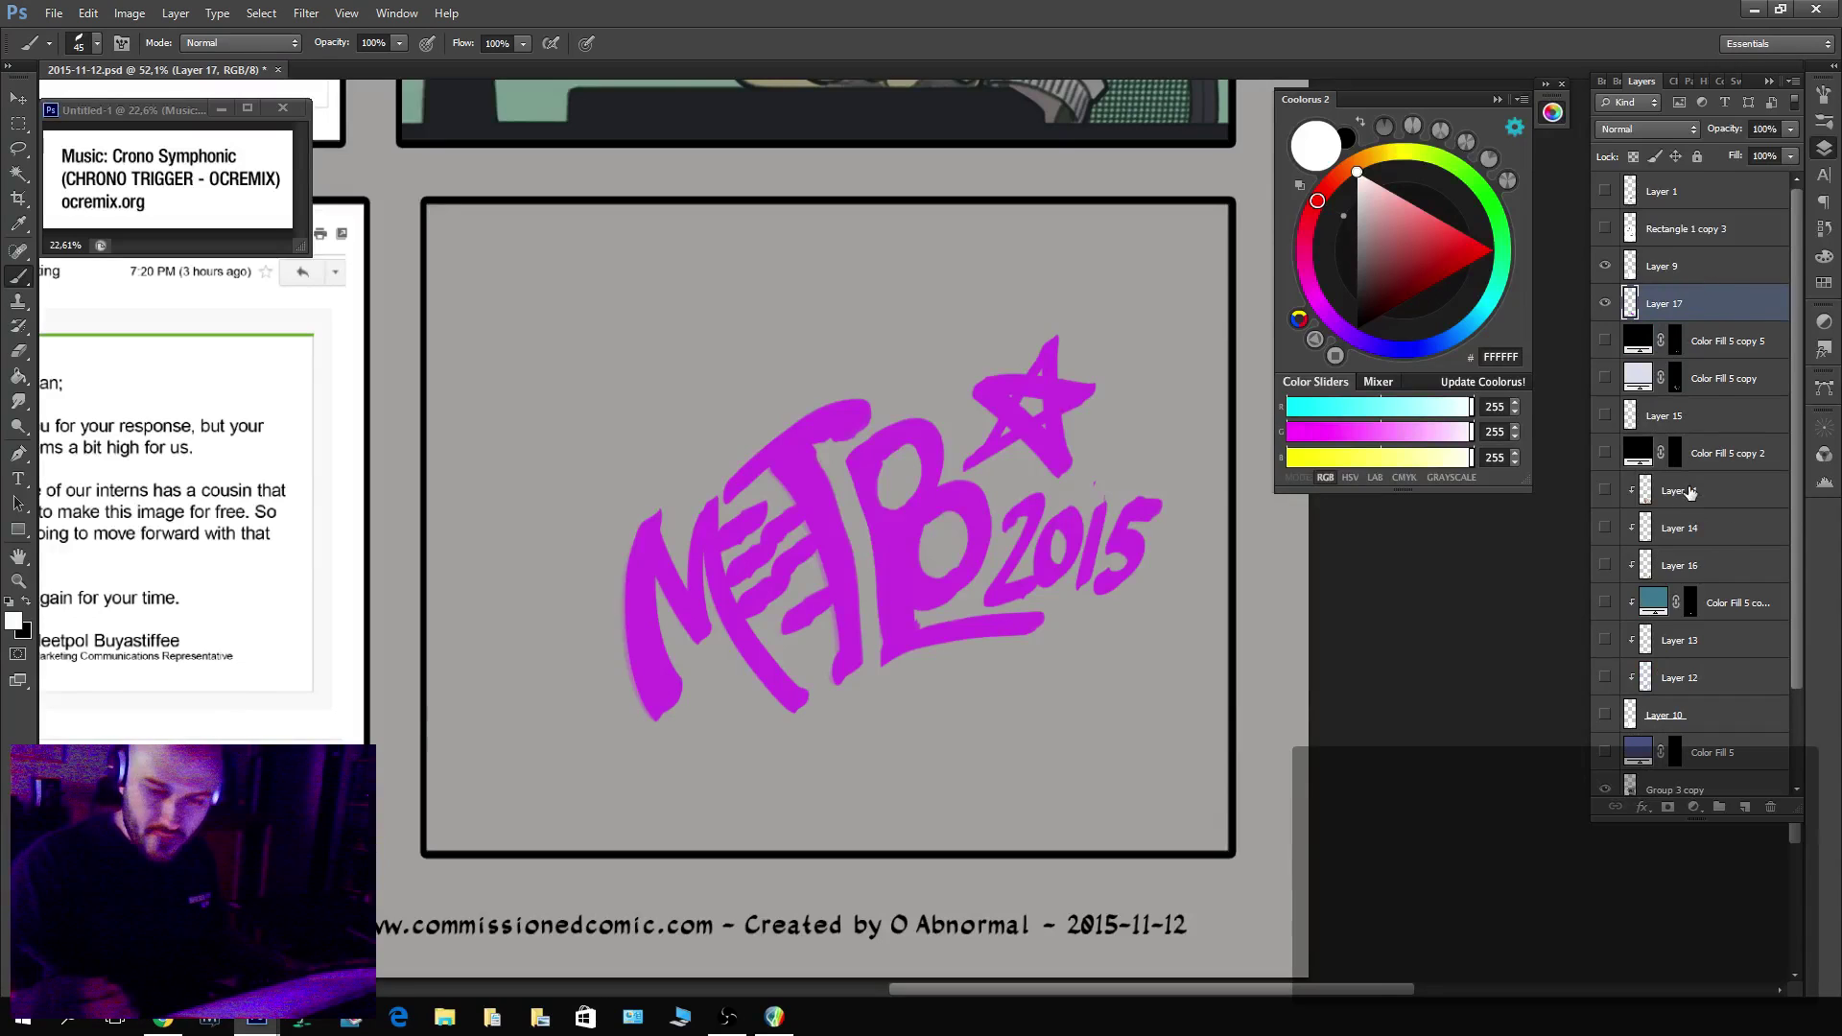
Add a 59 px black outside Stroke effect to the merged lettering layer.
double_click(1726, 313)
left_click(1221, 538)
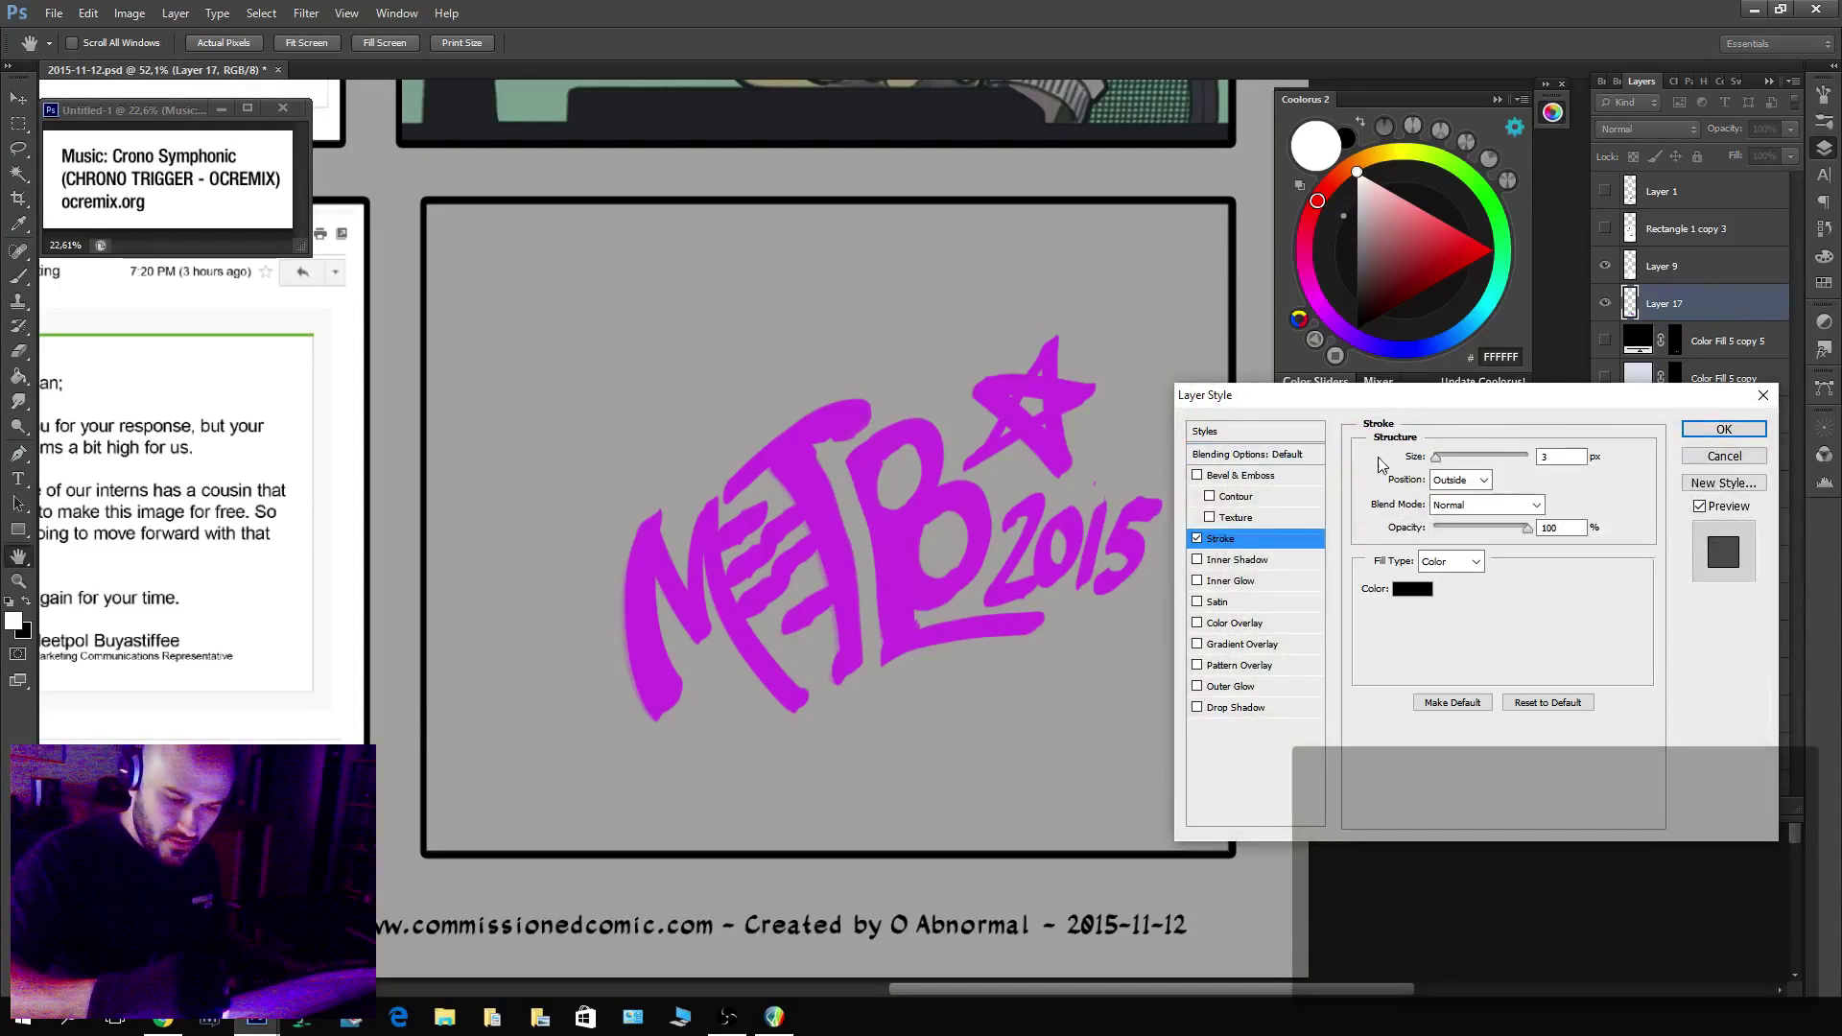
left_click(1470, 457)
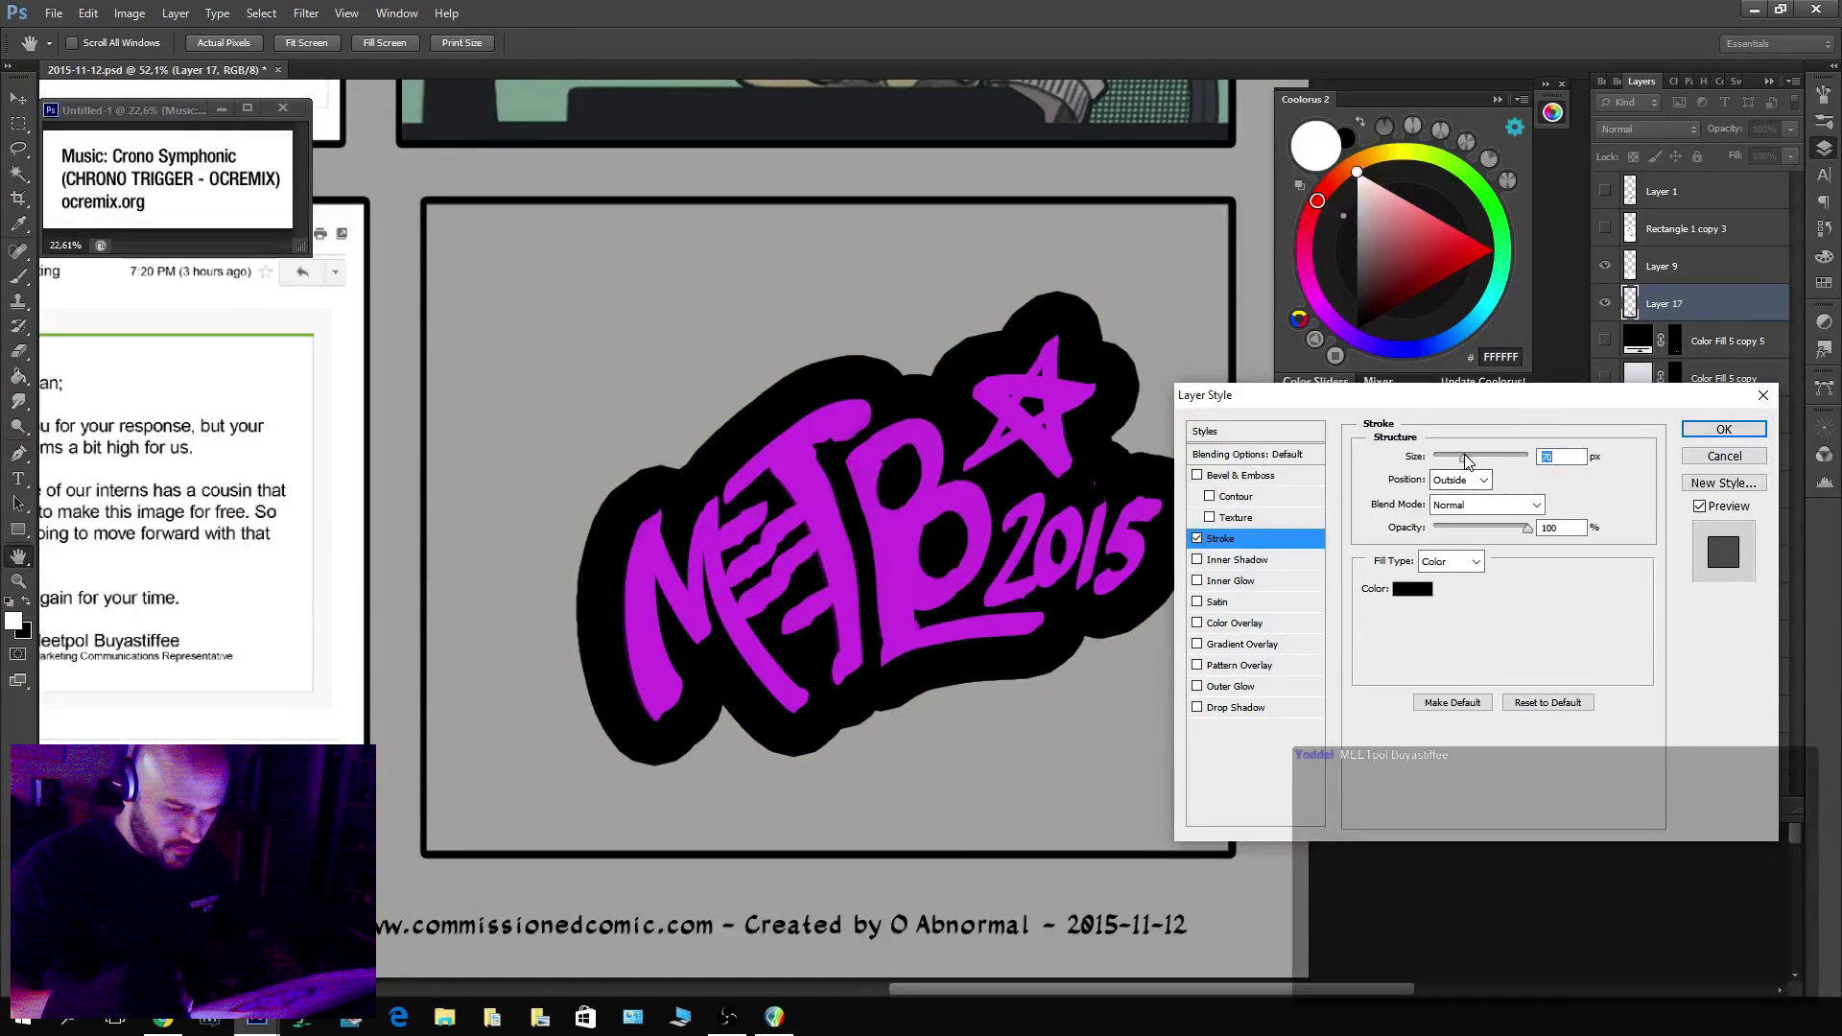
left_click_drag(1467, 460, 1459, 459)
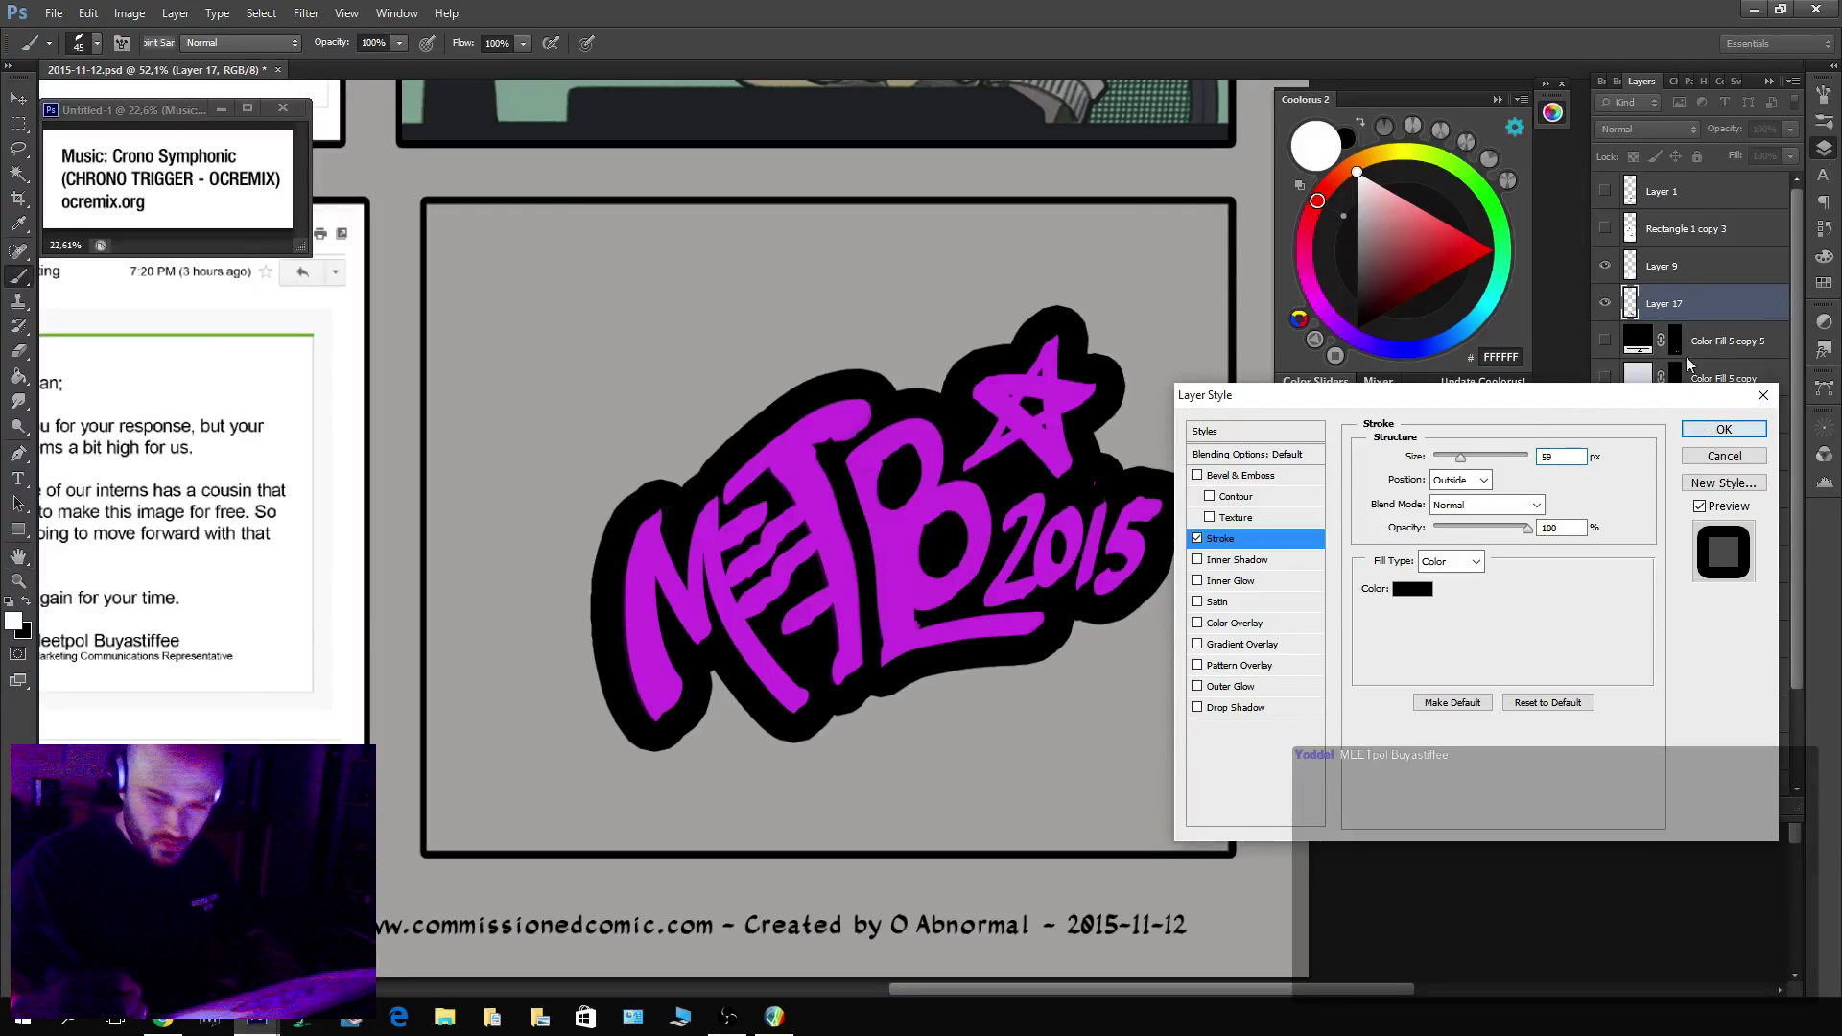
left_click(1724, 429)
Paint pale yellow F2EF90 over the upper part of the lettering and the star with the Comic Brush Medium Soft at 200 px.
left_click(96, 43)
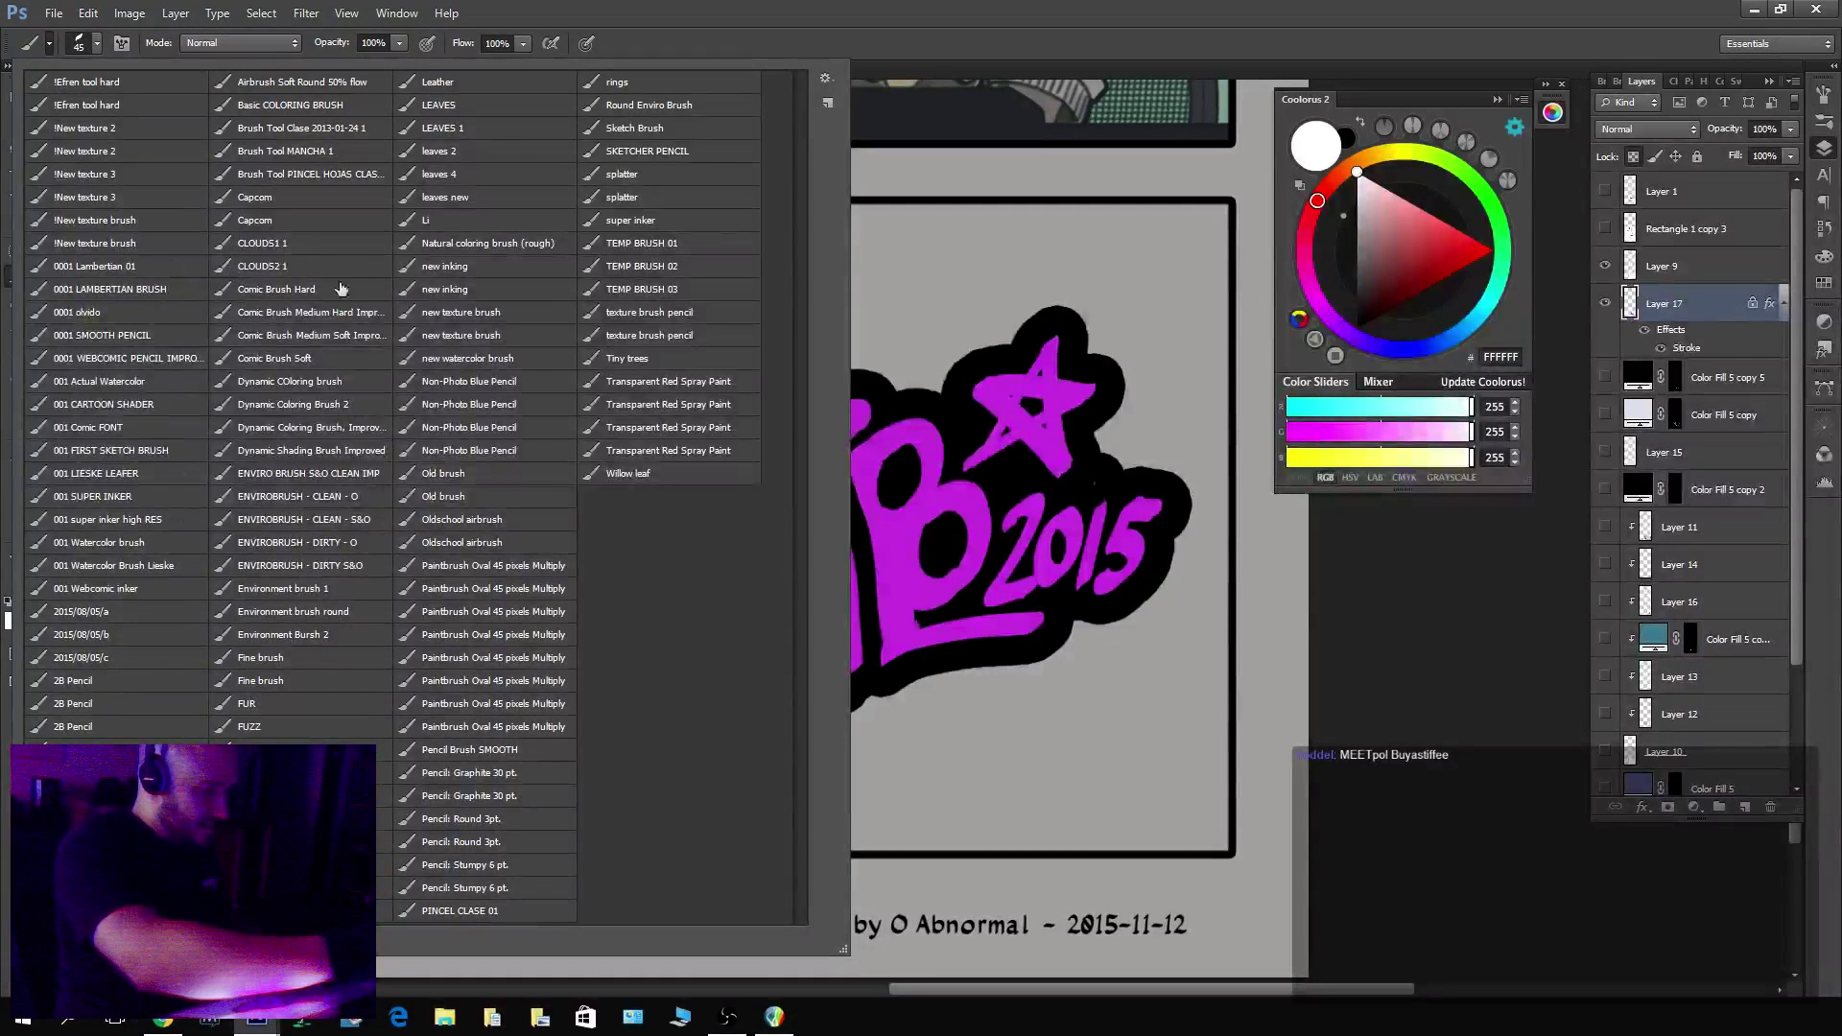
left_click(307, 335)
left_click(1143, 544)
key("bracketright")
key("bracketright")
key("bracketright")
key("bracketright")
key("bracketright")
key("bracketright")
key("bracketright")
key("bracketright")
key("bracketright")
key("bracketright")
key("bracketright")
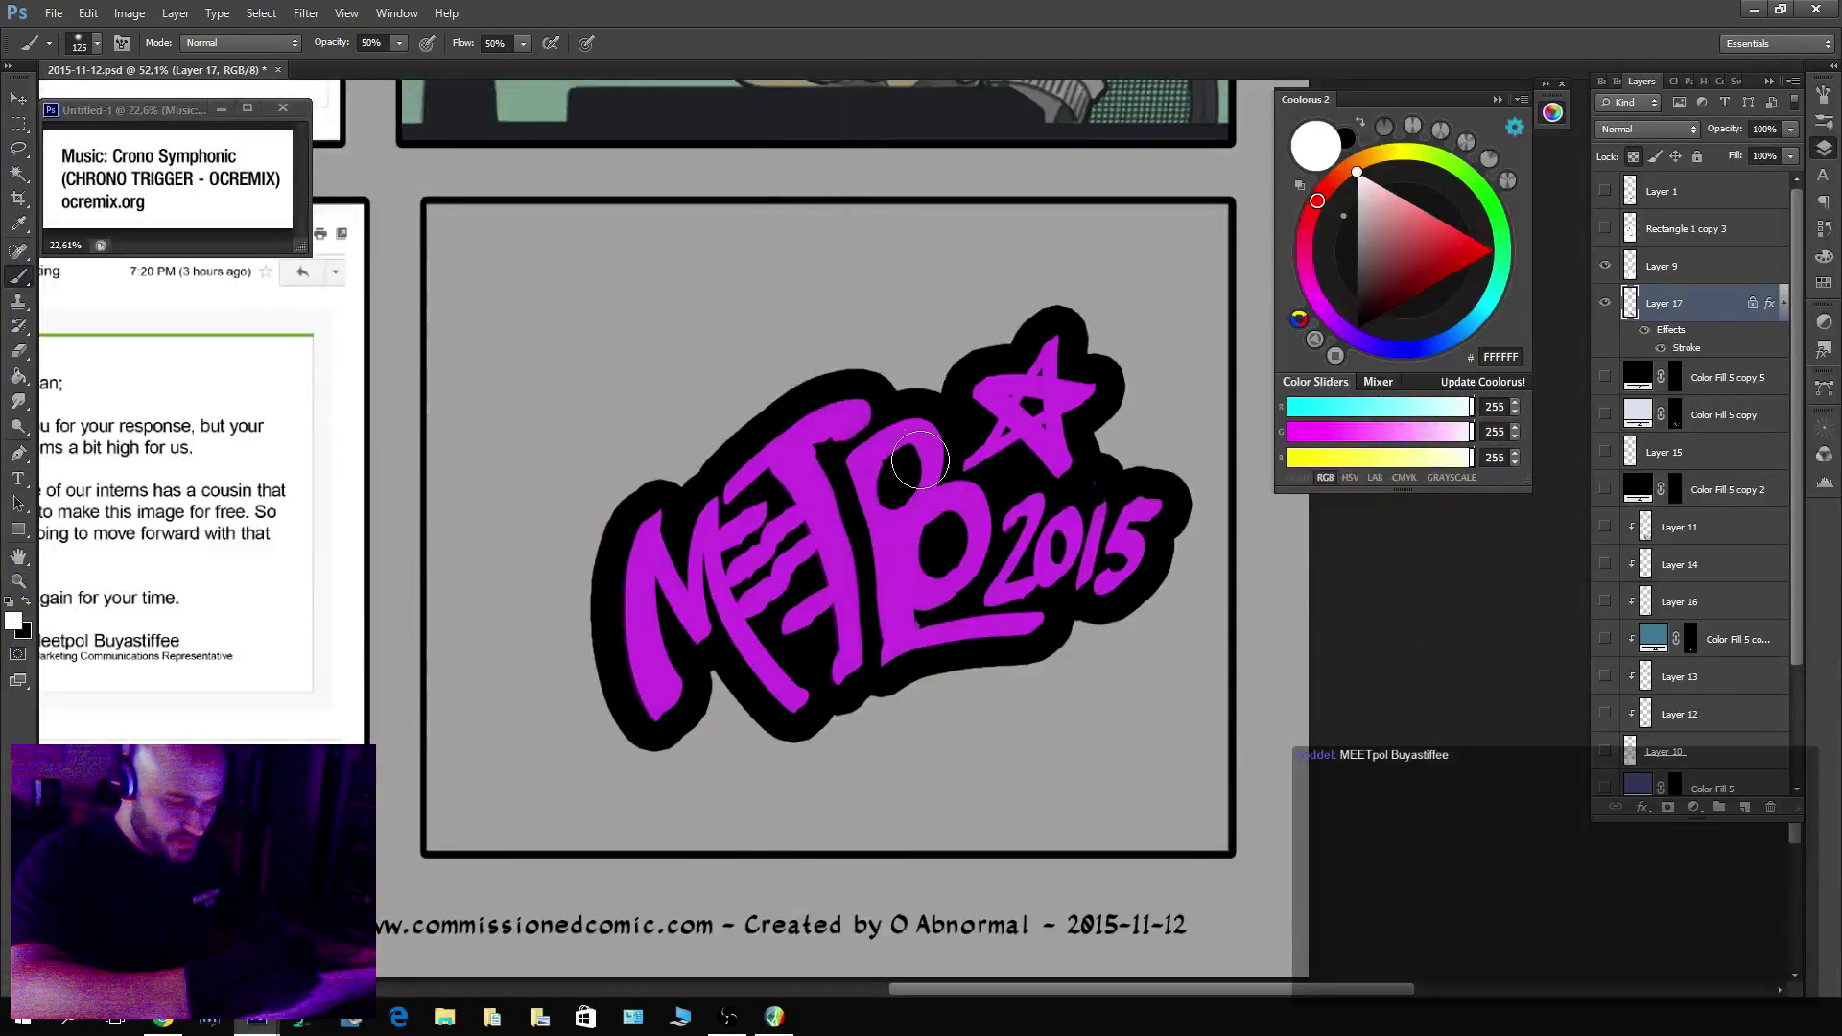
left_click(1409, 156)
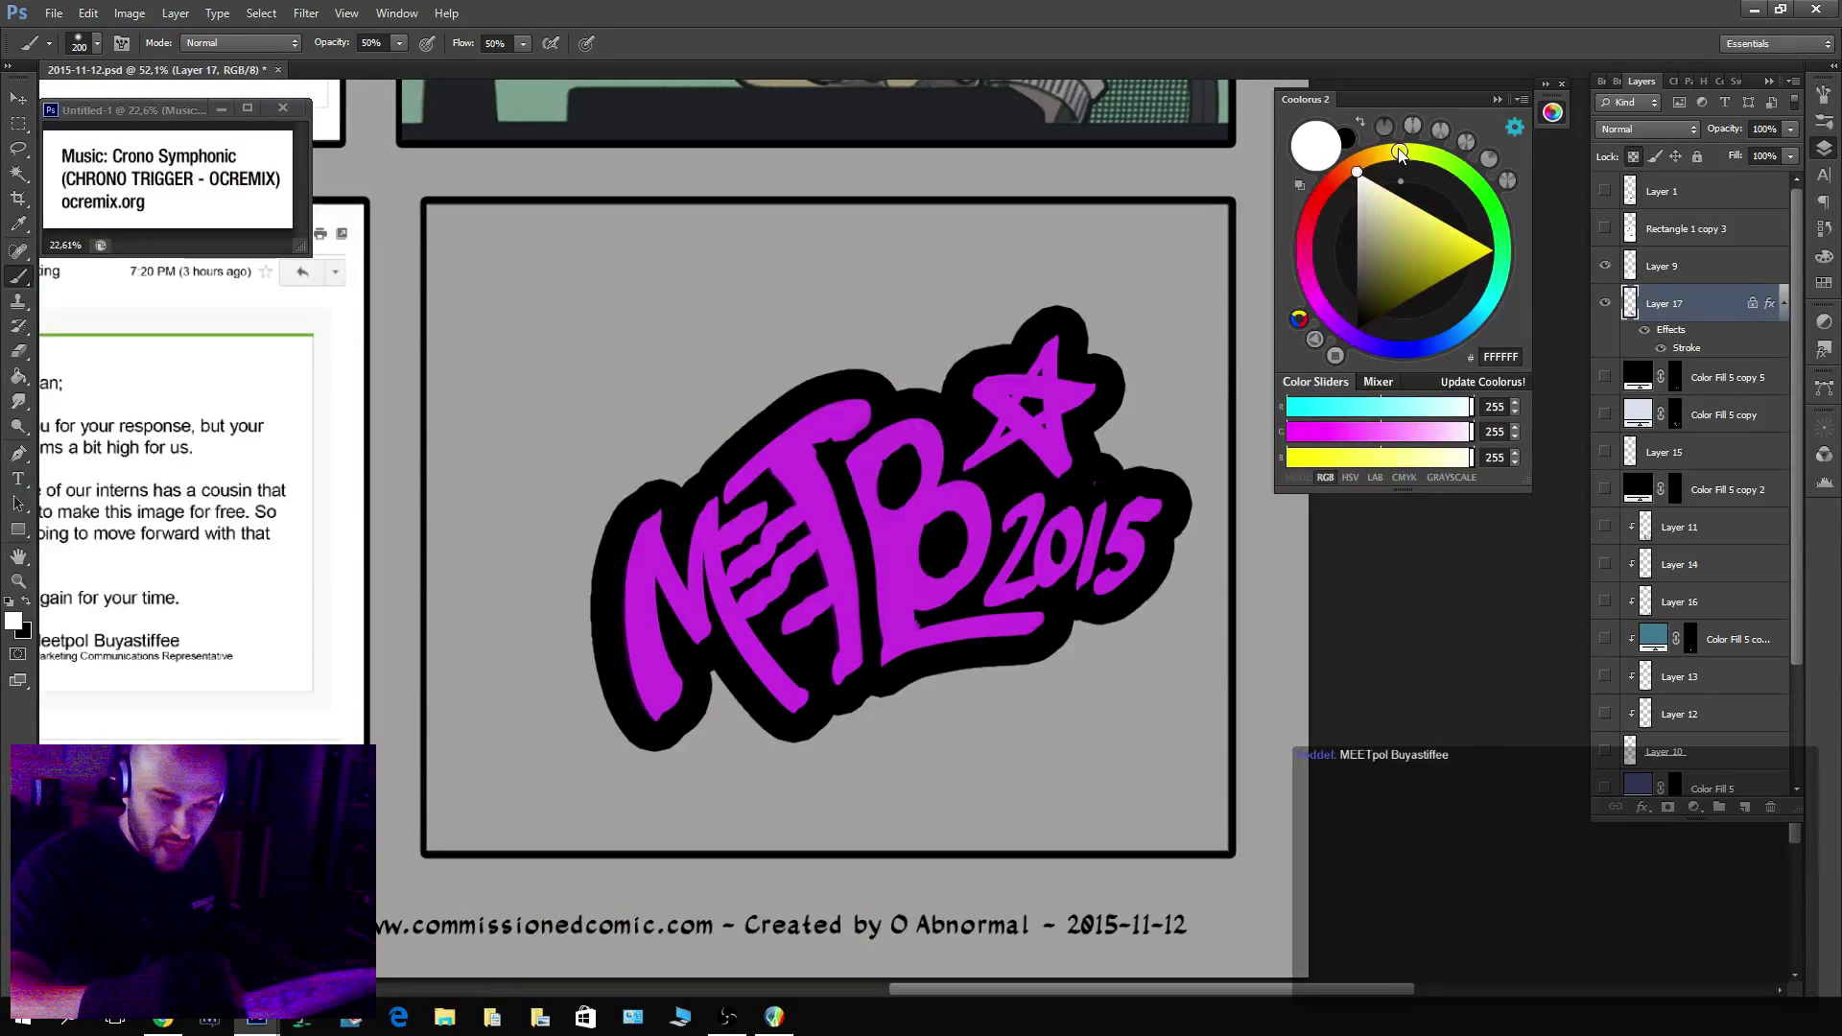
key("x")
left_click(879, 469, "alt")
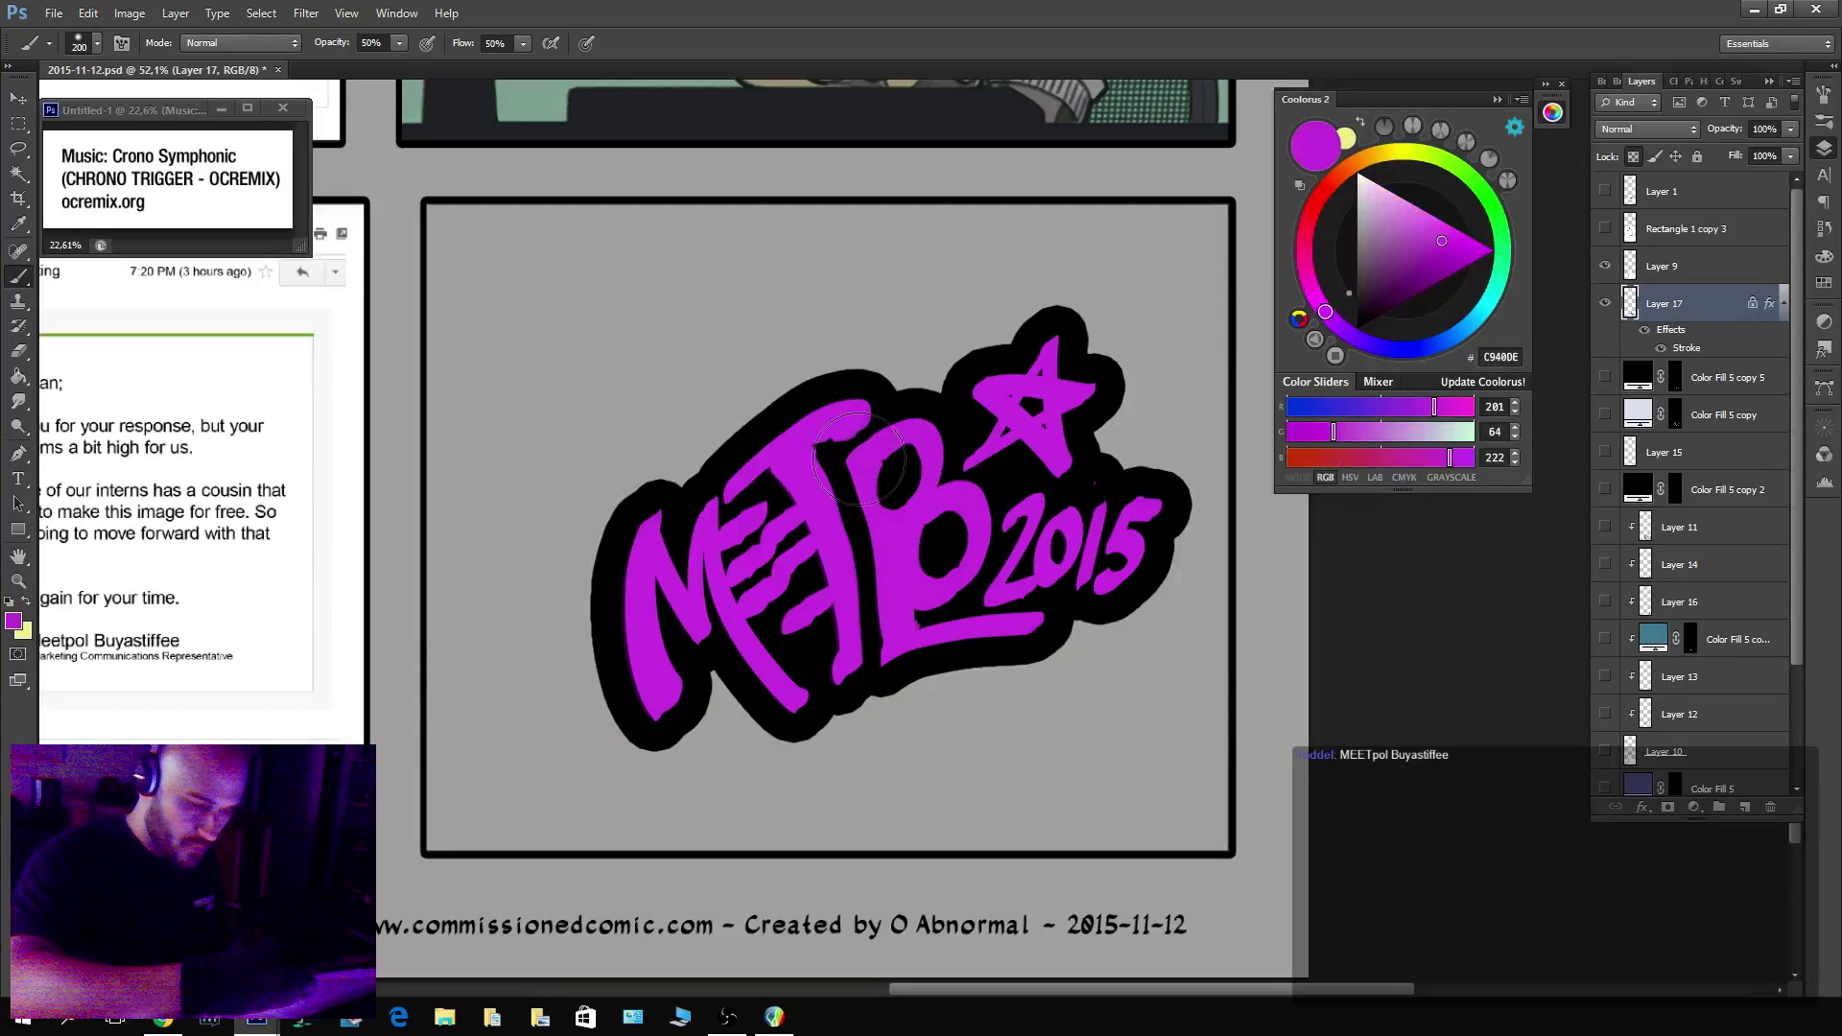
key("x")
mouse_move(652, 595)
left_mouse_down()
mouse_move(650, 527)
mouse_move(767, 588)
mouse_move(860, 415)
mouse_move(989, 475)
mouse_move(1049, 477)
mouse_move(1077, 422)
mouse_move(1141, 474)
mouse_move(1131, 533)
mouse_move(954, 475)
mouse_move(882, 547)
mouse_move(675, 559)
mouse_move(612, 634)
mouse_move(612, 576)
mouse_move(669, 512)
mouse_move(765, 487)
mouse_move(940, 395)
mouse_move(1038, 438)
mouse_move(1107, 374)
mouse_move(1199, 489)
mouse_move(982, 397)
mouse_move(792, 492)
left_mouse_up()
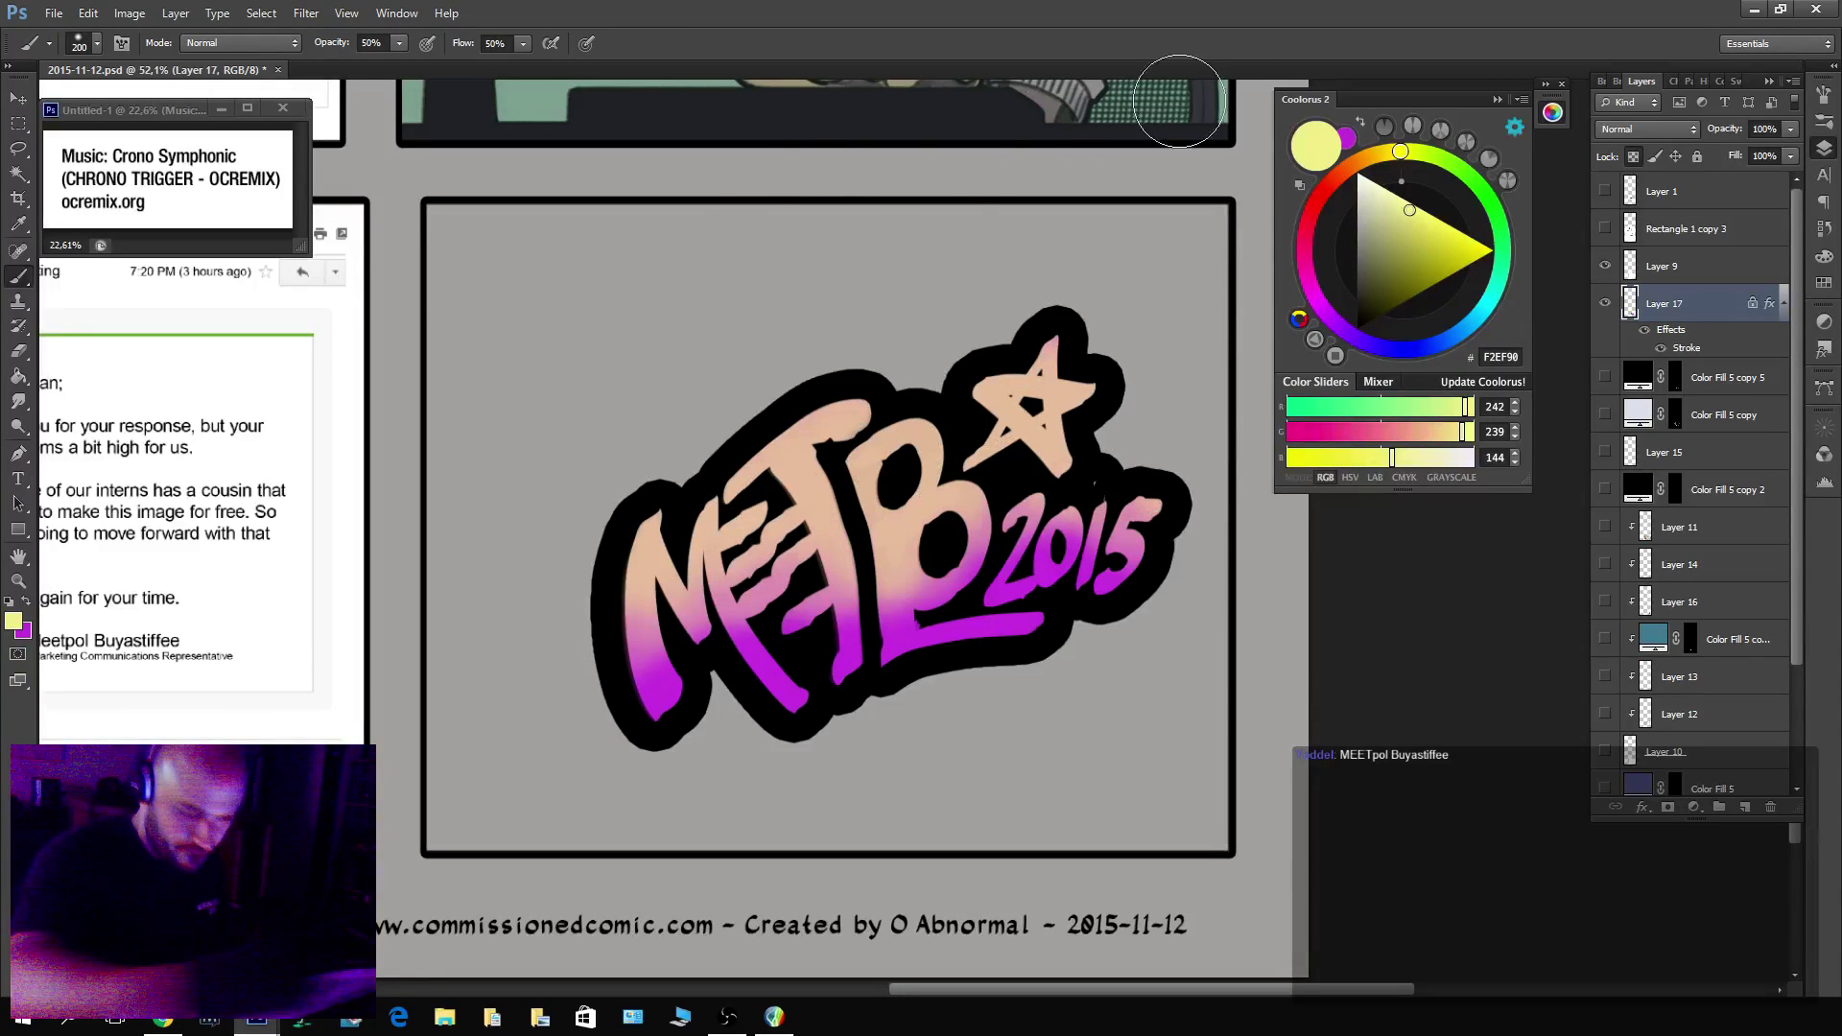
Shade the lower ends of the letters with dark plum 75366A.
left_click(1310, 283)
mouse_move(1380, 256)
left_mouse_down()
mouse_move(1370, 287)
mouse_move(1391, 276)
left_mouse_up()
mouse_move(675, 701)
left_mouse_down()
mouse_move(723, 755)
mouse_move(793, 692)
mouse_move(868, 694)
mouse_move(953, 626)
mouse_move(1131, 588)
mouse_move(927, 651)
mouse_move(860, 578)
mouse_move(625, 744)
mouse_move(931, 694)
left_mouse_up()
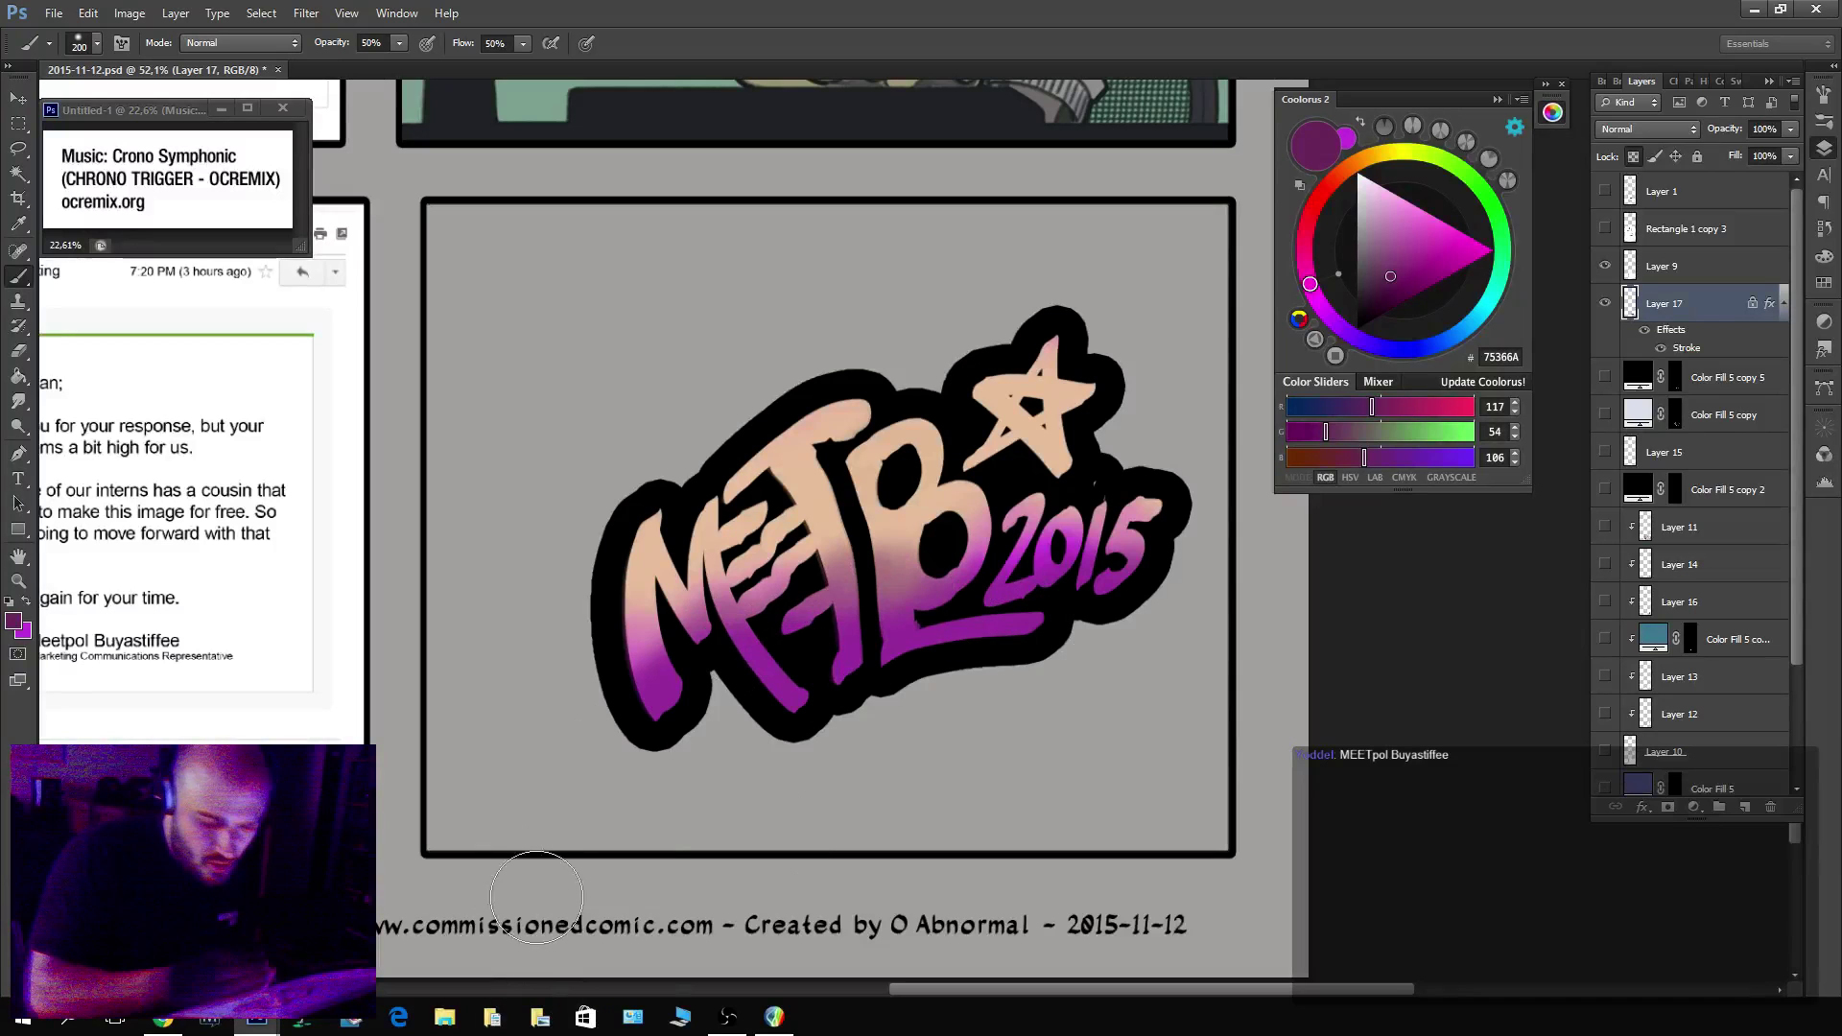
Paint a cream E9E6D5 band through the middle of the lettering and the year with a 100 px brush.
left_click(1379, 155)
left_click(1368, 192)
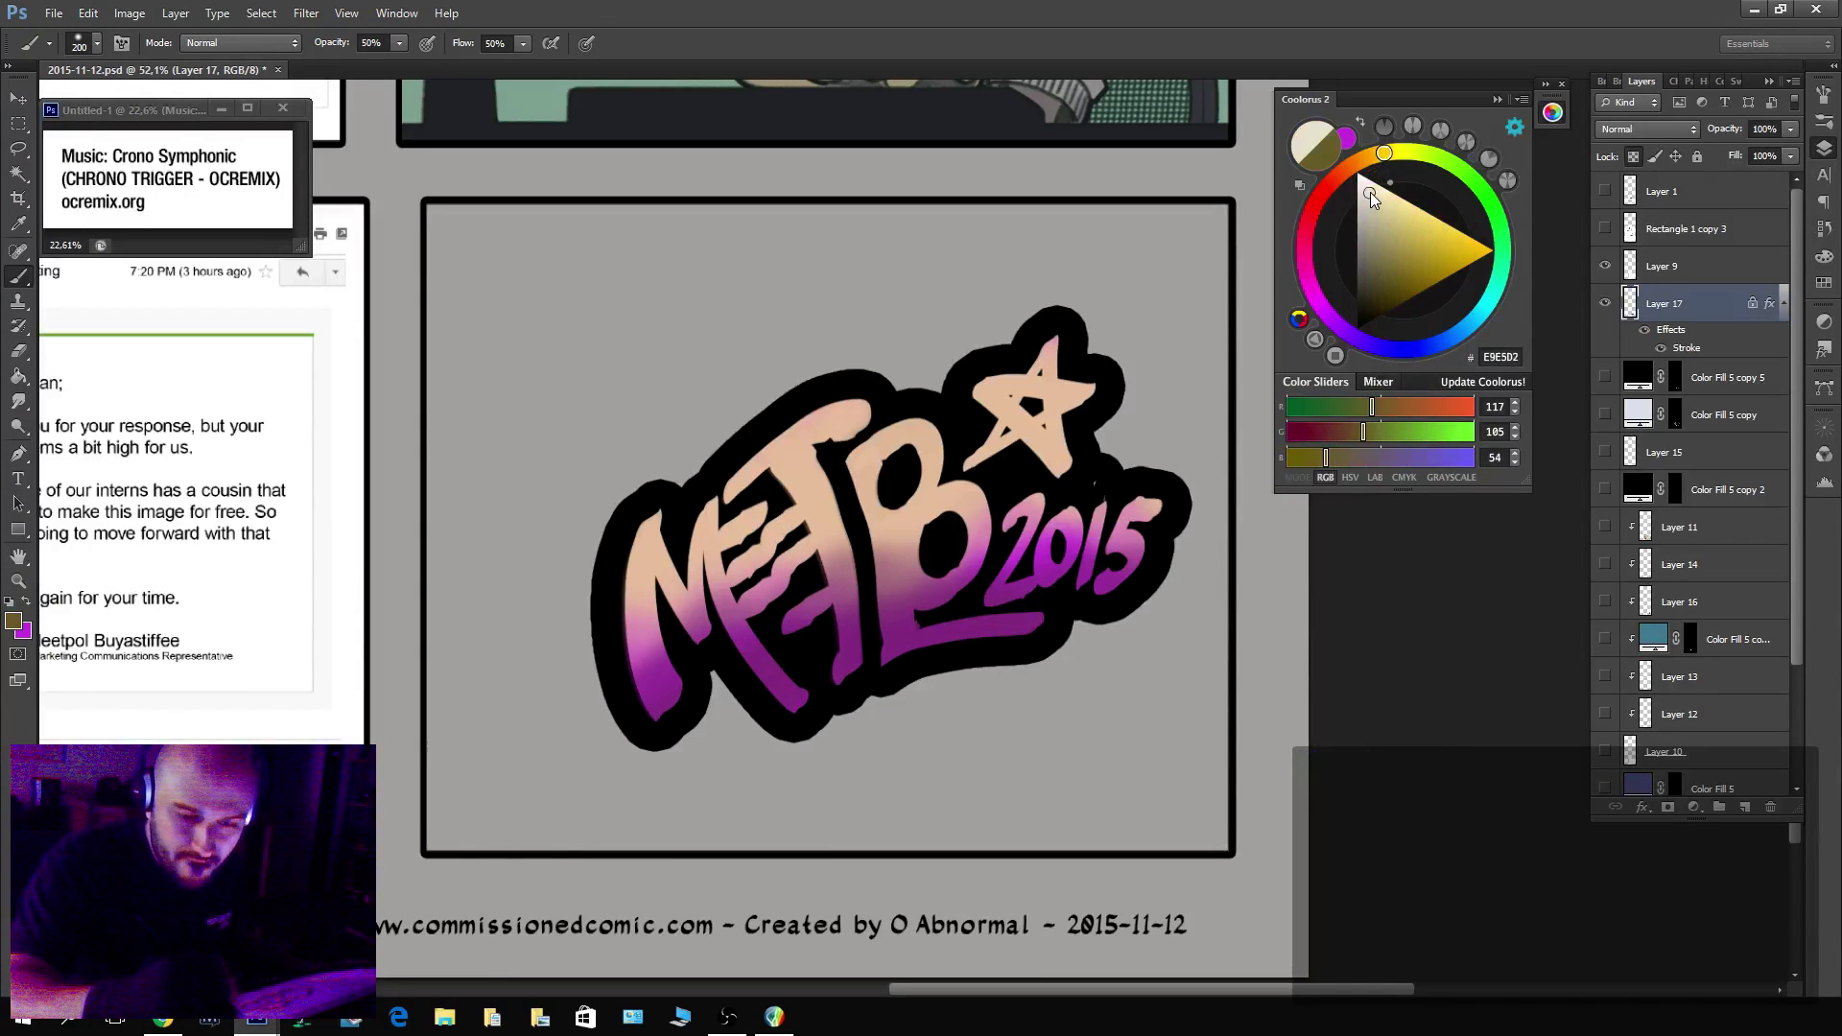
key("bracketleft")
key("bracketleft")
key("bracketleft")
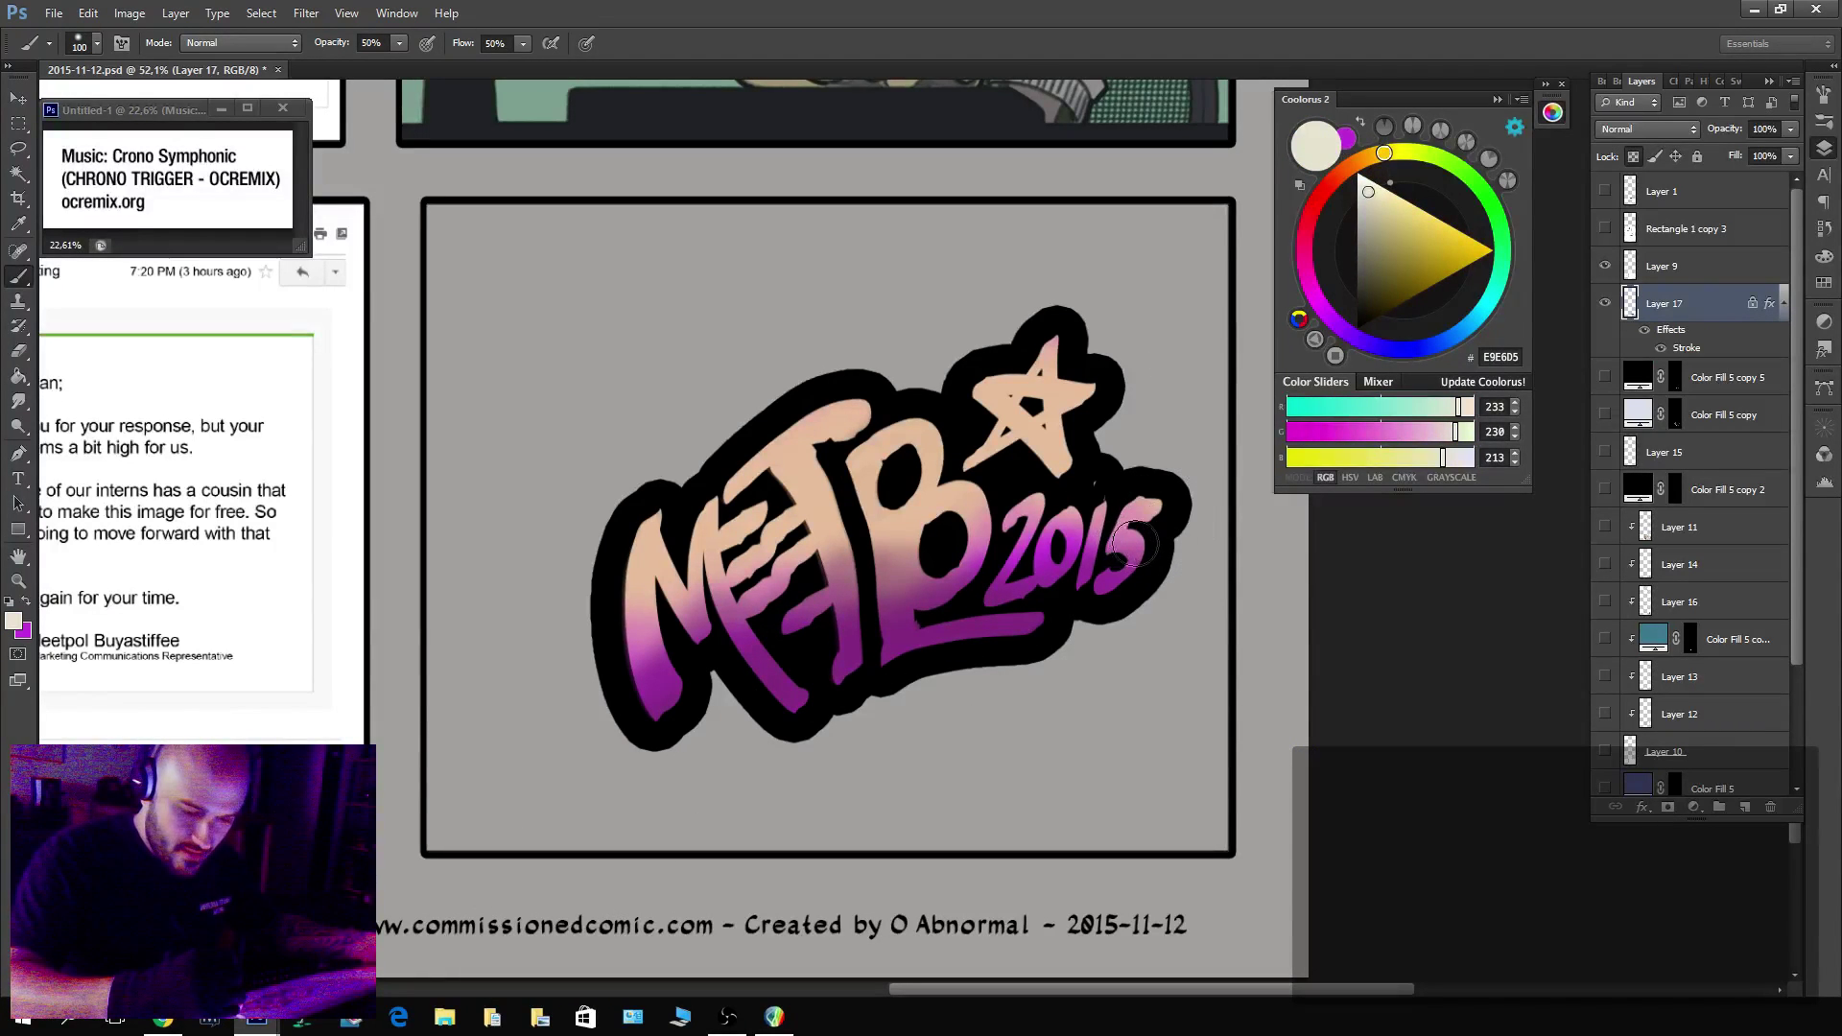
mouse_move(1132, 543)
left_mouse_down()
mouse_move(864, 545)
mouse_move(598, 652)
mouse_move(767, 576)
left_mouse_up()
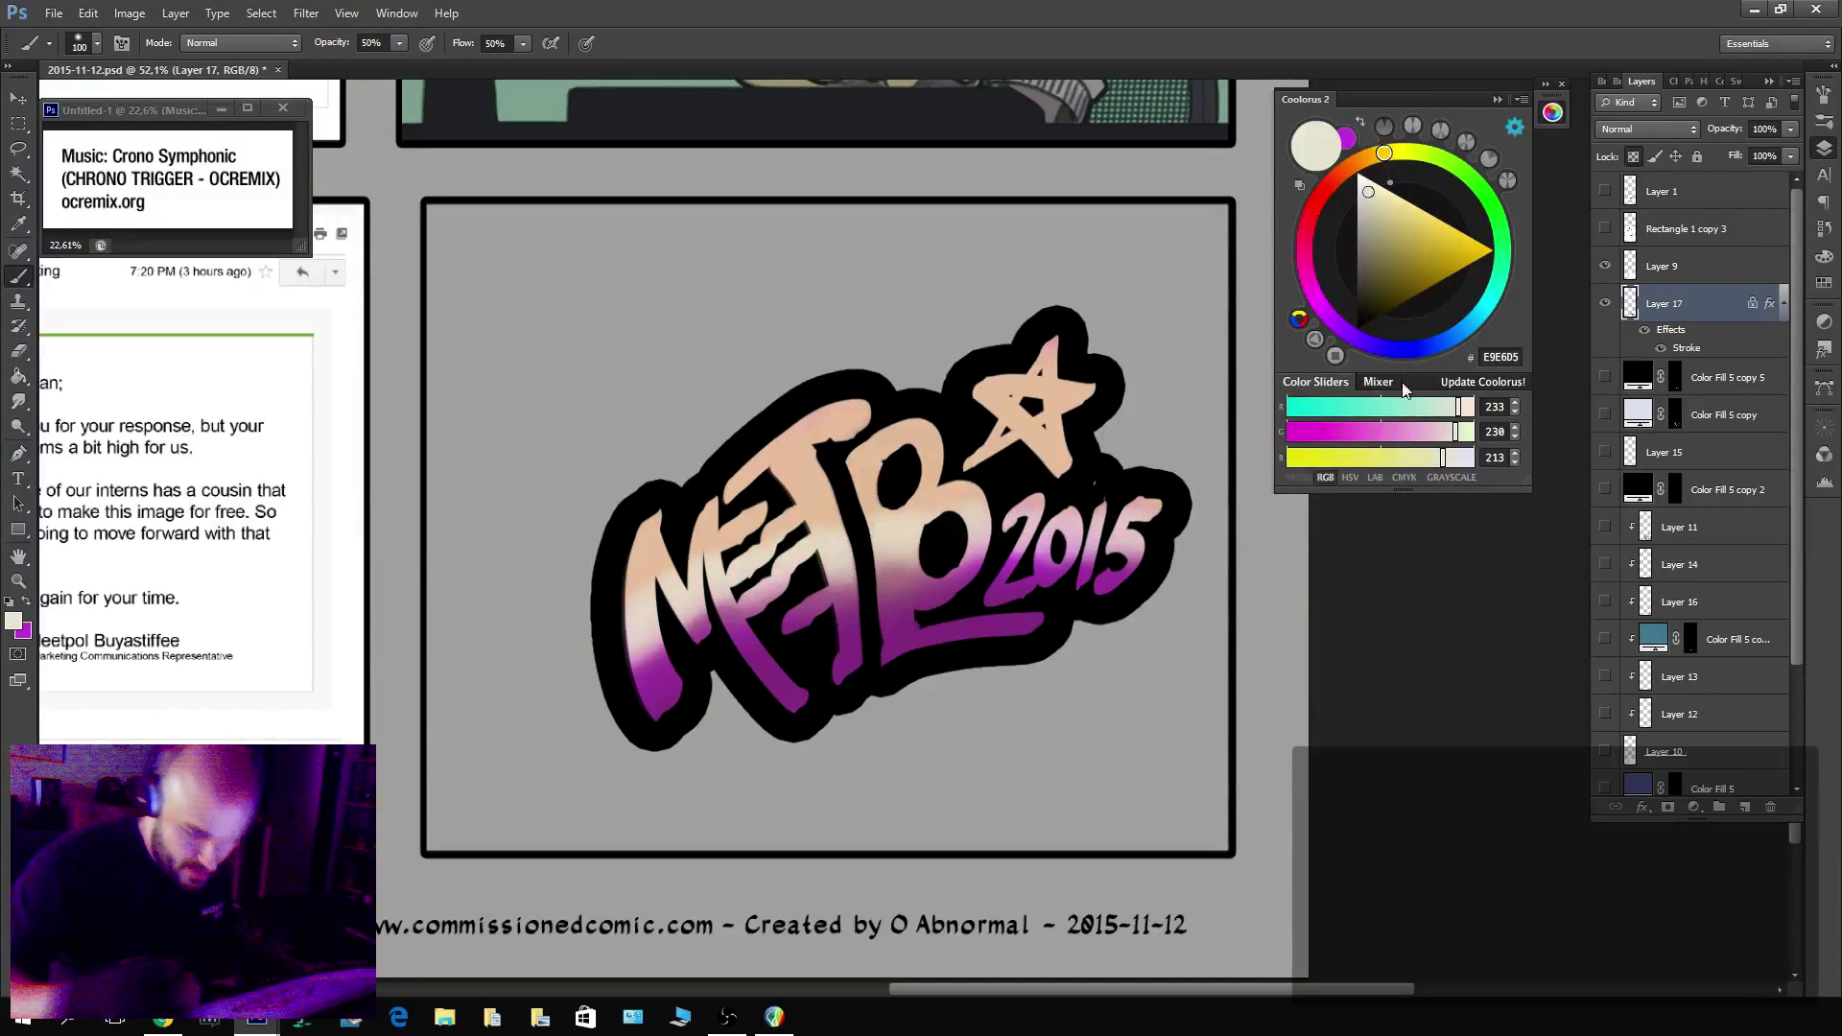
Shade the feet of the letters and the underline with blue 1E4893 at 125 px, then blend its upper edge with sampled purple A35198.
left_click(1442, 347)
mouse_move(1411, 253)
left_mouse_down()
mouse_move(1438, 267)
mouse_move(1420, 275)
left_mouse_up()
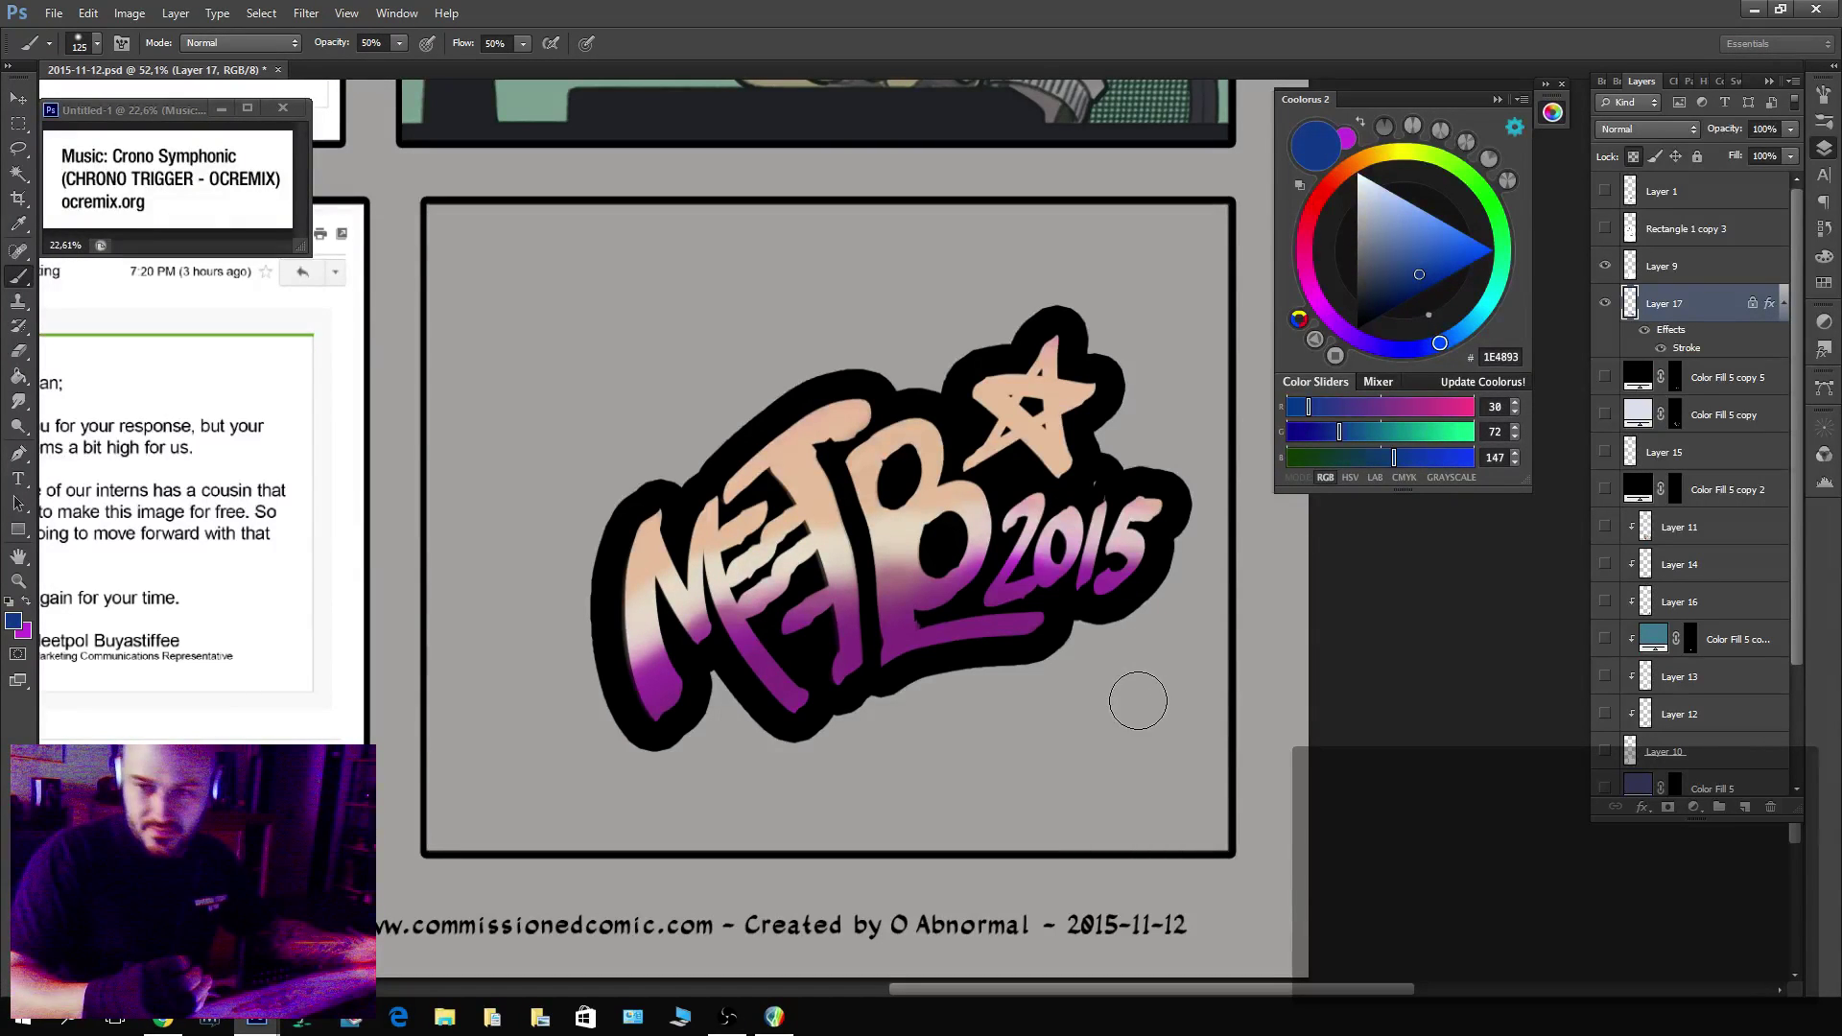
key("bracketright")
mouse_move(1152, 646)
left_mouse_down()
mouse_move(1138, 598)
mouse_move(980, 669)
mouse_move(984, 623)
mouse_move(865, 661)
mouse_move(847, 647)
mouse_move(707, 729)
mouse_move(696, 679)
left_mouse_up()
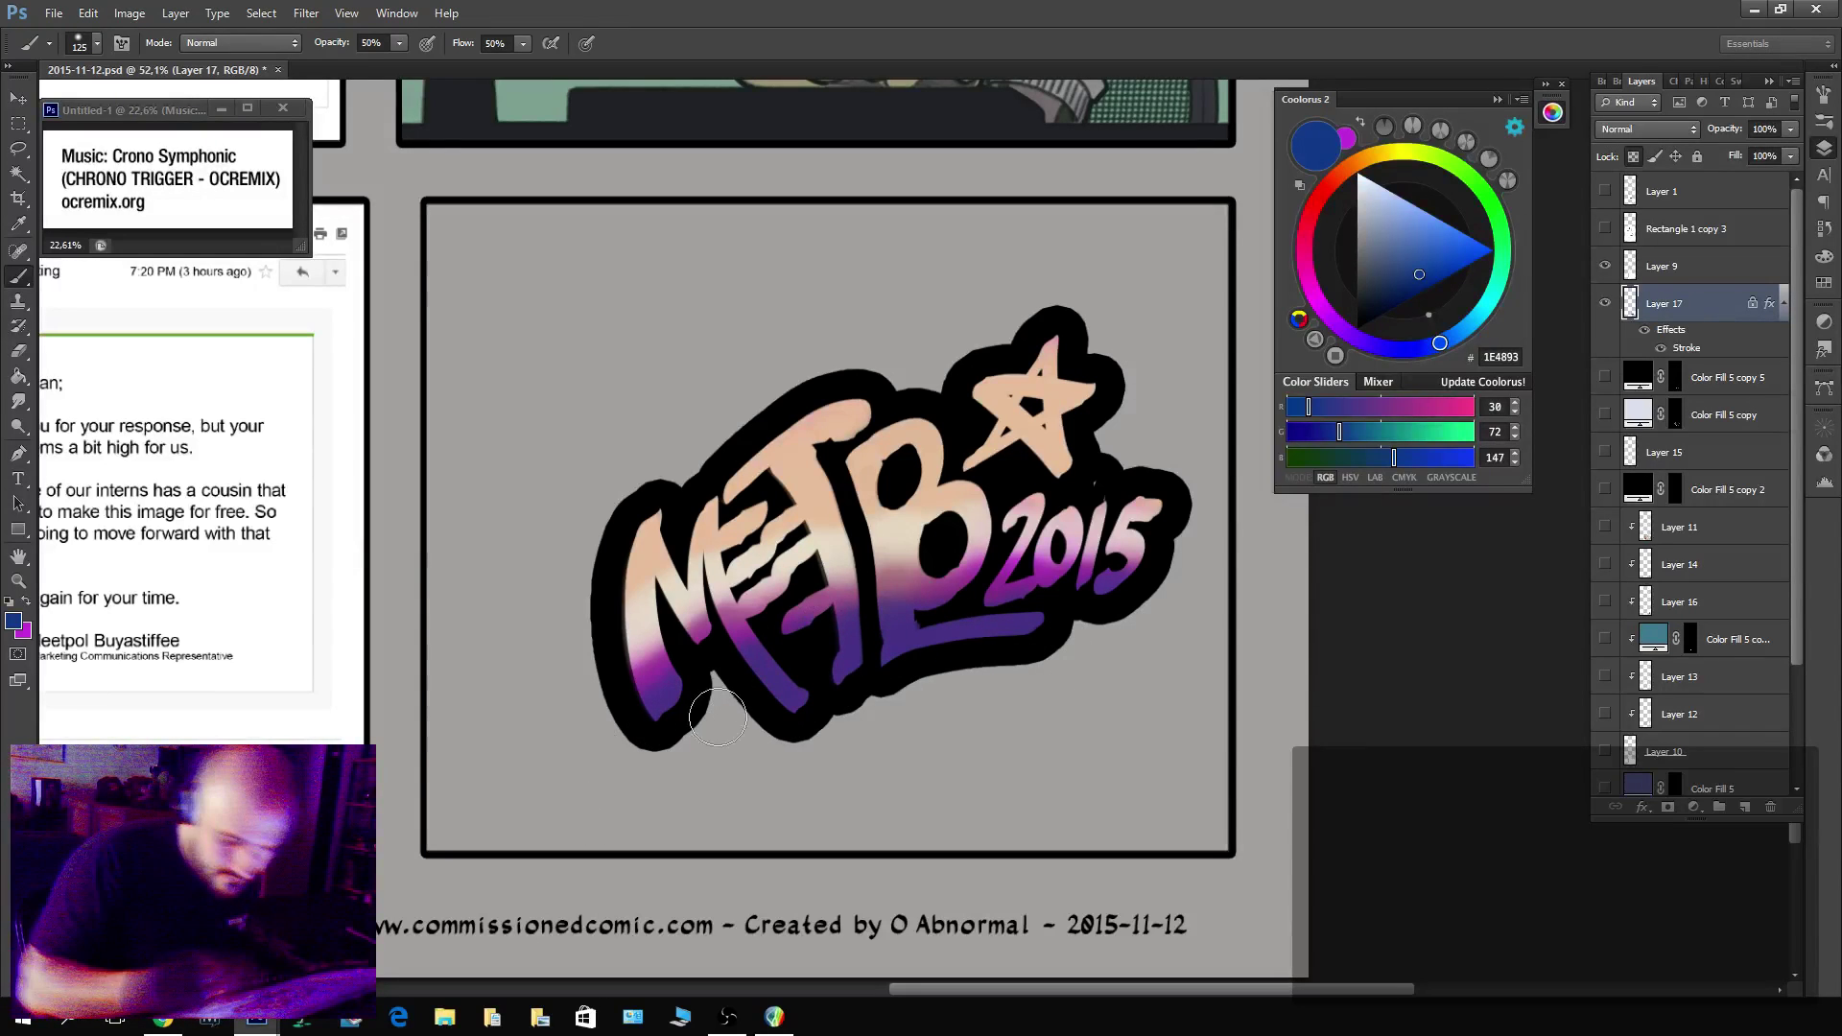
left_click(994, 614, "alt")
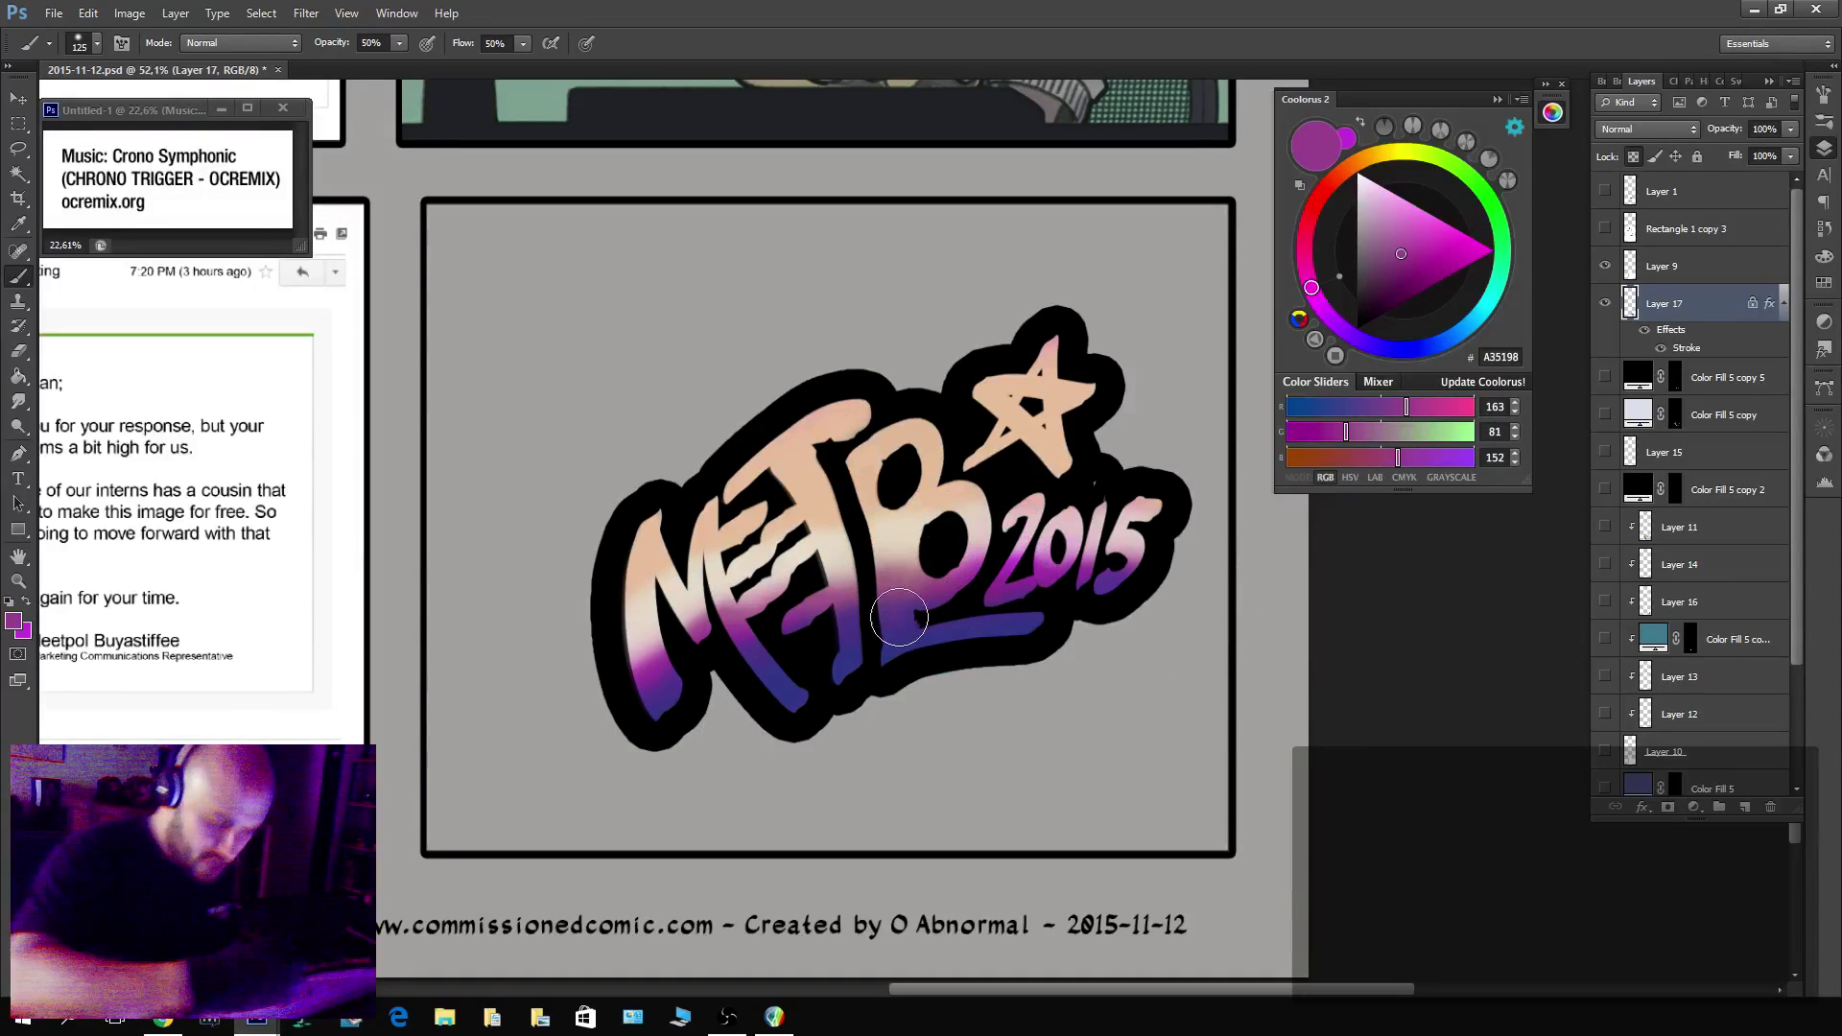
mouse_move(899, 619)
left_mouse_down()
mouse_move(1143, 589)
mouse_move(967, 575)
mouse_move(866, 628)
mouse_move(646, 652)
left_mouse_up()
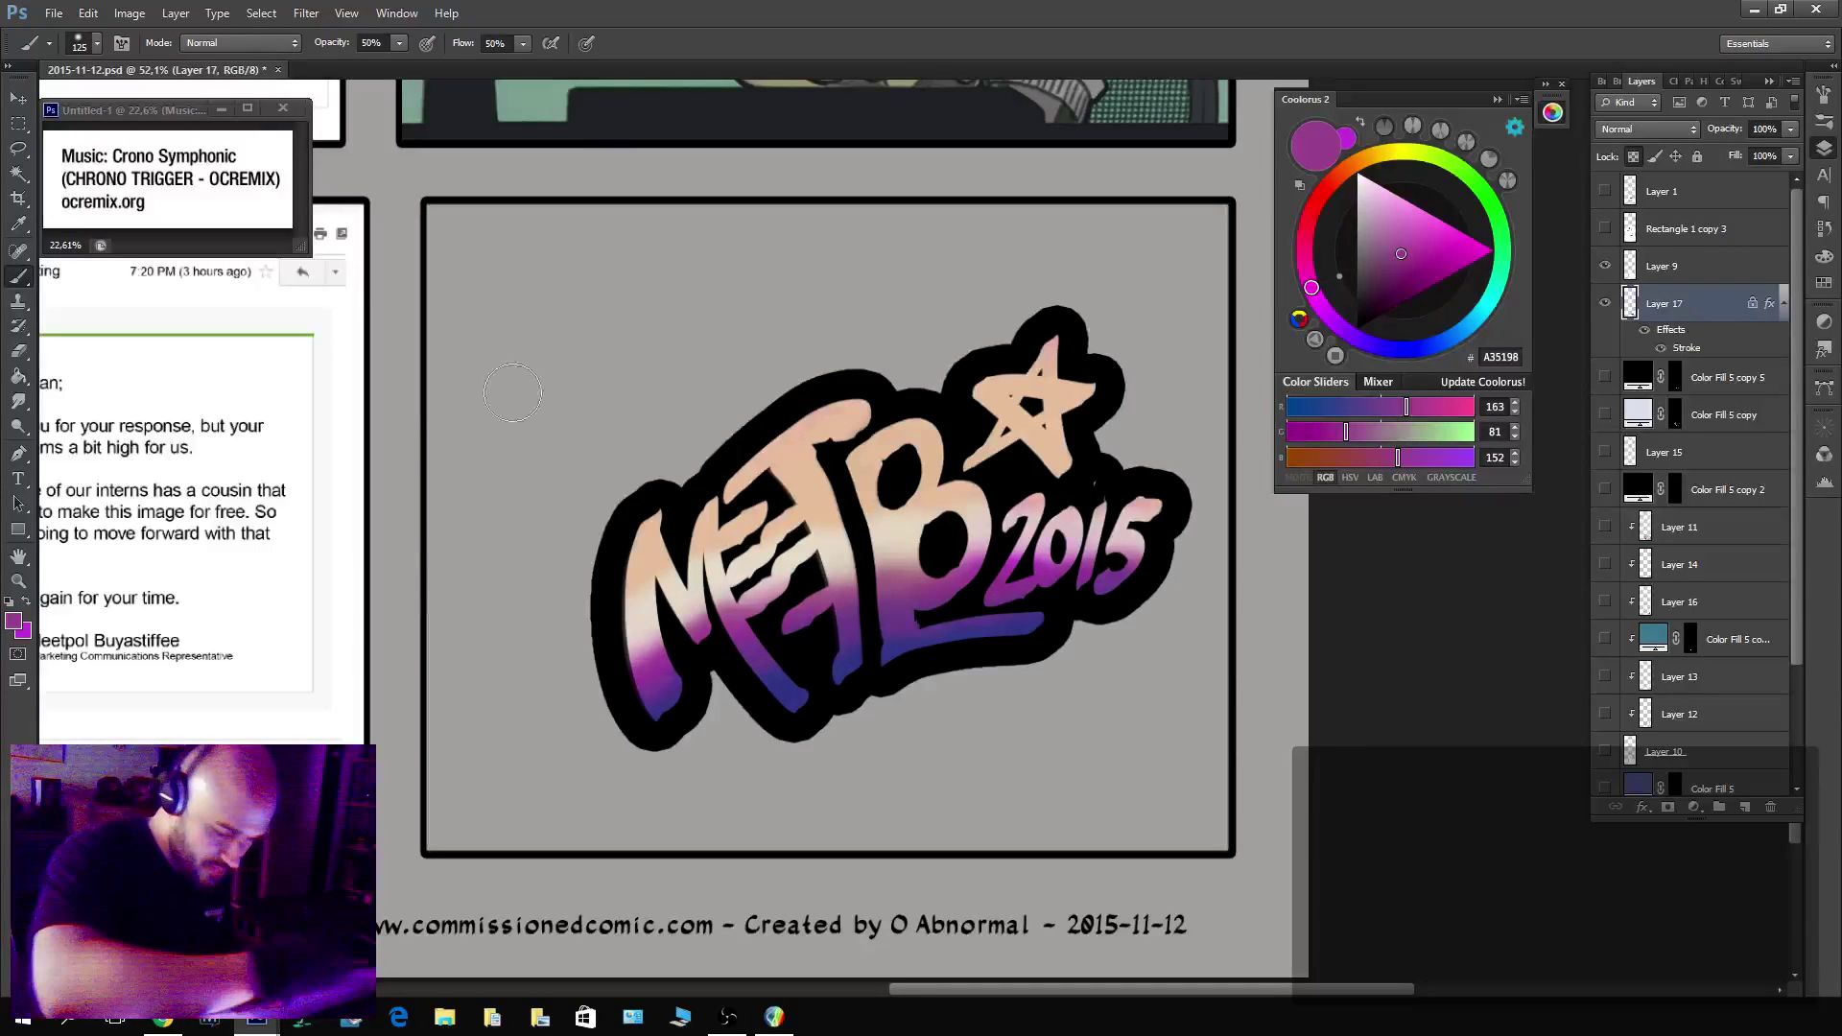
Paint a thin white highlight streak across the middle of the lettering and the year with a 50 px brush.
left_click(1381, 152)
left_click_drag(1368, 192, 1357, 173)
key("bracketleft")
key("bracketleft")
key("bracketleft")
key("bracketleft")
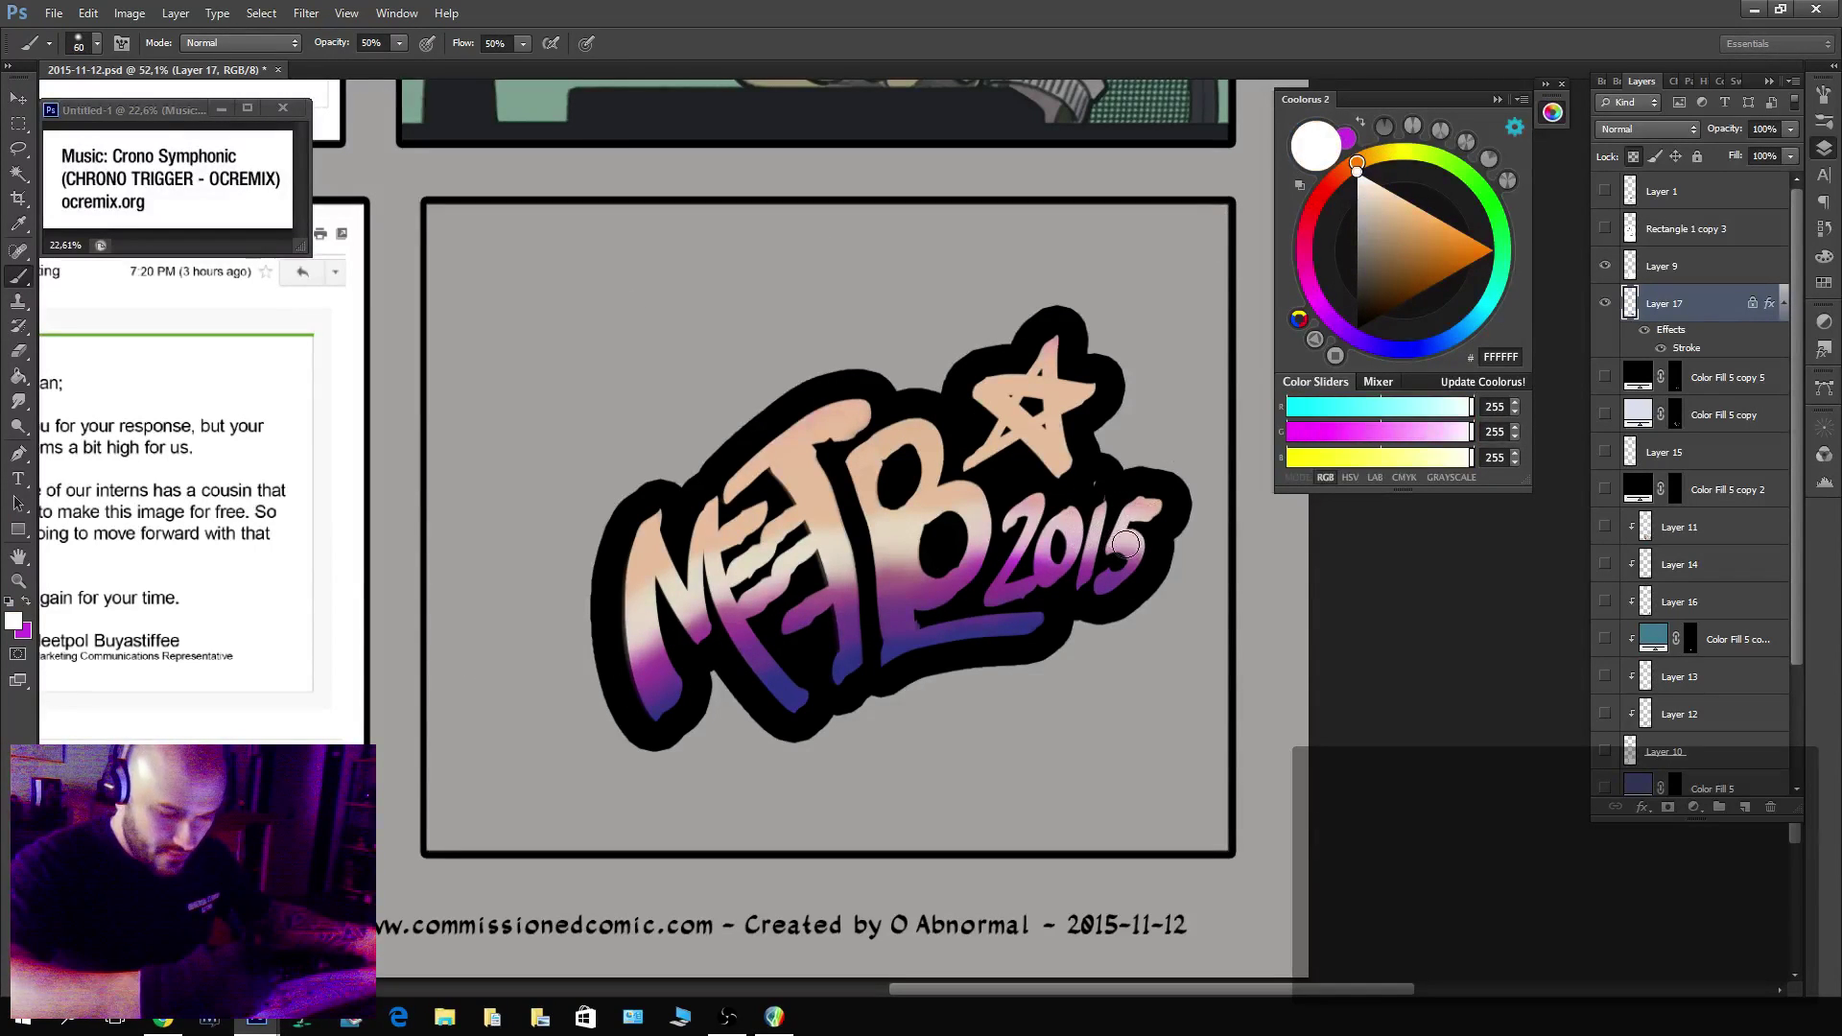
key("bracketleft")
mouse_move(1126, 544)
left_mouse_down()
mouse_move(926, 537)
mouse_move(619, 645)
mouse_move(636, 664)
mouse_move(796, 608)
mouse_move(1138, 525)
left_mouse_up()
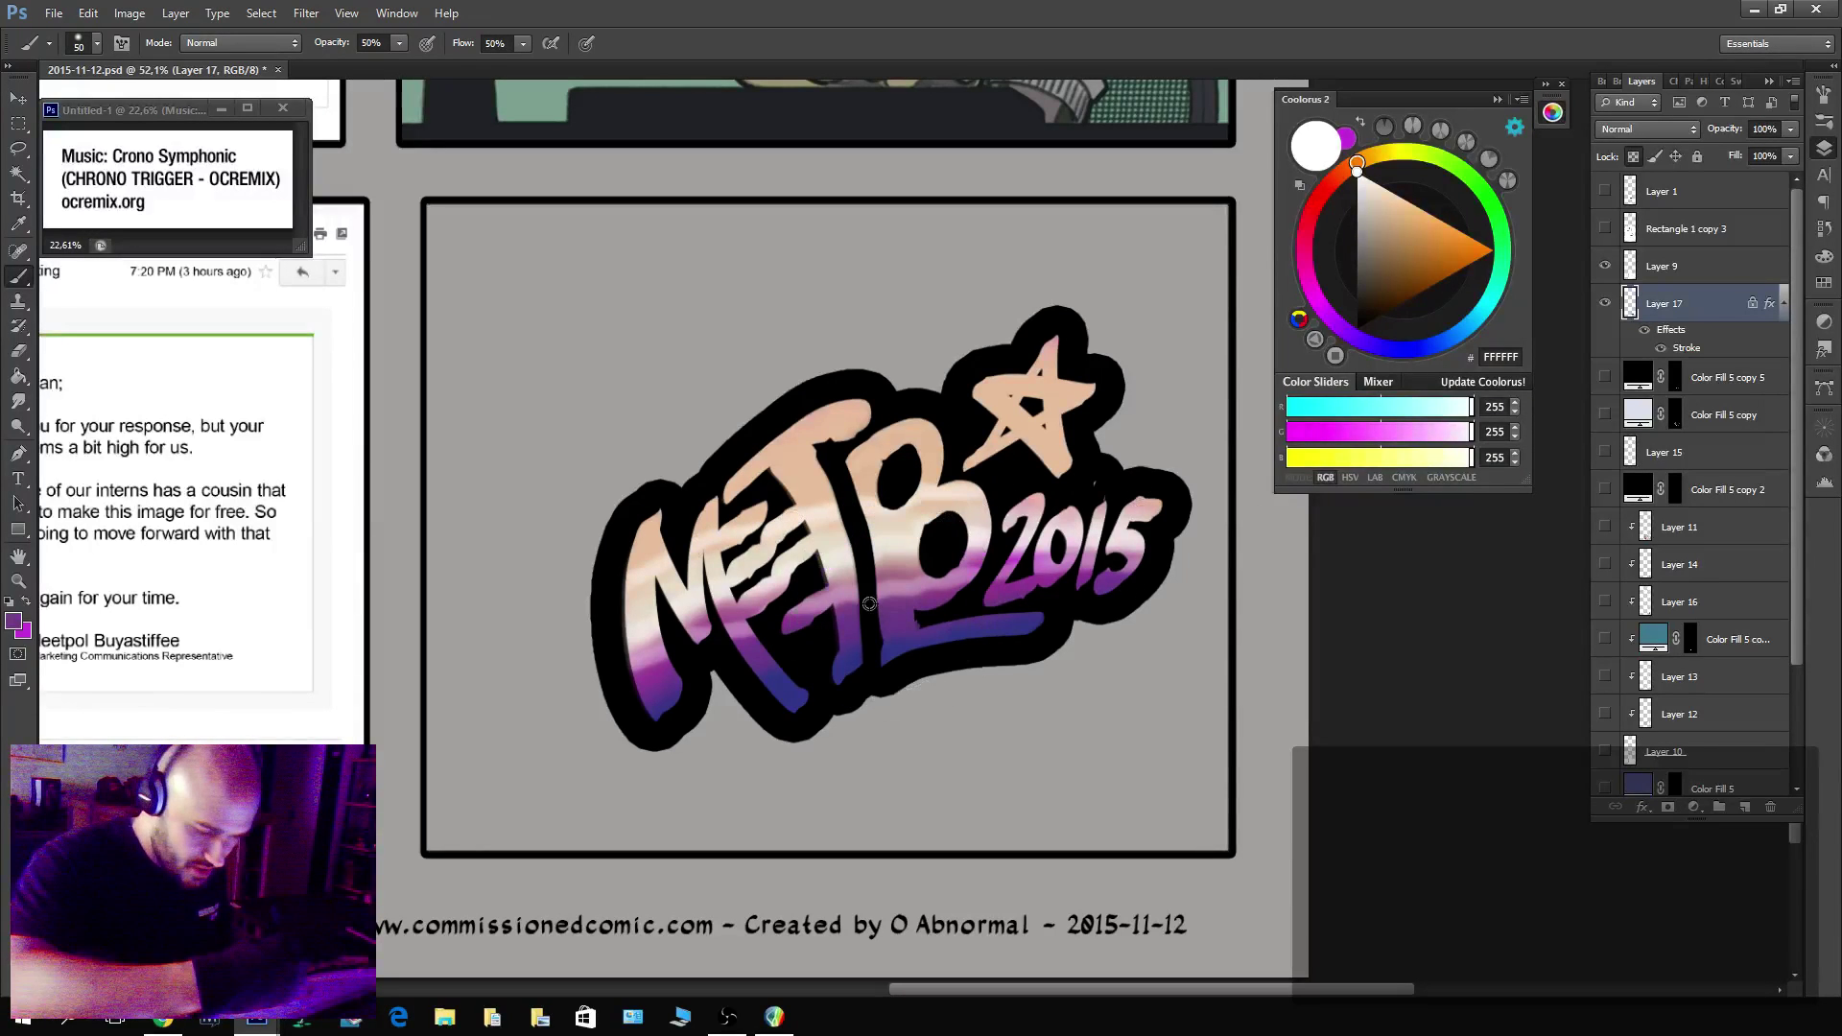
Deepen the band below the highlight across the lettering and the year with purple 7C4A91 and a 125 px brush.
key("bracketright")
key("bracketright")
key("bracketright")
key("bracketright")
key("bracketright")
key("bracketright")
mouse_move(630, 665)
left_mouse_down()
mouse_move(872, 606)
mouse_move(1179, 583)
left_mouse_up()
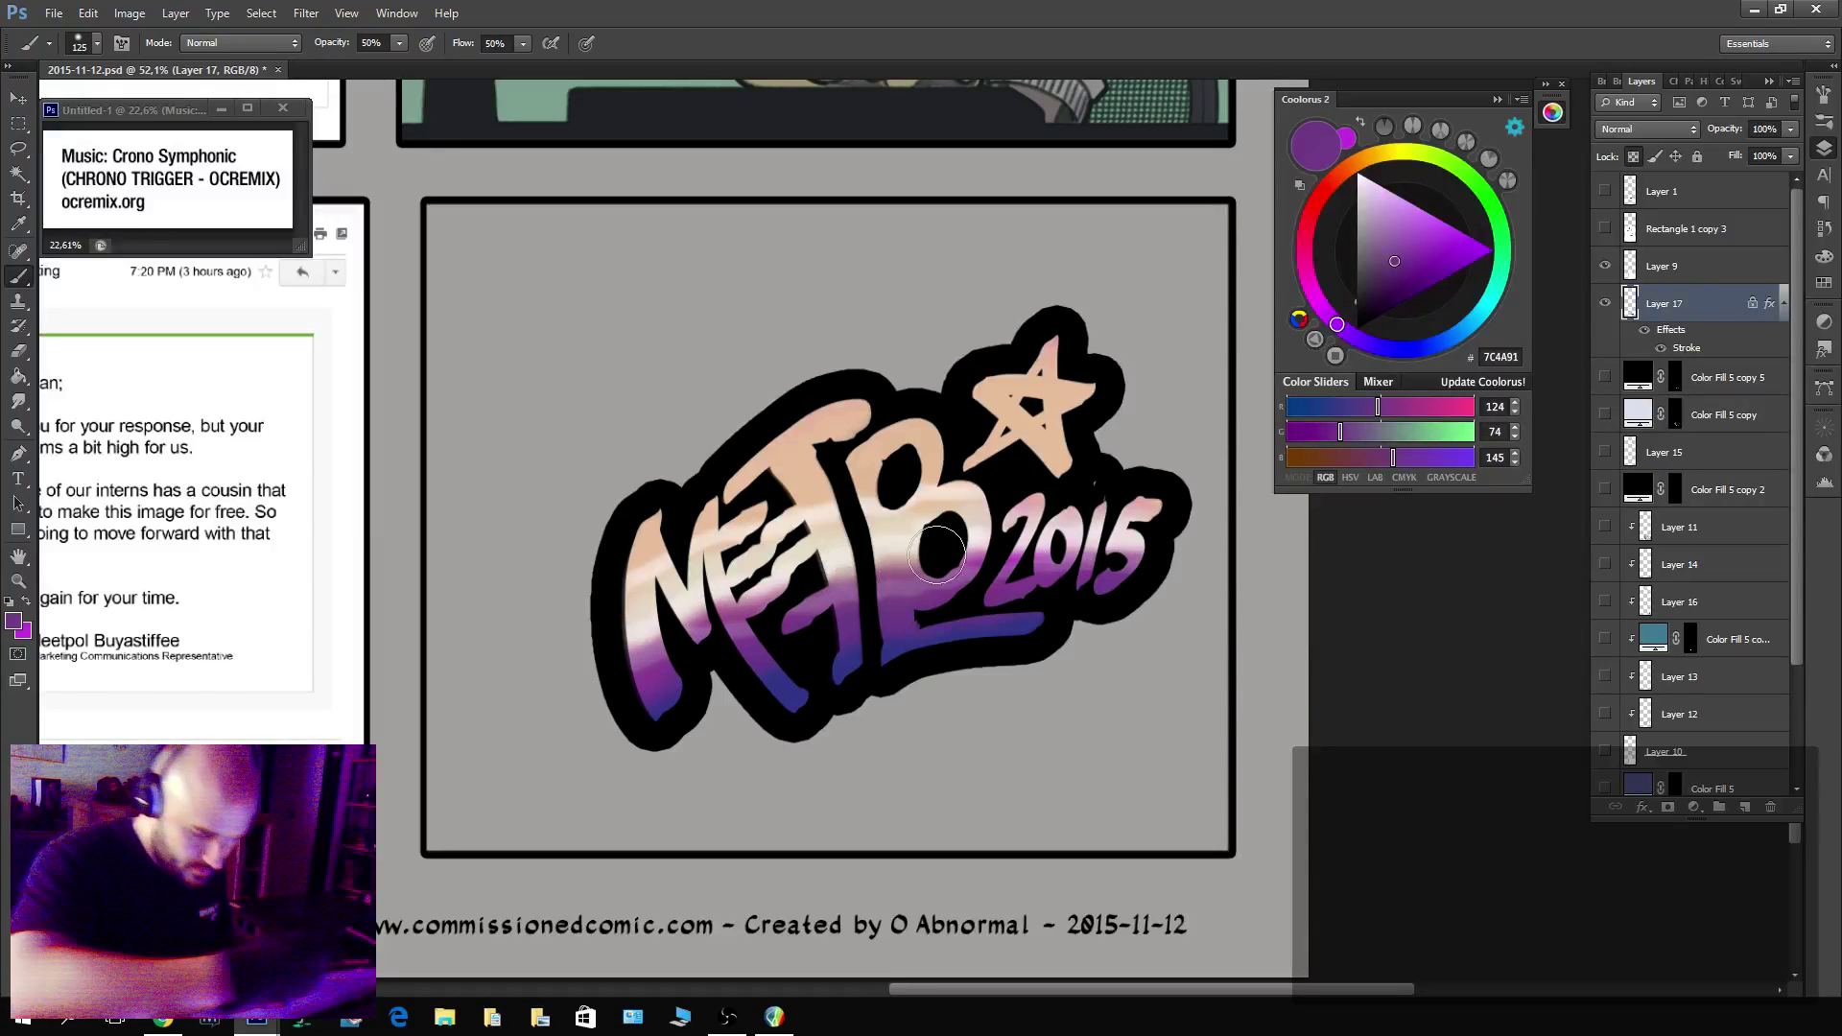
left_click_drag(937, 553, 768, 587)
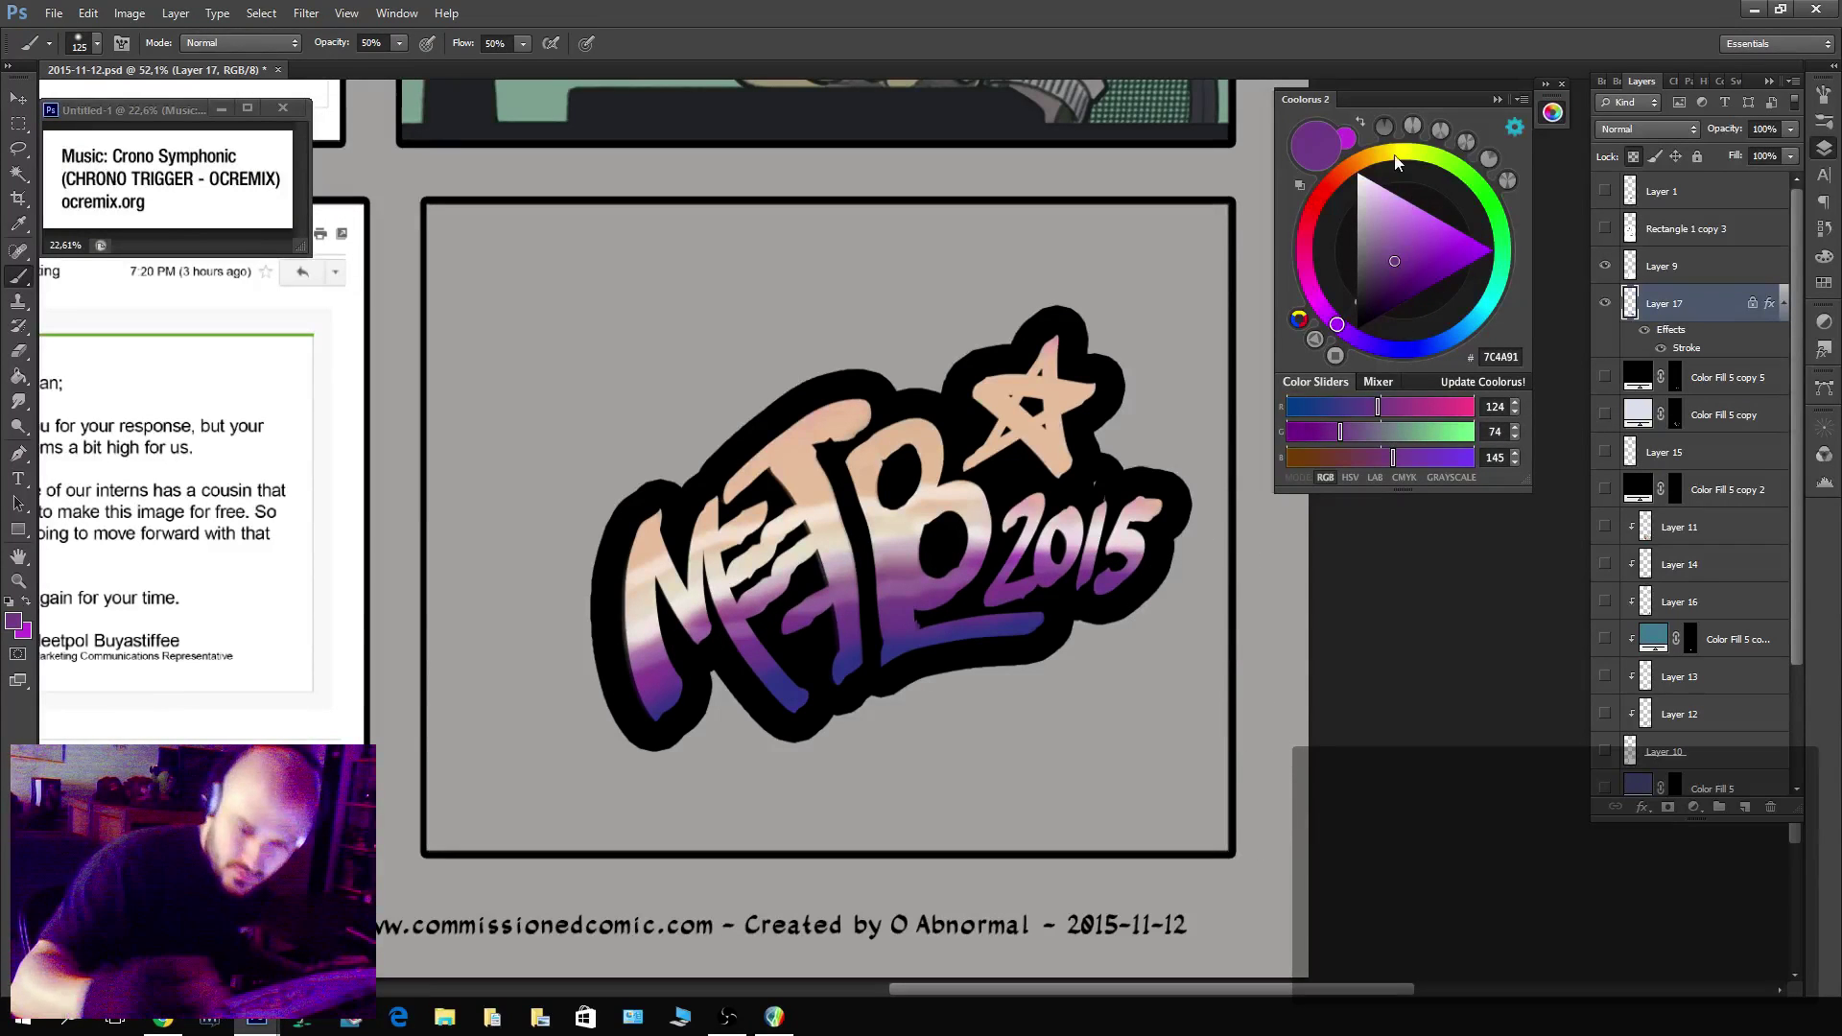
Tint the upper part of the lettering and the star with golden yellow F3D892 and a 400 px brush.
left_click_drag(1397, 163, 1375, 155)
left_click(1409, 209)
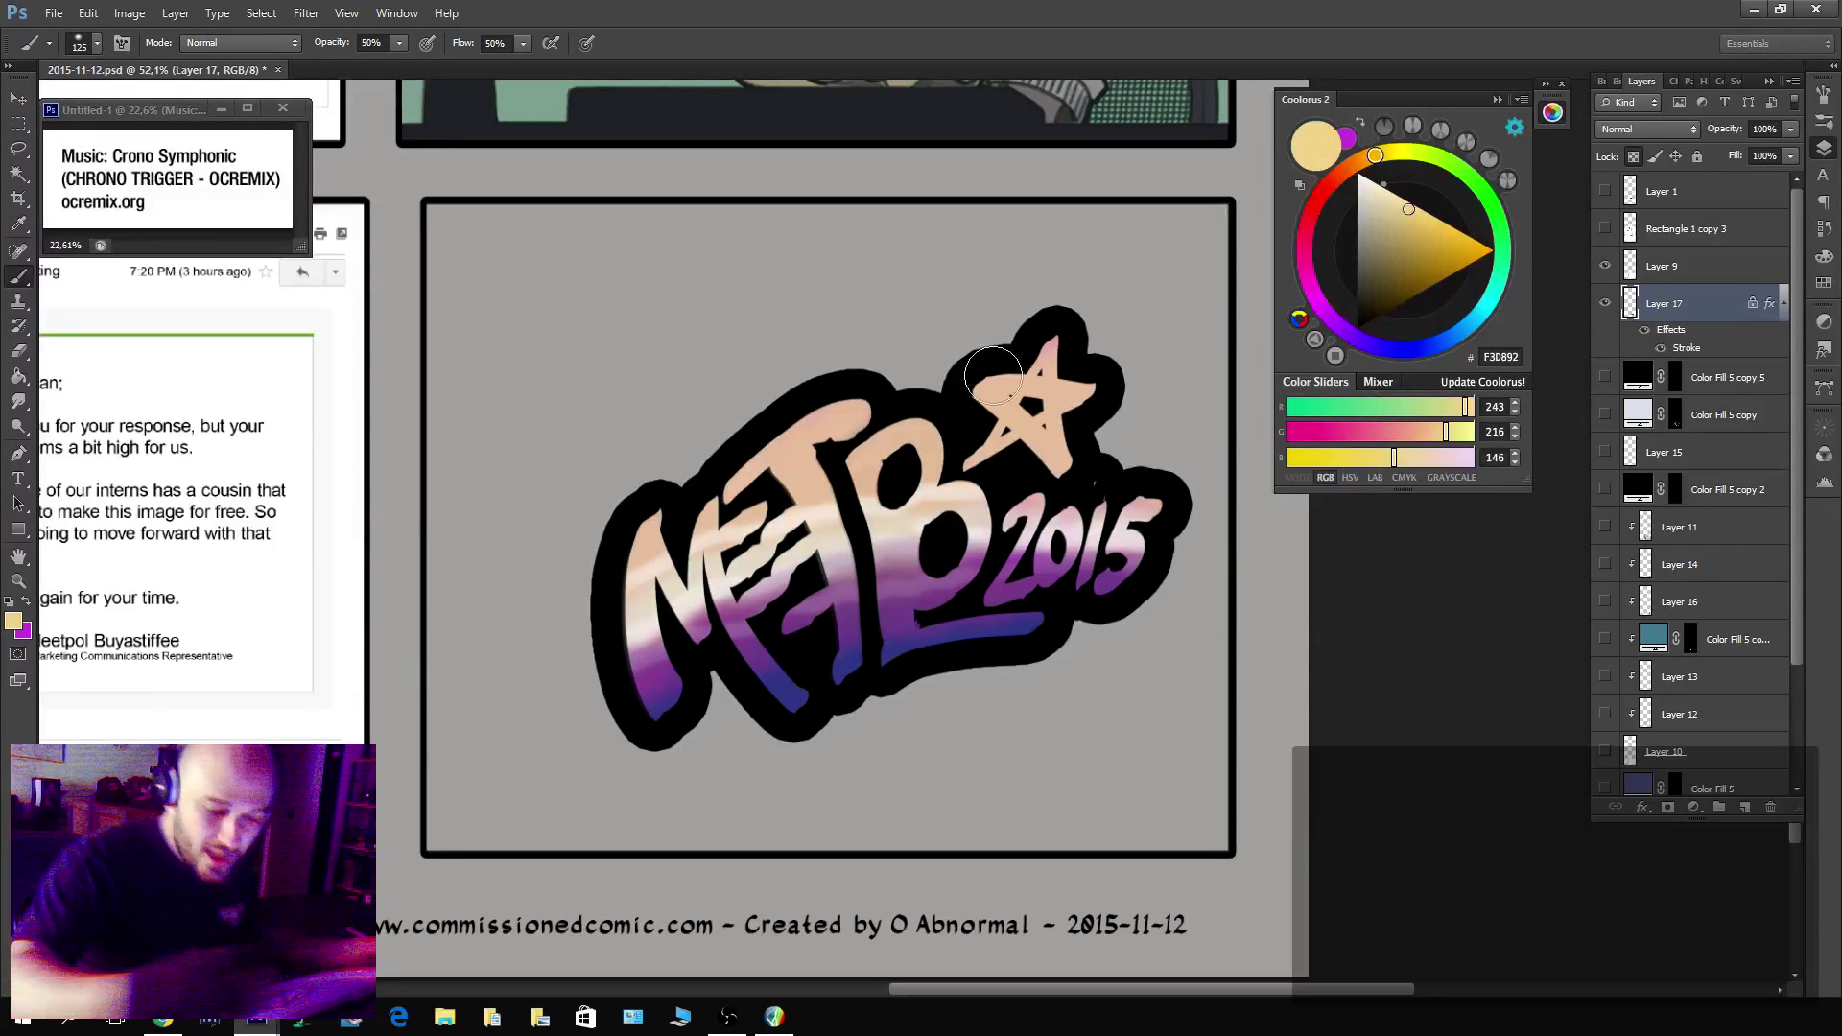
key("bracketright")
key("bracketright")
key("bracketright")
key("bracketright")
key("bracketright")
key("bracketright")
mouse_move(1041, 403)
left_mouse_down()
mouse_move(891, 427)
mouse_move(712, 493)
mouse_move(786, 499)
mouse_move(677, 514)
left_mouse_up()
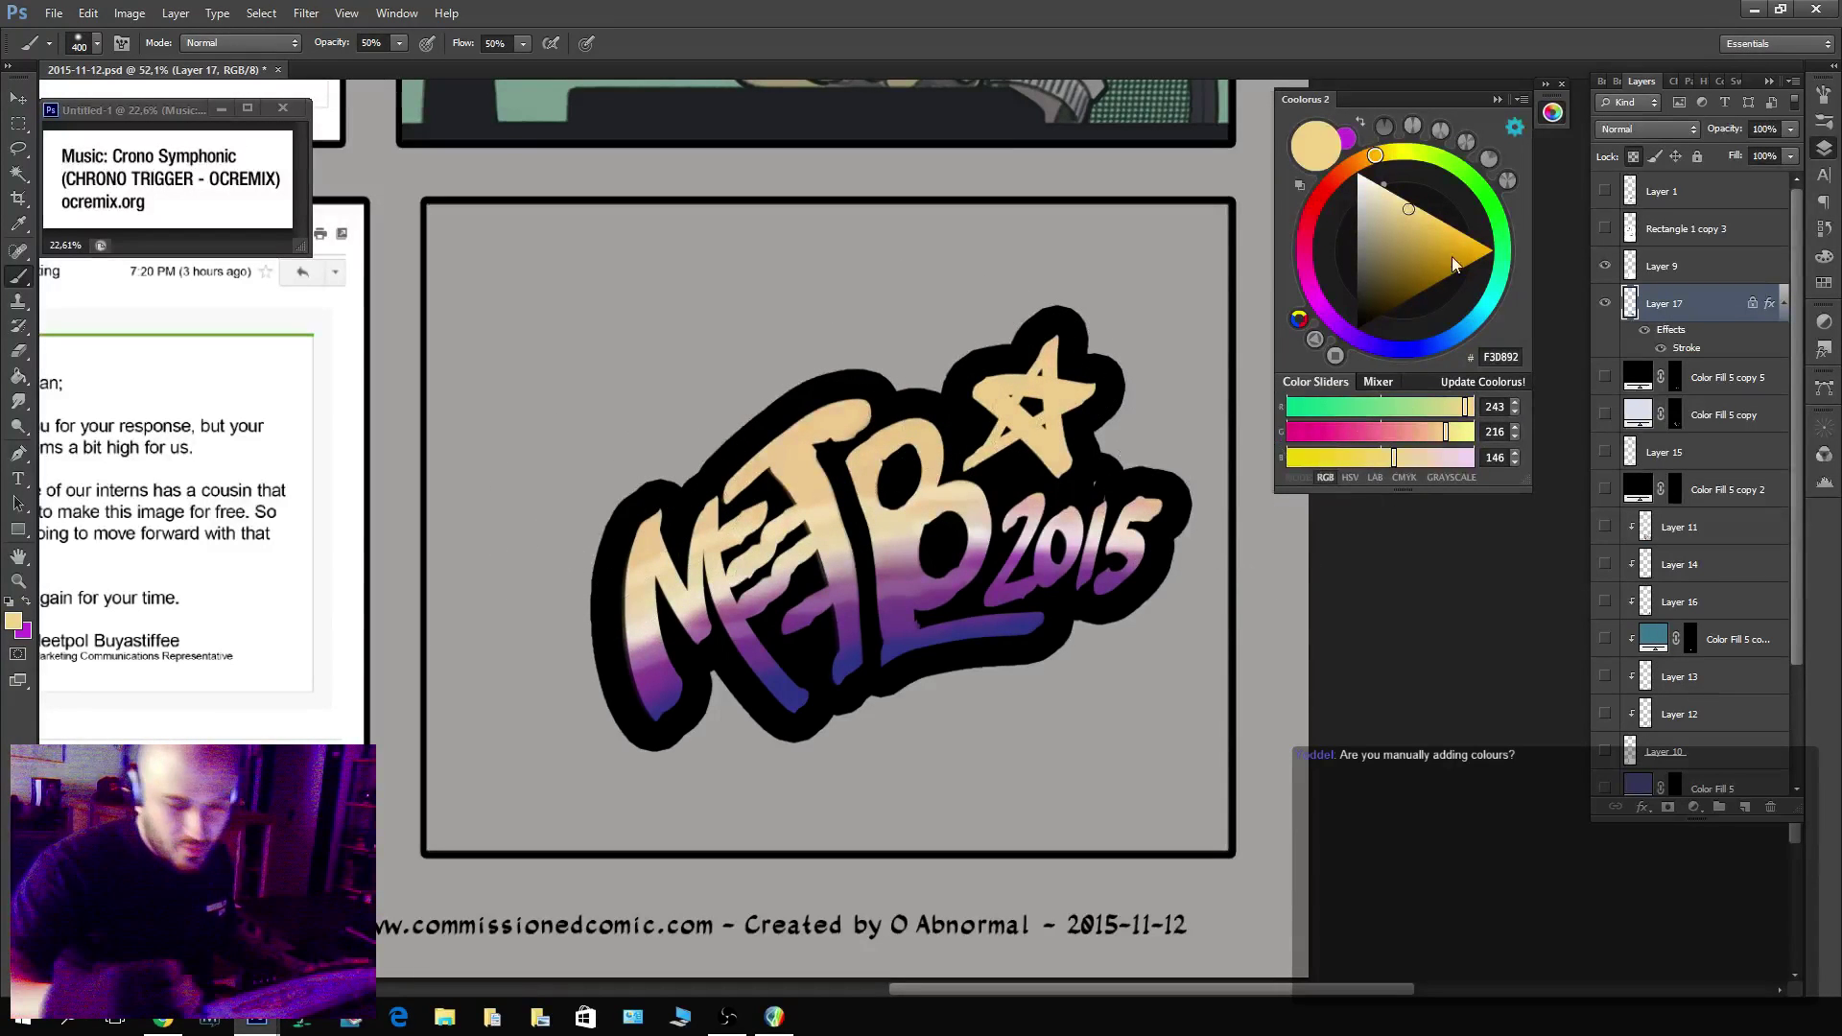
Glaze the tops of the letters and the star with light cyan B9E4E9.
left_click(1485, 307)
left_click(1385, 202)
mouse_move(1041, 422)
left_mouse_down()
mouse_move(1010, 383)
mouse_move(845, 442)
mouse_move(617, 452)
mouse_move(576, 423)
left_mouse_up()
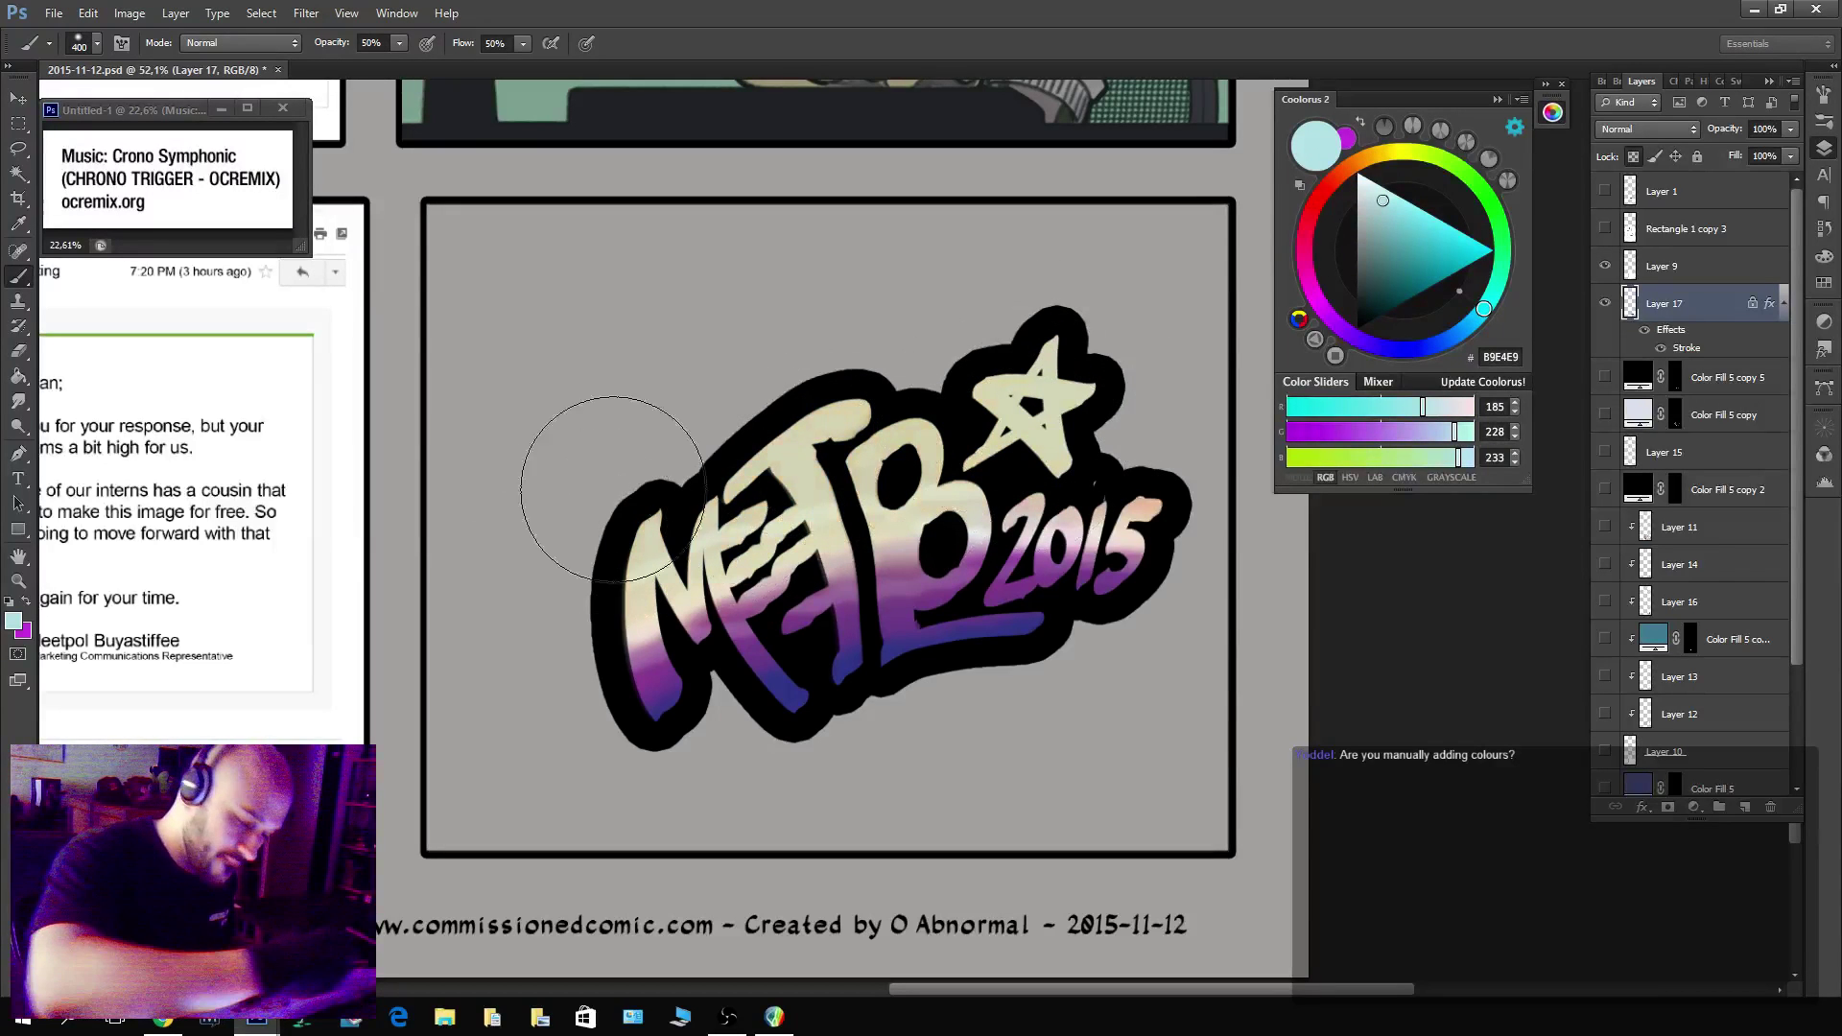
Flatten the gradient lettering and its black outline together by merging them with a new blank layer.
key("z")
left_click_drag(1233, 732, 1130, 862)
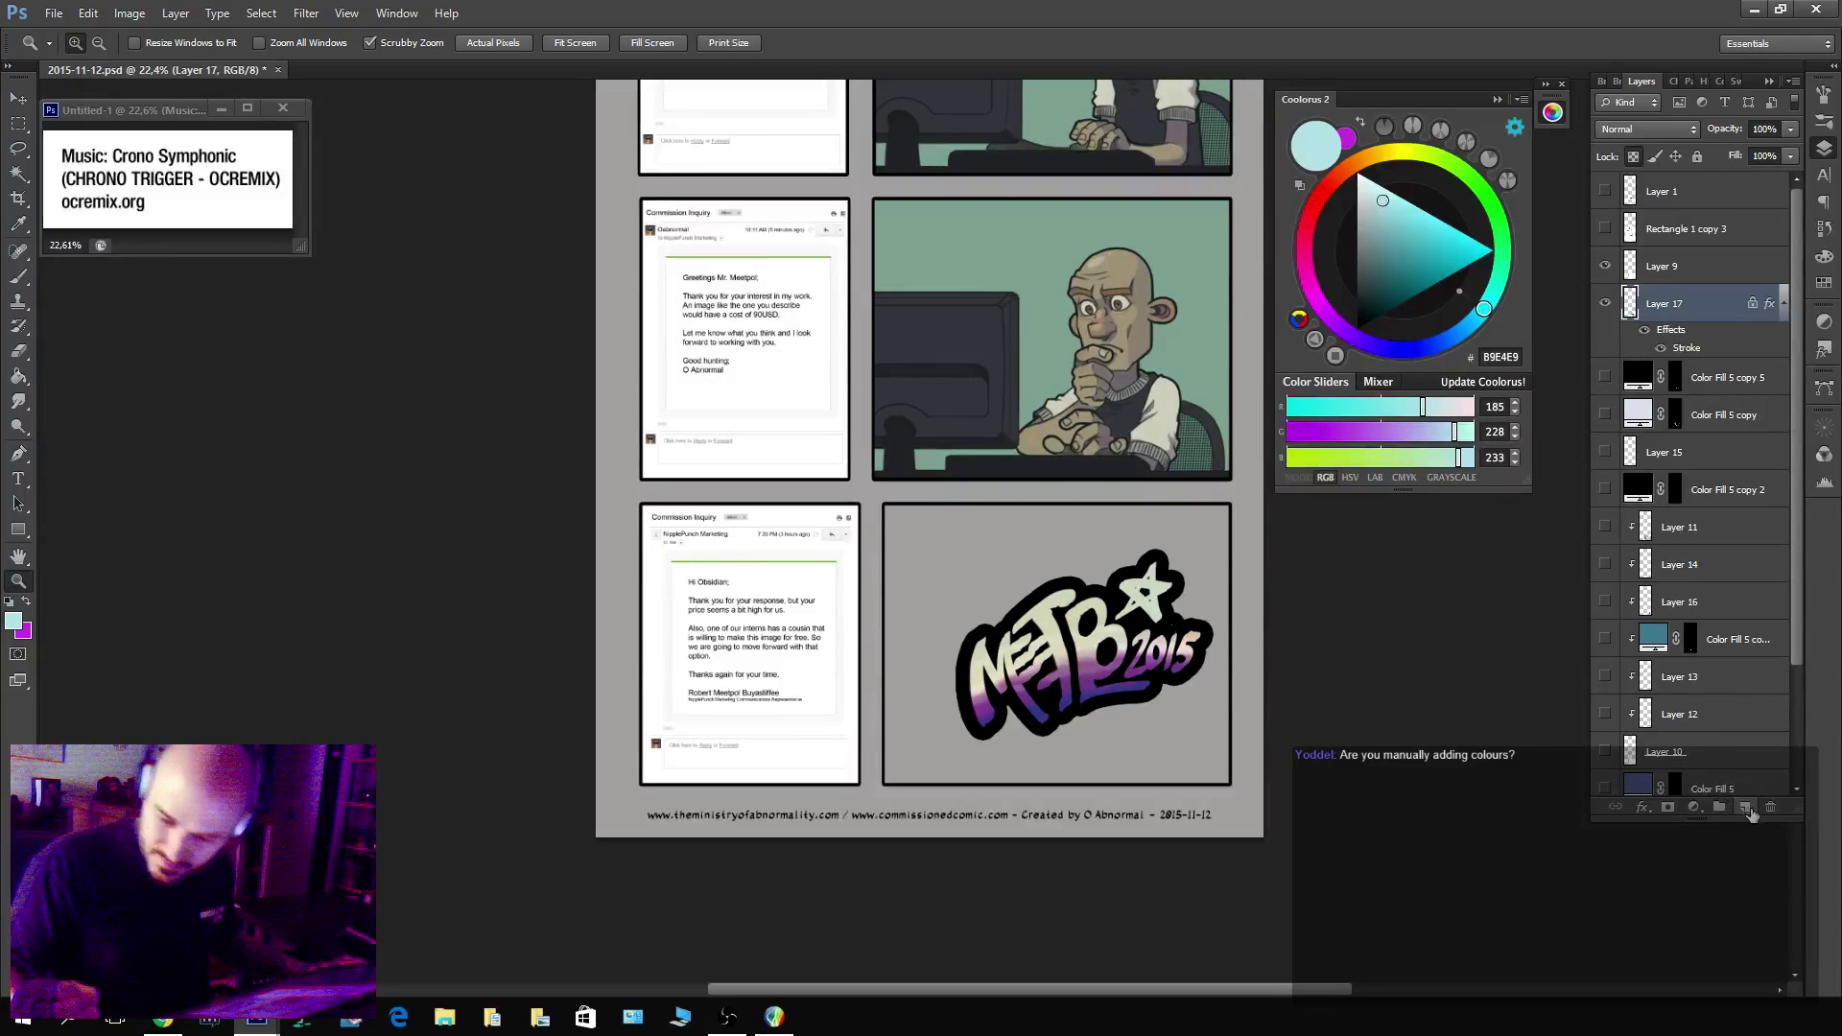
left_click(1747, 808)
key("ctrl+e")
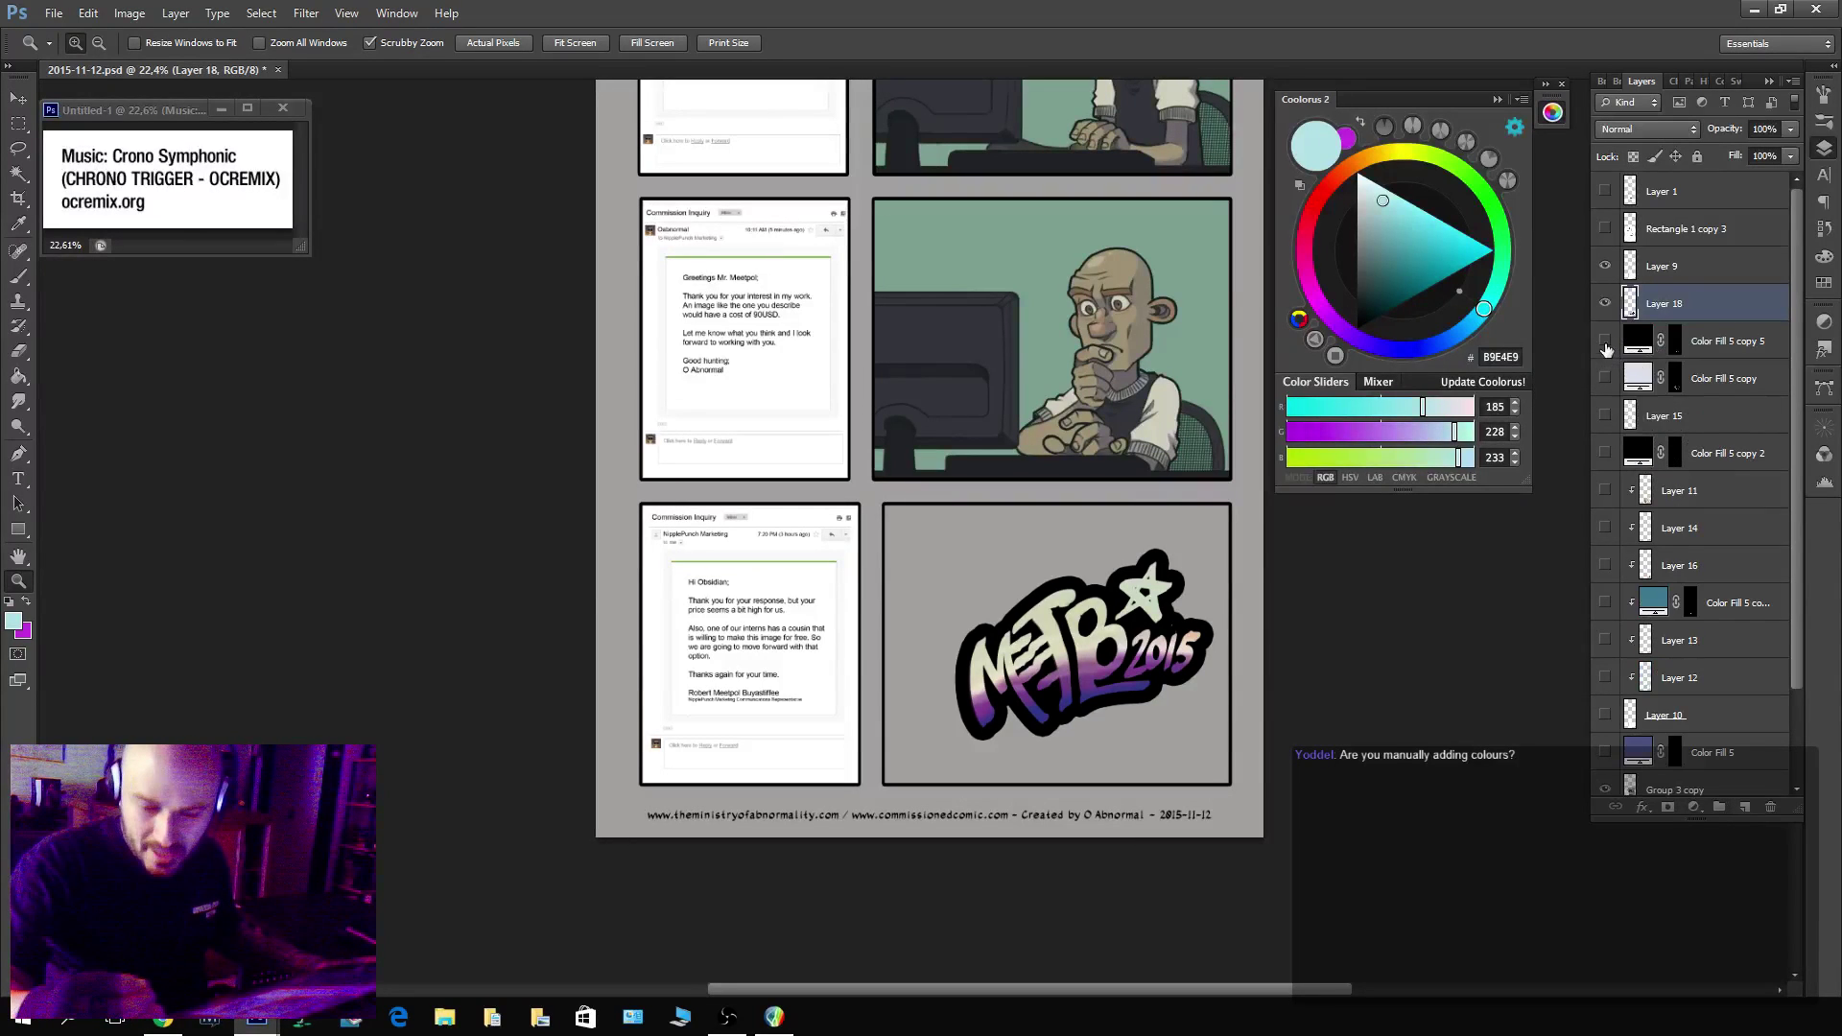
Show the hidden artwork layers, then scale the graffiti tag to about 47% and rotate it about 34.5° at the woman panel's lower-right corner.
left_click_drag(1607, 348, 1619, 595)
left_click(1607, 715)
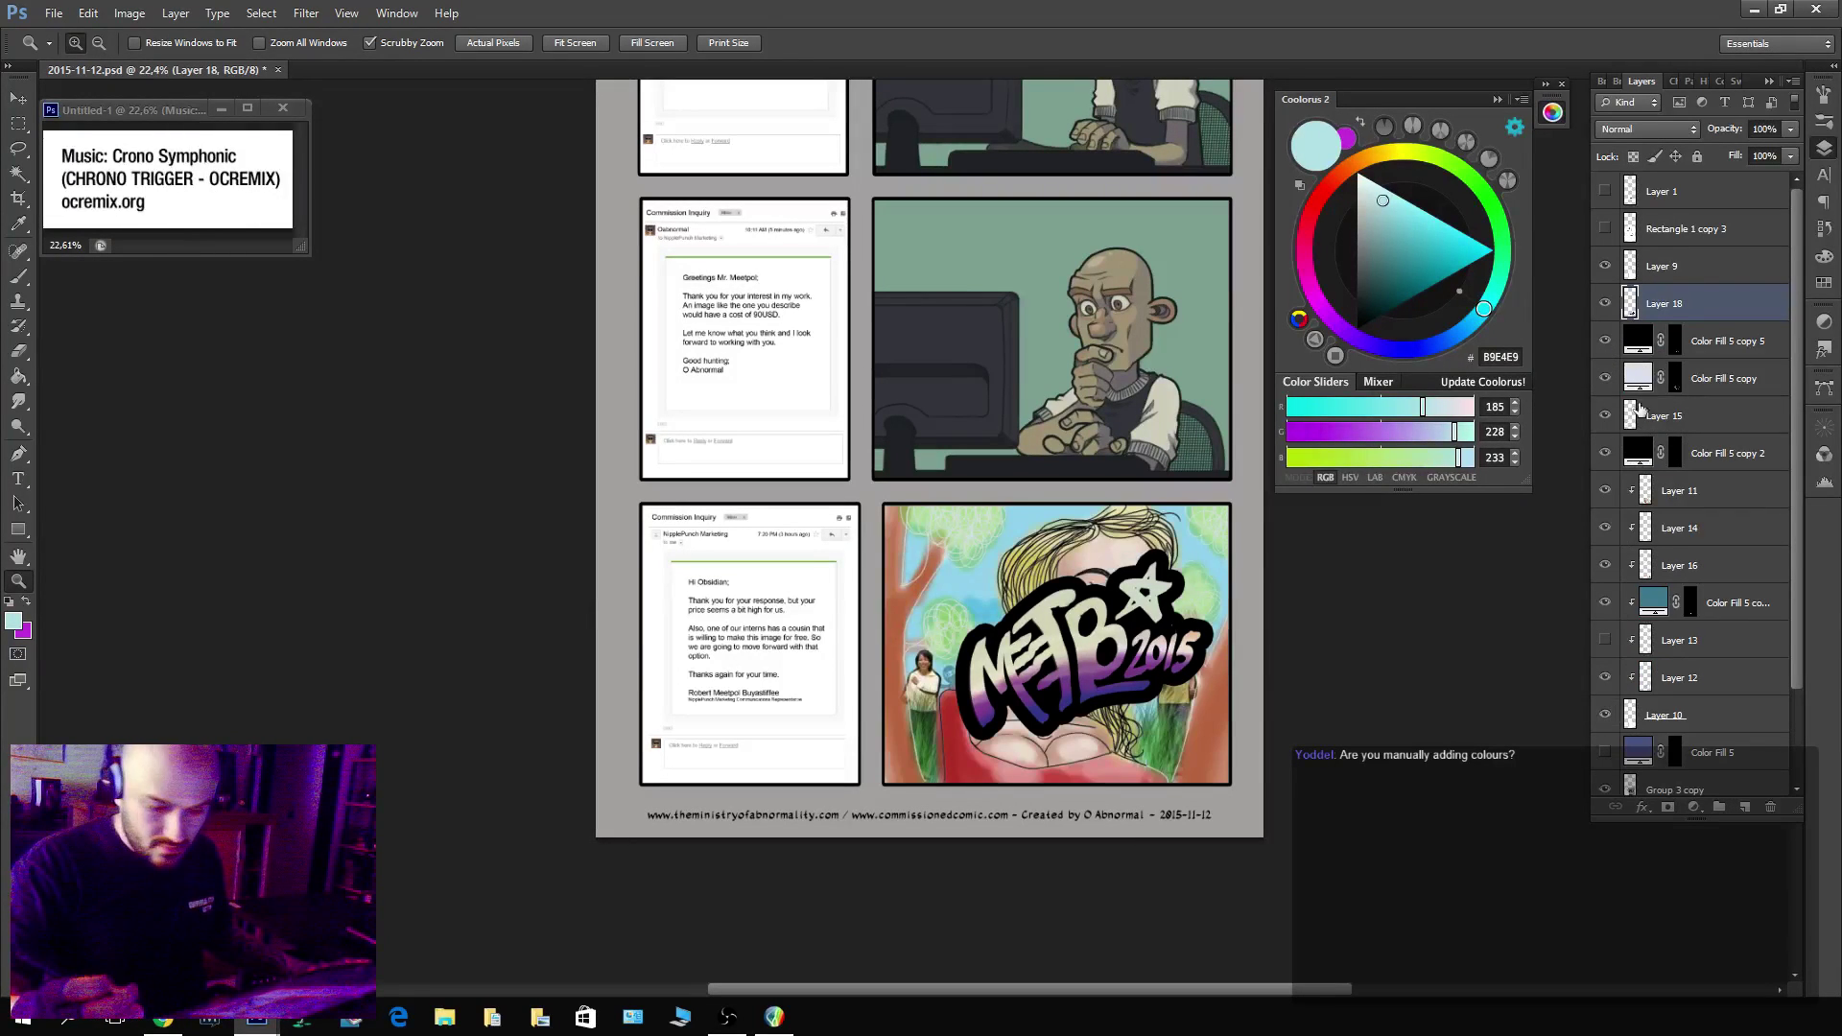
key("ctrl+t")
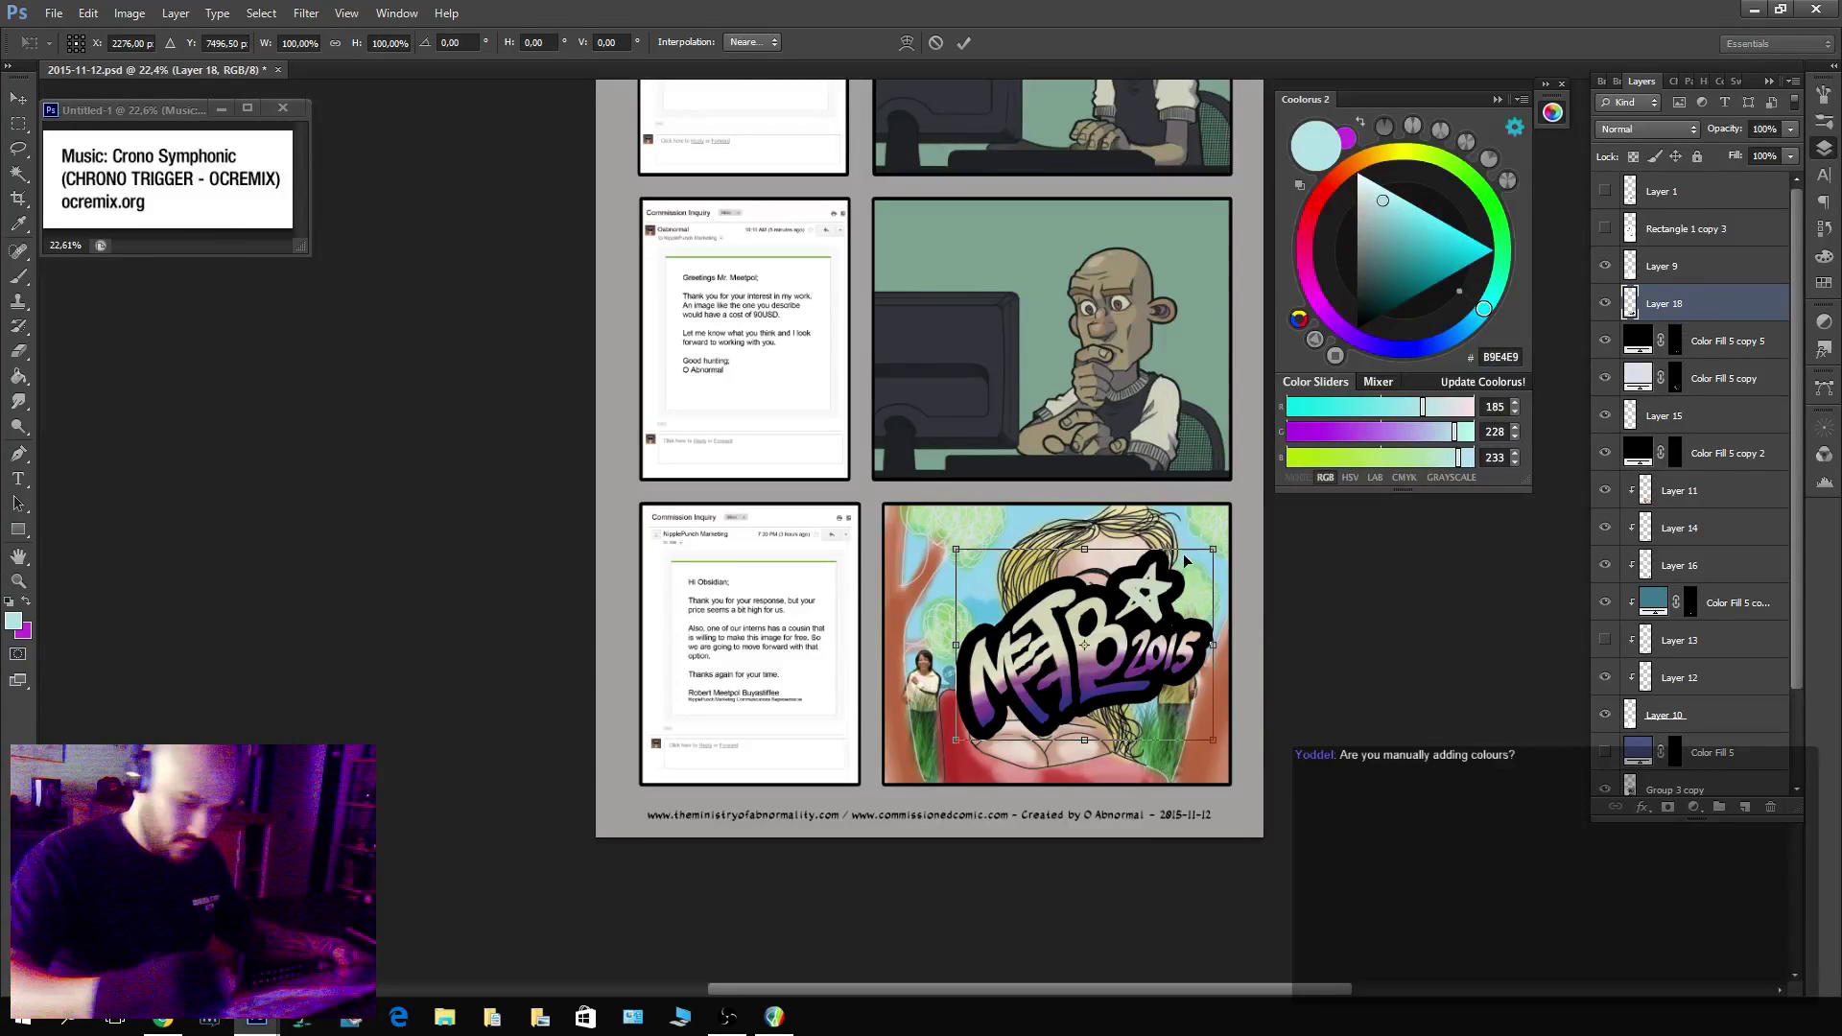
left_click_drag(1218, 547, 1186, 595)
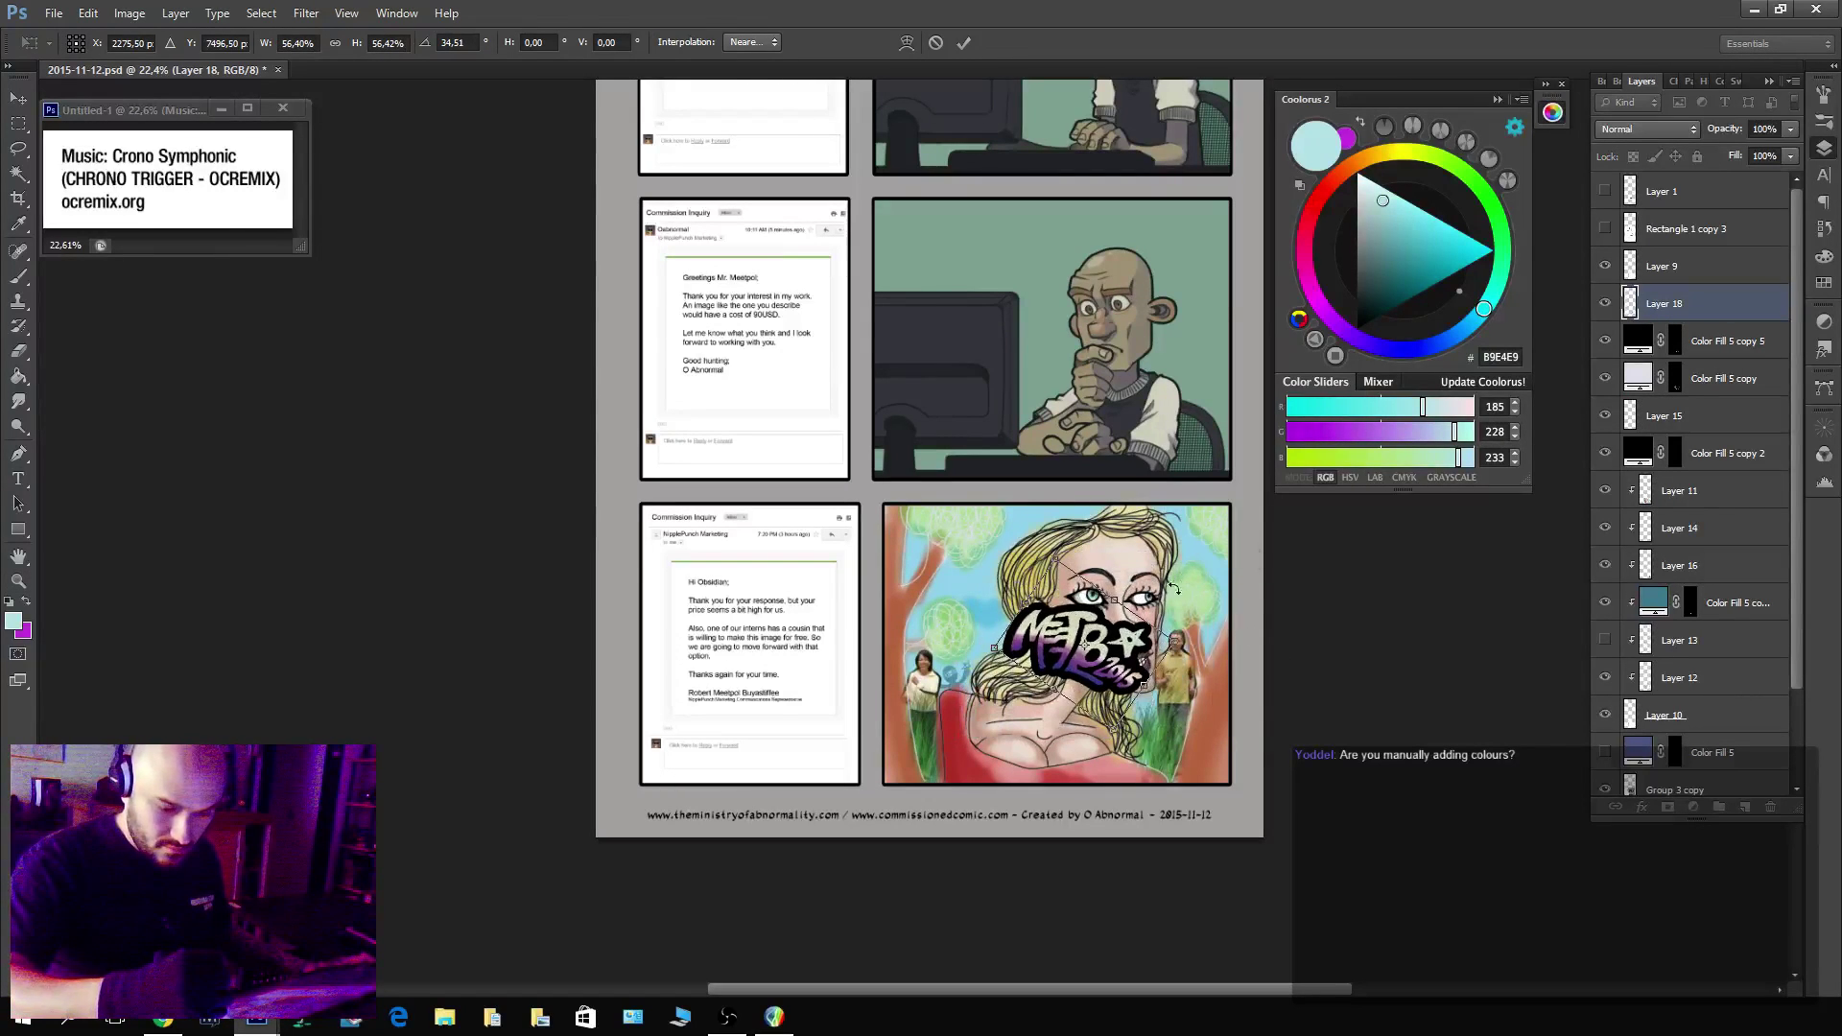
left_click_drag(1122, 673, 1243, 729)
left_click_drag(1261, 725, 1239, 751)
left_click_drag(1238, 751, 1233, 746)
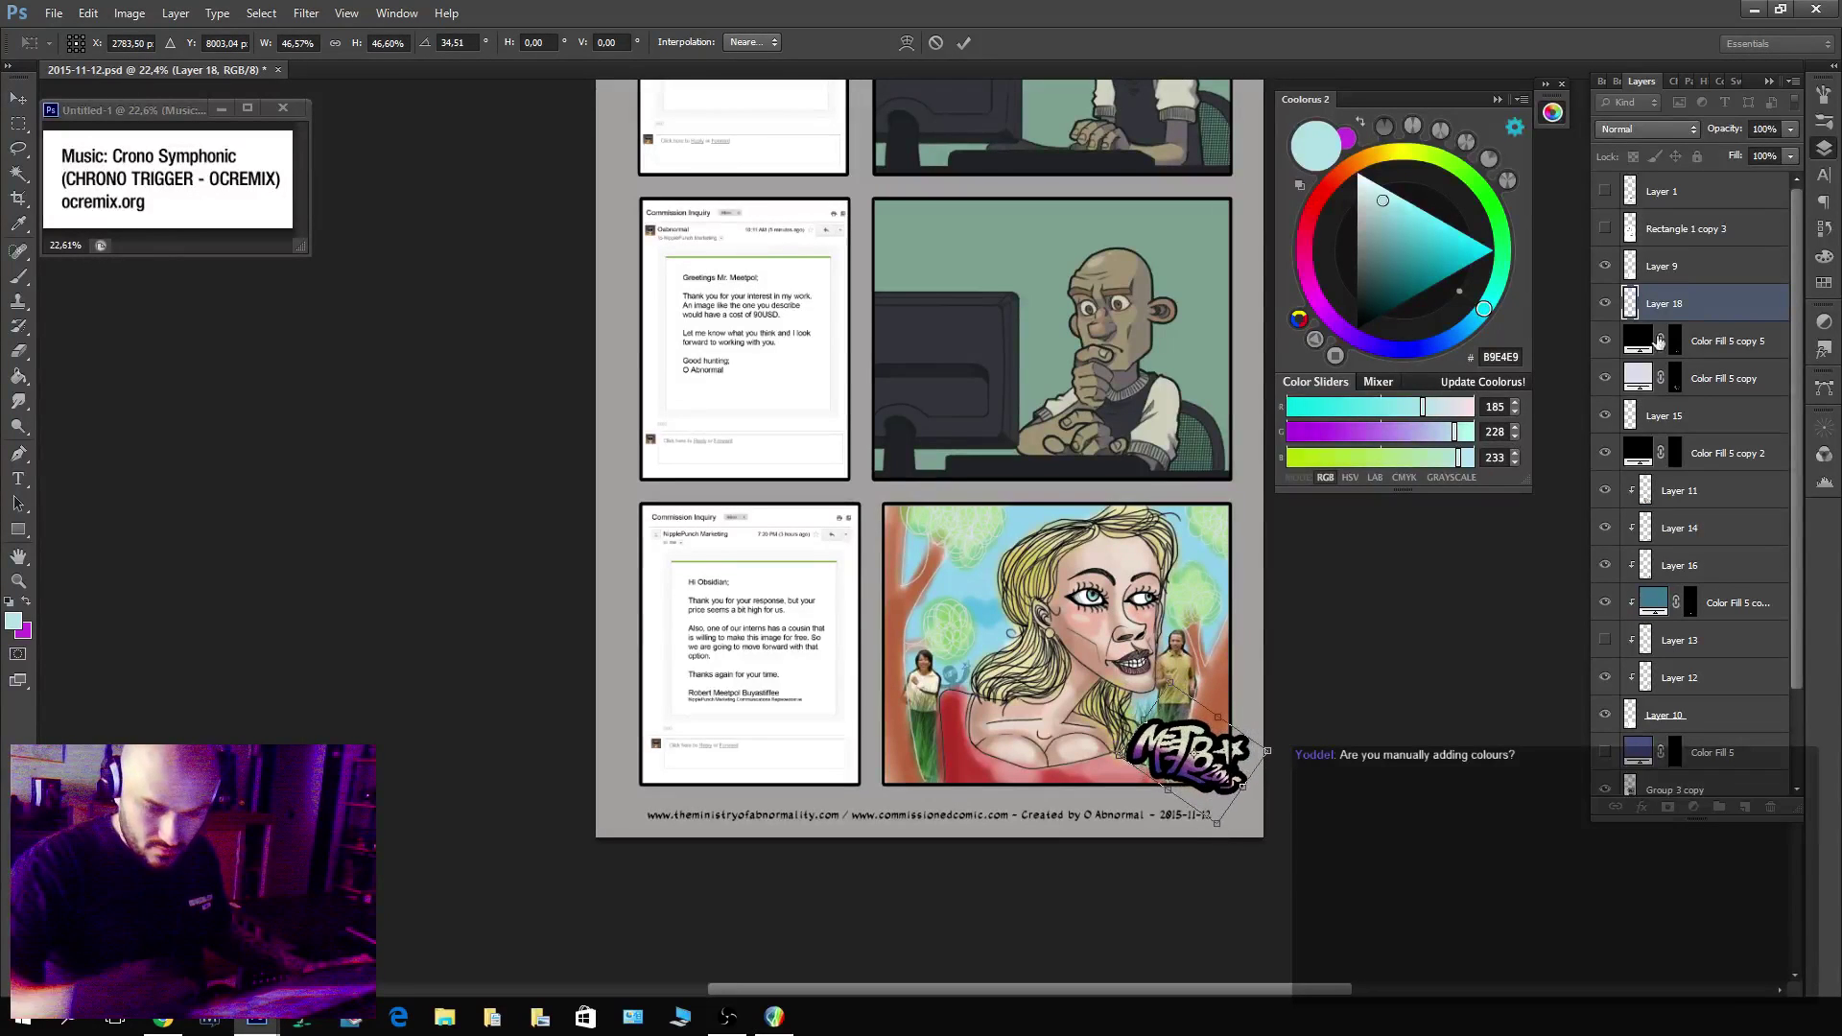
key("Return")
key("z")
Move the tag layer to the top of the stack and rotate the tag about -7.8°, fitting it inside the panel's lower-right corner.
left_click_drag(1717, 313, 1714, 184)
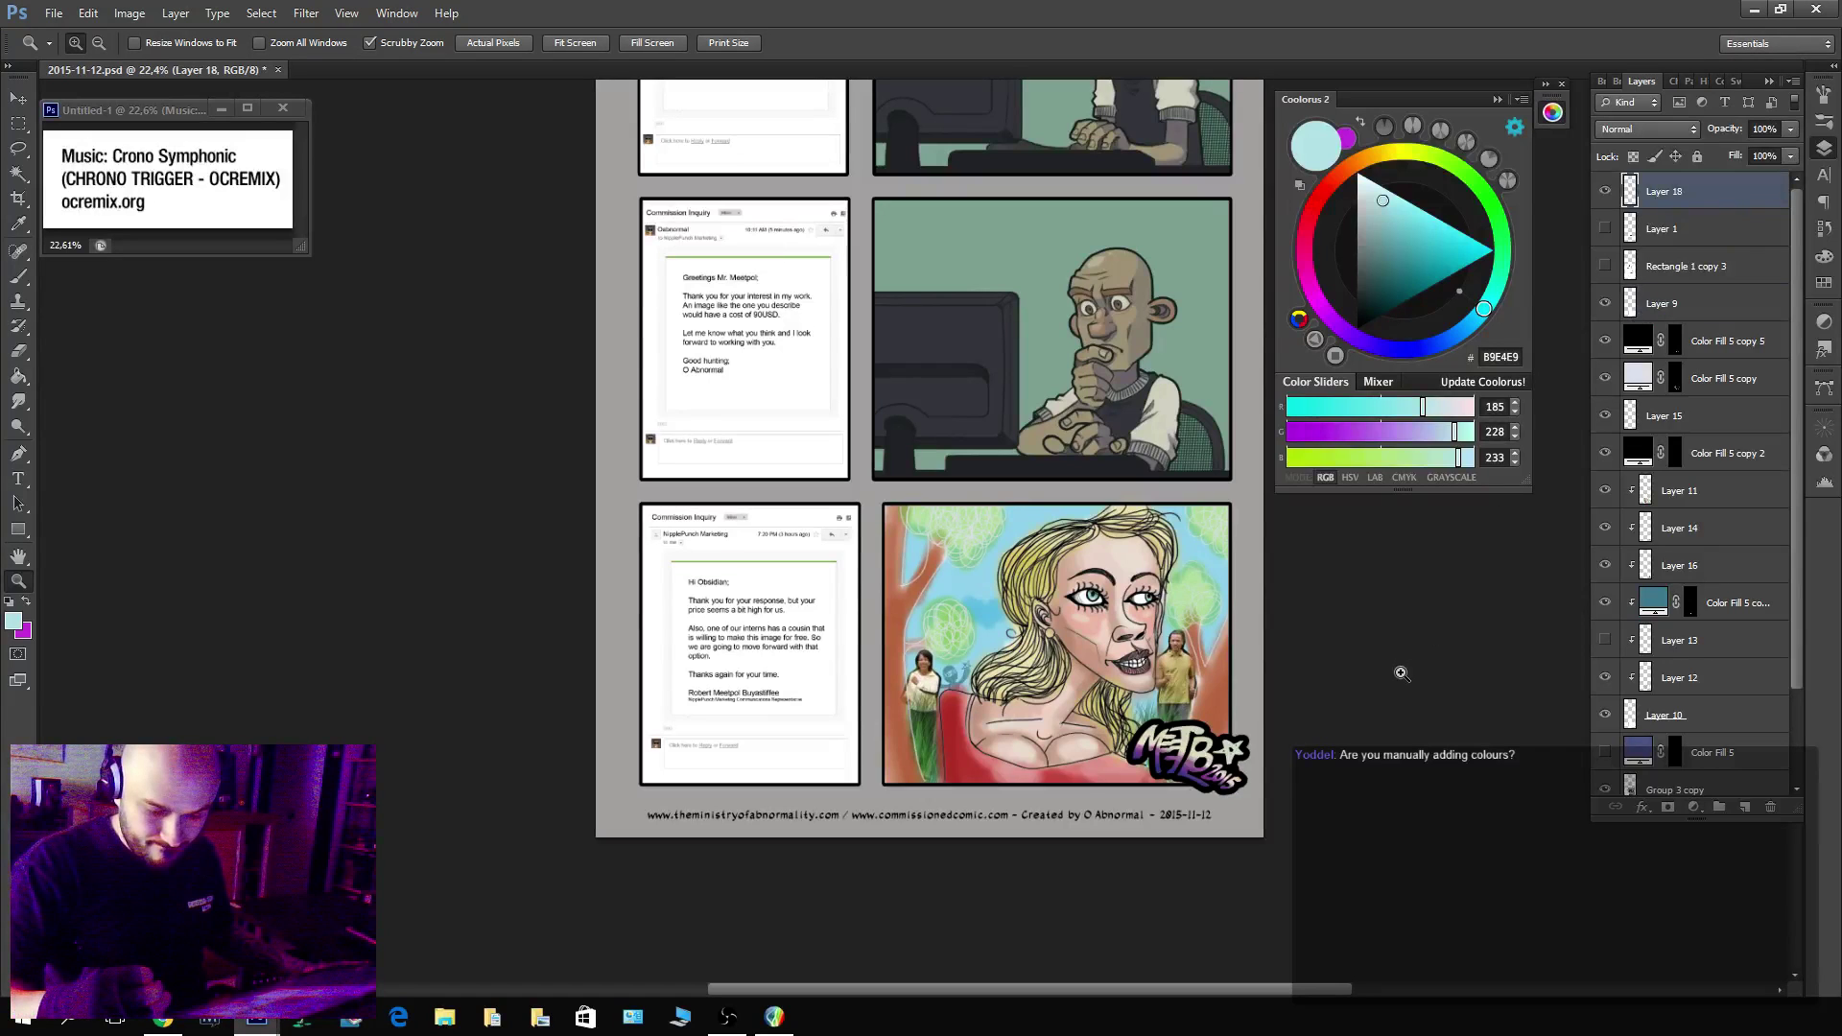
left_click(1253, 750)
key("v")
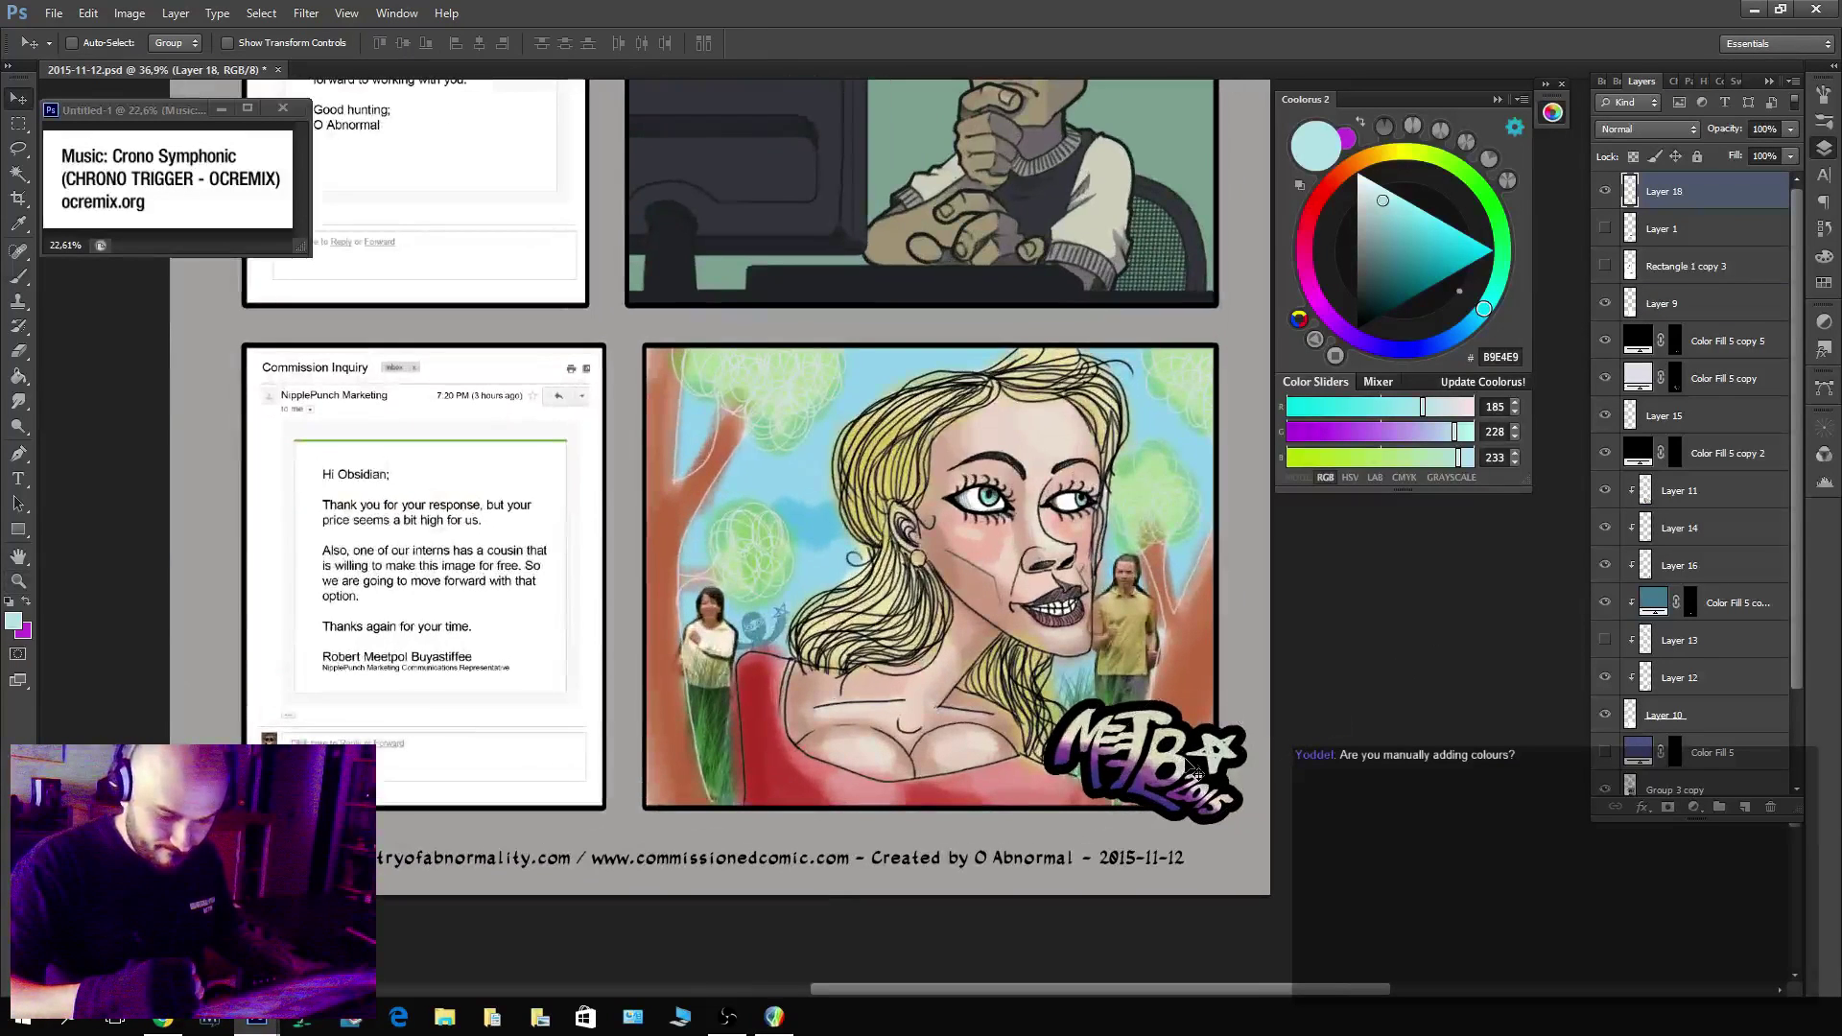
key("ctrl+t")
left_click_drag(1244, 674, 1238, 651)
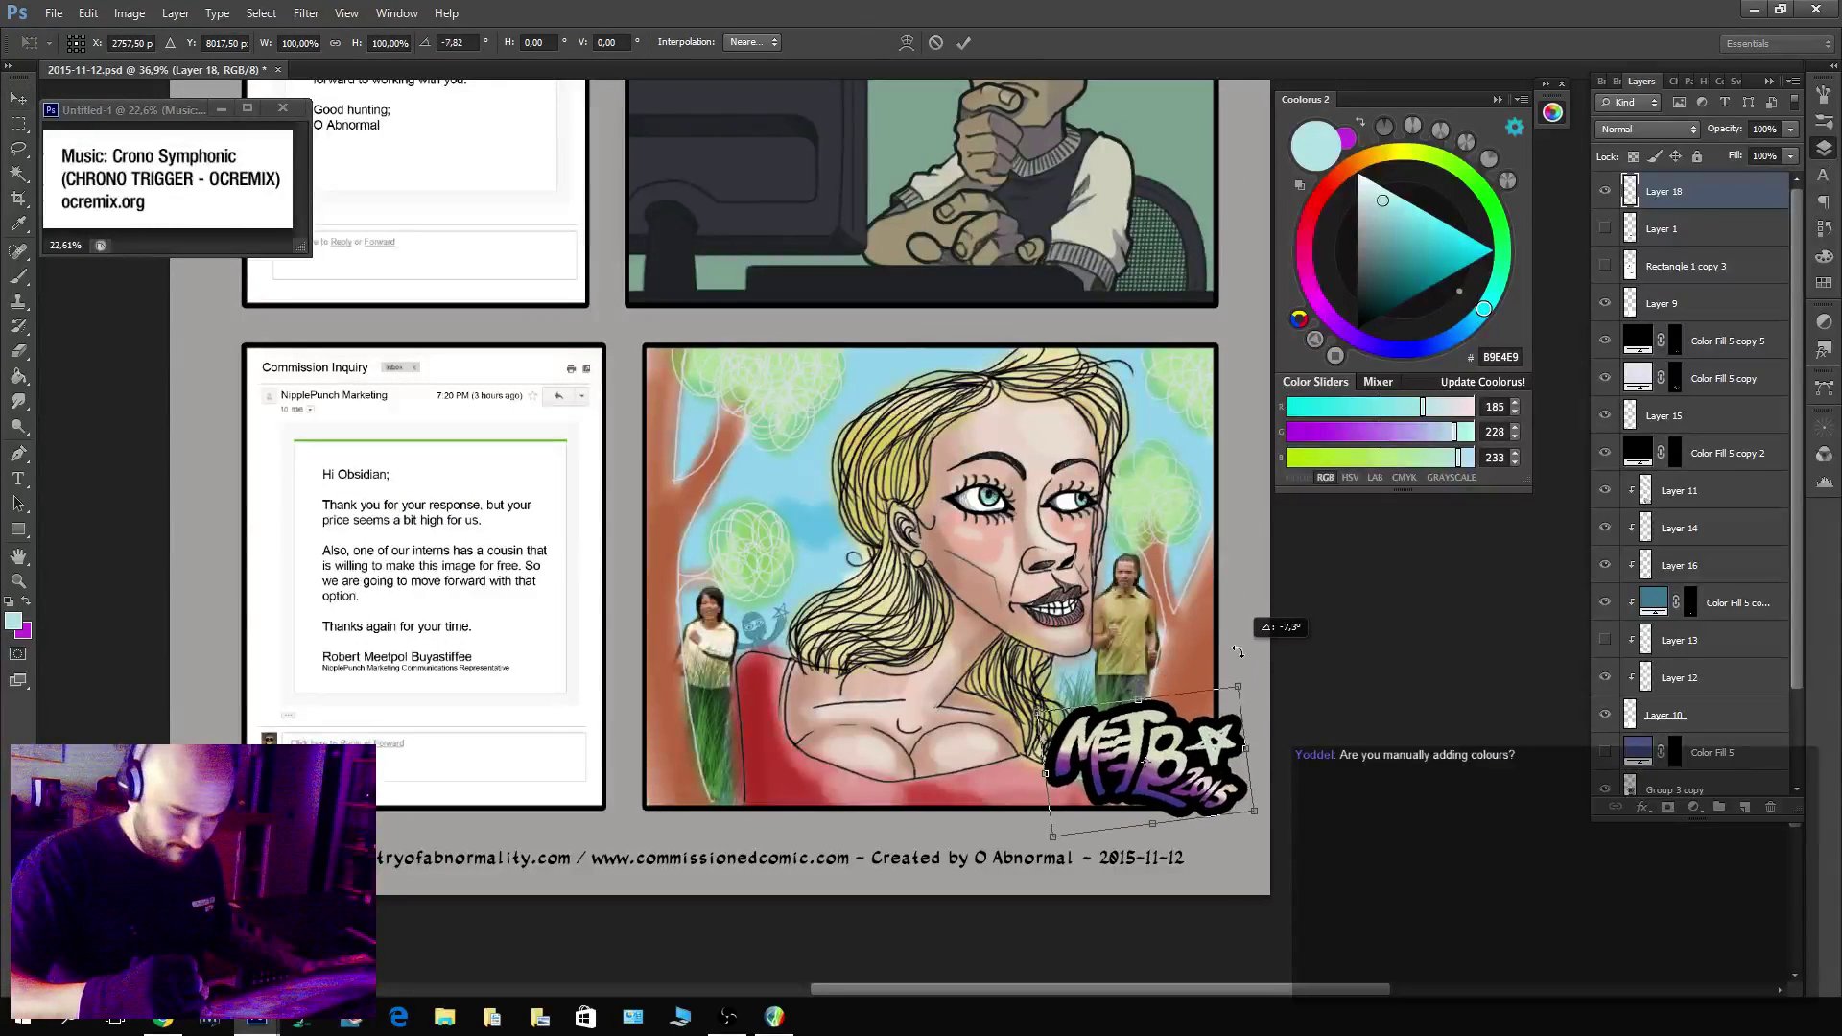
left_click_drag(1232, 742, 1198, 689)
key("Return")
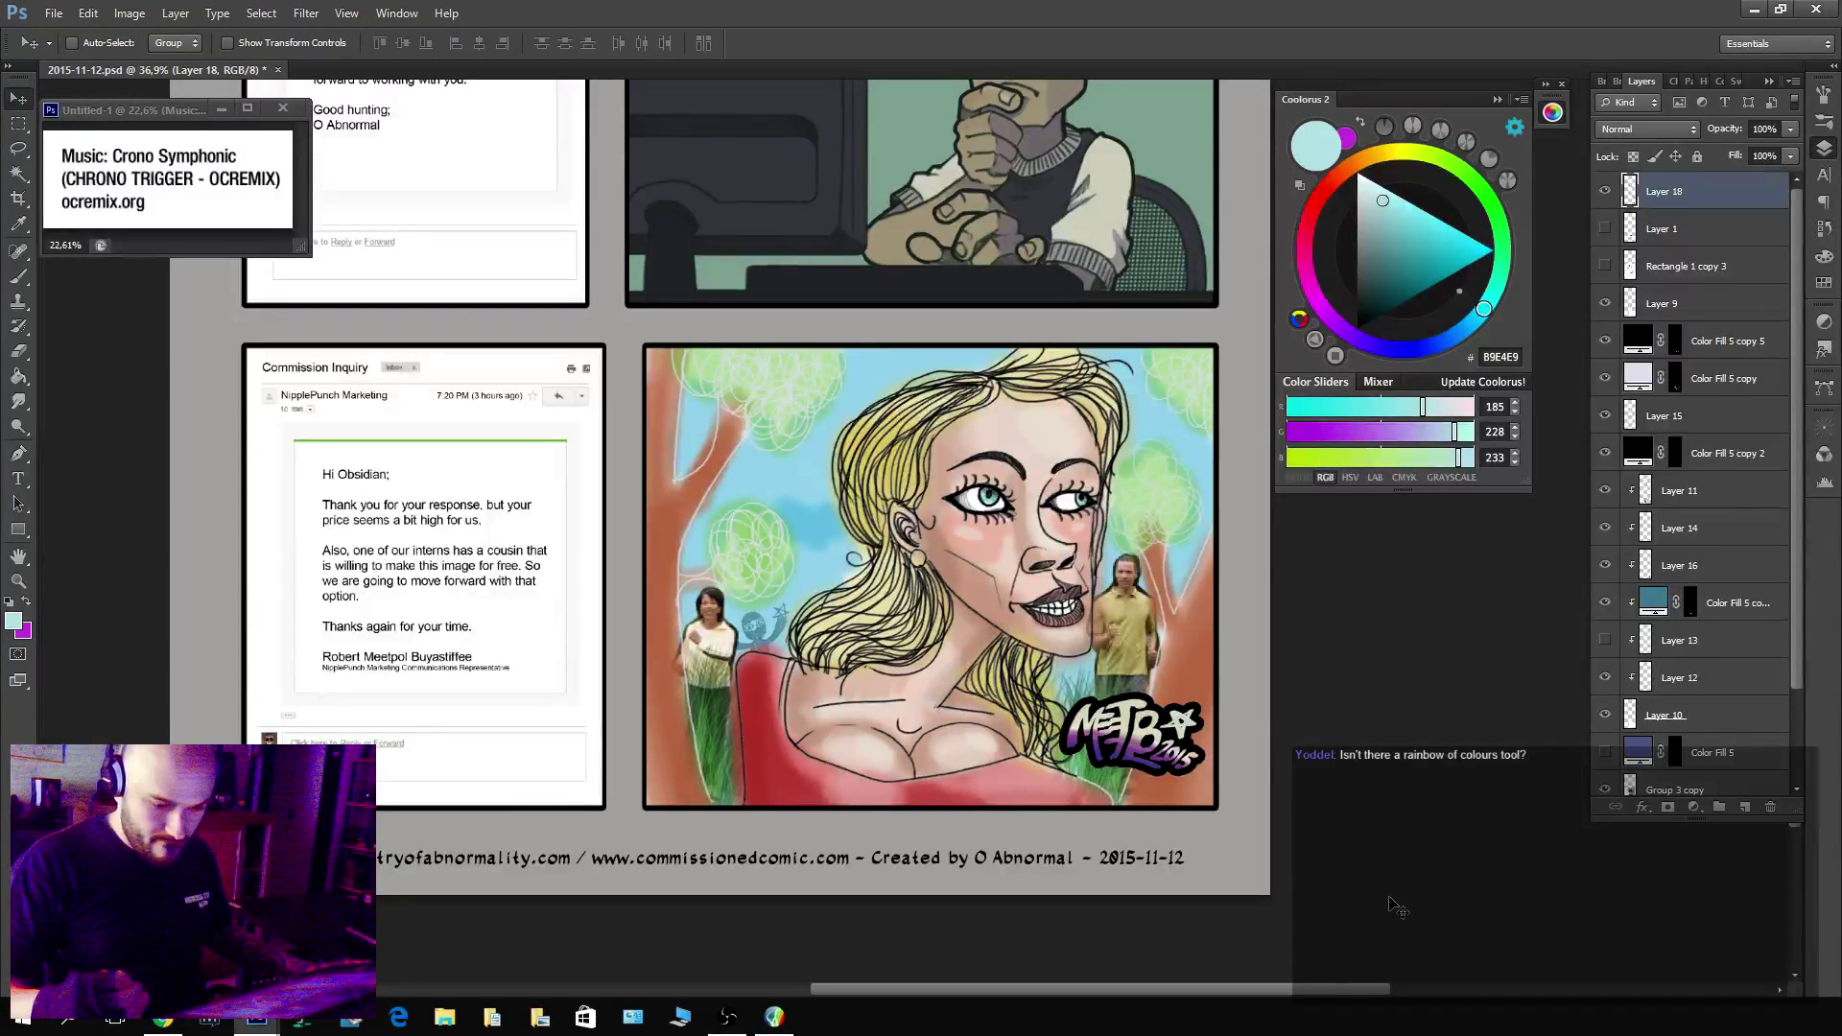
Group the artwork layers from Color Fill 5 copy 5 down to Group 3 copy, and merge a duplicate of the group into one layer.
key("z")
left_click_drag(1238, 751, 1385, 717)
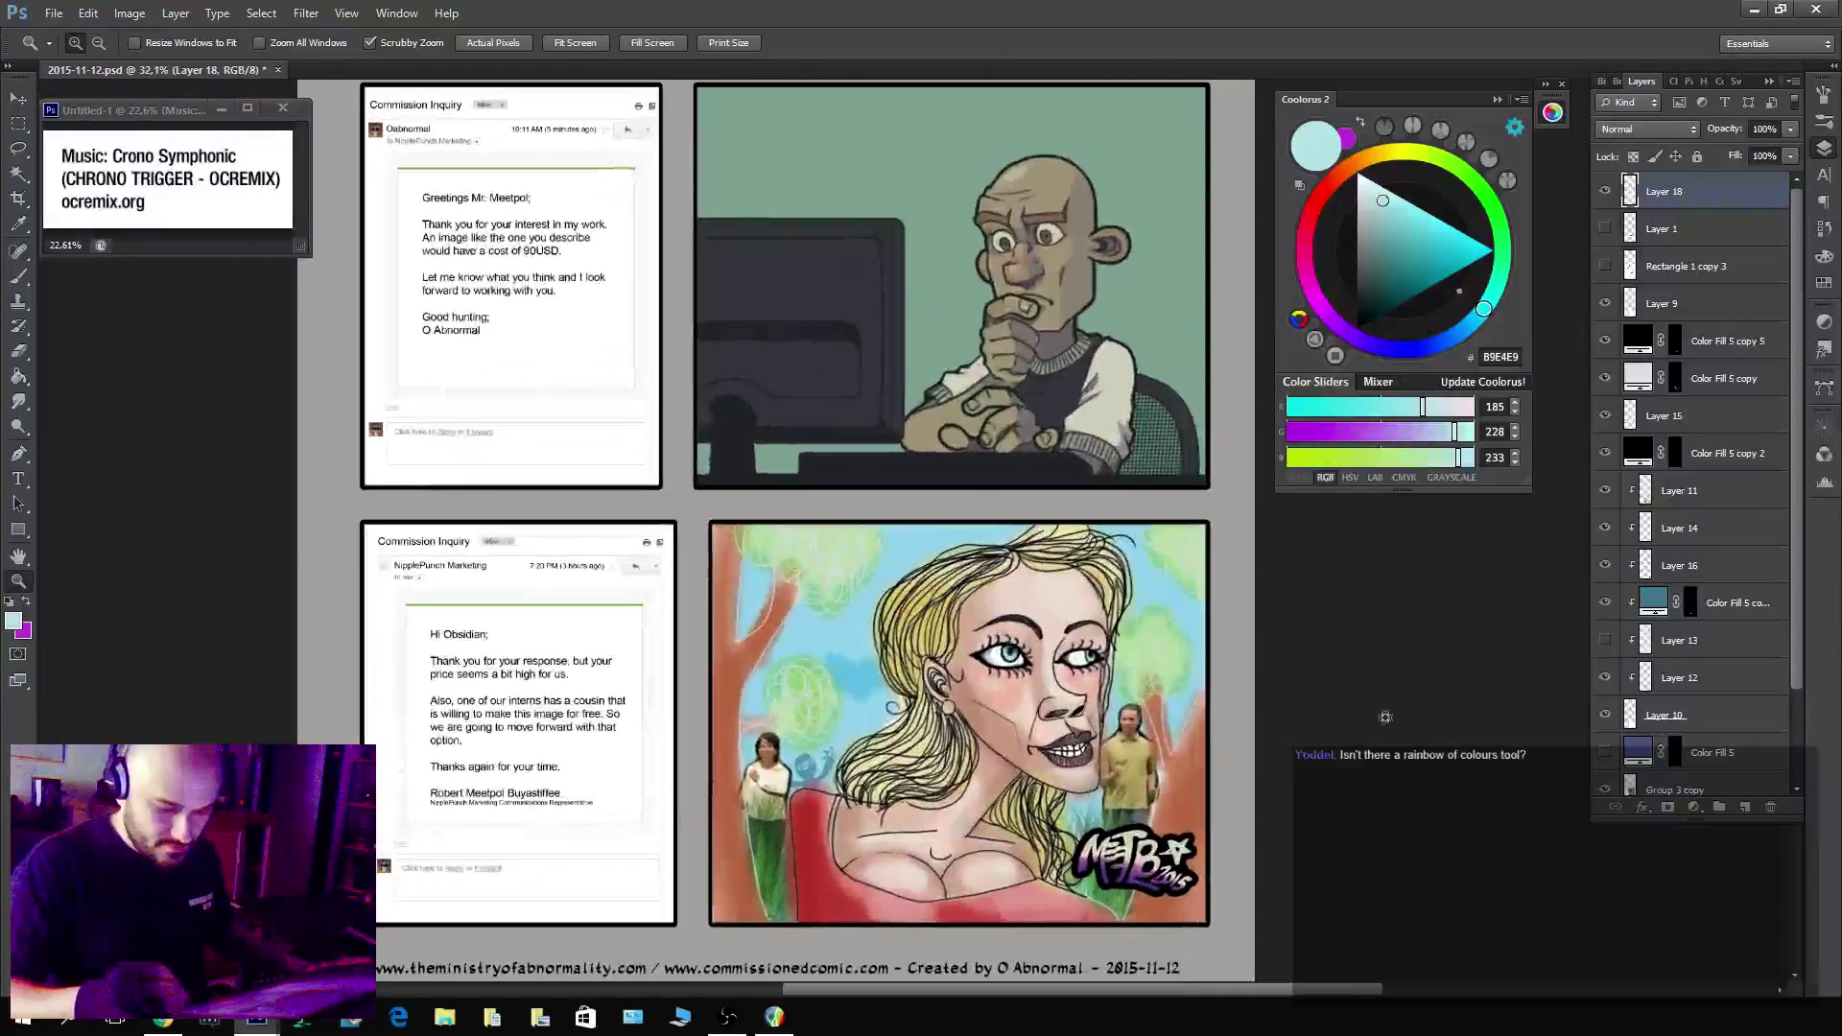
left_click(1698, 346)
left_click(1606, 303)
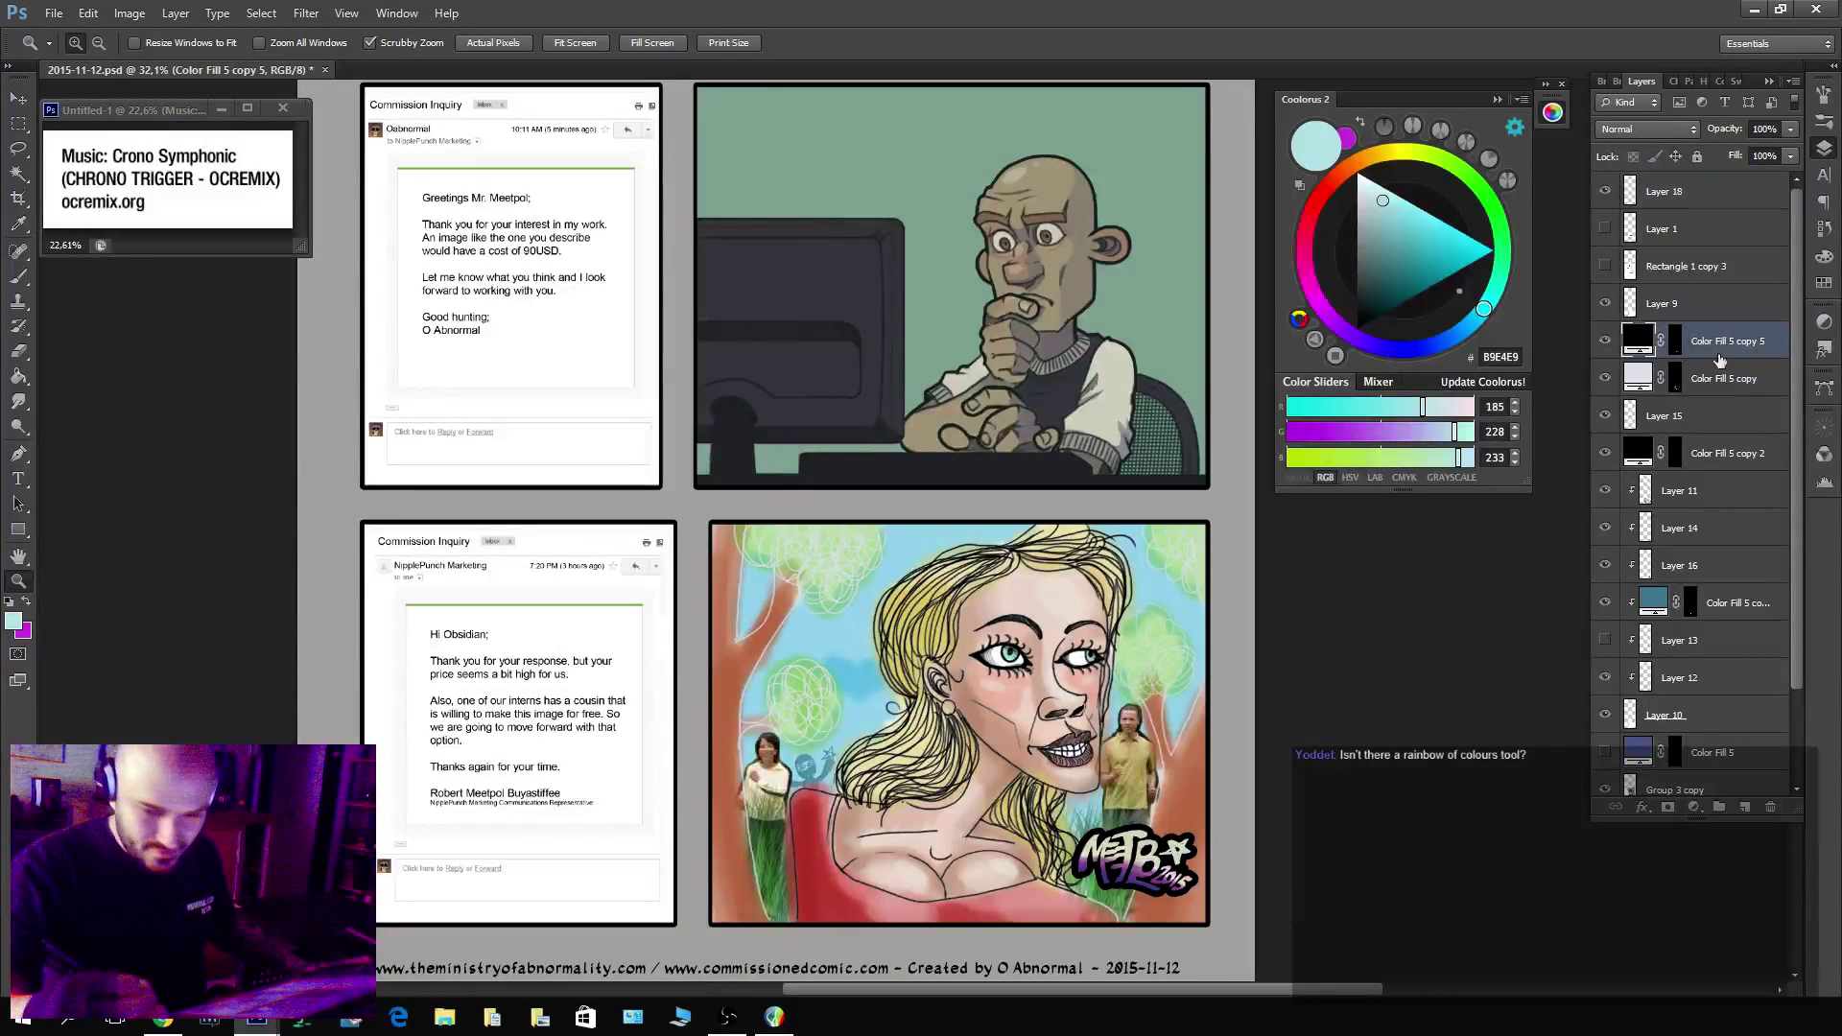
scroll(1697, 689, "down", 3)
left_click(1696, 682, "shift")
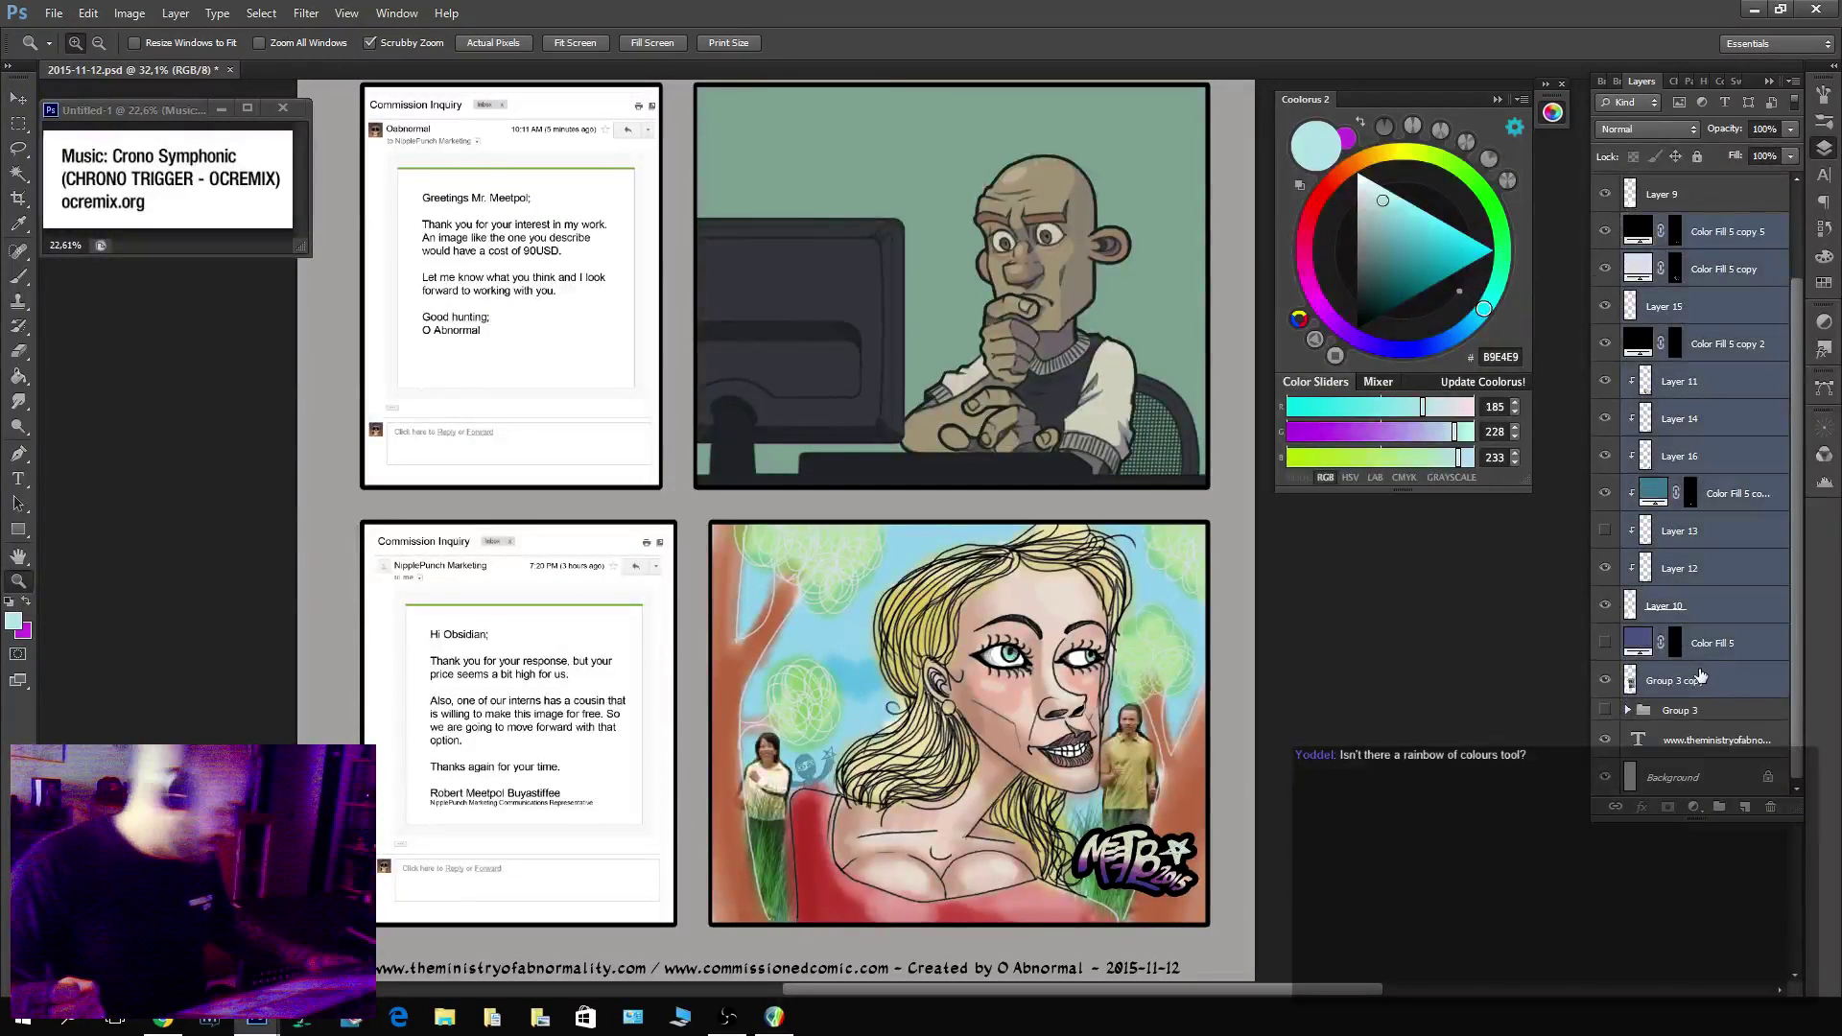
key("ctrl+g")
key("ctrl+j")
key("ctrl+e")
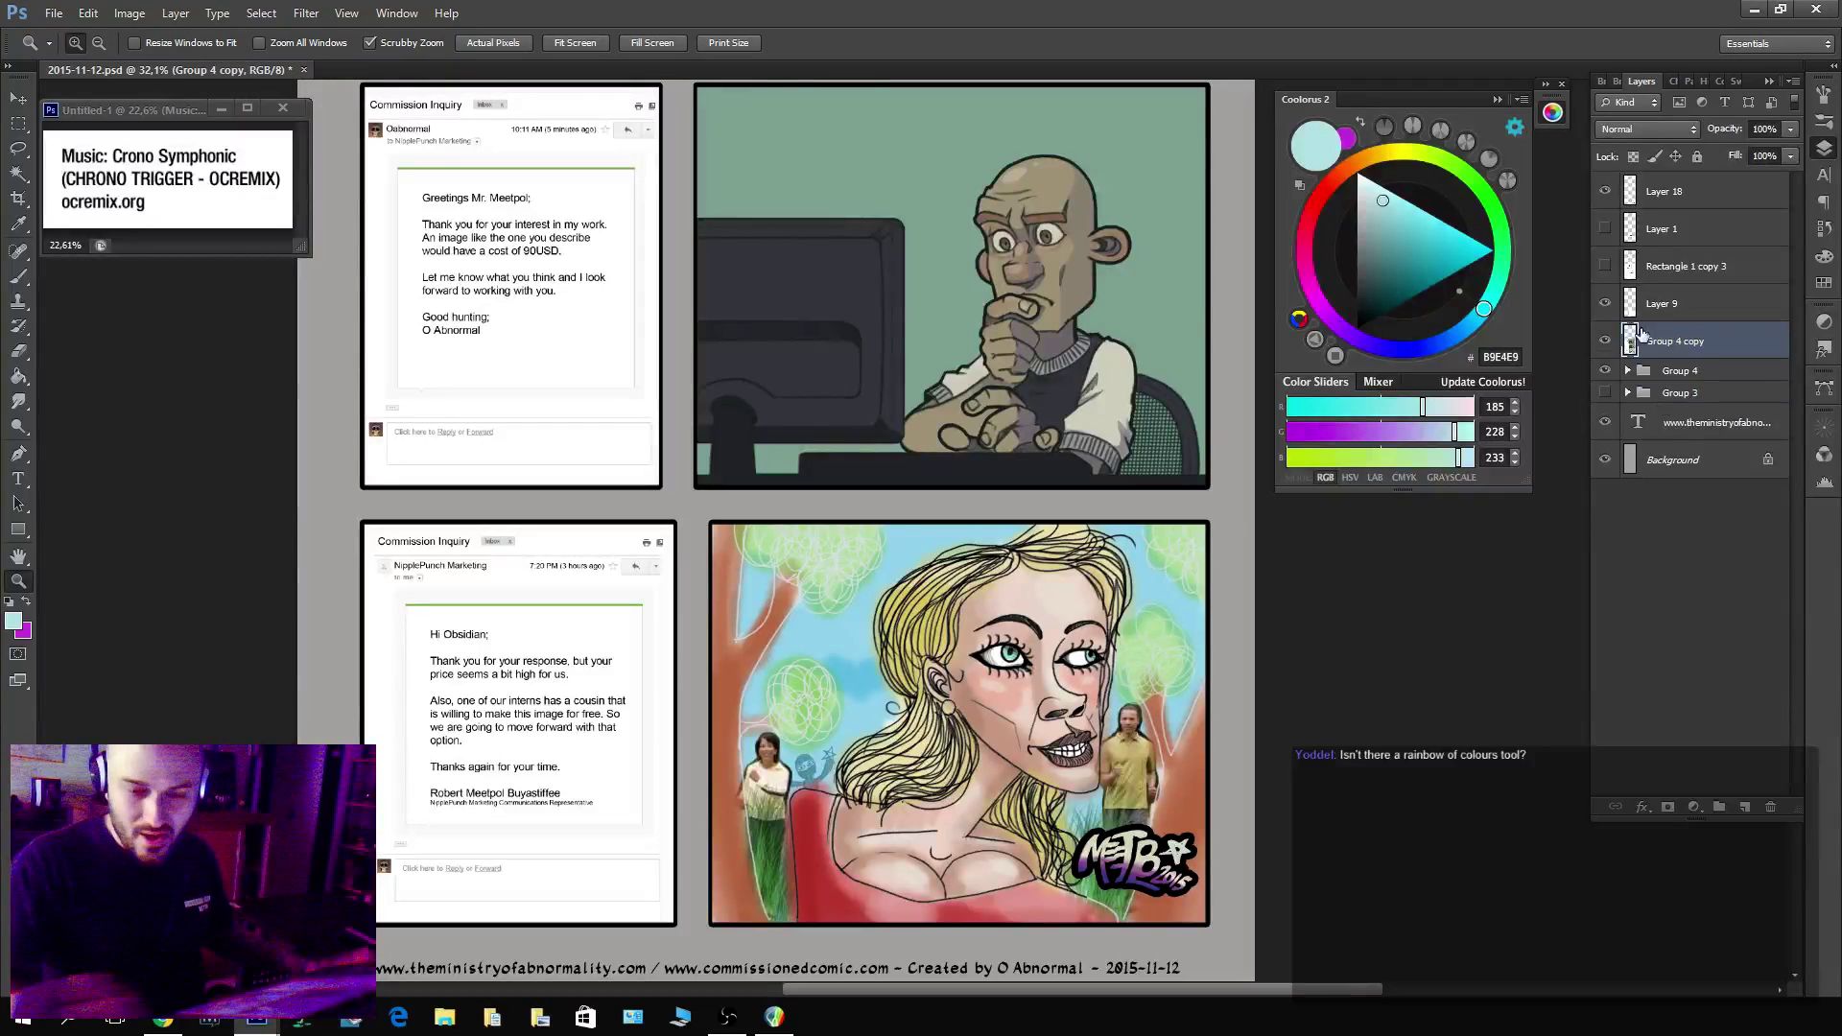
Raise the merged artwork layer's saturation to about +38 with Hue/Saturation.
key("ctrl+u")
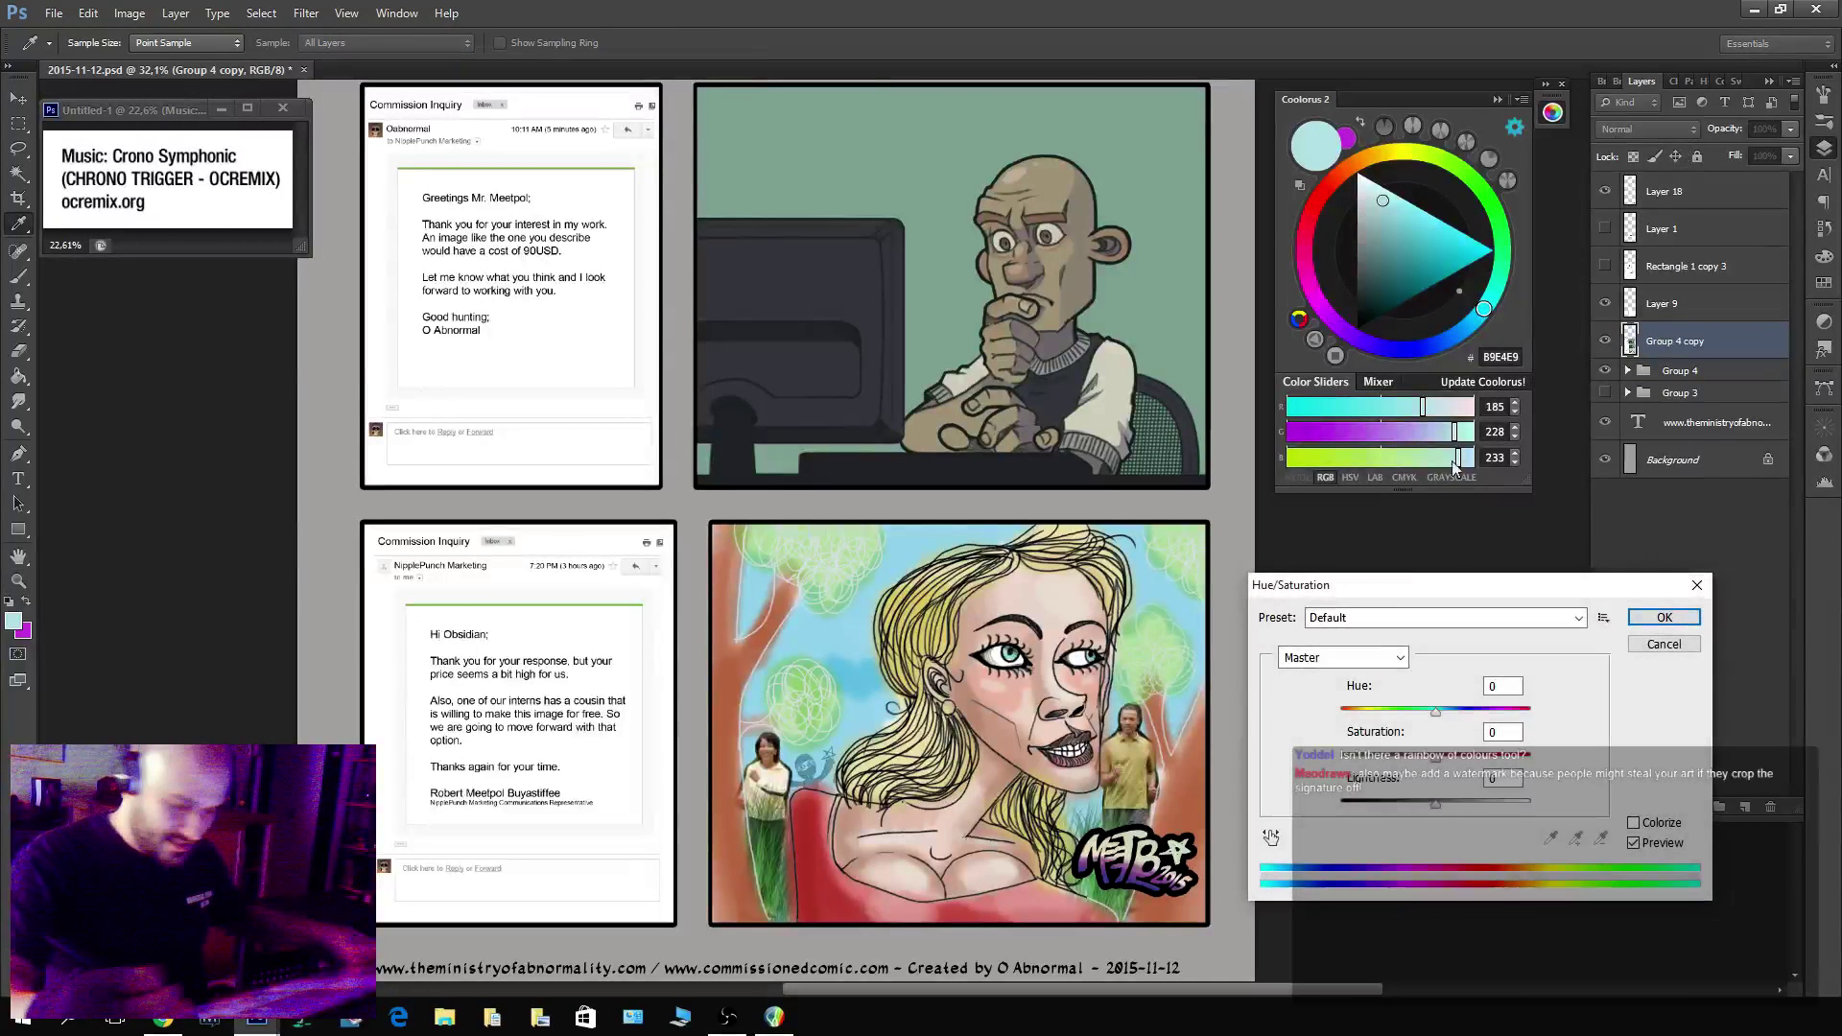
left_click_drag(1473, 762, 1478, 762)
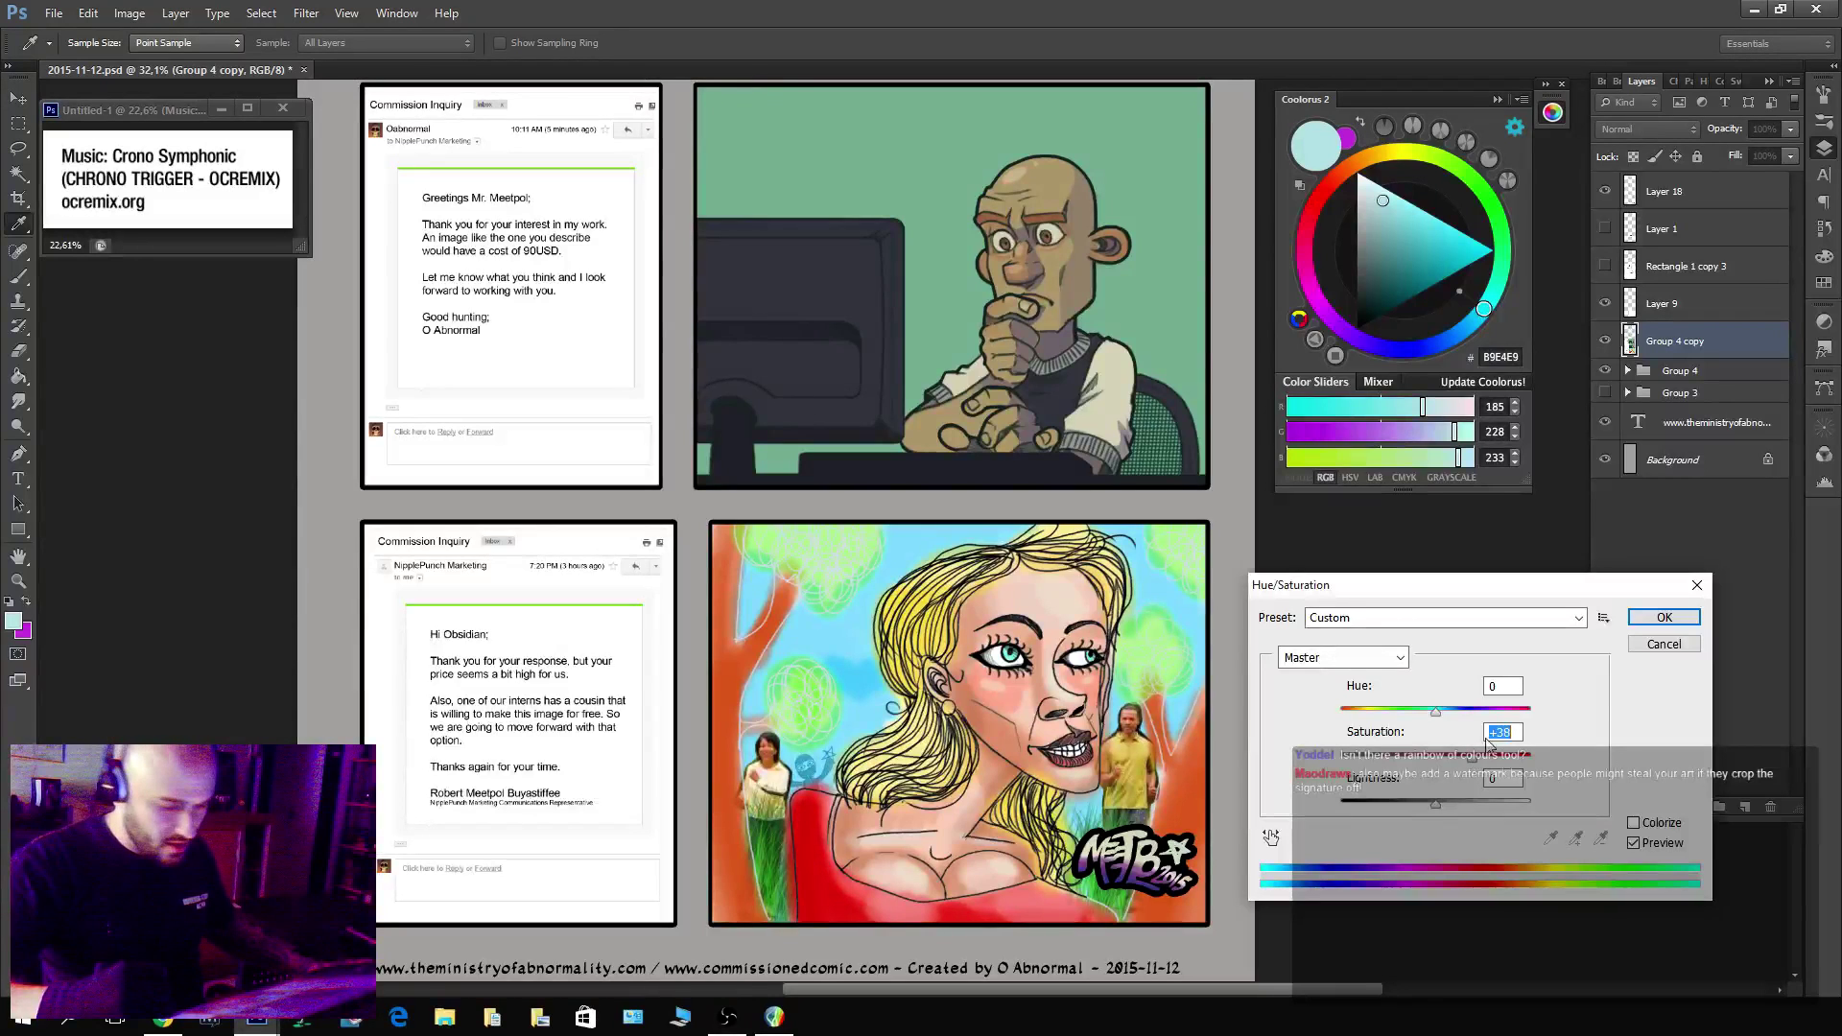
left_click(1664, 617)
Add the watermark text MEETPOL97.DEVIANTART.COM in 21 pt Arial on a new layer over the woman panel.
key("z")
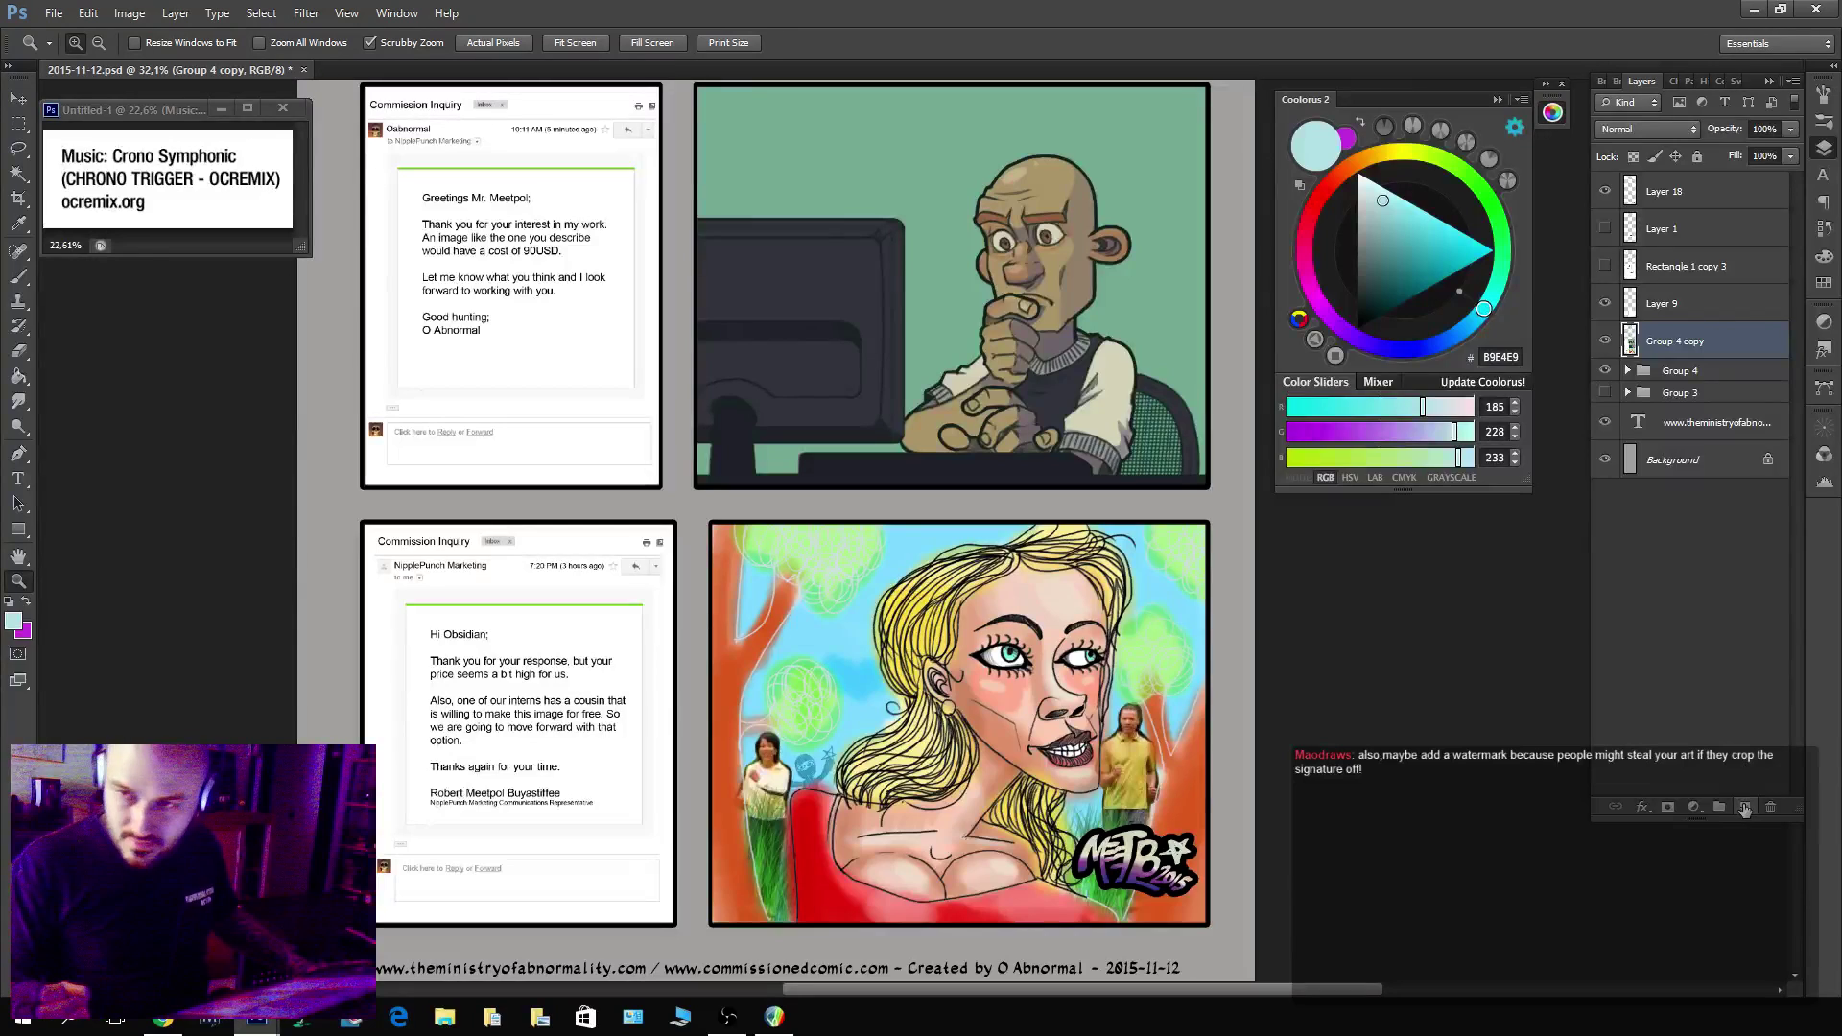
left_click(1745, 809)
left_click(1082, 867)
key("t")
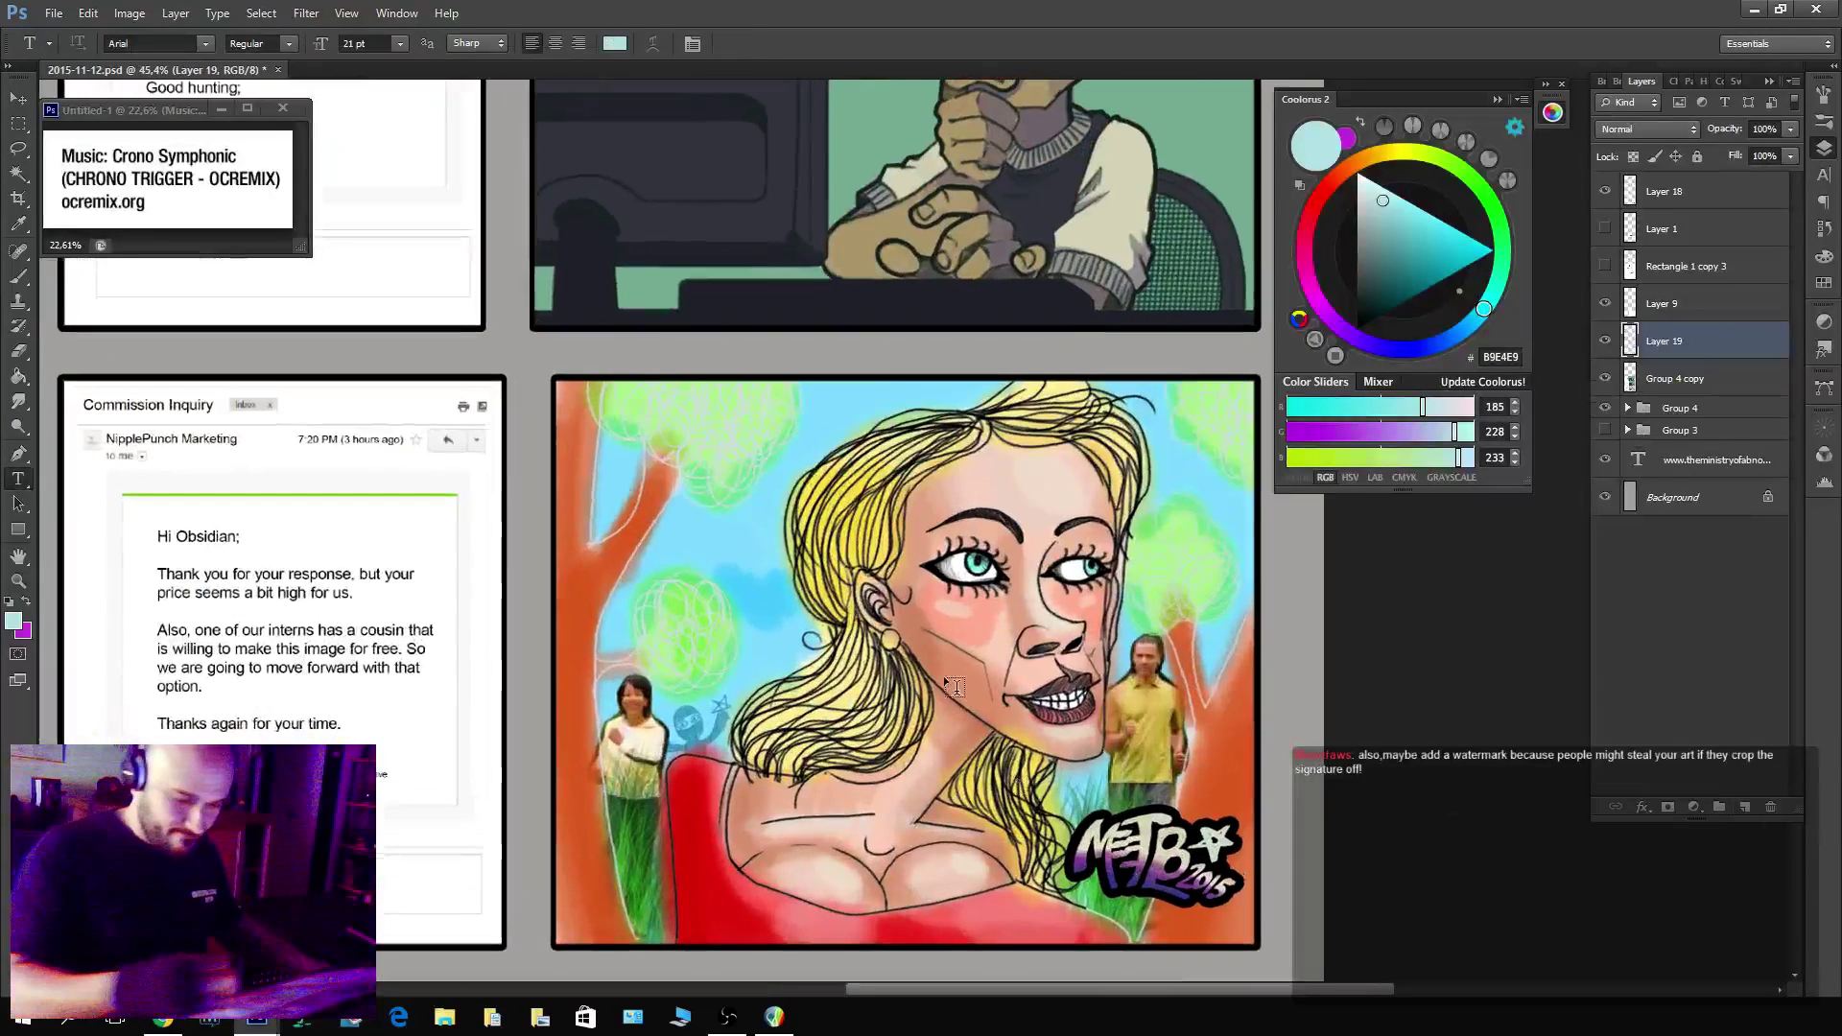
left_click(810, 509)
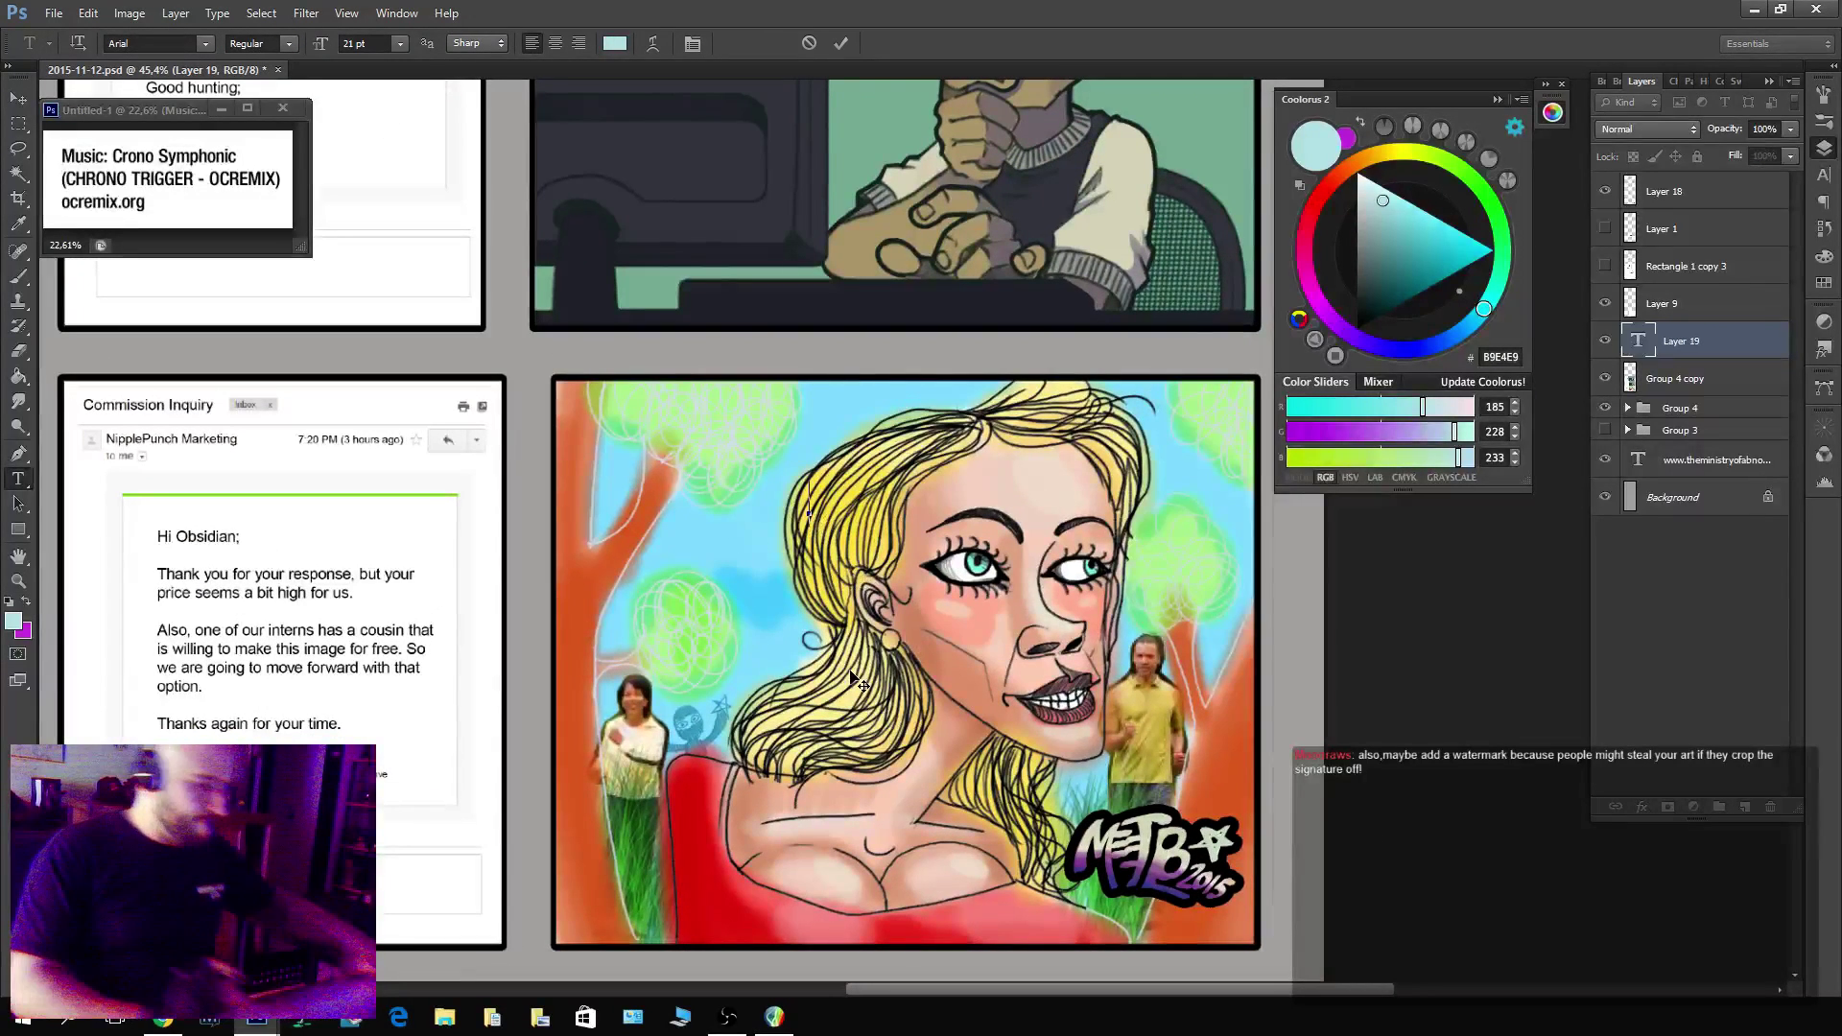
type("MEE")
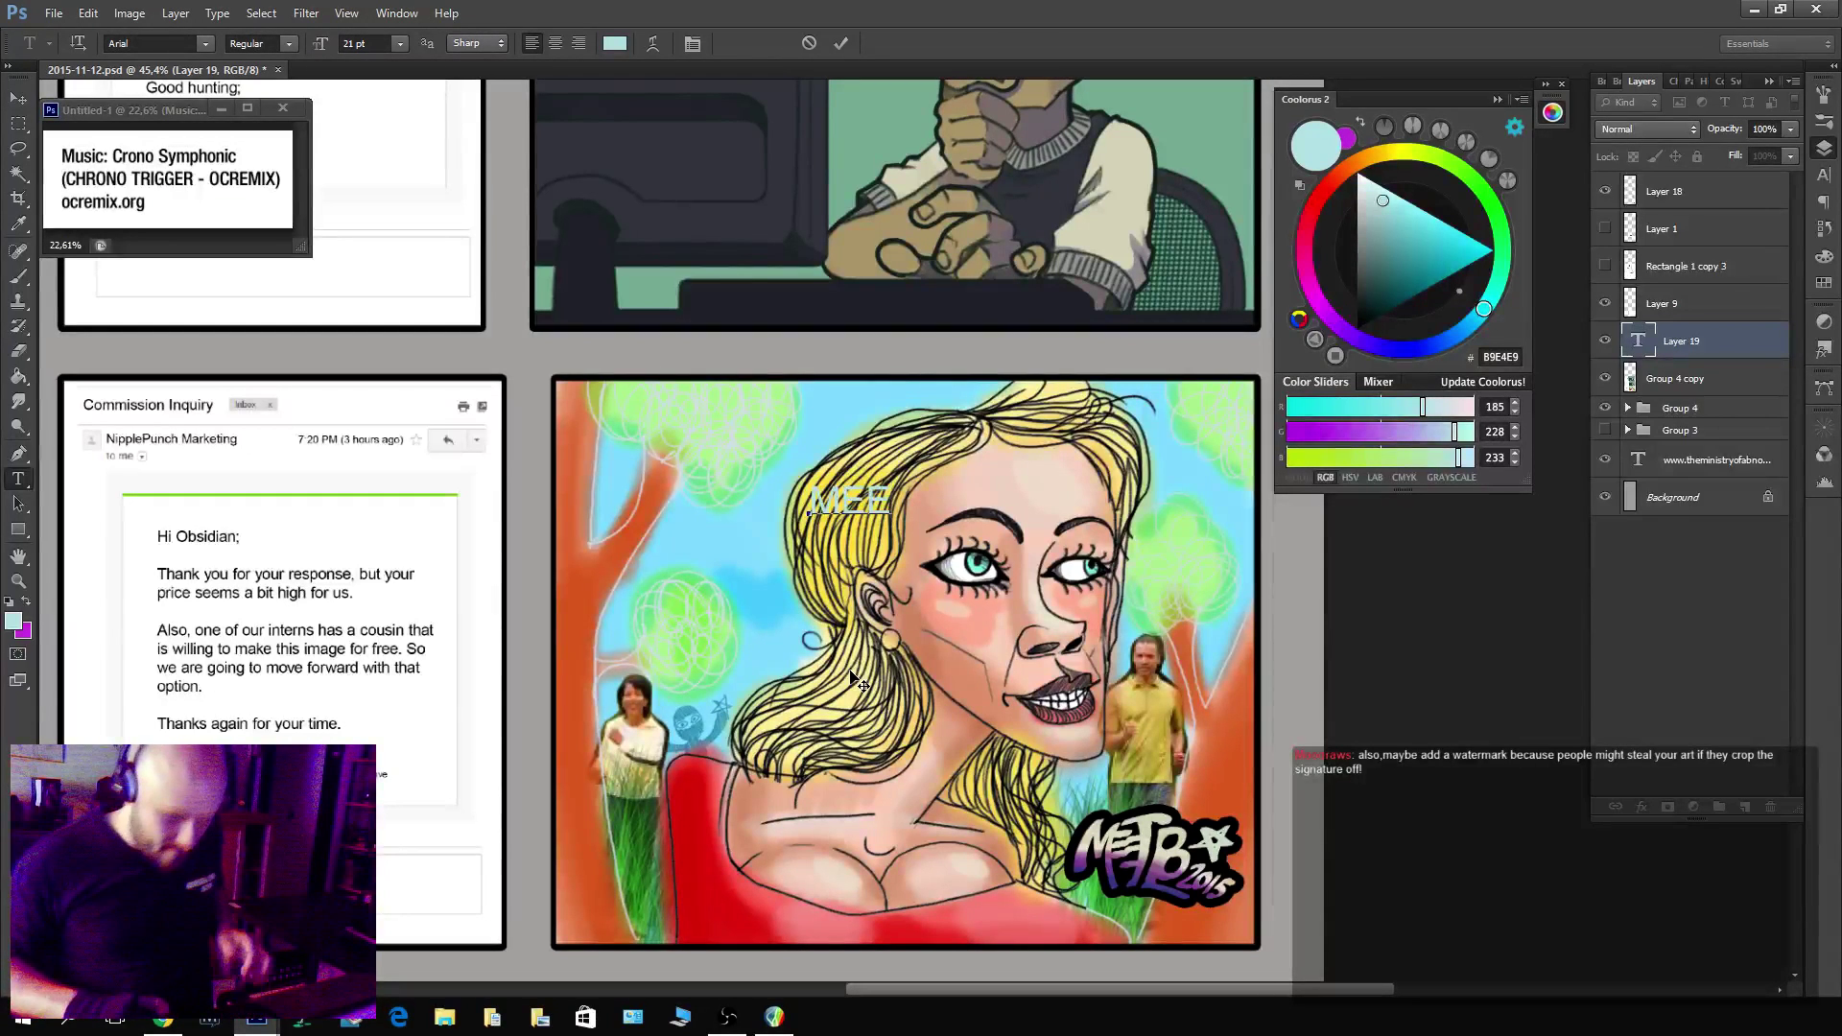
type("PO")
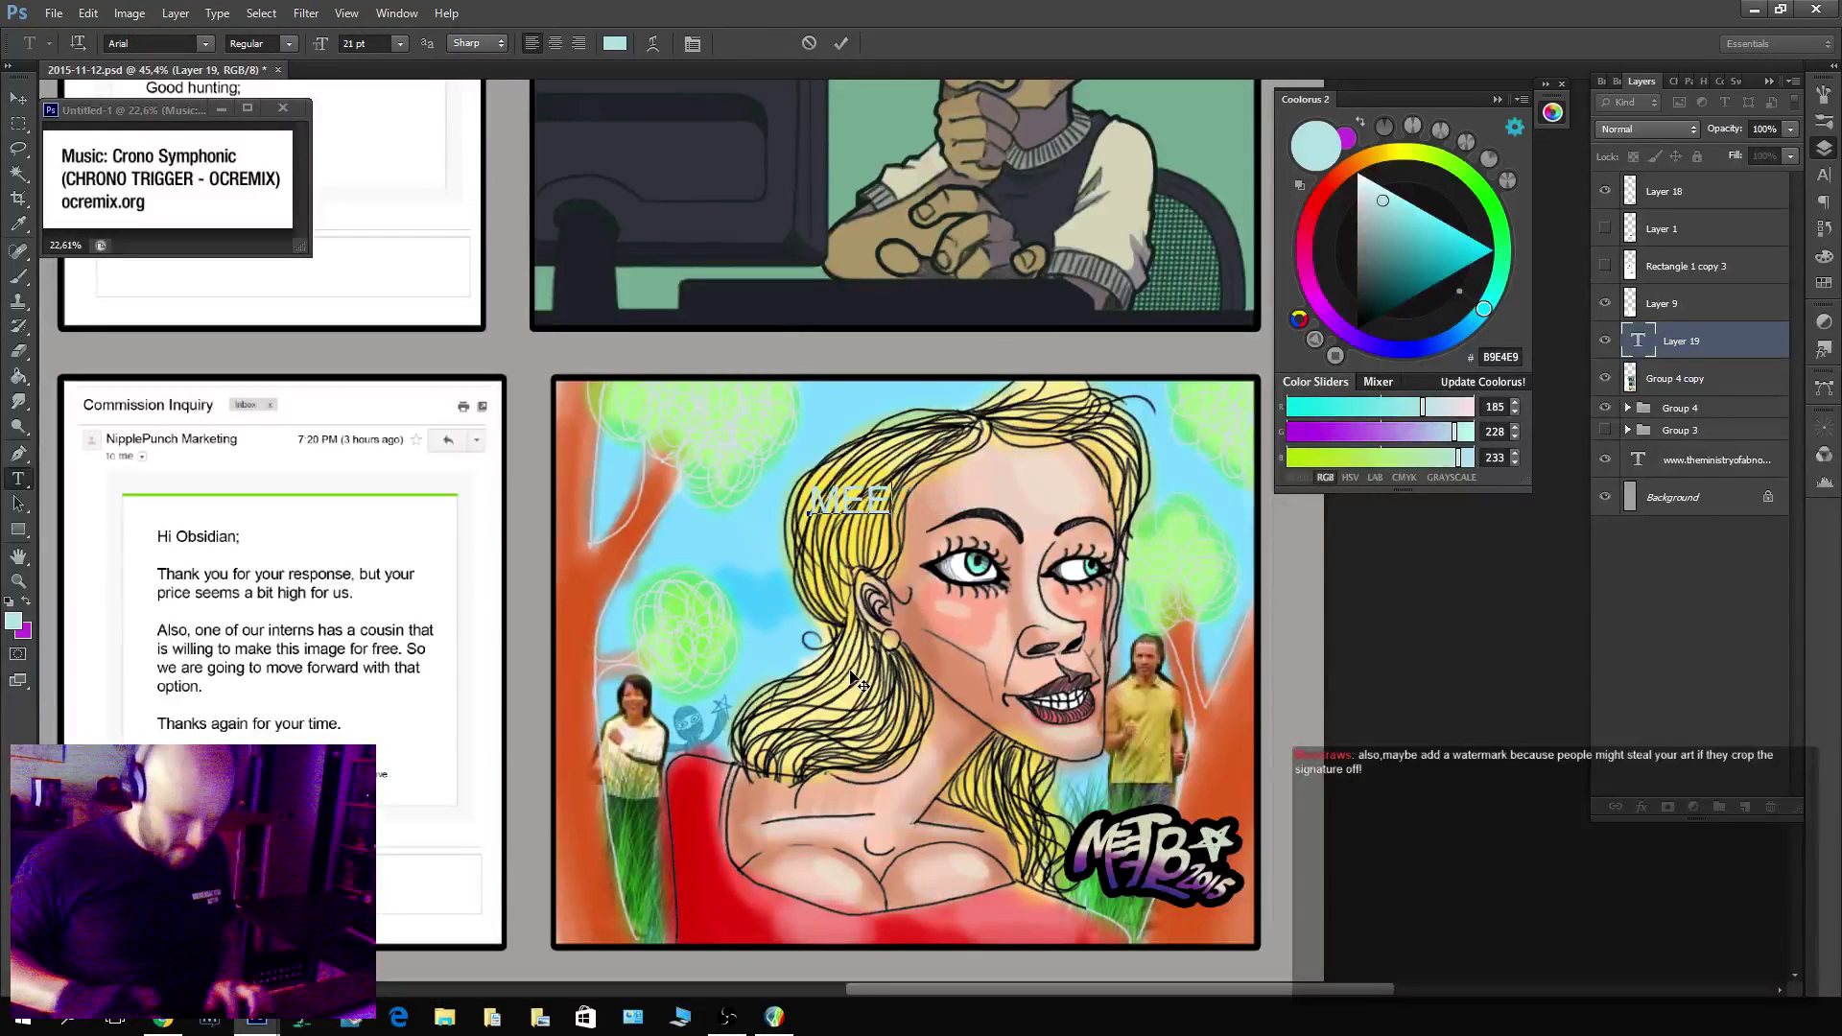
type("TPOL97")
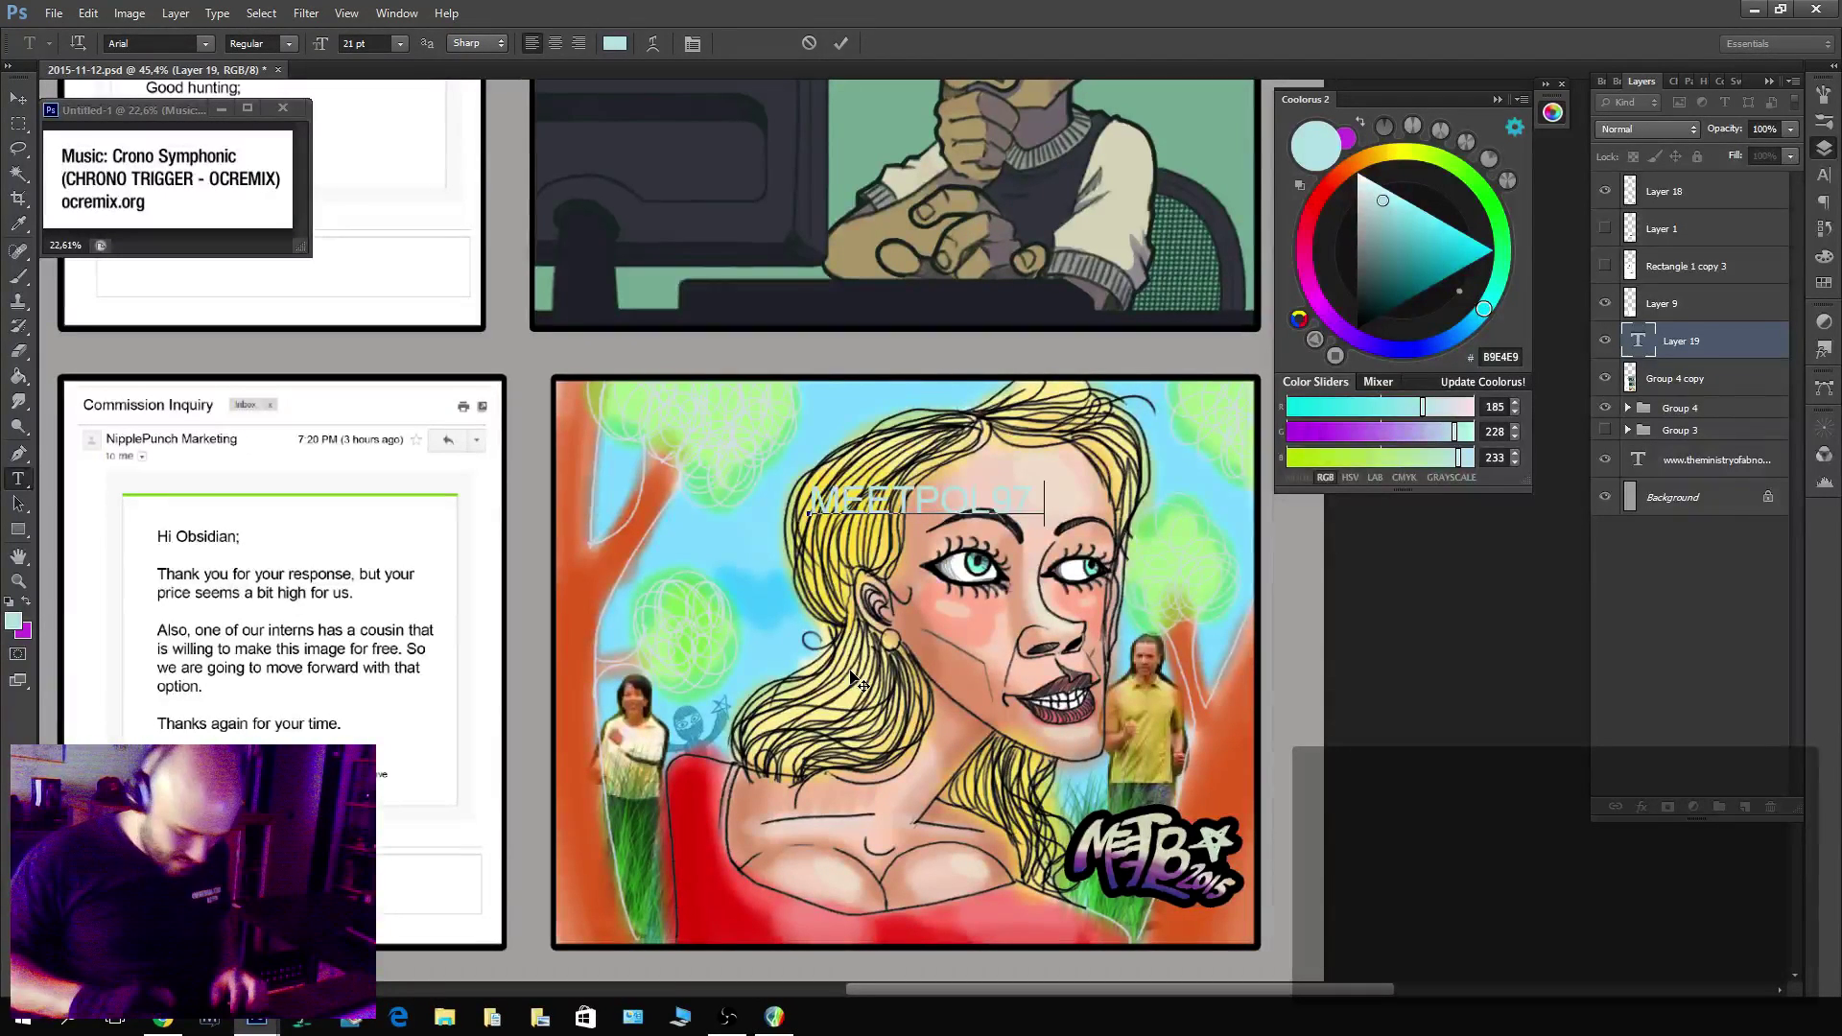
type(".DEVIANTART")
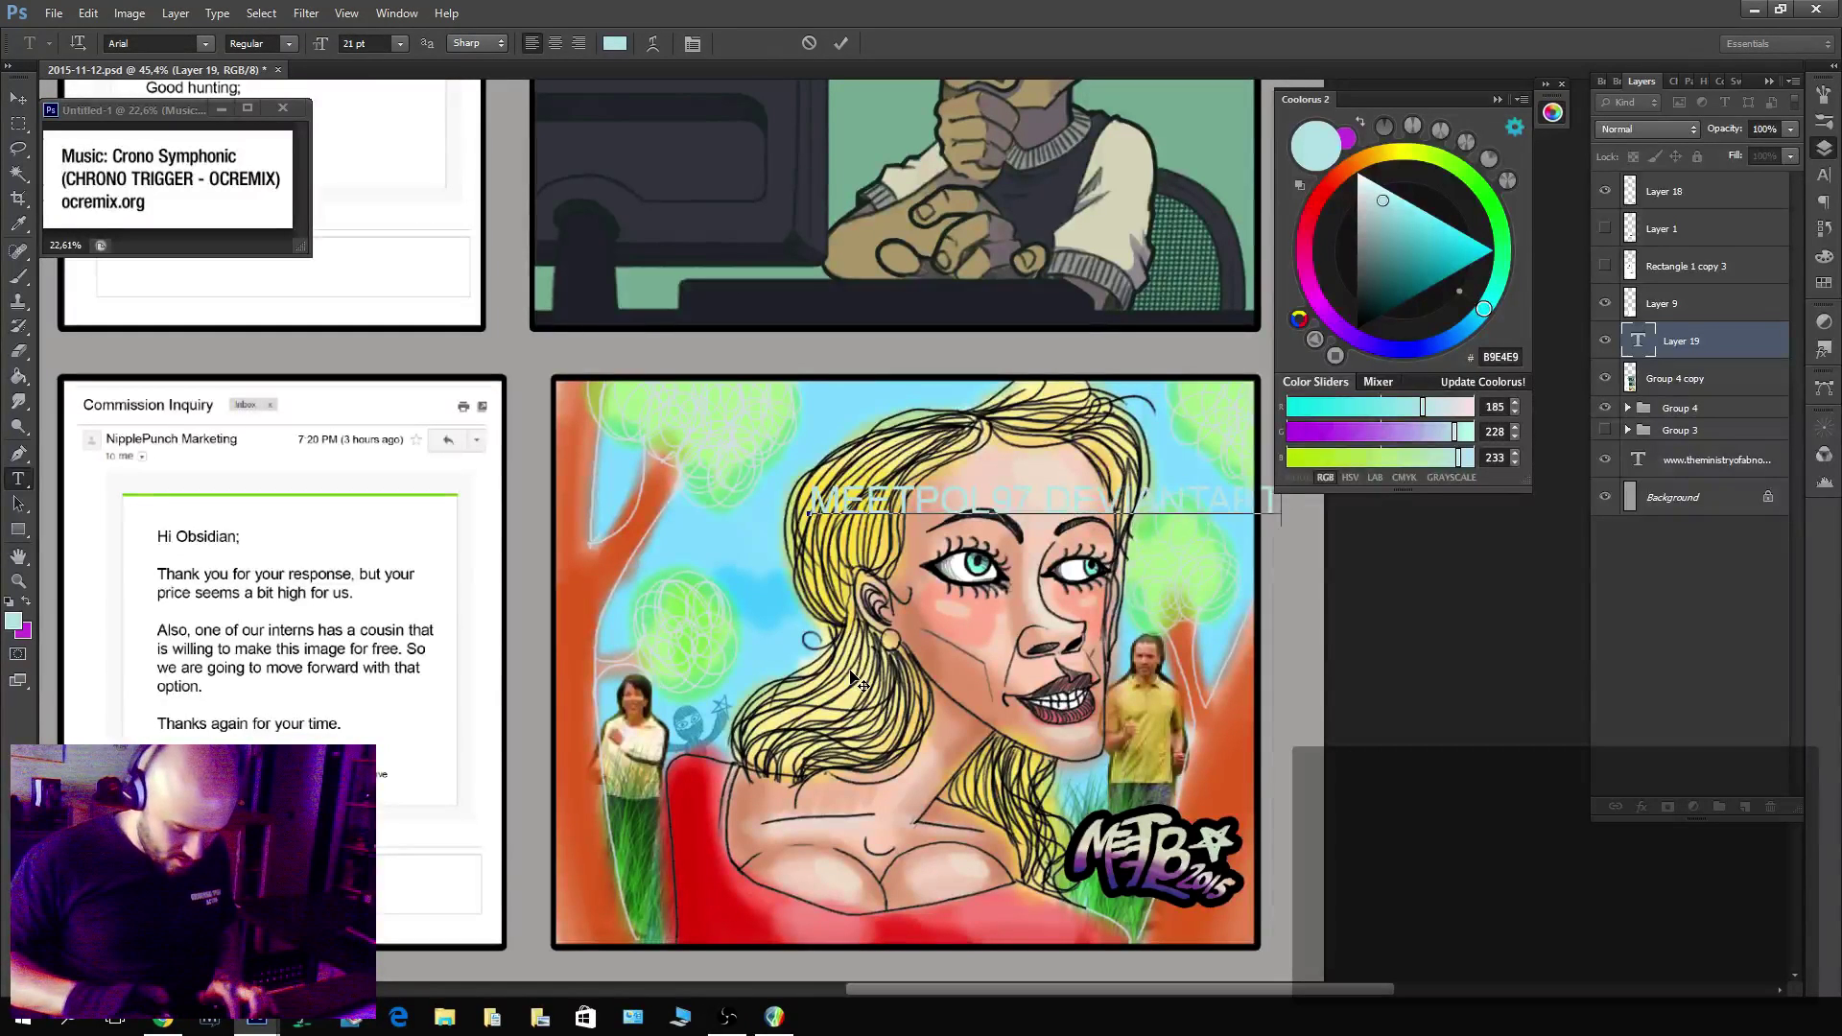
type(".COM")
key("ctrl+Return")
Move the watermark text to the middle of the woman panel and recolour it white FFFFFF.
key("v")
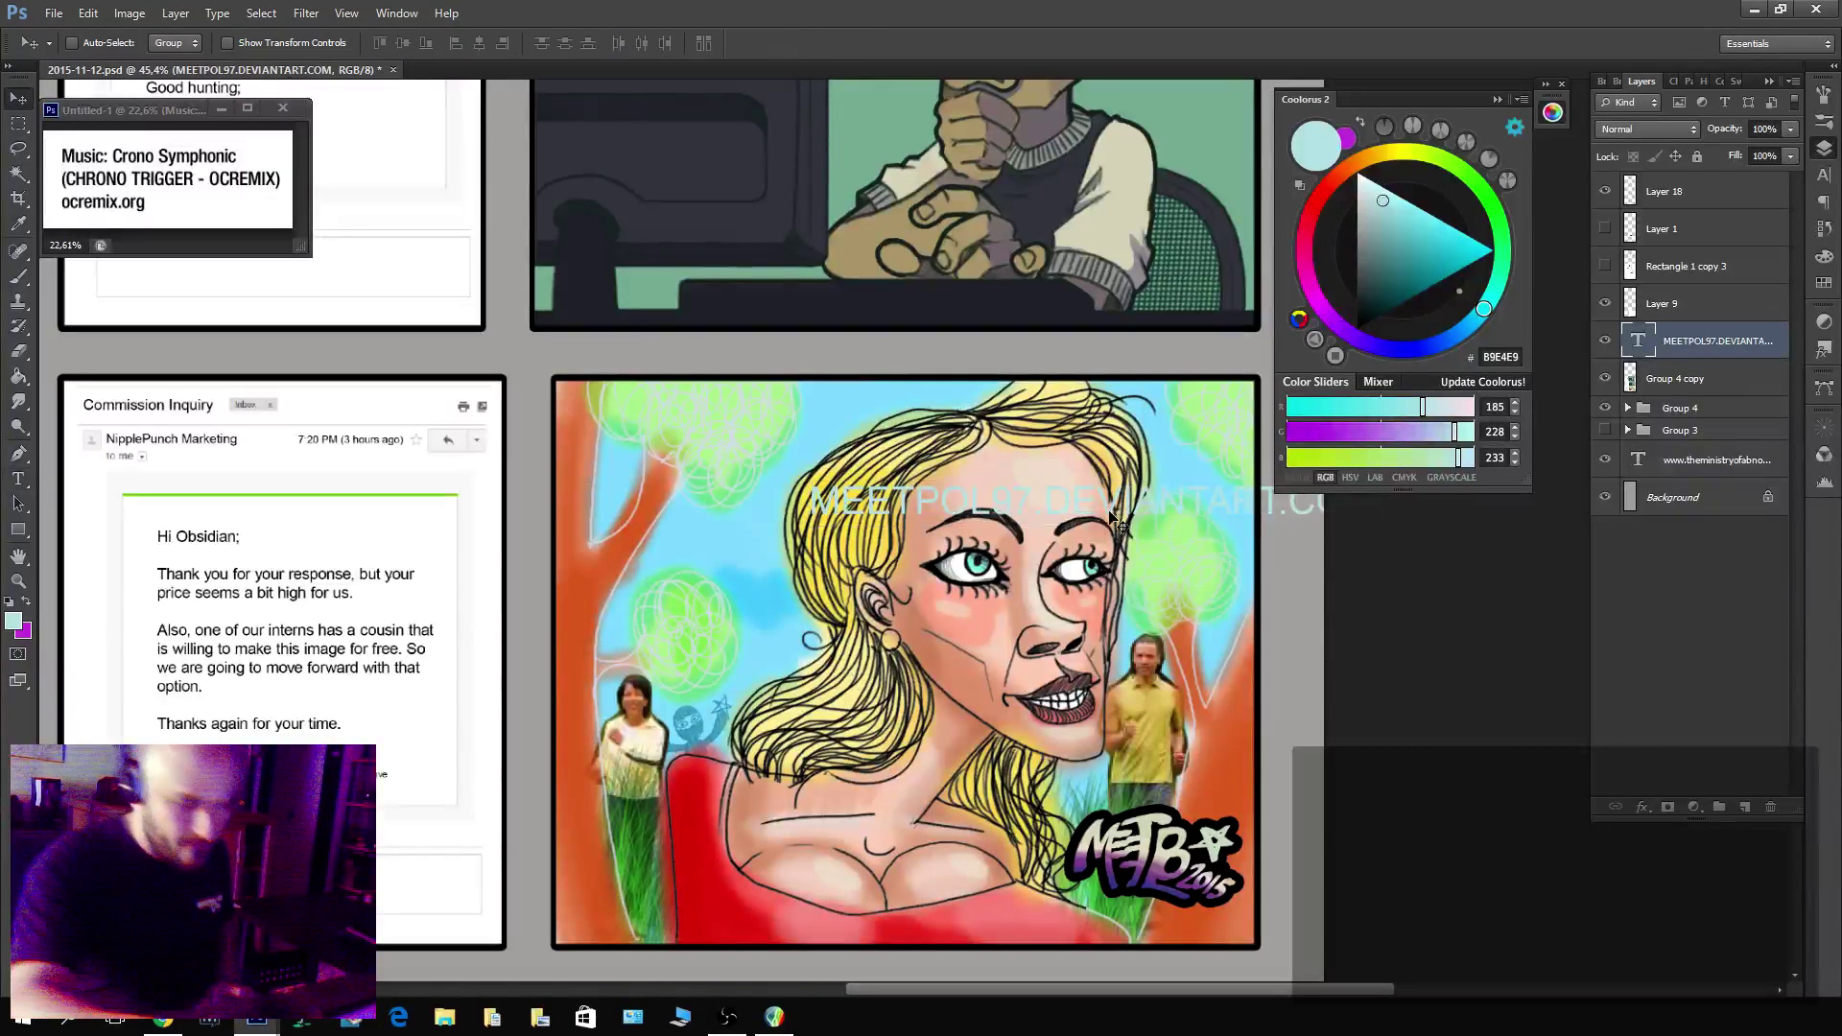
left_click_drag(1183, 408, 1036, 557)
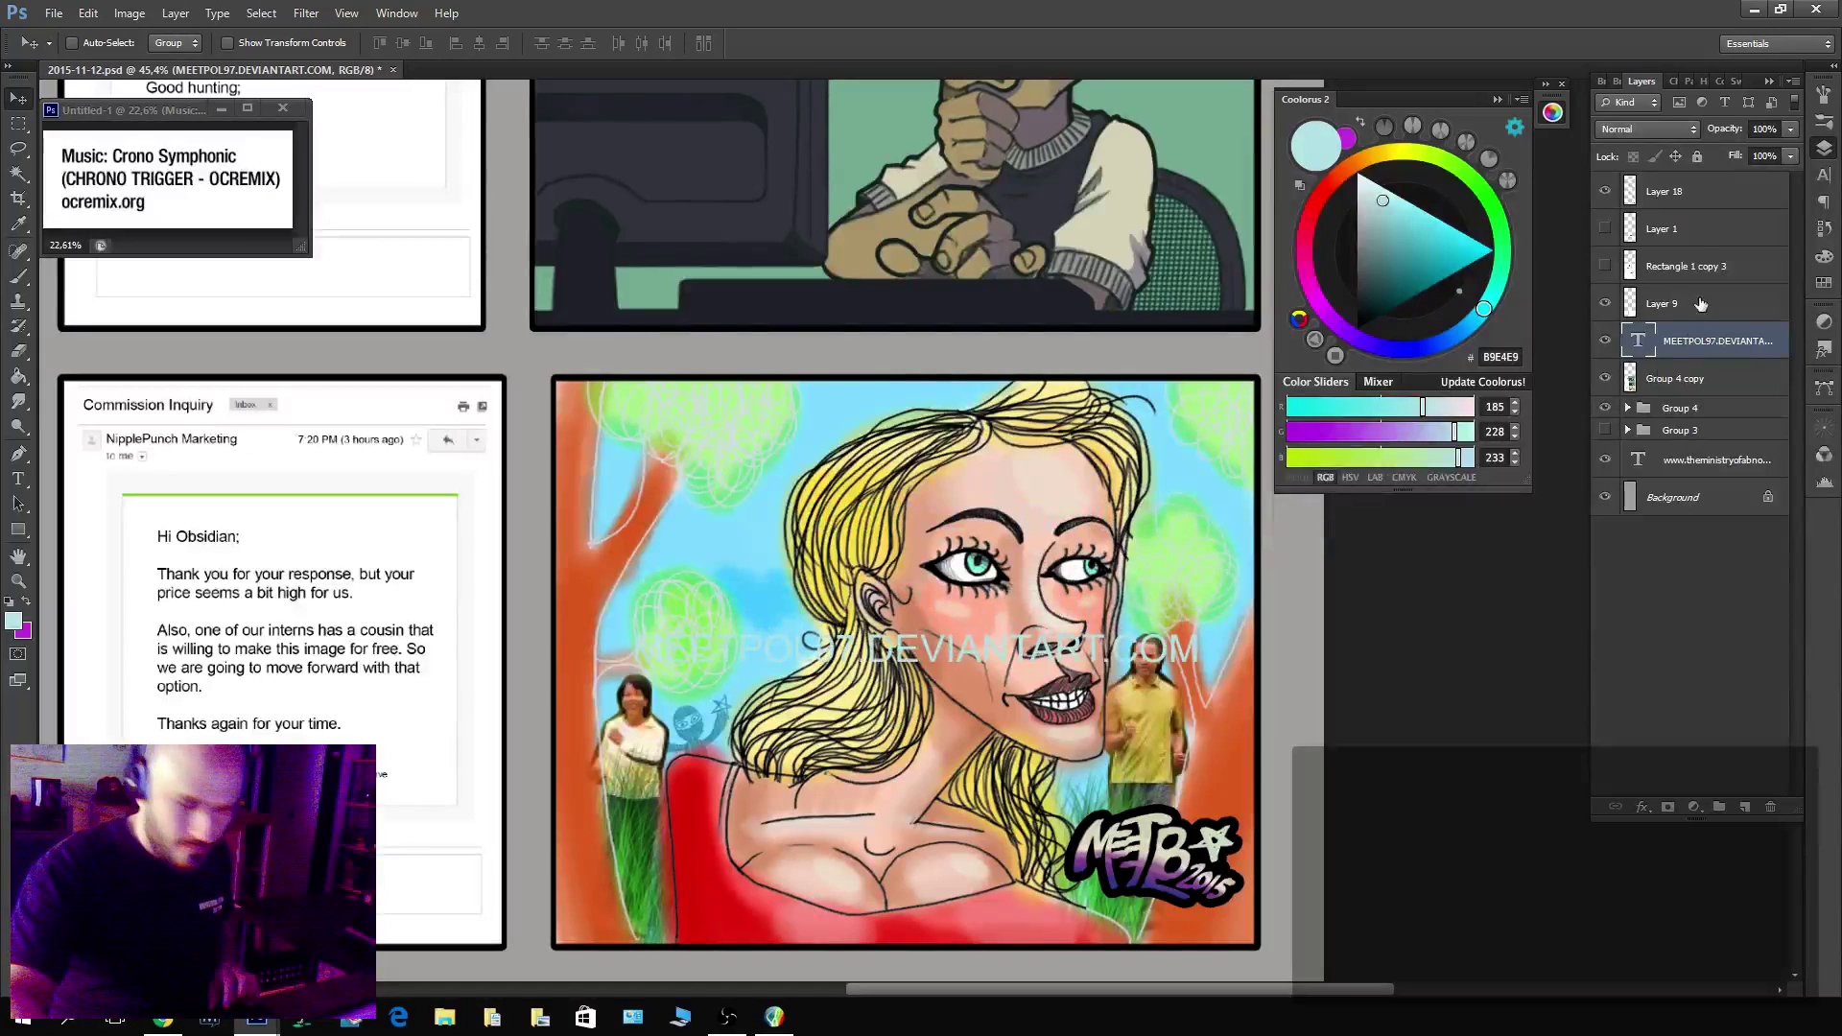
double_click(1638, 340)
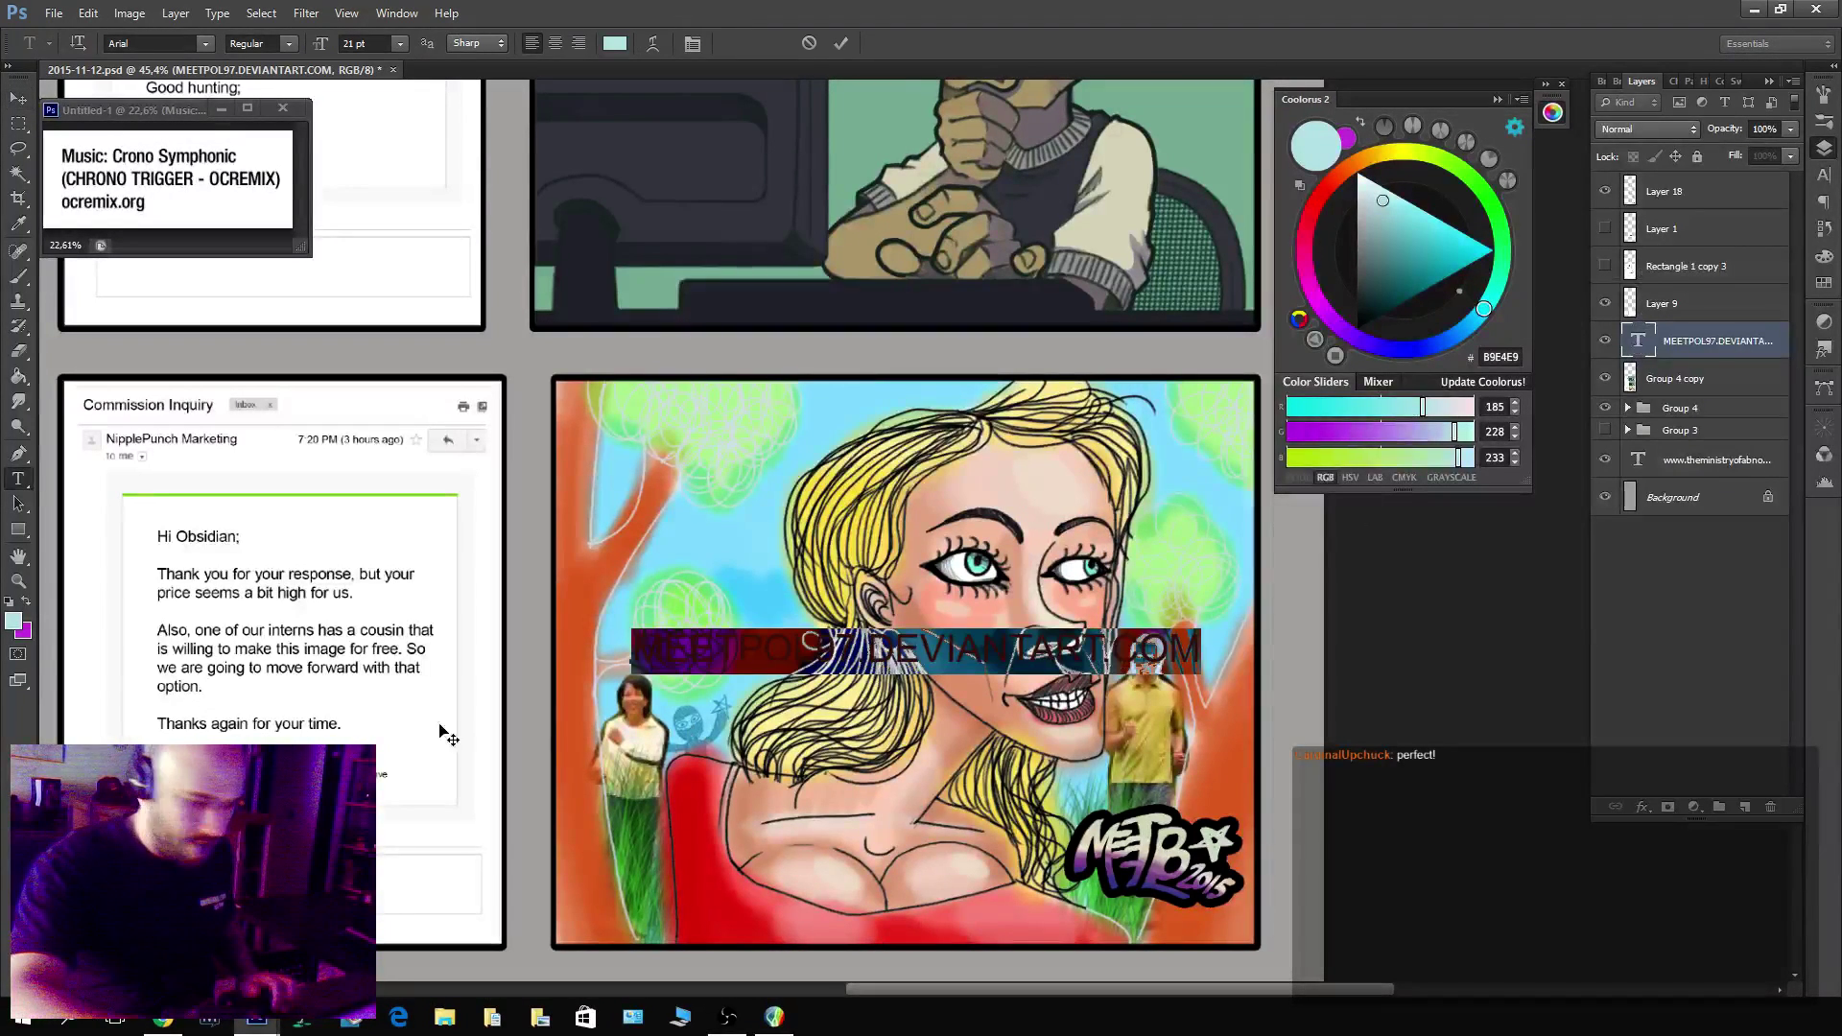
left_click(13, 622)
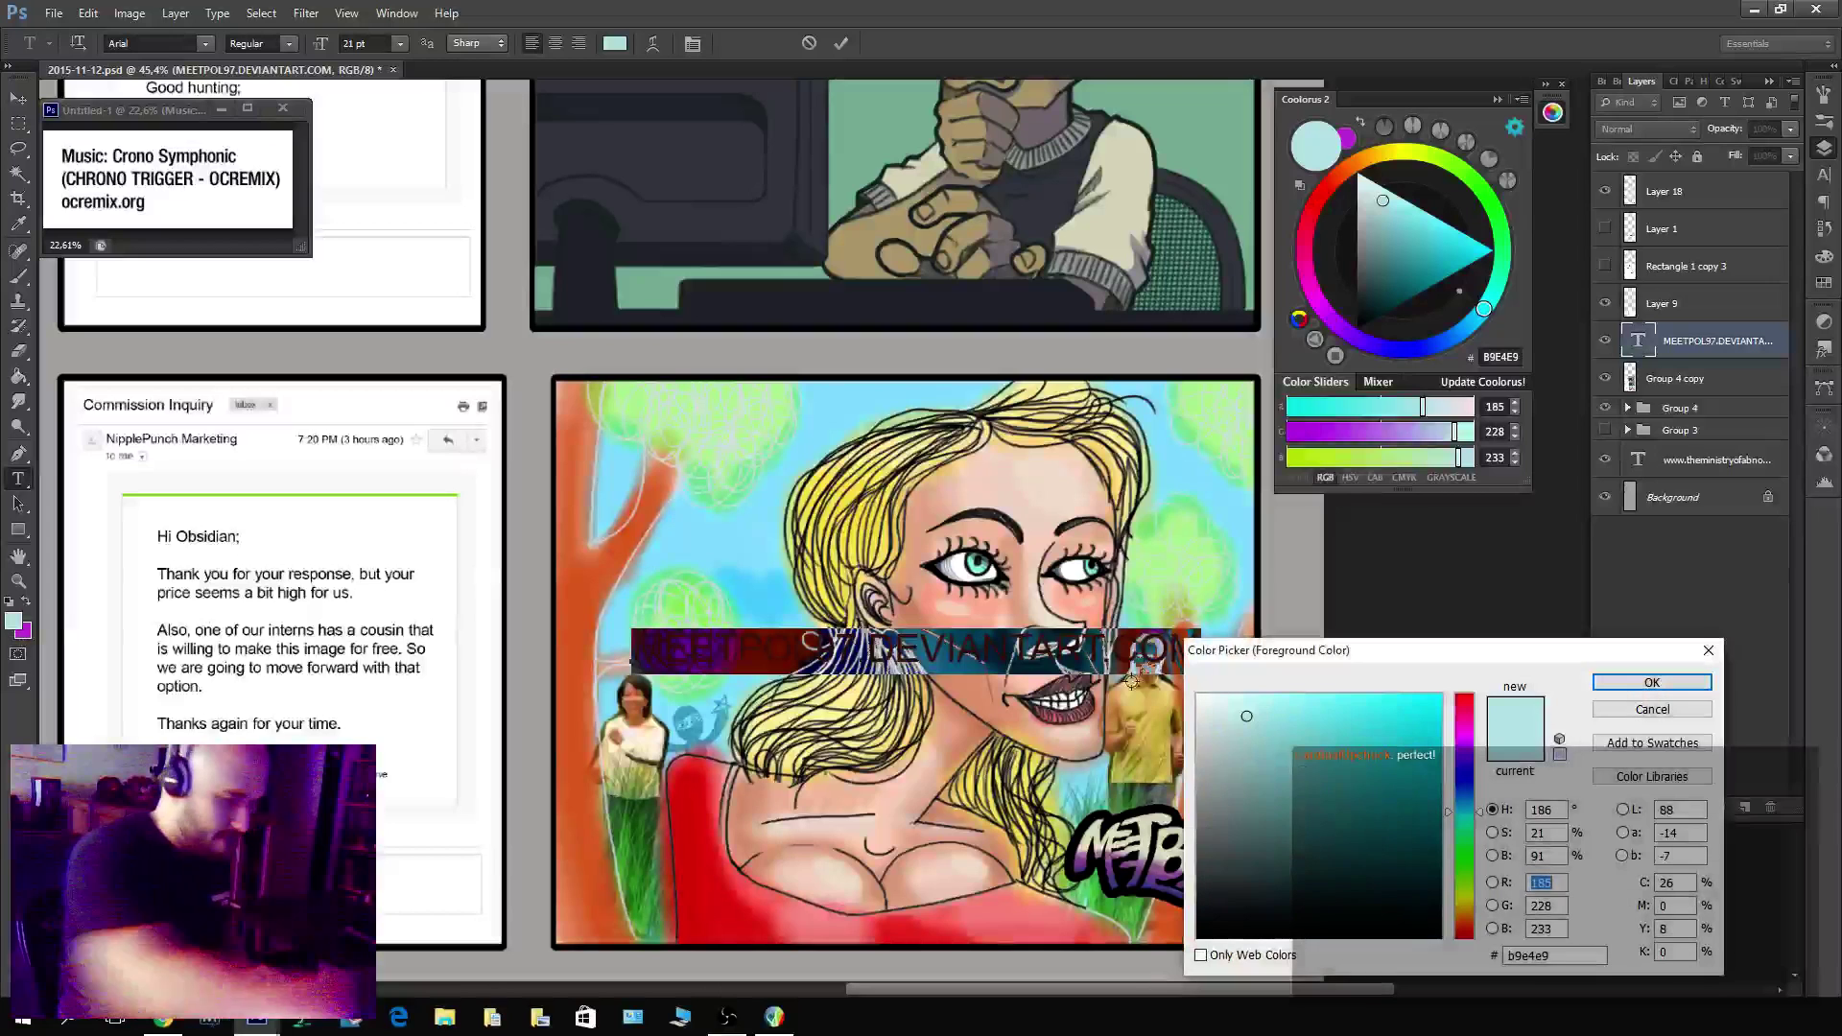
left_click(1651, 683)
key("ctrl+Return")
left_click_drag(1182, 715, 1180, 728)
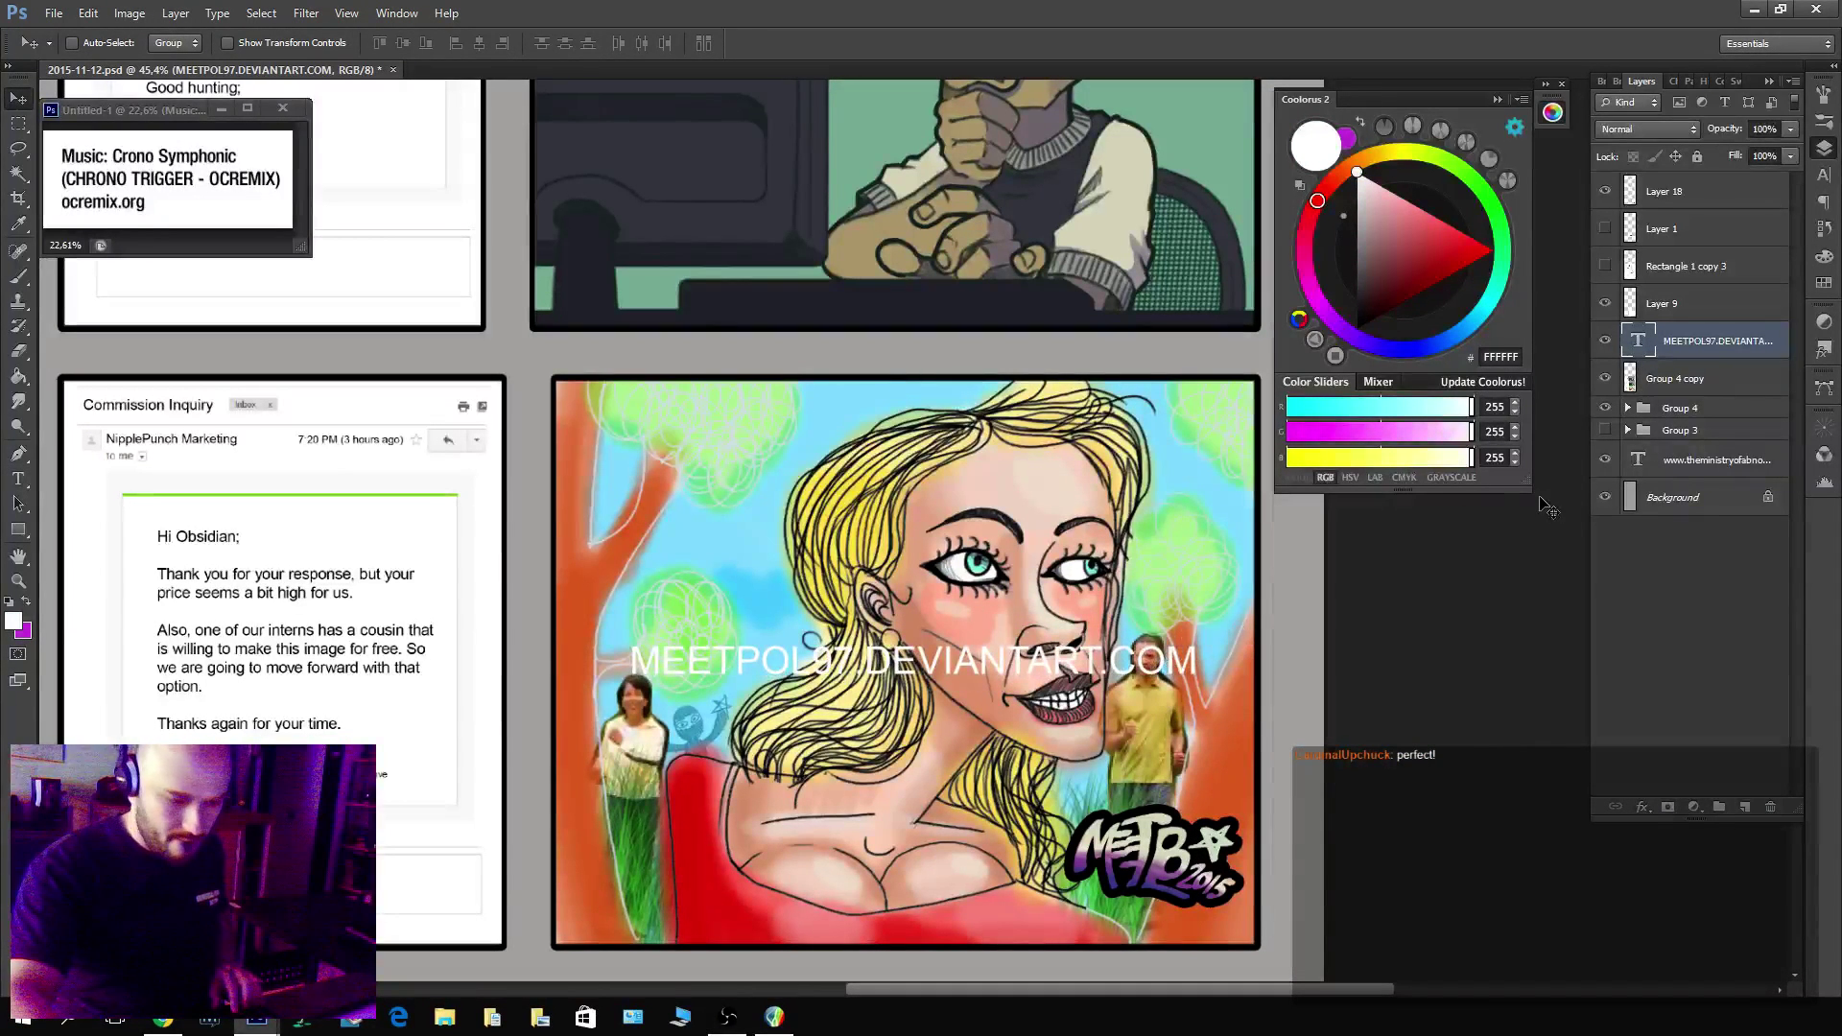
Apply faux bold to the whole watermark text.
key("t")
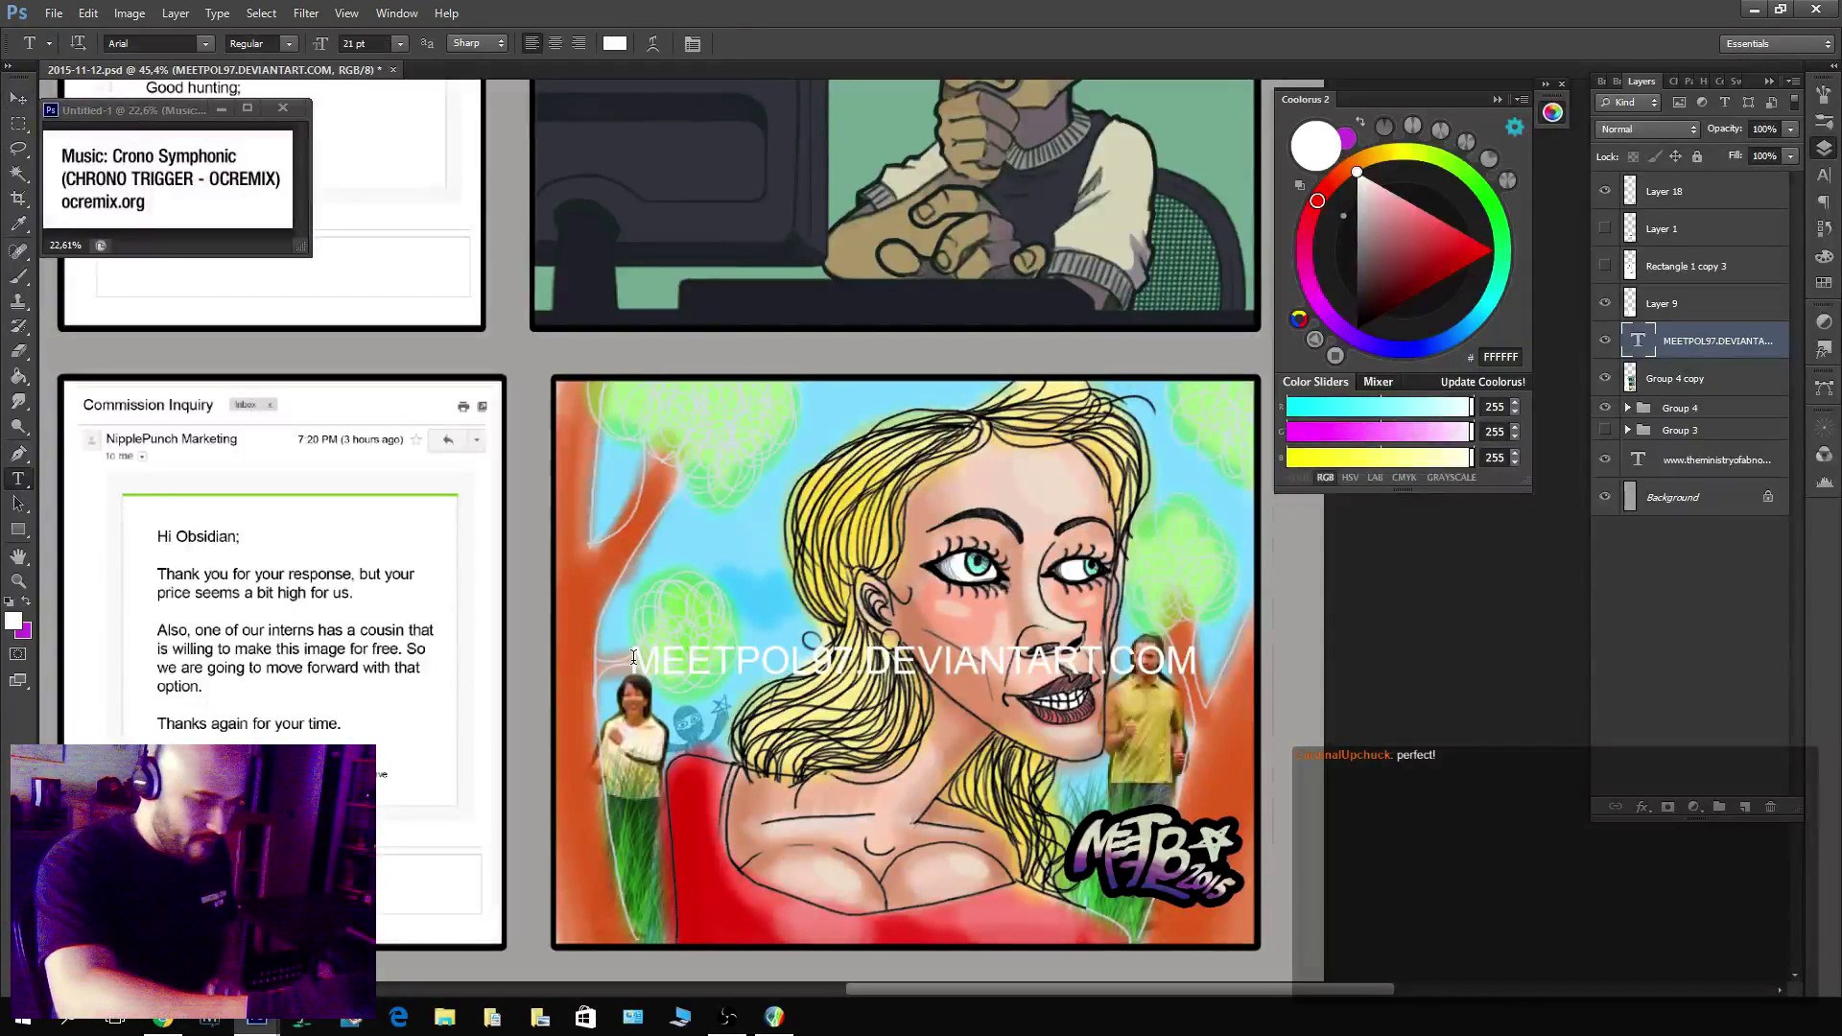
key("Return")
key("ctrl+t")
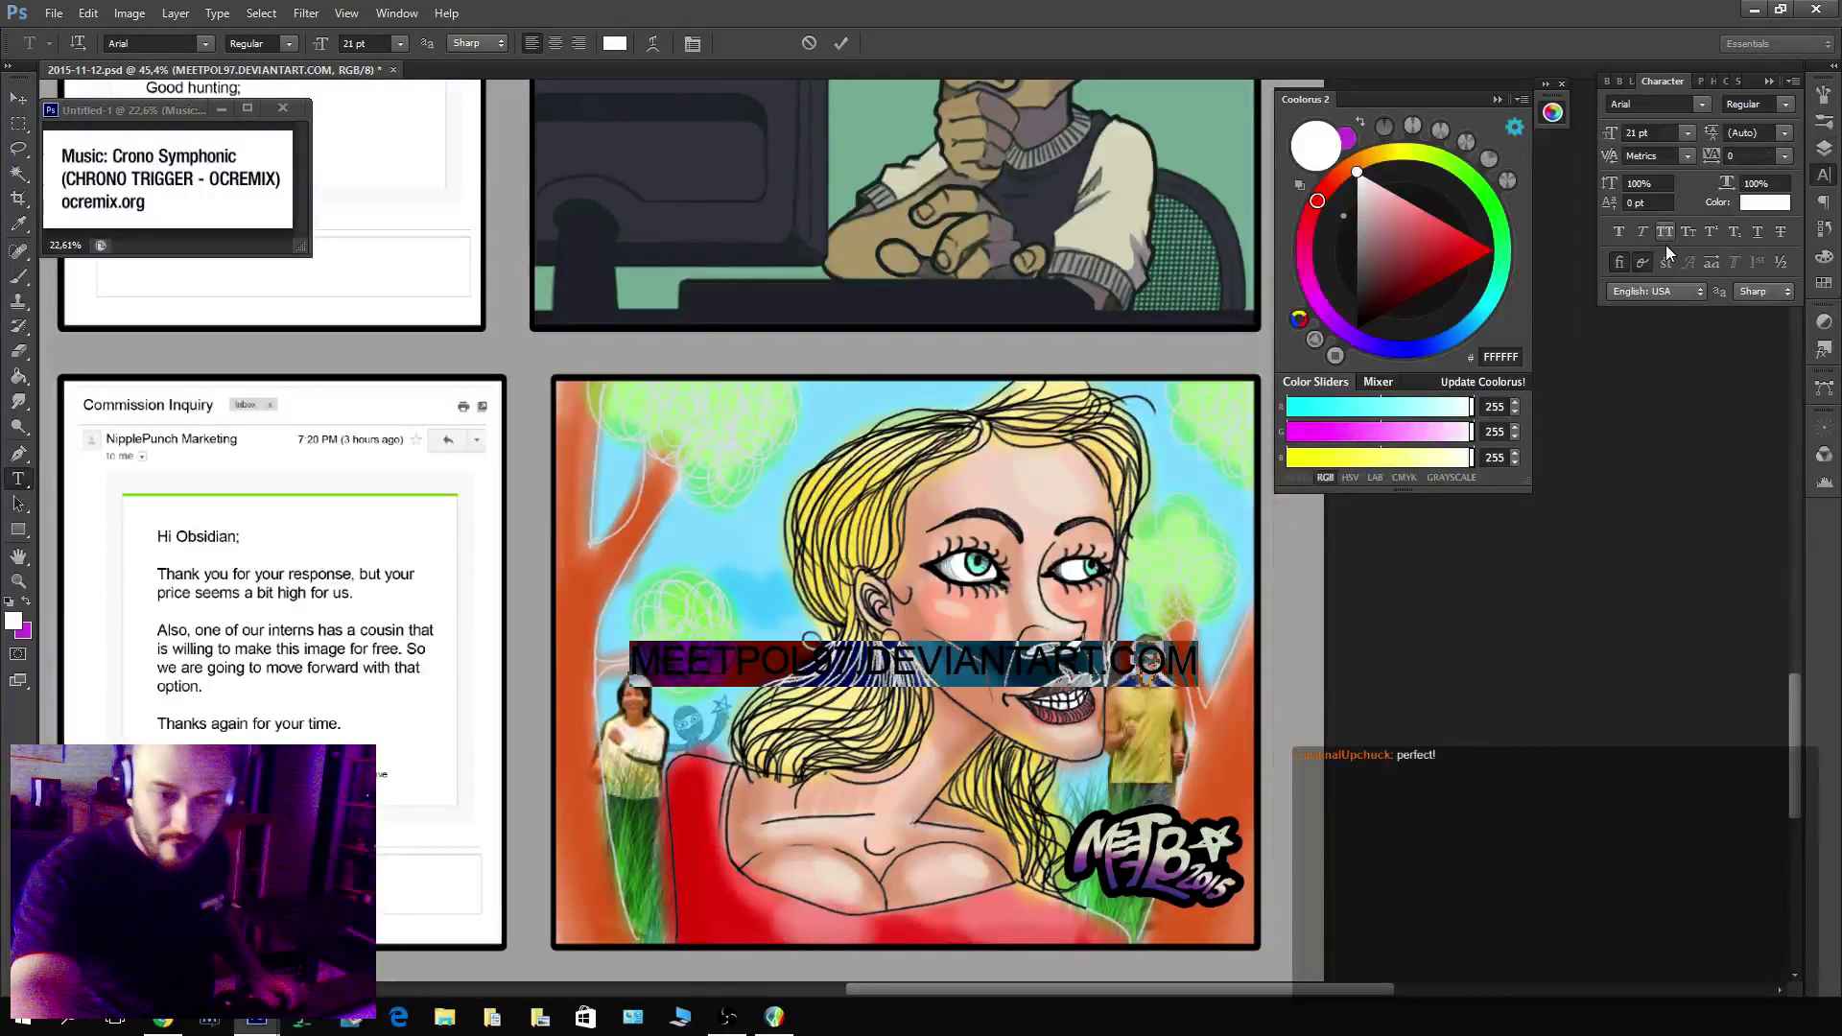
left_click(1618, 233)
key("ctrl+Return")
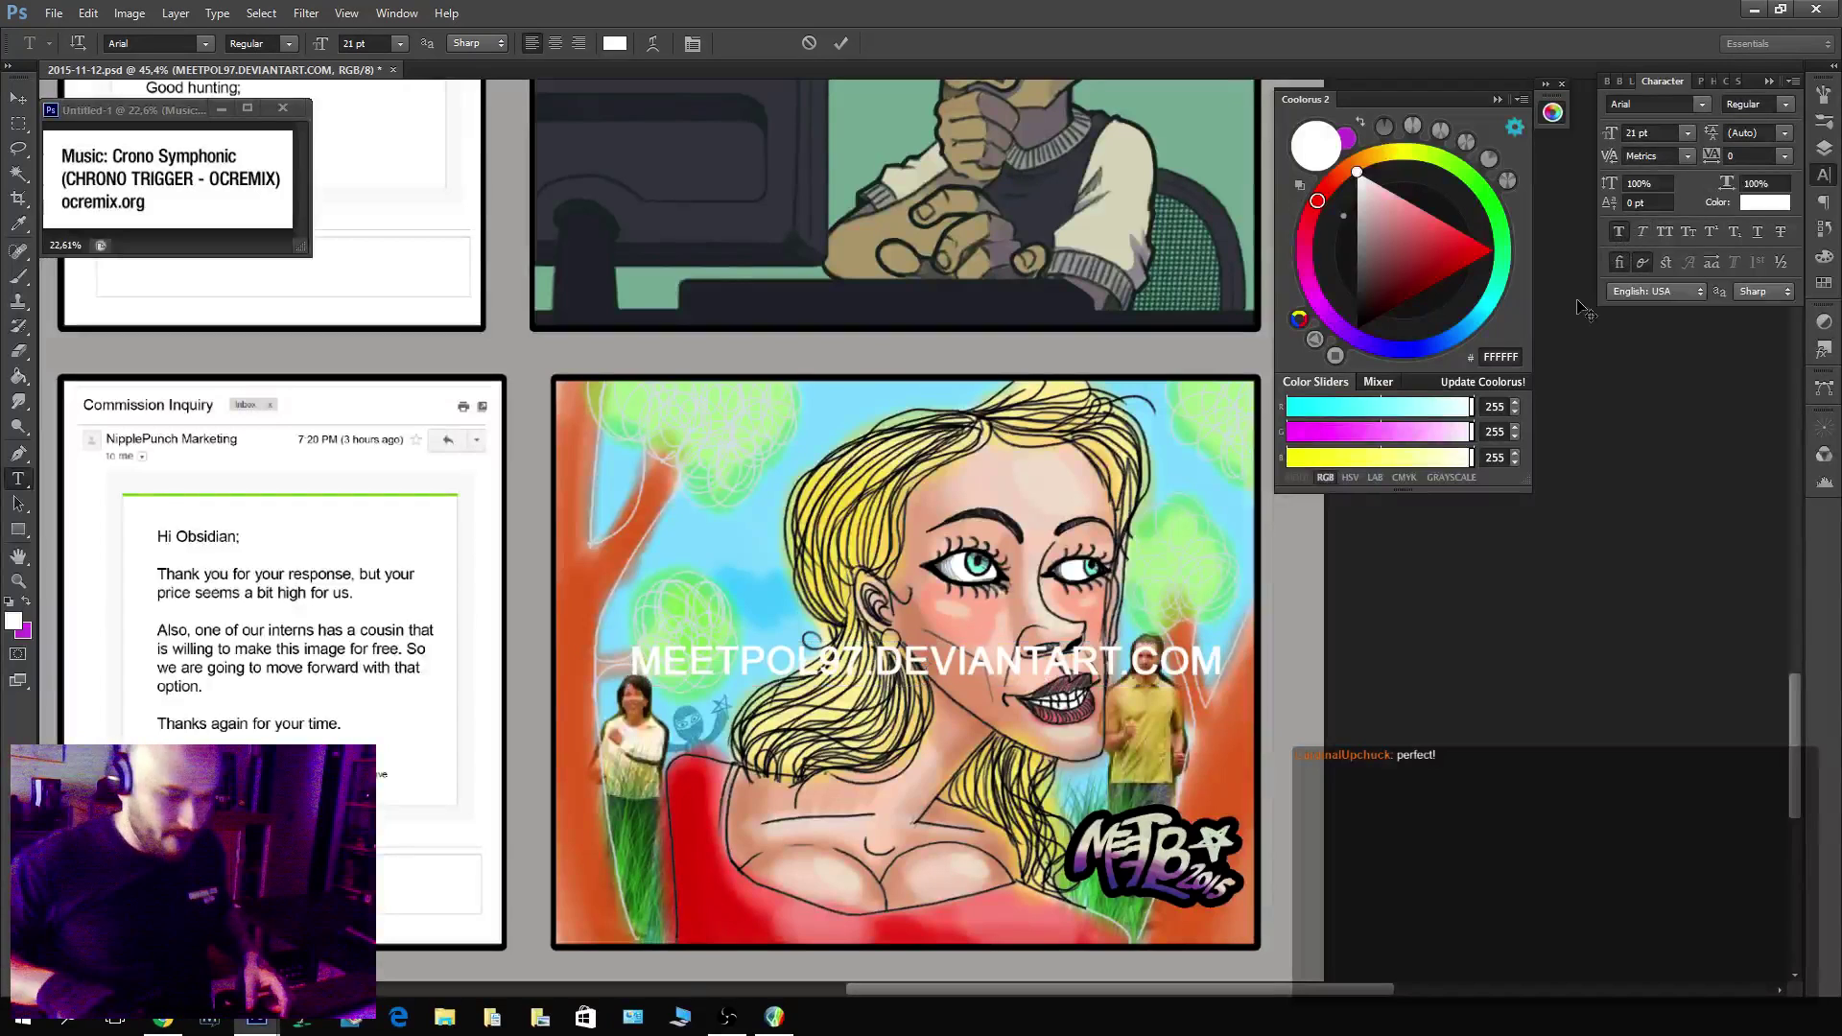
Enlarge the watermark to about 27.82 pt and rotate it diagonally from the panel's lower-left to its upper-right corner.
key("v")
left_click_drag(1153, 669, 1194, 342)
key("ctrl+t")
key("Return")
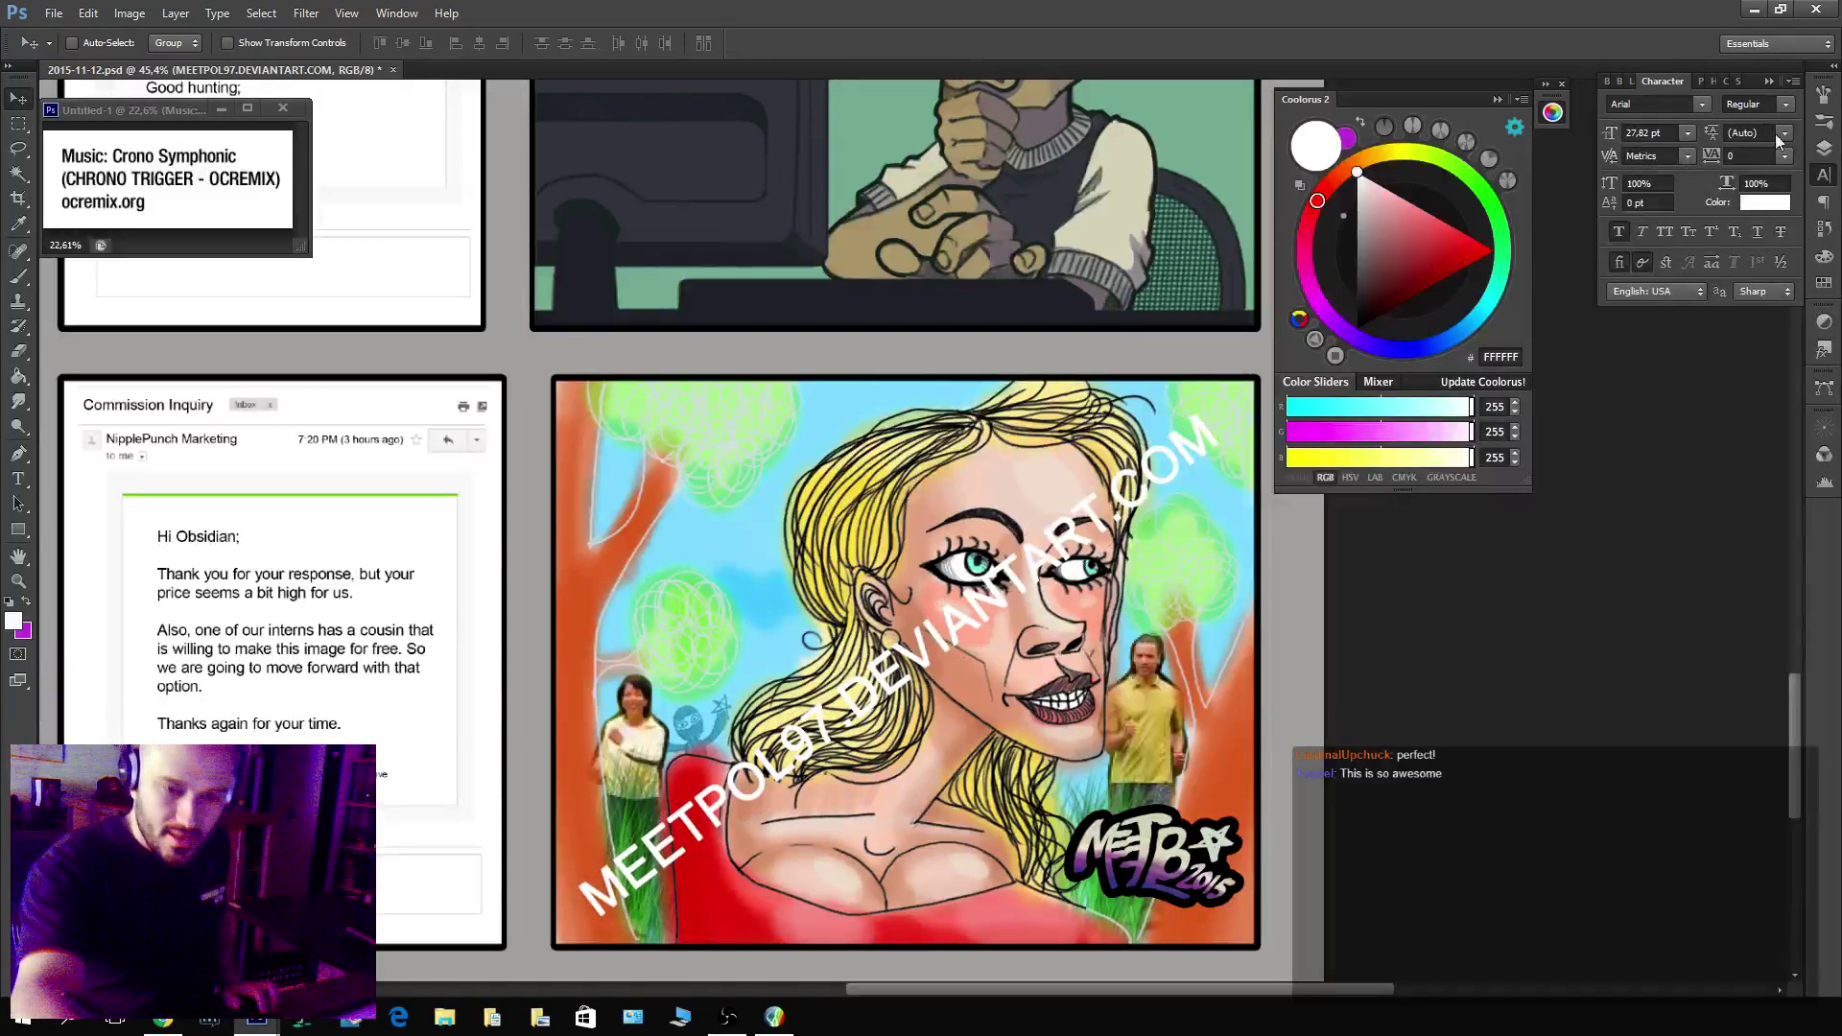
Lower the opacity of the watermark text layer to 41%.
left_click(1760, 106)
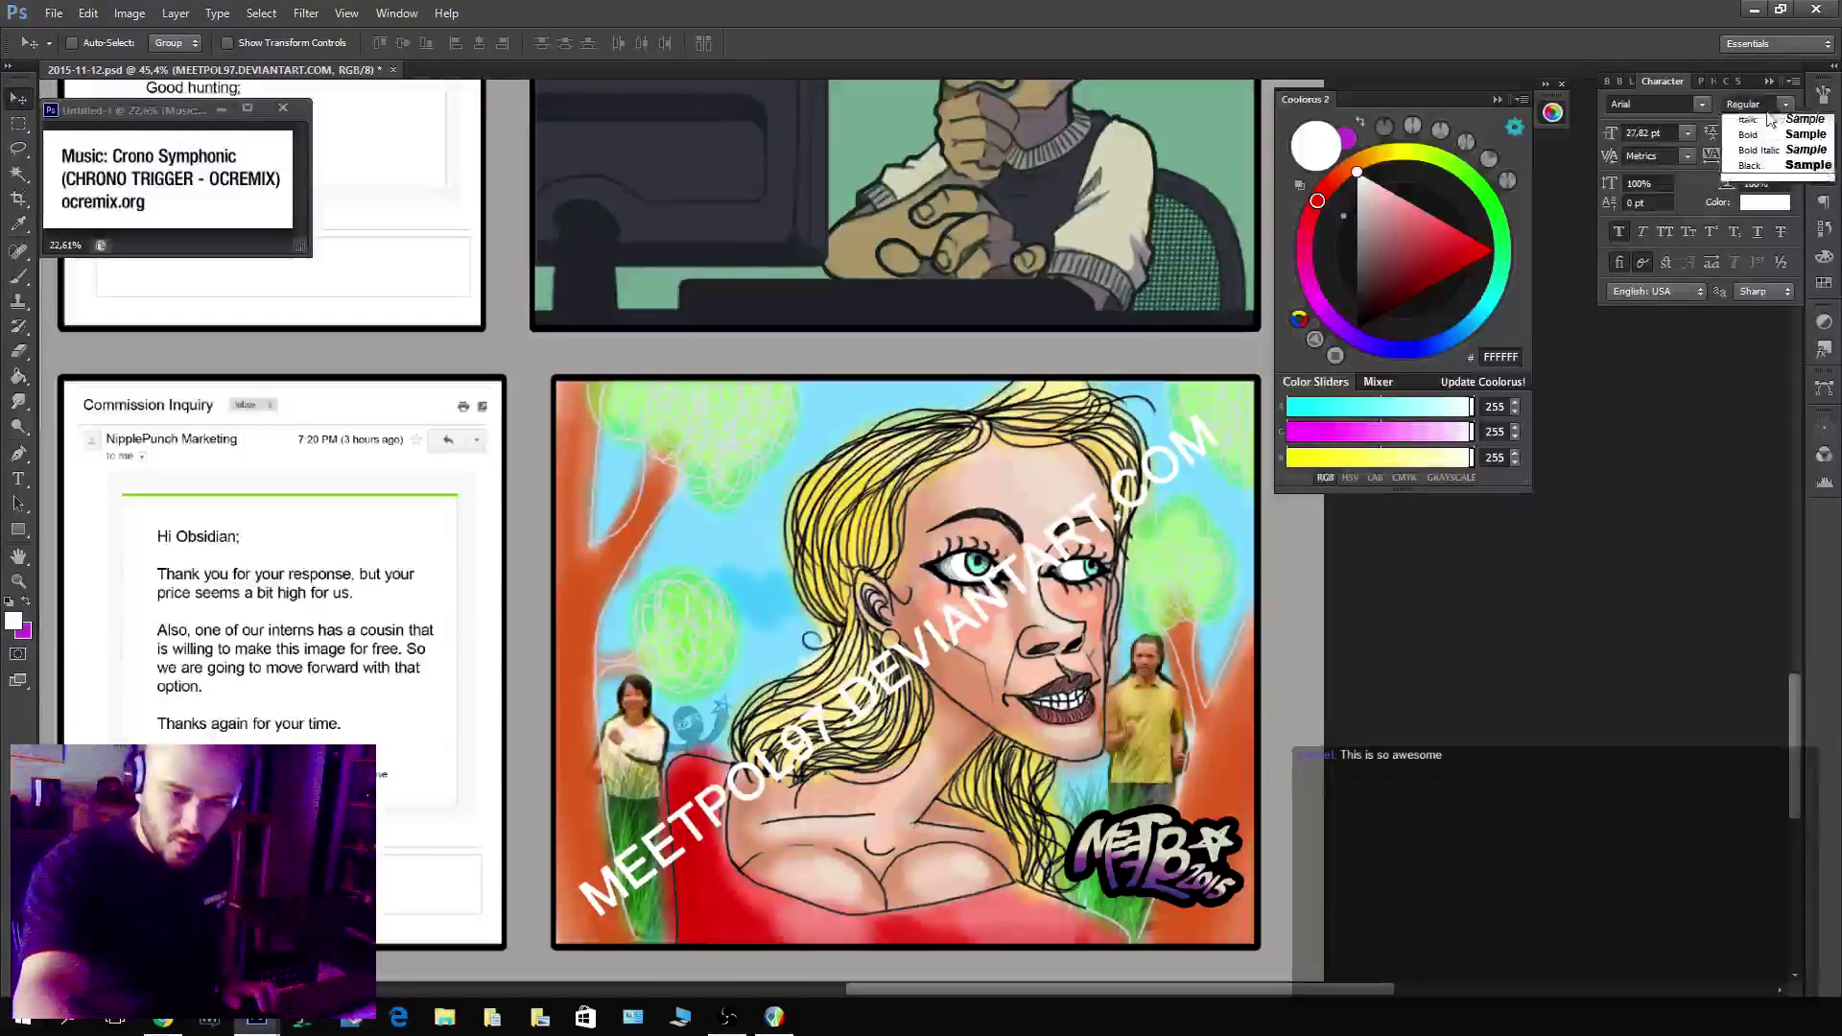
left_click(1696, 104)
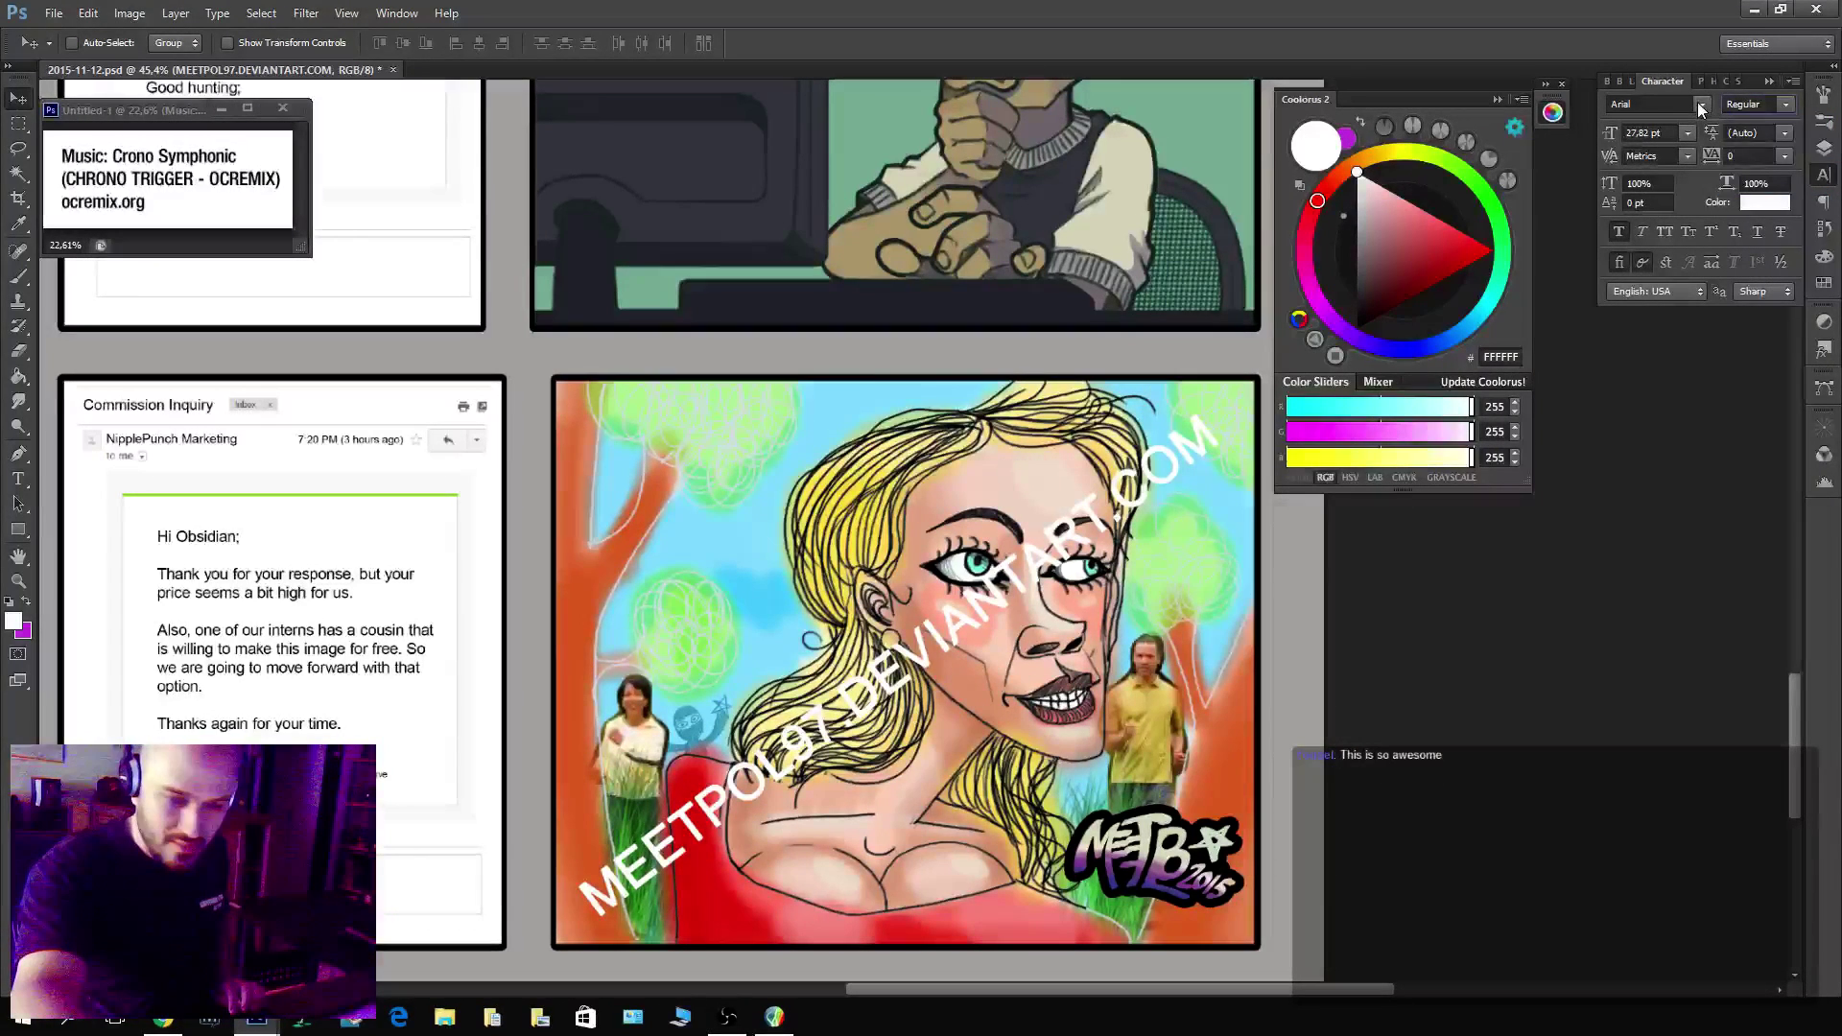
left_click(1824, 149)
left_click_drag(1791, 132, 1737, 148)
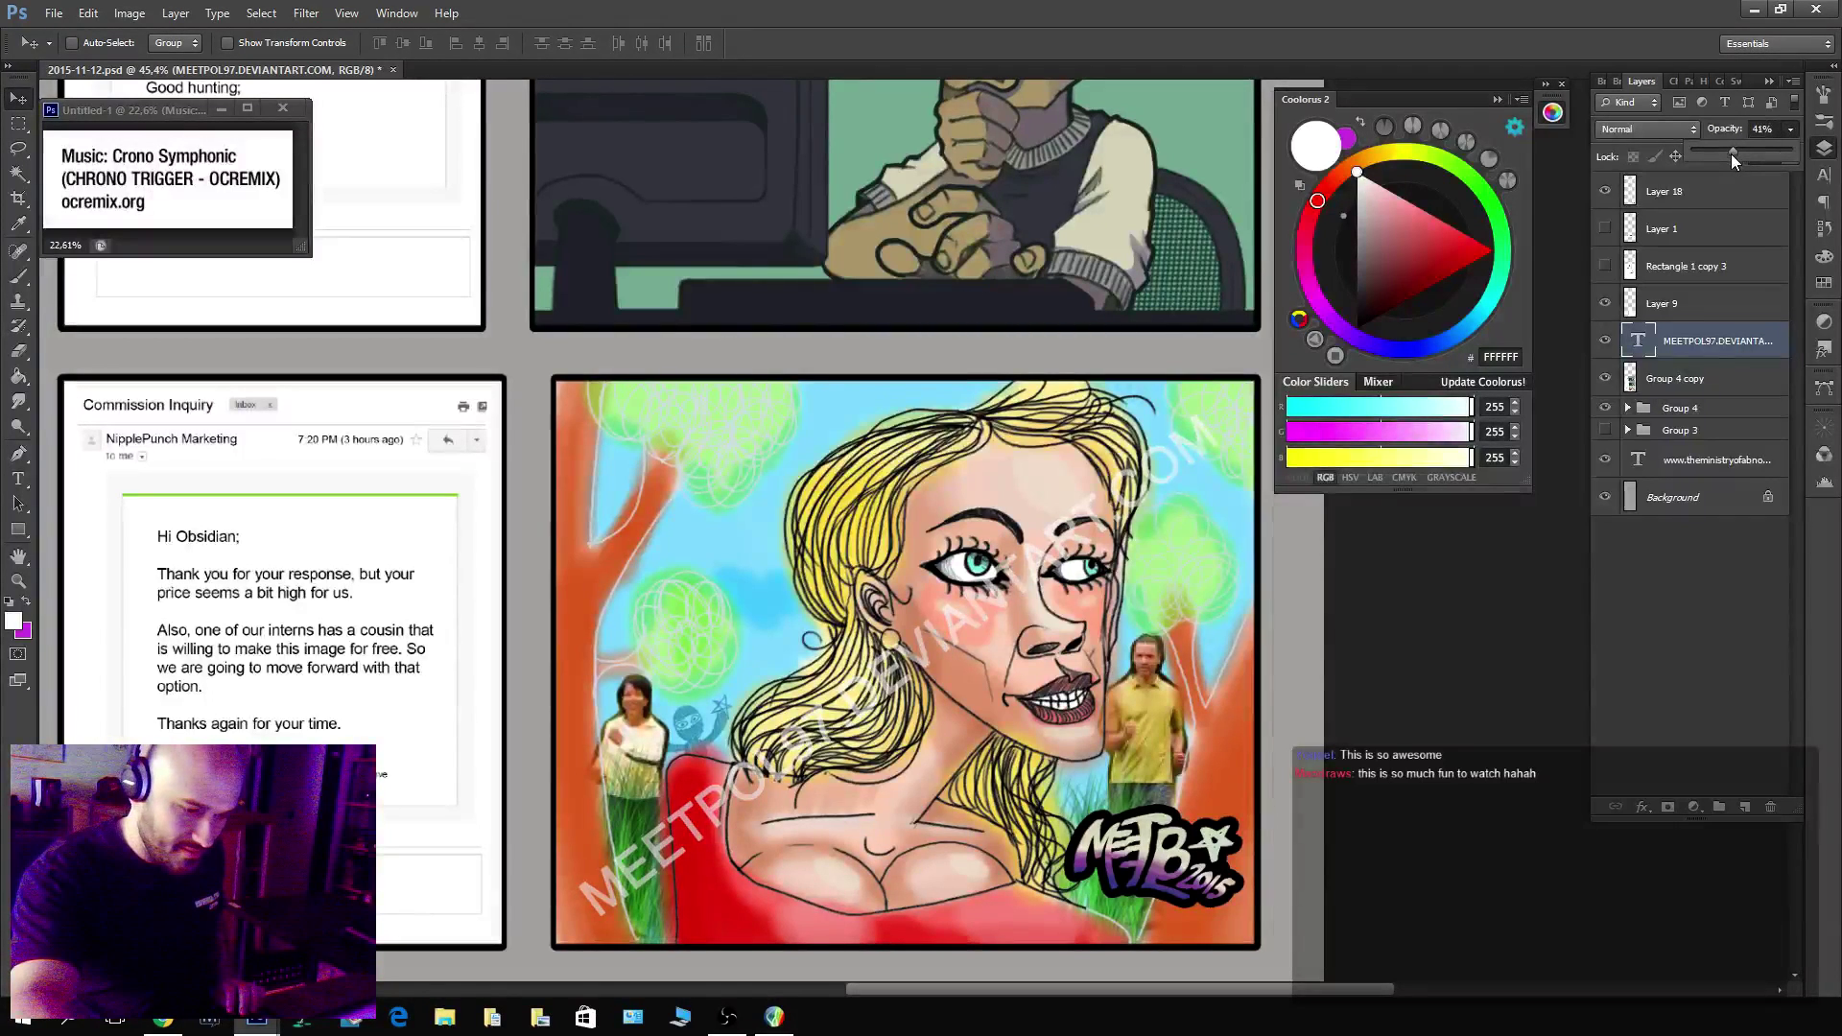
Duplicate the merged artwork layer Group 4 copy.
key("z")
left_click_drag(1297, 670, 1098, 829)
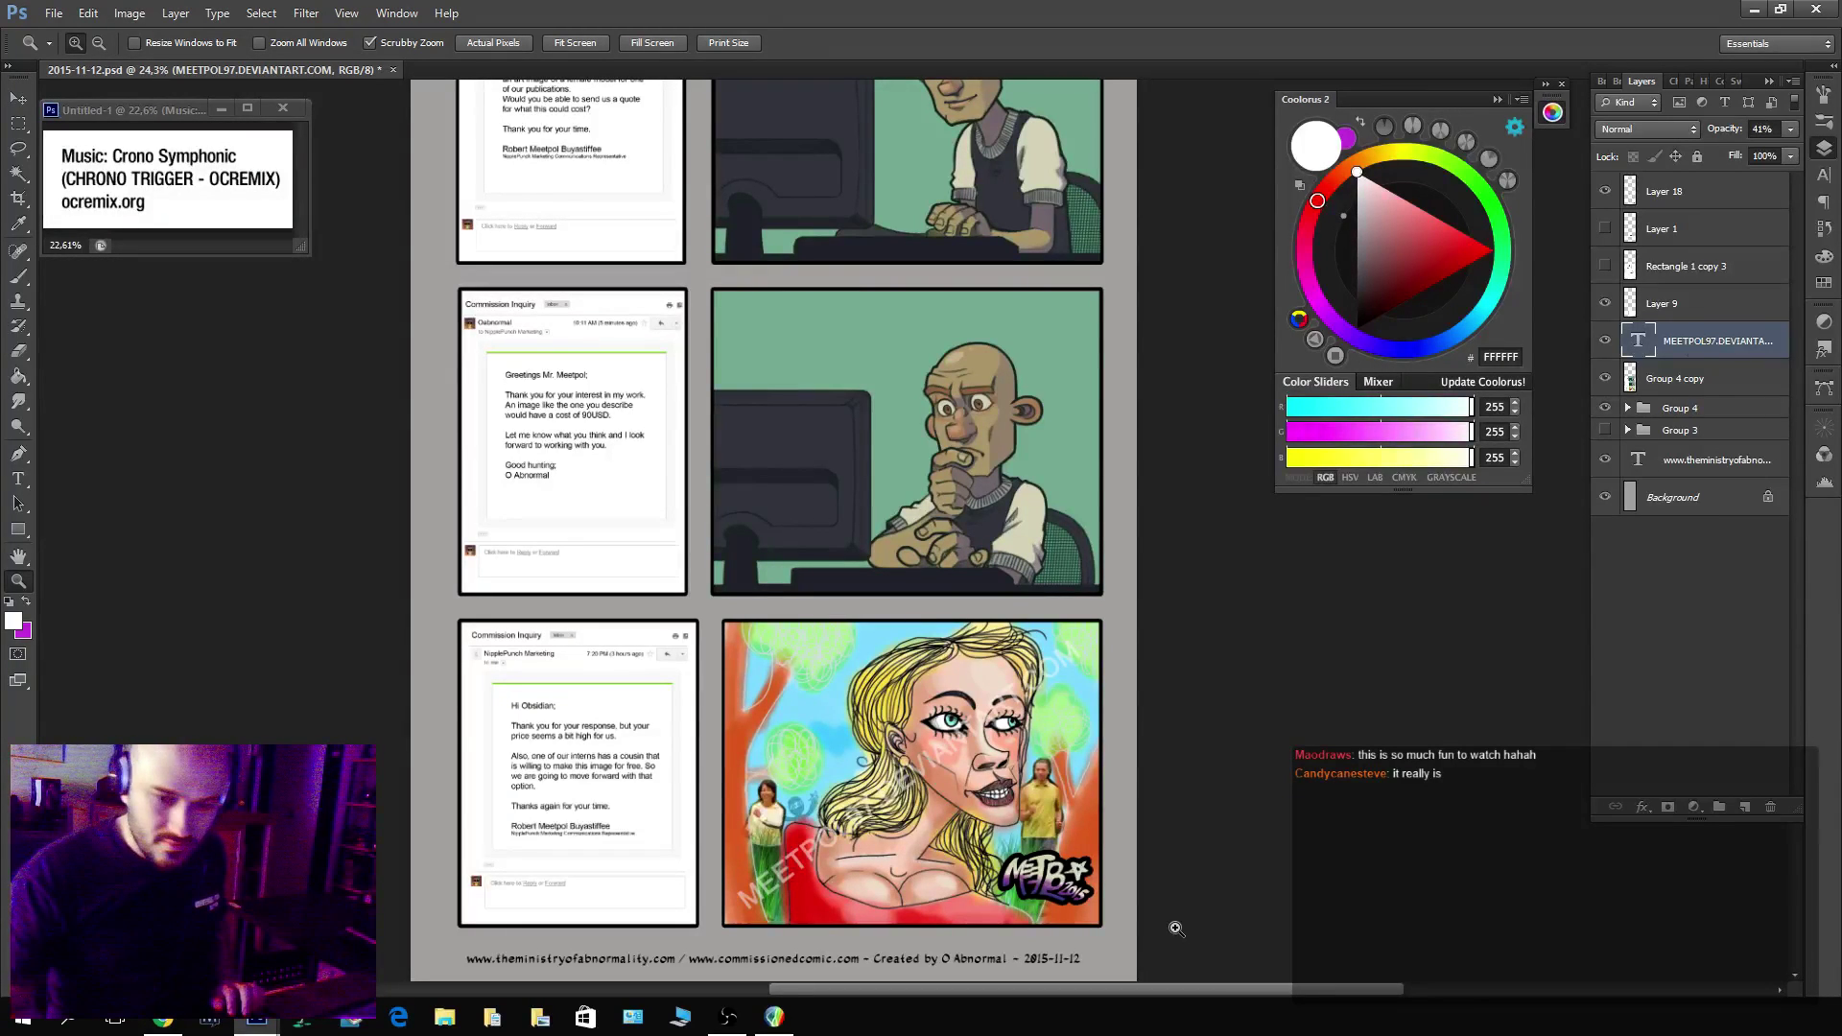
left_click(1689, 378)
key("ctrl+j")
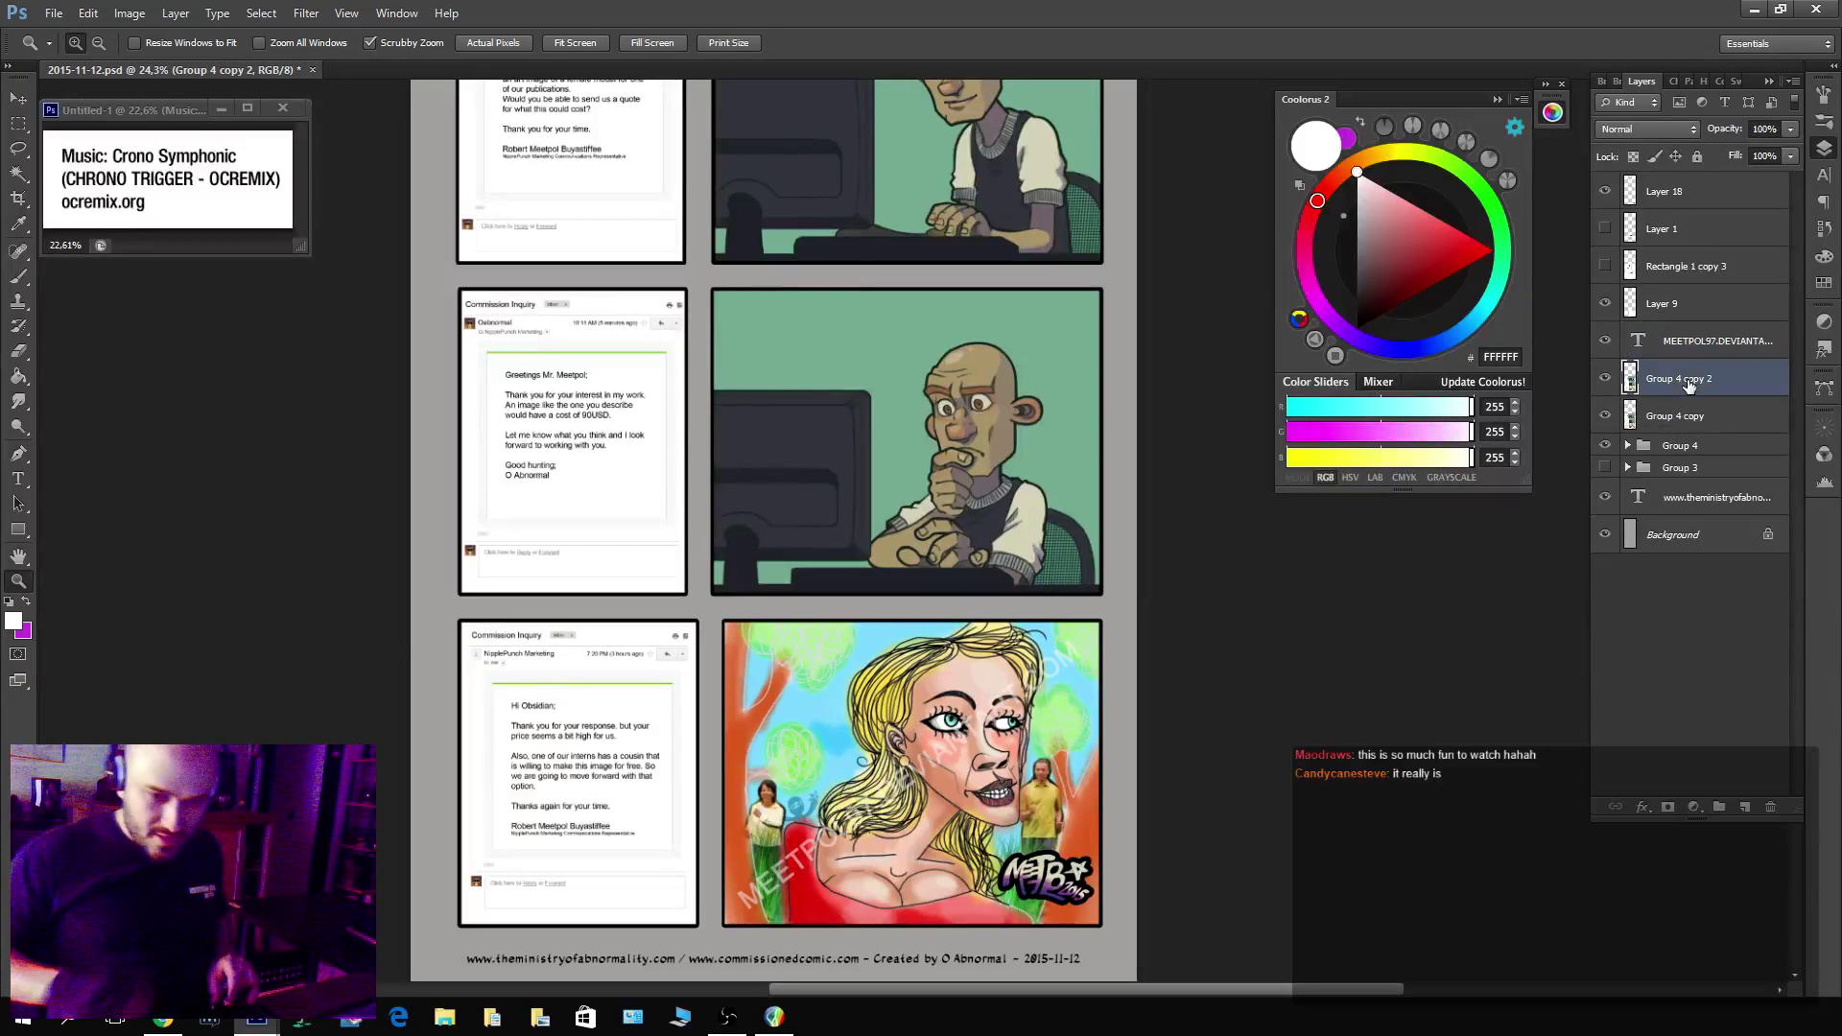
Set the Group 4 copy 2 layer to Lighten blending and darken it with Levels, using black input 95 and midtone 0.40.
left_click(1646, 128)
left_click(1631, 269)
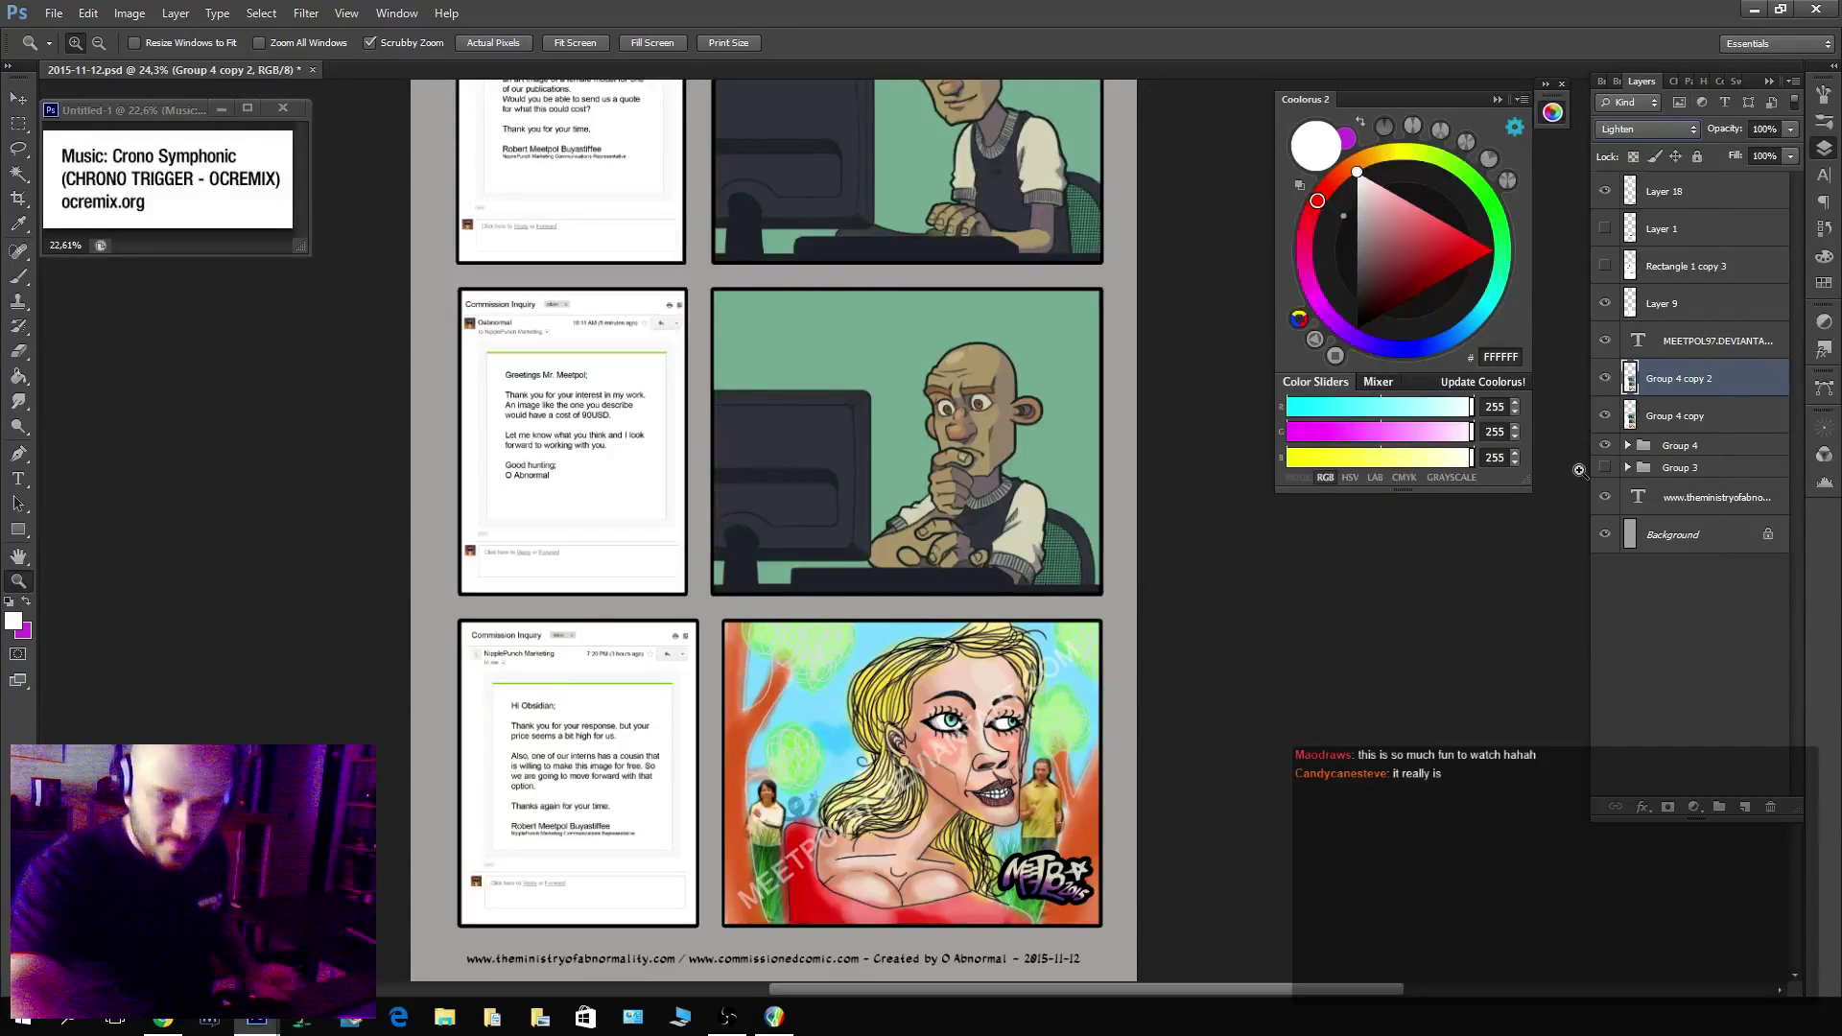
key("ctrl+l")
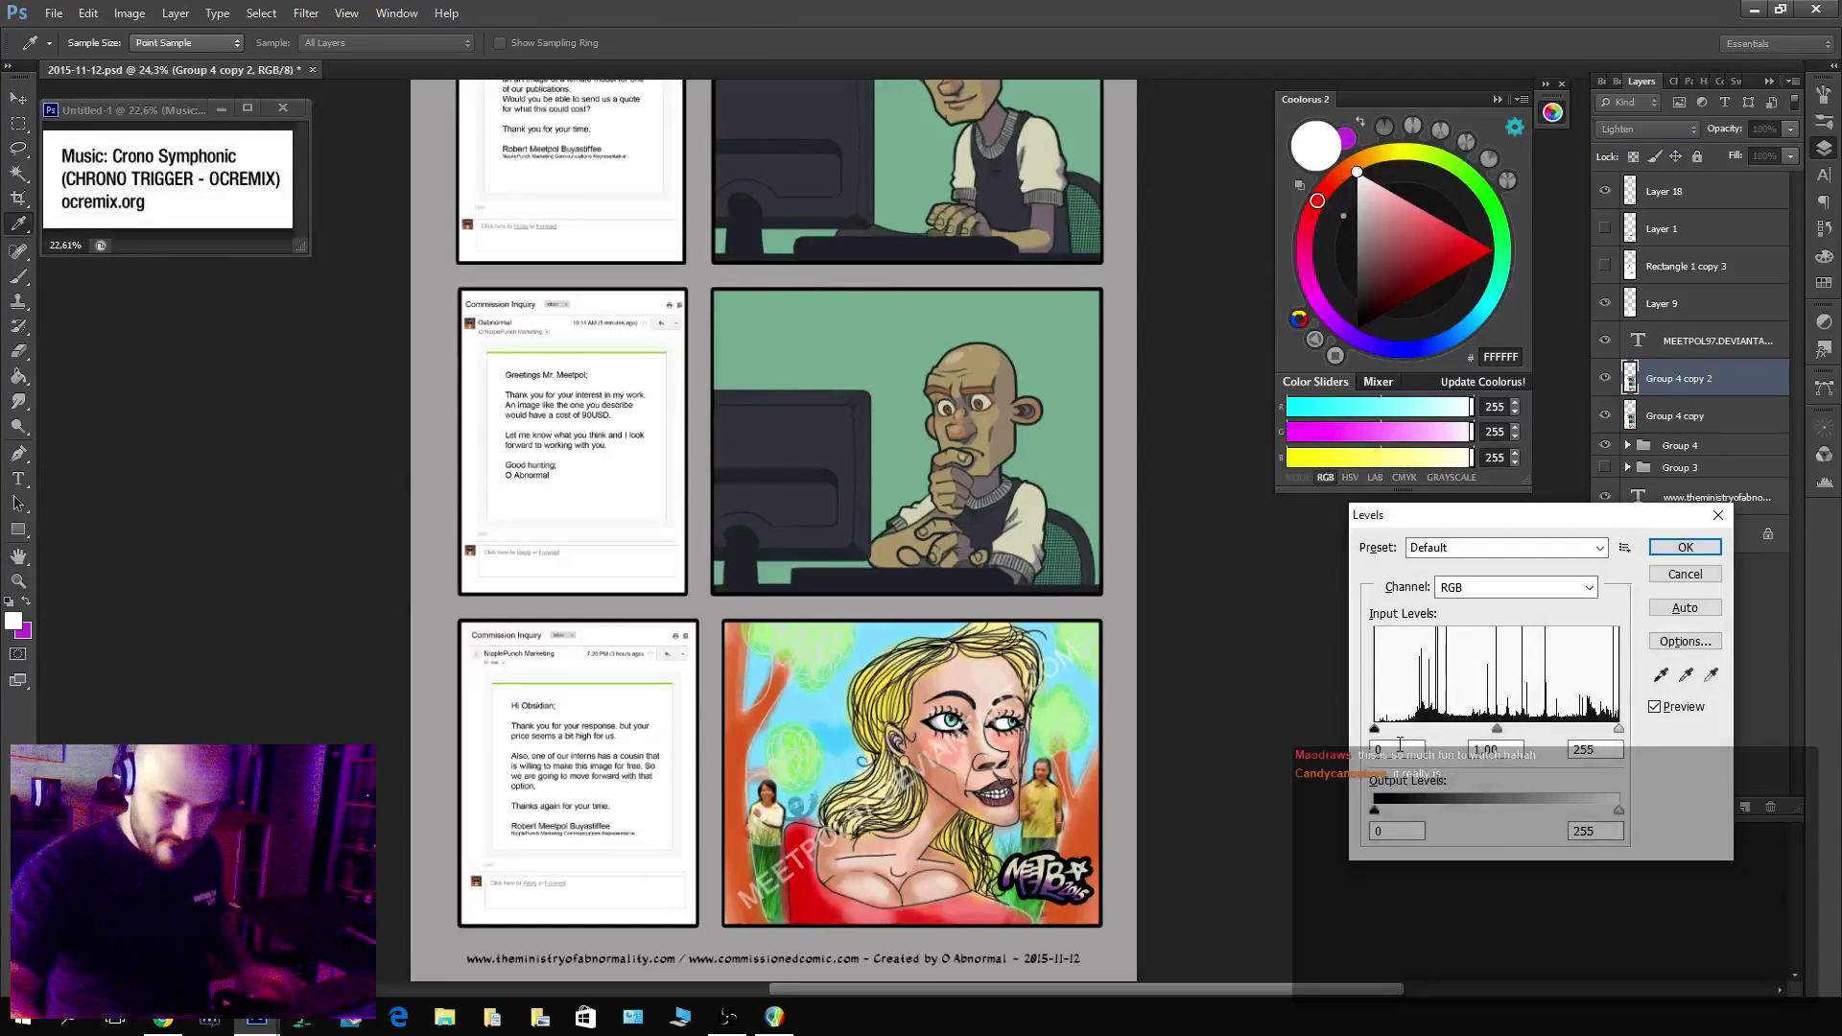
left_click_drag(1374, 729, 1477, 729)
mouse_move(1619, 729)
left_mouse_down()
mouse_move(1466, 731)
mouse_move(1583, 734)
left_mouse_up()
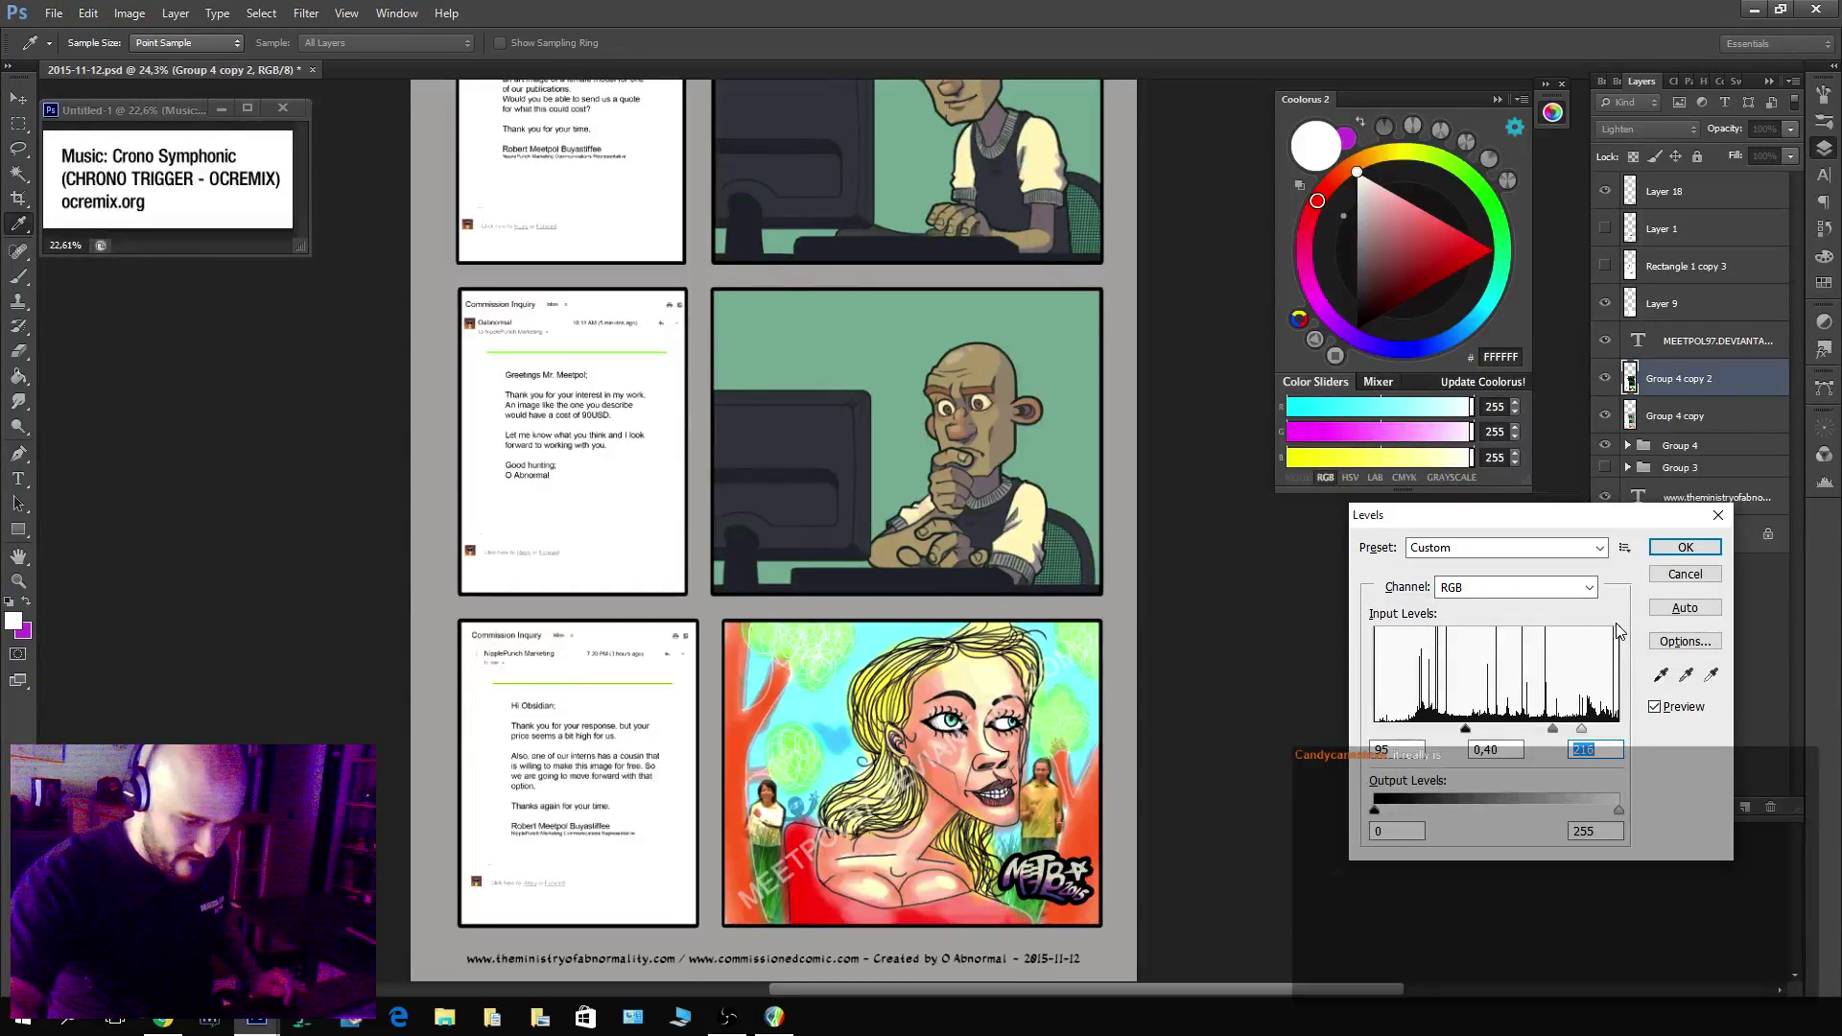
left_click(1684, 547)
key("z")
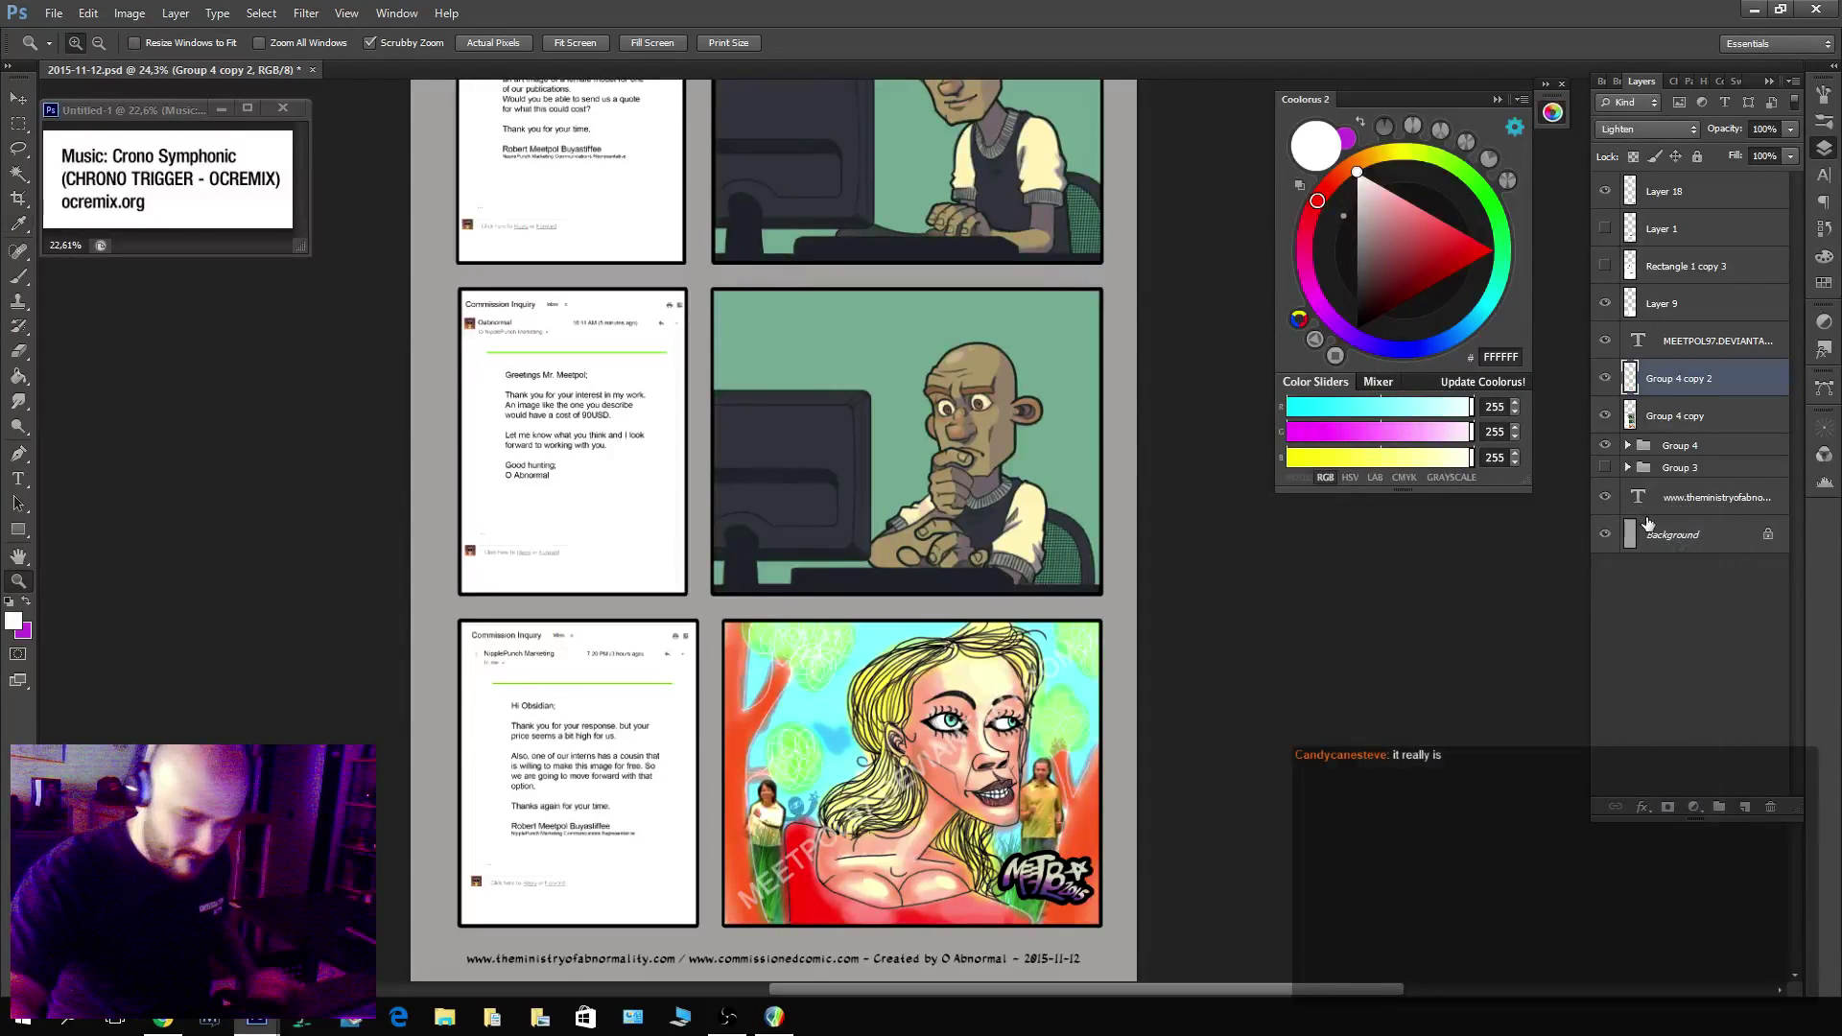
Compare the panel with and without Group 4 copy 2, and reduce that layer's opacity to 51%.
left_click(1605, 378)
left_click(1609, 381)
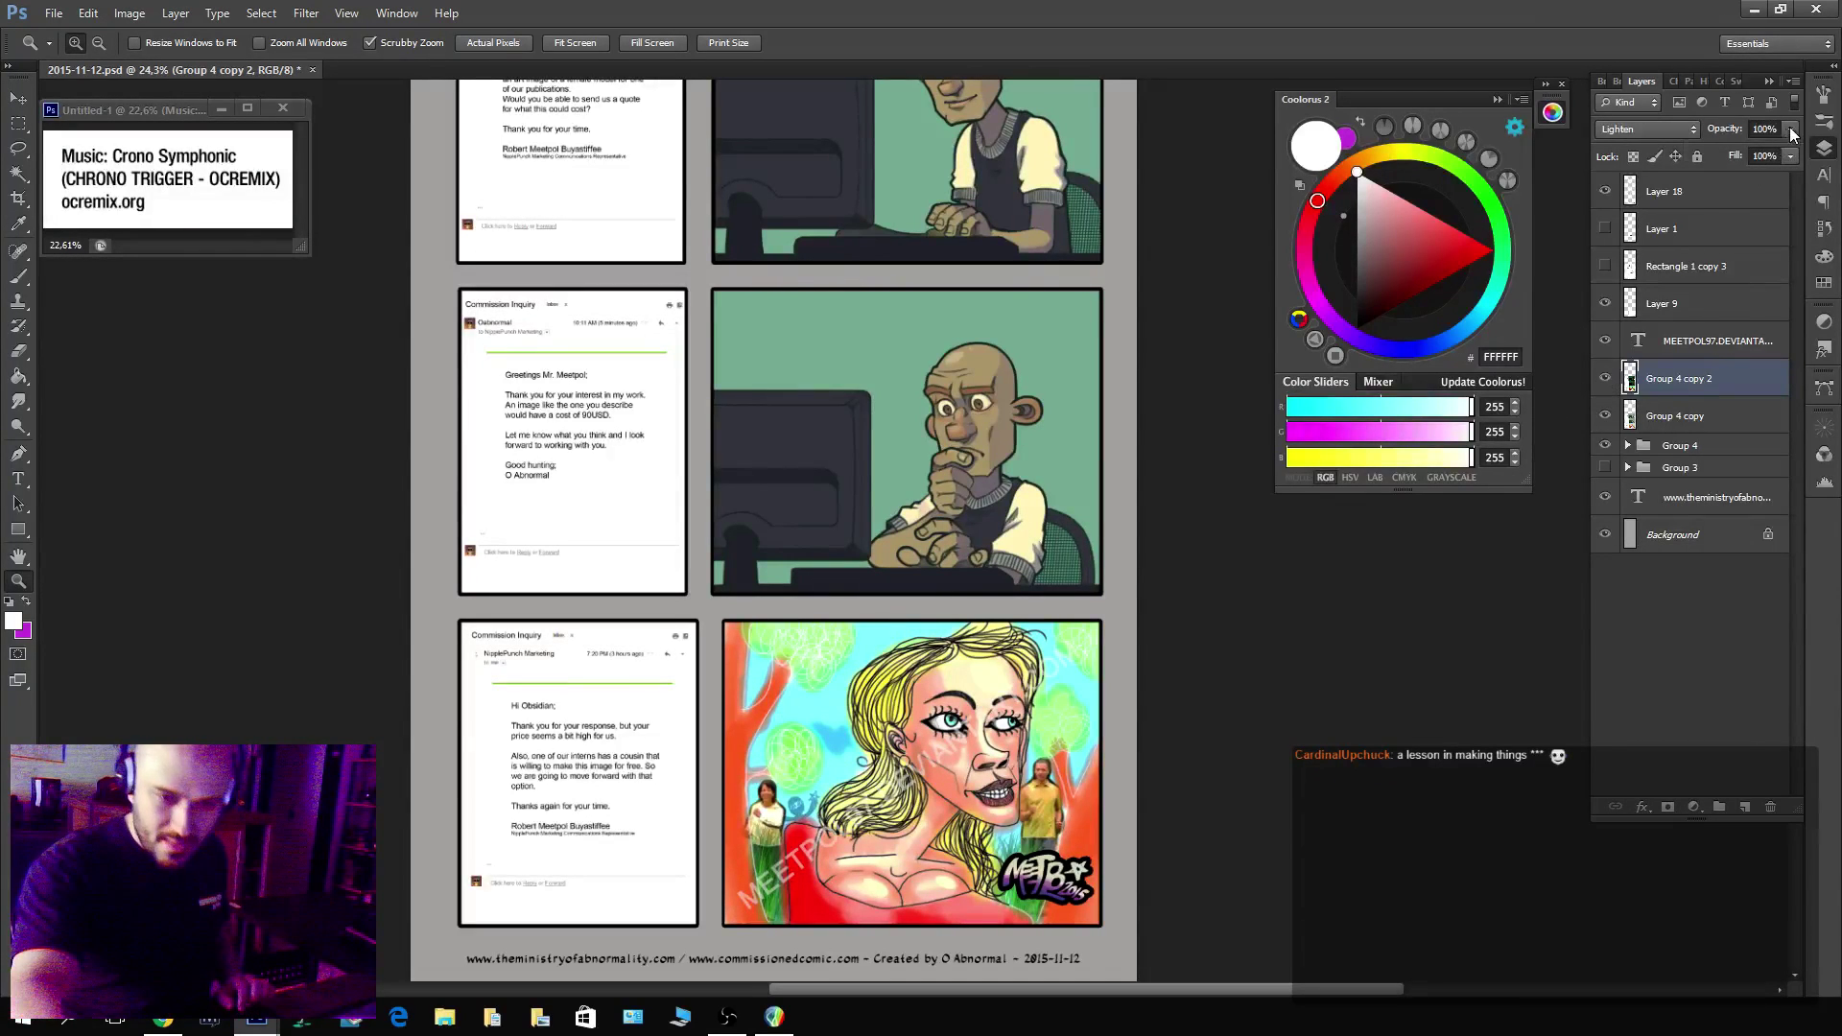
left_click(1743, 151)
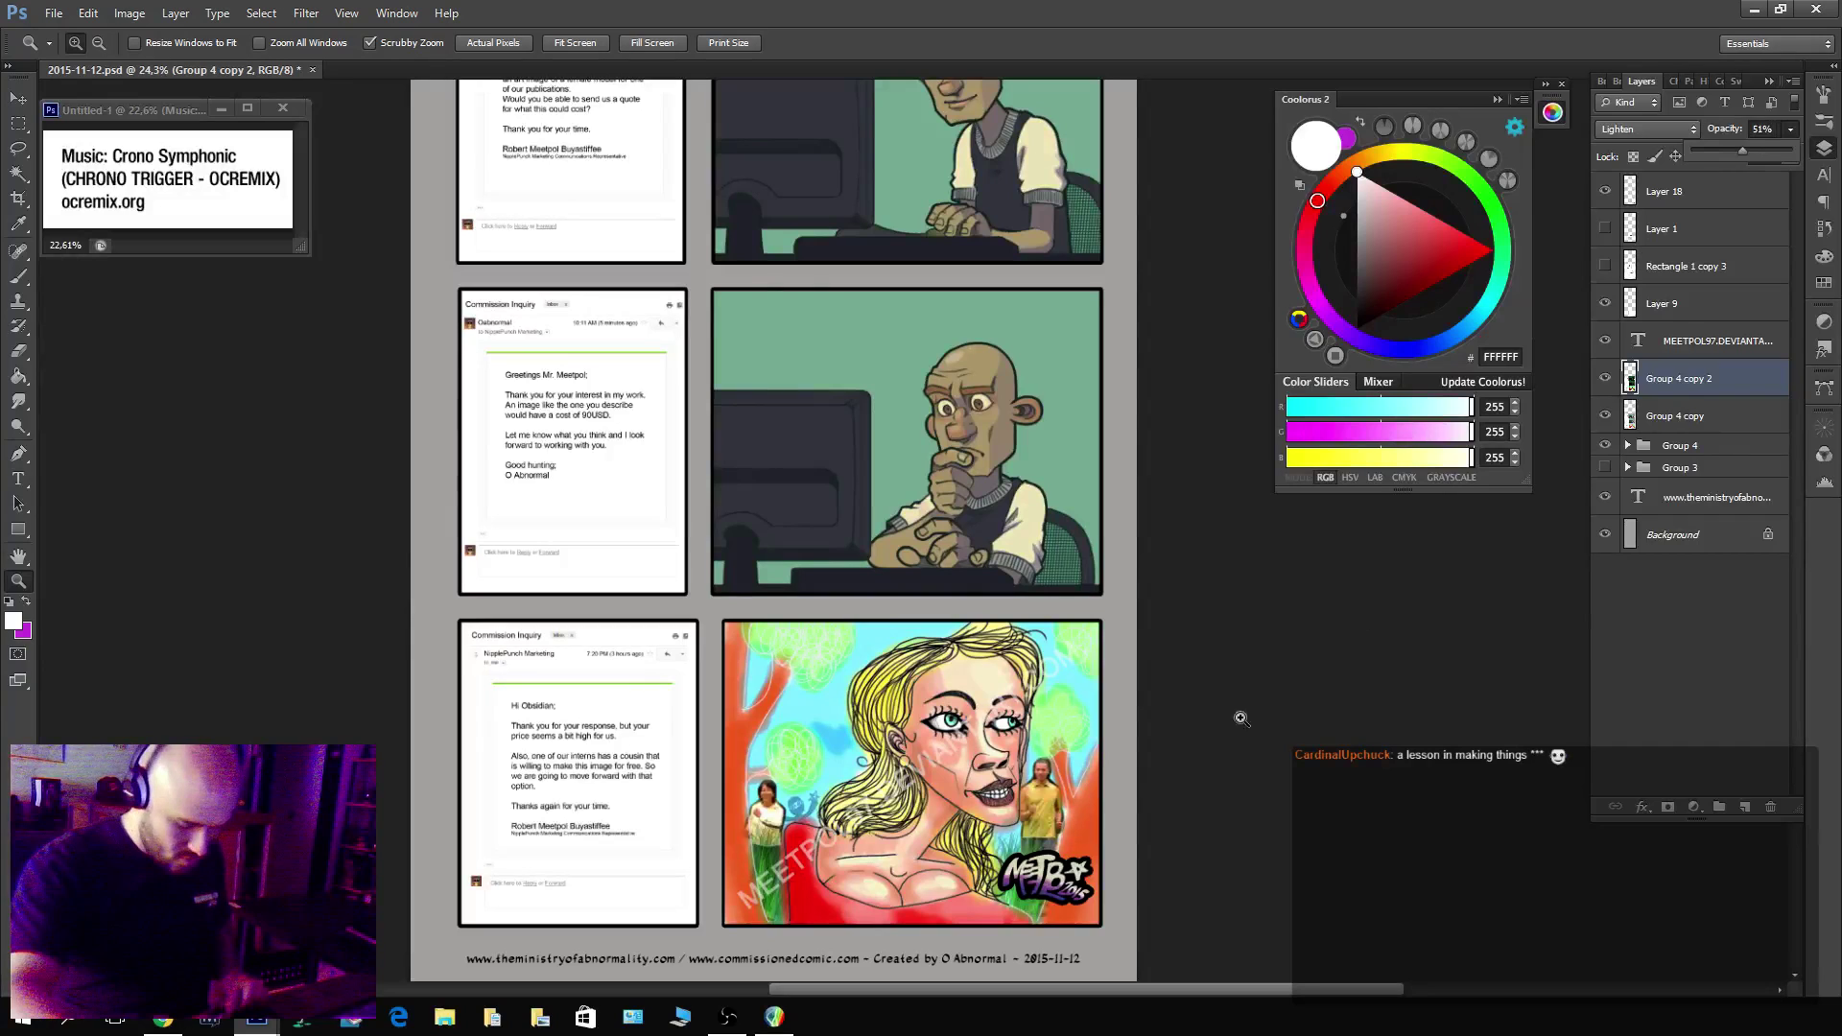
Erase parts of Group 4 copy 2 over the blonde woman panel's trees, background edges and face with a 100 px eraser.
key("e")
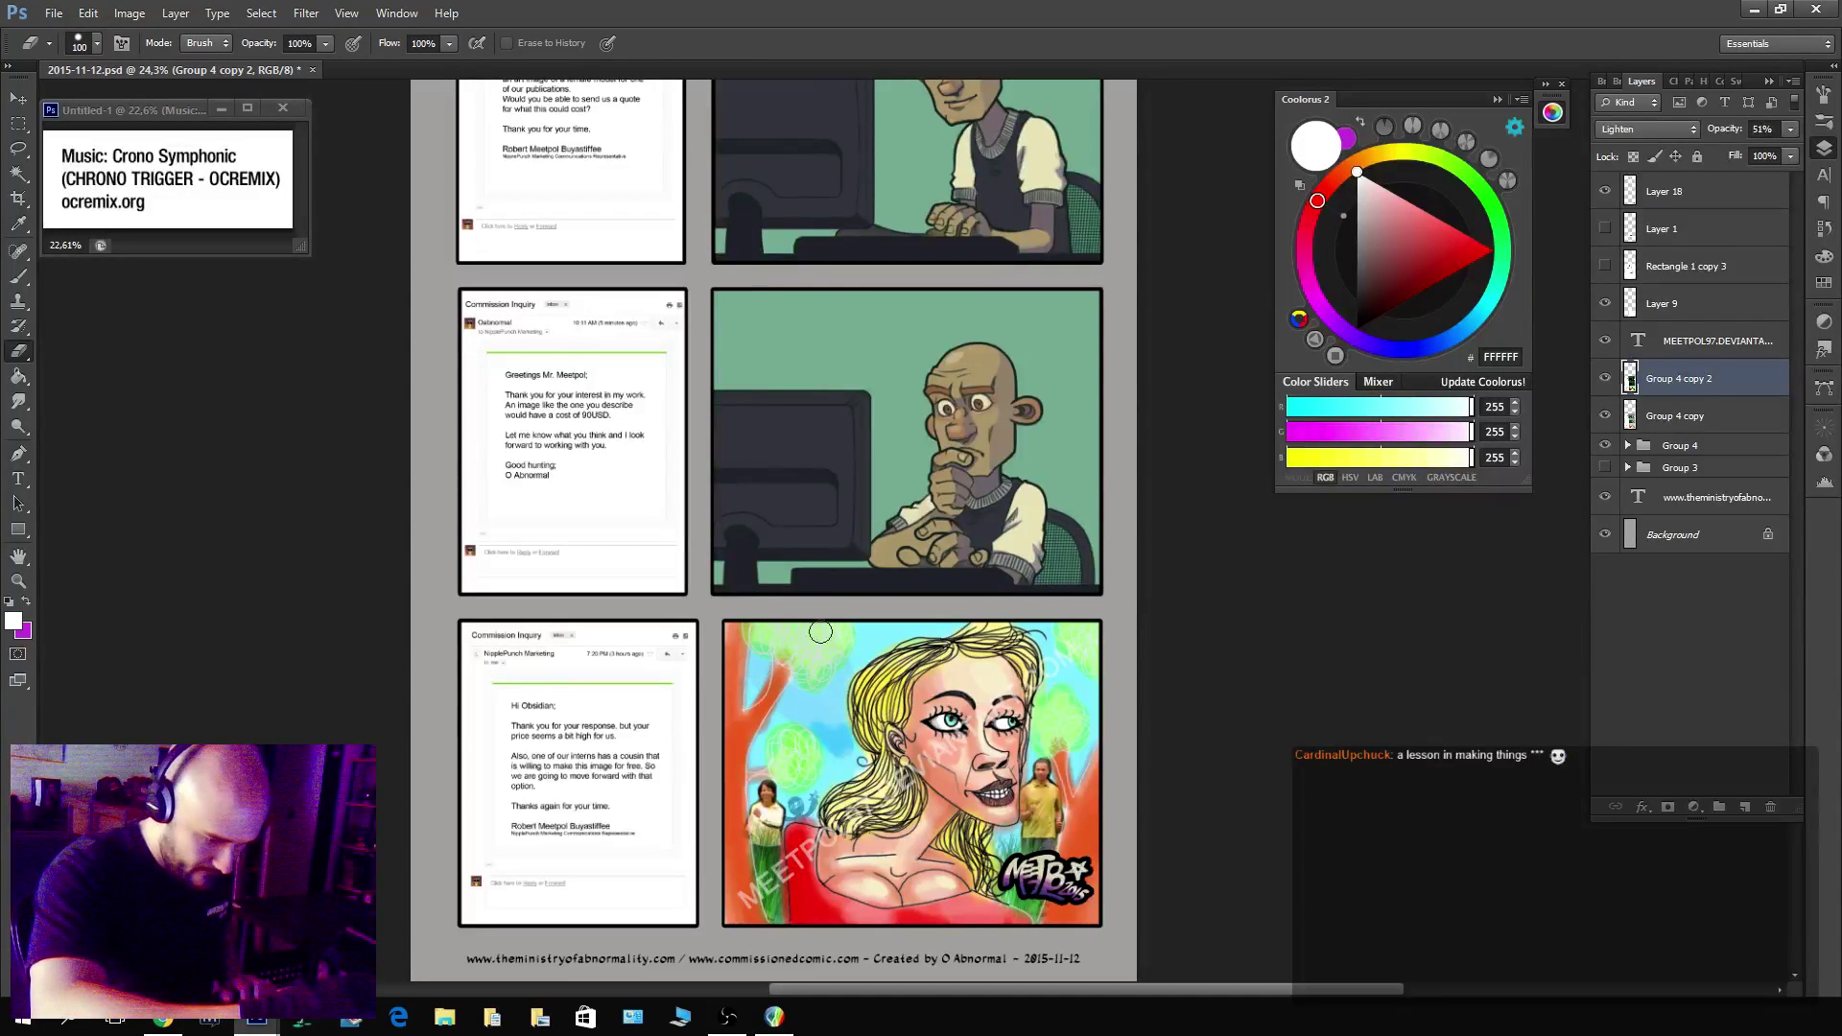
mouse_move(861, 615)
left_mouse_down()
mouse_move(766, 677)
mouse_move(818, 754)
mouse_move(785, 699)
mouse_move(766, 704)
mouse_move(799, 776)
mouse_move(763, 794)
left_mouse_up()
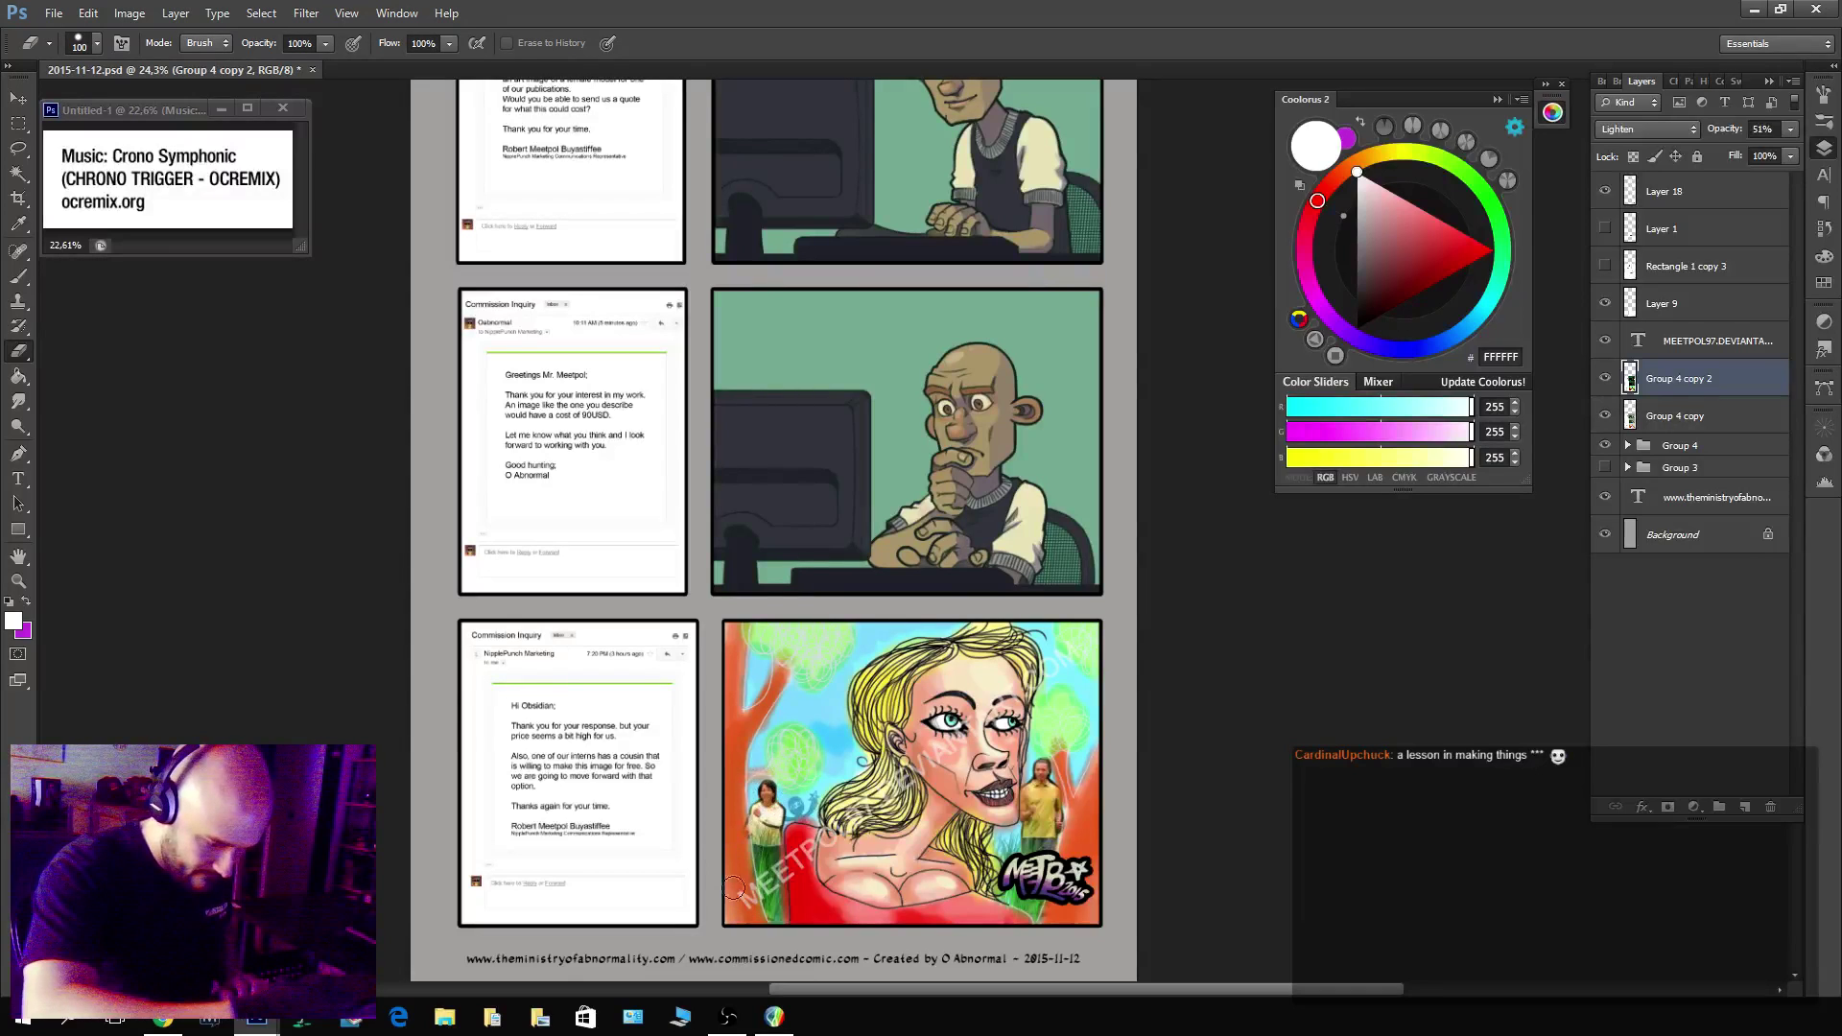
mouse_move(1068, 657)
left_mouse_down()
mouse_move(1073, 761)
mouse_move(1049, 625)
left_mouse_up()
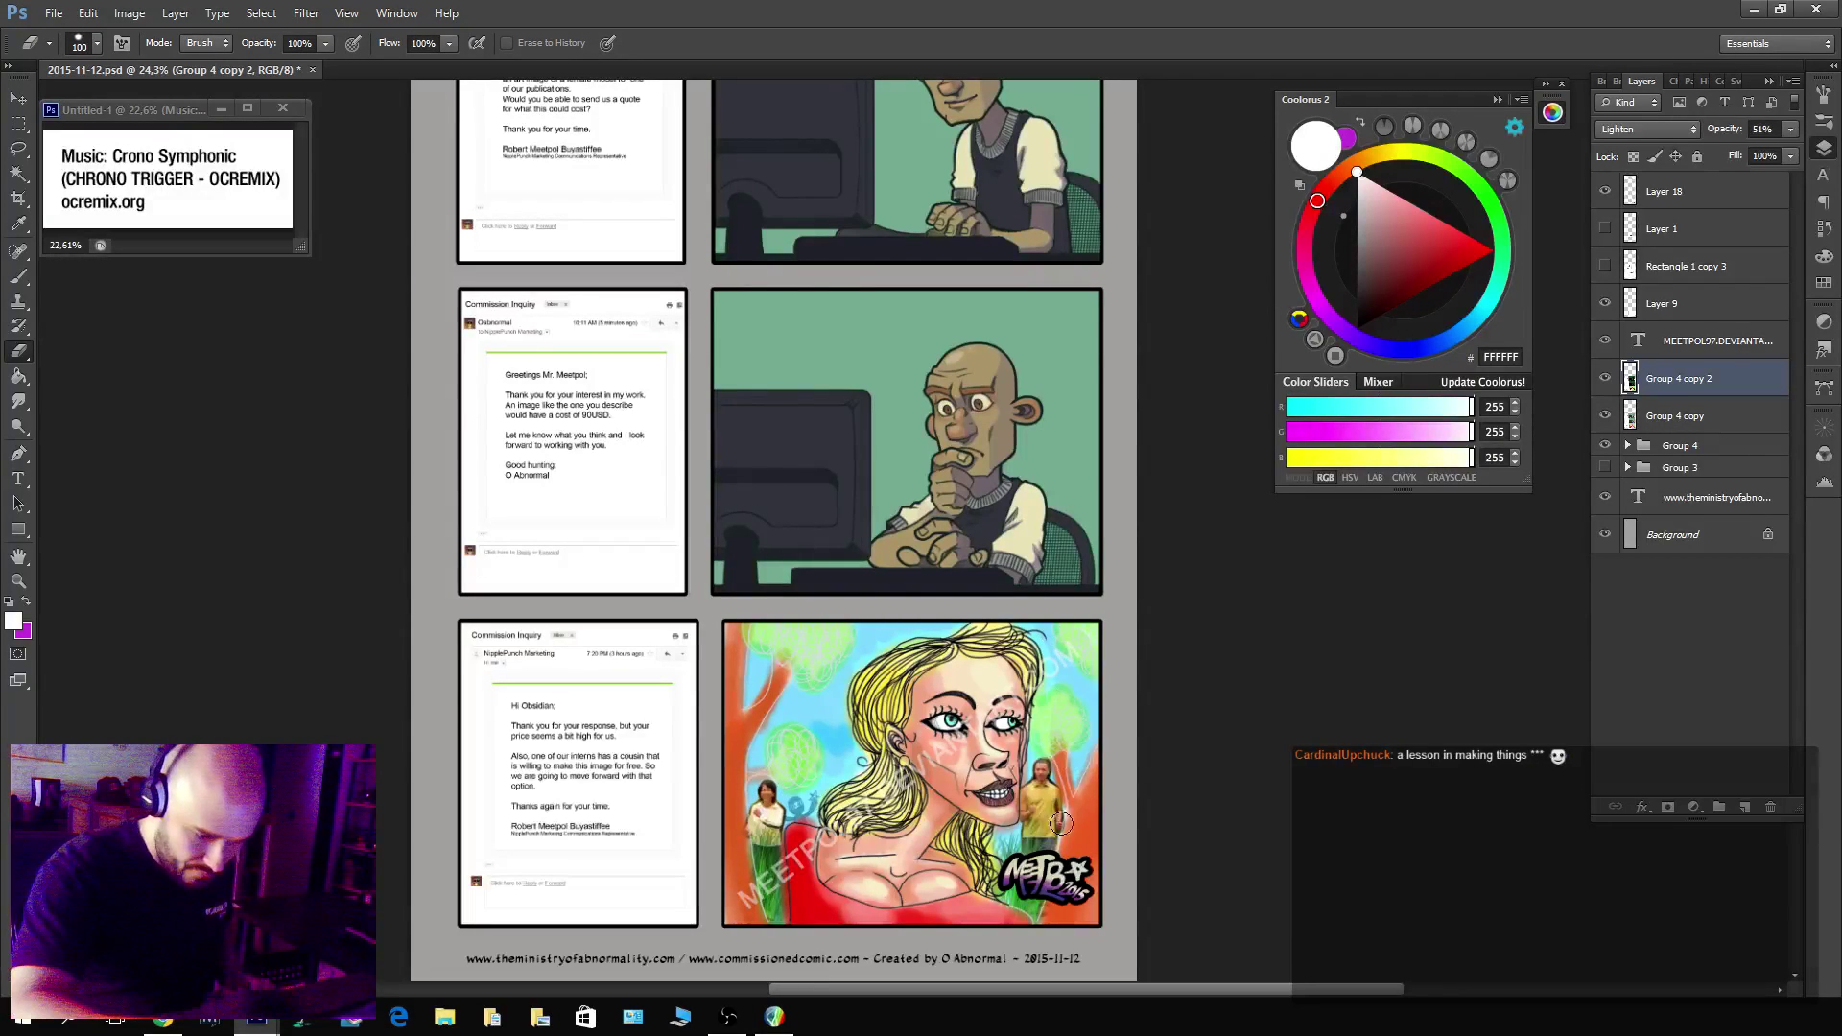
left_click_drag(1061, 822, 1066, 784)
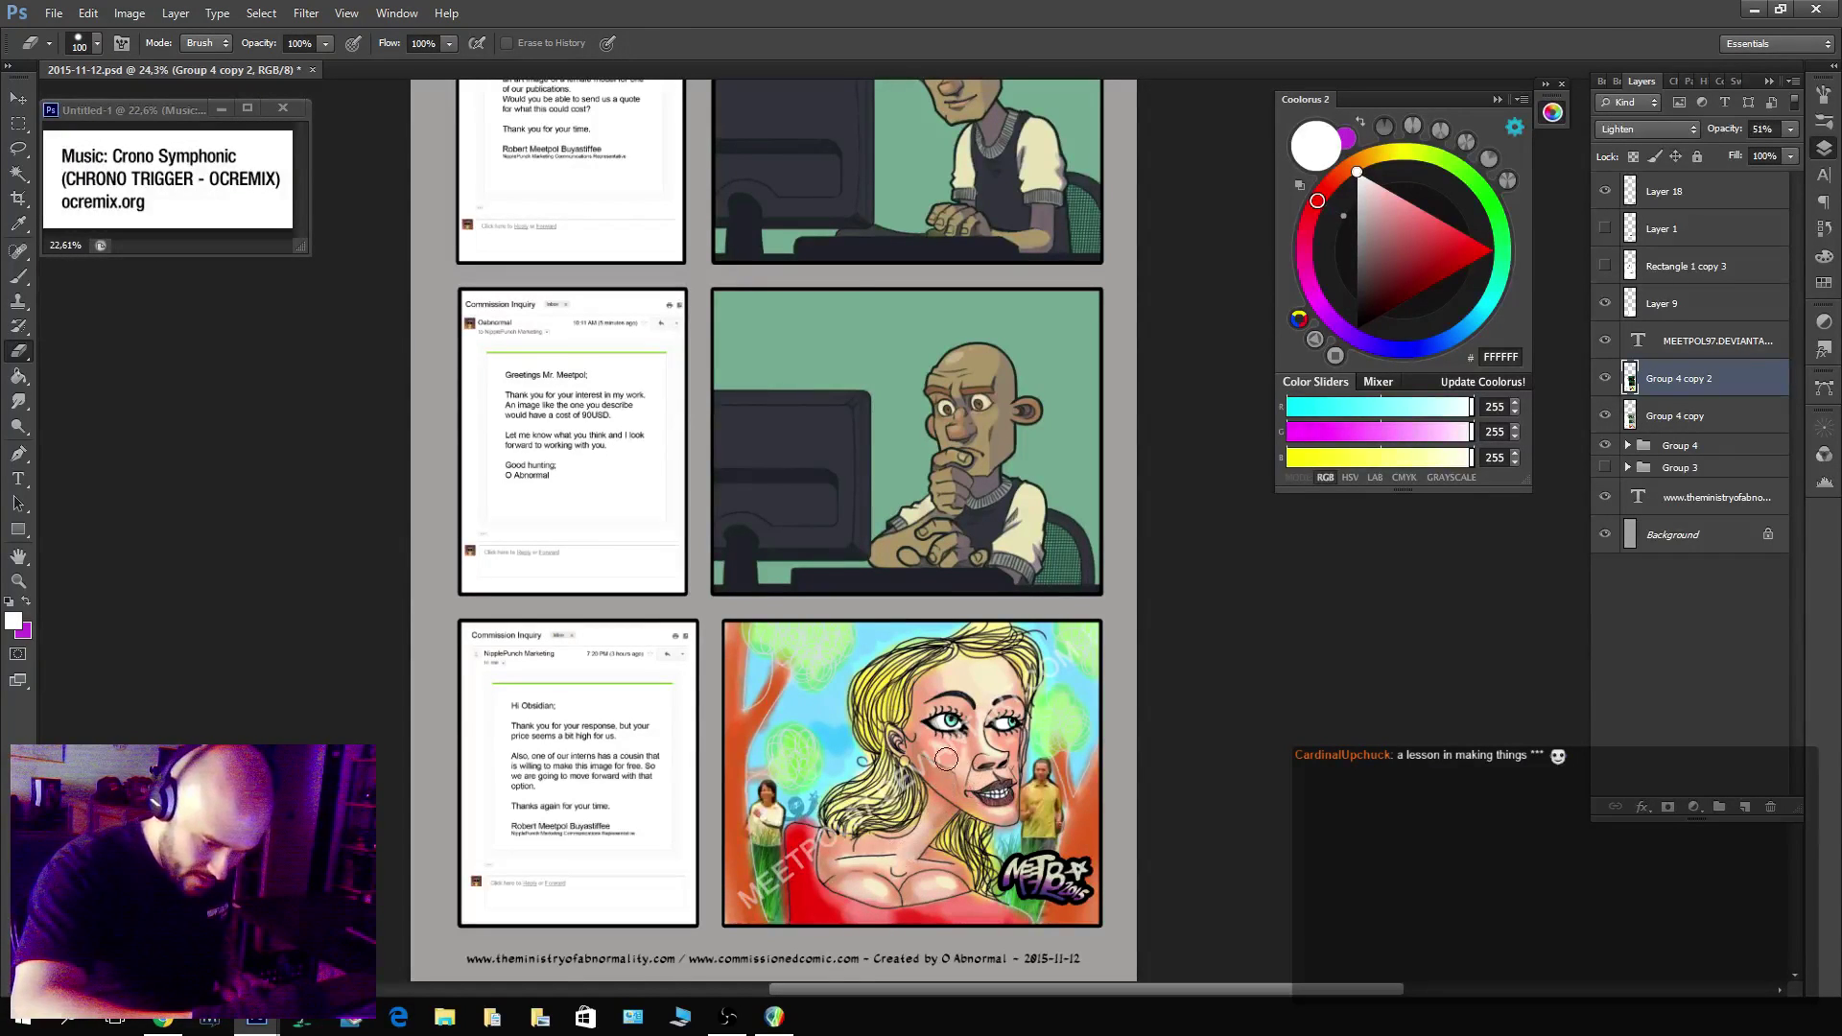
mouse_move(951, 697)
left_mouse_down()
mouse_move(956, 659)
mouse_move(999, 698)
mouse_move(1003, 652)
left_mouse_up()
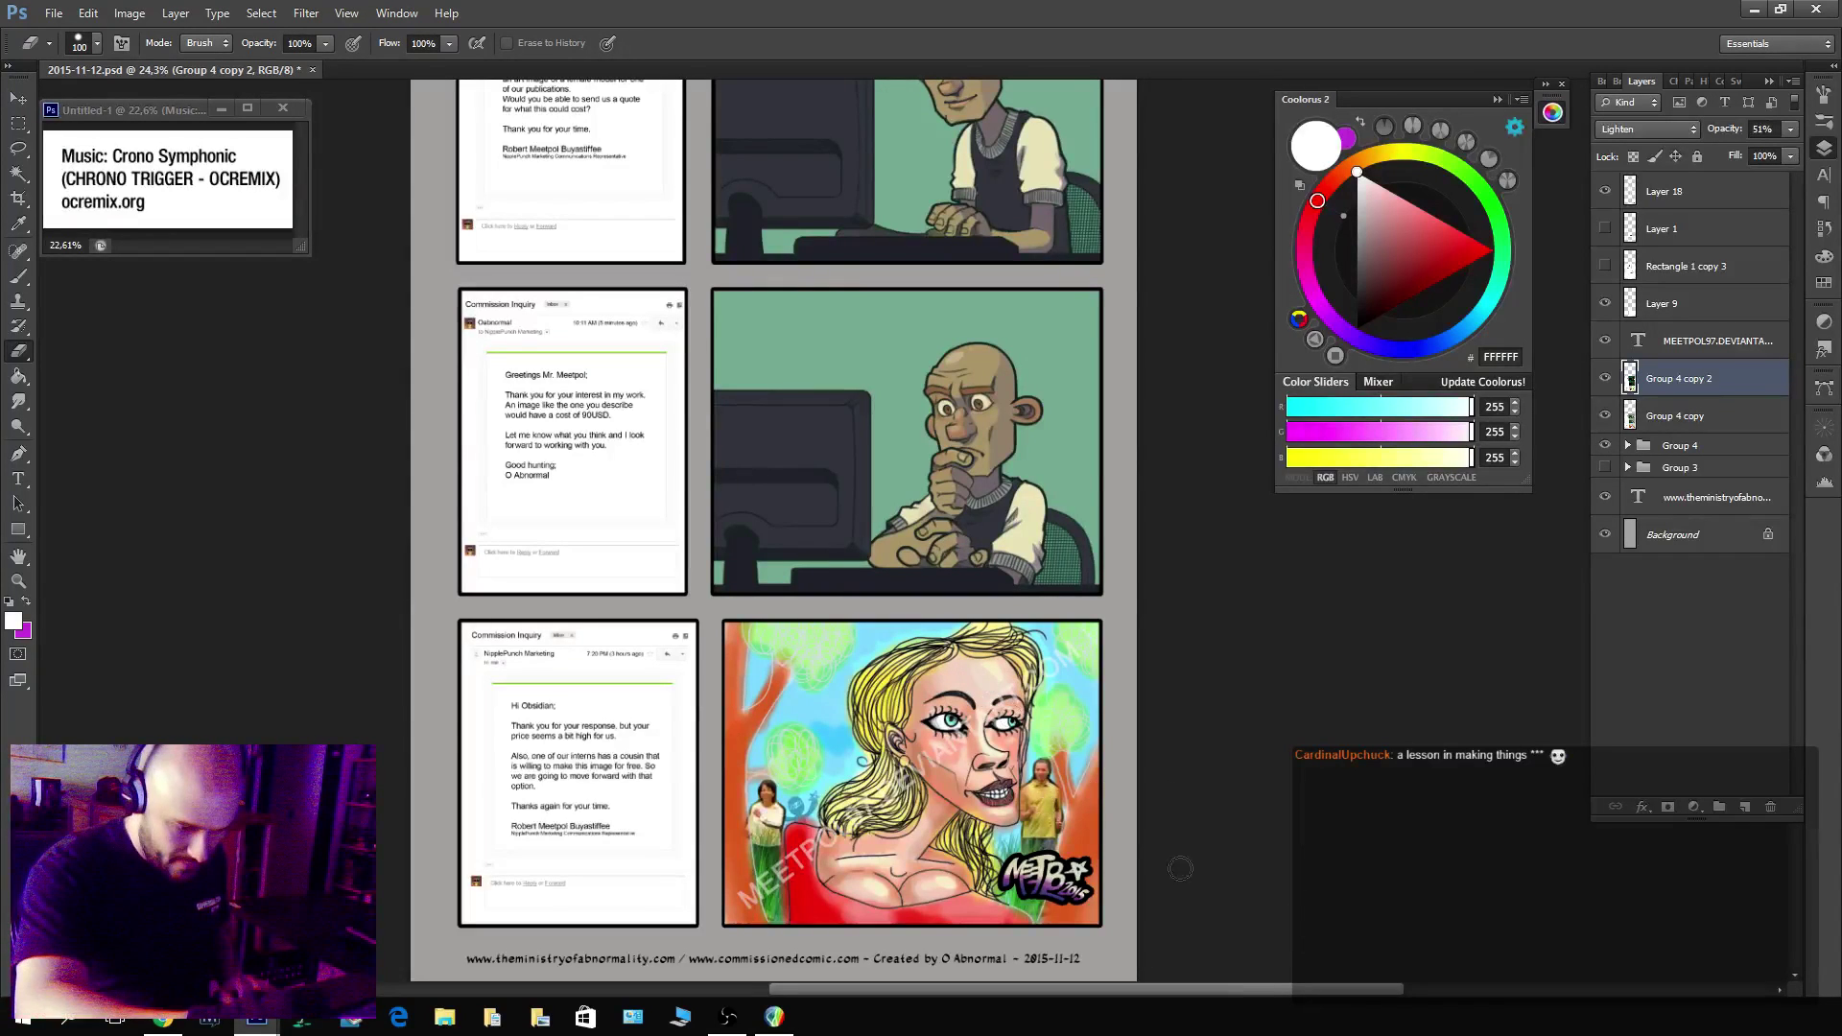
Raise the opacity of the MEETPOL97.DEVIANTART.COM watermark layer to 49%.
key("z")
left_click_drag(1041, 844, 1226, 851)
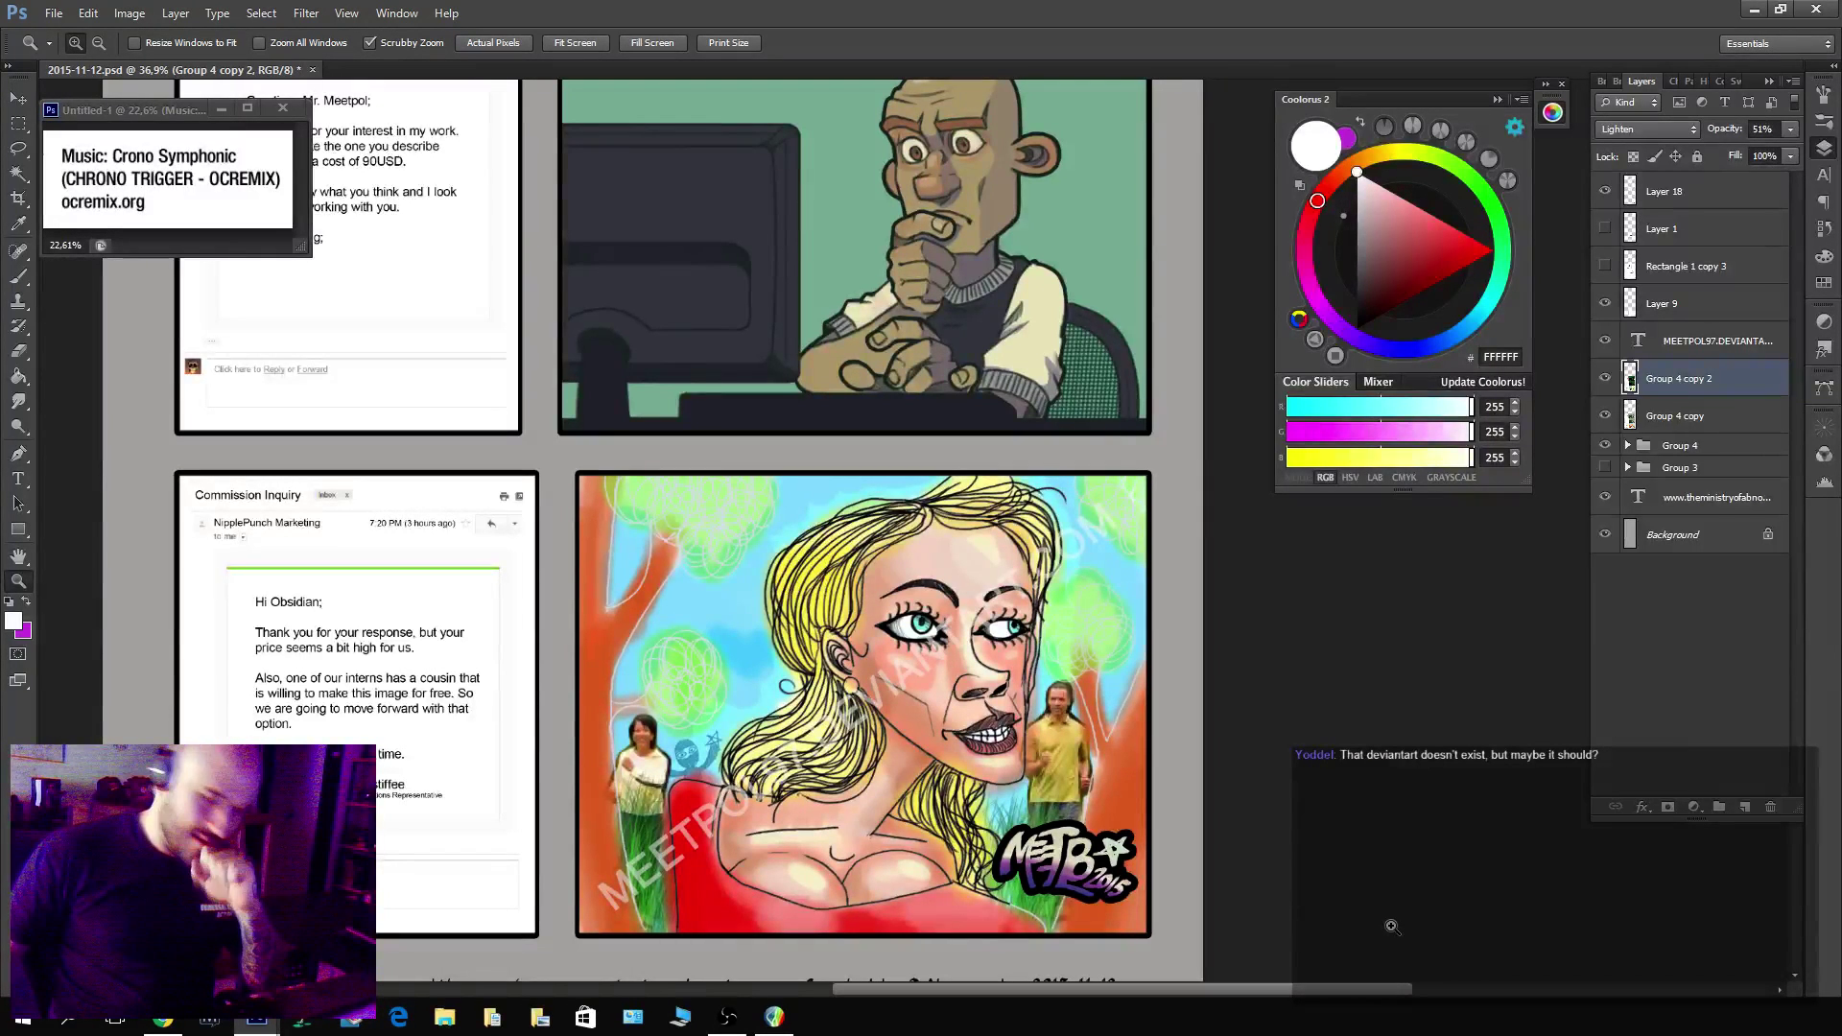
left_click(1711, 344)
left_click(1789, 130)
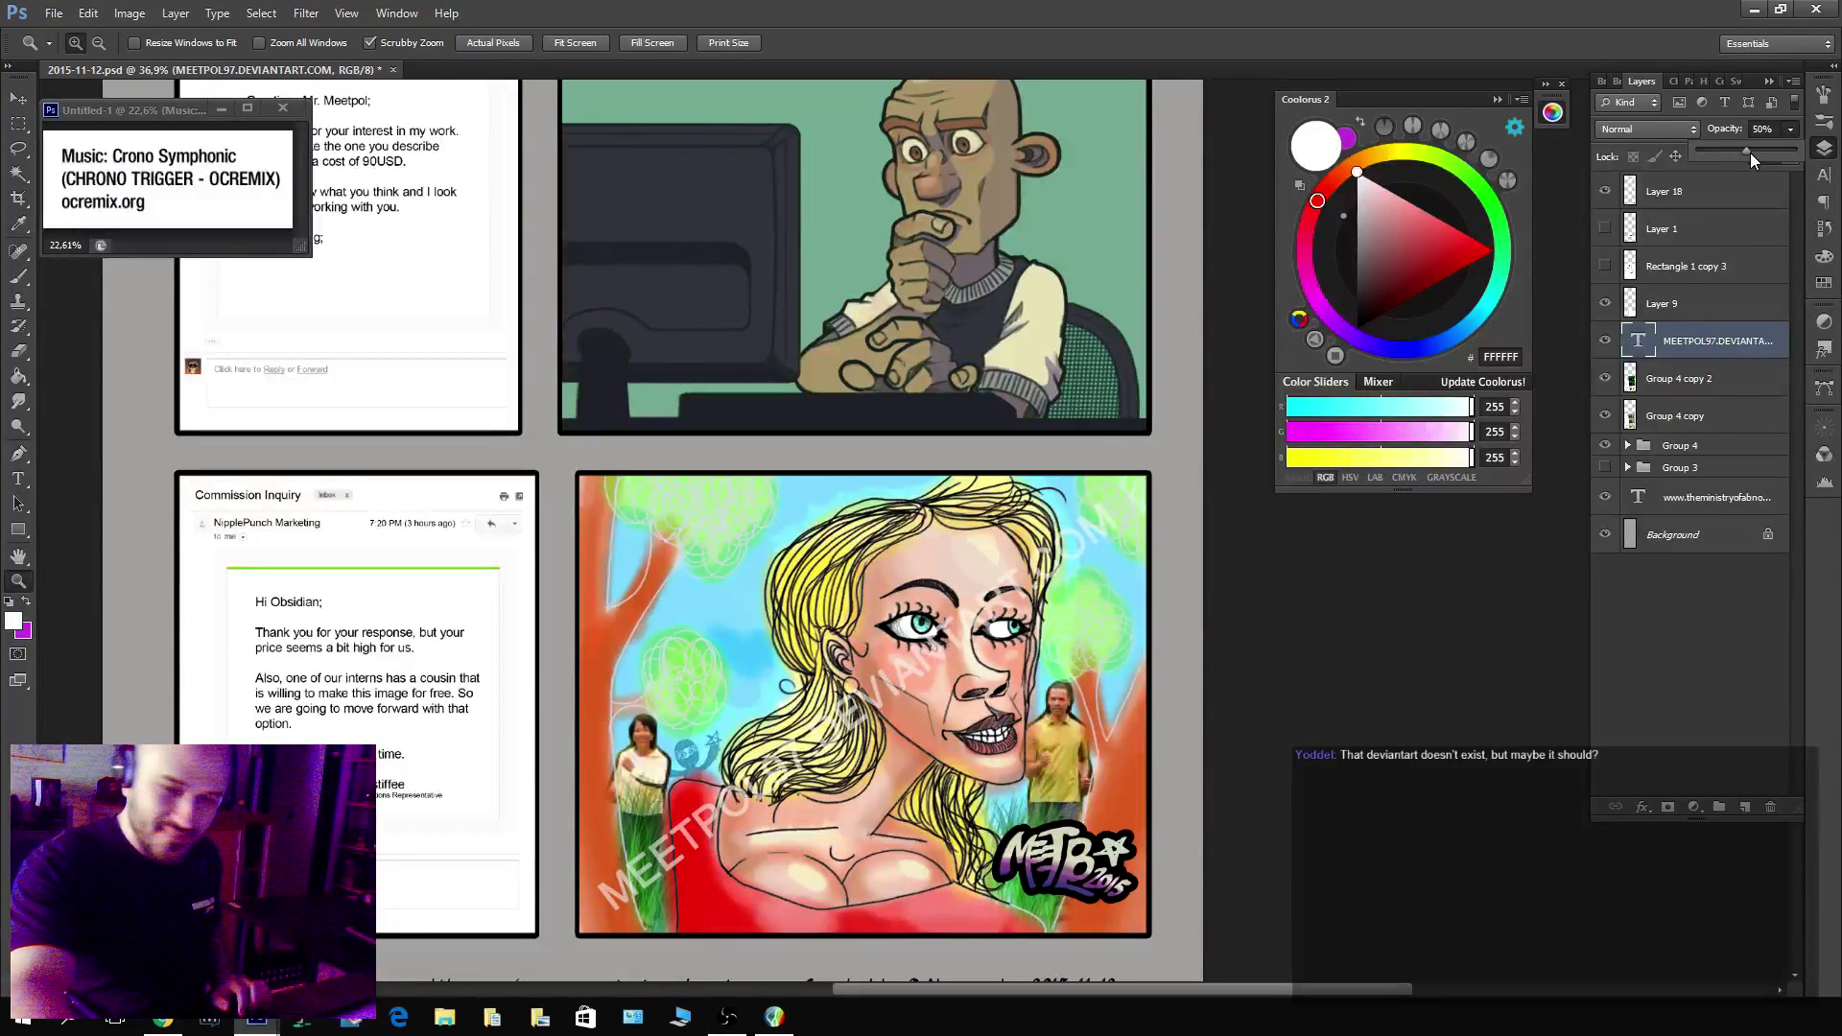
left_click(1114, 559)
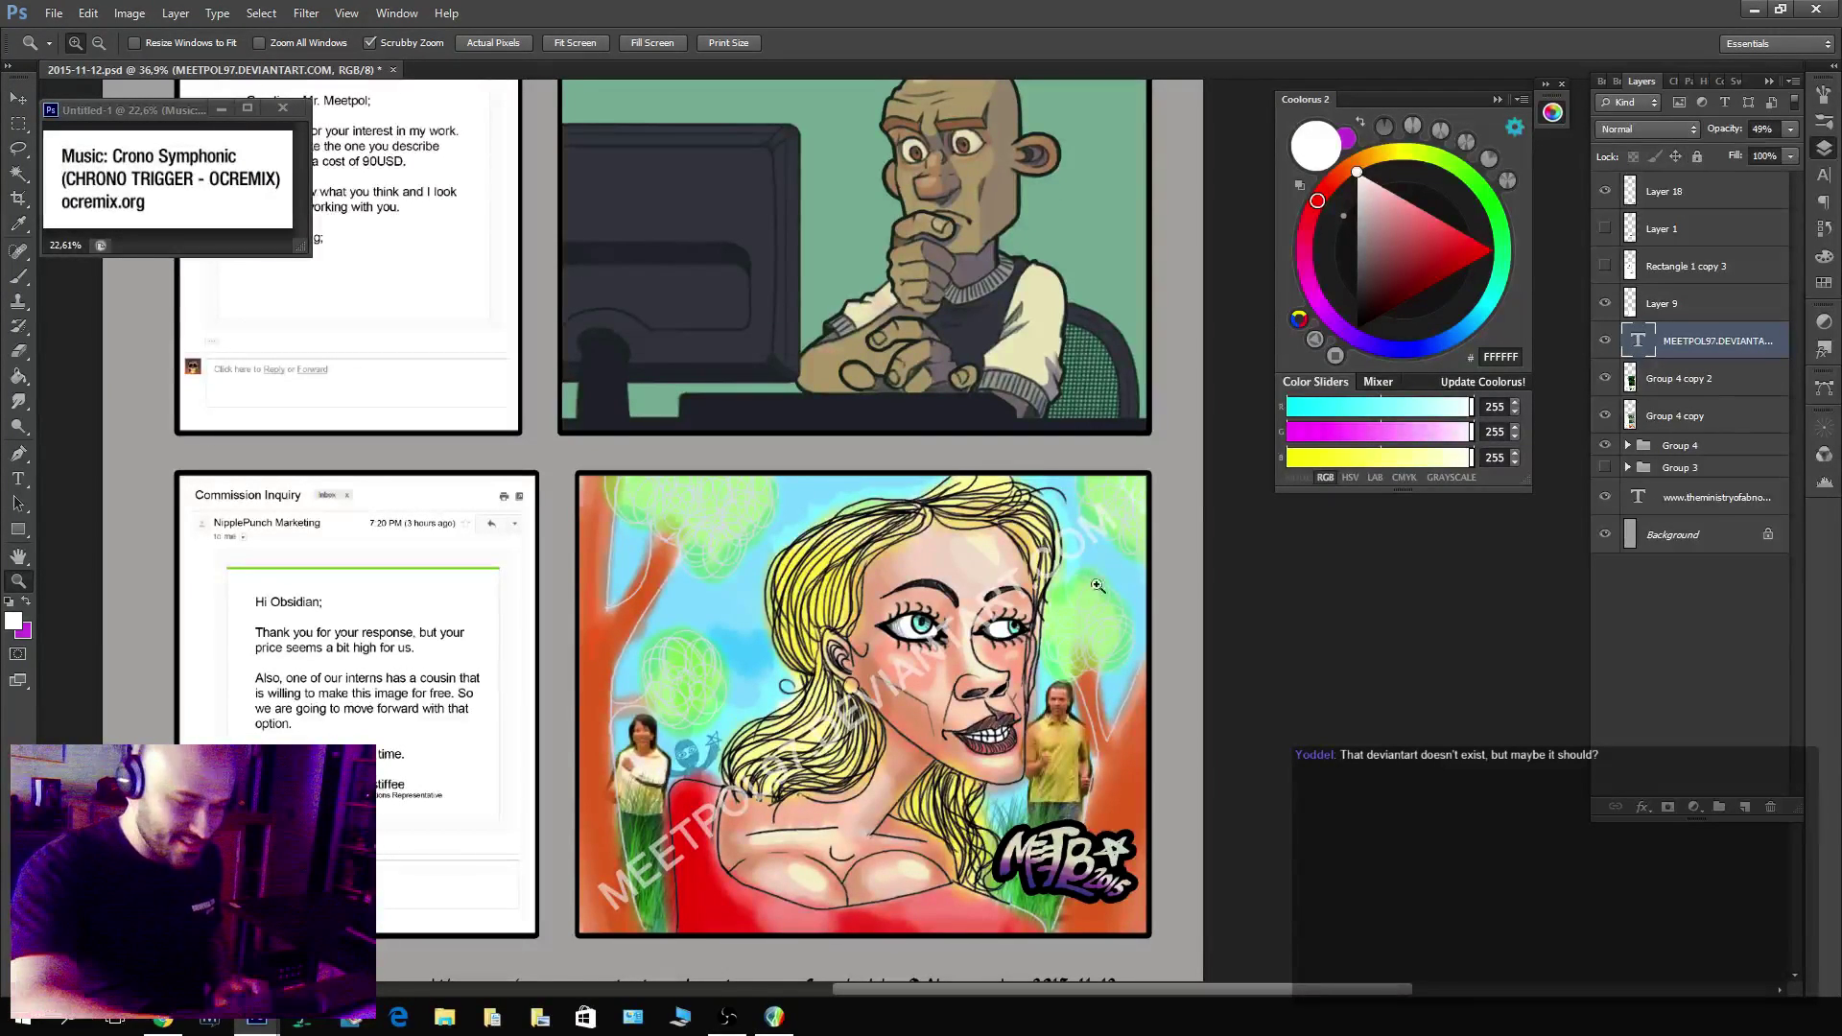
Crop away the empty grey area above the first row of comic panels and save the file.
left_click_drag(1114, 558, 1070, 558)
left_click_drag(1143, 482, 1139, 437)
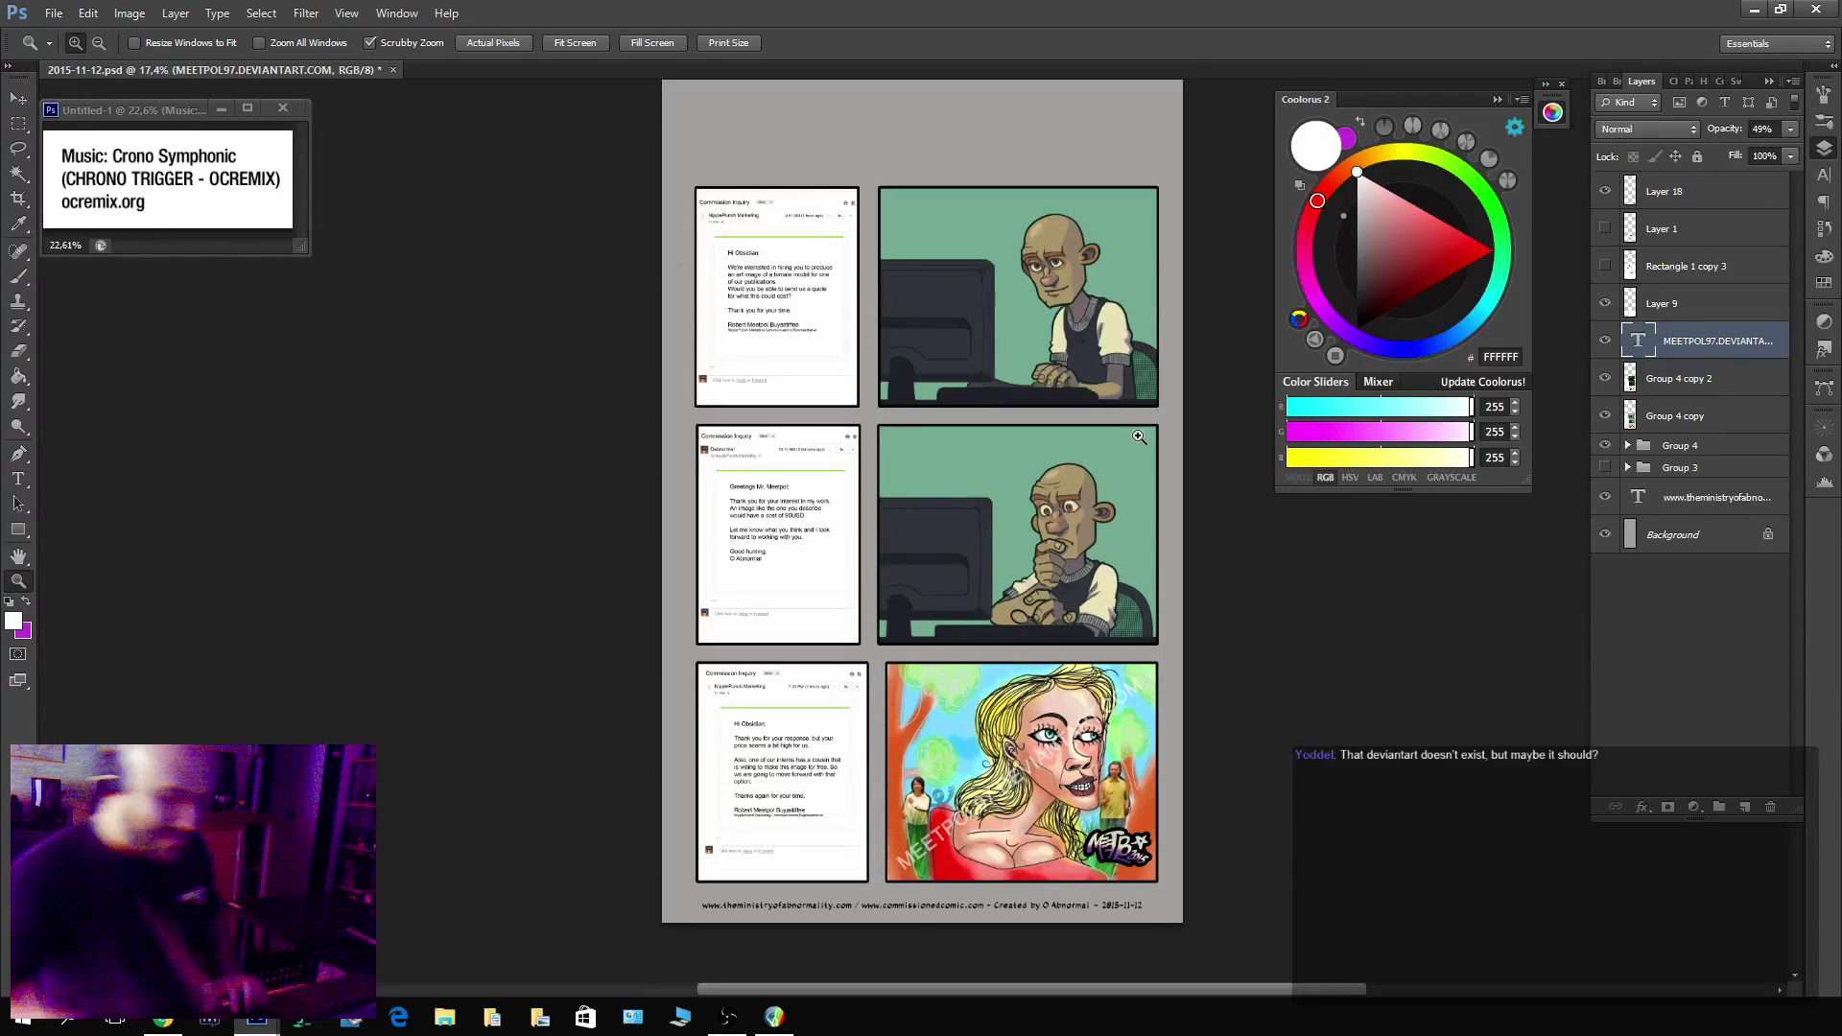
left_click_drag(983, 288, 979, 698)
key("c")
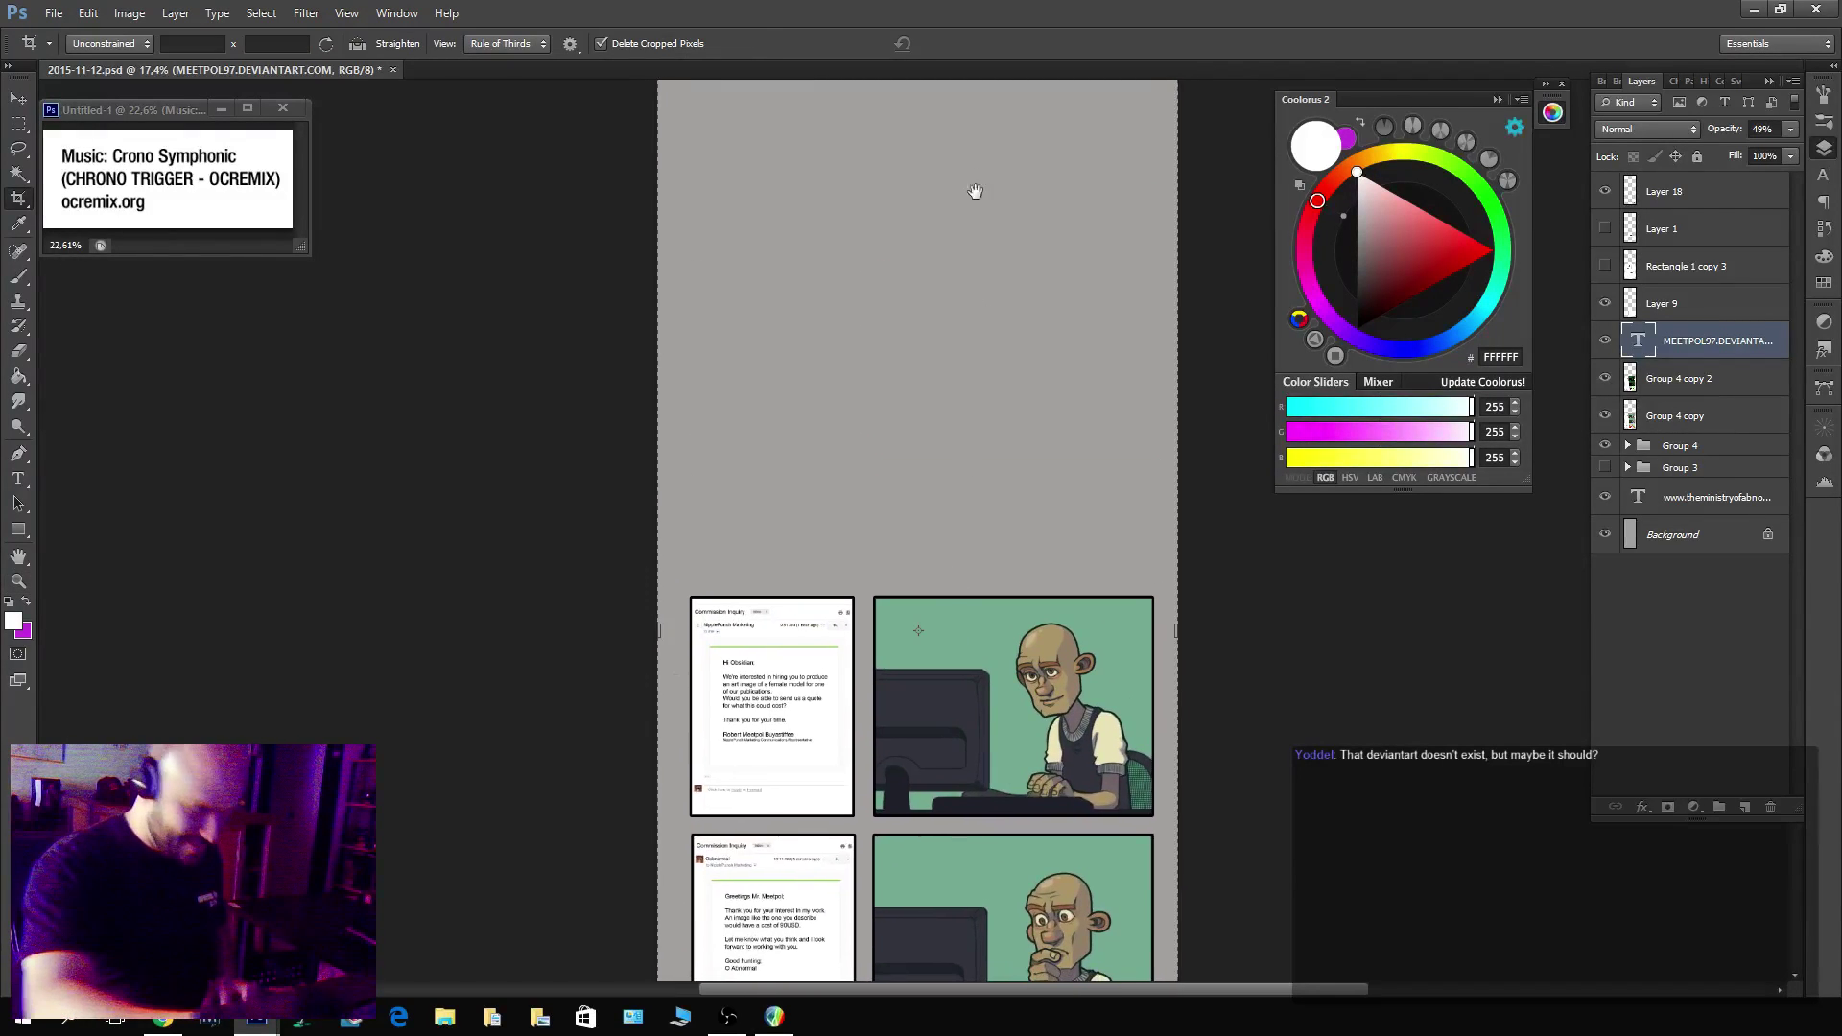
left_click_drag(975, 189, 936, 288)
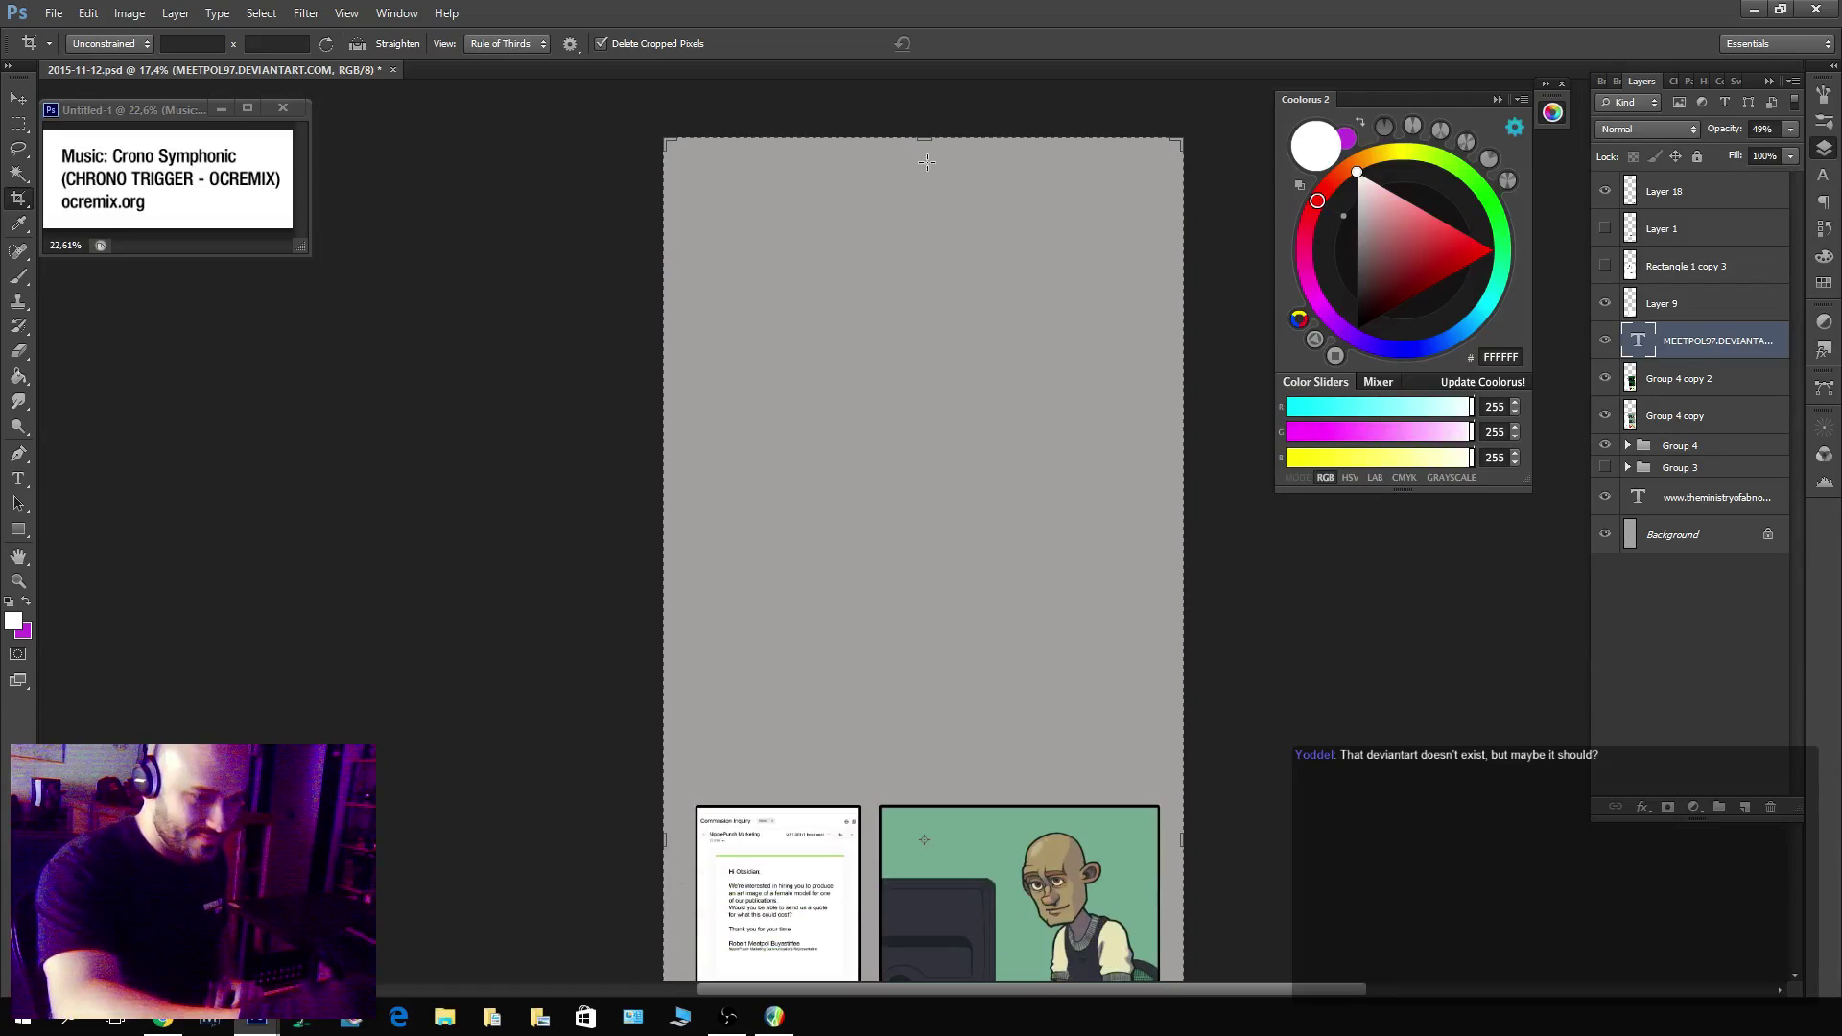
left_click_drag(929, 135, 943, 463)
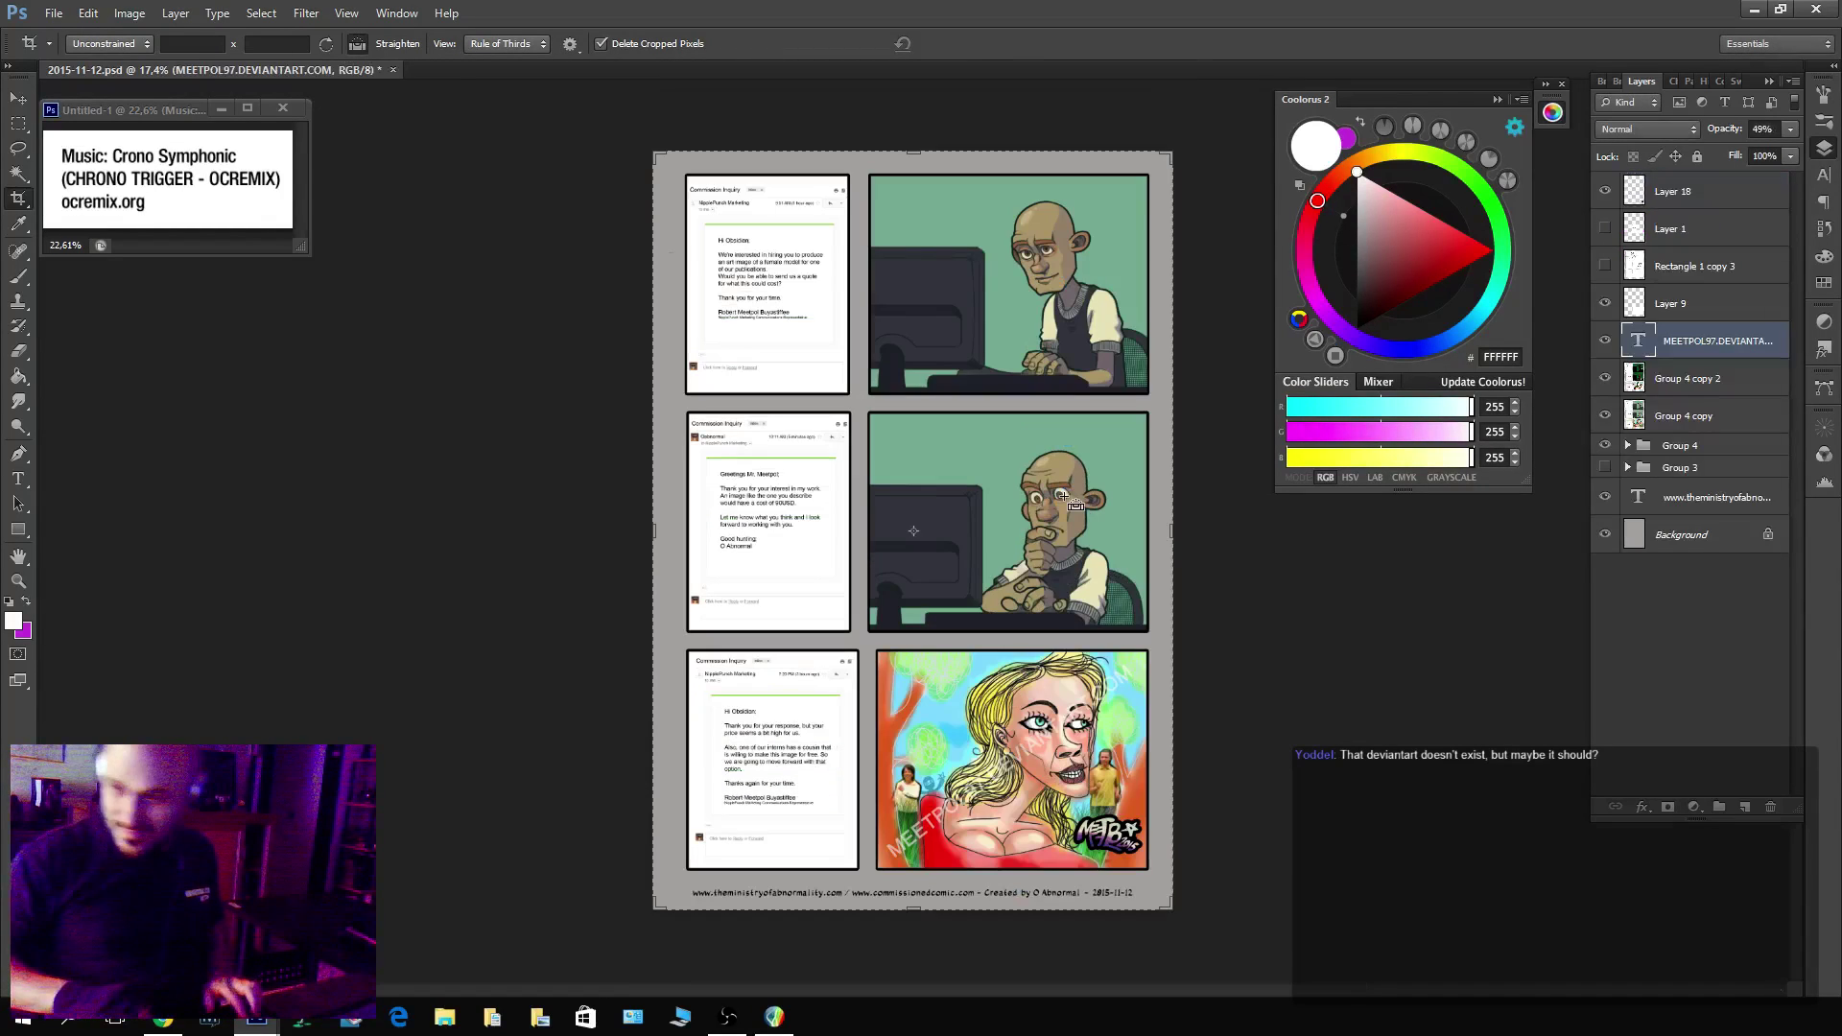
key("ctrl+s")
key("v")
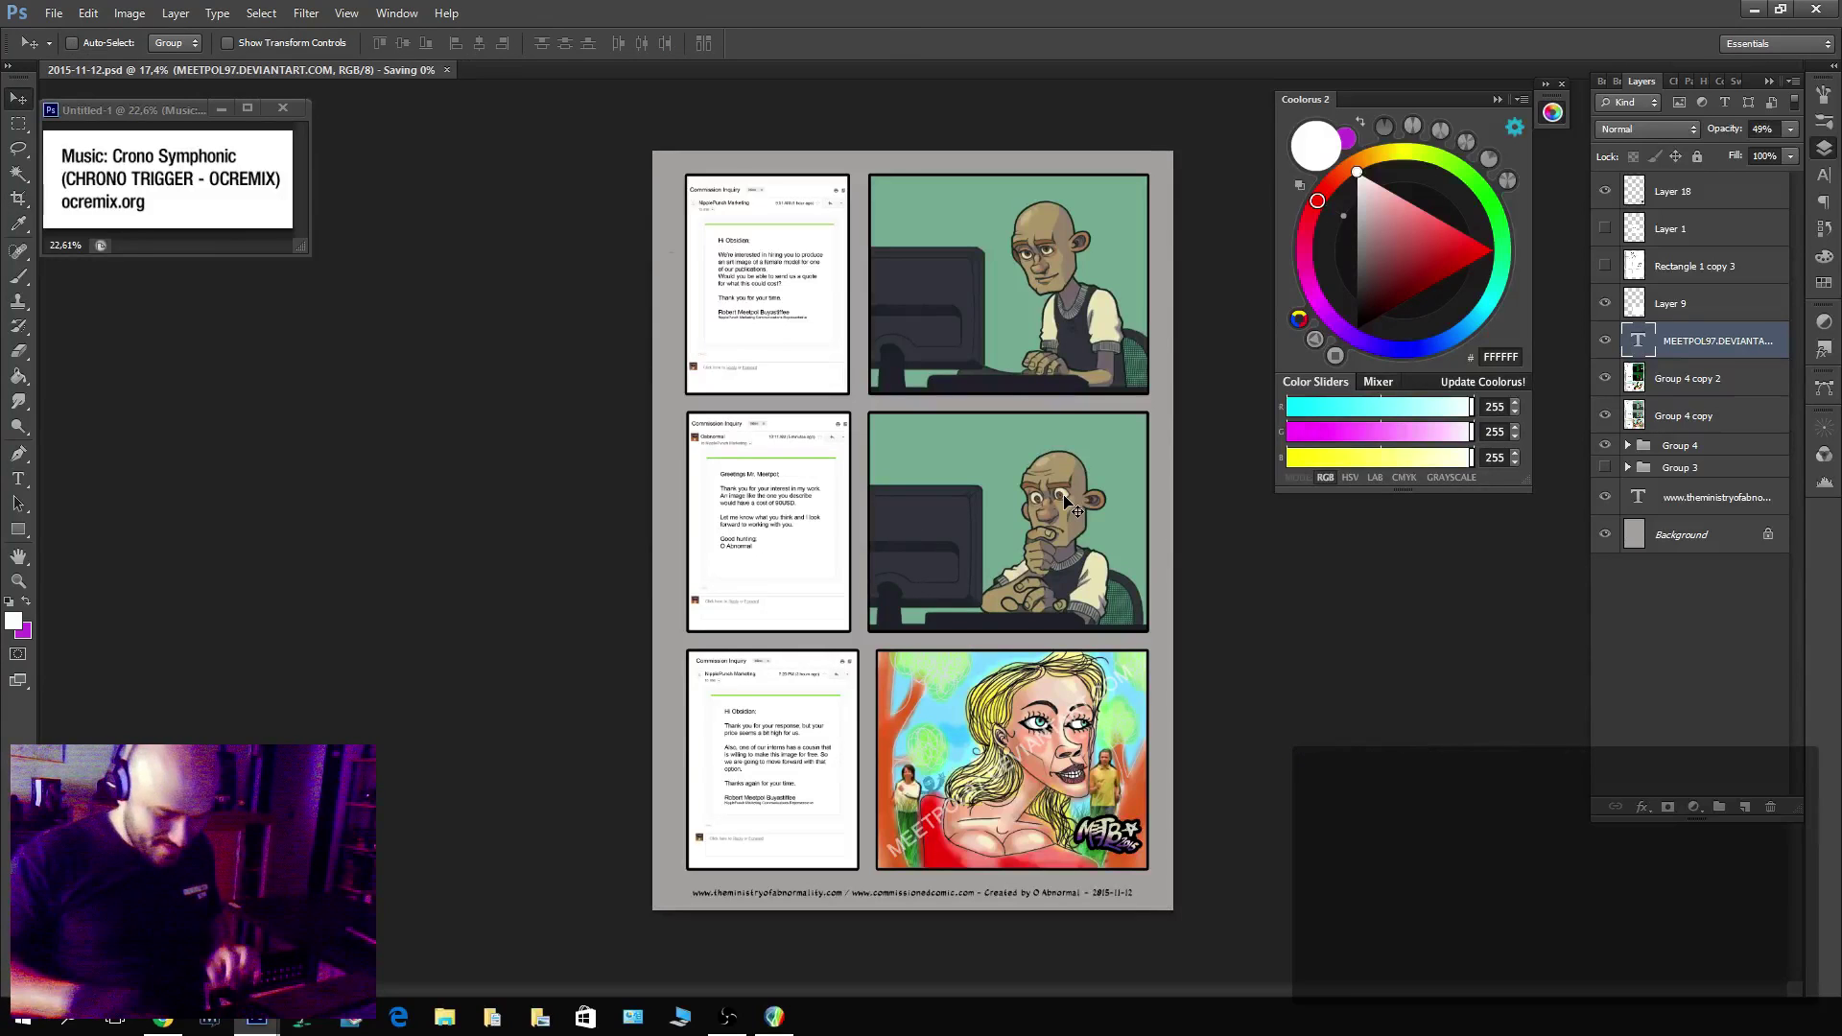
Review the whole comic in full-screen mode, reading the email and artwork panels row by row.
key("ctrl+0")
key("f")
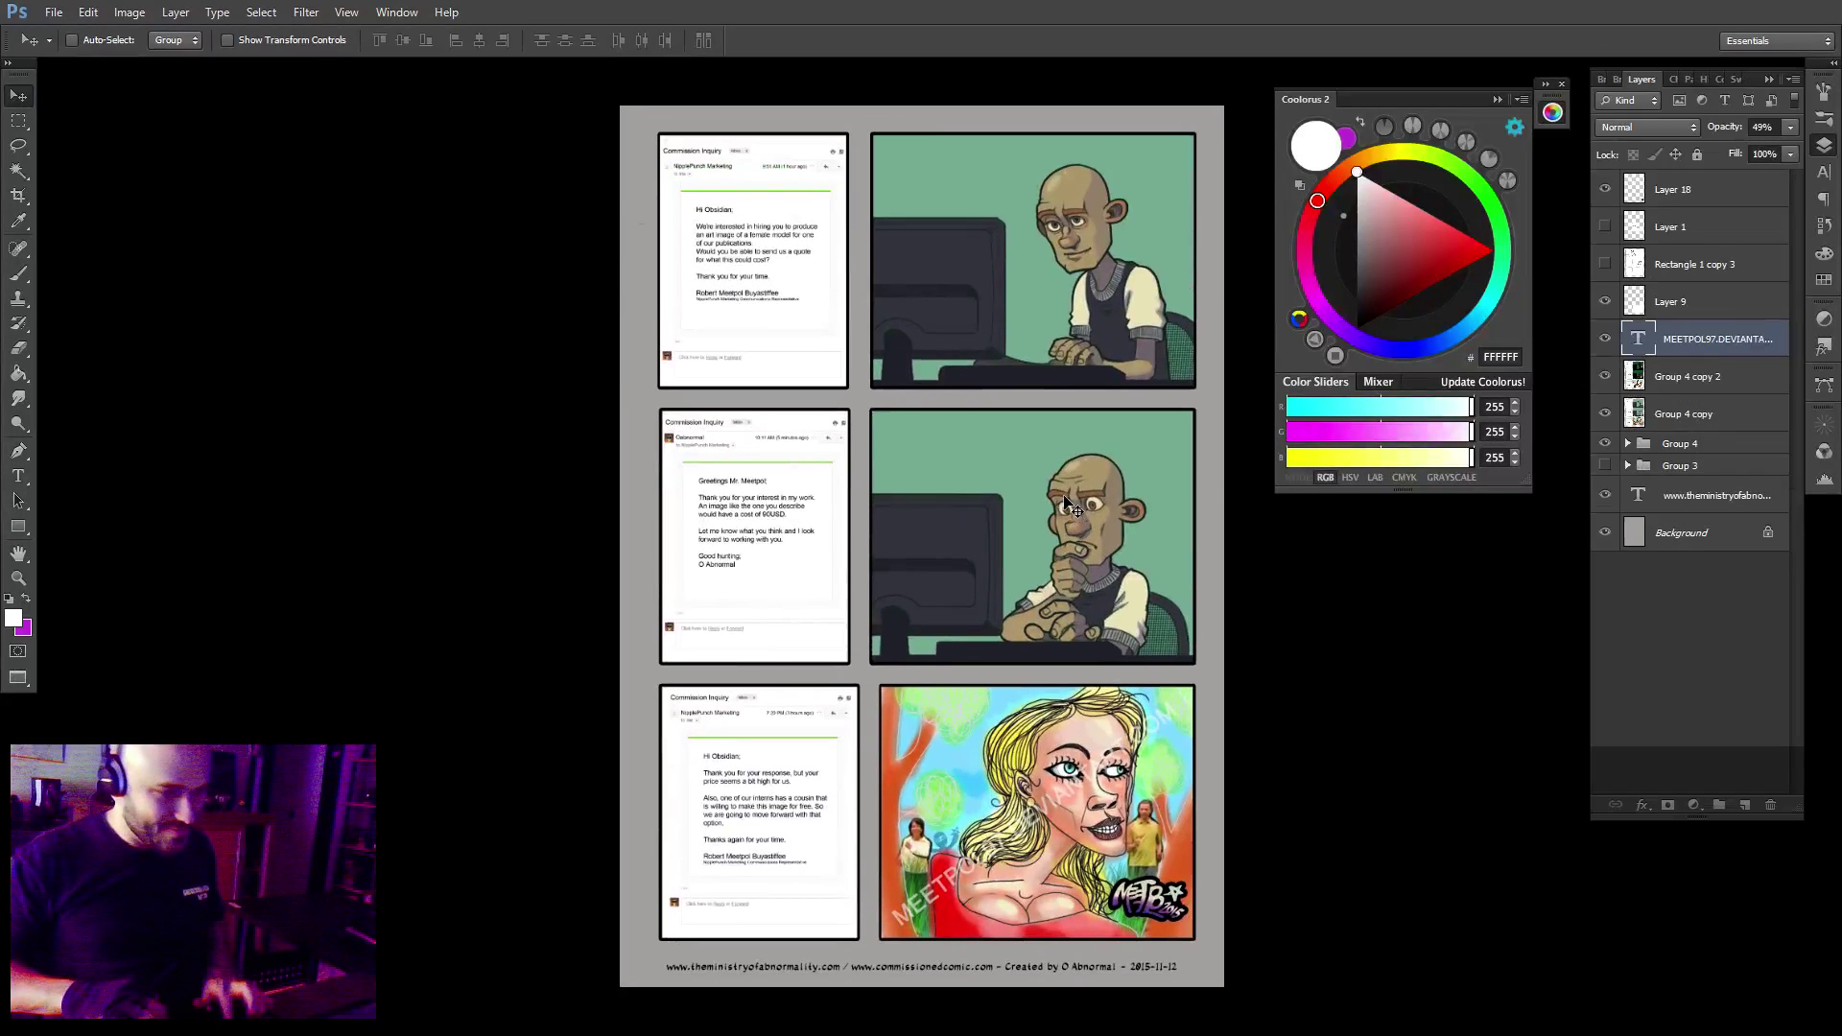
key("ctrl+0")
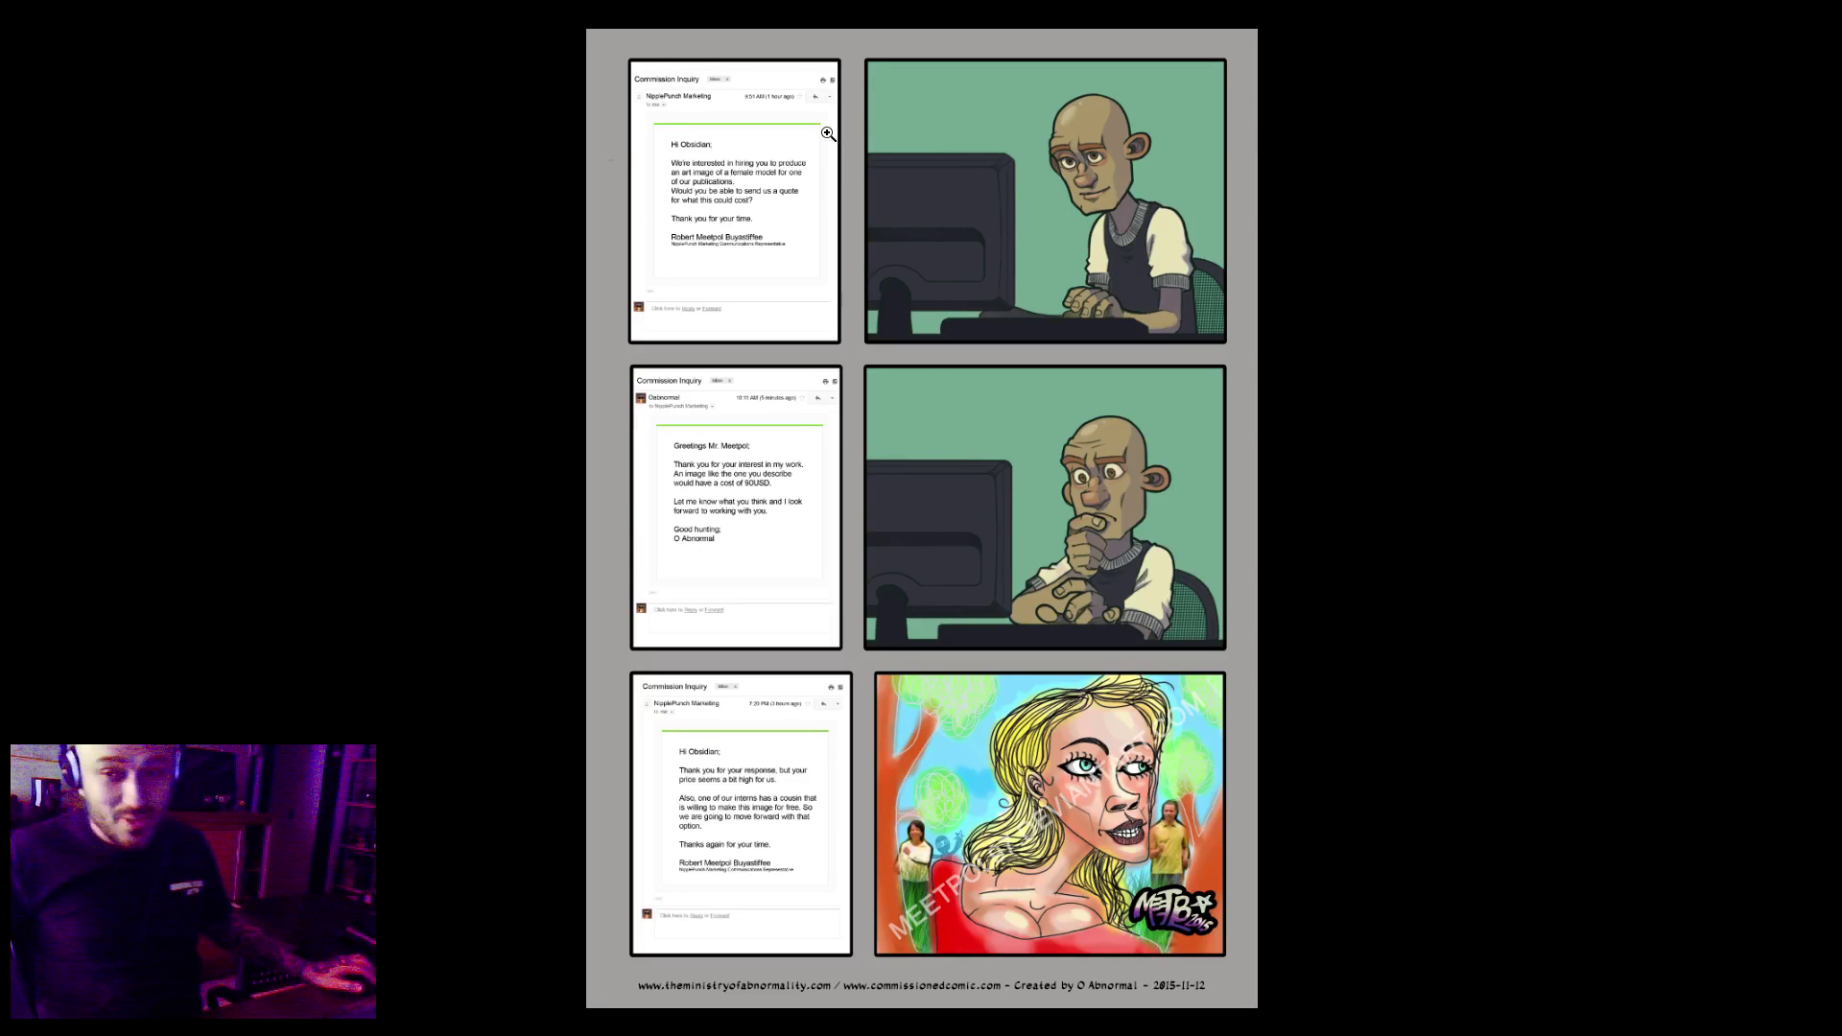
scroll(792, 73, "up", 2)
left_click_drag(862, 145, 745, 315)
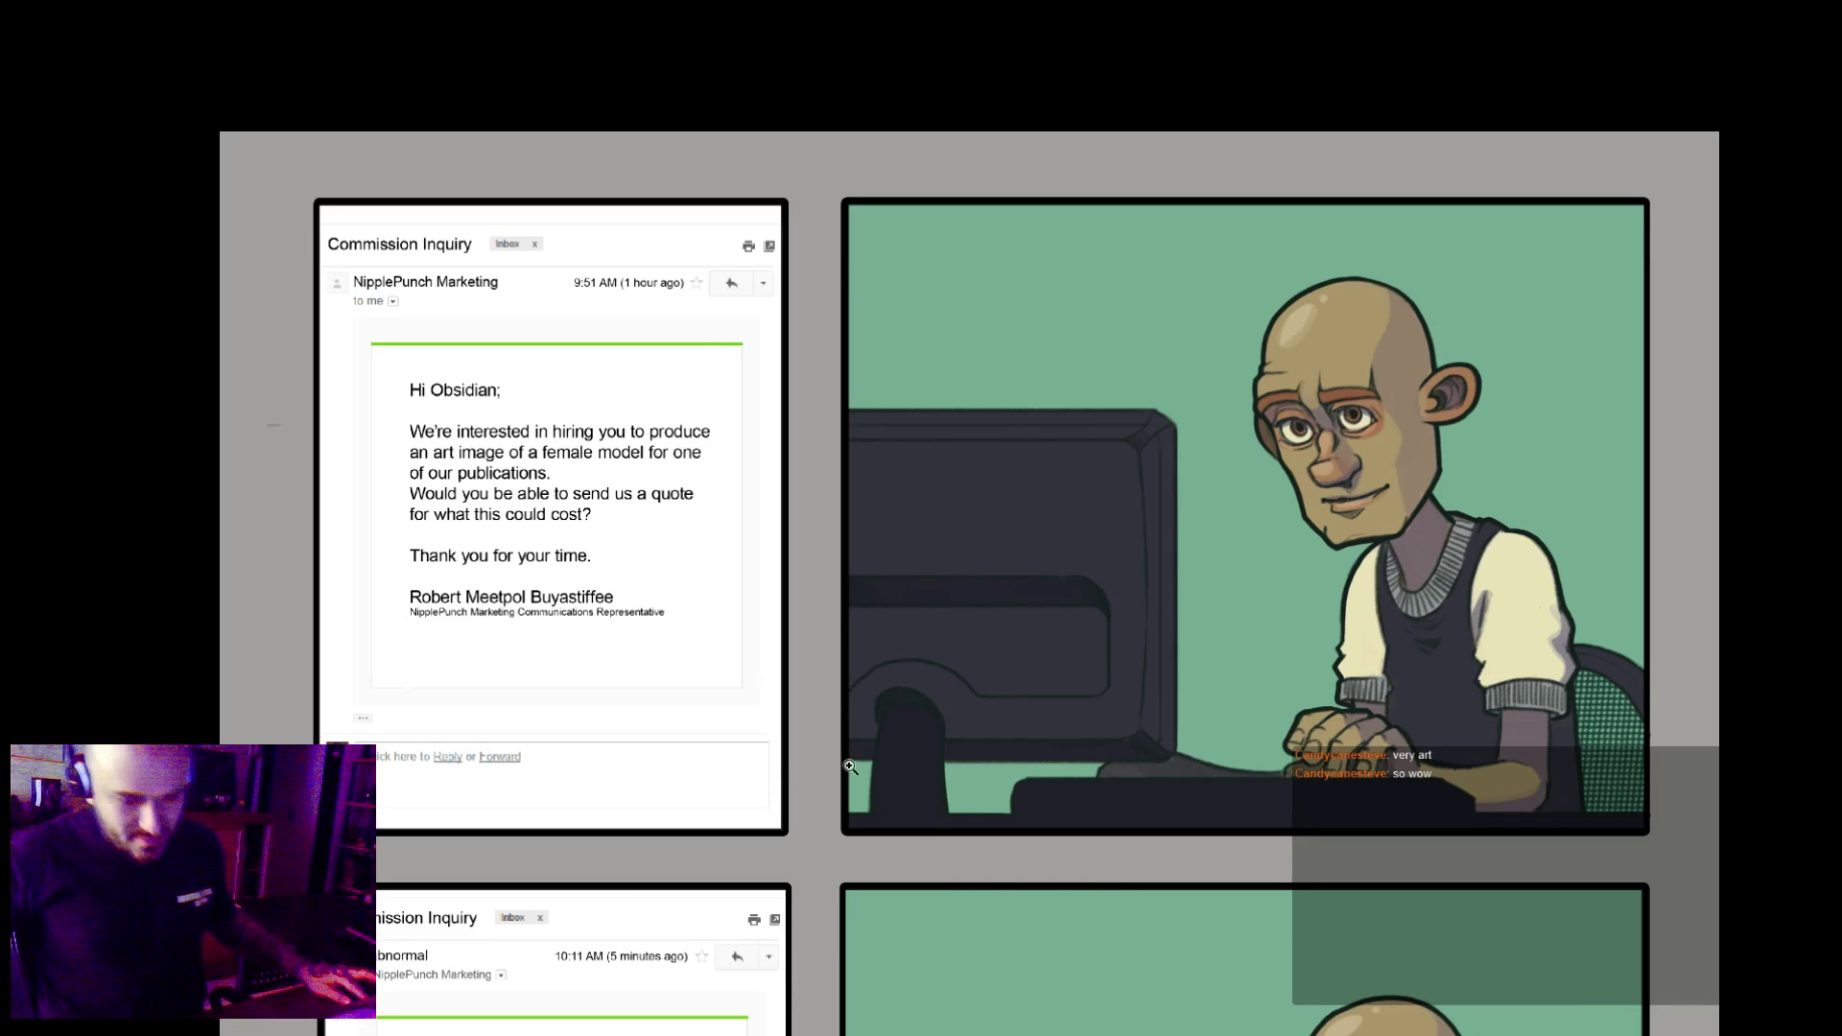
scroll(850, 767, "down", 7)
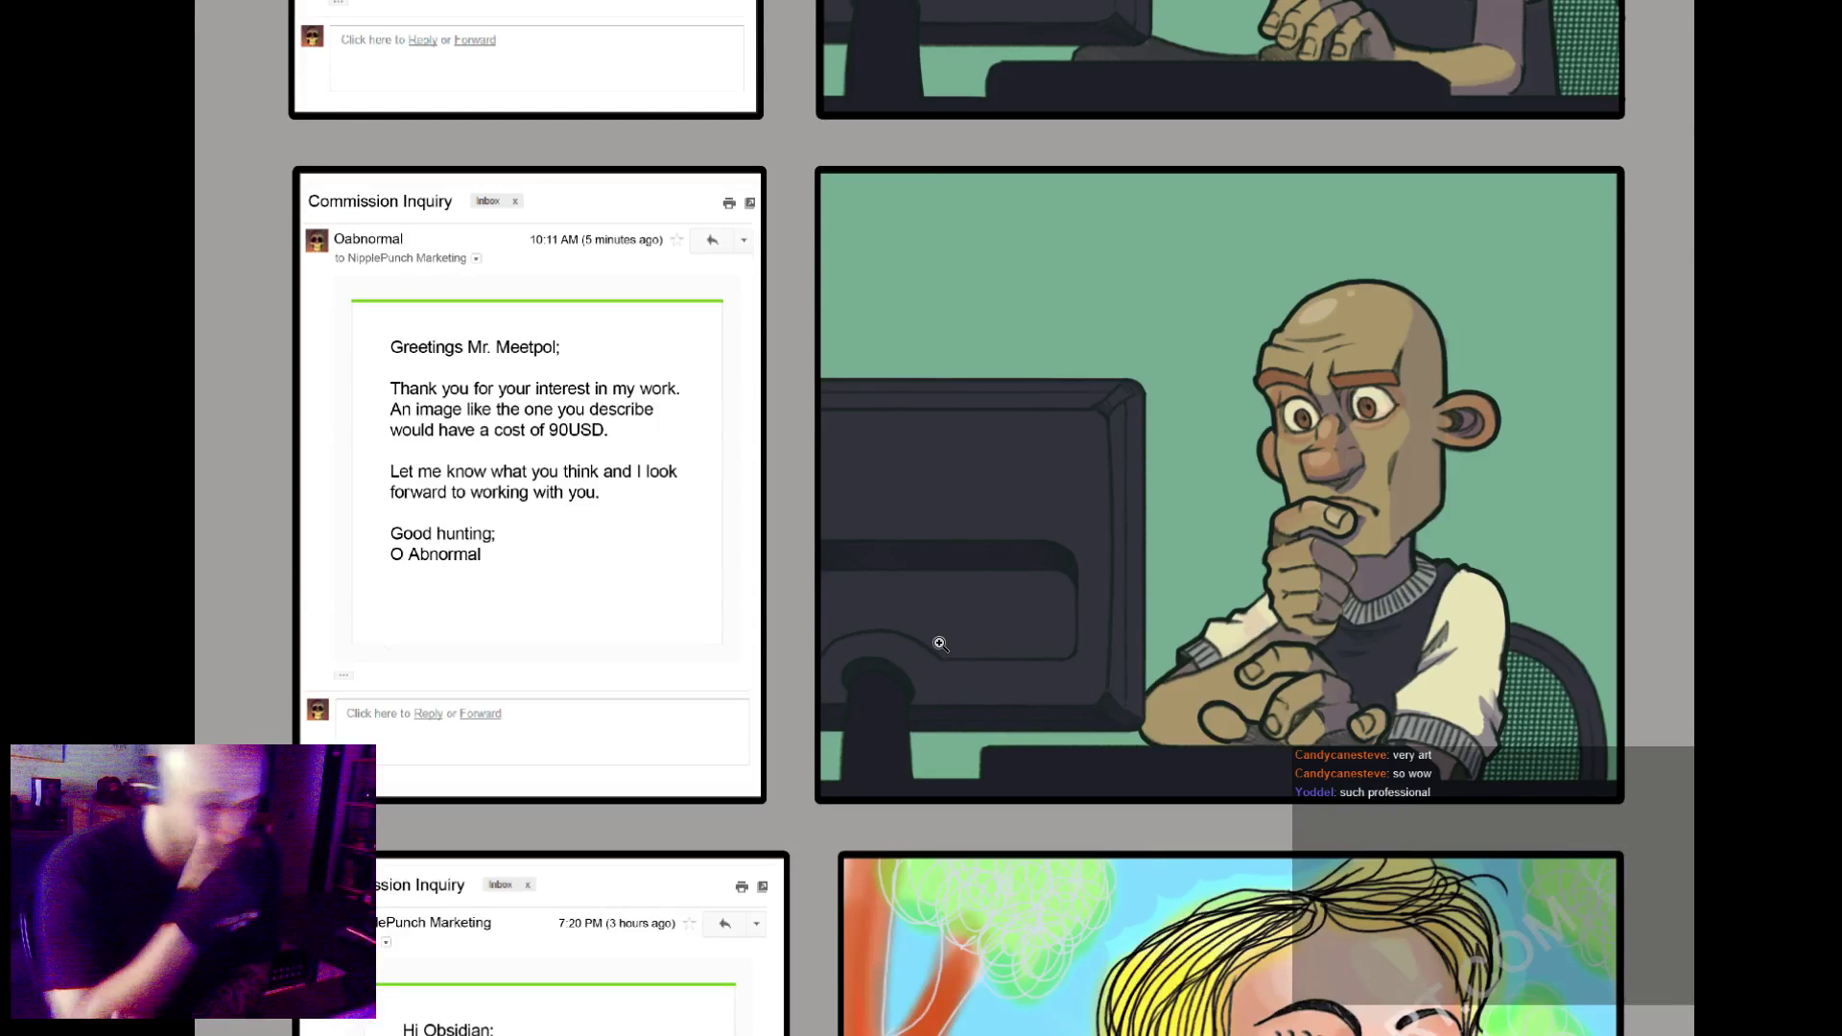
left_click(914, 511)
key("f")
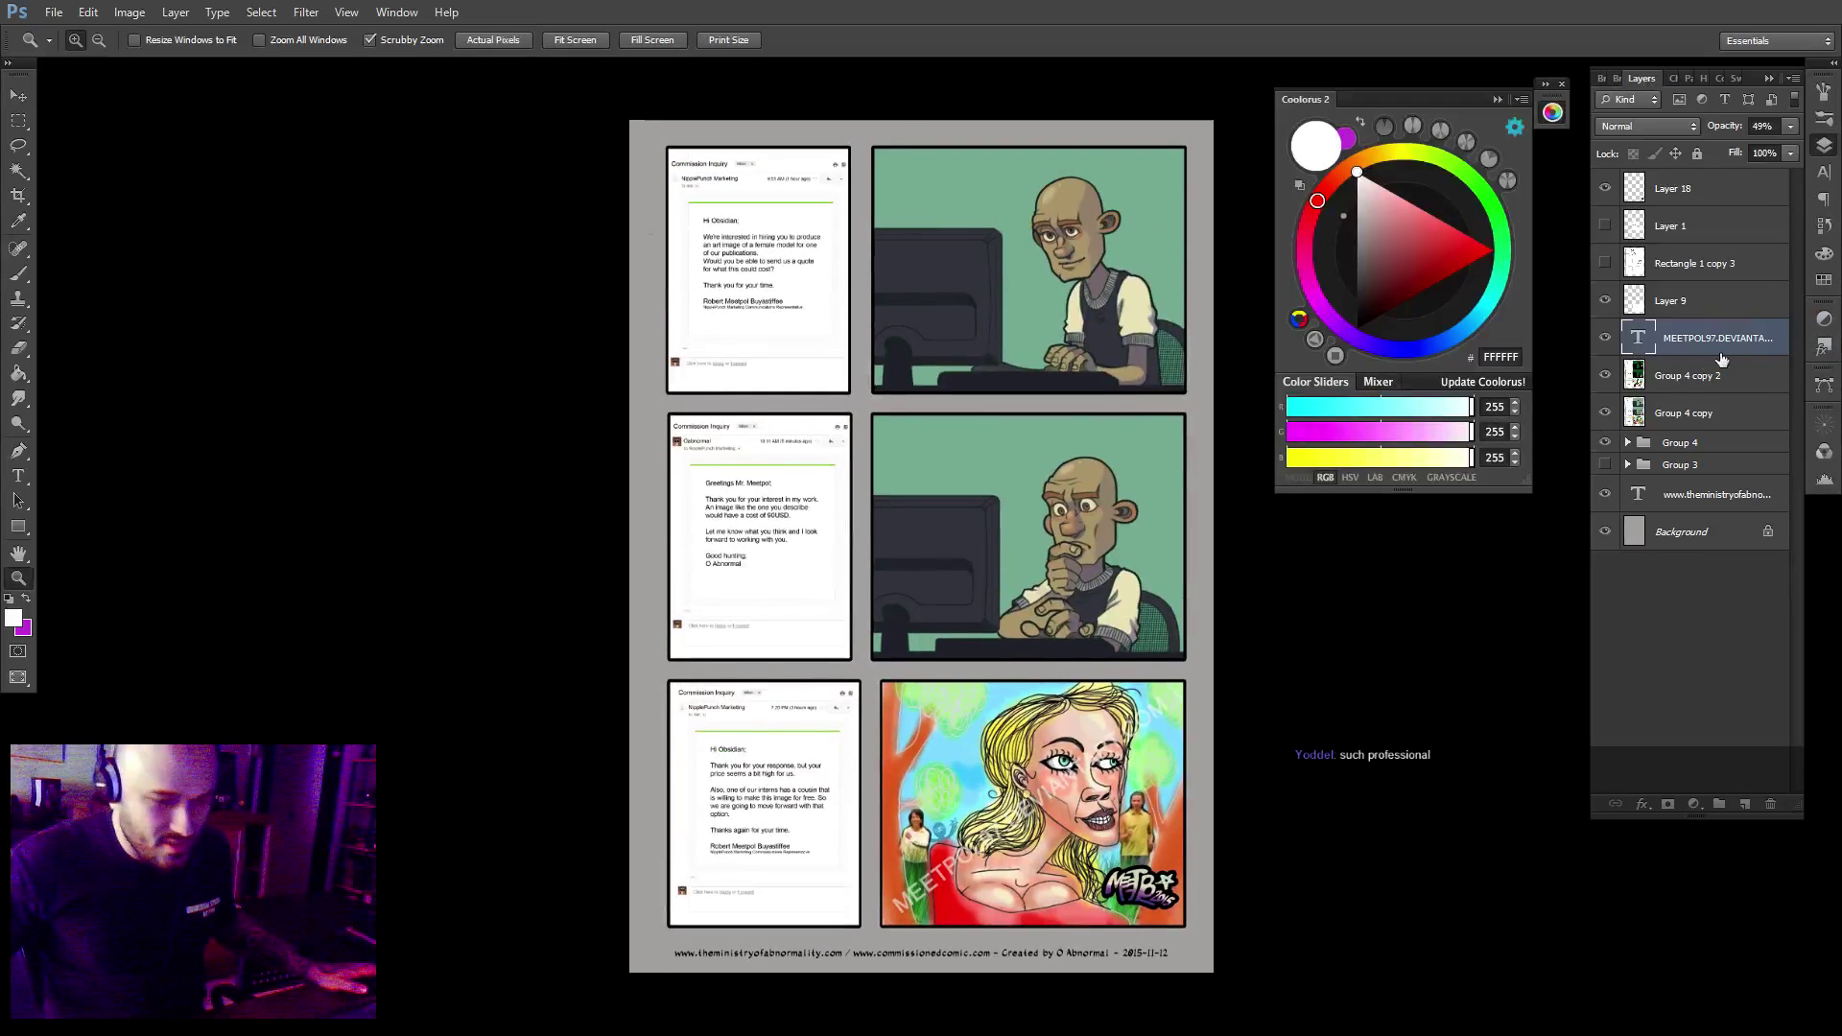
Group the layers from Group 3 up to Layer 18, duplicate the group, merge the copy and hide the original group.
left_click(1693, 467)
left_click(1673, 188, "shift")
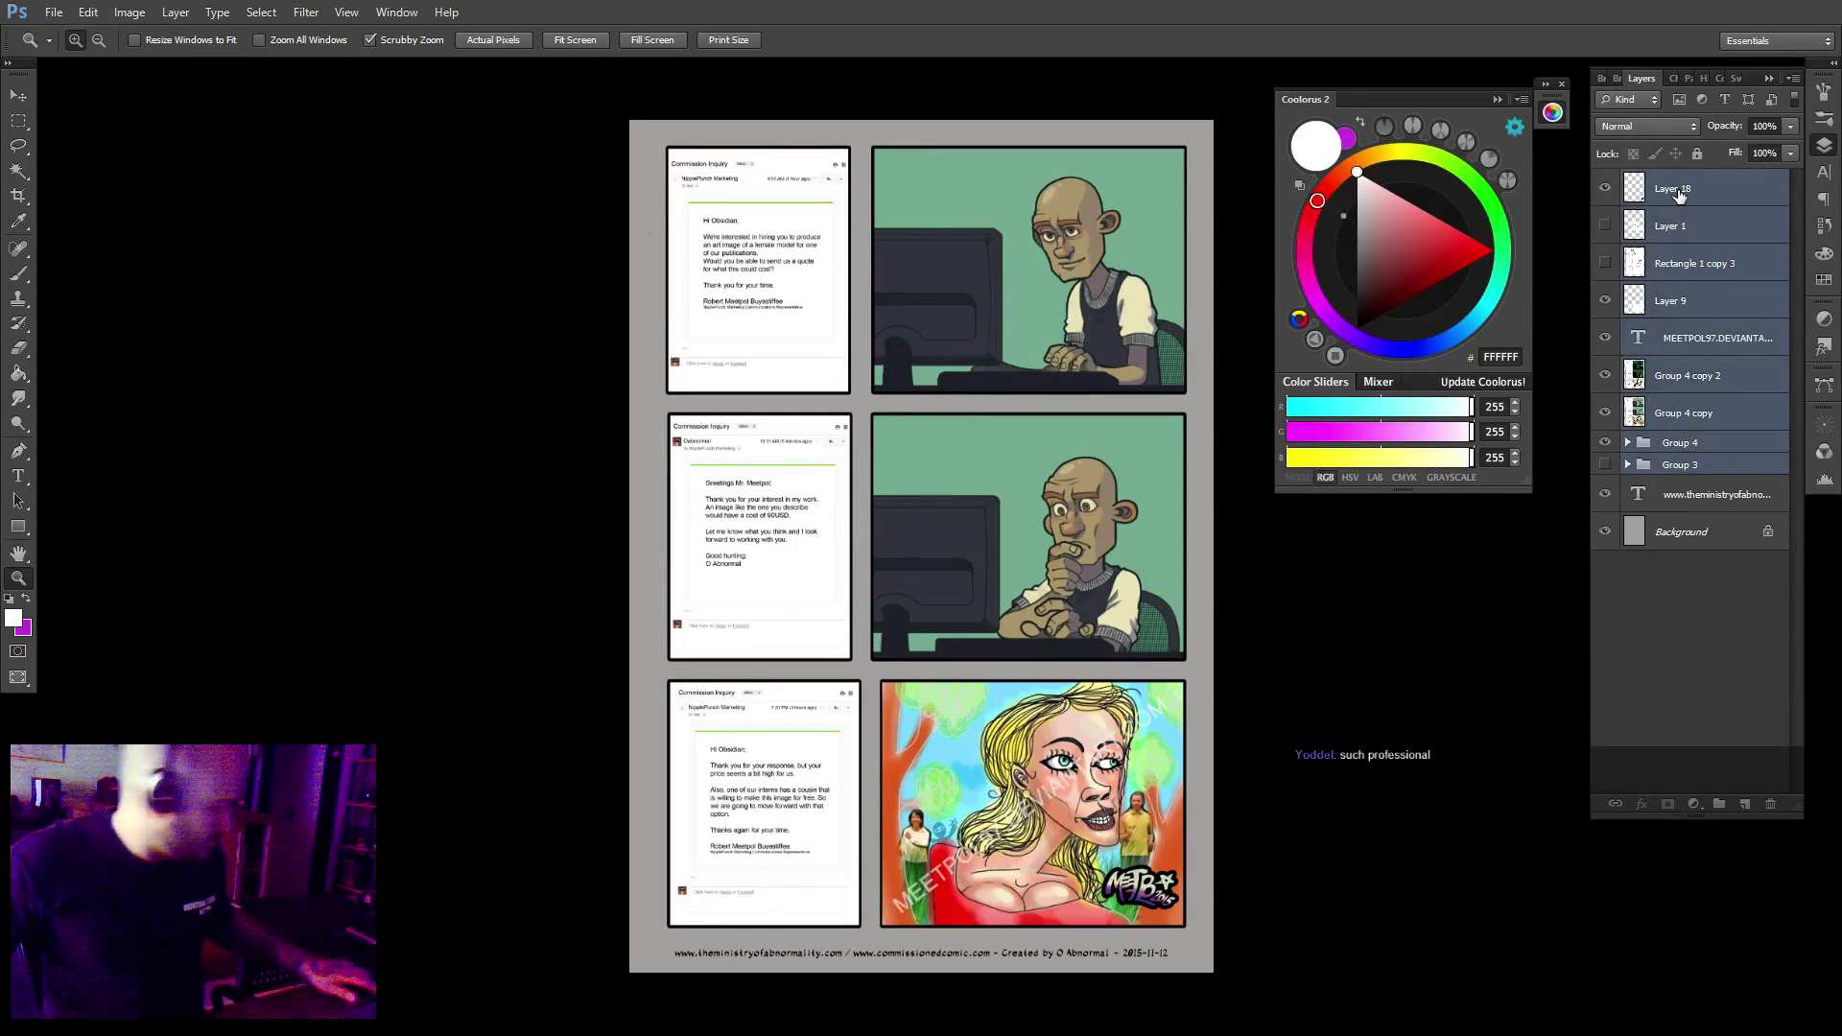
key("ctrl+g")
key("ctrl+j")
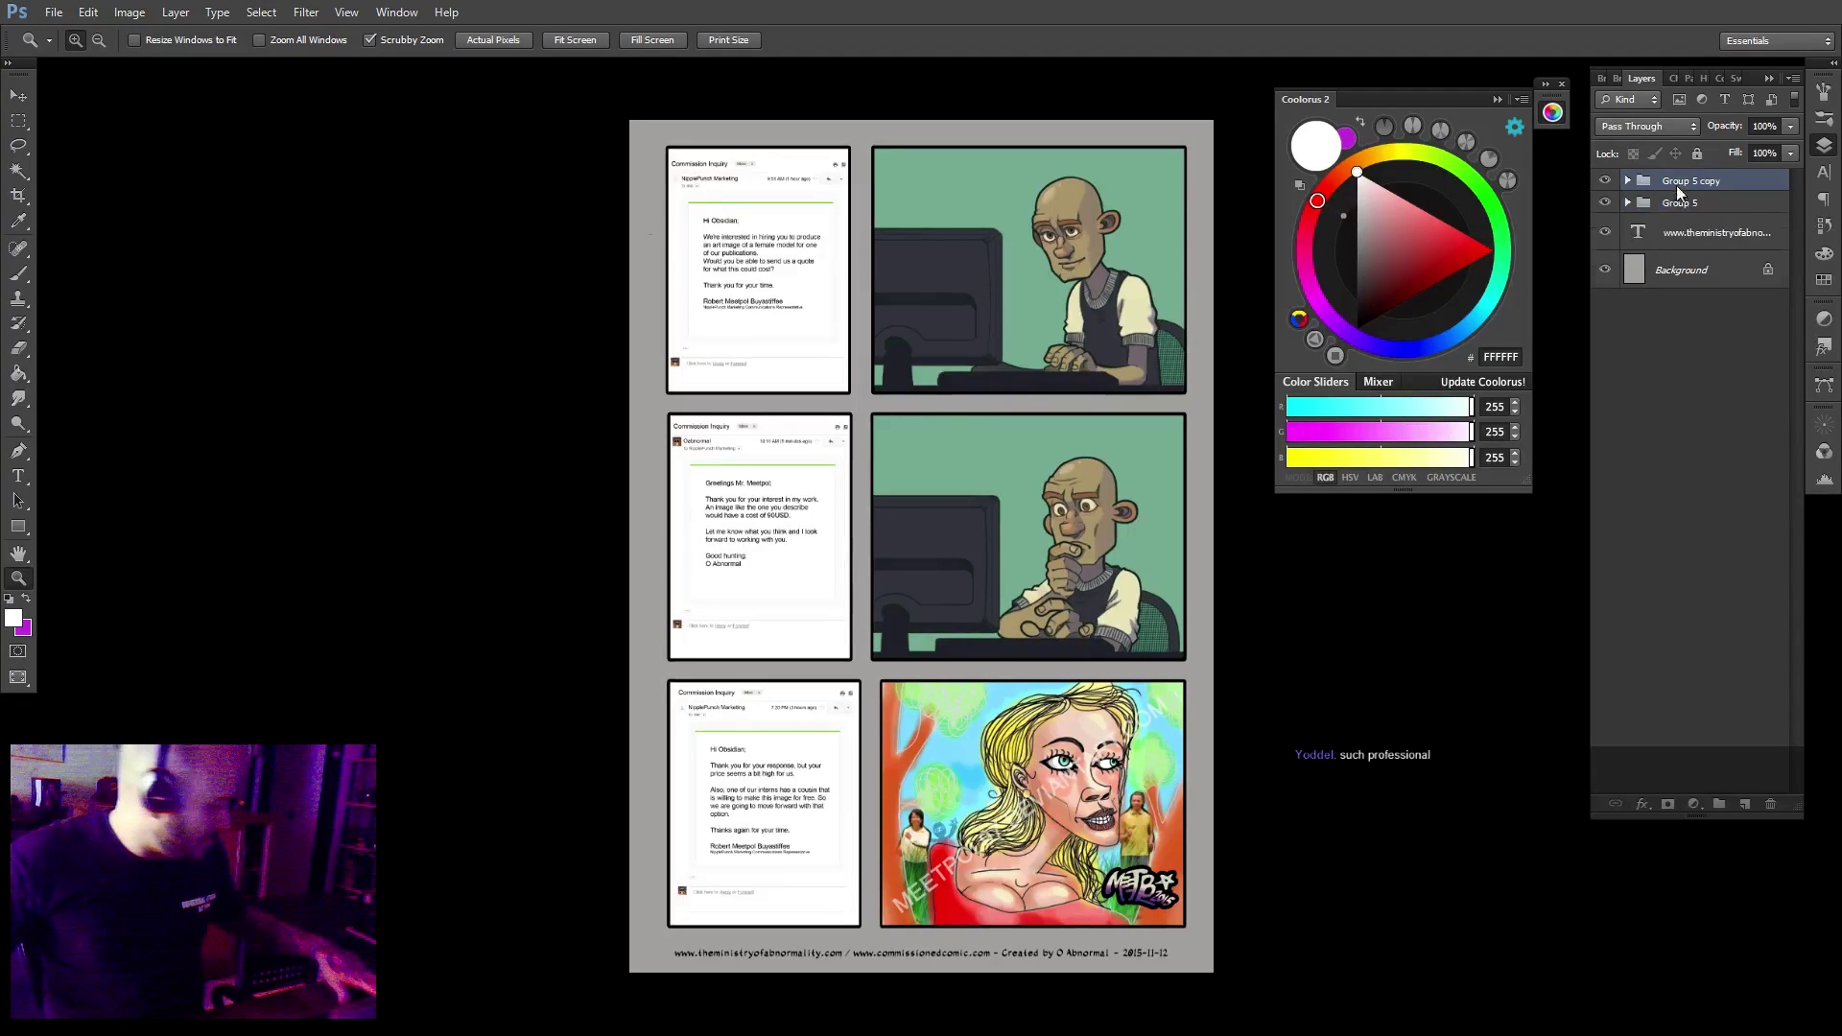
left_click(1608, 219)
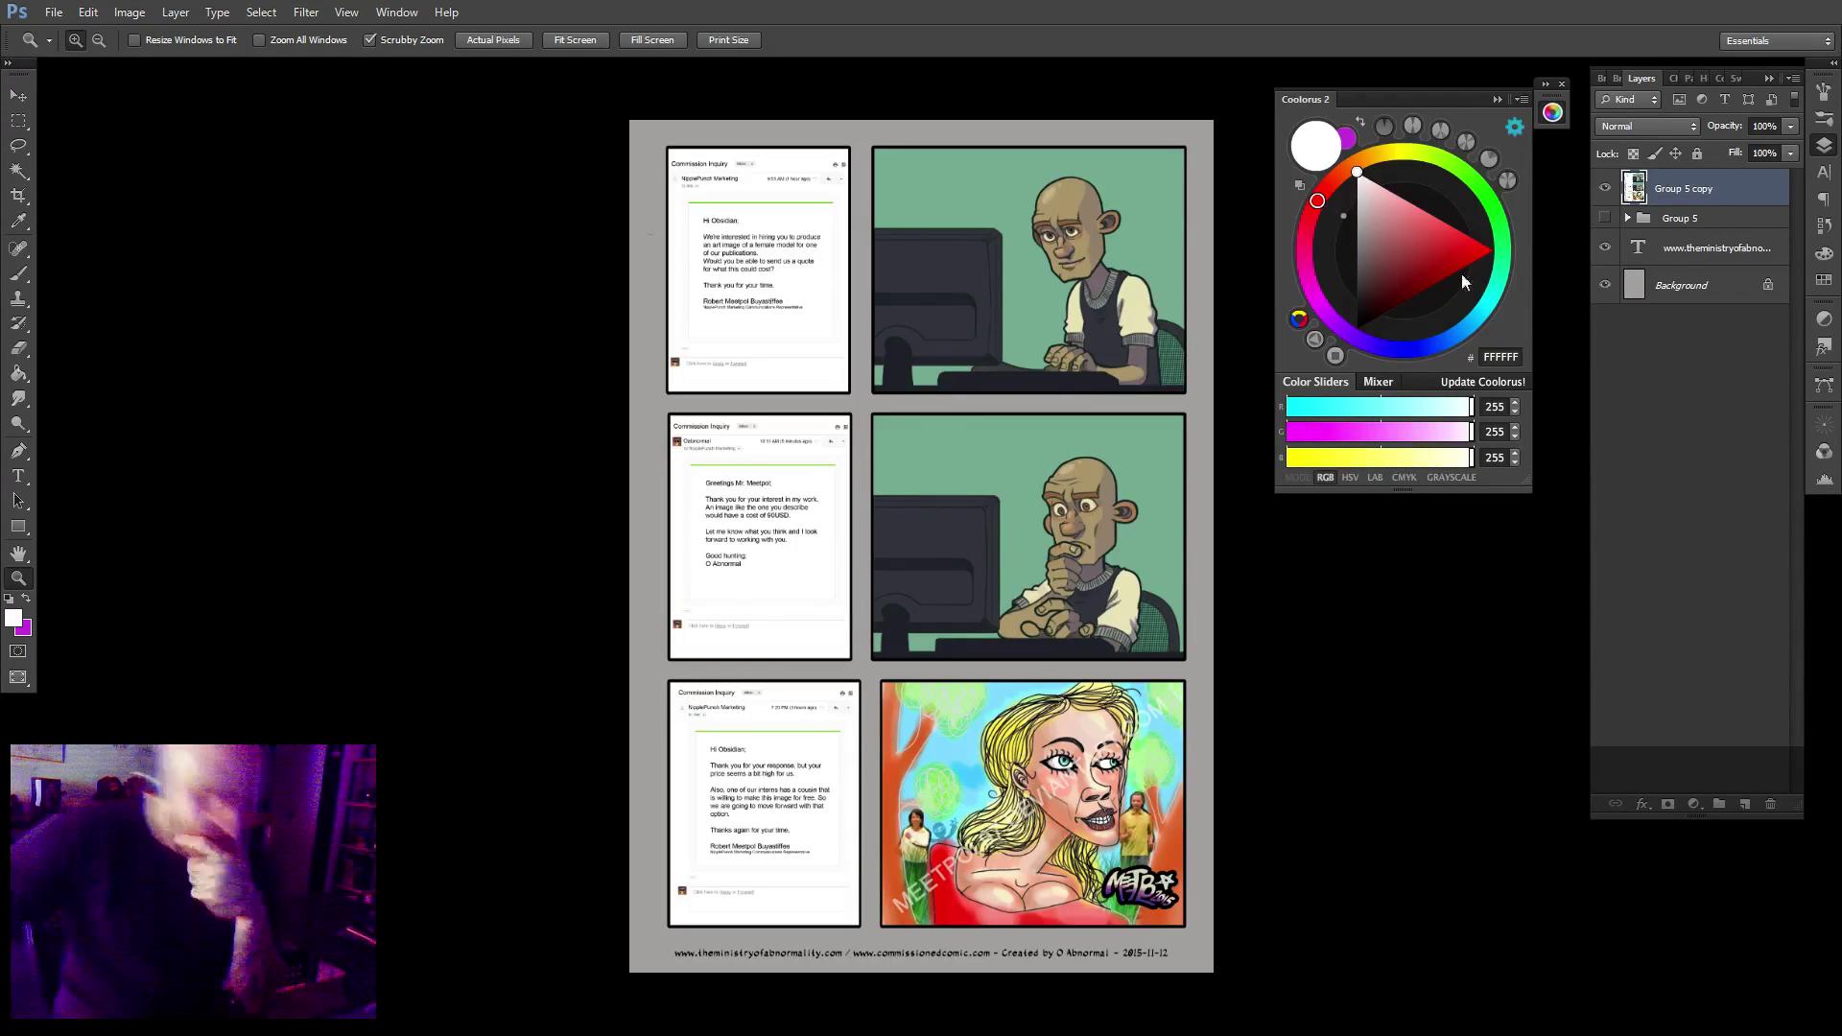
Extend the canvas upward to add a blank strip about one panel row high above the comic.
left_click_drag(1086, 420, 1047, 426)
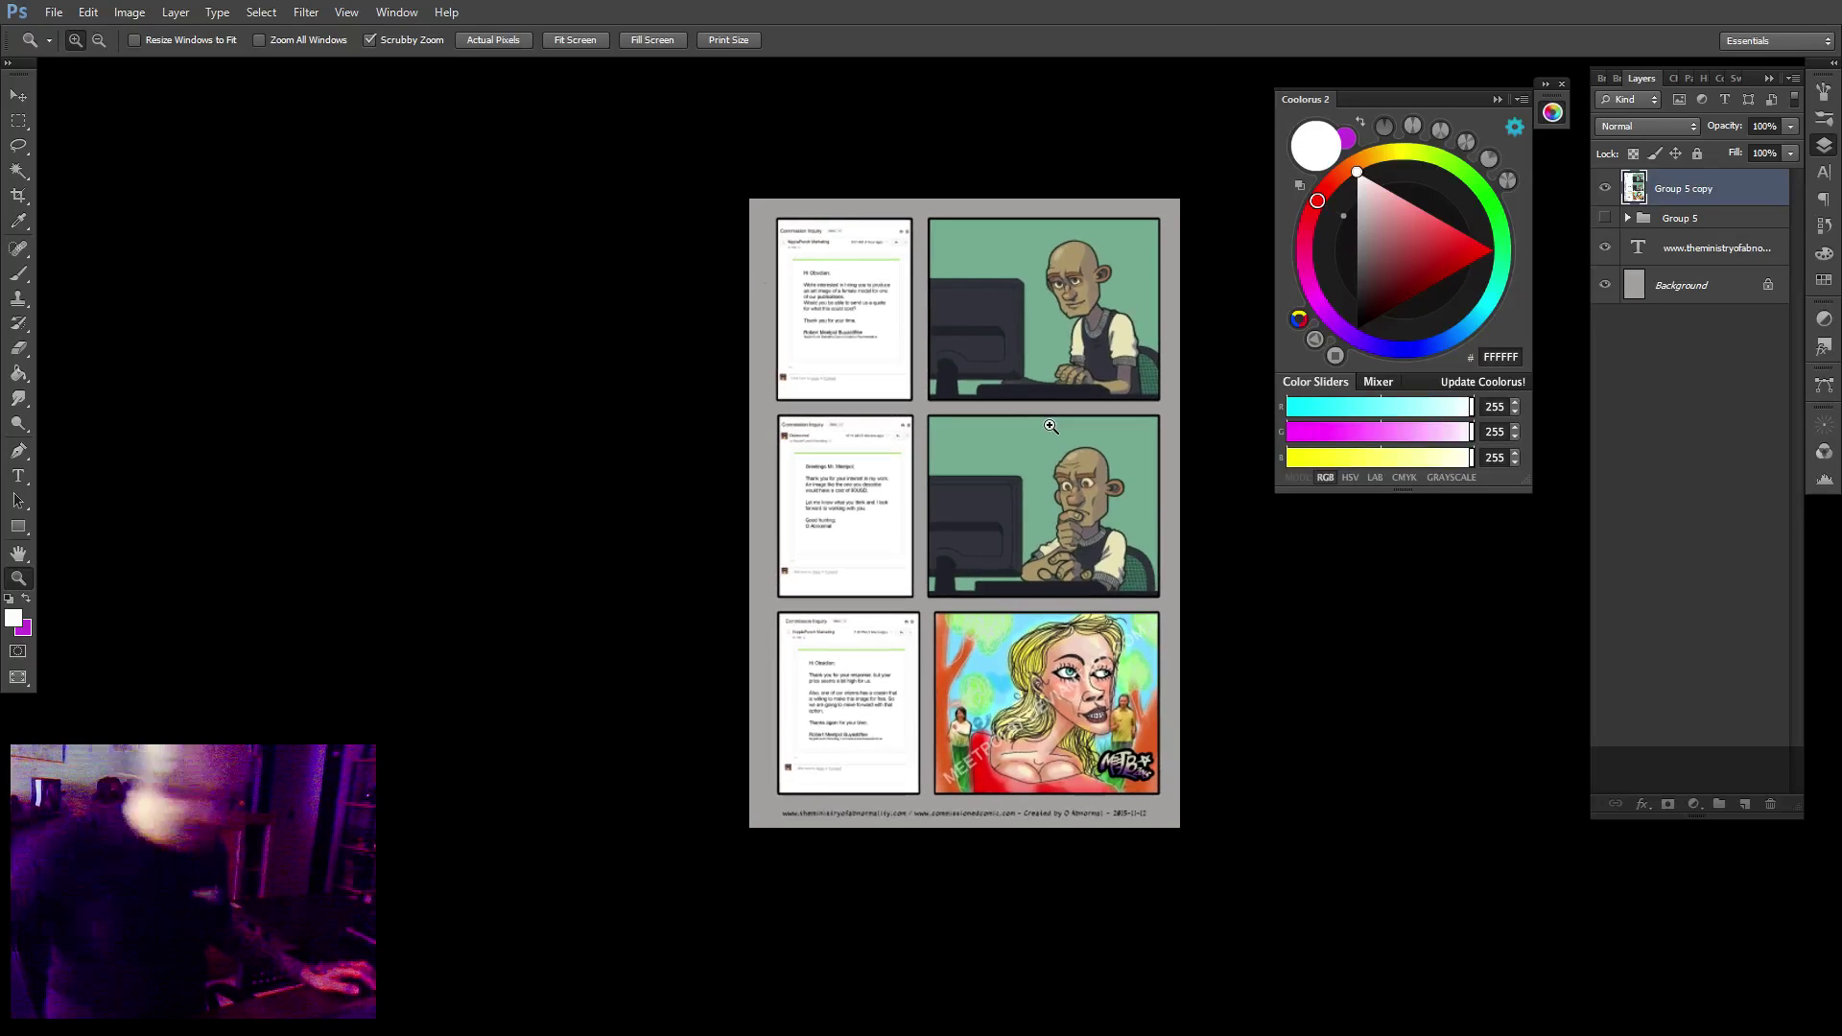
key("c")
left_click_drag(968, 203, 969, 90)
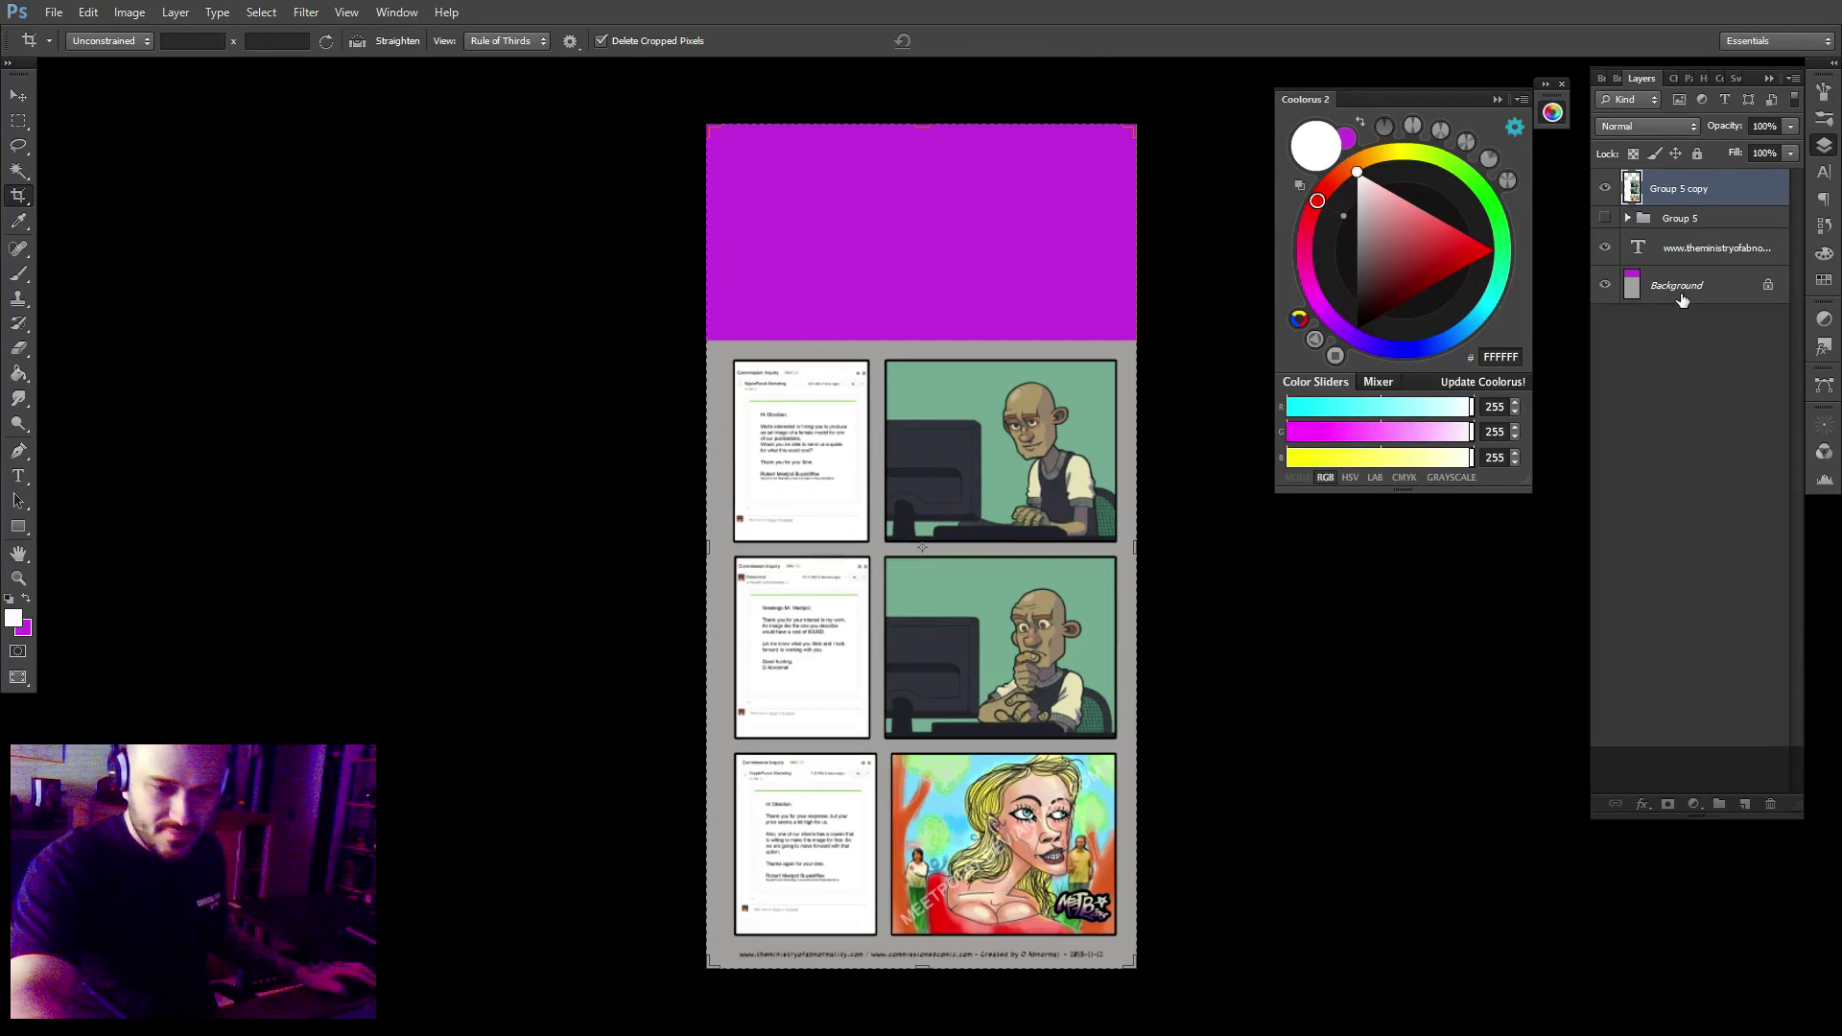
Fill the Background layer with the page's grey, ABAAA7, sampled from the area just above the first panel row.
left_click(1682, 300)
key("i")
left_click(963, 350)
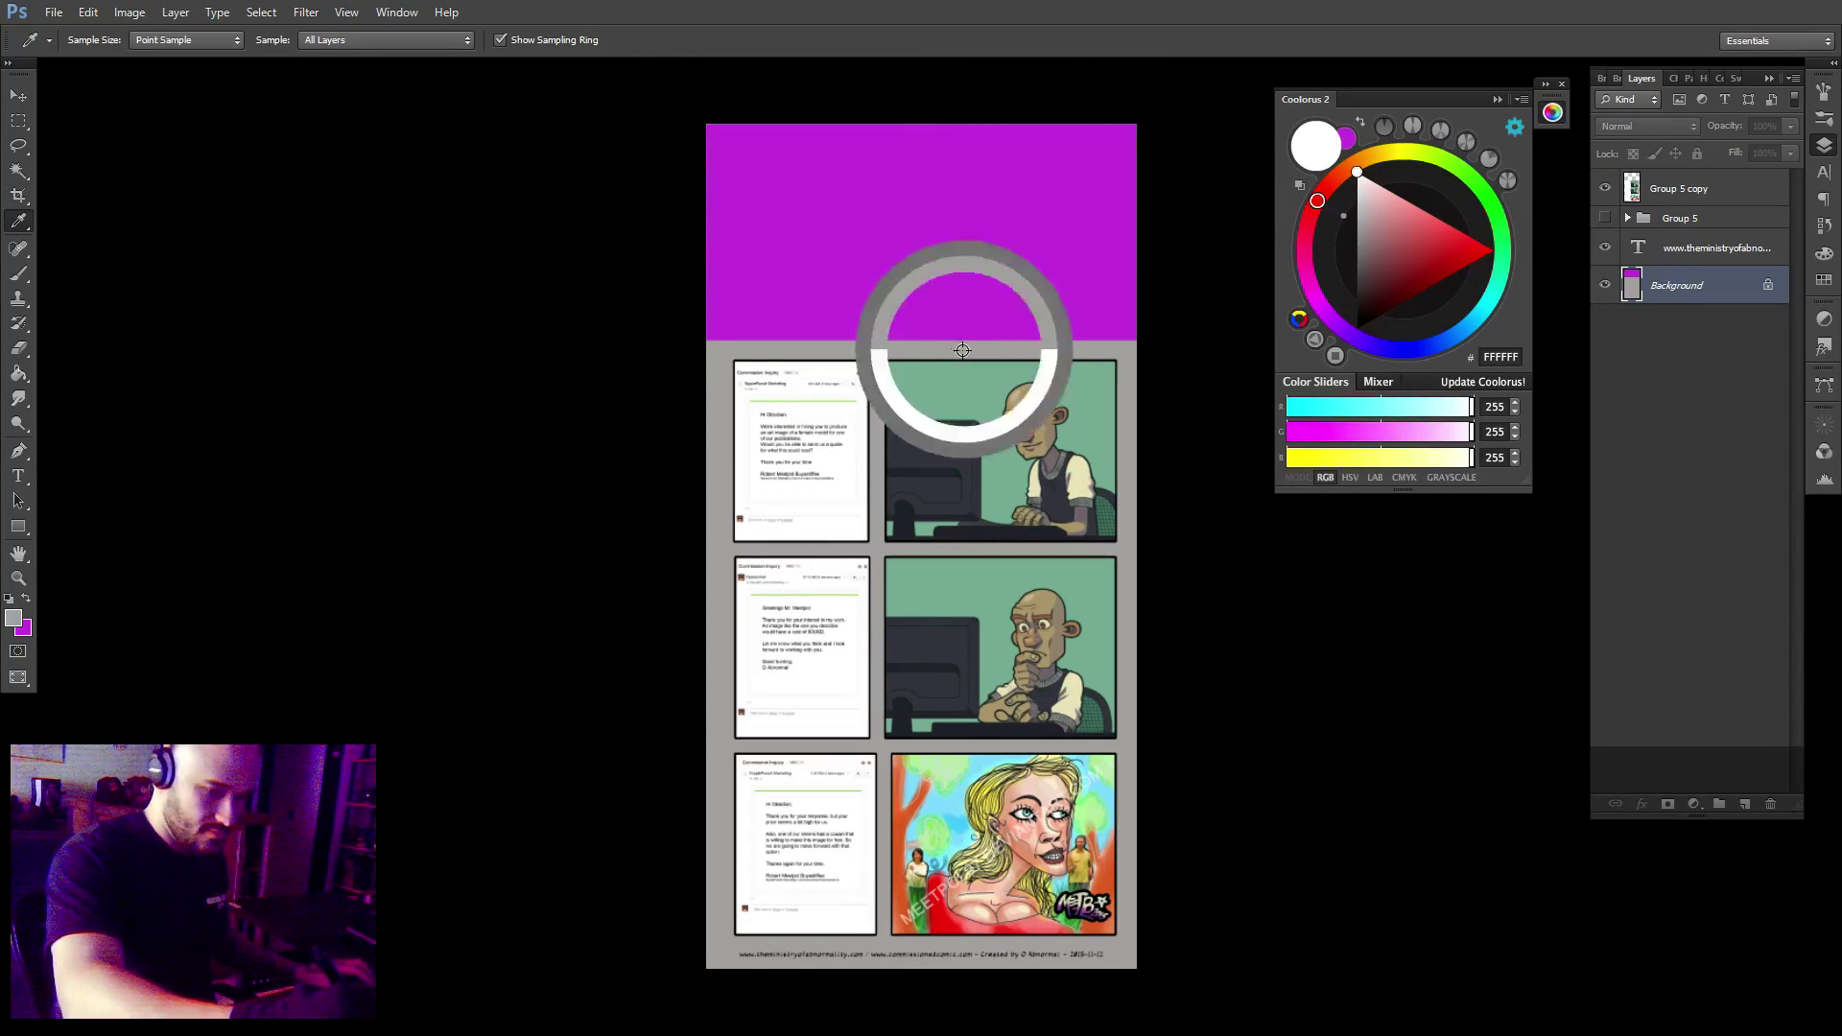
key("alt+BackSpace")
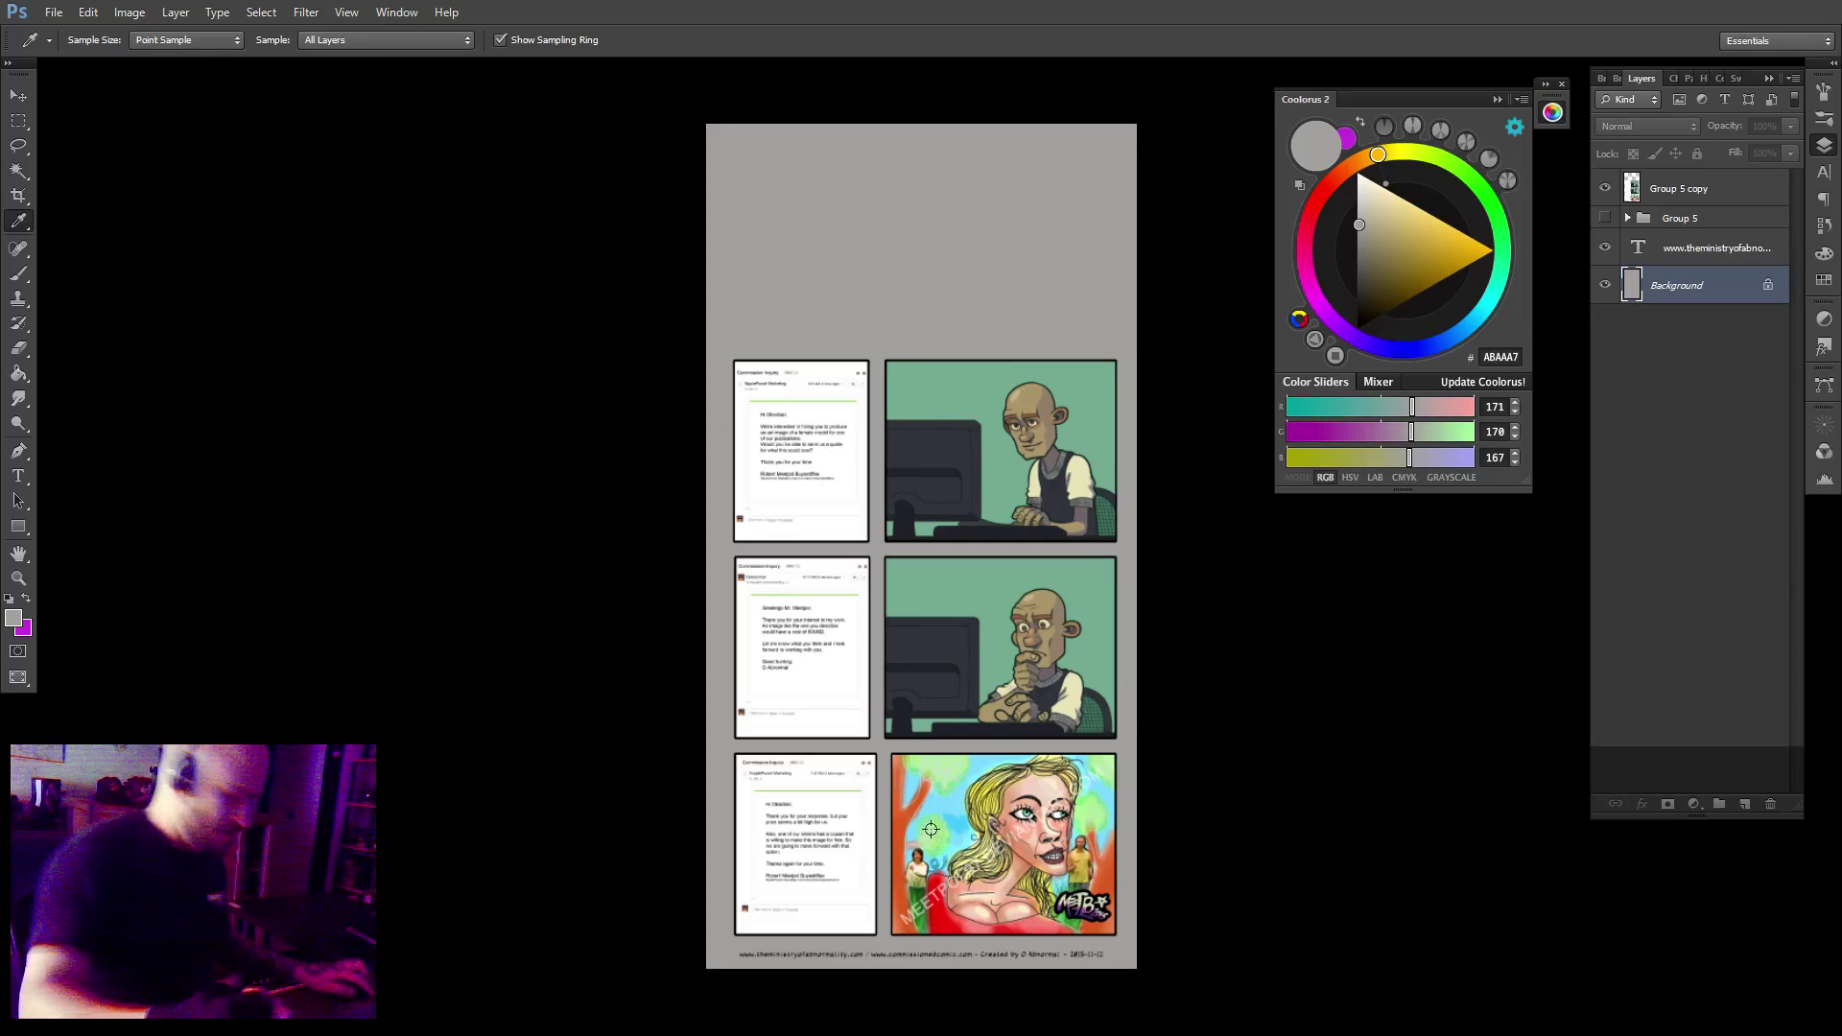
Select the column of email panels and move it up one row on the Group 5 copy layer.
key("m")
left_click_drag(707, 307, 882, 940)
key("v")
left_click_drag(854, 710, 835, 470)
key("ctrl+z")
left_click(1686, 192)
key("z")
key("ctrl+d")
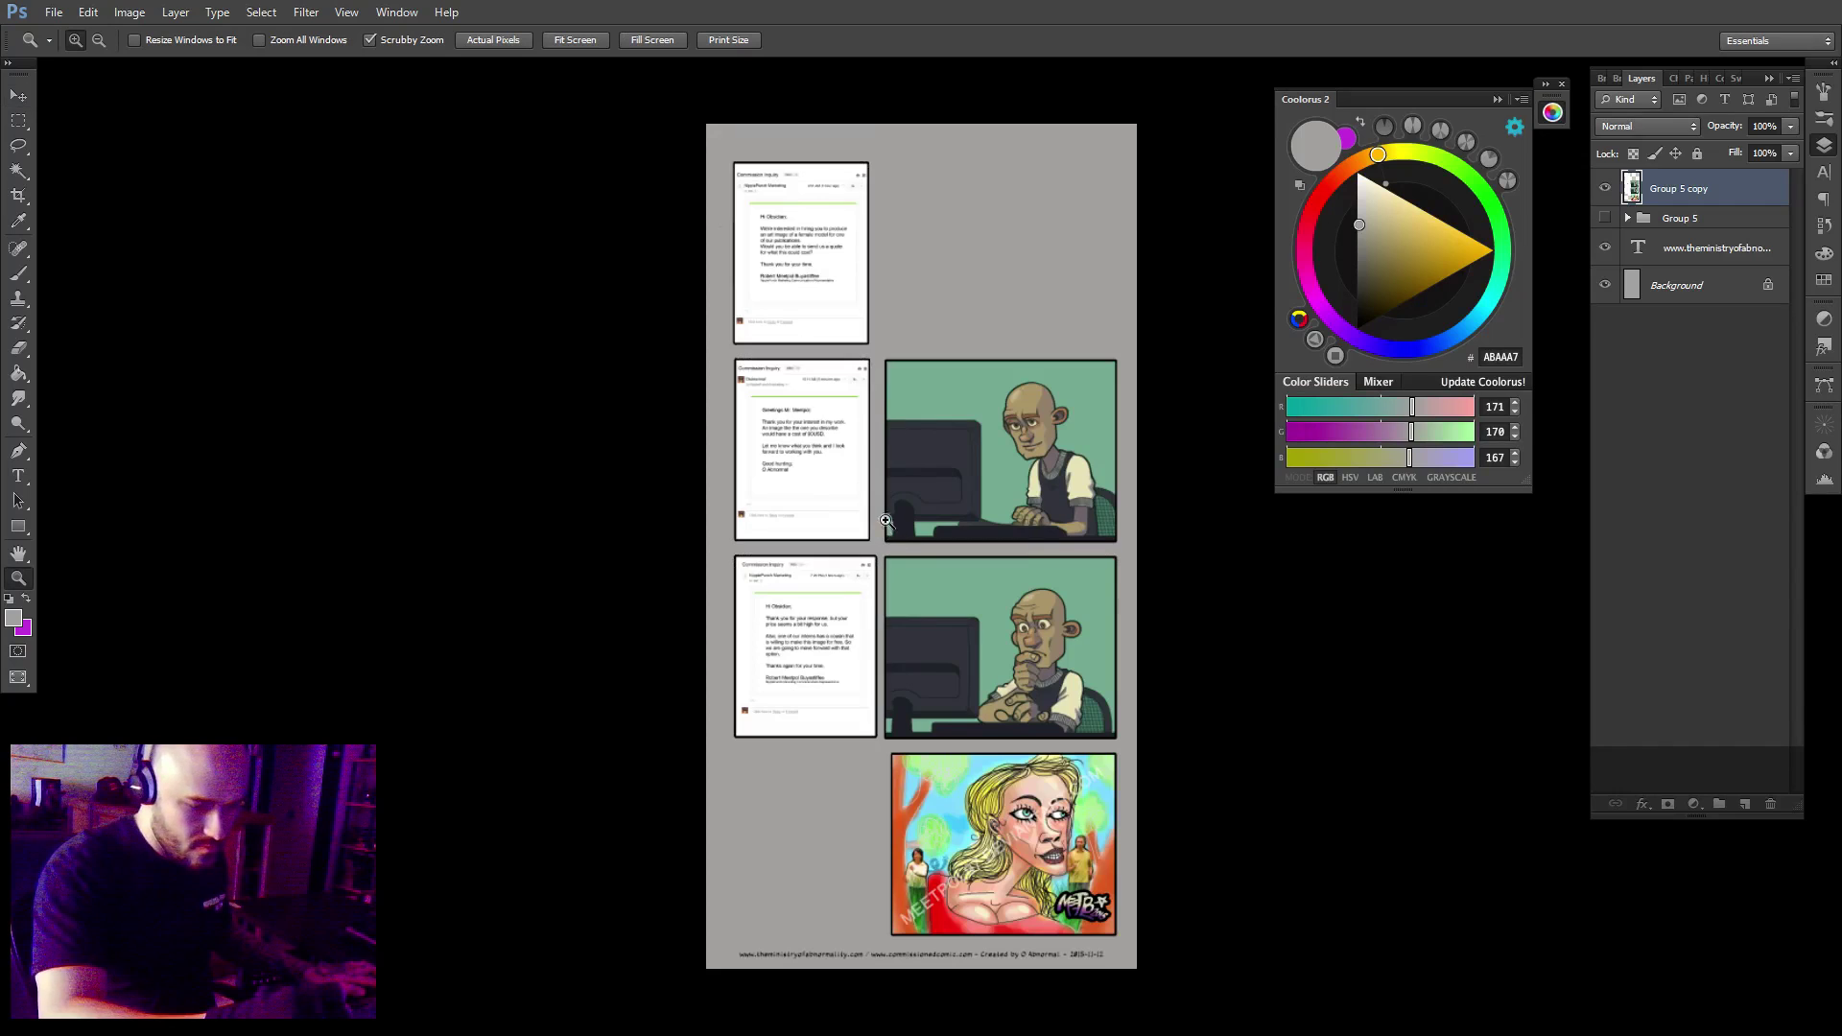
left_click(885, 521)
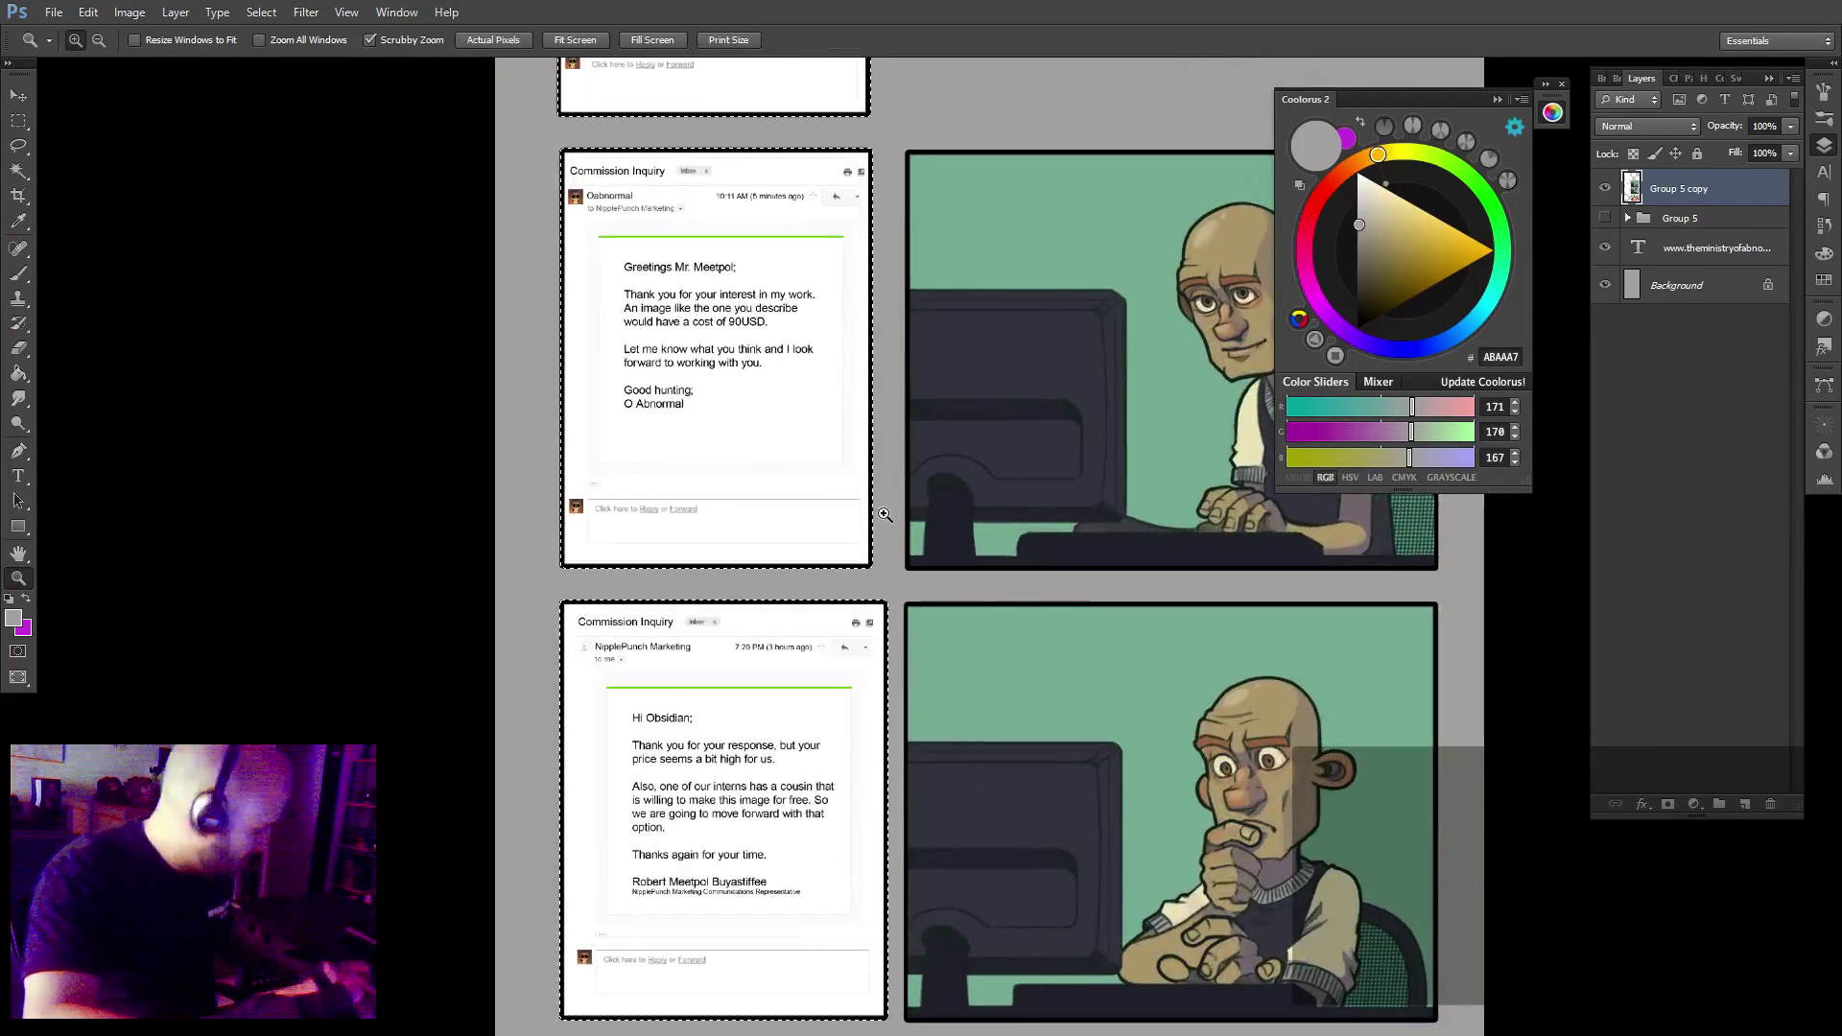
key("v")
key("0")
key("0")
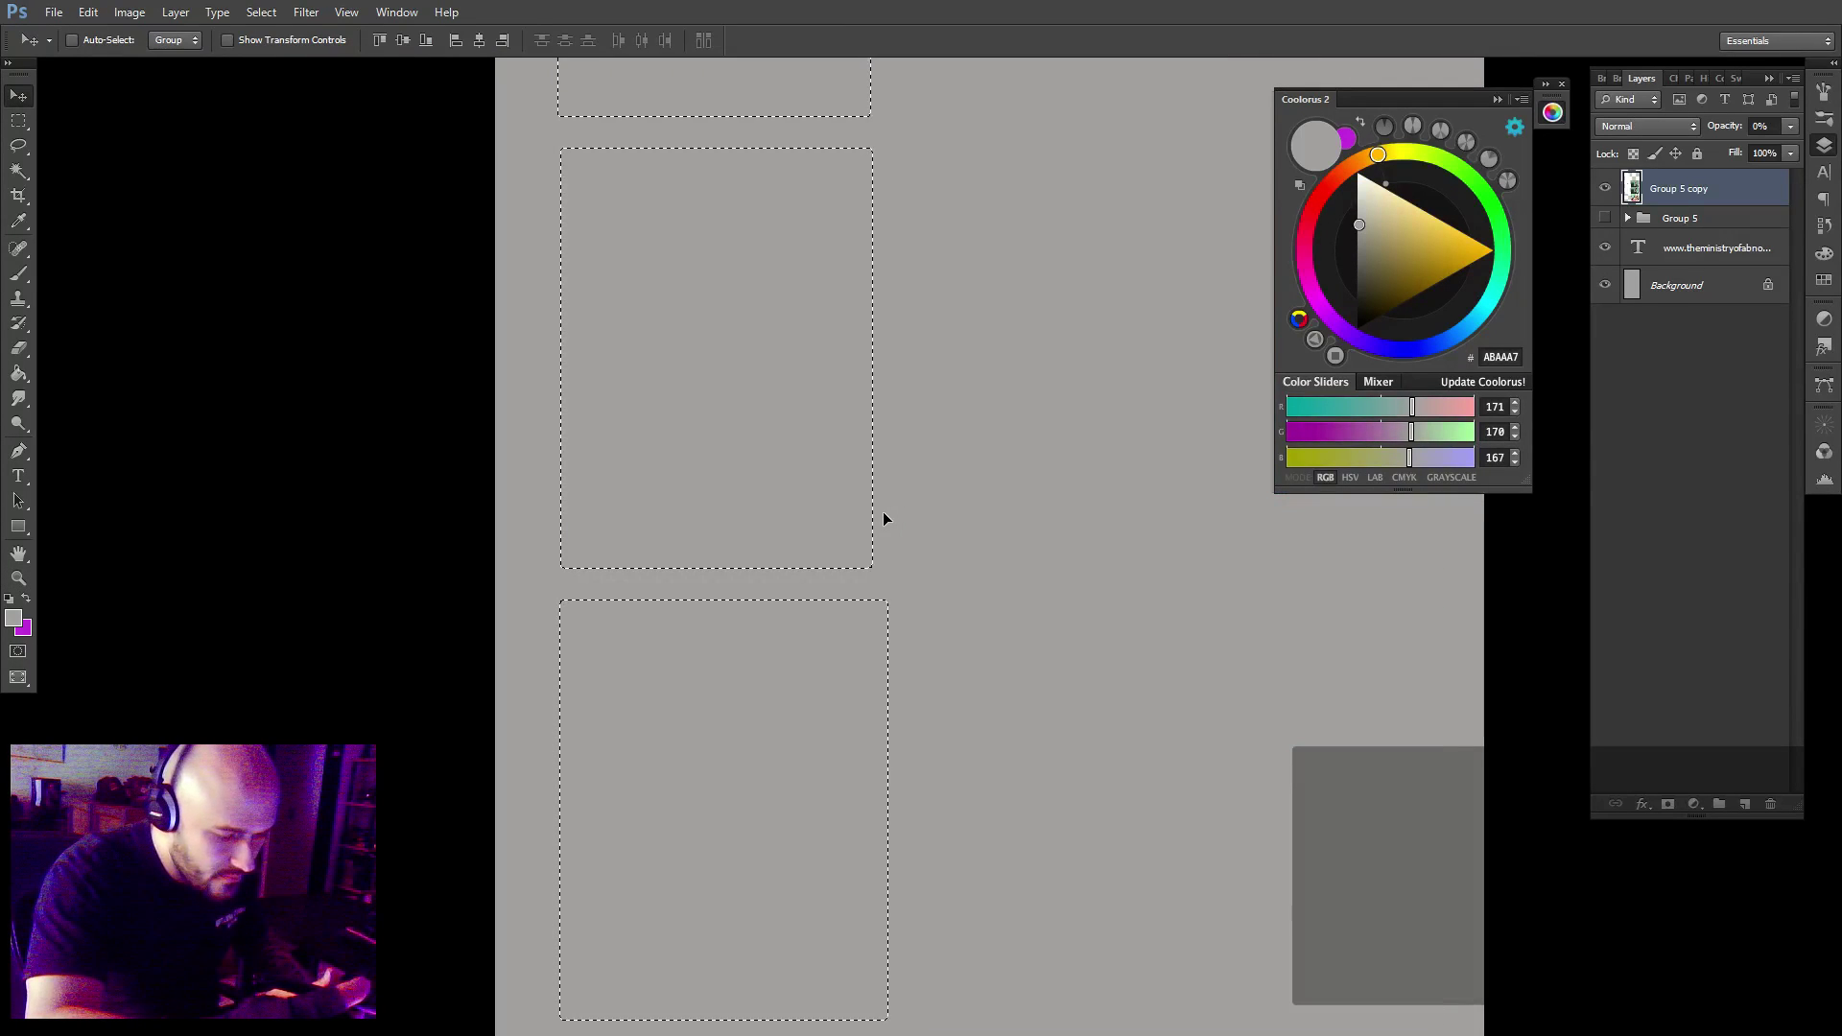
key("0")
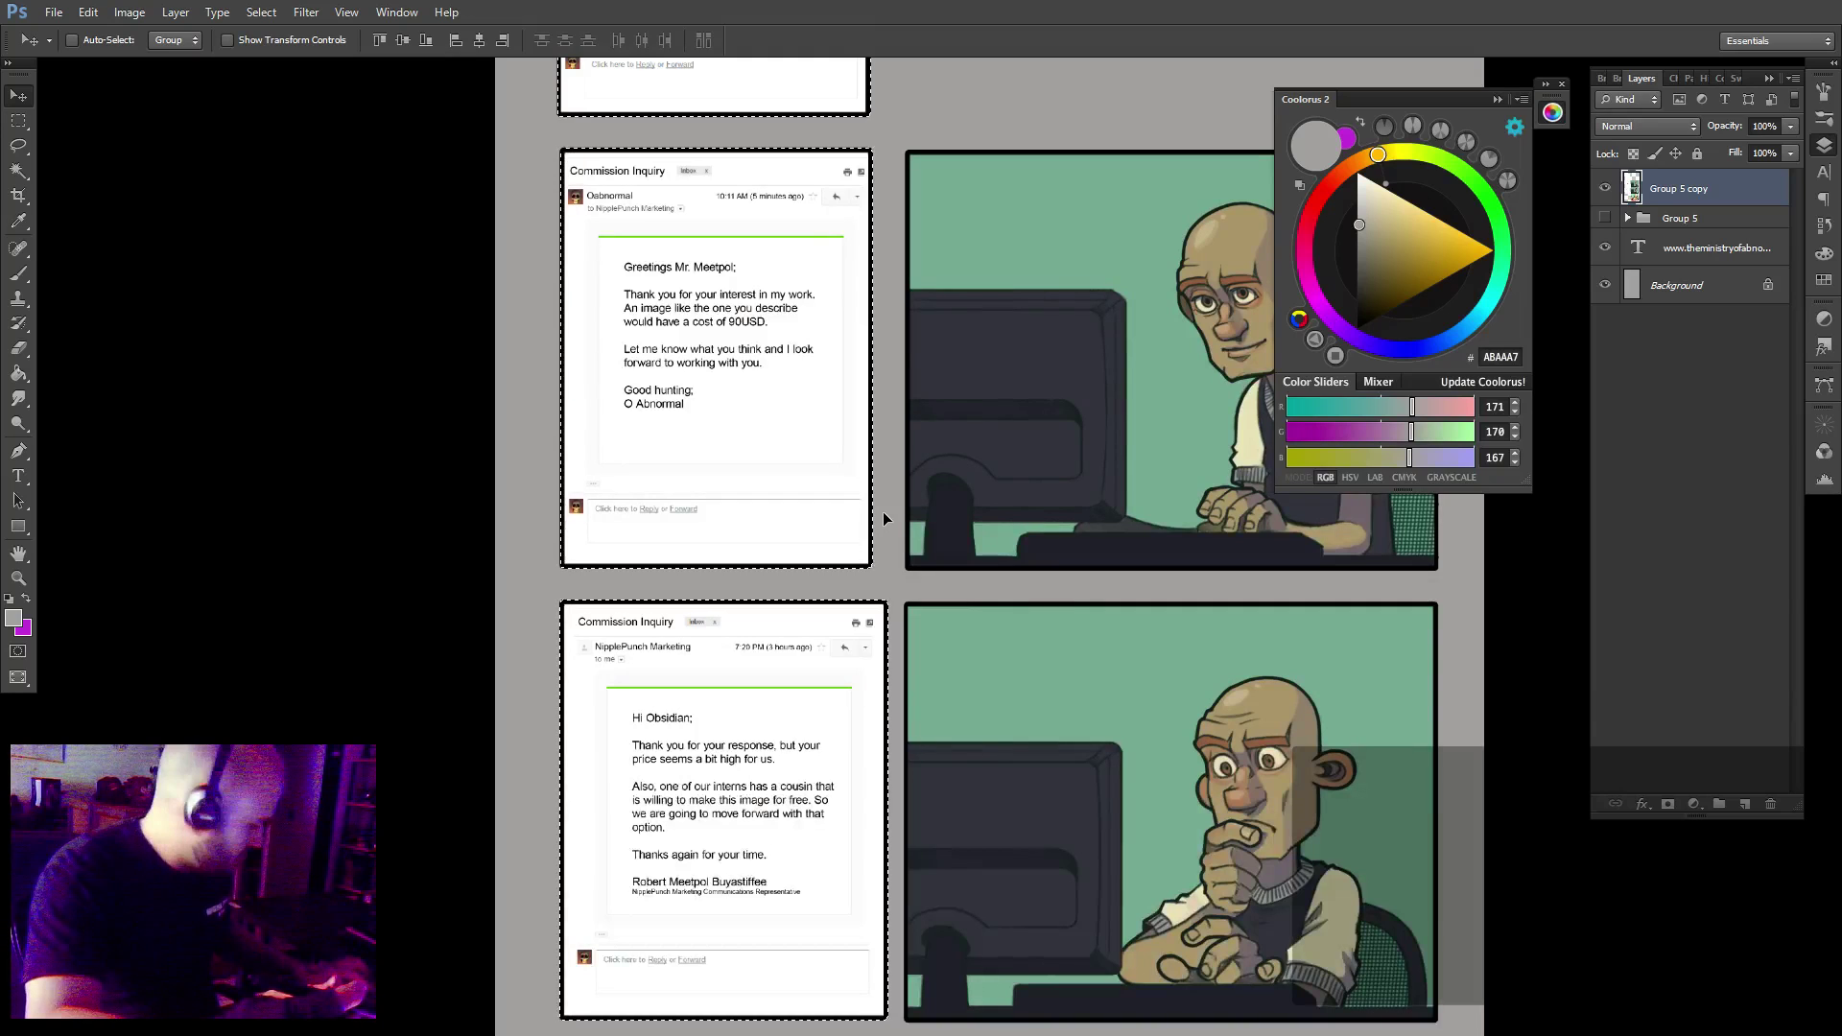
Nudge the selected email panels slightly down on the Group 5 copy layer to line up with the artwork rows, and clear the selection.
key("Down")
key("Down")
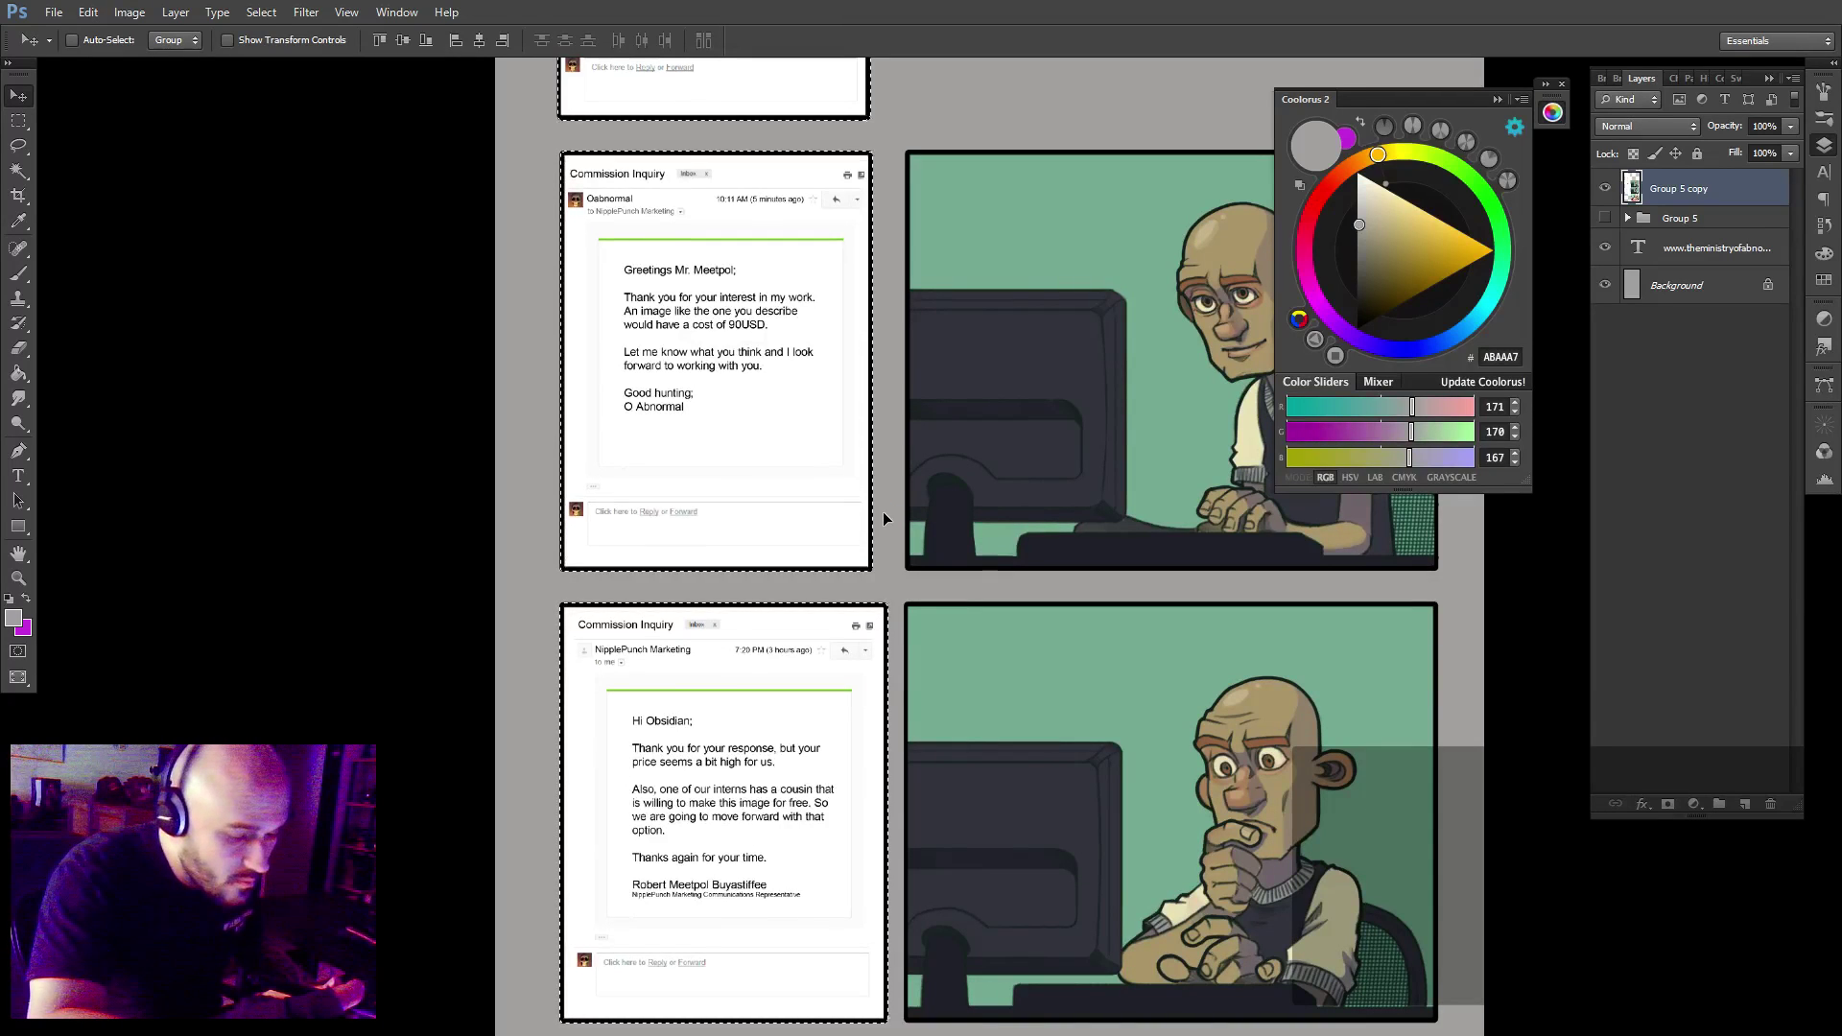
key("ctrl+d")
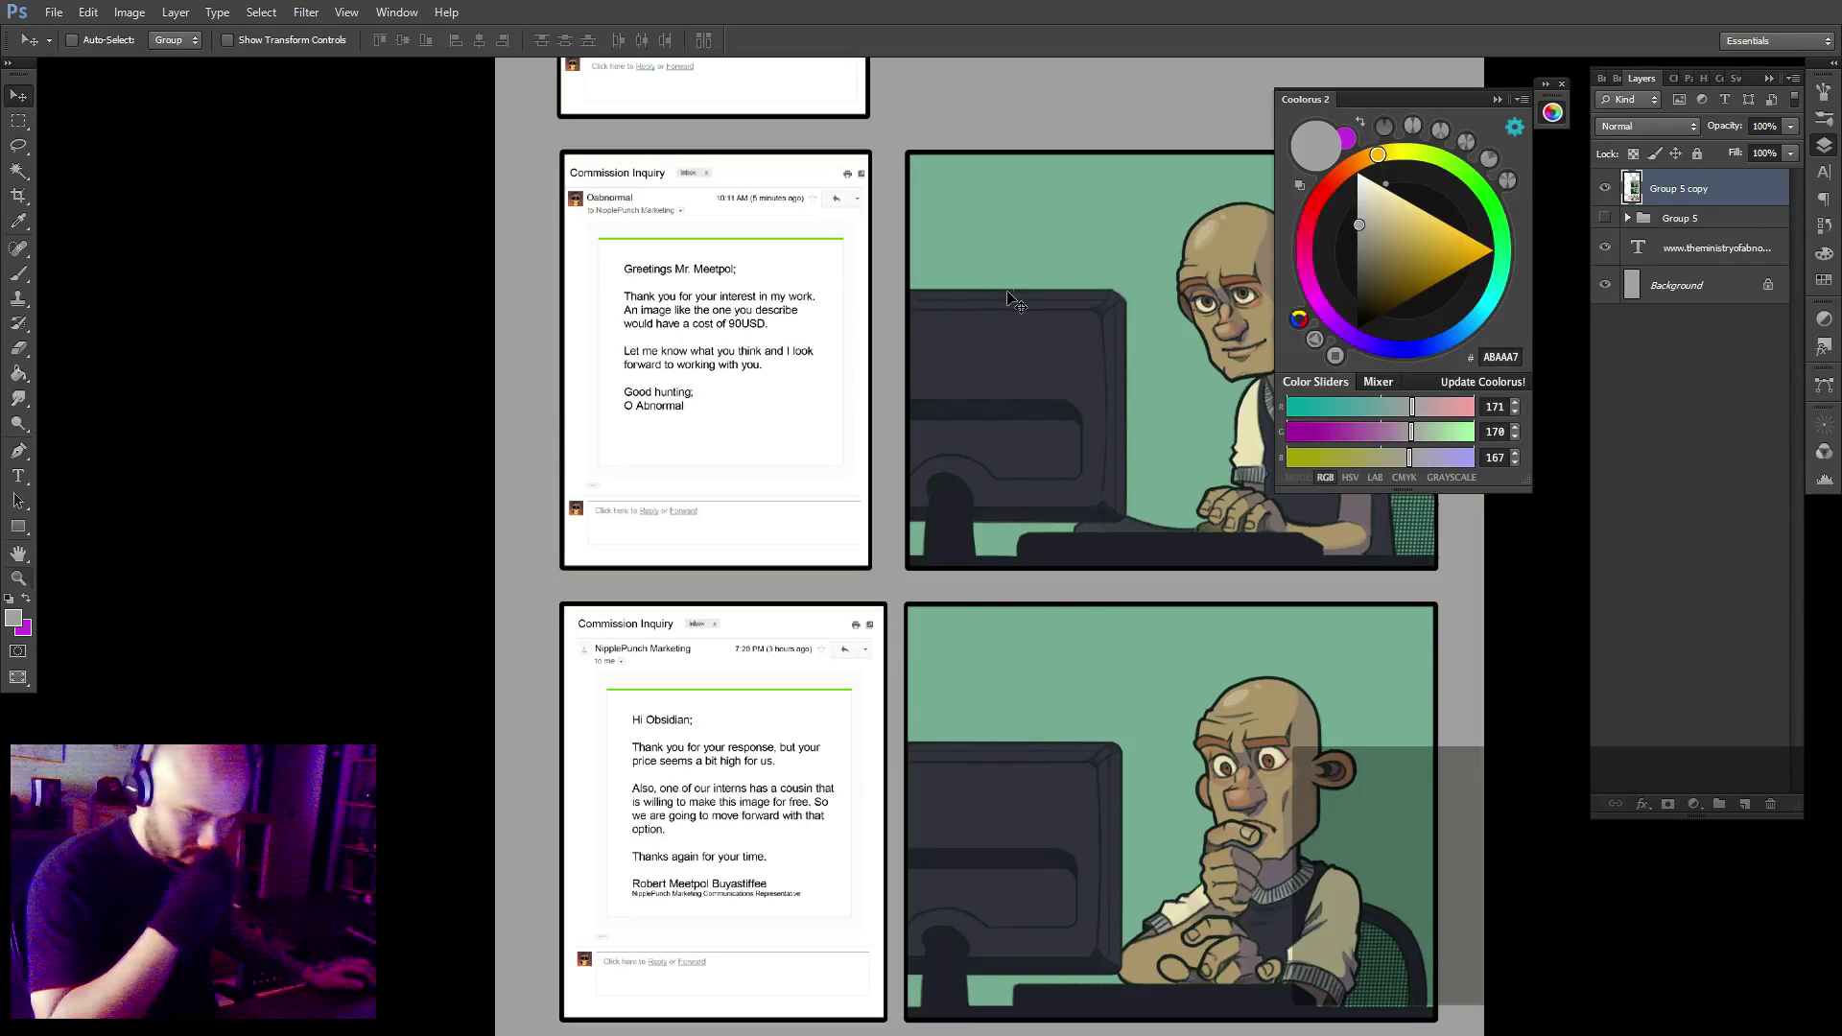
Move the email column down about half a panel row so it sits staggered against the artwork panels, and clear the selection.
key("z")
left_click(1018, 302, "alt")
left_click(1102, 678)
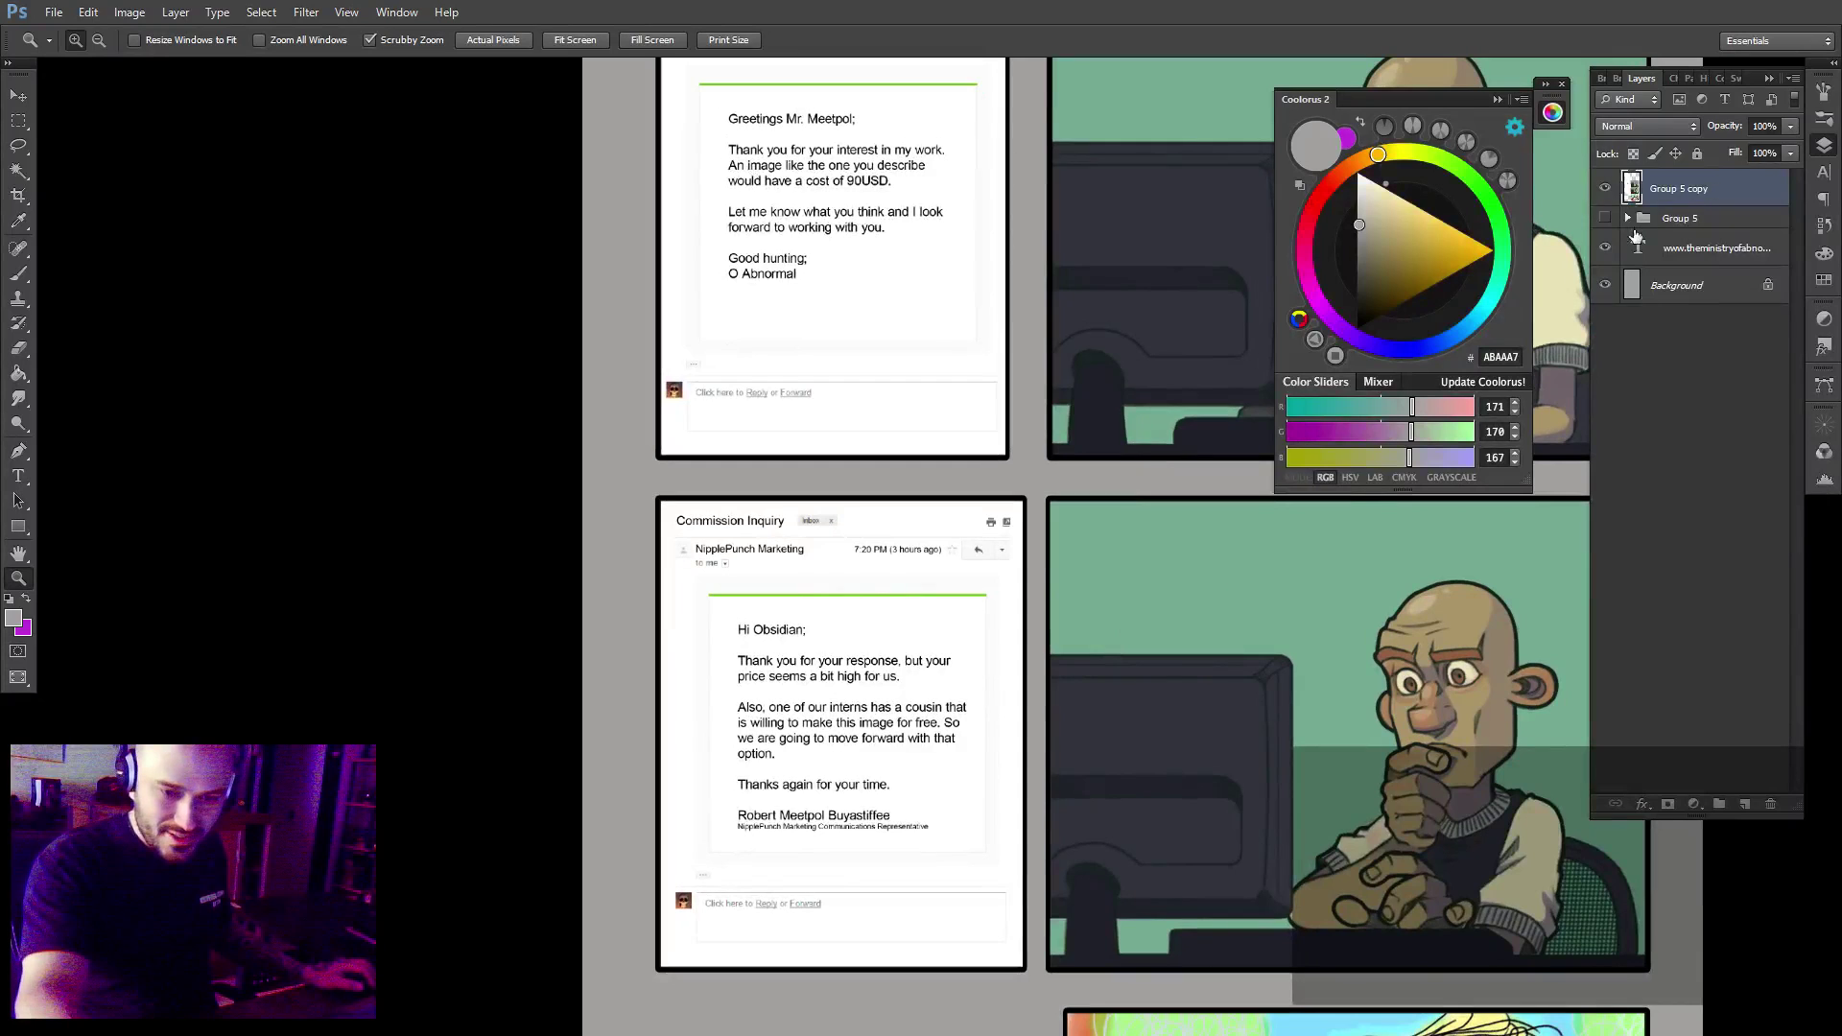
left_click(1425, 624, "alt")
left_click(1425, 623, "alt")
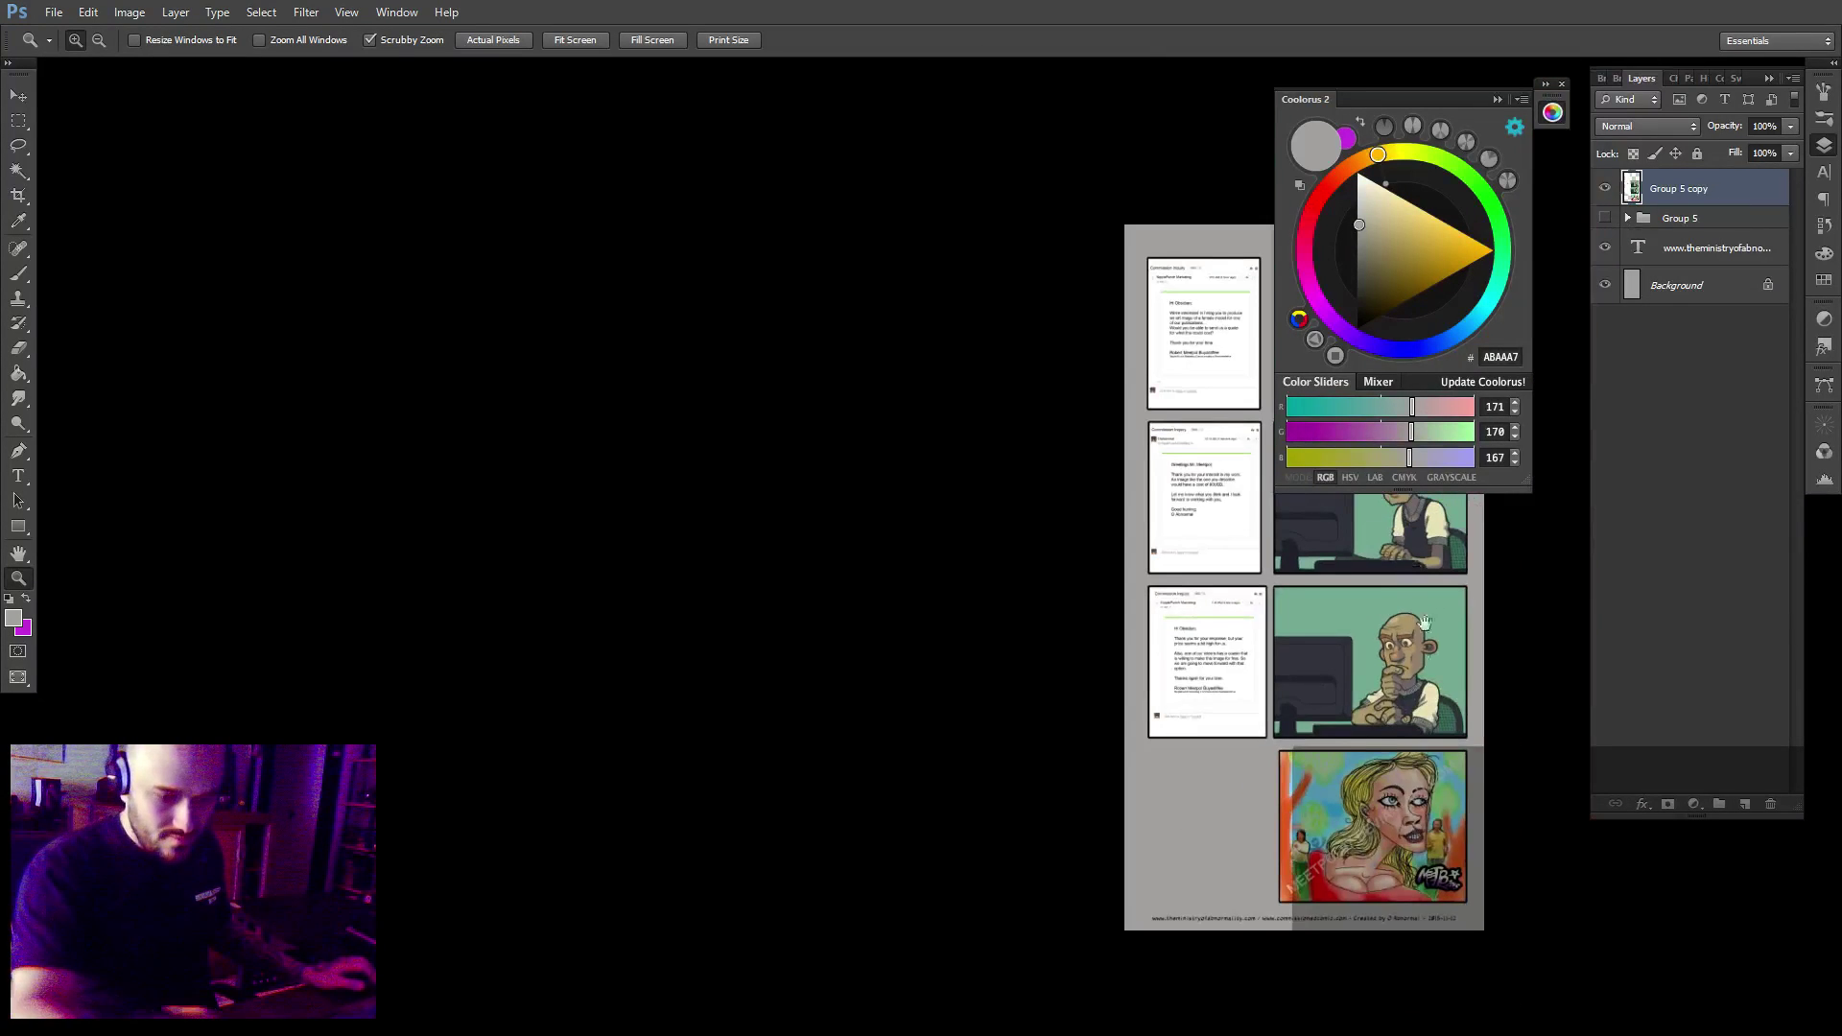
left_click_drag(1425, 623, 1208, 710)
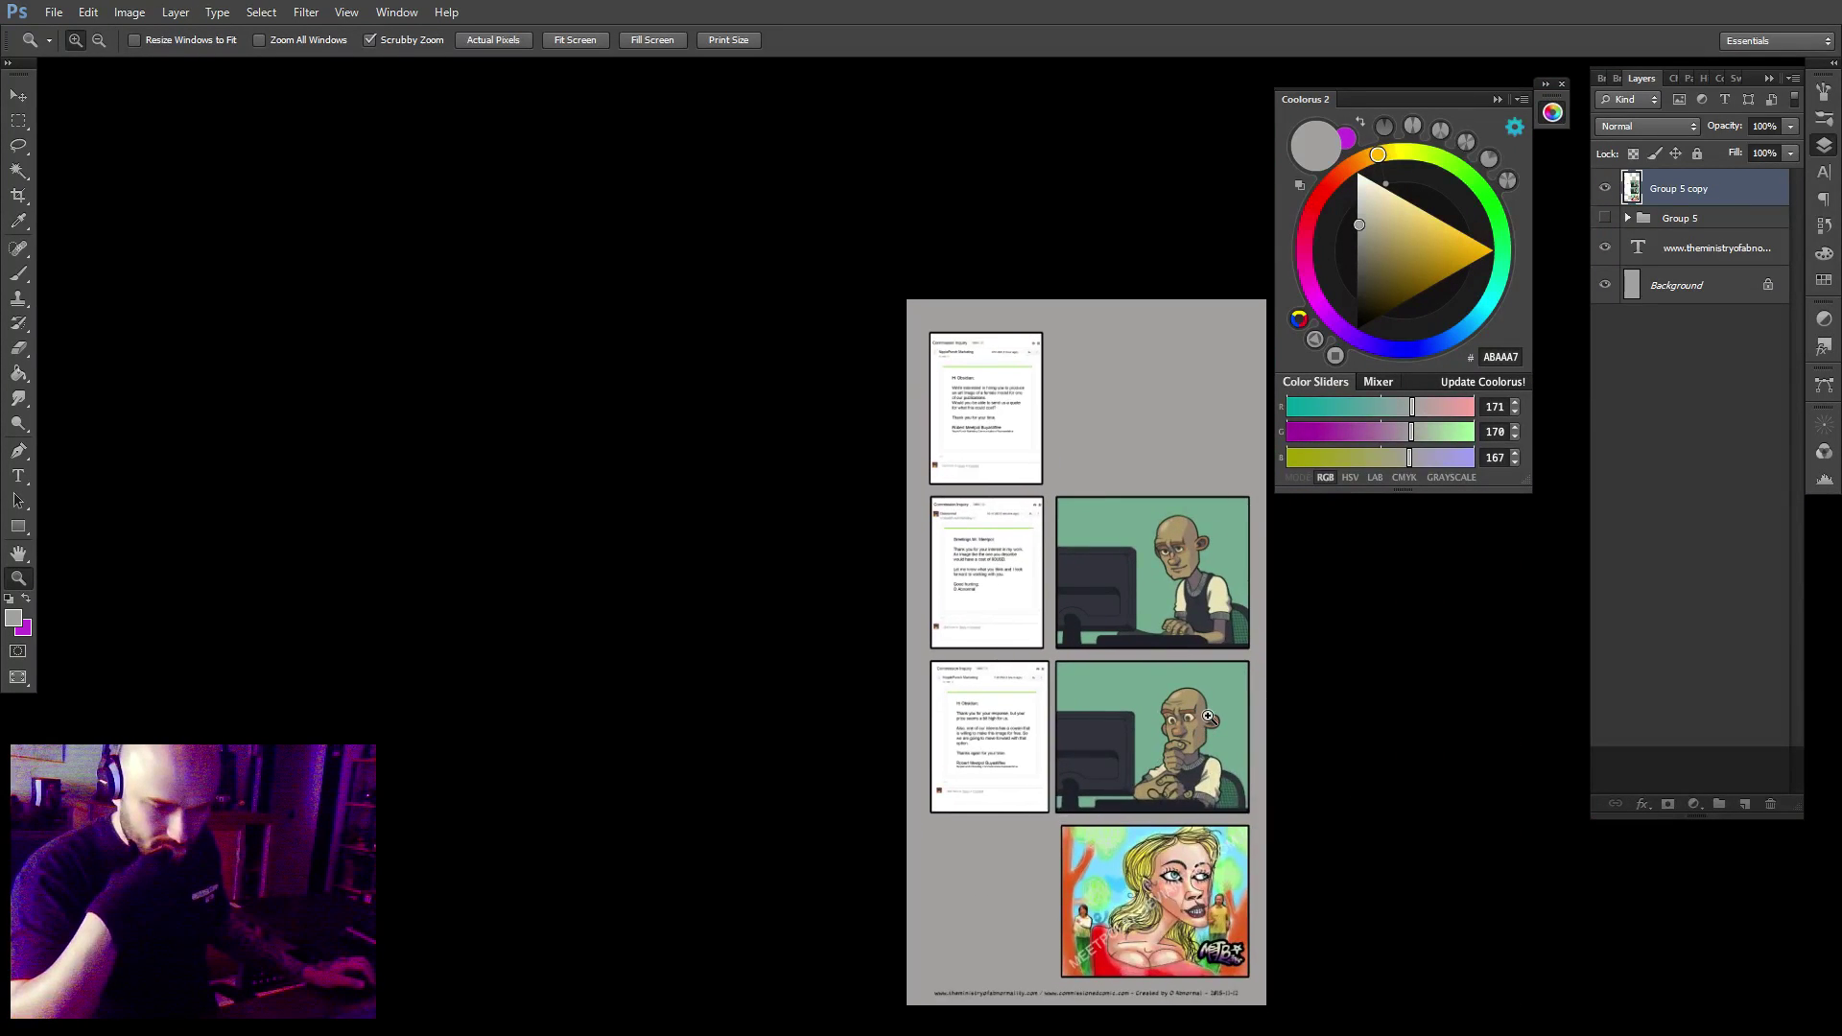
key("v")
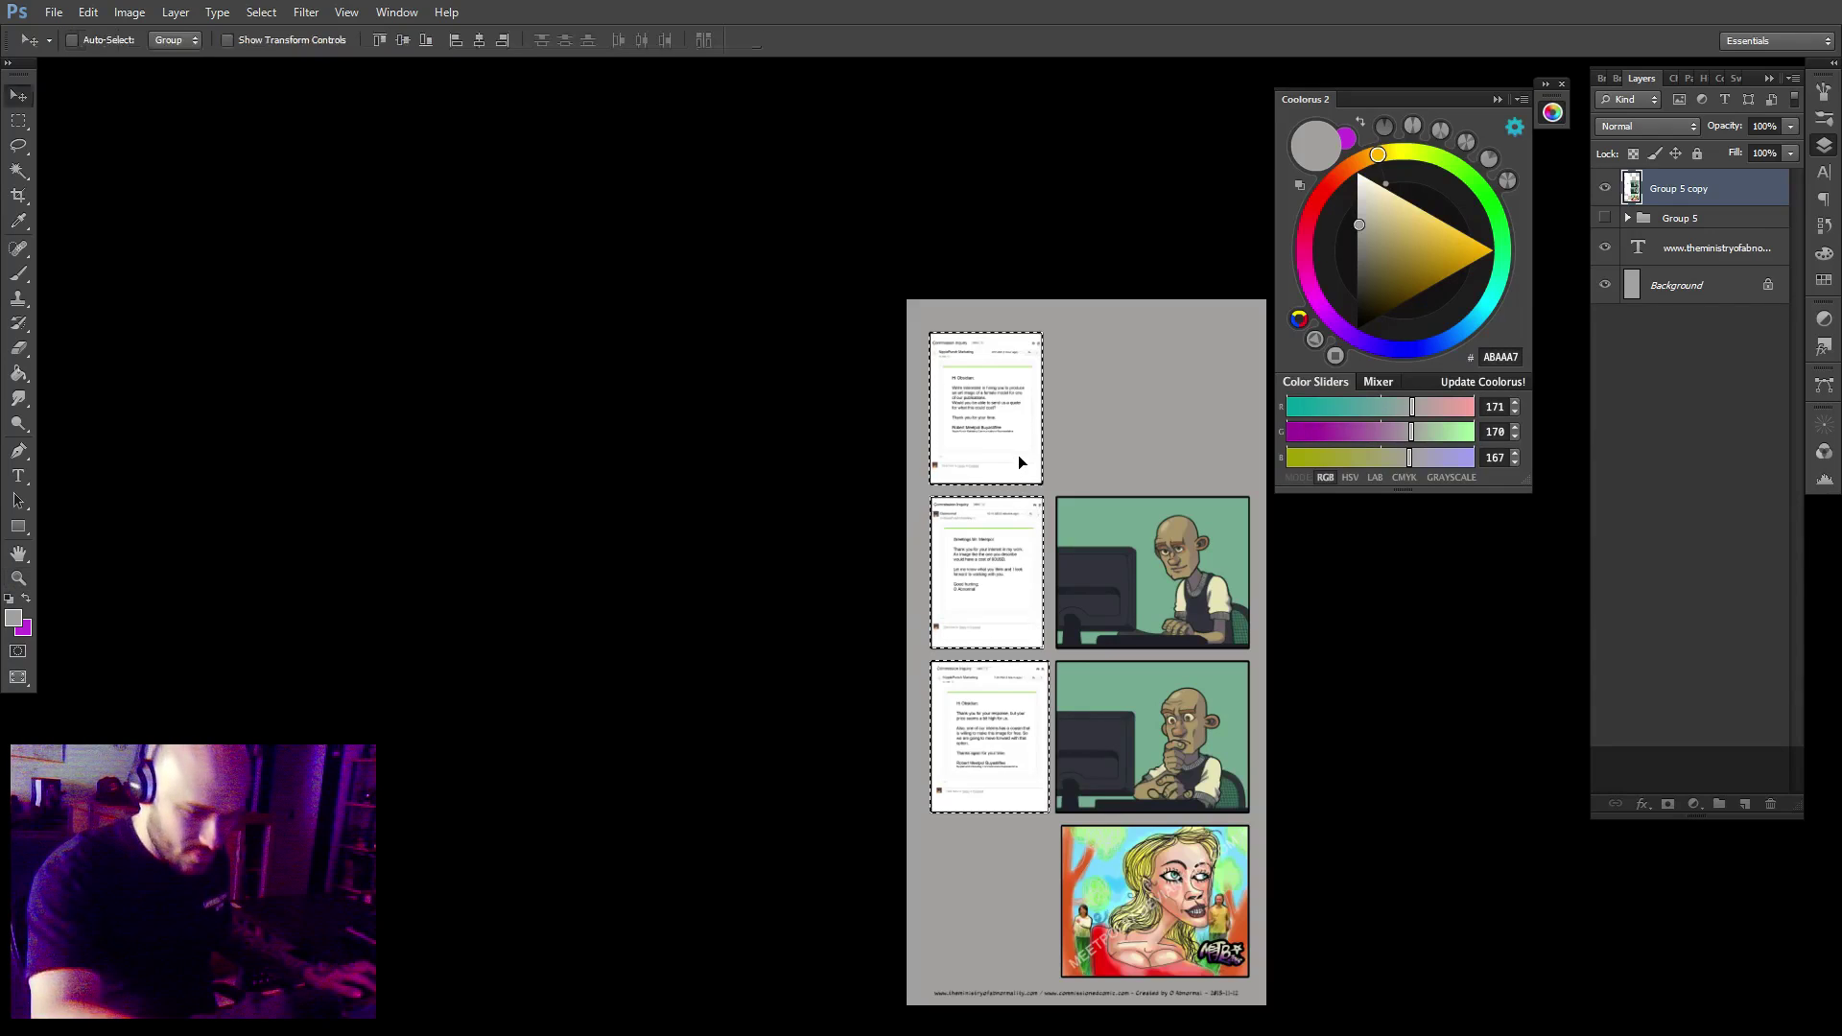
left_click_drag(1022, 431, 1029, 518)
key("ctrl+d")
key("z")
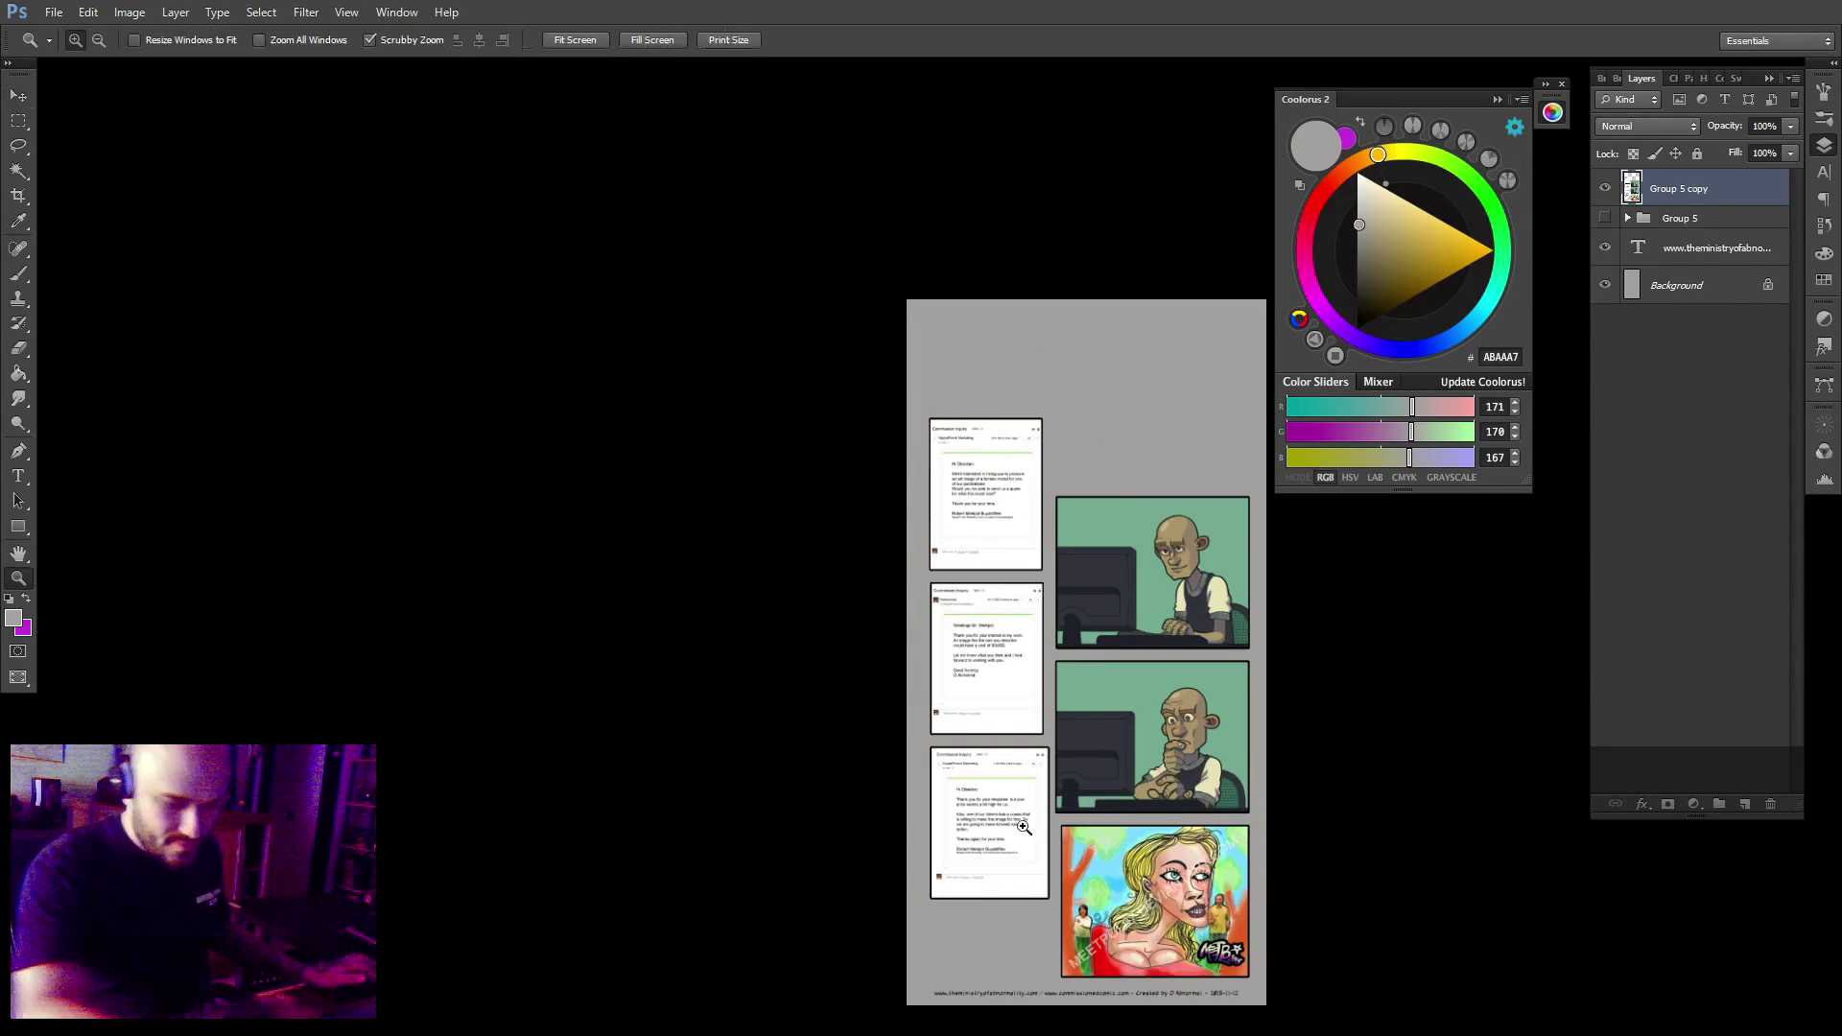
Copy the second email panel from the Group 5 copy layer and paste it twice as new layers.
left_click_drag(1050, 876, 1093, 755)
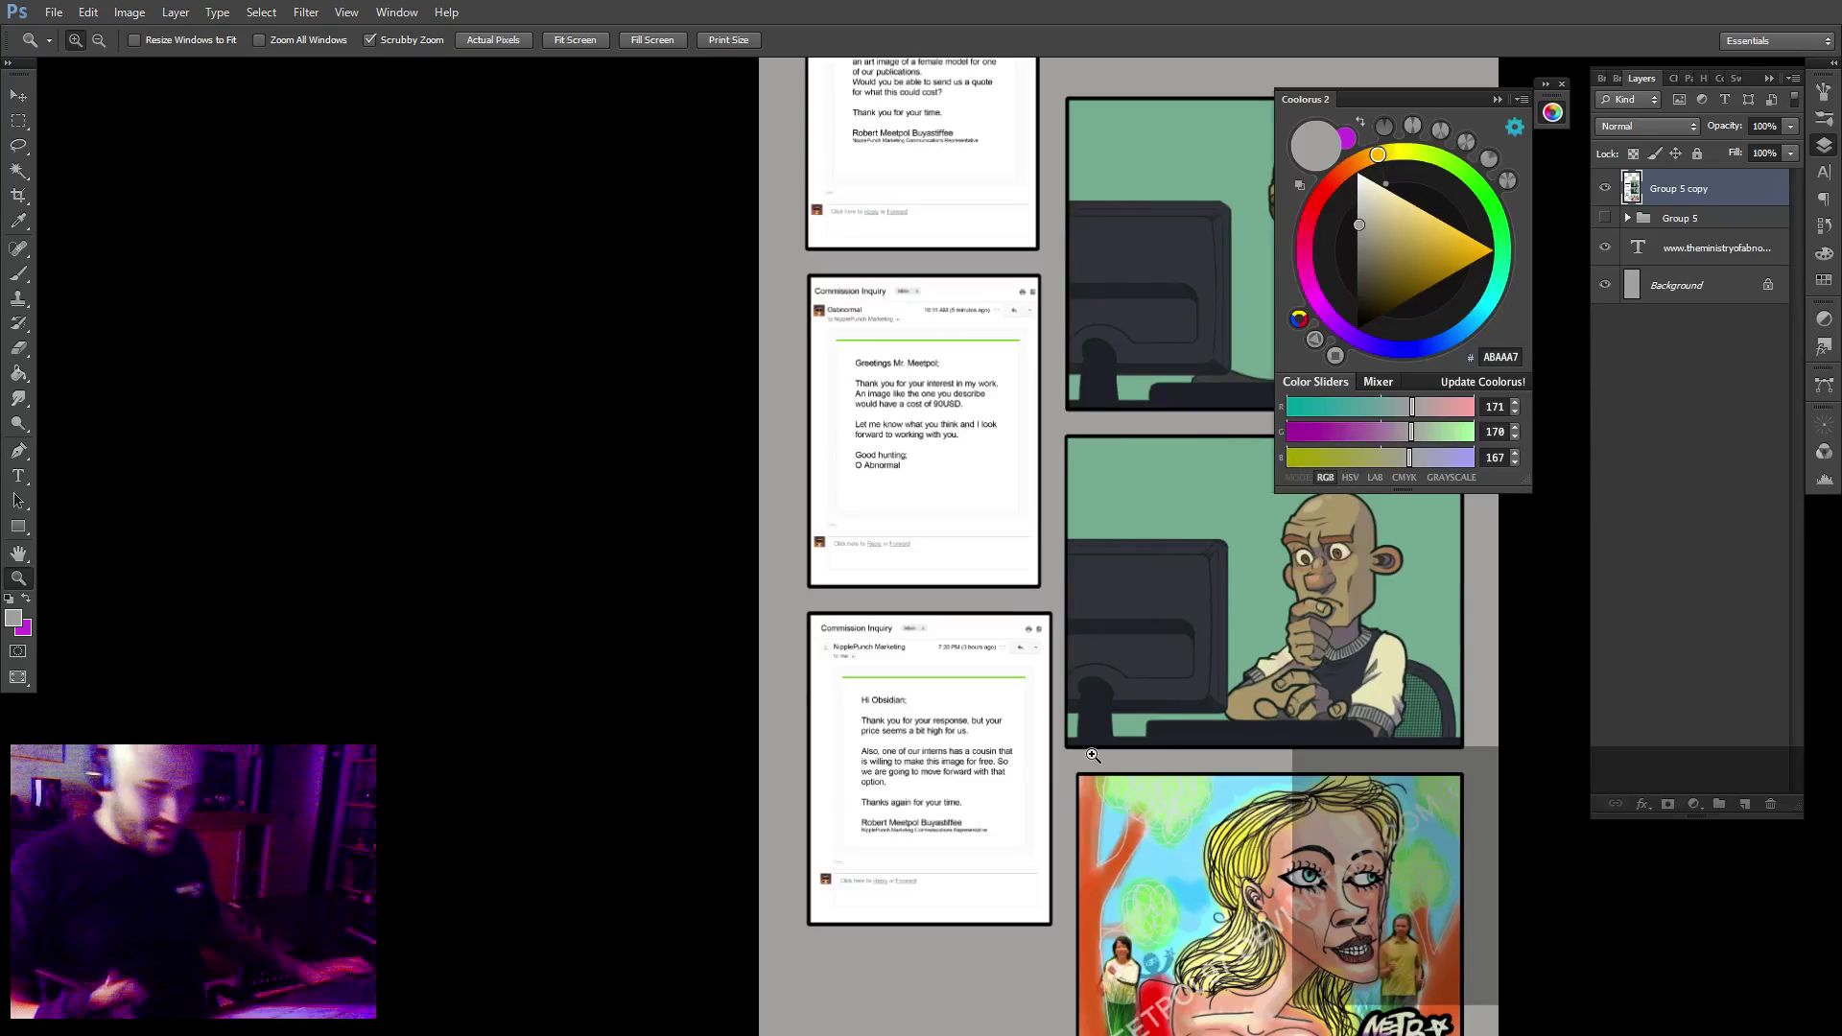
key("m")
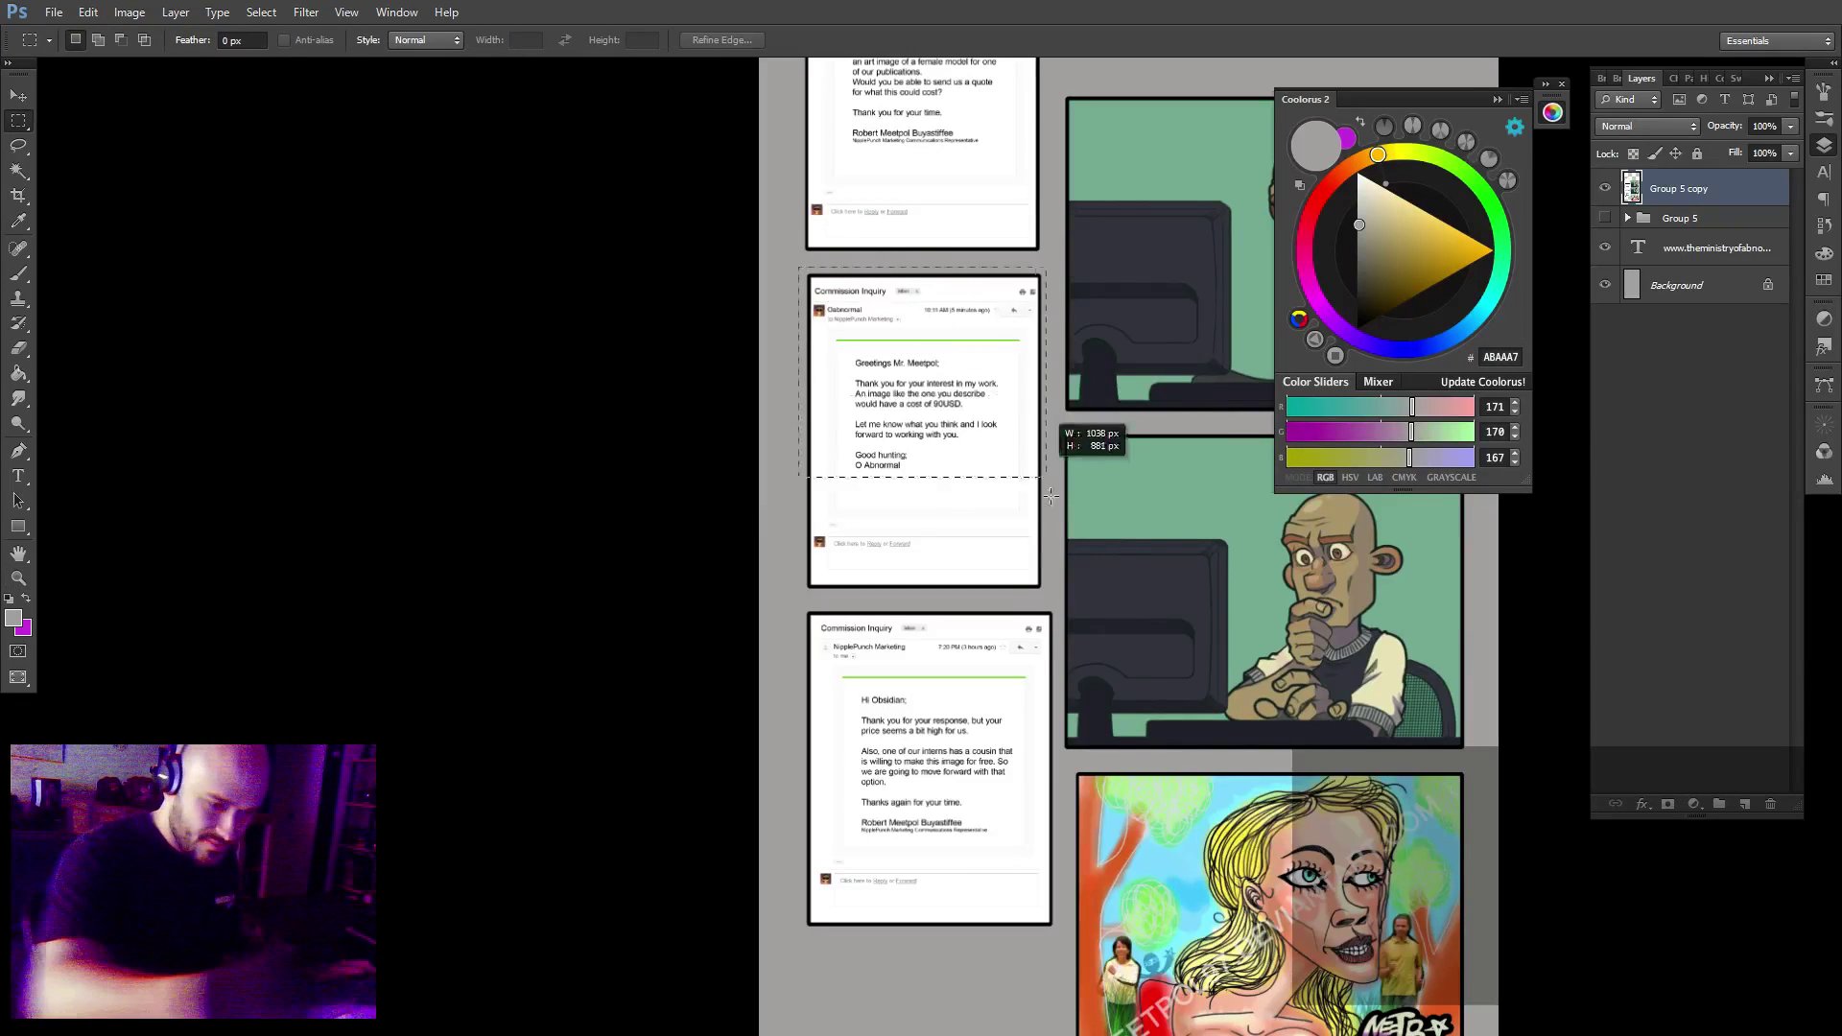
left_click_drag(800, 270, 1047, 597)
key("ctrl+c")
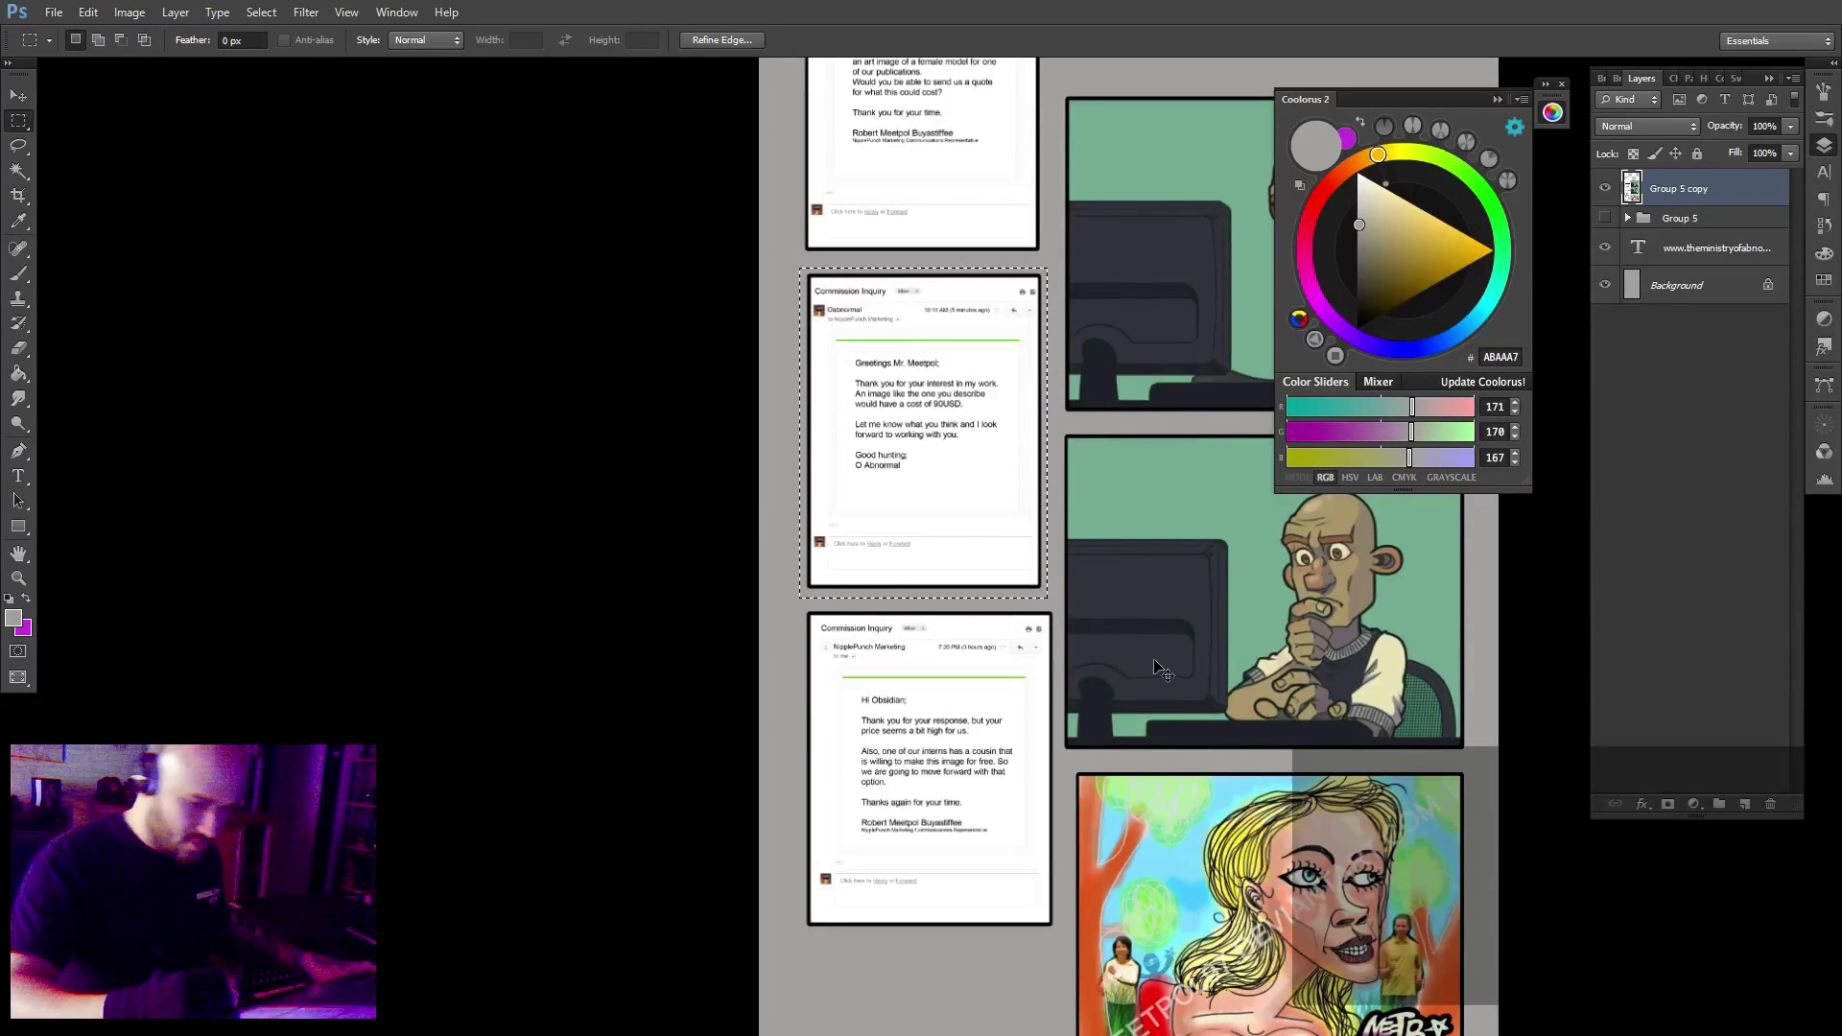
key("ctrl+v")
key("ctrl+v")
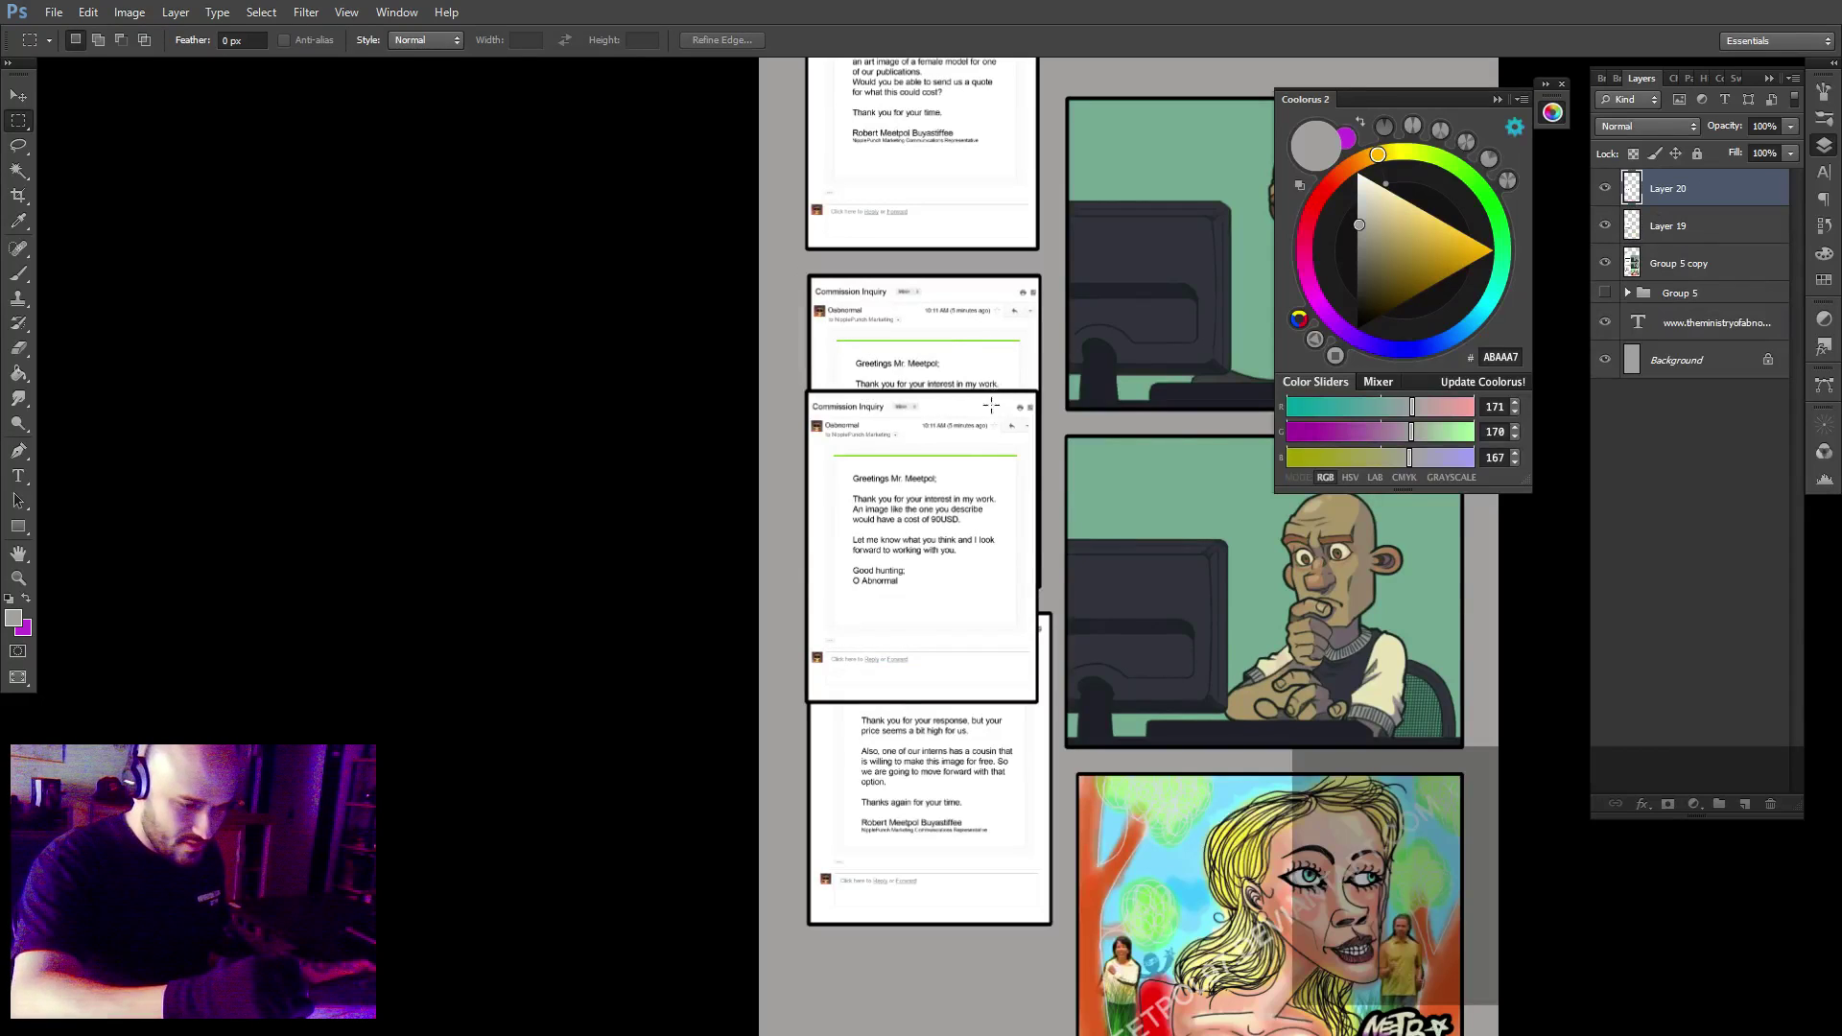
Align the topmost pasted email panel with the column and place it over the third email panel.
key("v")
key("Right")
key("Right")
key("Right")
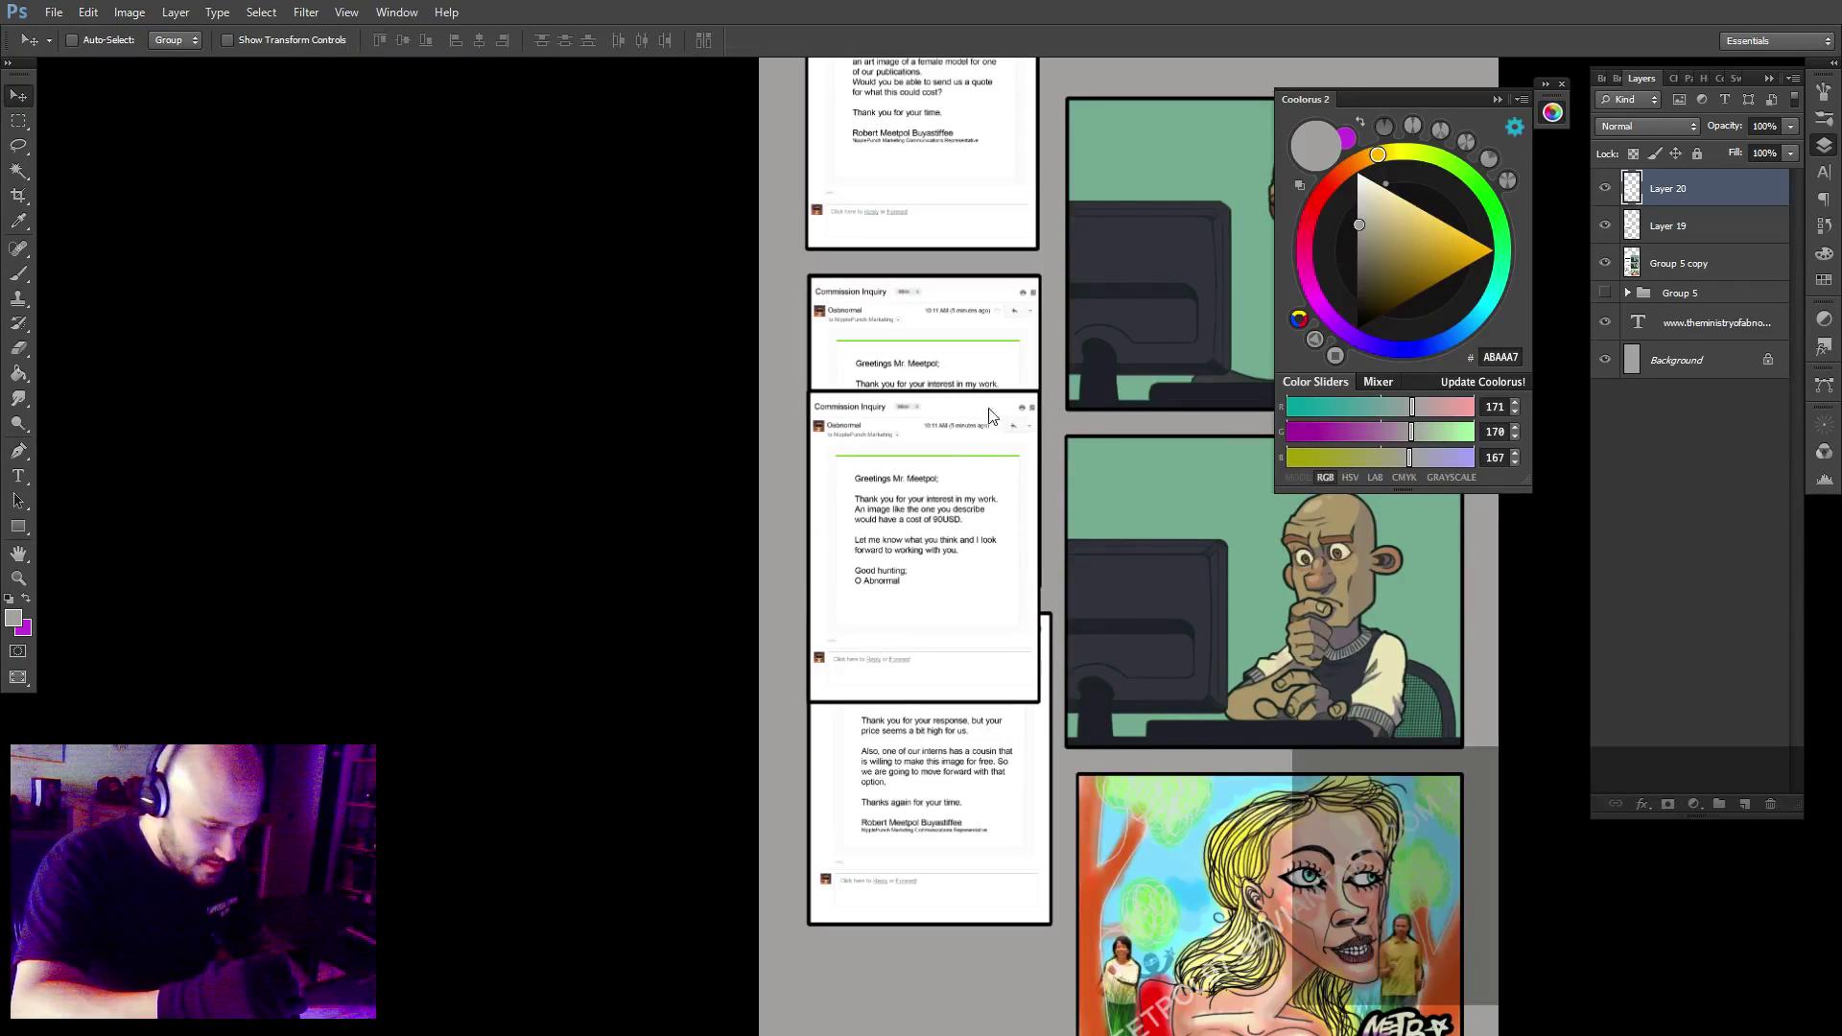
left_click_drag(989, 447, 994, 634)
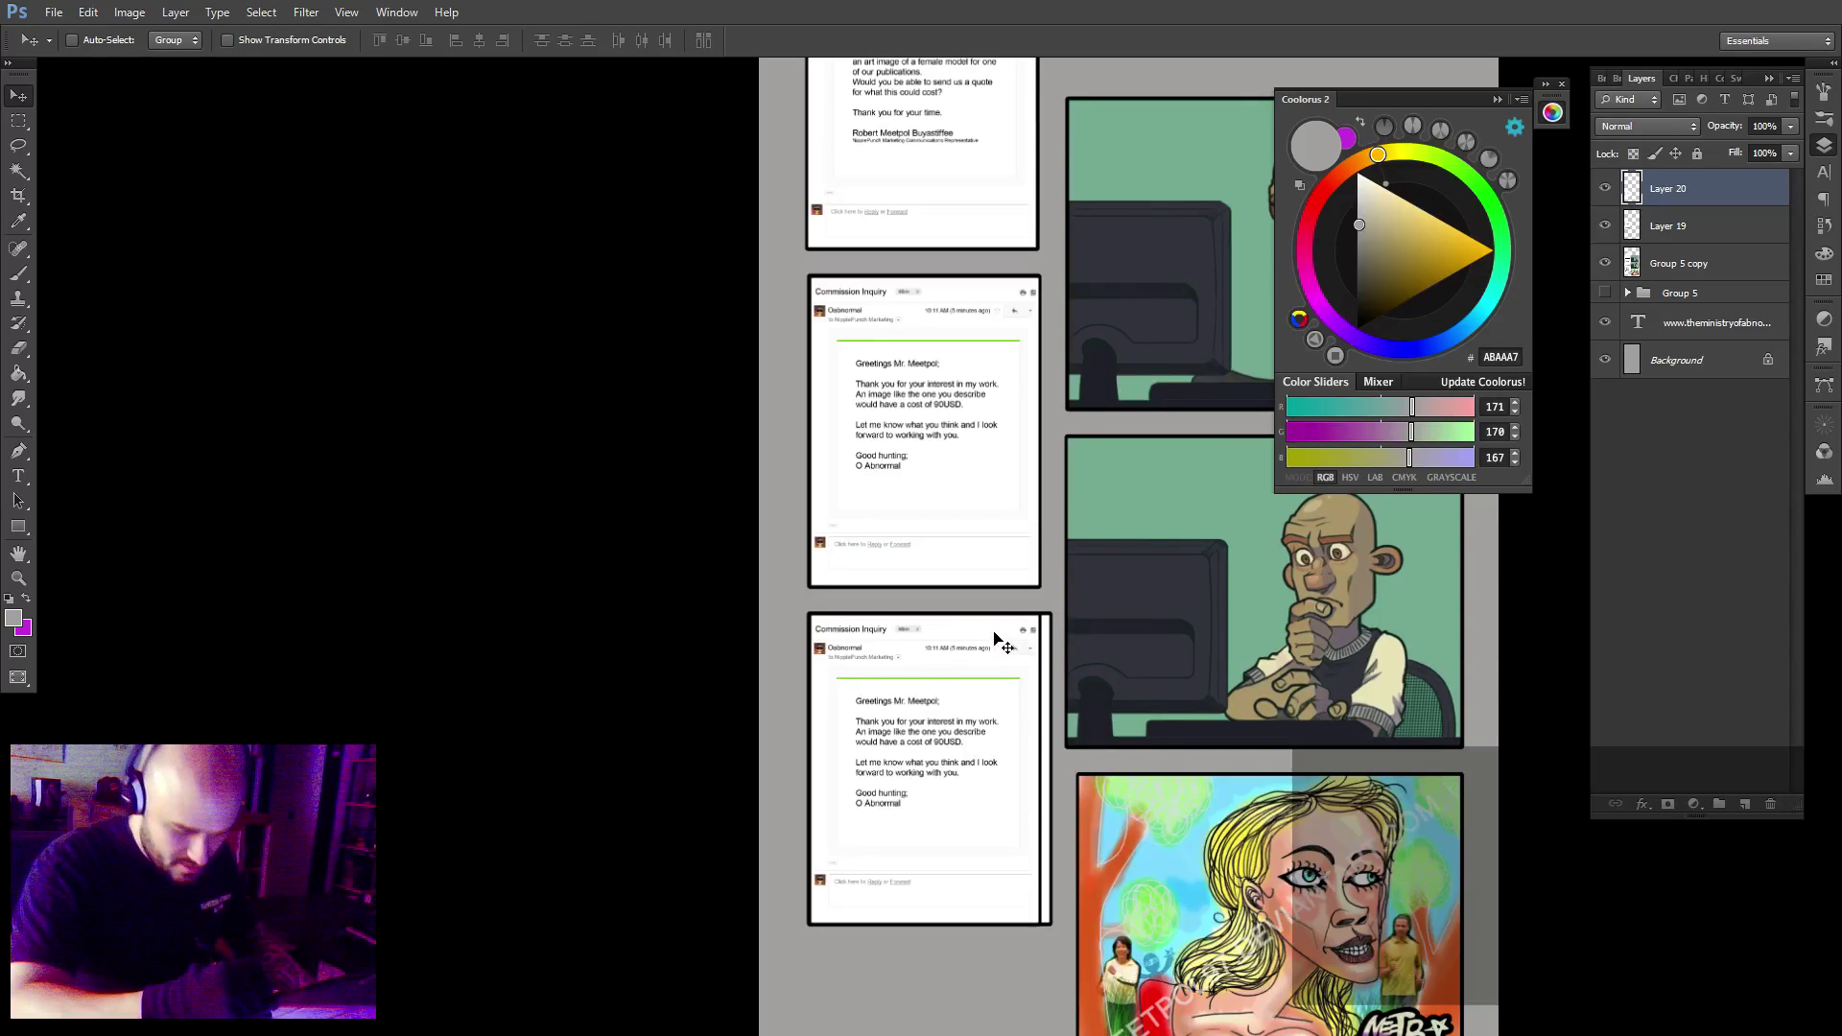
Cut out the interior of the pasted panel on Layer 20 so that only its black frame is left over the third email.
key("z")
left_click(929, 893)
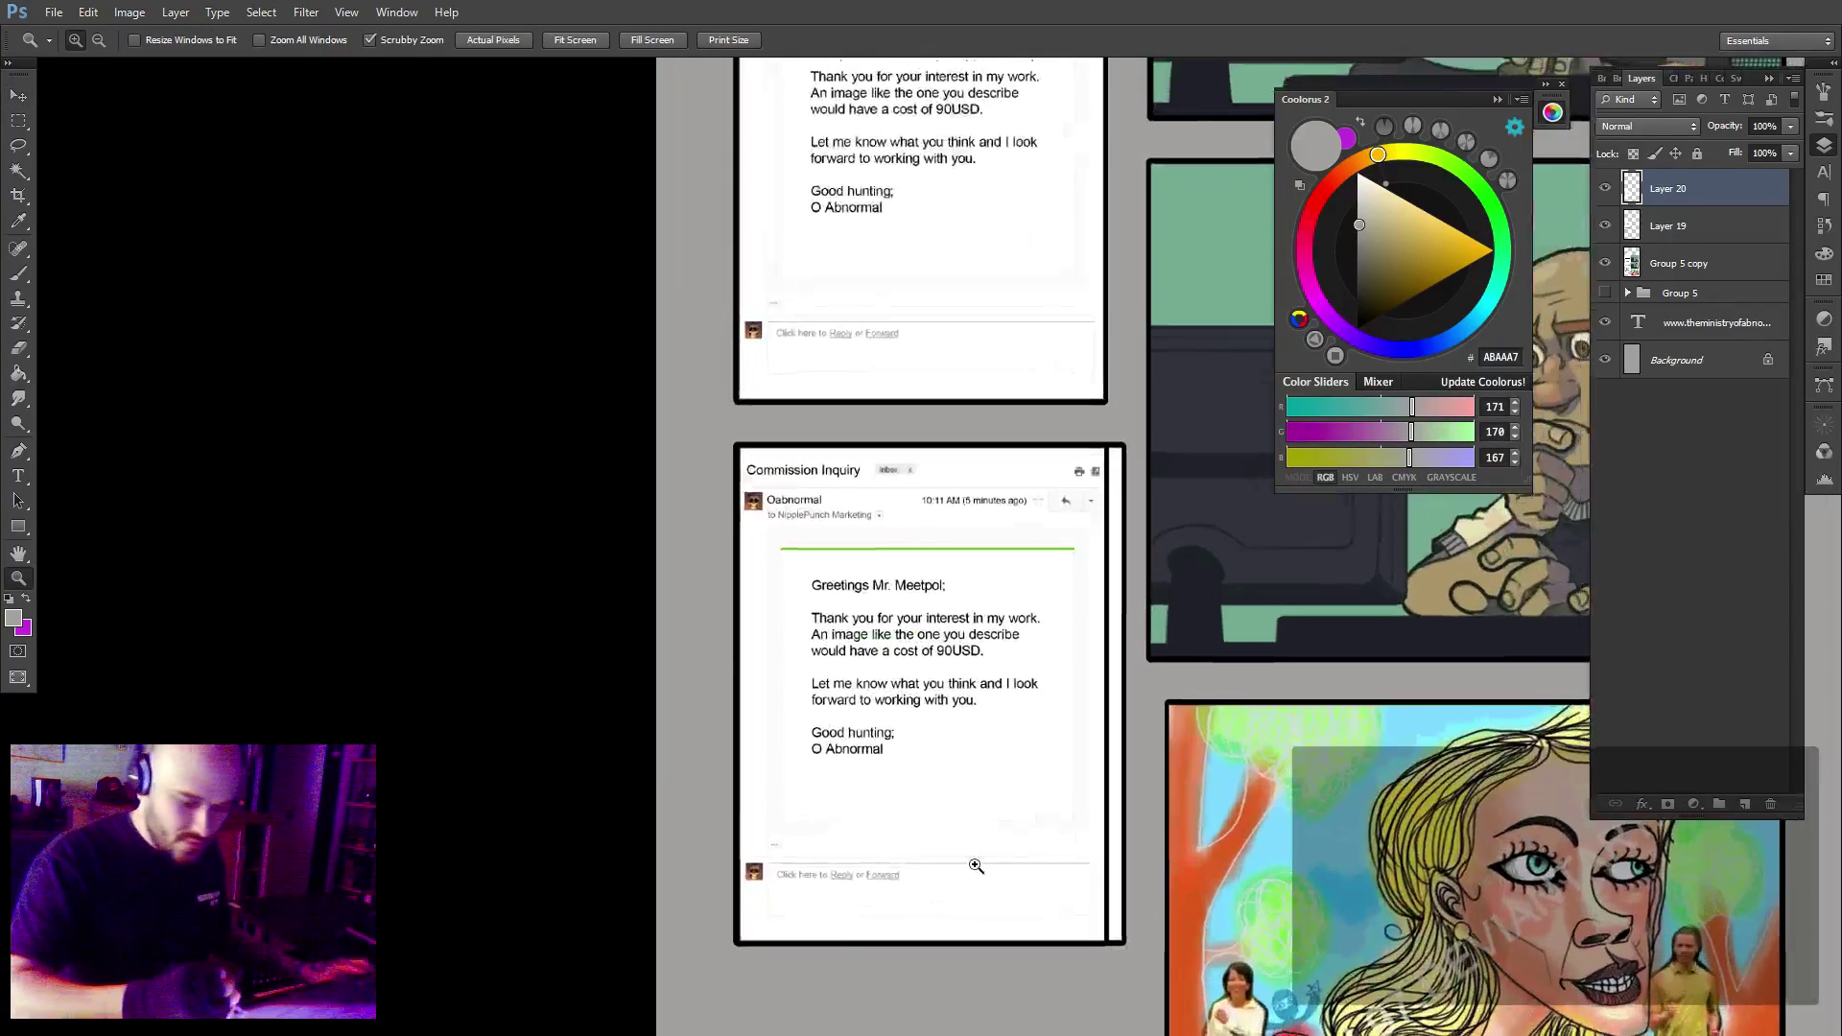
key("m")
left_click_drag(743, 450, 1104, 930)
key("ctrl+x")
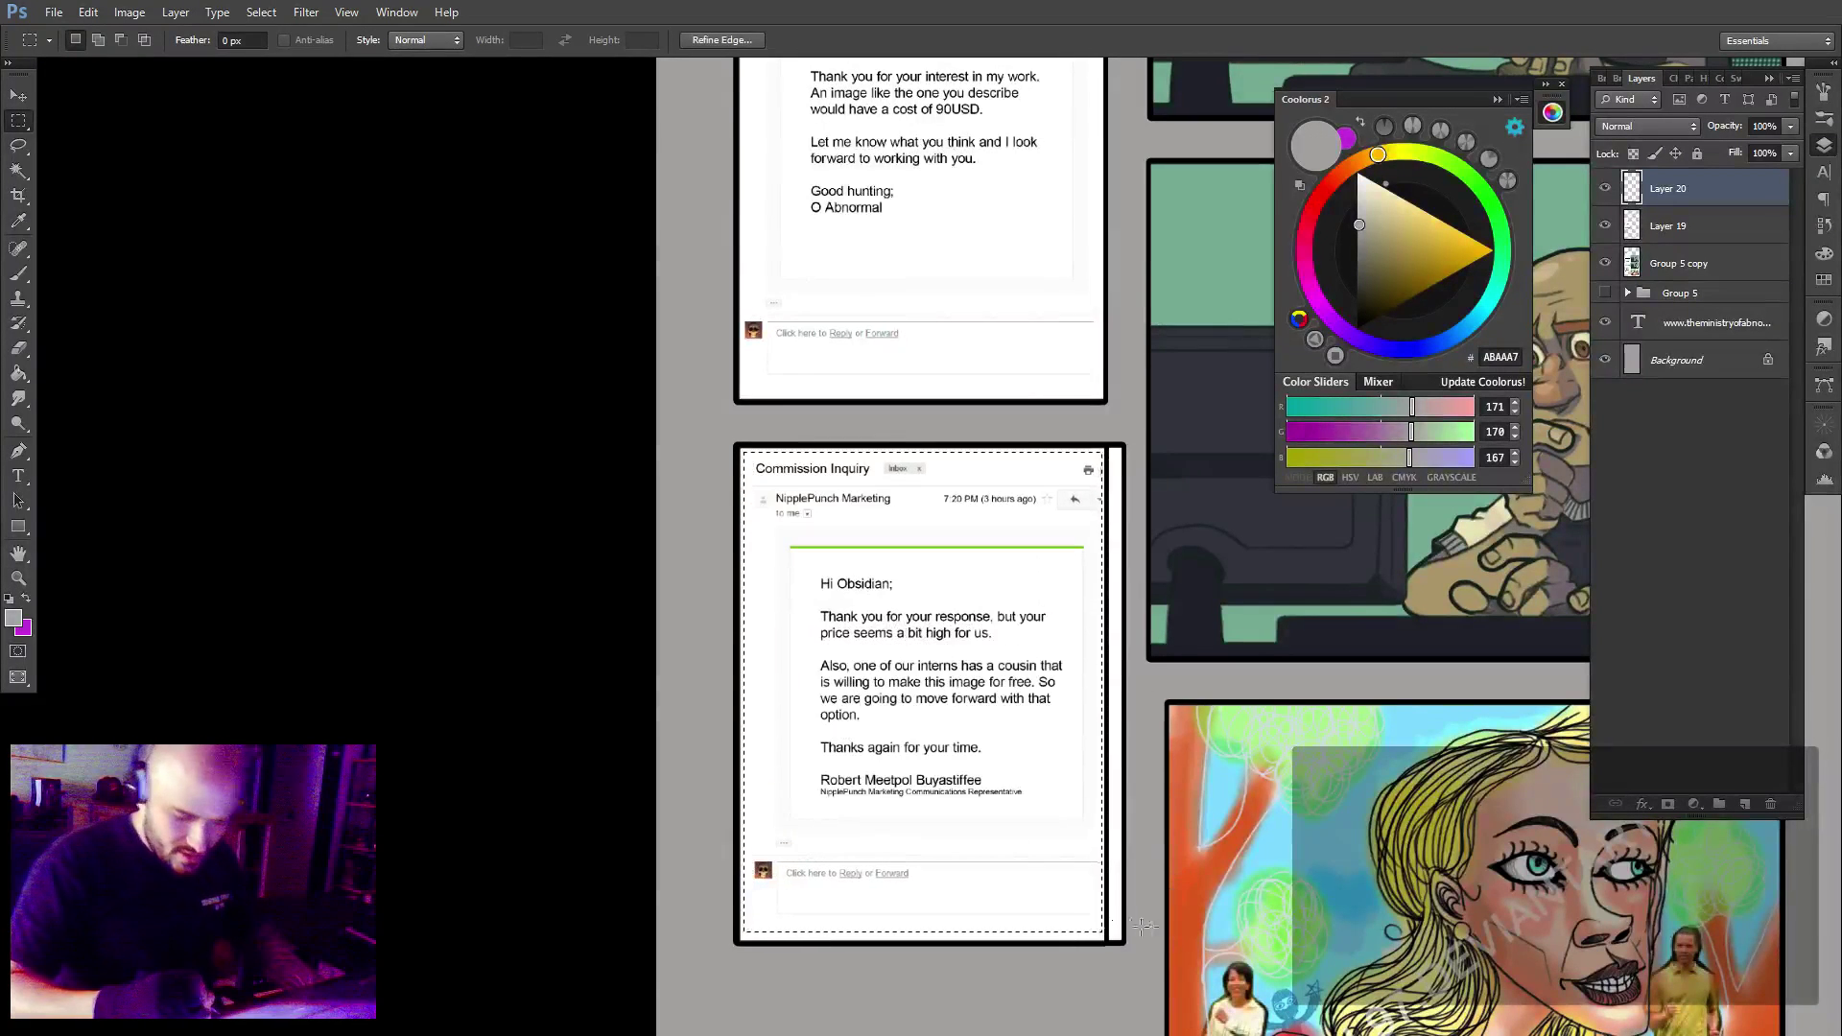
left_click(1656, 213)
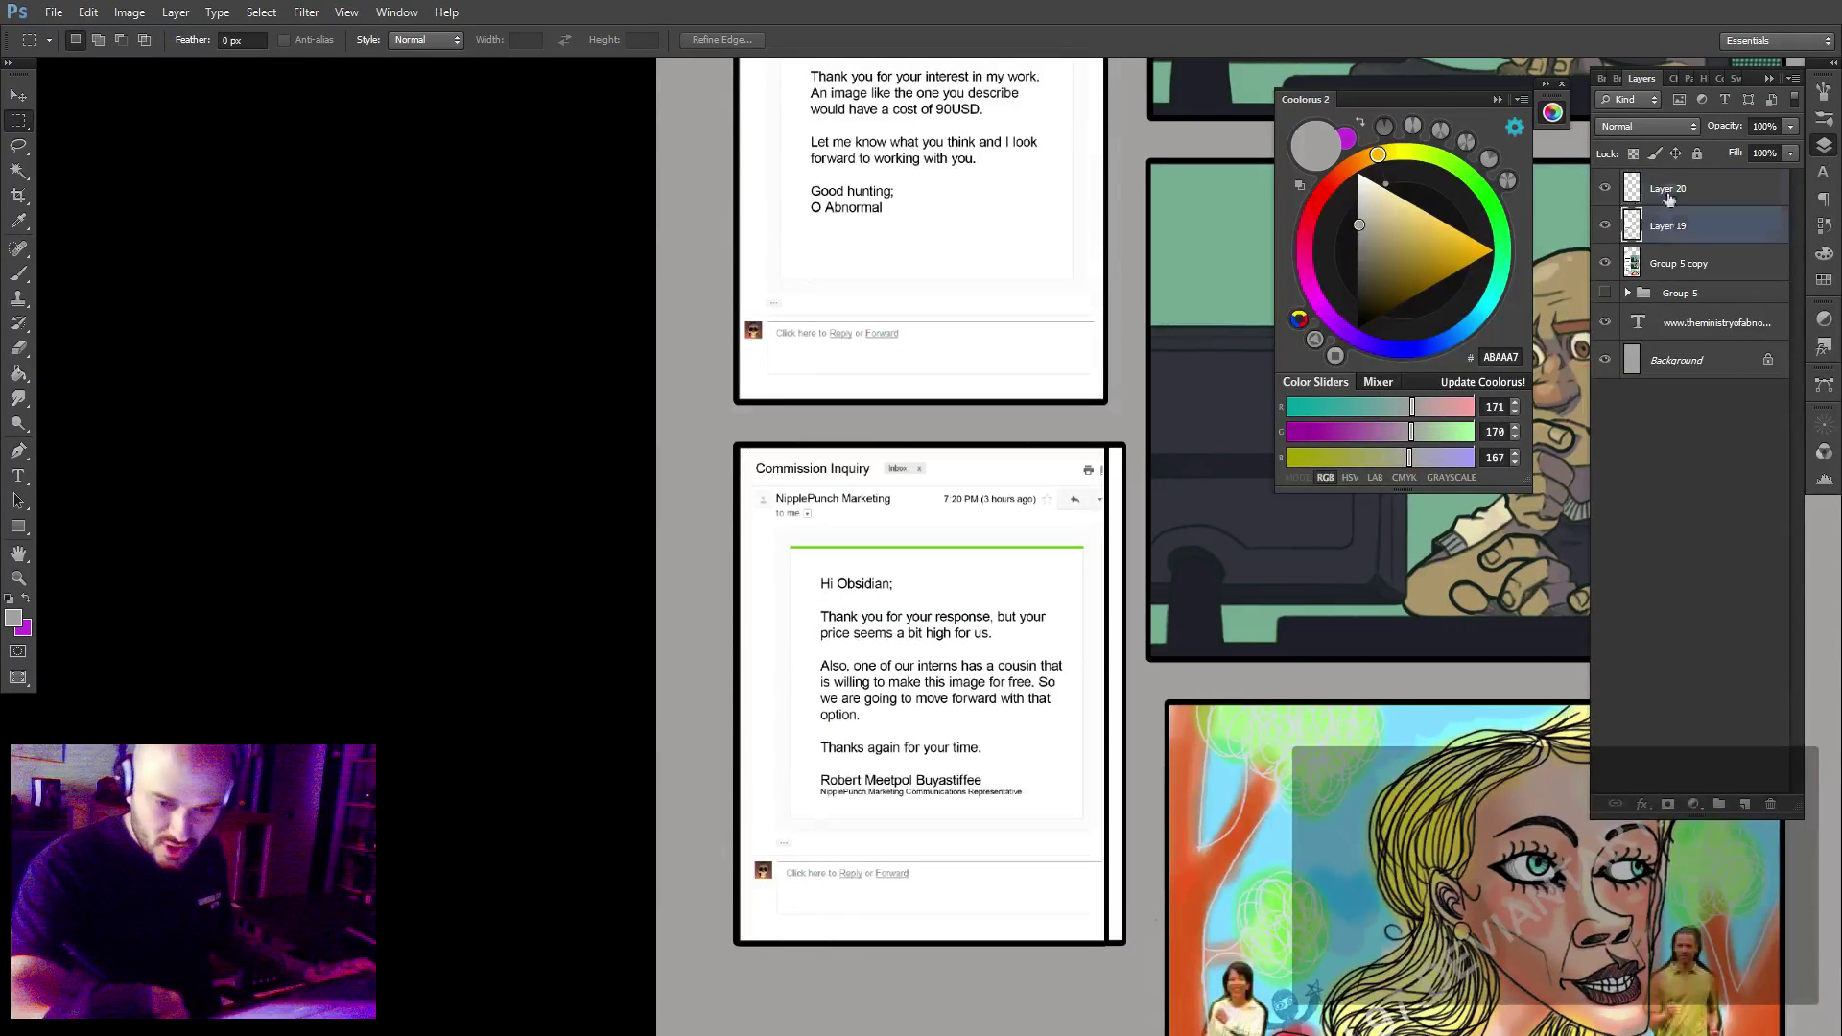
left_click_drag(703, 975, 1203, 413)
key("v")
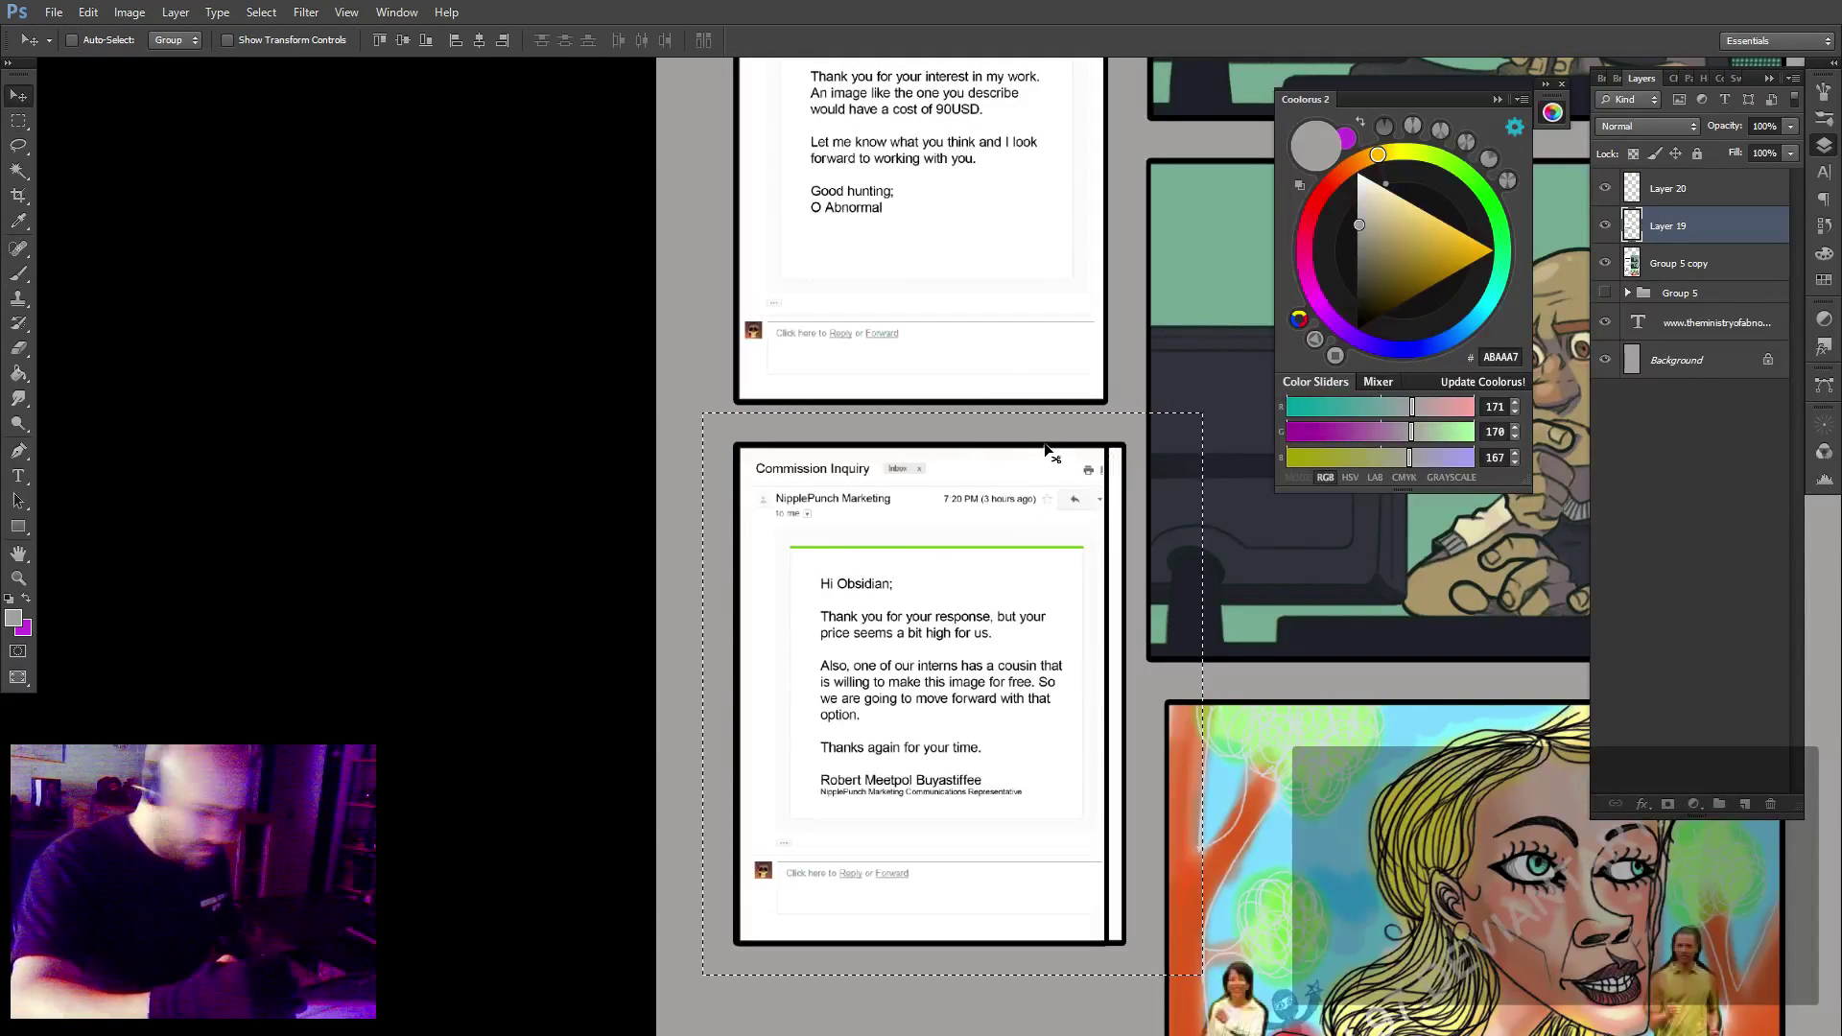
left_click(1046, 443)
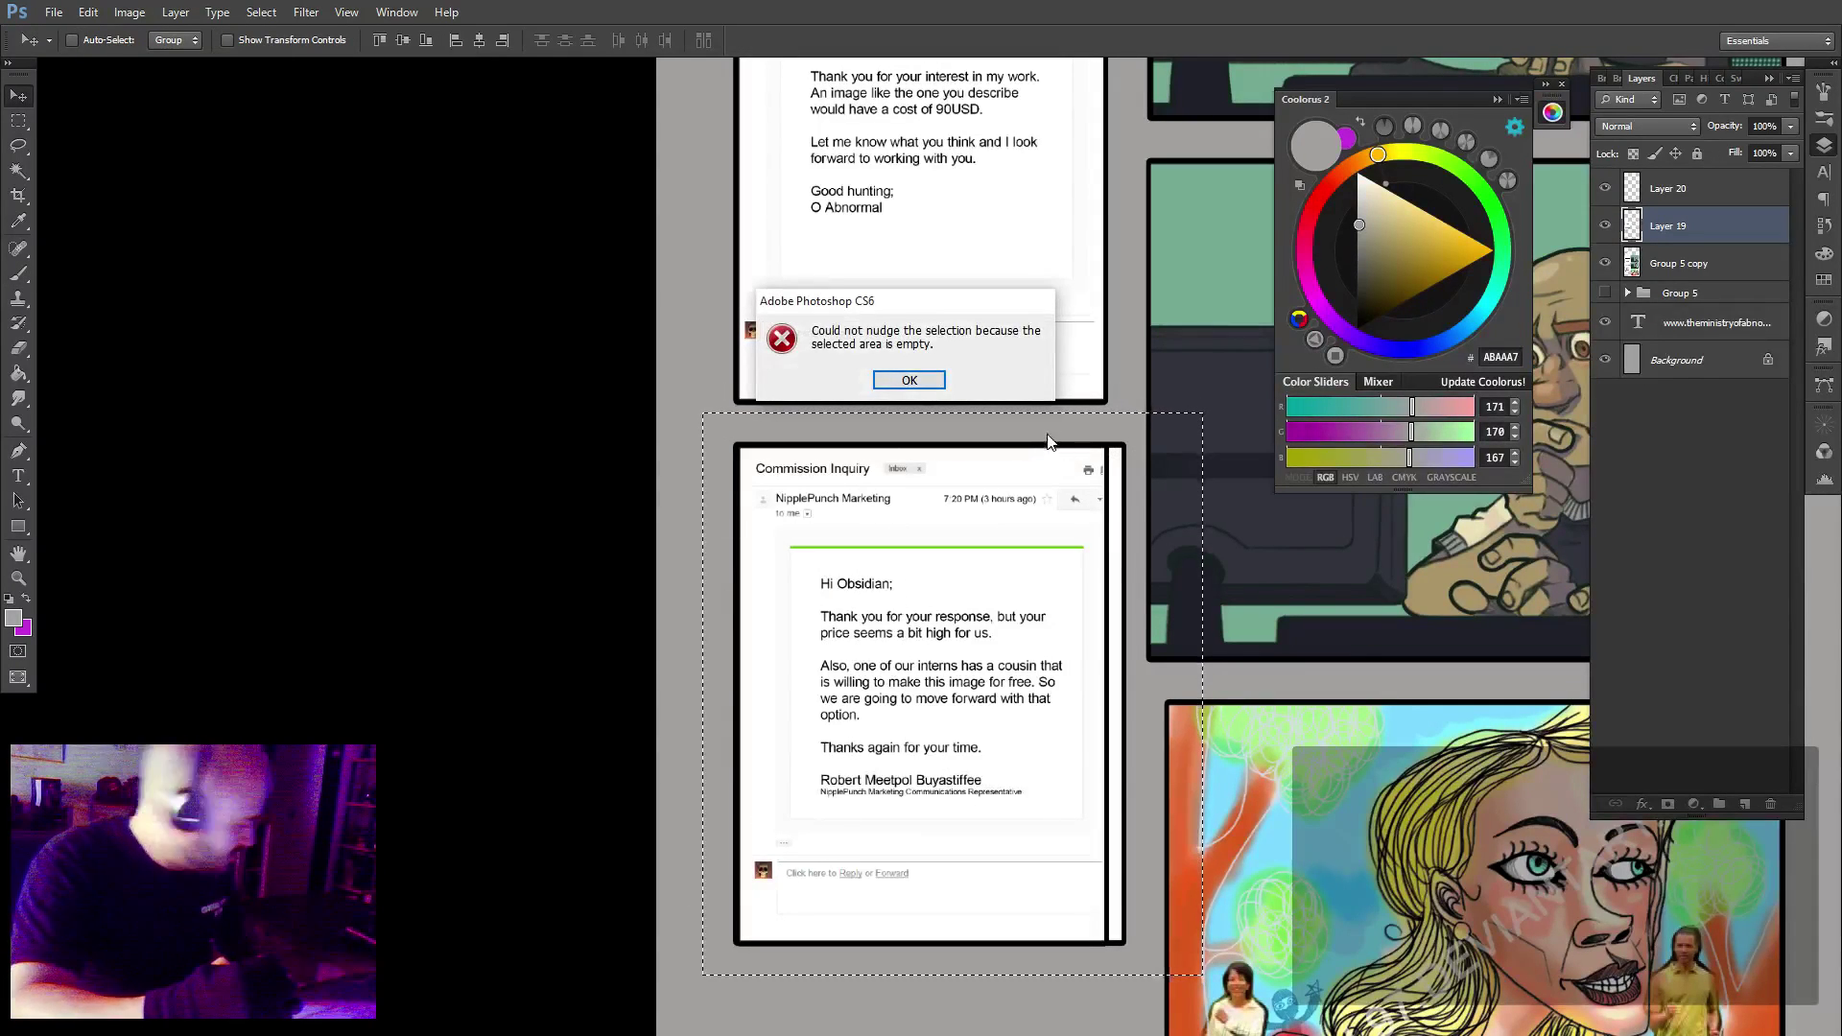
key("Return")
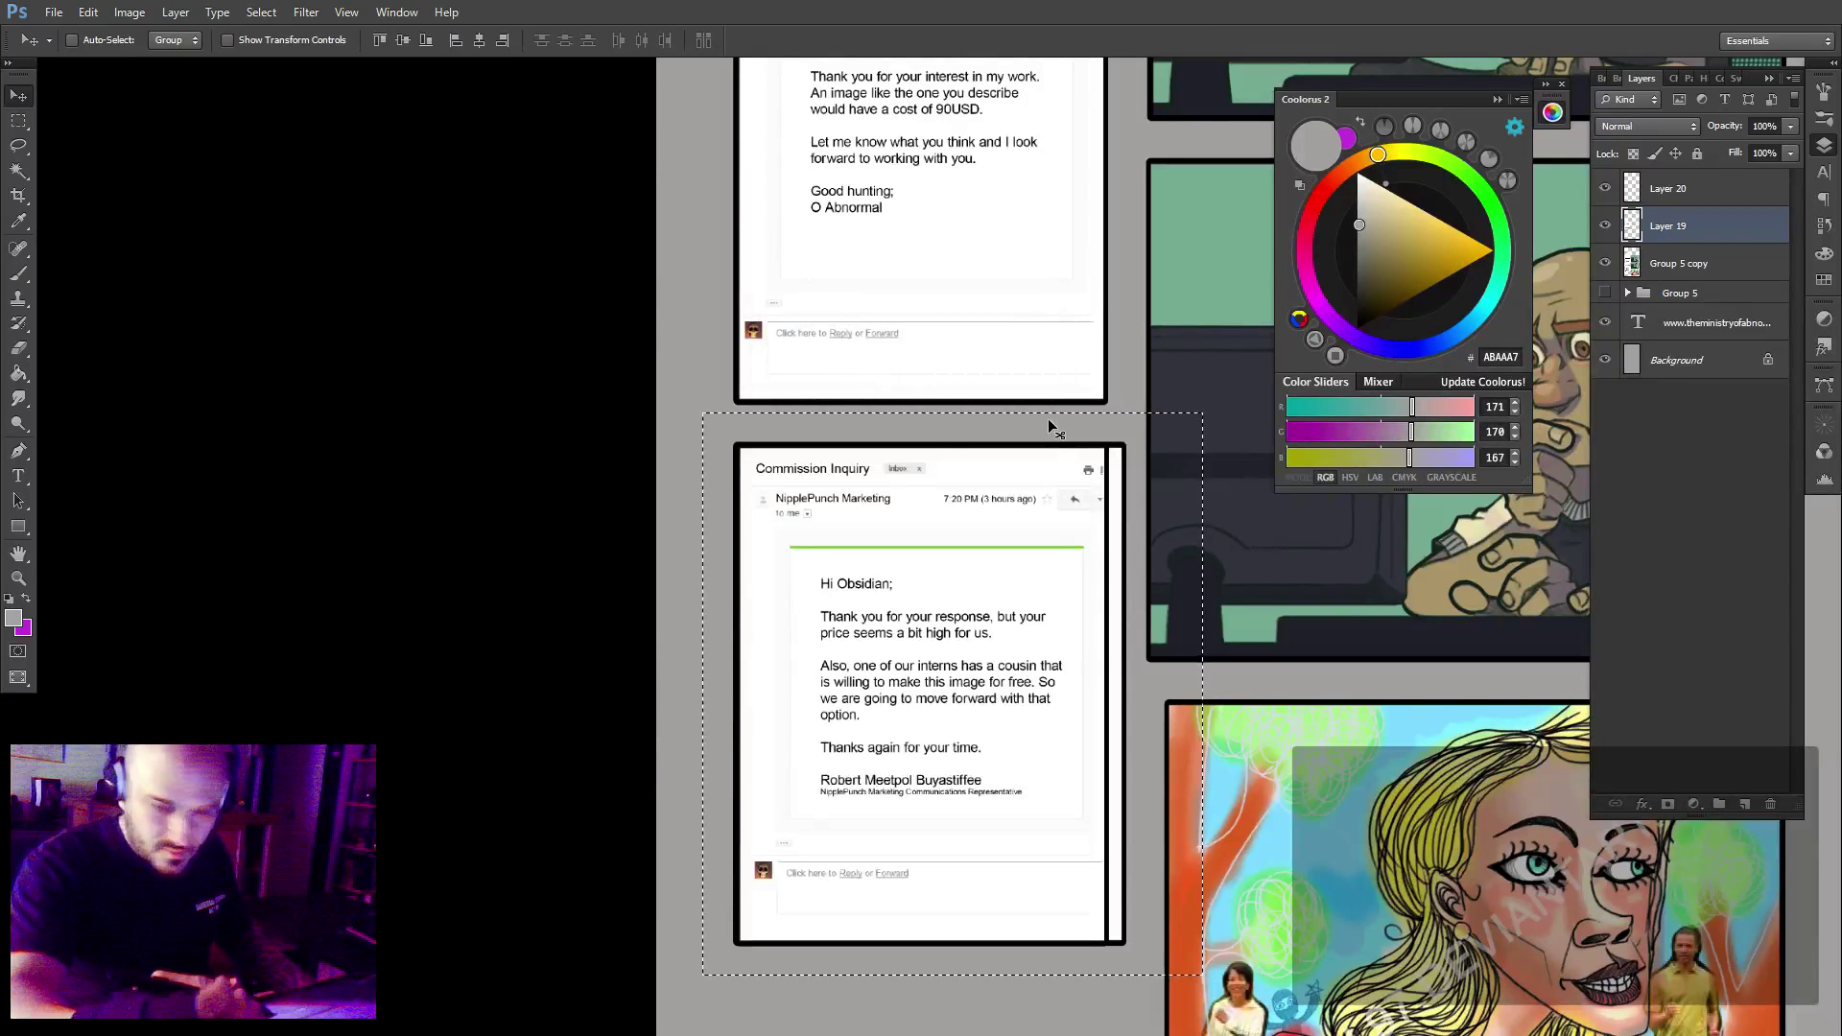
key("Up")
key("Return")
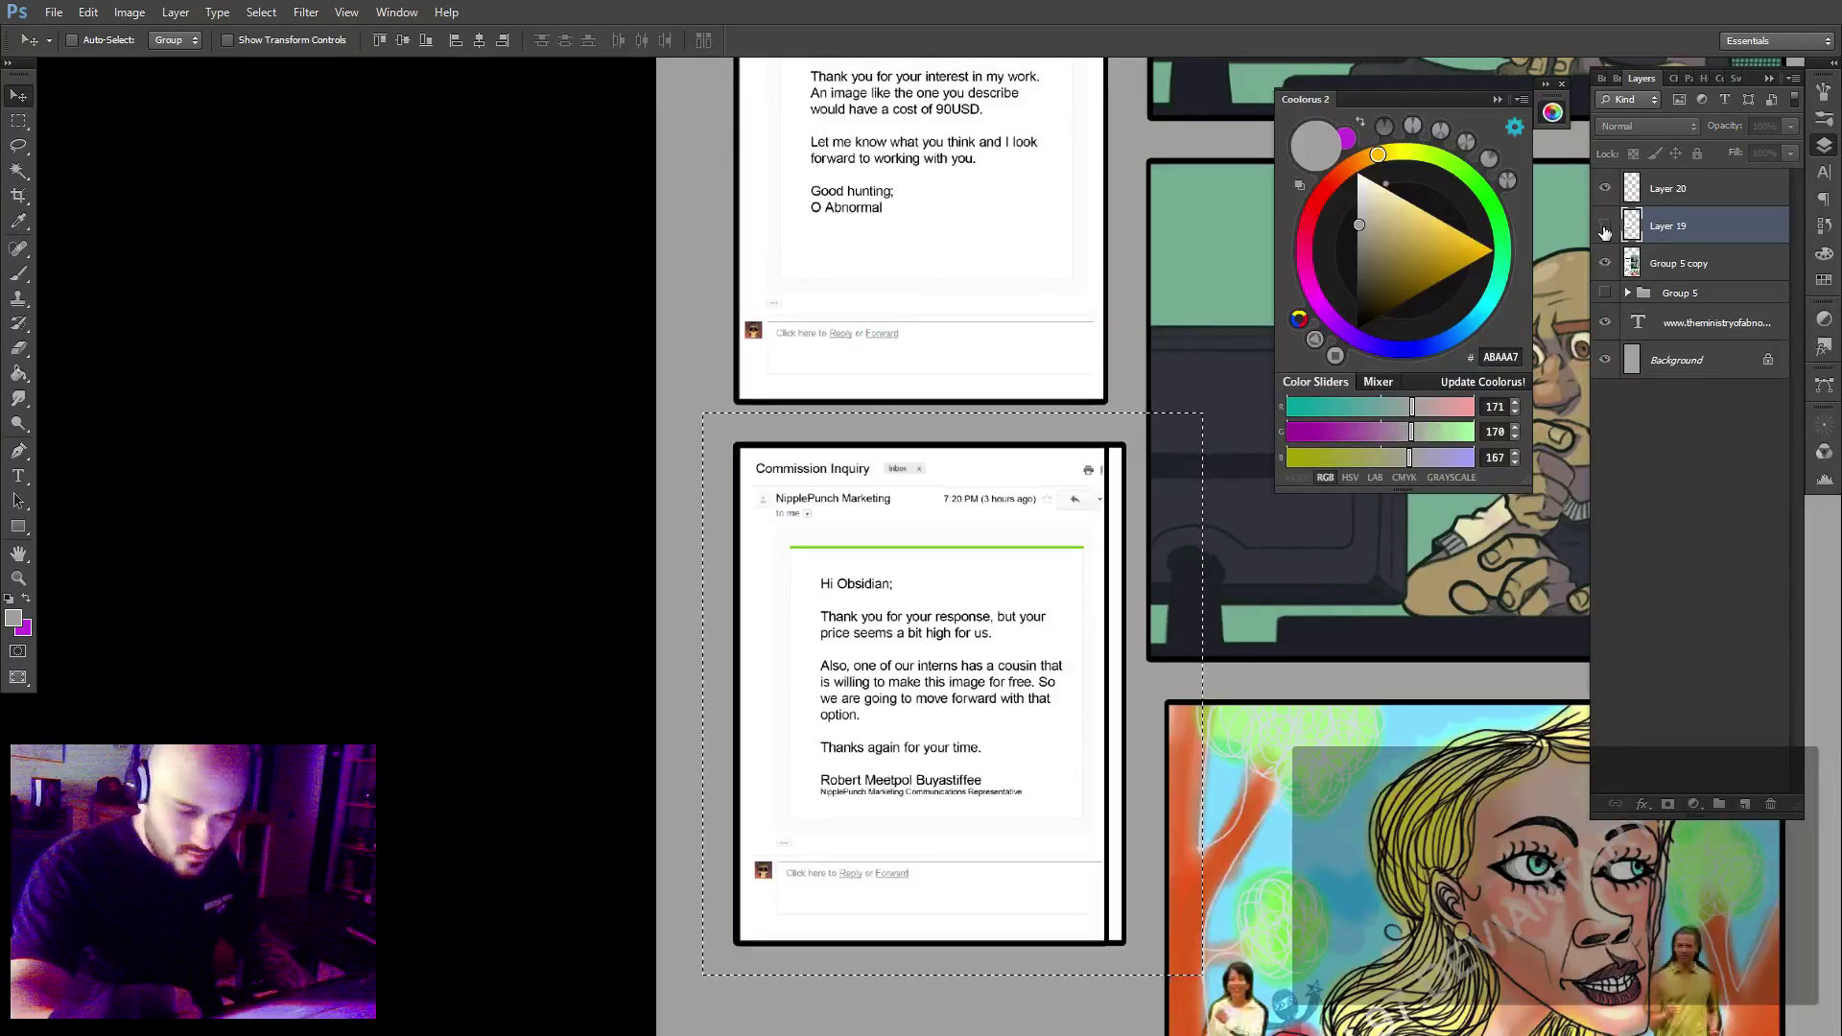
left_click(1655, 191)
left_click(1649, 192, "ctrl")
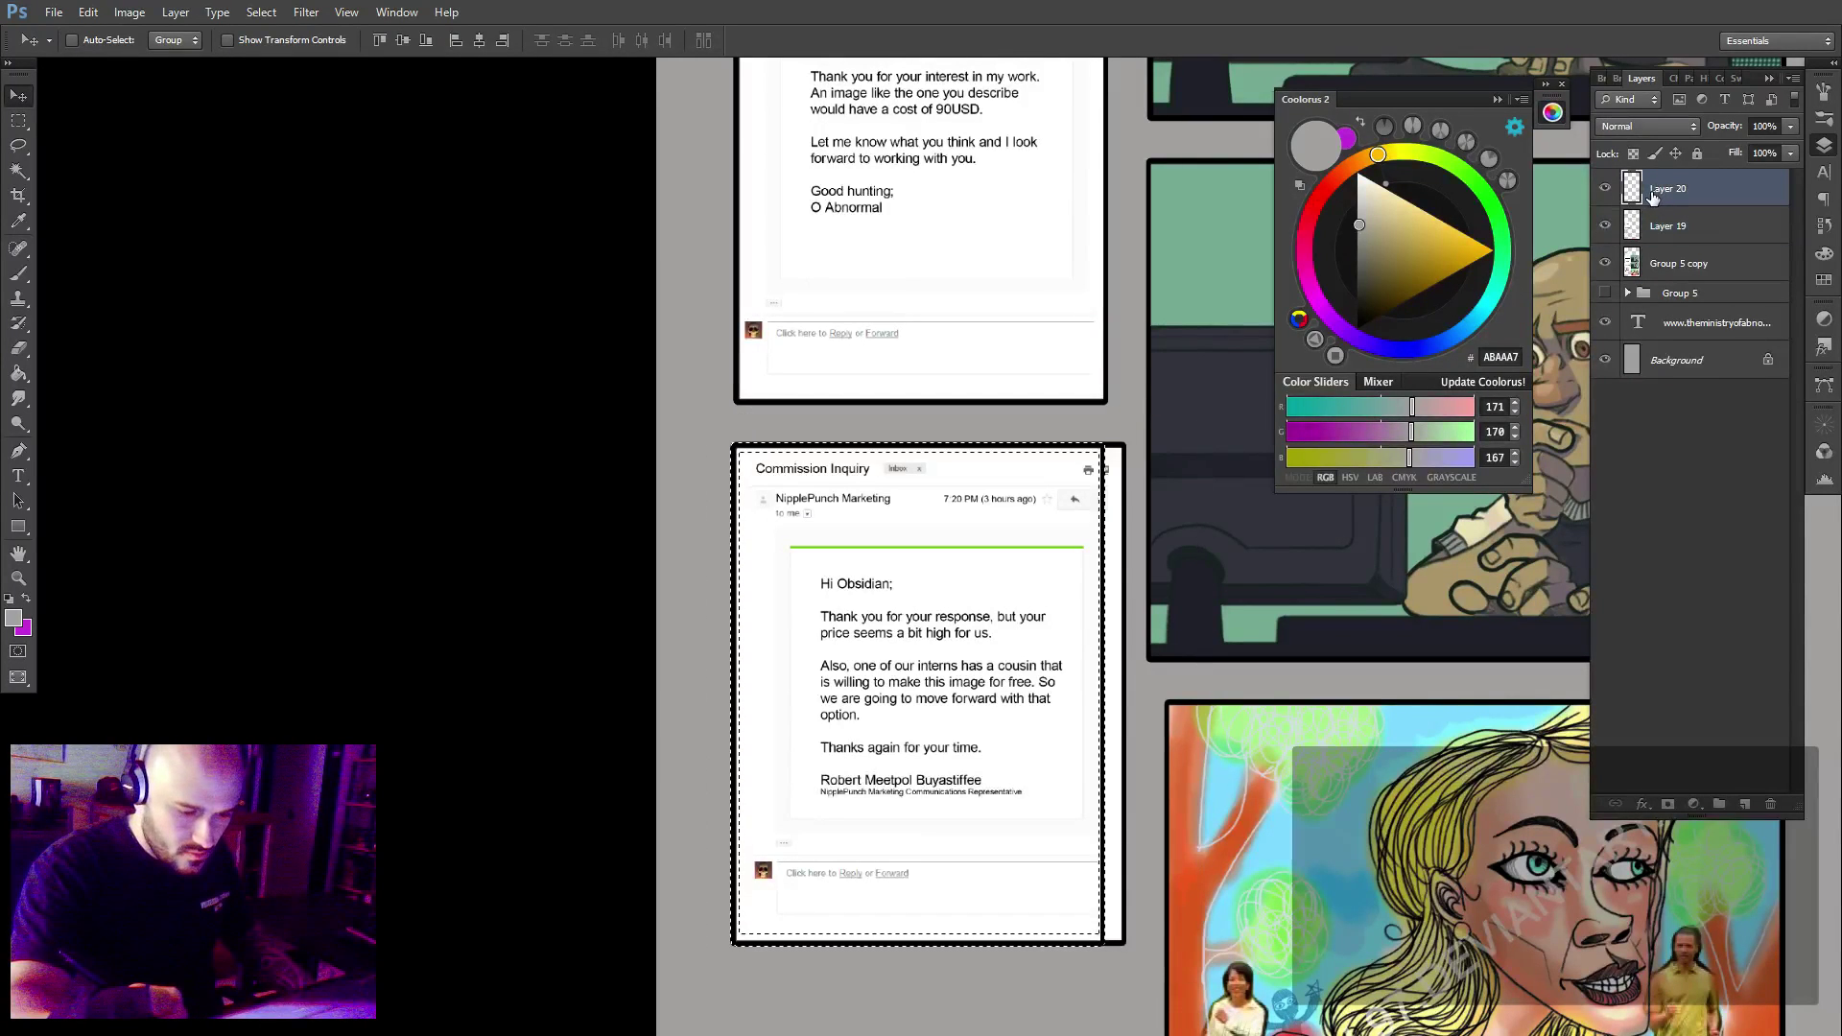
key("ctrl+d")
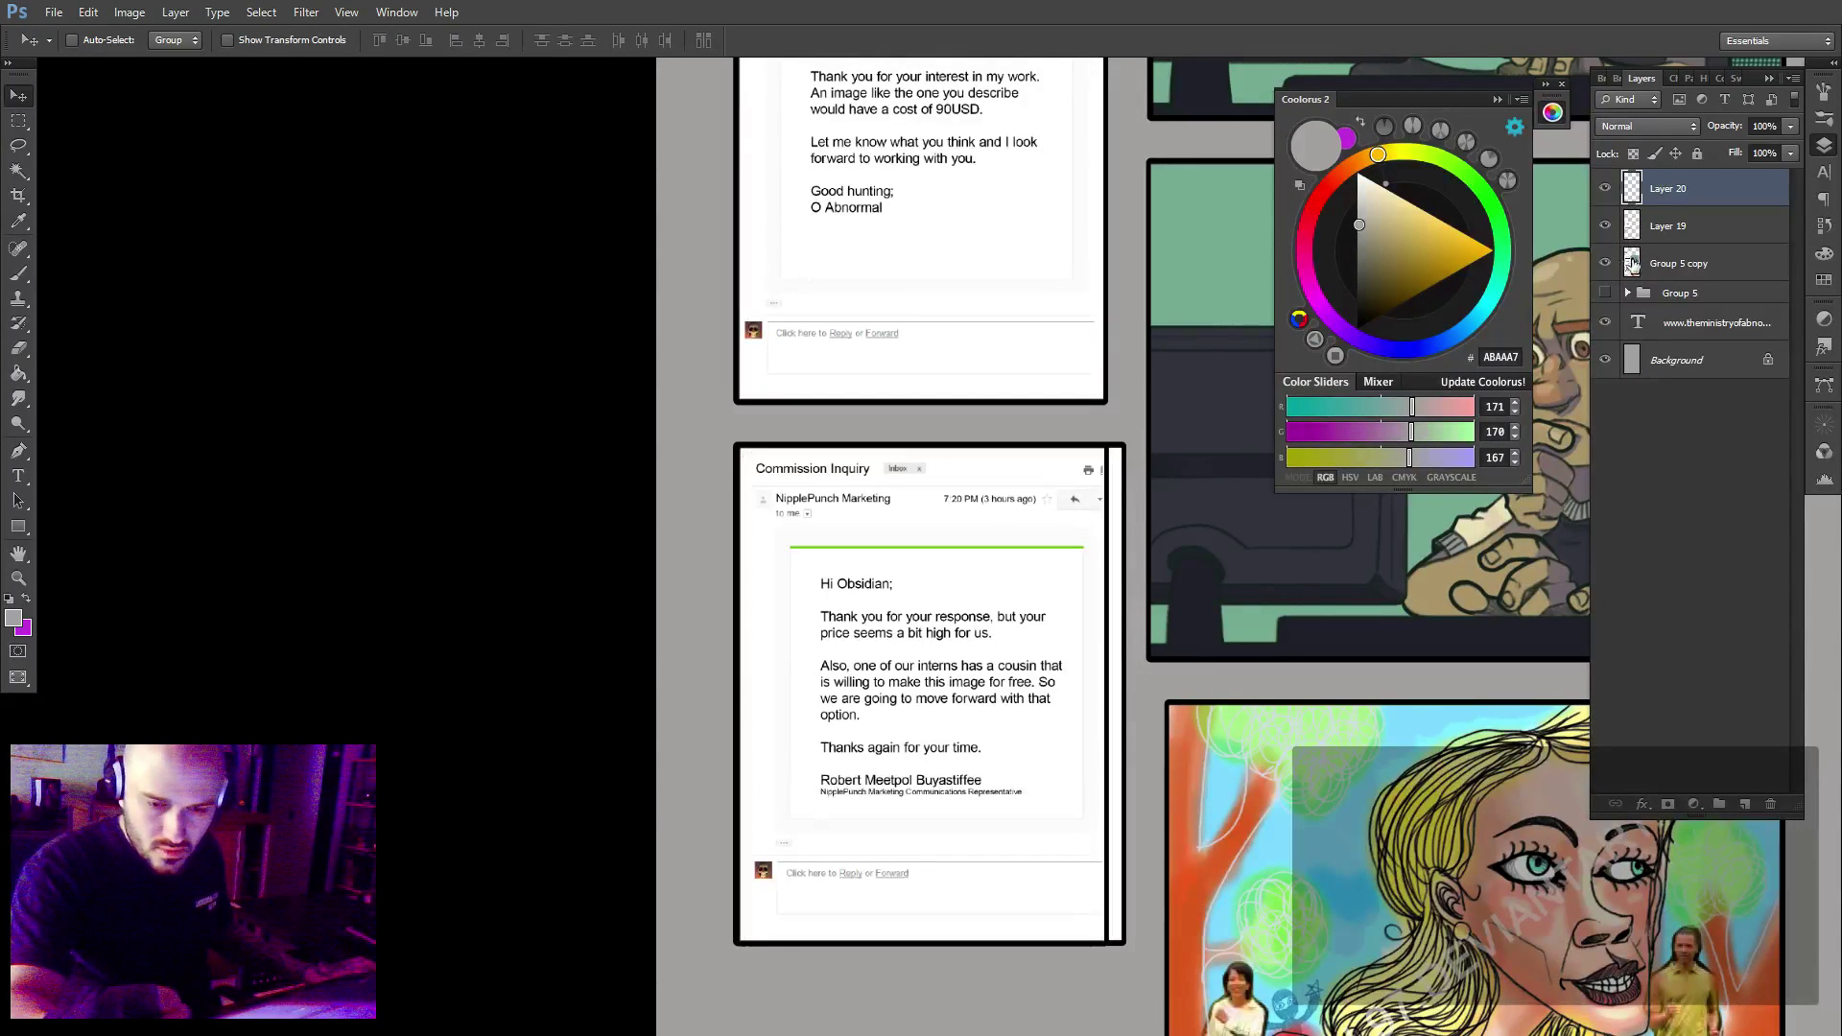
Select the third email panel on the Group 5 copy layer and nudge it left until its content is centred in the narrower frame.
left_click(1652, 261)
key("m")
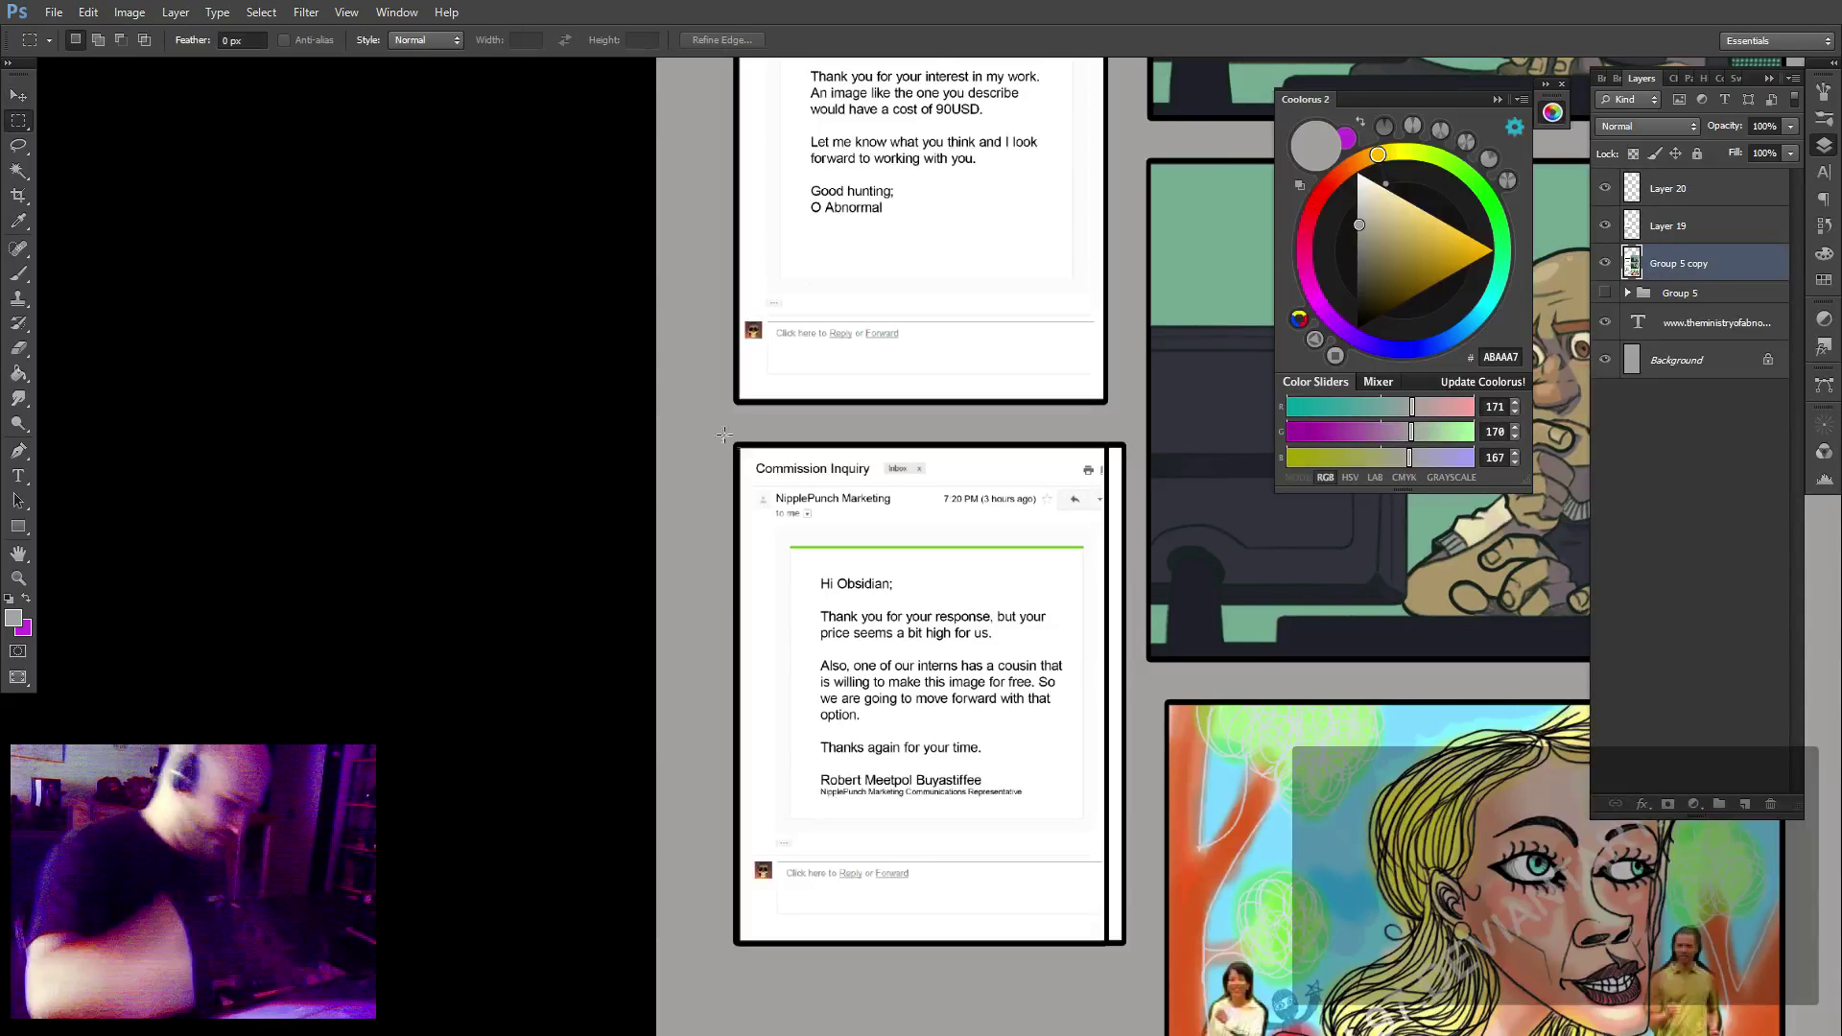
left_click_drag(720, 429, 1133, 971)
key("v")
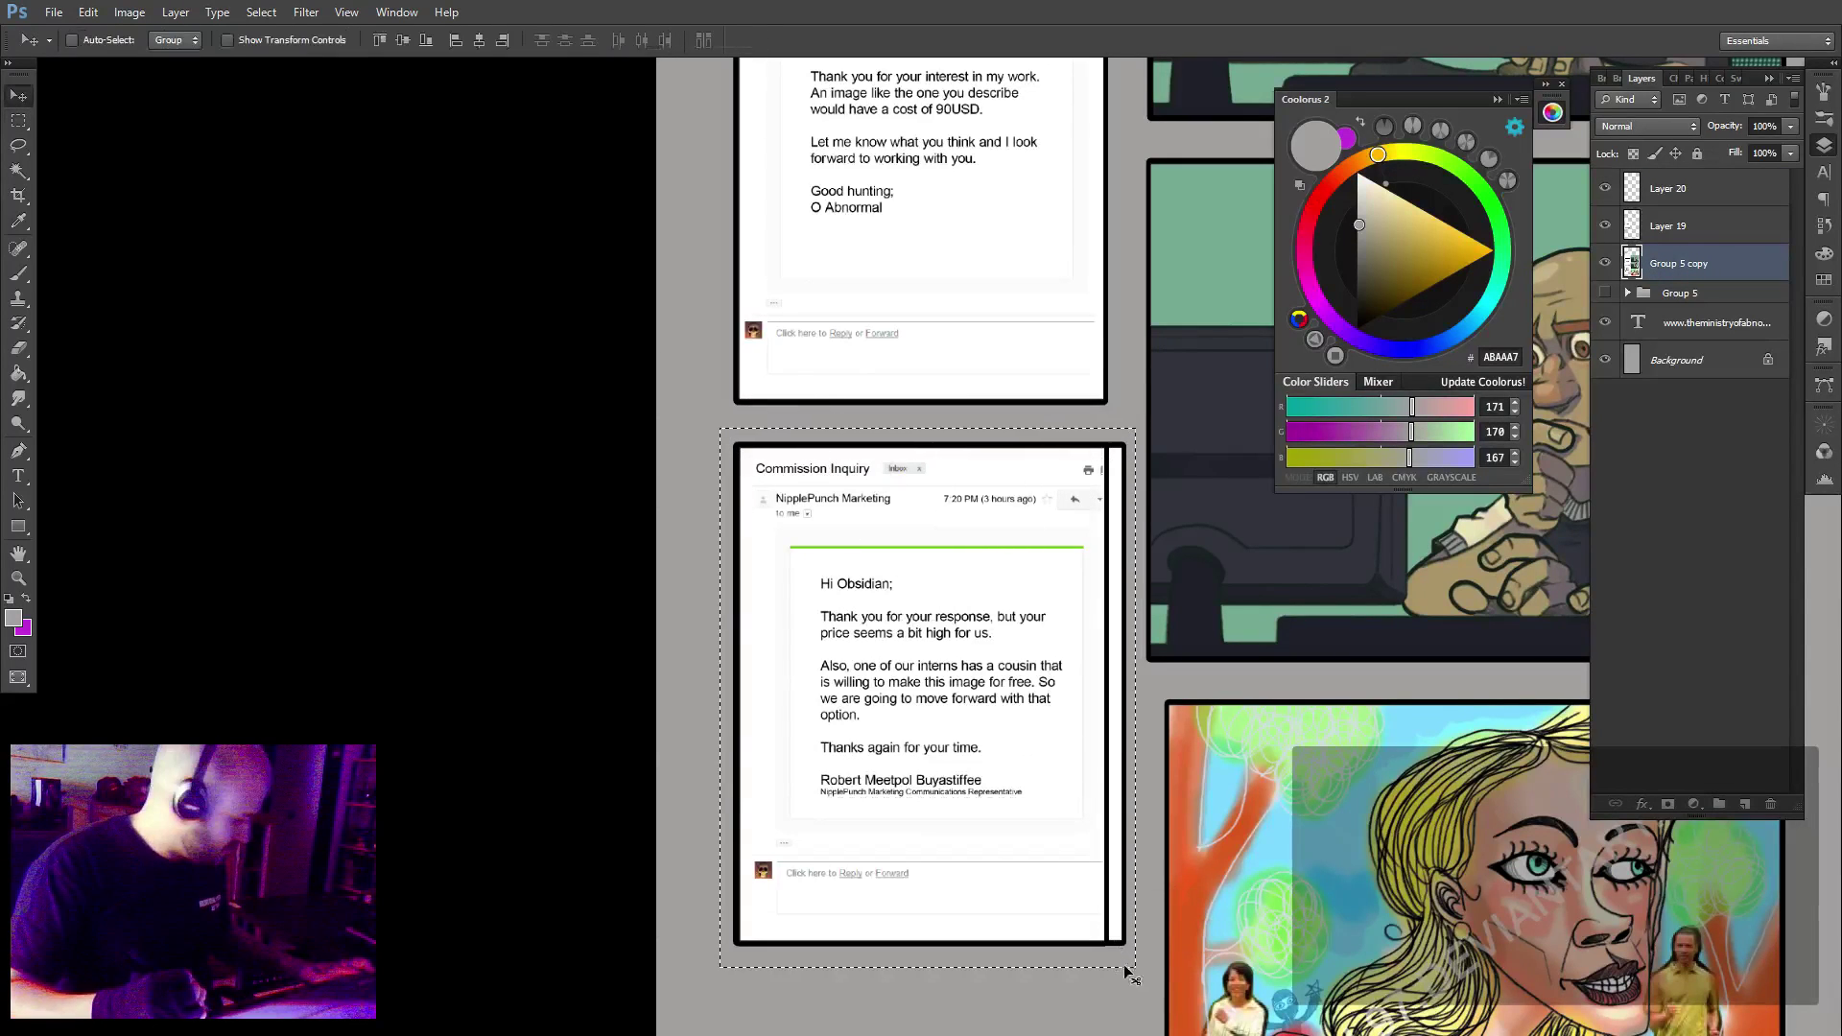
key("Left")
key("Left")
key("Left")
key("Left")
key("Left")
key("Left")
key("Left")
key("Left")
key("Left")
key("Left")
key("Left")
key("Left")
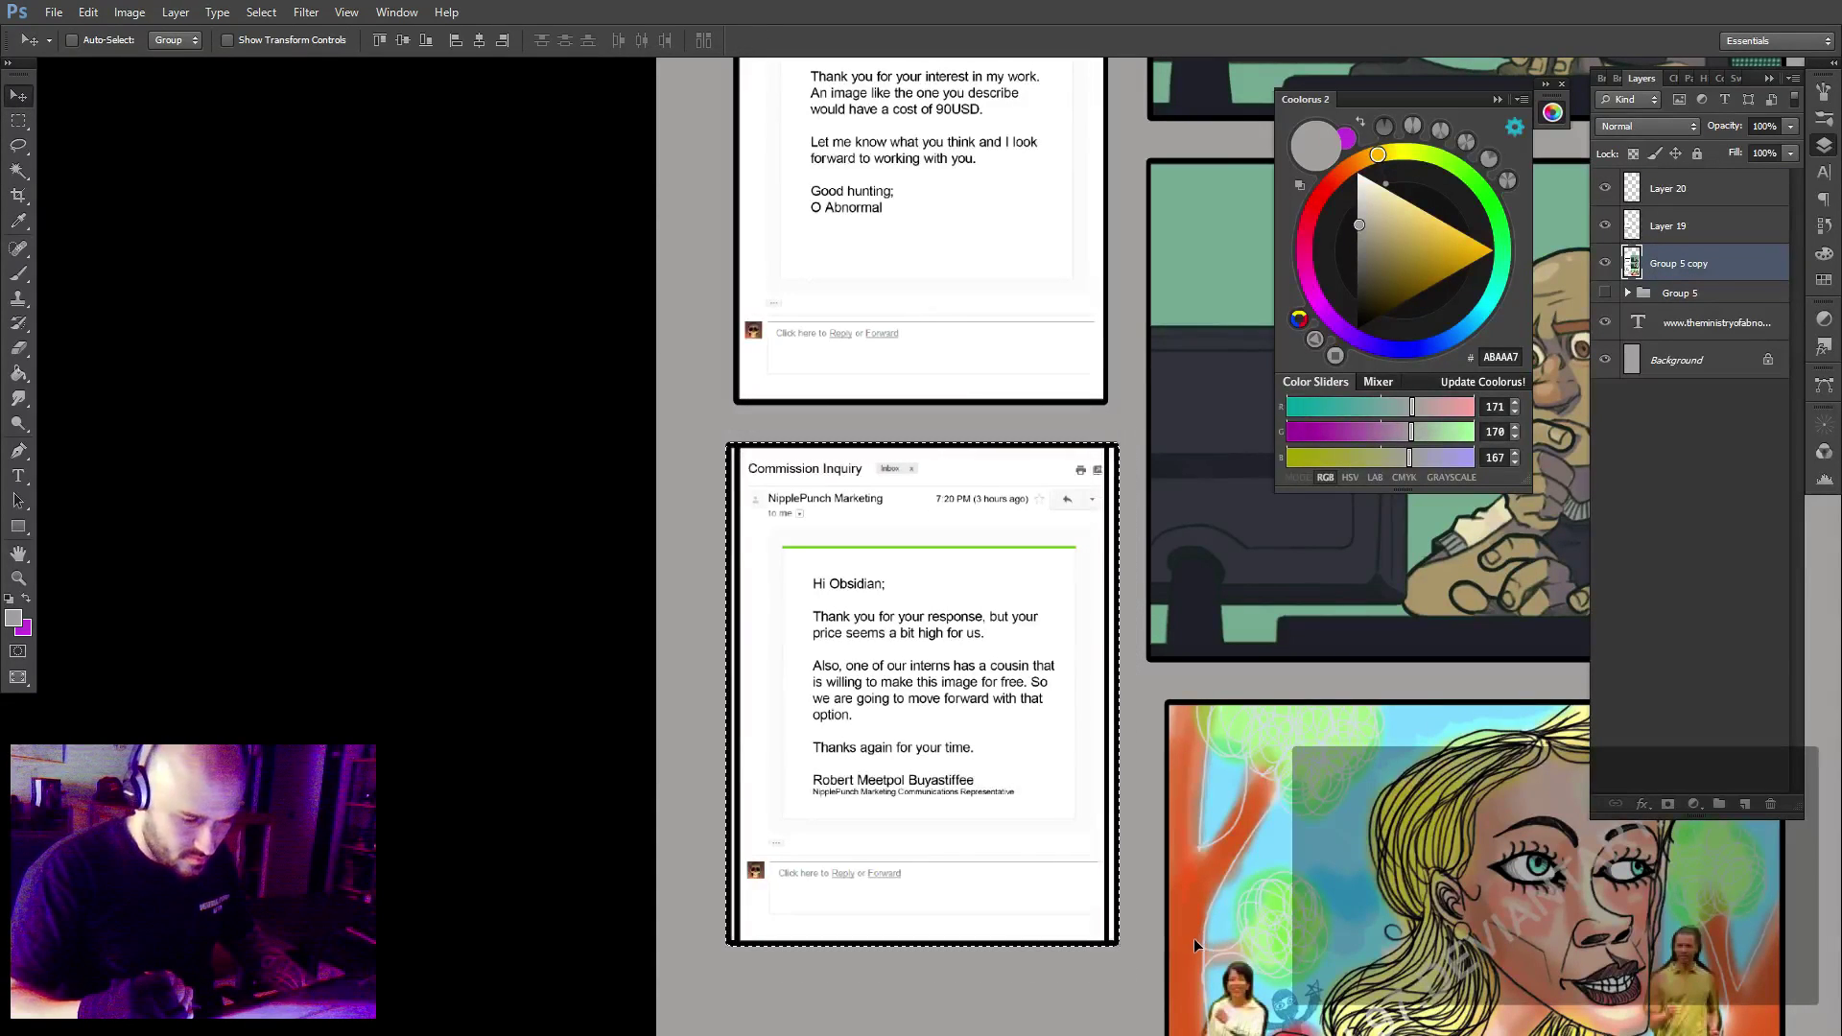
key("Right")
key("Right")
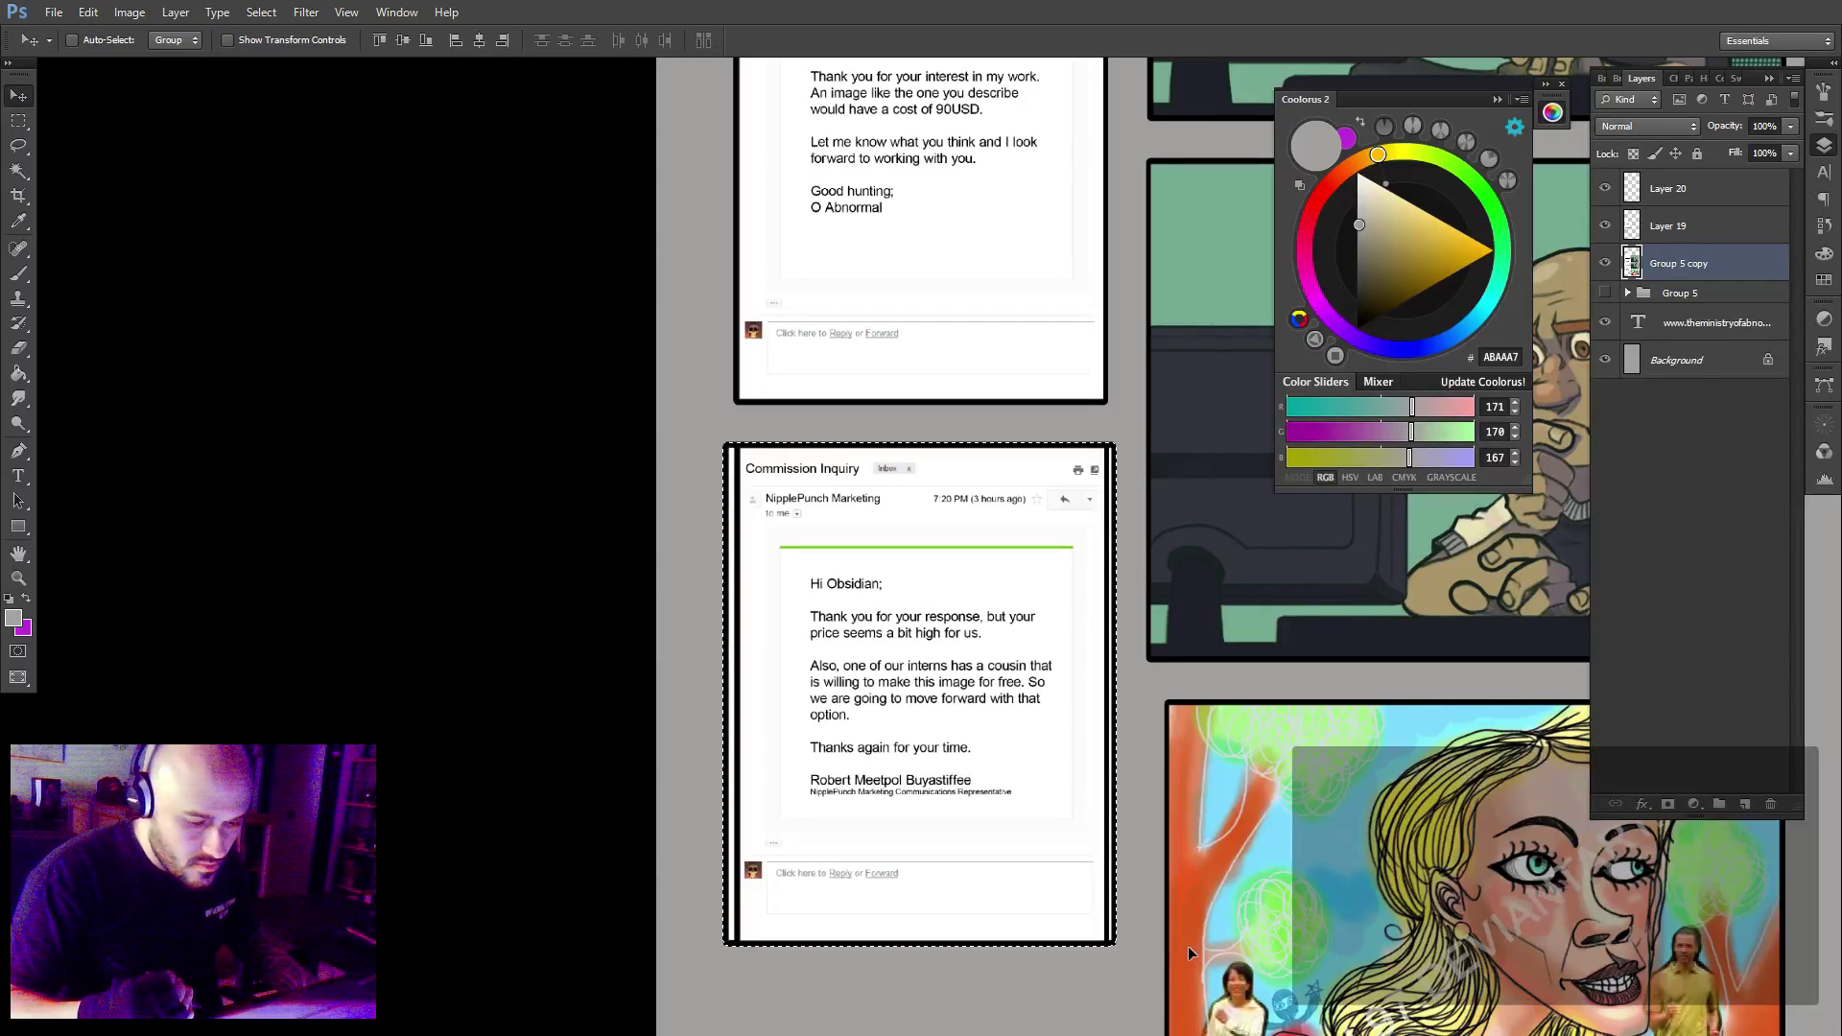
key("ctrl+d")
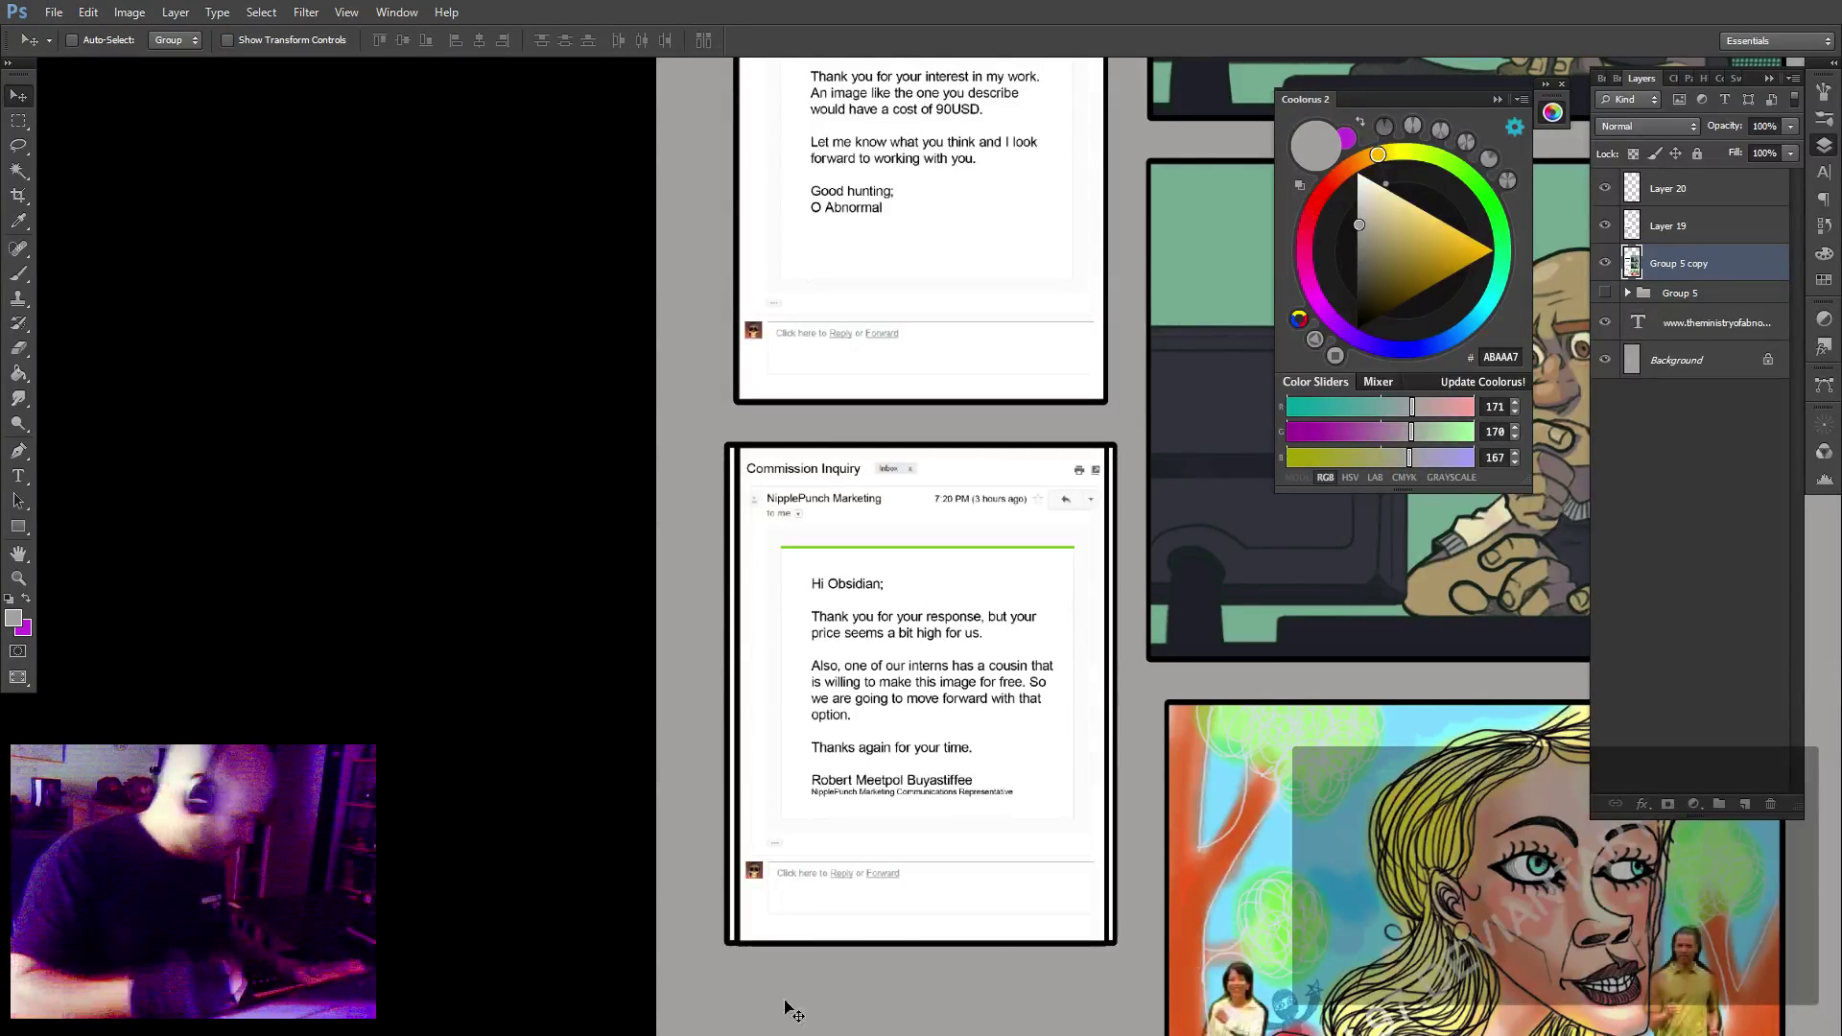
Delete the old wider border of the third email along its lower, right and left edges on the Group 5 copy layer.
key("m")
left_click_drag(694, 990, 1151, 943)
key("Delete")
key("ctrl+d")
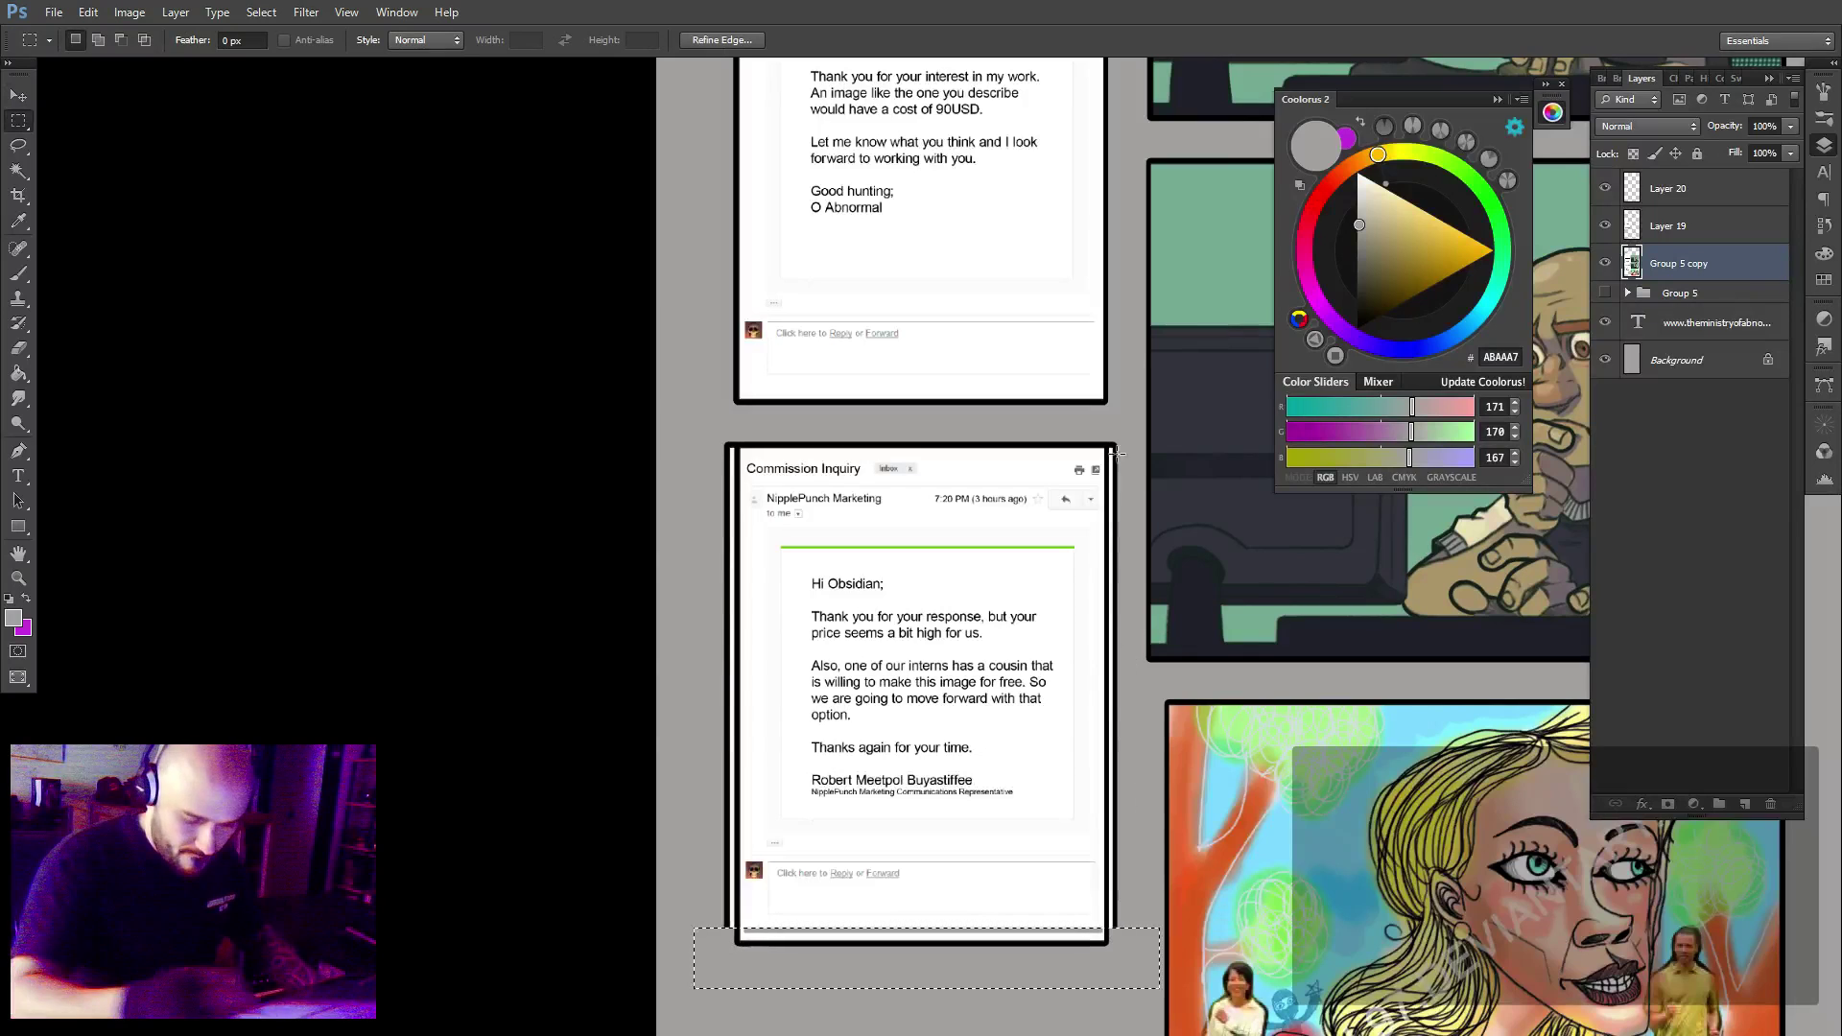
mouse_move(1103, 434)
left_mouse_down()
mouse_move(1137, 625)
mouse_move(1149, 986)
left_mouse_up()
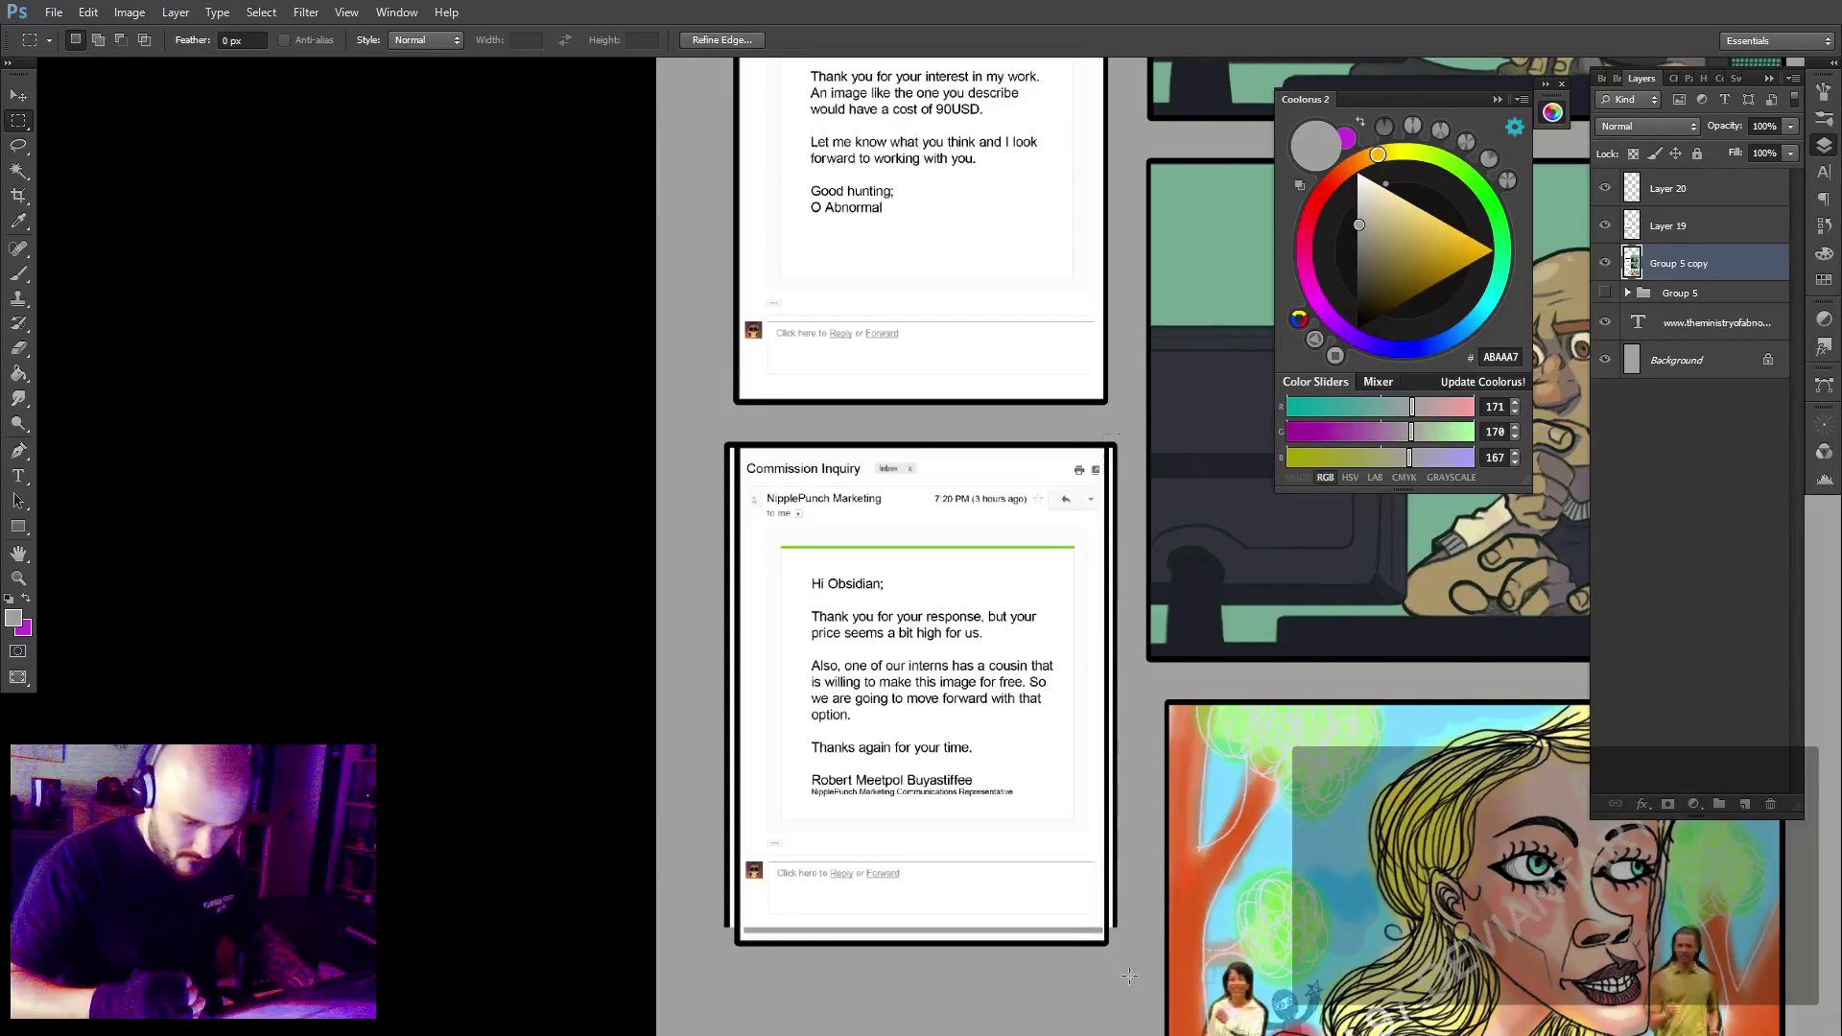
key("Delete")
key("ctrl+d")
left_click_drag(742, 431, 684, 994)
key("Delete")
key("ctrl+d")
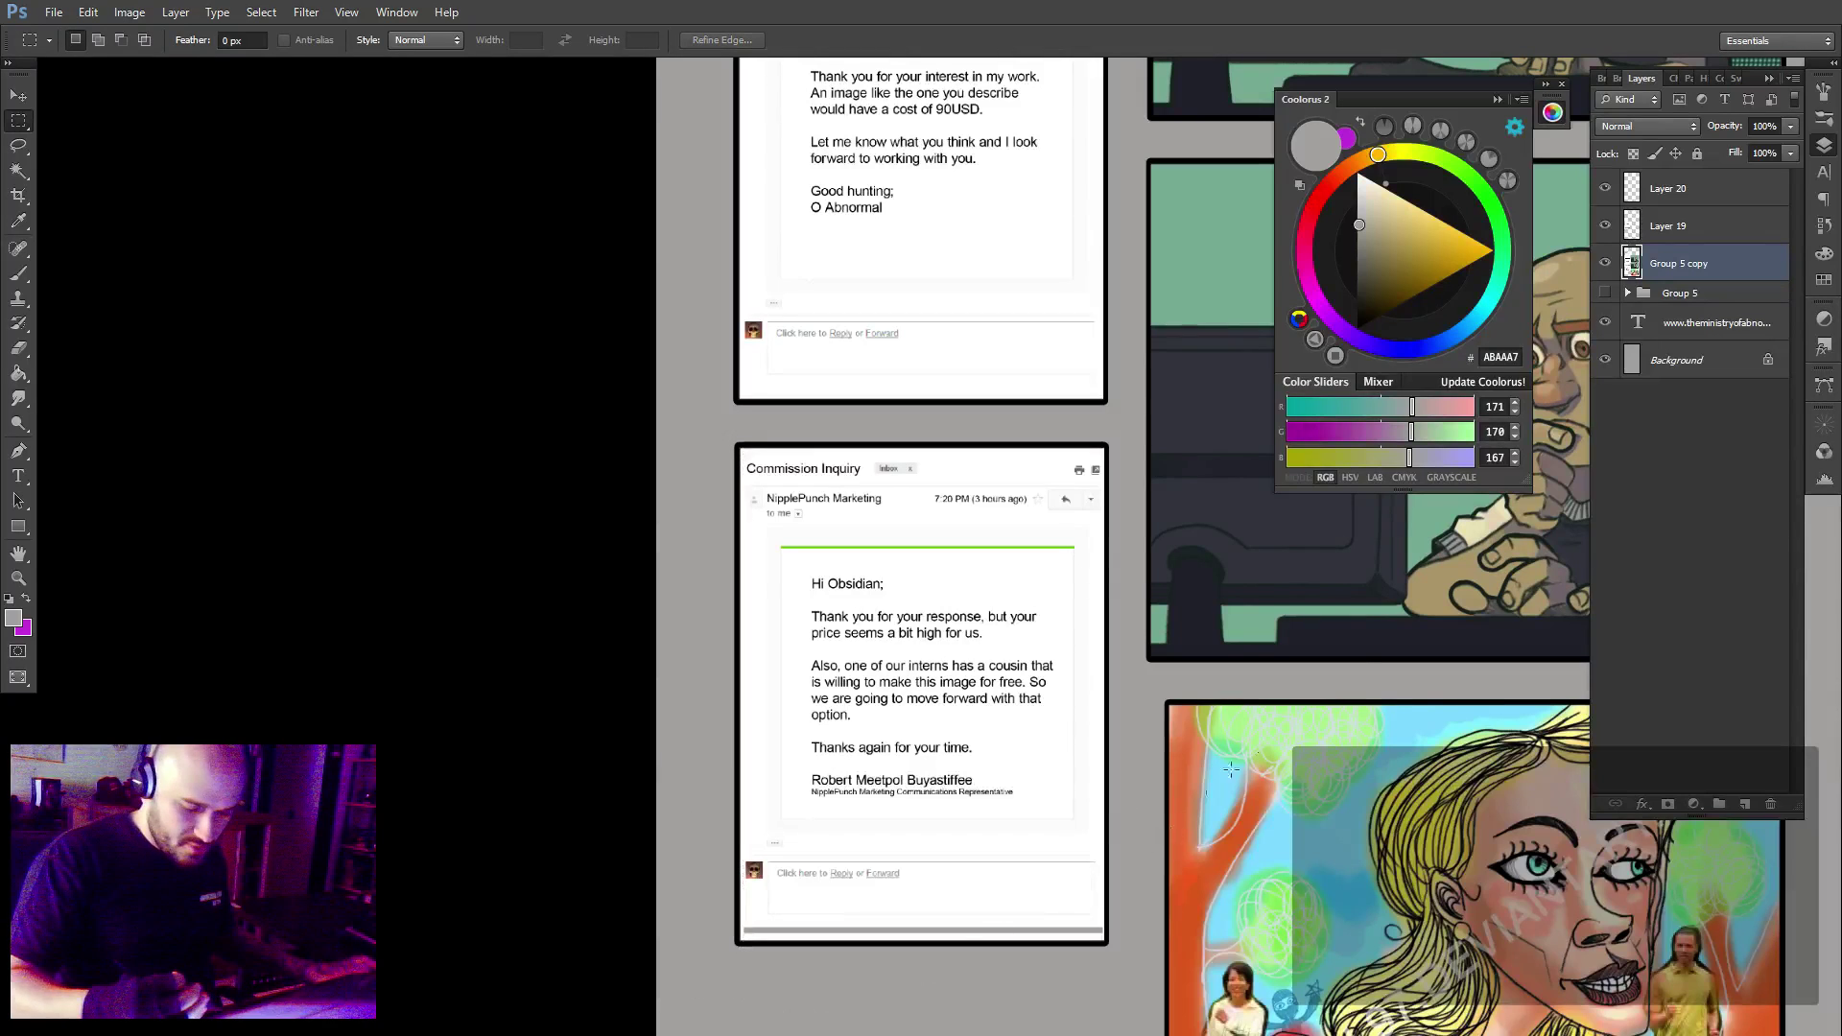
Add a new layer beneath Group 5 copy and fill the third email panel's frame area with white, FFFFFF.
left_click(1684, 293)
left_click(1745, 805)
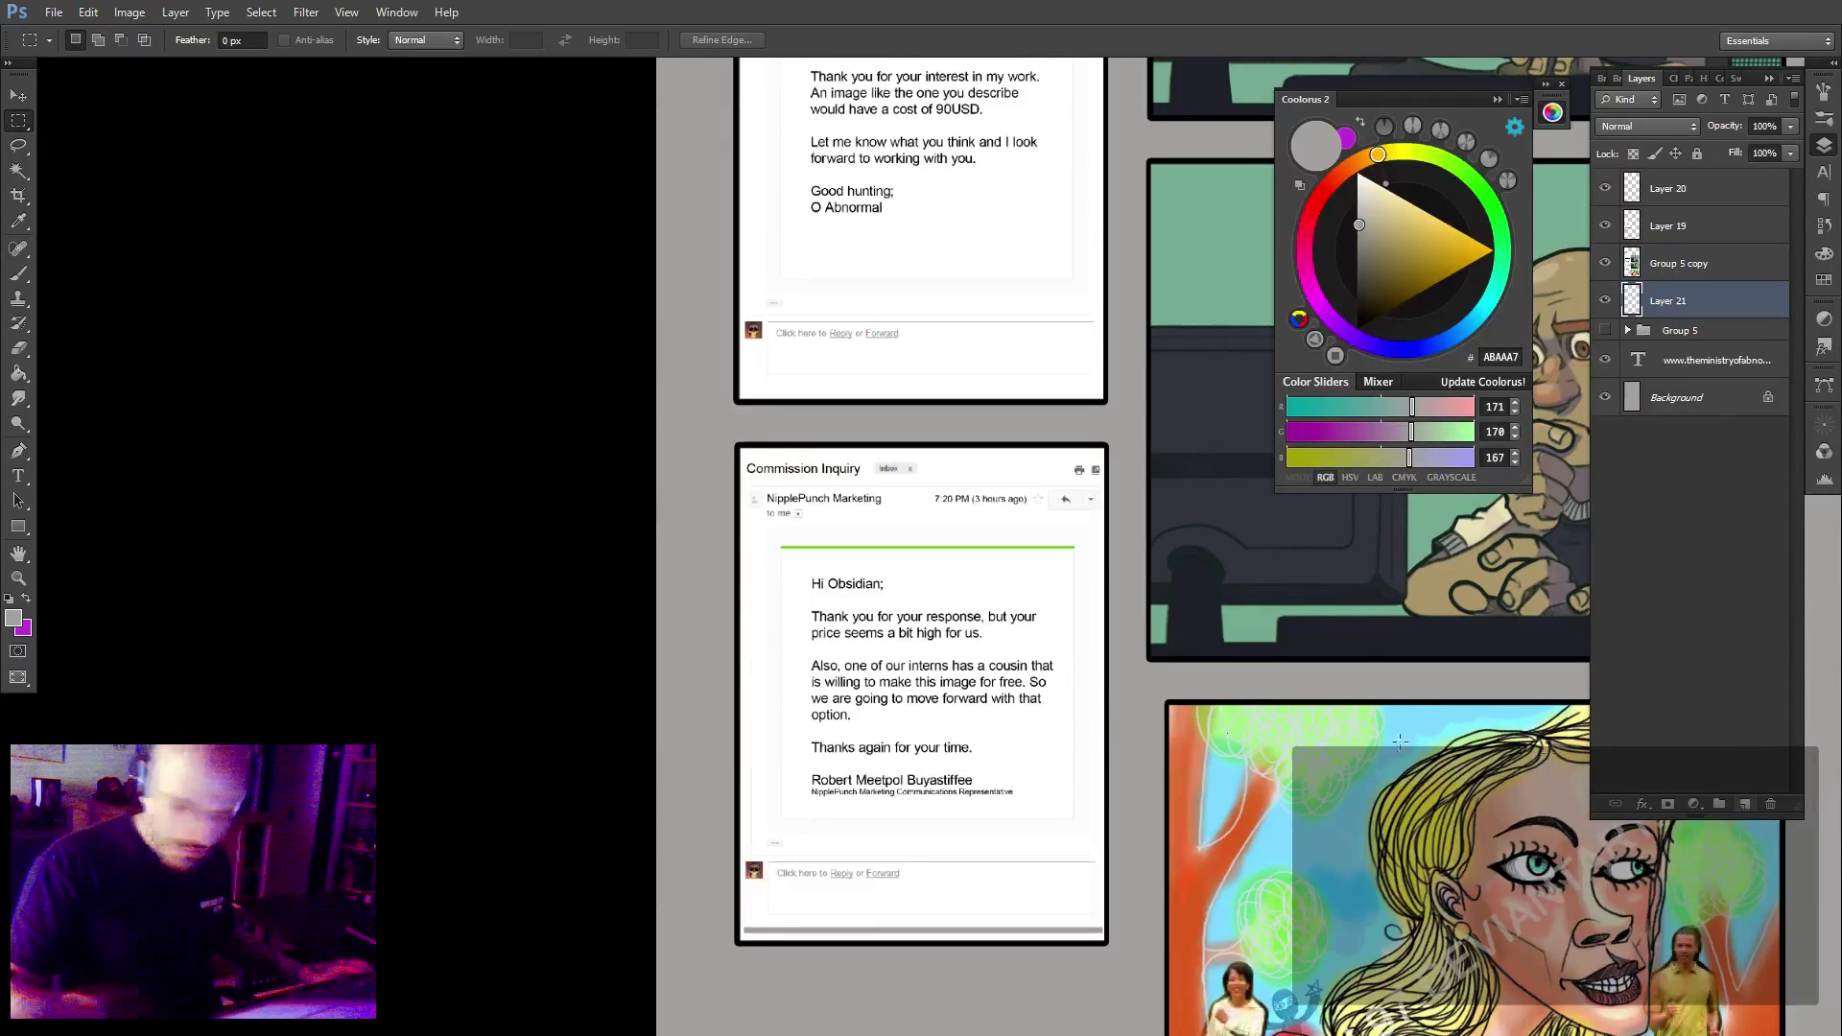
left_click_drag(739, 445, 1105, 944)
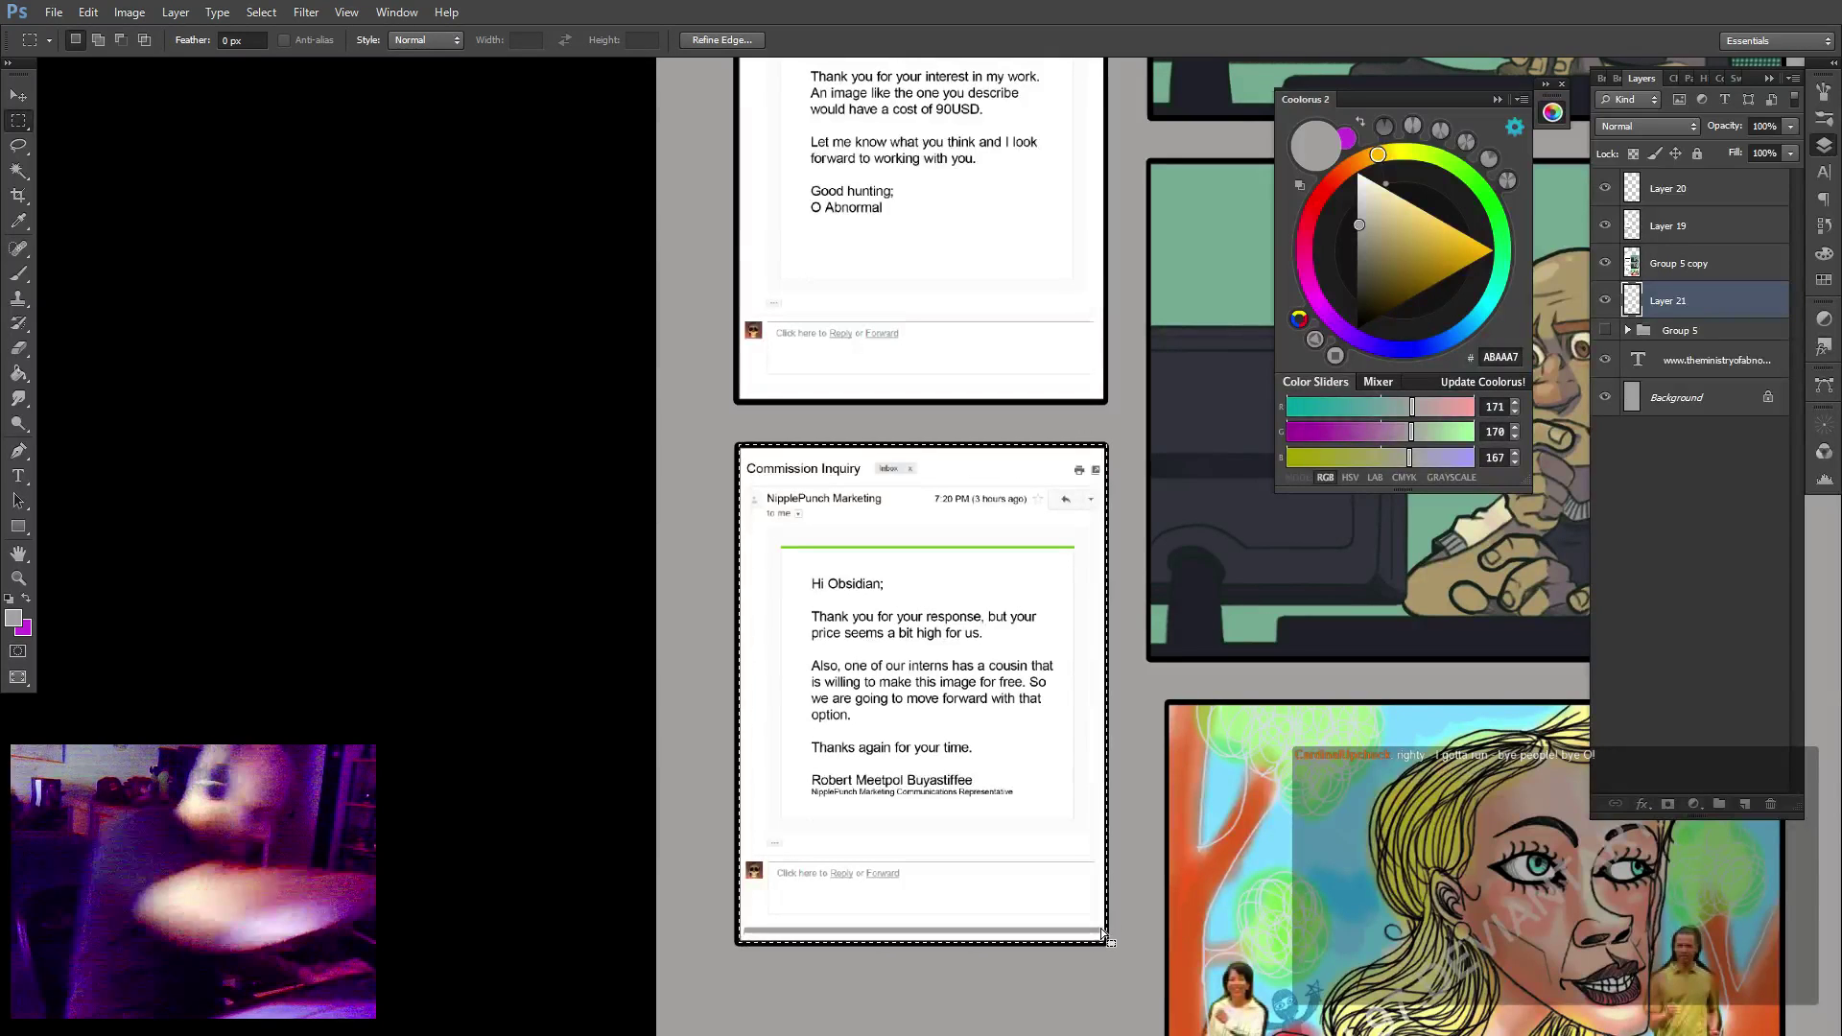
key("d")
key("x")
key("alt+BackSpace")
key("ctrl+d")
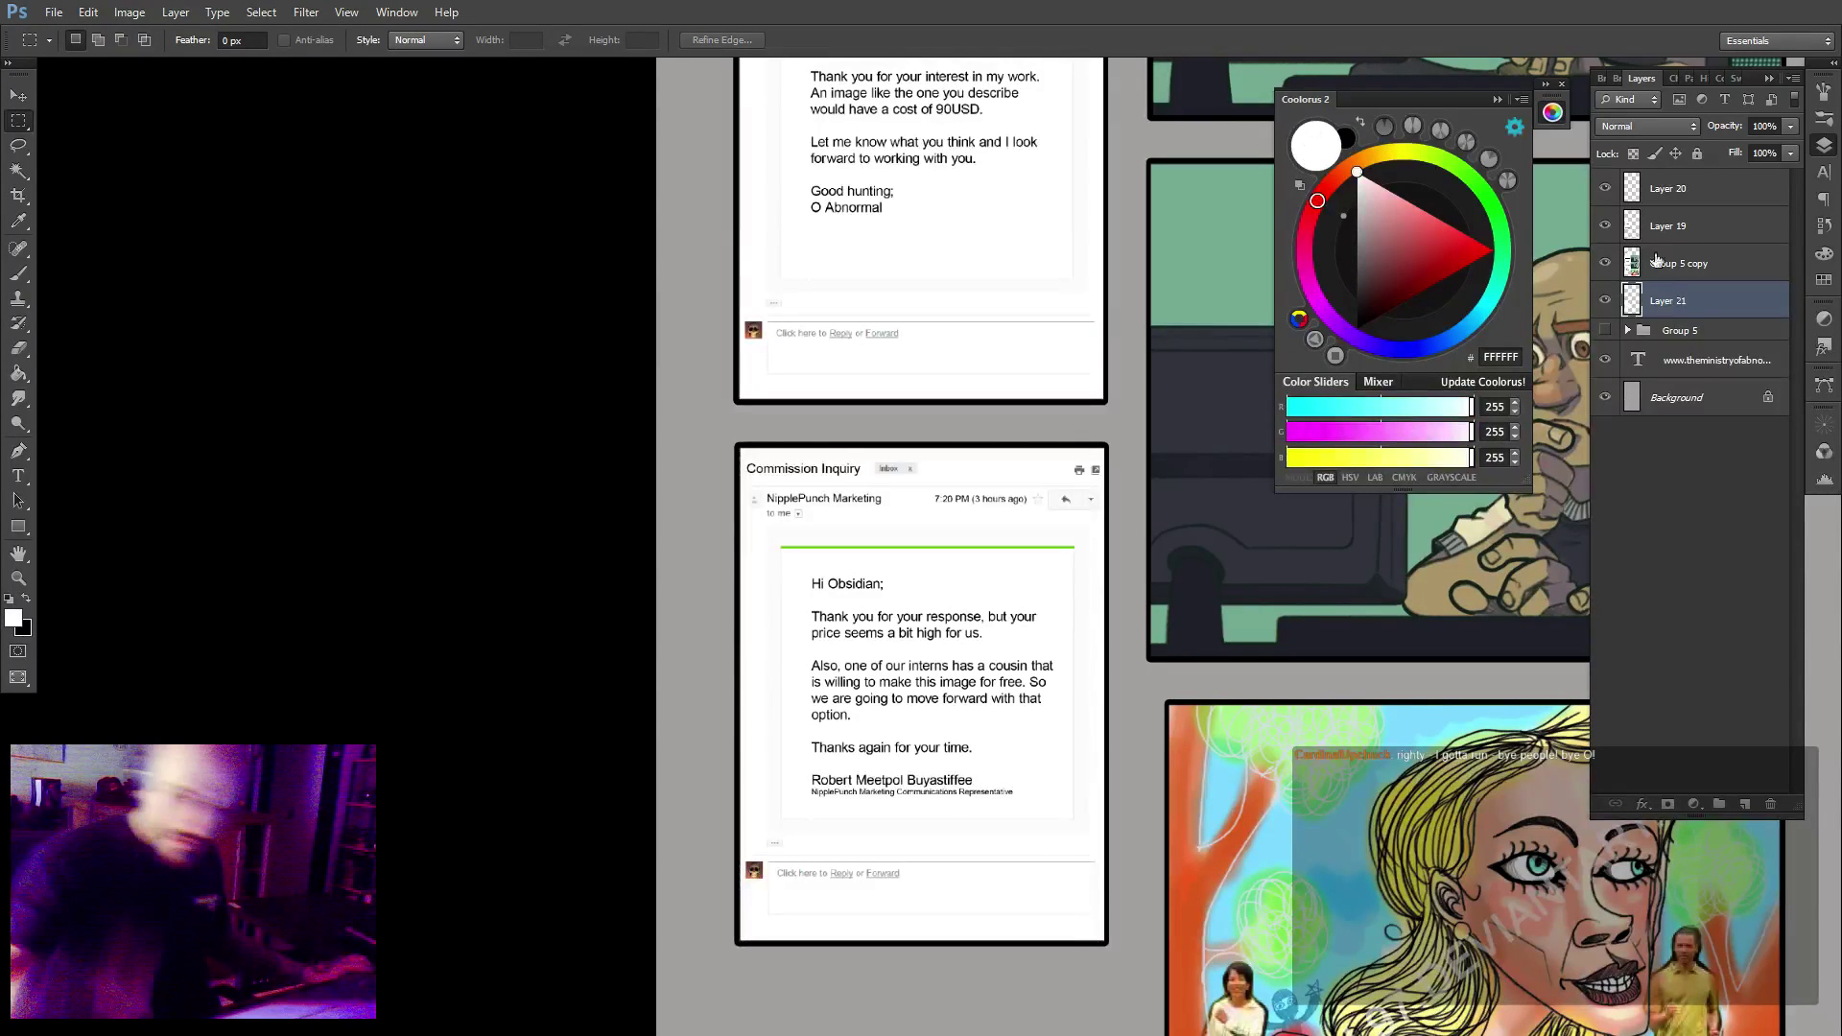
Merge the layers from the white fill layer, Layer 21, up to Layer 20 into a single layer.
left_click(1679, 192, "shift")
key("ctrl+e")
key("z")
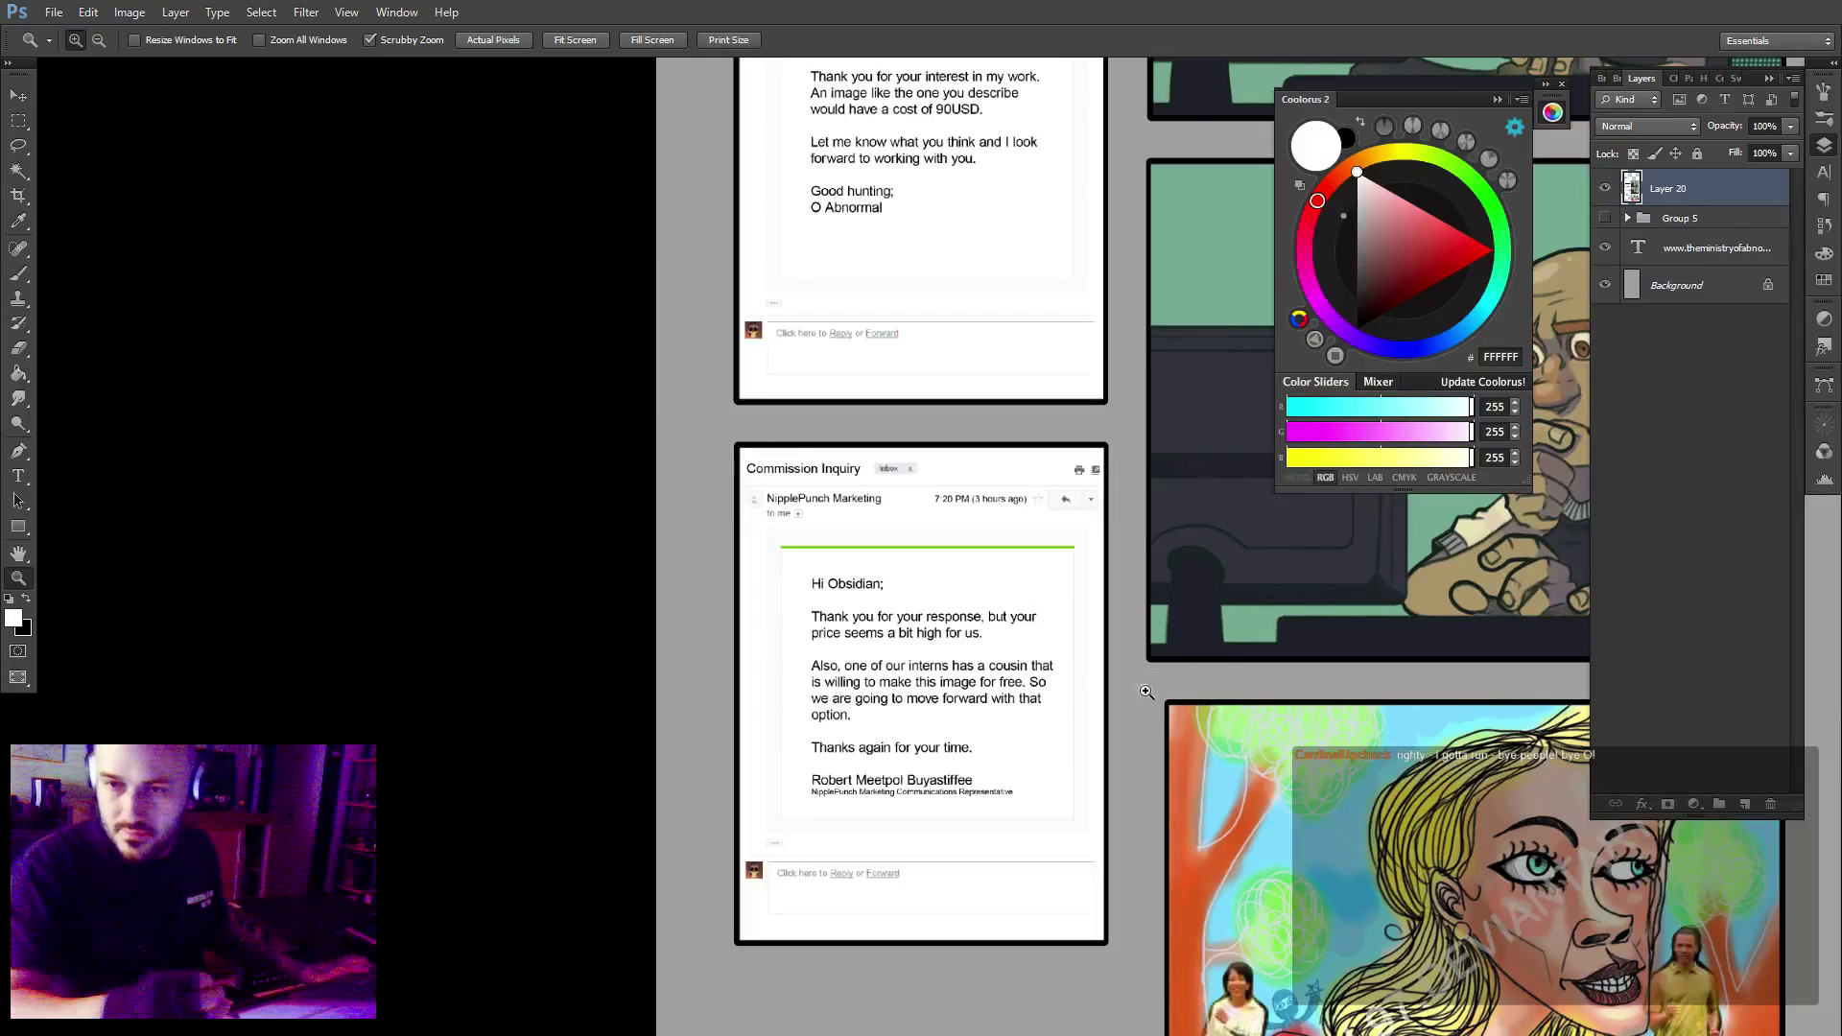
key("ctrl+minus")
key("ctrl+minus")
left_click(1292, 557)
left_click_drag(1292, 556, 1020, 691)
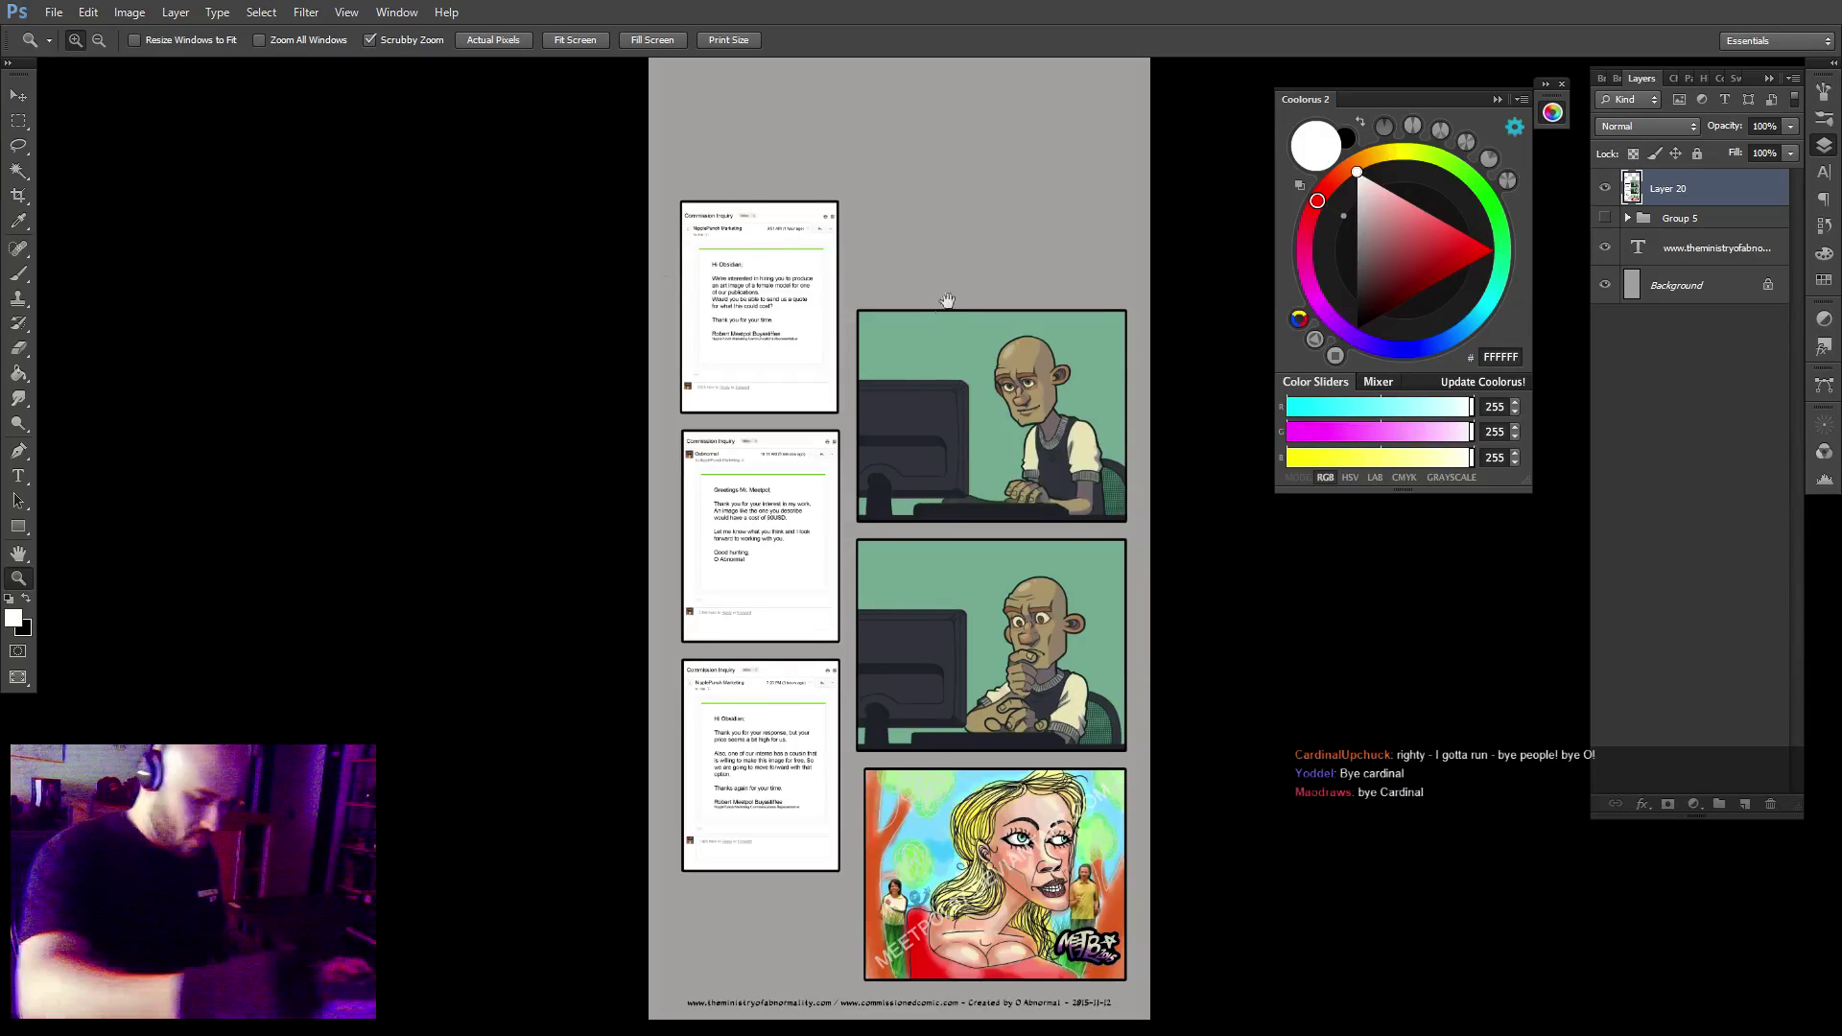
Move the merged panels on Layer 20 slightly down, closer to the credit line at the bottom of the page.
left_click_drag(946, 296, 1047, 217)
key("v")
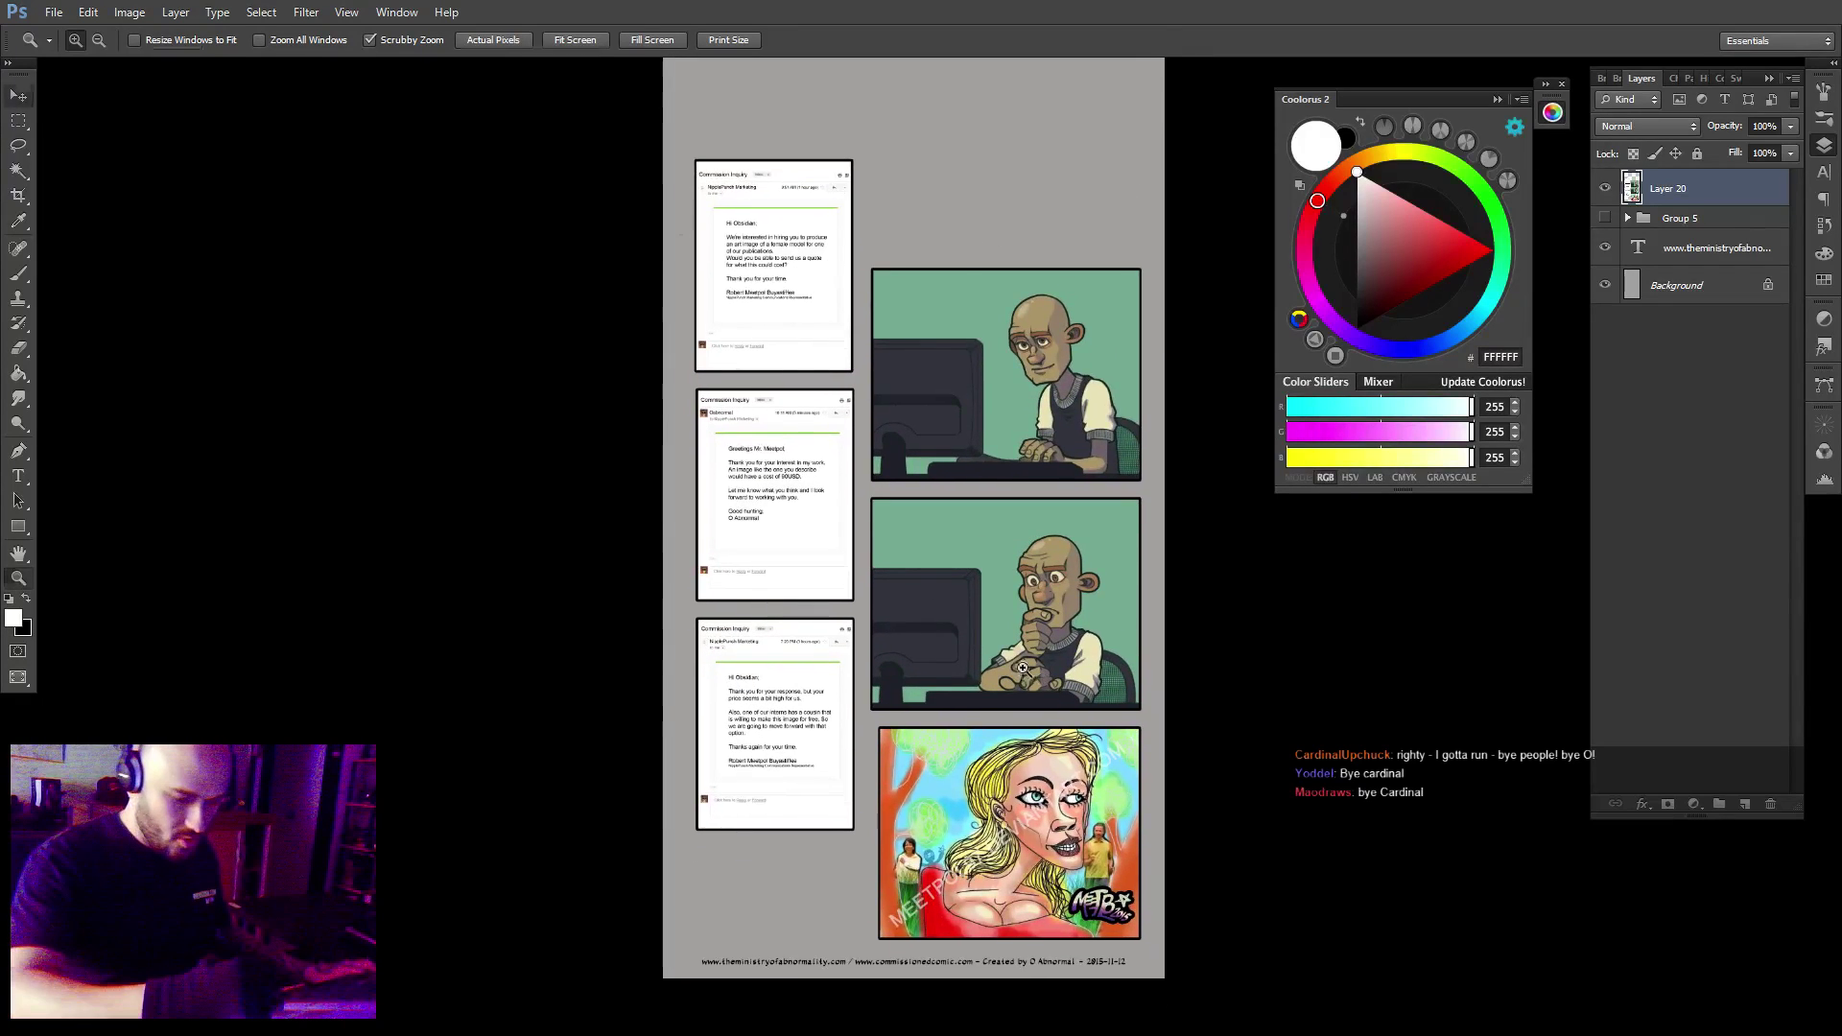
left_click_drag(1029, 641, 1034, 646)
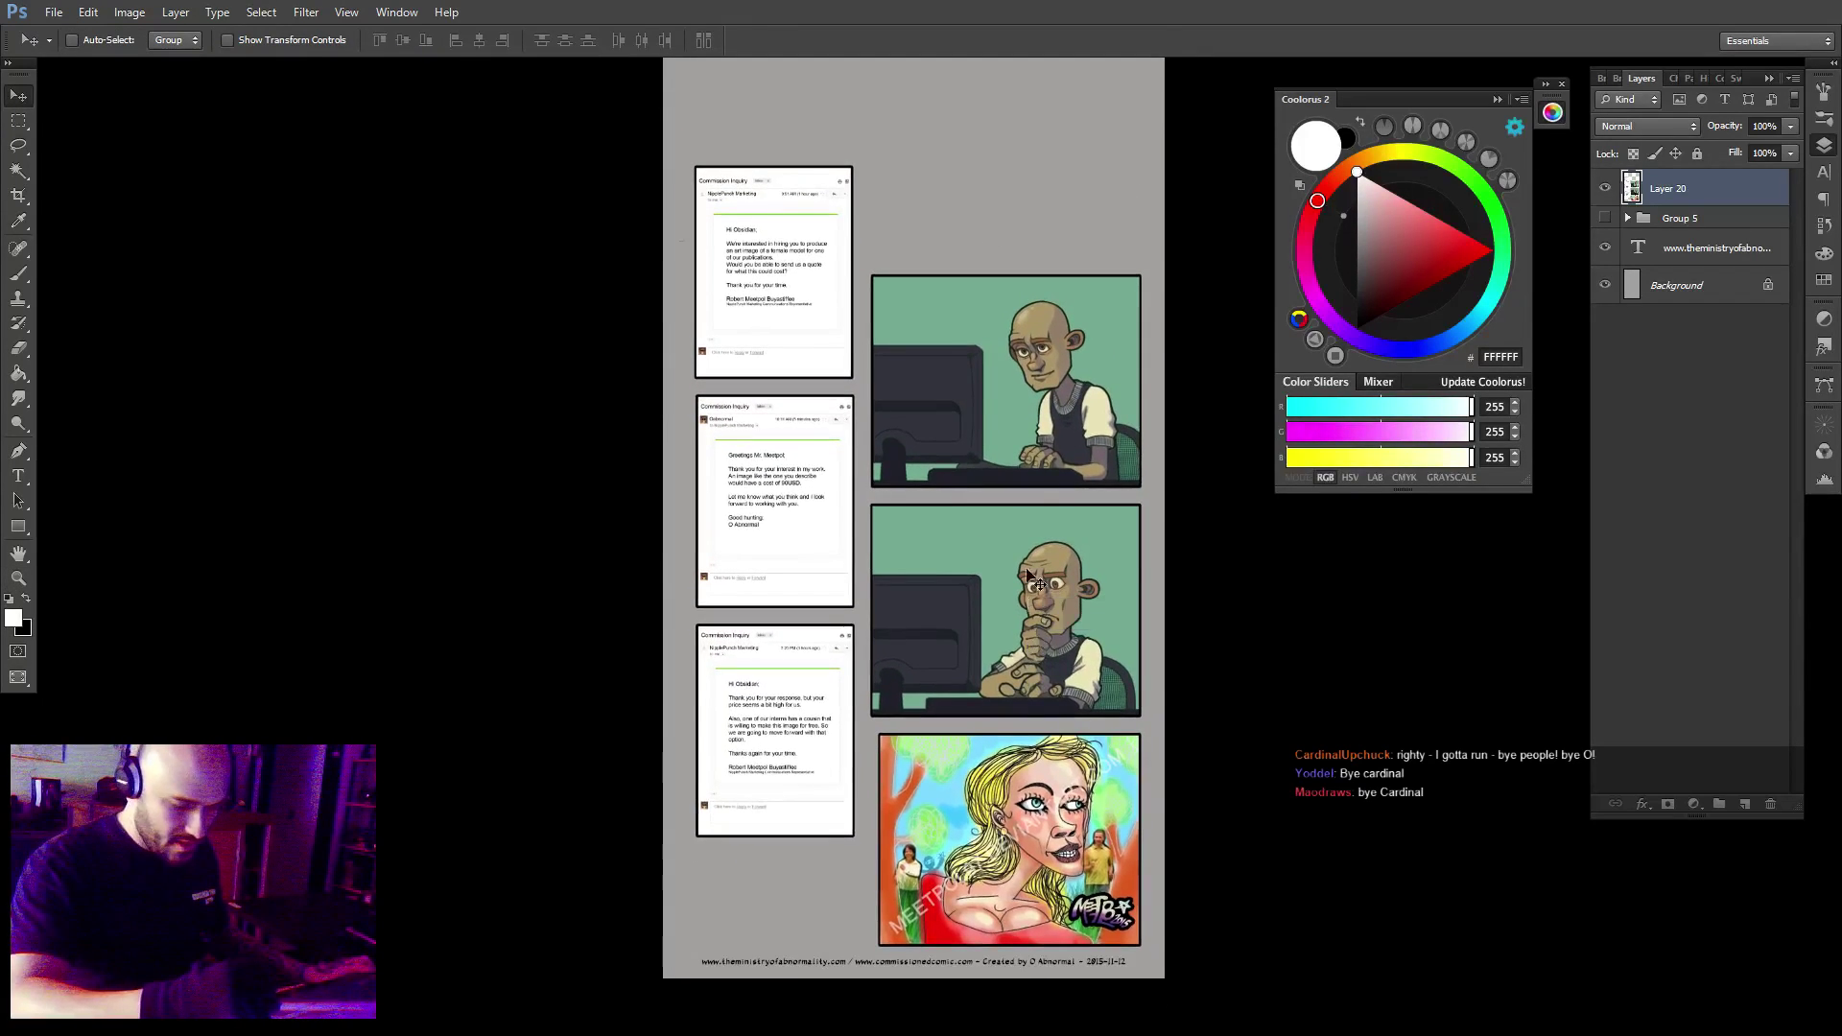
Crop the empty grey strip off the top of the canvas, leaving a narrow margin above the first email panel.
left_click_drag(993, 320, 1005, 544)
key("c")
left_click_drag(927, 215, 933, 290)
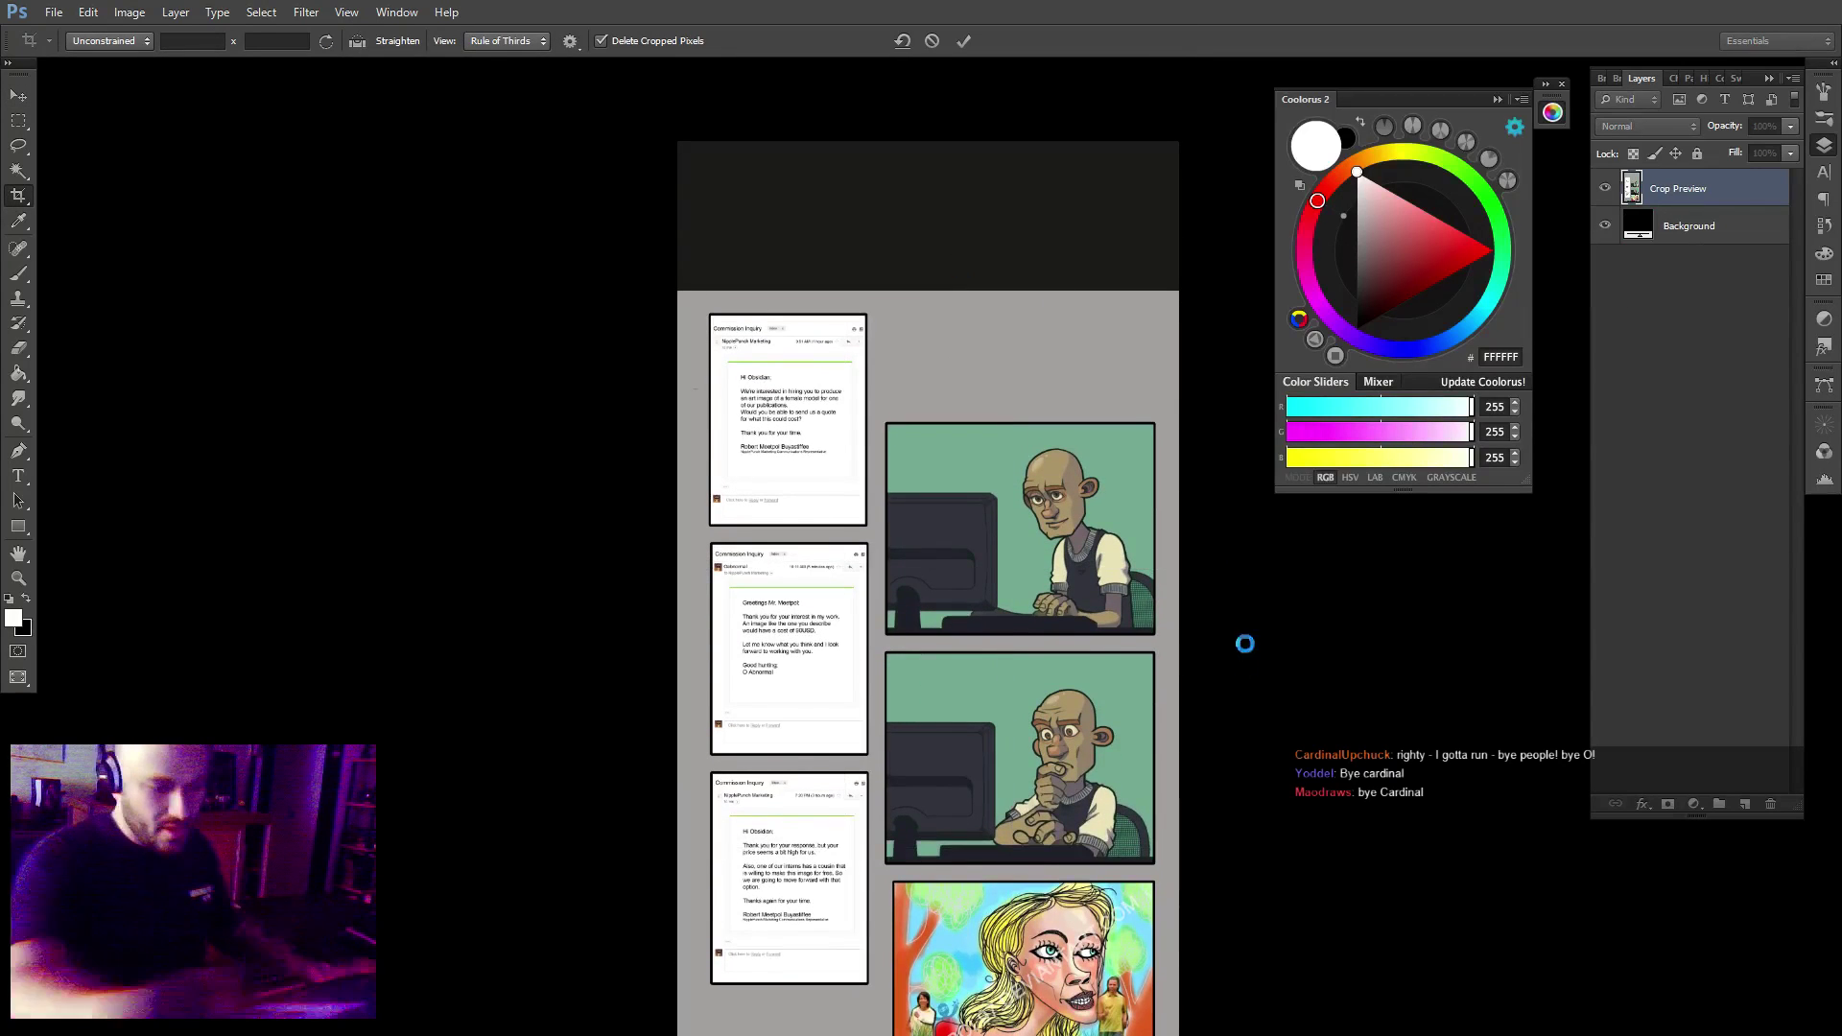
key("Return")
Show the comic full screen without the interface and read through all panels from the first email to the credit line.
key("z")
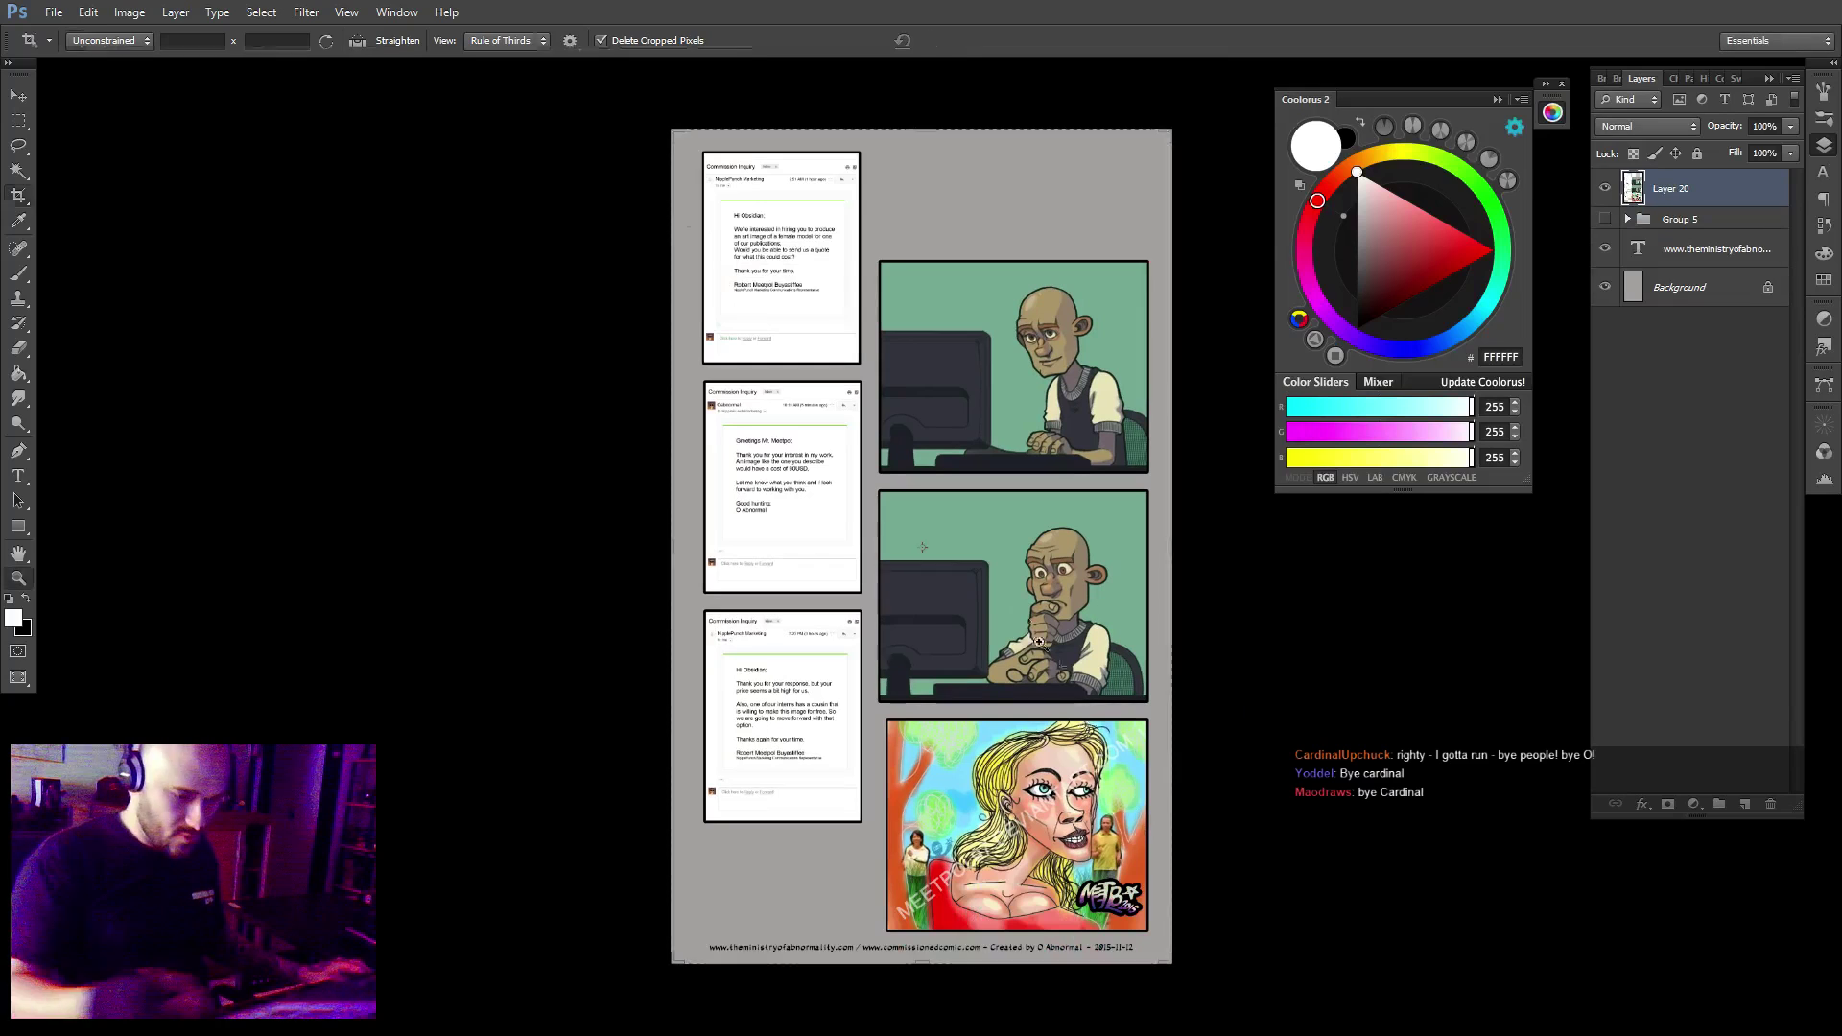
left_click_drag(809, 236, 1179, 532)
key("f")
key("Tab")
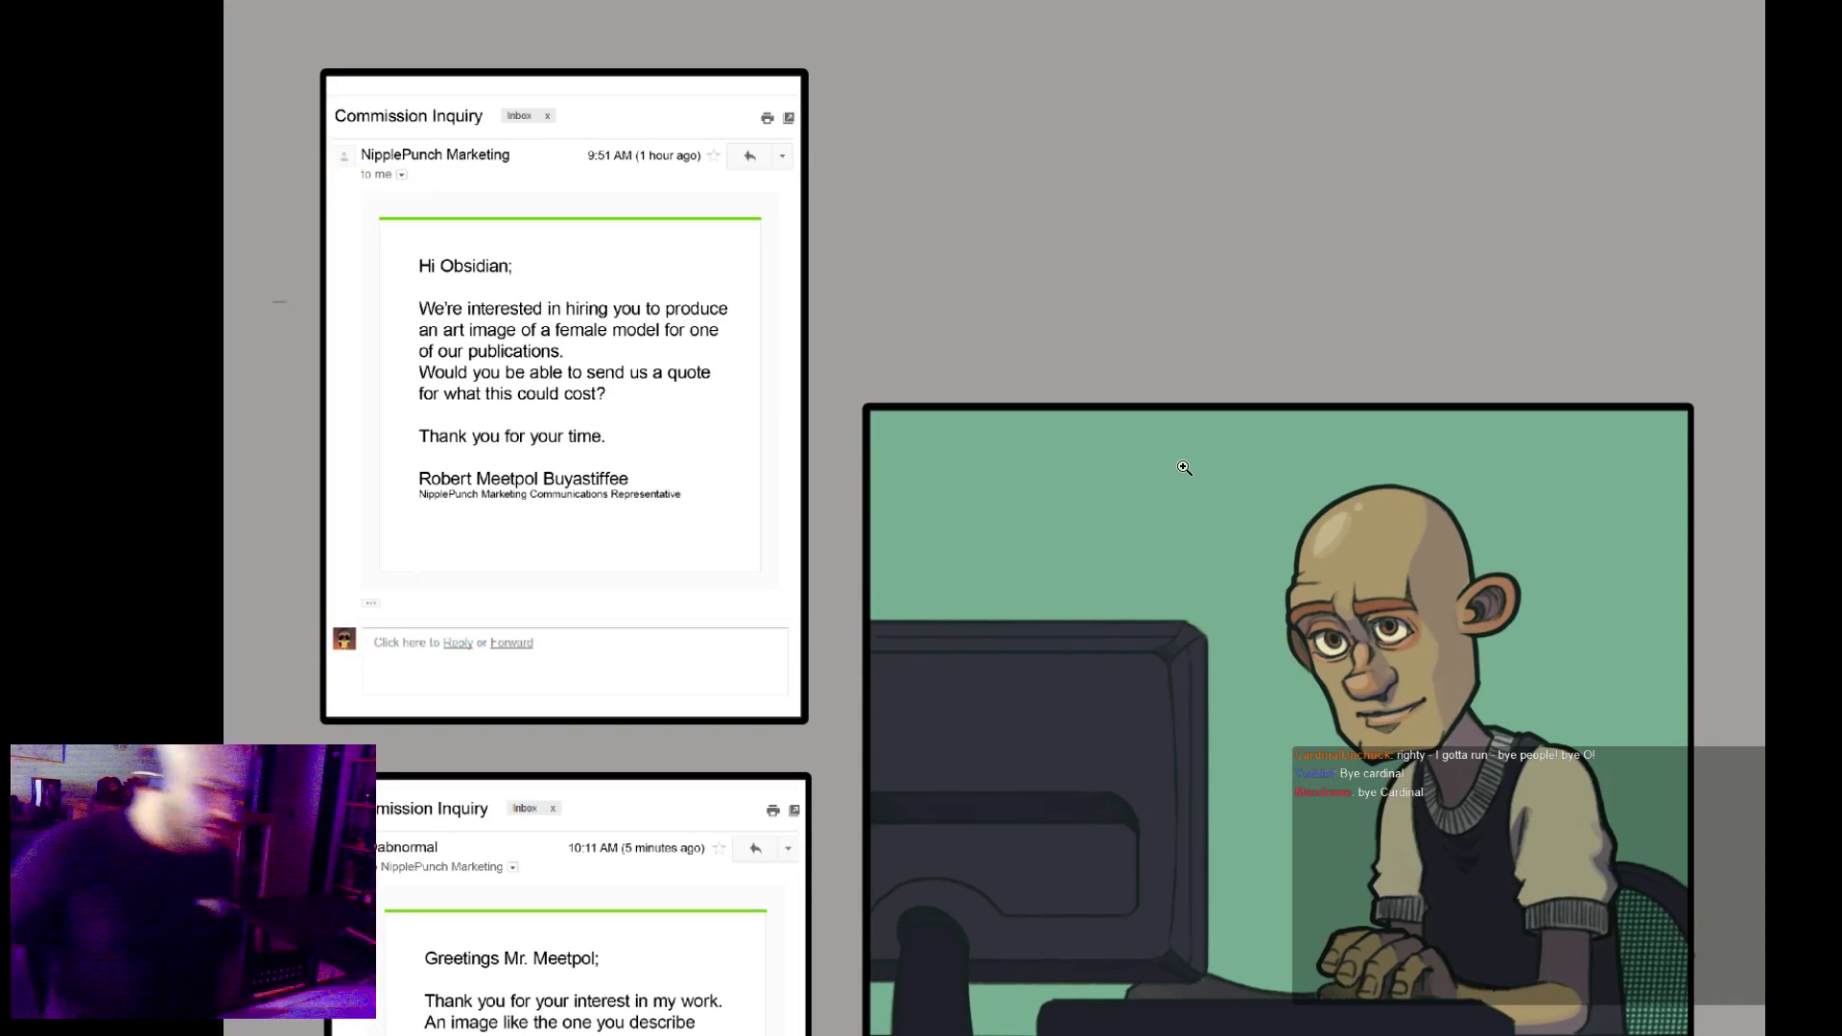
scroll(1184, 467, "down", 5)
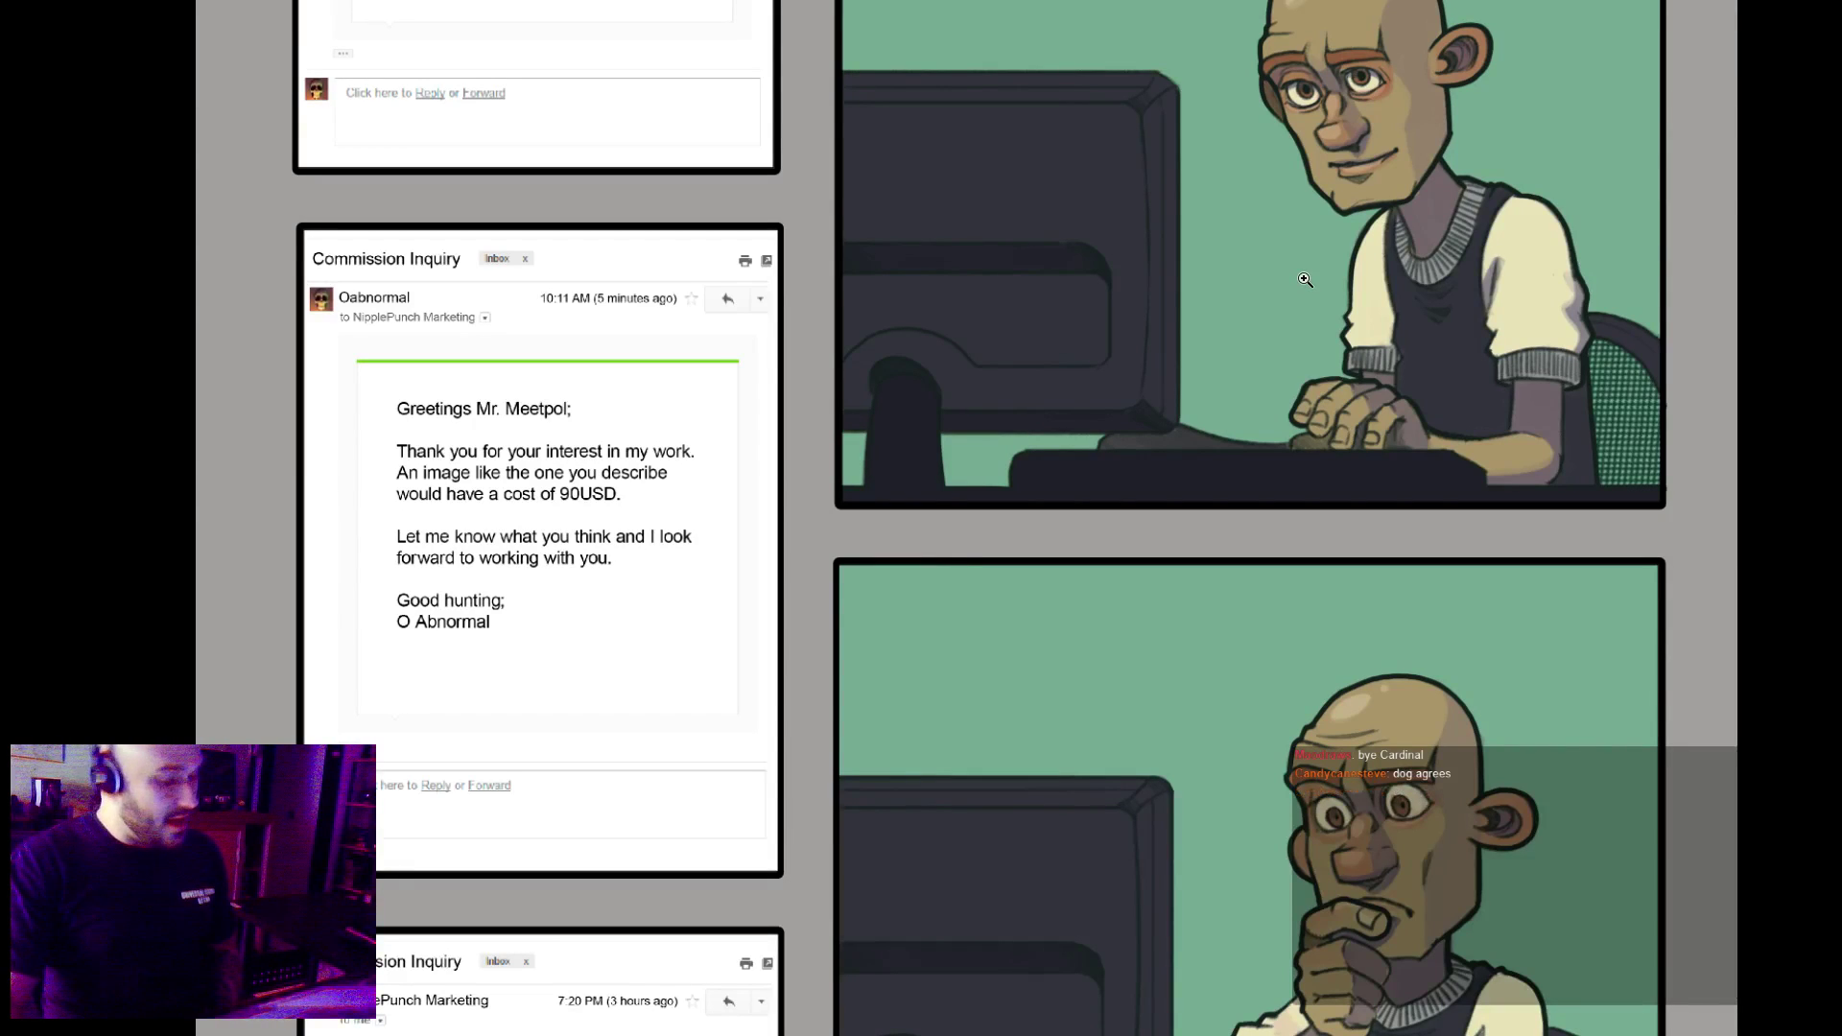
scroll(1214, 556, "down", 5)
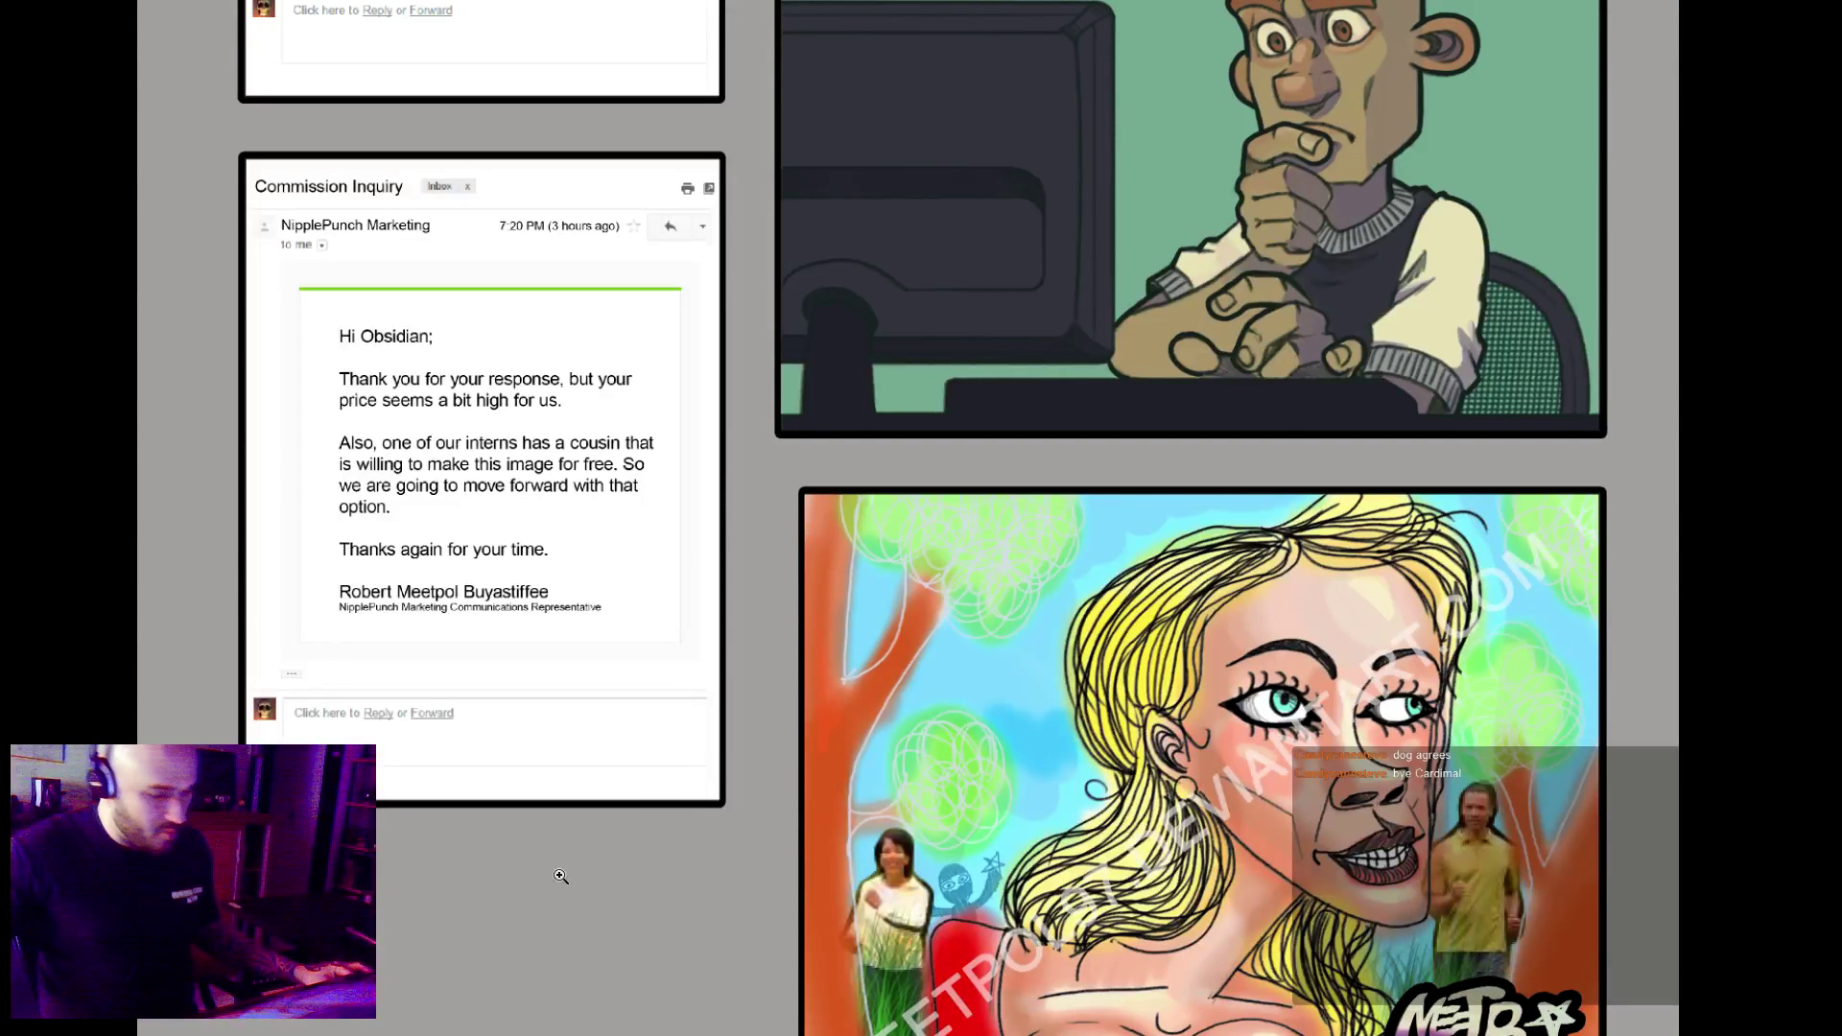
scroll(1008, 674, "down", 3)
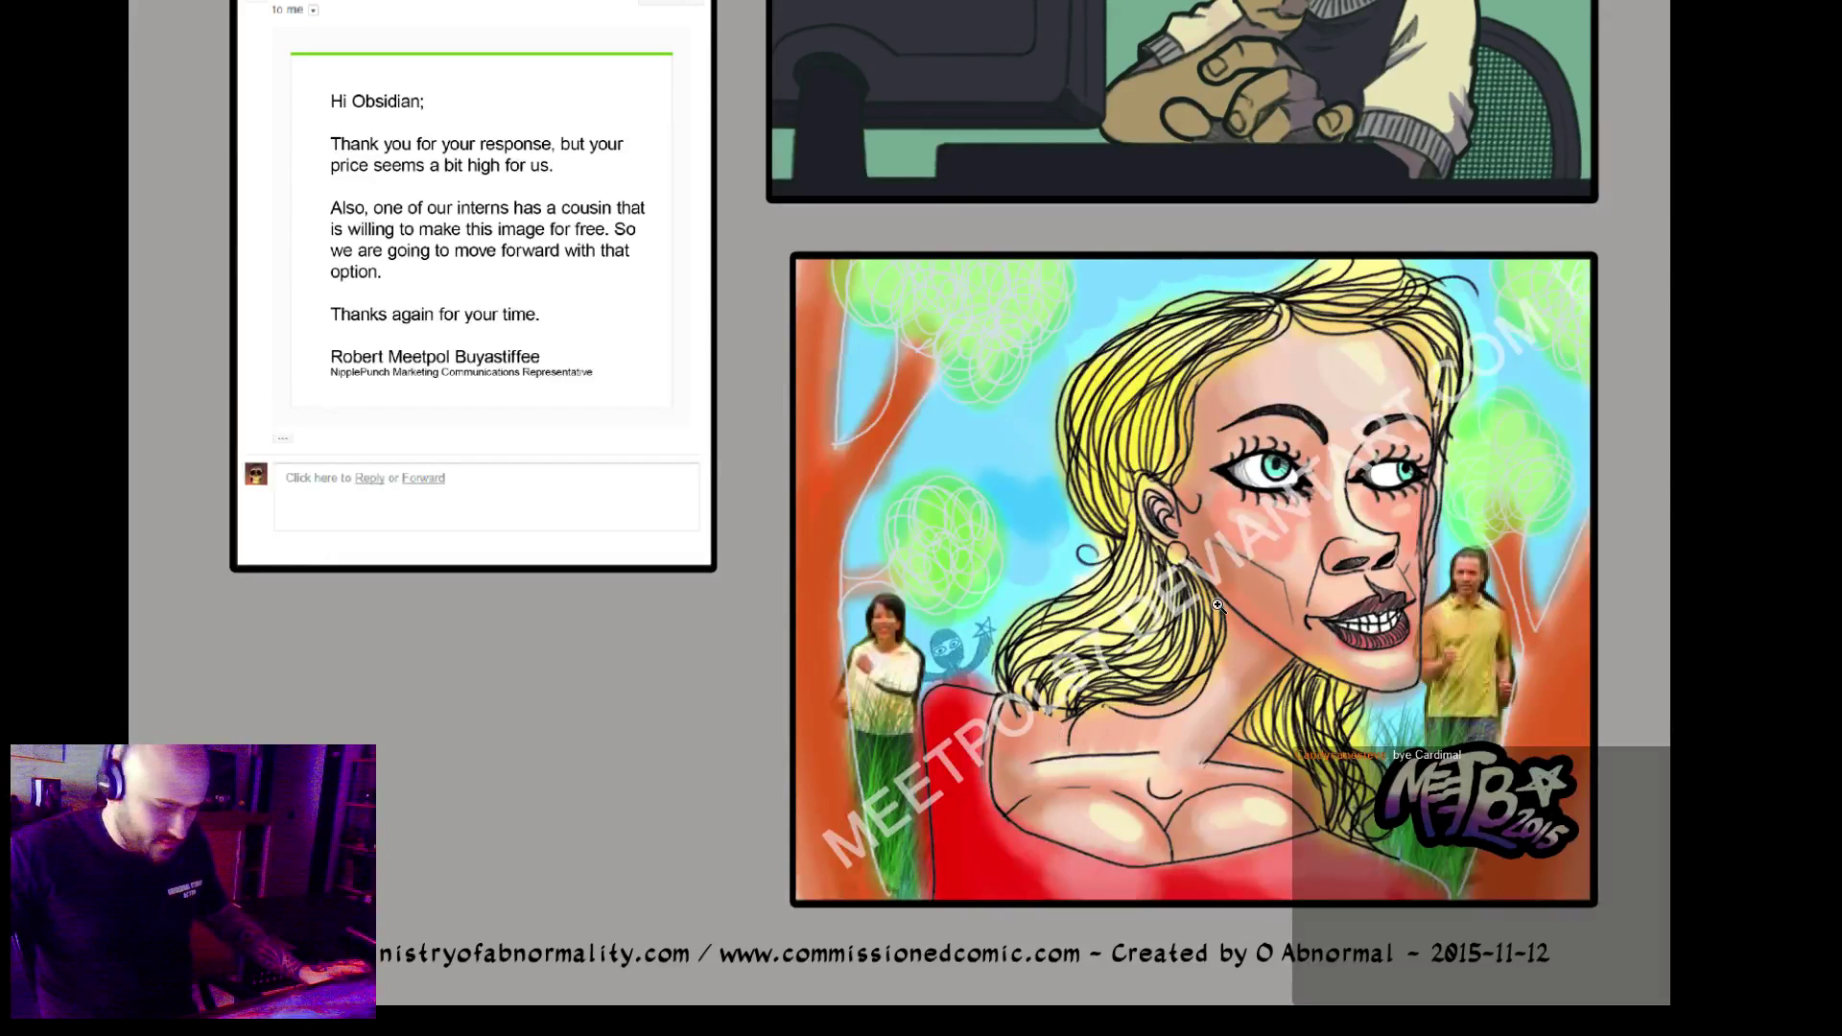
left_click(1075, 554)
left_click_drag(1075, 555, 864, 690)
left_click_drag(910, 626, 954, 625)
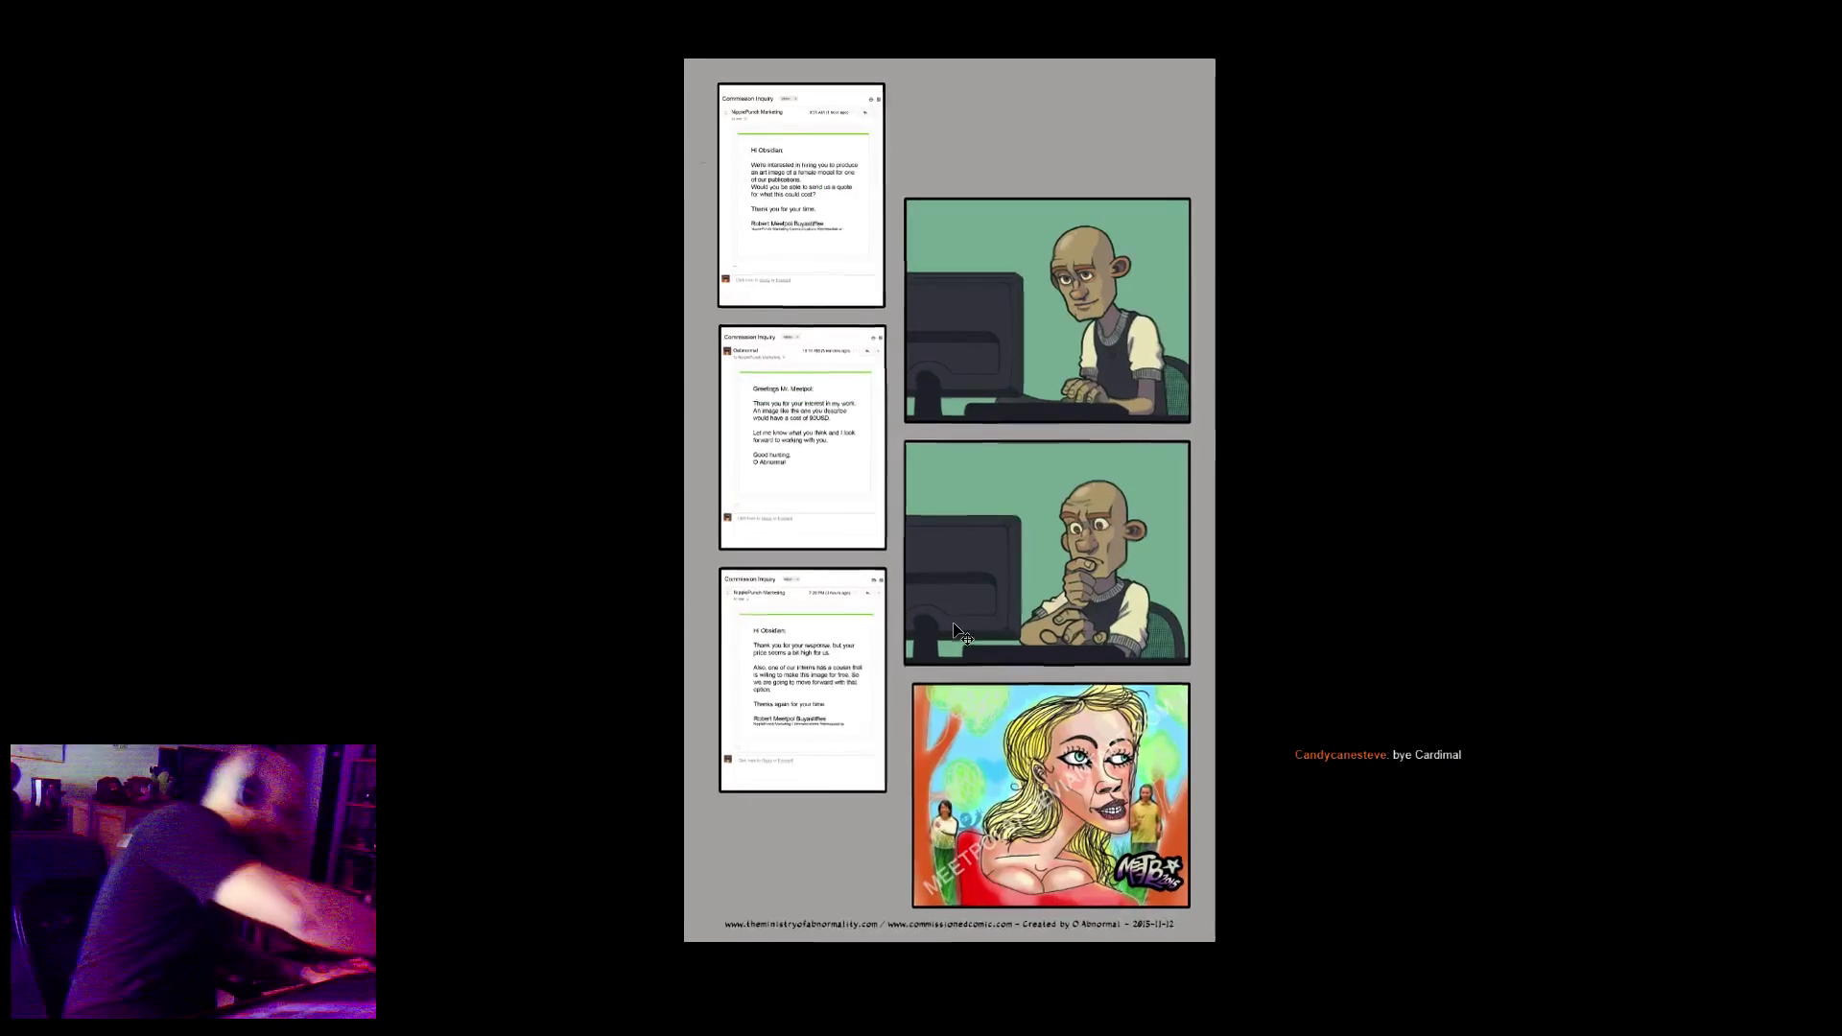
Check the comic page at fit-on-screen, actual-pixels and print-size magnification, ending at print size.
key("ctrl+0")
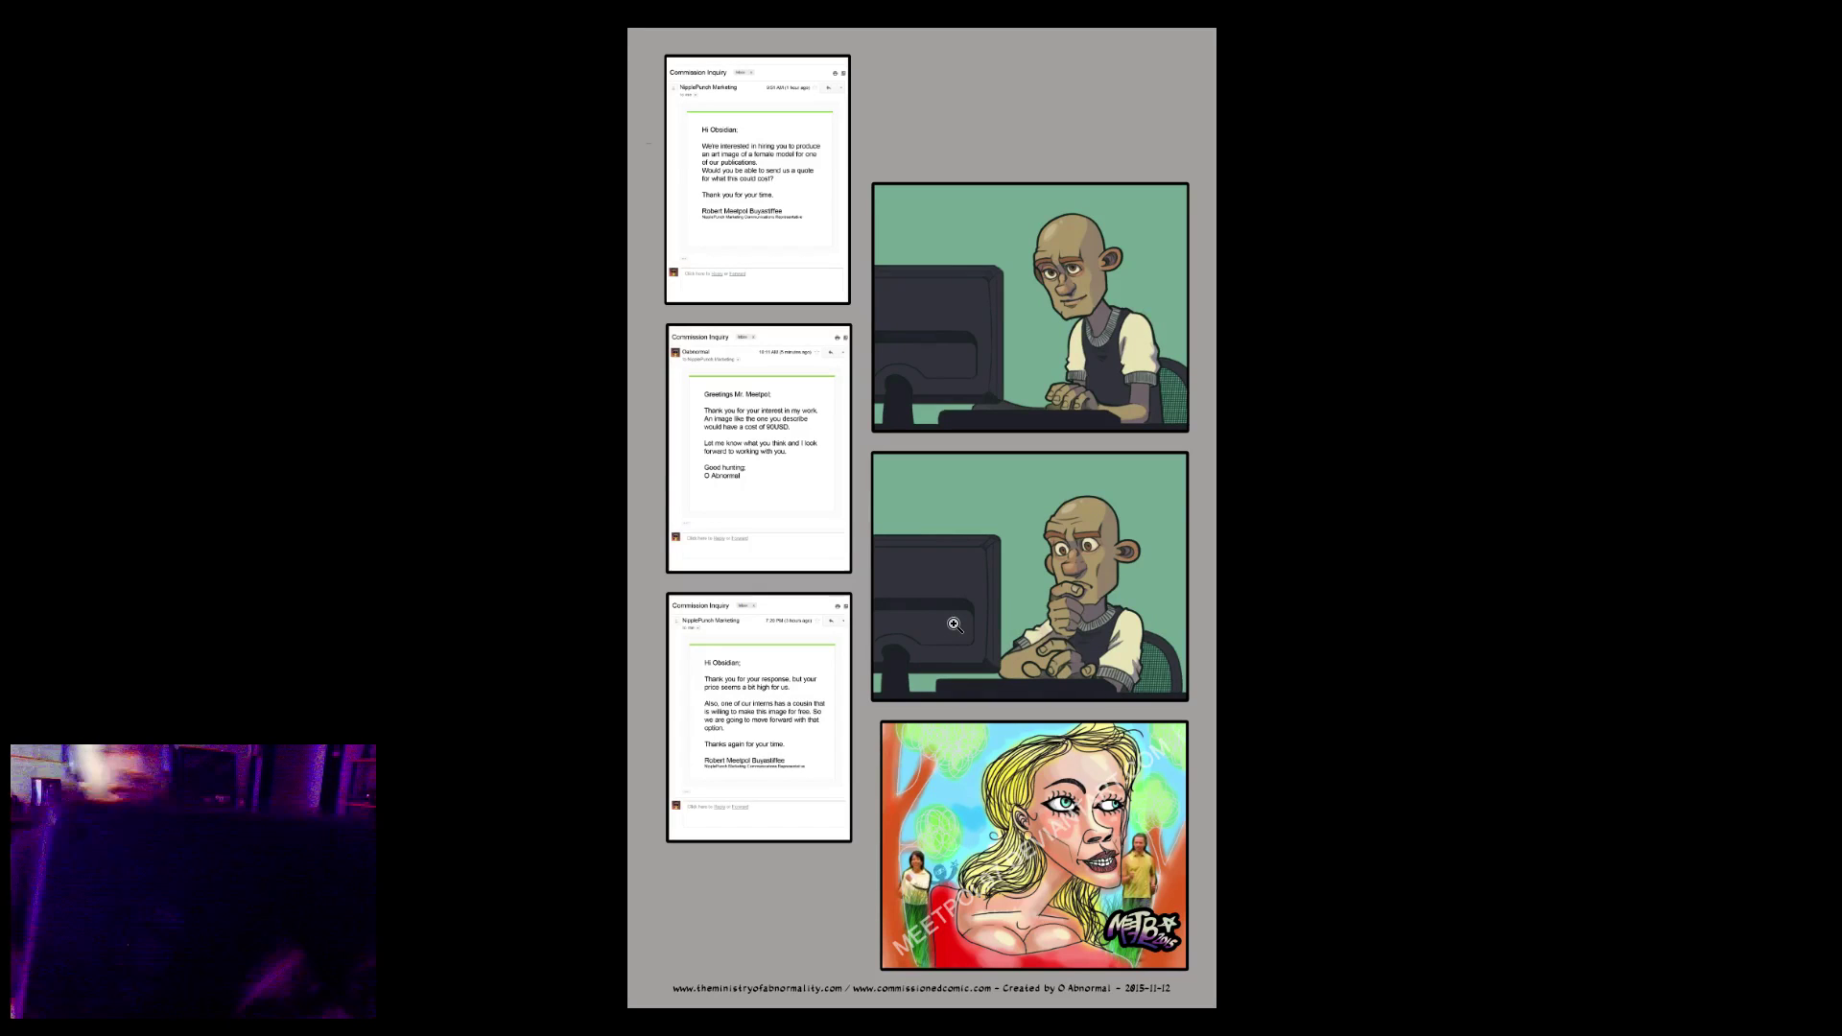
right_click(1002, 541)
left_click(1076, 575)
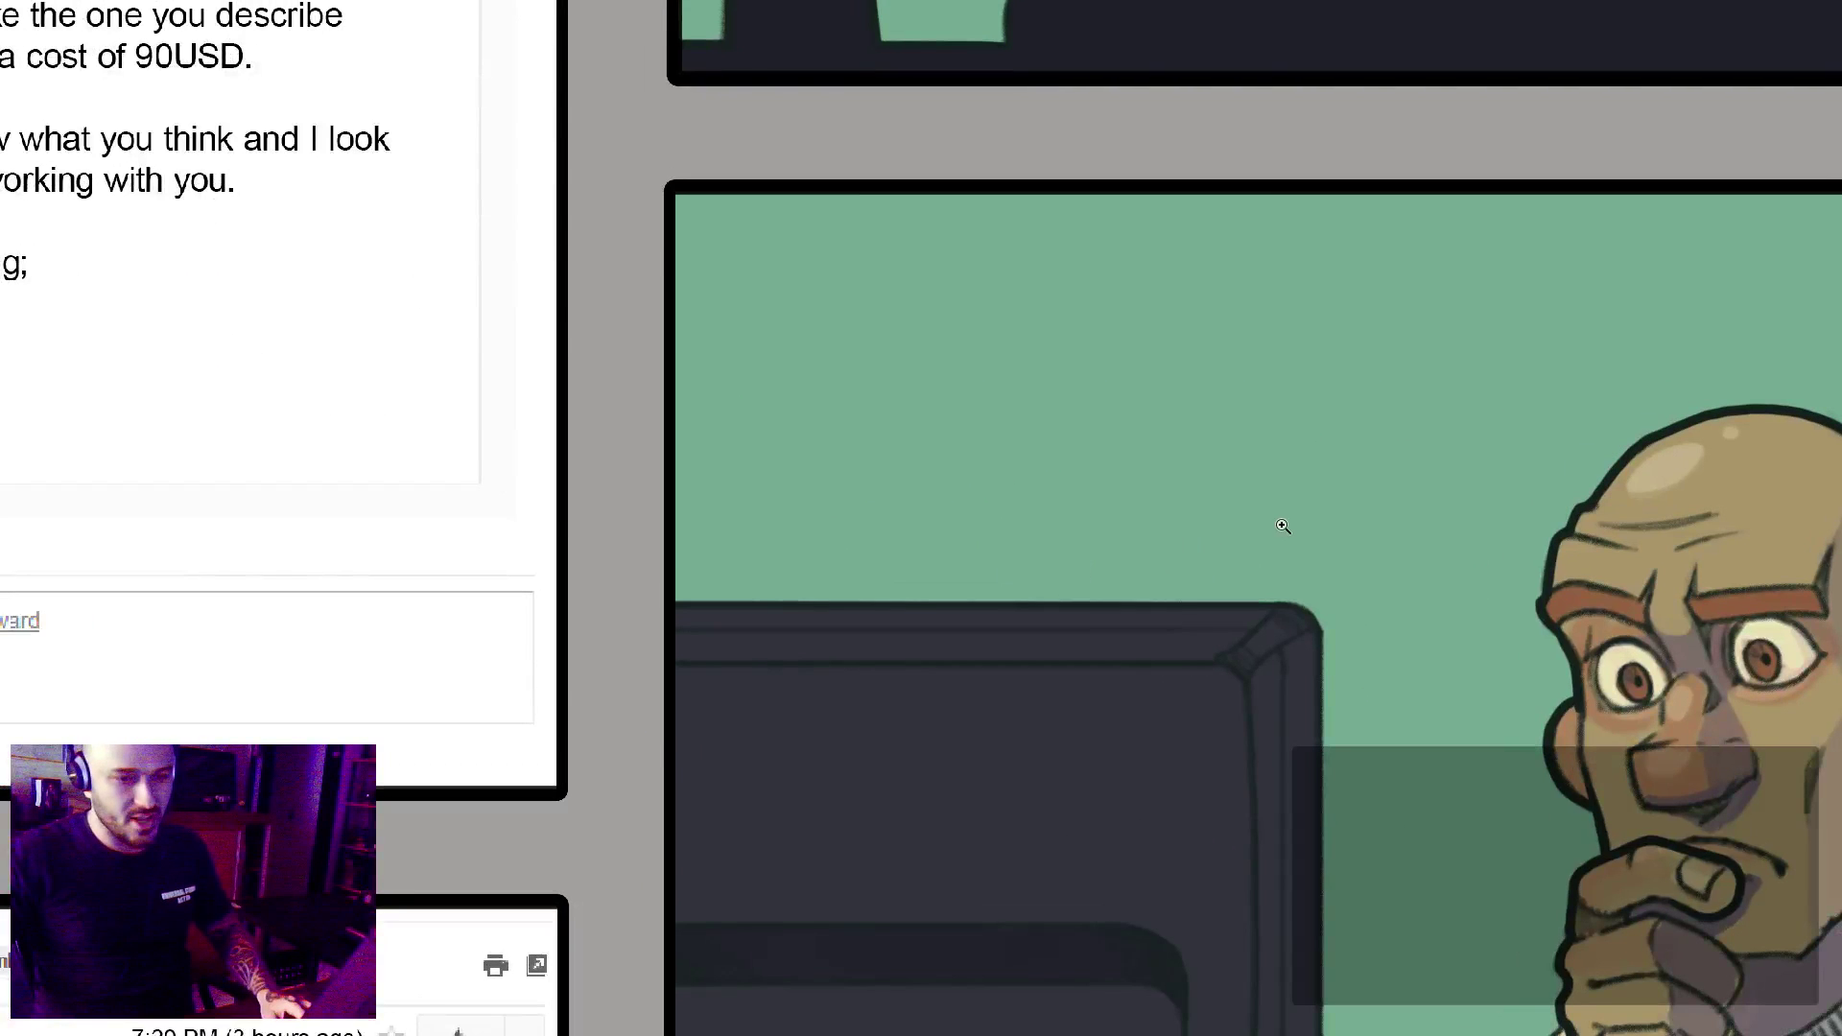
right_click(1280, 524)
left_click(1324, 580)
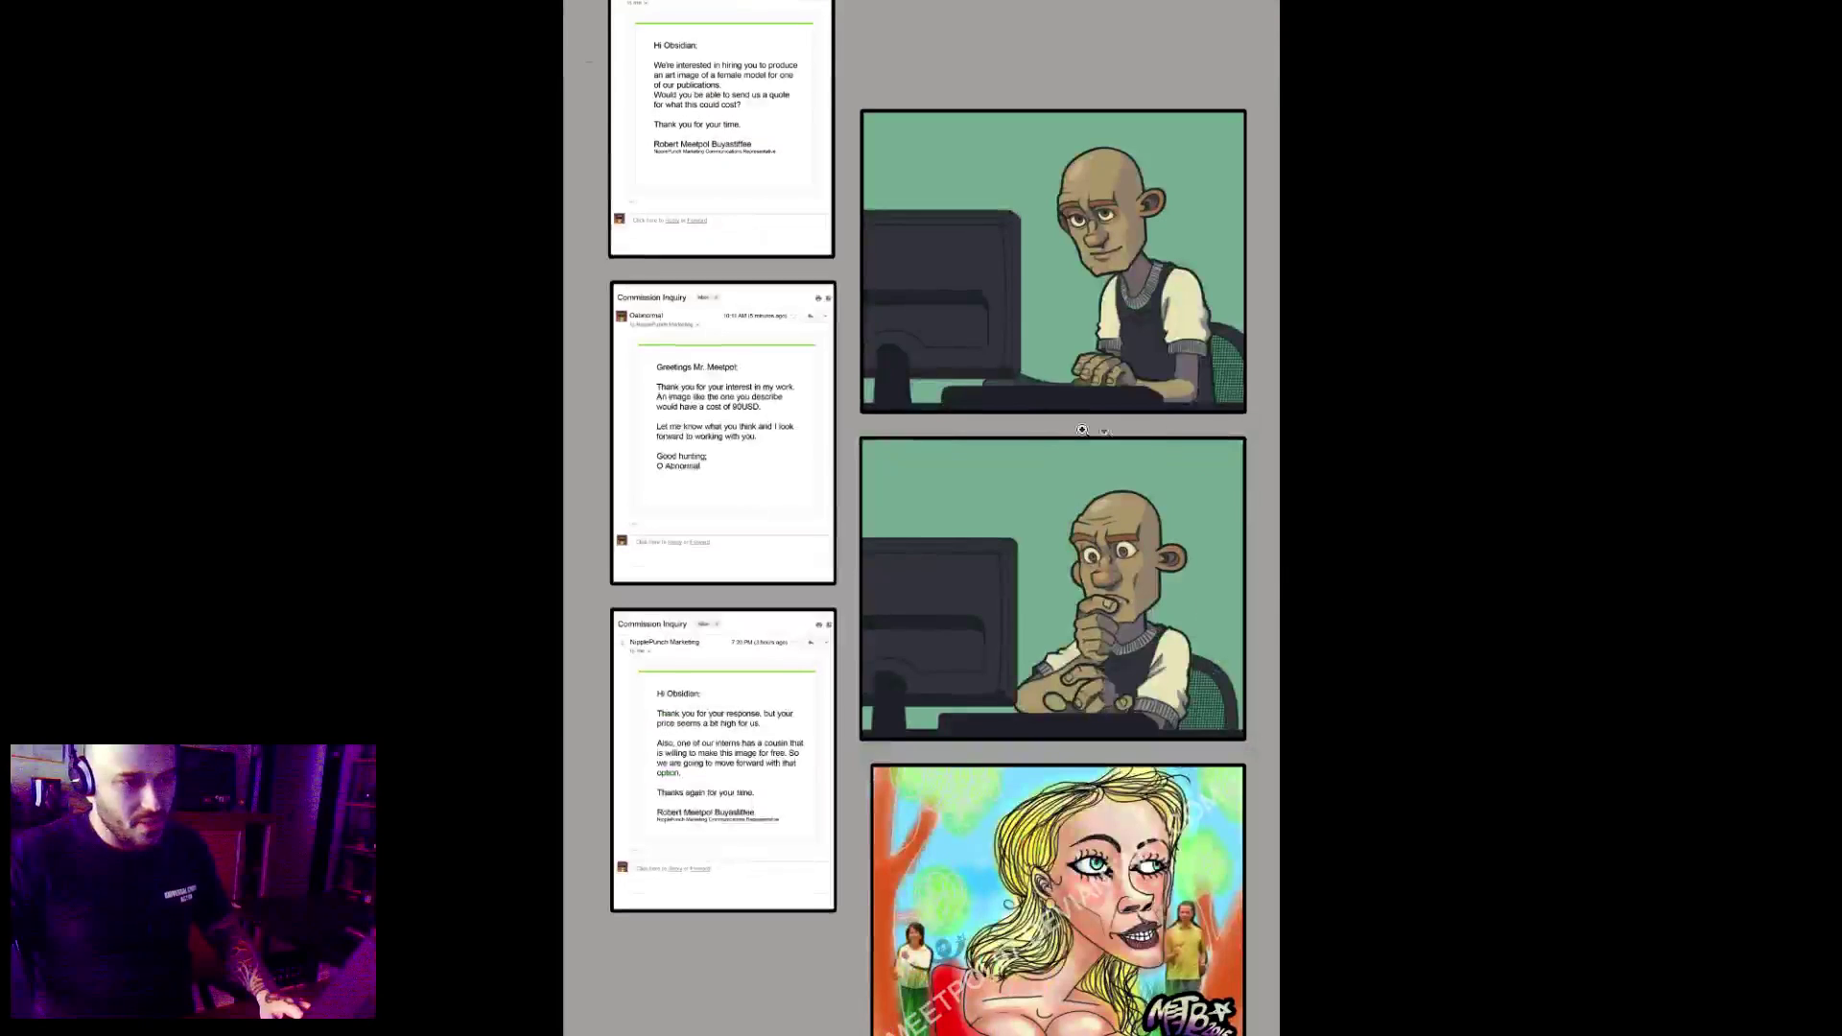
scroll(1113, 449, "up", 2)
scroll(1056, 480, "up", 1)
scroll(936, 521, "up", 2)
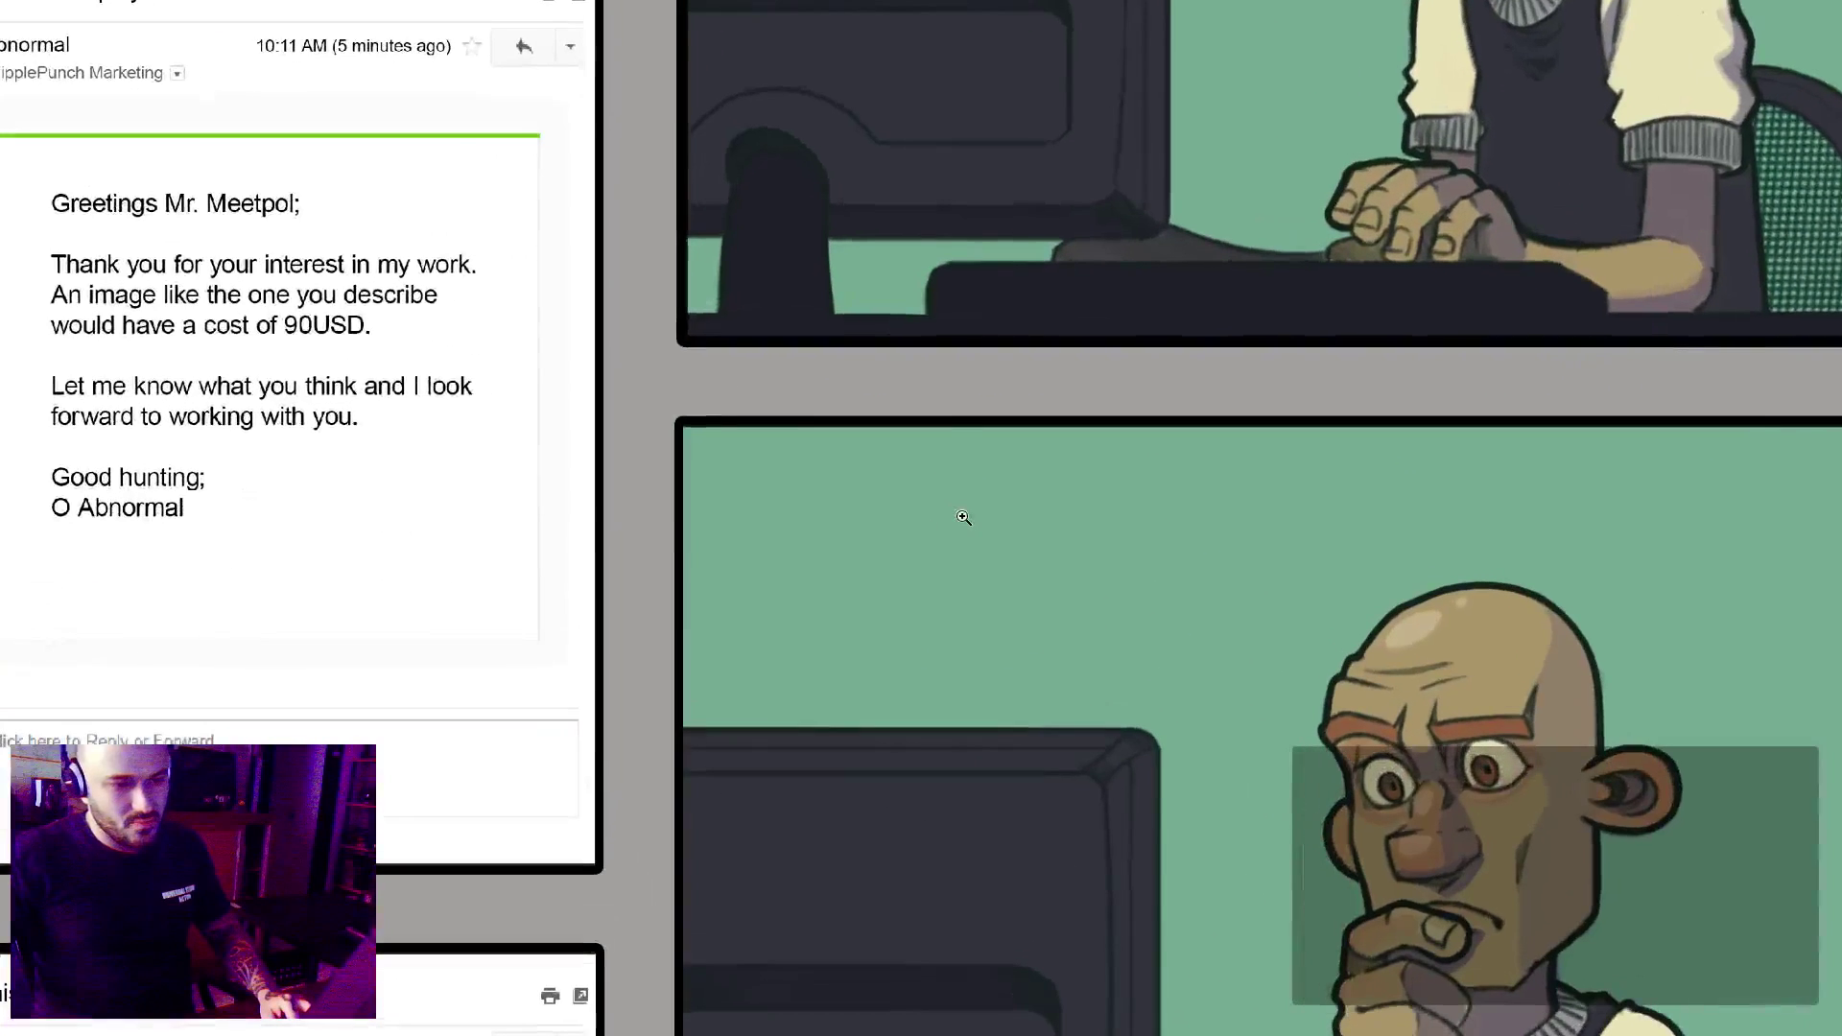
scroll(1082, 460, "down", 2)
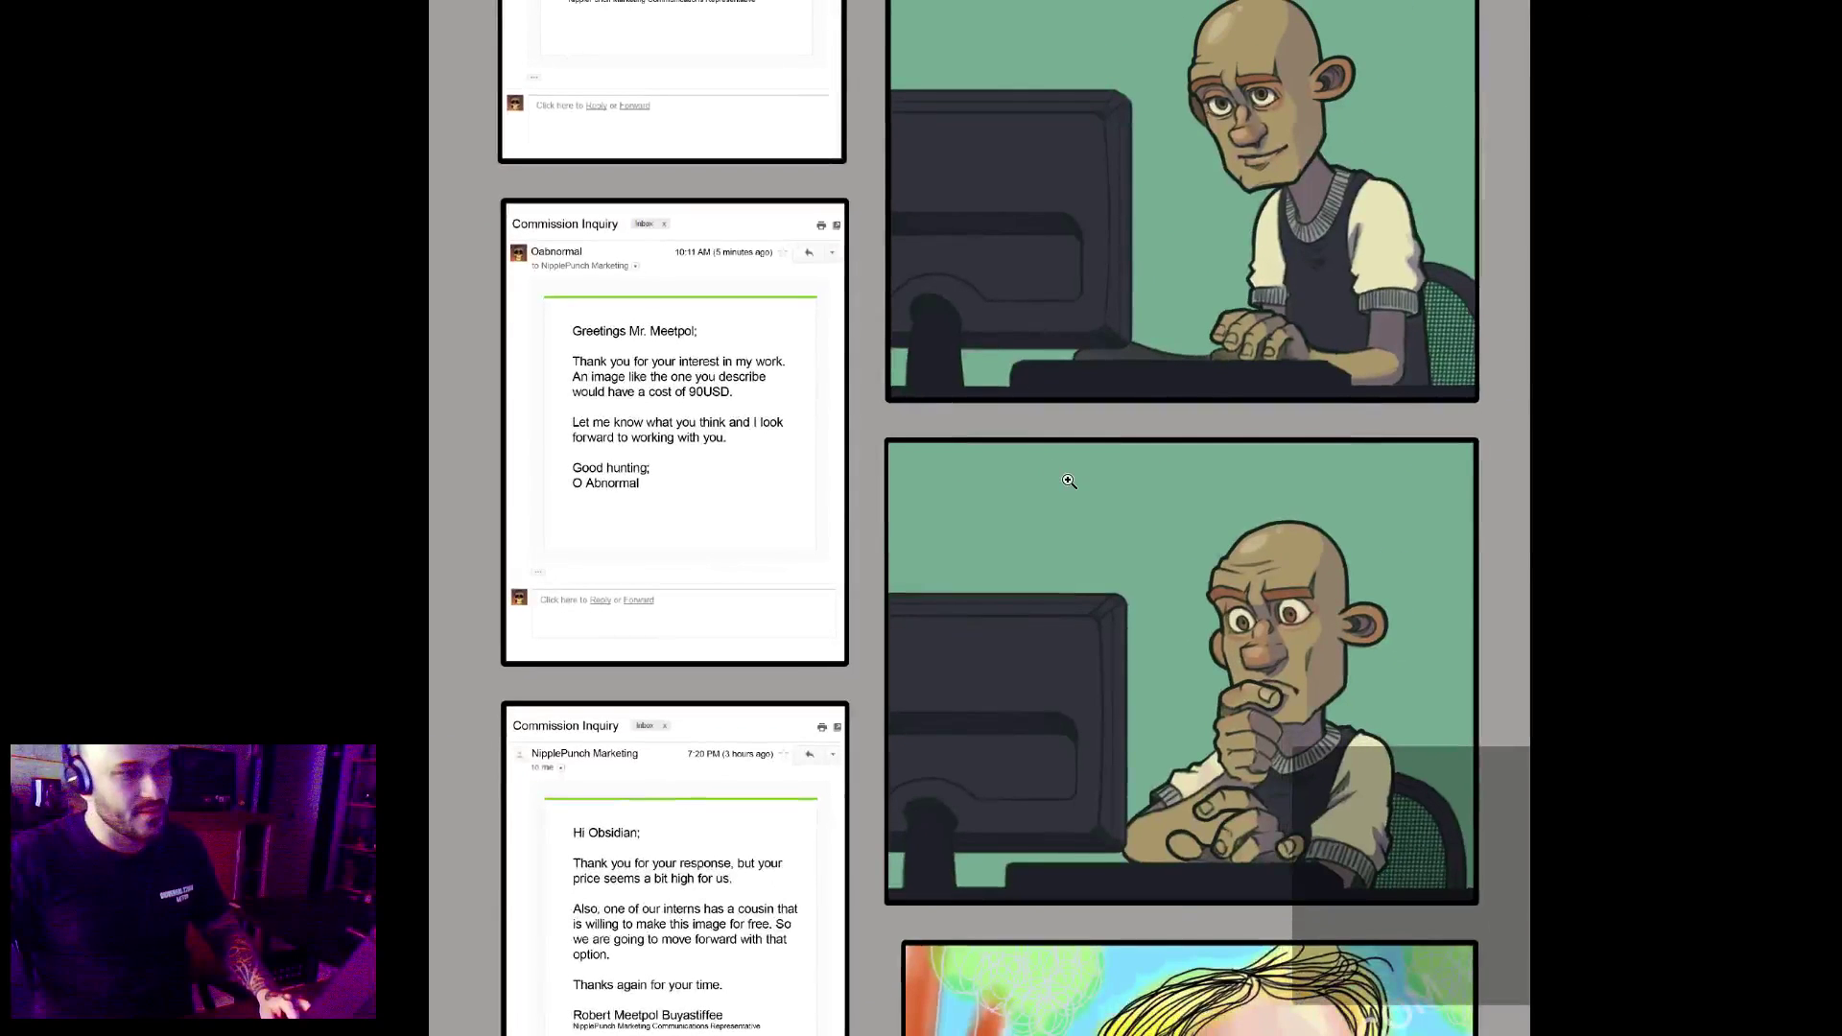
scroll(1078, 481, "down", 1)
right_click(1095, 493)
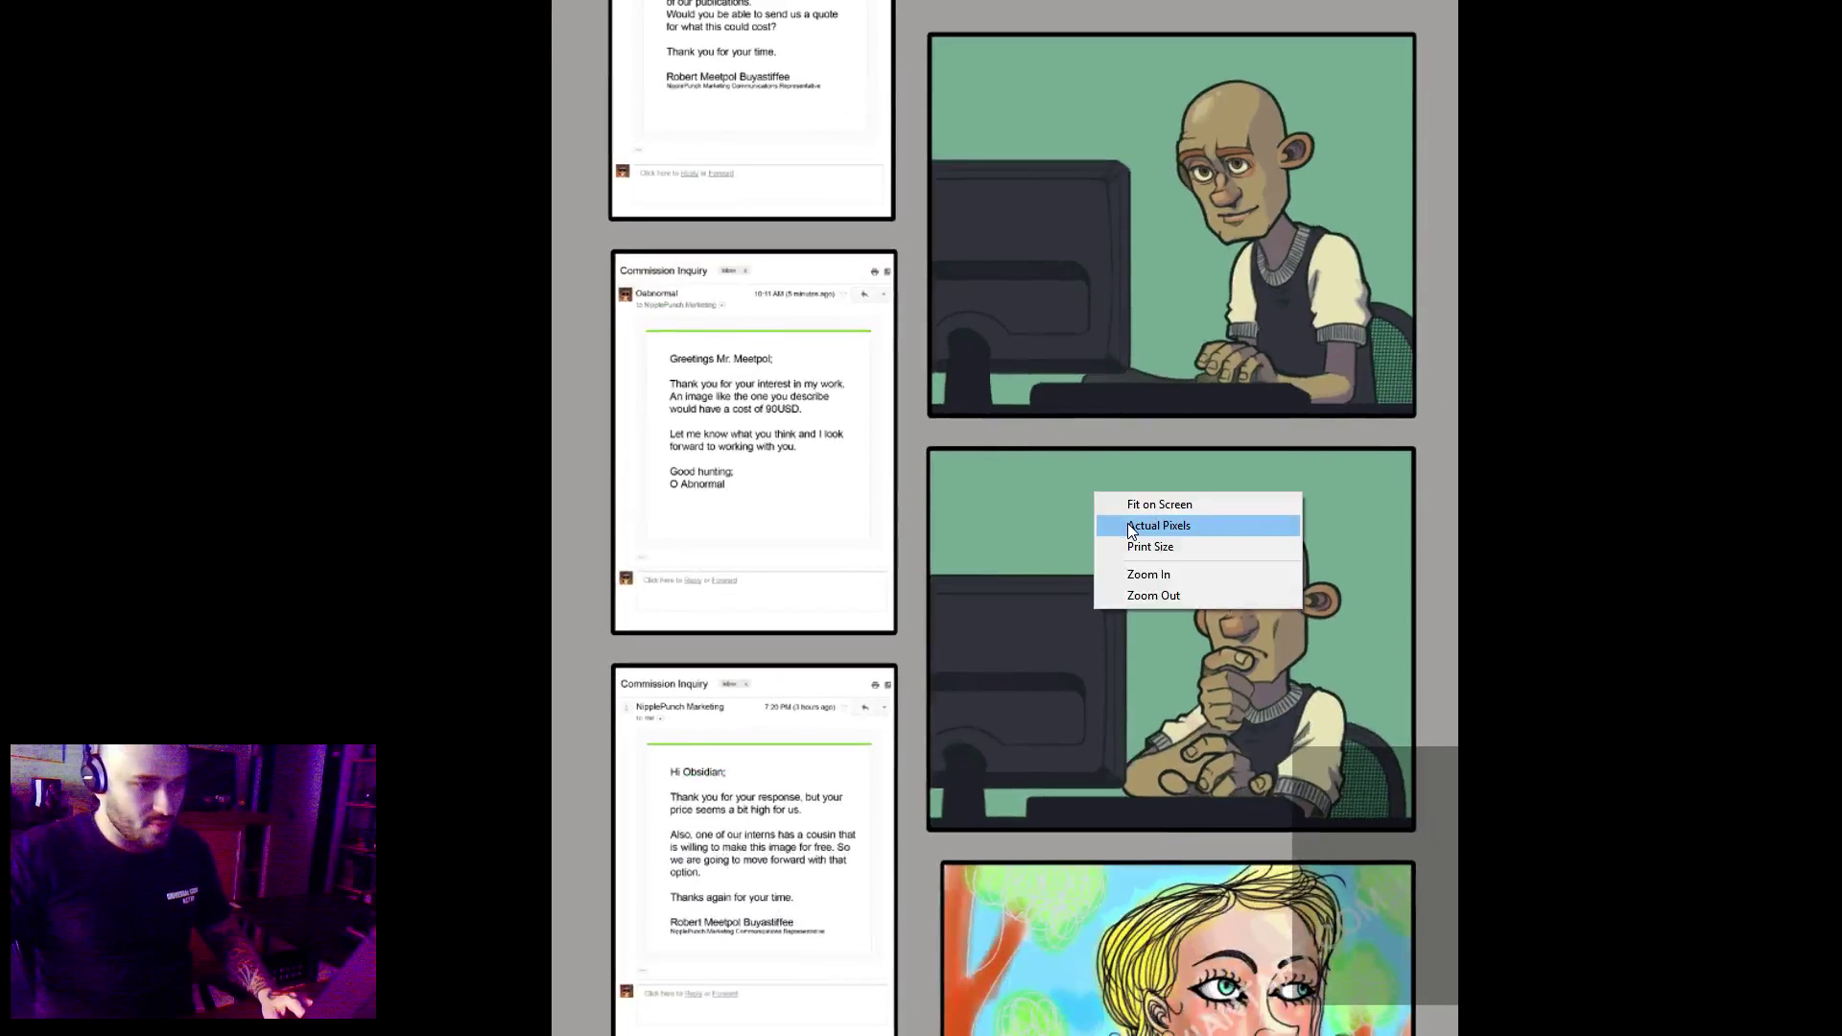
left_click(1128, 546)
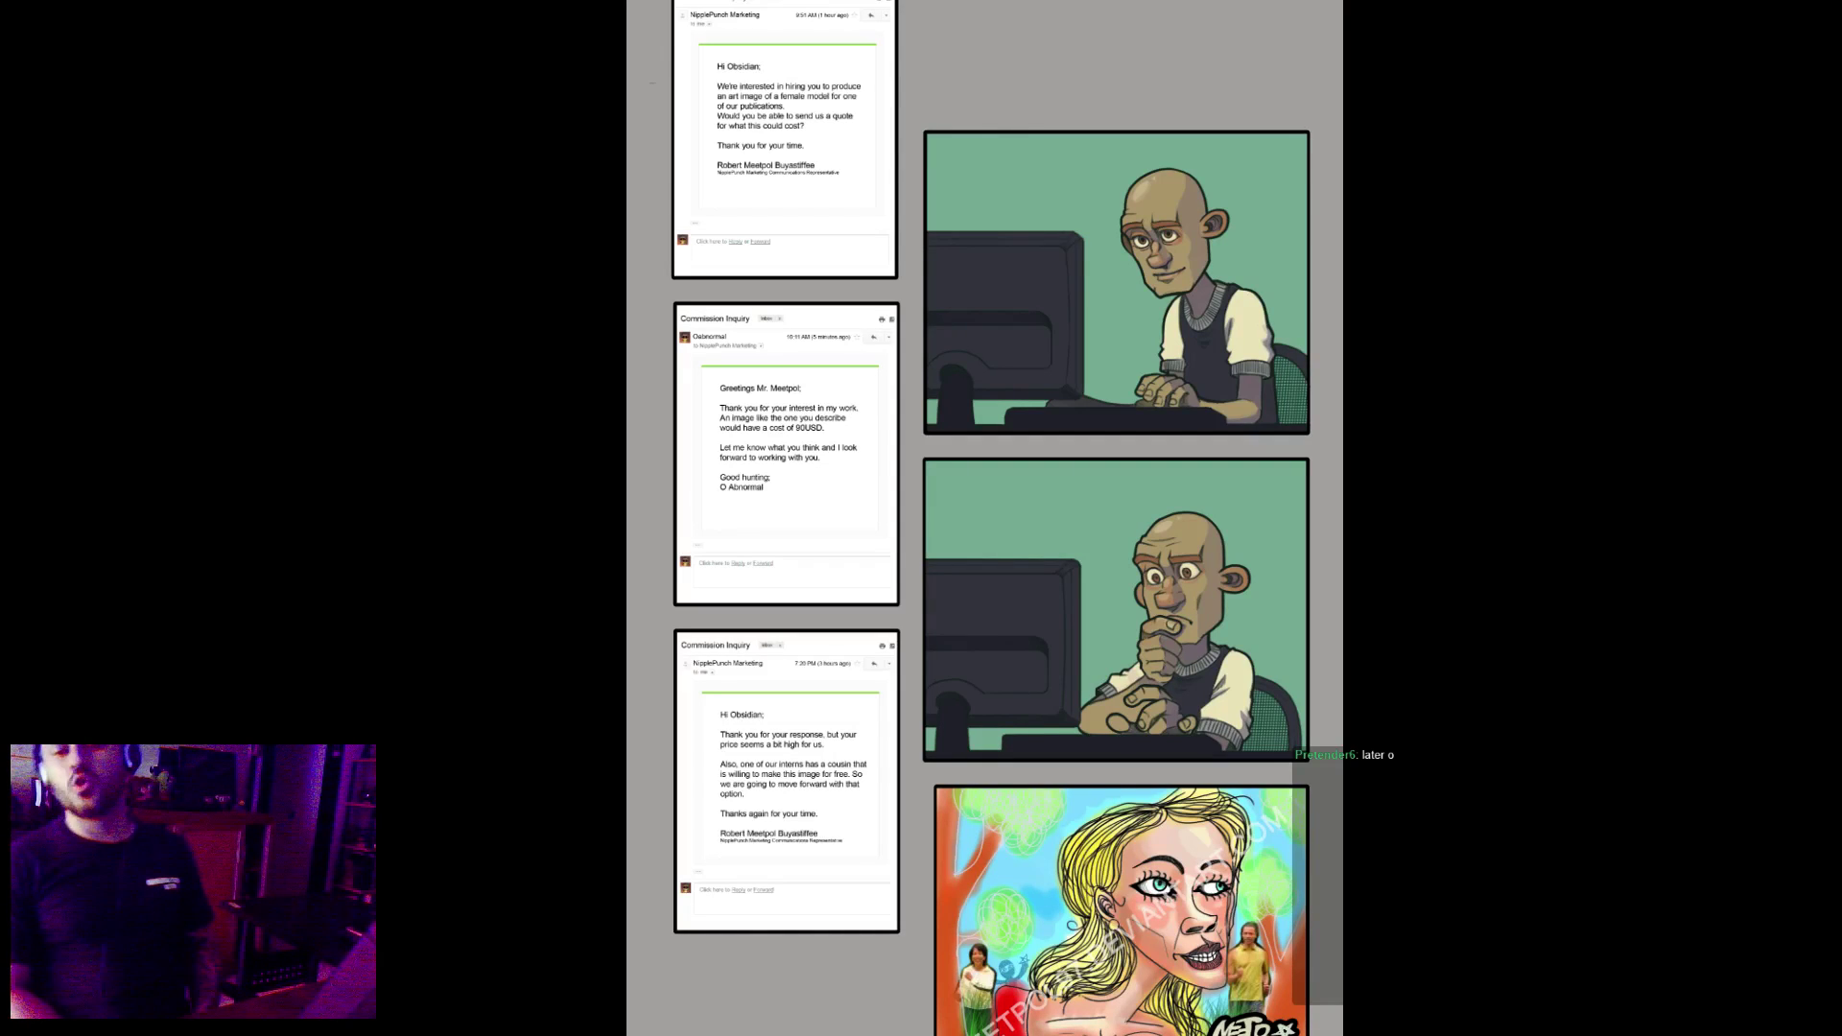
Return from the full-screen view to the standard screen mode with the document windows showing.
key("f")
key("f")
key("f")
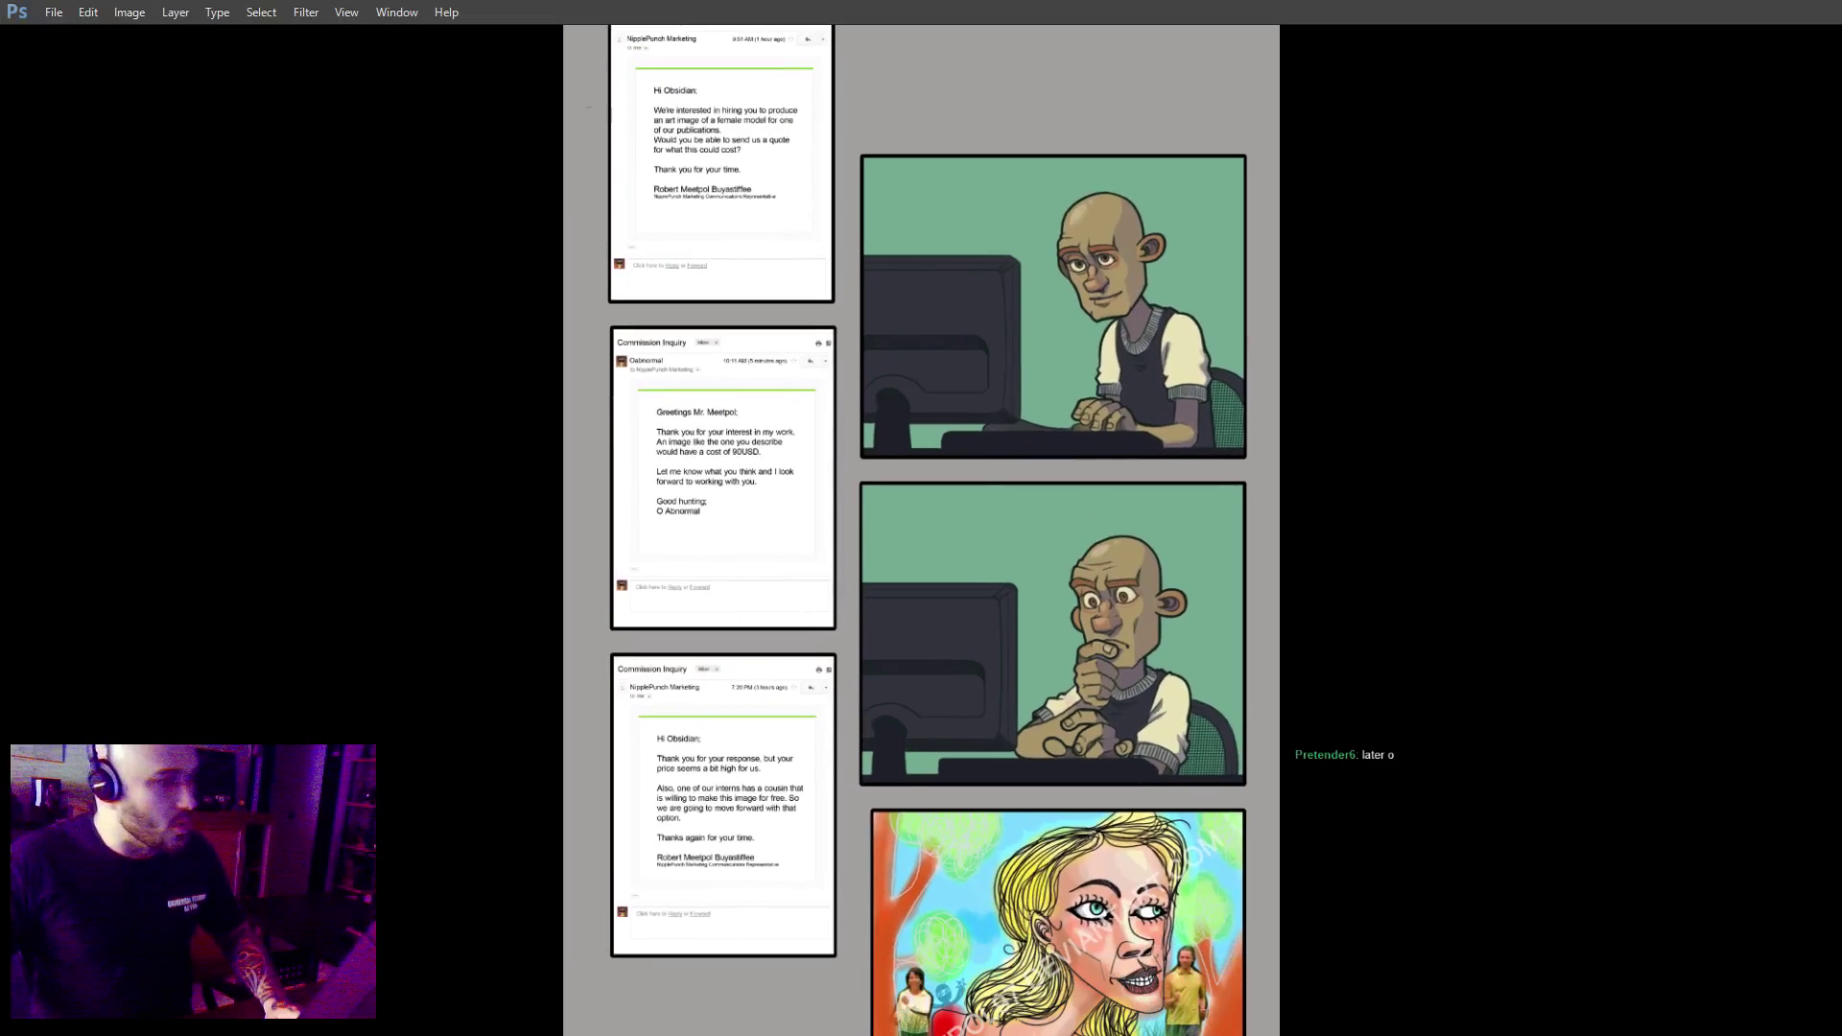
key("f")
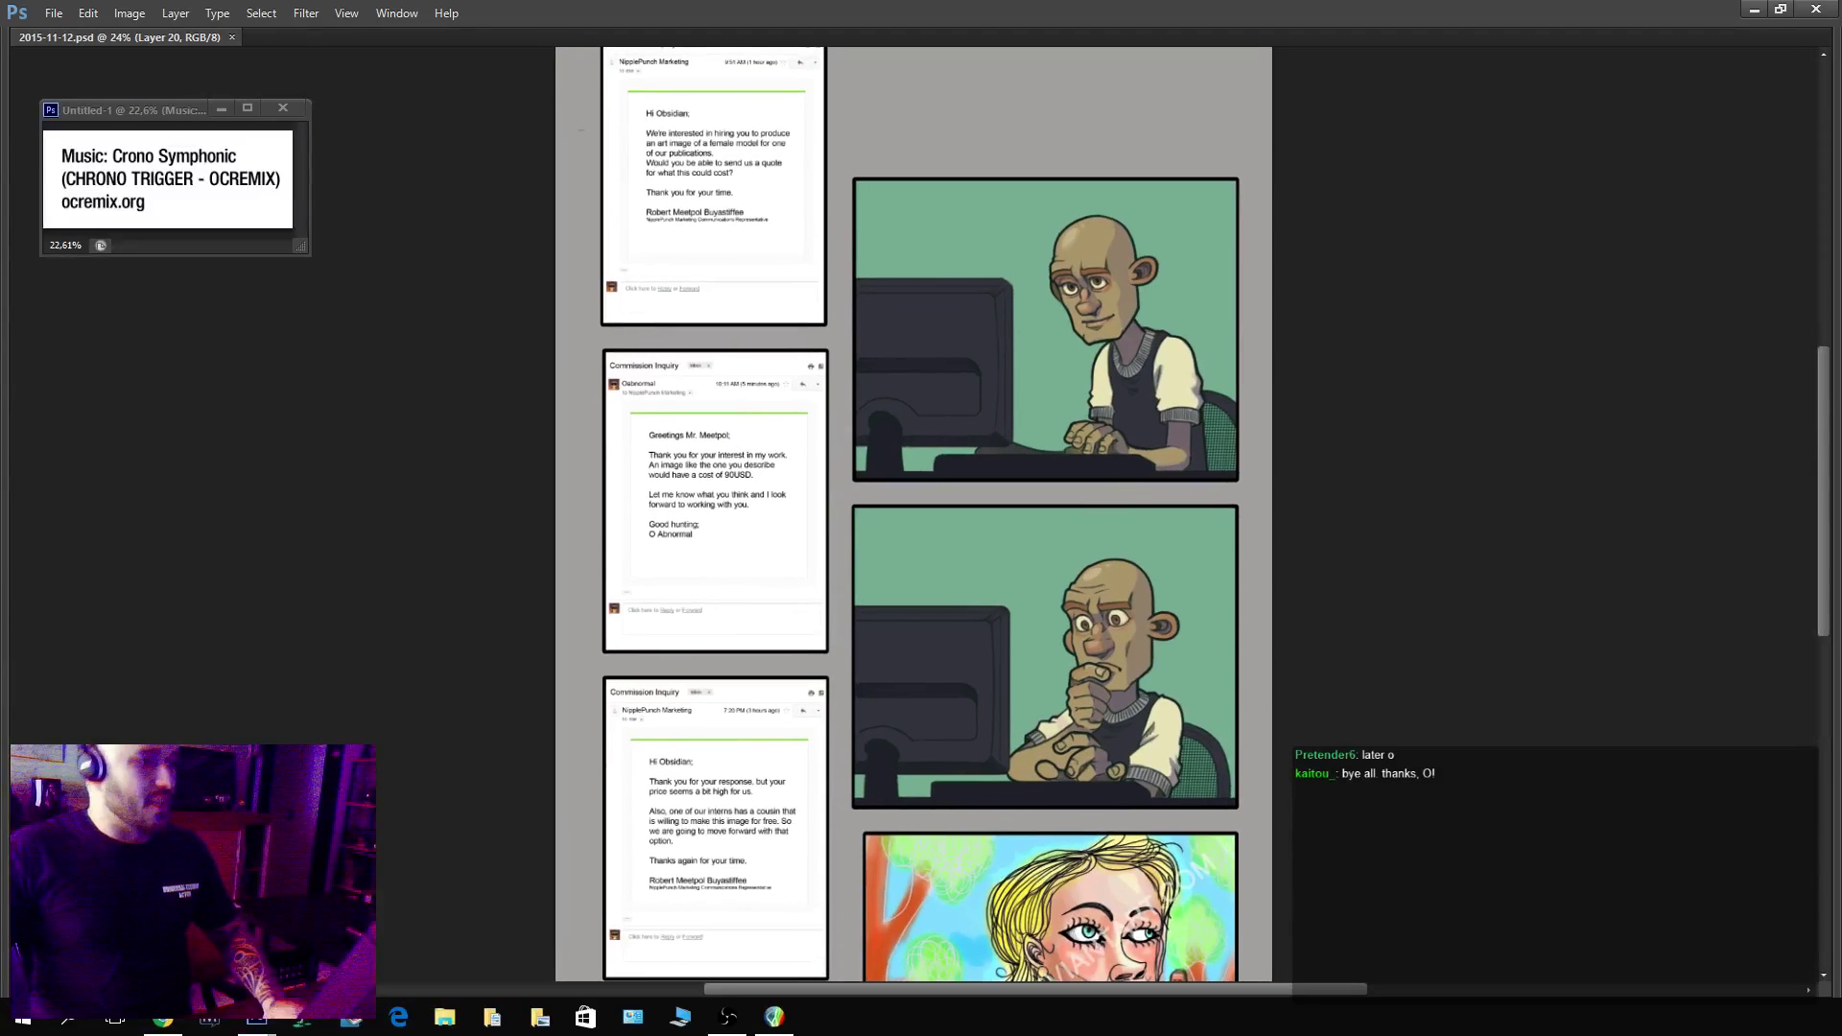